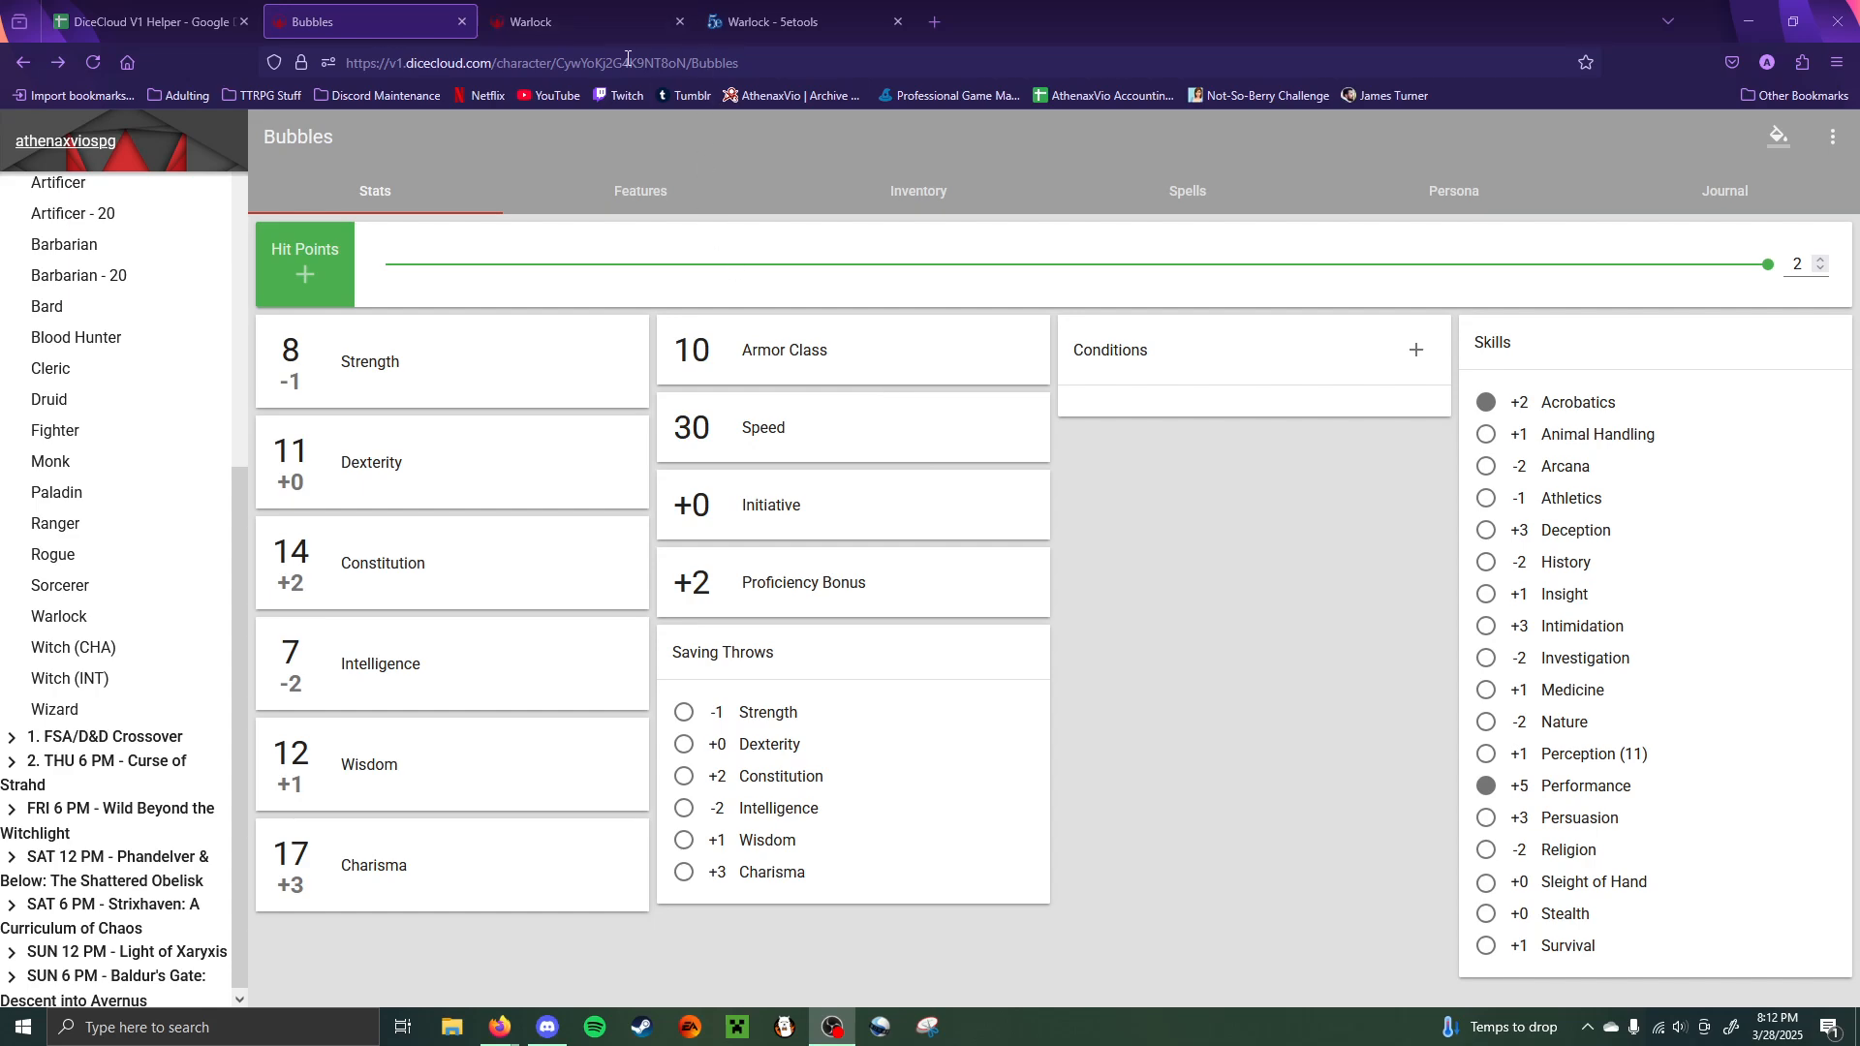
- Review the Warlock template's inventory, features and stats, and return to the Bubbles character sheet
click(620, 21)
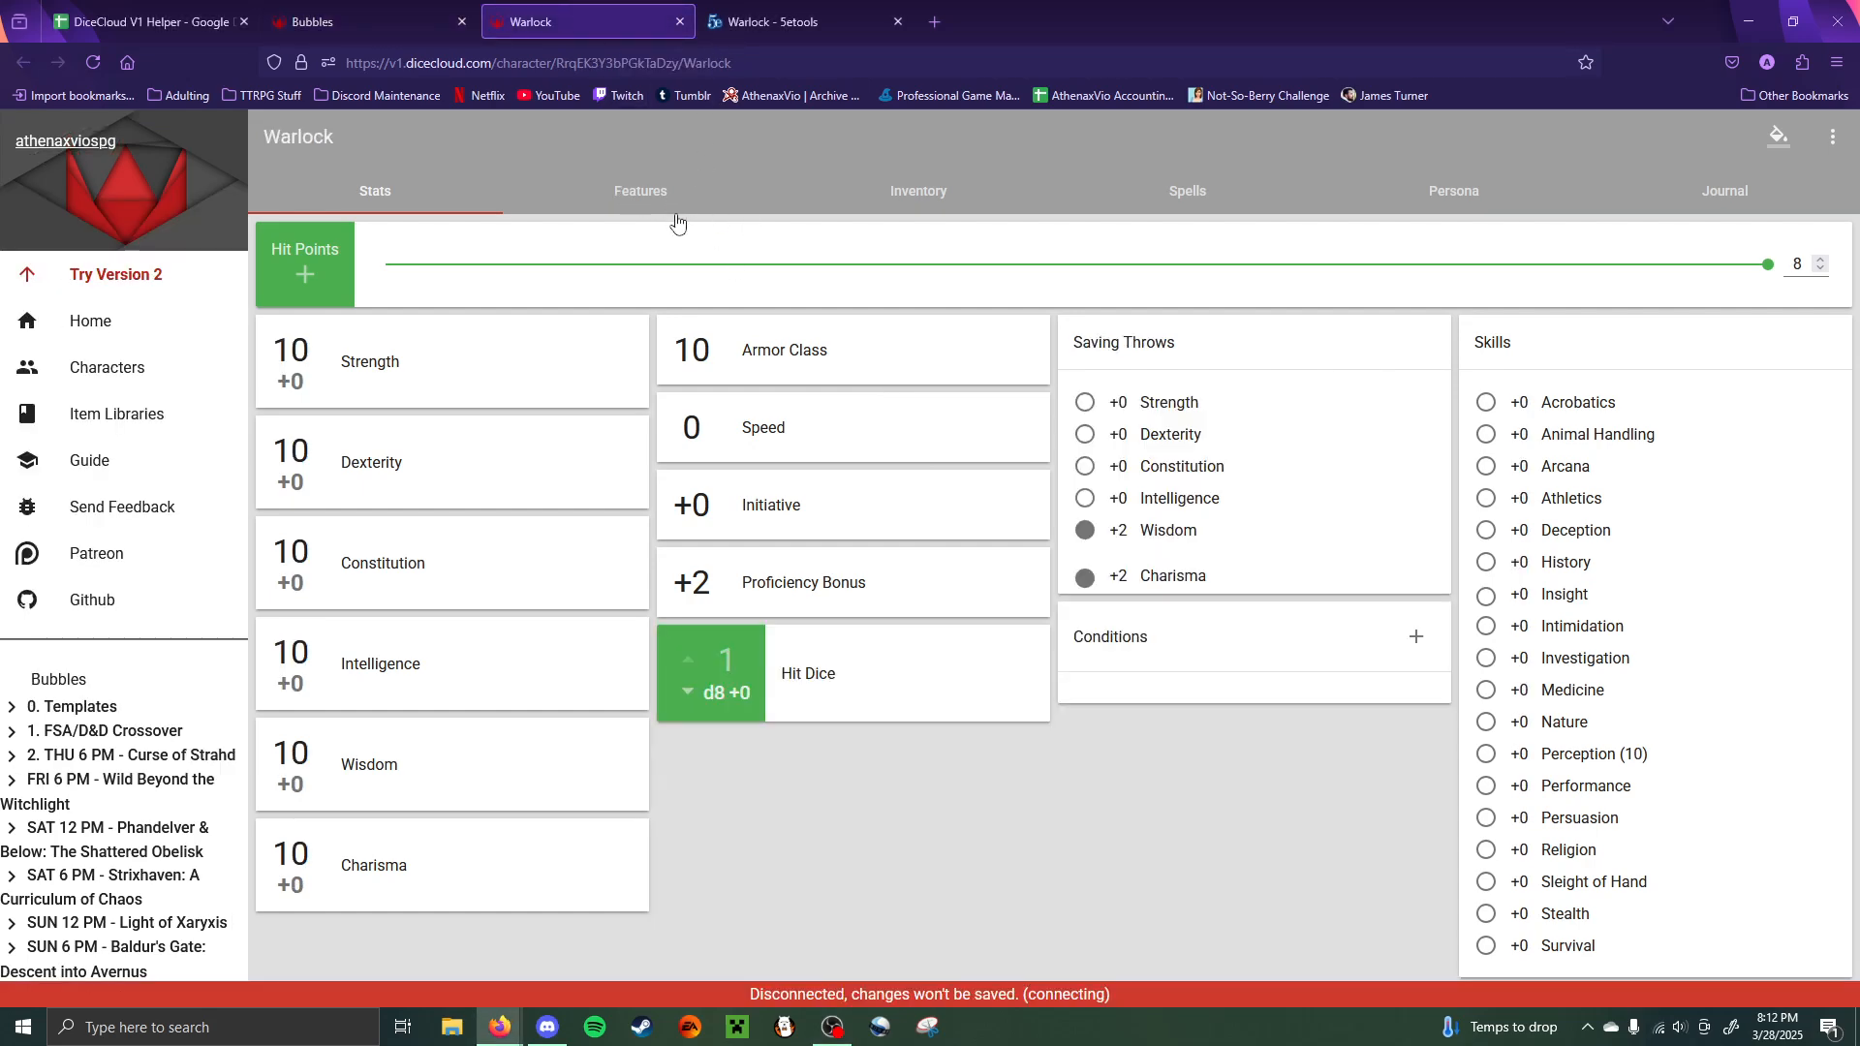
click(911, 192)
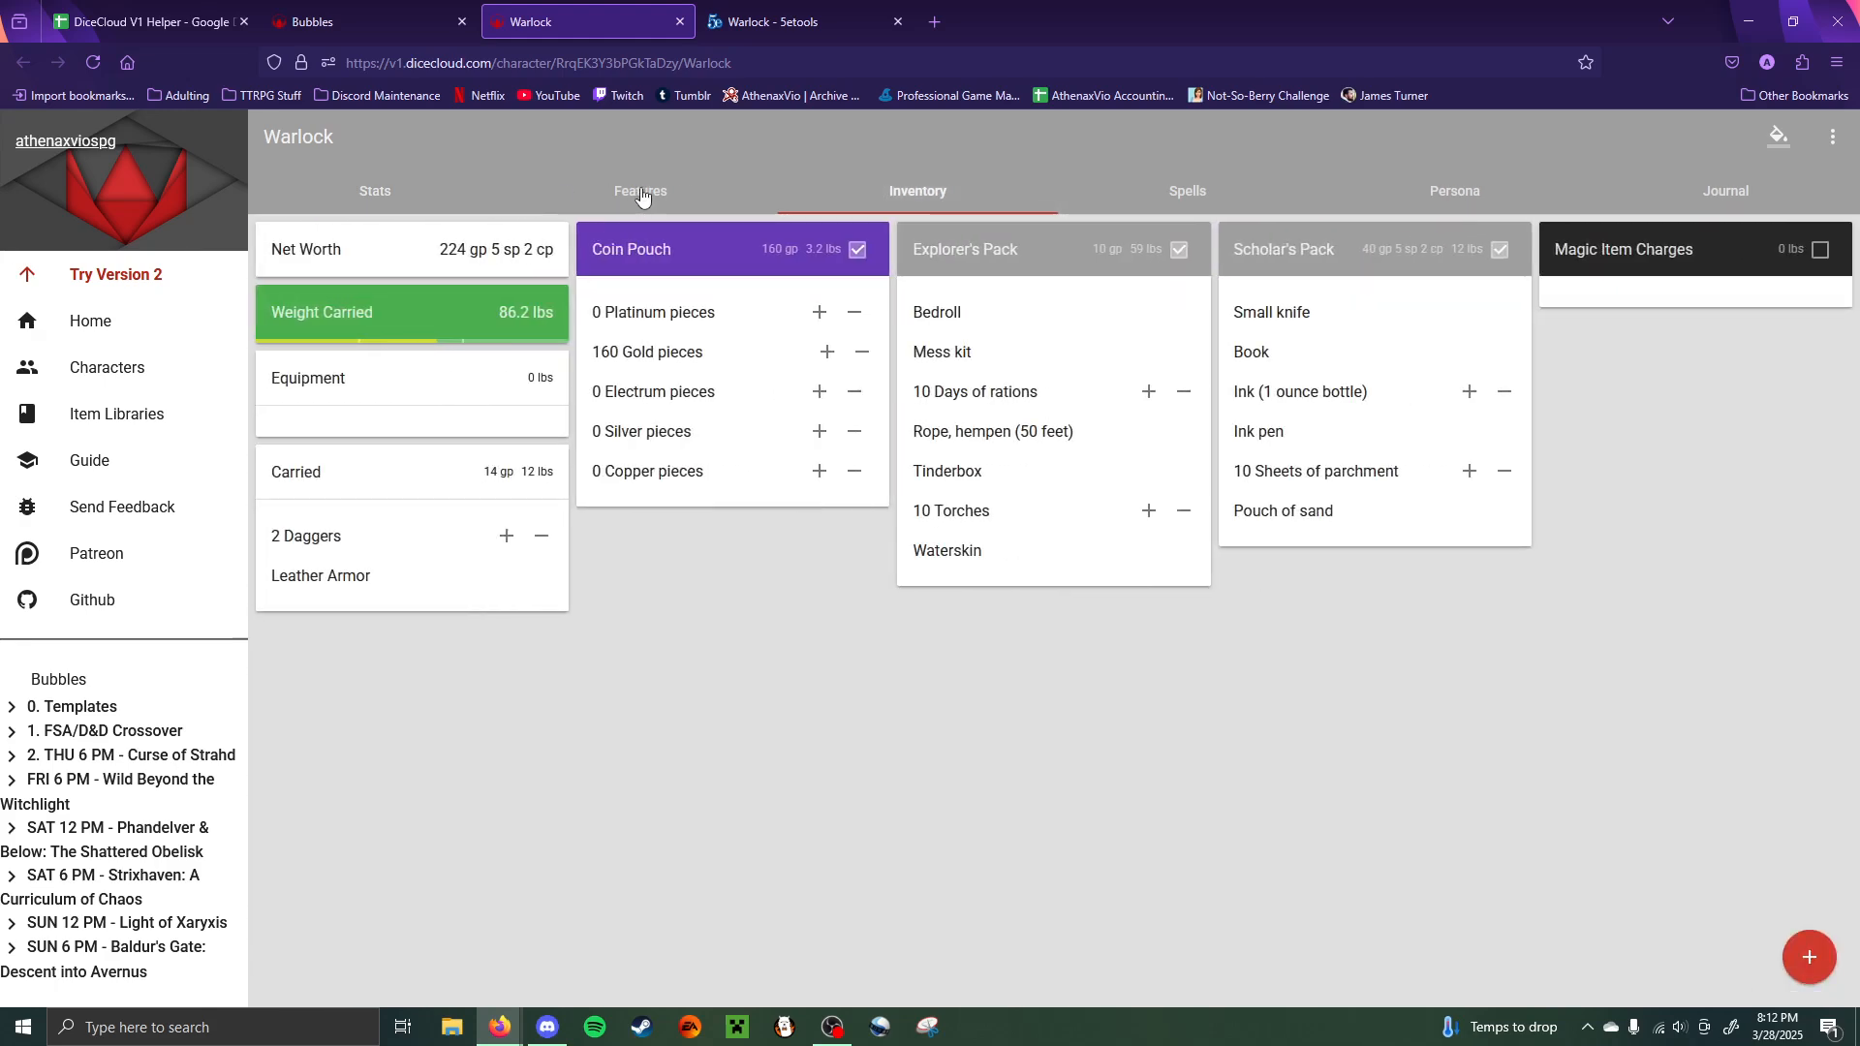
click(642, 194)
click(374, 191)
click(356, 21)
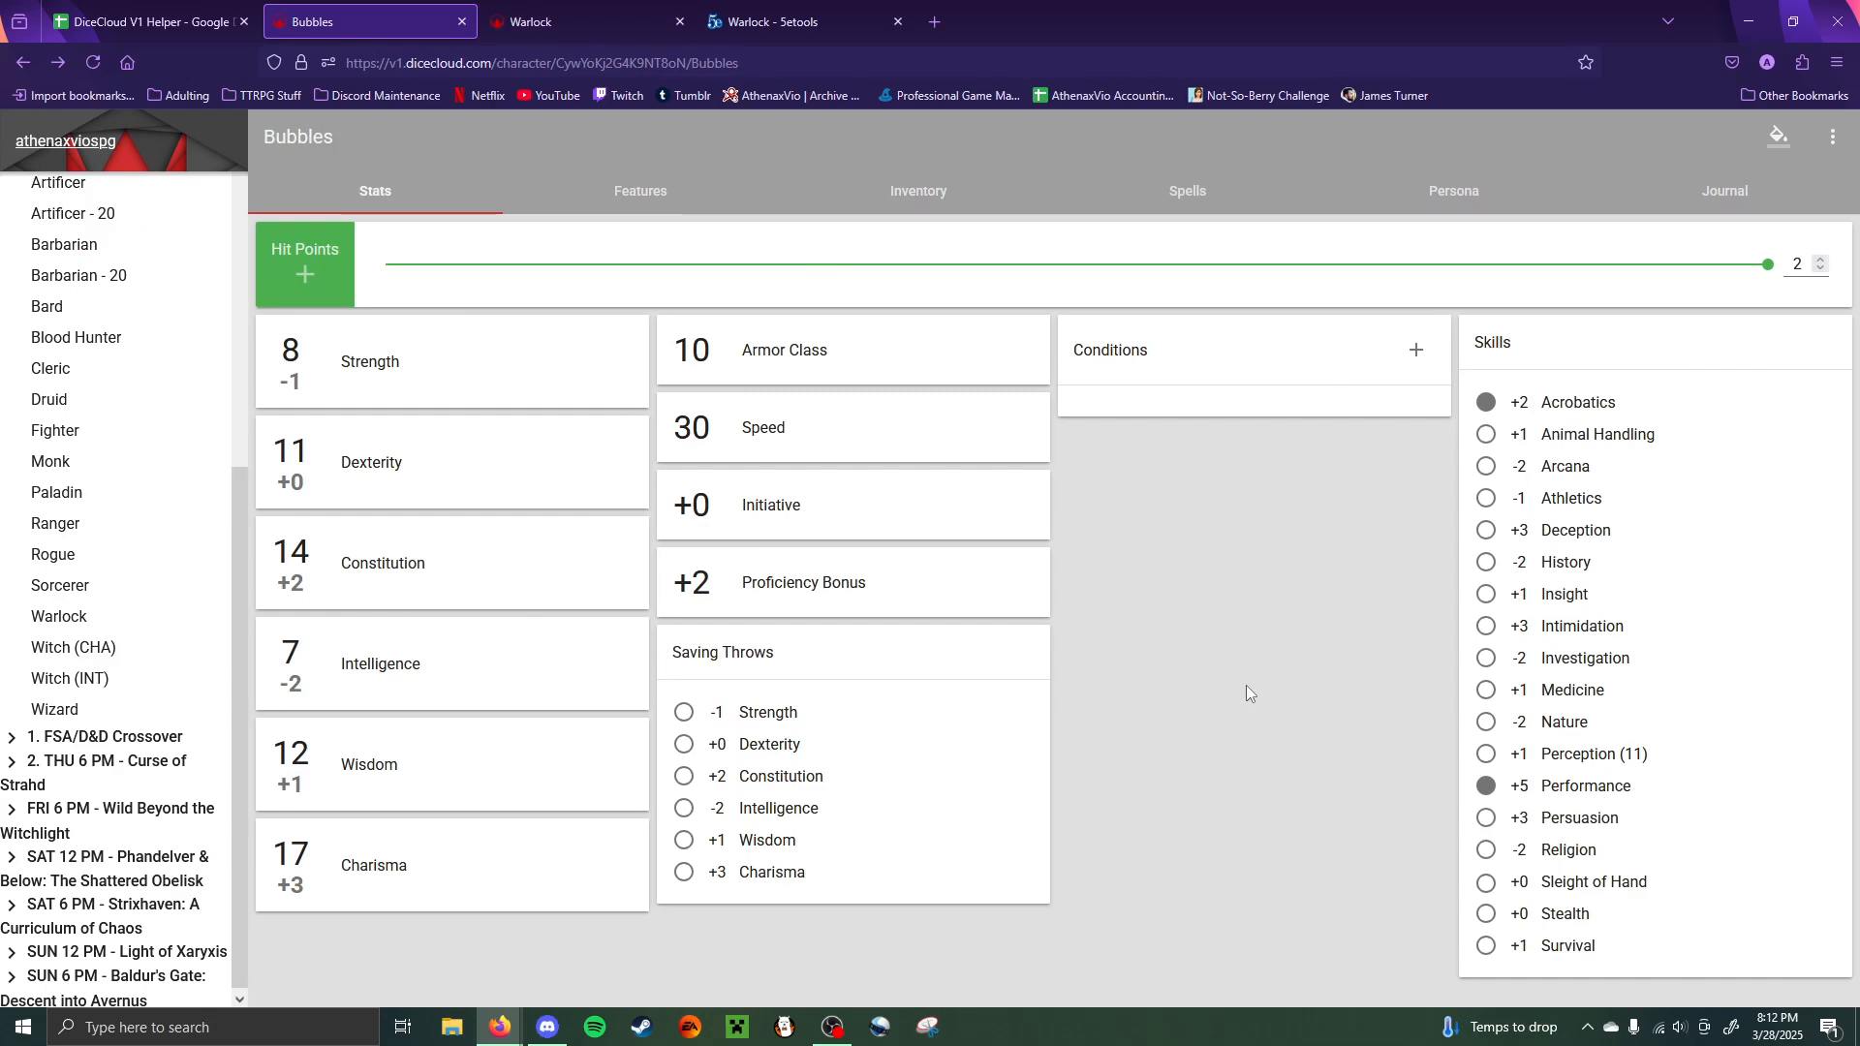
mouse_move(161, 31)
mouse_move(810, 8)
mouse_move(743, 6)
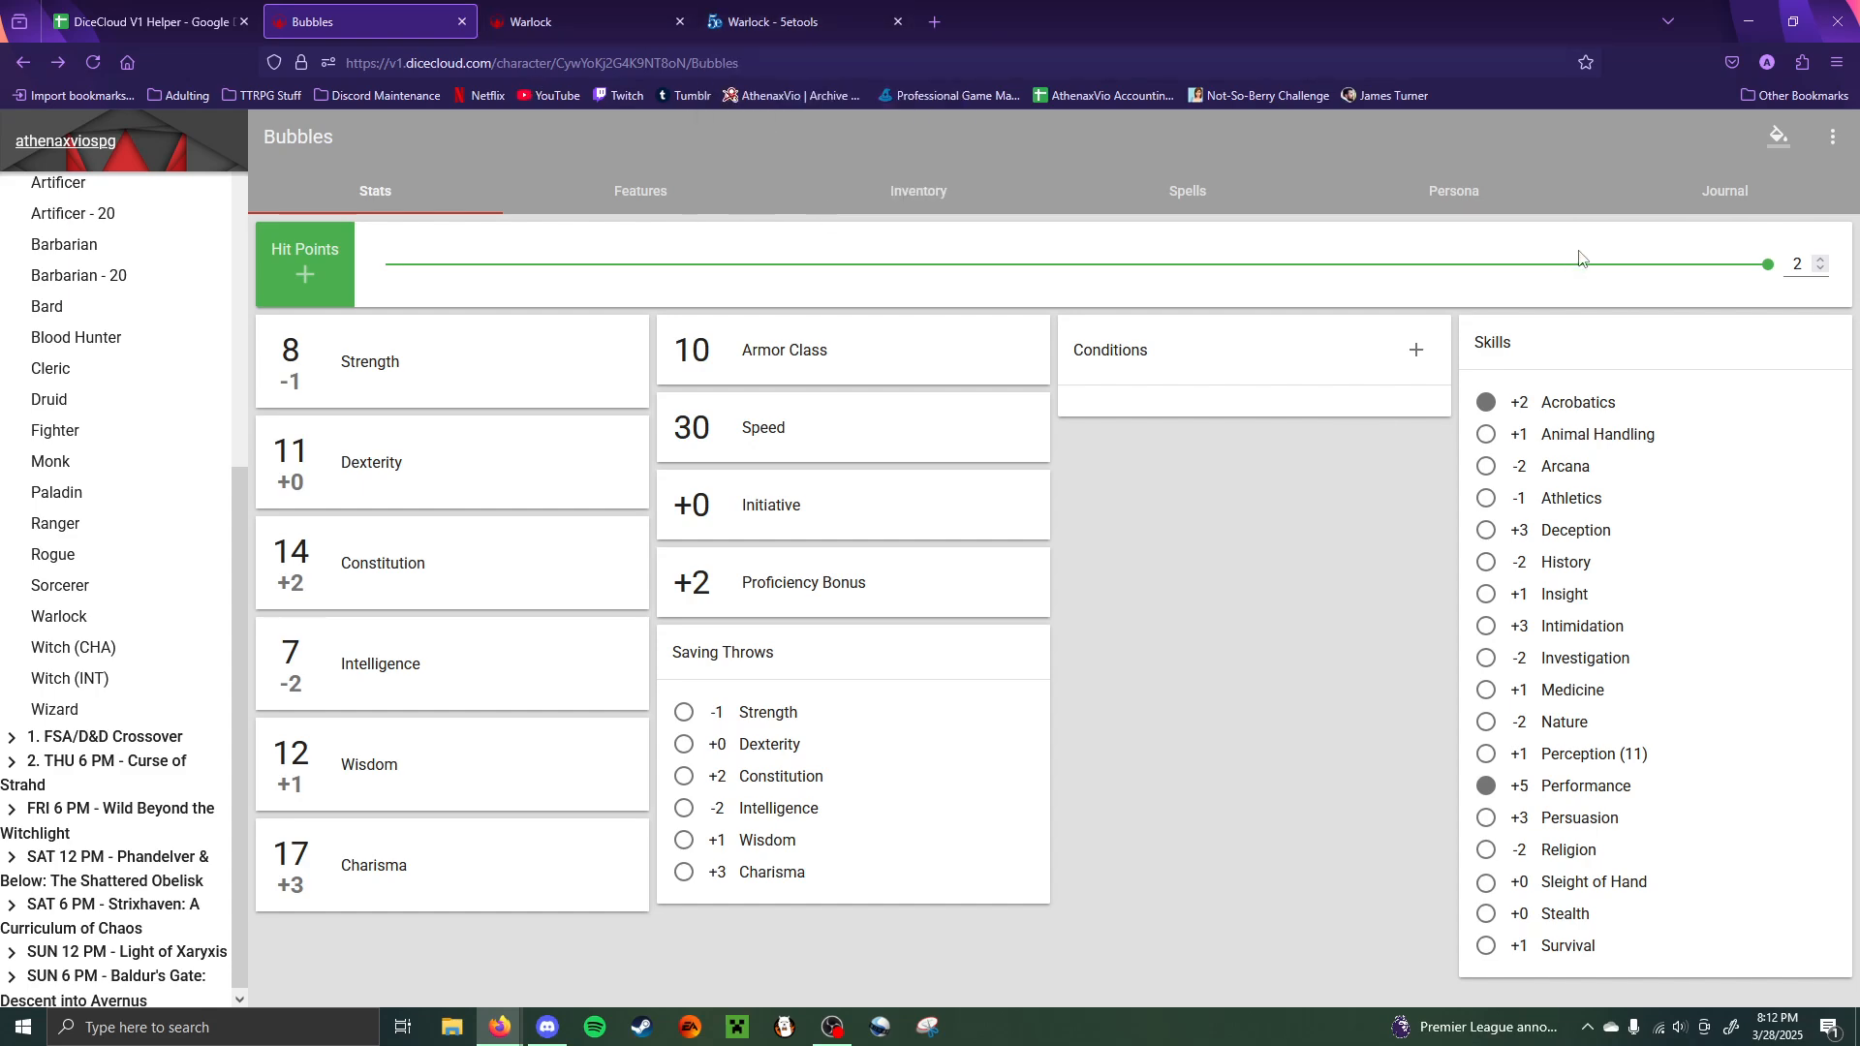
- Edit the Warlock class in Bubbles' journal and add a Hit Points effect with a base value of 8
click(1730, 194)
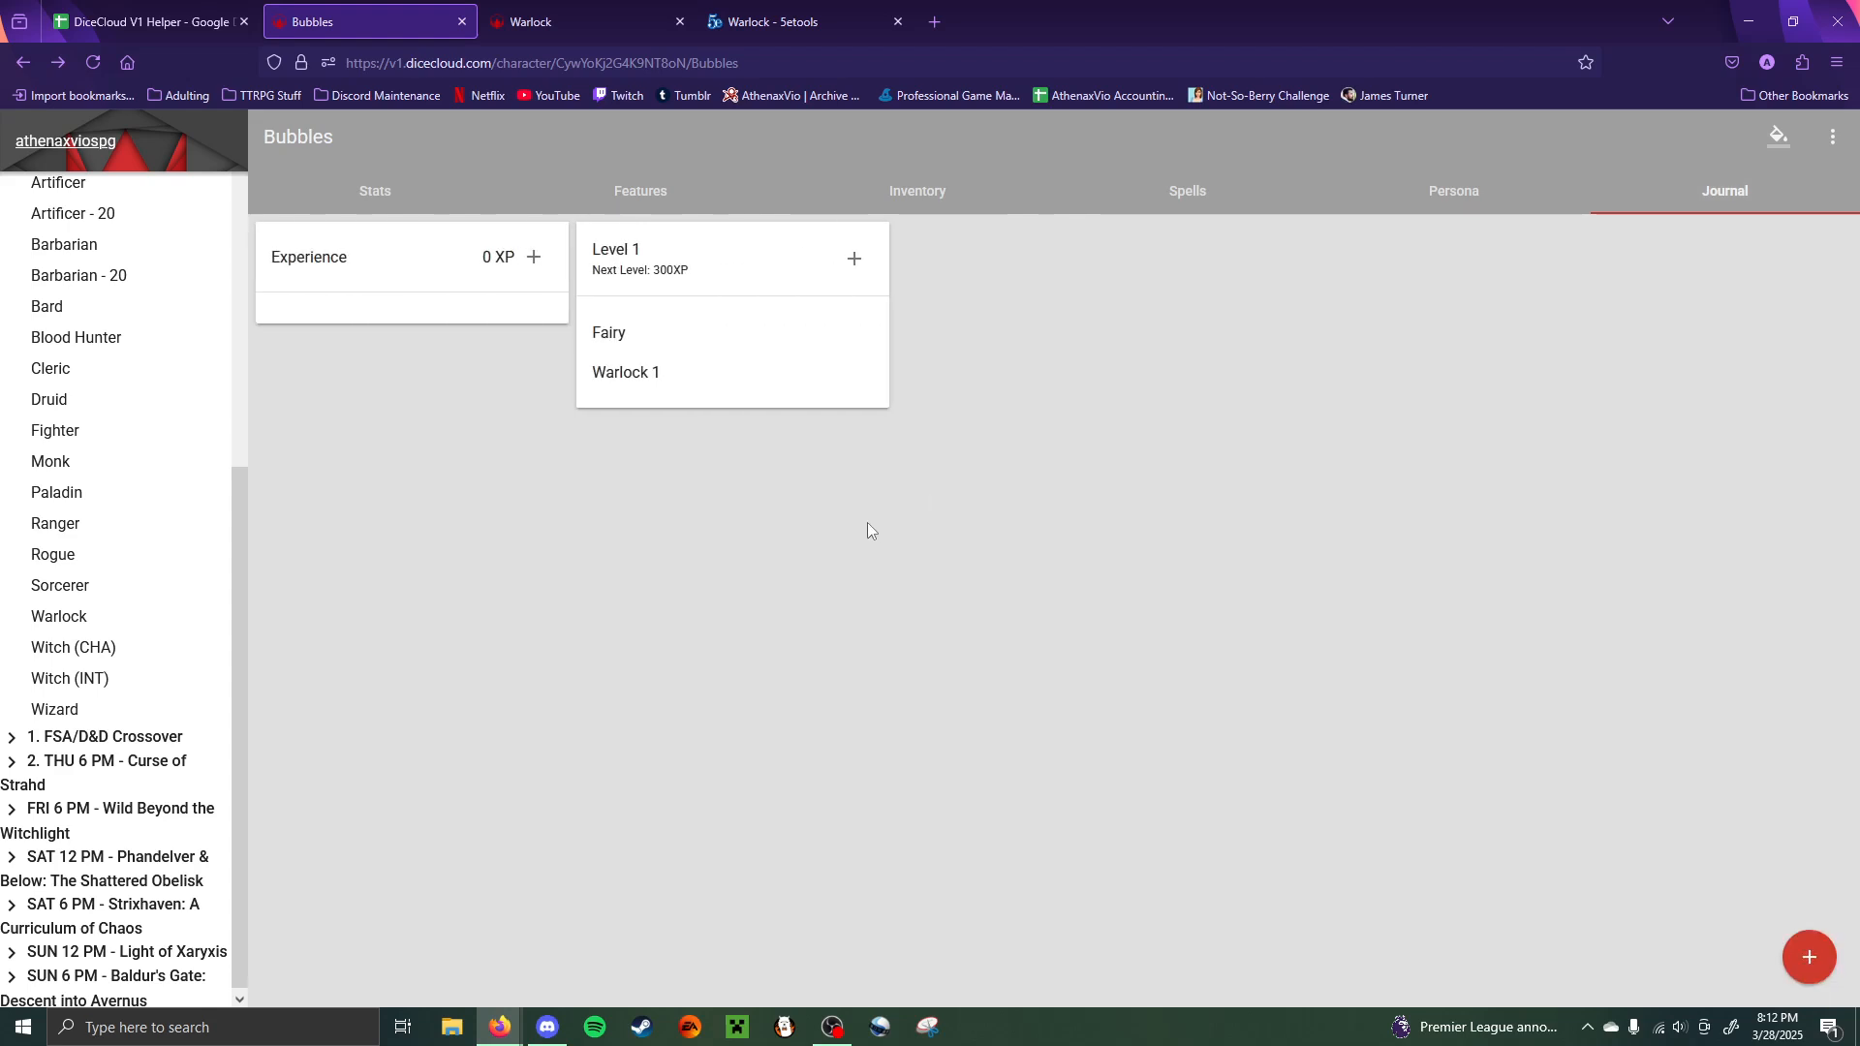
click(636, 388)
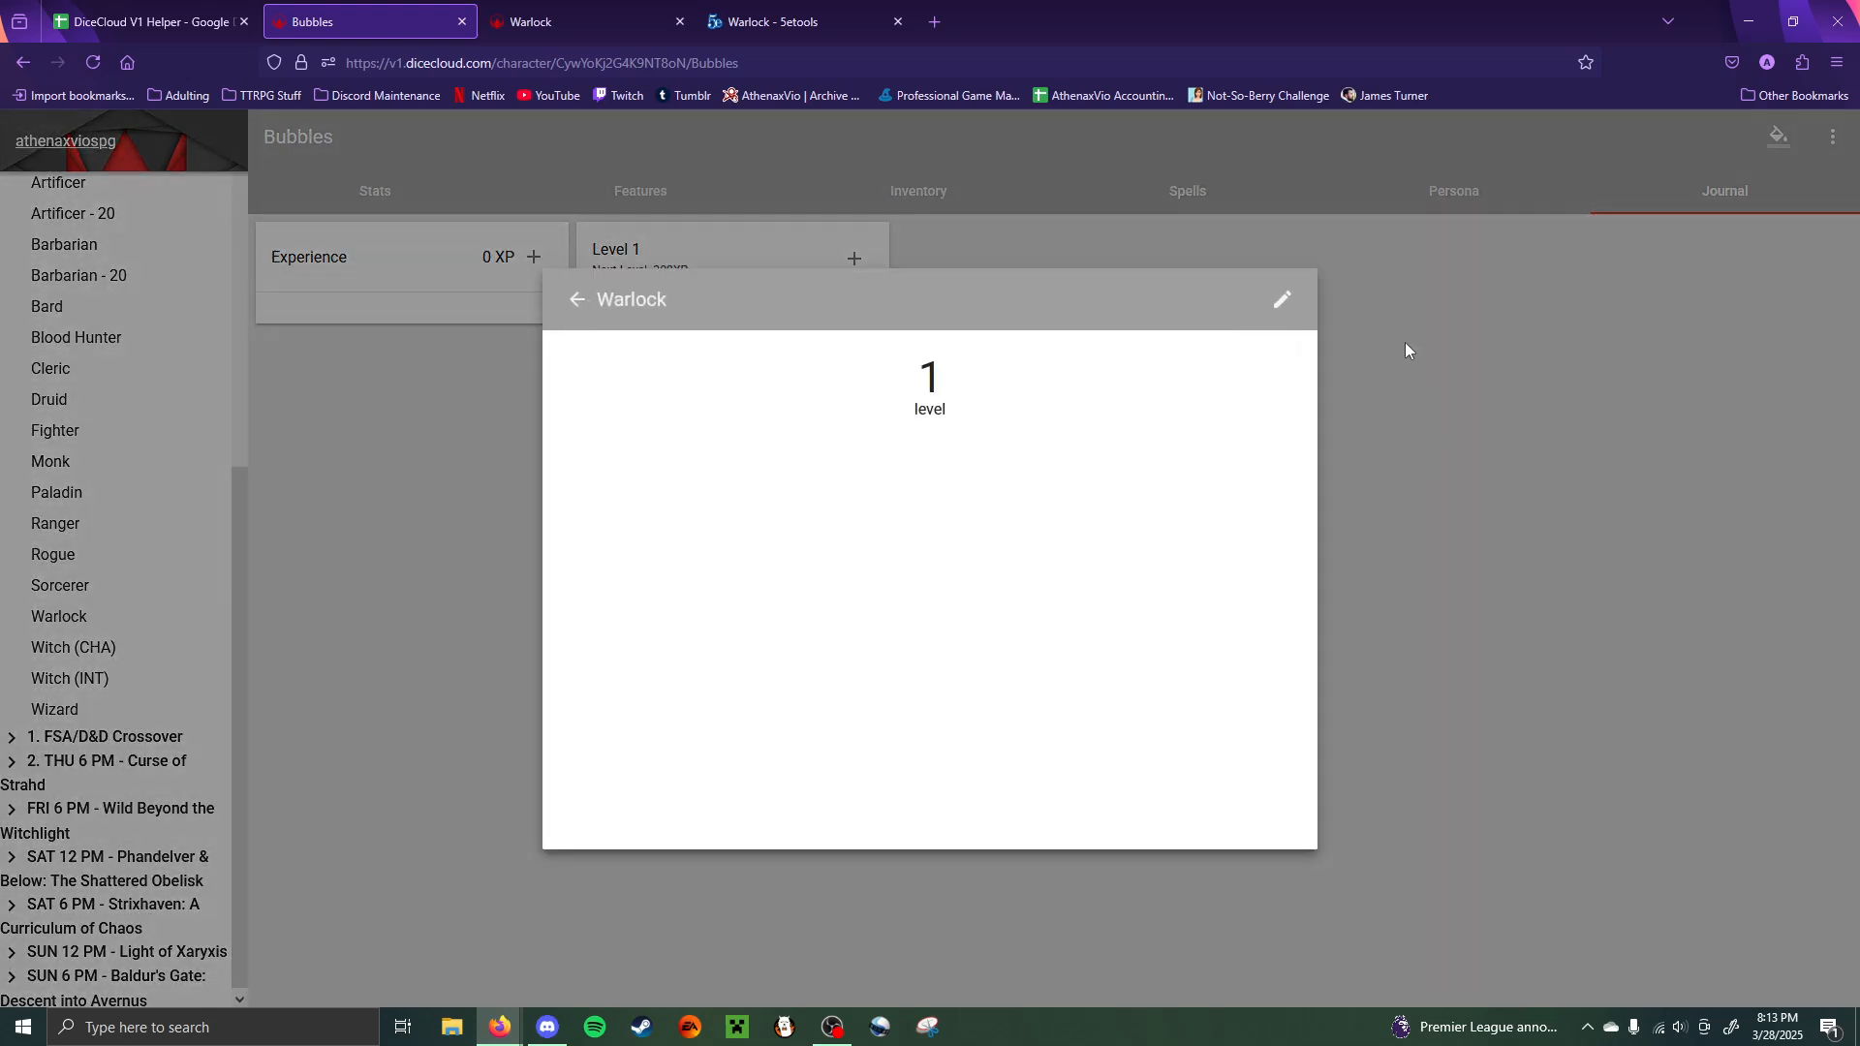
click(1282, 300)
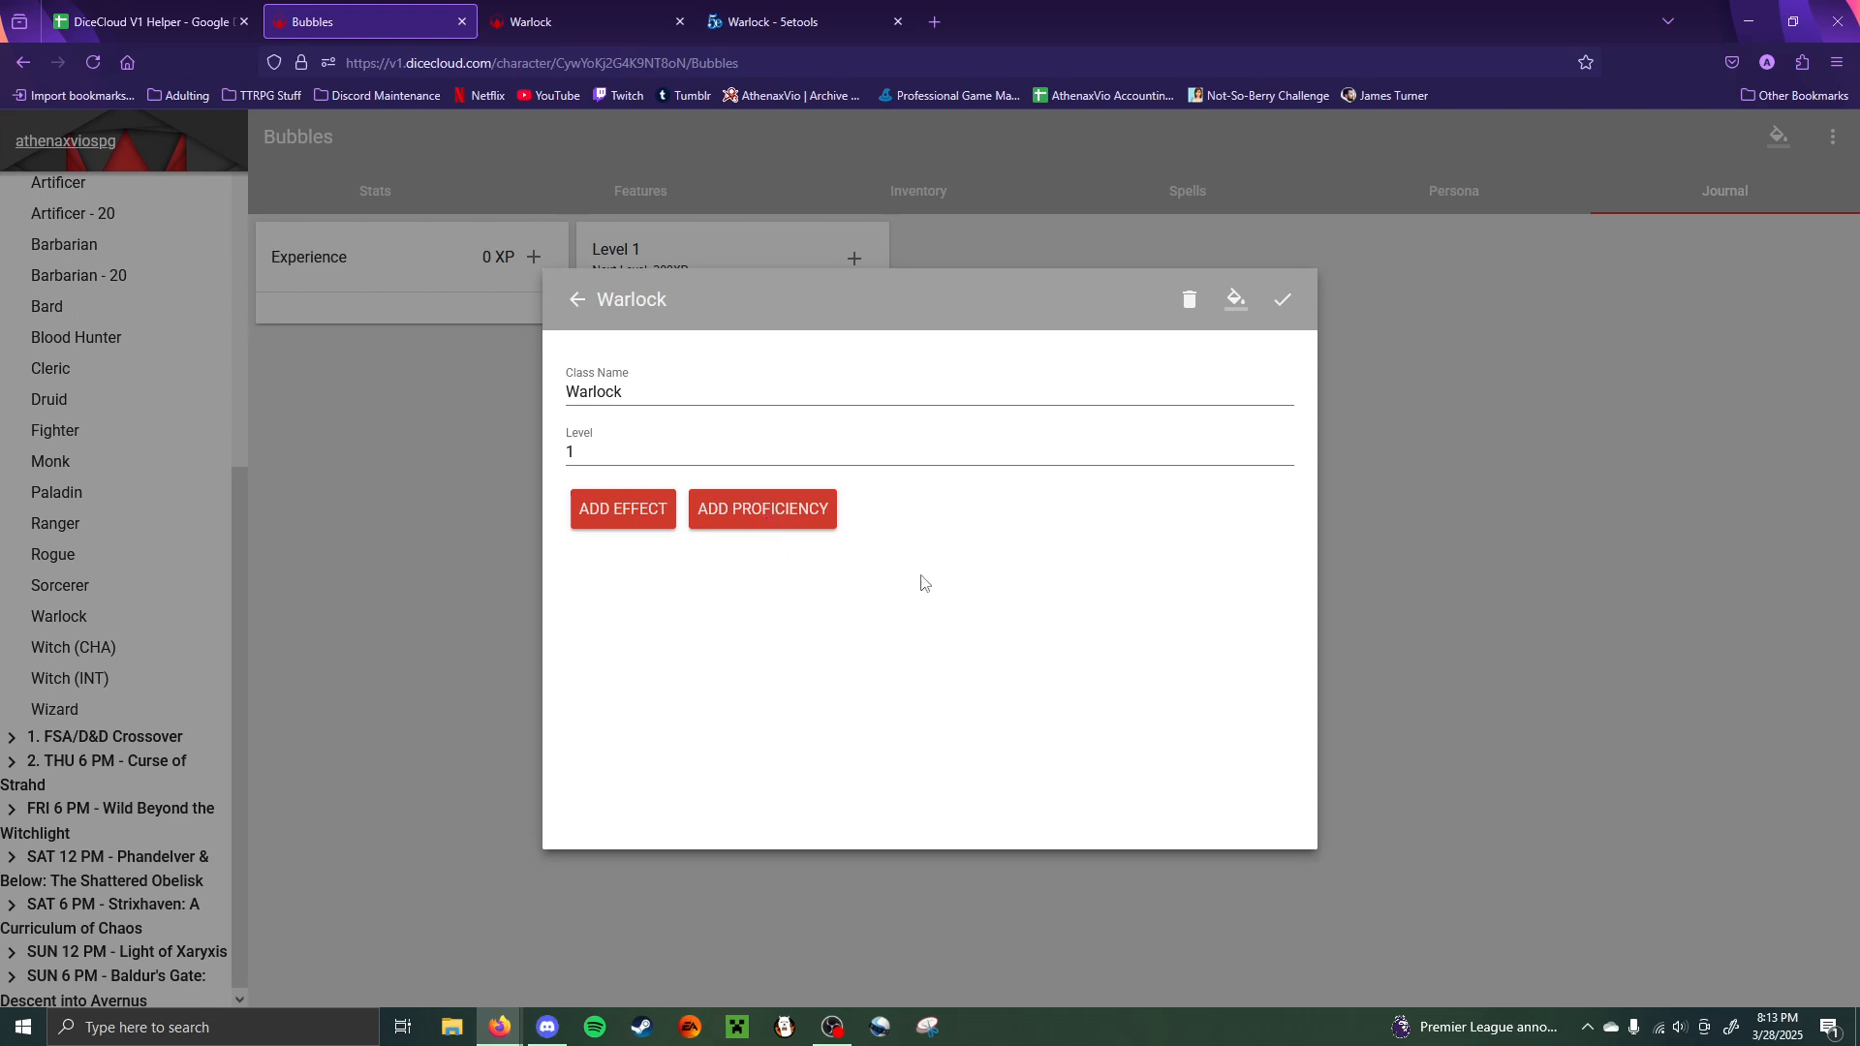
click(611, 510)
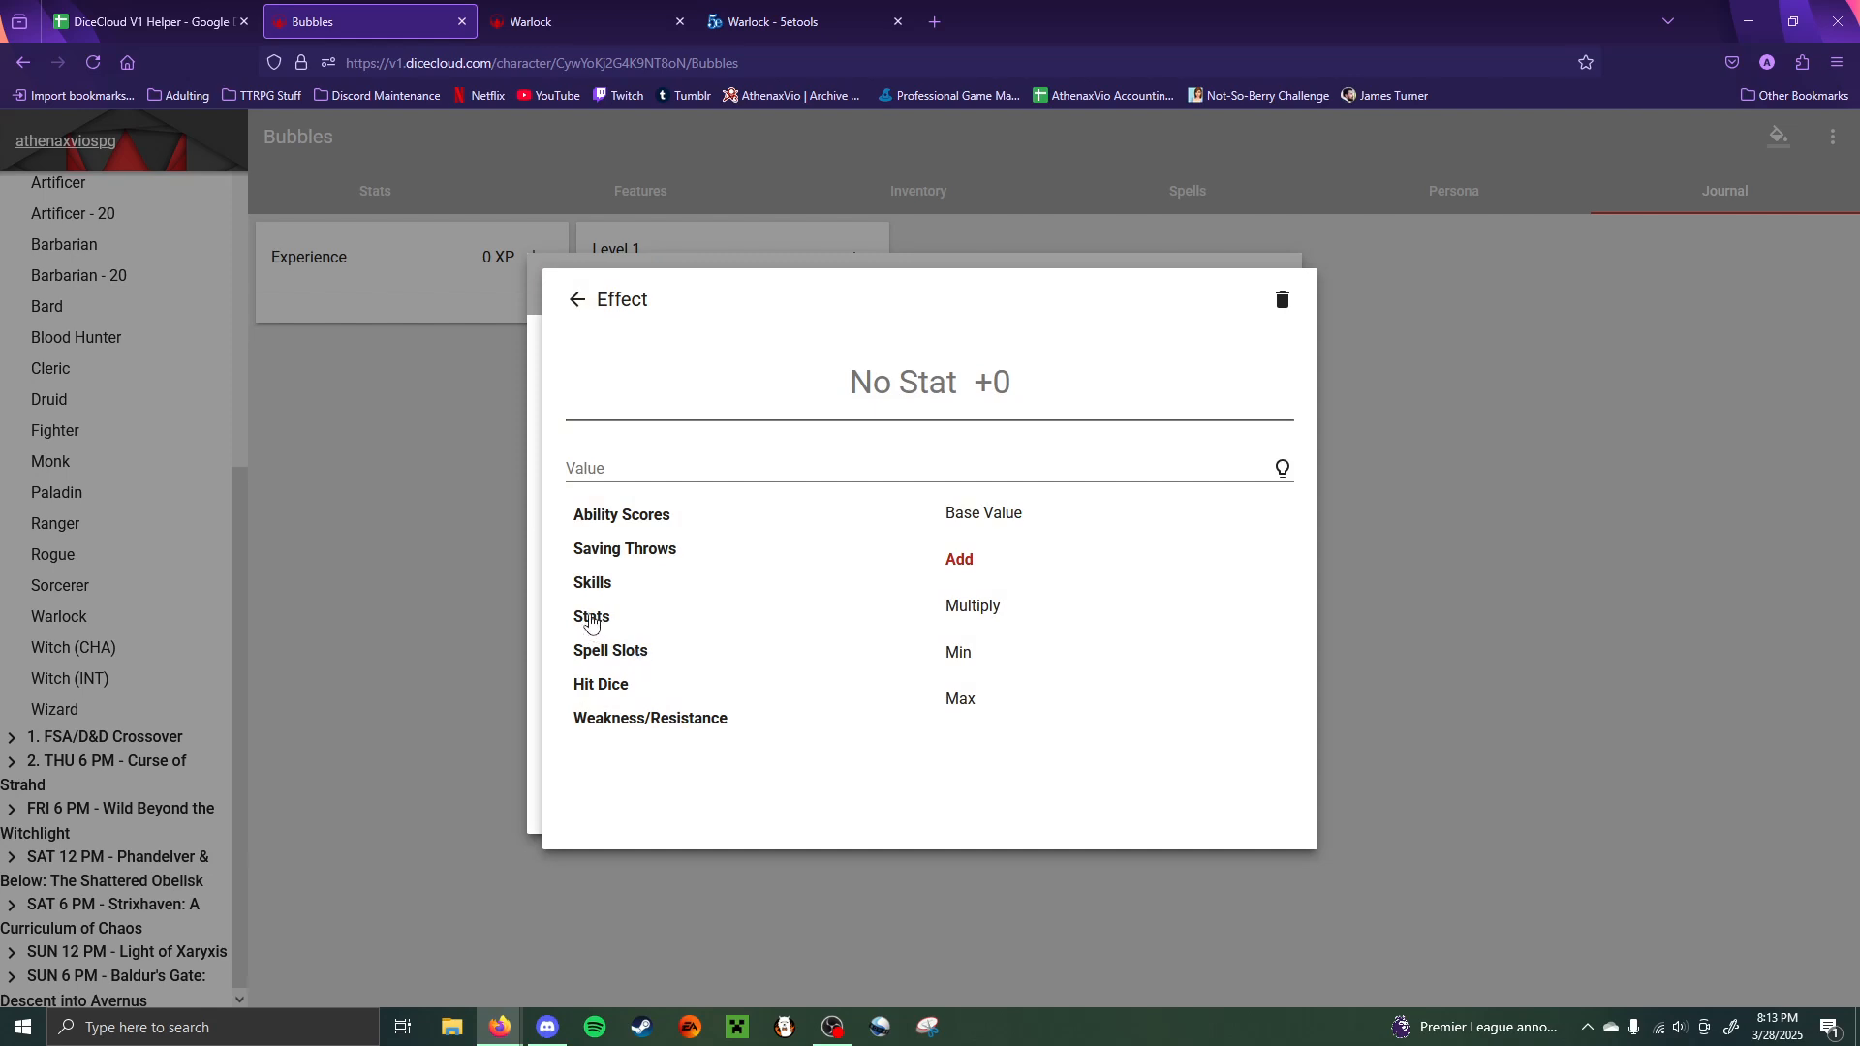
click(600, 625)
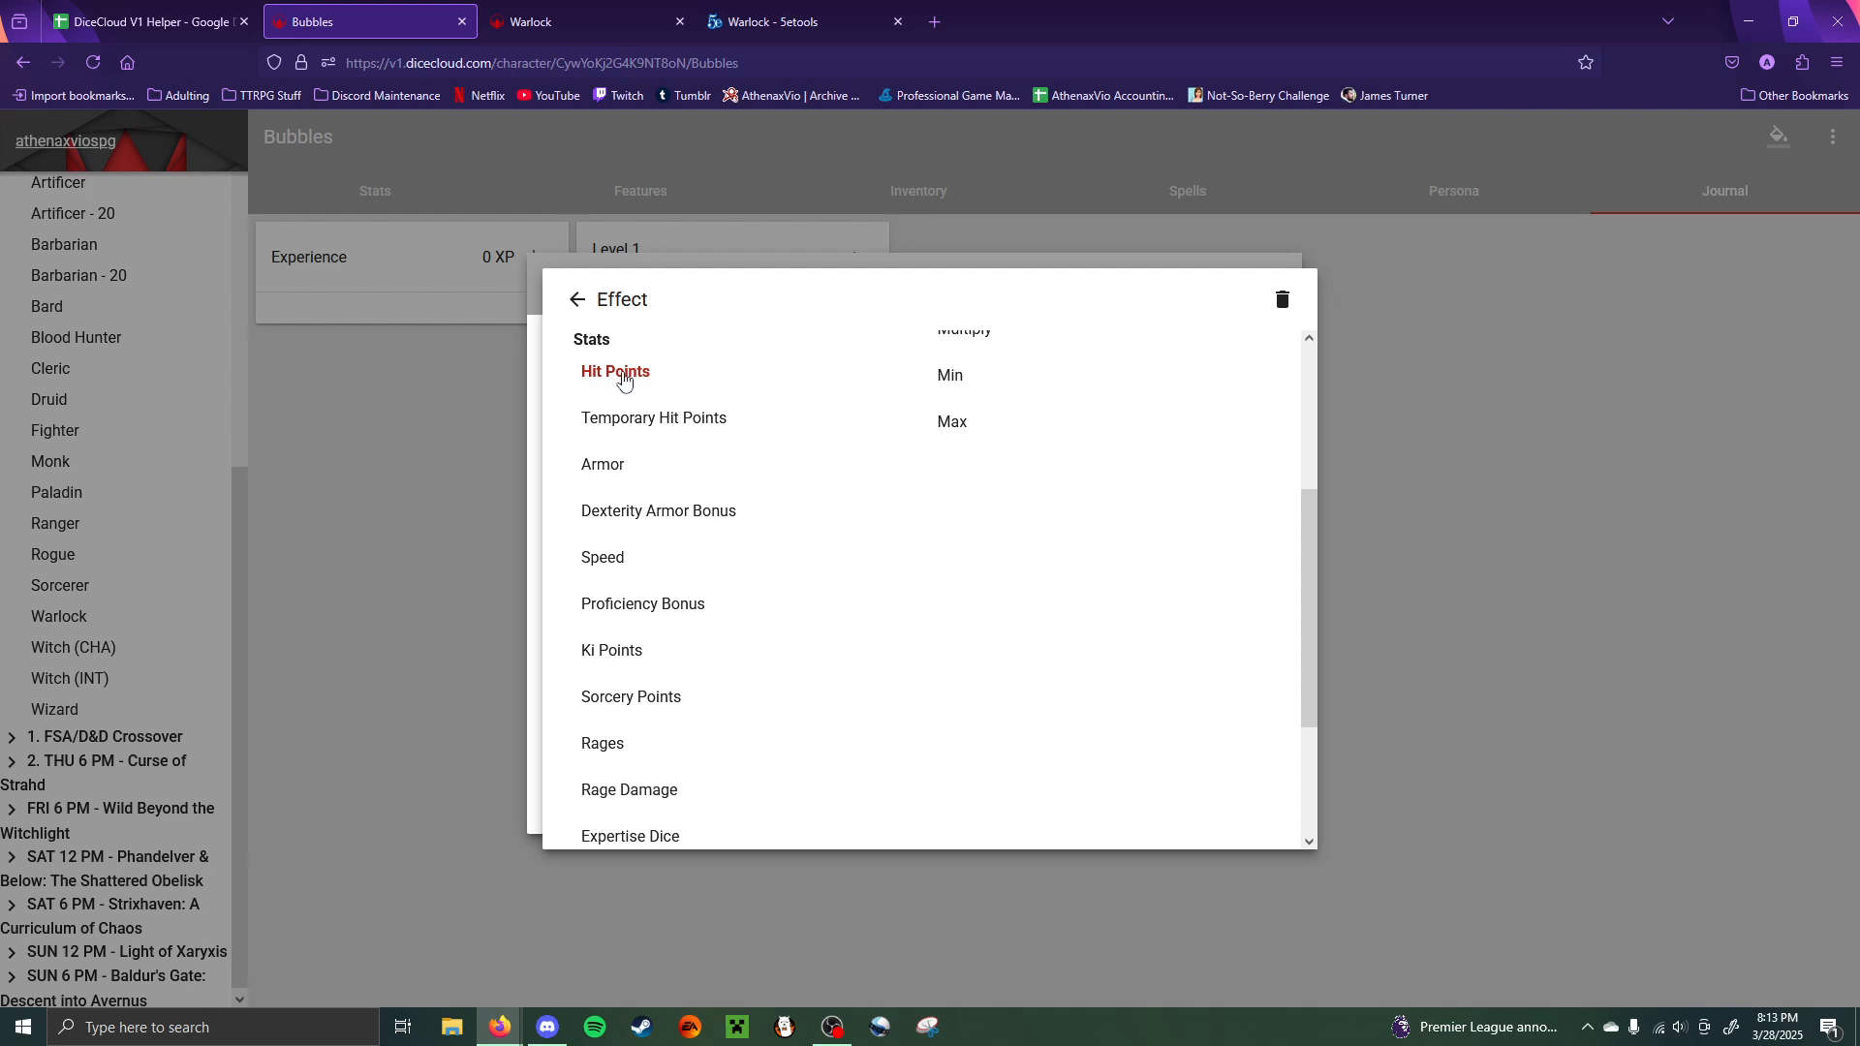
scroll(669, 431, up, 3)
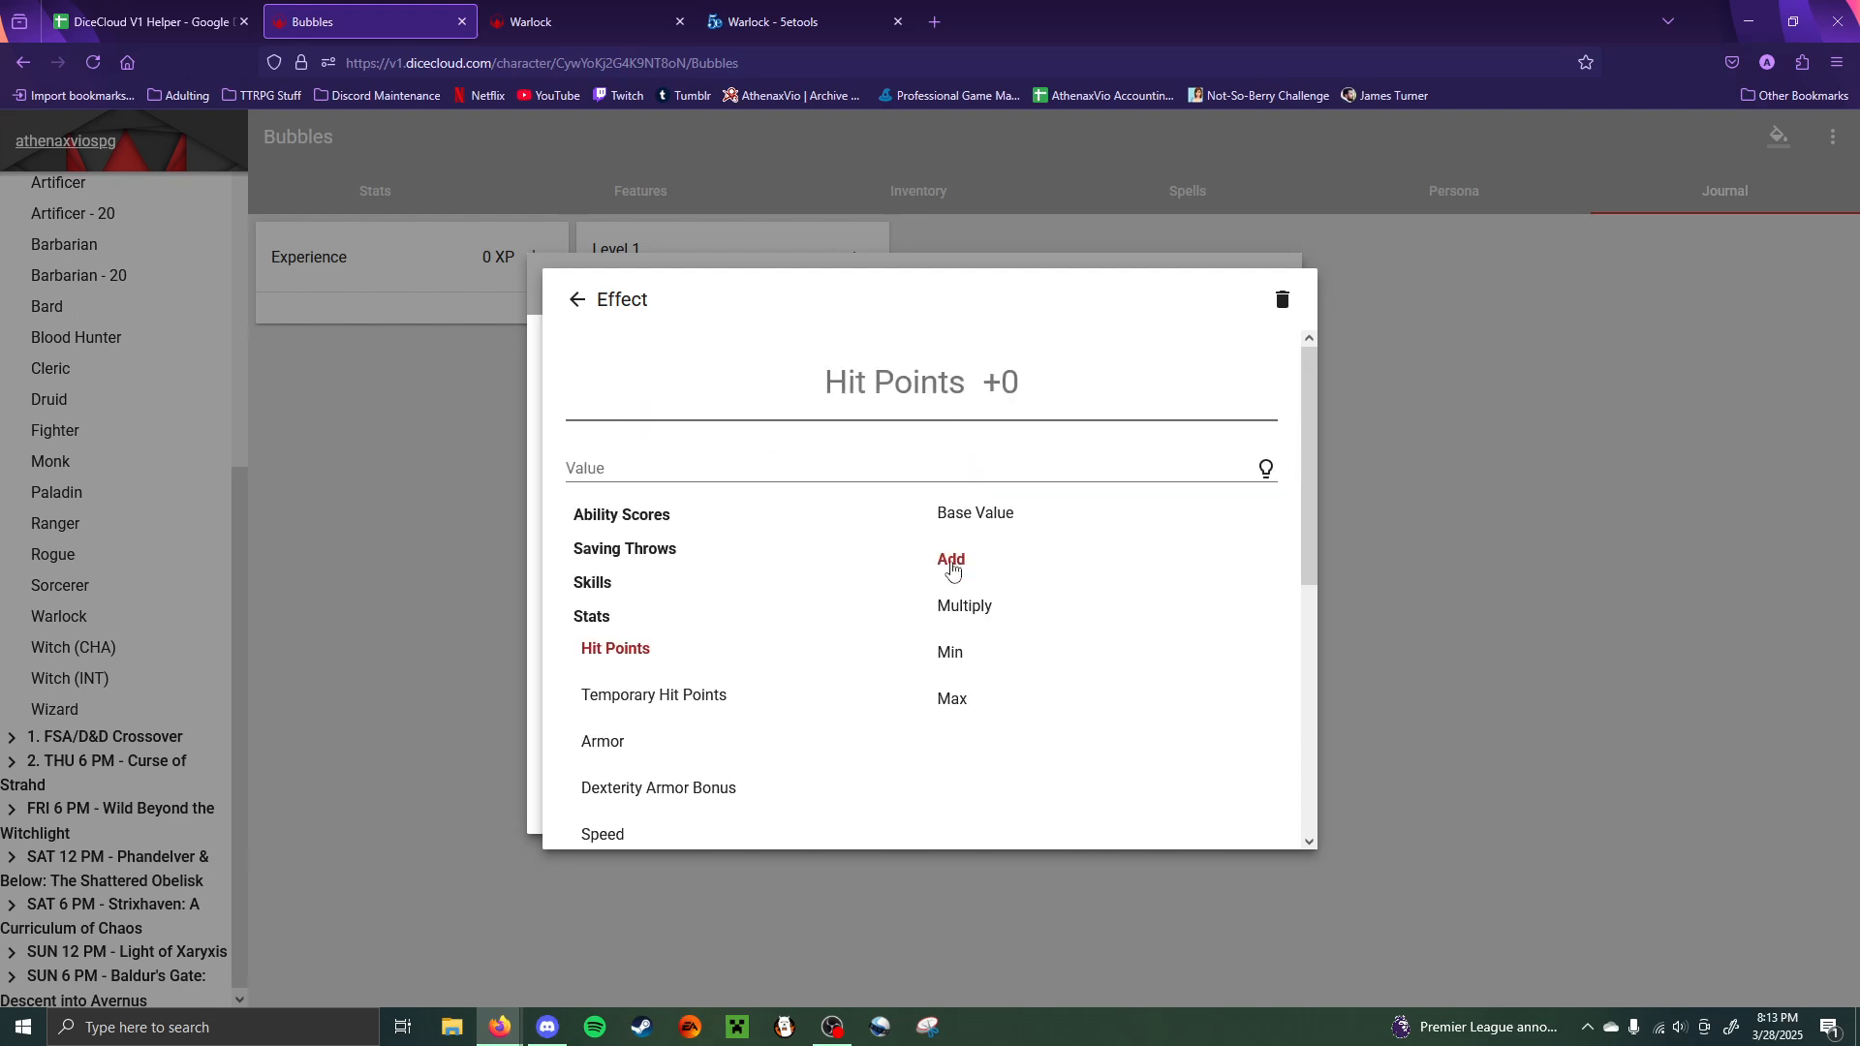
click(974, 520)
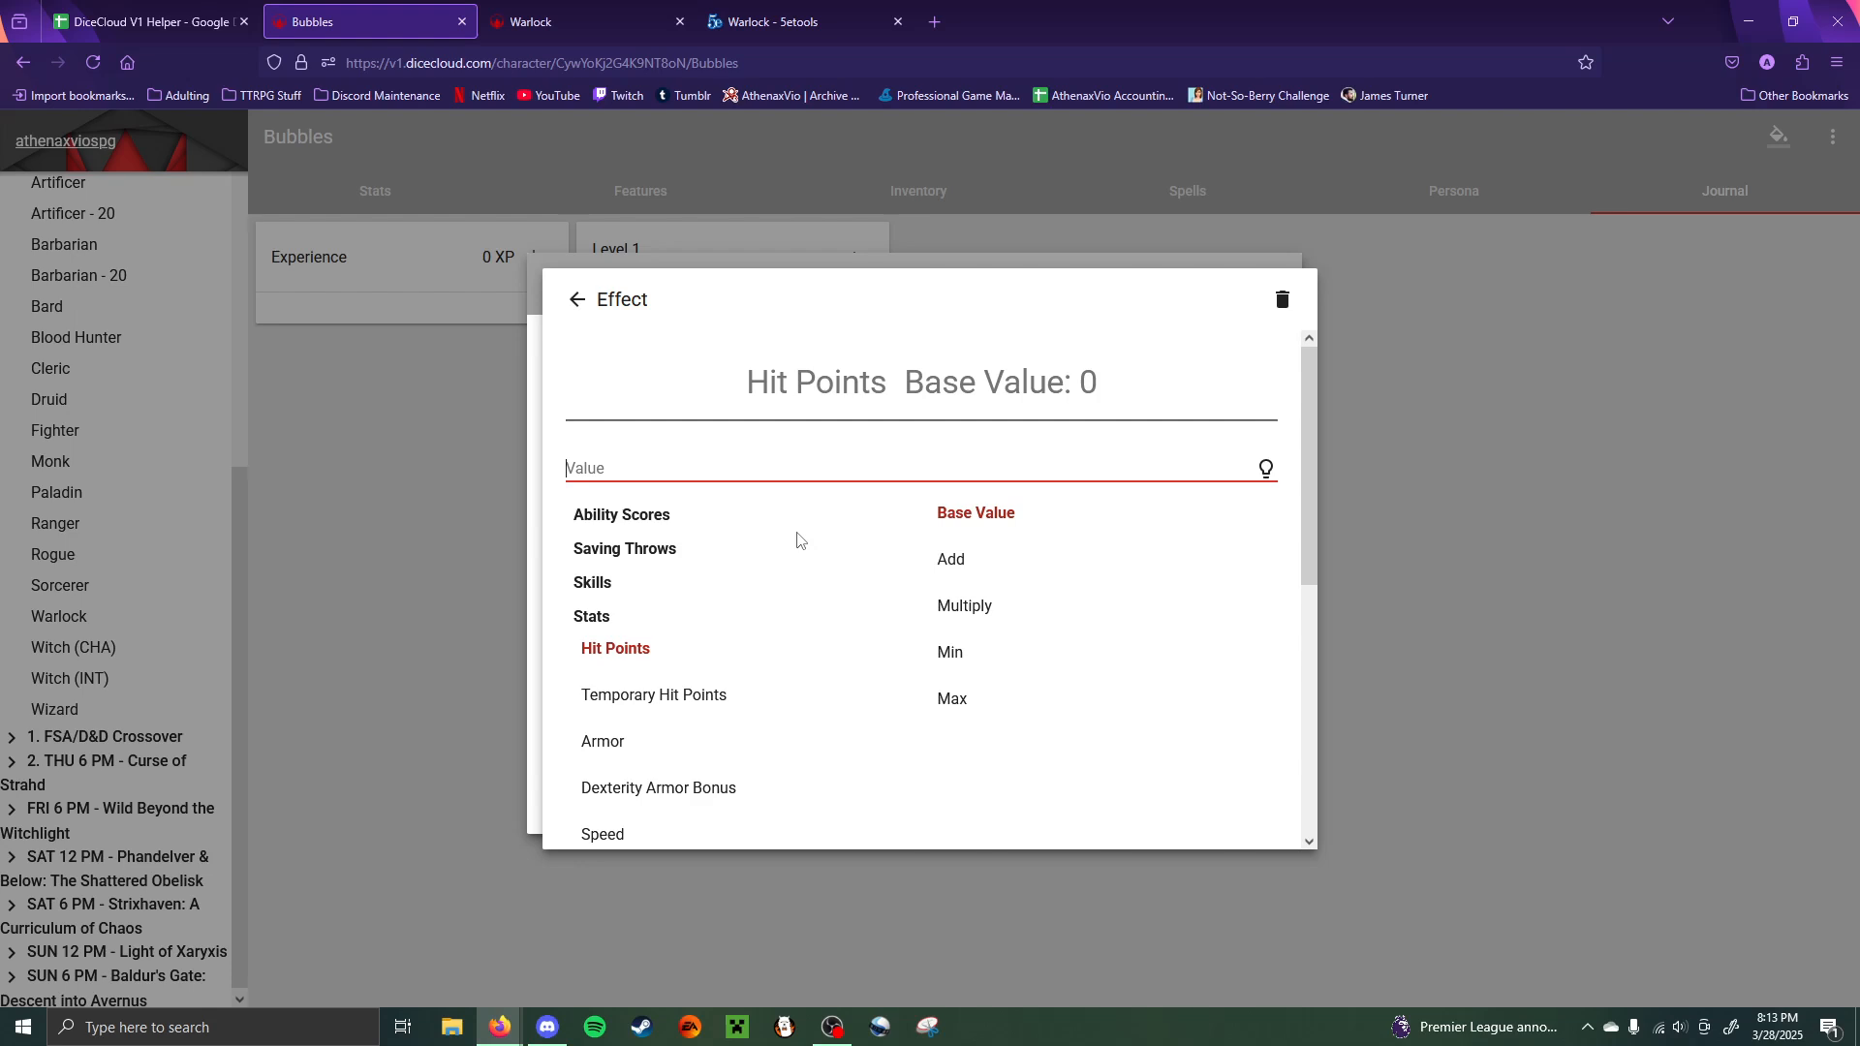
text(8)
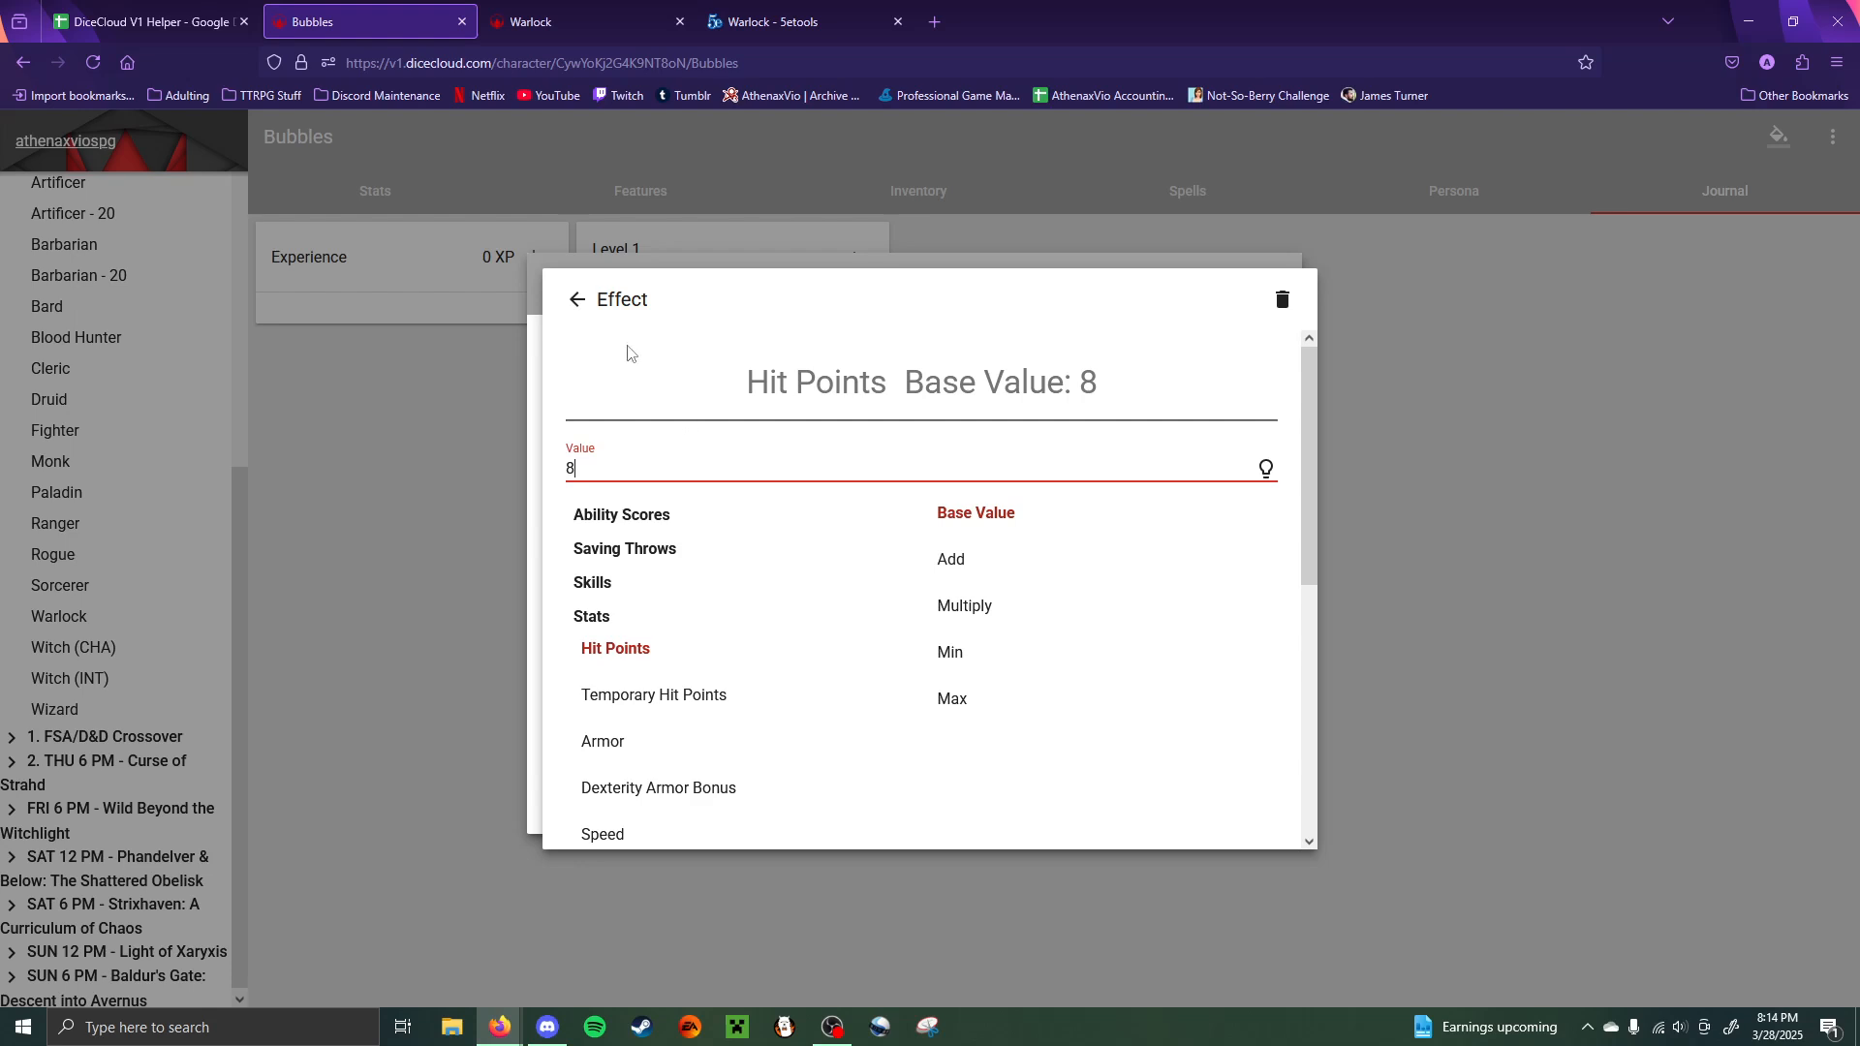
click(579, 301)
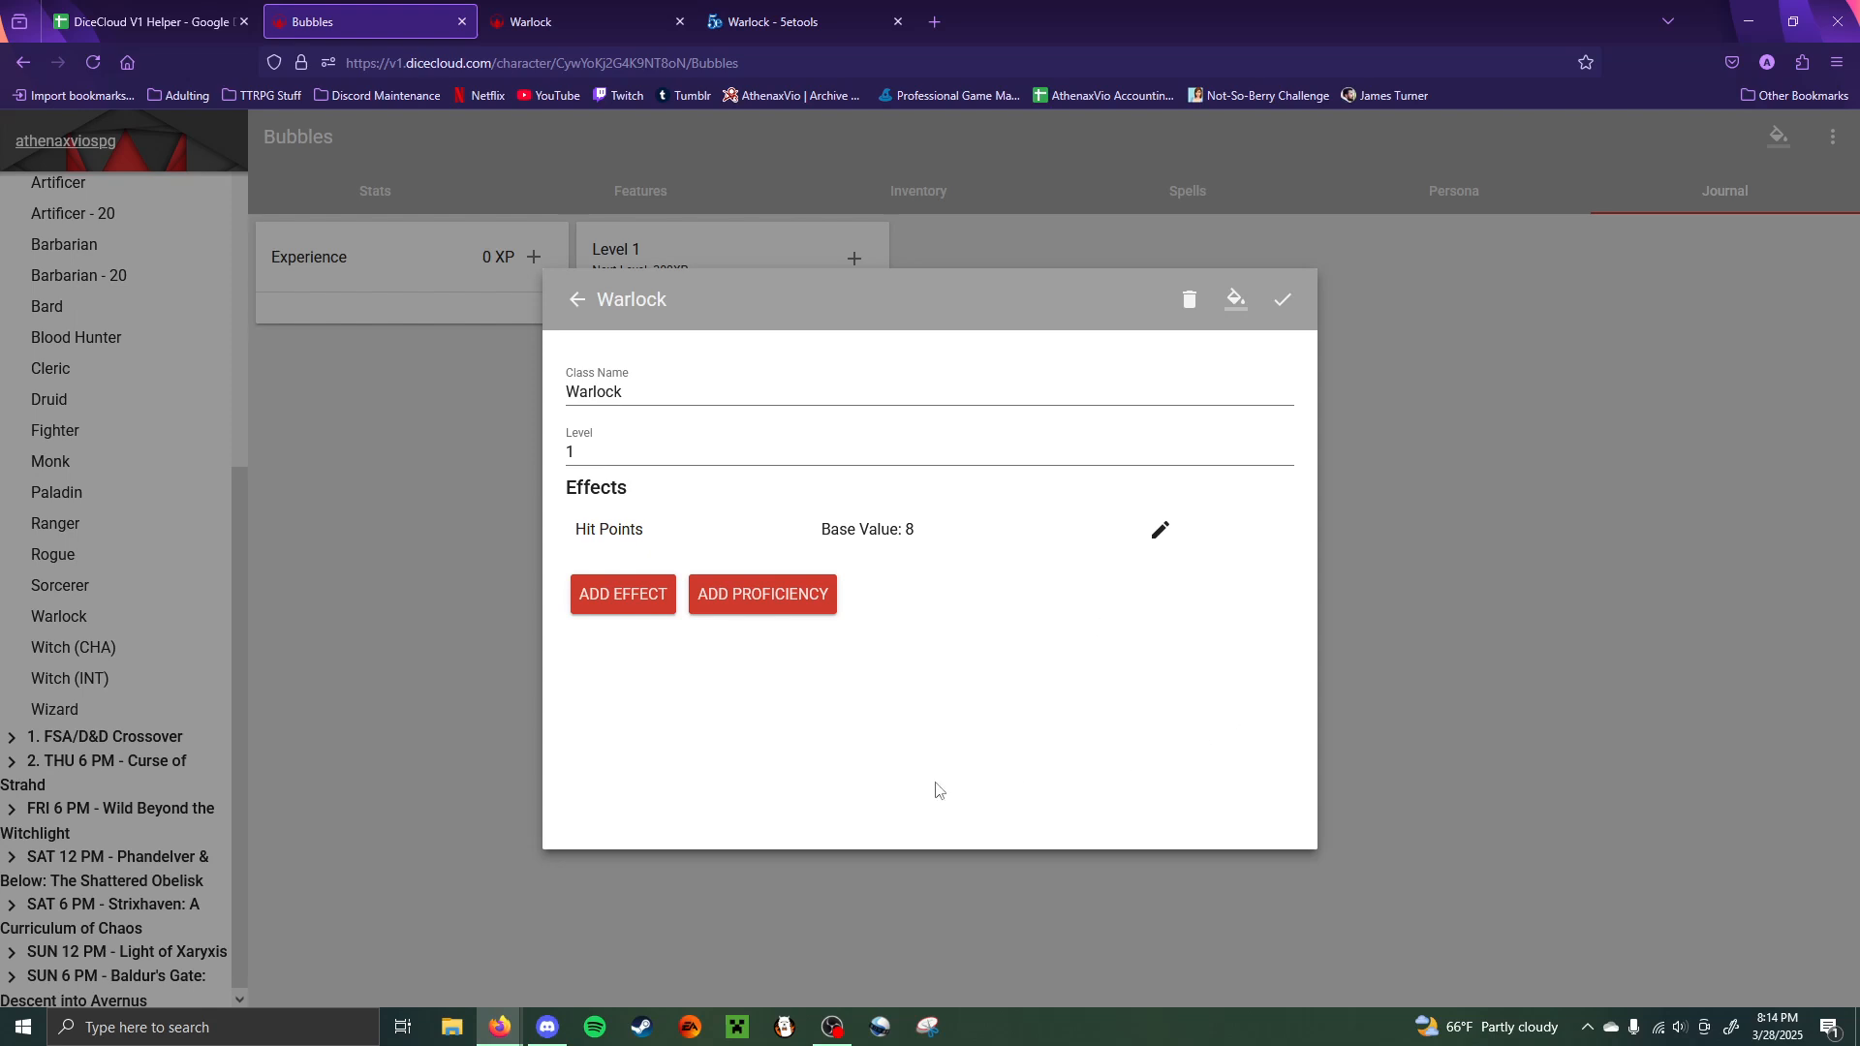
- Add four more Hit Points effects to the Warlock class, using the Add operation and leaving their values empty
click(609, 592)
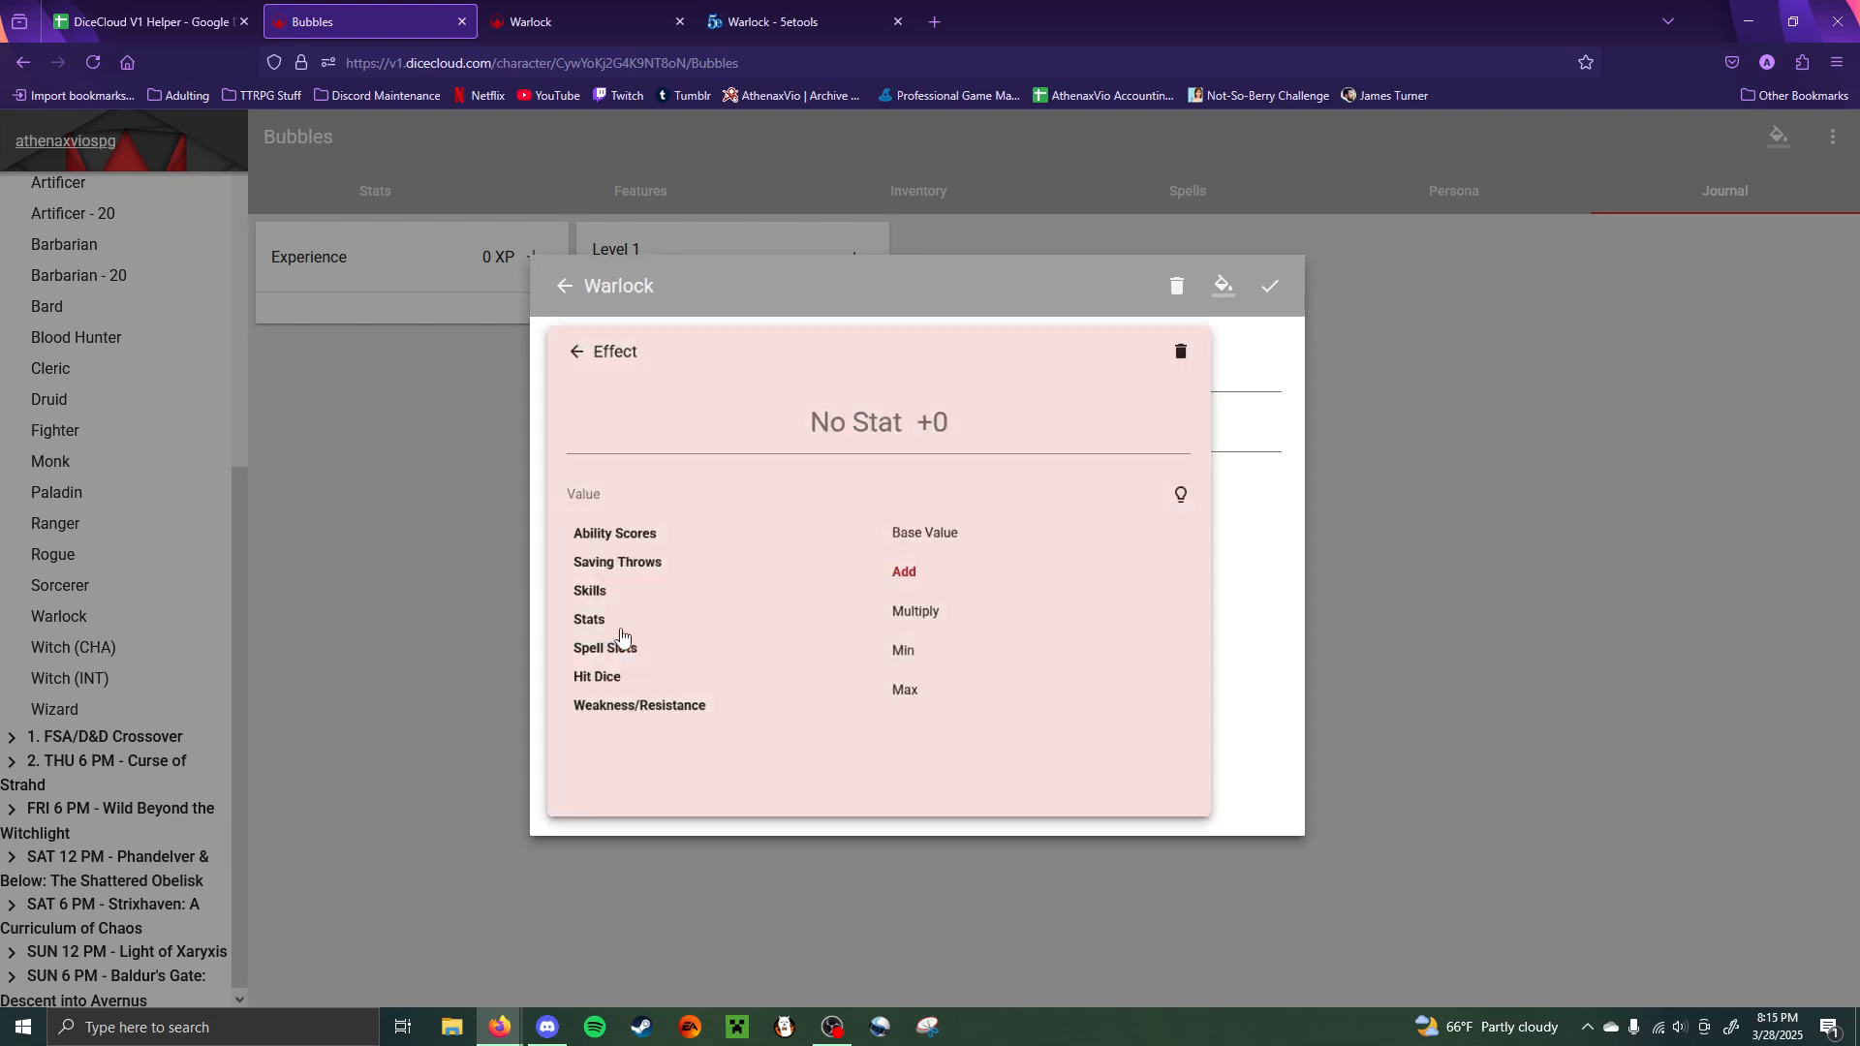
click(601, 618)
scroll(620, 378, up, 3)
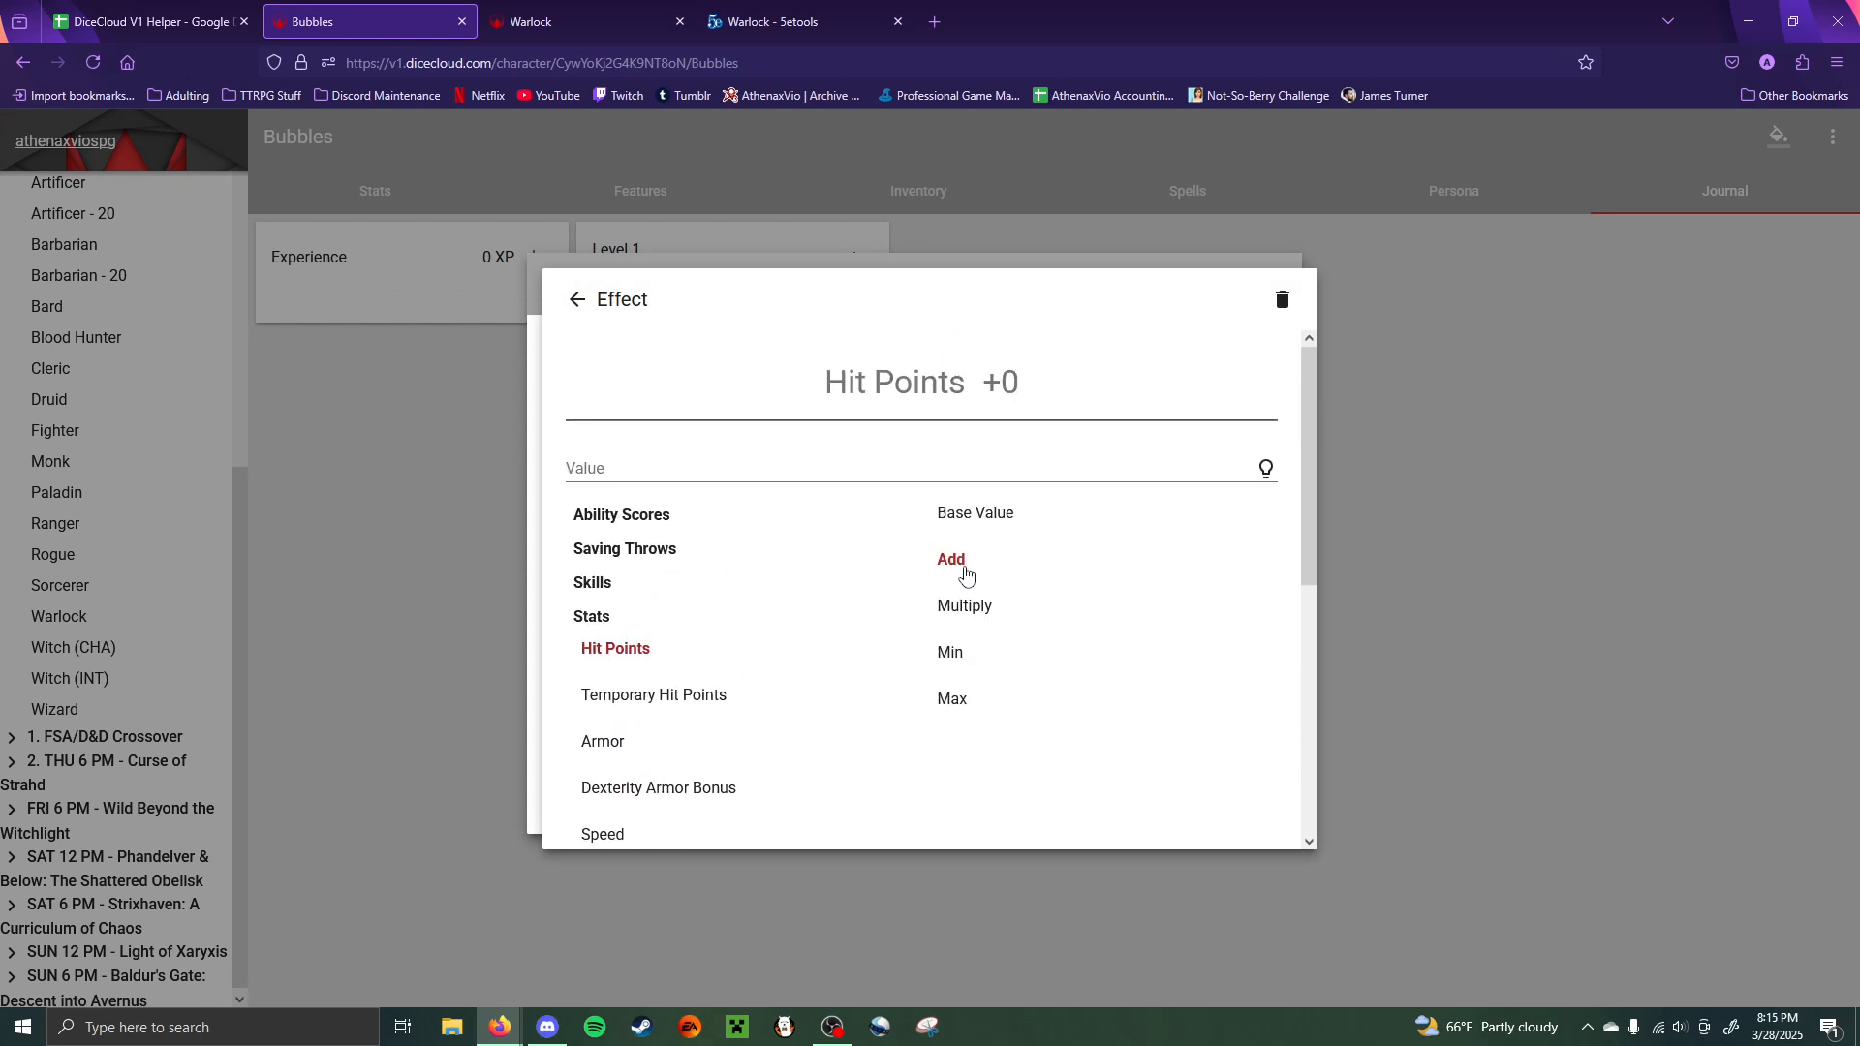
click(1490, 607)
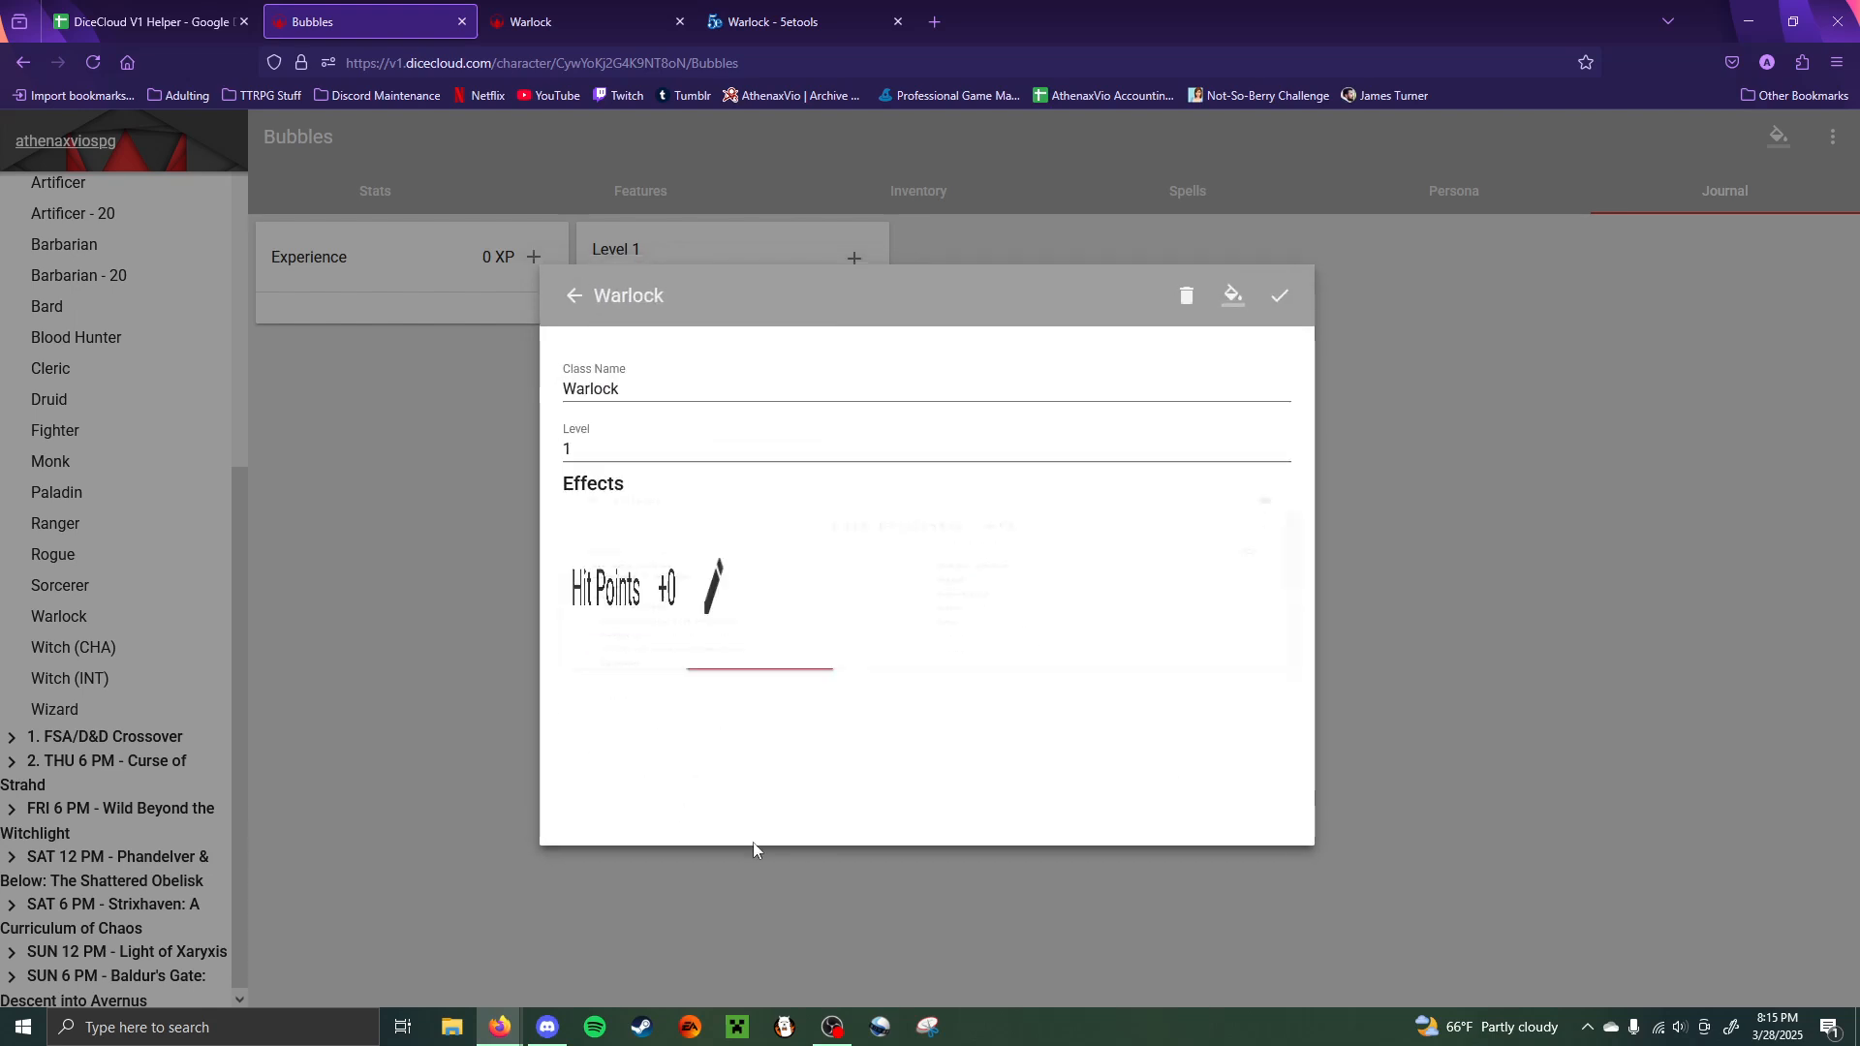
click(609, 654)
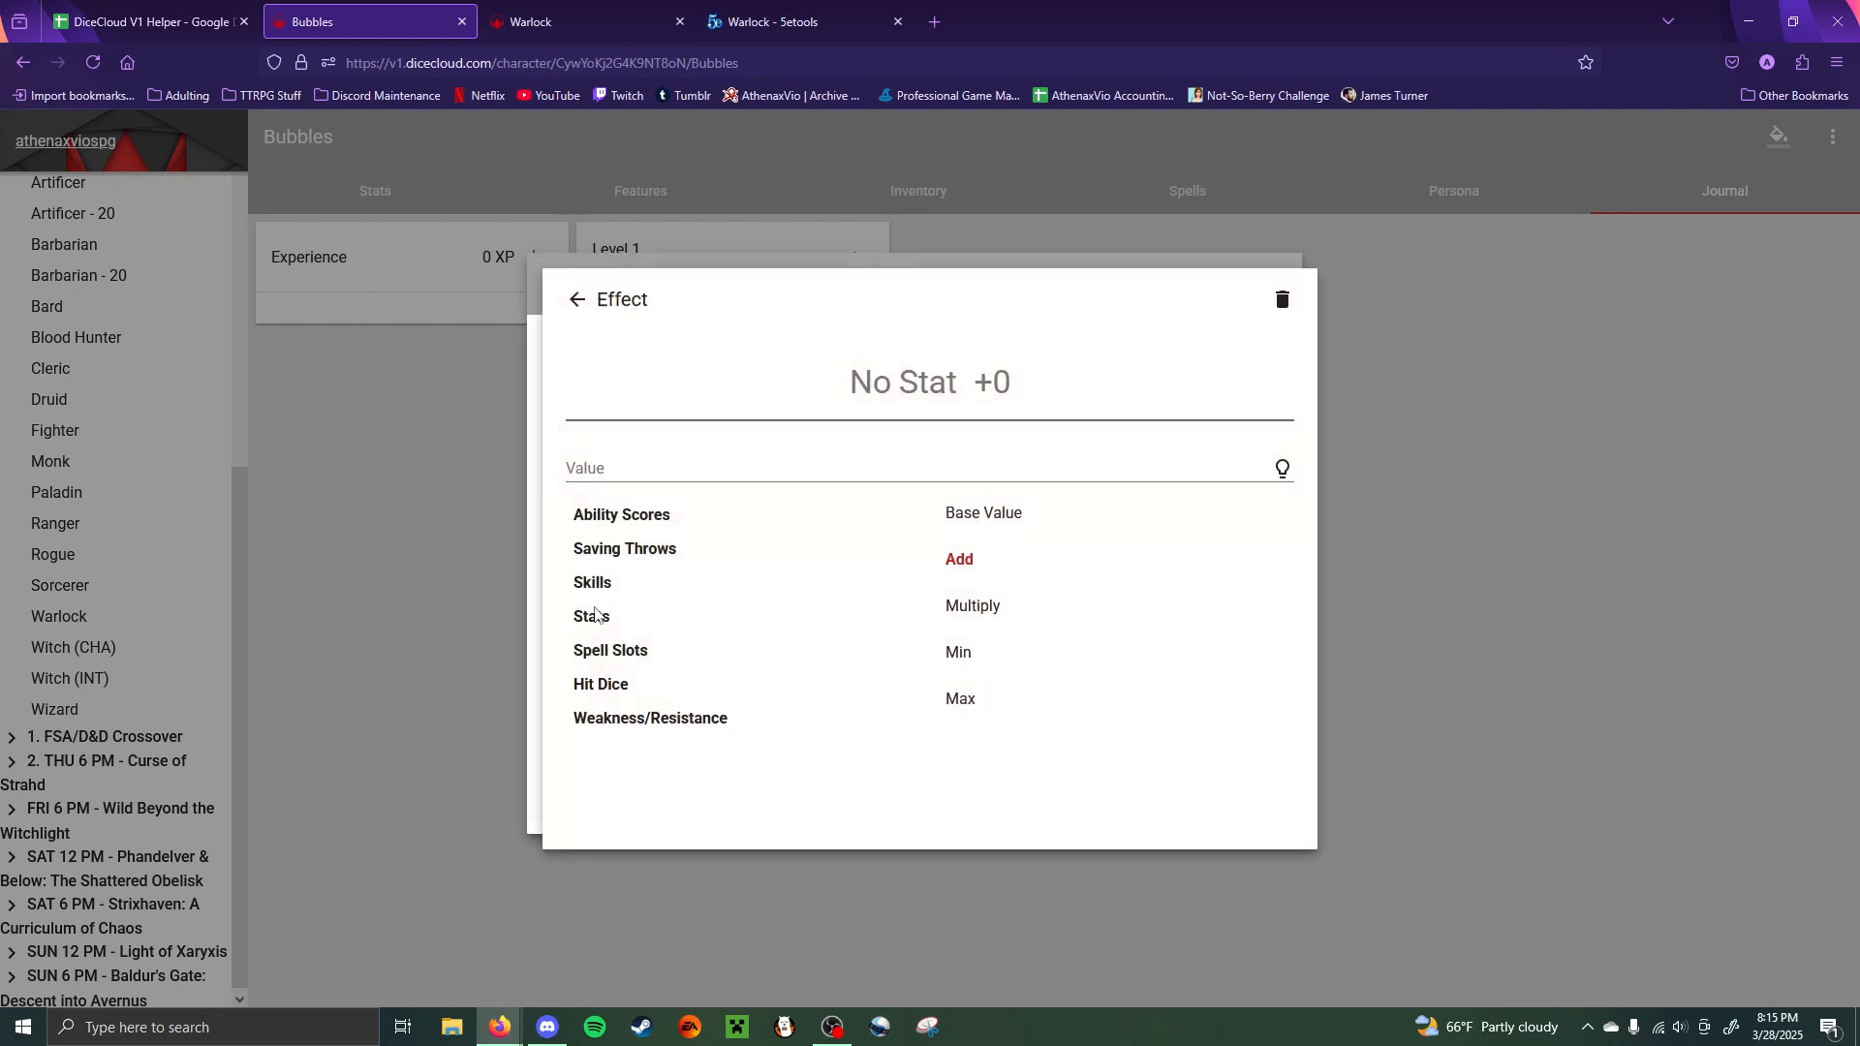
click(589, 623)
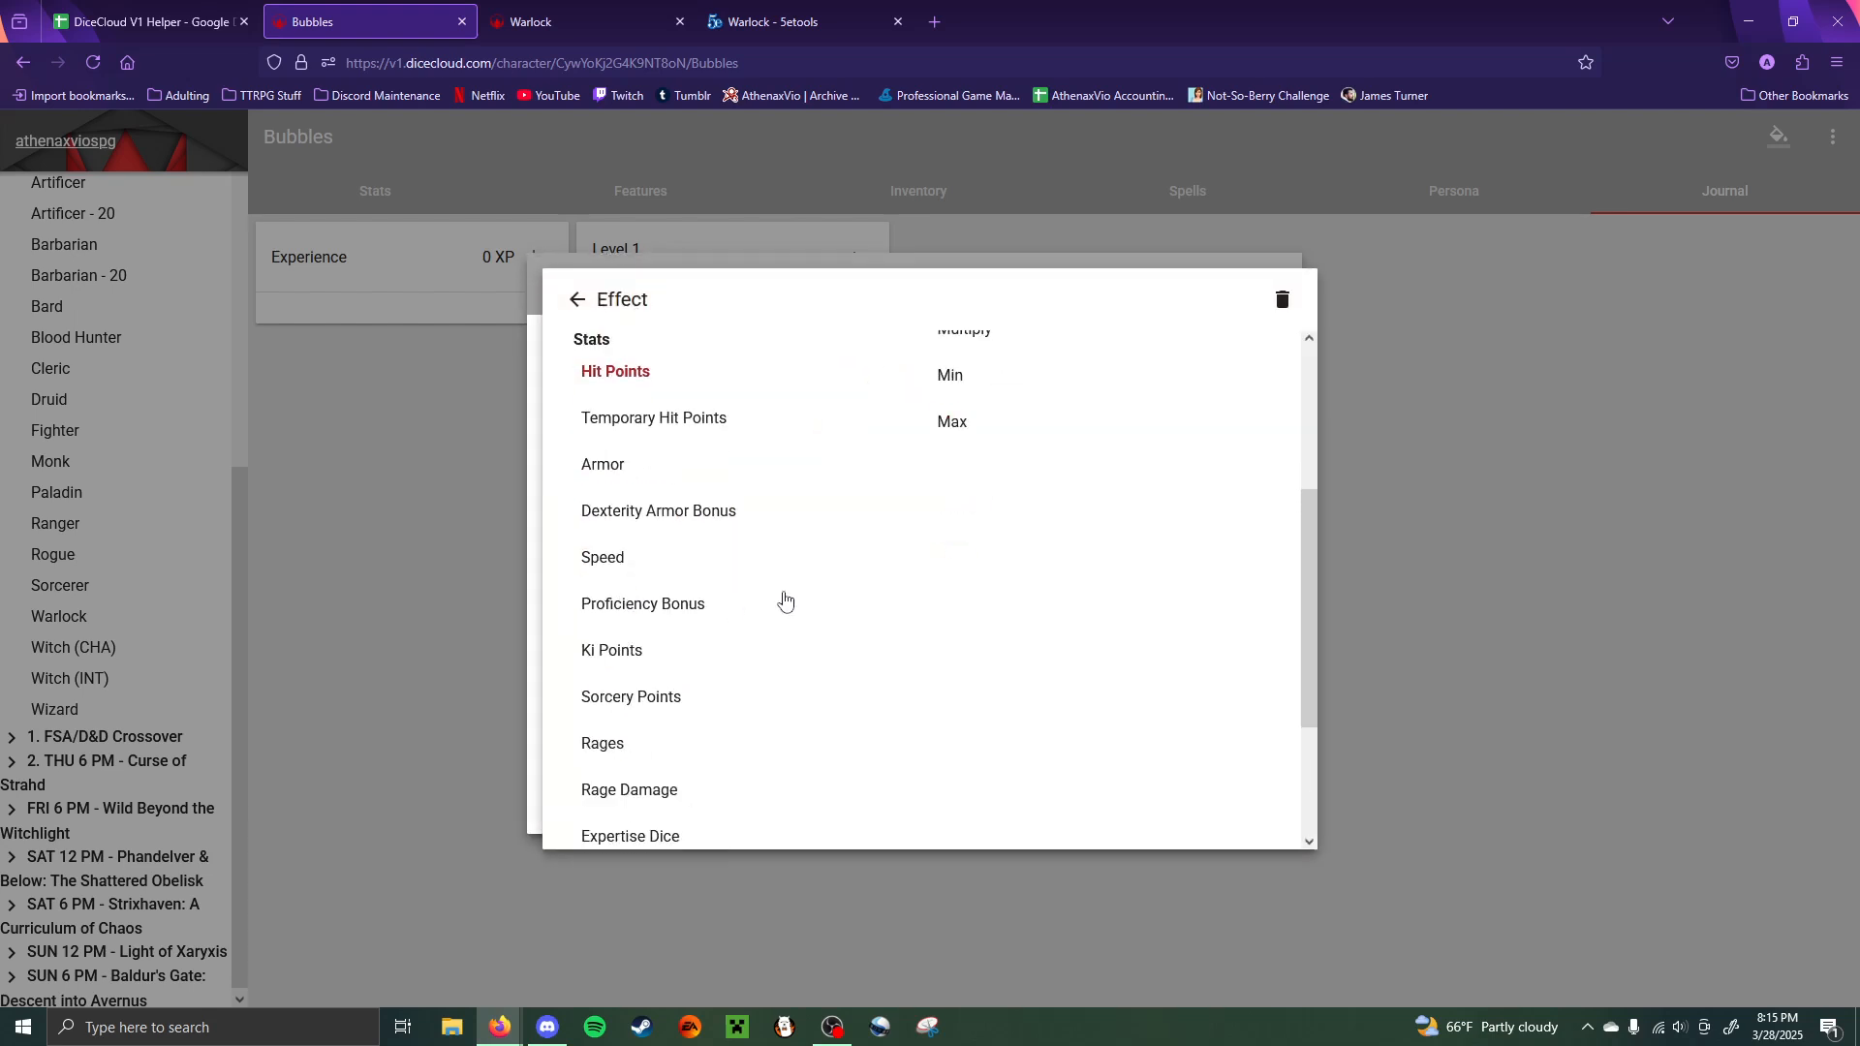
click(1424, 647)
click(636, 707)
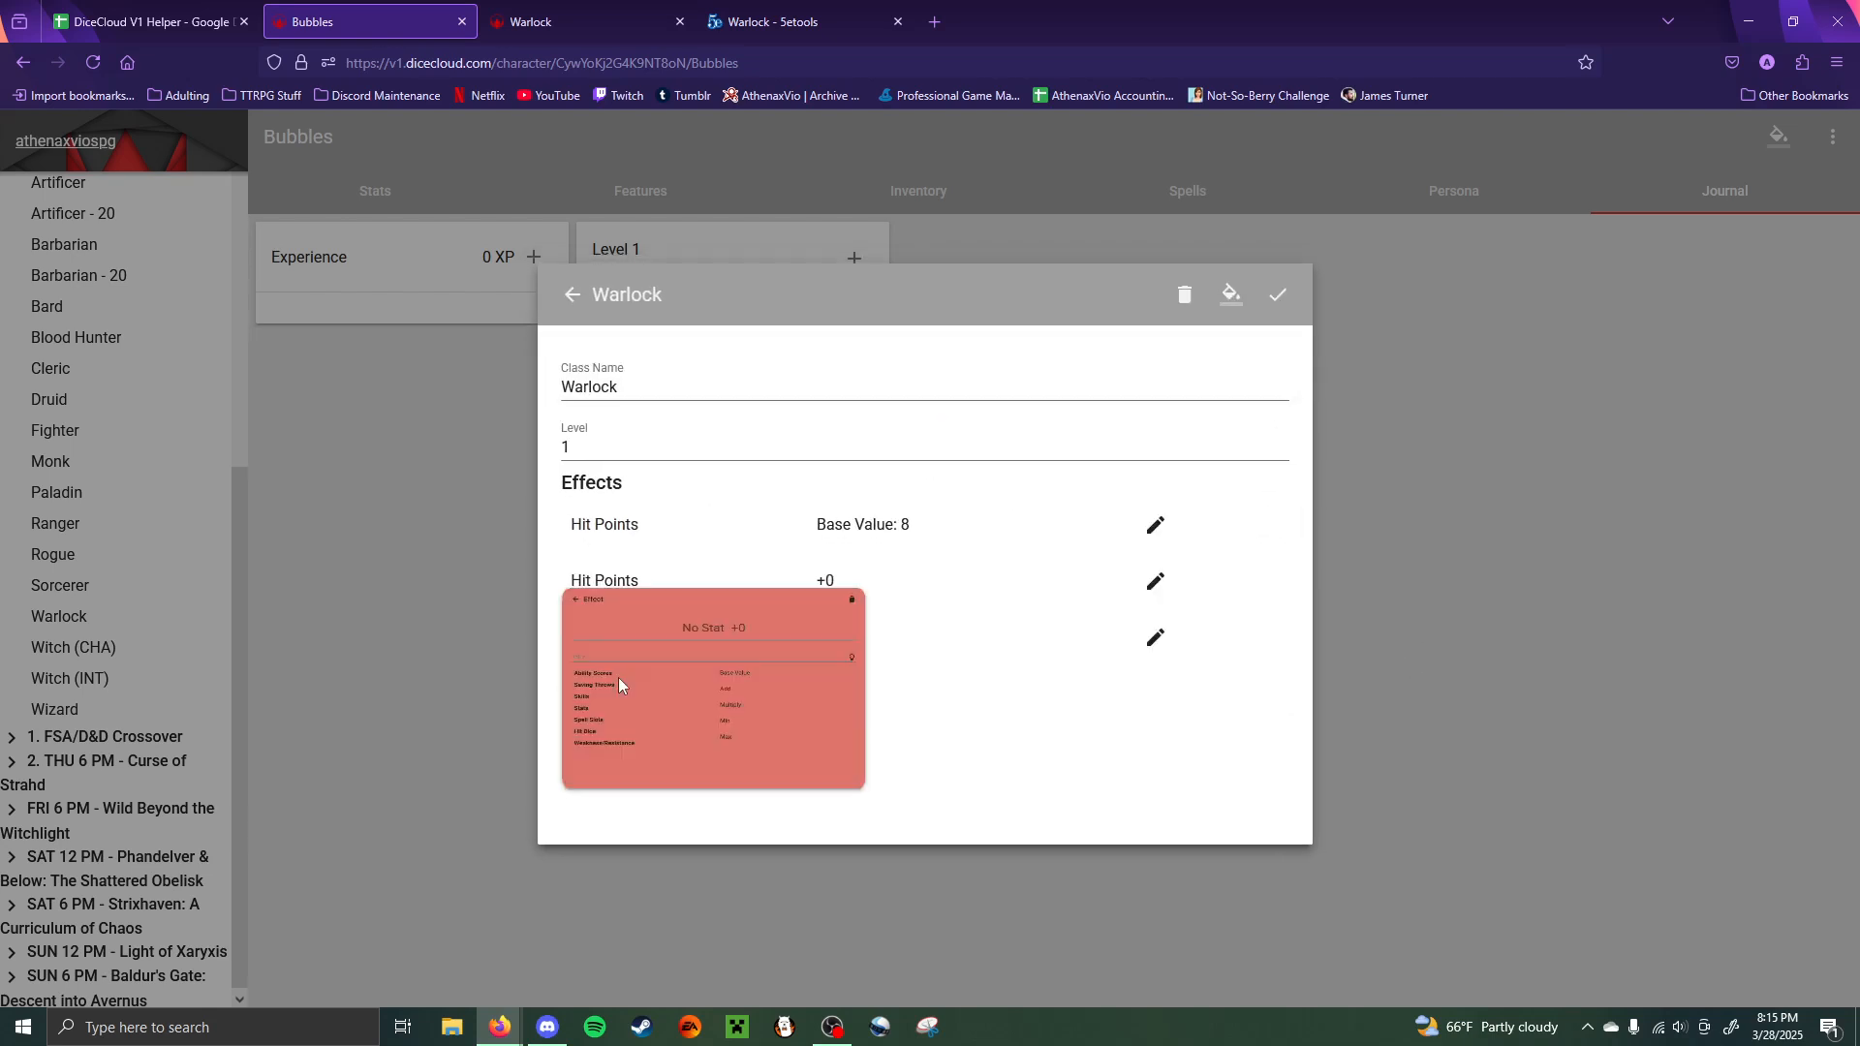
click(603, 628)
click(1449, 643)
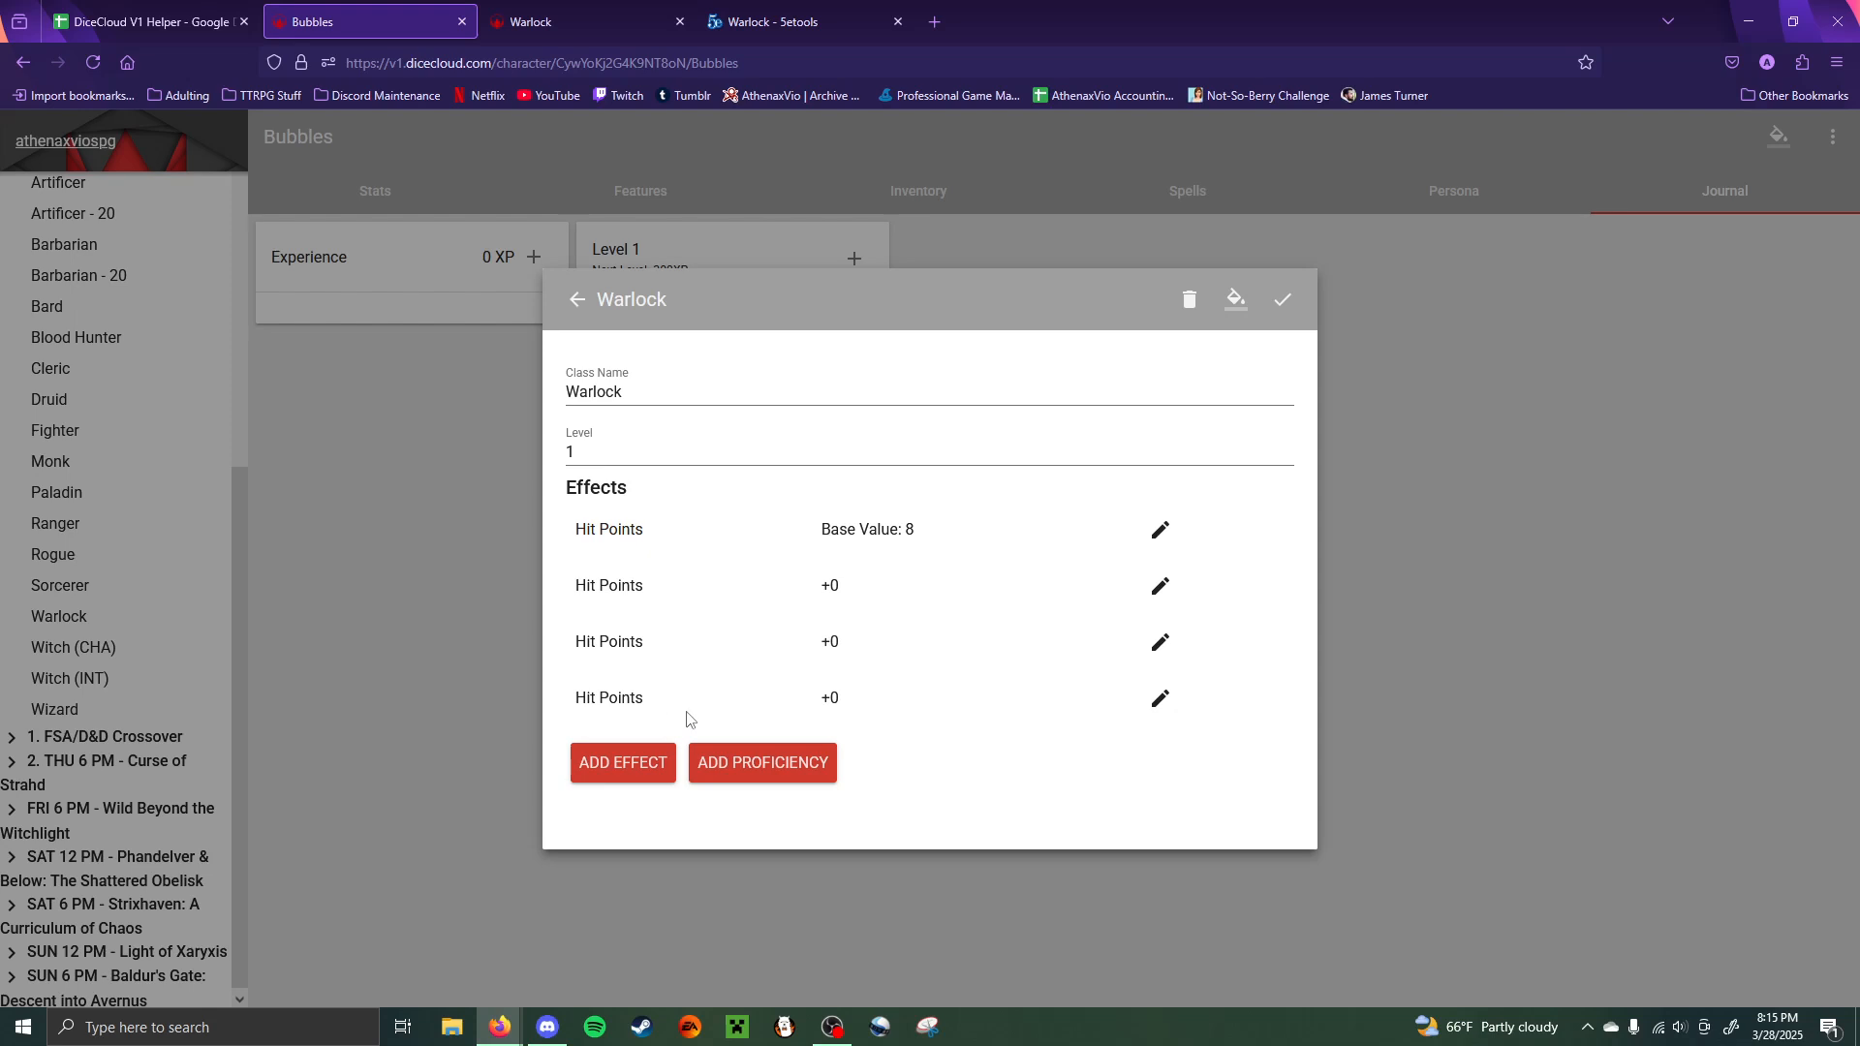
click(615, 764)
click(635, 627)
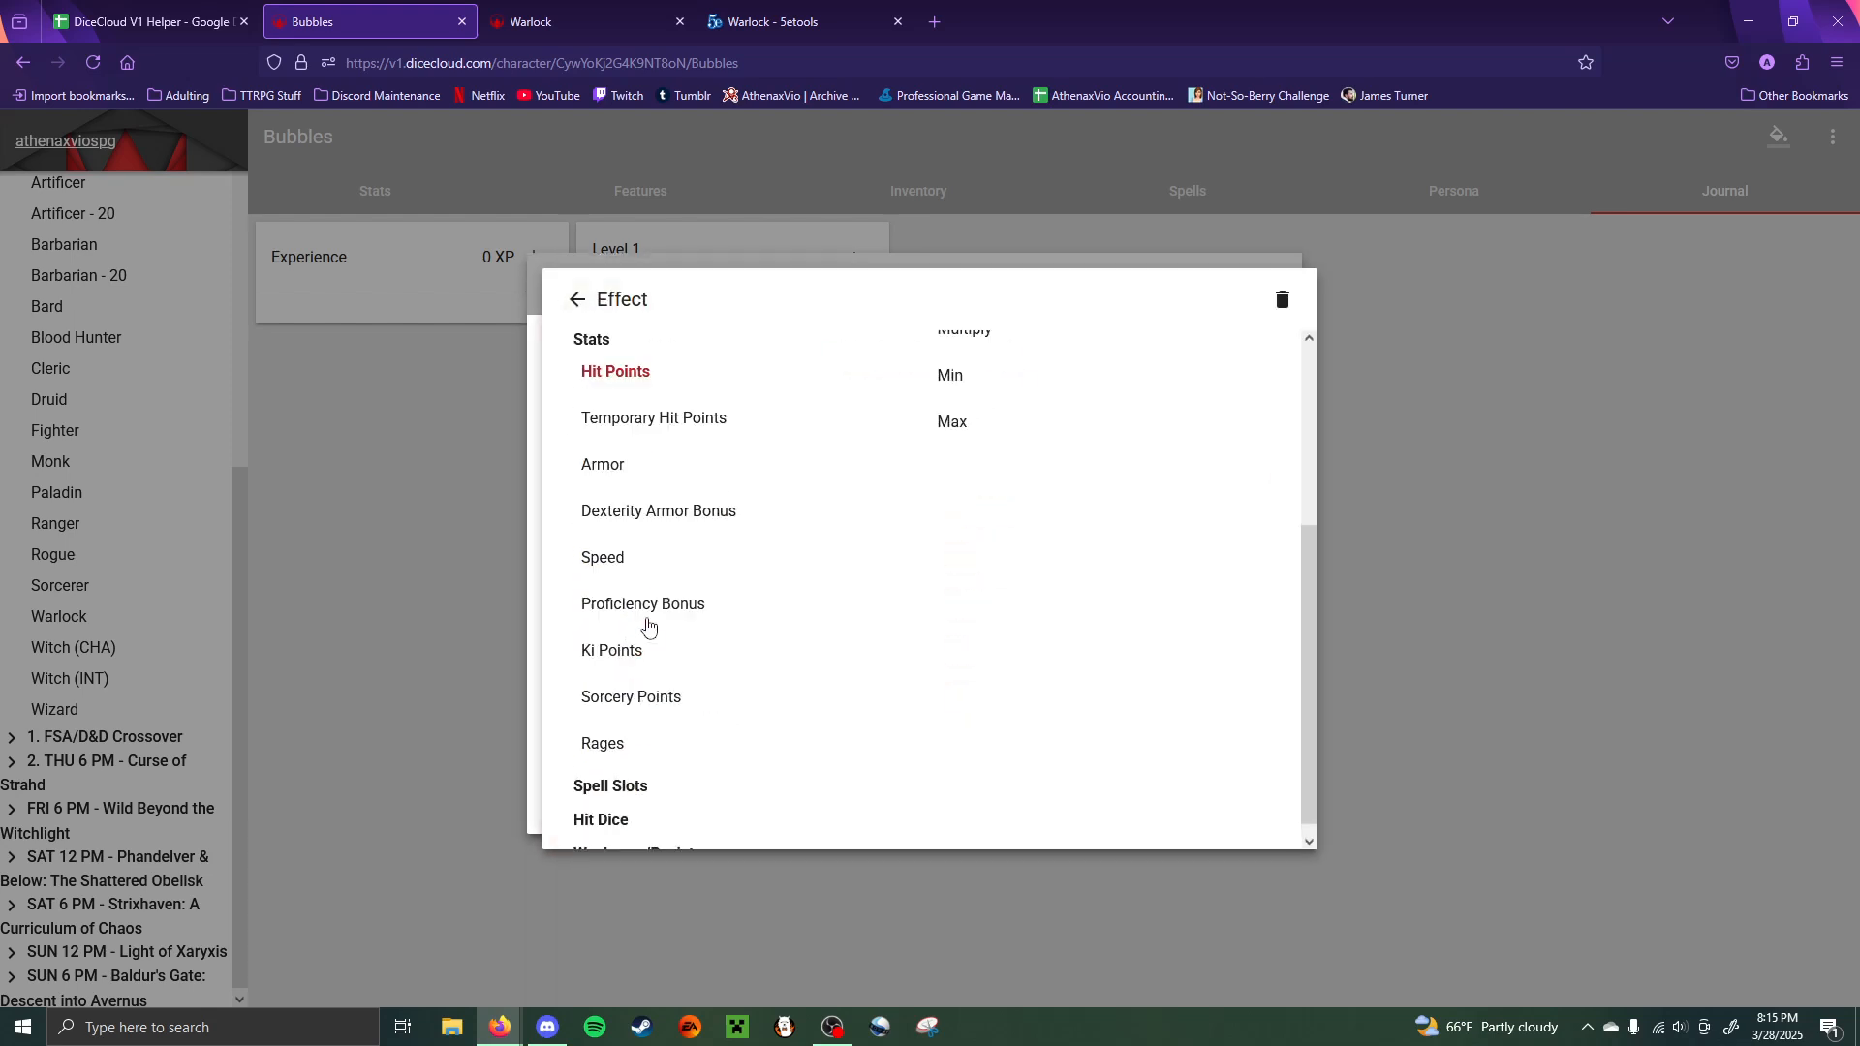
click(1539, 610)
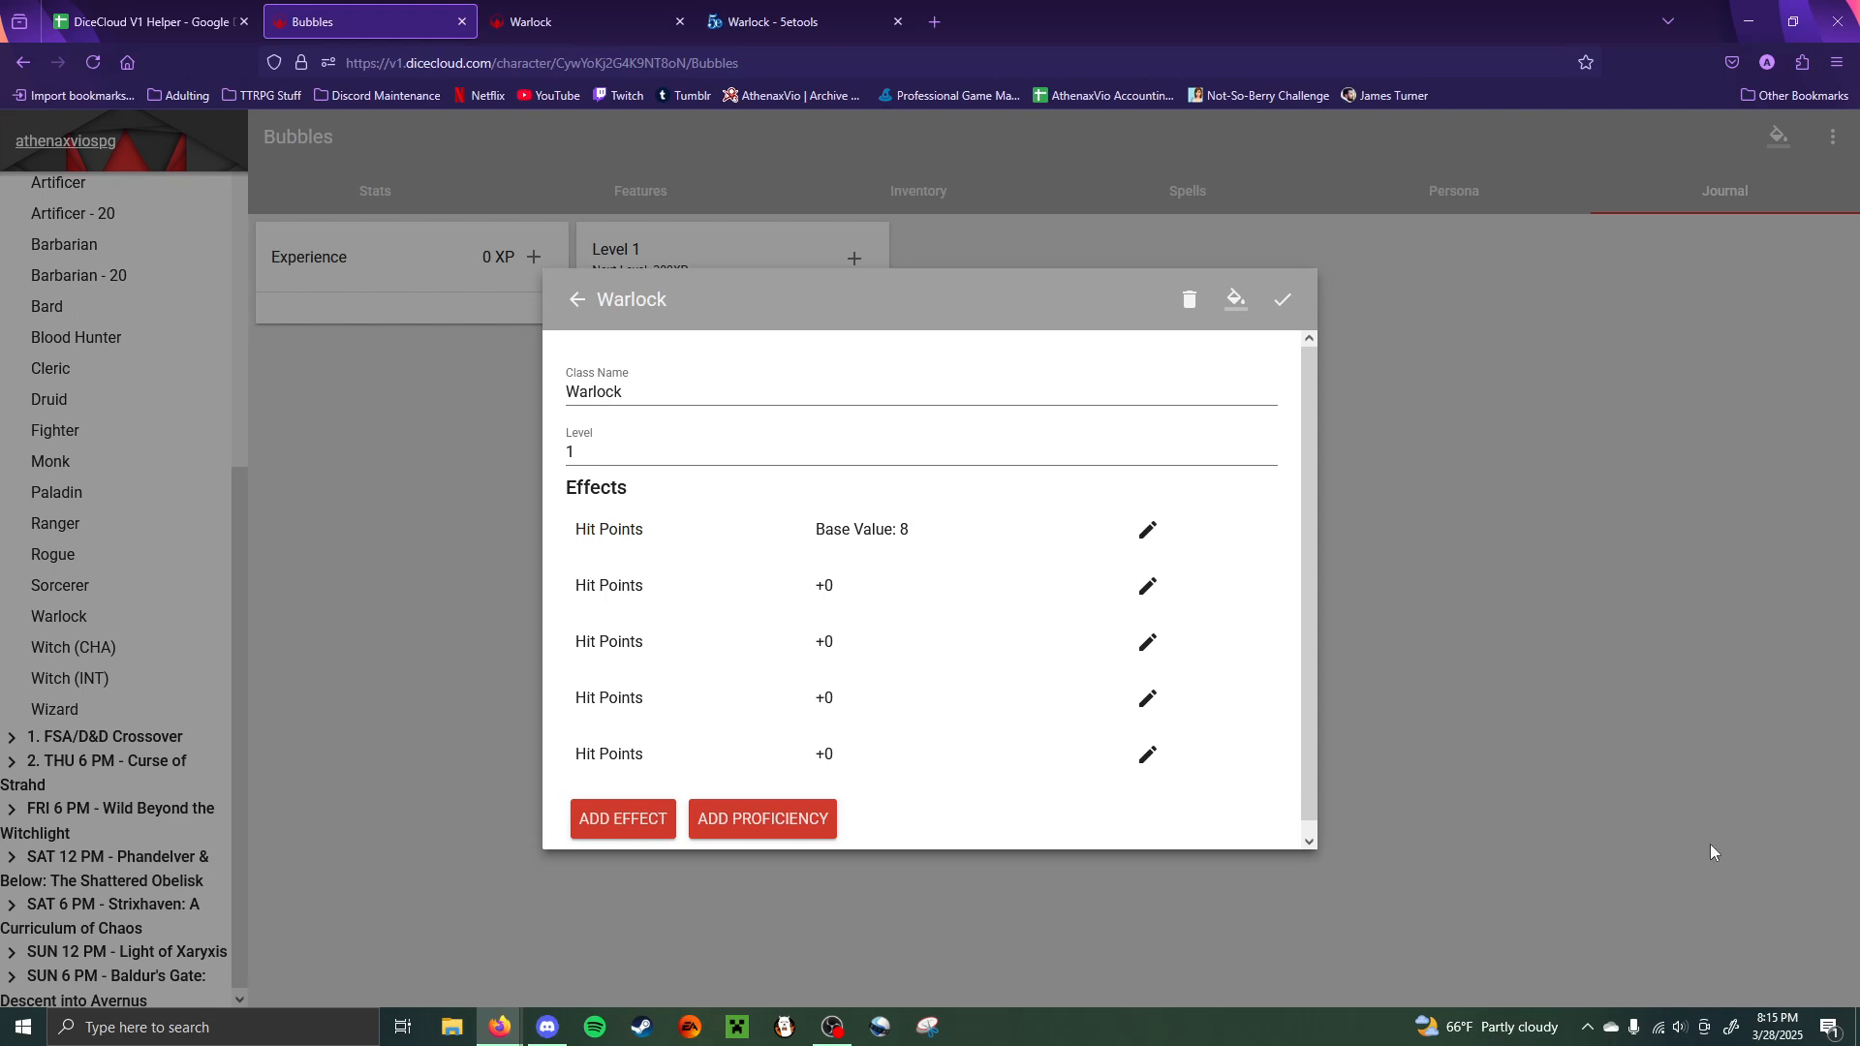
- Set the first two empty Hit Points effects of the Warlock class to +8 and +5
click(1147, 586)
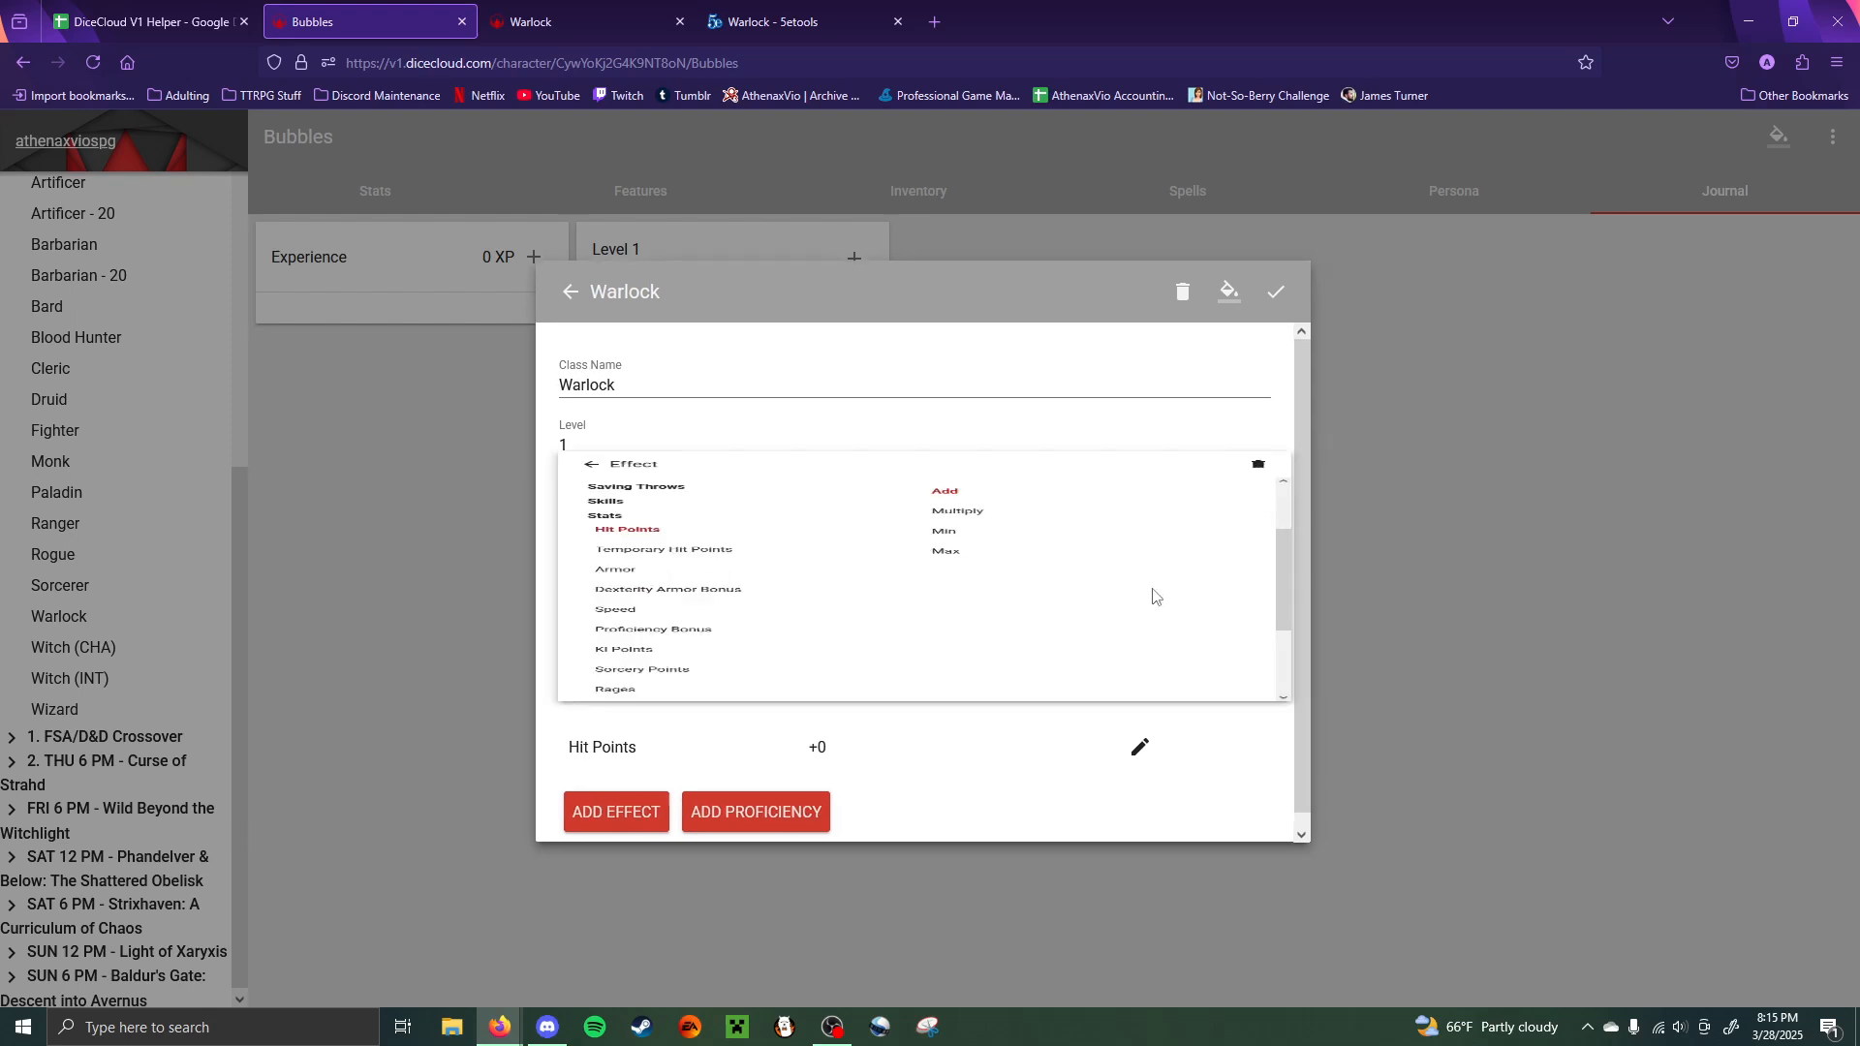
click(643, 467)
text(8)
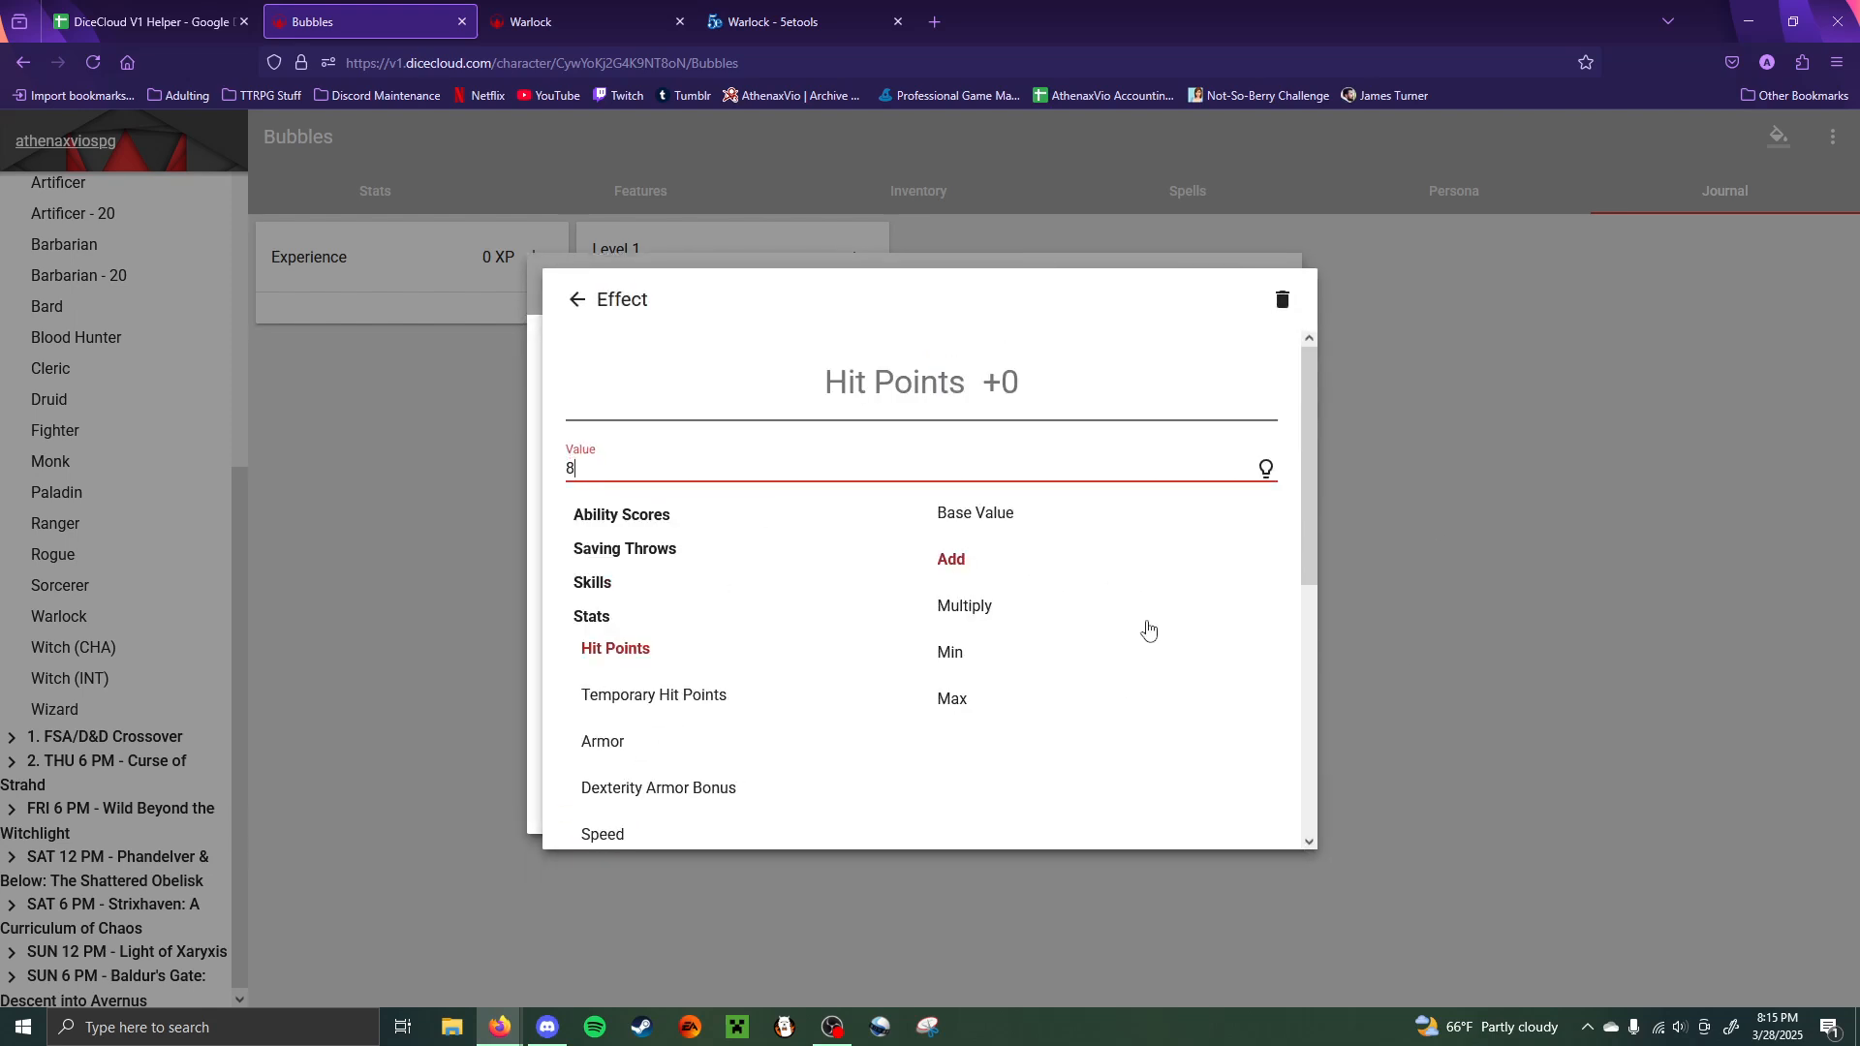
click(1440, 550)
click(1148, 643)
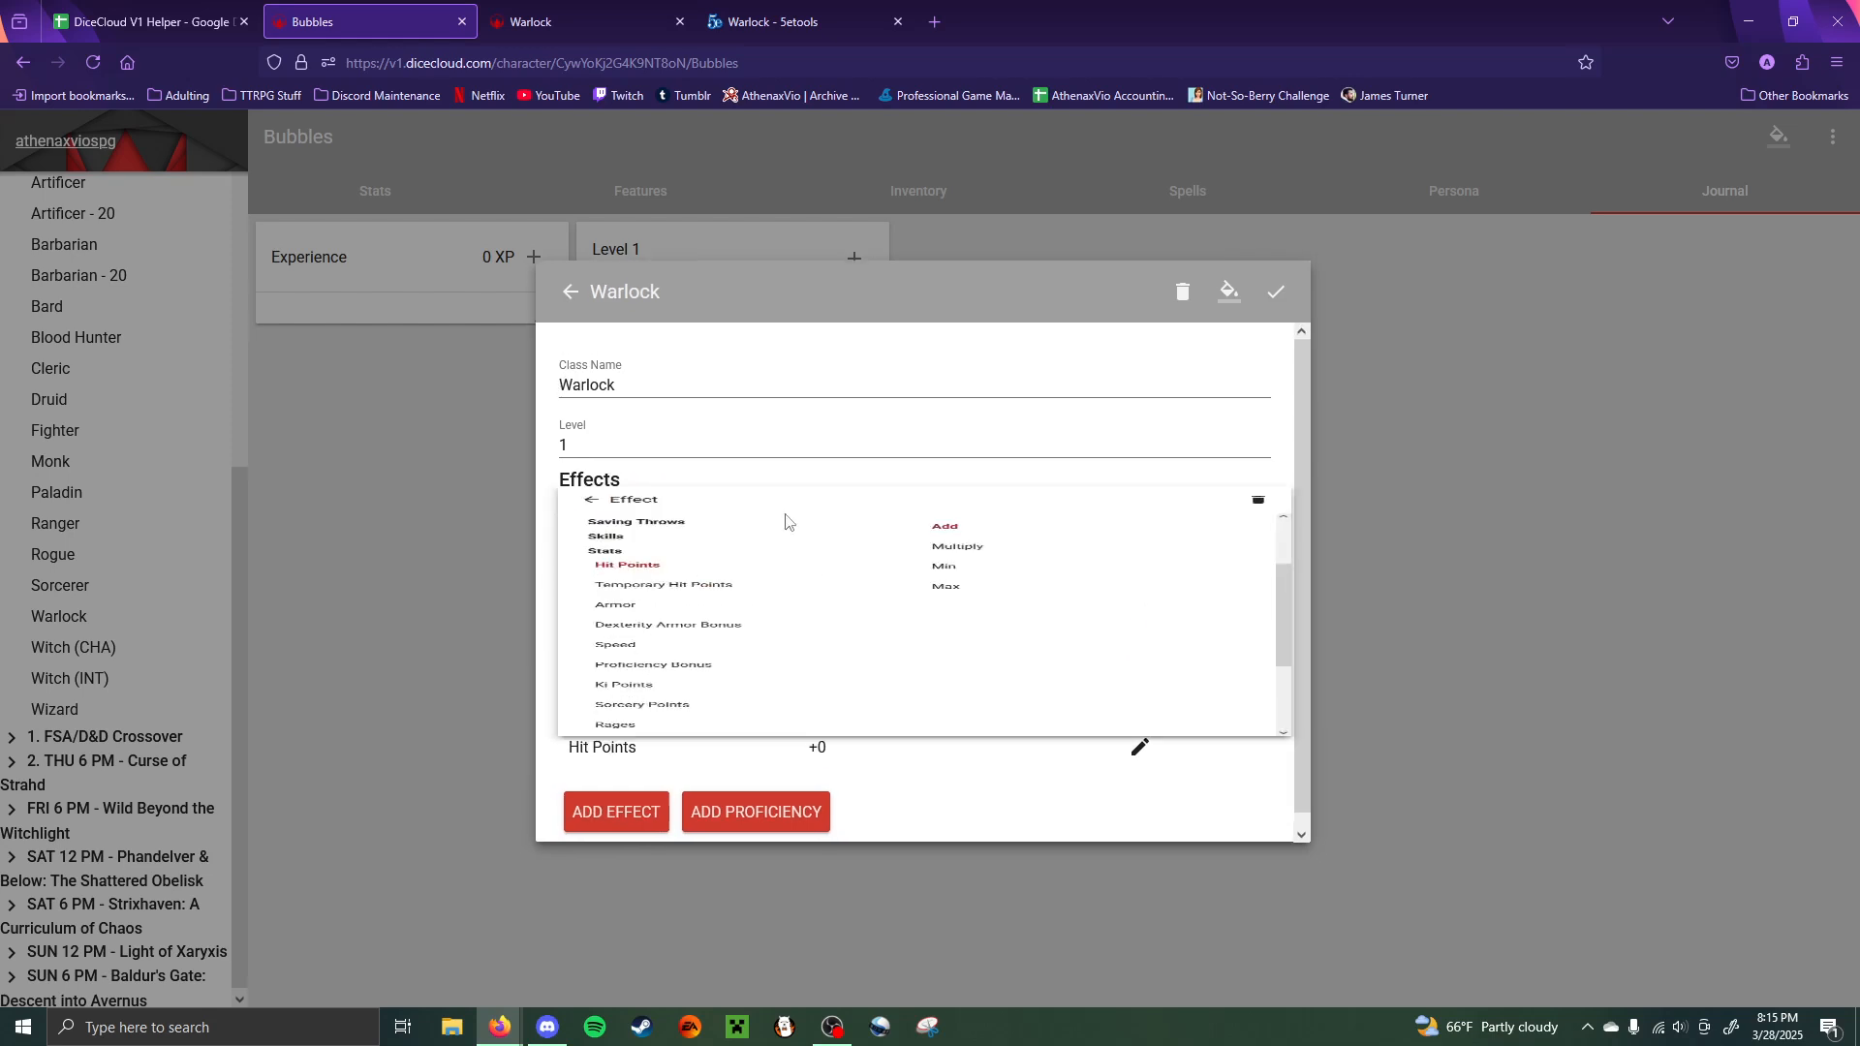
click(699, 469)
text(5)
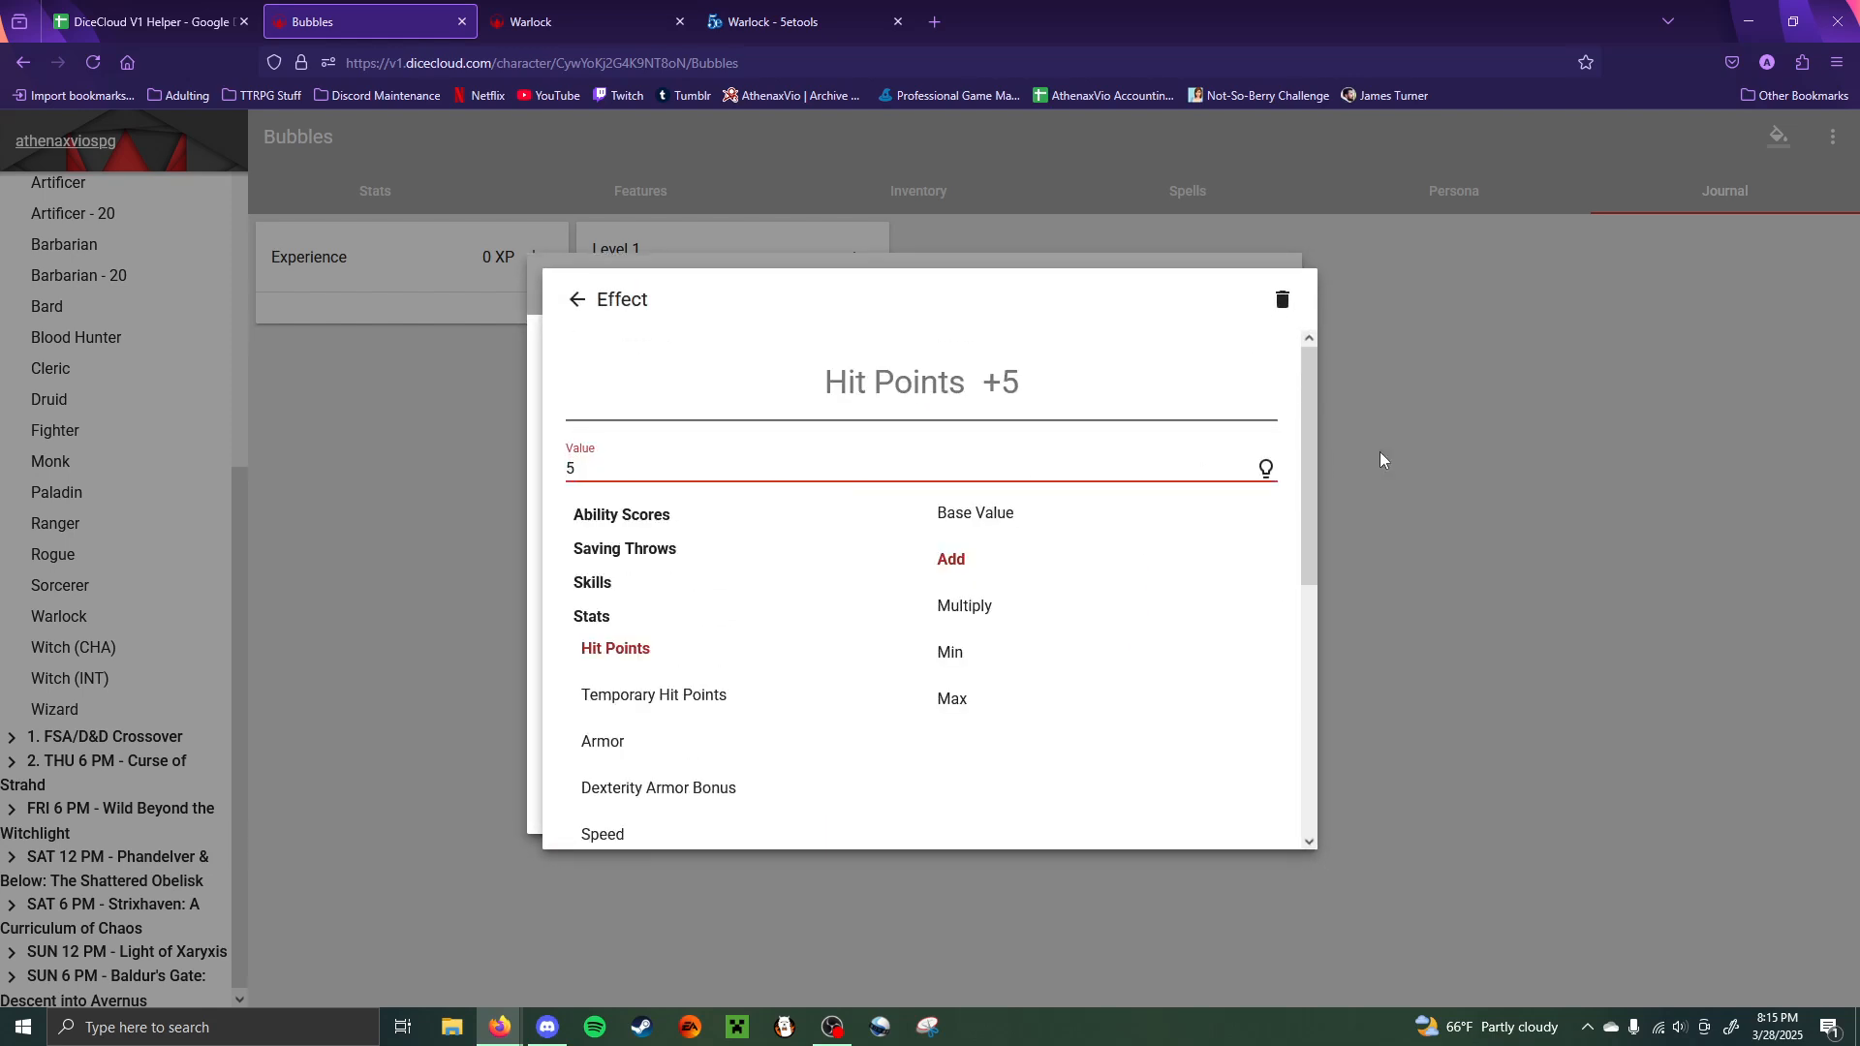
click(1380, 451)
- Set the two remaining empty Hit Points effects of the Warlock class to +6 and +3
click(1141, 700)
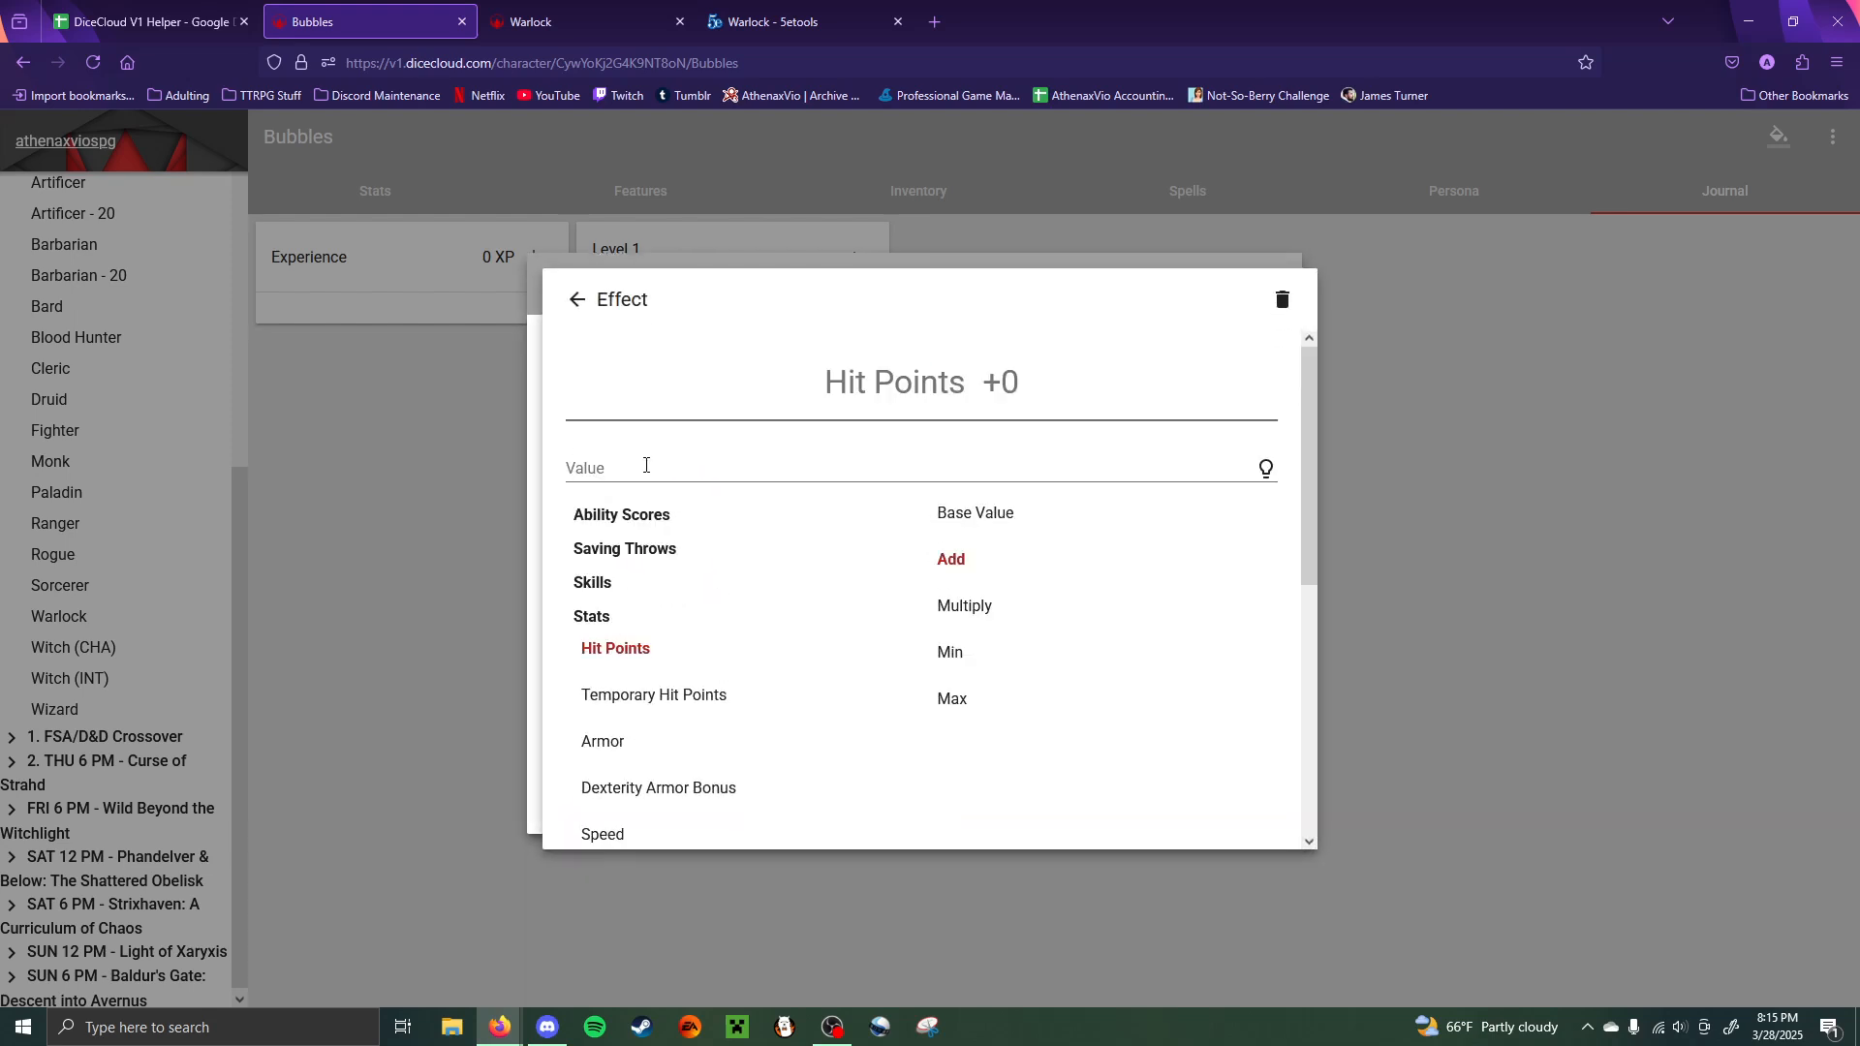
click(644, 467)
text(6)
click(1702, 569)
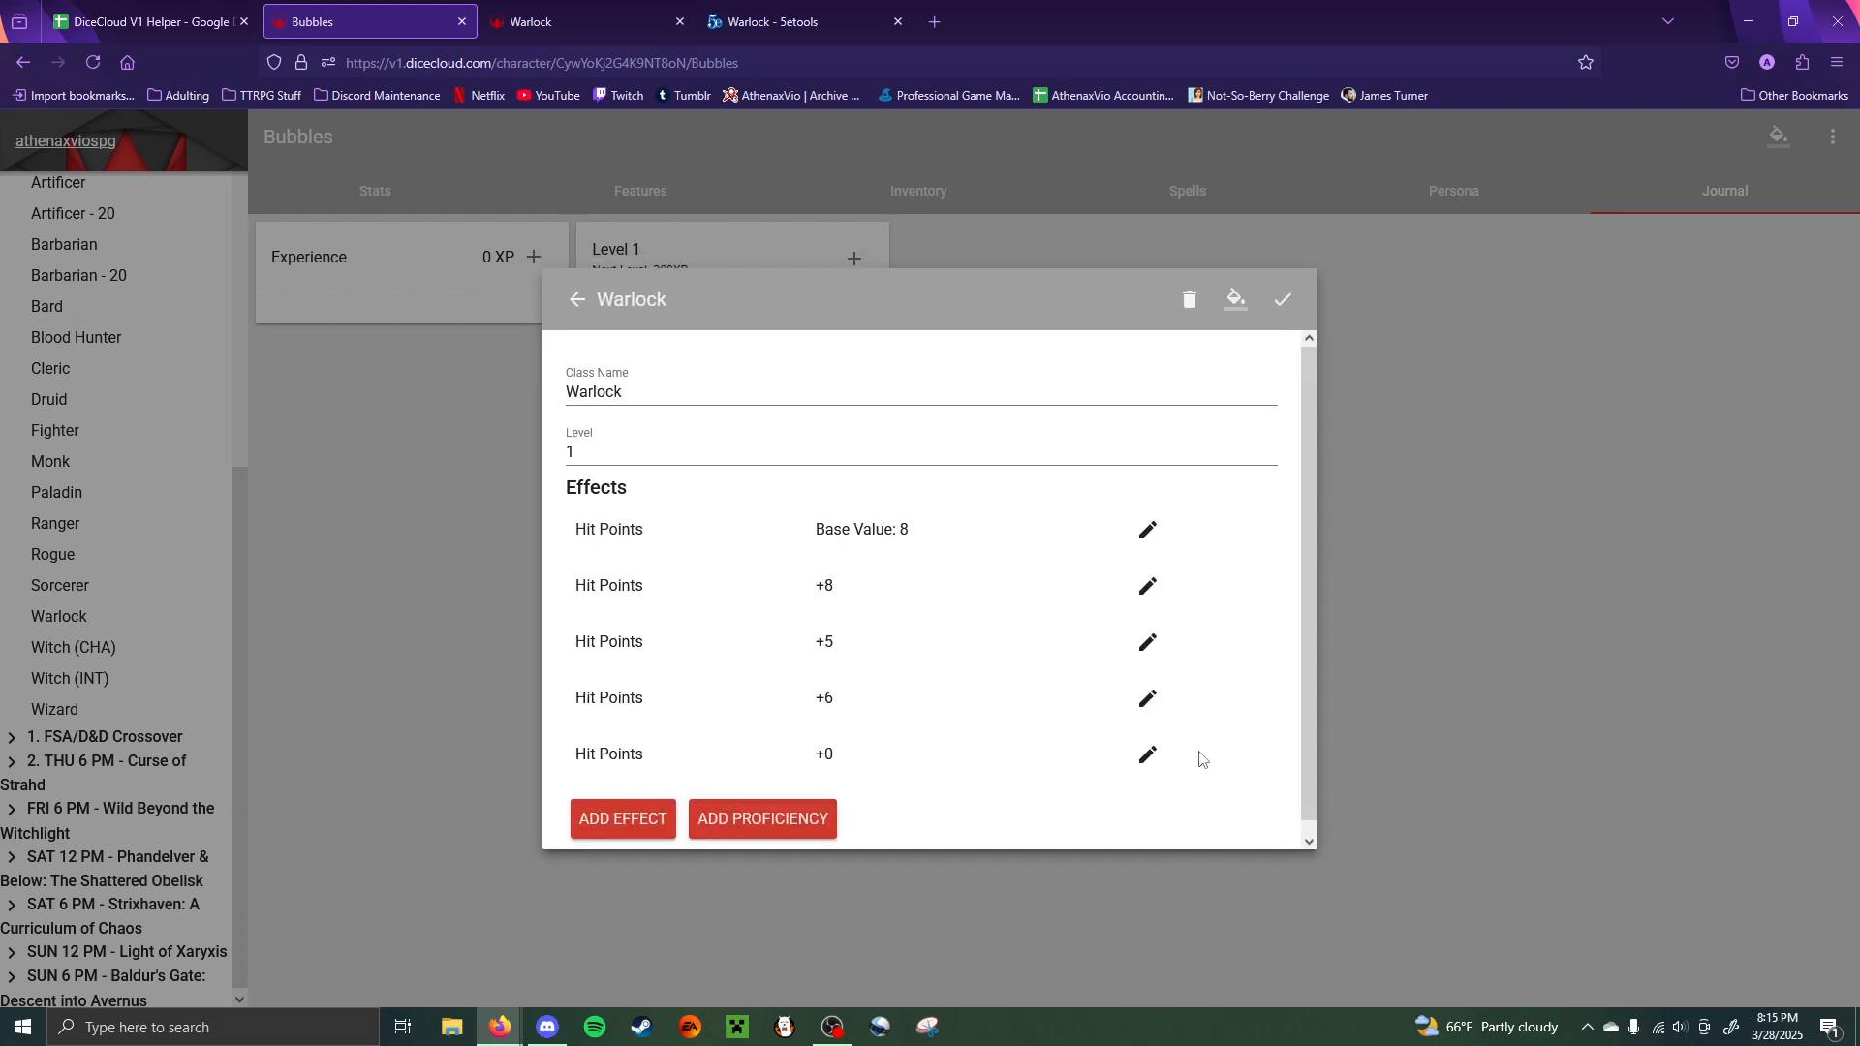
click(1144, 754)
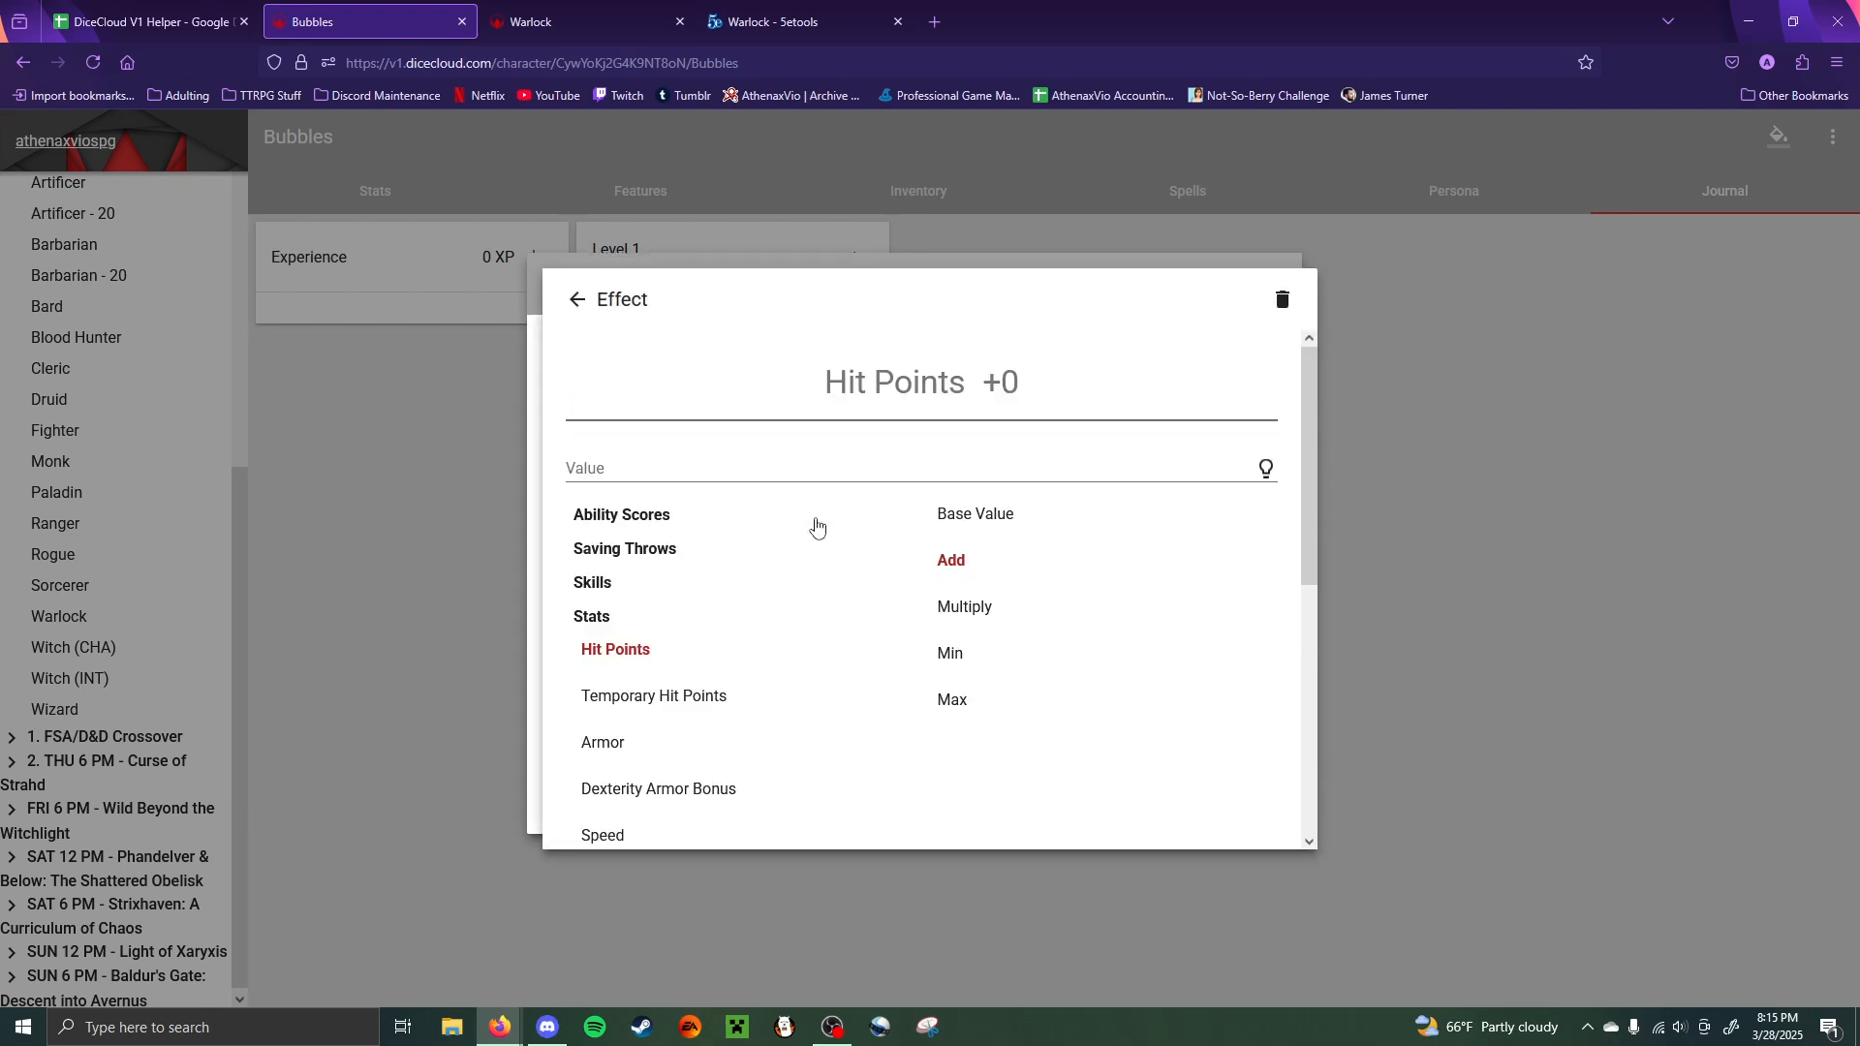
click(739, 471)
text(3)
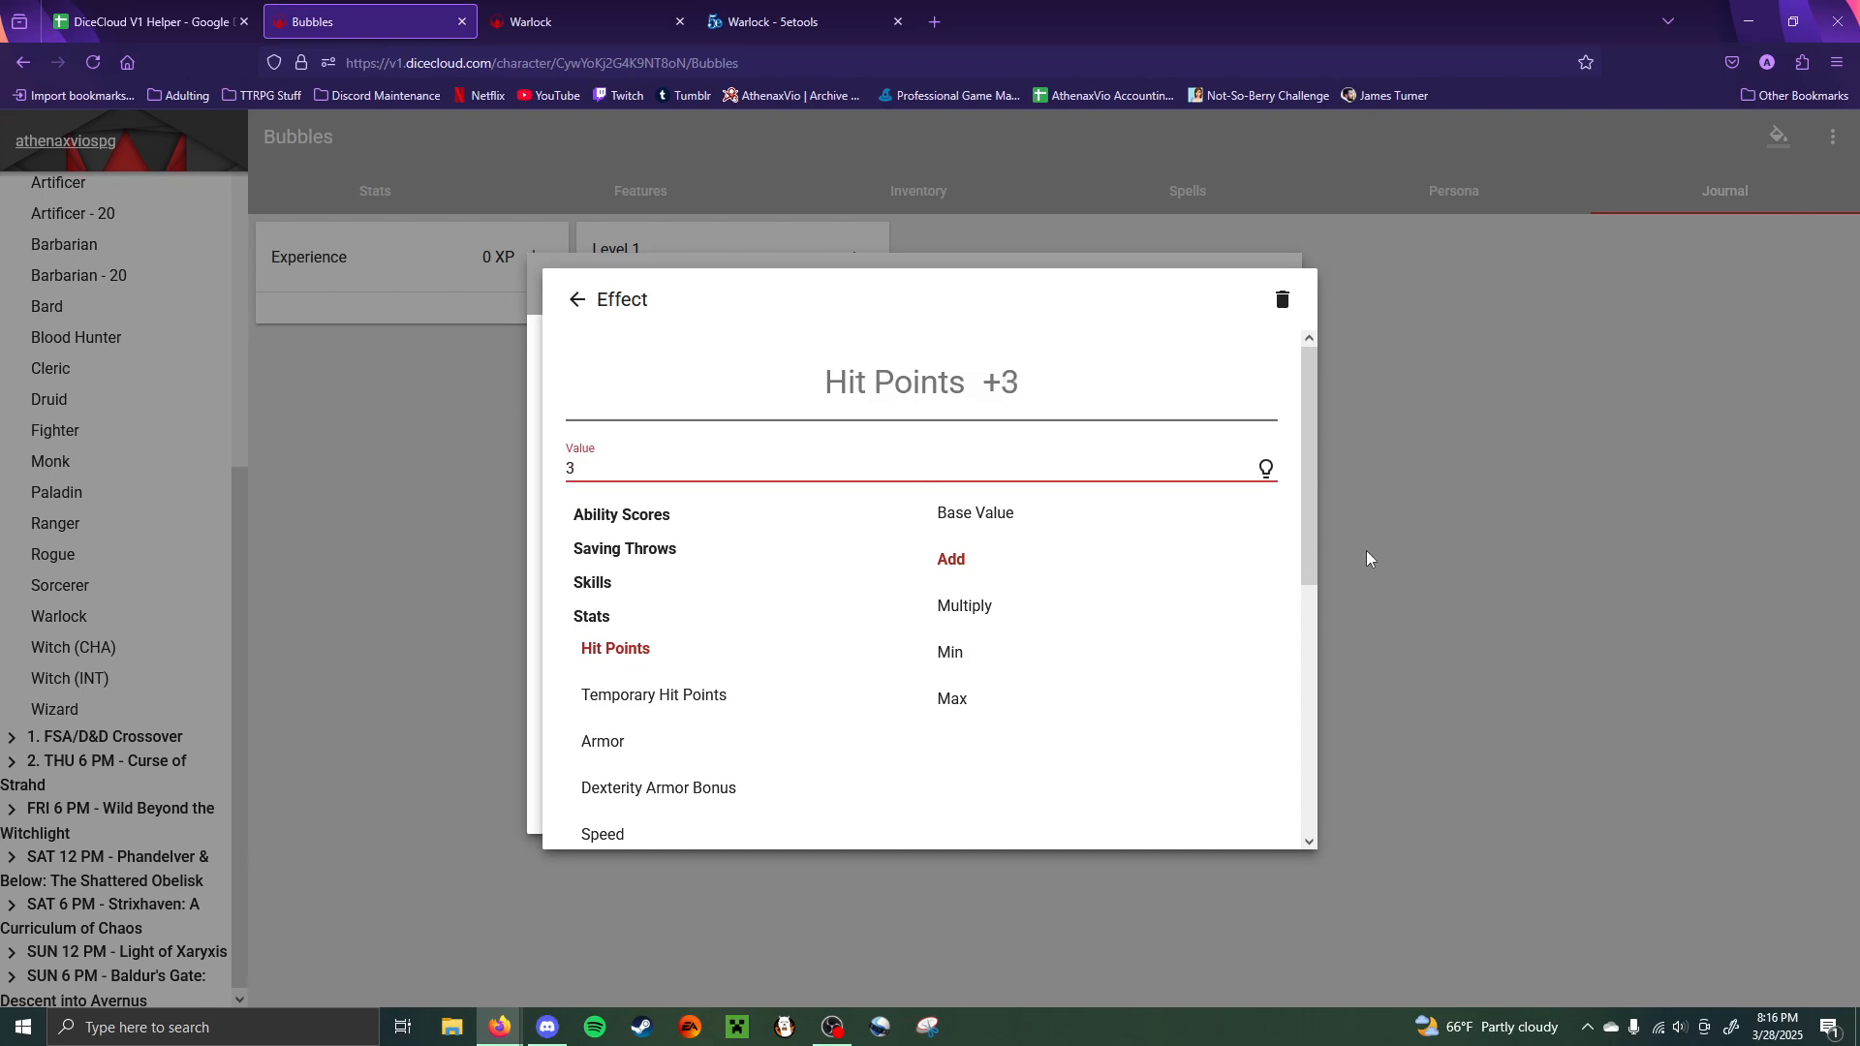
click(1376, 594)
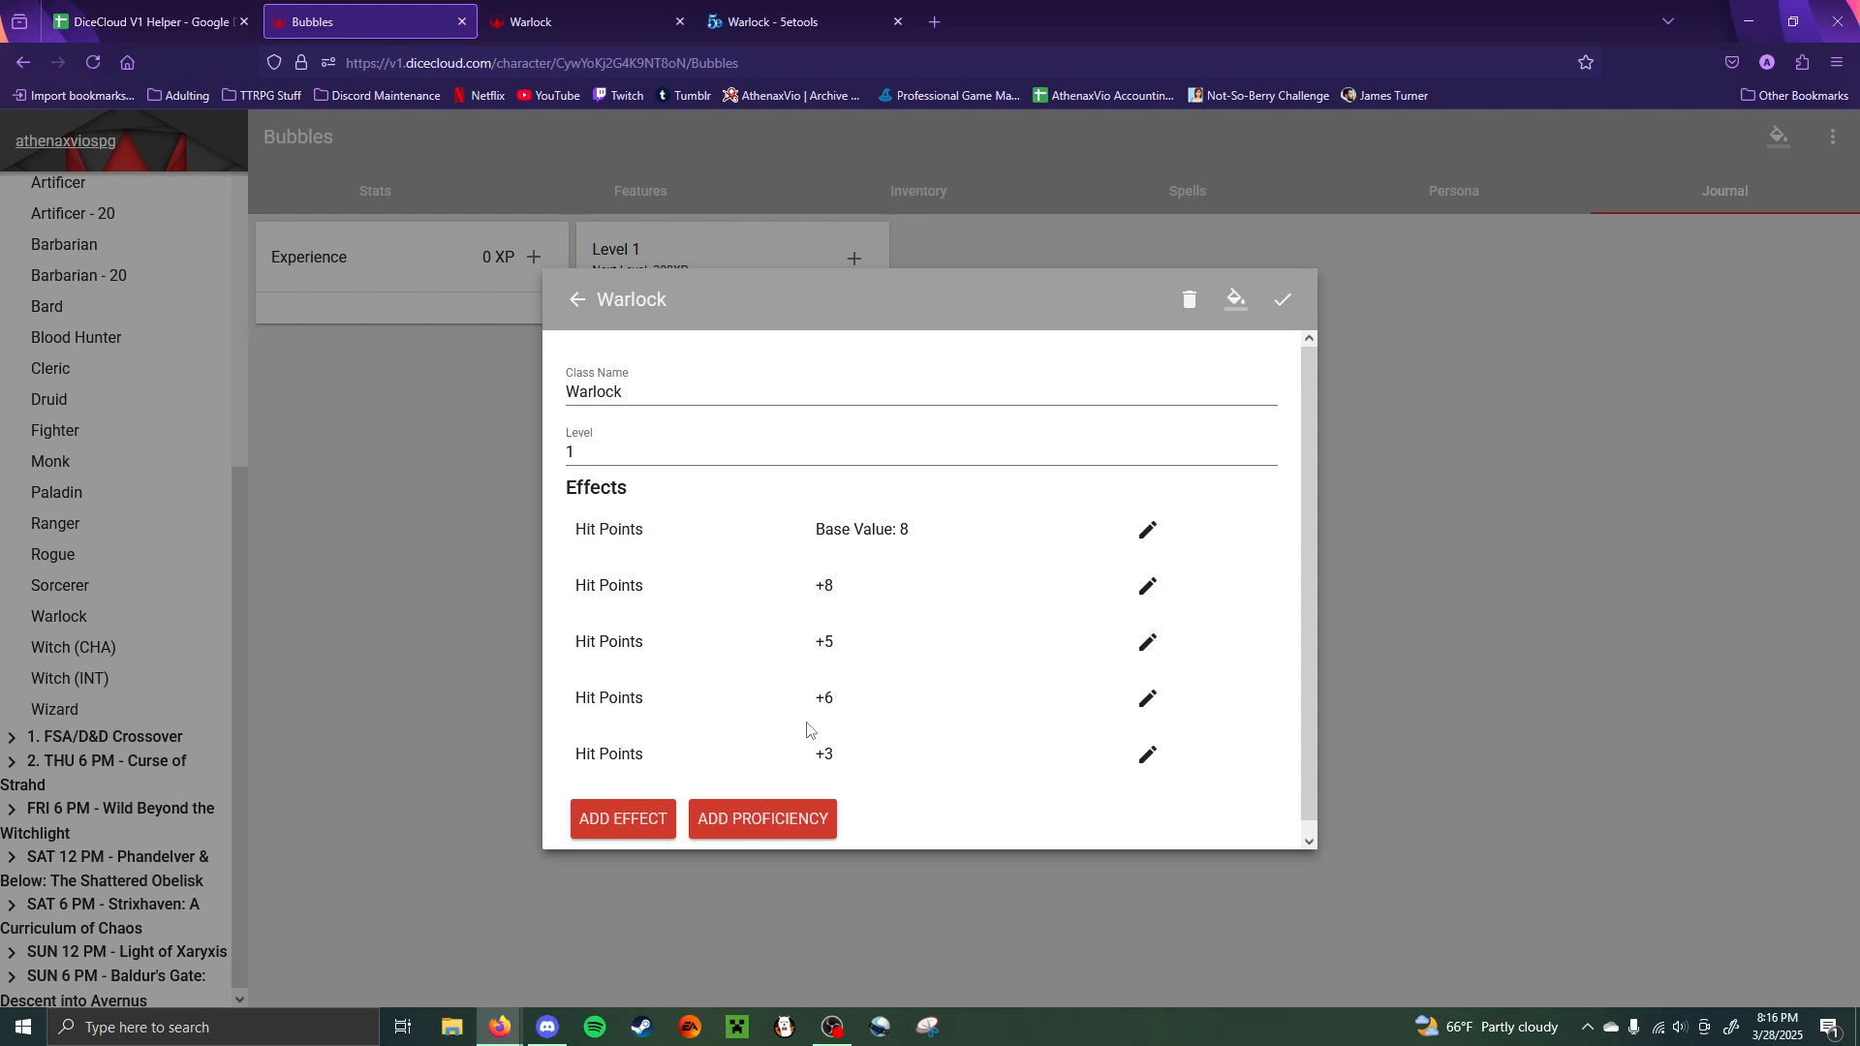
- Add a d8 Hit Dice effect with the Base Value operation to the Warlock class, leaving its value empty
click(647, 836)
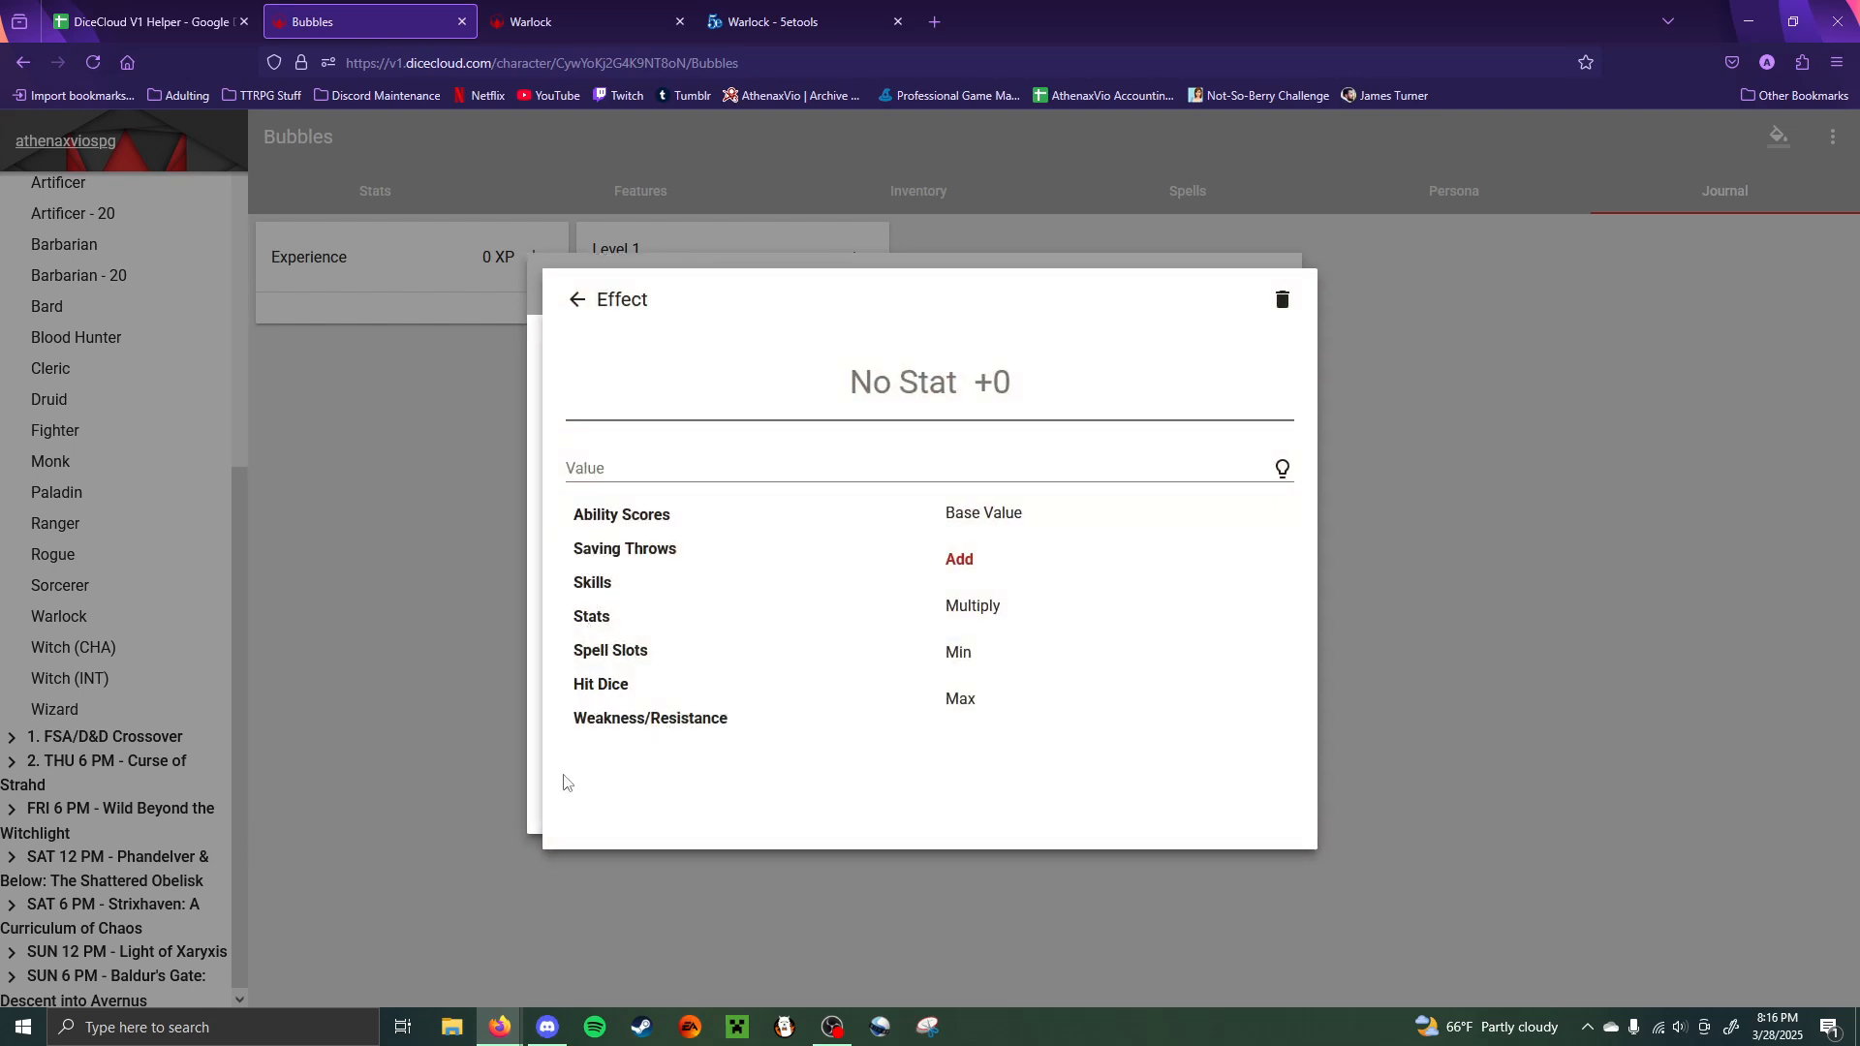
click(597, 692)
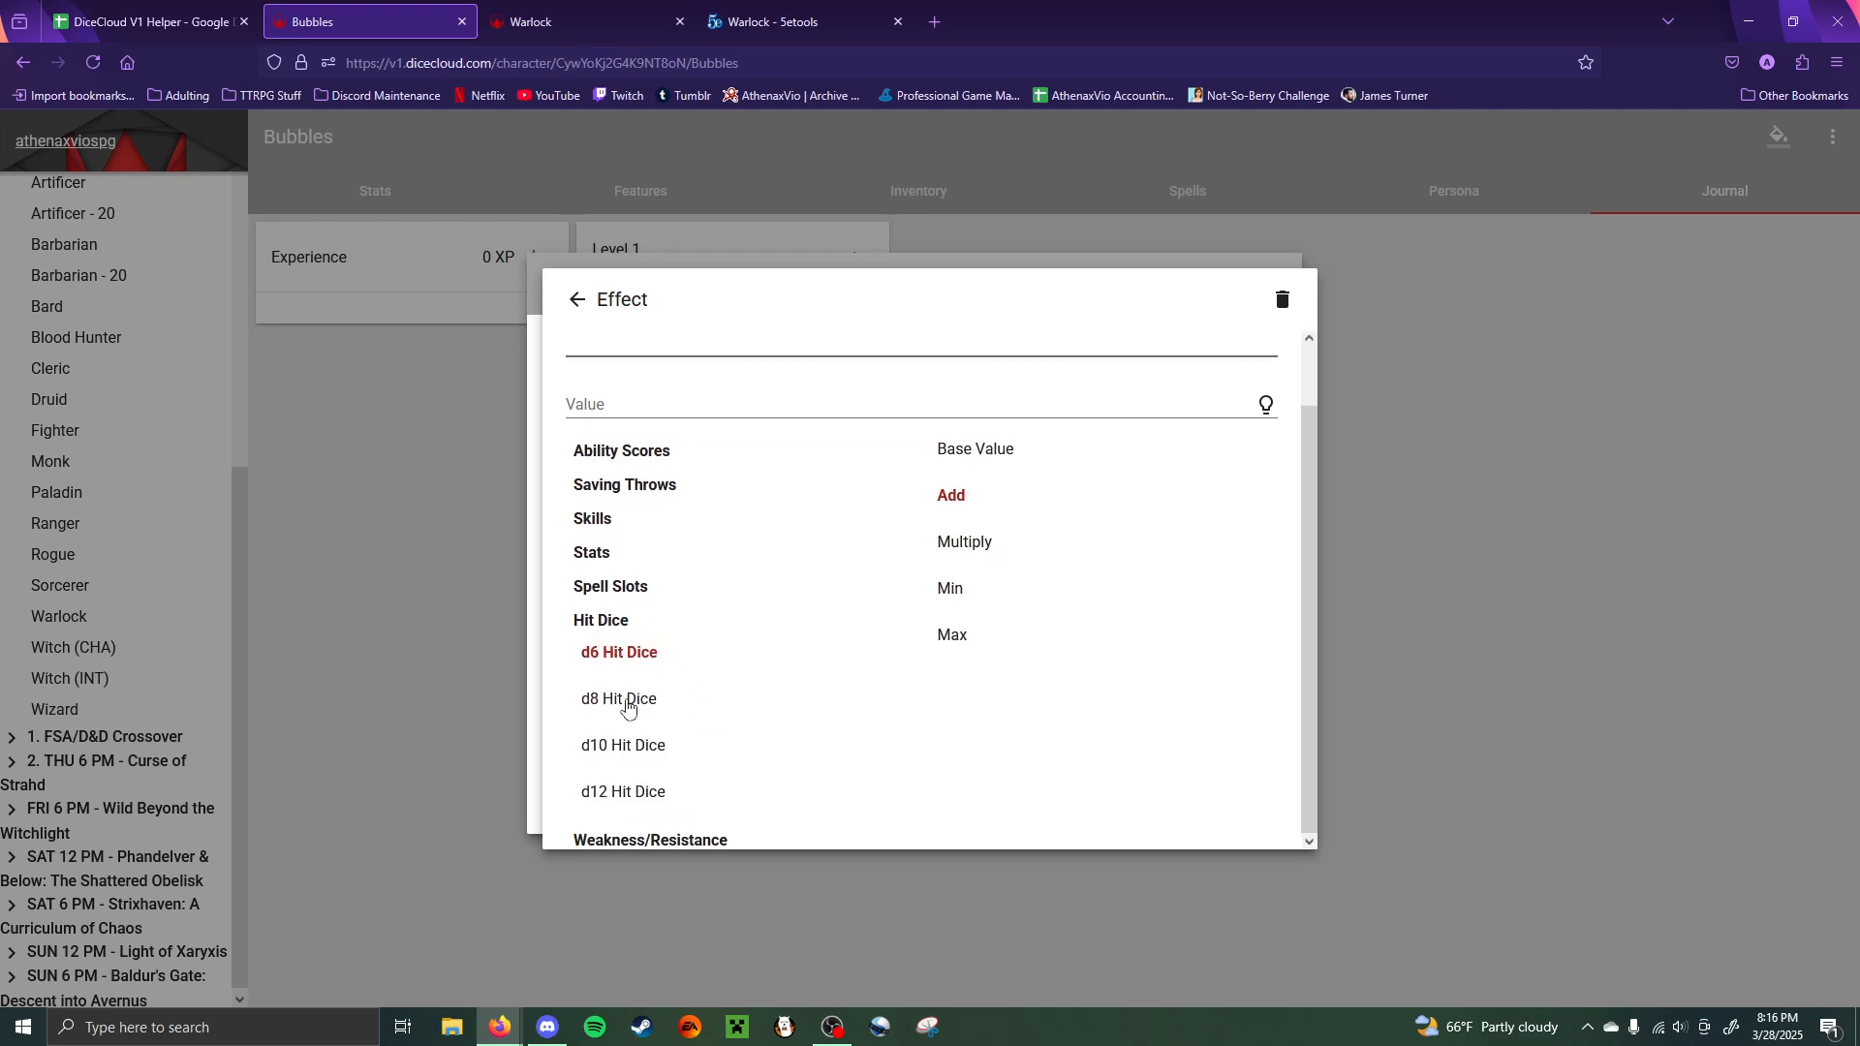
click(622, 709)
click(969, 449)
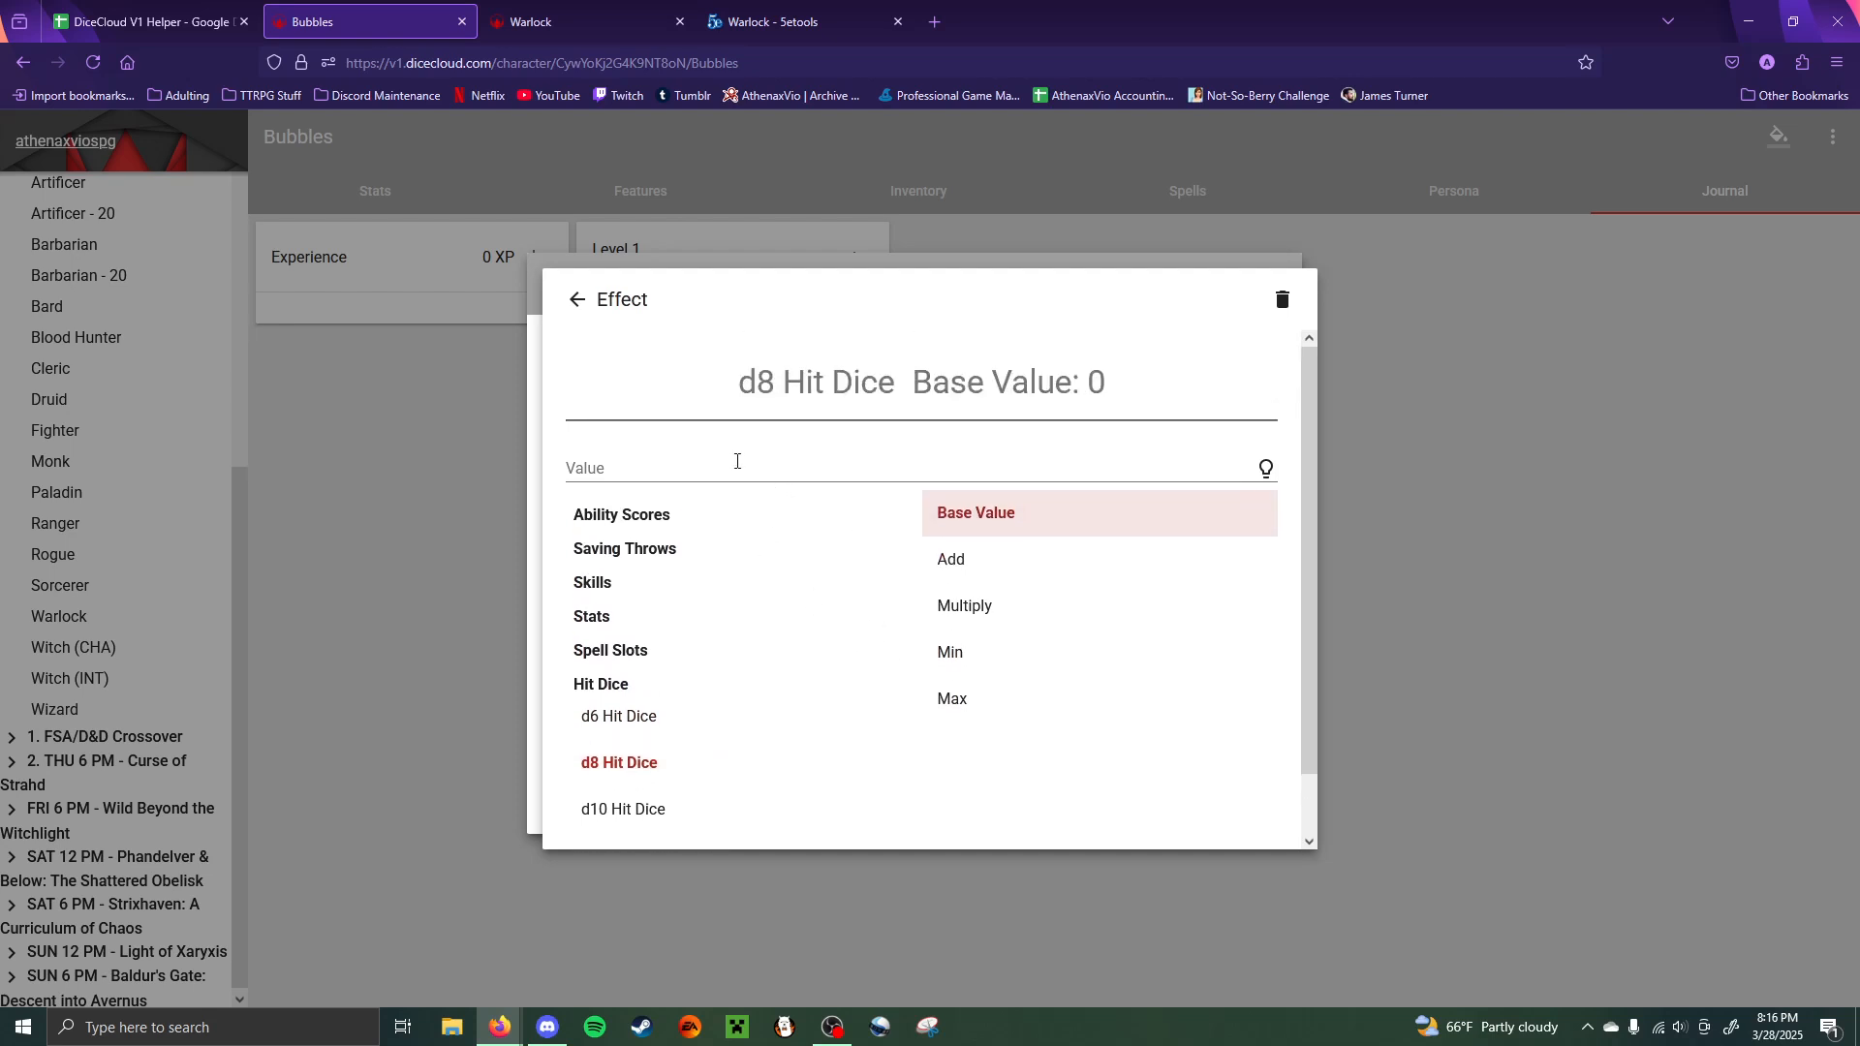
click(765, 468)
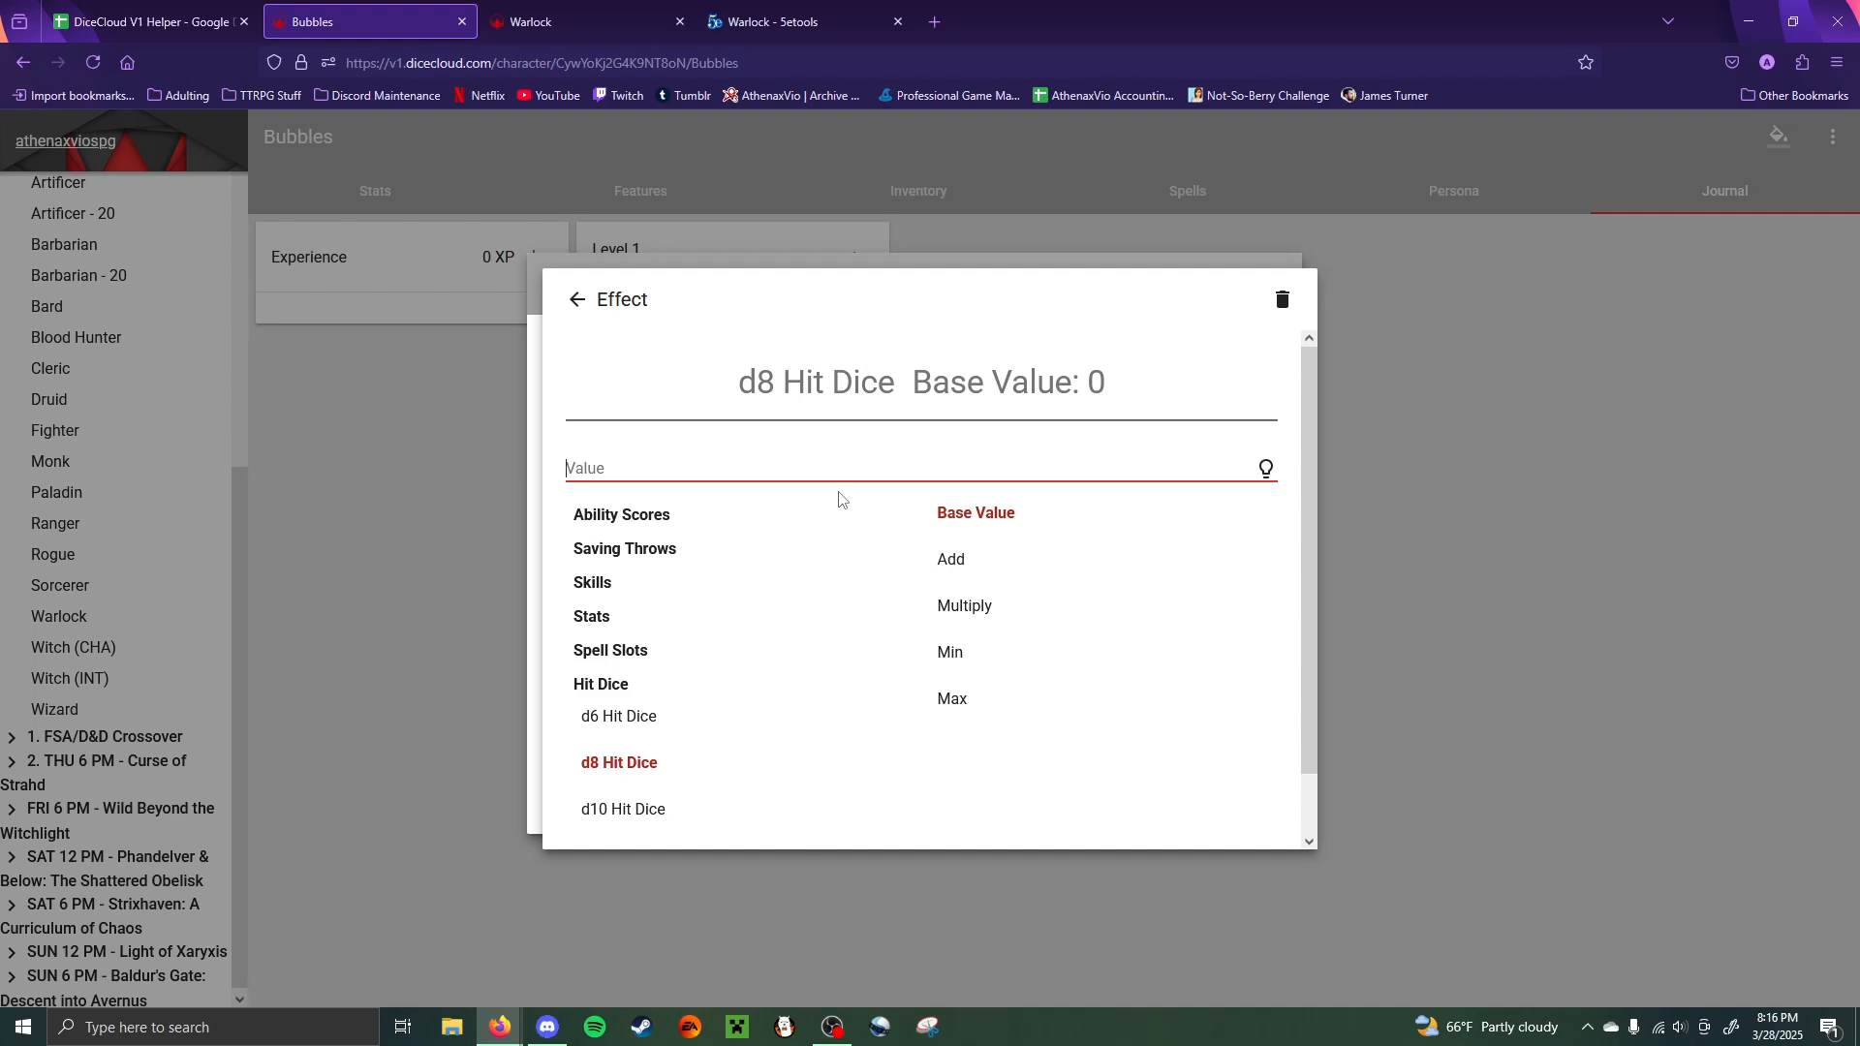
click(570, 302)
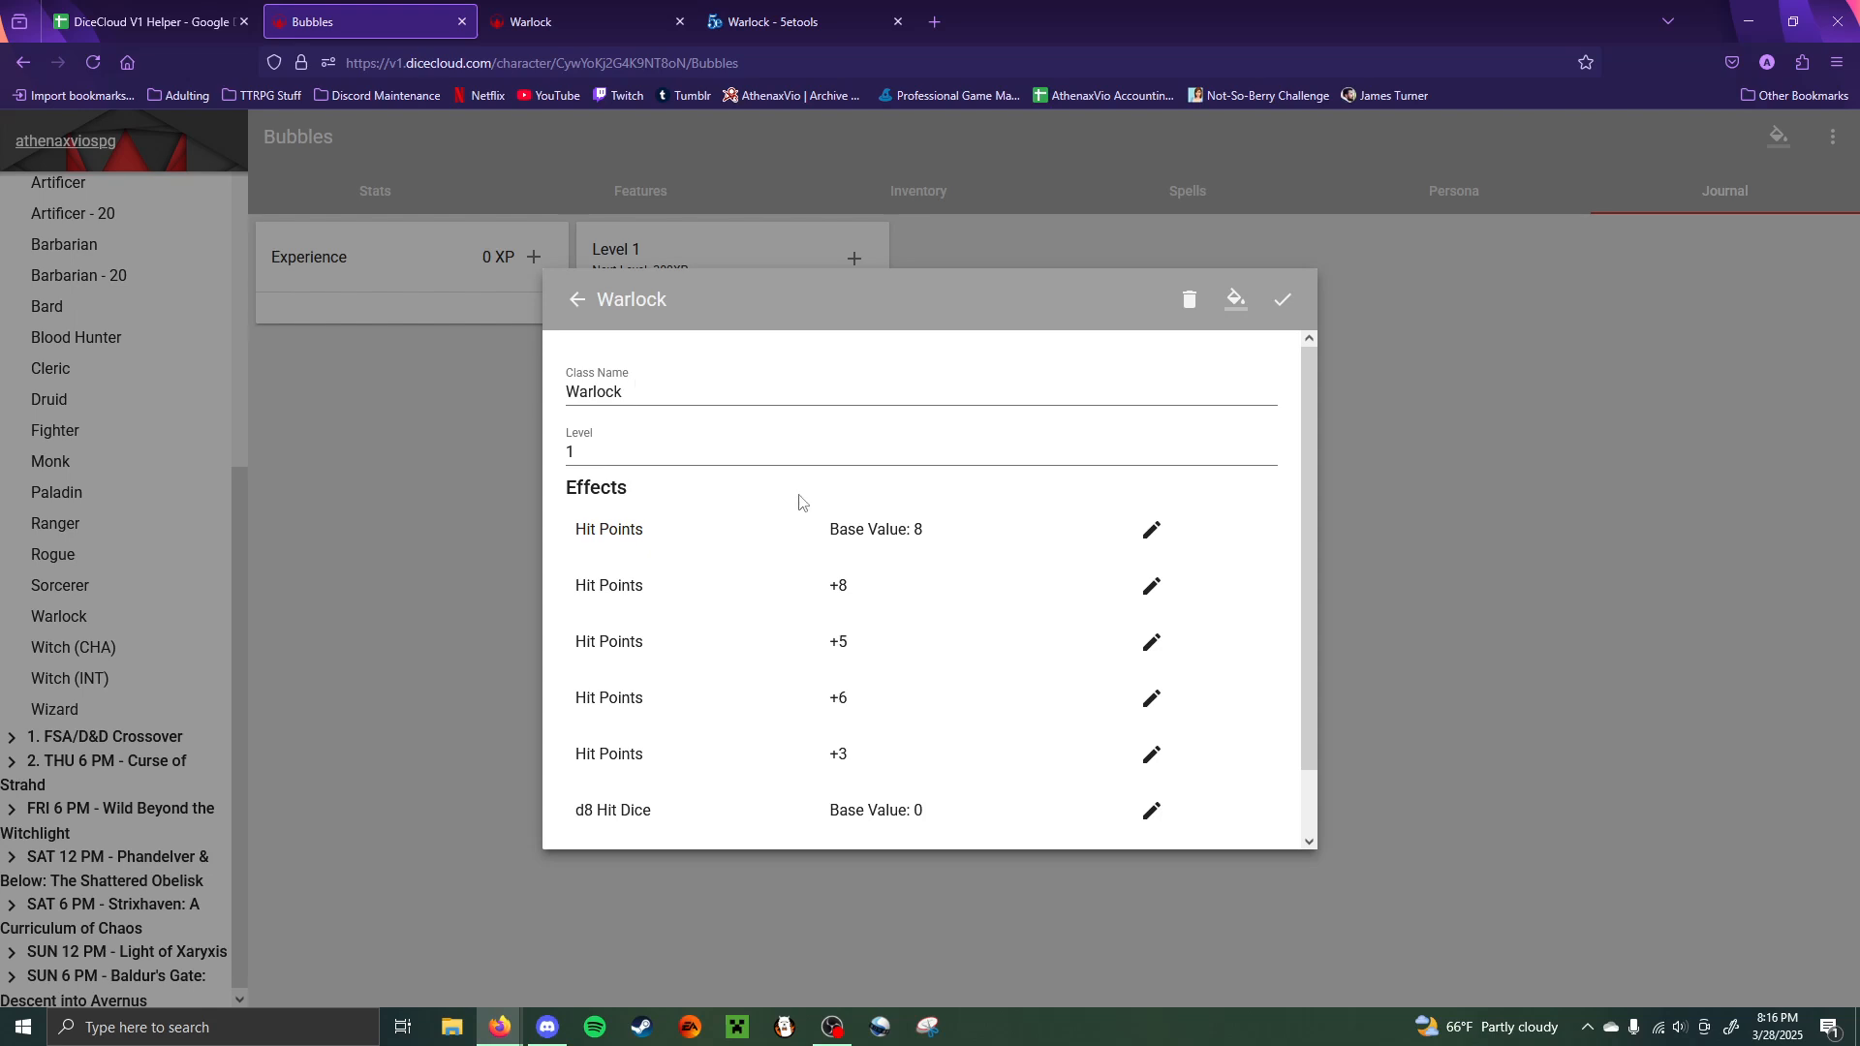
- Set the value of the Warlock class's d8 Hit Dice effect to Warlocklevel
scroll(801, 503, down, 1)
click(1152, 743)
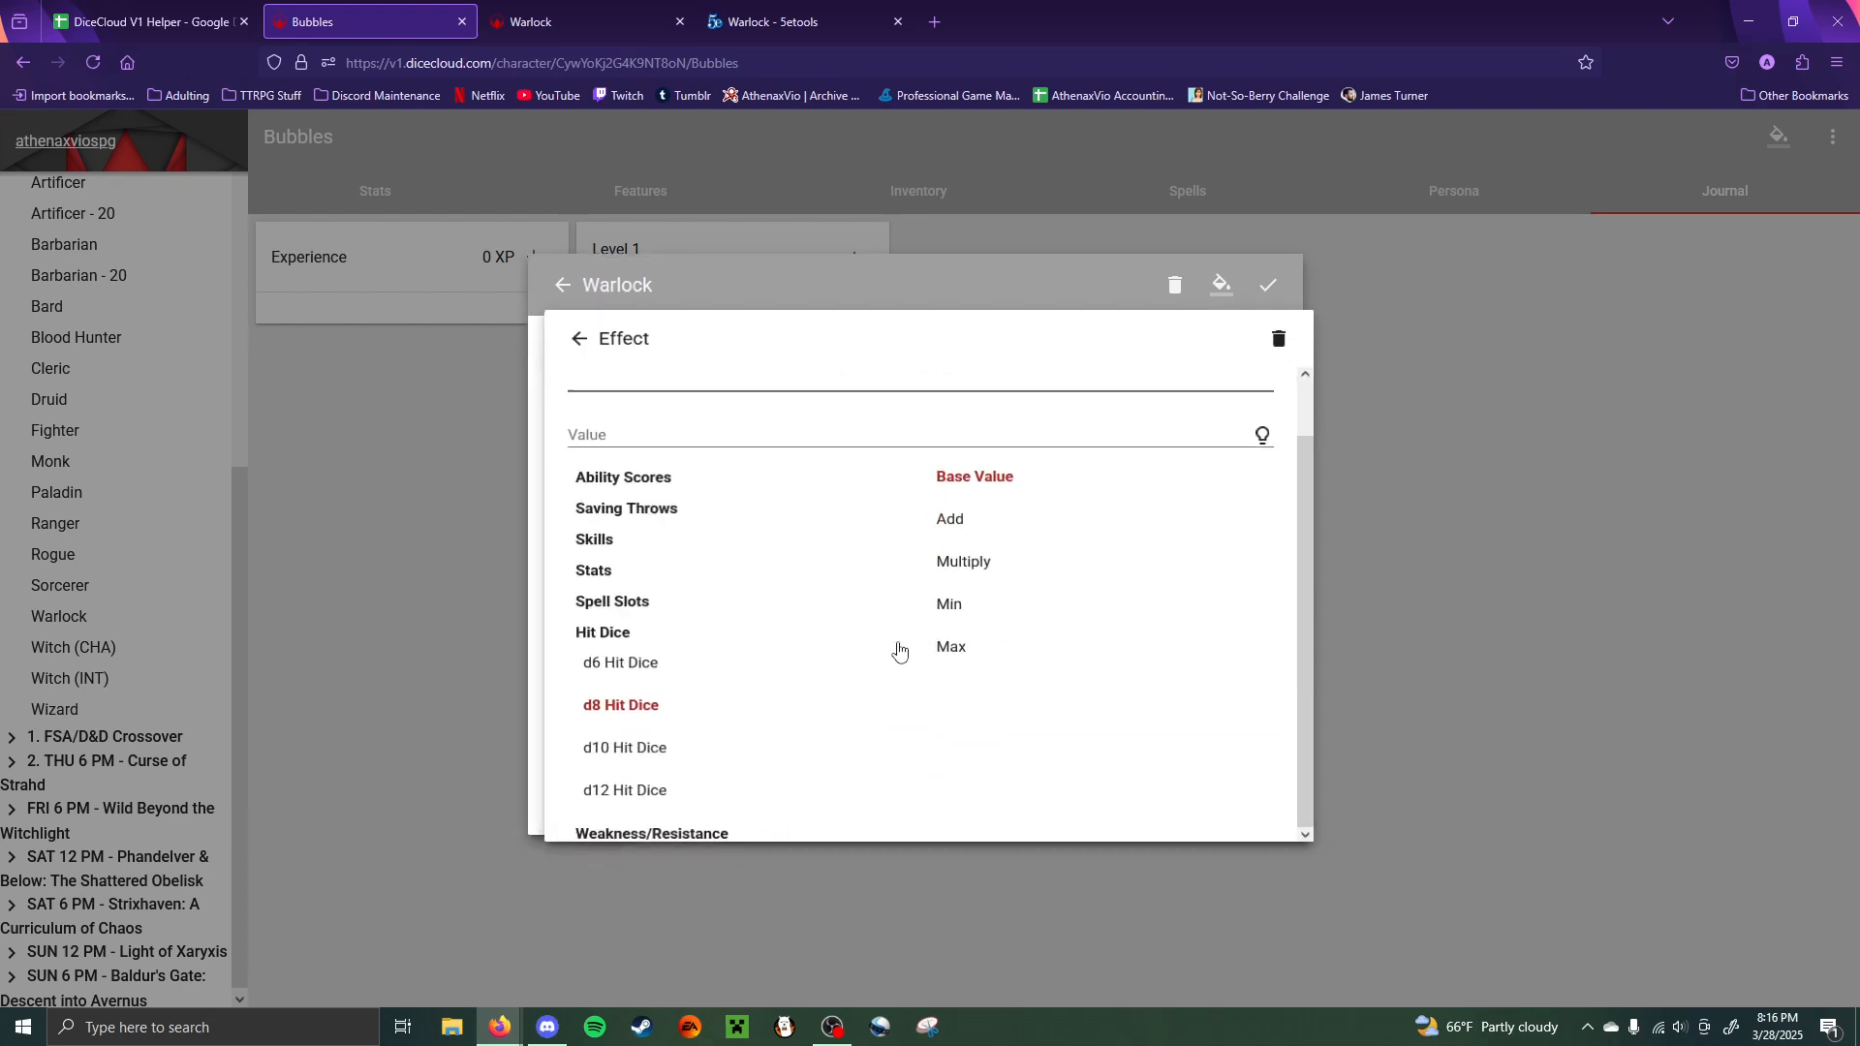
click(633, 482)
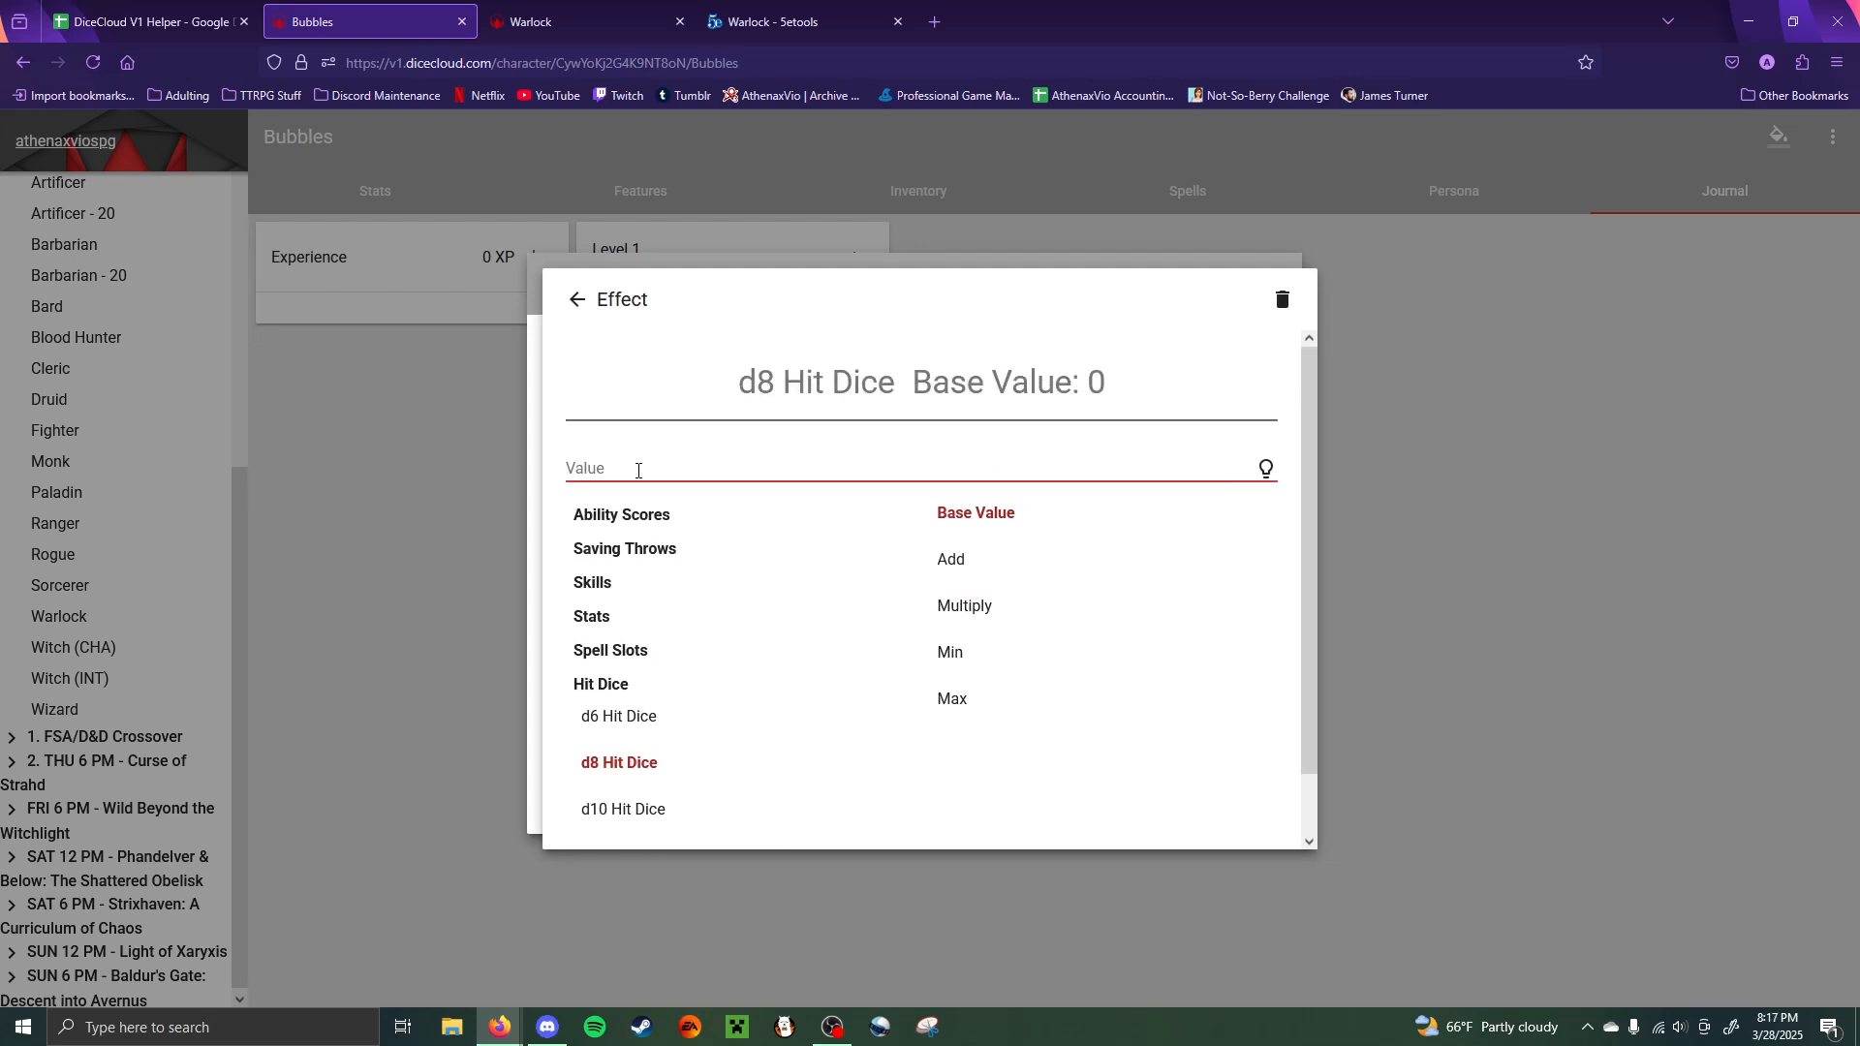
text(level)
drag(673, 468, 520, 477)
text(Warlockle)
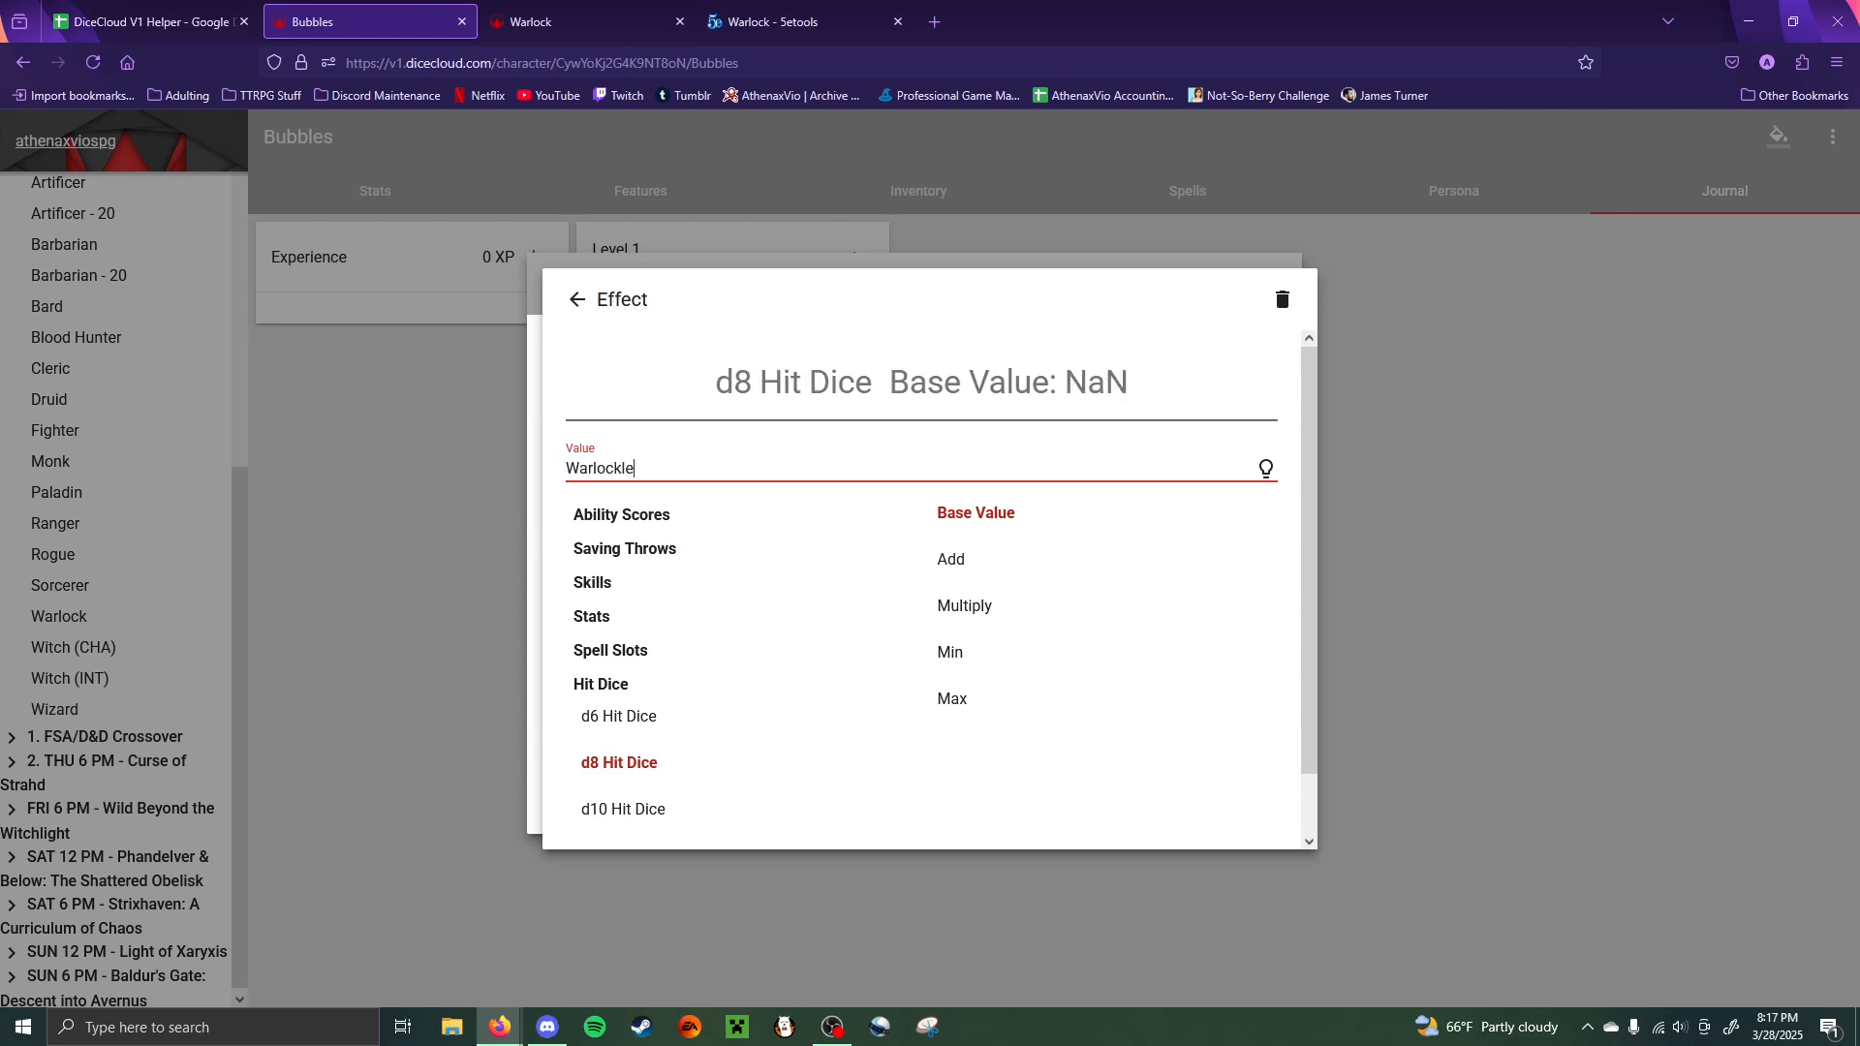
text(vel)
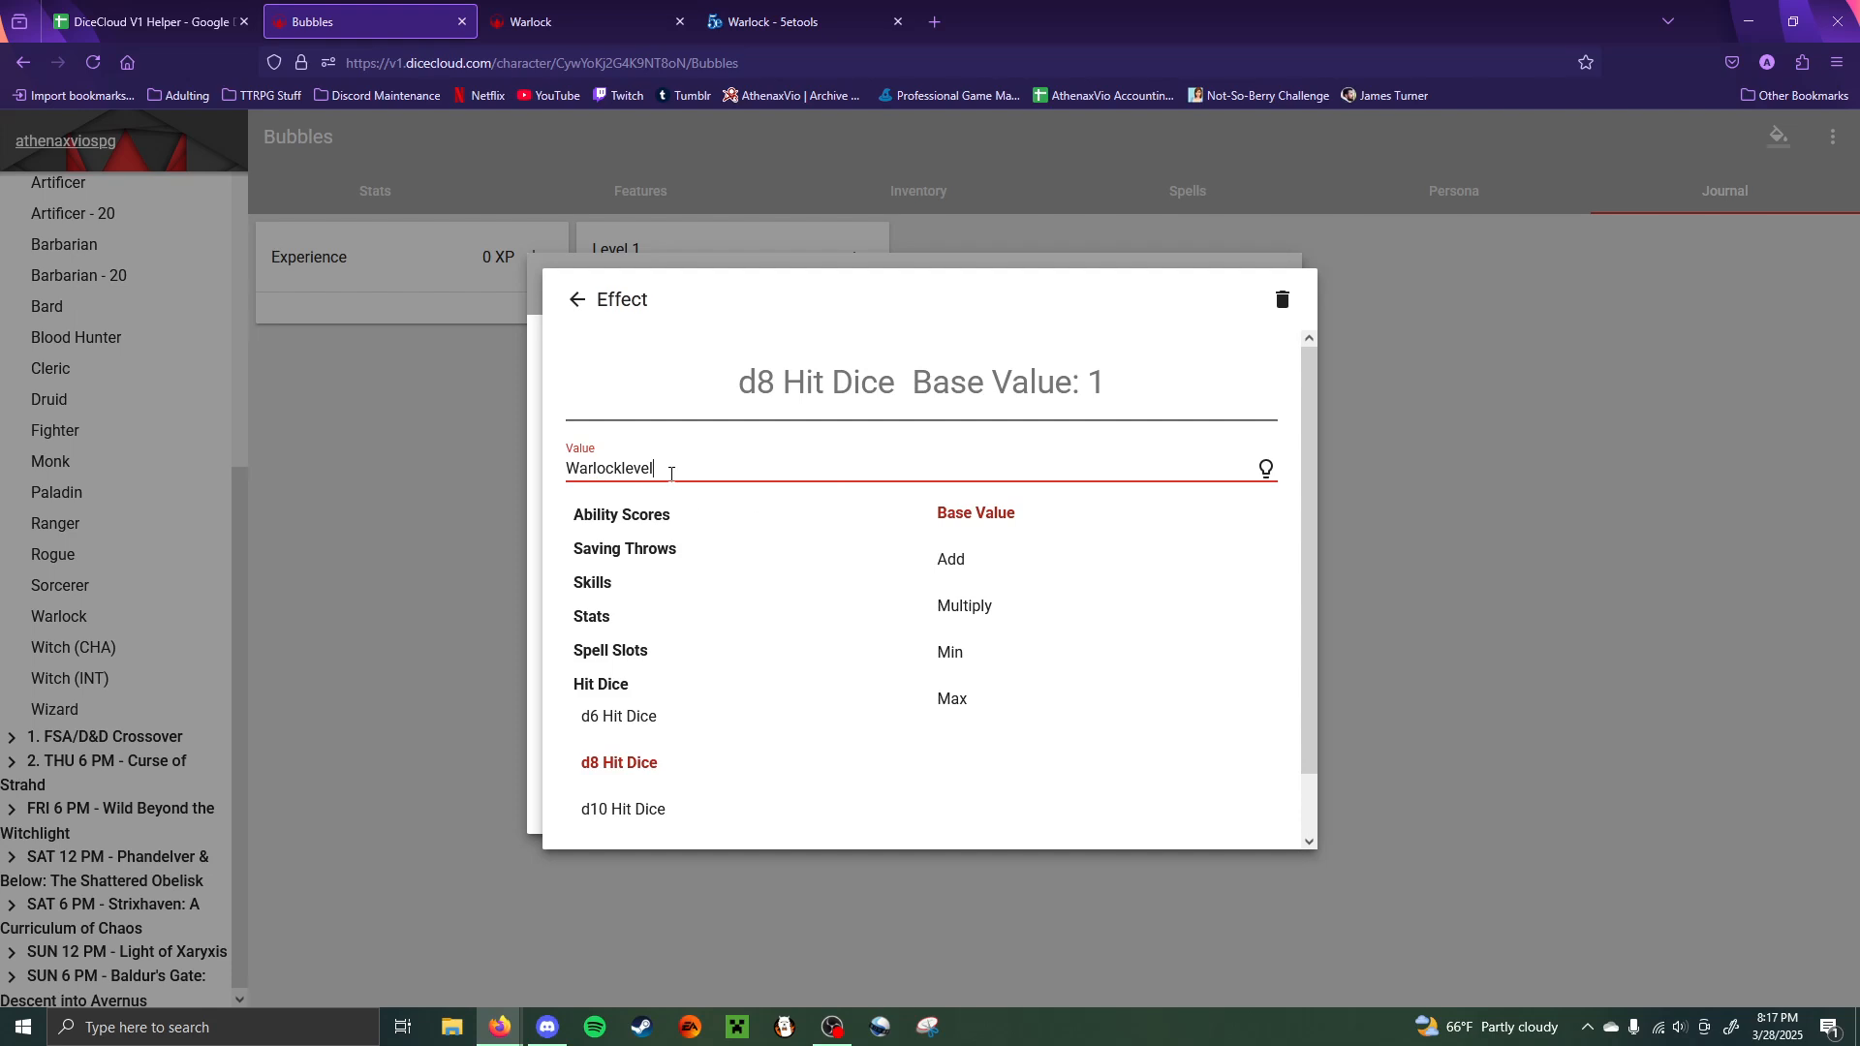
double_click(1105, 382)
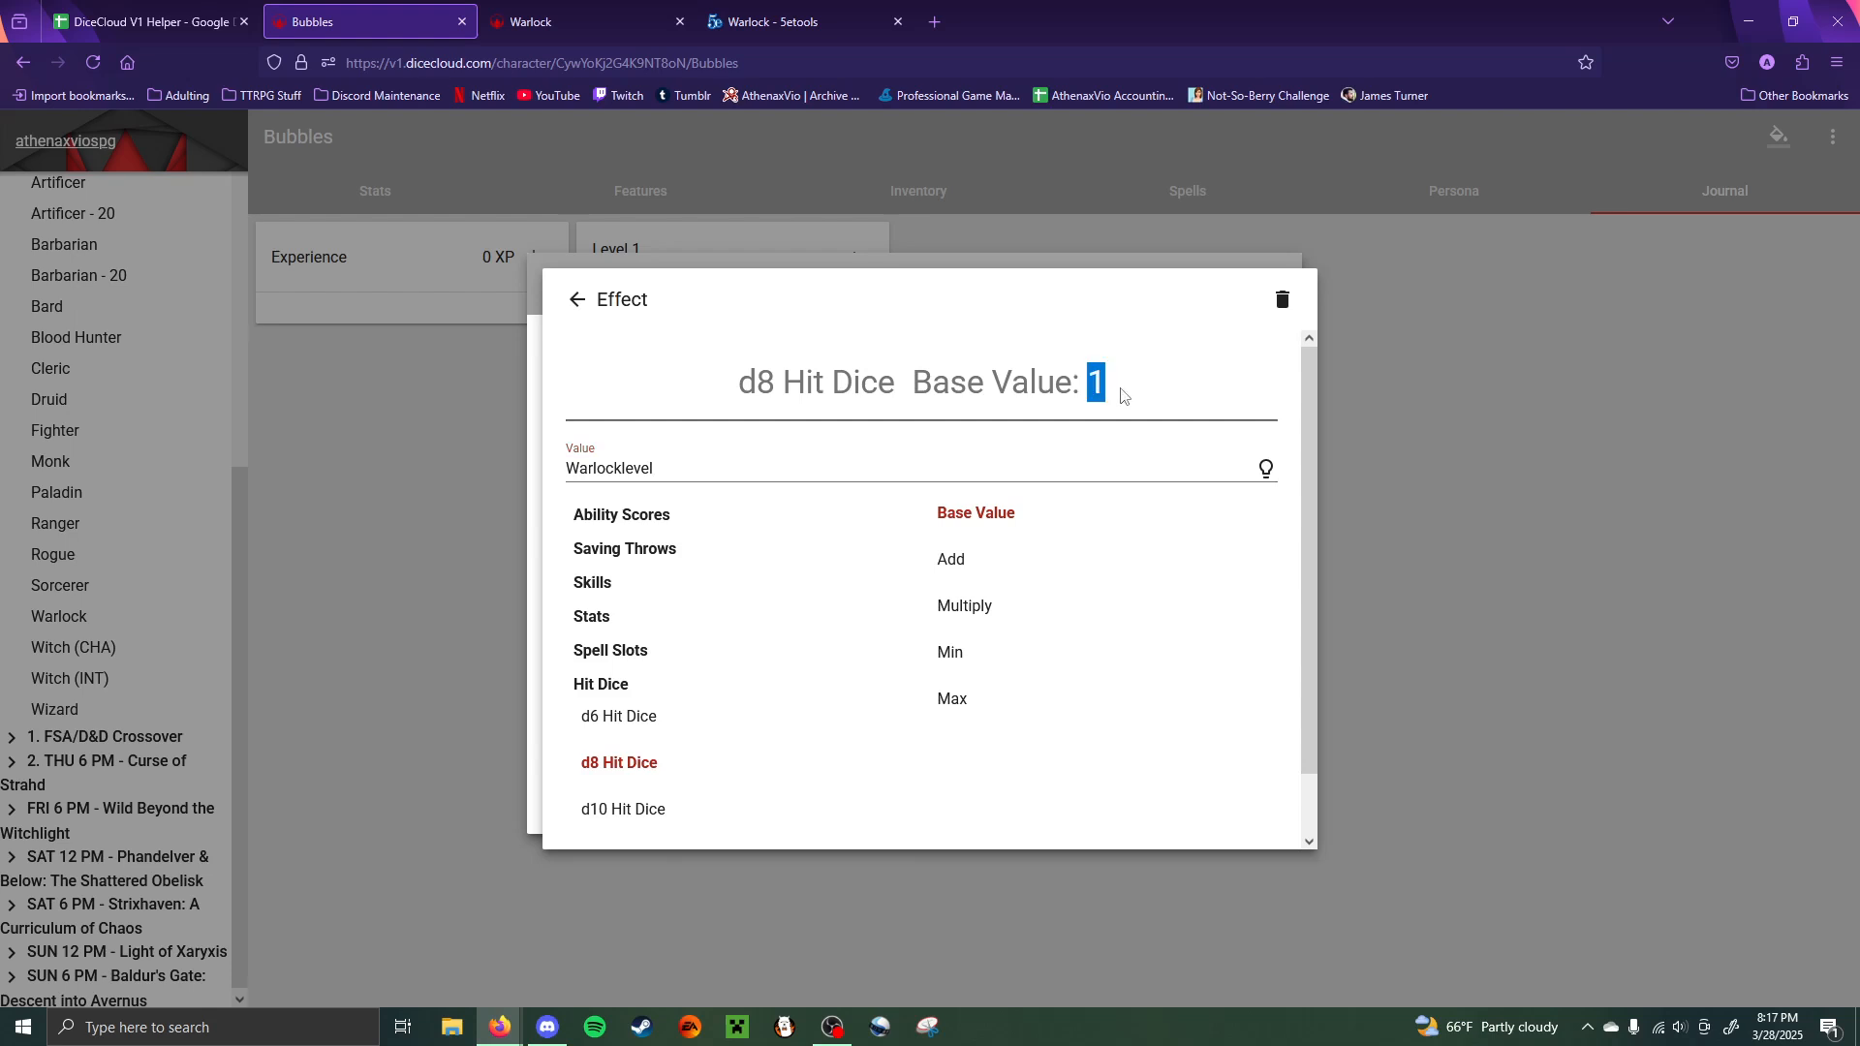
click(855, 472)
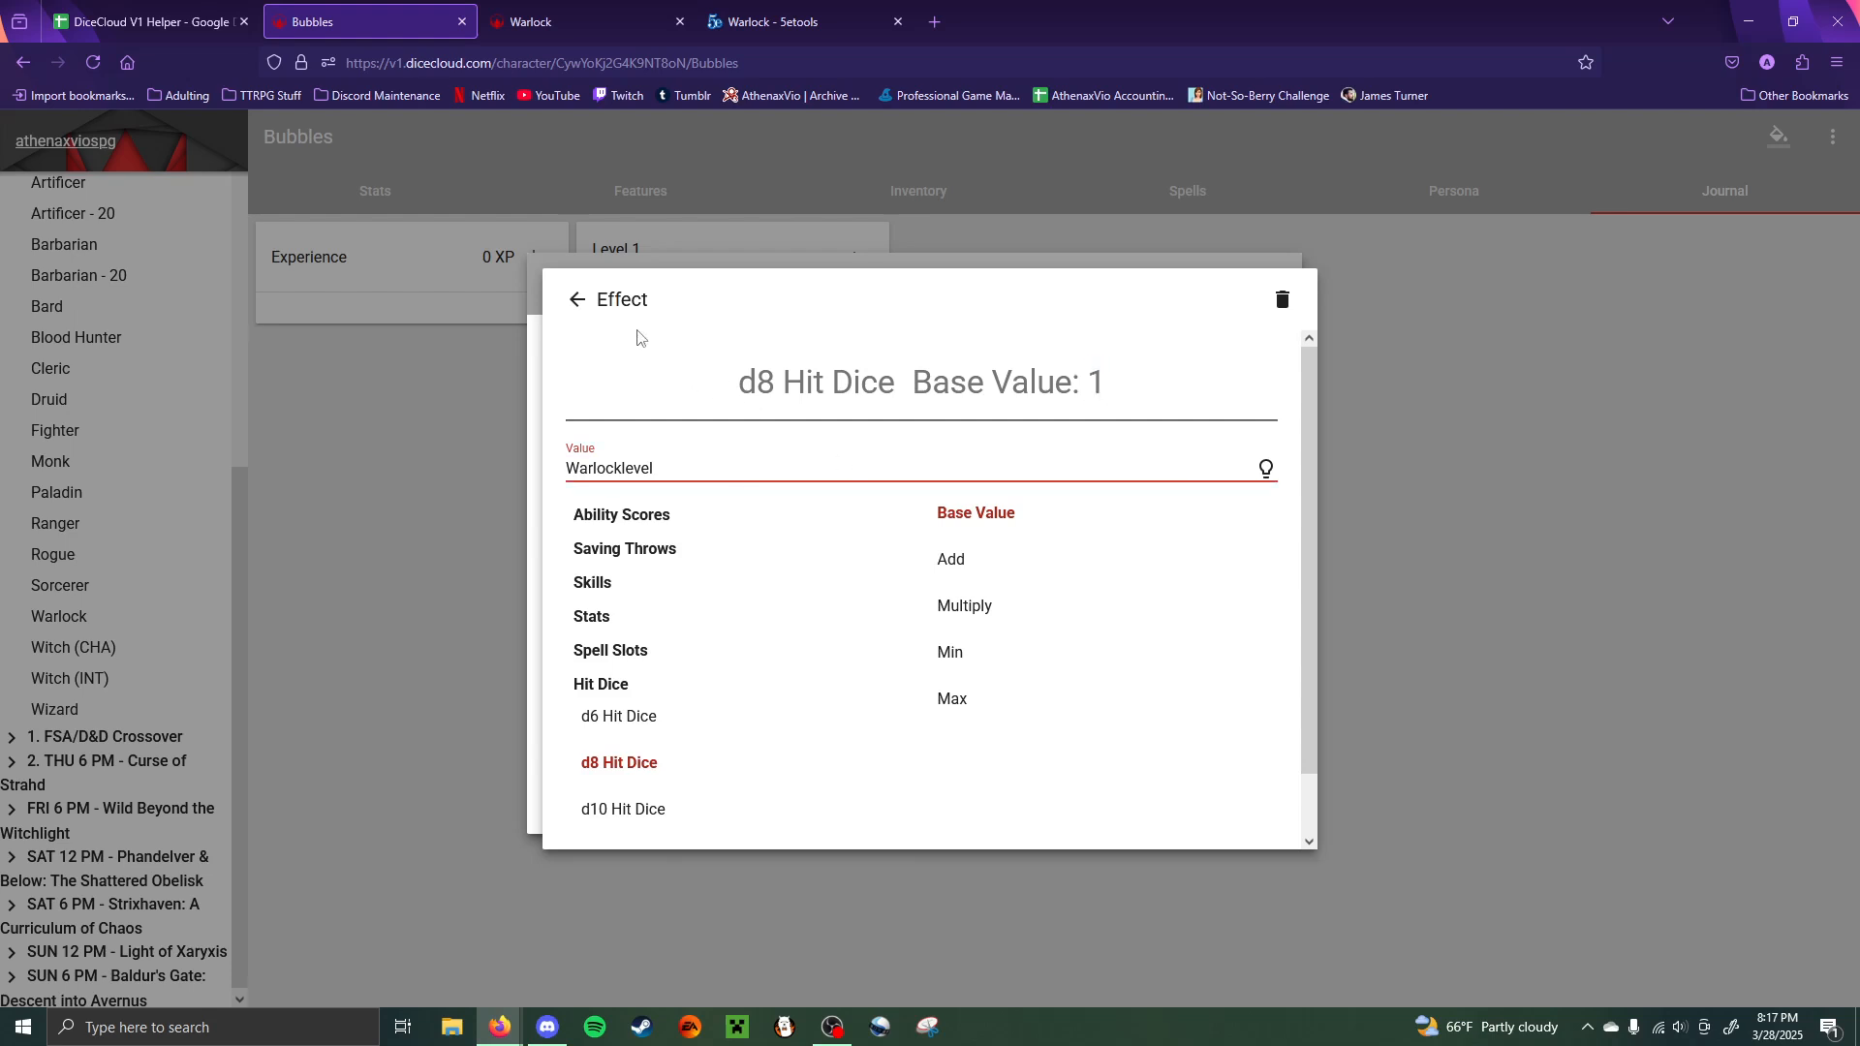
click(578, 302)
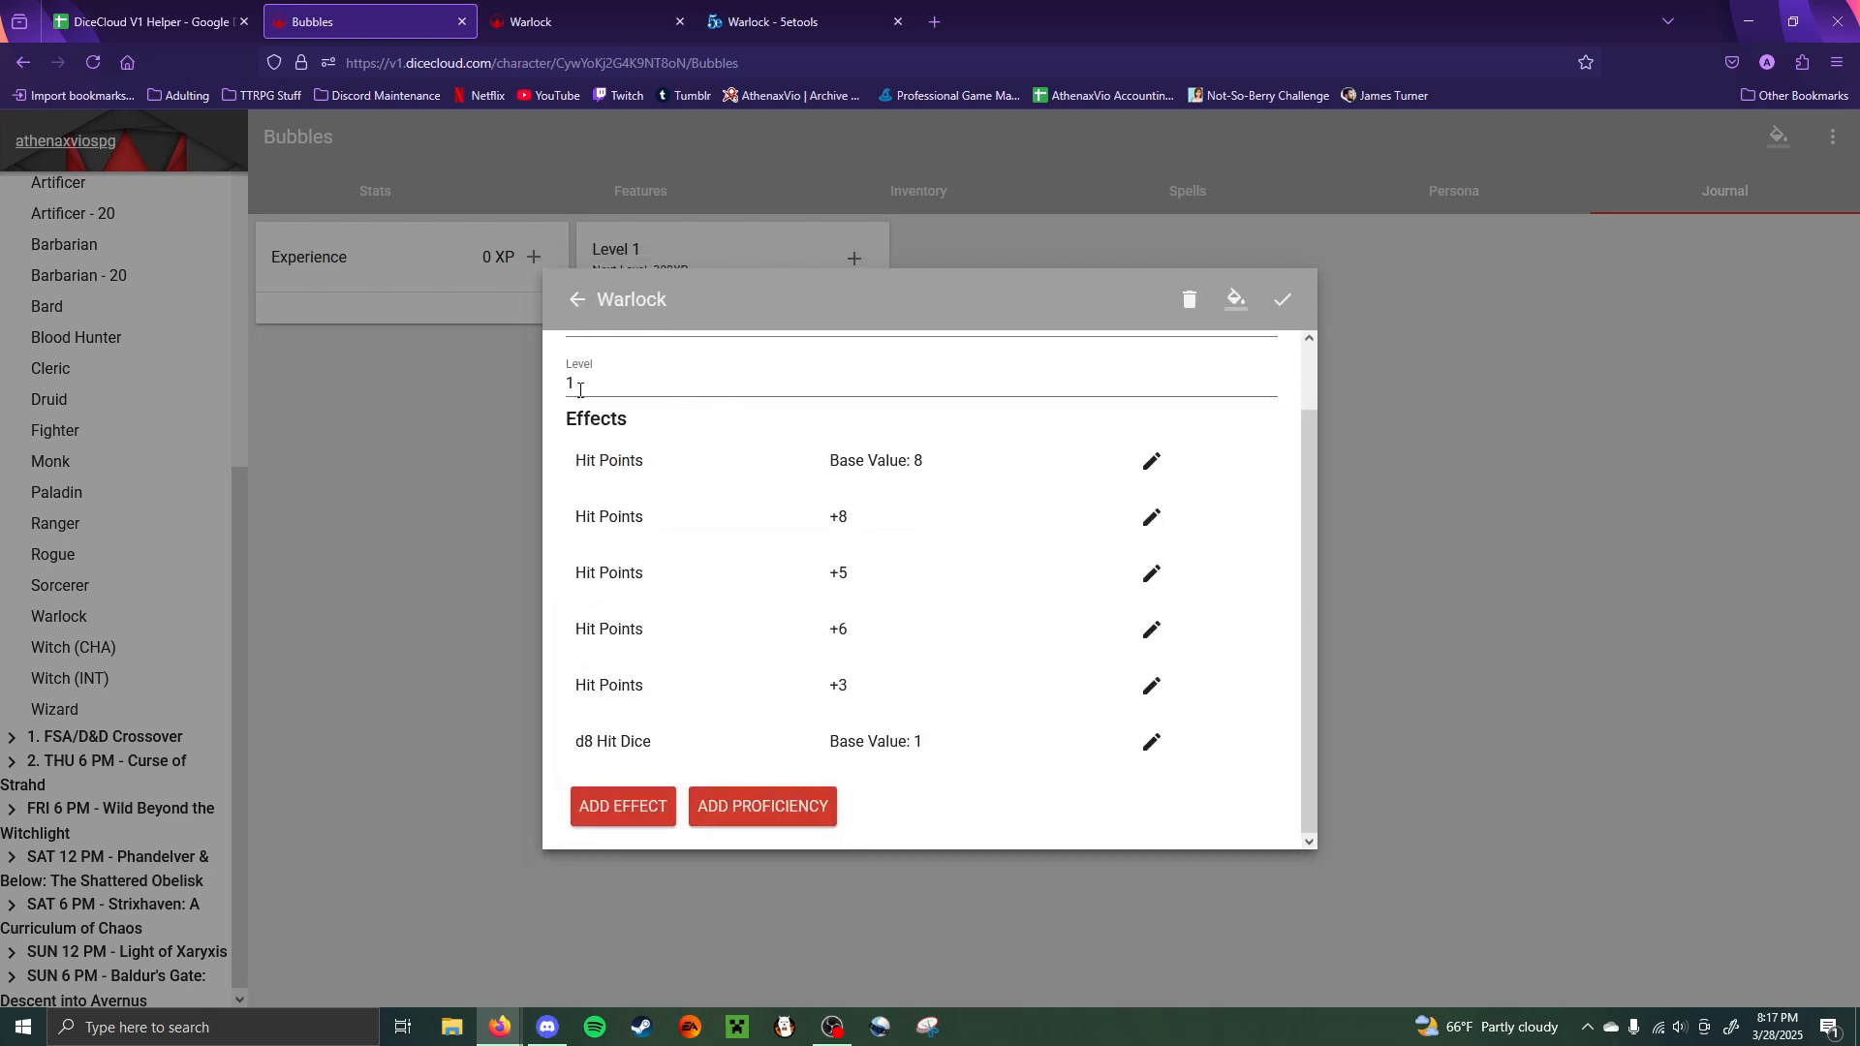
- Set the Warlock class level to 5 and check the class's effects list
scroll(581, 384, up, 1)
double_click(592, 456)
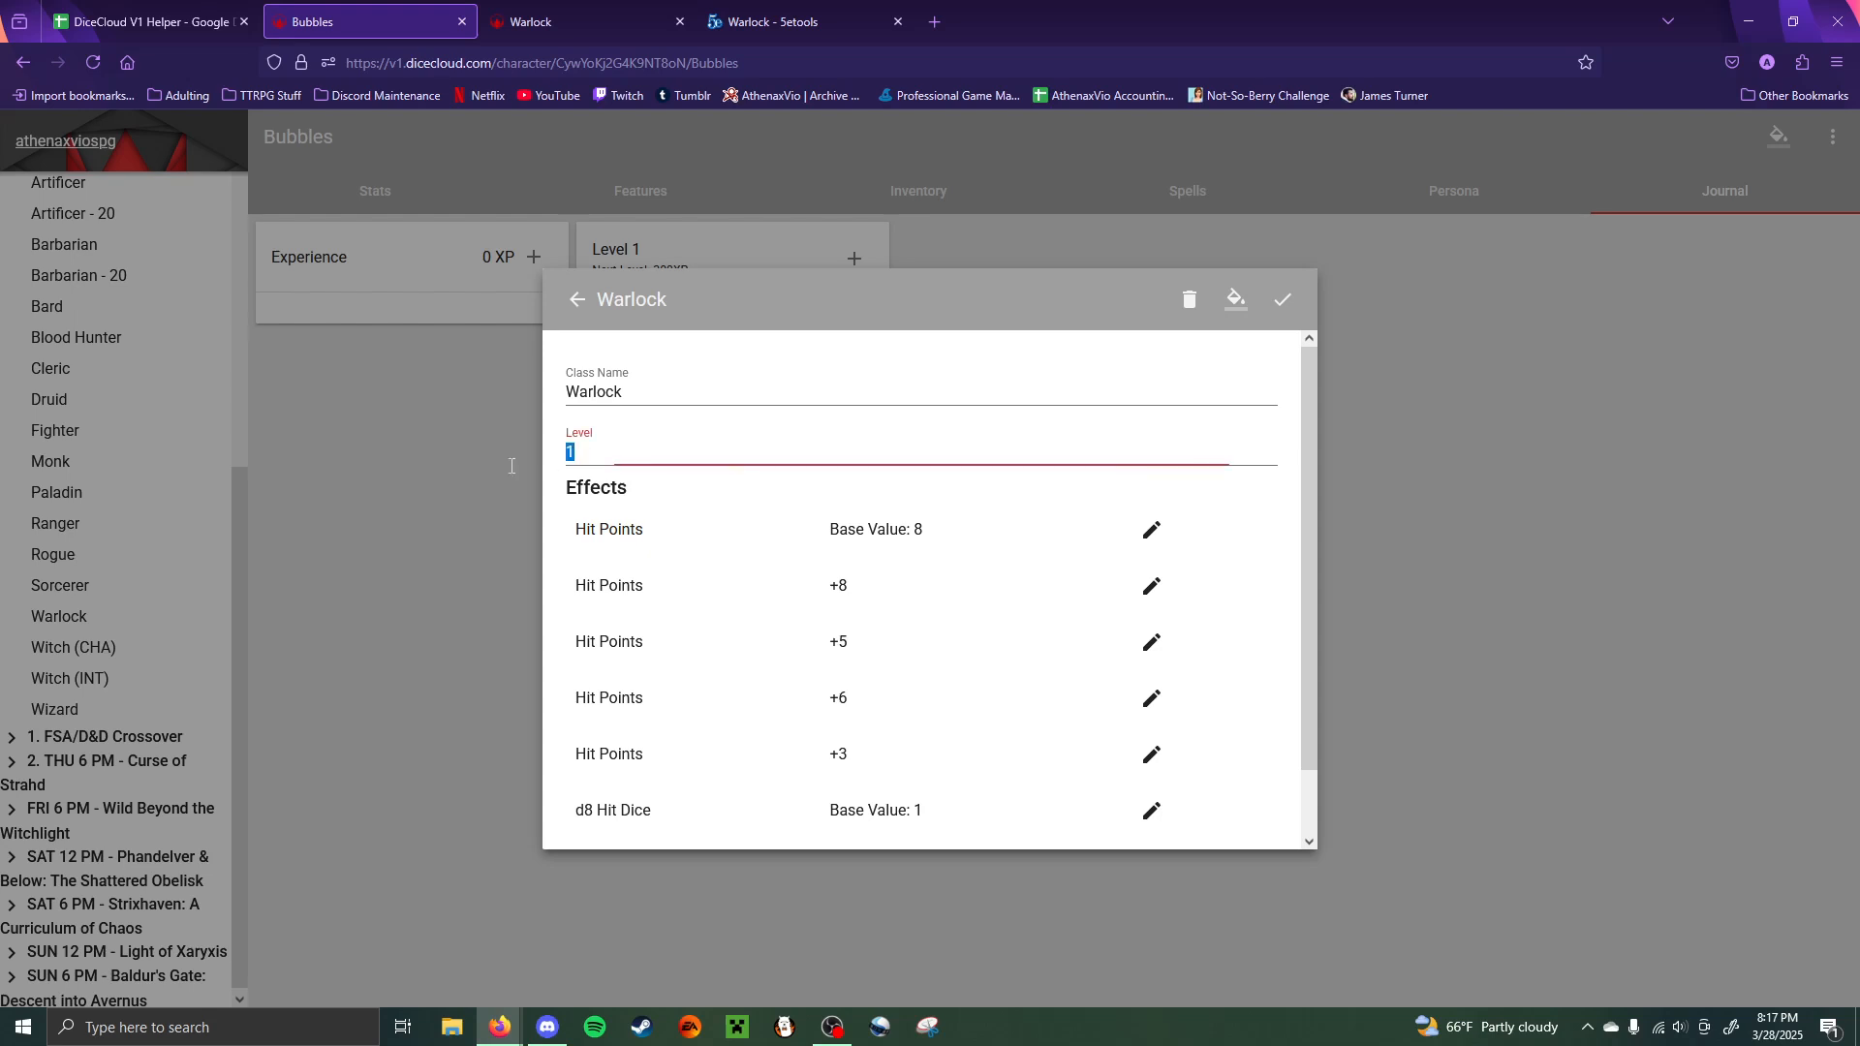
text(5)
click(695, 508)
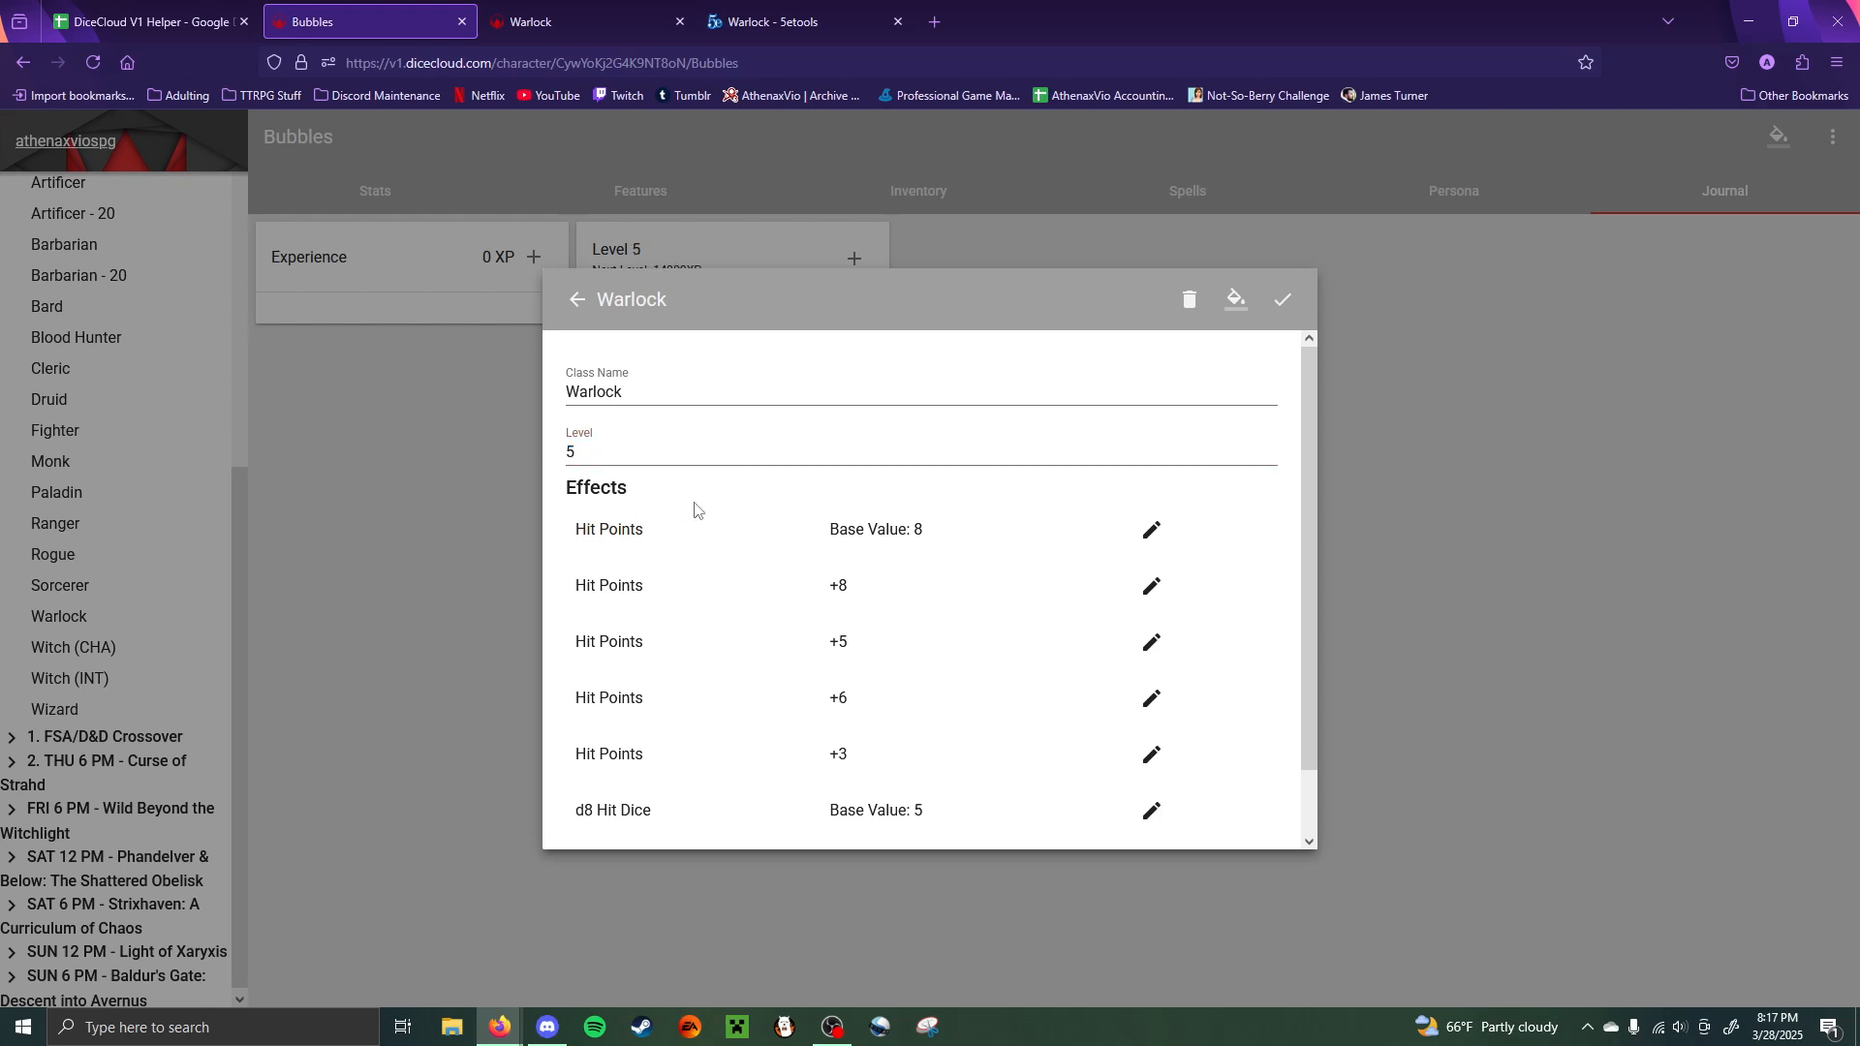
scroll(815, 515, down, 1)
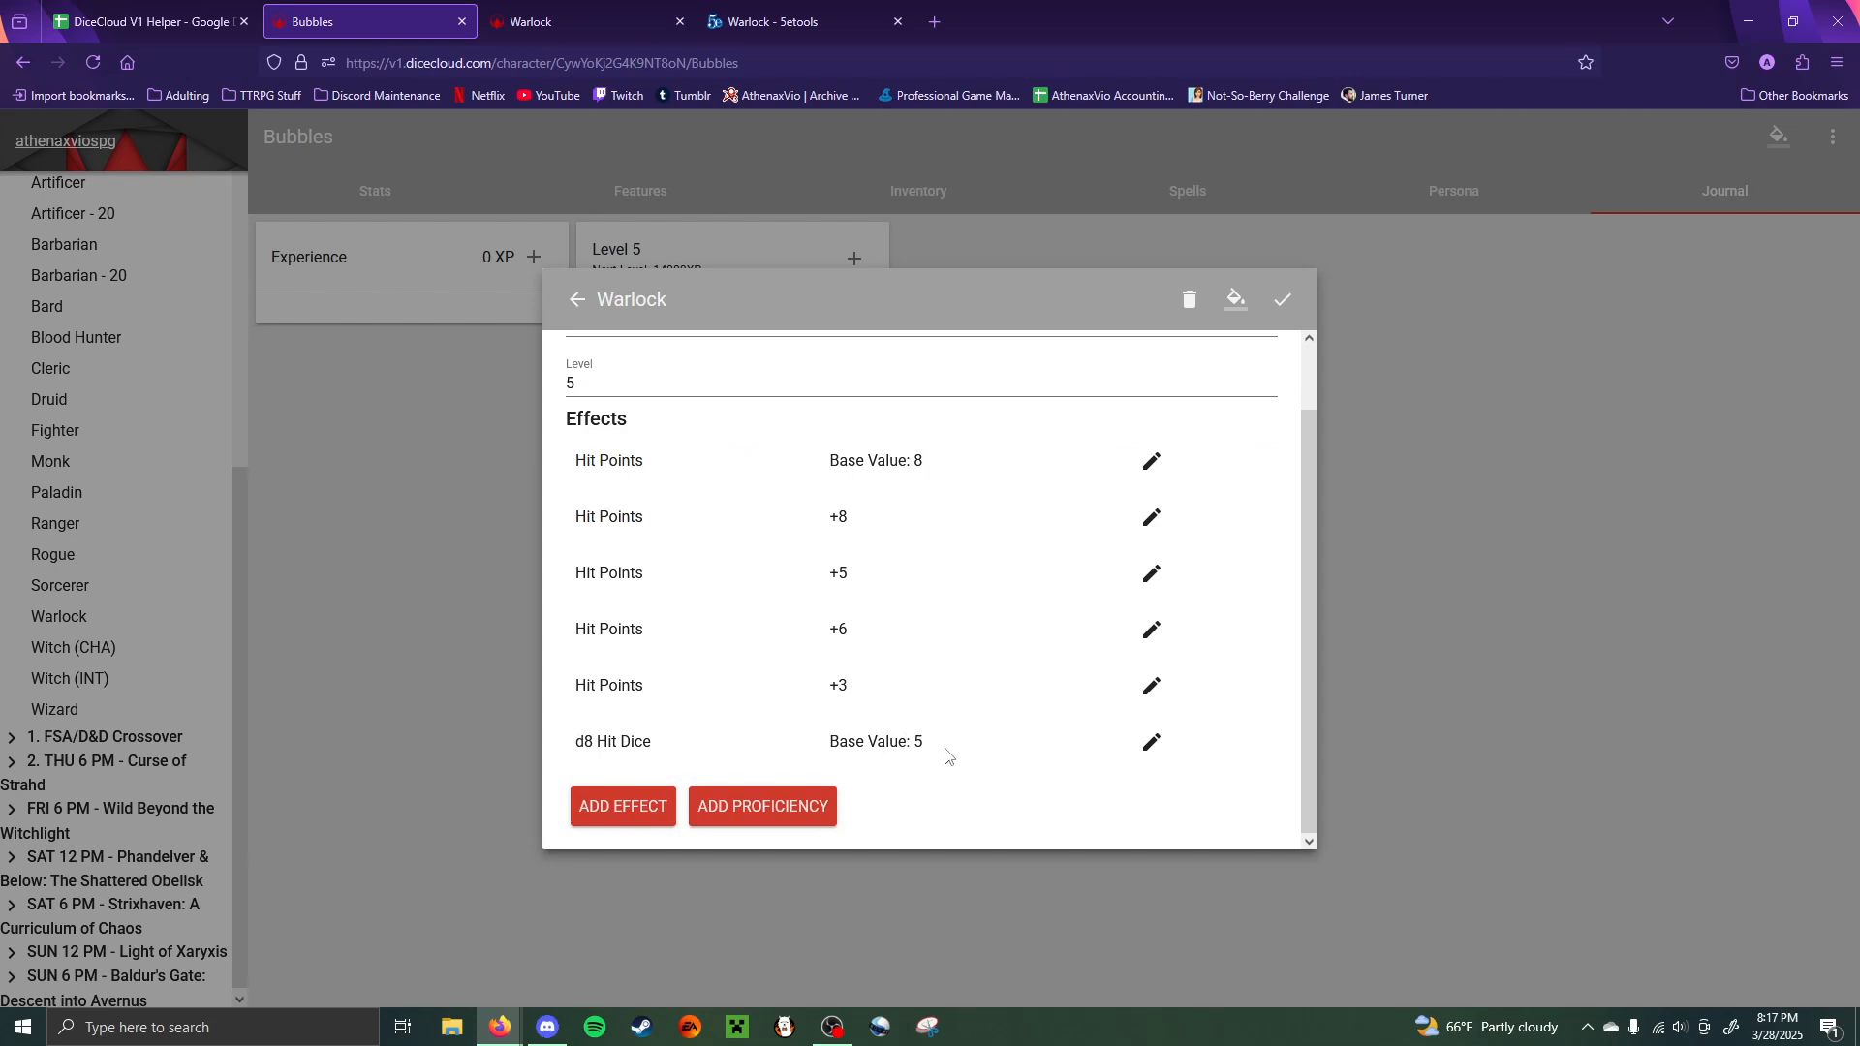
scroll(939, 712, up, 1)
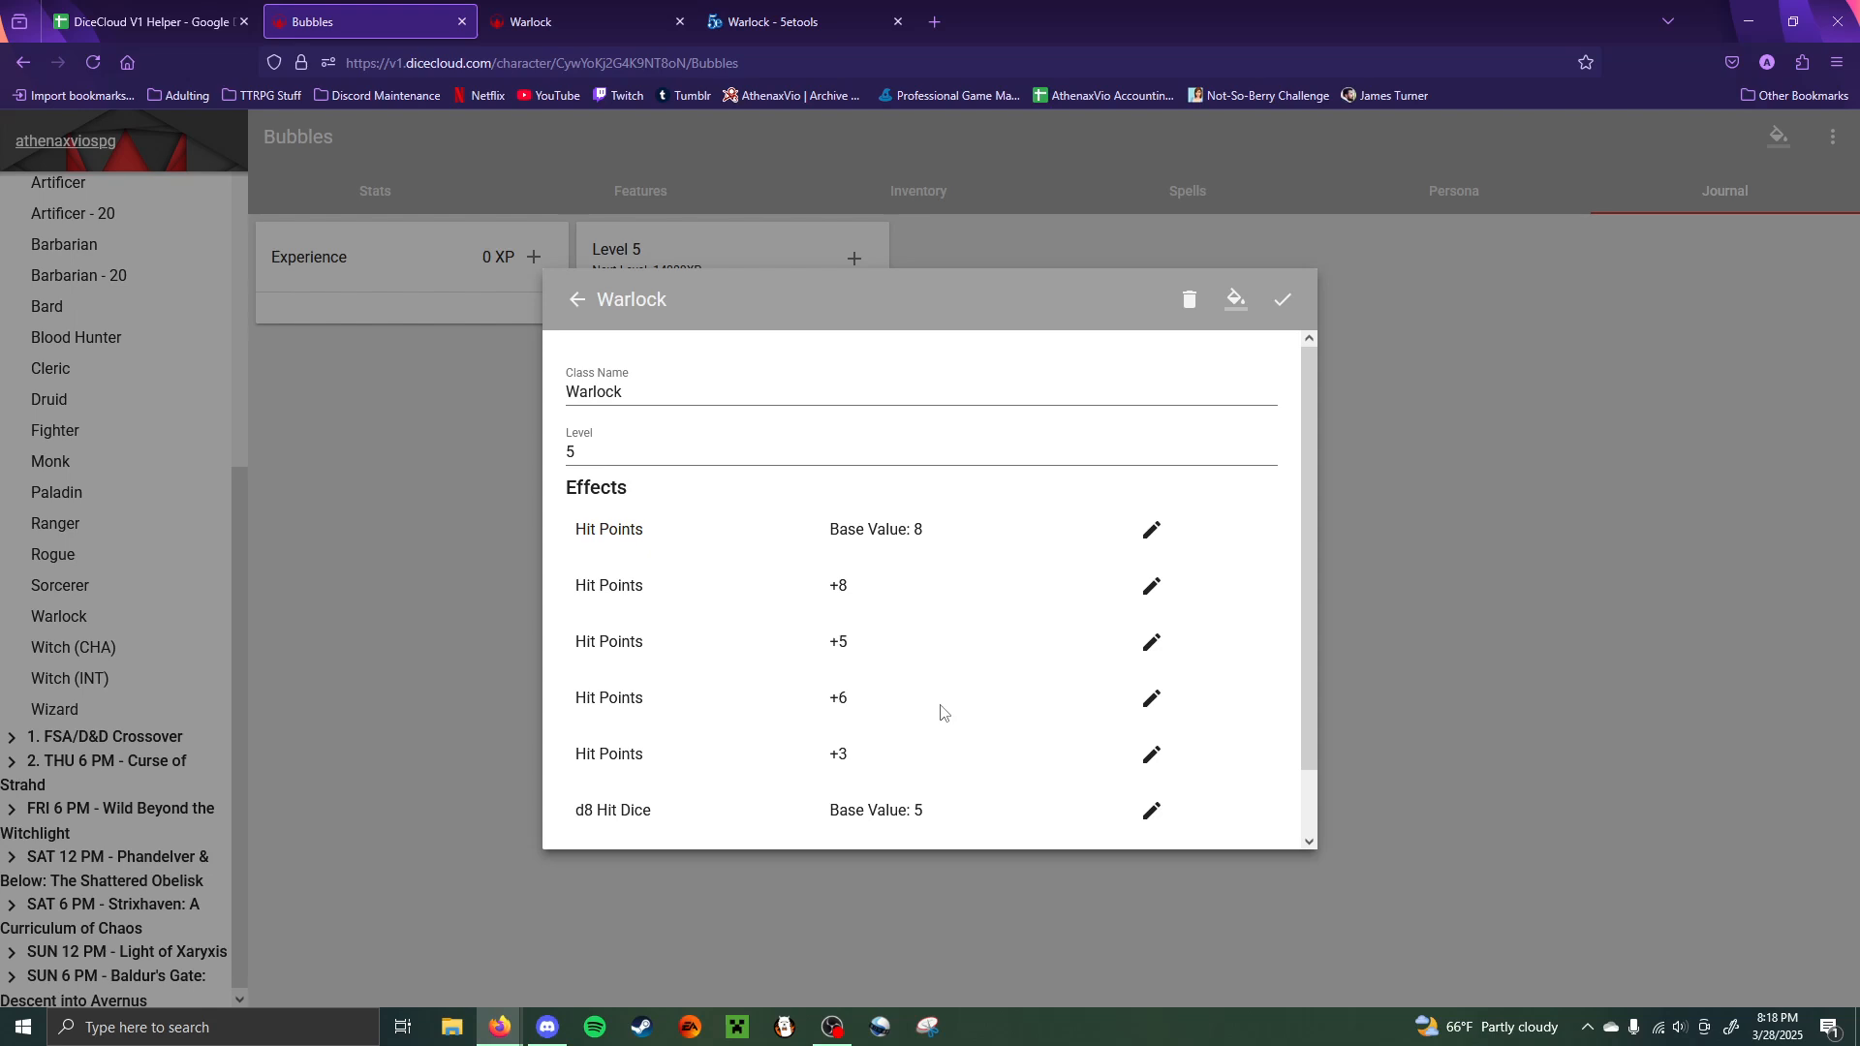
scroll(939, 712, down, 1)
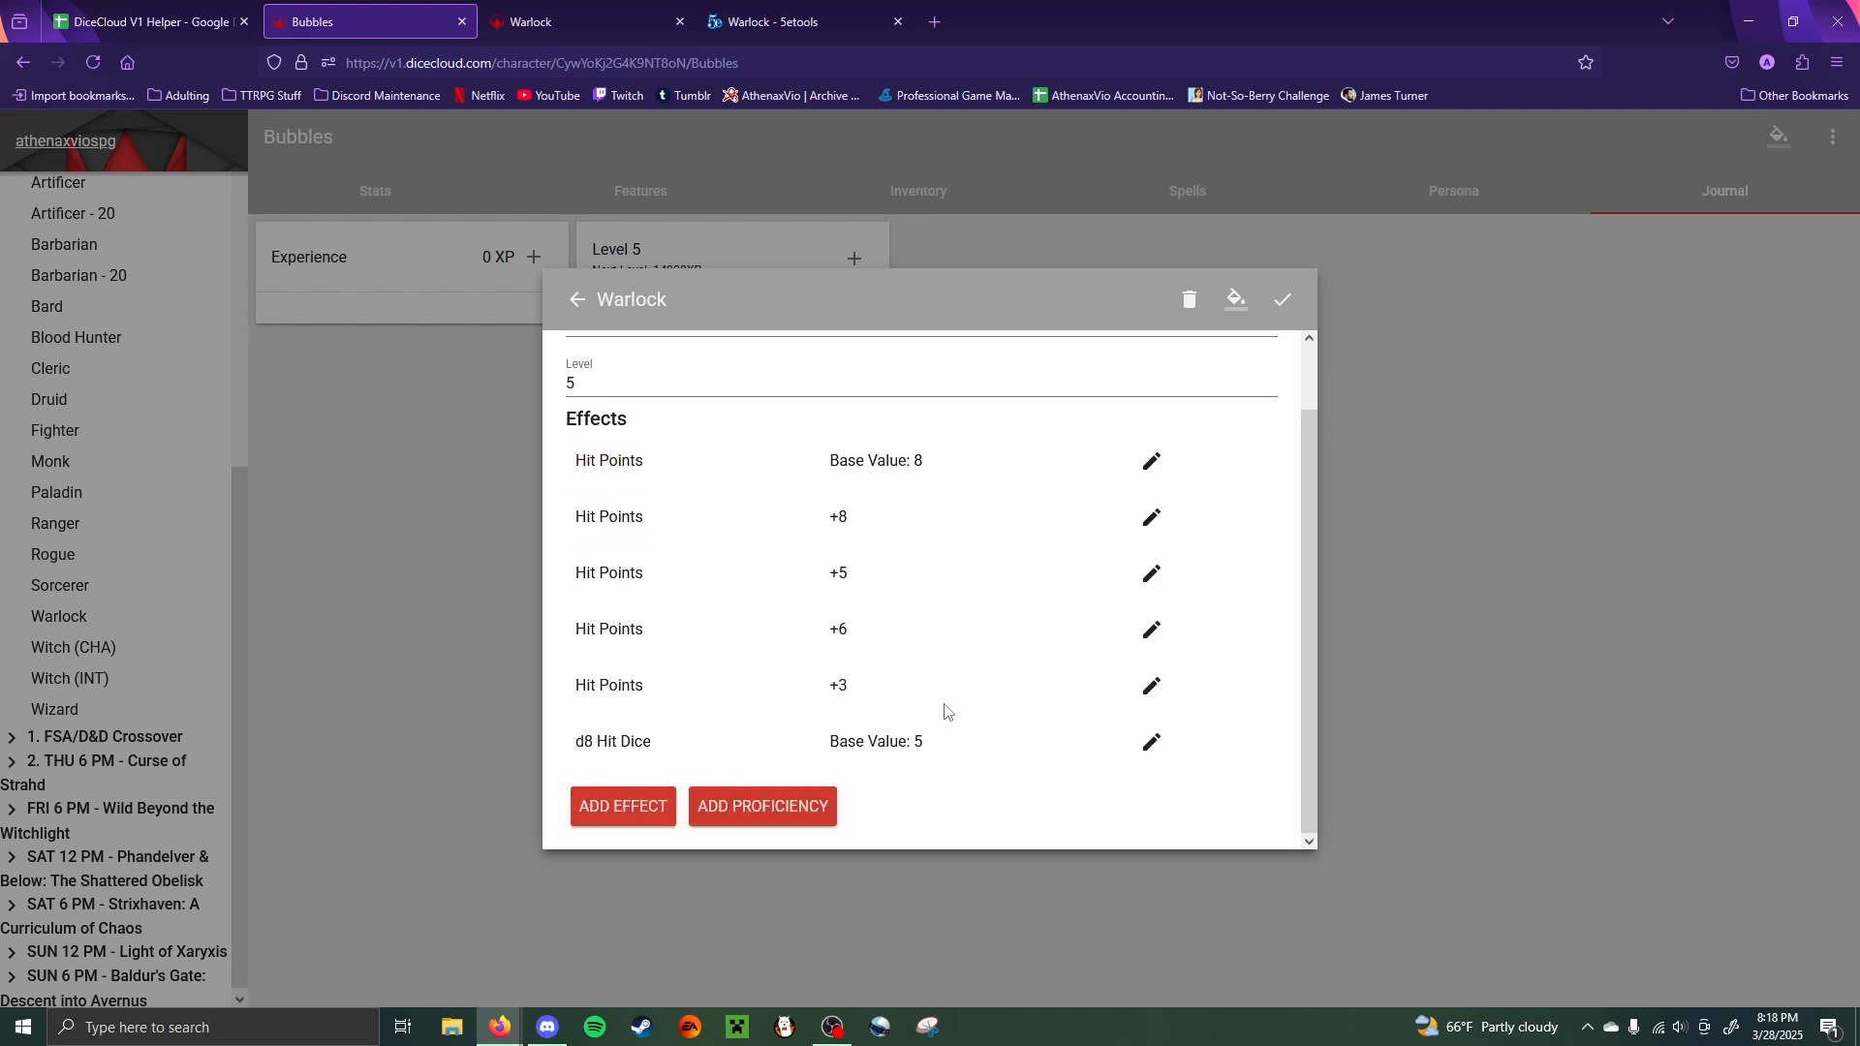
- Check the Warlock's starting proficiencies on 5etools, then add six blank proficiencies to the Warlock class in Bubbles' journal
click(839, 8)
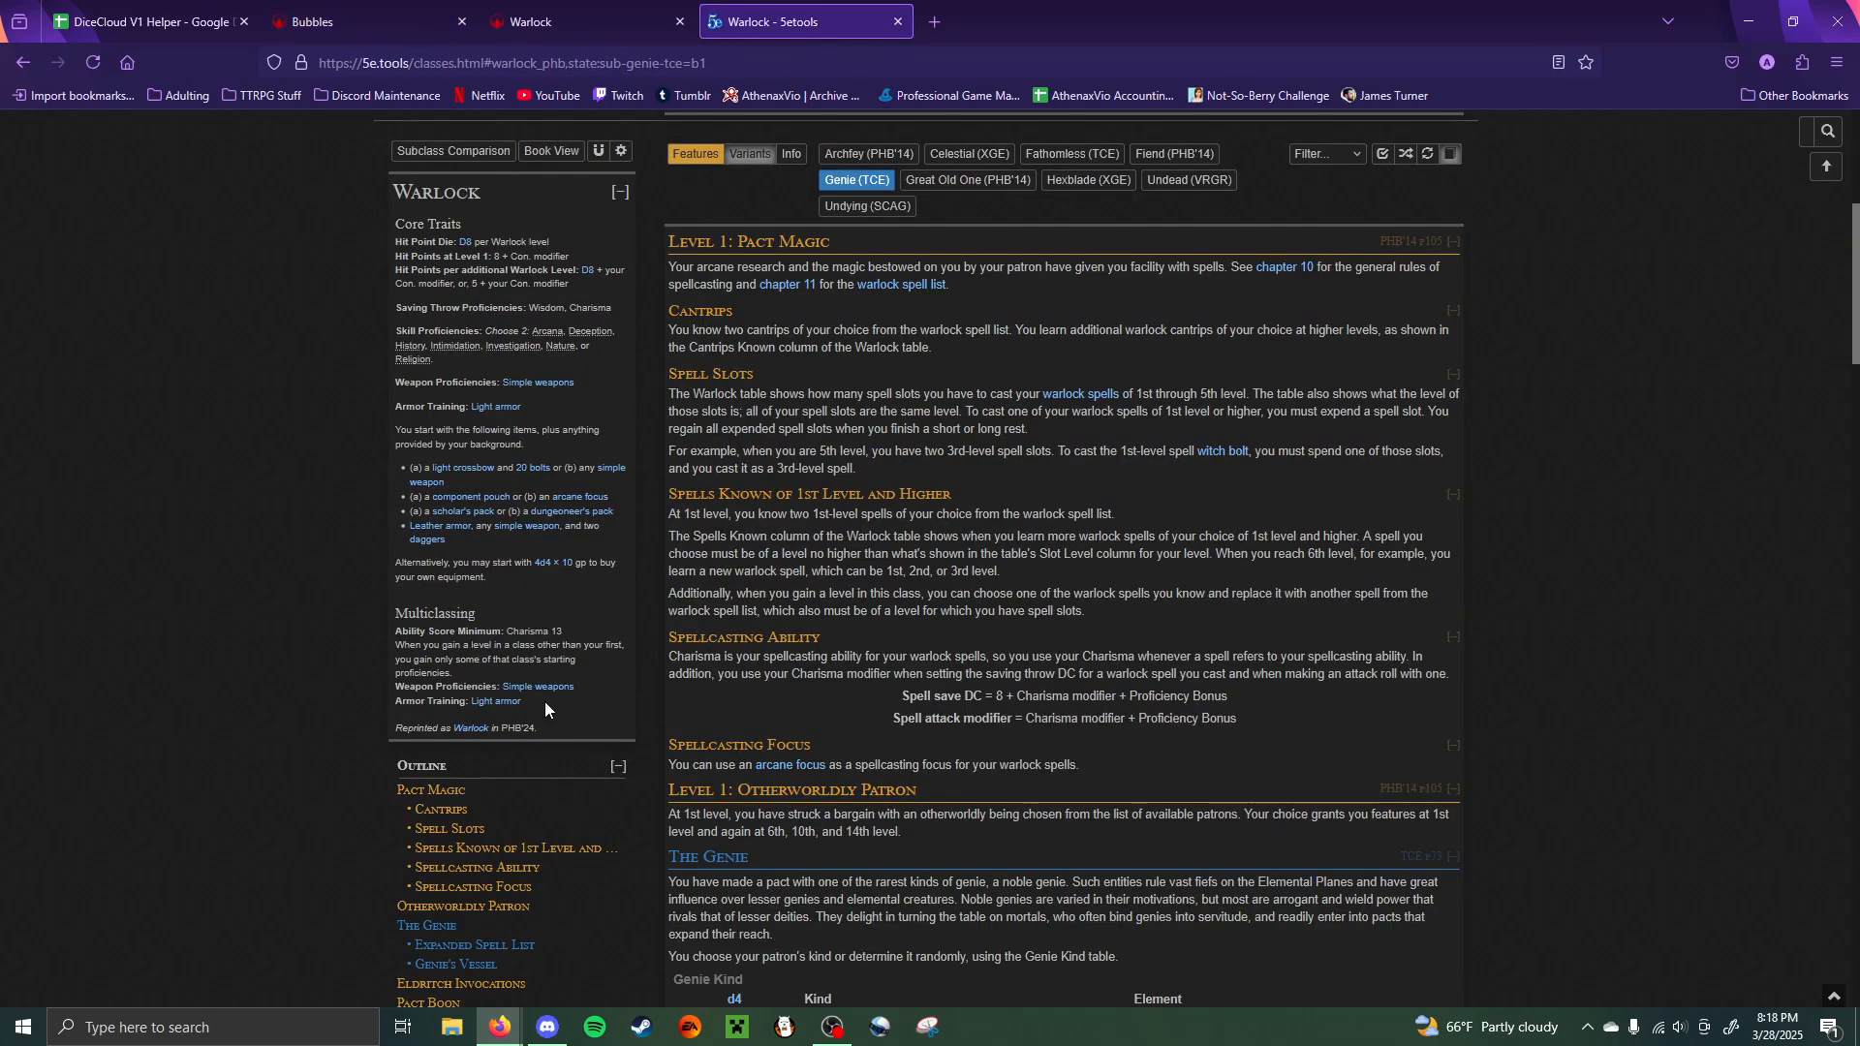
mouse_move(514, 347)
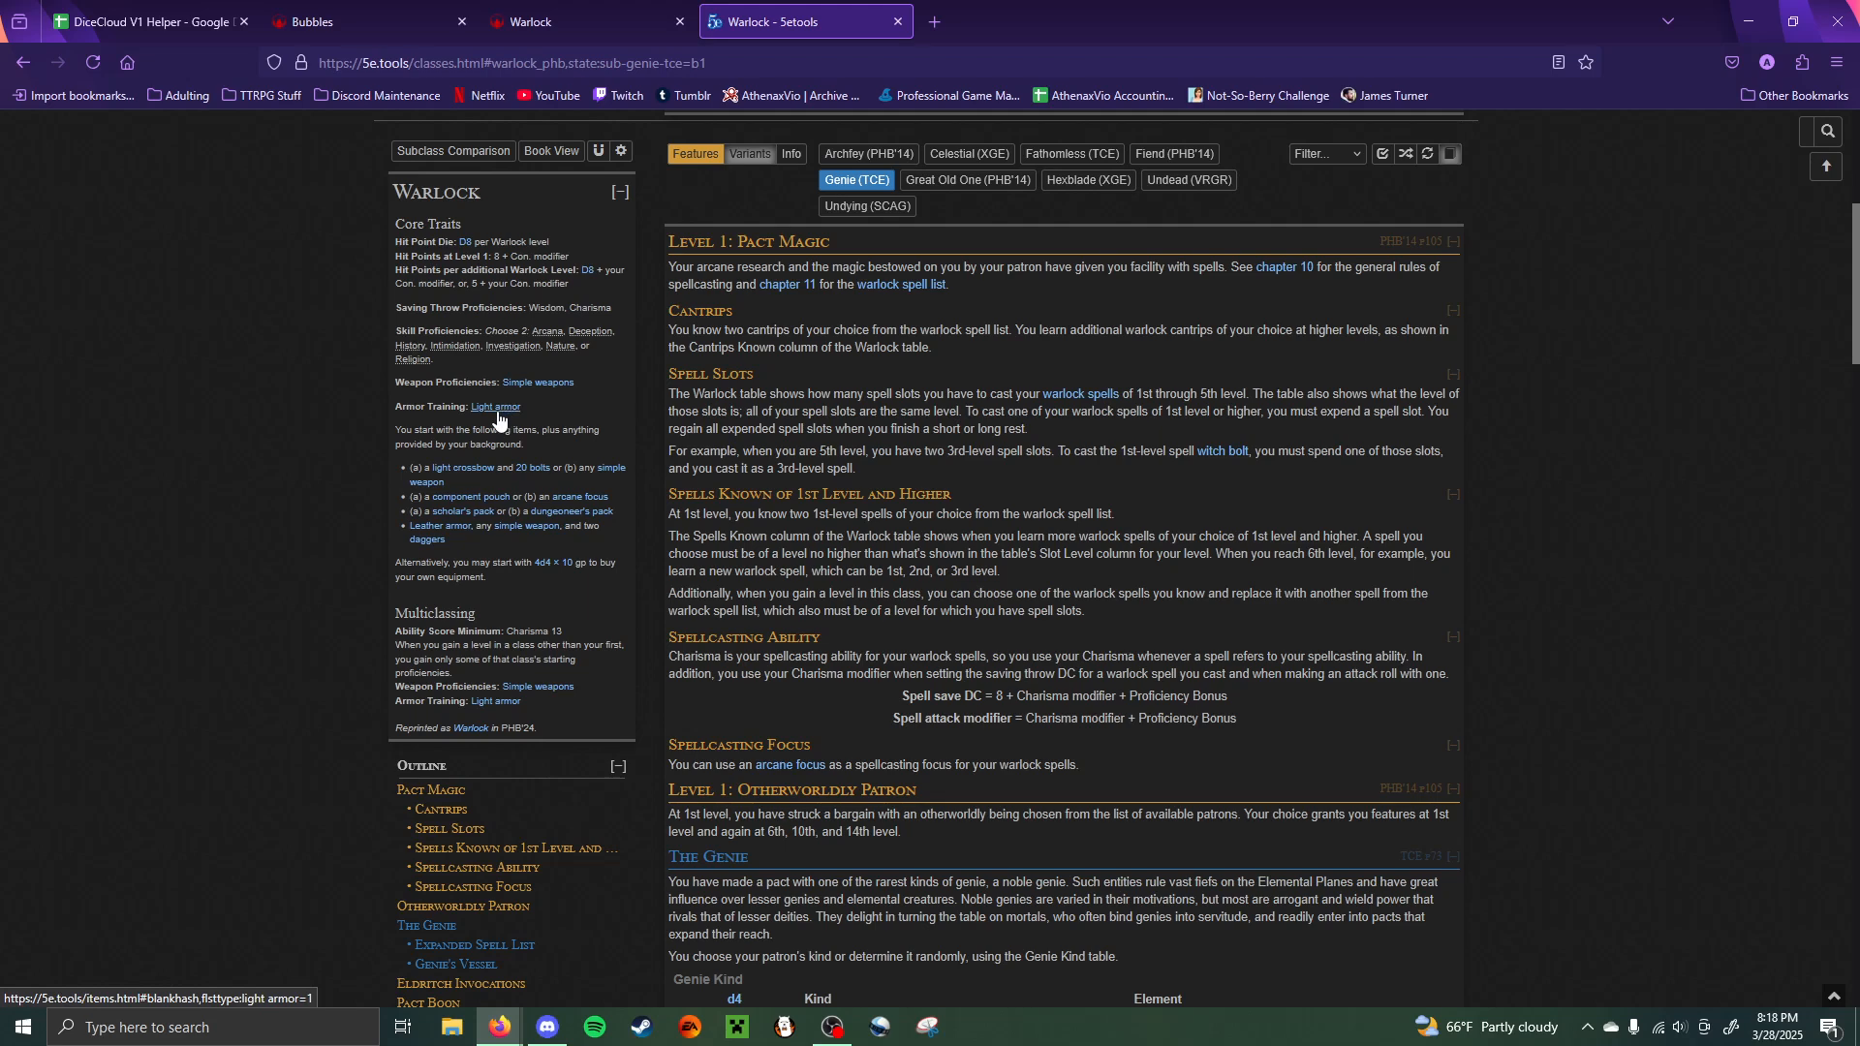
click(568, 23)
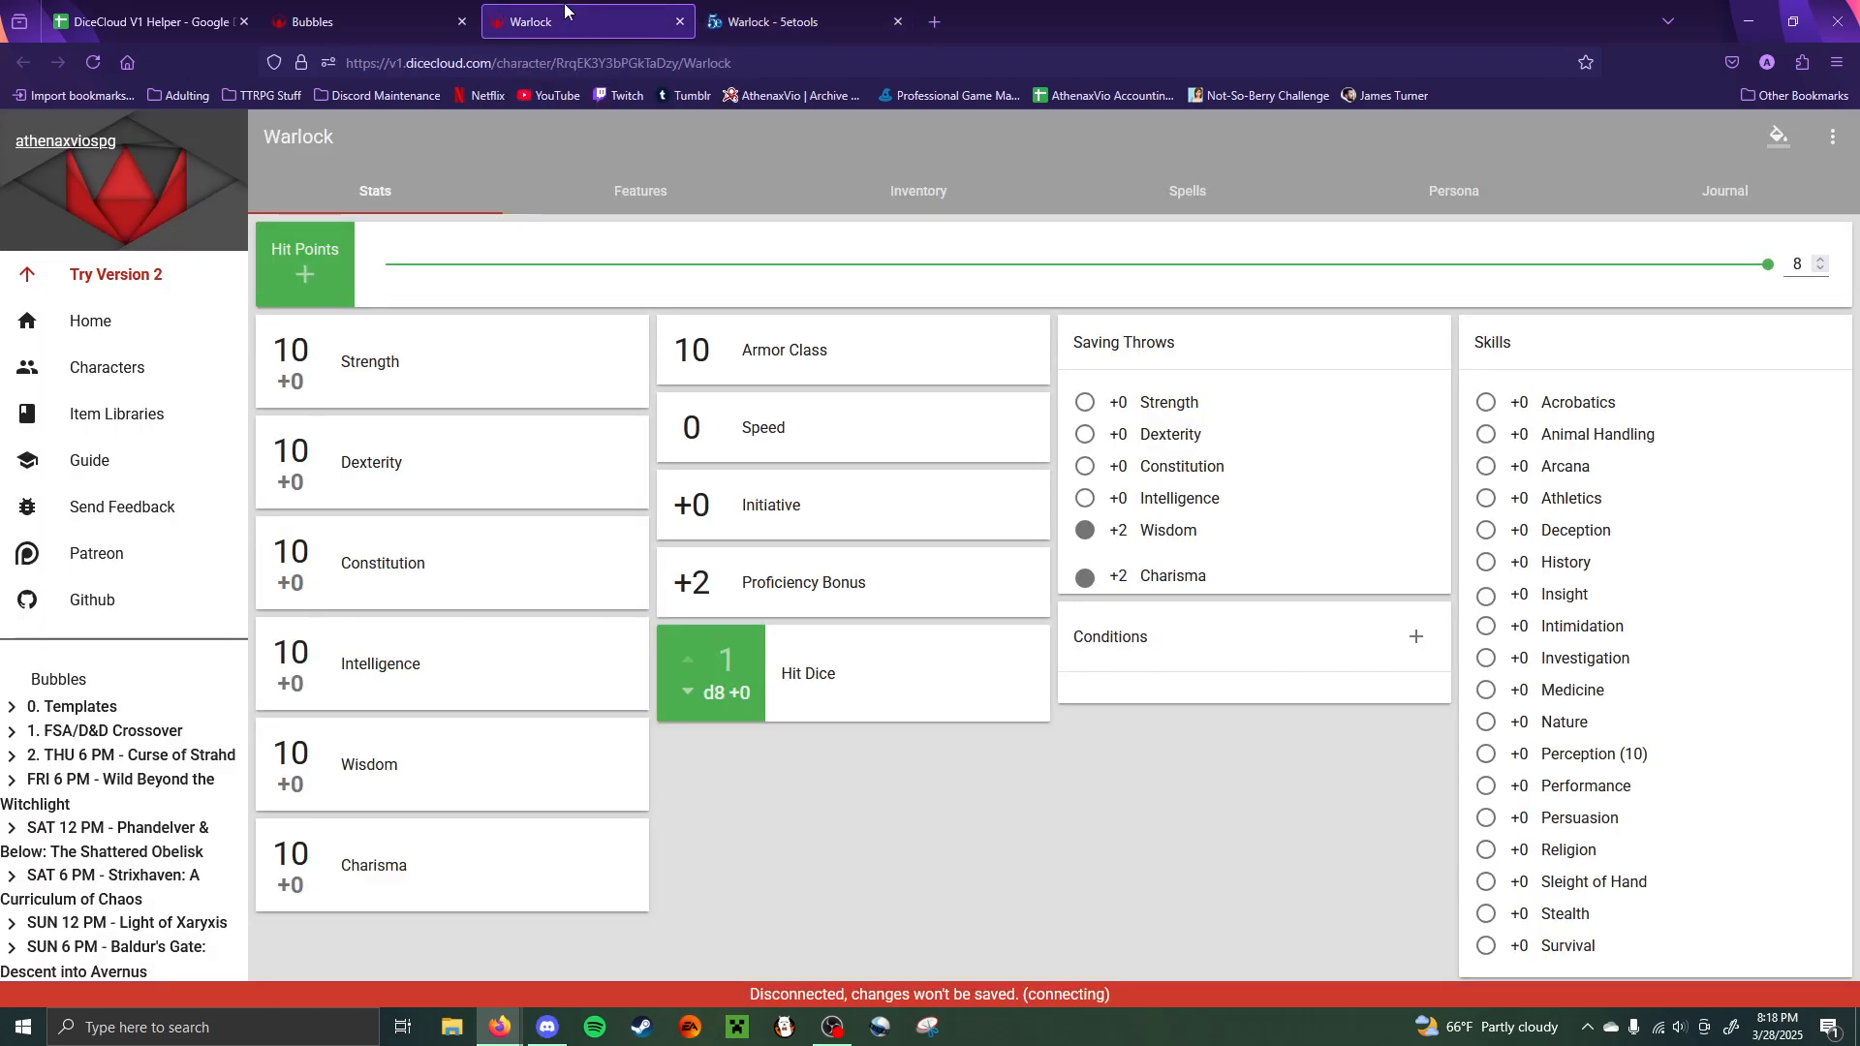
click(308, 16)
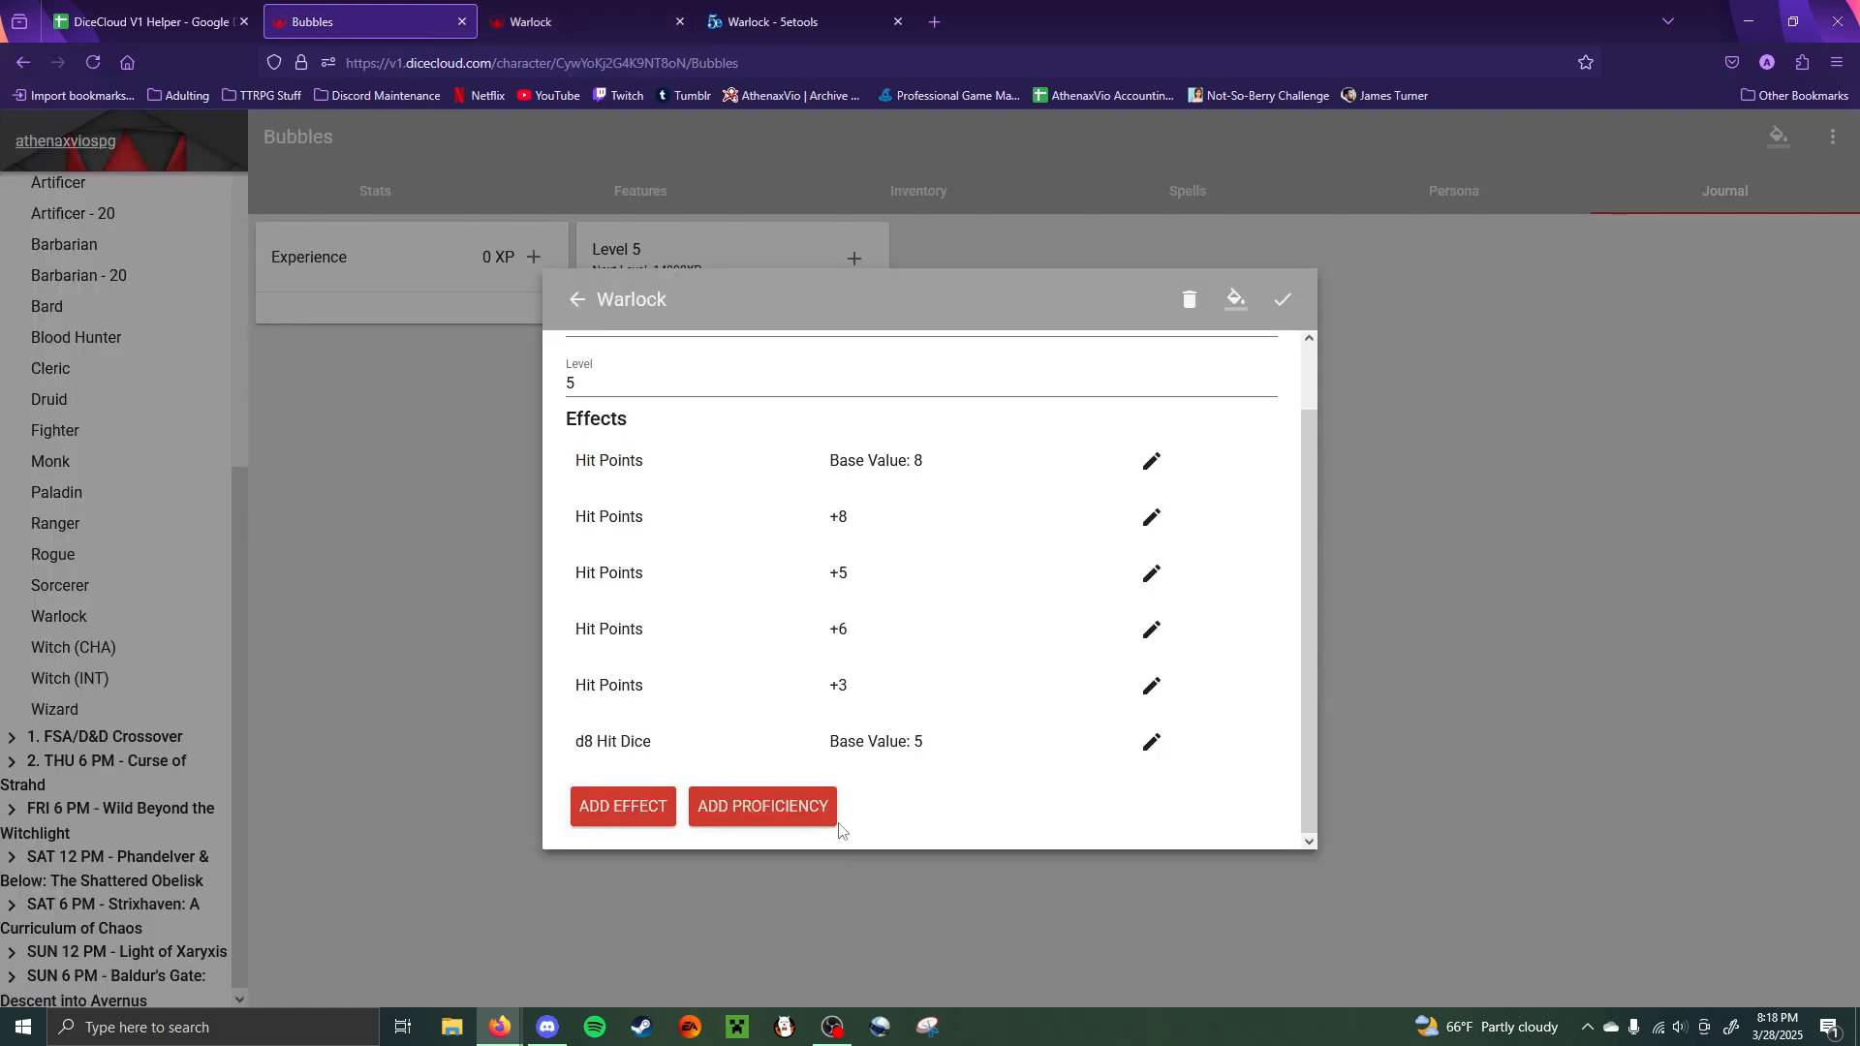
click(787, 812)
click(620, 809)
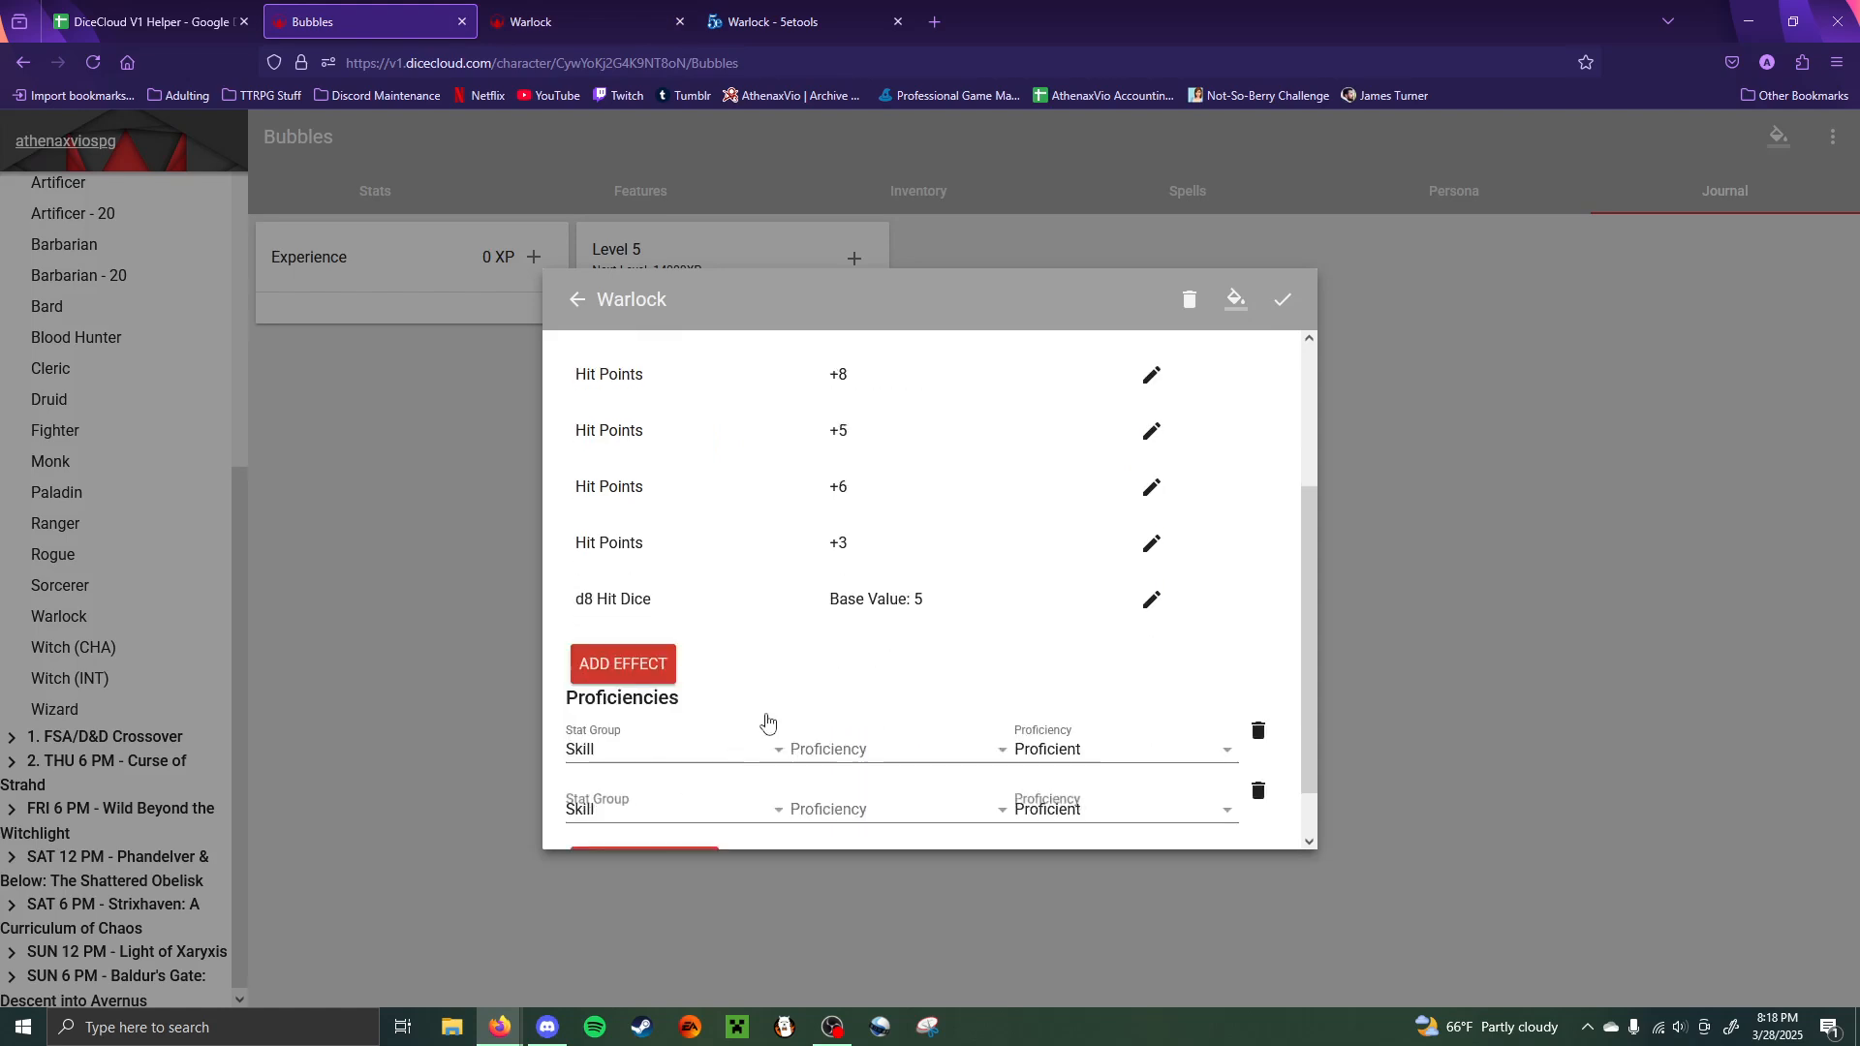
click(683, 812)
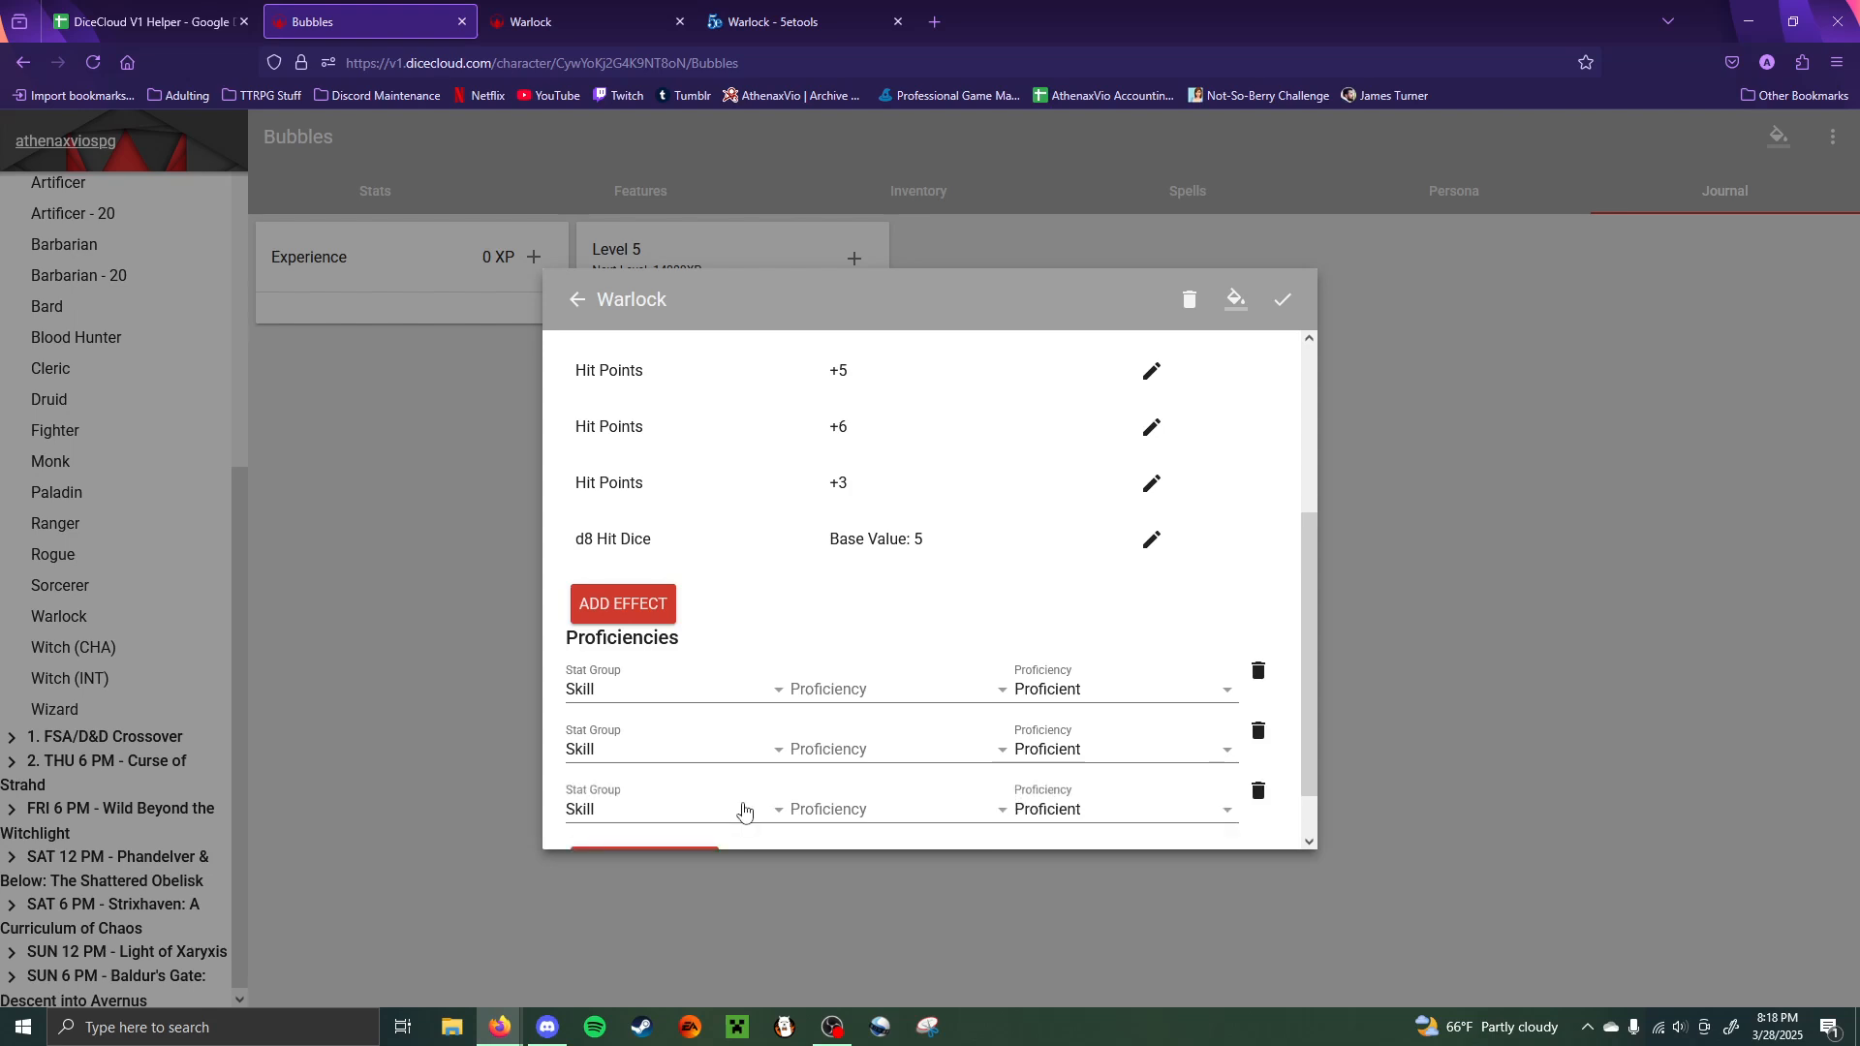
click(685, 819)
click(647, 809)
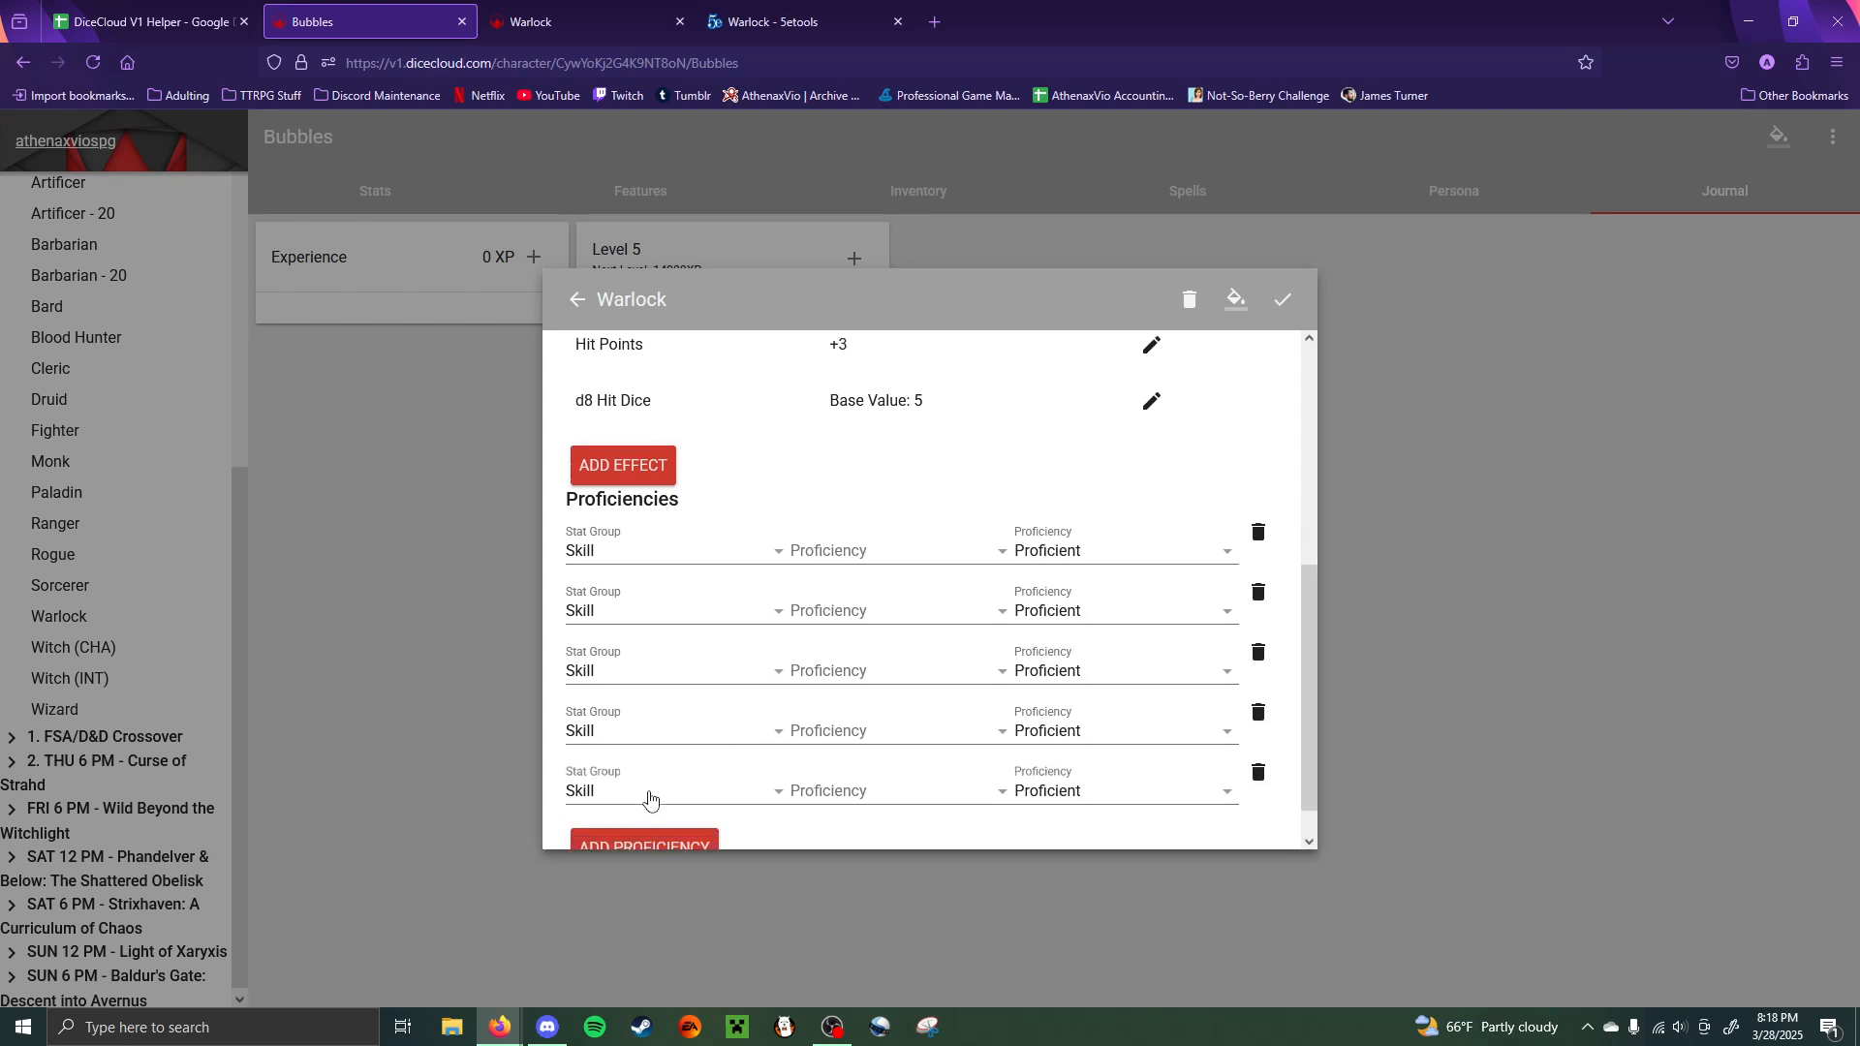
click(649, 800)
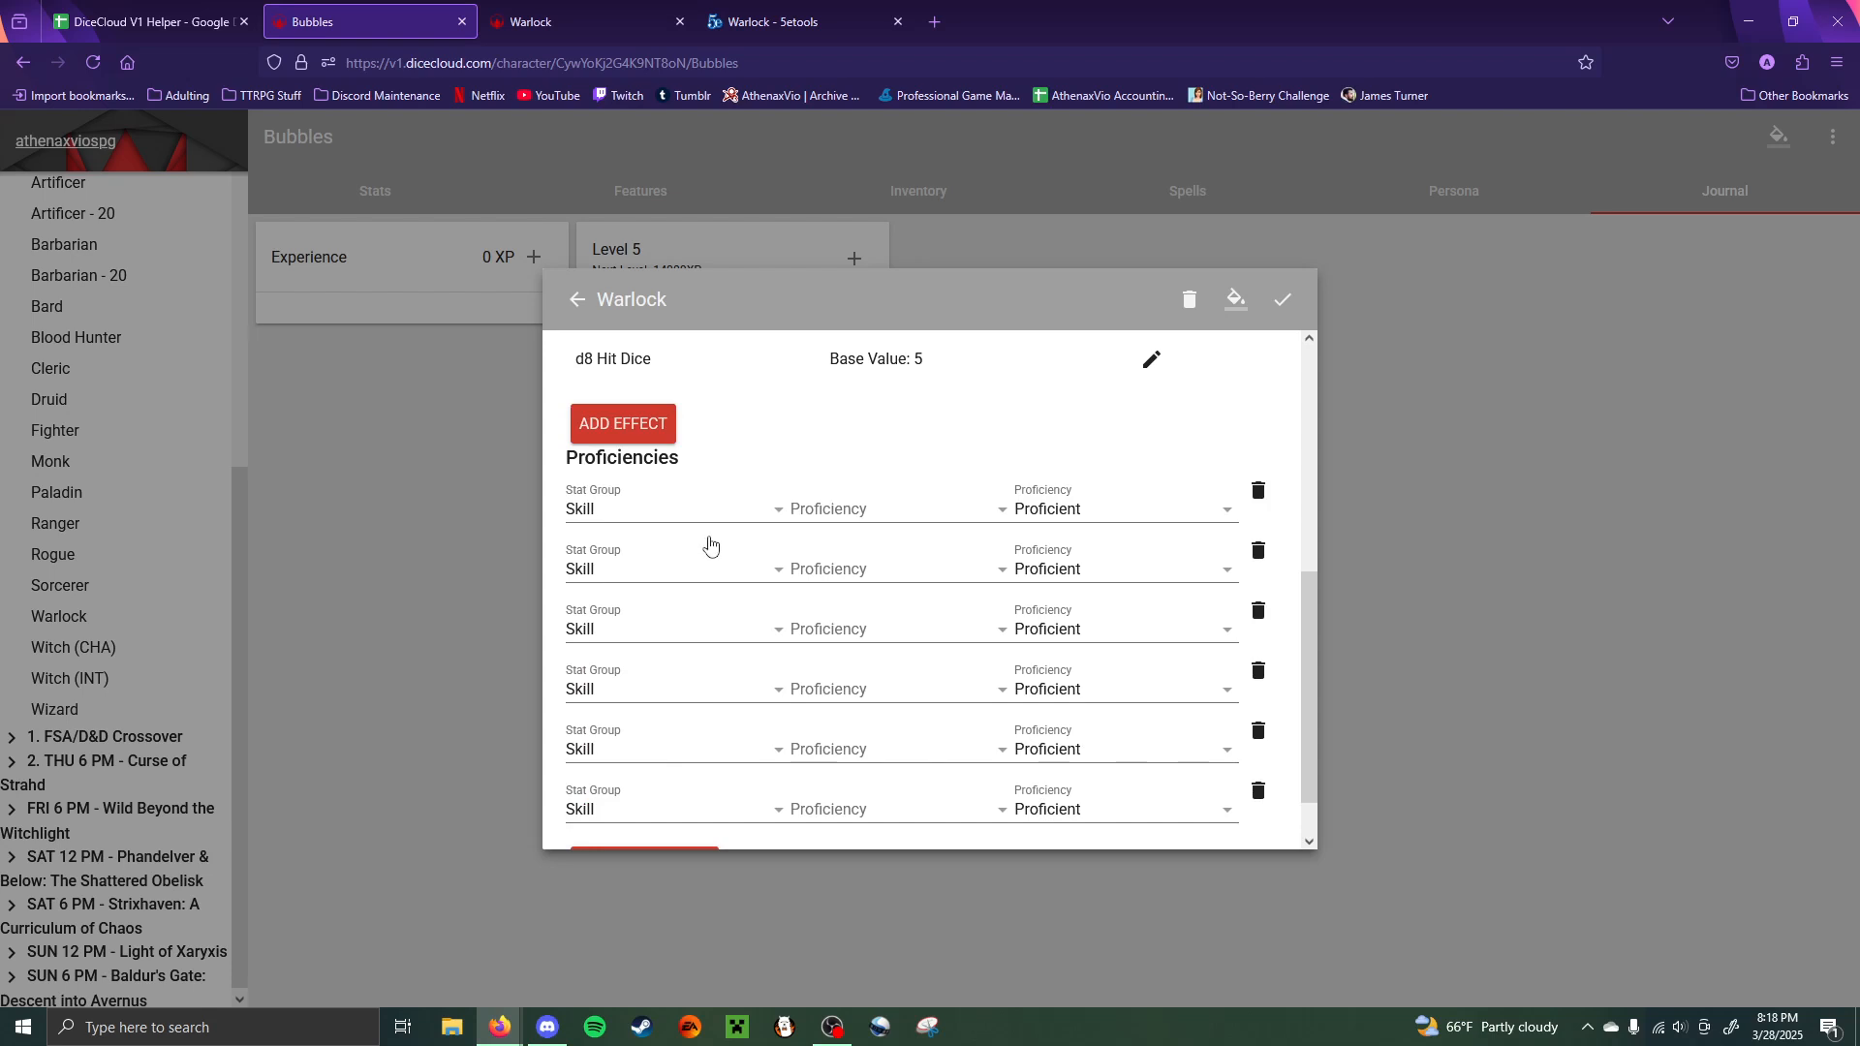
- Set the stat groups of the third and fourth proficiencies to Saving Throw, the fifth to Weapon and the sixth to Armor
click(712, 634)
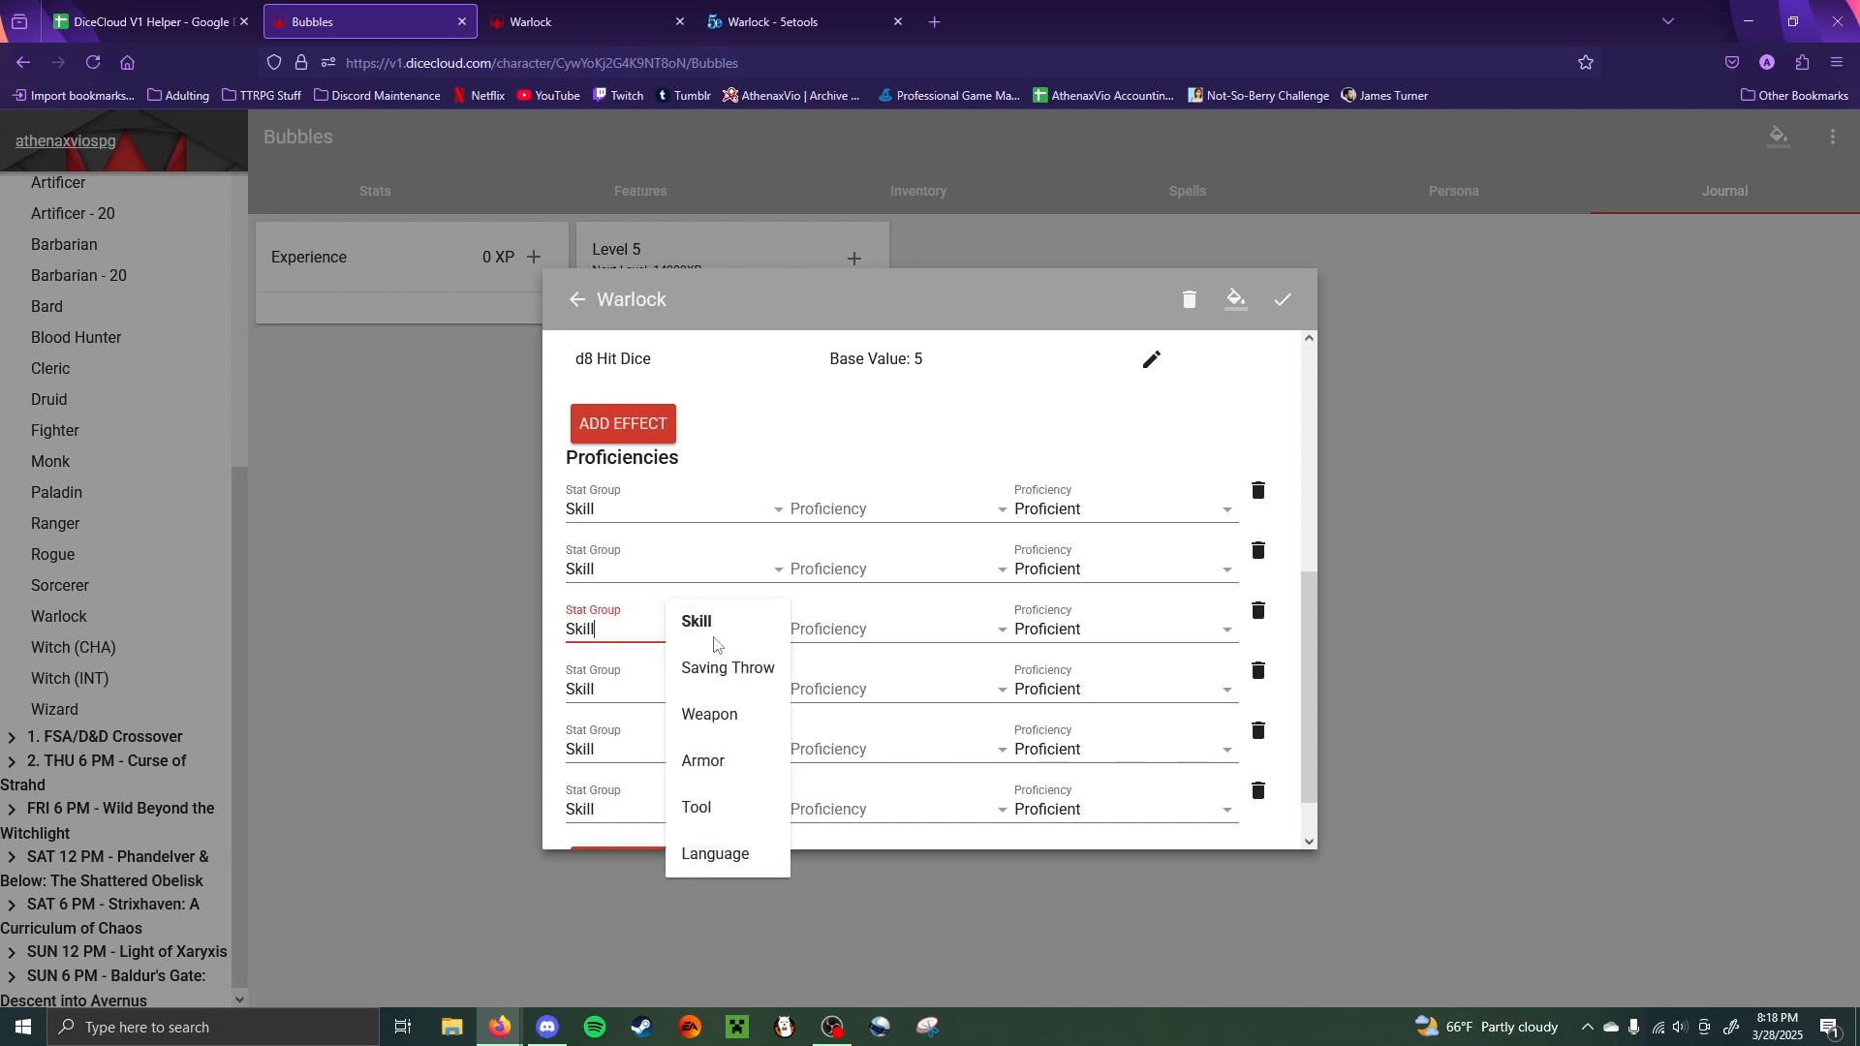
click(733, 667)
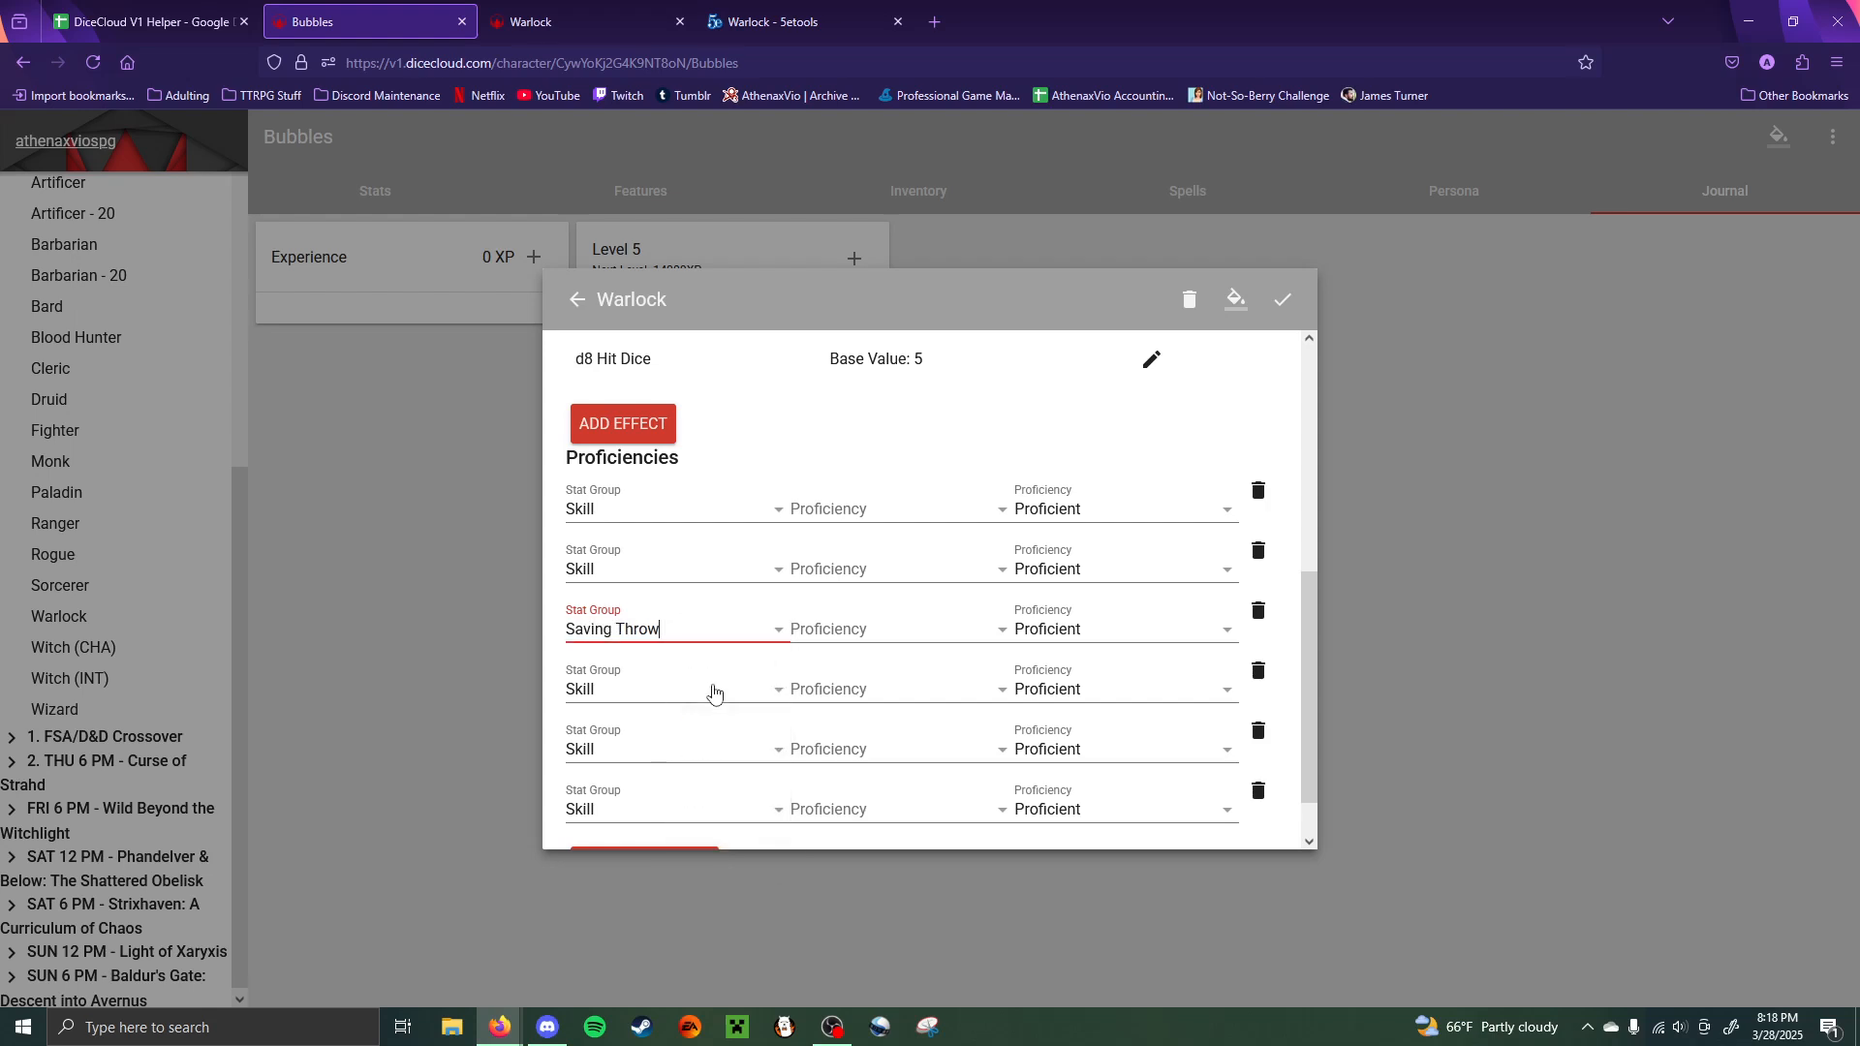
click(714, 691)
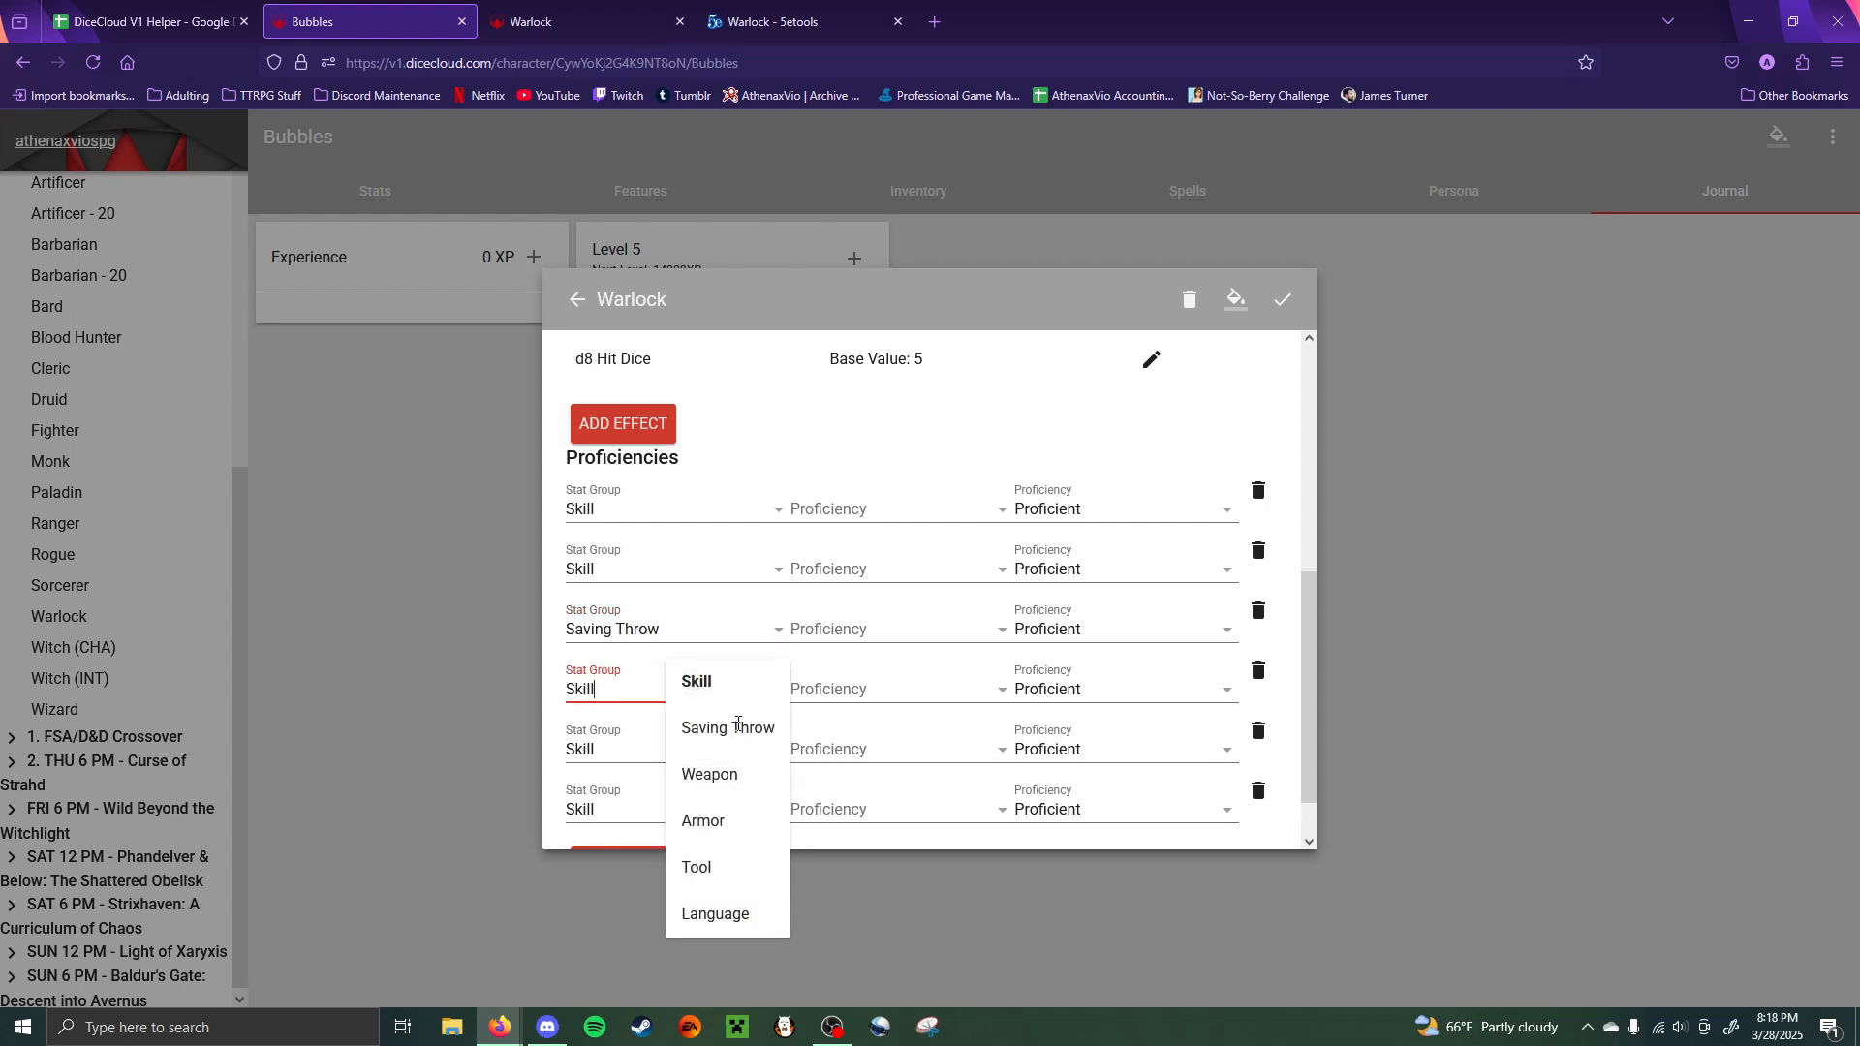
click(738, 727)
click(685, 752)
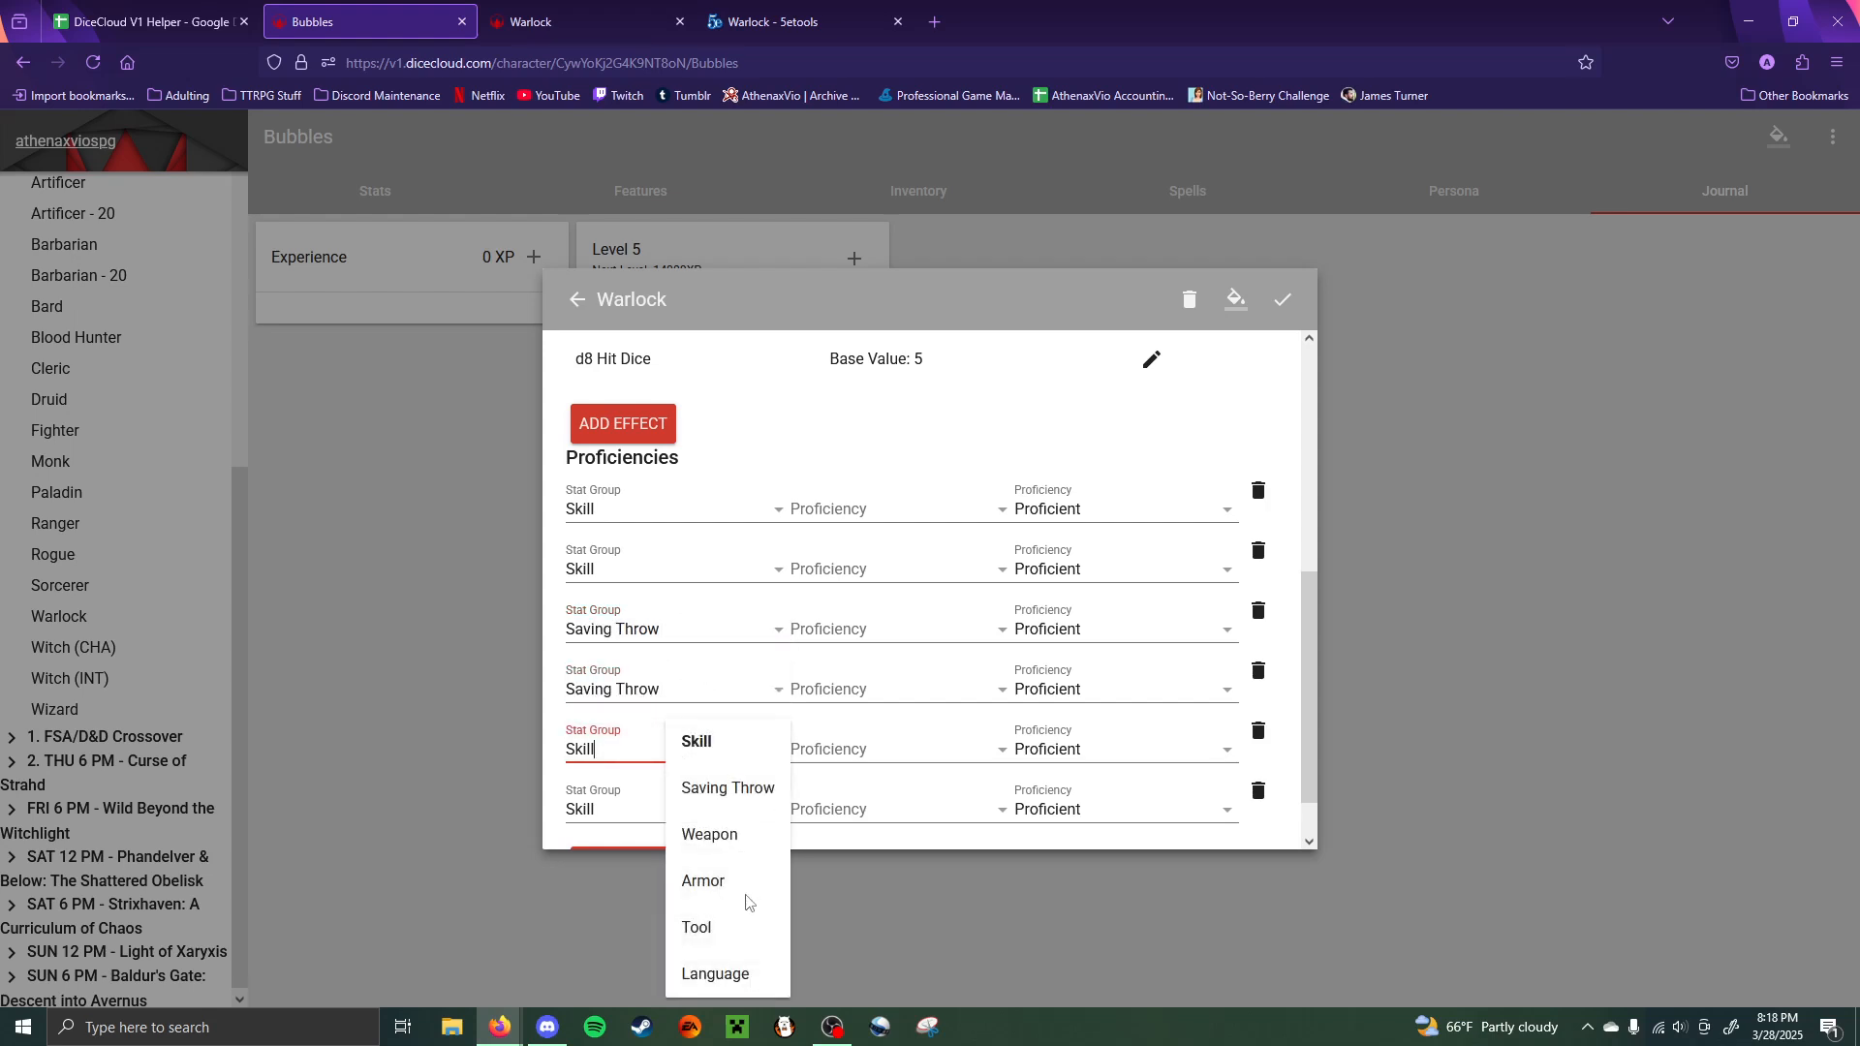
click(708, 834)
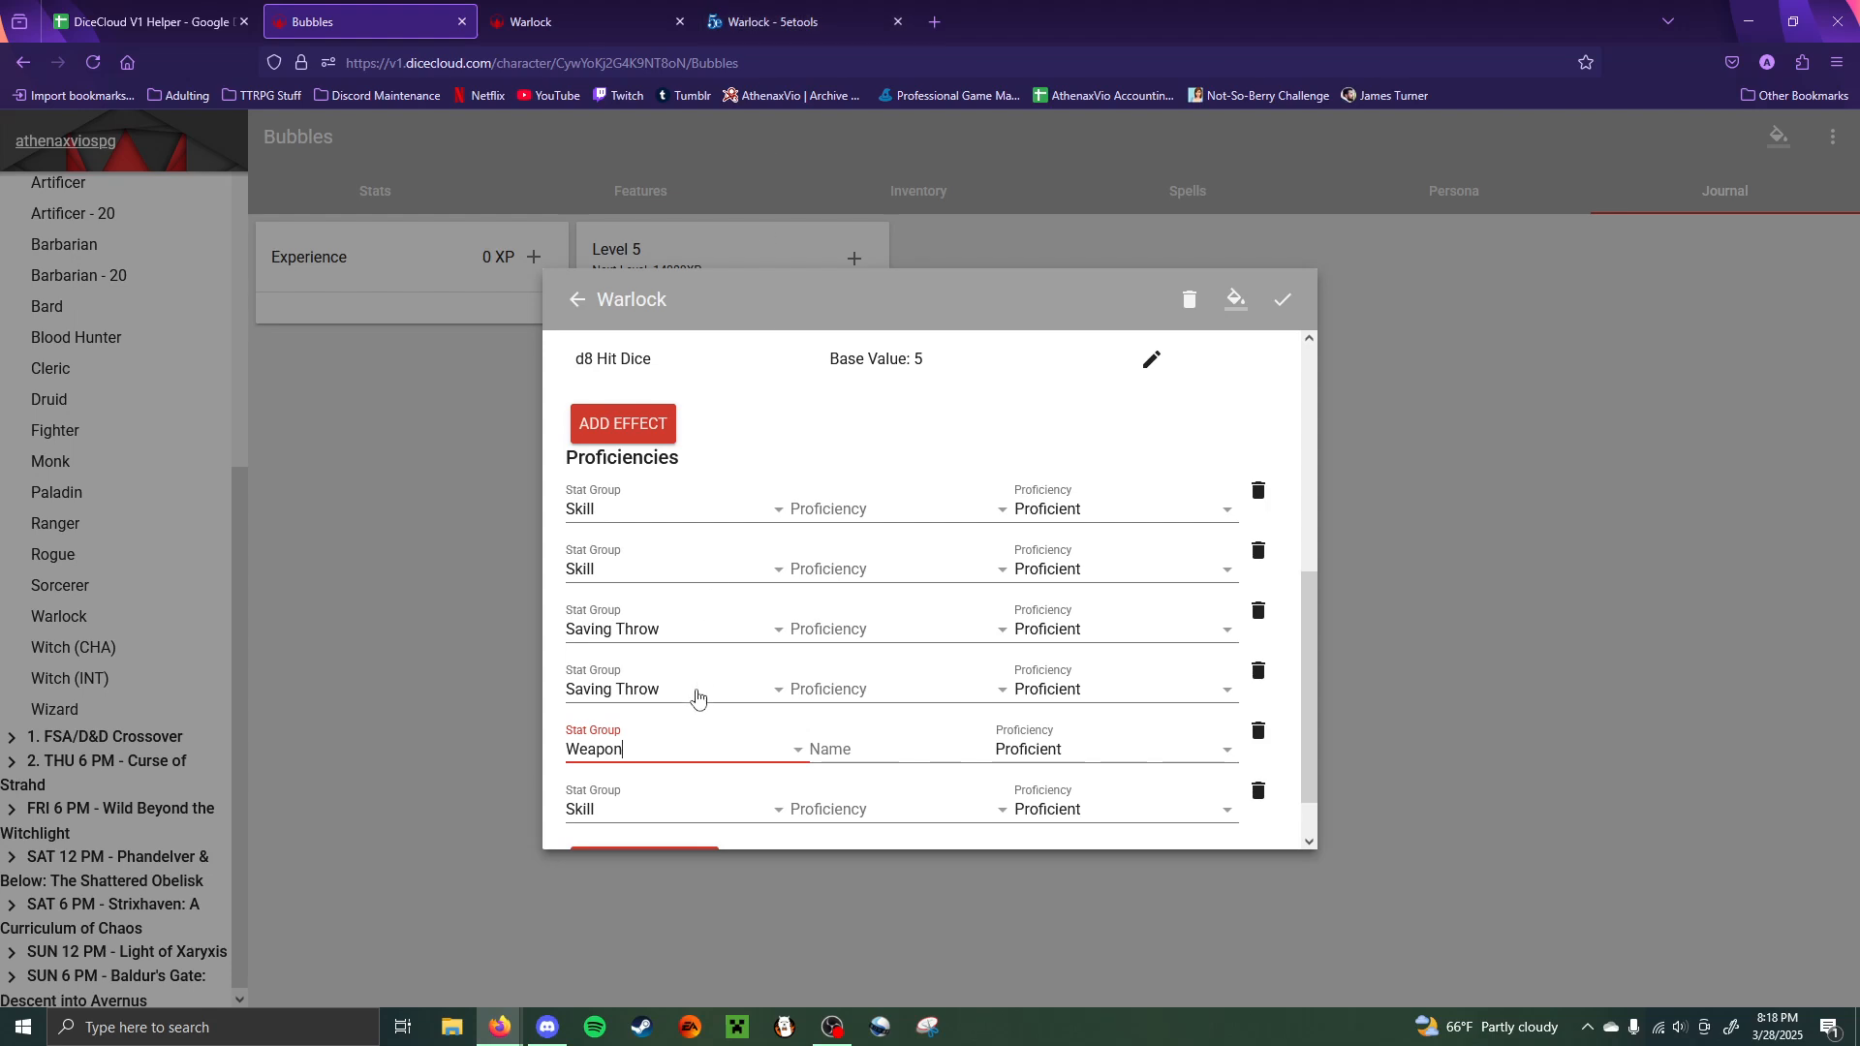
click(706, 810)
click(724, 940)
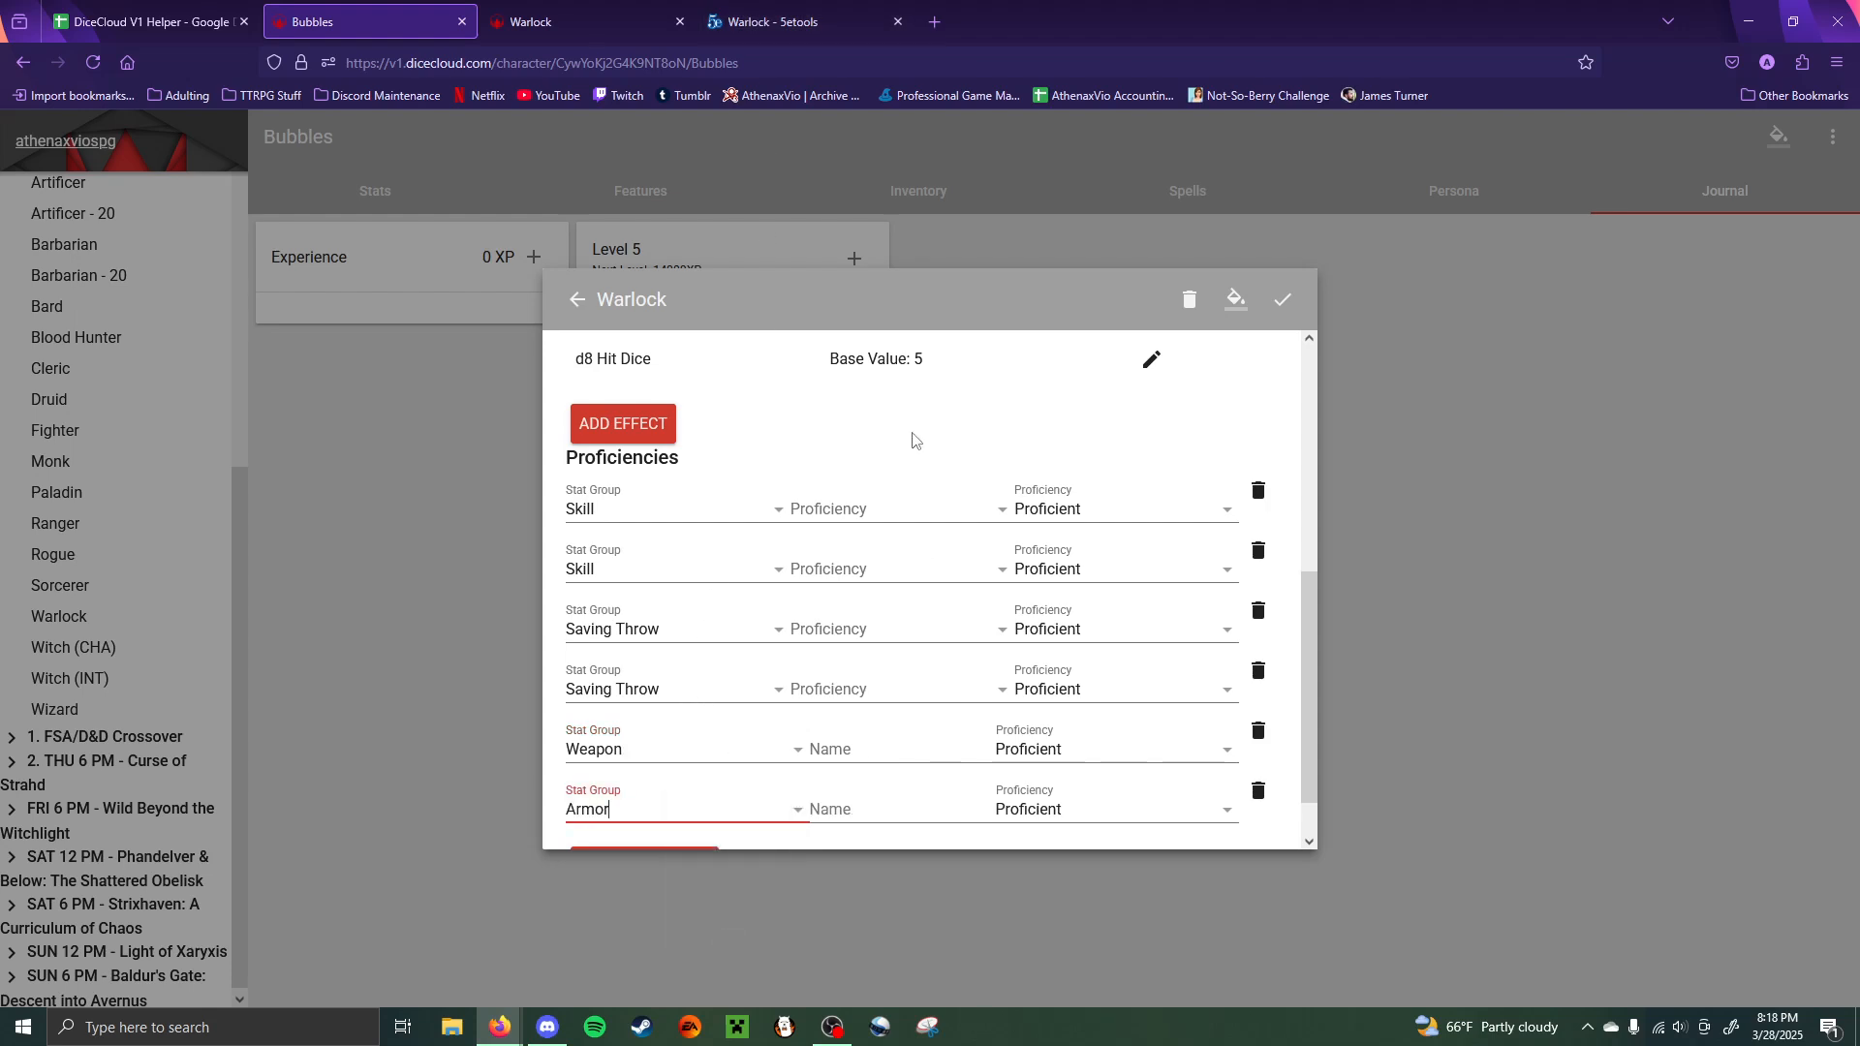
- Set the first Skill proficiency of the Warlock class to Deception, consulting the Warlock skill options on 5etools
click(862, 513)
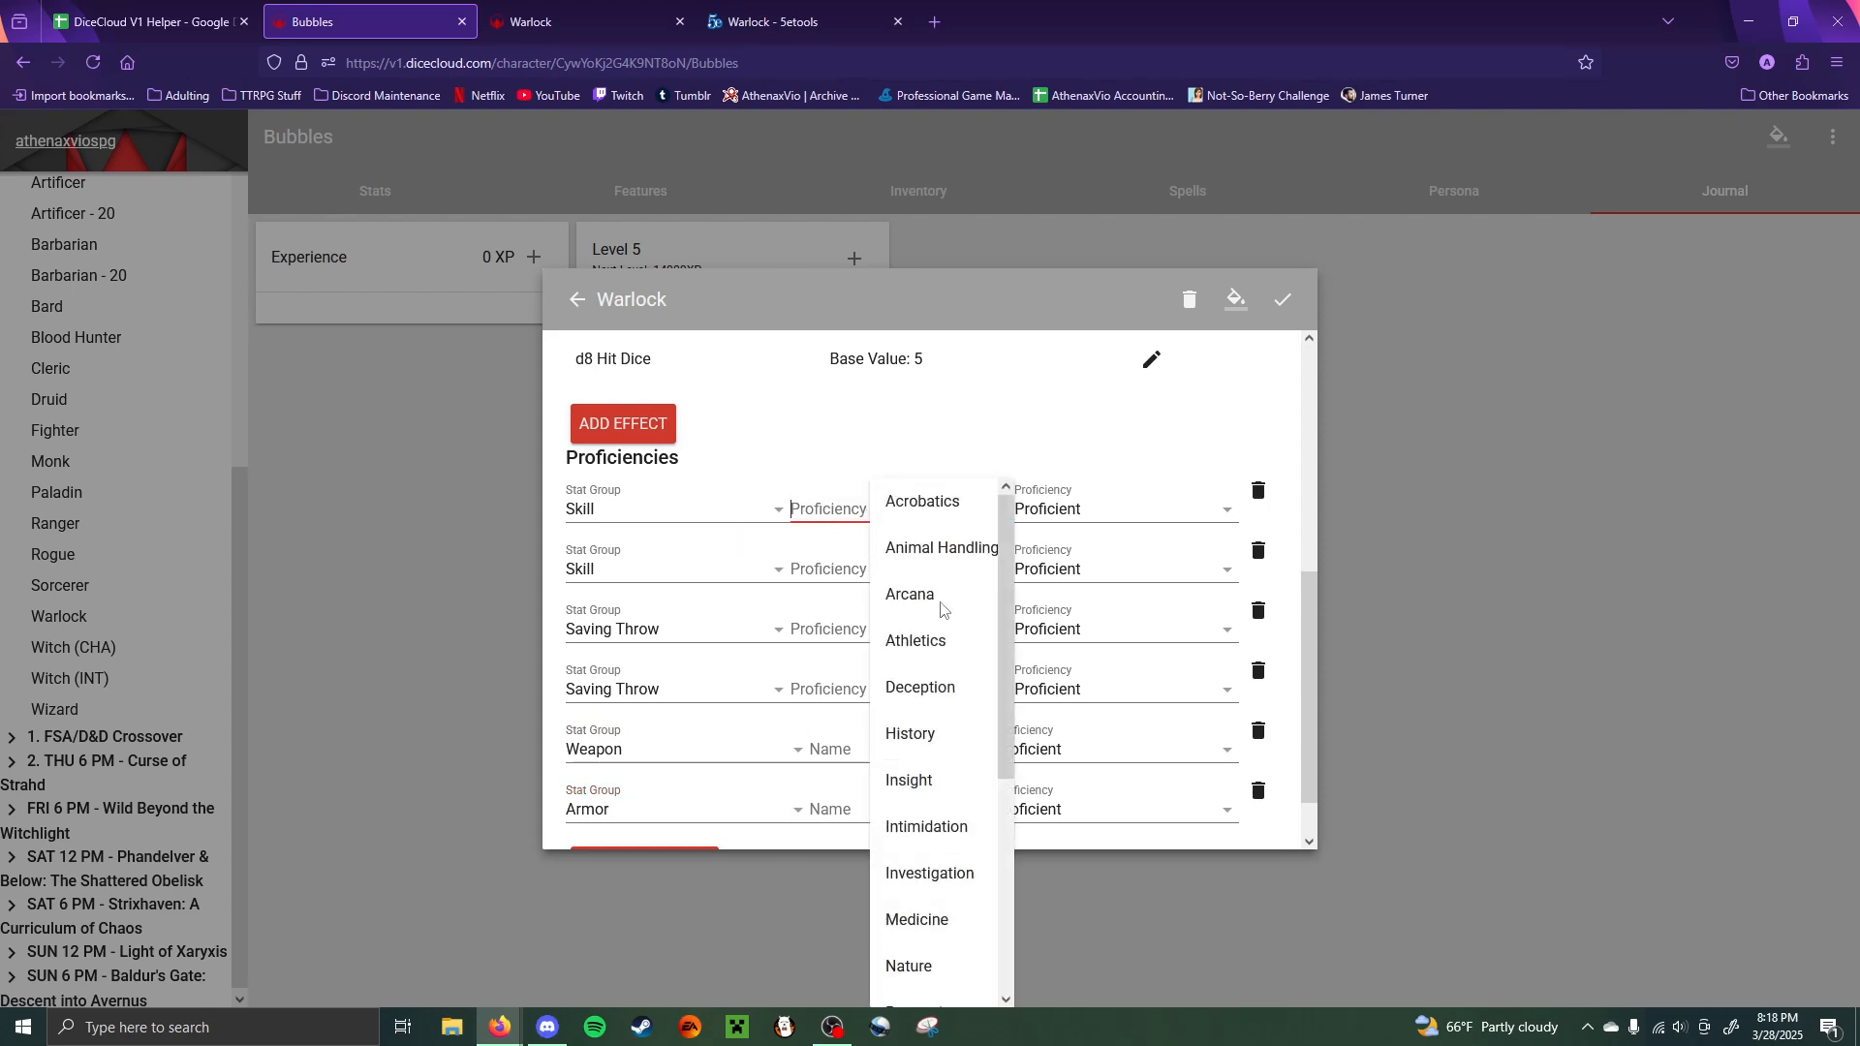
click(794, 22)
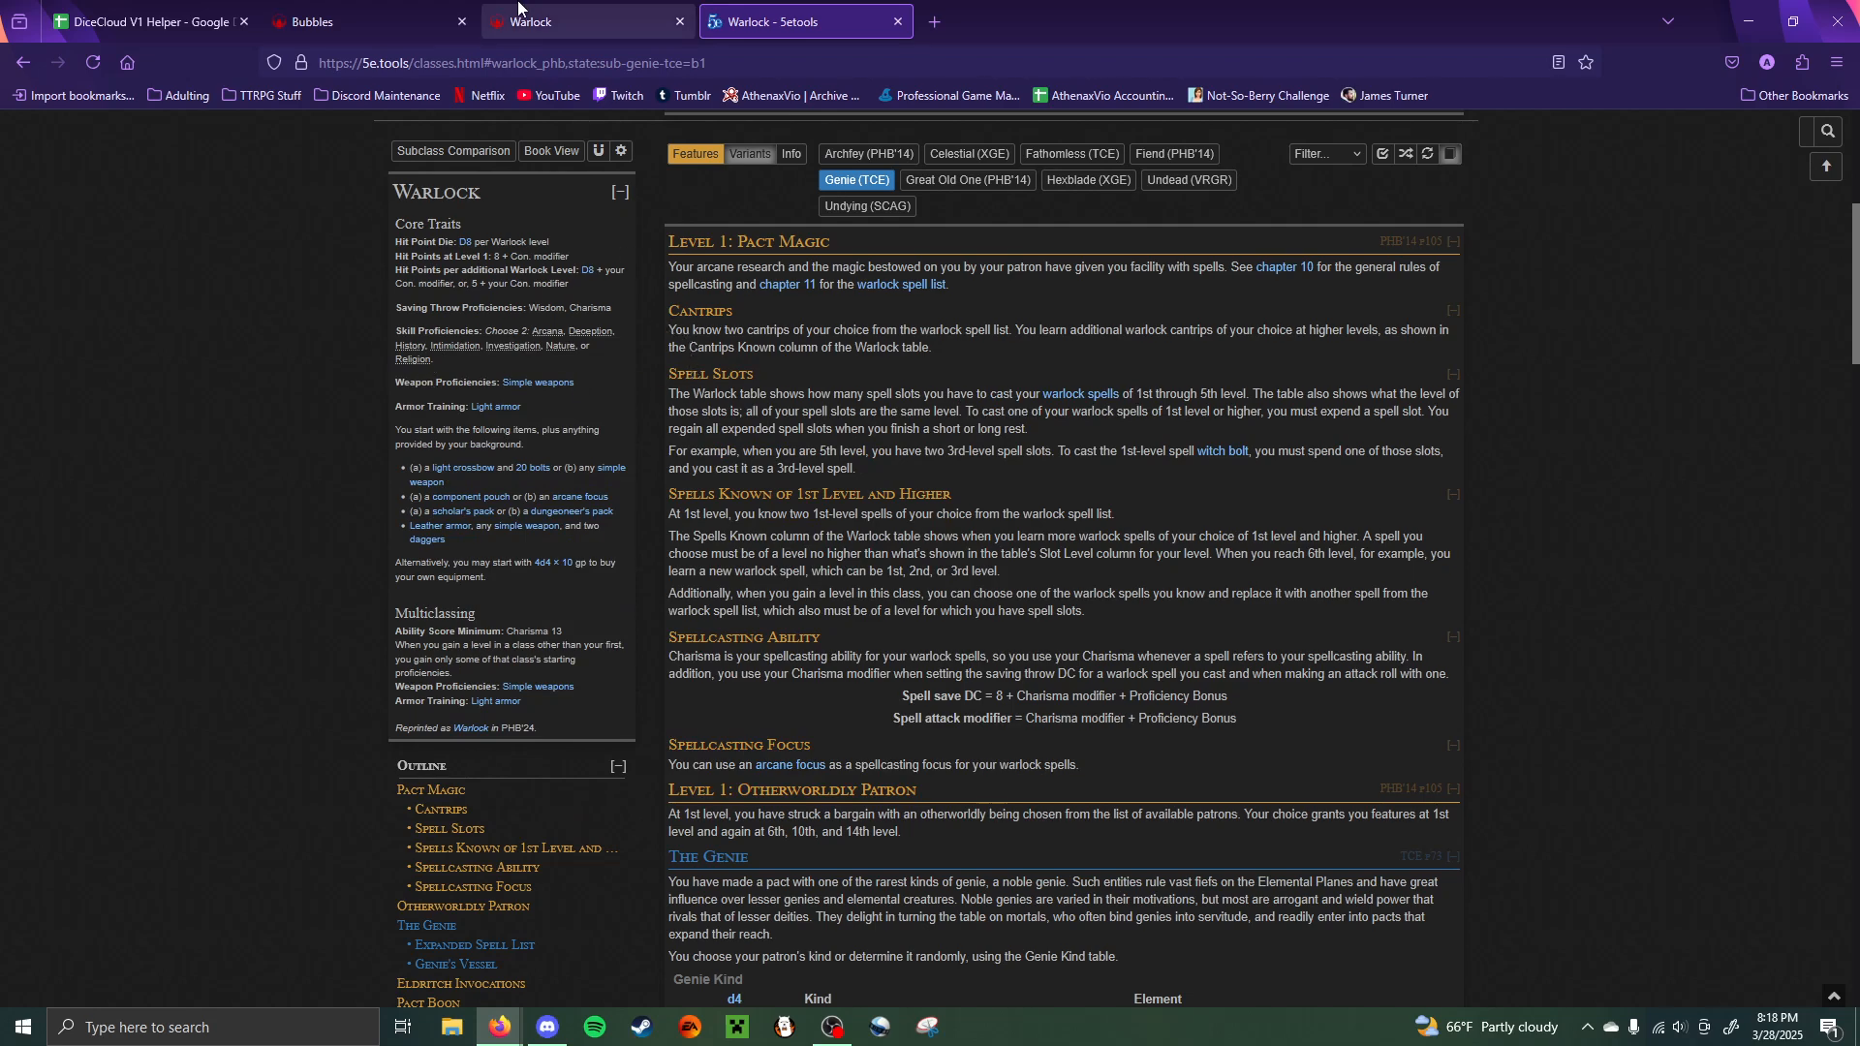
click(593, 12)
click(368, 9)
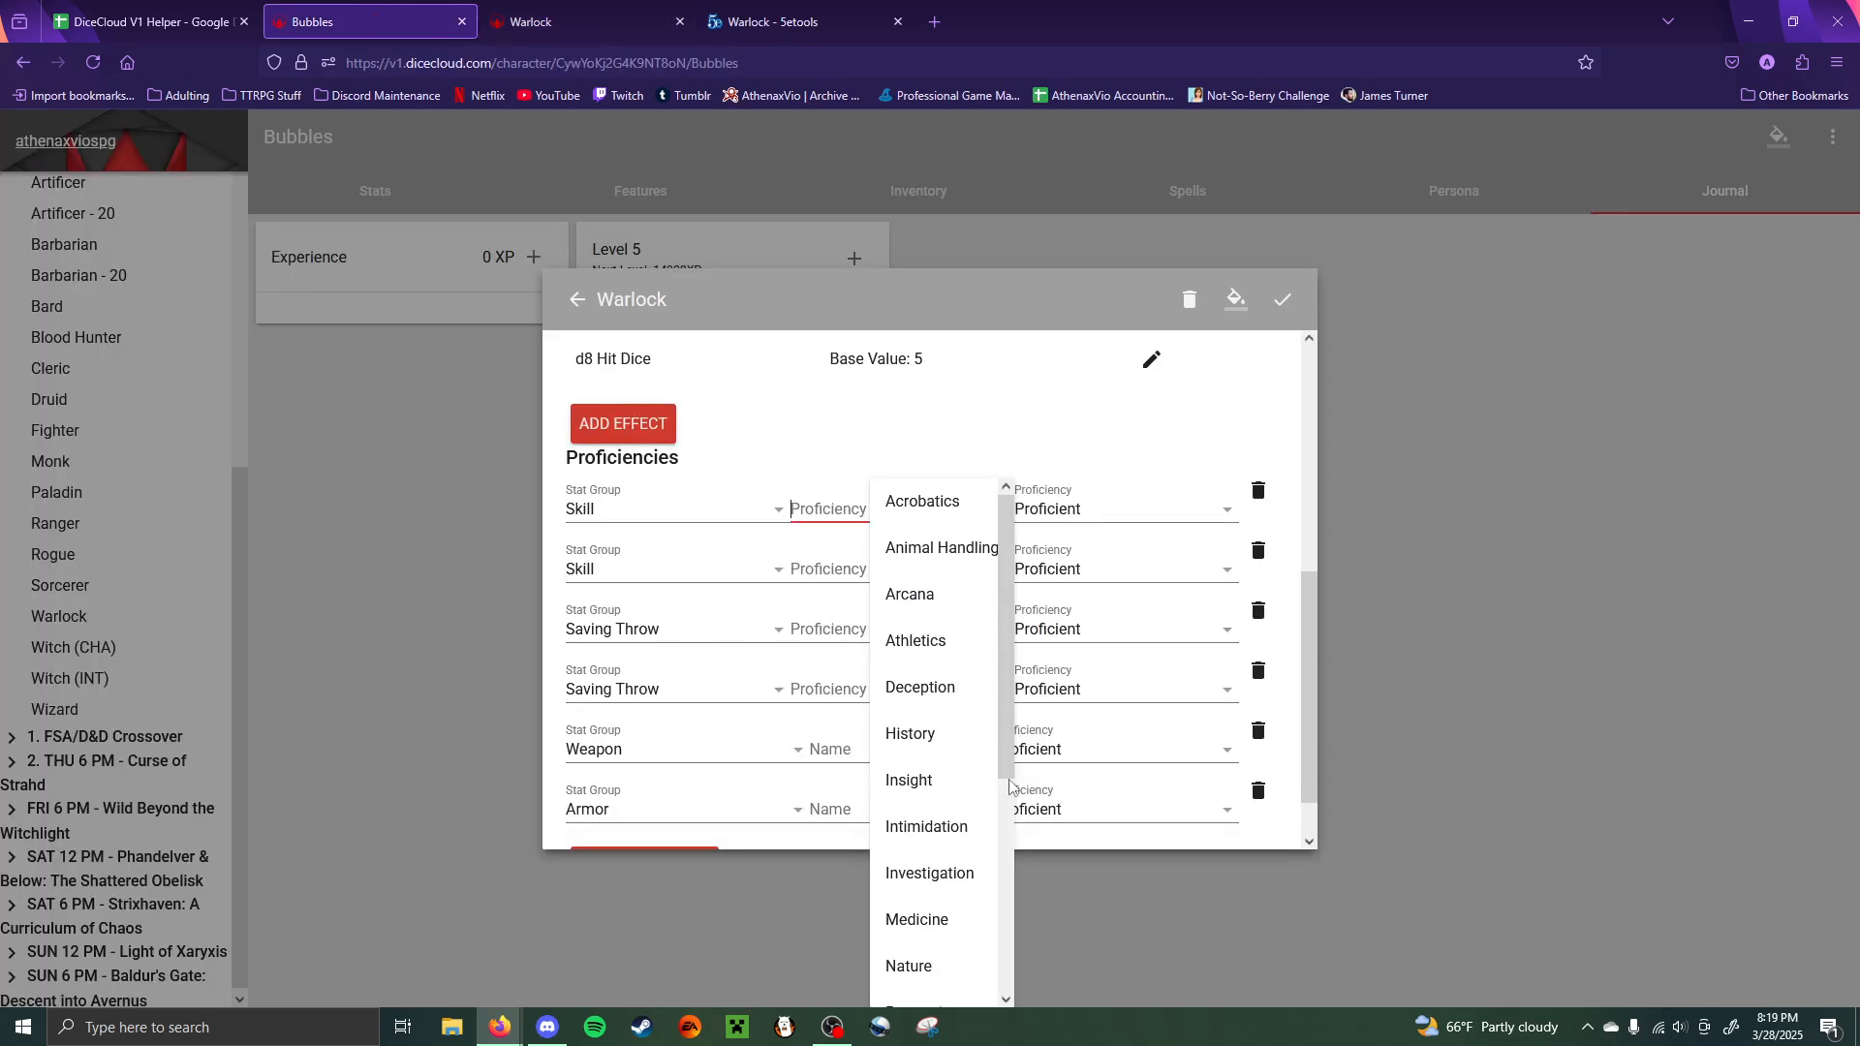
click(923, 689)
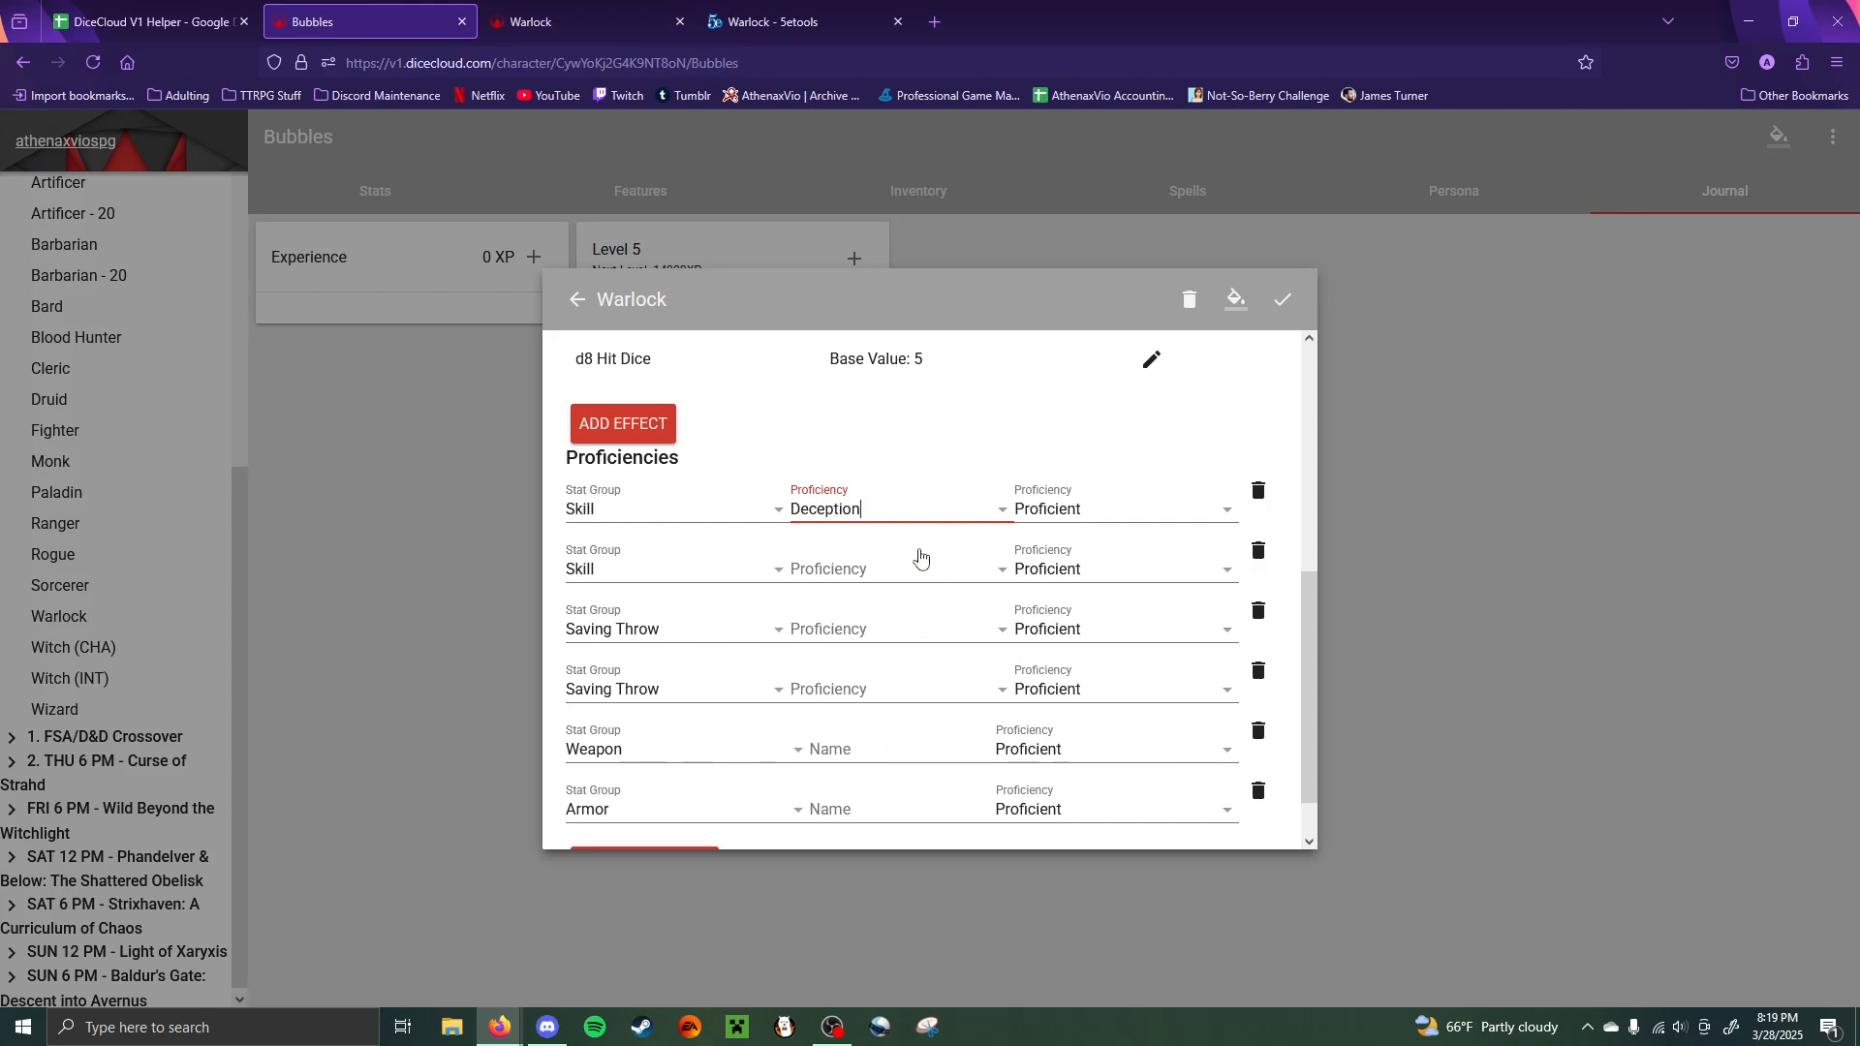
- Set the second Skill proficiency of the Warlock class to Investigation
click(841, 572)
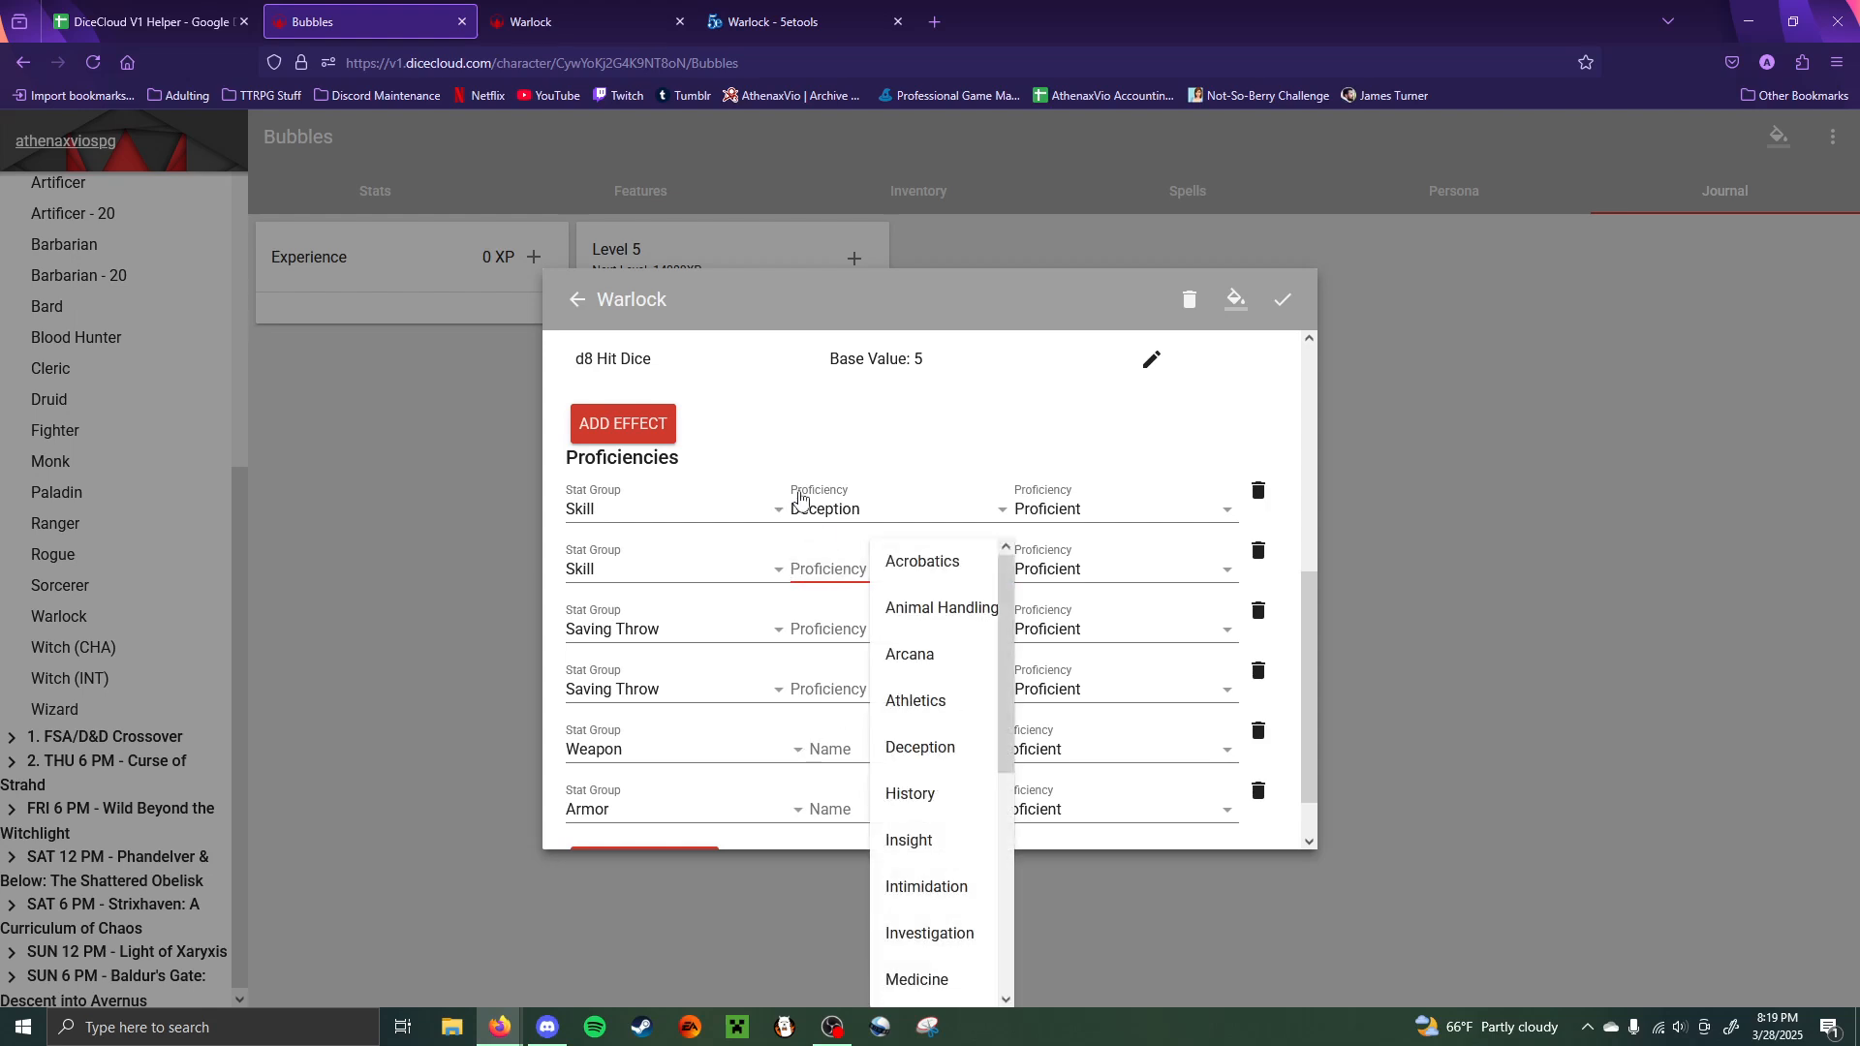
scroll(931, 814, down, 2)
click(933, 824)
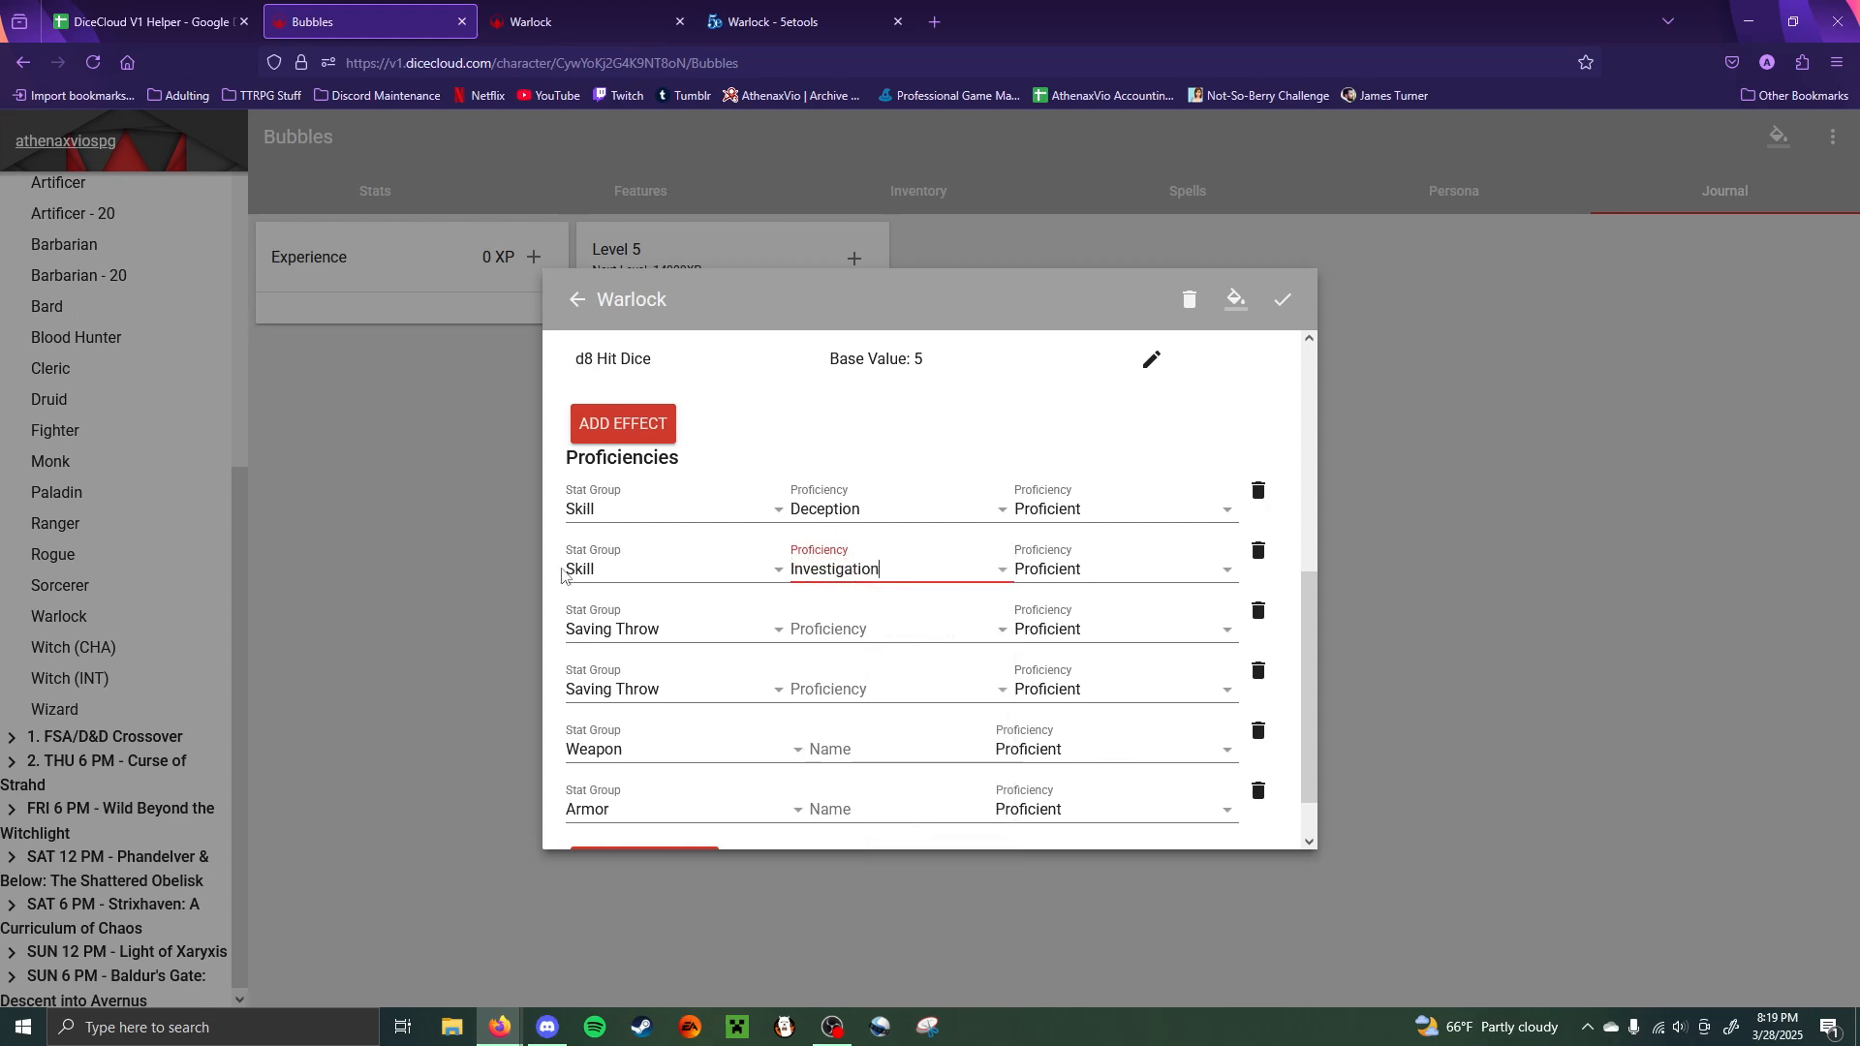
- Set the Warlock's two Saving Throw proficiencies to Wisdom Save and Charisma Save, consulting the class page on 5etools
click(634, 632)
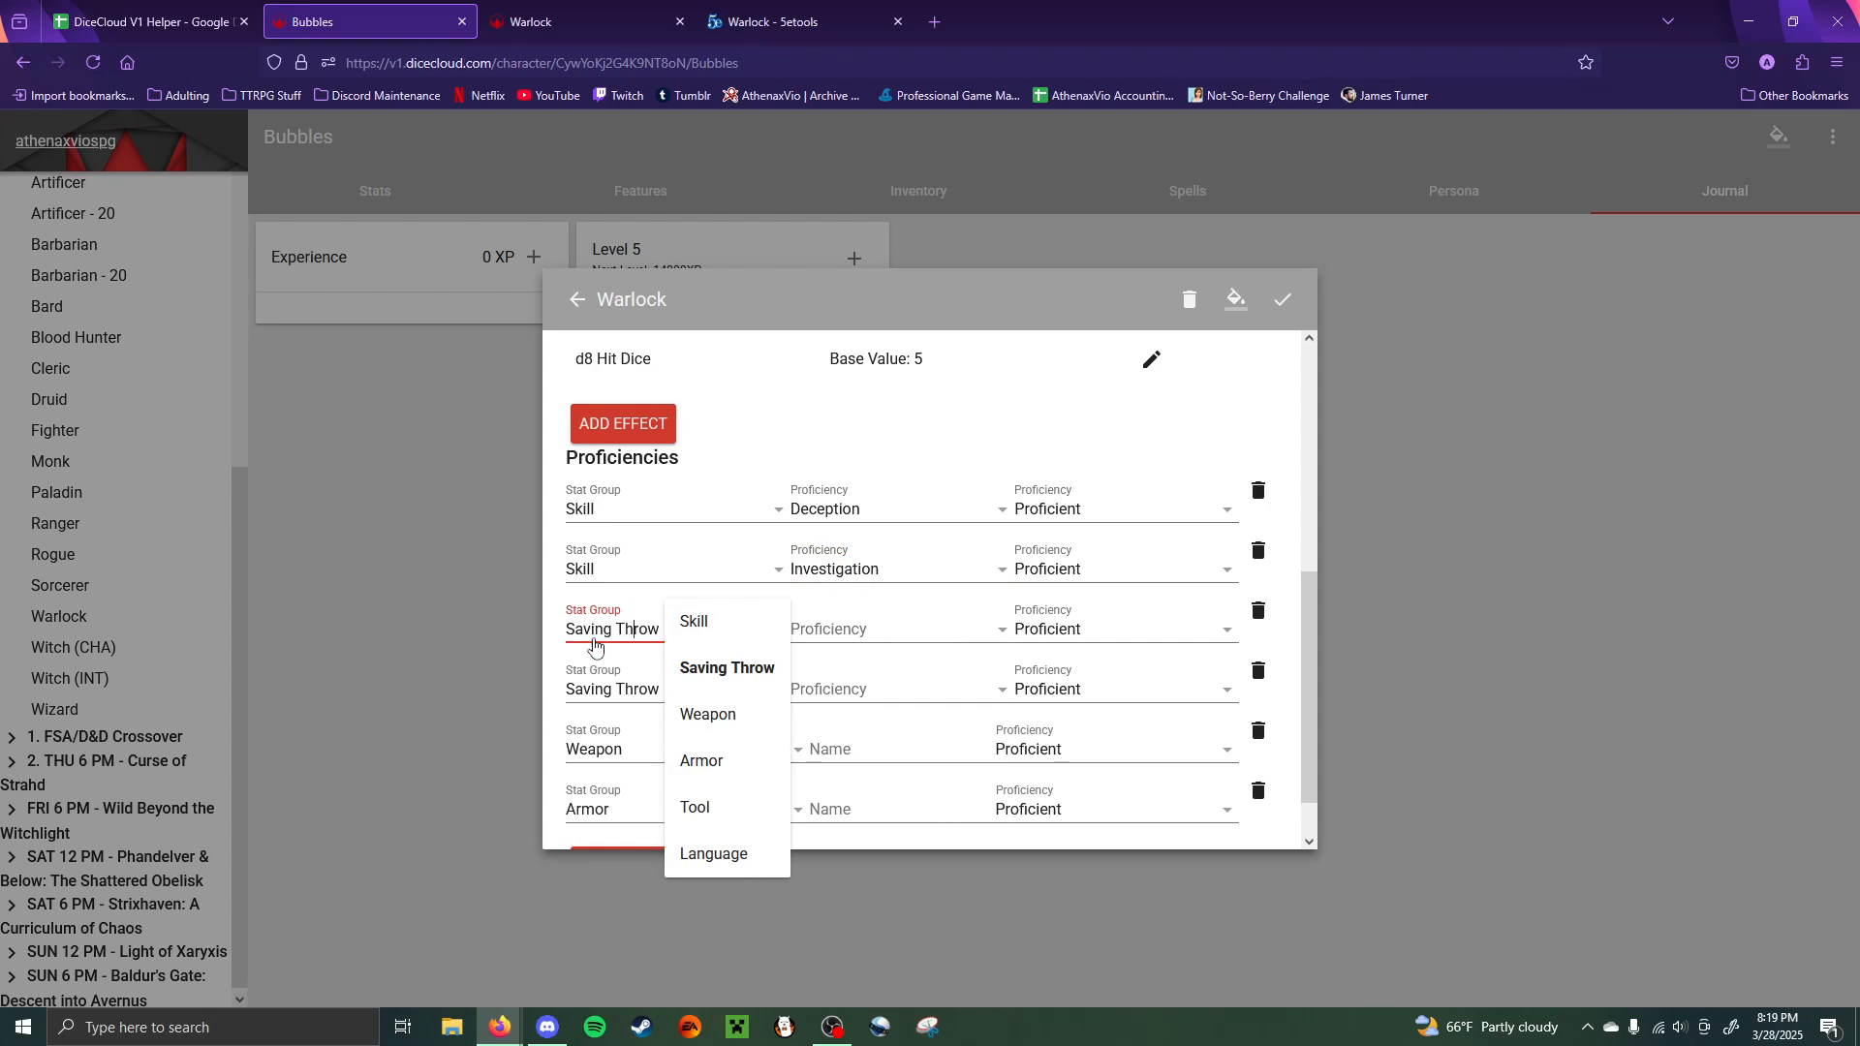
click(875, 639)
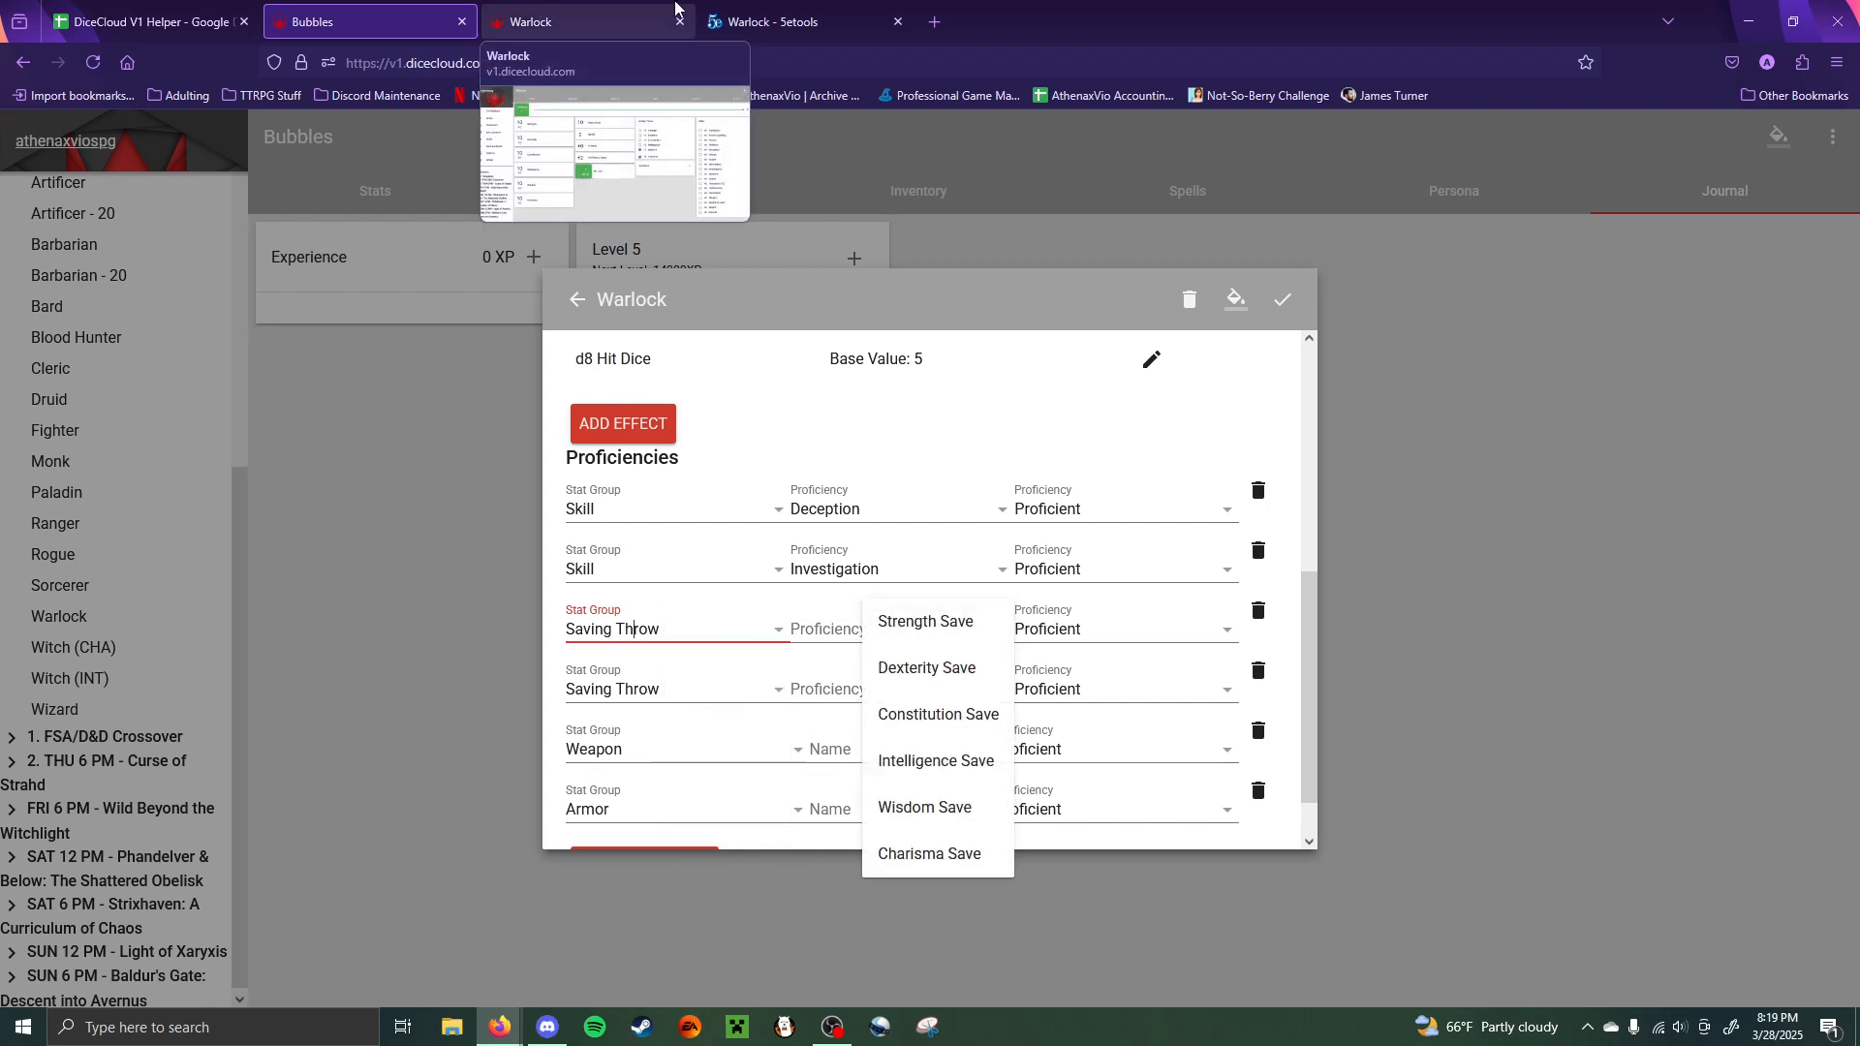
click(712, 19)
click(330, 10)
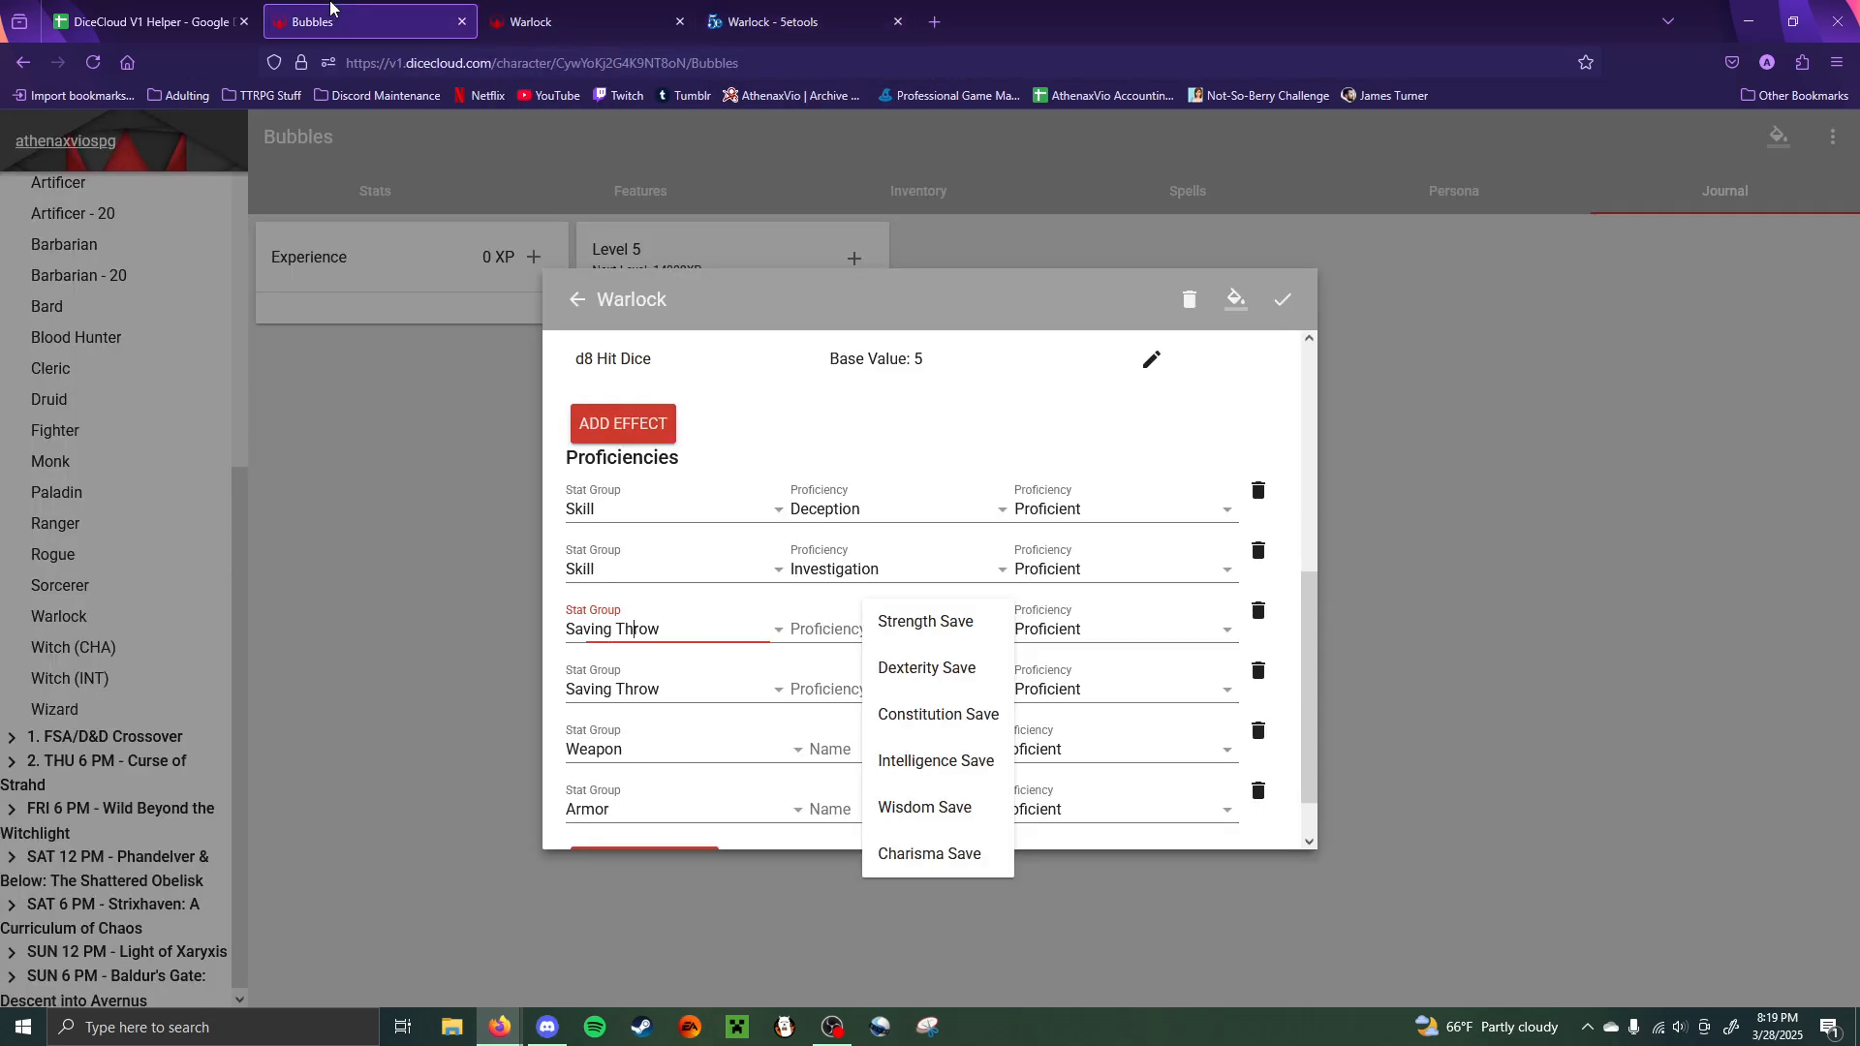
click(920, 802)
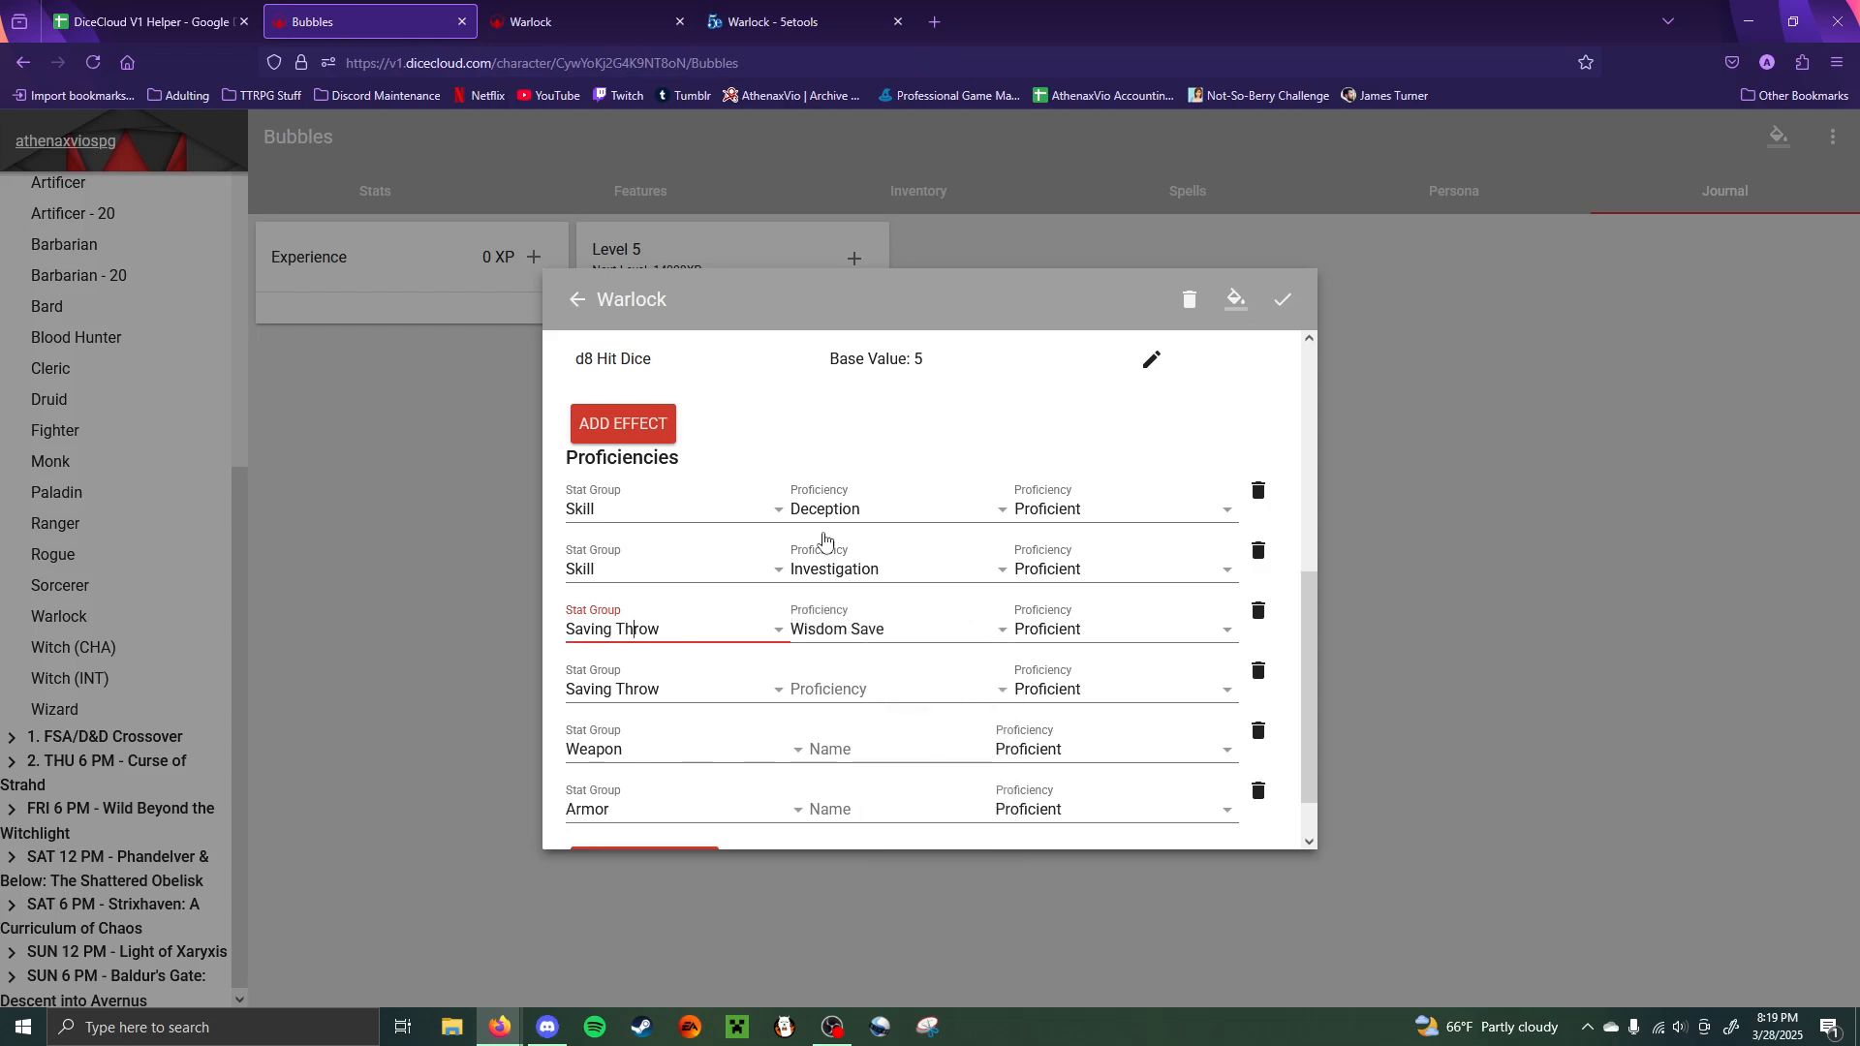
click(861, 693)
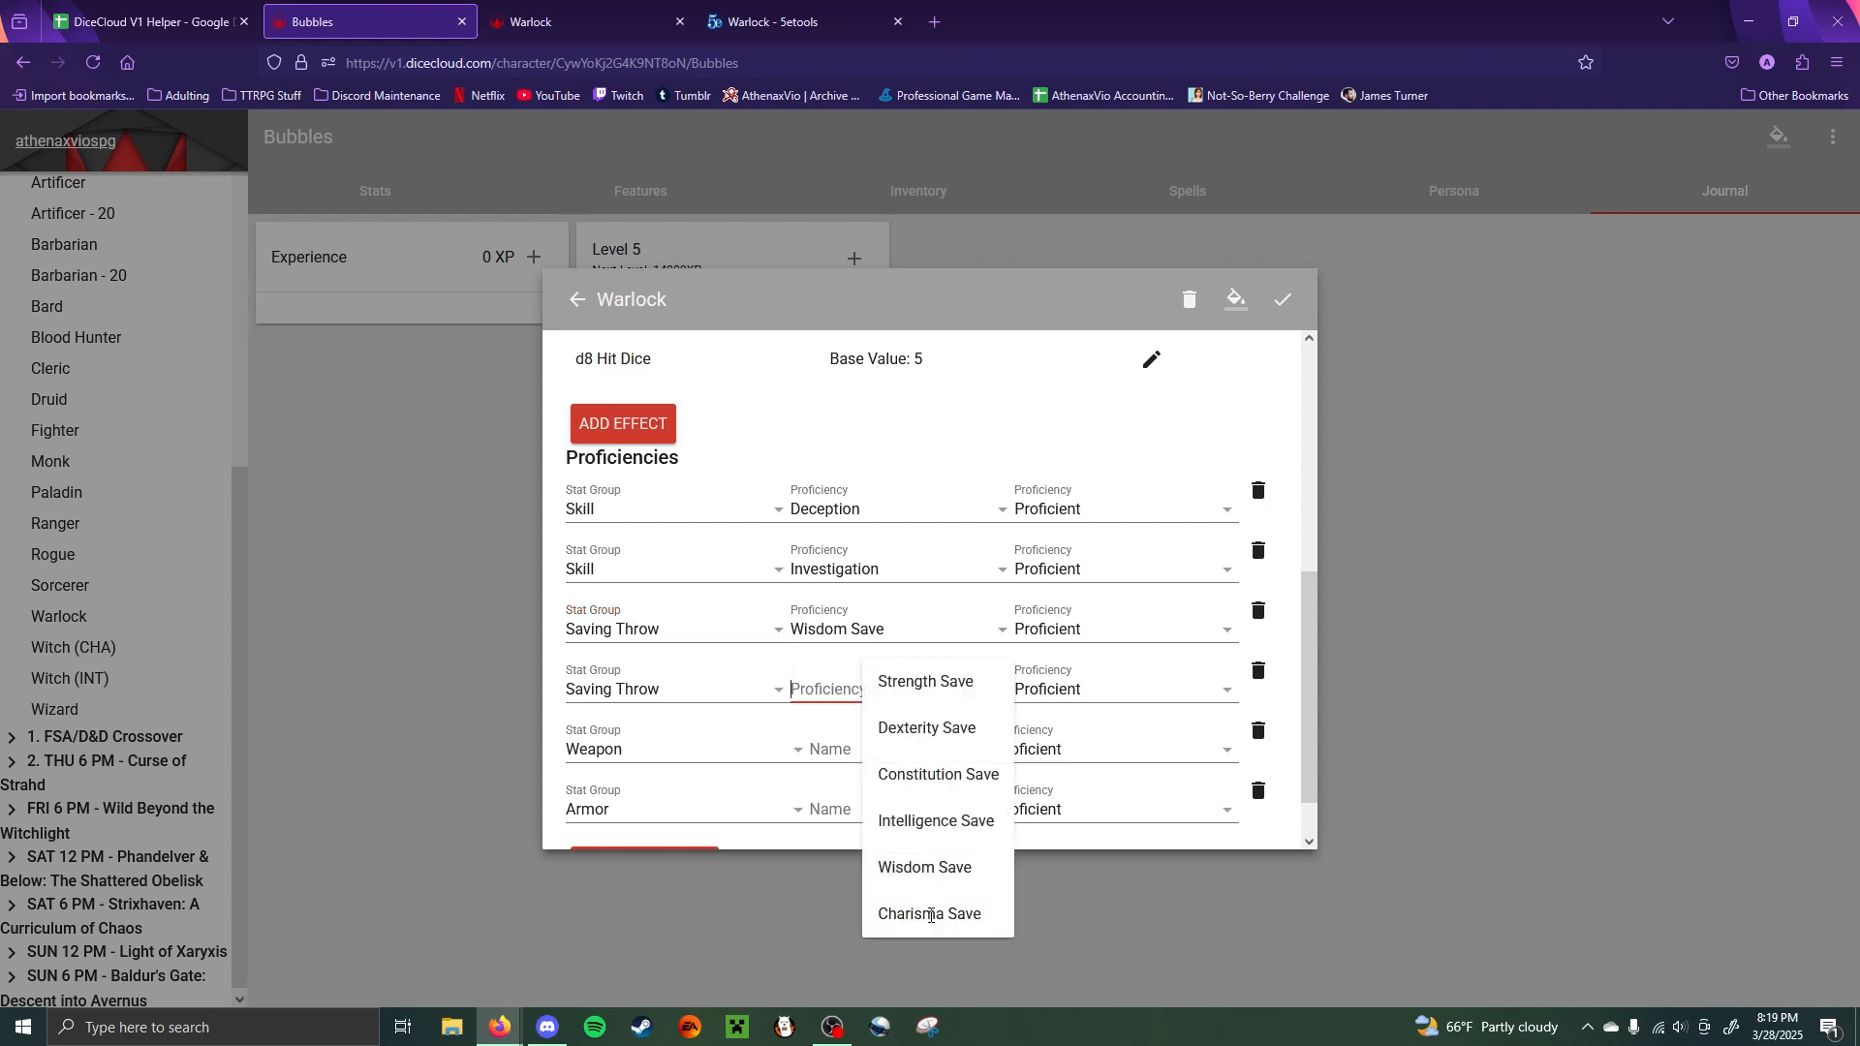
click(930, 914)
- Name the Warlock's Weapon proficiency "Simple weapons" and its Armor proficiency "Light armor"
click(631, 756)
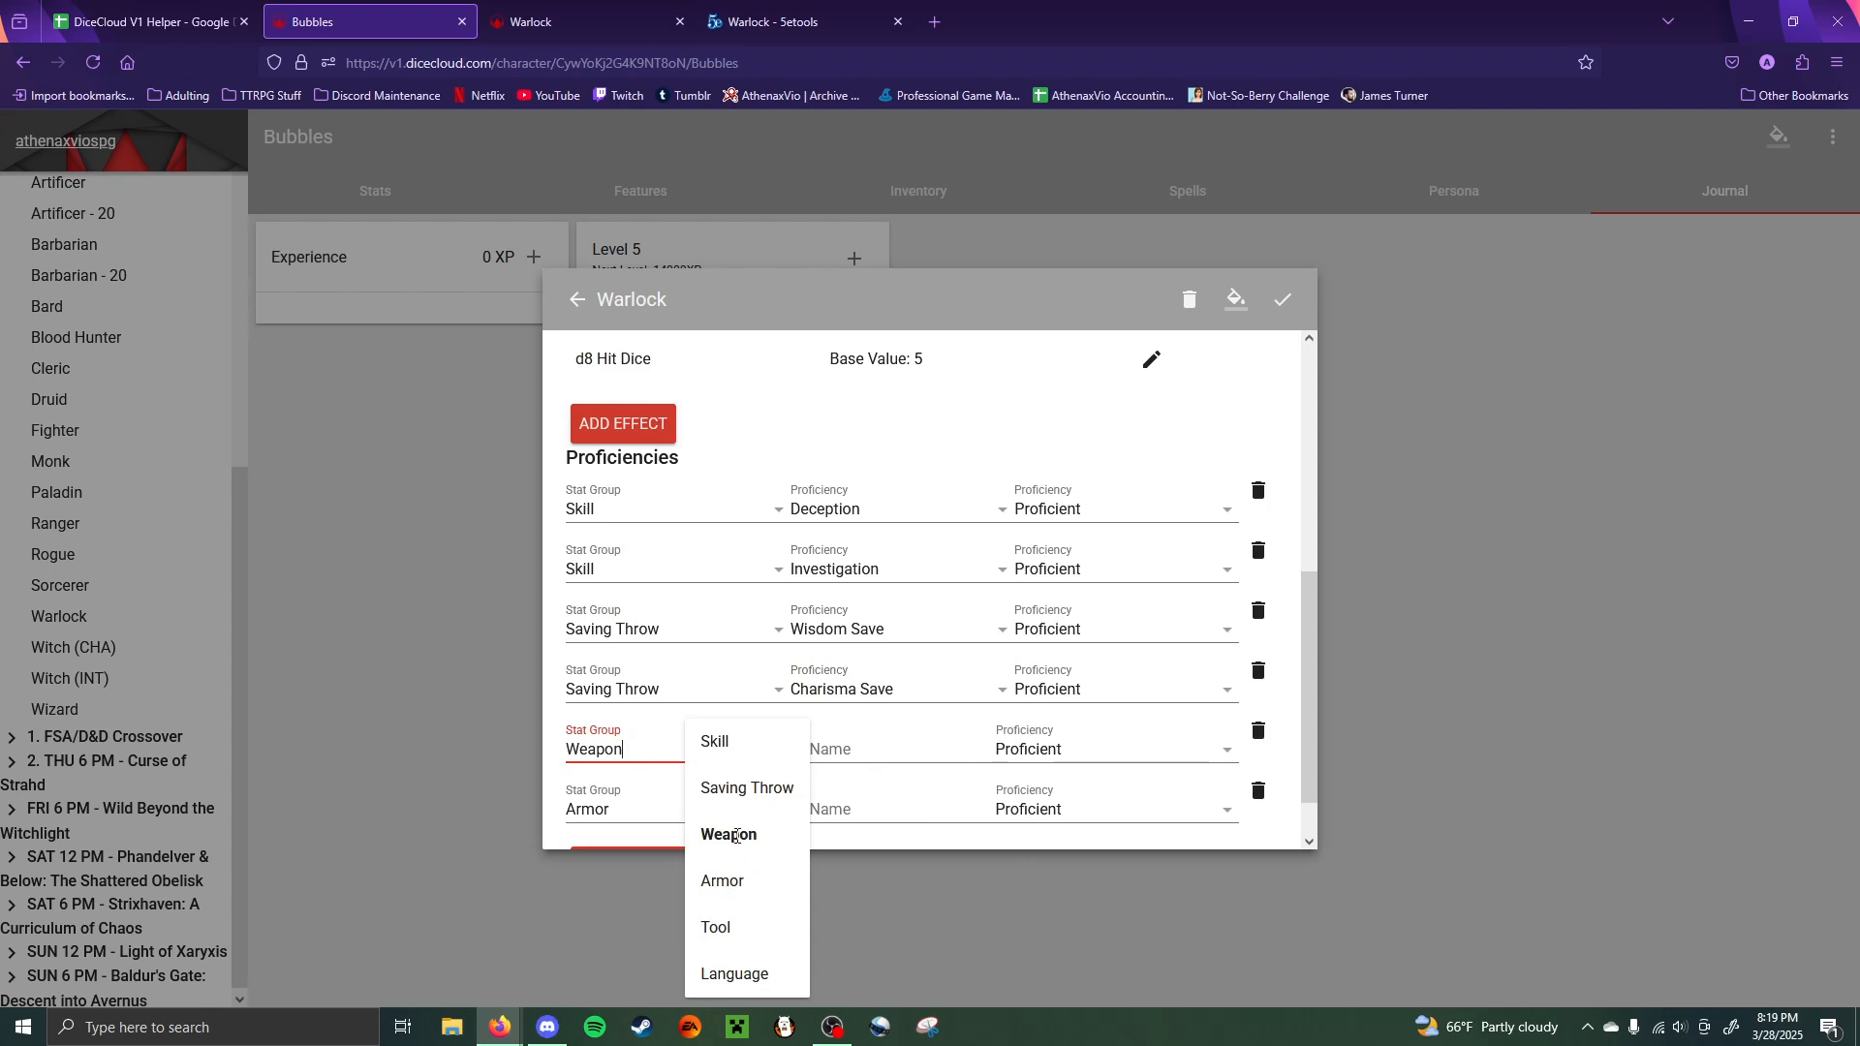
click(887, 749)
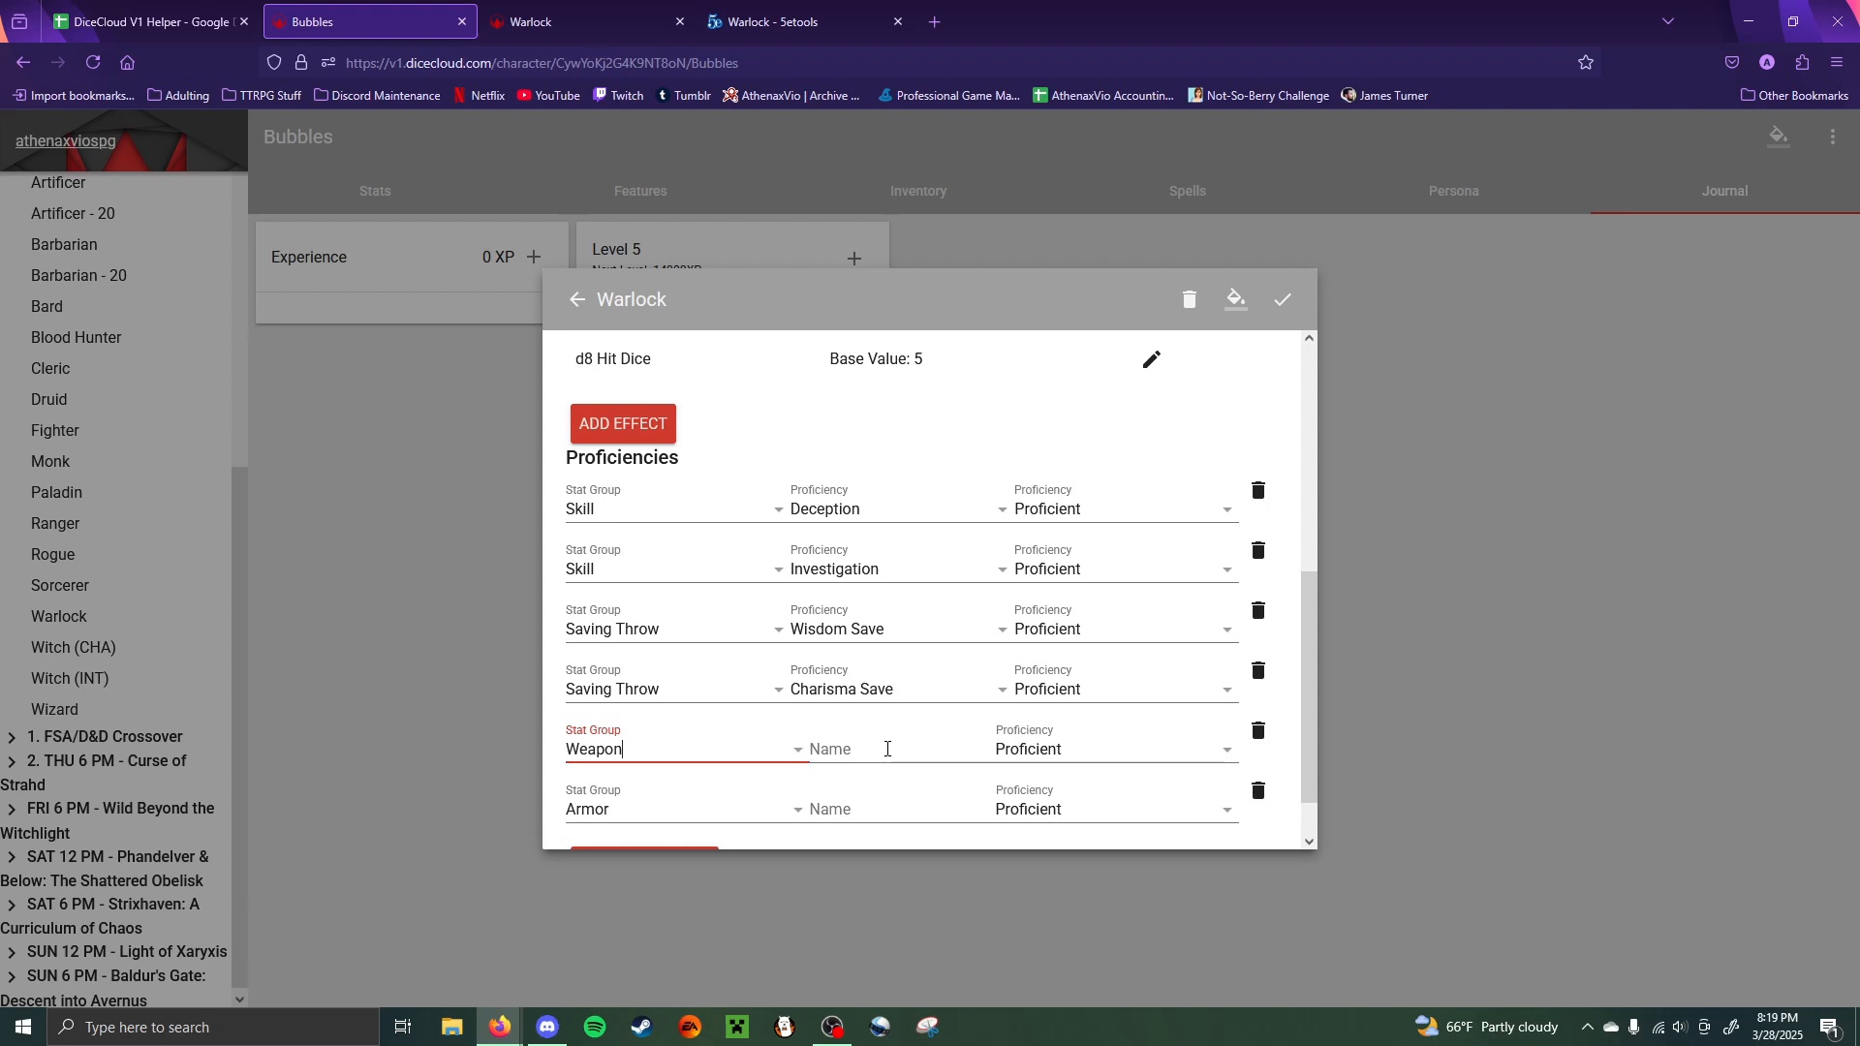
click(888, 749)
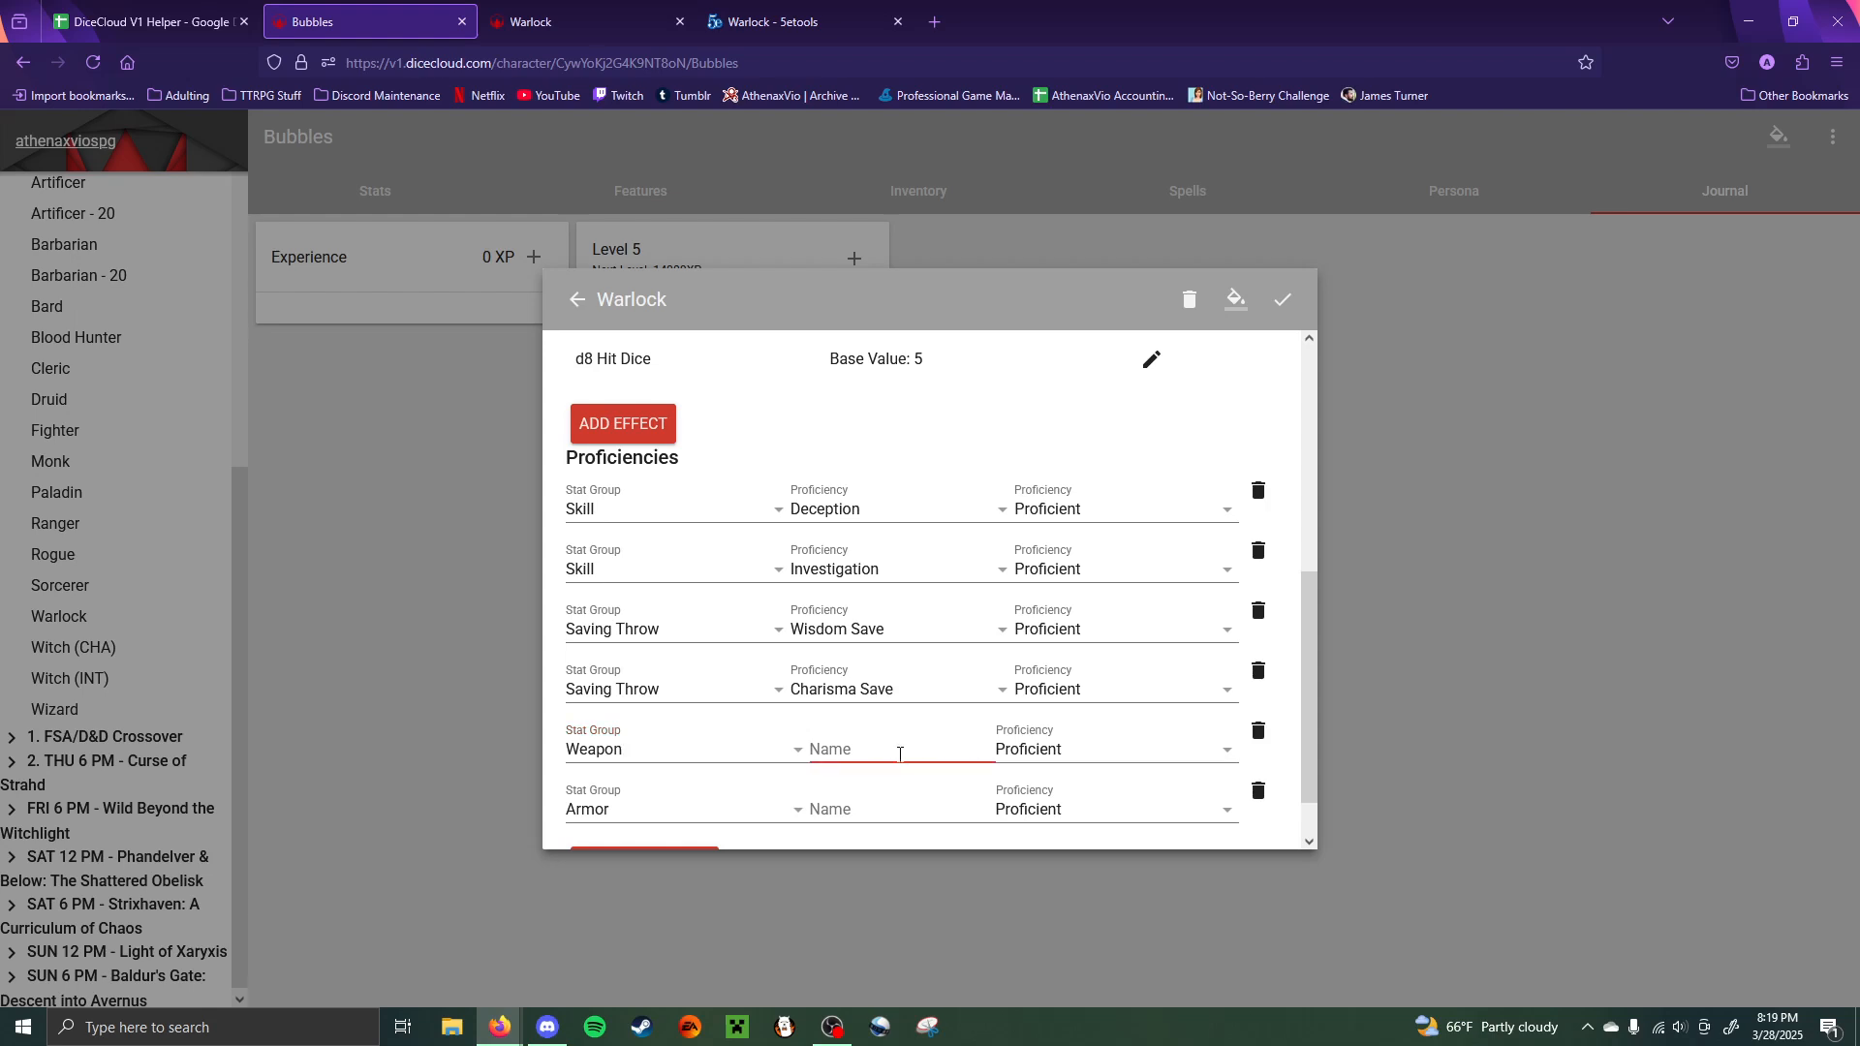
text(Simple weapons)
click(703, 810)
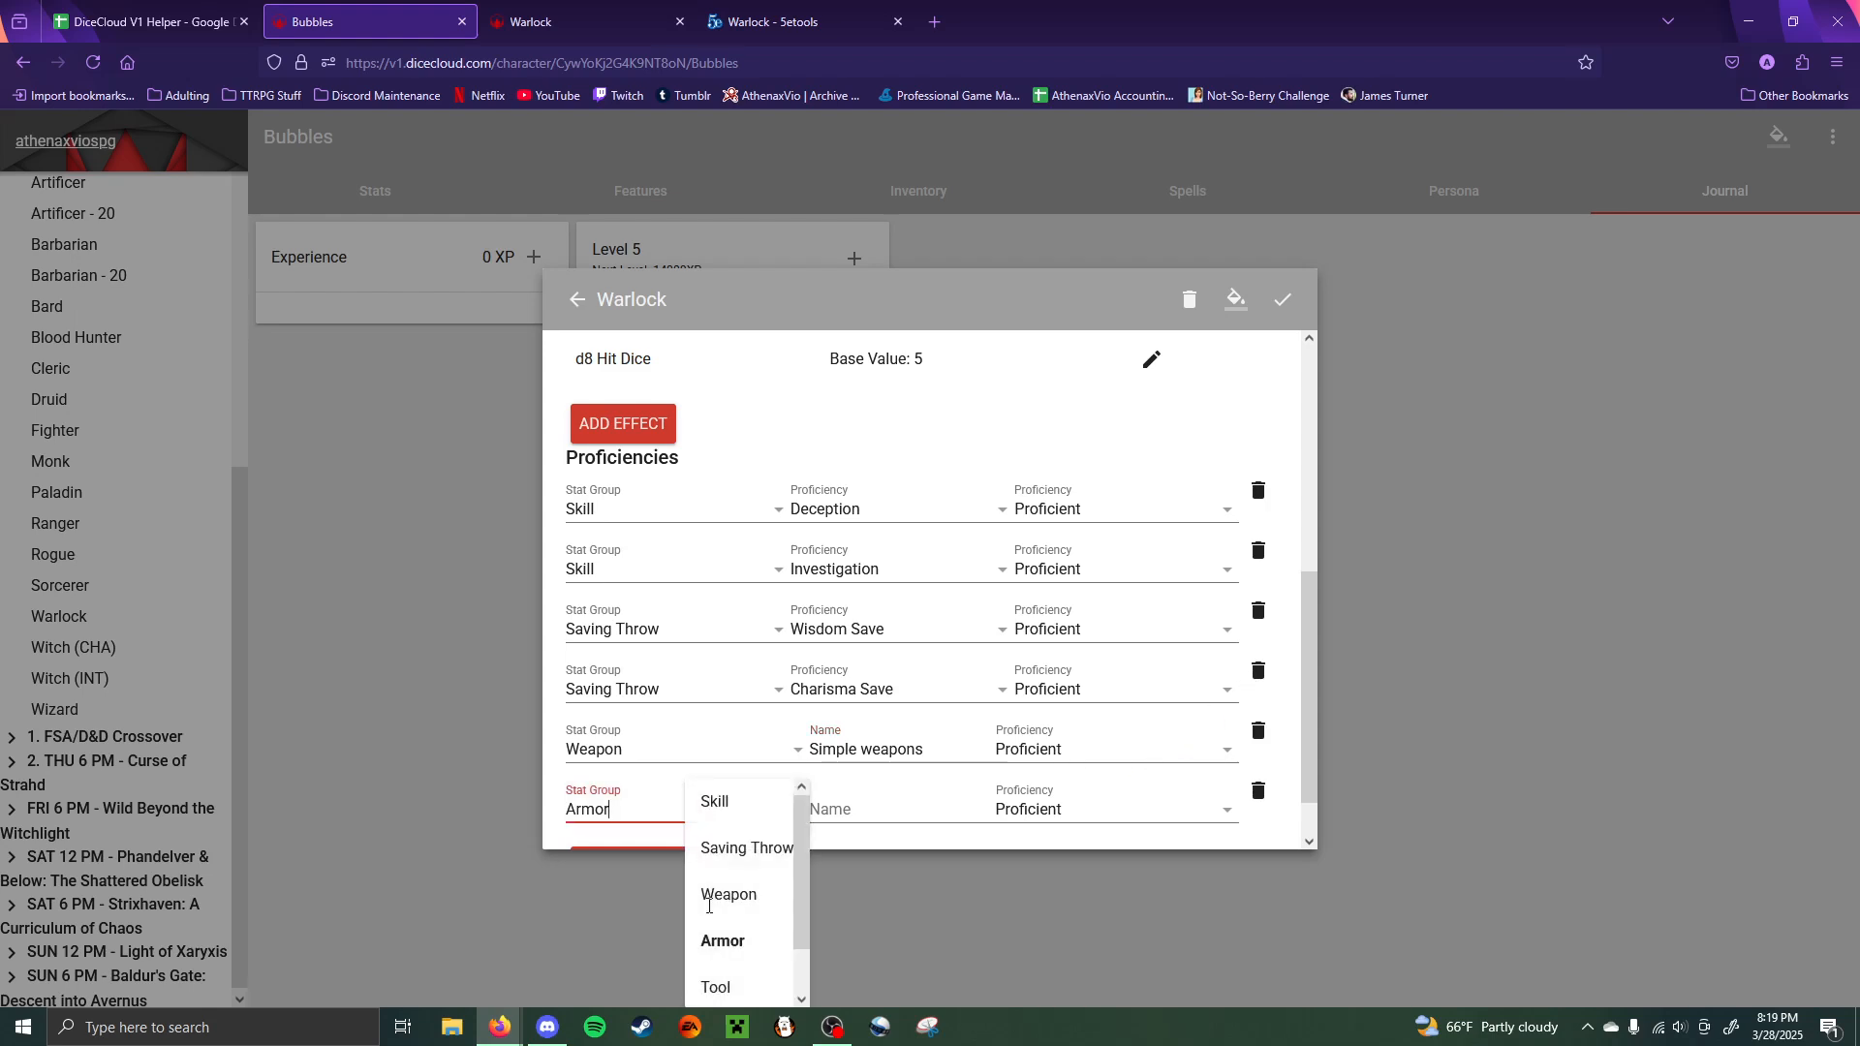
scroll(727, 939, down, 1)
click(888, 810)
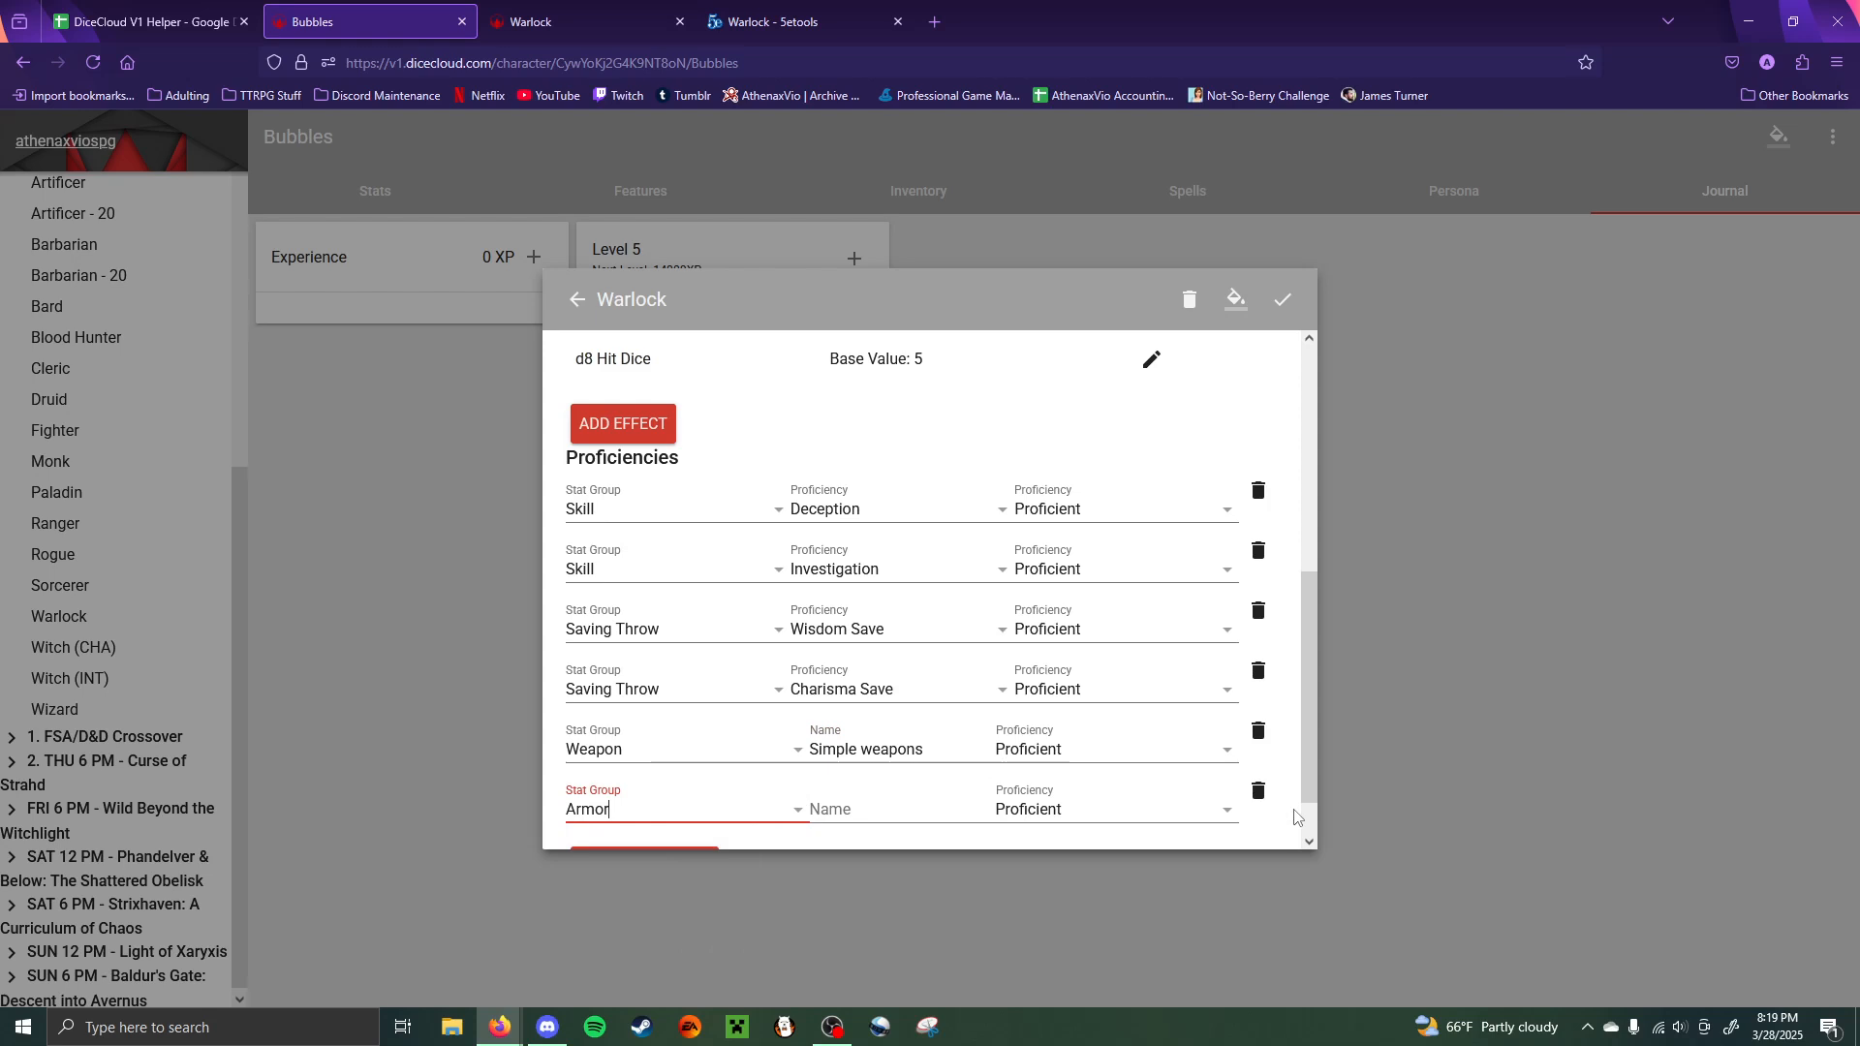
click(857, 809)
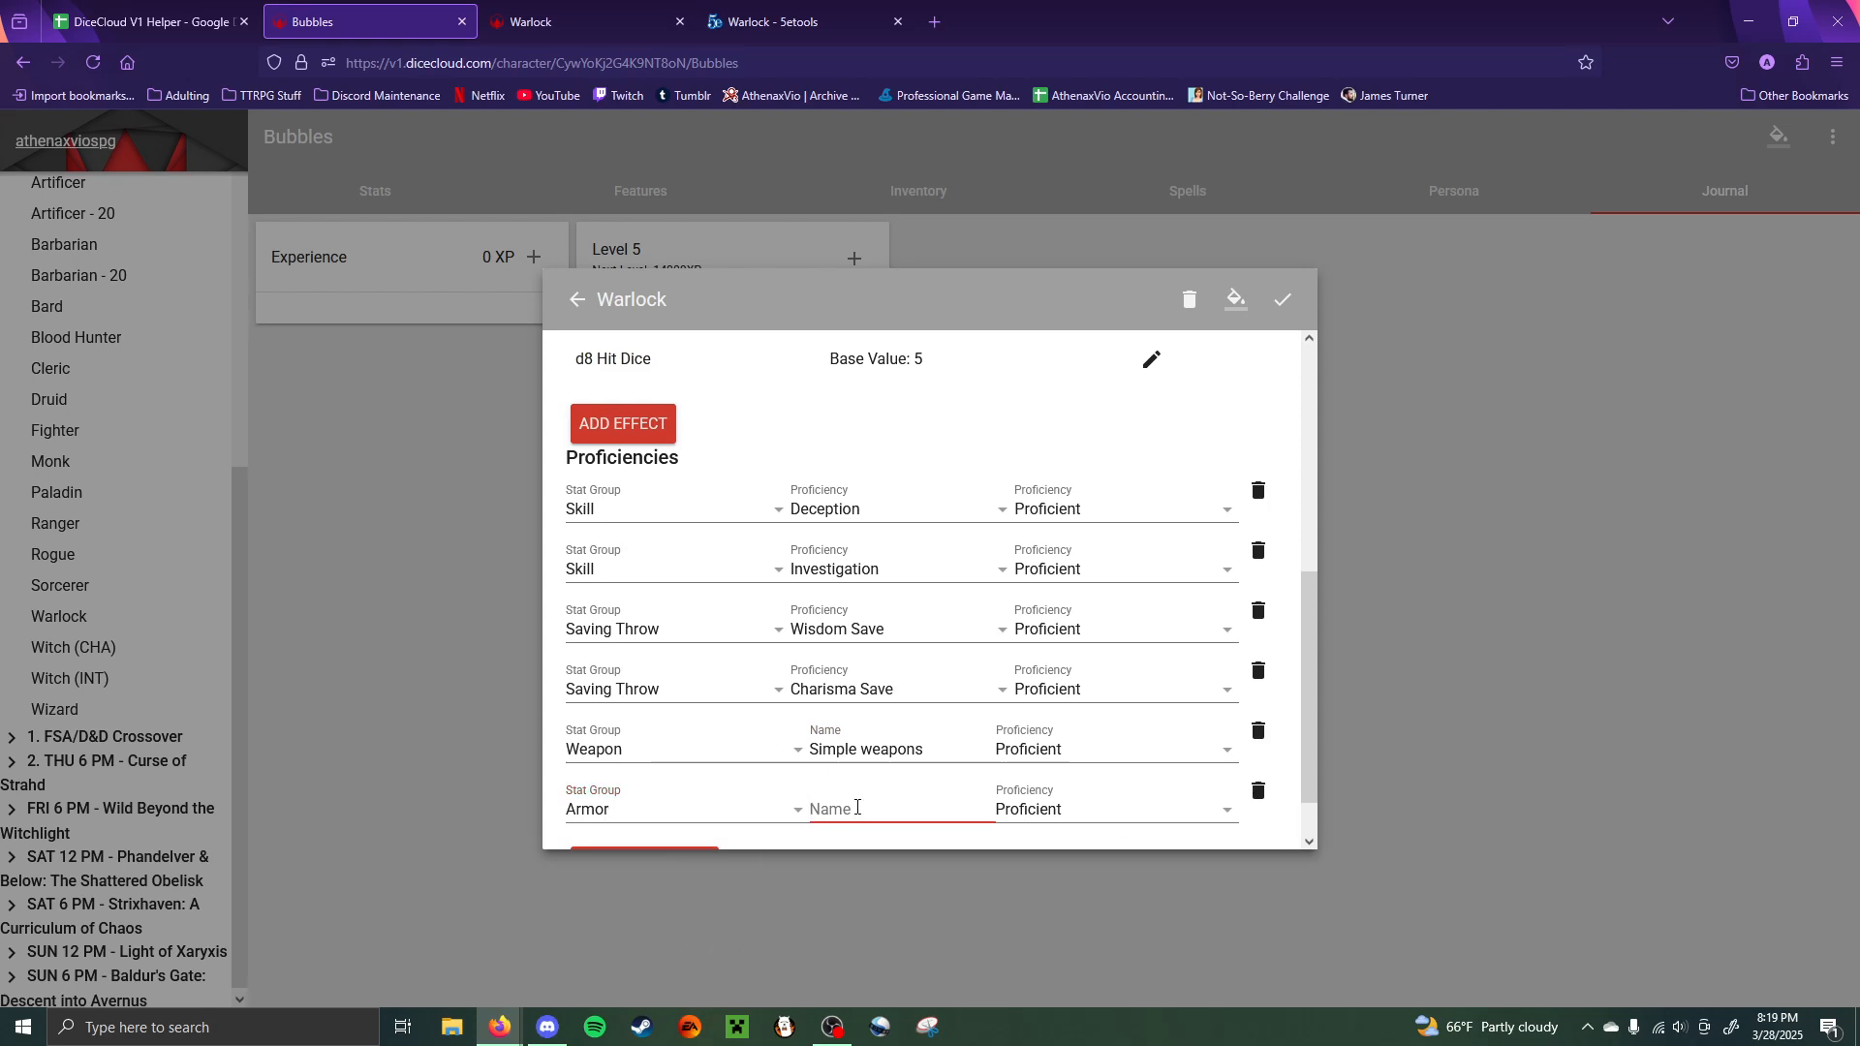
text(Light armor)
- Finish editing the Warlock class, review its level, effects and proficiencies in the summary, and close it
scroll(1196, 407, up, 5)
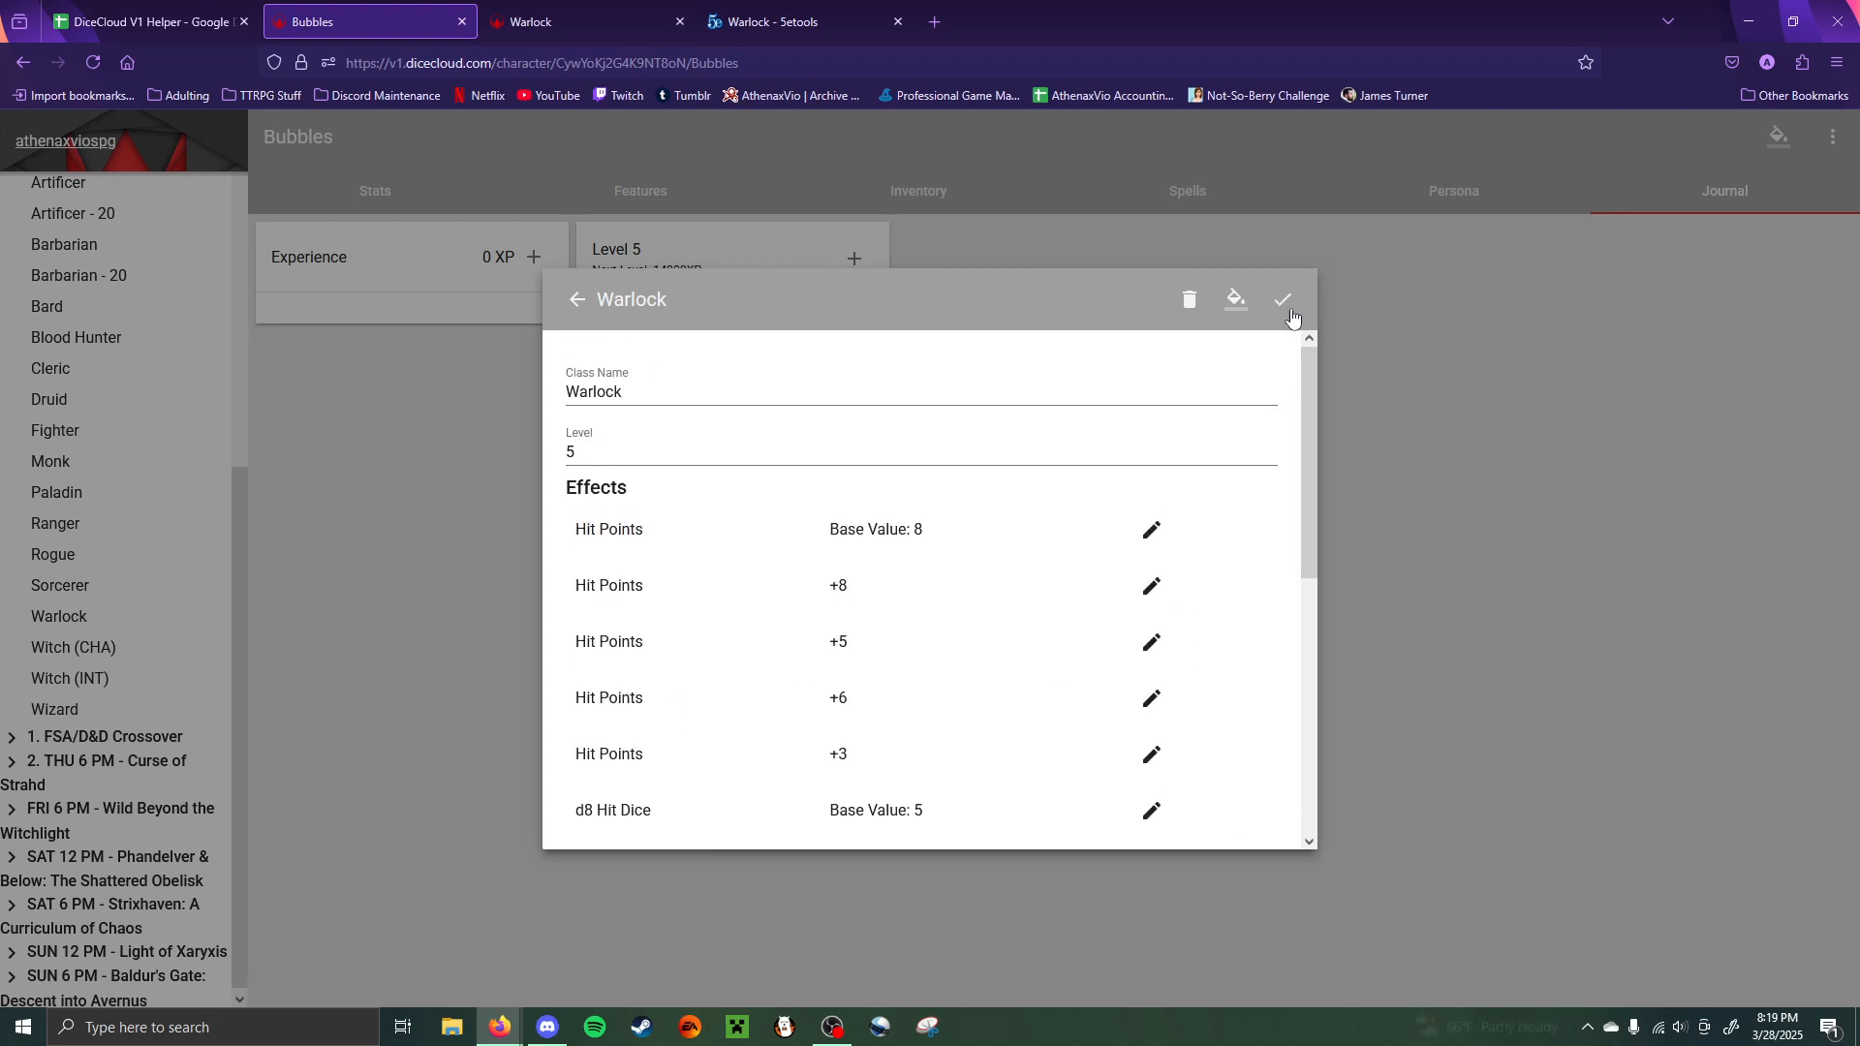
scroll(1195, 519, down, 5)
scroll(1191, 519, up, 4)
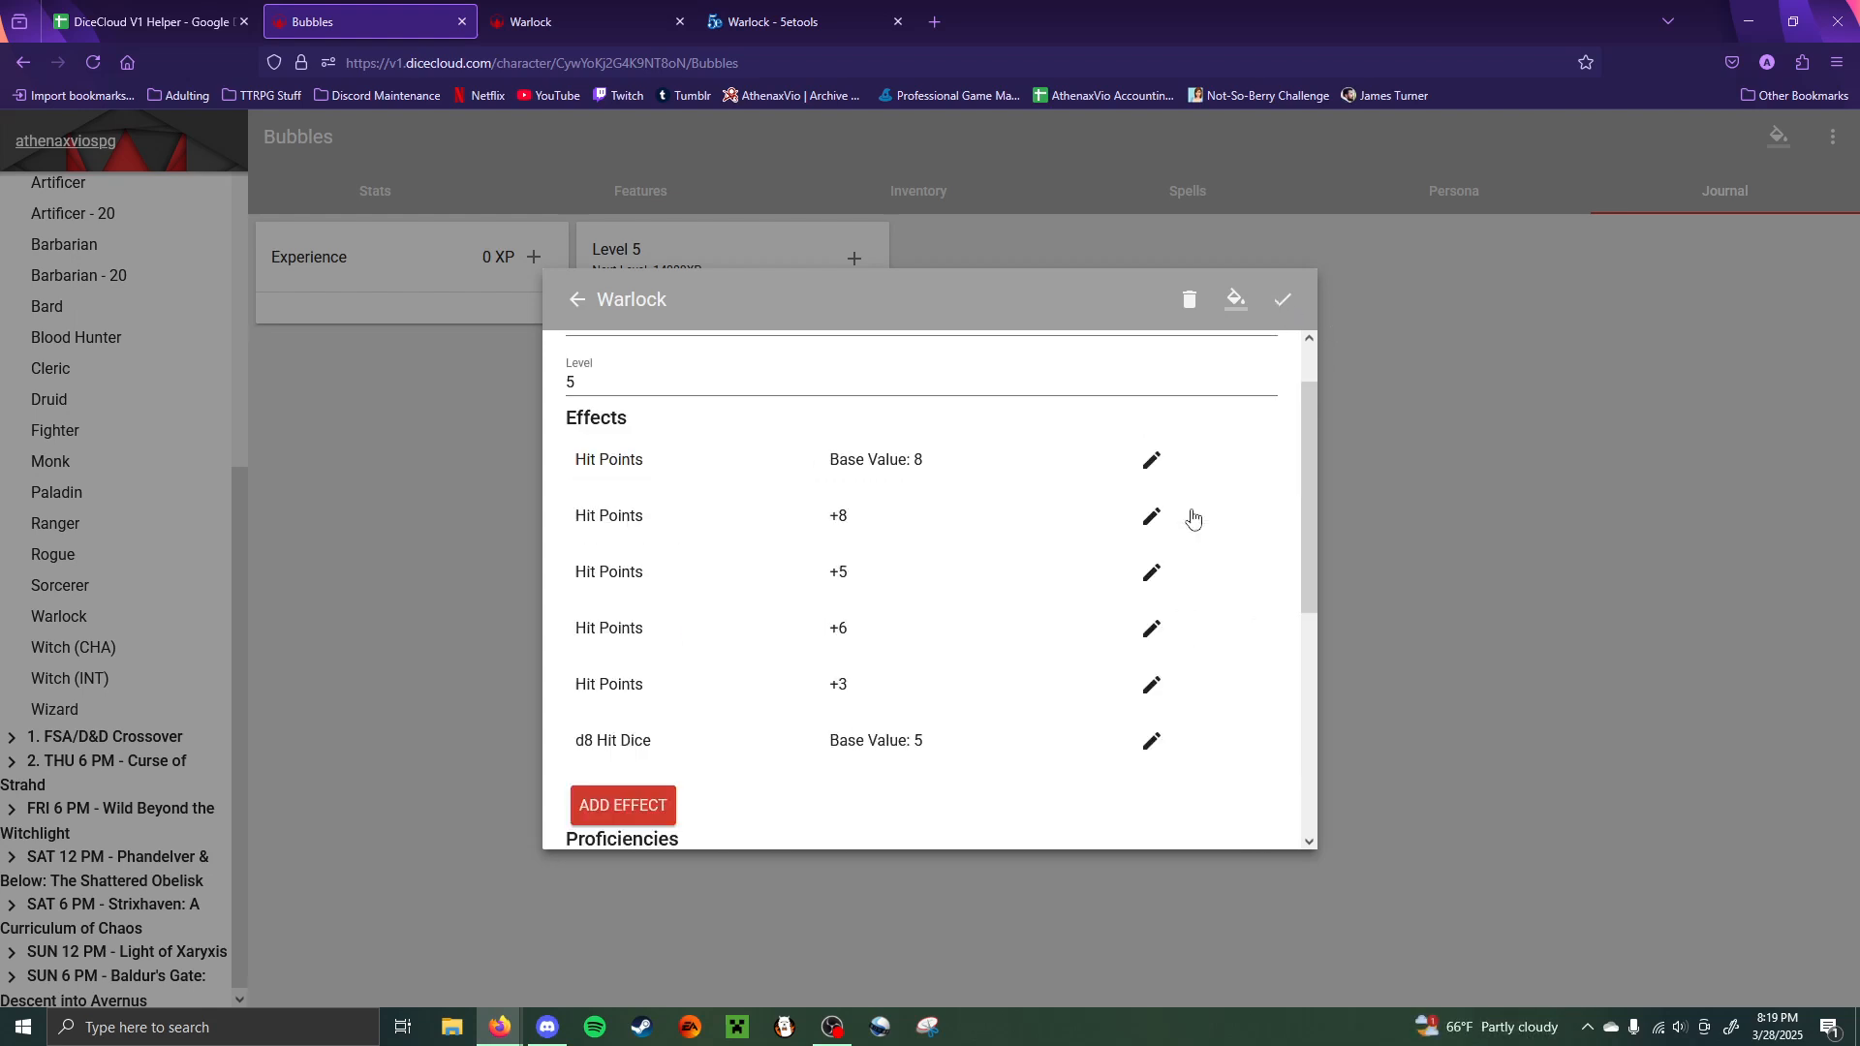
click(1292, 300)
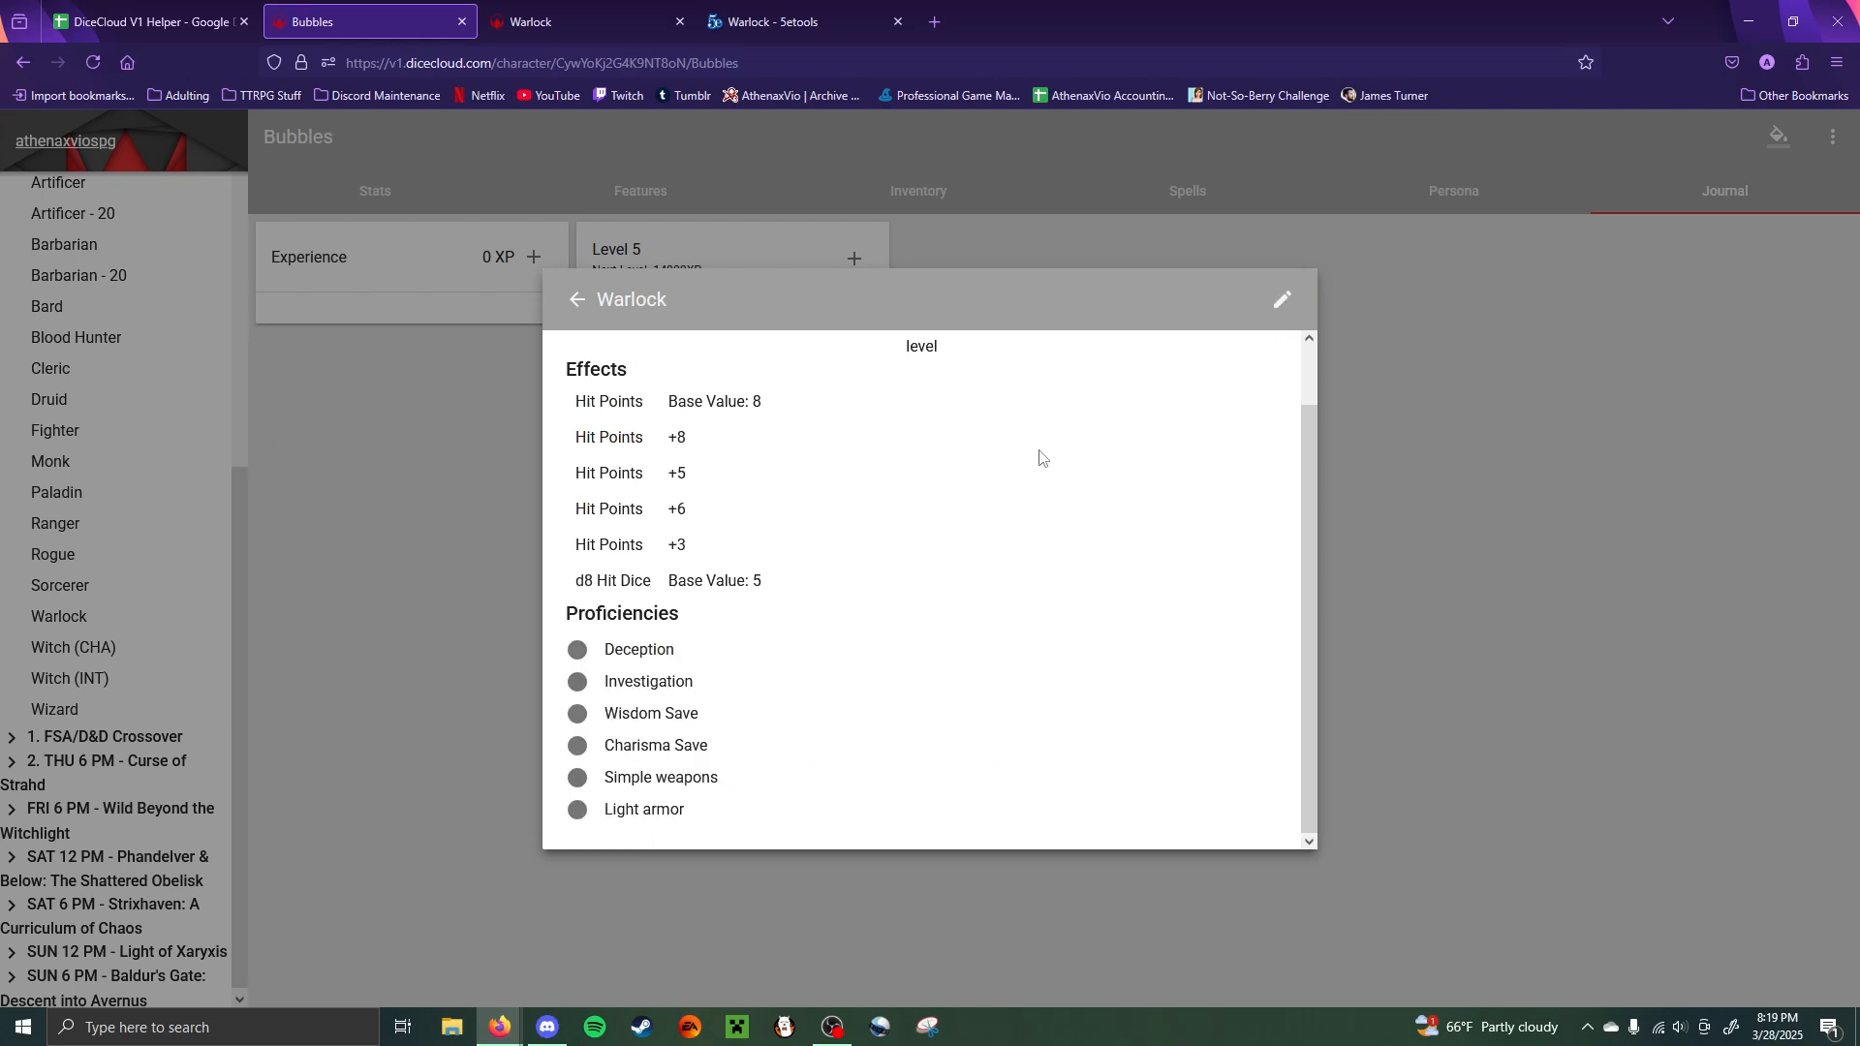
scroll(1049, 458, up, 2)
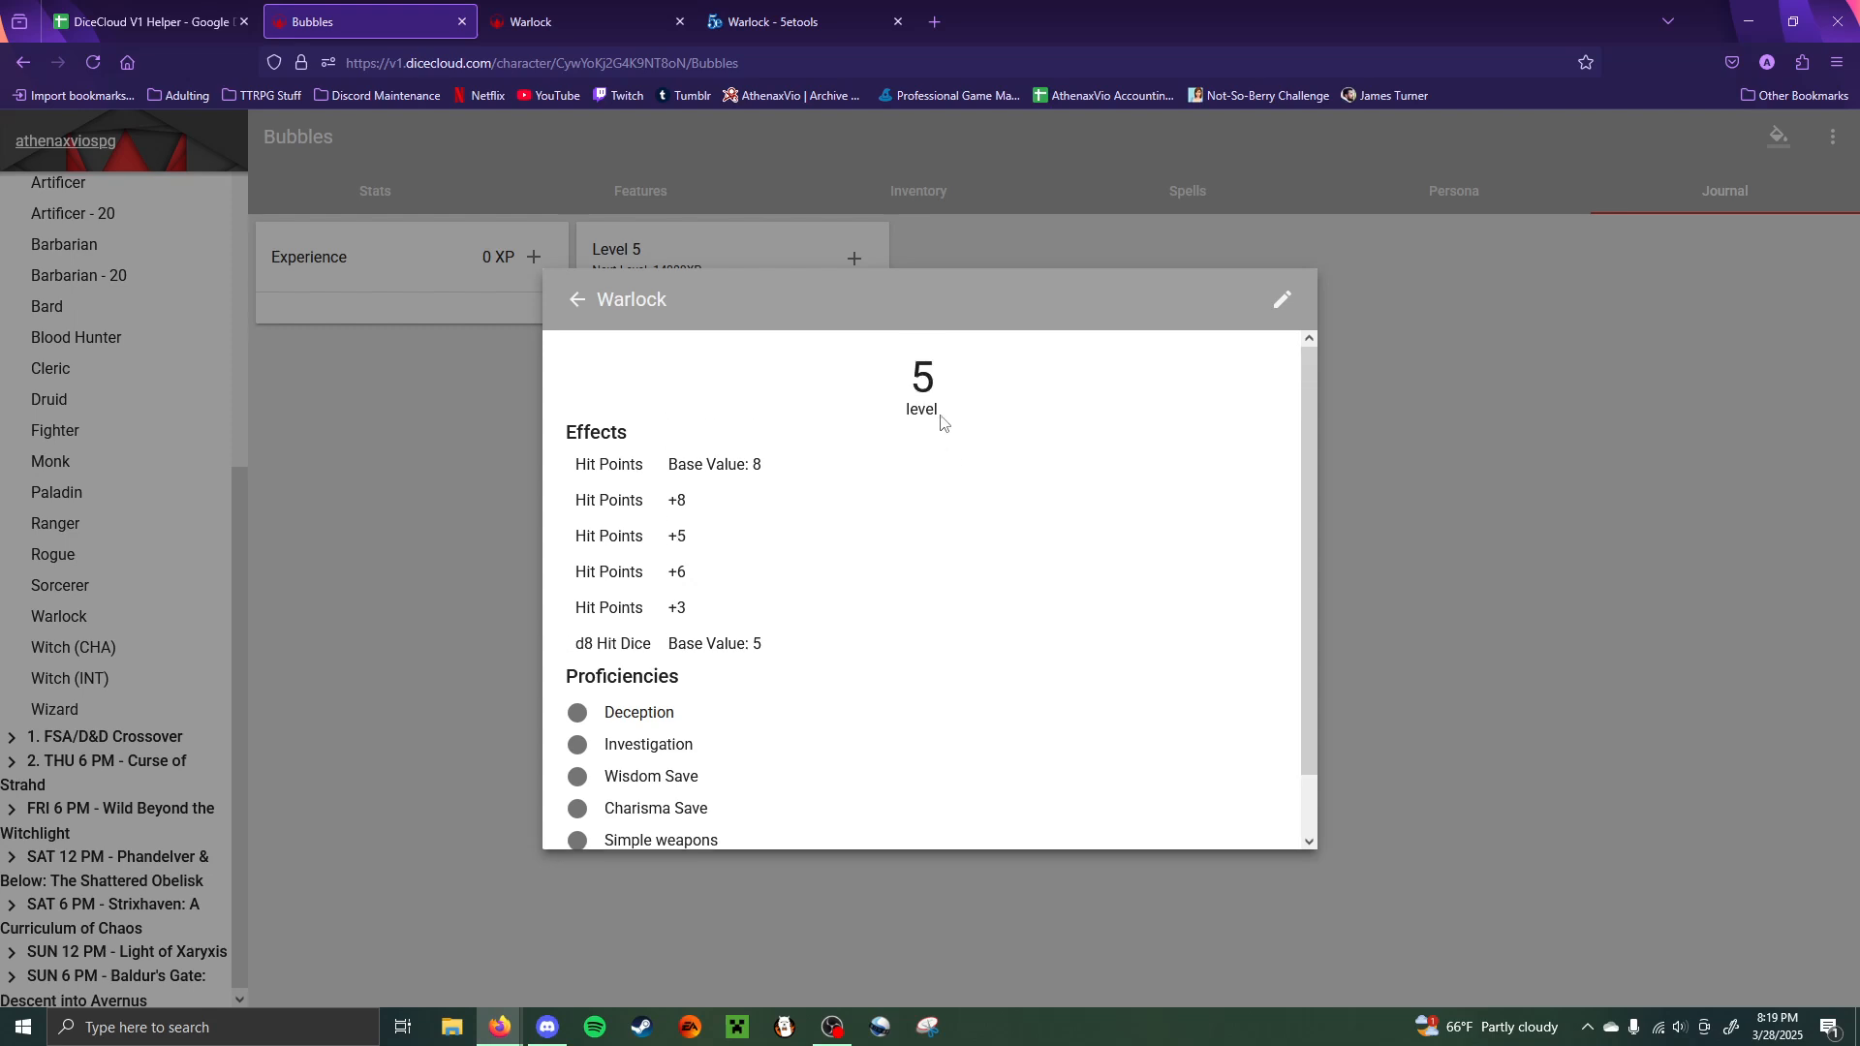
mouse_move(910, 376)
mouse_down()
mouse_move(941, 381)
mouse_move(909, 379)
mouse_up()
click(682, 632)
click(1531, 527)
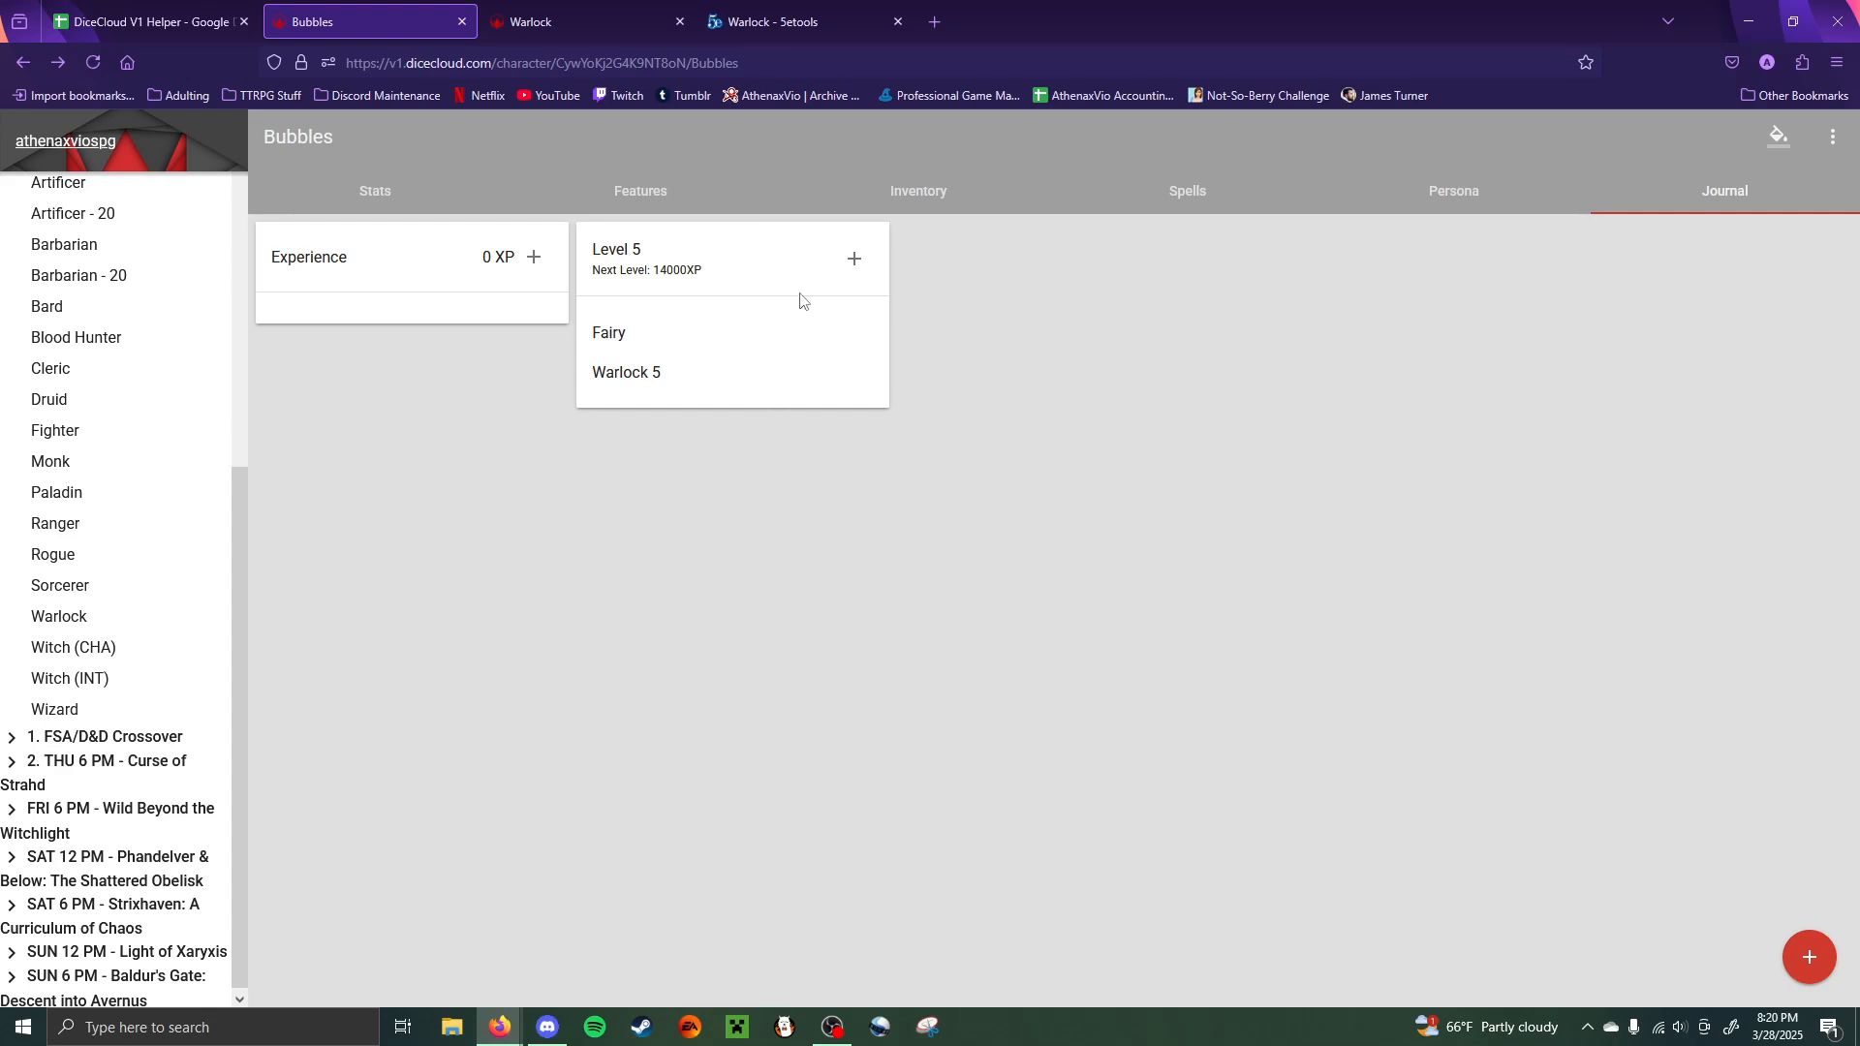
click(855, 264)
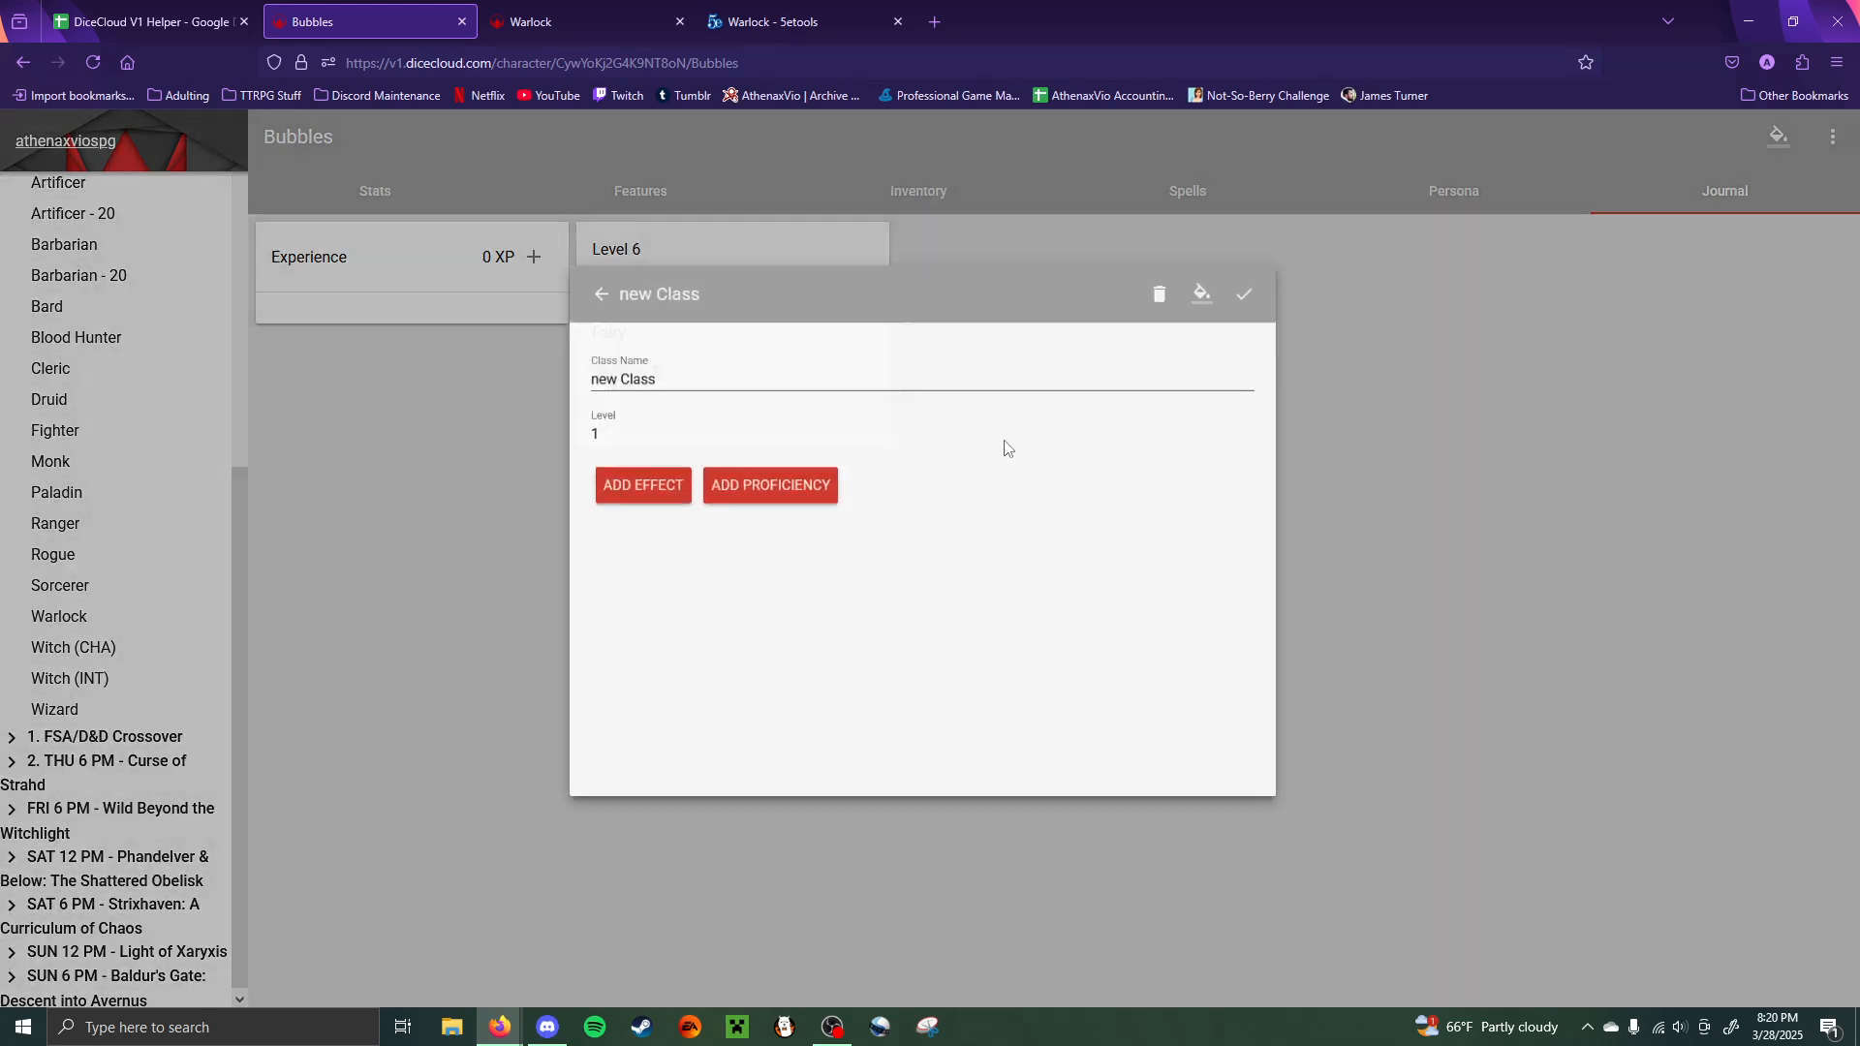
click(731, 393)
drag(730, 392, 413, 404)
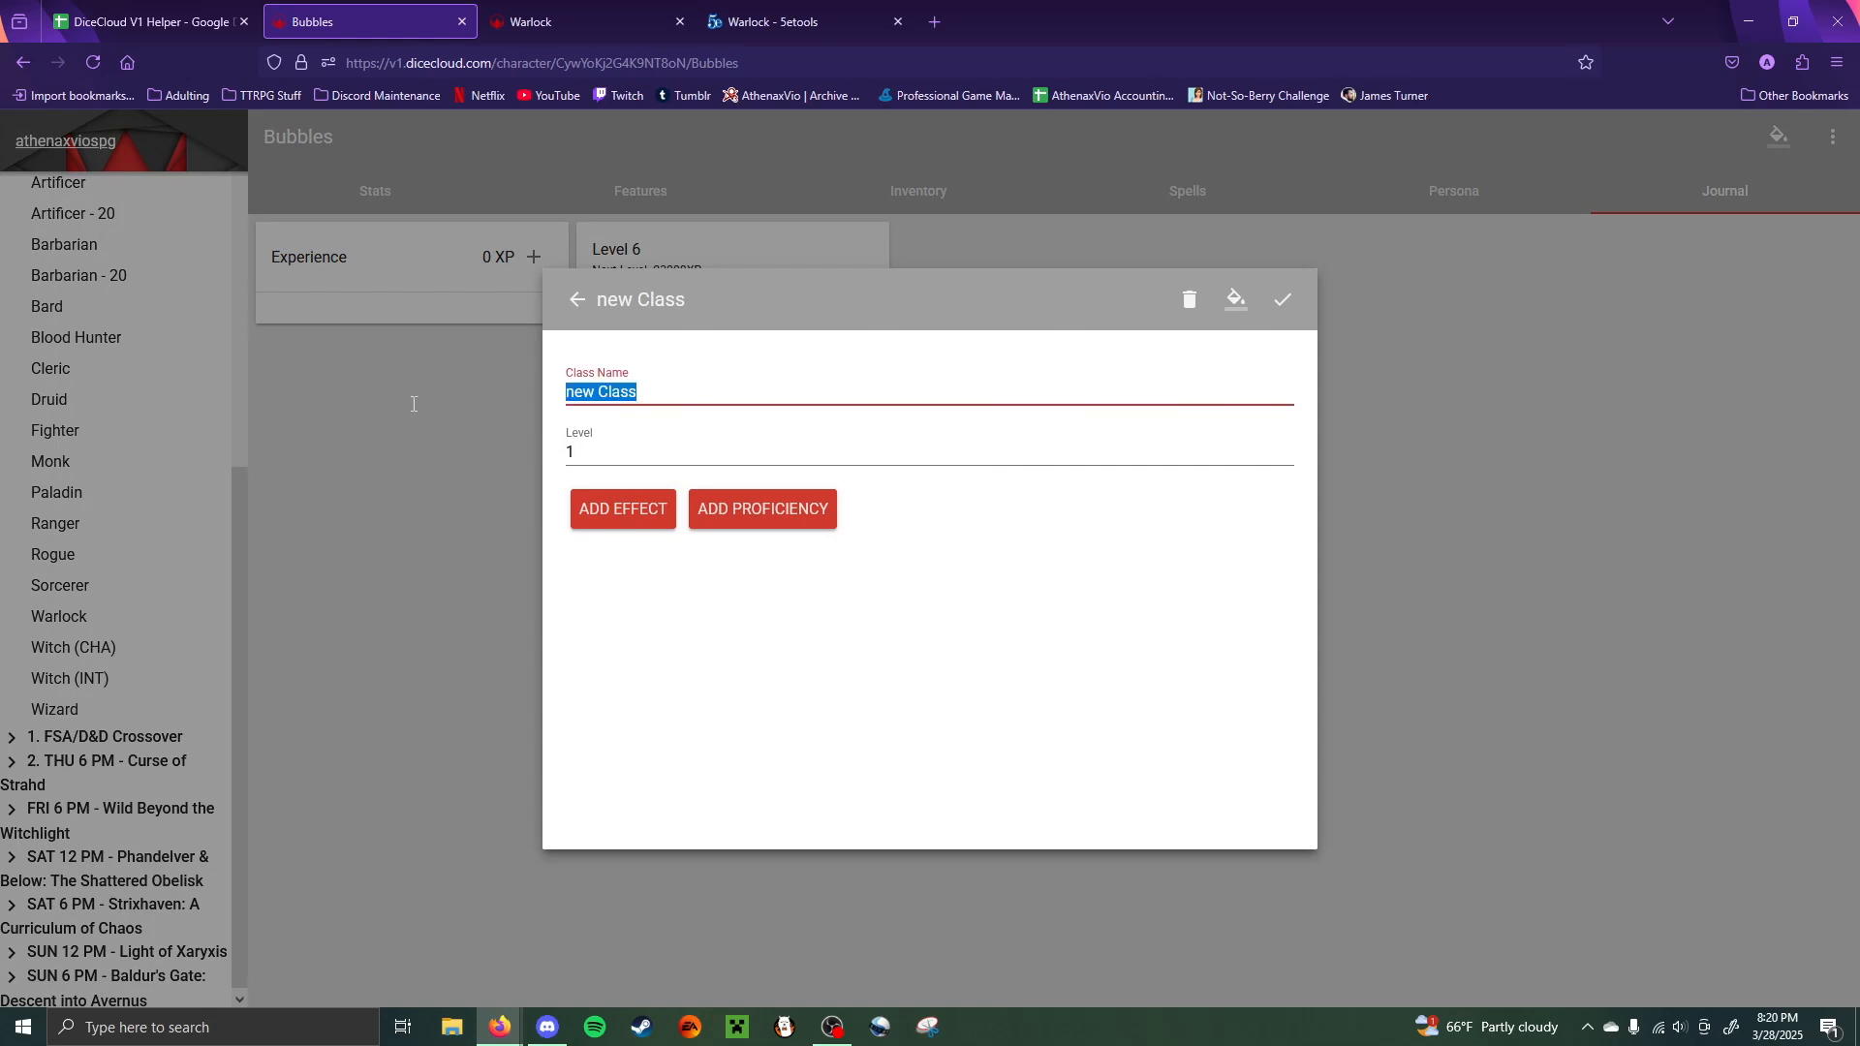
text(Ranger)
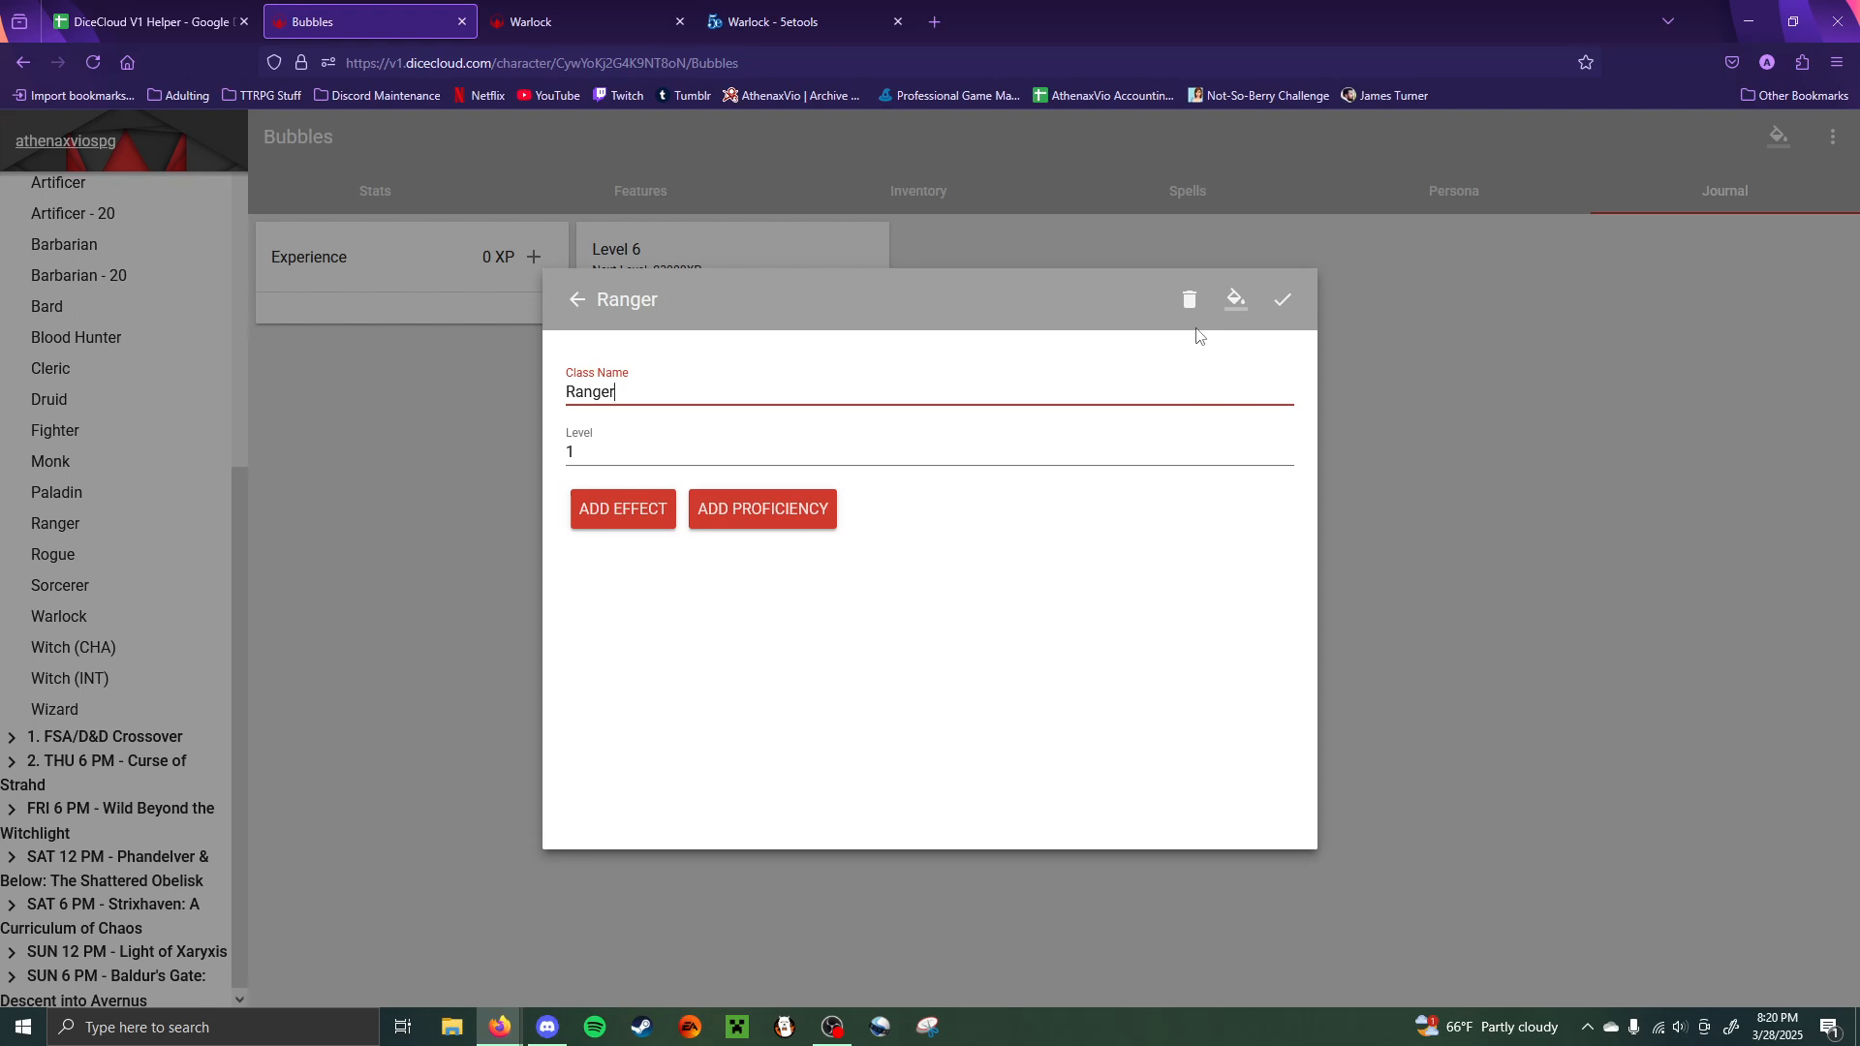
click(1190, 299)
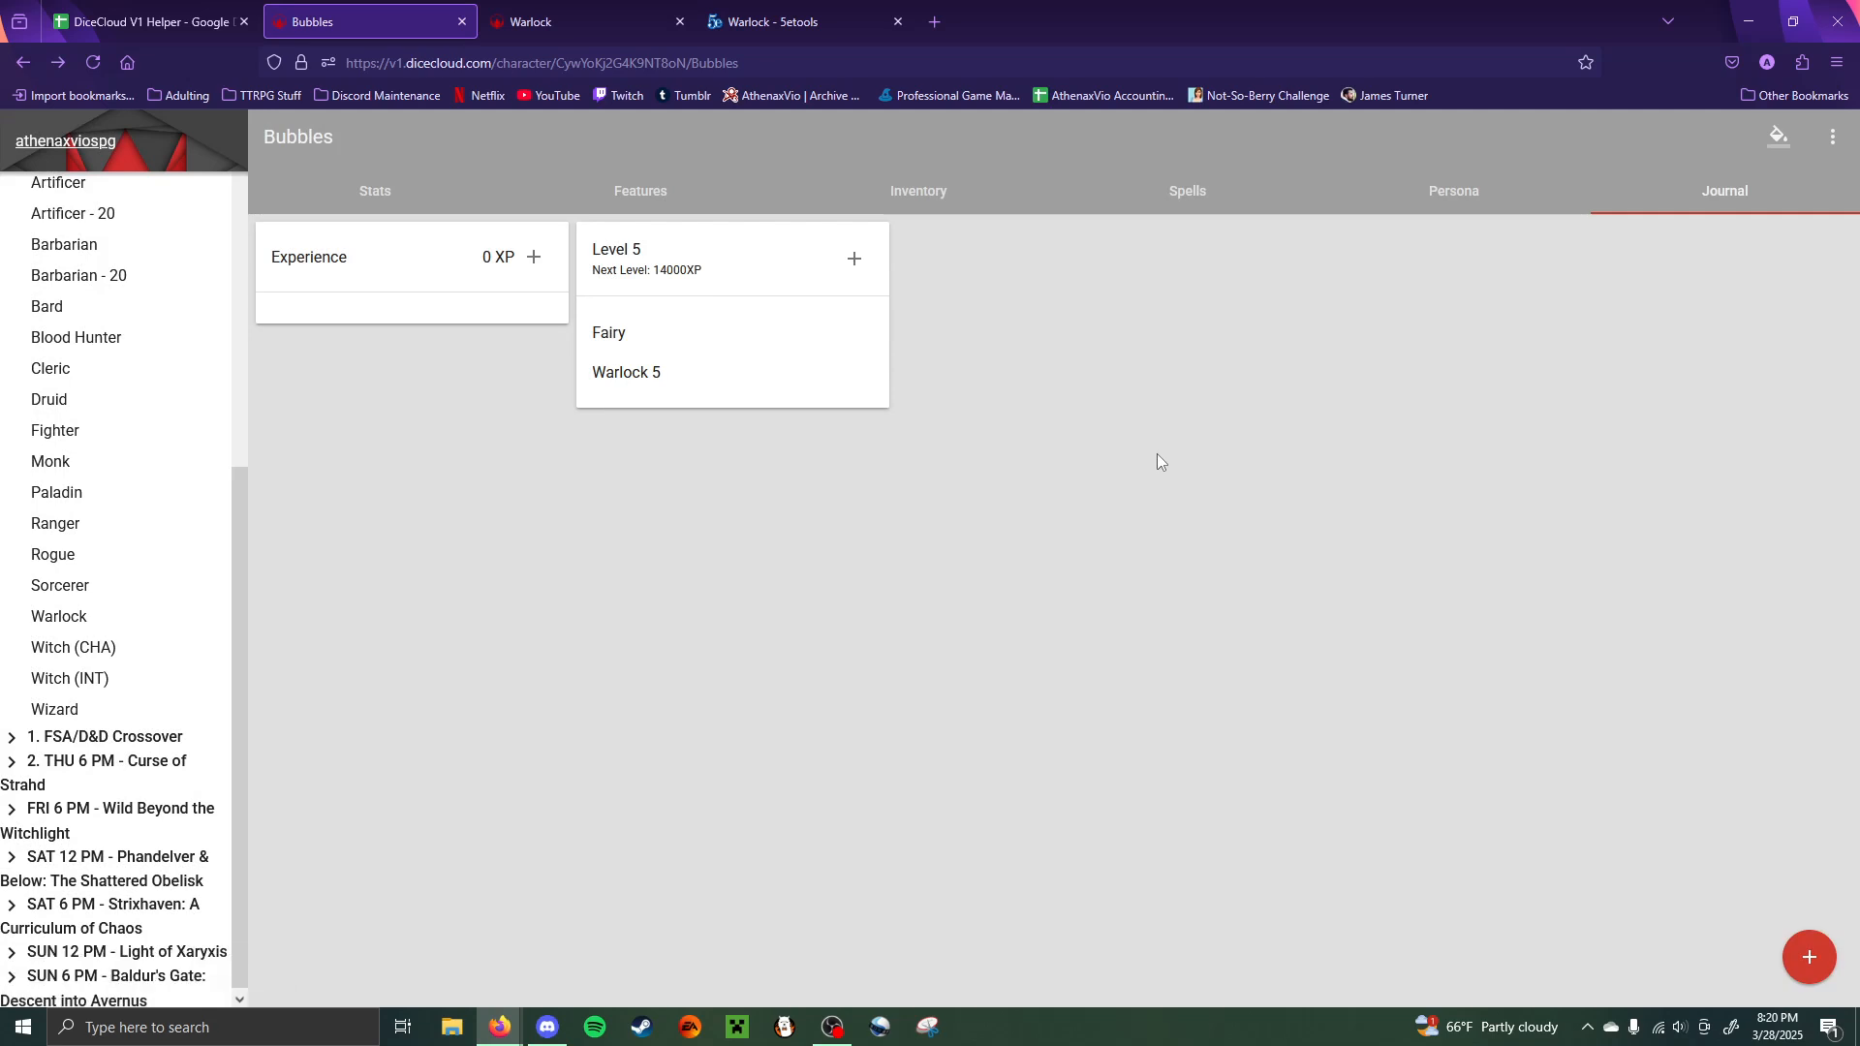
- Consult the miscellaneous, formatting and multiclassing equations in the DiceCloud V1 Helper spreadsheet, then return to Bubbles
click(145, 22)
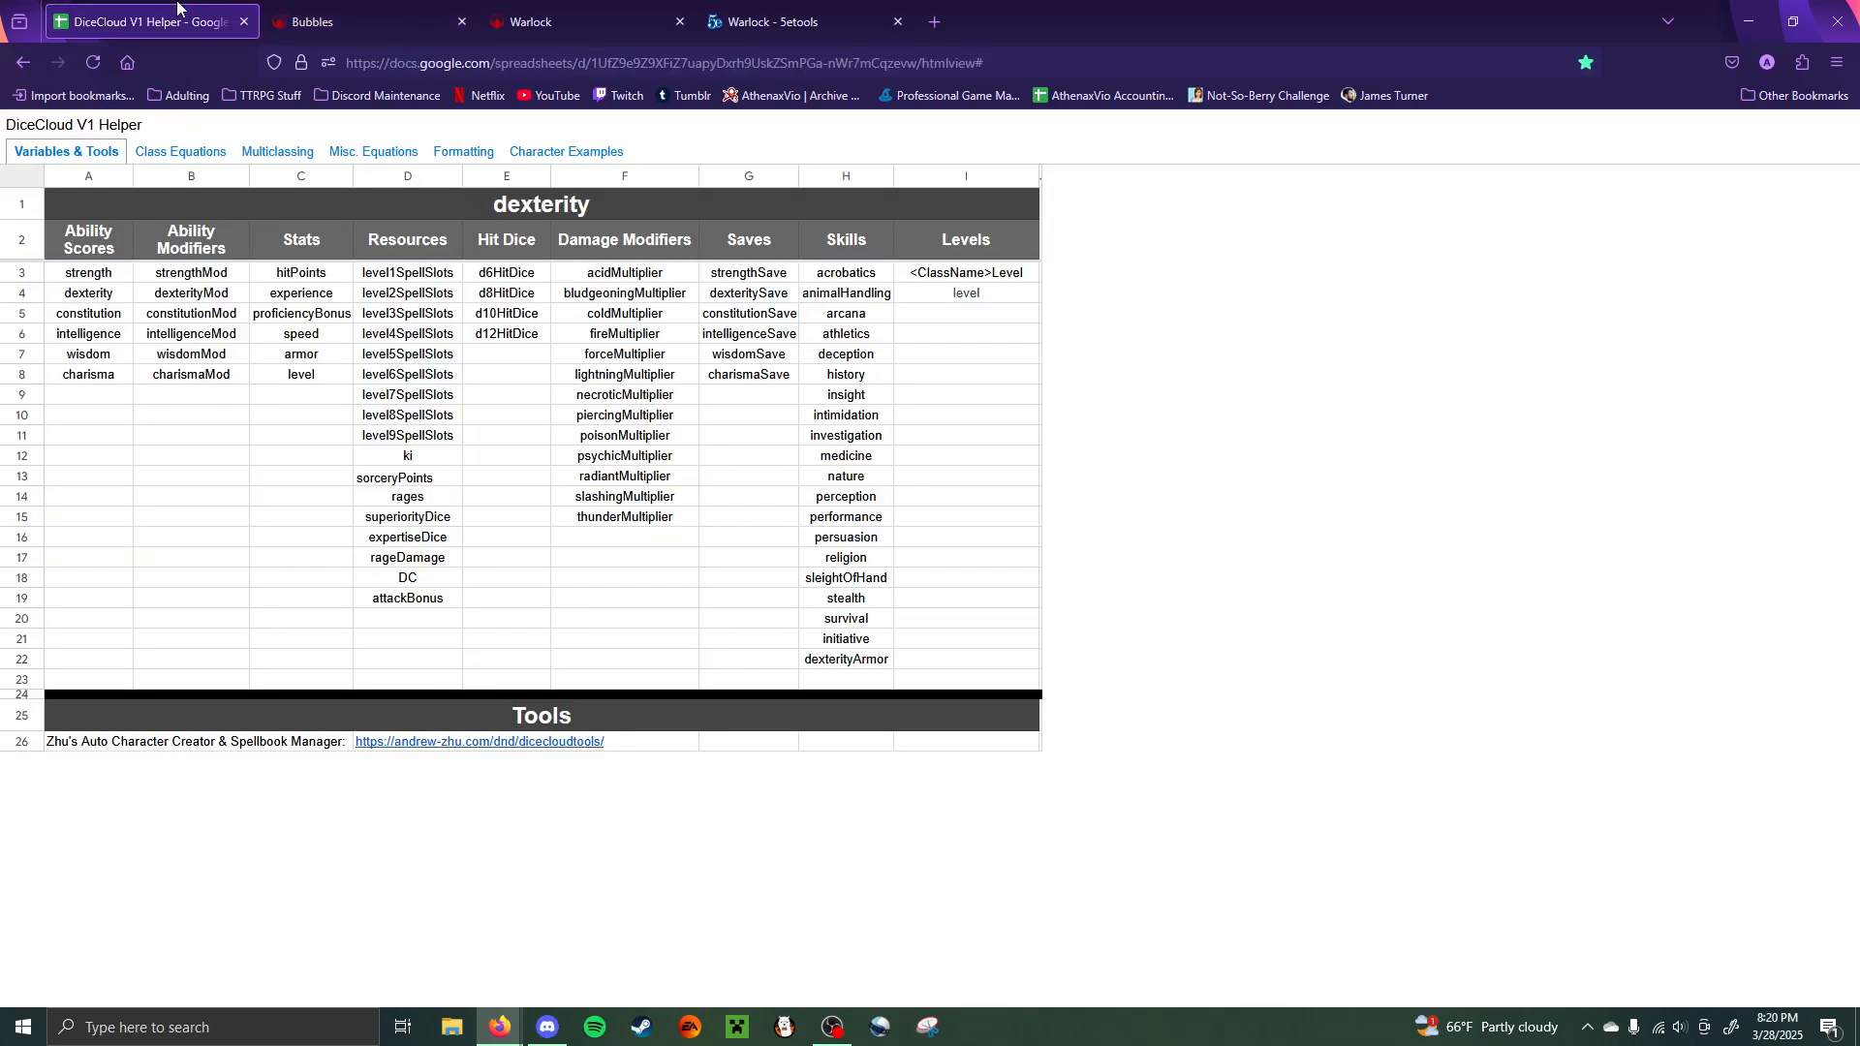
click(383, 153)
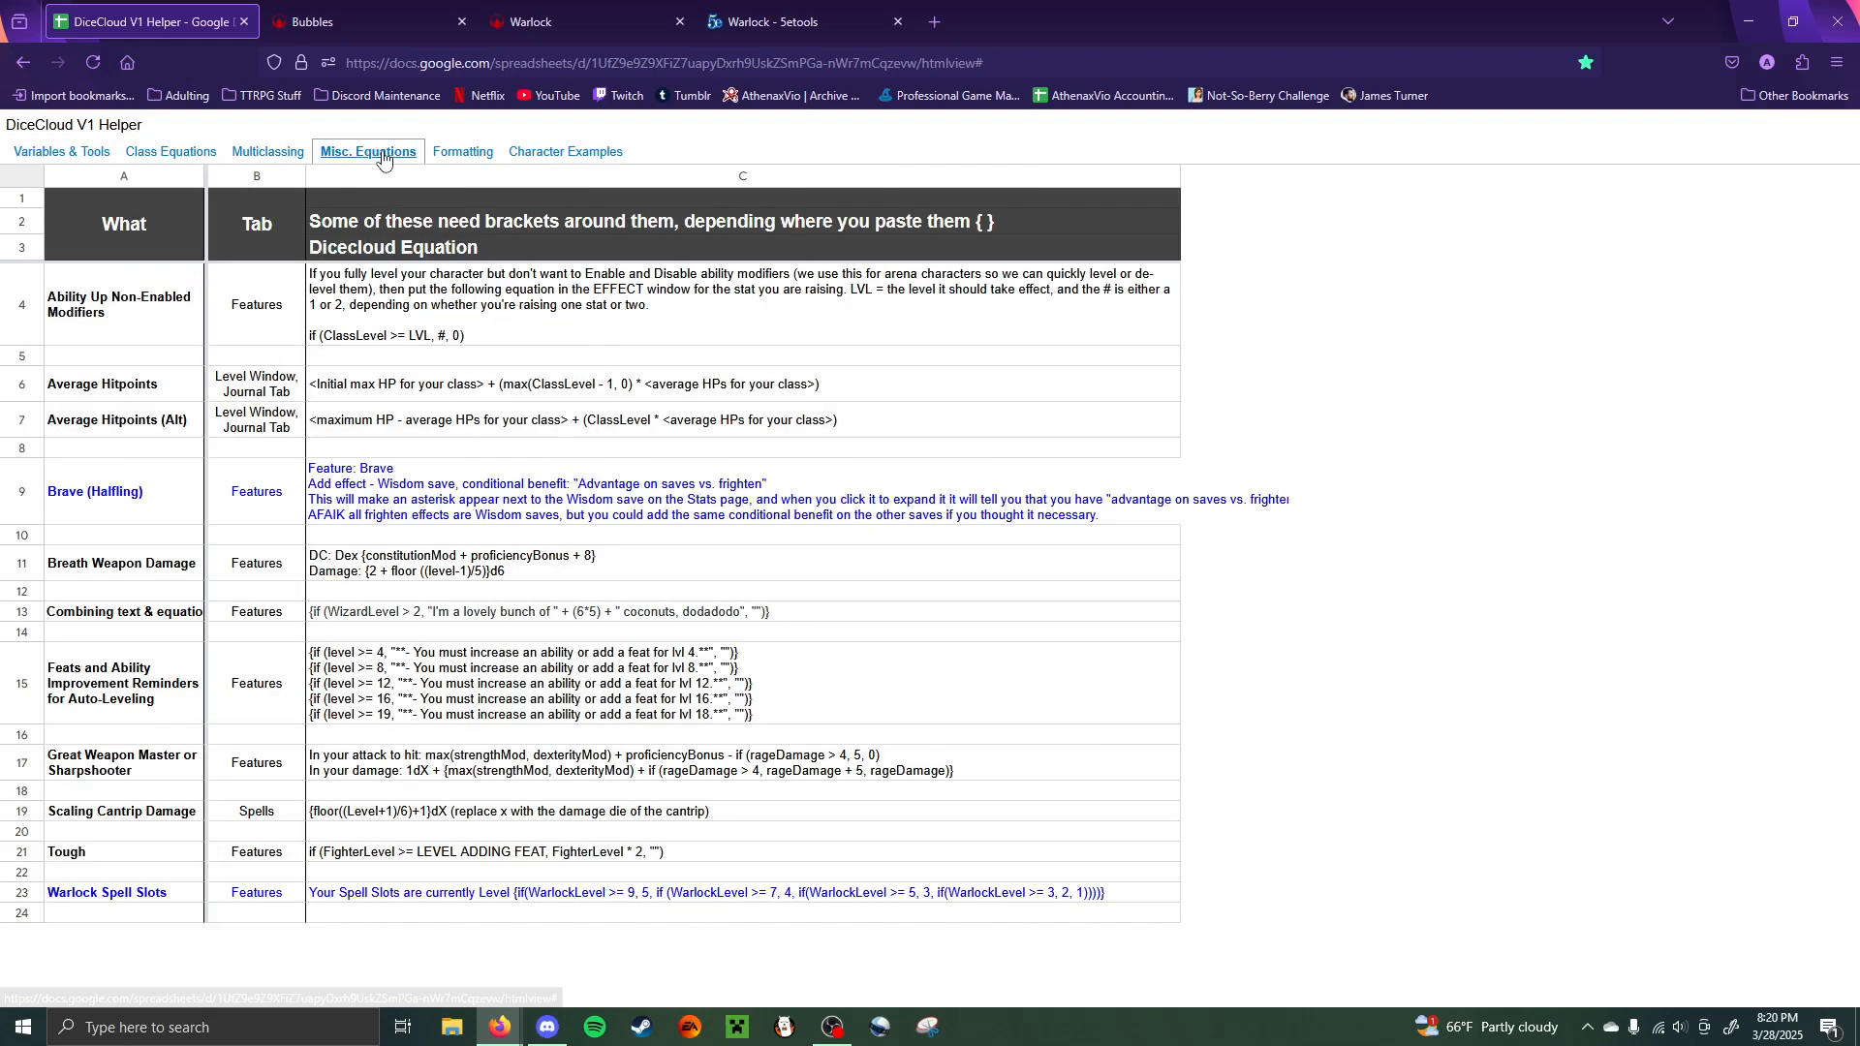
click(474, 155)
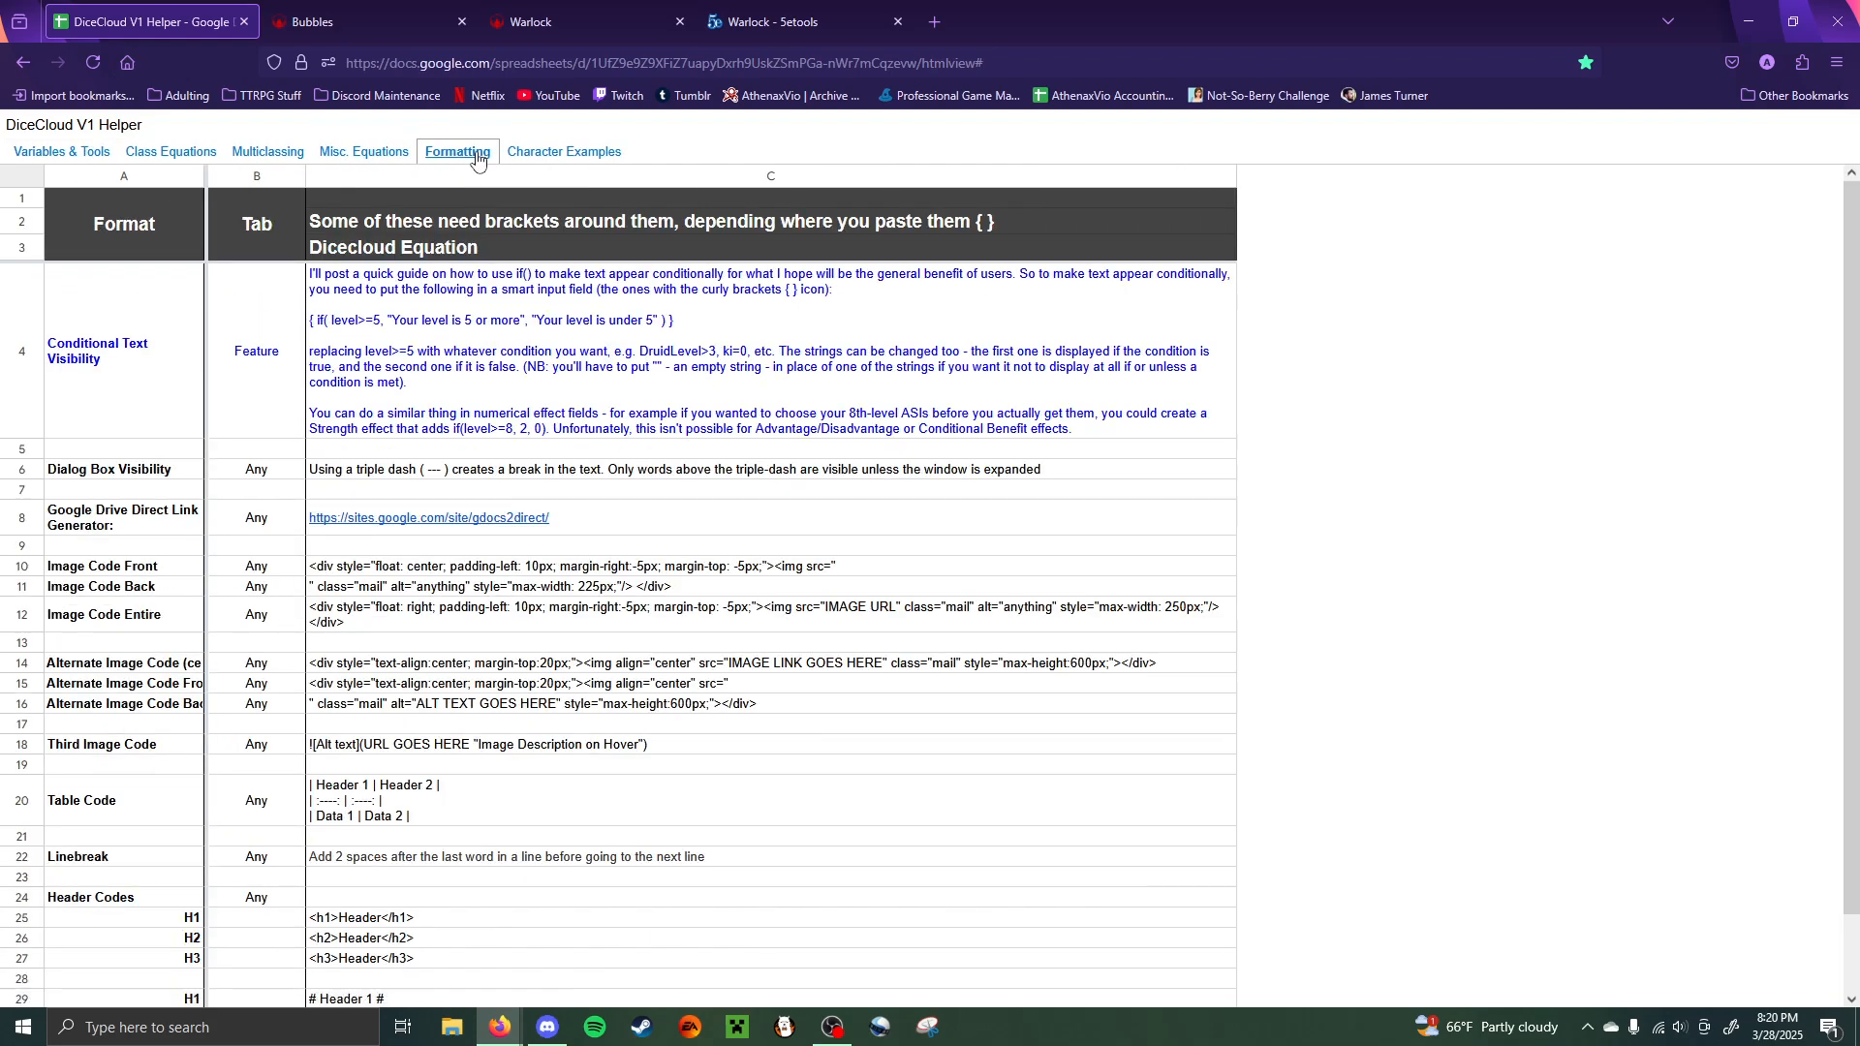
click(268, 153)
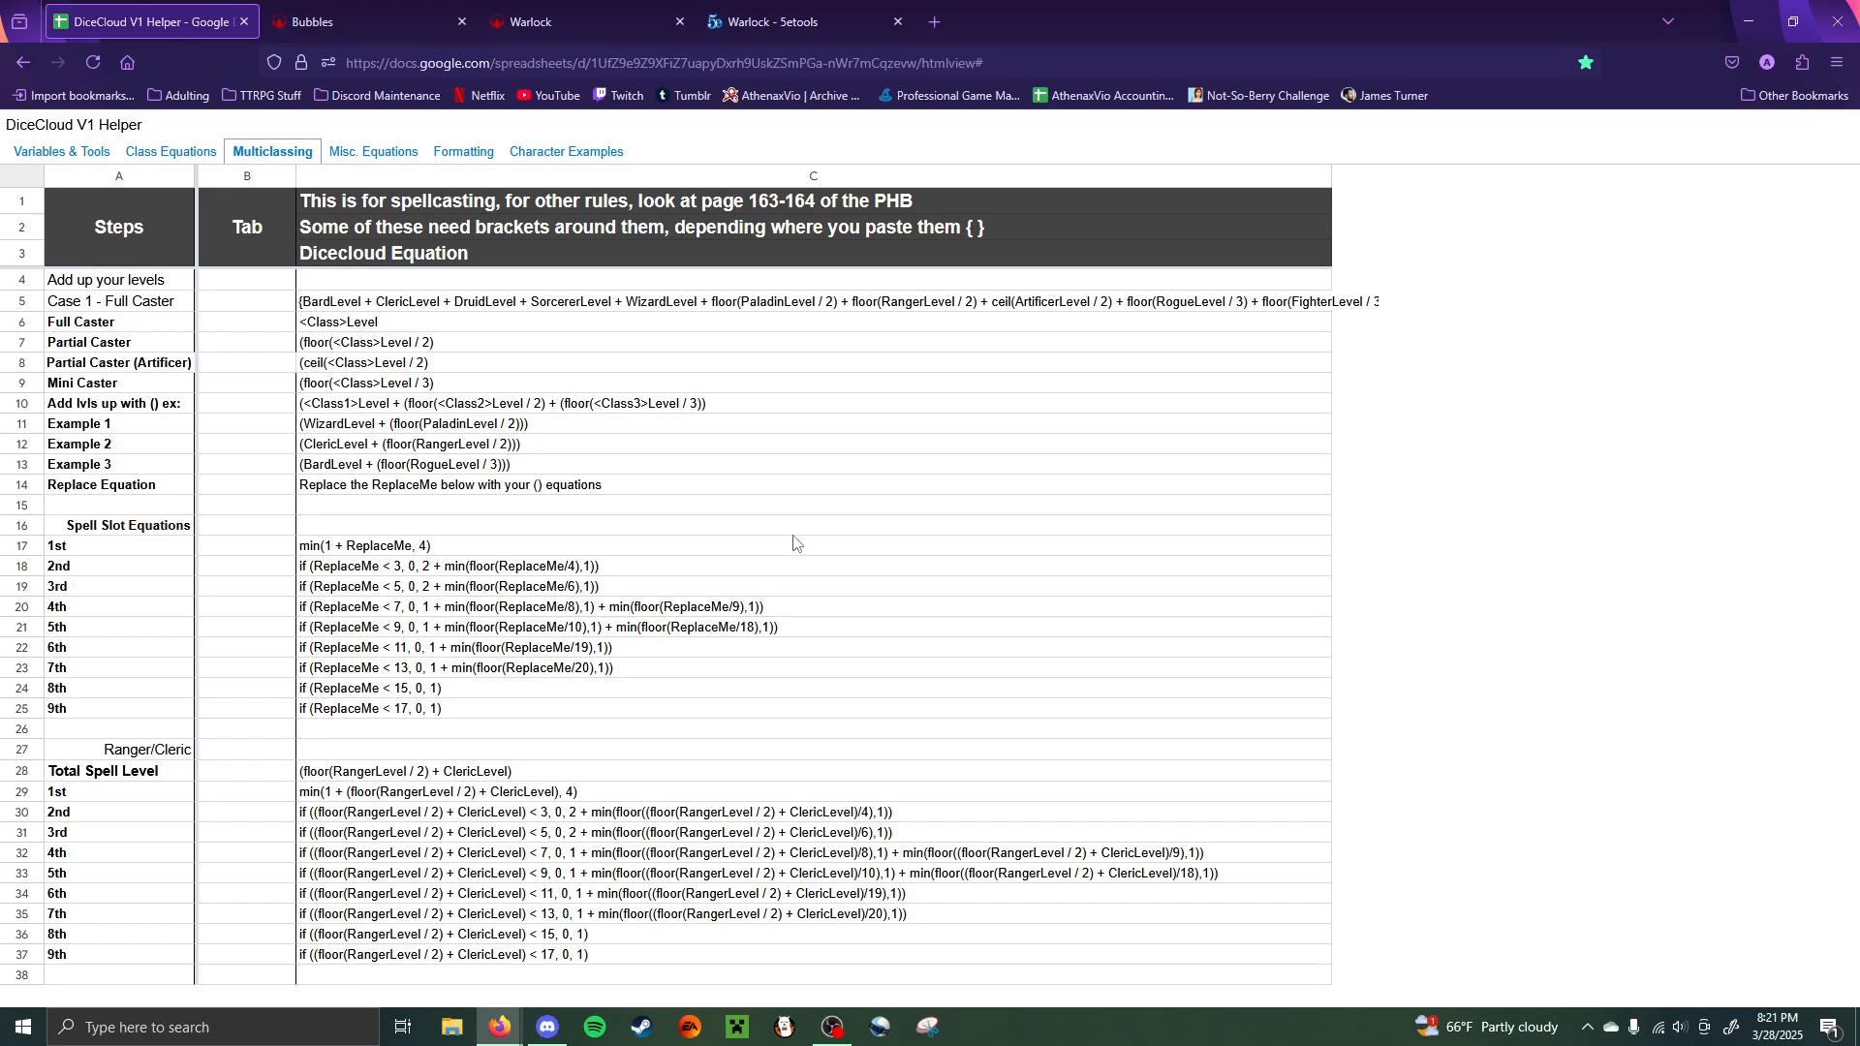
click(494, 27)
click(363, 12)
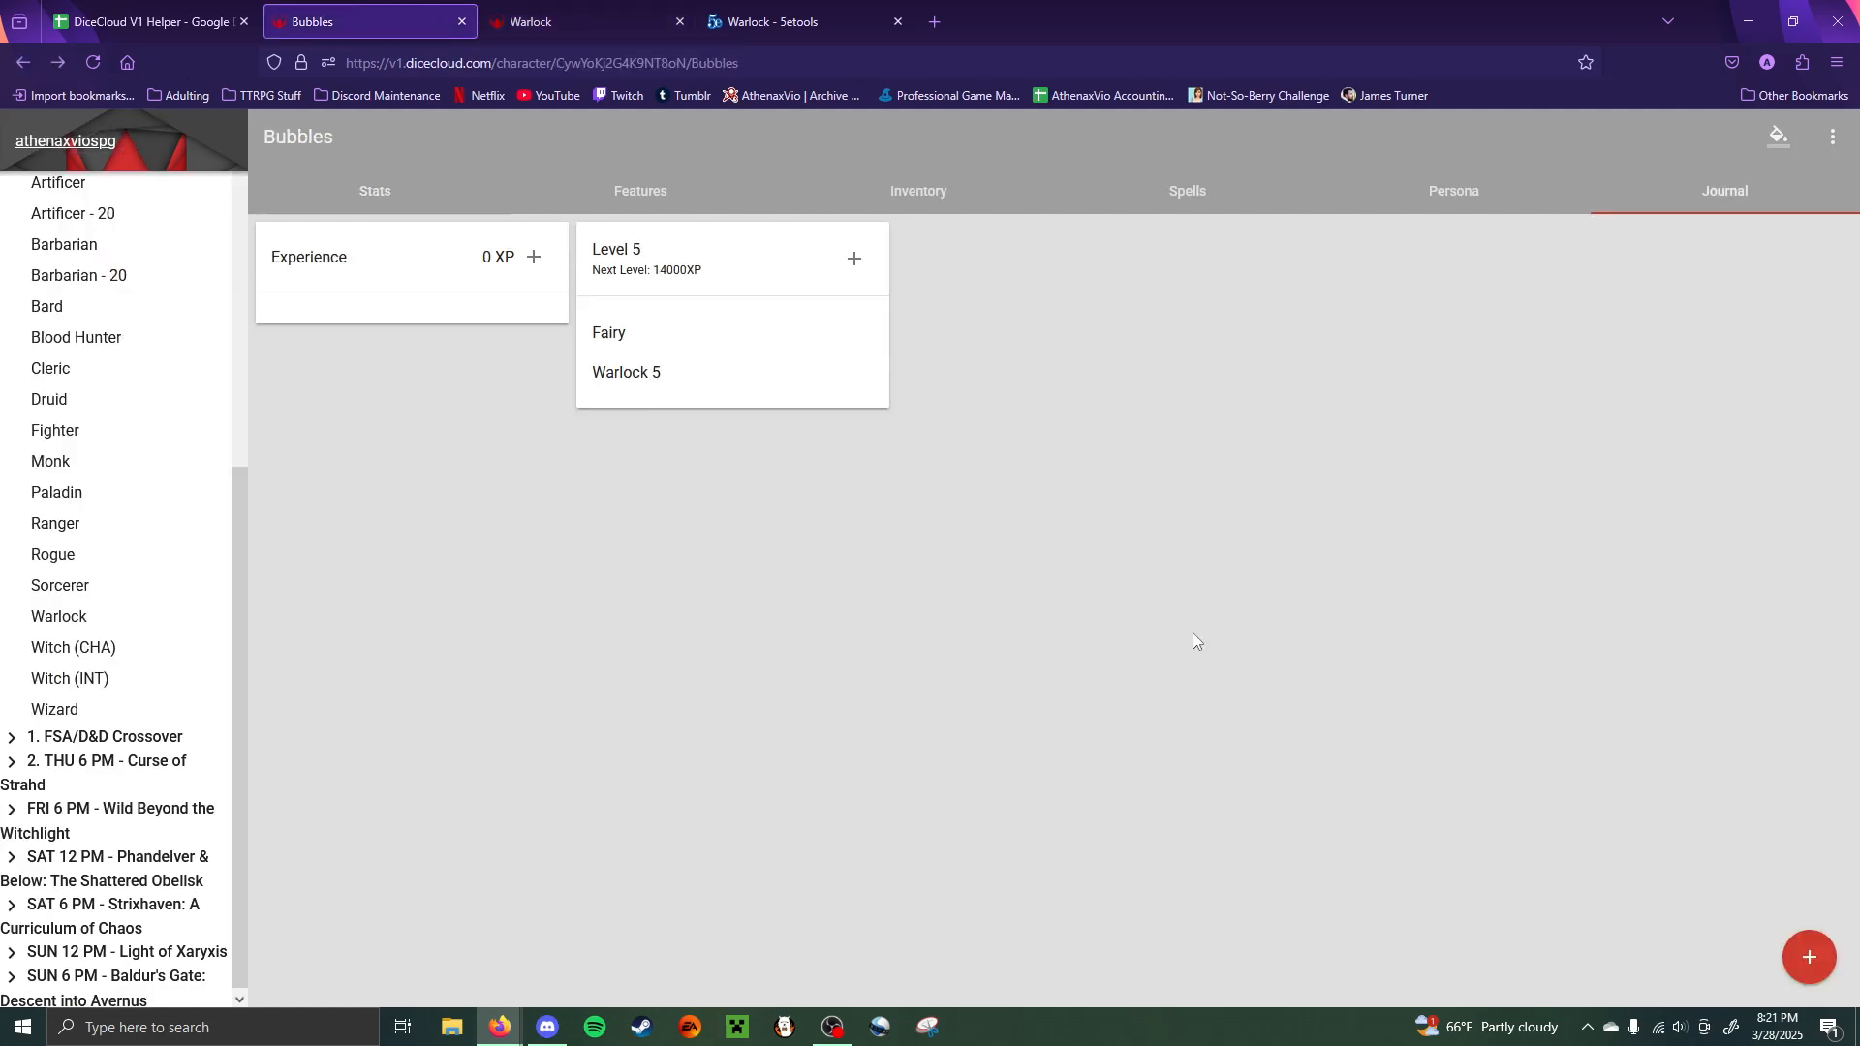
- Compare Bubbles' existing features with the Warlock template and the Warlock class features on 5etools
click(796, 21)
click(368, 21)
click(641, 188)
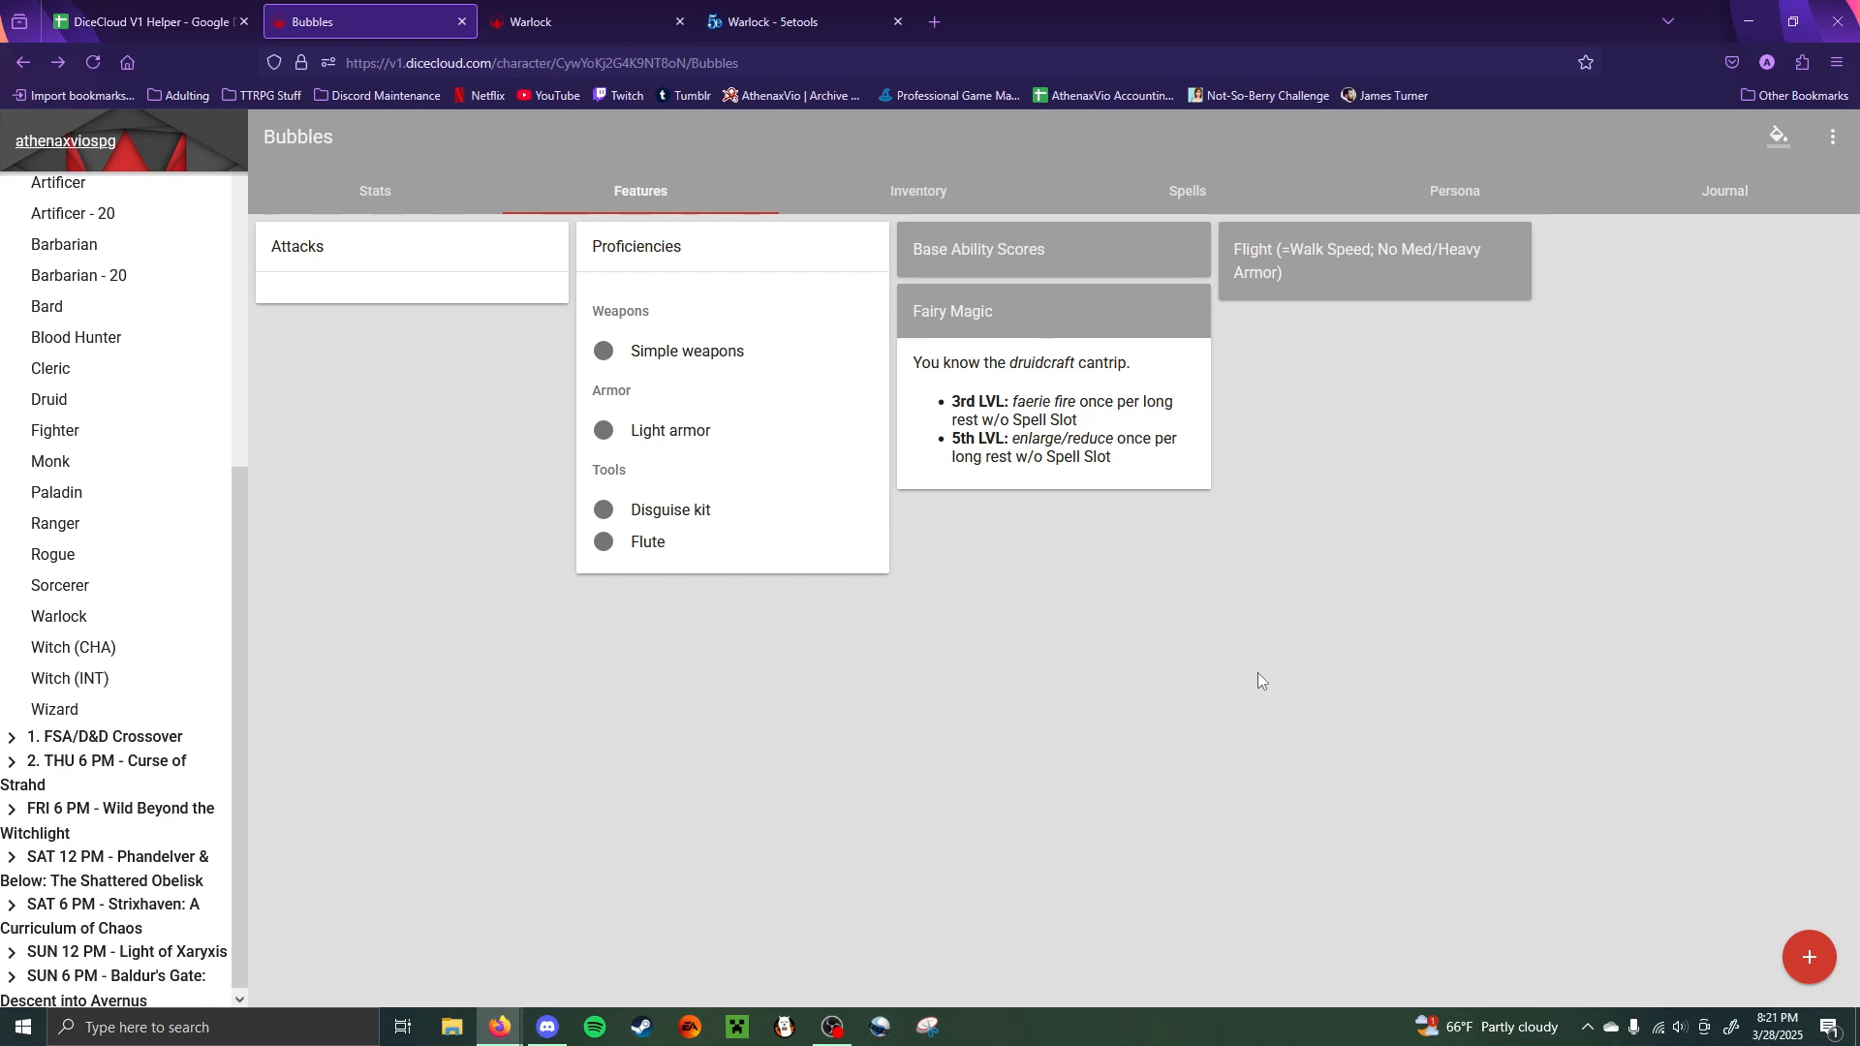
click(618, 10)
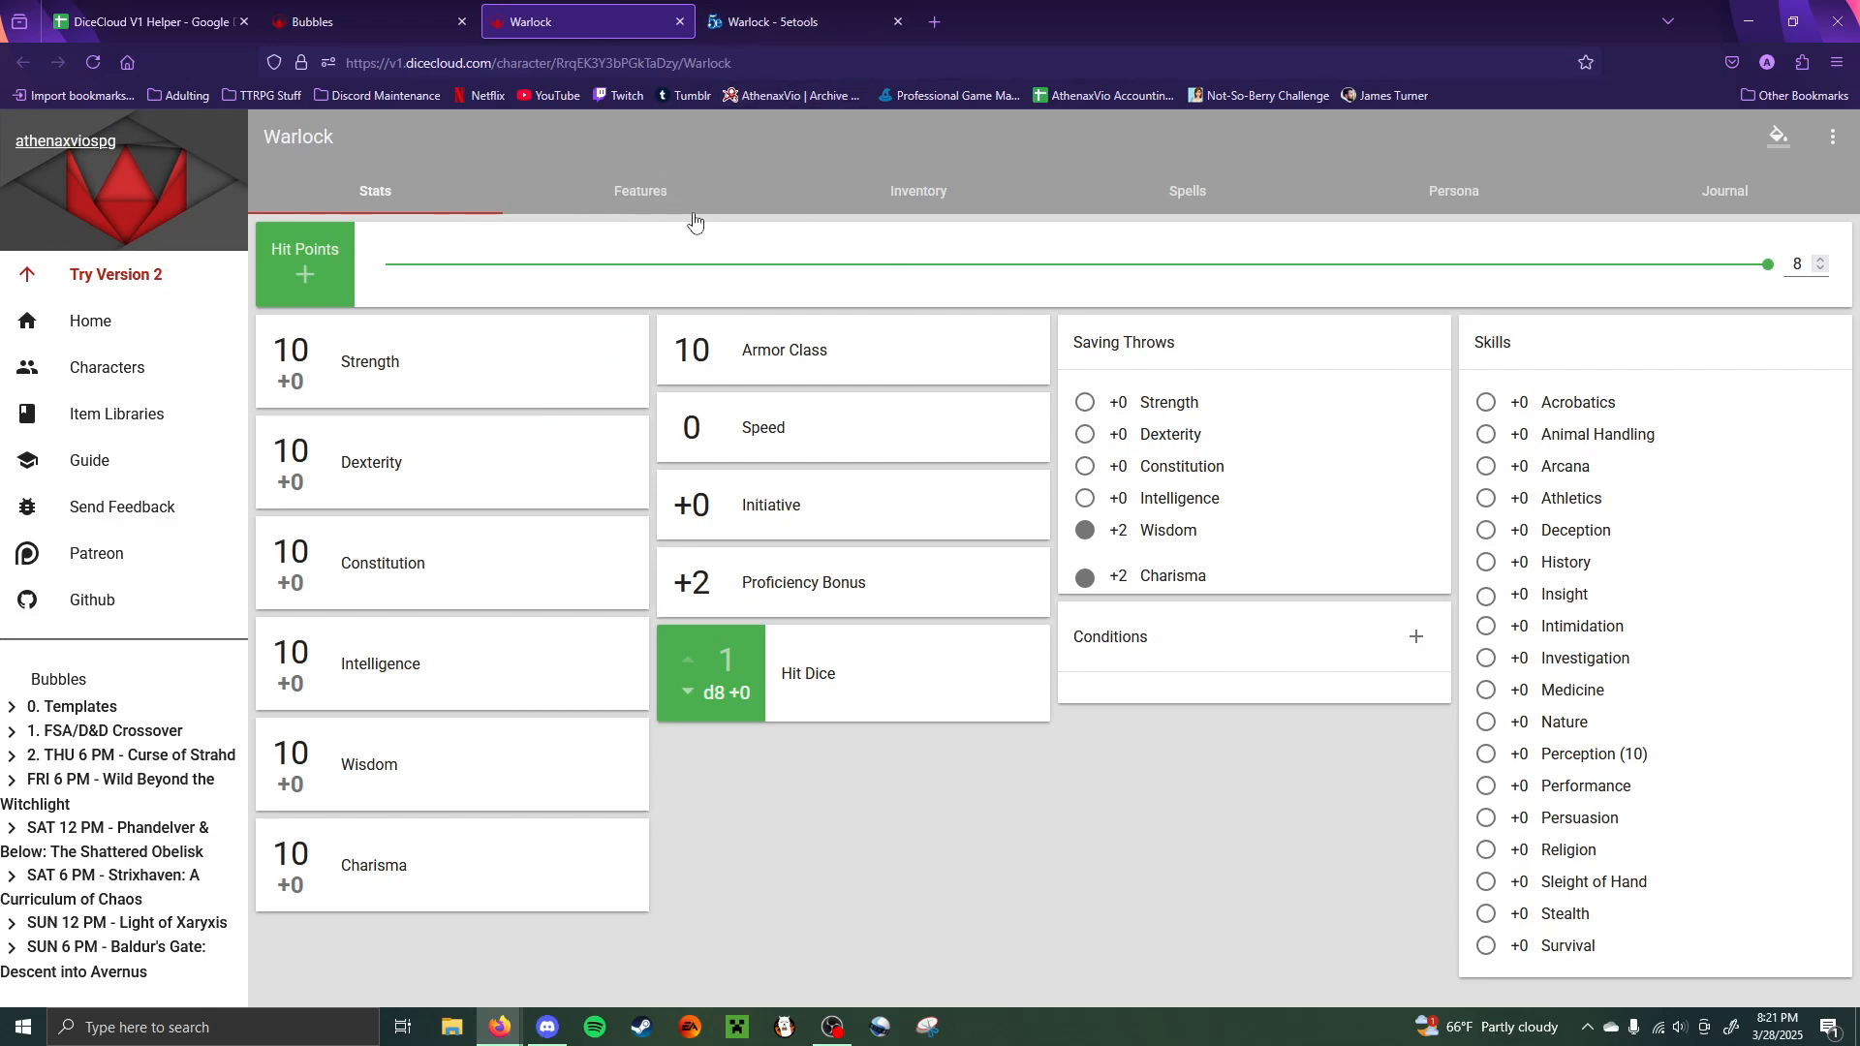
click(727, 21)
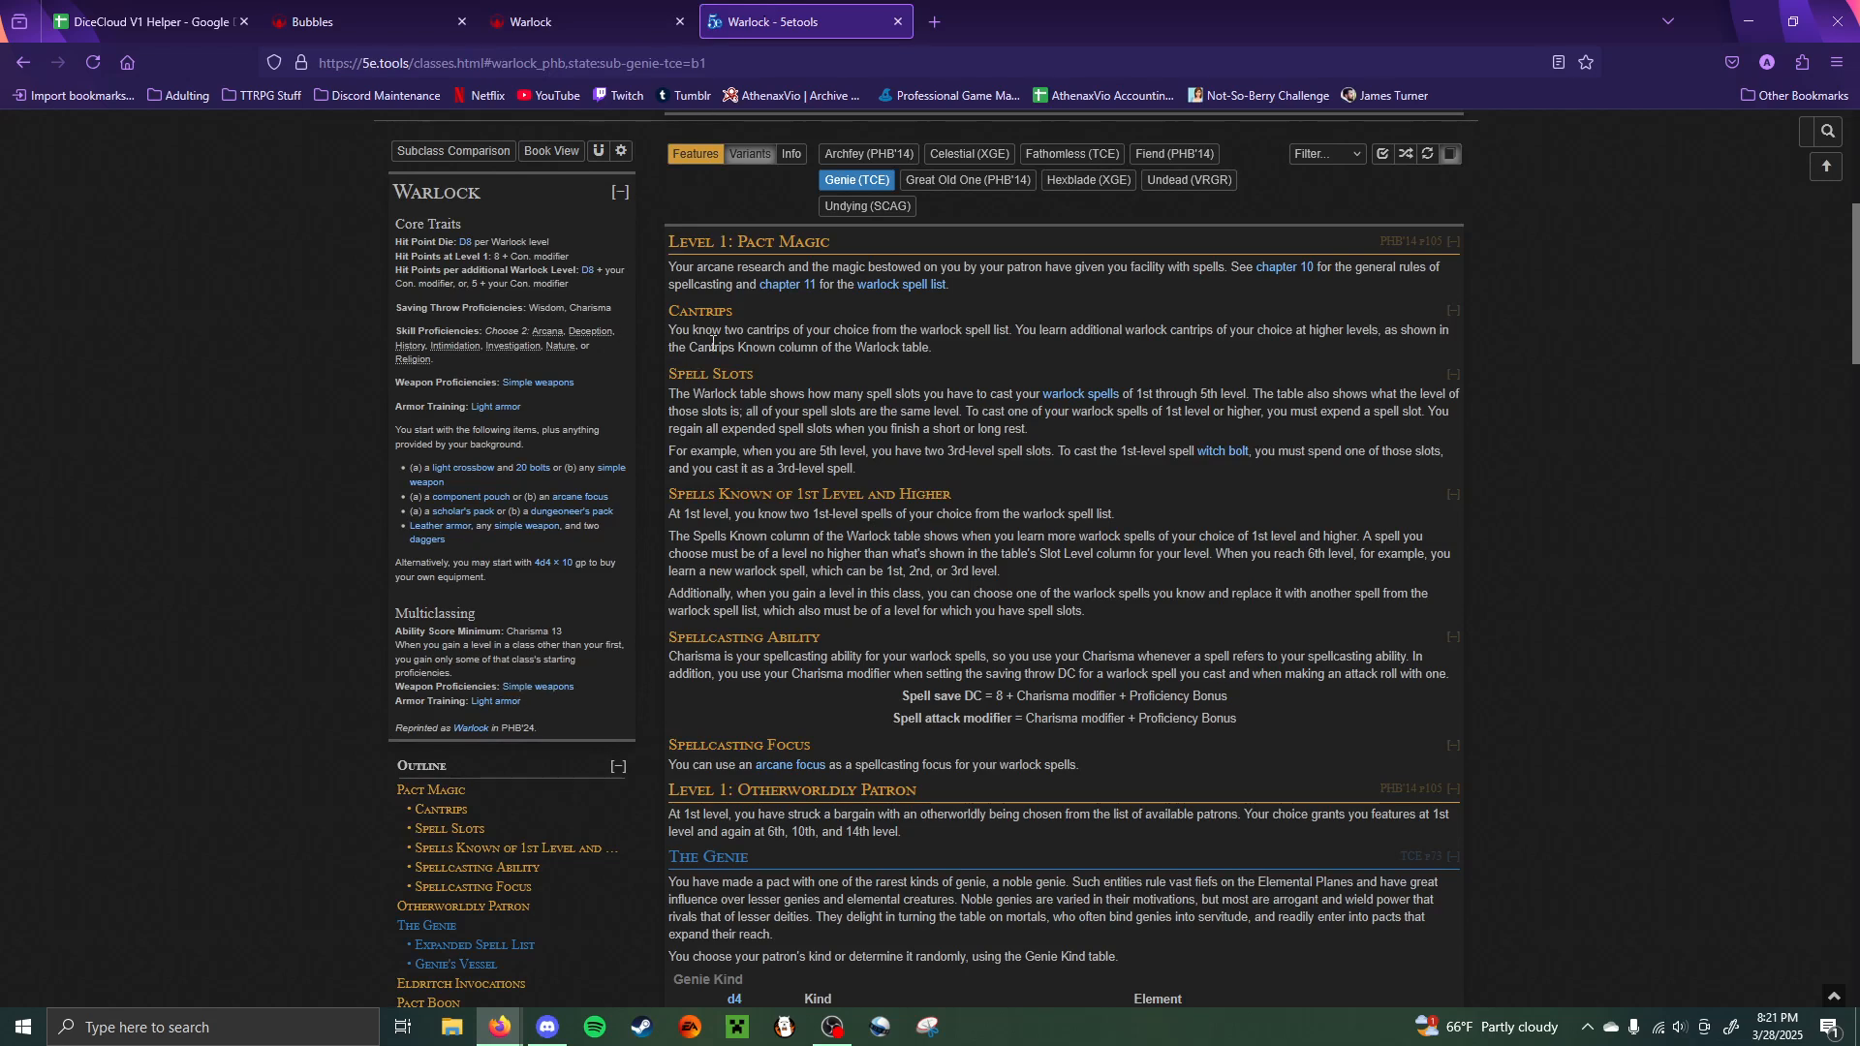
- Copy the full description of the Ability Score Improvement feature from the Warlock template character
click(597, 10)
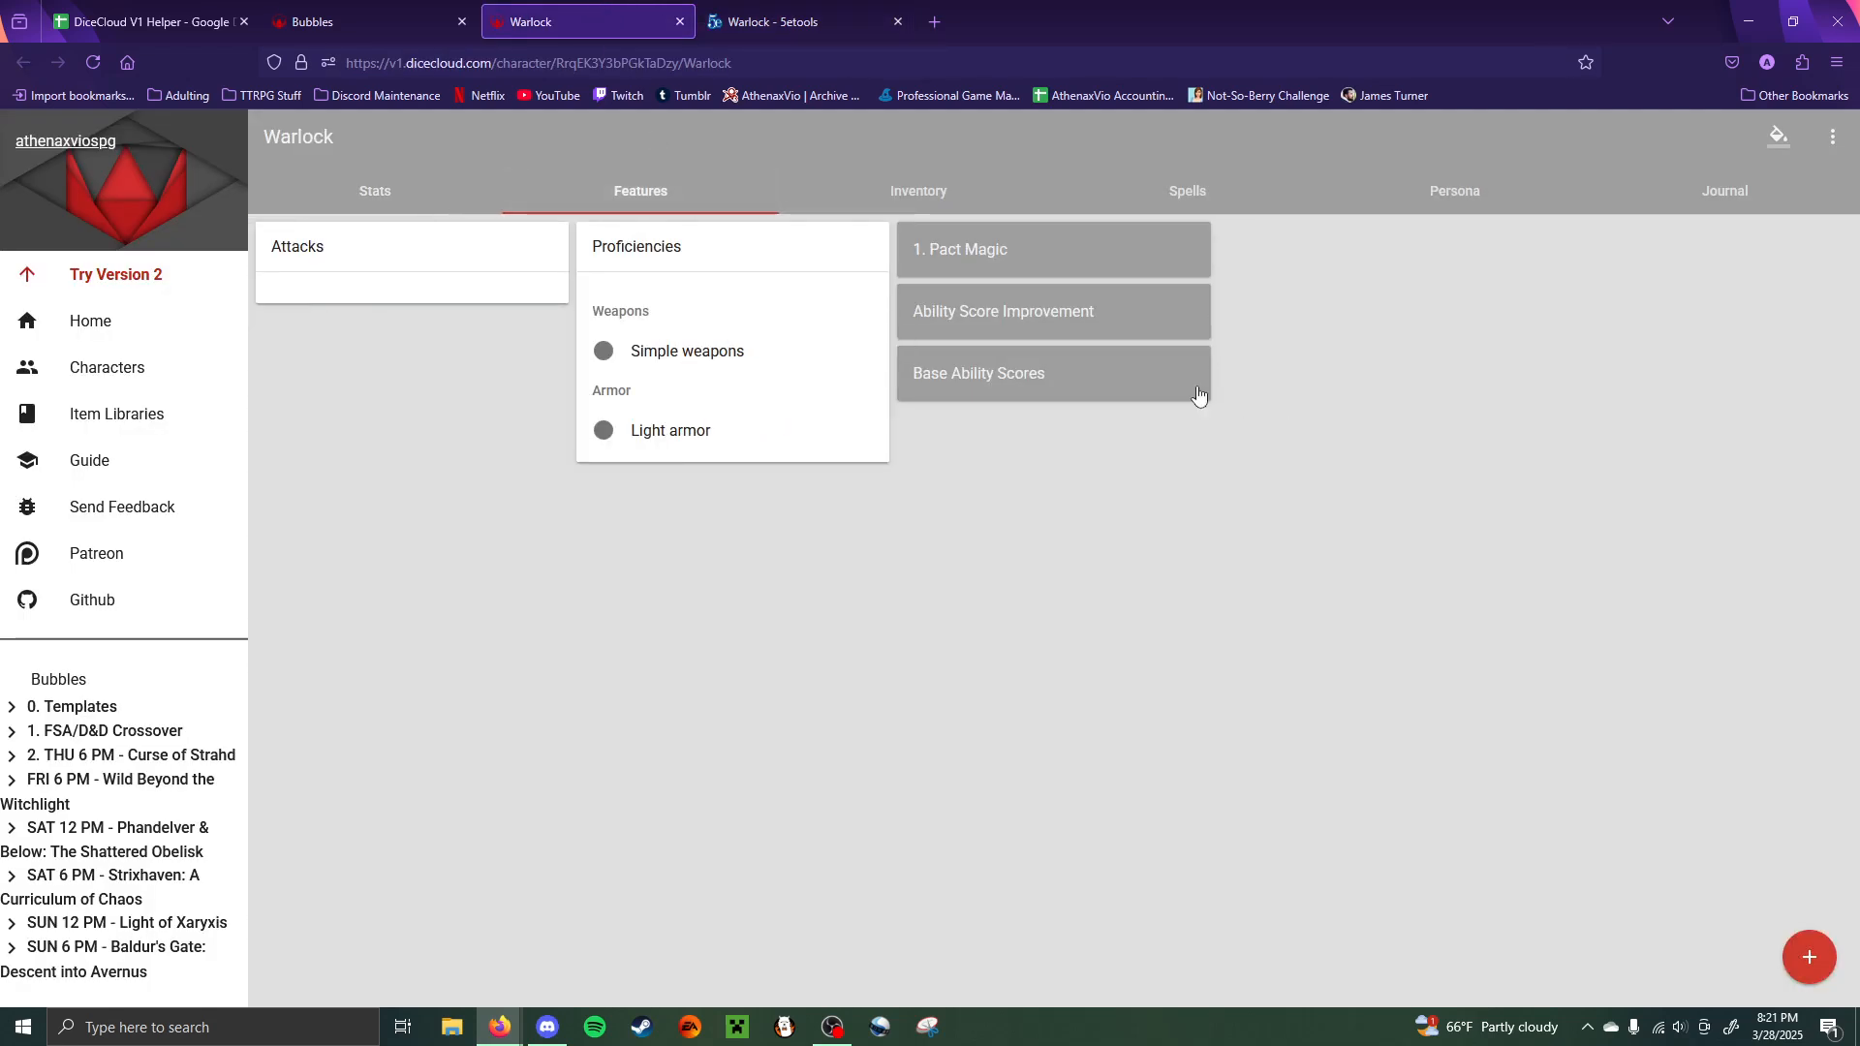
click(1009, 320)
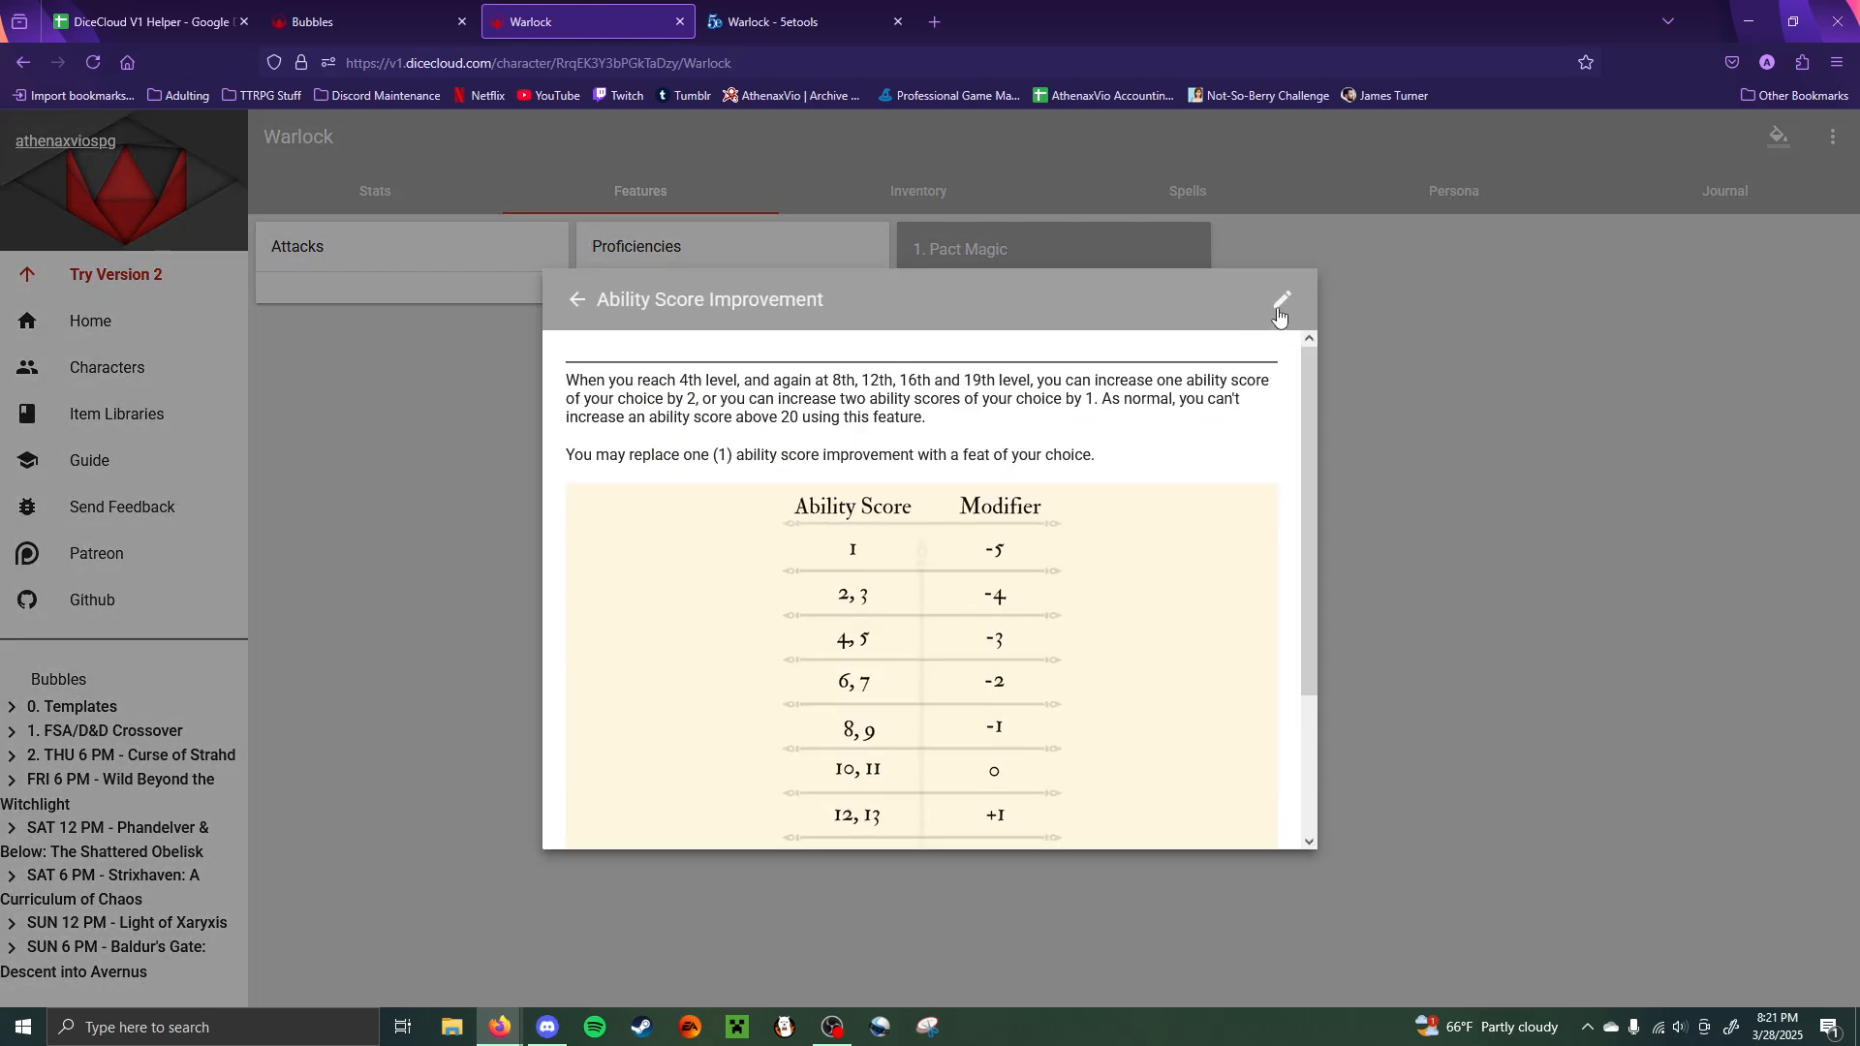
click(1275, 306)
drag(769, 755, 466, 512)
key(ctrl+c)
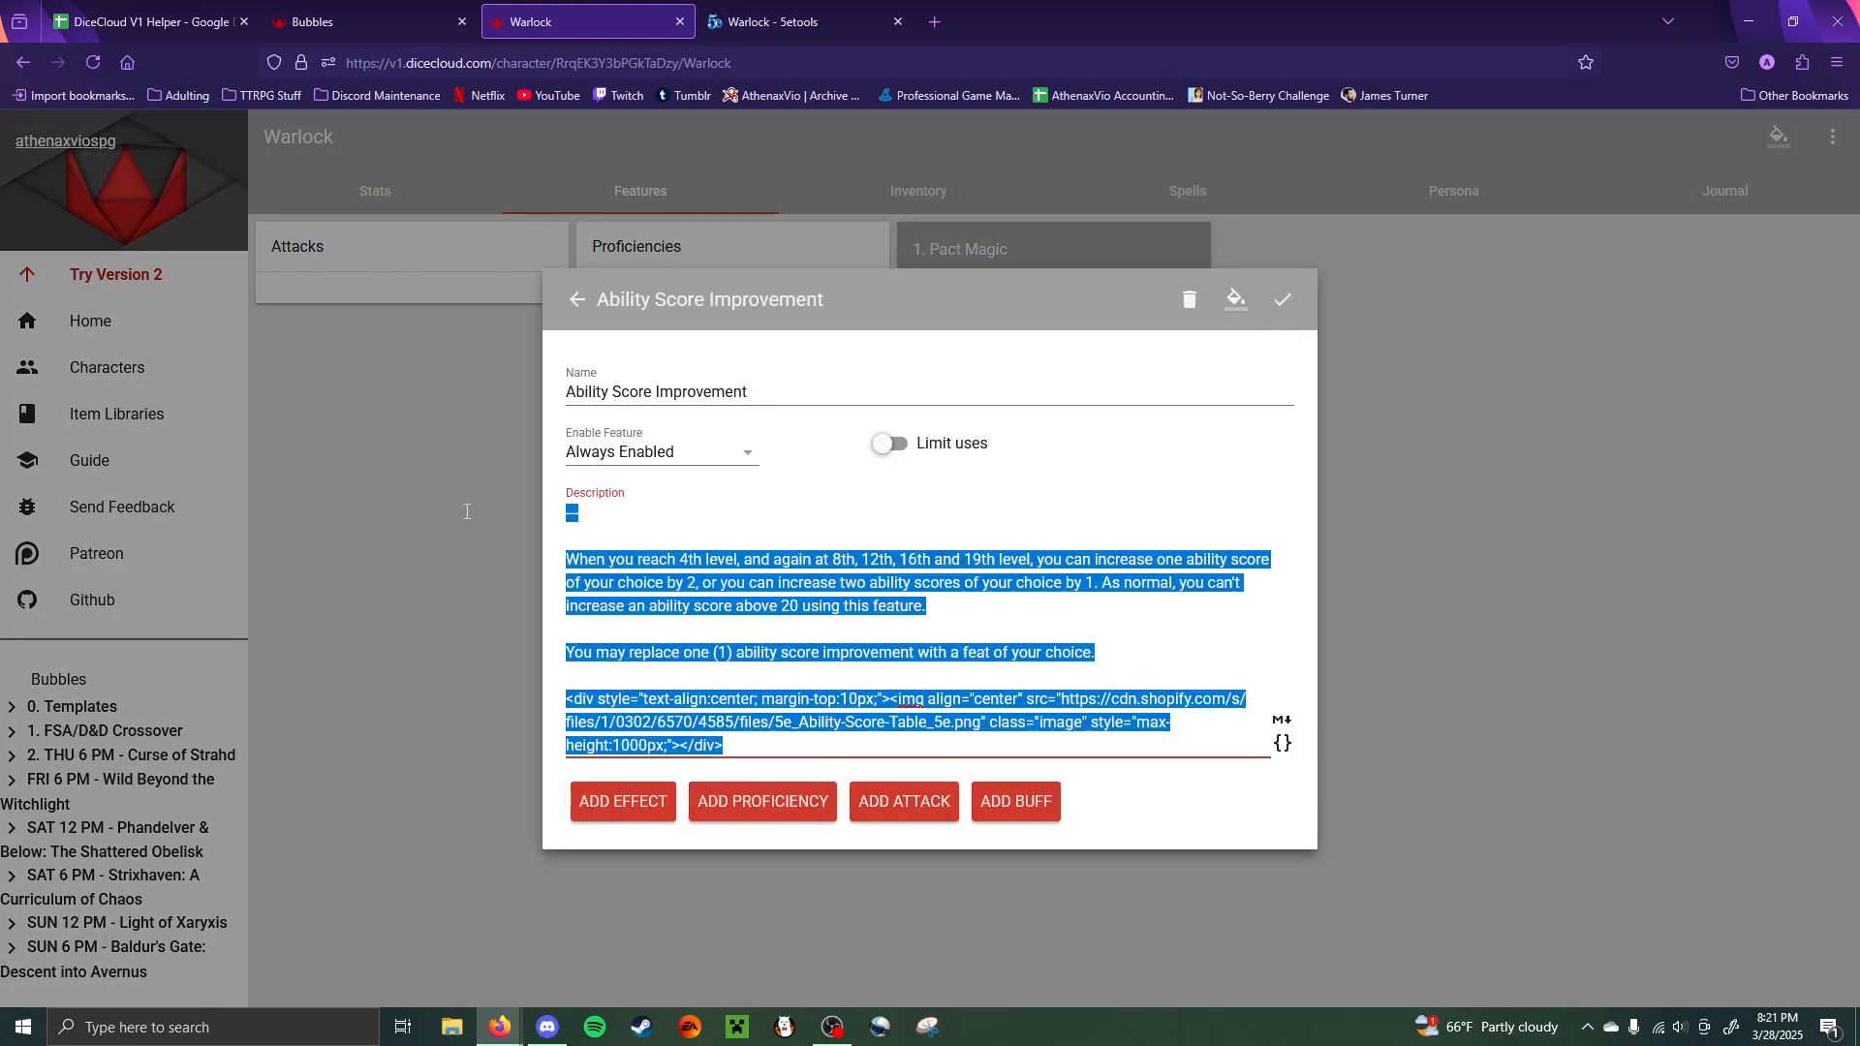
- Create a feature named "Ability Score Improvement" on Bubbles and paste the copied template text as its description
click(305, 5)
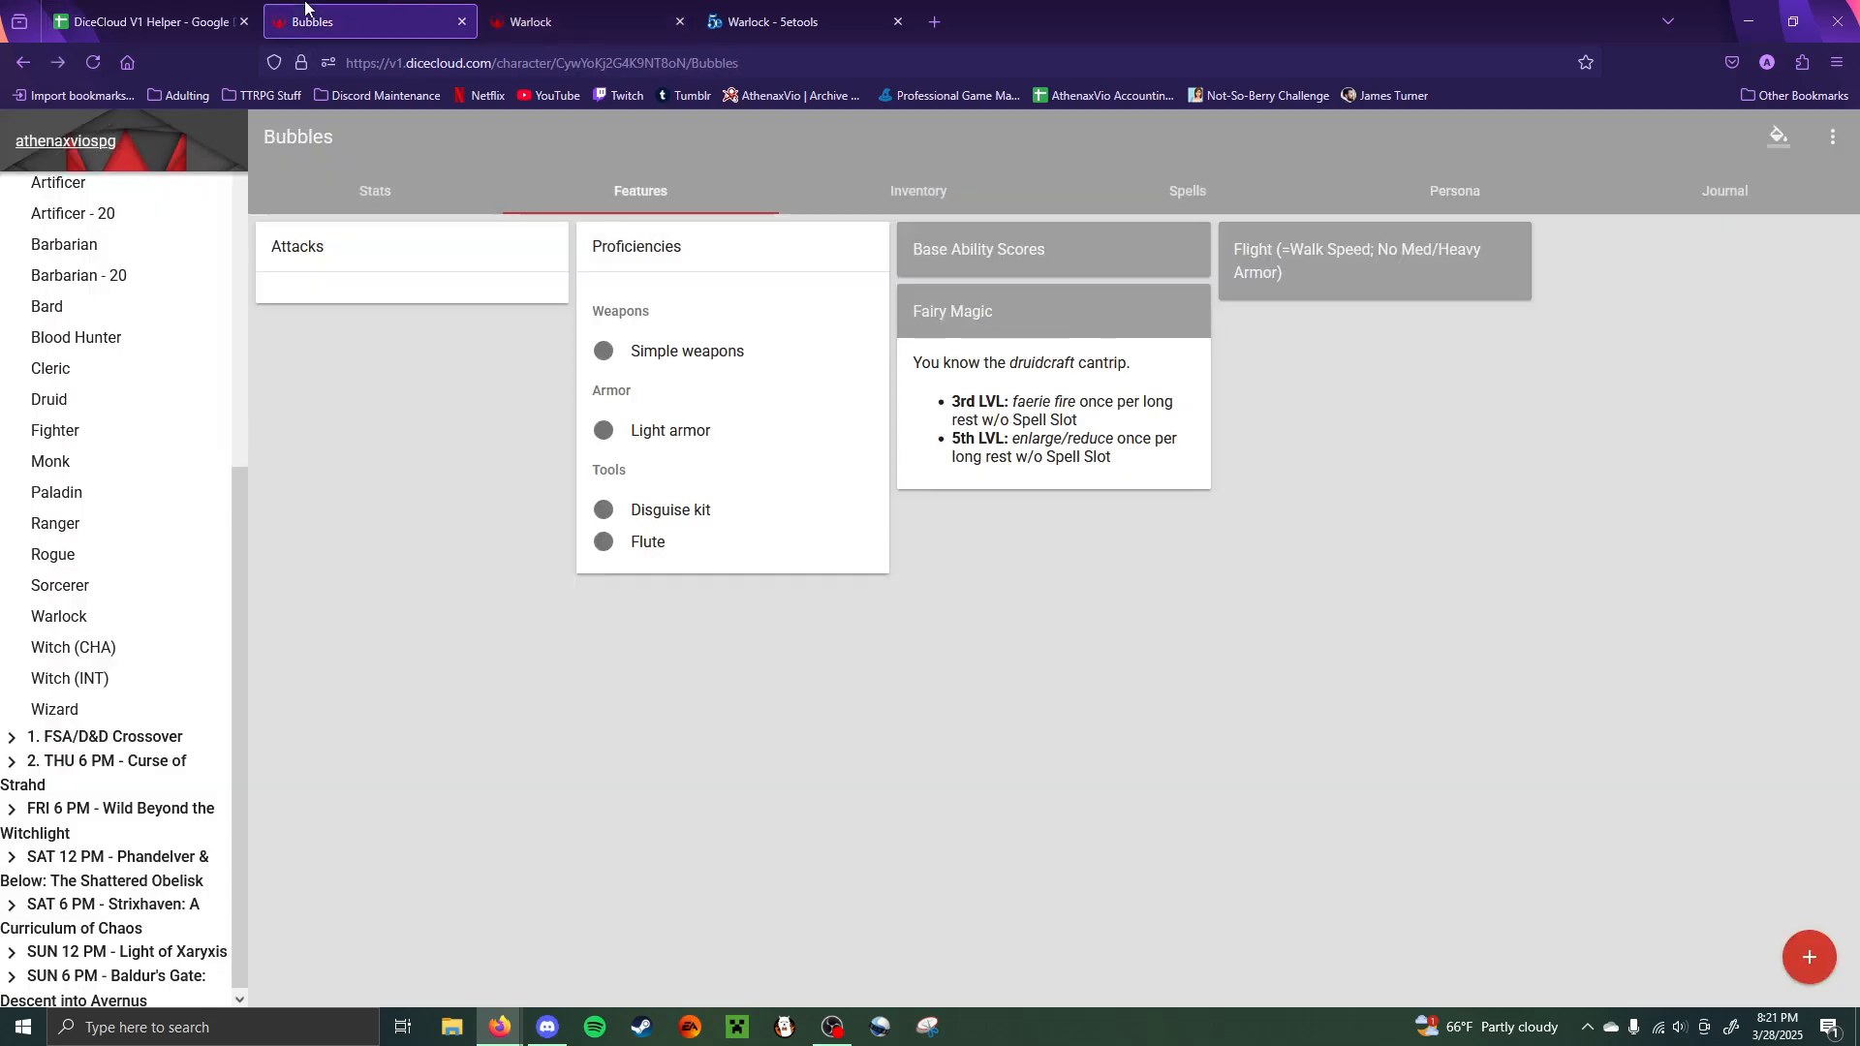
click(1806, 955)
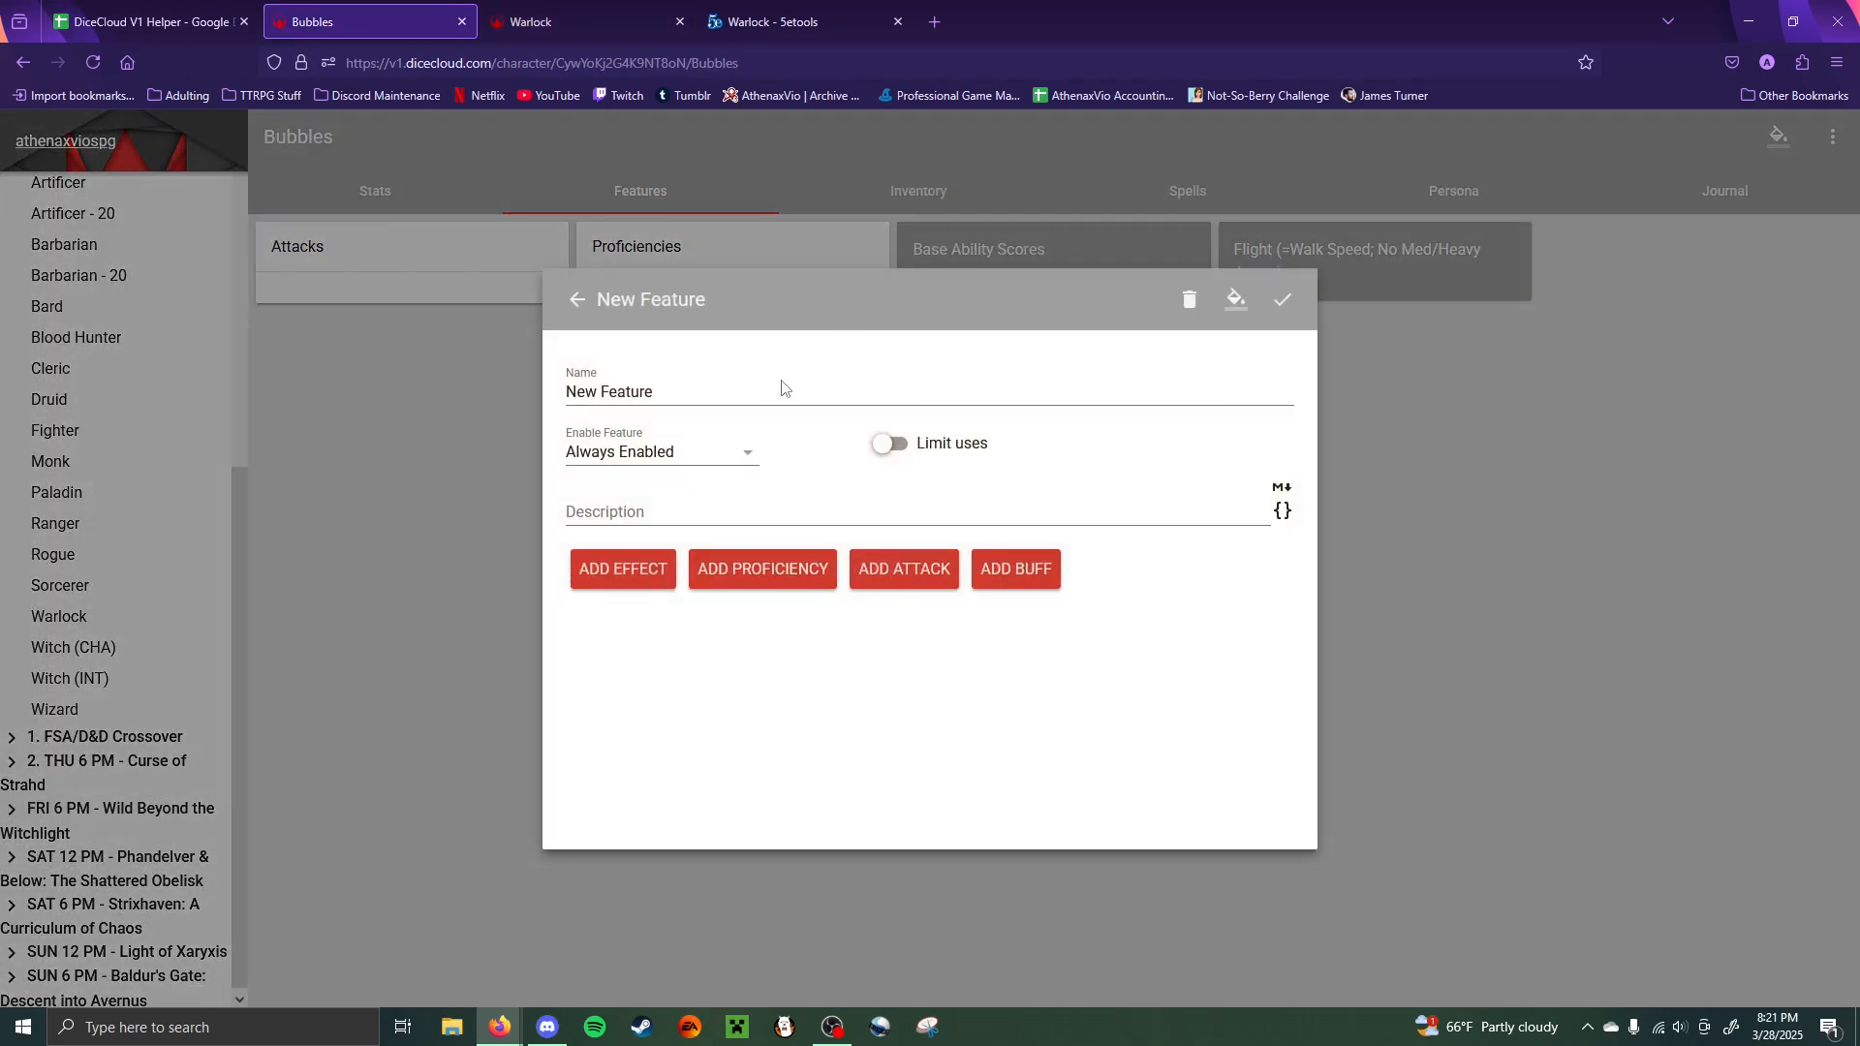
key(ctrl+a)
text(Abi)
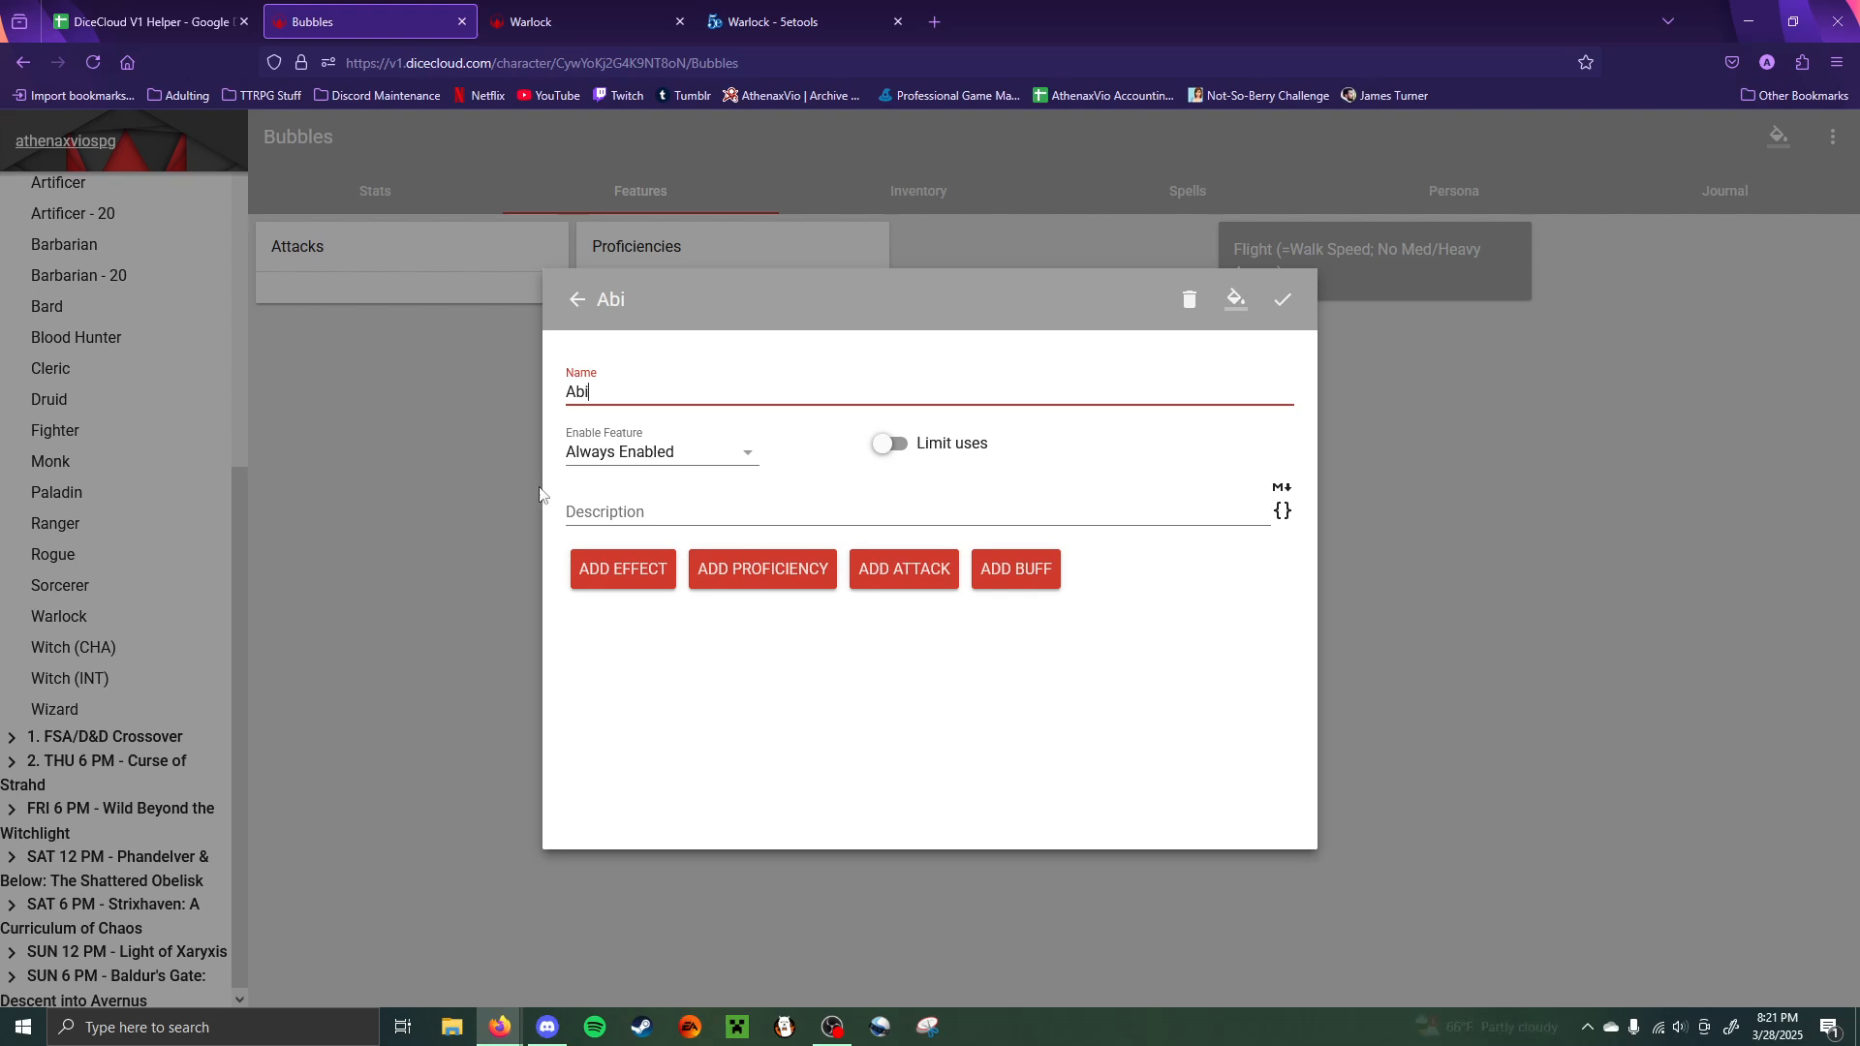
text(lity Score Improvement)
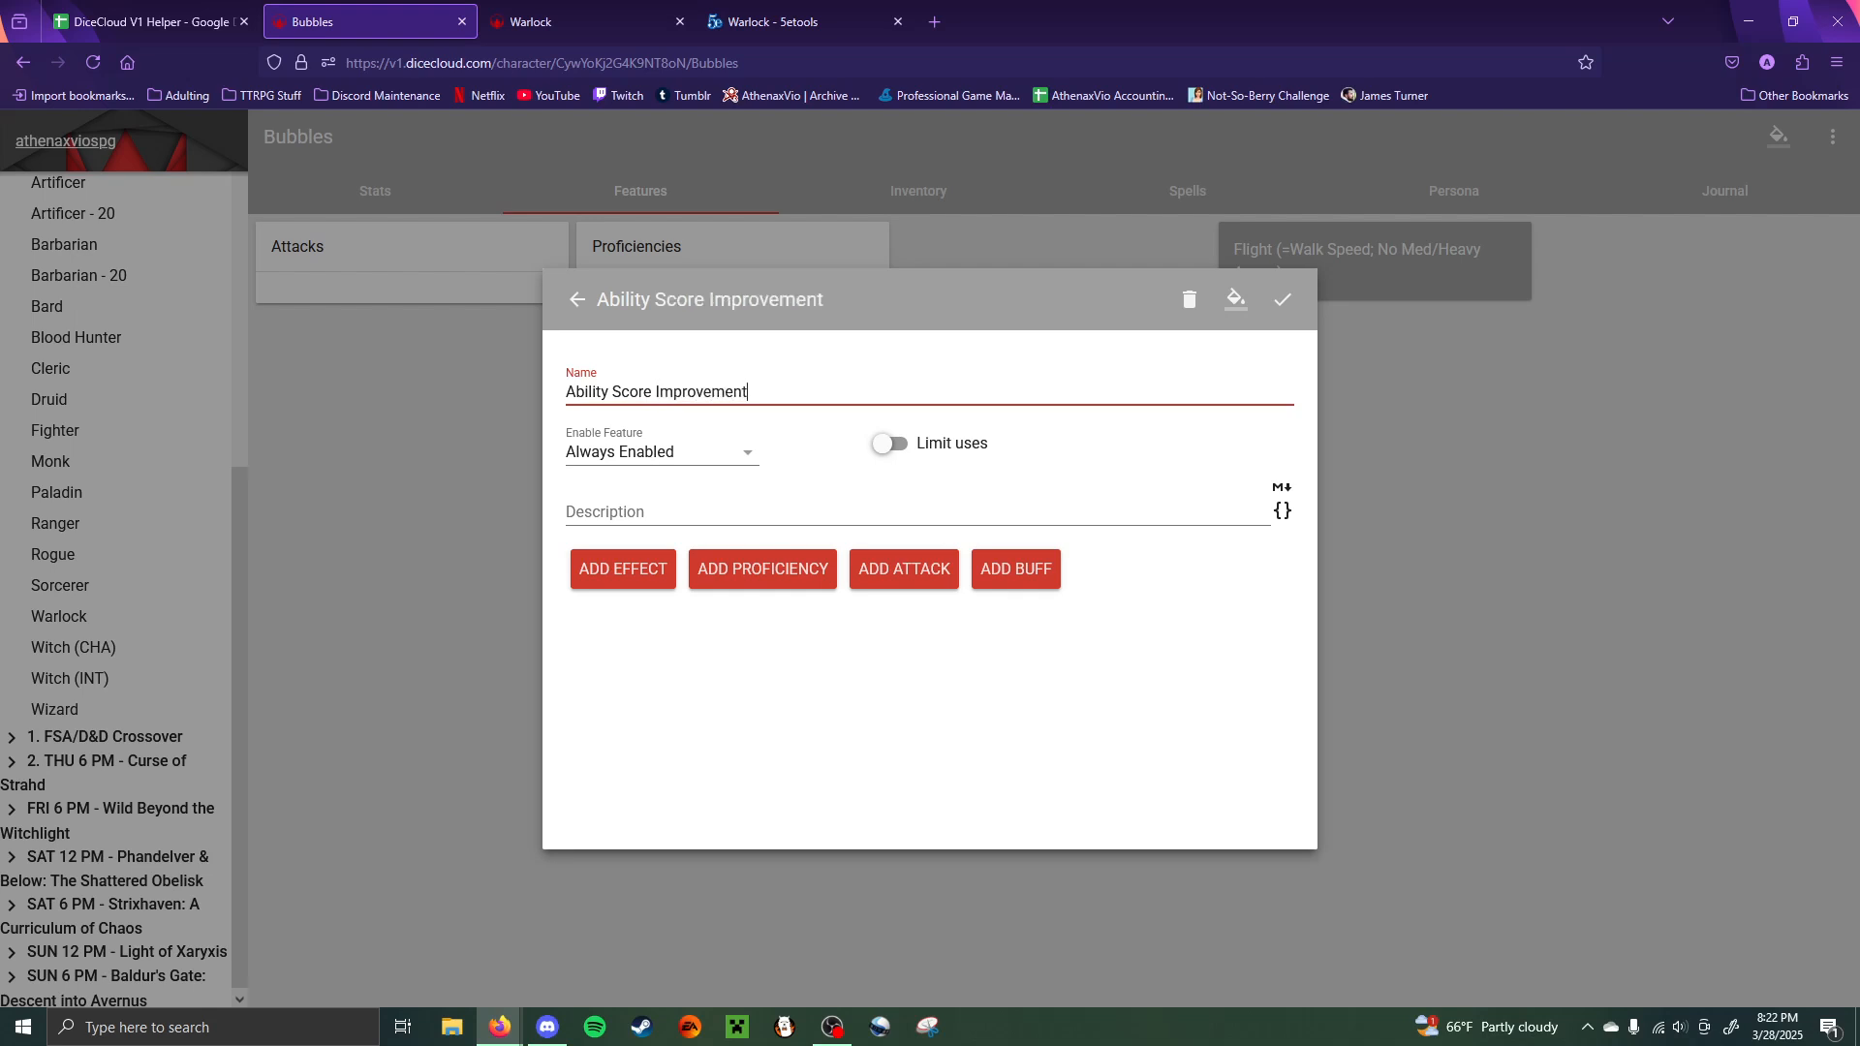
click(797, 524)
key(ctrl+v)
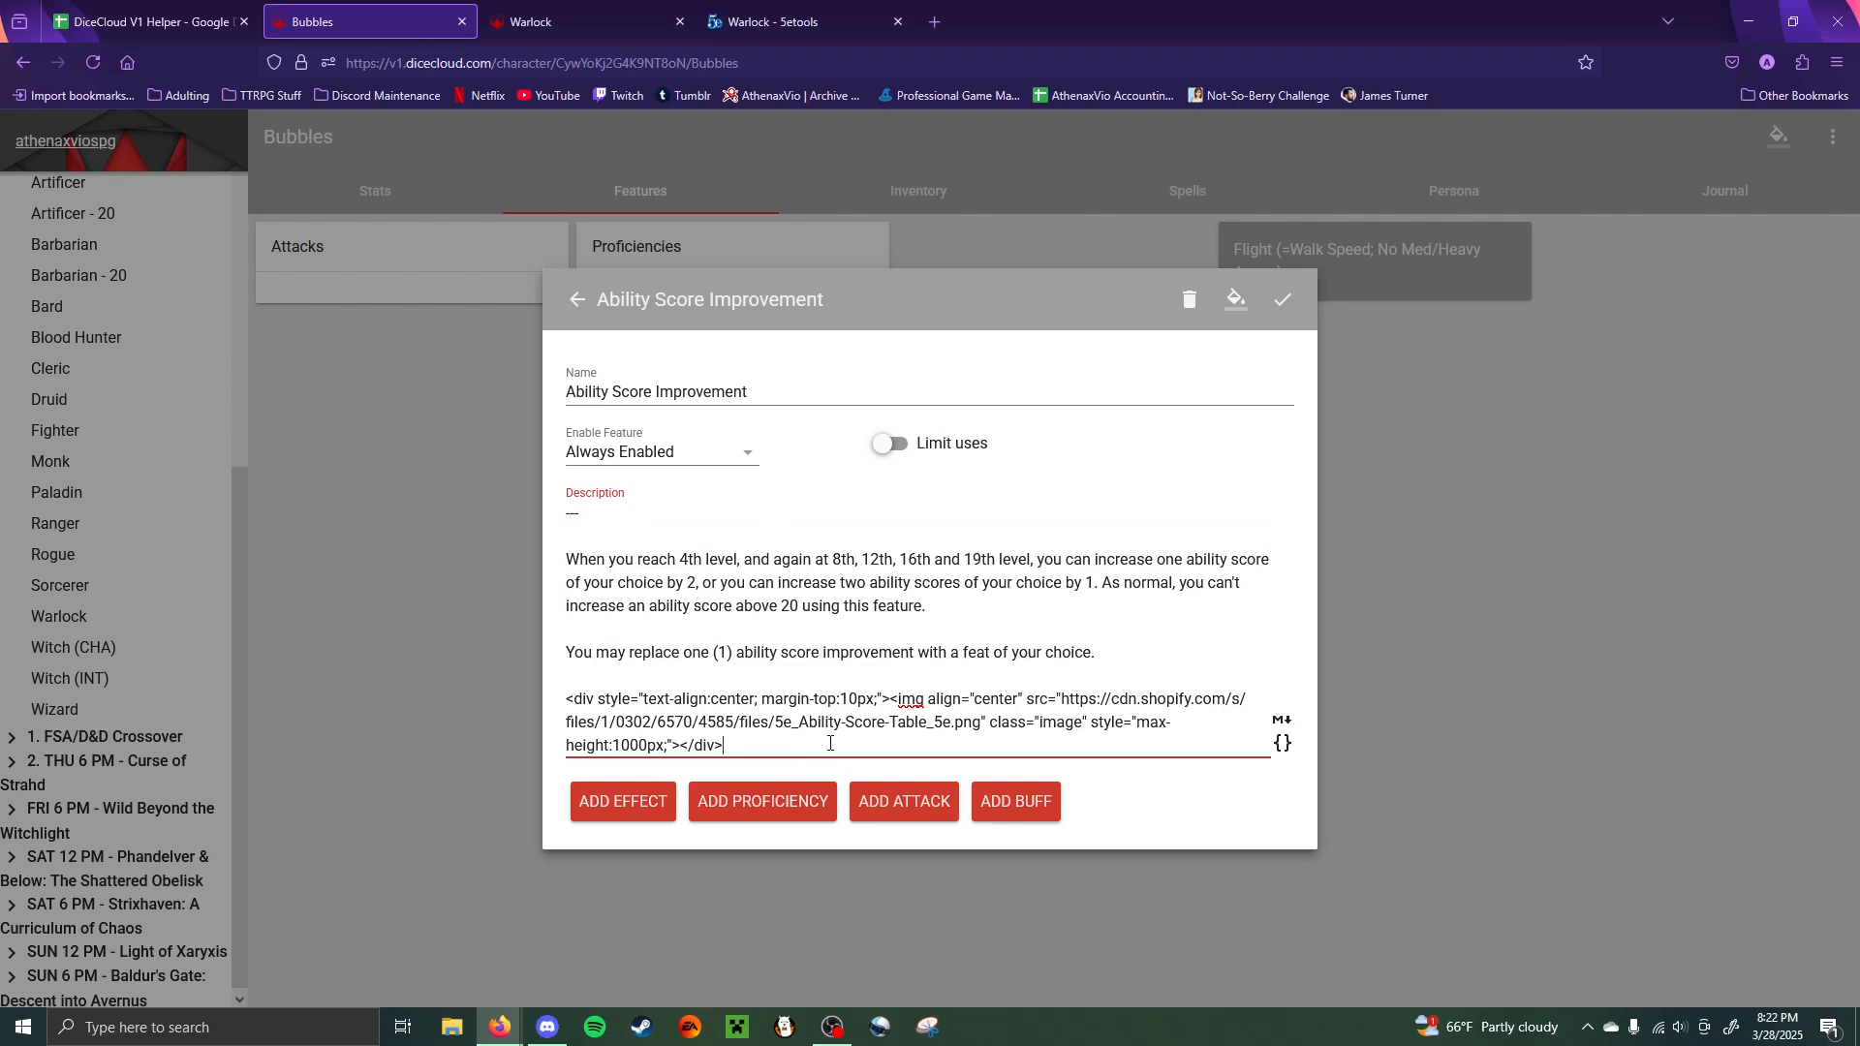
- Examine the image HTML in the Ability Score Improvement description and review how the saved feature renders, closing it when done
drag(742, 748, 522, 693)
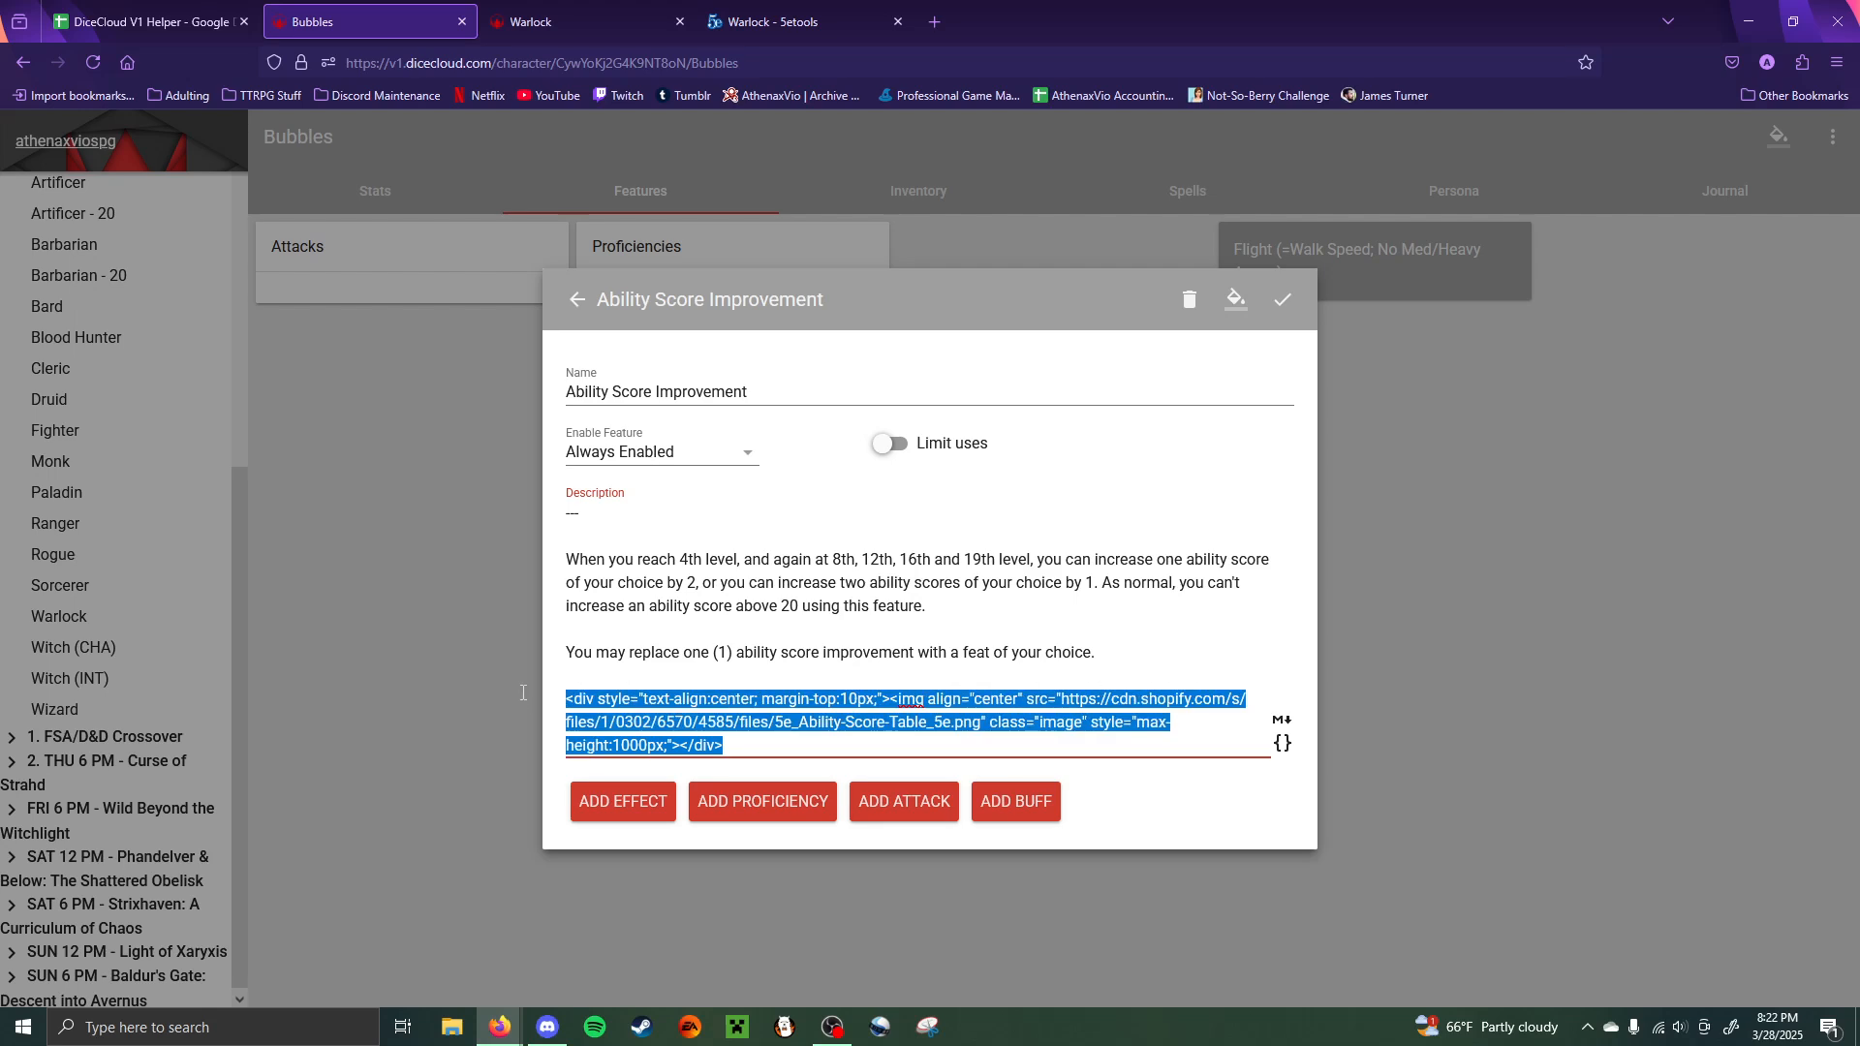
click(784, 752)
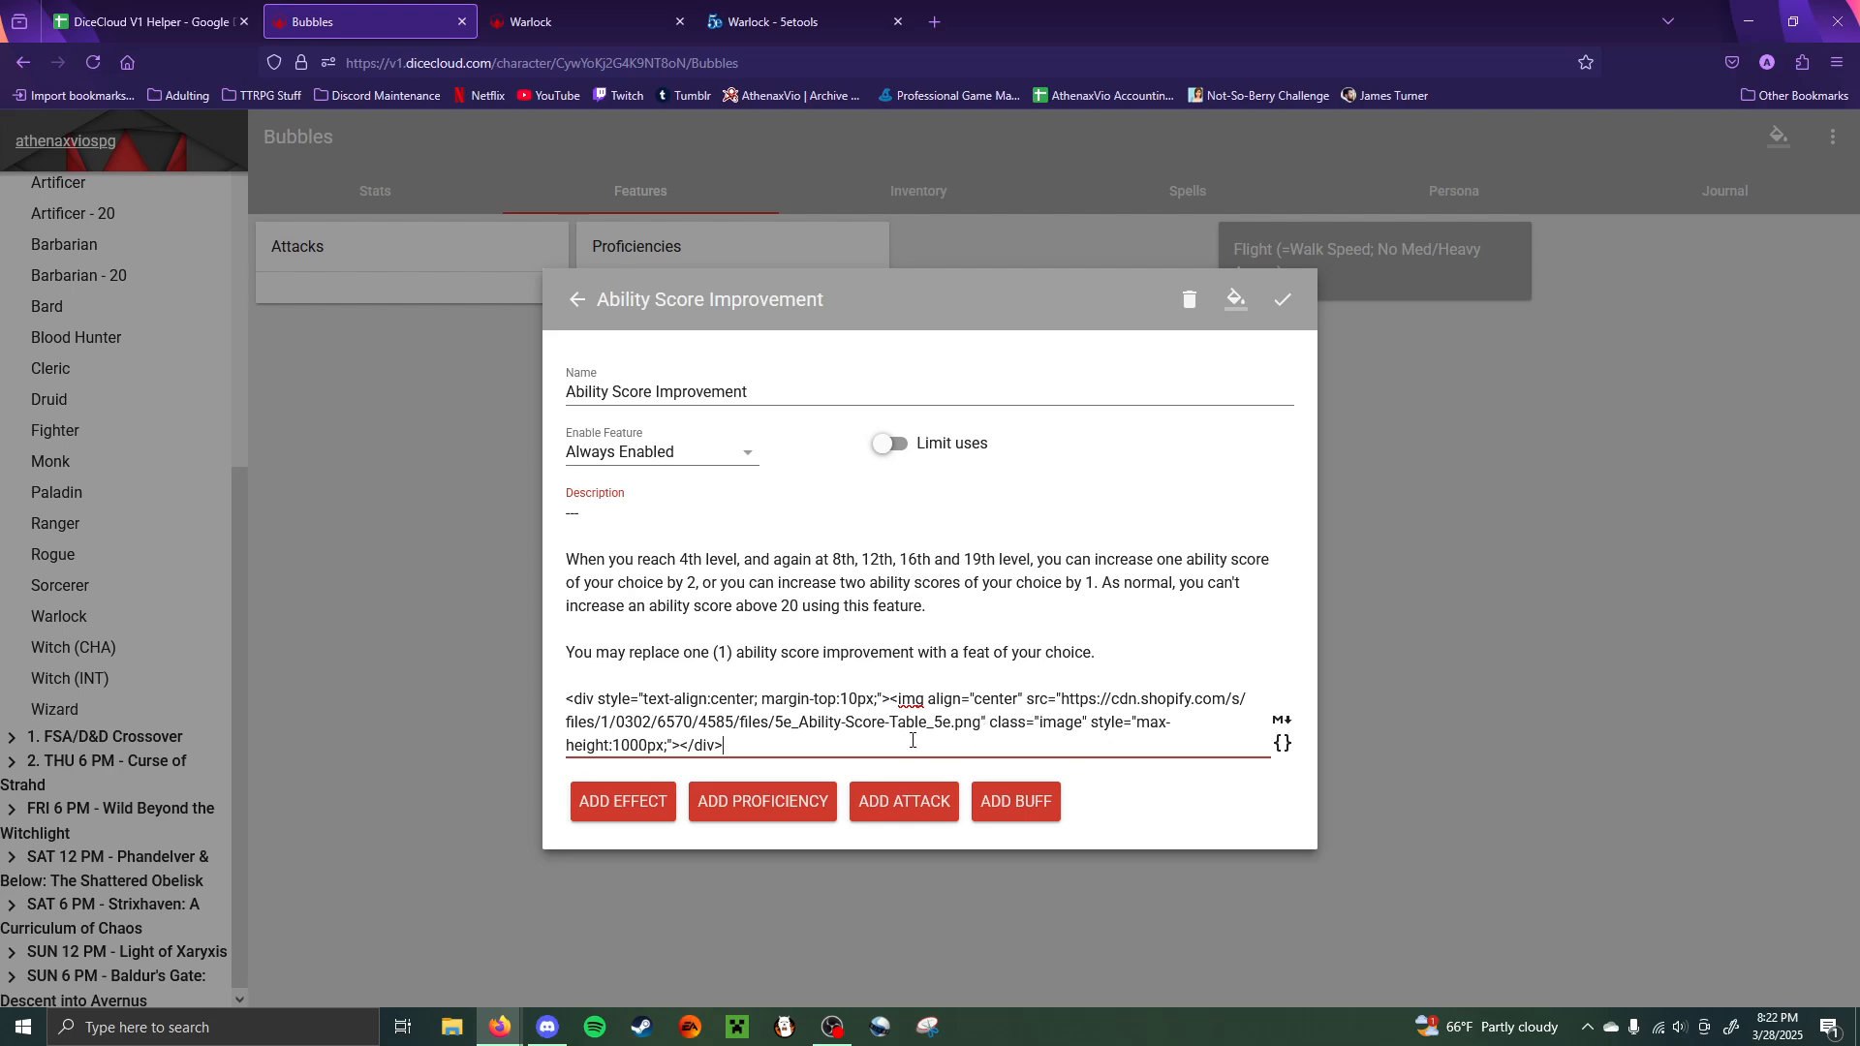
click(1461, 456)
click(1032, 265)
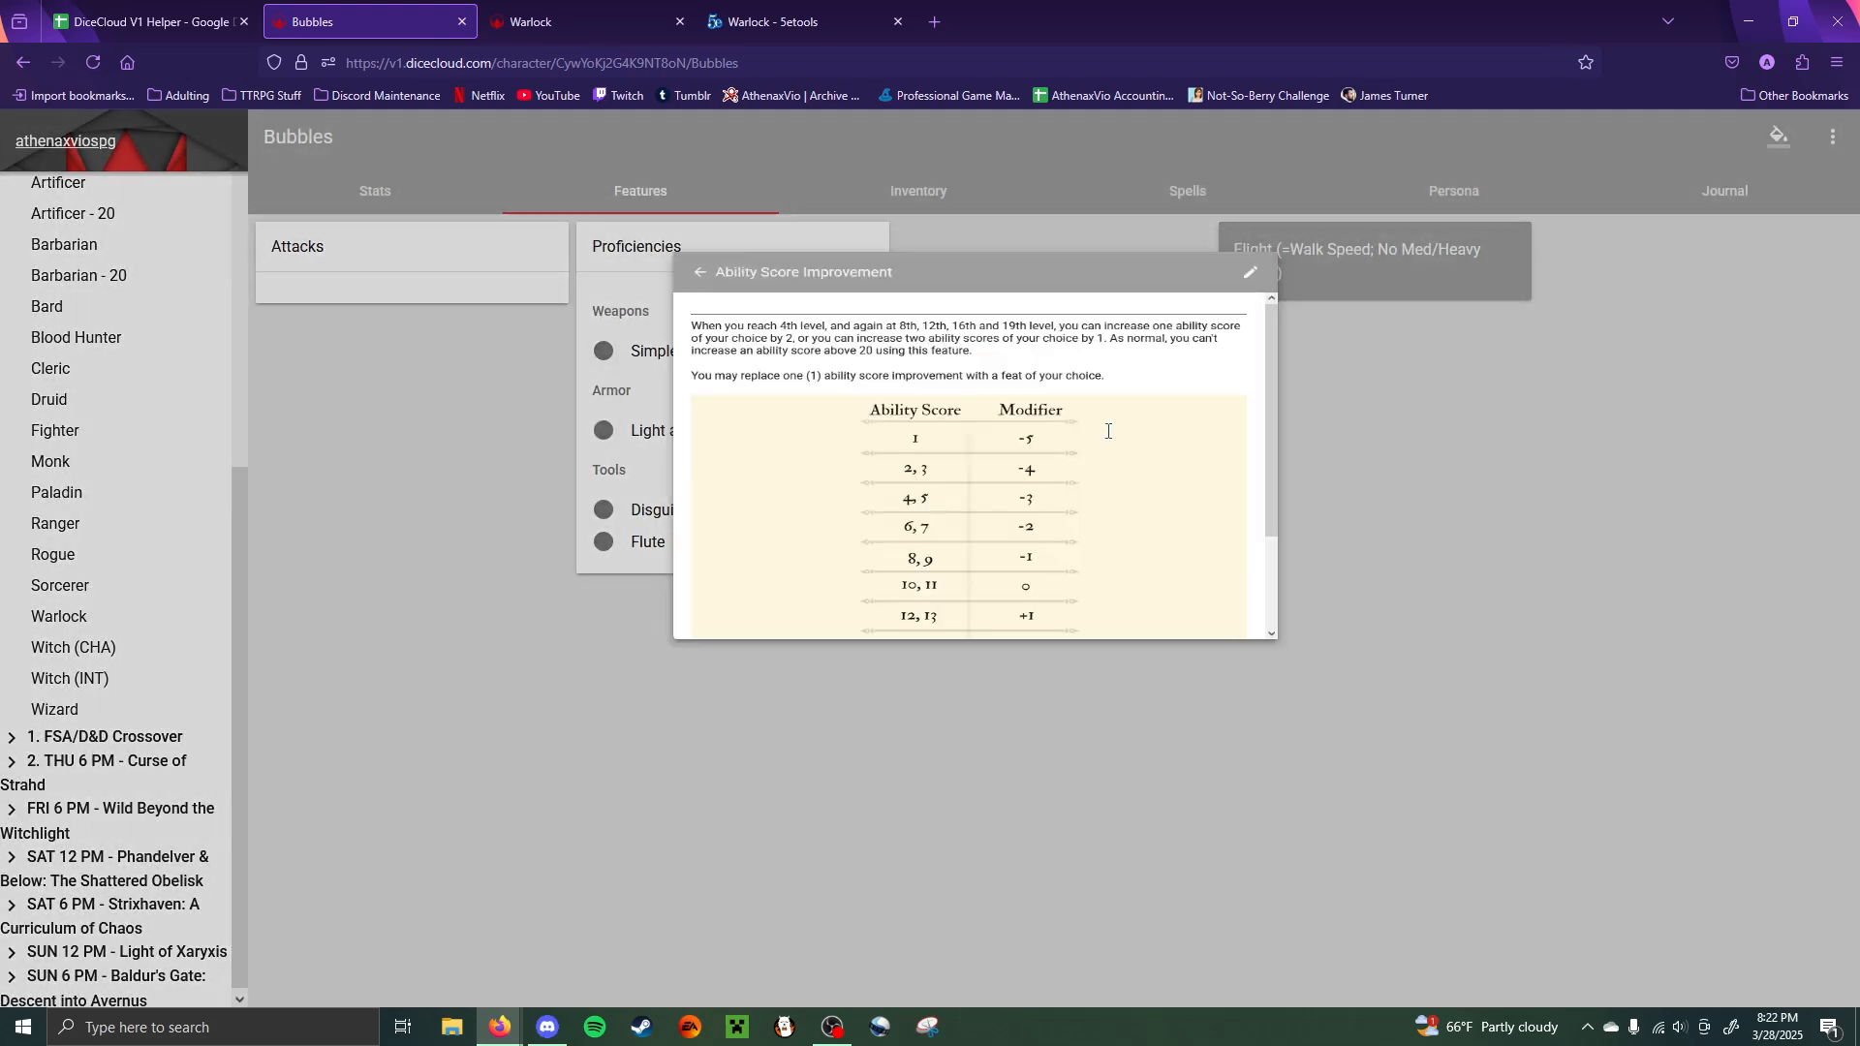
click(1391, 507)
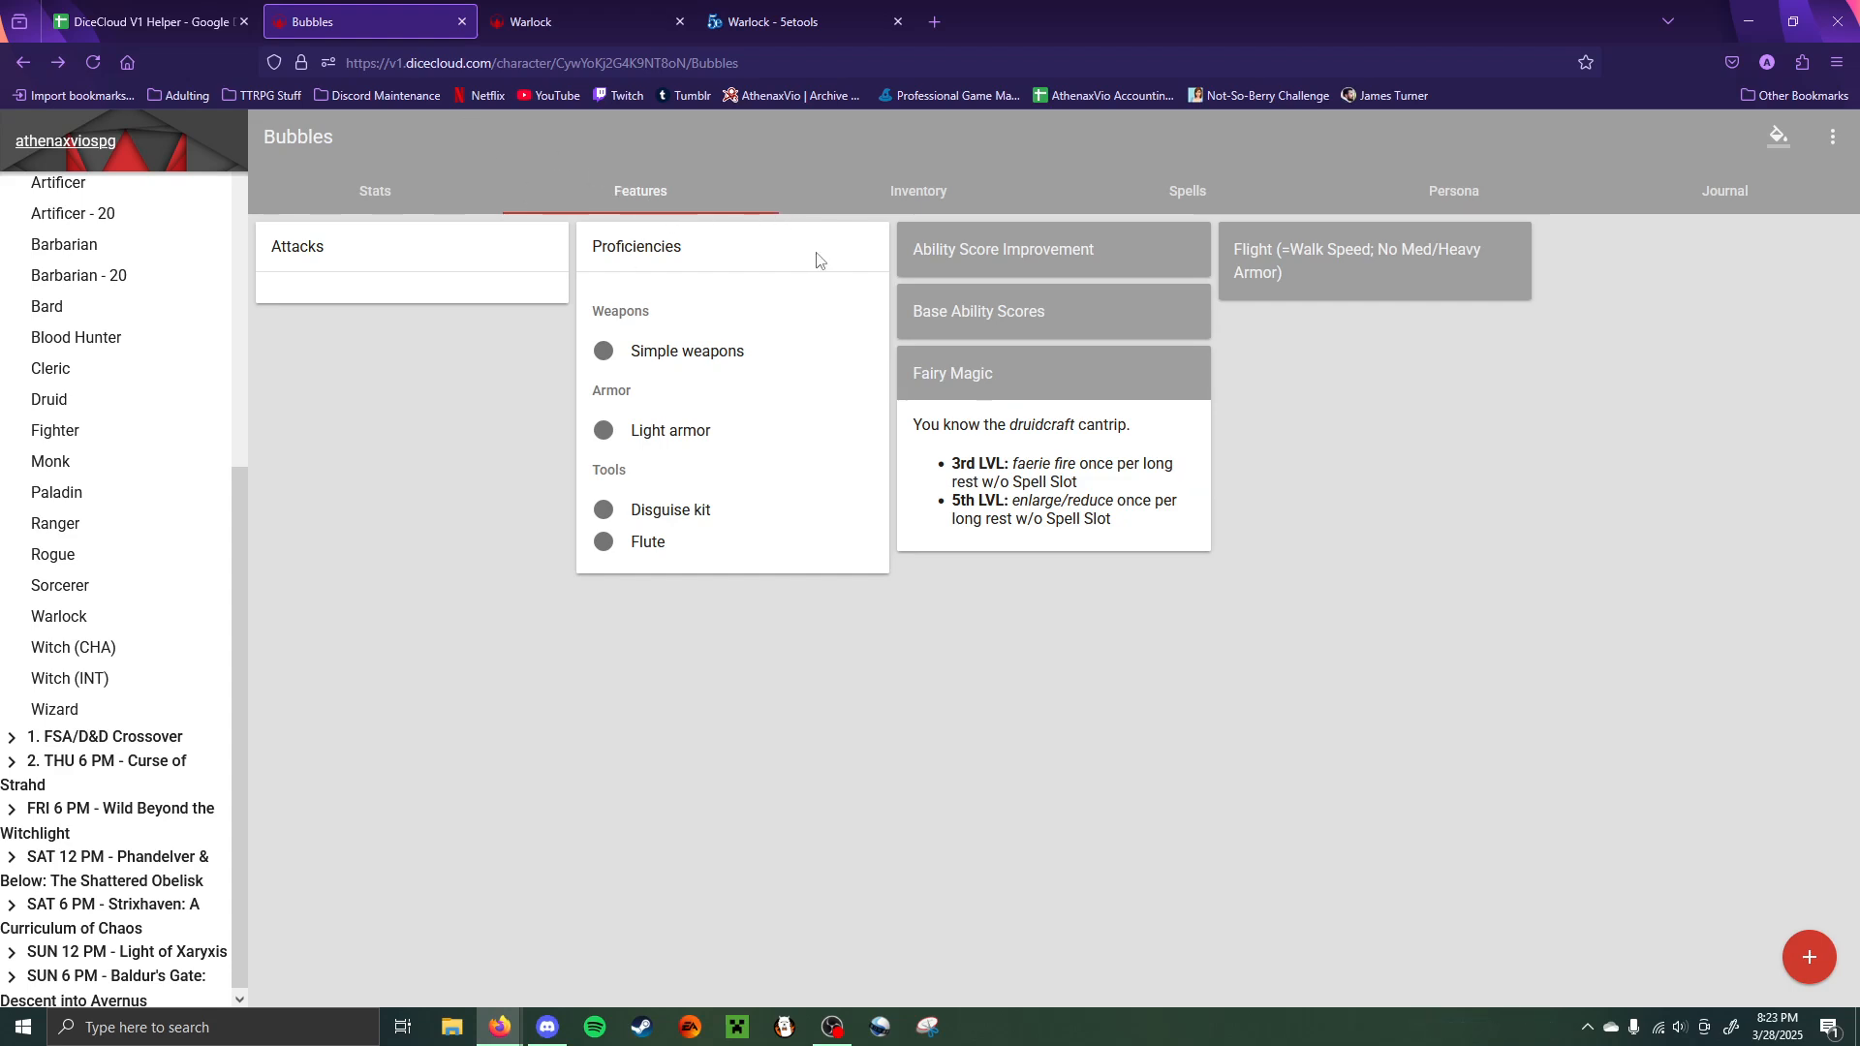
- Copy the full description of the "1. Pact Magic" feature from the Warlock template character
click(606, 14)
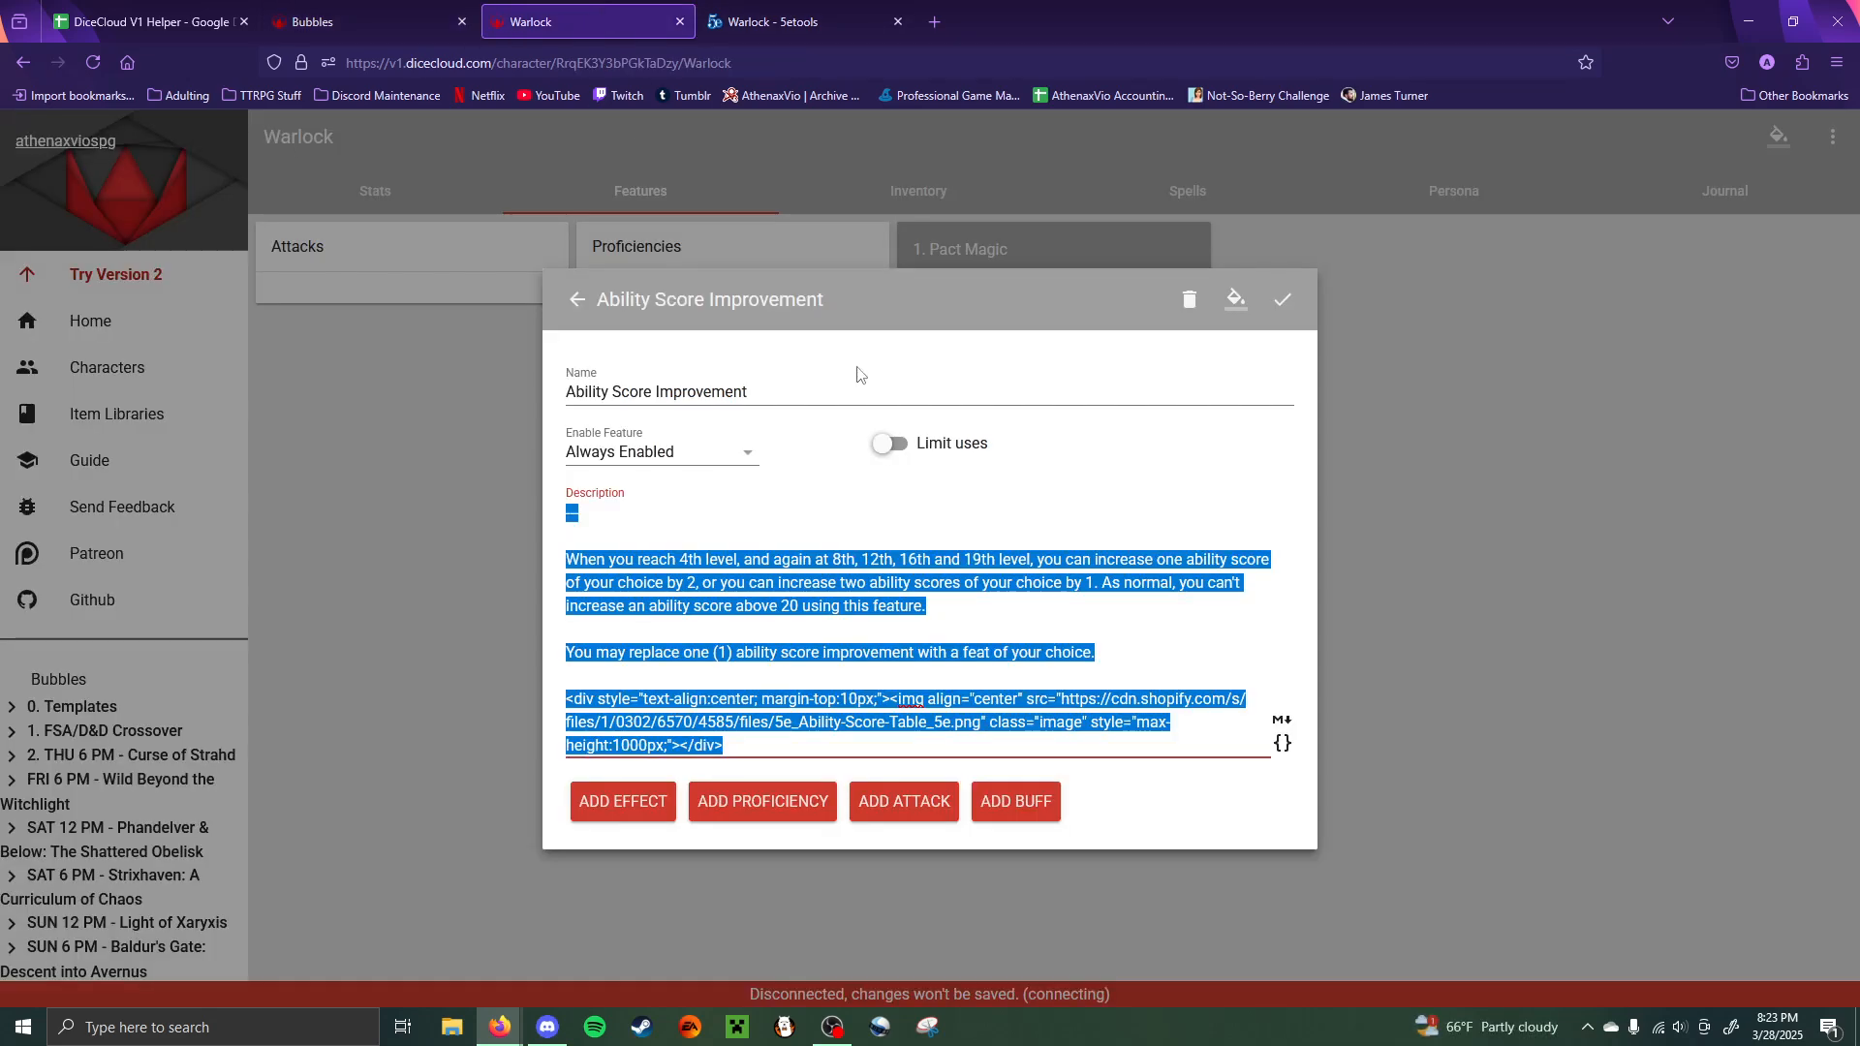
click(1612, 487)
click(946, 249)
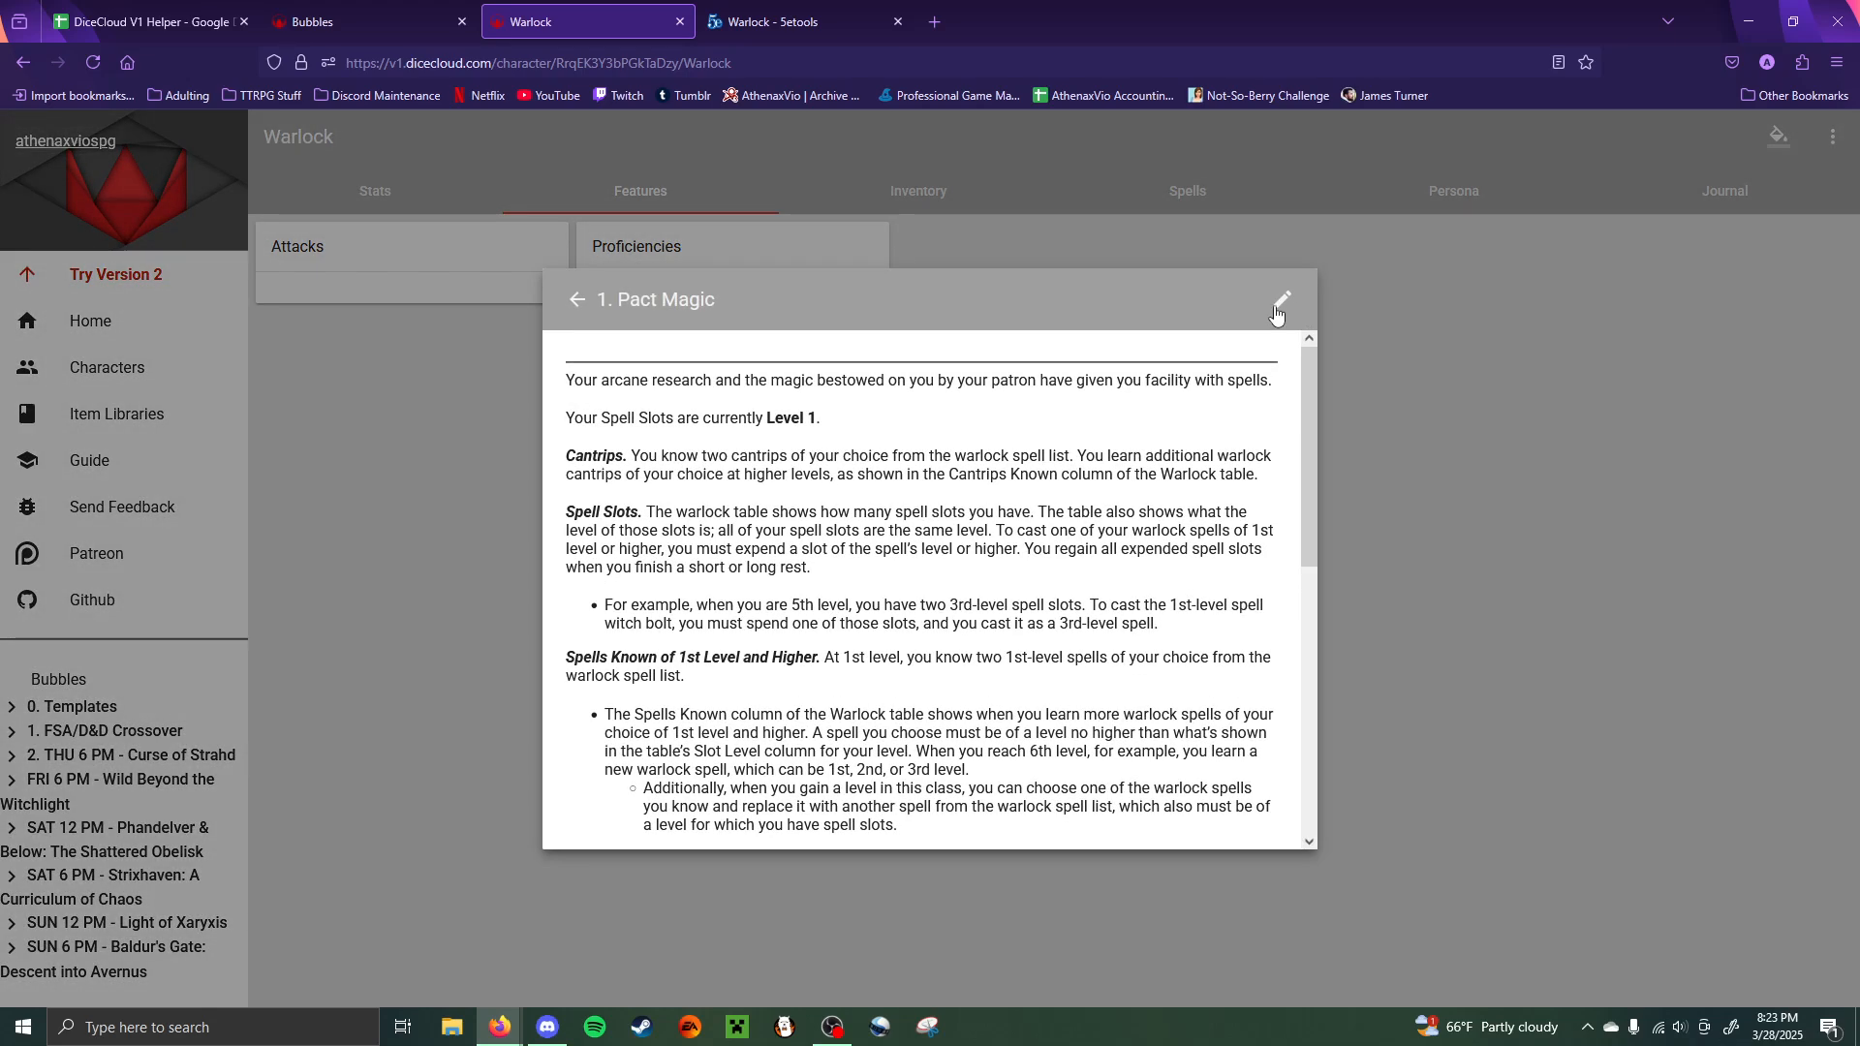
click(1281, 302)
scroll(1076, 561, down, 15)
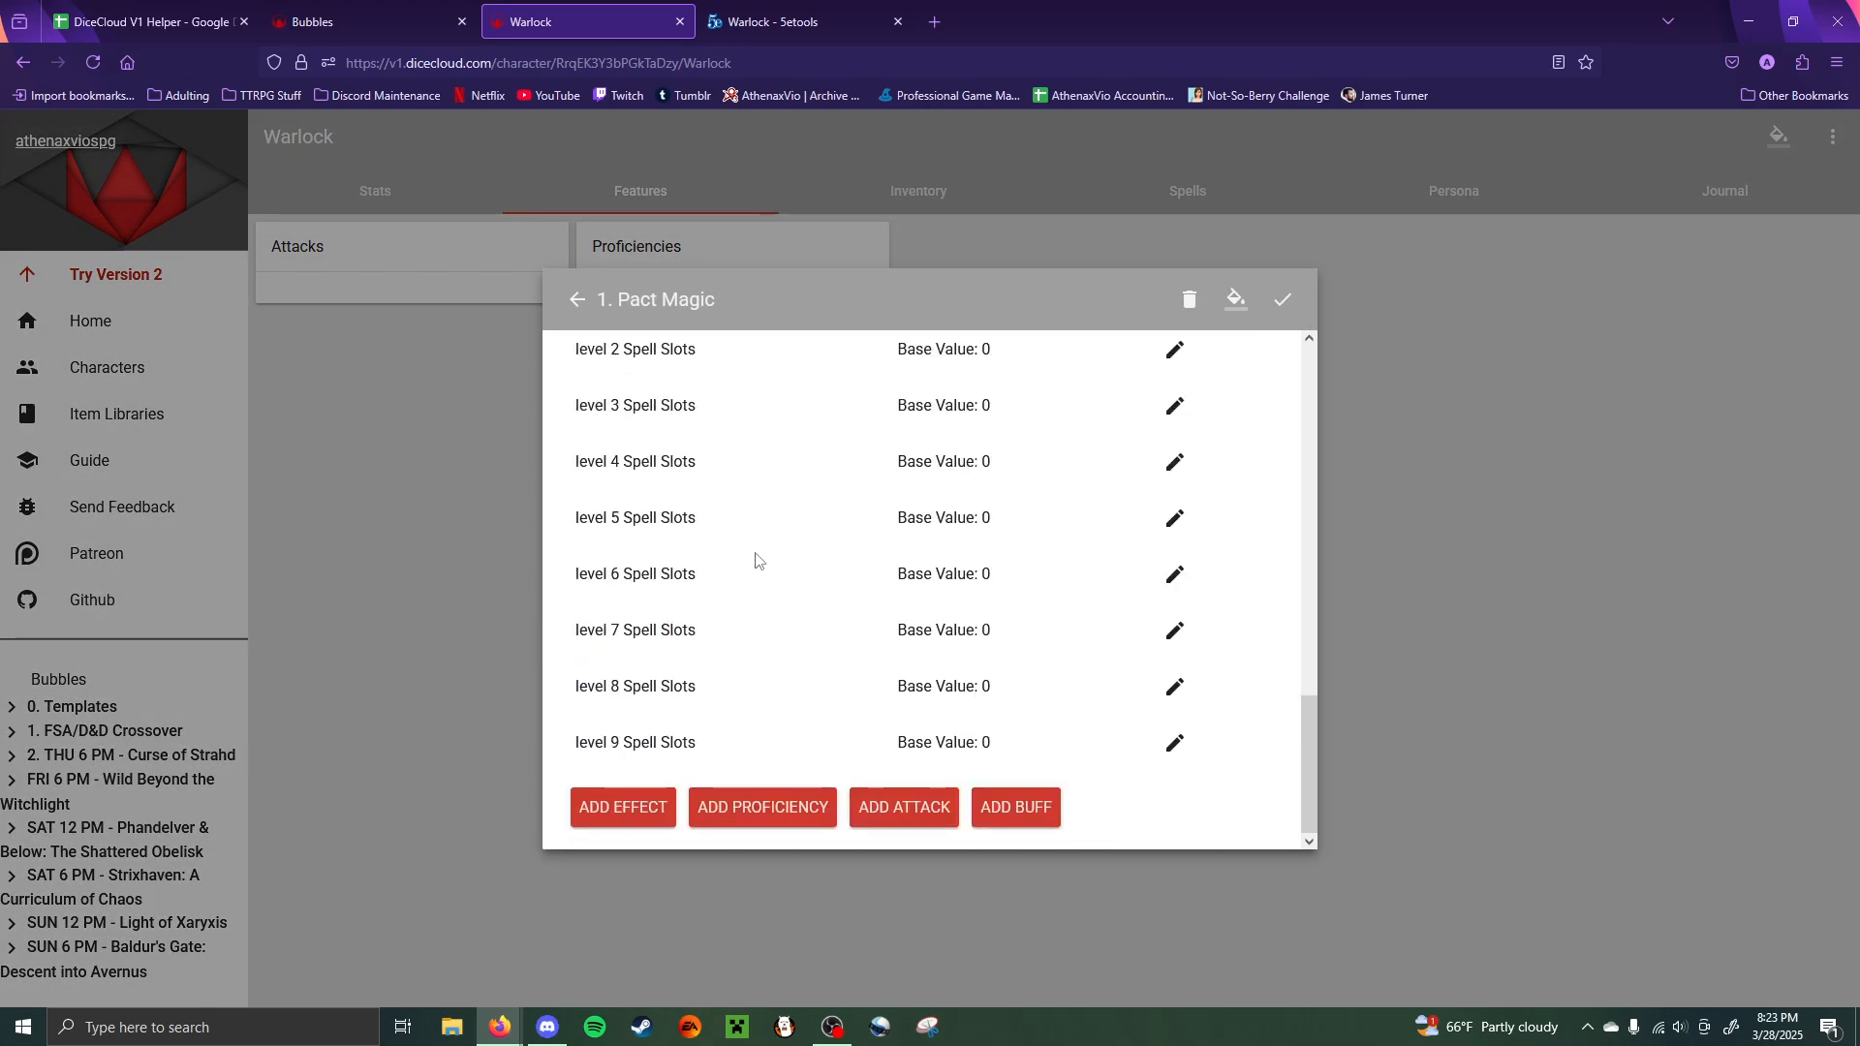
scroll(678, 591, up, 4)
drag(636, 667, 412, 262)
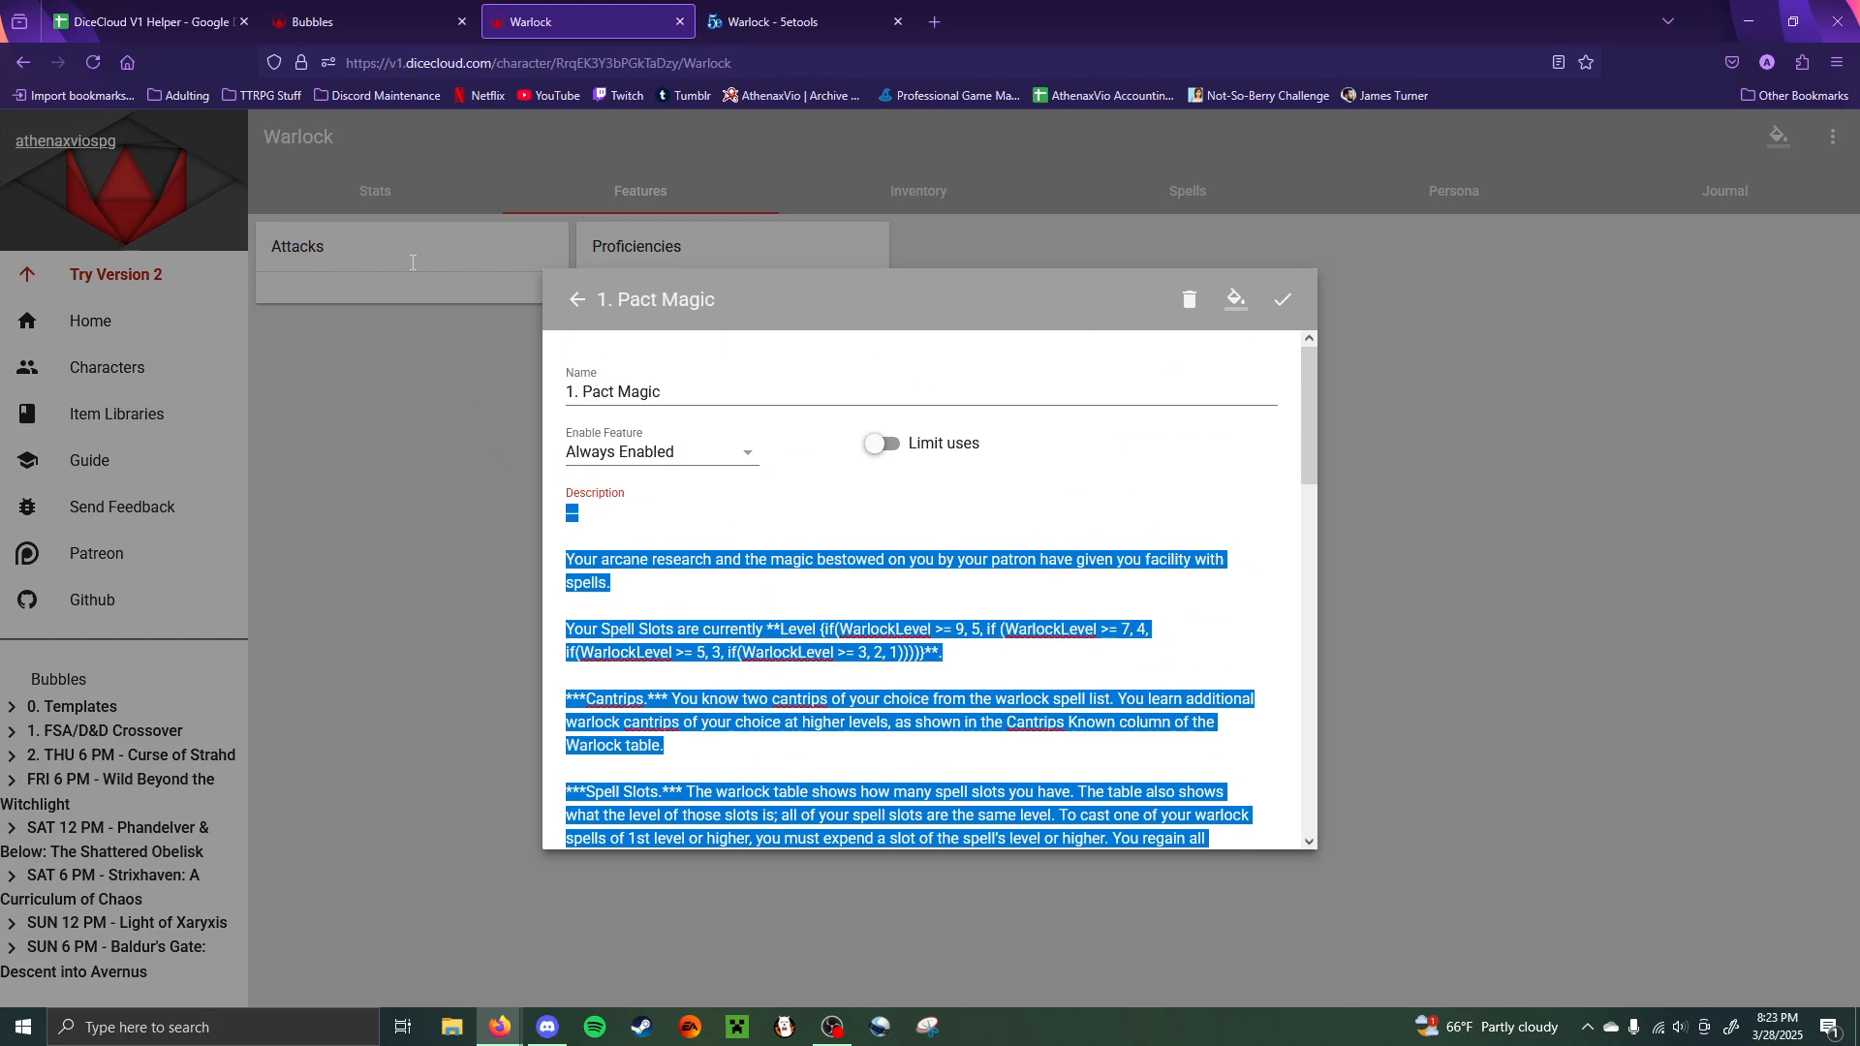
- Create another feature on Bubbles and paste the copied Pact Magic text as its description
key(ctrl+shift+Tab)
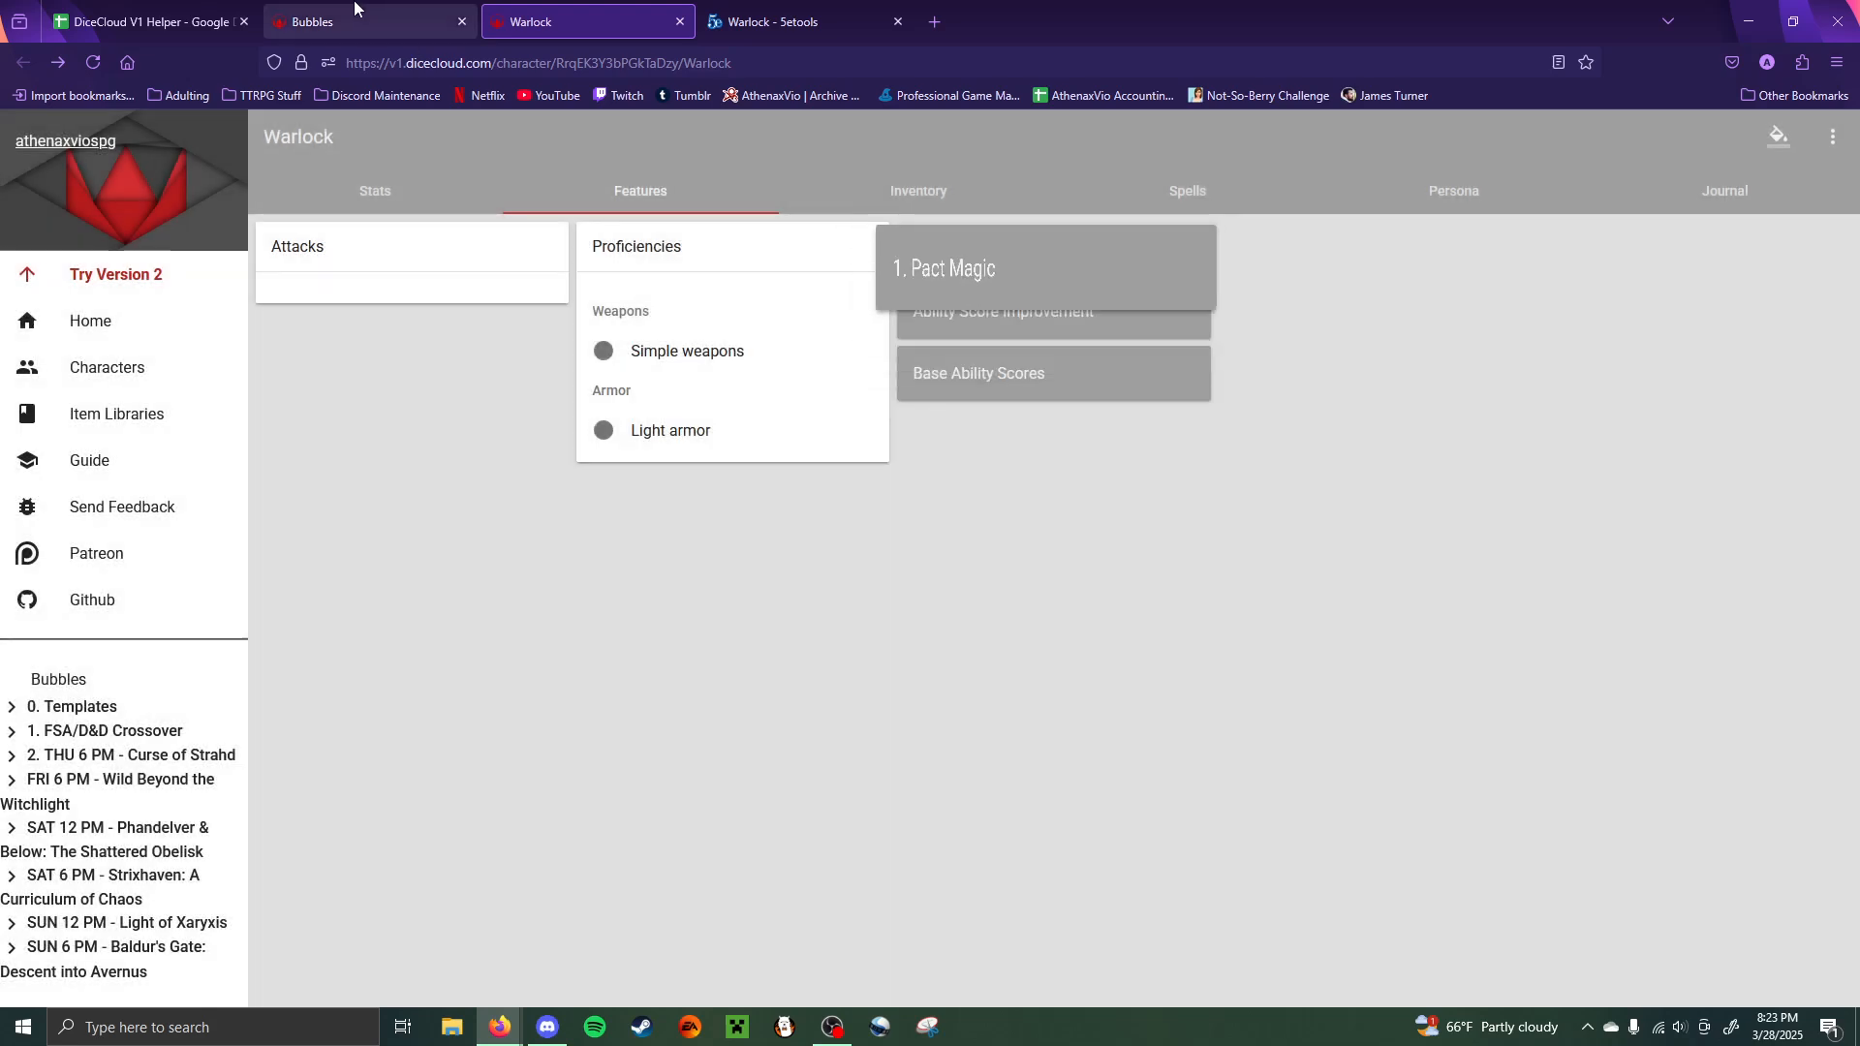
click(1816, 981)
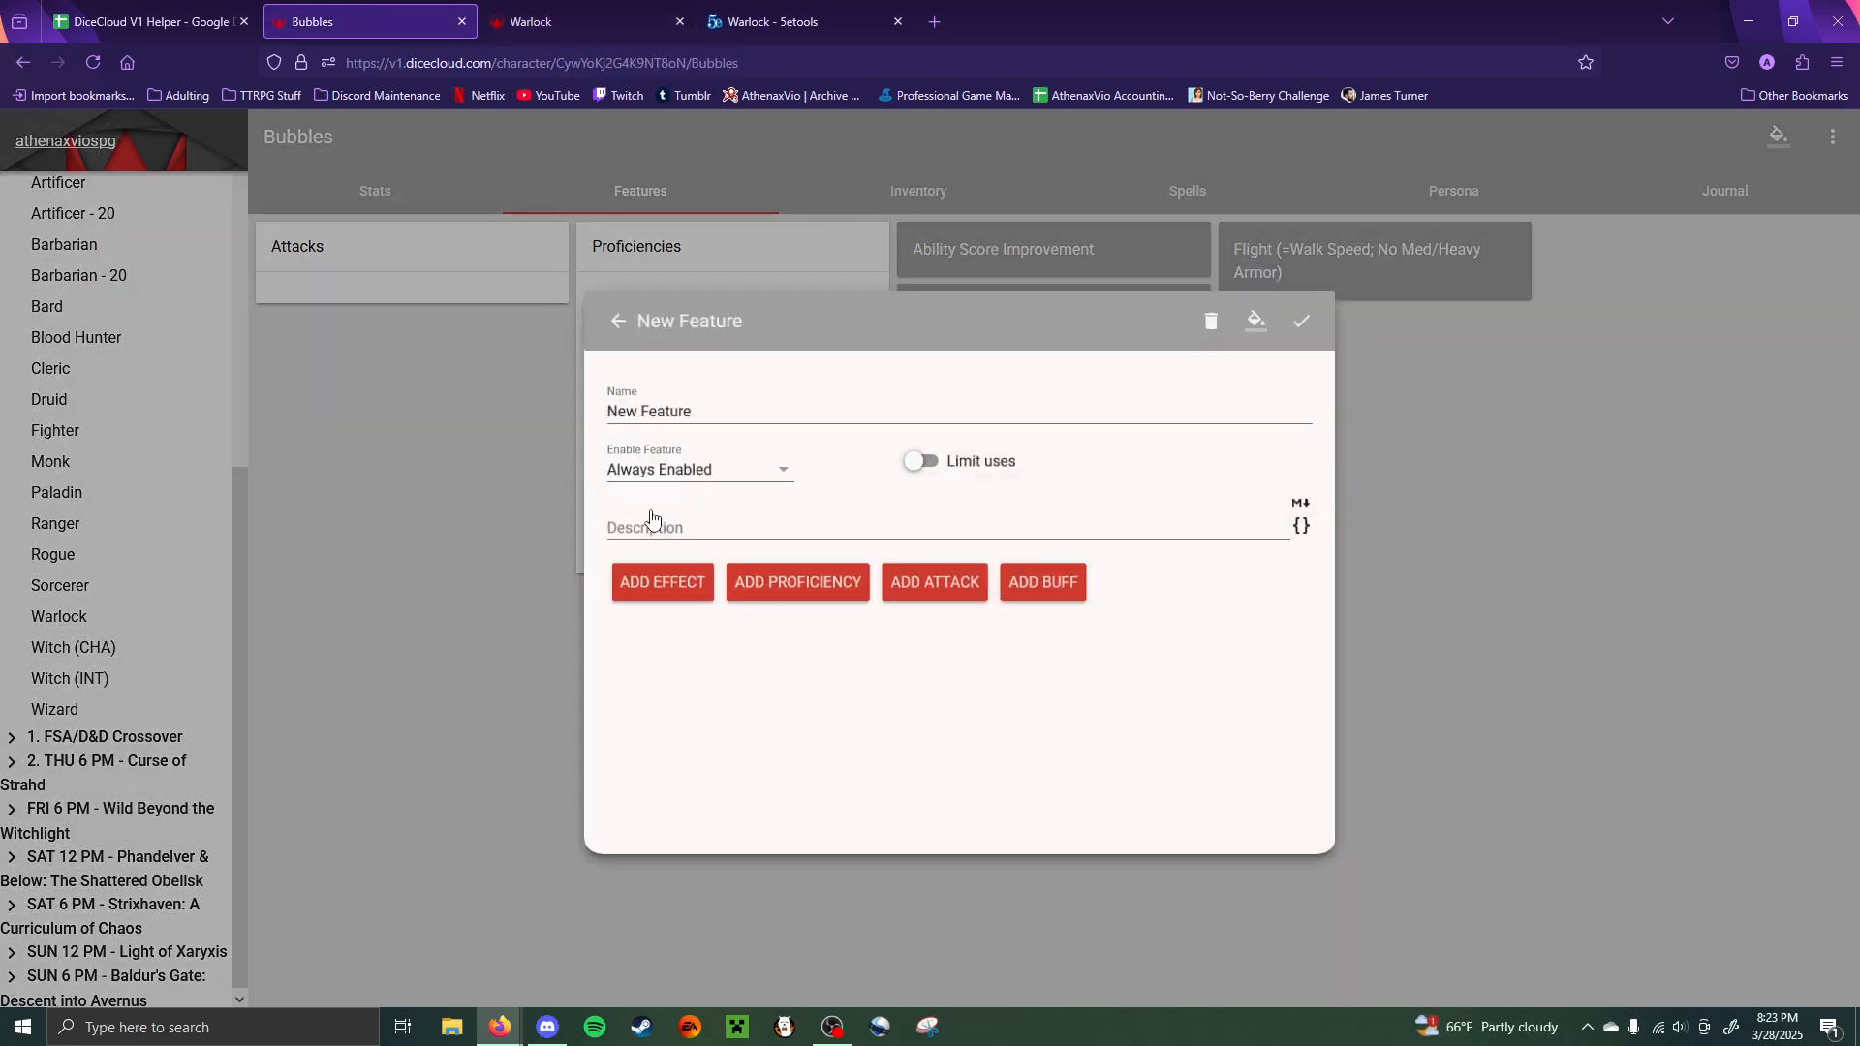
click(681, 507)
key(ctrl+v)
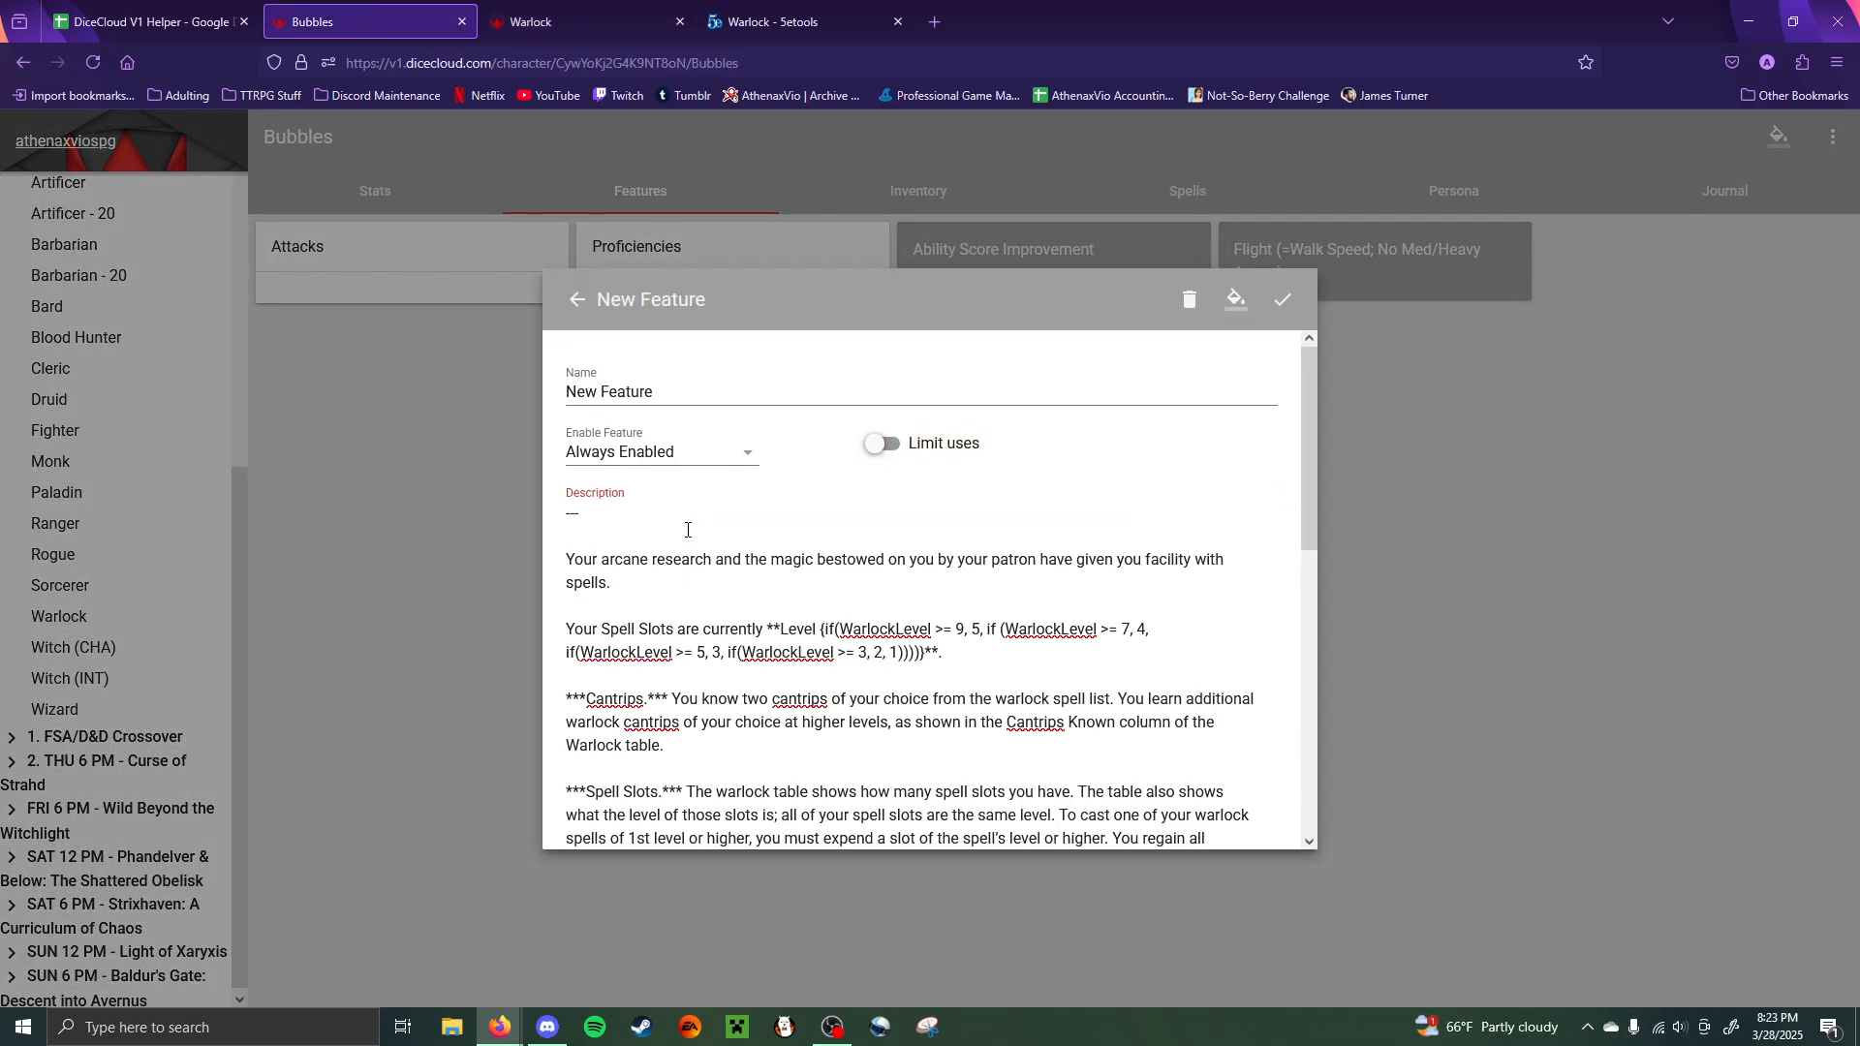
scroll(665, 484, down, 8)
scroll(598, 623, up, 10)
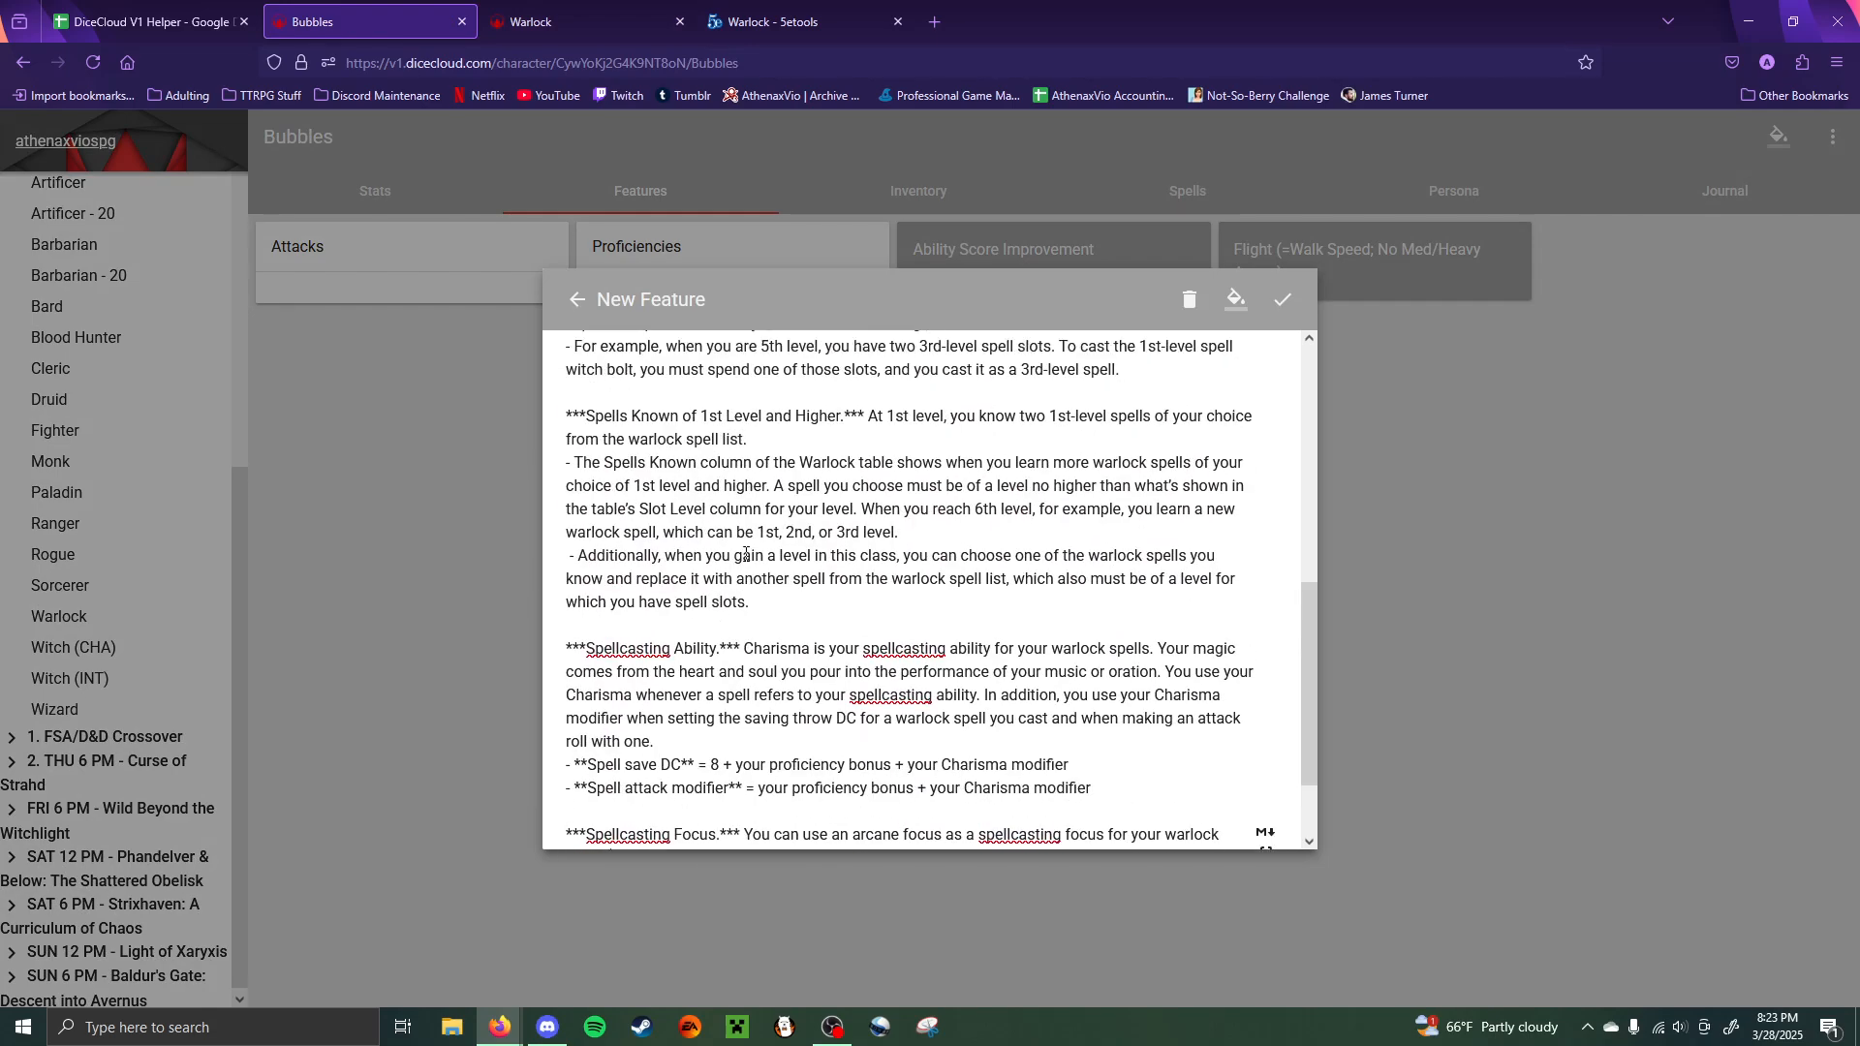
double_click(662, 391)
triple_click(663, 390)
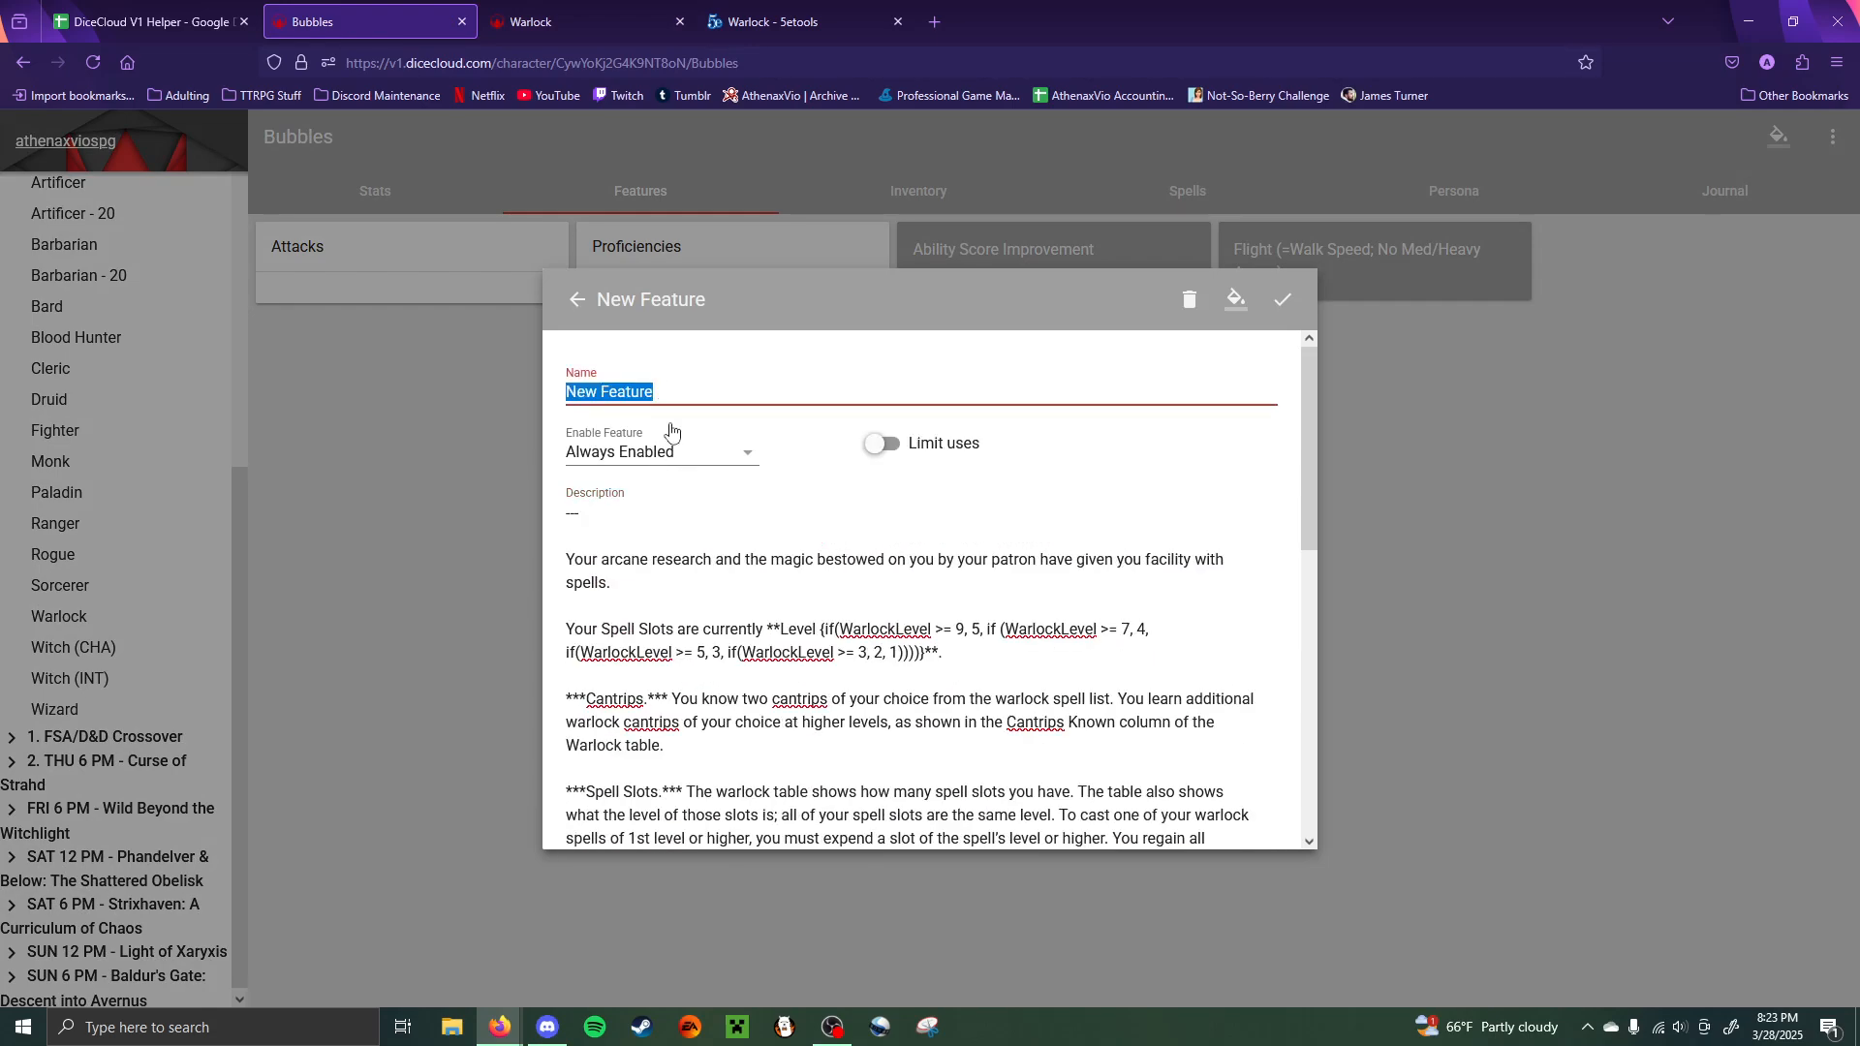
- Review the description and spell slot effects of the Warlock template's Pact Magic feature
click(599, 20)
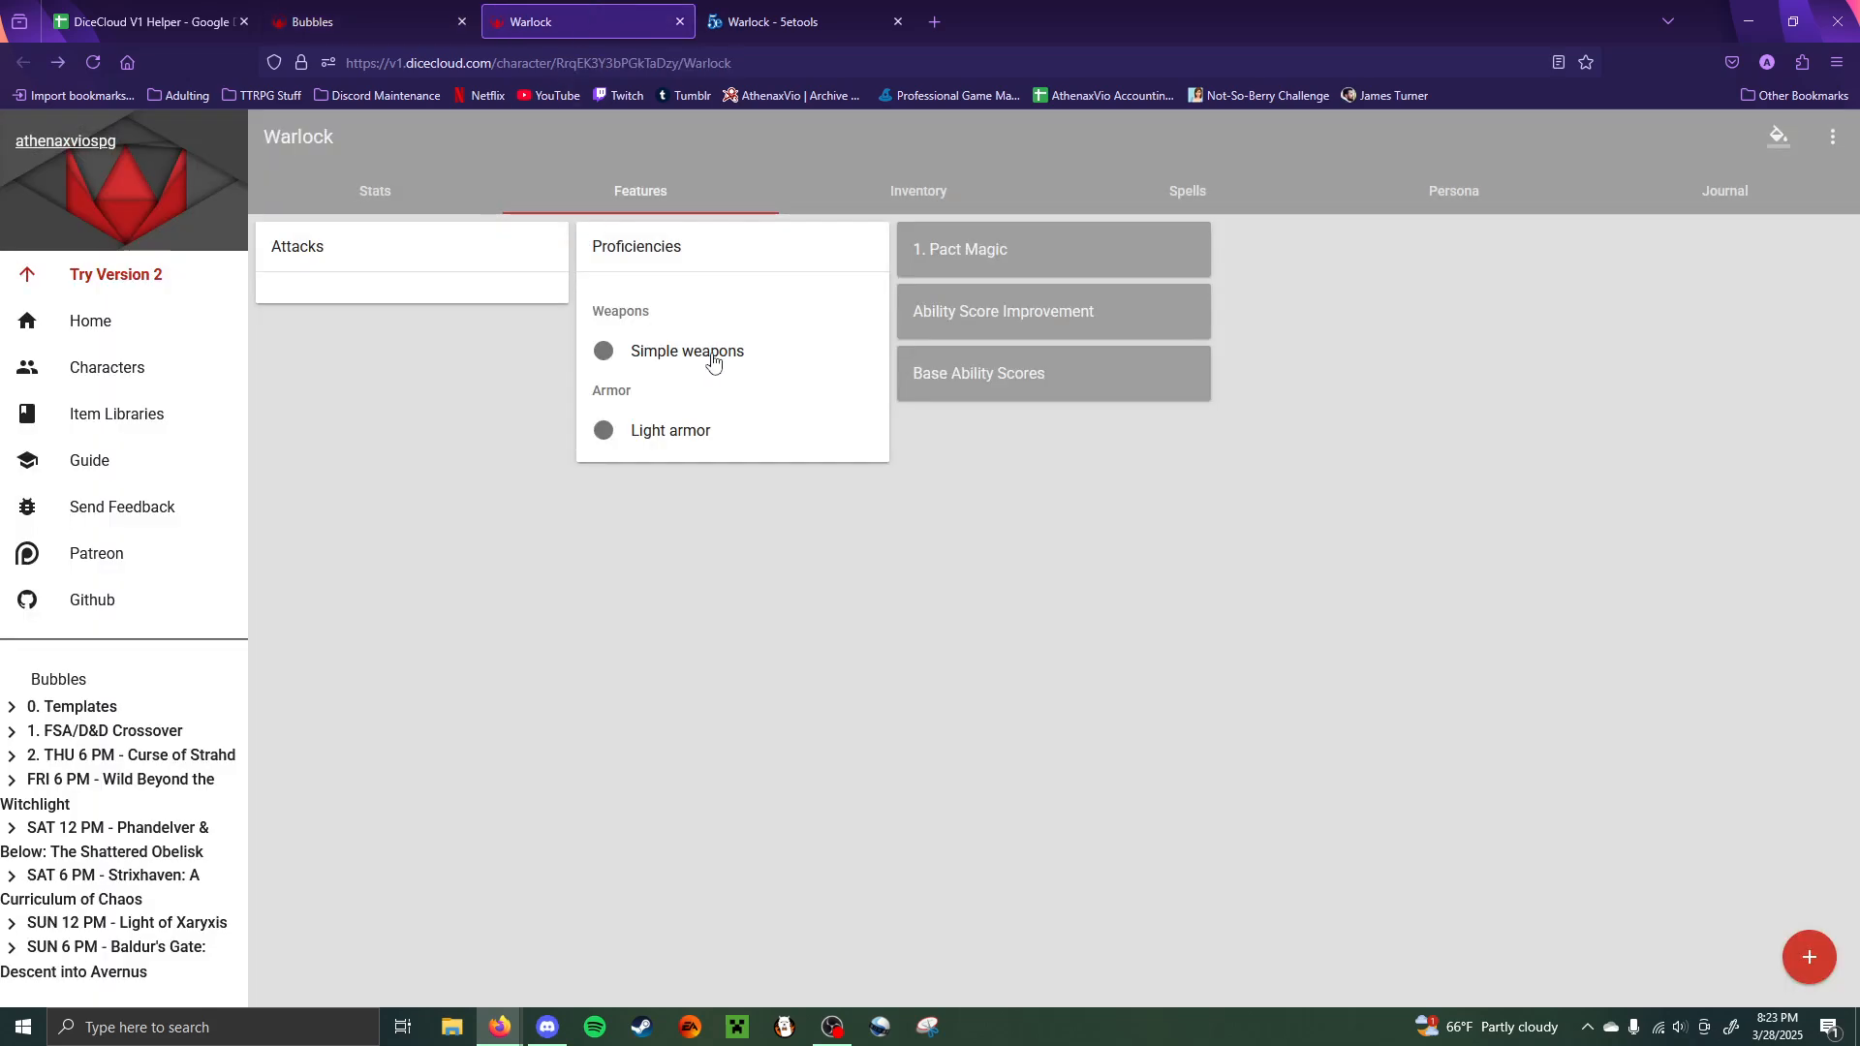
click(1000, 252)
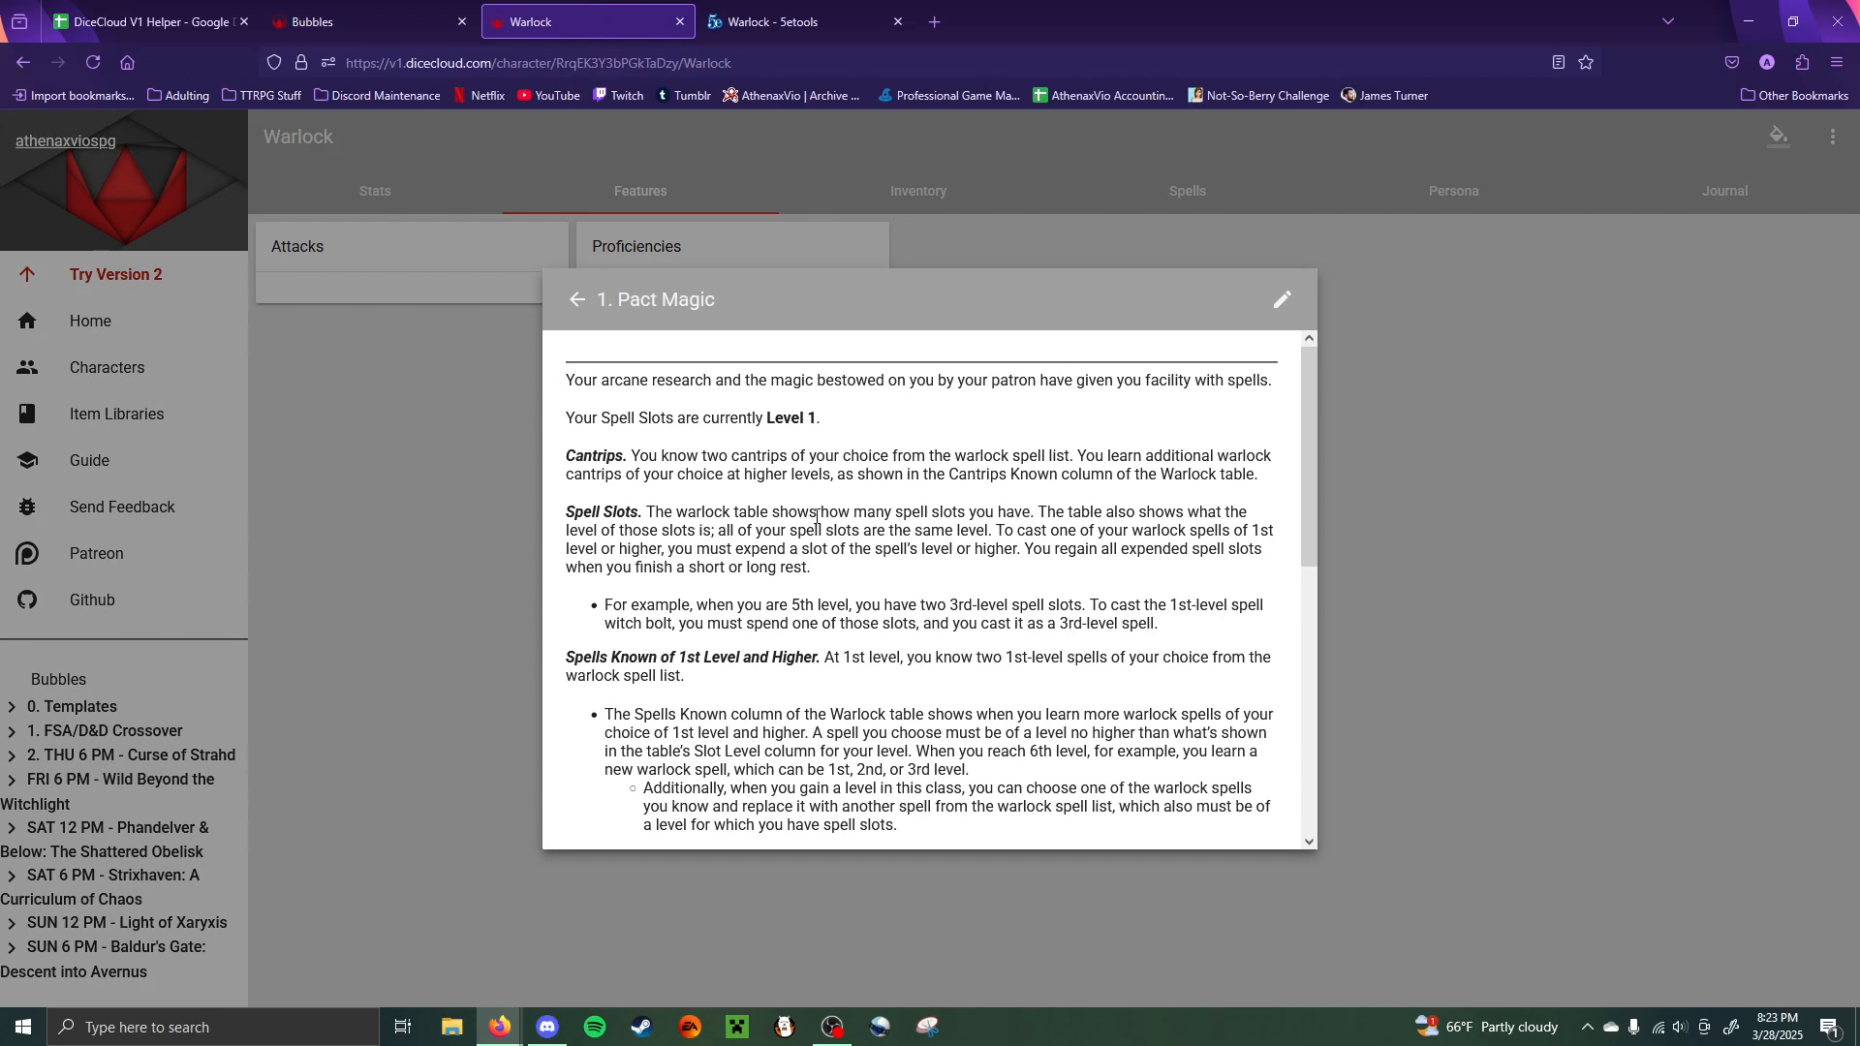
scroll(722, 612, down, 5)
scroll(722, 613, down, 2)
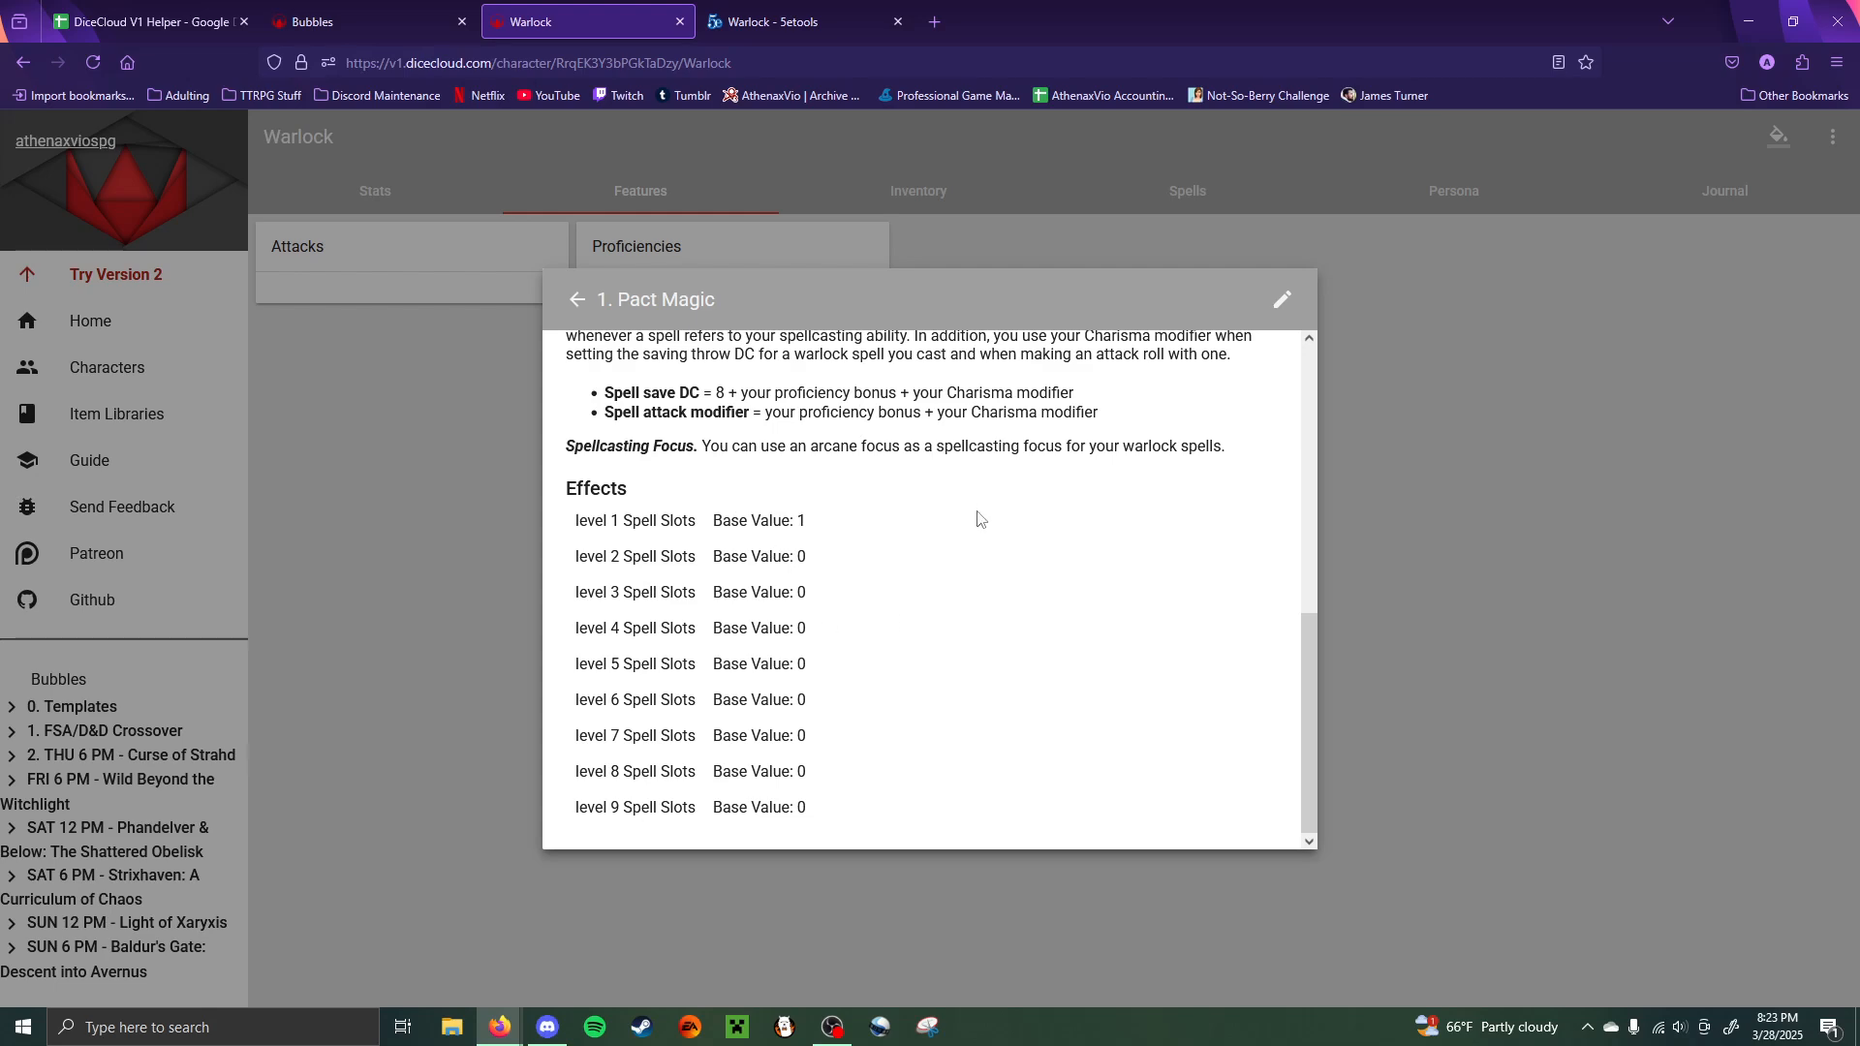
scroll(974, 504, up, 5)
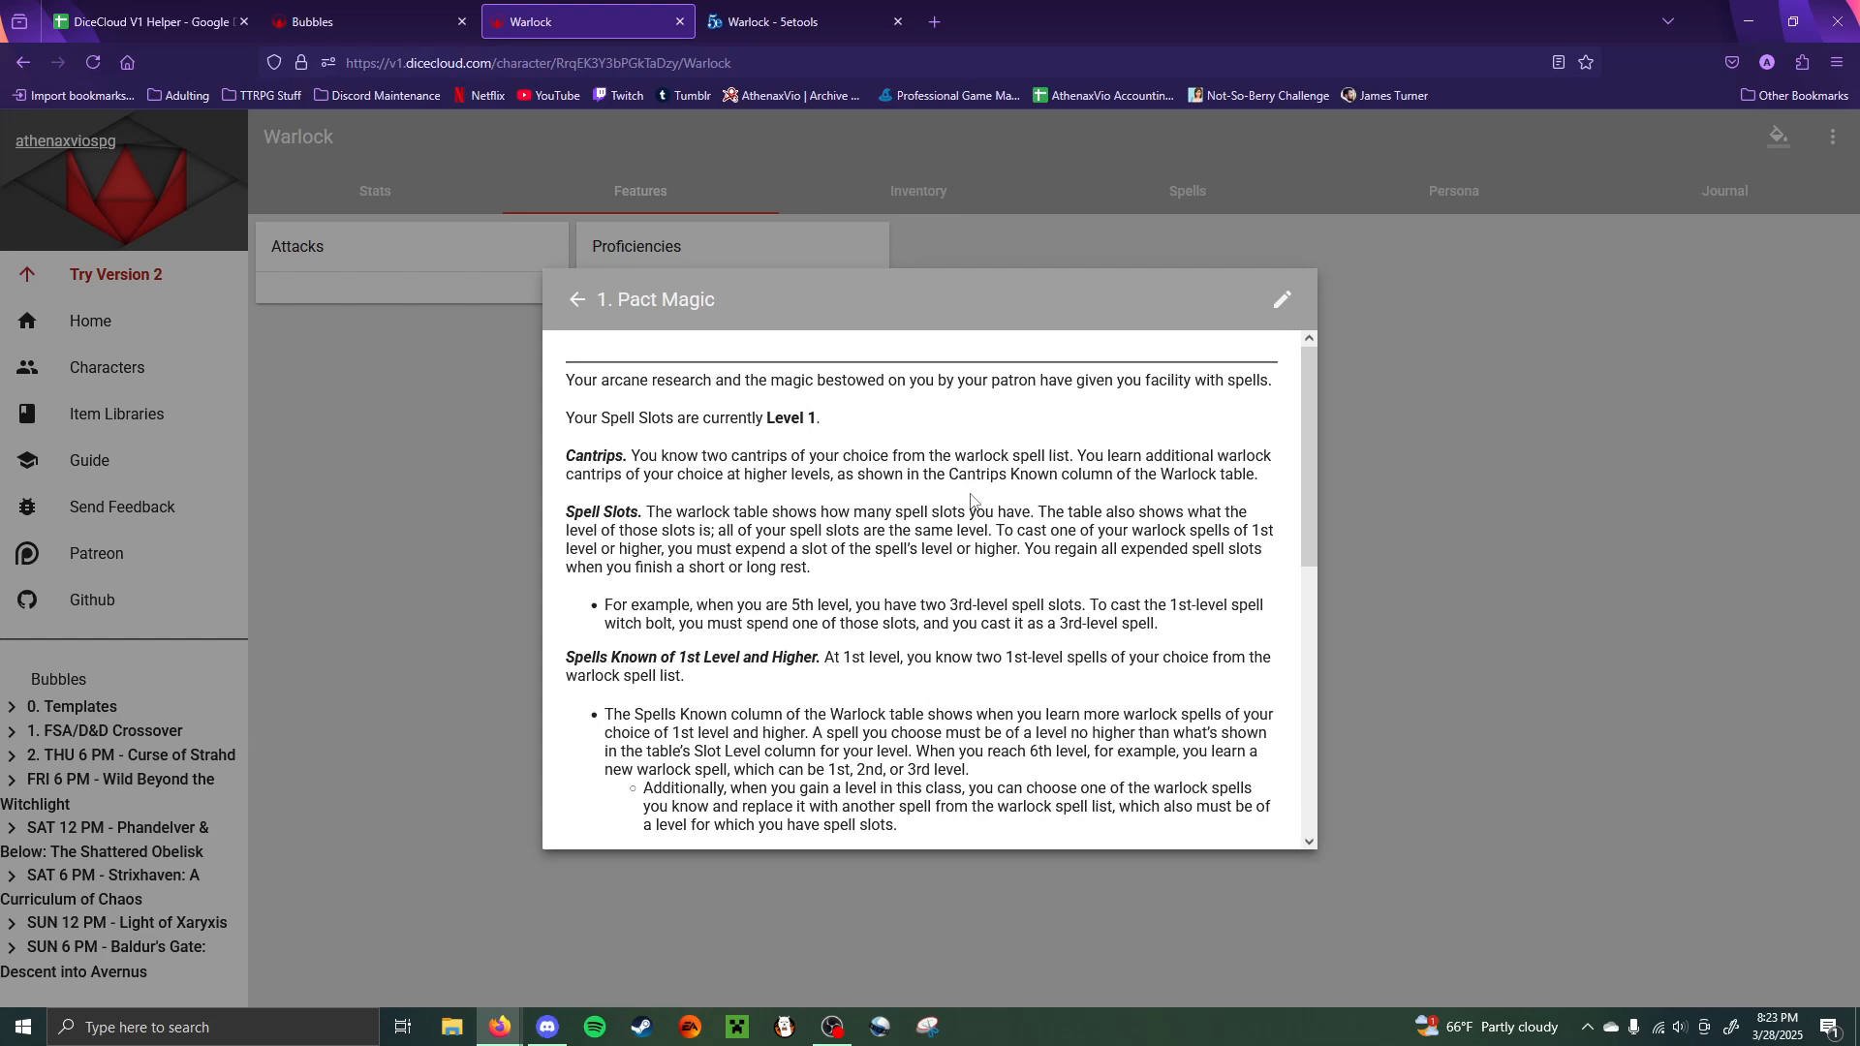
click(1283, 300)
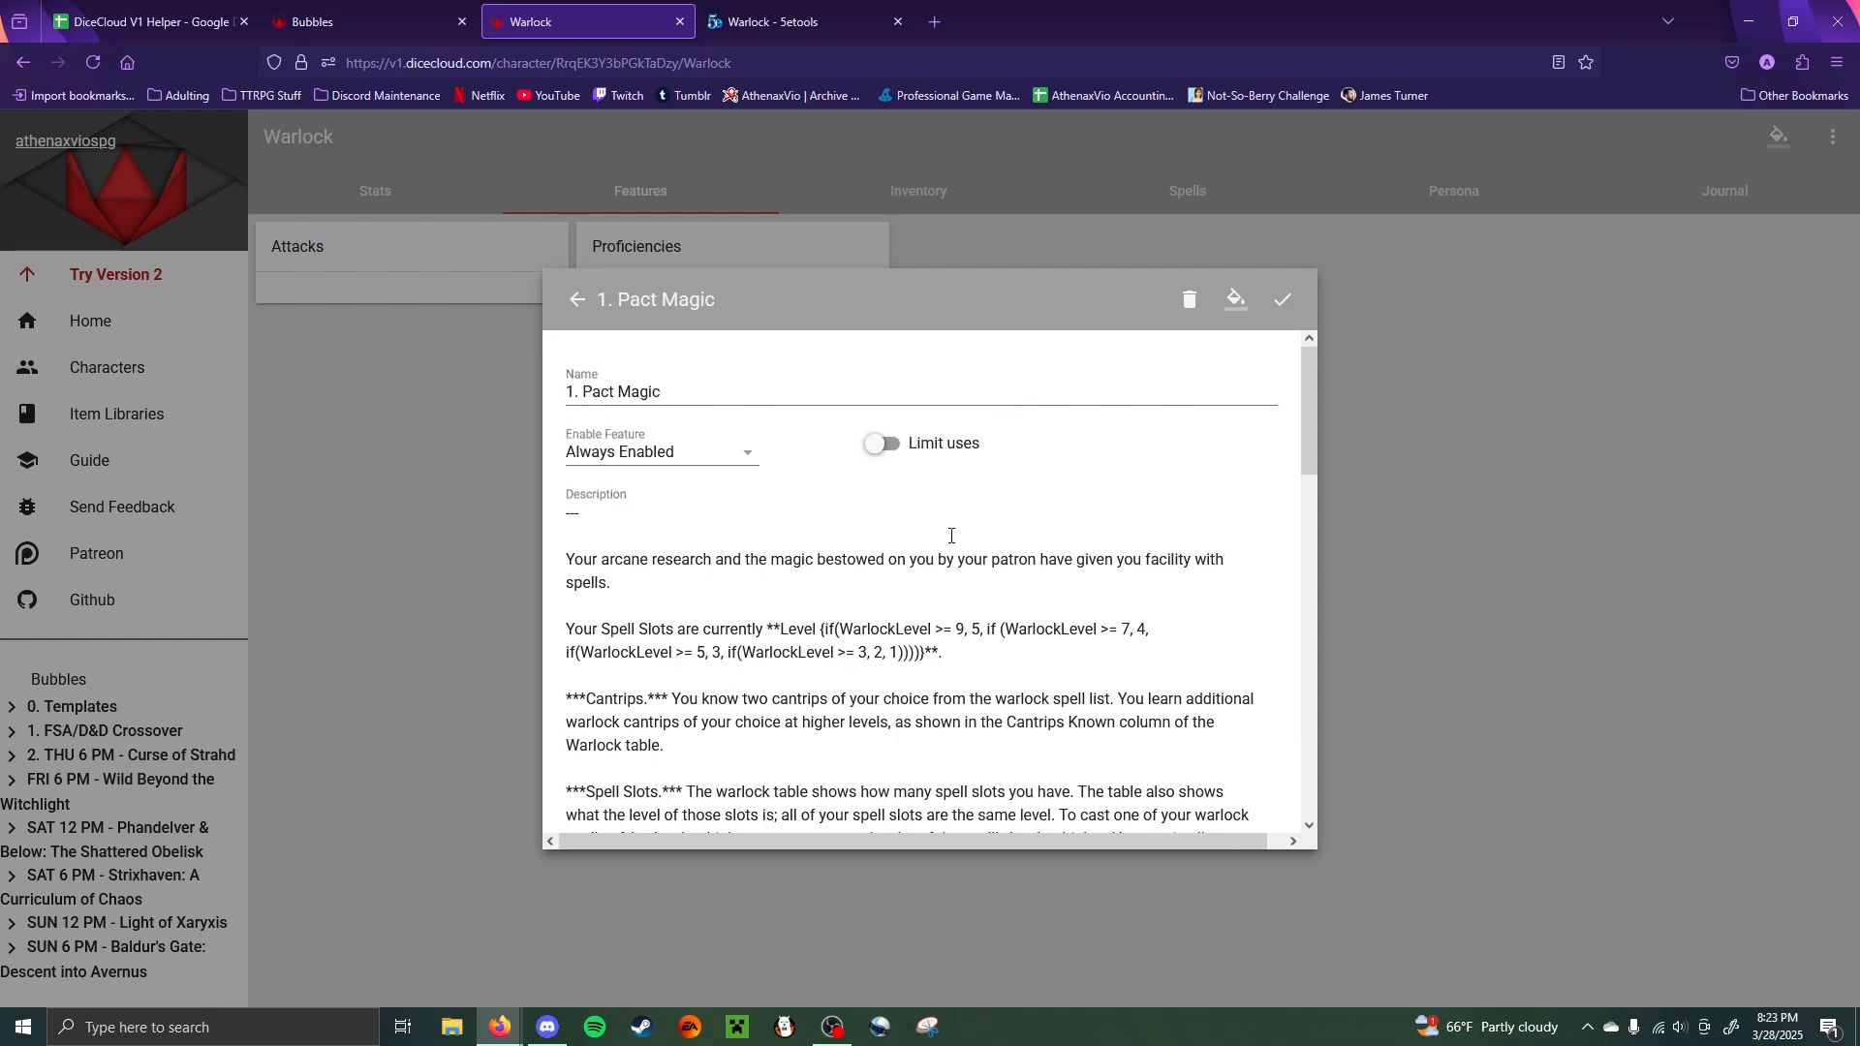
scroll(922, 612, down, 5)
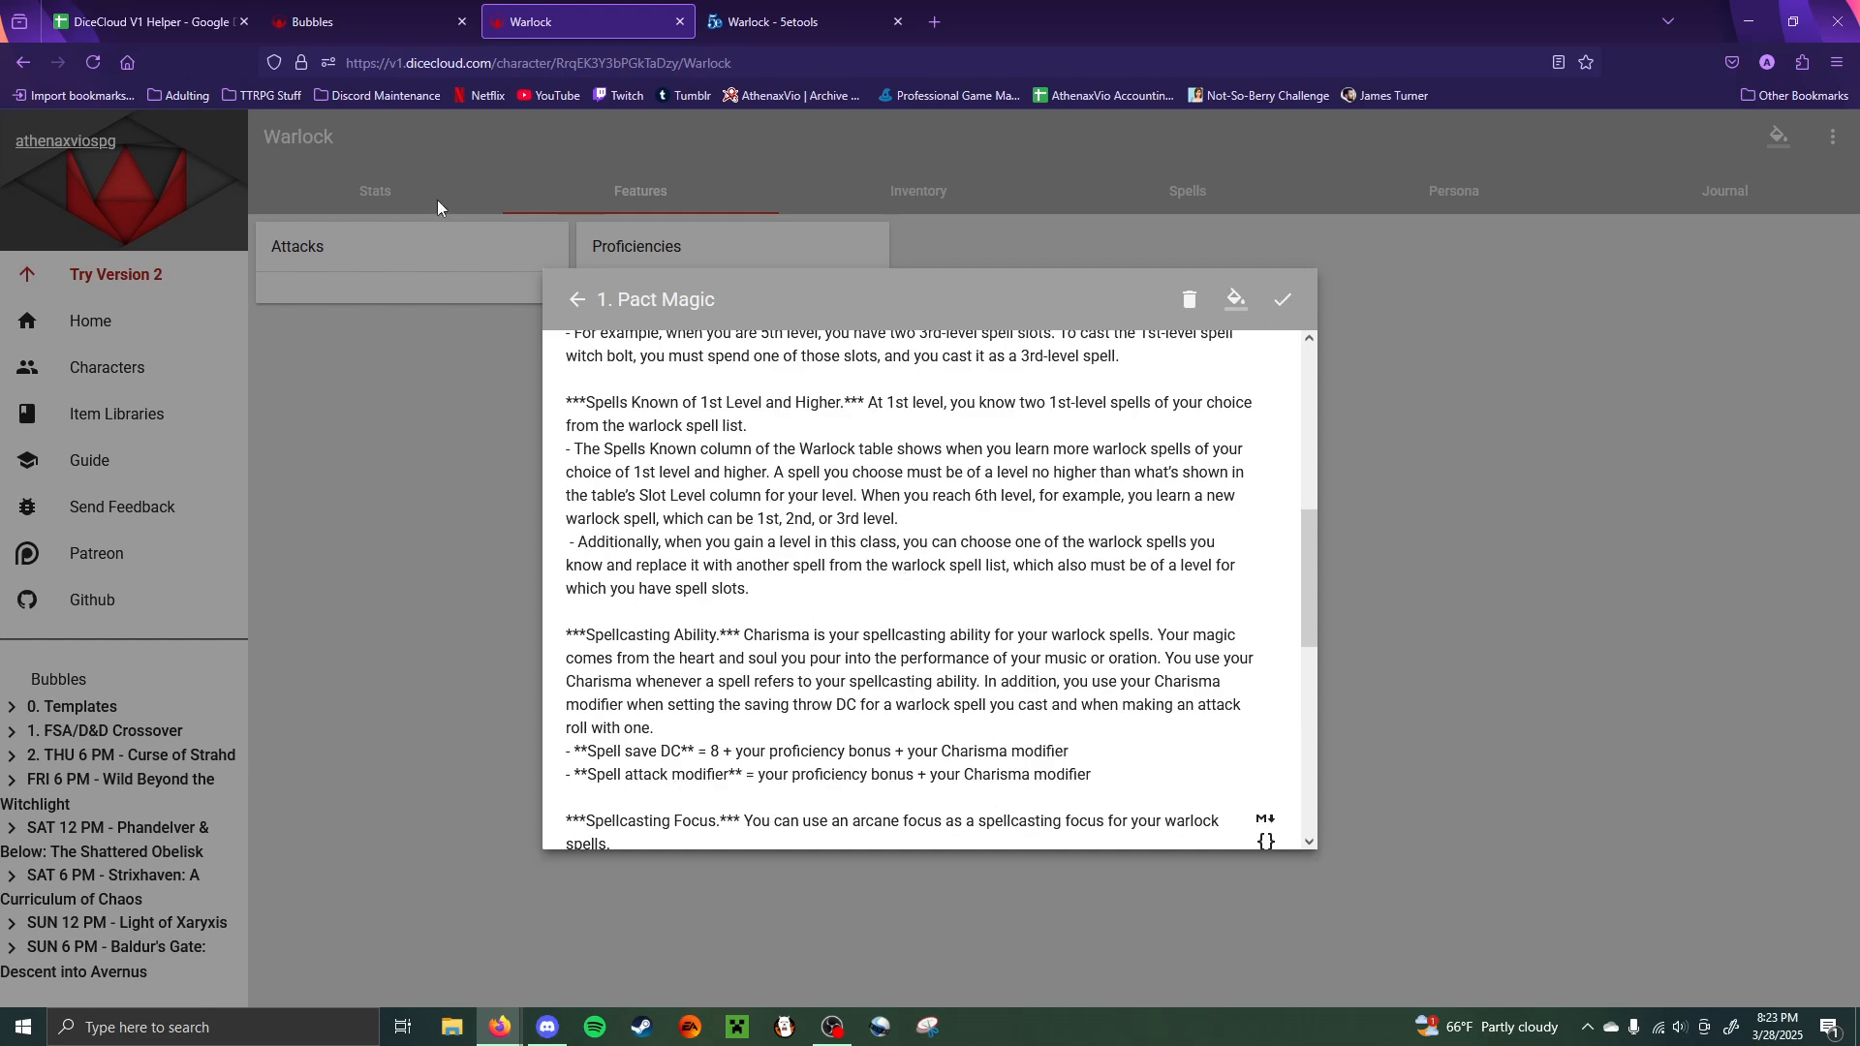
- Name Bubbles' new feature "1. Pact Magic"
click(312, 21)
scroll(920, 664, down, 10)
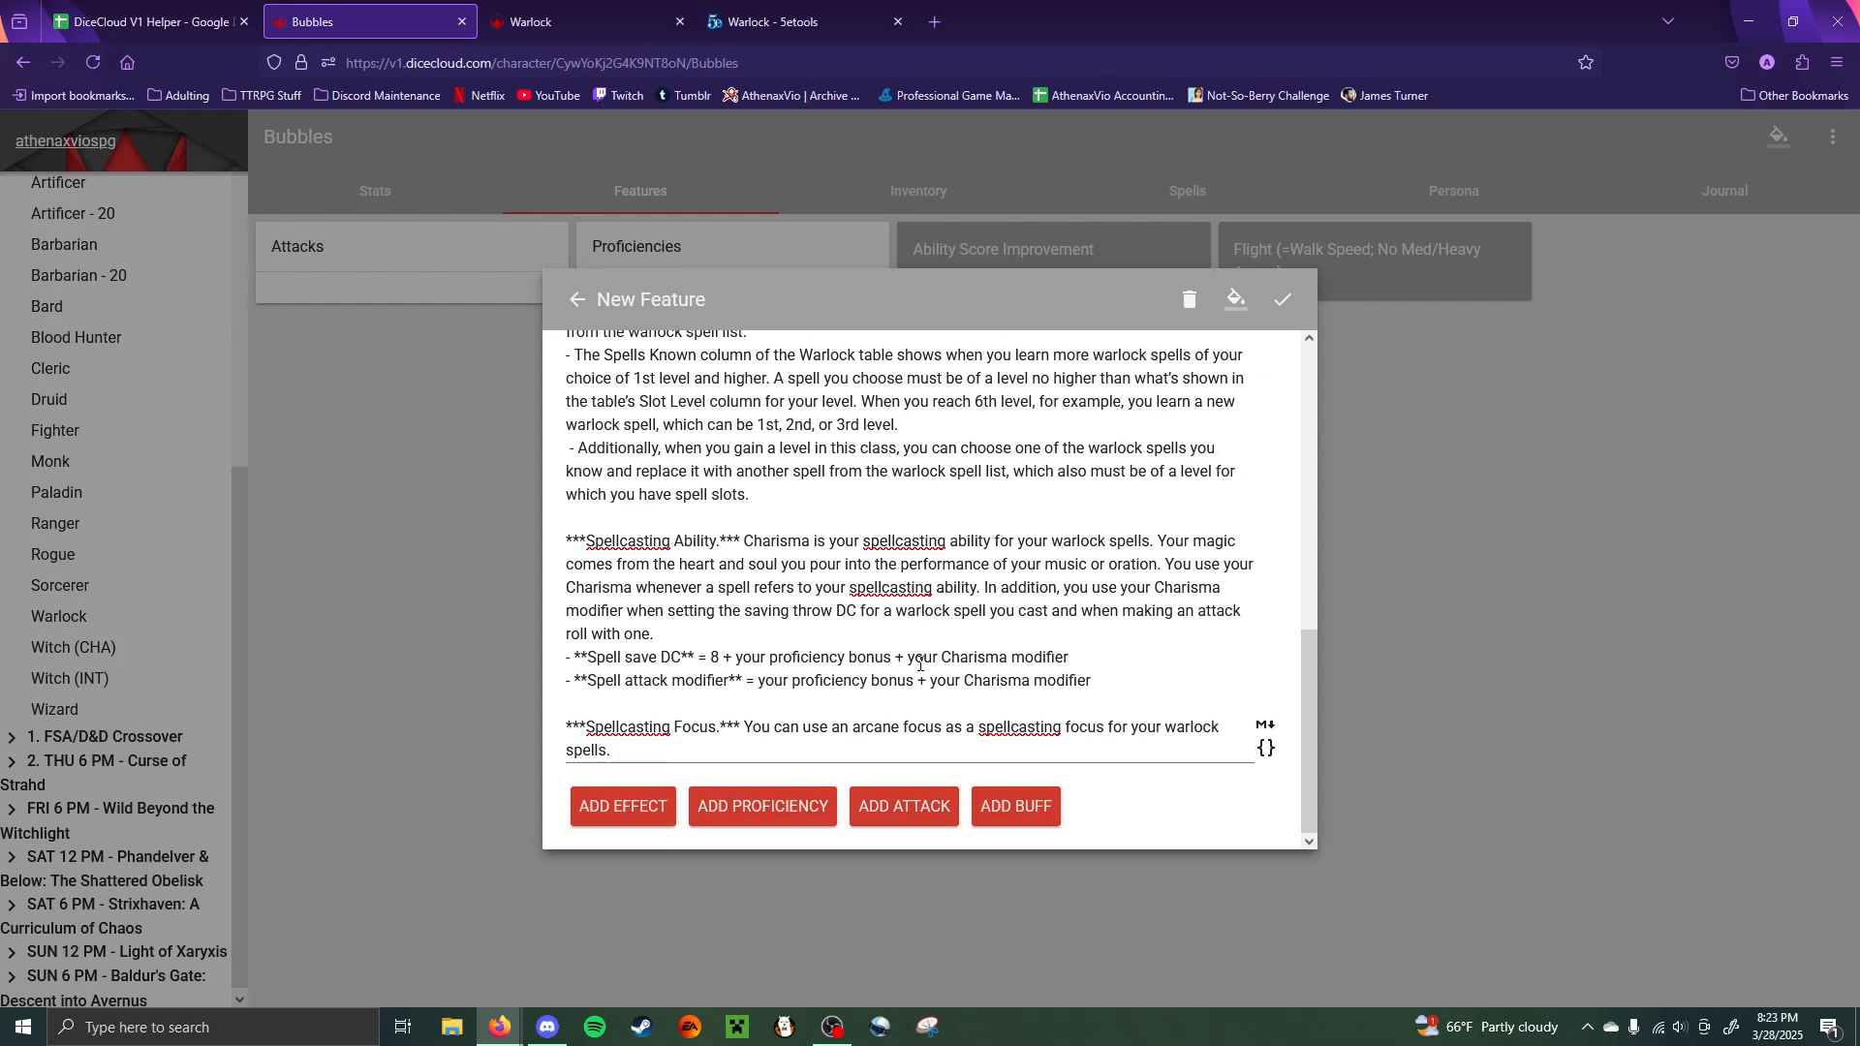
scroll(920, 665, up, 10)
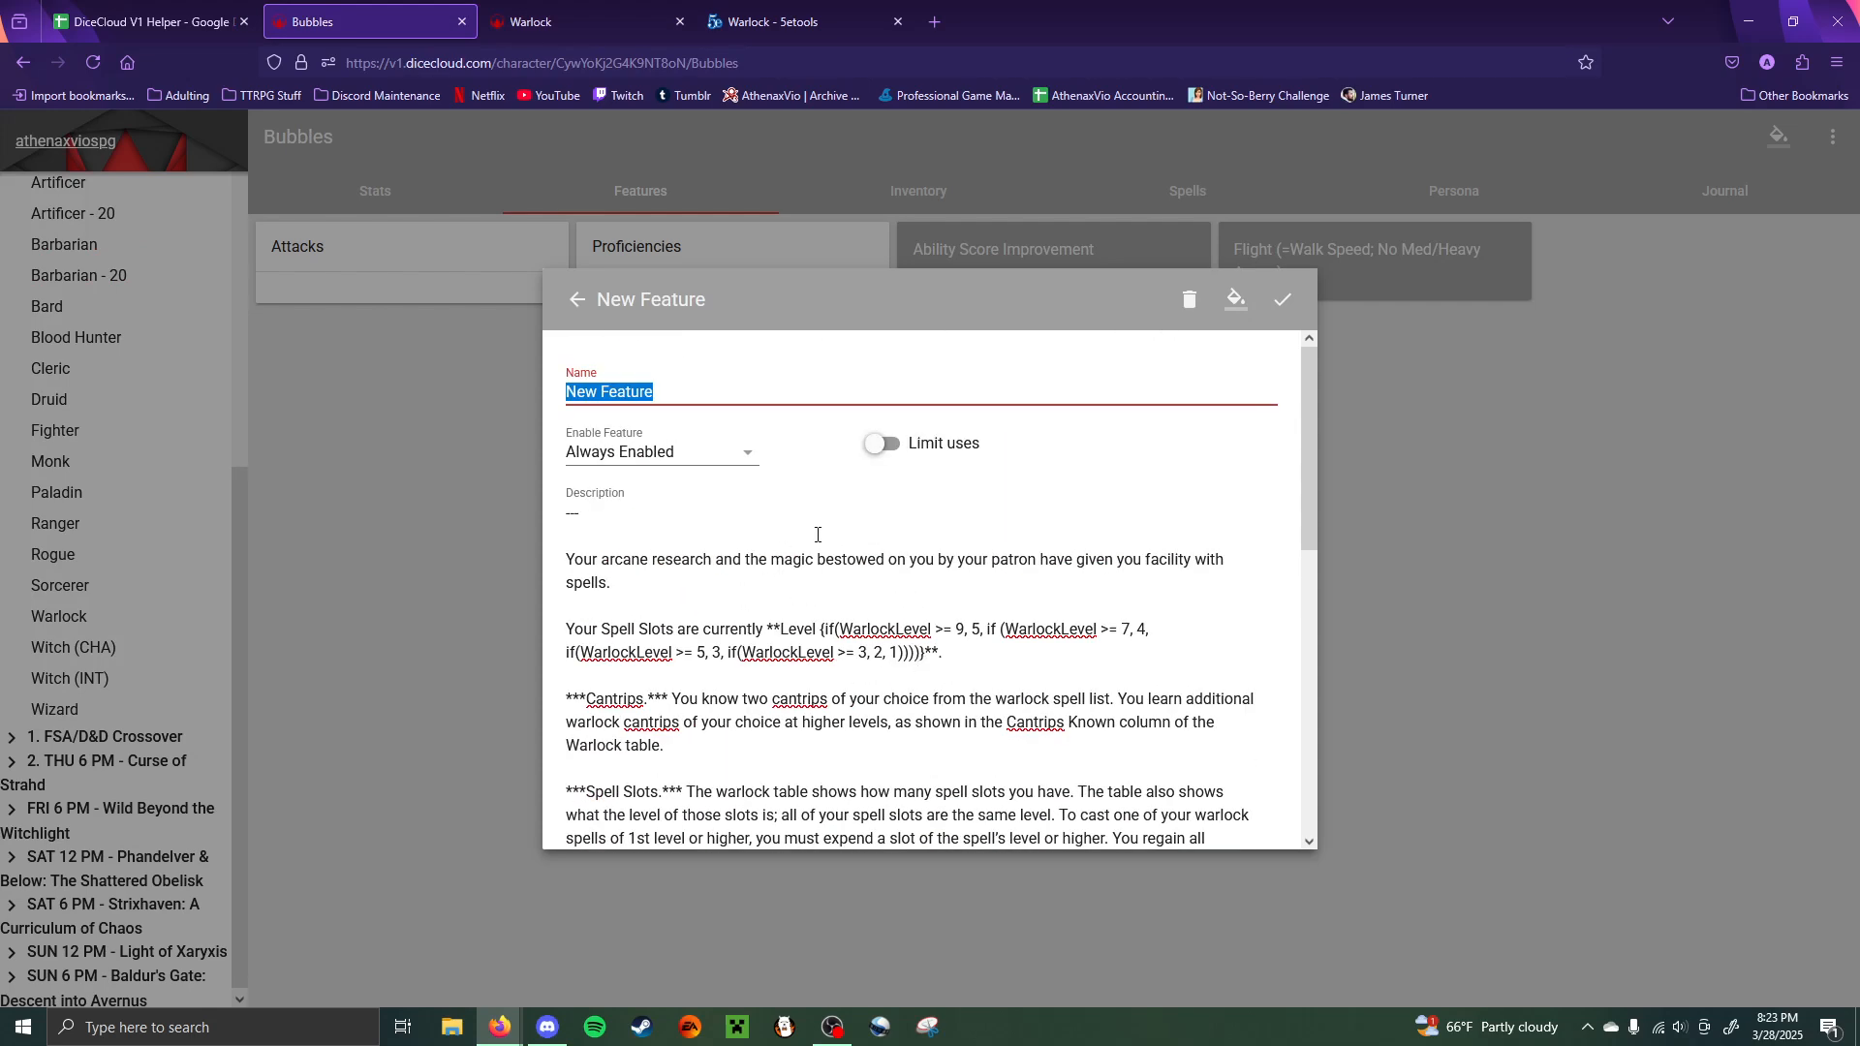
text(1)
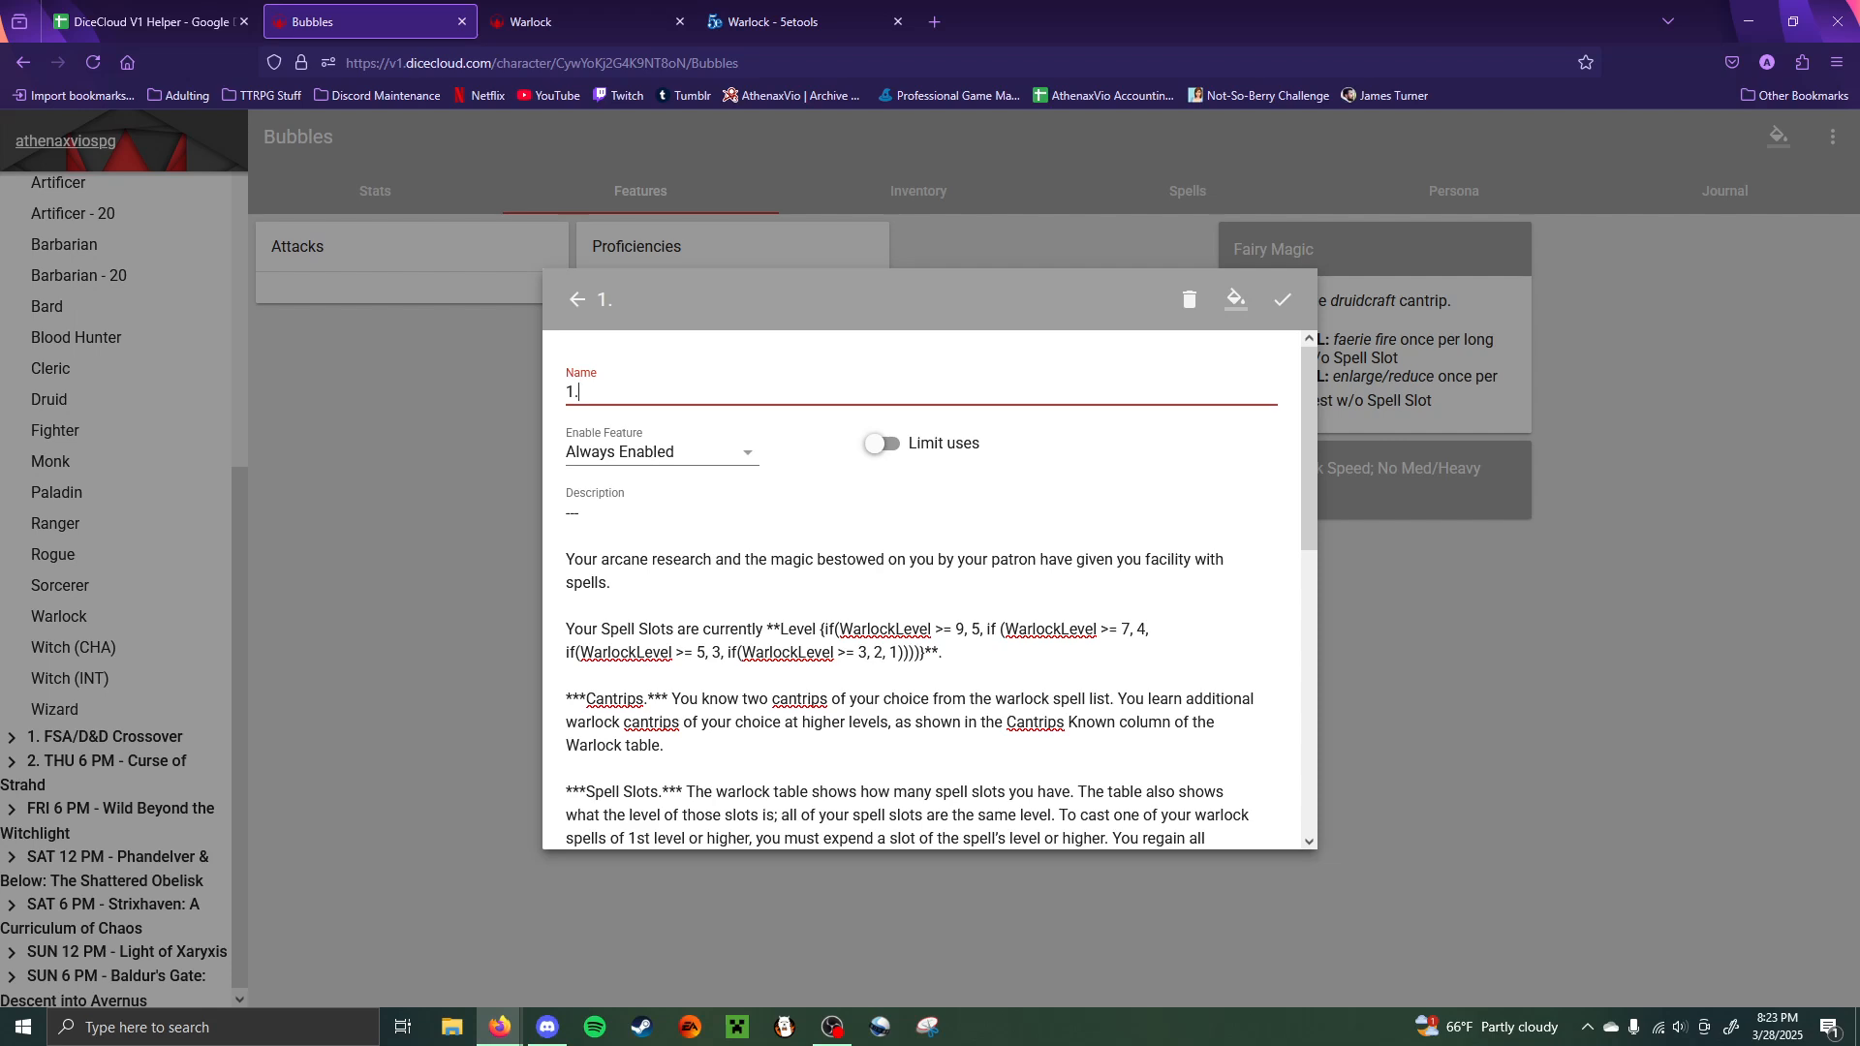
text(. Pact Magic)
- Add an effect to Bubbles' Pact Magic feature that targets level 1 Spell Slots as a Base Value, leaving its value blank
scroll(761, 616, down, 15)
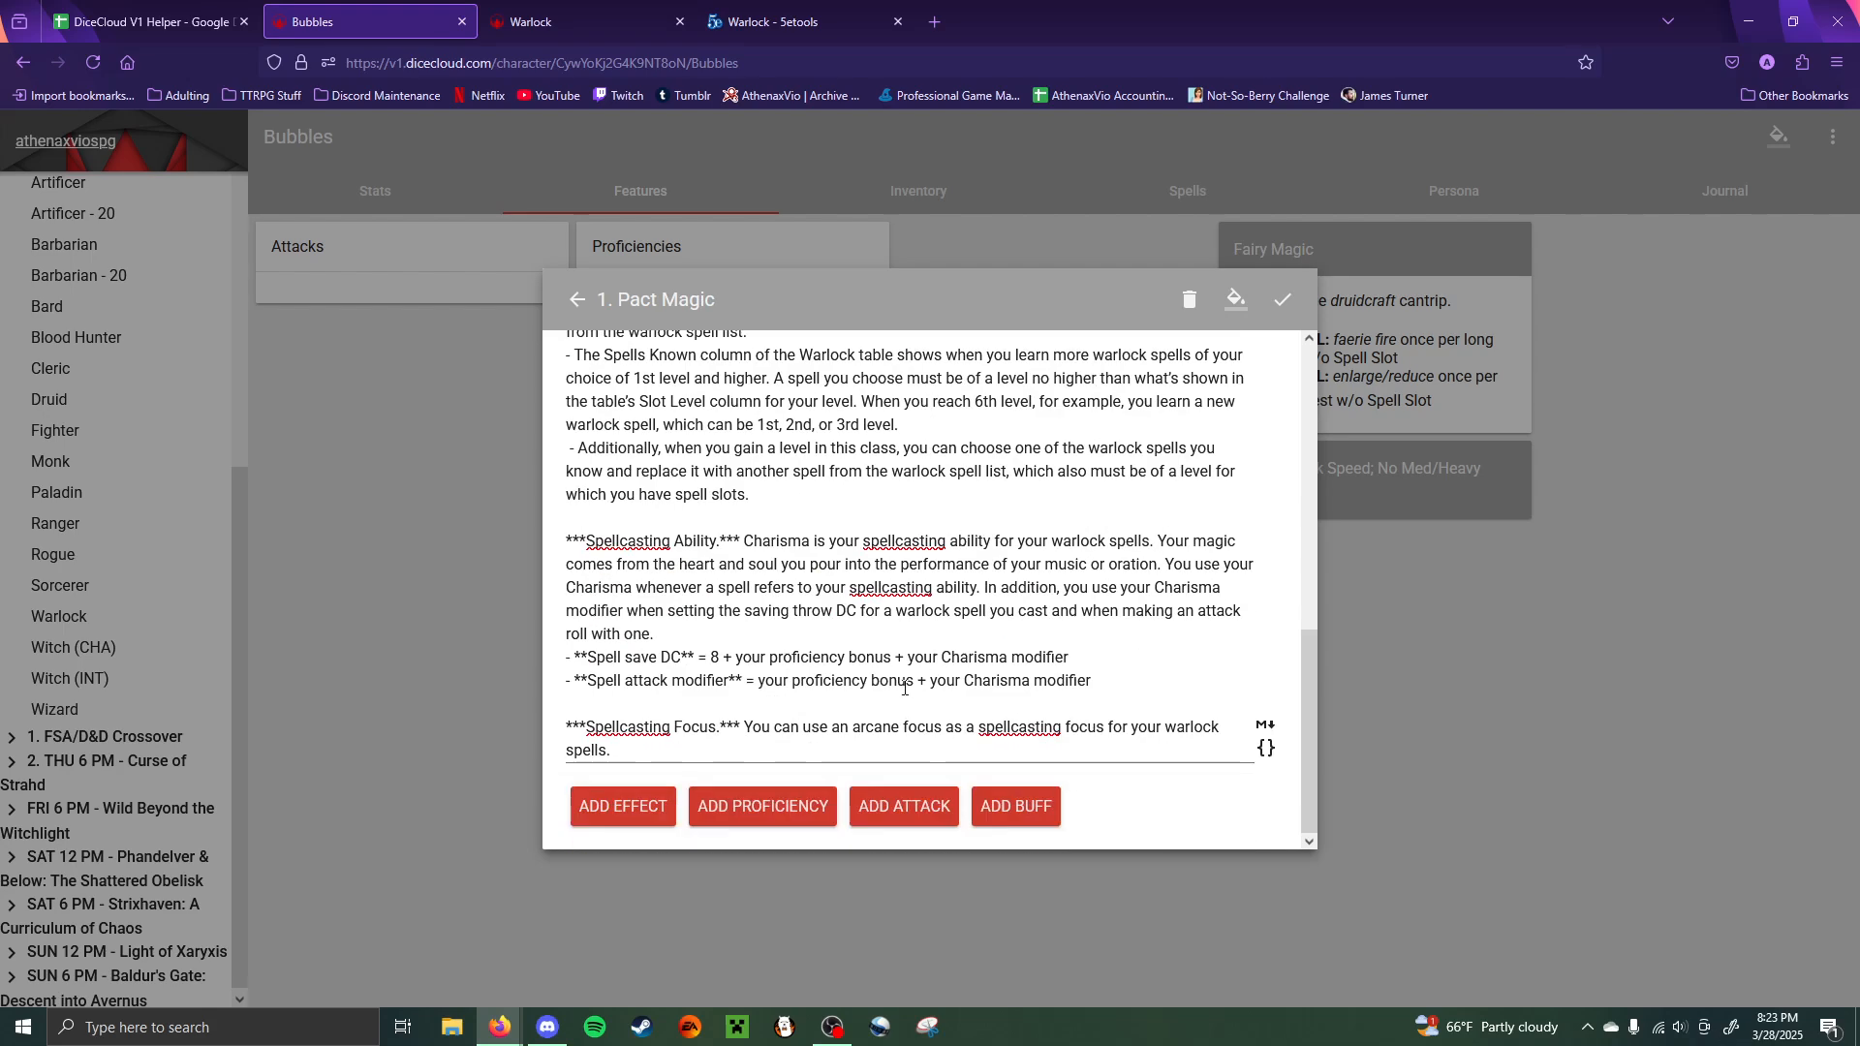
scroll(905, 688, up, 15)
scroll(904, 688, down, 15)
click(650, 825)
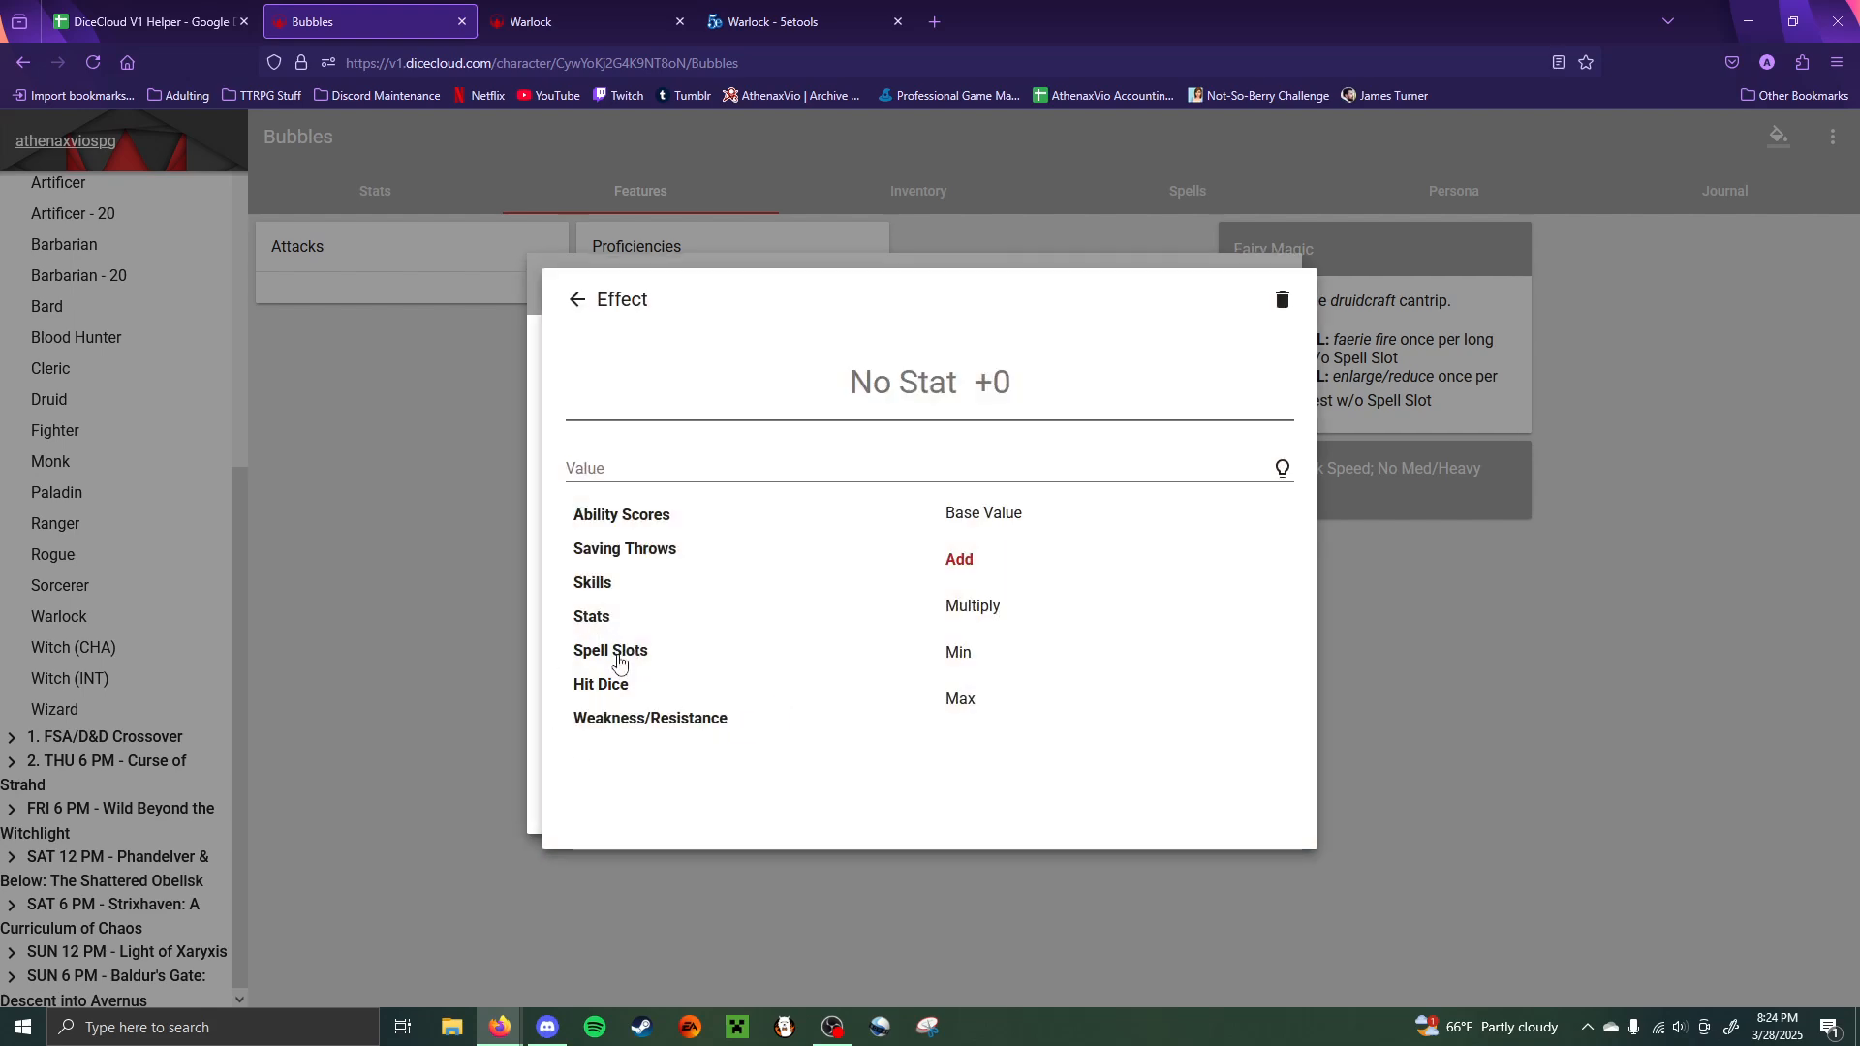
click(620, 651)
scroll(620, 662, down, 3)
scroll(775, 662, up, 3)
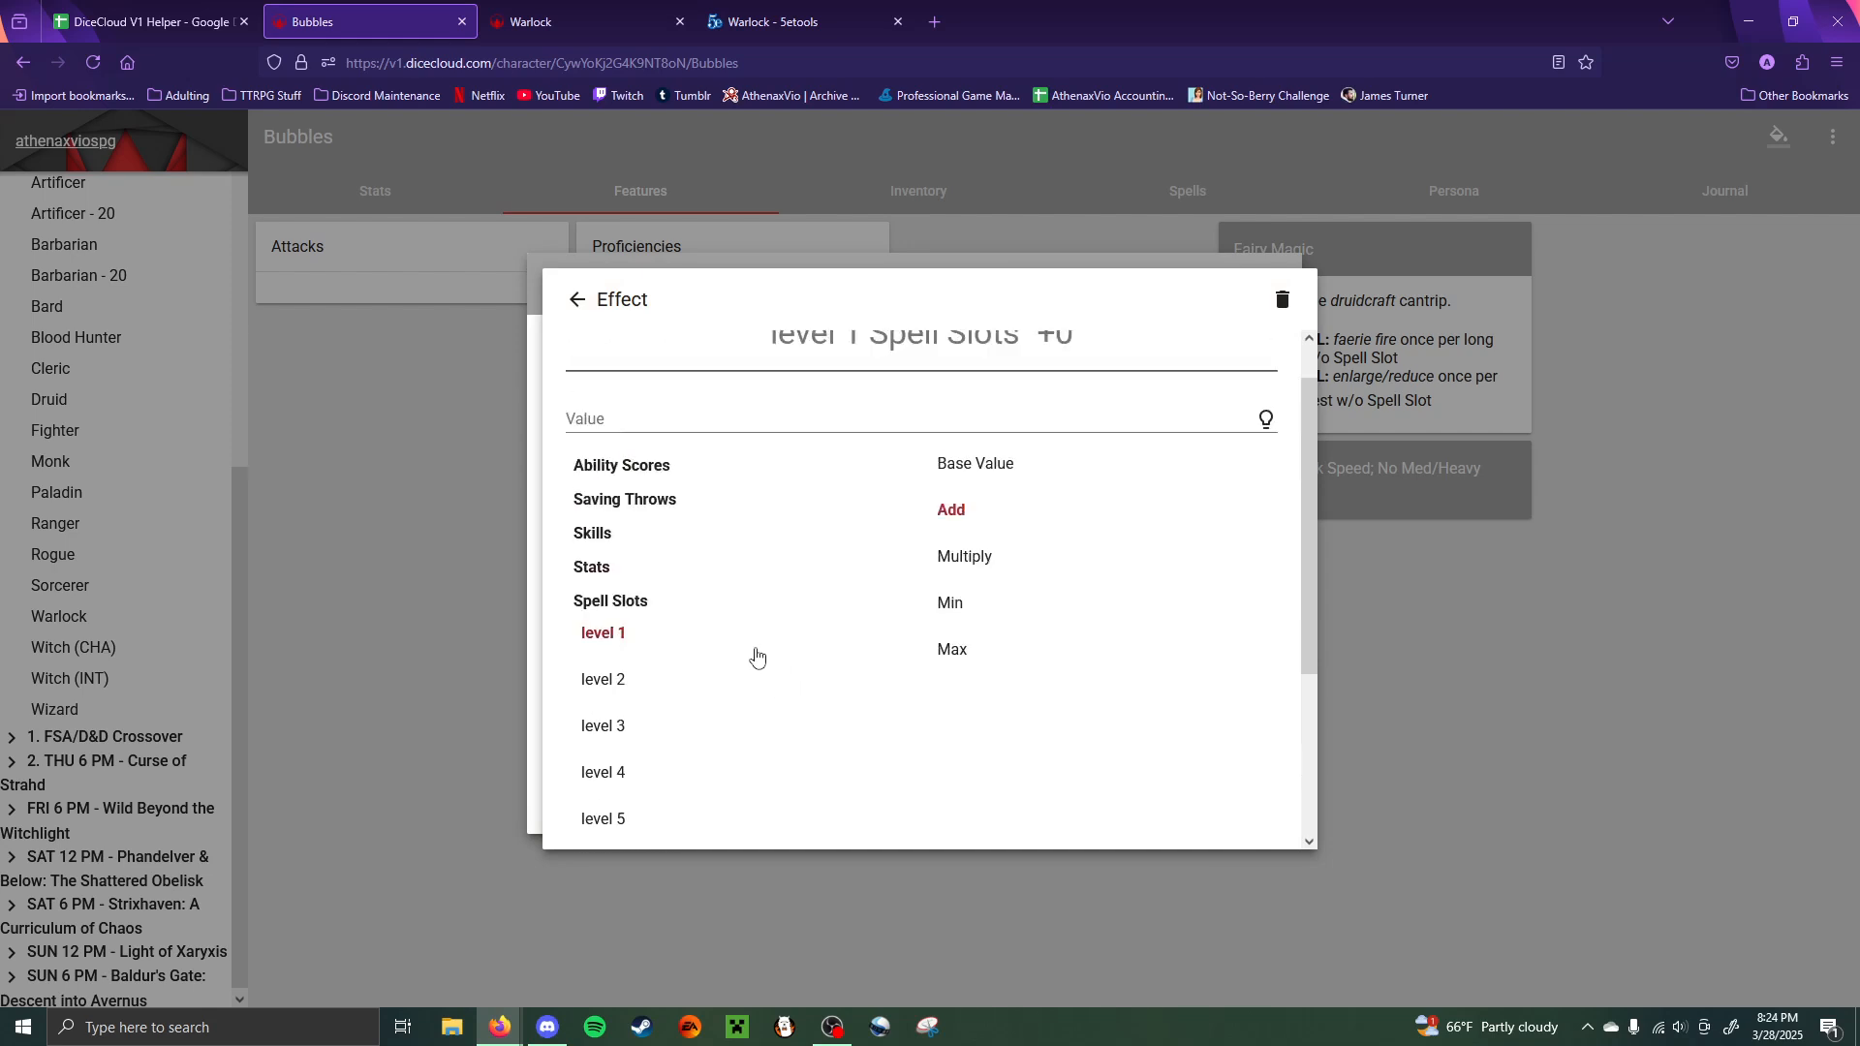
scroll(757, 657, up, 1)
click(982, 523)
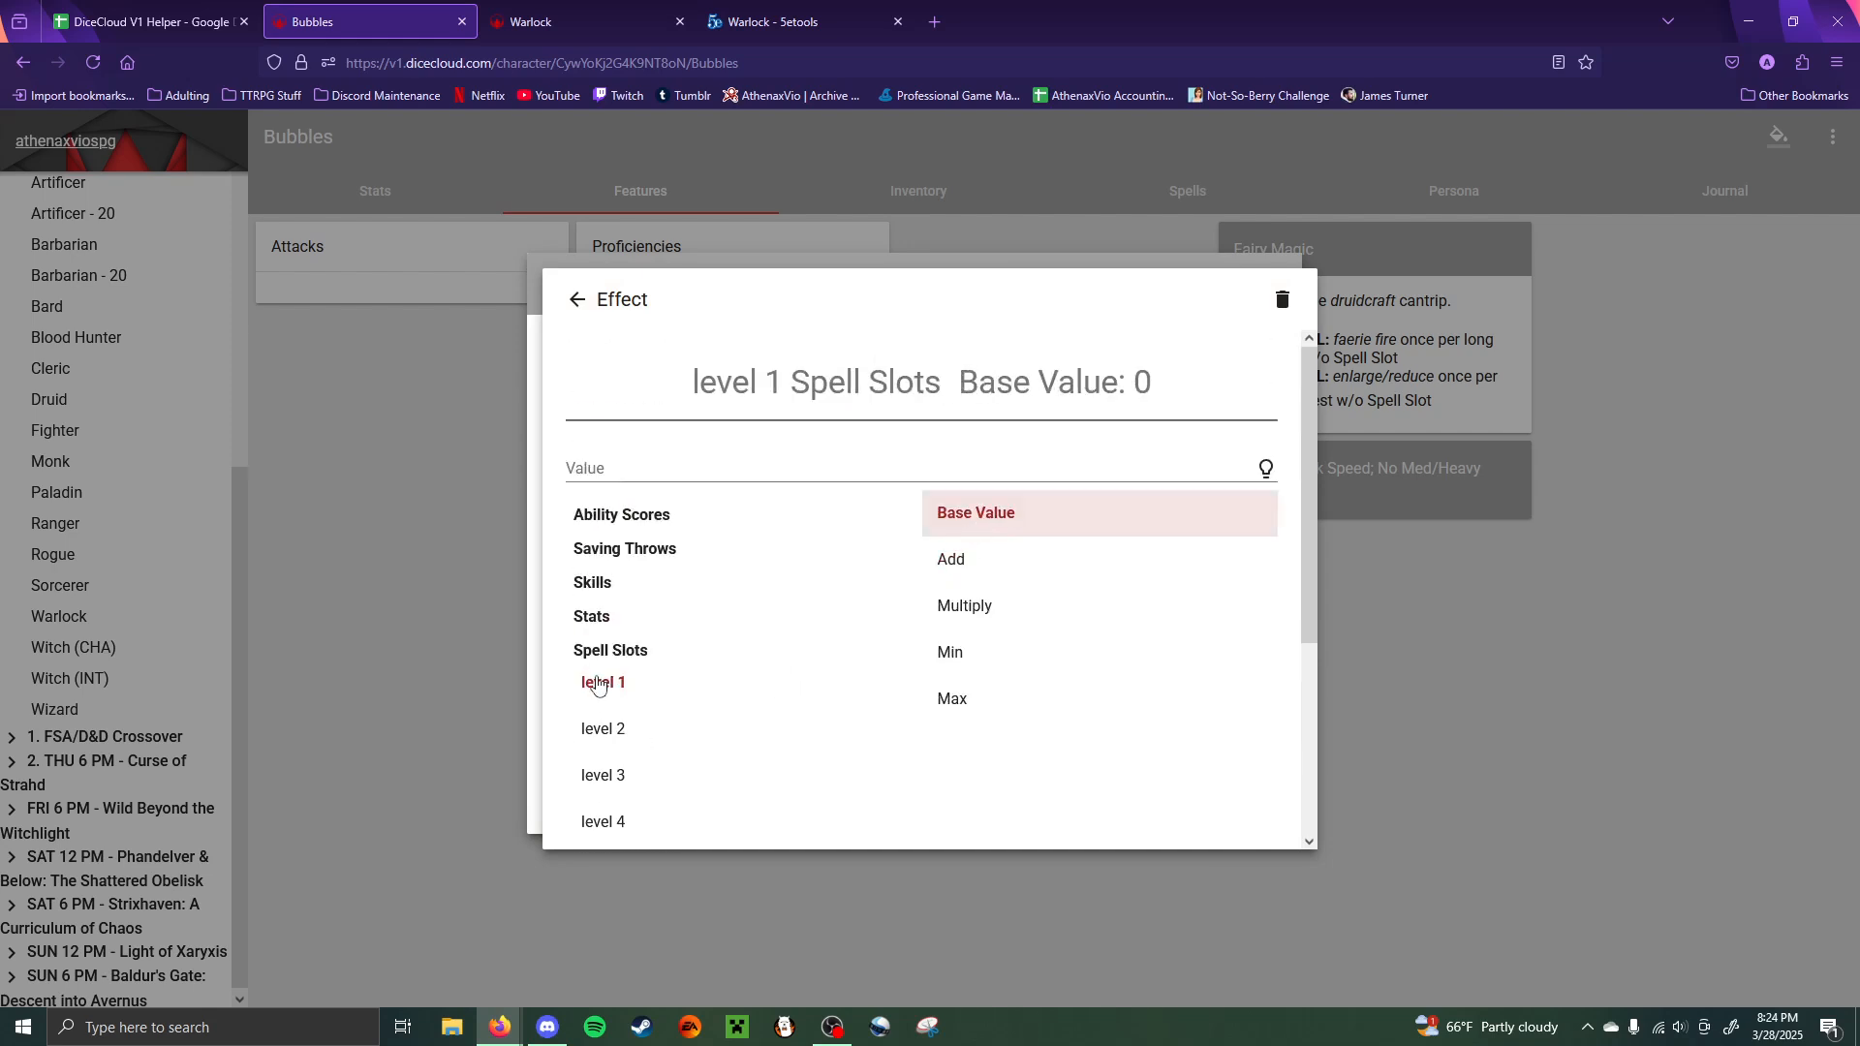
click(1537, 579)
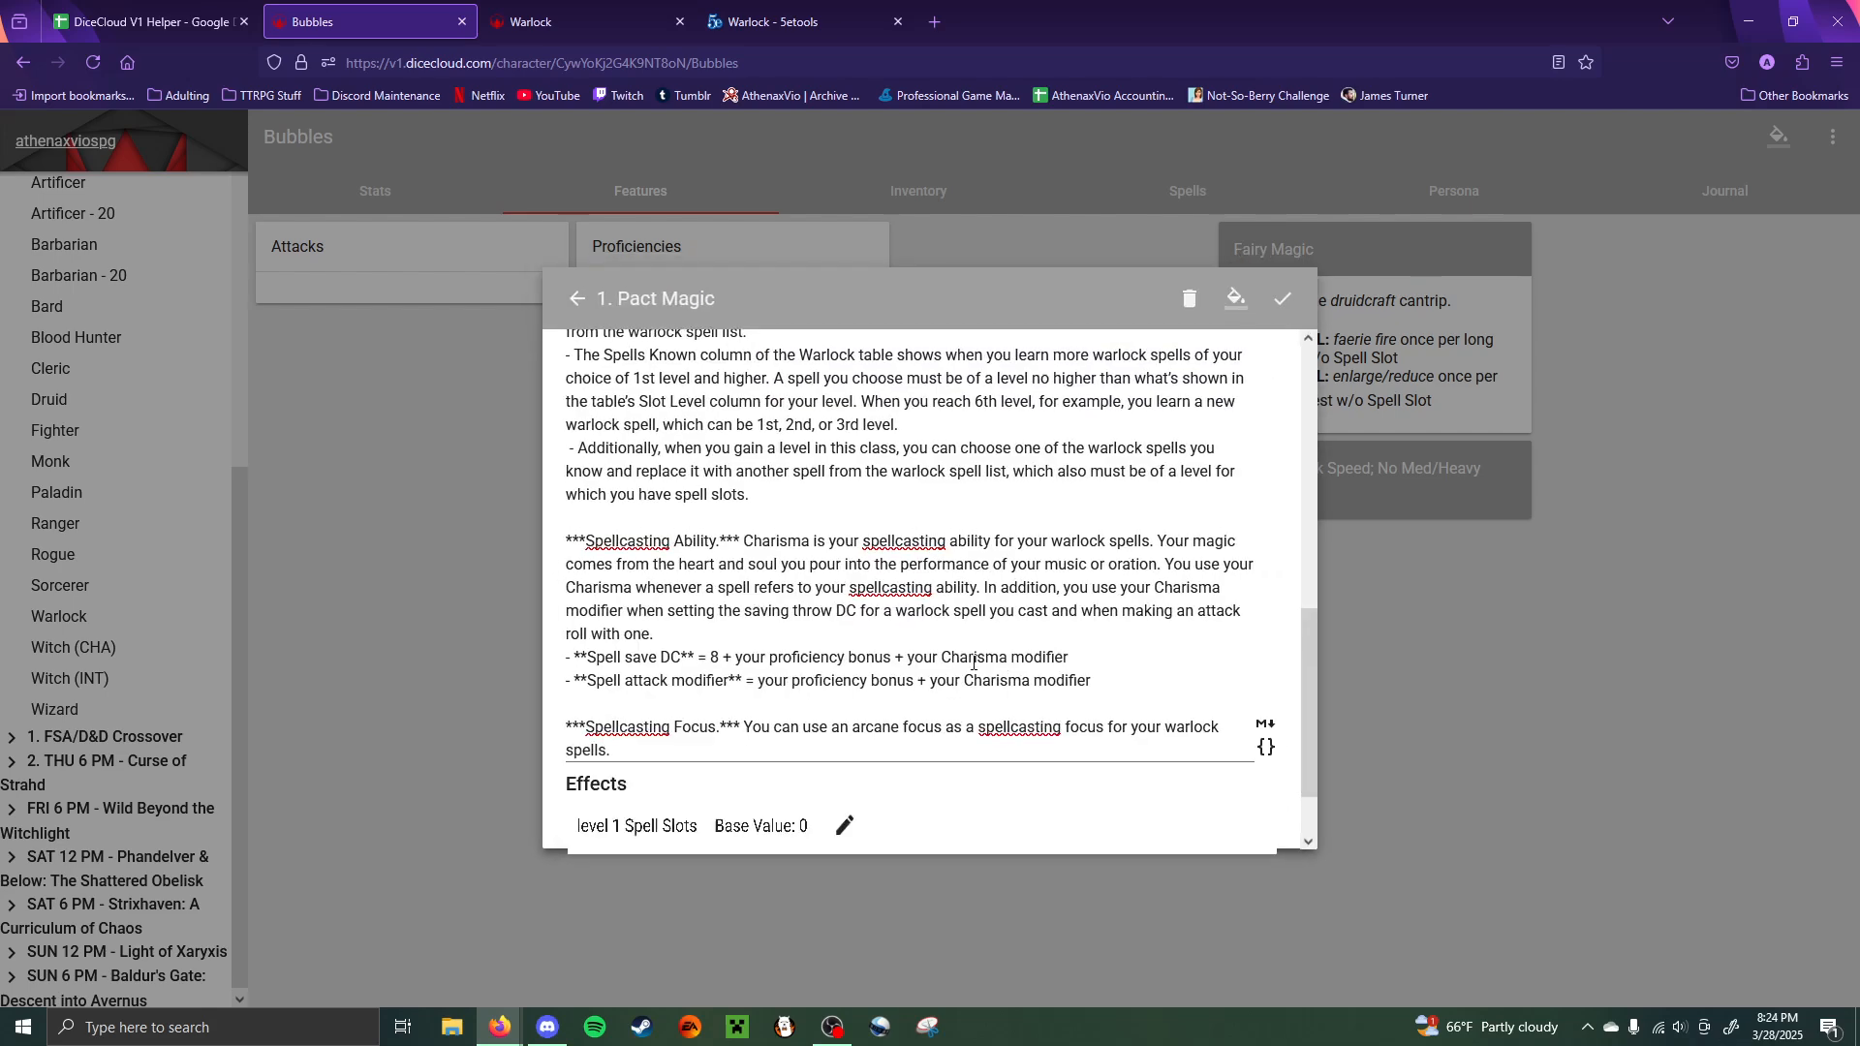
- Add a second effect to Pact Magic that targets level 2 Spell Slots as a Base Value
scroll(974, 664, down, 1)
click(640, 819)
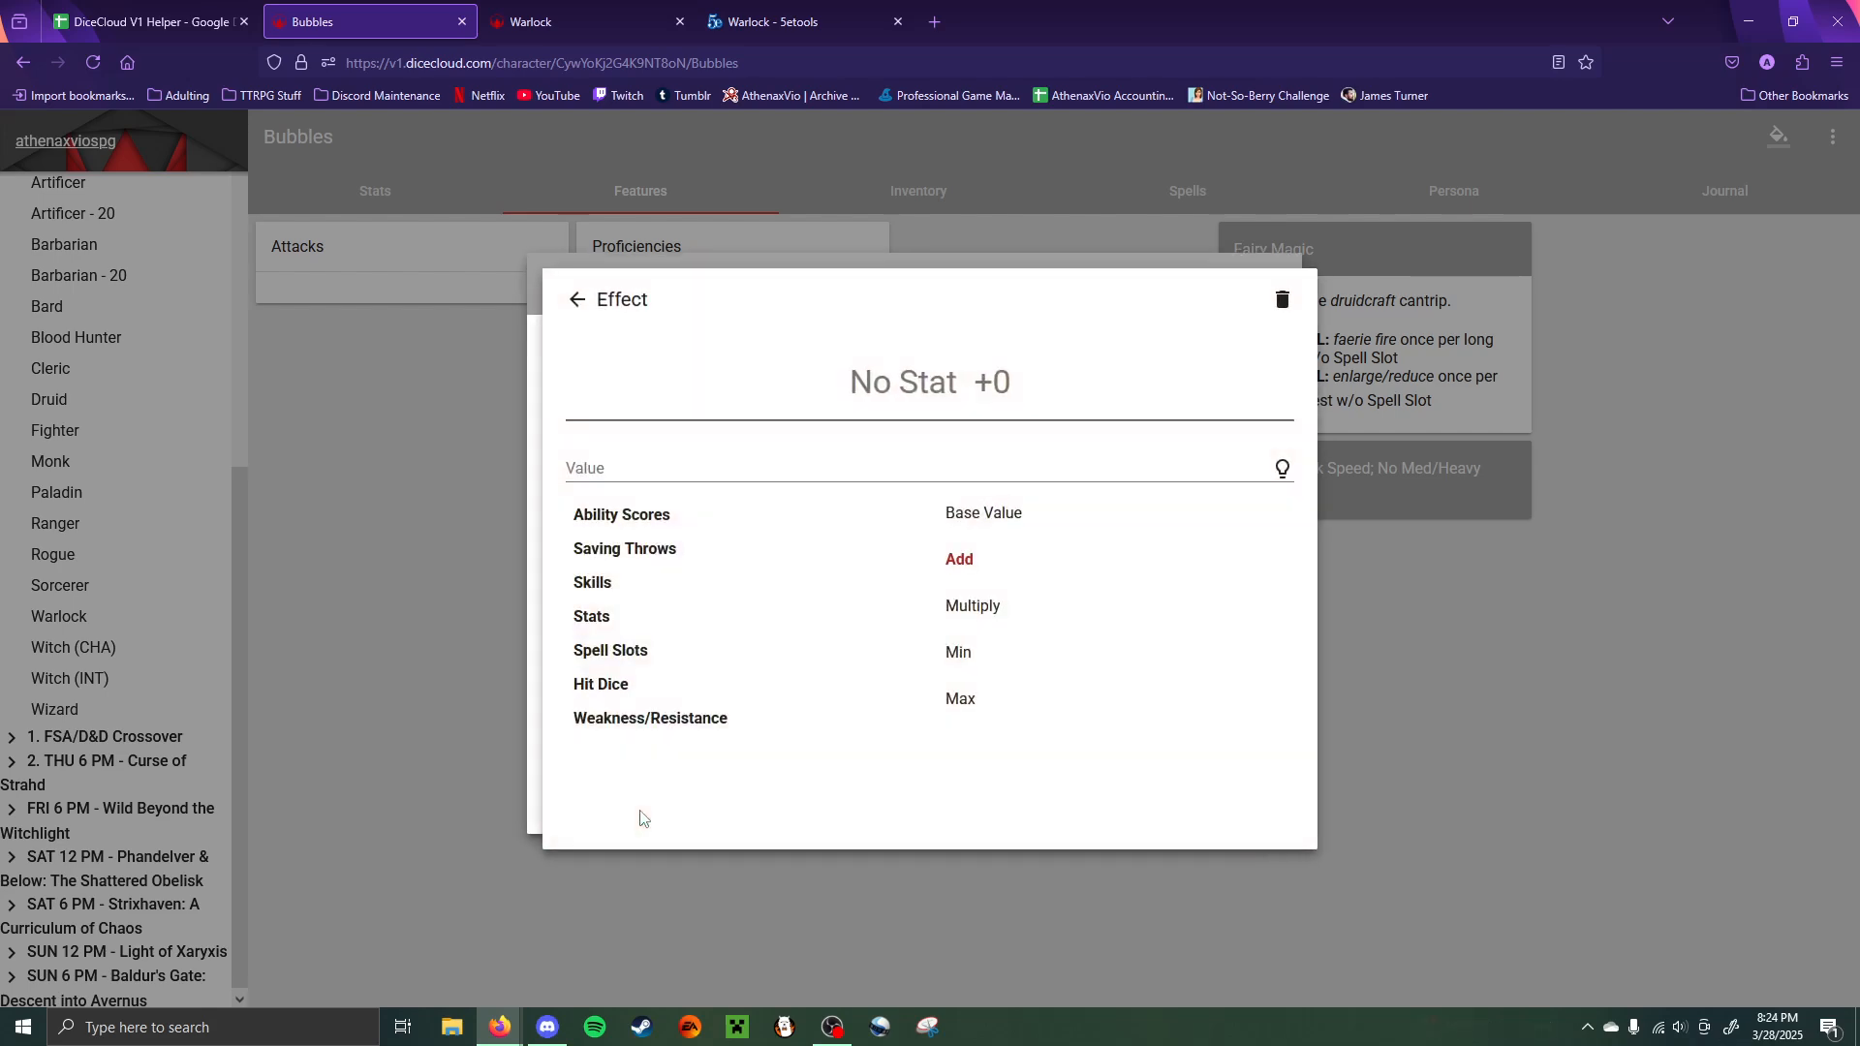
click(630, 653)
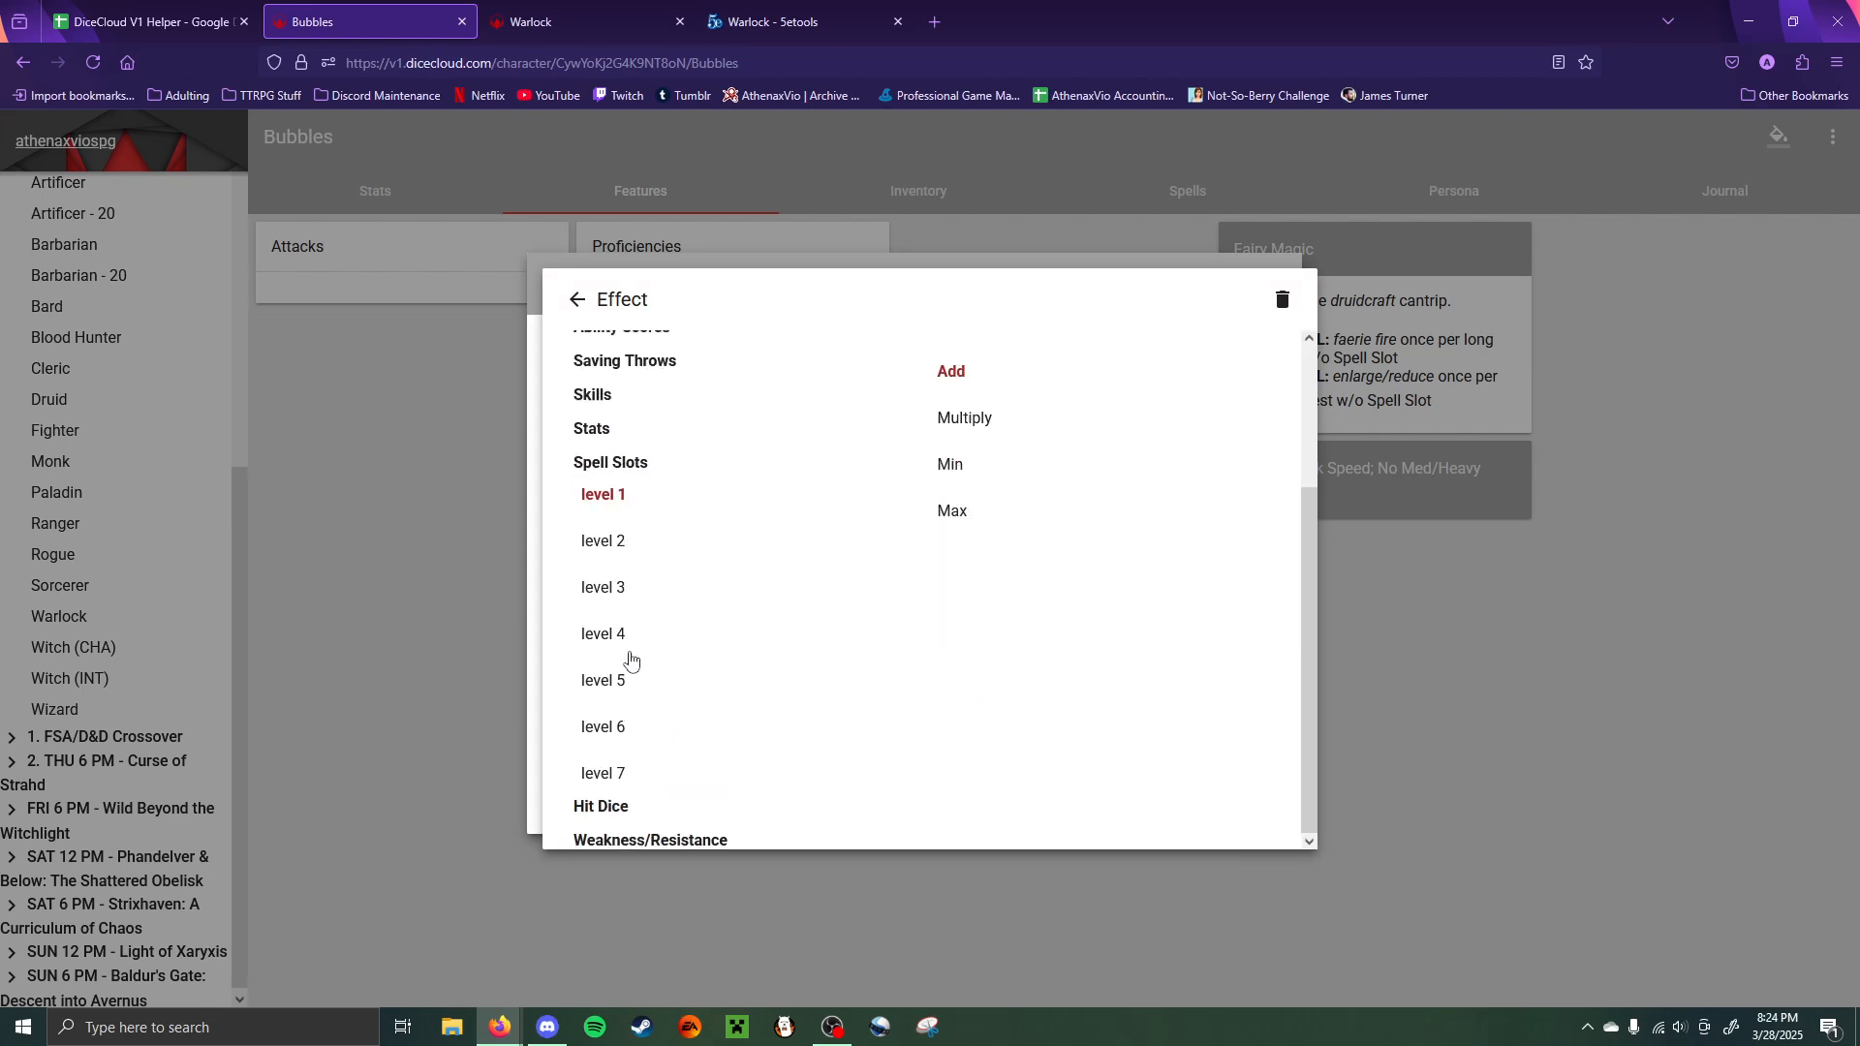
scroll(630, 659, down, 1)
click(651, 457)
click(989, 521)
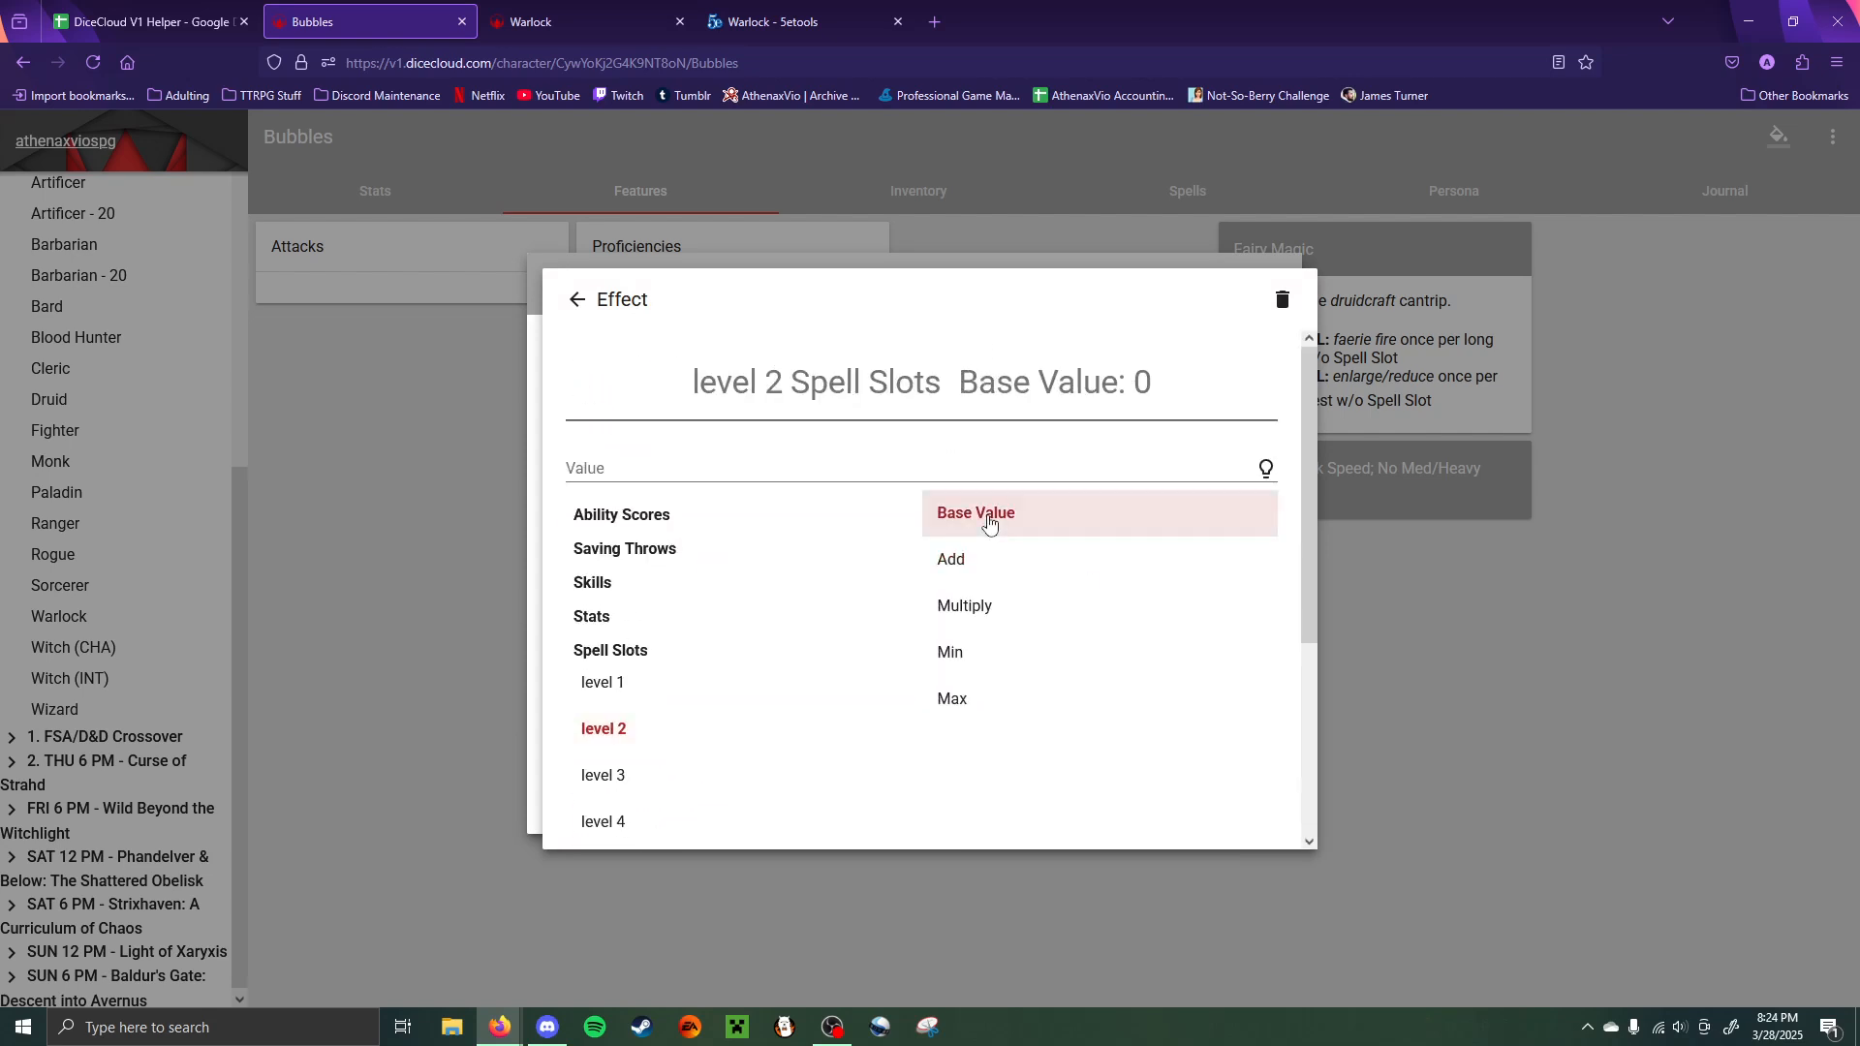
- Add a third effect to Pact Magic that targets level 3 Spell Slots as a Base Value, leaving its value blank
click(1579, 665)
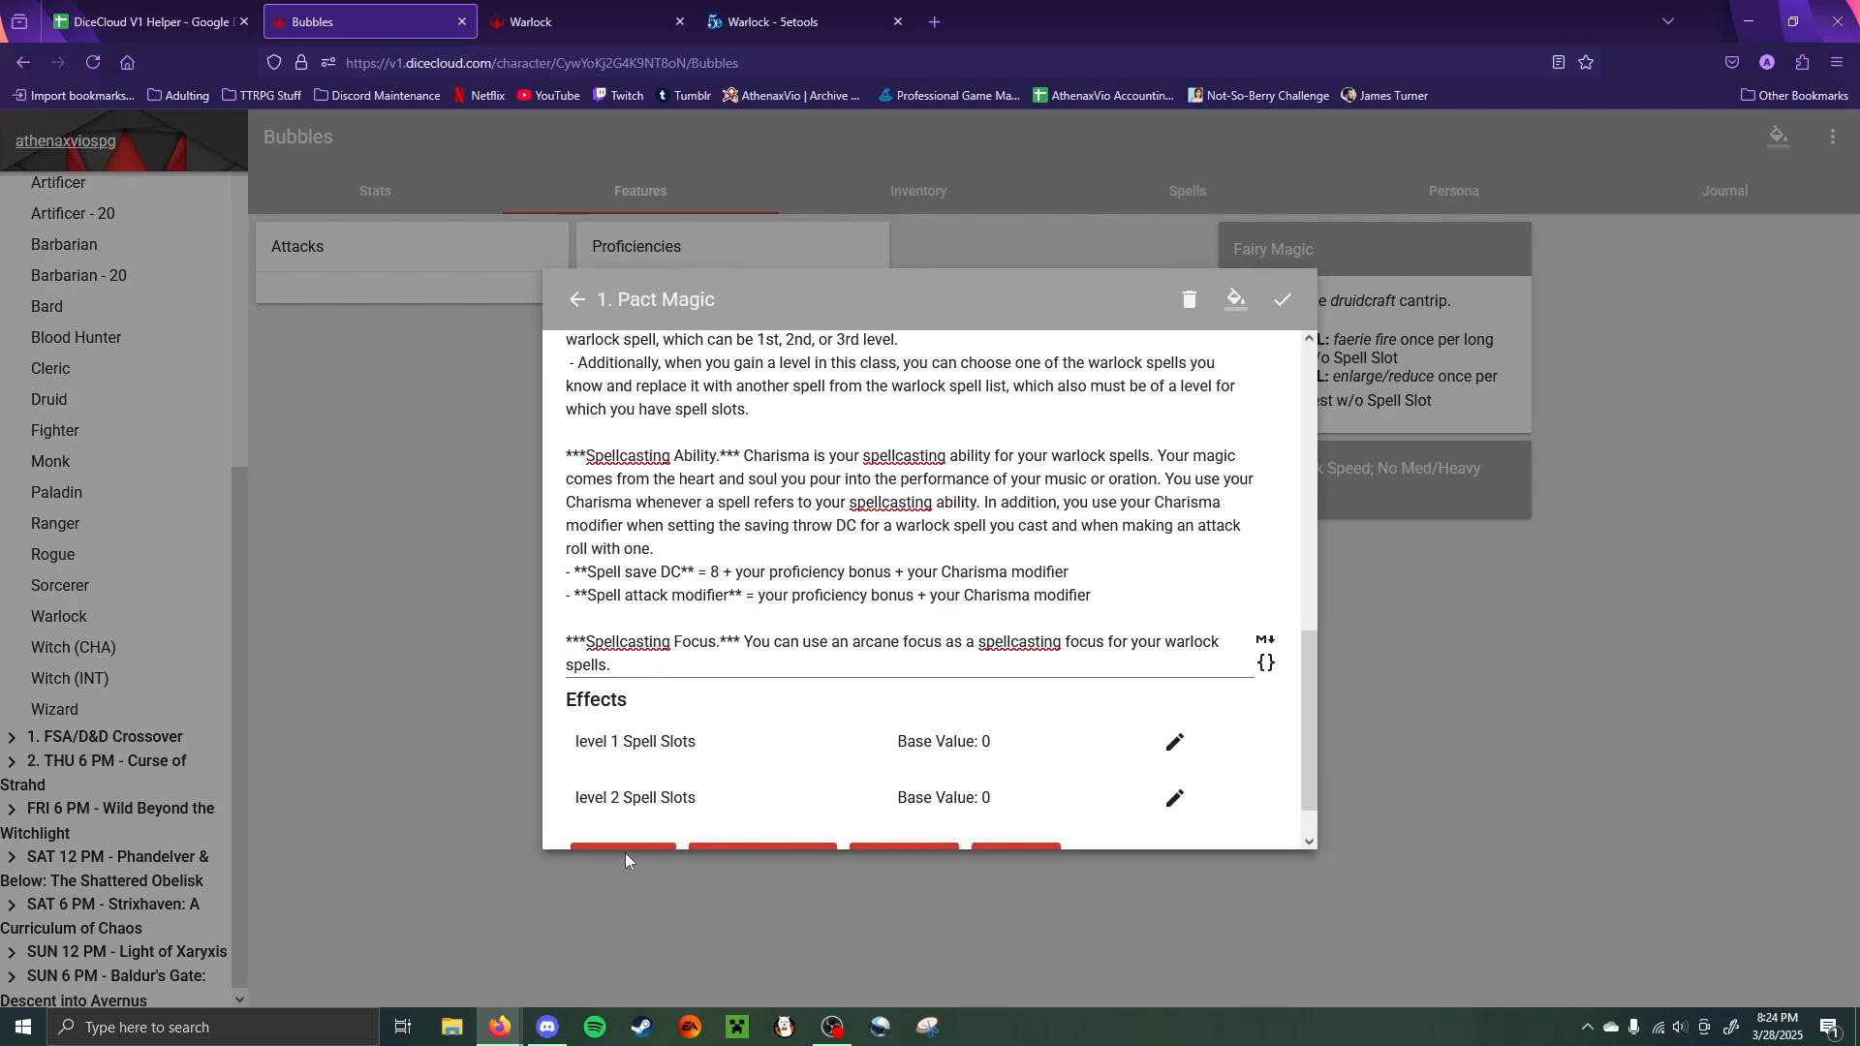
scroll(628, 824, down, 2)
click(620, 690)
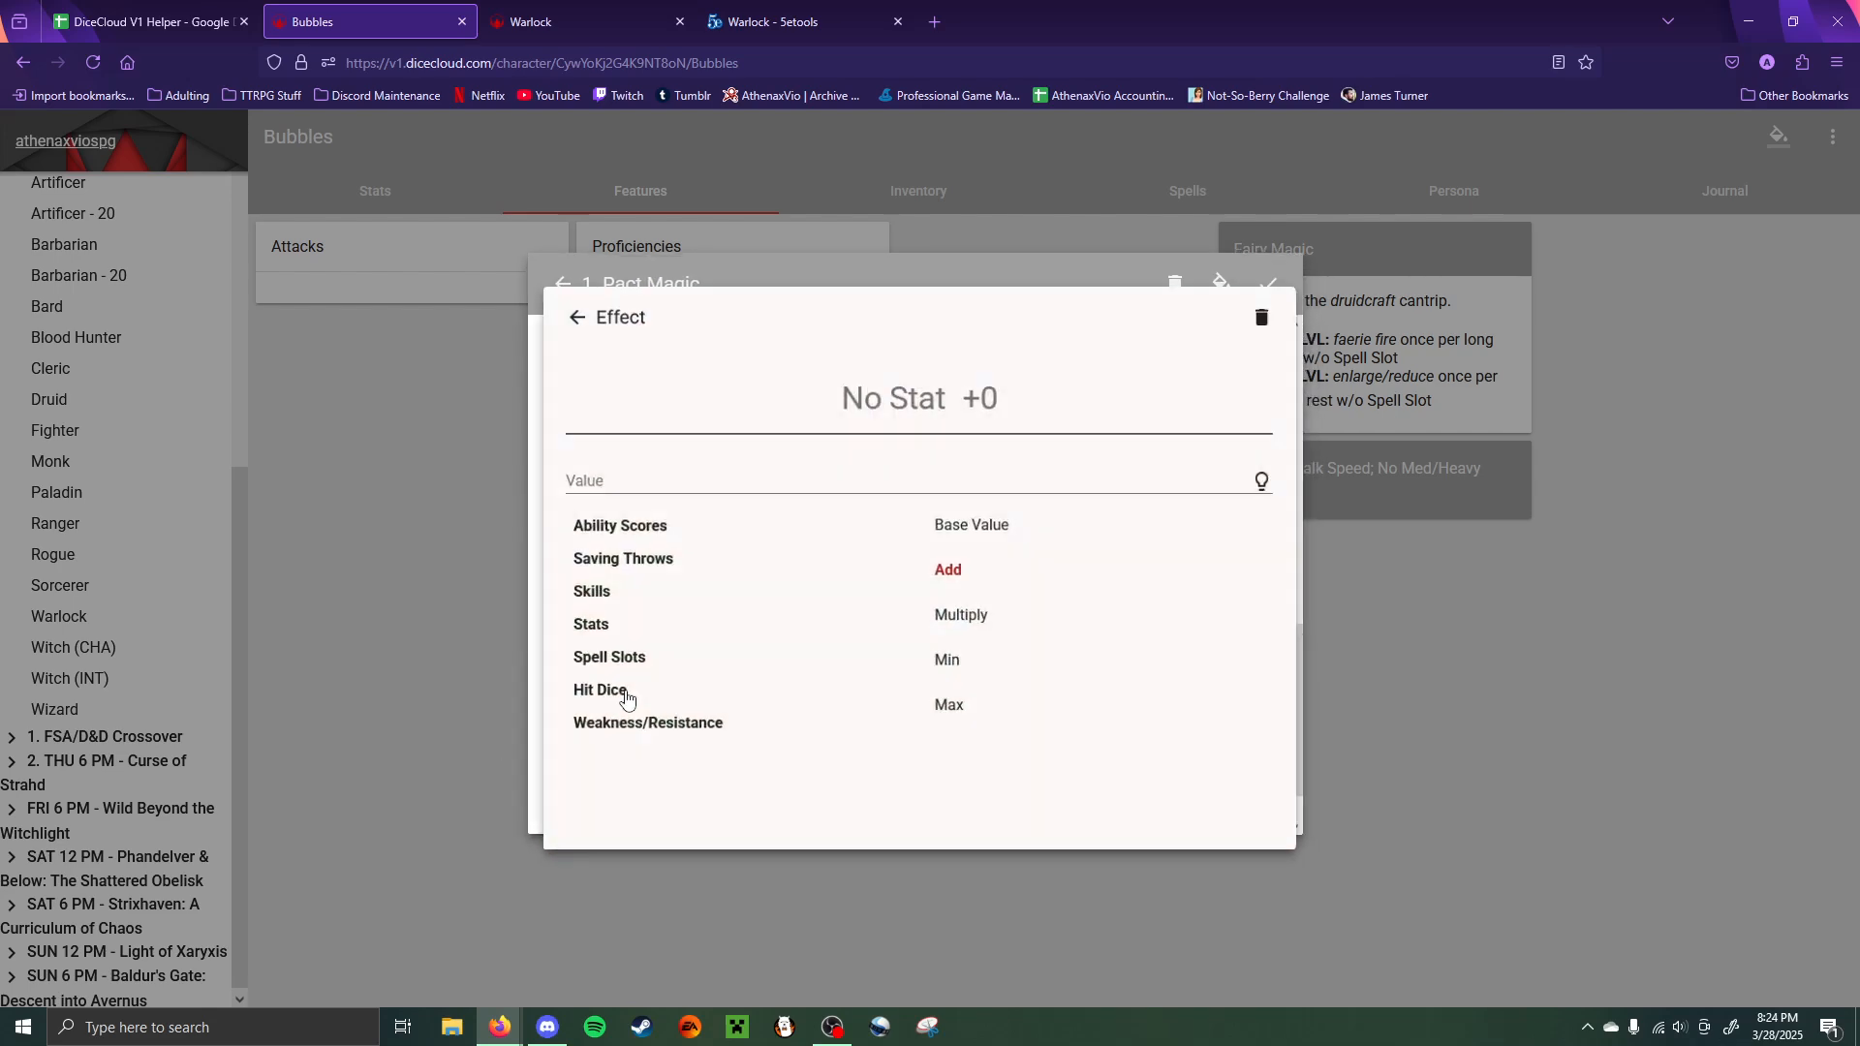
click(599, 622)
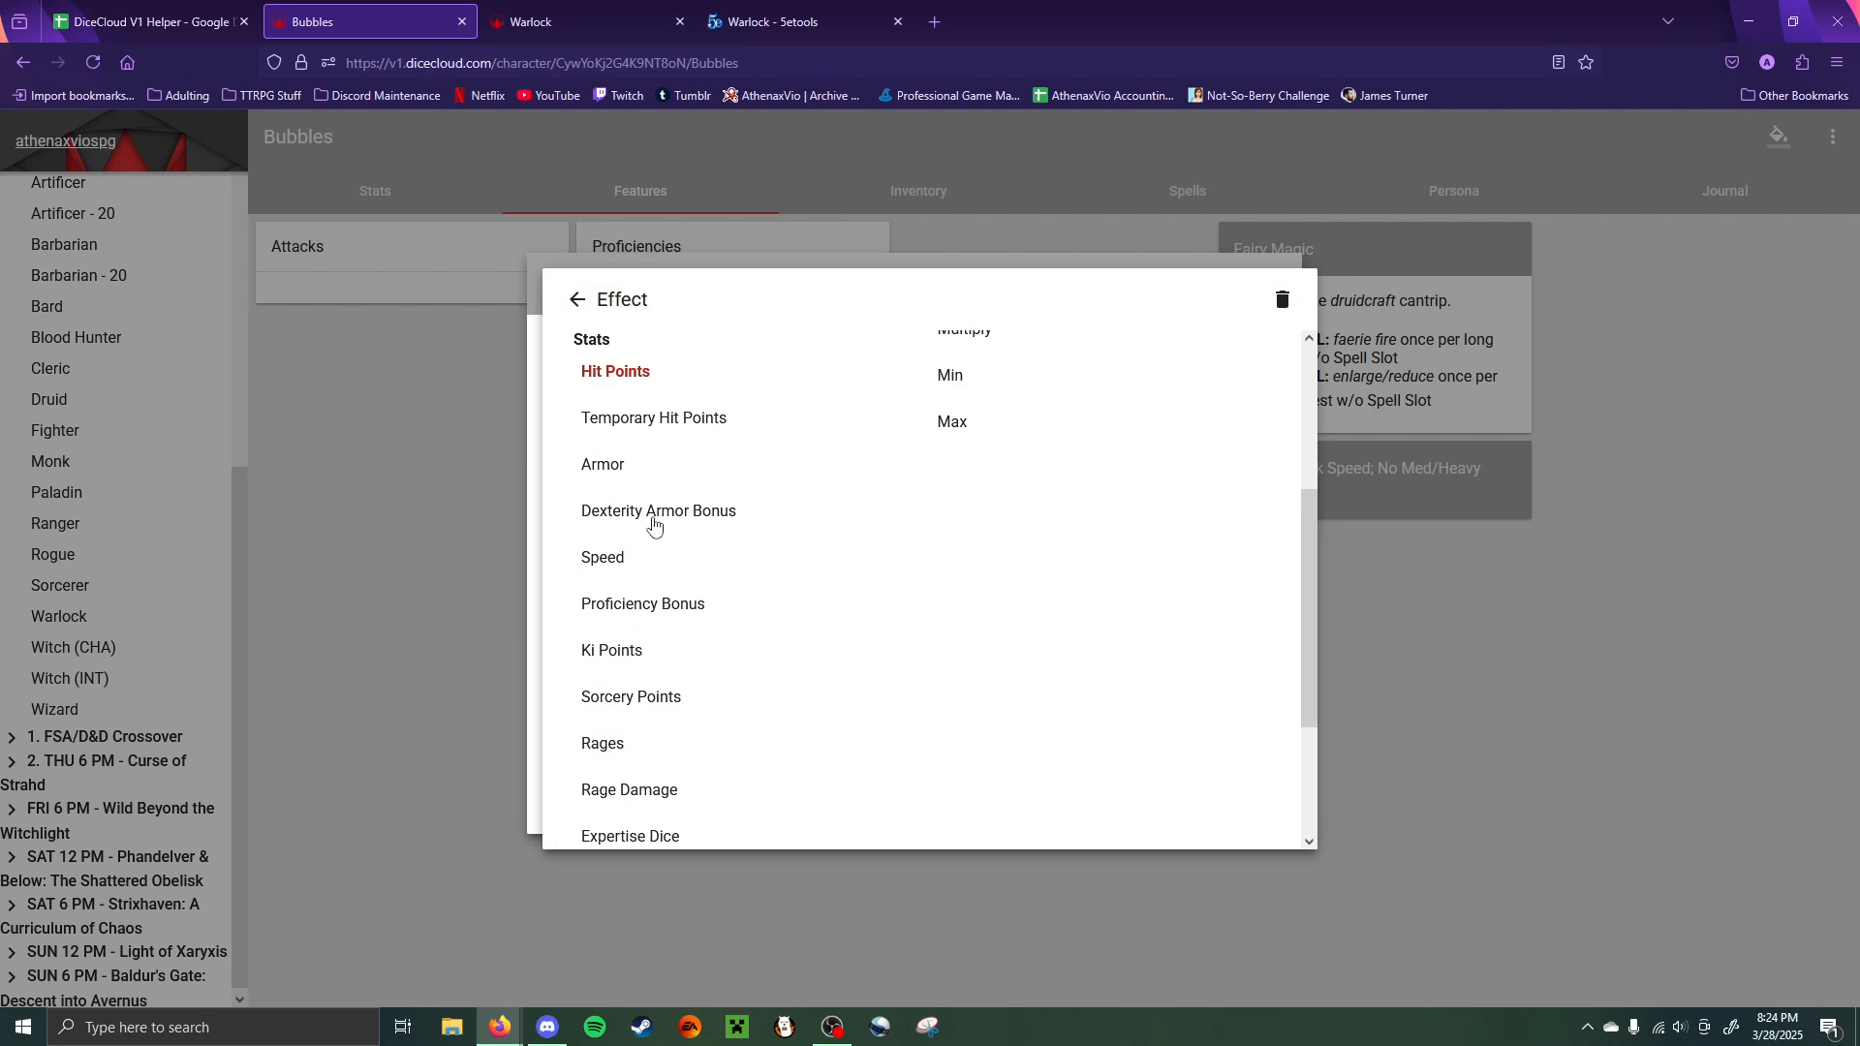
scroll(654, 525, up, 3)
click(1085, 513)
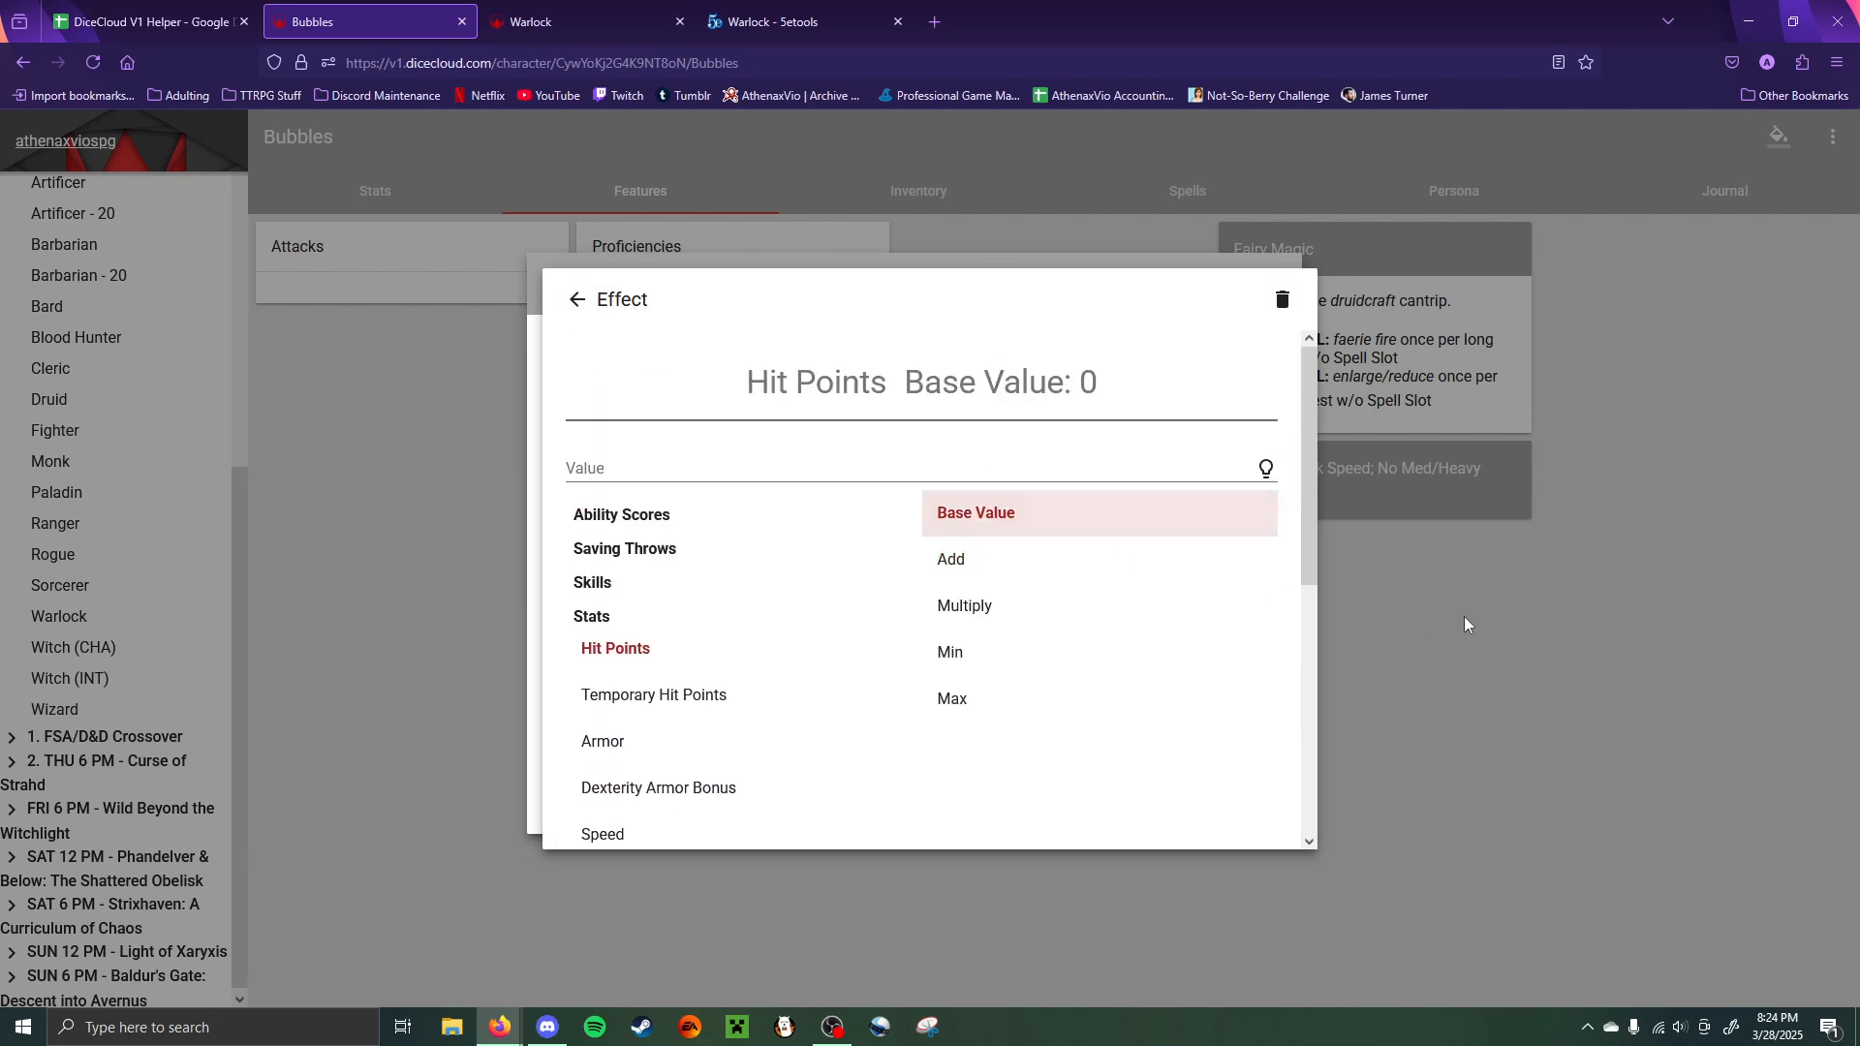
scroll(620, 645, down, 3)
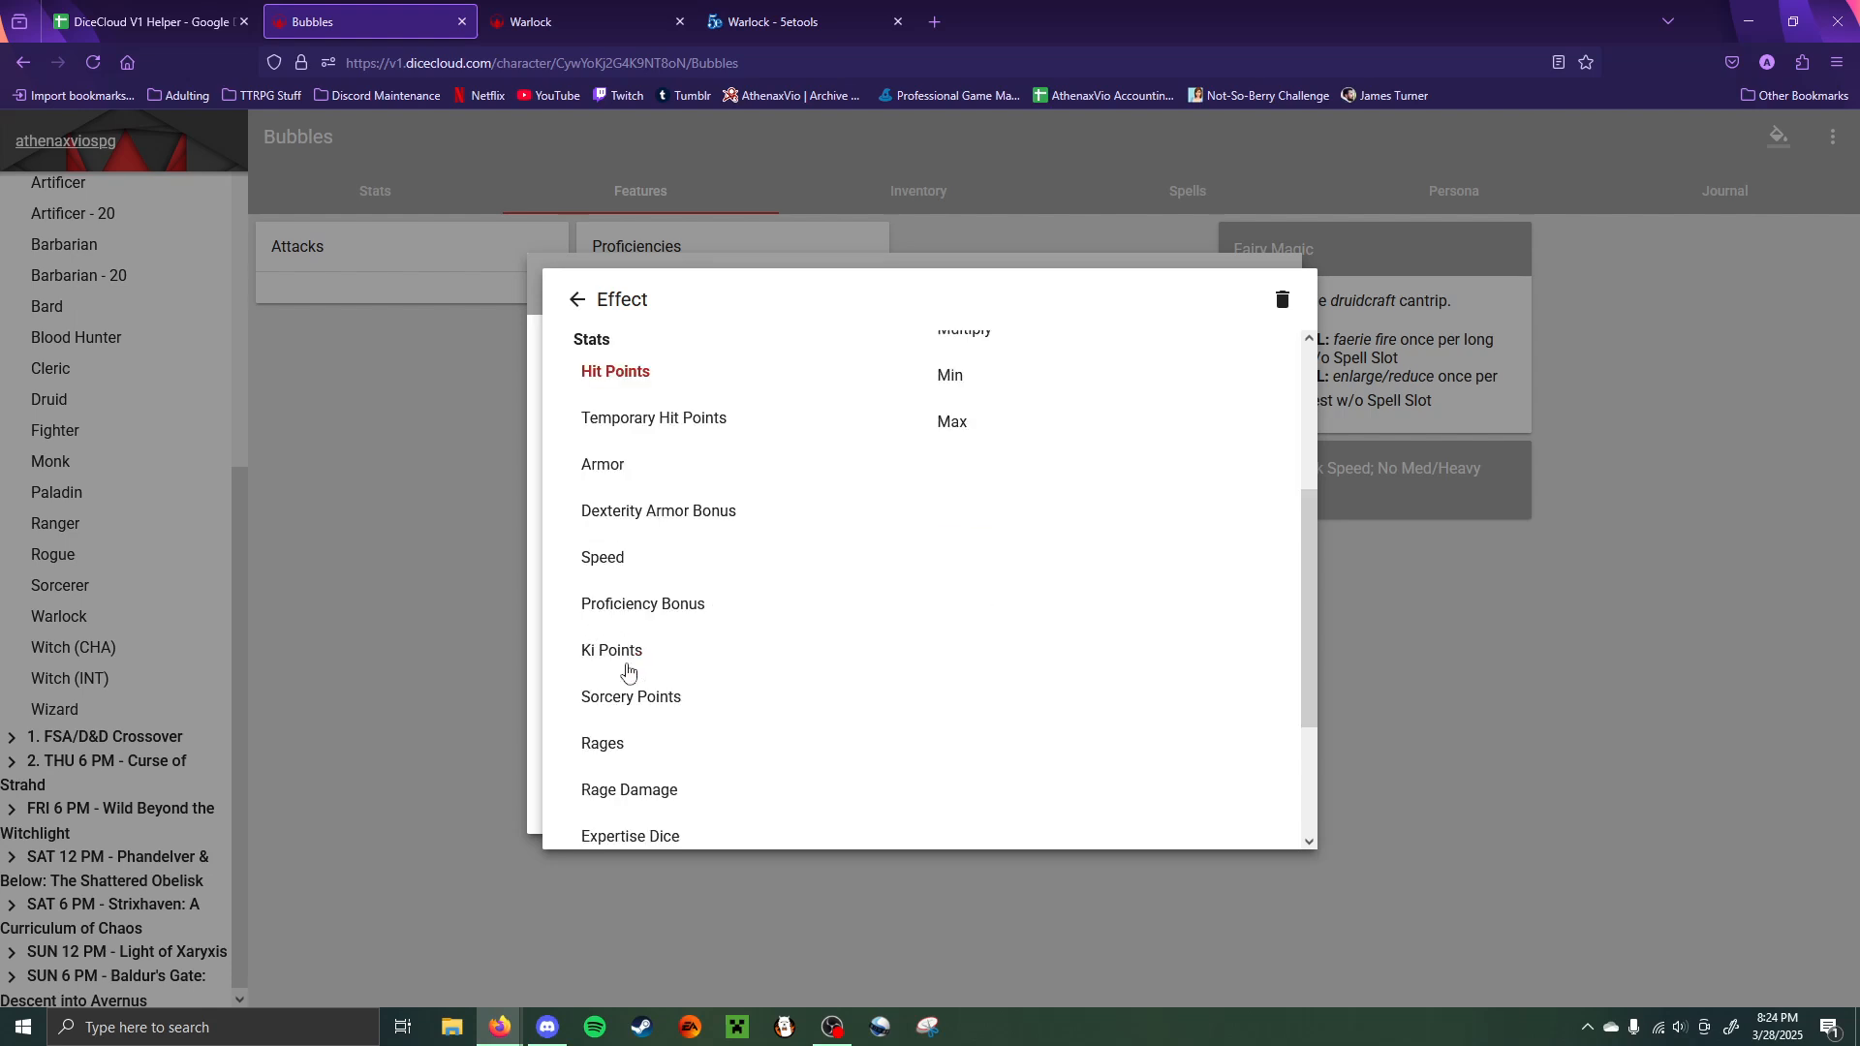
scroll(628, 671, down, 2)
click(608, 775)
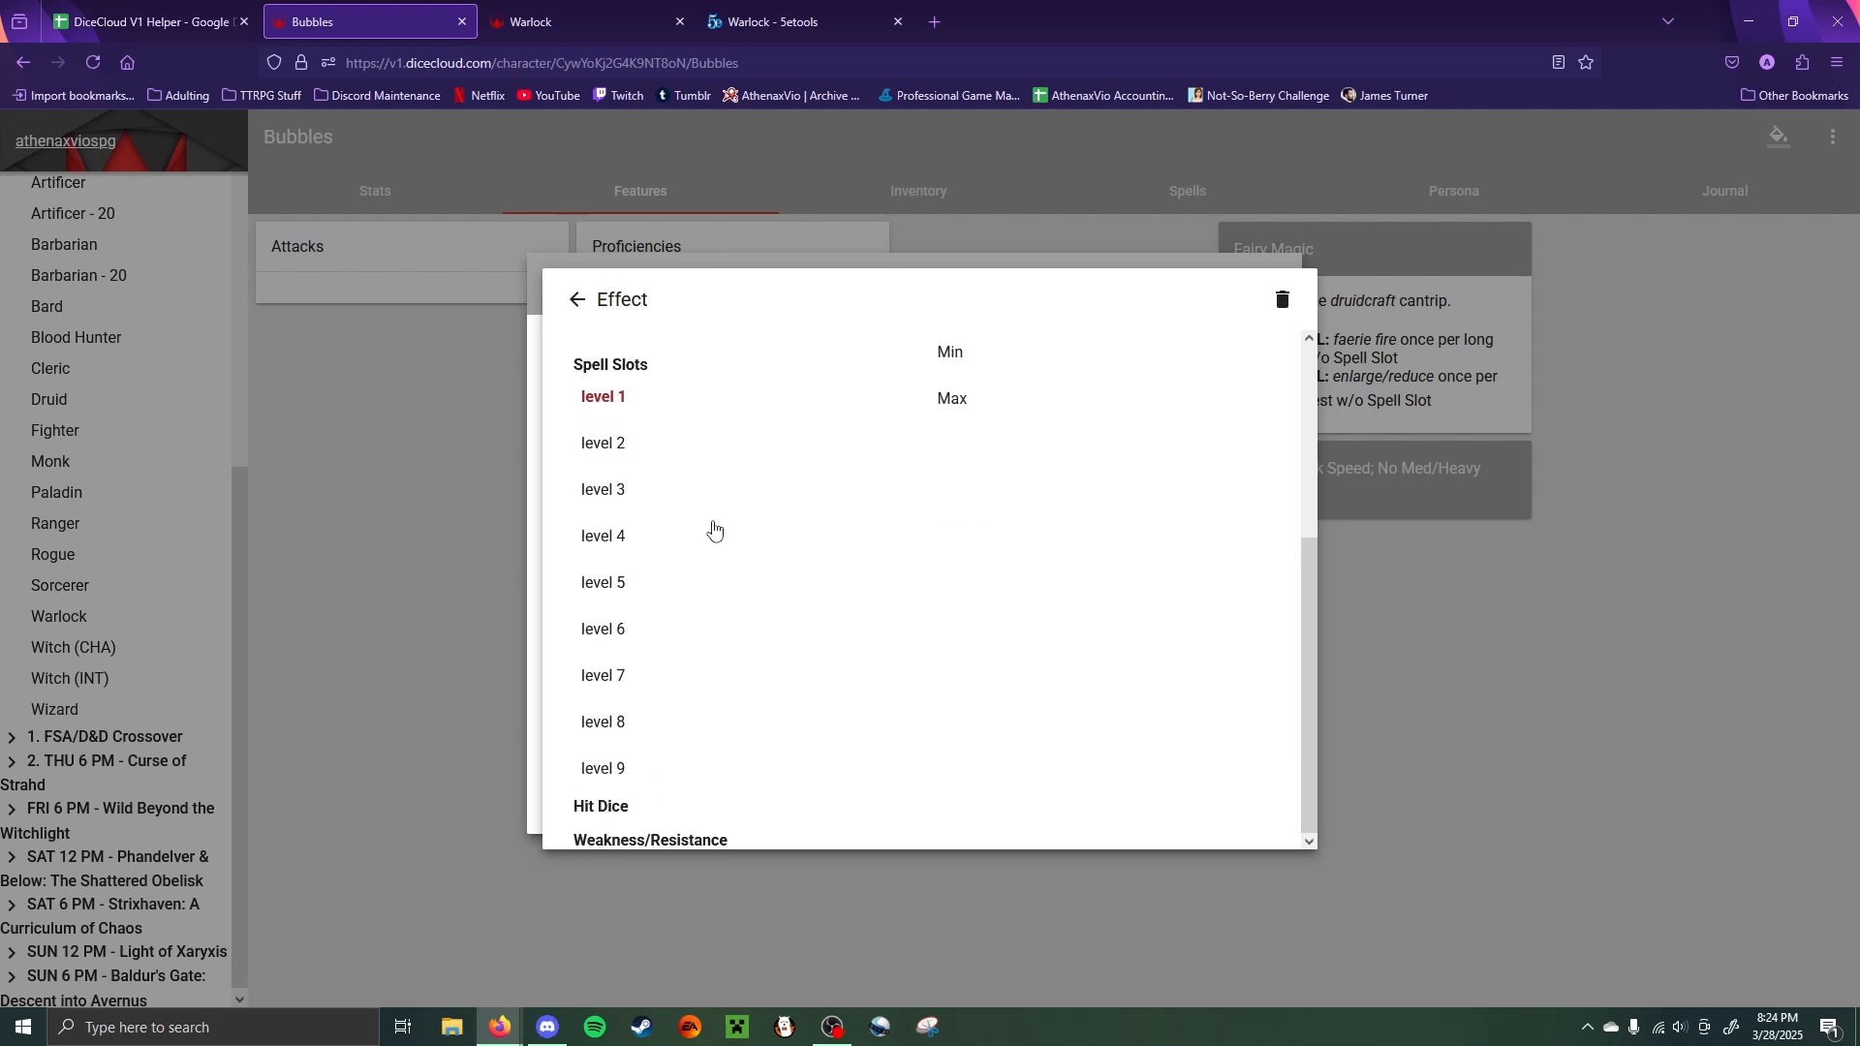
click(586, 478)
click(1513, 626)
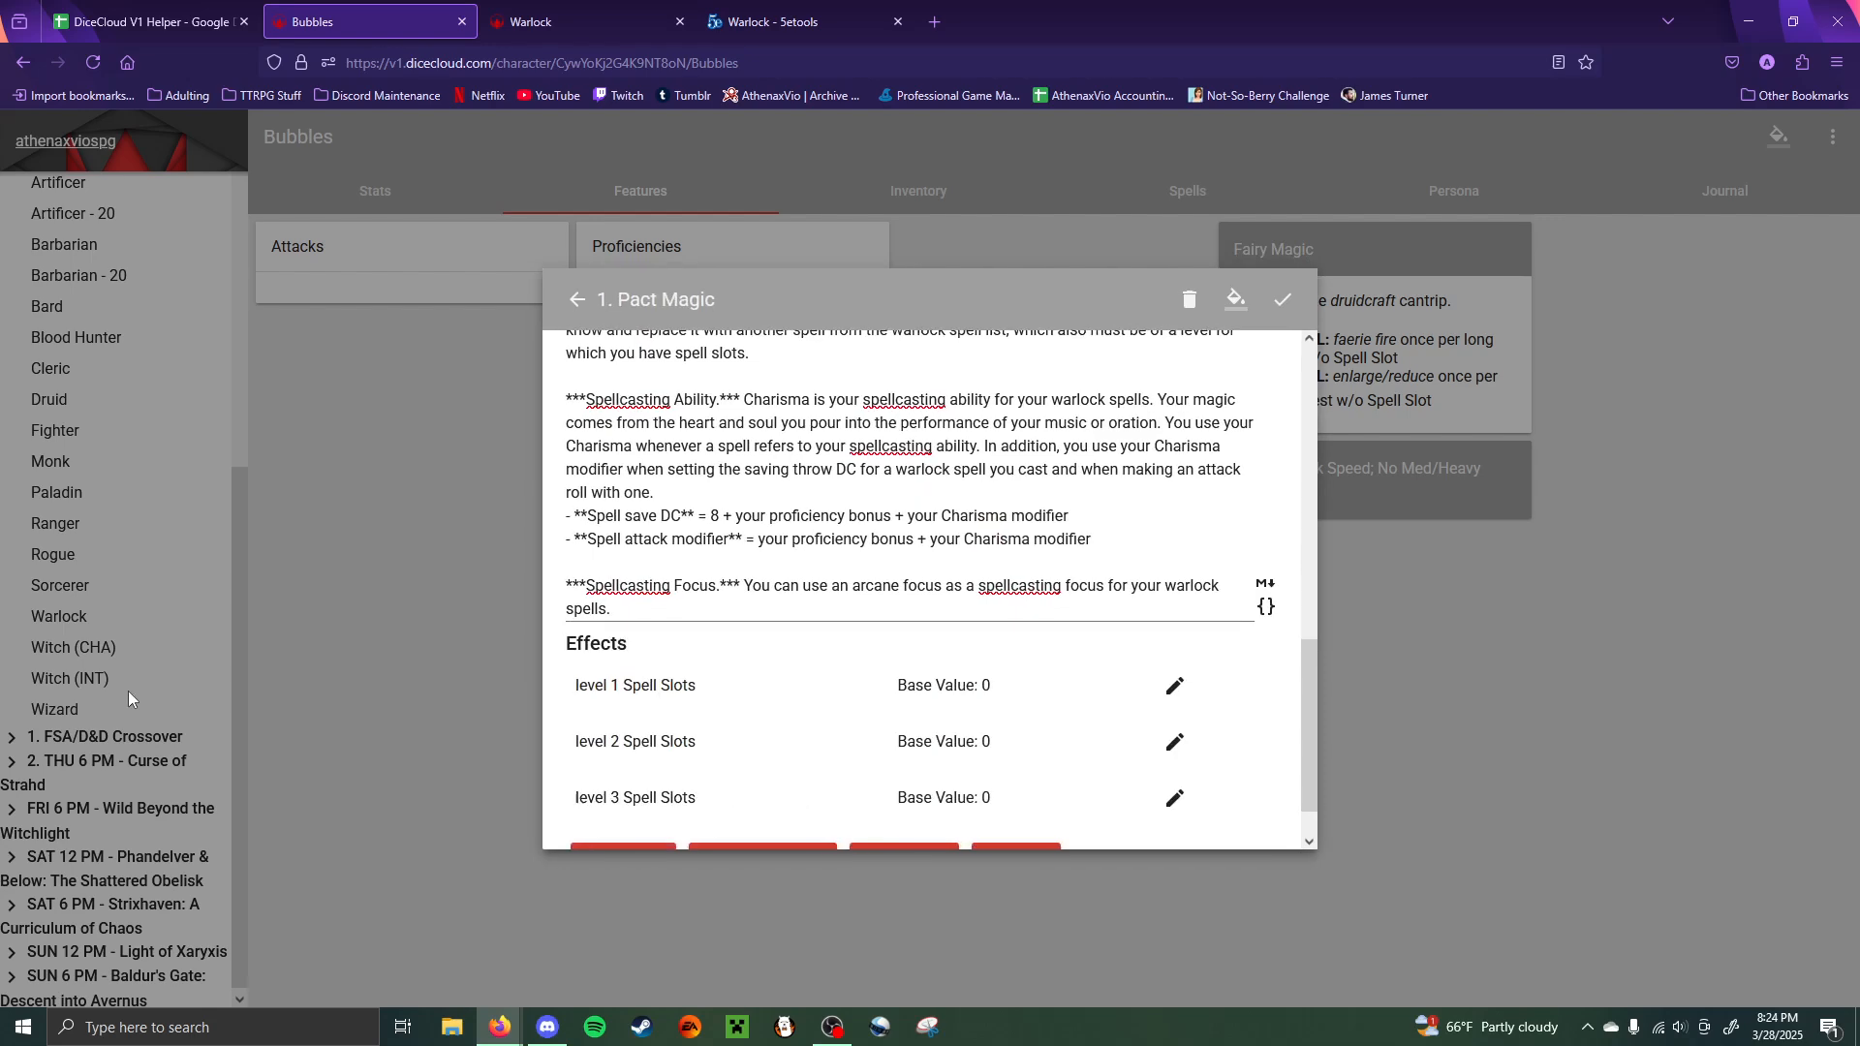
- Add a fourth effect to Pact Magic that targets level 4 Spell Slots as a Base Value with no value entered
scroll(773, 746, down, 1)
click(610, 823)
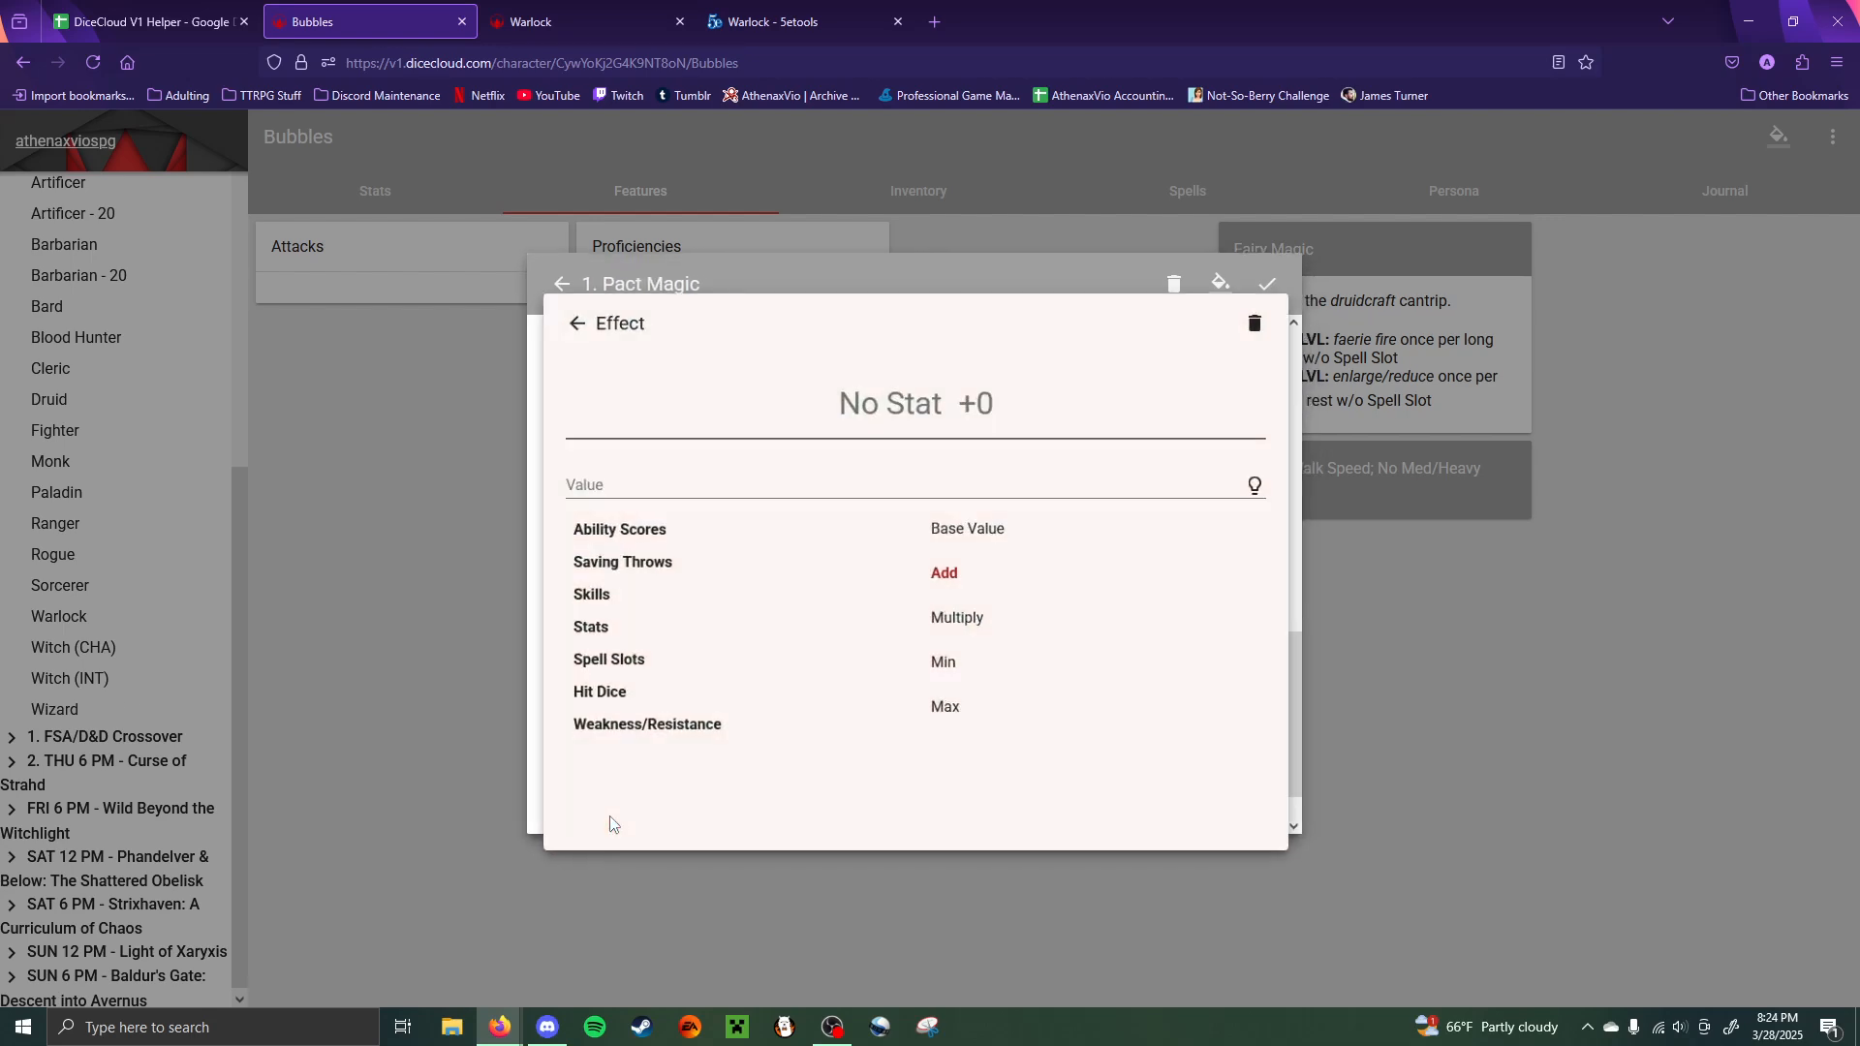
click(614, 652)
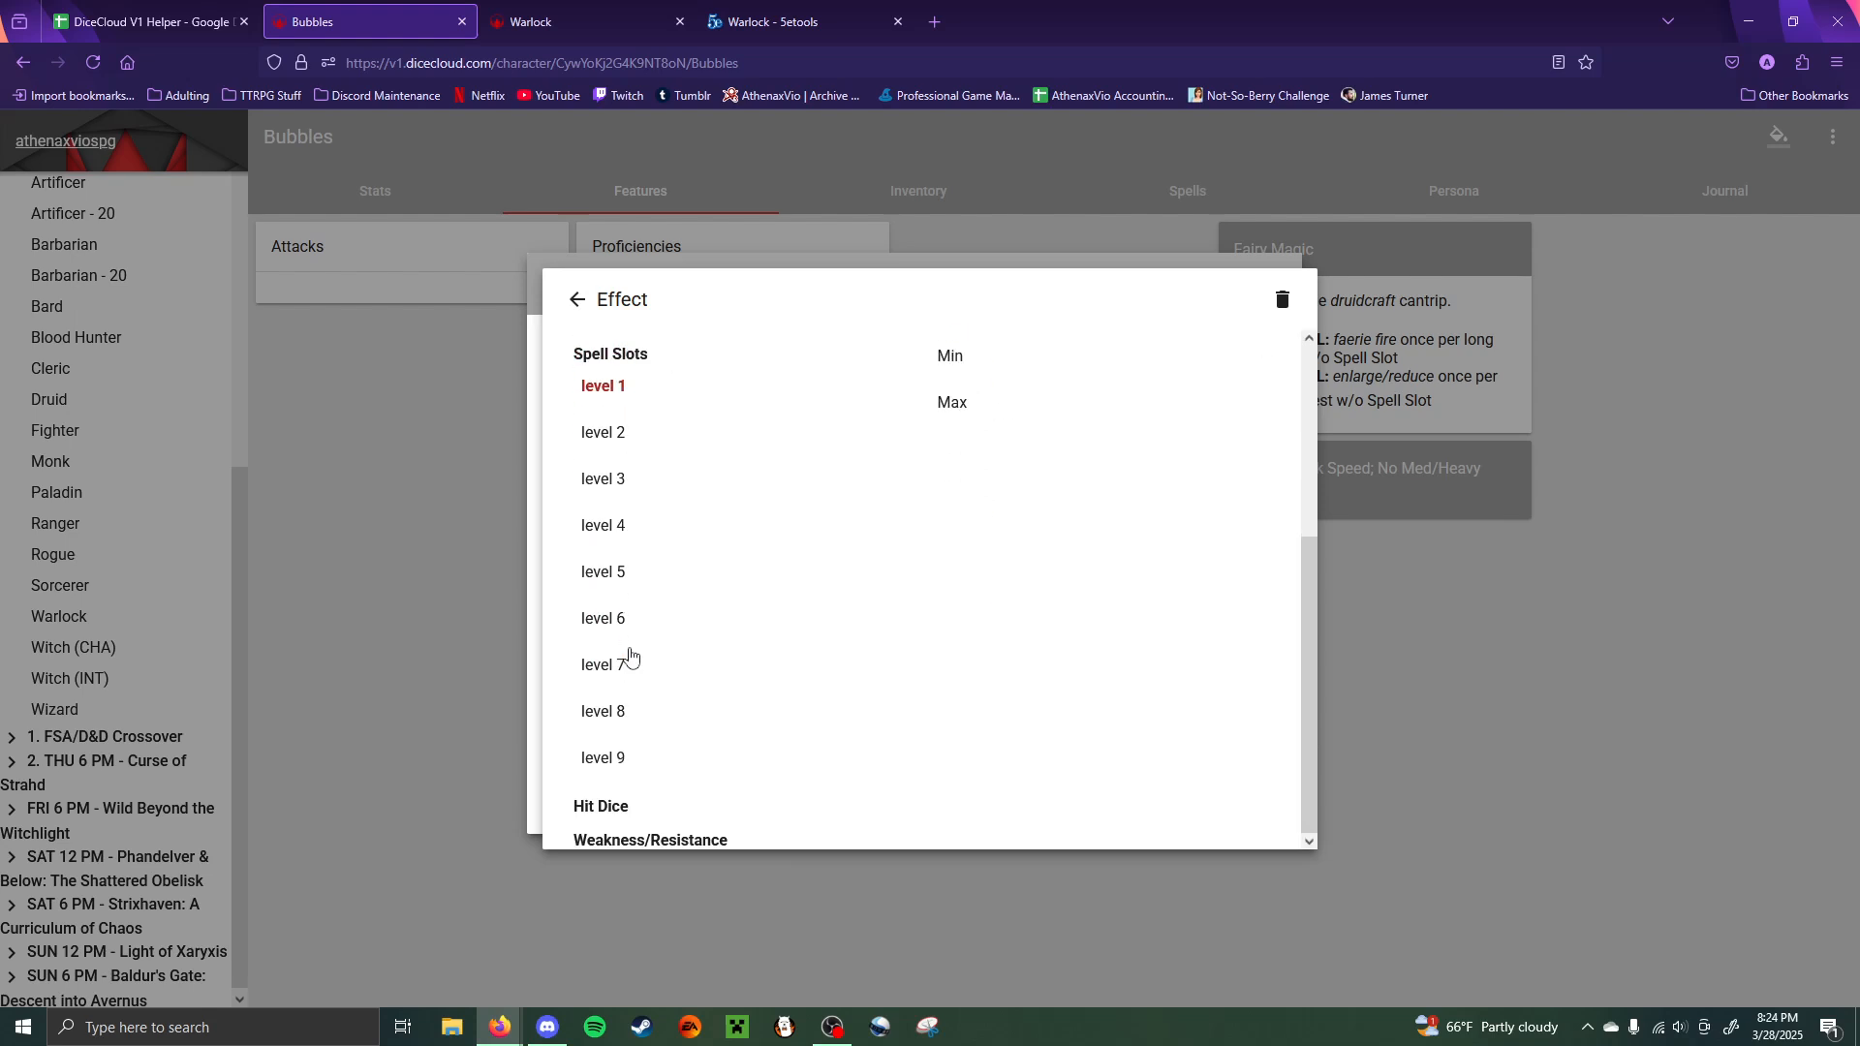
click(615, 531)
click(997, 524)
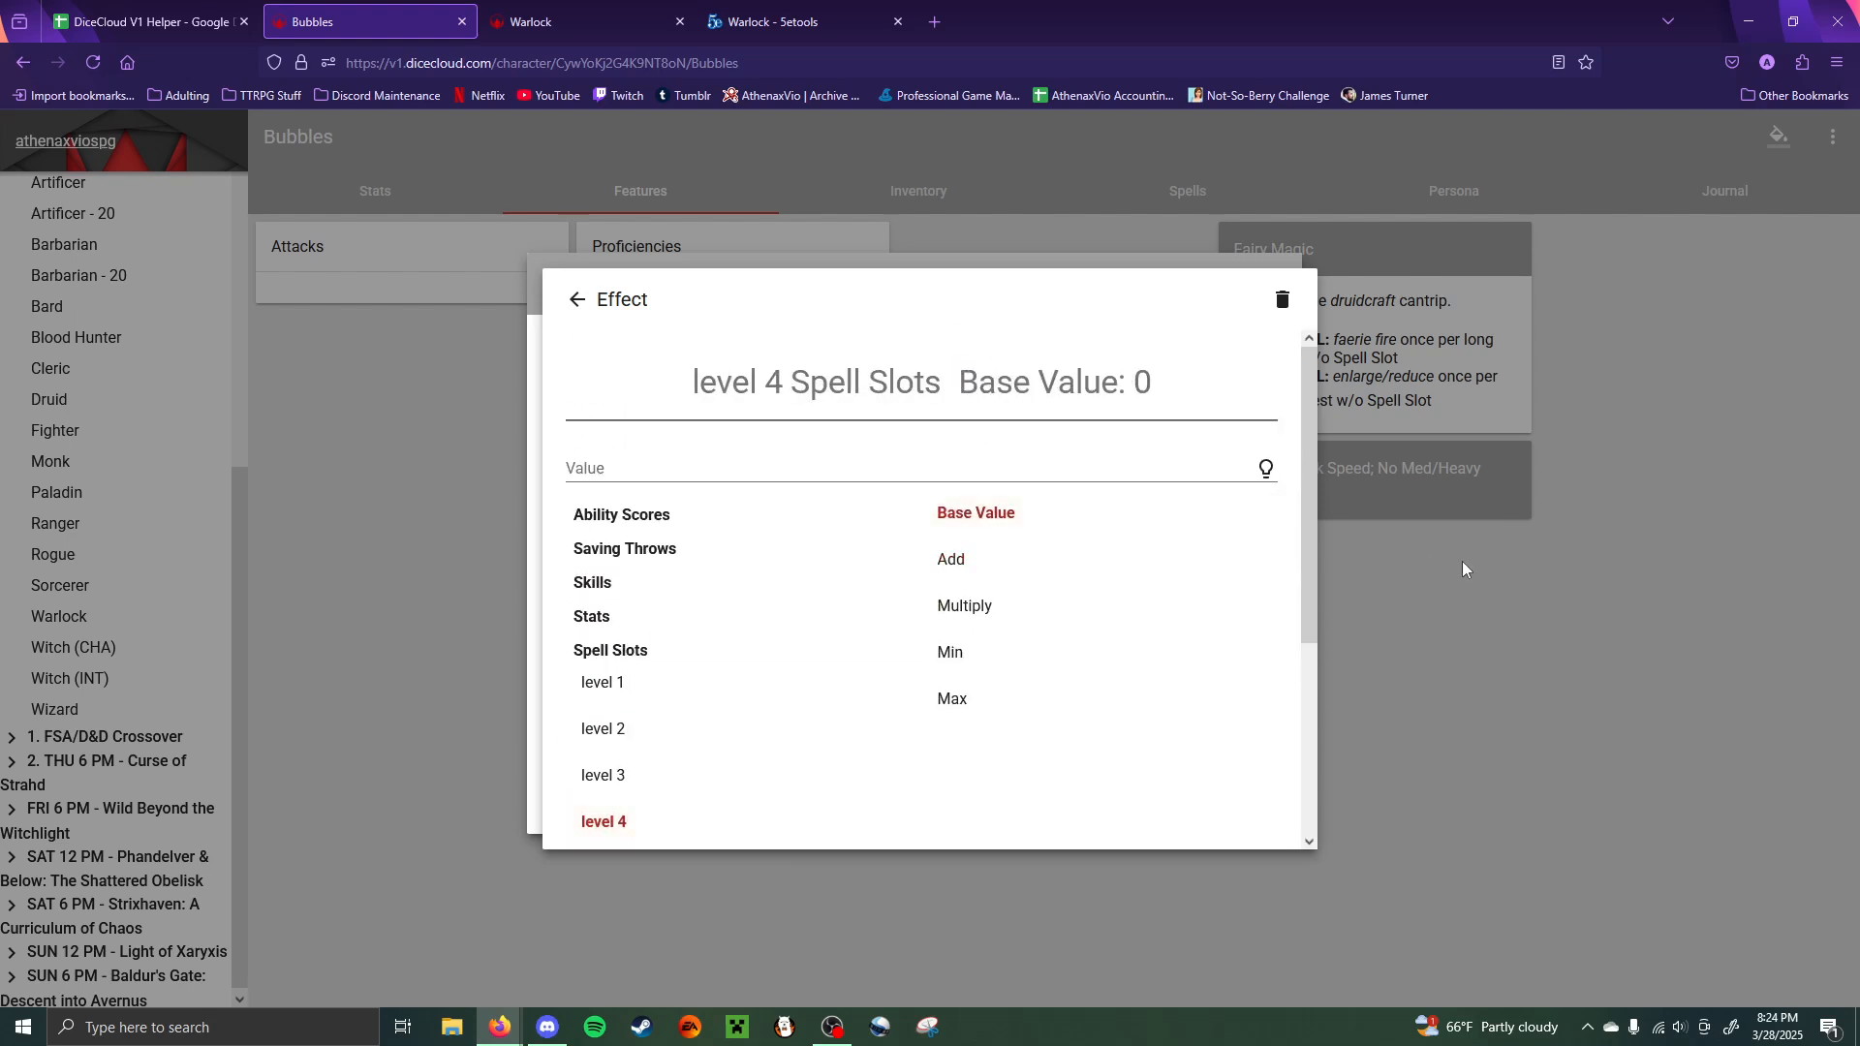
click(578, 299)
- Add a level 5 Spell Slots effect to Pact Magic as a Base Value, leaving its value blank
scroll(734, 608, down, 1)
click(631, 821)
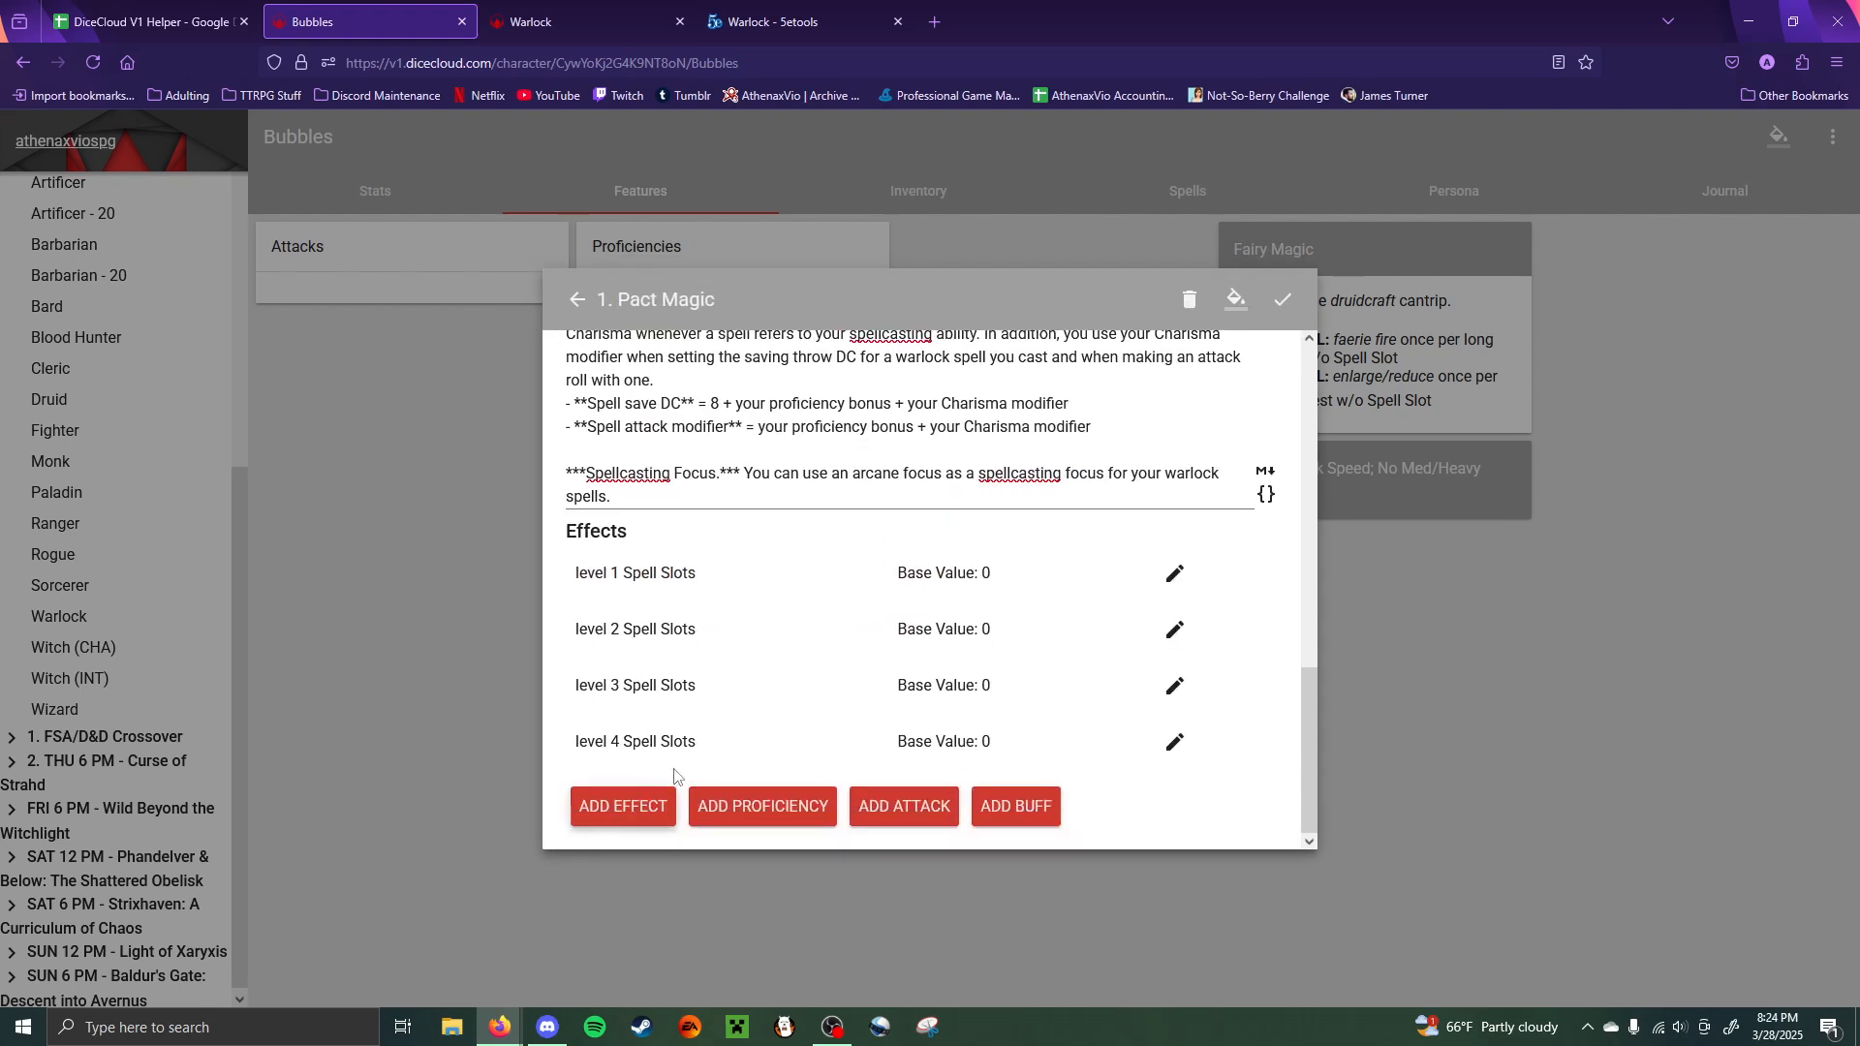
click(643, 652)
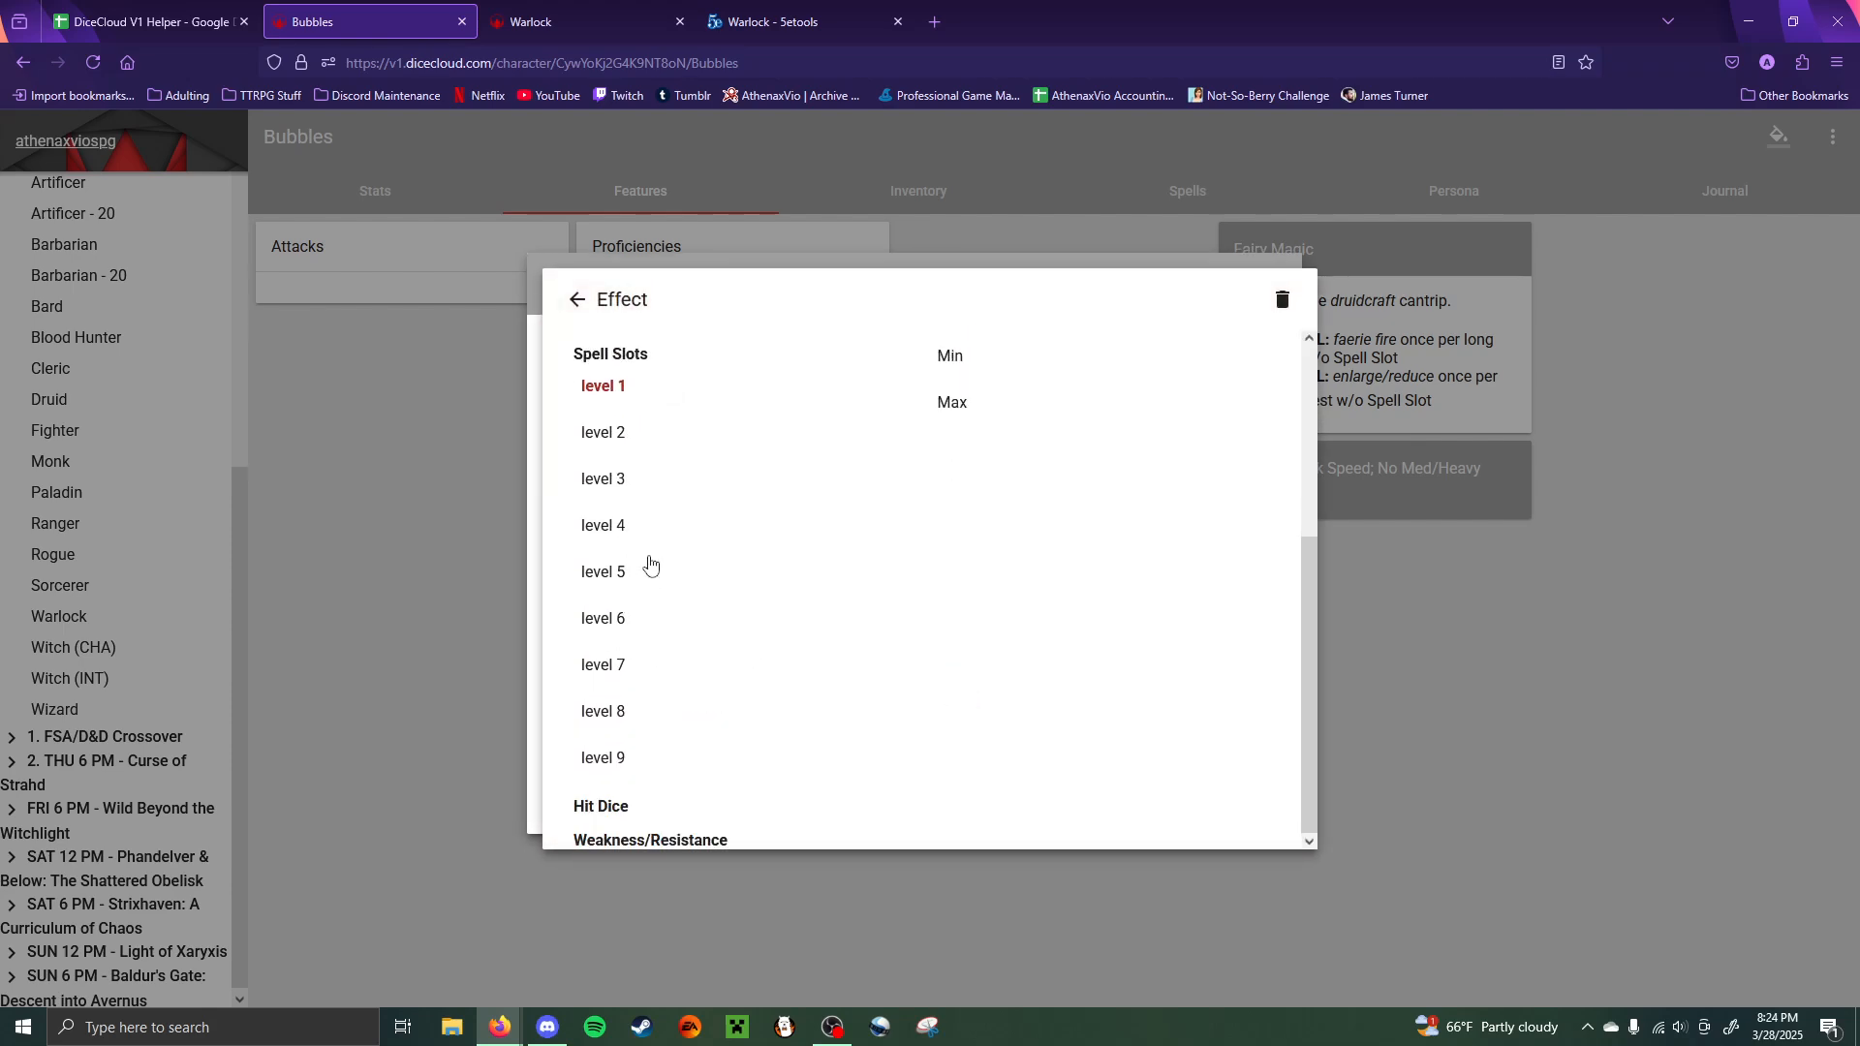
click(659, 567)
click(967, 453)
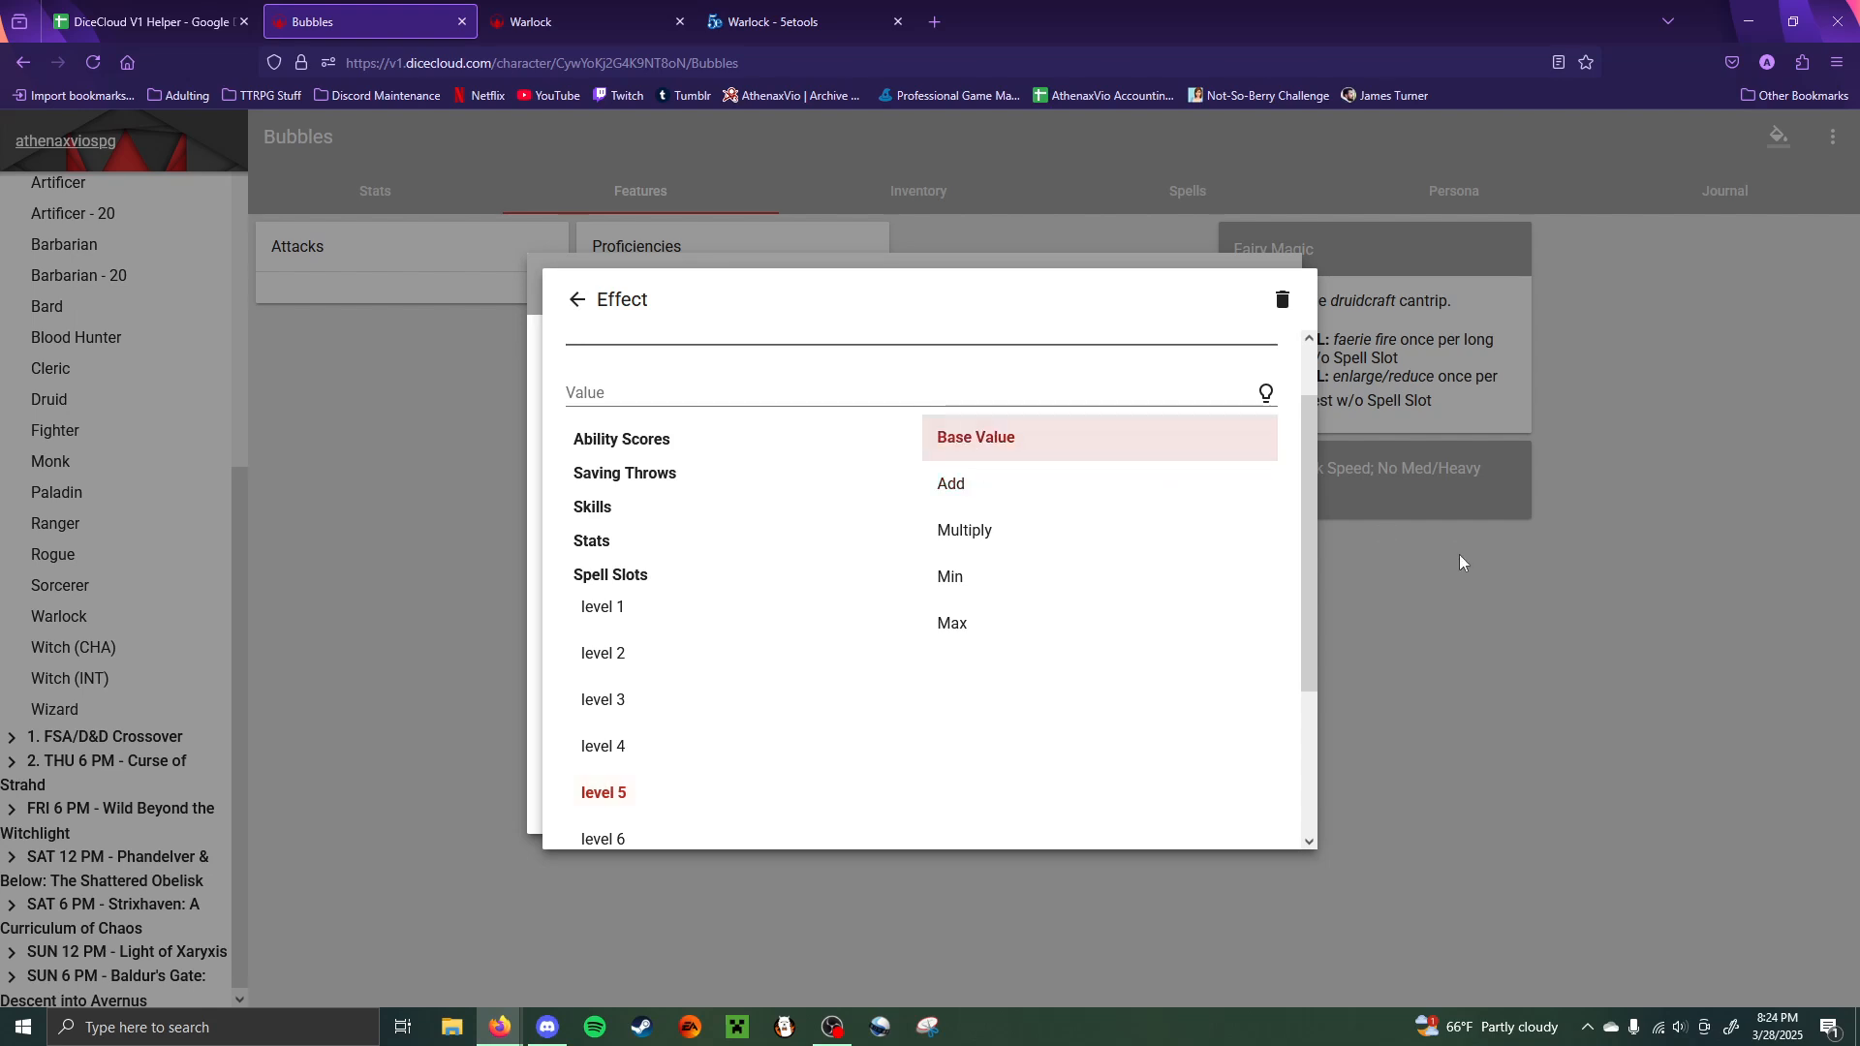
click(1511, 624)
- Add a level 6 Spell Slots effect to Pact Magic as a Base Value, leaving its value blank
scroll(697, 722, down, 1)
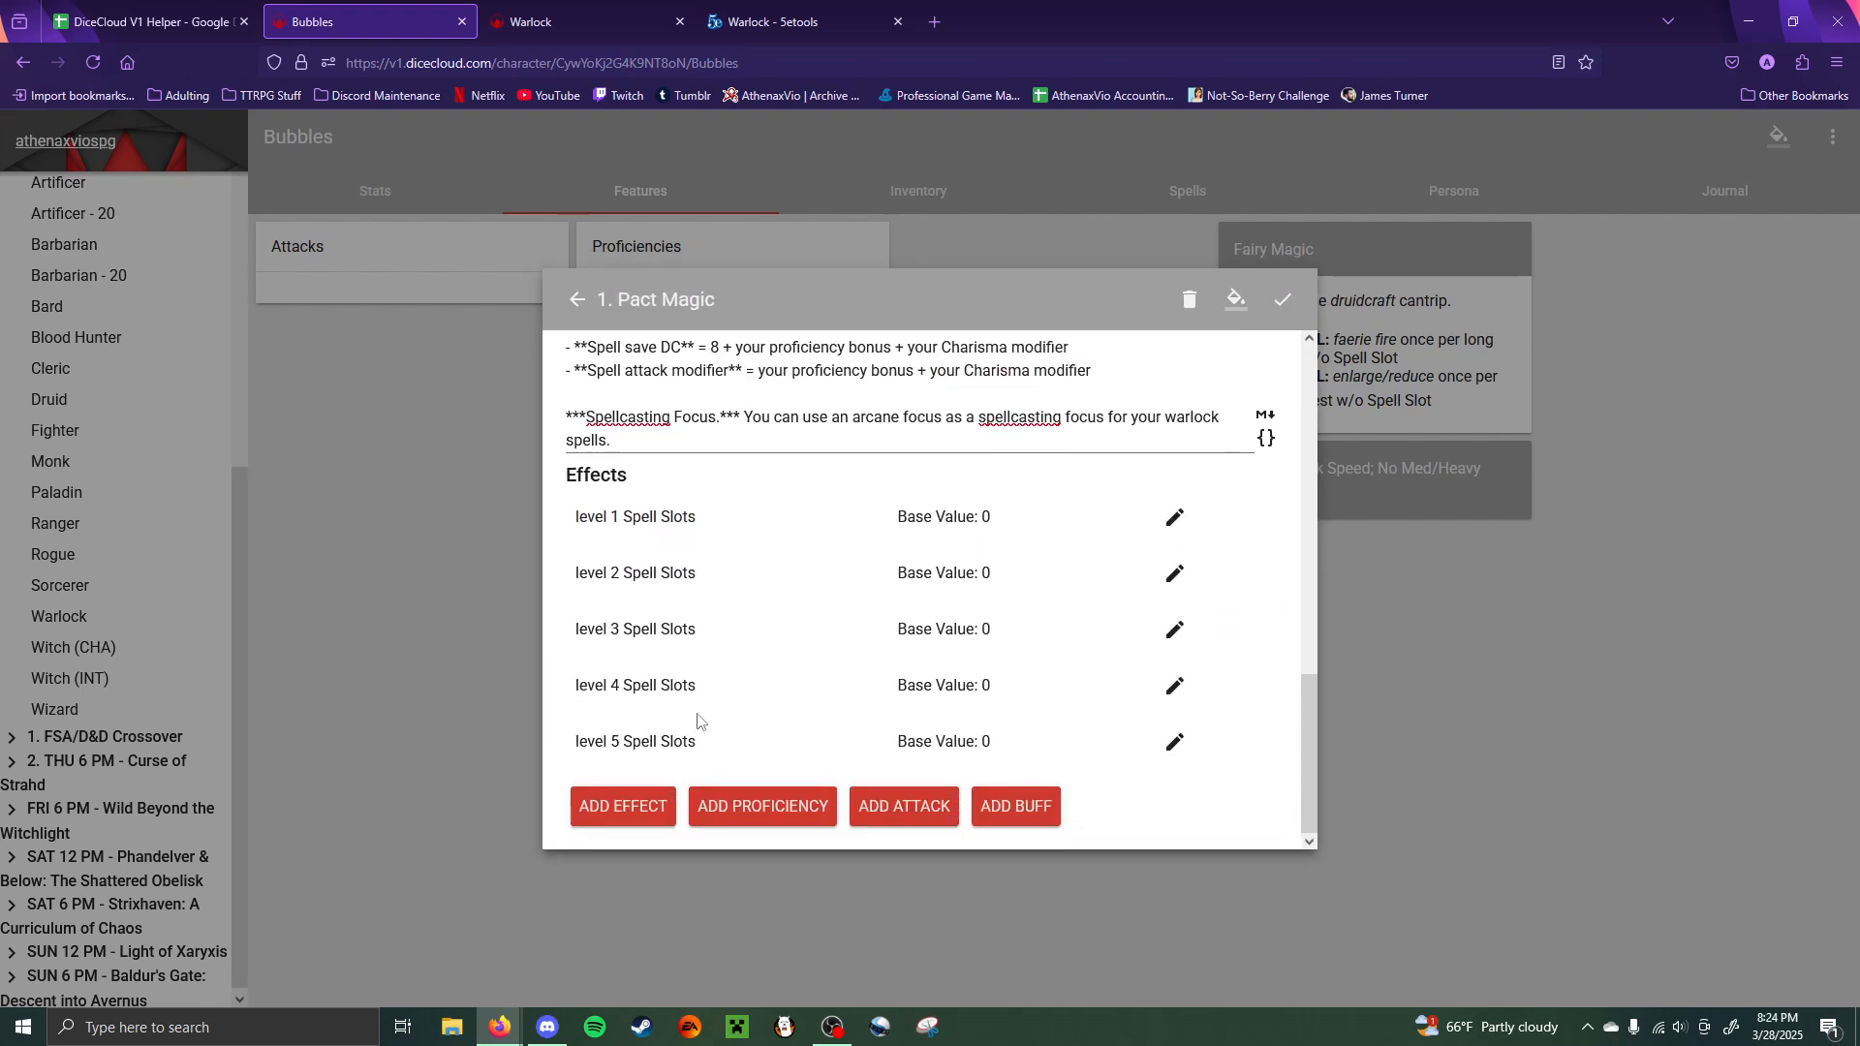
click(616, 805)
click(623, 655)
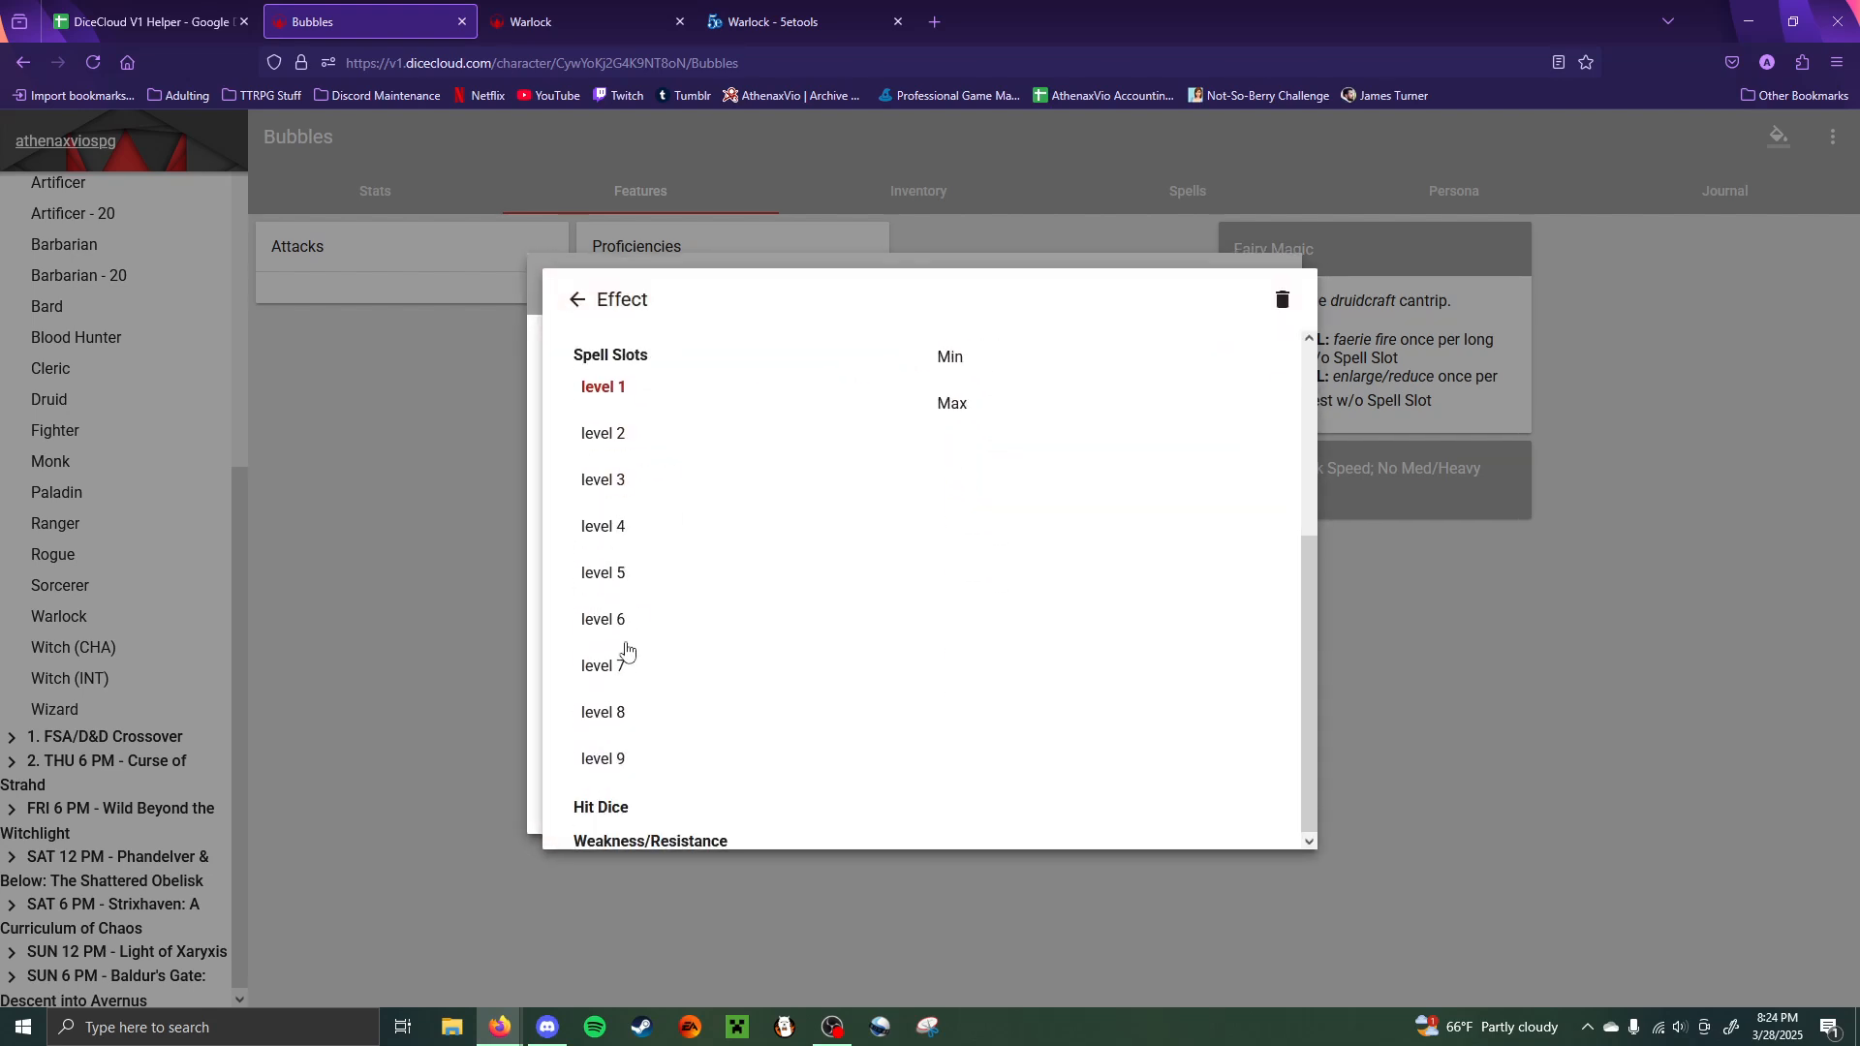
click(620, 617)
click(1002, 510)
click(1416, 703)
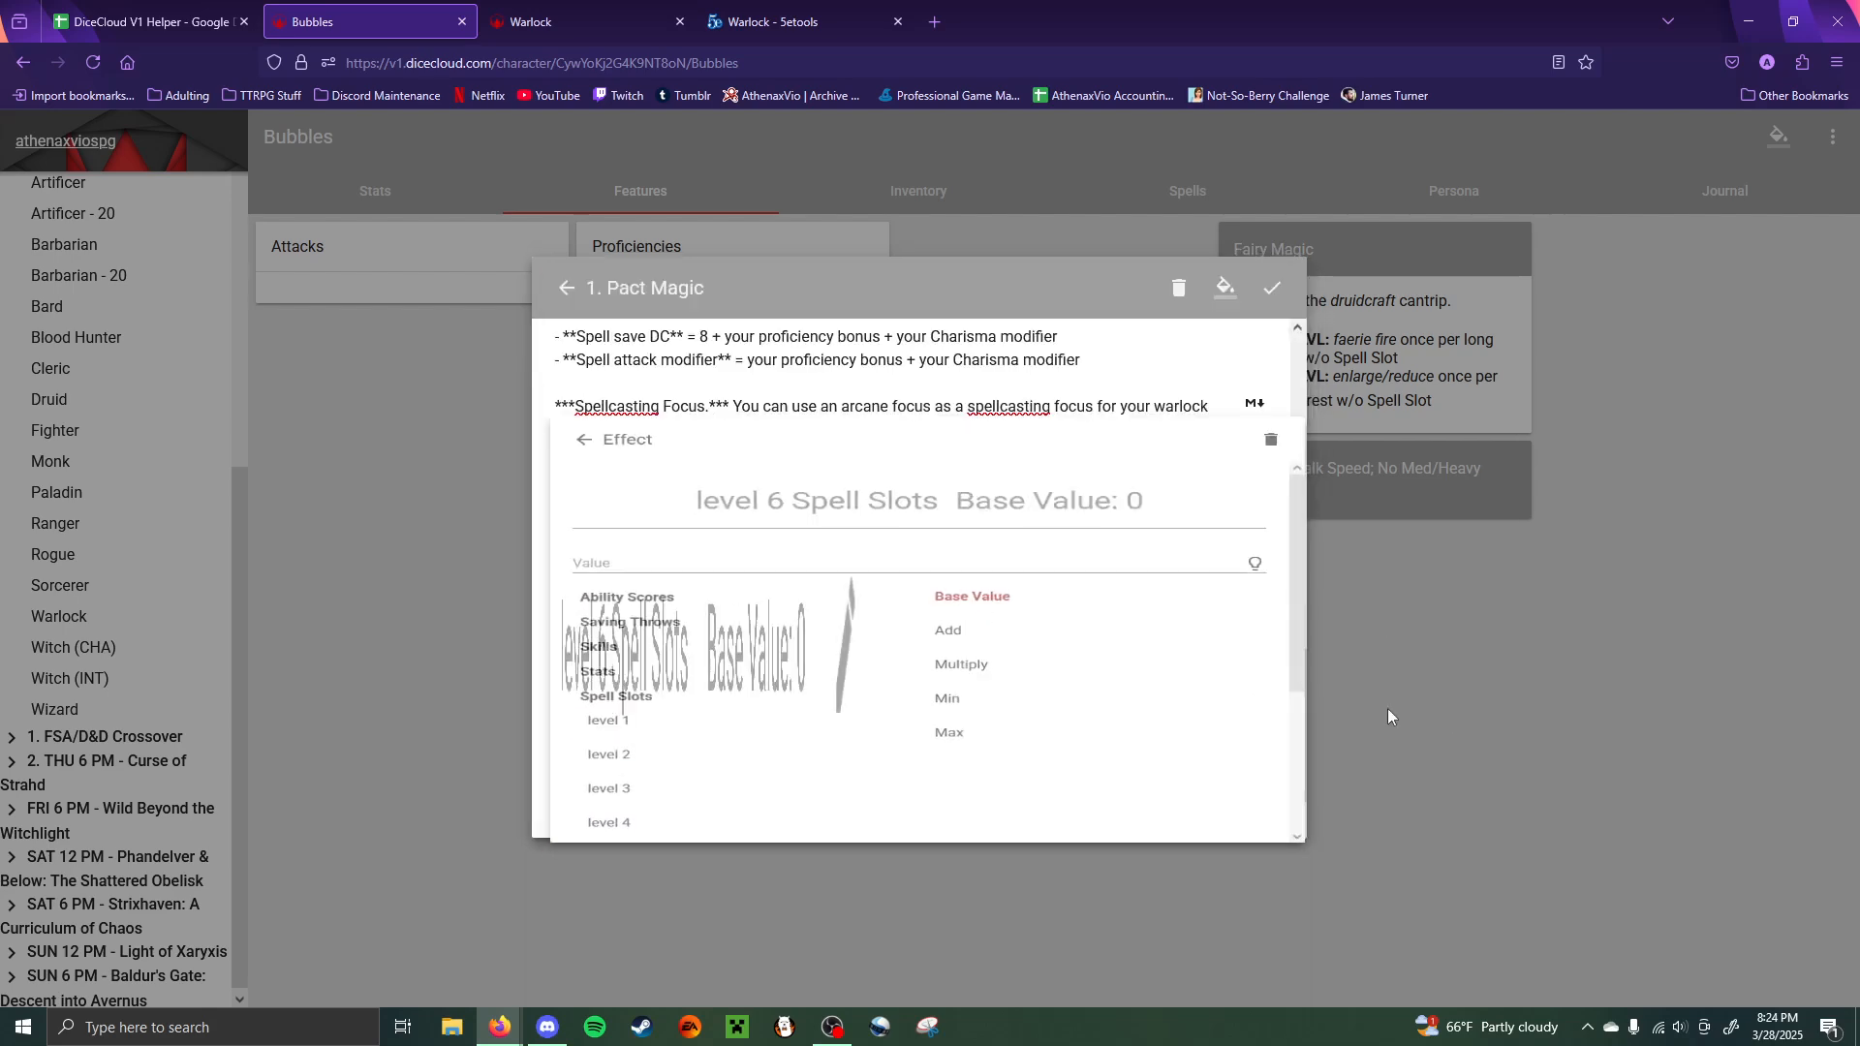
- Add a level 7 Spell Slots effect to Pact Magic as a Base Value, leaving its value blank
click(618, 806)
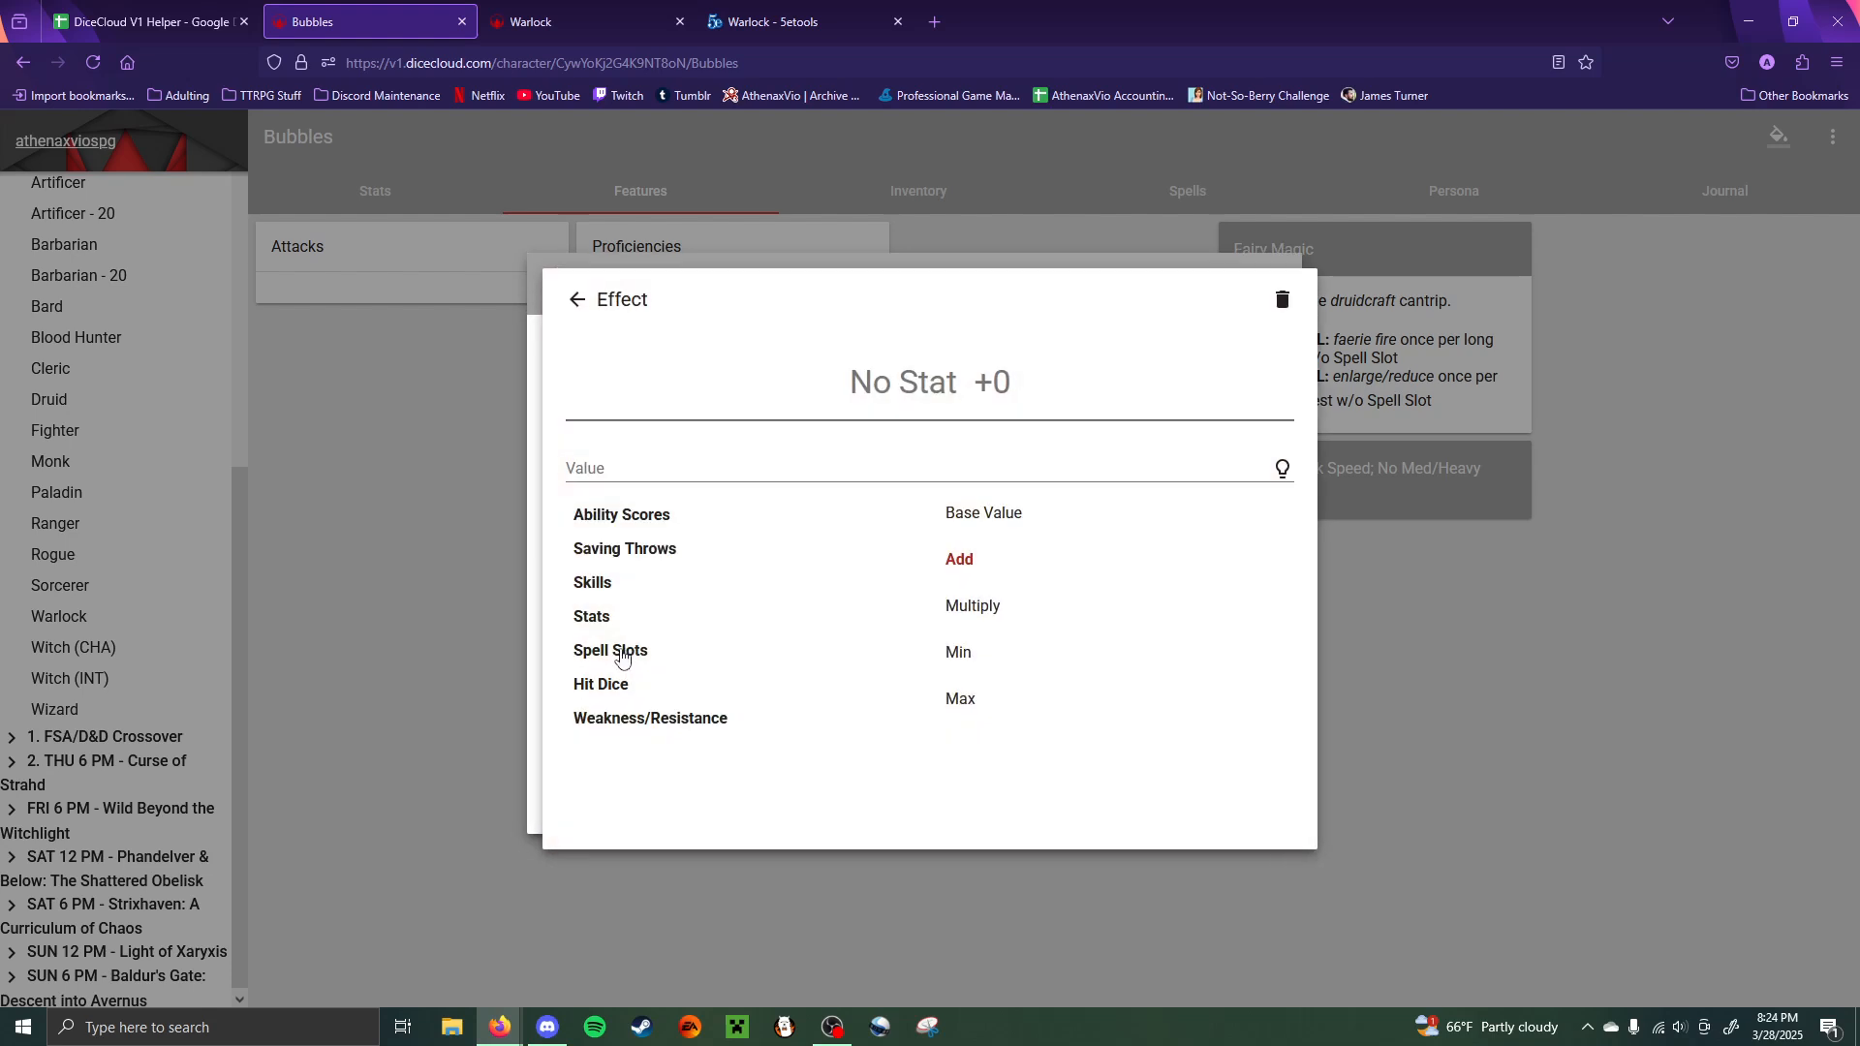
click(617, 645)
scroll(639, 678, down, 1)
click(620, 667)
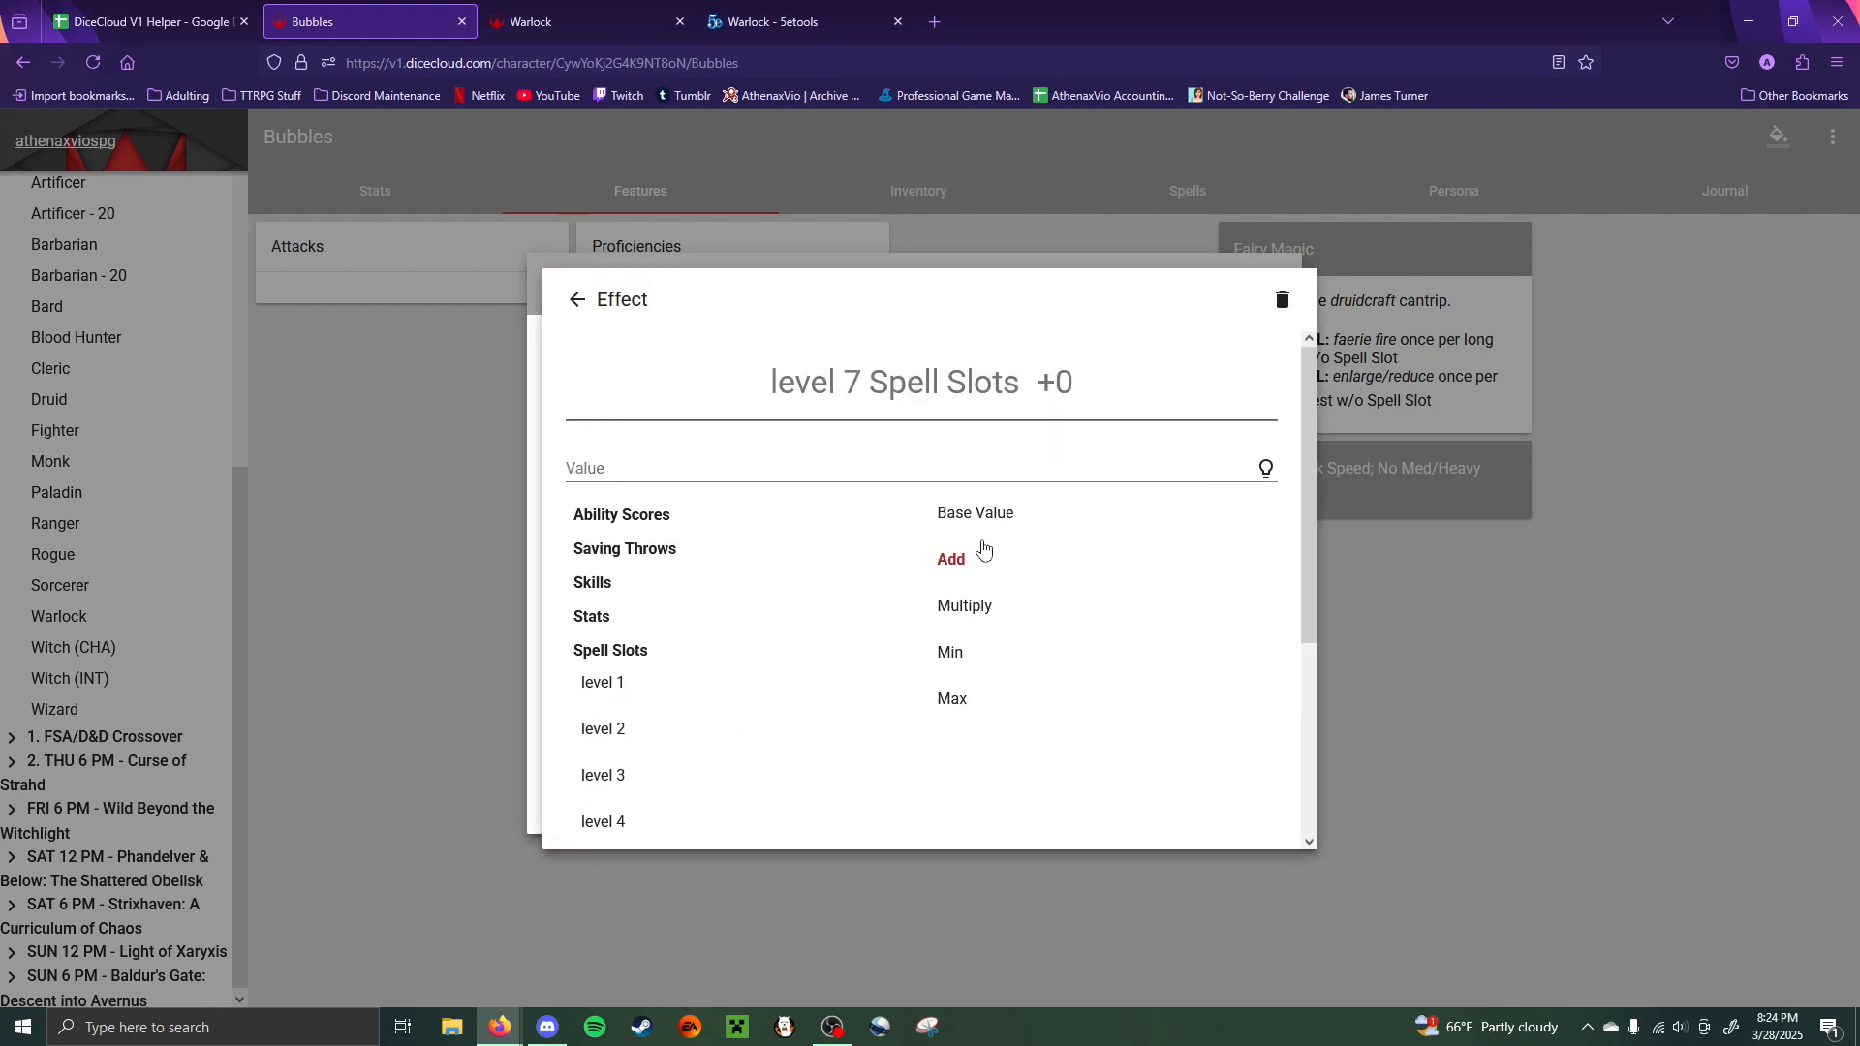
click(998, 509)
click(1548, 707)
- Add a level 8 Spell Slots effect to Pact Magic as a Base Value, leaving its value blank
scroll(735, 696, down, 1)
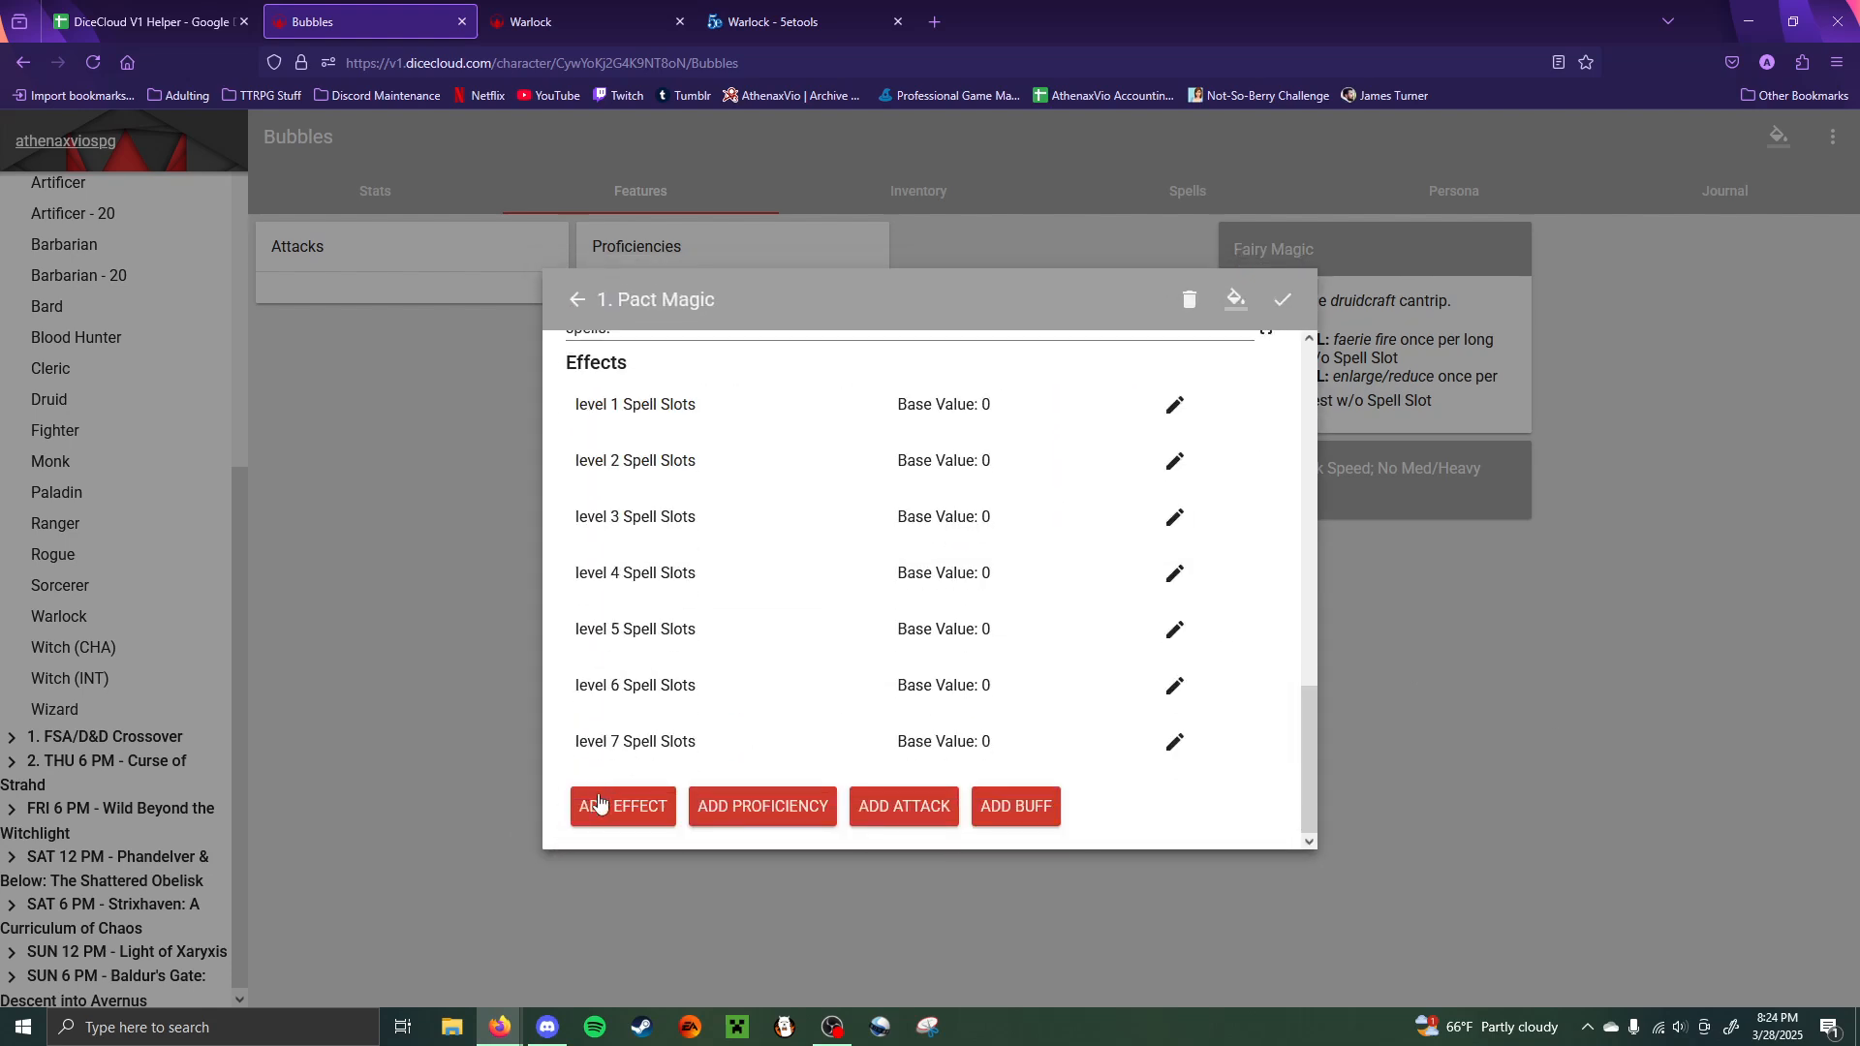
click(614, 808)
click(628, 659)
scroll(678, 678, down, 3)
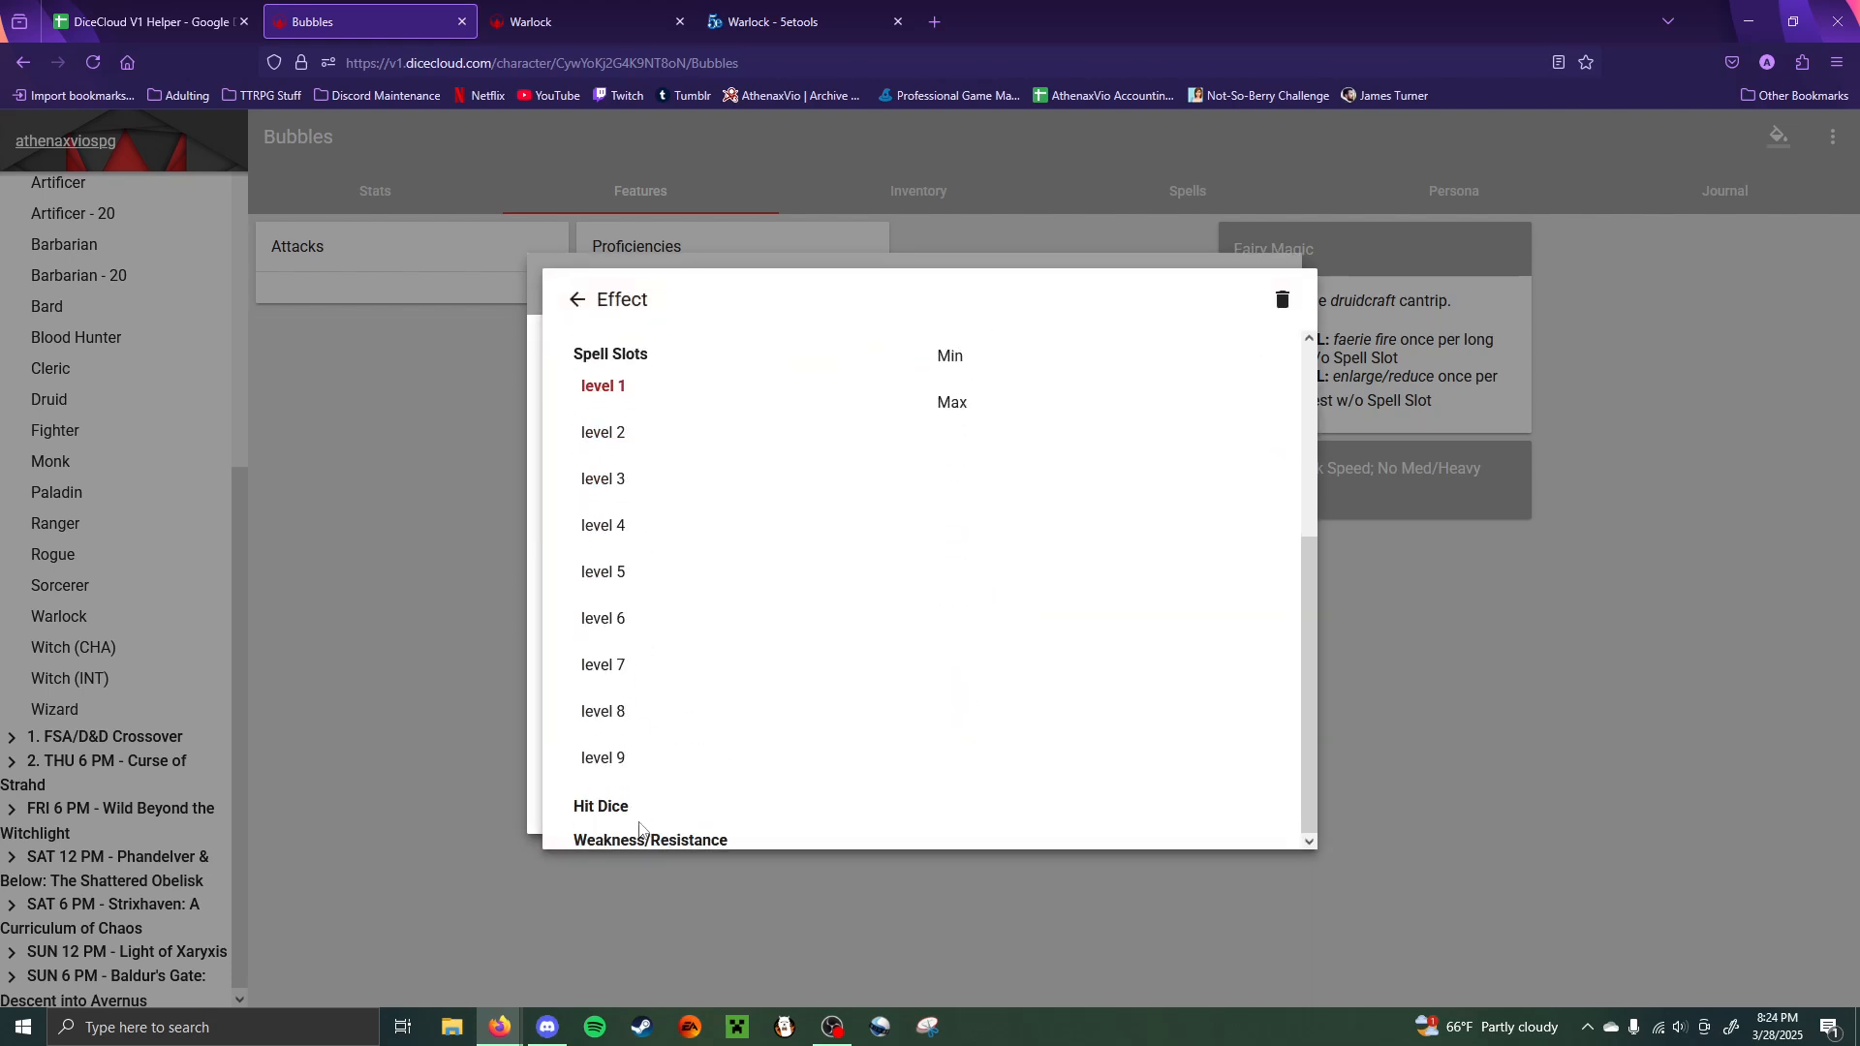
click(738, 717)
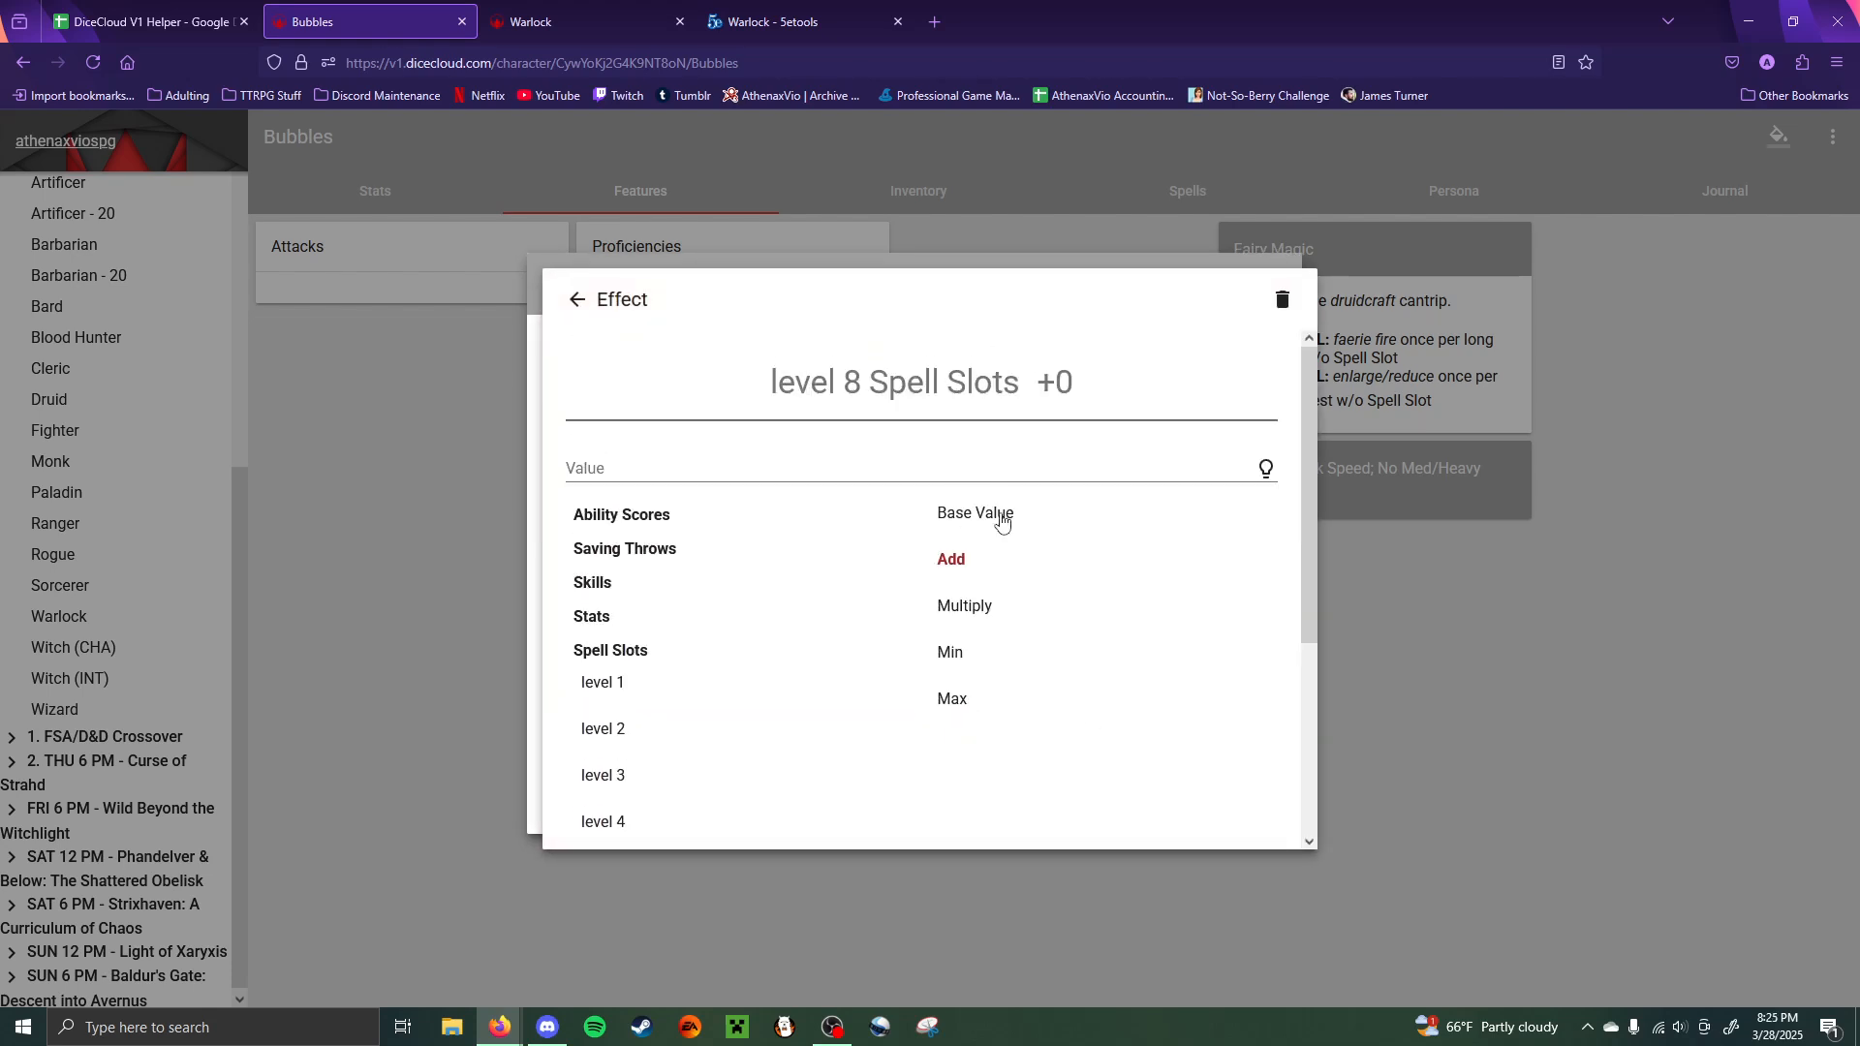
click(960, 529)
click(1415, 556)
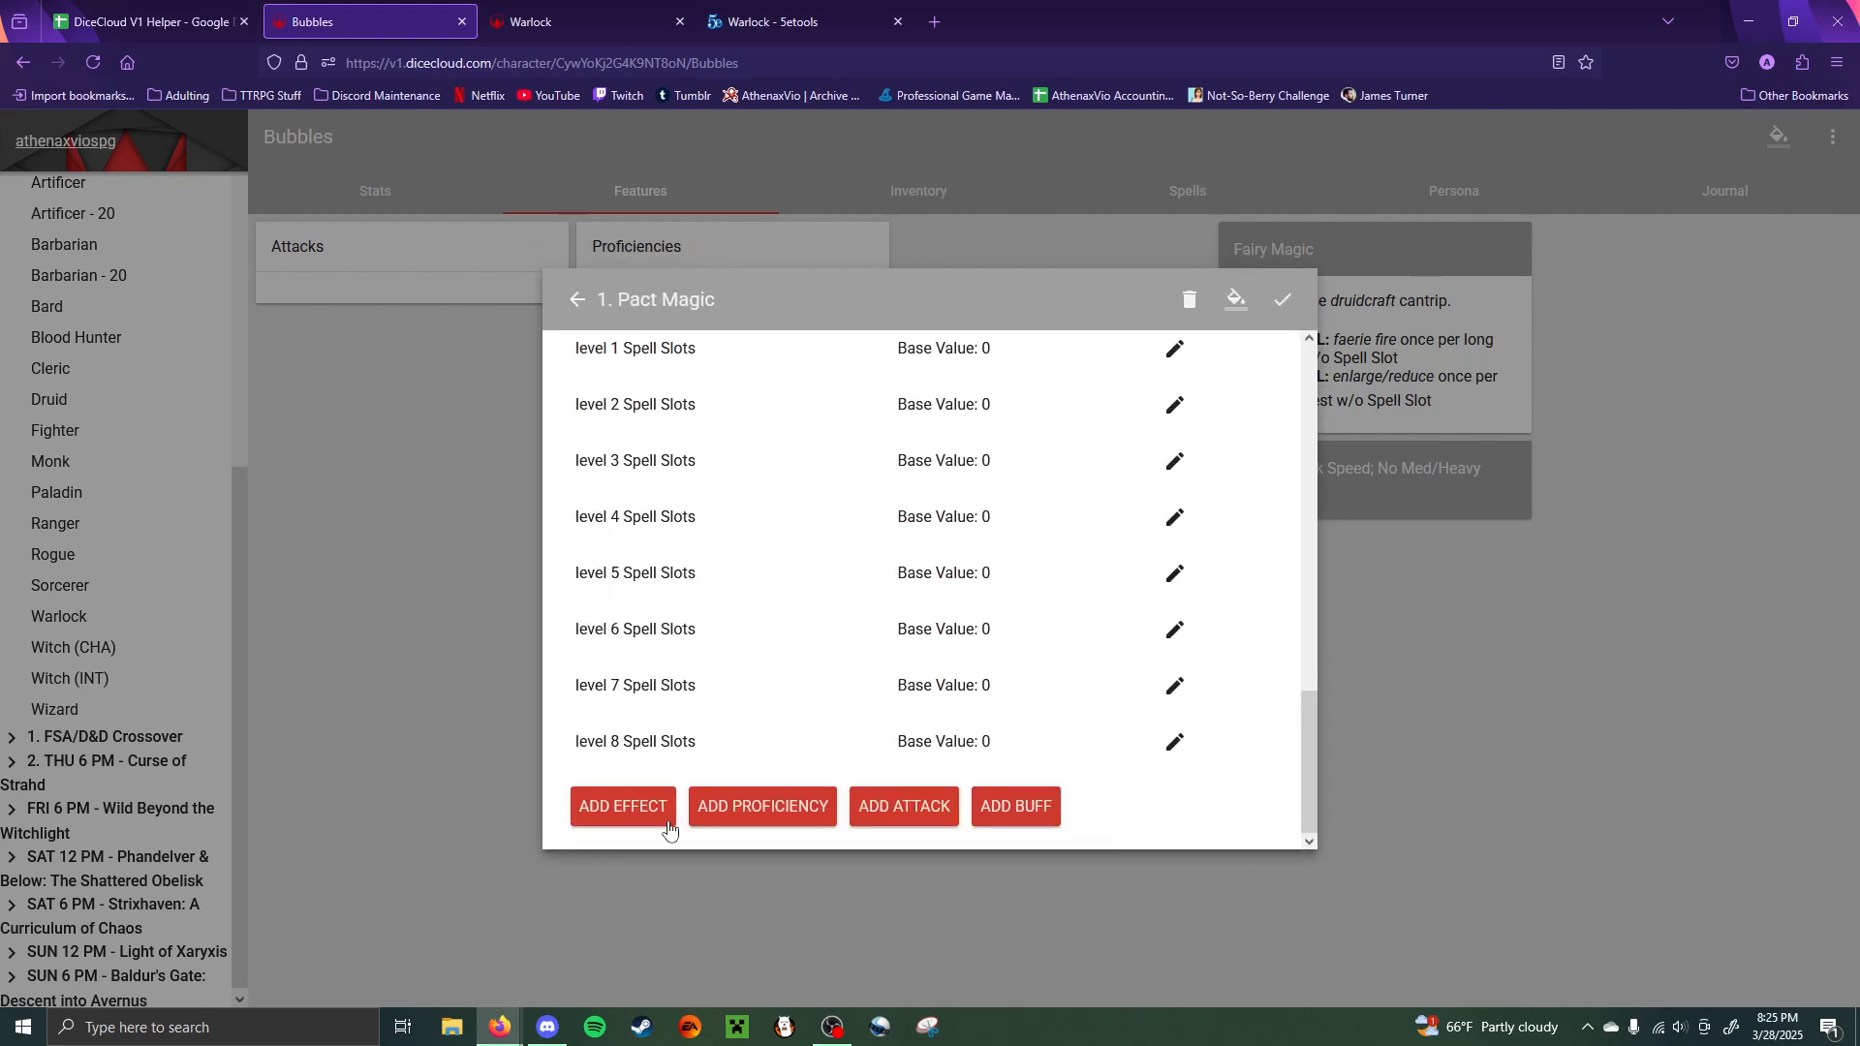
- Add a level 9 Spell Slots effect to Pact Magic as a Base Value, leaving its value blank
click(665, 815)
click(609, 644)
scroll(659, 717, down, 3)
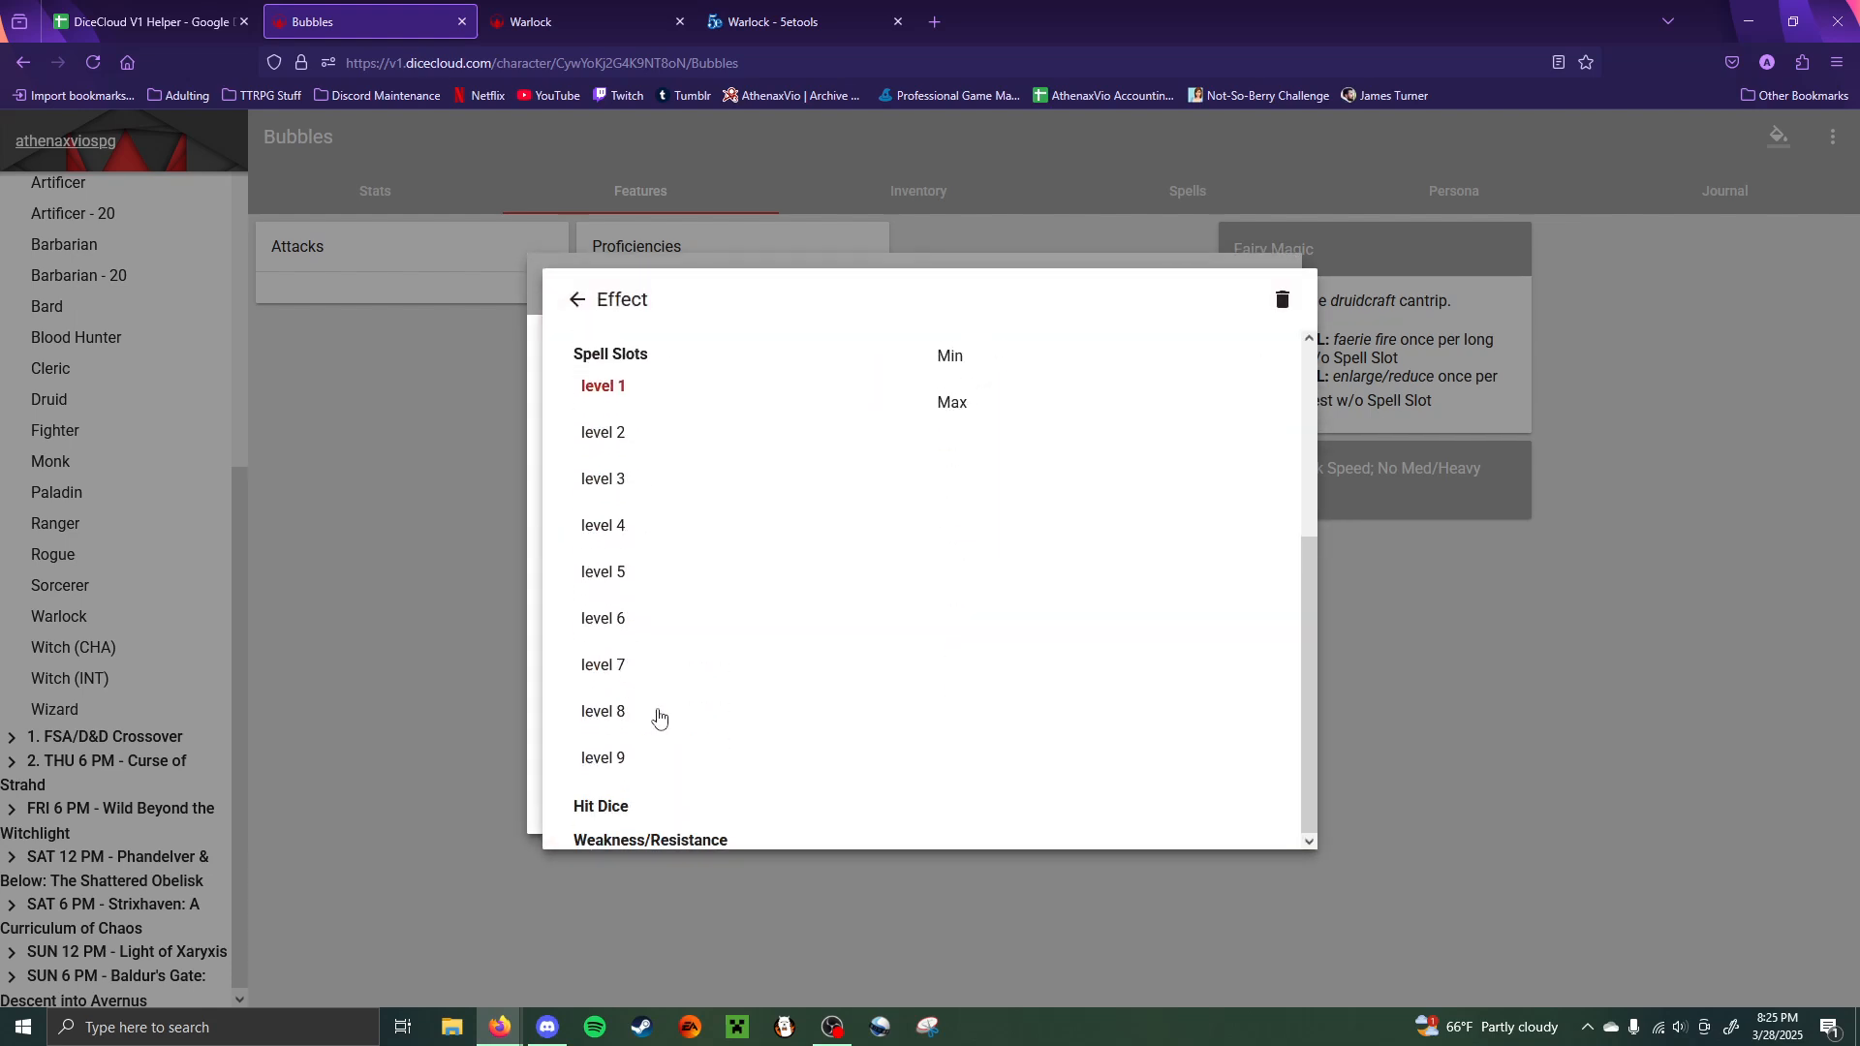
click(611, 760)
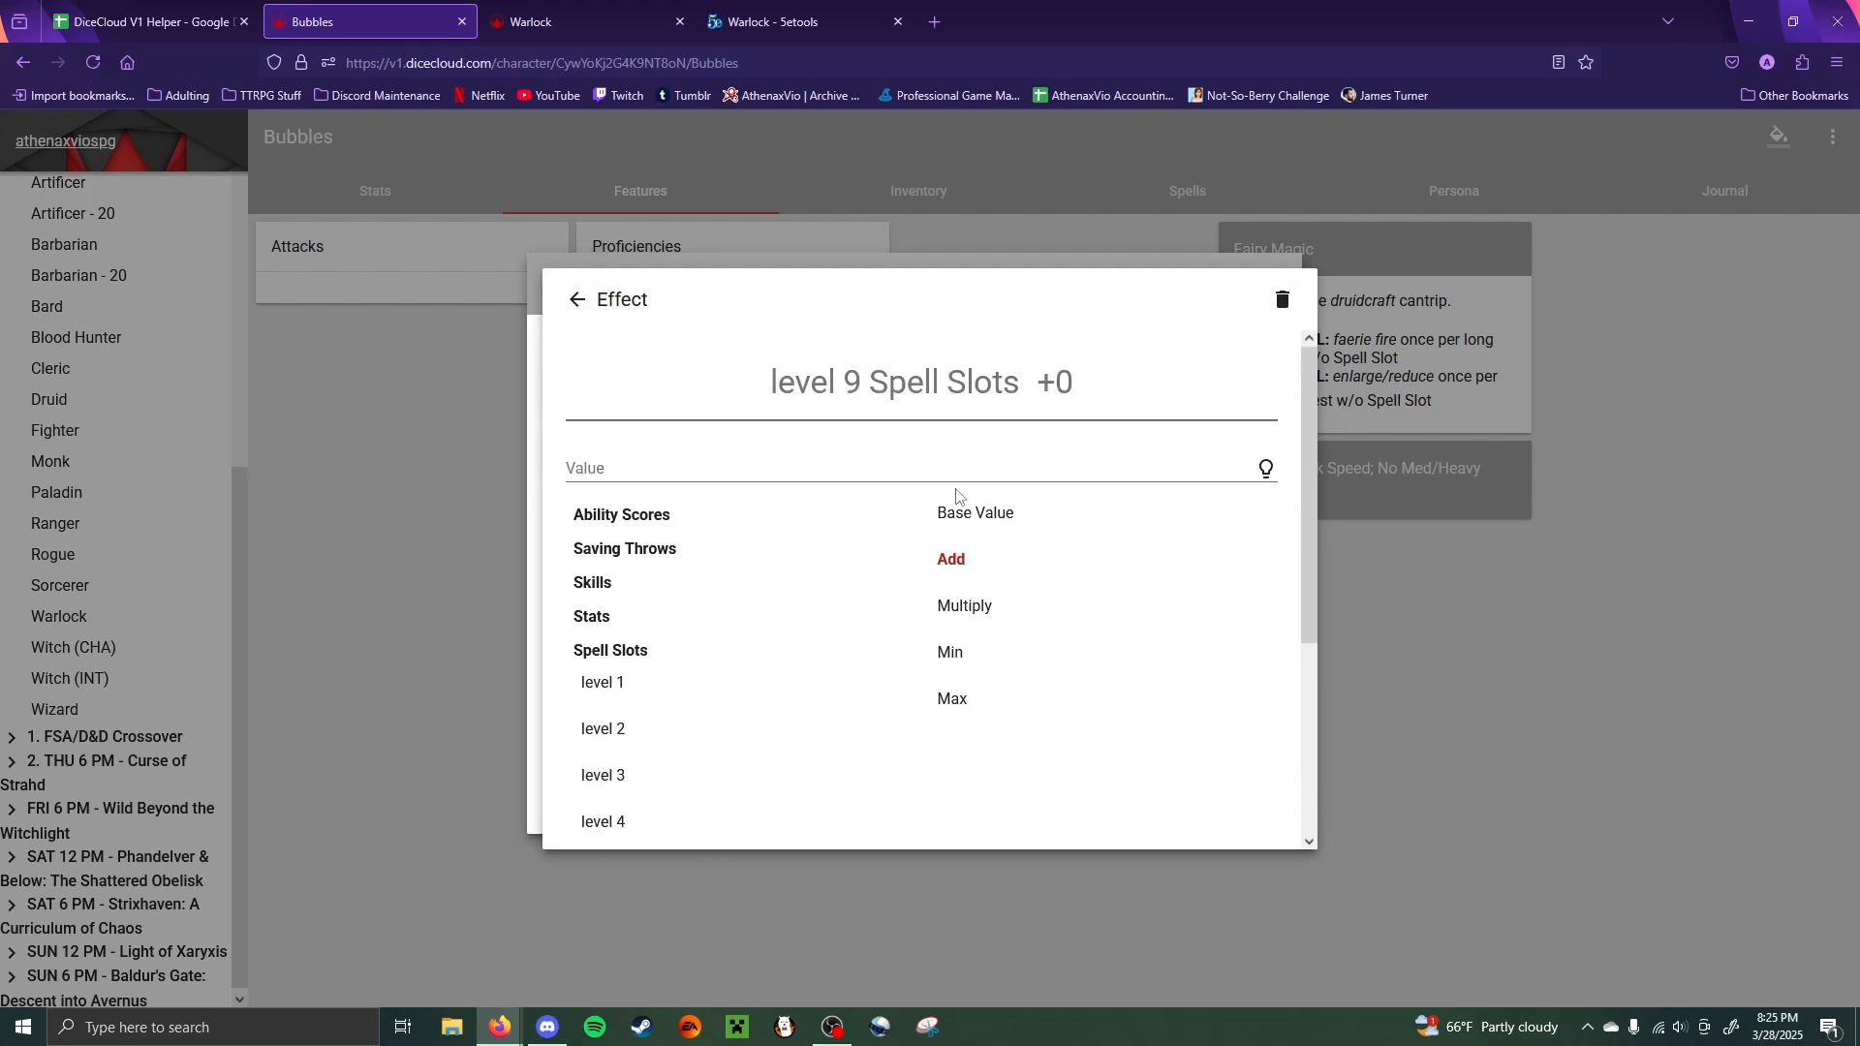
click(959, 512)
click(1513, 686)
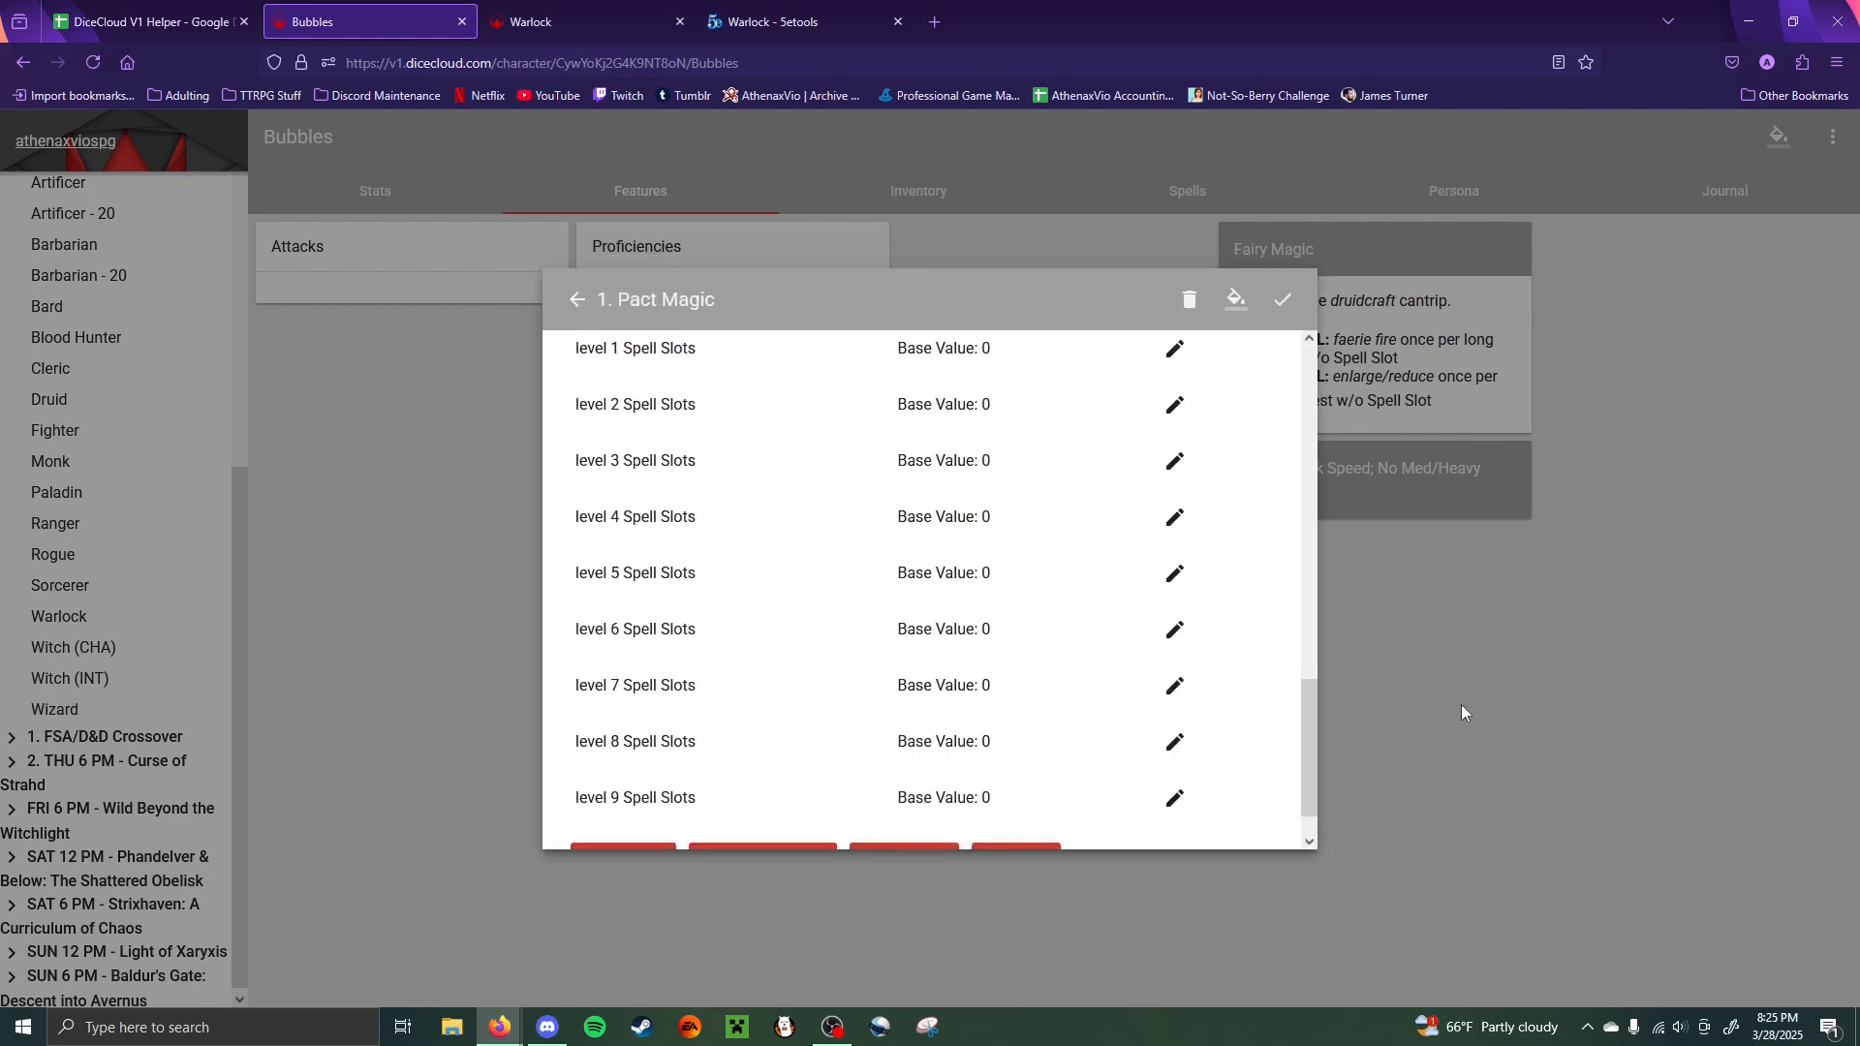
scroll(812, 712, up, 2)
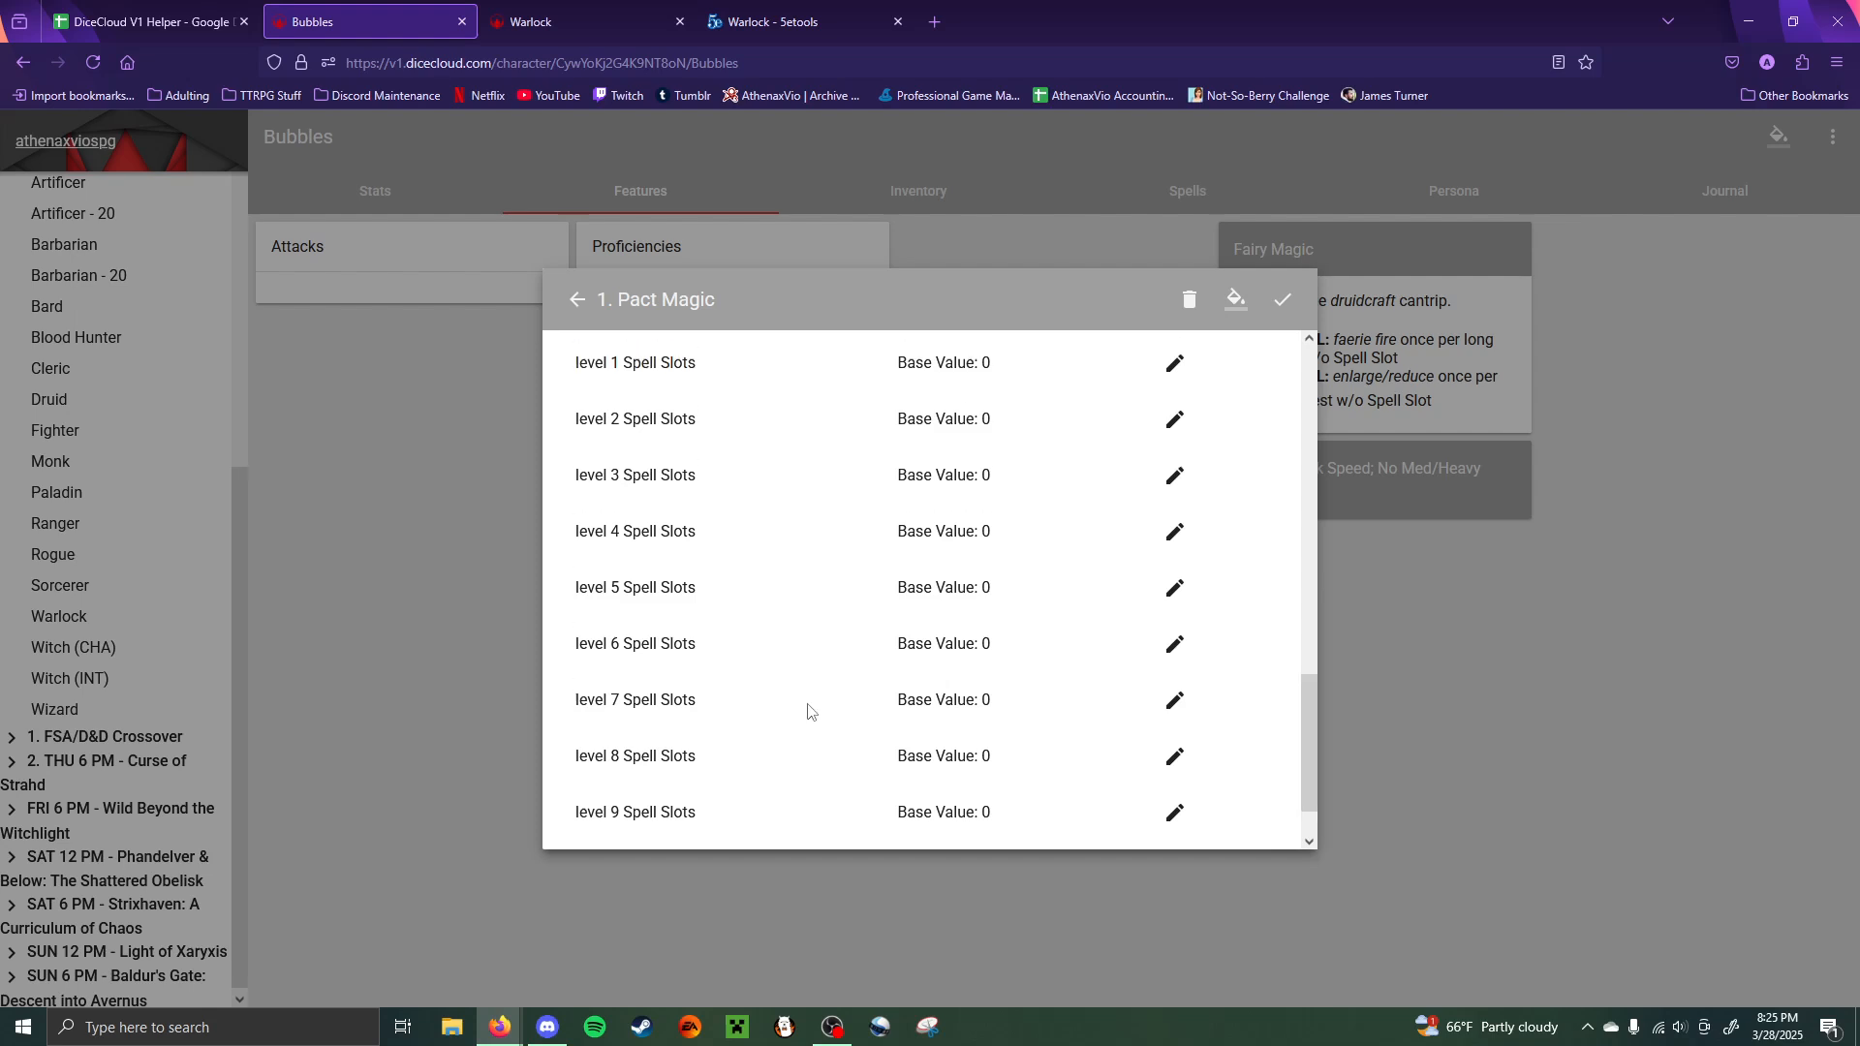
scroll(812, 712, down, 2)
scroll(809, 712, up, 2)
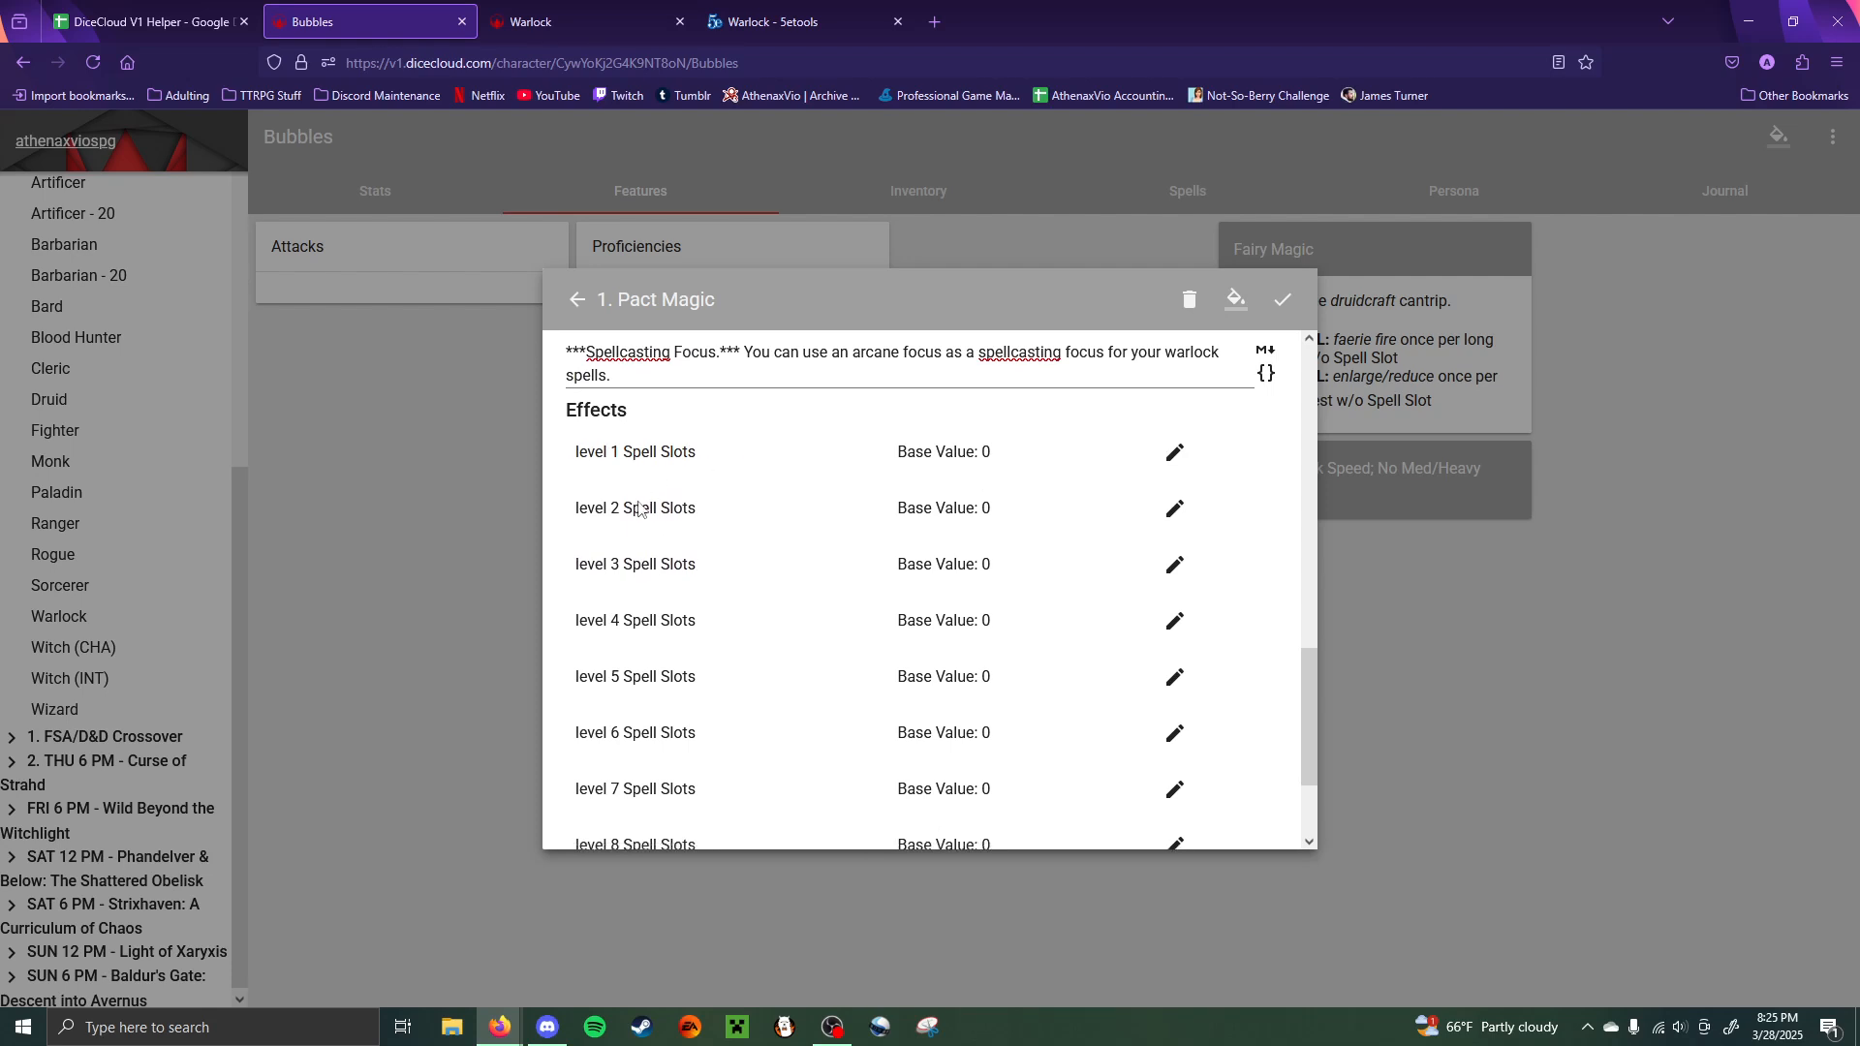
scroll(663, 681, down, 2)
scroll(662, 681, up, 3)
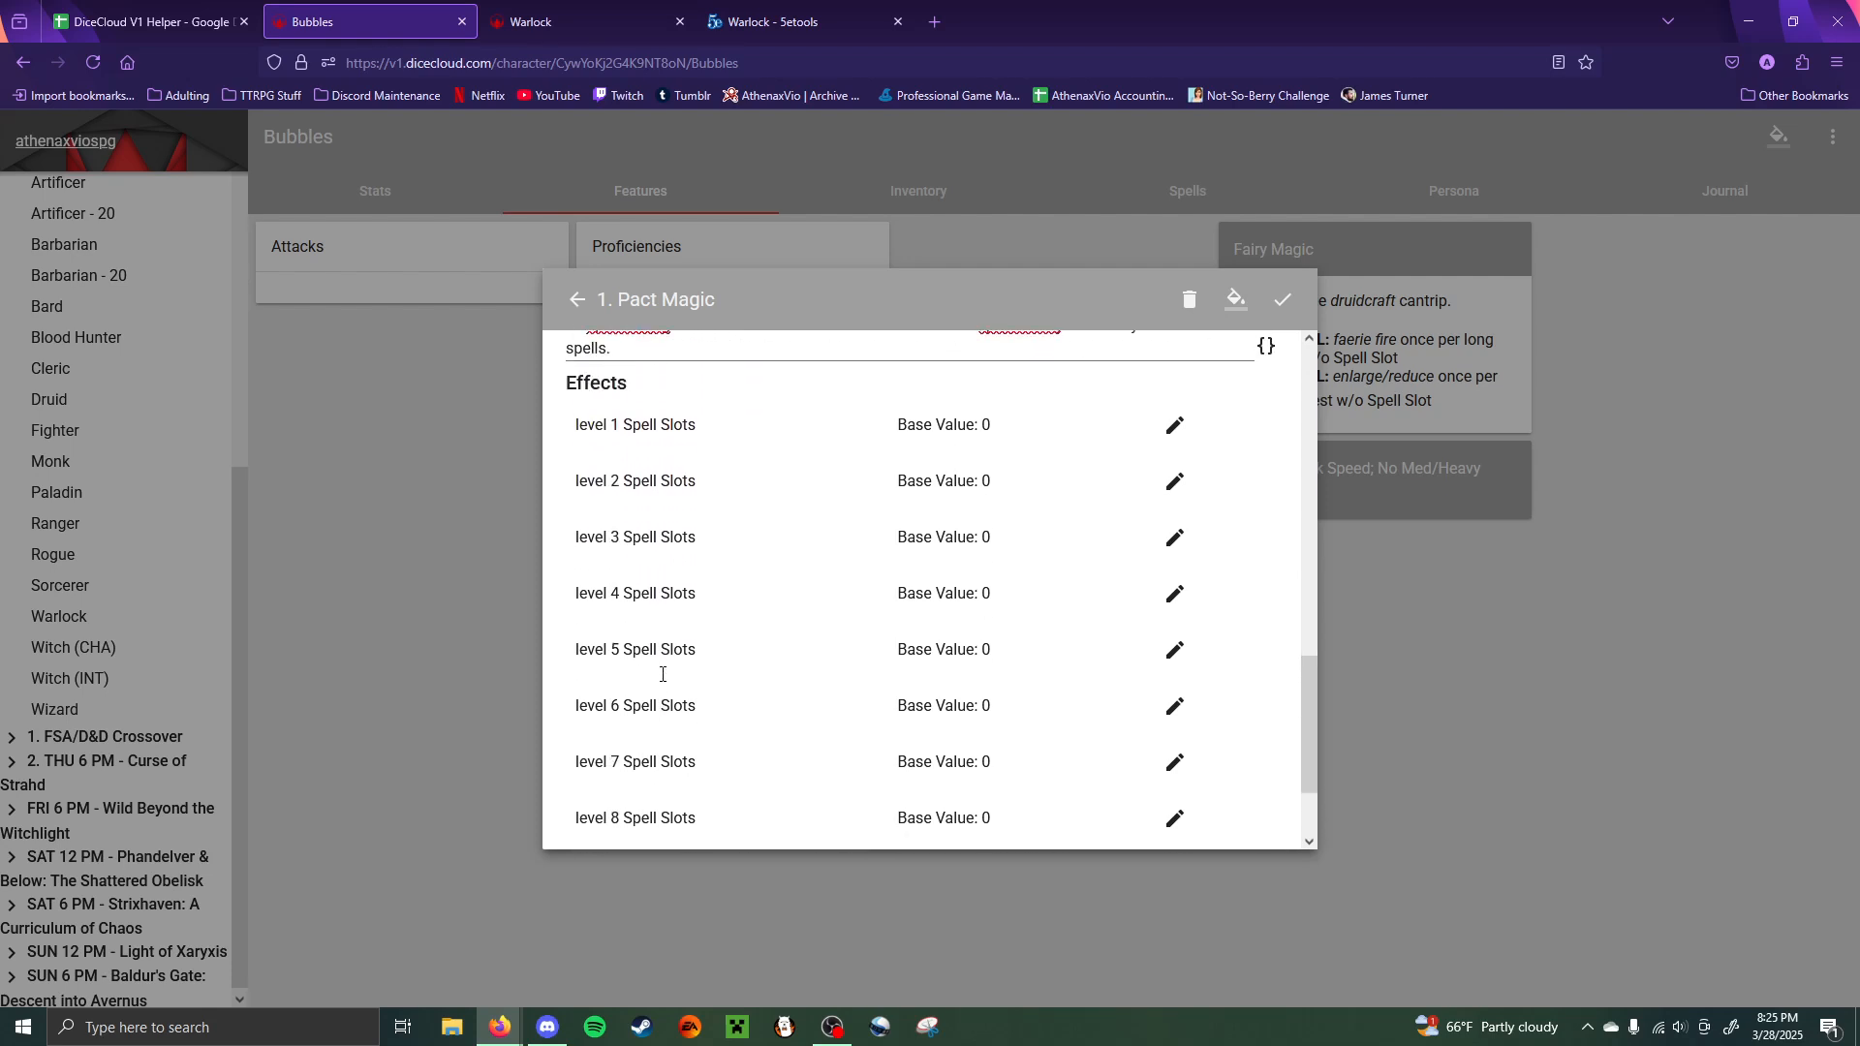
scroll(663, 681, down, 4)
- Copy the Warlock 1st-level slot equation "if(WarlockLevel<3, WarlockLevel, 0)" from the Class Equations sheet of the DiceCloud V1 Helper spreadsheet
click(174, 6)
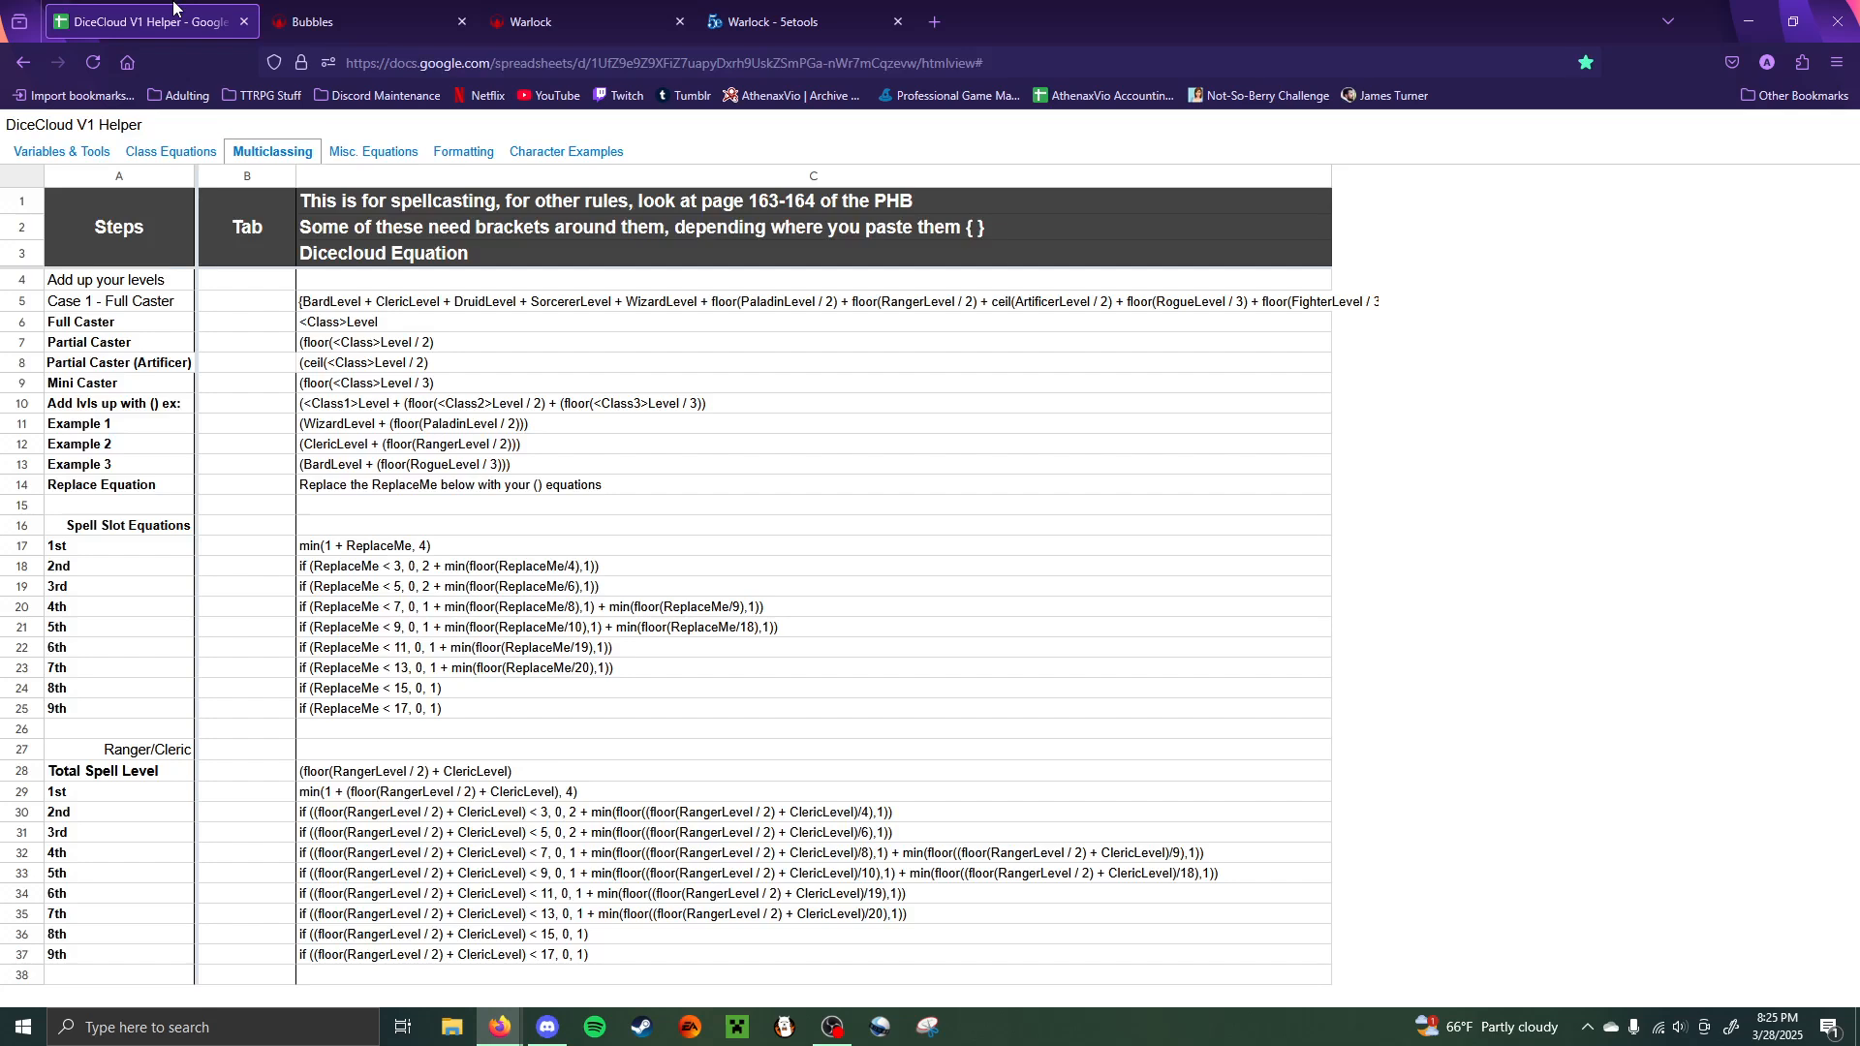
click(171, 153)
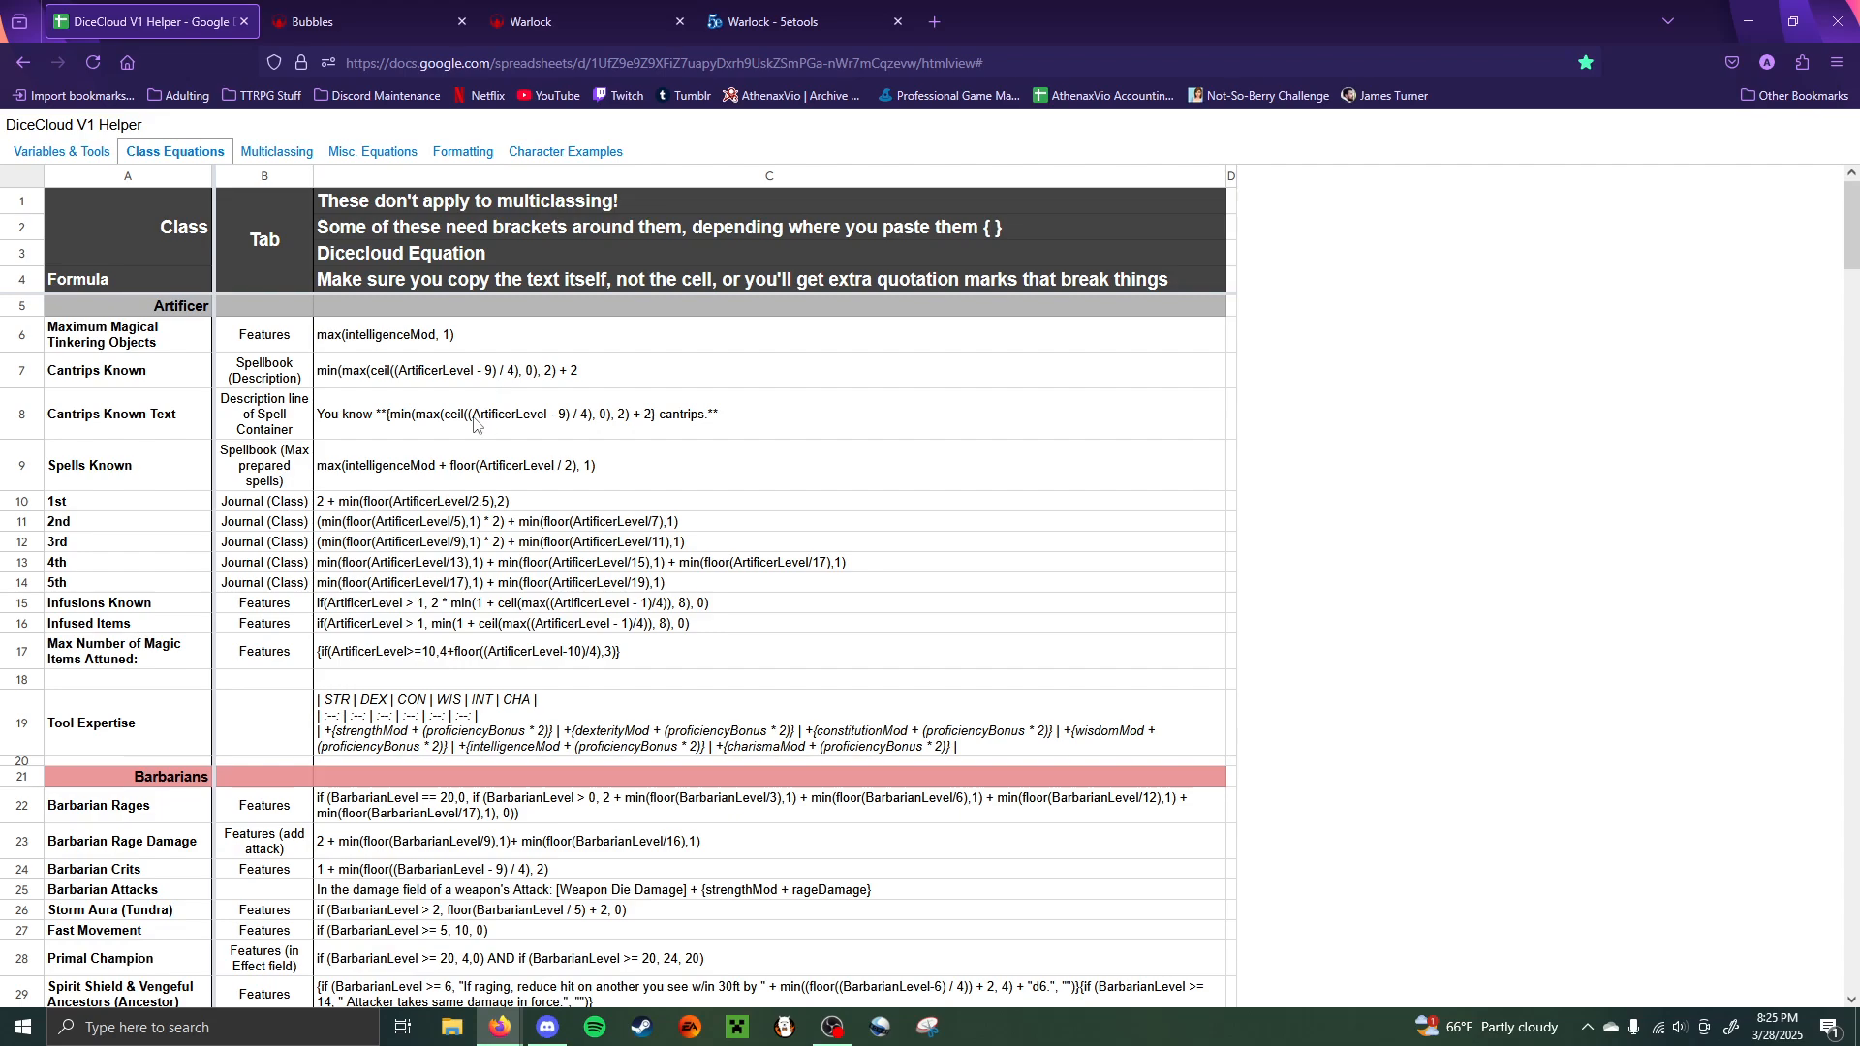
scroll(498, 391, down, 10)
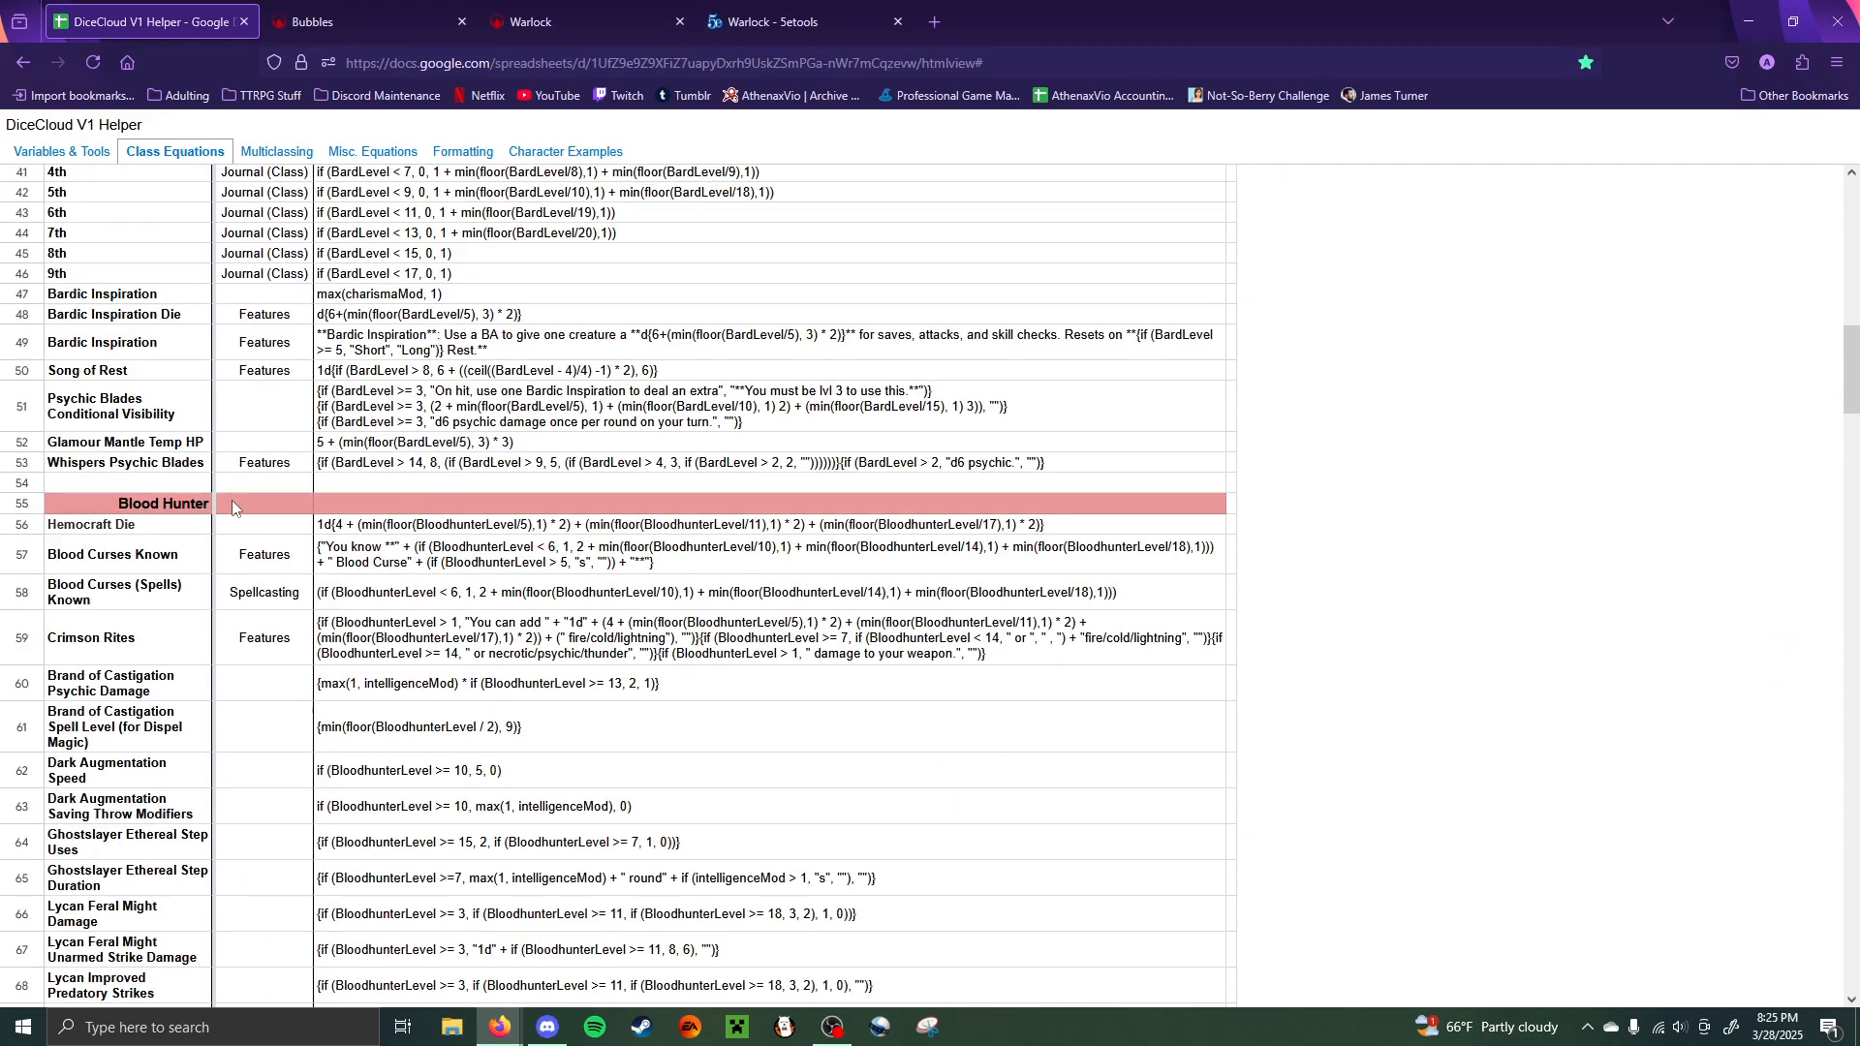
scroll(387, 522, down, 4)
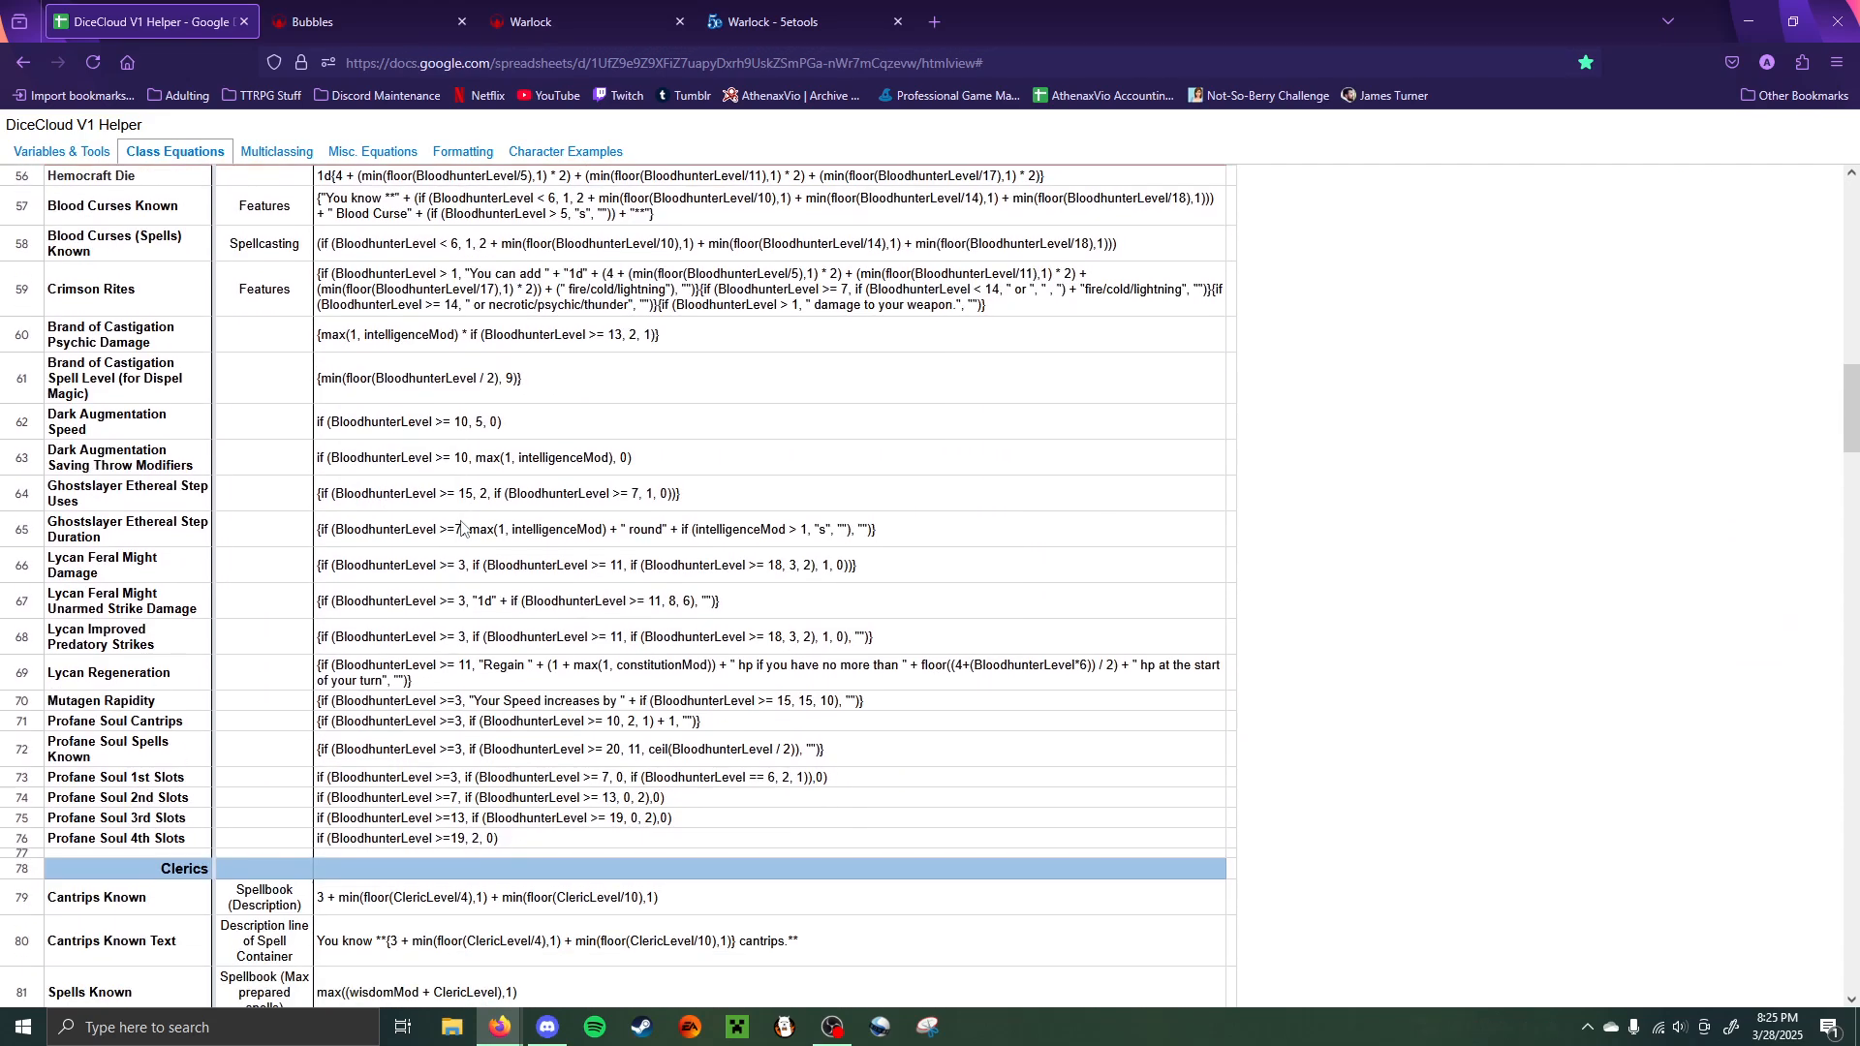
scroll(461, 528, down, 5)
scroll(461, 528, down, 20)
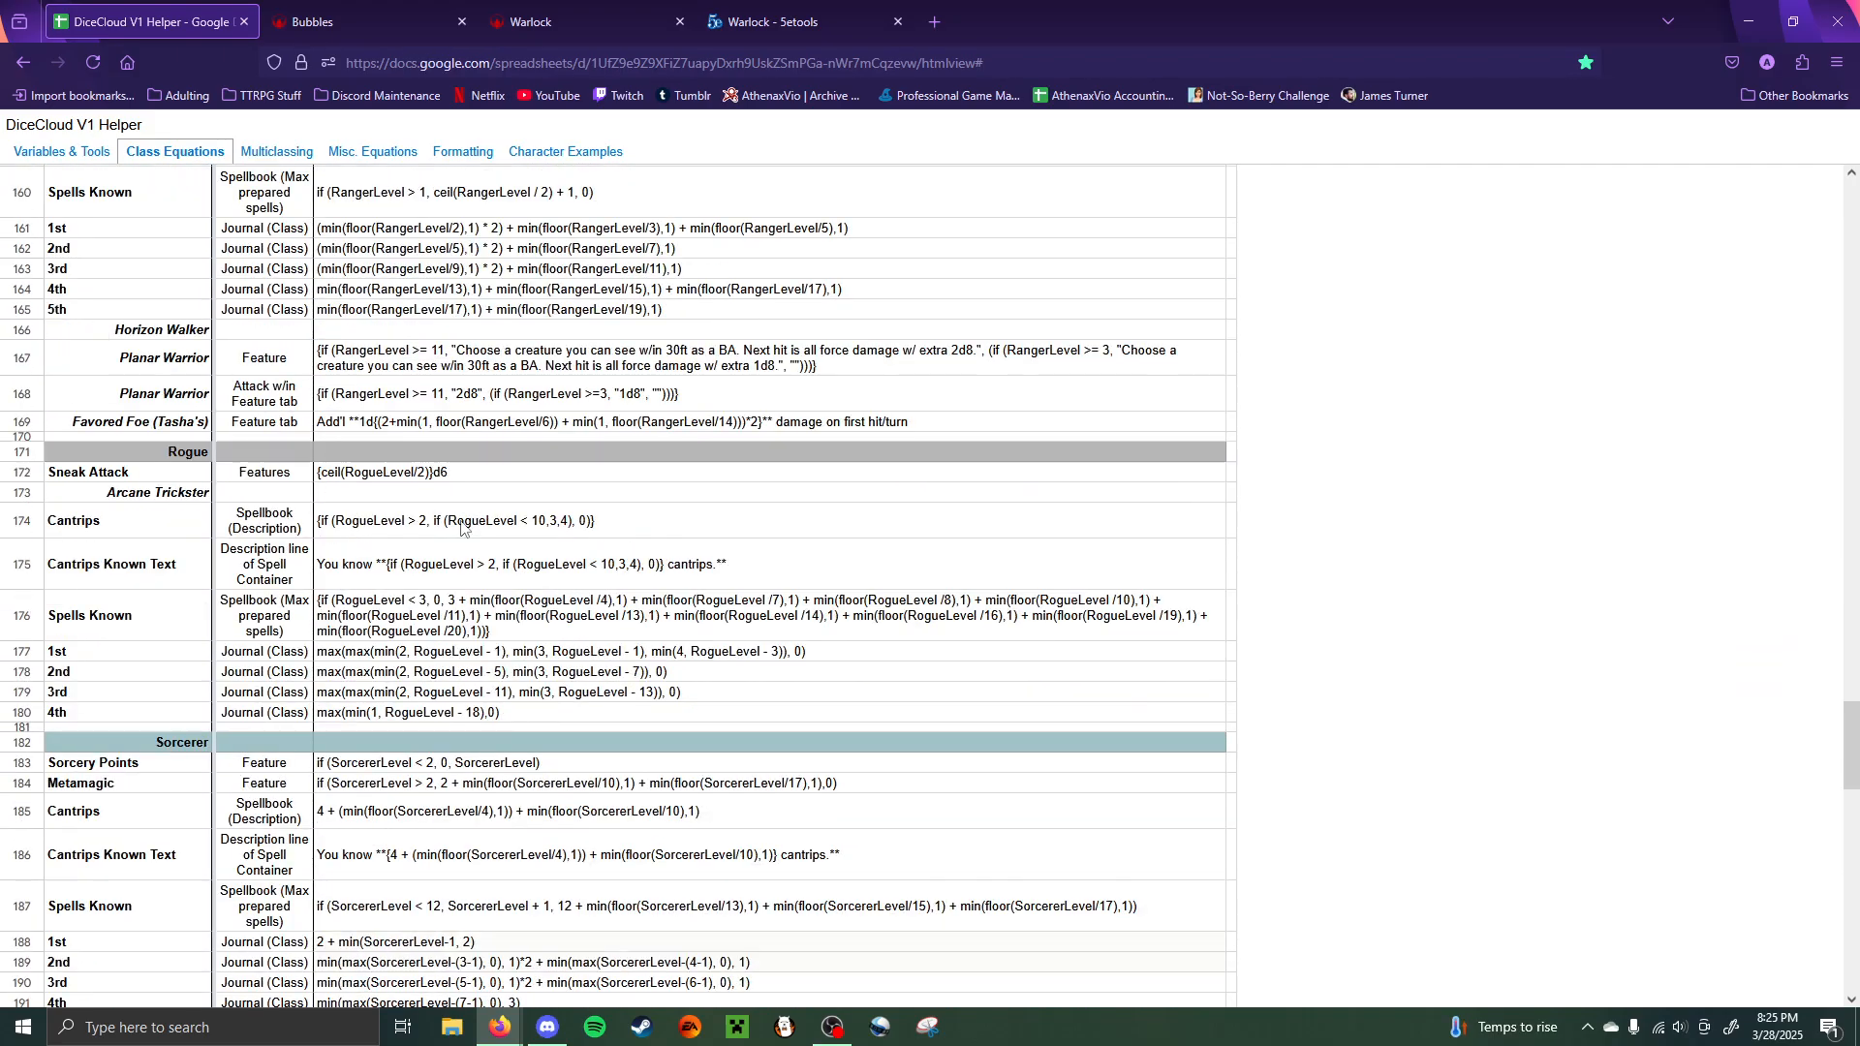
scroll(462, 528, down, 12)
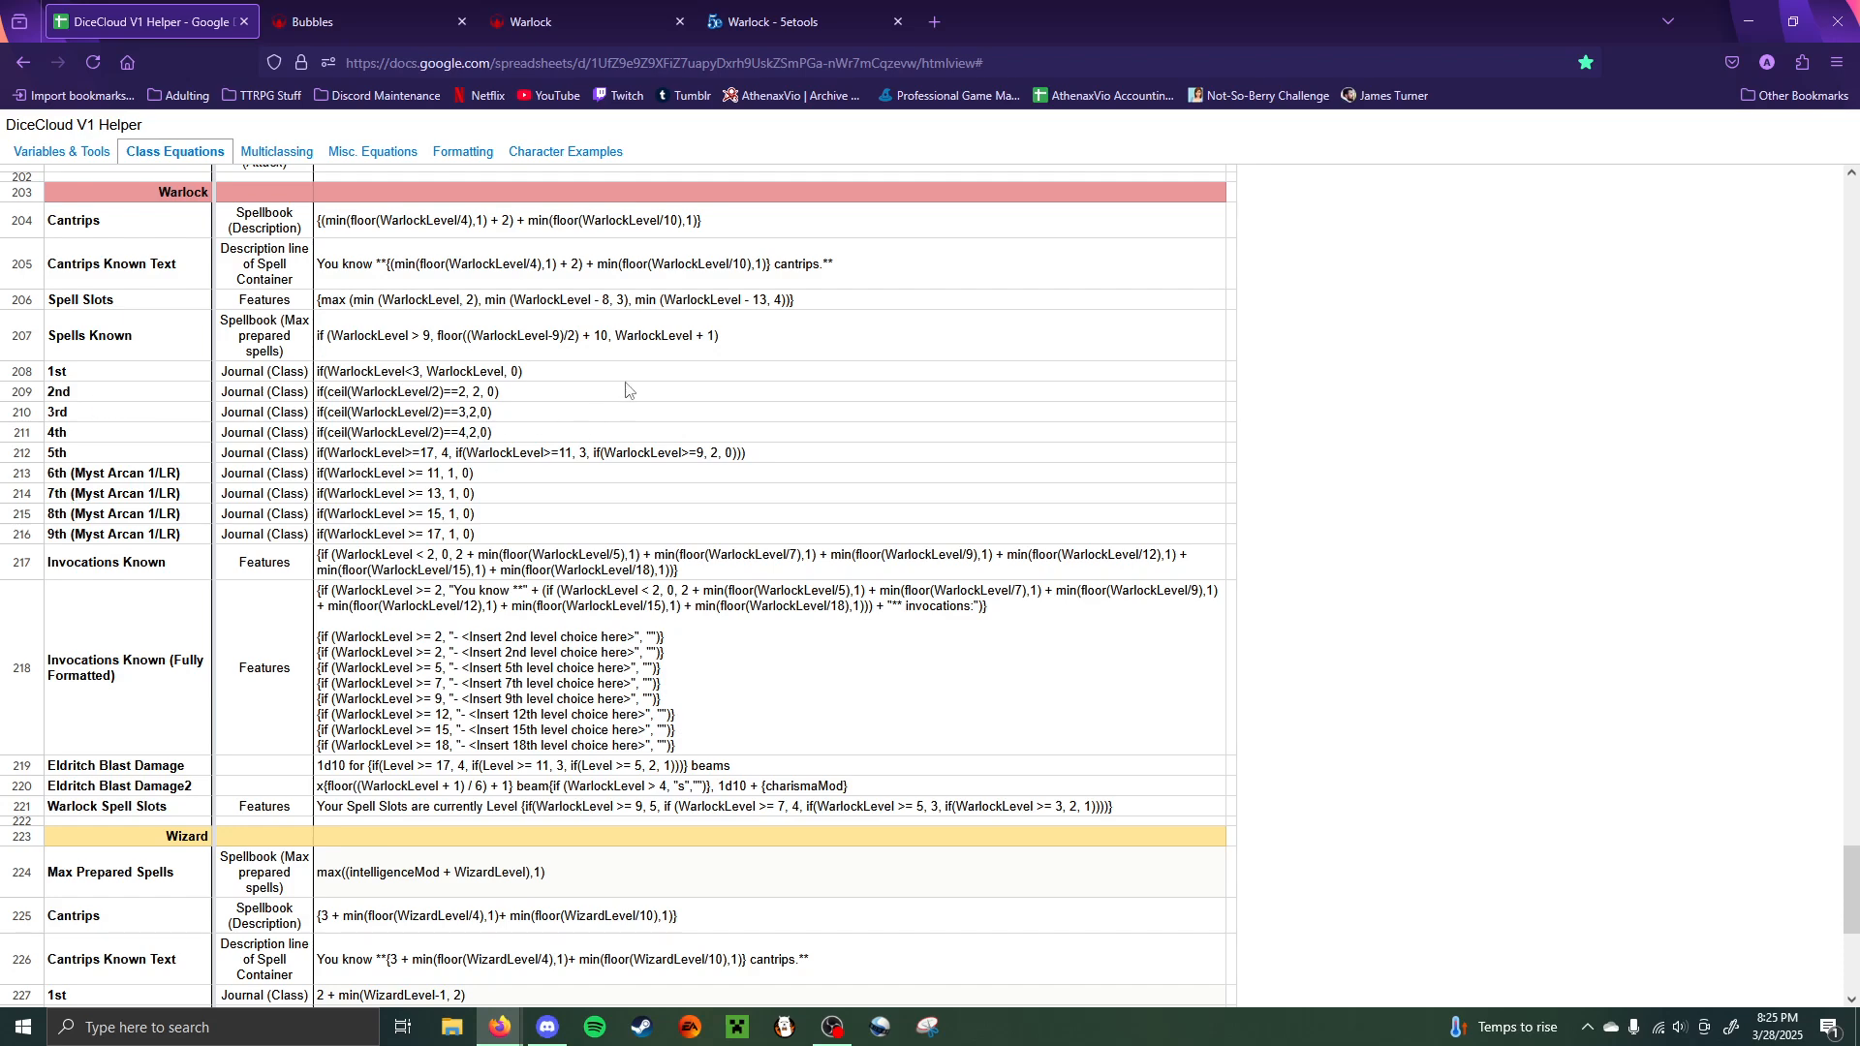
triple_click(398, 380)
key(ctrl+c)
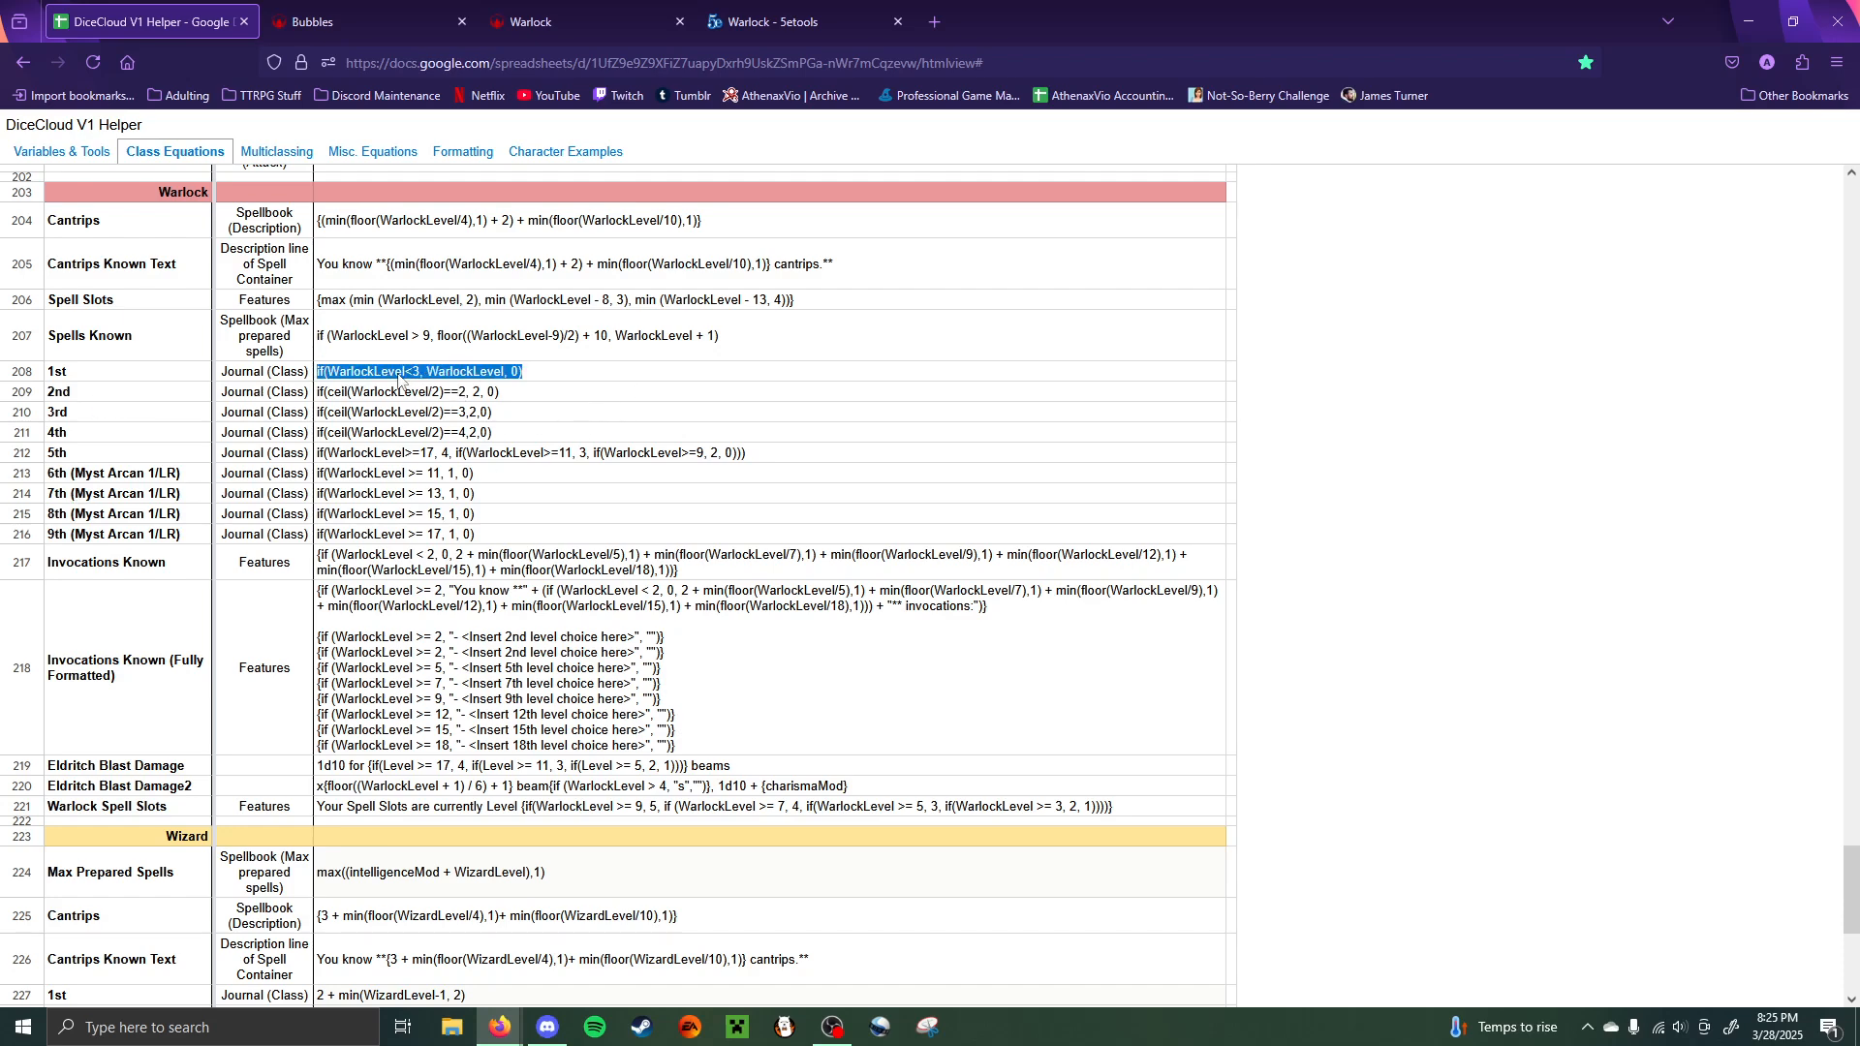
- Return to Bubbles in DiceCloud and paste "if(WarlockLevel<3, WarlockLevel, 0)" as the value of Pact Magic's level 1 Spell Slots effect, then recheck it
click(376, 39)
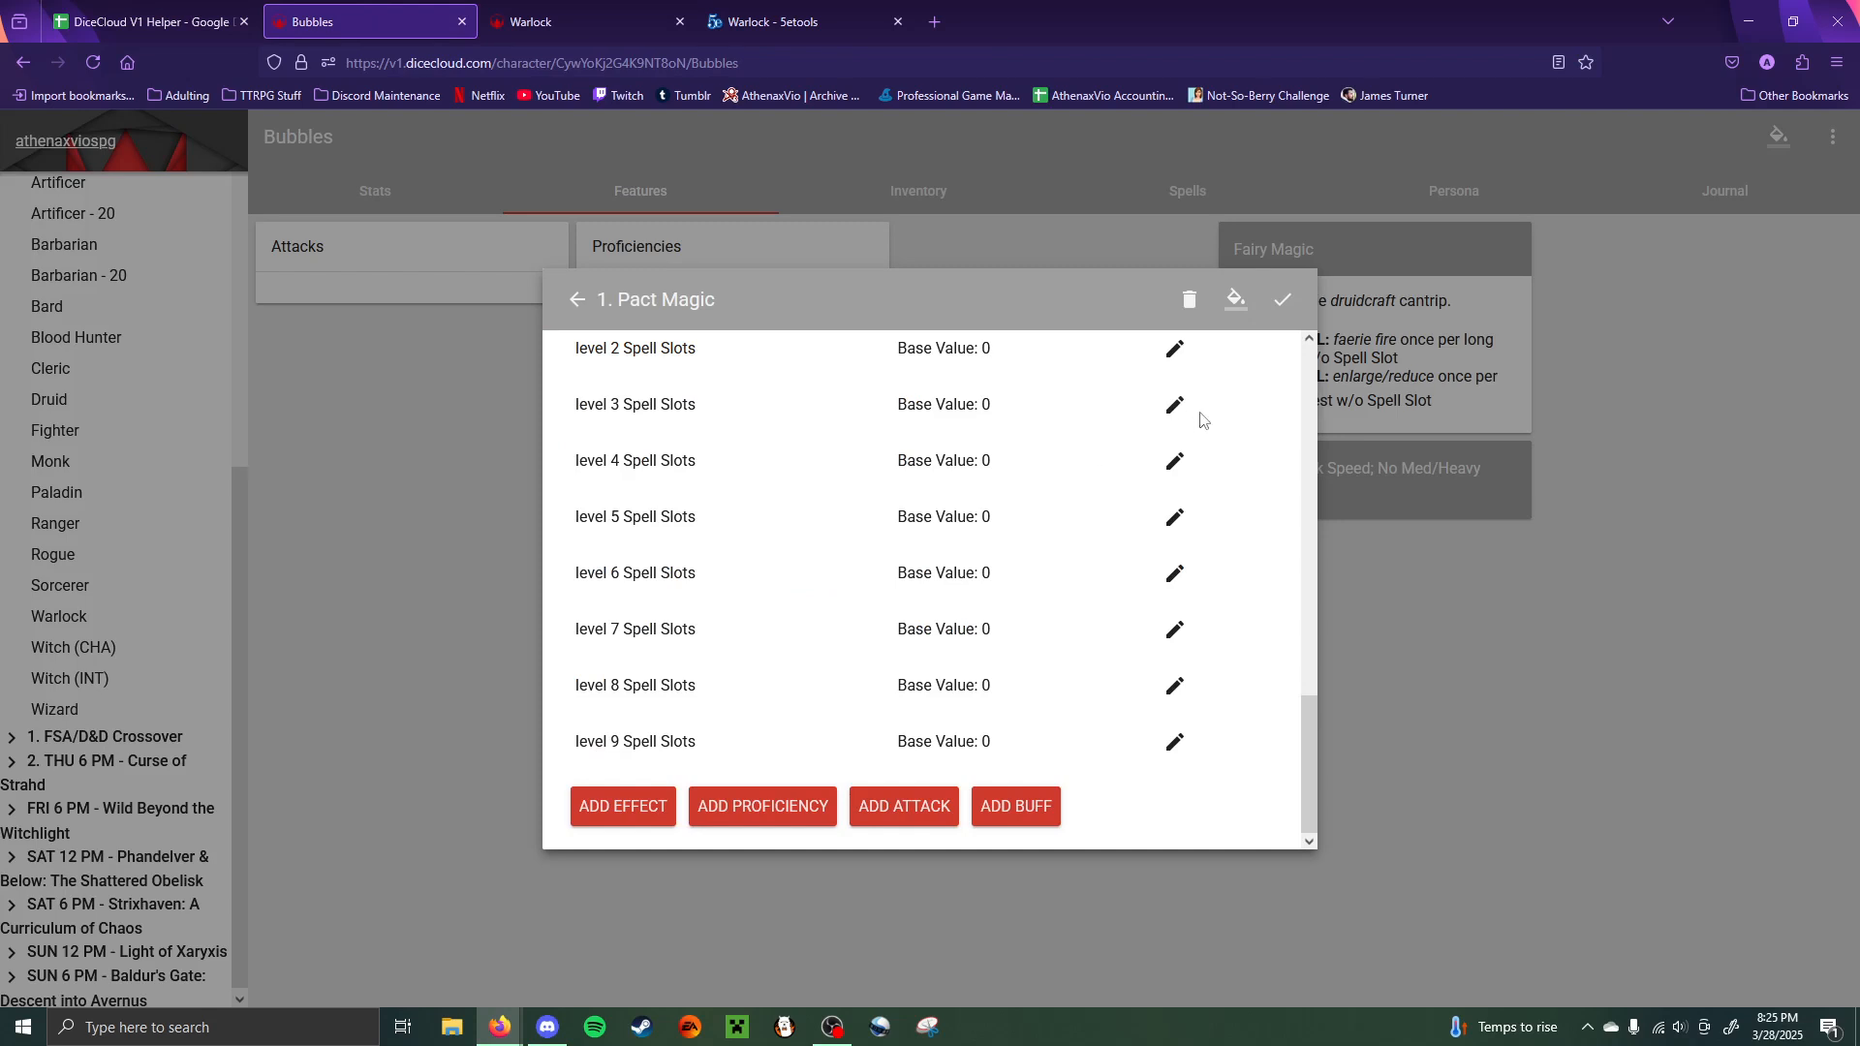
scroll(1202, 418, up, 3)
click(1175, 510)
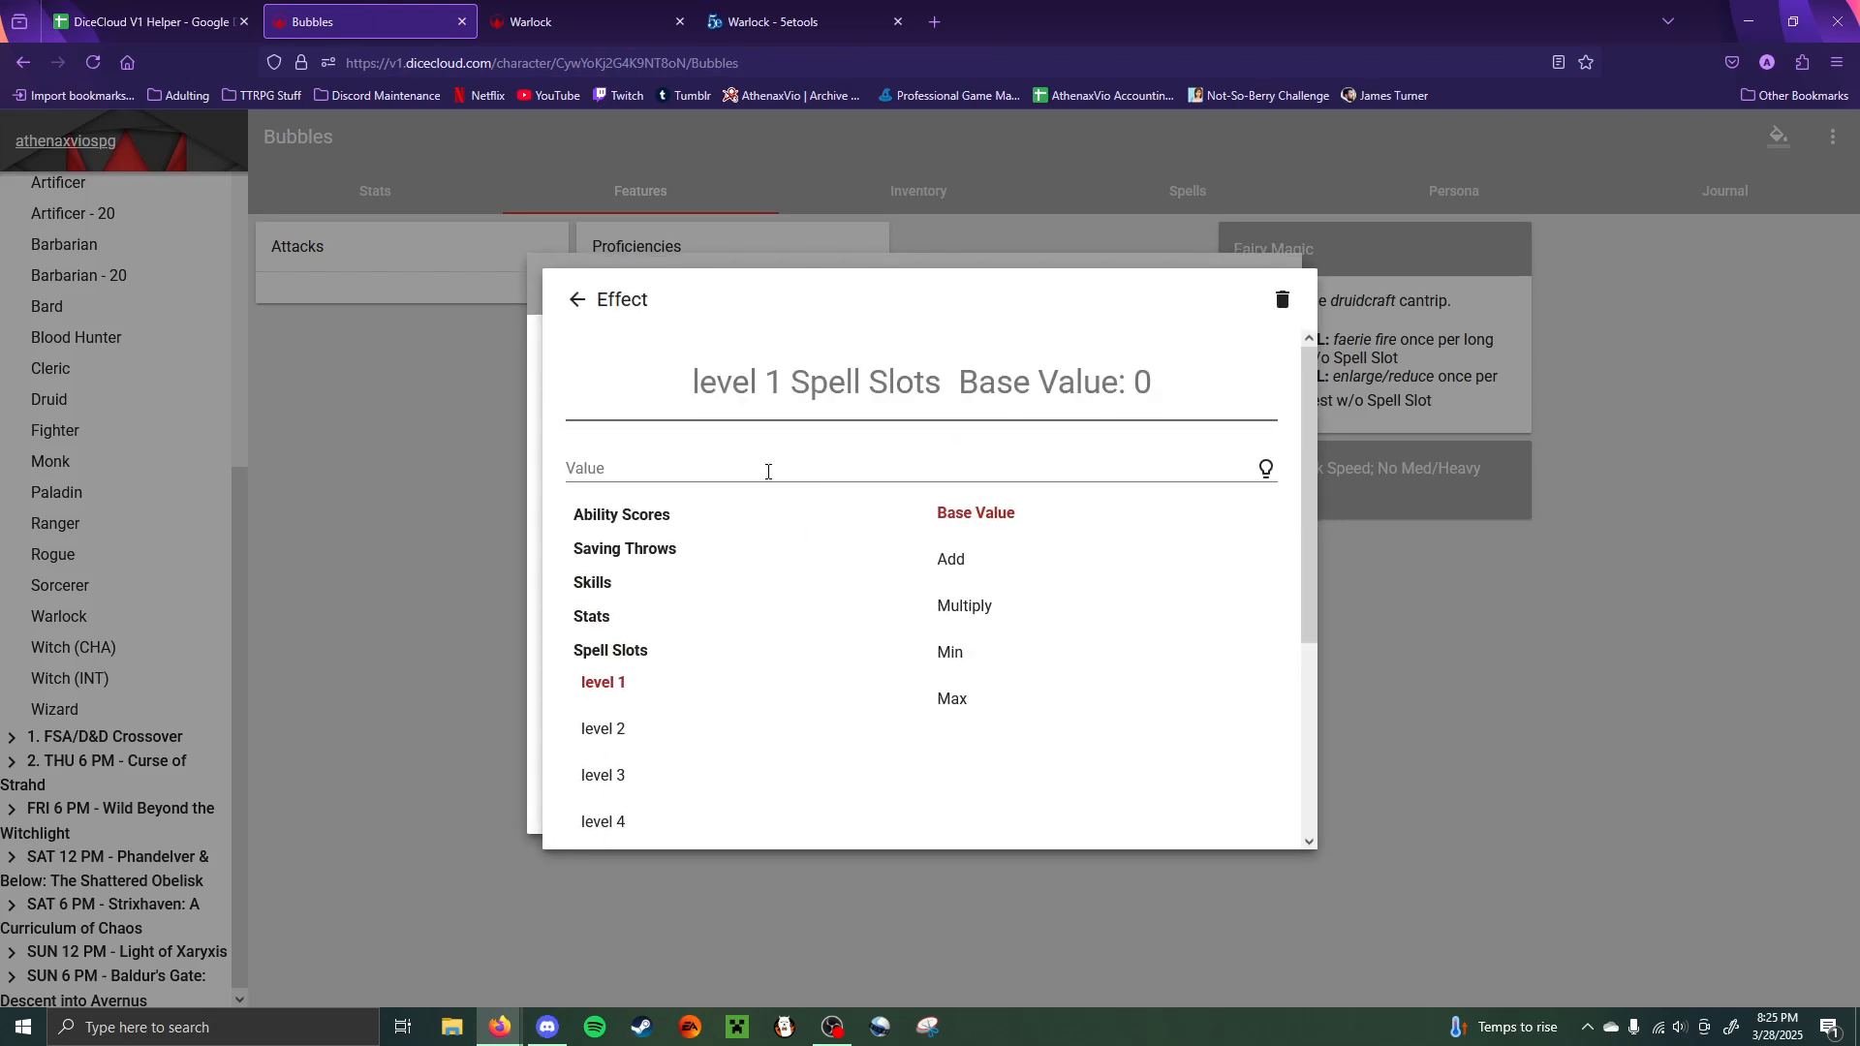
click(769, 472)
key(ctrl+v)
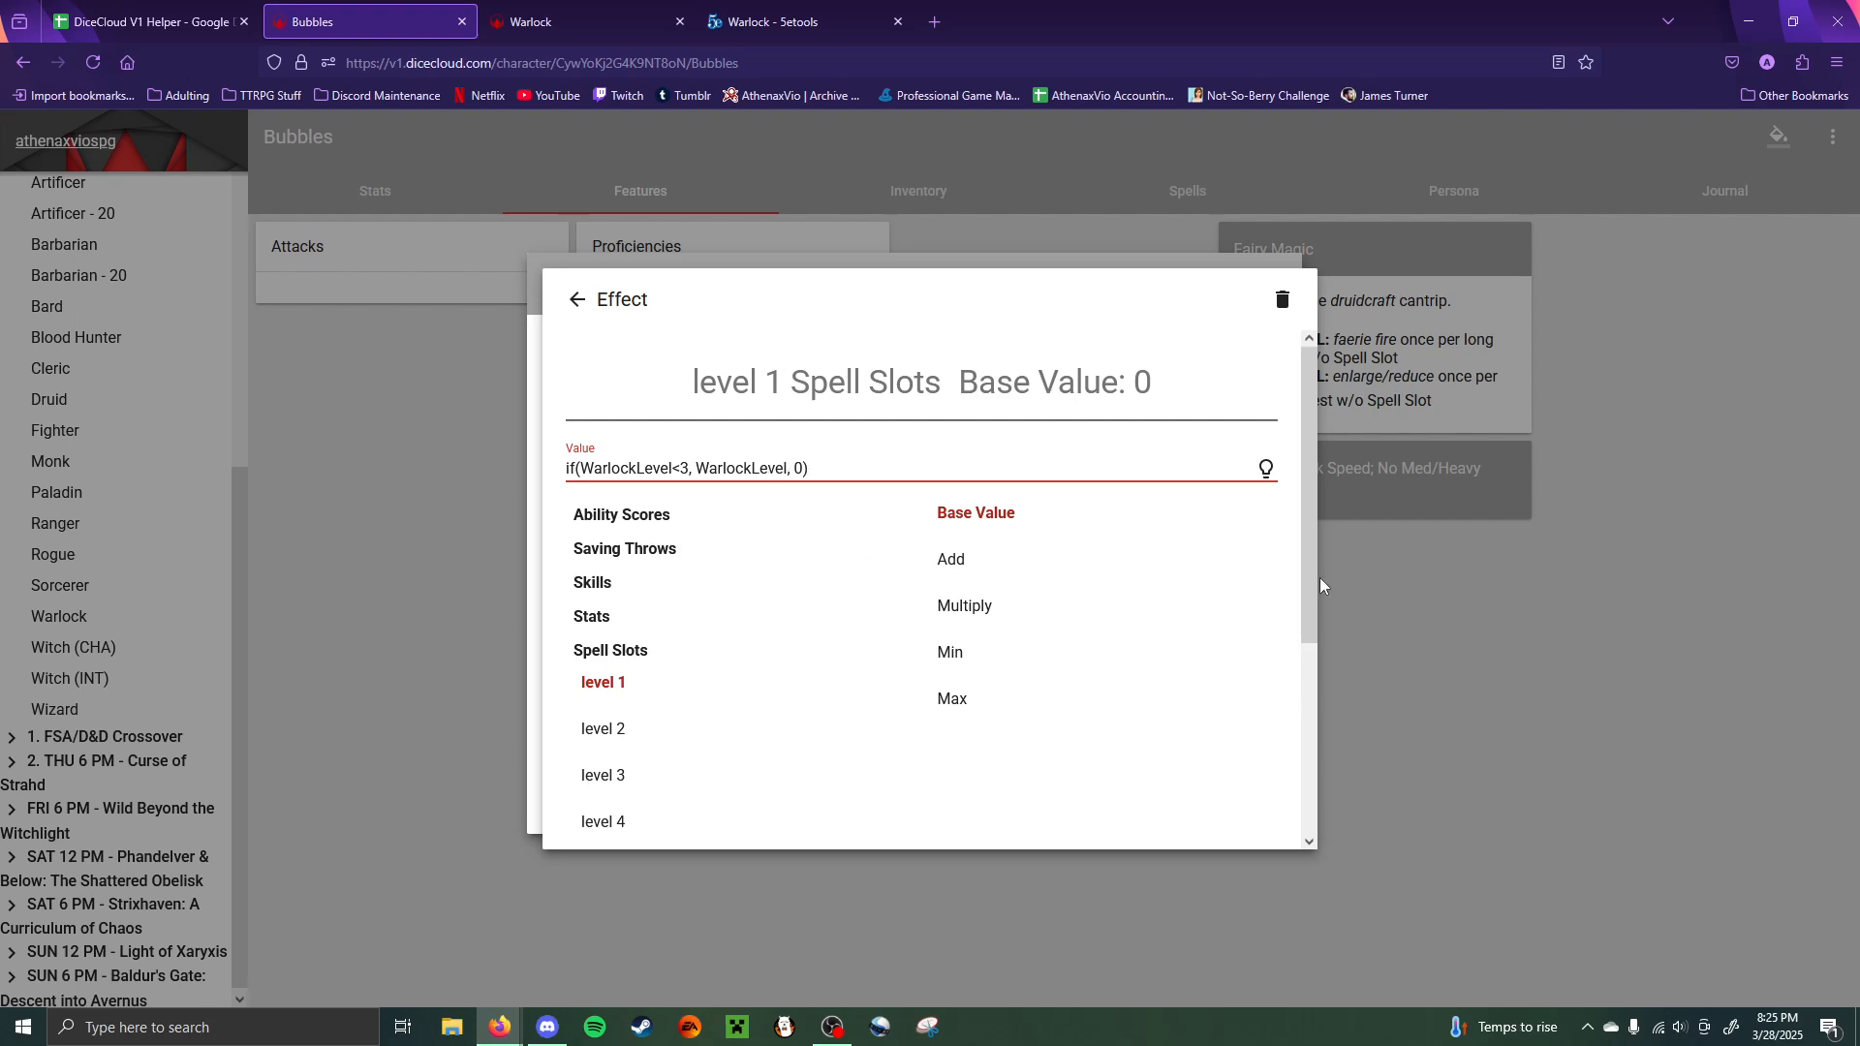
click(1402, 643)
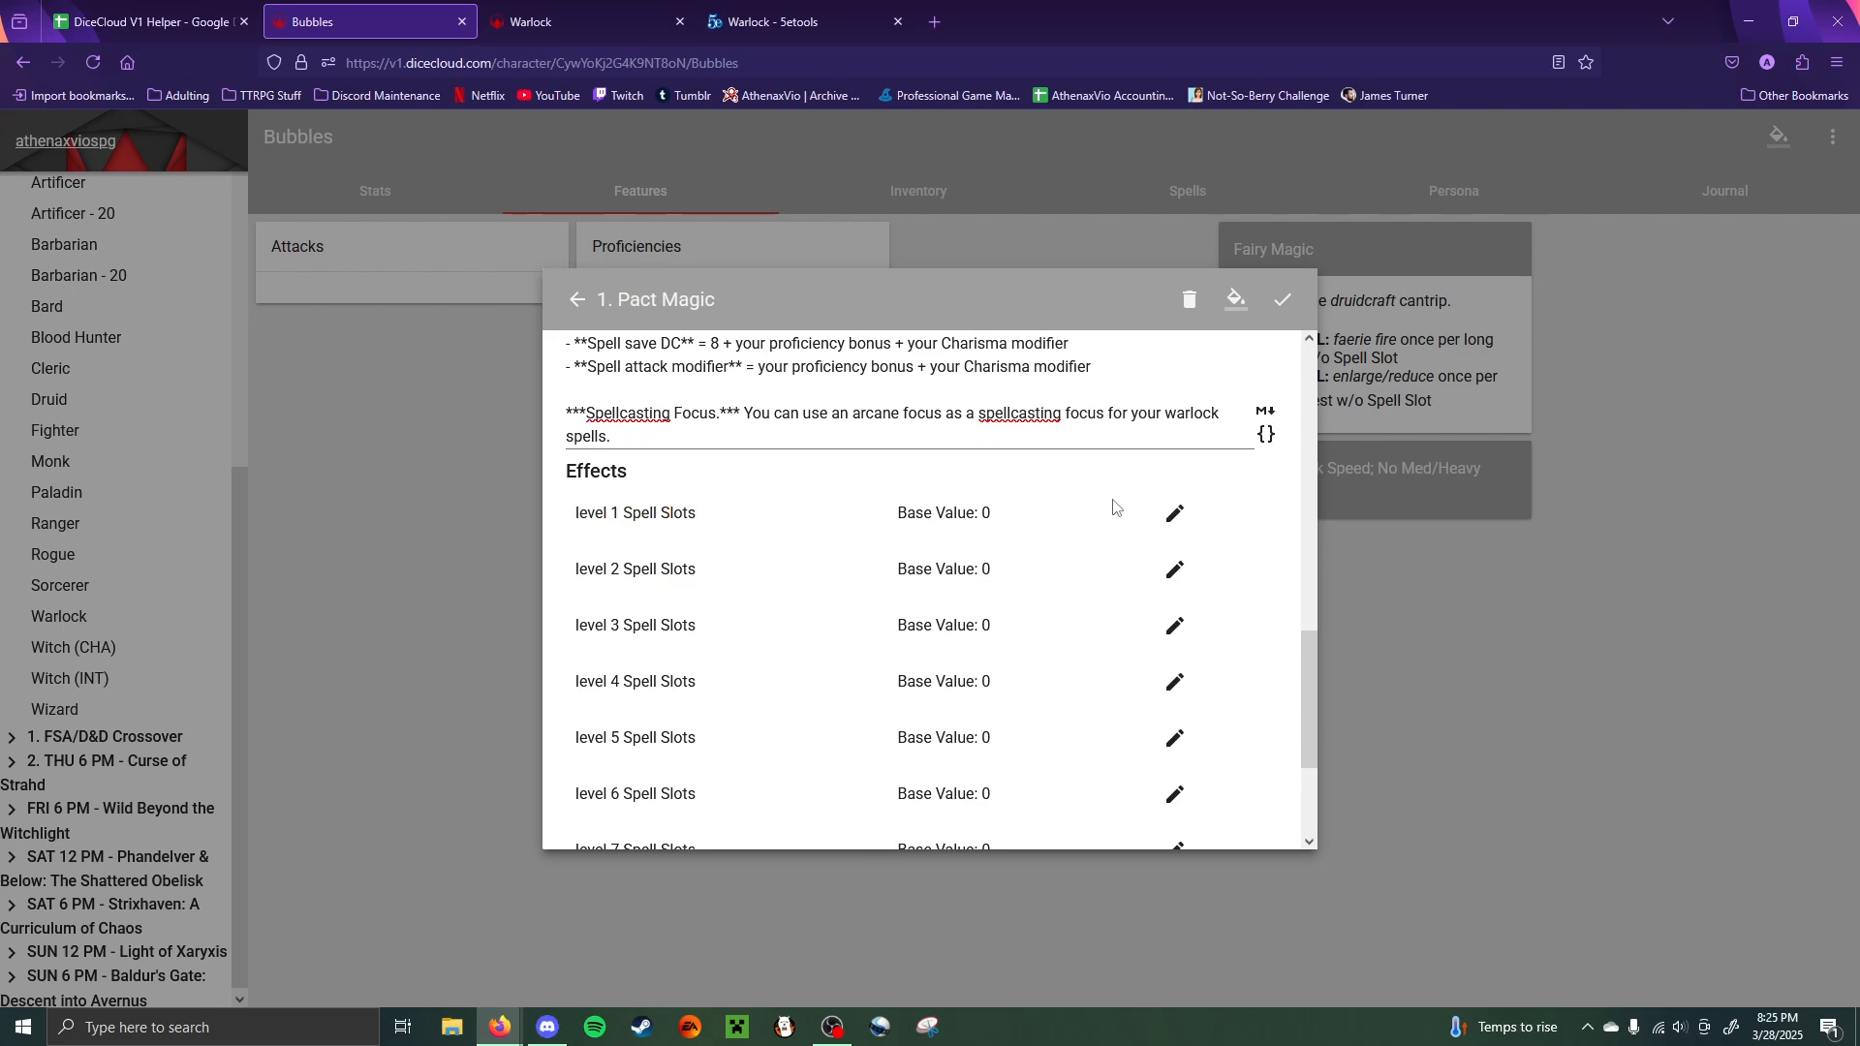
click(1187, 514)
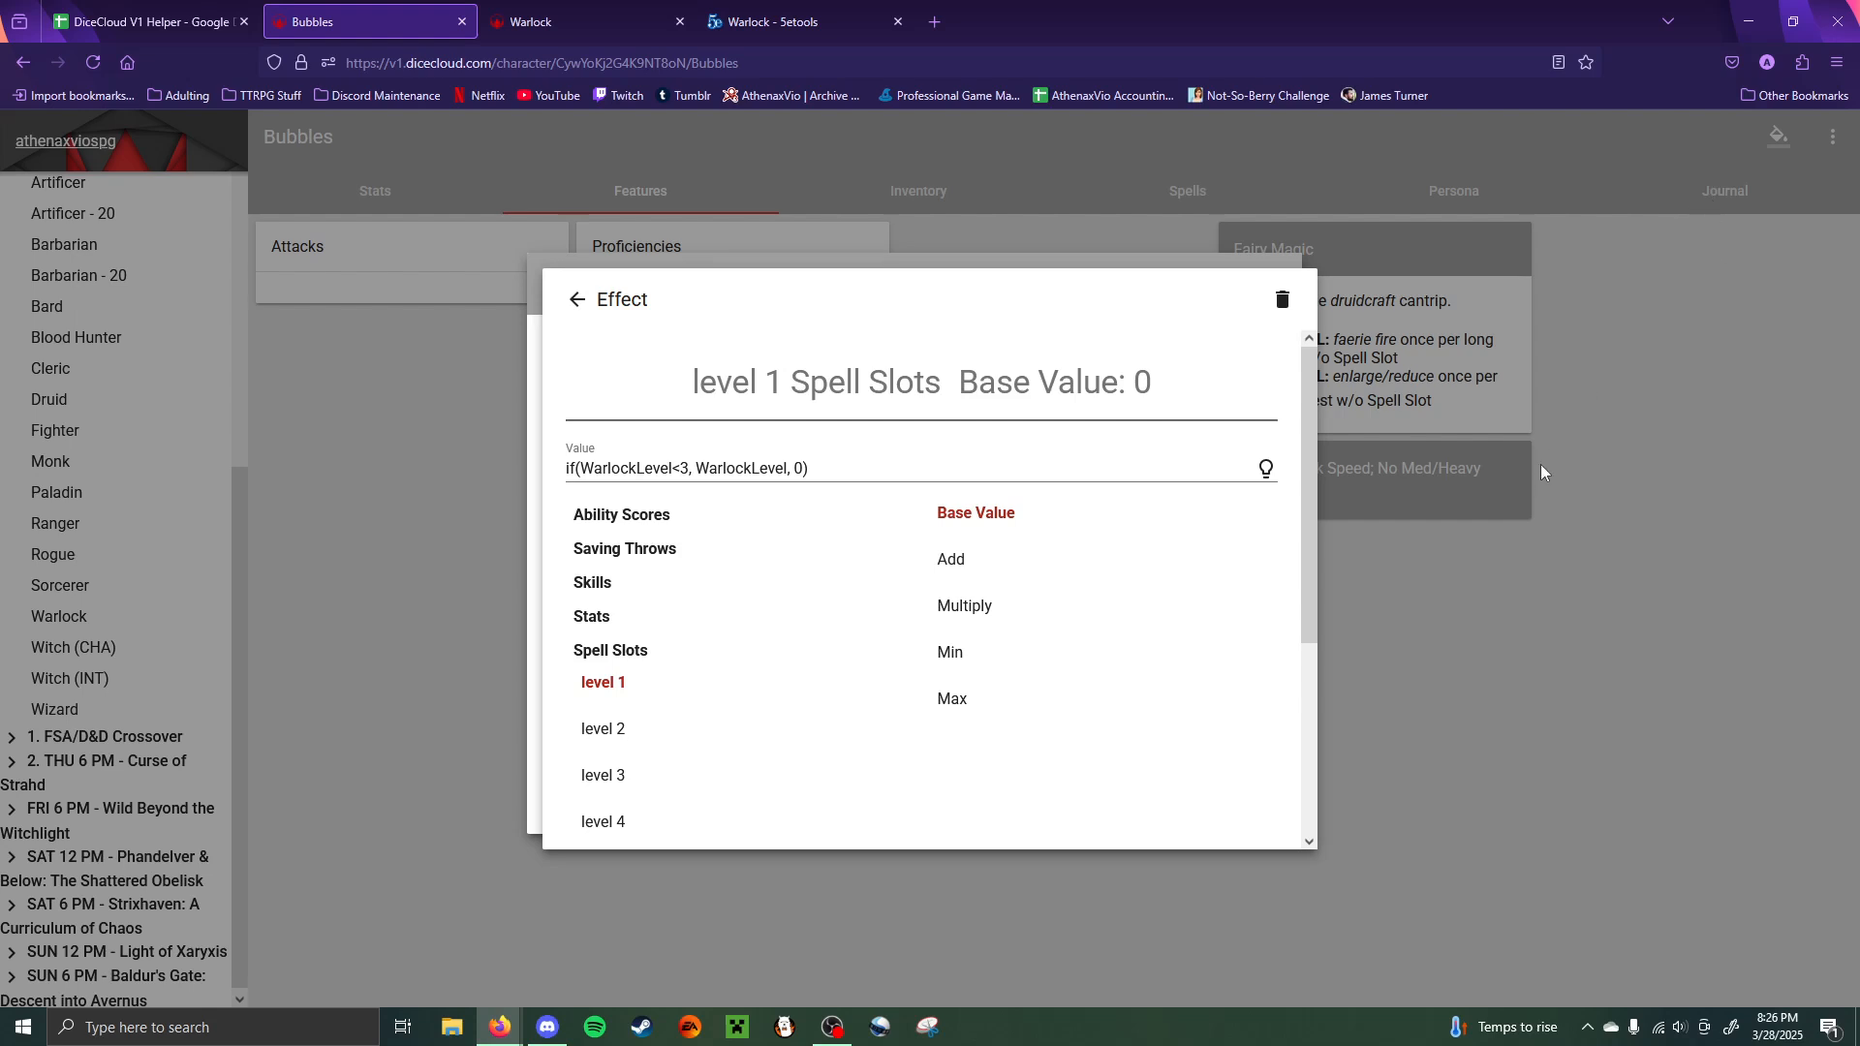
click(1431, 591)
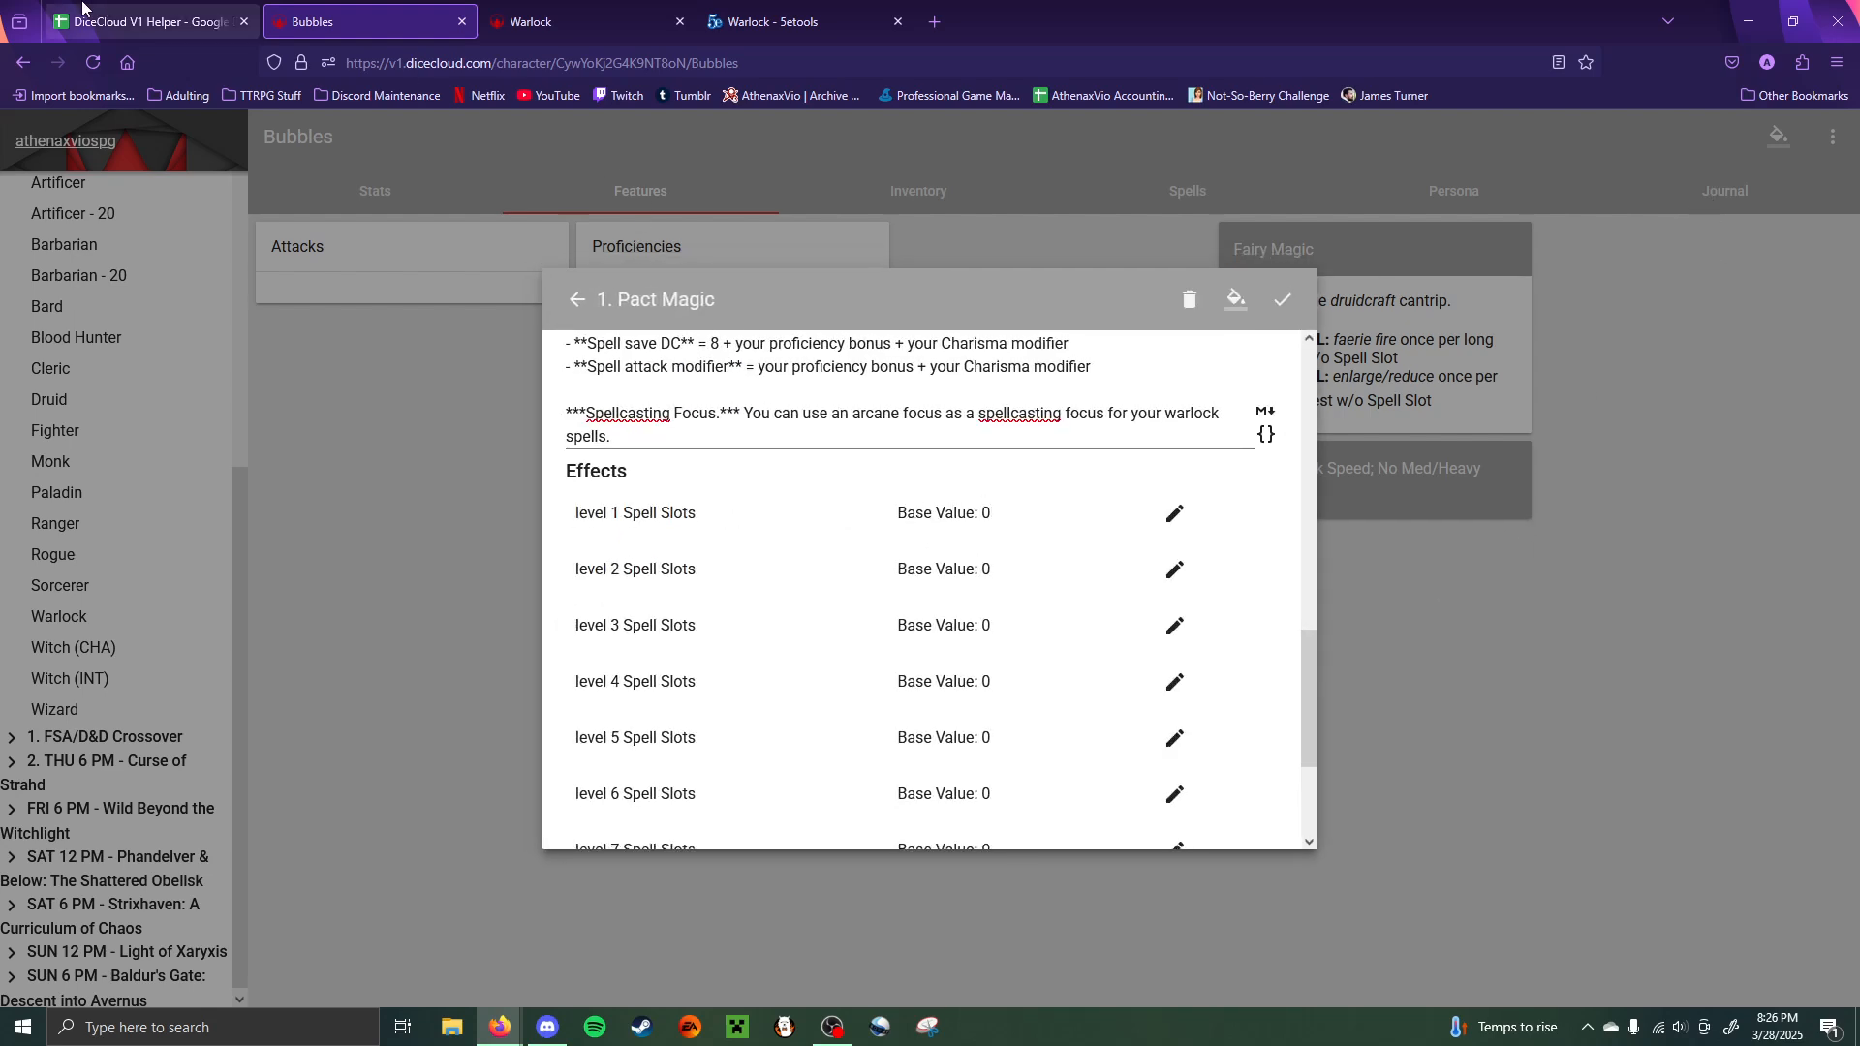
- Copy the Warlock 2nd-level equation "if(ceil(WarlockLevel/2)==2, 2, 0)" from the helper spreadsheet into the value of Pact Magic's level 2 Spell Slots effect
click(145, 21)
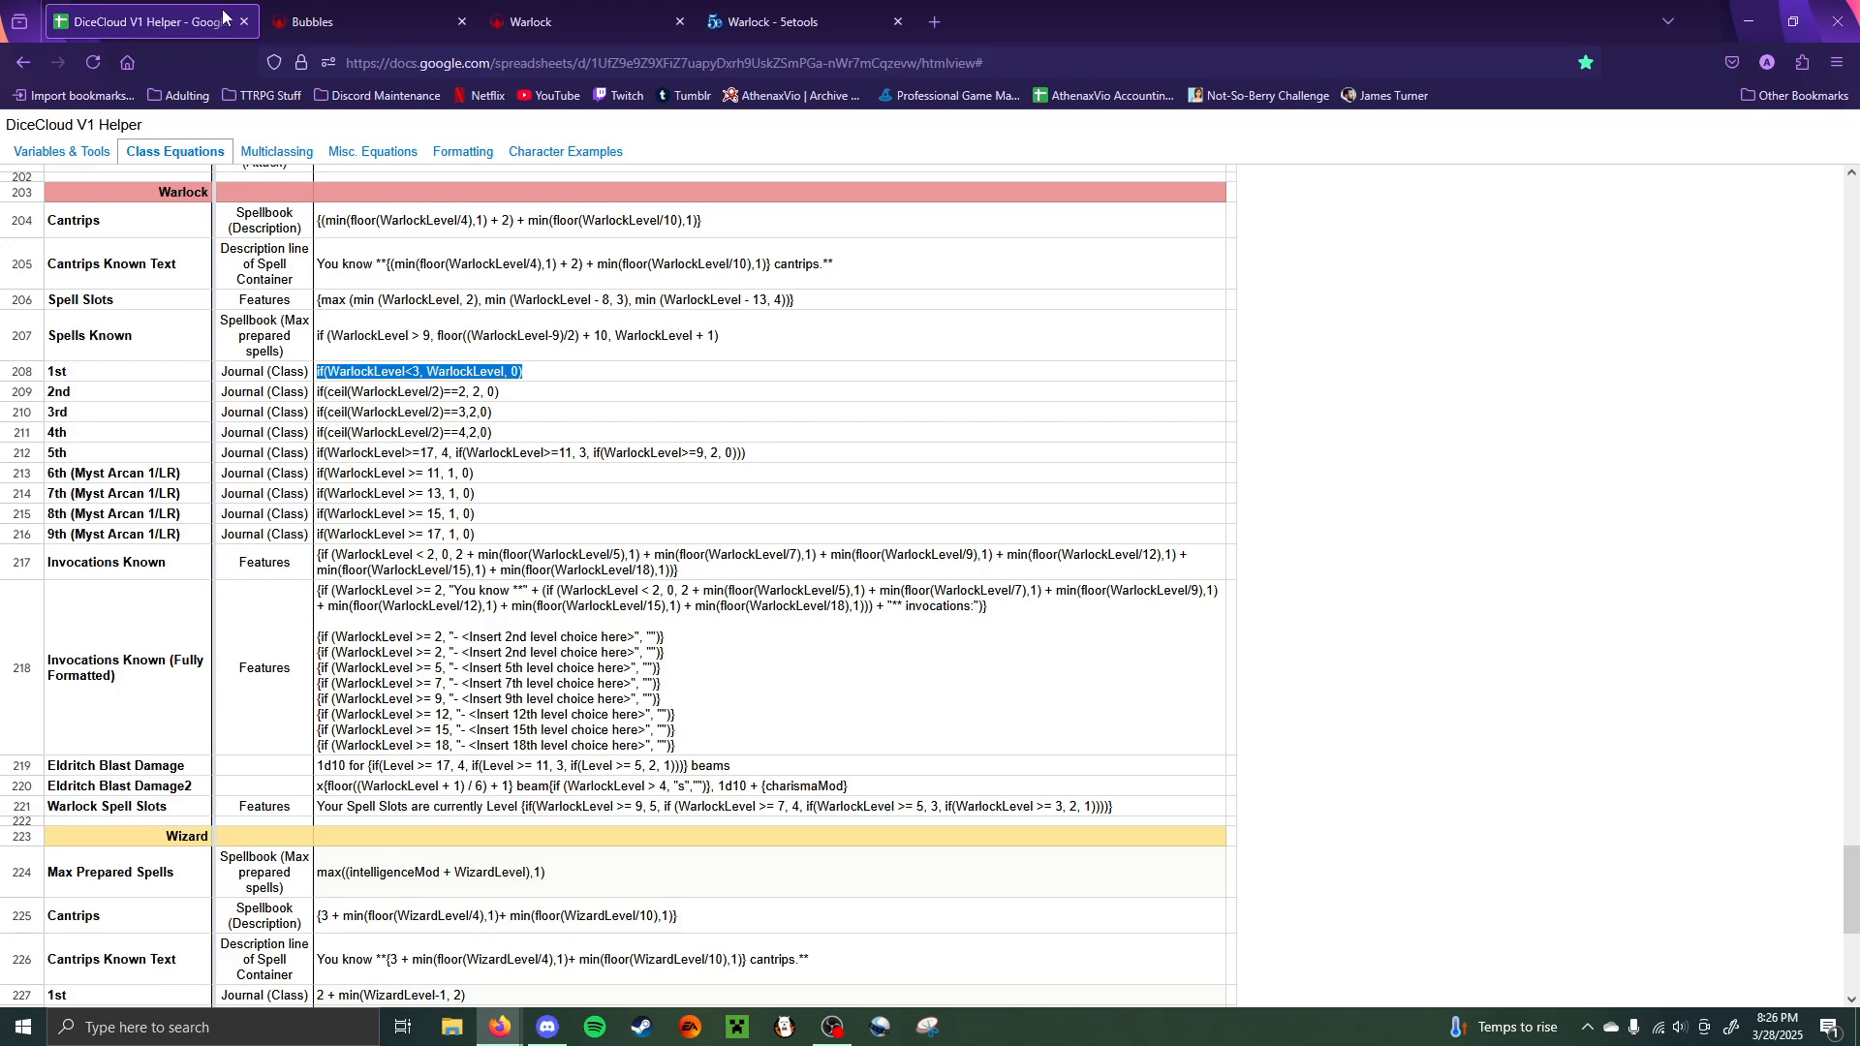
triple_click(523, 400)
key(ctrl+c)
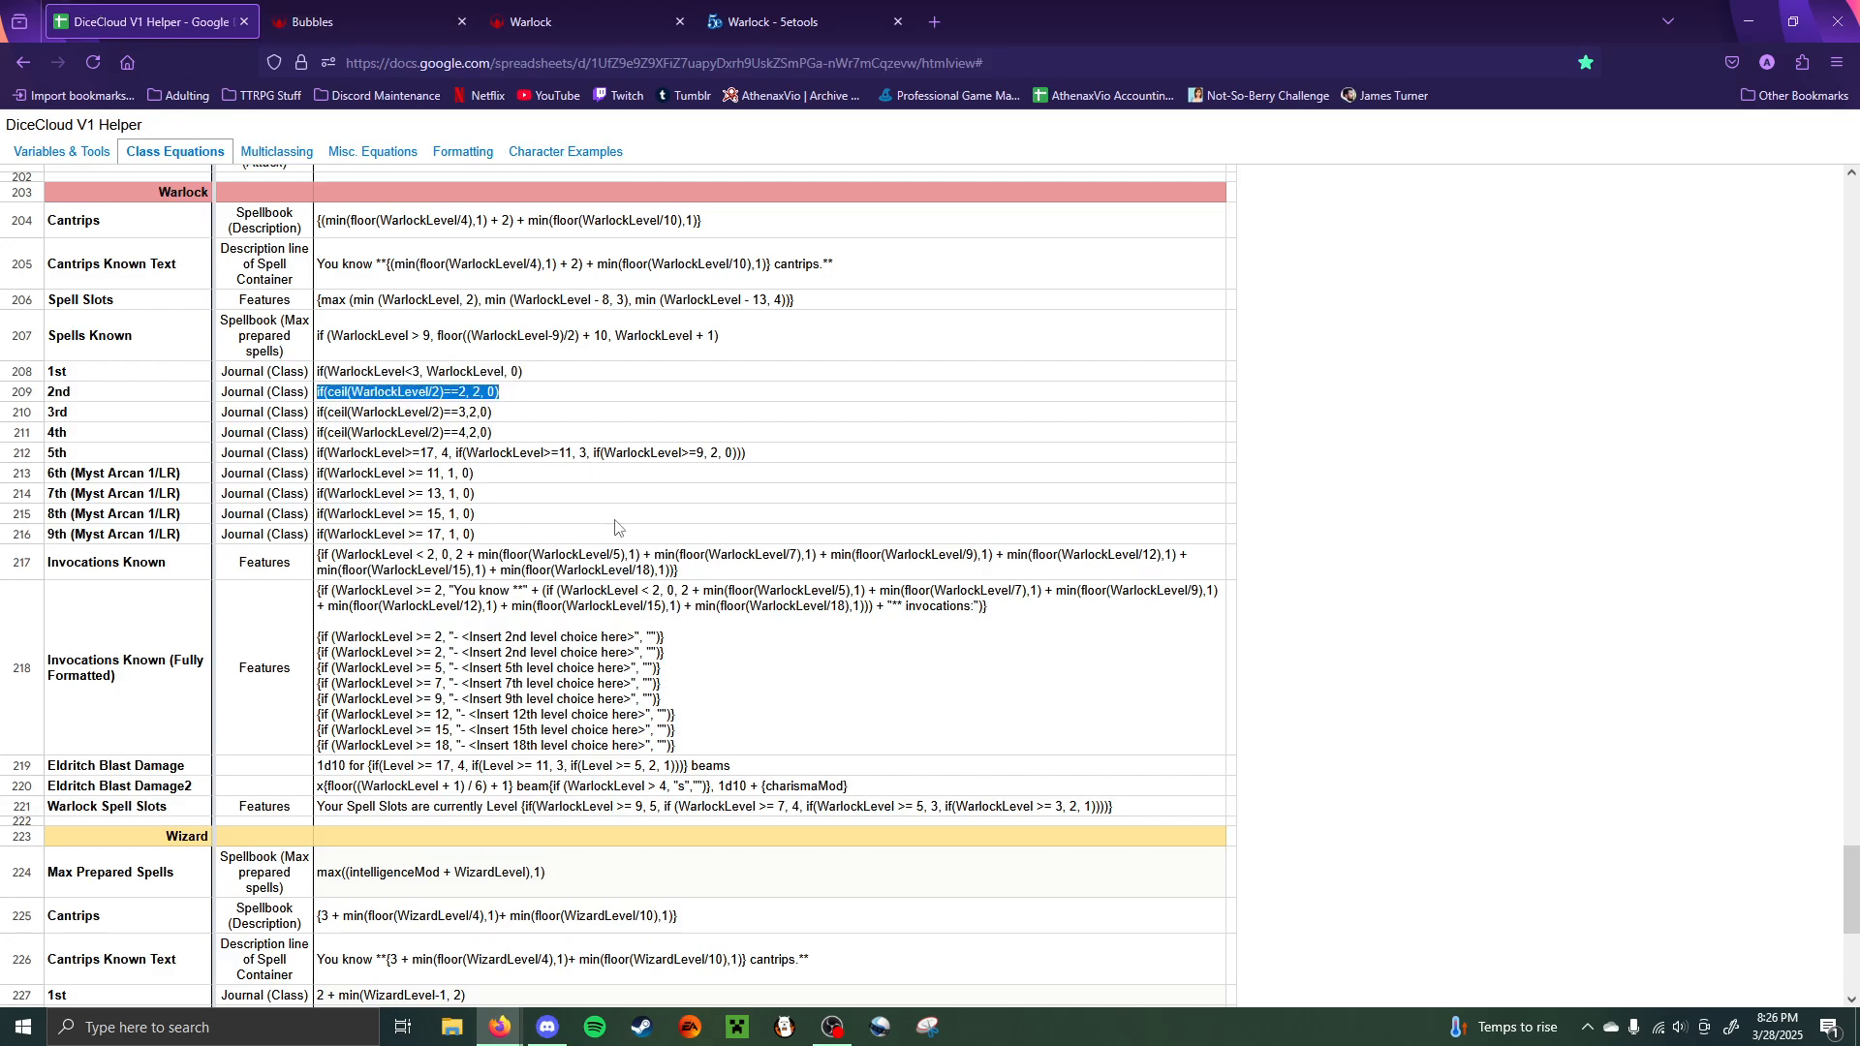
click(426, 22)
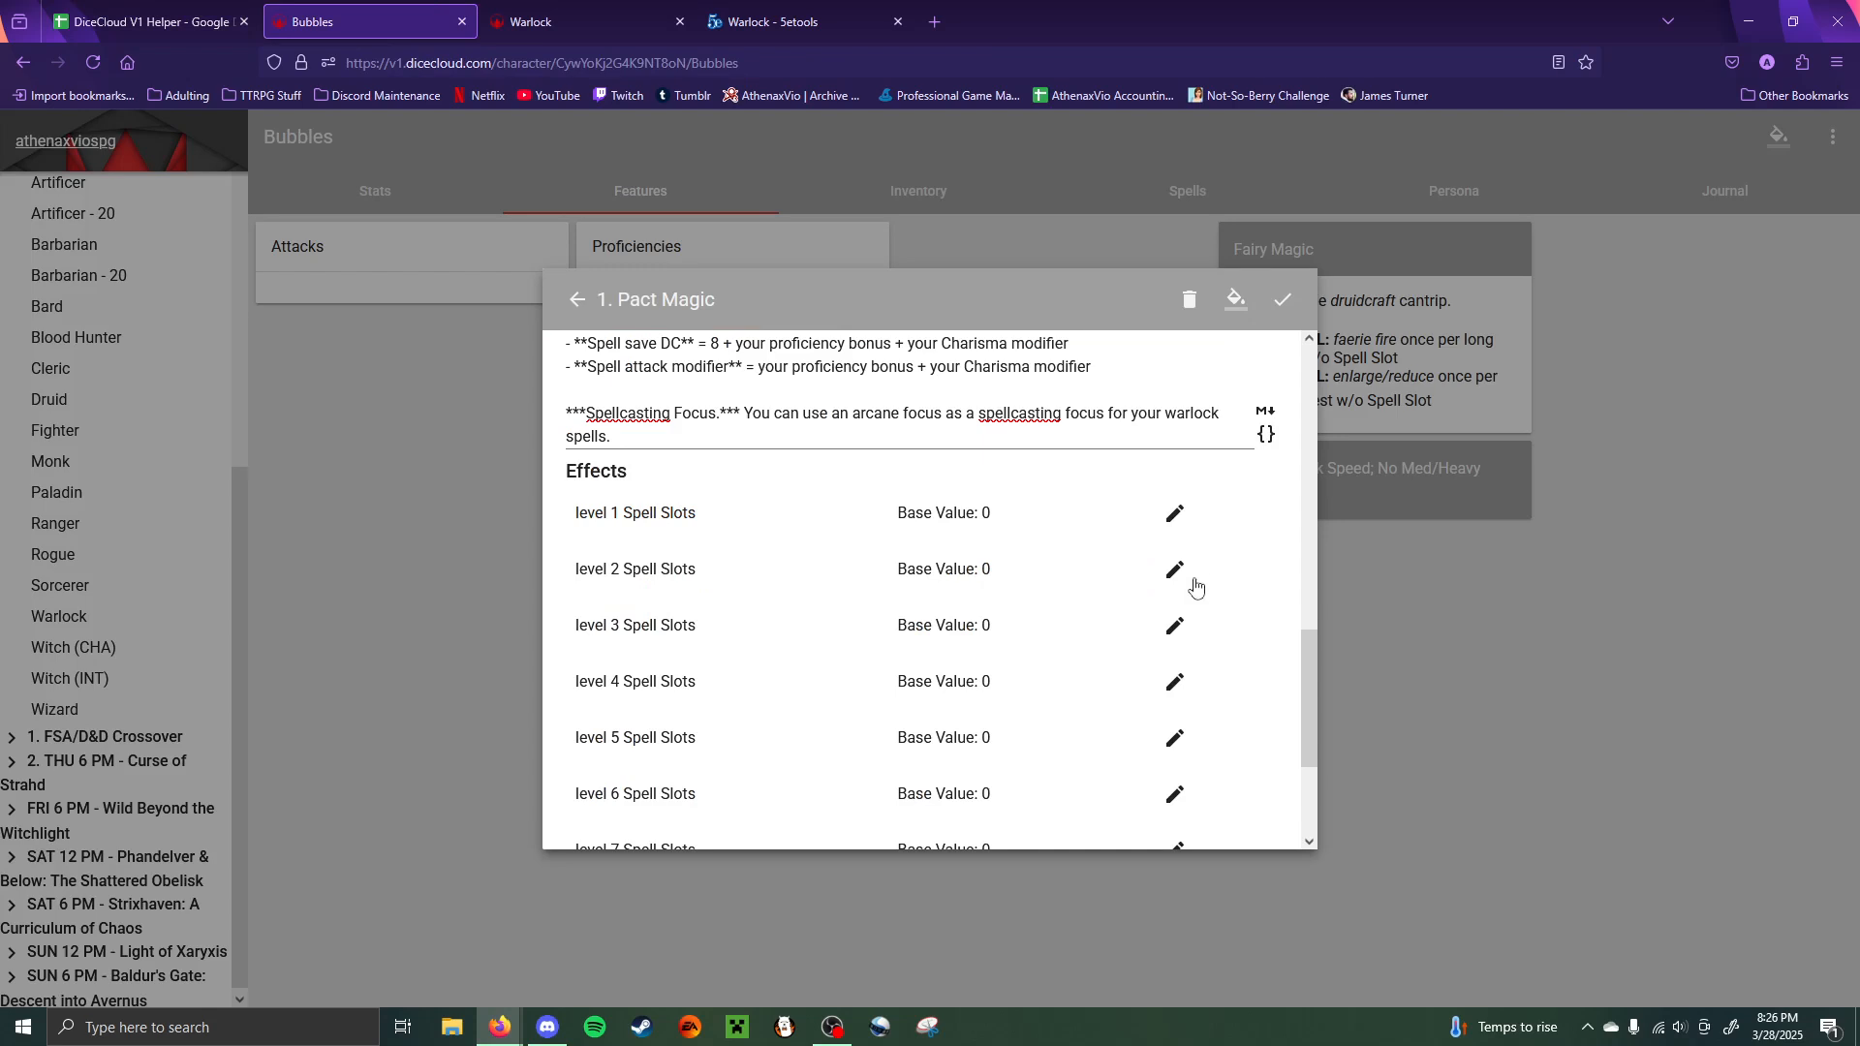
click(1078, 569)
click(706, 466)
key(ctrl+v)
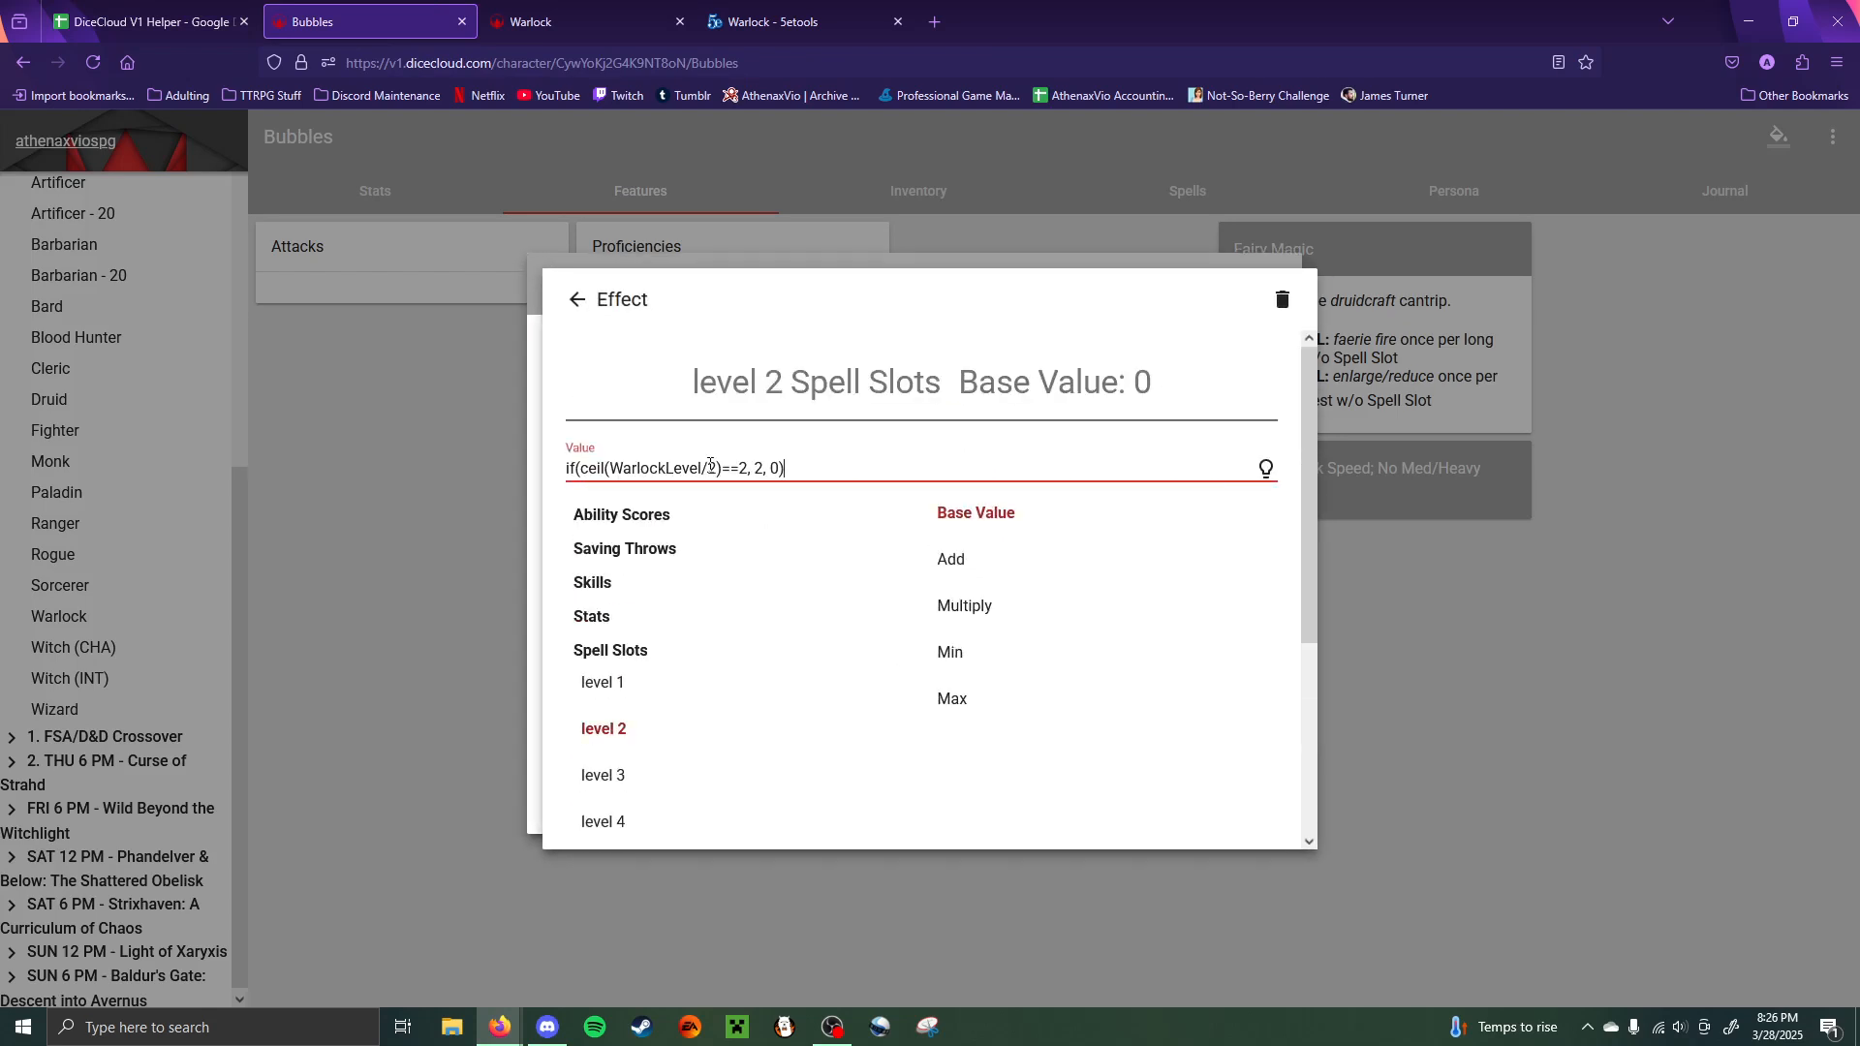
click(577, 300)
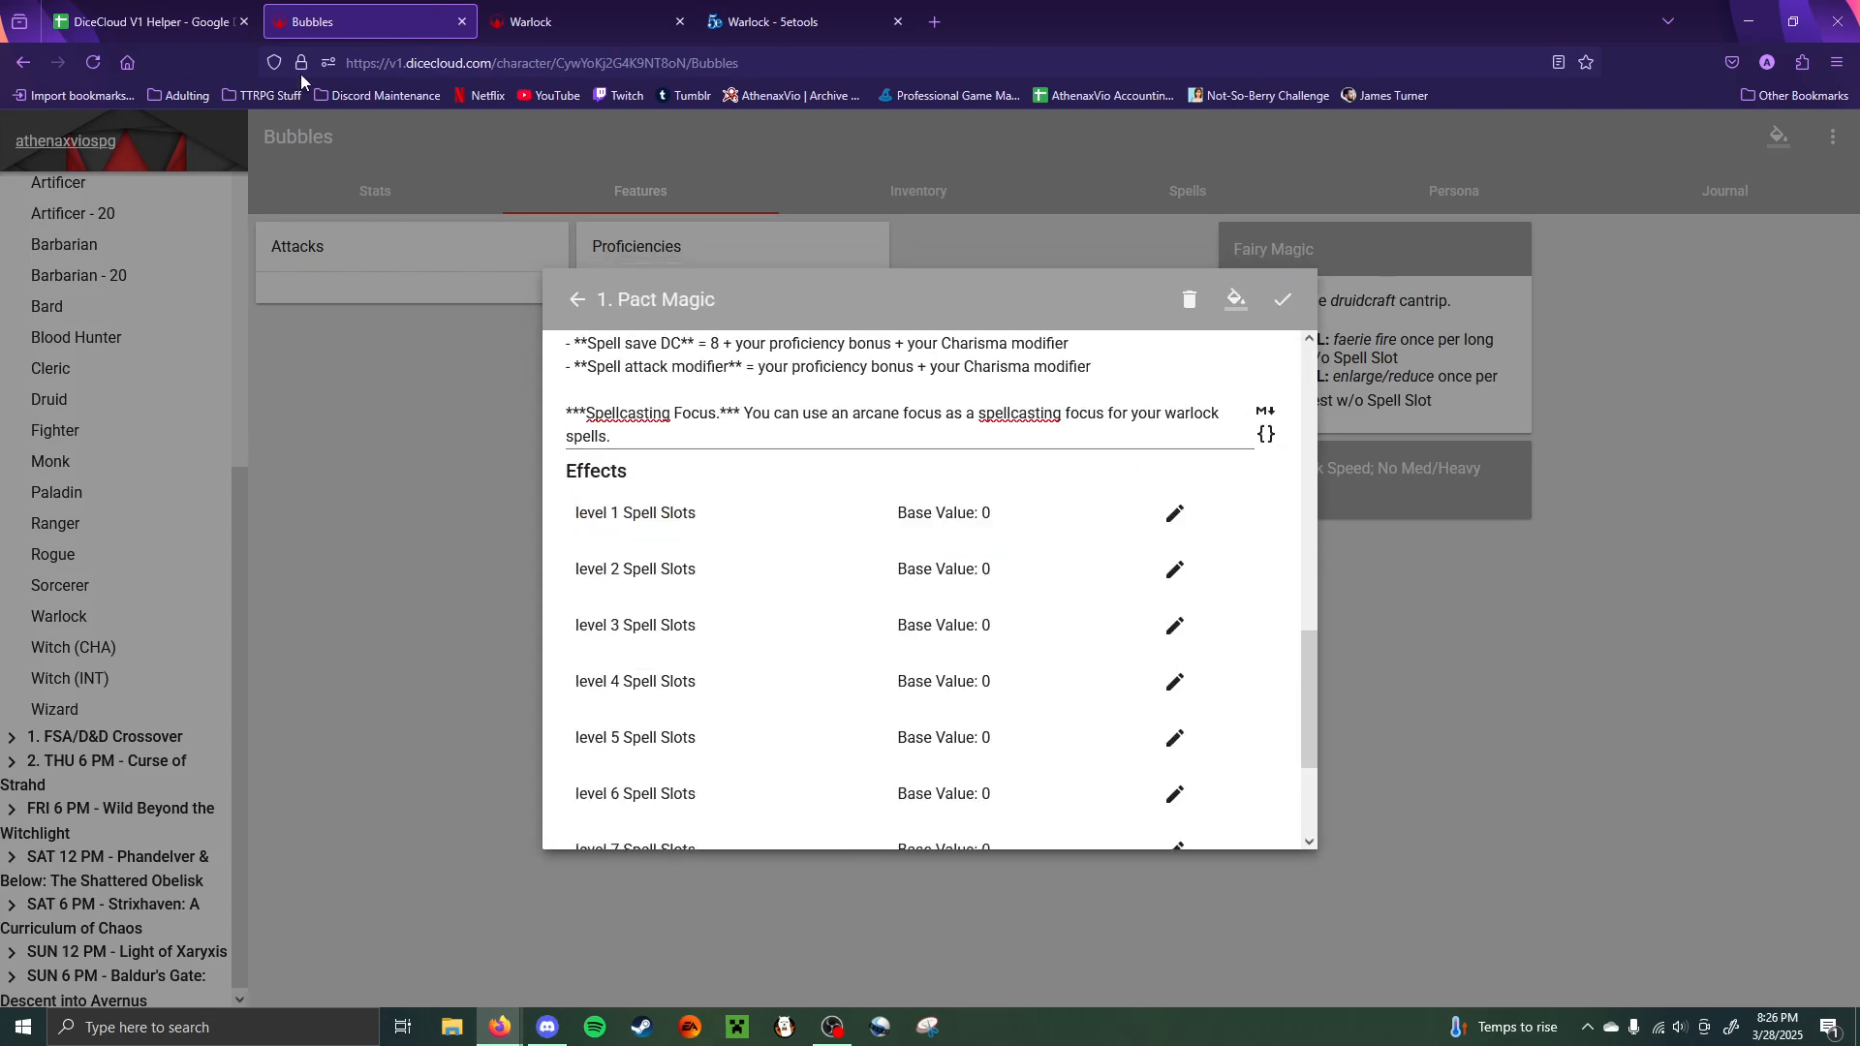
- Copy the Warlock 3rd-level equation "if(ceil(WarlockLevel/2)==3,2,0)" from the helper spreadsheet into the value of Pact Magic's level 3 Spell Slots effect
key(ctrl+Page_Up)
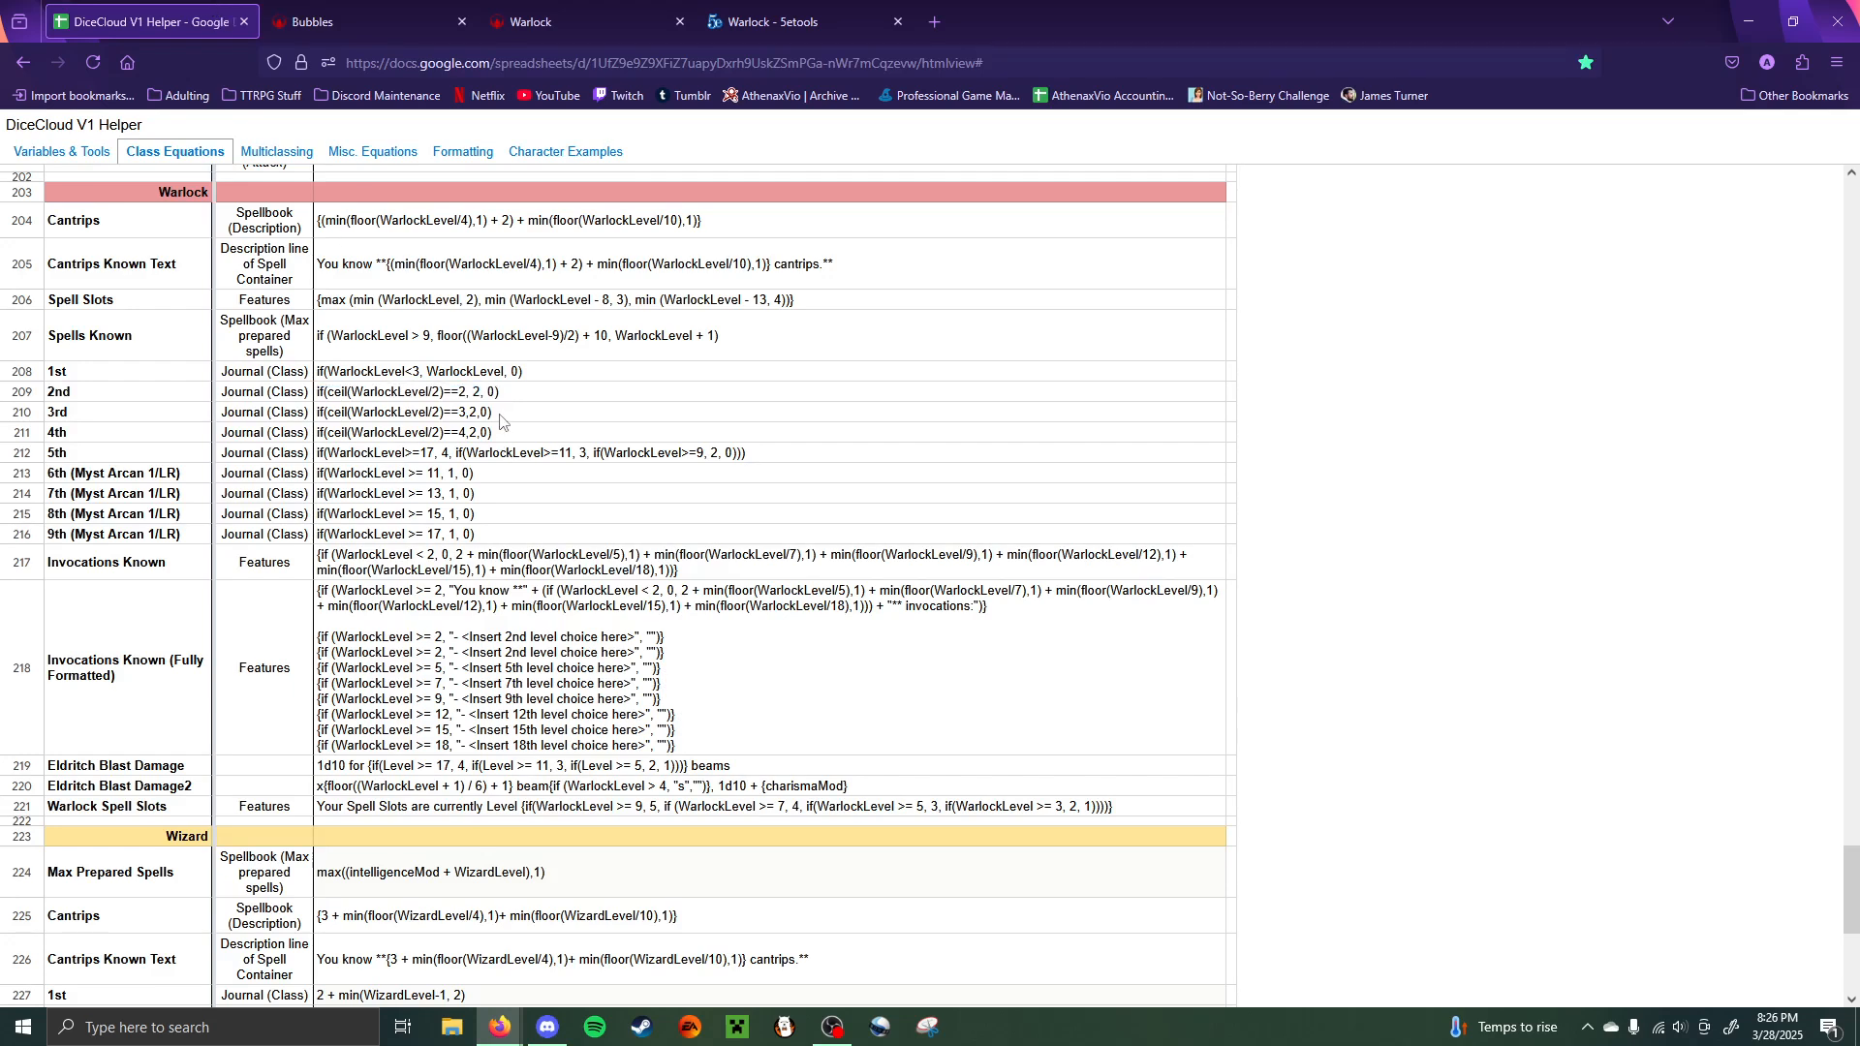
triple_click(502, 423)
key(ctrl+c)
key(ctrl+Page_Down)
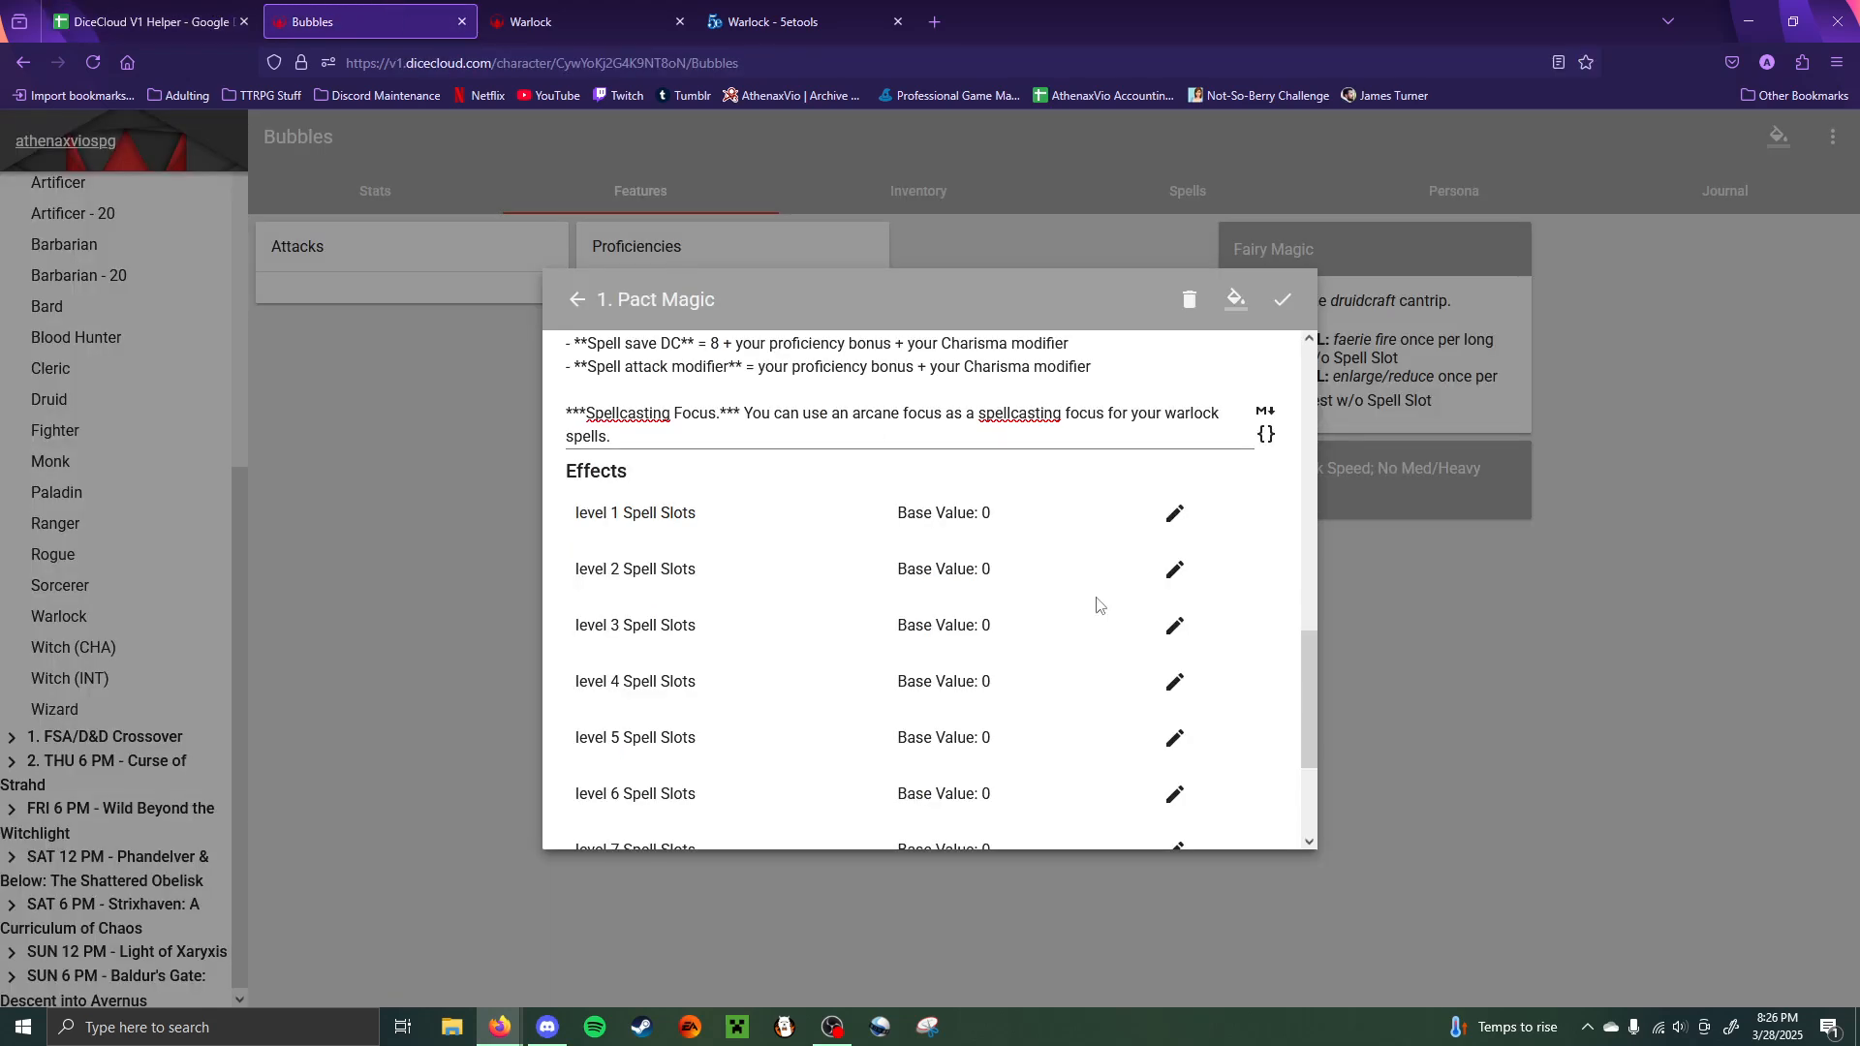
click(1176, 627)
click(688, 465)
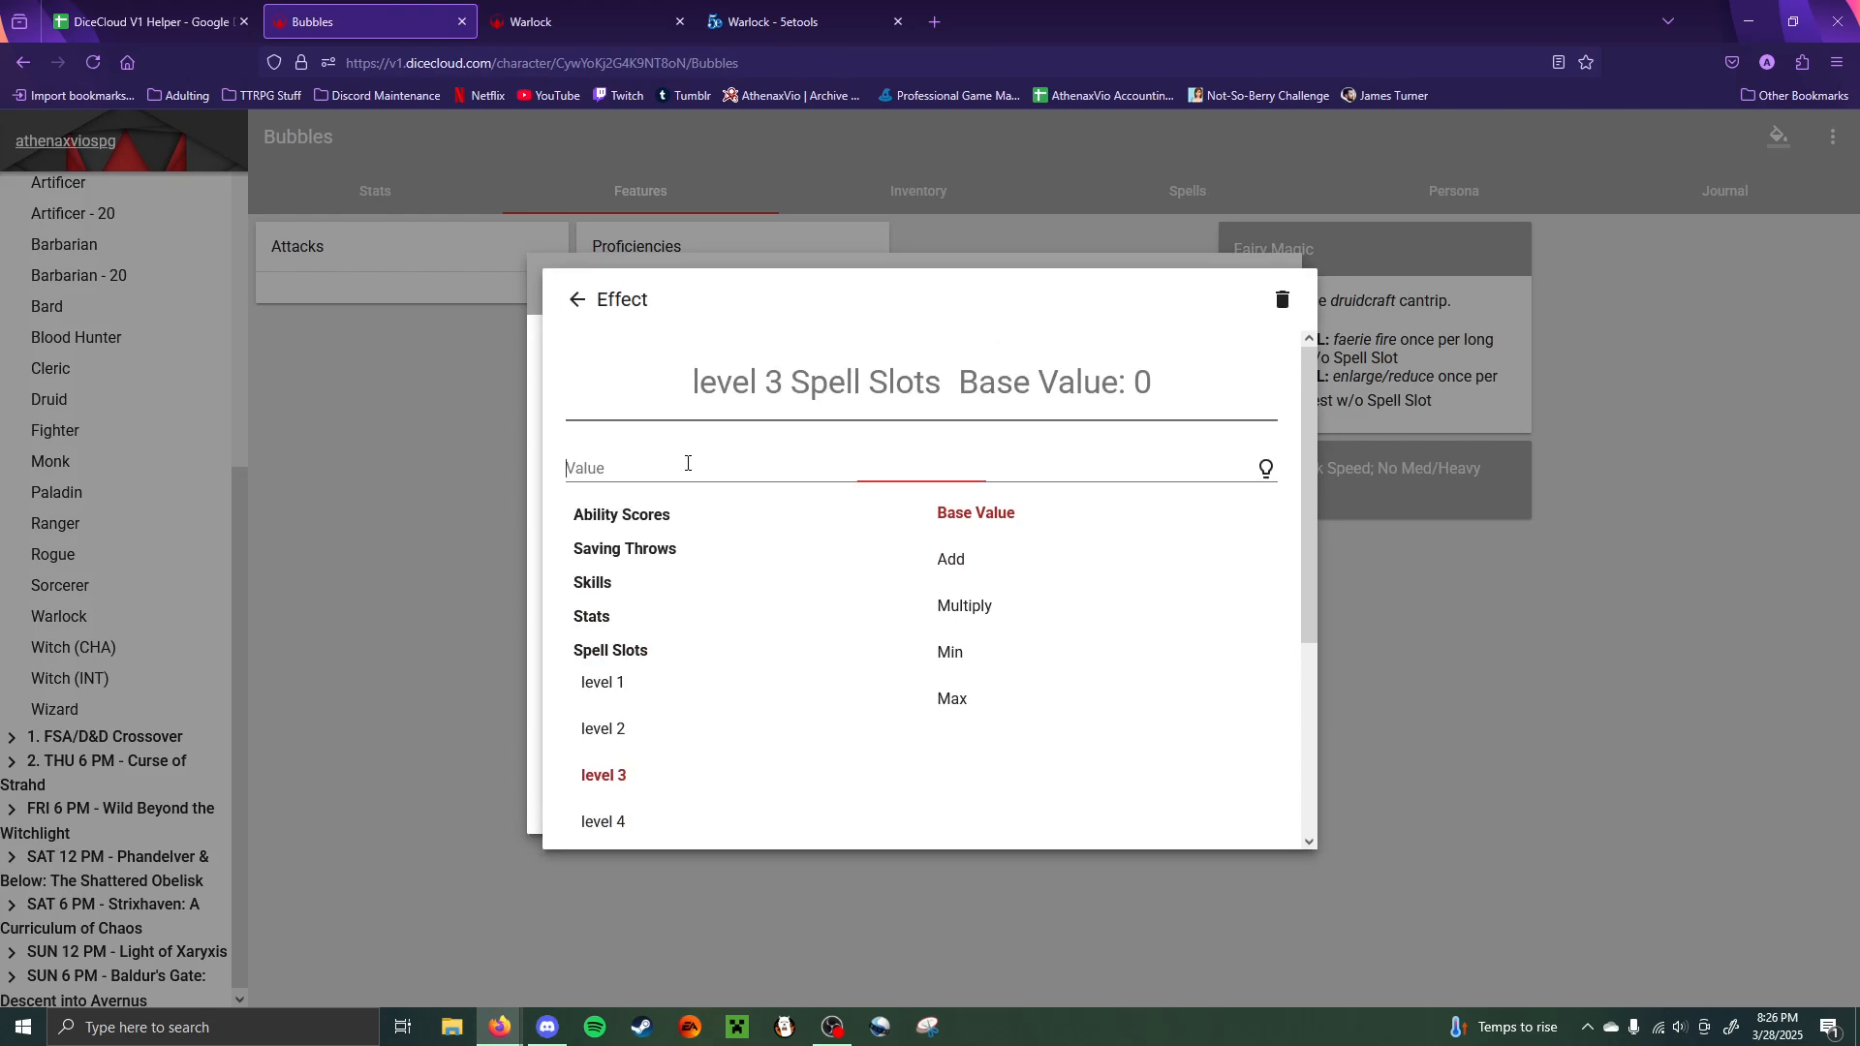
key(ctrl+v)
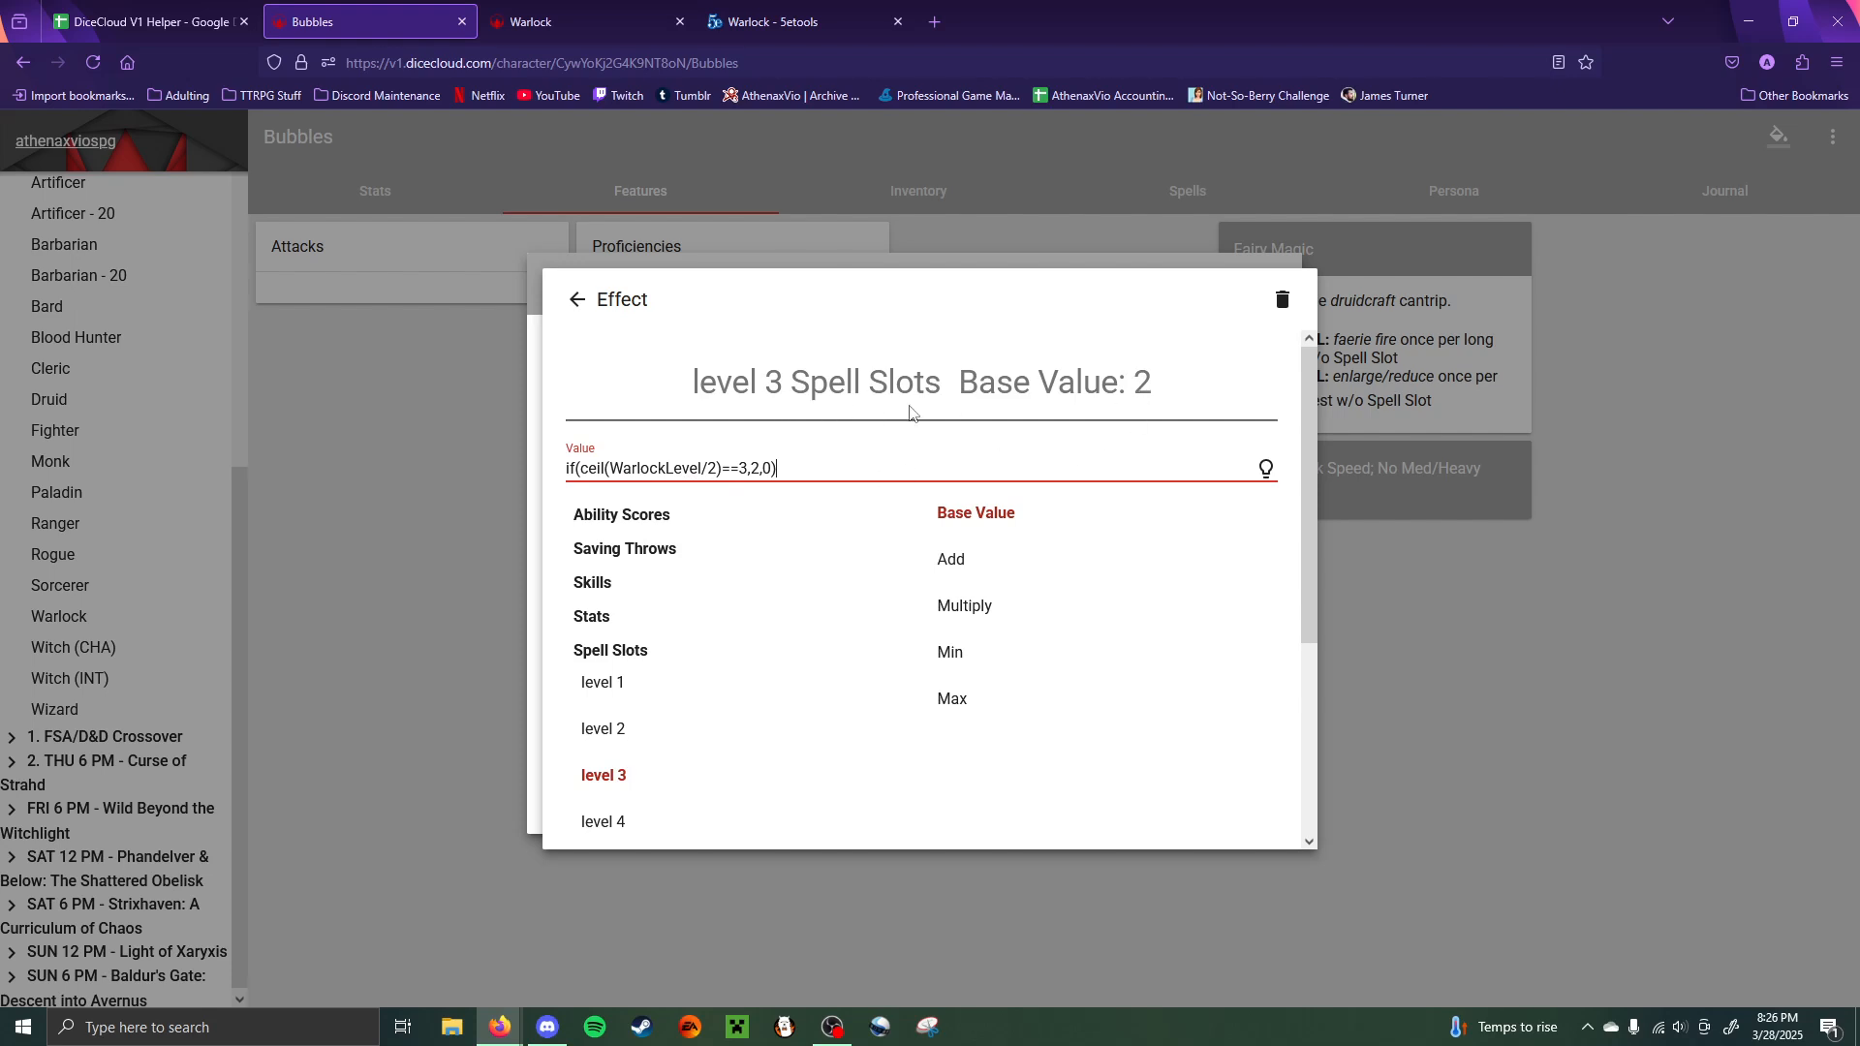
click(1571, 610)
- Copy the Warlock 4th-level equation "if(ceil(WarlockLevel/2)==4,2,0)" from the helper spreadsheet into the value of Pact Magic's level 4 Spell Slots effect
click(145, 21)
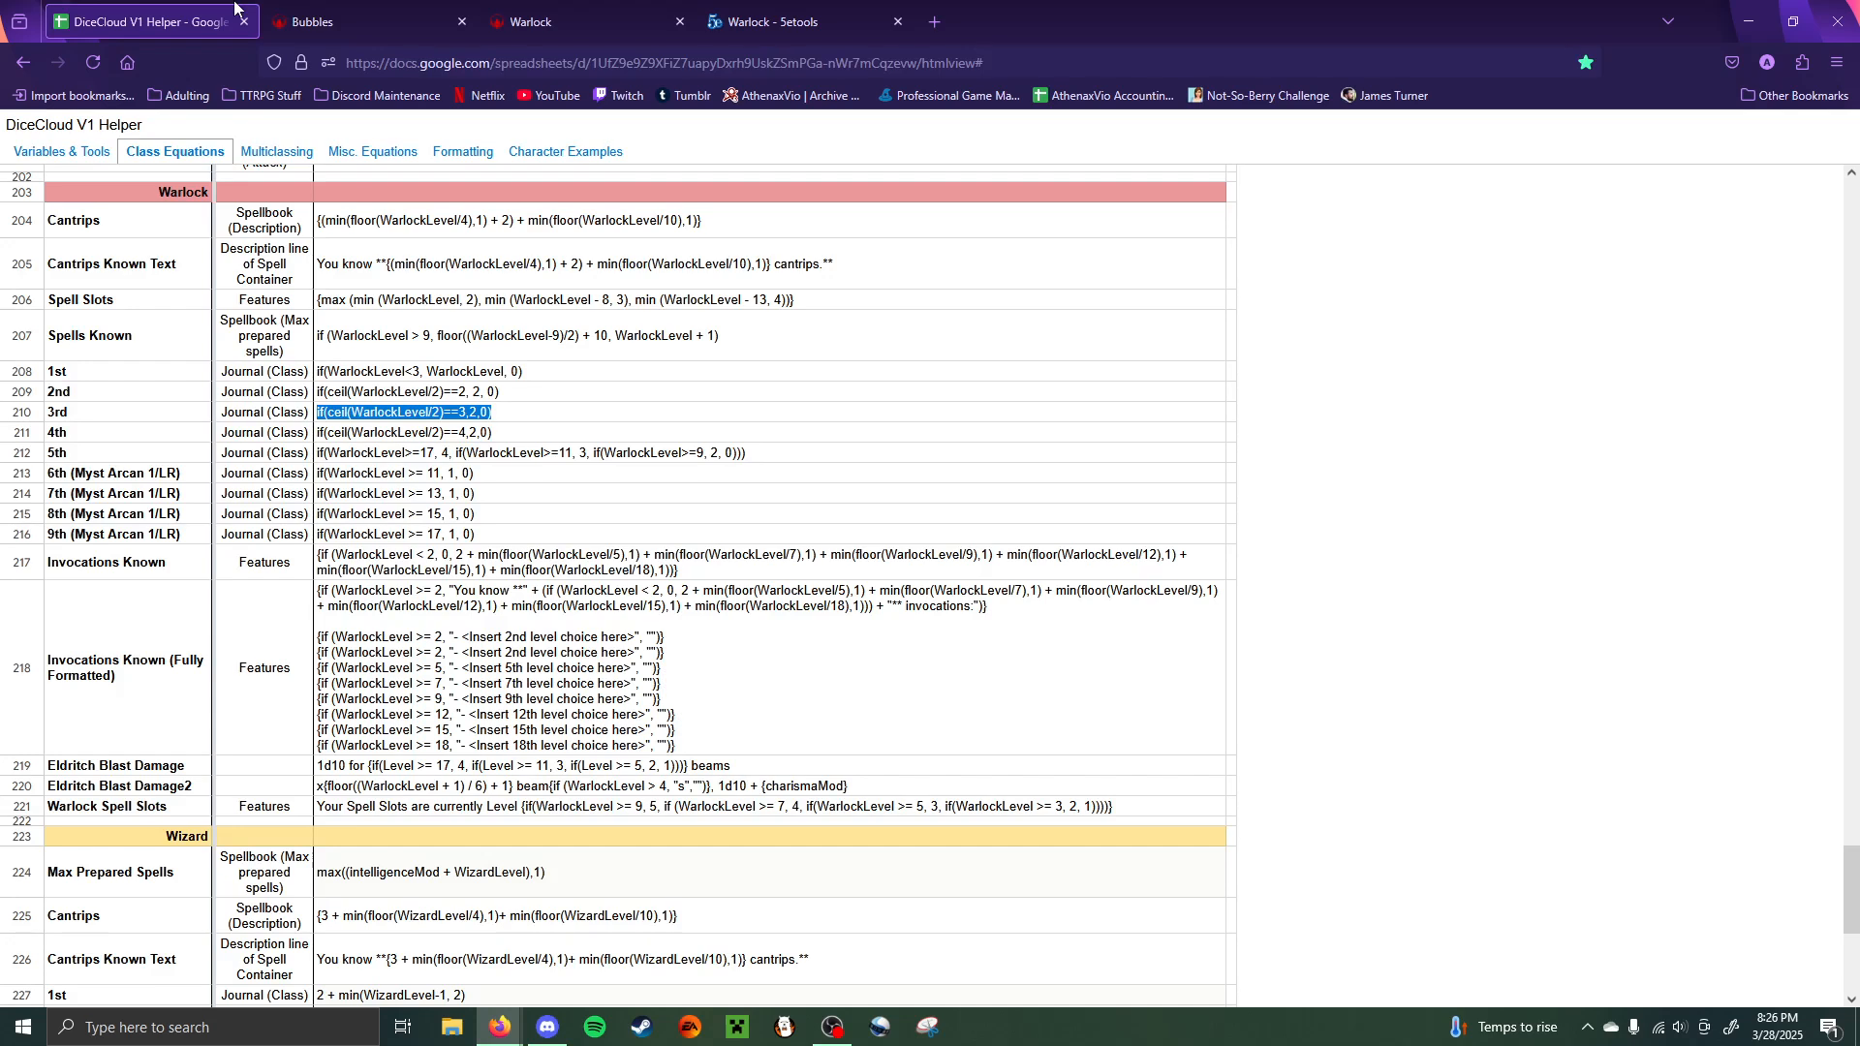
triple_click(490, 433)
key(ctrl+c)
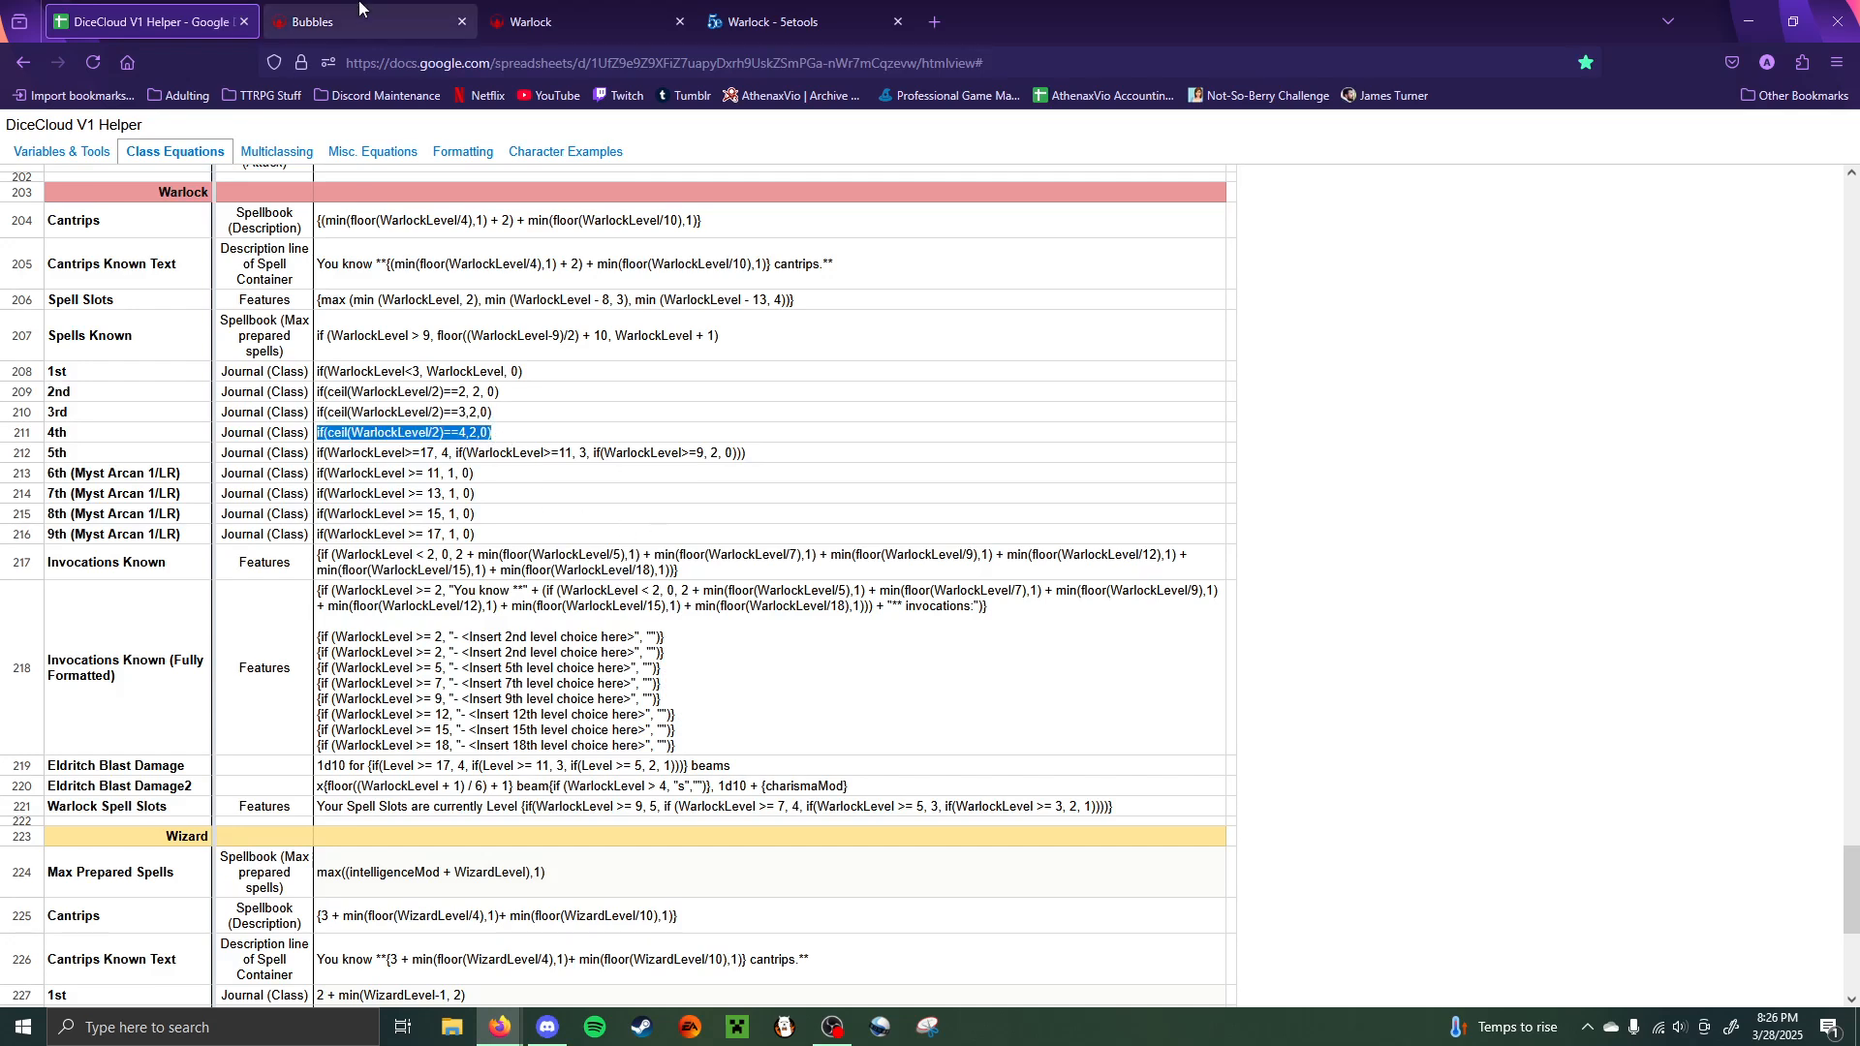
click(363, 17)
click(1175, 682)
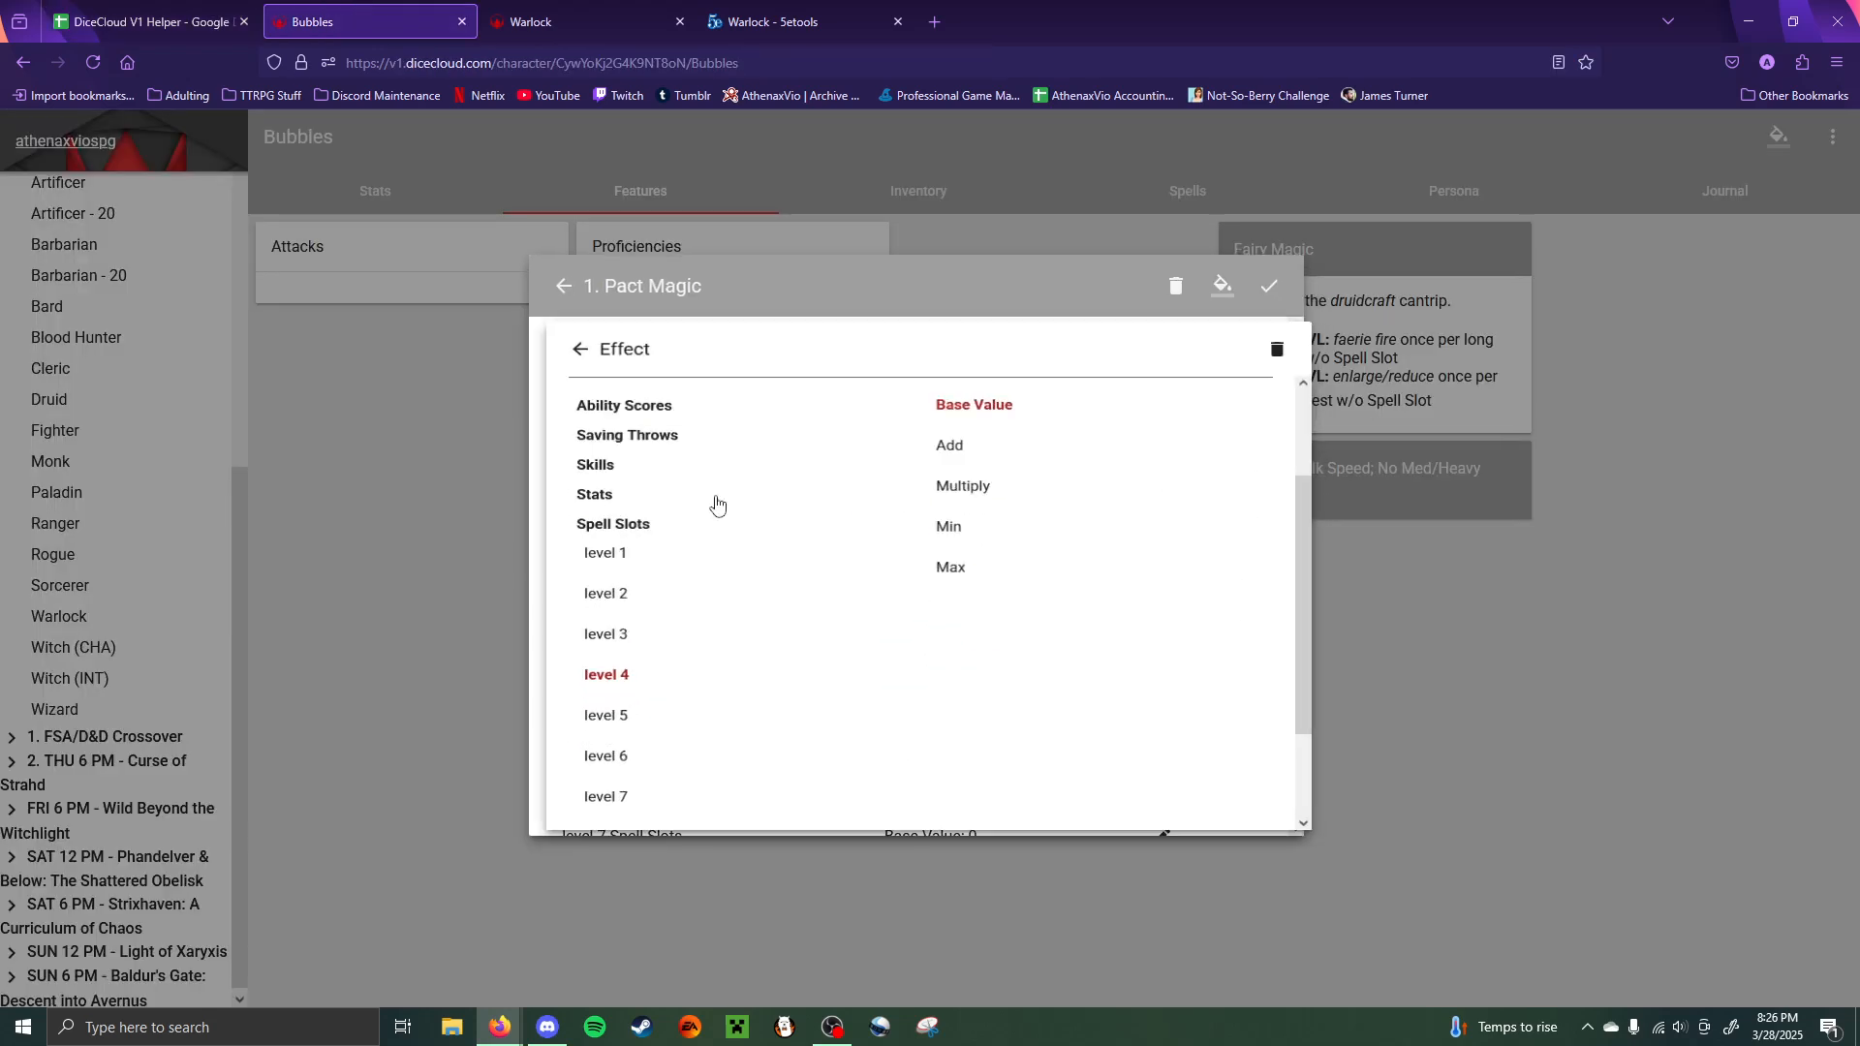
click(677, 474)
key(ctrl+v)
click(1351, 661)
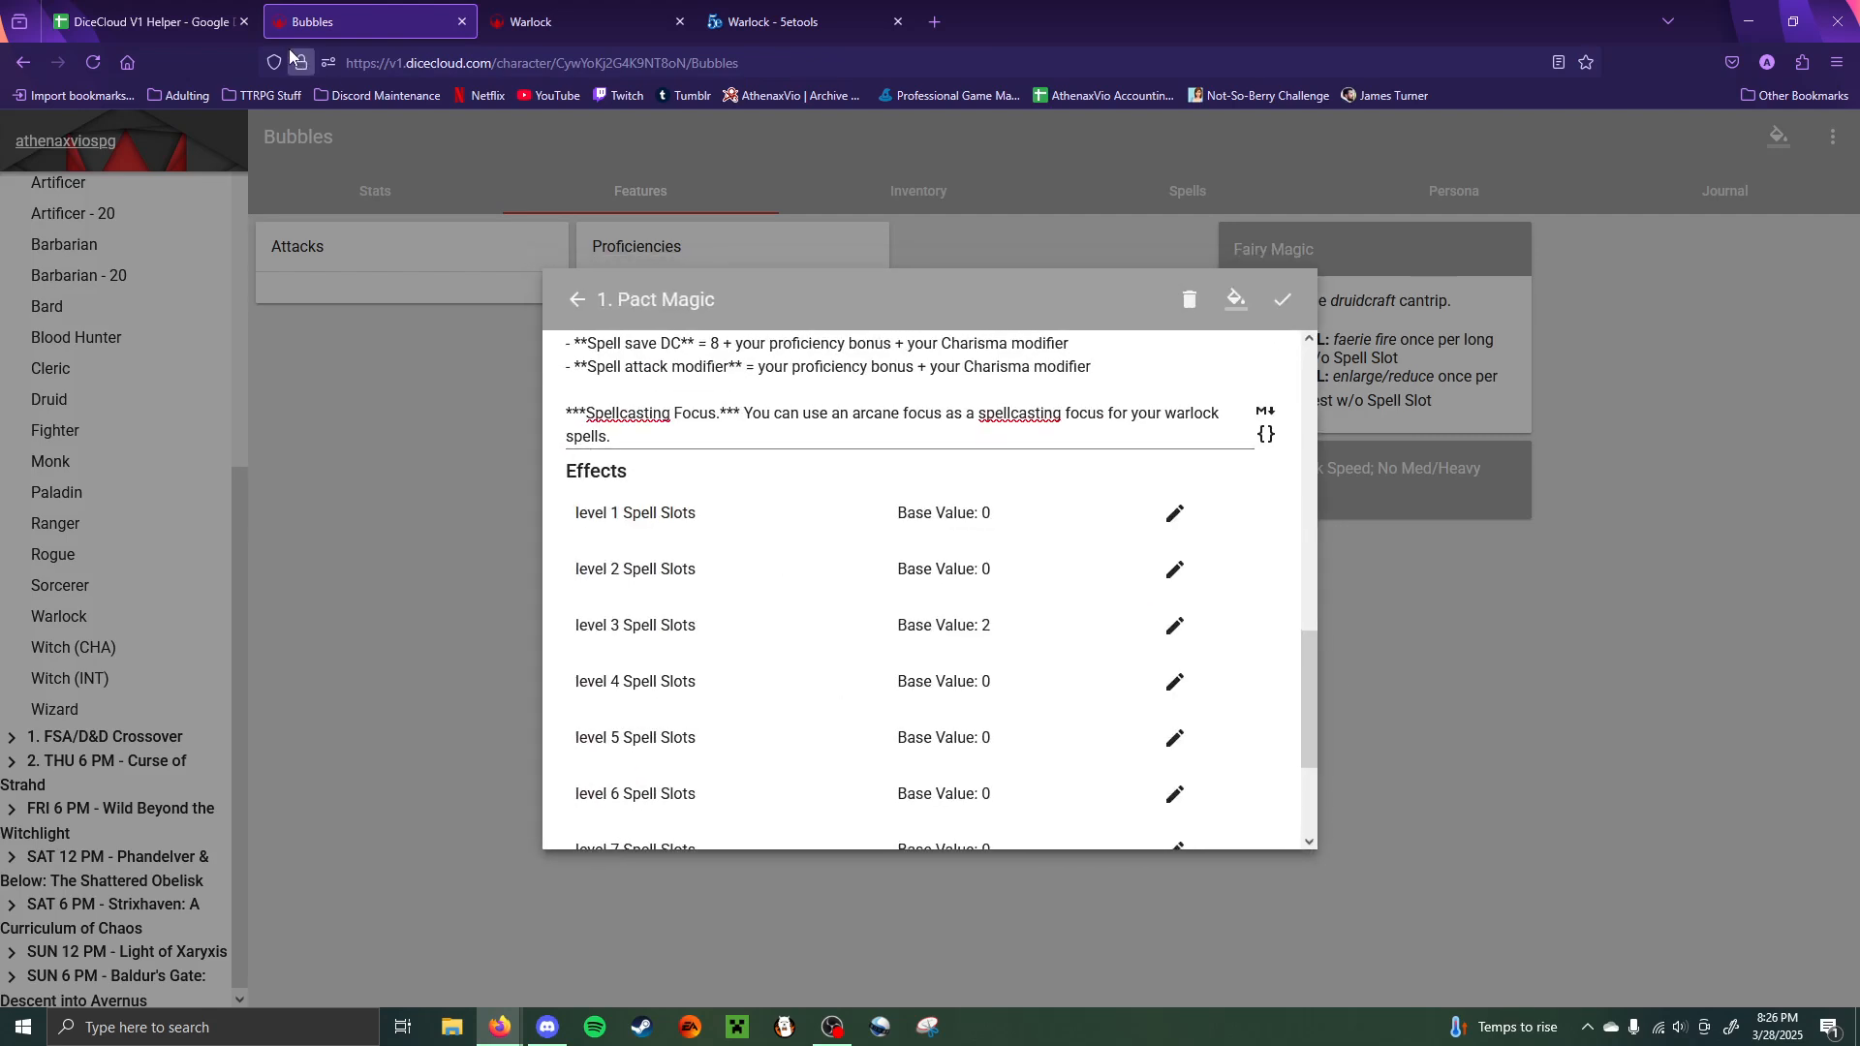
- Copy the Warlock 5th-level equation "if(WarlockLevel>=17, 4, if(WarlockLevel>=11, 3, if(WarlockLevel>=9, 2, 0)))" from the helper spreadsheet into Pact Magic's level 5 Spell Slots effect
click(146, 21)
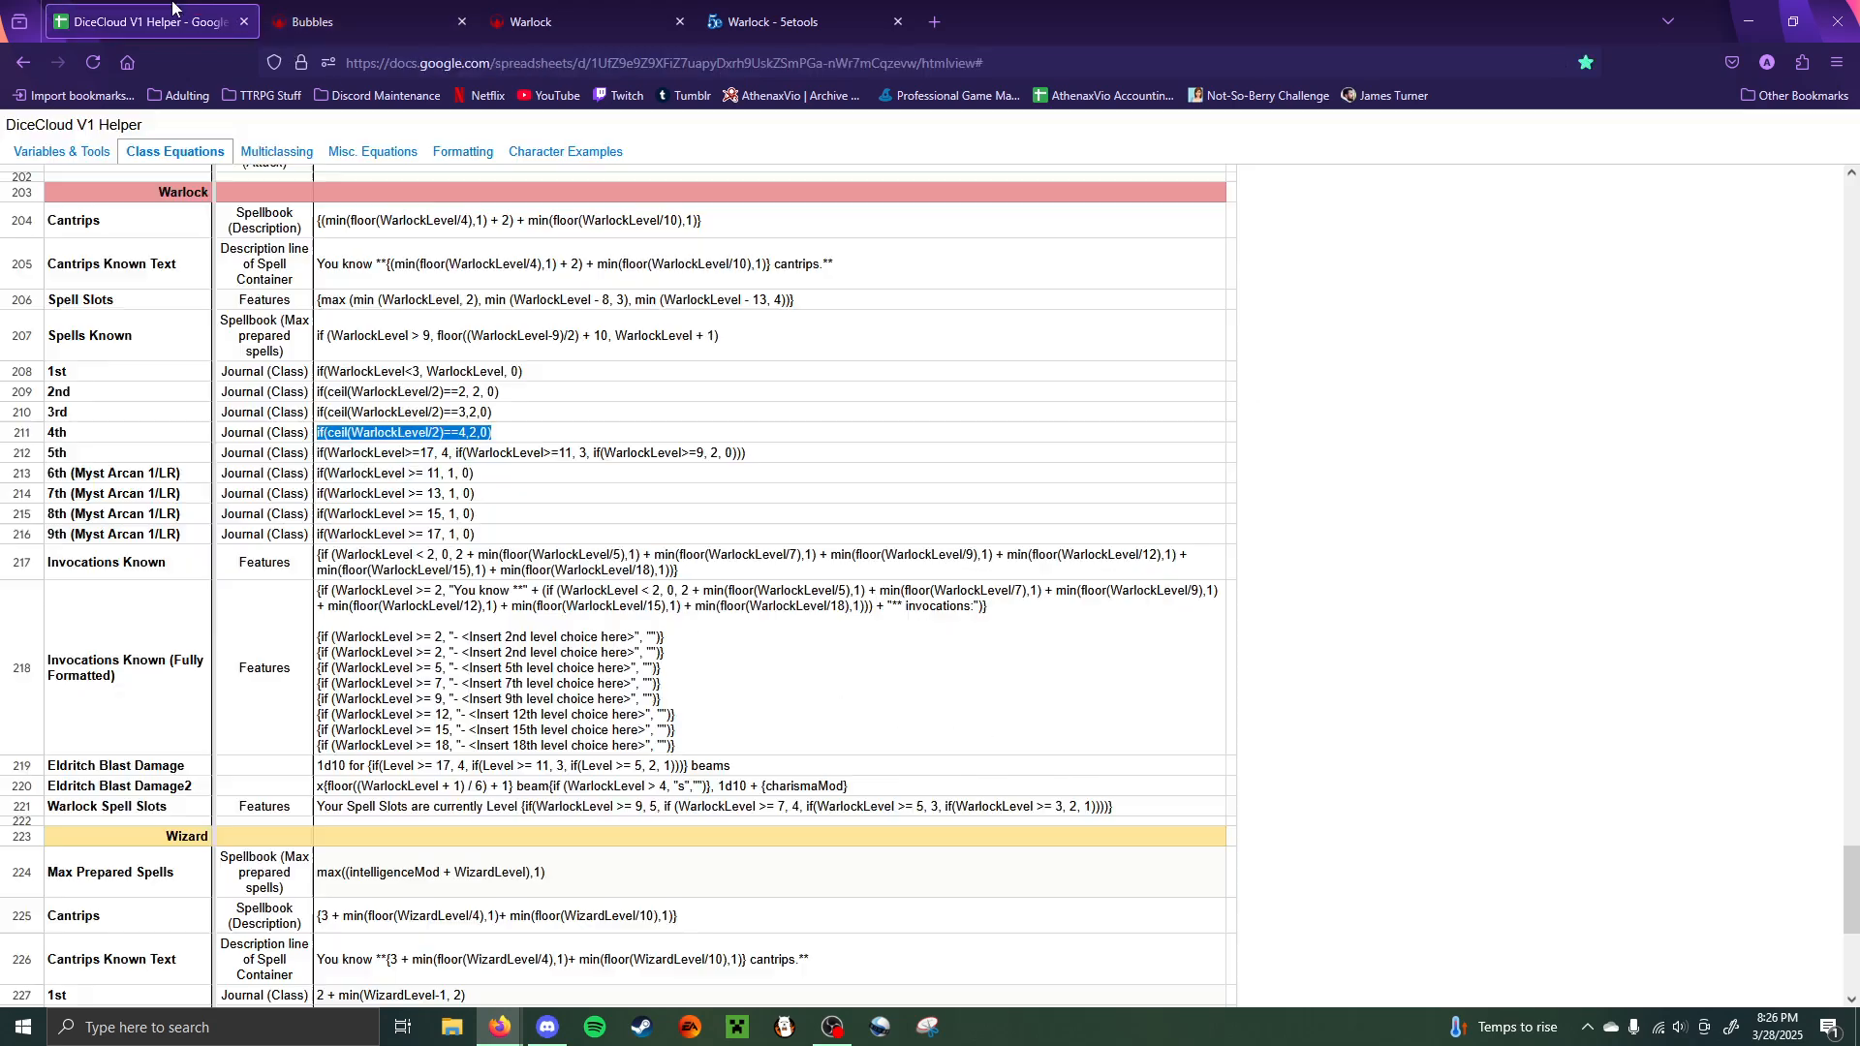
triple_click(602, 454)
key(ctrl+c)
click(370, 23)
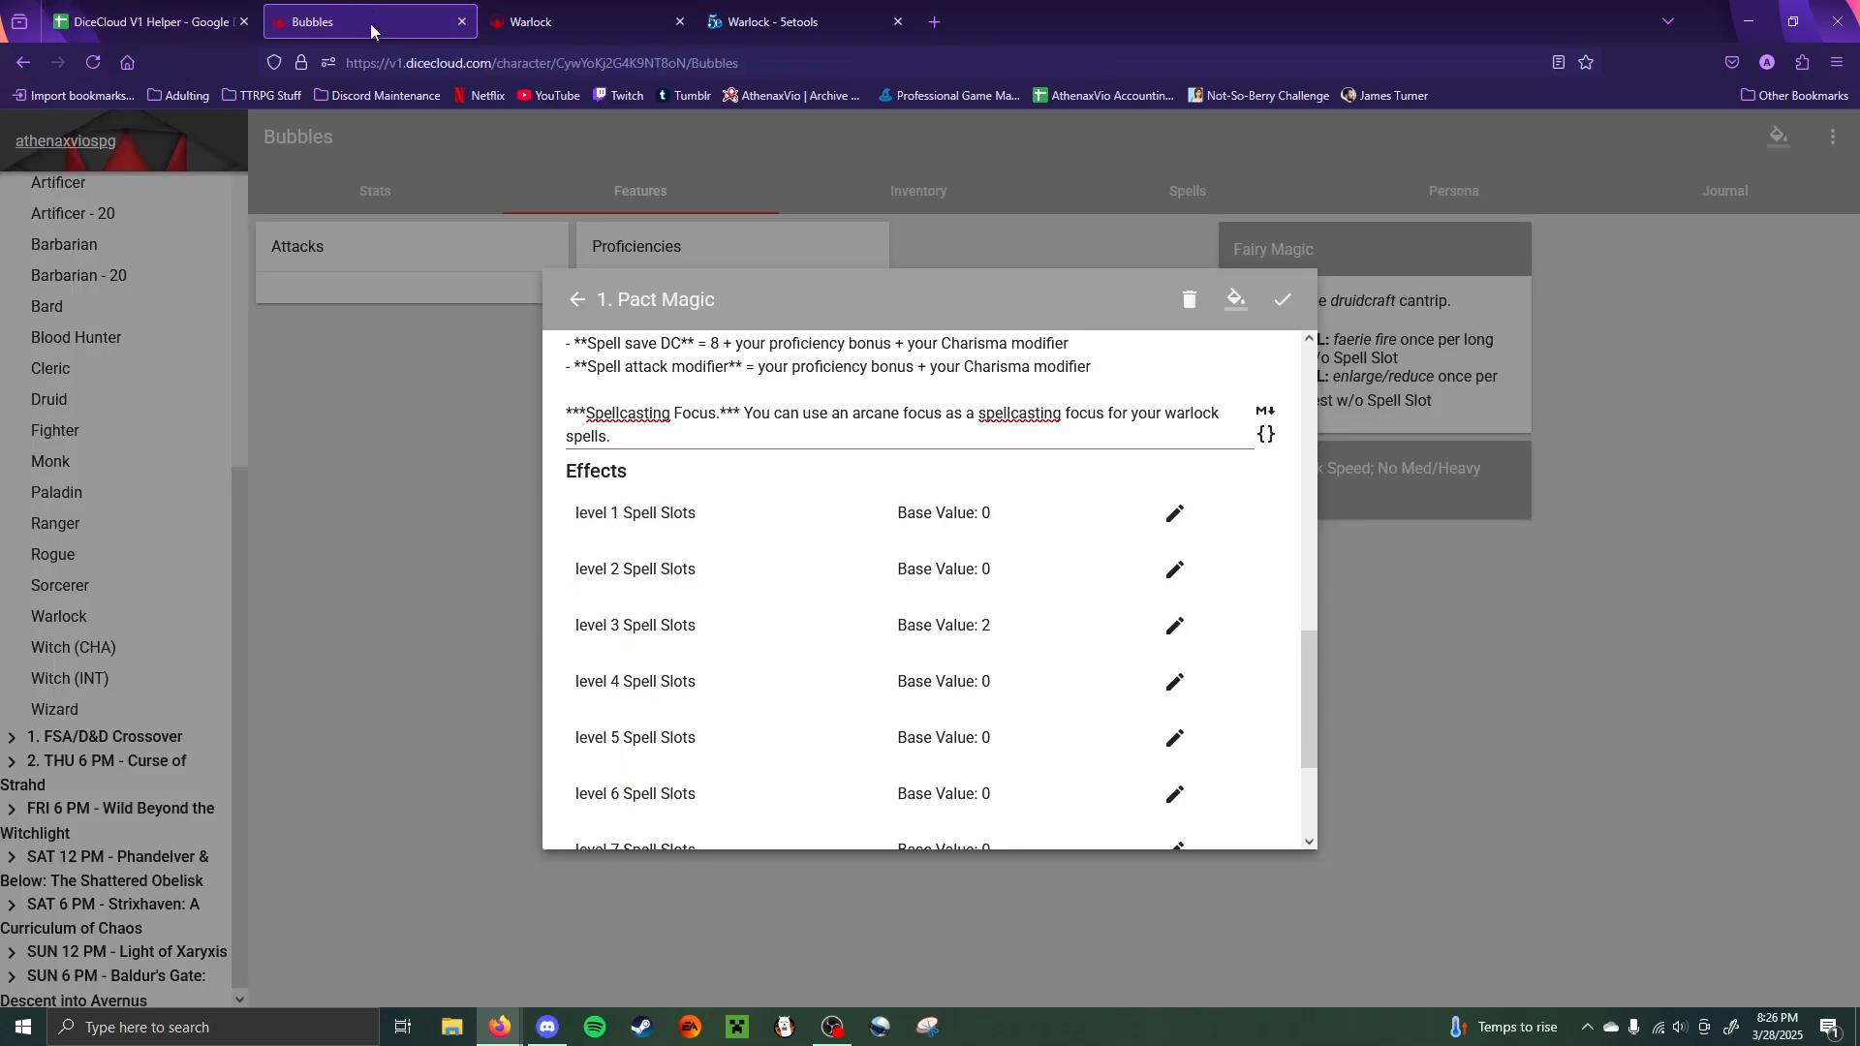
click(1172, 738)
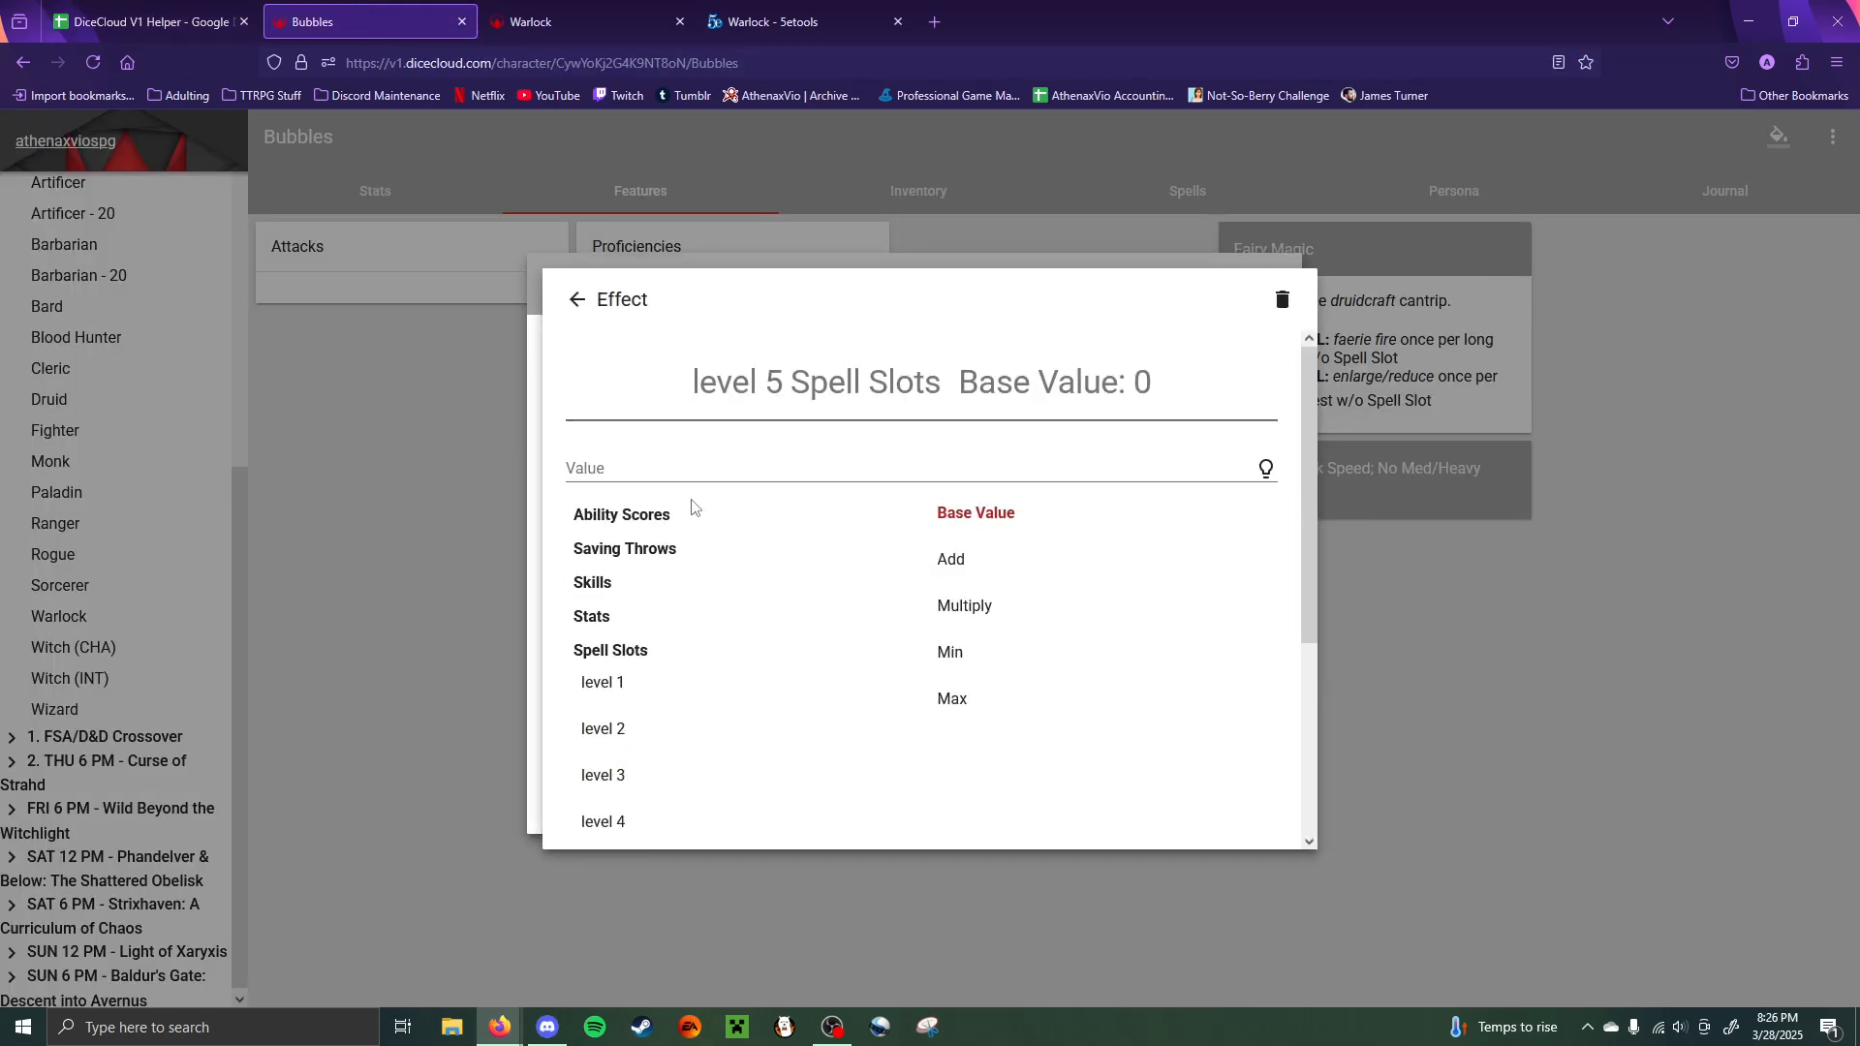
key(ctrl+v)
click(1510, 664)
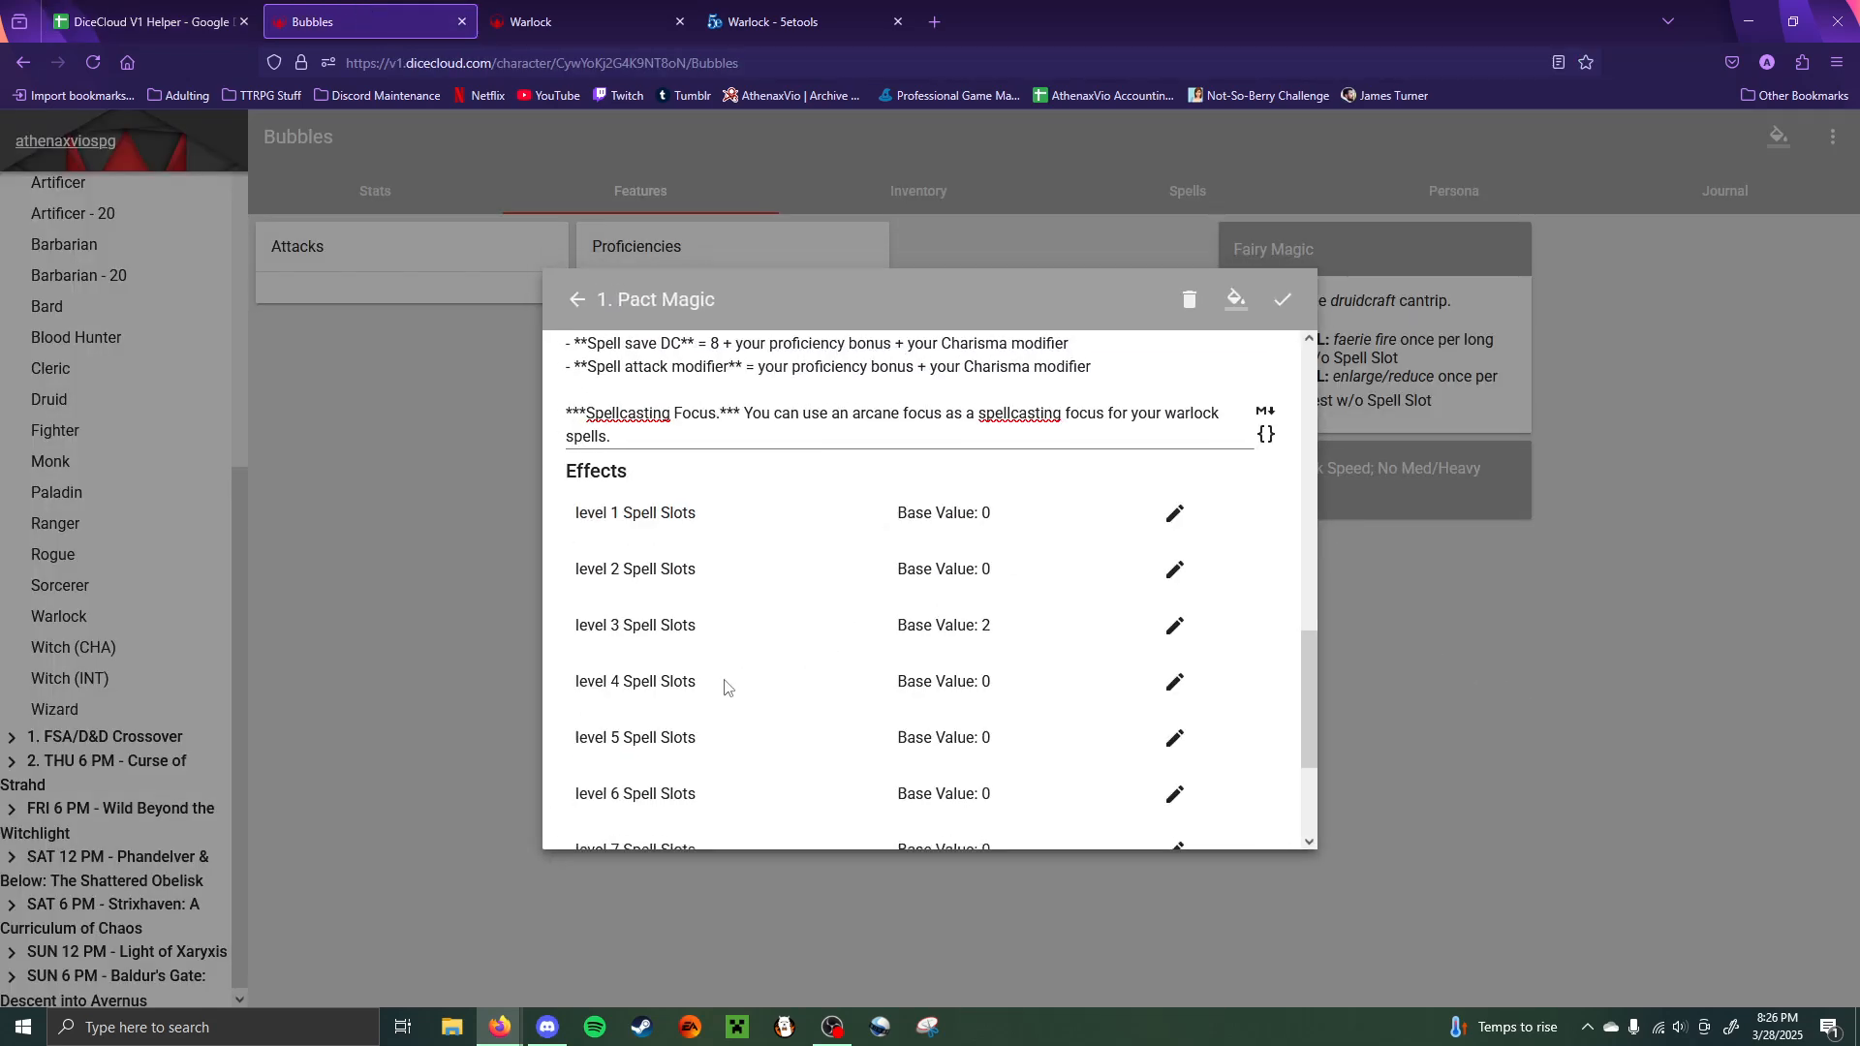
- Copy the Warlock 6th-level equation "if(WarlockLevel >= 11, 1, 0)" from the helper spreadsheet into the value of Pact Magic's level 6 Spell Slots effect
scroll(766, 705, down, 3)
key(ctrl+shift+Tab)
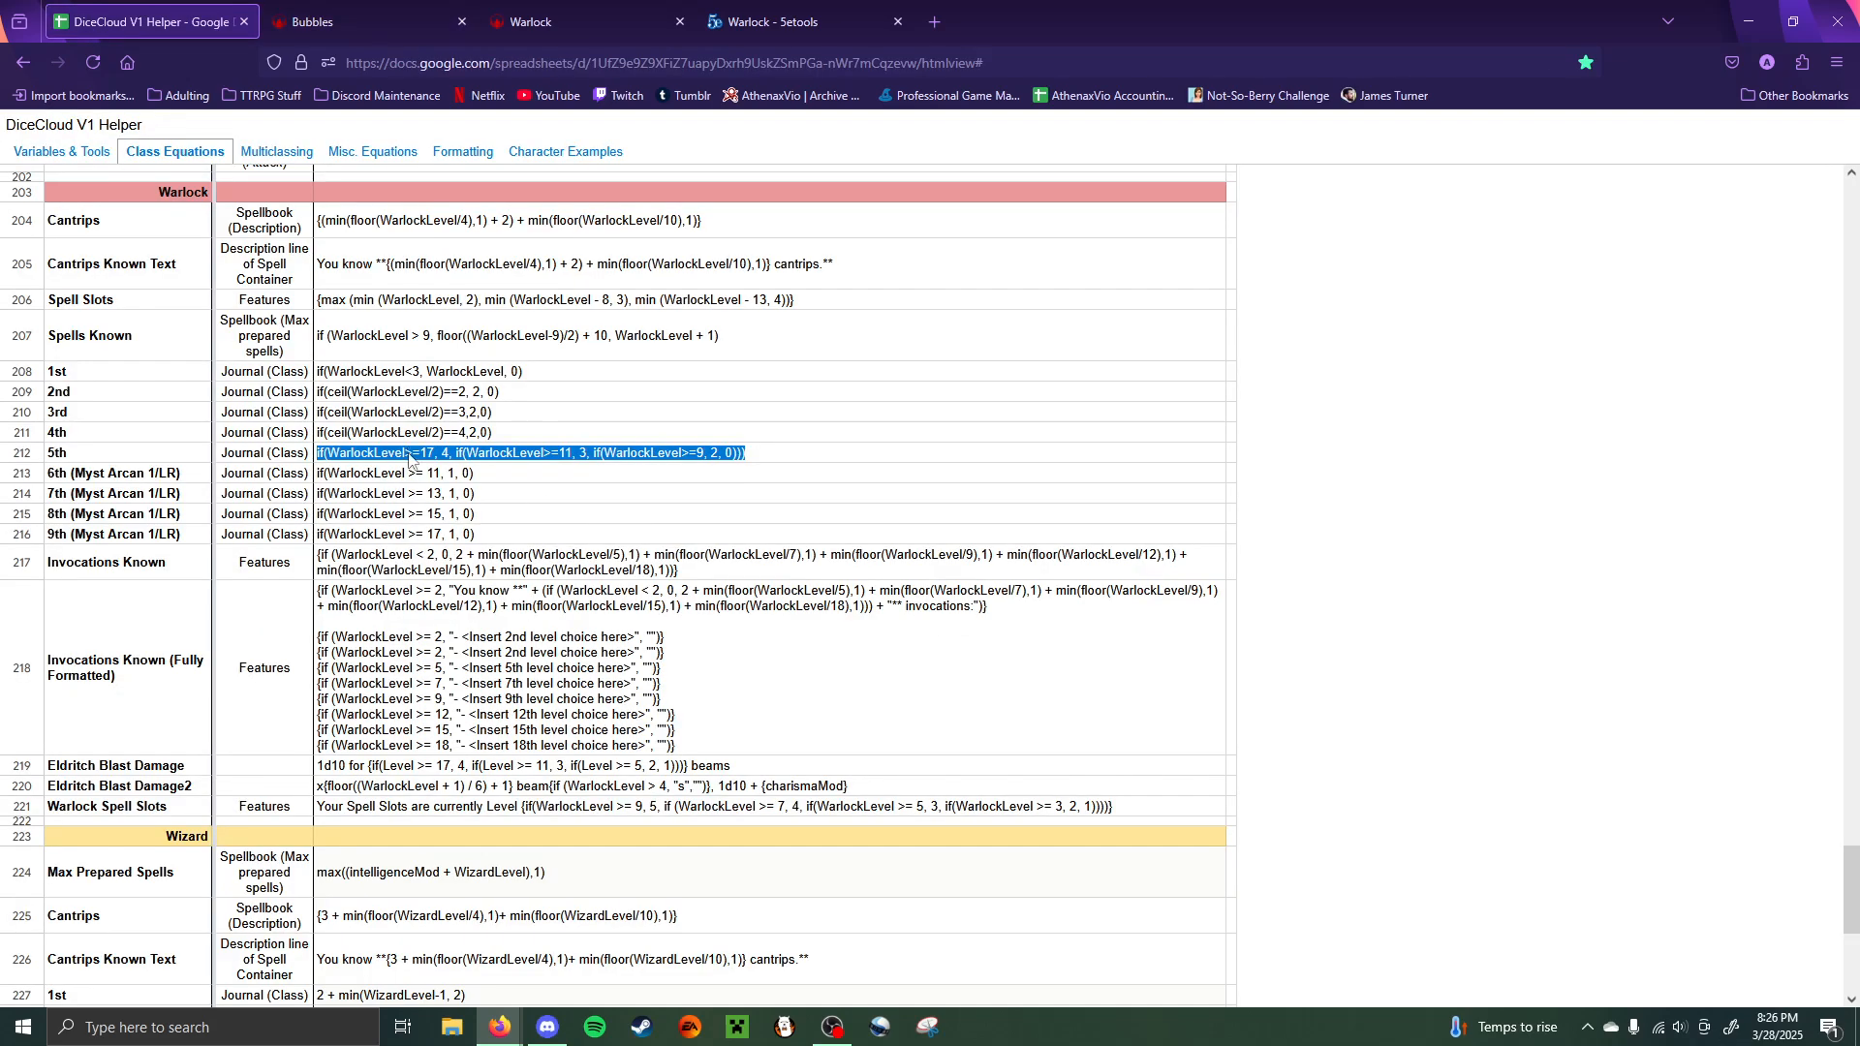
triple_click(457, 474)
key(ctrl+c)
key(ctrl+Tab)
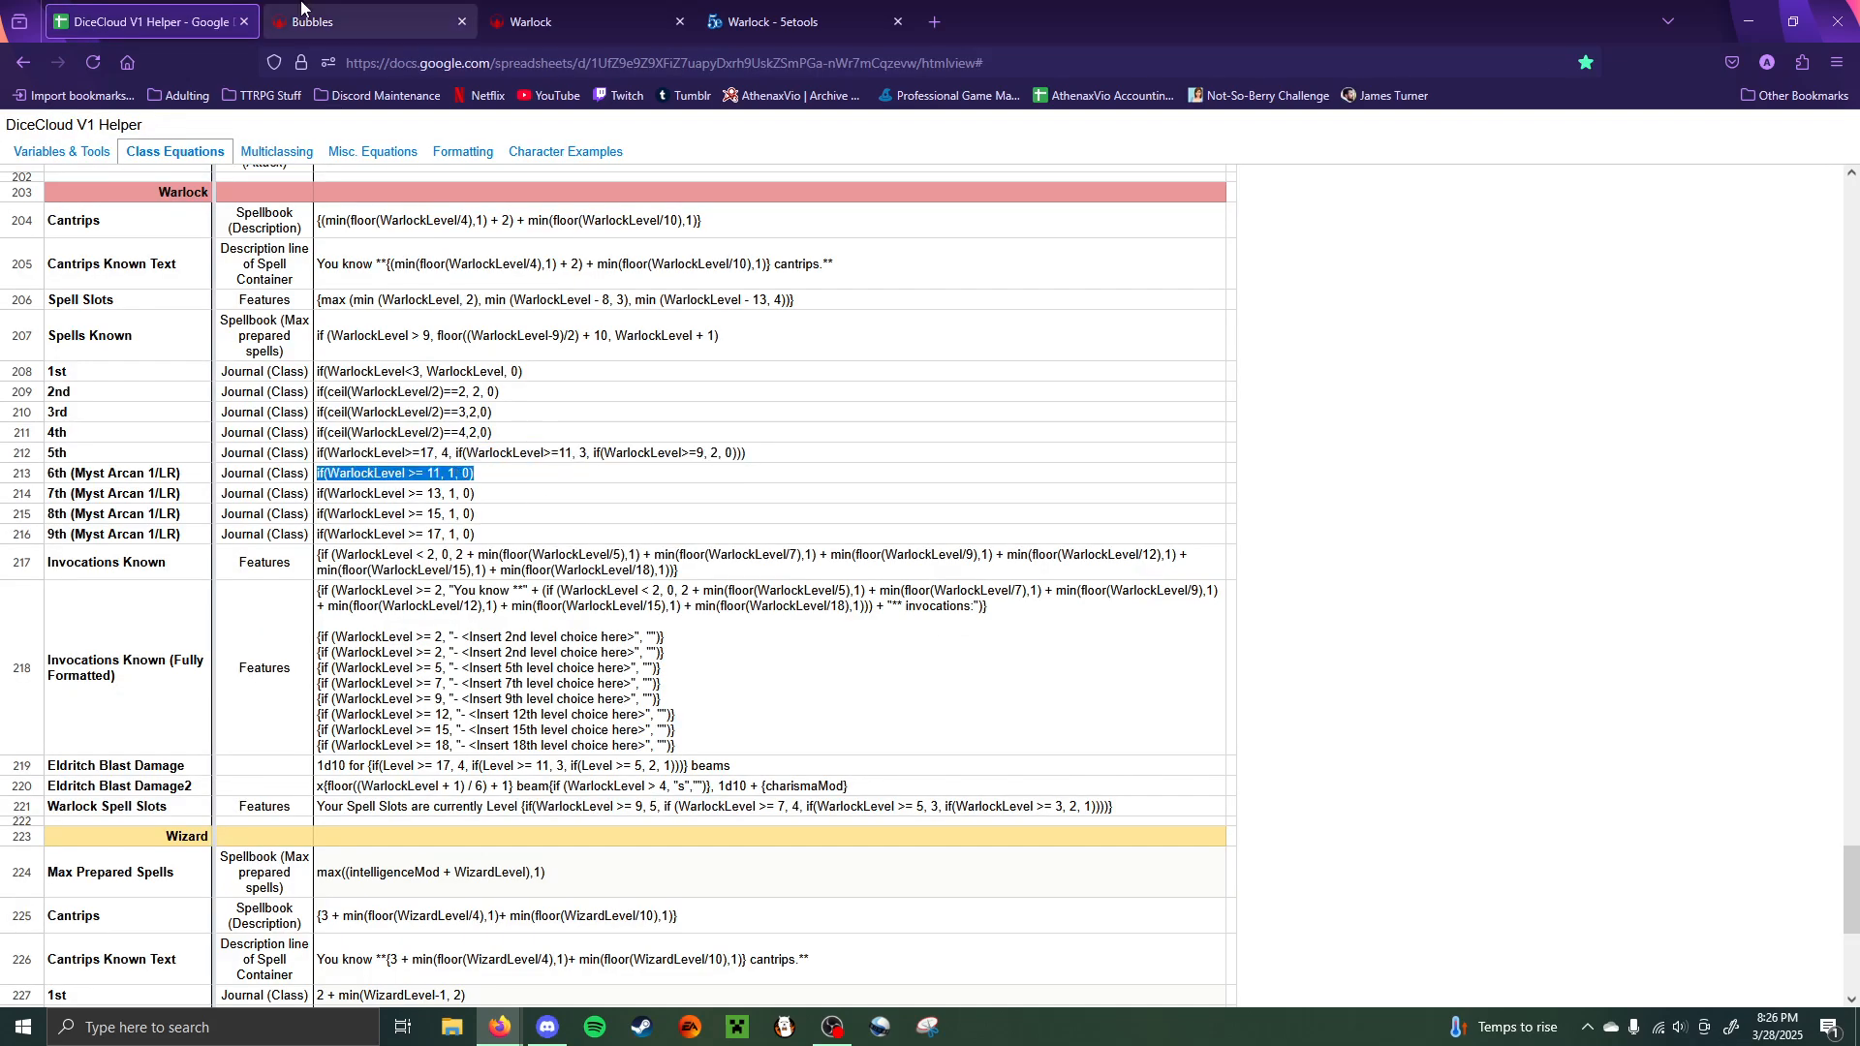
click(1176, 574)
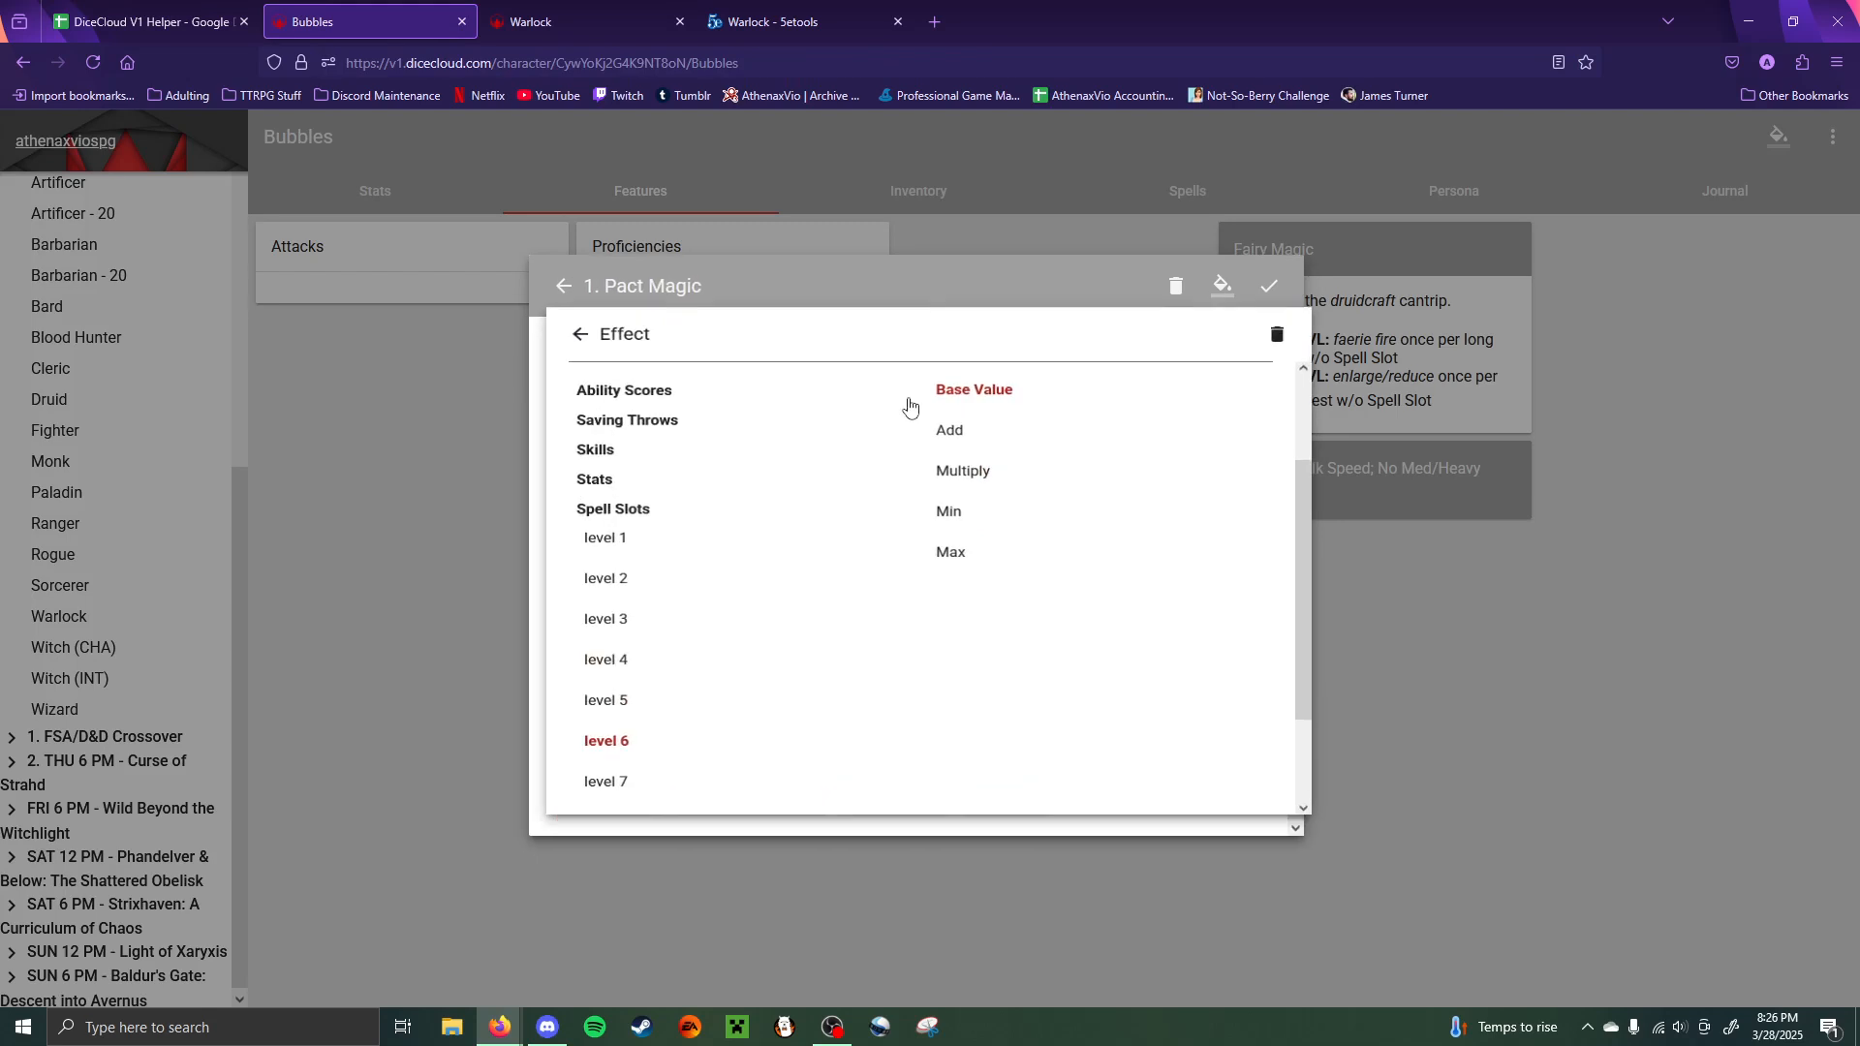
click(732, 465)
key(ctrl+v)
click(1558, 660)
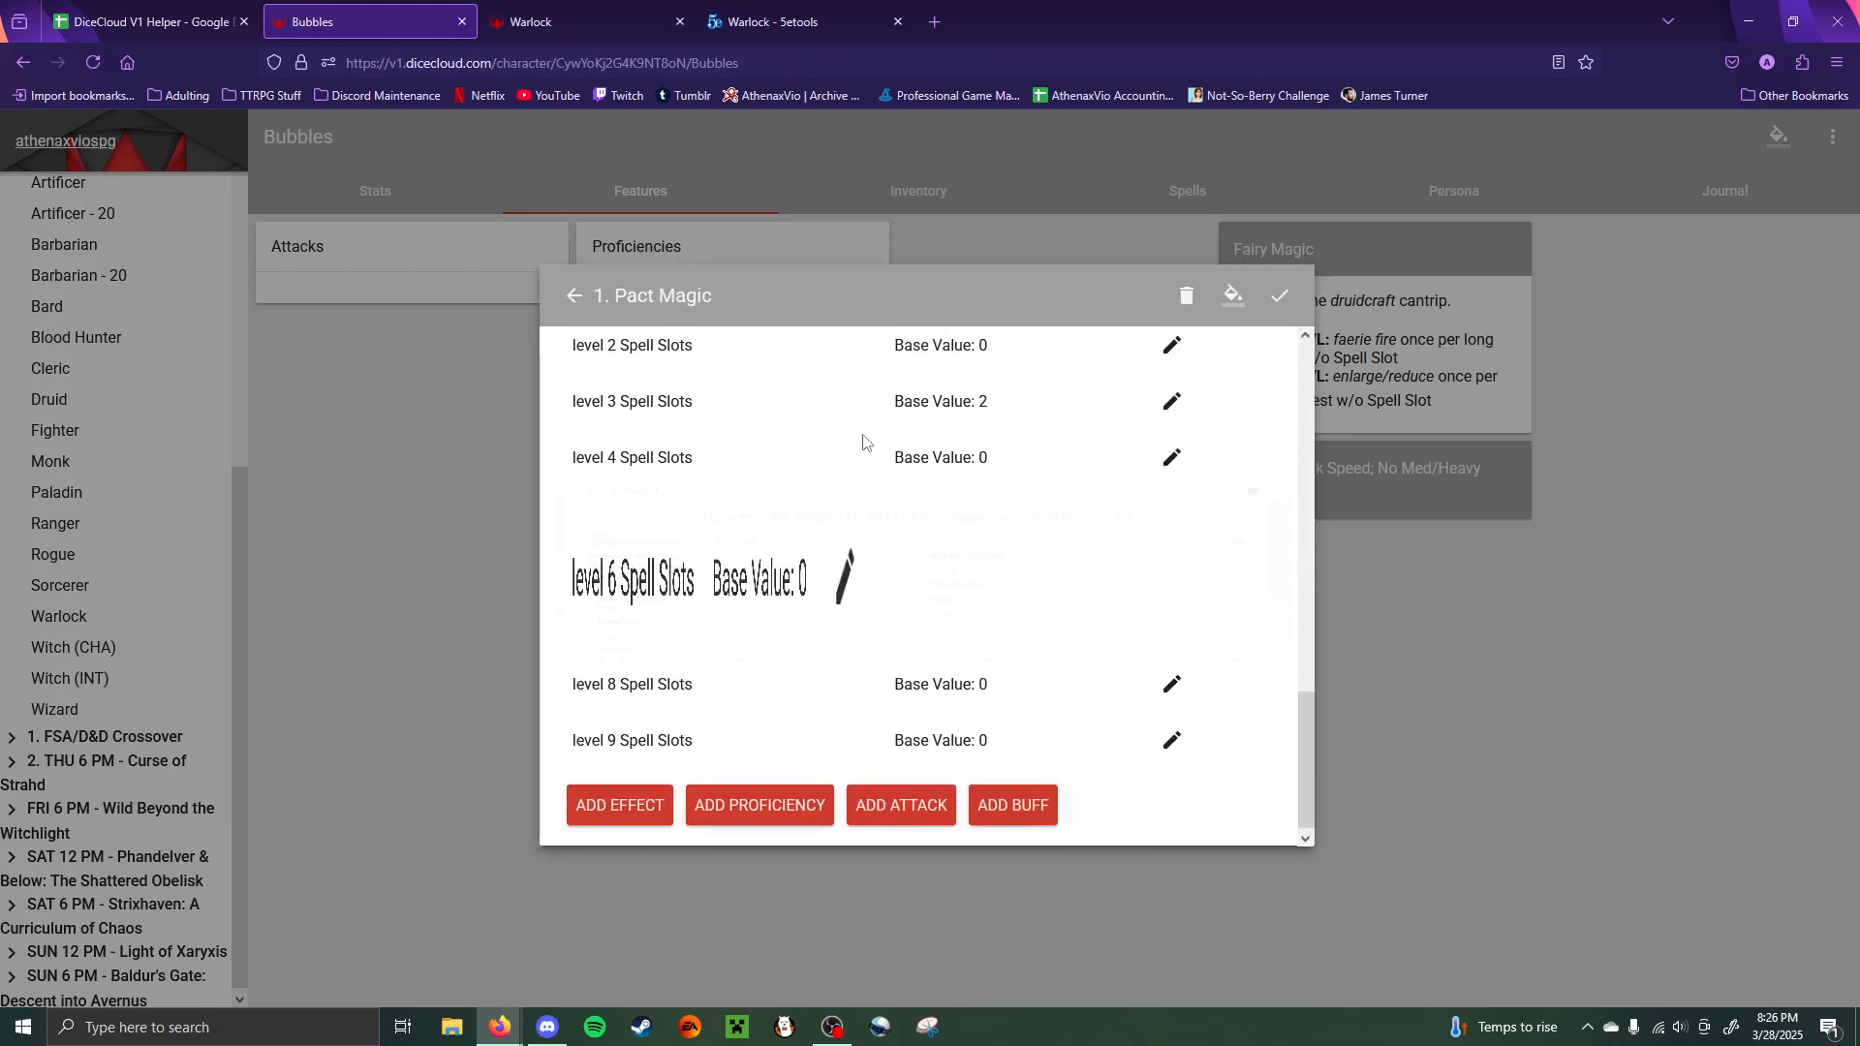
- Copy the Warlock 7th-level equation "if(WarlockLevel >= 13, 1, 0)" from the helper spreadsheet into the value of Pact Magic's level 7 Spell Slots effect
key(ctrl+shift+Tab)
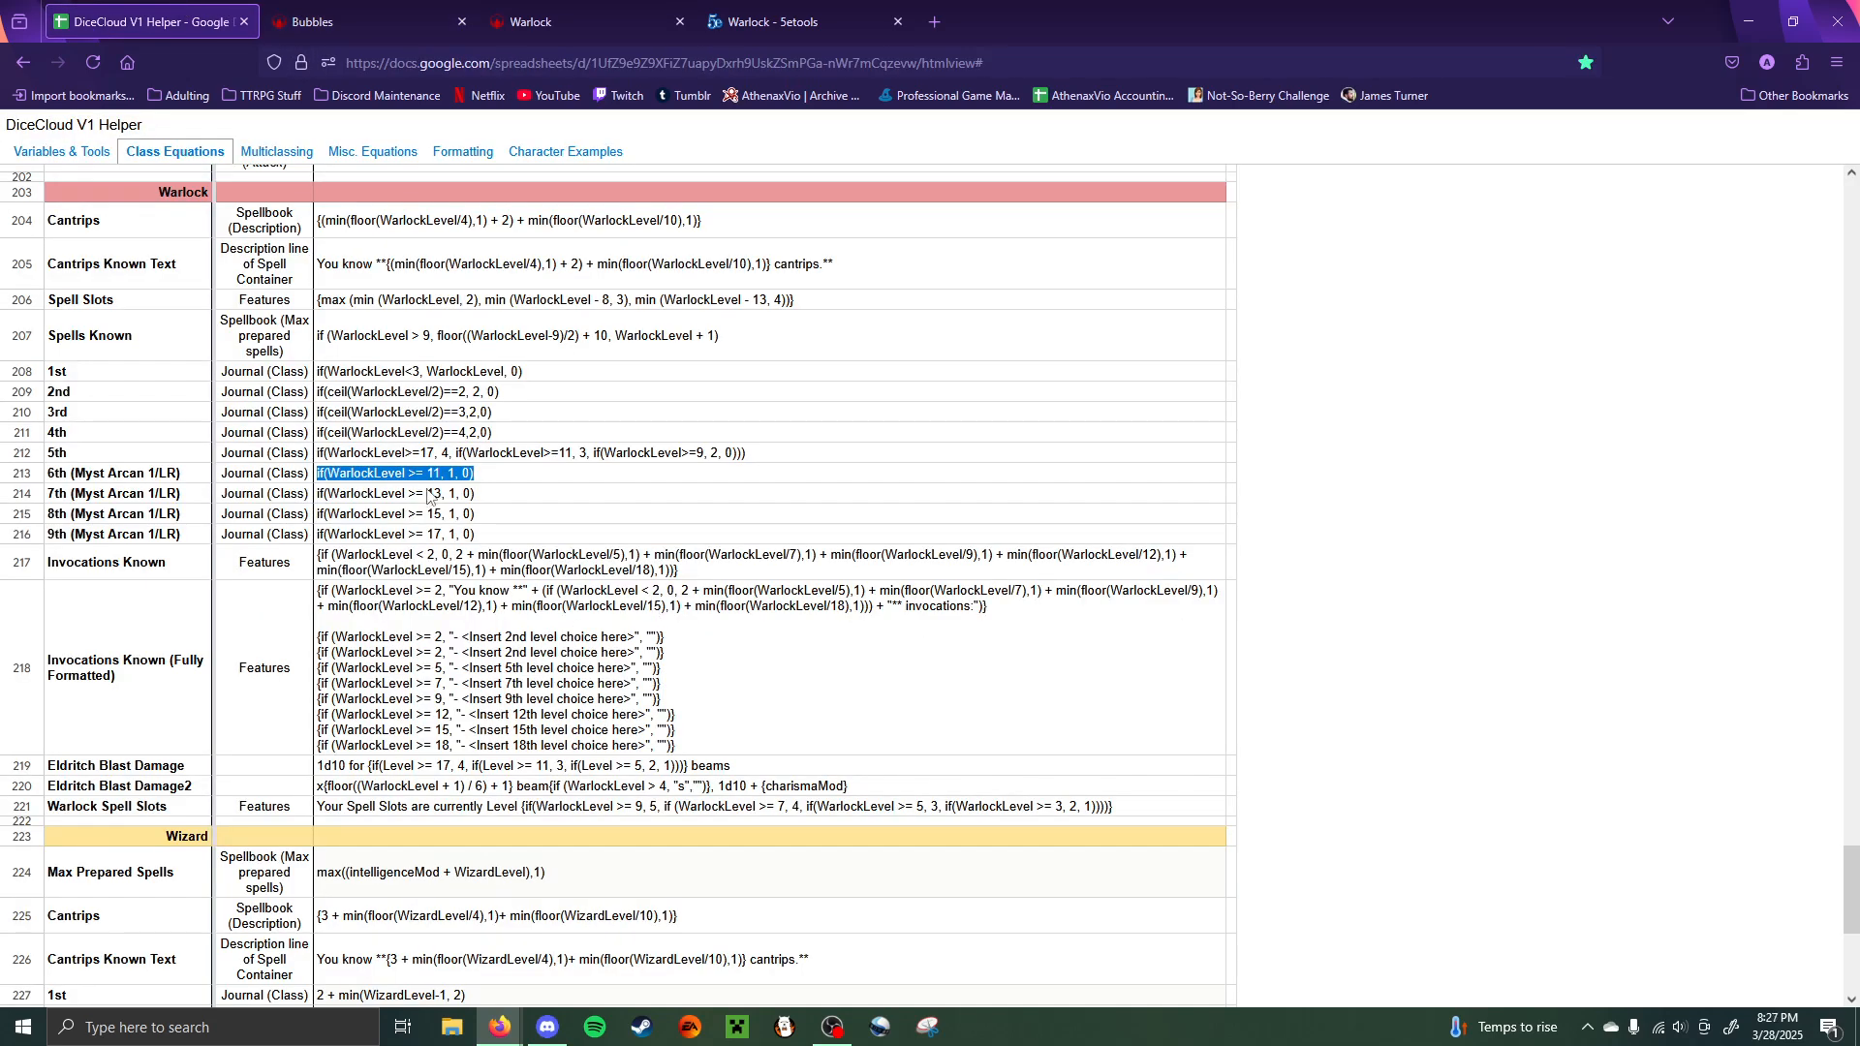
triple_click(429, 495)
key(ctrl+c)
key(ctrl+Tab)
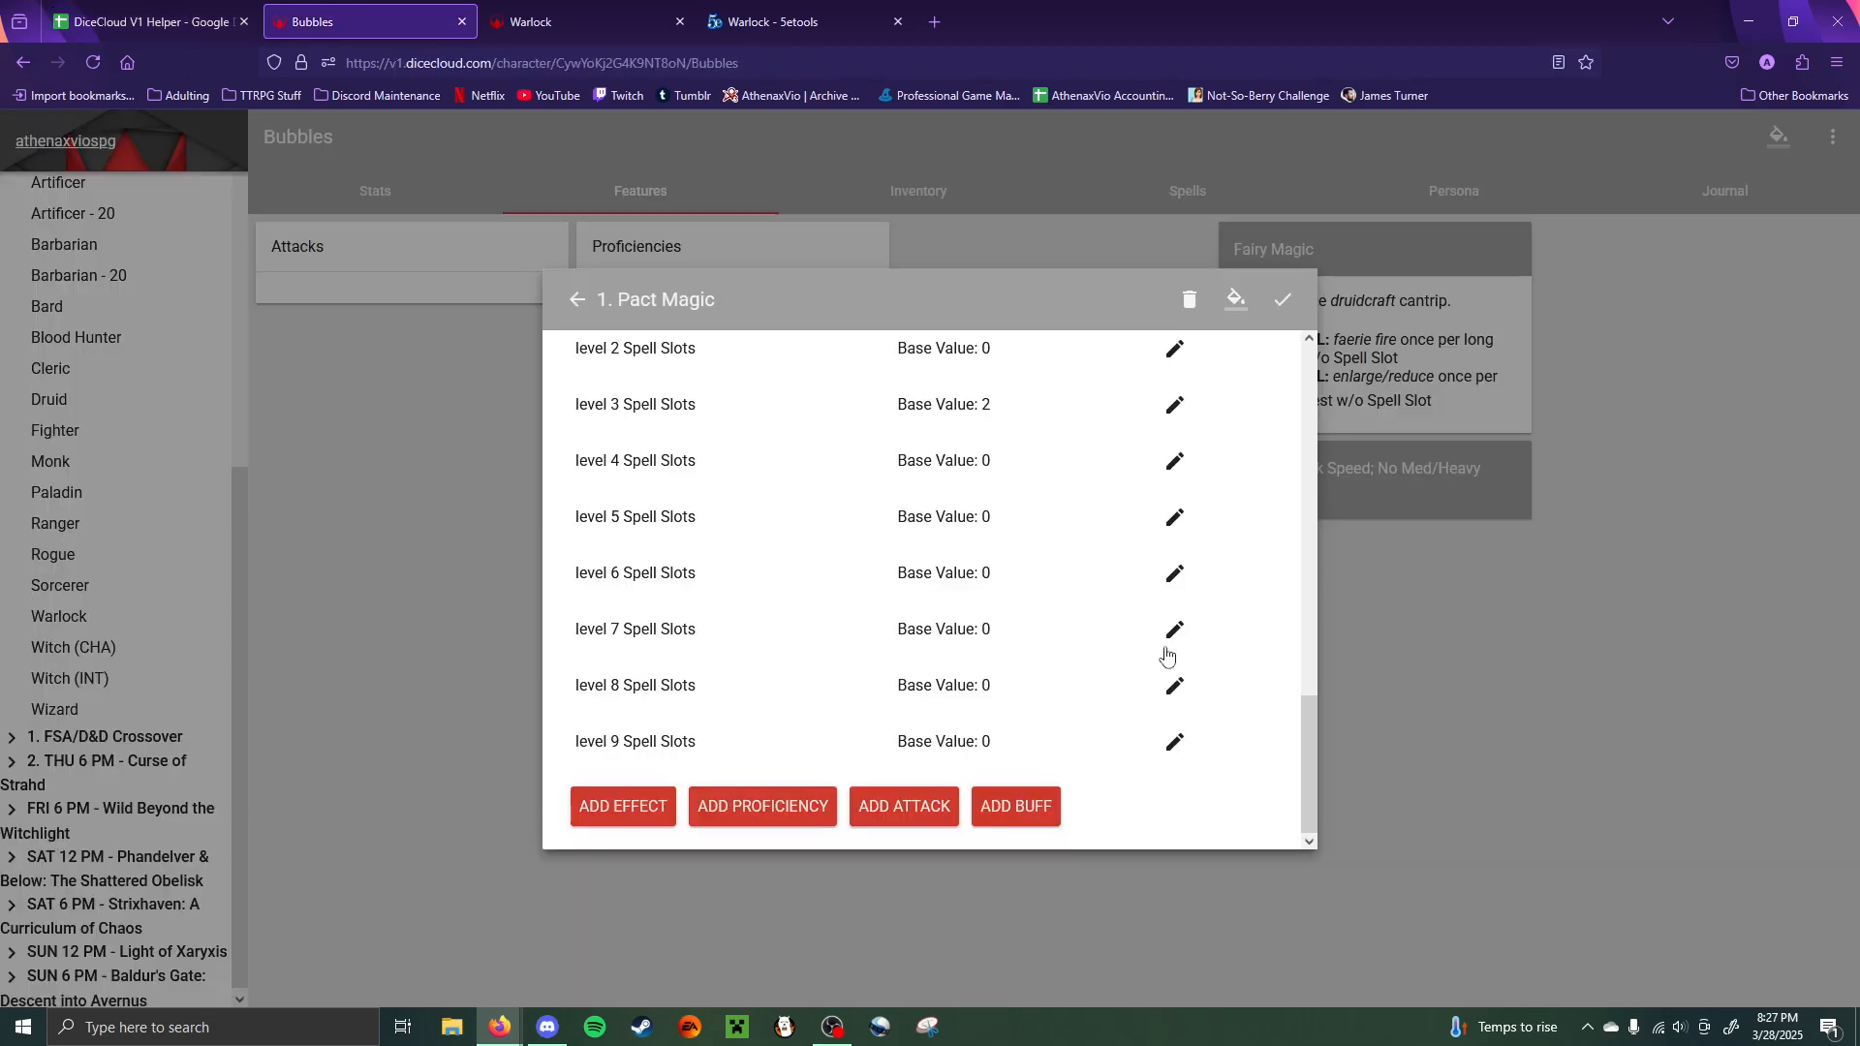
key(ctrl+shift+Tab)
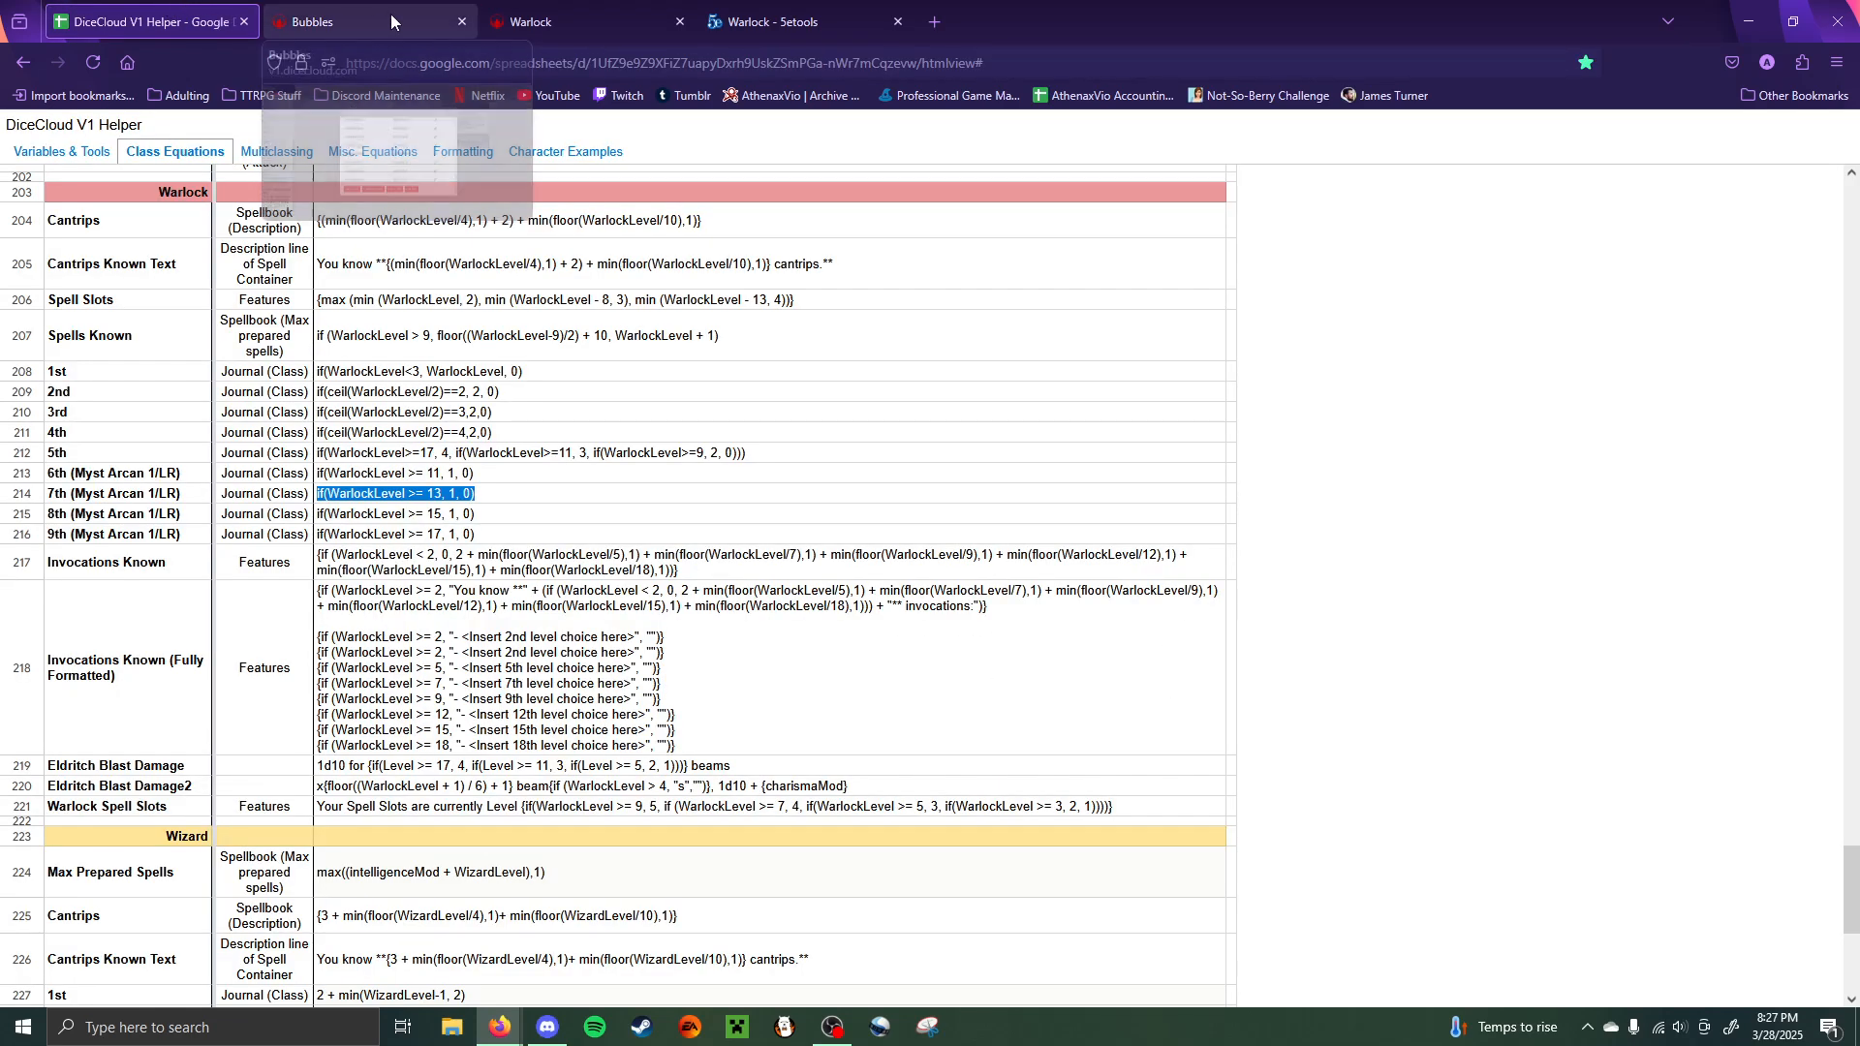
click(392, 13)
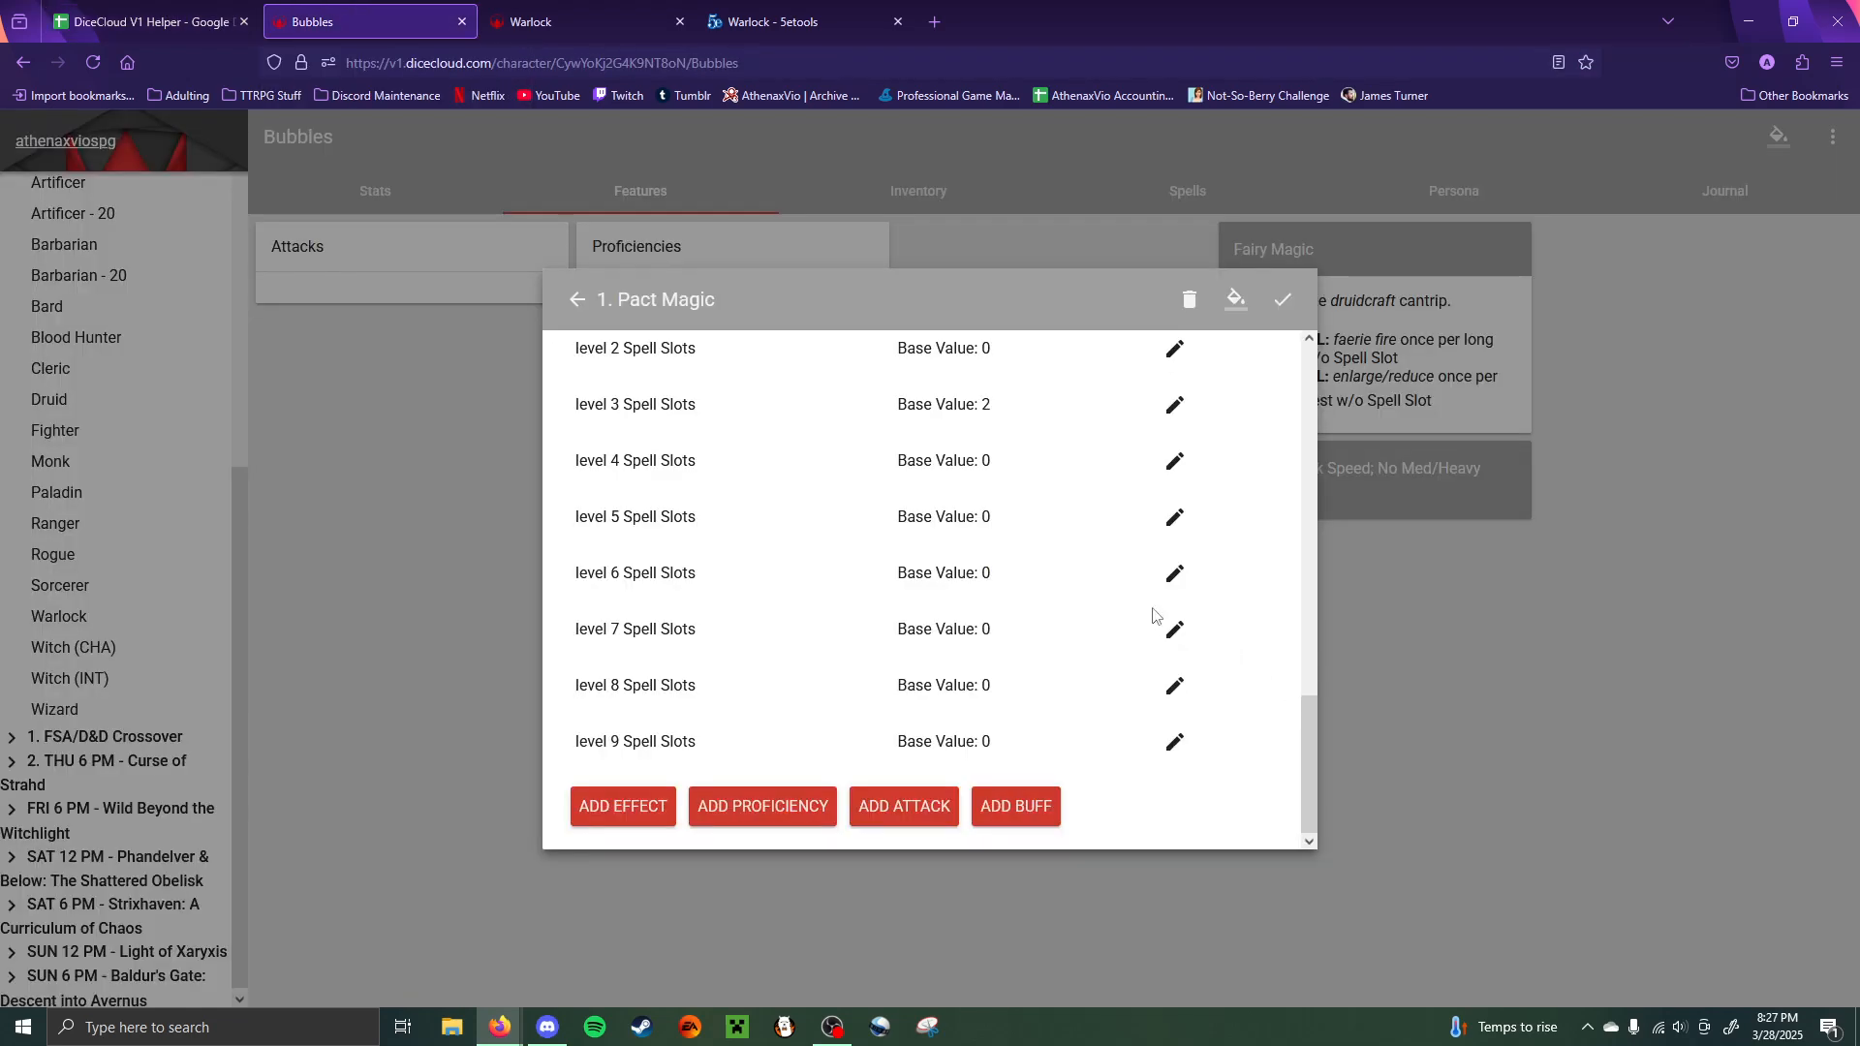
click(1174, 630)
click(759, 469)
key(ctrl+v)
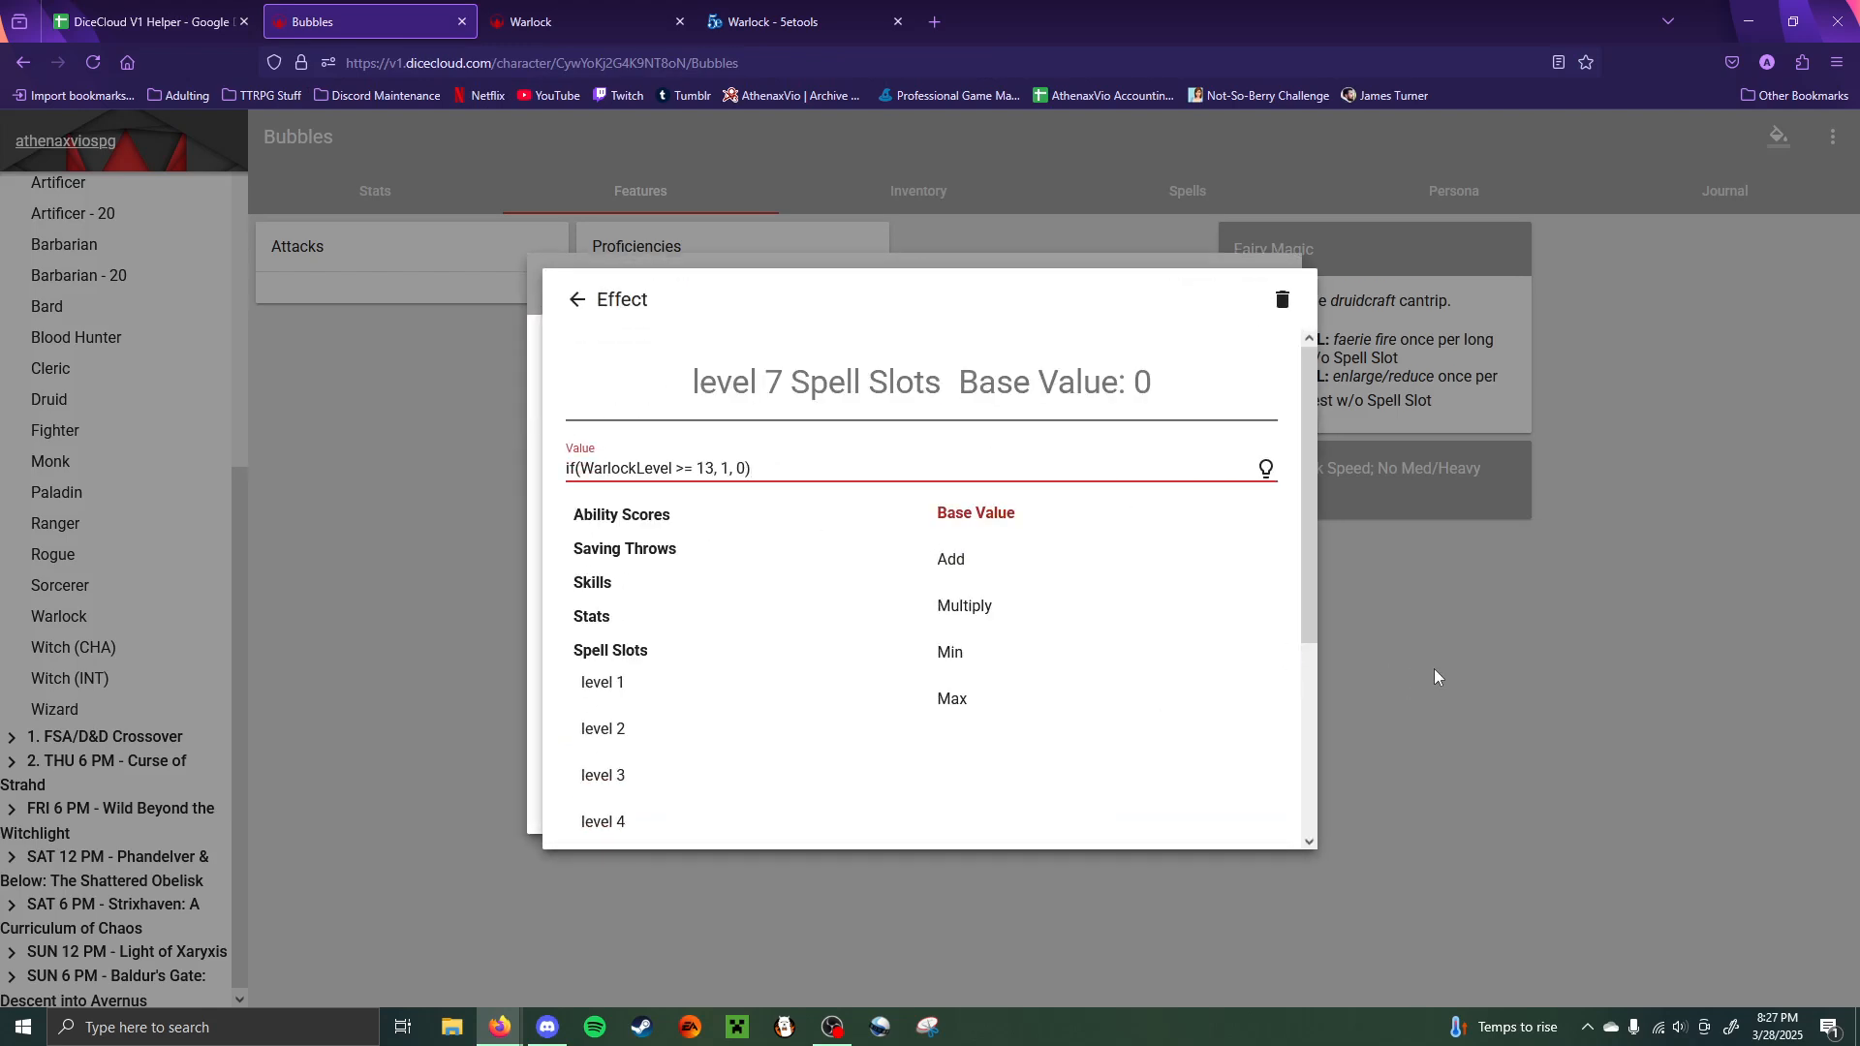
click(1435, 676)
- Copy the Warlock 8th-level equation "if(WarlockLevel >= 15, 1, 0)" from the helper spreadsheet into the value of Pact Magic's level 8 Spell Slots effect
key(ctrl+shift+Tab)
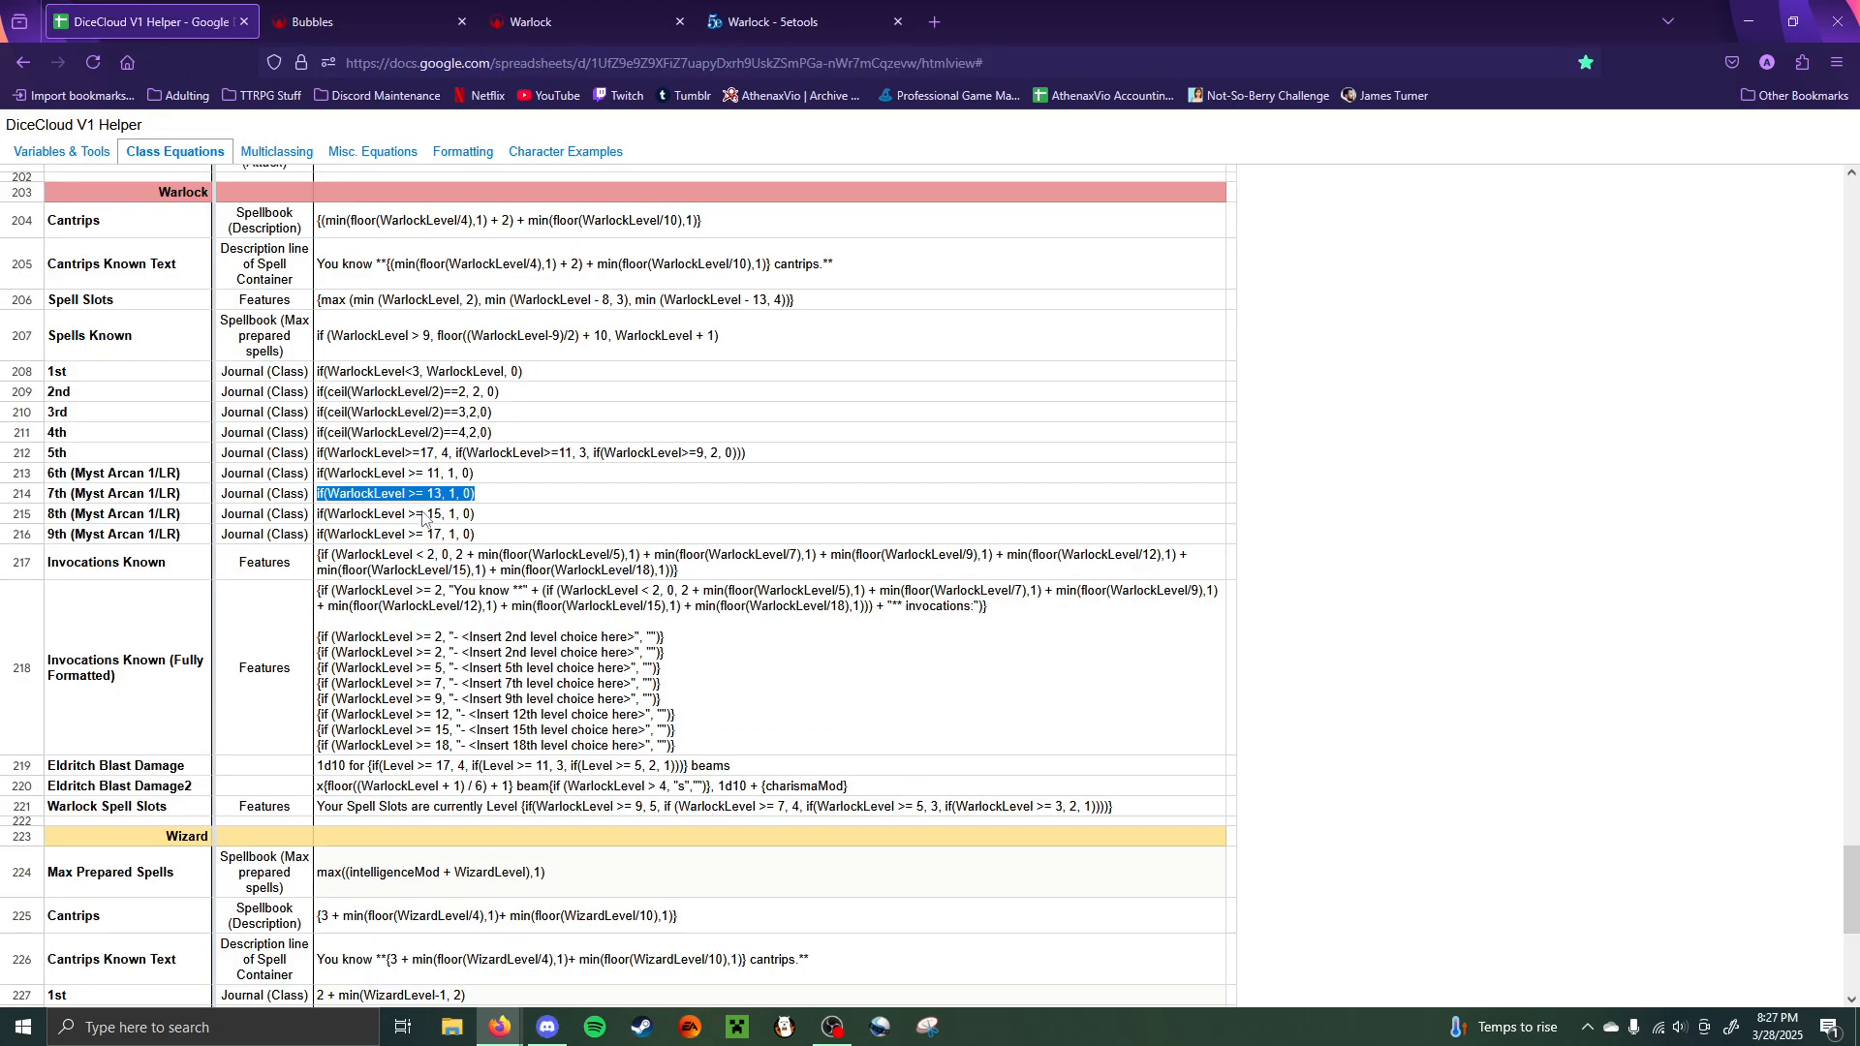
triple_click(424, 518)
key(ctrl+c)
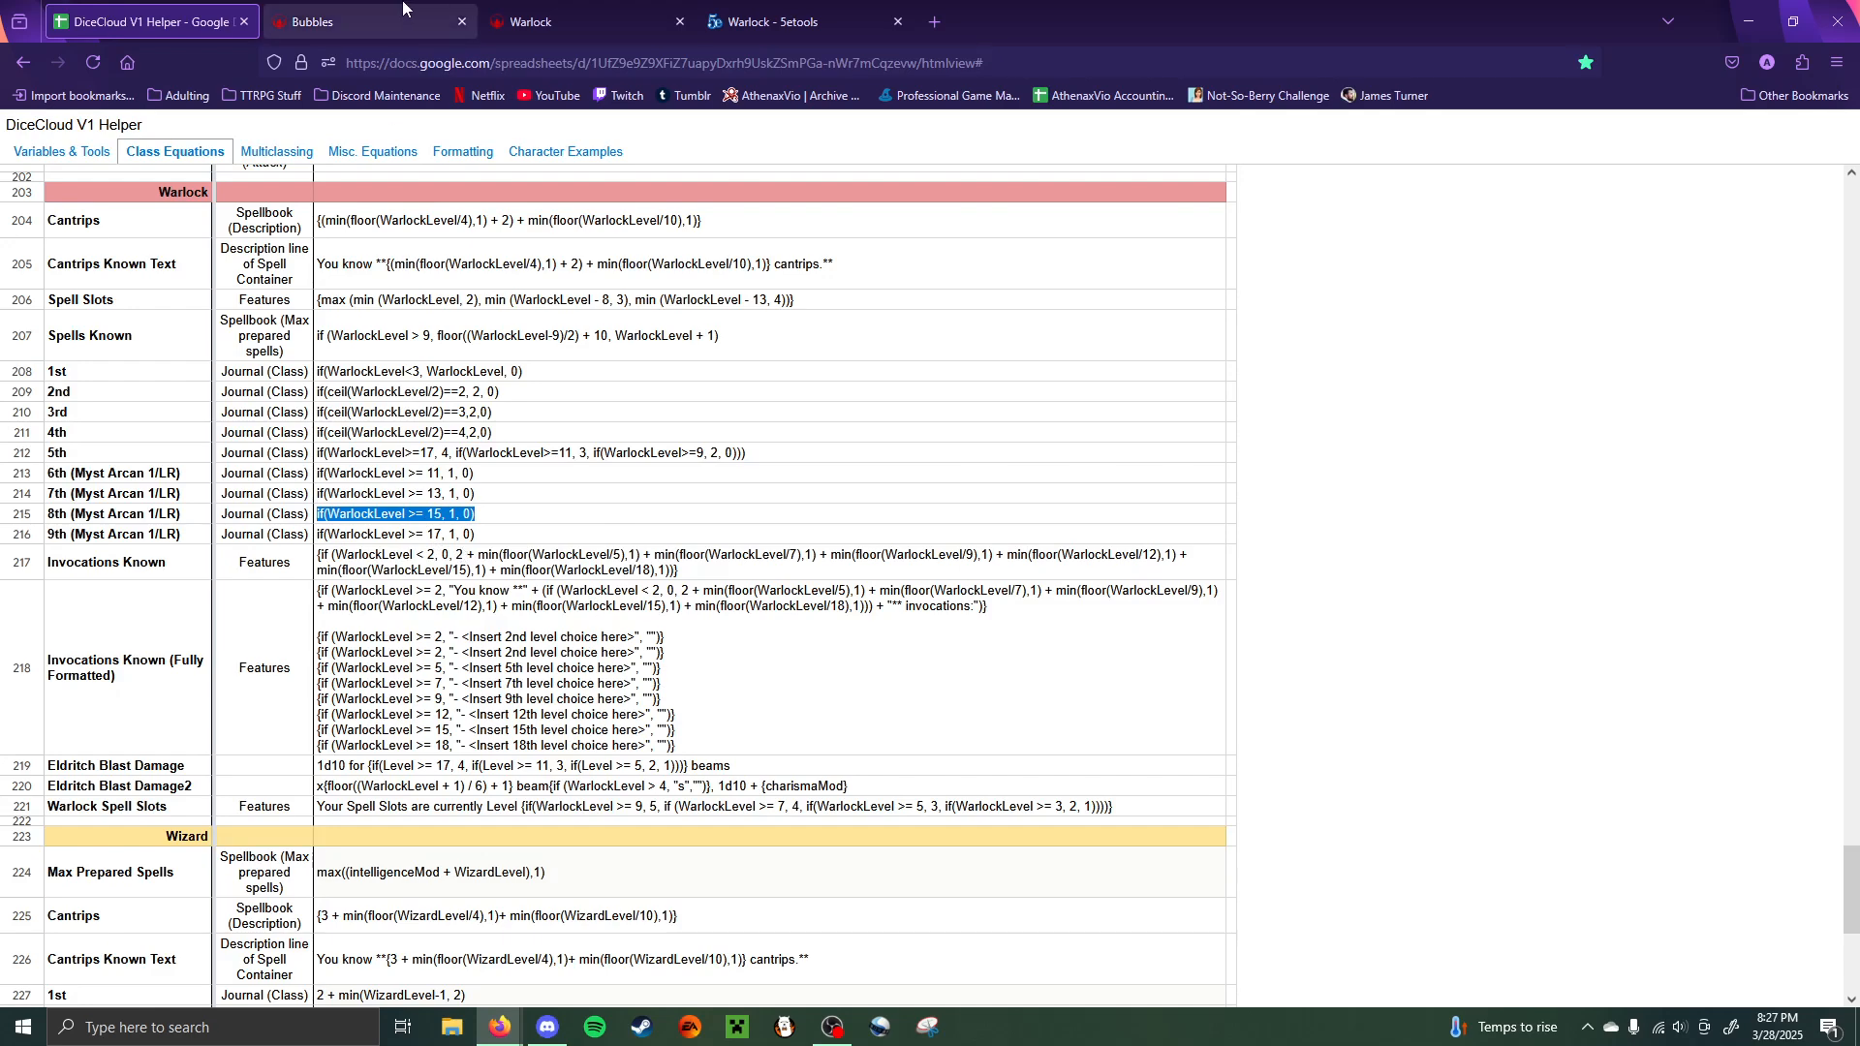
click(368, 22)
click(1169, 693)
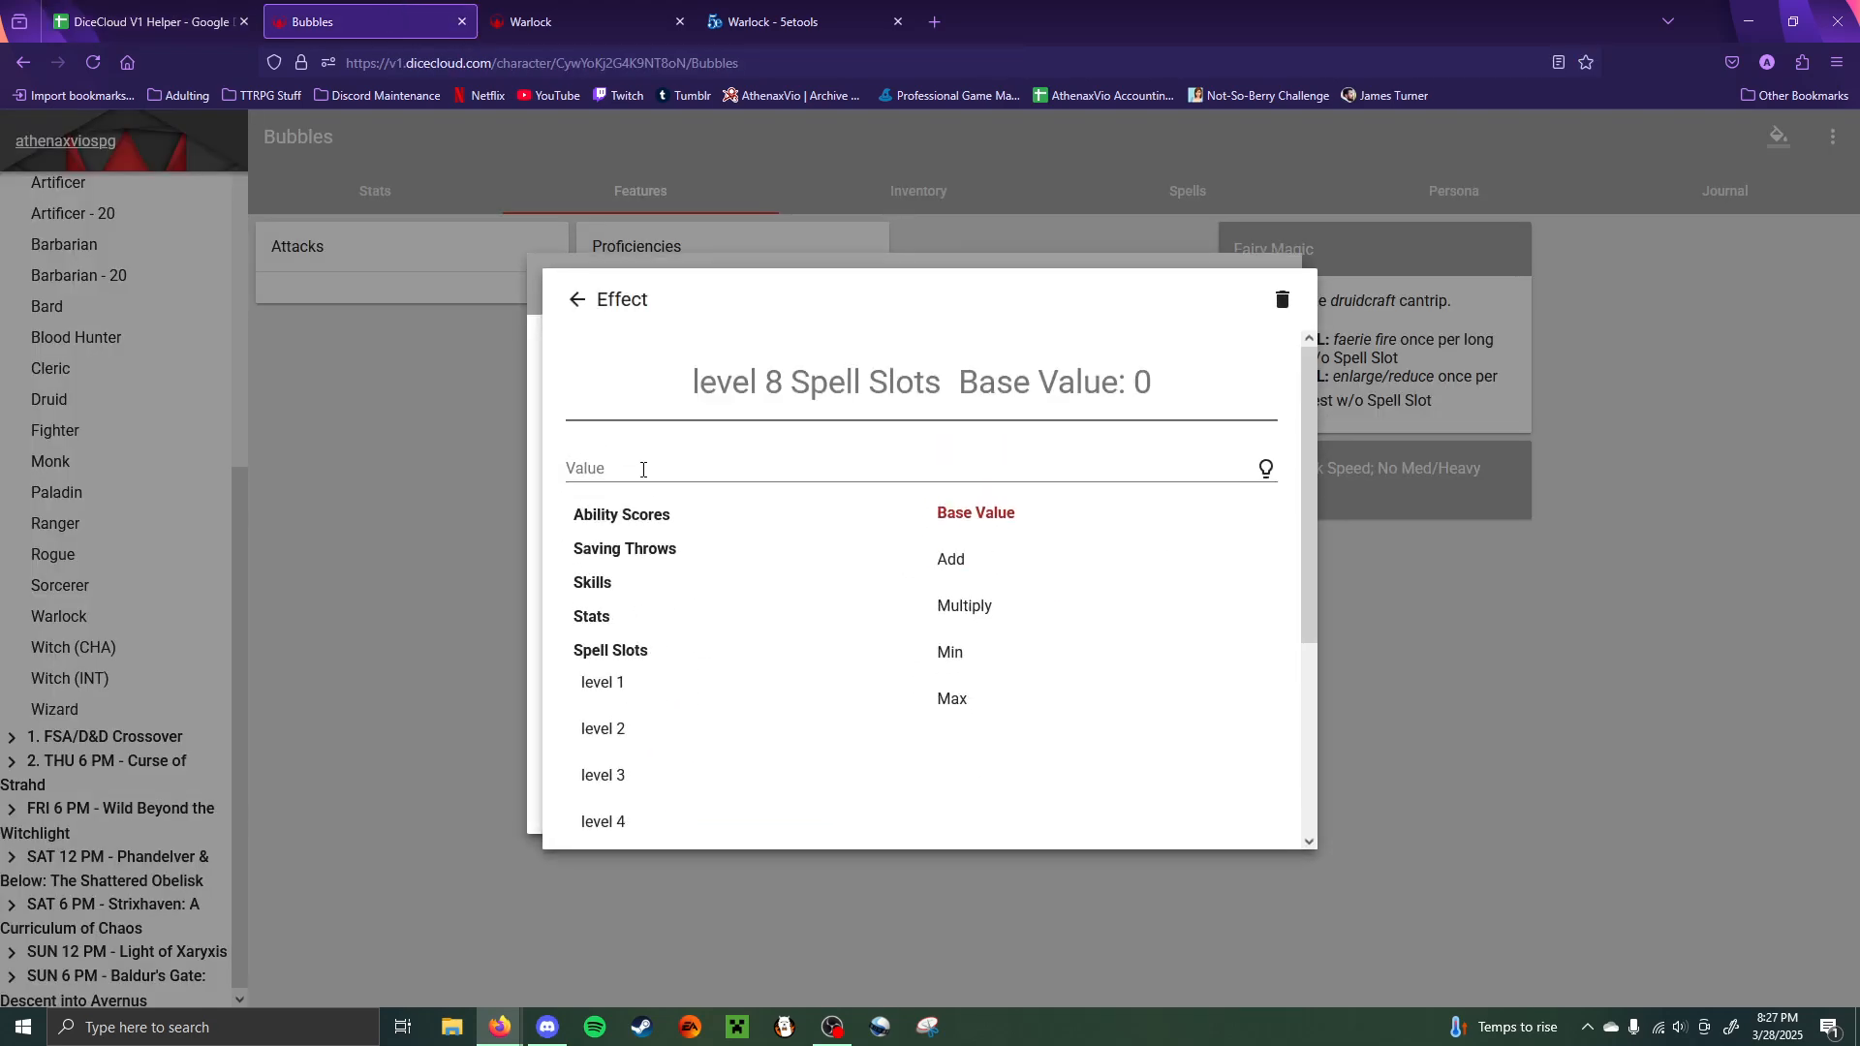
click(643, 465)
key(ctrl+v)
click(1374, 661)
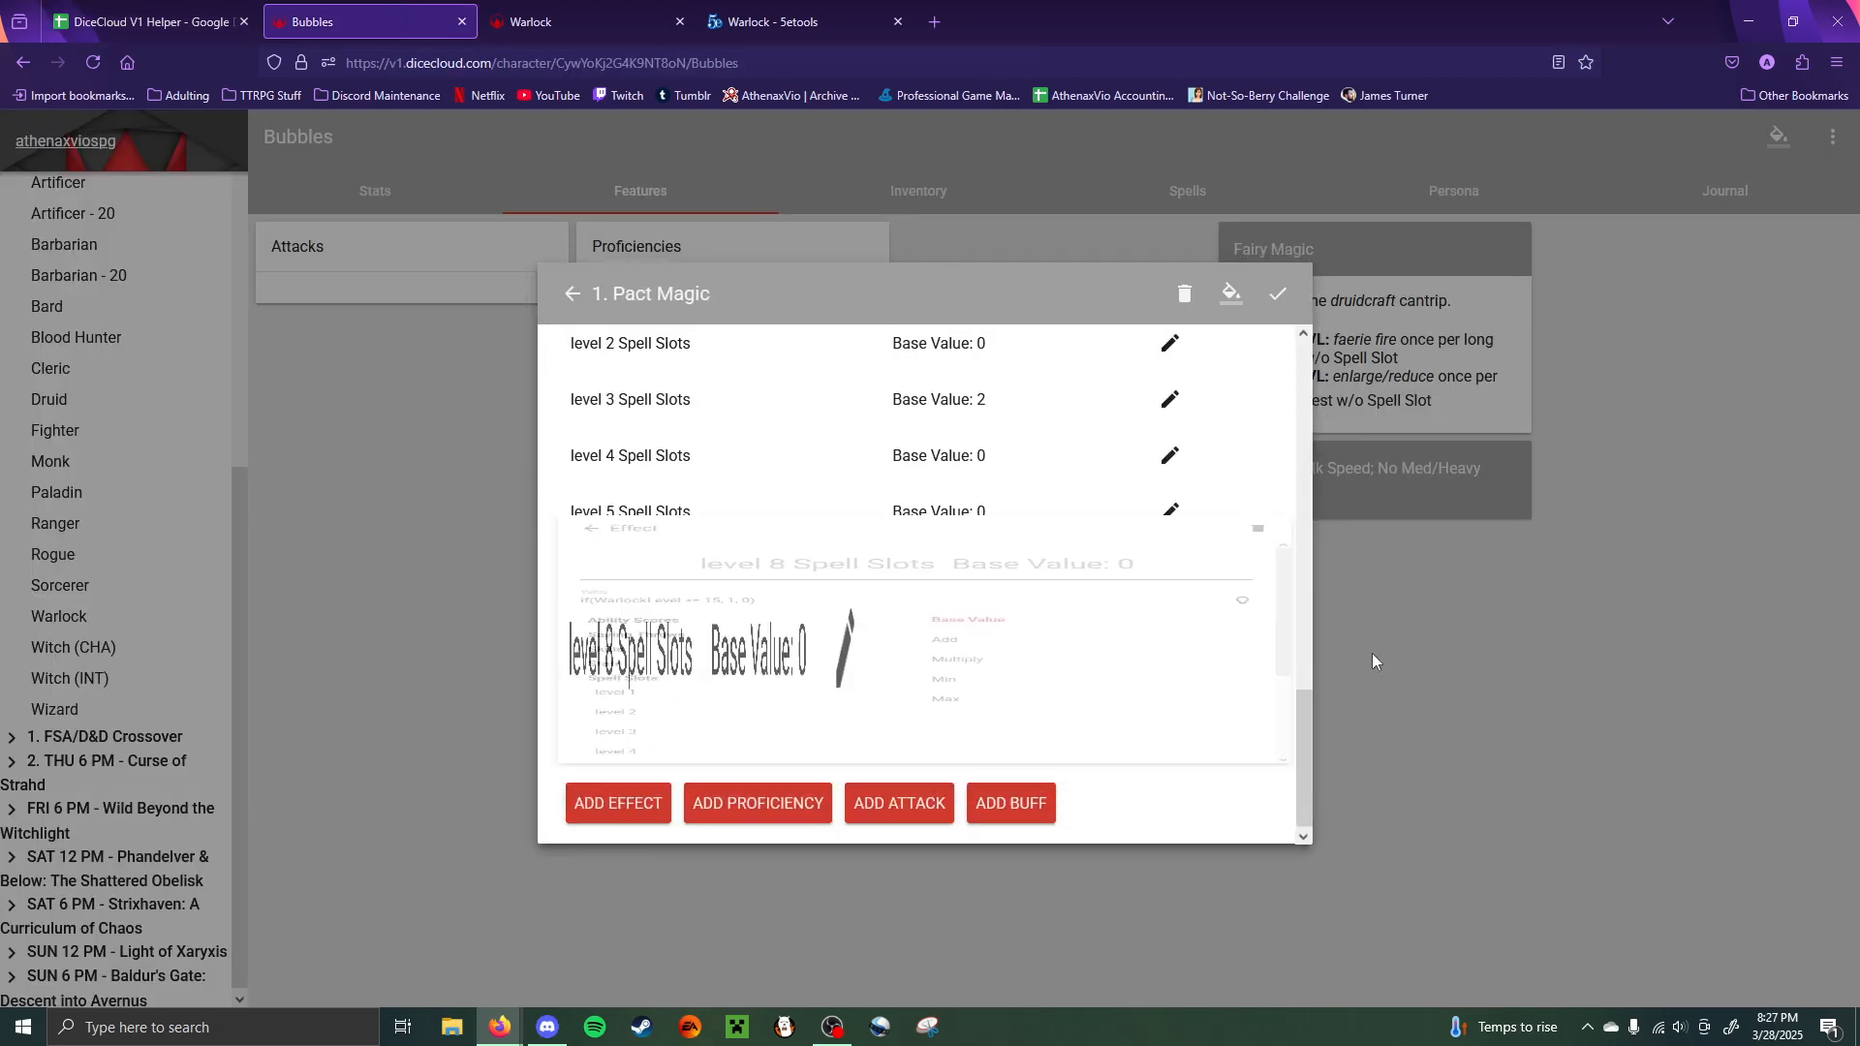
- Copy the Warlock 9th-level equation "if(WarlockLevel >= 17, 1, 0)" from the helper spreadsheet into the value of Pact Magic's level 9 Spell Slots effect
click(145, 21)
click(436, 537)
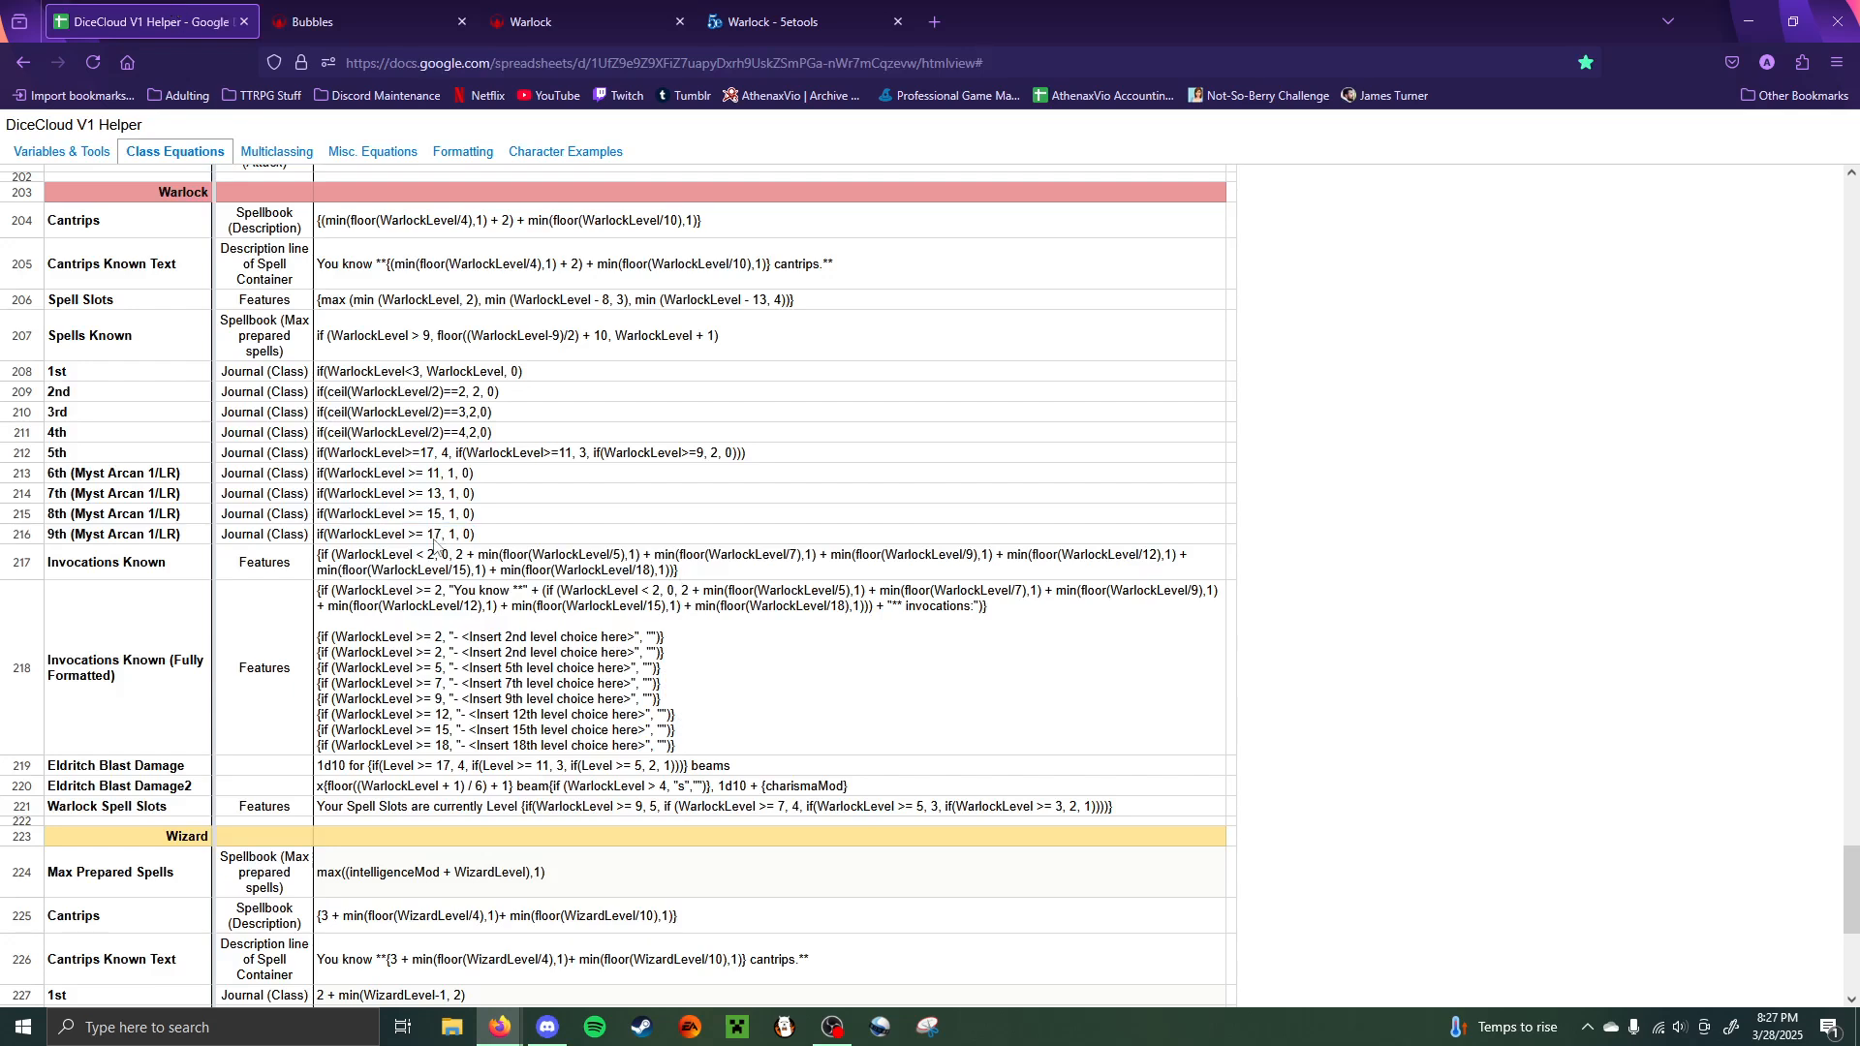
triple_click(435, 539)
key(ctrl+c)
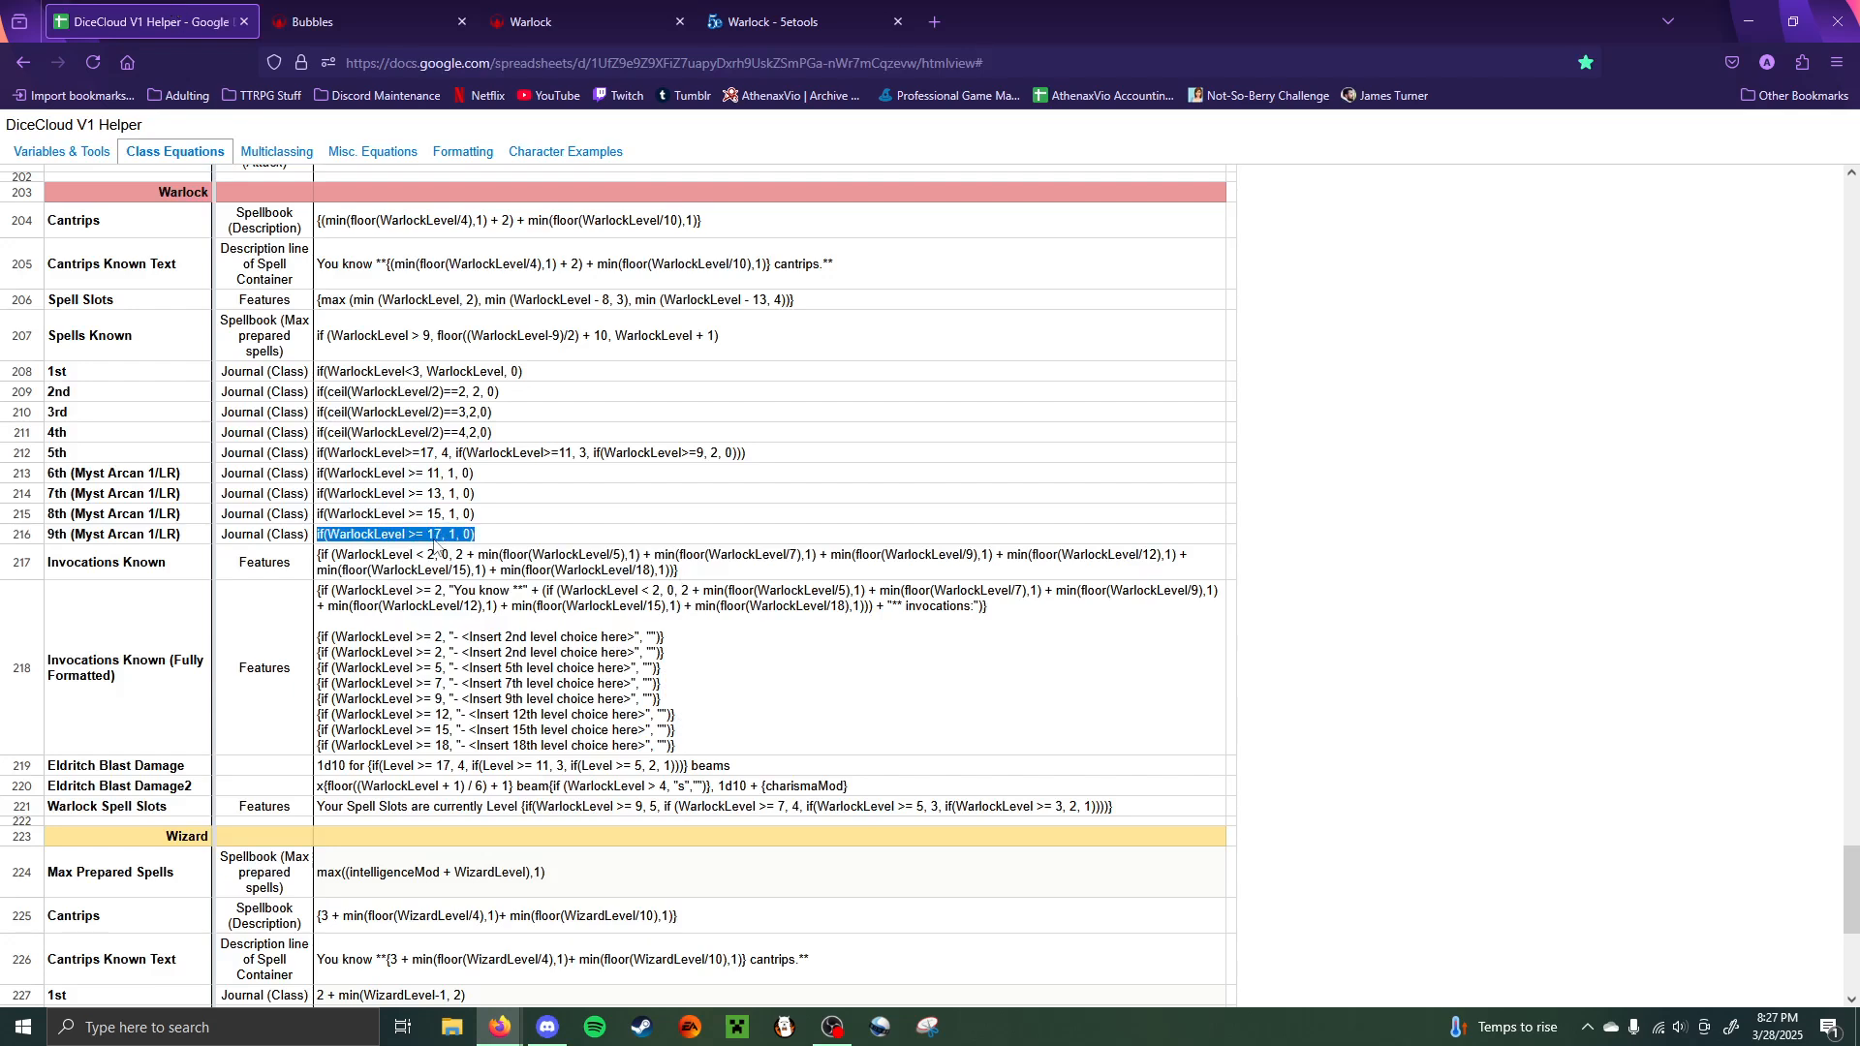
click(300, 5)
click(1176, 743)
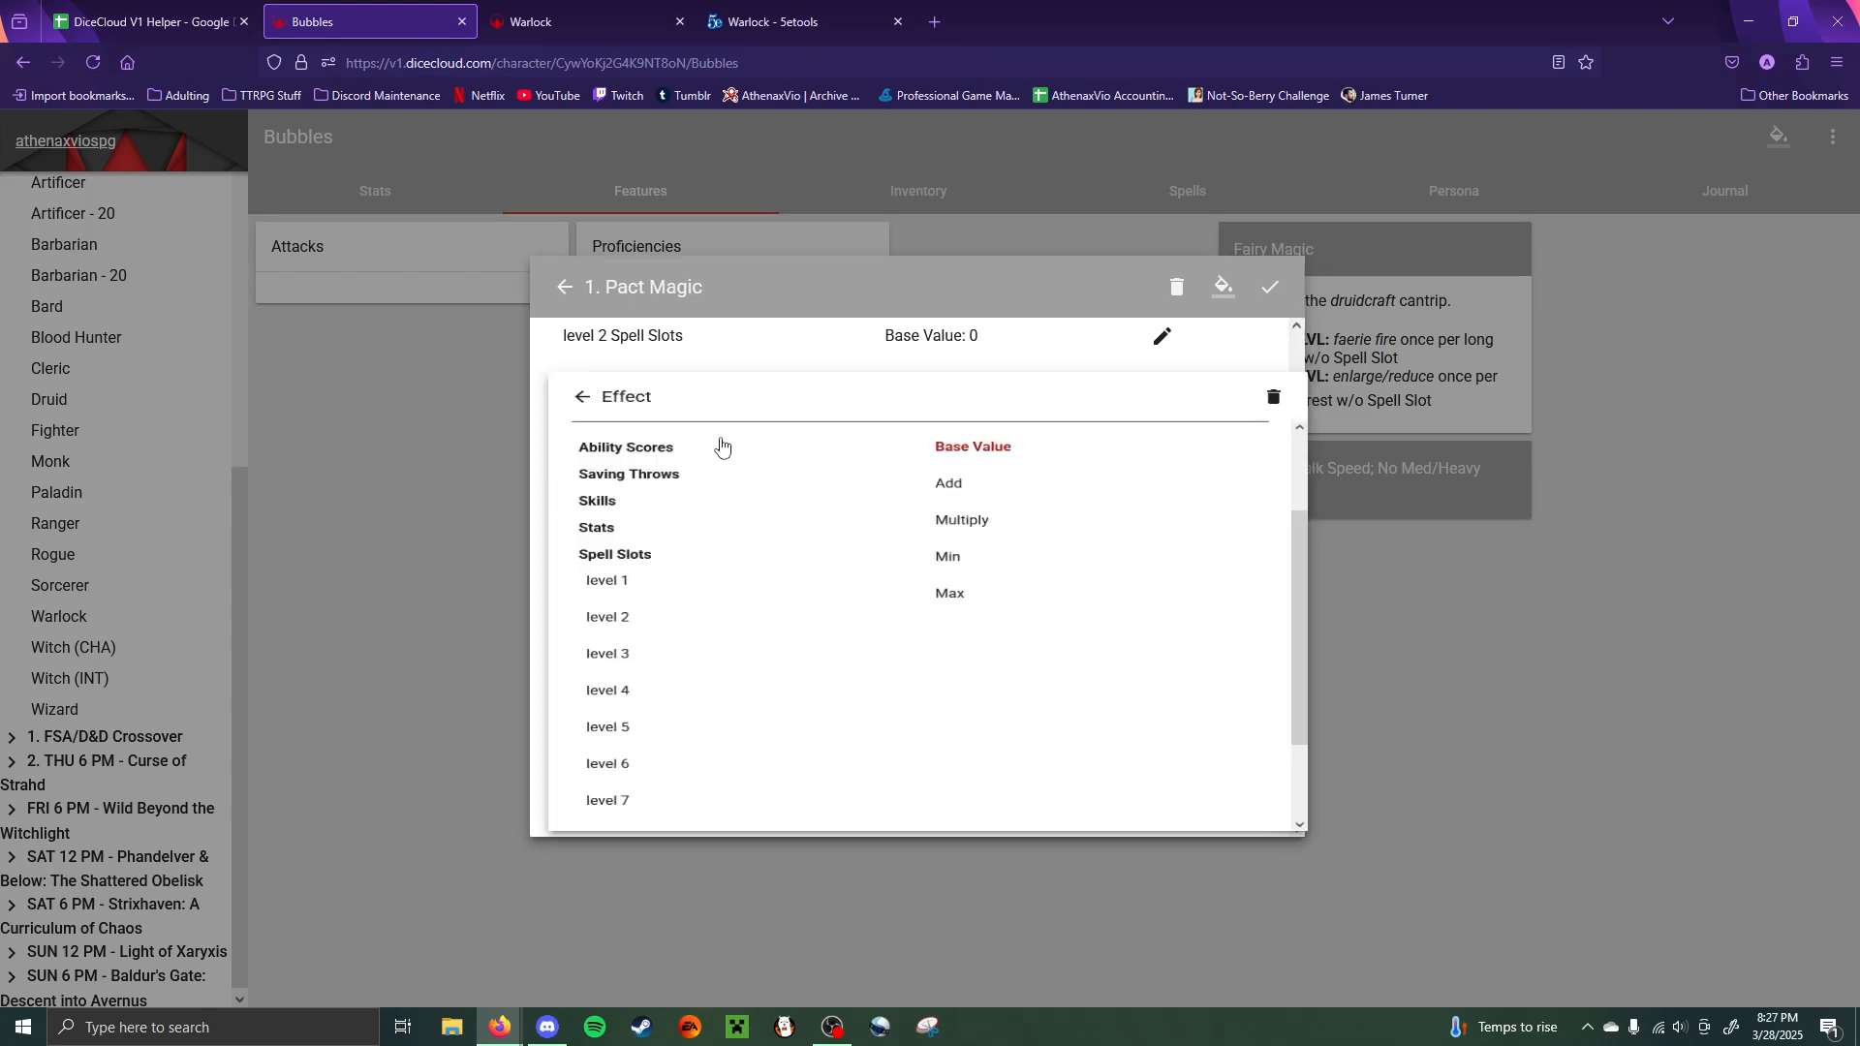
click(694, 476)
key(ctrl+v)
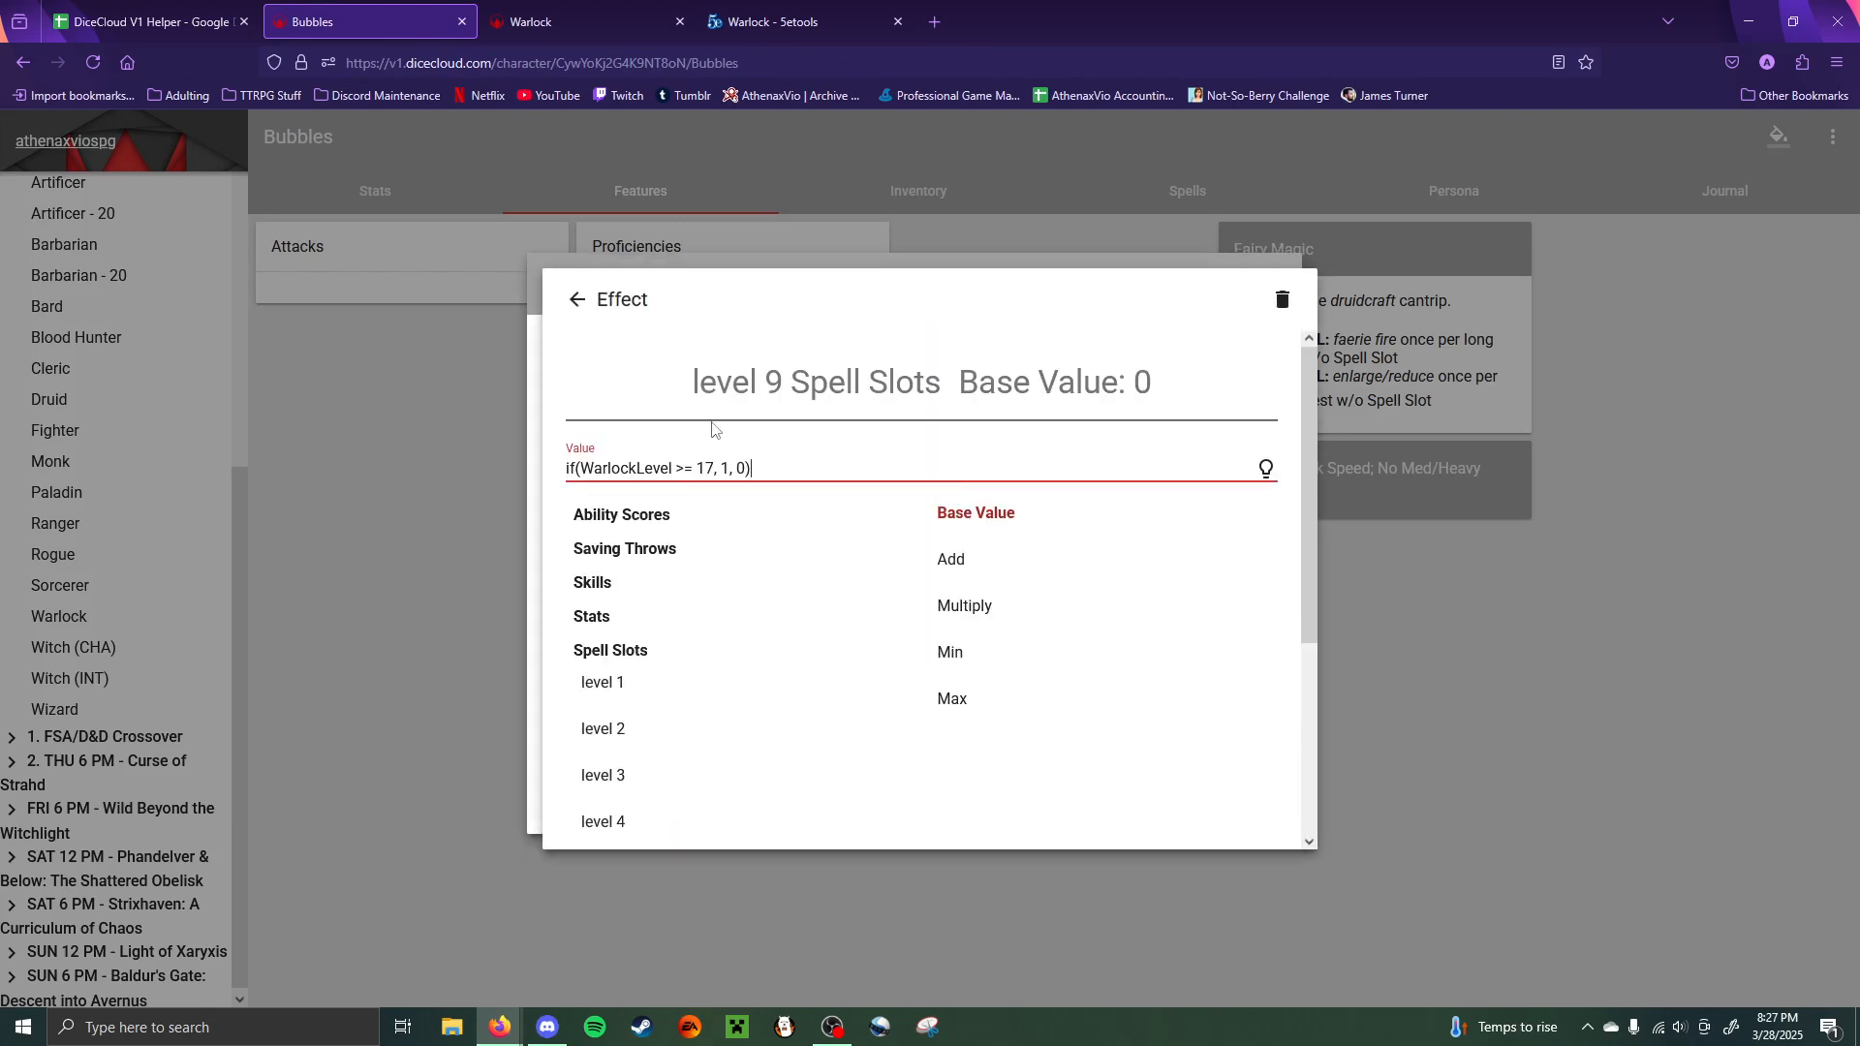
click(579, 300)
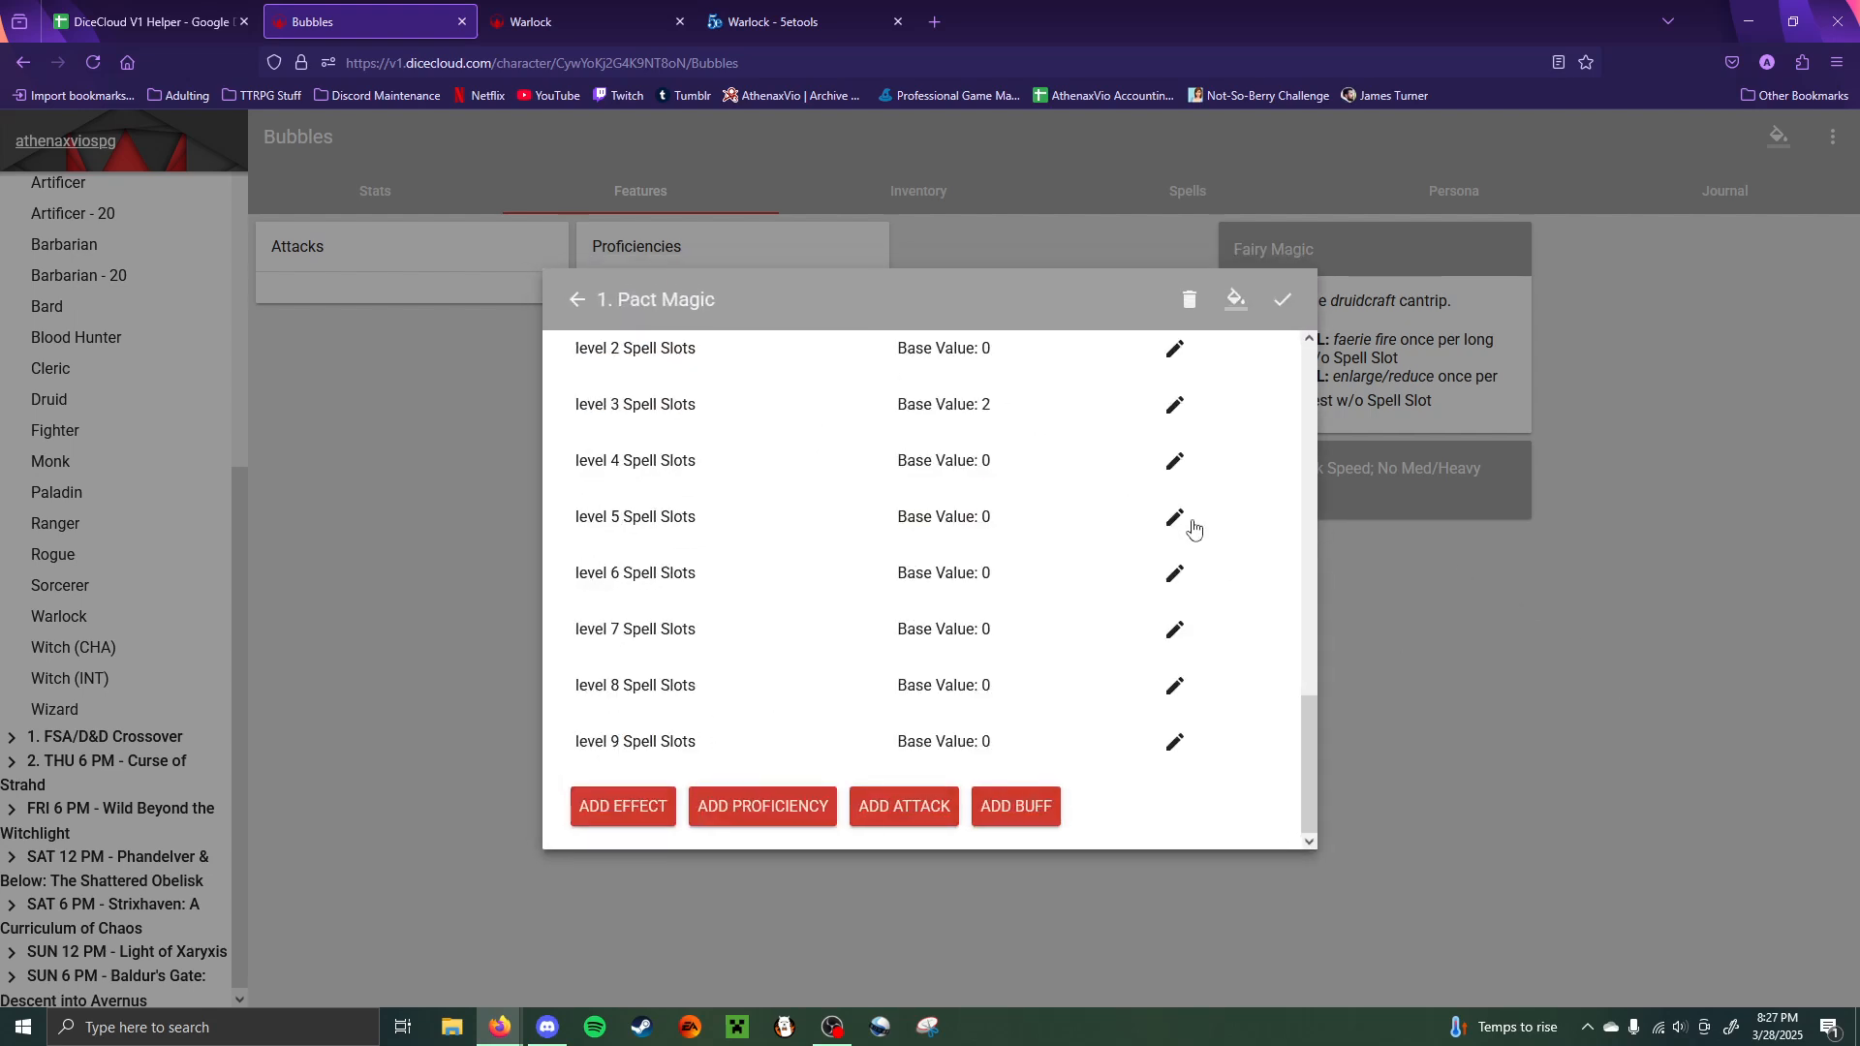
- Review Pact Magic's spell slot effects, including the level 1 equation, and check the resulting spell slots among Bubbles' spells
scroll(981, 454, up, 3)
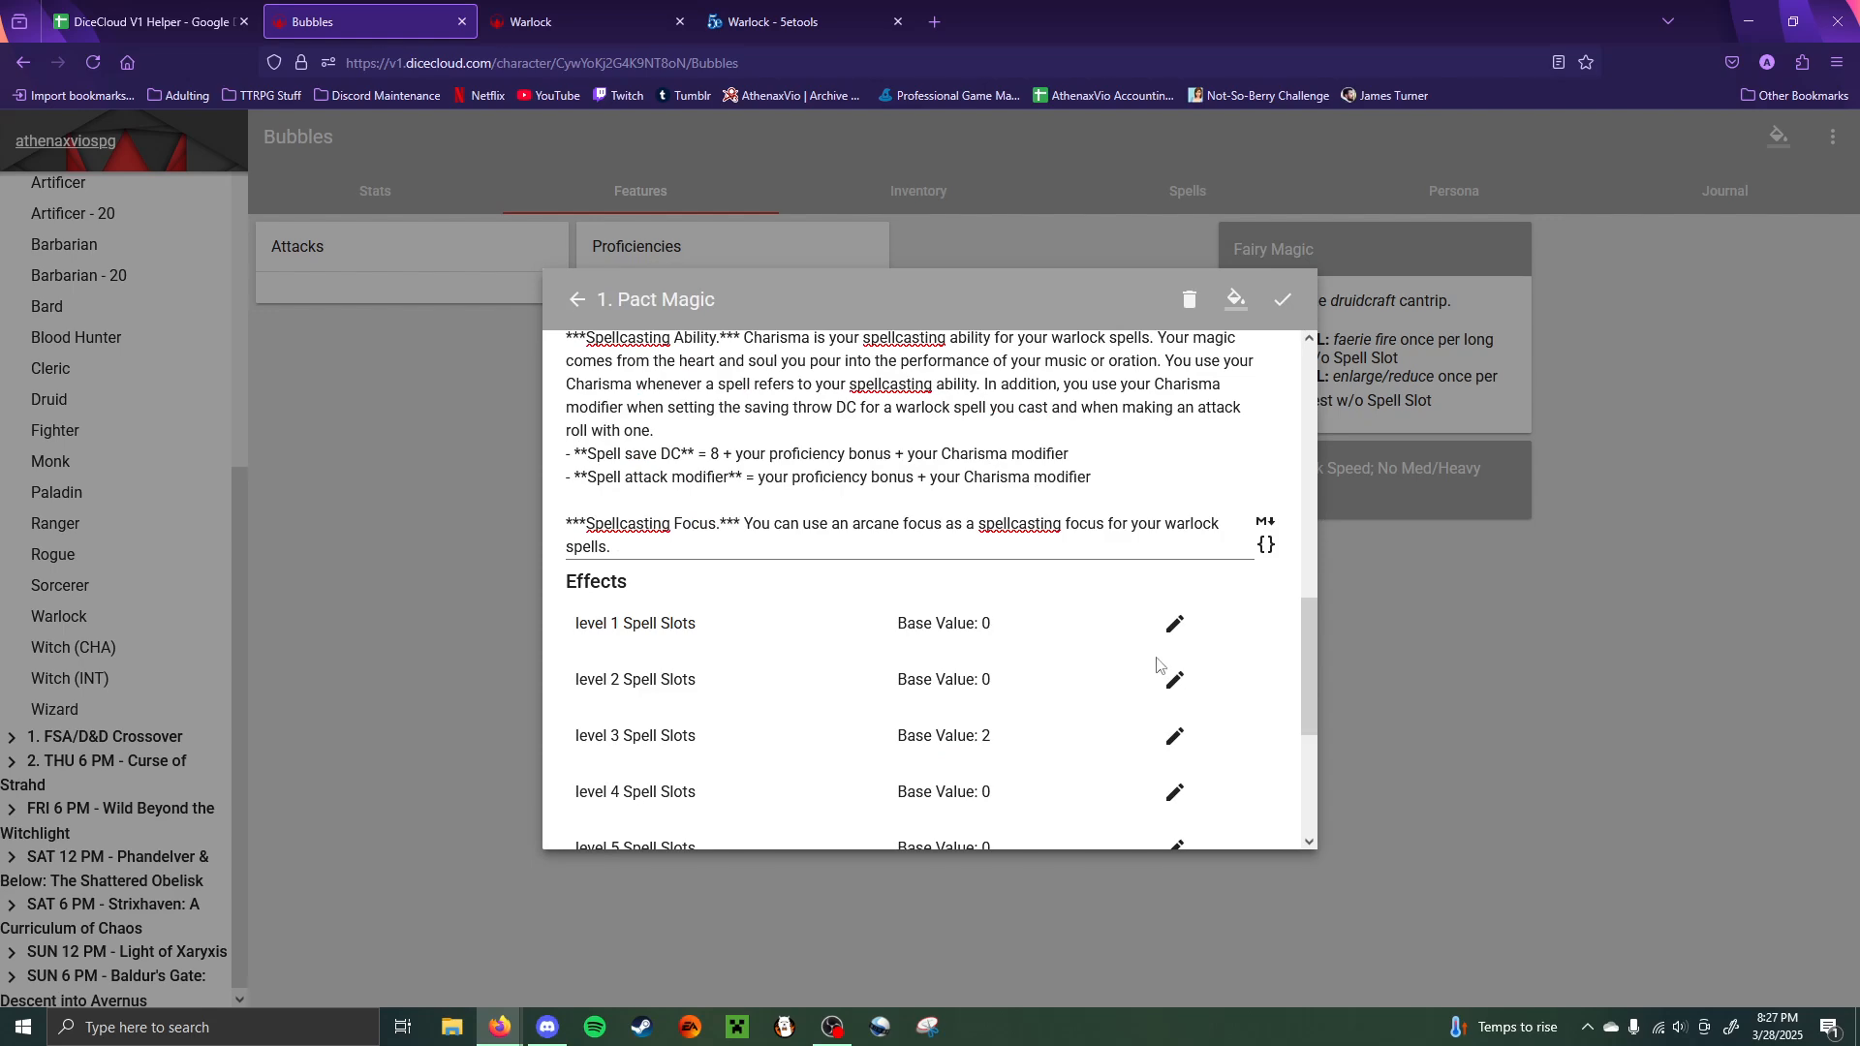
click(1175, 625)
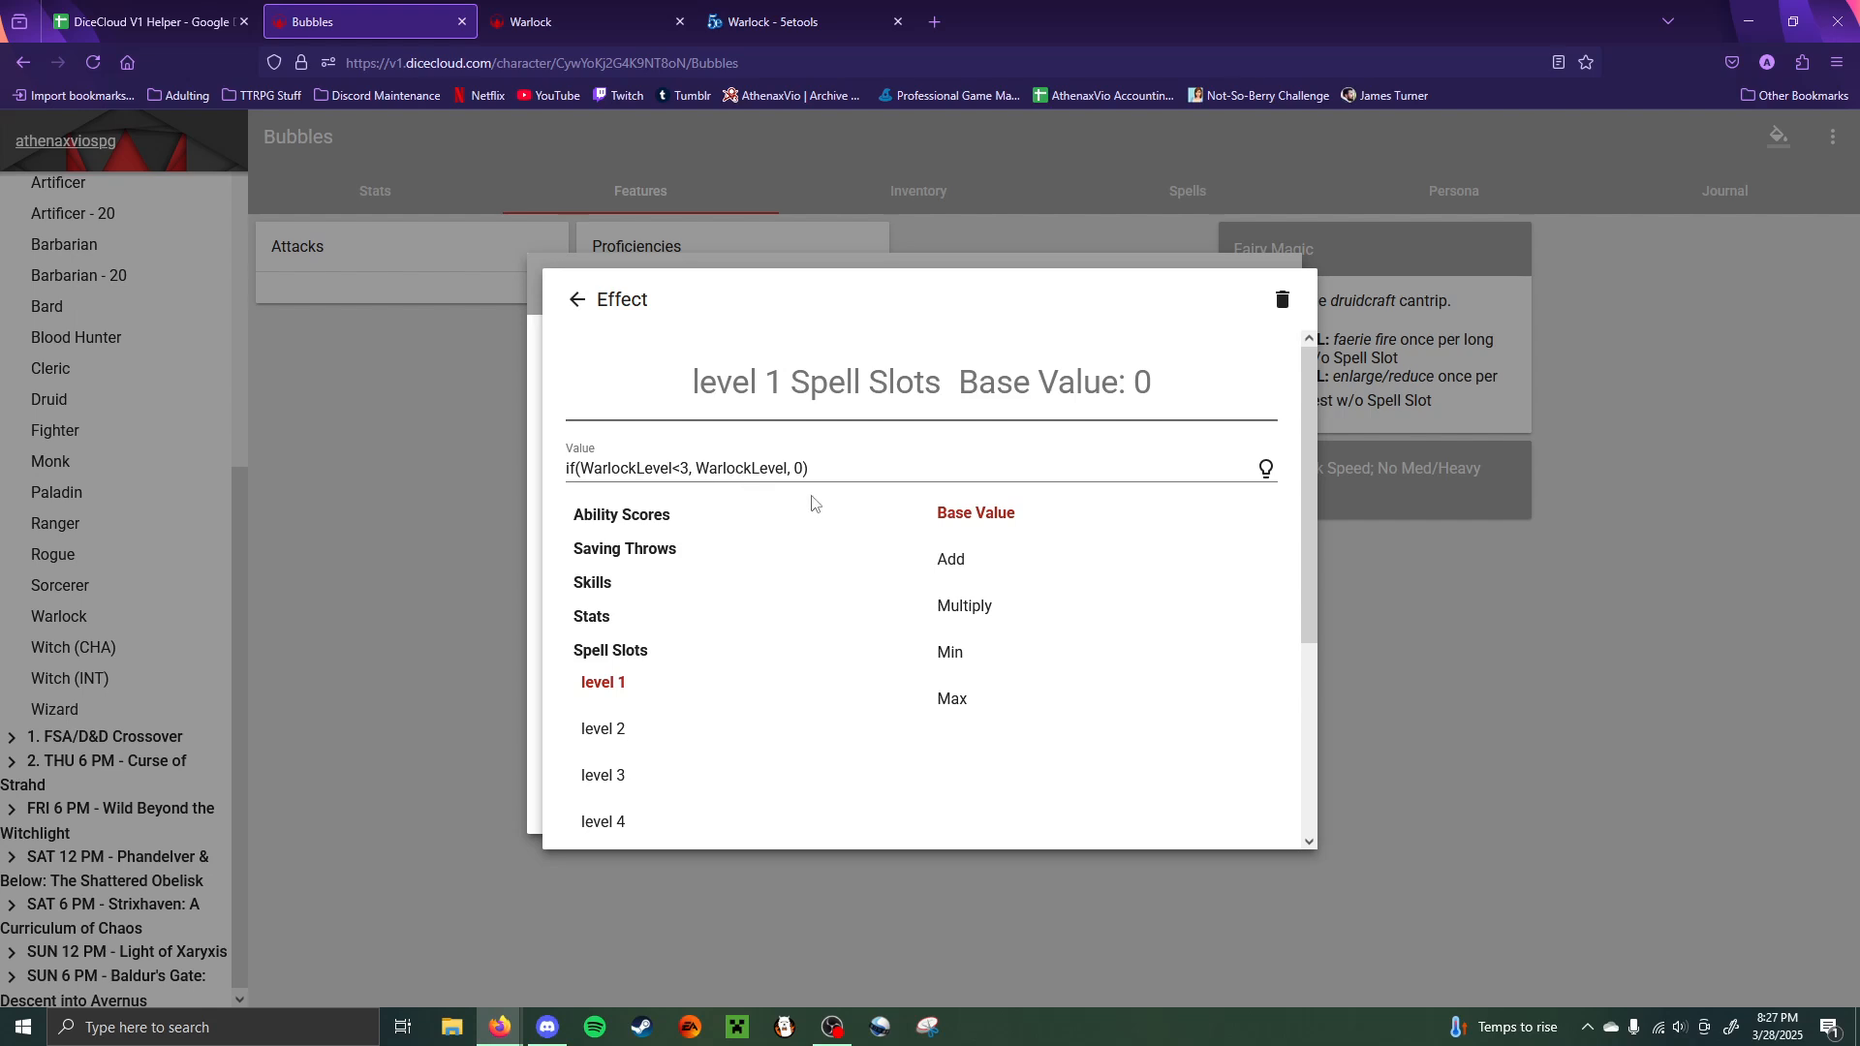
click(1415, 552)
scroll(945, 546, down, 3)
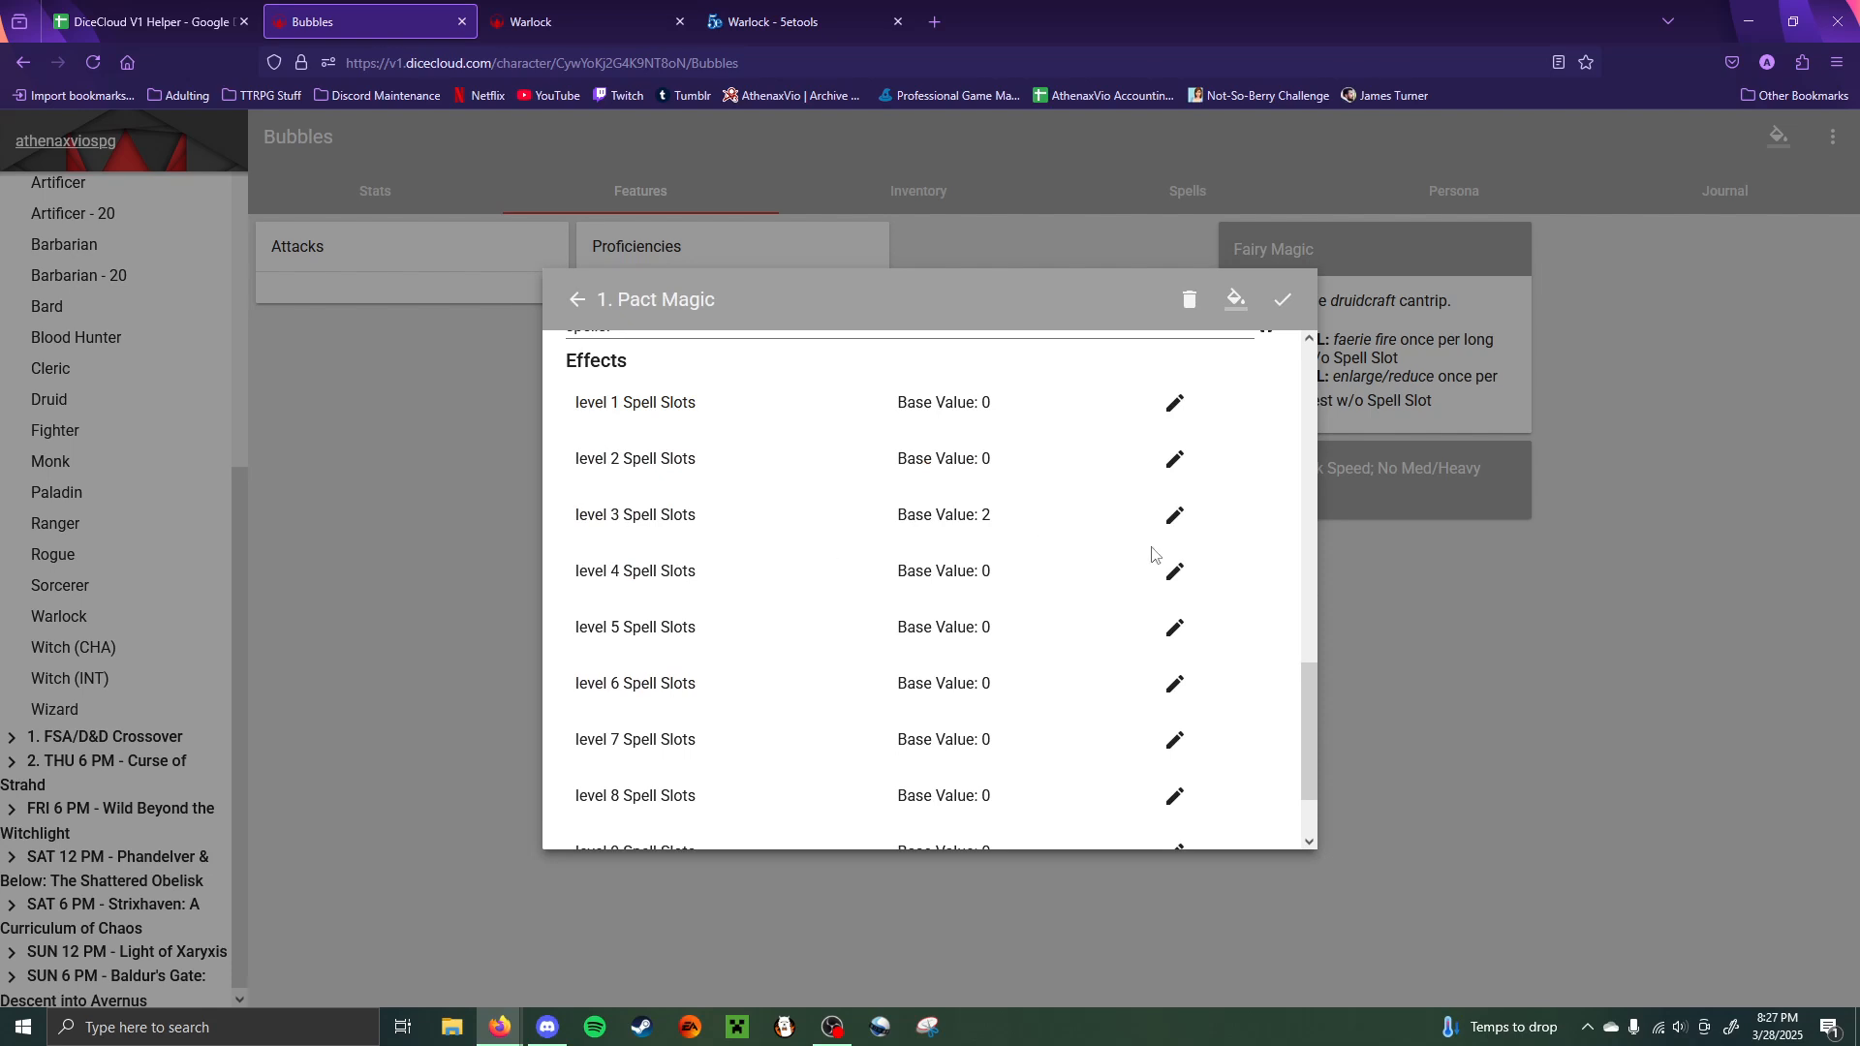
scroll(1114, 611, down, 2)
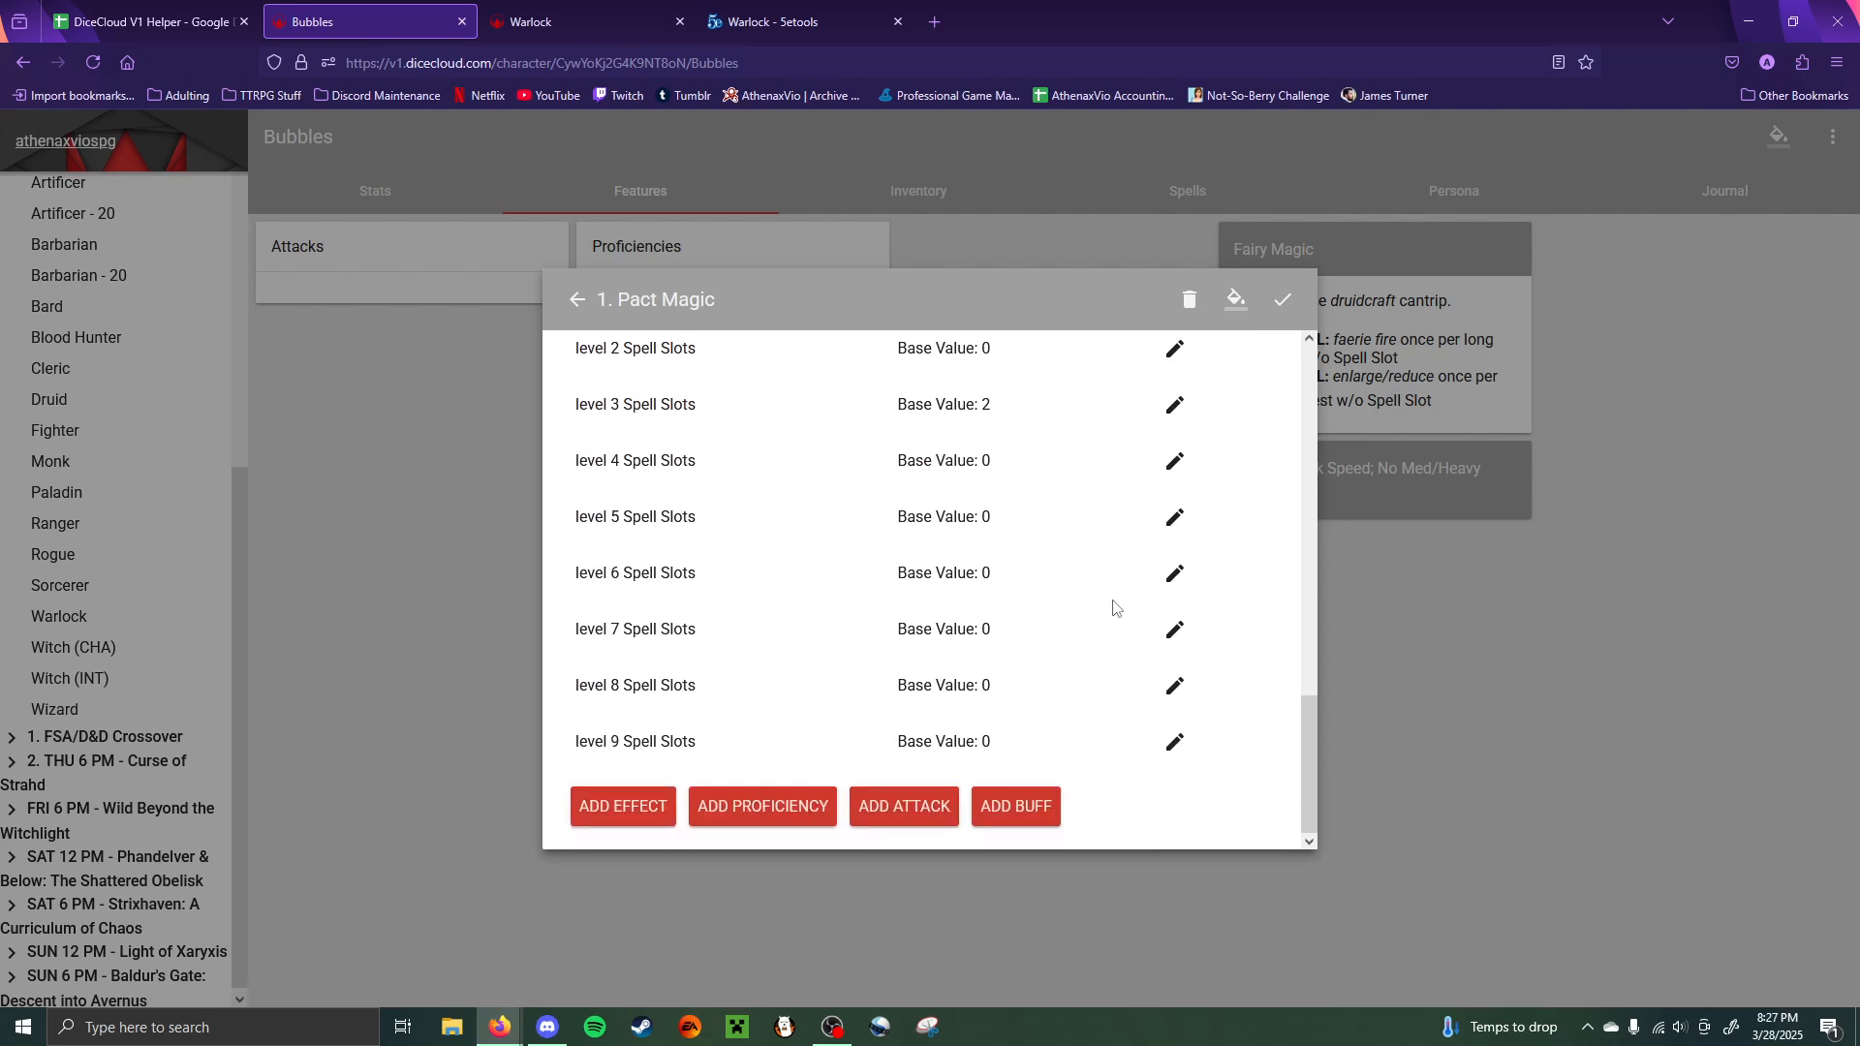
click(1544, 651)
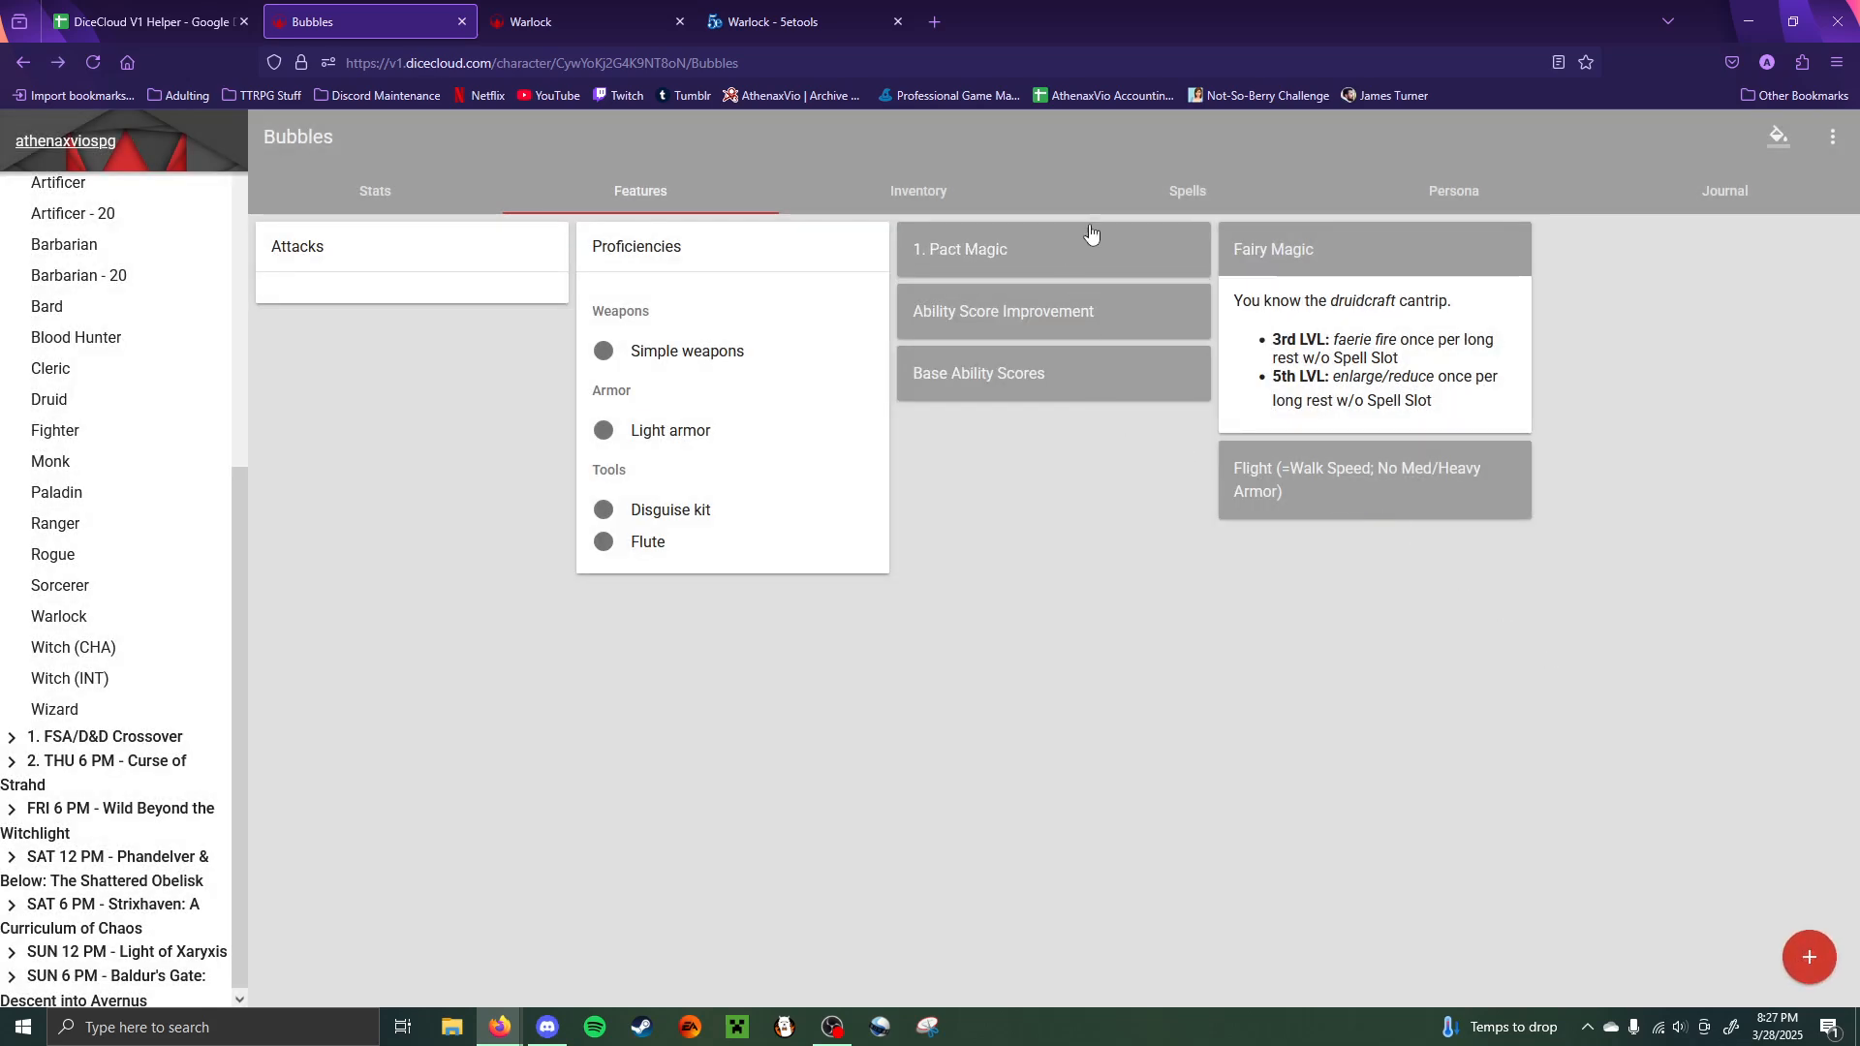
click(1188, 191)
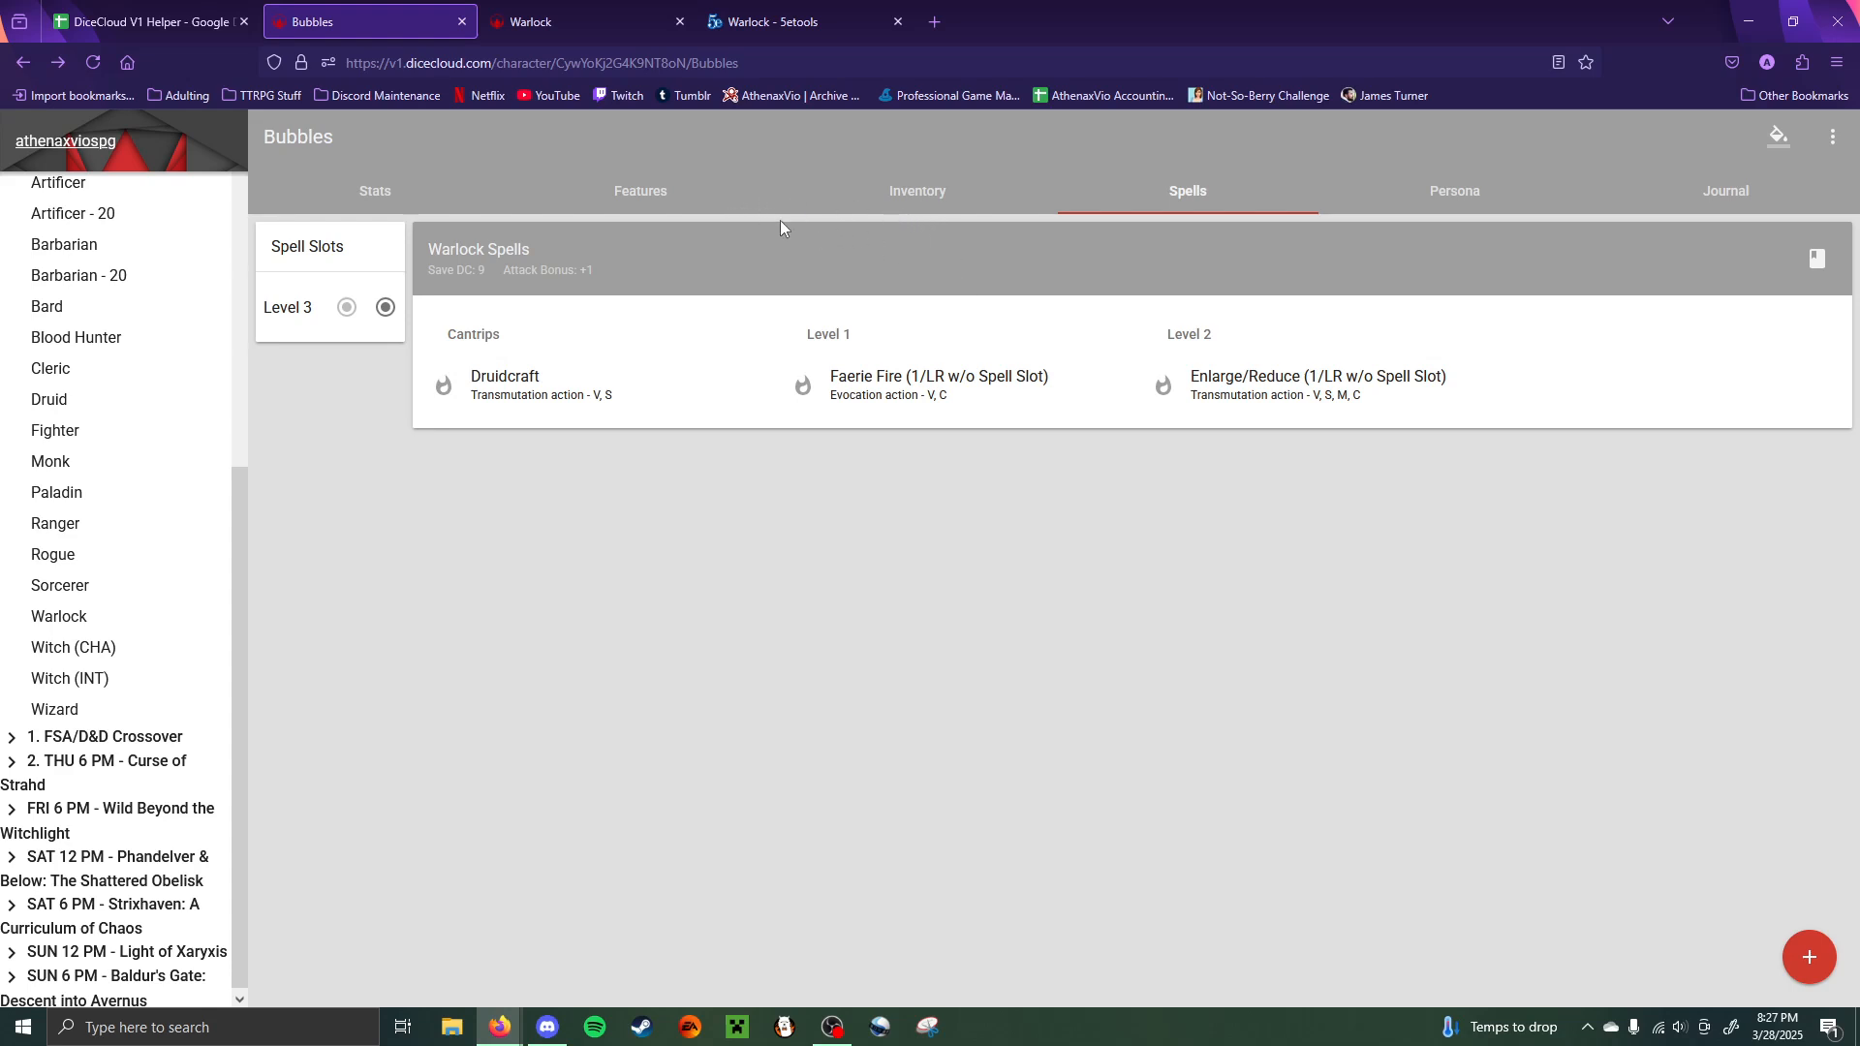
click(750, 209)
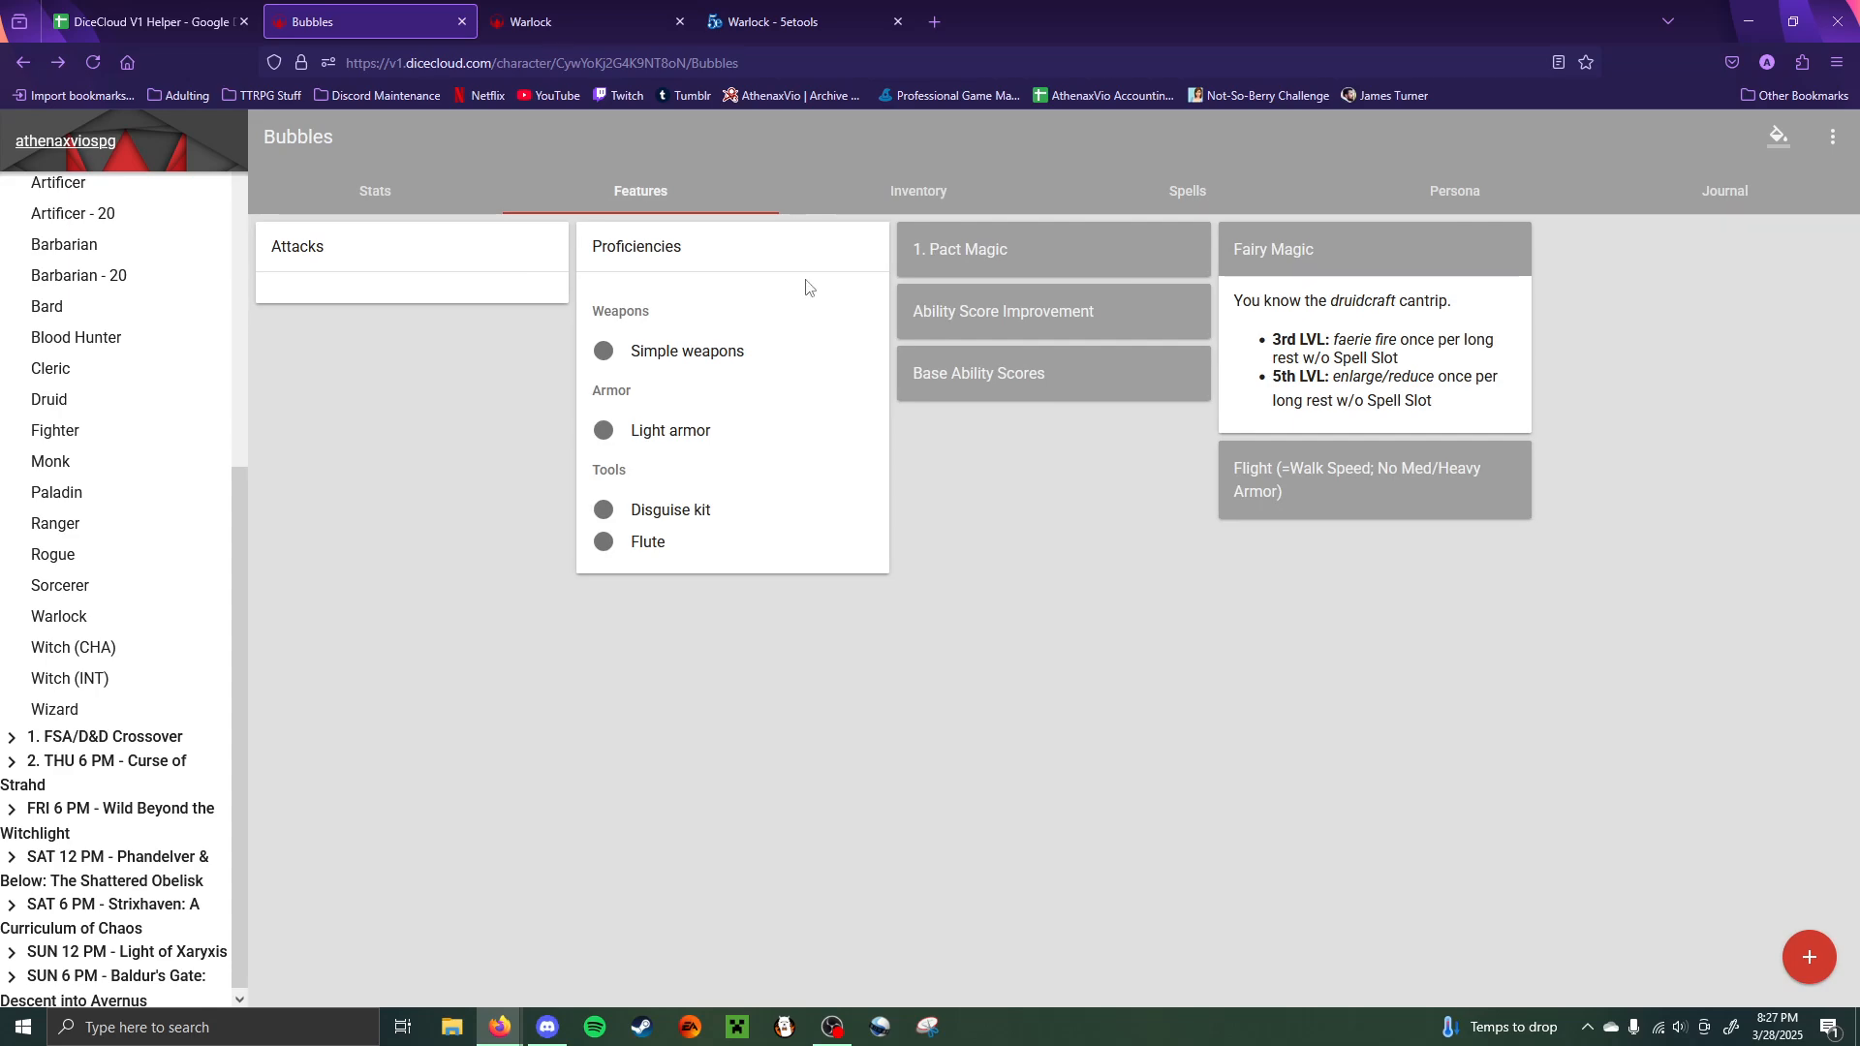
- Switch to the Warlock template character, close its Pact Magic feature and open its Pact Magic spell list
click(528, 8)
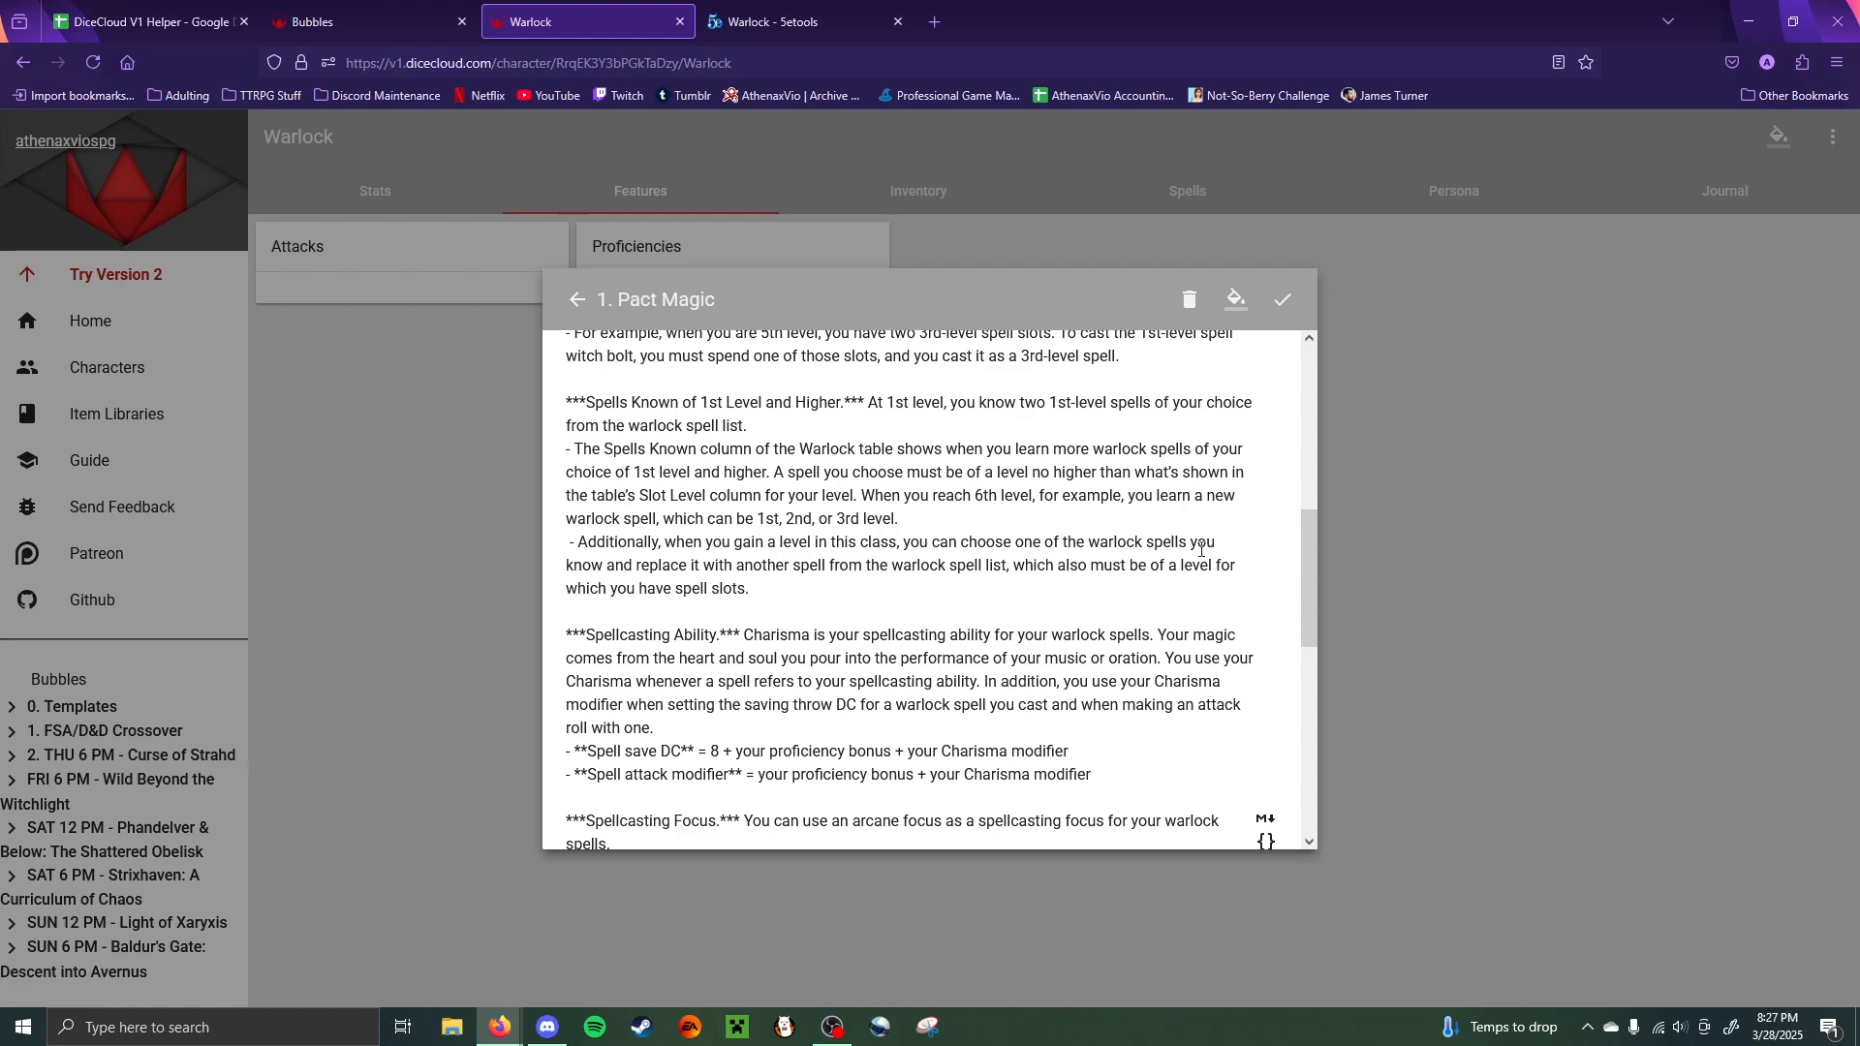
click(1382, 473)
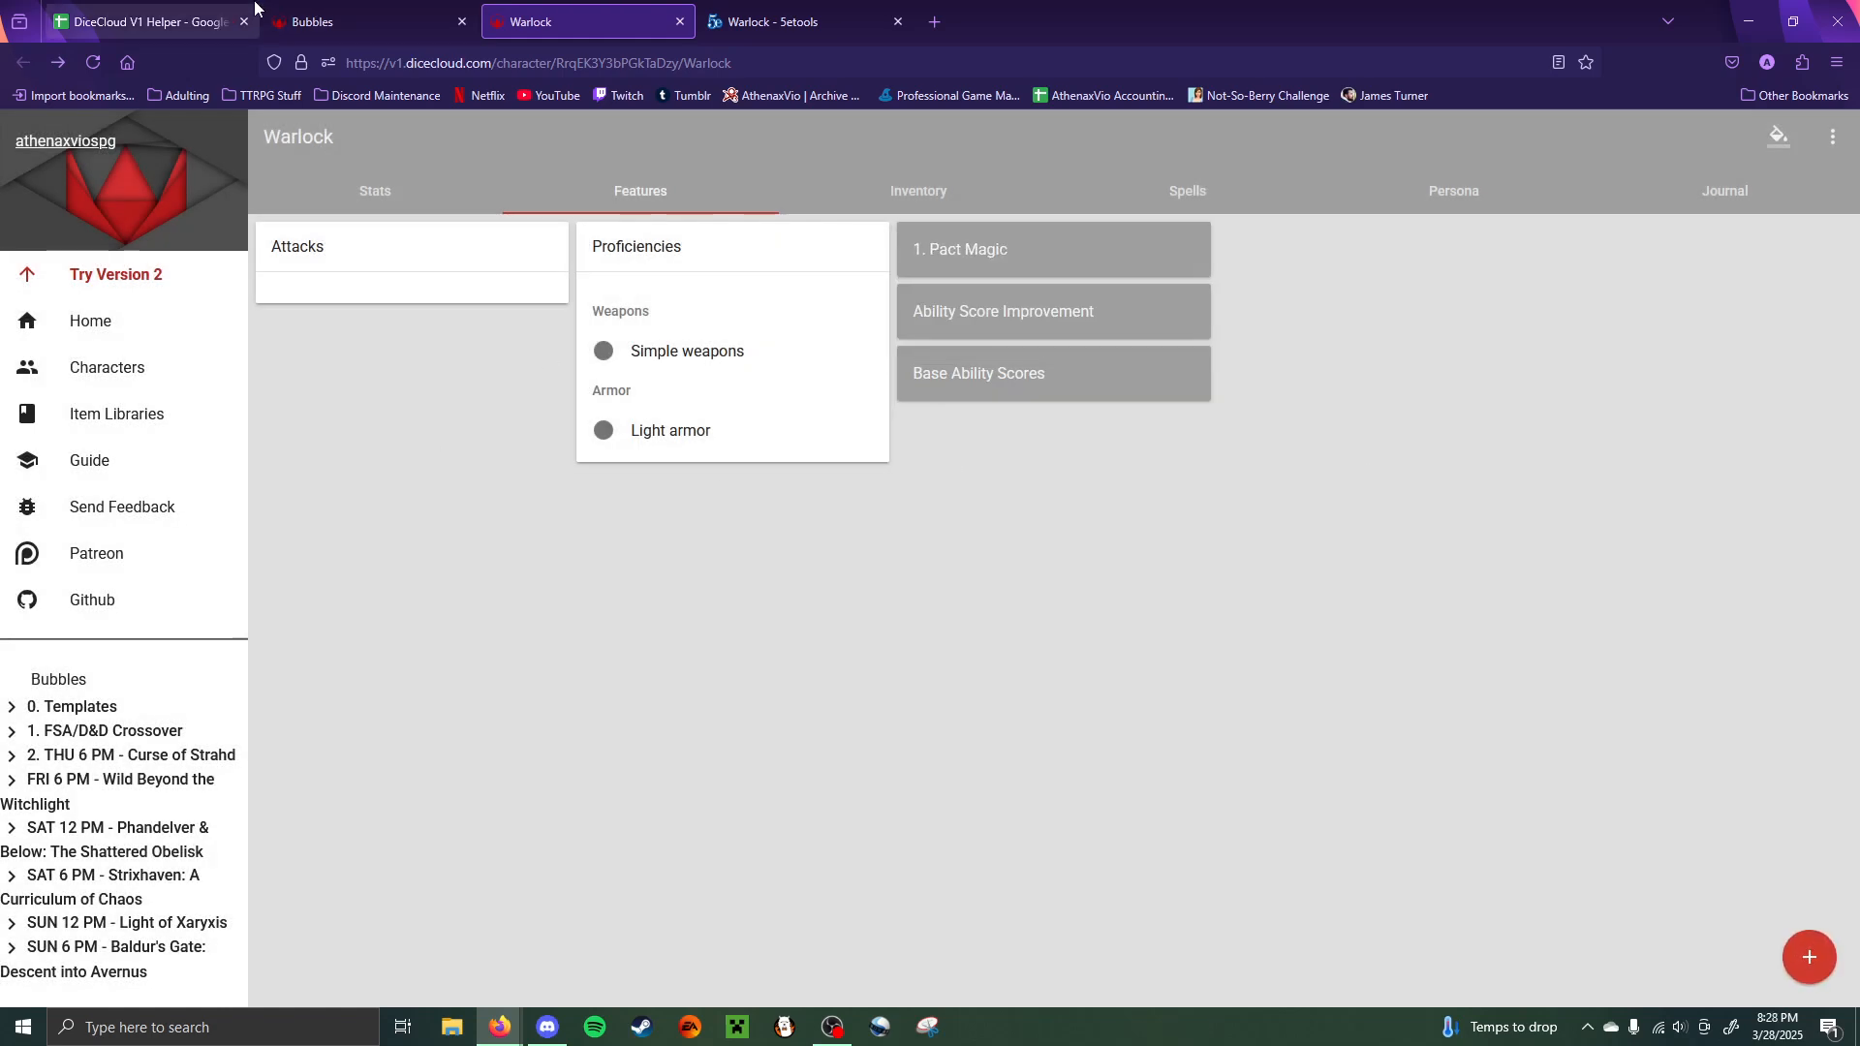
click(374, 29)
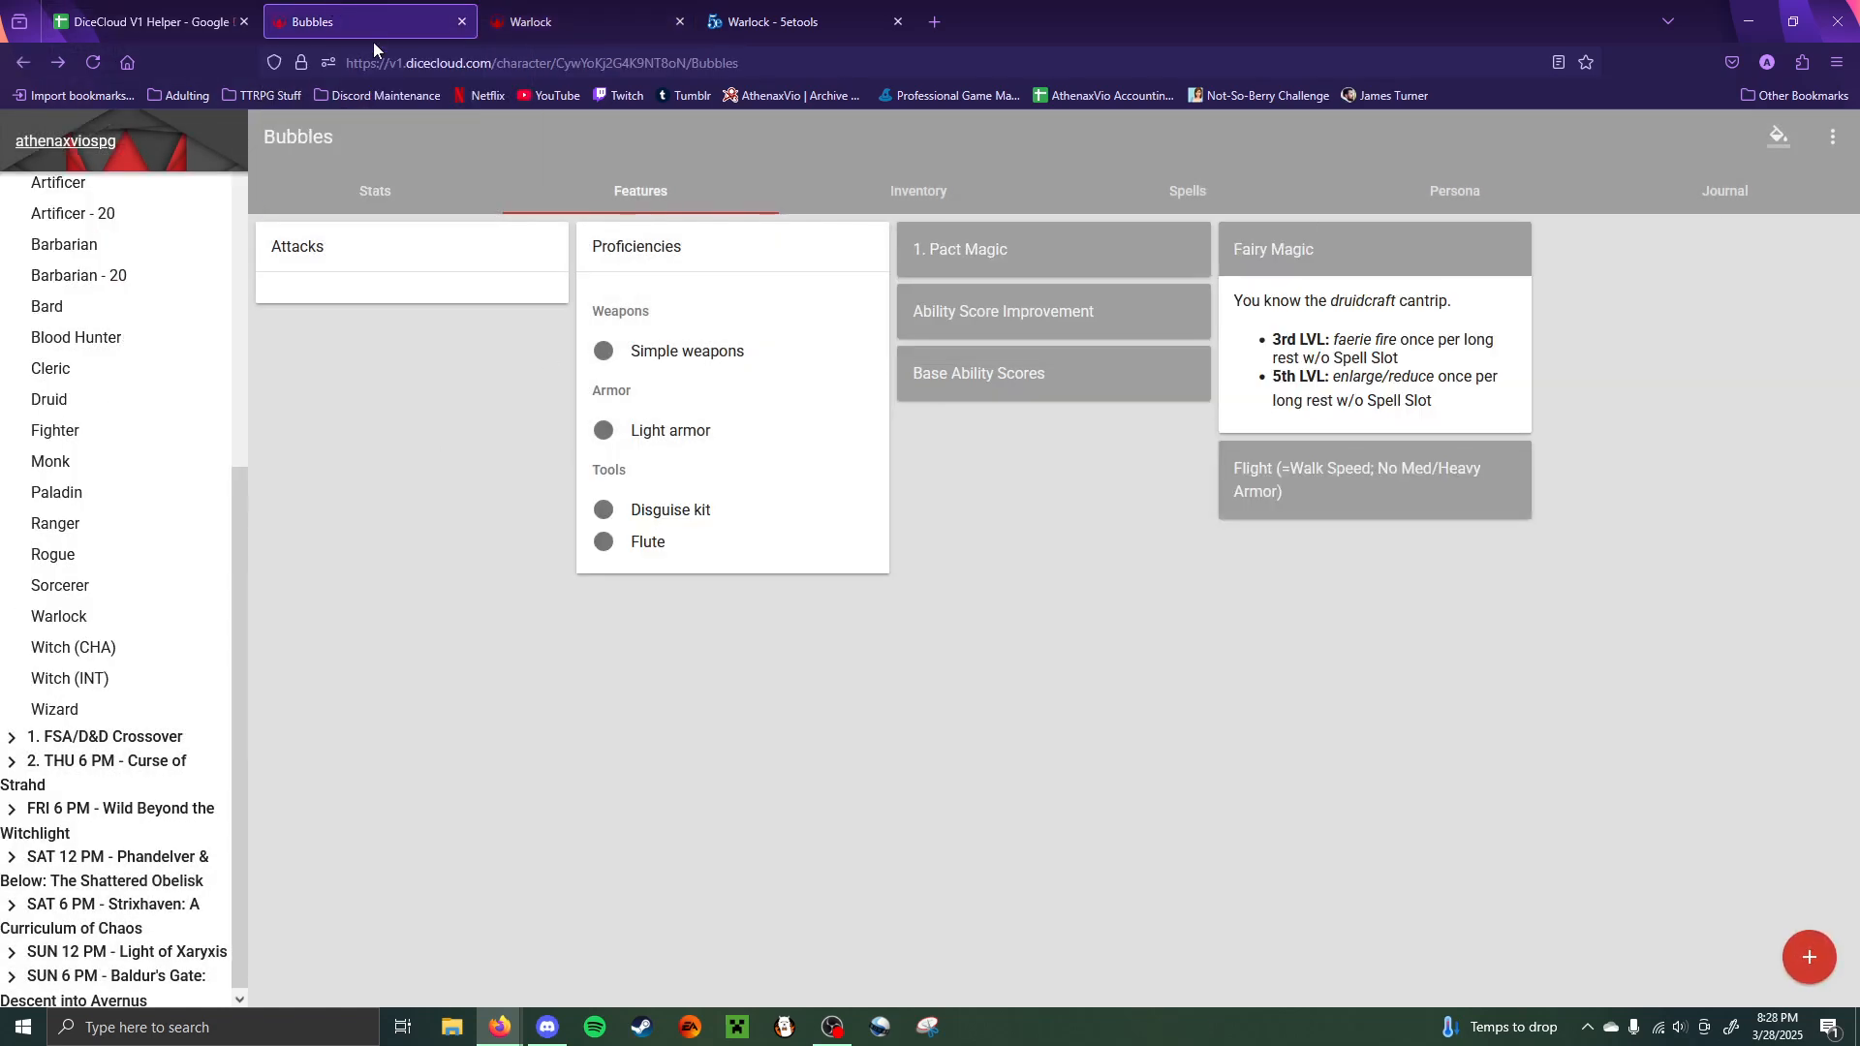
click(552, 8)
click(1198, 194)
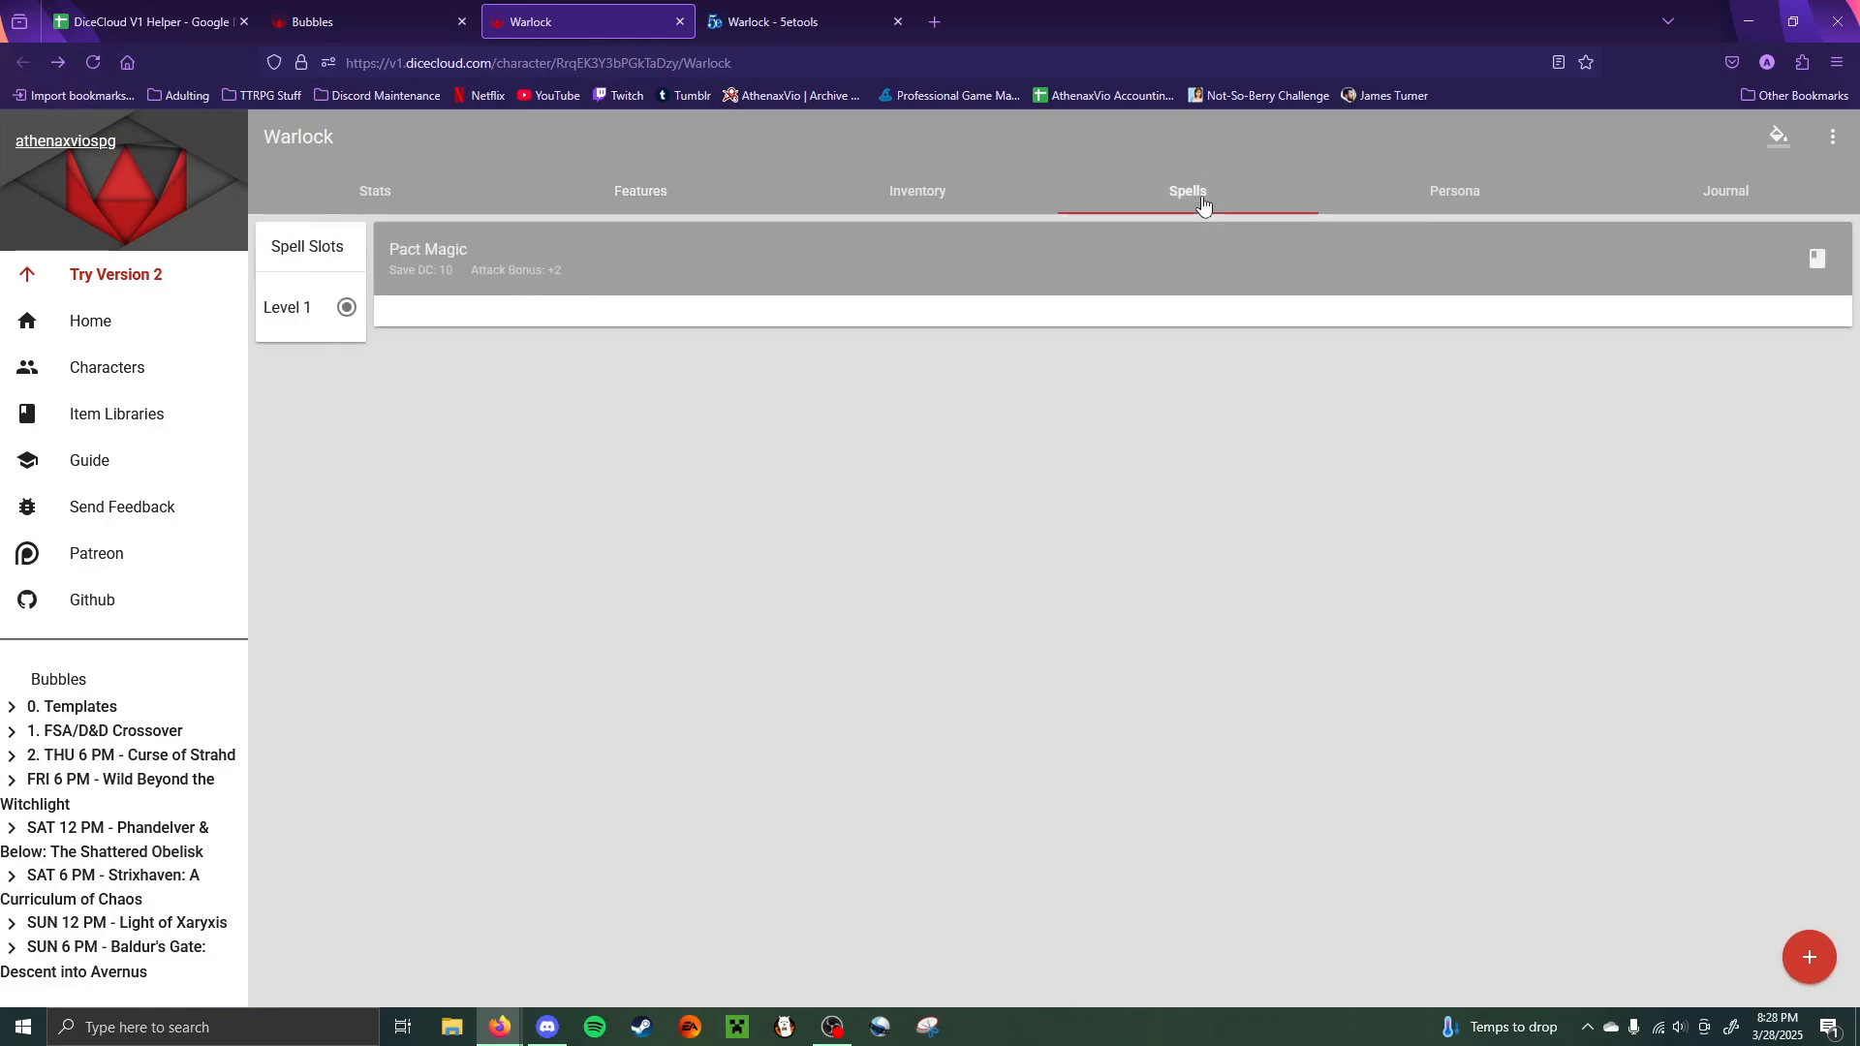
click(1092, 258)
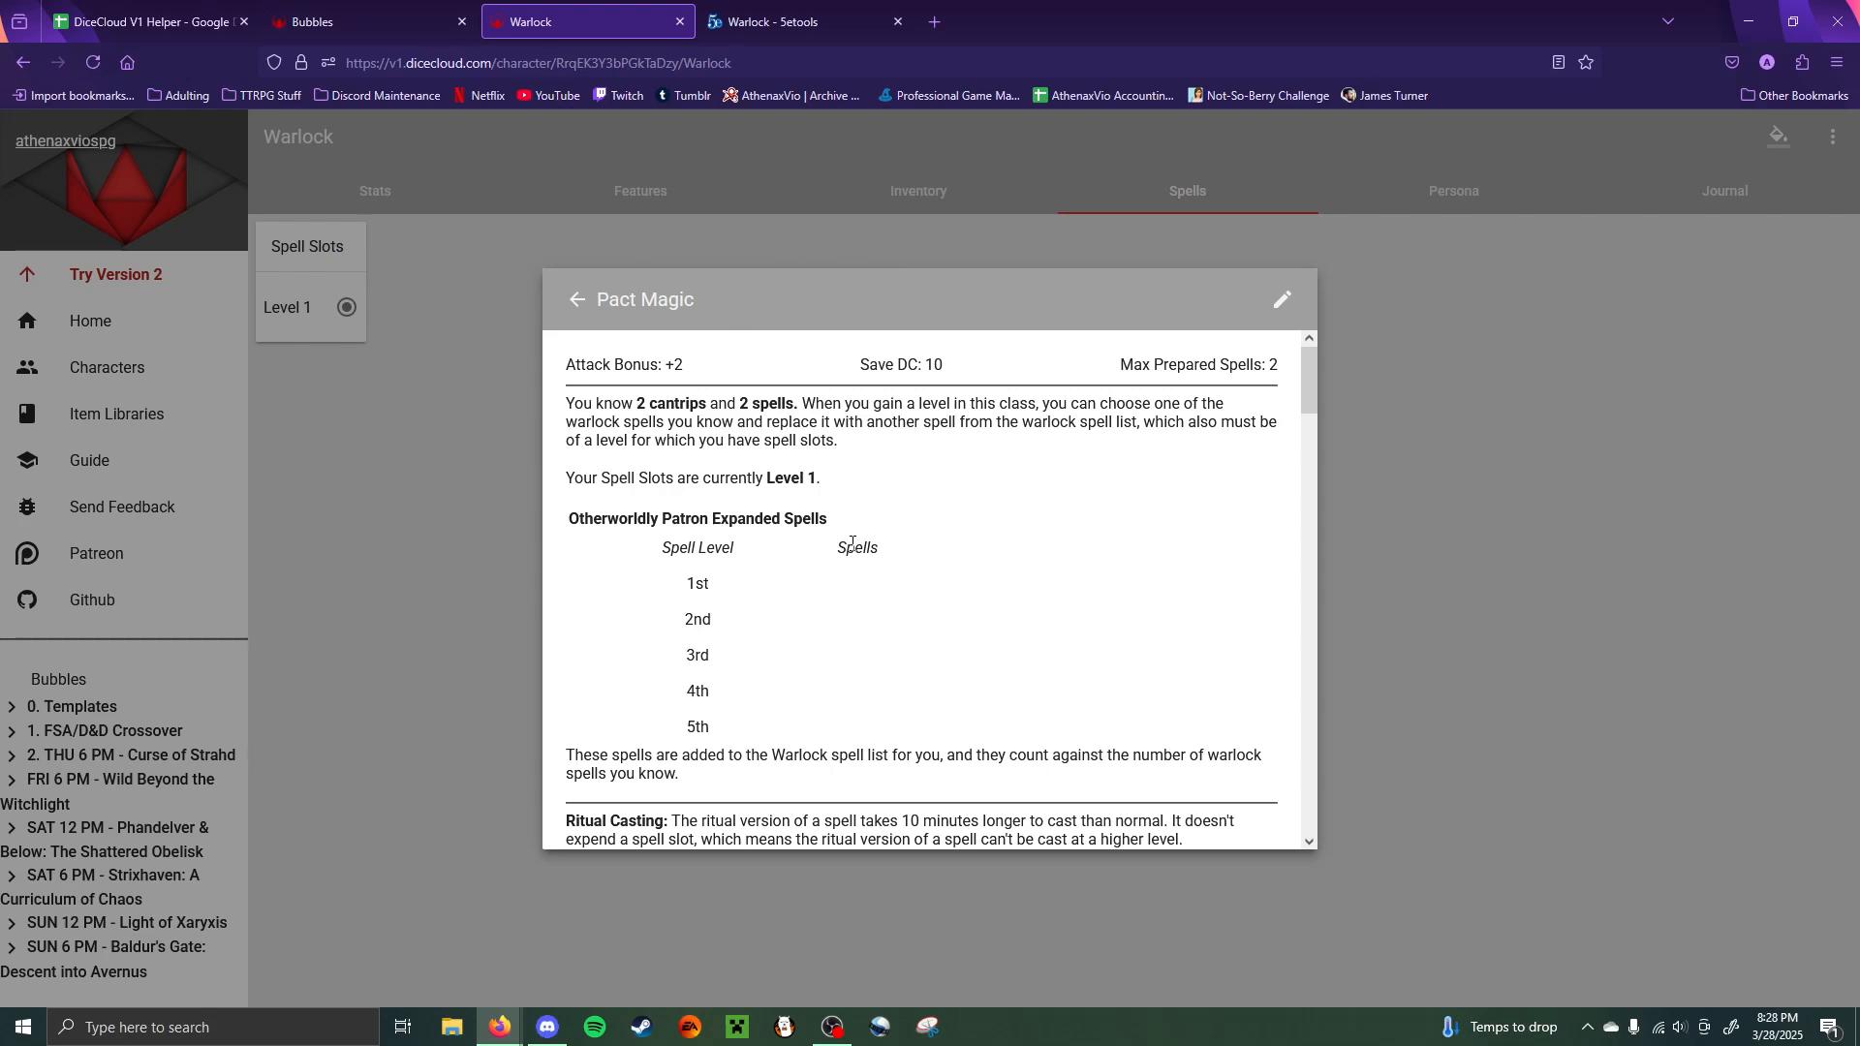
- Examine the template's Pact Magic description, including the cantrips and spells known, the patron expanded spells table, the casting rules and the Warlock spell list
scroll(911, 556, down, 8)
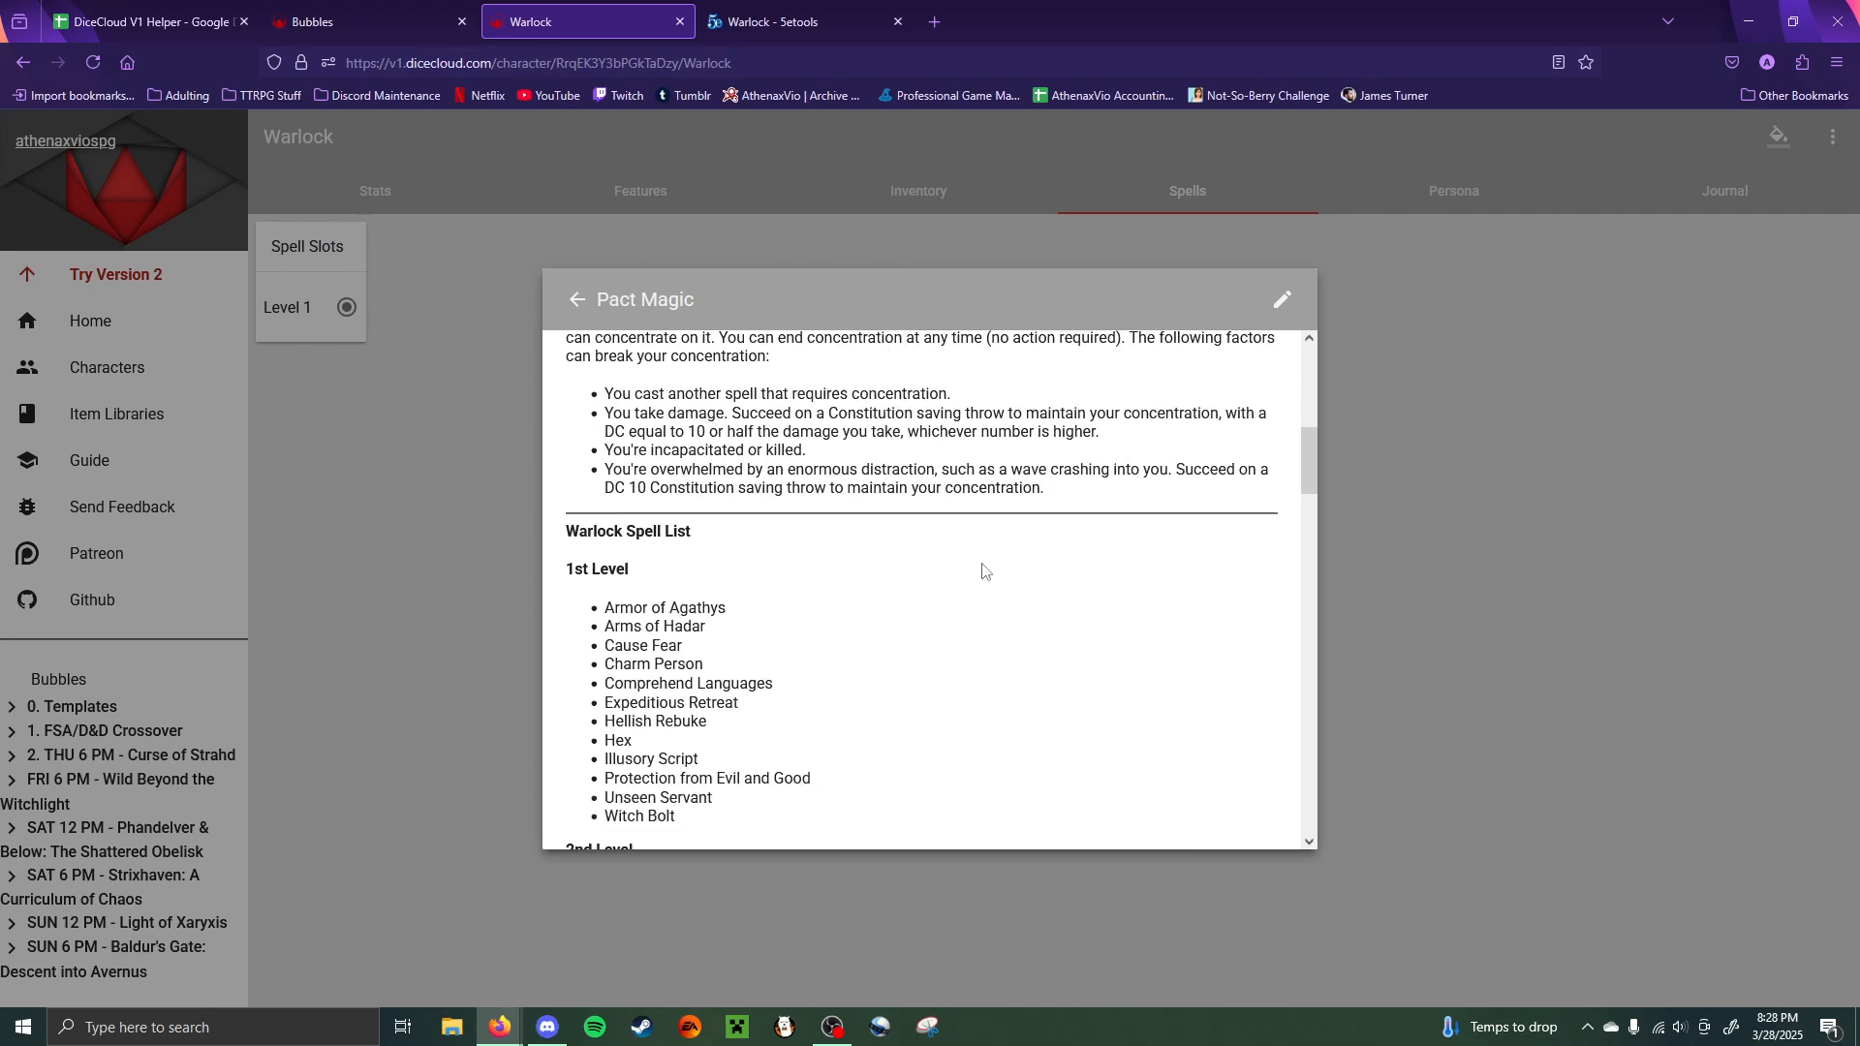
scroll(863, 451, up, 3)
scroll(863, 451, up, 5)
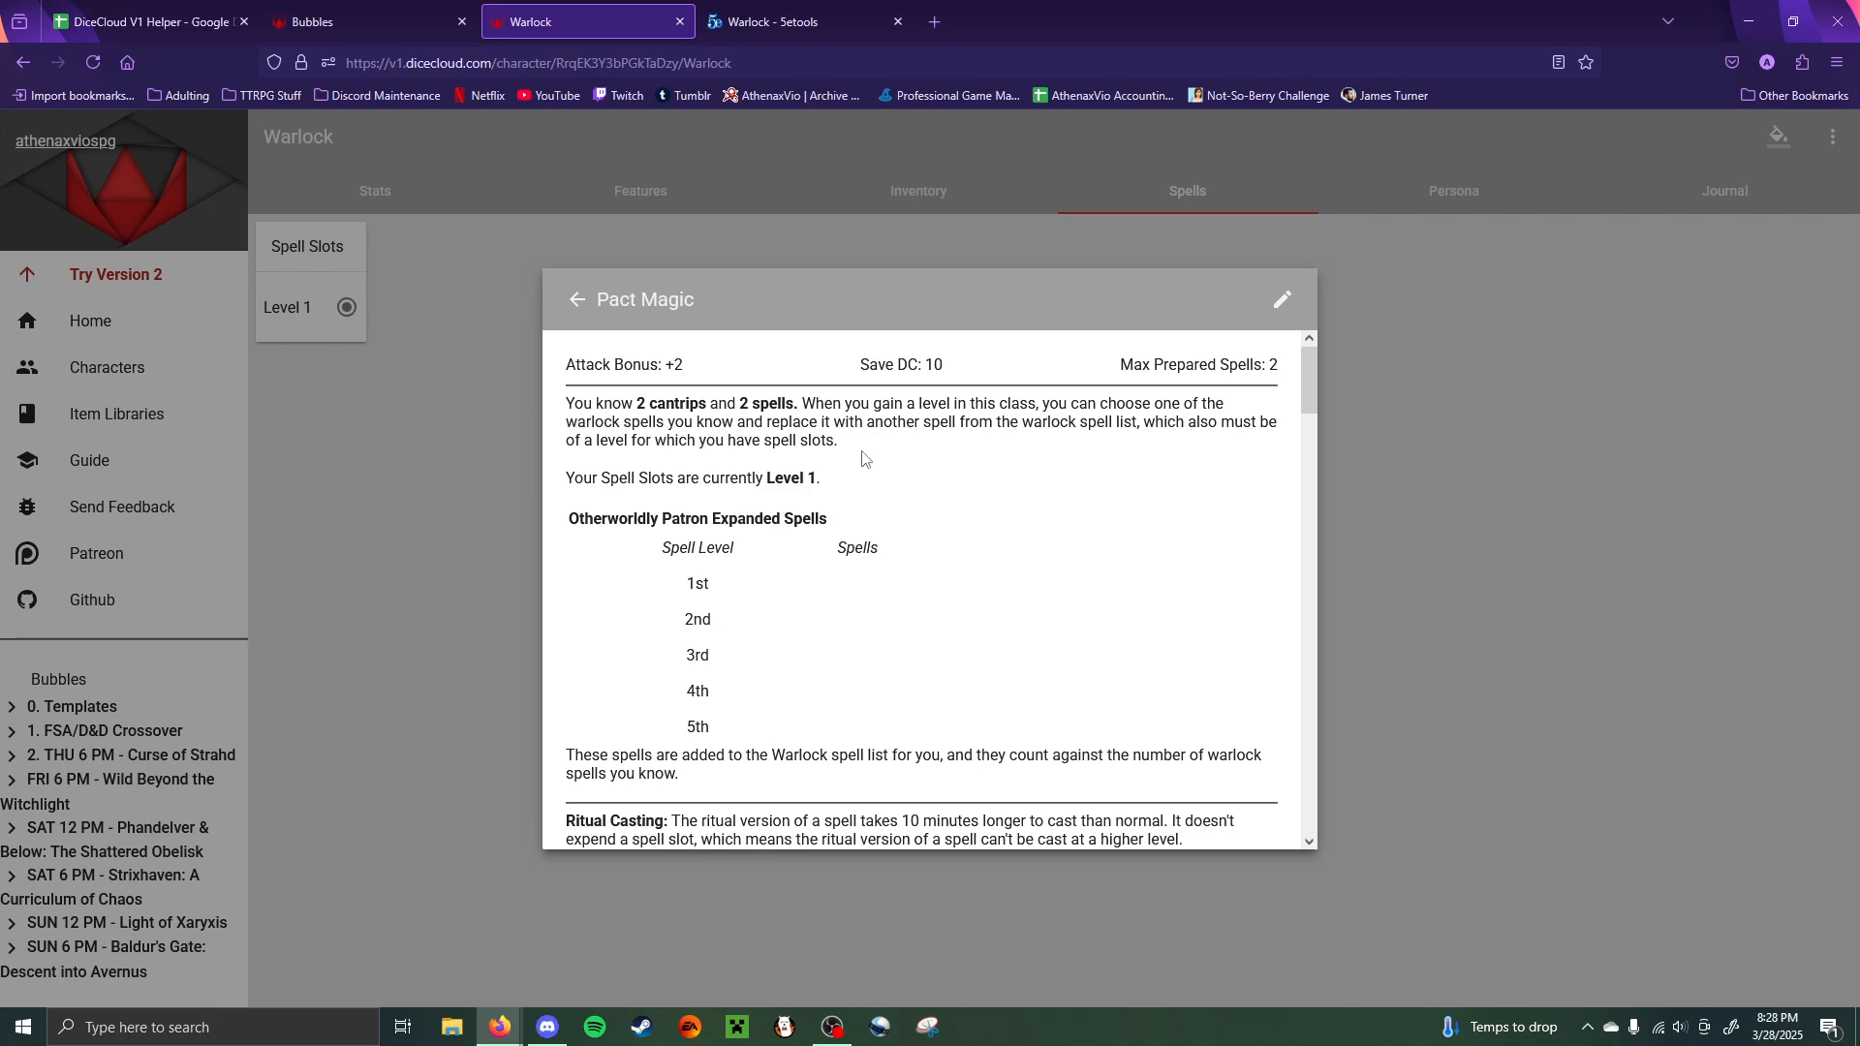
scroll(863, 458, down, 8)
scroll(800, 616, down, 4)
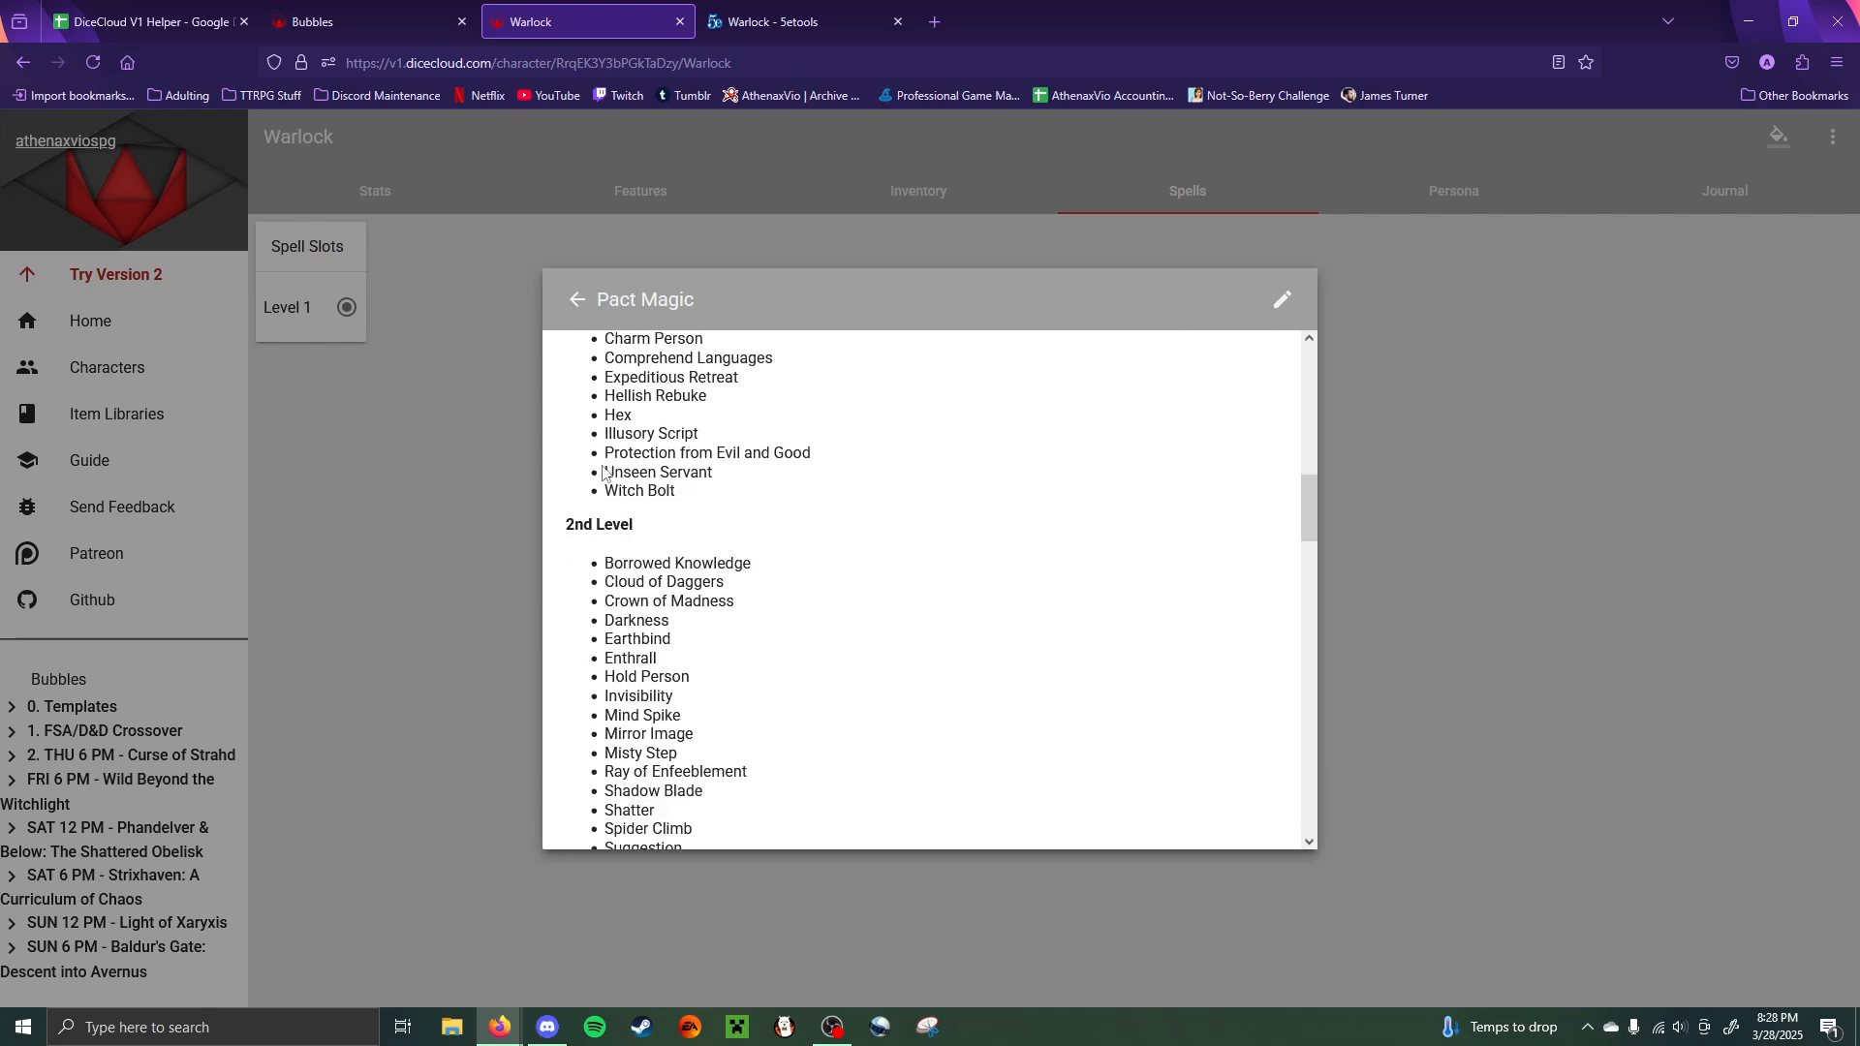
scroll(800, 616, up, 3)
scroll(800, 617, down, 6)
scroll(801, 621, down, 1)
scroll(801, 621, up, 10)
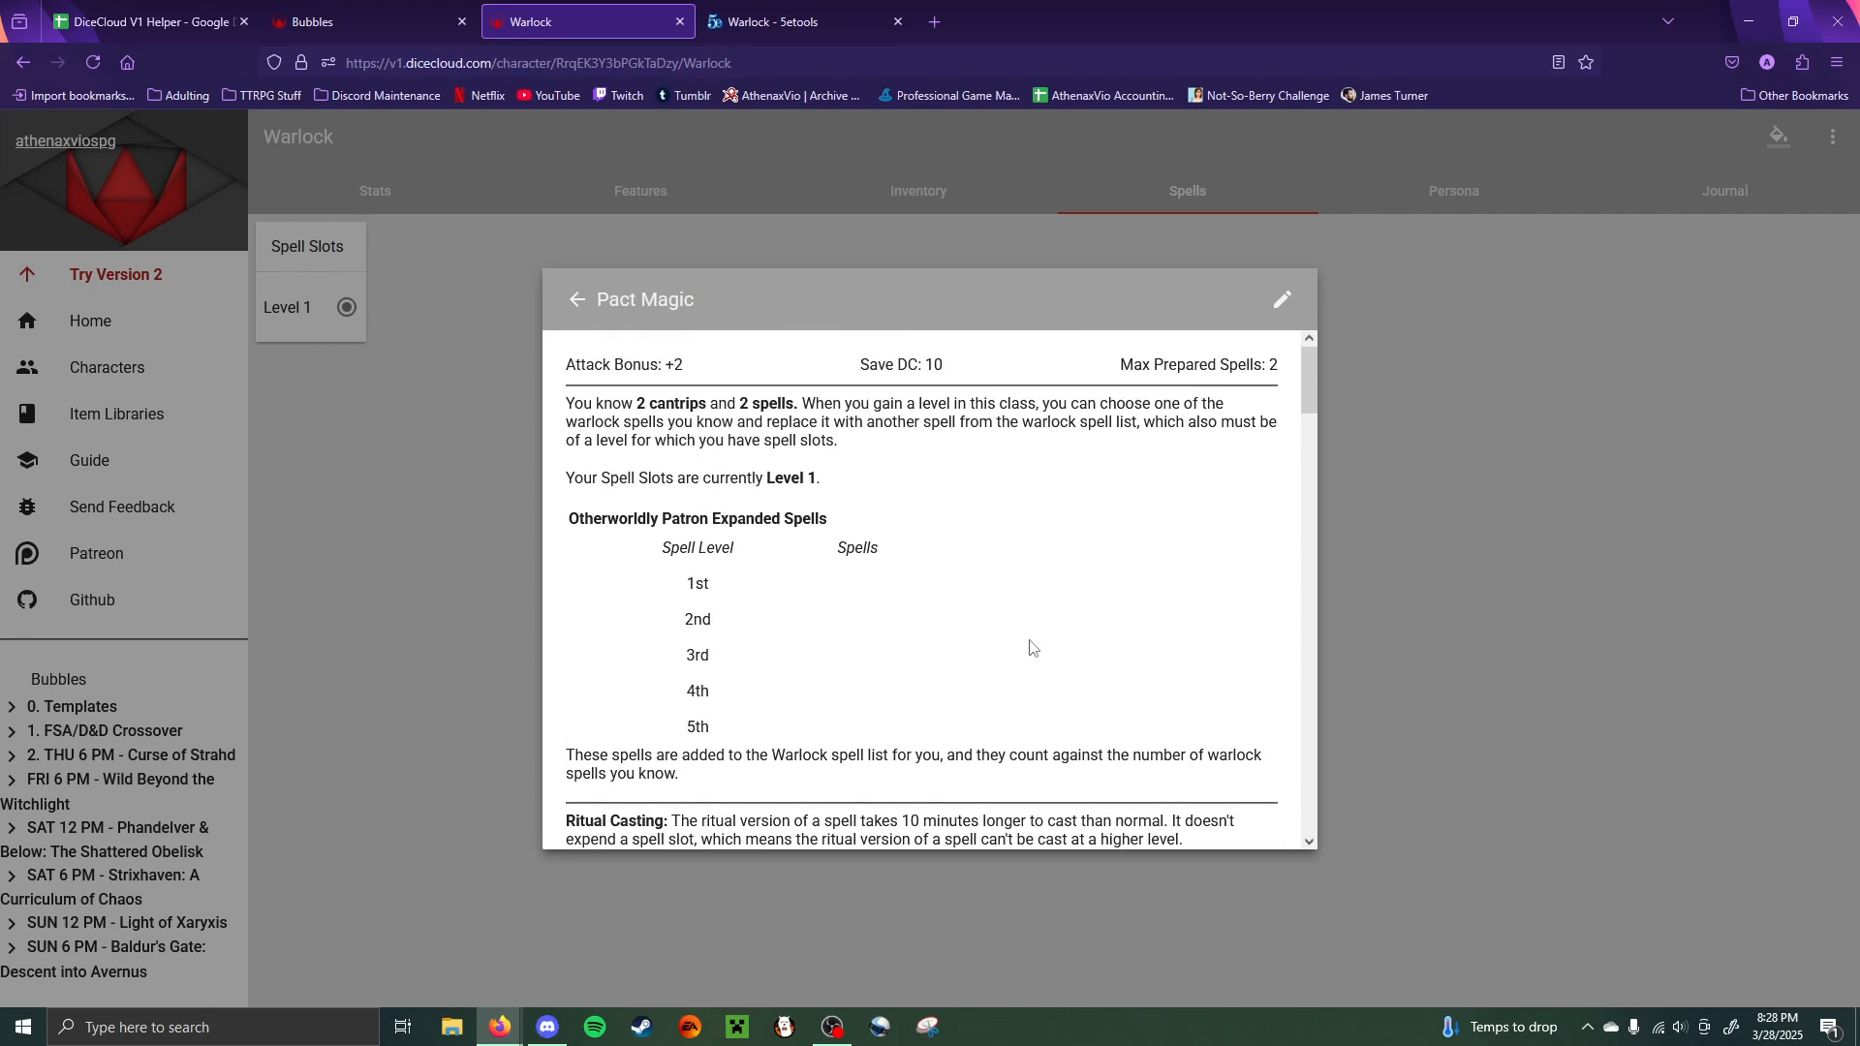
scroll(1031, 647, down, 5)
scroll(1031, 647, up, 5)
scroll(1001, 652, down, 1)
scroll(1001, 644, up, 1)
scroll(993, 654, down, 4)
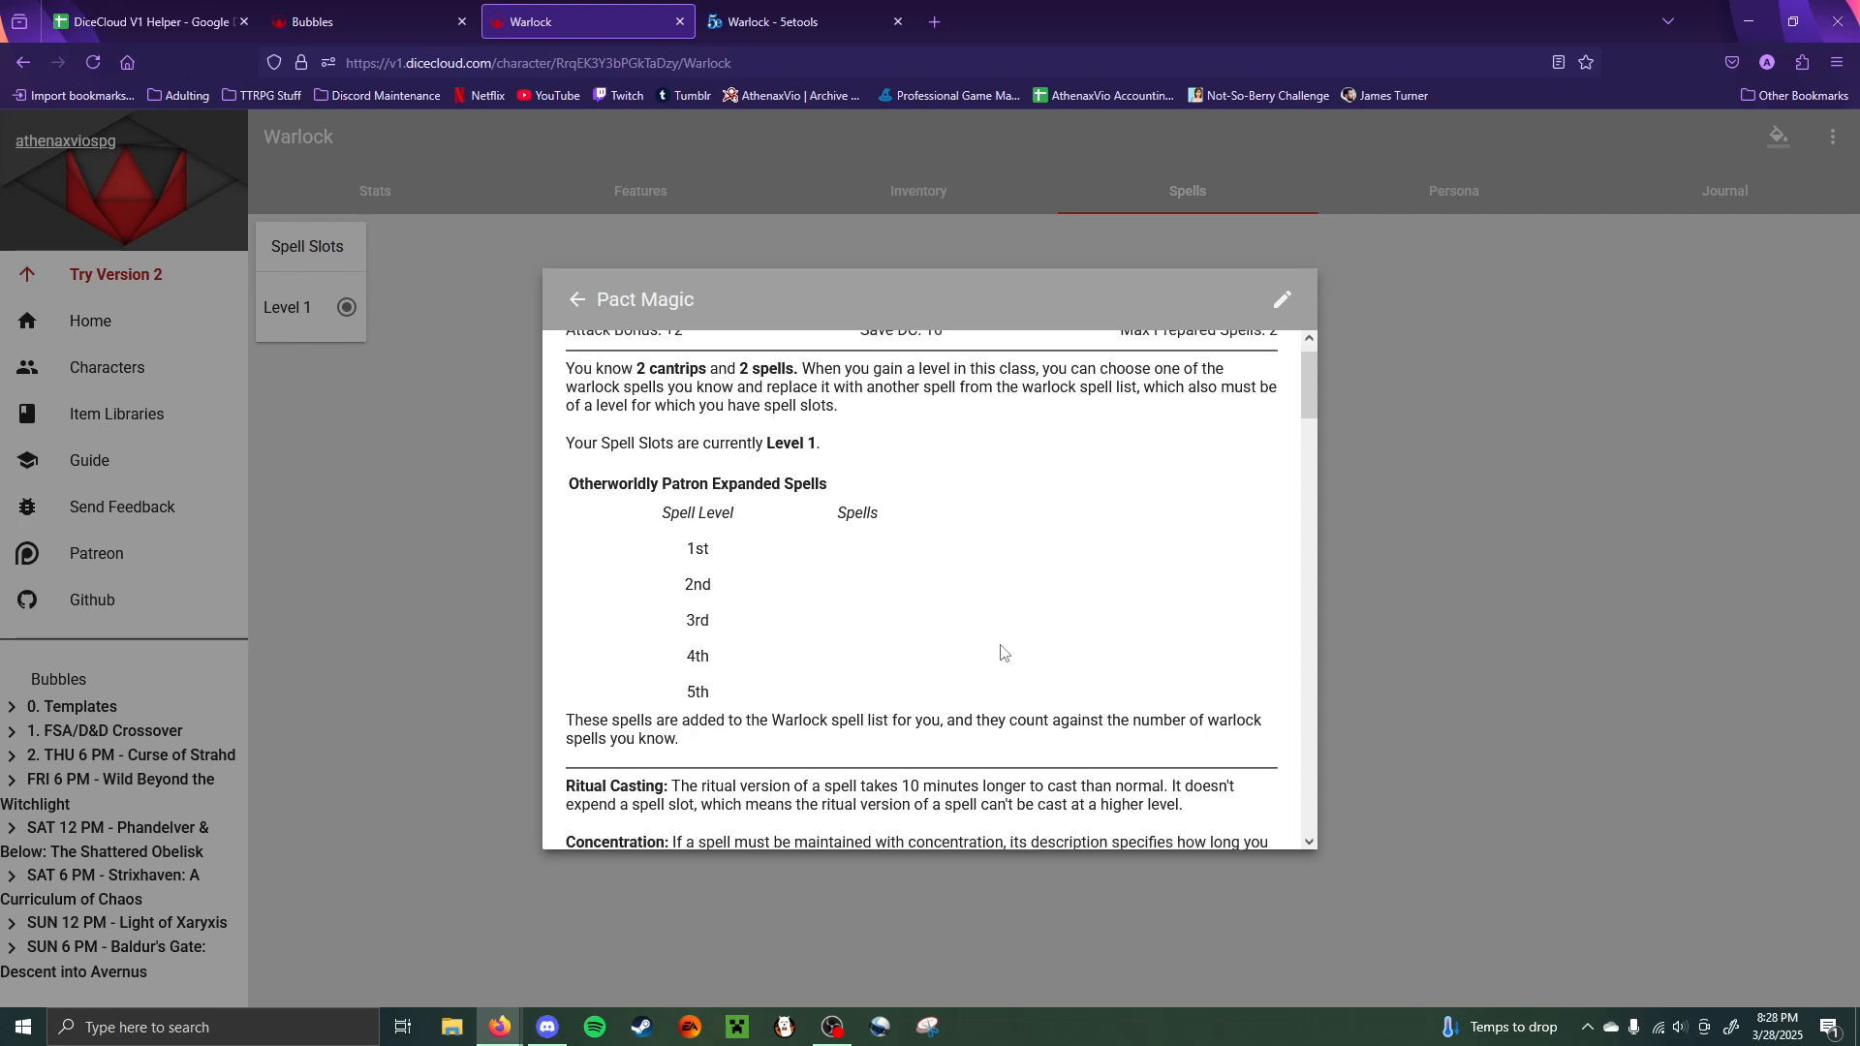
scroll(714, 666, down, 10)
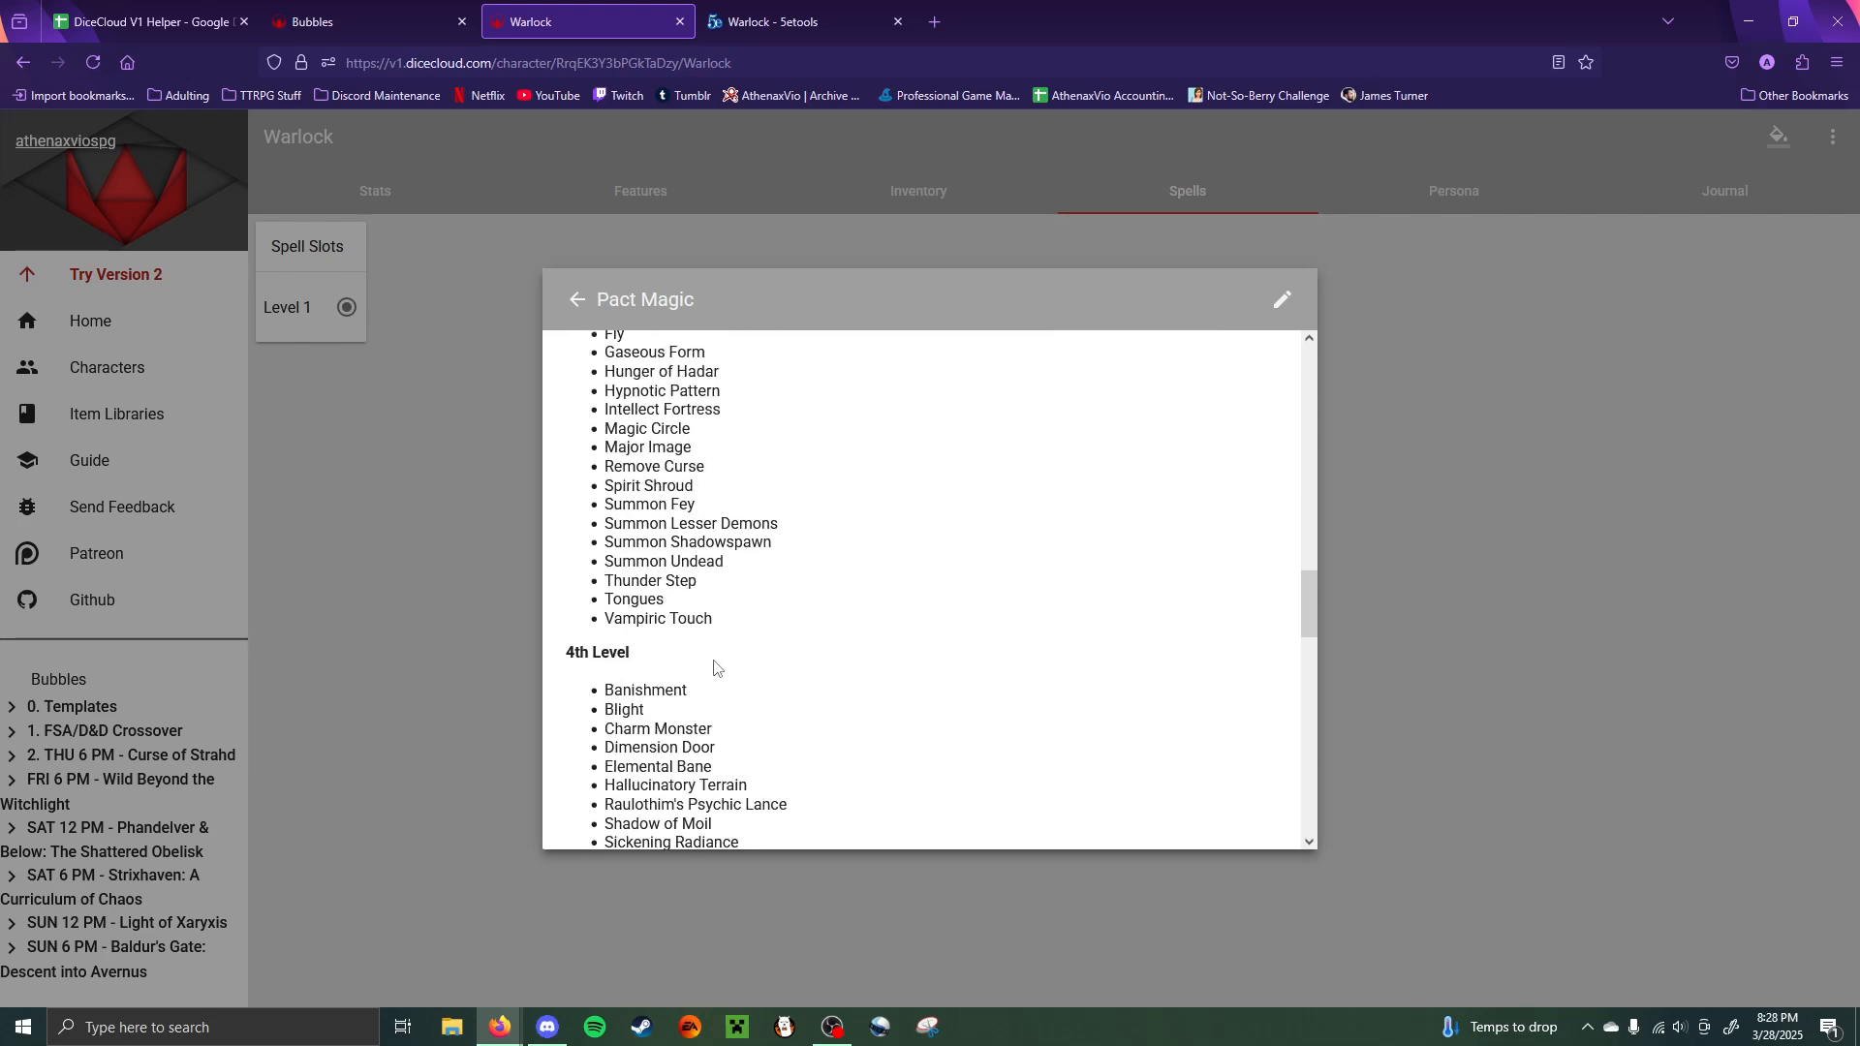
scroll(715, 668, up, 4)
scroll(714, 666, up, 6)
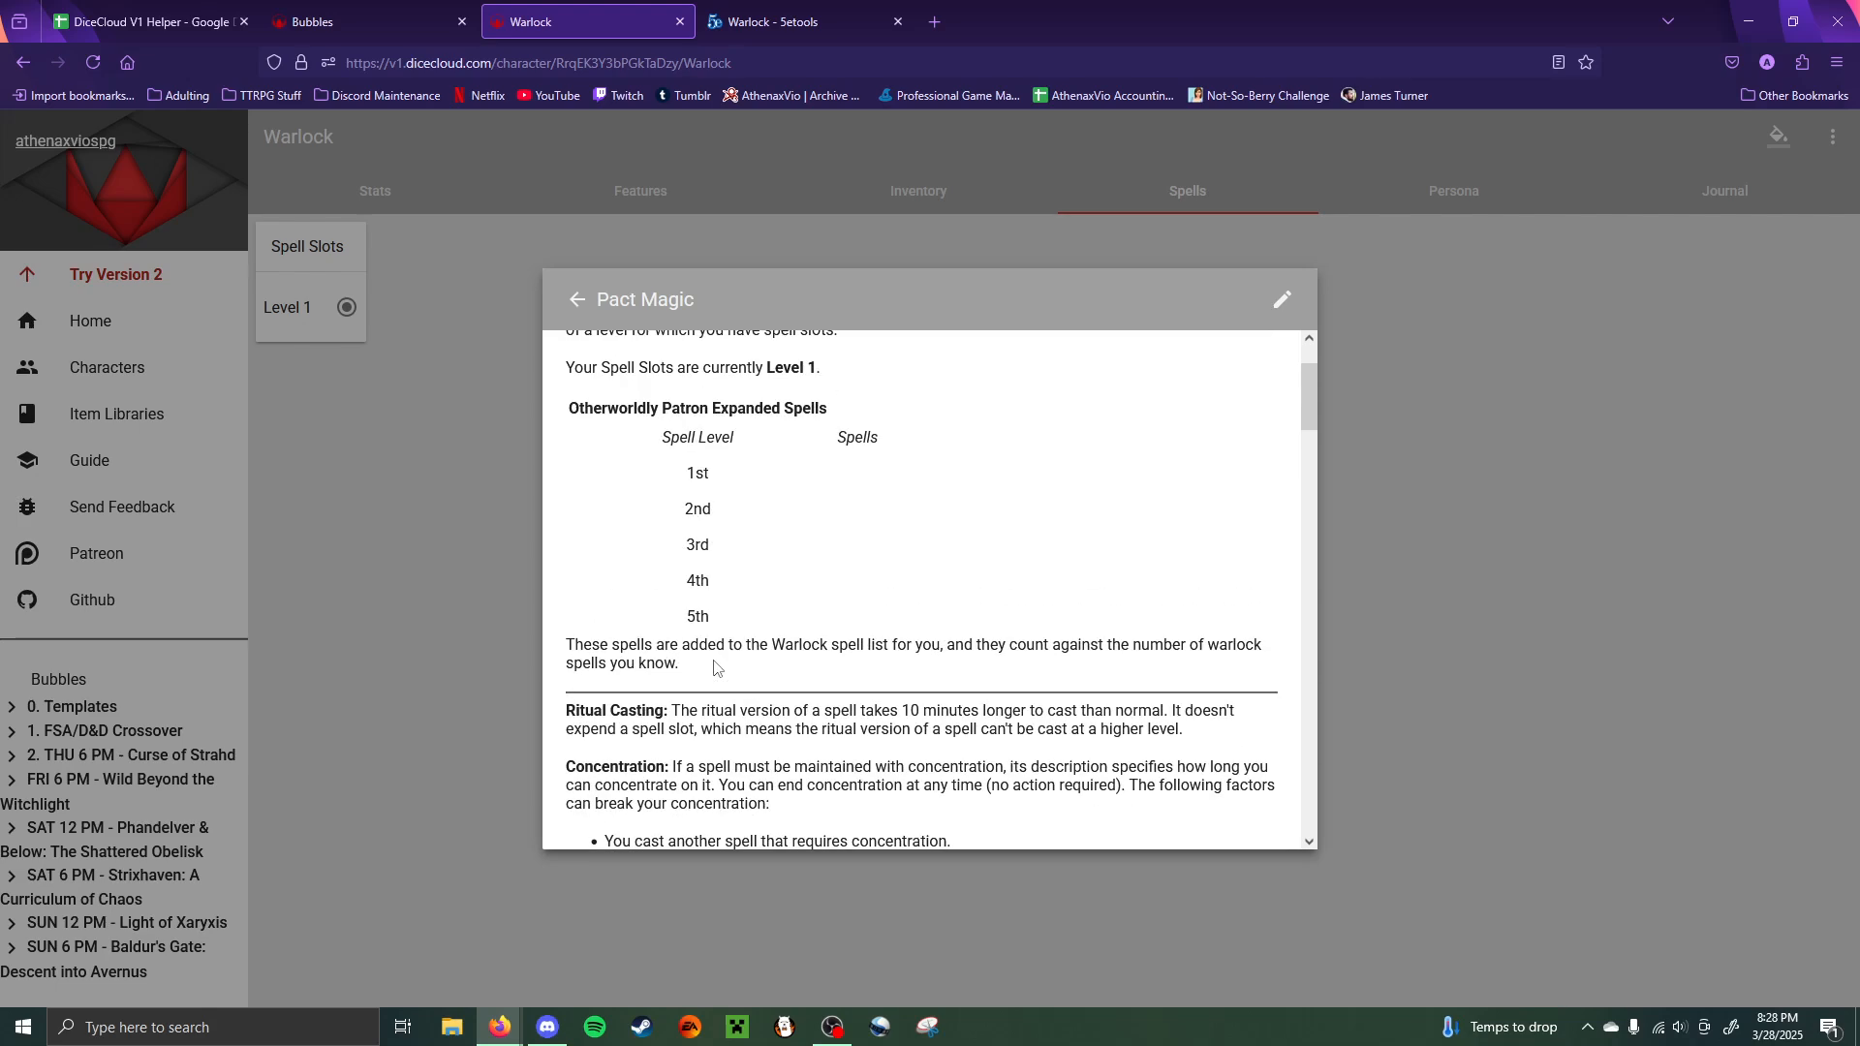
scroll(714, 666, up, 1)
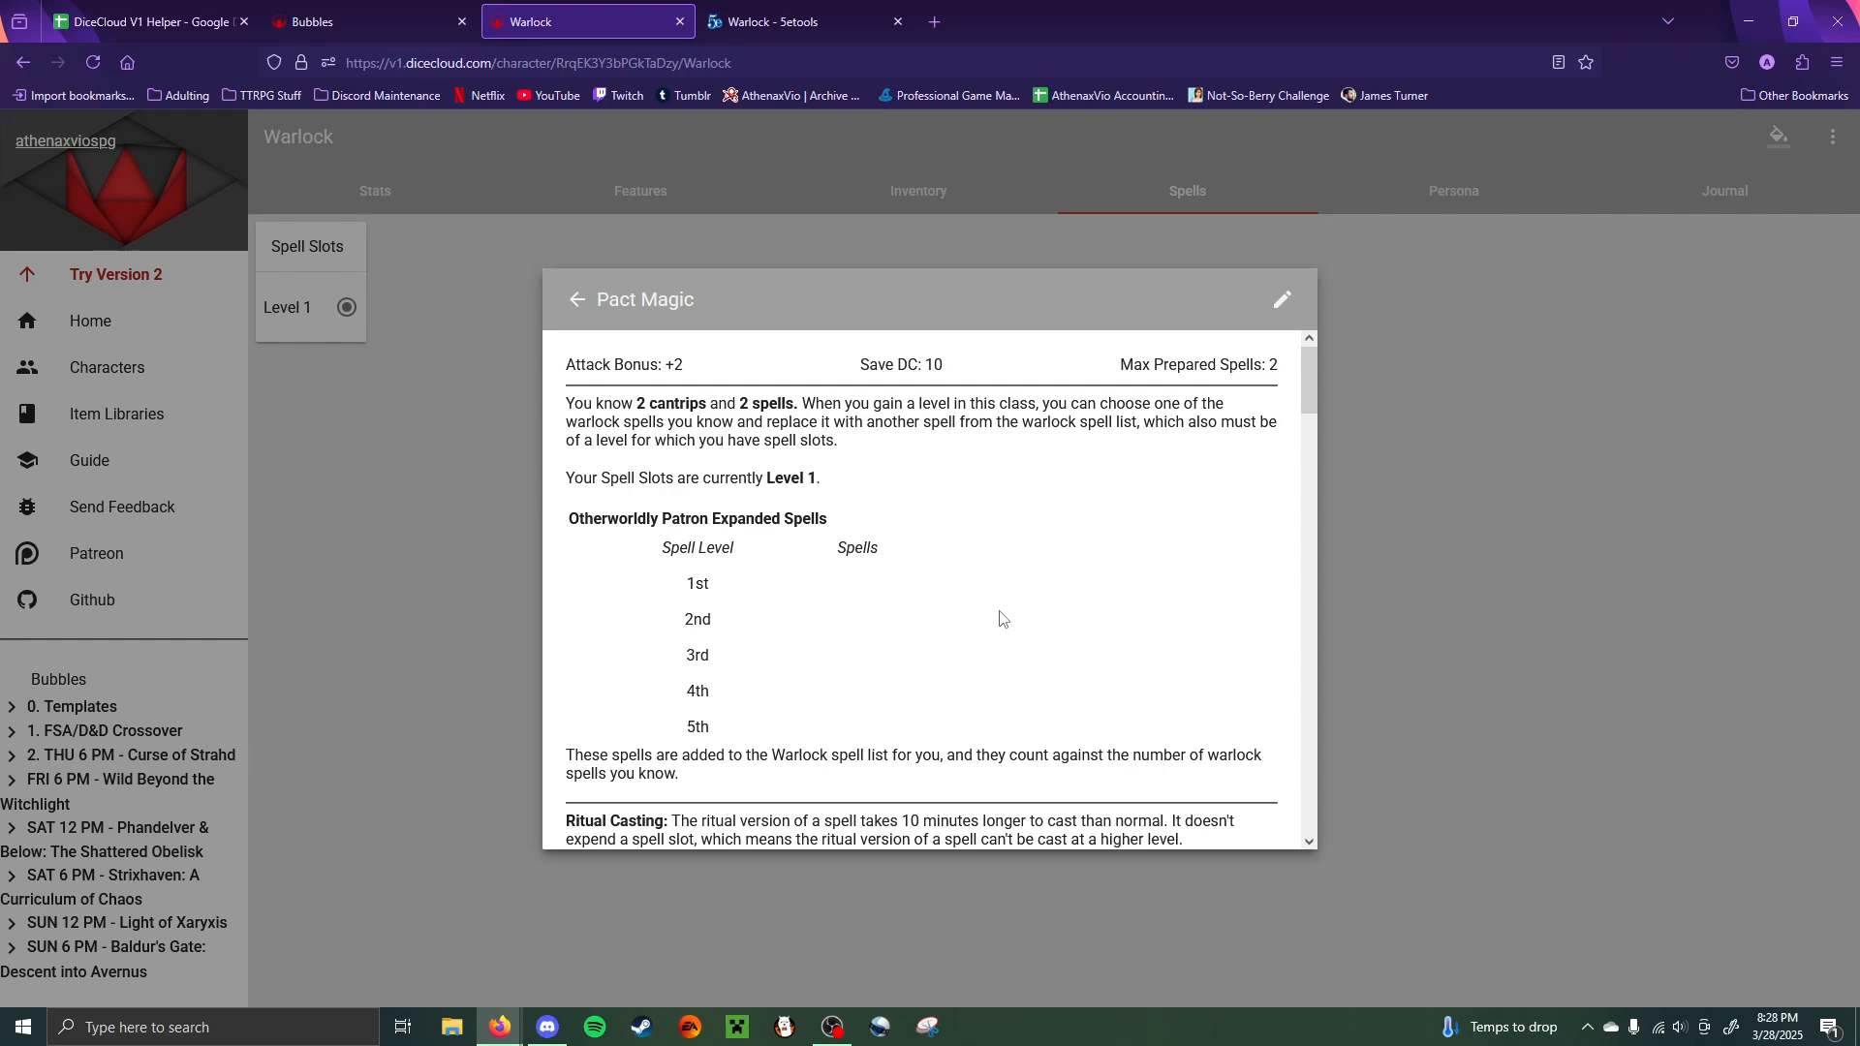
- Open the template's Pact Magic spell list for editing and compare its description with the Warlock Cantrips Known Text in the helper spreadsheet
click(1281, 301)
scroll(722, 610, down, 2)
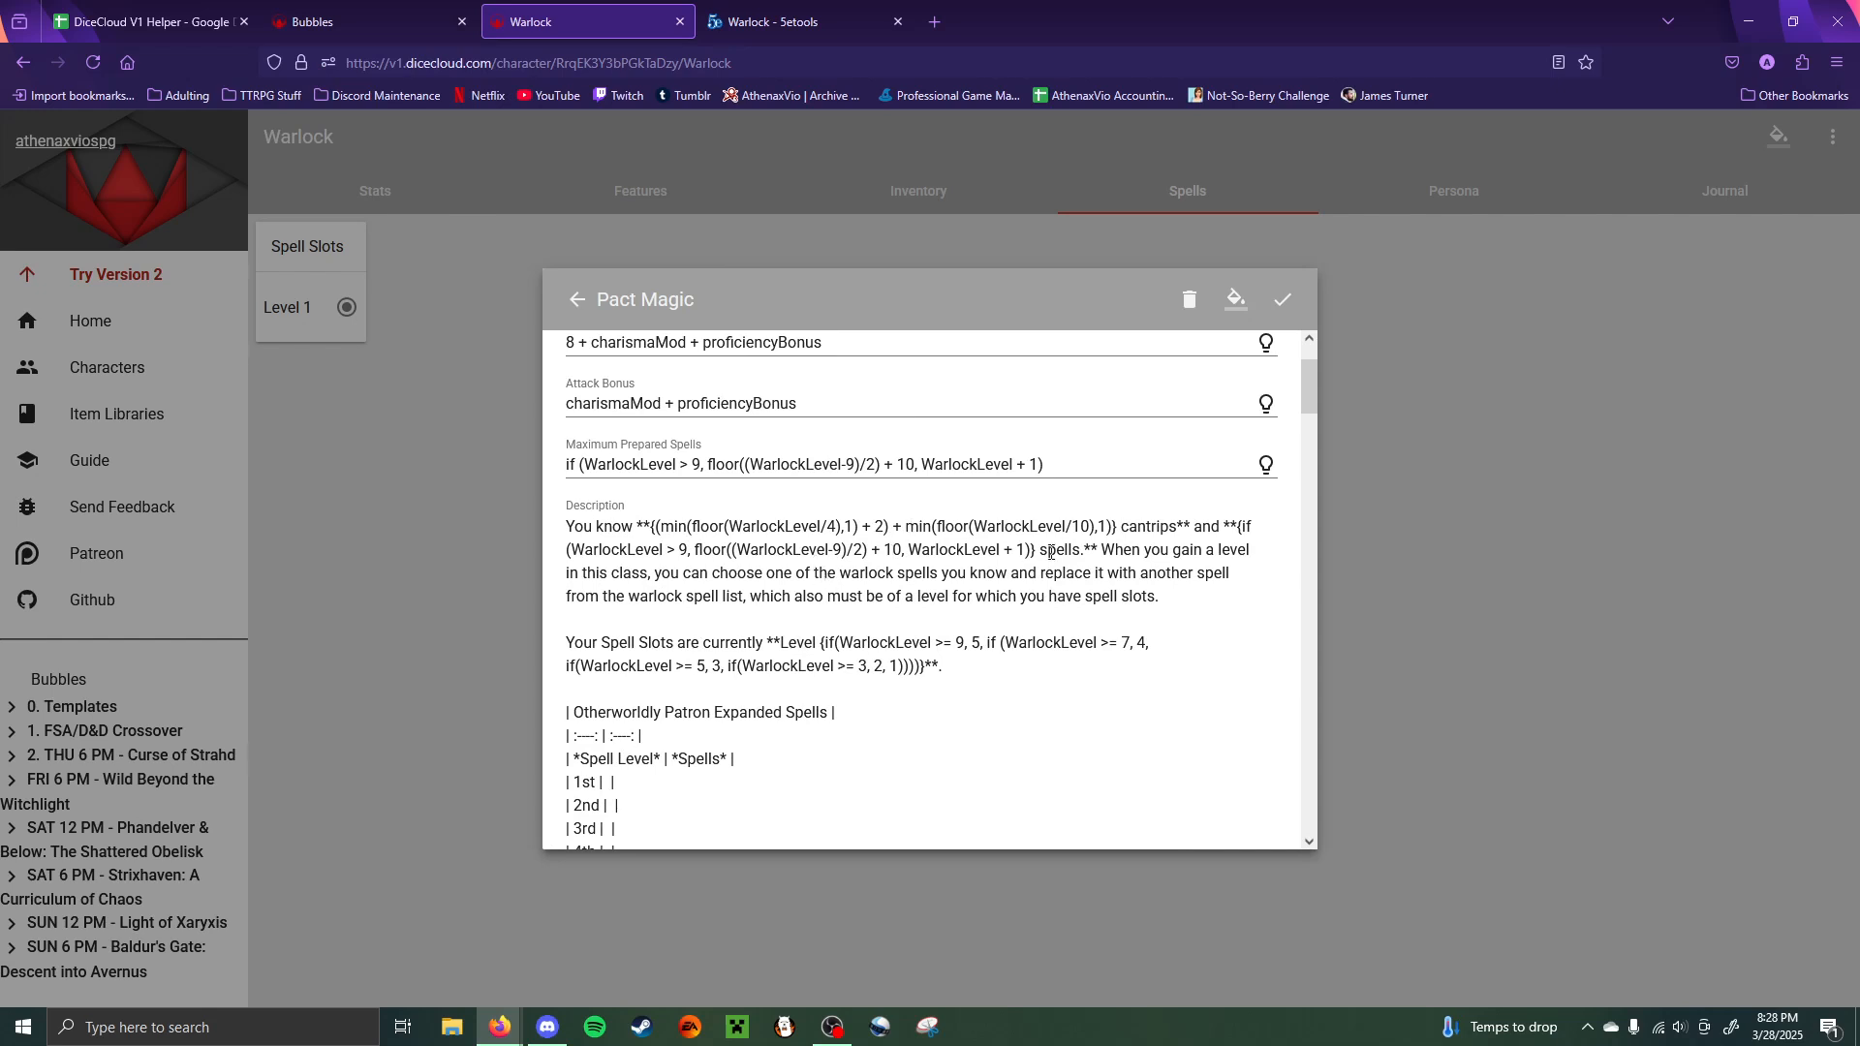
click(145, 22)
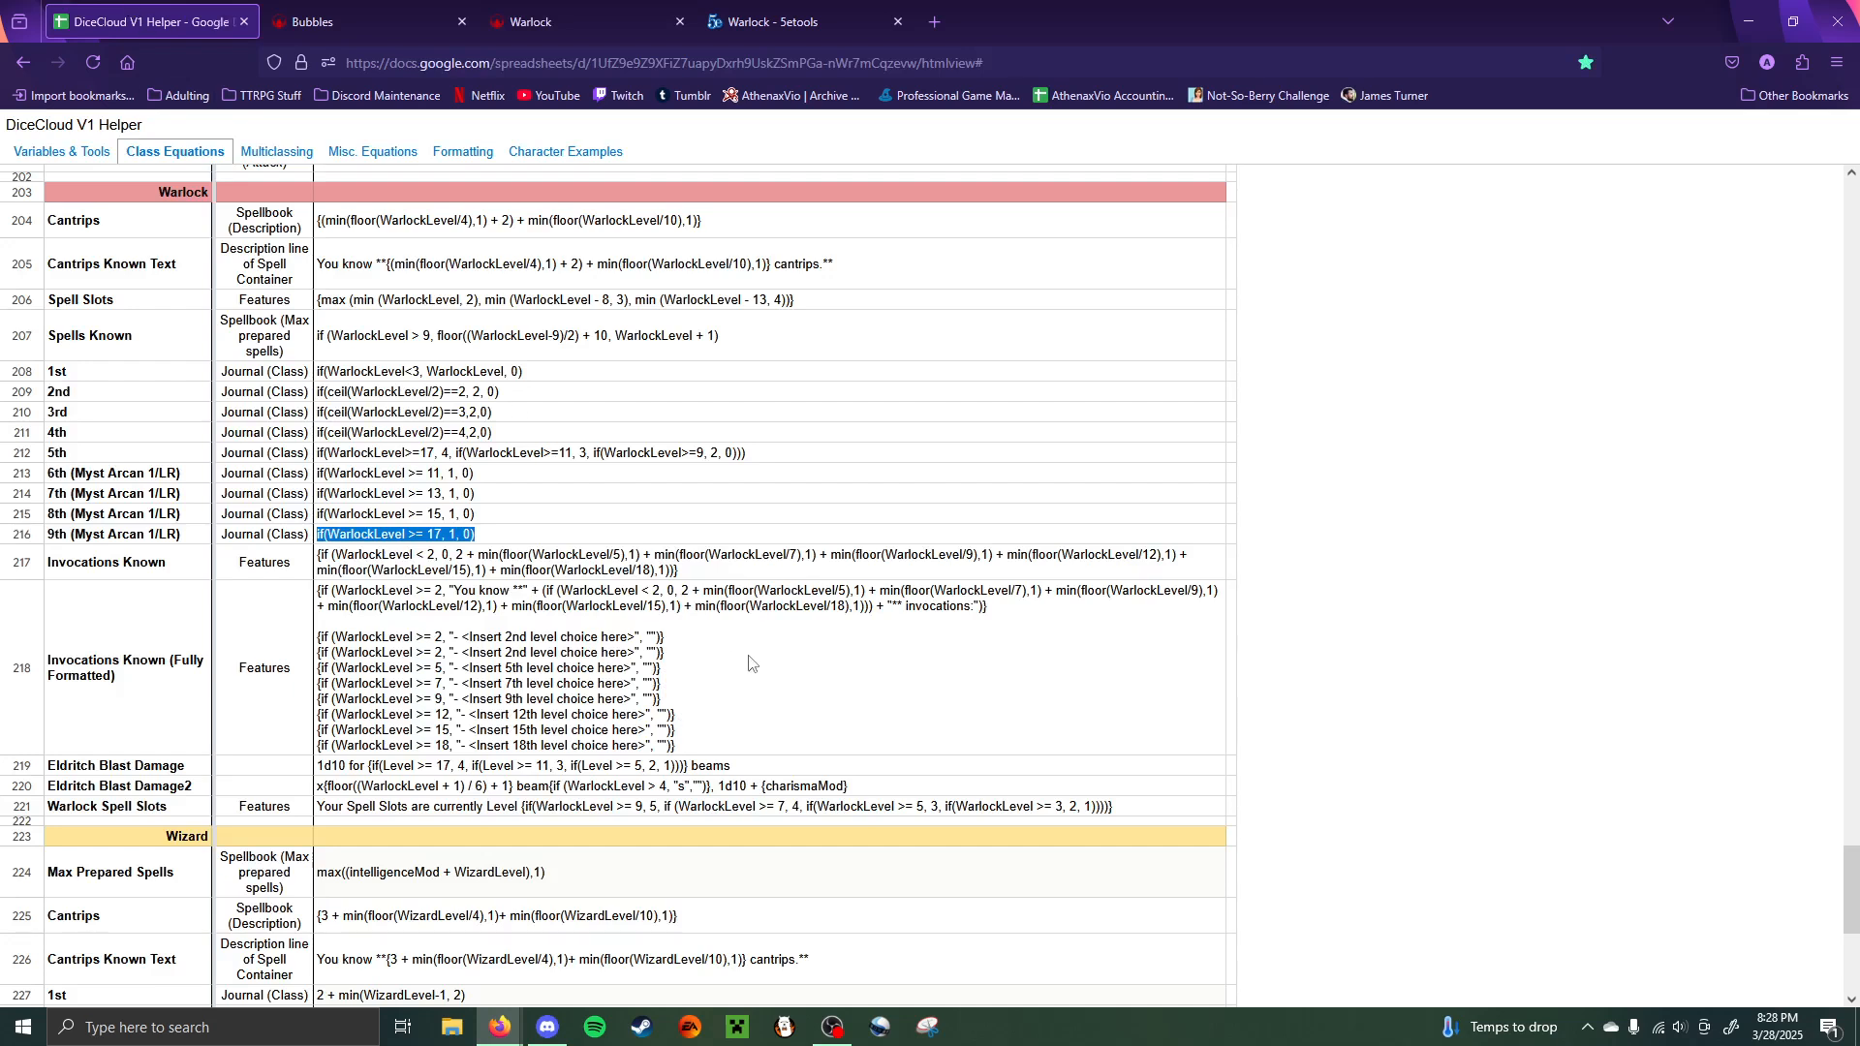
double_click(379, 224)
click(380, 232)
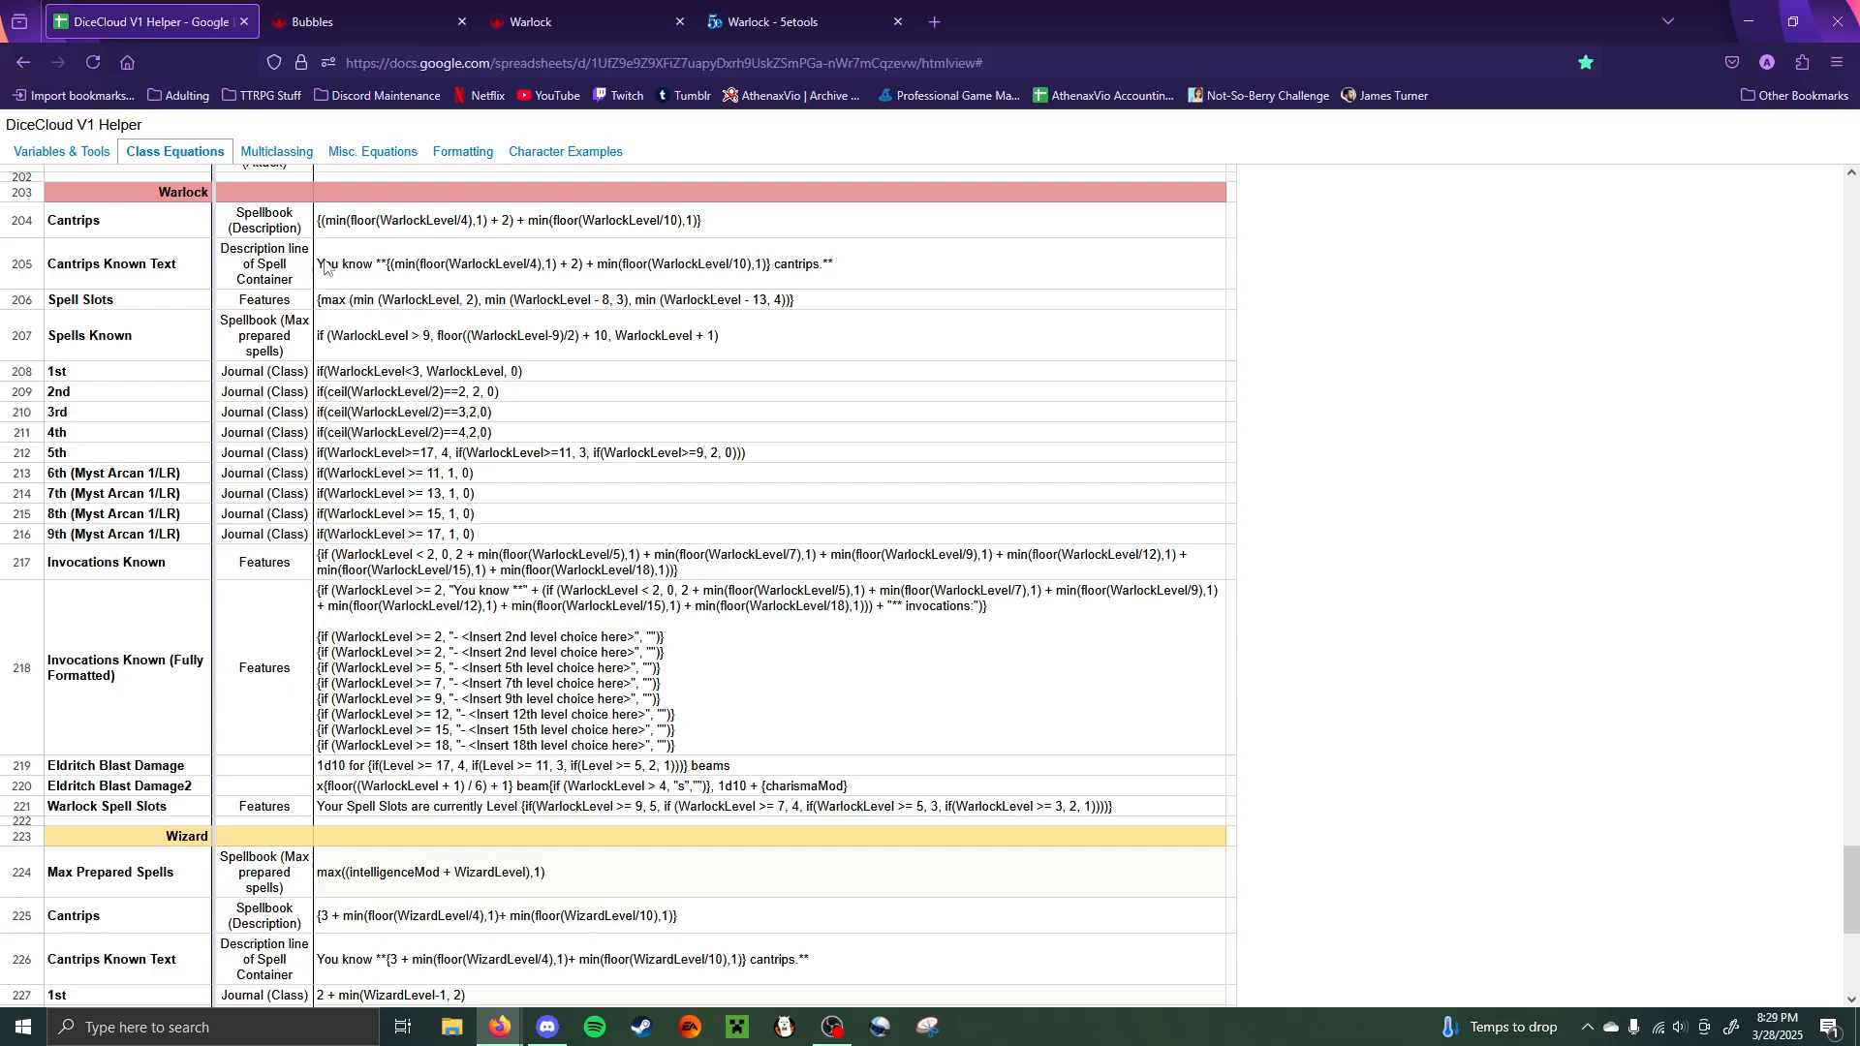
drag(326, 267, 892, 285)
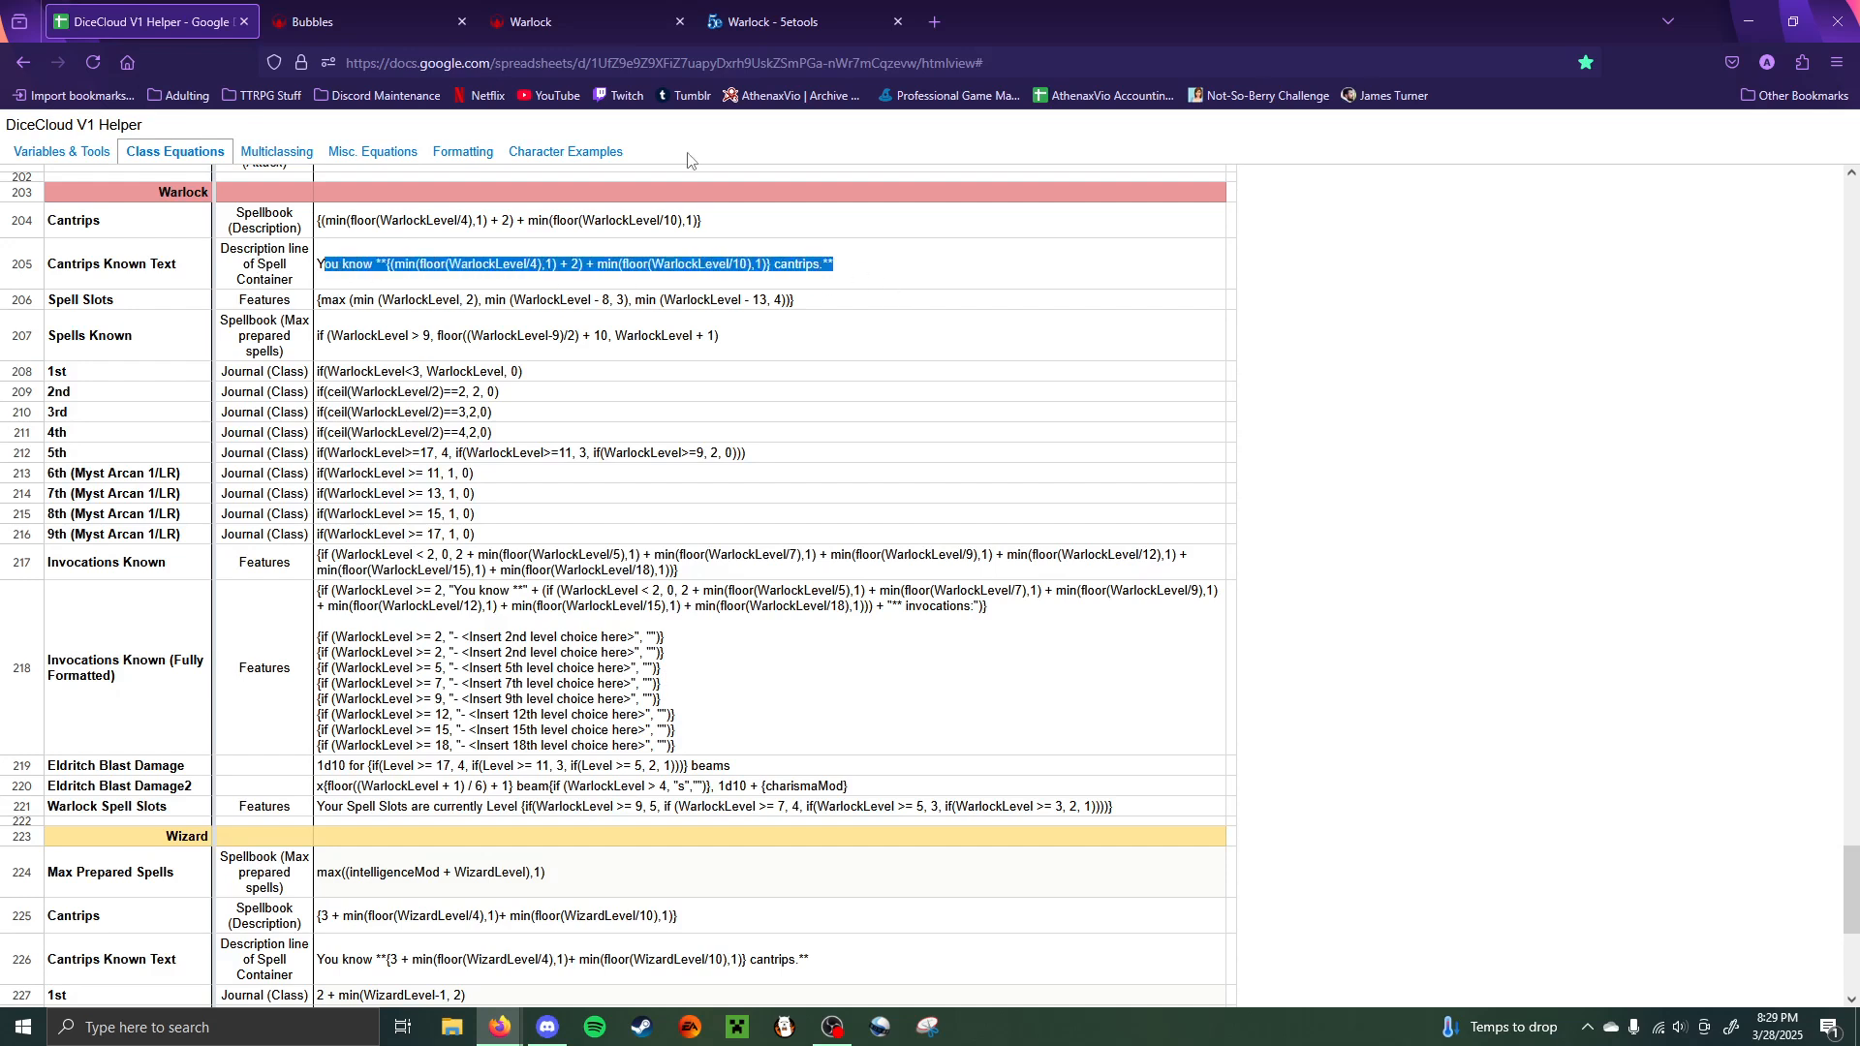
click(625, 15)
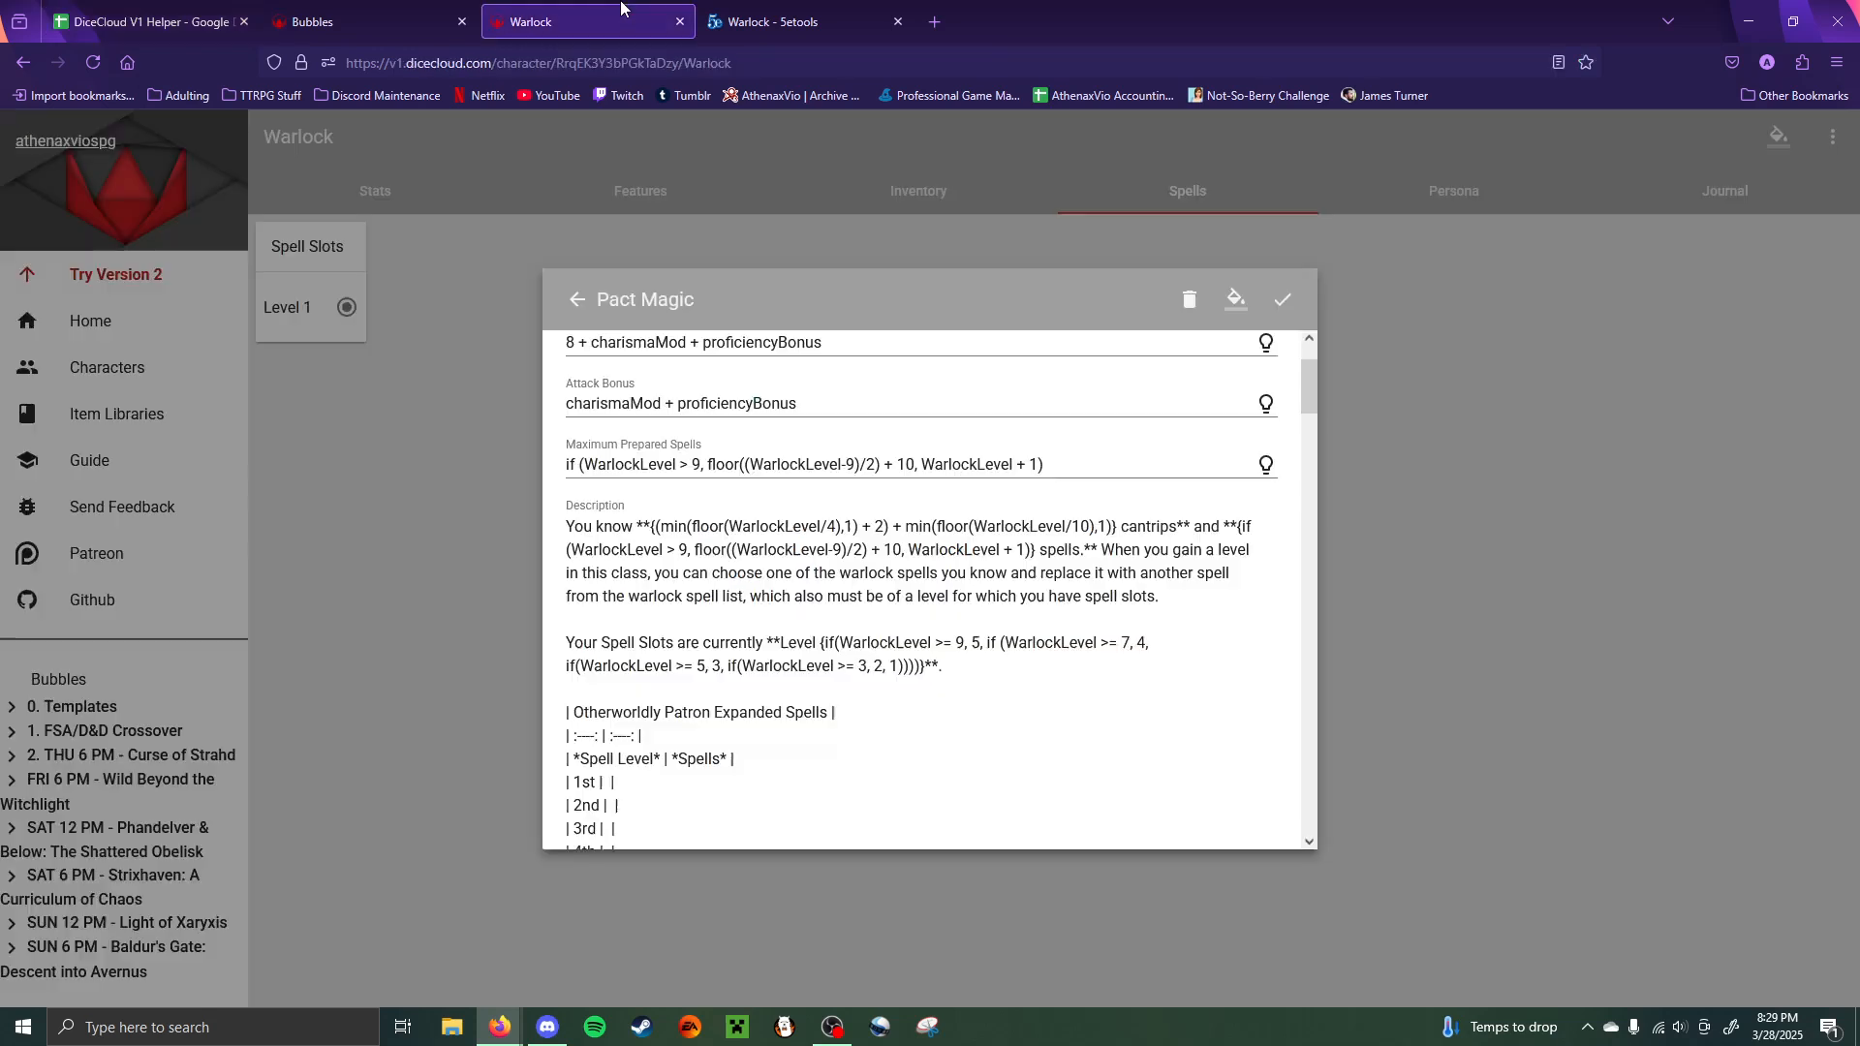
click(130, 17)
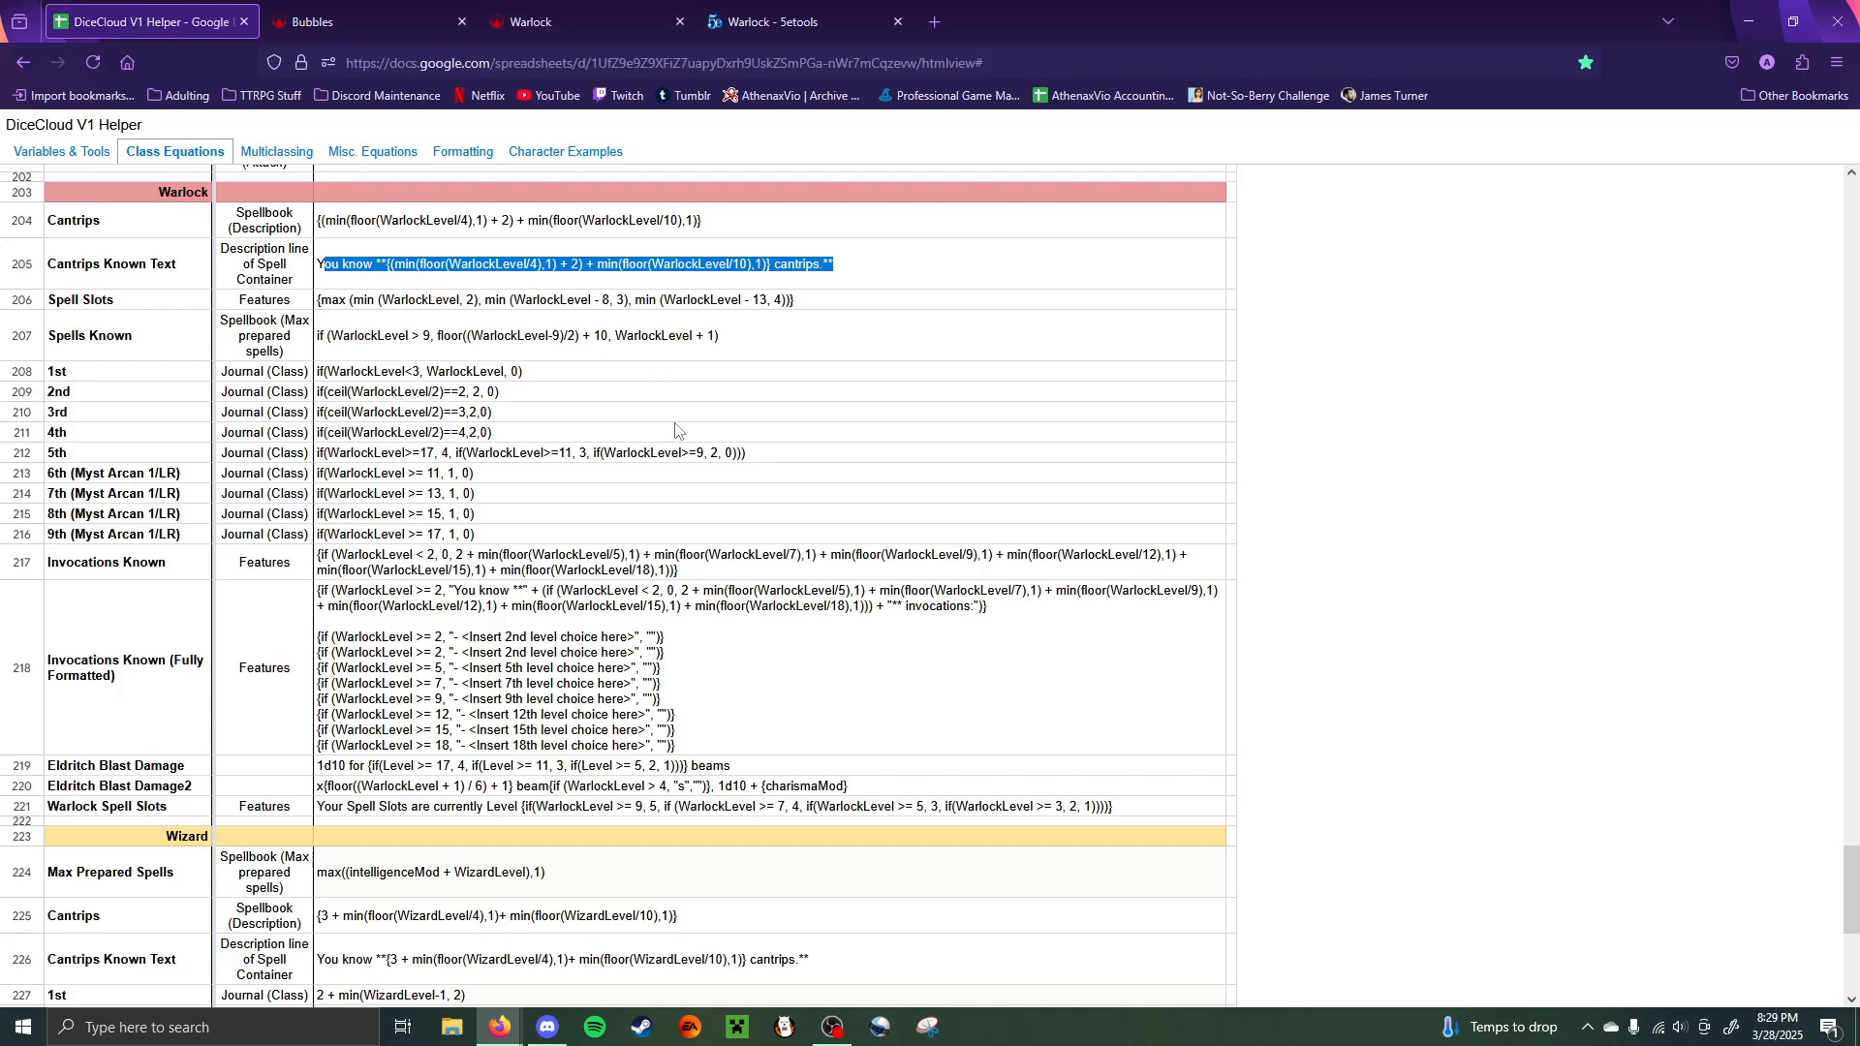
- Compare the helper spreadsheet's Warlock Spells Known equation with the template's Pact Magic description, including its spell replacement and spell slot lines
drag(330, 336, 802, 368)
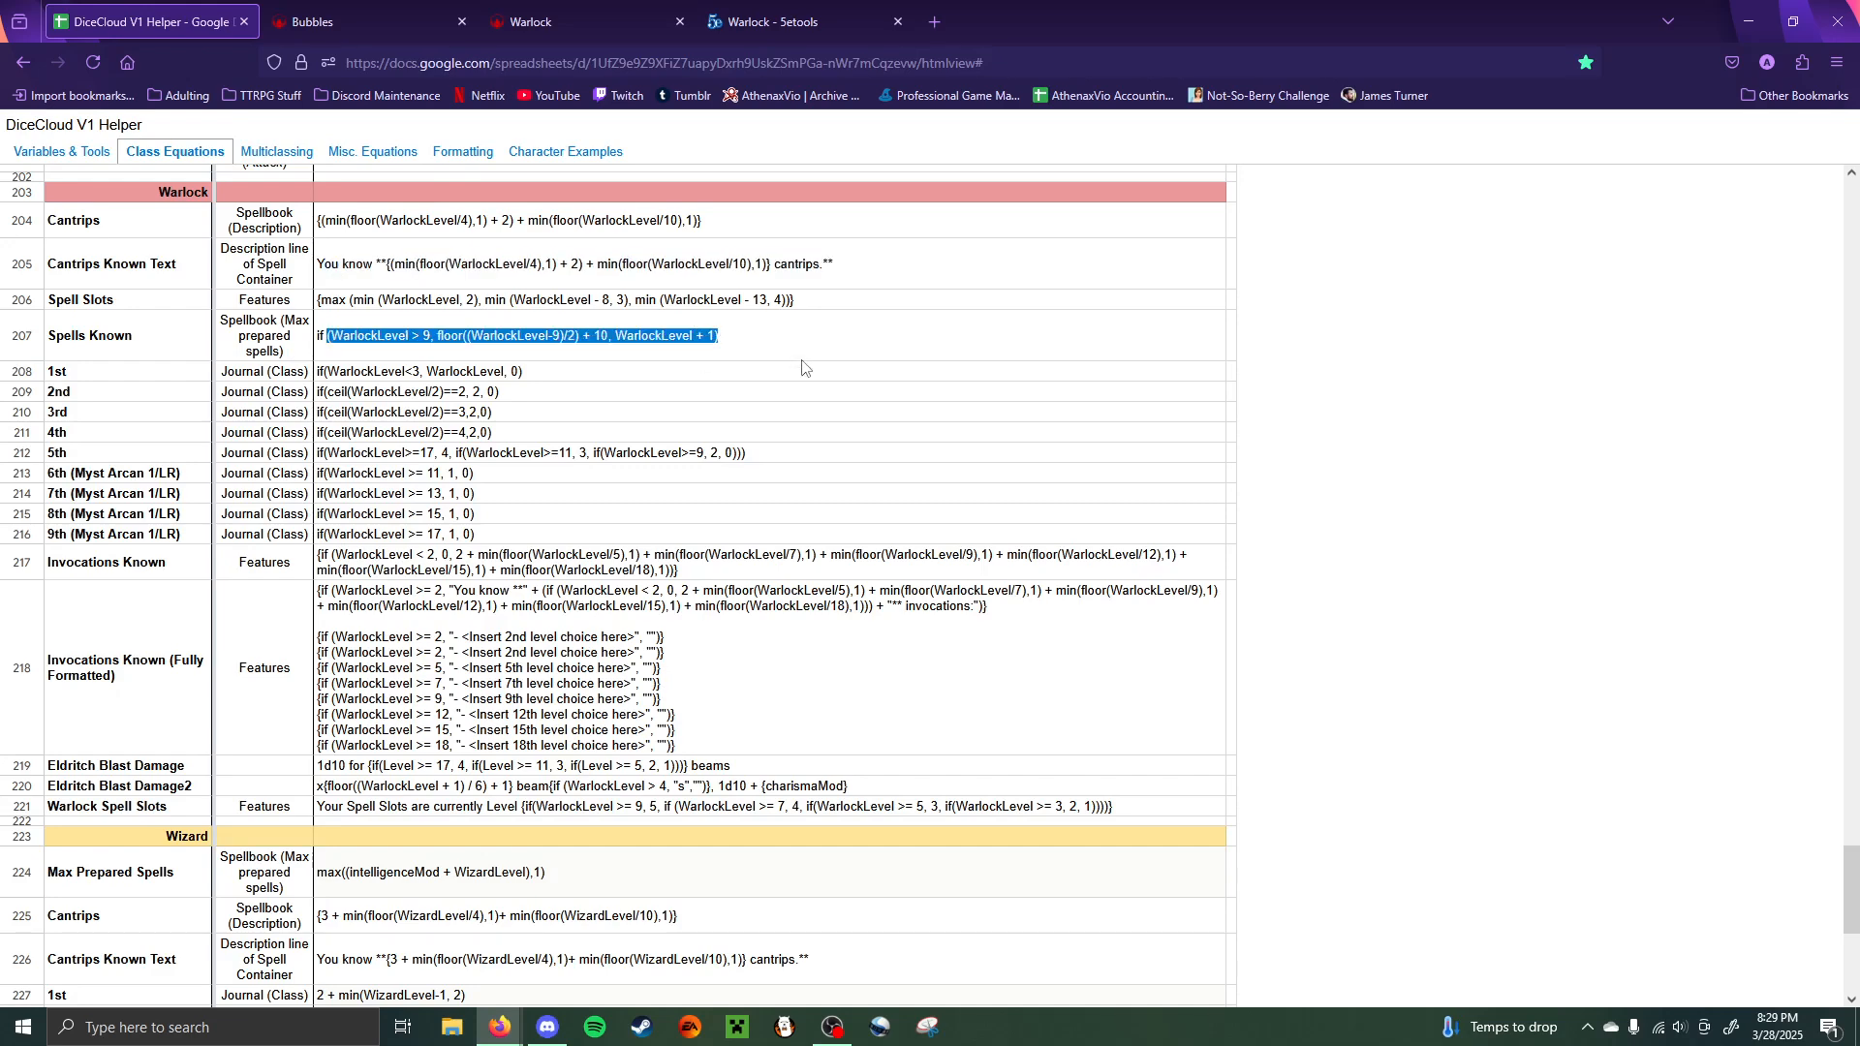
triple_click(322, 336)
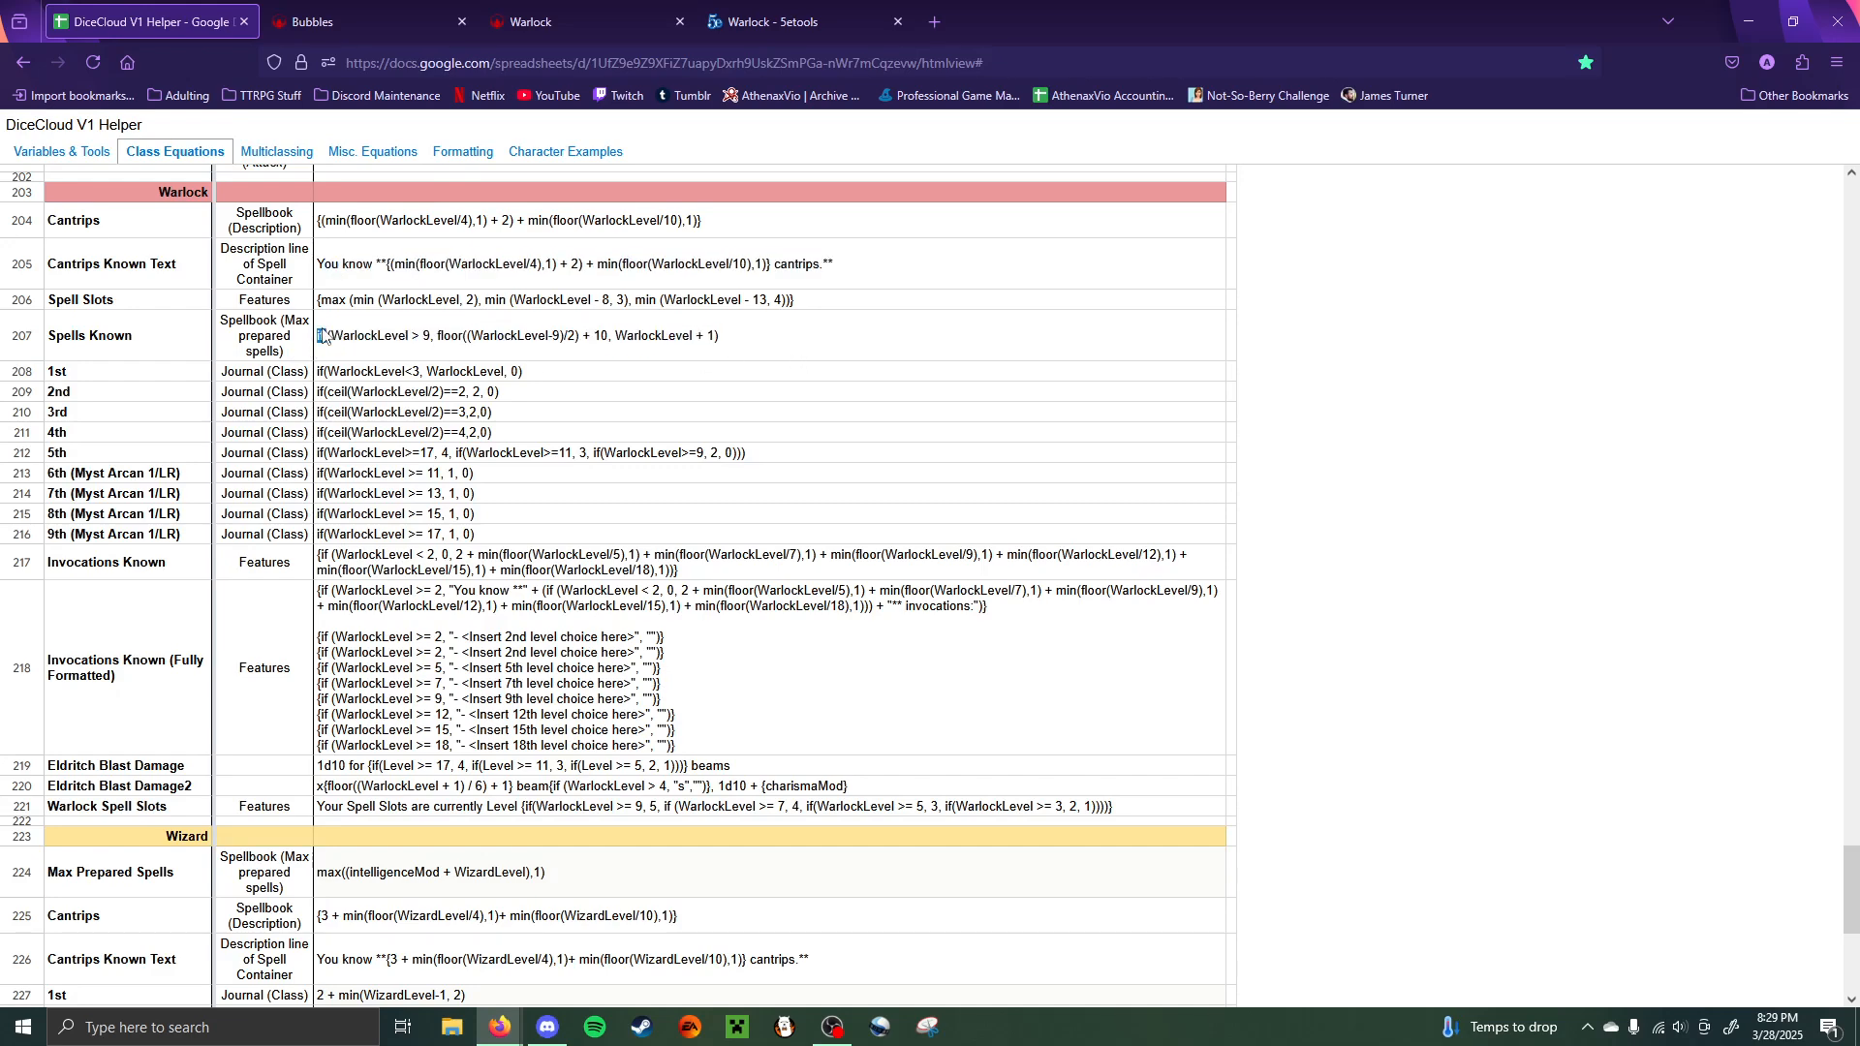
click(358, 10)
click(582, 25)
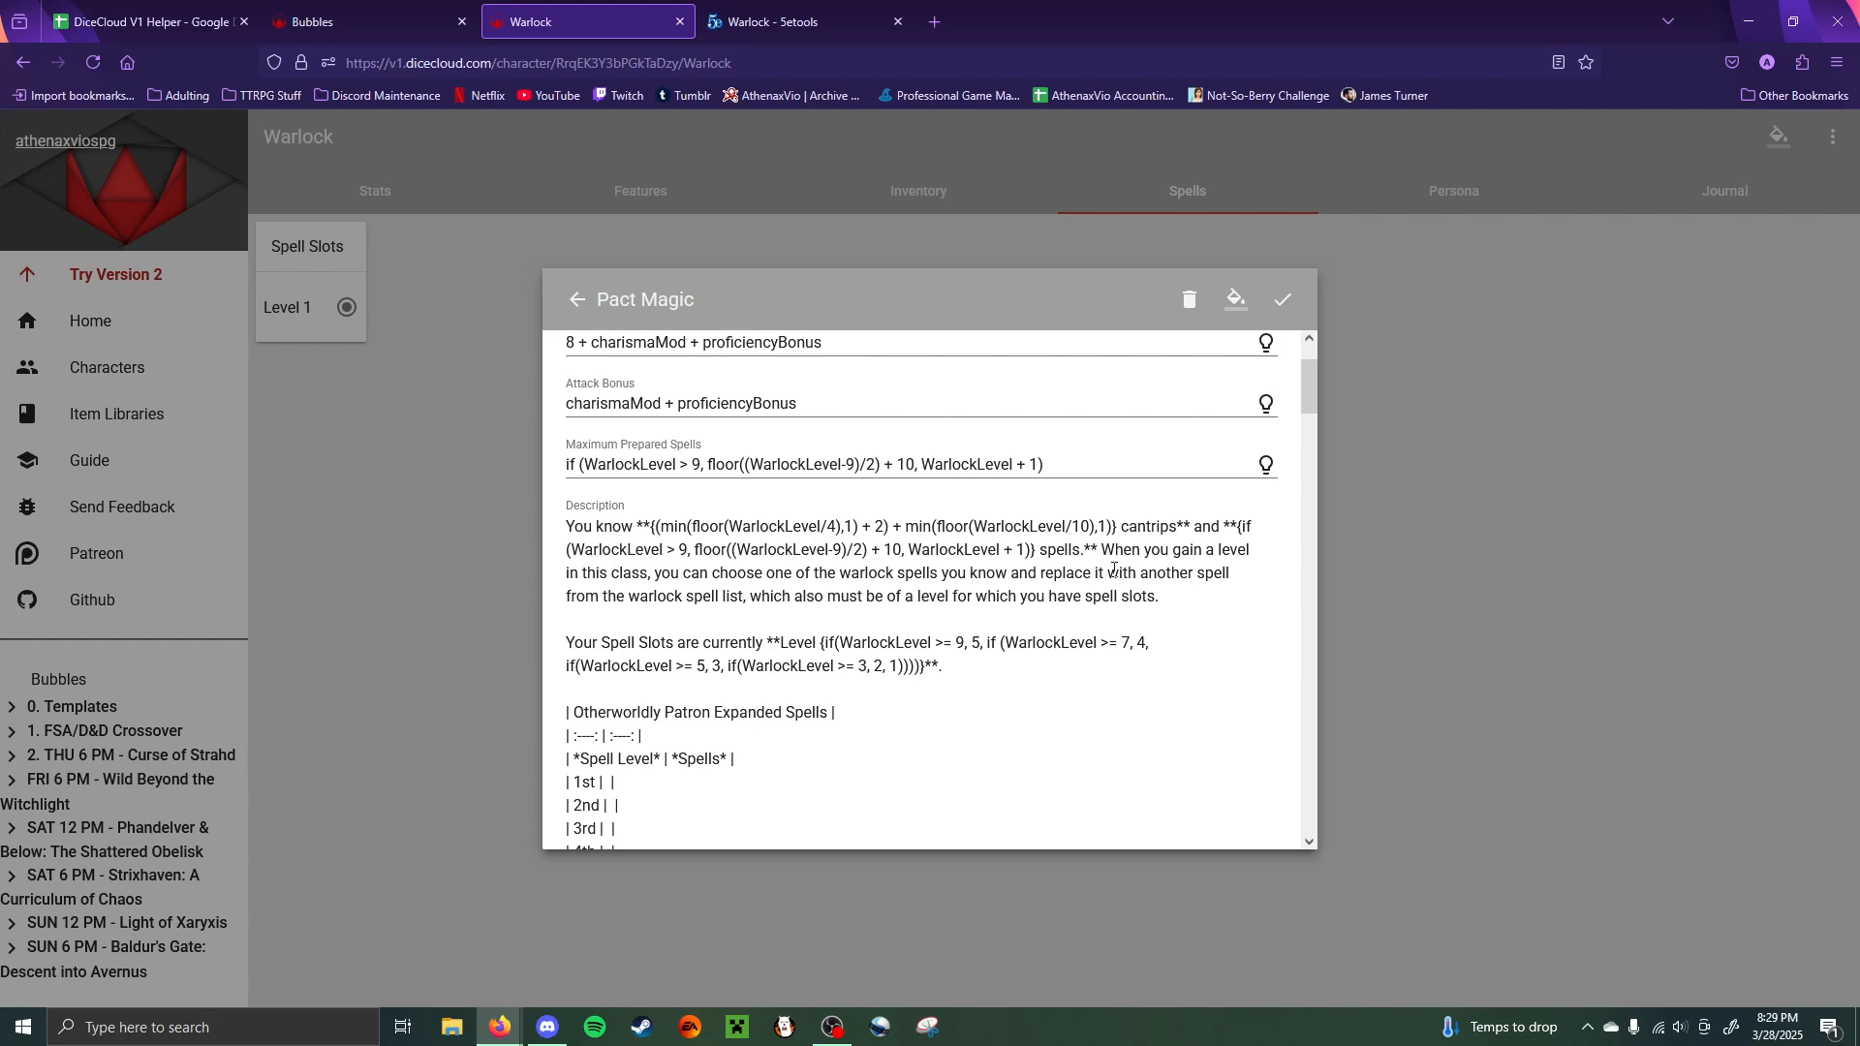
drag(1104, 554, 1239, 605)
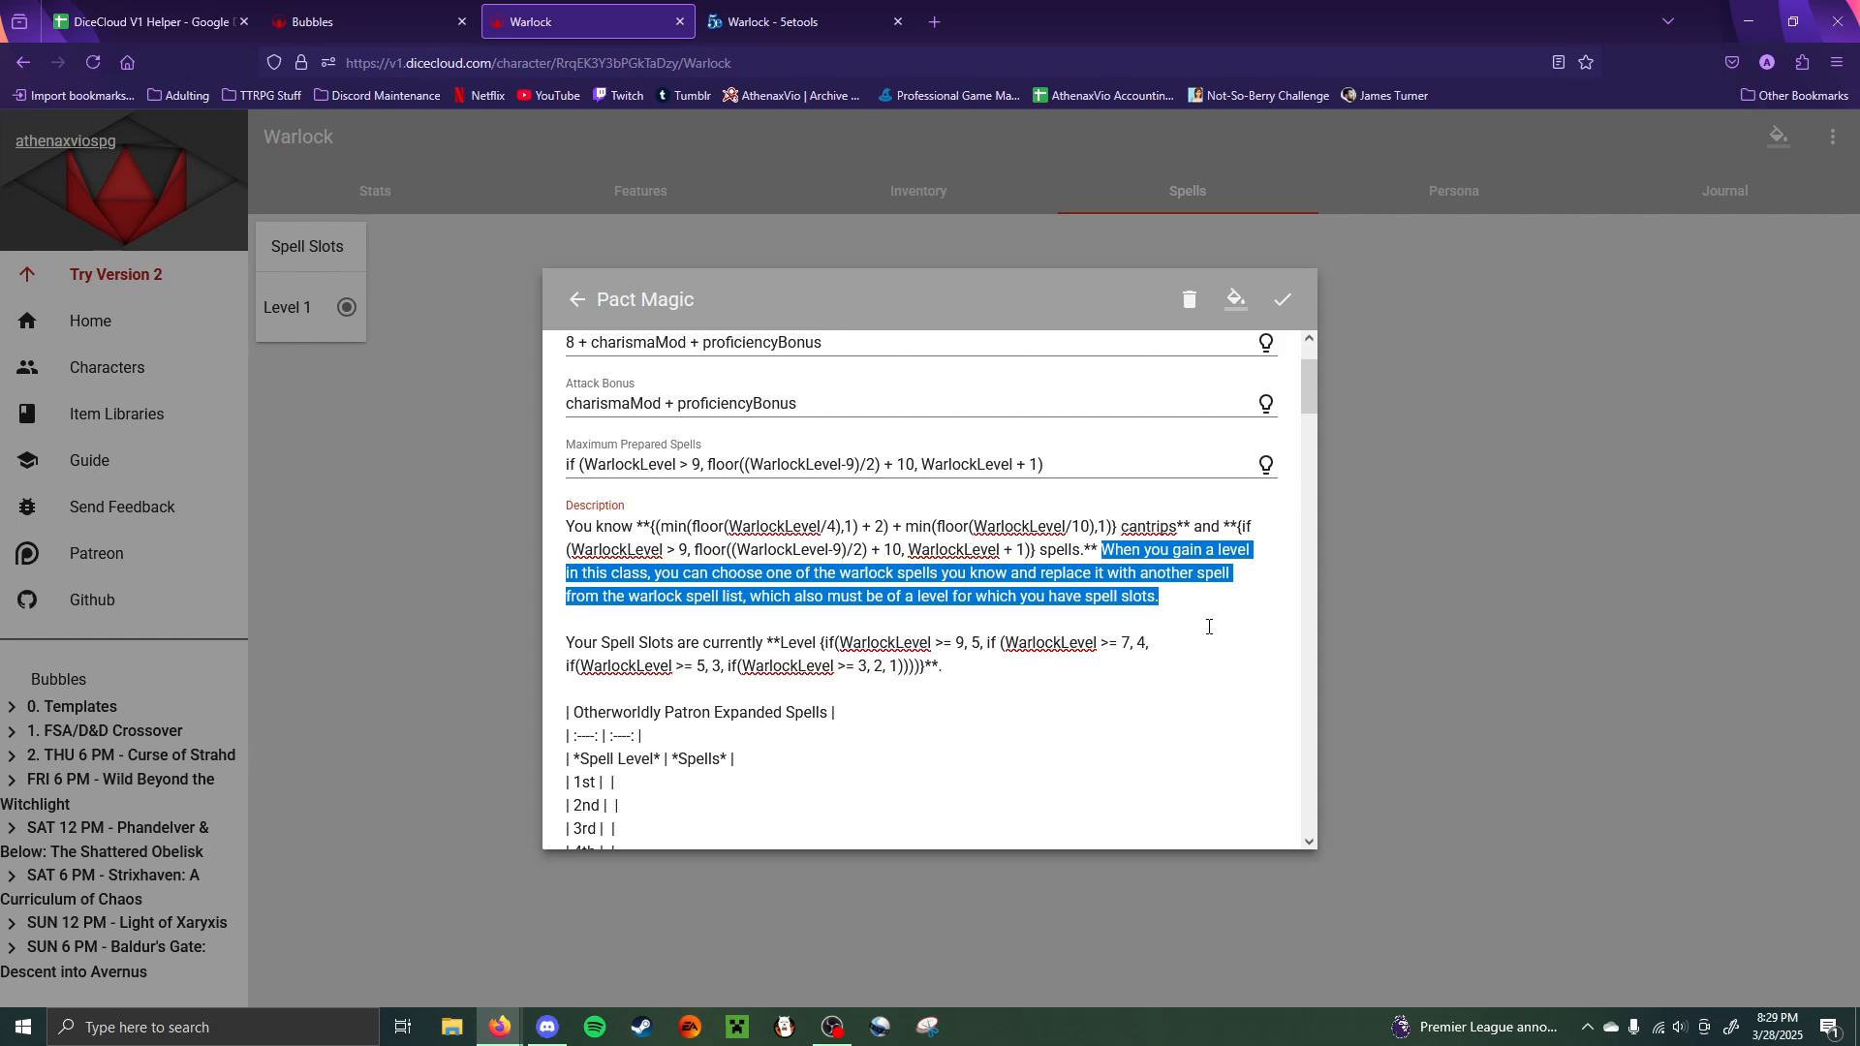
drag(971, 679, 601, 644)
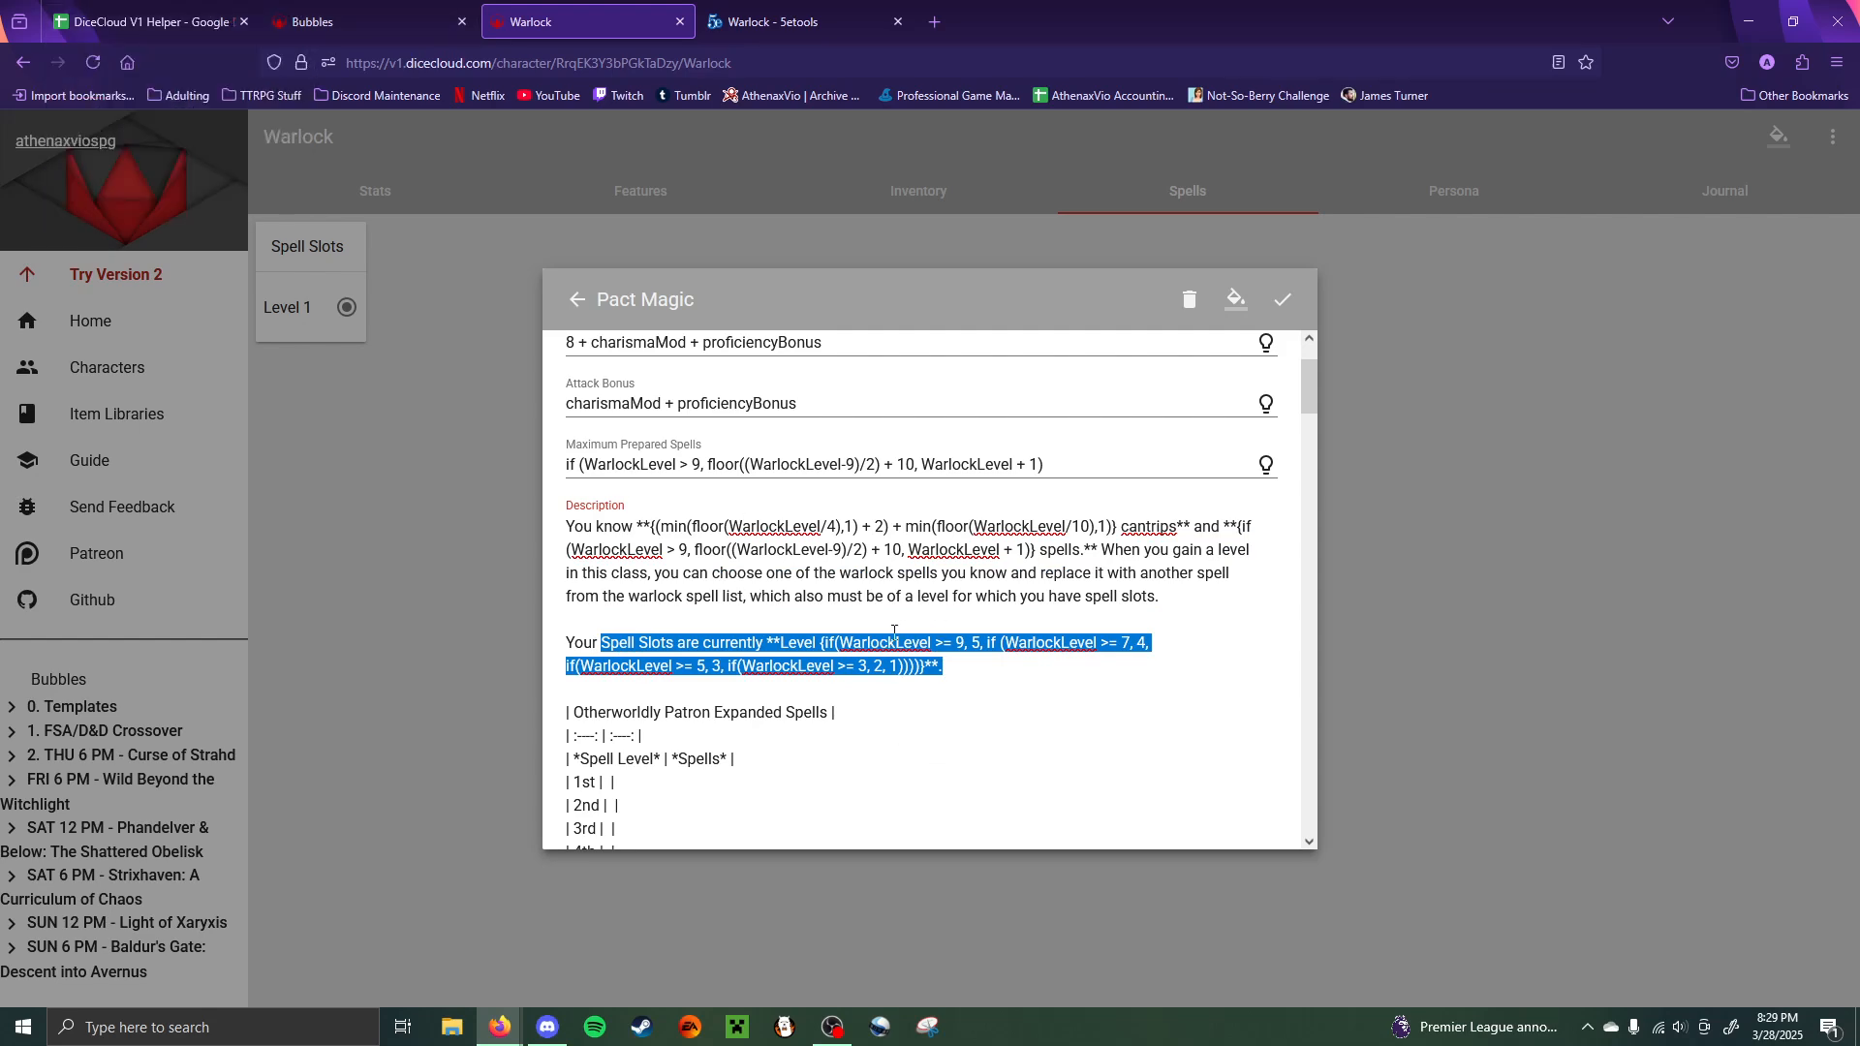
- Locate the Warlock Spell Slots text in the helper spreadsheet and return to the template's Pact Magic description
click(145, 21)
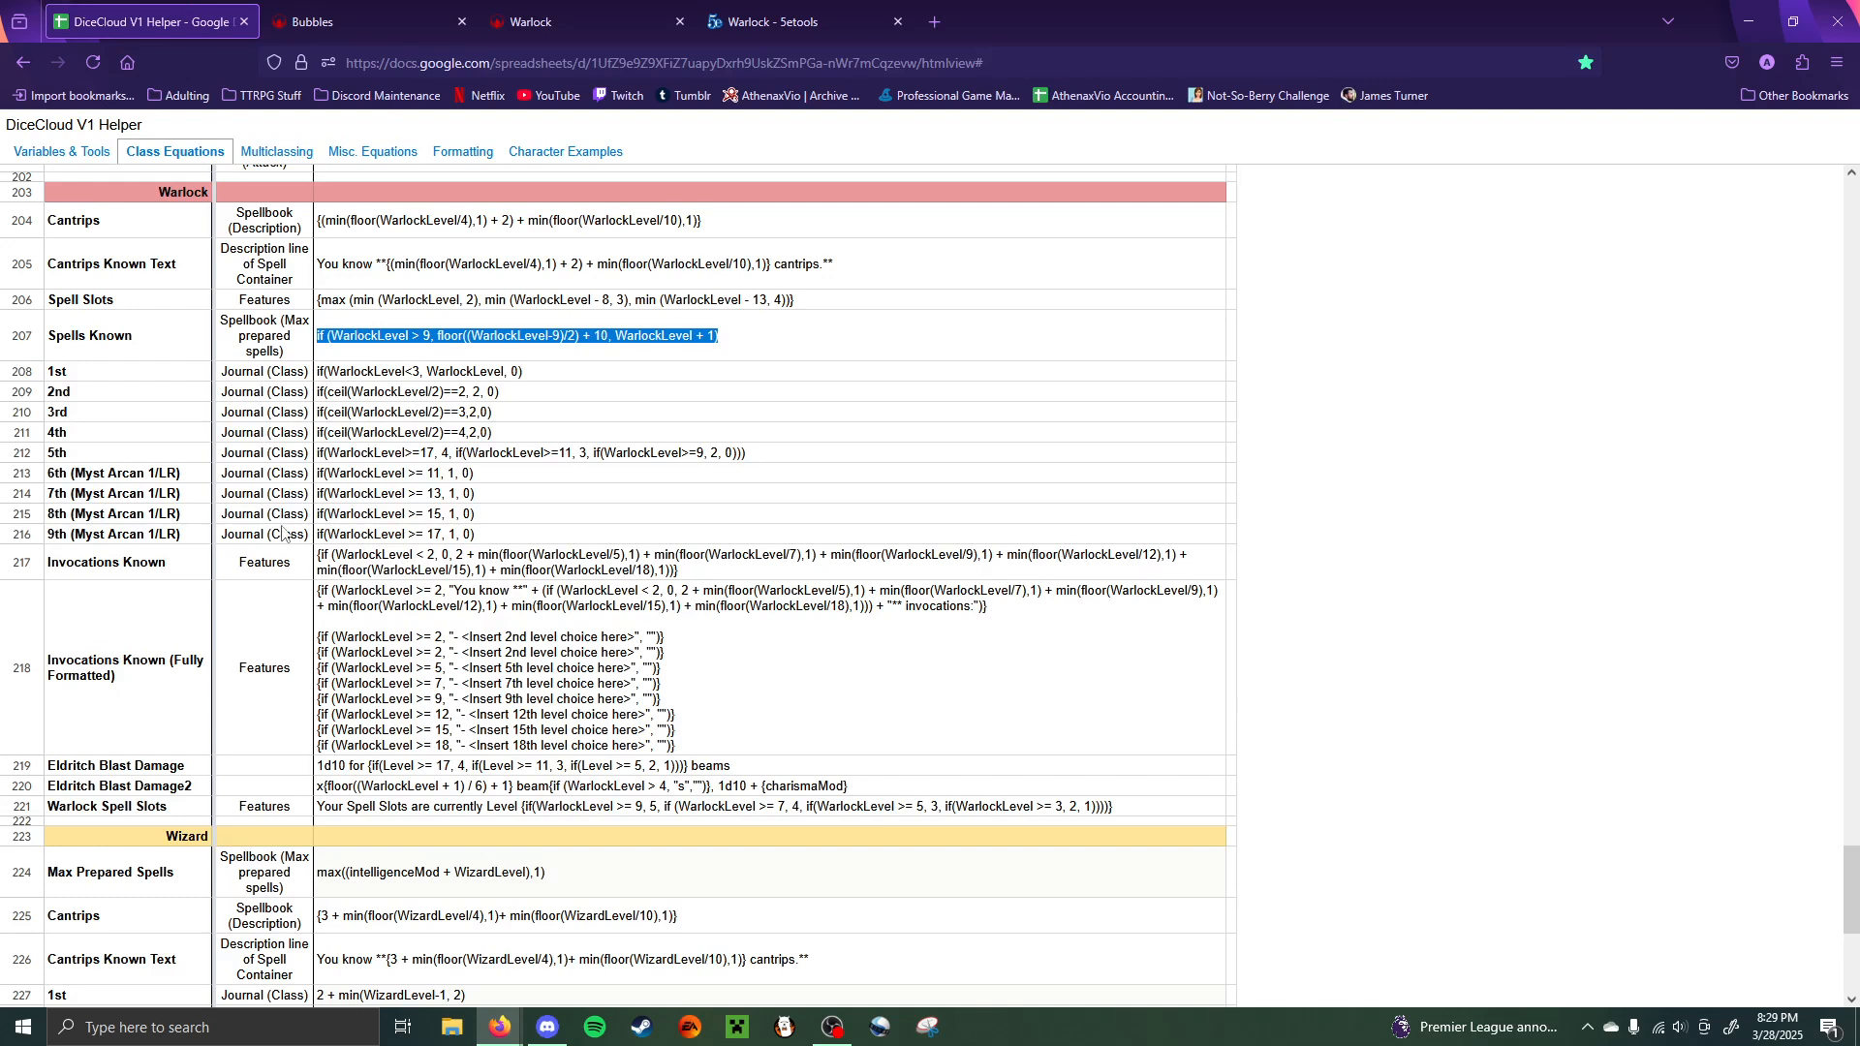
click(368, 819)
triple_click(323, 811)
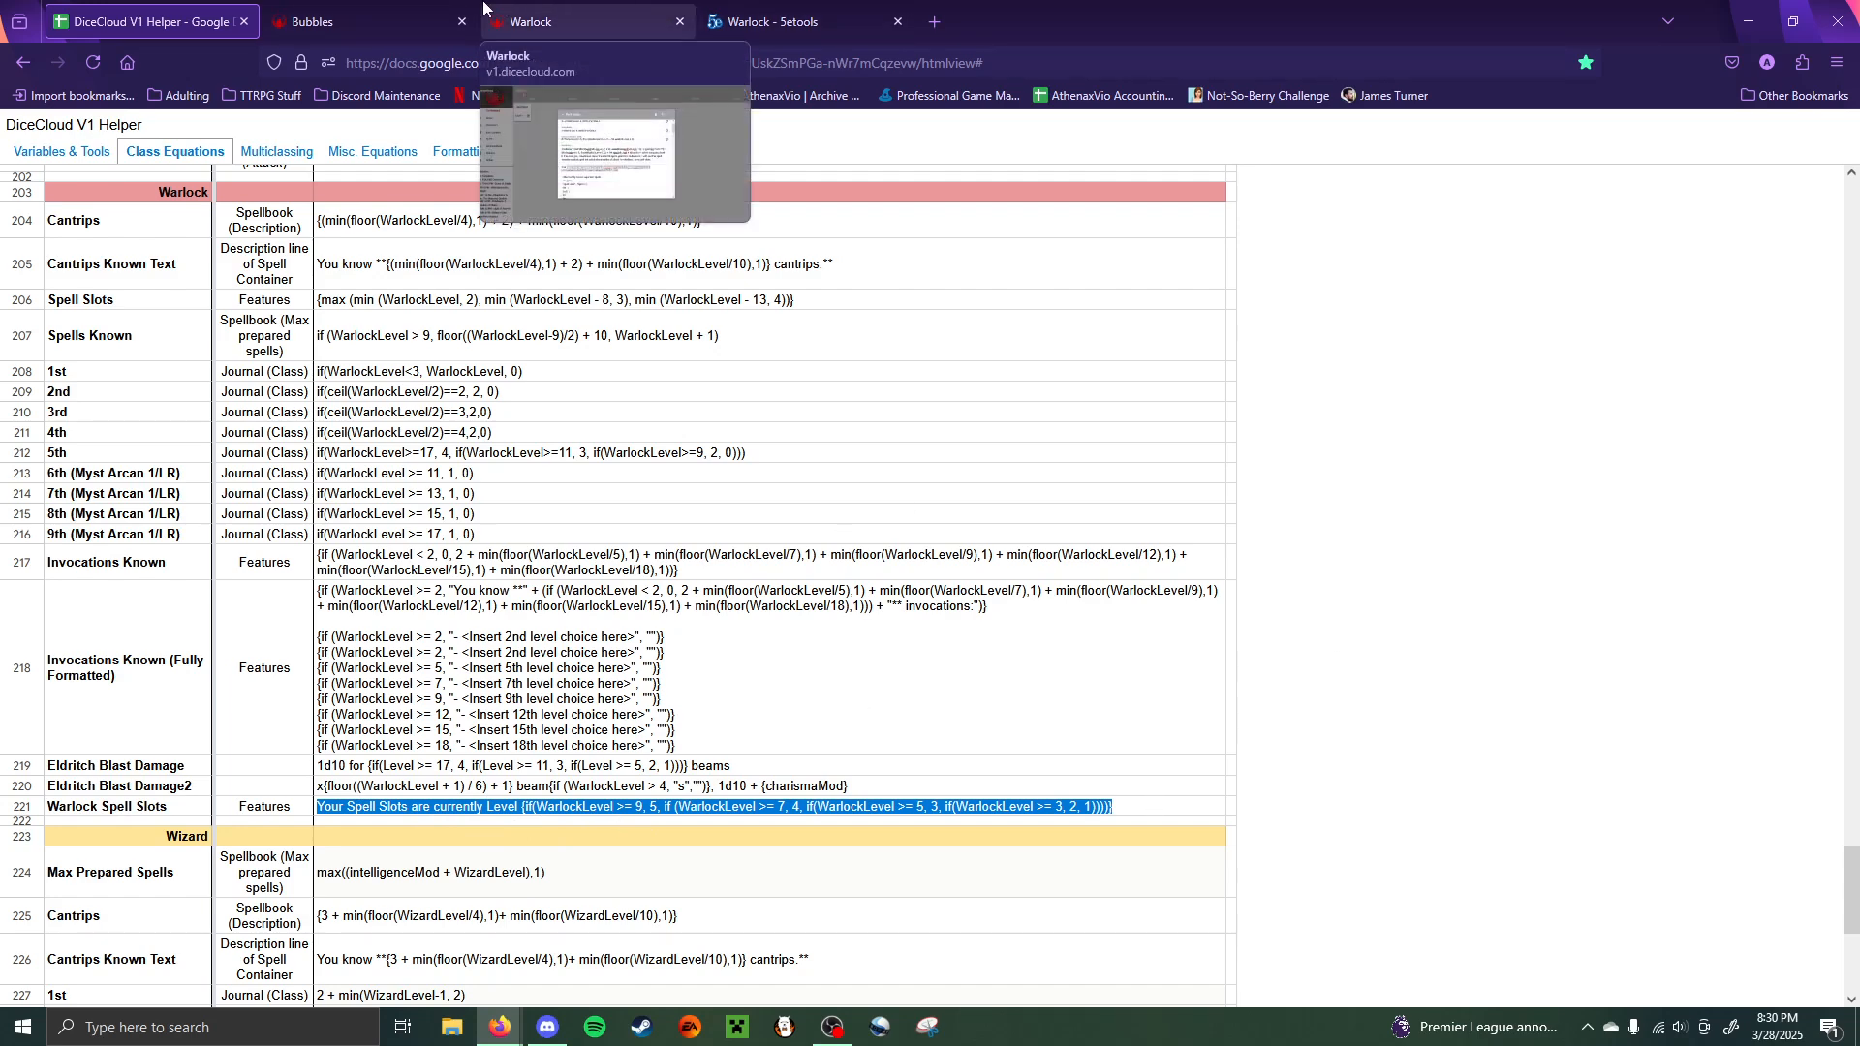
click(368, 21)
click(581, 22)
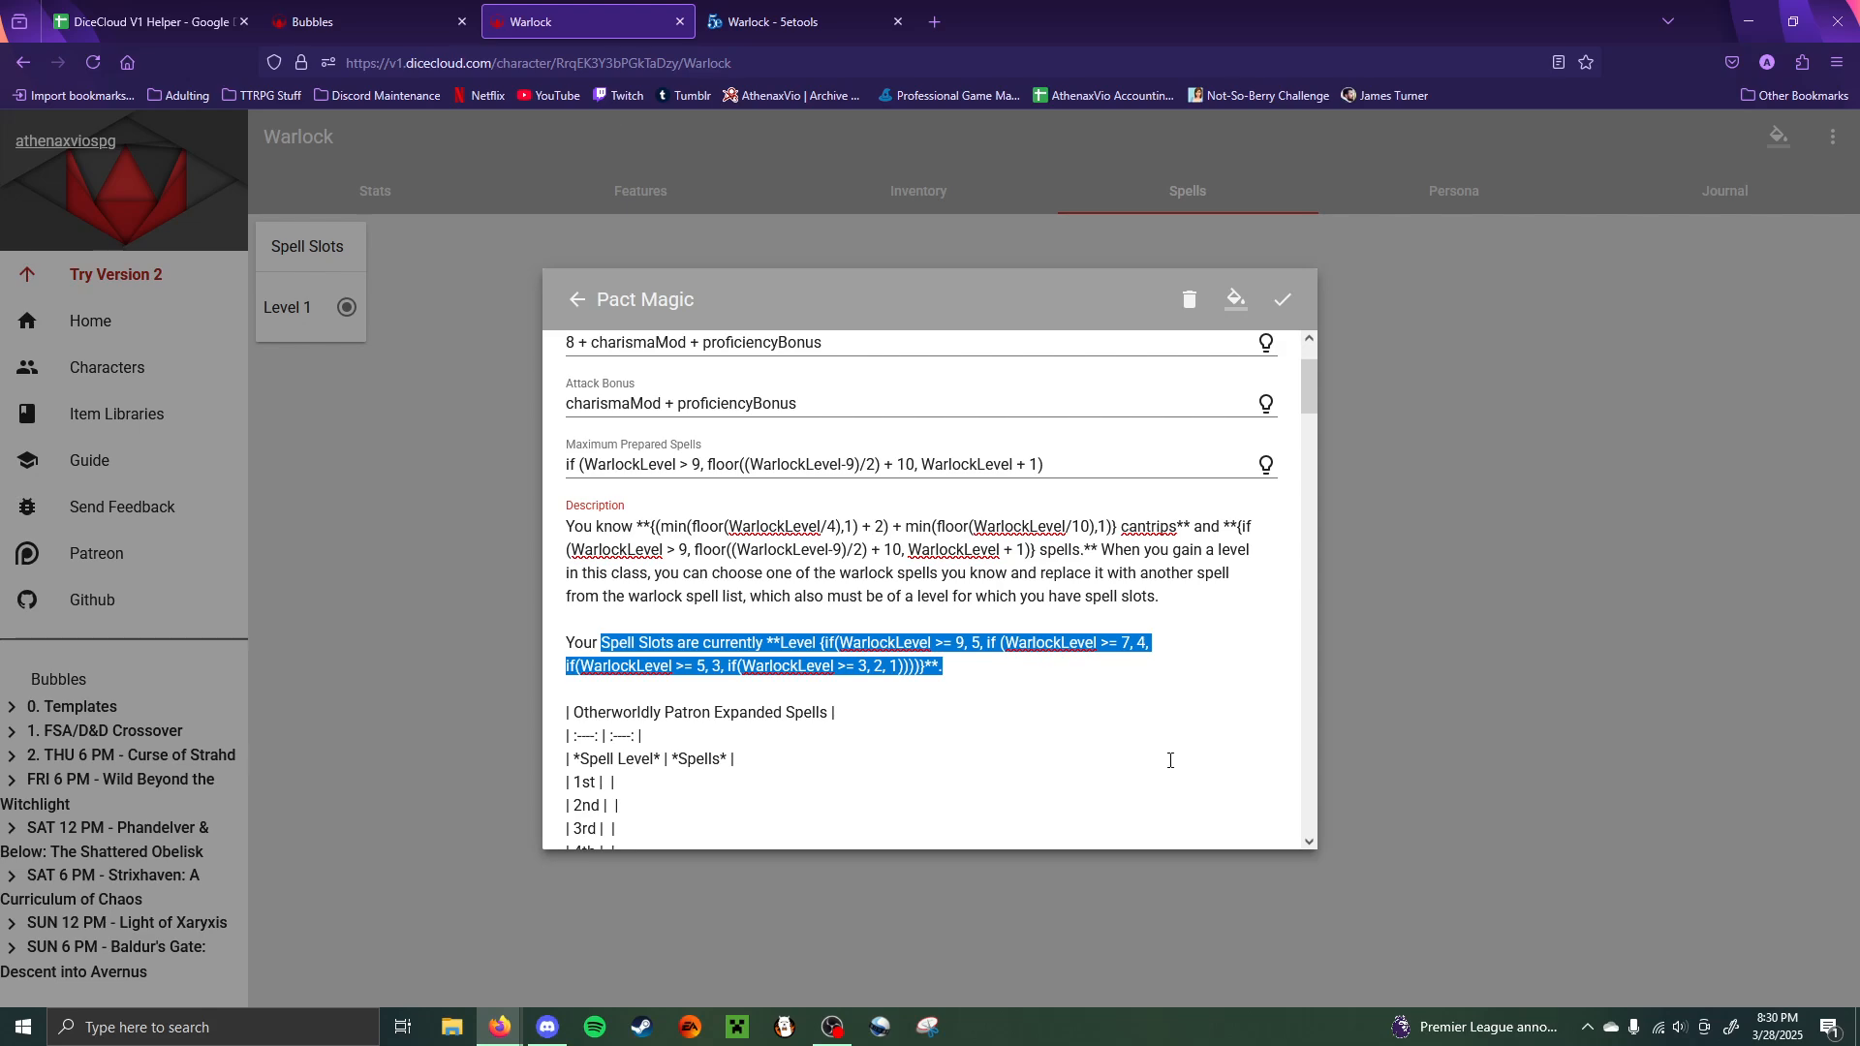
- Copy the template's Pact Magic description, from the cantrips known line through the Concentration rules, into the description of Bubbles' Warlock Spells list and save
scroll(756, 543, down, 10)
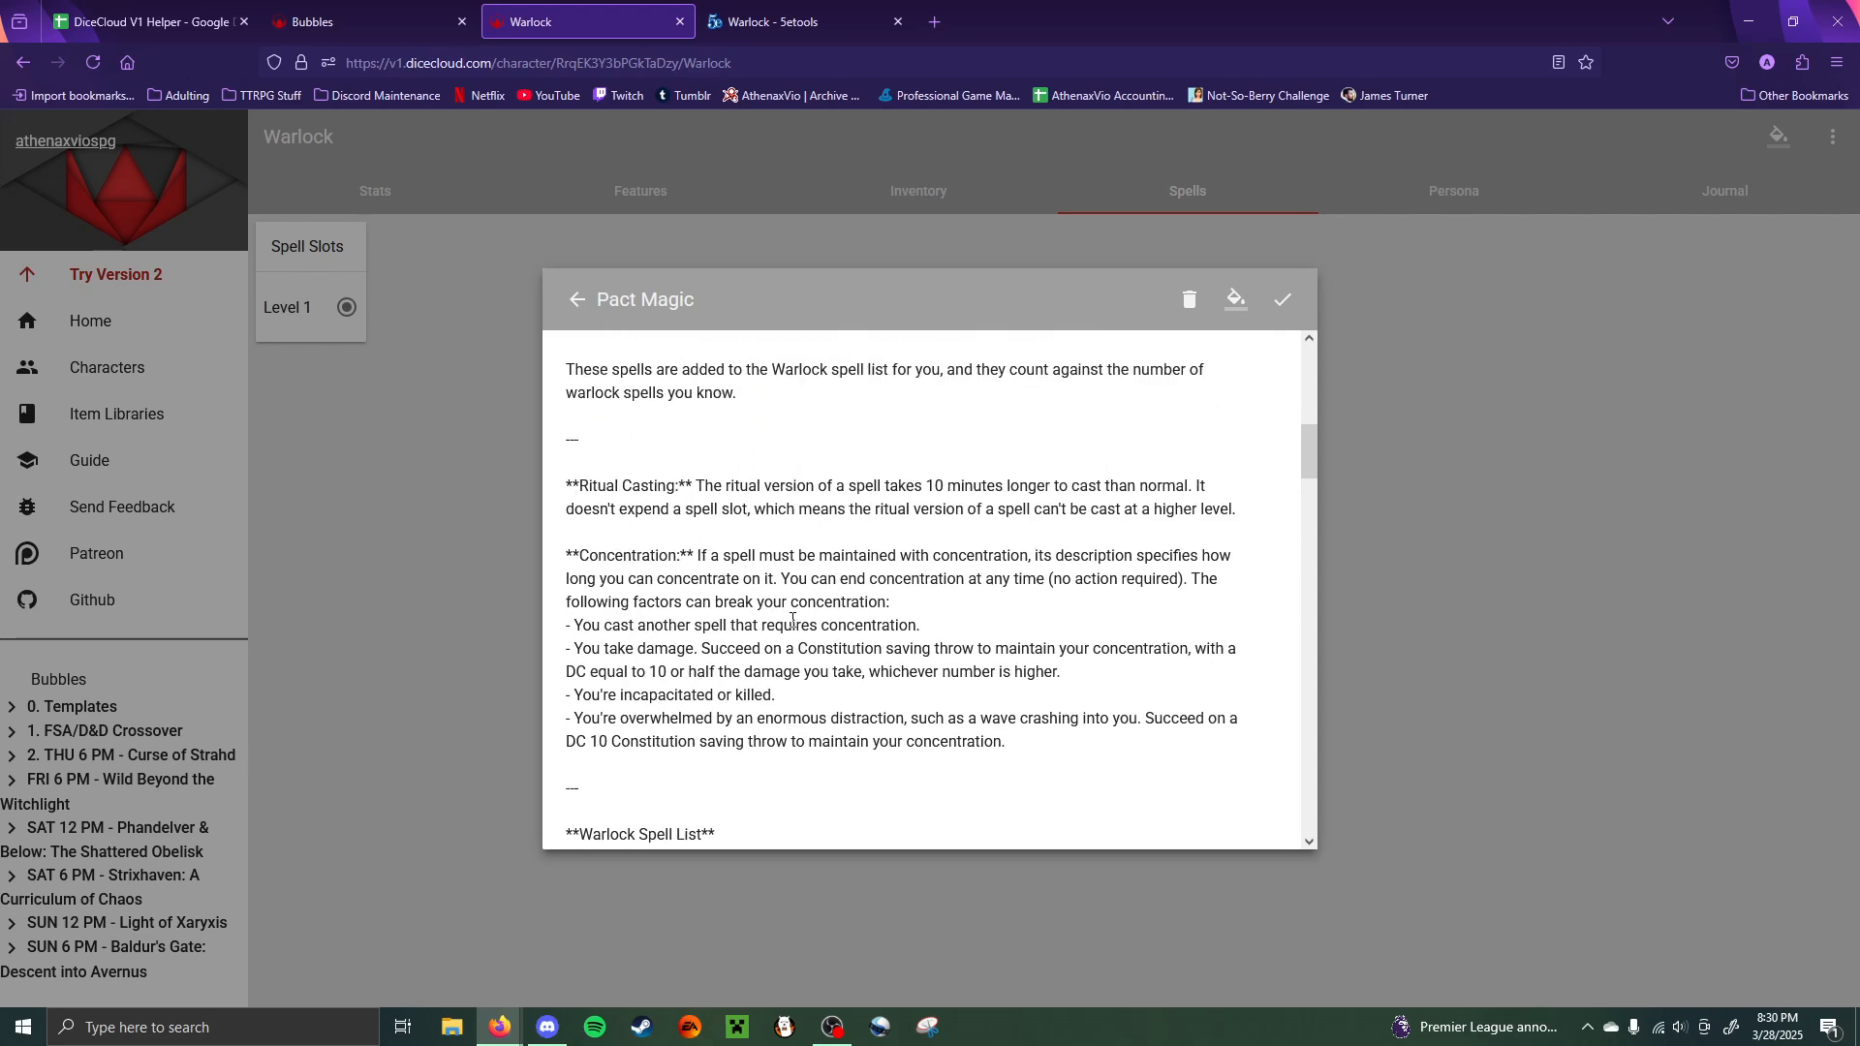
scroll(872, 717, up, 1)
drag(1013, 742, 178, 160)
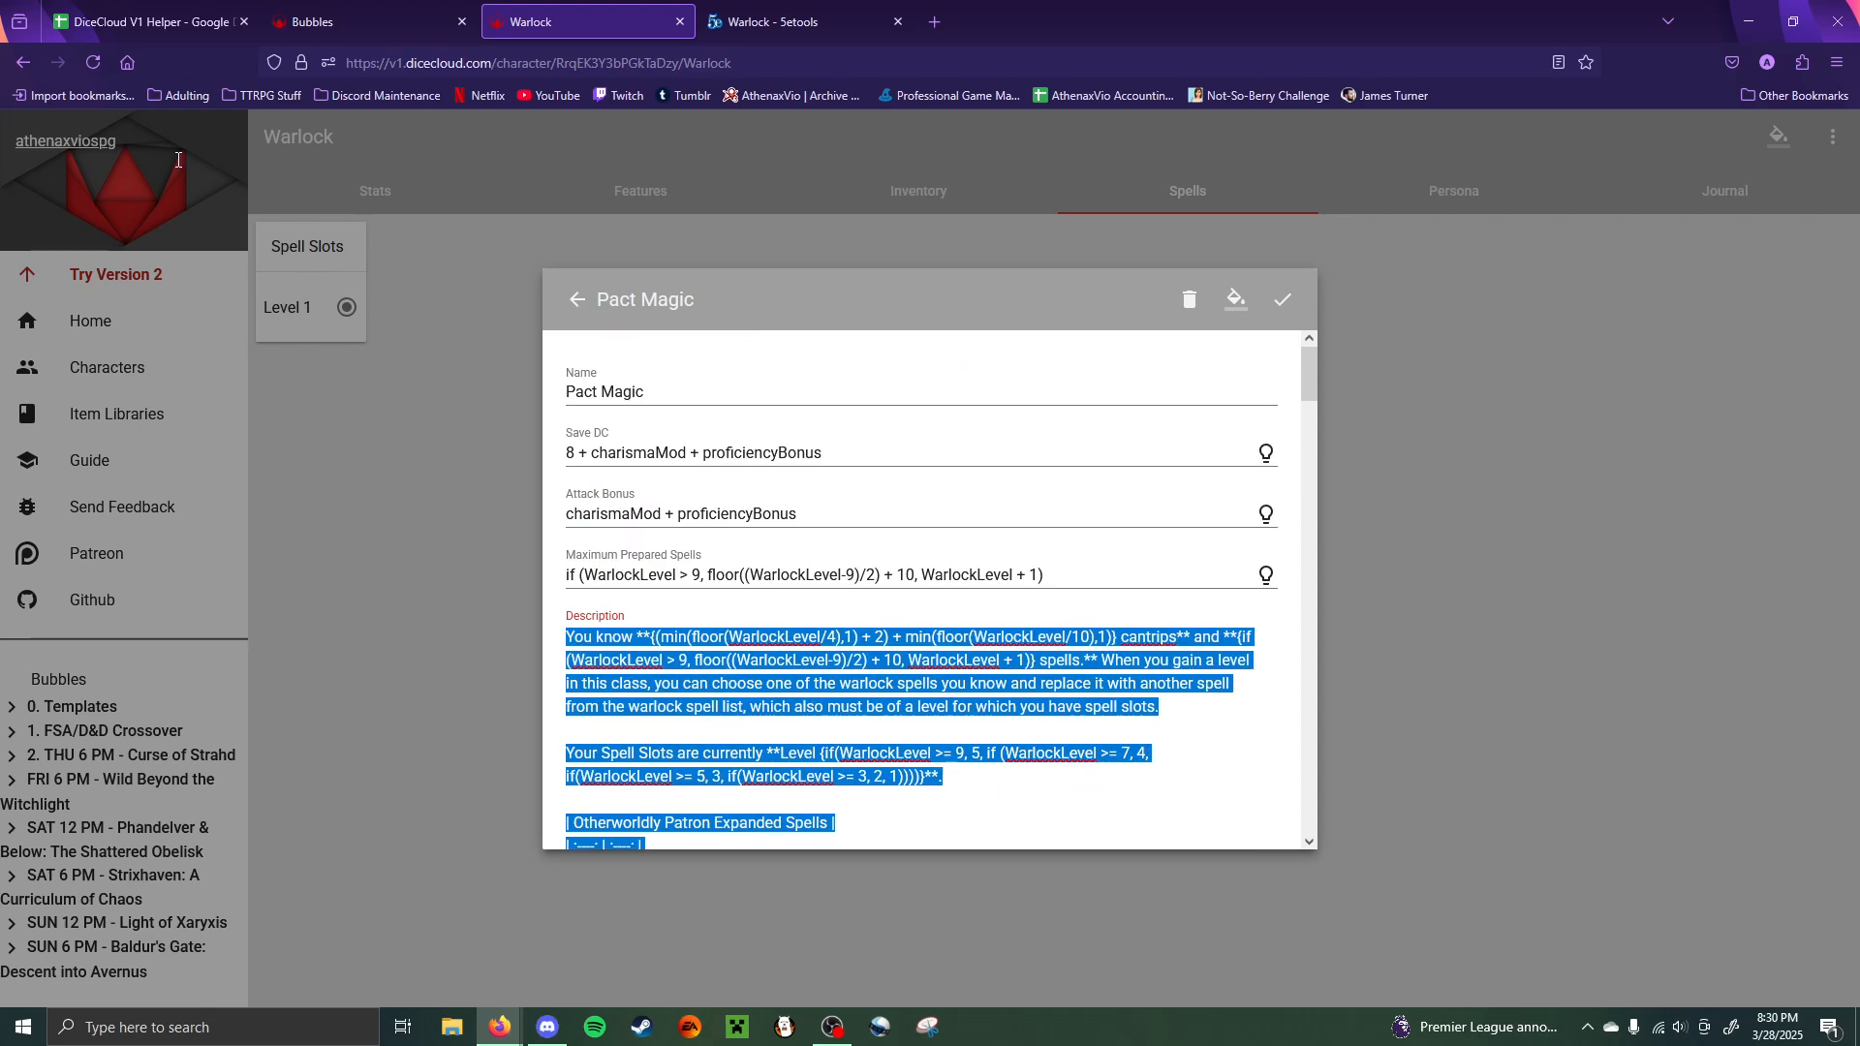
click(347, 15)
click(1205, 186)
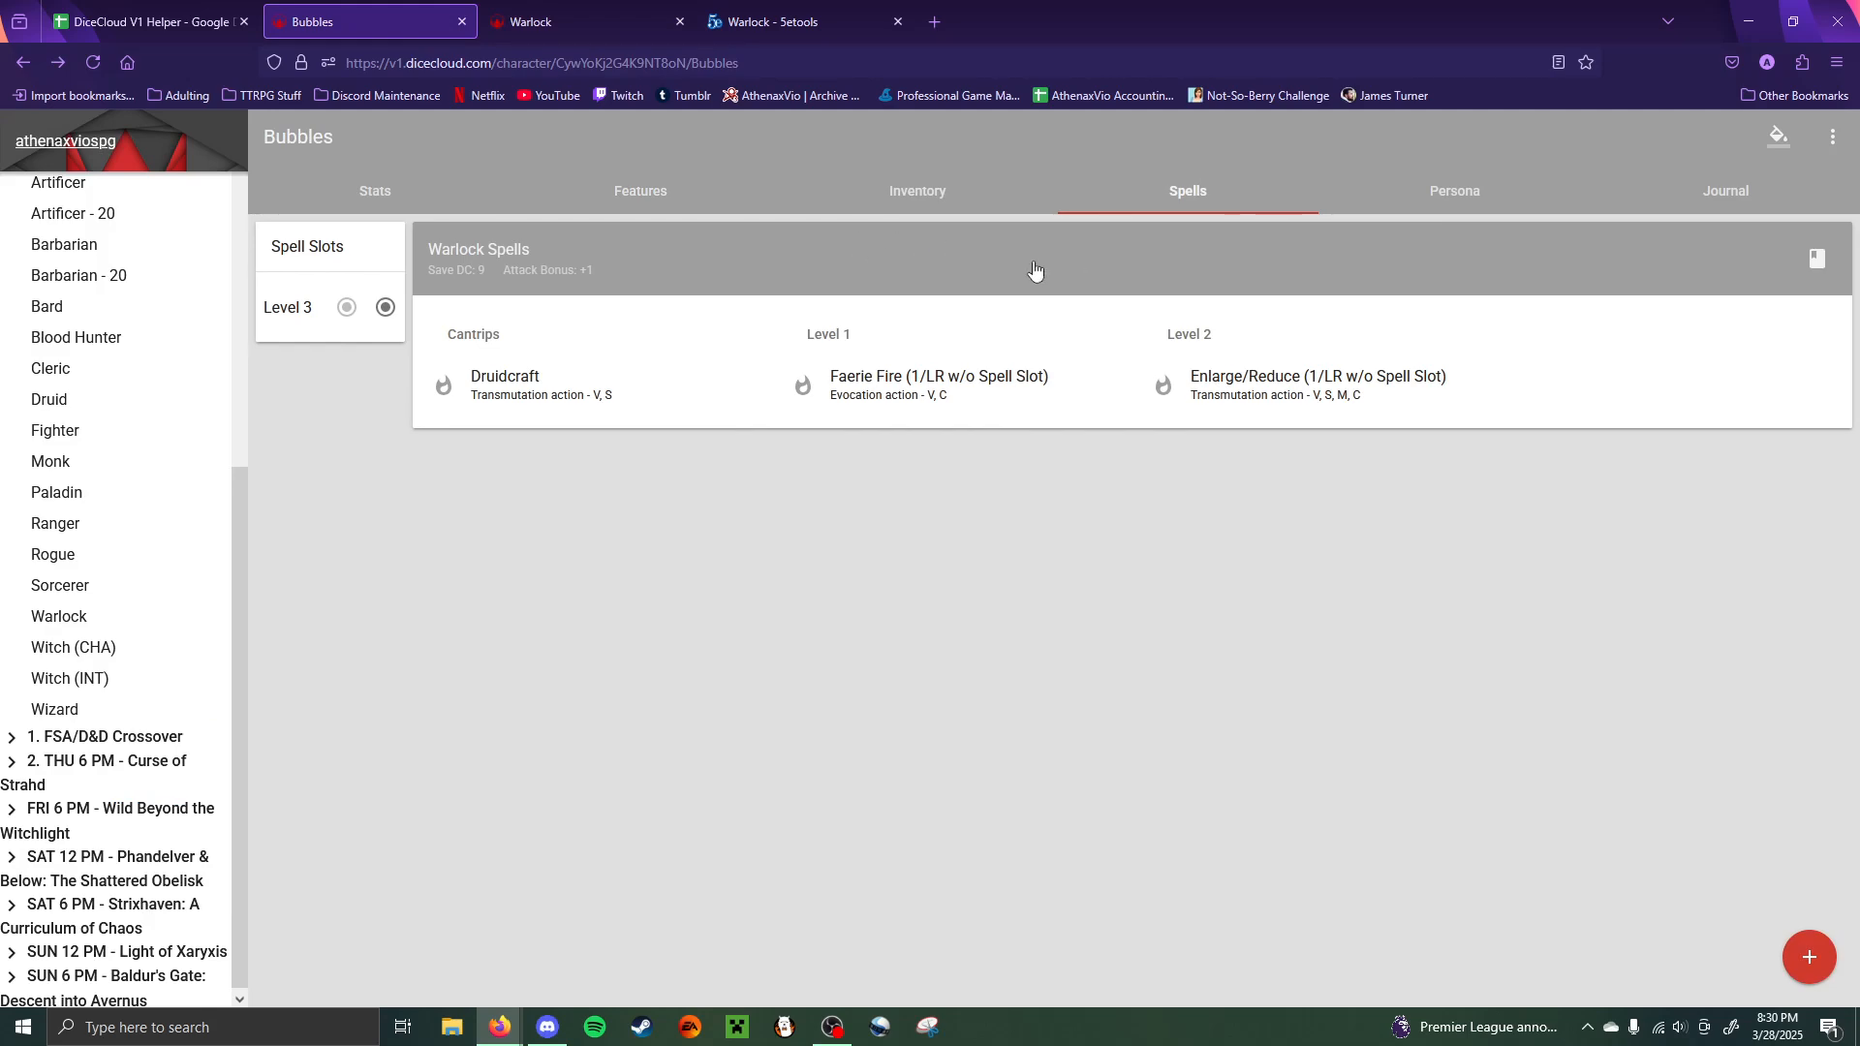
click(1073, 273)
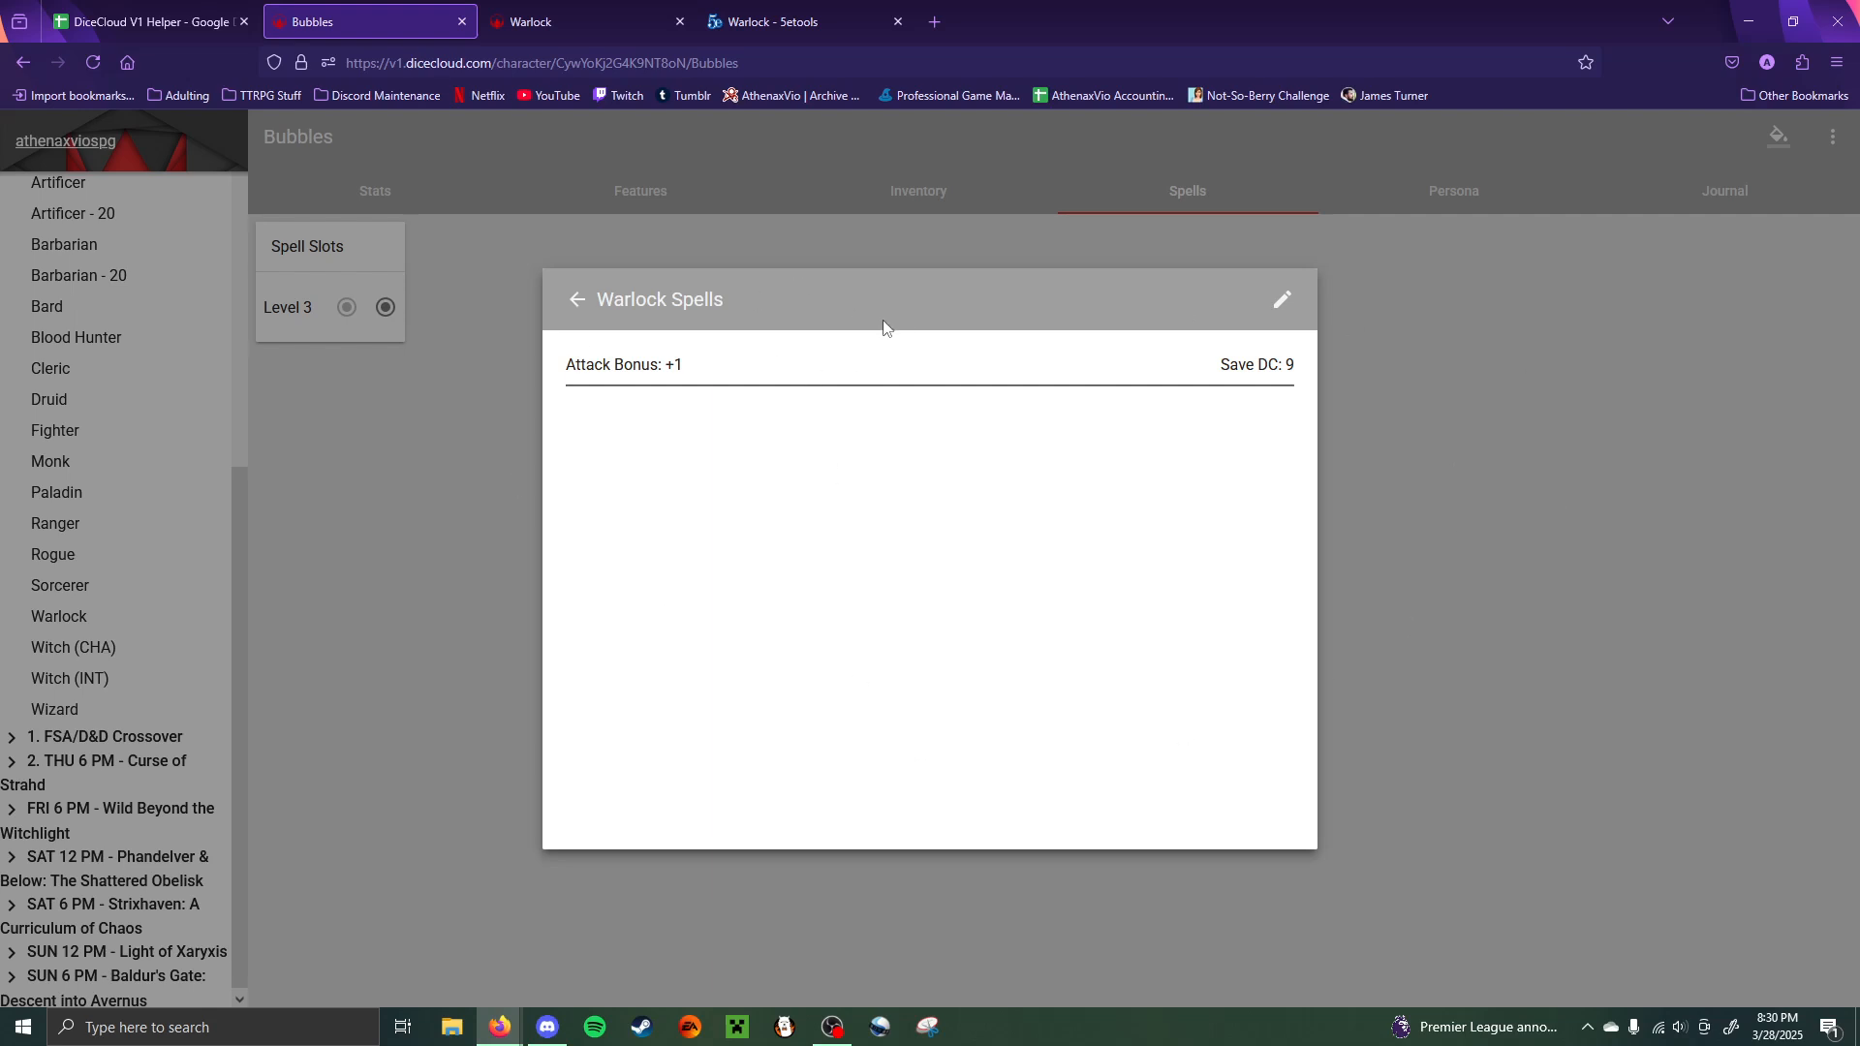
click(1283, 300)
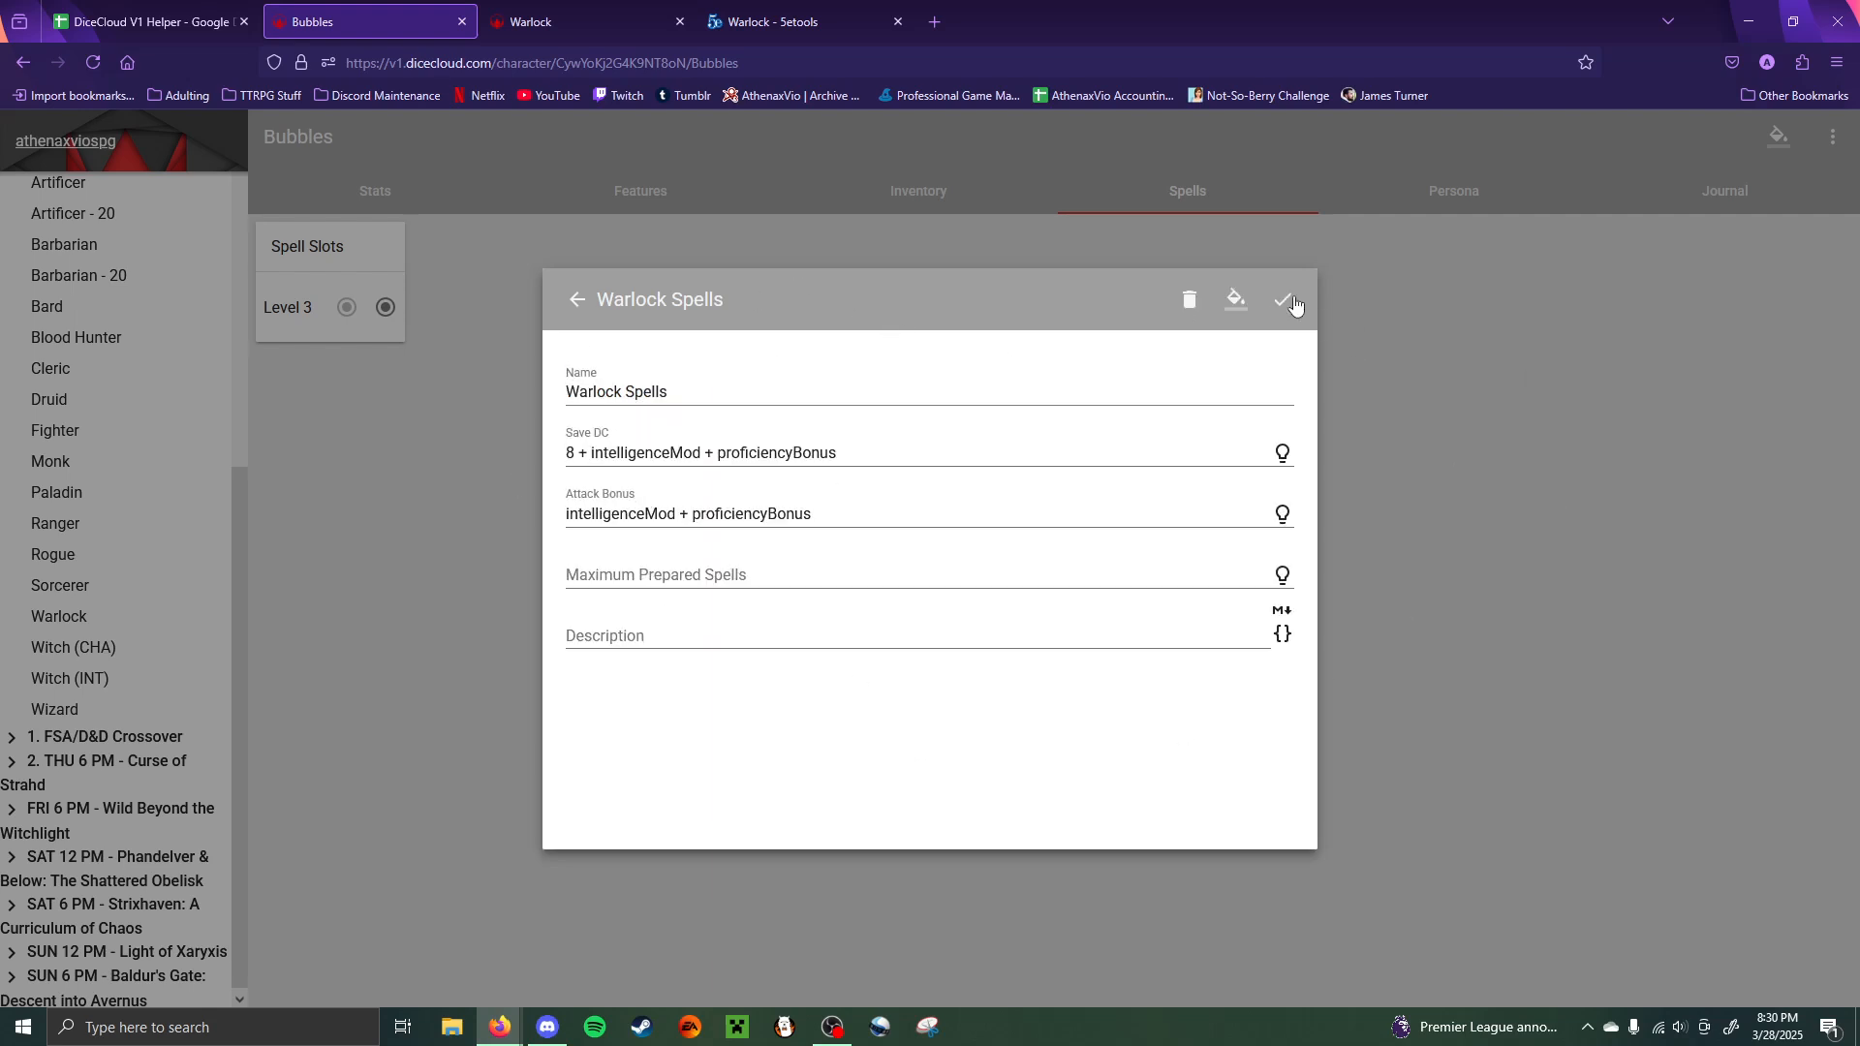
click(643, 632)
key(ctrl+v)
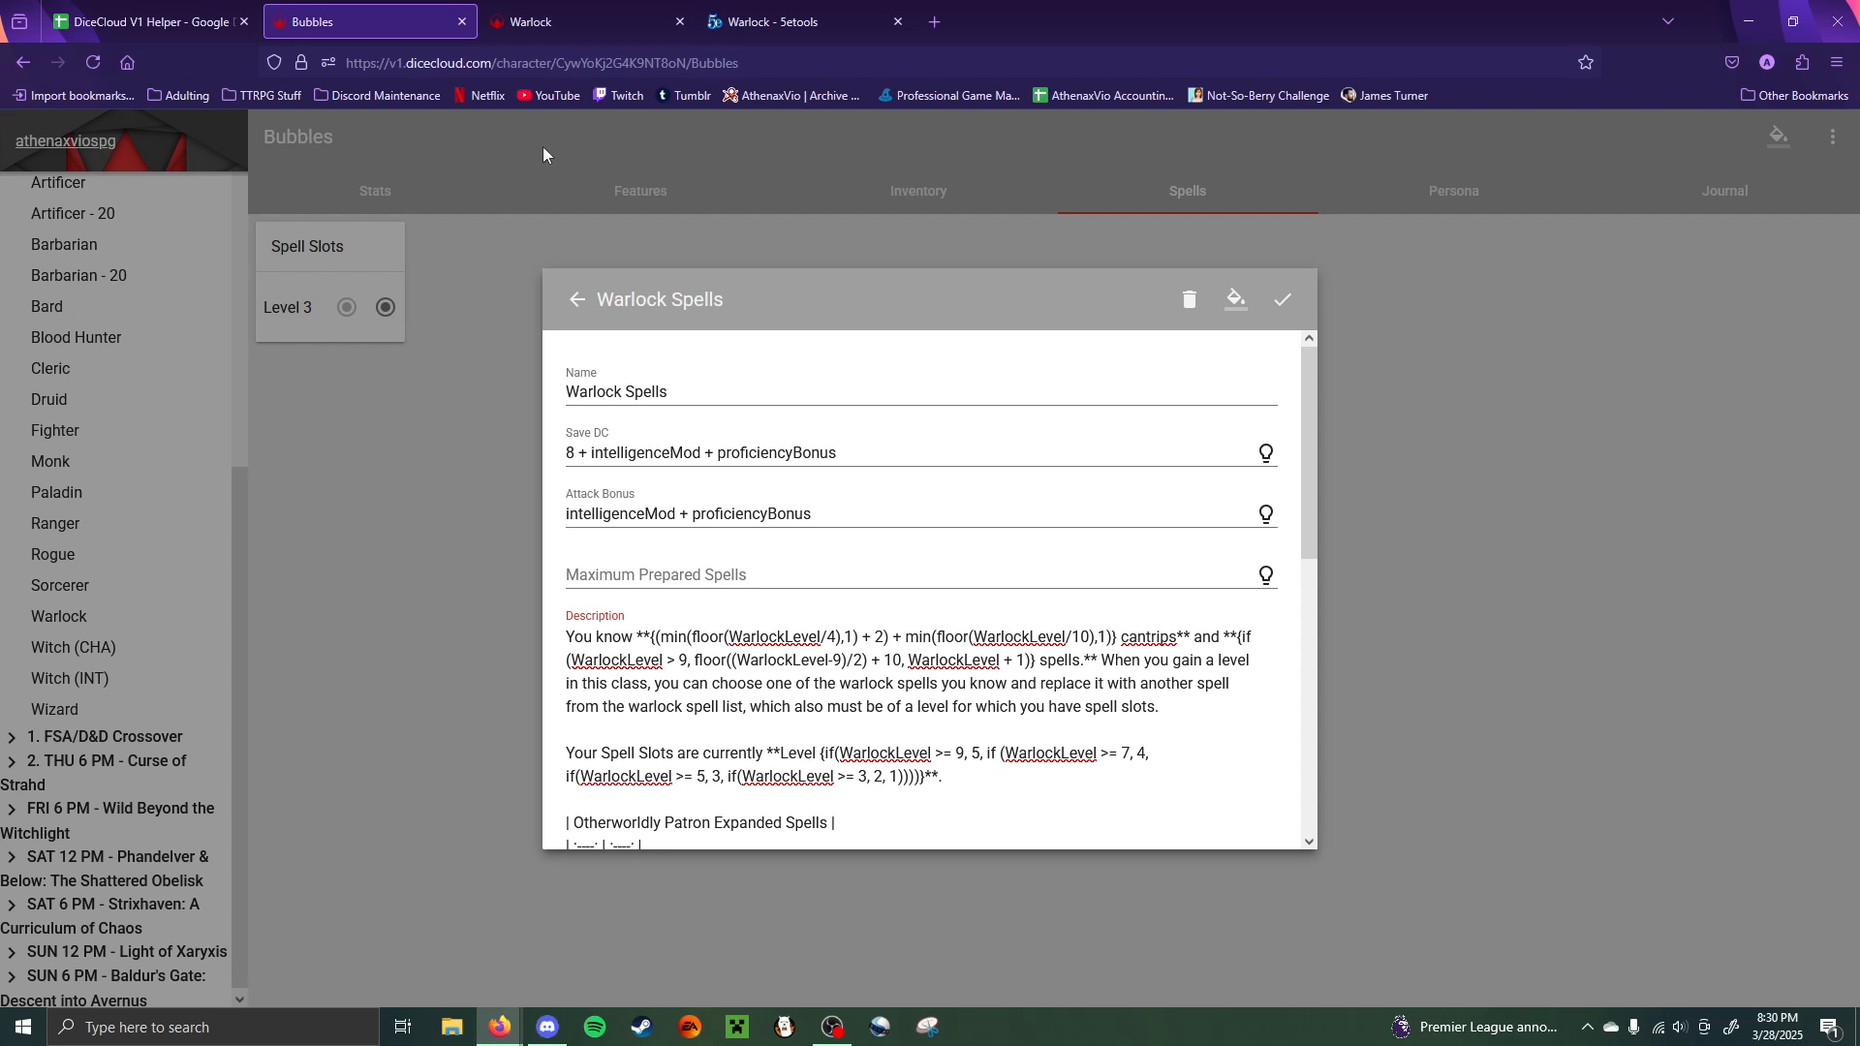
click(1284, 302)
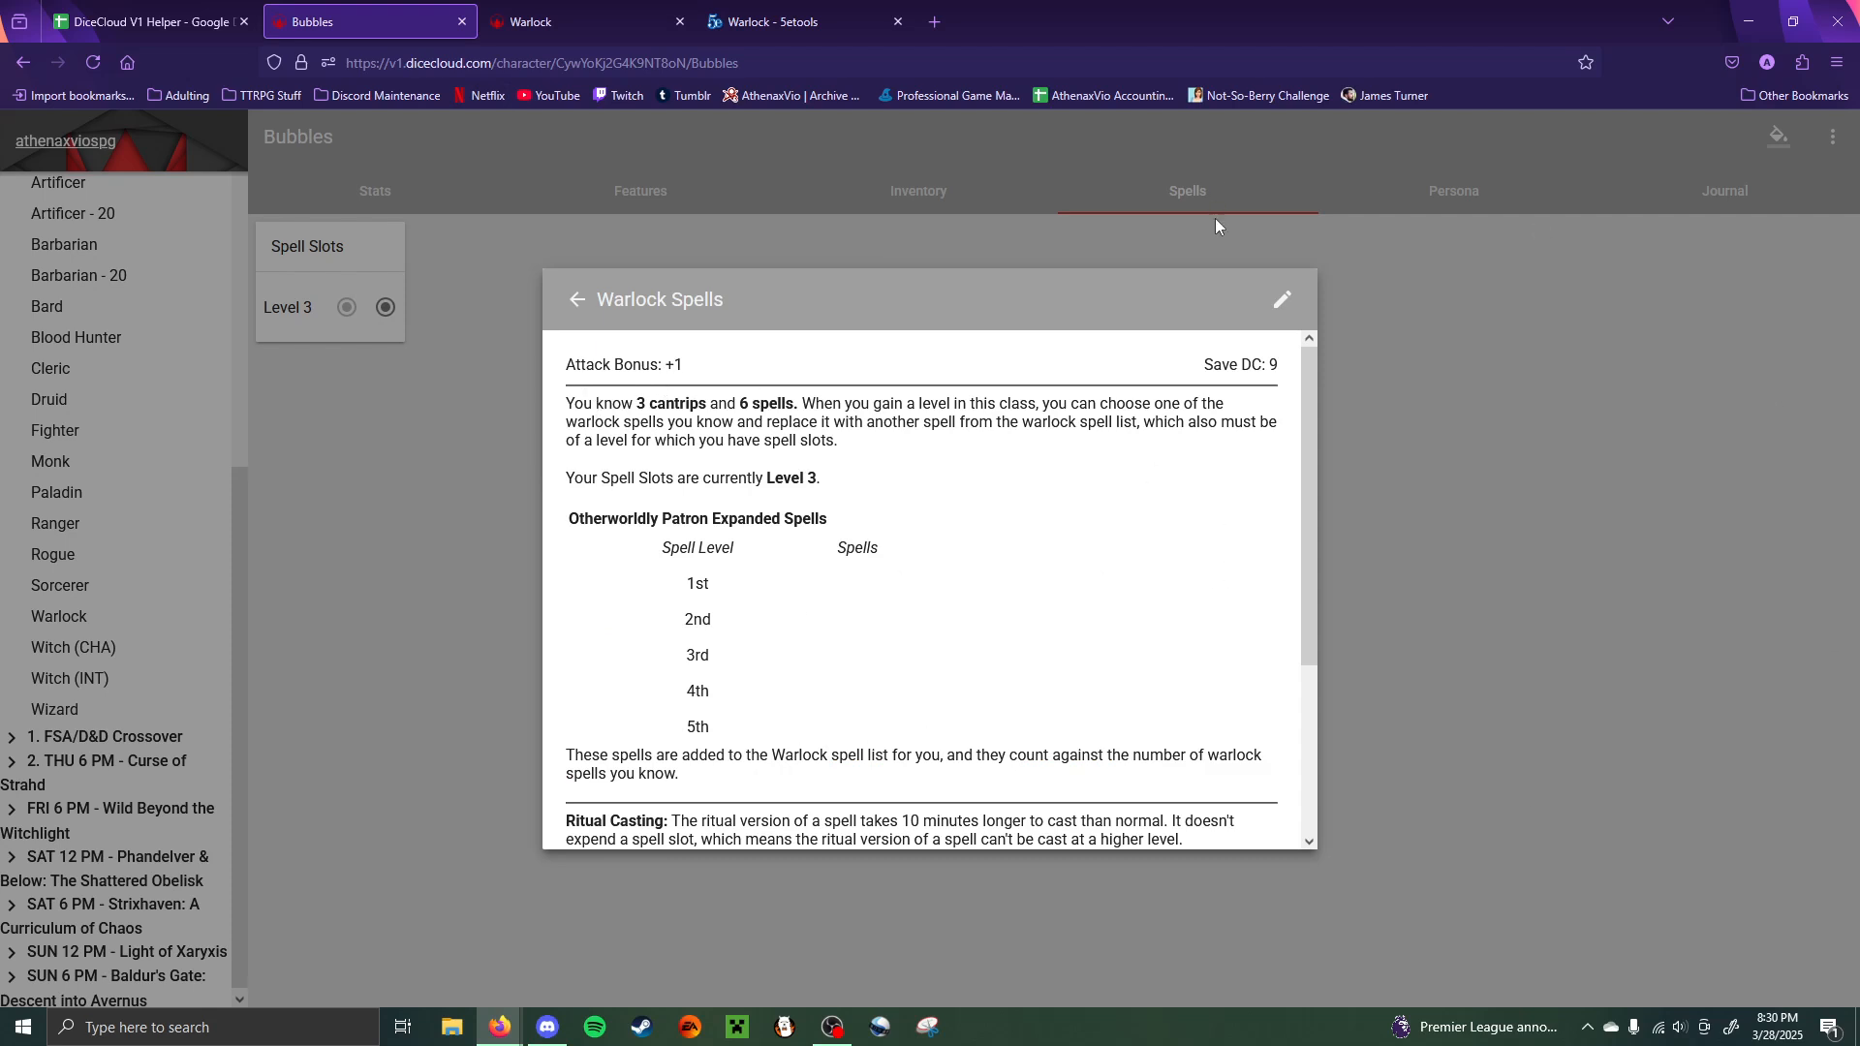
- Set the Warlock Spells list's Maximum Prepared Spells to the helper spreadsheet's equation: if (WarlockLevel > 9, floor((WarlockLevel-9)/2) + 10, WarlockLevel + 1)
click(1282, 300)
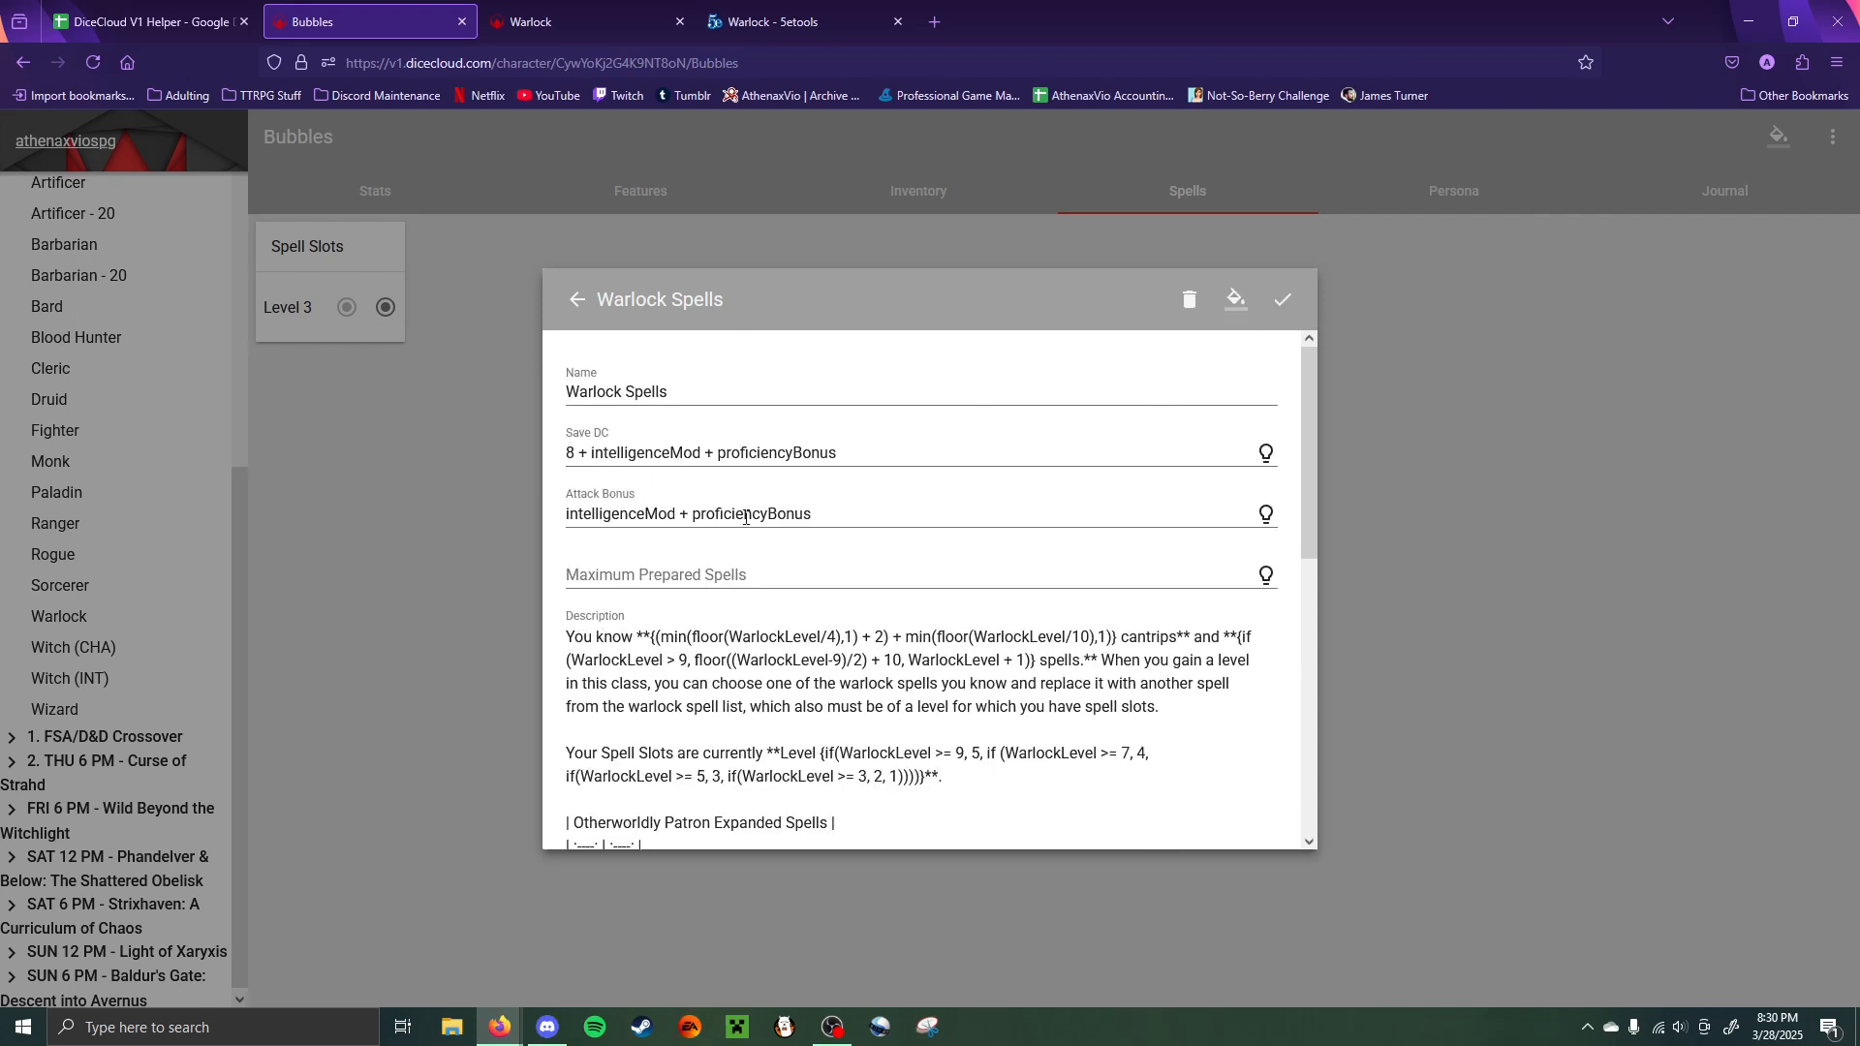
click(110, 13)
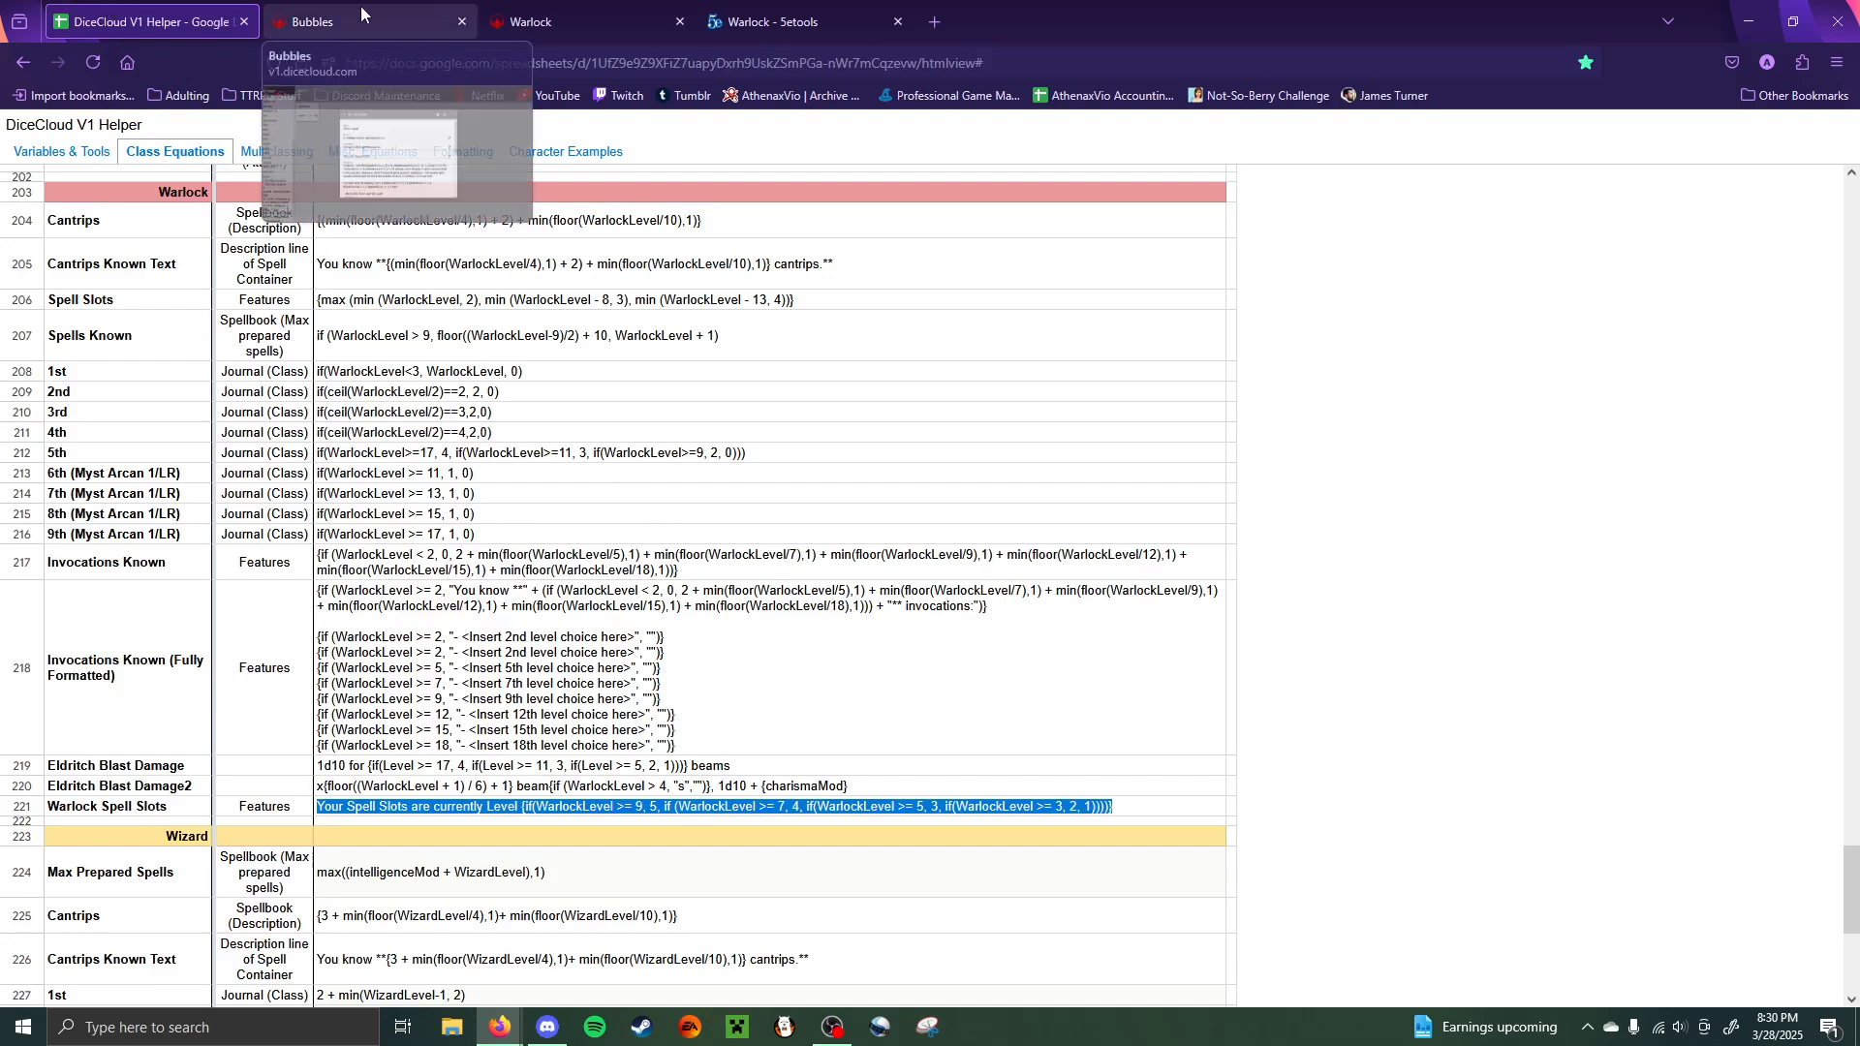
click(325, 339)
triple_click(325, 339)
key(ctrl+c)
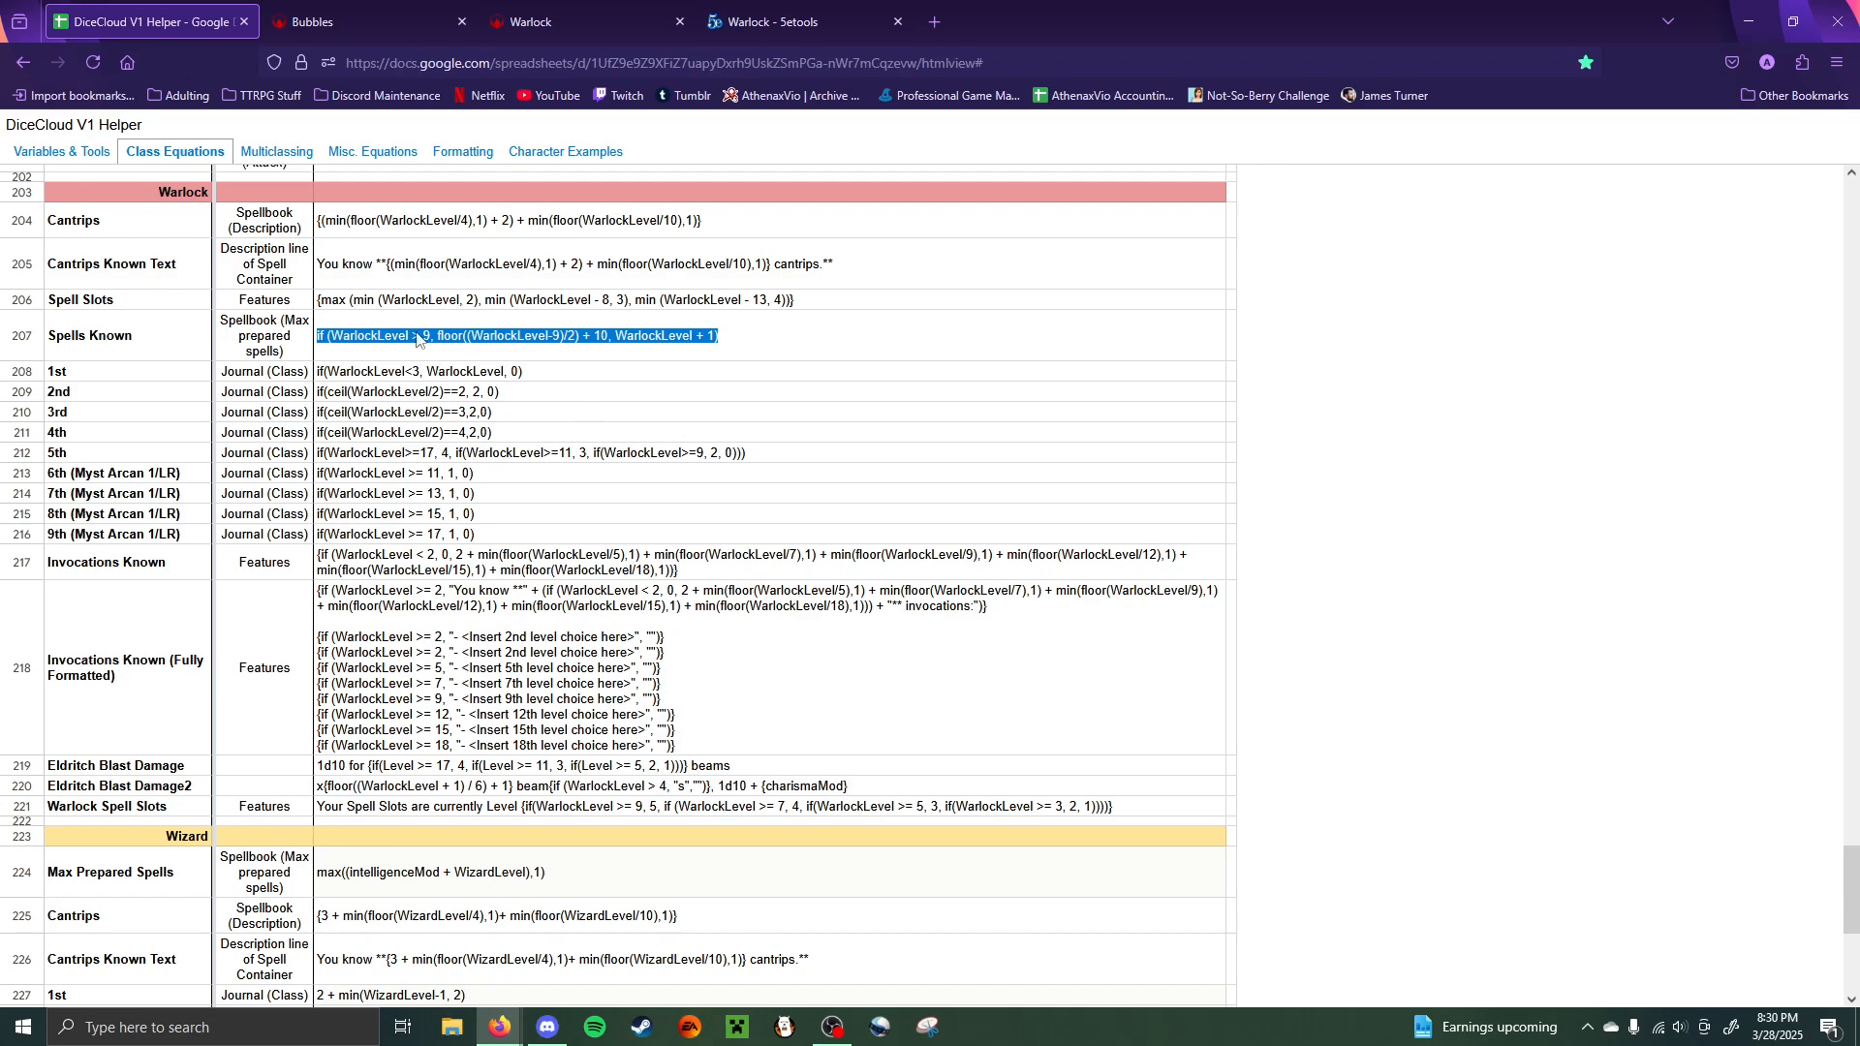
click(416, 14)
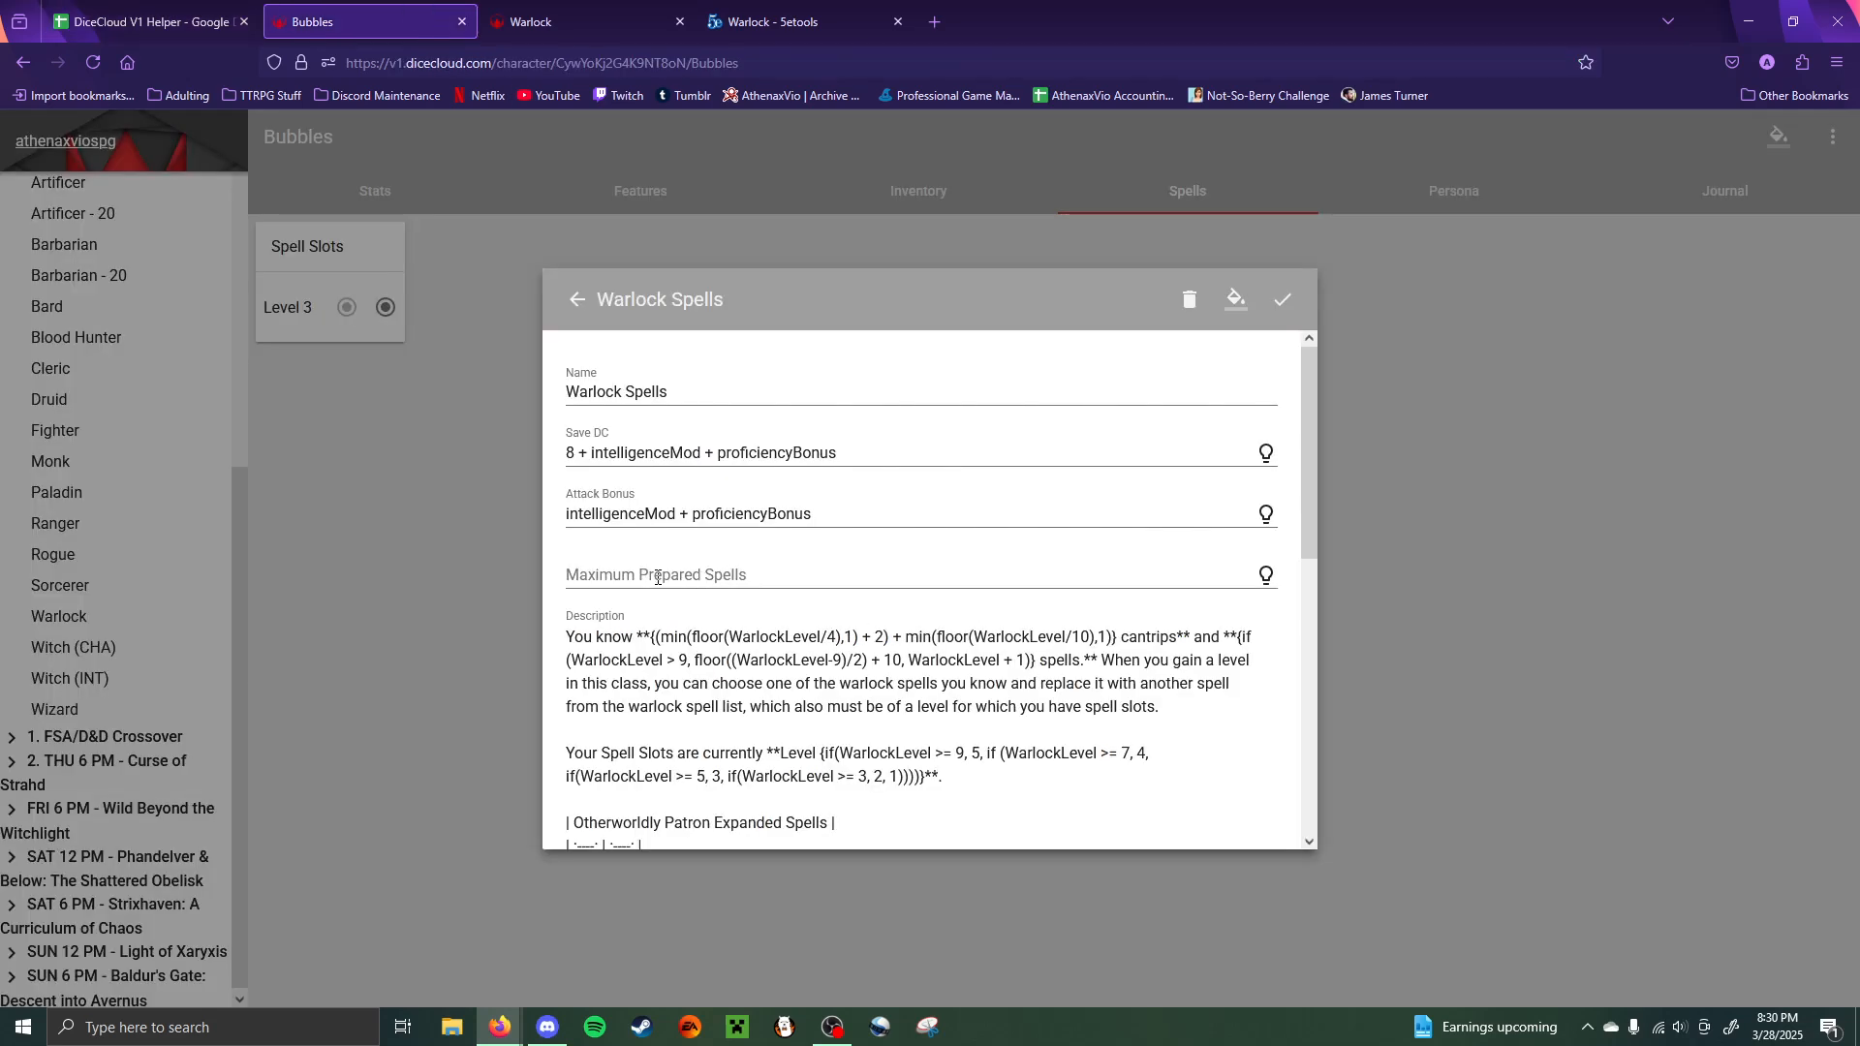
click(724, 573)
key(ctrl+v)
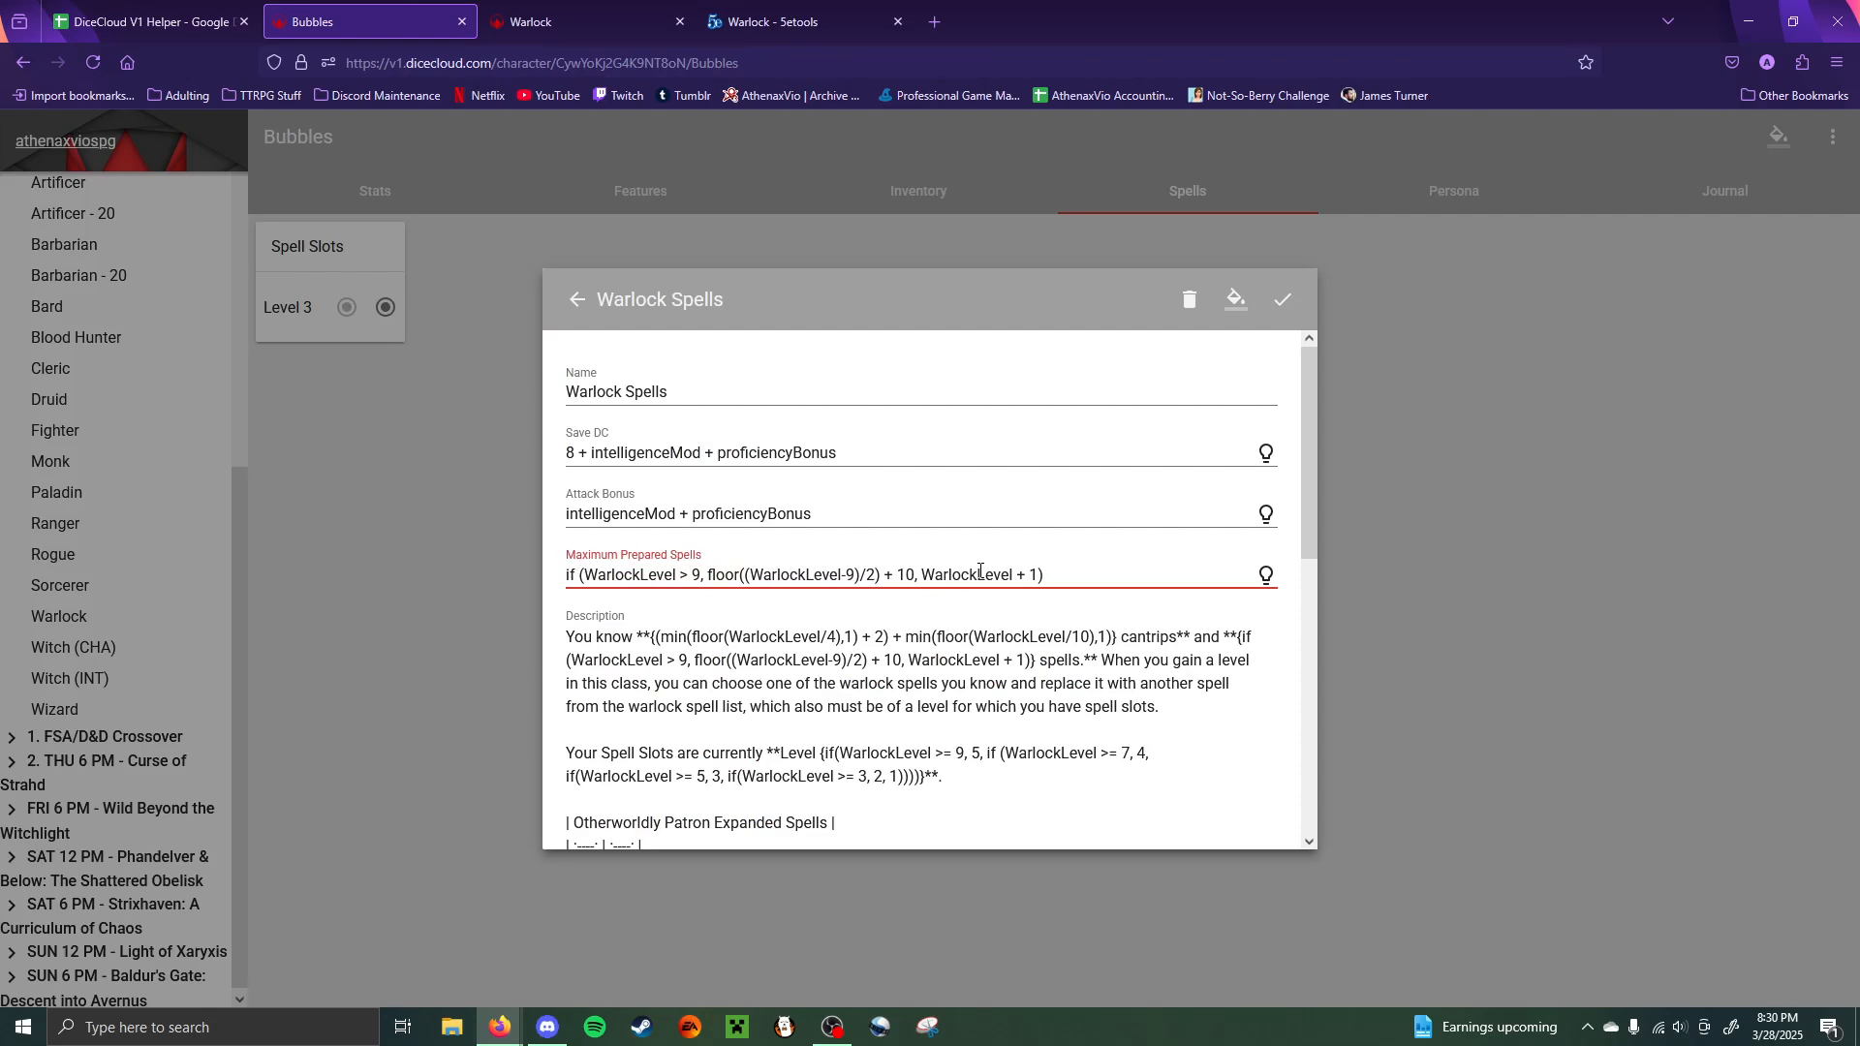
click(1283, 302)
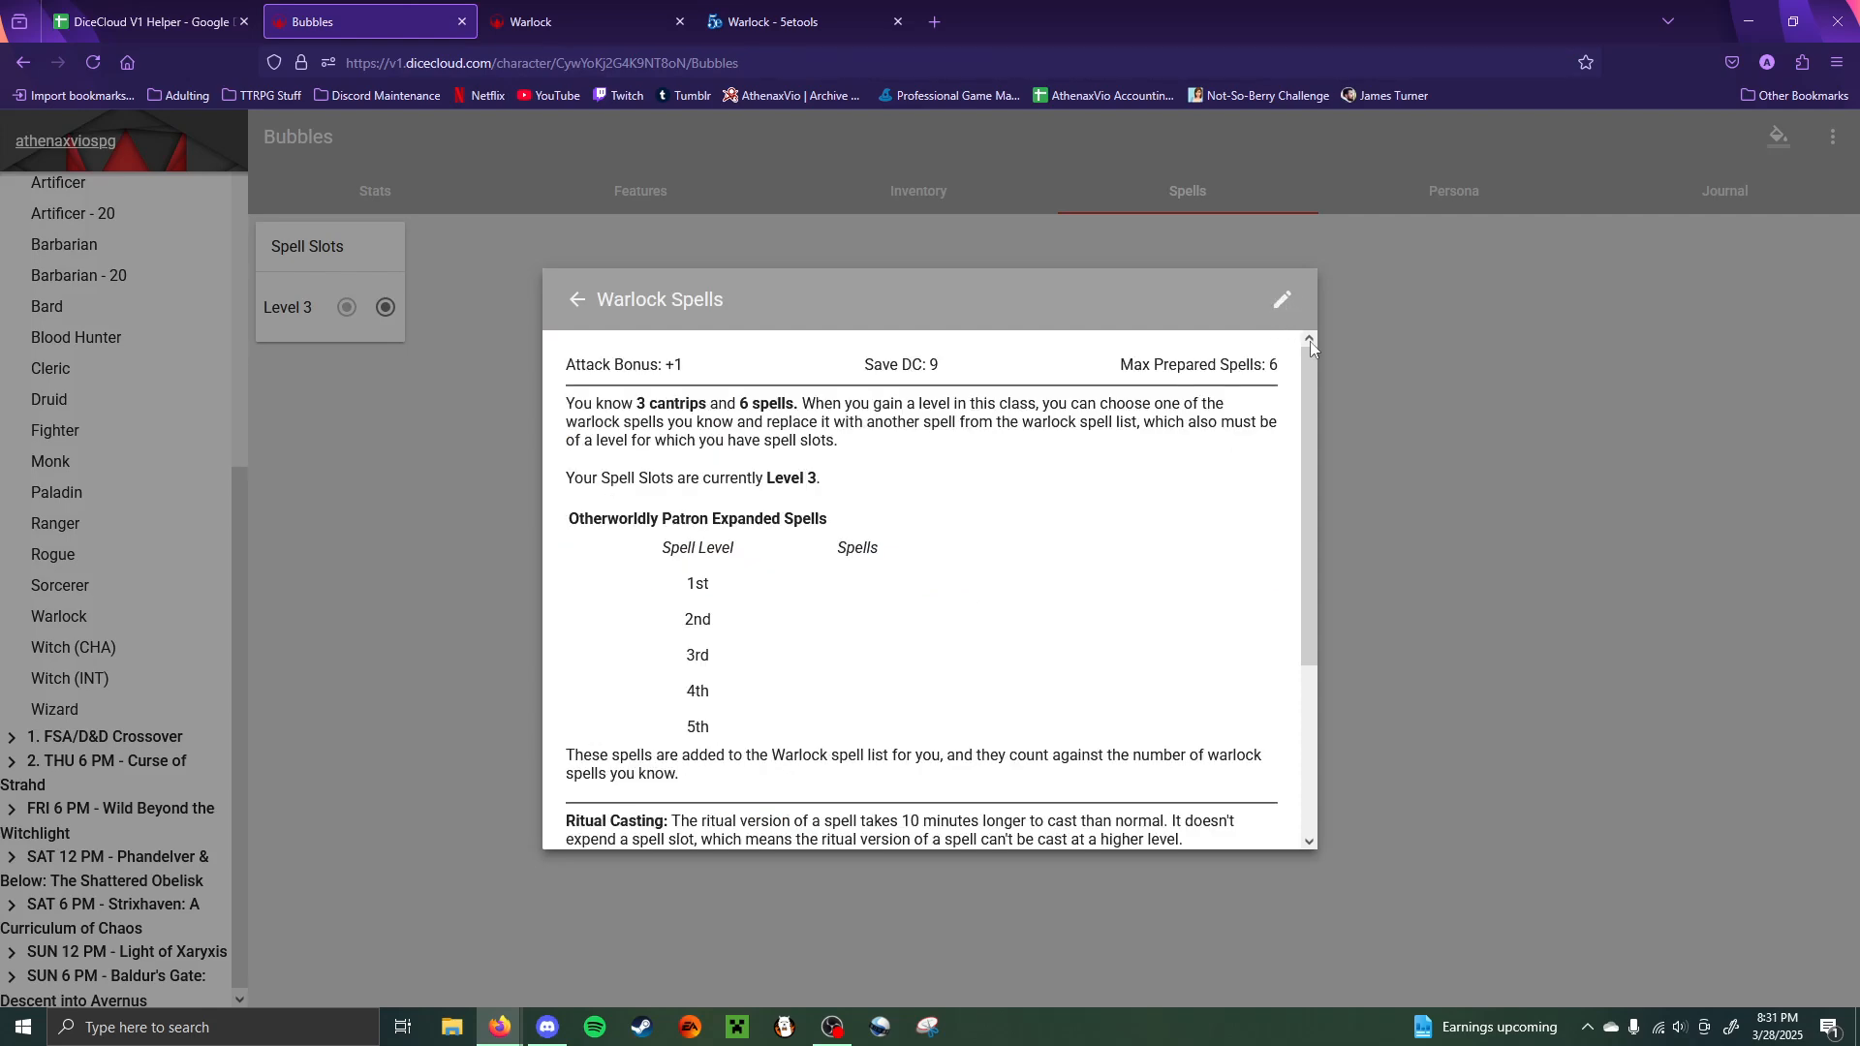
- Close the Warlock Spells details and check the list's prepared spell count and spell preparation marks
click(1506, 422)
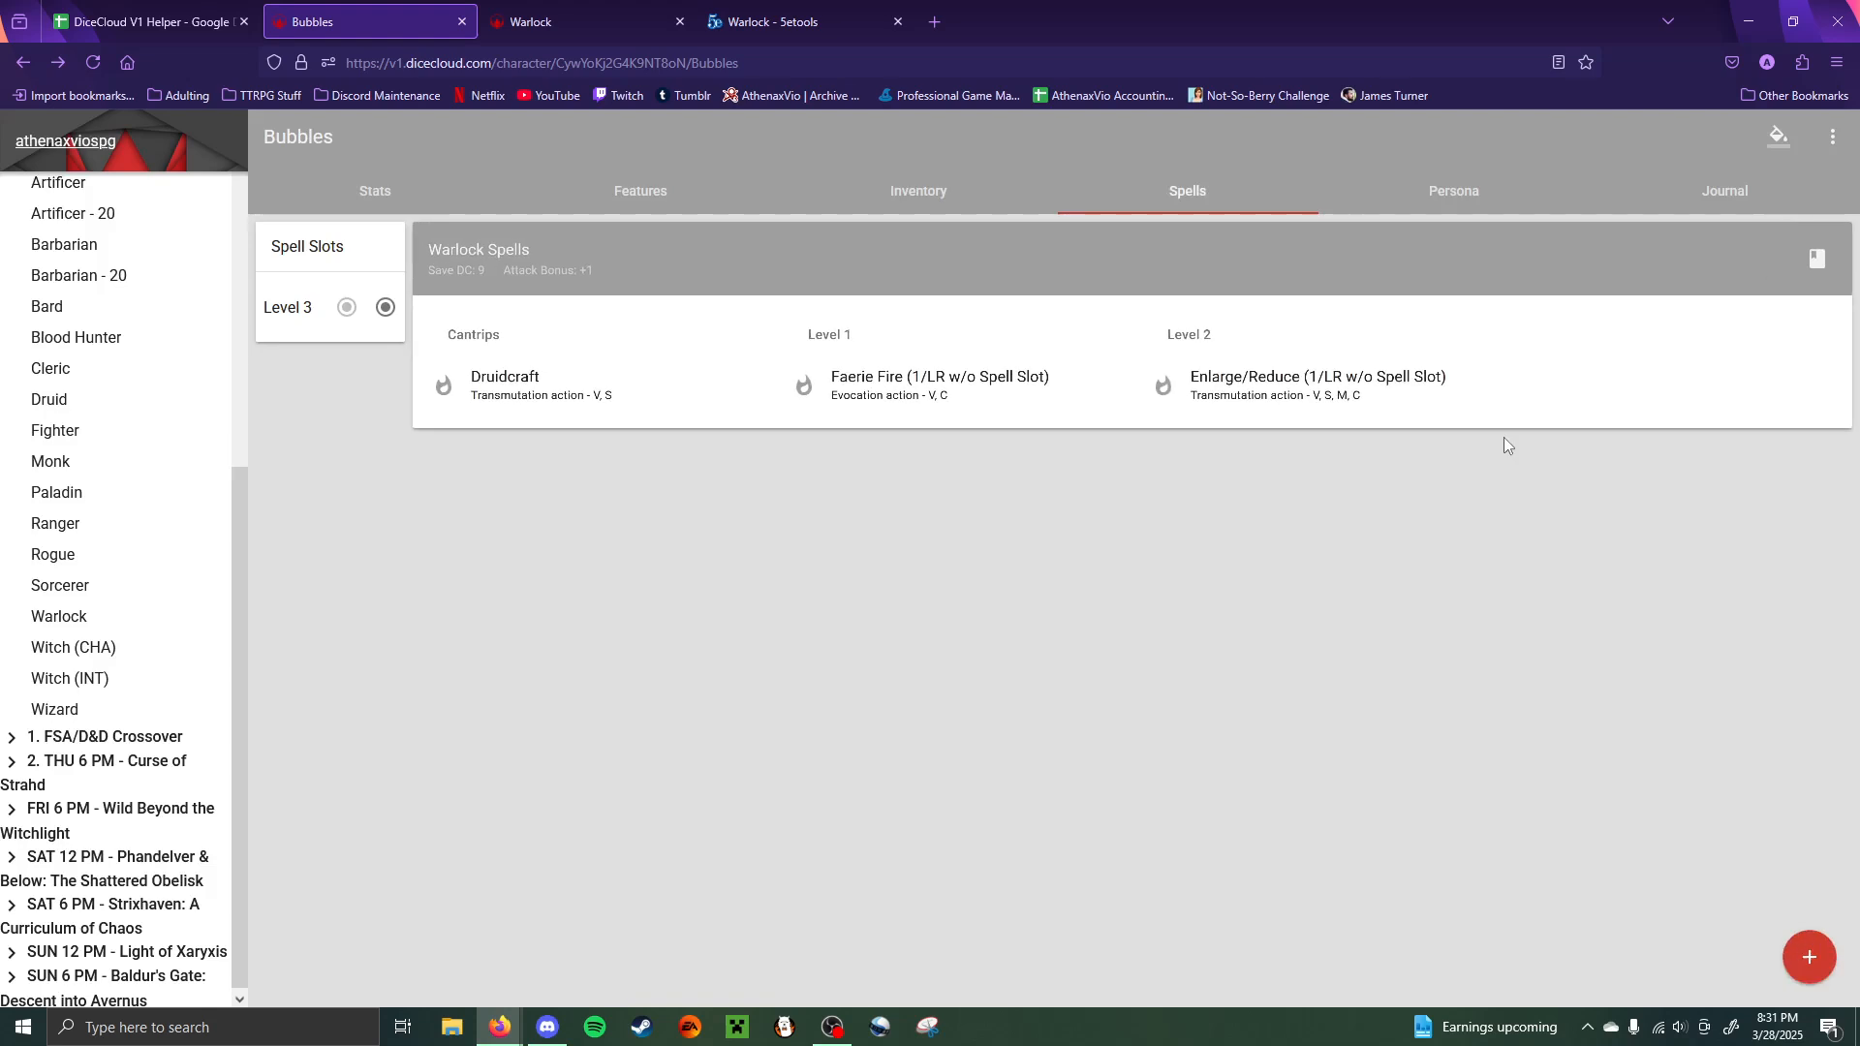
click(1819, 264)
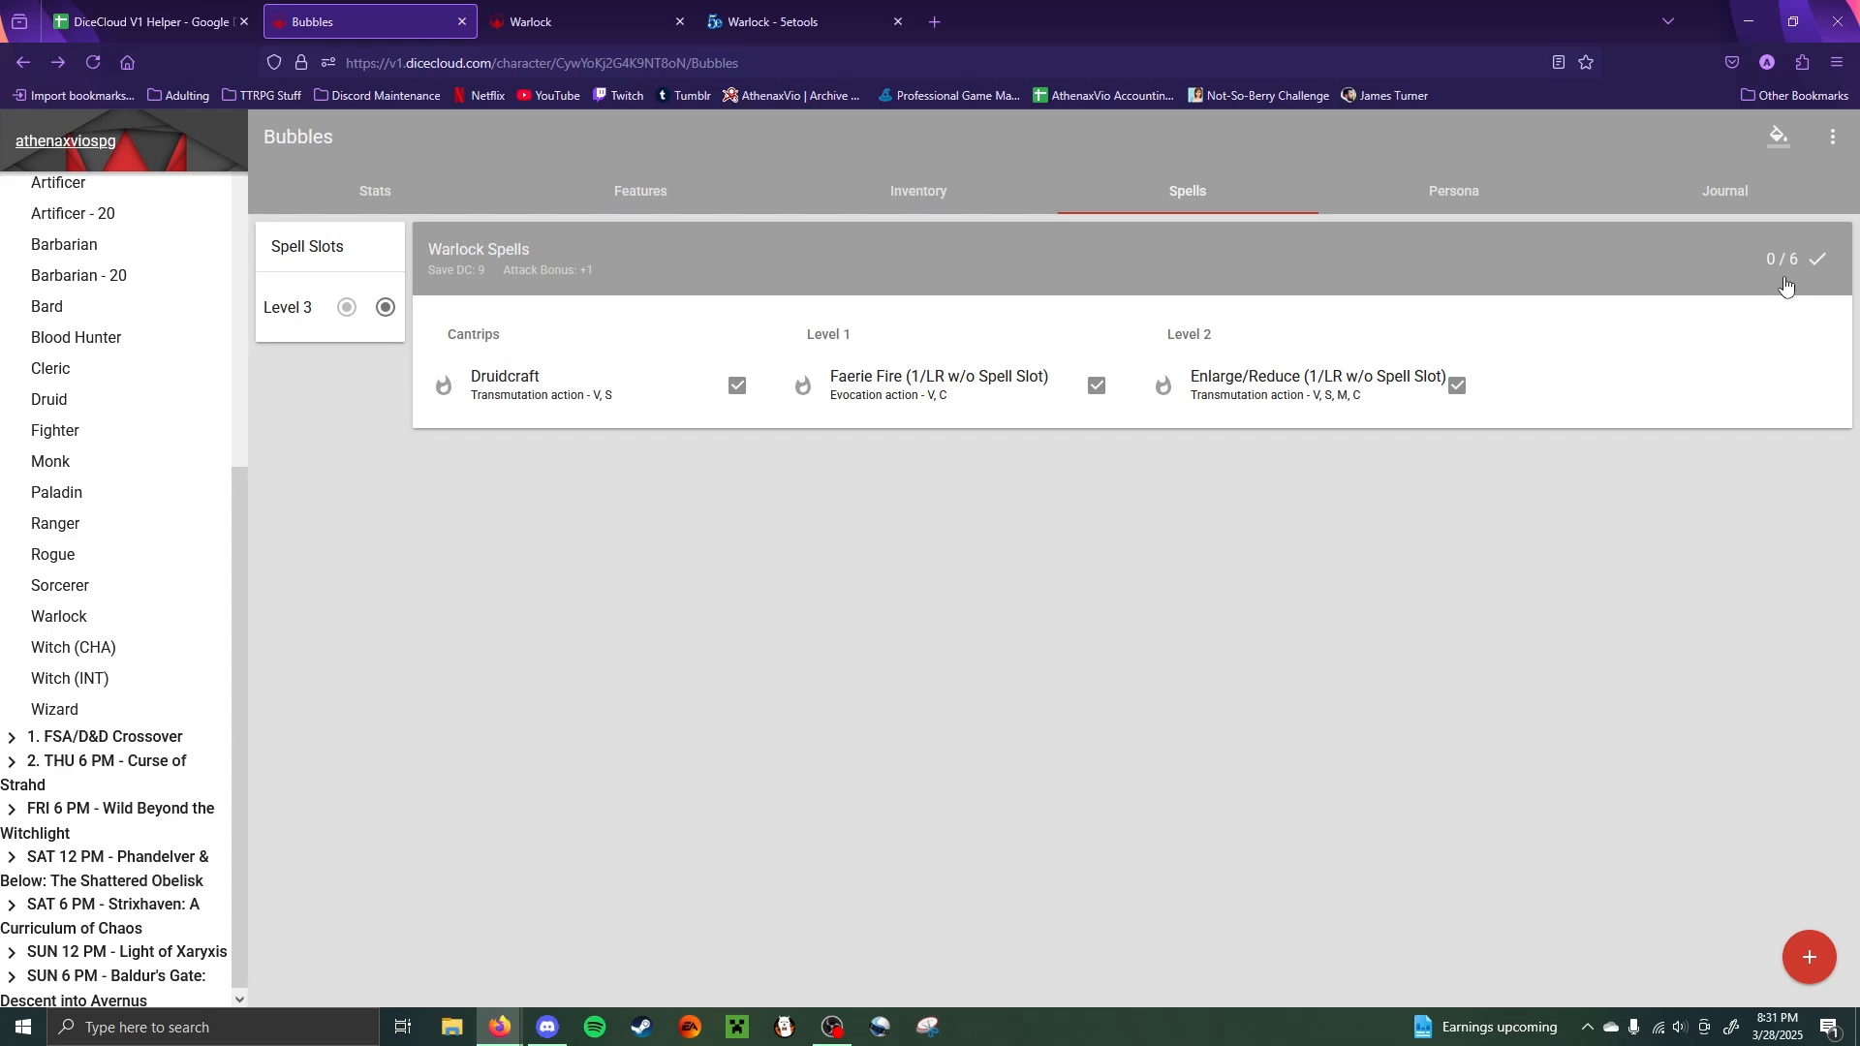
click(1818, 259)
- Set the Warlock Spells list's Save DC to 8 + charismaMod + proficiencyBonus and its Attack Bonus to charismaMod + proficiencyBonus
click(1690, 260)
click(1283, 300)
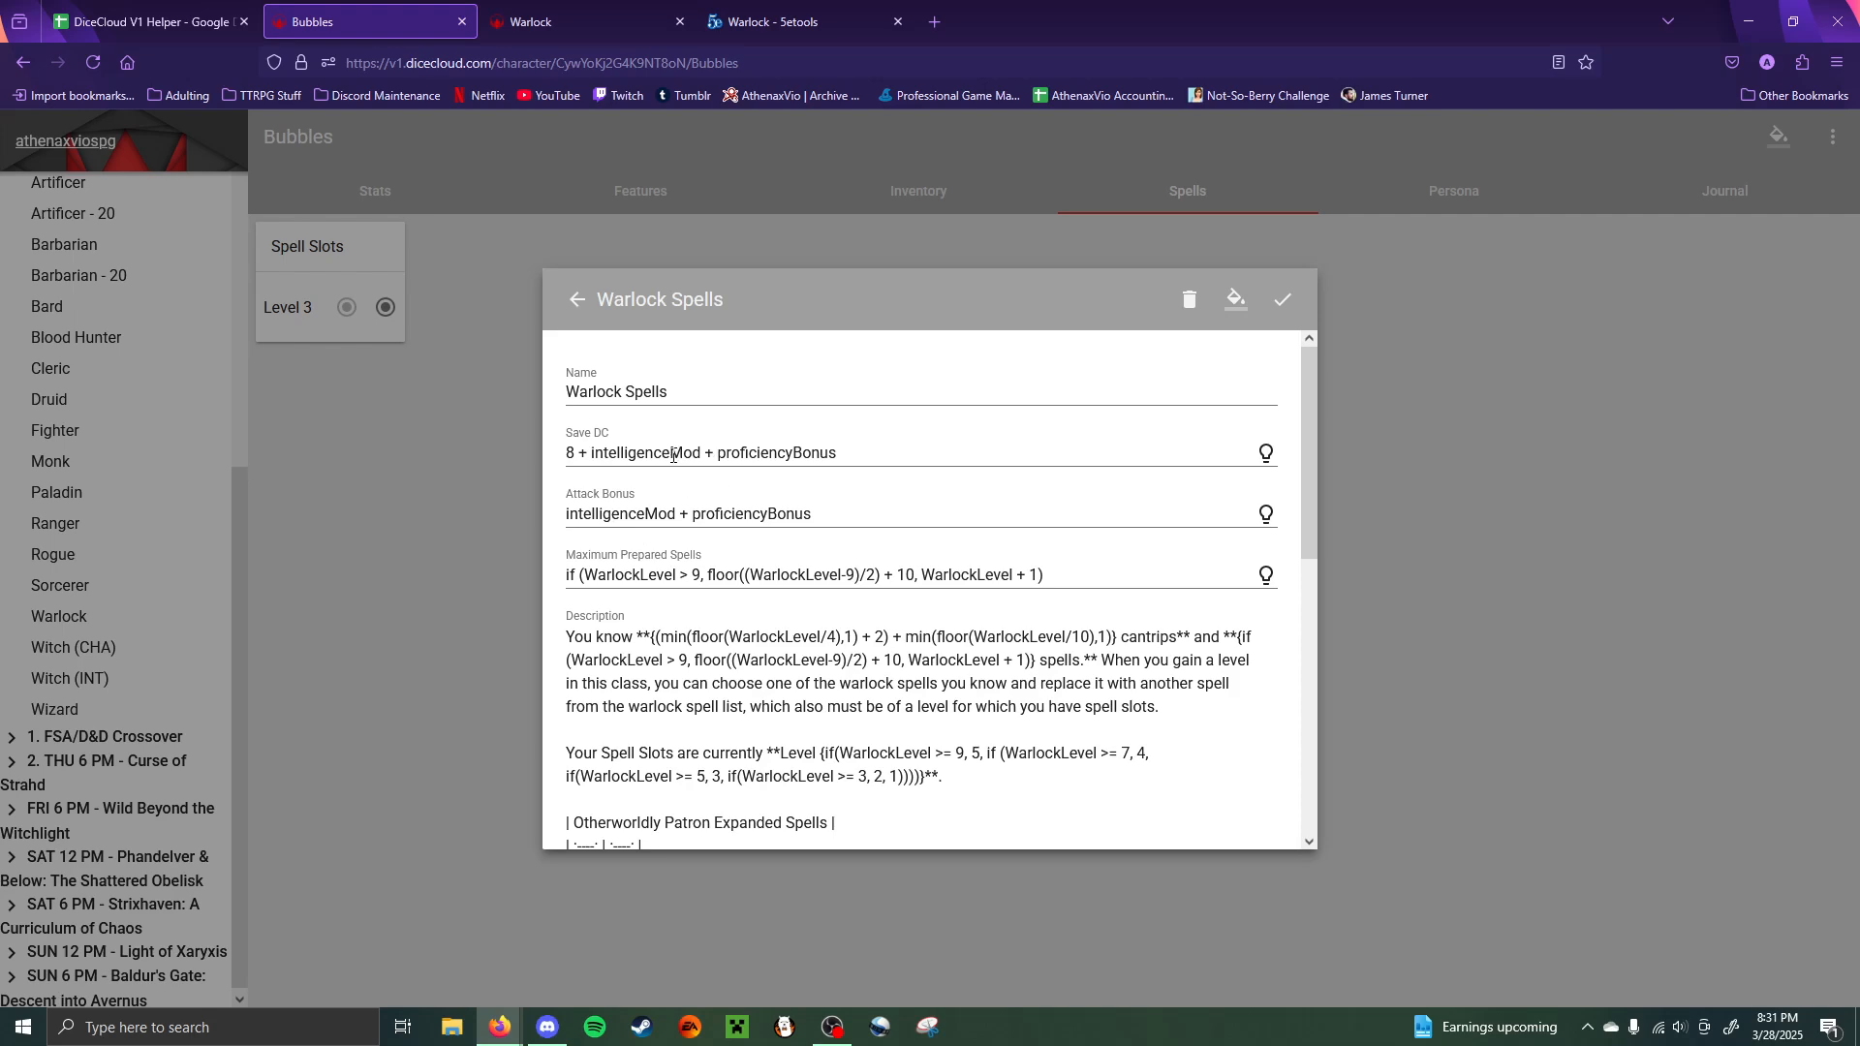
drag(672, 455, 592, 458)
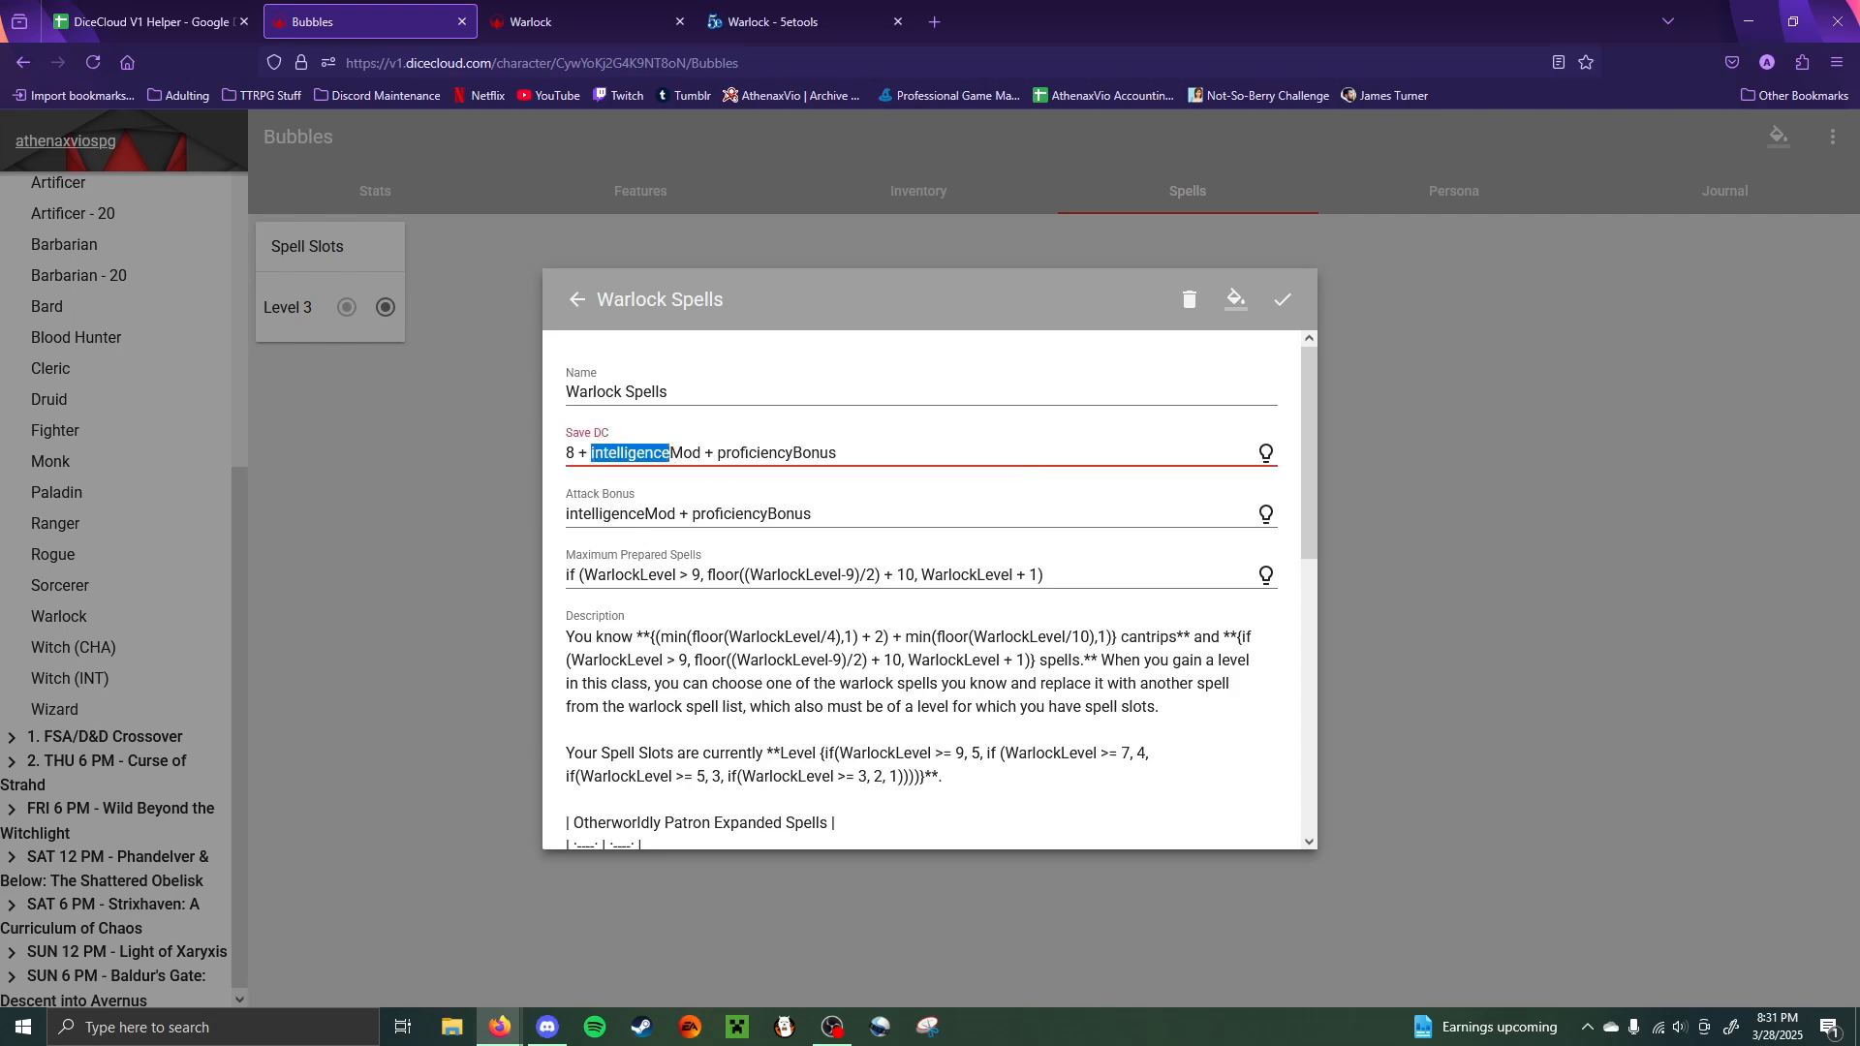
text(charisma)
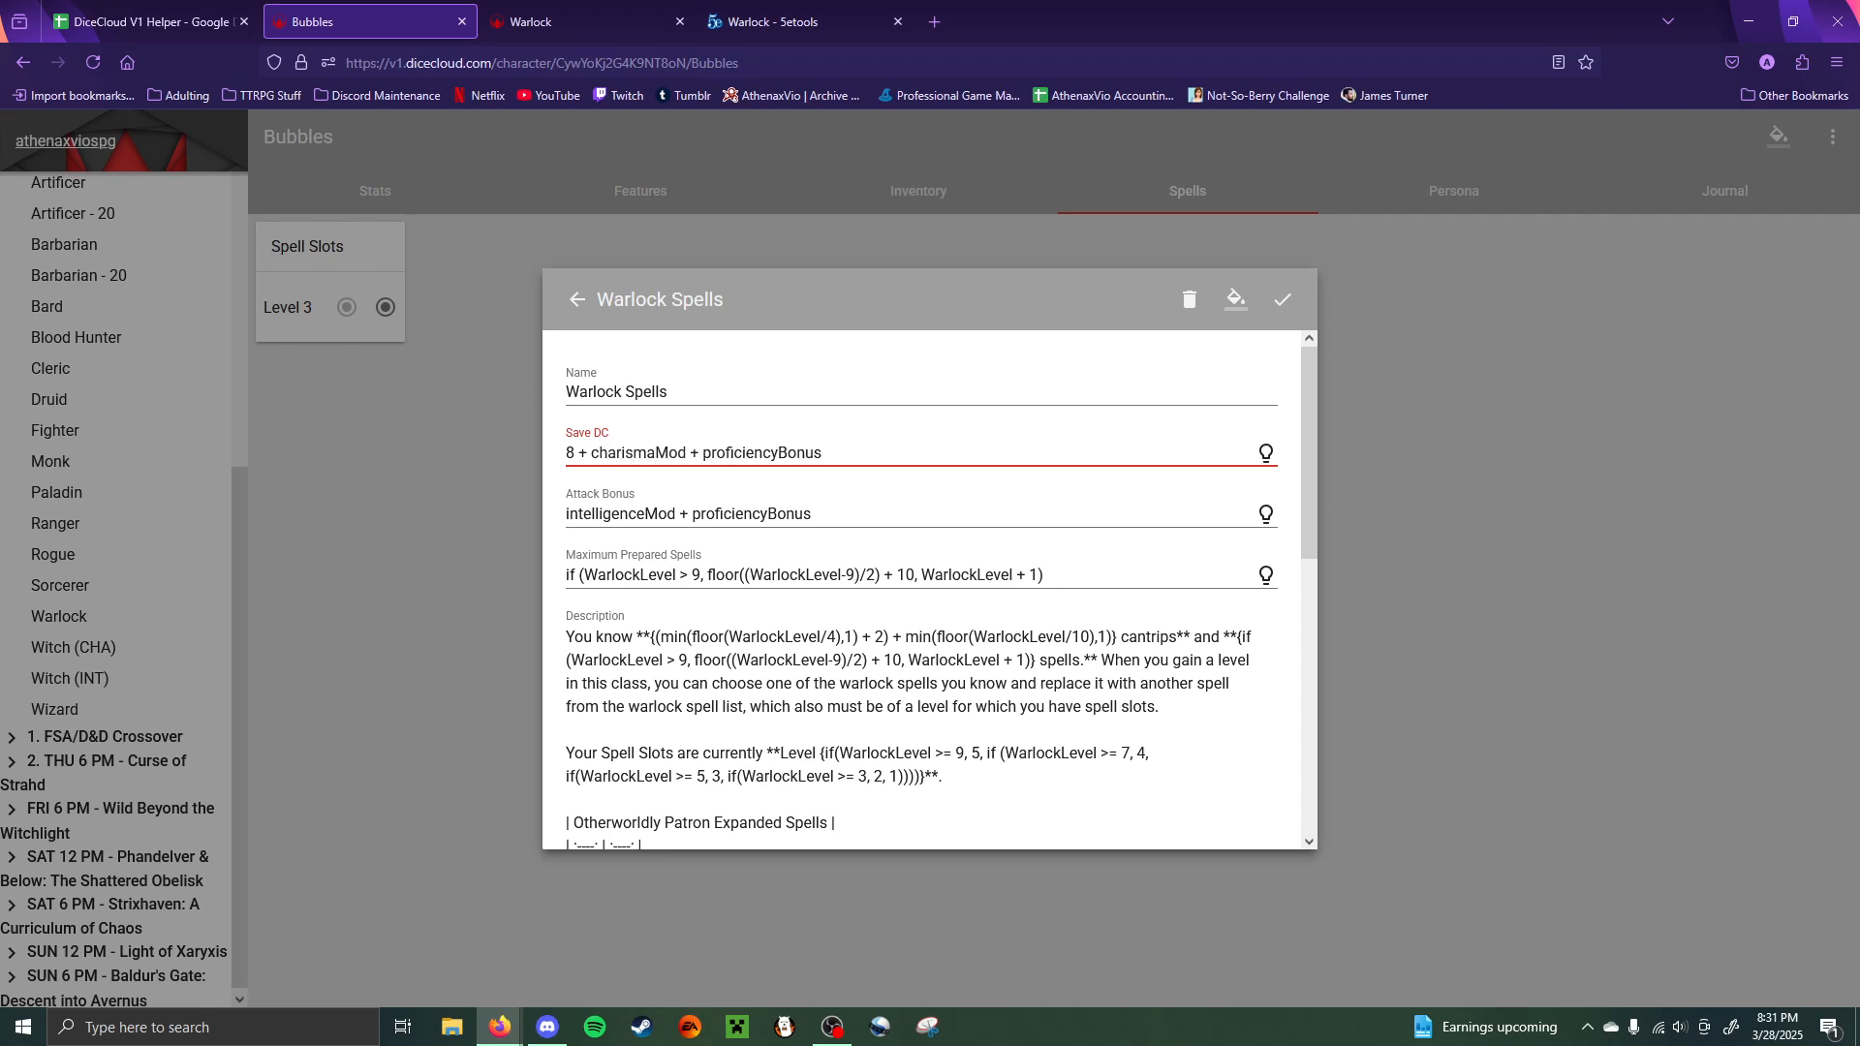
drag(646, 515, 507, 522)
text(charim)
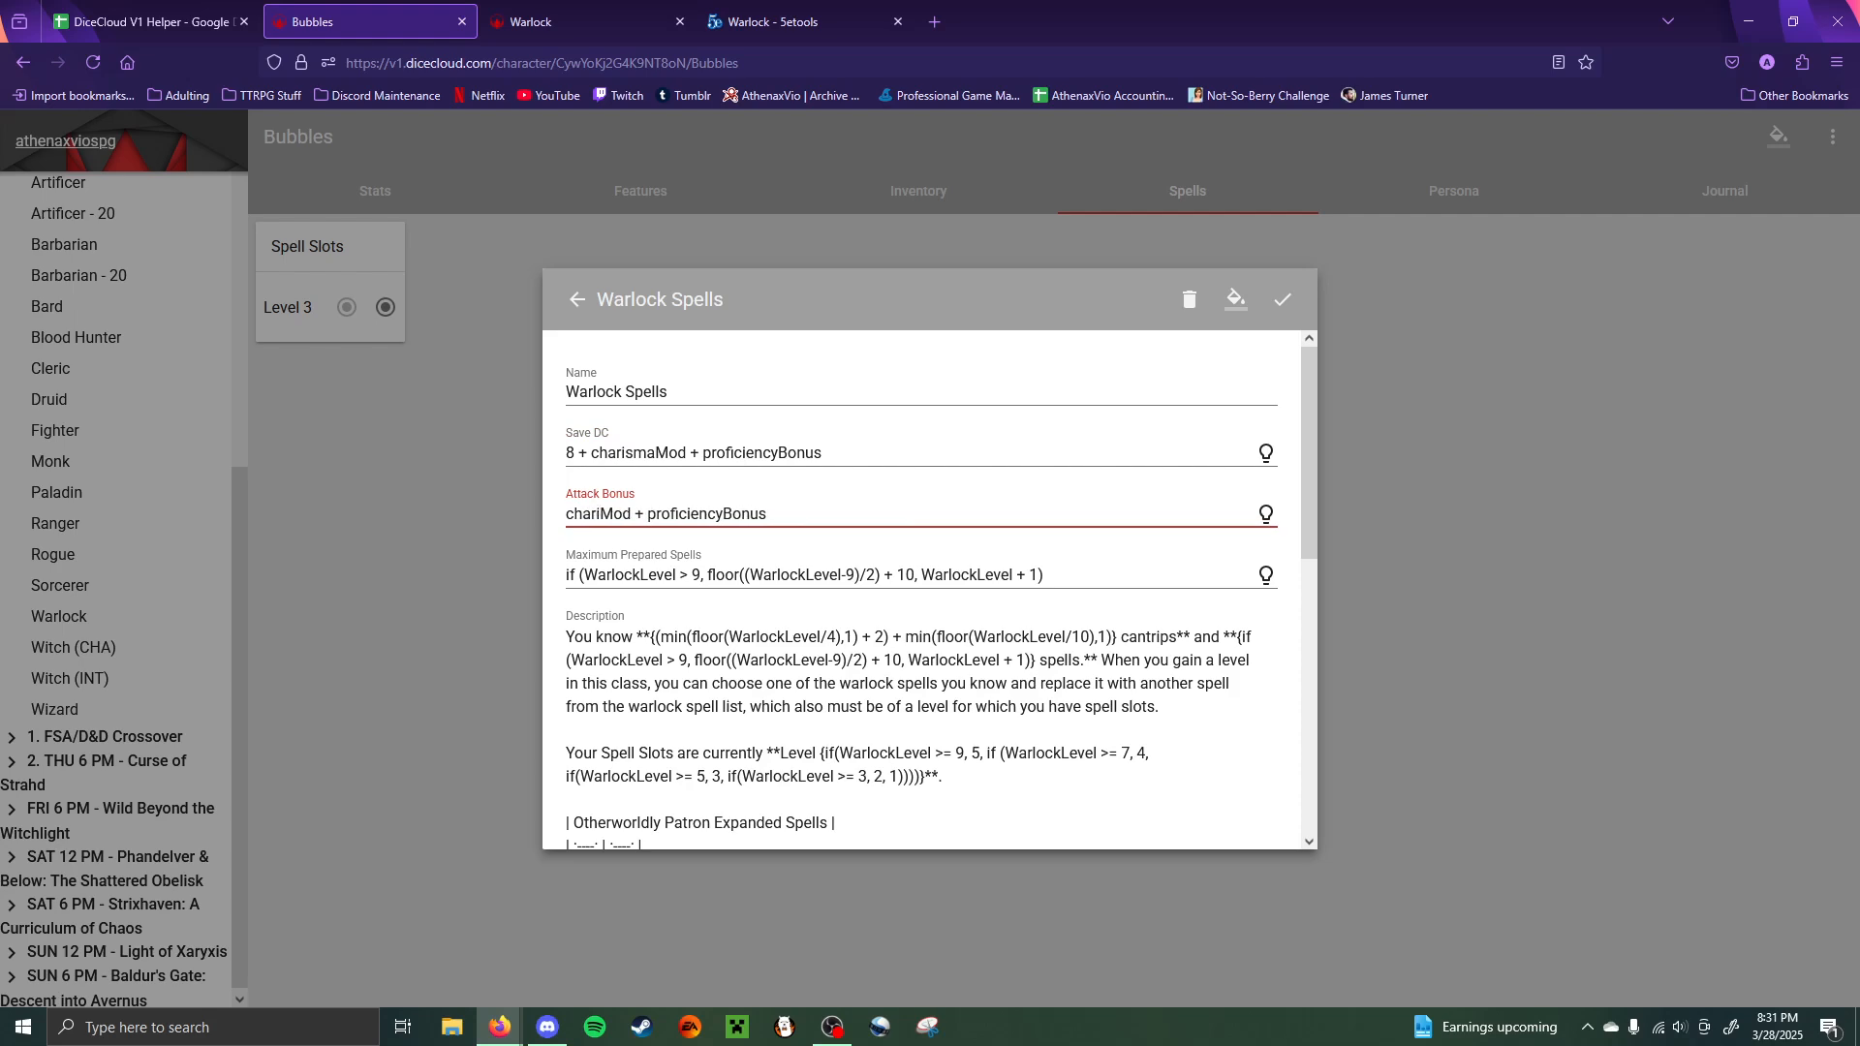
text(s)
key(BackSpace)
key(BackSpace)
text(sma)
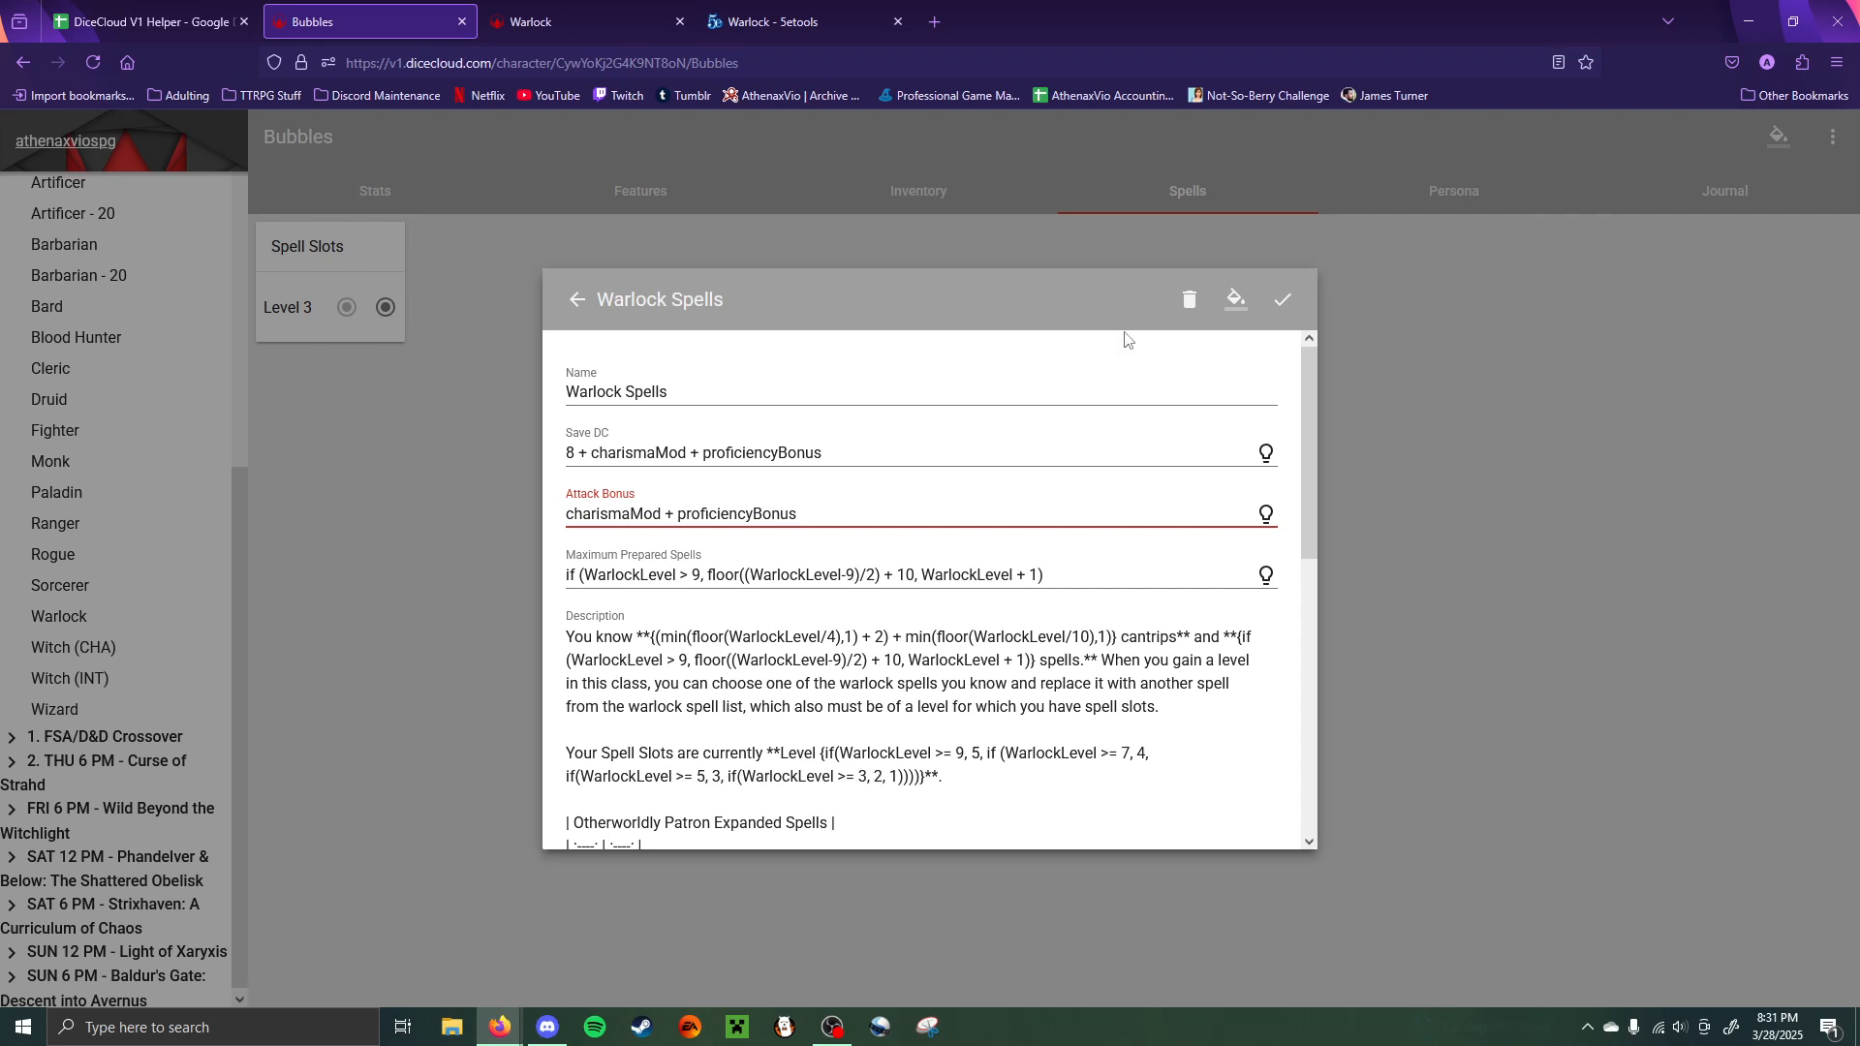
- Examine the Otherworldly Patron Expanded Spells table in the description and compare it with the Table Code on the helper spreadsheet's Formatting sheet
scroll(853, 514, down, 4)
scroll(849, 510, up, 2)
scroll(850, 511, down, 3)
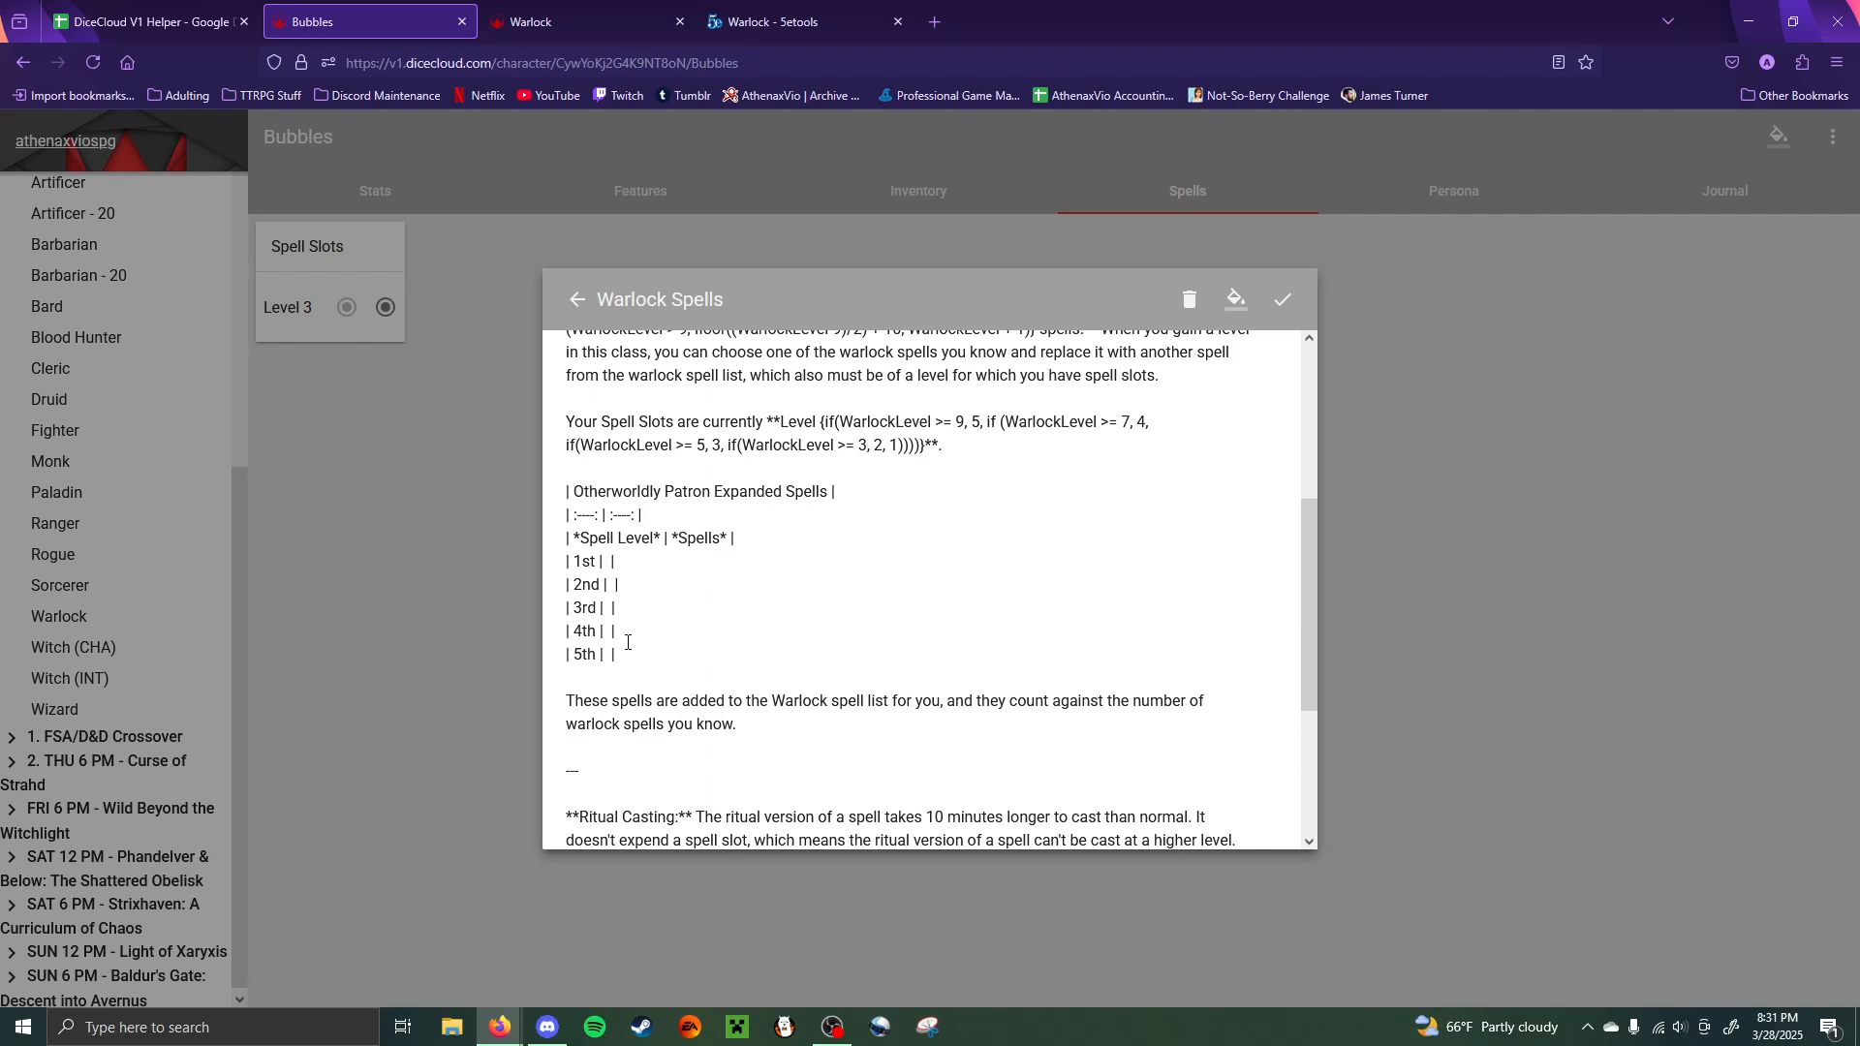
drag(628, 656, 557, 491)
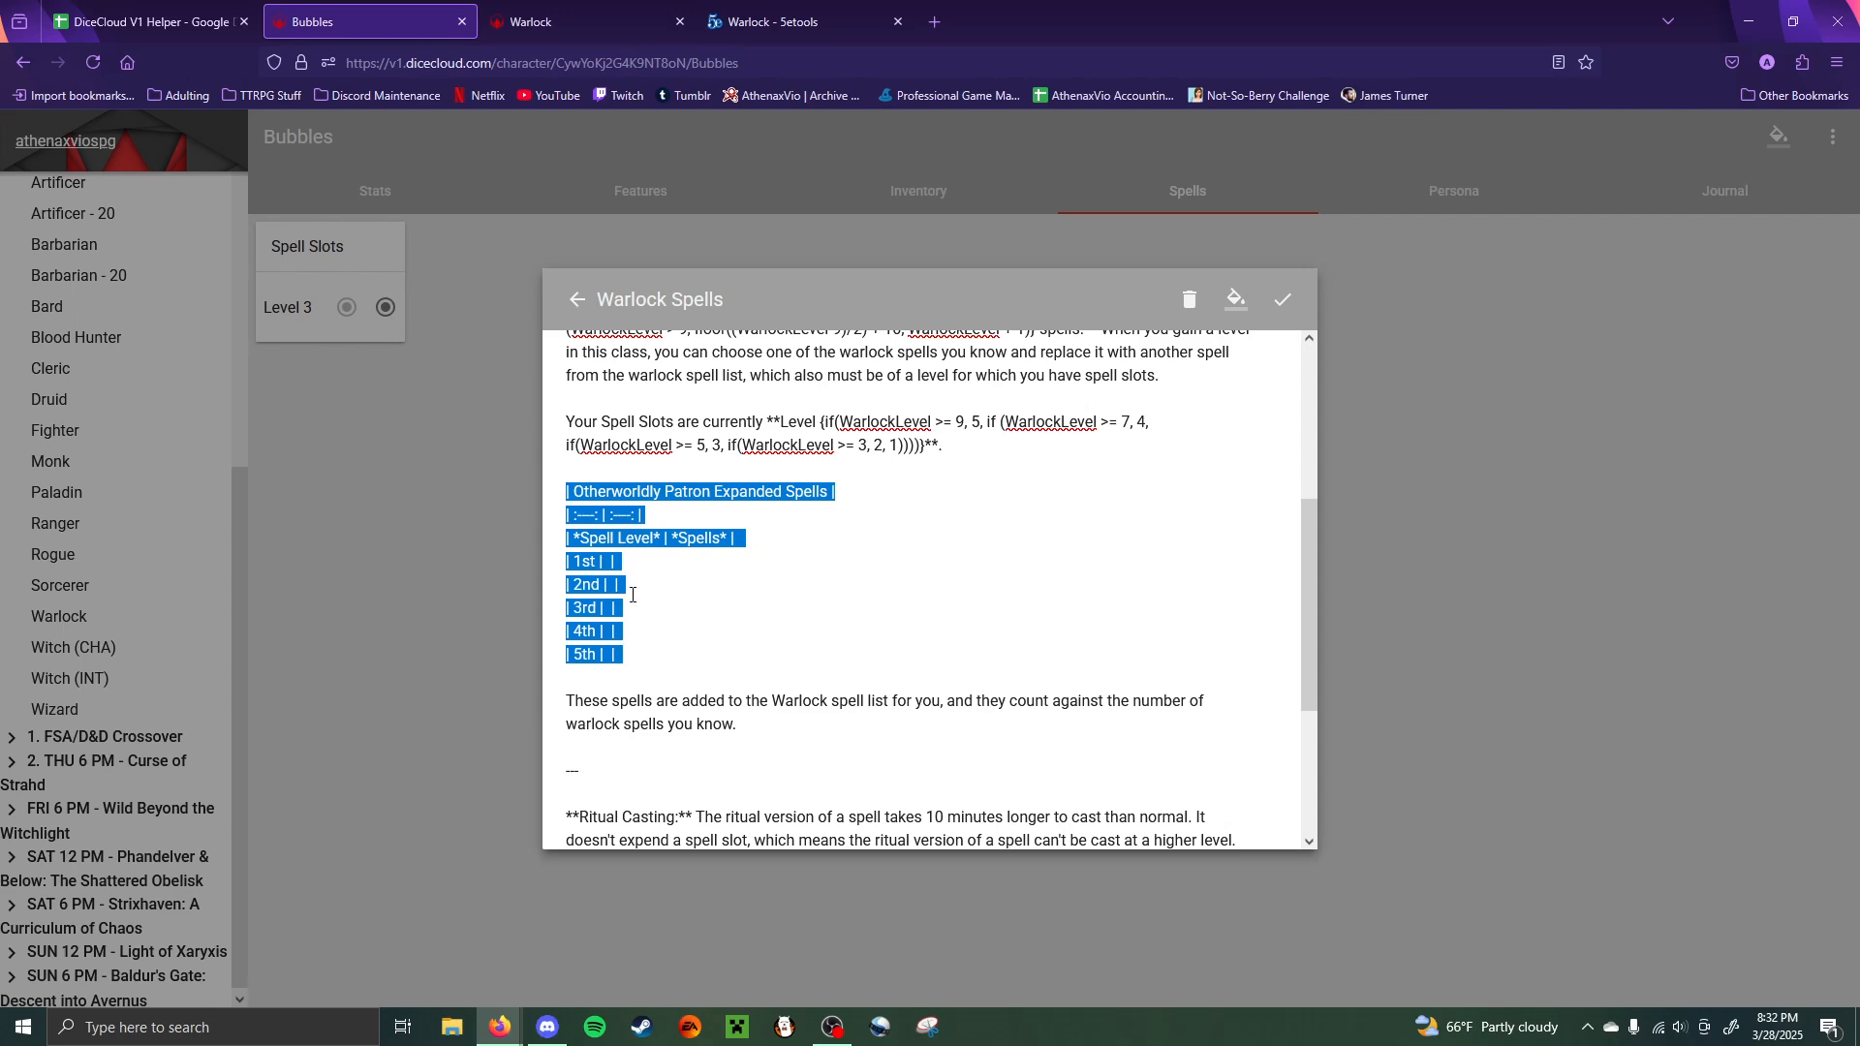
click(654, 501)
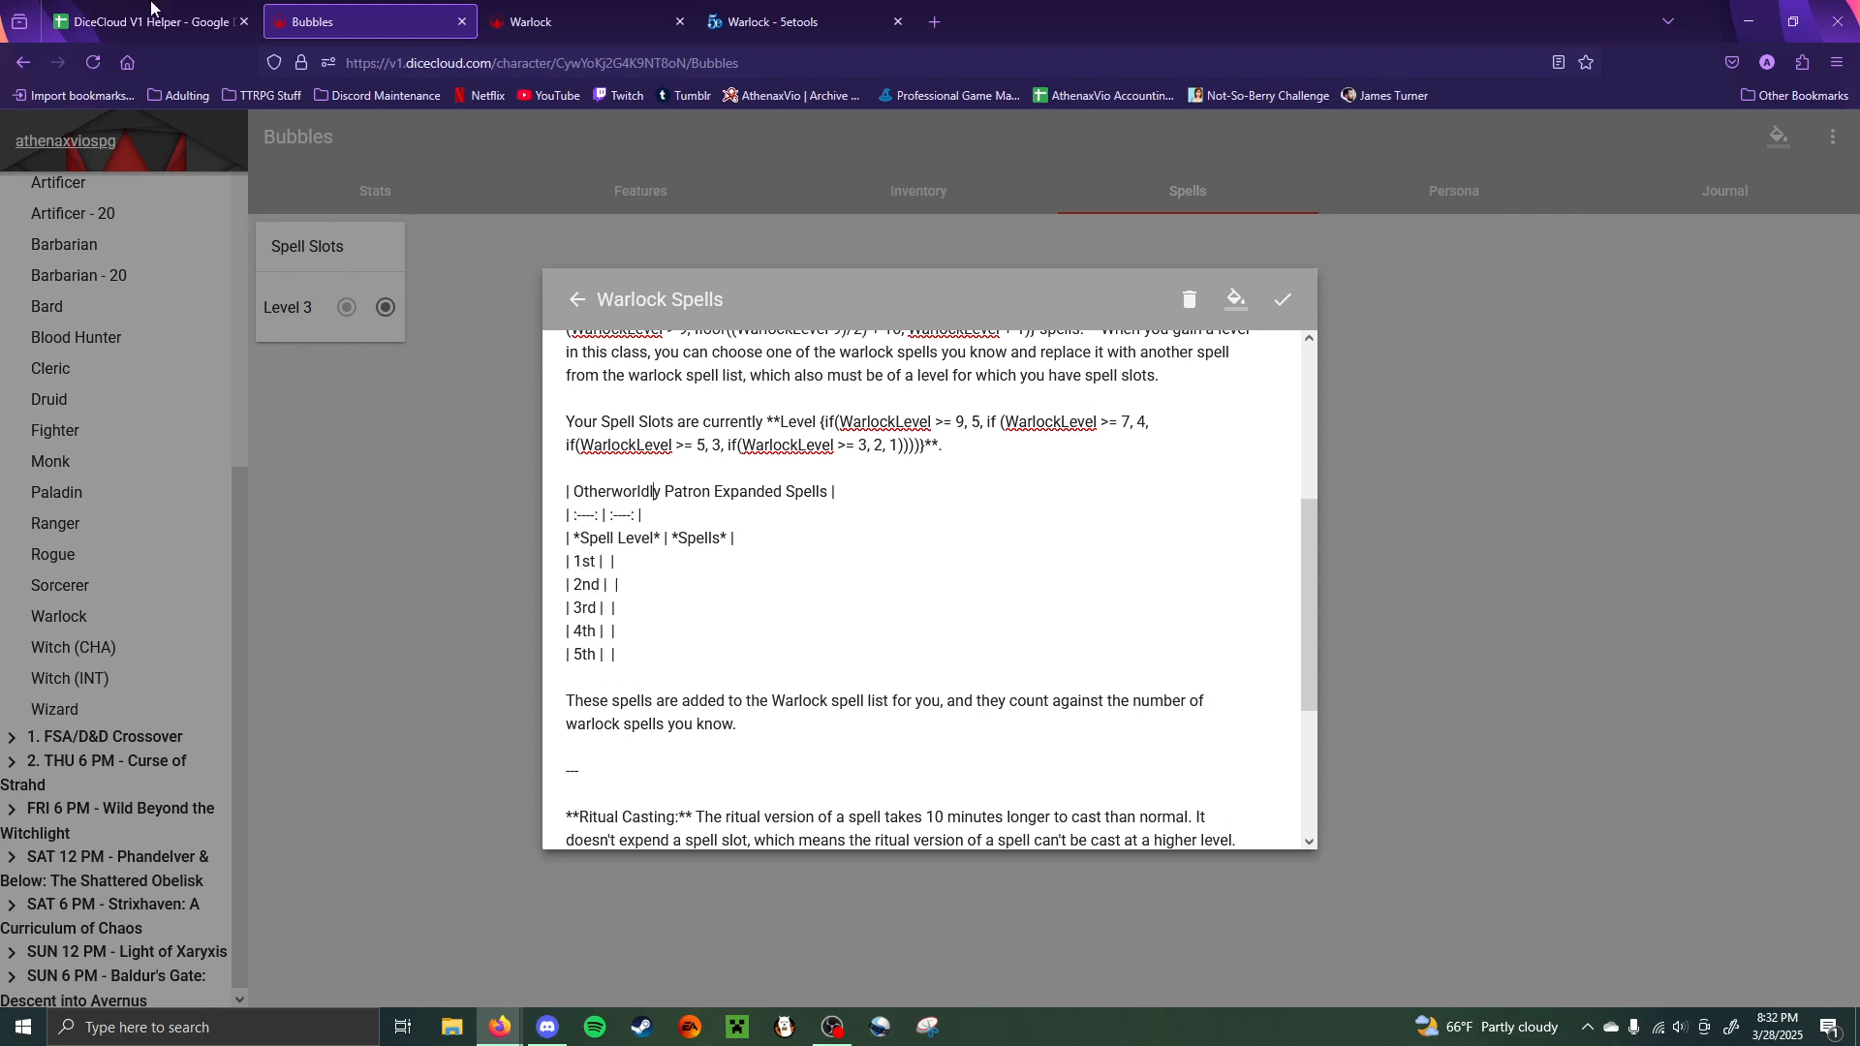
click(155, 17)
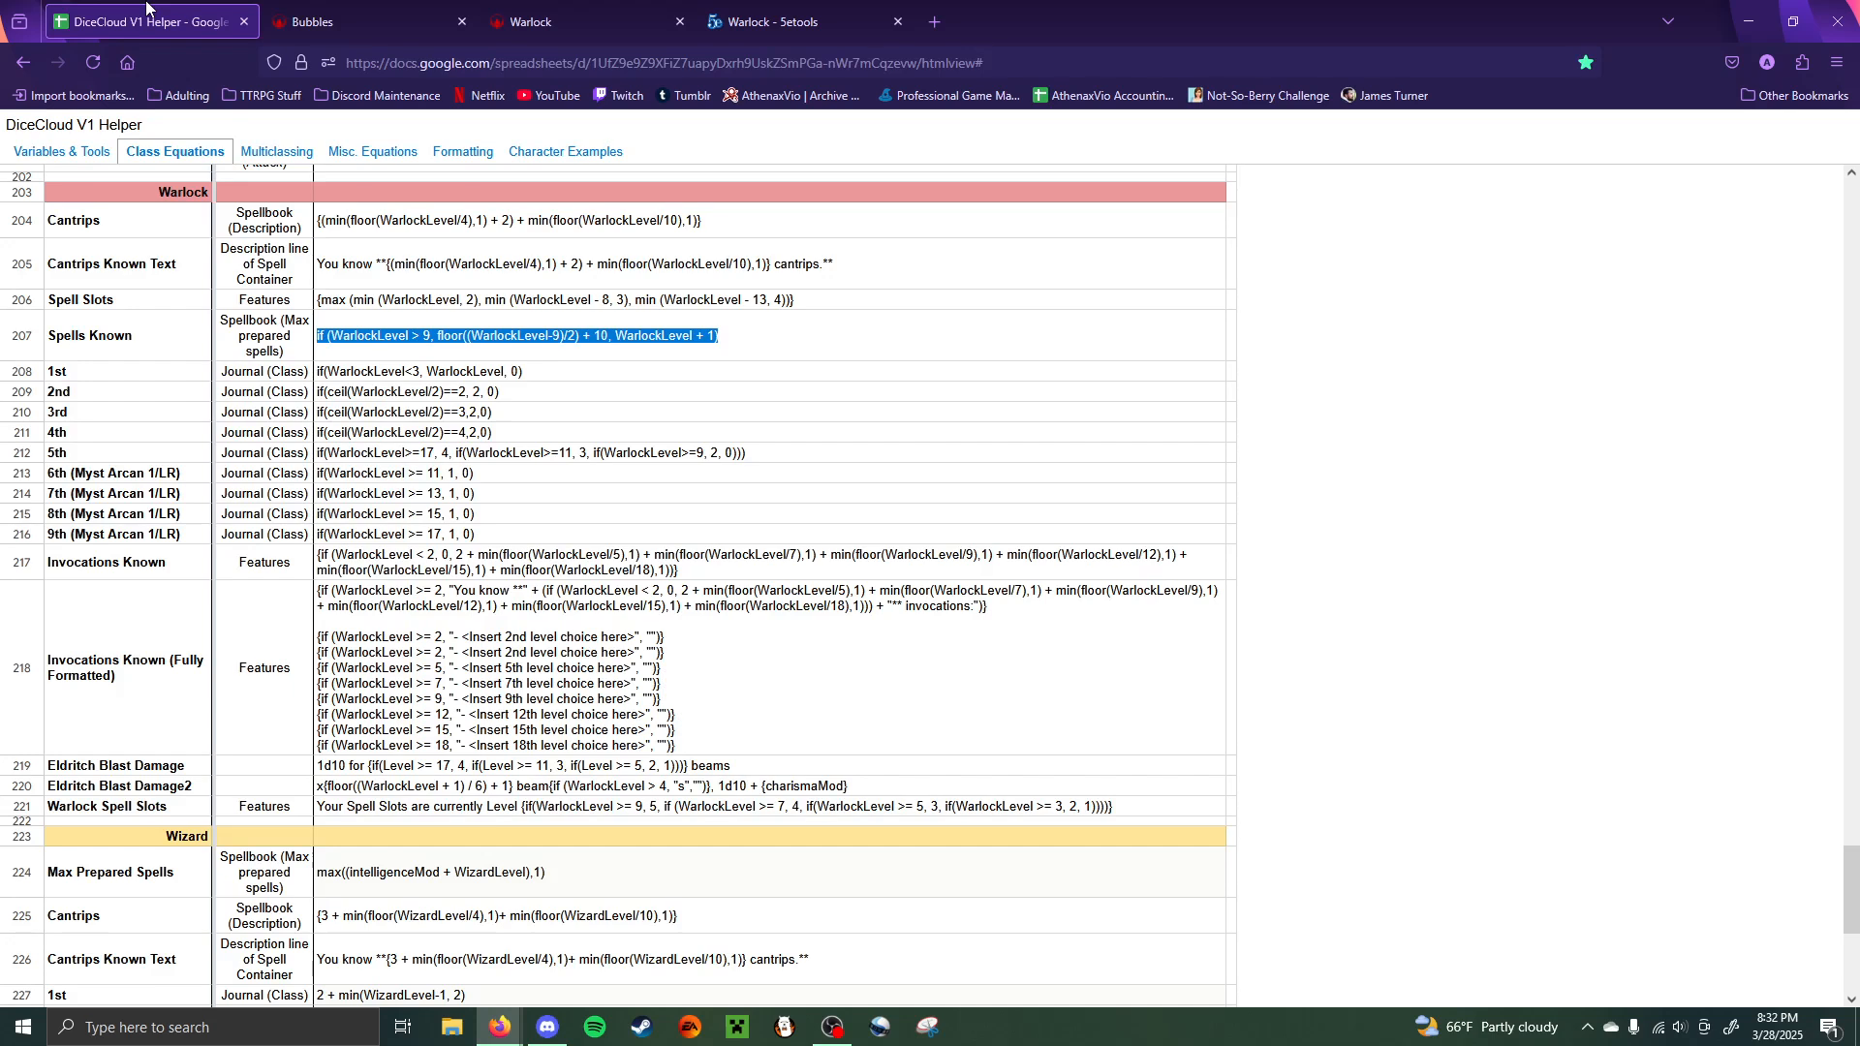
click(442, 155)
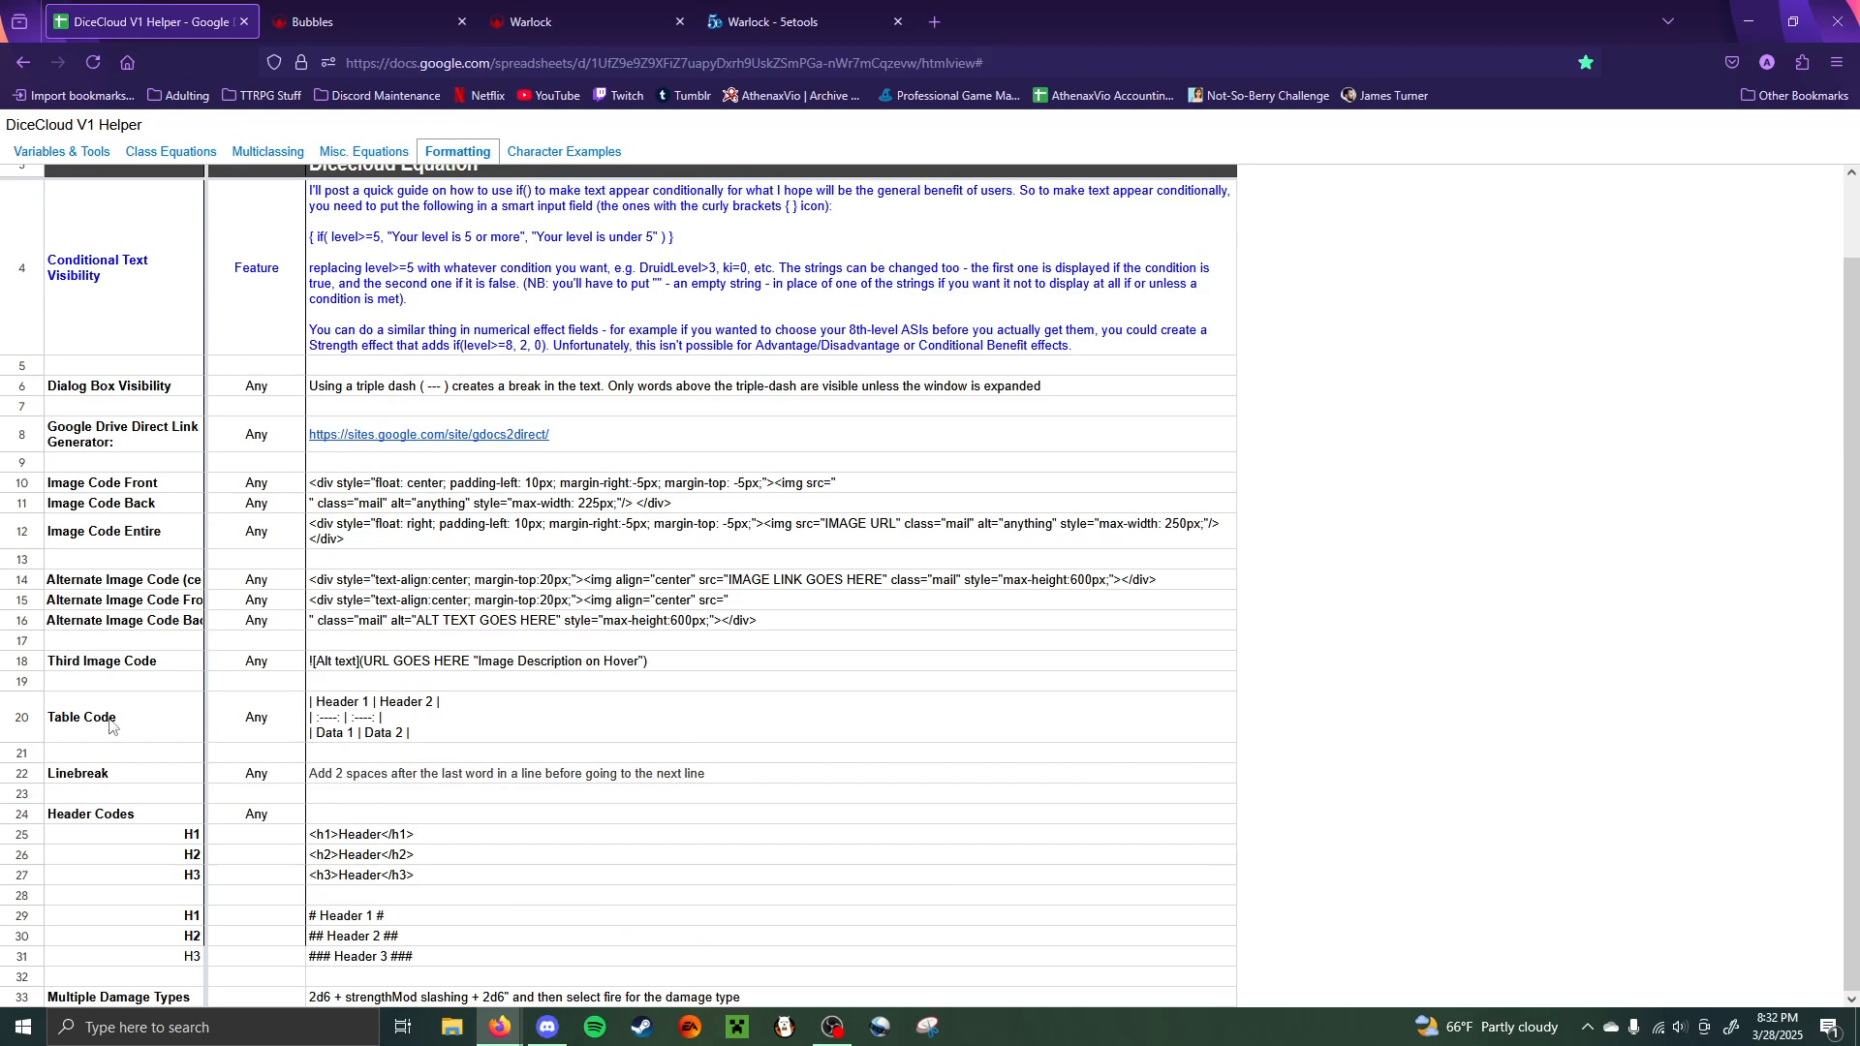
drag(448, 744, 310, 703)
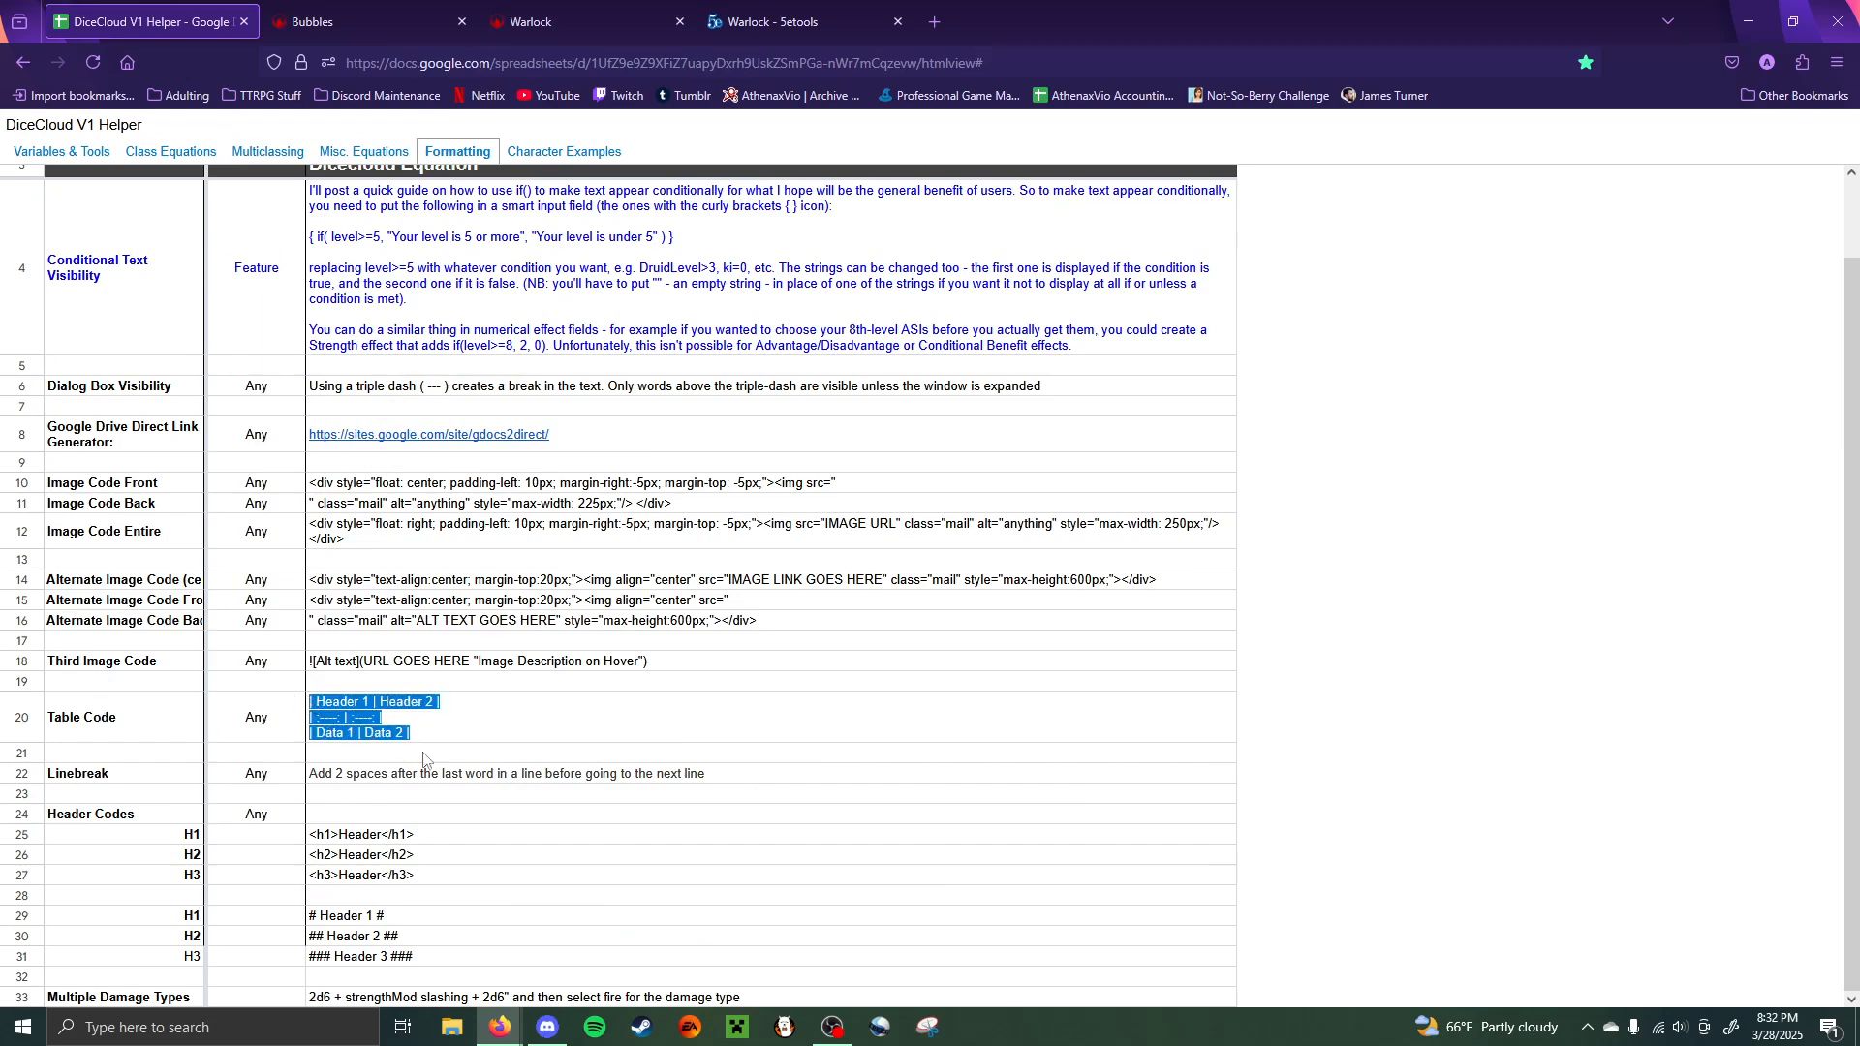
click(429, 7)
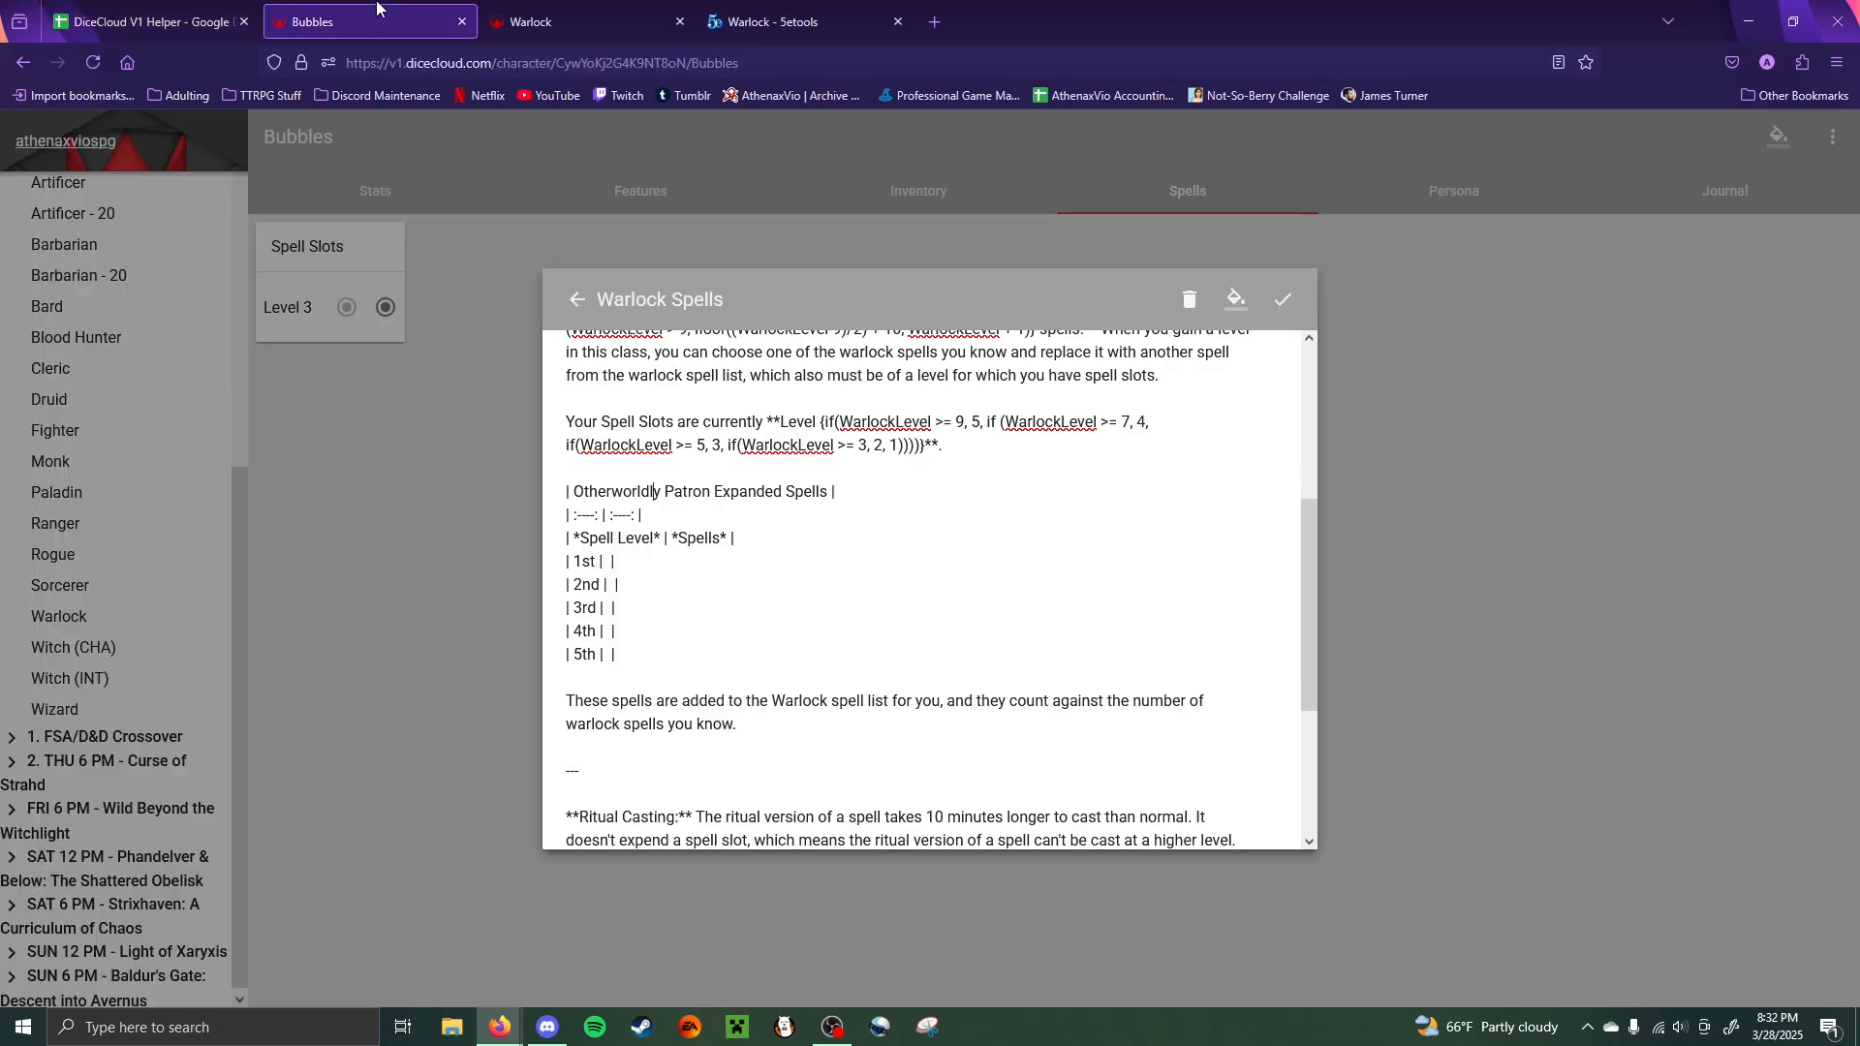
- Check how the Otherworldly Patron Expanded Spells table renders in the Warlock Spells details, and reopen the list for editing
click(1283, 299)
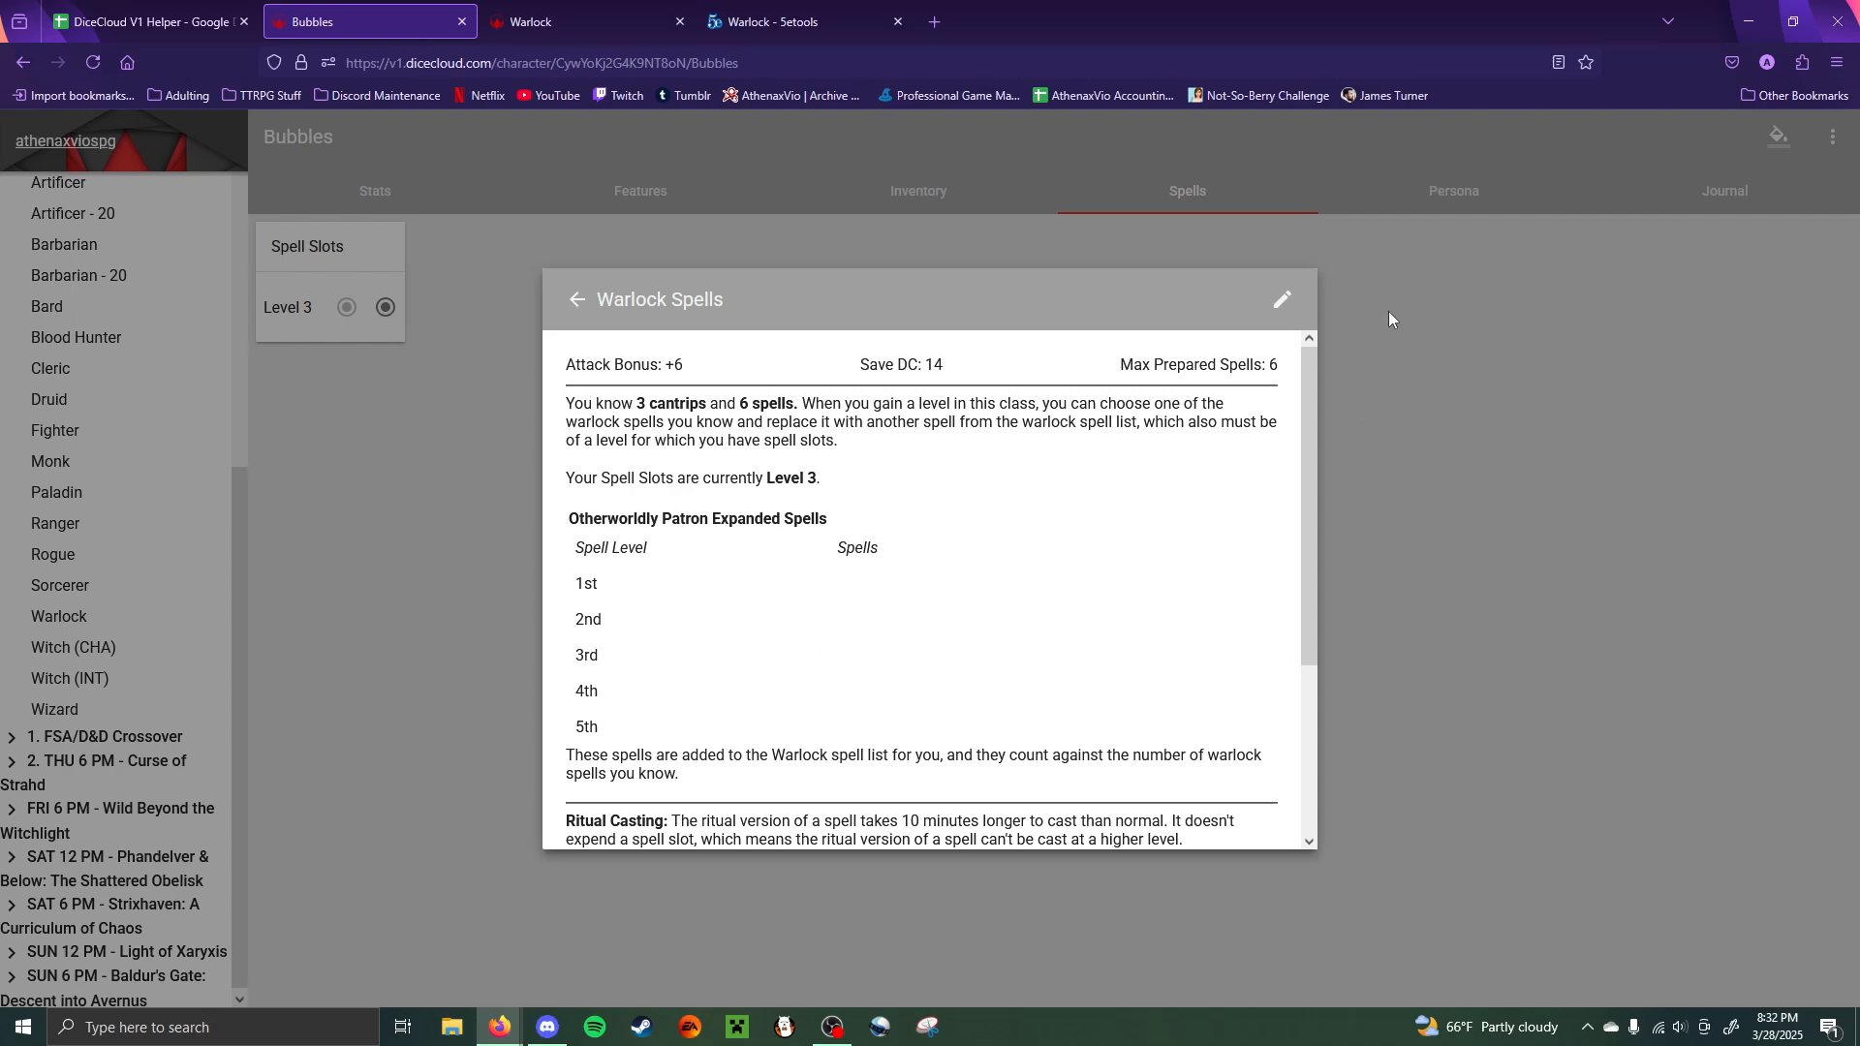
click(1258, 311)
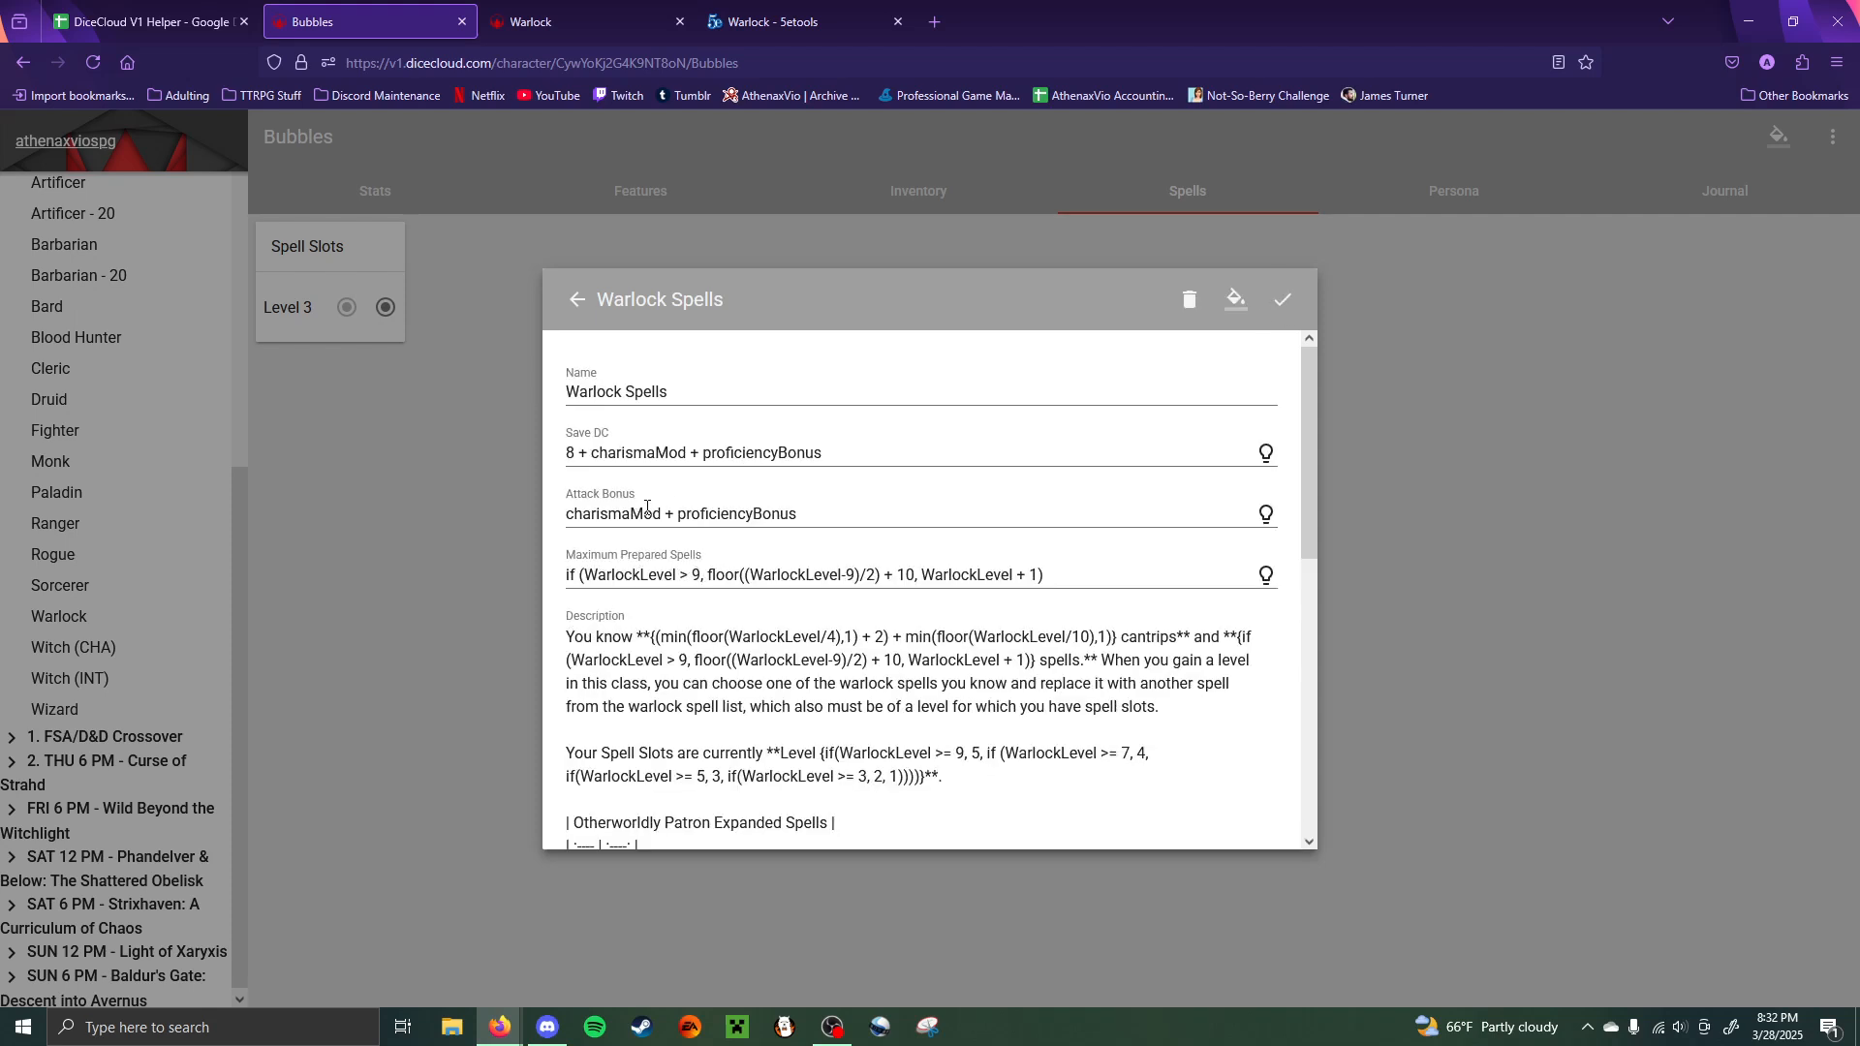
scroll(803, 714, down, 2)
scroll(697, 632, down, 1)
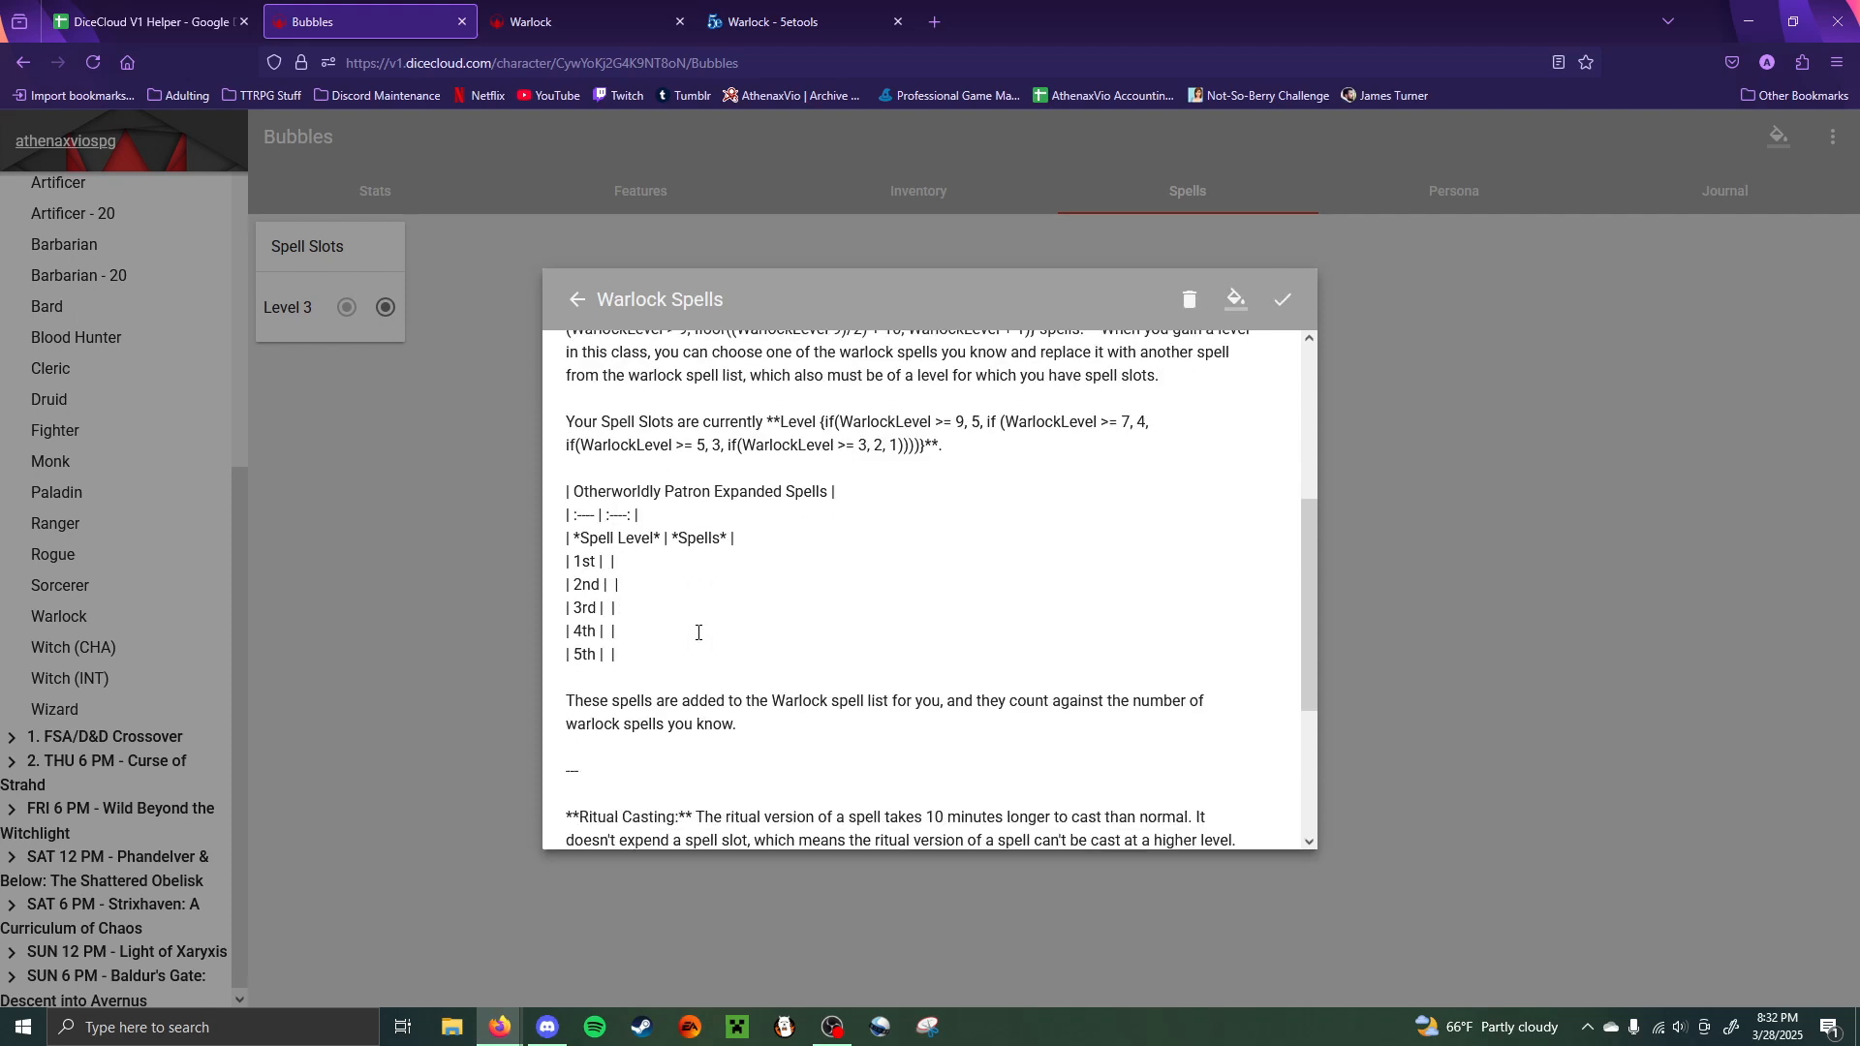
- Close the Pact Magic details on the Warlock template and move the 5etools tab next to the Bubbles tab
click(581, 9)
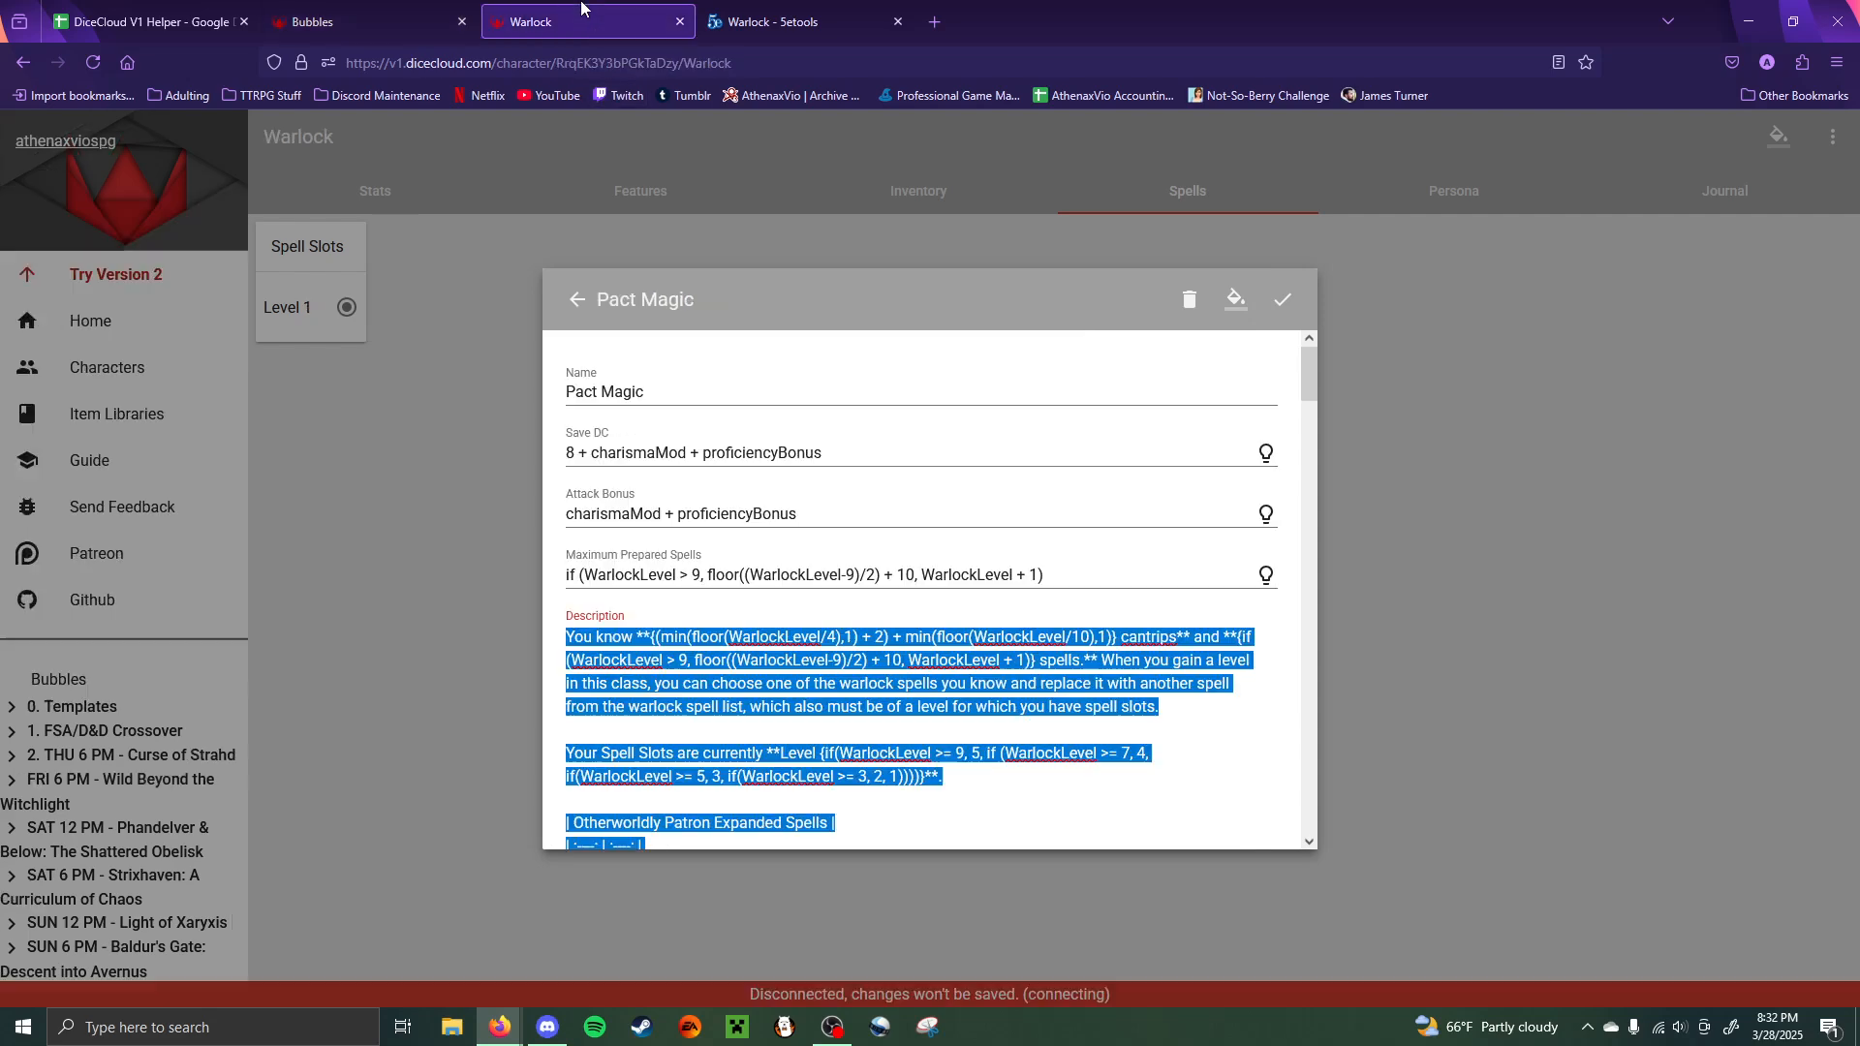
click(1364, 527)
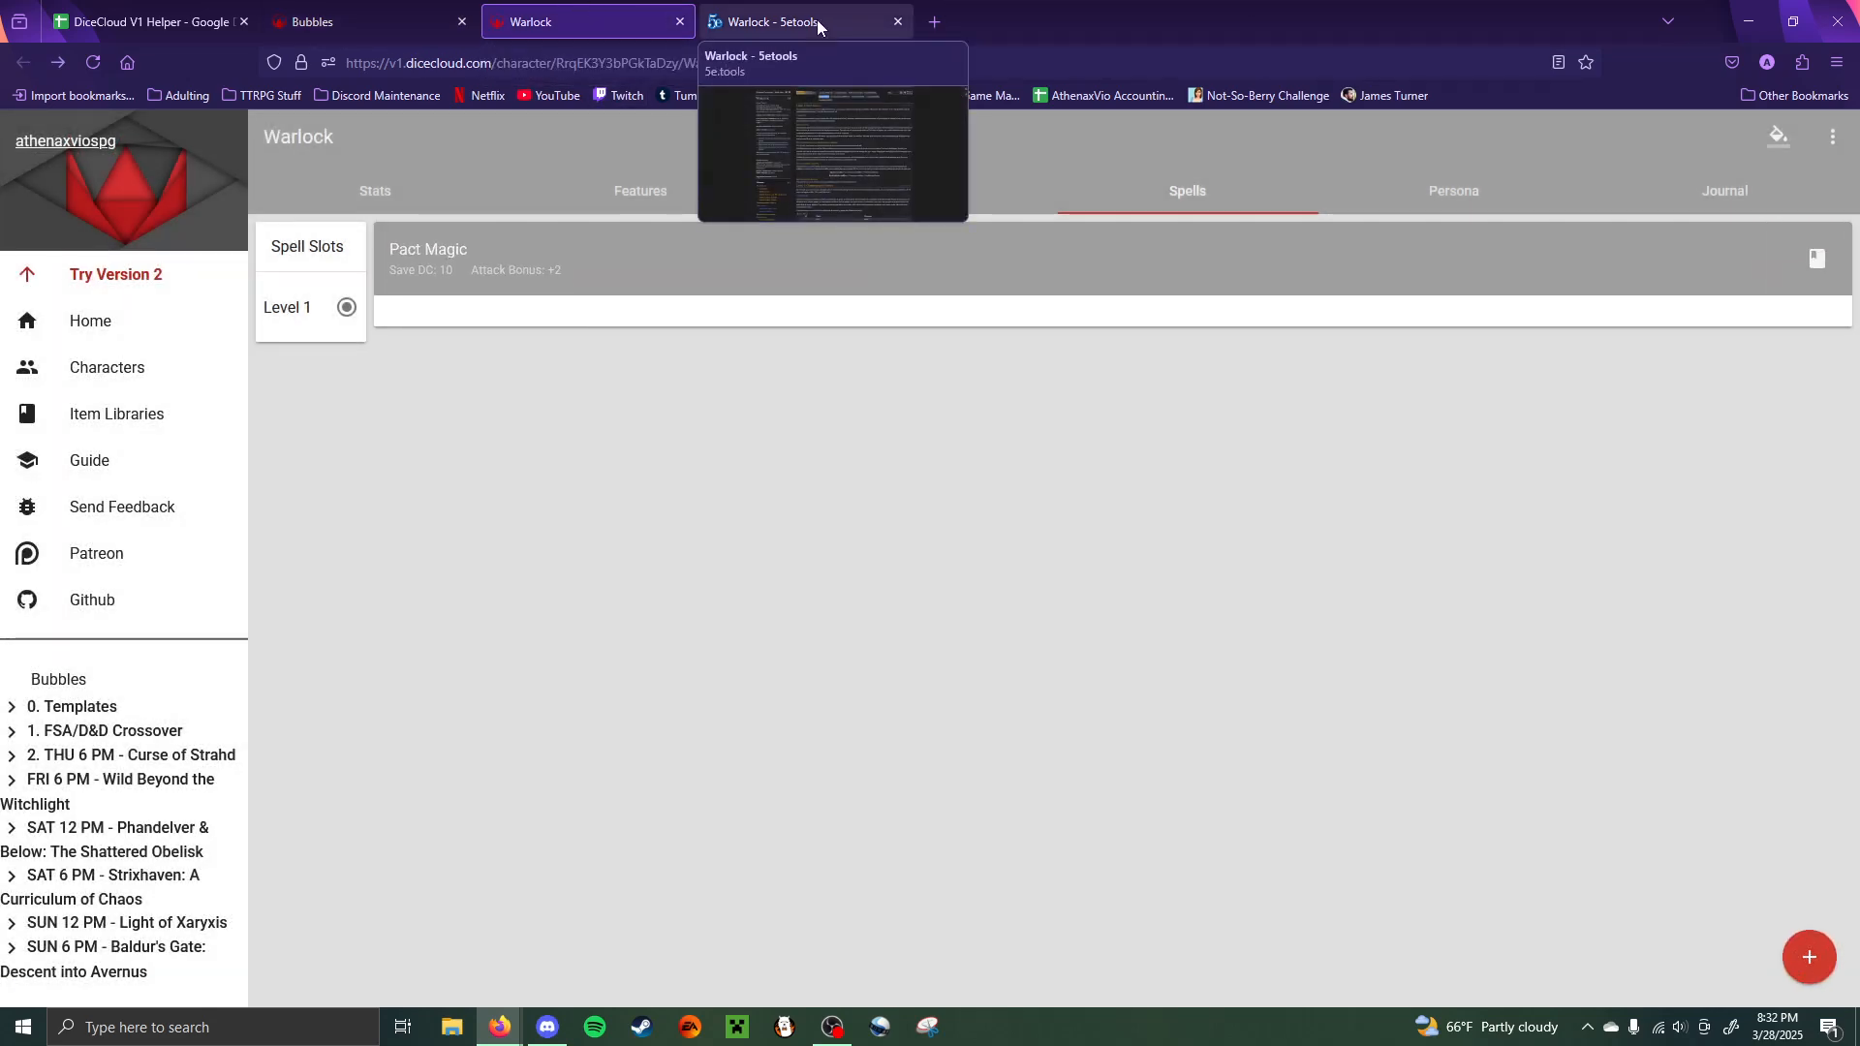
drag(816, 19, 601, 20)
- Examine the Genie Expanded Spells table on the 5etools Warlock page, including its Genie and genie-kind spell columns
scroll(861, 703, down, 3)
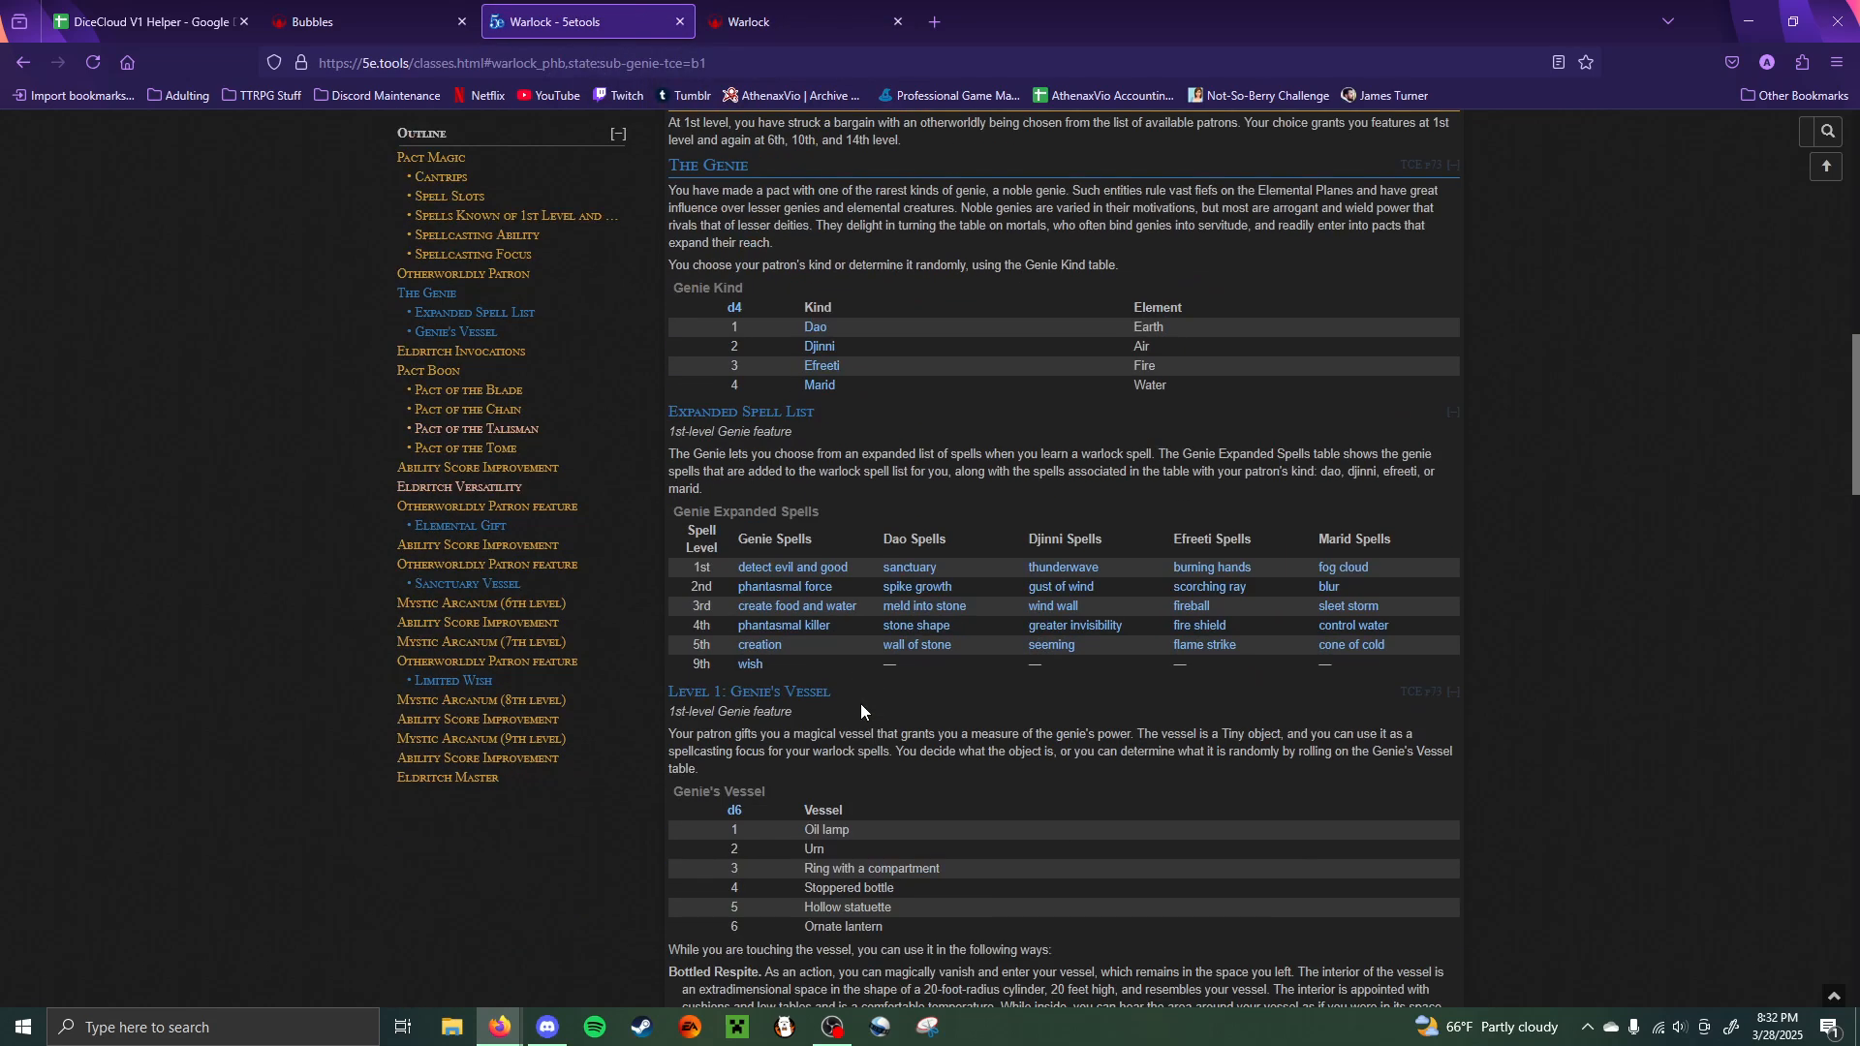
scroll(860, 704, up, 2)
scroll(859, 703, down, 3)
scroll(859, 711, up, 3)
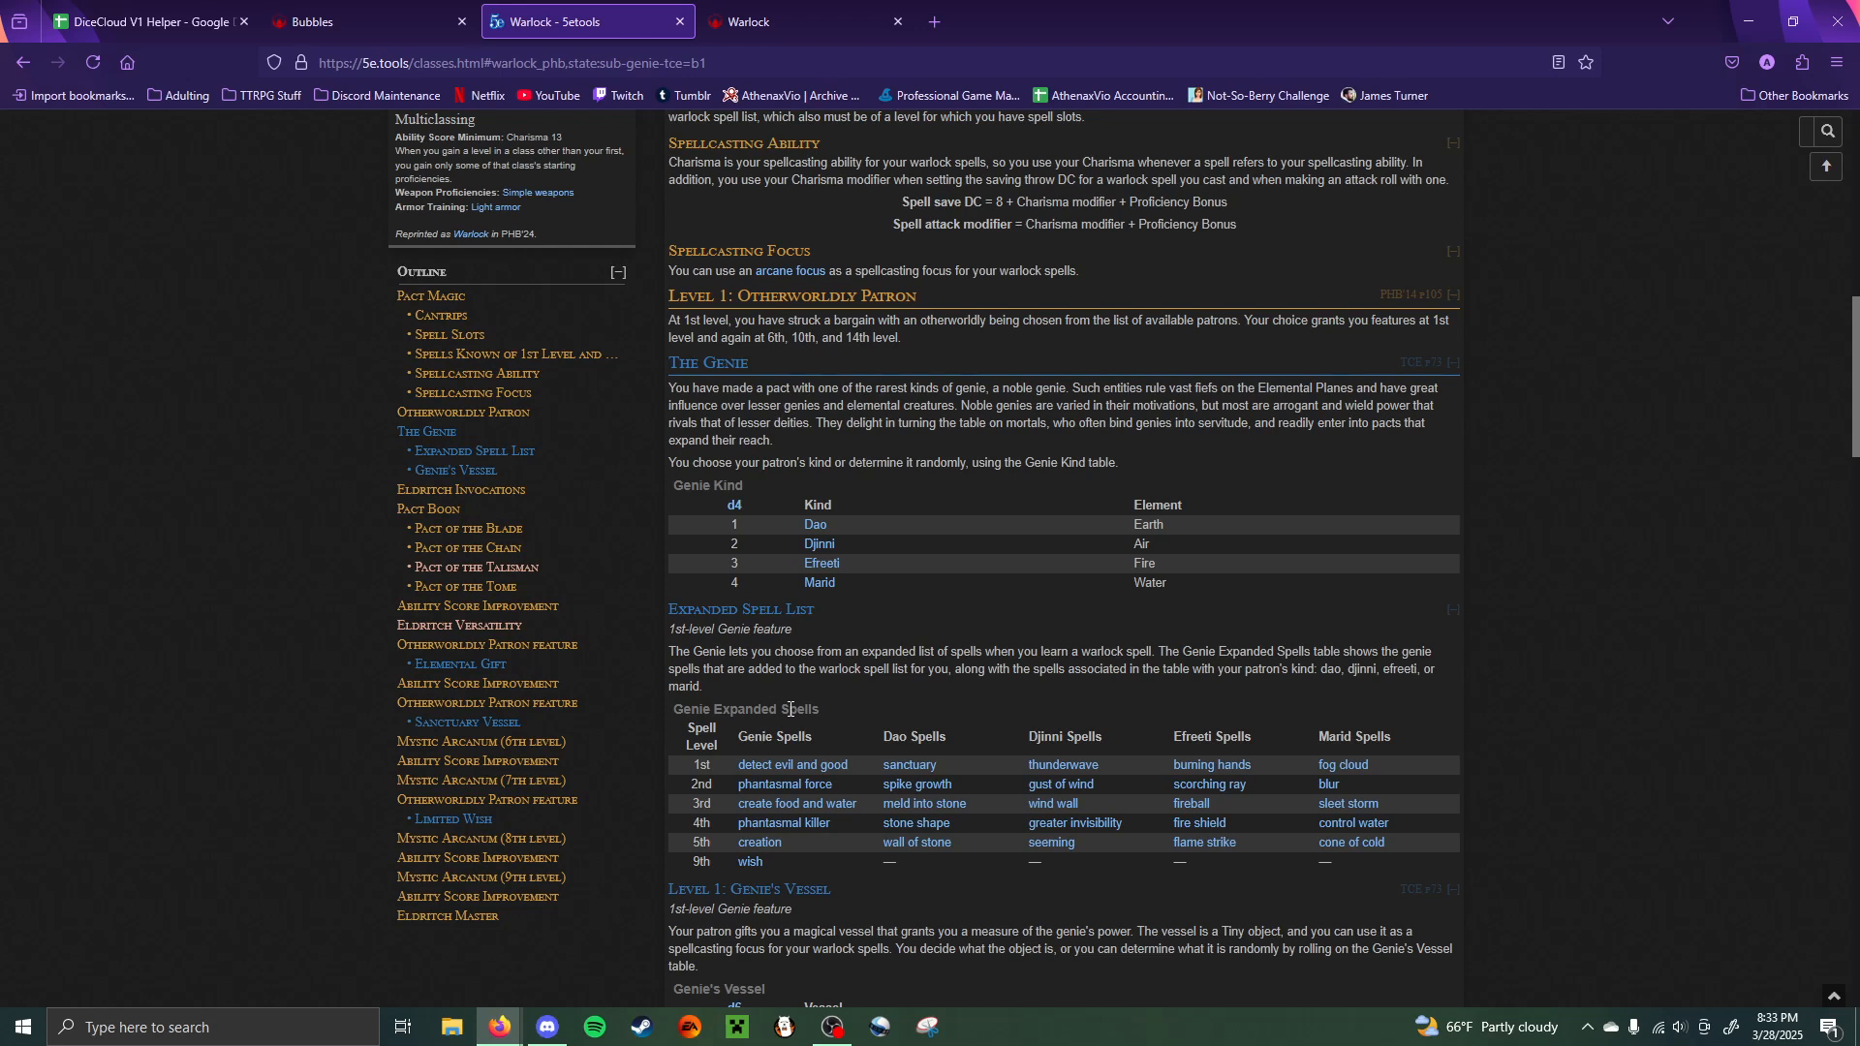
drag(733, 733, 814, 746)
- Show the Archfey subclass instead of the Genie and examine its Expanded Spells table
scroll(856, 733, up, 10)
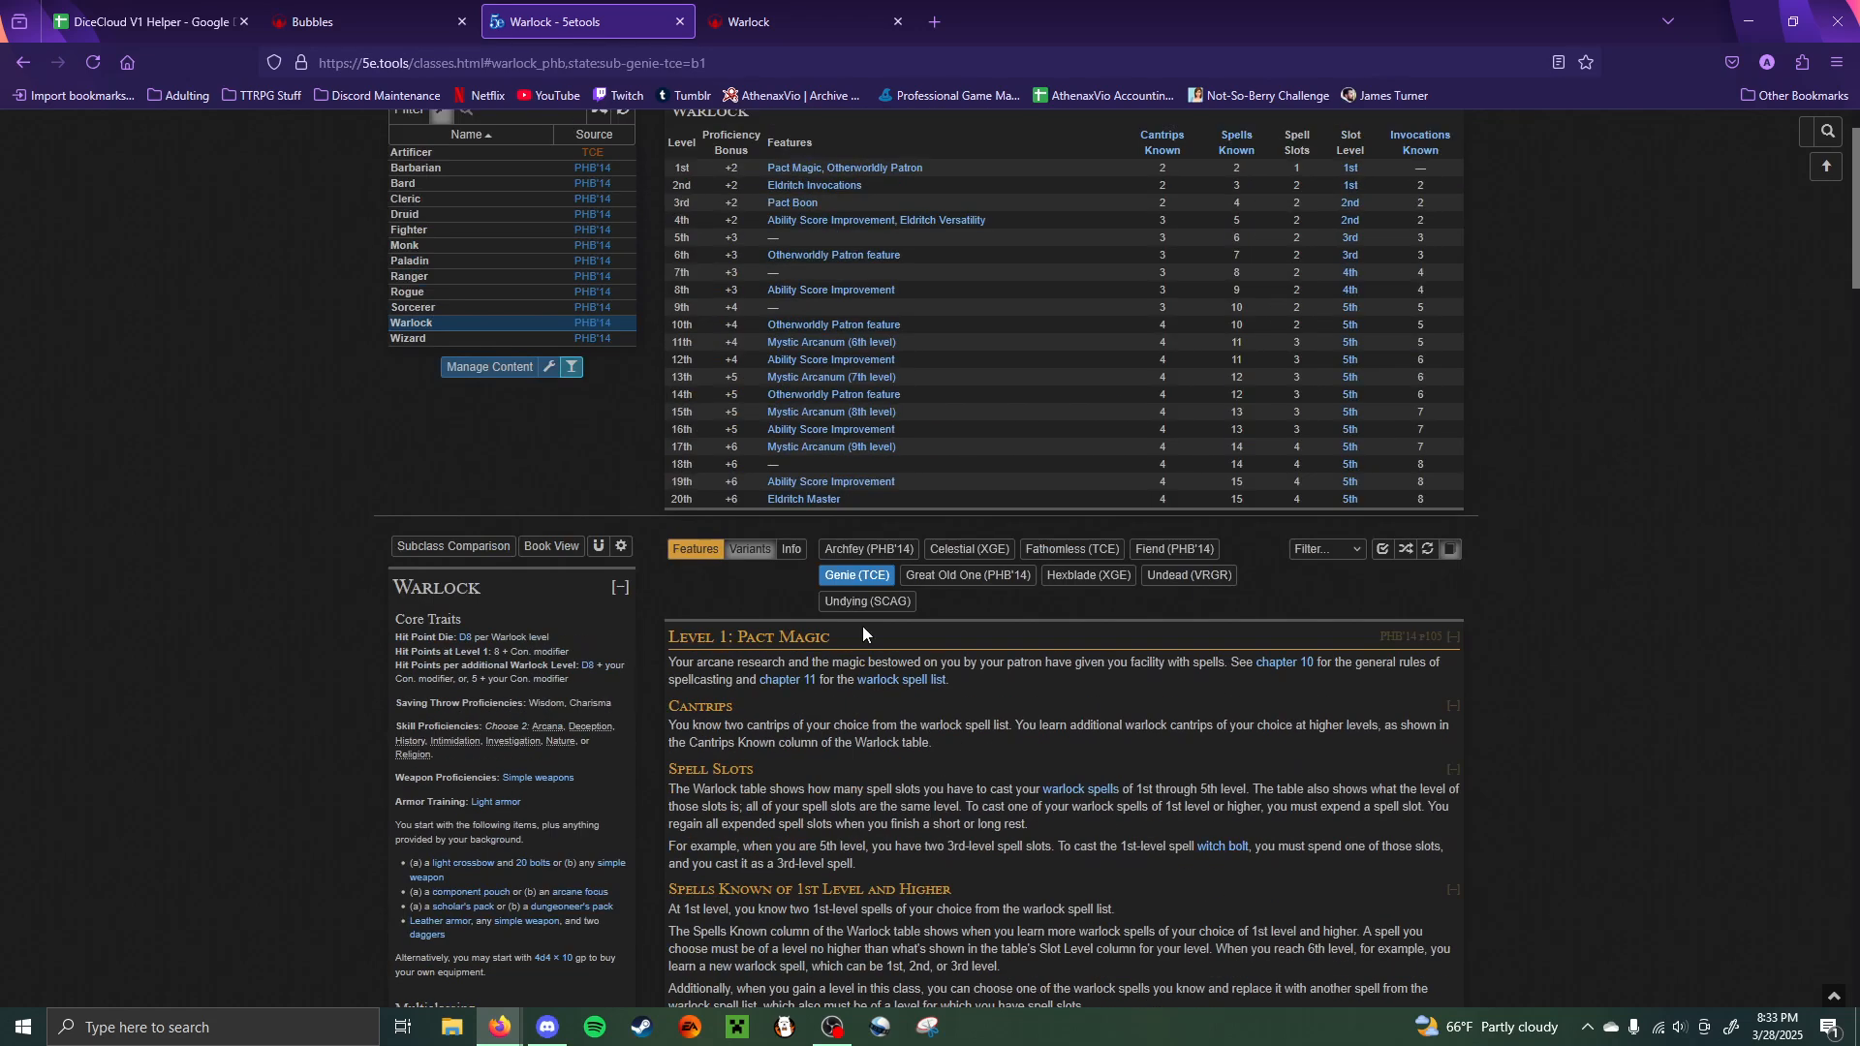
click(857, 575)
click(865, 551)
scroll(1027, 719, down, 10)
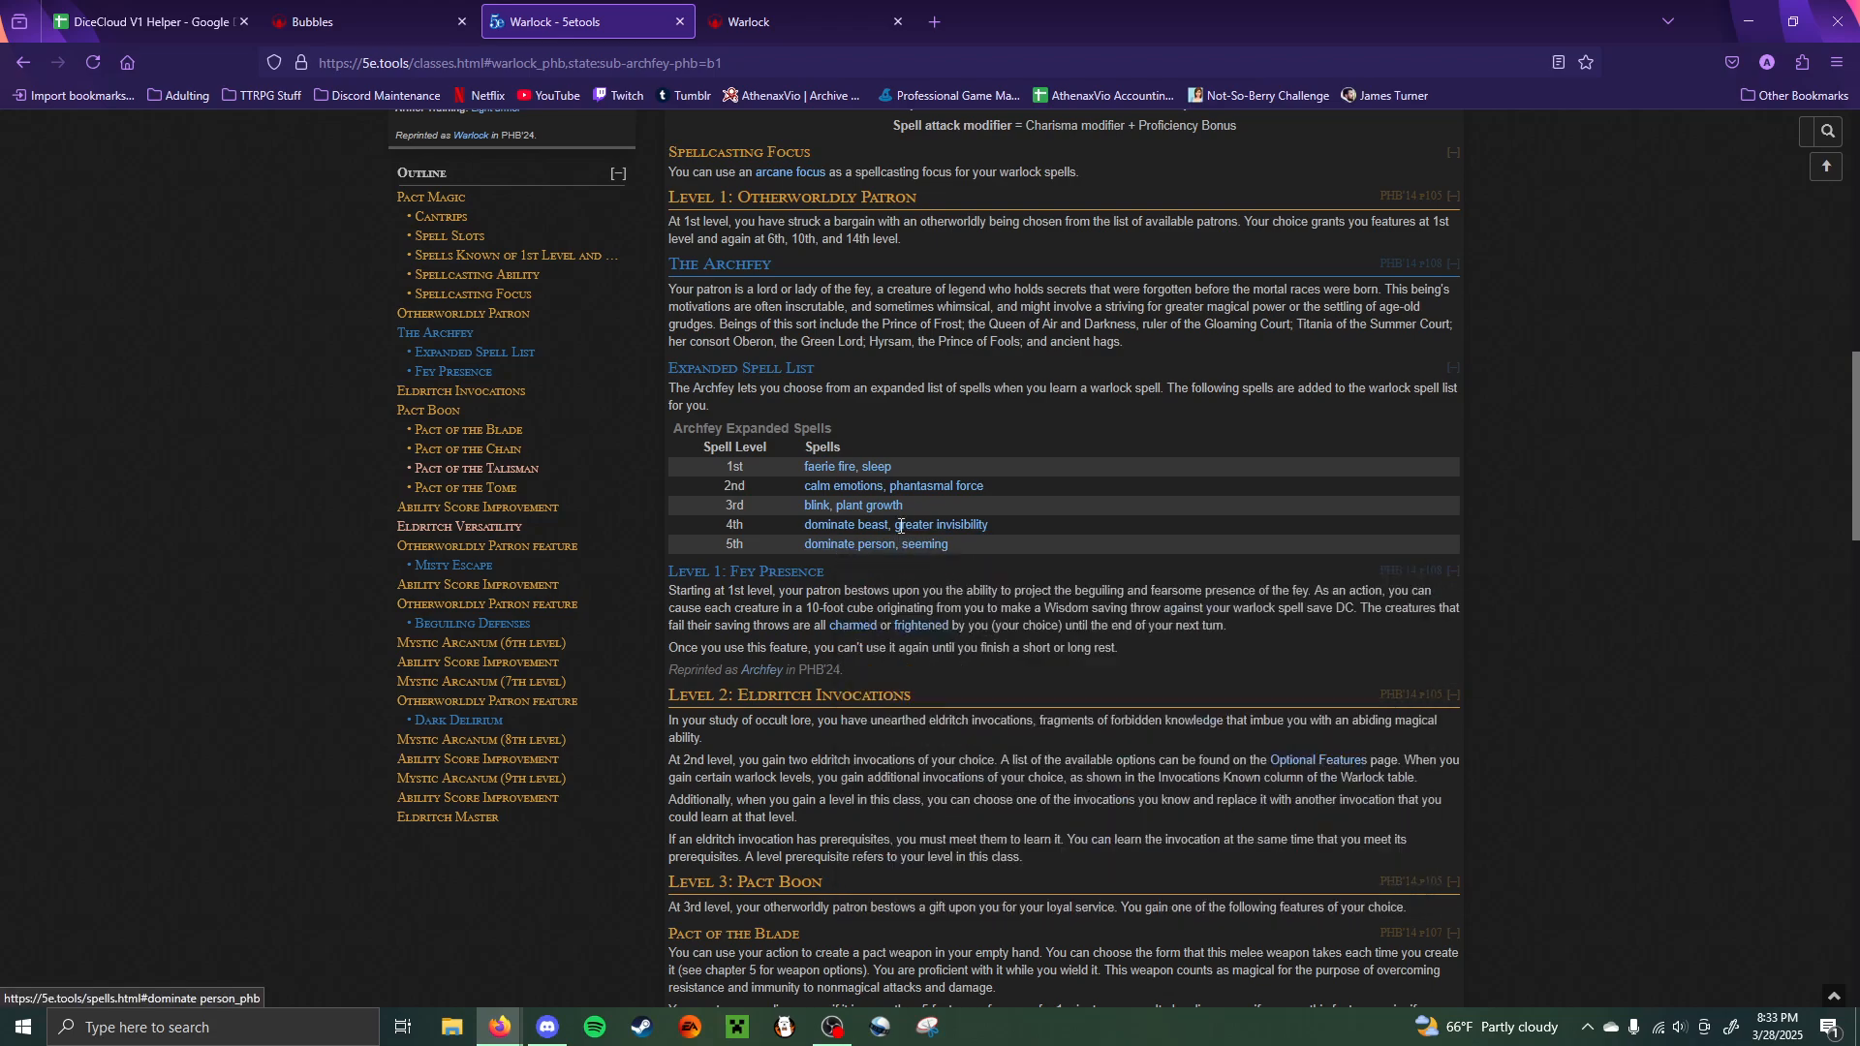
scroll(1020, 508, up, 8)
scroll(1006, 521, up, 3)
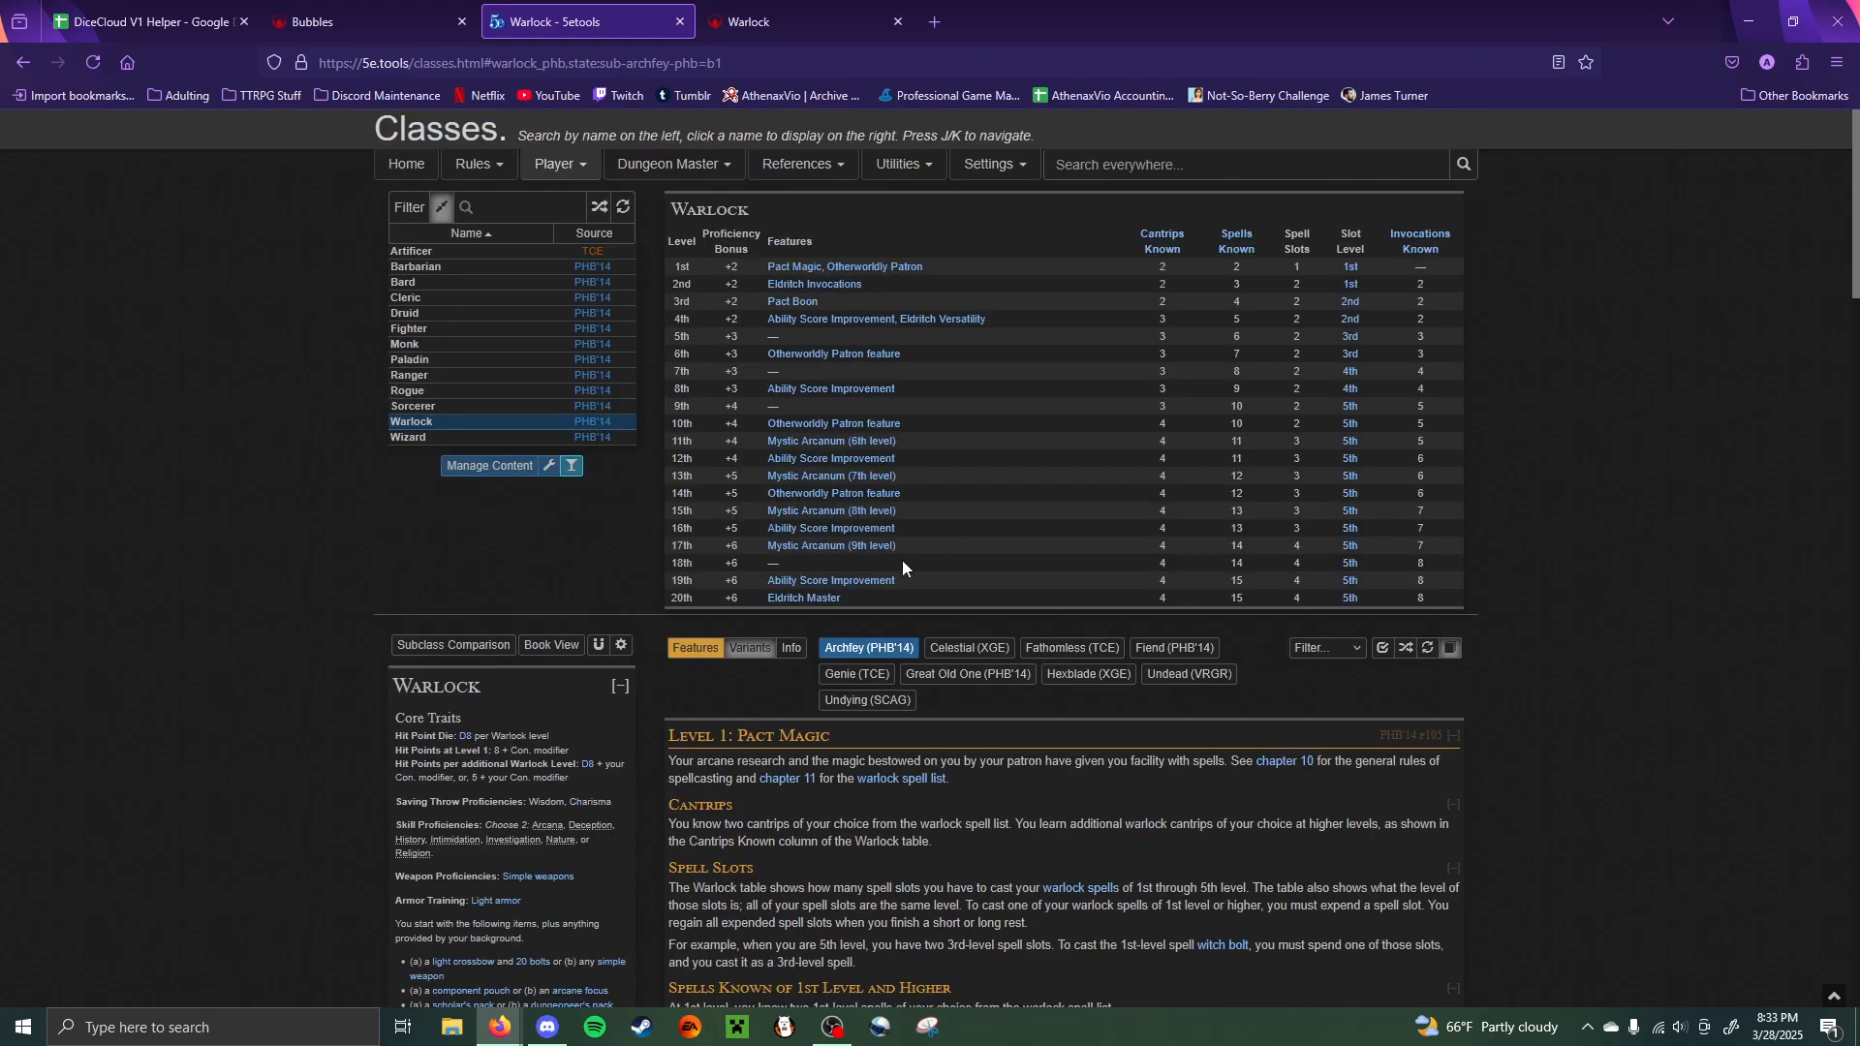
- Show the Genie subclass on the Warlock page again and find its Expanded Spells table
click(857, 673)
scroll(922, 810, down, 10)
scroll(924, 809, down, 8)
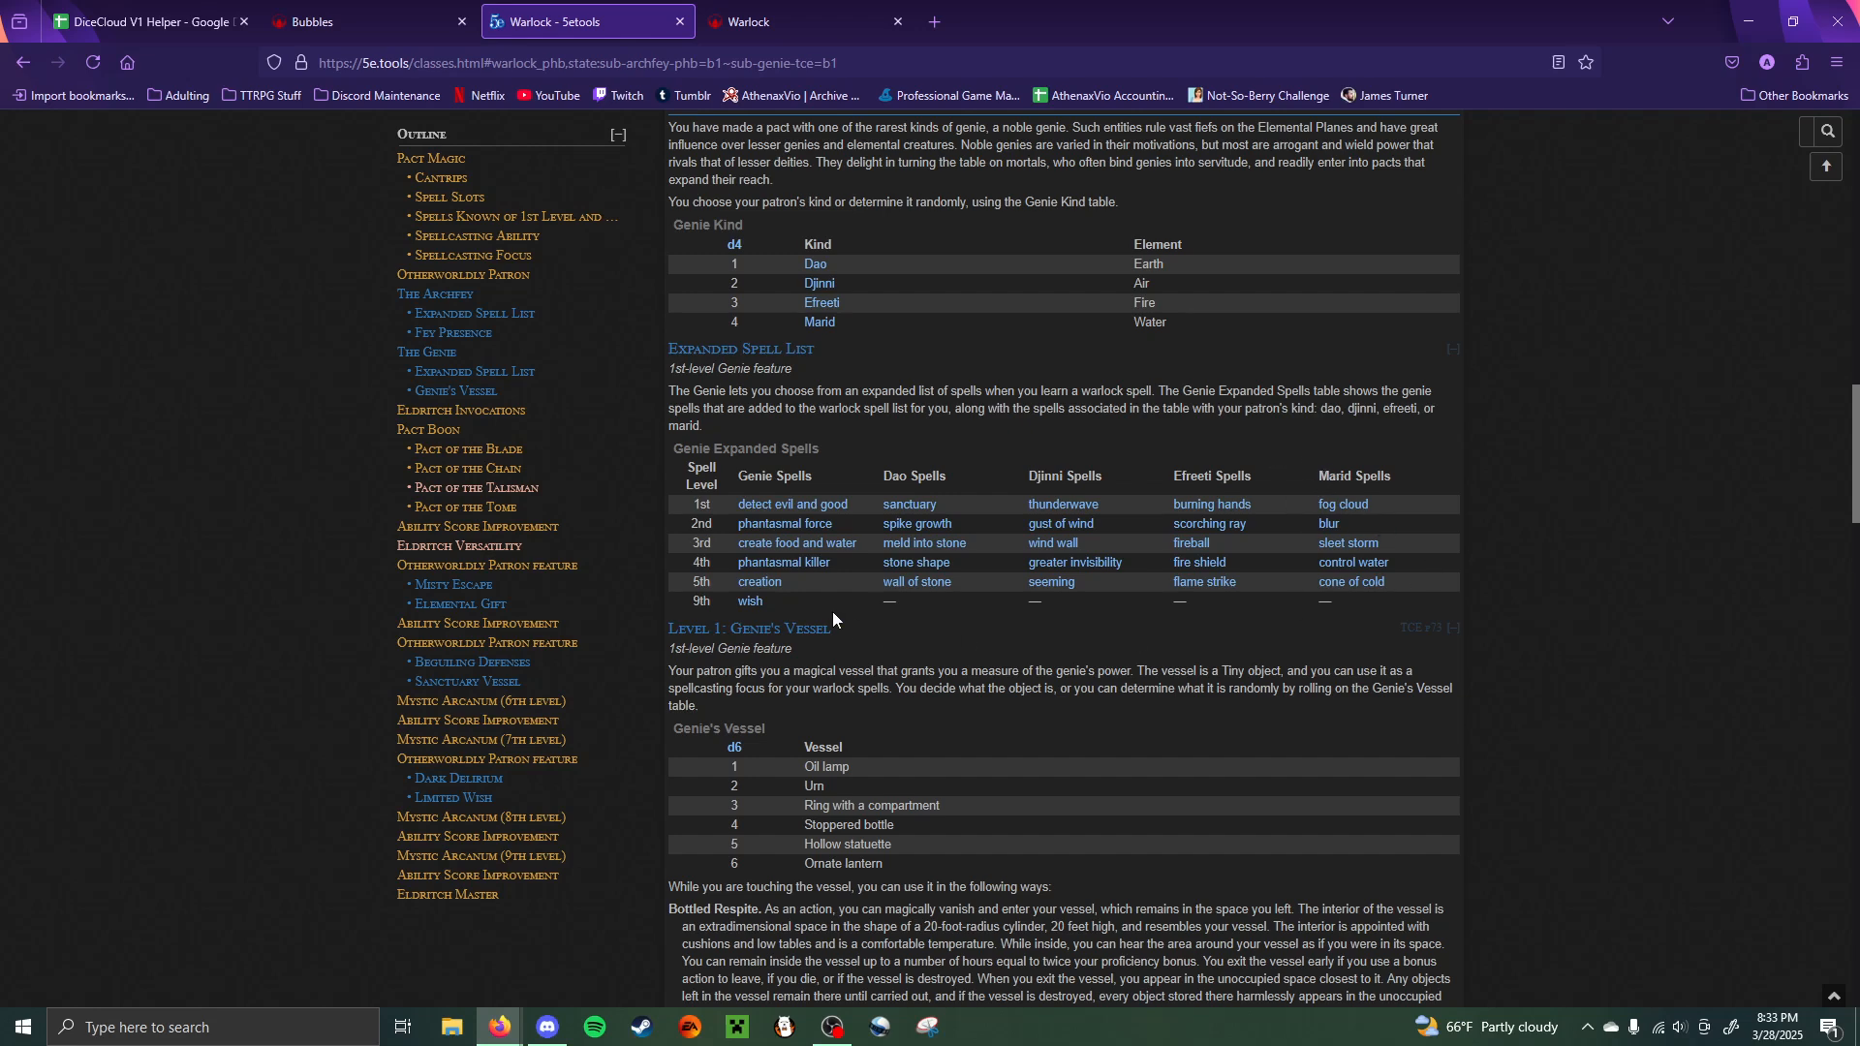
- Back on Bubbles, add a 9th row to the expanded spells table by duplicating its 5th row and changing the level
click(432, 21)
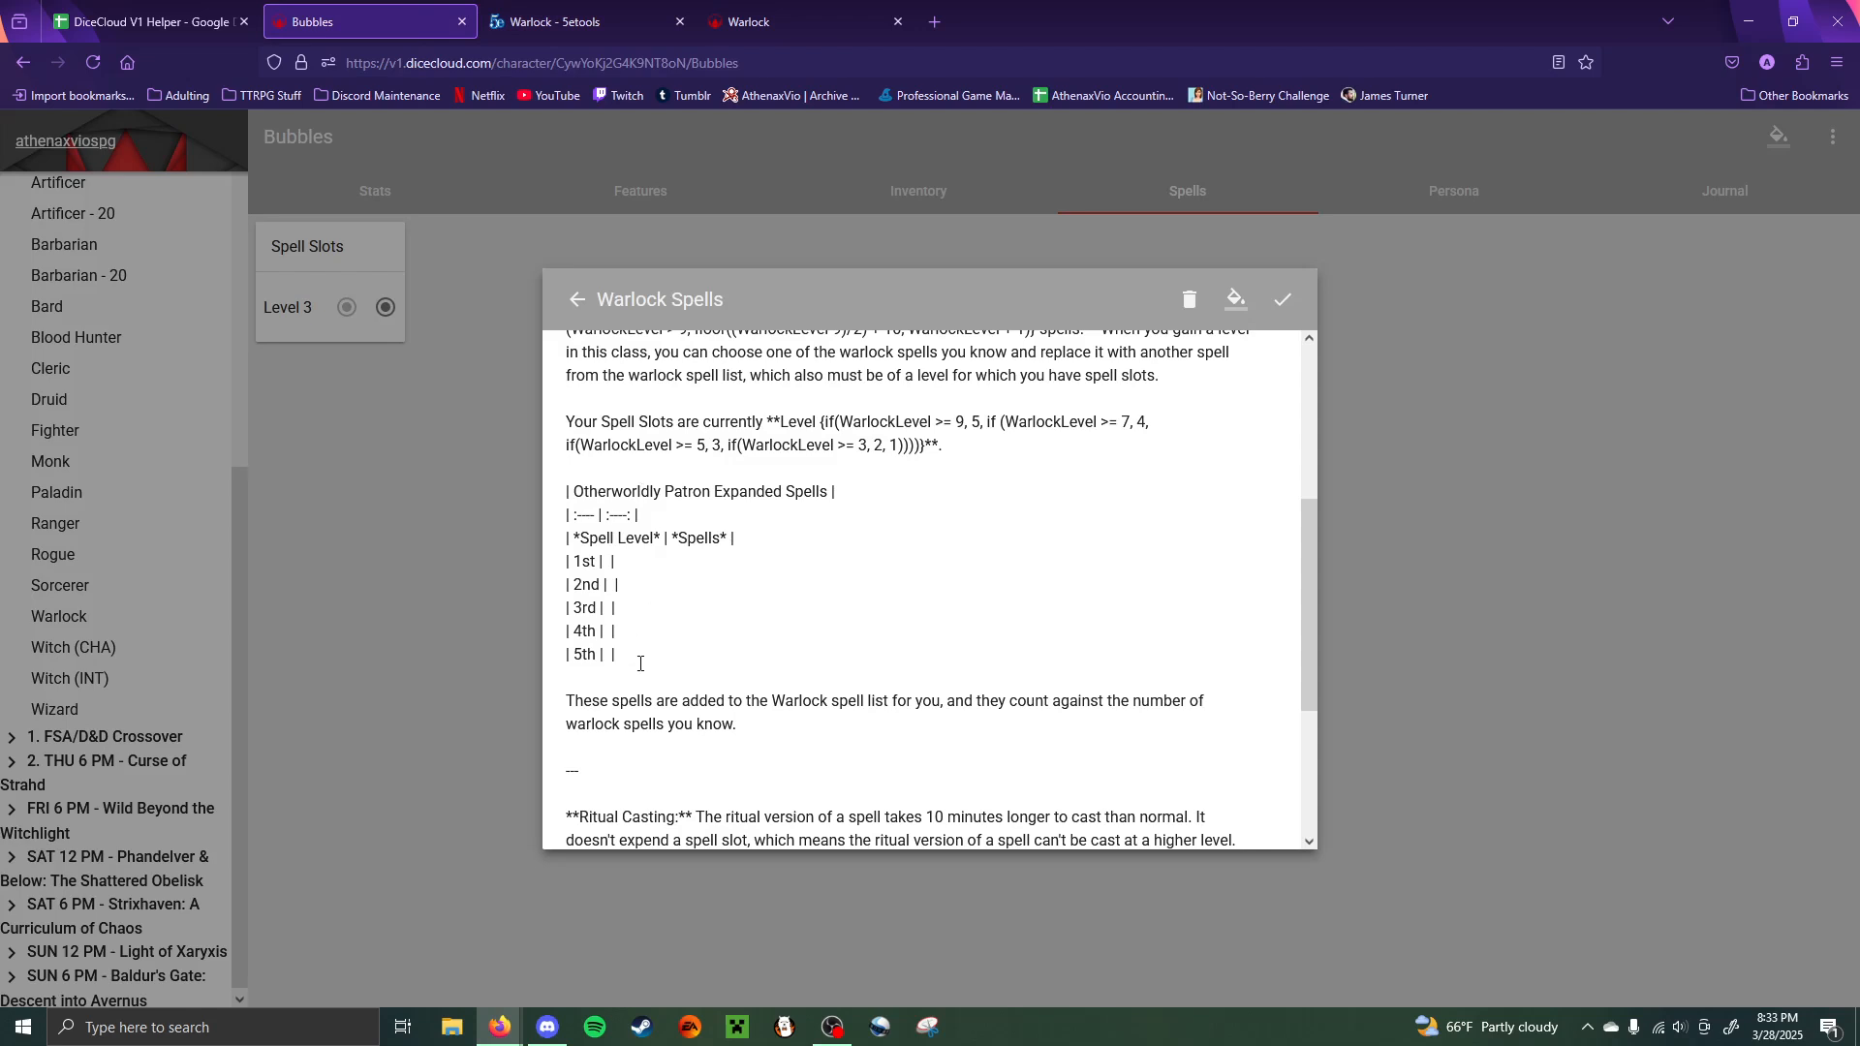
drag(639, 656, 522, 659)
key(ctrl+c)
click(702, 657)
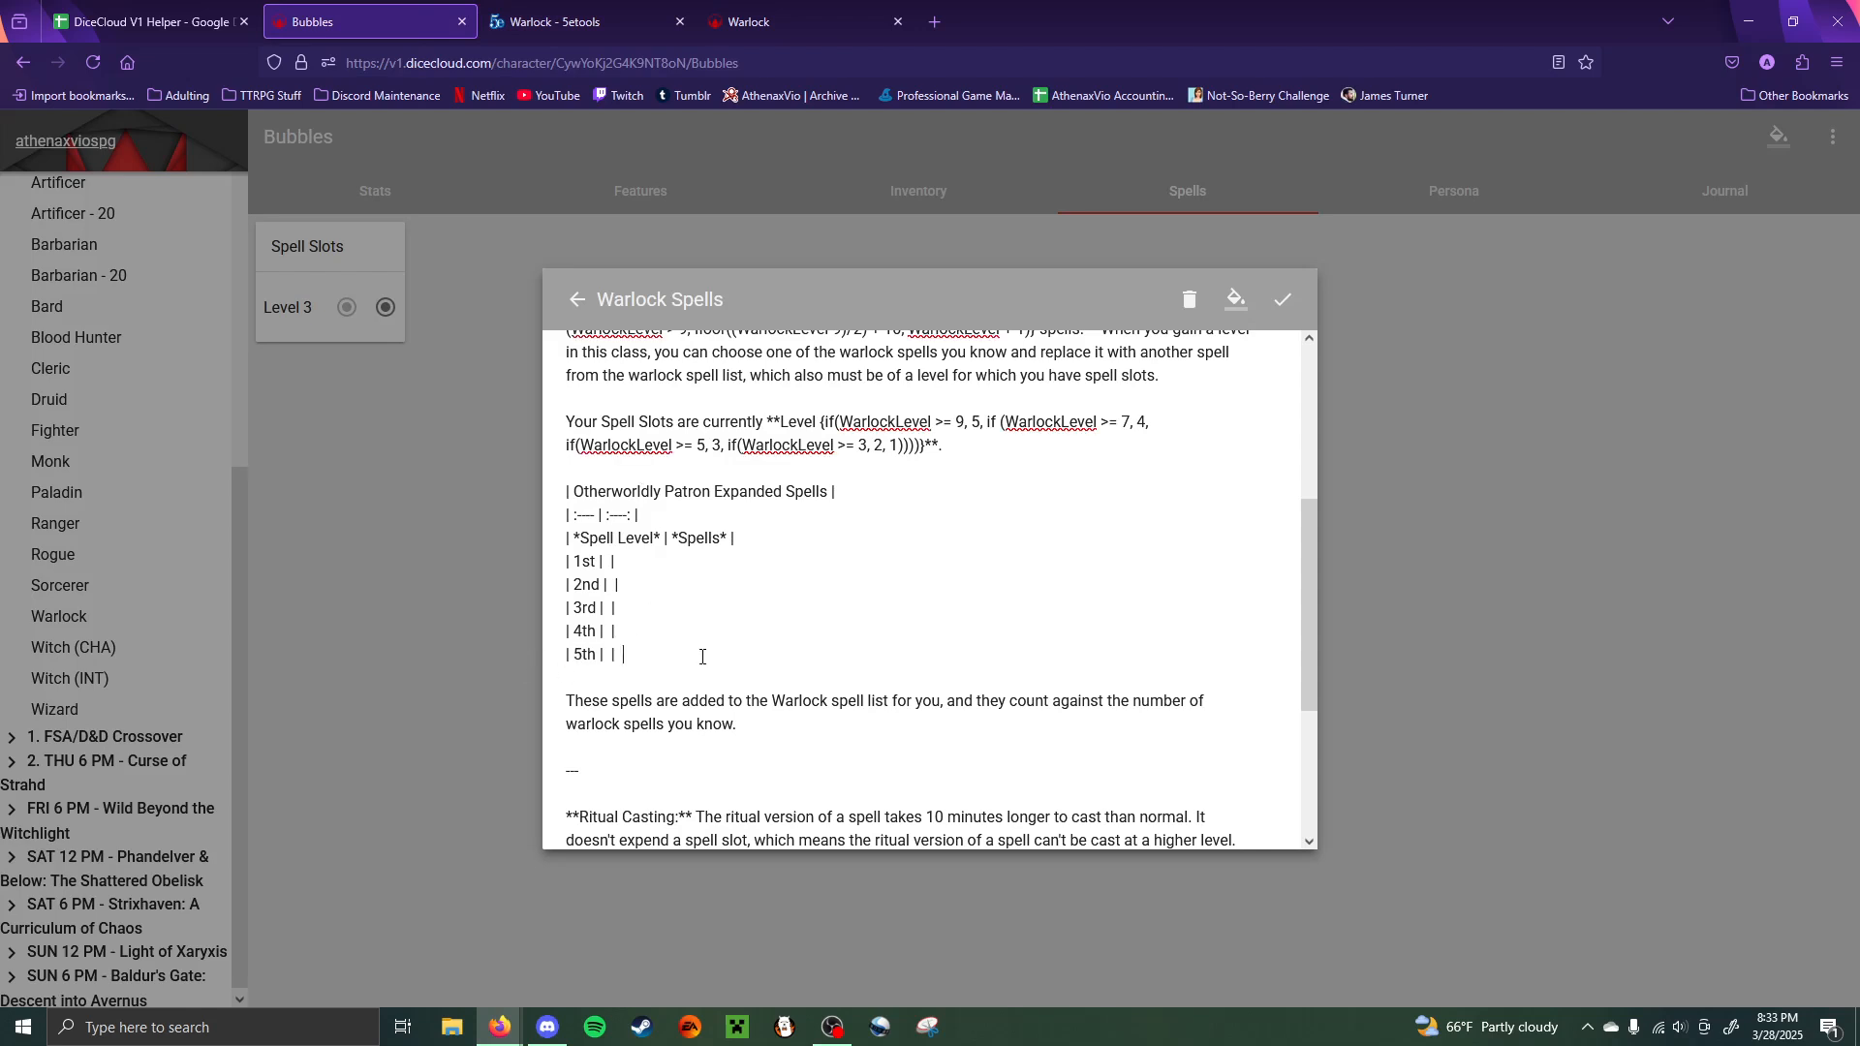
key(Return)
key(ctrl+v)
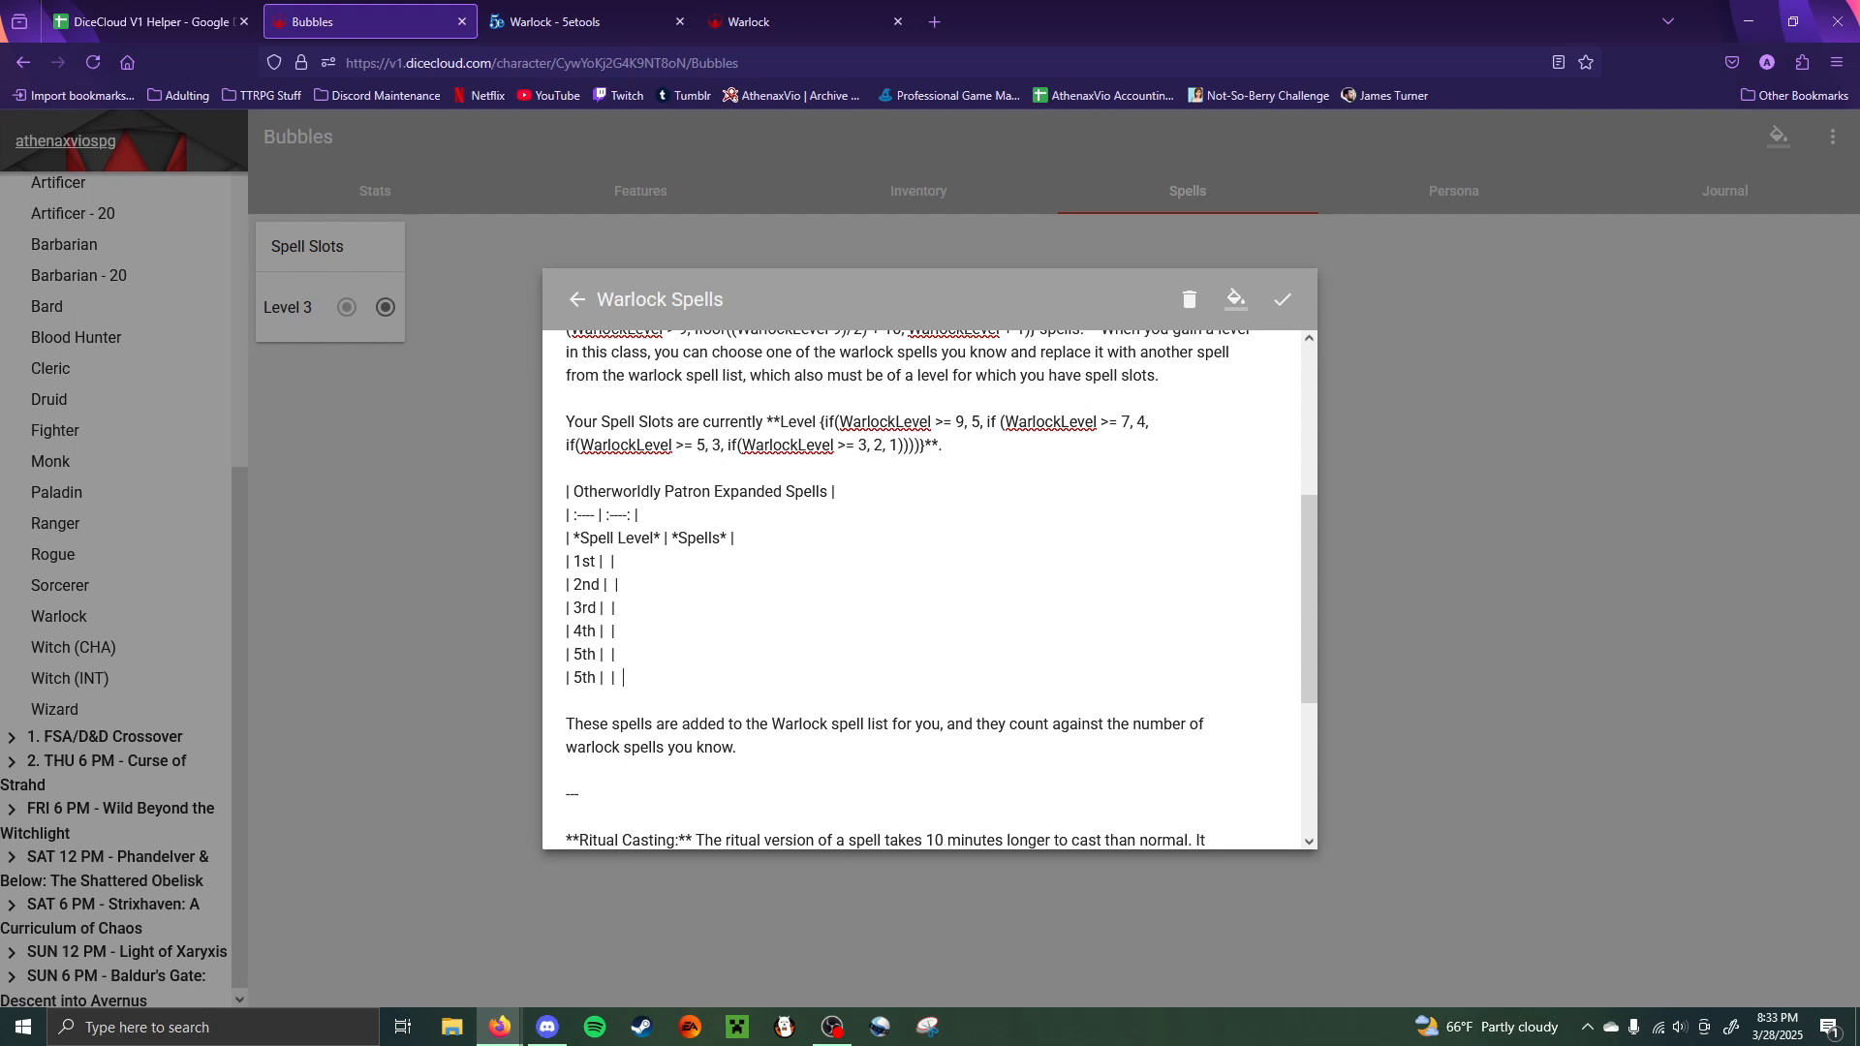
click(582, 685)
key(BackSpace)
text(9)
click(659, 679)
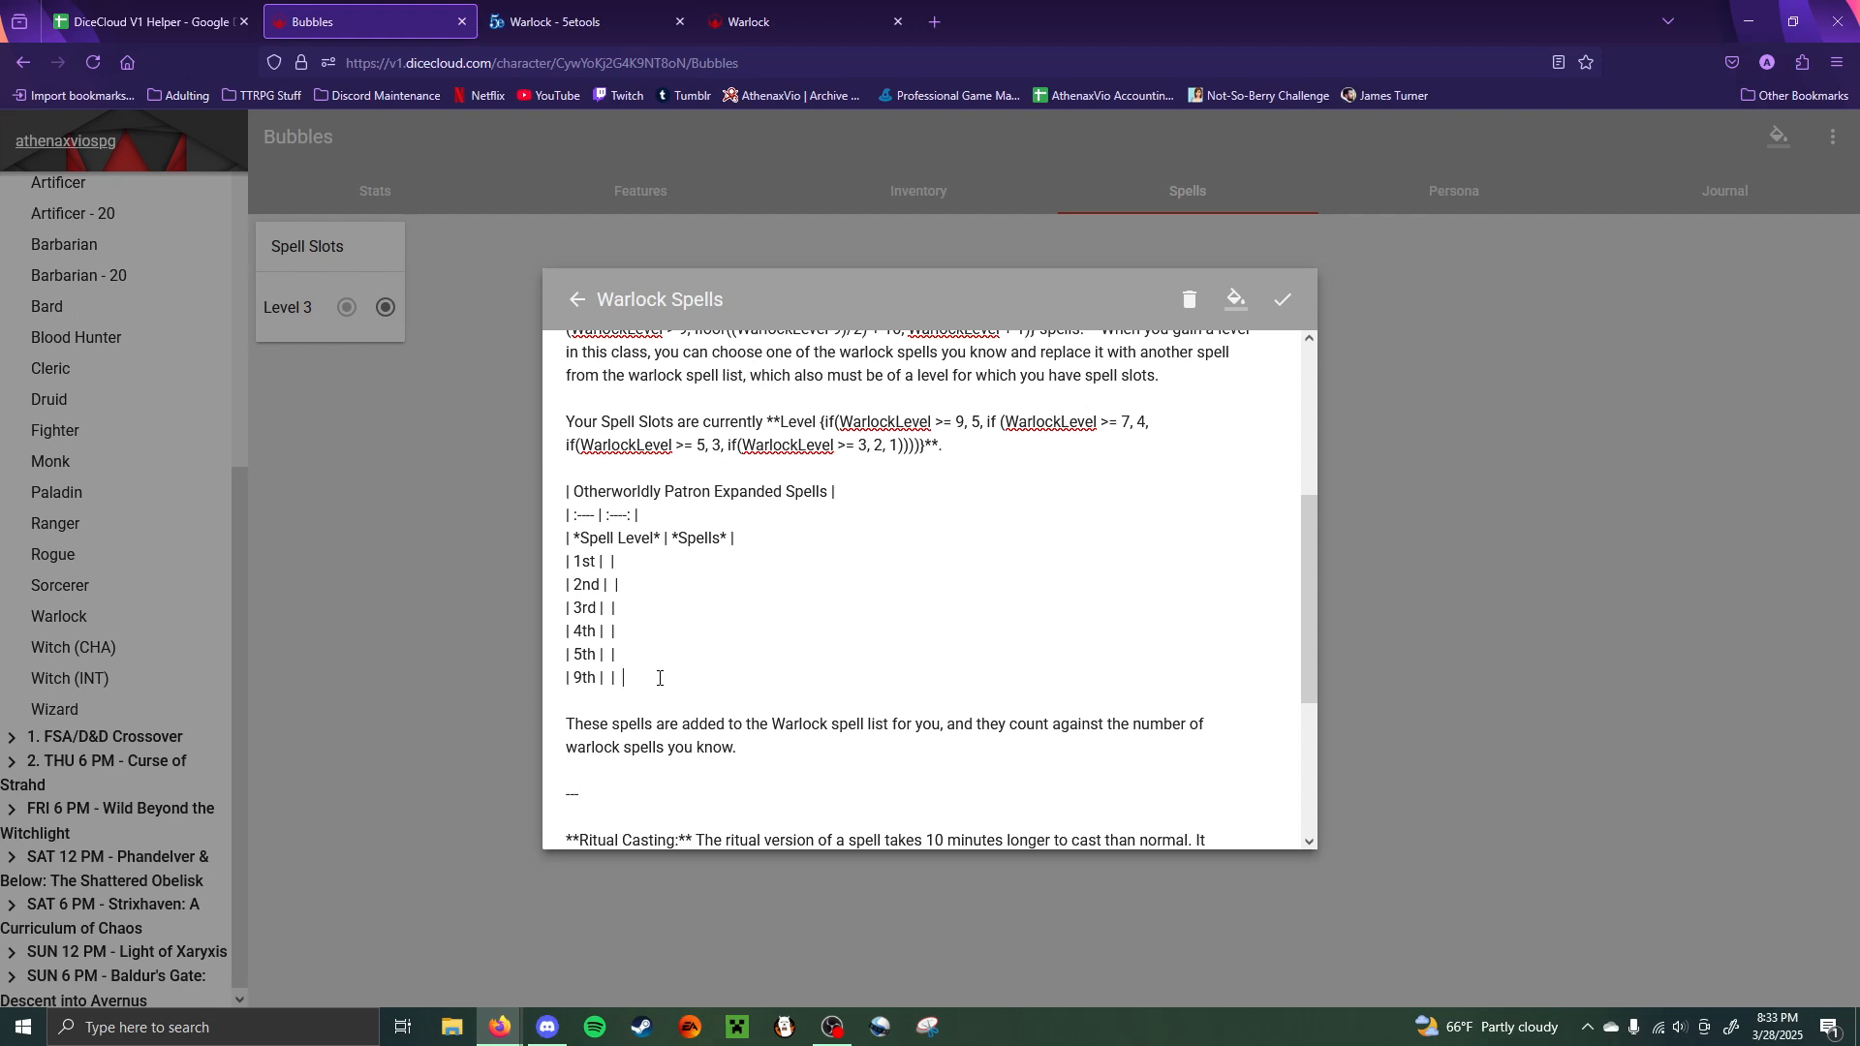
- Add a third empty column cell to each spell level row, from 1st through 9th, of the expanded spells table
drag(609, 561, 603, 567)
click(620, 562)
click(626, 574)
key(BackSpace)
key(BackSpace)
drag(617, 562, 628, 563)
text(|)
click(621, 585)
text(|)
click(631, 666)
- Rename the table's Spells header to *Genie Spells* and add a third header, *Marid Spells*
click(677, 538)
text(Genie)
click(778, 537)
text(*Marid Spells* |)
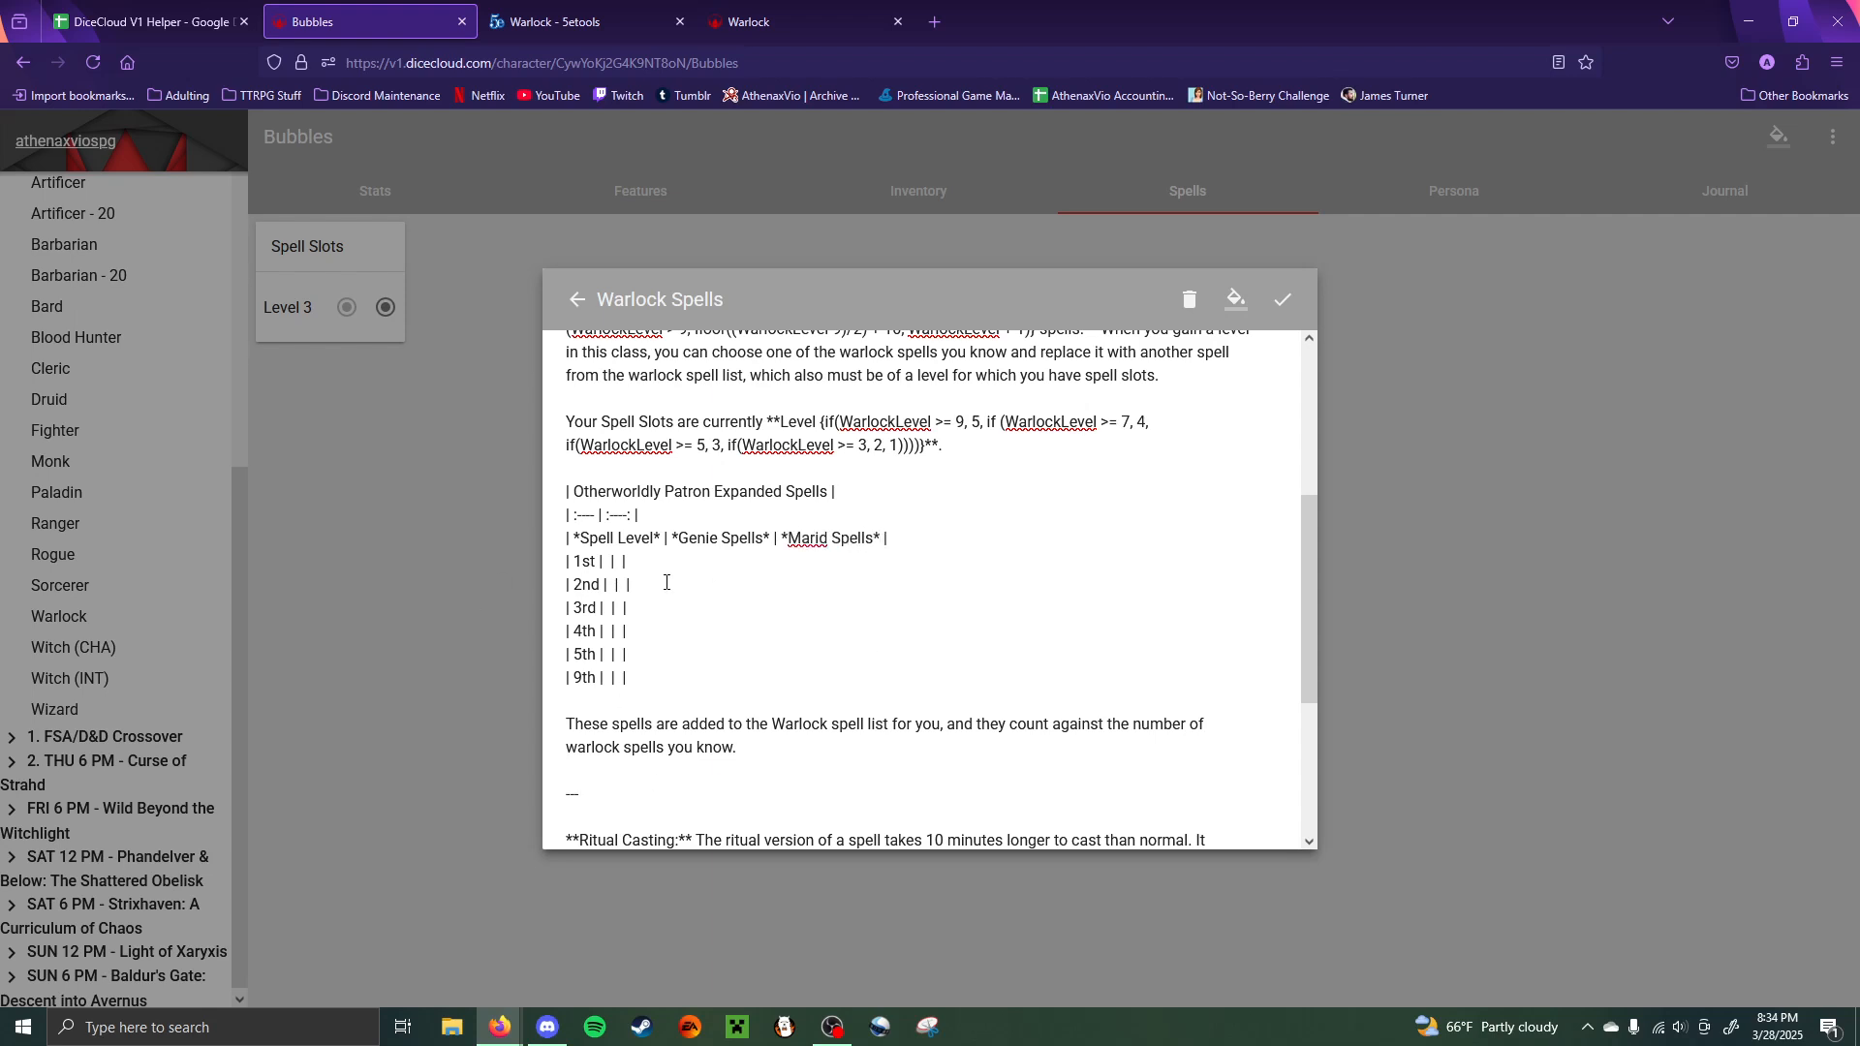
- Replace "Otherworldly Patron" in the table title with "The Genie"
click(711, 492)
drag(712, 492, 572, 492)
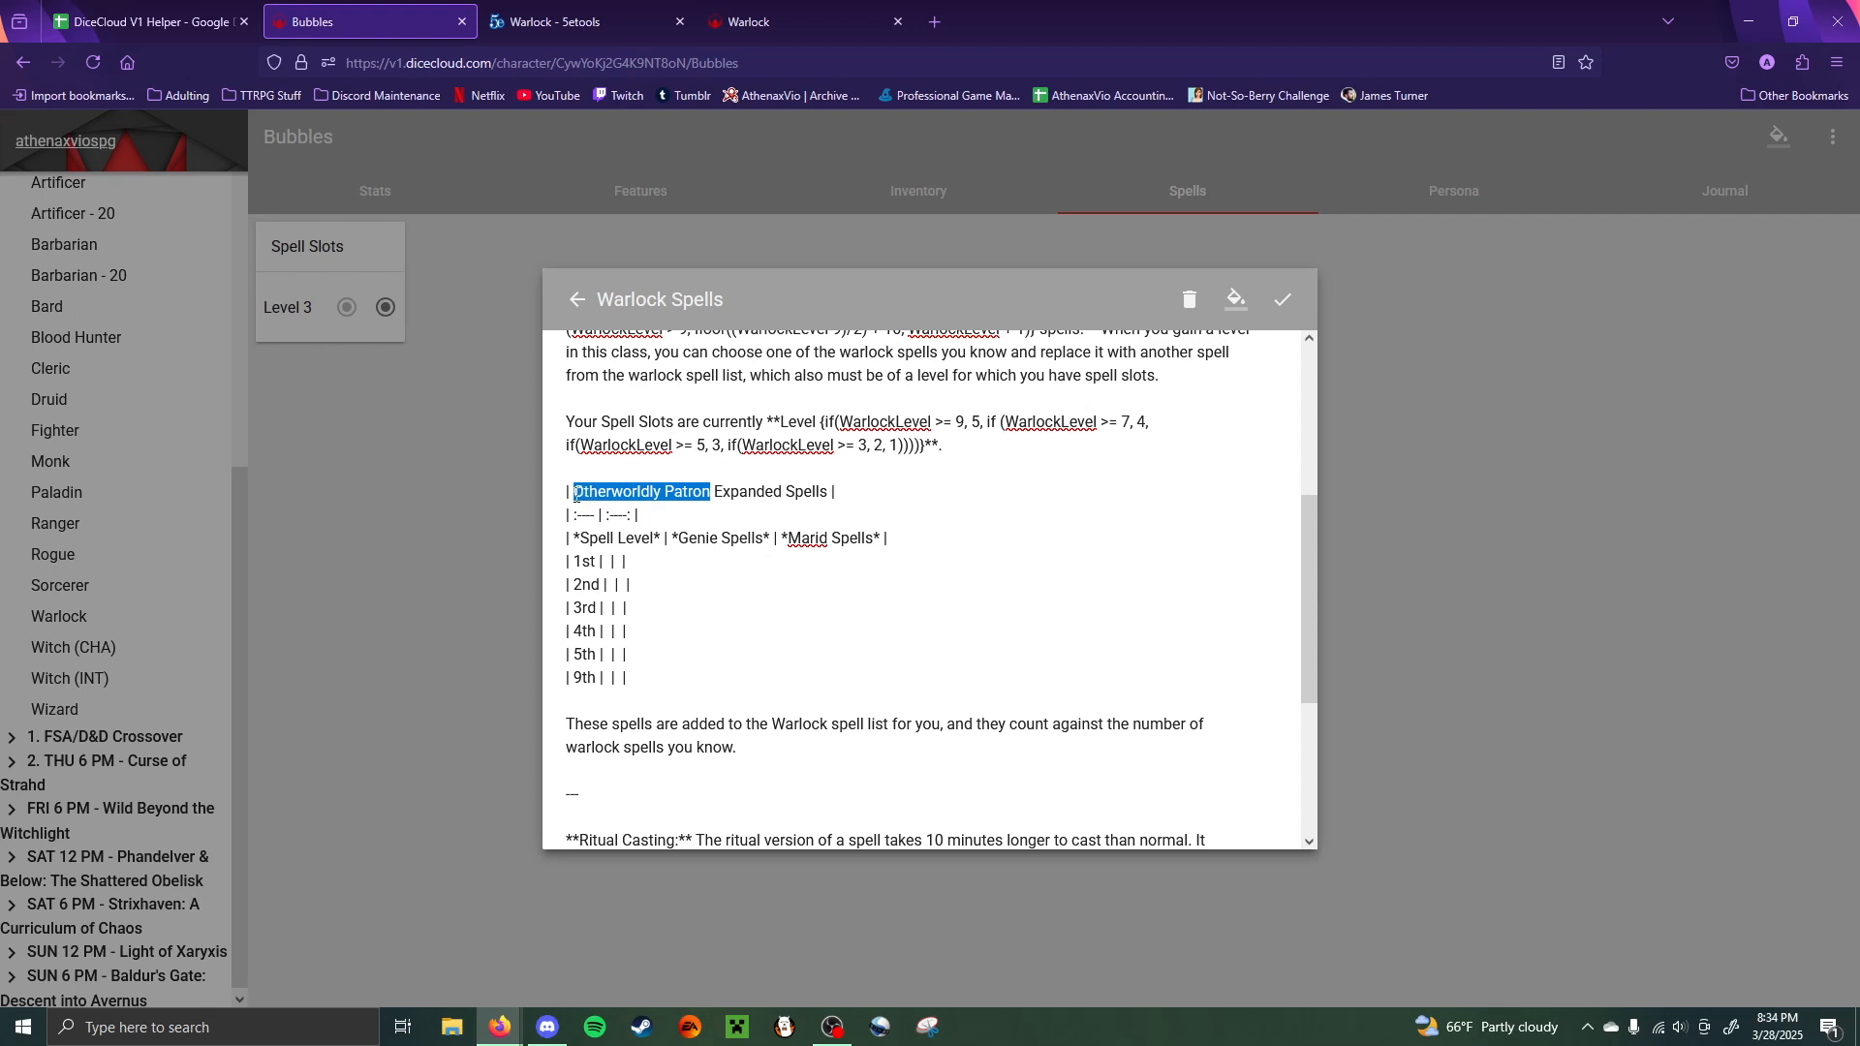
text(The Genie)
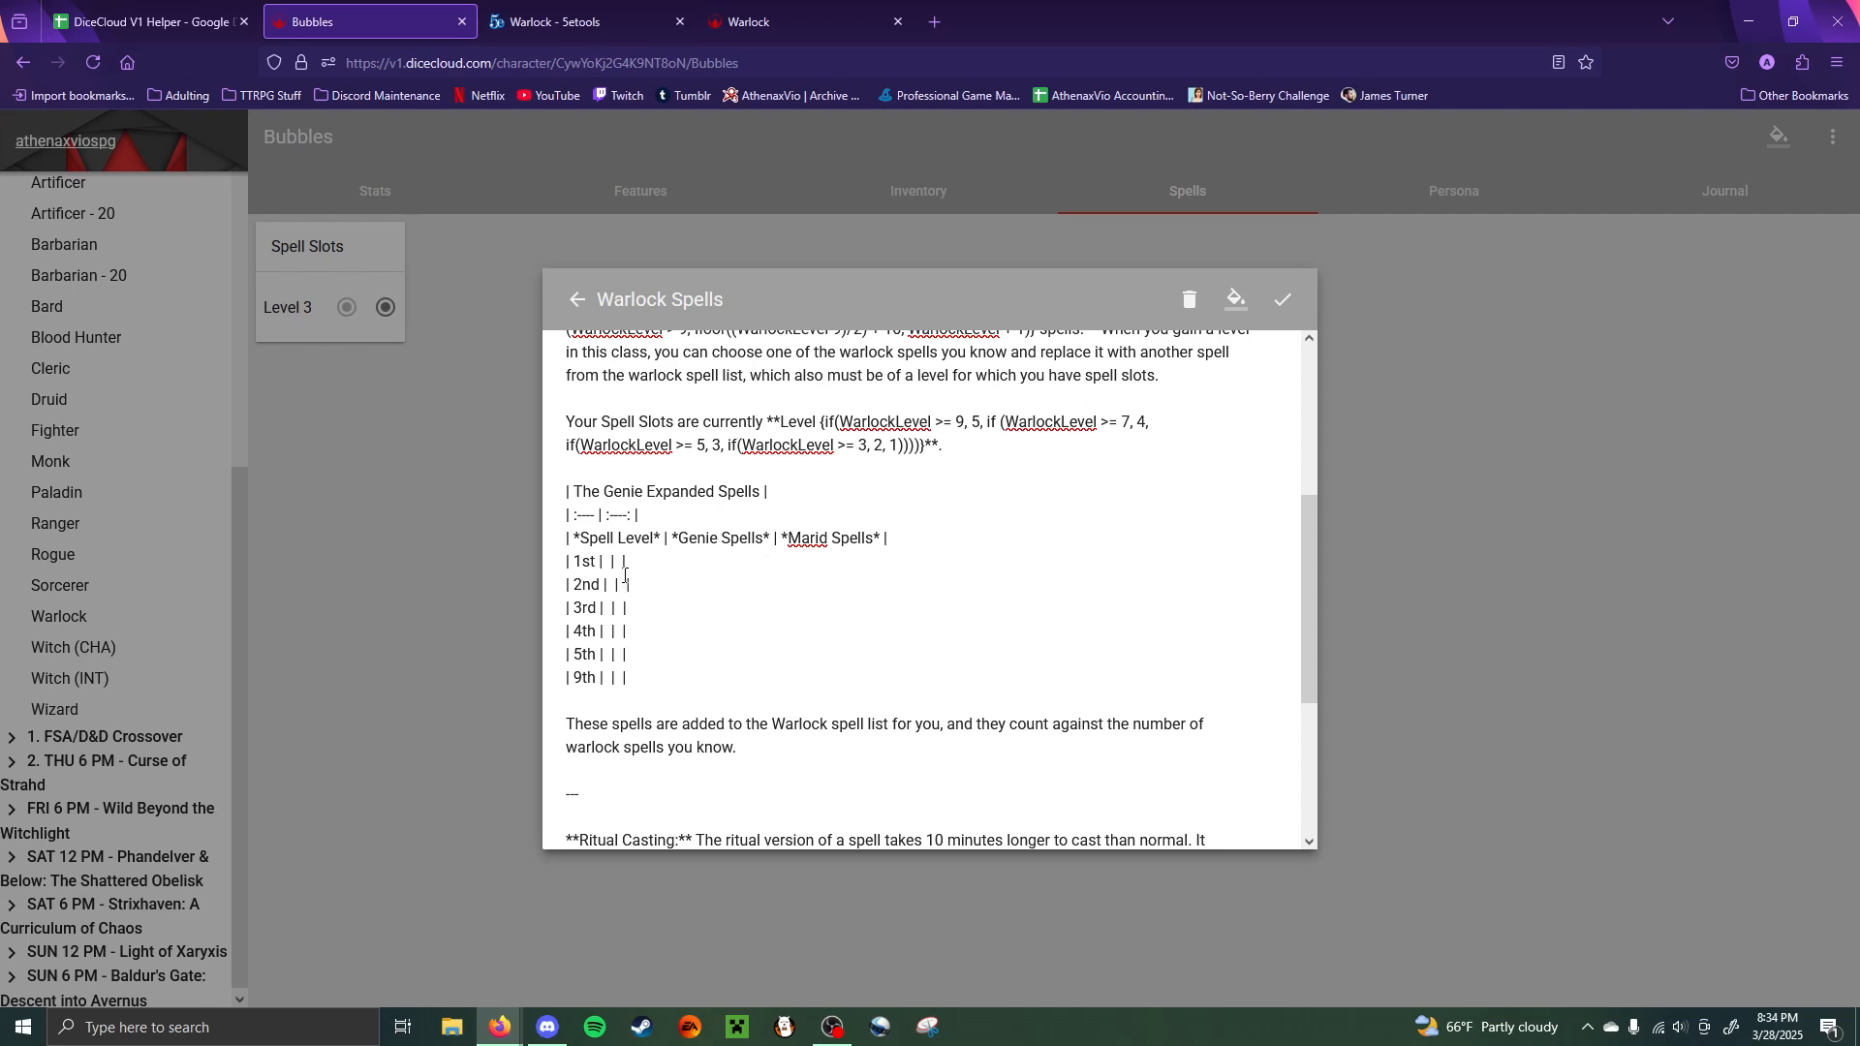
- From the 5etools table, fill the Genie Spells column with *detect evil and good* for 1st and *phantasmal force* for 2nd
click(562, 21)
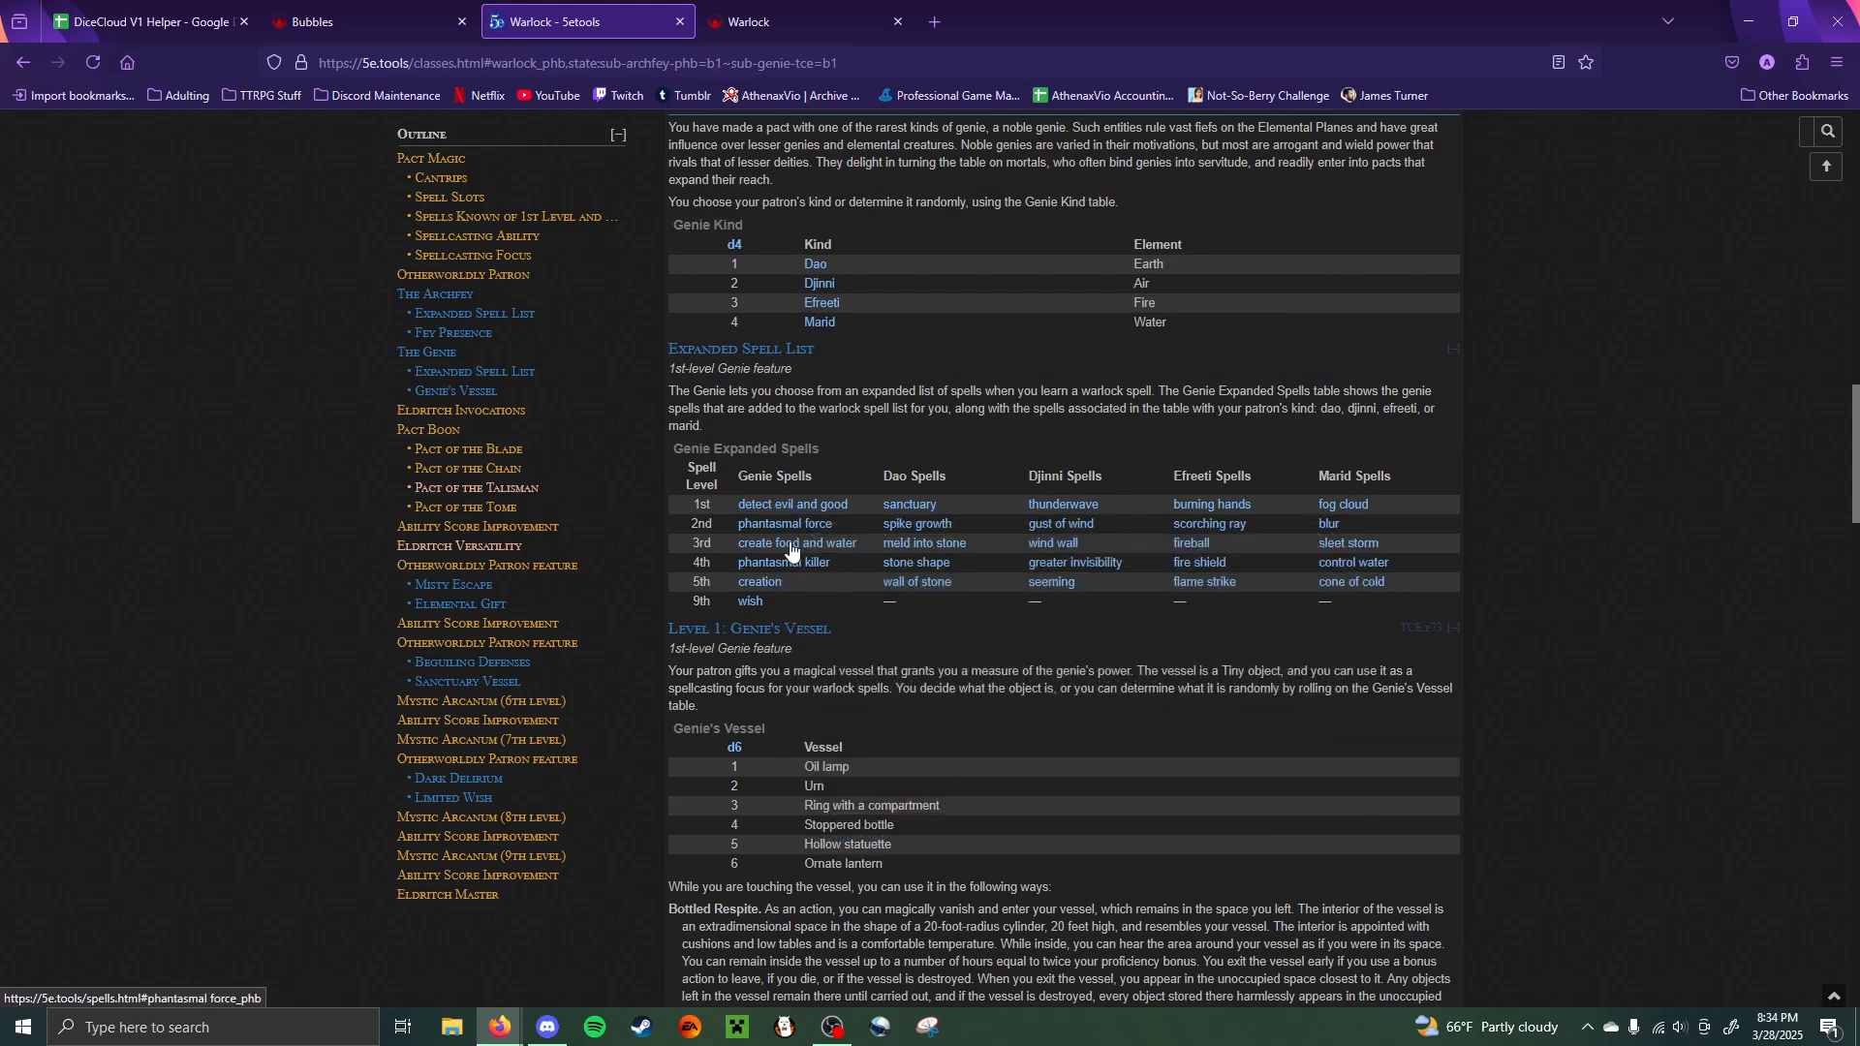
click(329, 22)
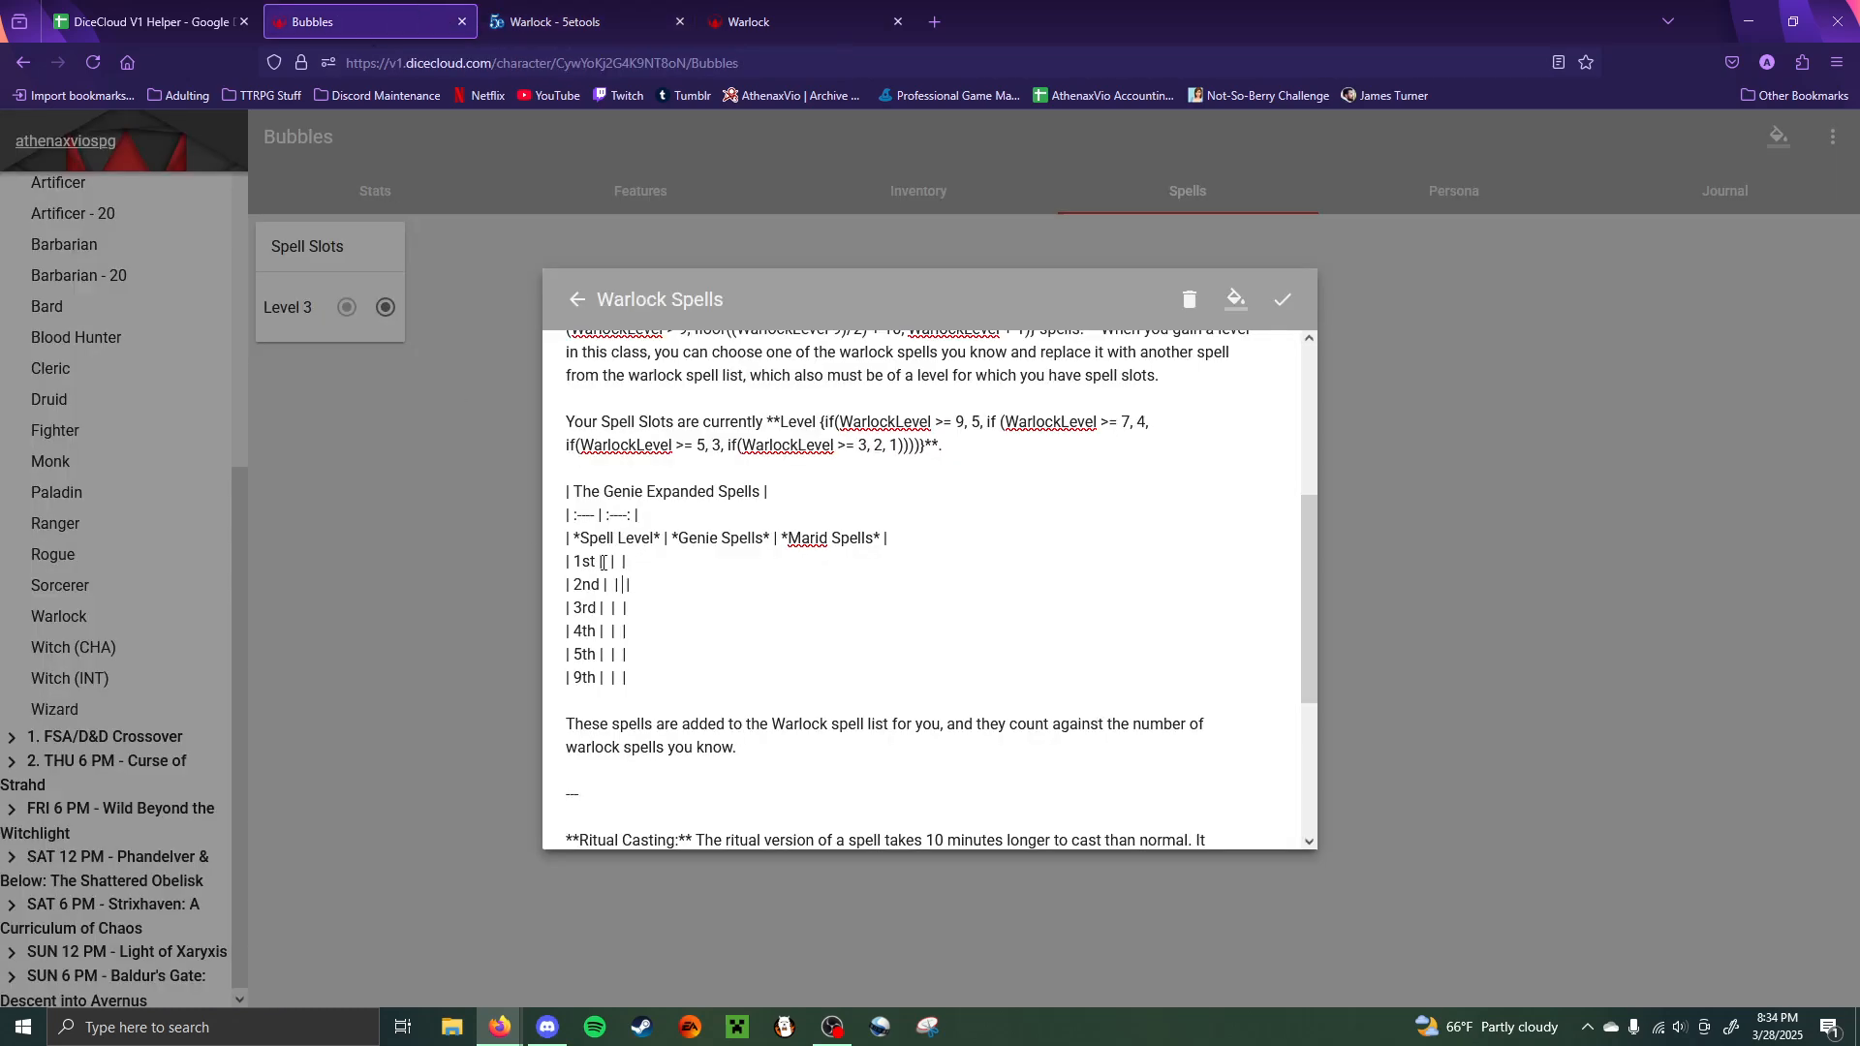
triple_click(608, 562)
click(608, 562)
text(*detect evil and good*)
click(581, 22)
click(368, 21)
text(*phantasmal fo)
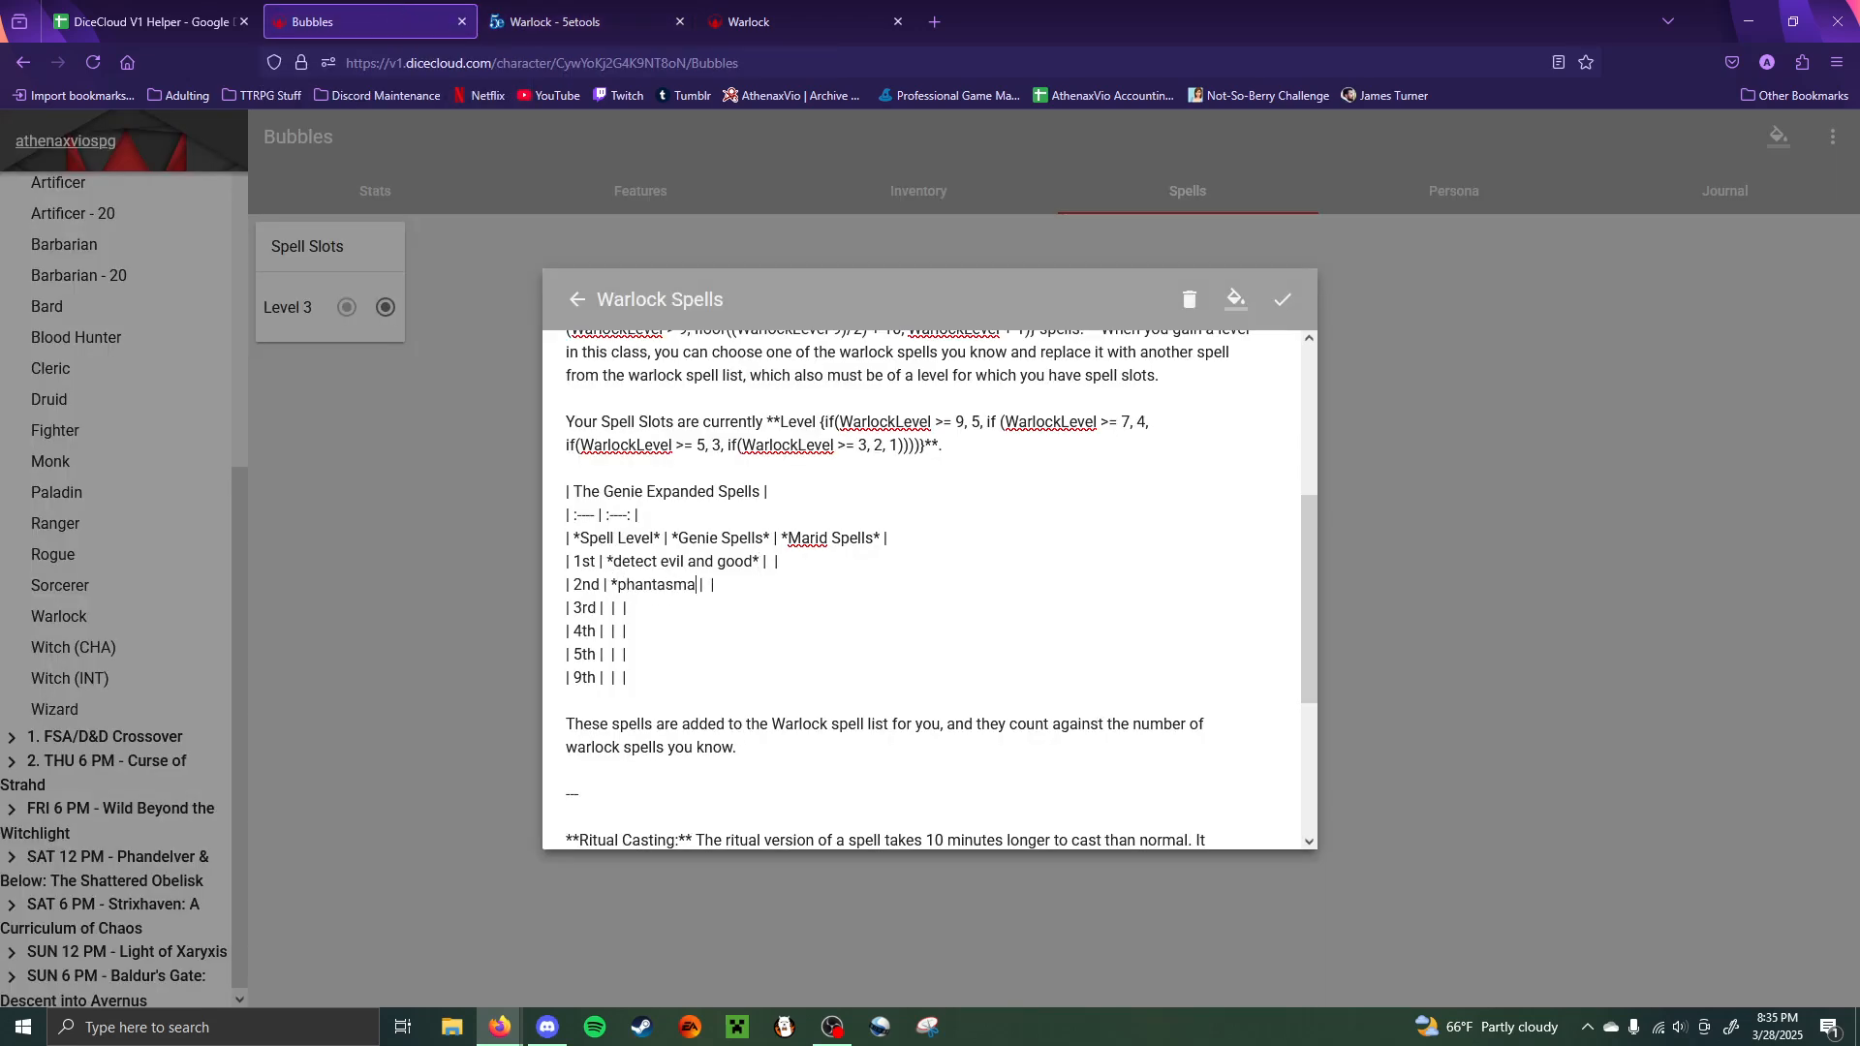
text(rce*)
- Fill the Genie Spells column with *create food and water* for 3rd level and *phantasmal killer* for 4th level
click(591, 11)
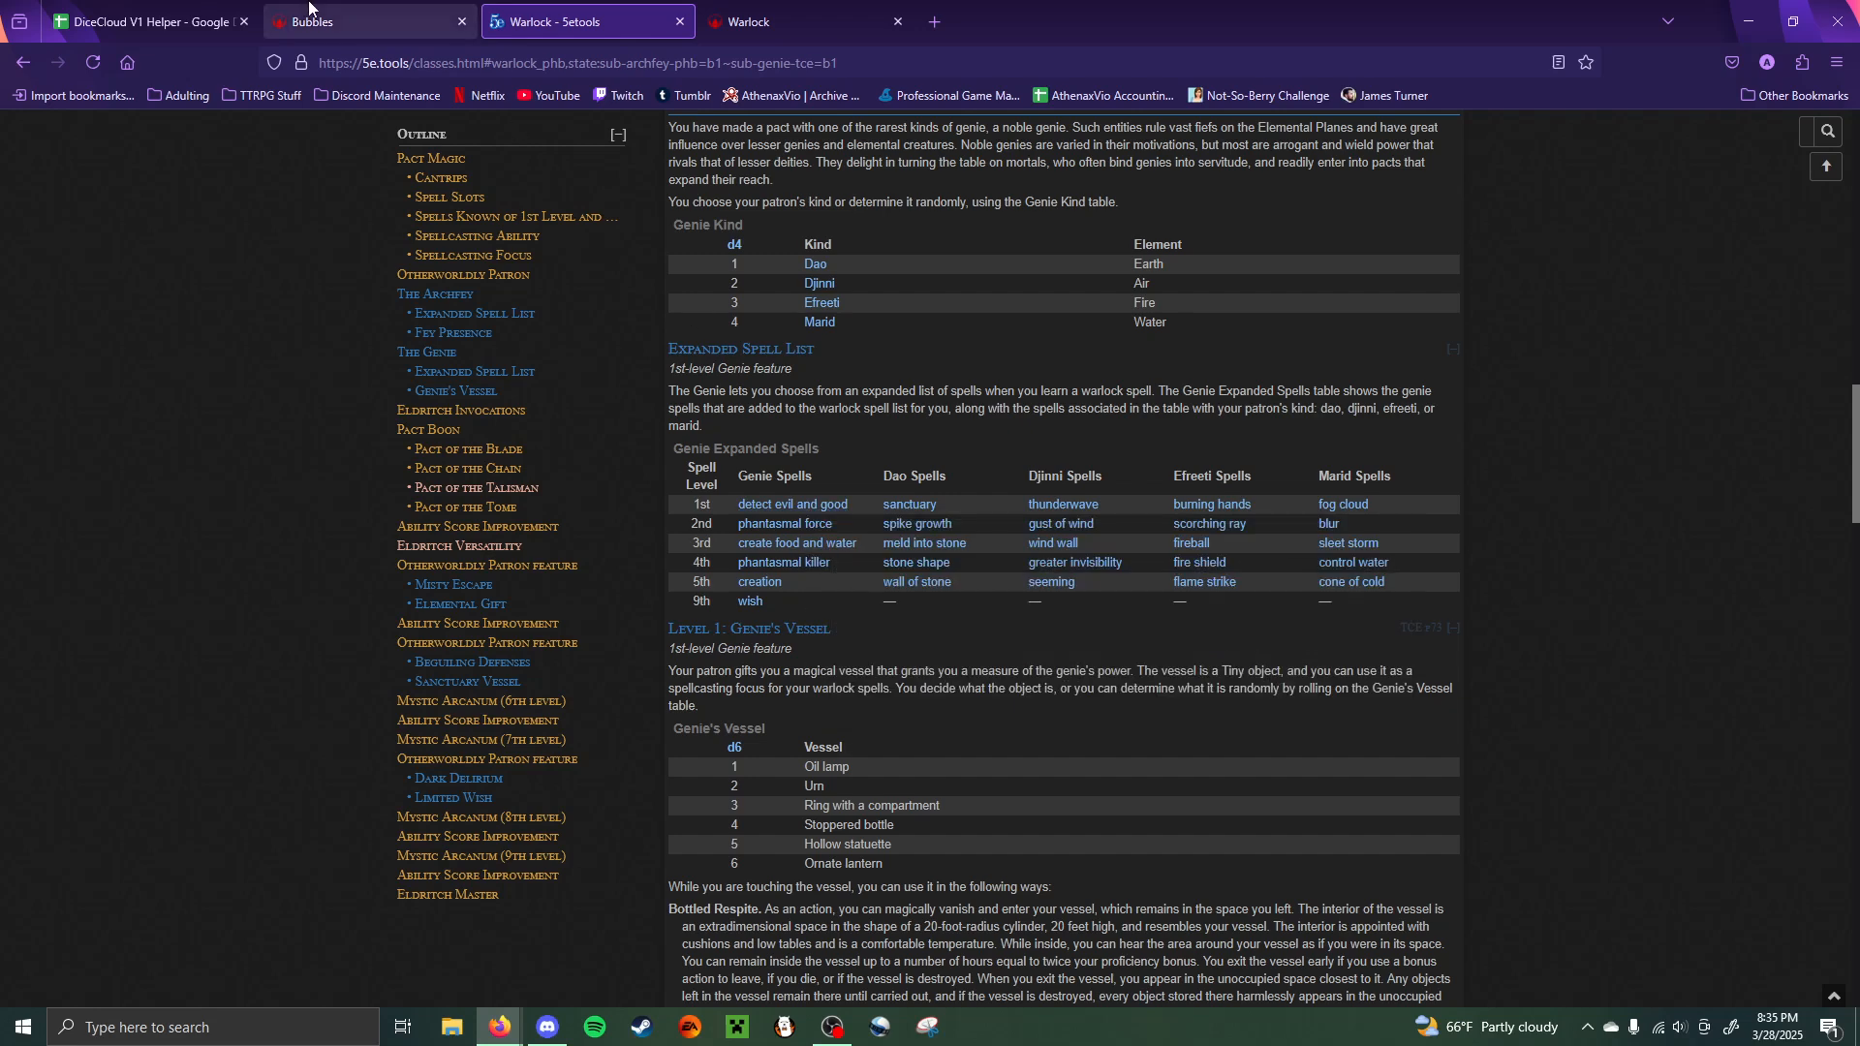
click(309, 5)
click(607, 605)
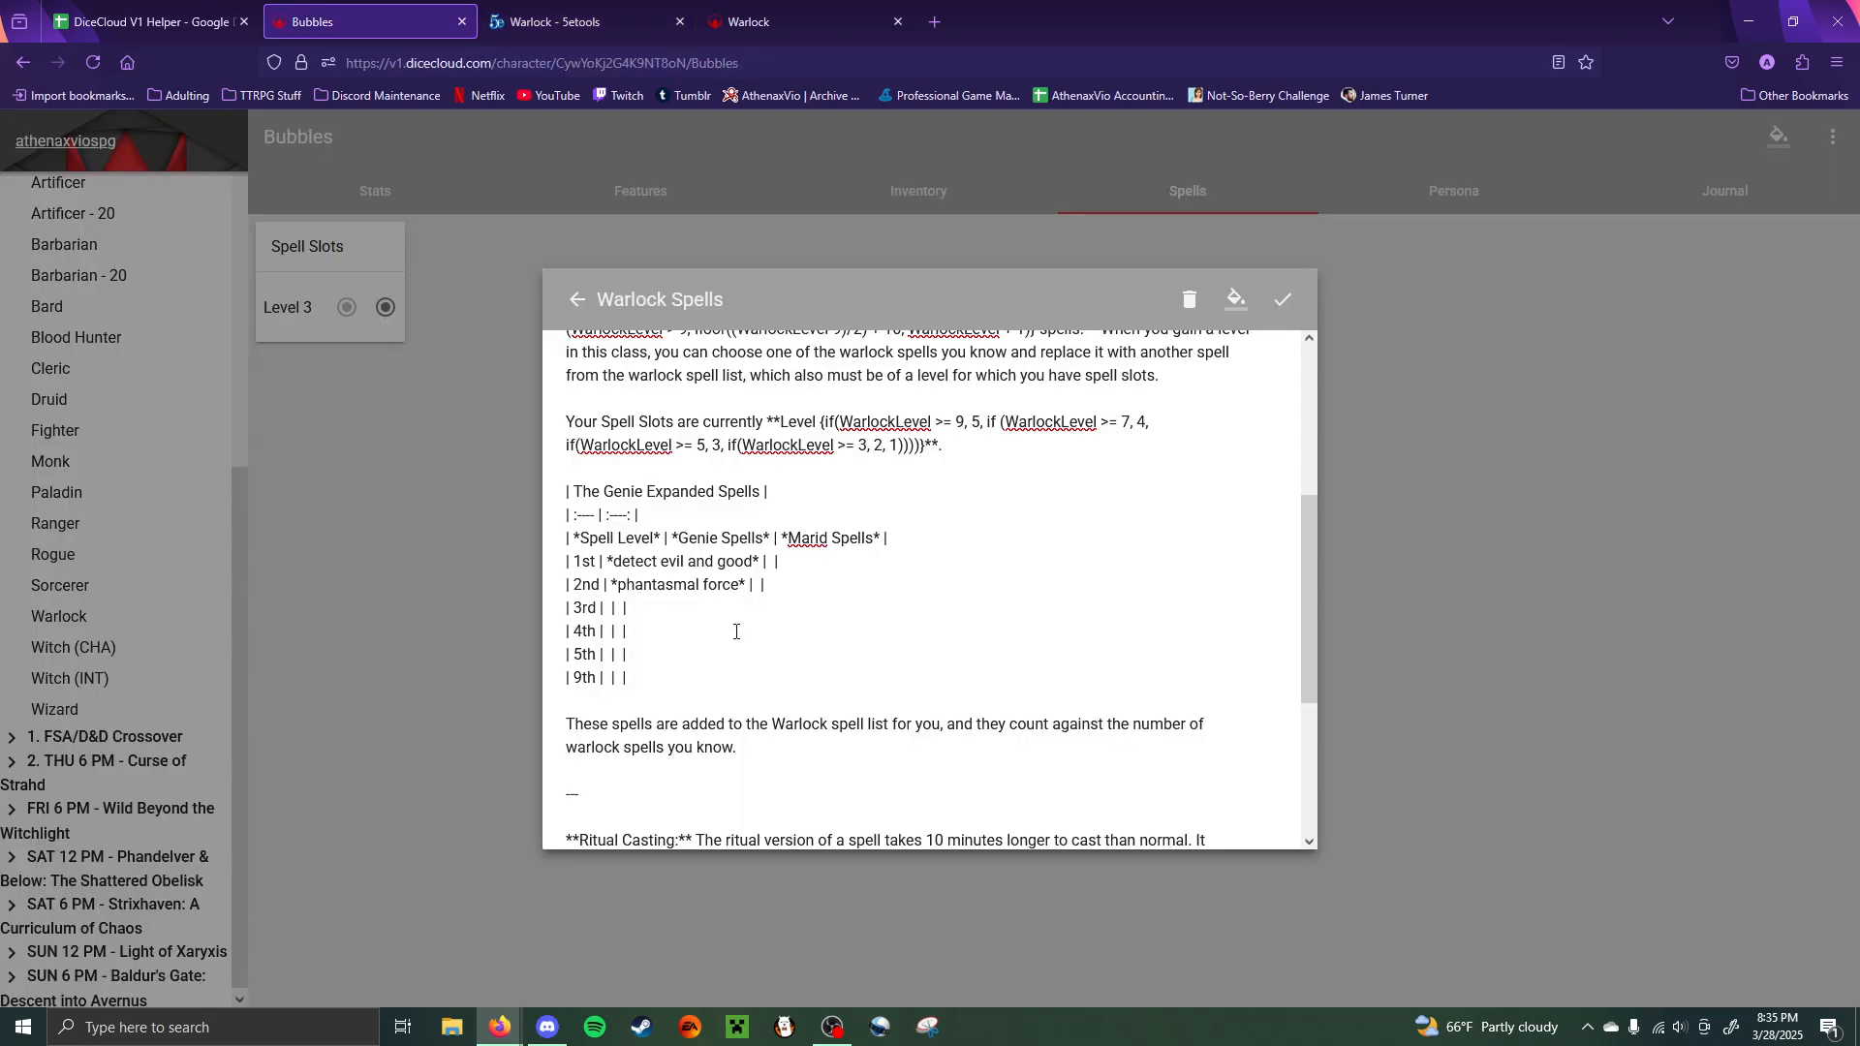
text(*create f)
text(ood and water* |  | | 4th | )
text(*)
text(phantasmal)
text( killer*)
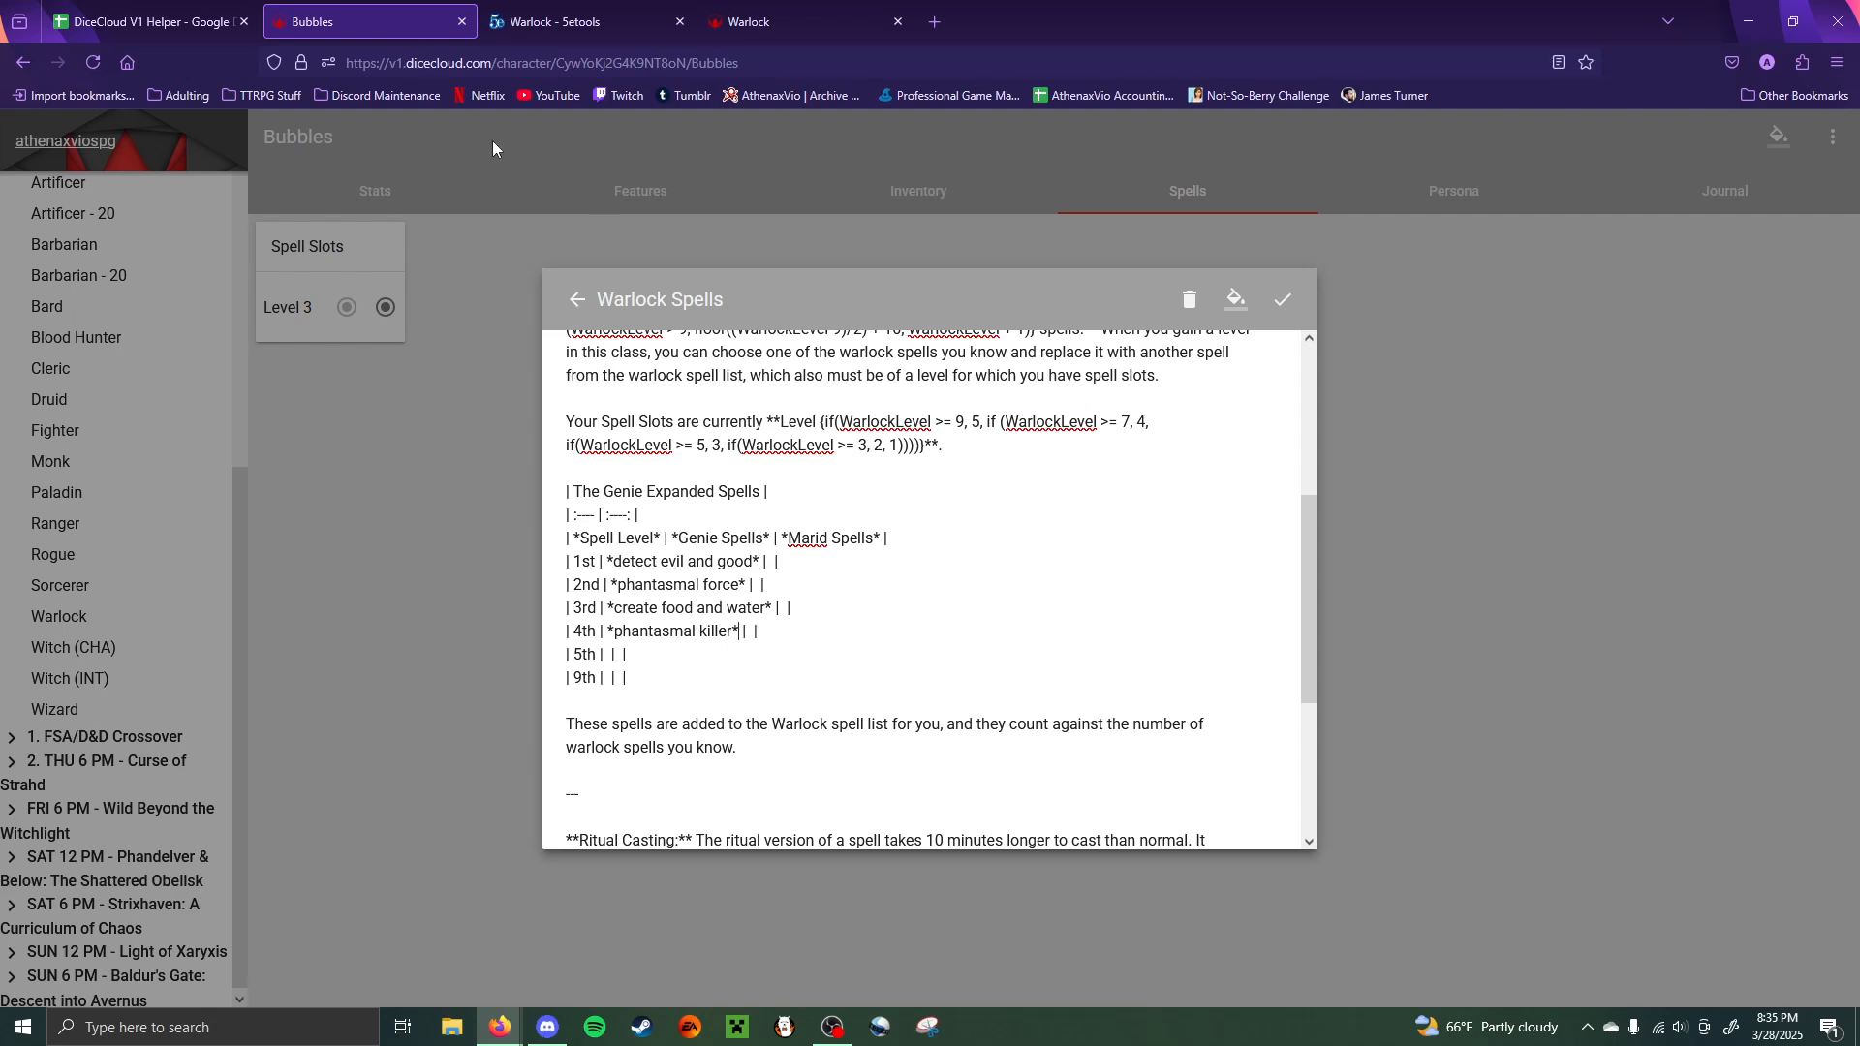
- Enter *creation* for 5th and *wish* for 9th under Genie Spells, with a dash in the 9th-level Marid cell
click(557, 21)
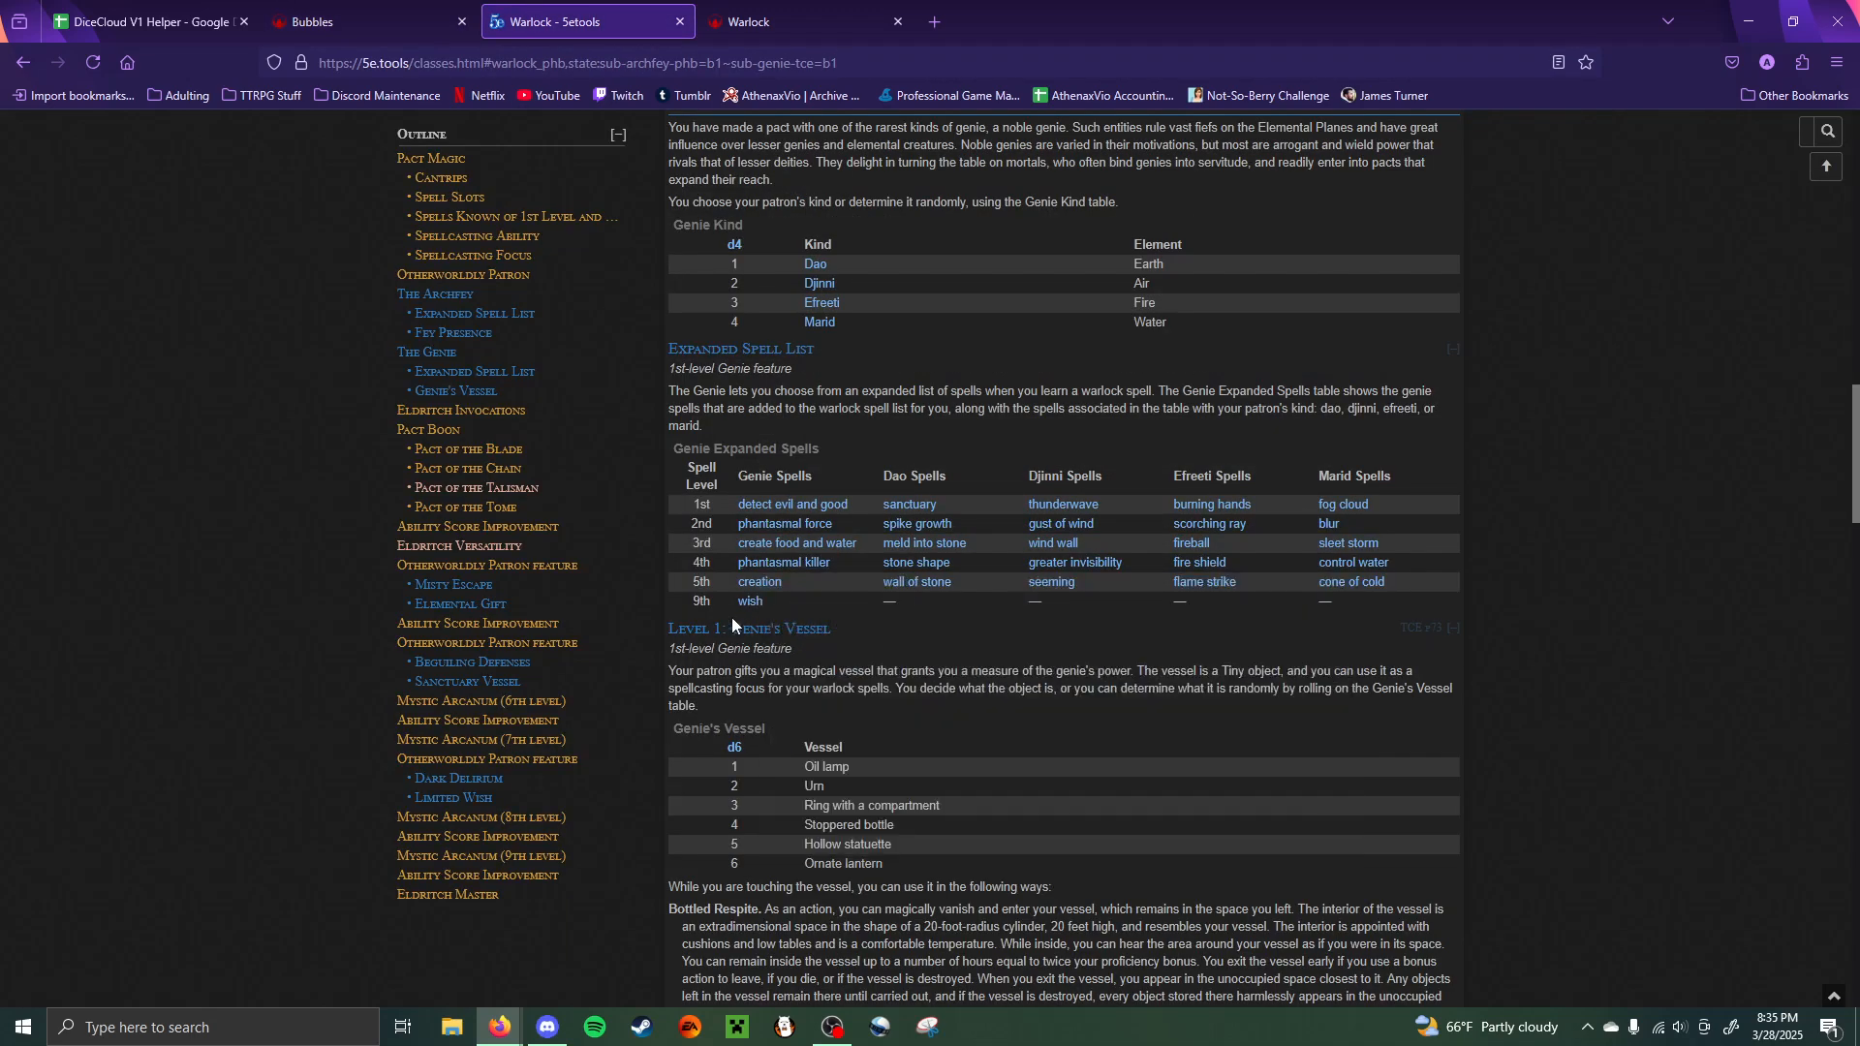
click(368, 21)
click(610, 655)
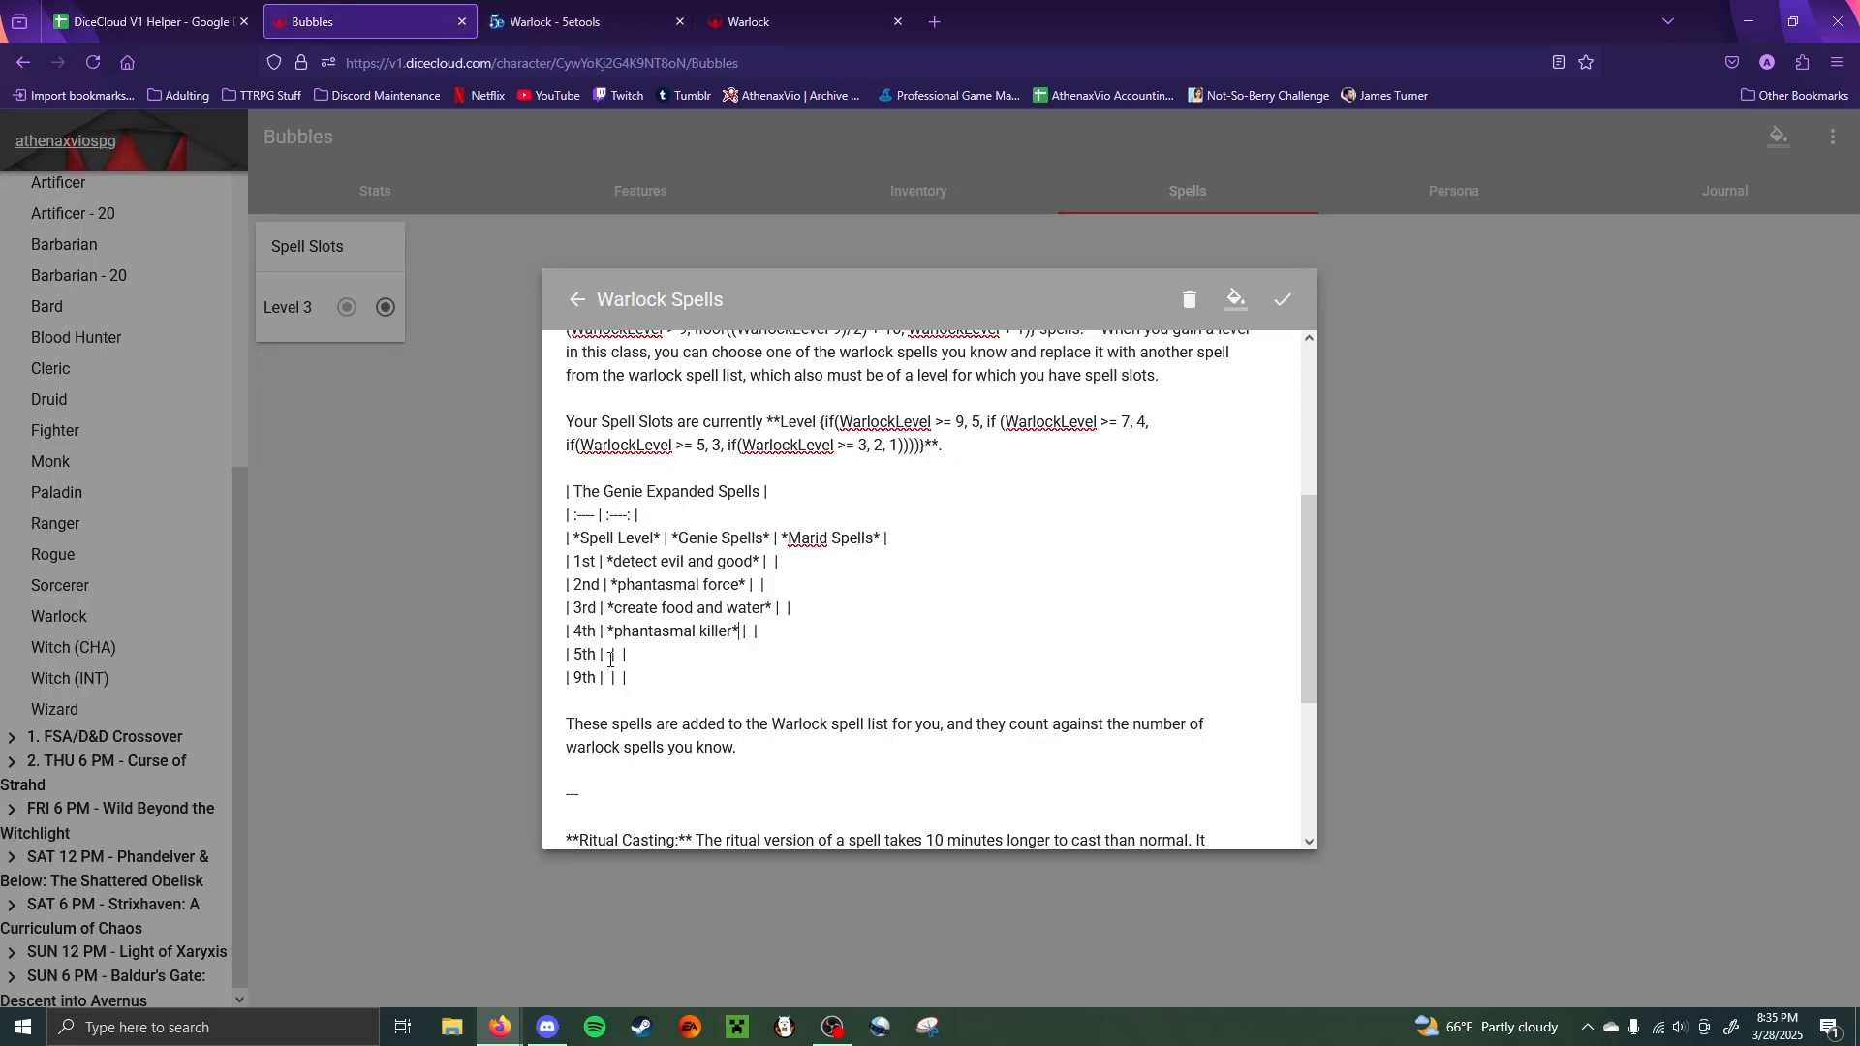
text(*creation)
click(612, 679)
text(*wish* | -)
- Consult the 5etools table and fill the Marid Spells column with *fog cloud* for 1st, *blur* for 2nd and *sleet storm* for 3rd
key(ctrl+Tab)
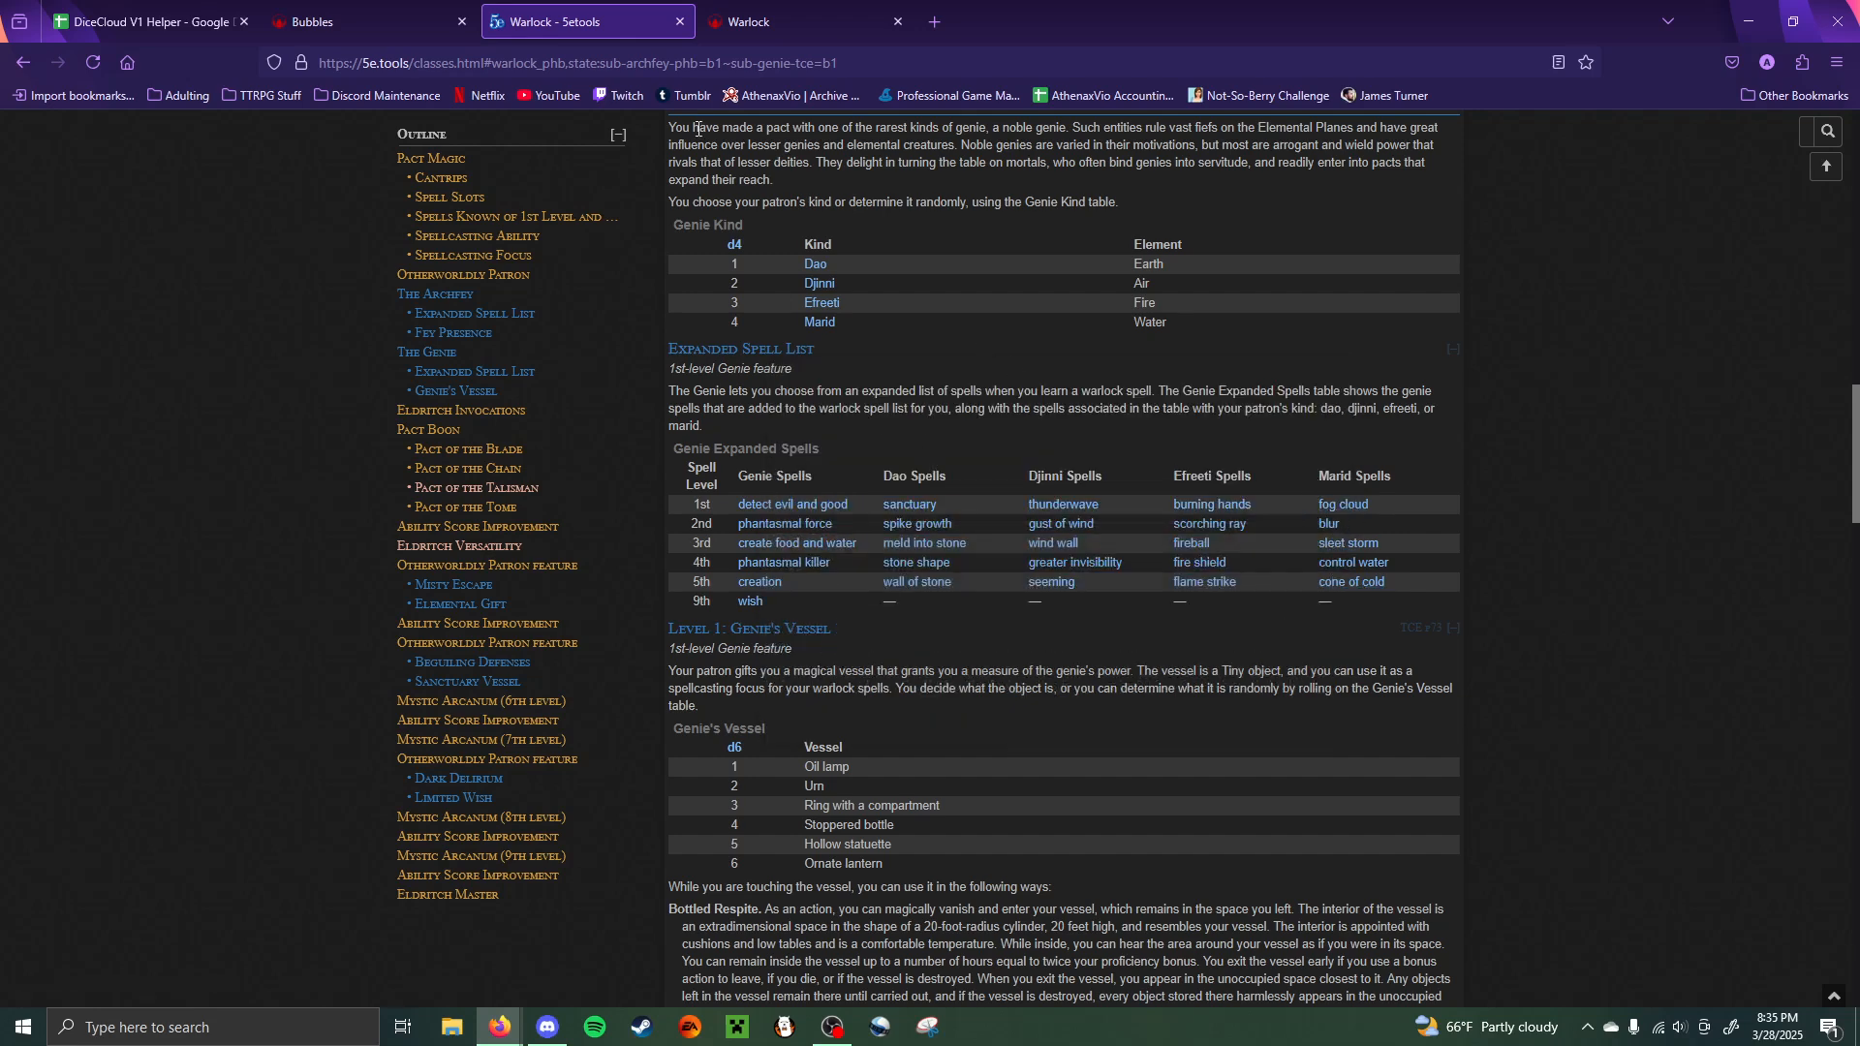
click(344, 5)
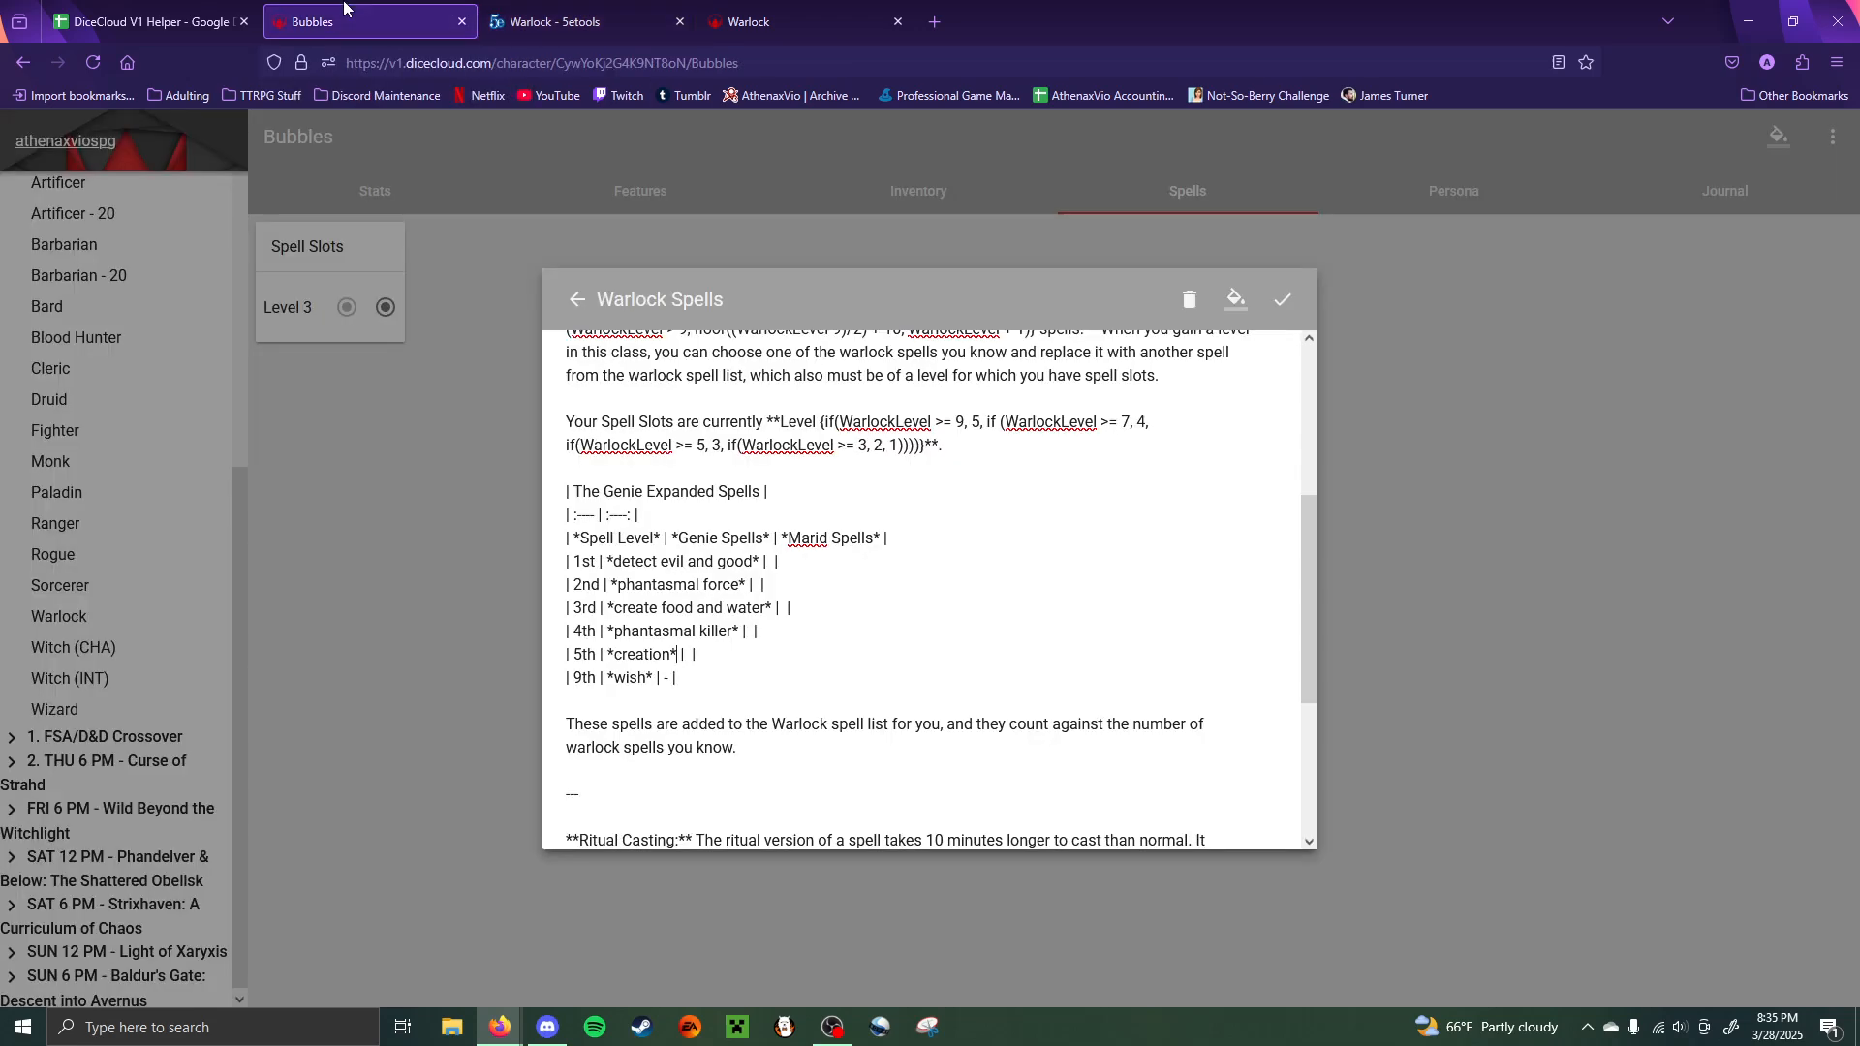
double_click(766, 561)
text(*fog cloud*)
click(760, 586)
text(*blur*)
click(786, 611)
text(*sleet storm)
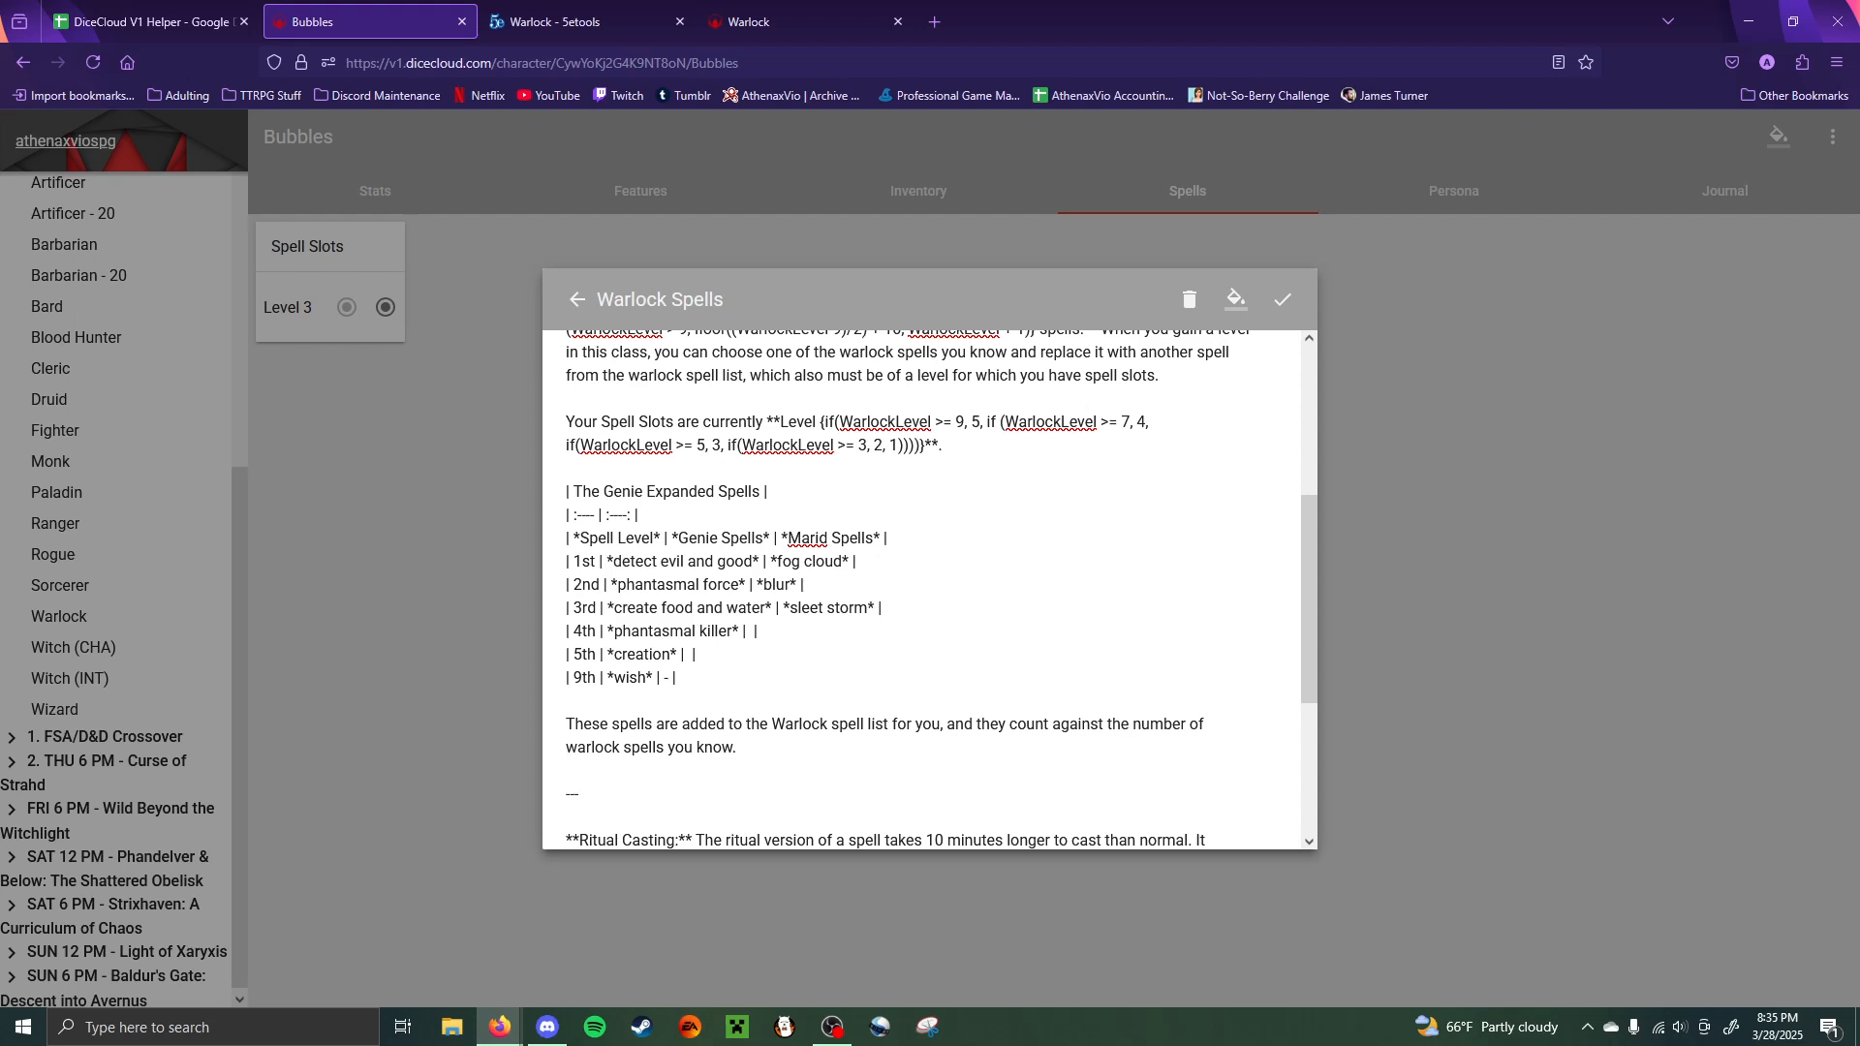
- Fill the Marid Spells column with *control water* for 4th level and *cone of cold* for 5th level
click(754, 630)
text(*control water*)
click(571, 21)
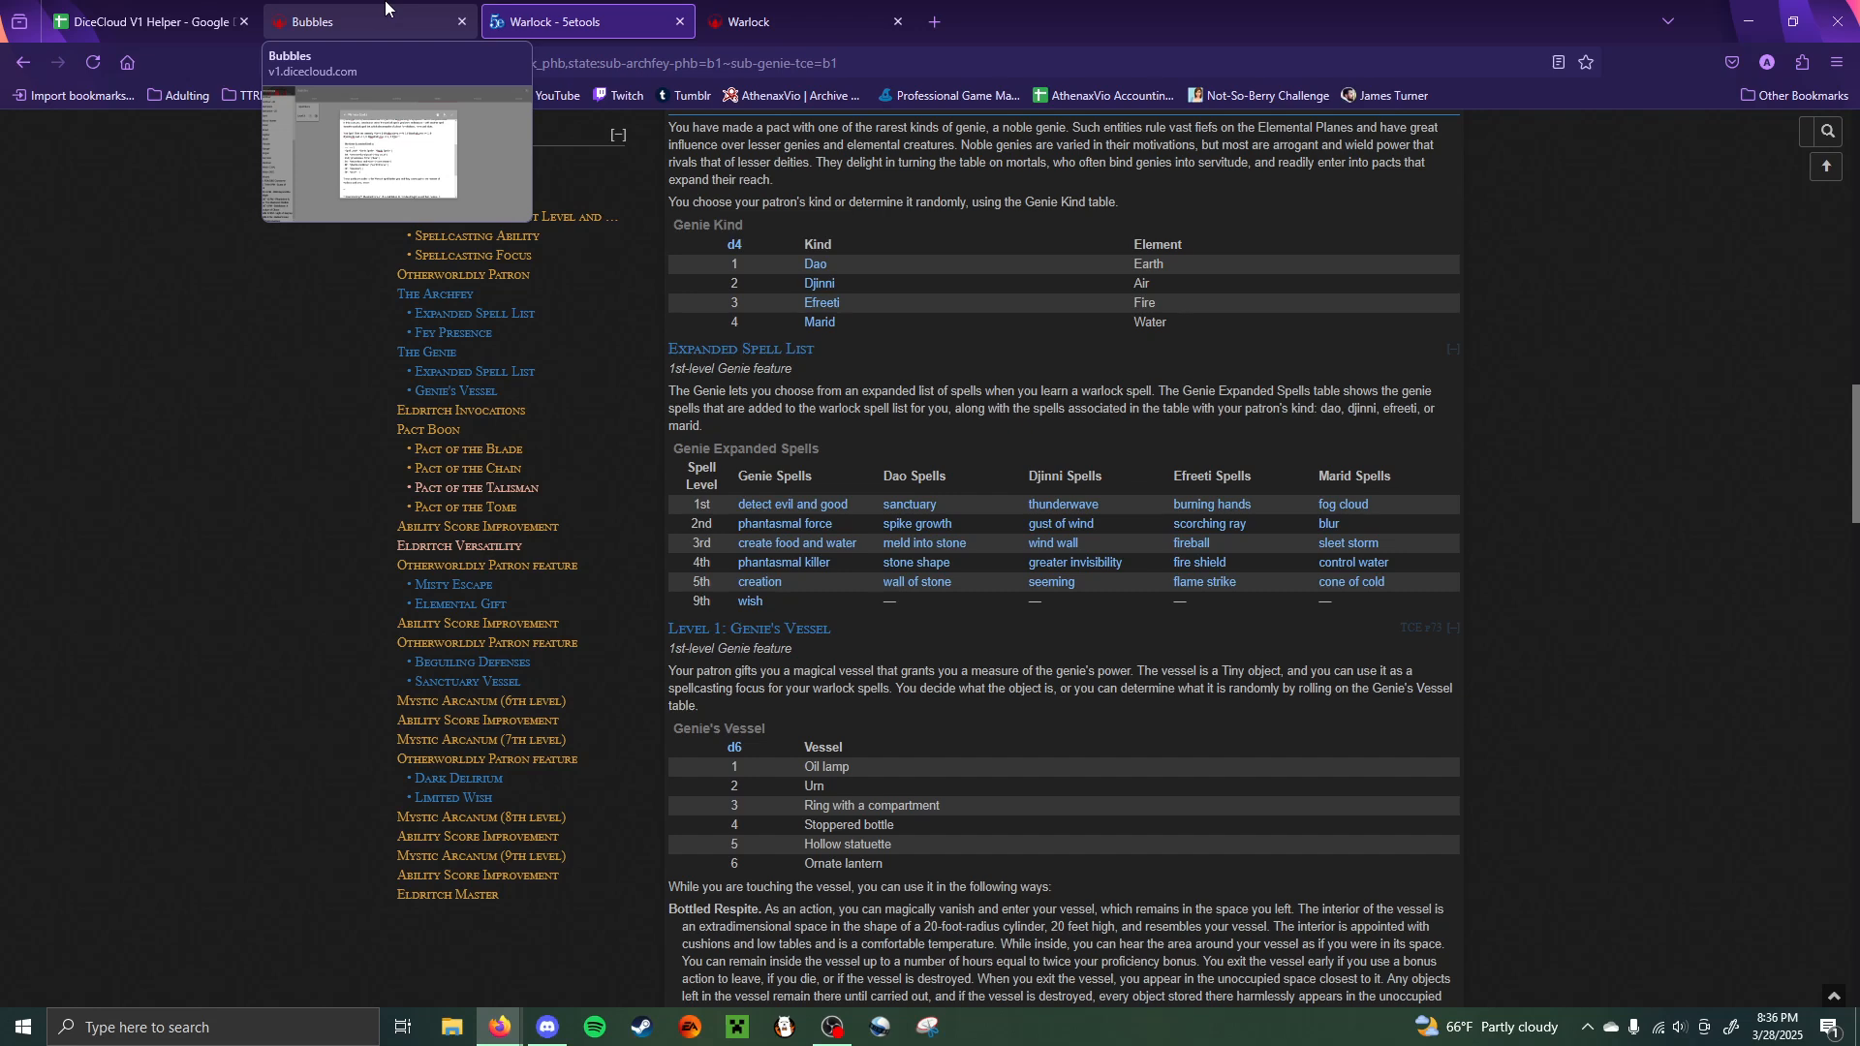
click(384, 21)
click(690, 654)
text(*cone of c)
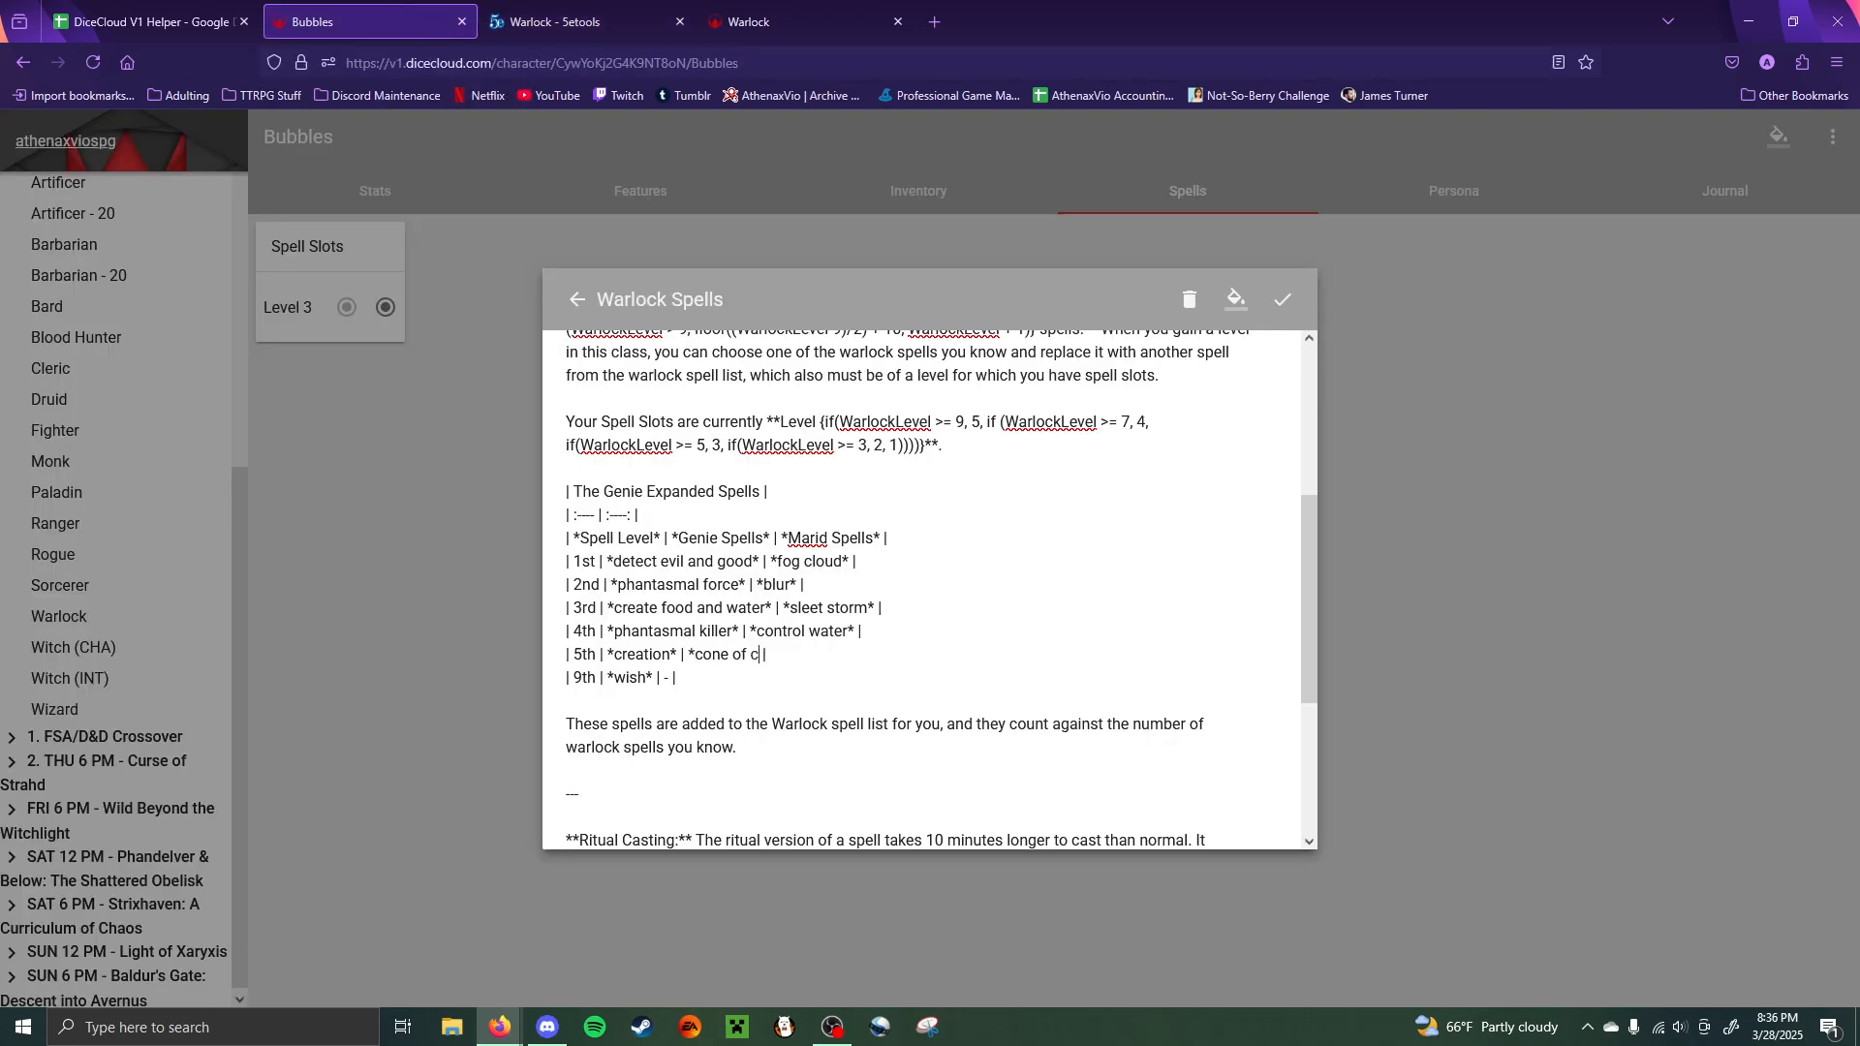
- Complete the 5th-level Marid spell entry as *cone of cold* and save the Warlock Spells description
text(old*)
click(1283, 300)
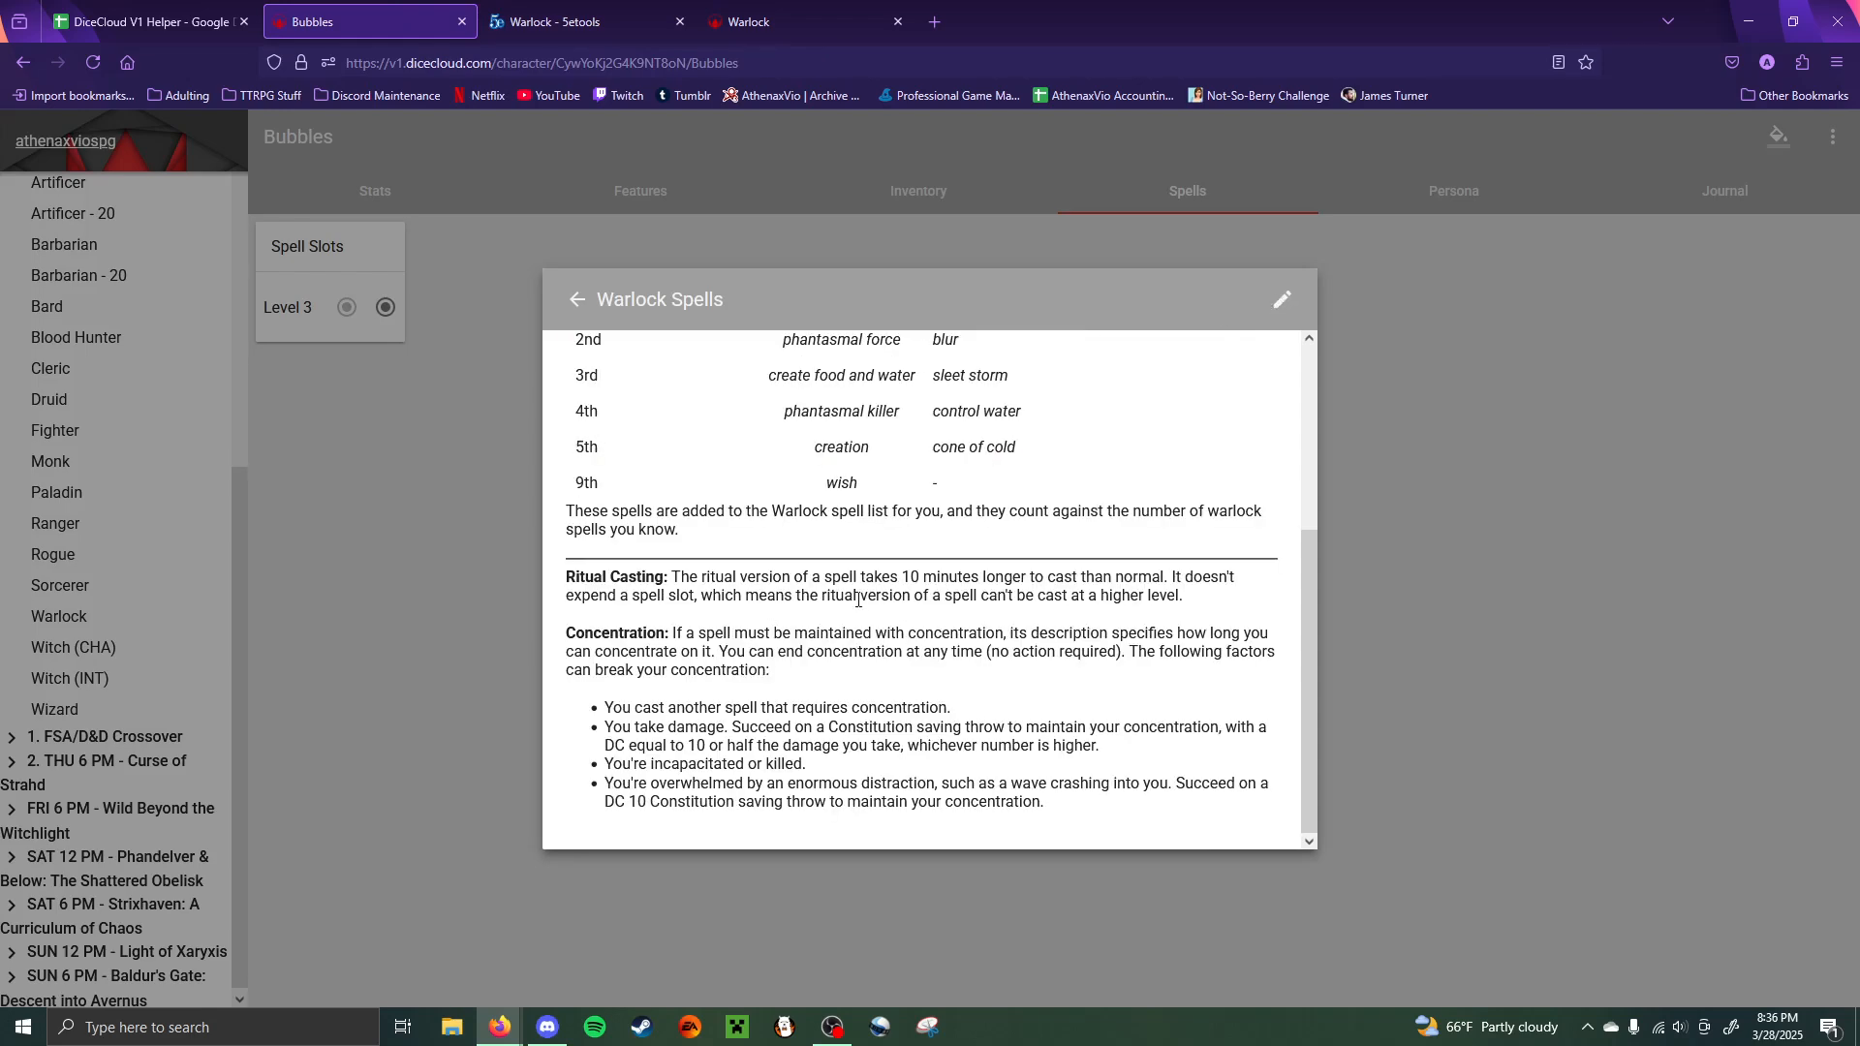
scroll(859, 603, up, 3)
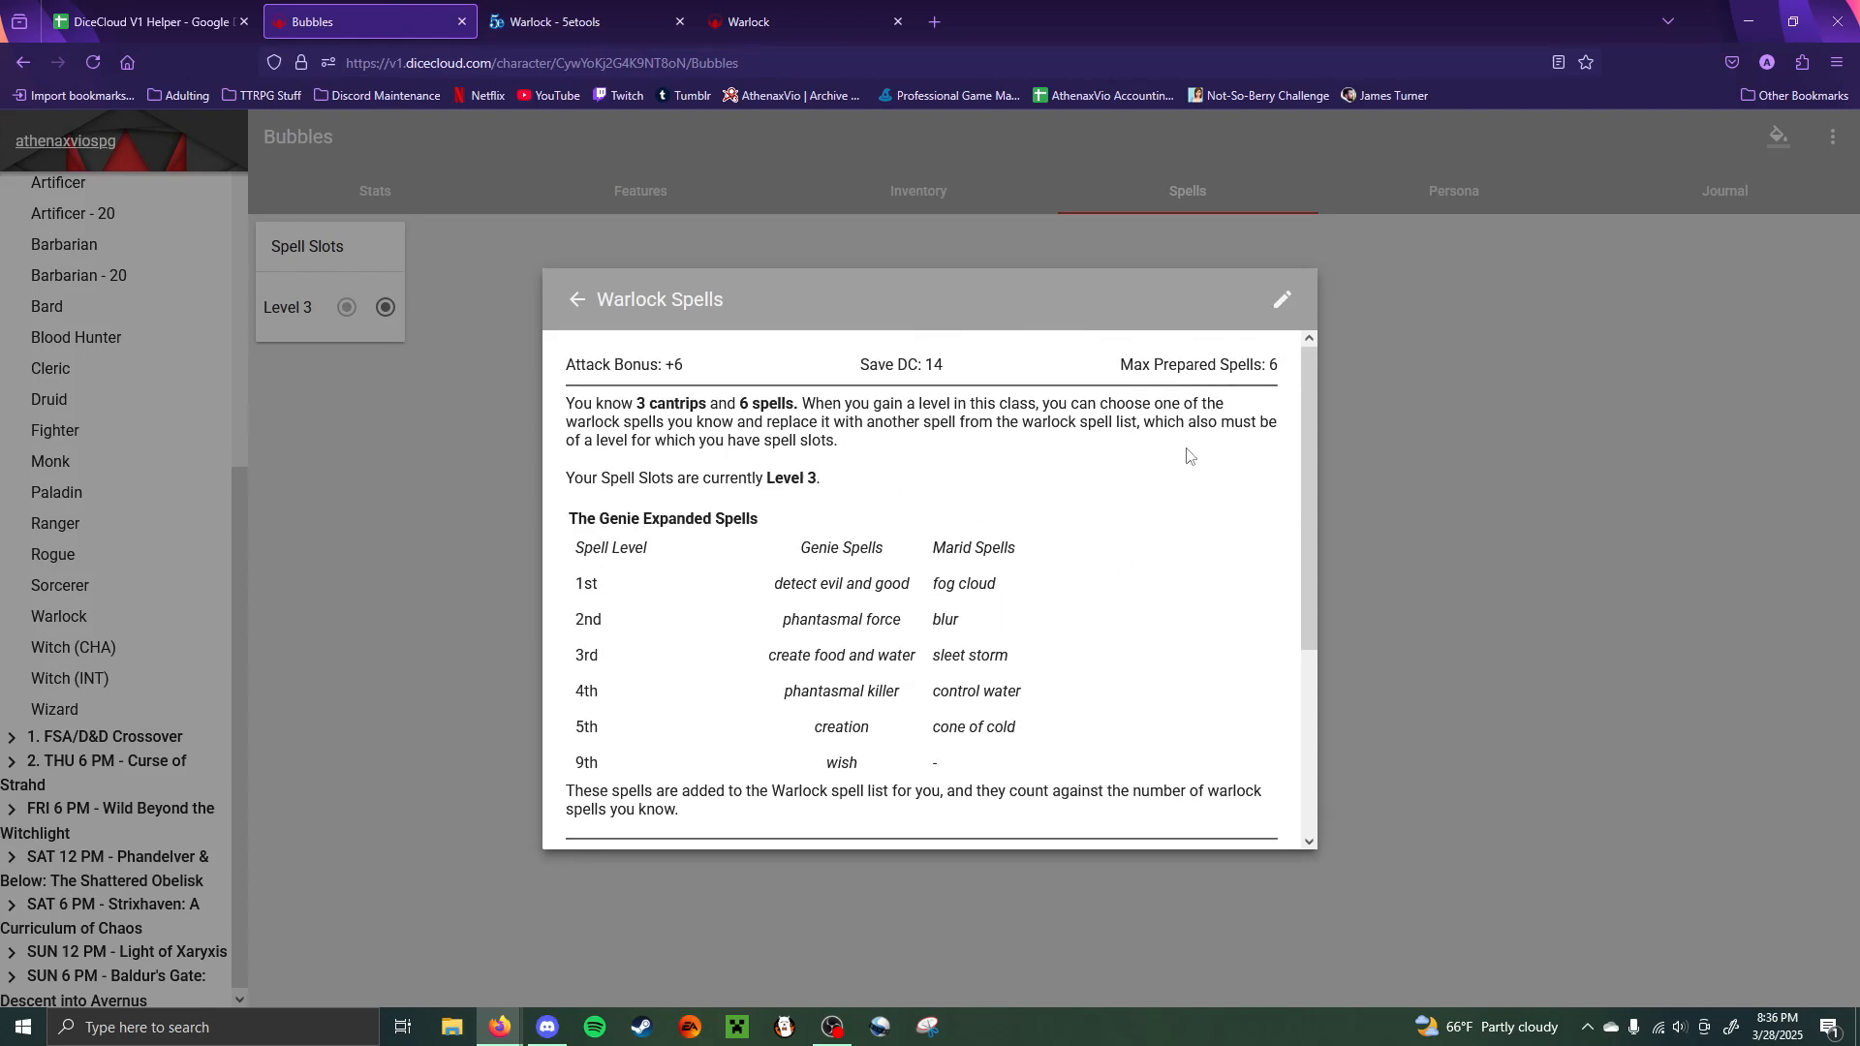
- Add a third centred column marker, :----:, to the Genie Expanded Spells table's alignment row and save the description
click(1283, 301)
scroll(751, 692, down, 4)
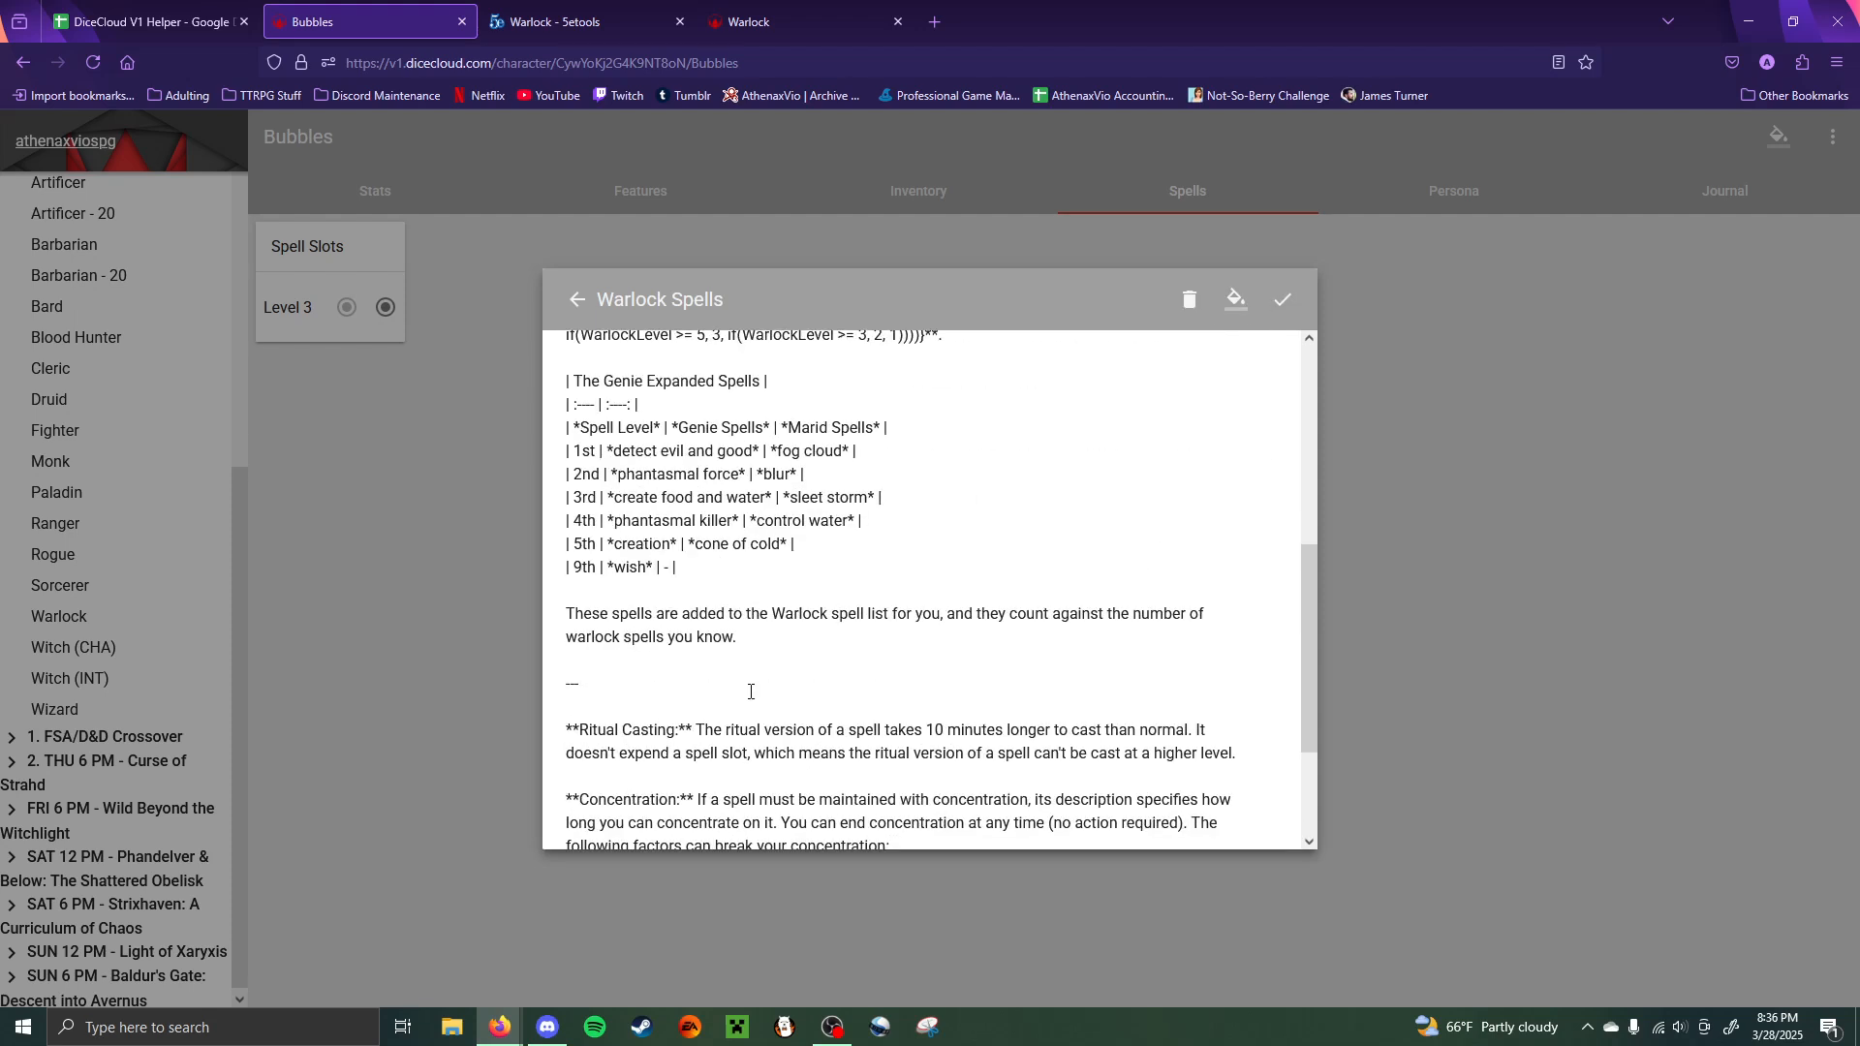
double_click(640, 404)
mouse_move(606, 404)
mouse_down()
mouse_move(588, 405)
mouse_move(605, 406)
mouse_up()
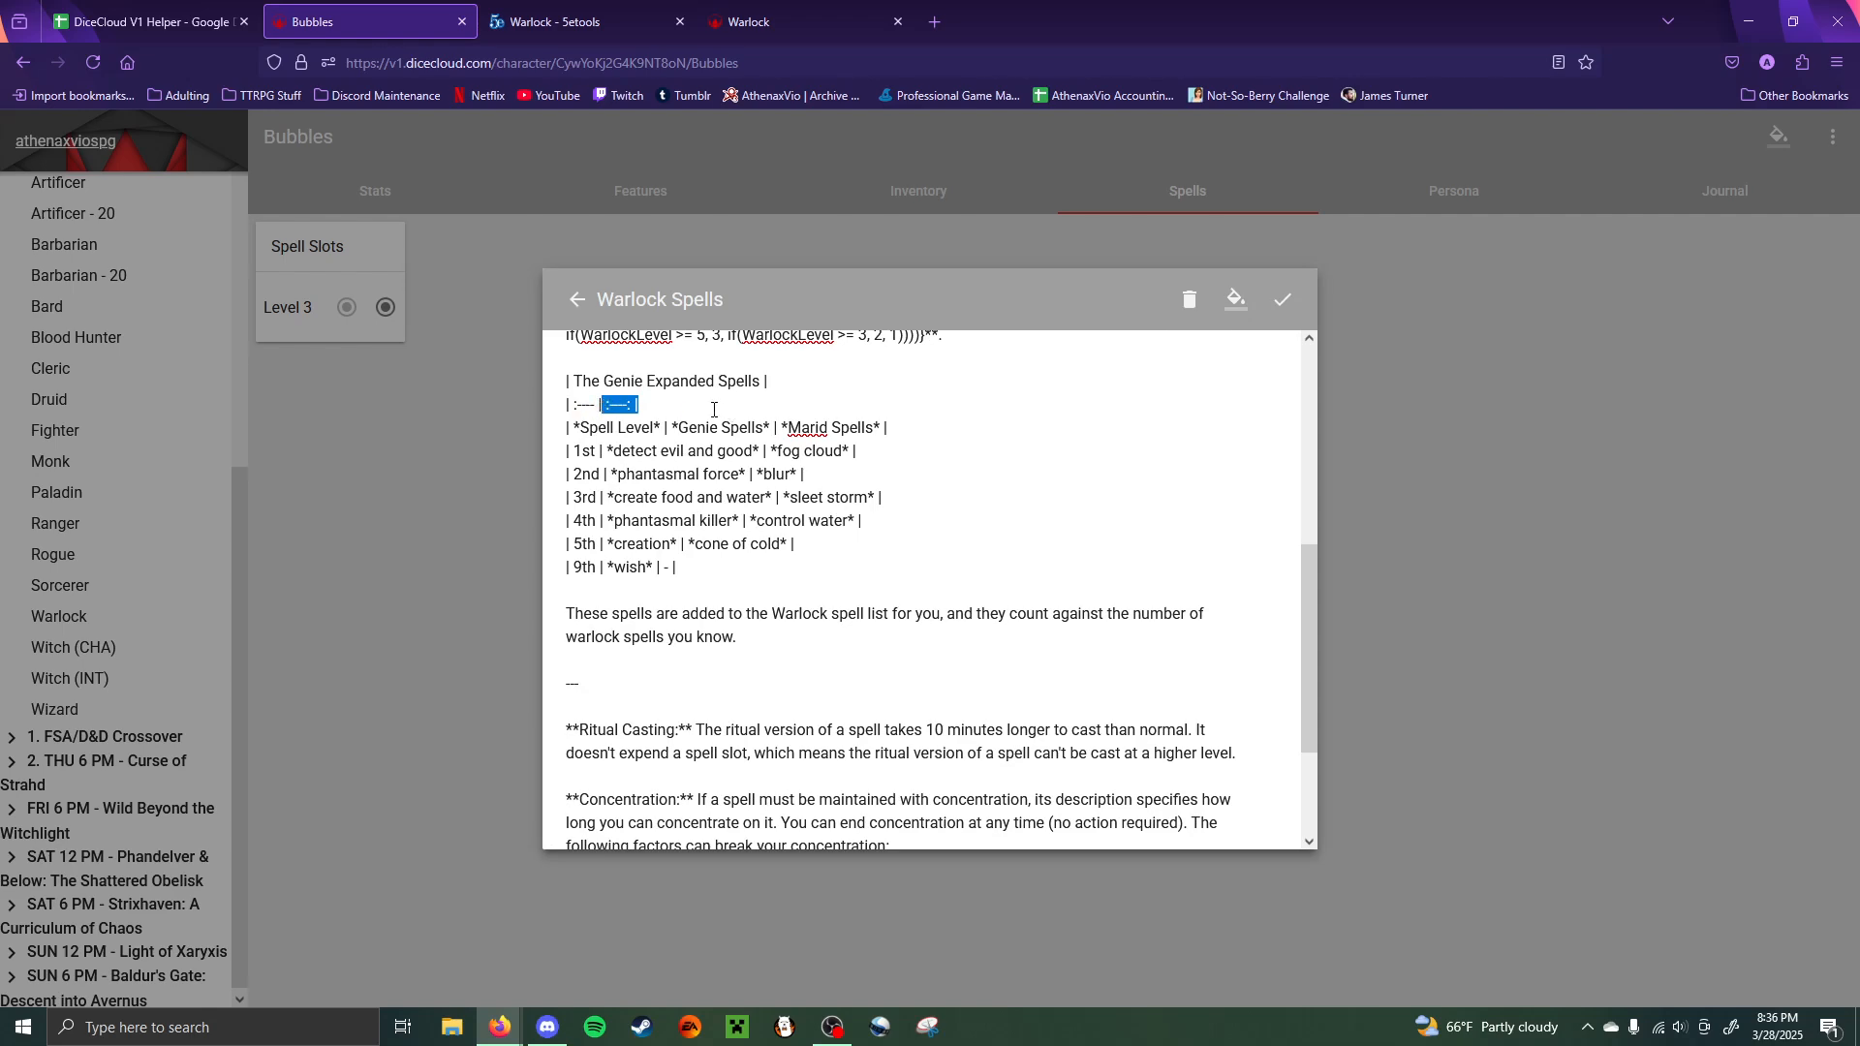
key(ctrl+c)
click(714, 410)
key(ctrl+v)
key(BackSpace)
drag(567, 403, 678, 405)
click(1289, 297)
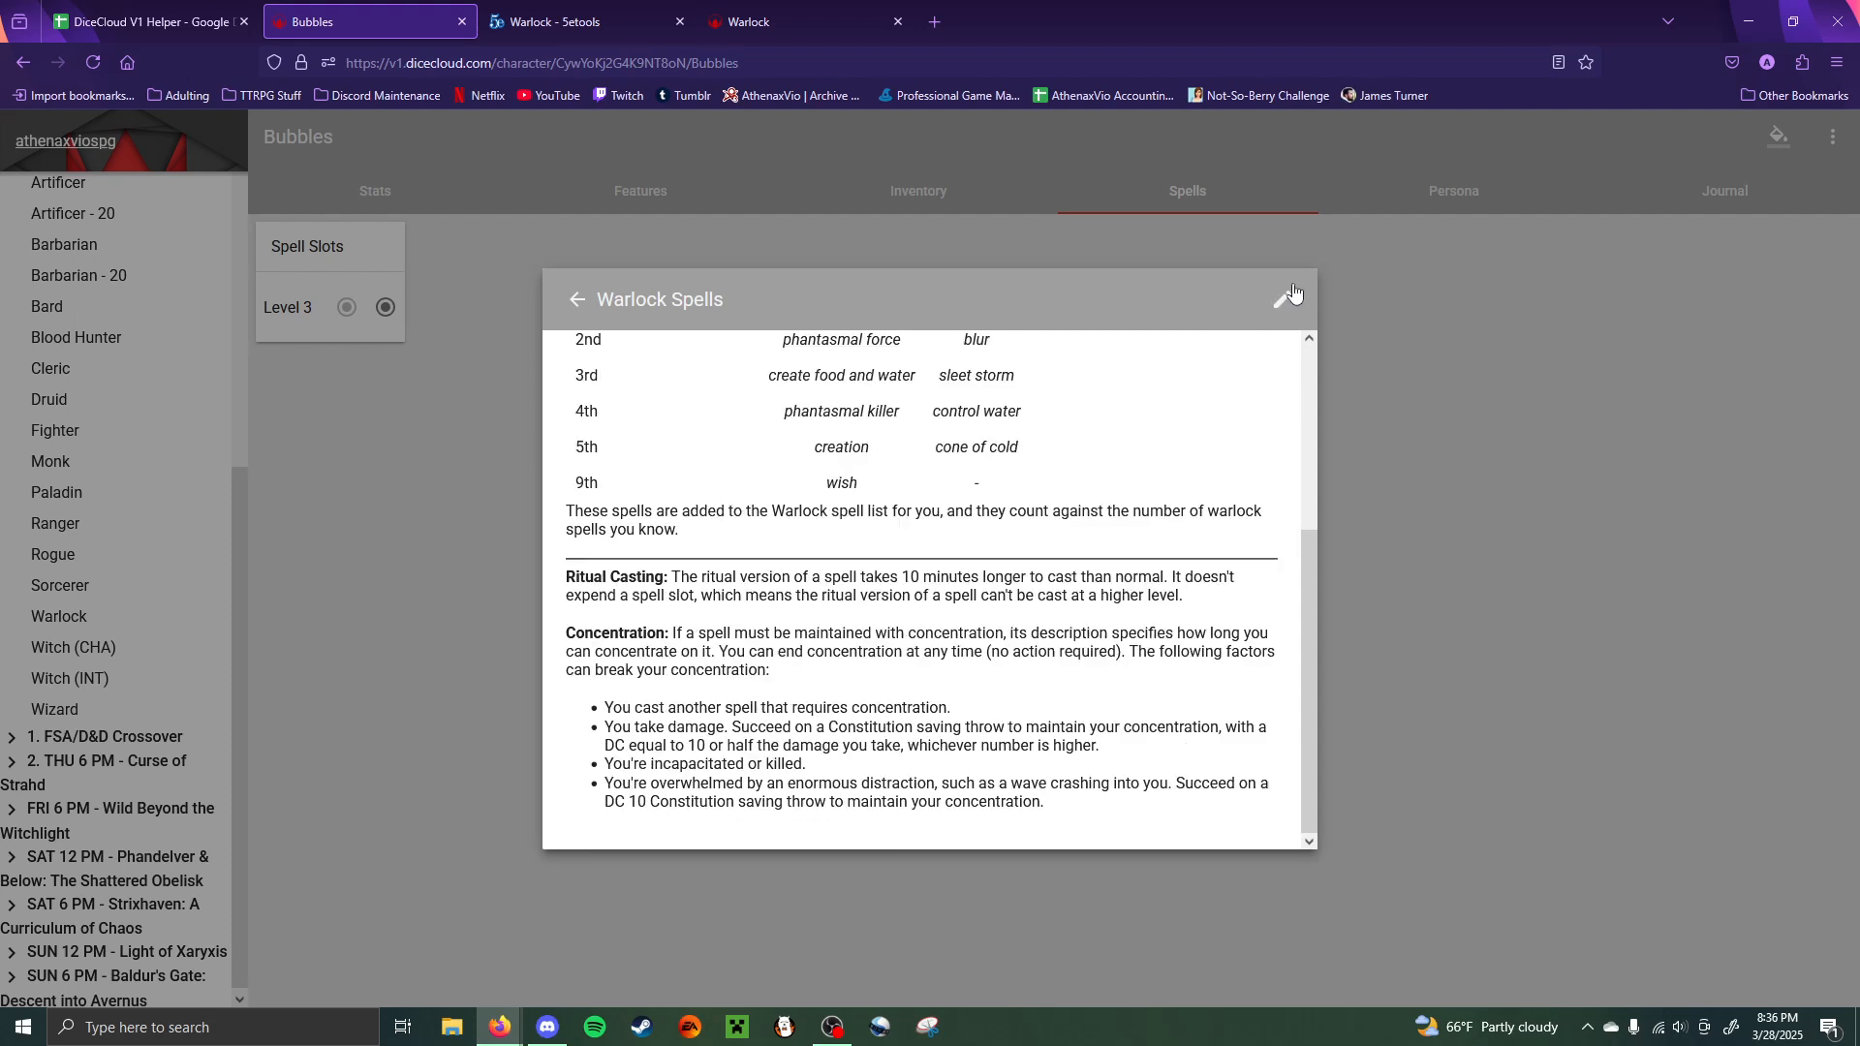
scroll(710, 492, up, 3)
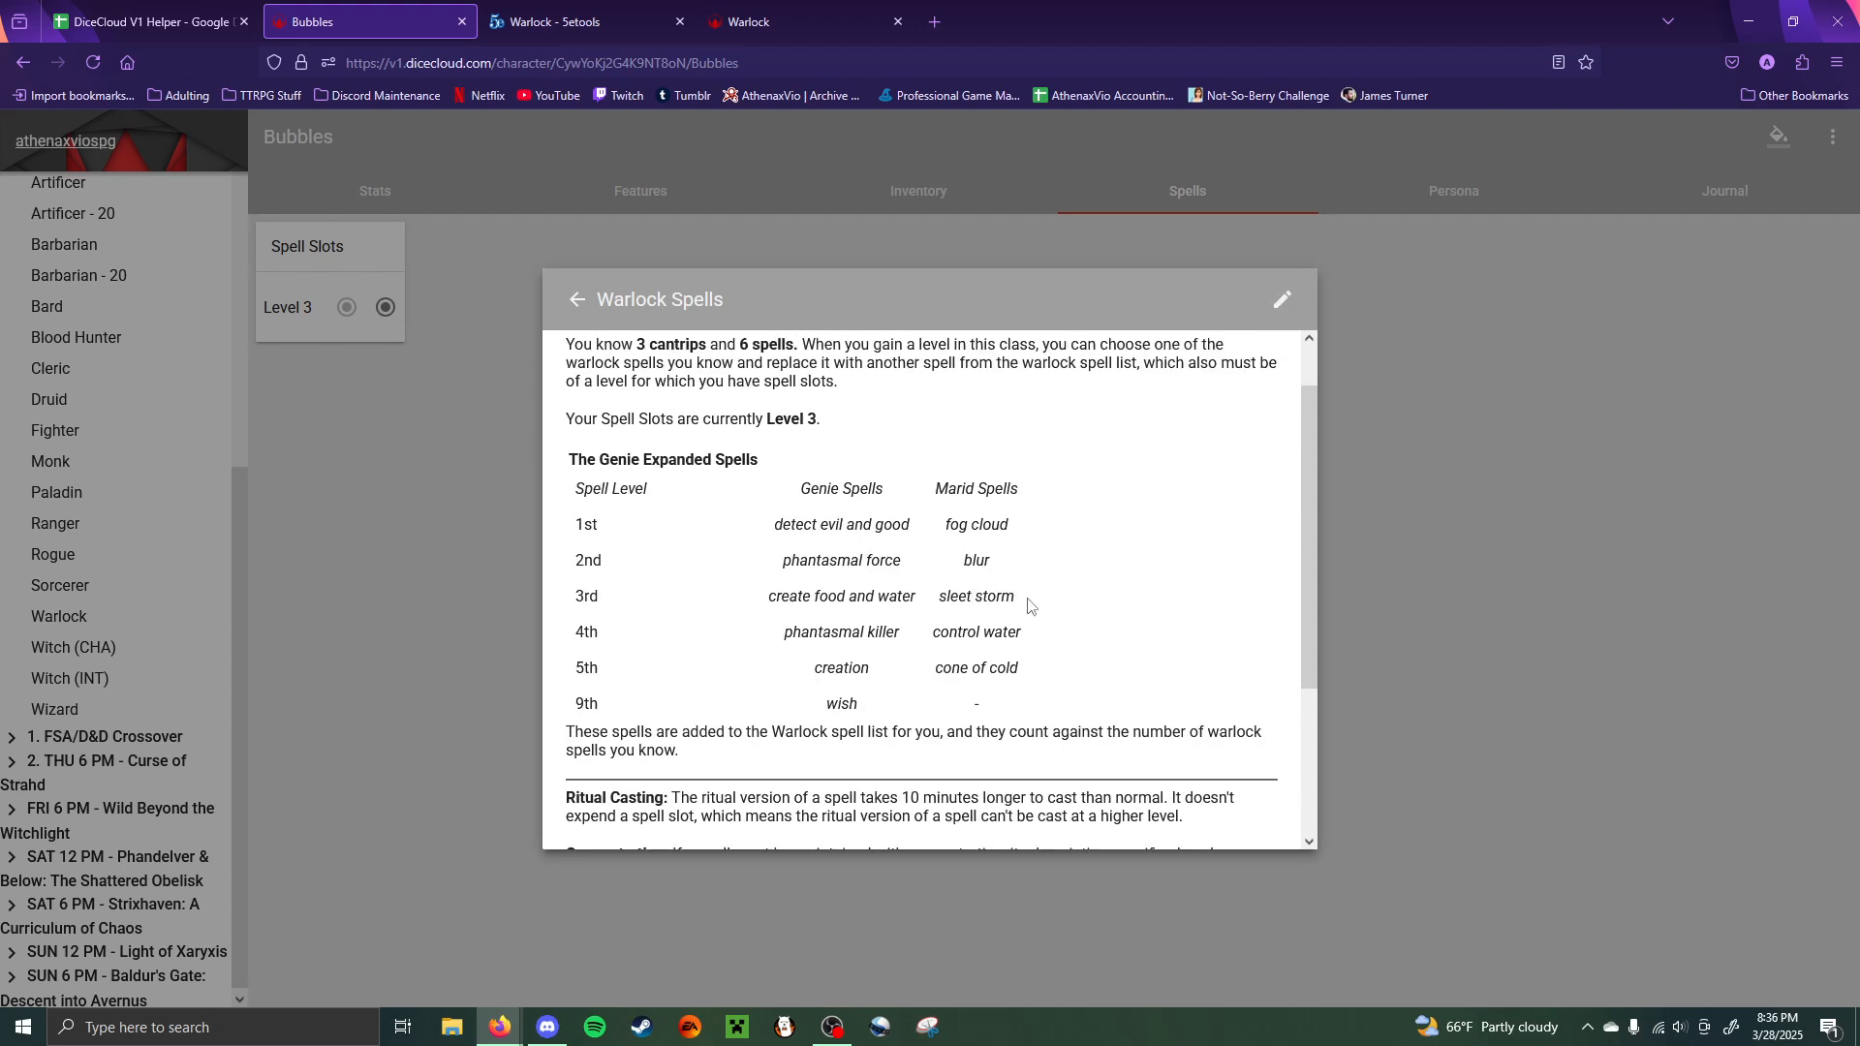
- Left-align the Genie Spells and Marid Spells columns by removing the trailing colons from their alignment markers, and save the description
click(1279, 302)
scroll(630, 565, down, 5)
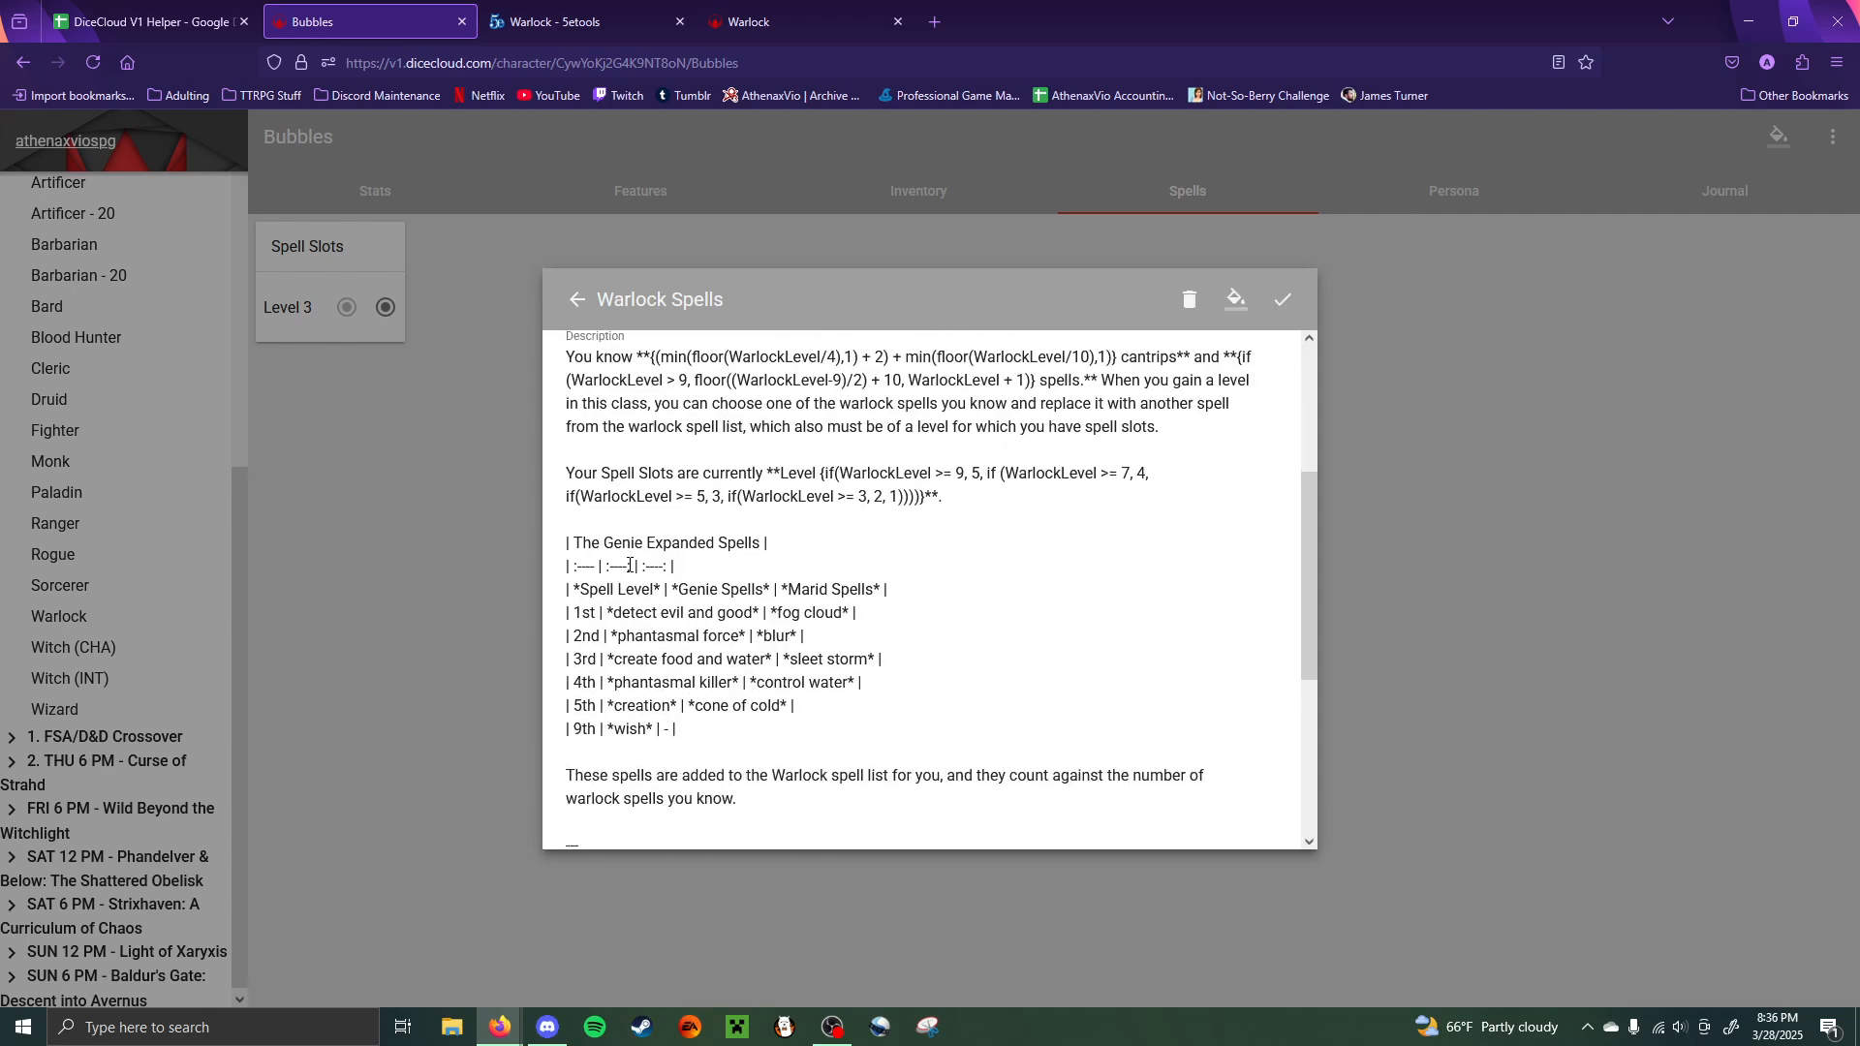
click(628, 565)
key(BackSpace)
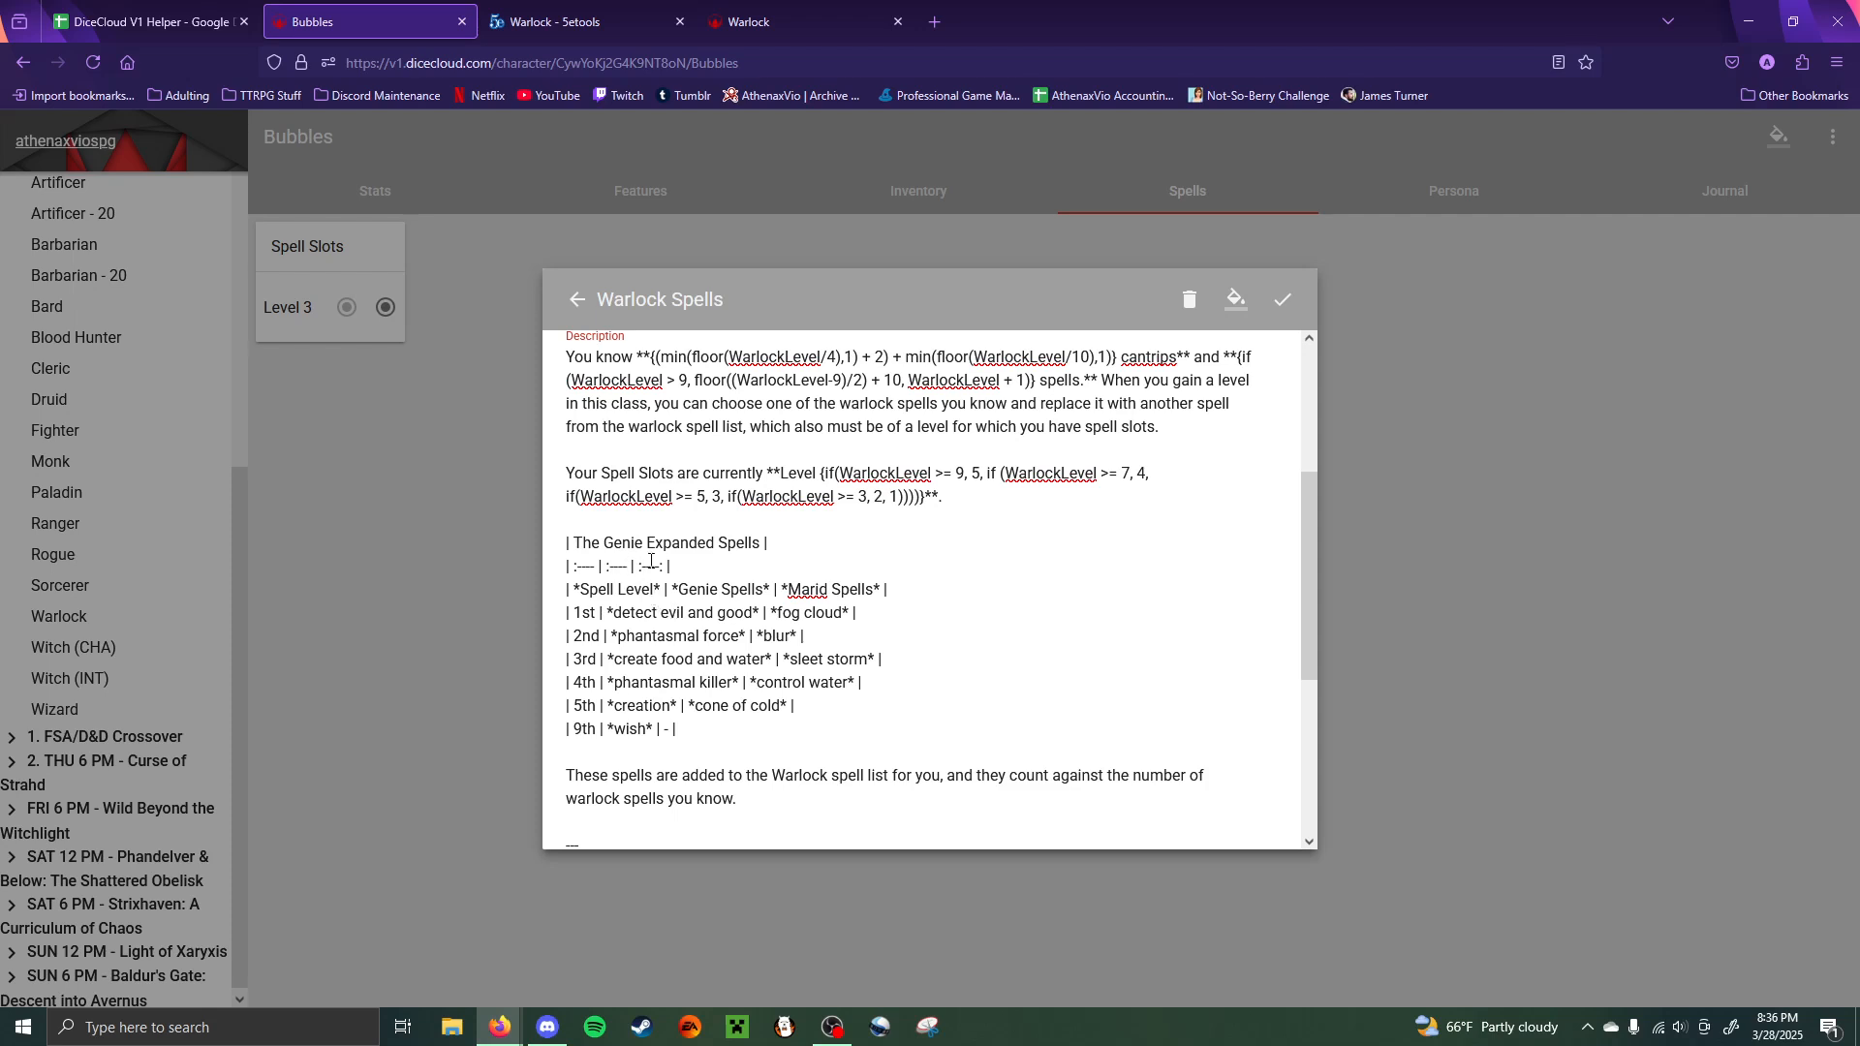
click(662, 568)
key(BackSpace)
click(1284, 300)
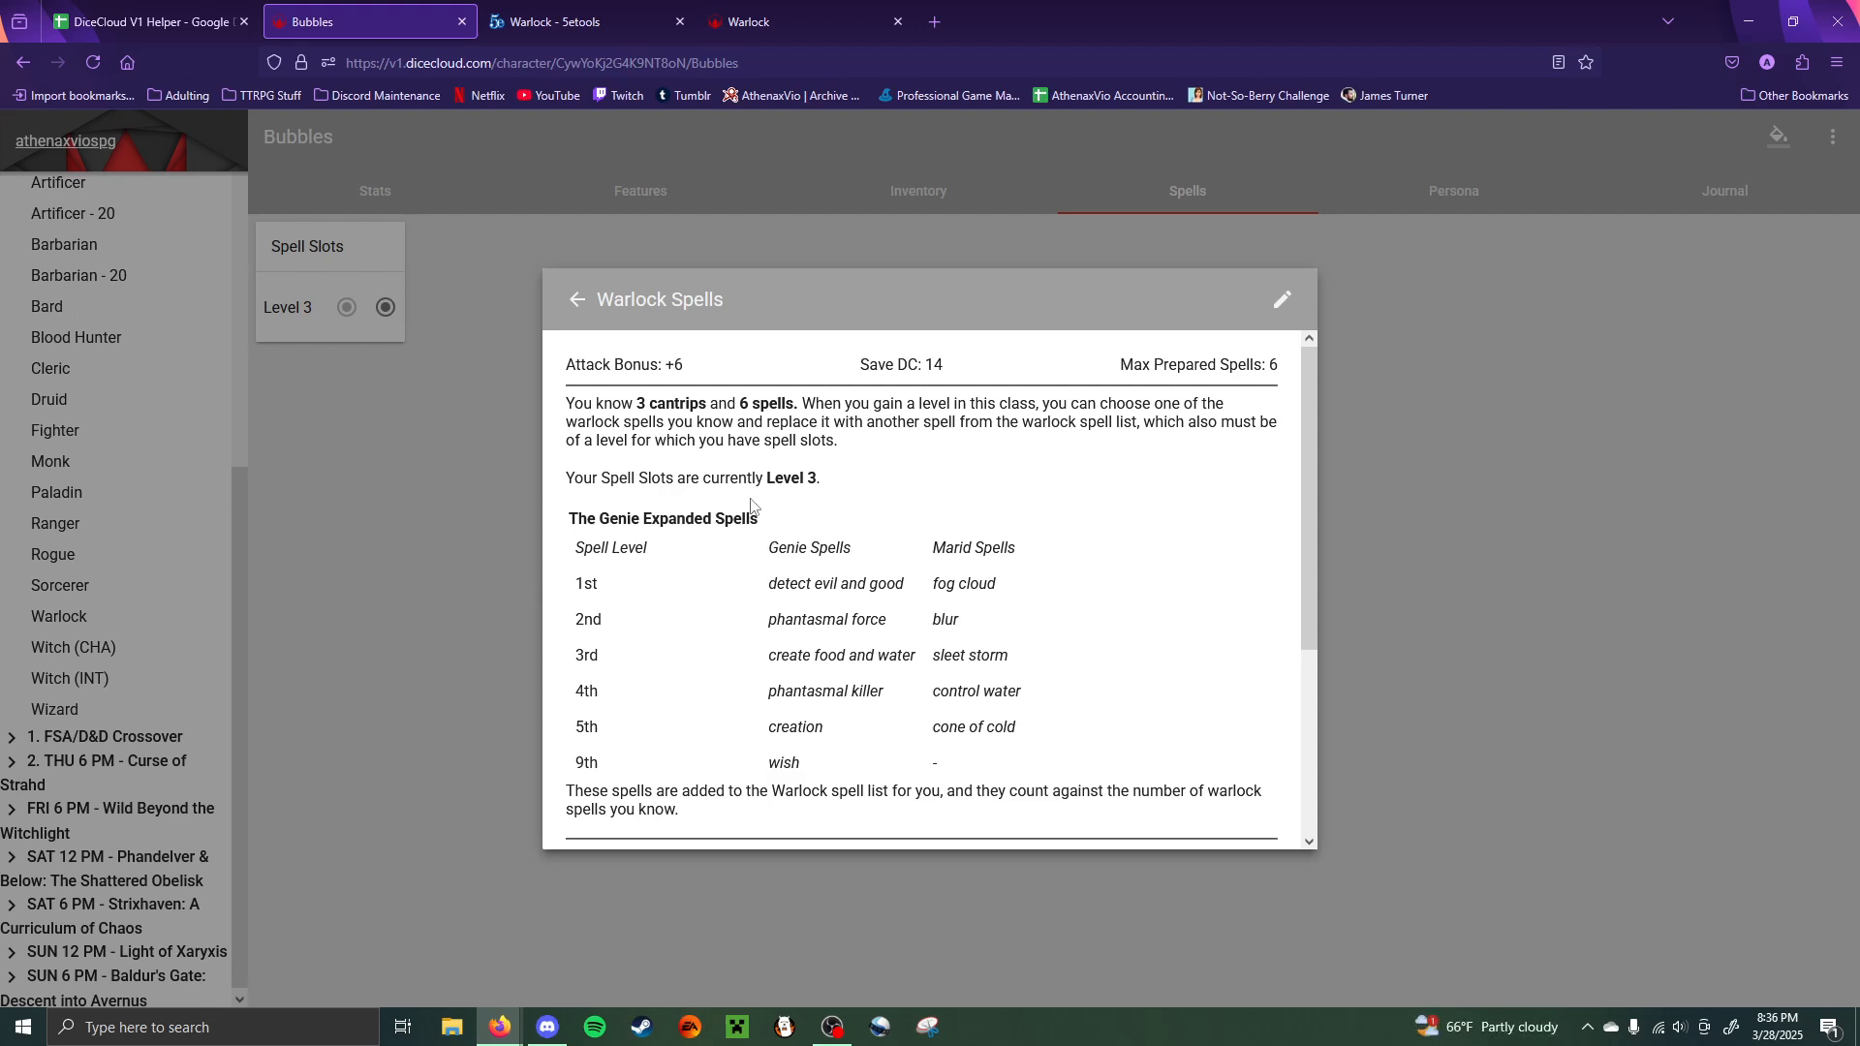
scroll(833, 499, down, 2)
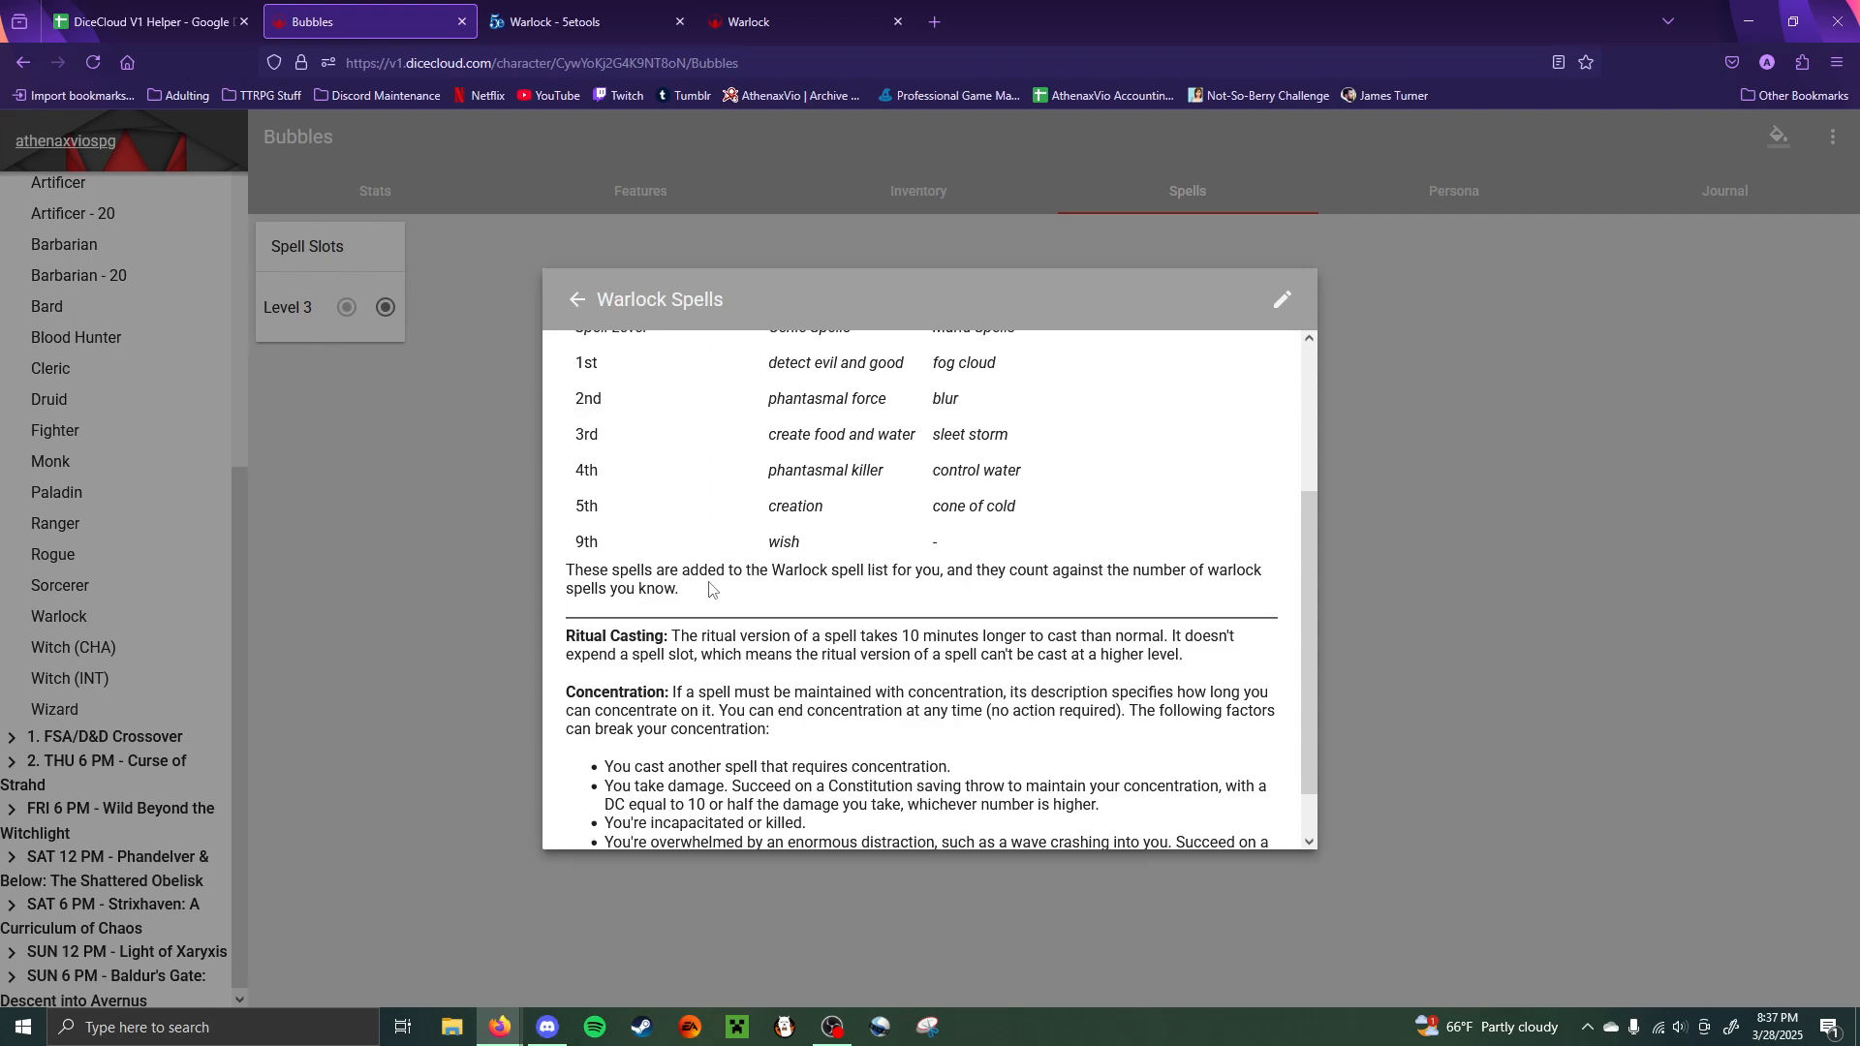
- Show the character's features, and on the 5etools Warlock page deselect the Archfey (PHB'14) subclass, keeping Genie (TCE)
click(1527, 287)
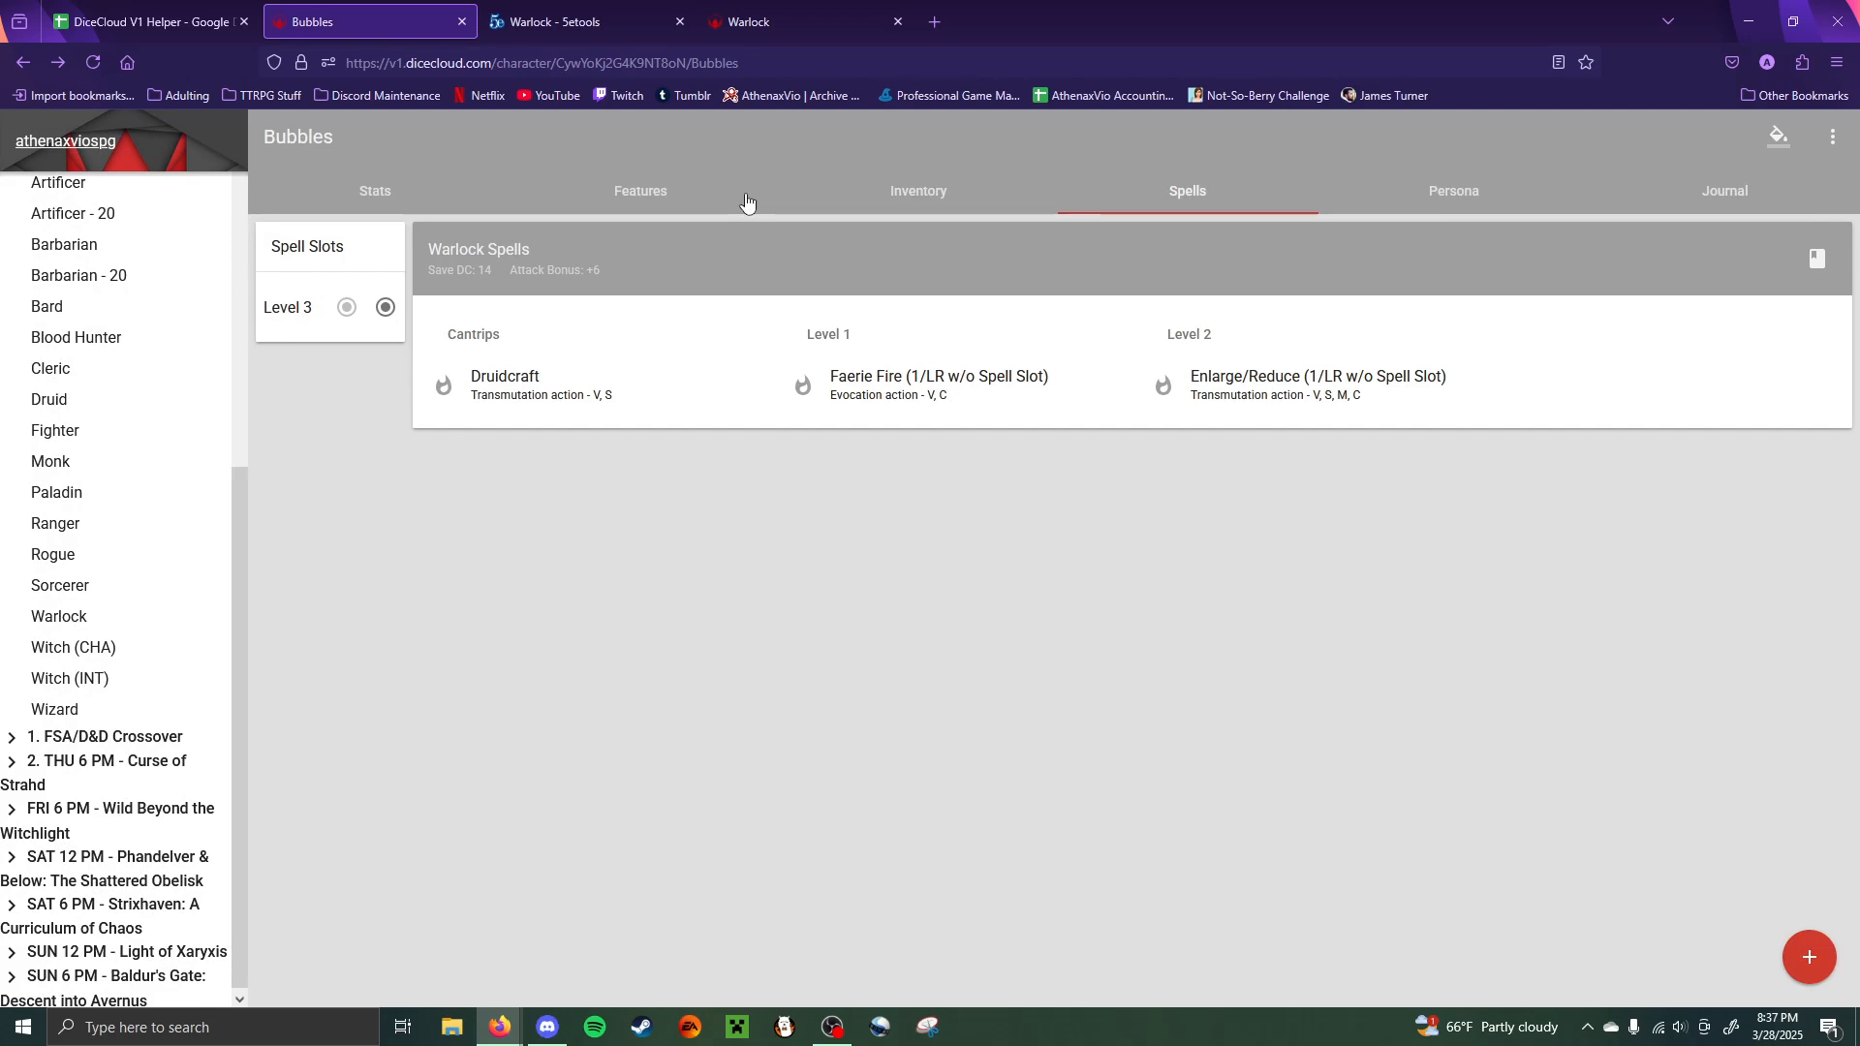
click(714, 189)
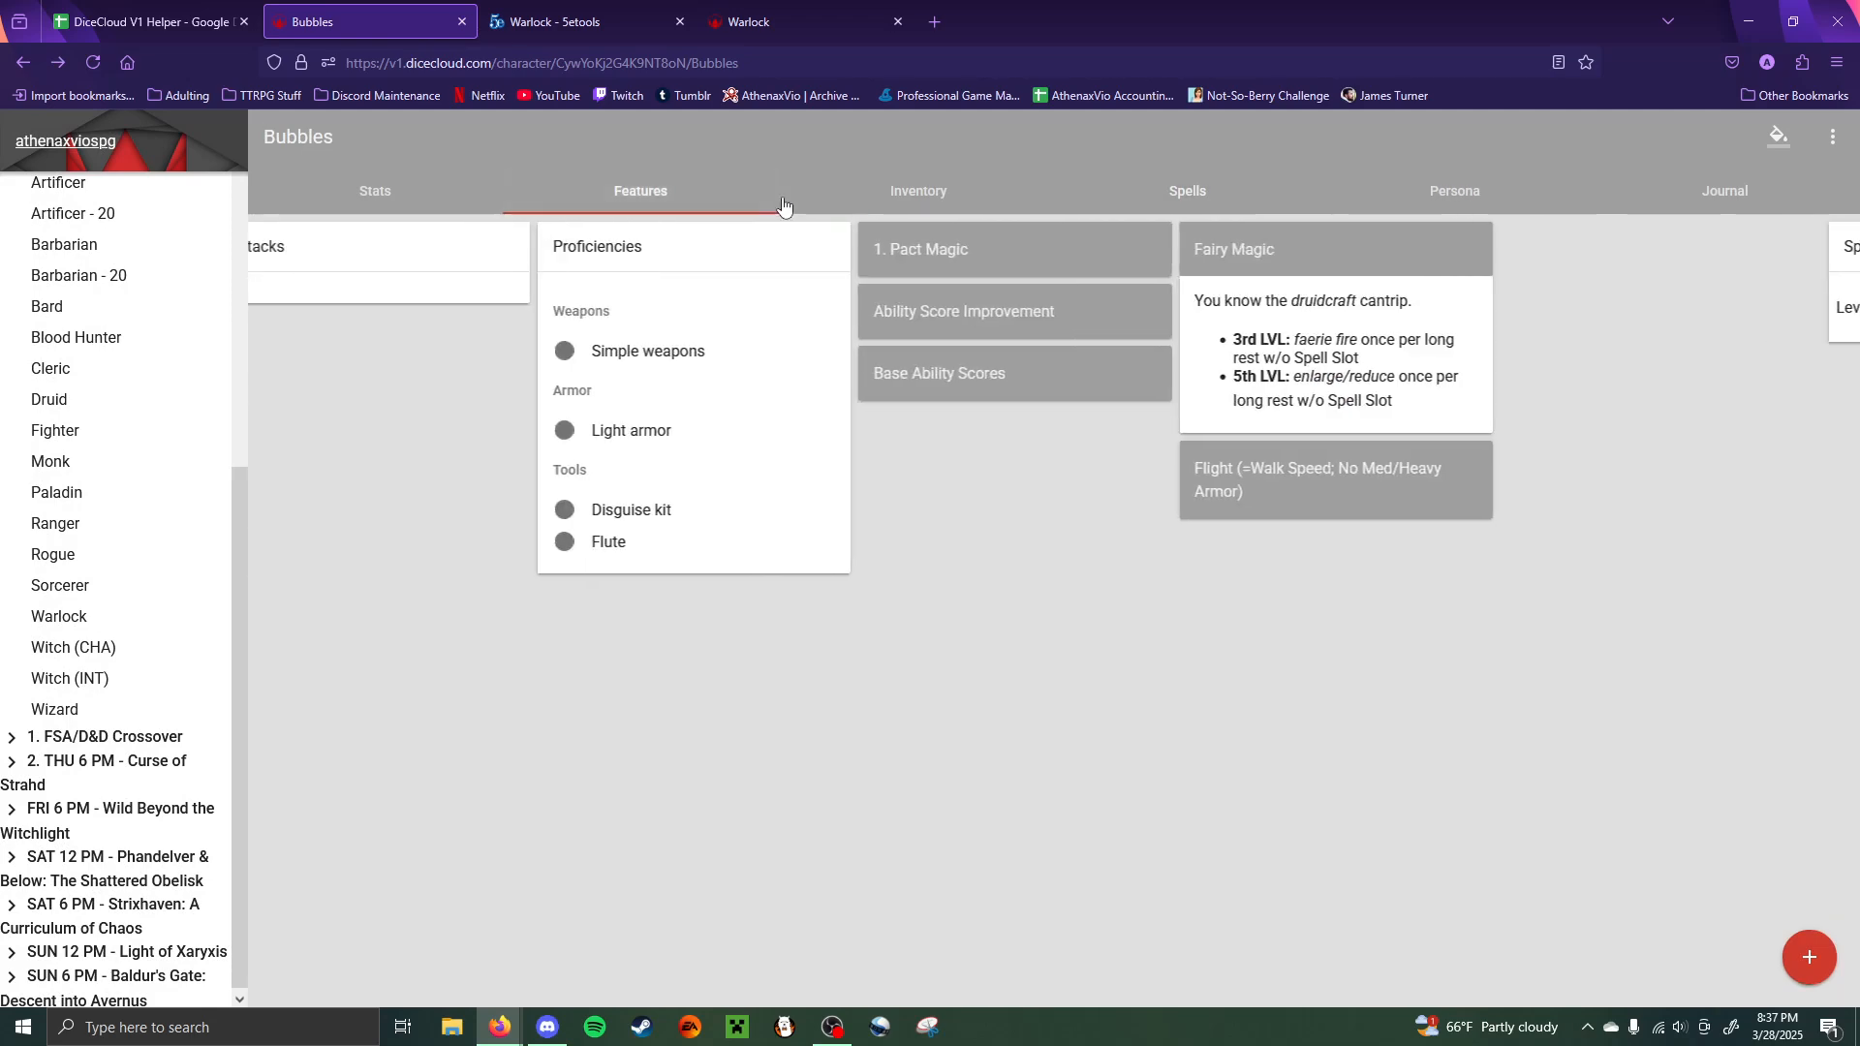
click(542, 7)
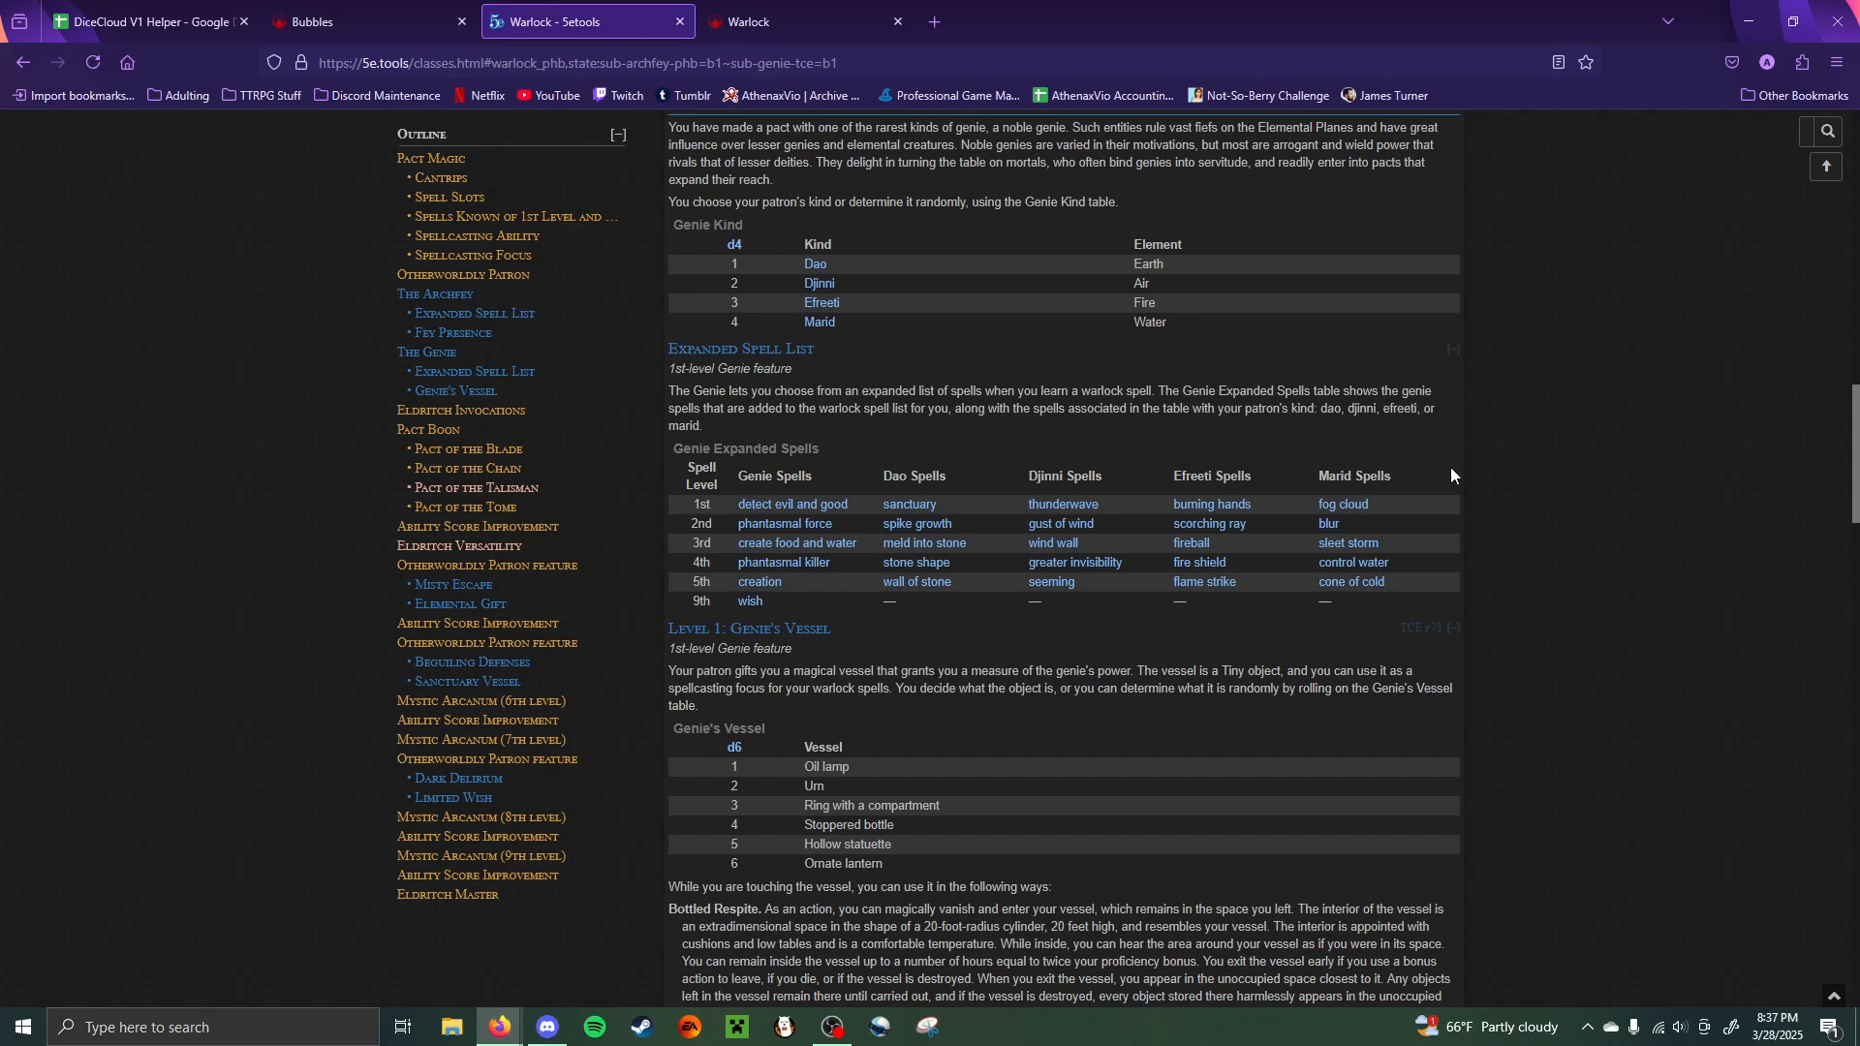
scroll(1113, 445, up, 1)
scroll(1113, 446, up, 6)
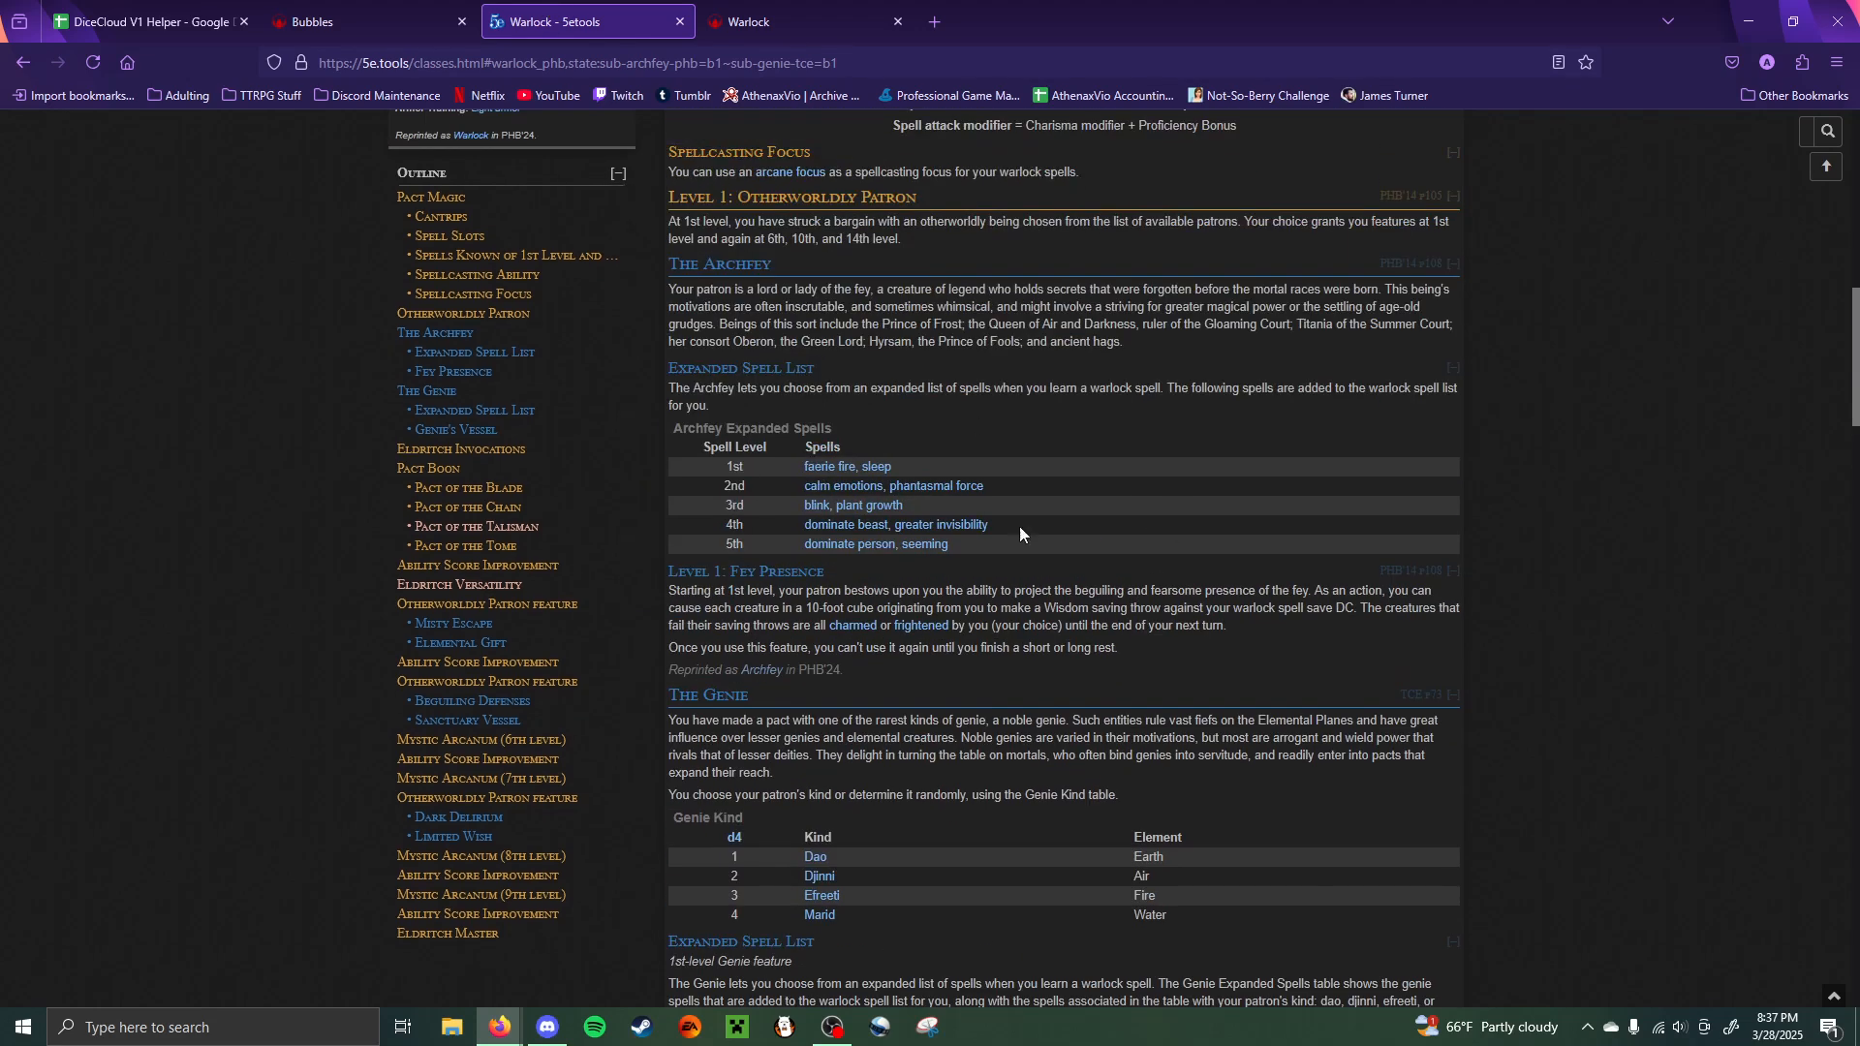
scroll(980, 310, up, 15)
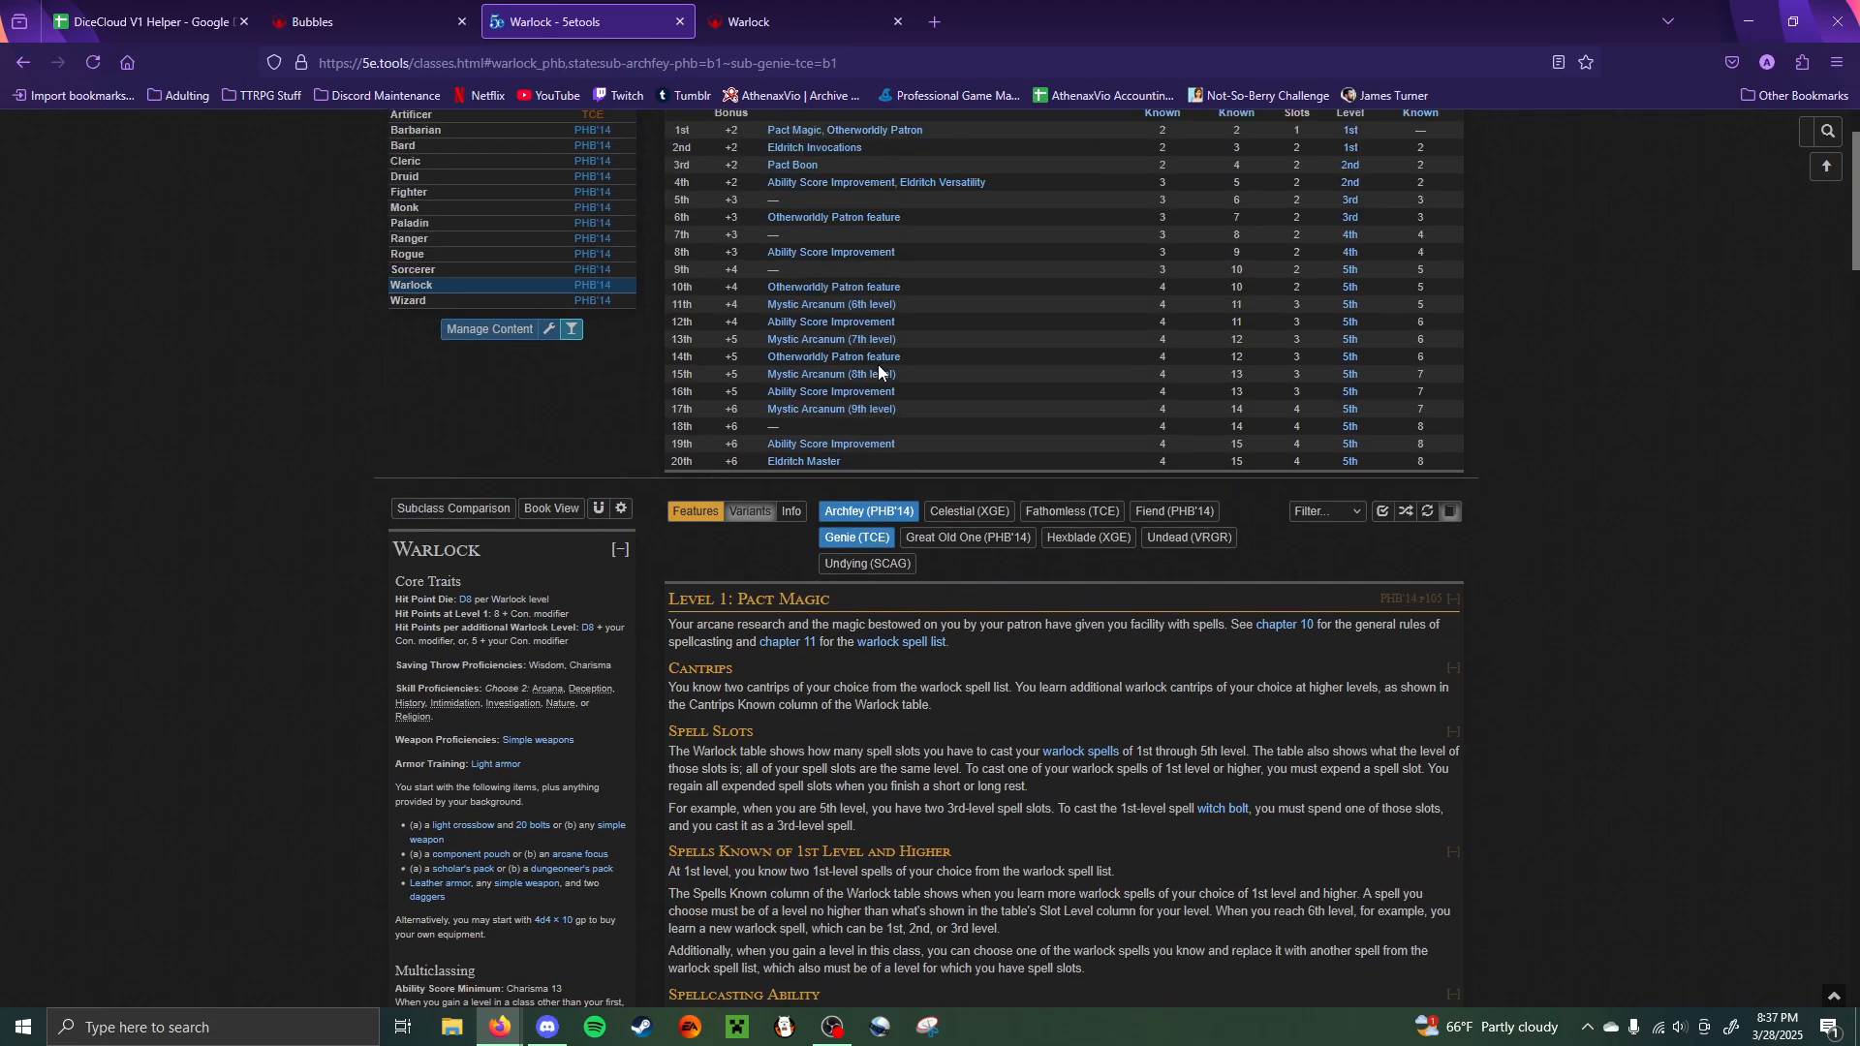
click(869, 549)
- Copy the Level 1 Genie's Vessel text from 5etools into the description of a new feature on the DiceCloud character
scroll(1214, 717, down, 13)
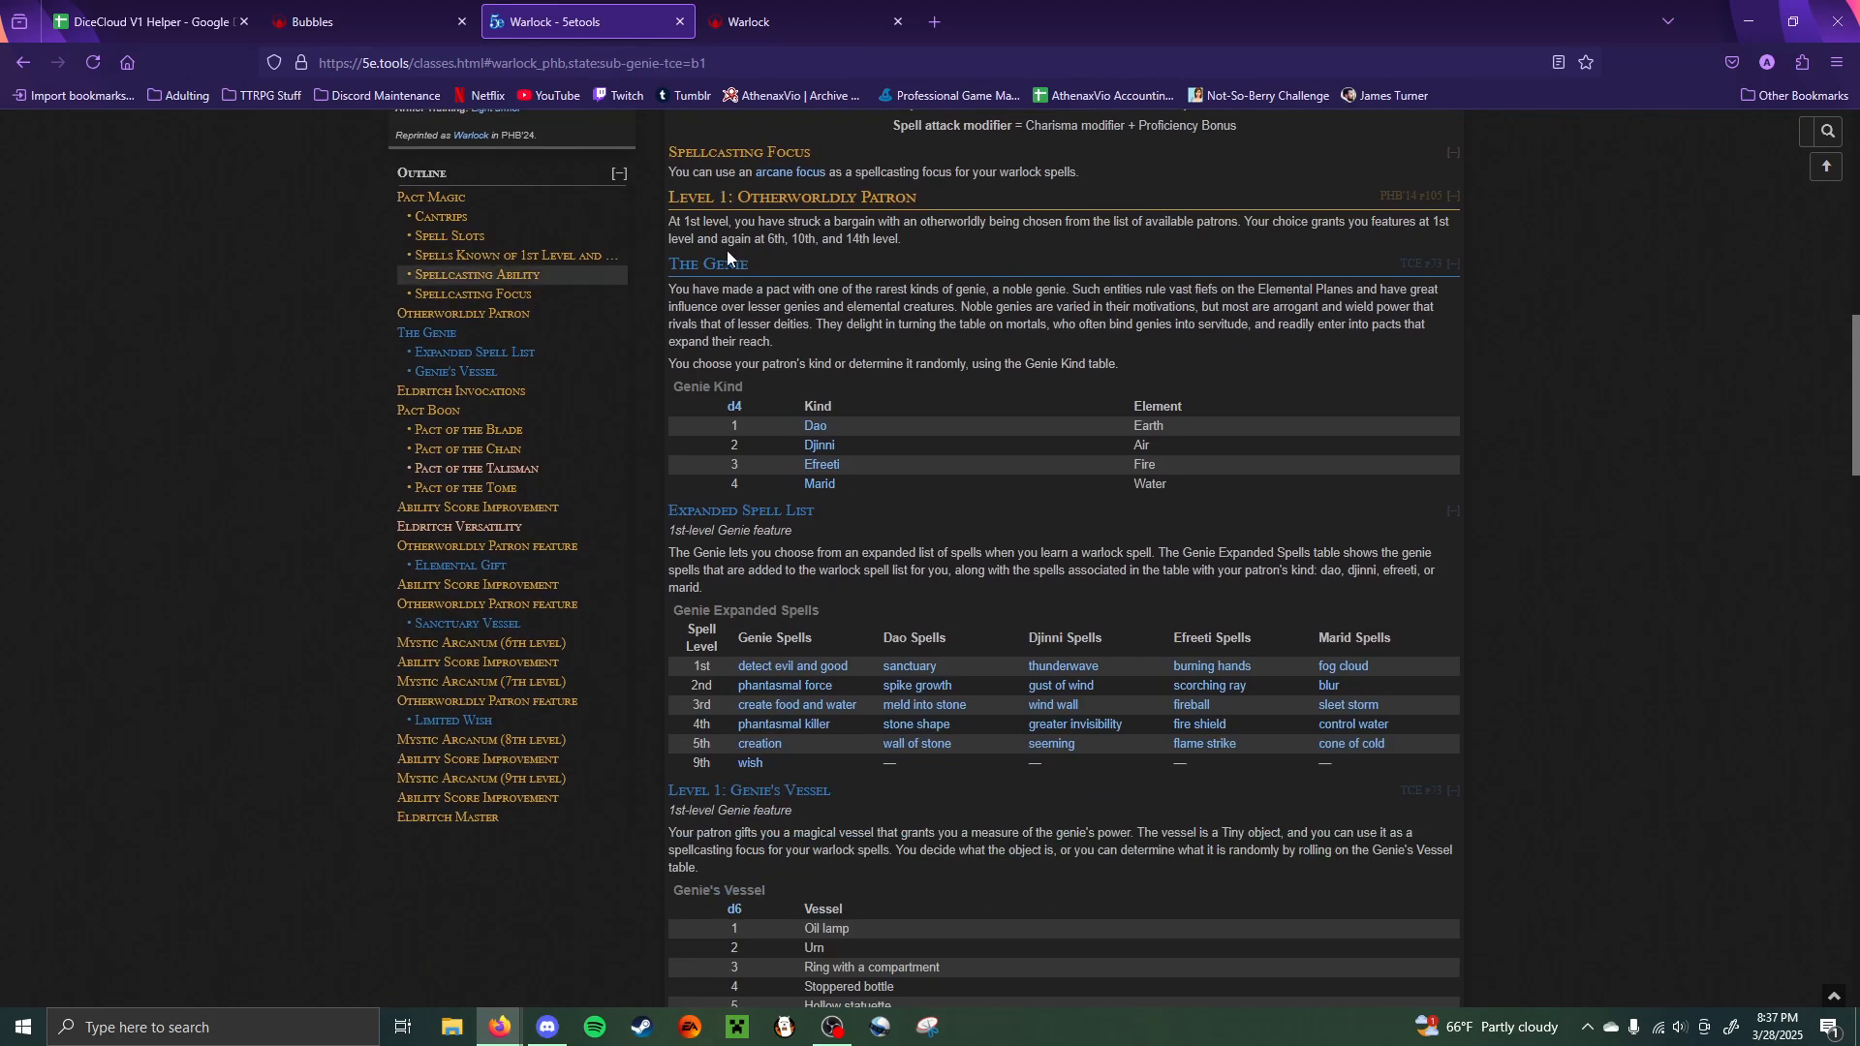
scroll(973, 267, up, 4)
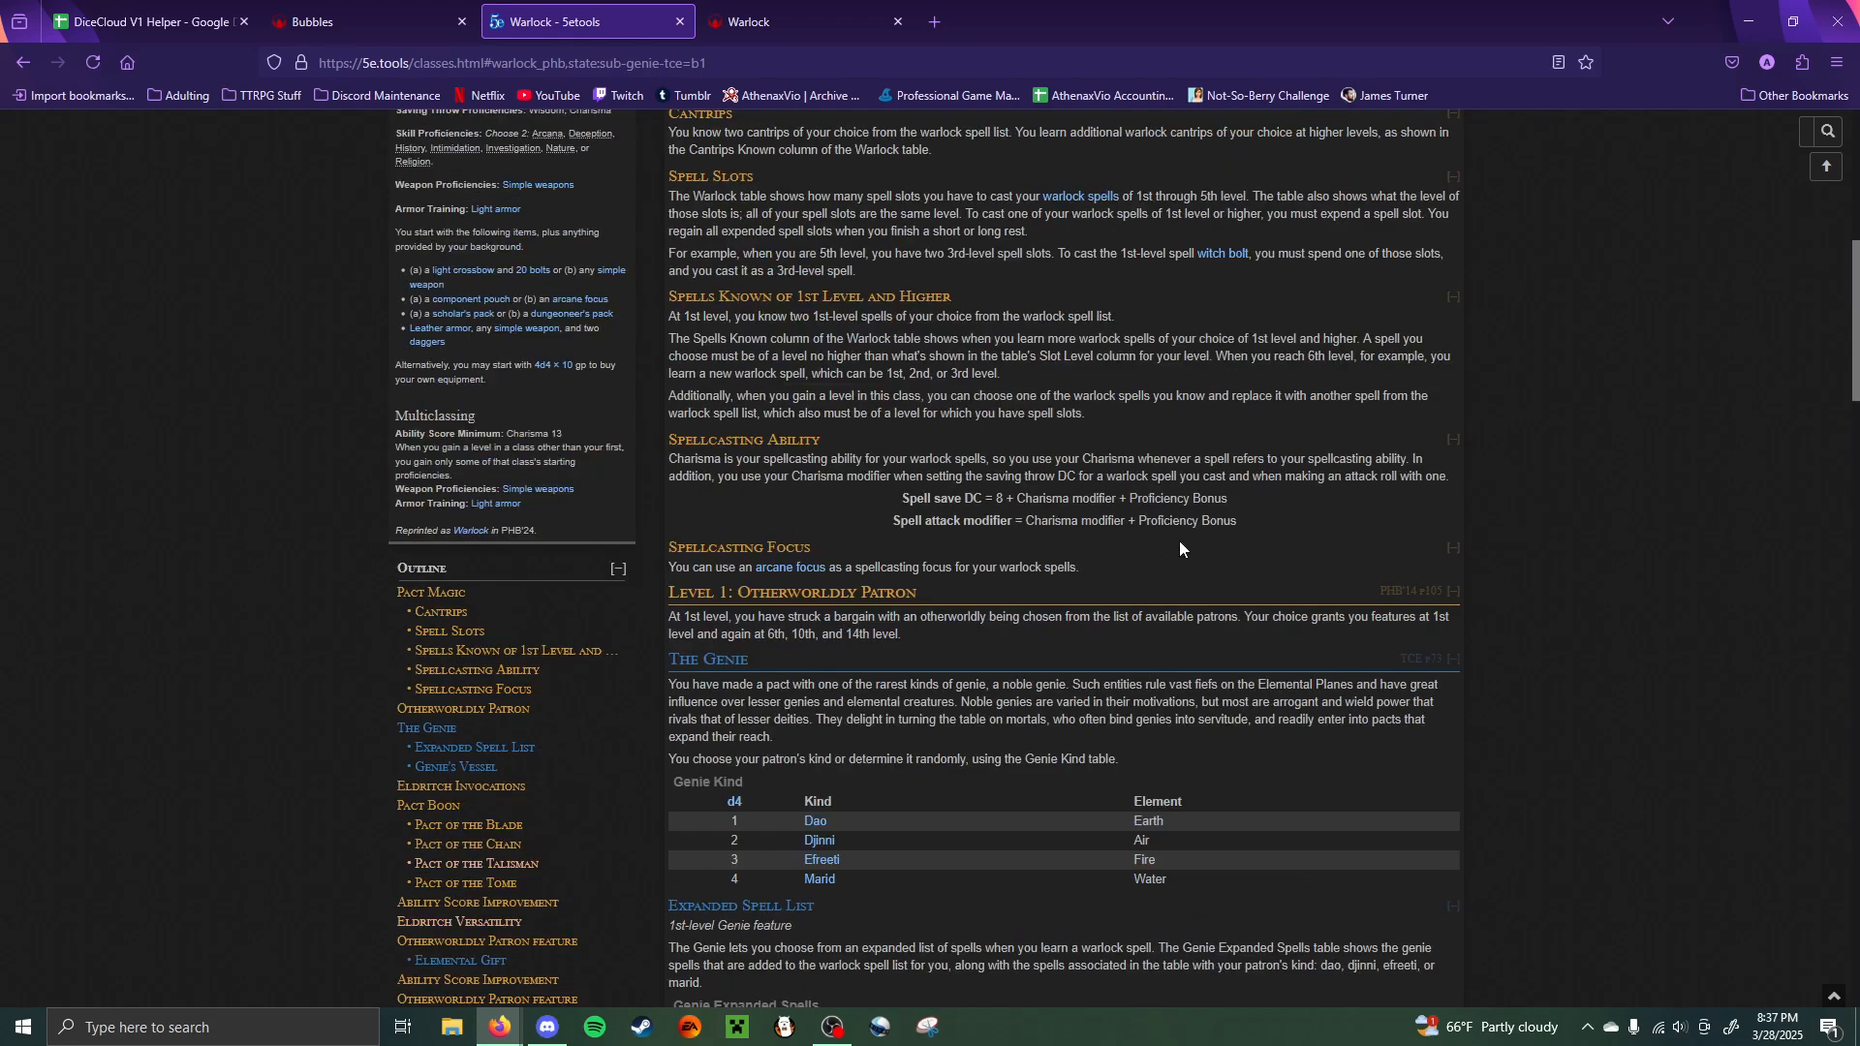
scroll(1176, 541, down, 10)
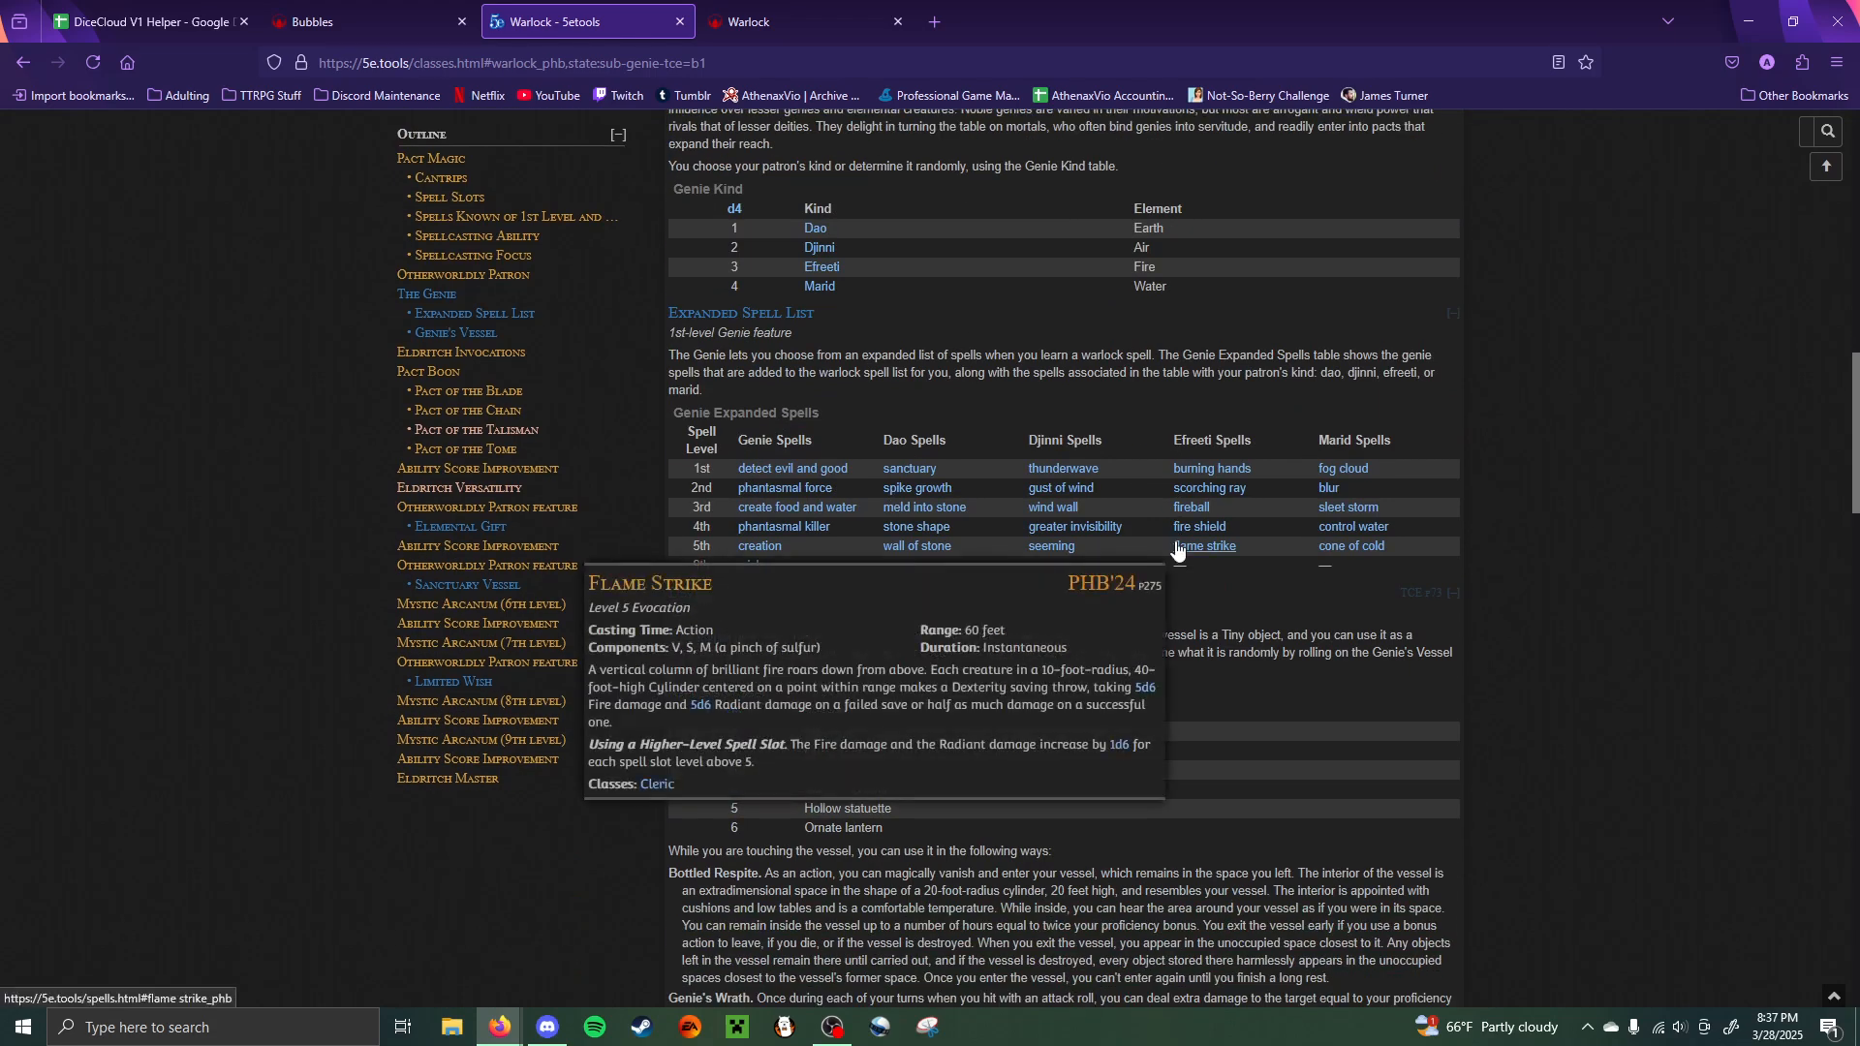
scroll(768, 291, up, 2)
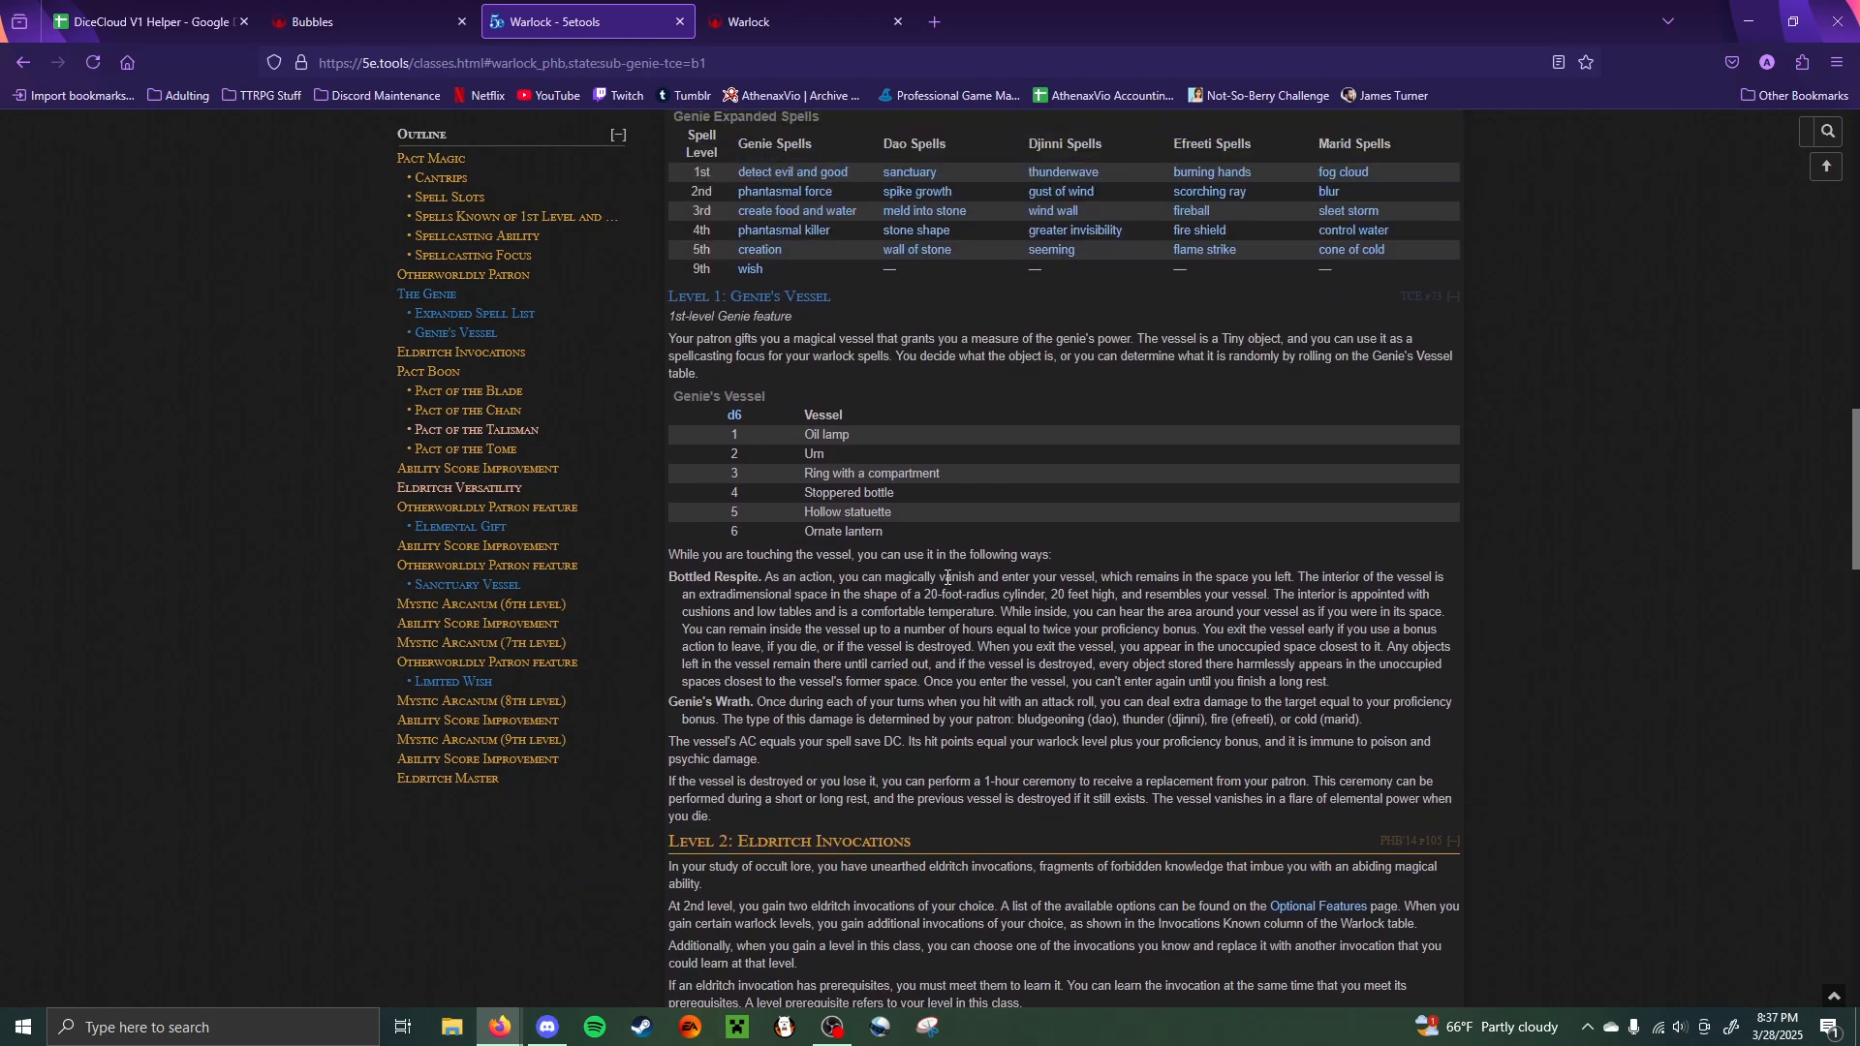
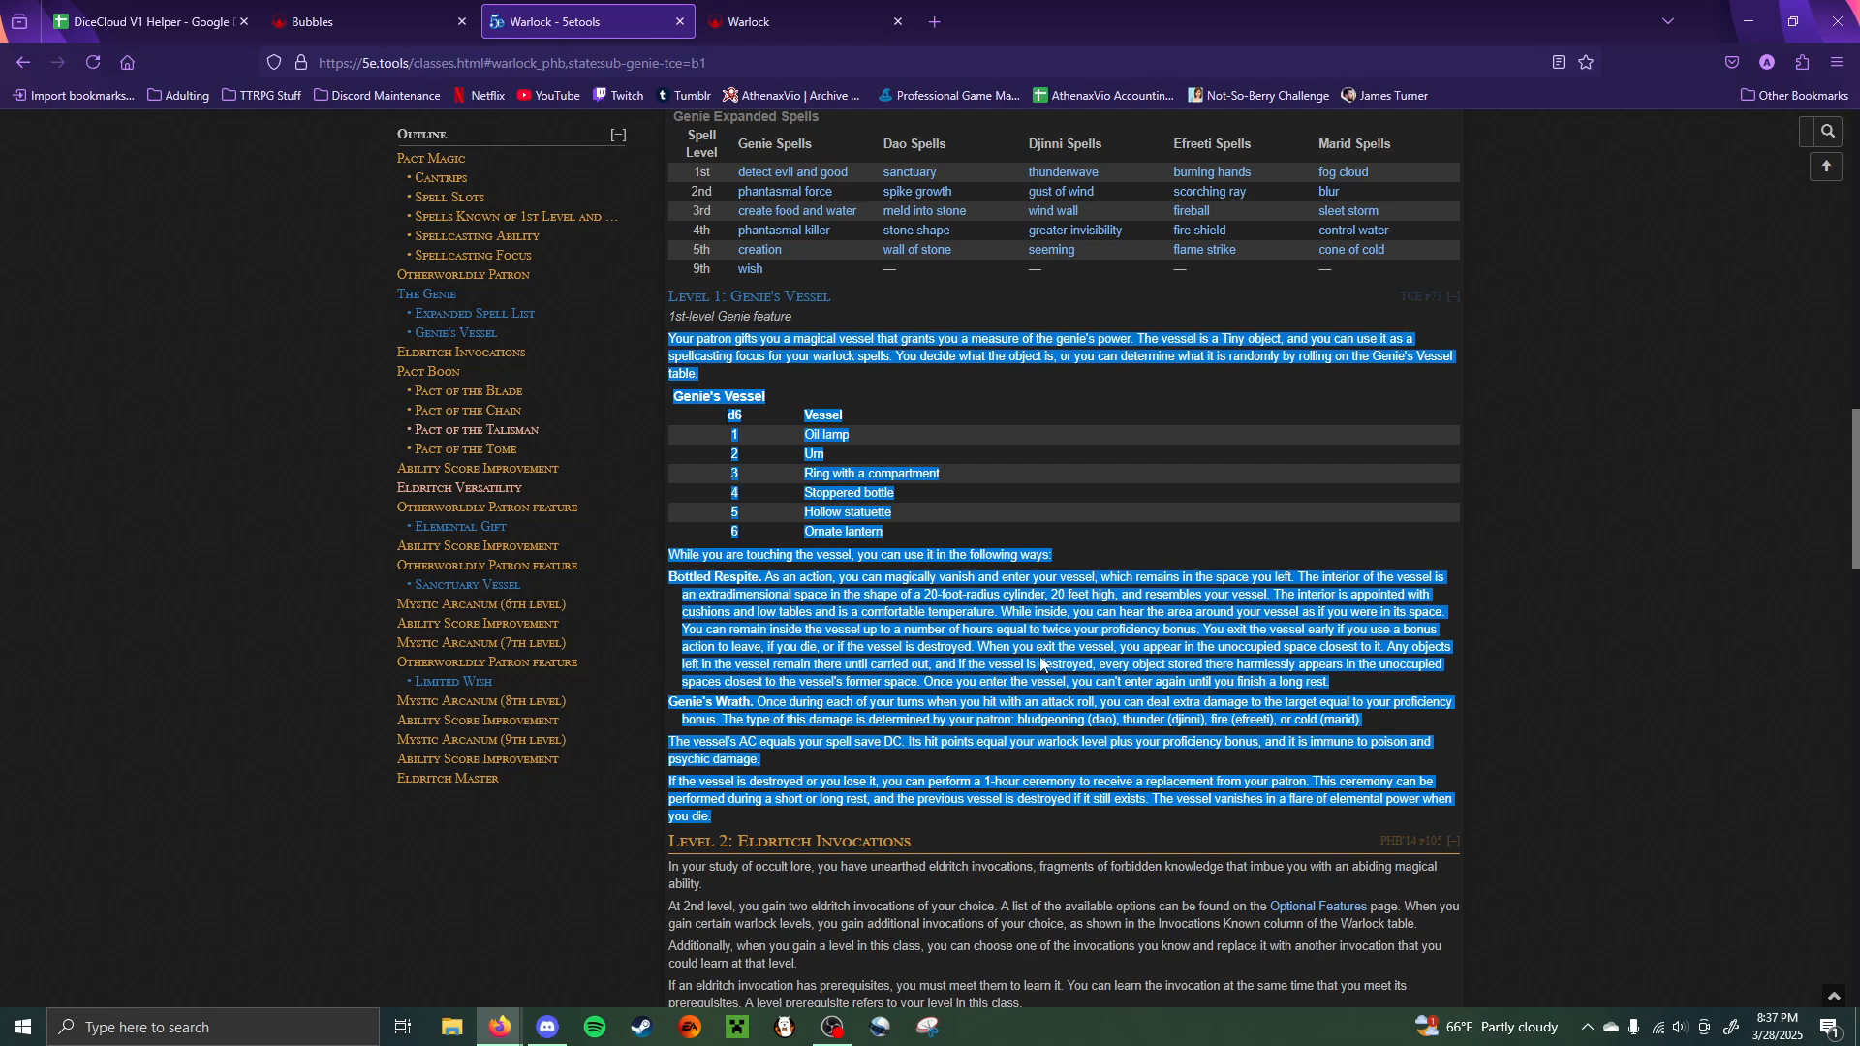
key(ctrl+shift+Tab)
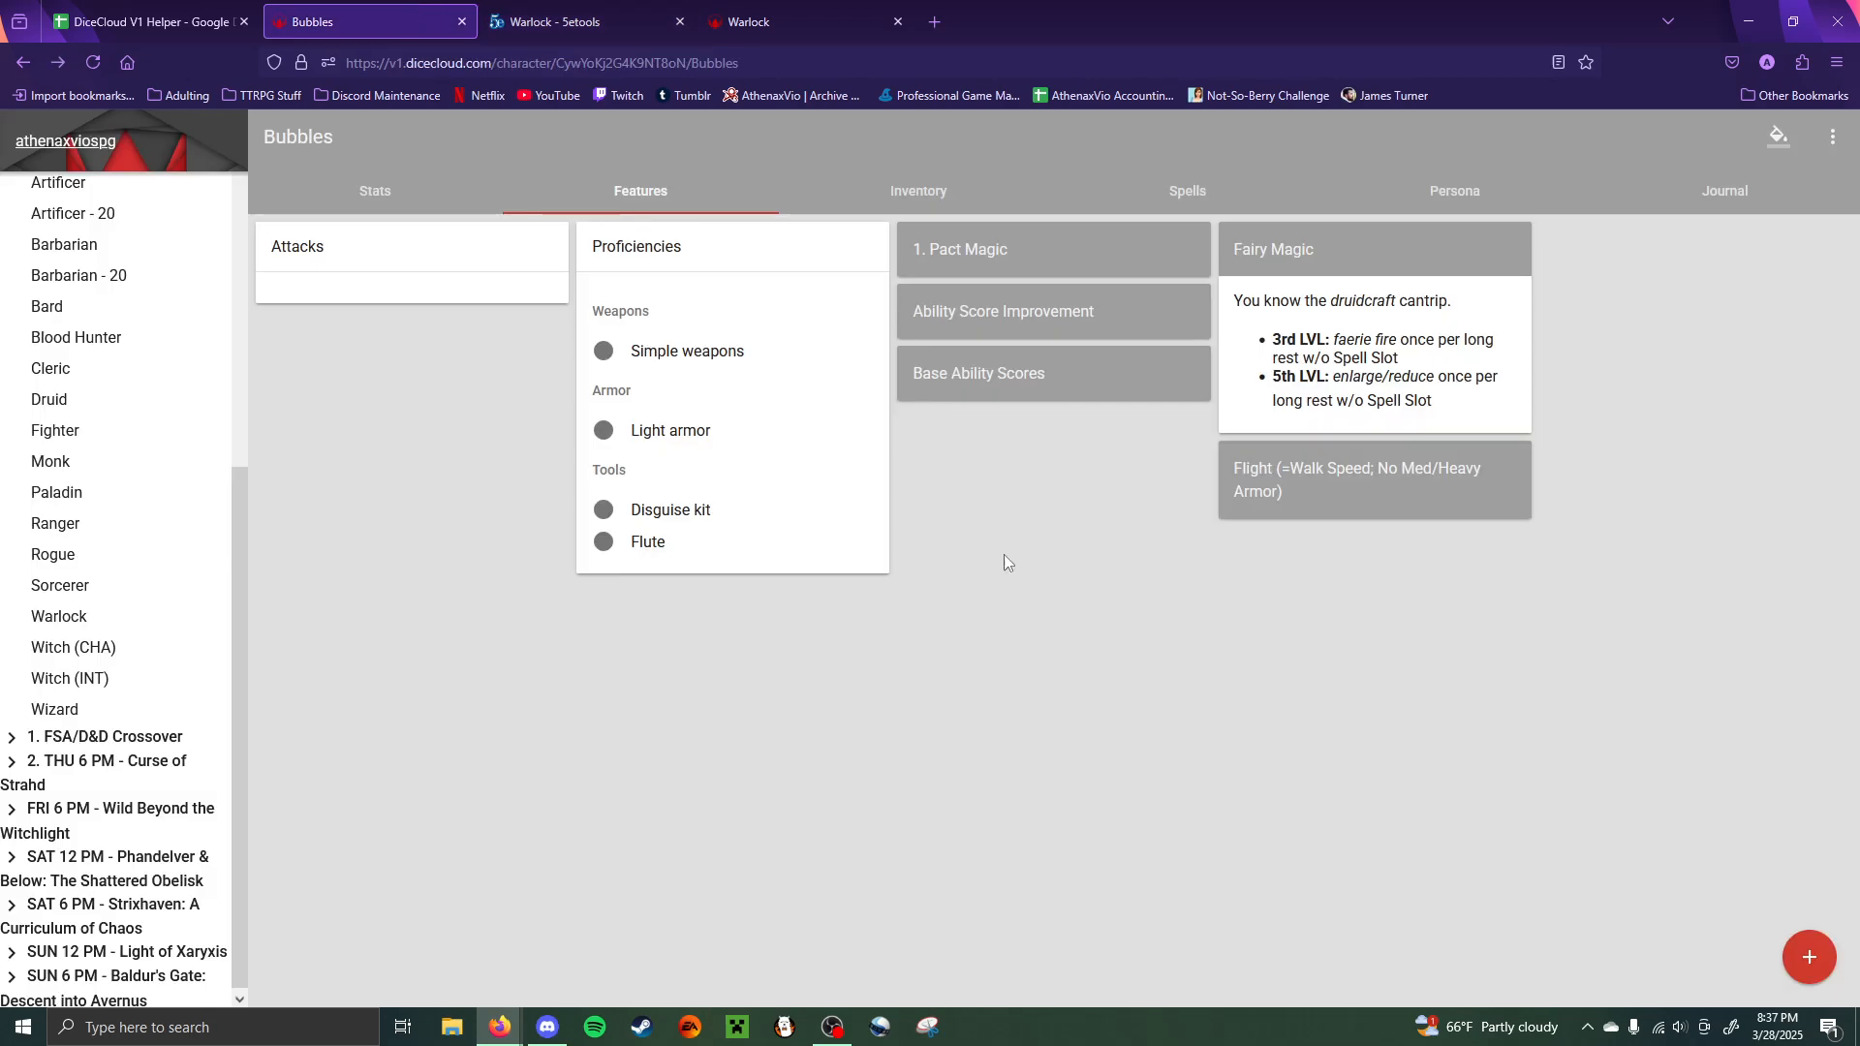
click(1809, 958)
click(731, 516)
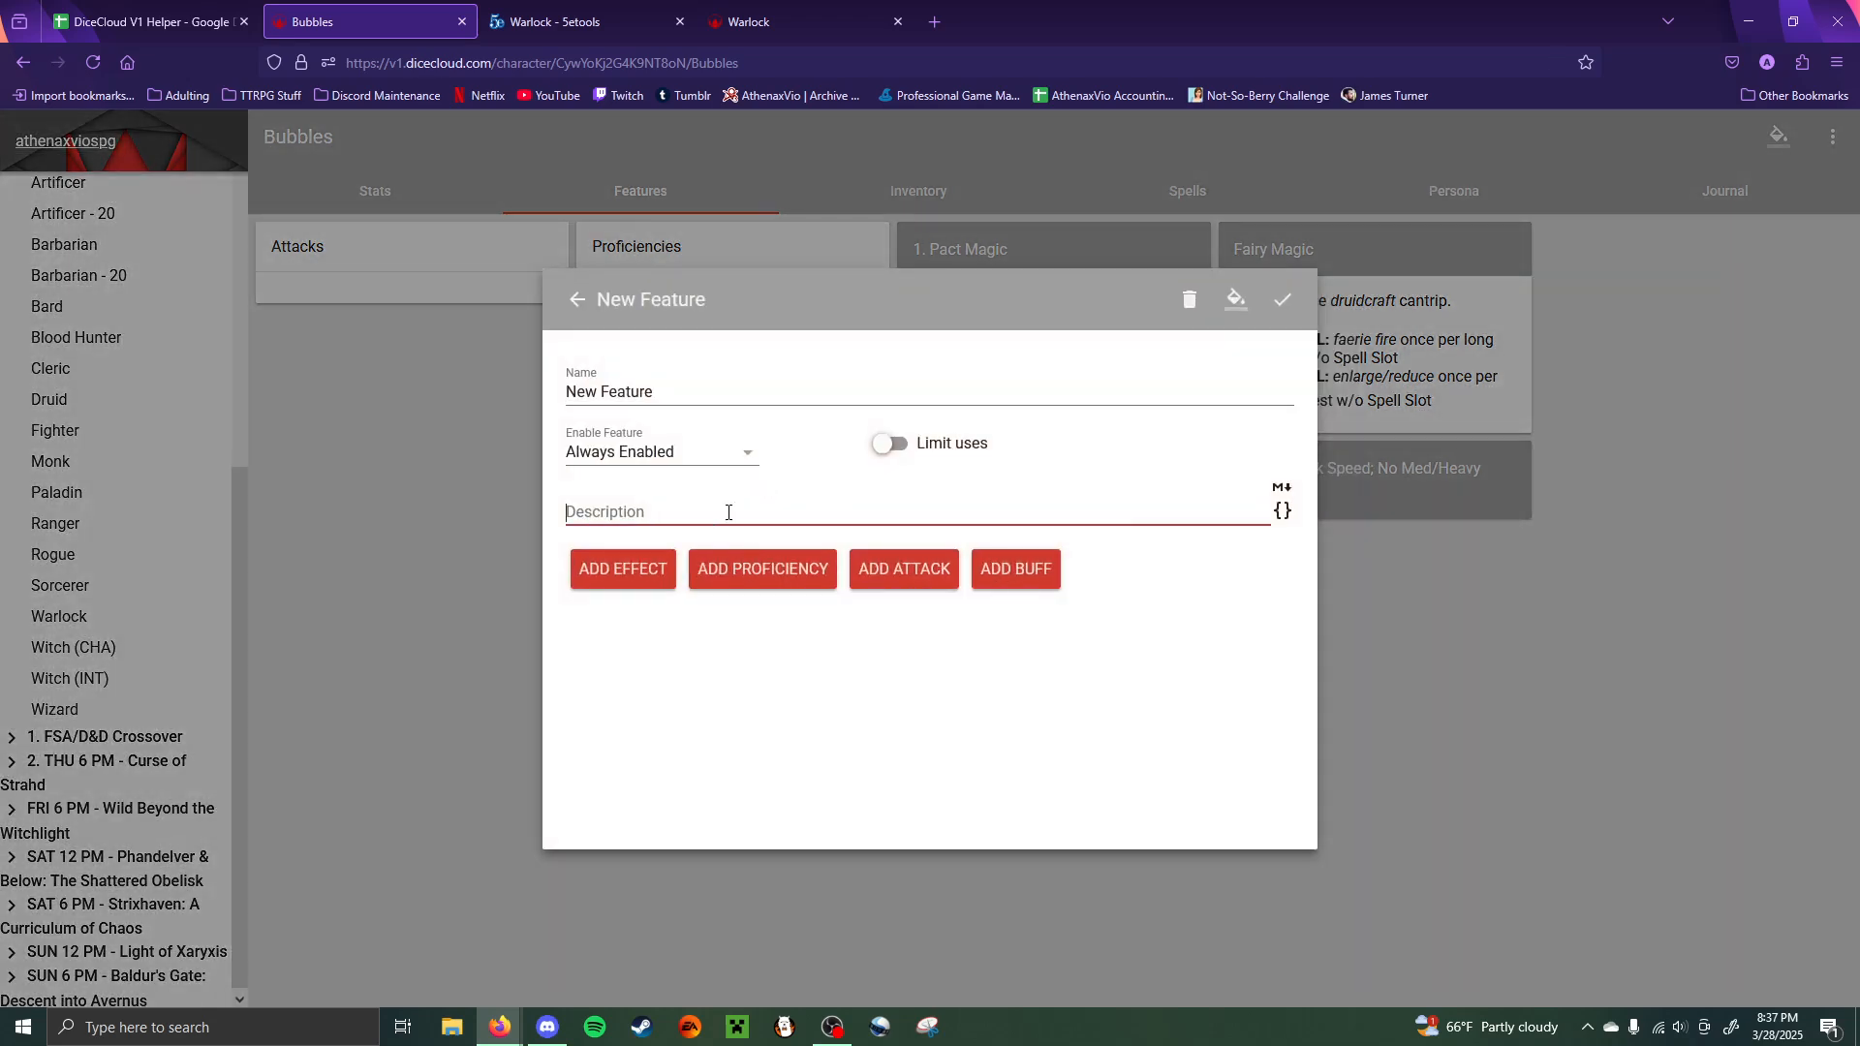
key(ctrl+v)
- Delete the Genie's Vessel d6 table and the sentence about deciding or rolling for the object from the description
drag(730, 728, 490, 577)
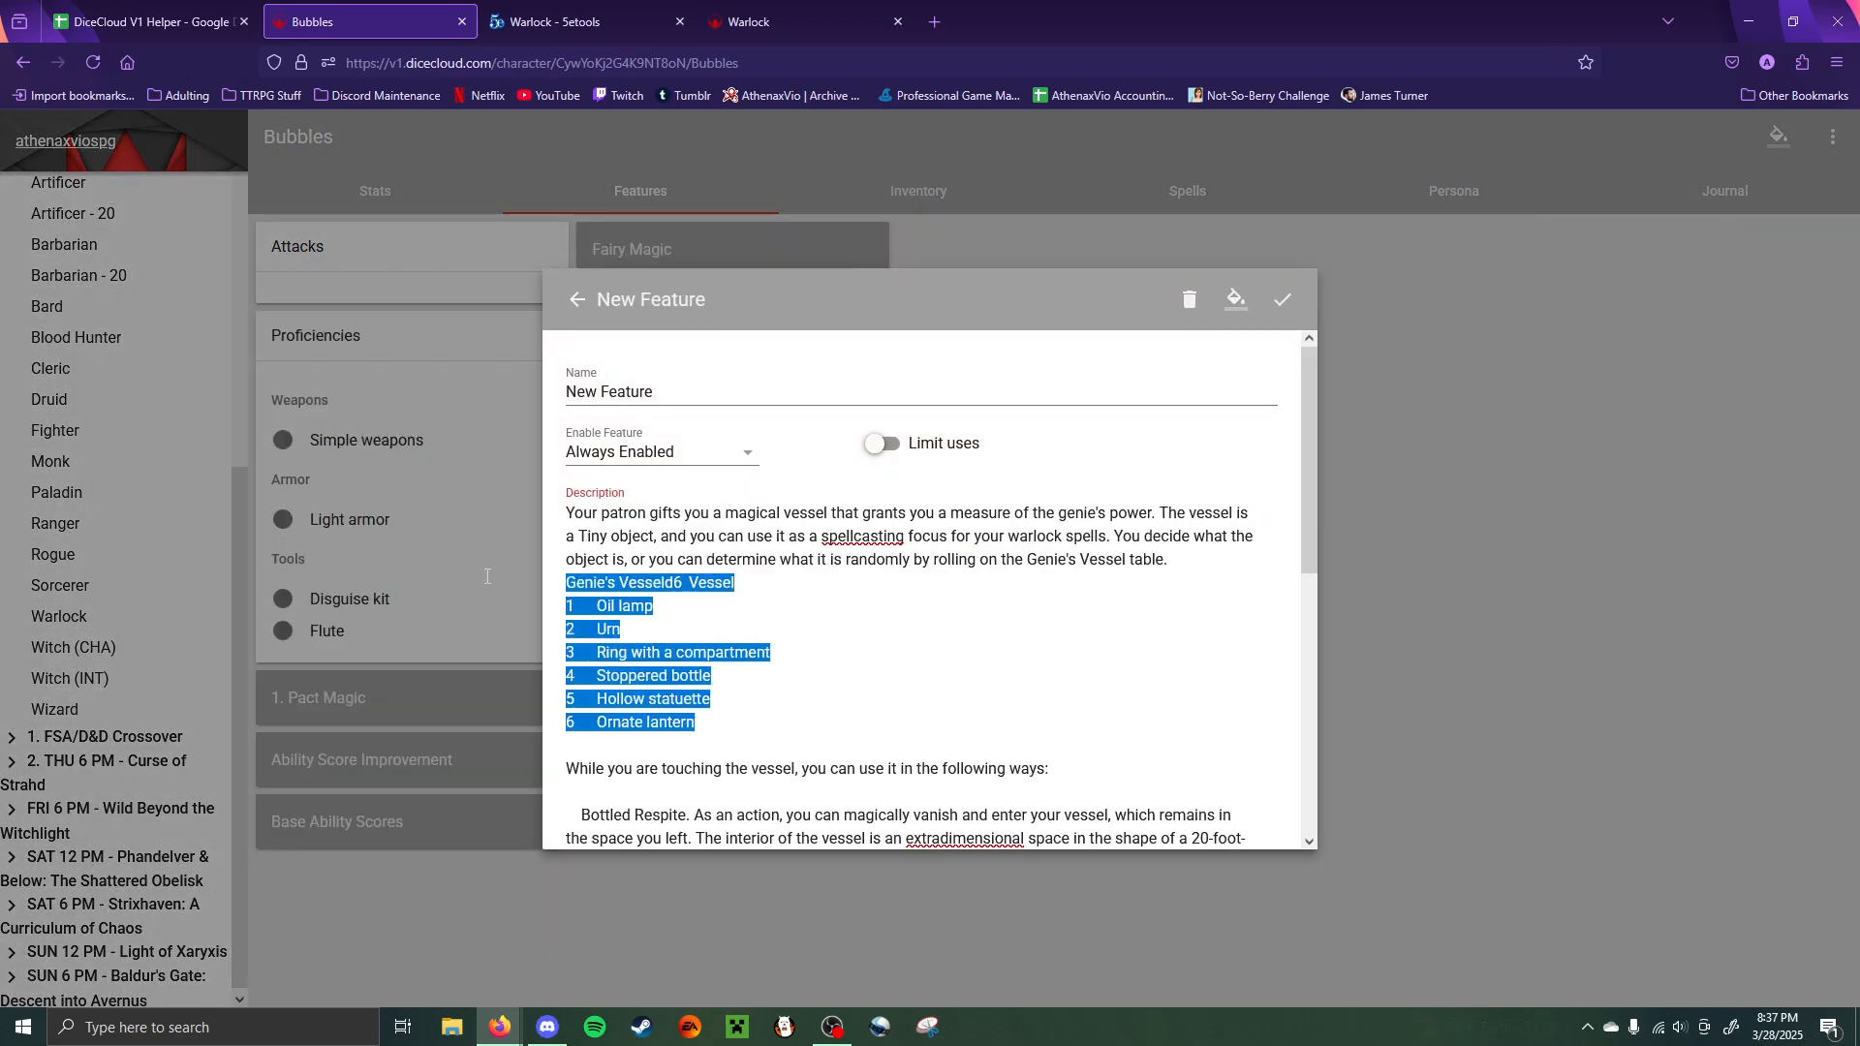
key(BackSpace)
key(BackSpace)
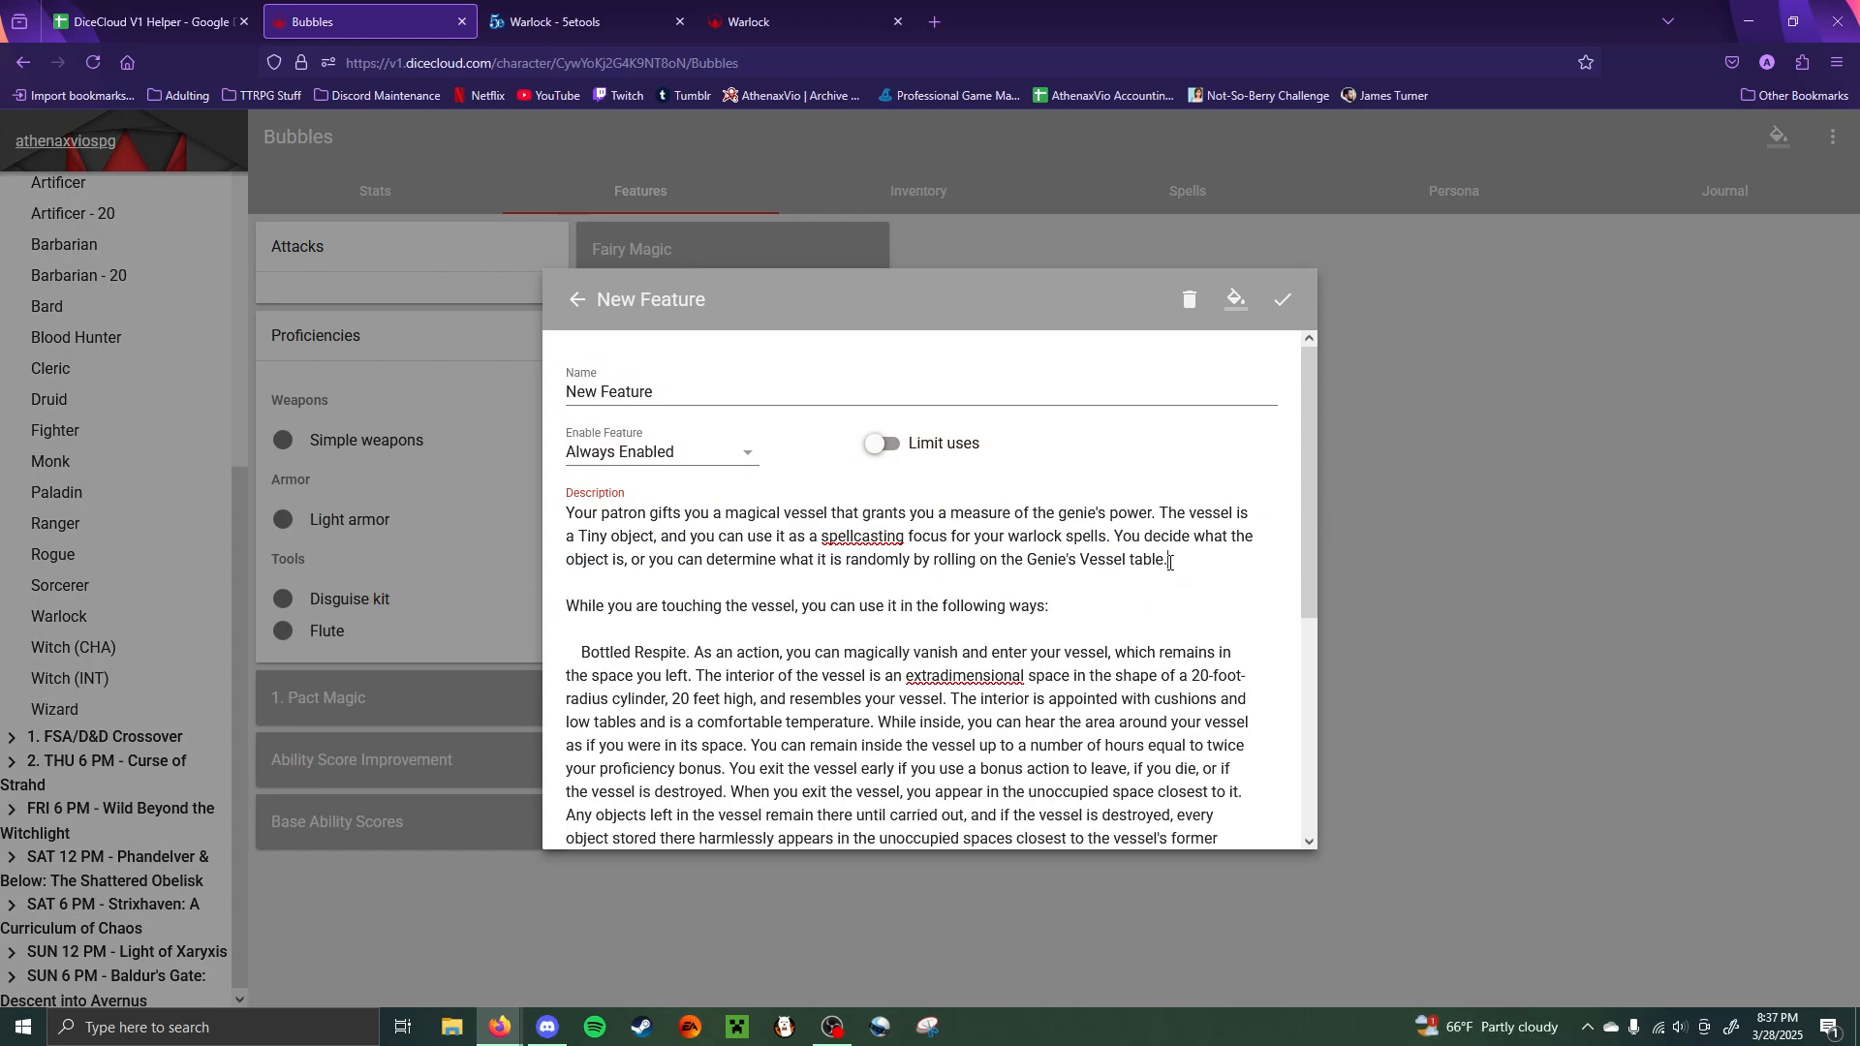
drag(1169, 560, 1116, 545)
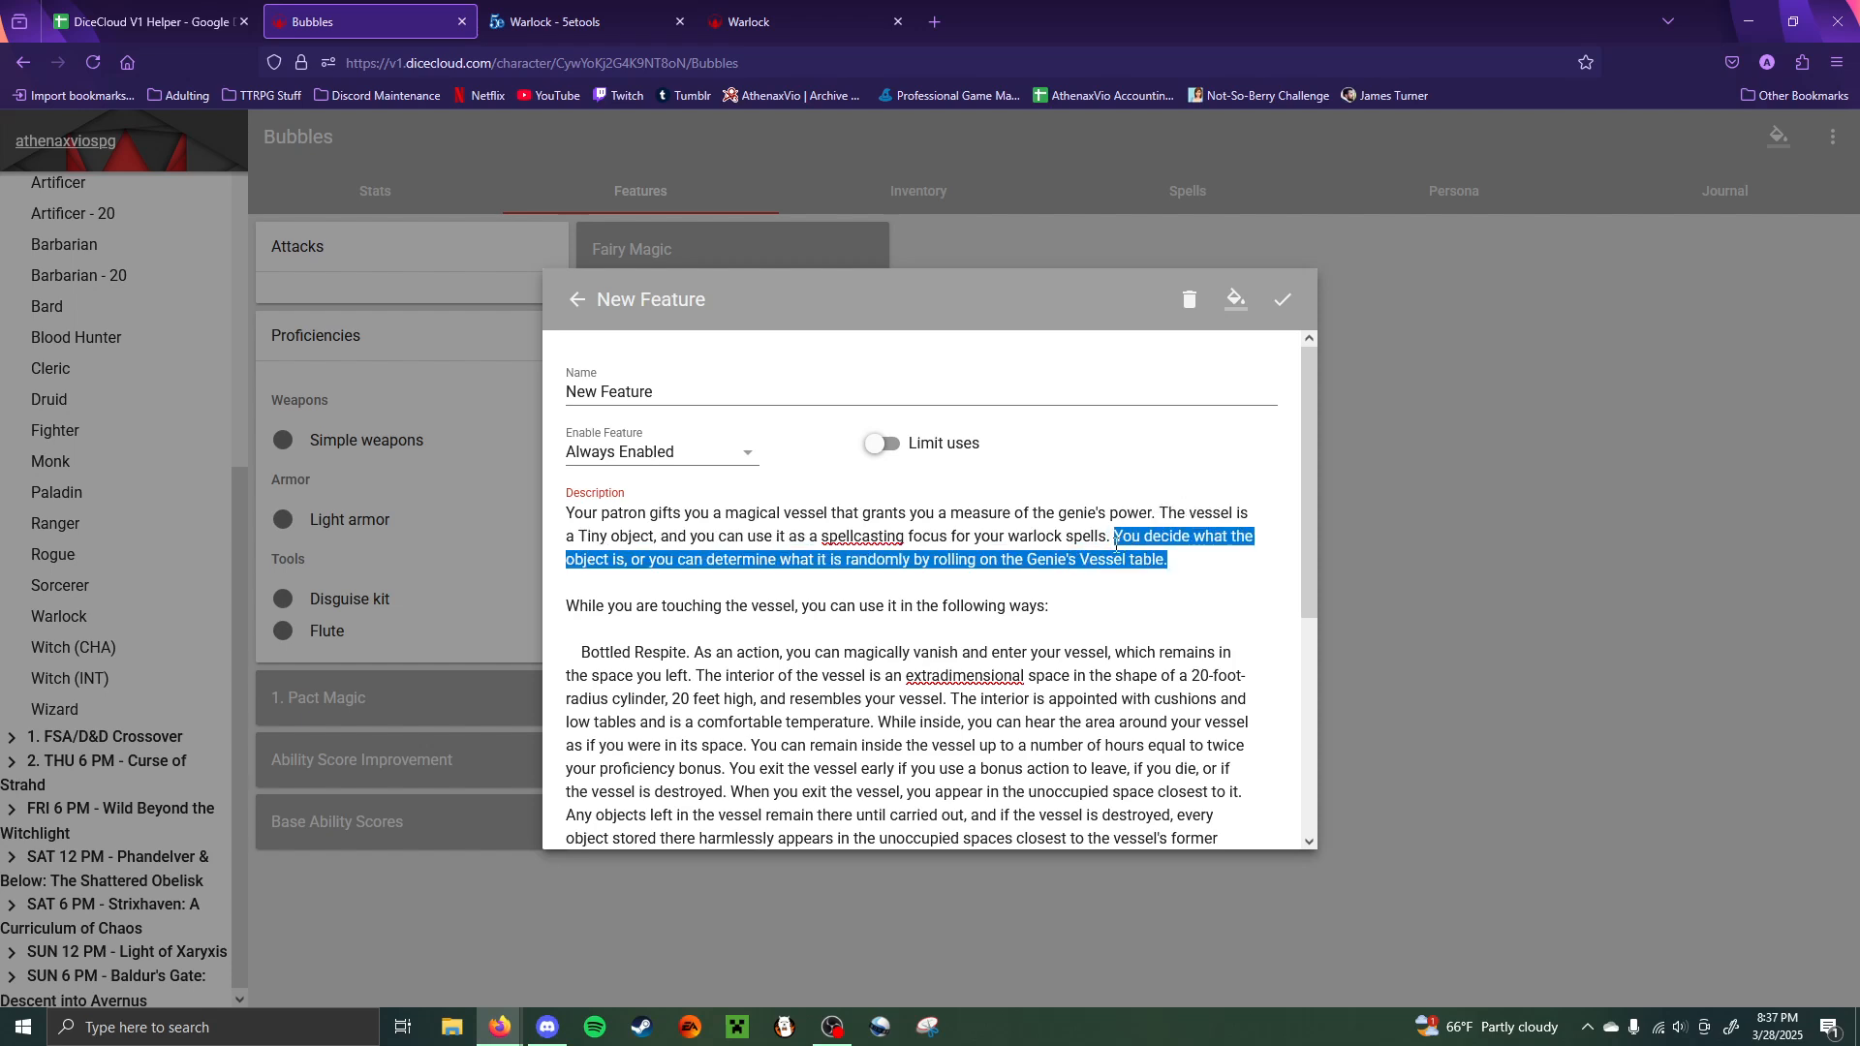
key(BackSpace)
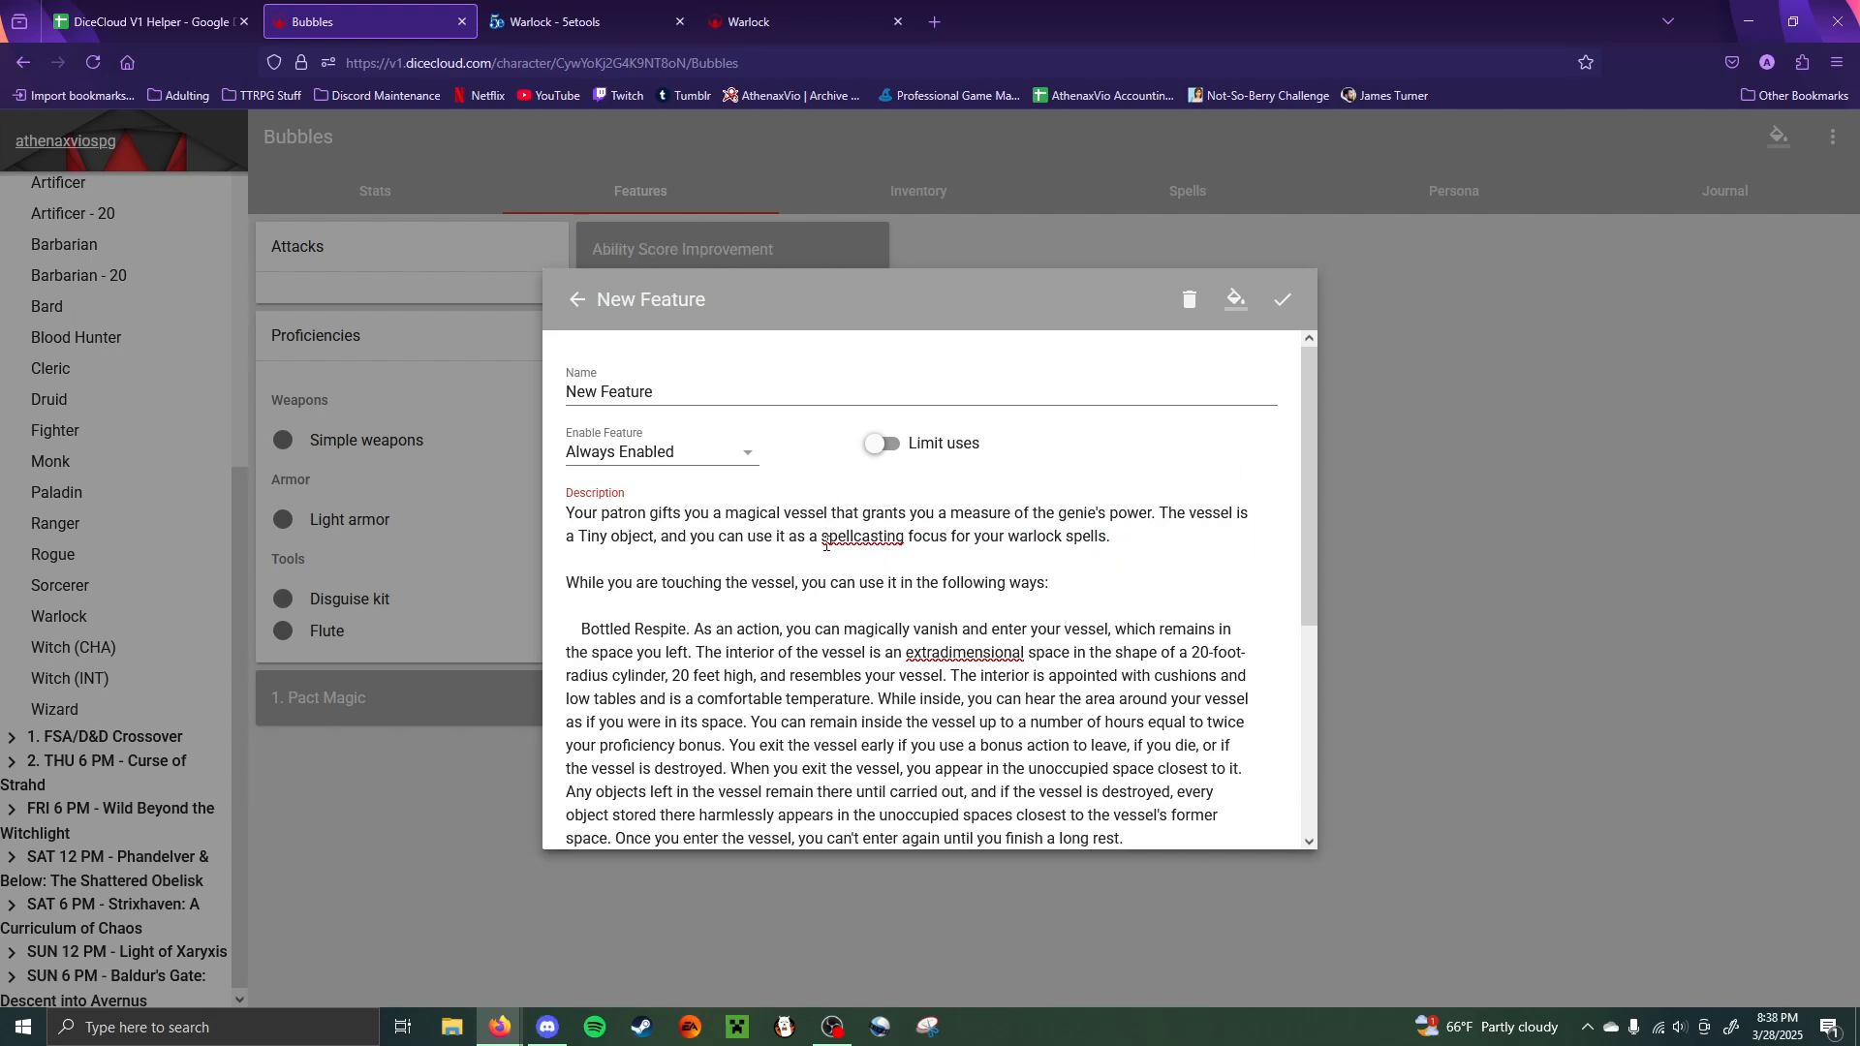
drag(810, 541, 949, 541)
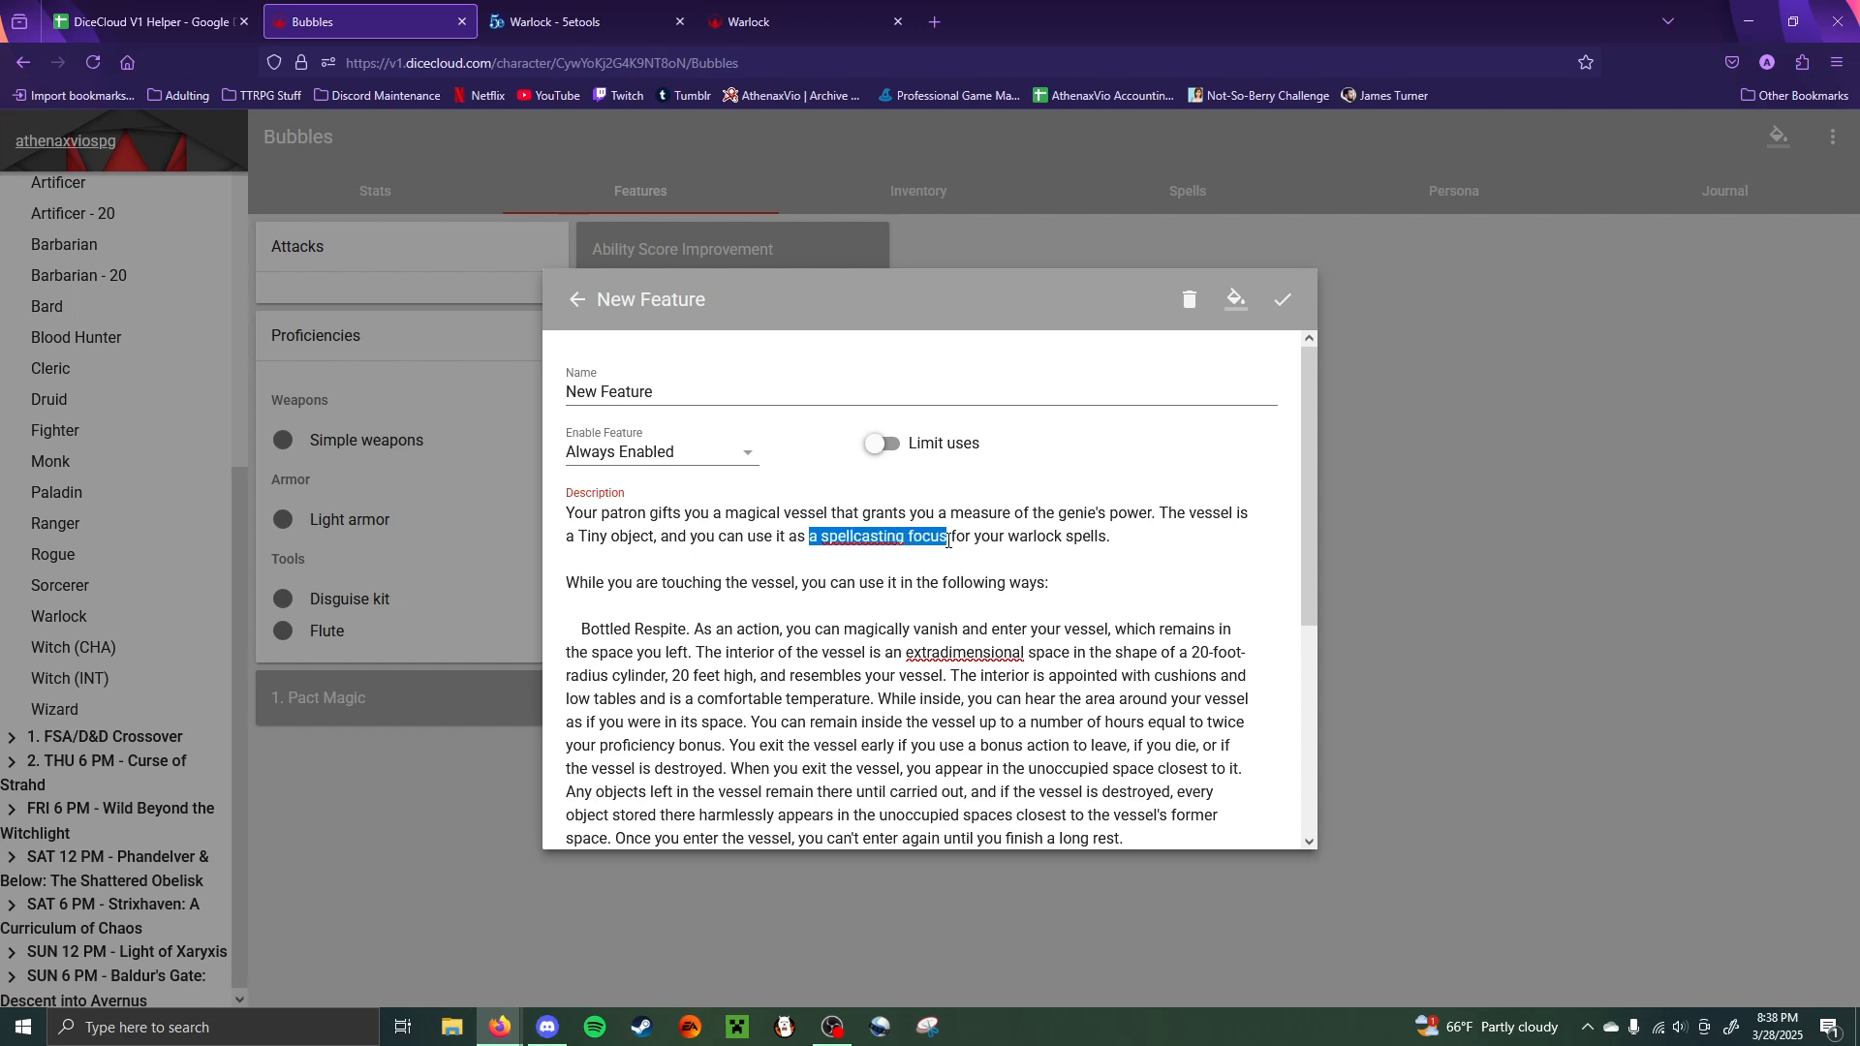
click(862, 543)
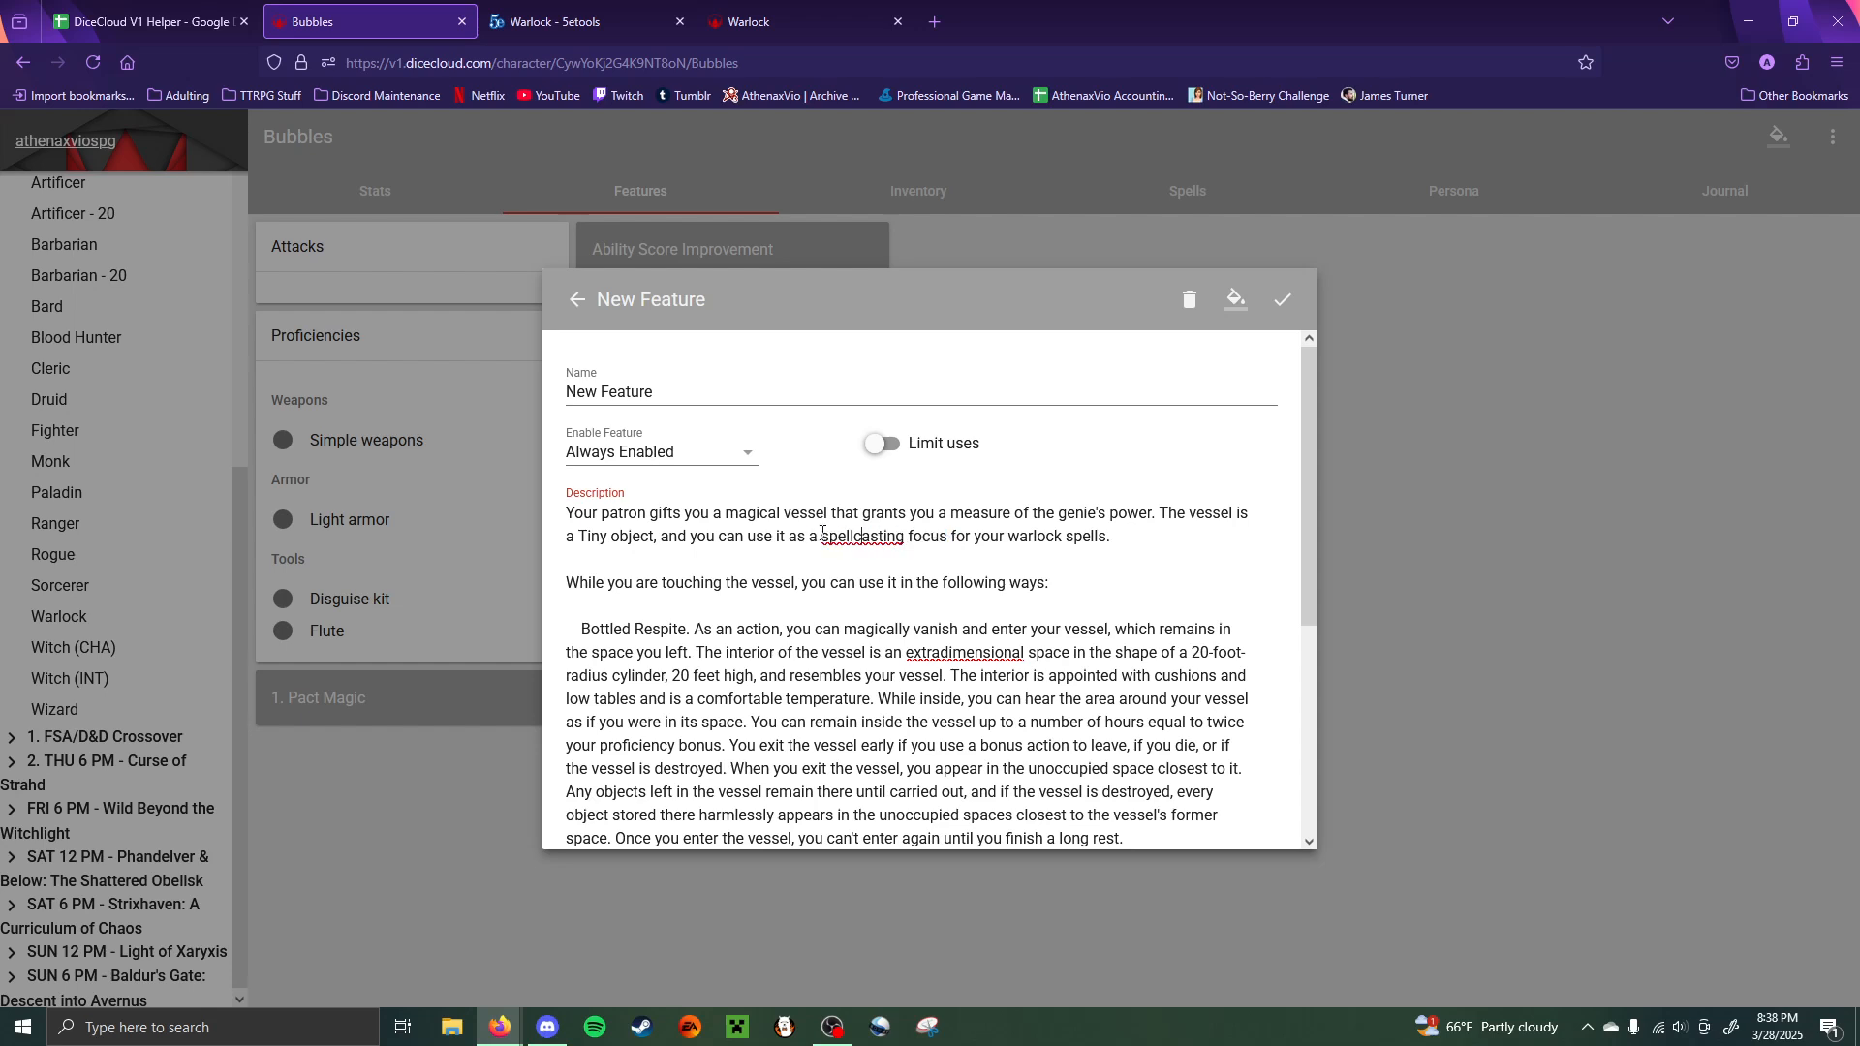
drag(823, 536, 947, 538)
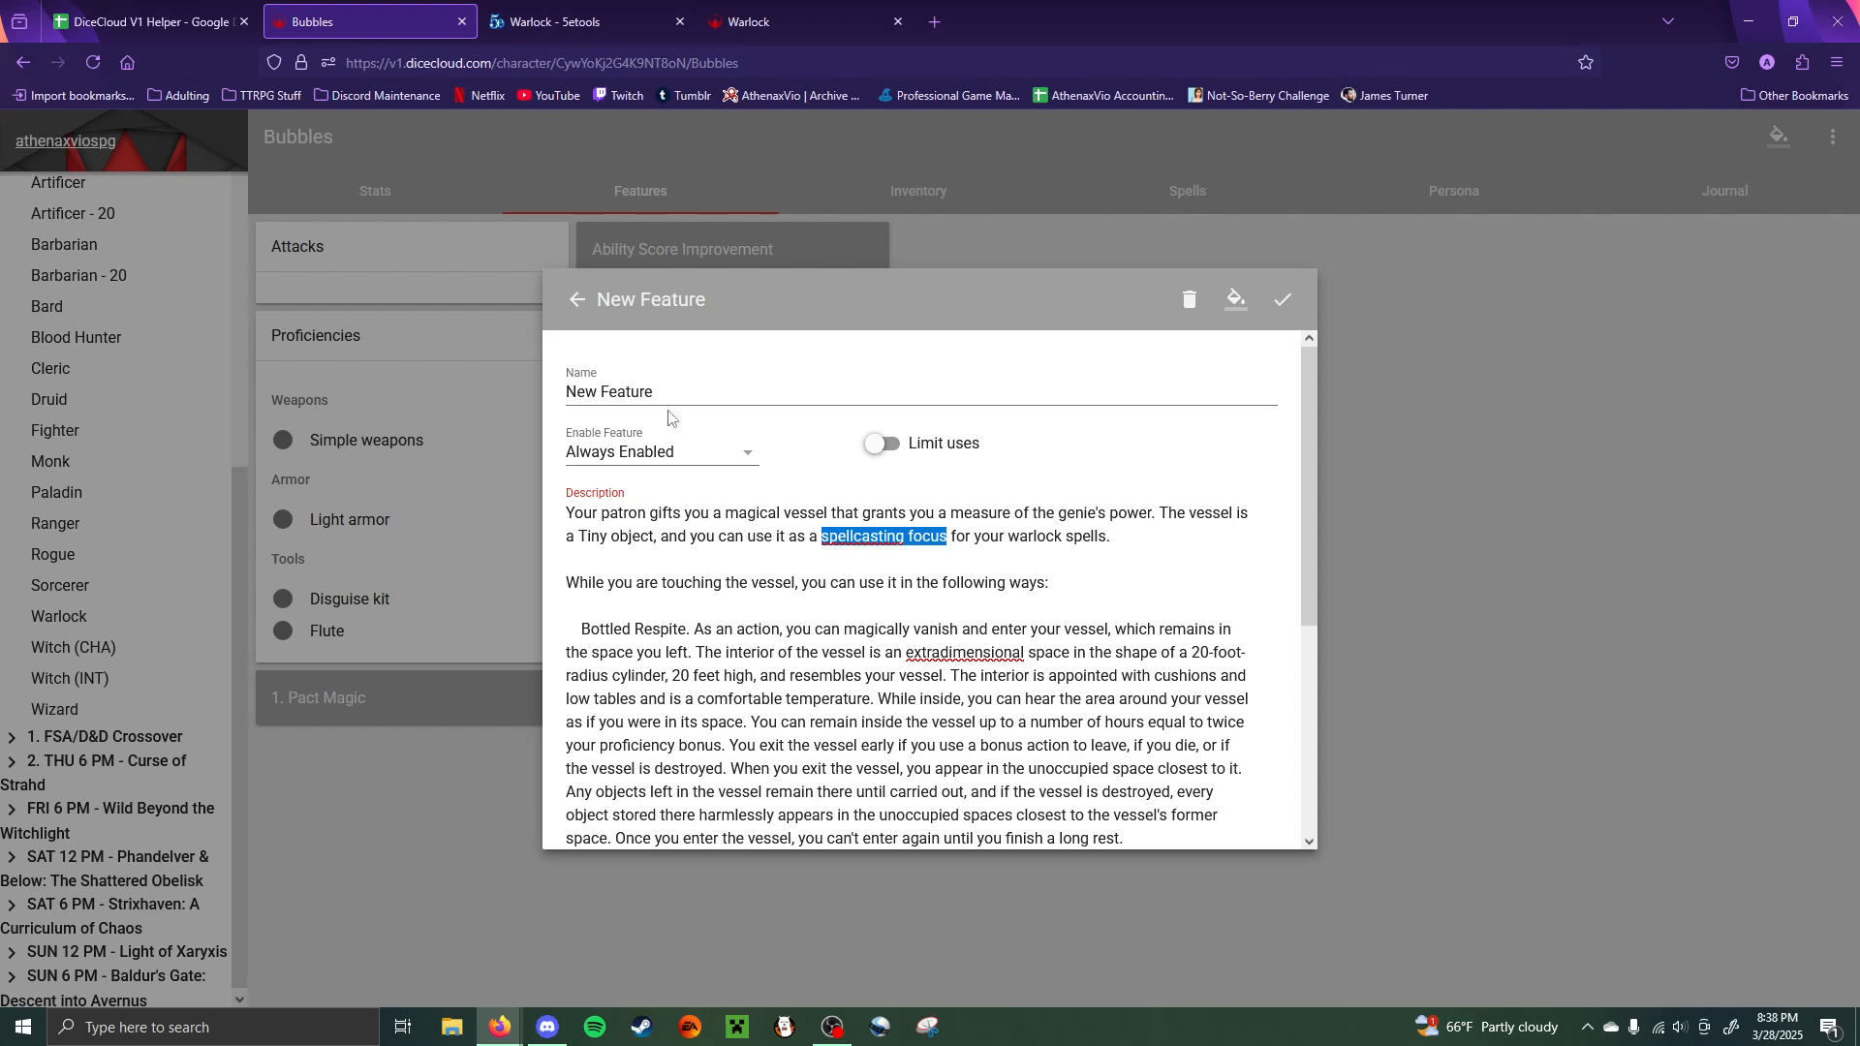
- Name the new feature "1. Genie's Vessel (Genie Patron)"
drag(669, 397, 665, 339)
click(572, 21)
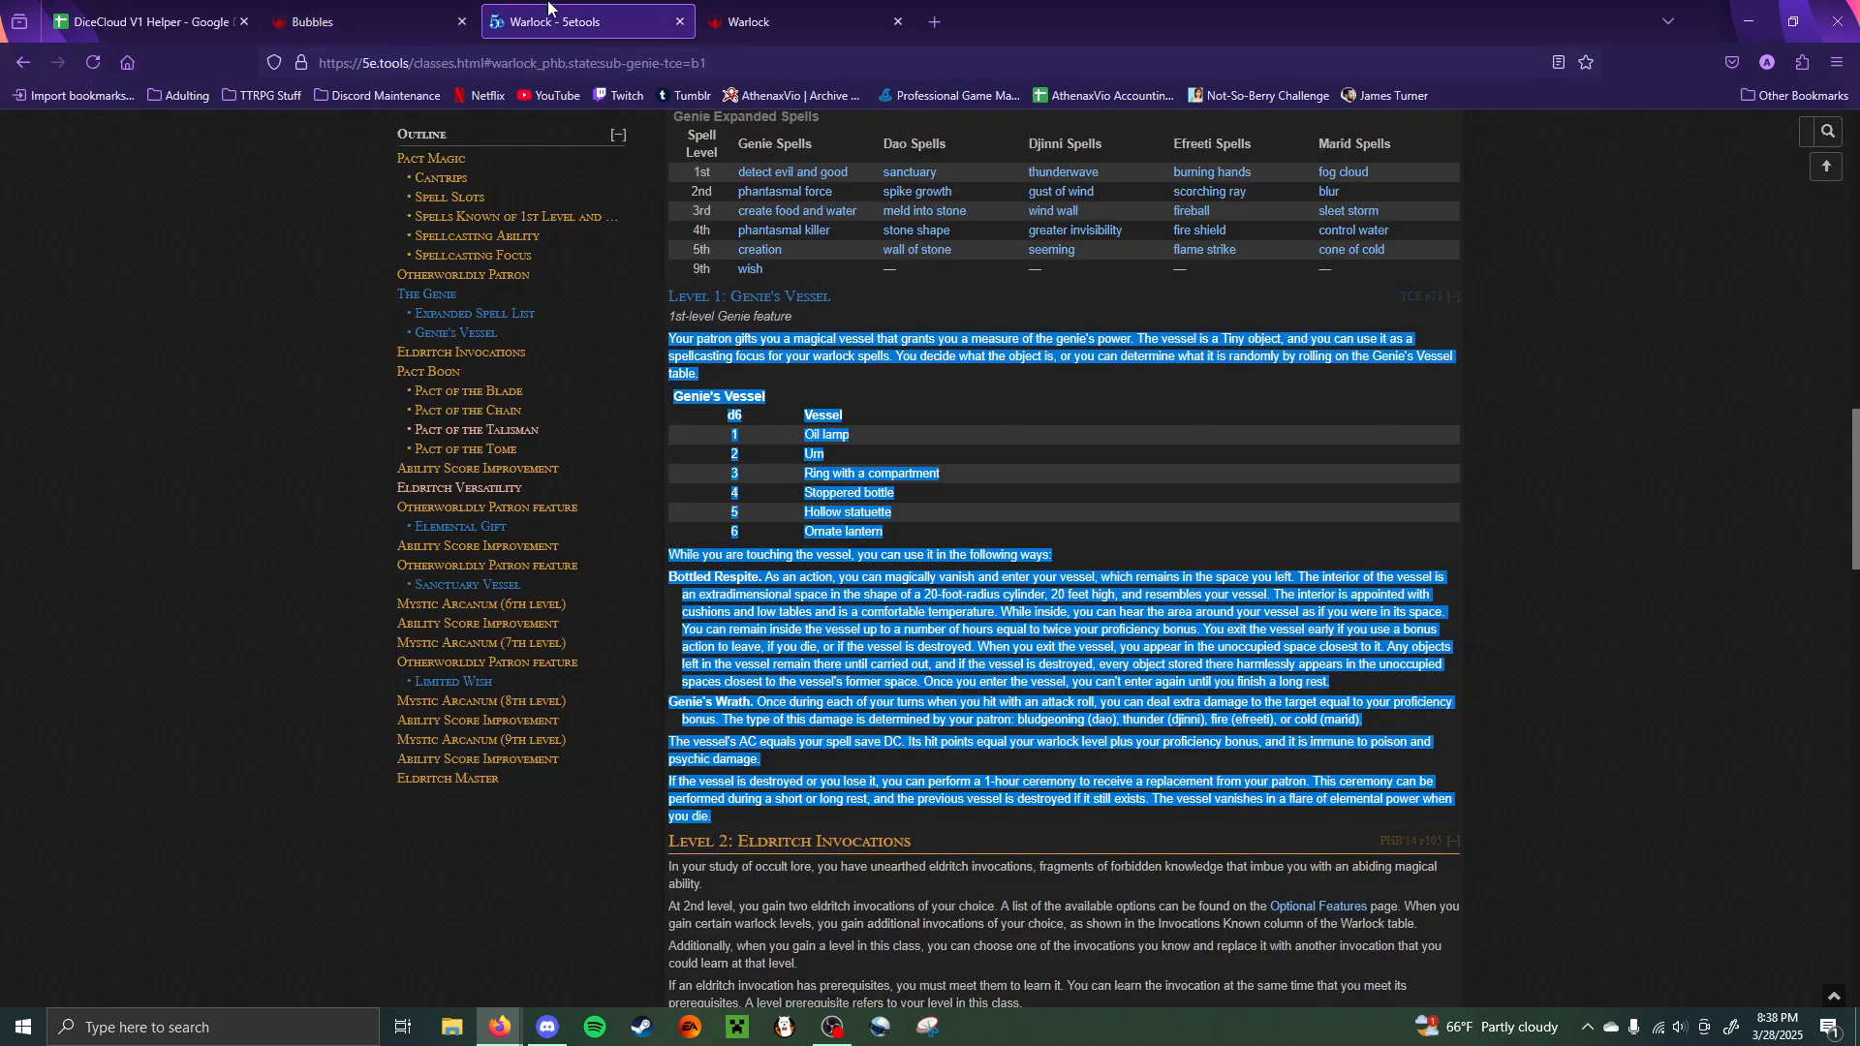
click(355, 21)
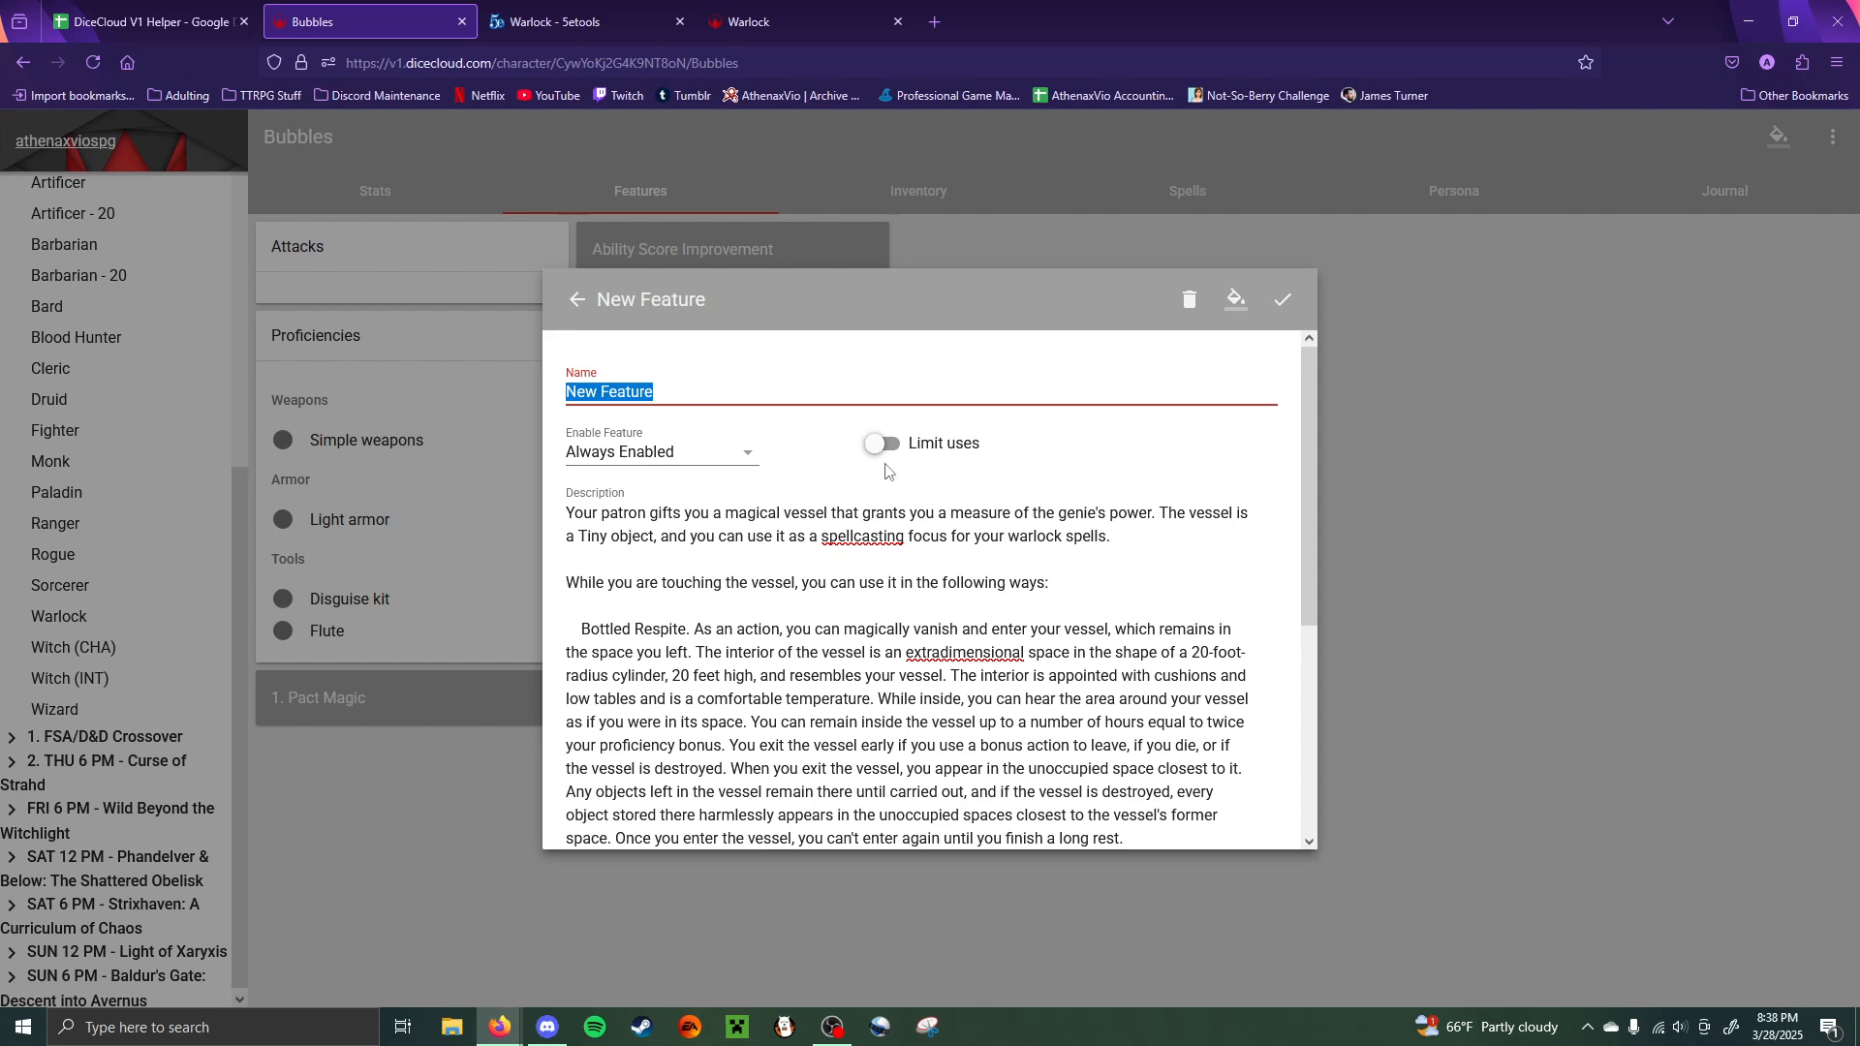
text(1)
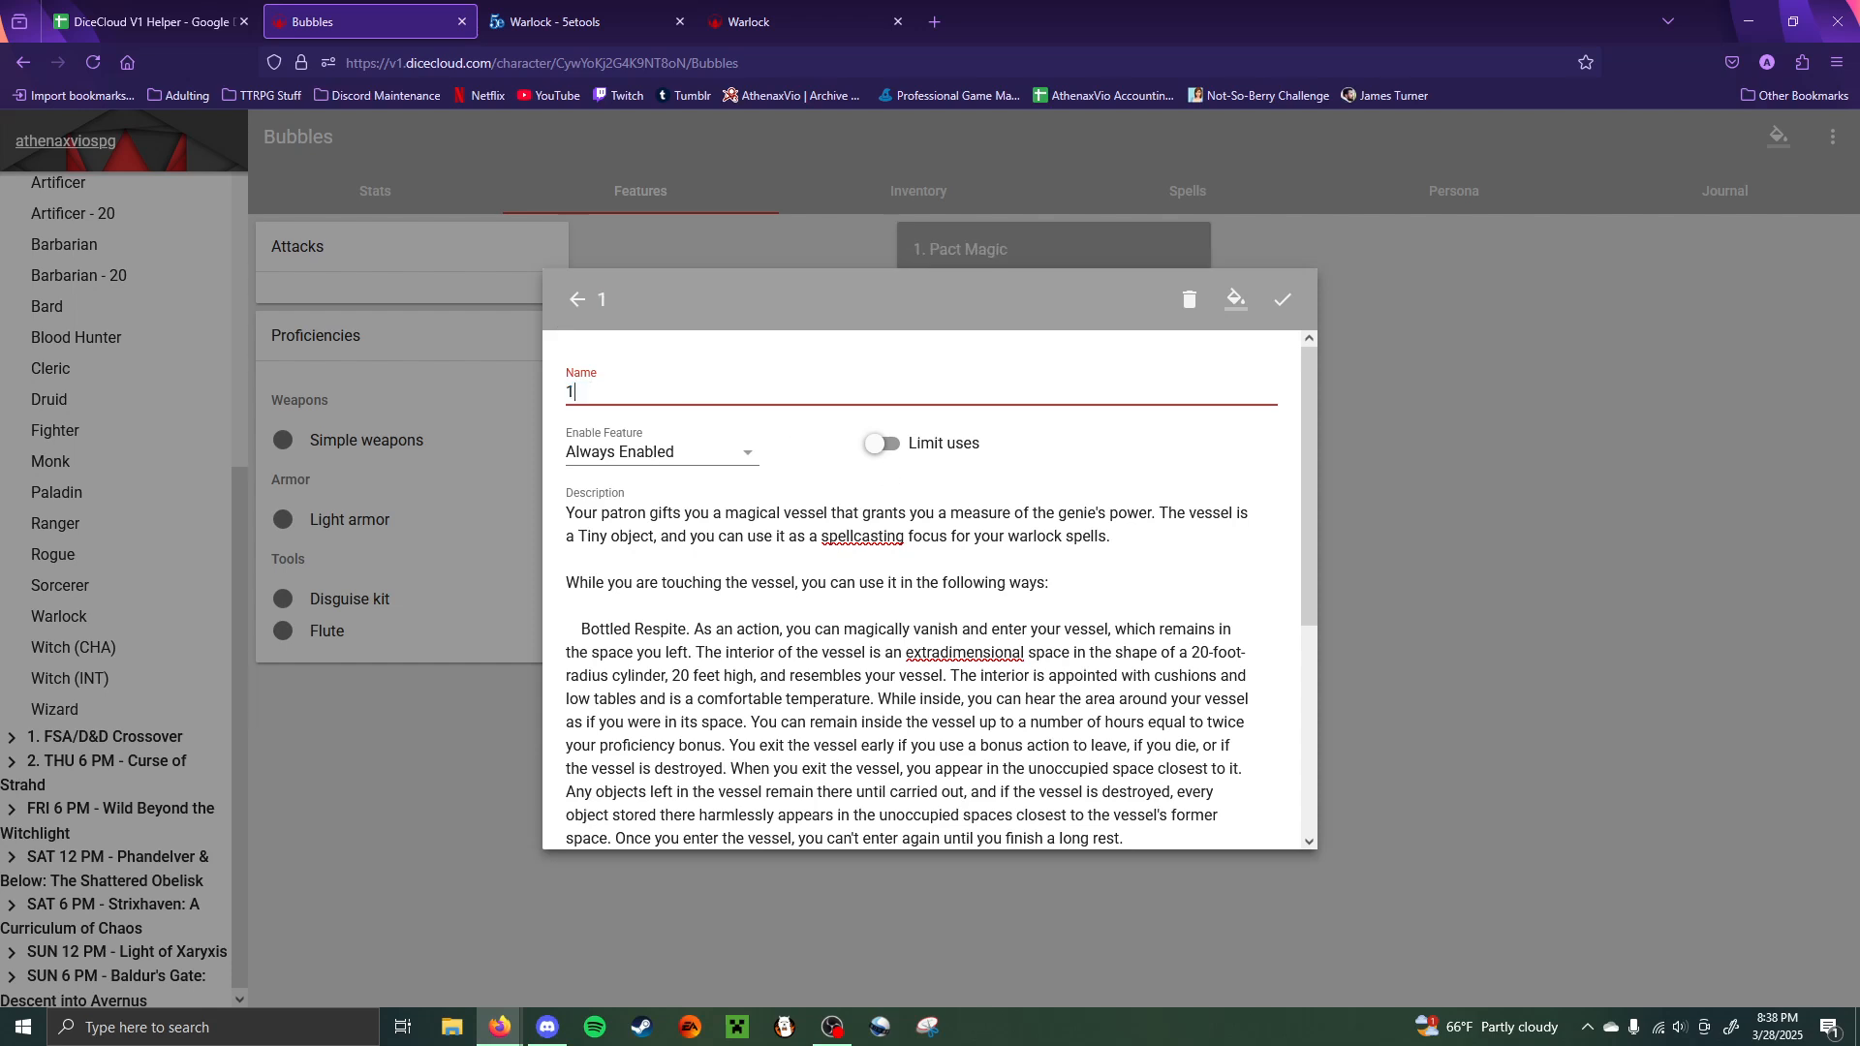
text(. Genie's Vesessel ()
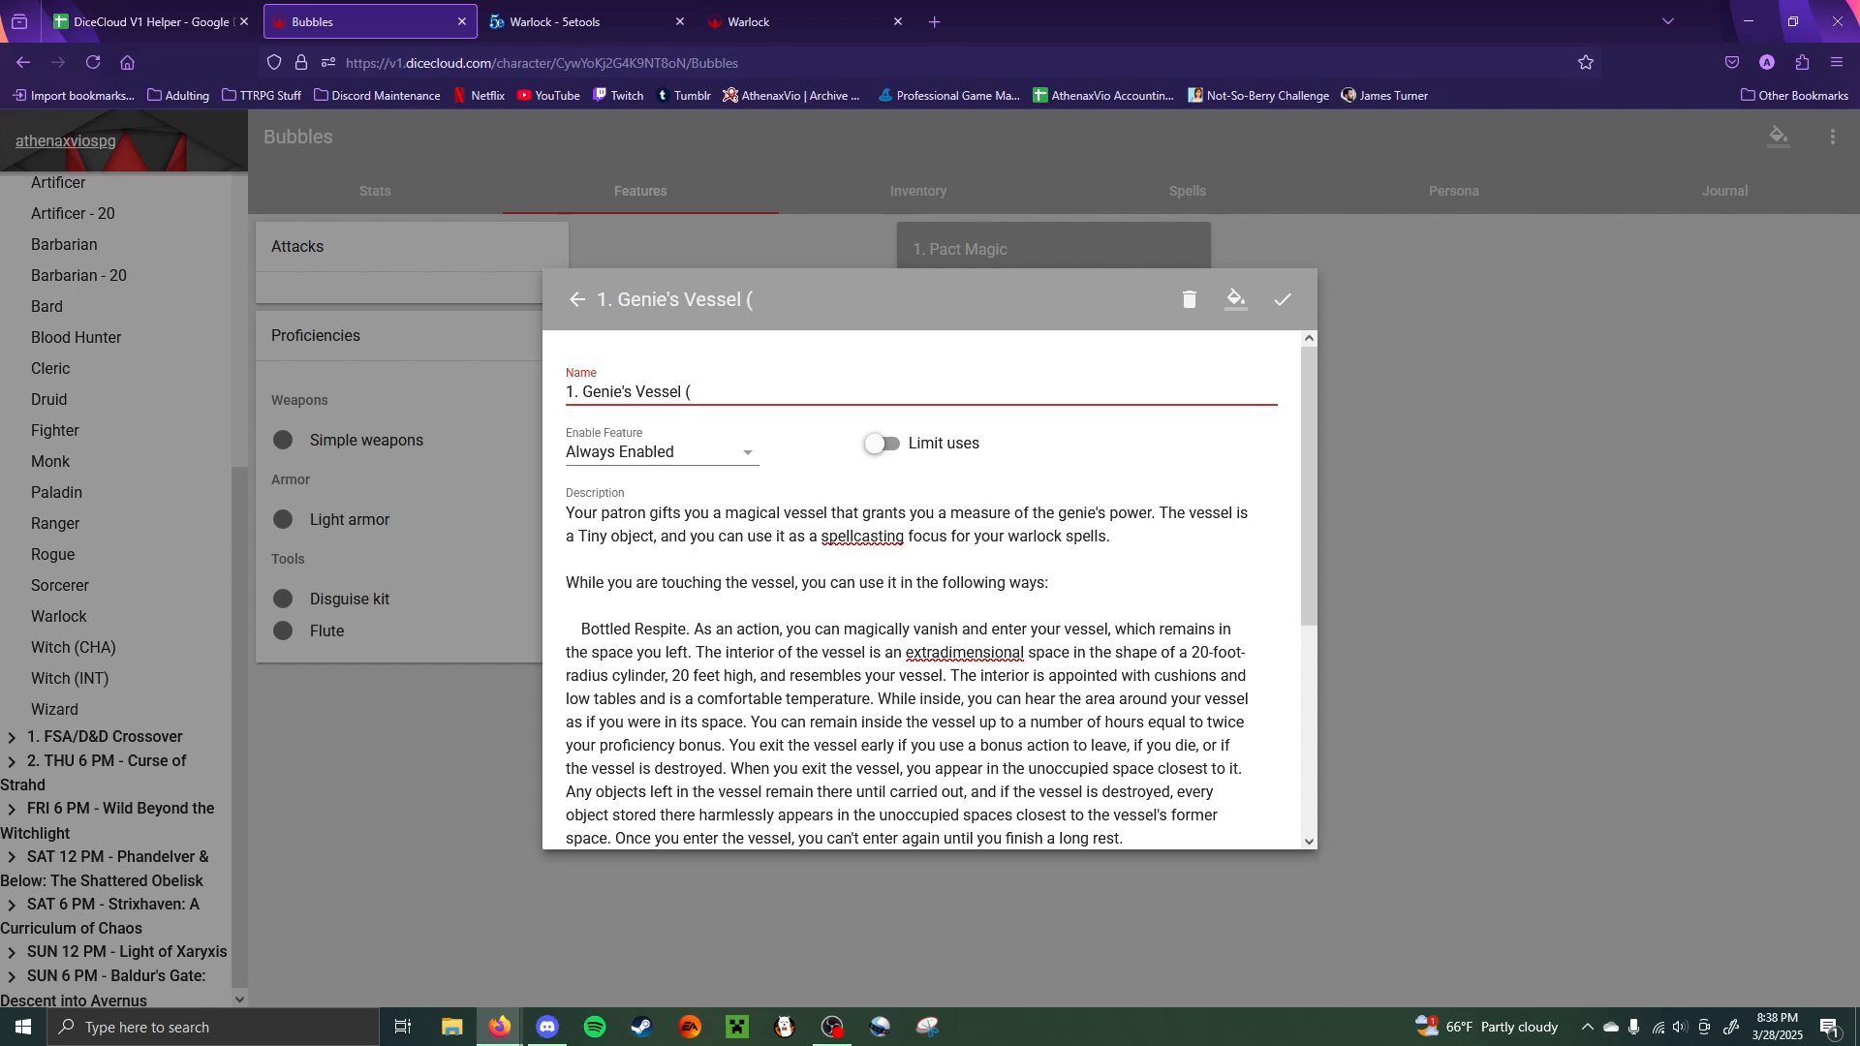
text(Genie)
text(Patron))
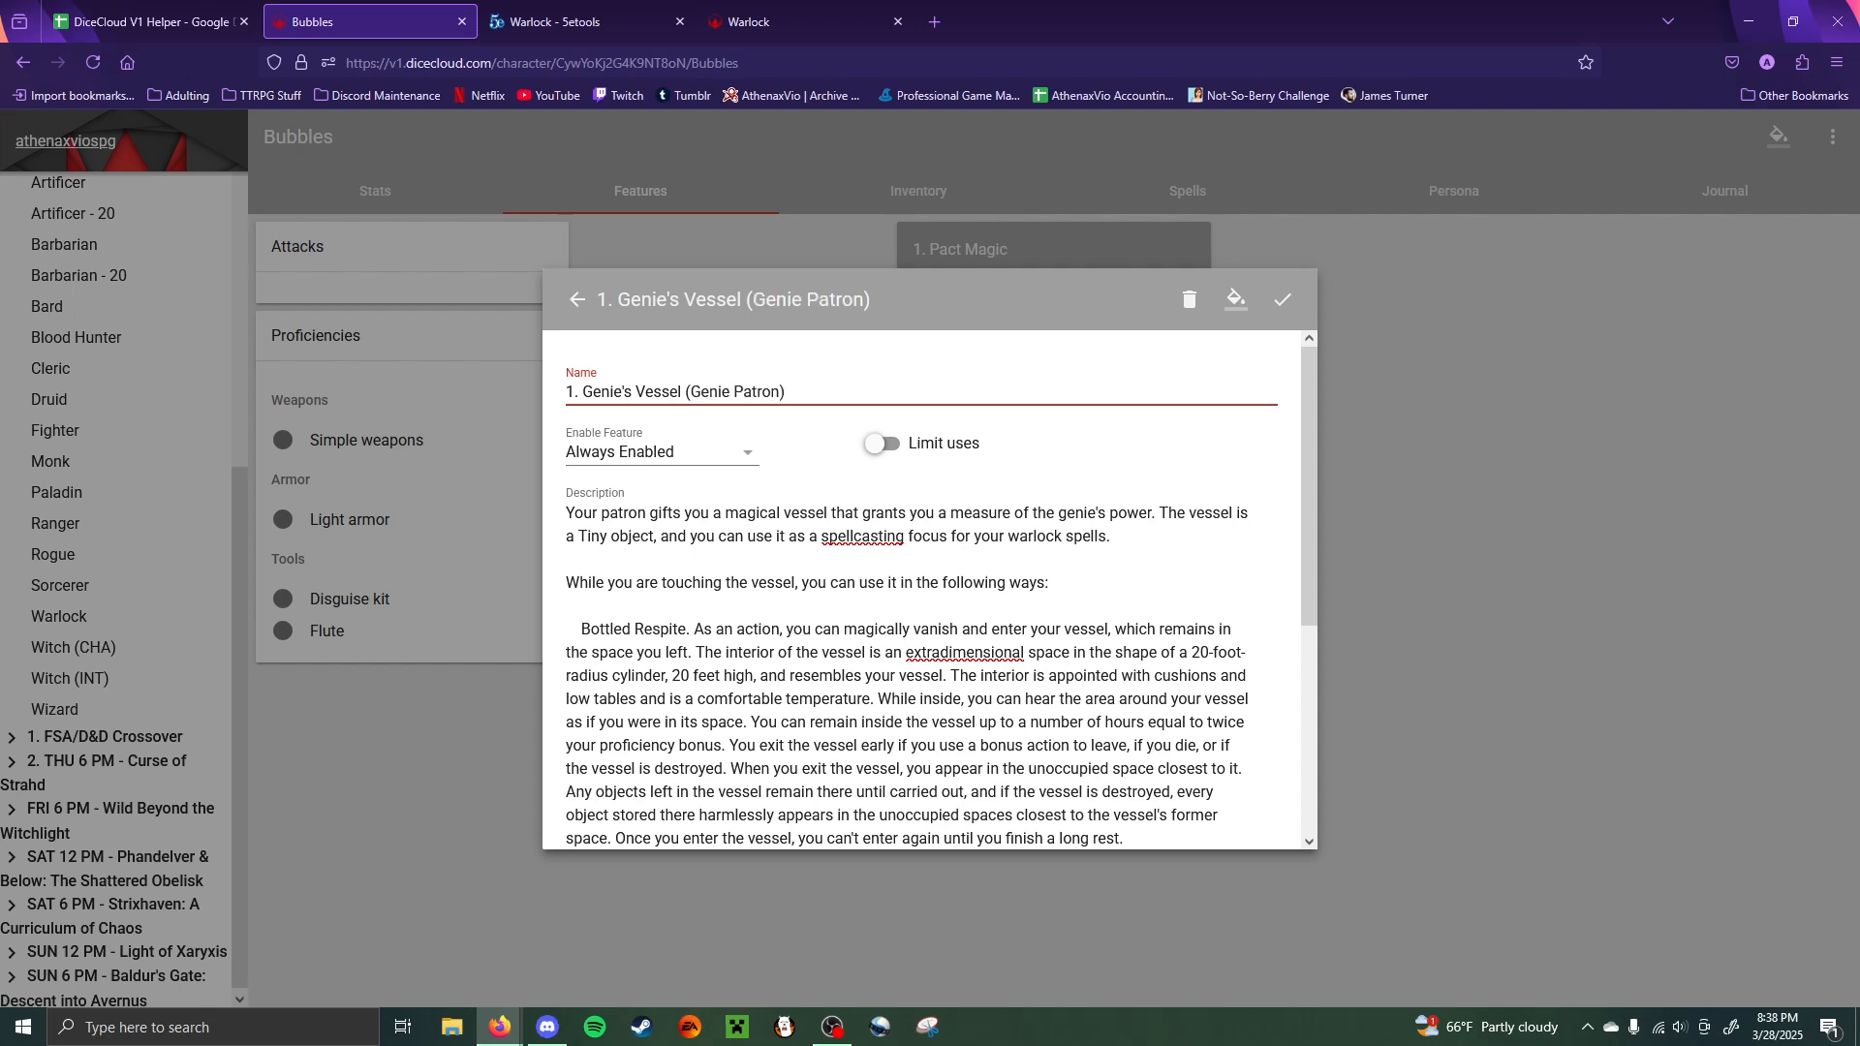
scroll(879, 602, down, 3)
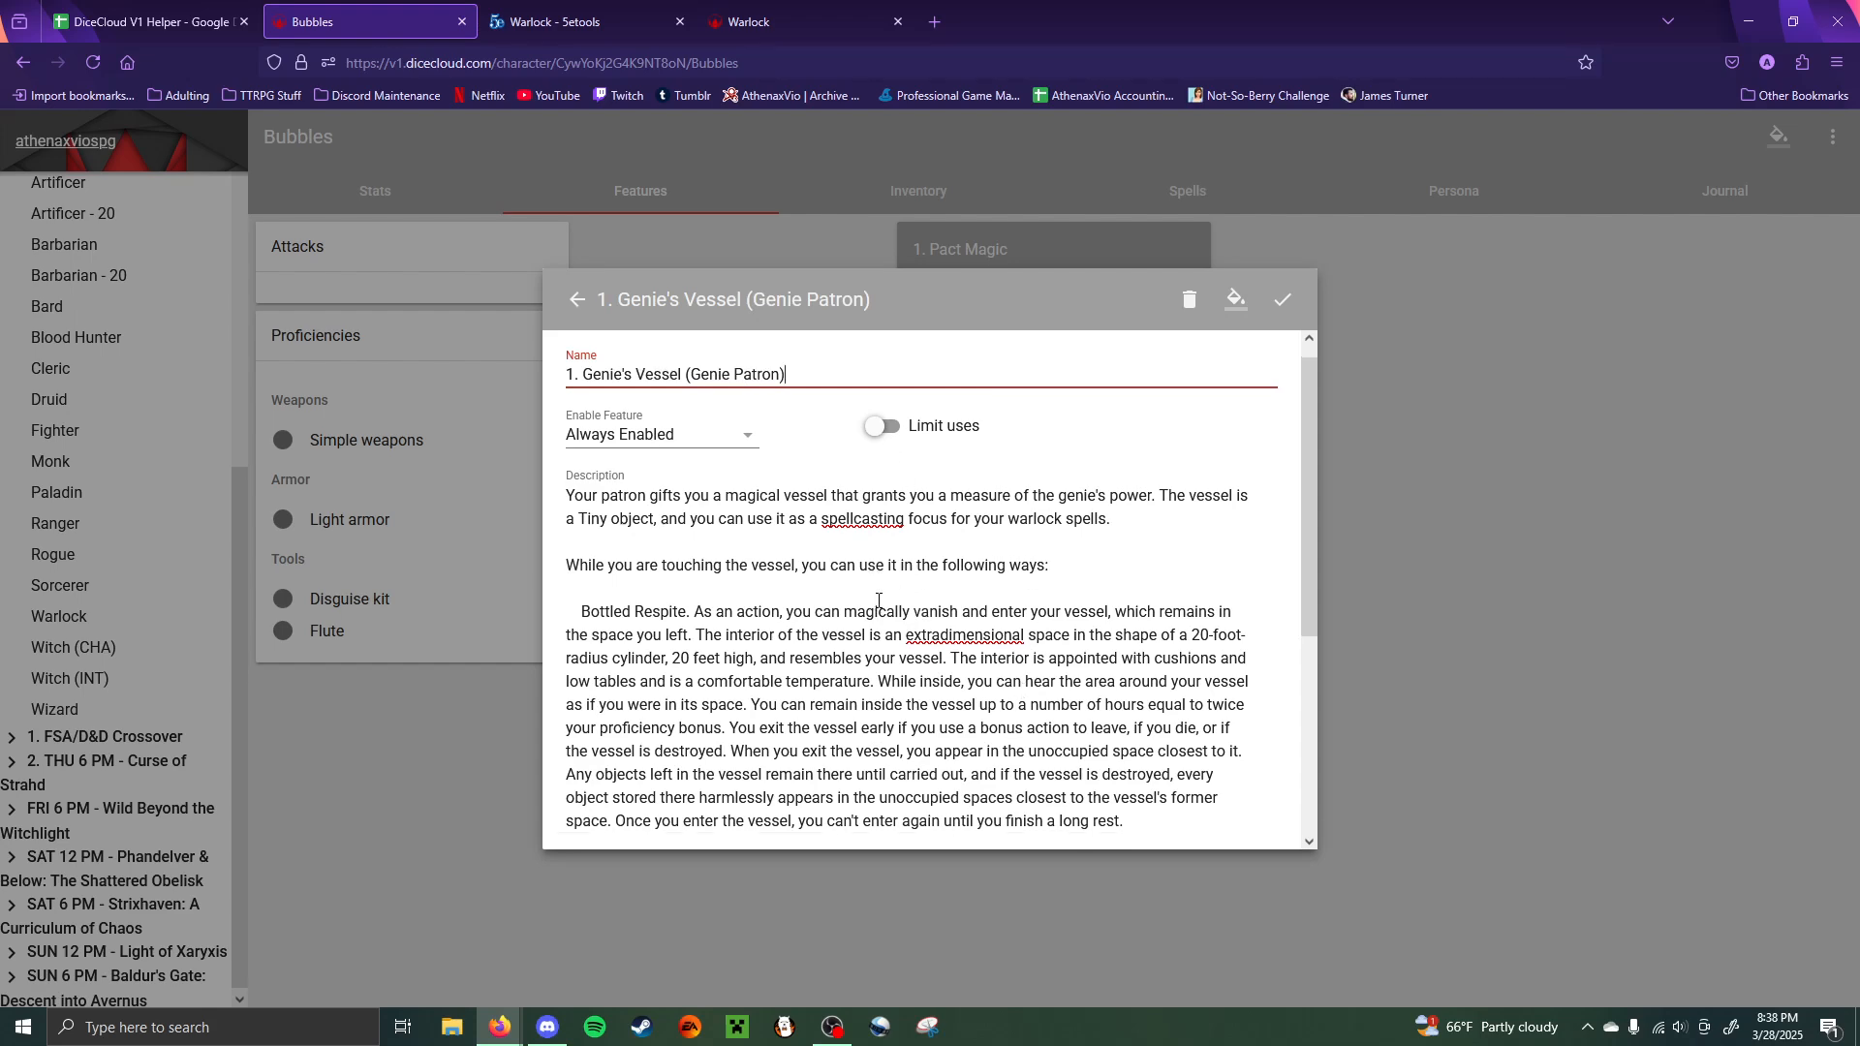
- Format the Bottled Respite paragraph as a Markdown bullet with a bold heading, directly below the sentence introducing the vessel's uses
scroll(878, 601, up, 2)
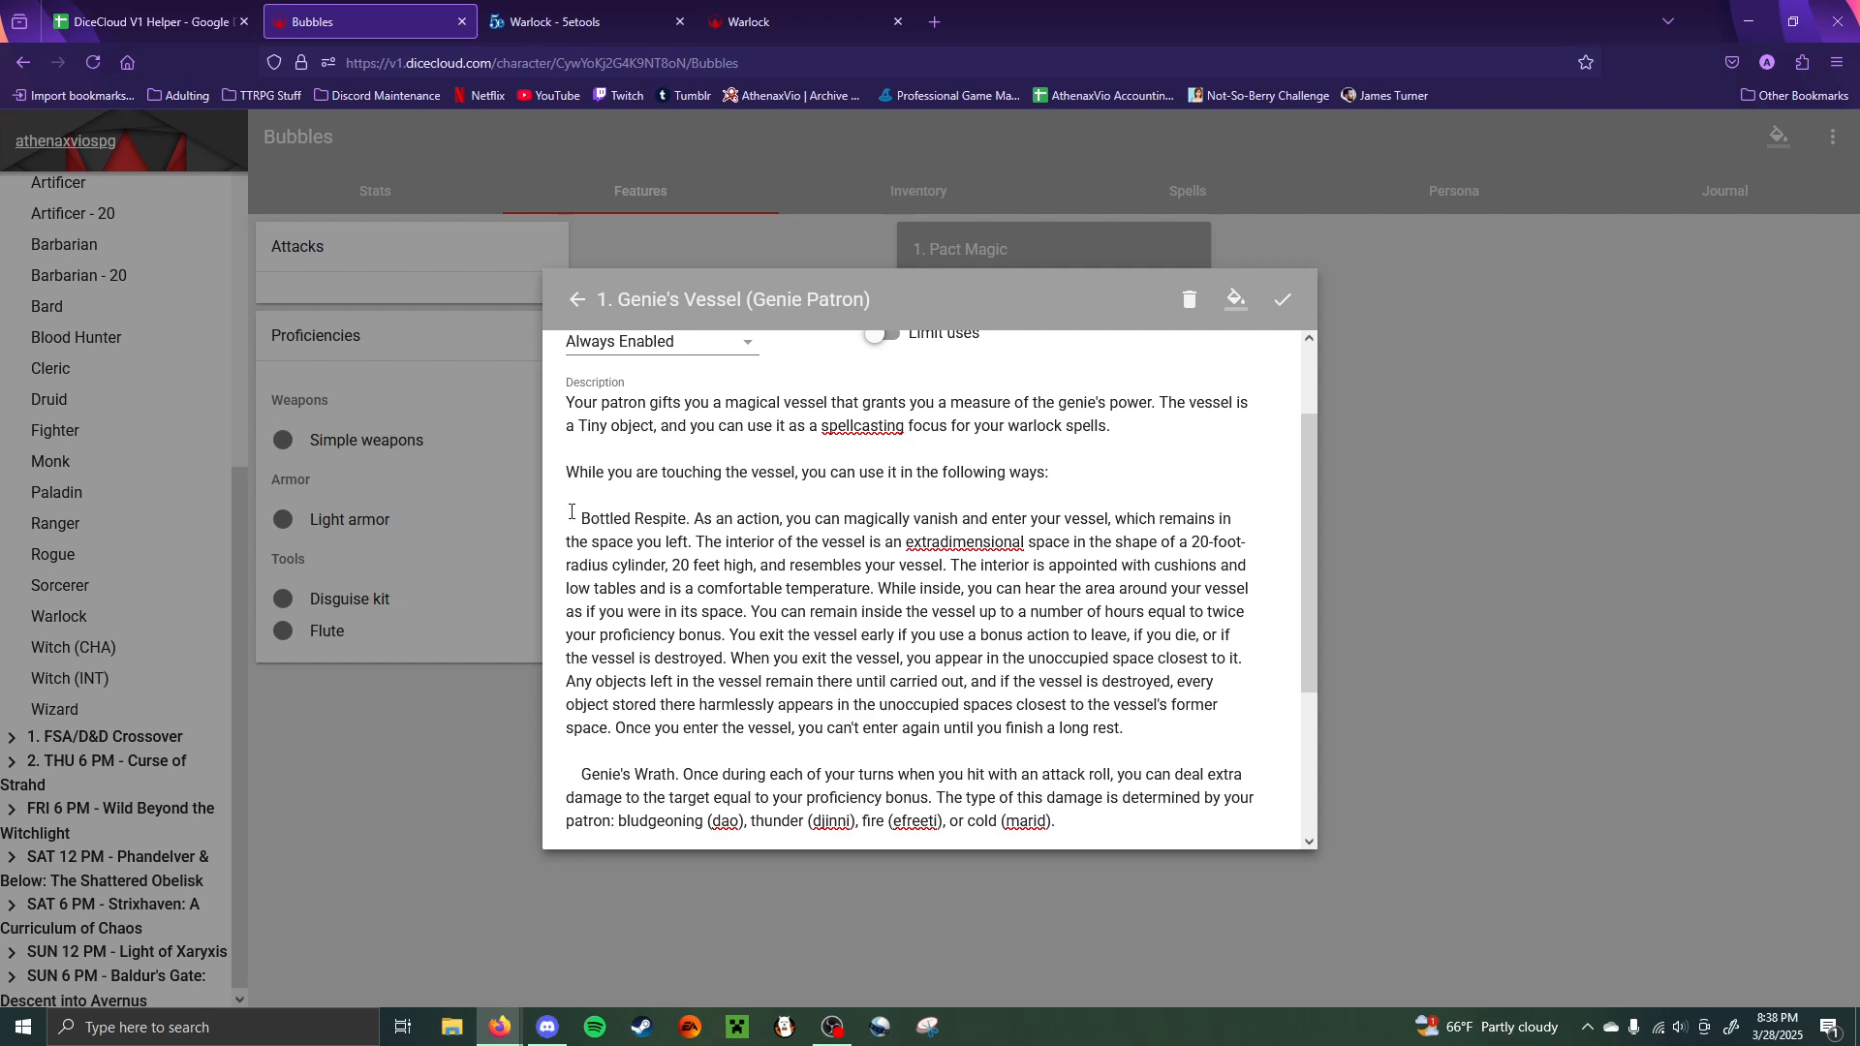
drag(581, 520, 565, 520)
text(-)
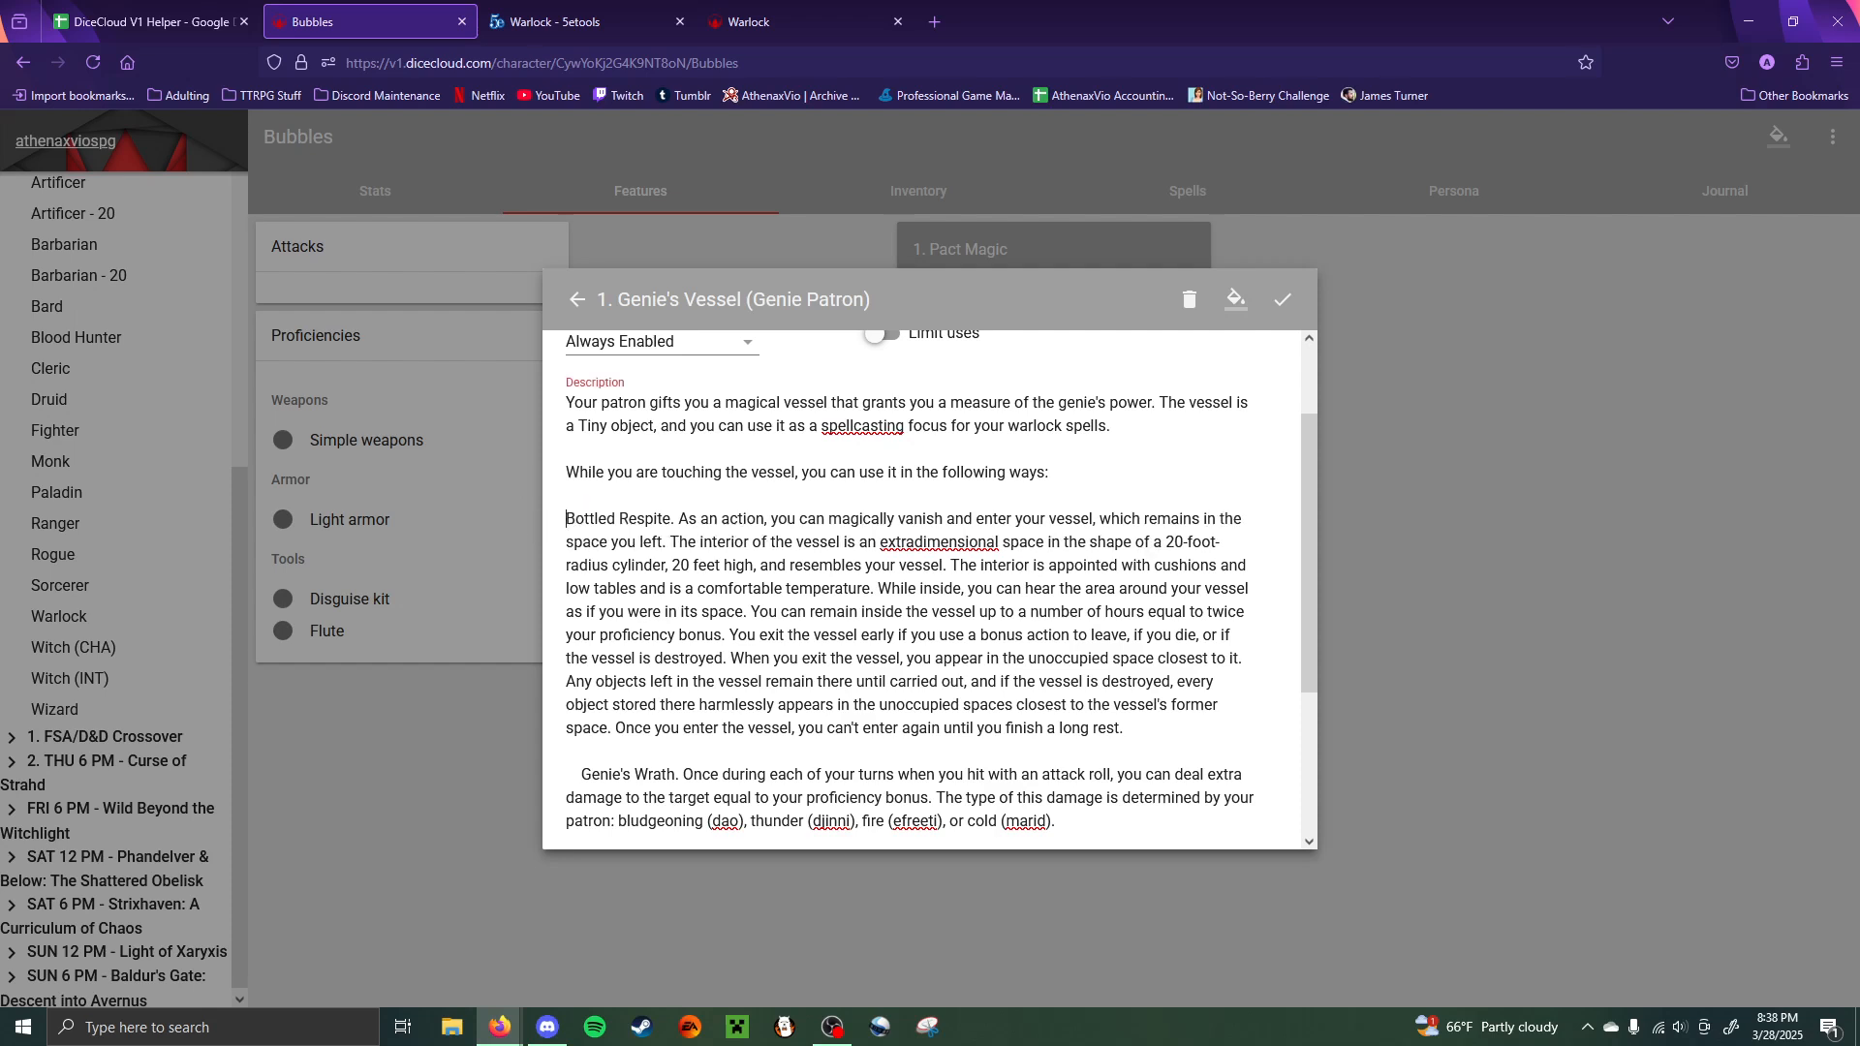
key(Home)
key(BackSpace)
text(**)
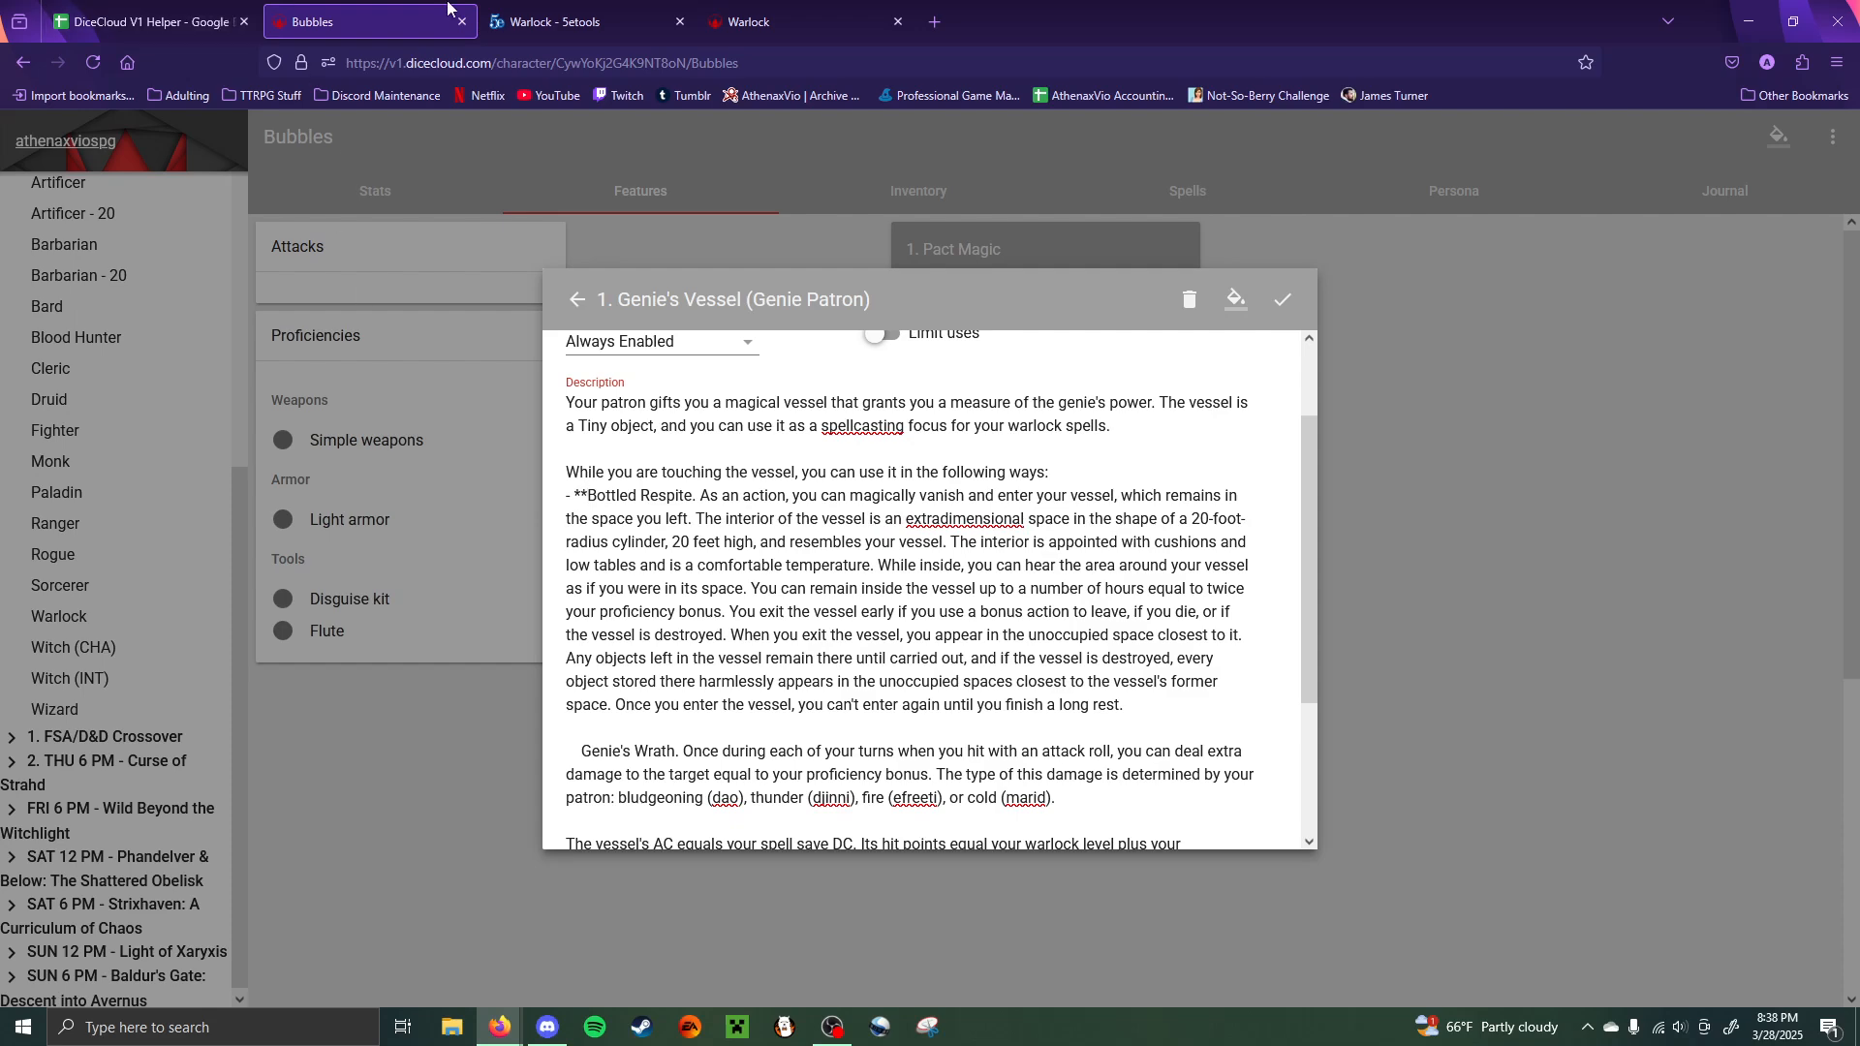
click(553, 12)
click(426, 14)
click(691, 518)
text(**)
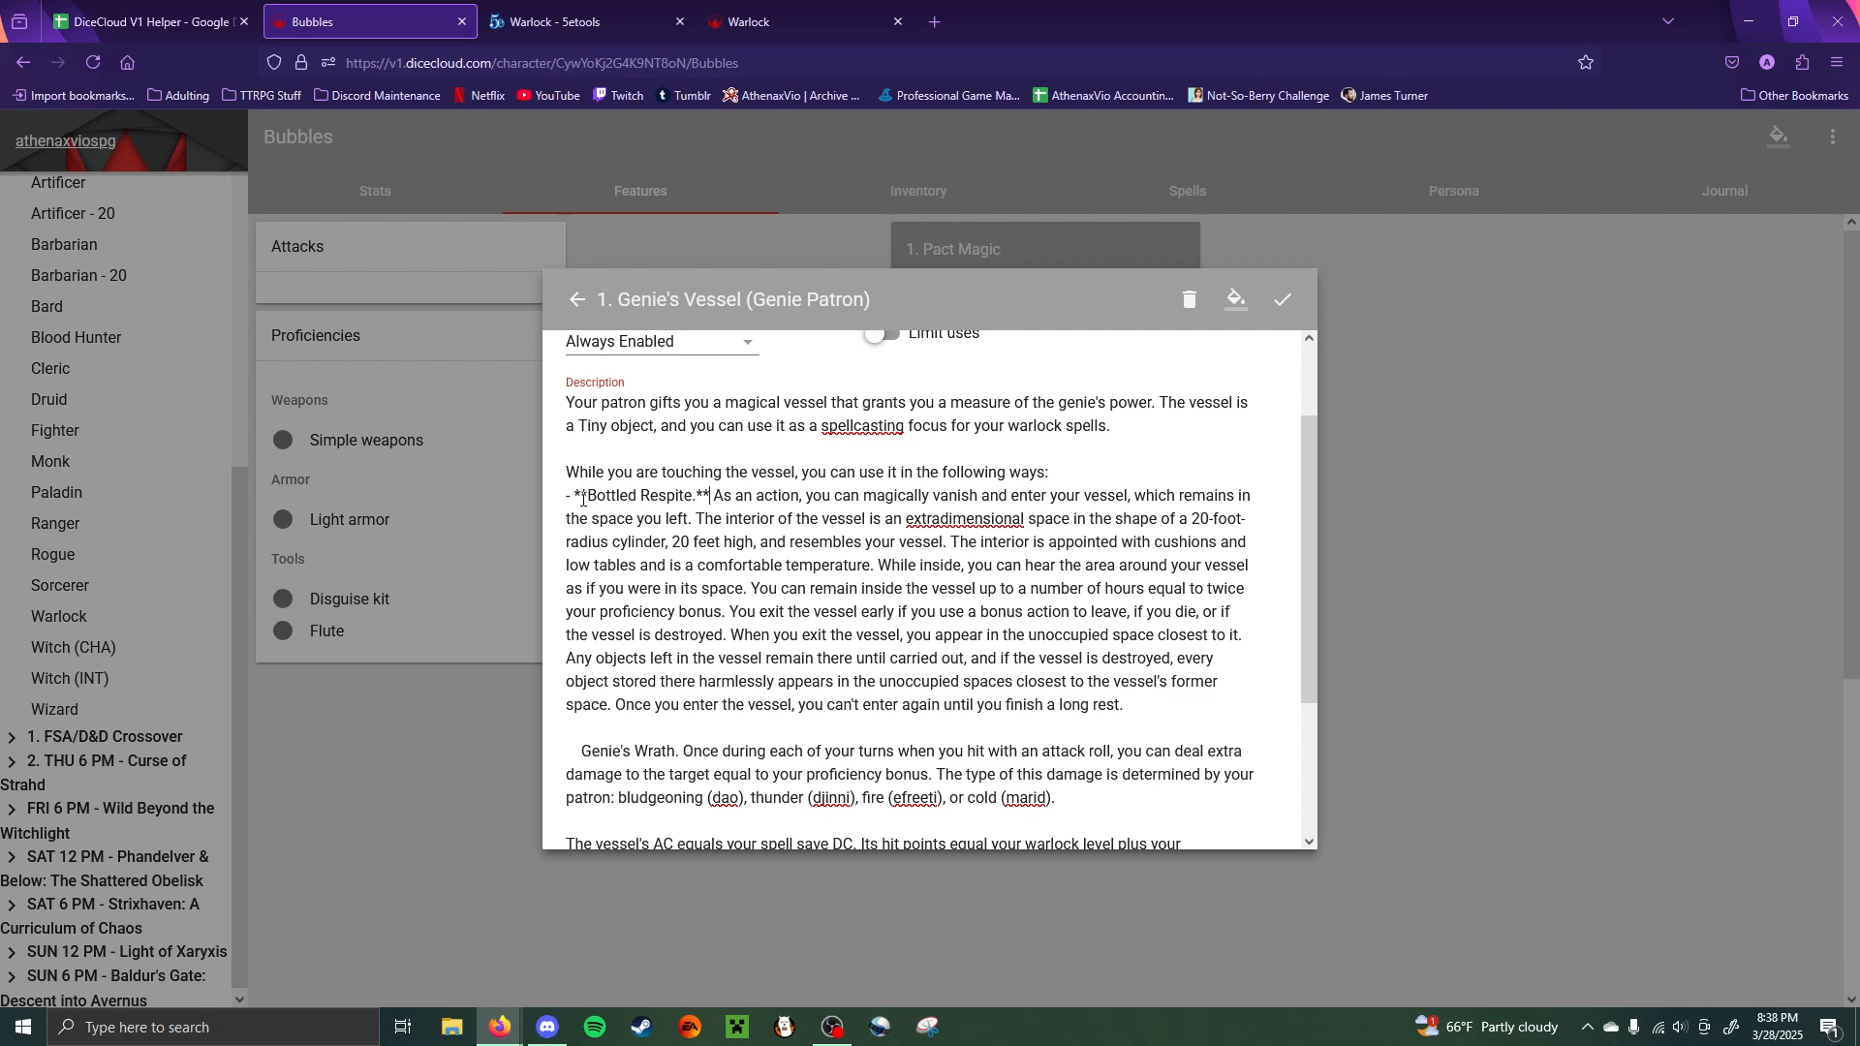
click(575, 498)
- Format the Genie's Wrath paragraph as a Markdown bullet with a bold heading, directly below the Bottled Respite bullet
scroll(775, 601, down, 2)
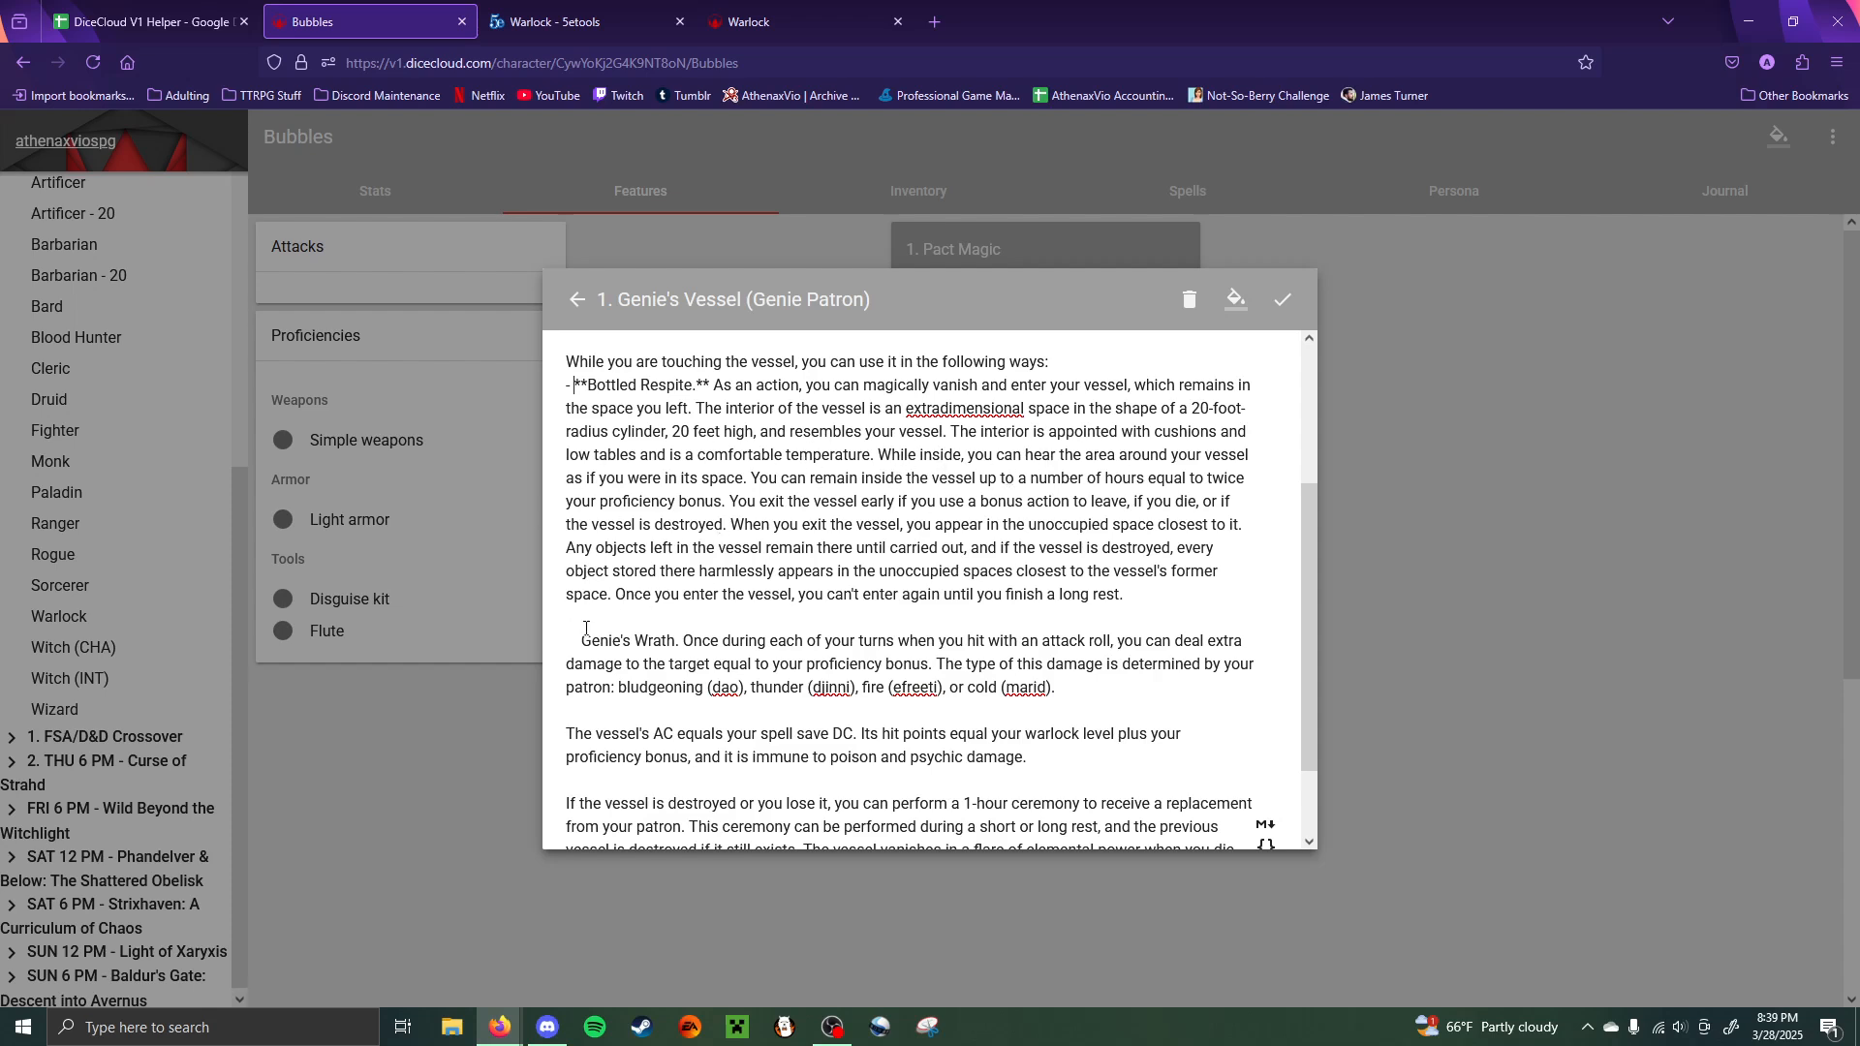
drag(585, 637, 518, 643)
key(BackSpace)
text(- **)
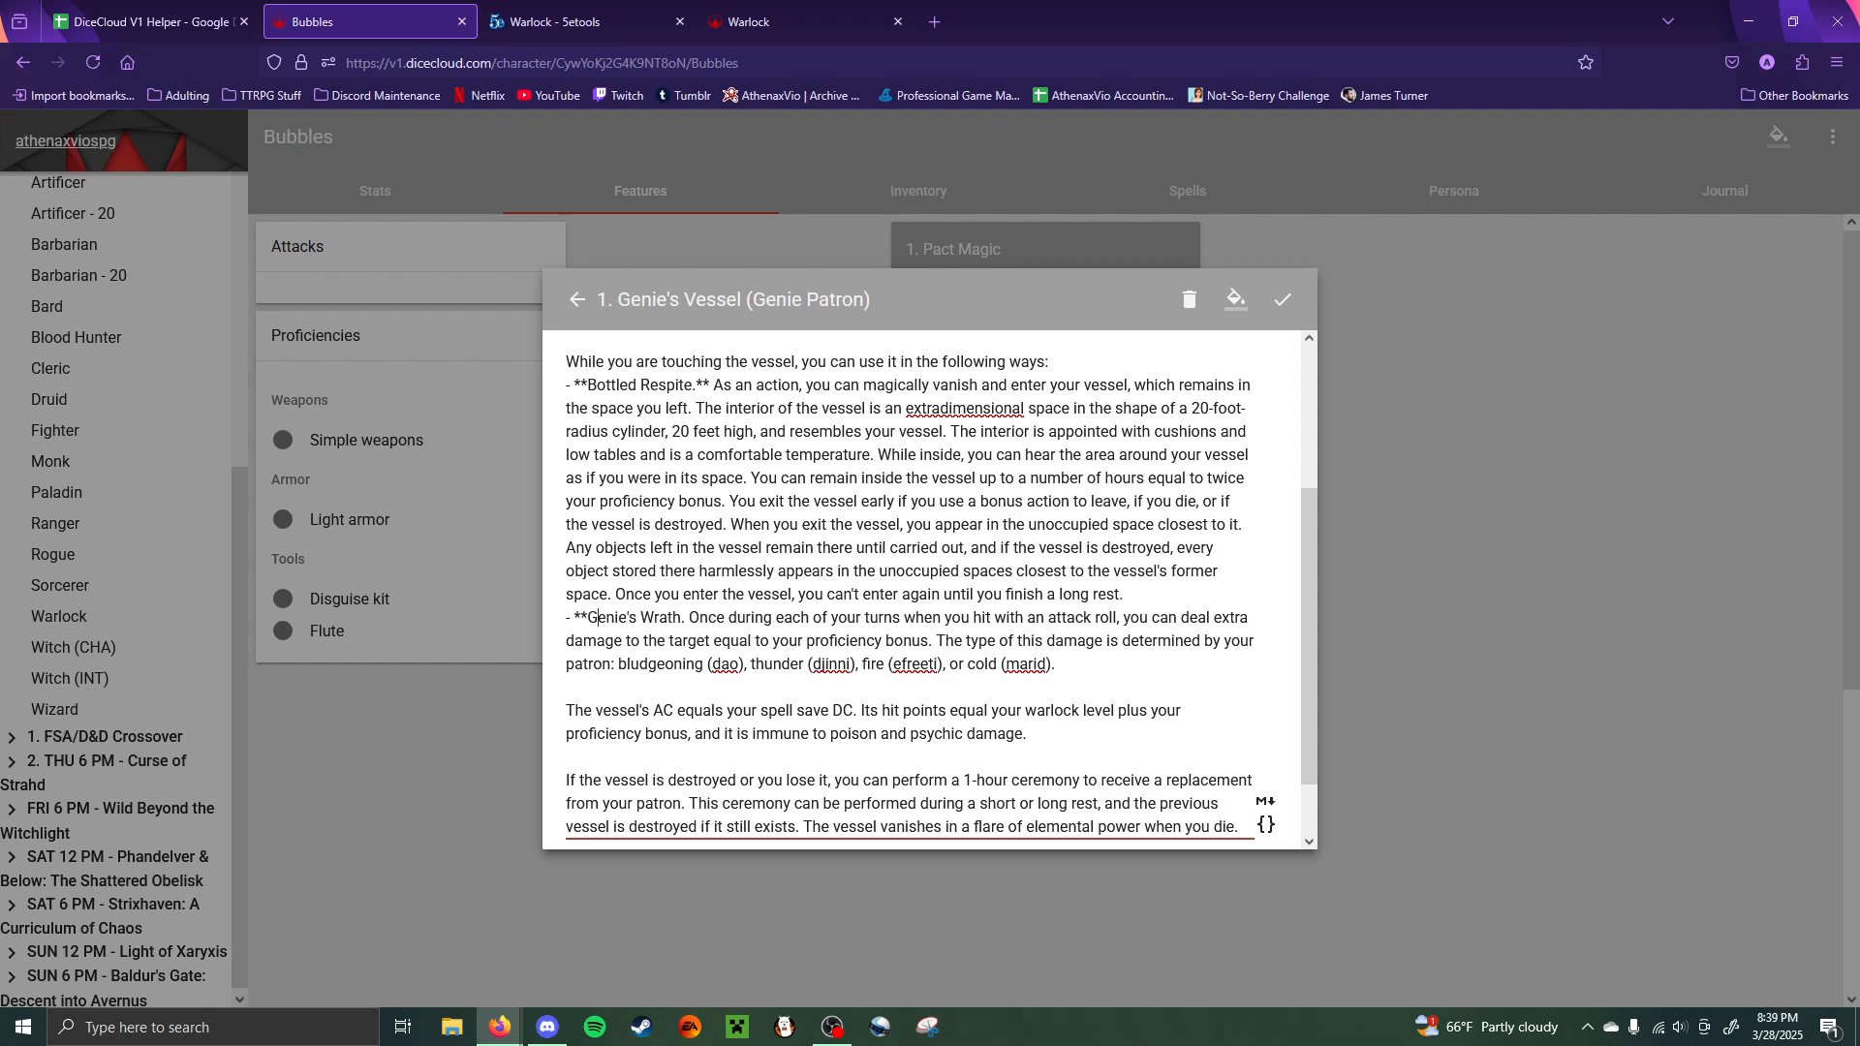
key(Right)
key(Right)
key(Right)
text(**)
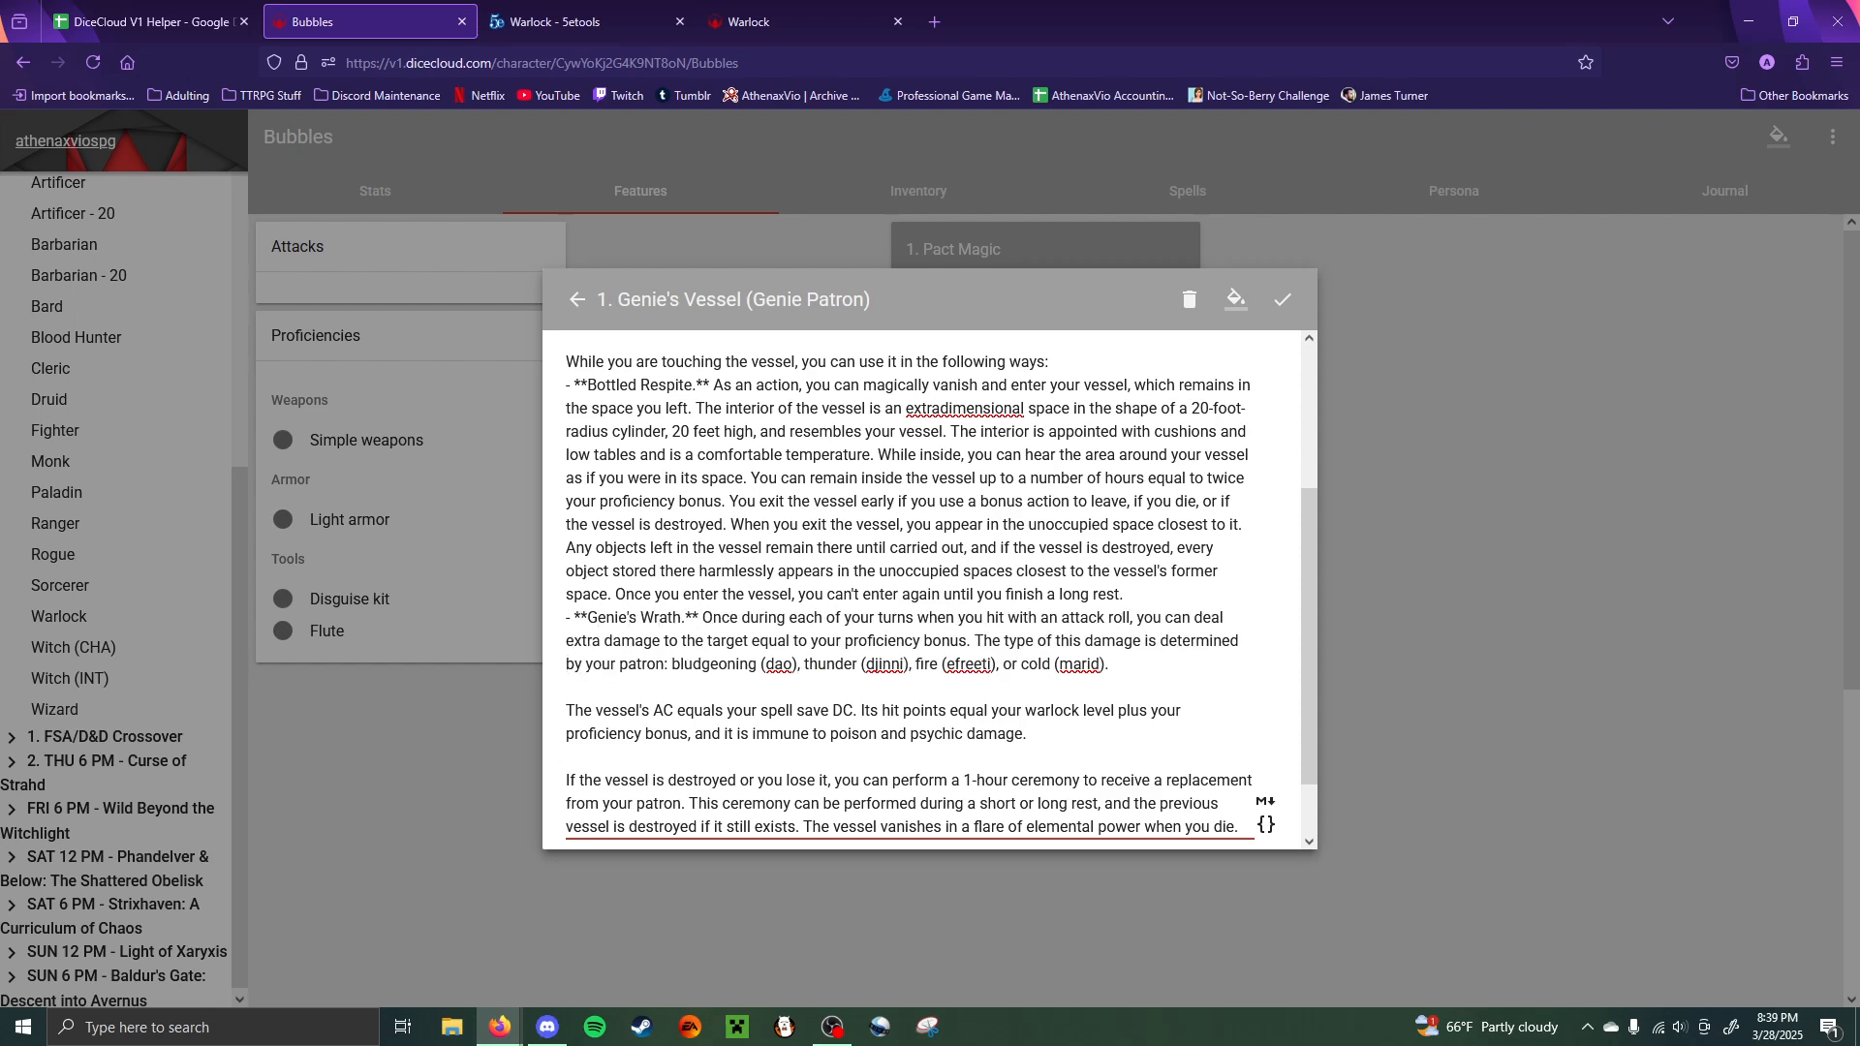
- Replace "twice your proficiency bonus." in the Bottled Respite text with the formula {2*proficiencyBonus}
scroll(698, 707, down, 1)
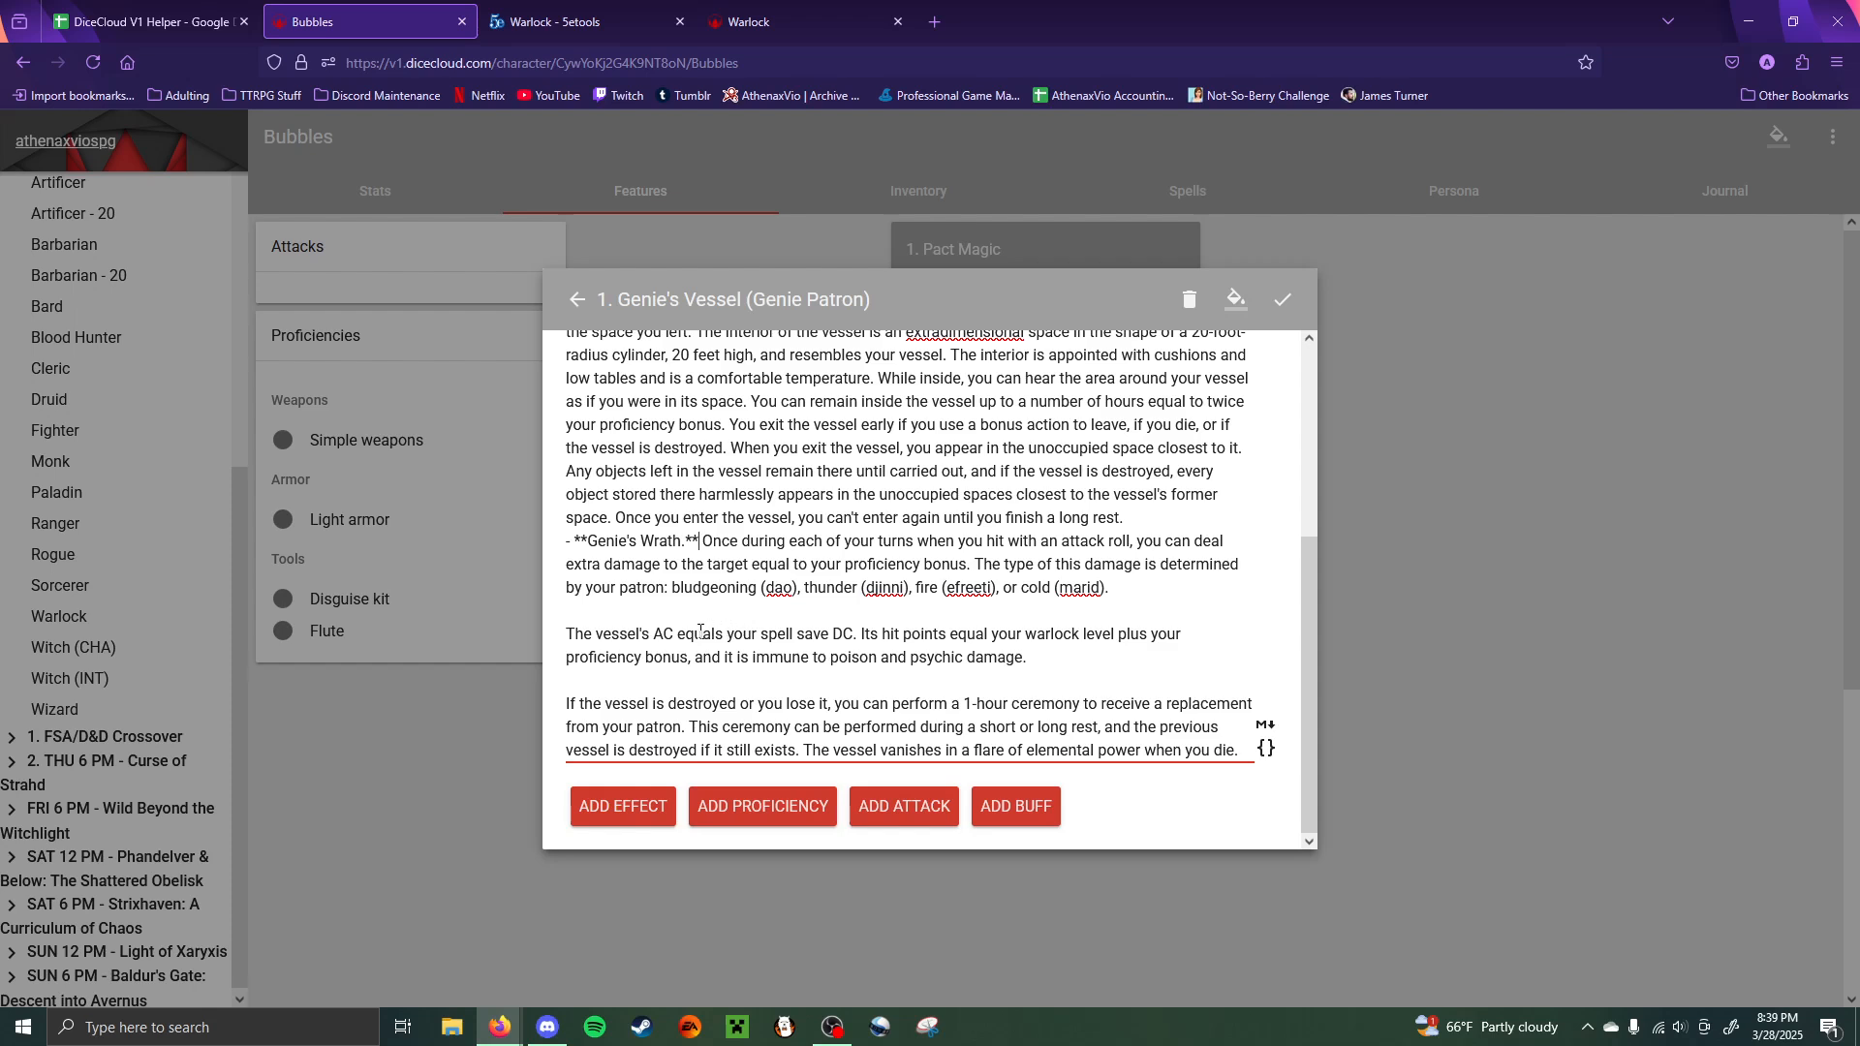
drag(726, 635, 854, 636)
click(763, 680)
scroll(926, 724, up, 5)
scroll(703, 417, down, 1)
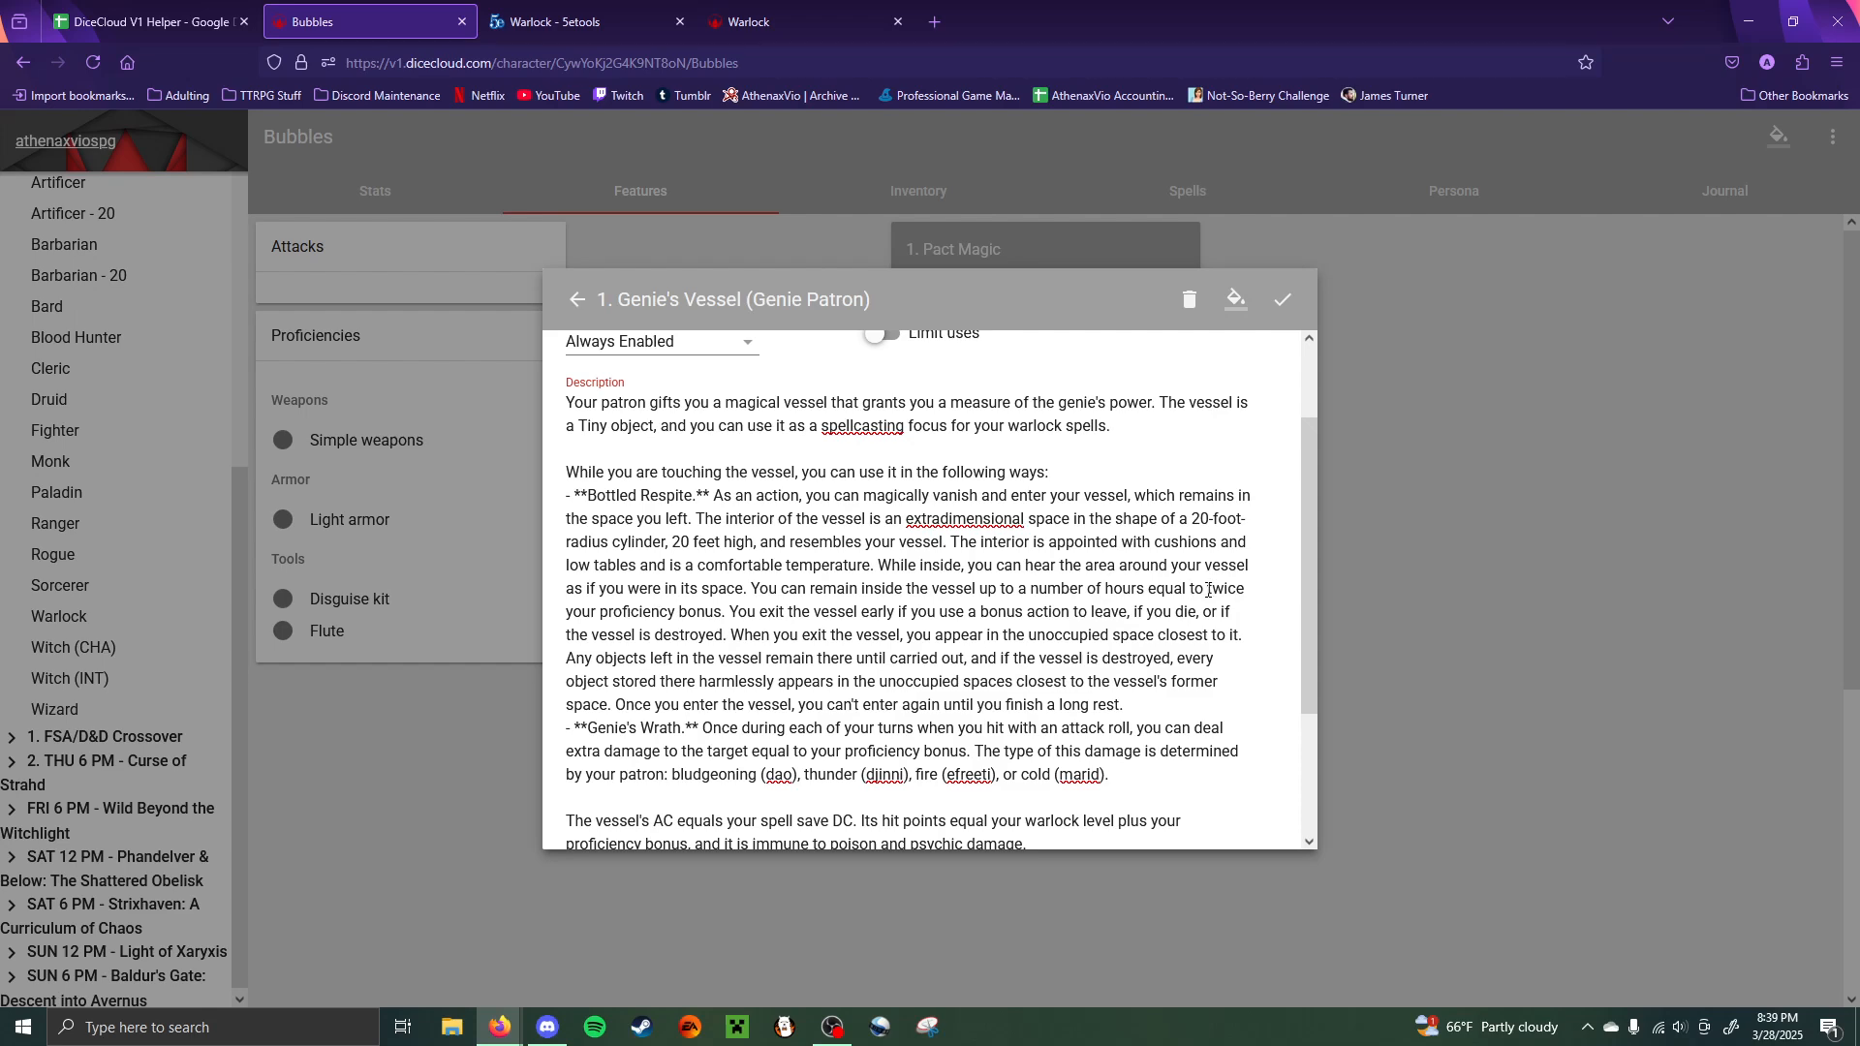
drag(1209, 588, 726, 610)
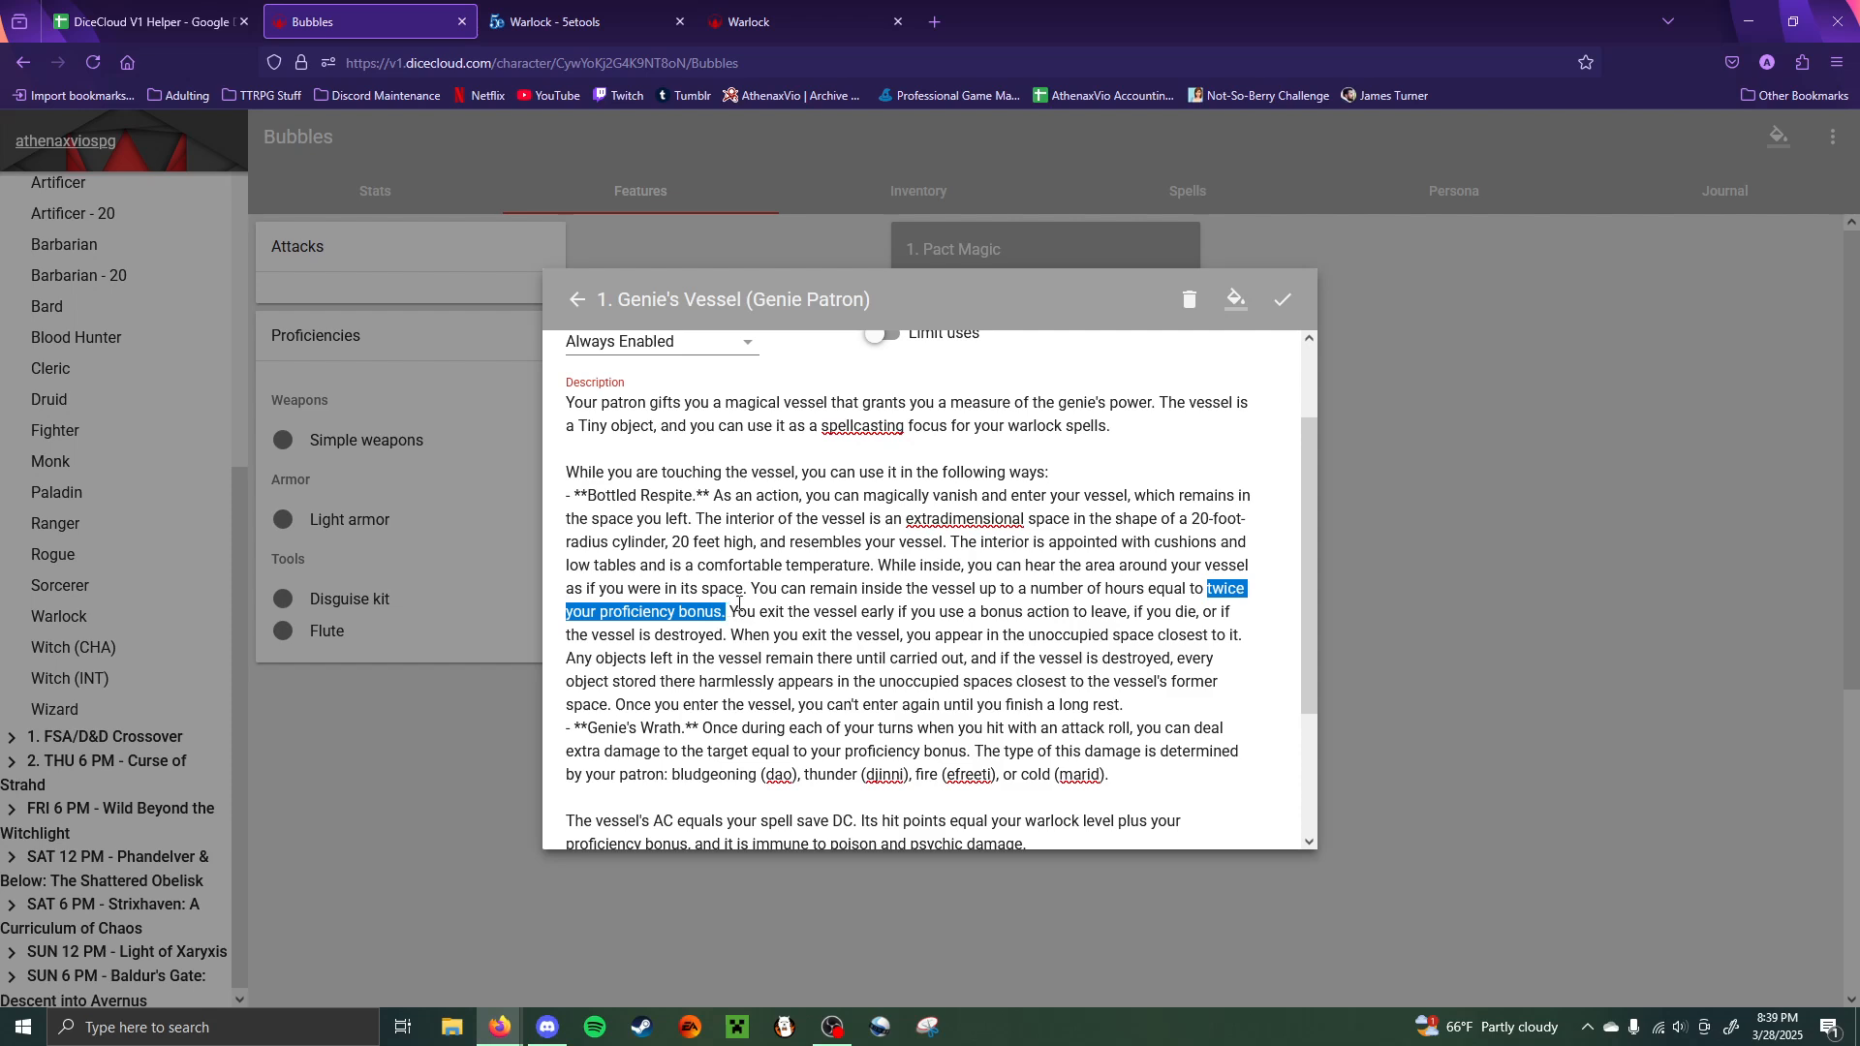
key(BackSpace)
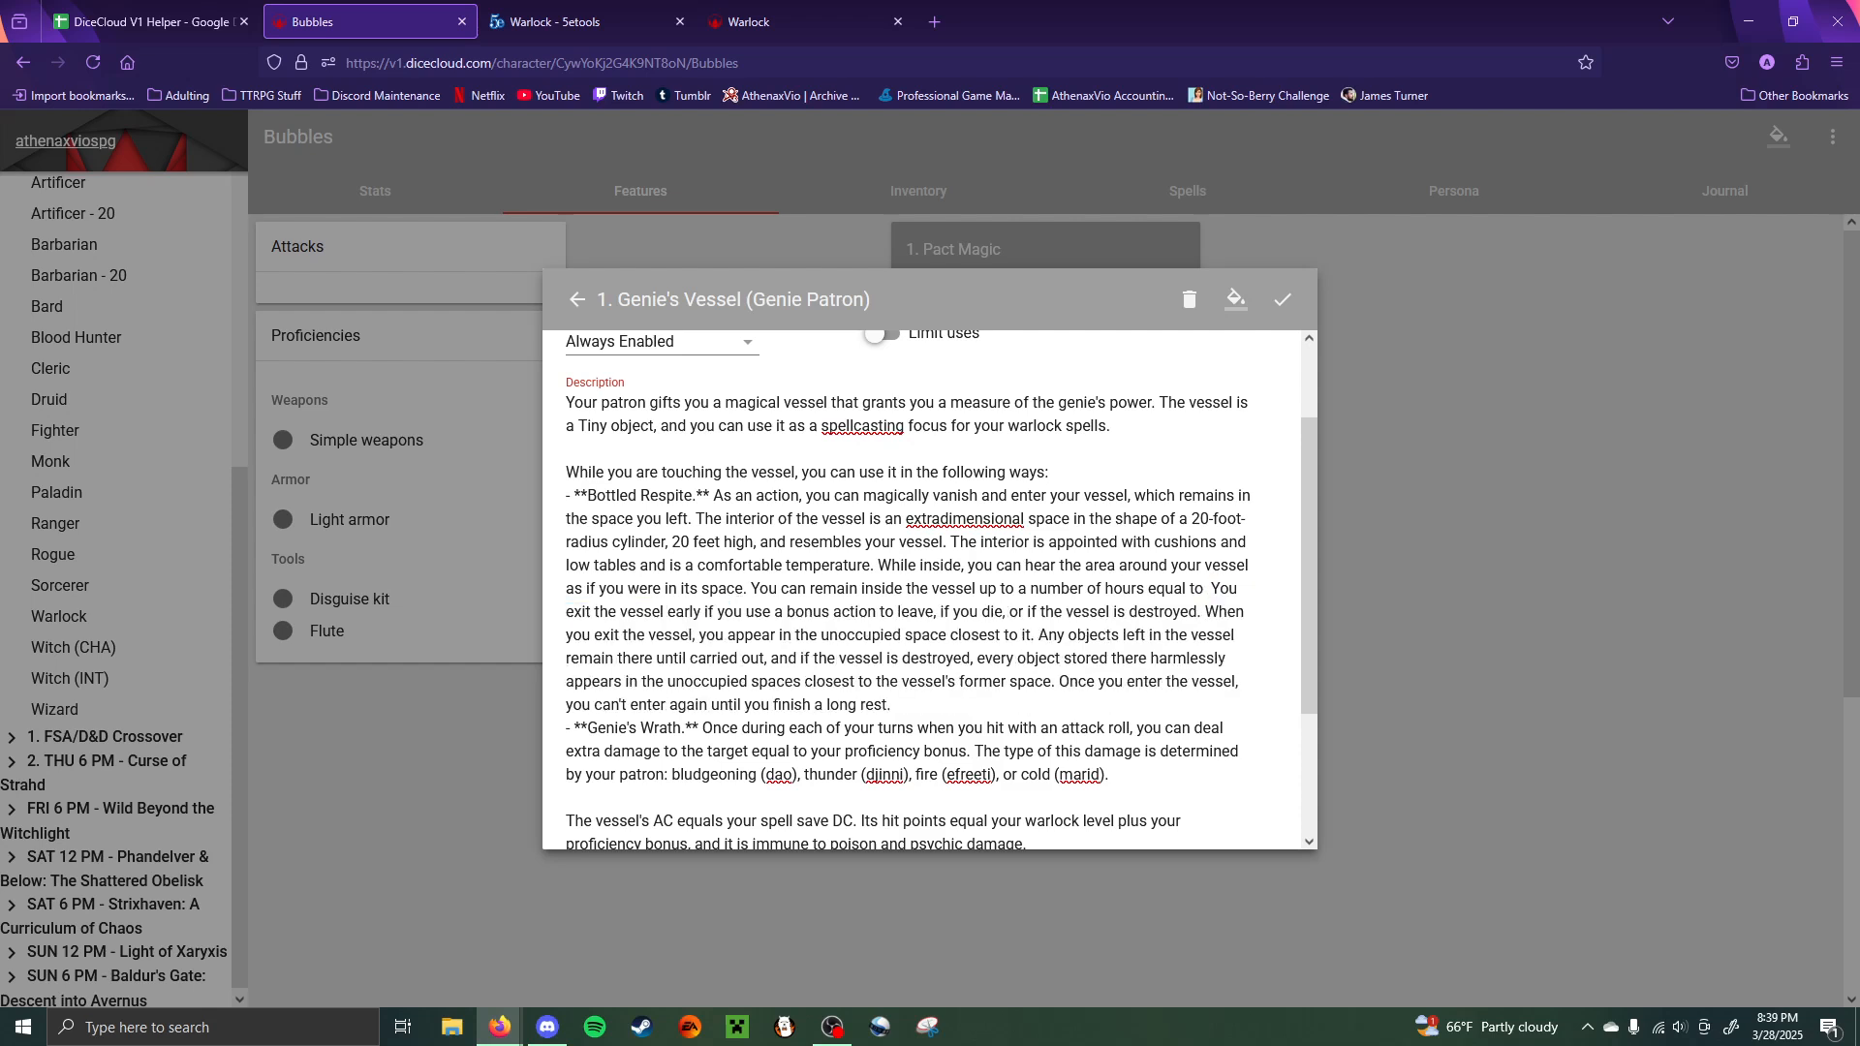
text({)
scroll(712, 419, down, 2)
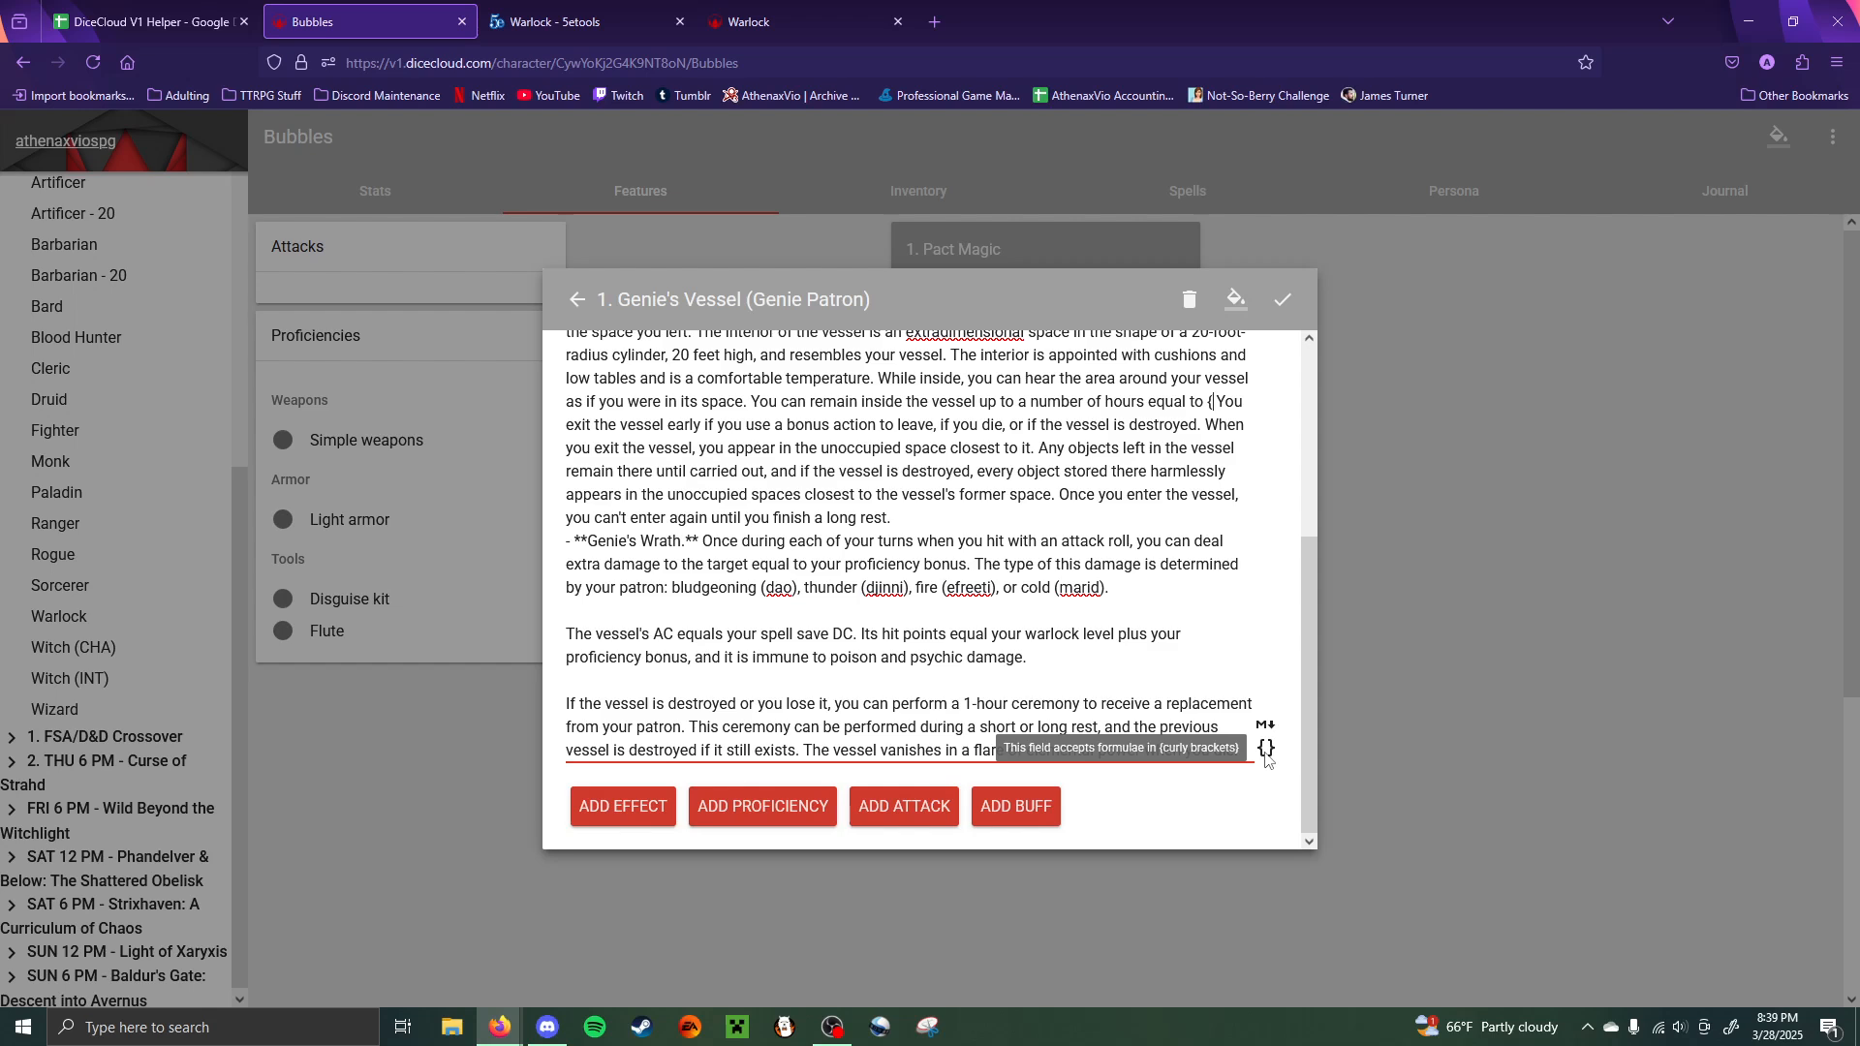
scroll(1111, 471, up, 1)
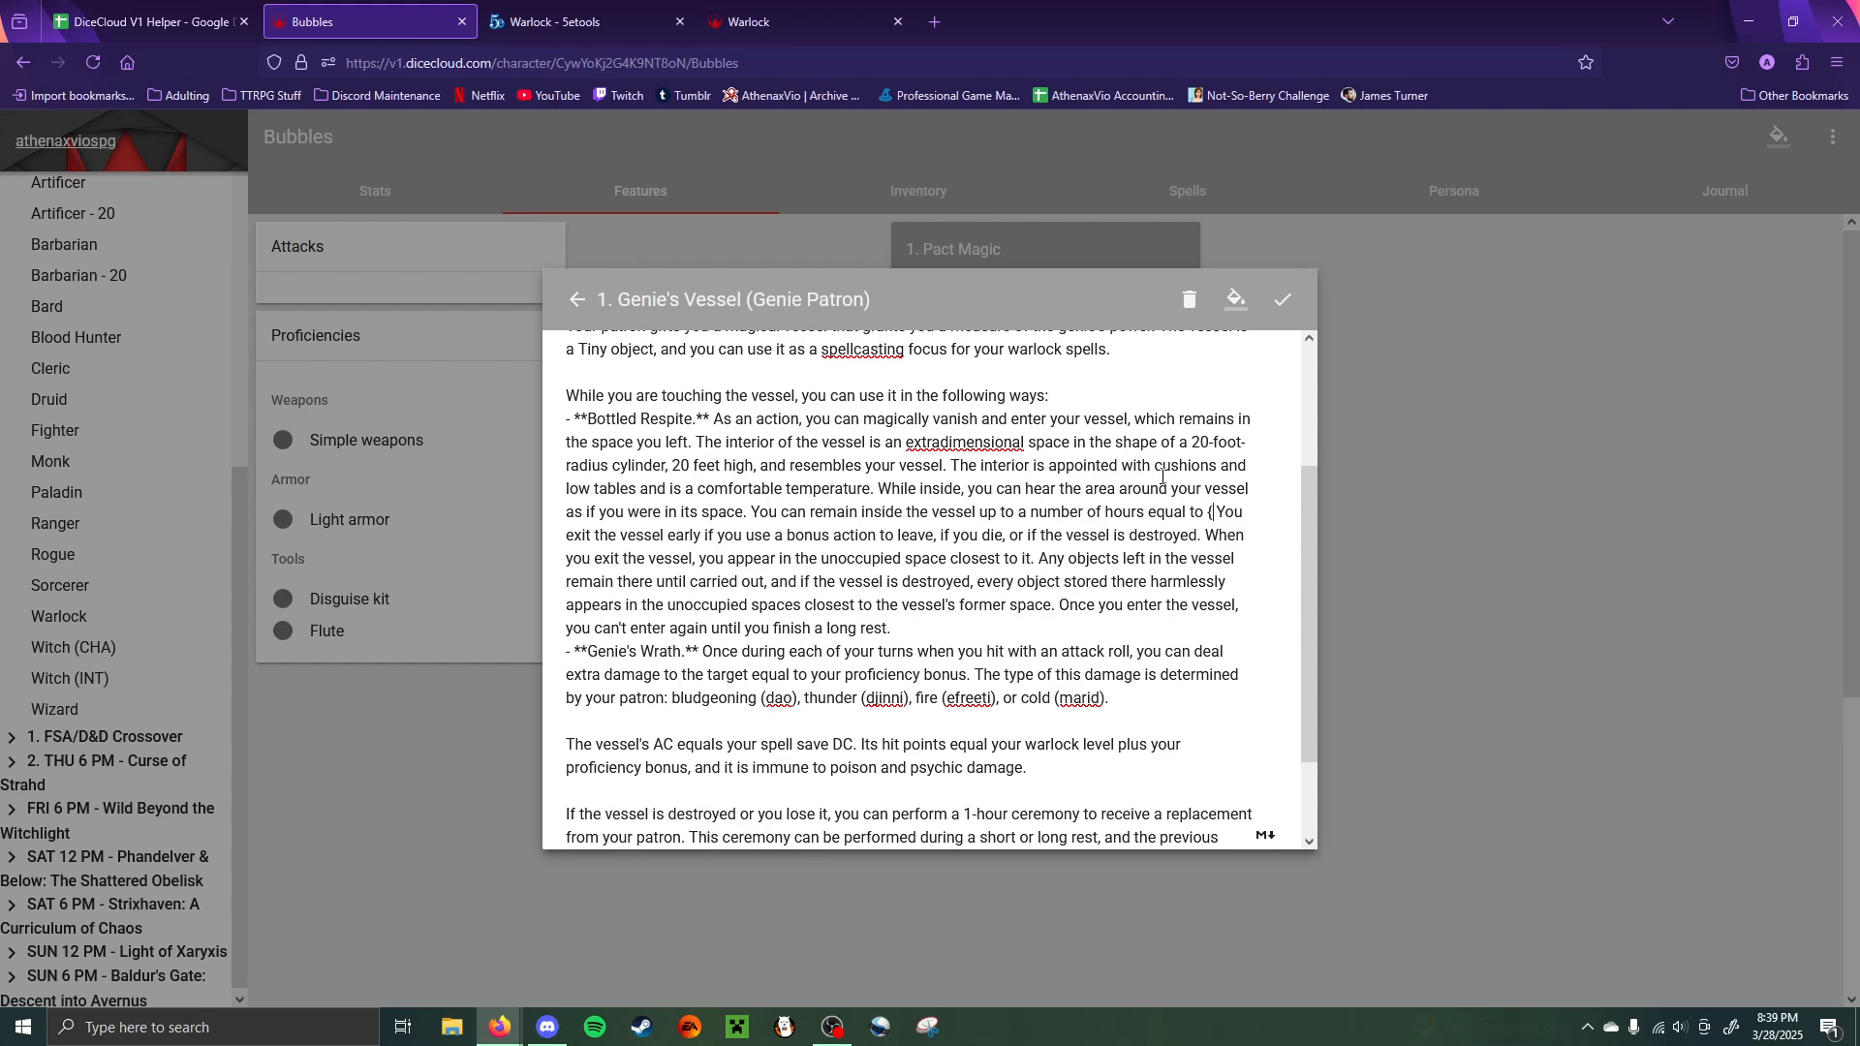
text(2*)
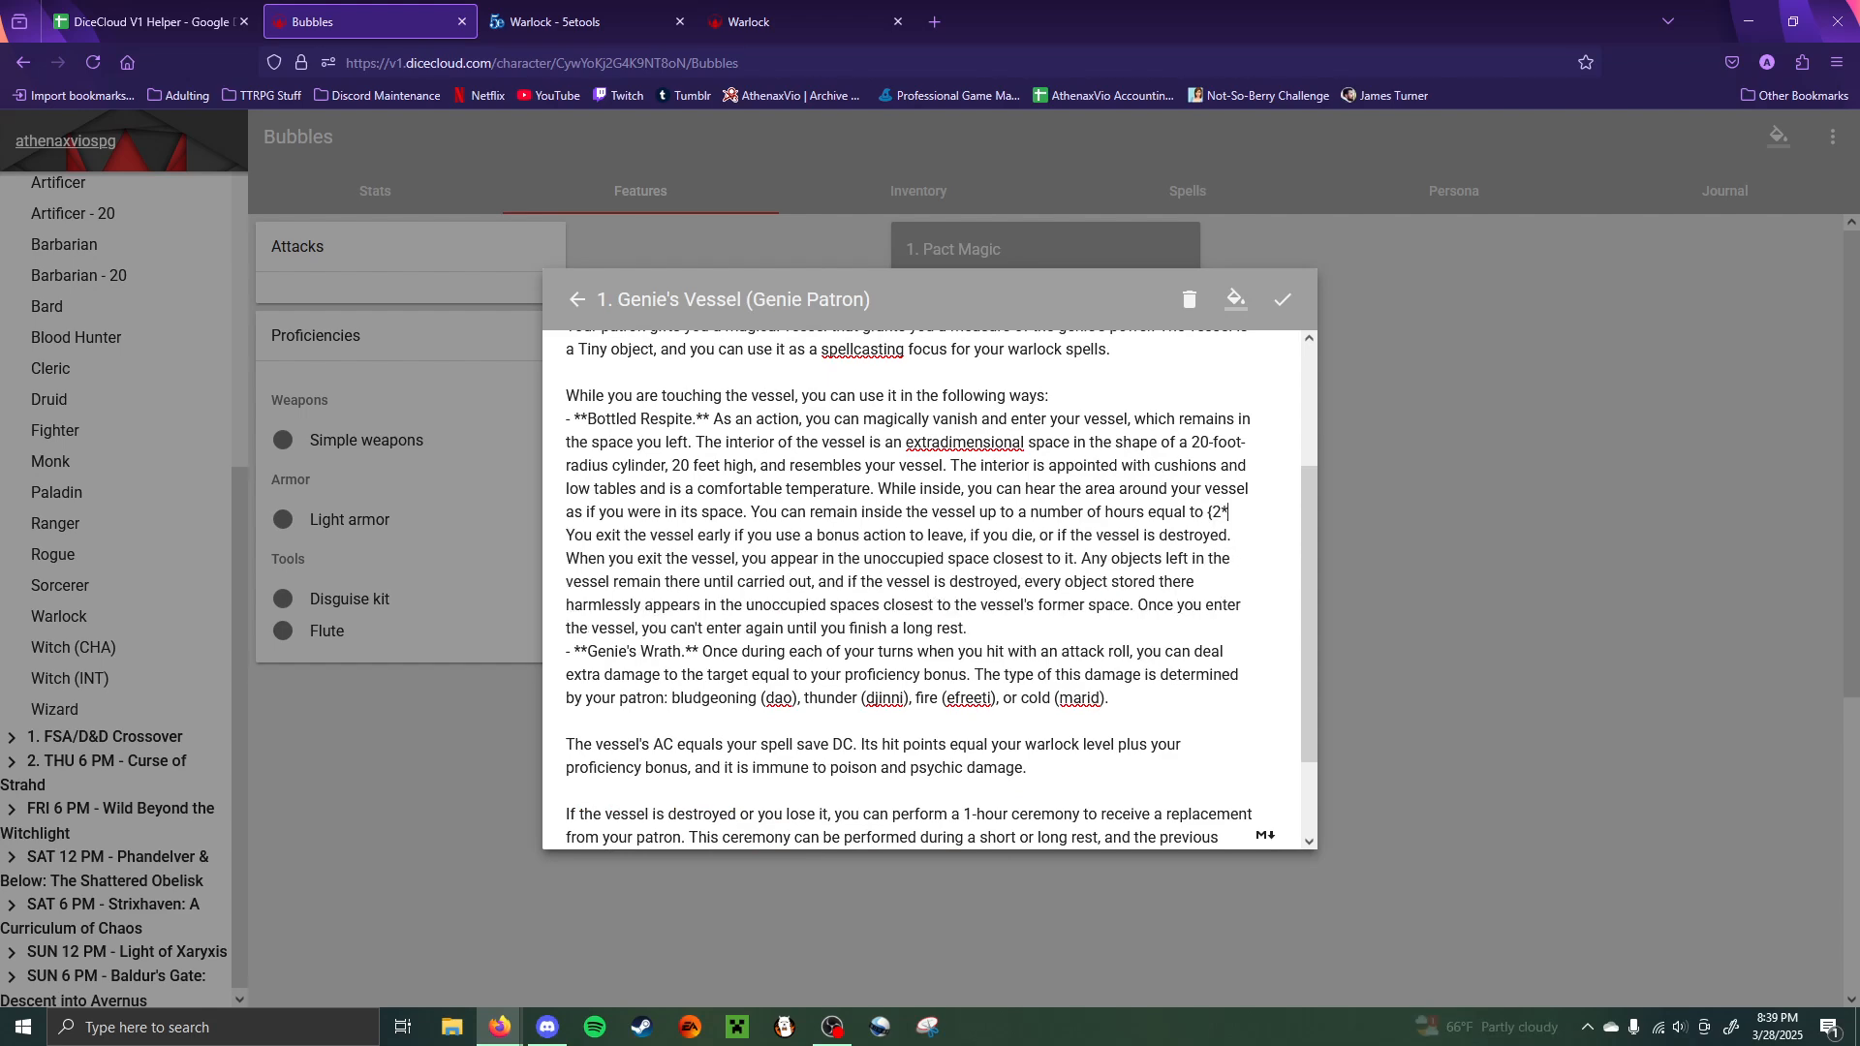
text(proficiencyBo)
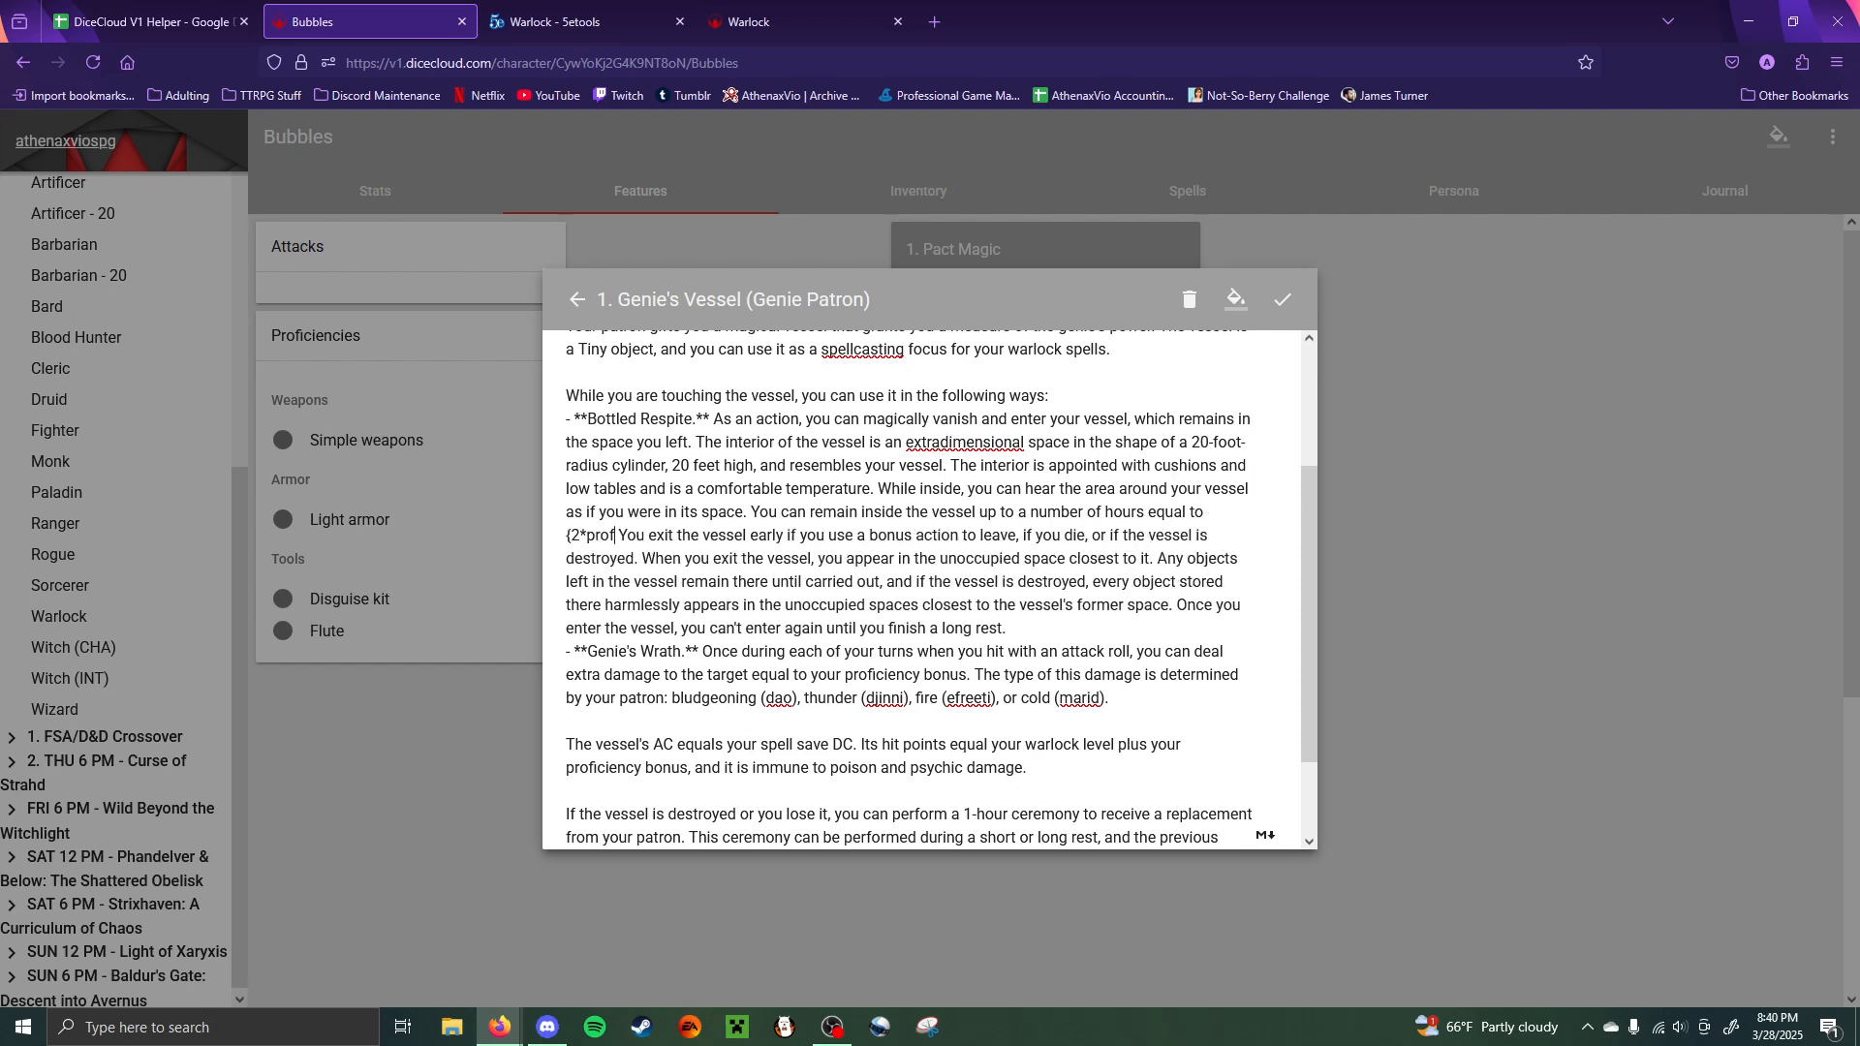
text(nus)
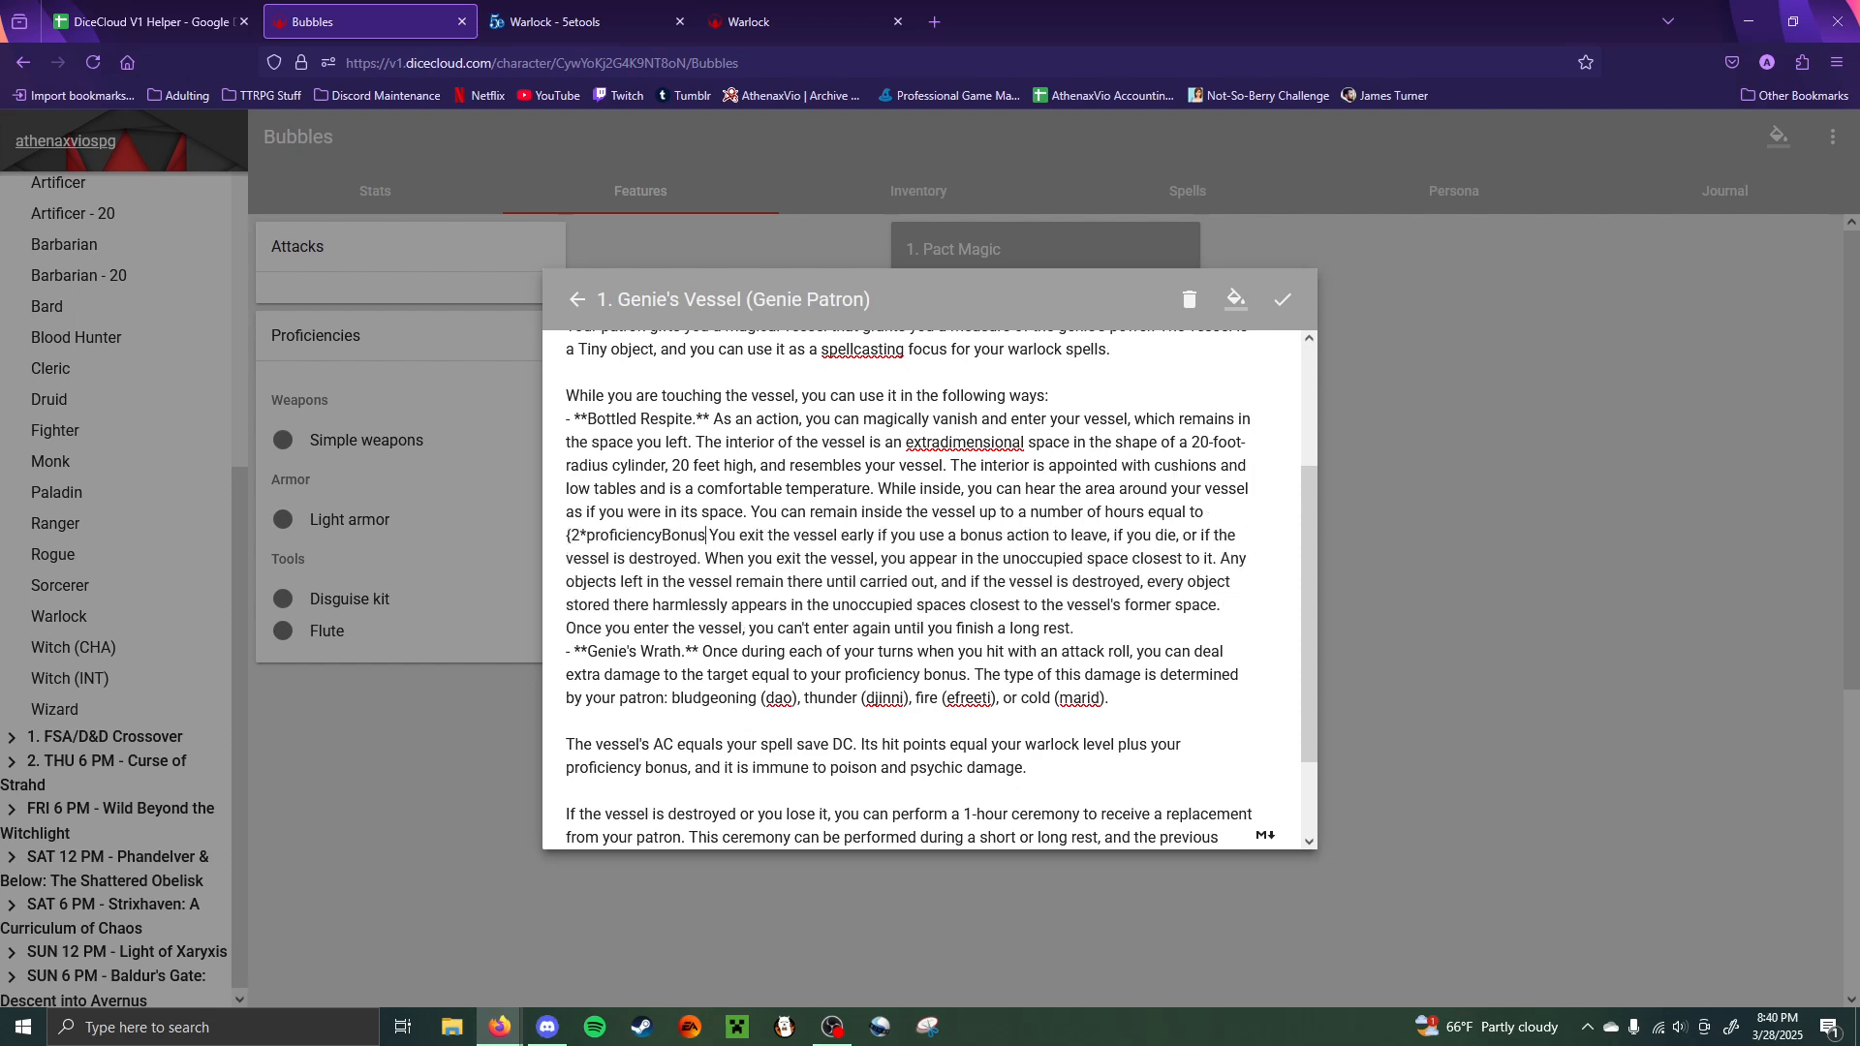
text(})
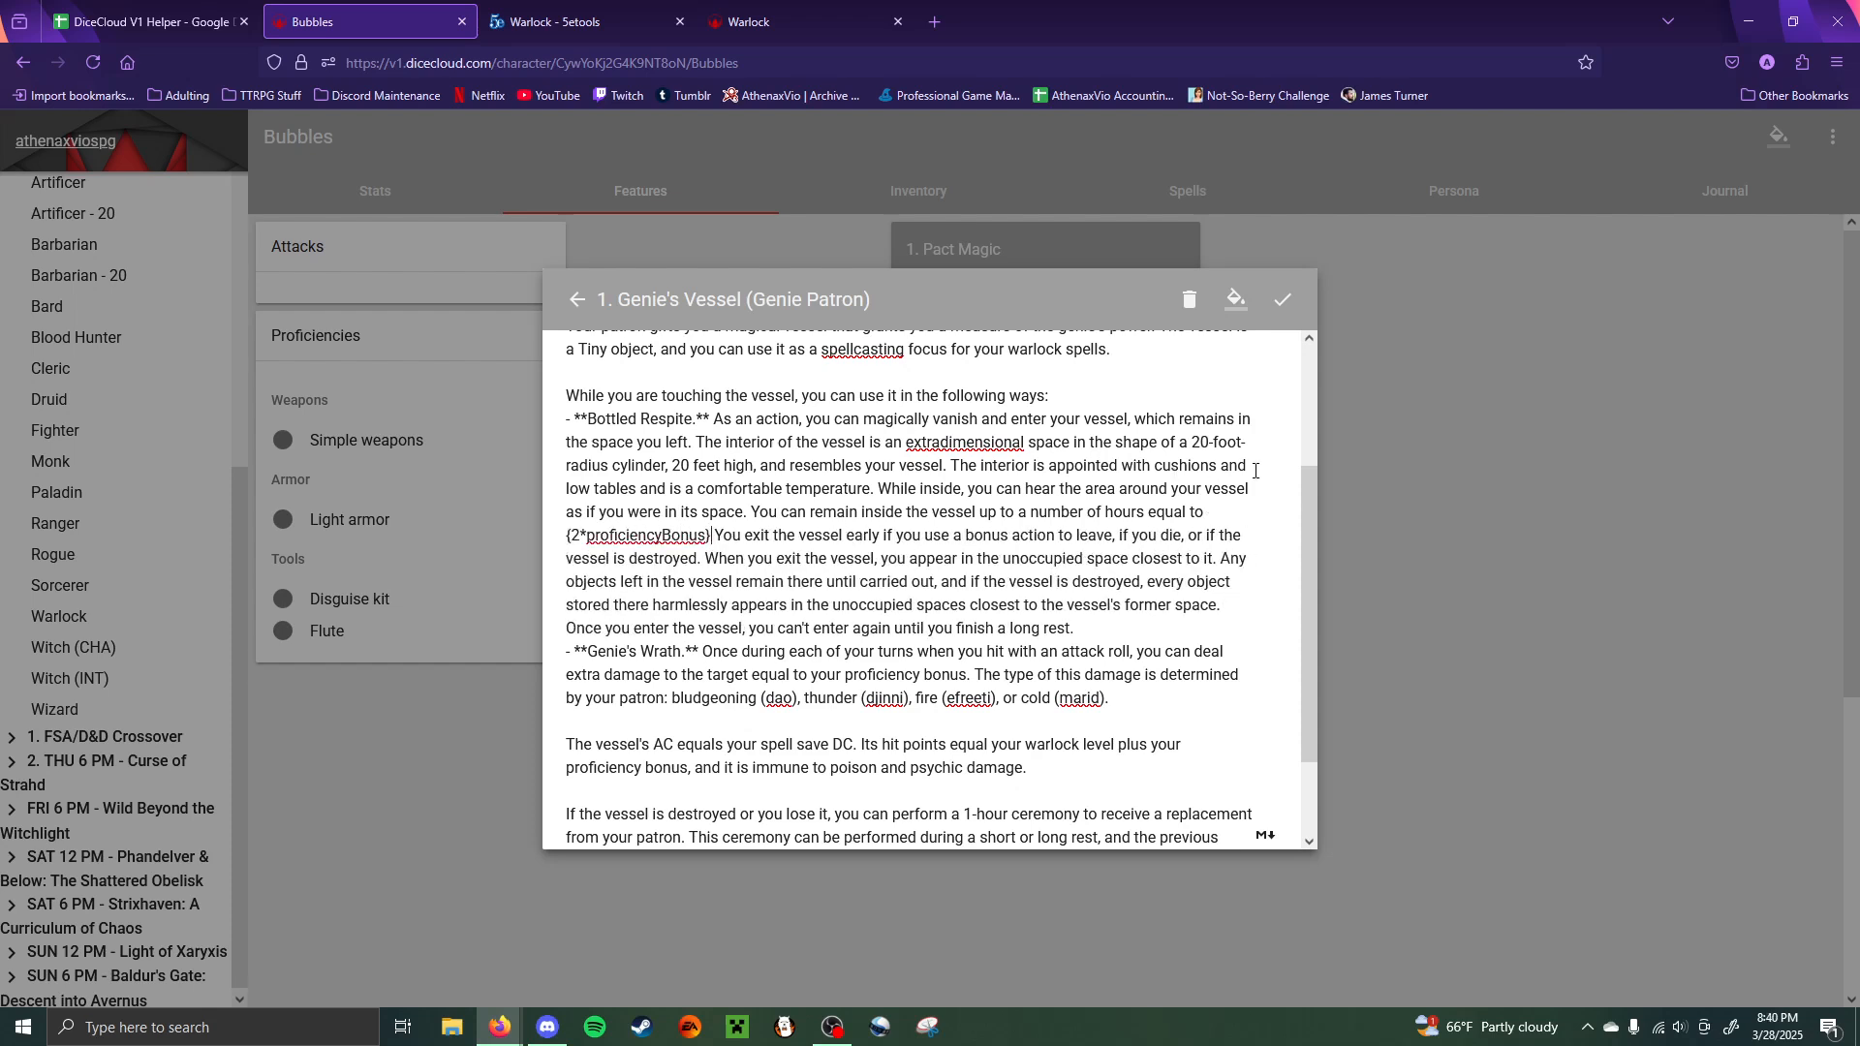
- Restore the period after the Bottled Respite formula and bold "equal to {2*proficiencyBonus}." with Markdown asterisks
text(.**)
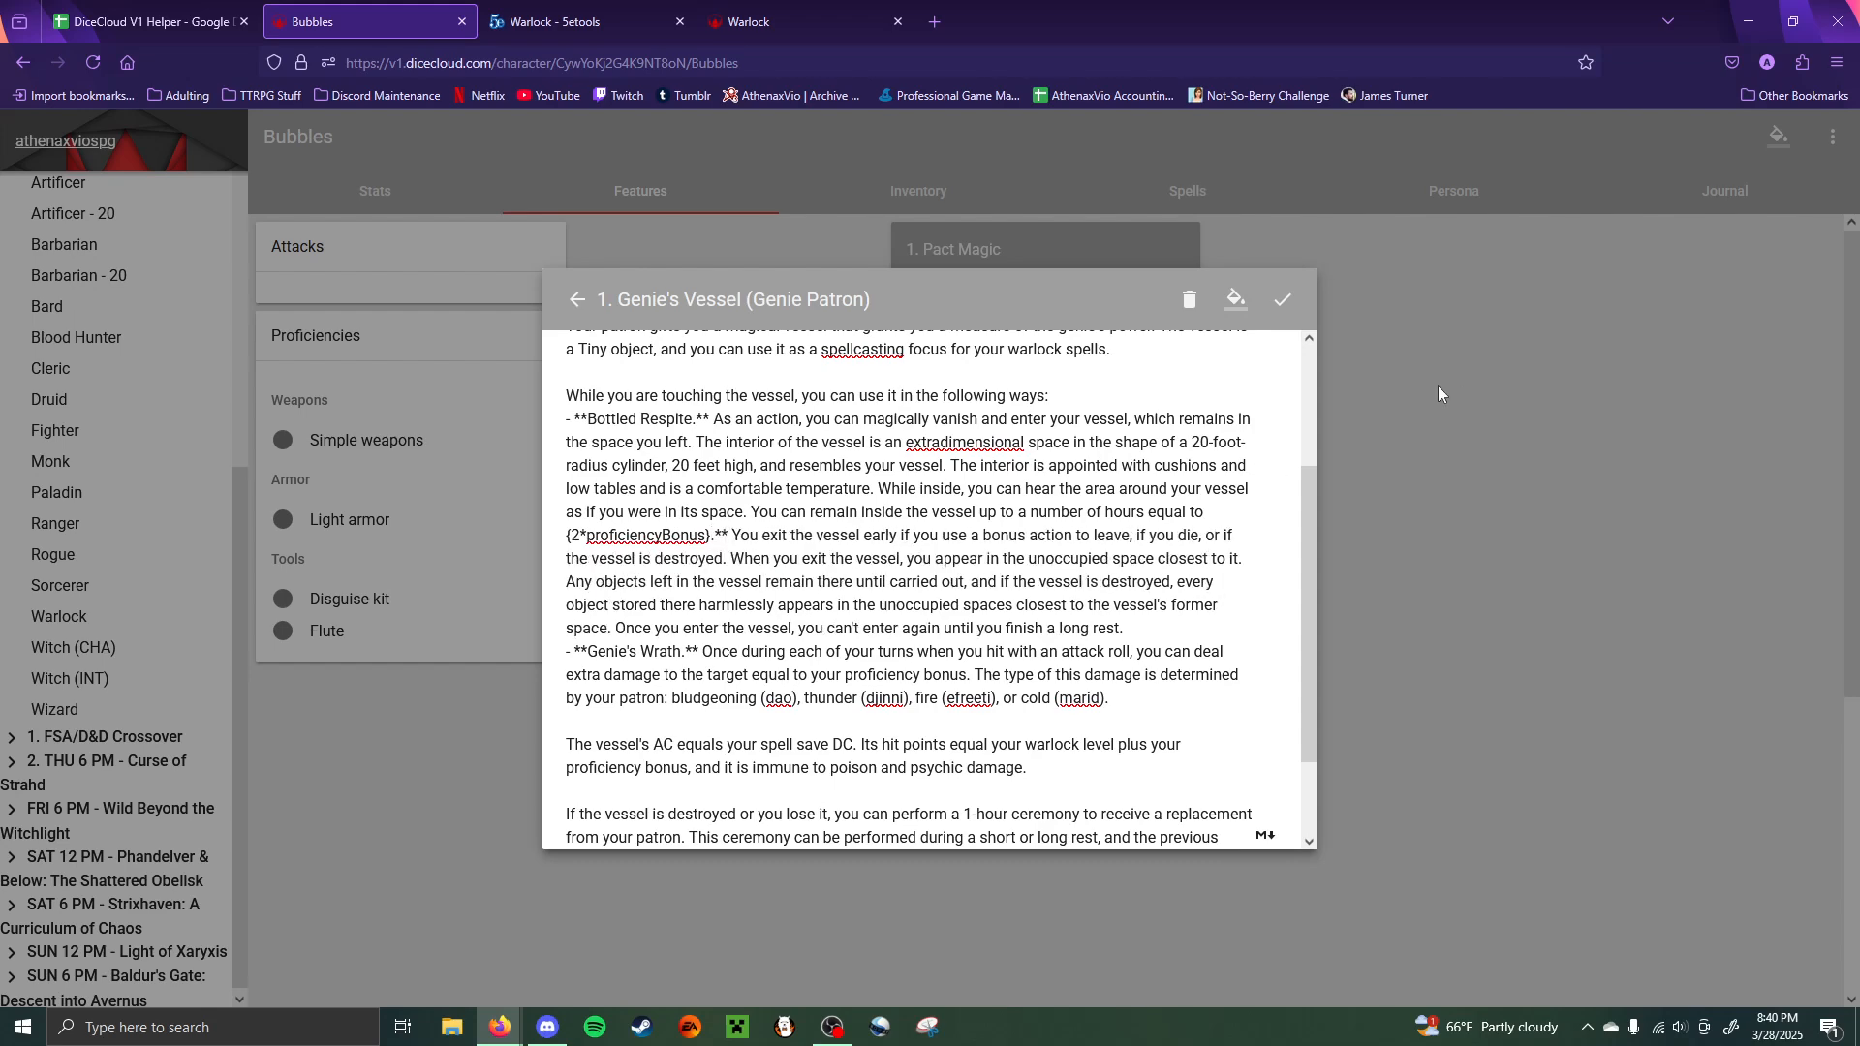
click(1150, 513)
text(**)
- Replace "your proficiency bonus" in Genie's Wrath with {proficiencyBonus} and bold "equal to {proficiencyBonus}." with Markdown asterisks
scroll(1050, 586, down, 2)
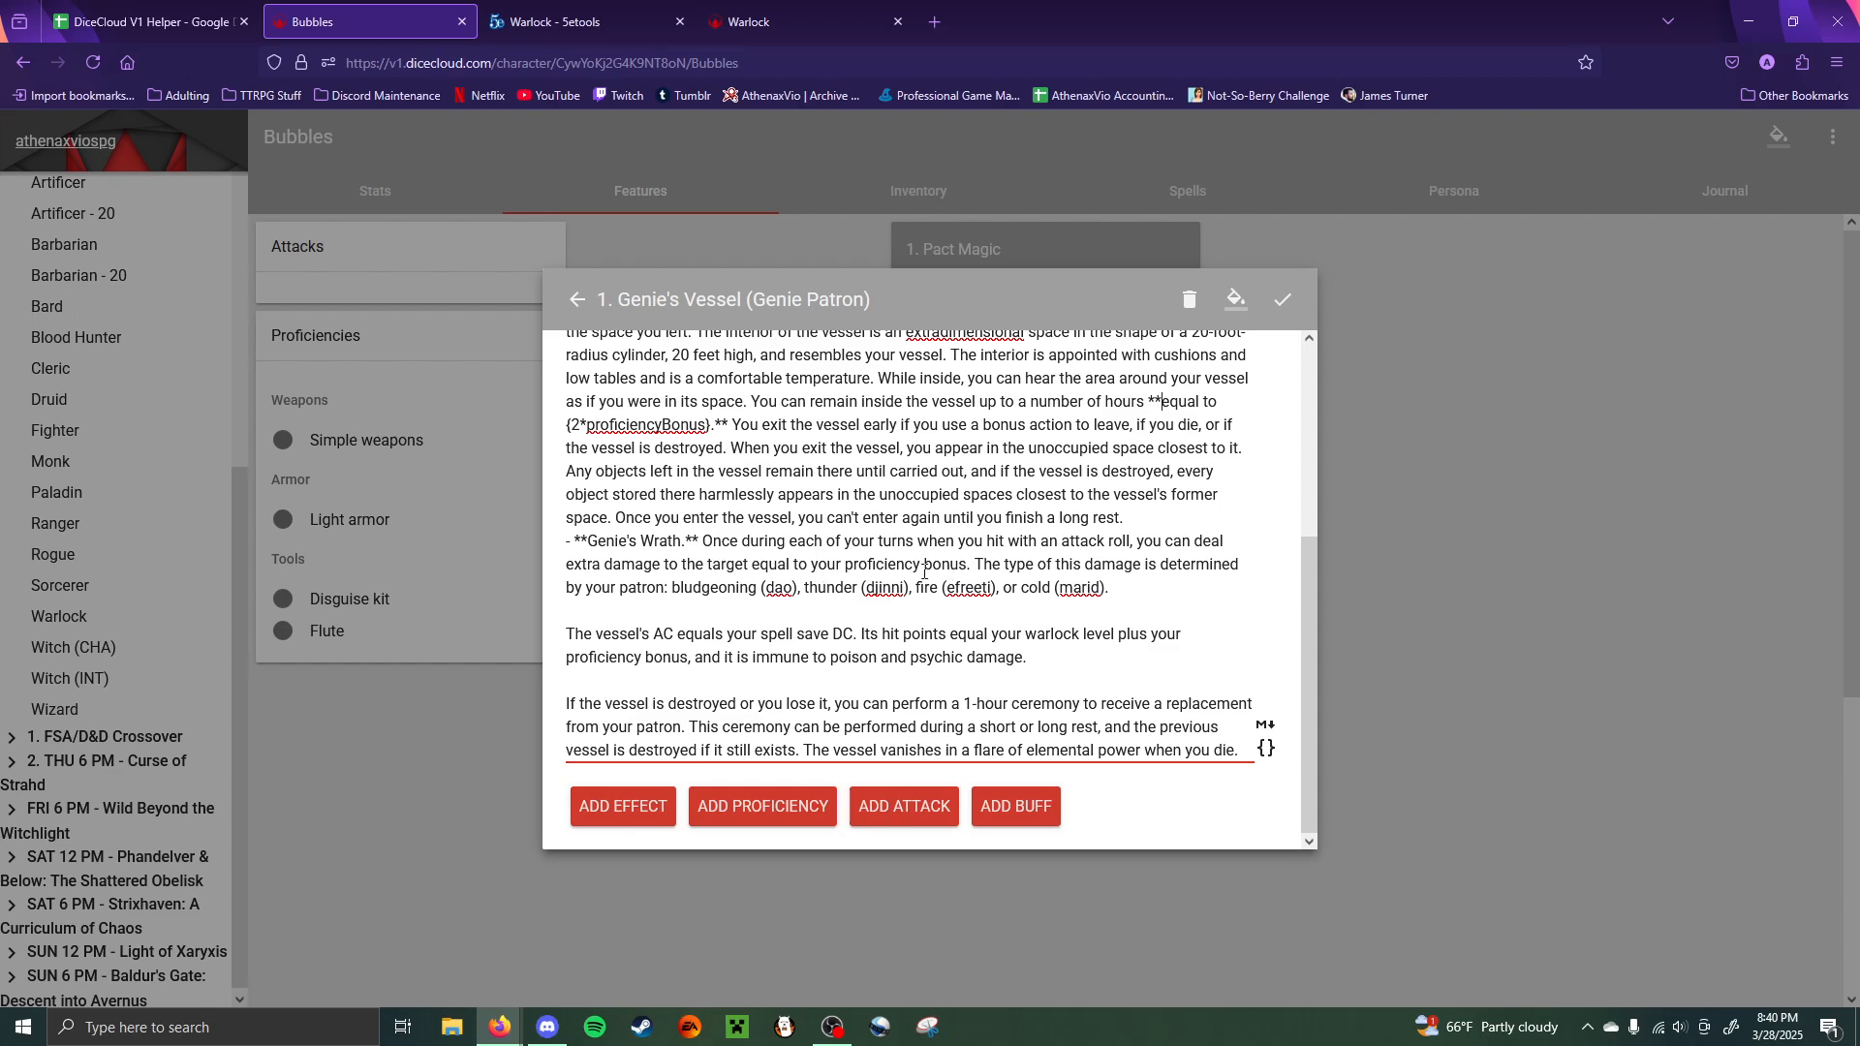
drag(971, 564, 814, 564)
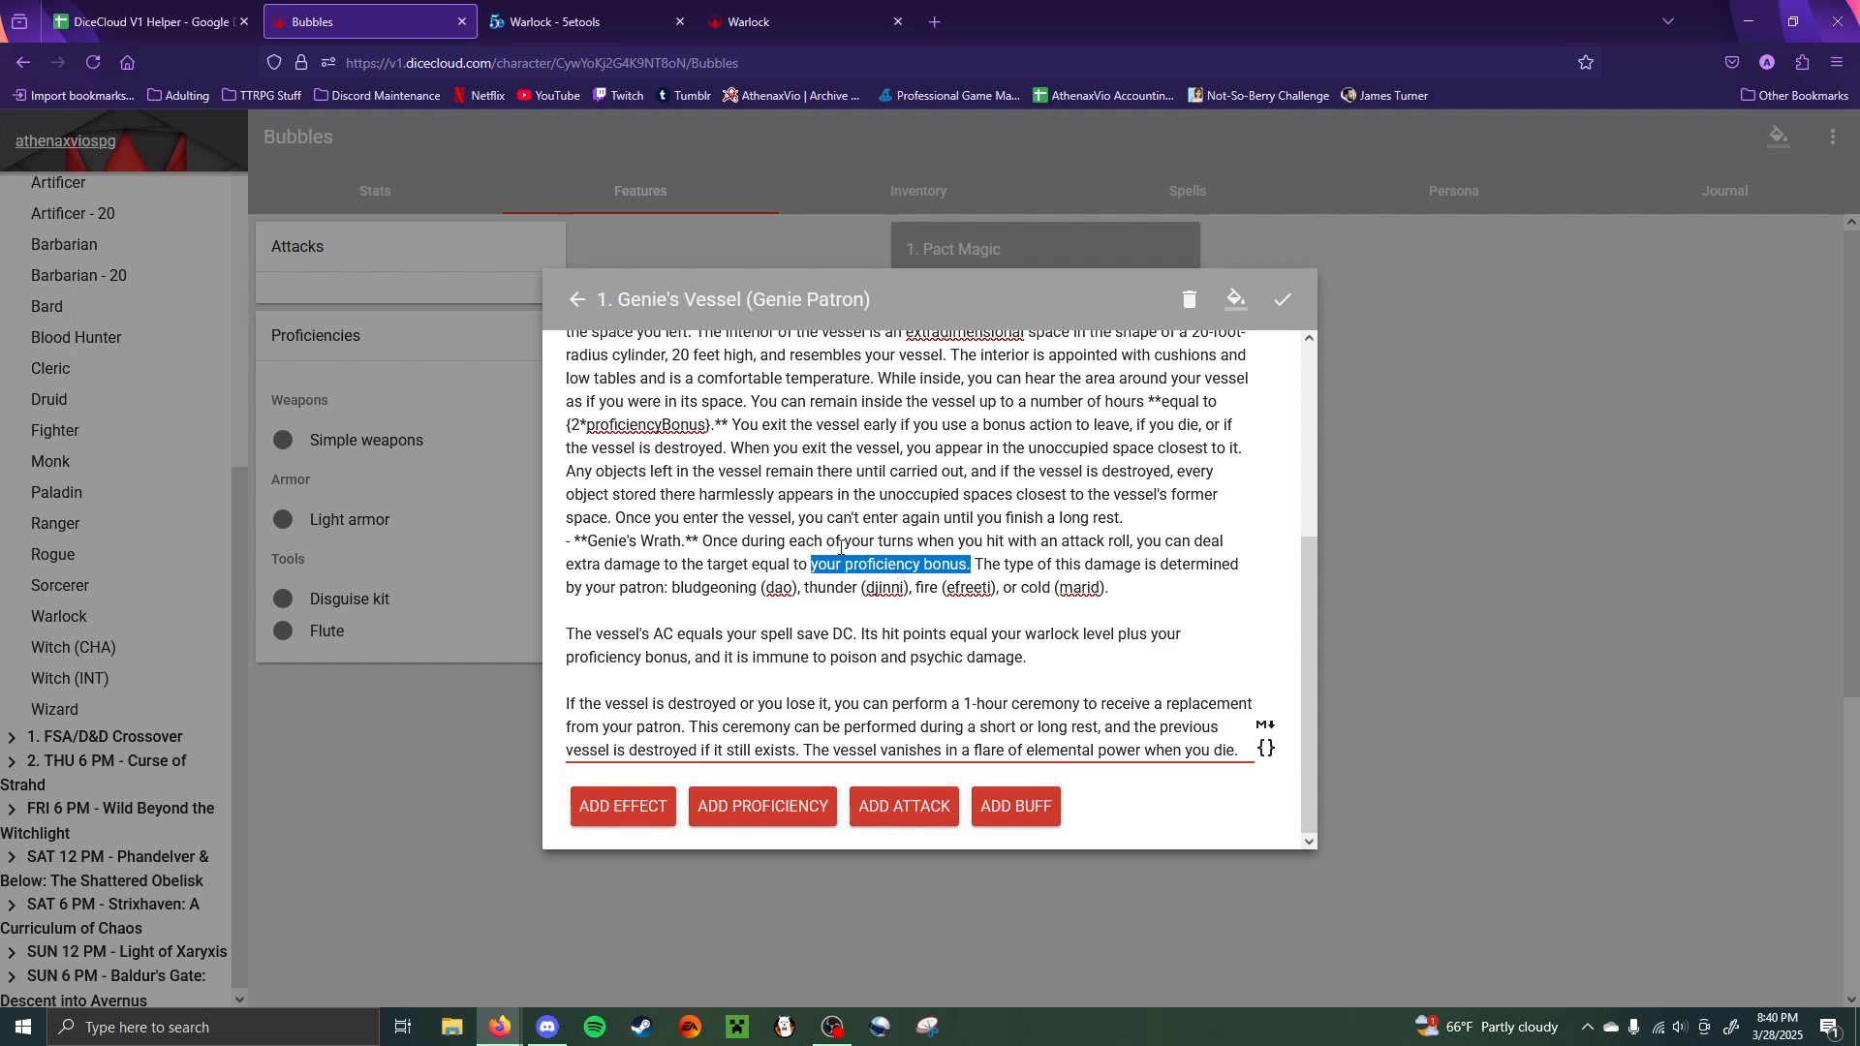
key(BackSpace)
text({)
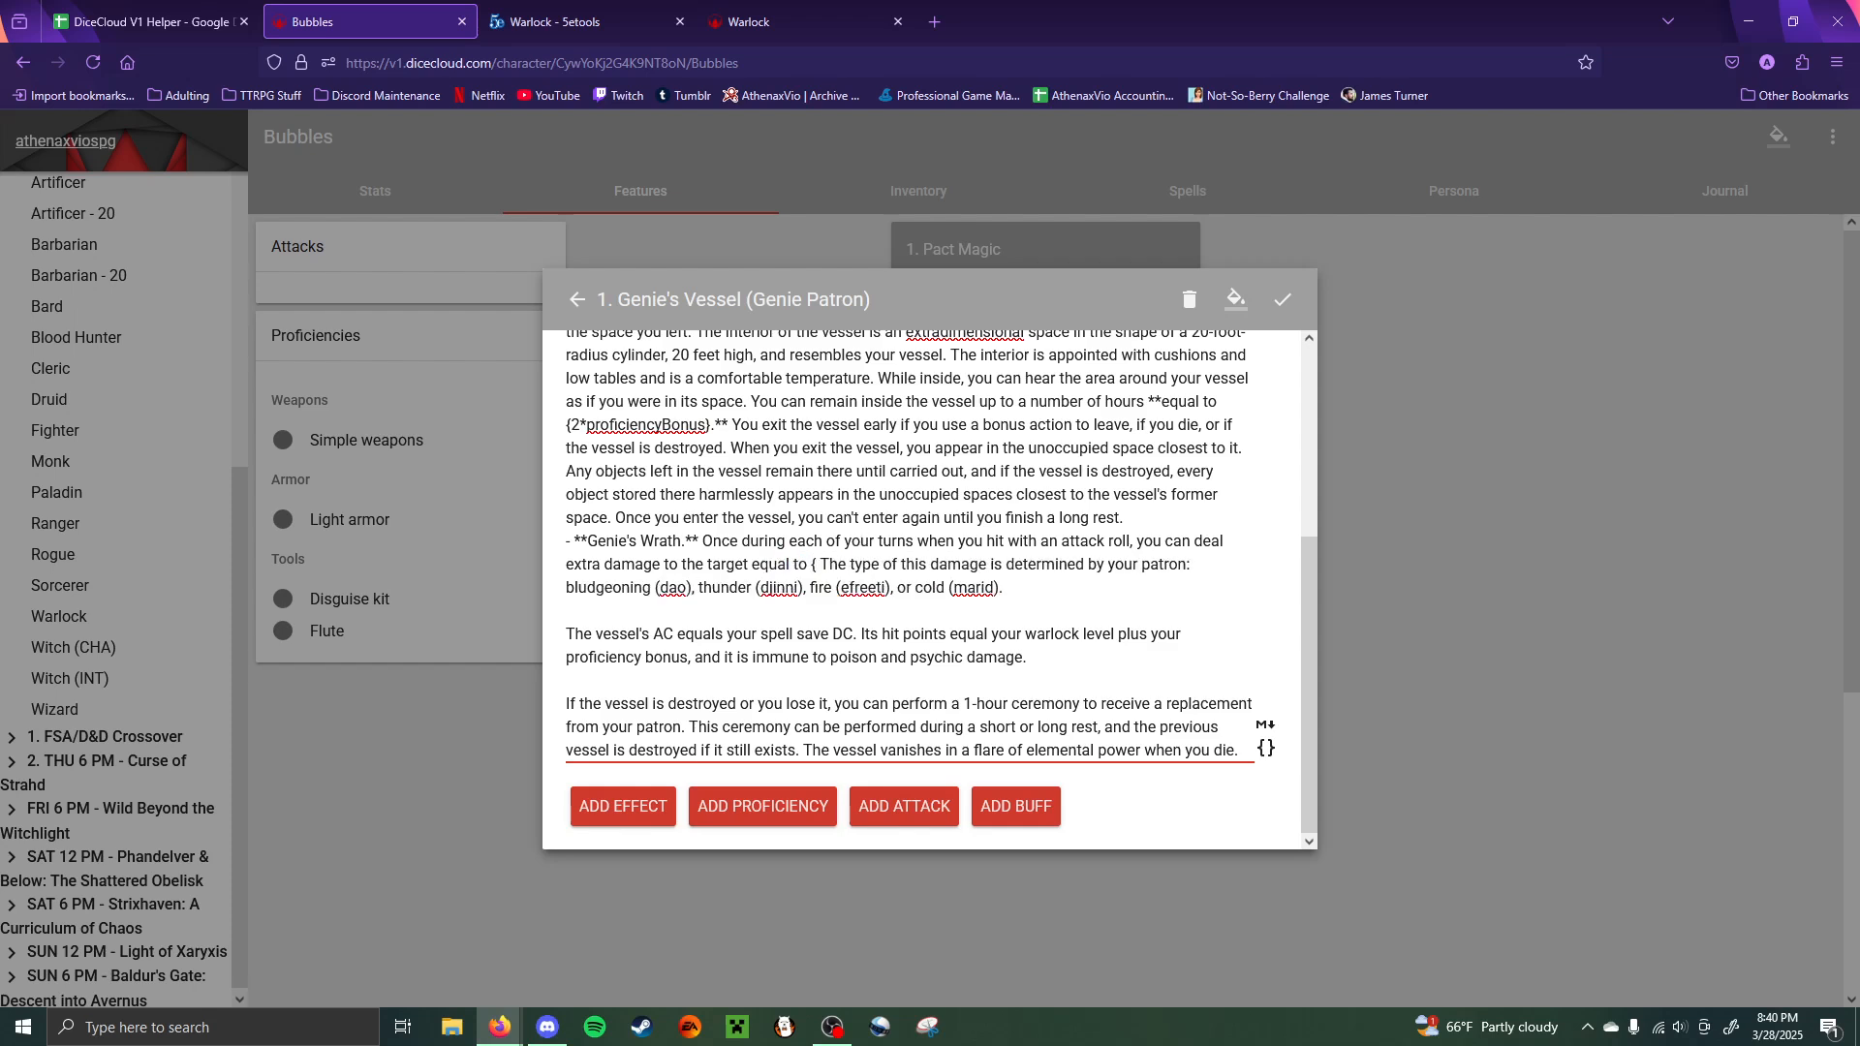
text(prof)
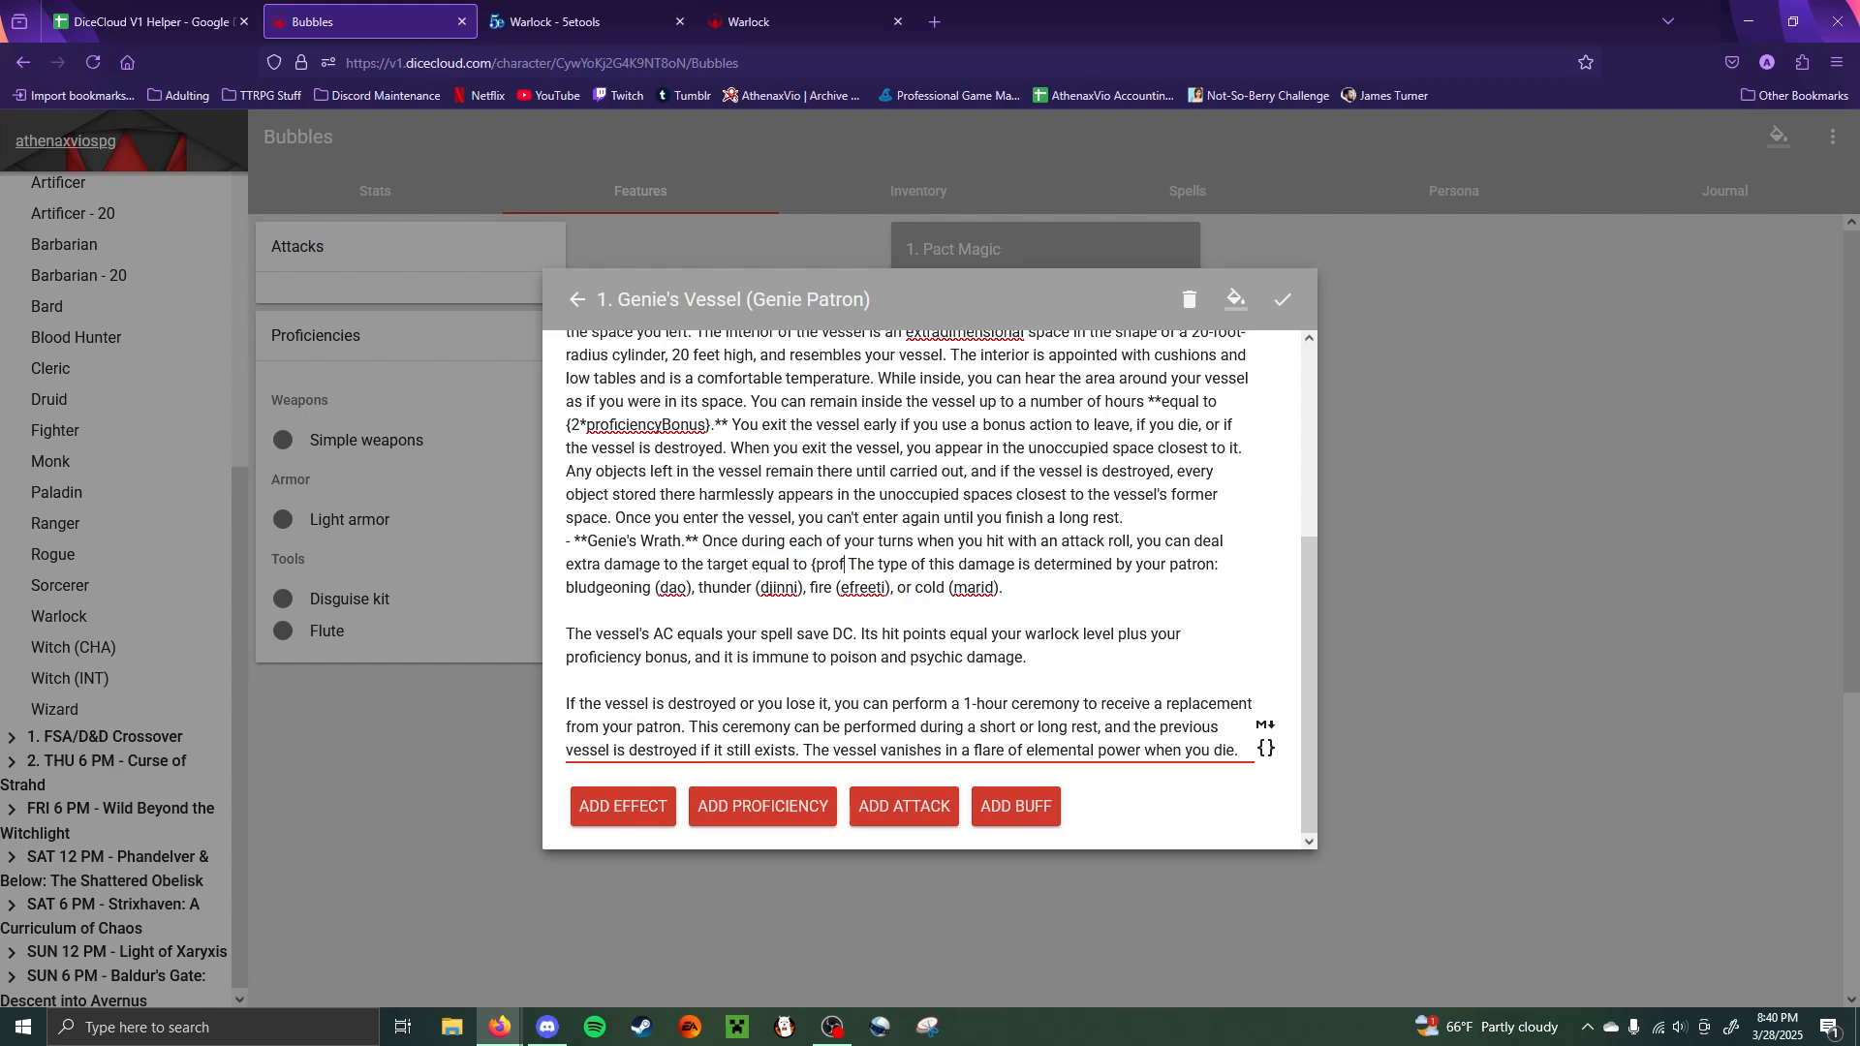
text(iciencyBonu)
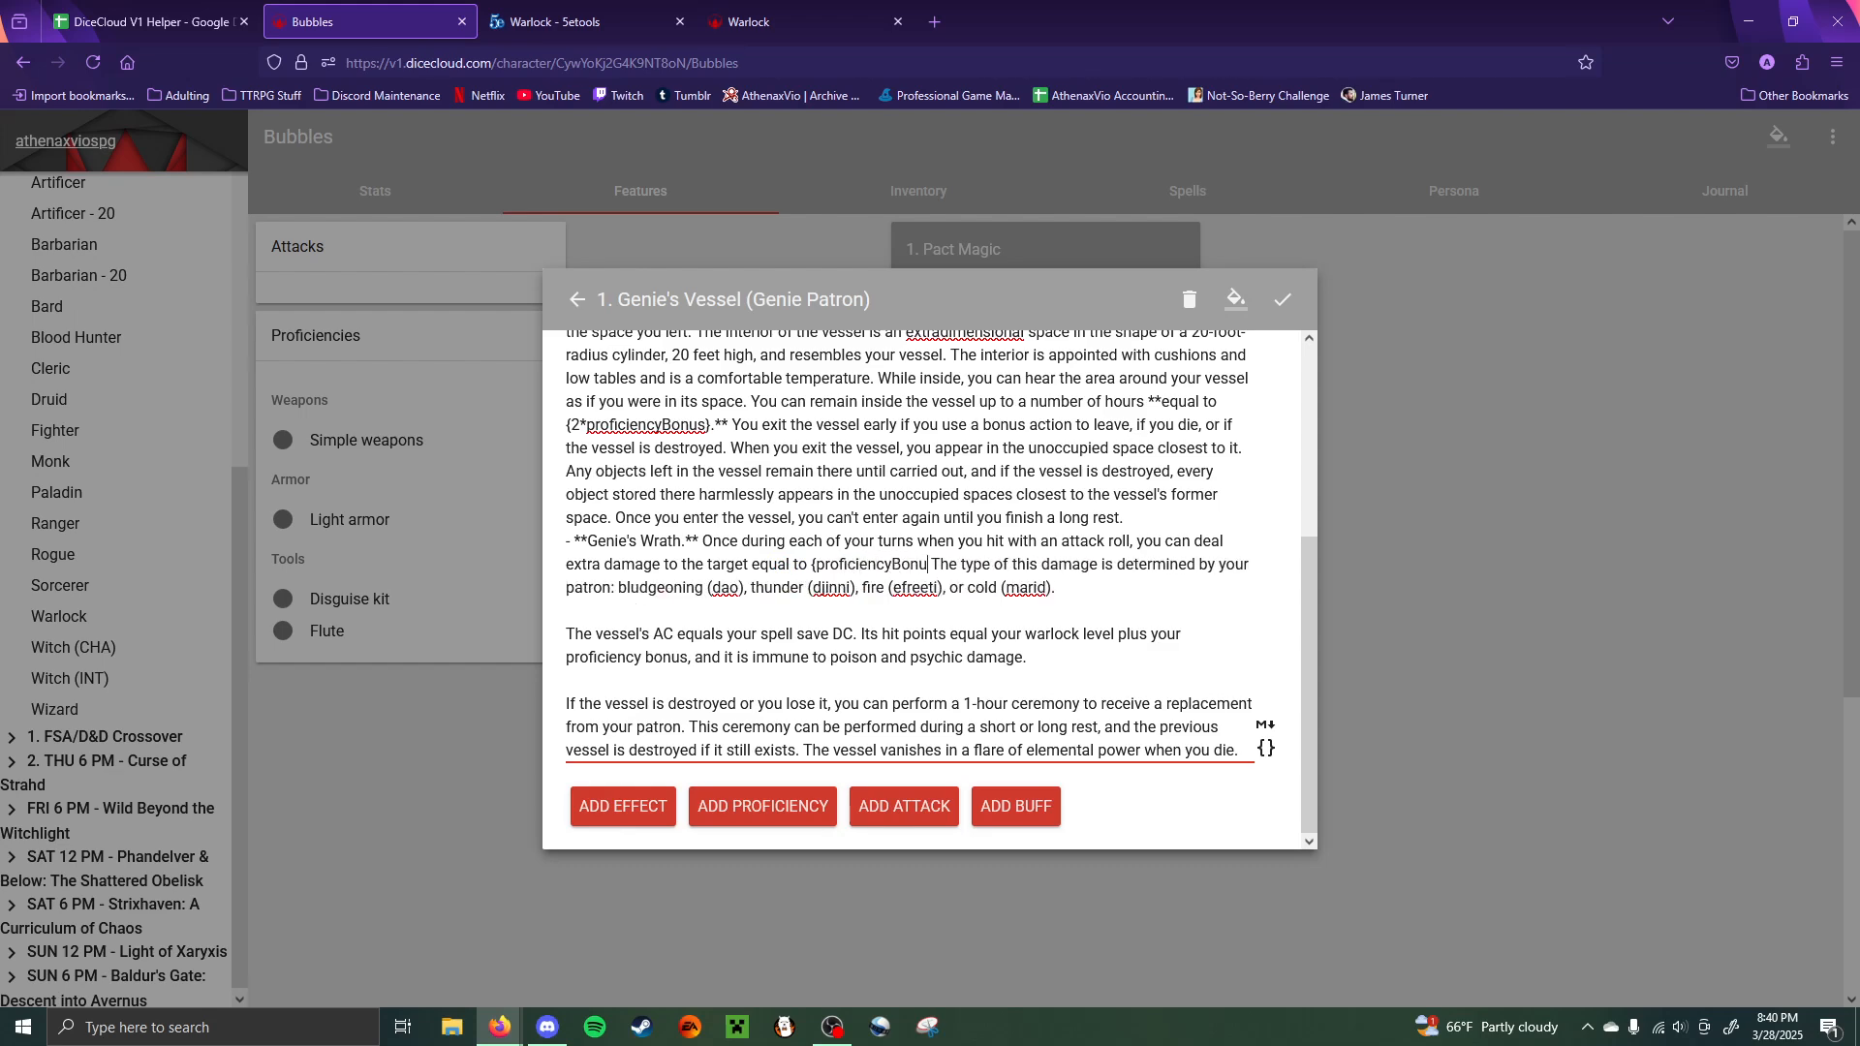
text(s}.)
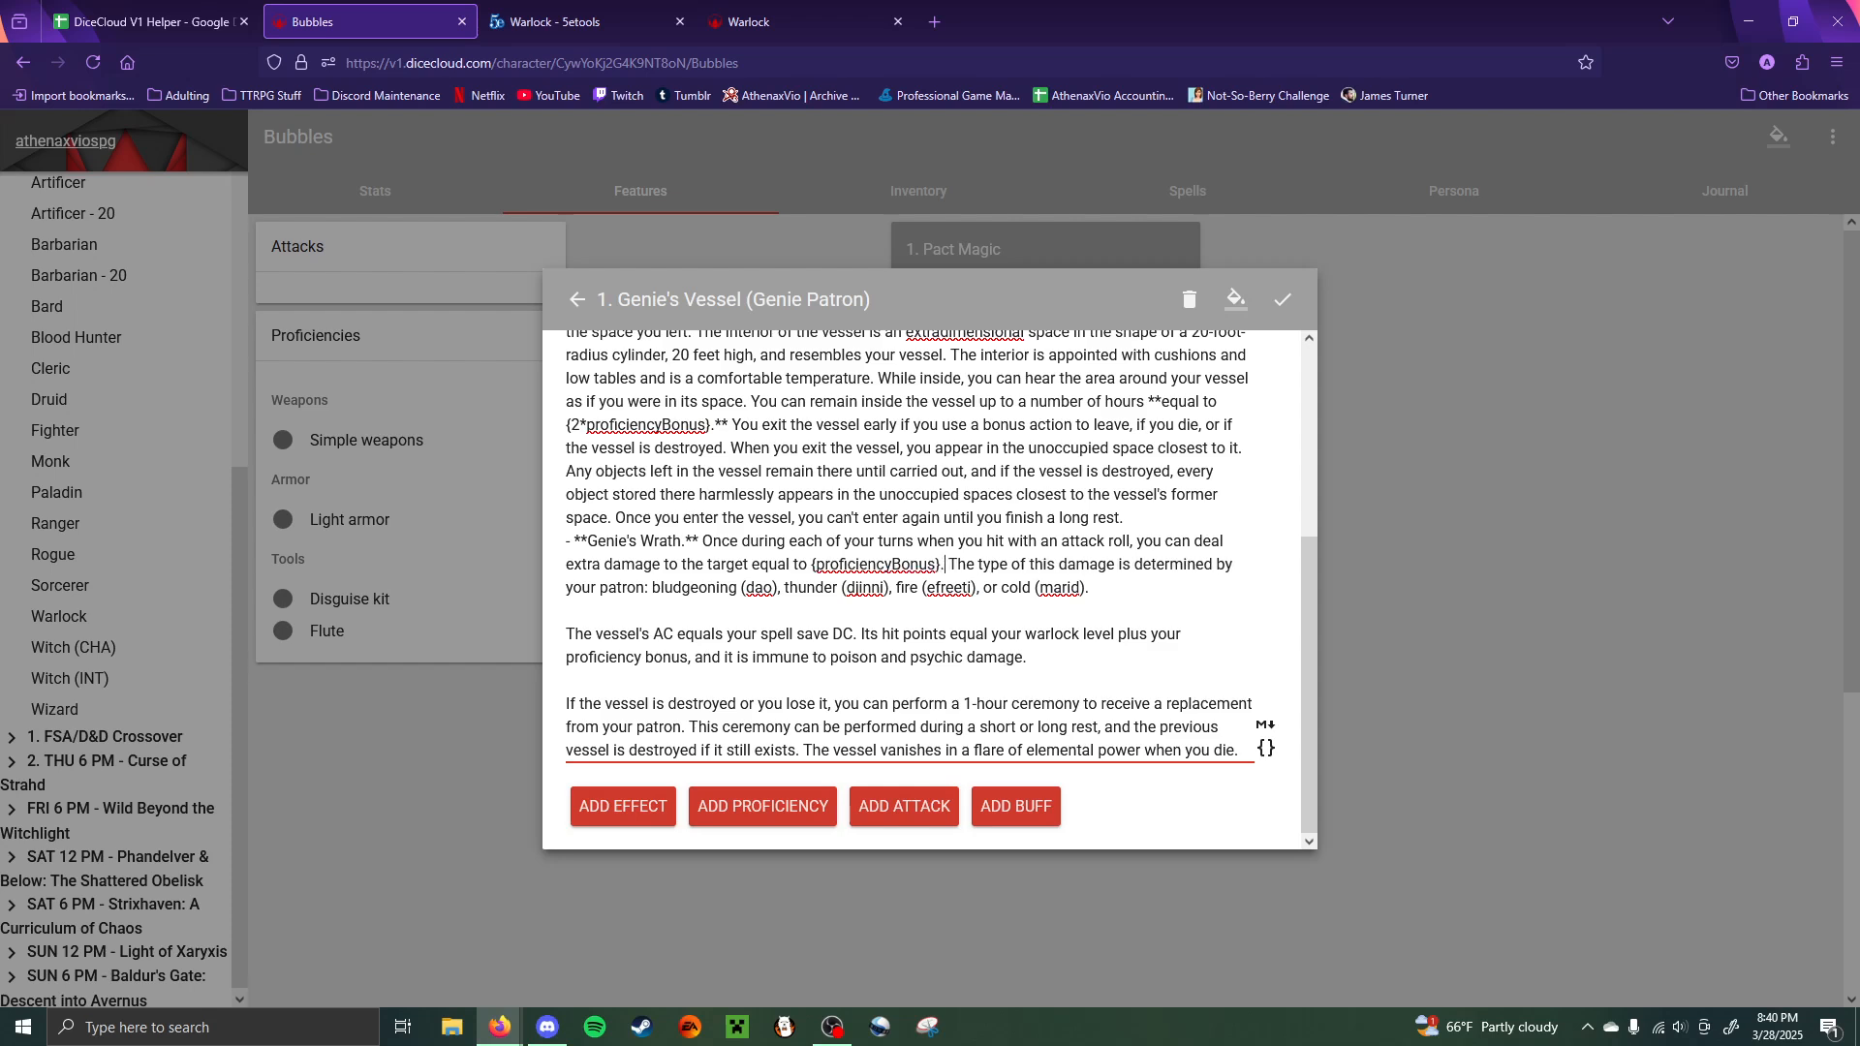
text(**)
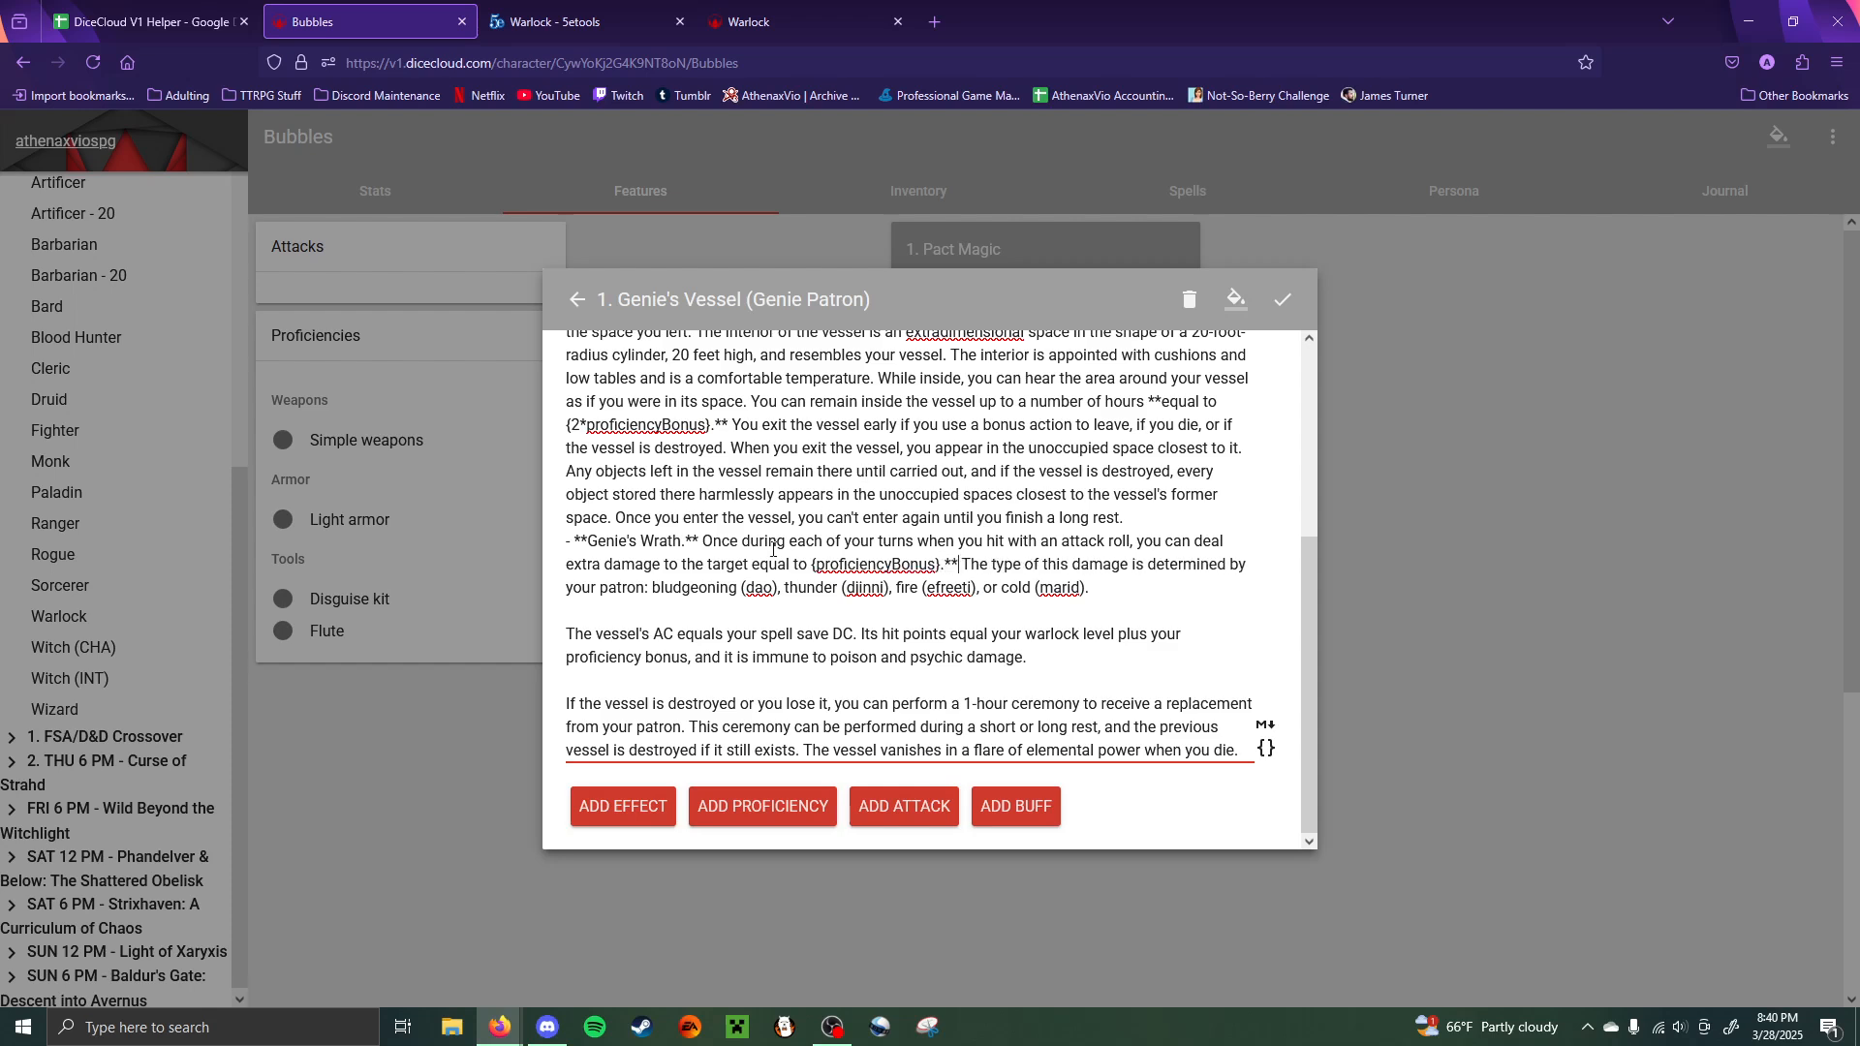
click(755, 565)
text(**)
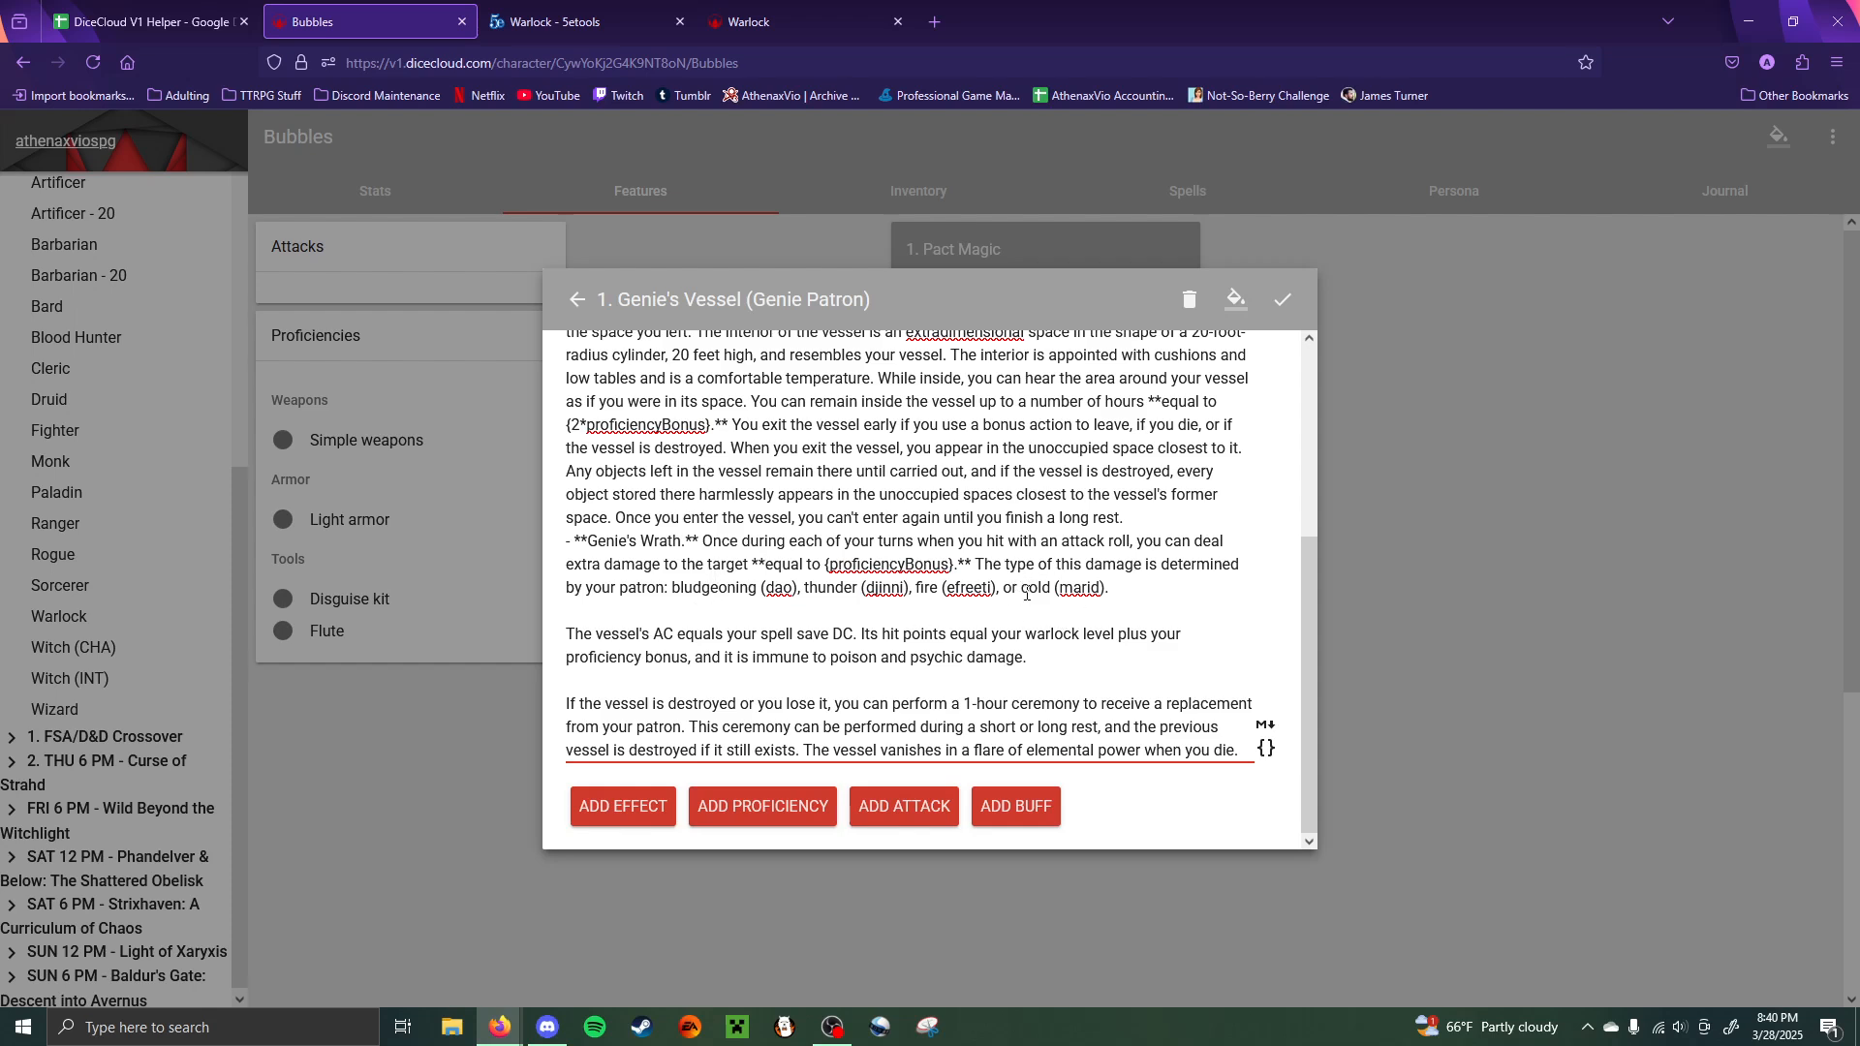
- Delete the bludgeoning, thunder and fire options from Genie's Wrath, and replace "your spell save DC" in the vessel's AC sentence with "{"
drag(1025, 593, 676, 599)
key(BackSpace)
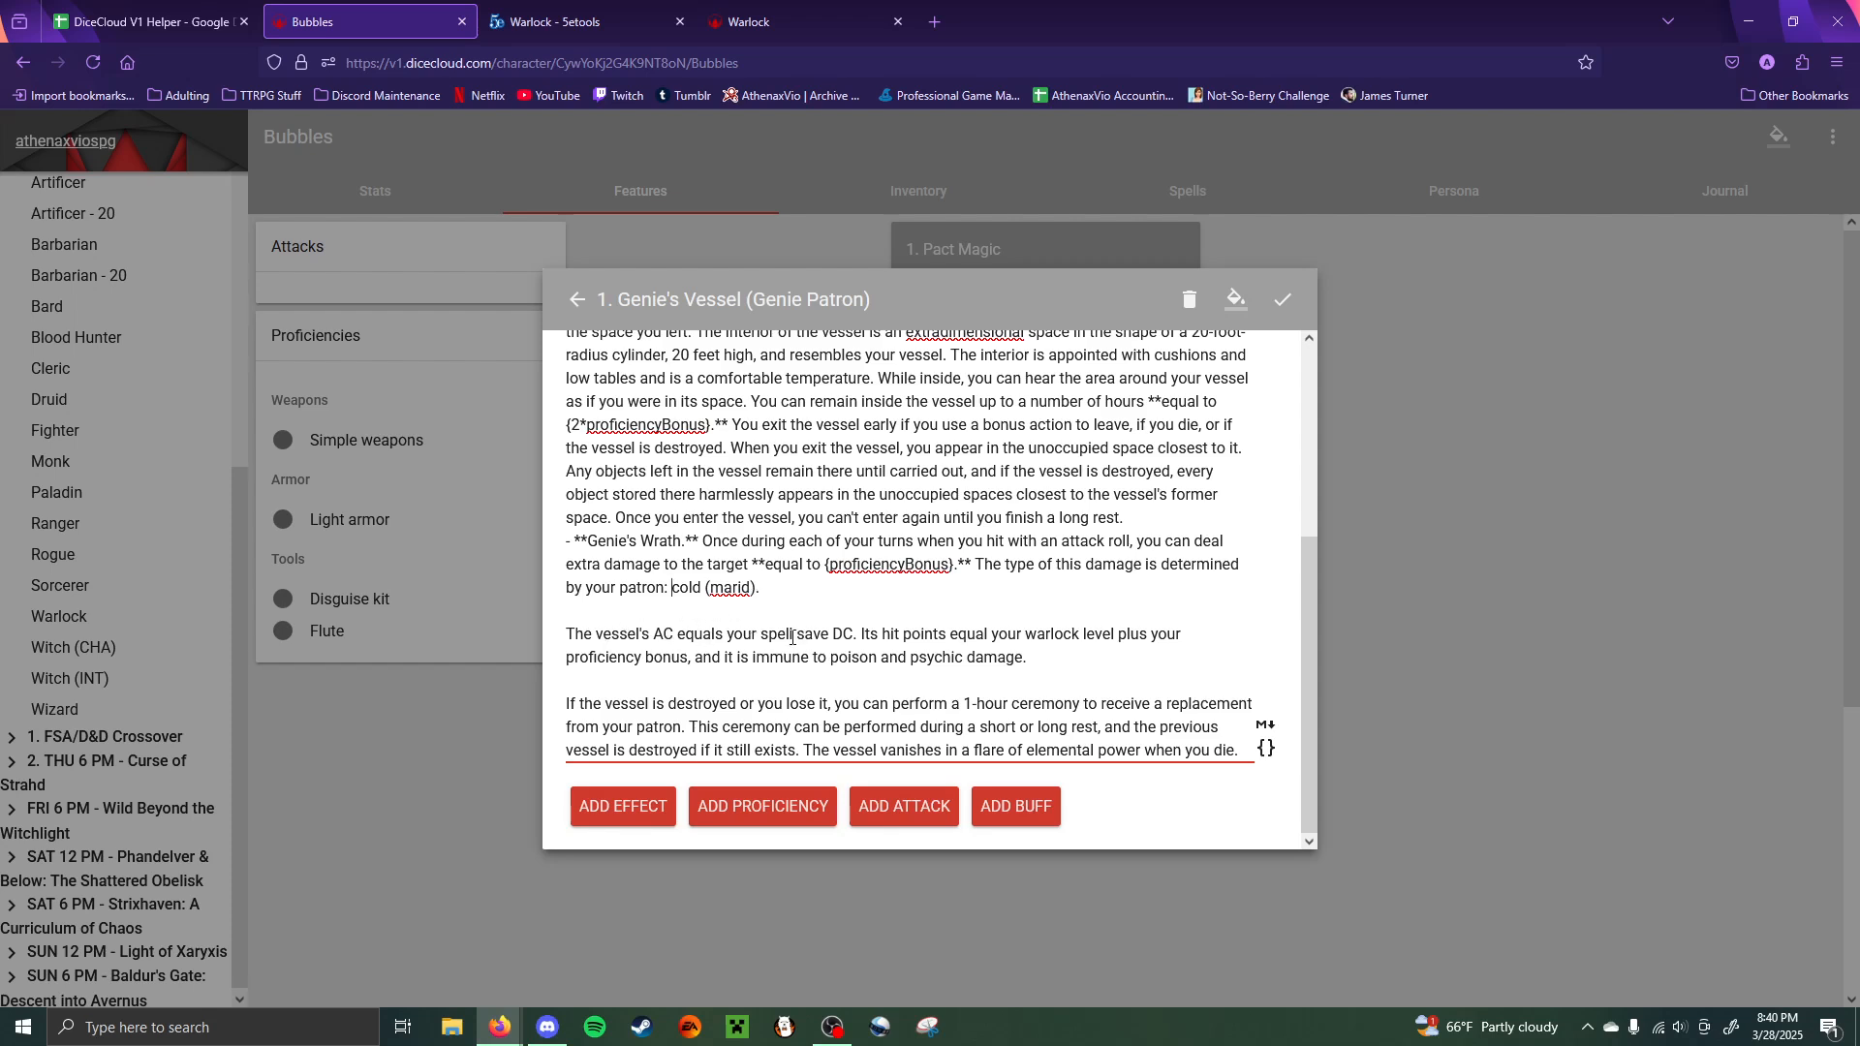
drag(855, 636, 728, 636)
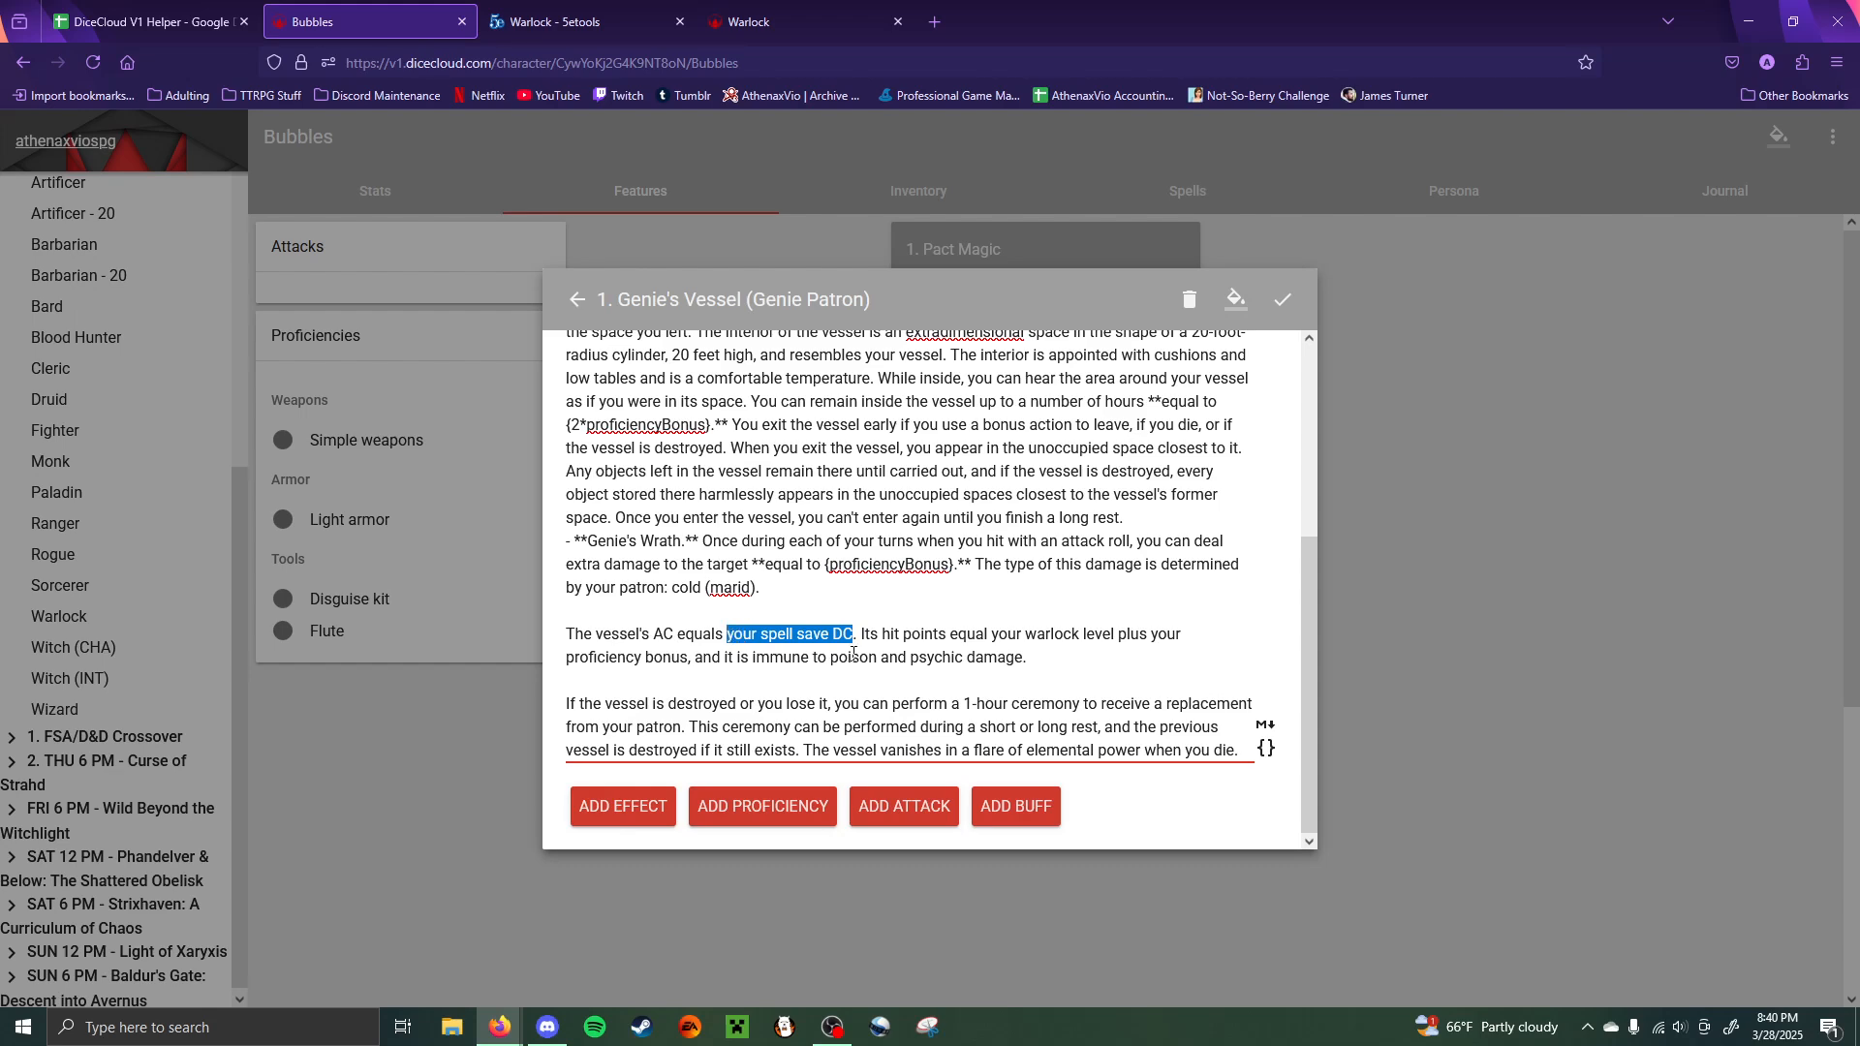
text({)
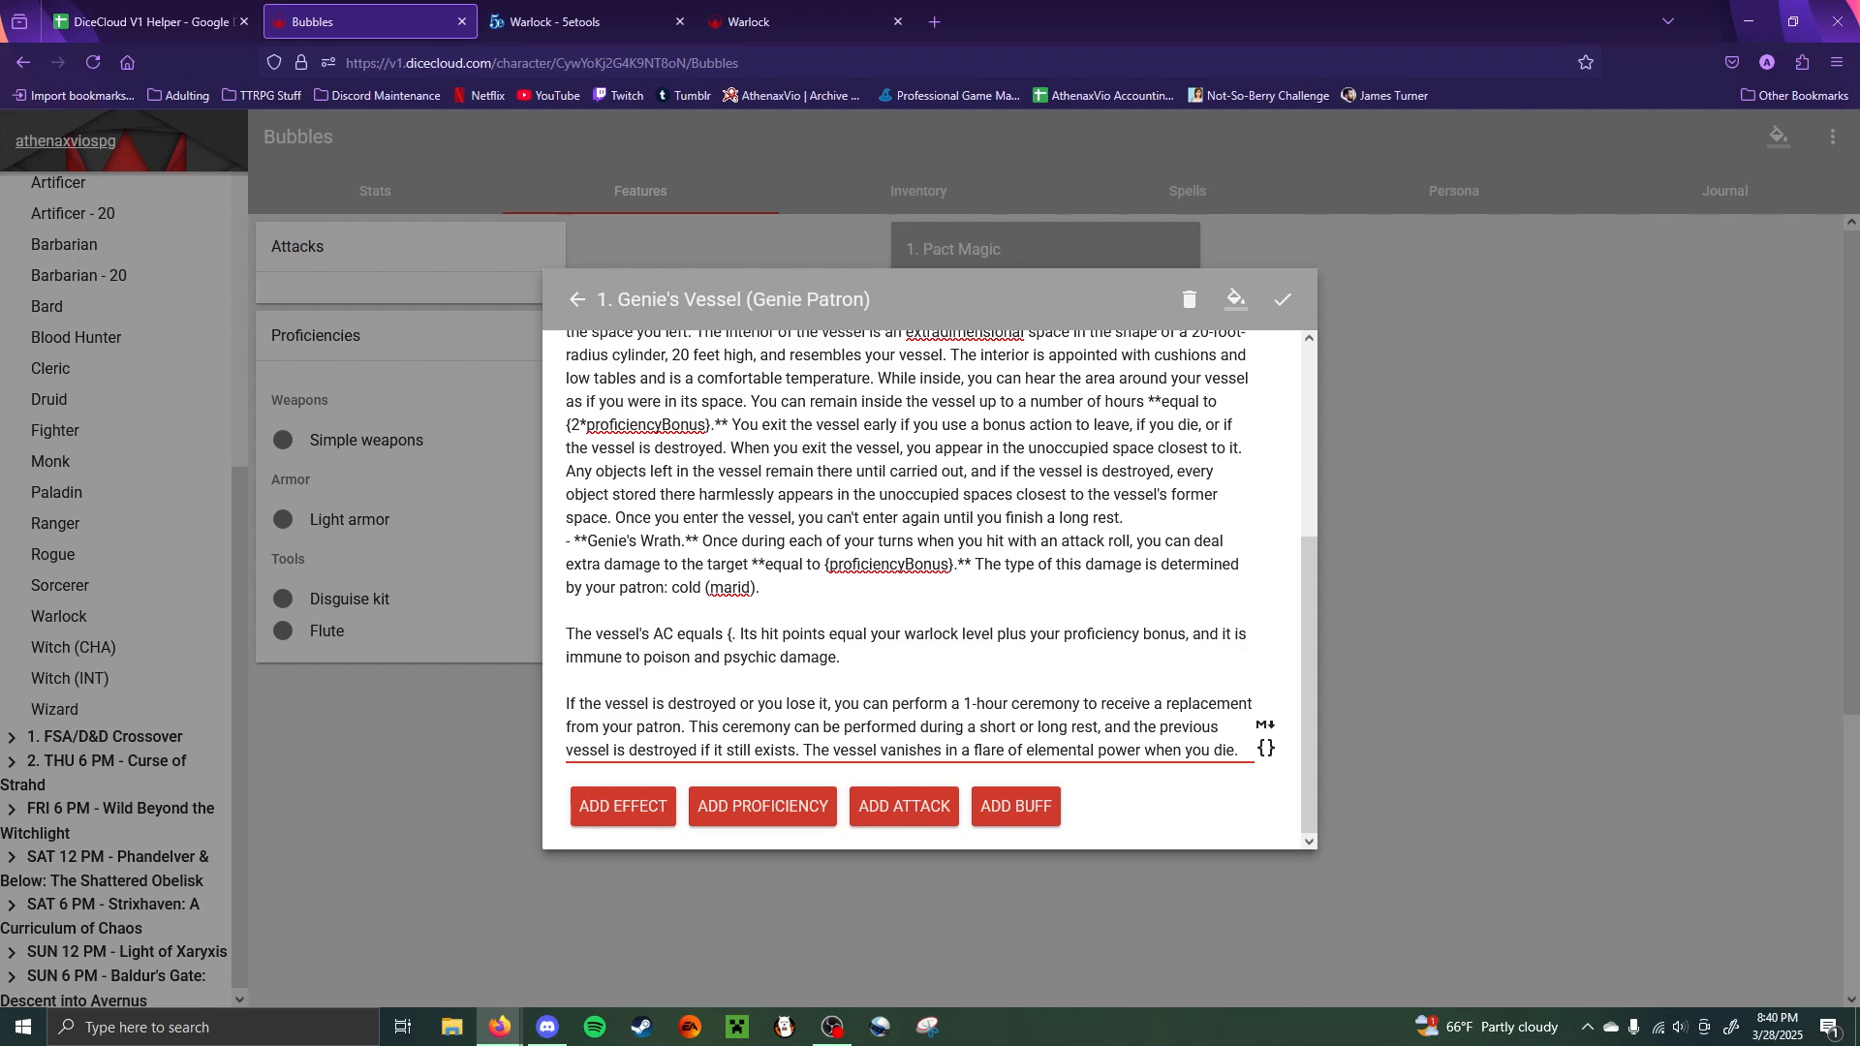
click(1281, 302)
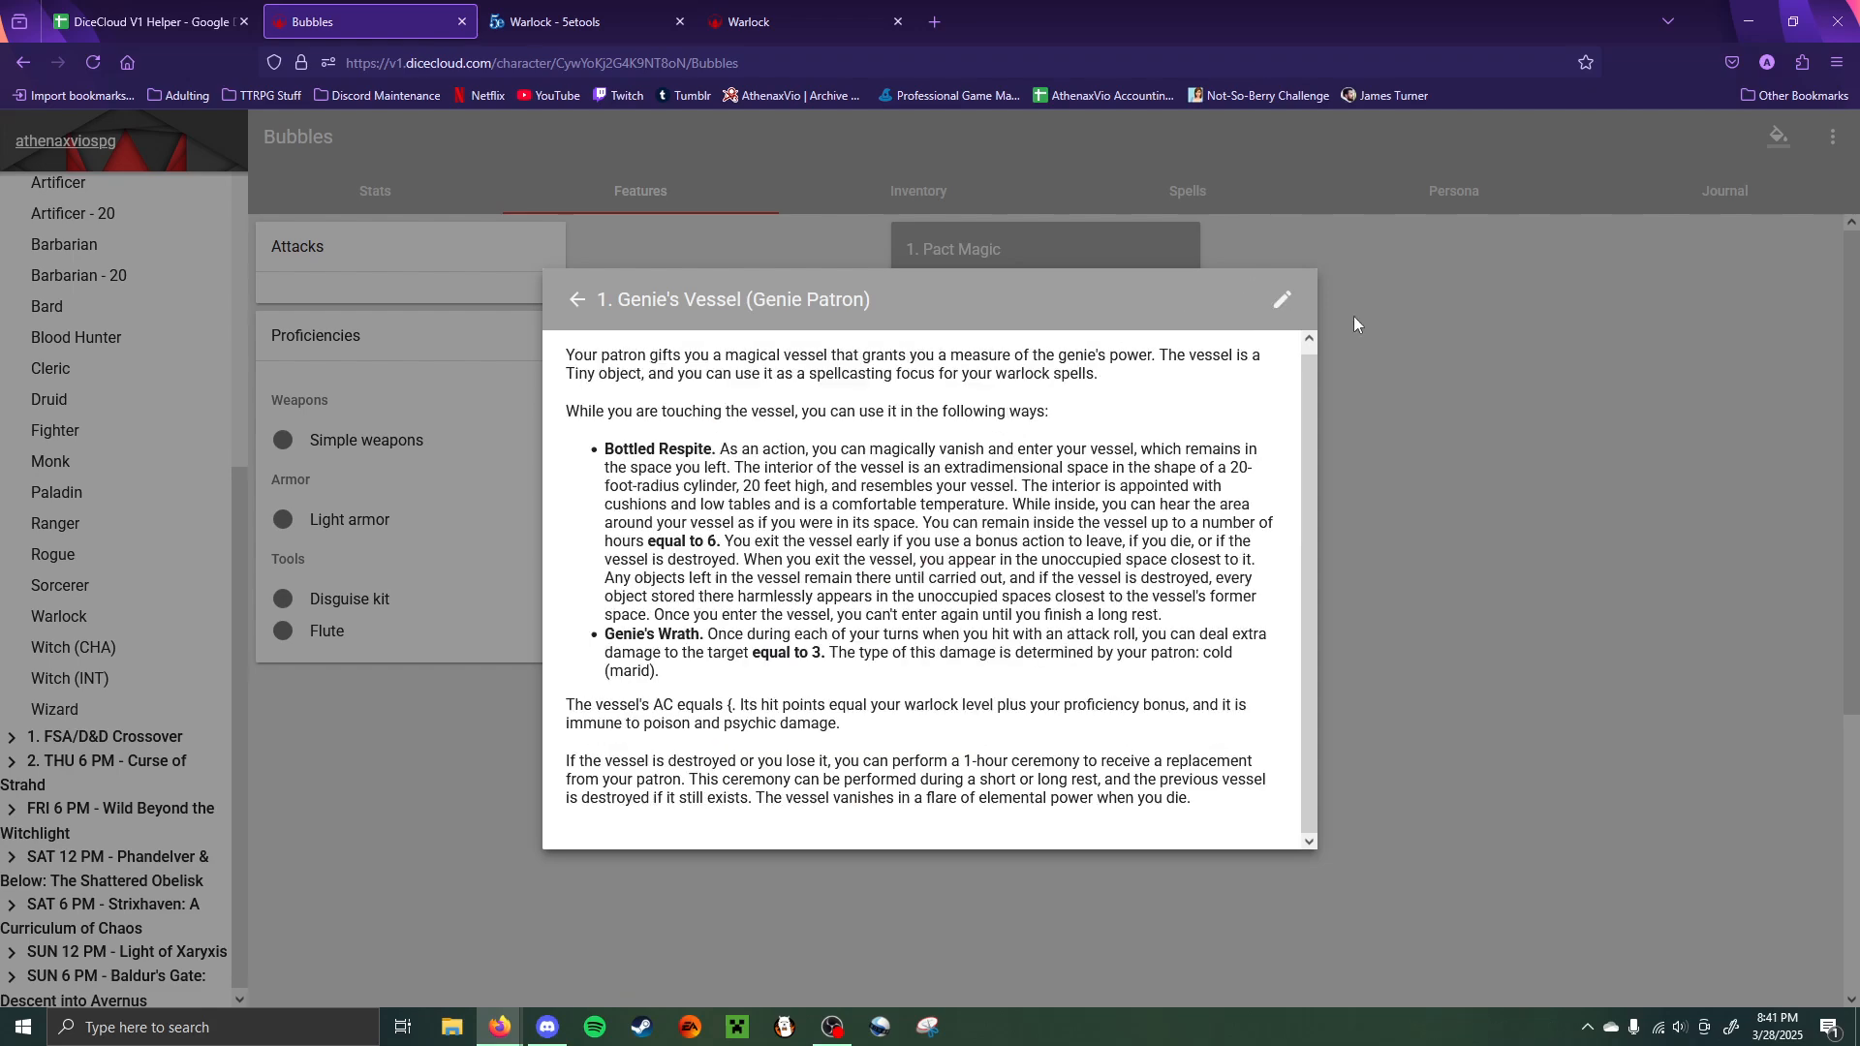
- Copy the Save DC formula "8 + charismaMod + proficiencyBonus" from the character's Warlock Spells list
click(1201, 196)
click(1201, 196)
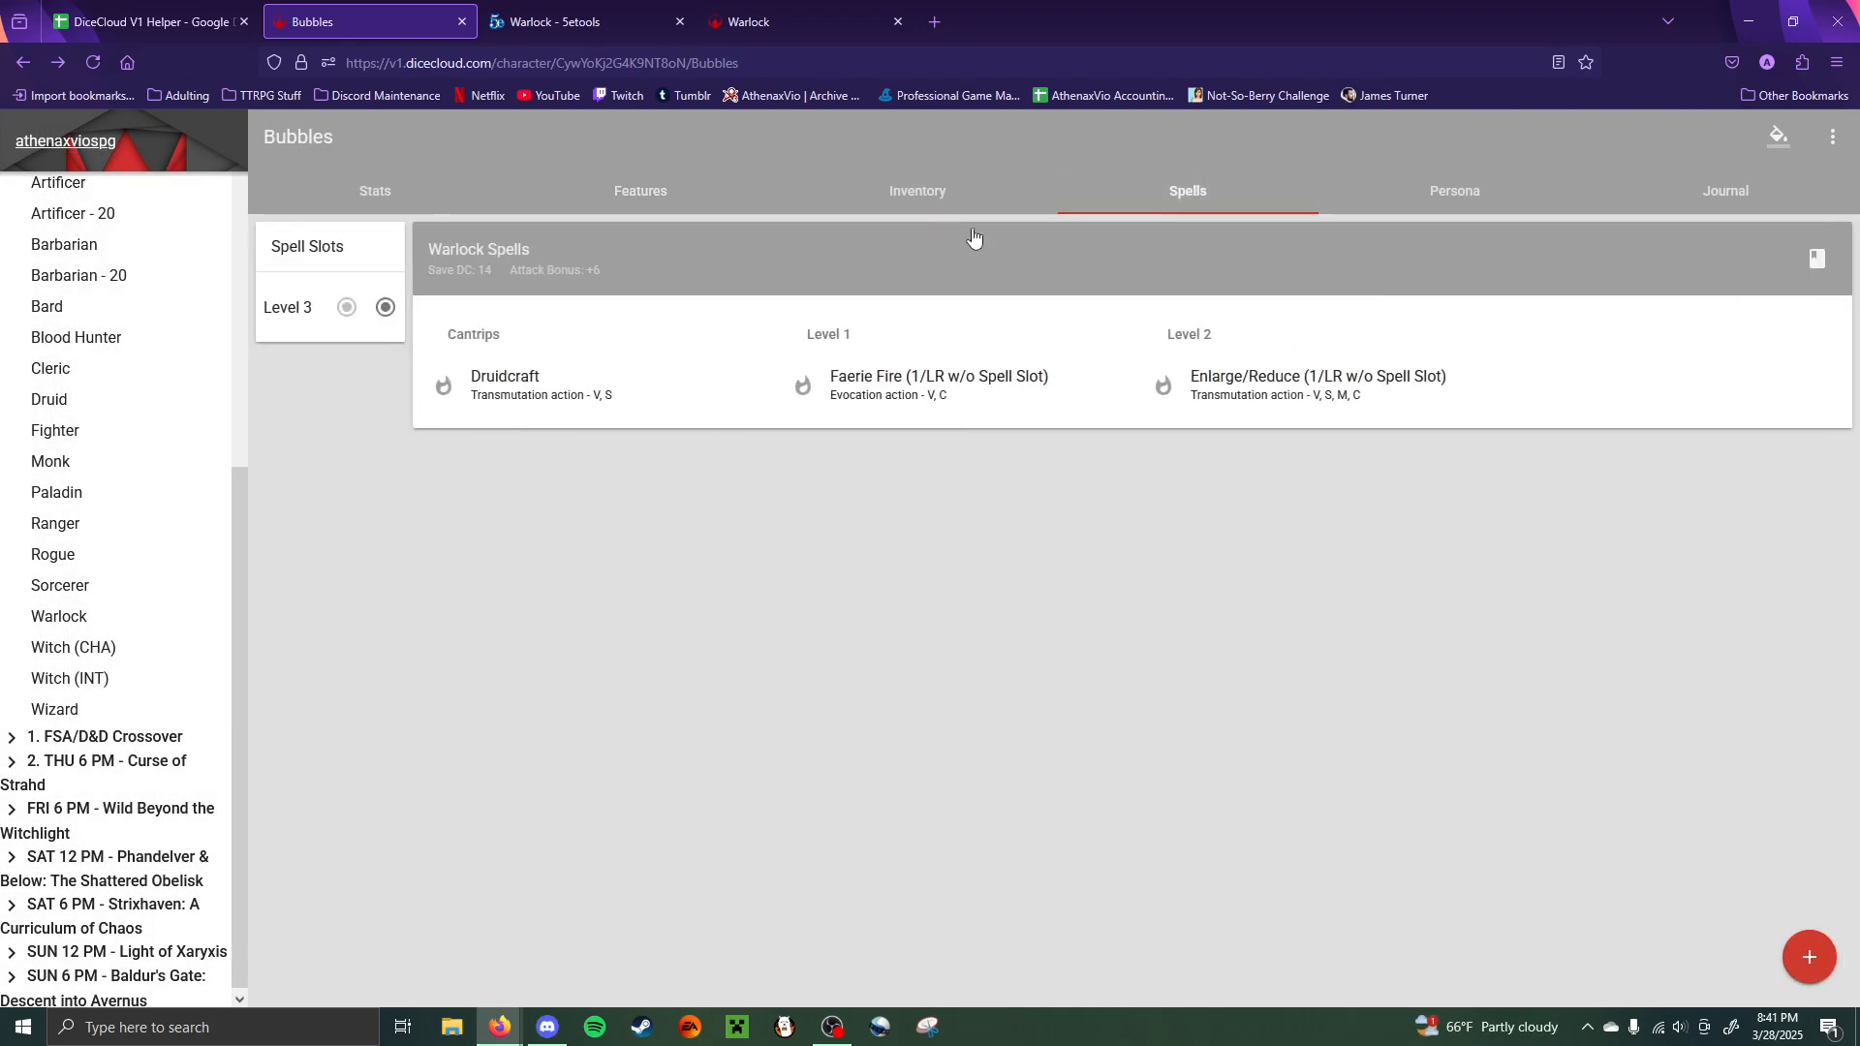
click(1508, 247)
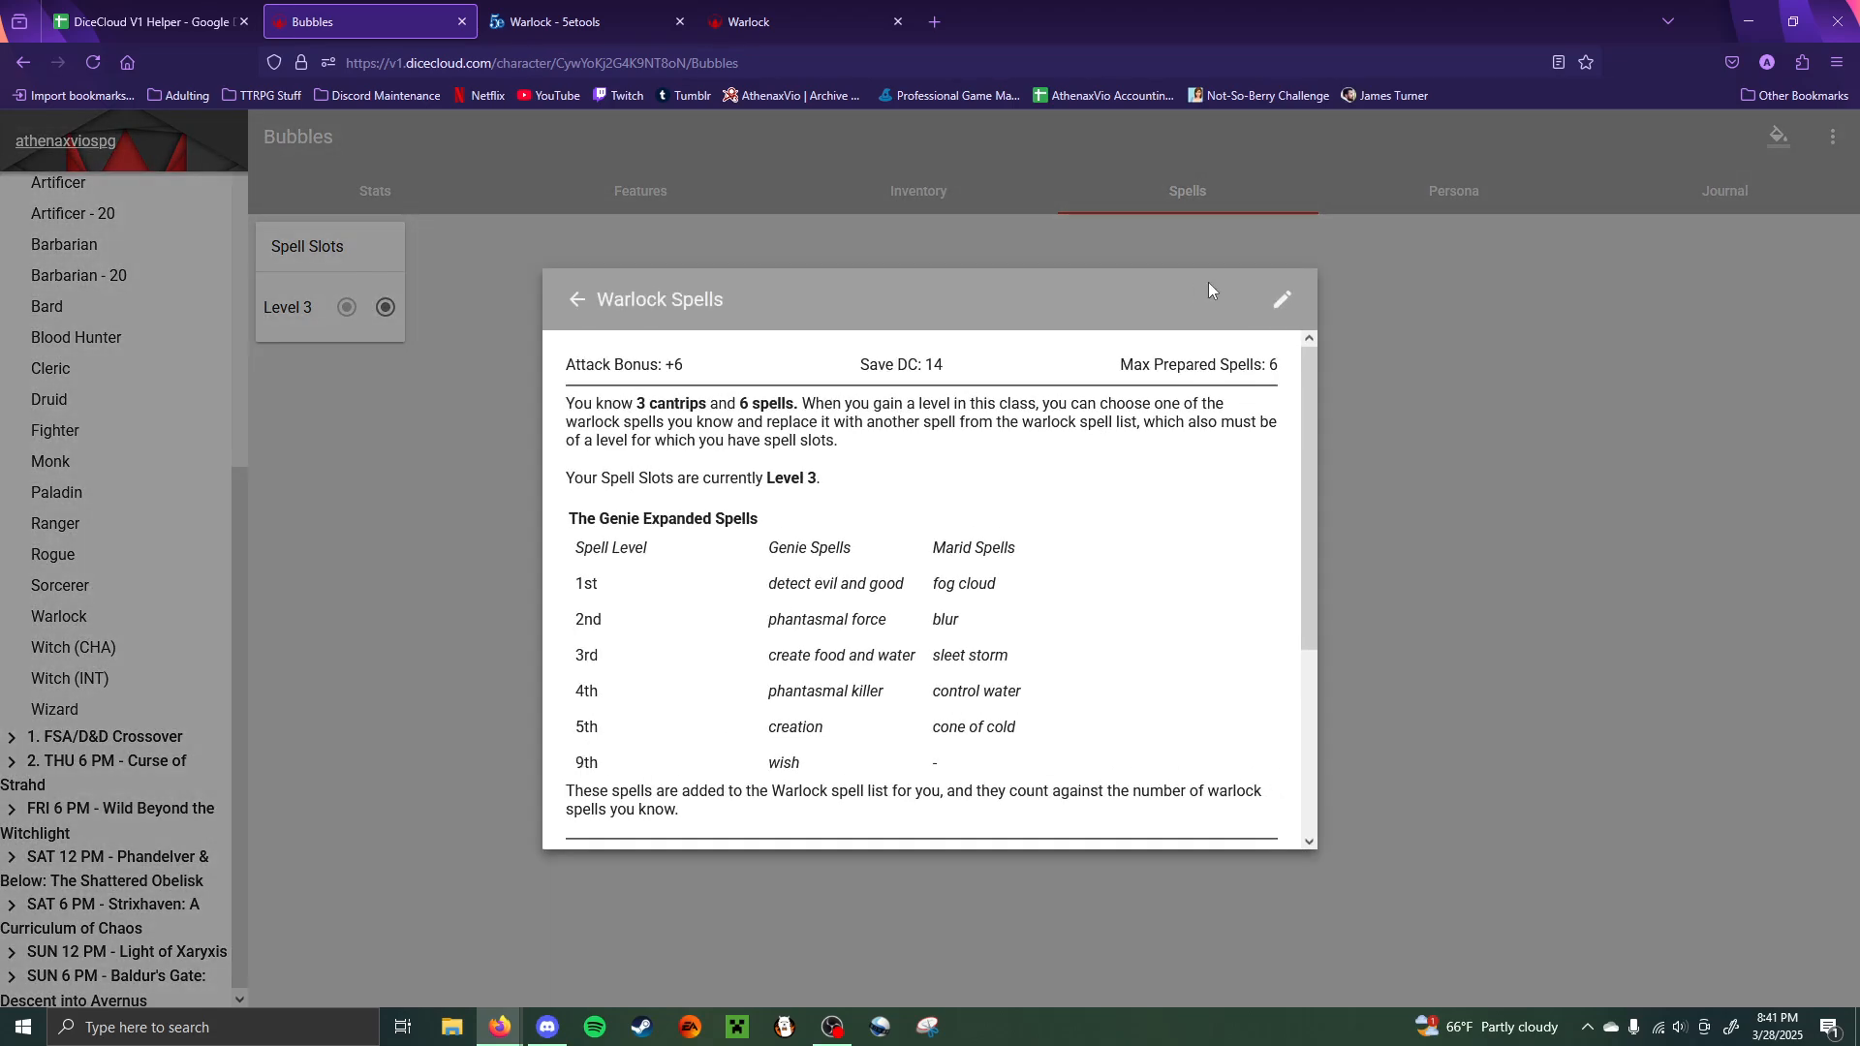
click(1293, 306)
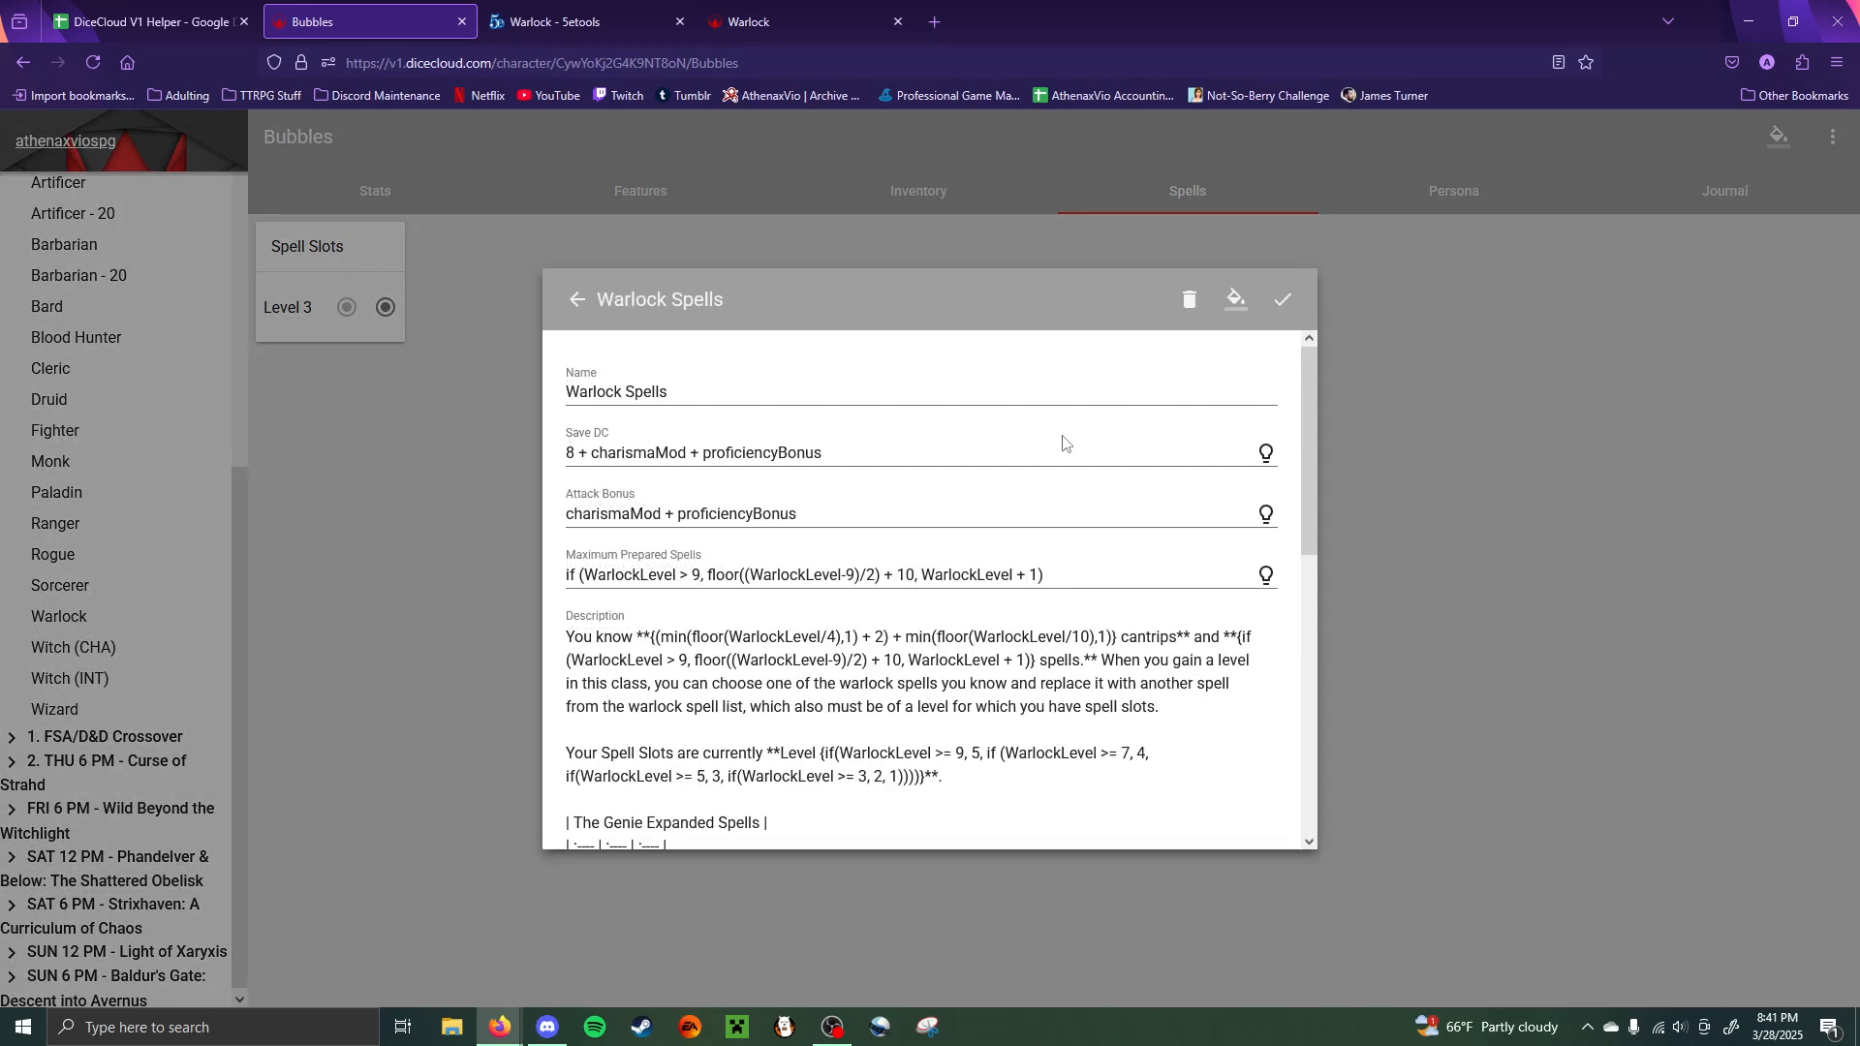
click(615, 455)
triple_click(615, 455)
key(ctrl+c)
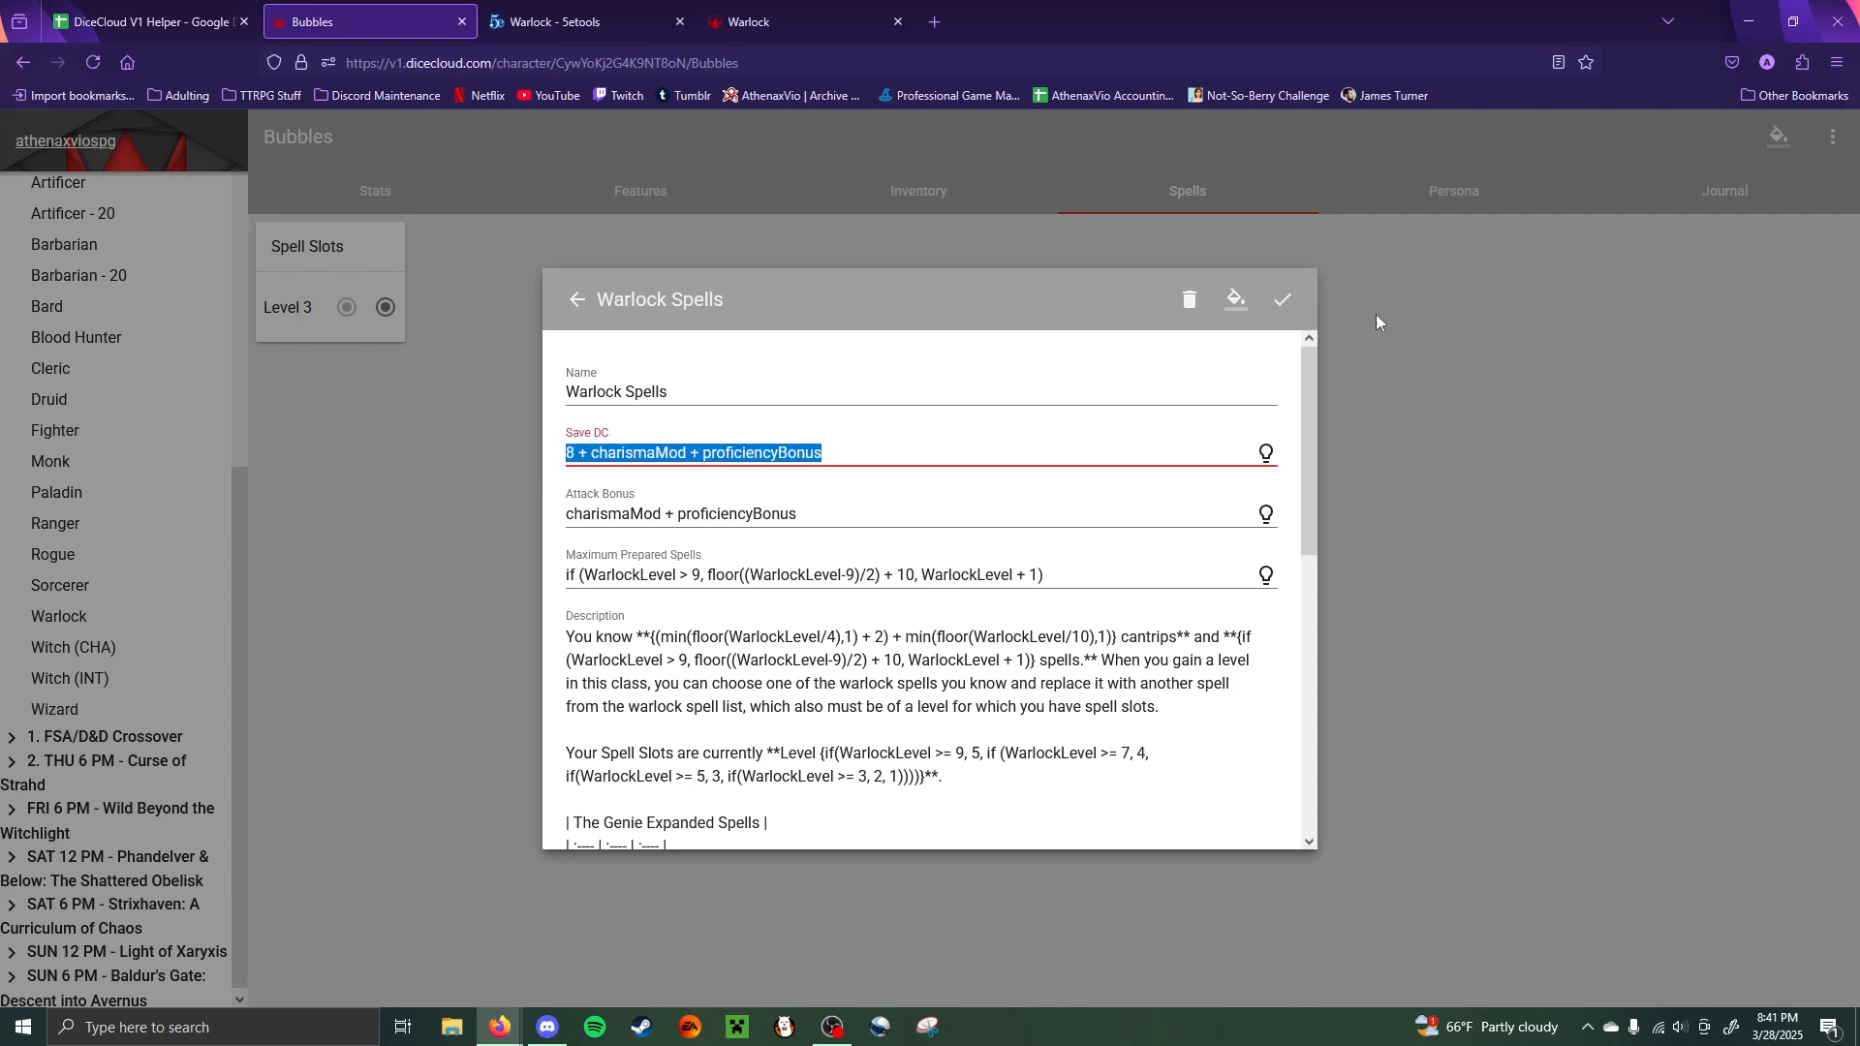
click(1288, 299)
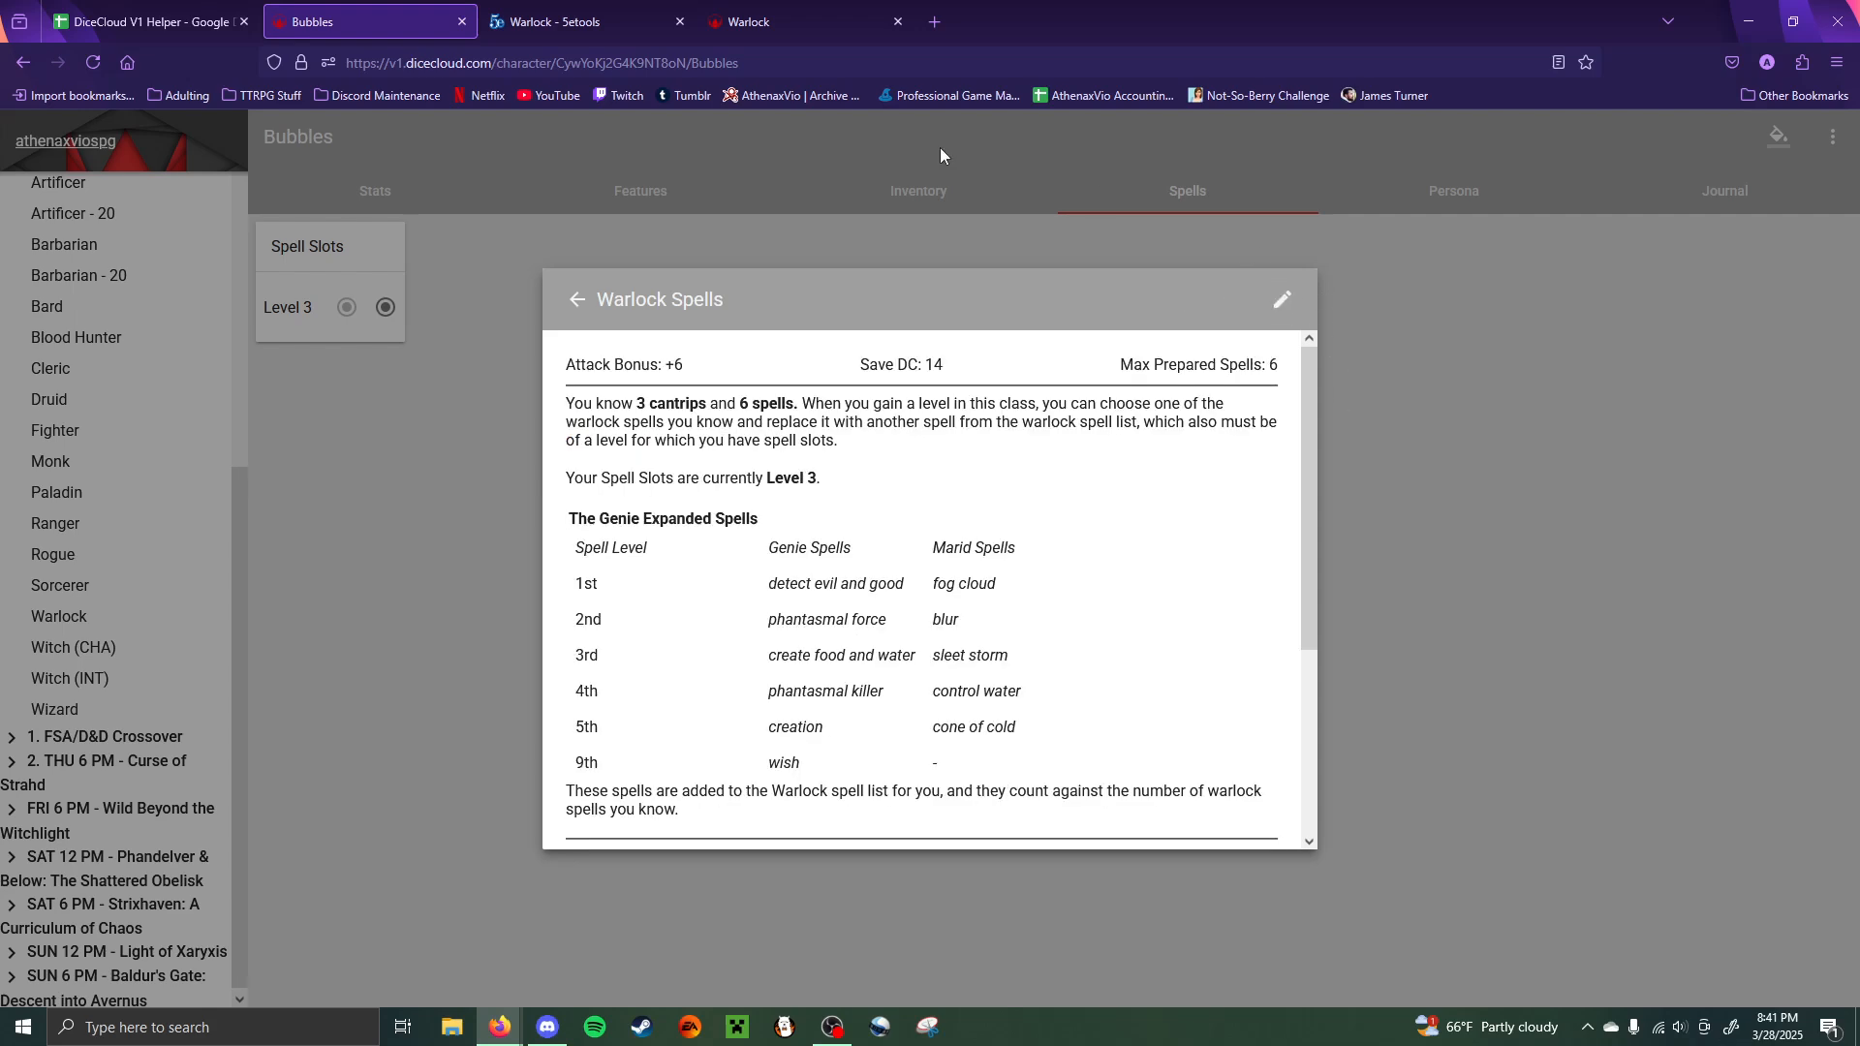
- Paste the copied Save DC formula into the AC sentence of Genie's Vessel, making it bold as "**{8 + charismaMod + proficiencyBonus}.**"
click(649, 197)
click(918, 202)
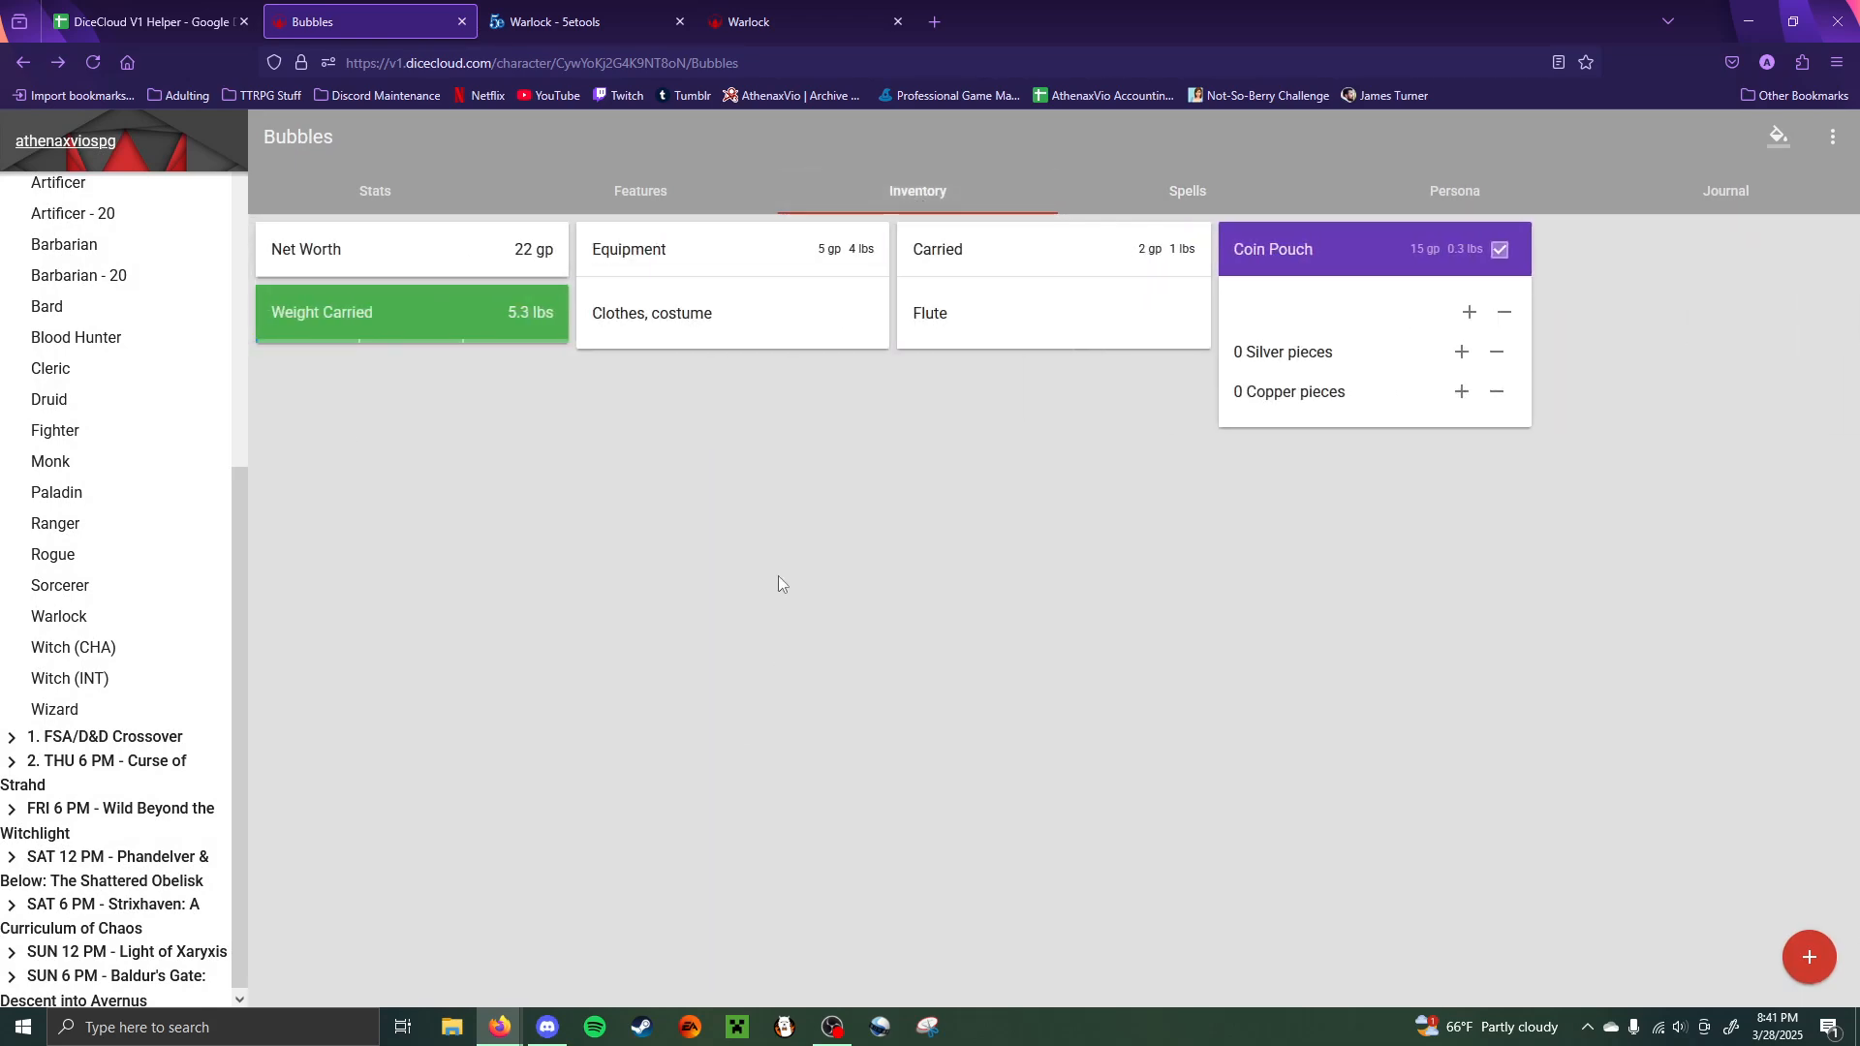
click(664, 202)
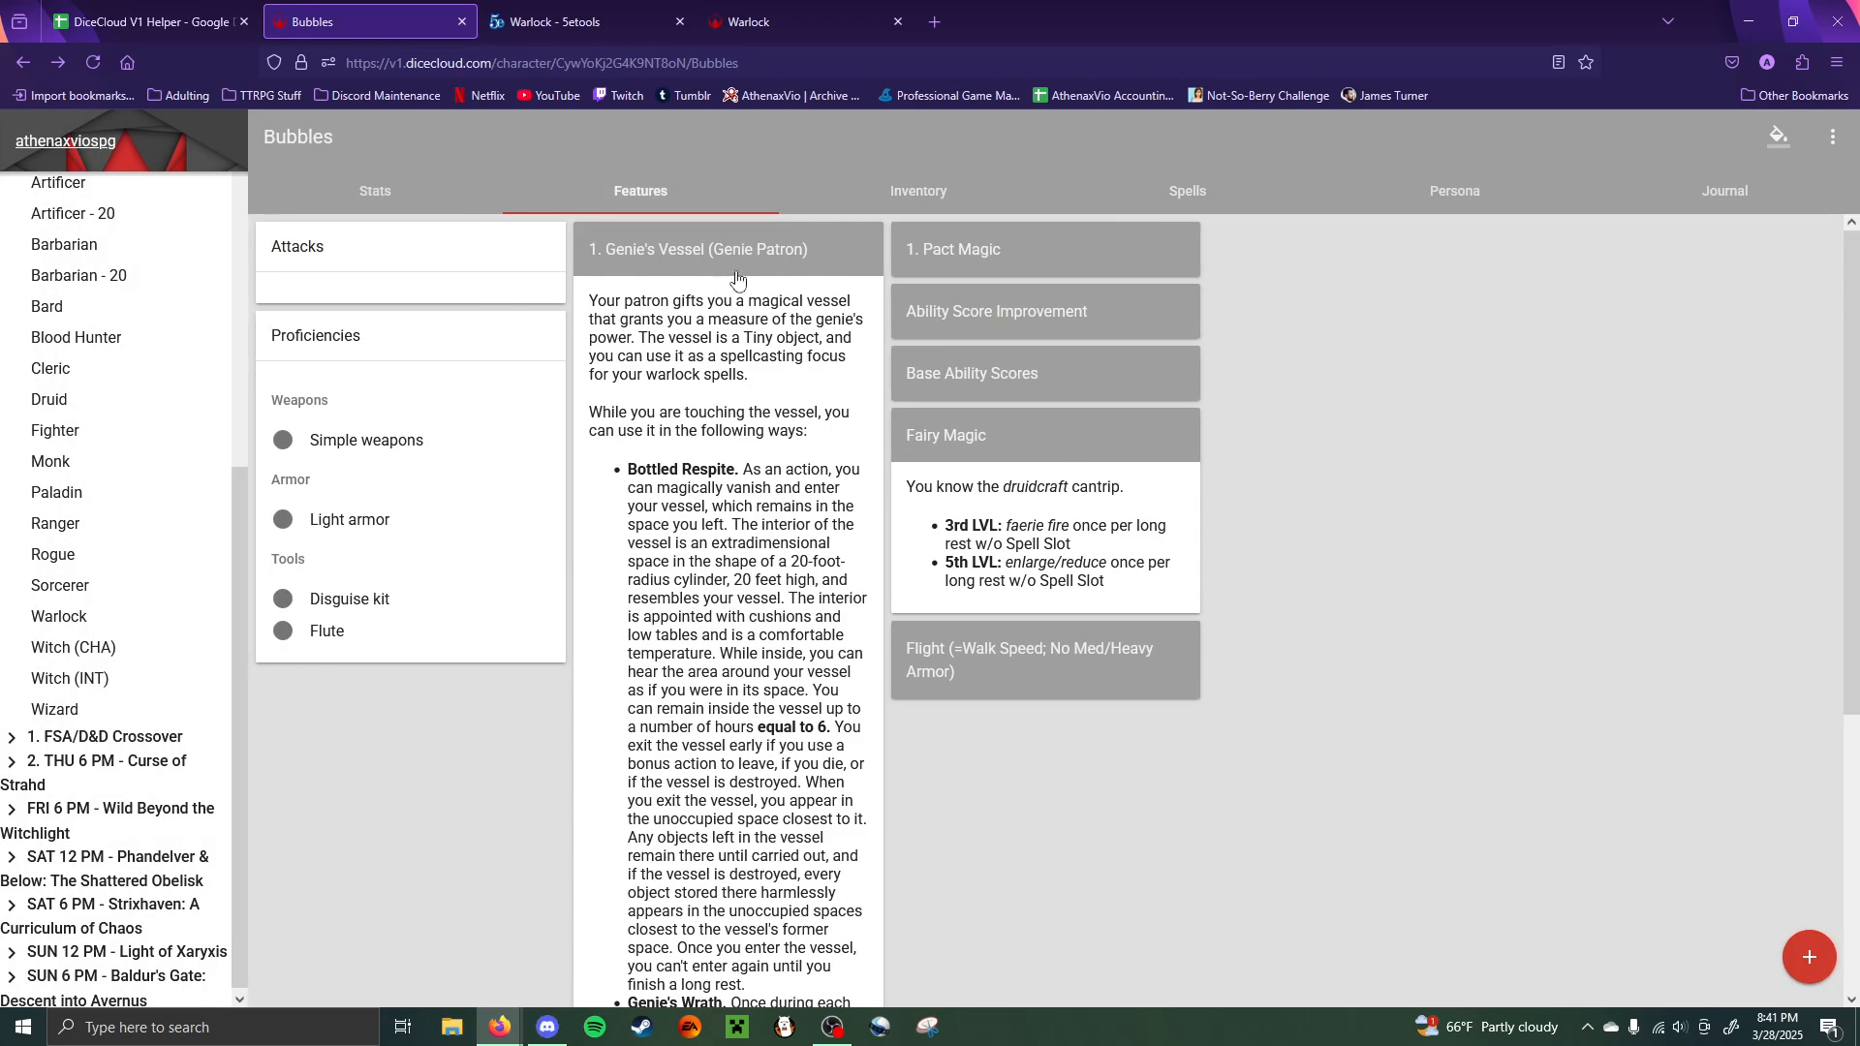
click(733, 276)
click(1280, 303)
scroll(783, 658, down, 4)
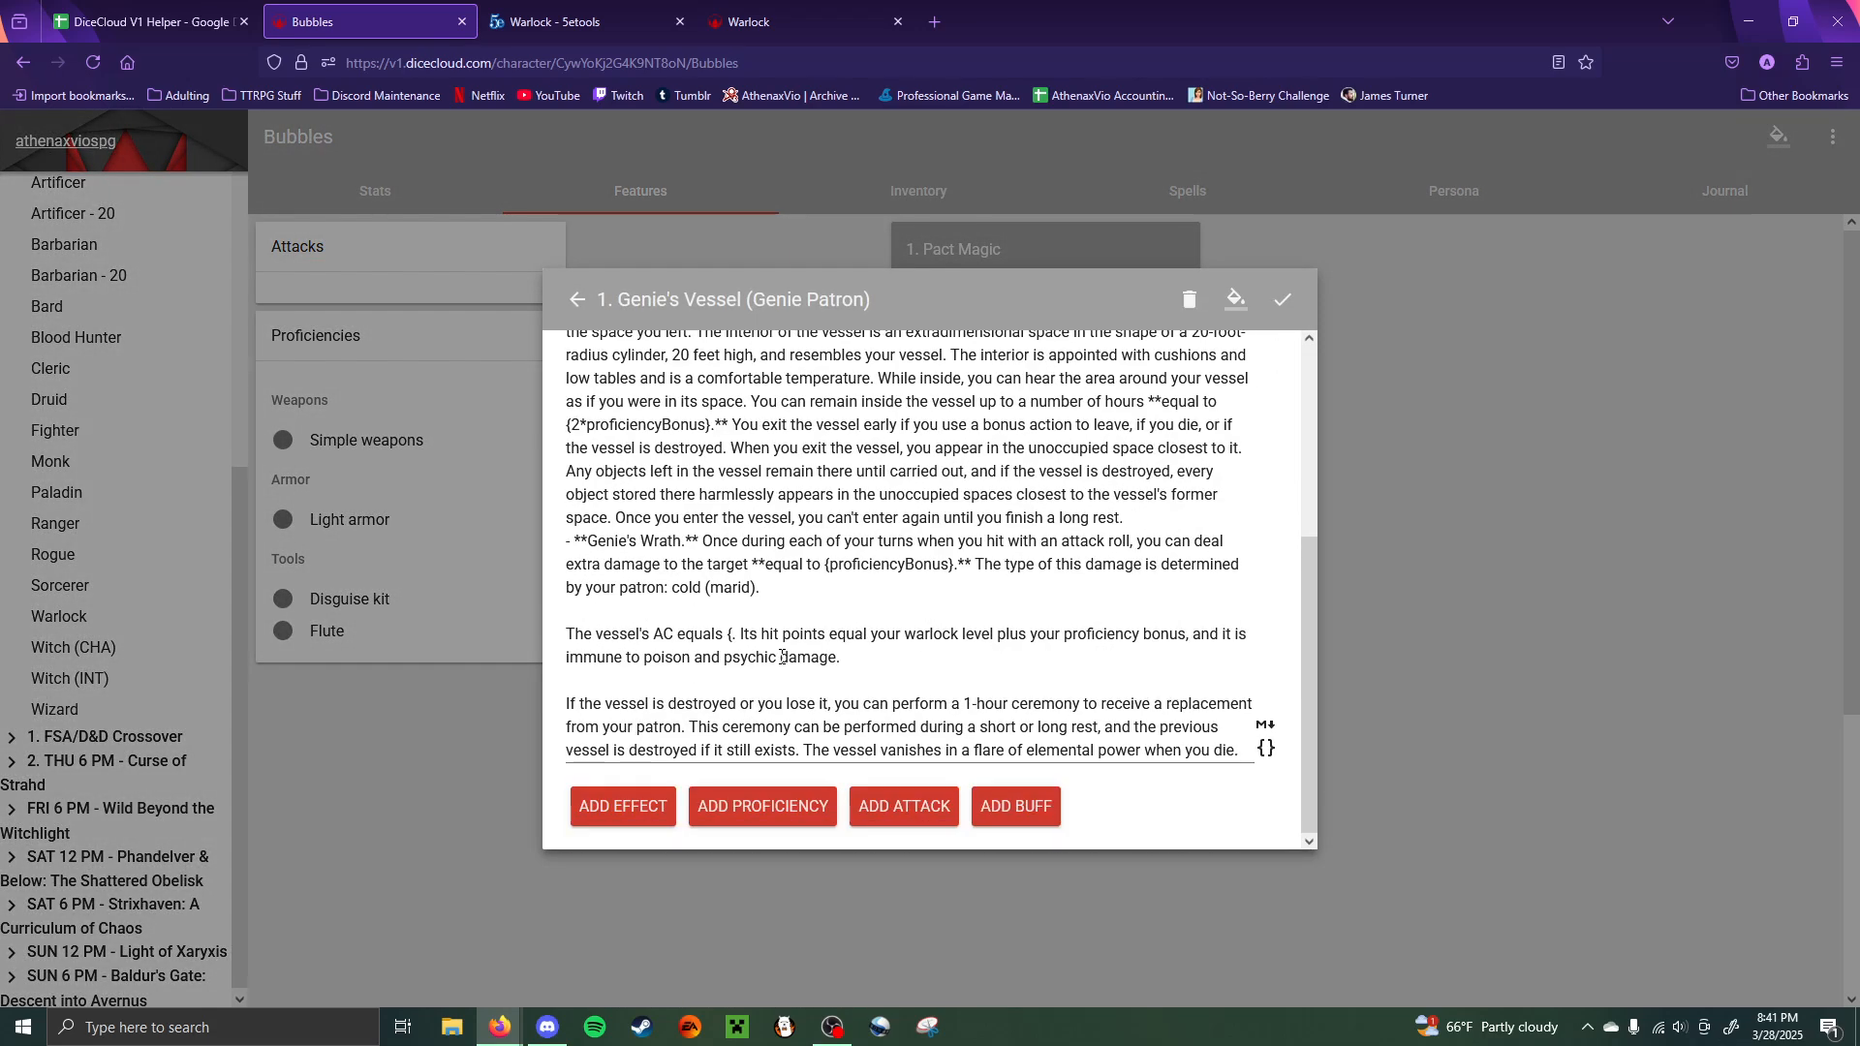
click(734, 635)
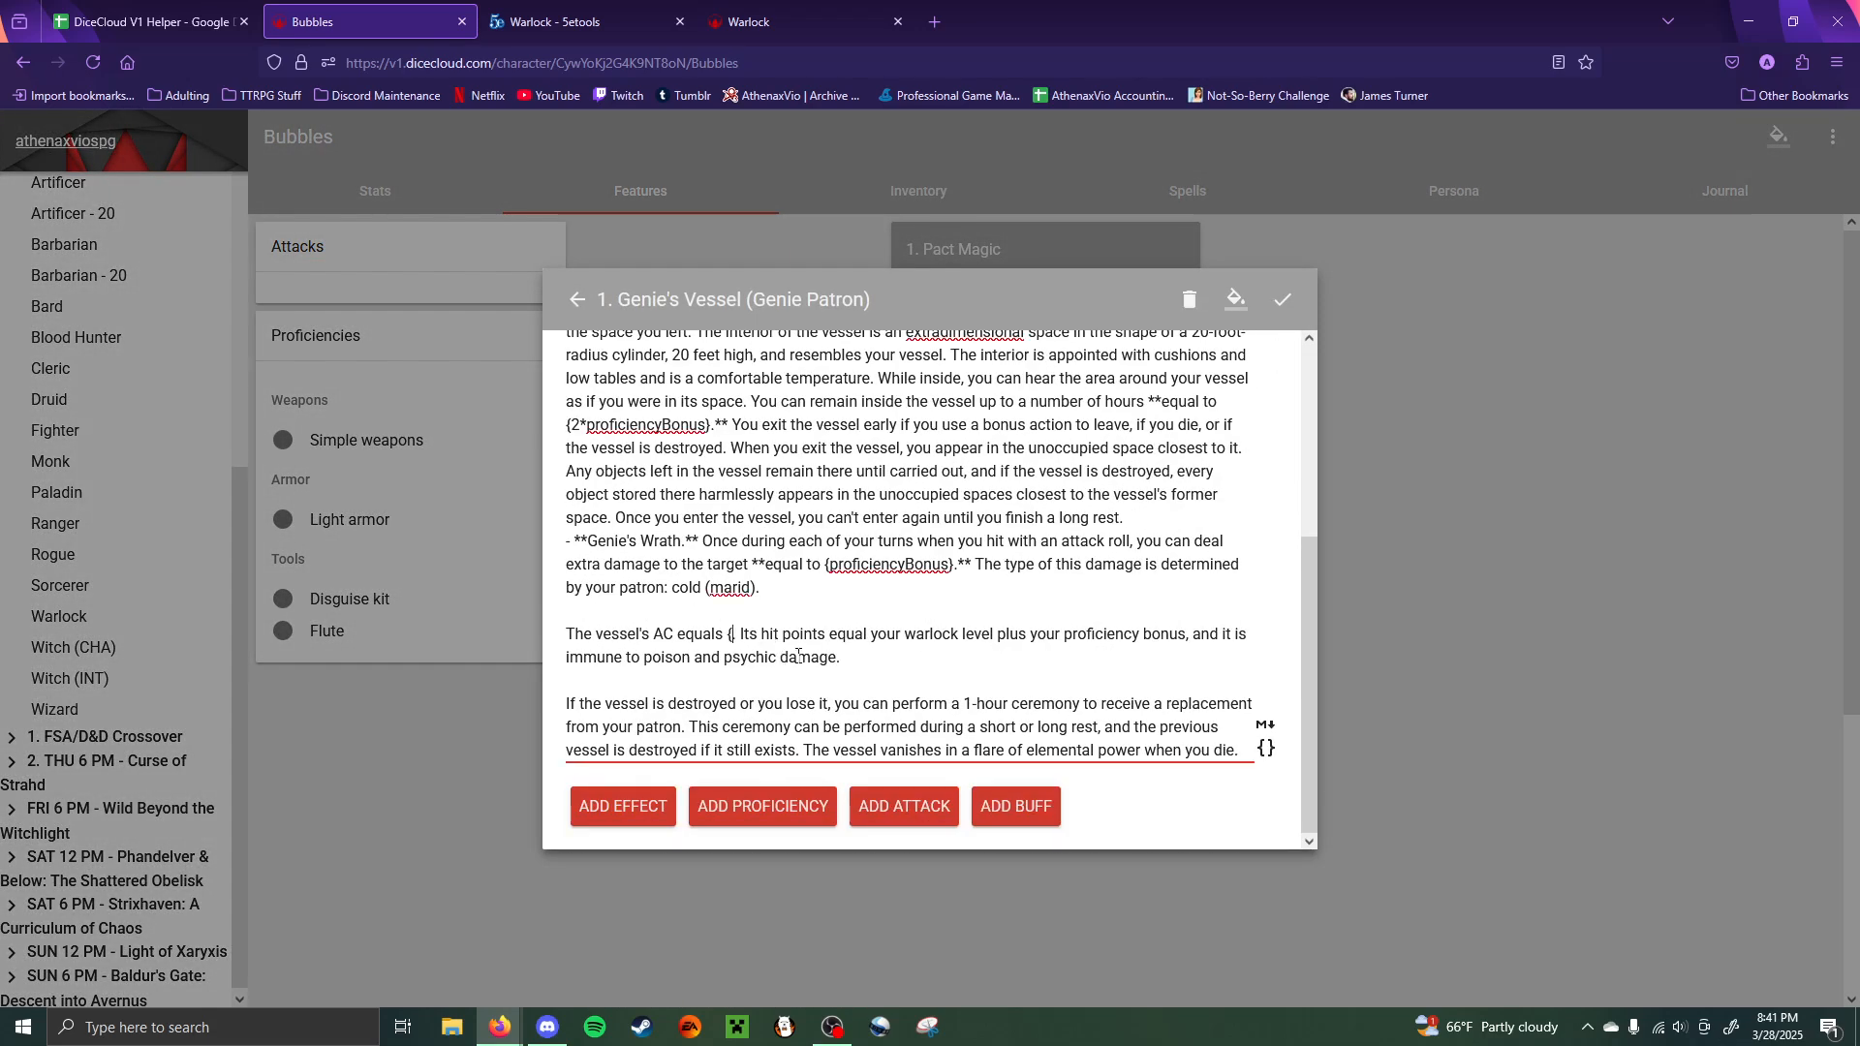
key(ctrl+v)
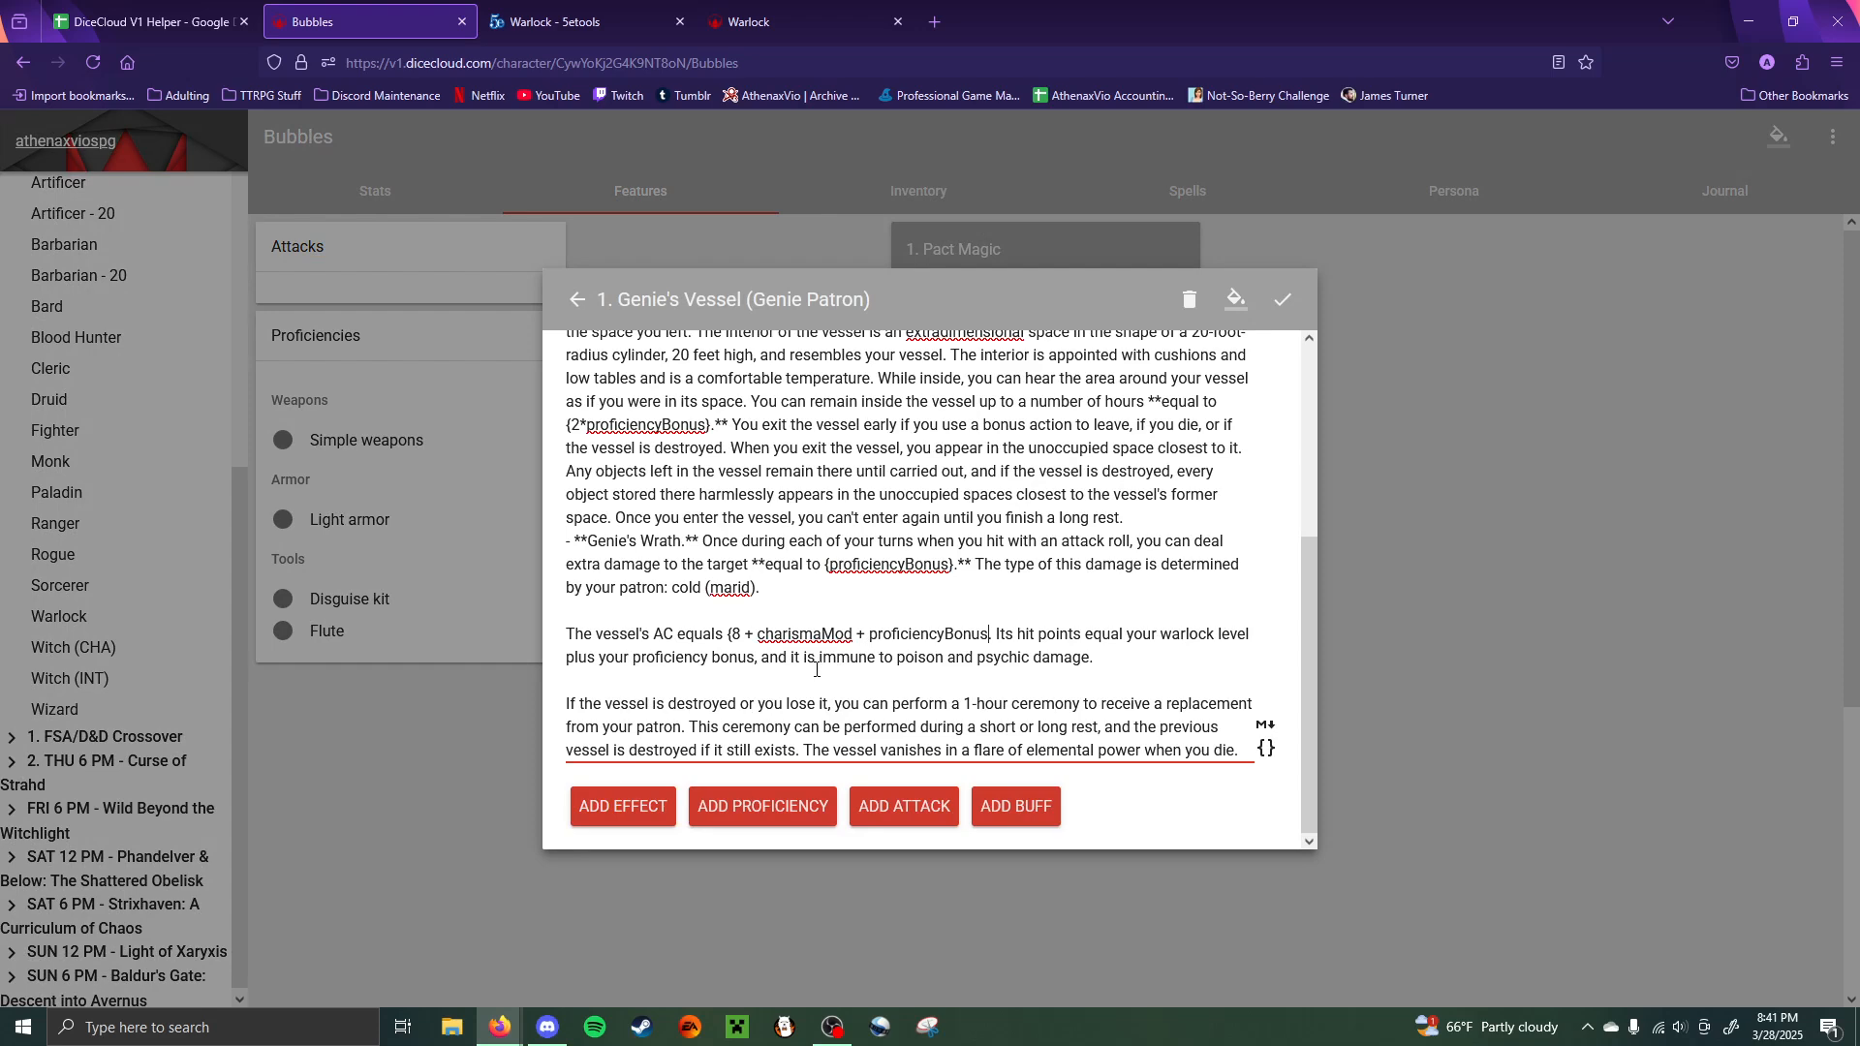
text(}.**)
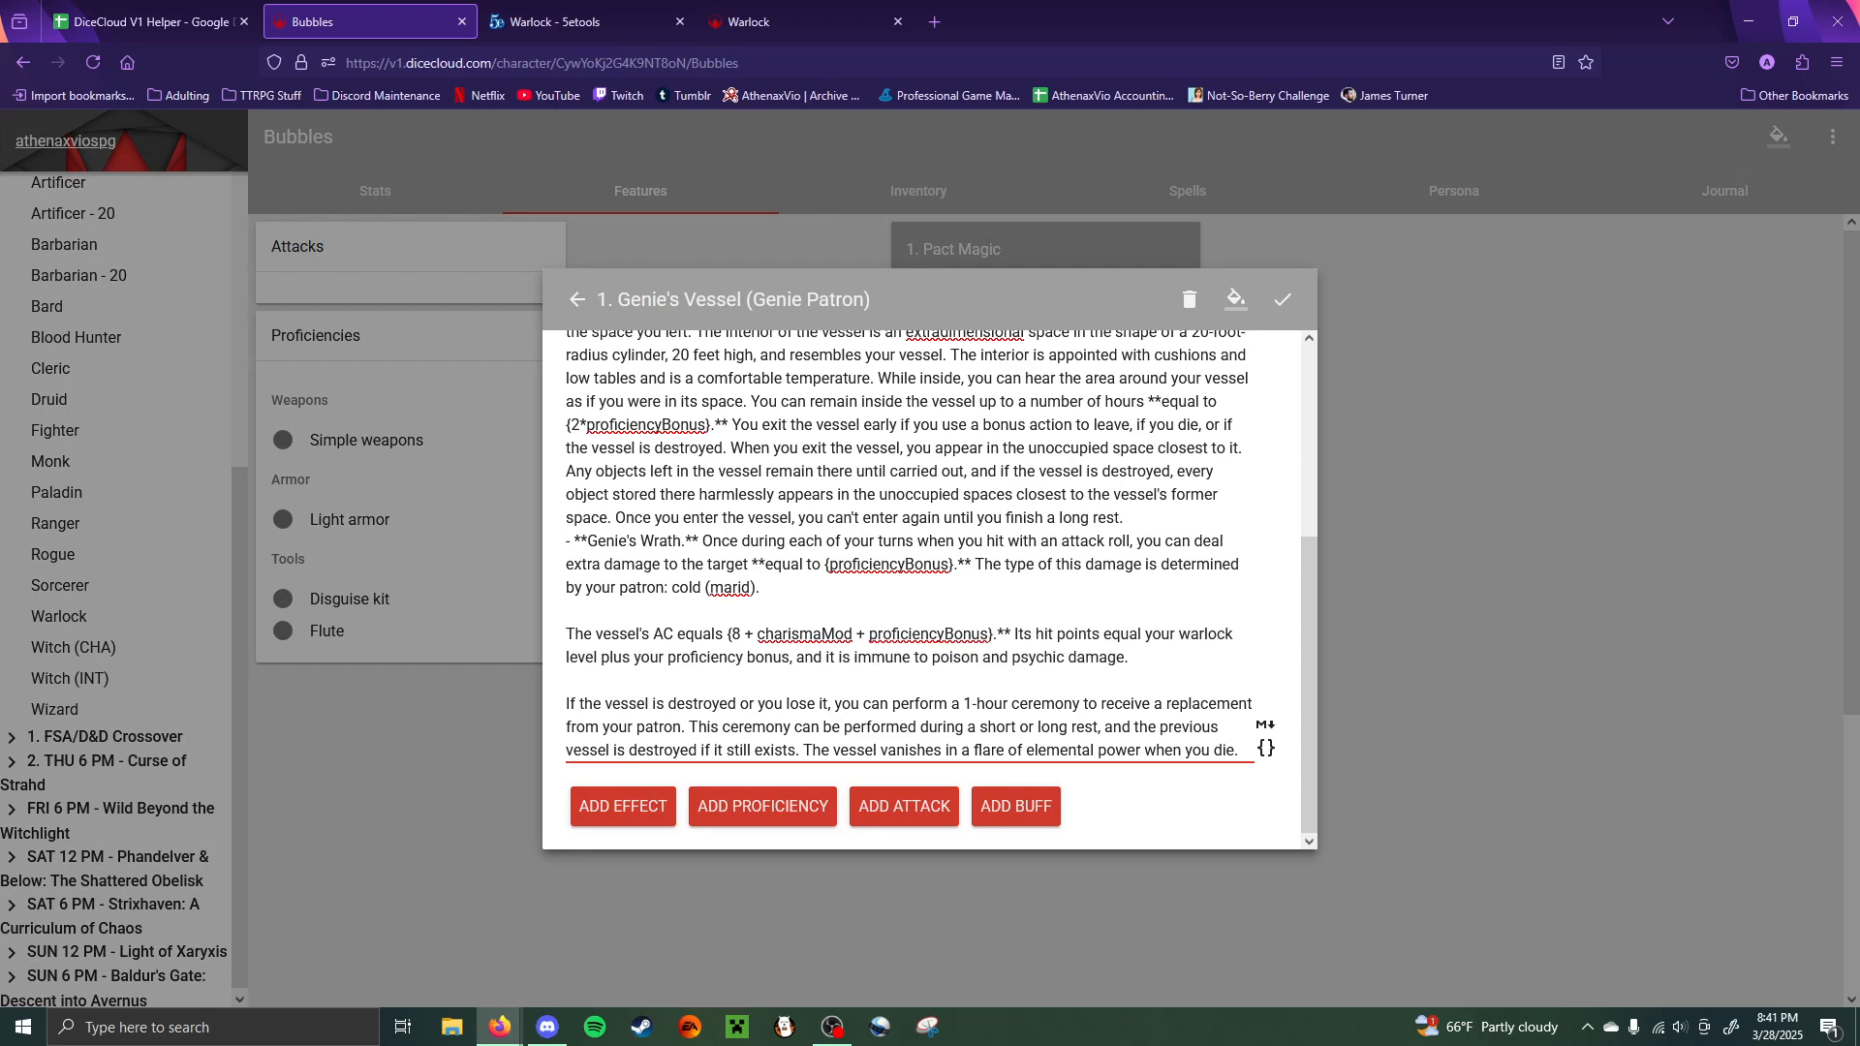
click(728, 634)
text(**)
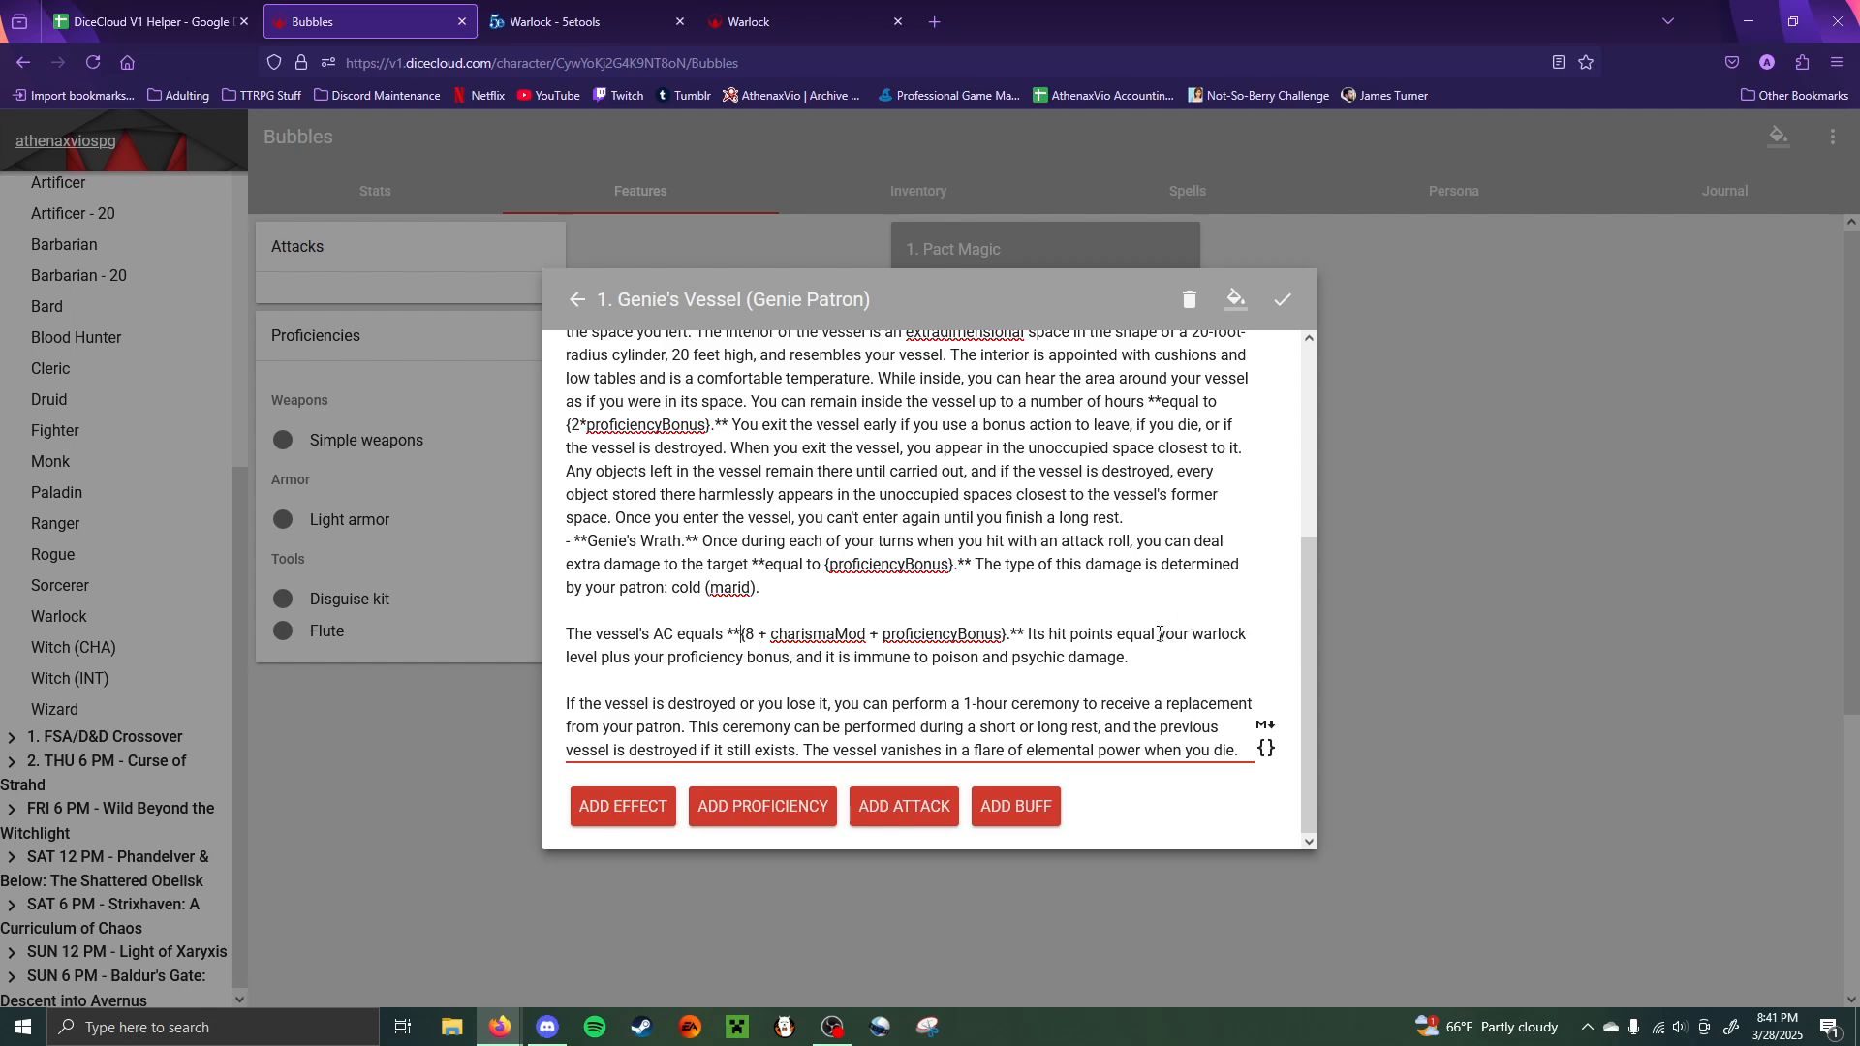
- Replace "your warlock level plus your proficiency bonus" in the vessel's hit points sentence with the bold formula "**{Warlocklevel + proficiencyBonus},**"
drag(1160, 635, 791, 658)
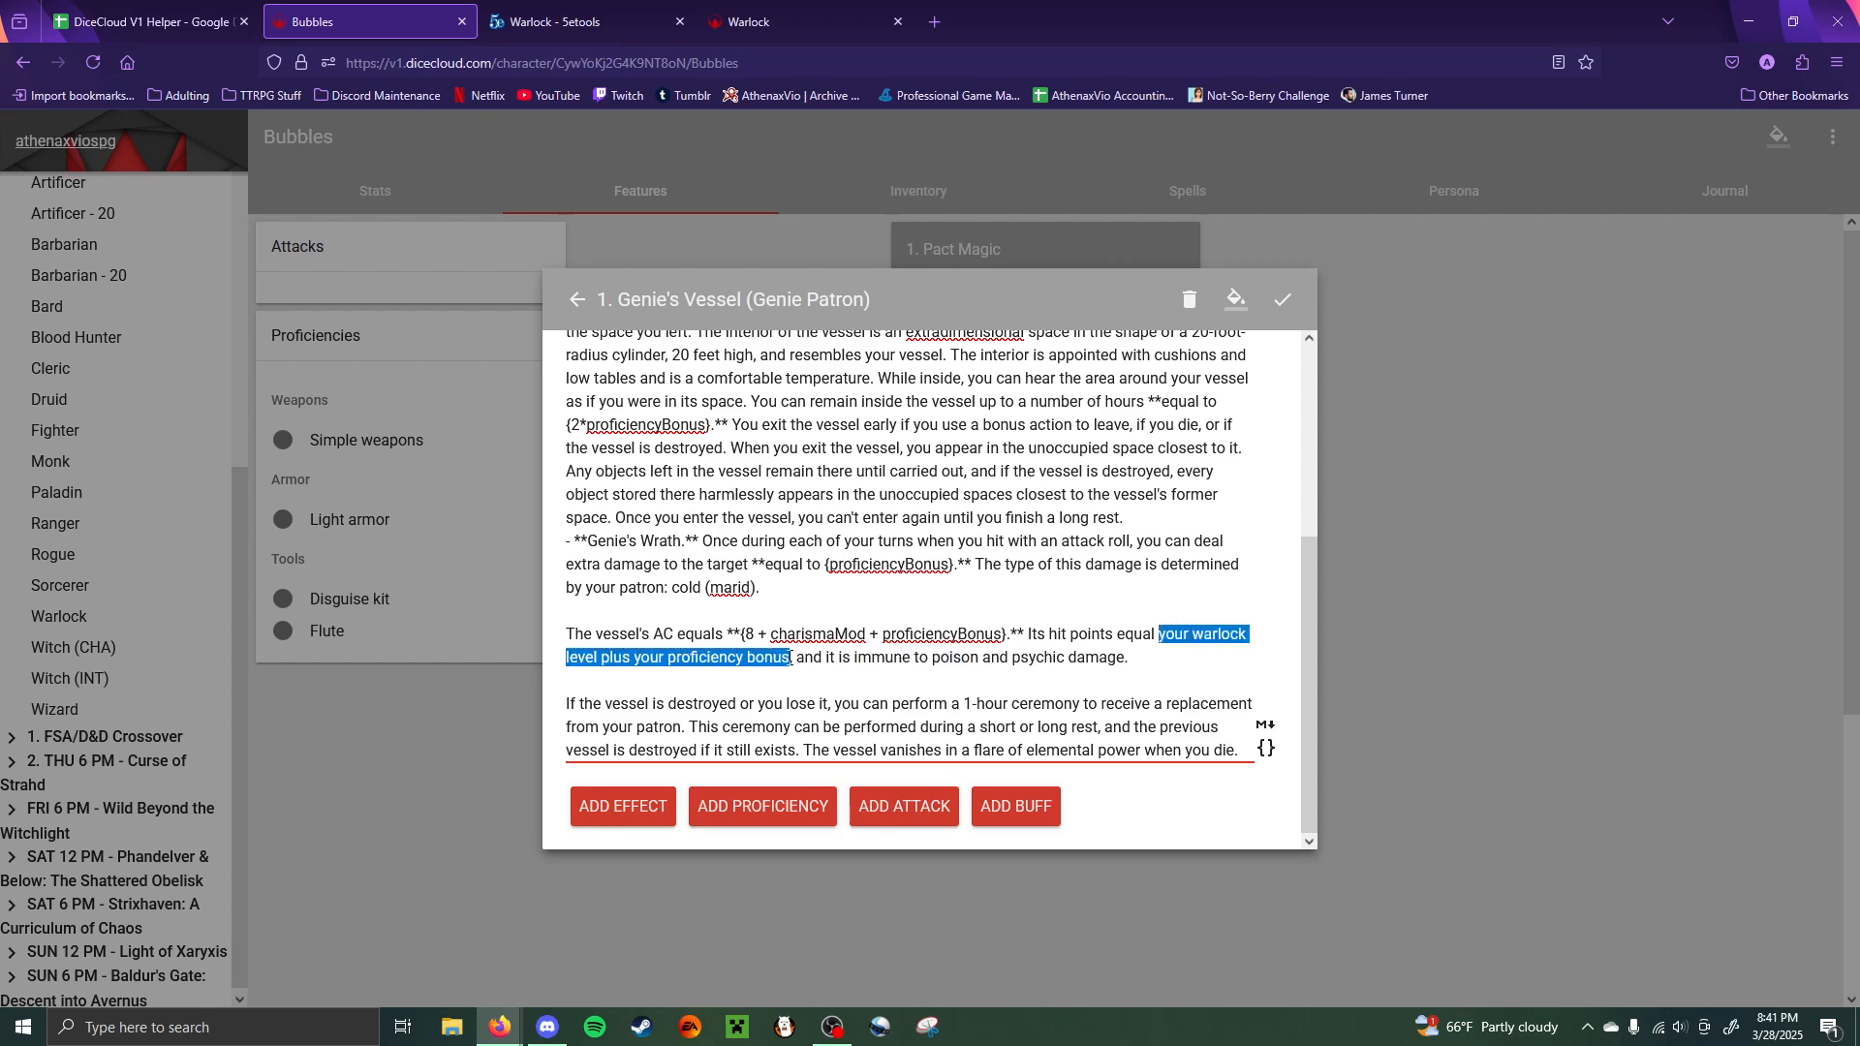
text({)
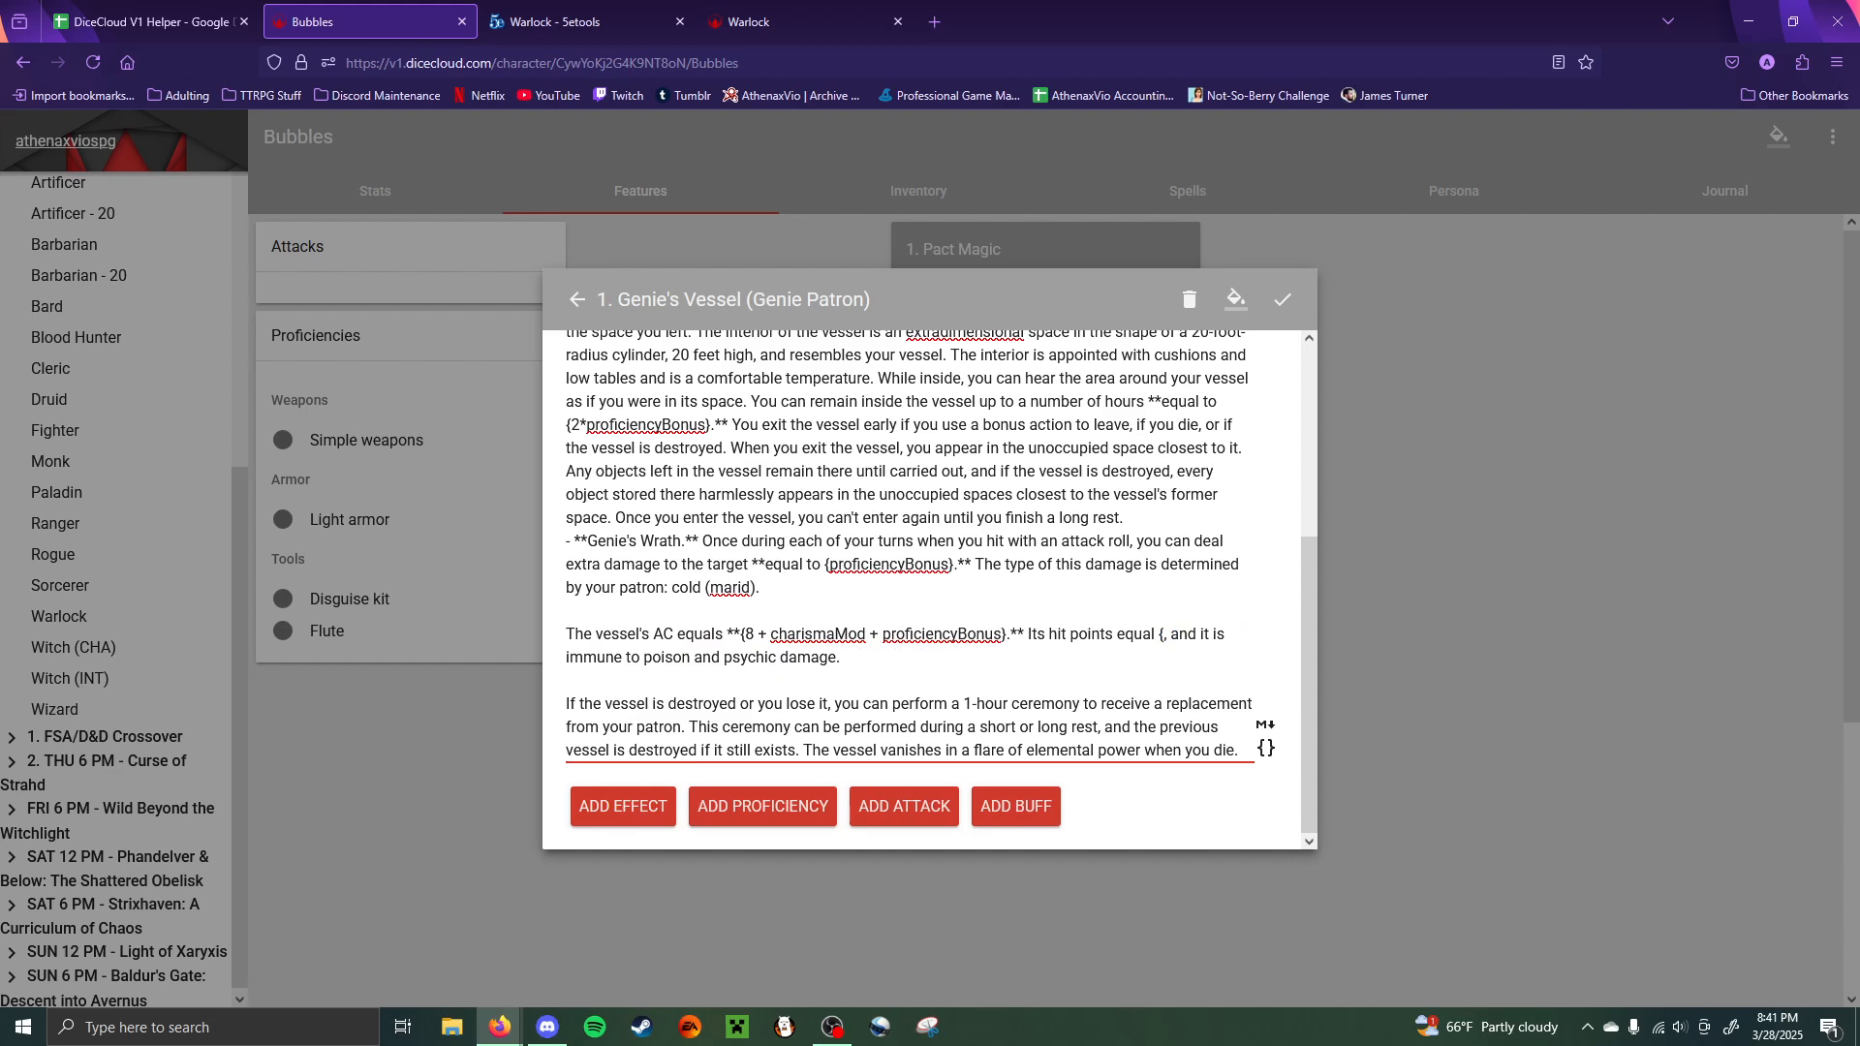
text(Warlocklev)
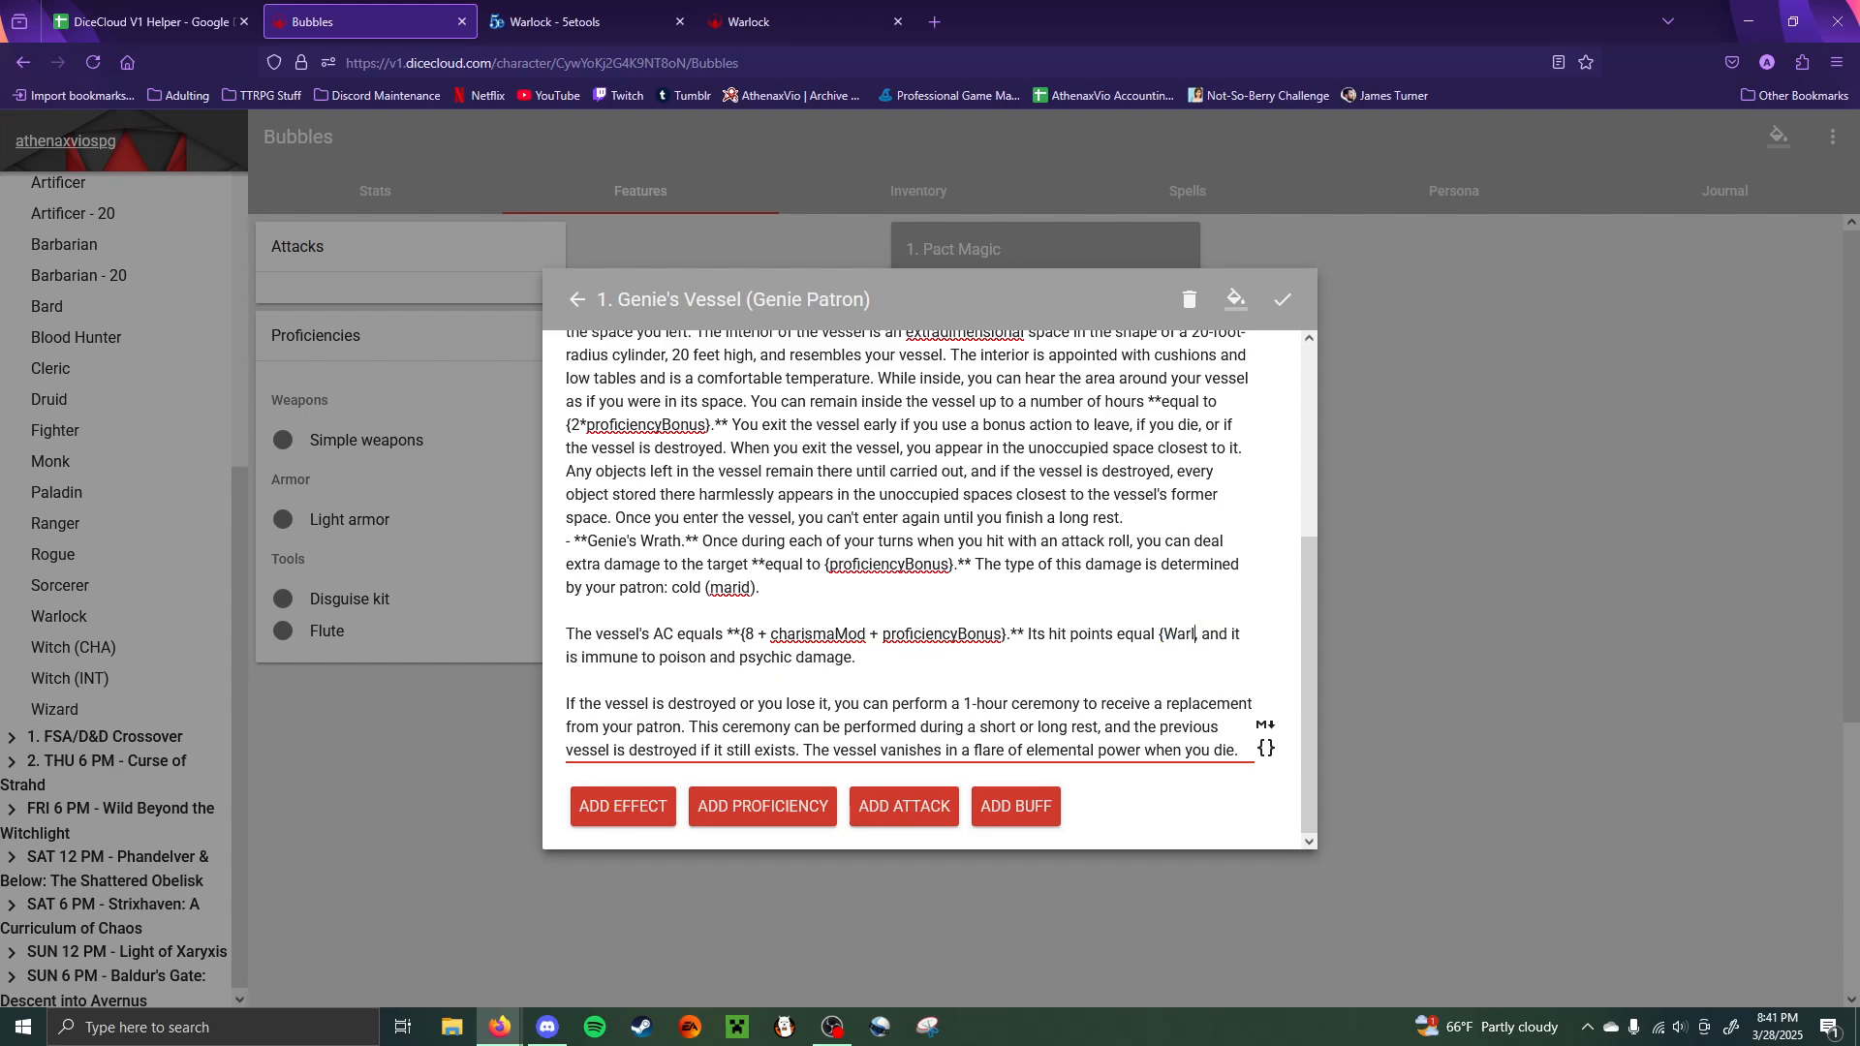
text(el + proficien)
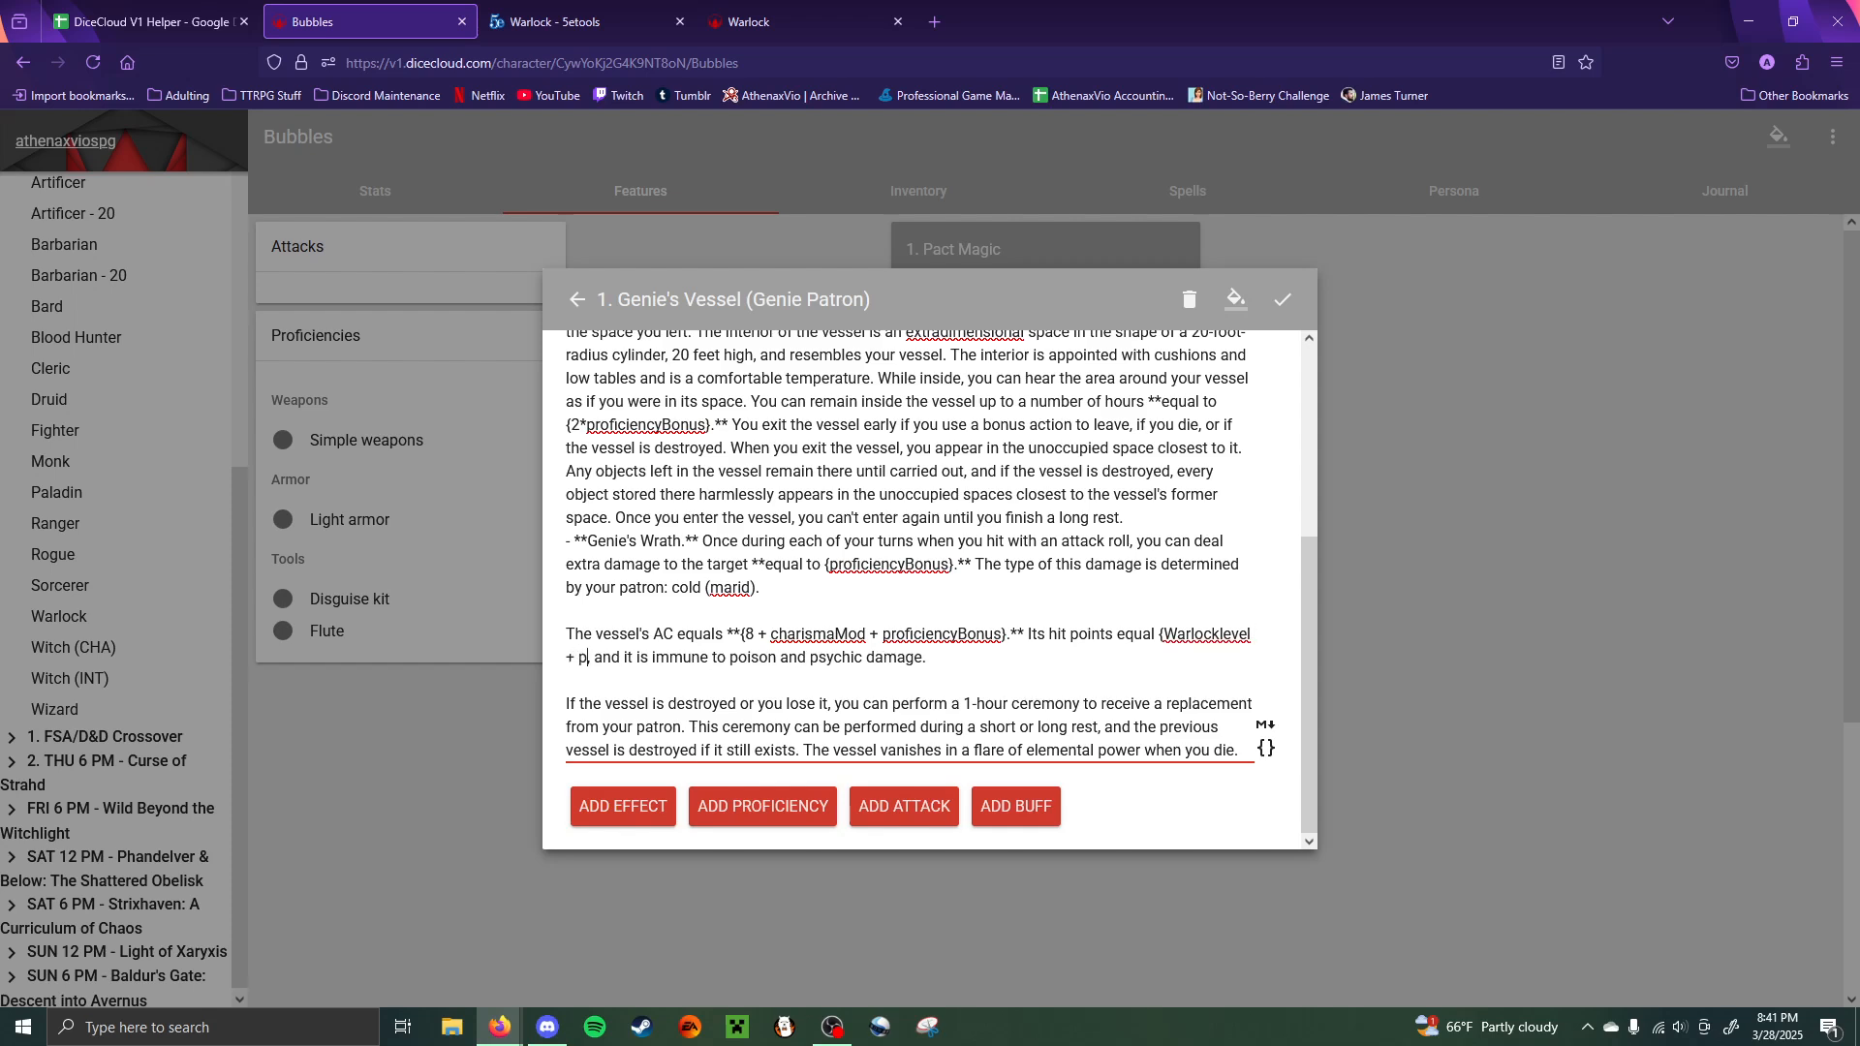
text(Bonus)
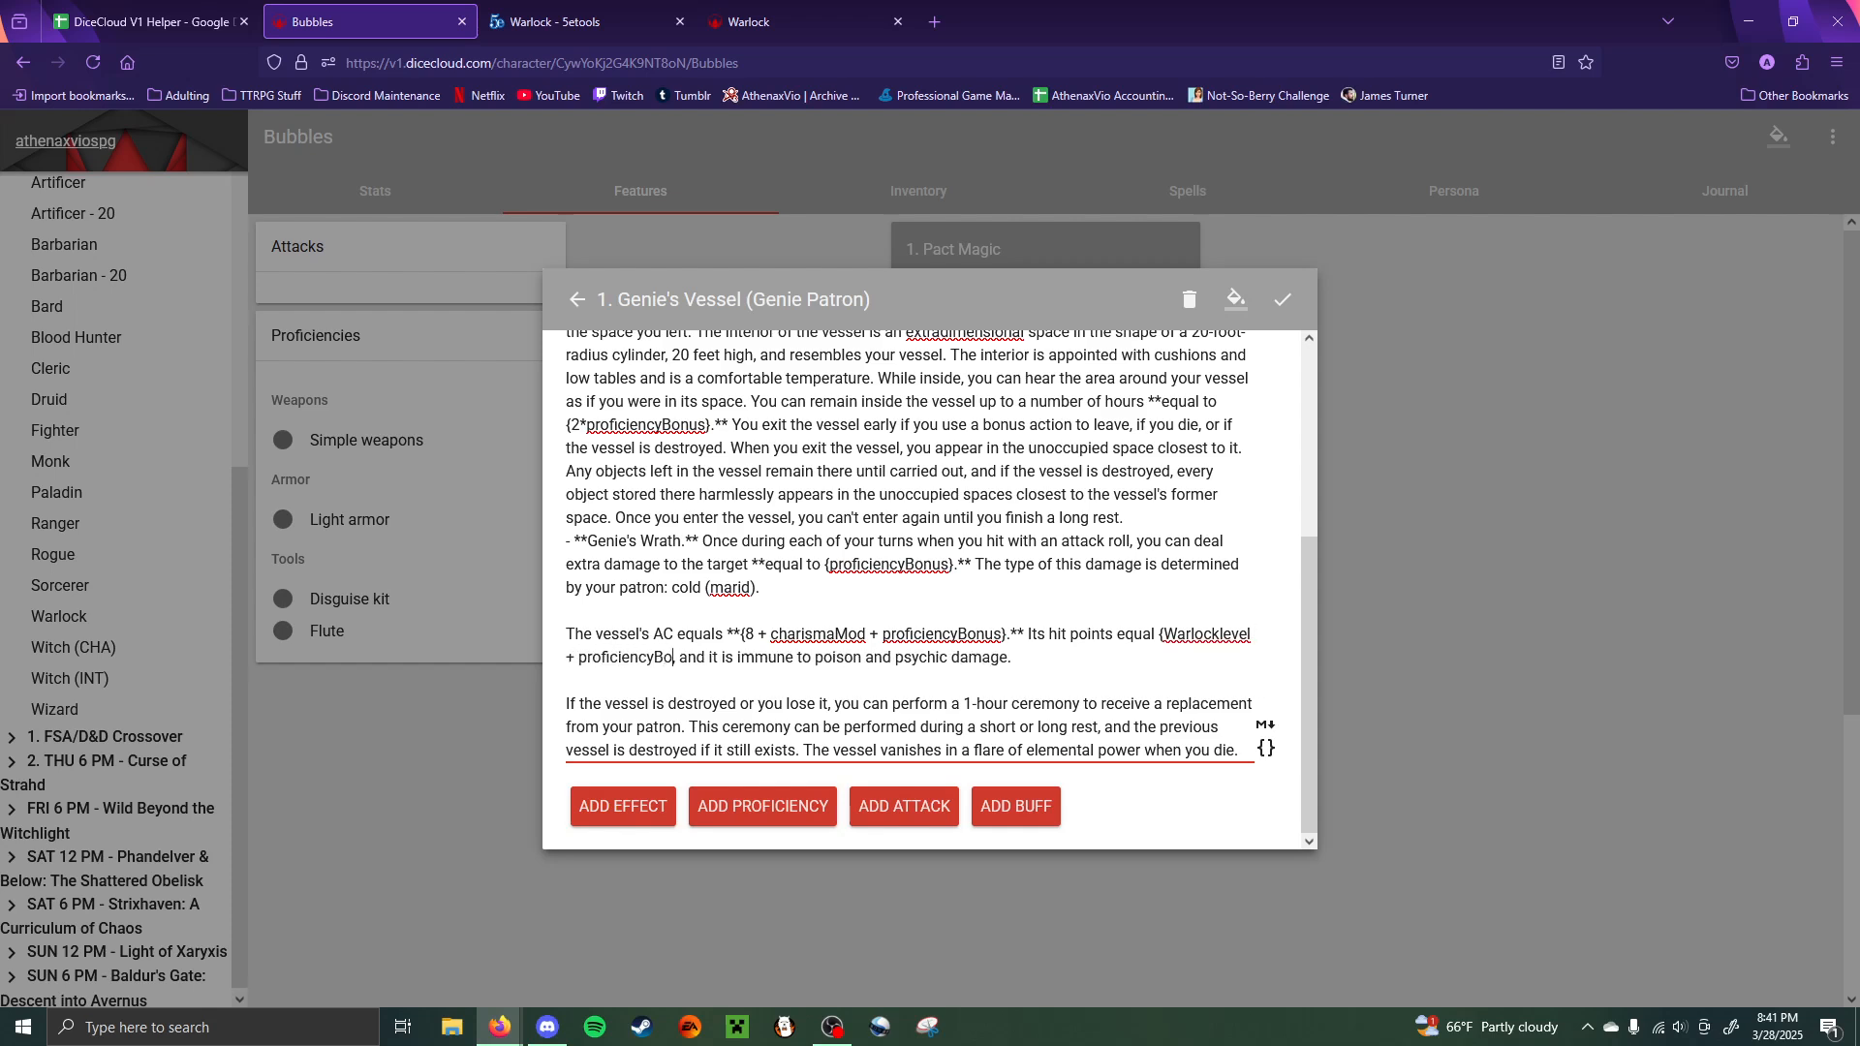
text(},)
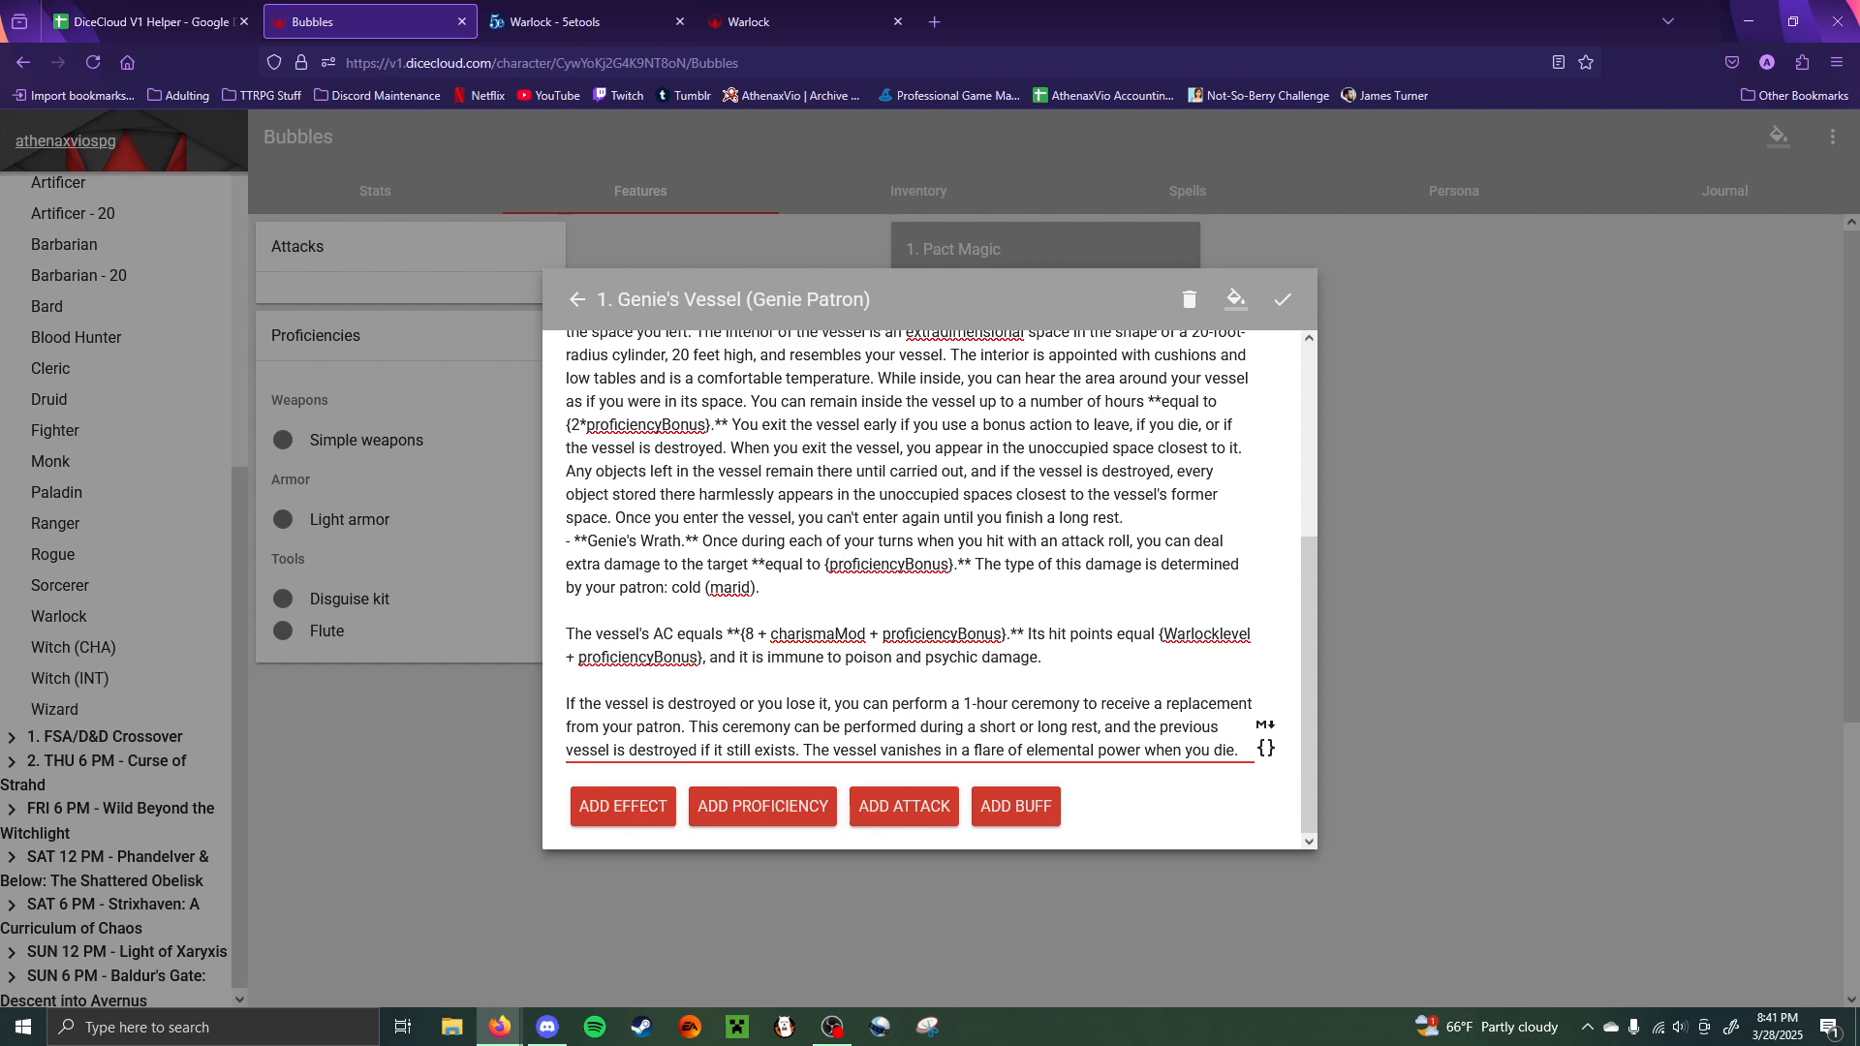
text(**)
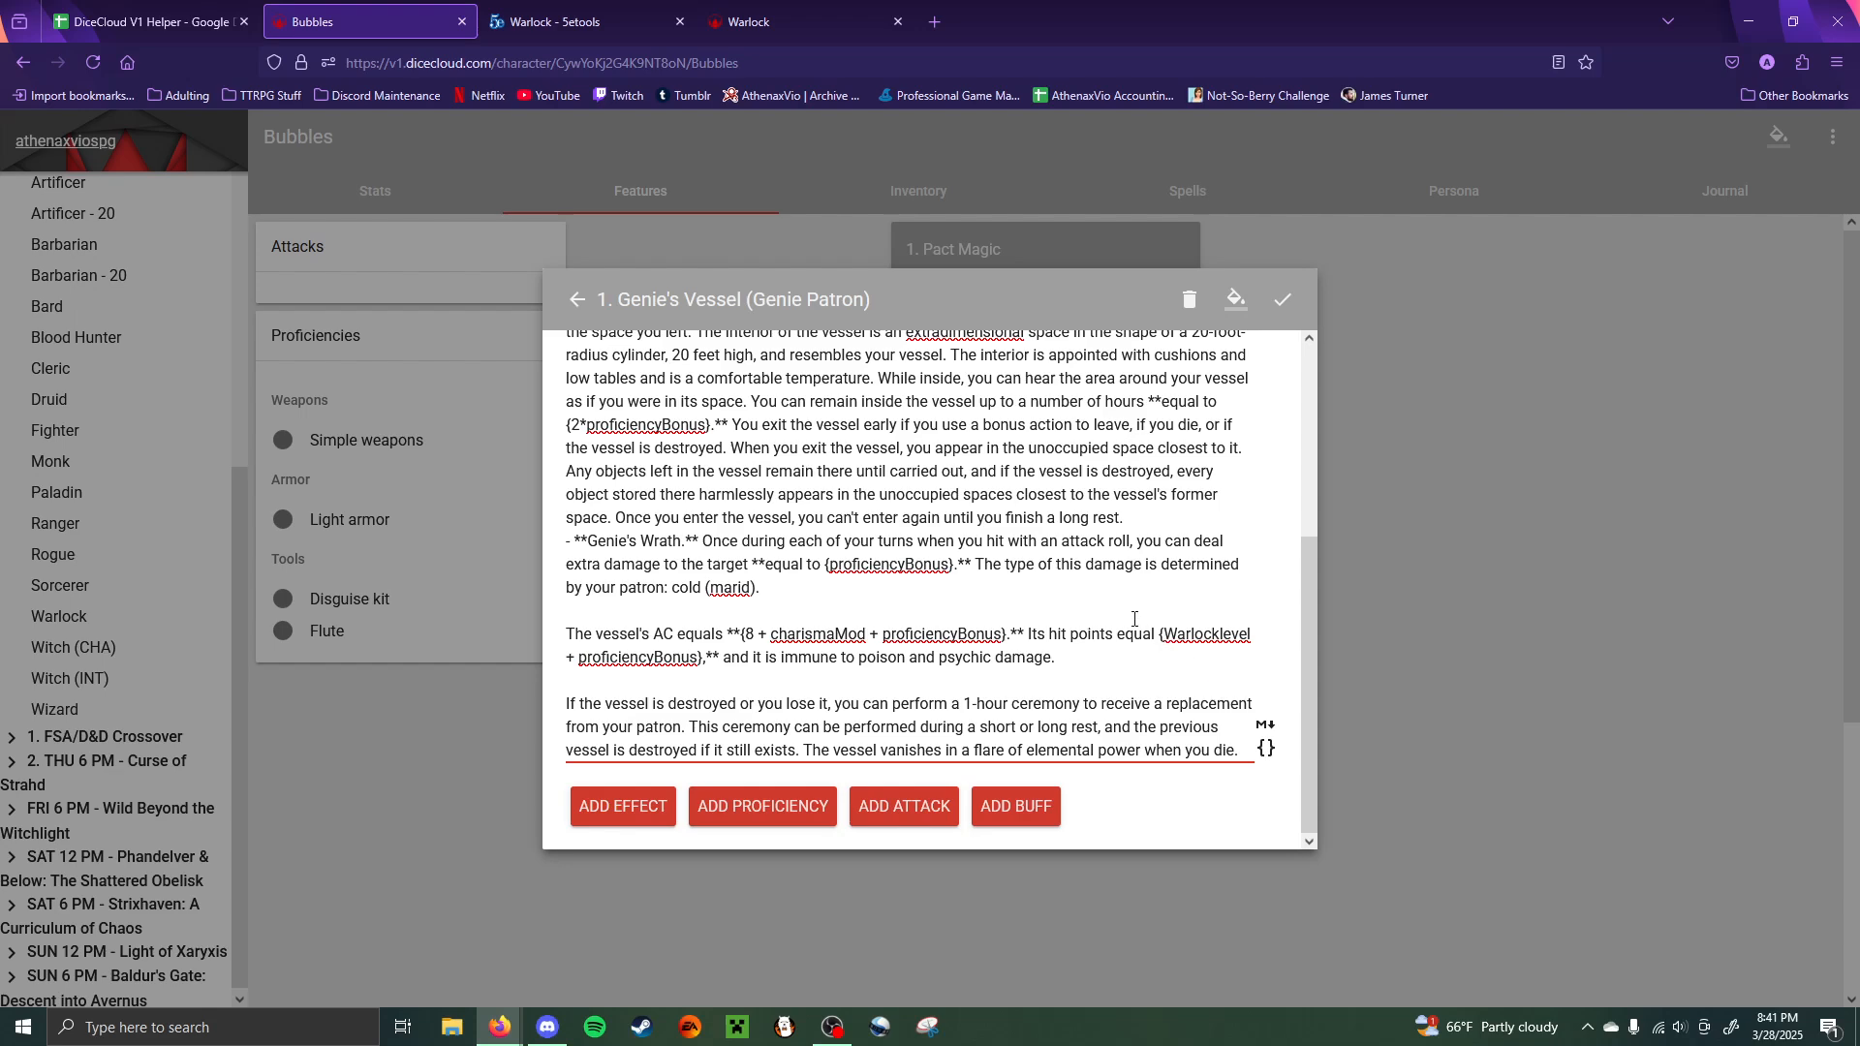
text(**)
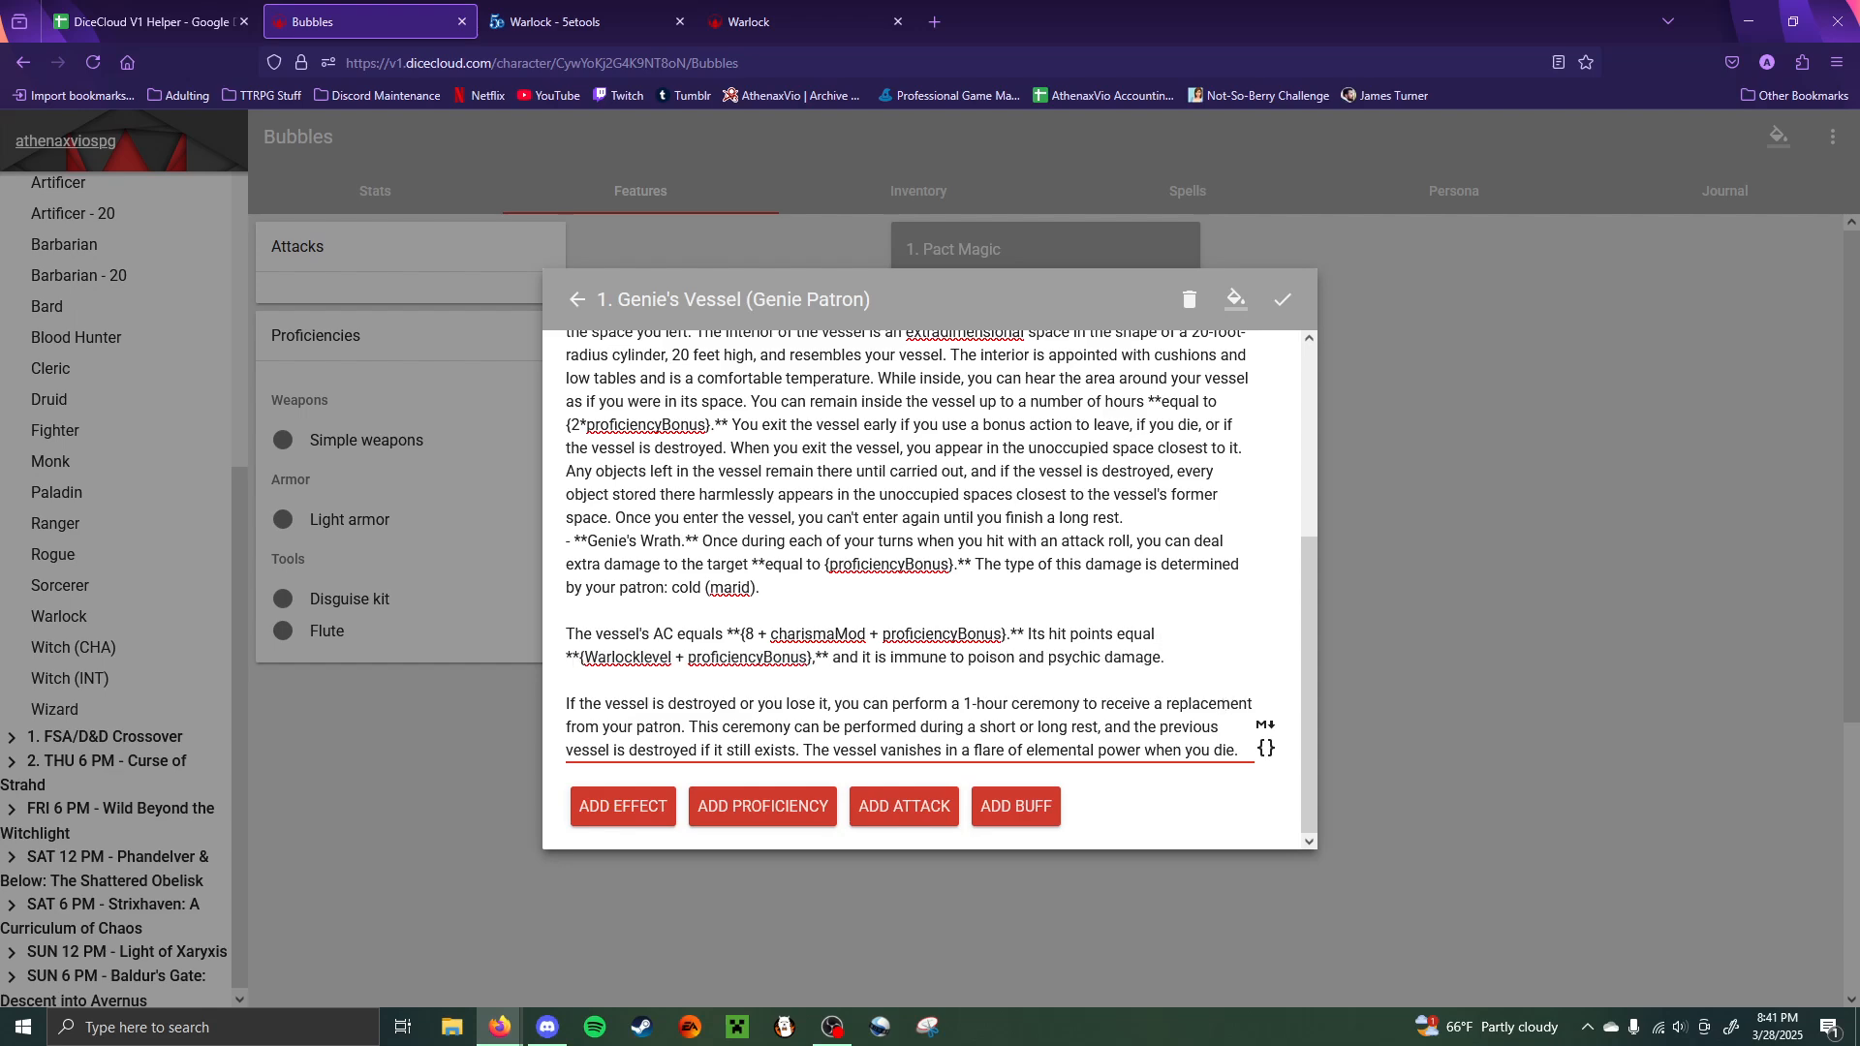
- Add "**>**" after "following ways:" and a "---" divider above Bottled Respite, and save the Genie's Vessel feature
scroll(808, 571, up, 3)
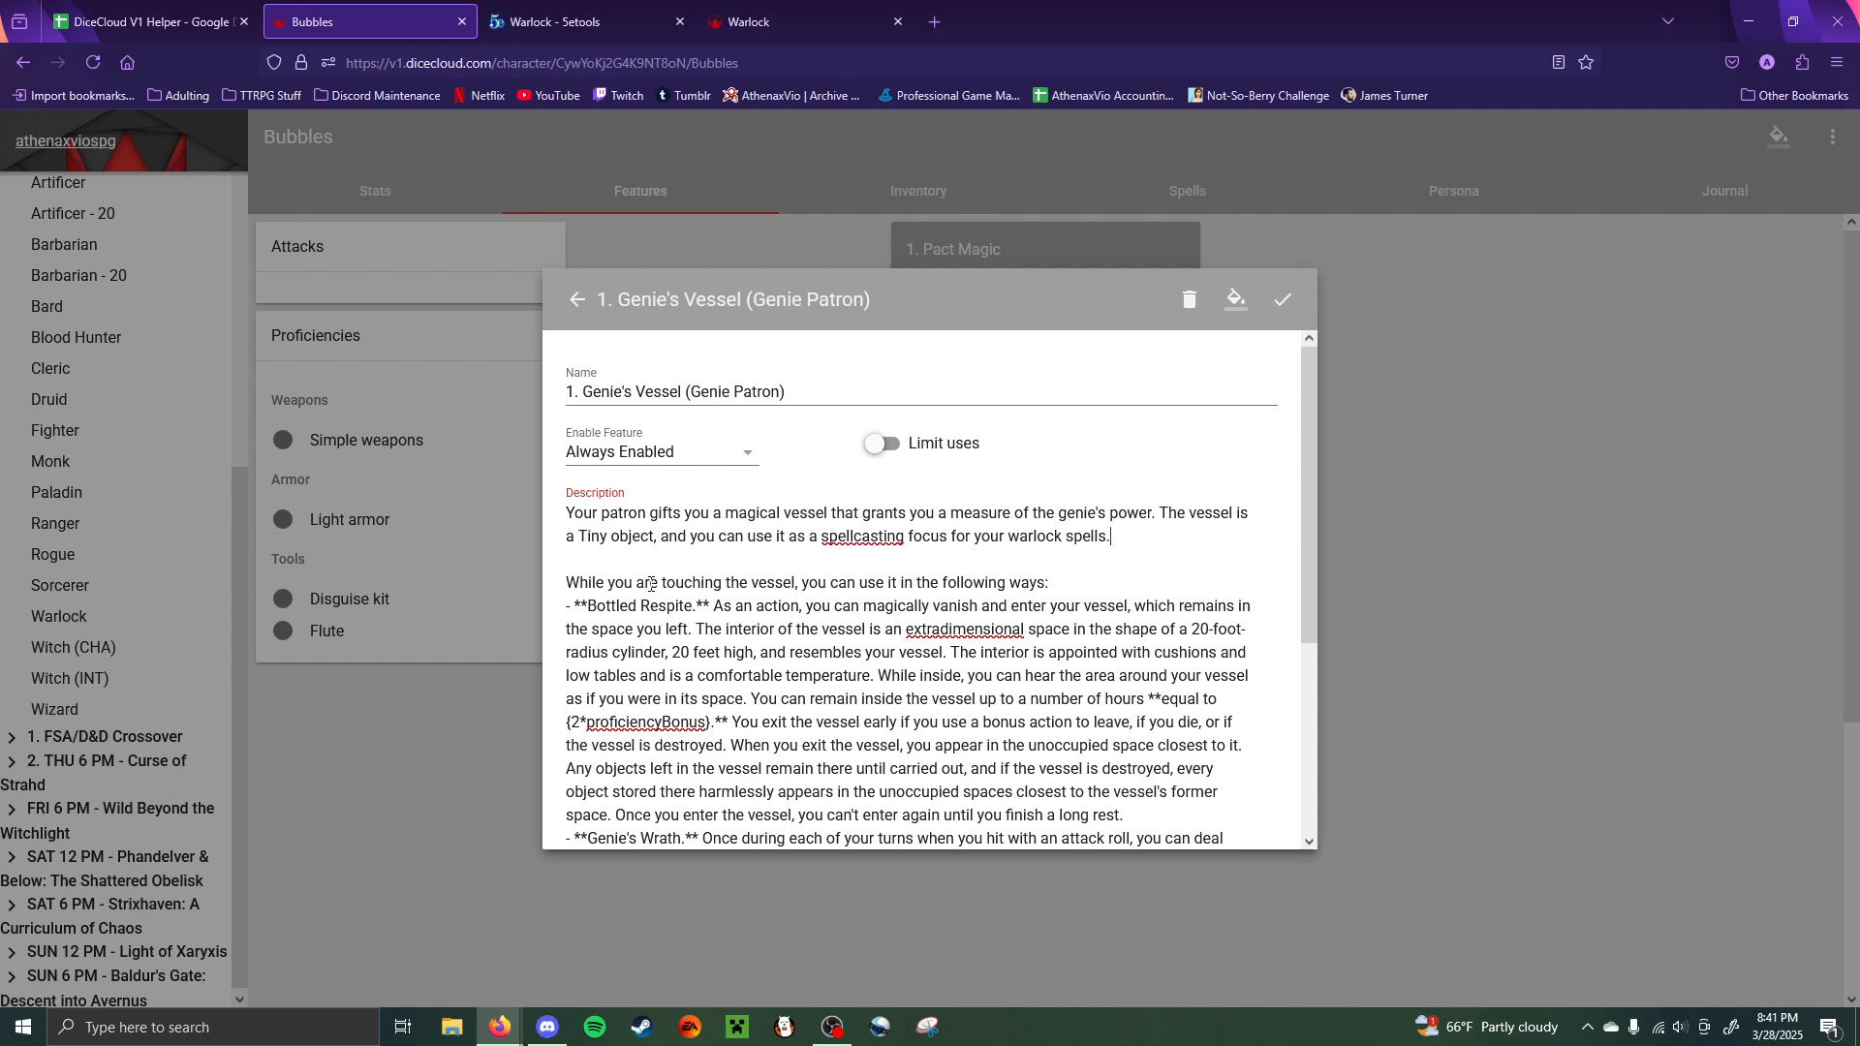
scroll(819, 579, down, 3)
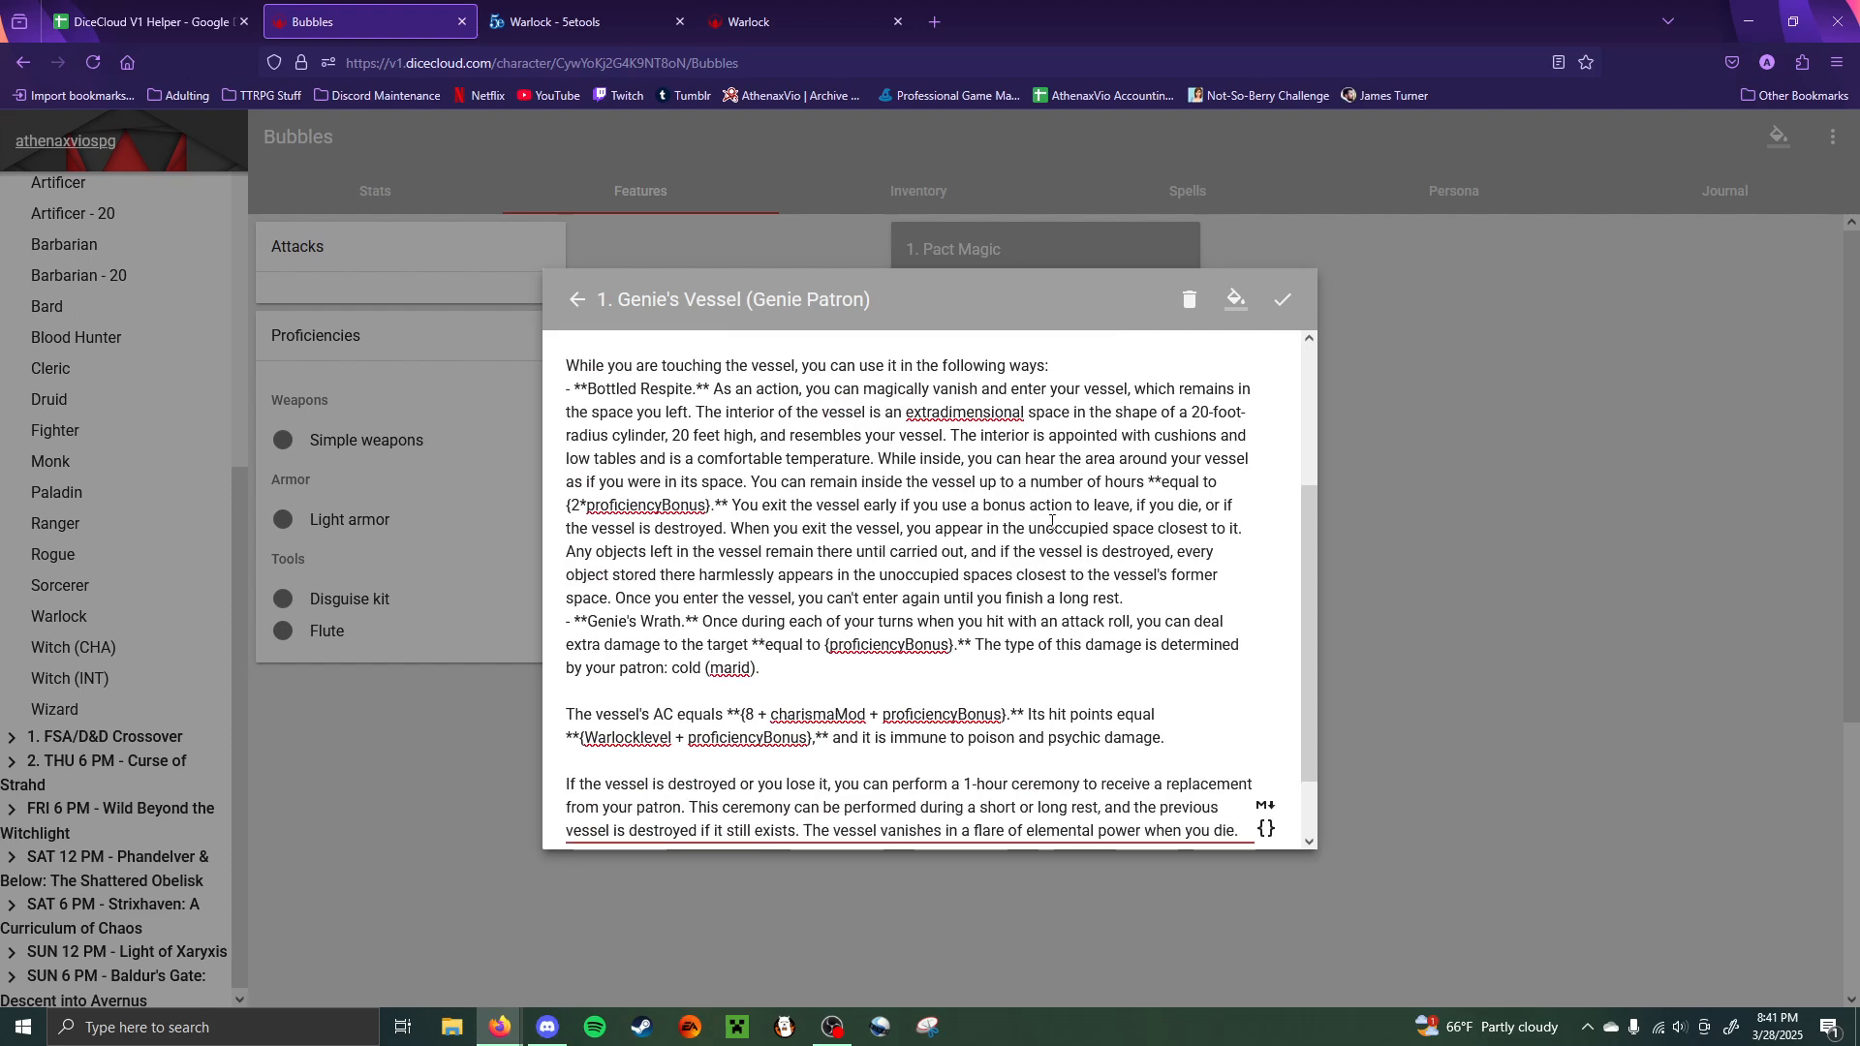
click(1070, 361)
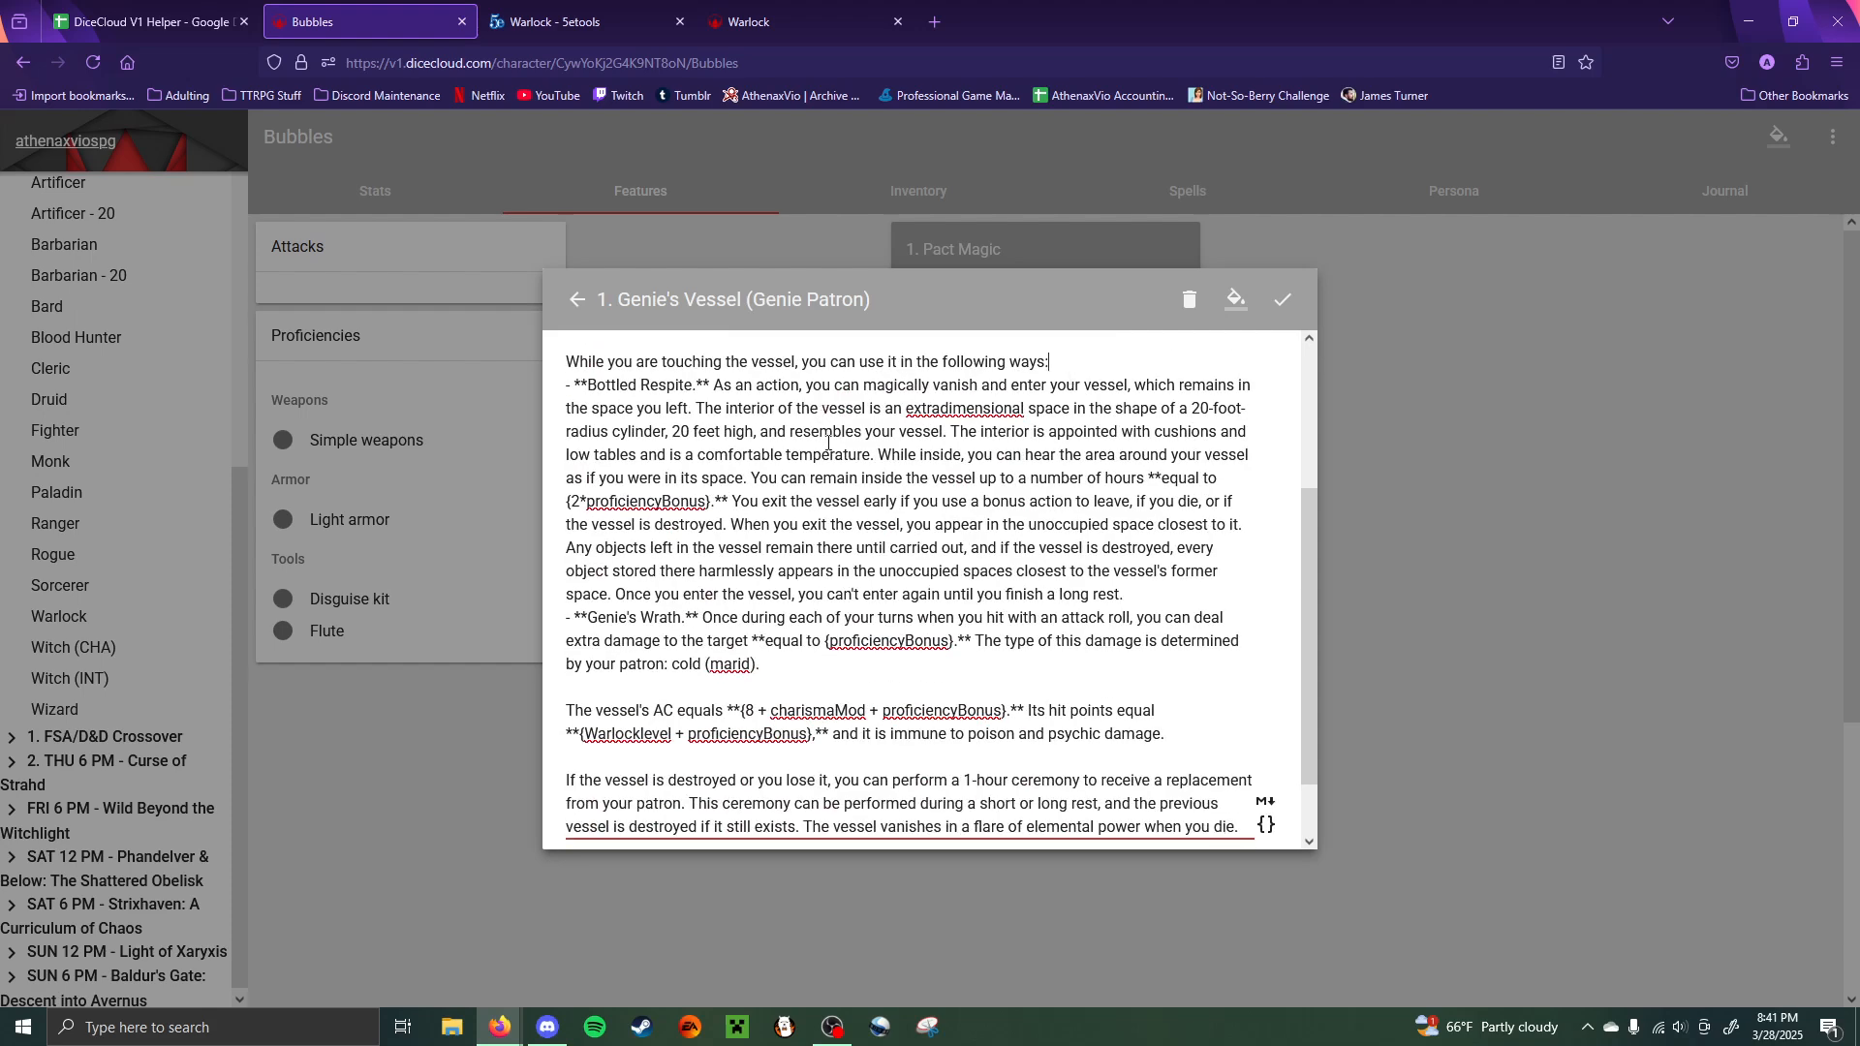
scroll(828, 443, up, 3)
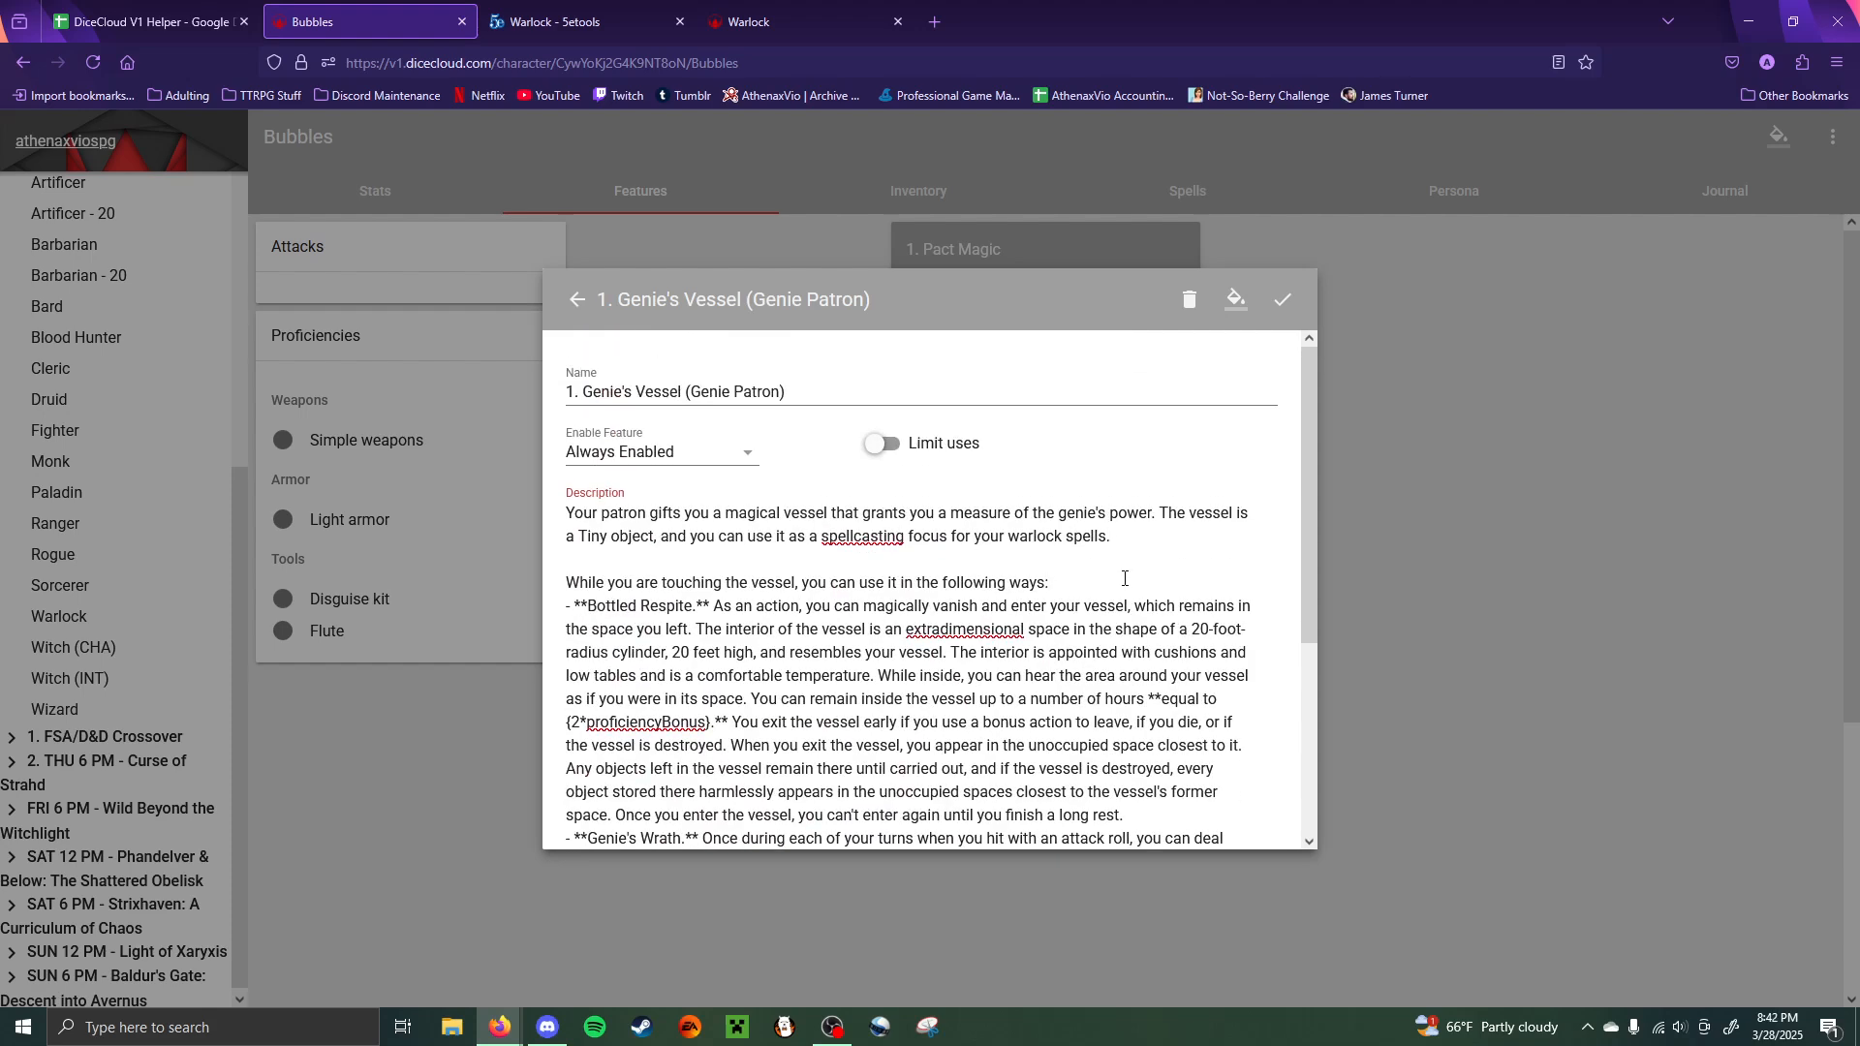
text(**>**)
key(Return)
key(Return)
key(Return)
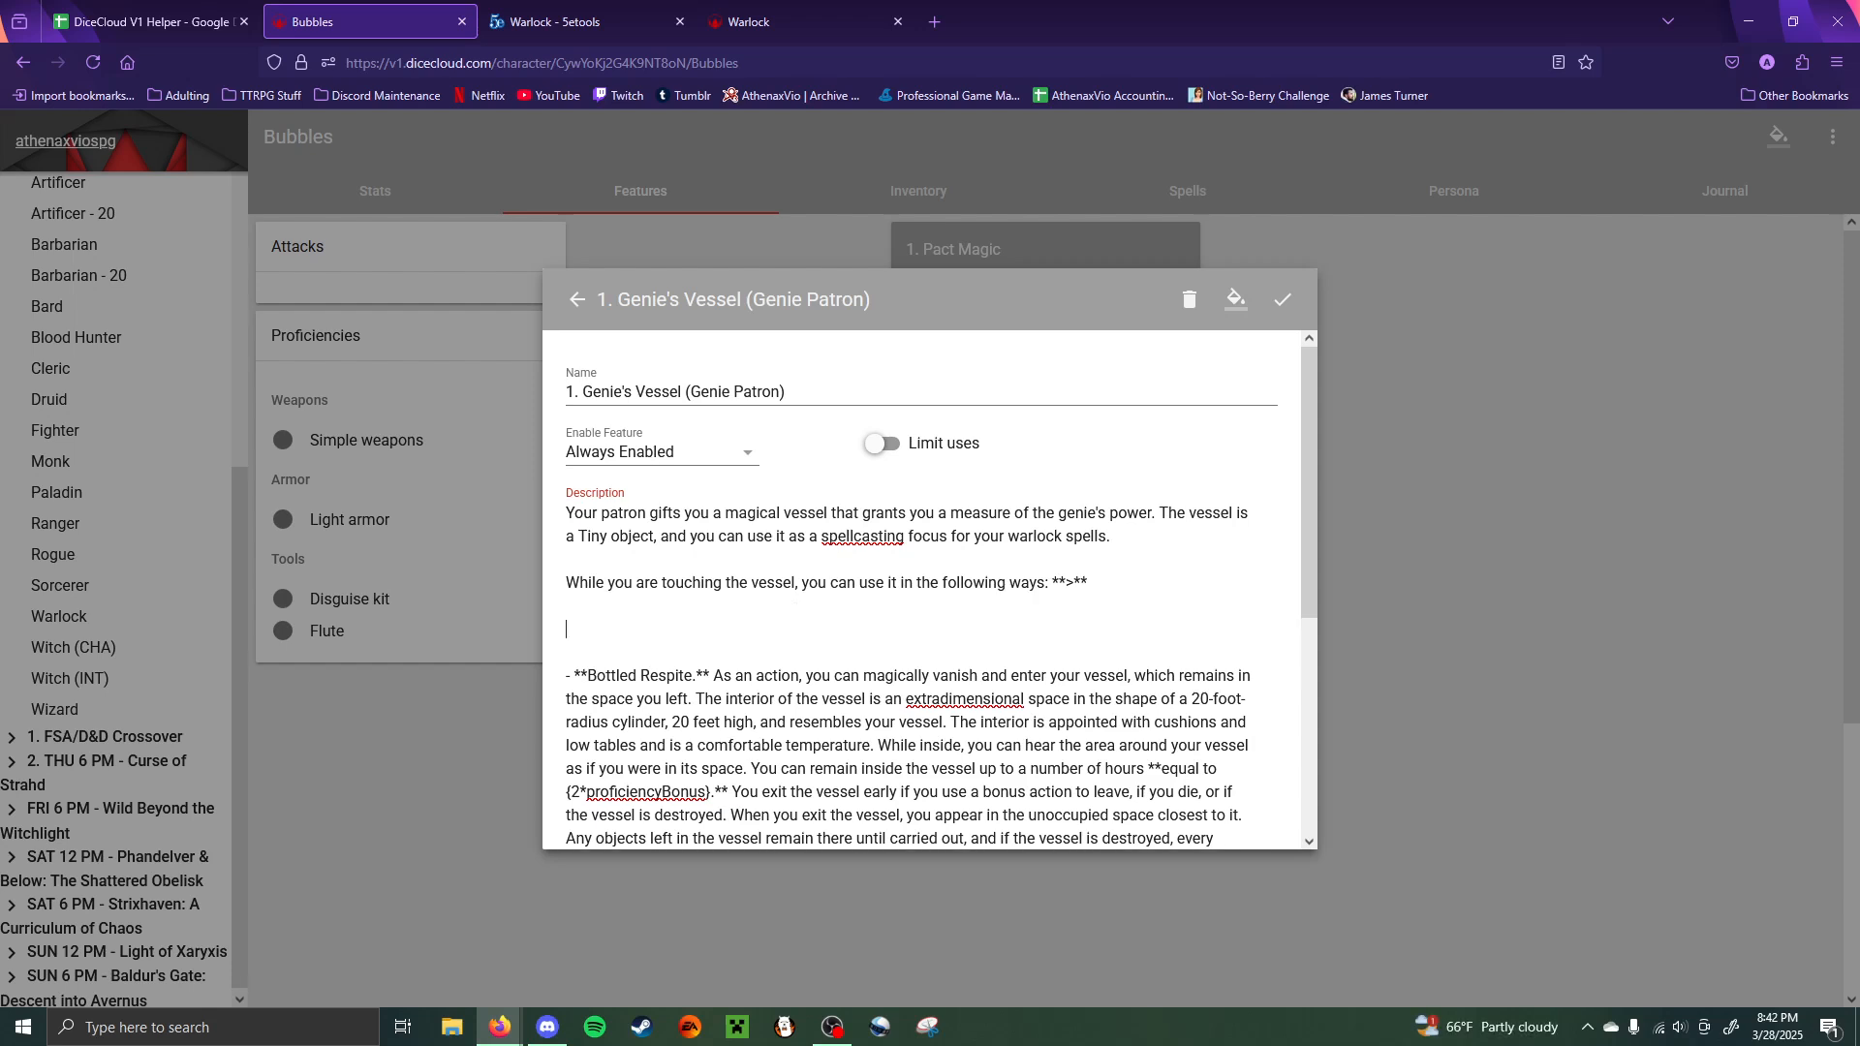
text(---)
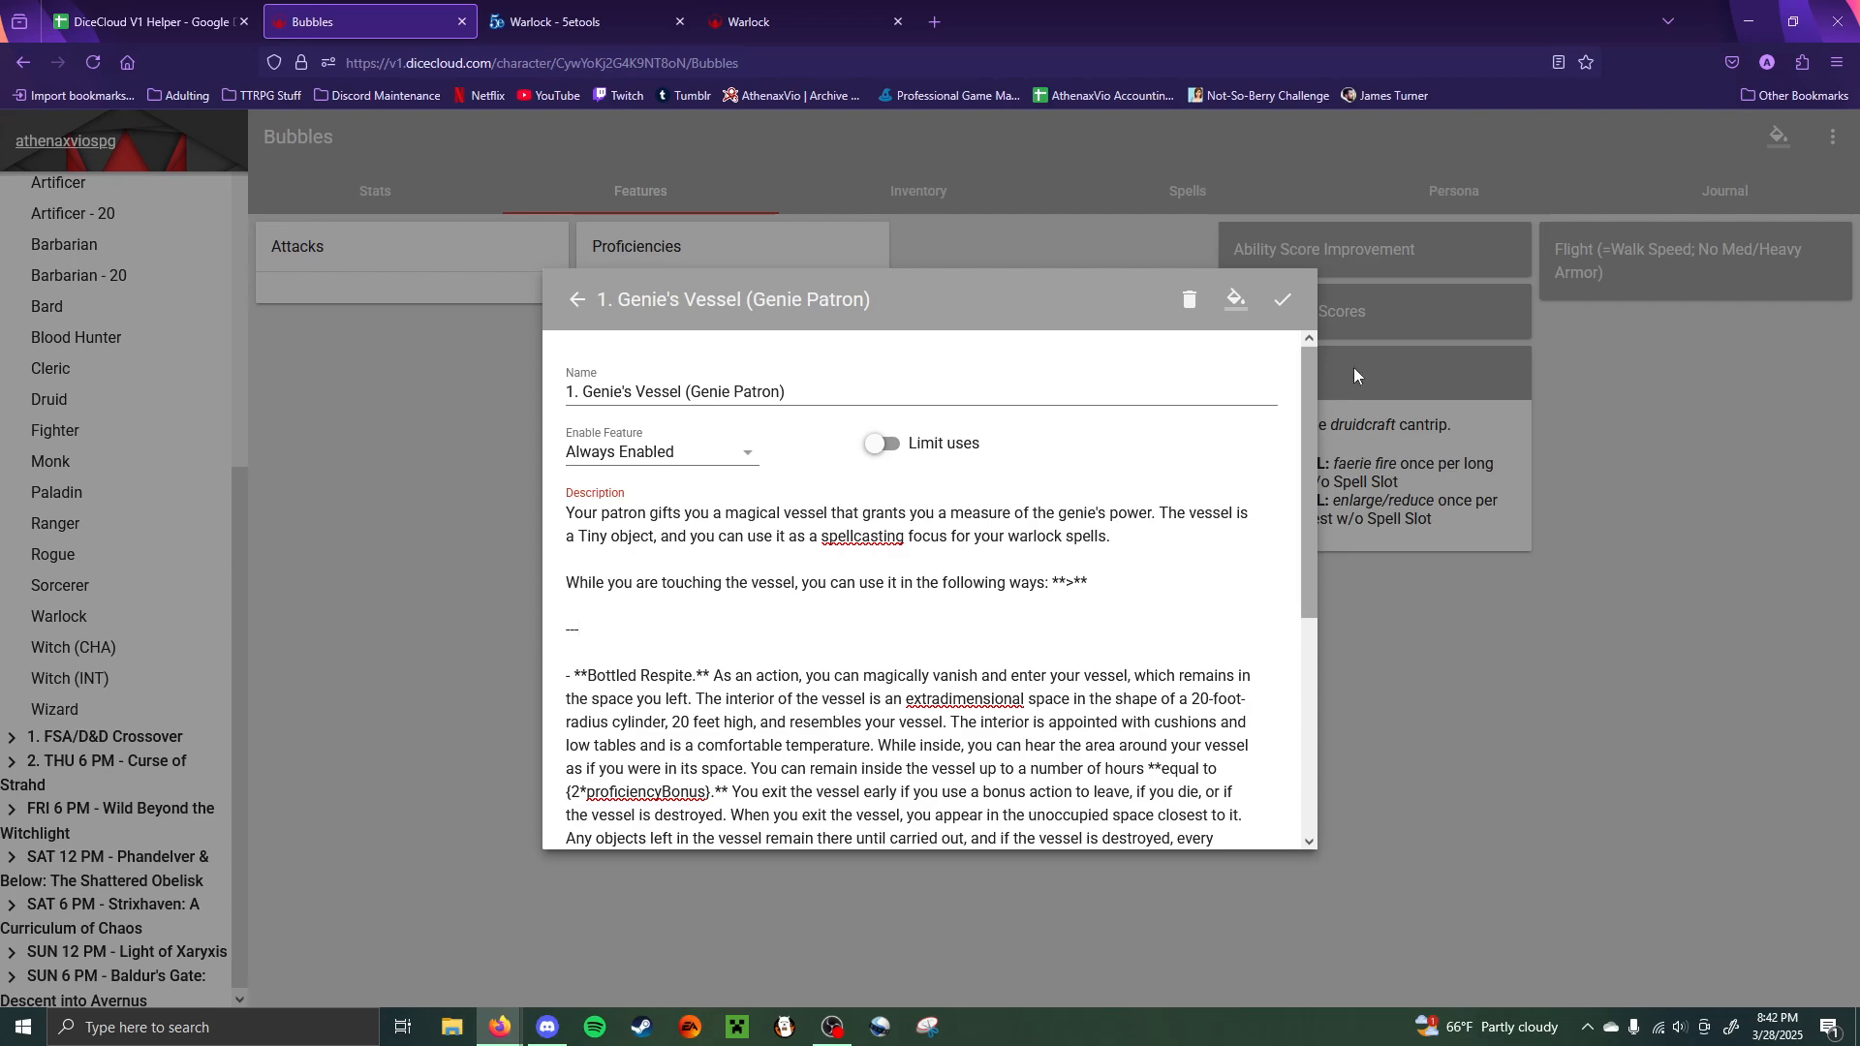
click(1283, 299)
click(1354, 636)
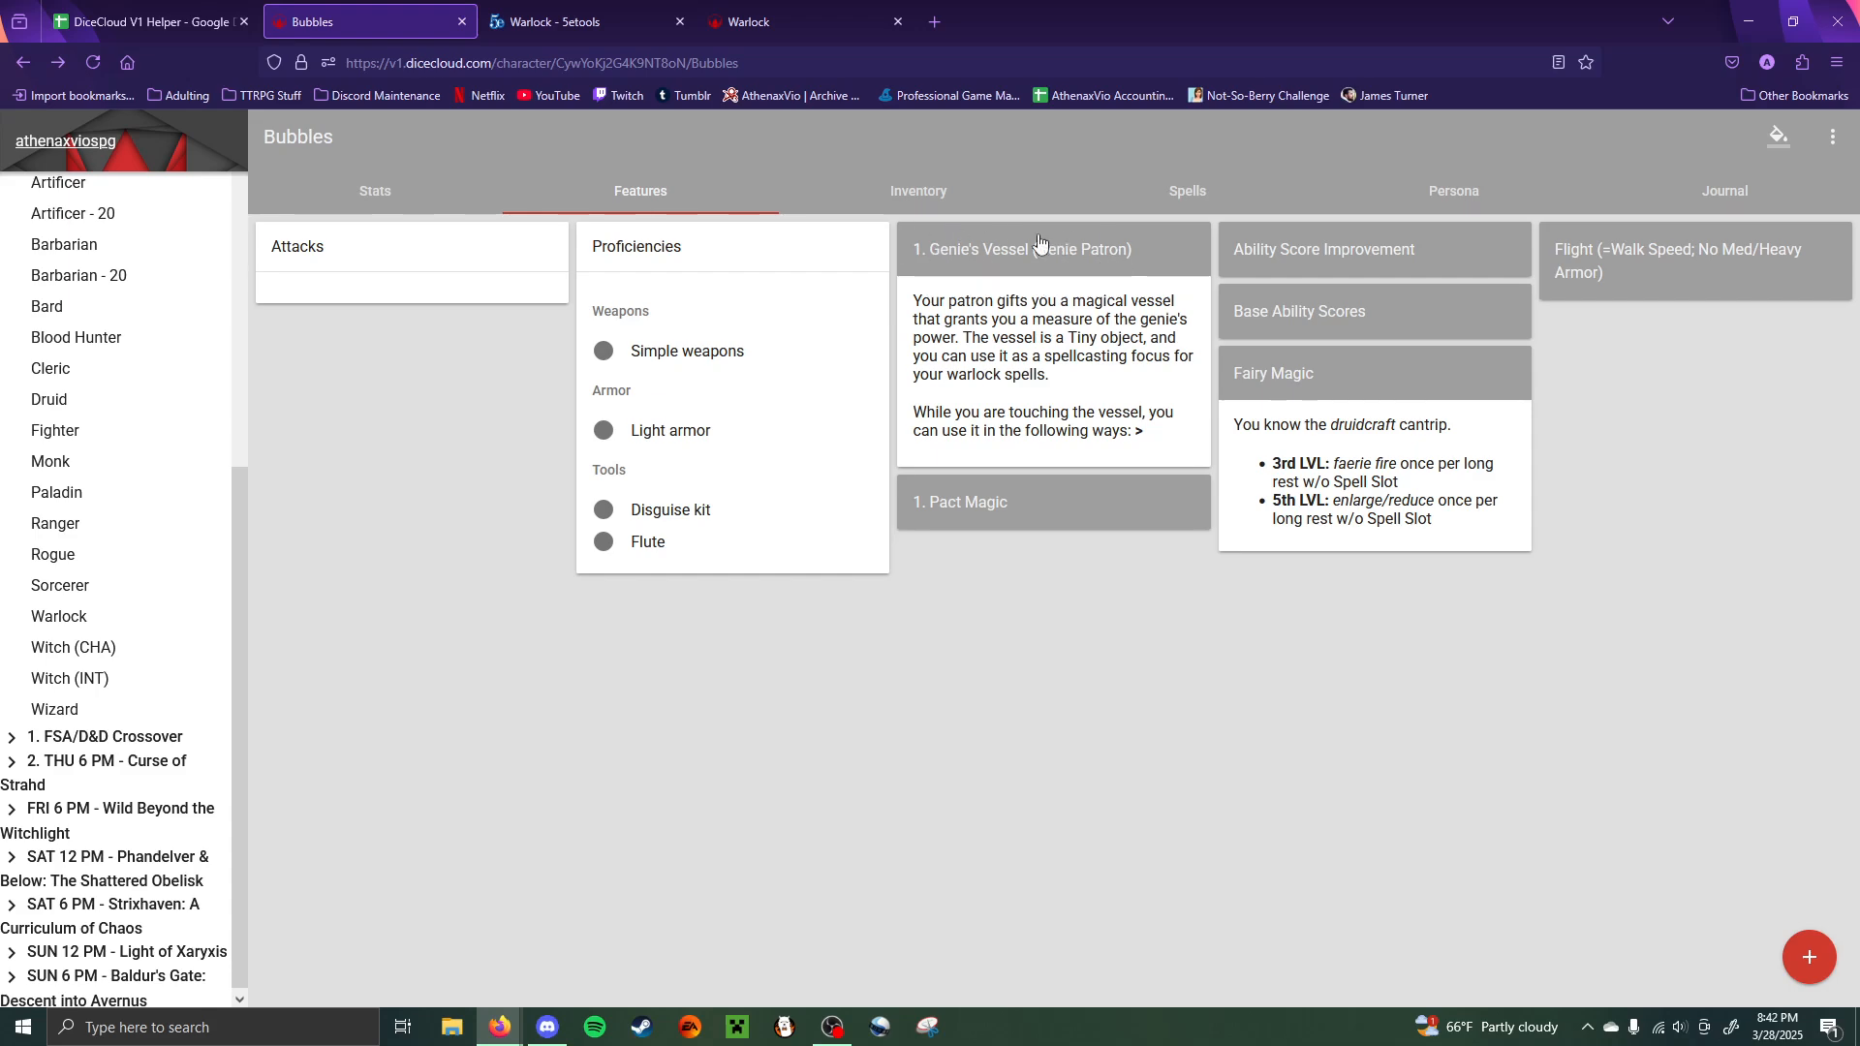
- Reopen the Genie's Vessel feature, select its whole description text for copying, and close the feature
click(1068, 205)
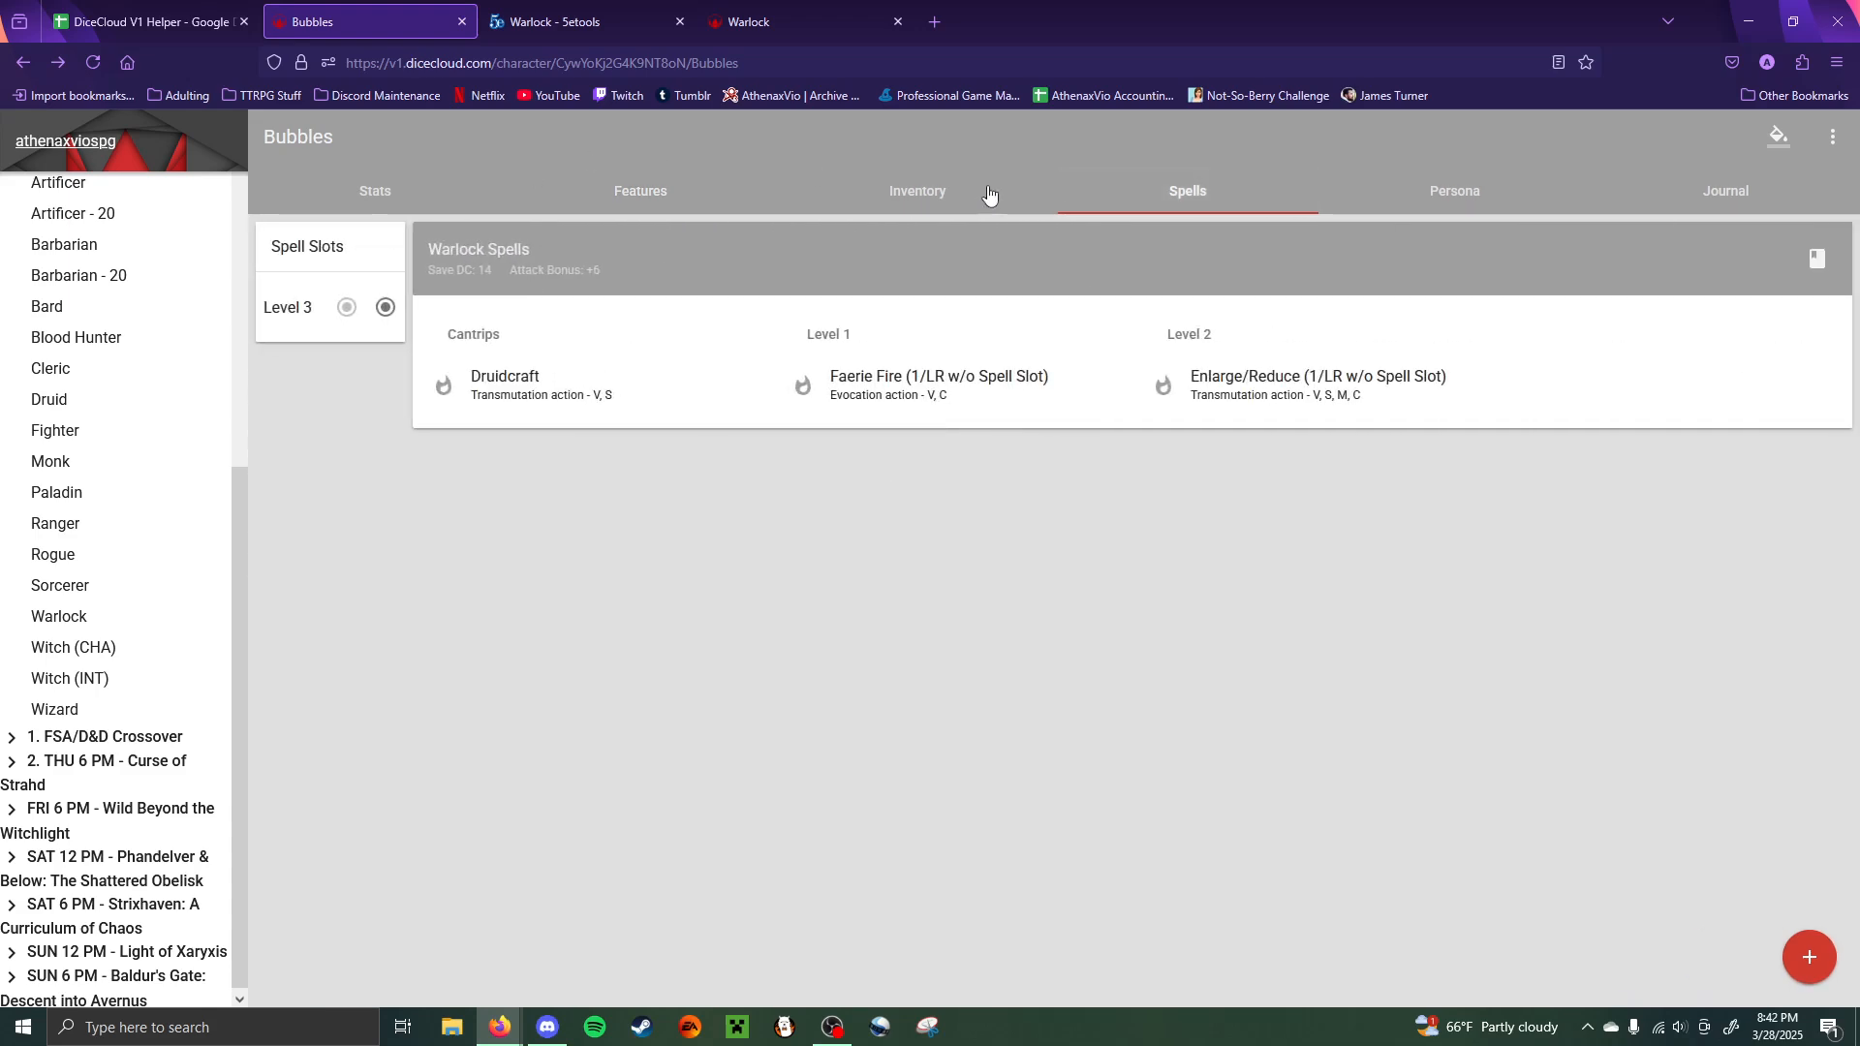
click(918, 190)
click(667, 201)
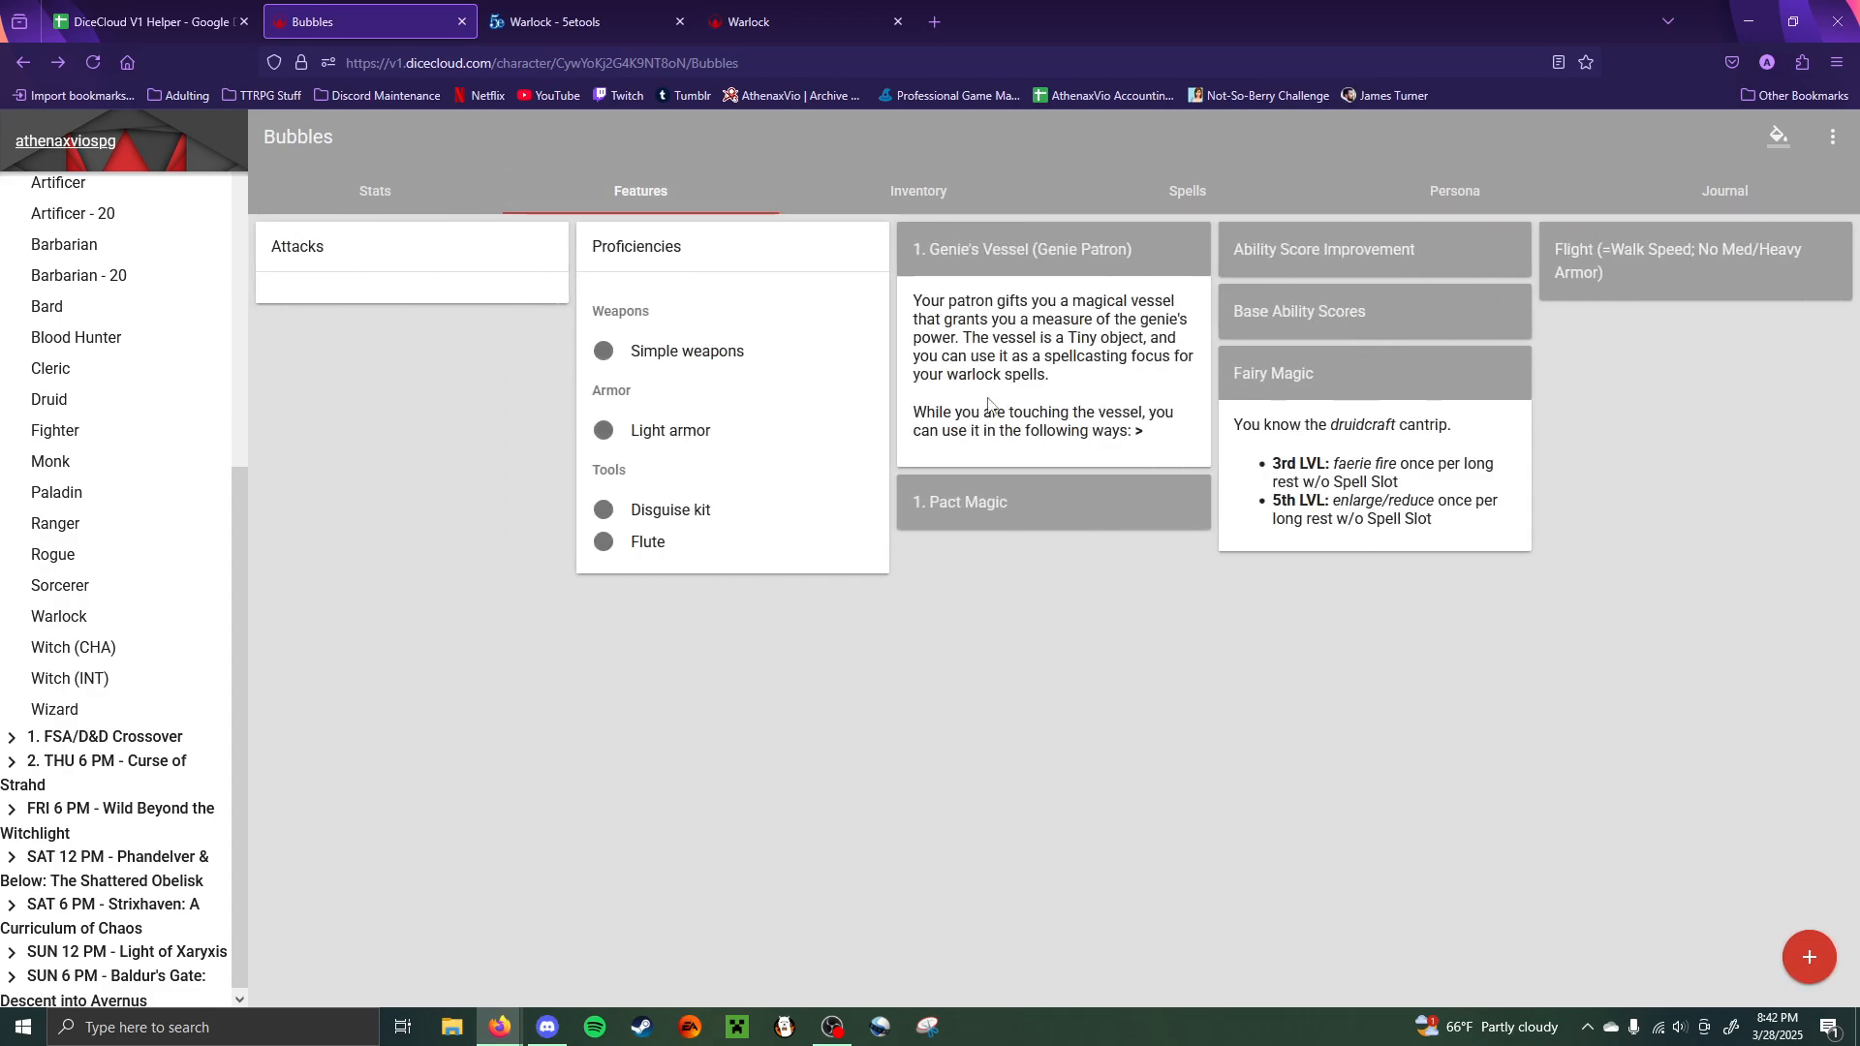
click(1076, 244)
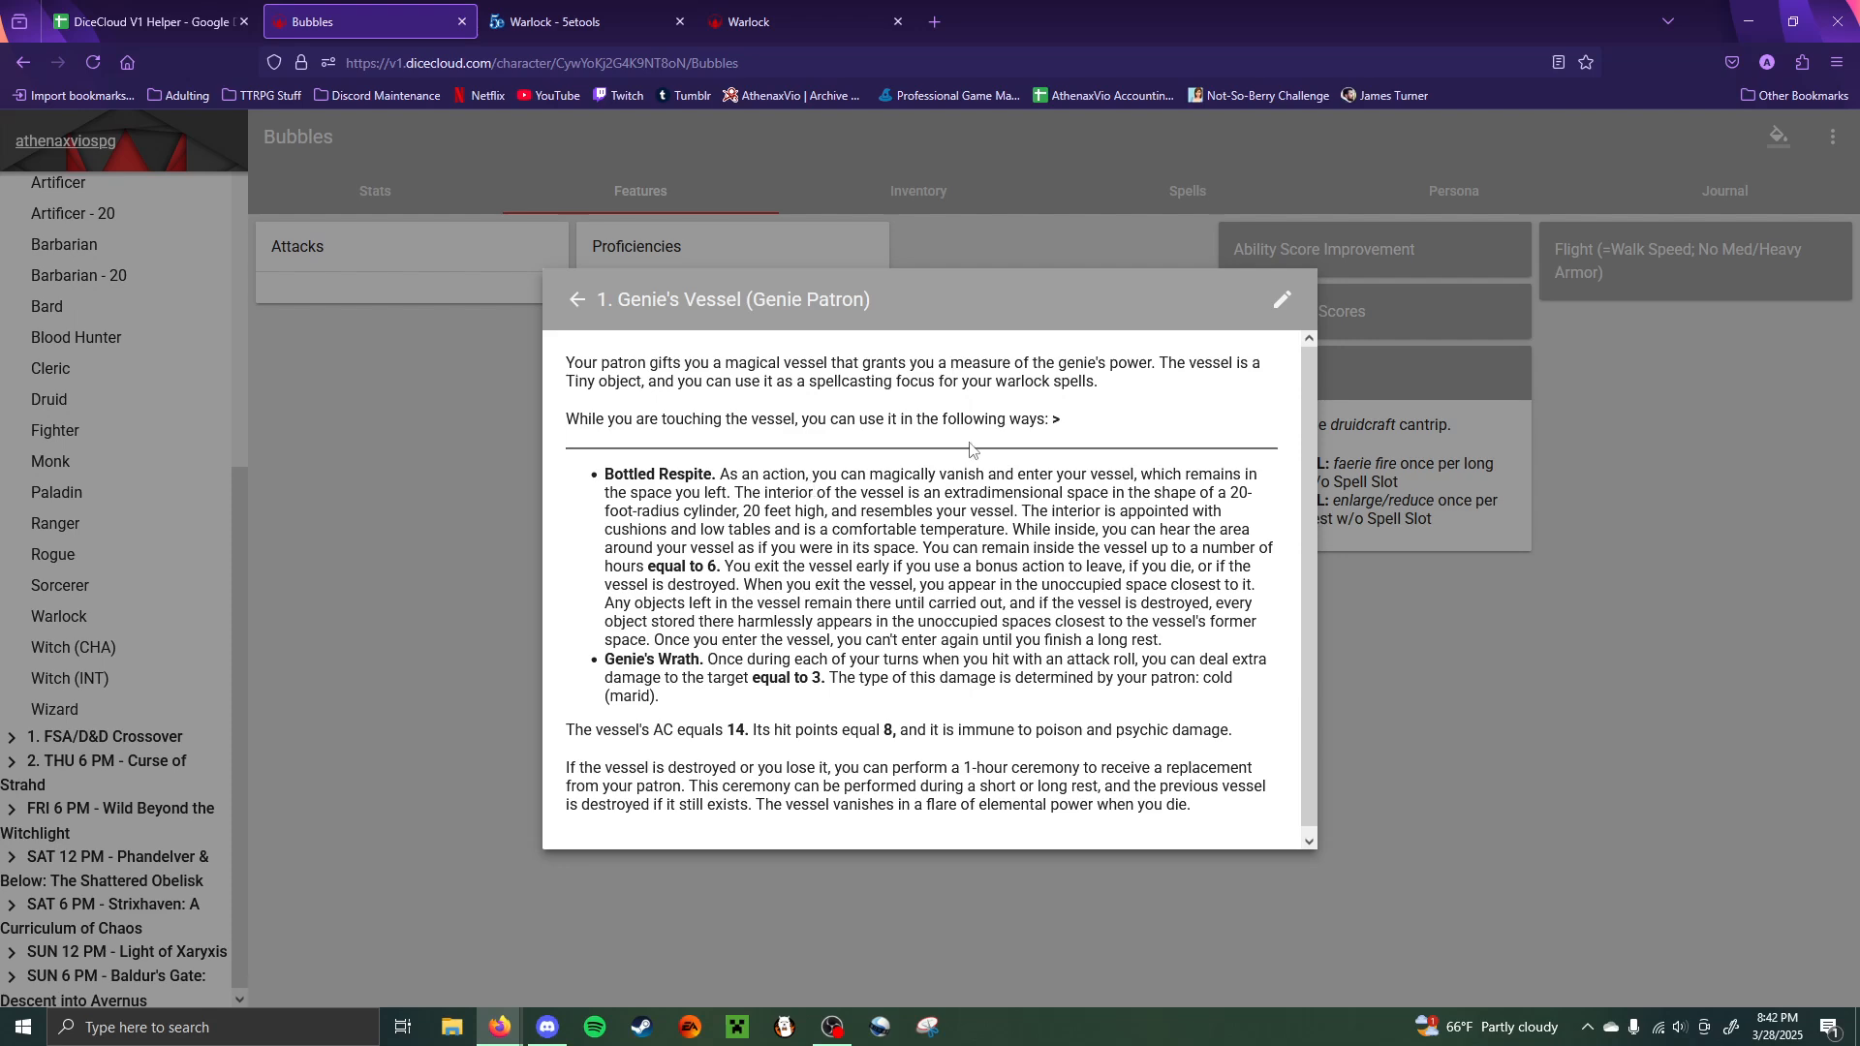
click(1282, 299)
scroll(832, 692, down, 10)
drag(1235, 725, 377, 300)
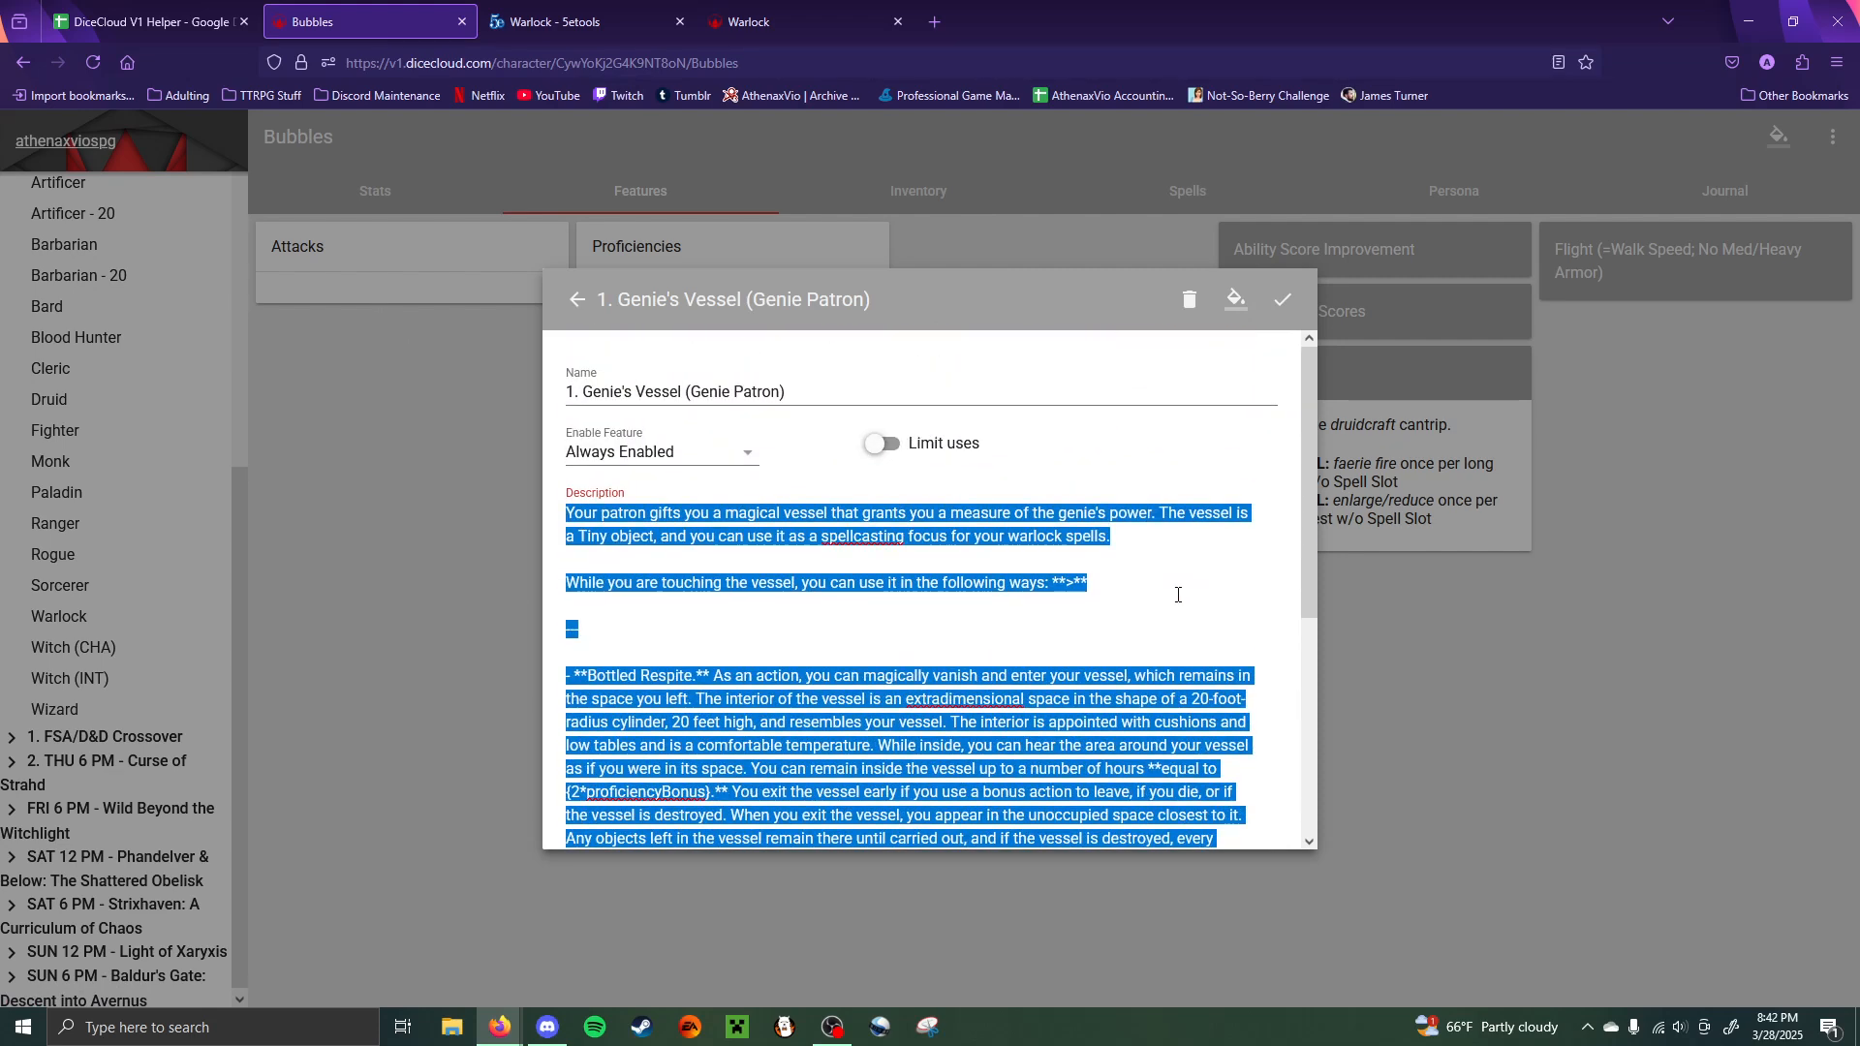
click(1444, 664)
click(523, 21)
click(410, 8)
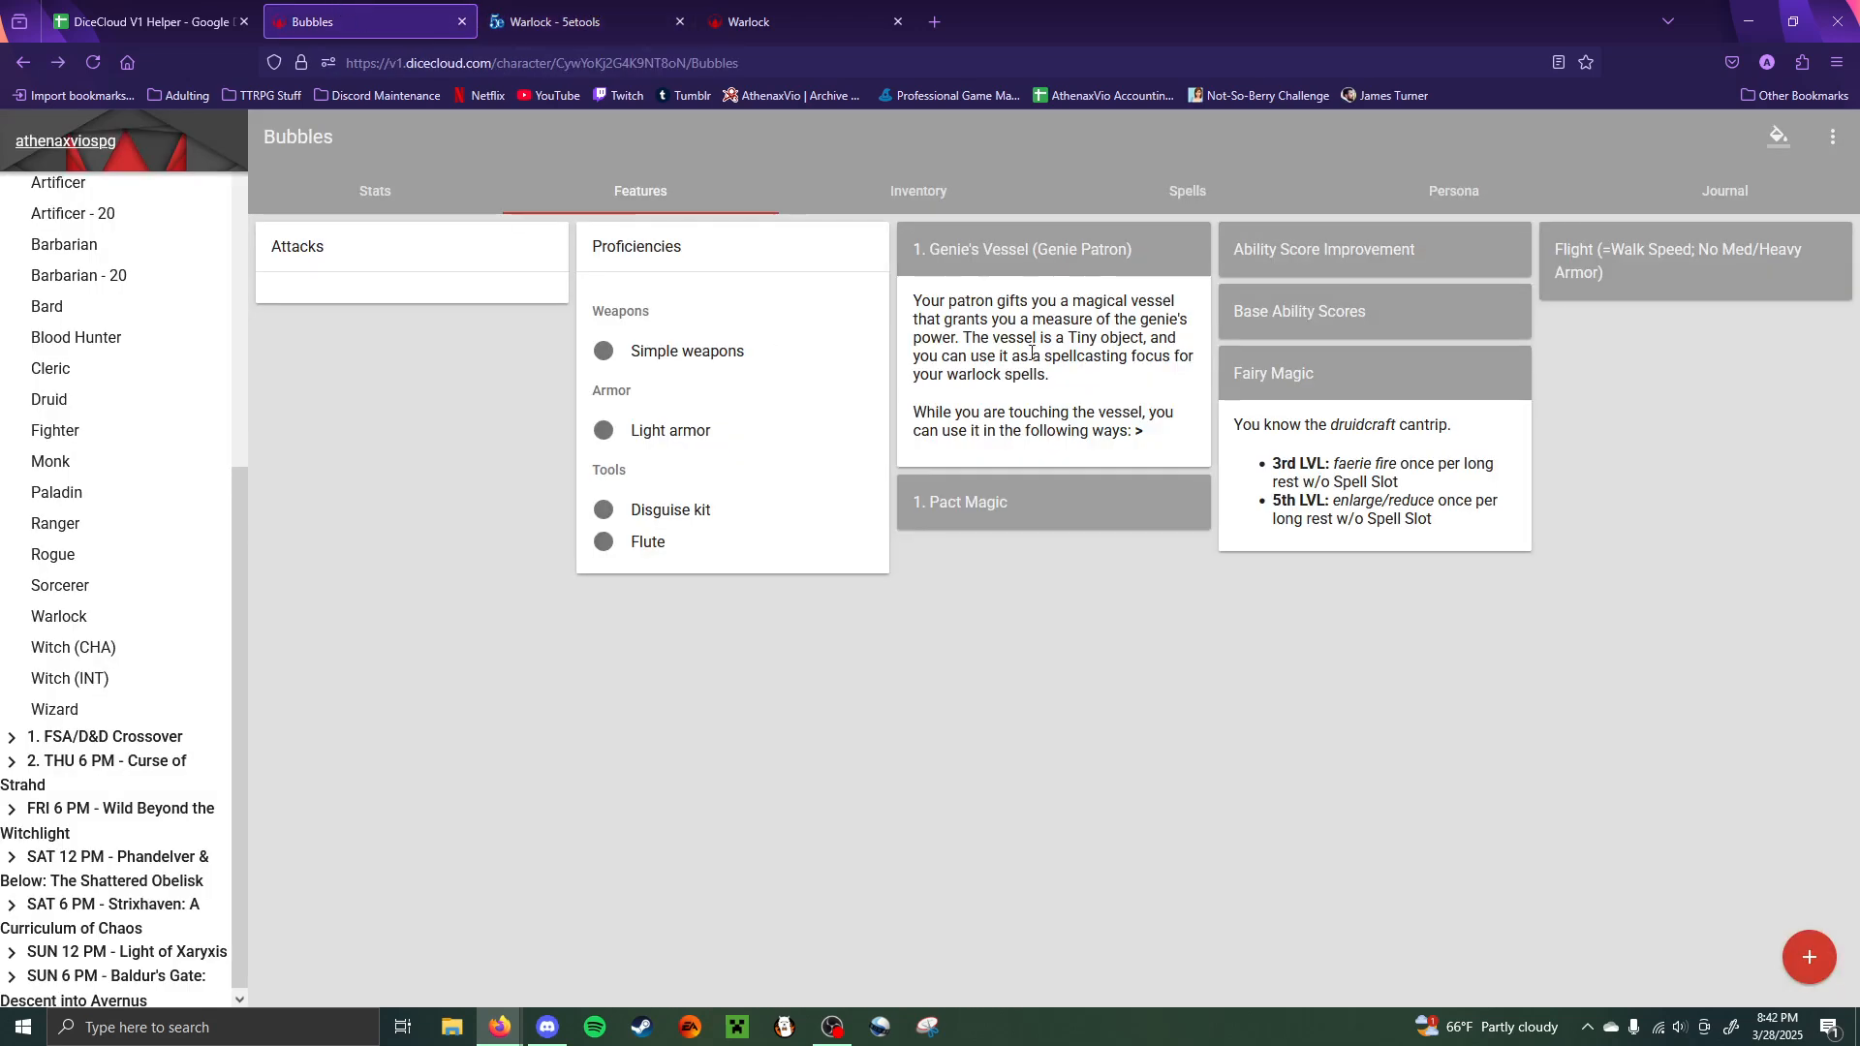
- Create a new inventory item and begin its name with "Genie Vessel:"
click(925, 191)
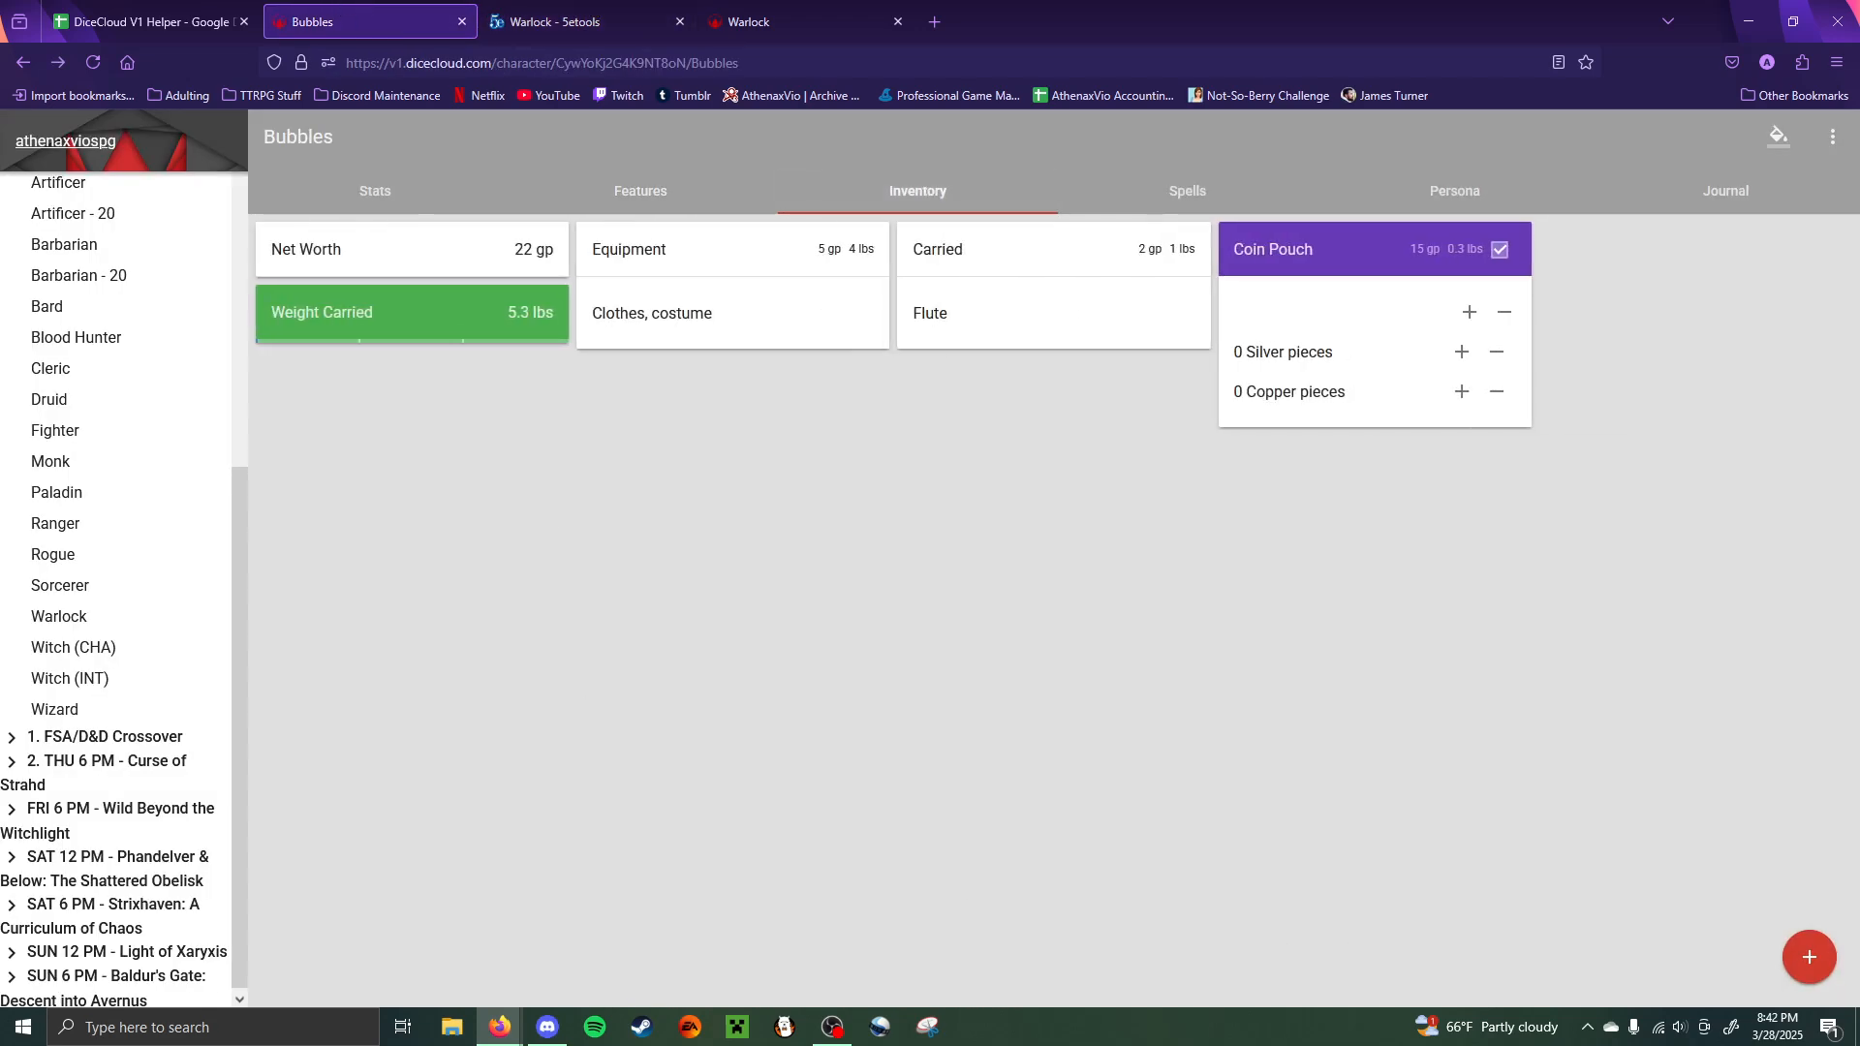
click(1815, 959)
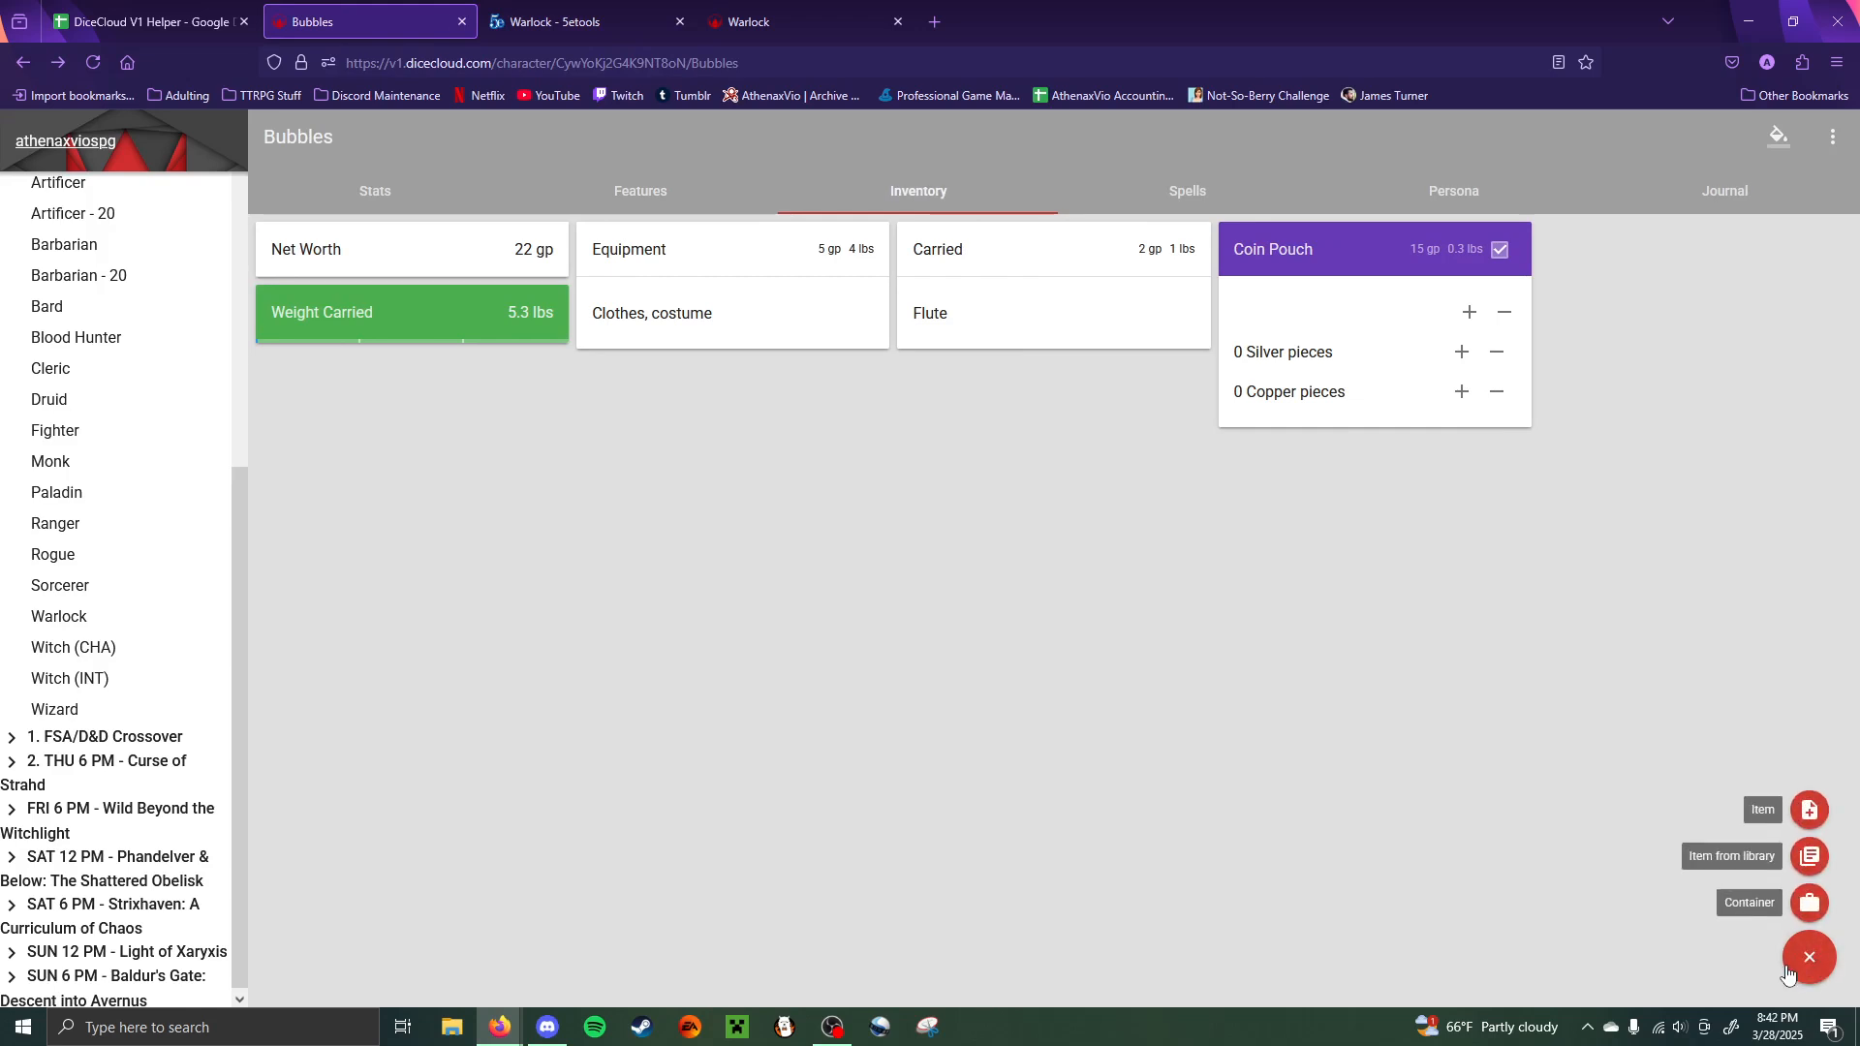
click(1815, 814)
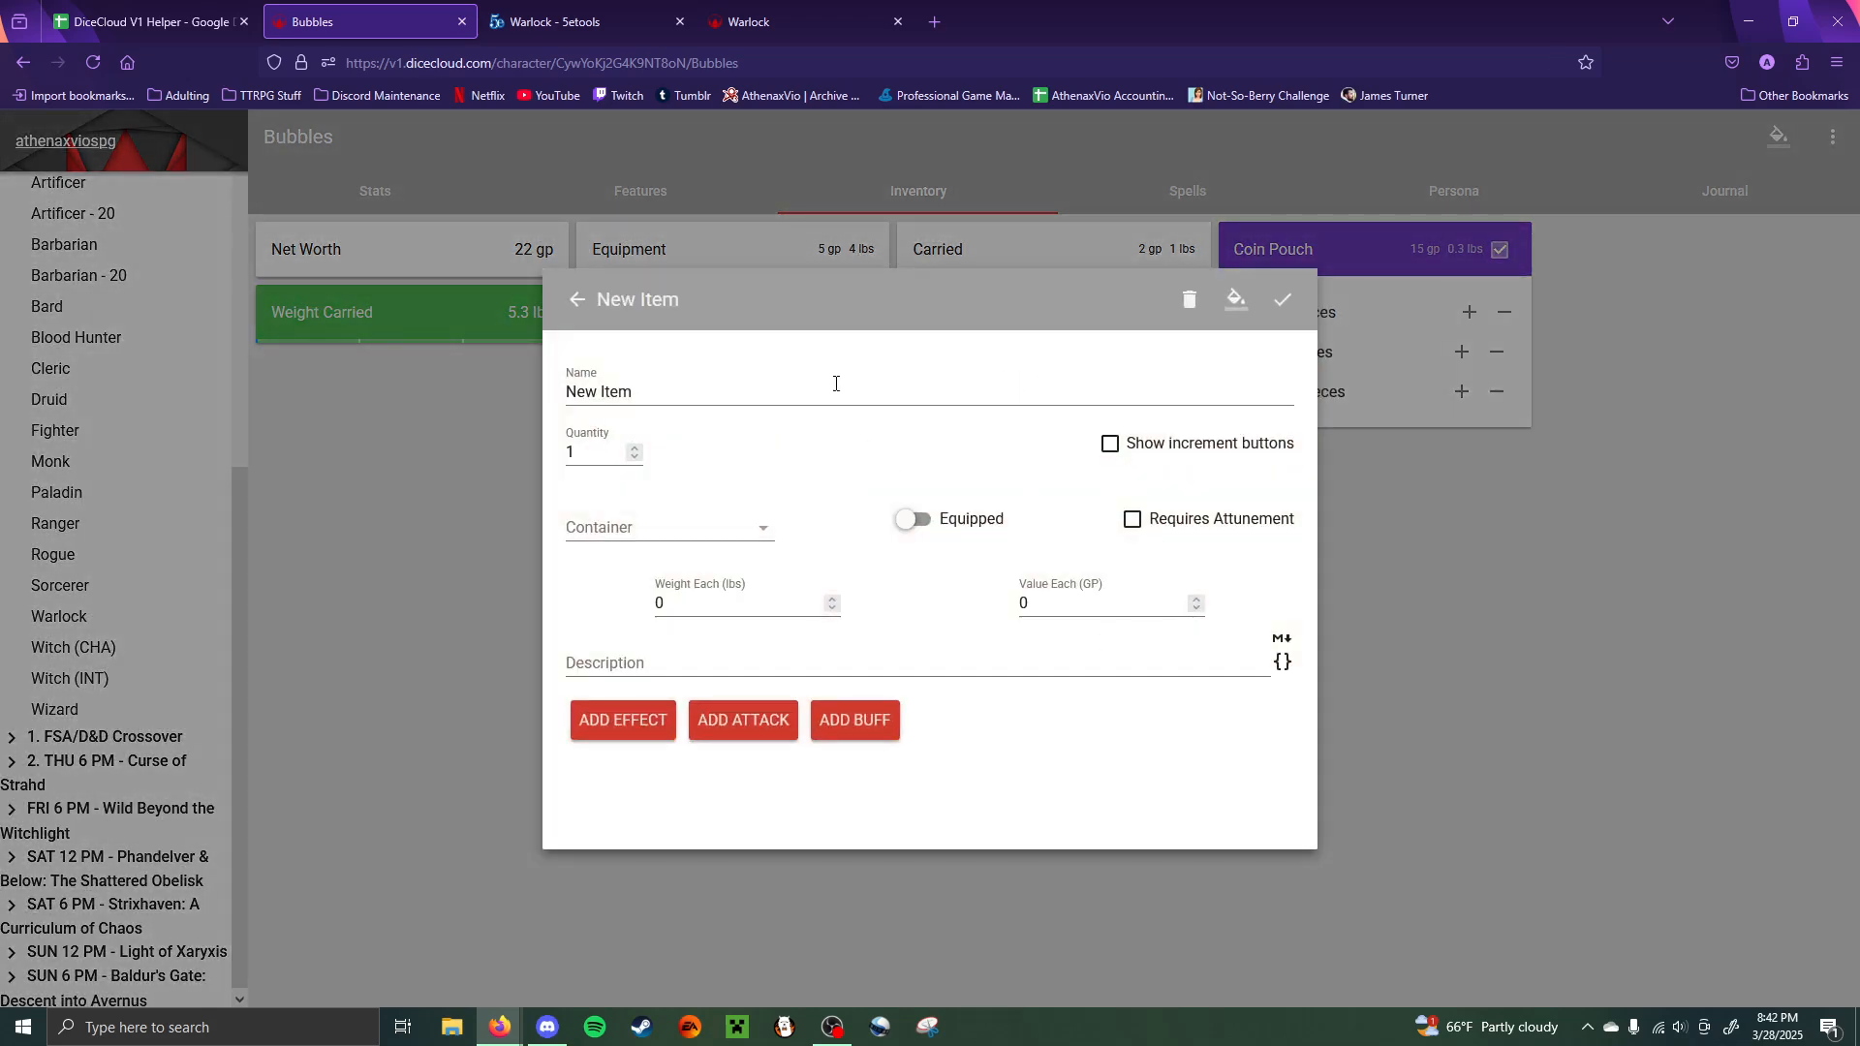
triple_click(836, 384)
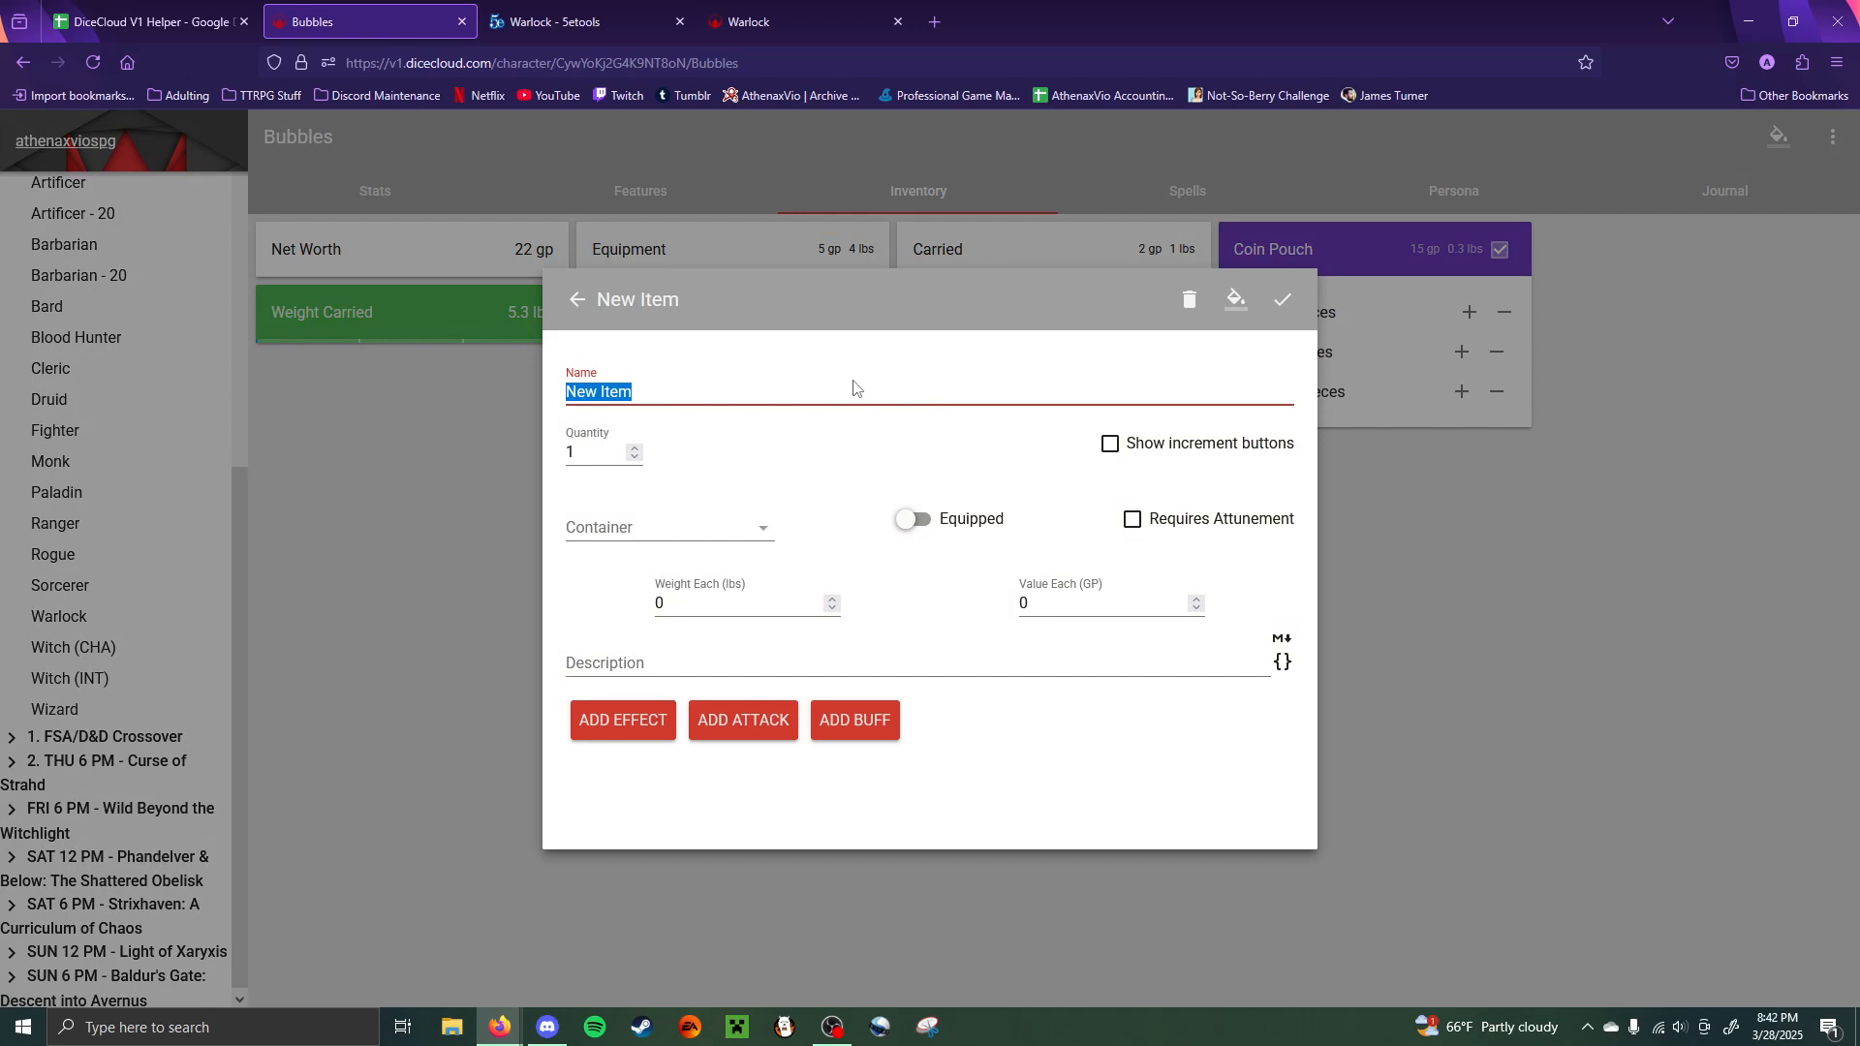
text(Genie Vessel:)
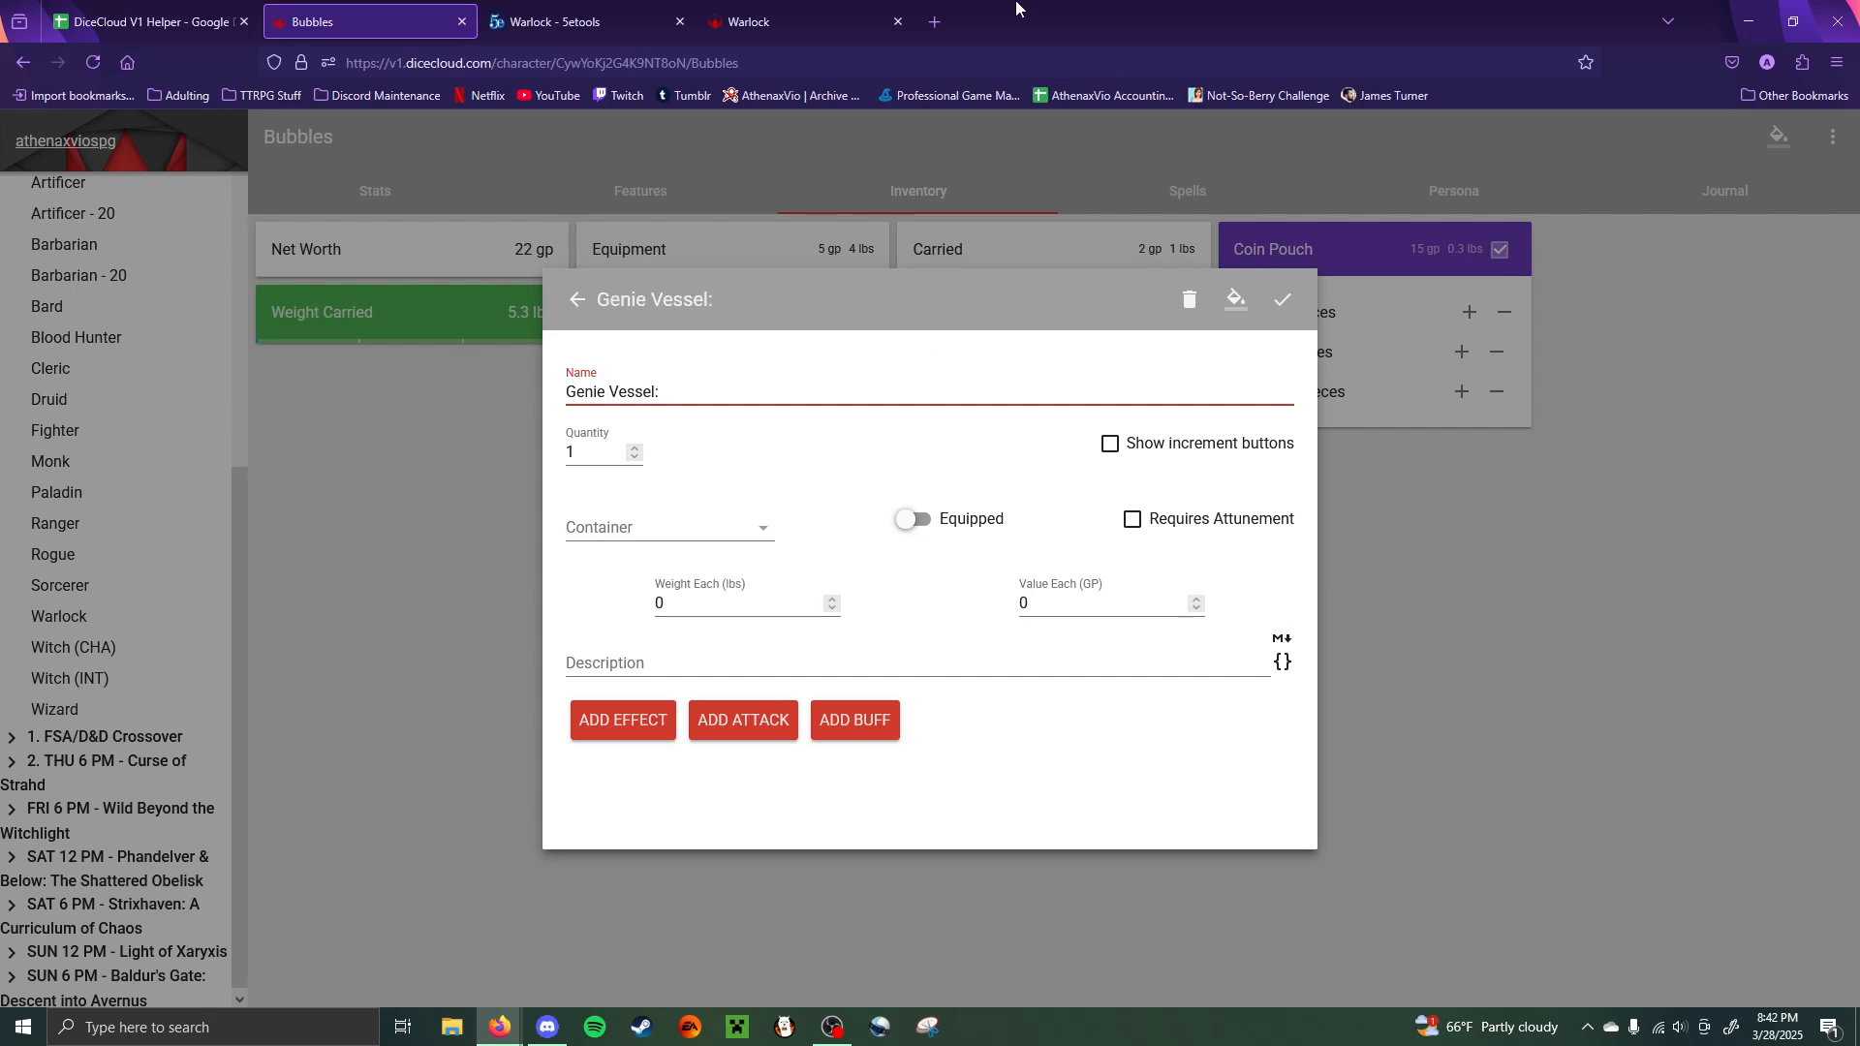
- Check the Genie's Vessel table on 5etools, complete the item's name as "Genie Vessel: Hollow Statuette", and colour the item purple
click(582, 21)
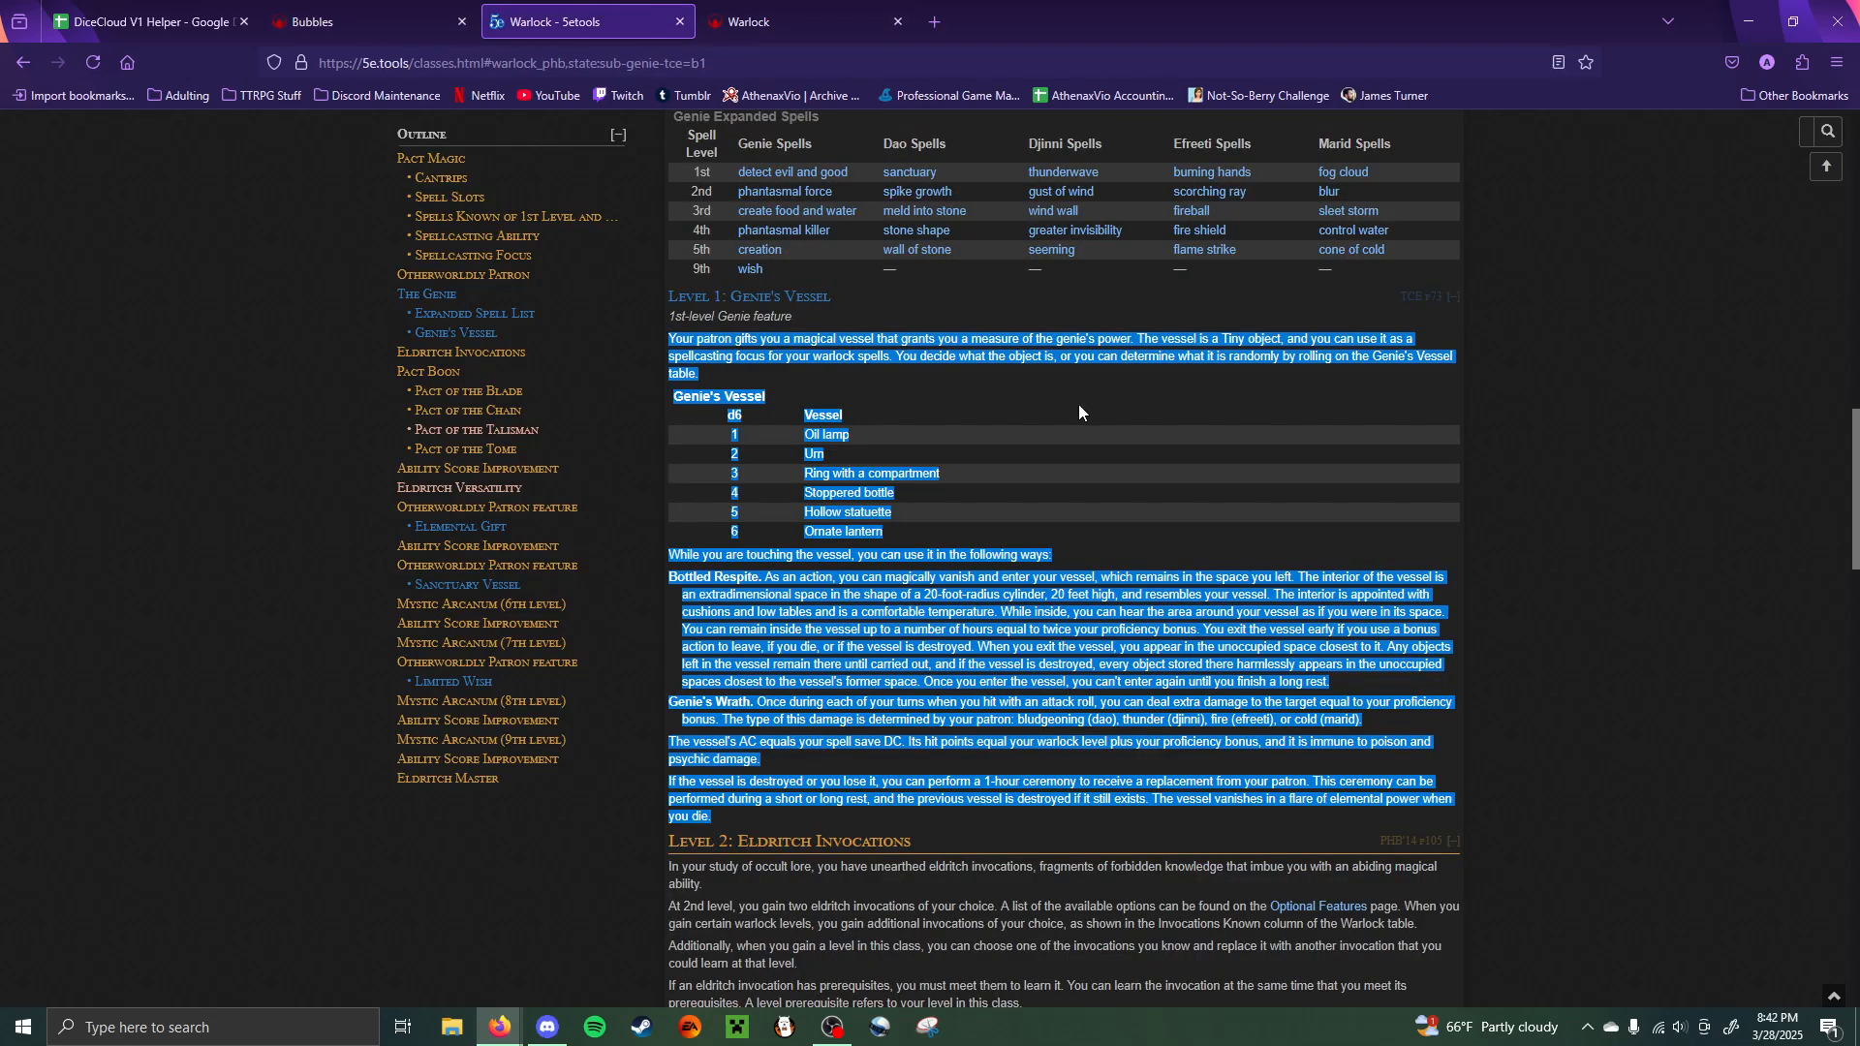
click(891, 510)
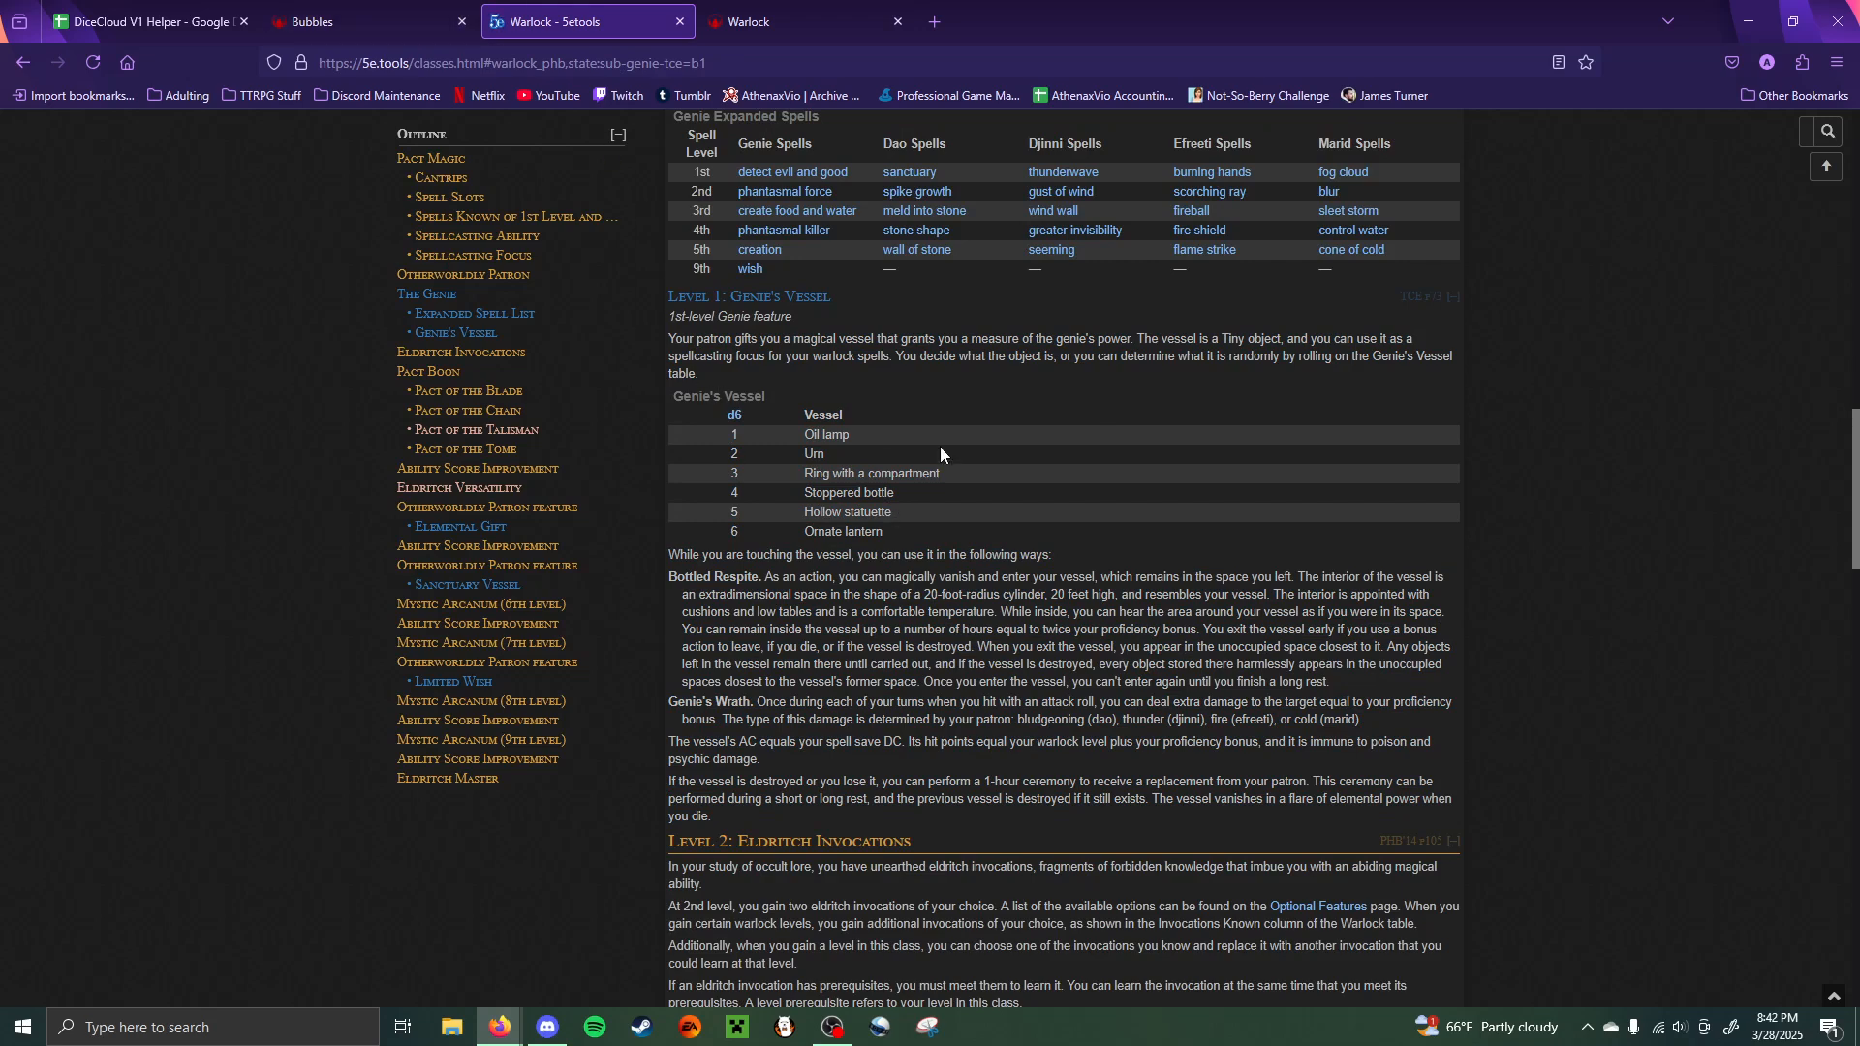
click(392, 8)
text(Holl)
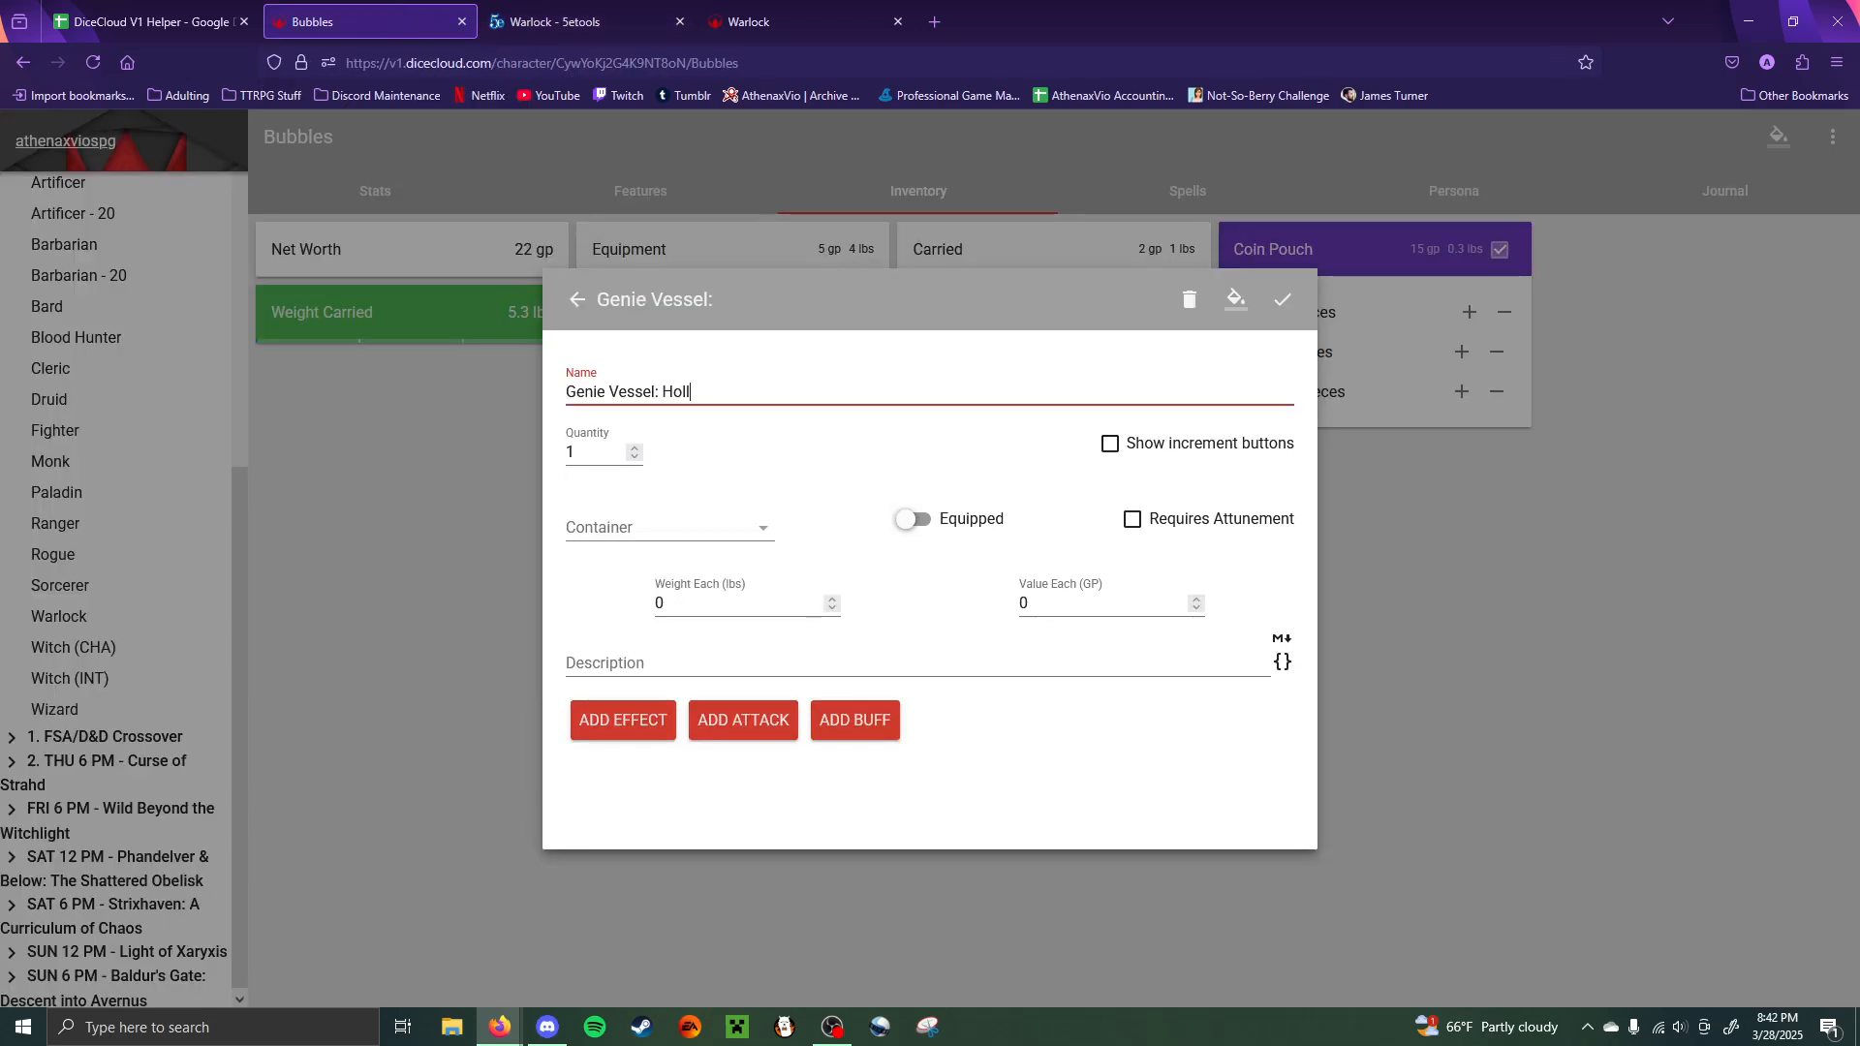
text(ow Statuetee)
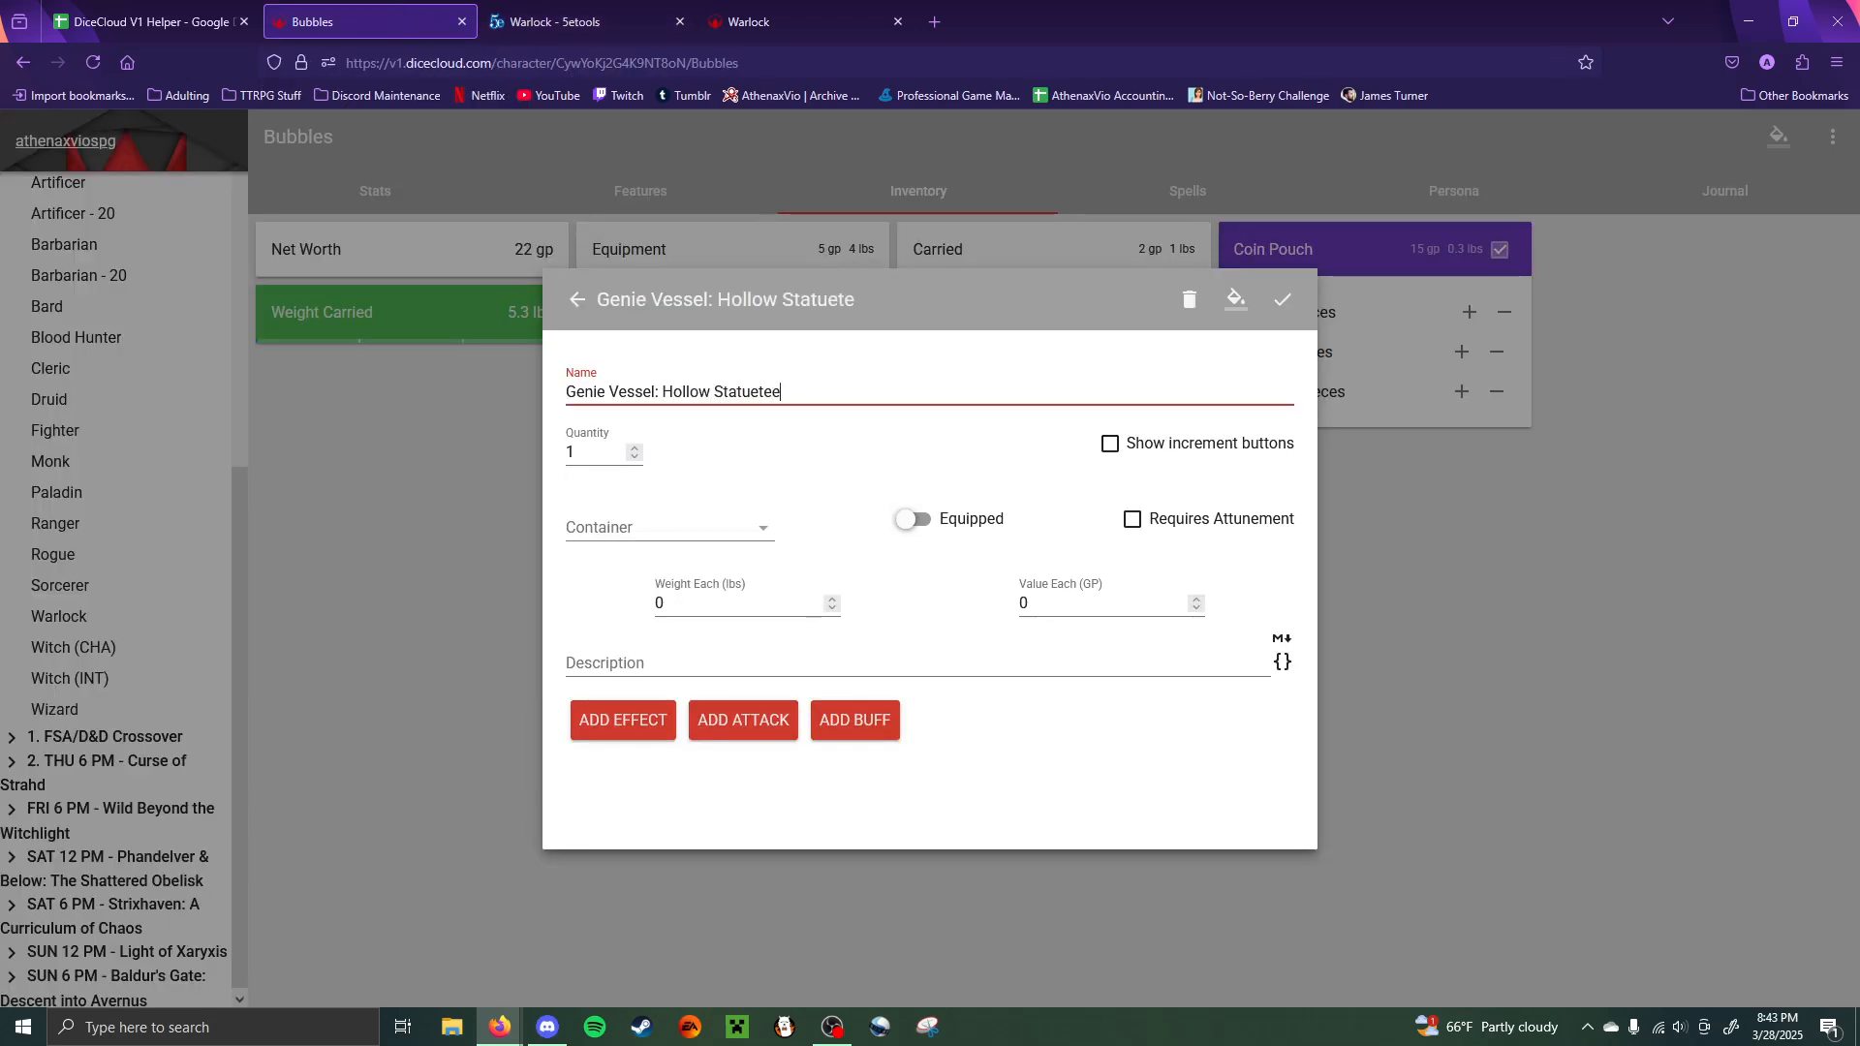
key(BackSpace)
key(BackSpace)
key(BackSpace)
text(tte)
click(1236, 300)
click(1161, 360)
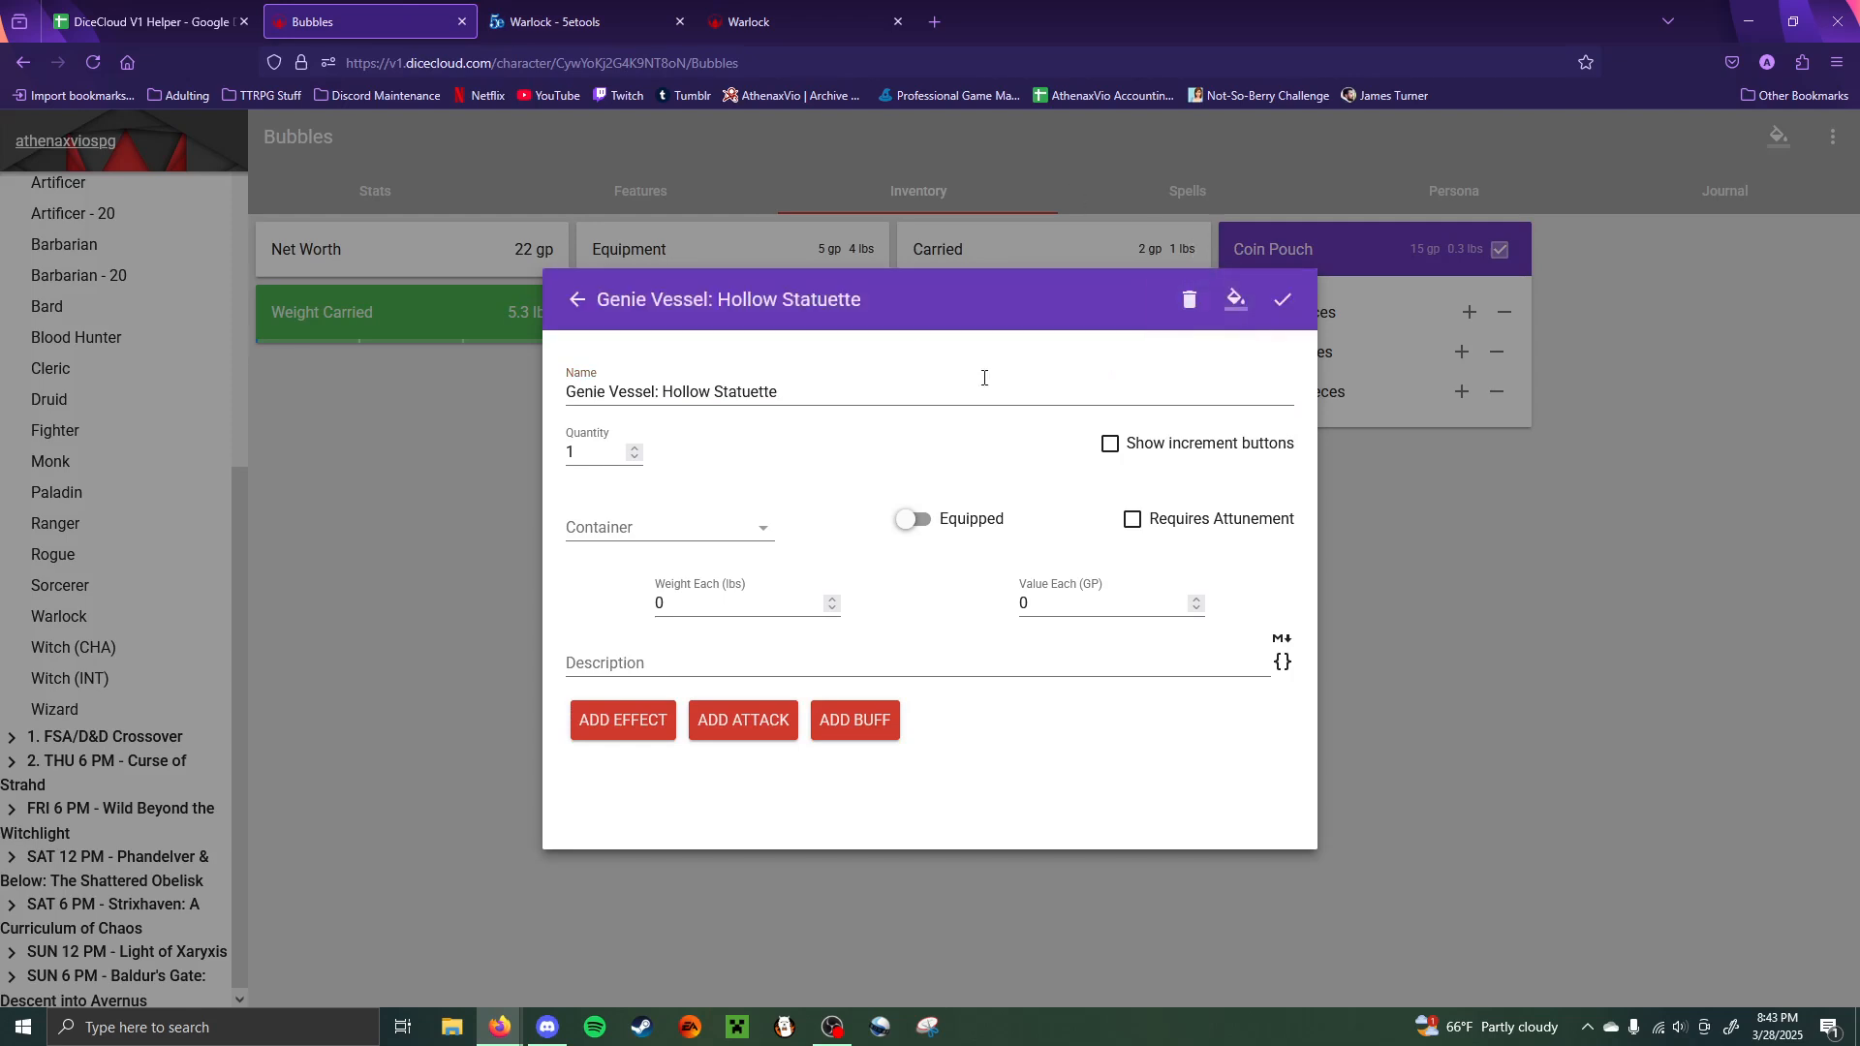
- Paste the copied Genie's Vessel text as the item's description and remove its dash divider and the "**>**" after "following ways:"
click(736, 660)
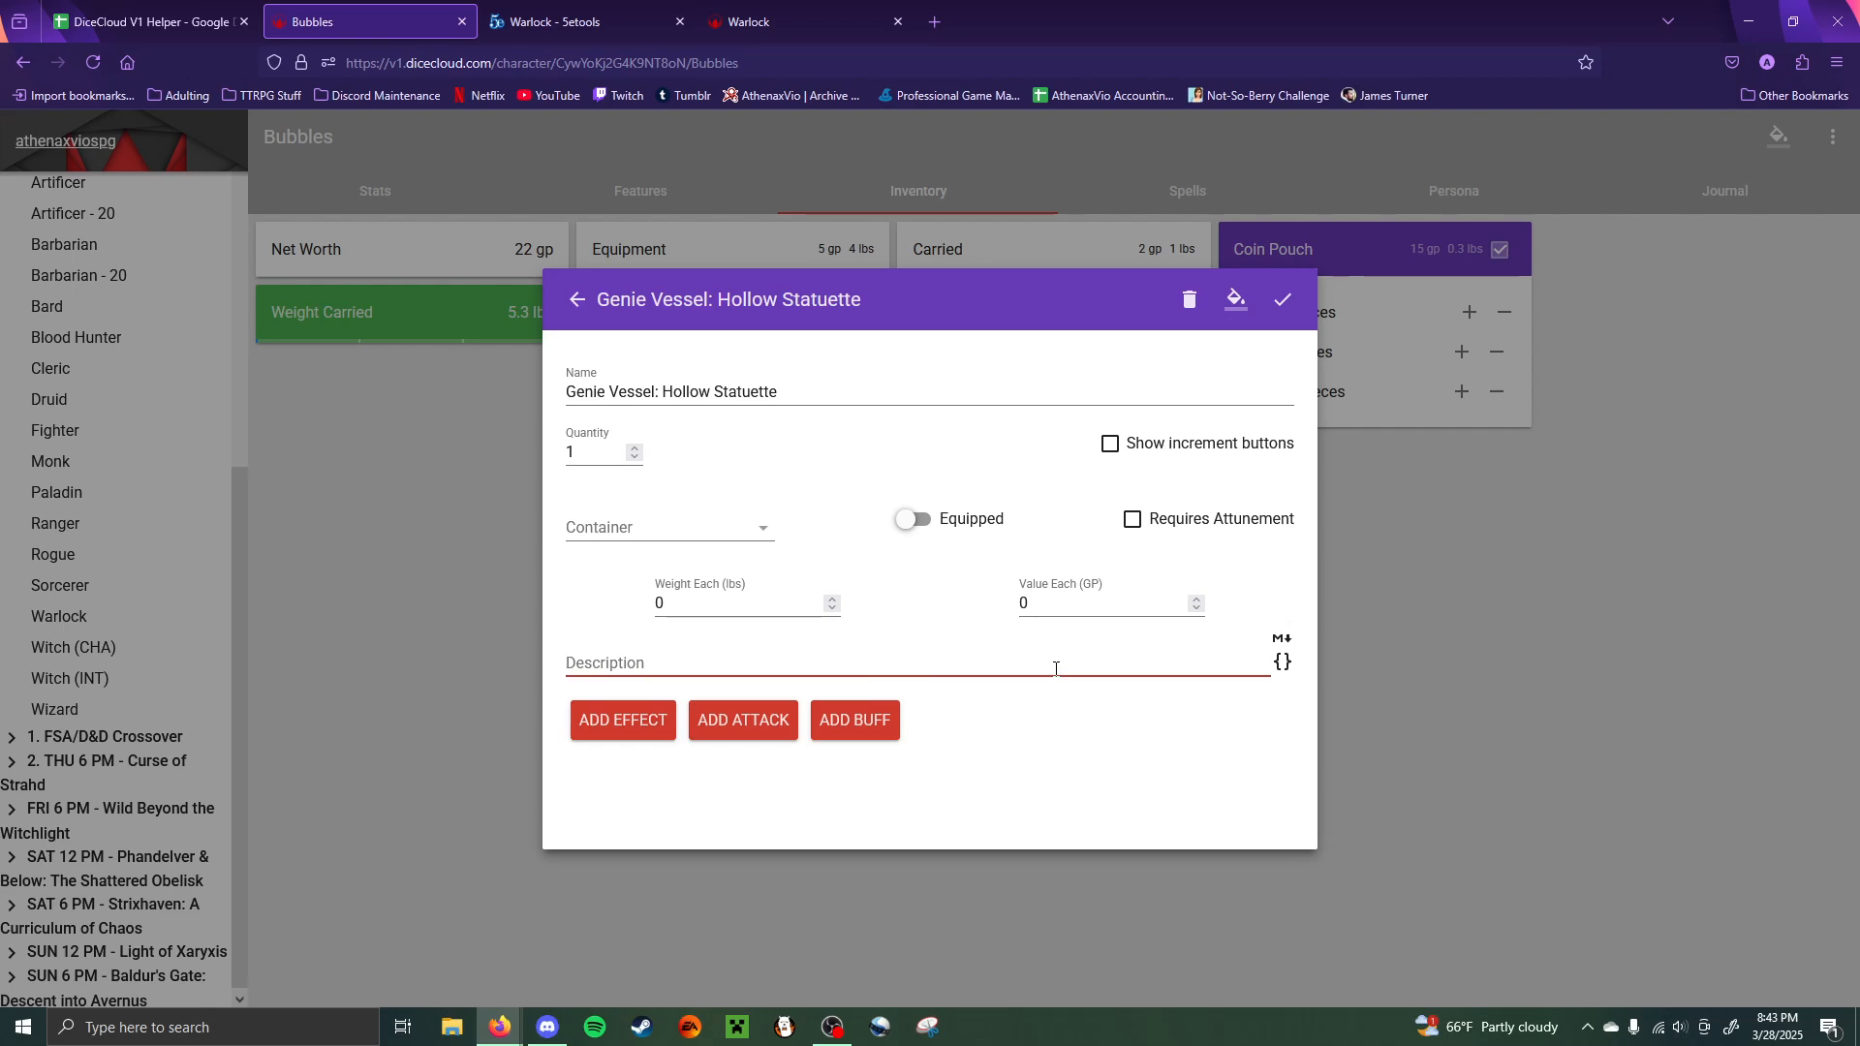
key(ctrl+v)
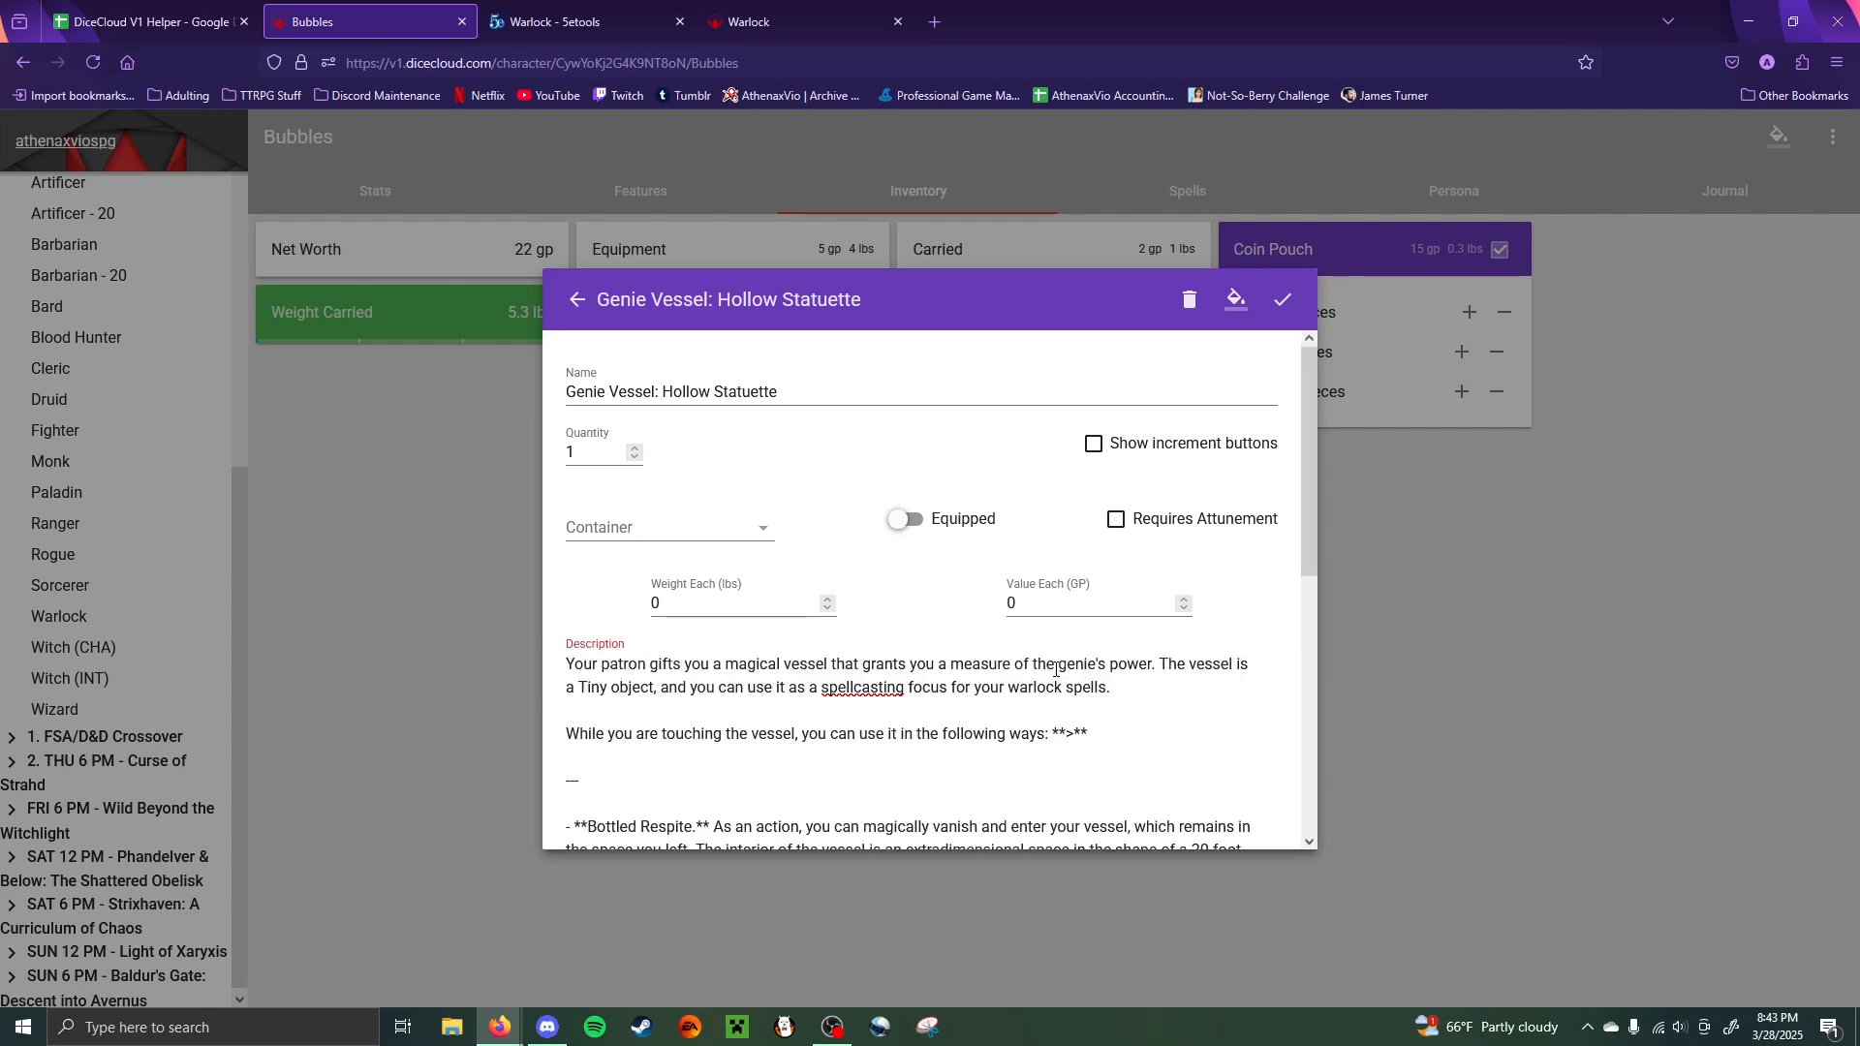
scroll(1022, 686, down, 2)
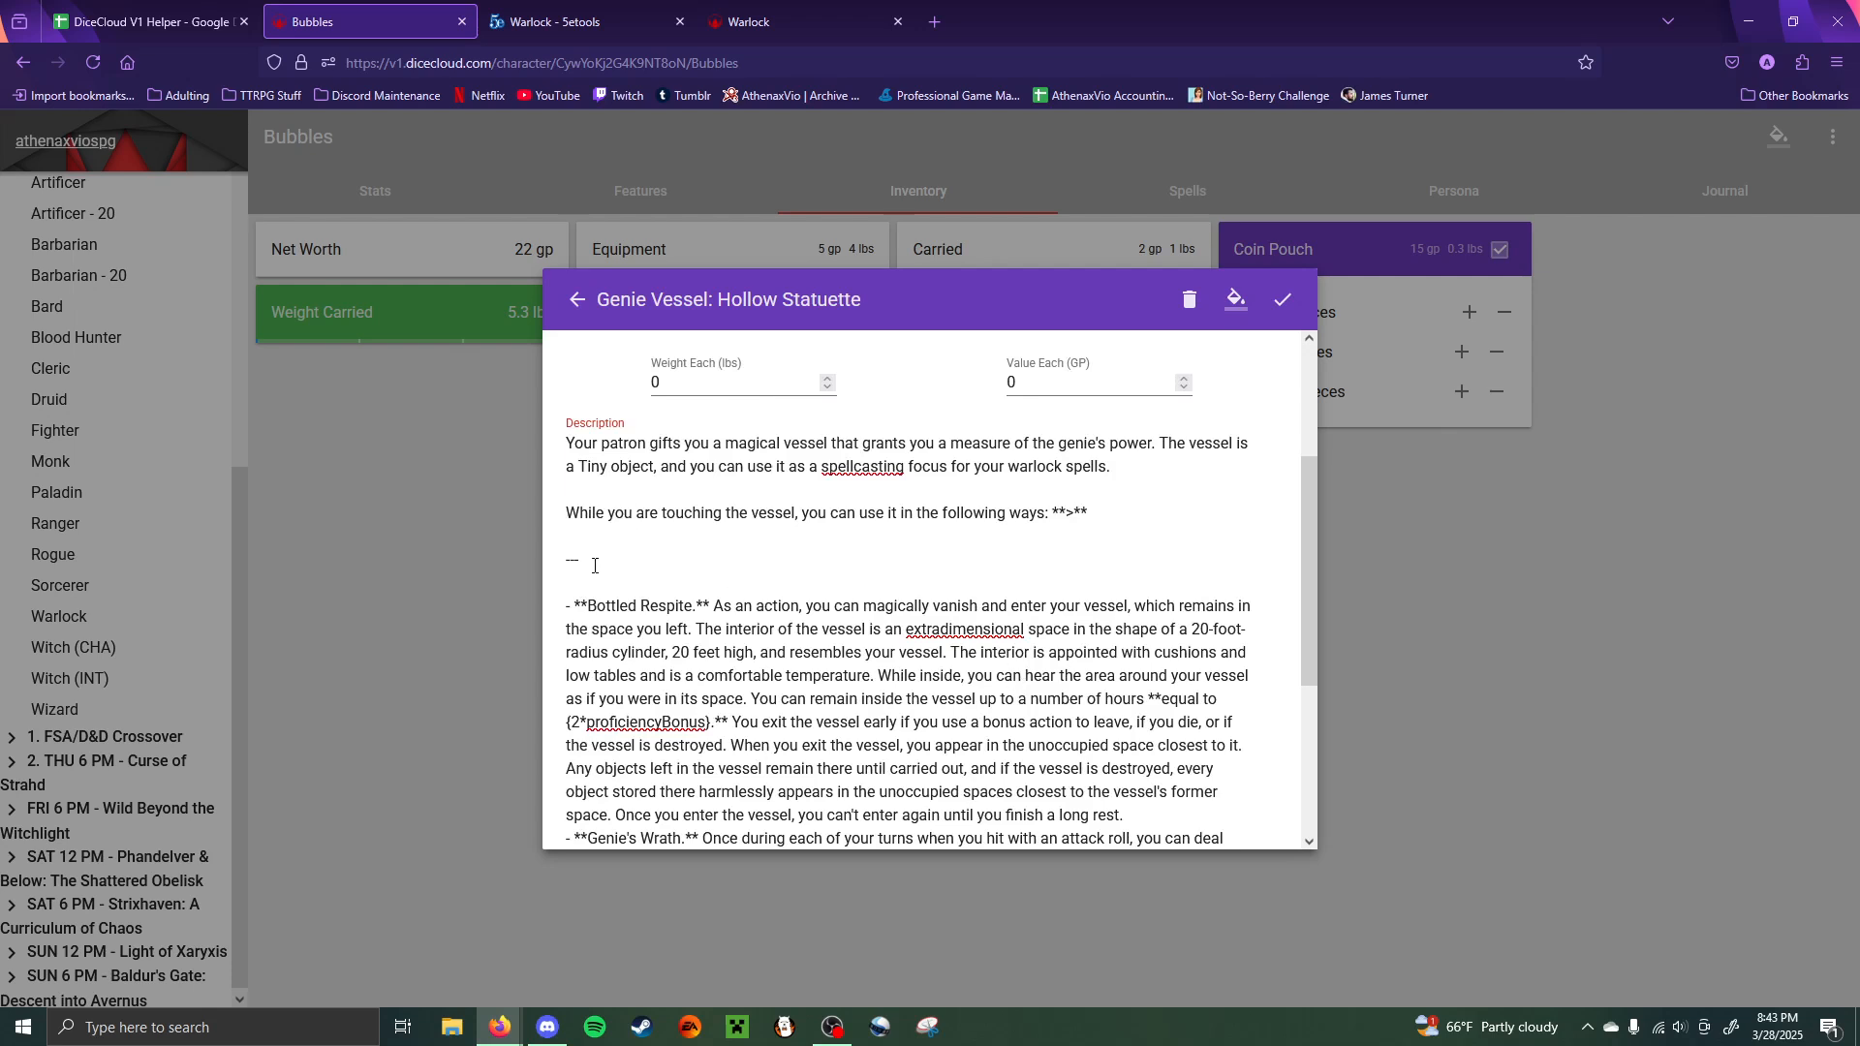
drag(595, 566, 554, 548)
key(BackSpace)
key(BackSpace)
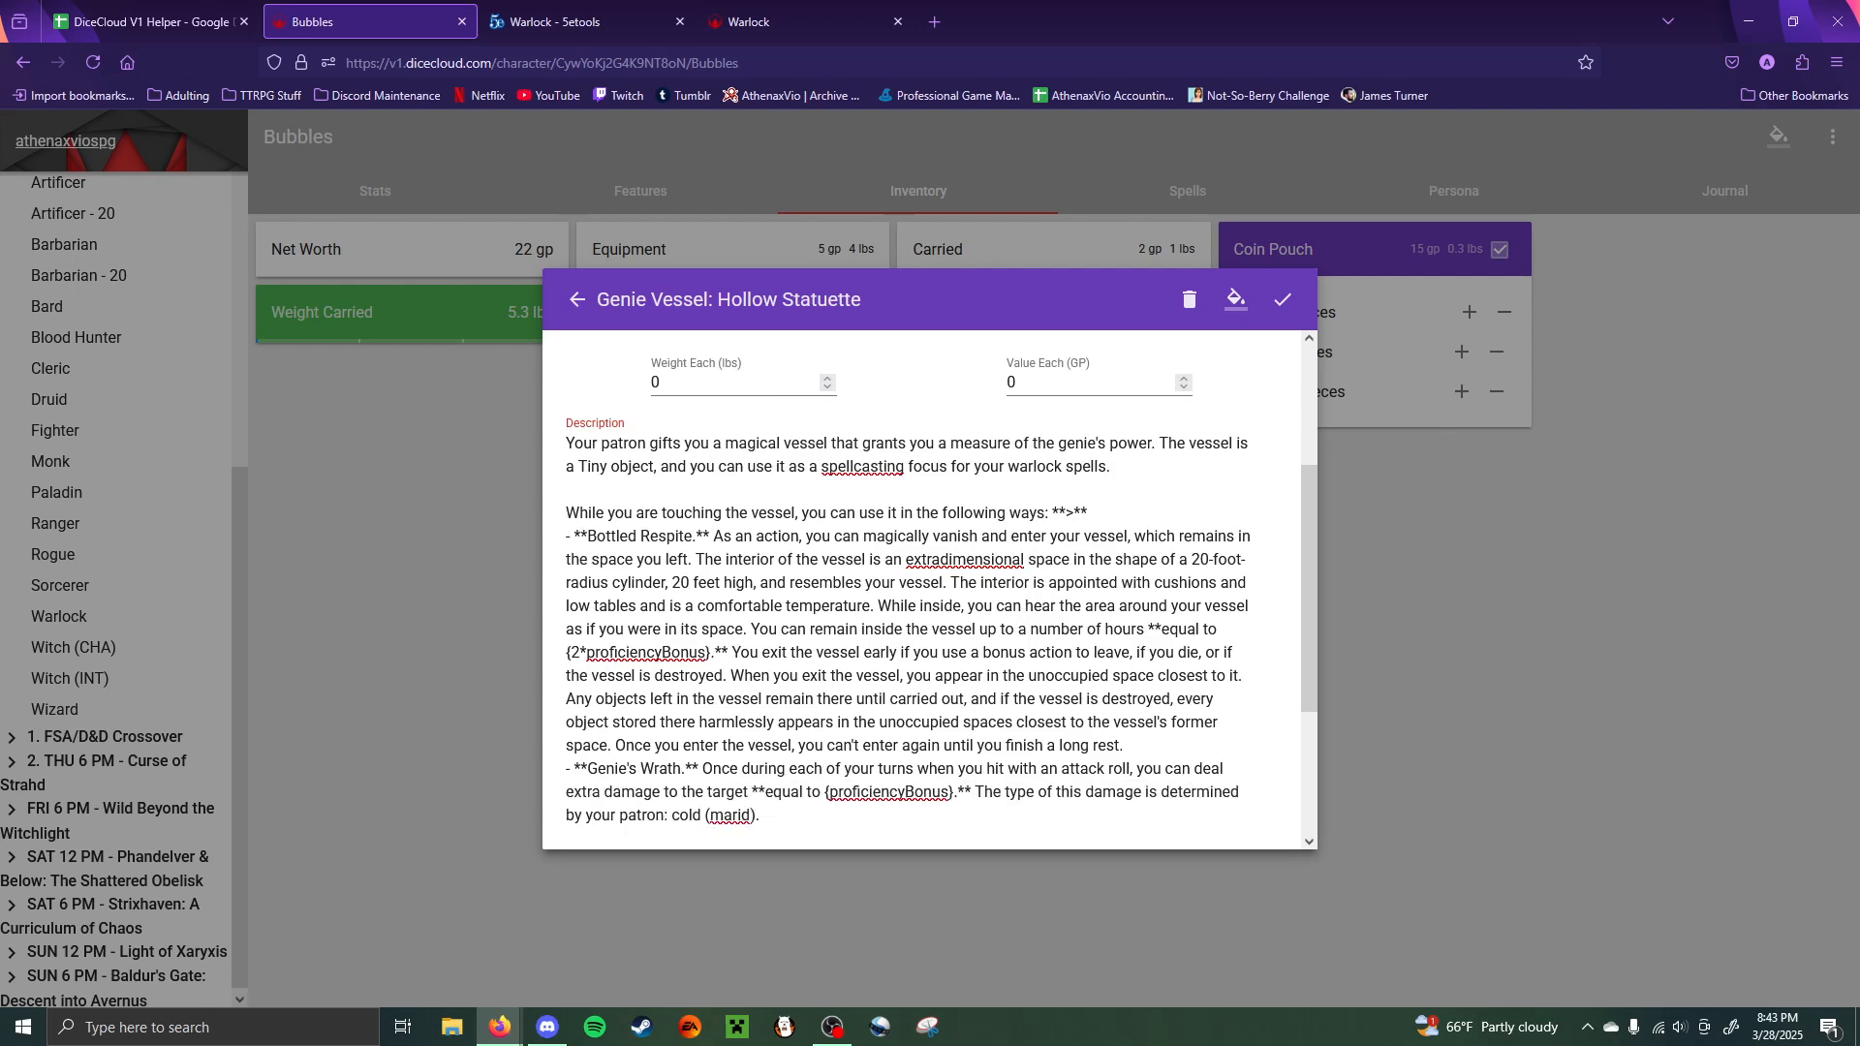
click(1095, 521)
key(BackSpace)
key(BackSpace)
key(BackSpace)
- Replace the description's opening paragraph about the patron's gift with the italic line "*Tiny object, spellcasting focus*" followed by a blank line
scroll(774, 629, down, 2)
scroll(773, 629, down, 1)
scroll(814, 659, up, 2)
scroll(862, 682, down, 1)
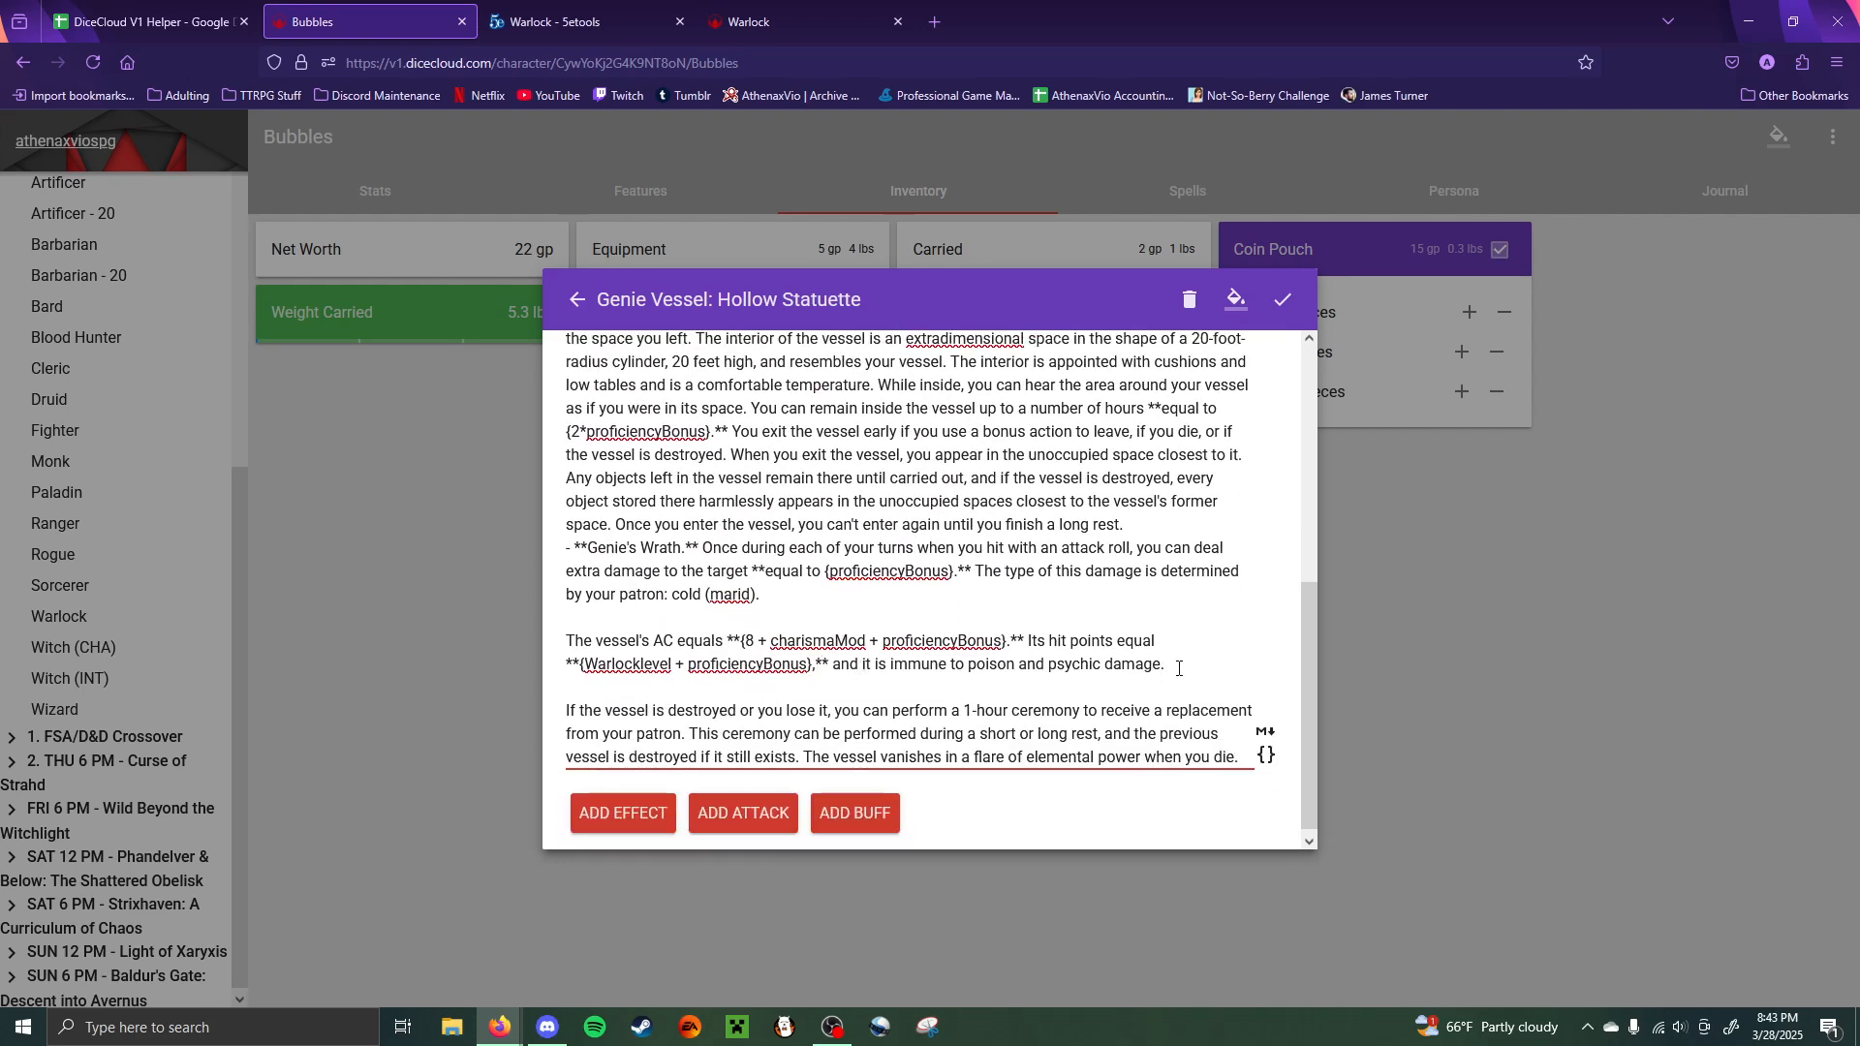
scroll(732, 625, up, 3)
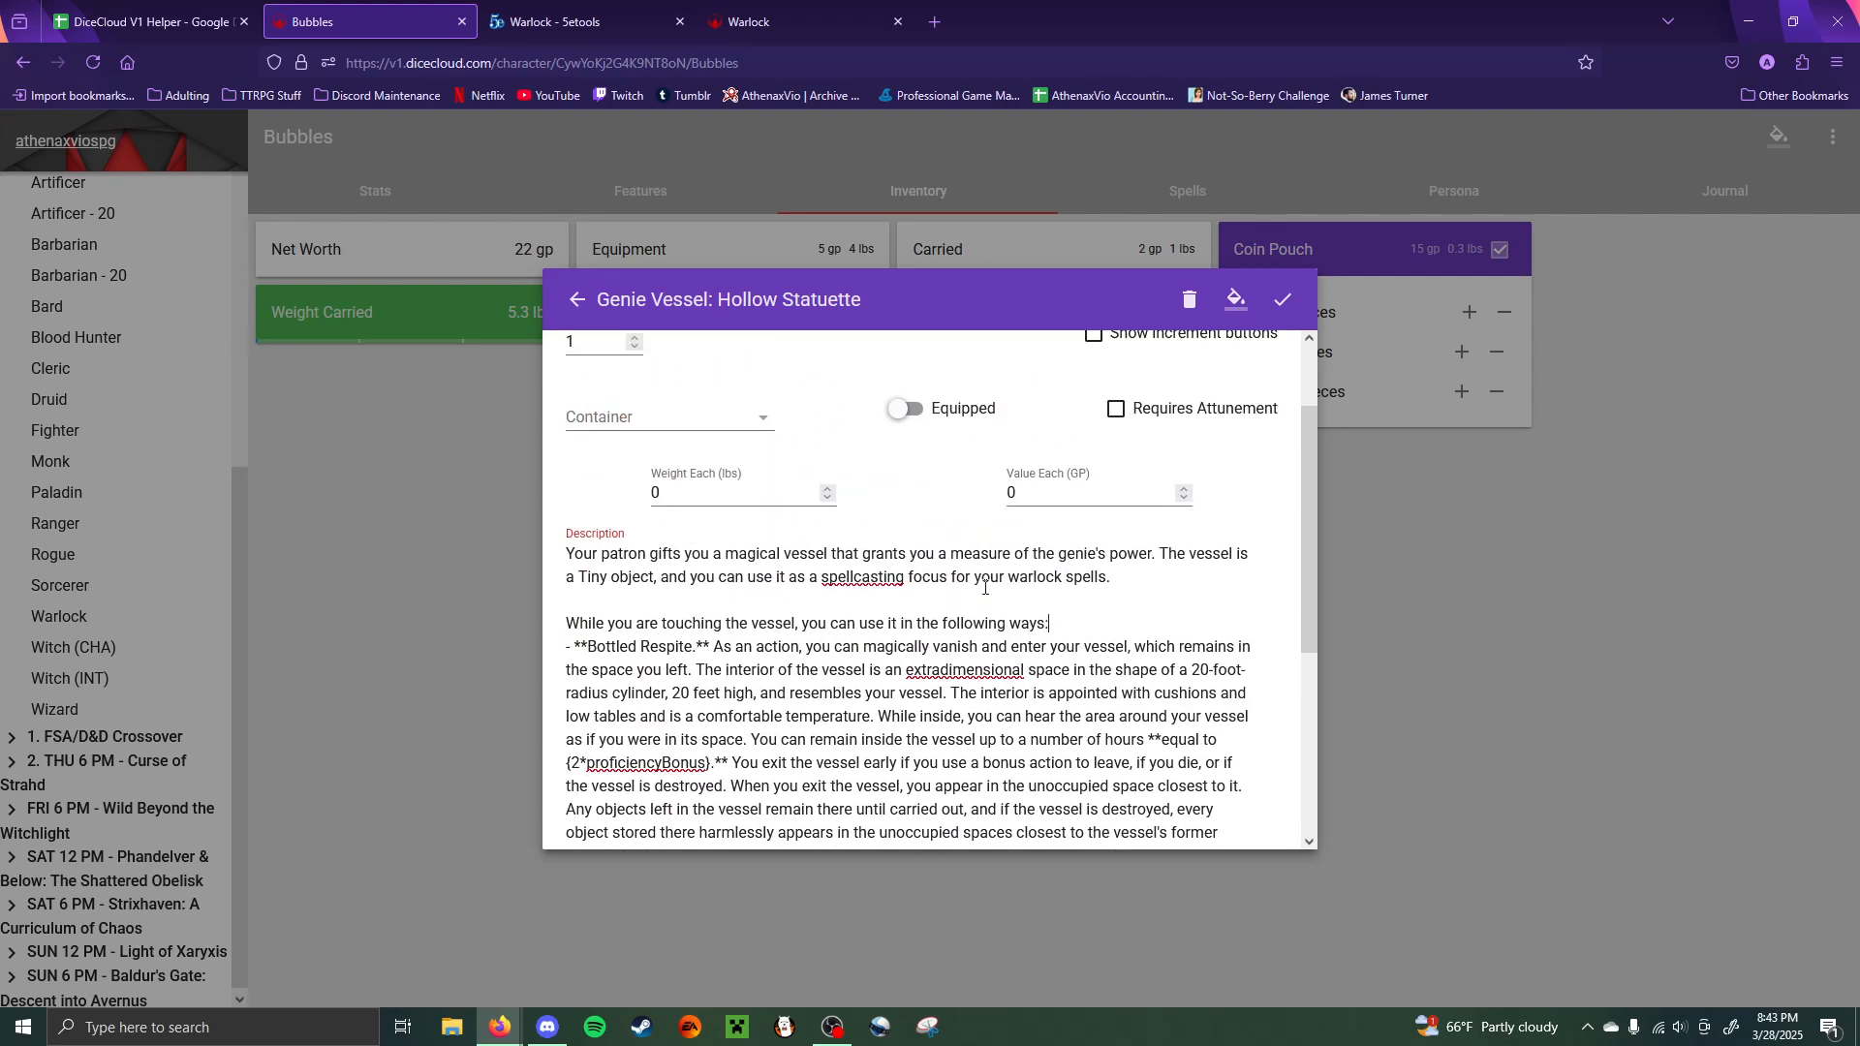
drag(1144, 578, 379, 545)
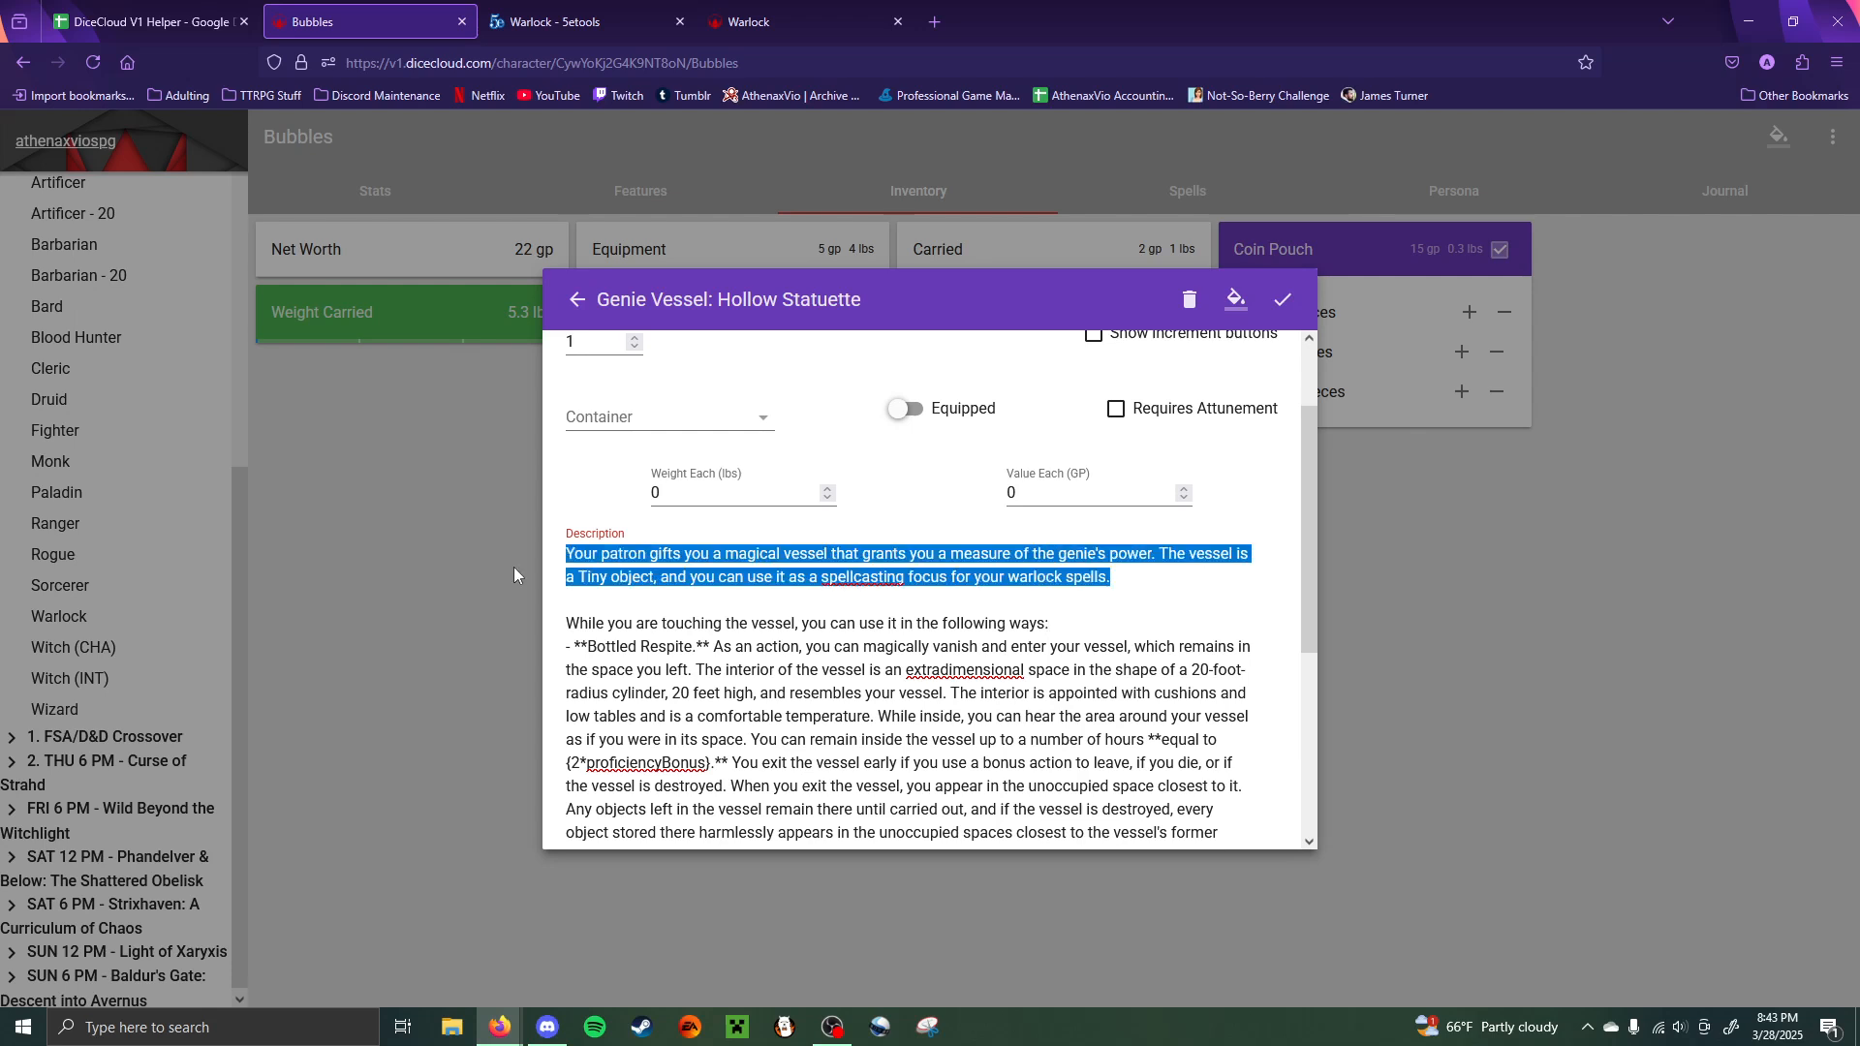
text(*)
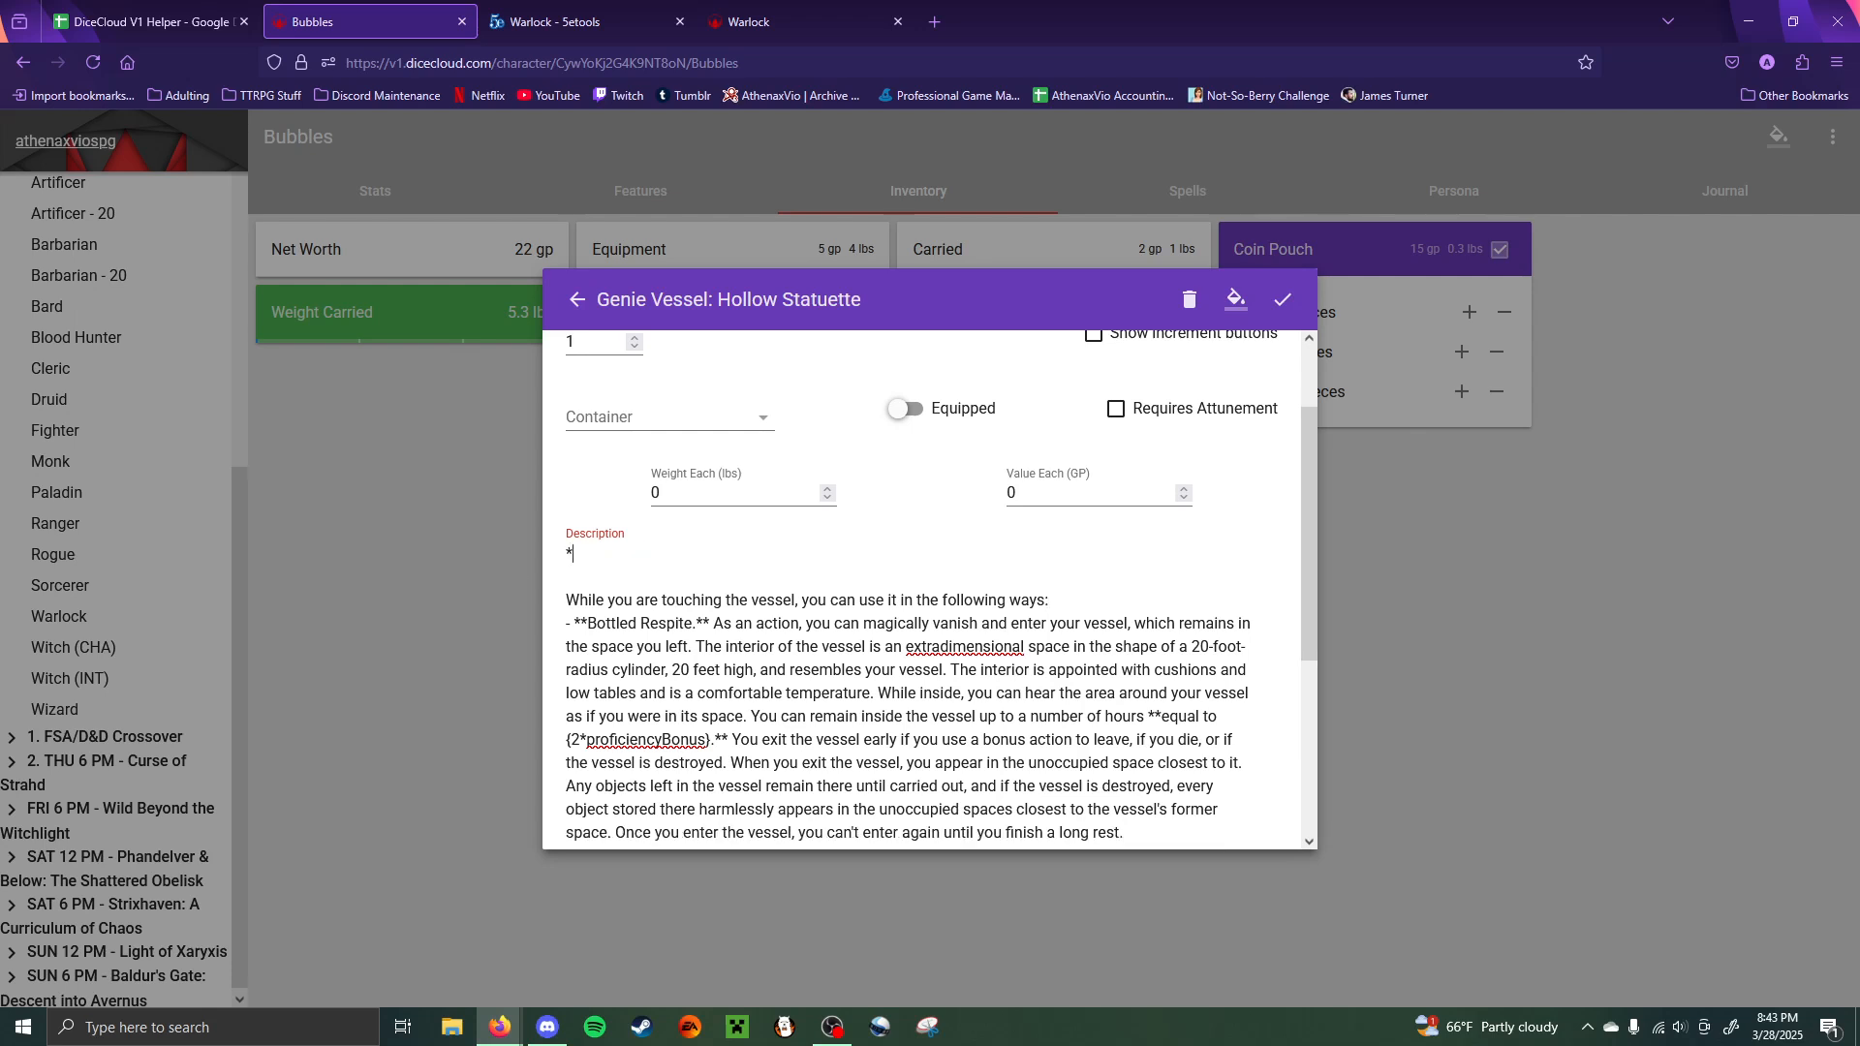
text(Tiny object, spellcasting foc)
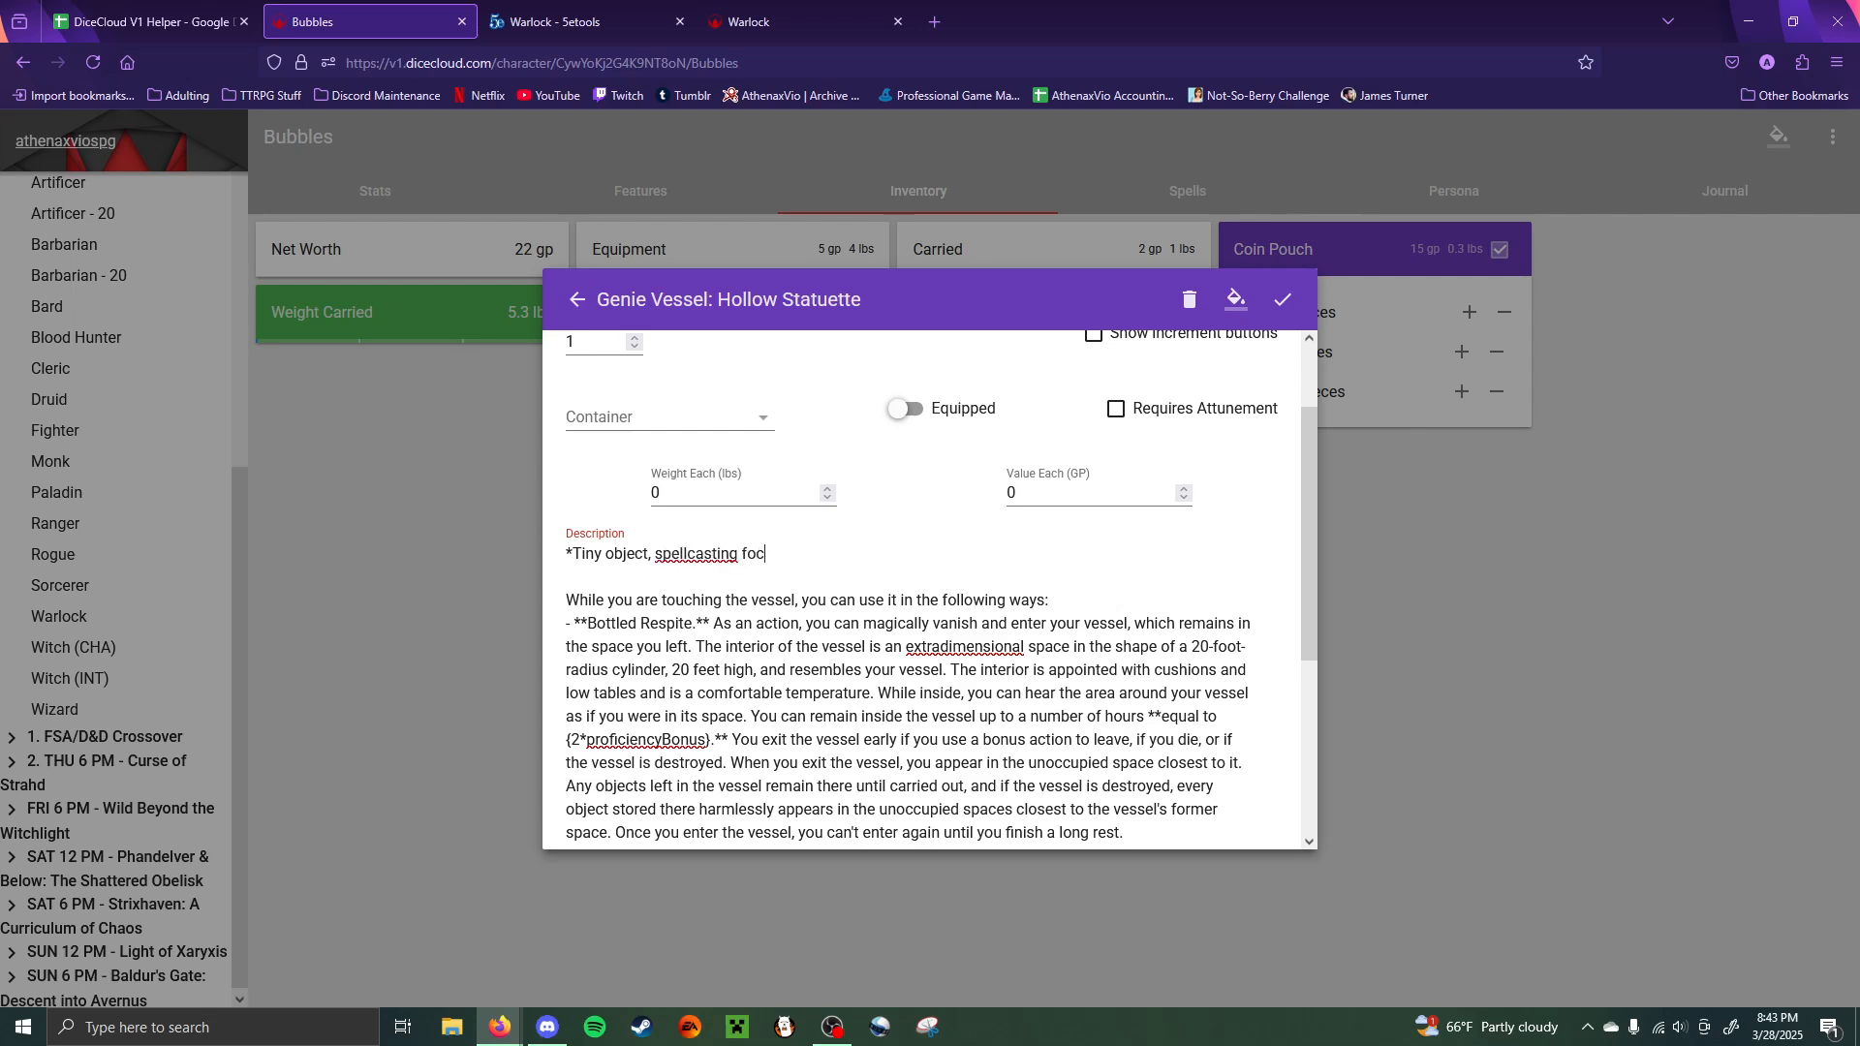
text(us*)
key(Return)
key(Return)
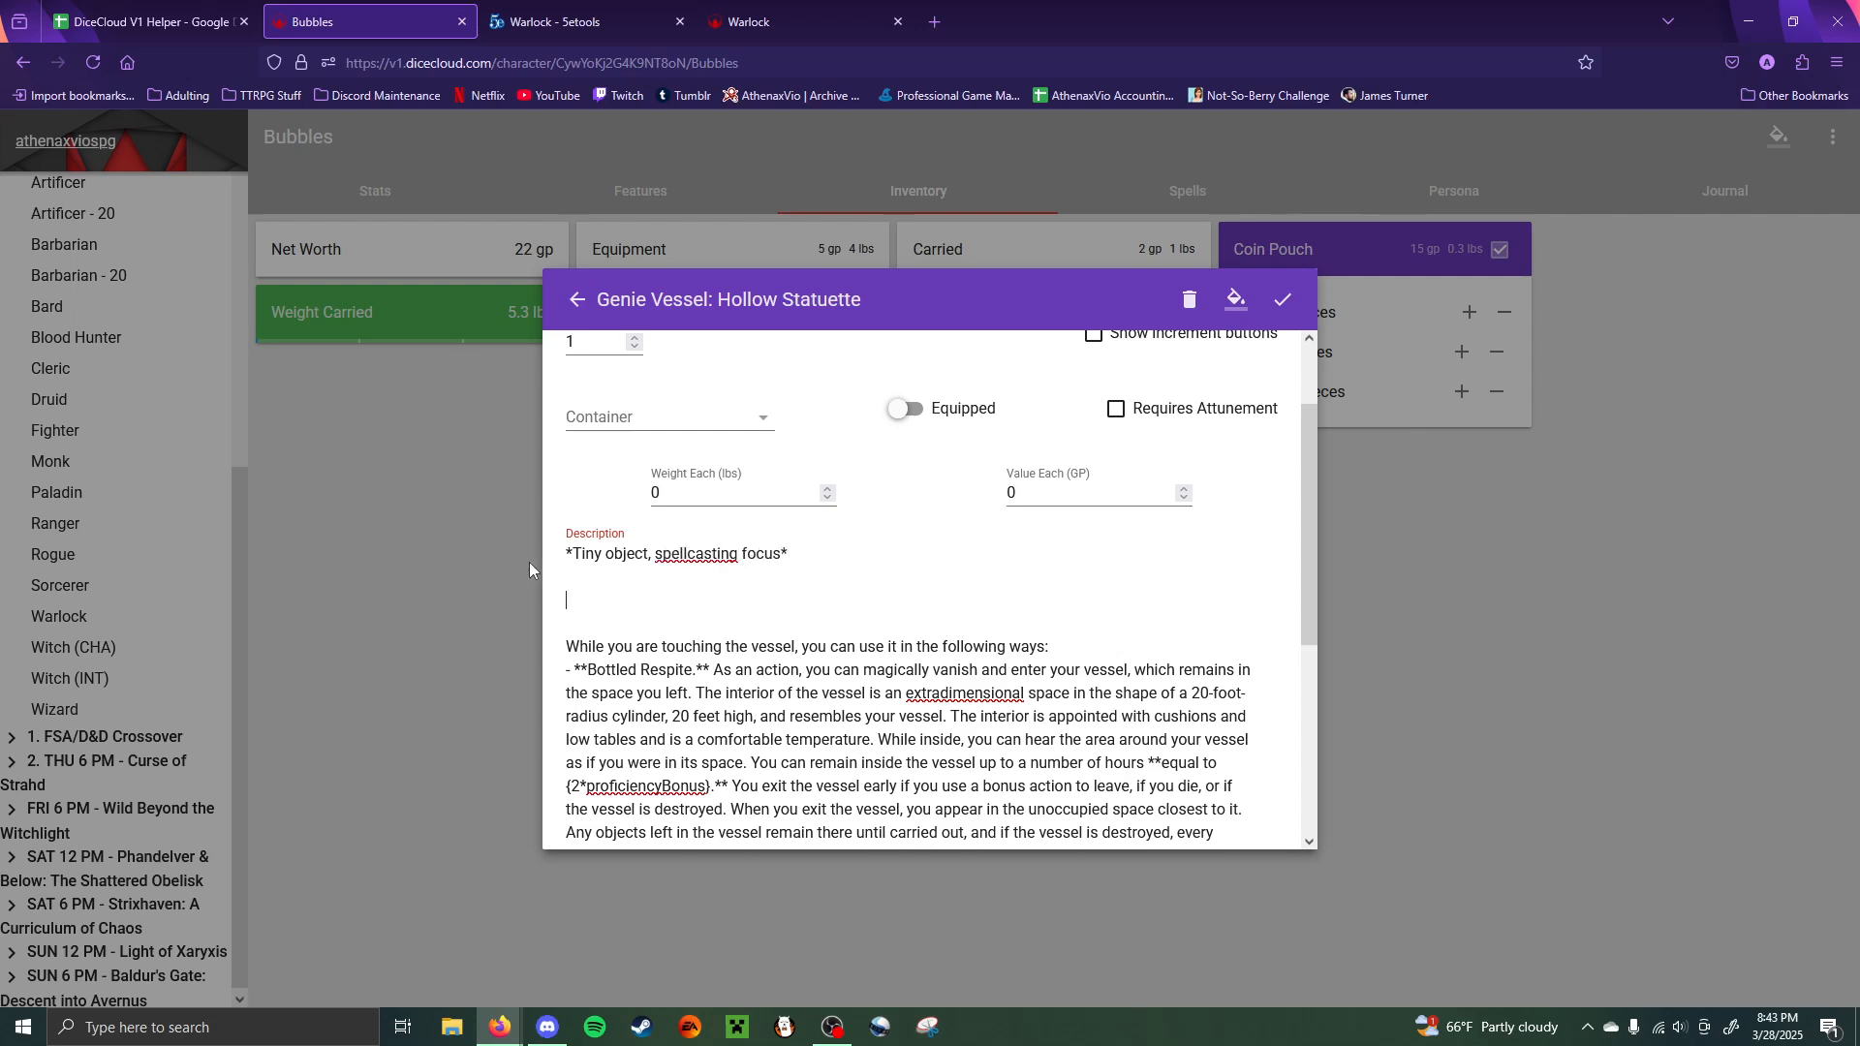
- Add the line "**AC:** {8 + charismaMod + proficiencyBonus}" below the object type, copying the formula from the vessel's AC sentence
scroll(734, 600, down, 5)
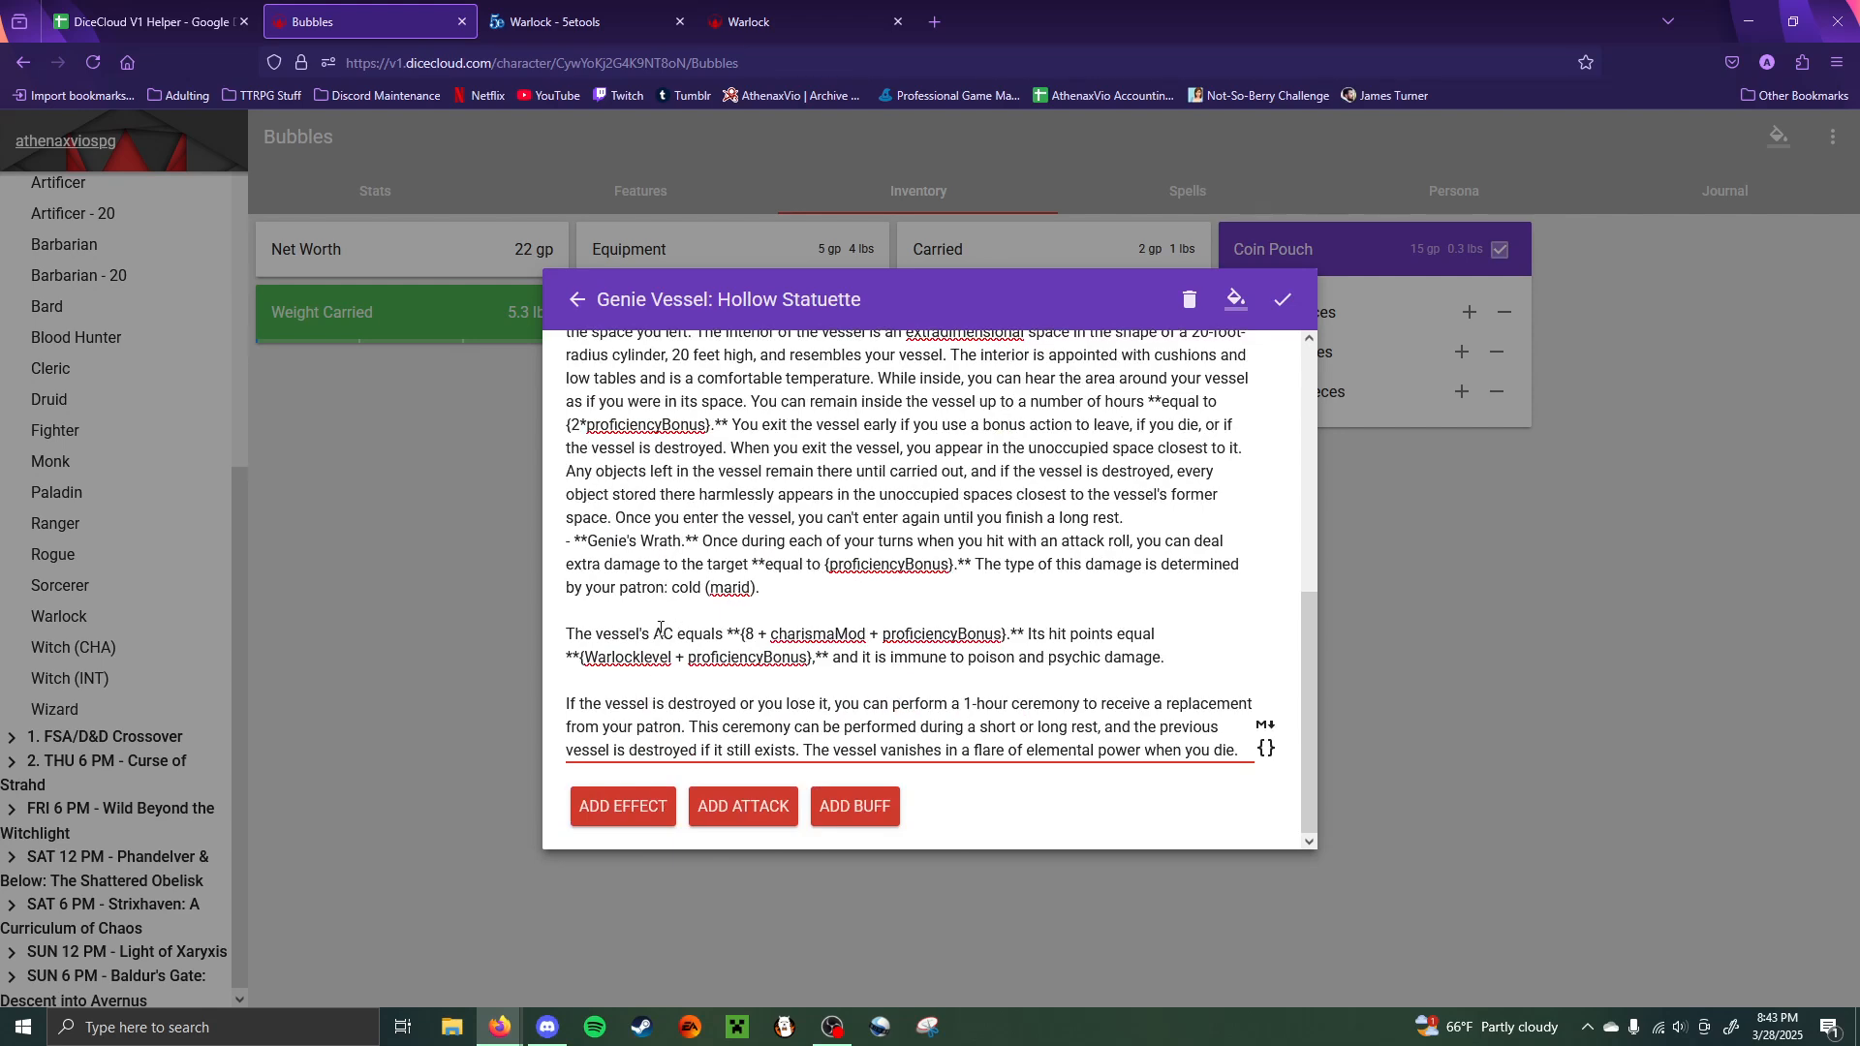
scroll(663, 633, up, 5)
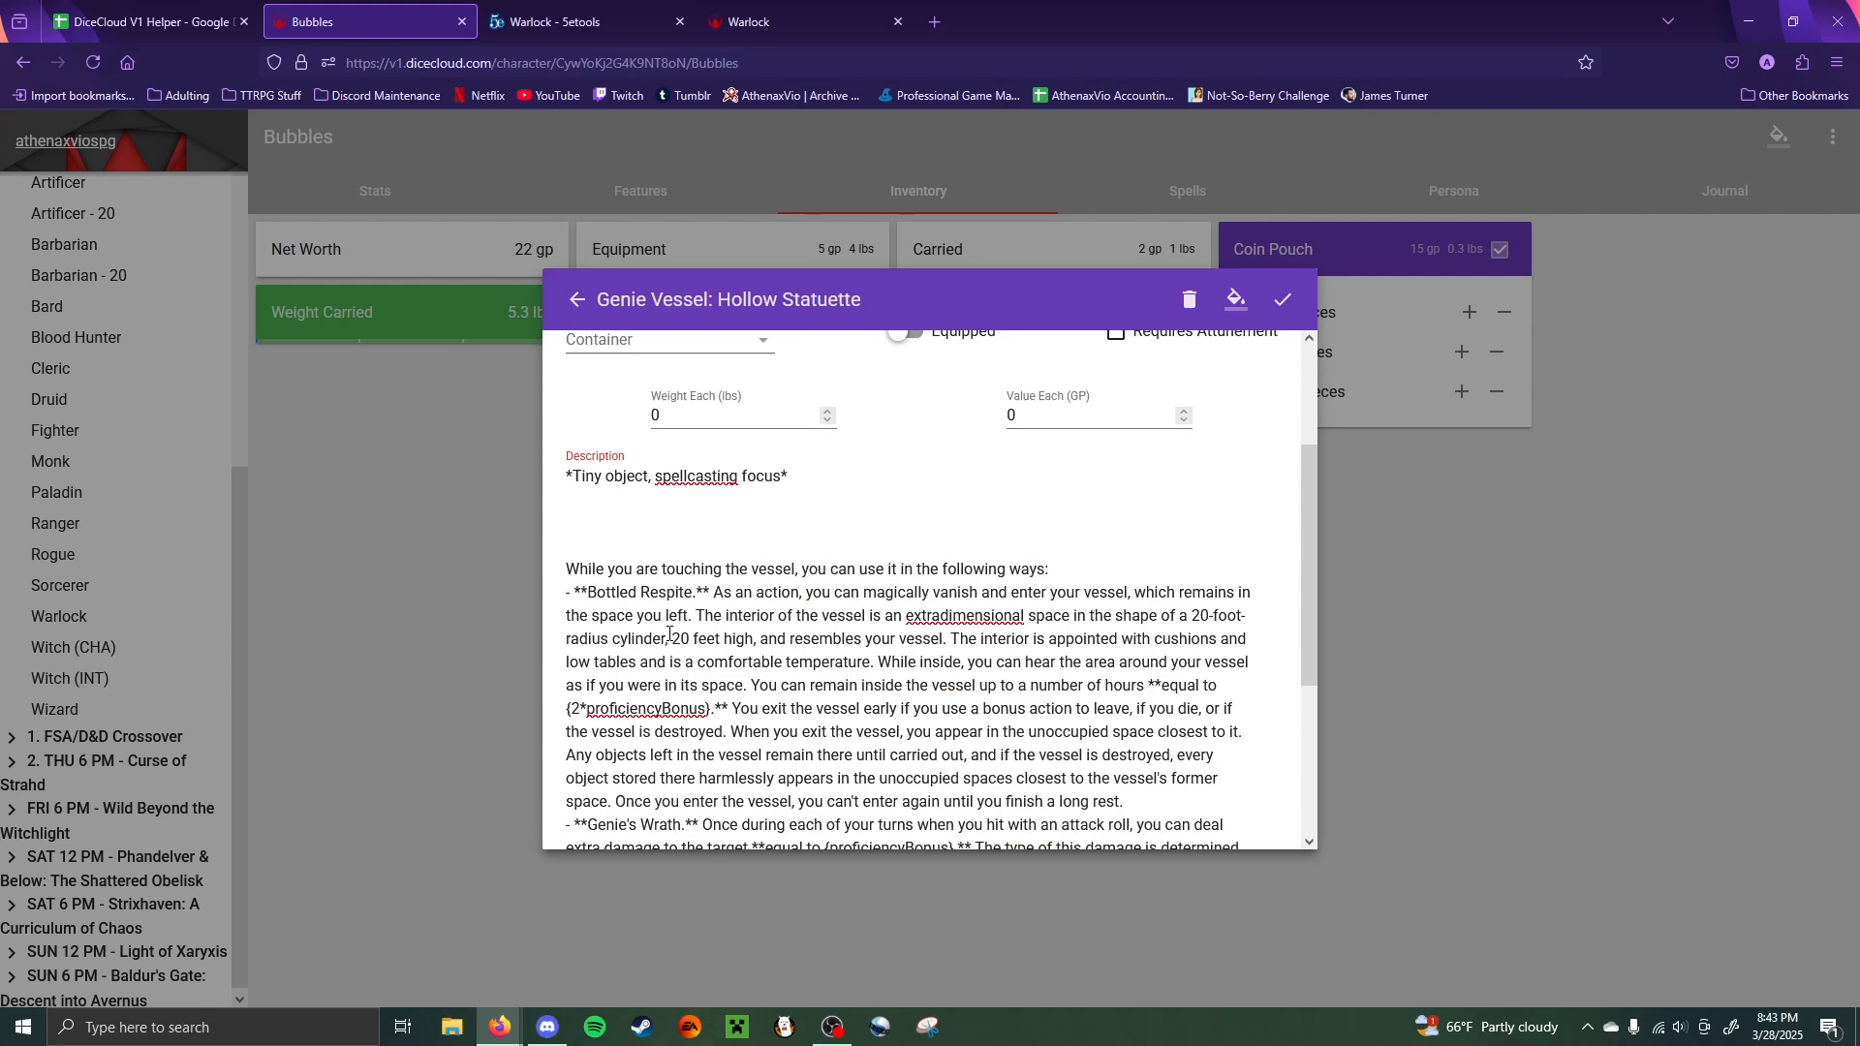
scroll(762, 751, down, 3)
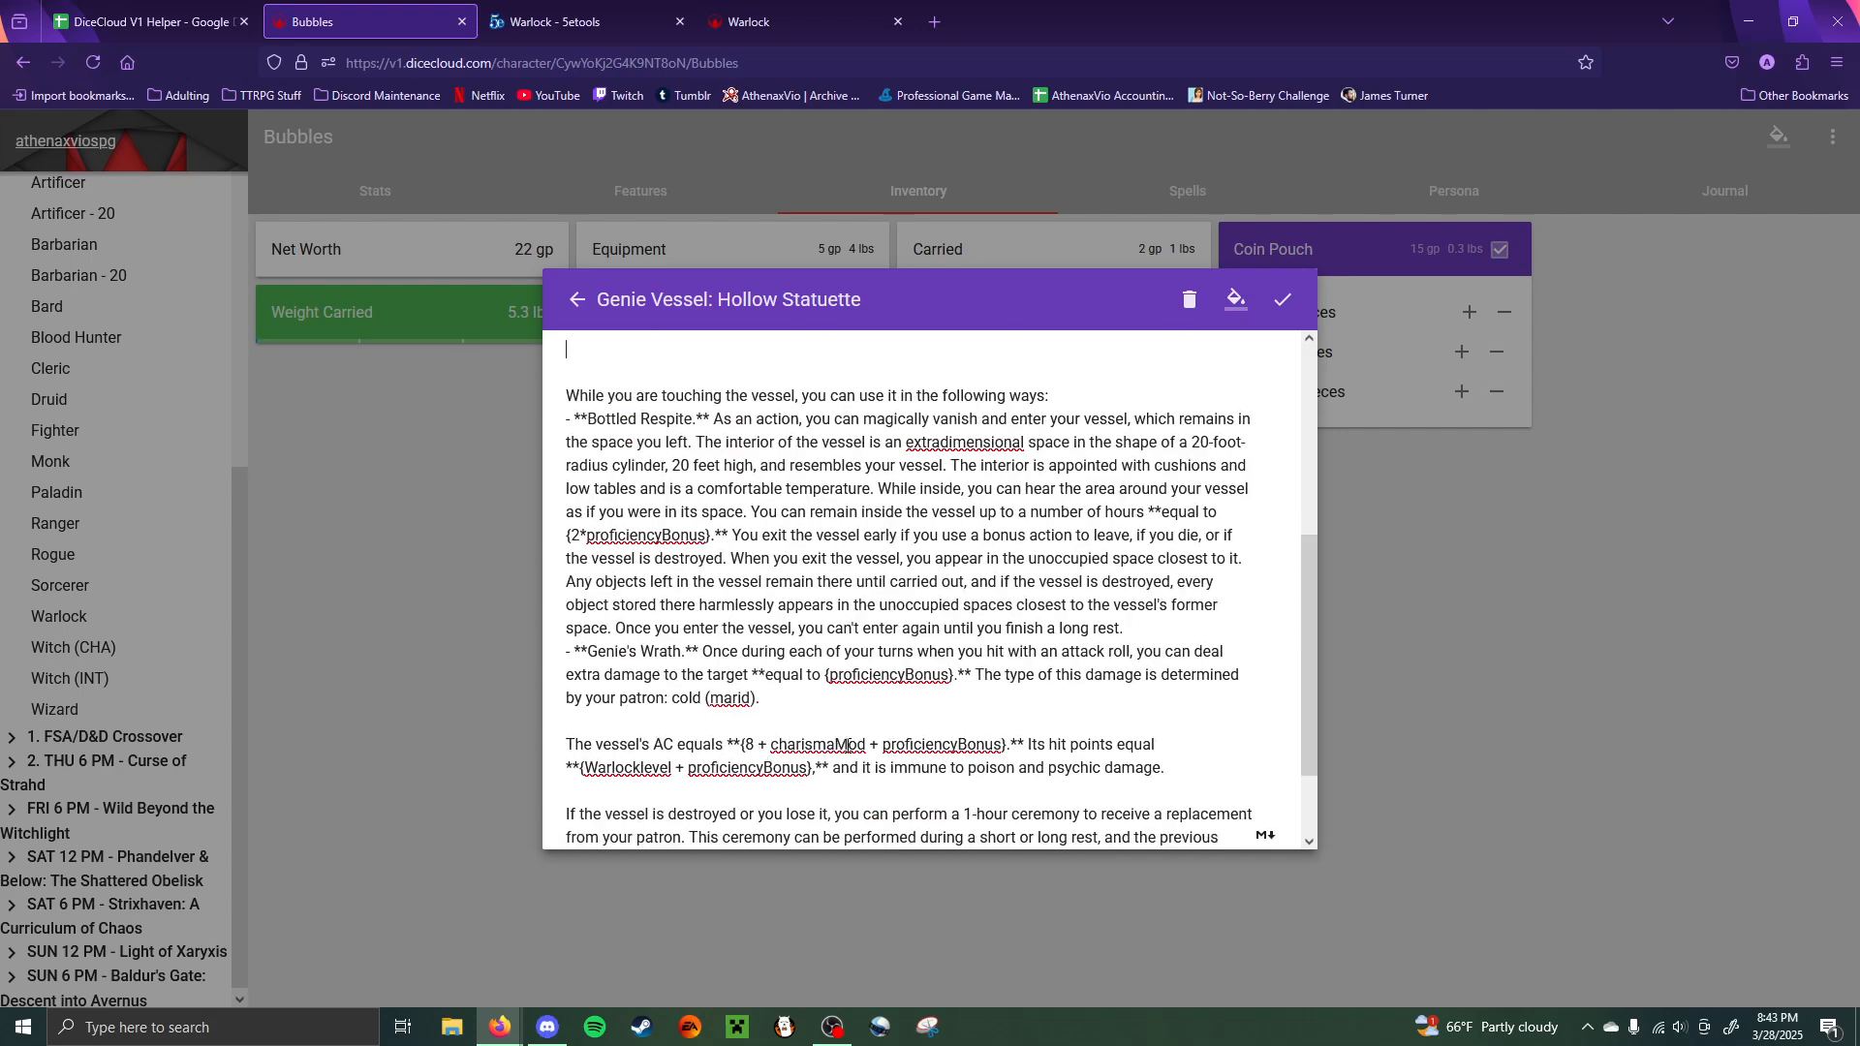
scroll(849, 752, up, 3)
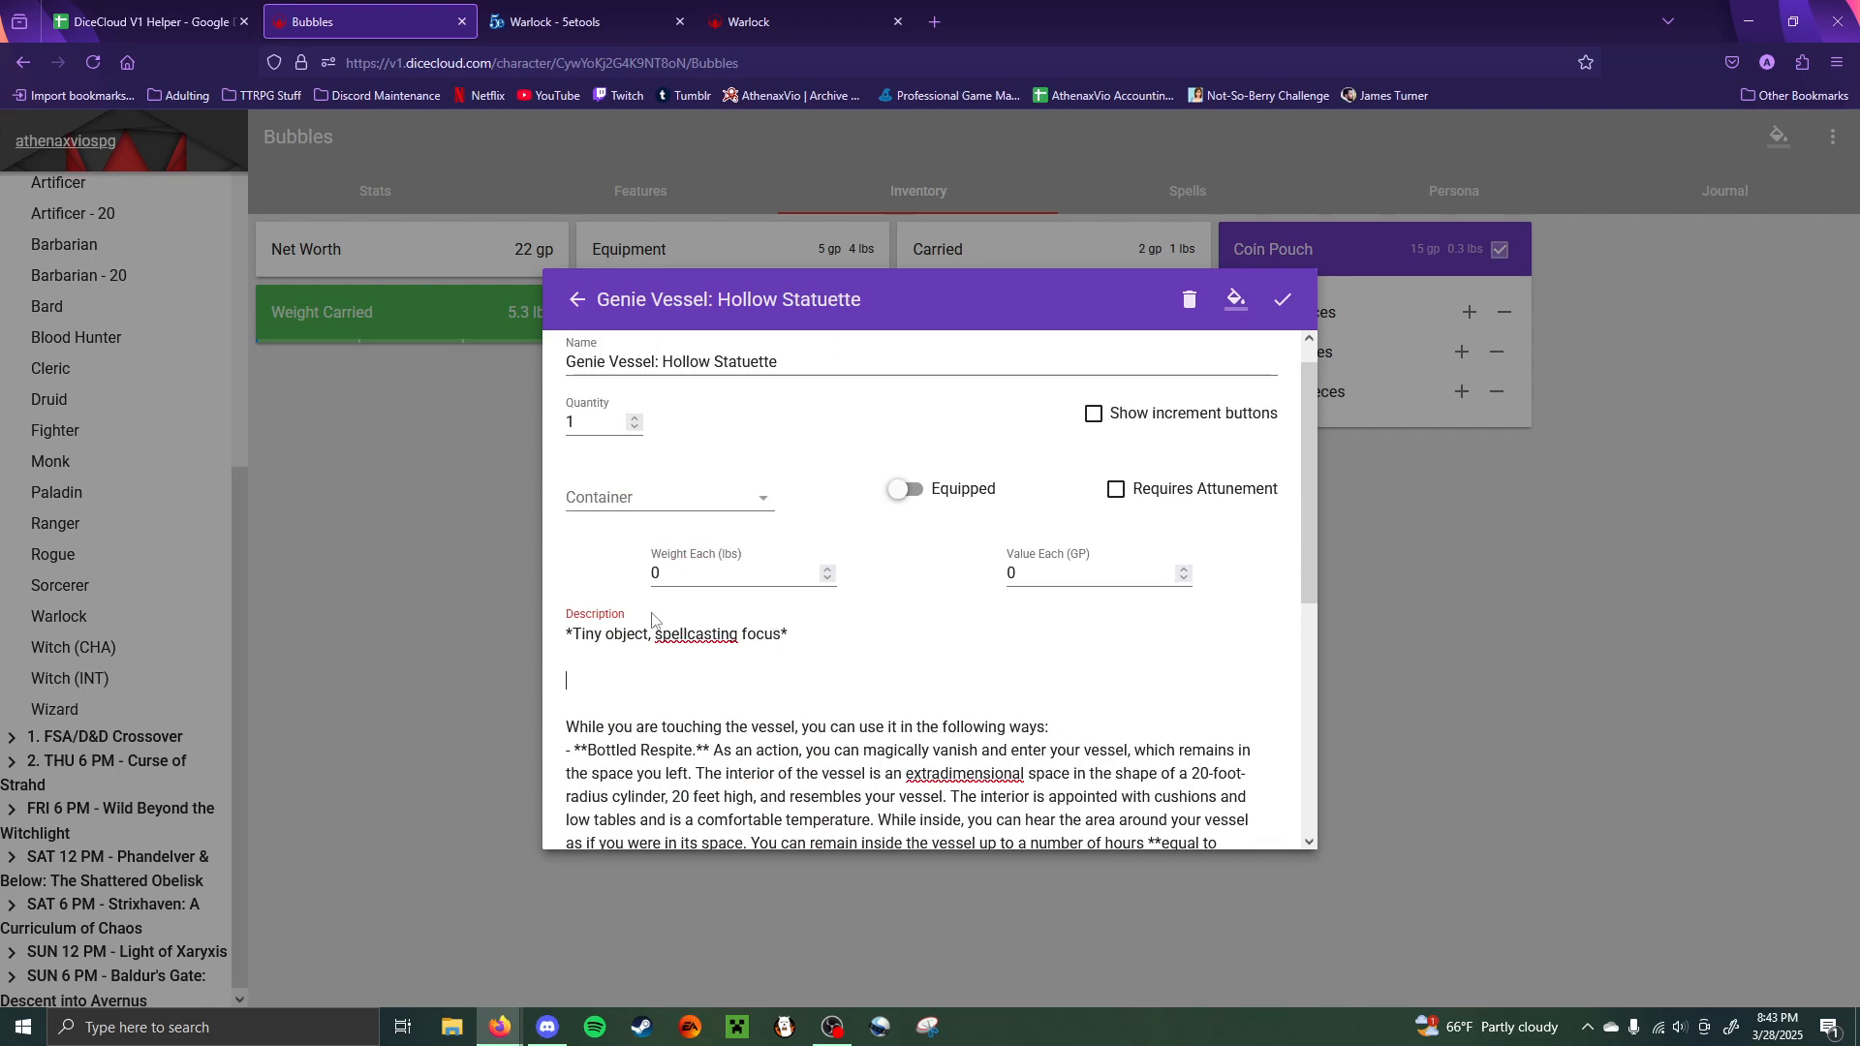
text(**AC:**)
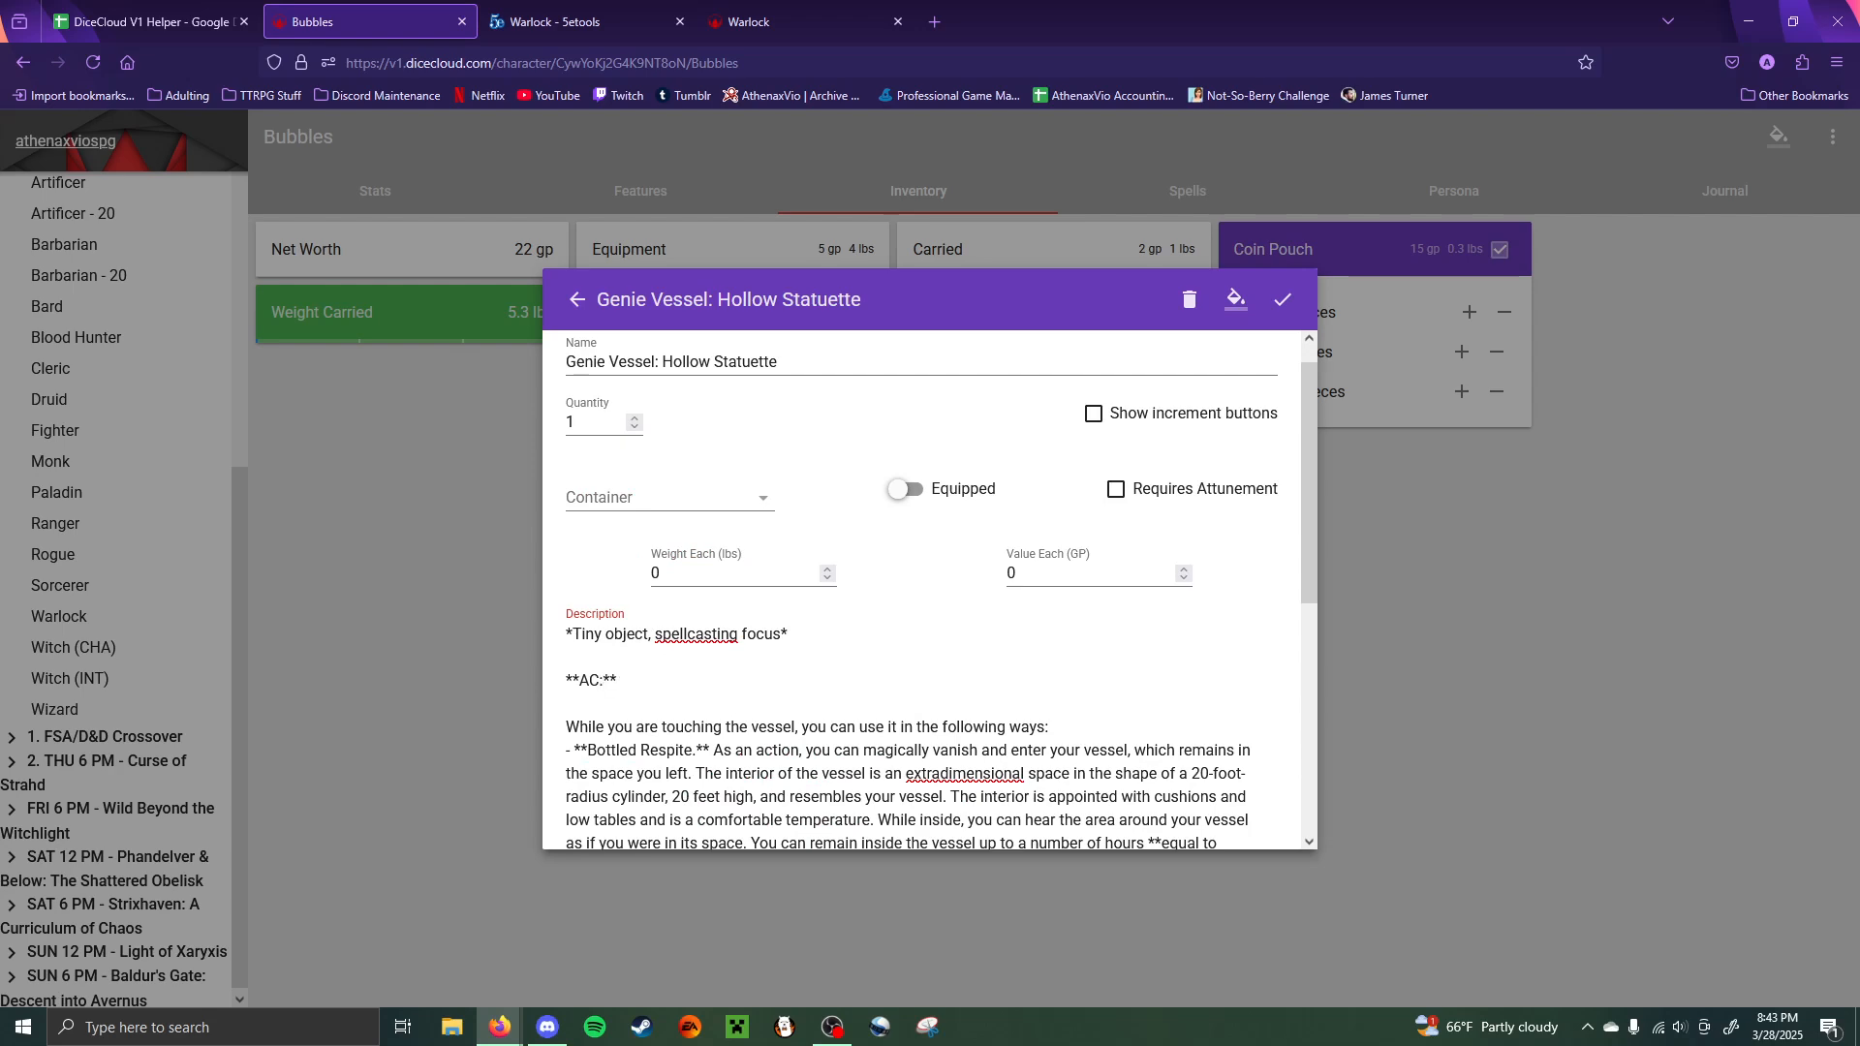
scroll(840, 689, down, 5)
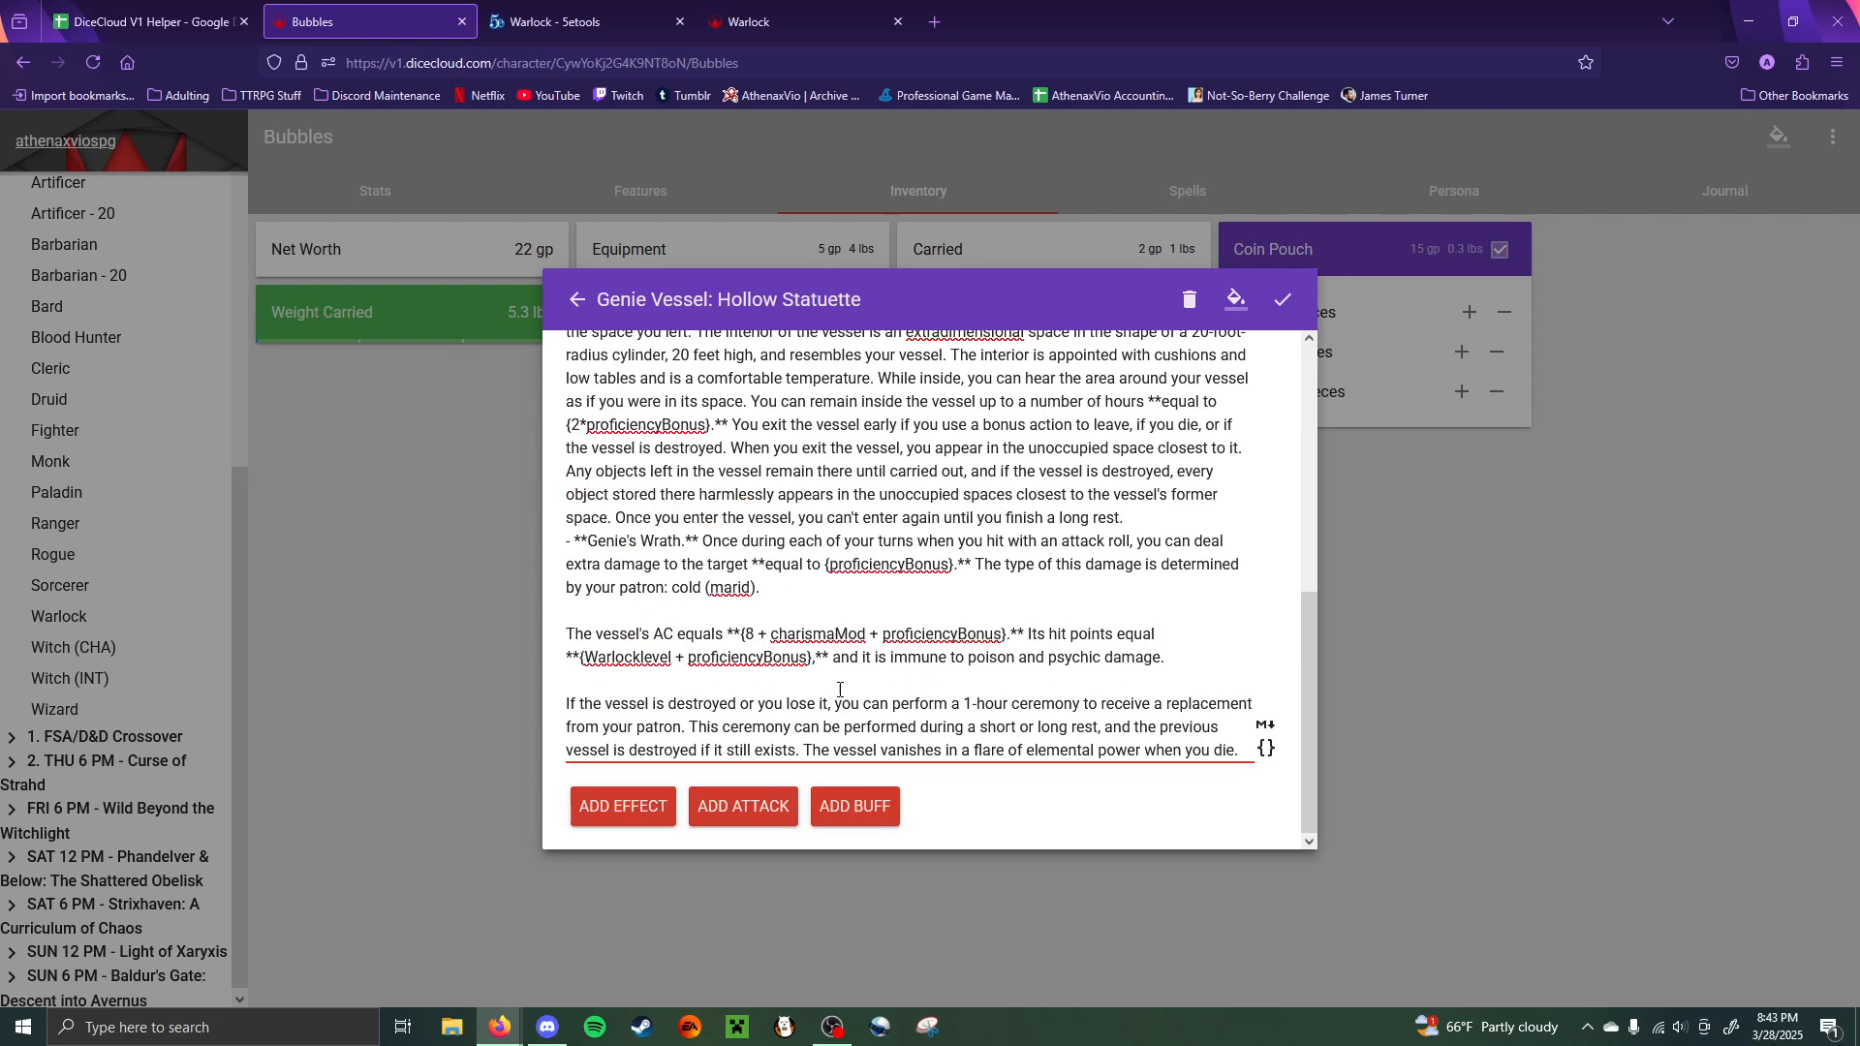
drag(1013, 638, 744, 639)
key(ctrl+c)
scroll(726, 482, up, 10)
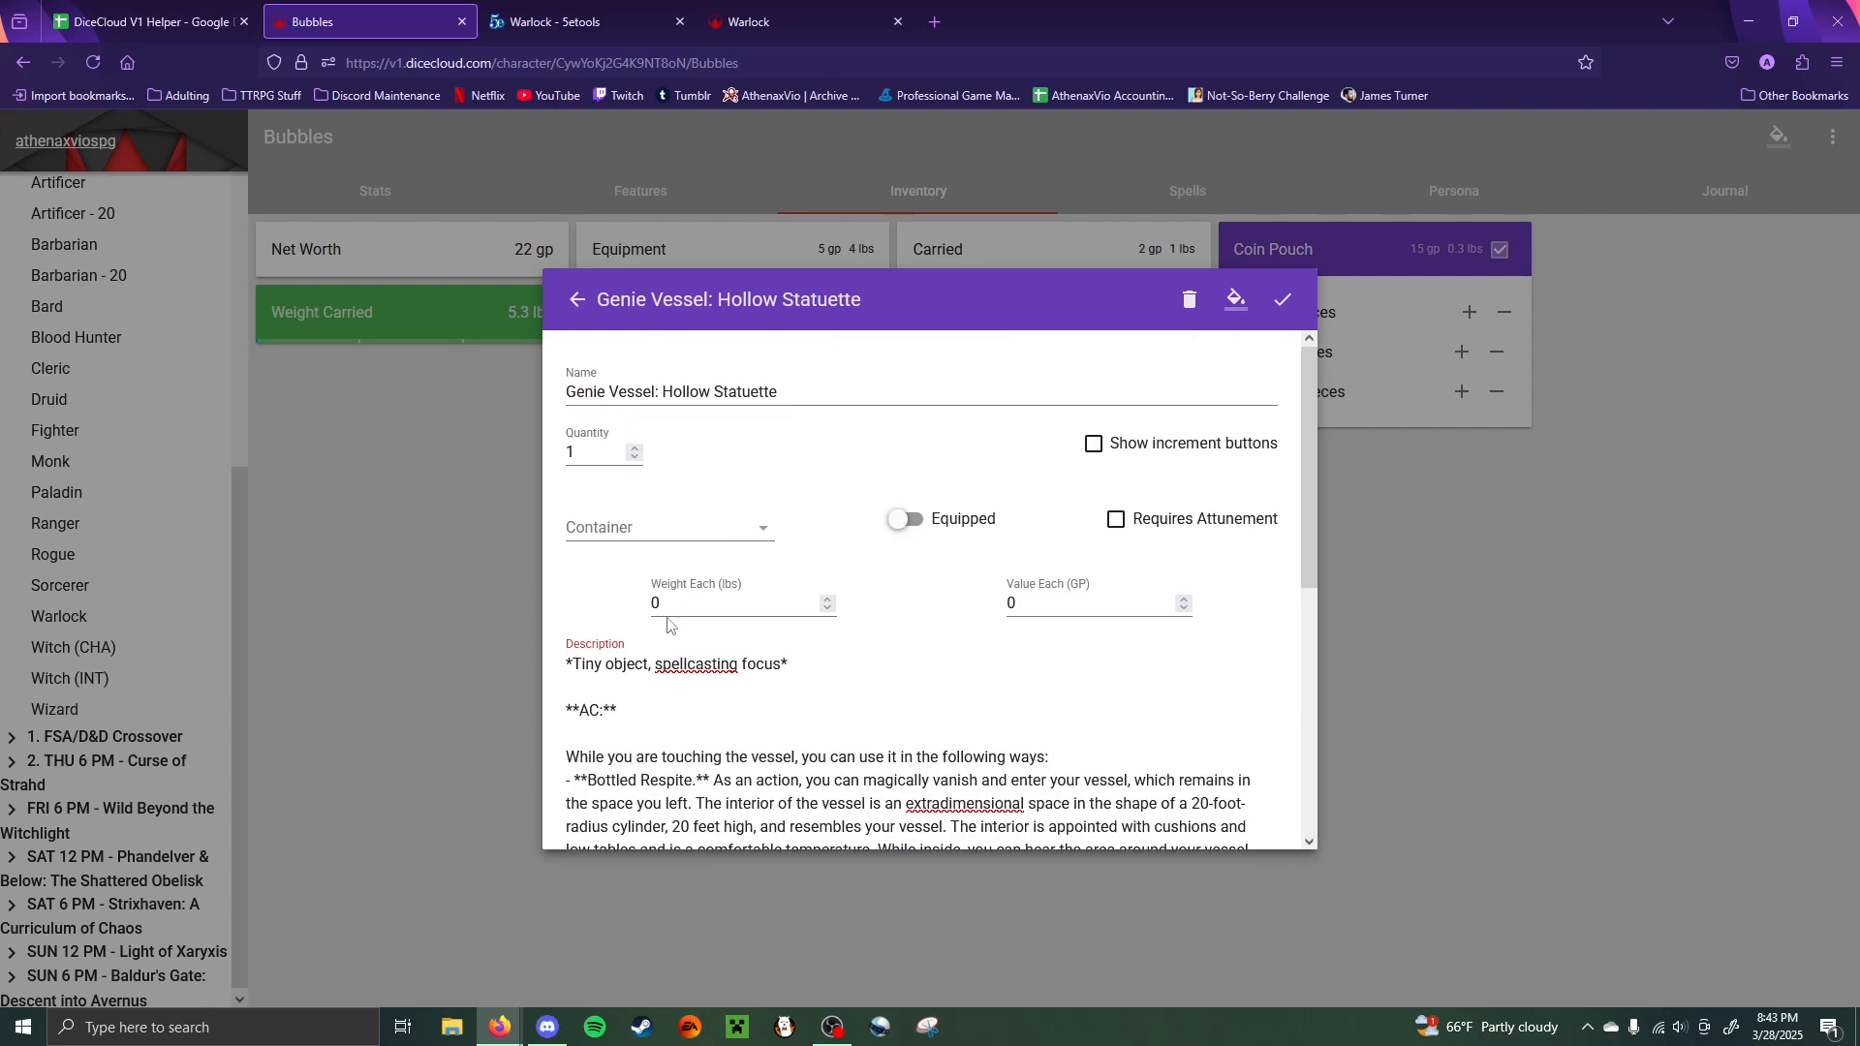
click(655, 719)
key(ctrl+v)
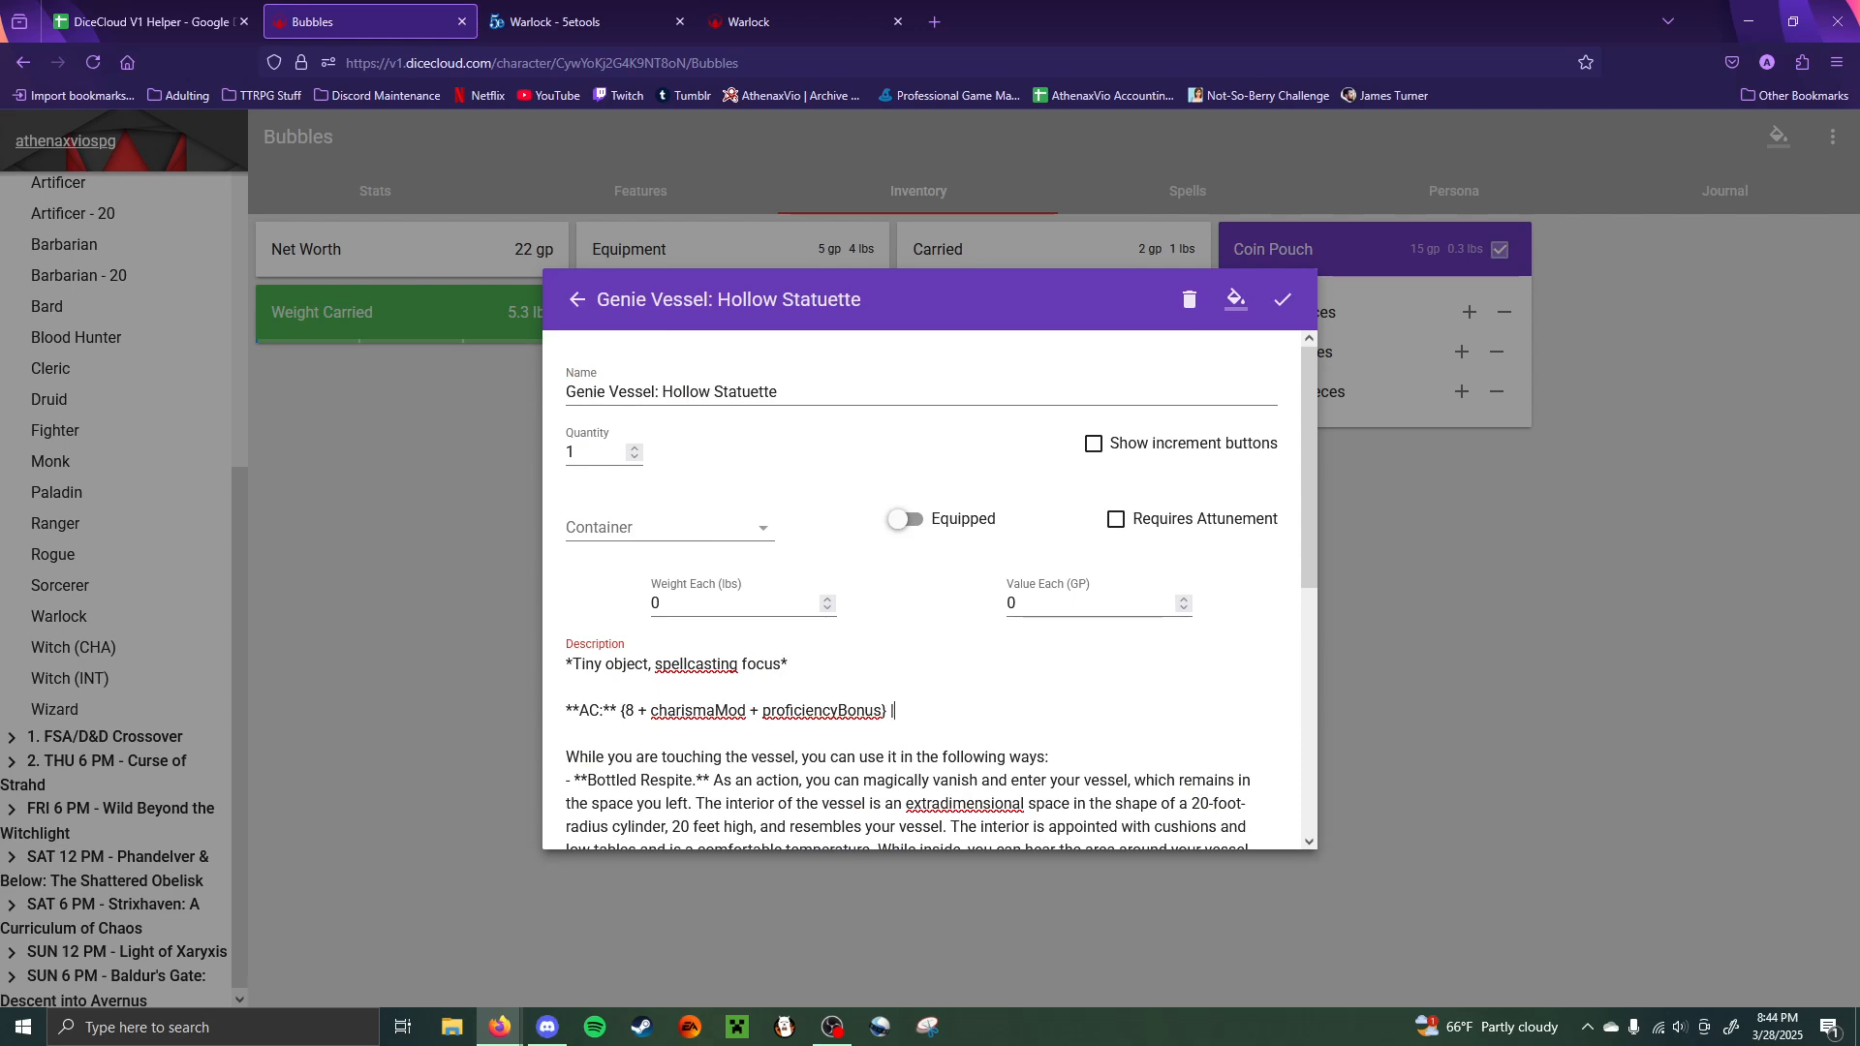
- Extend the AC line with "| **Hit Points:** {Warlocklevel + proficiencyBonus}", copying the formula from the vessel's hit points sentence
text(| )
text(**)
text(H)
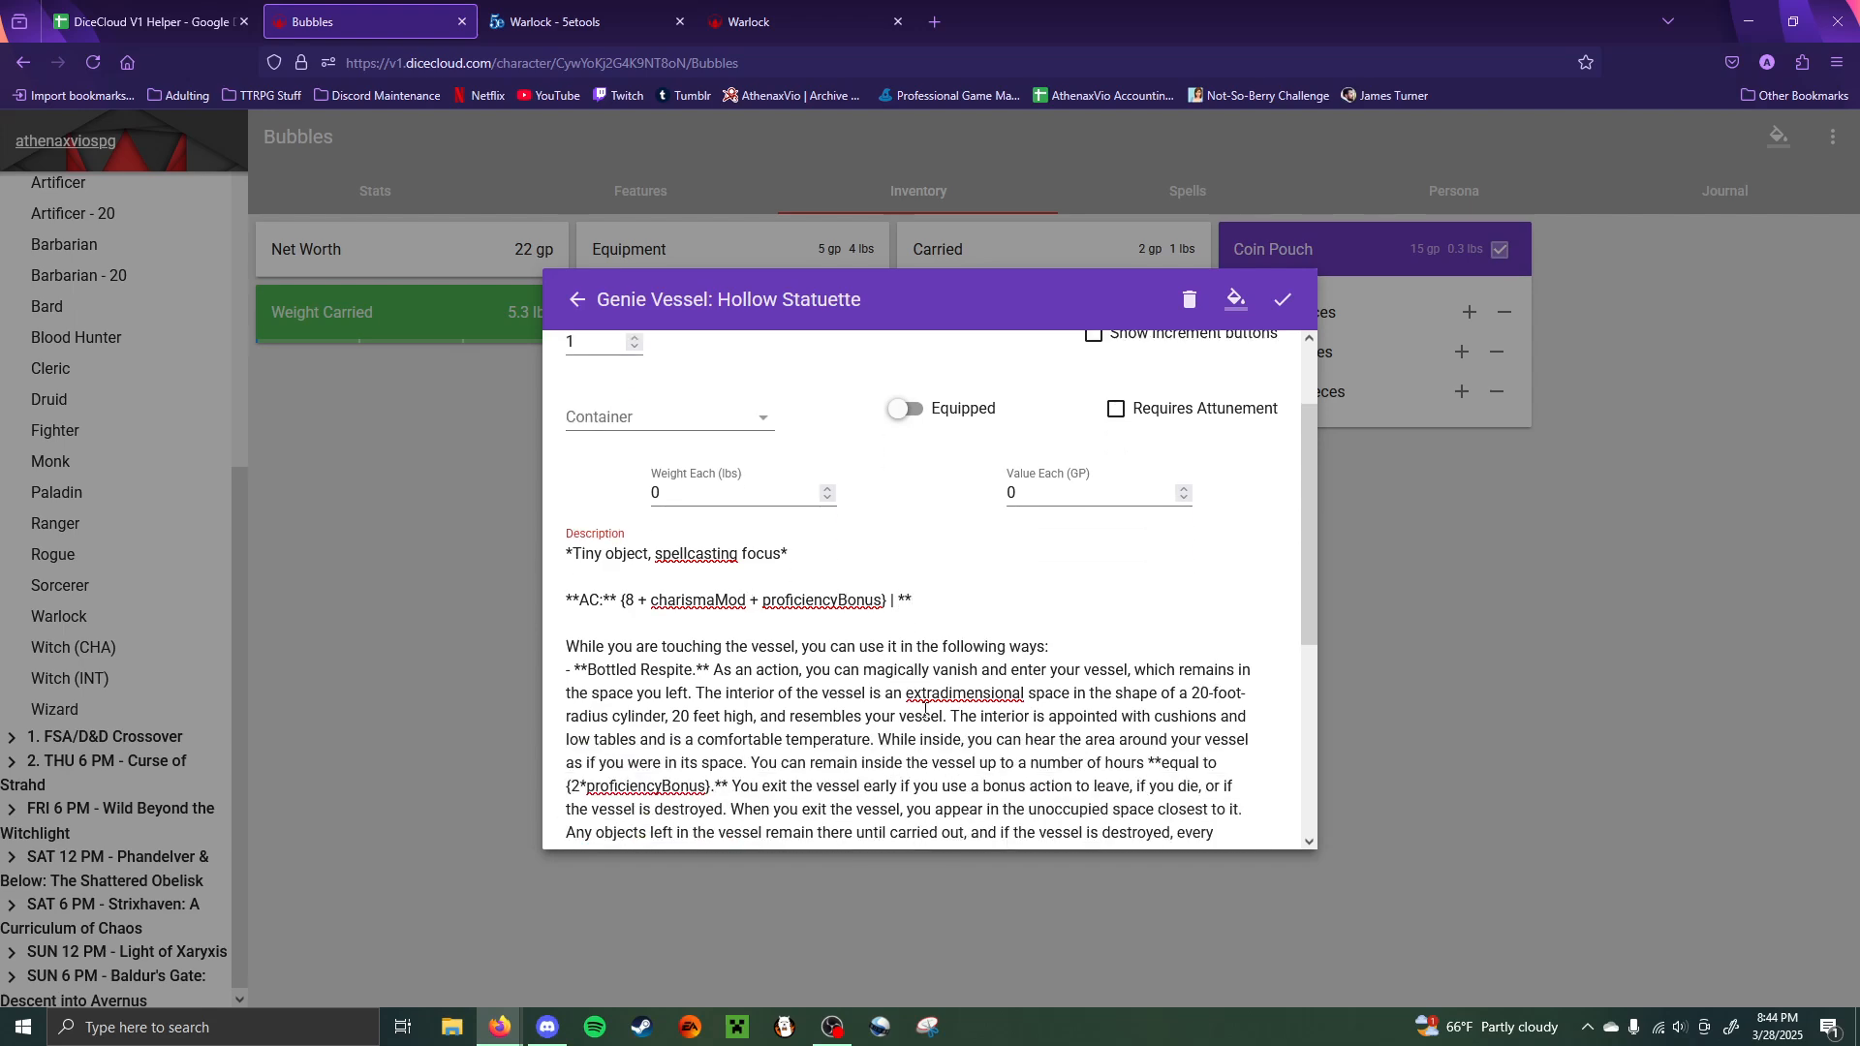
text(it Points:)
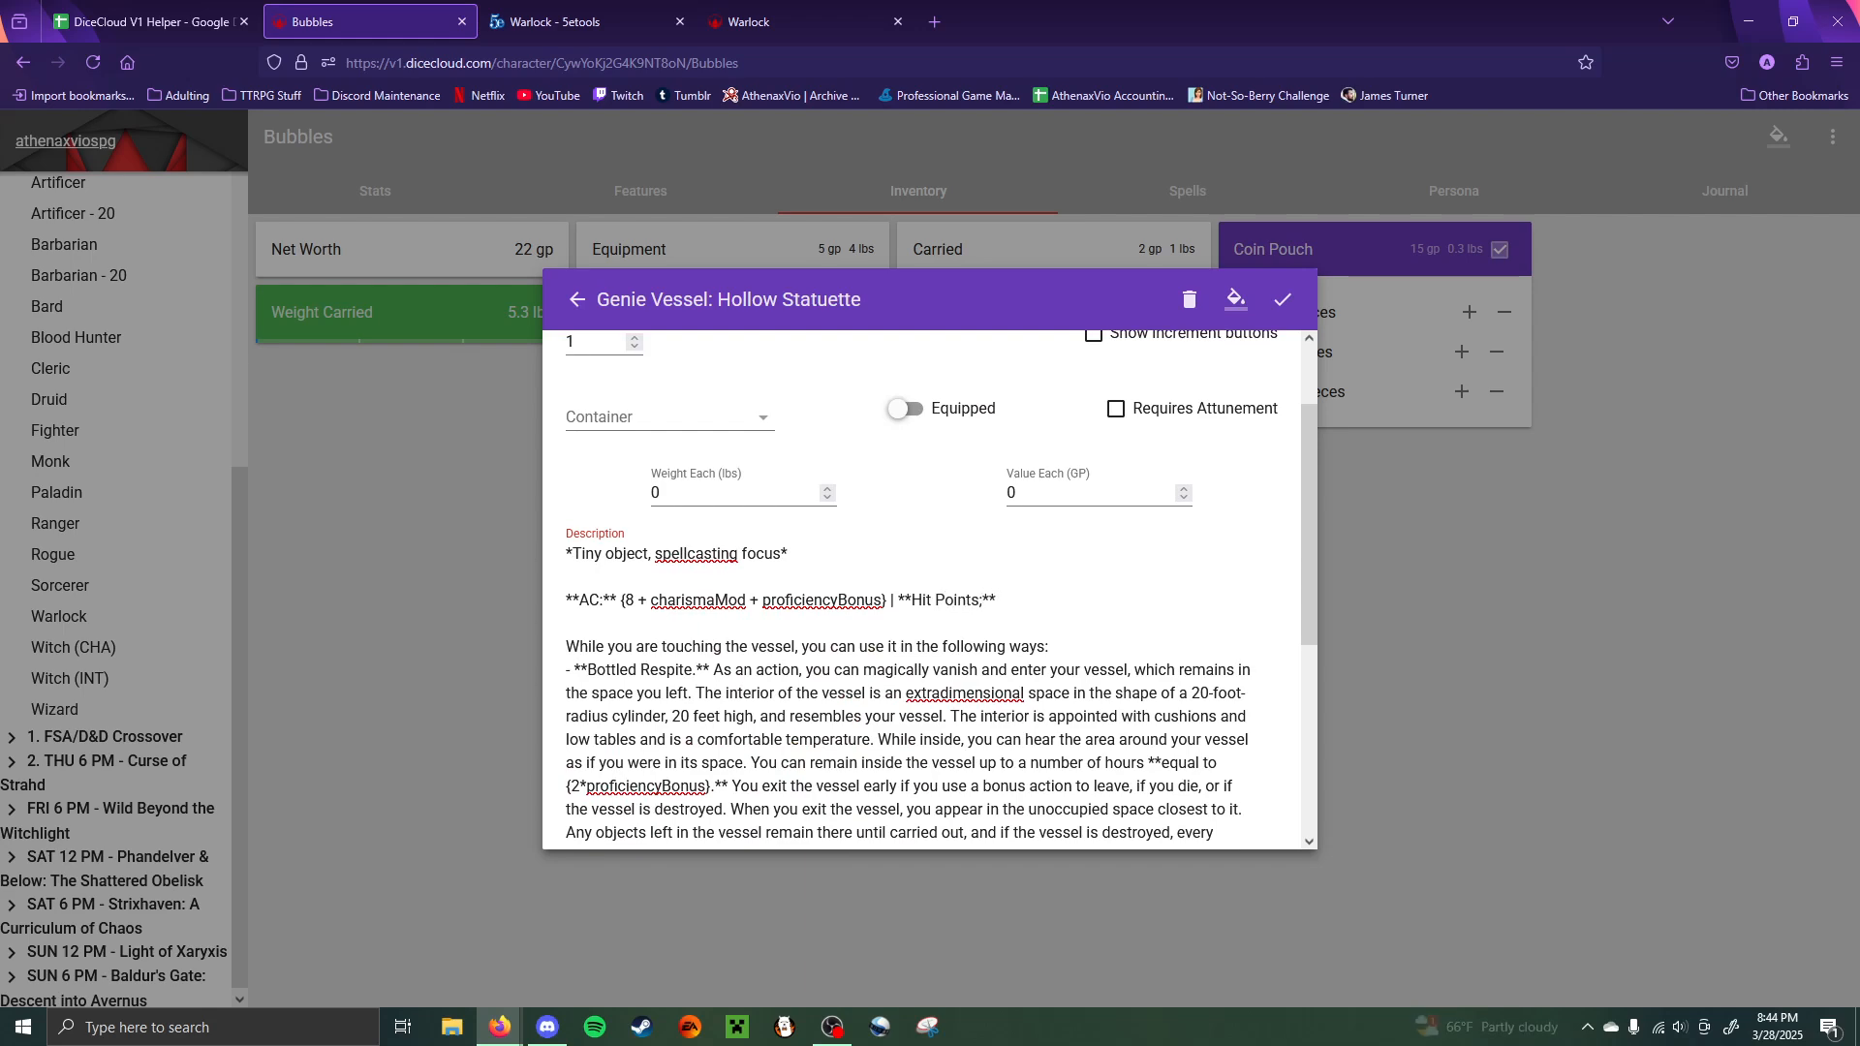
key(BackSpace)
text(:)
scroll(983, 699, down, 4)
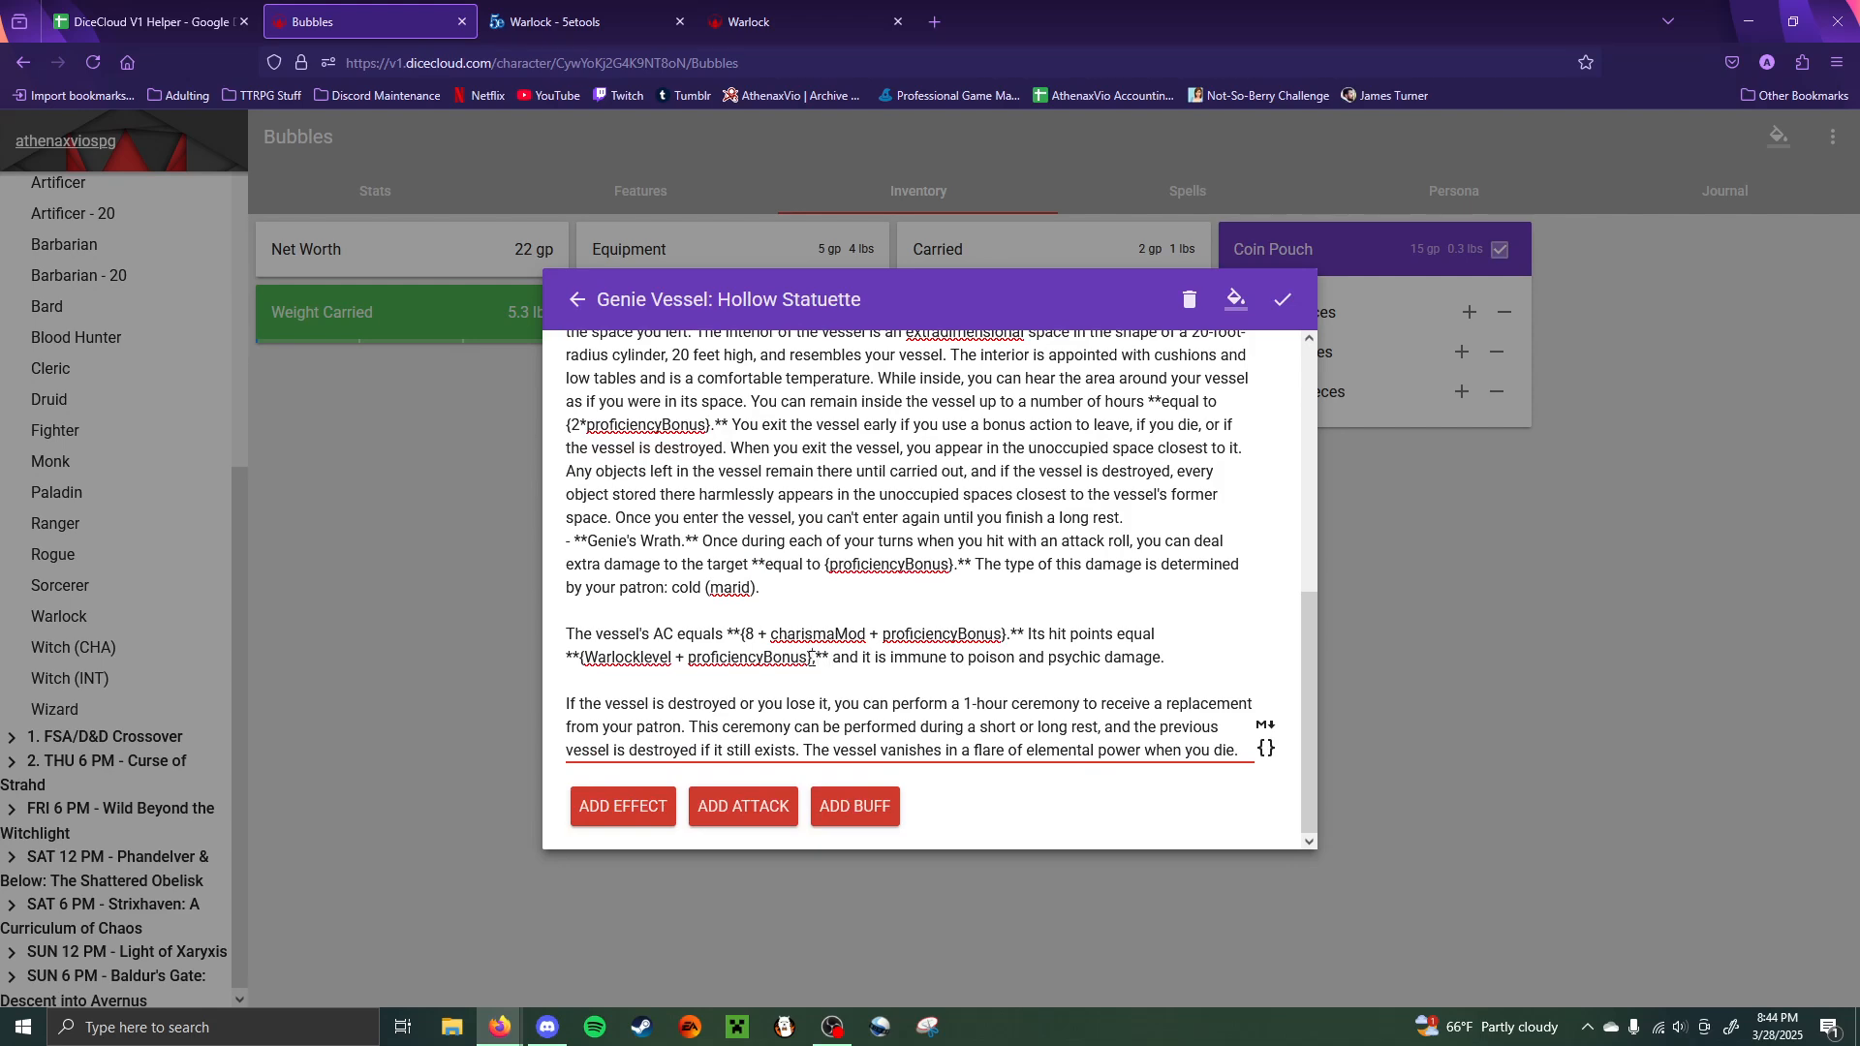
drag(813, 662, 582, 667)
key(ctrl+c)
scroll(658, 644, up, 6)
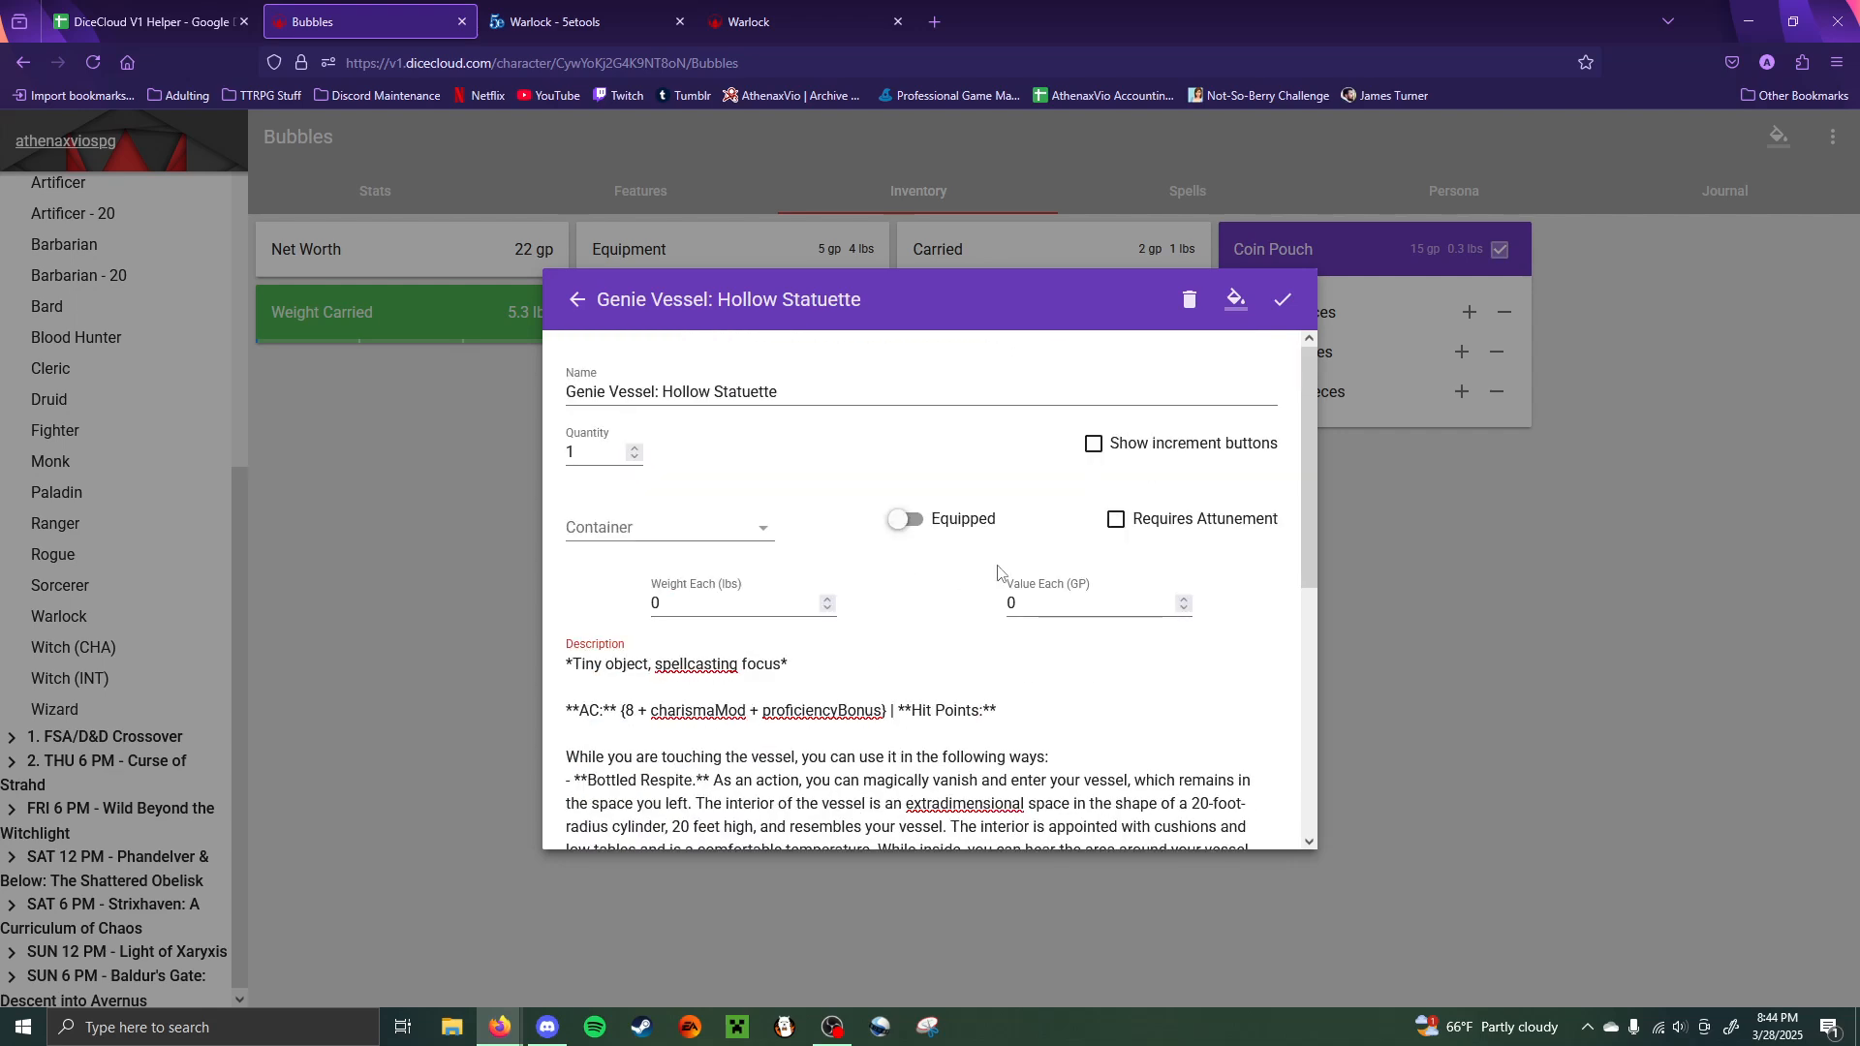
click(1133, 720)
key(ctrl+v)
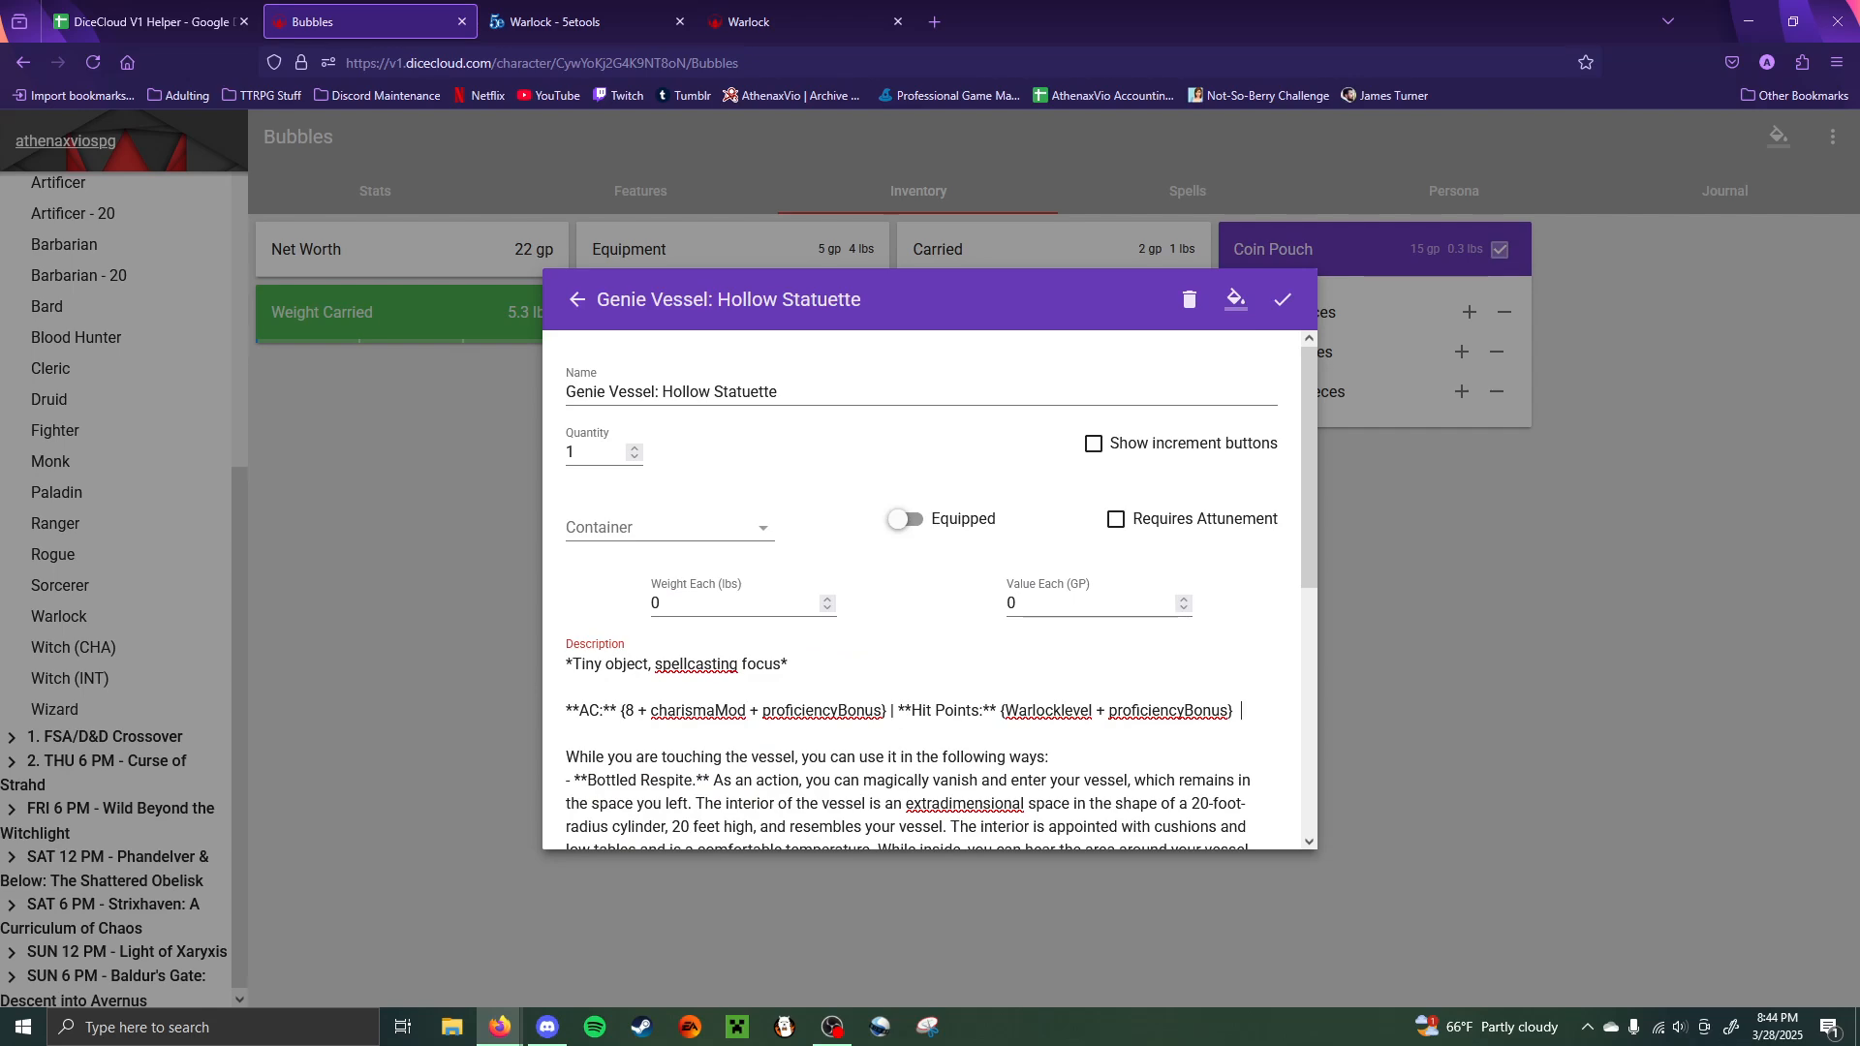
- Add the line "**Immunities:** *poison, psychic*" below the AC and Hit Points line
key(Return)
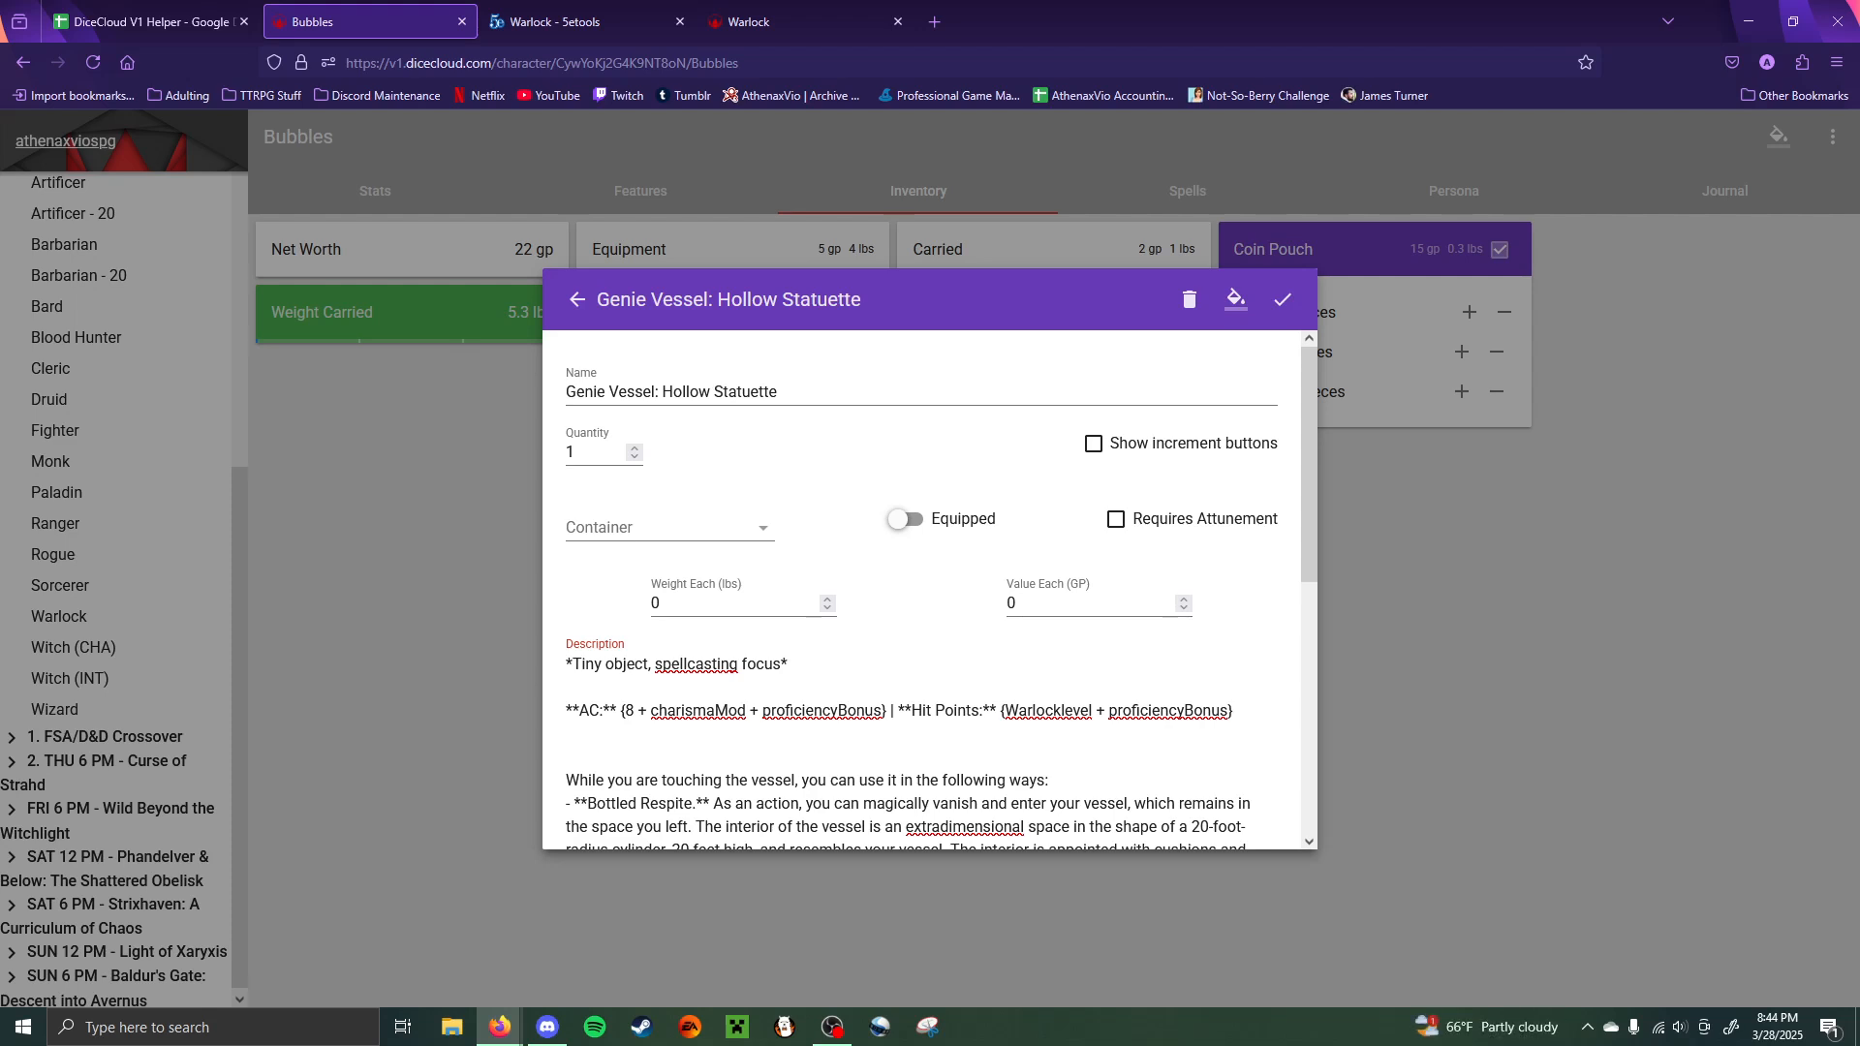
text(**Immunities:**)
scroll(1216, 636, down, 5)
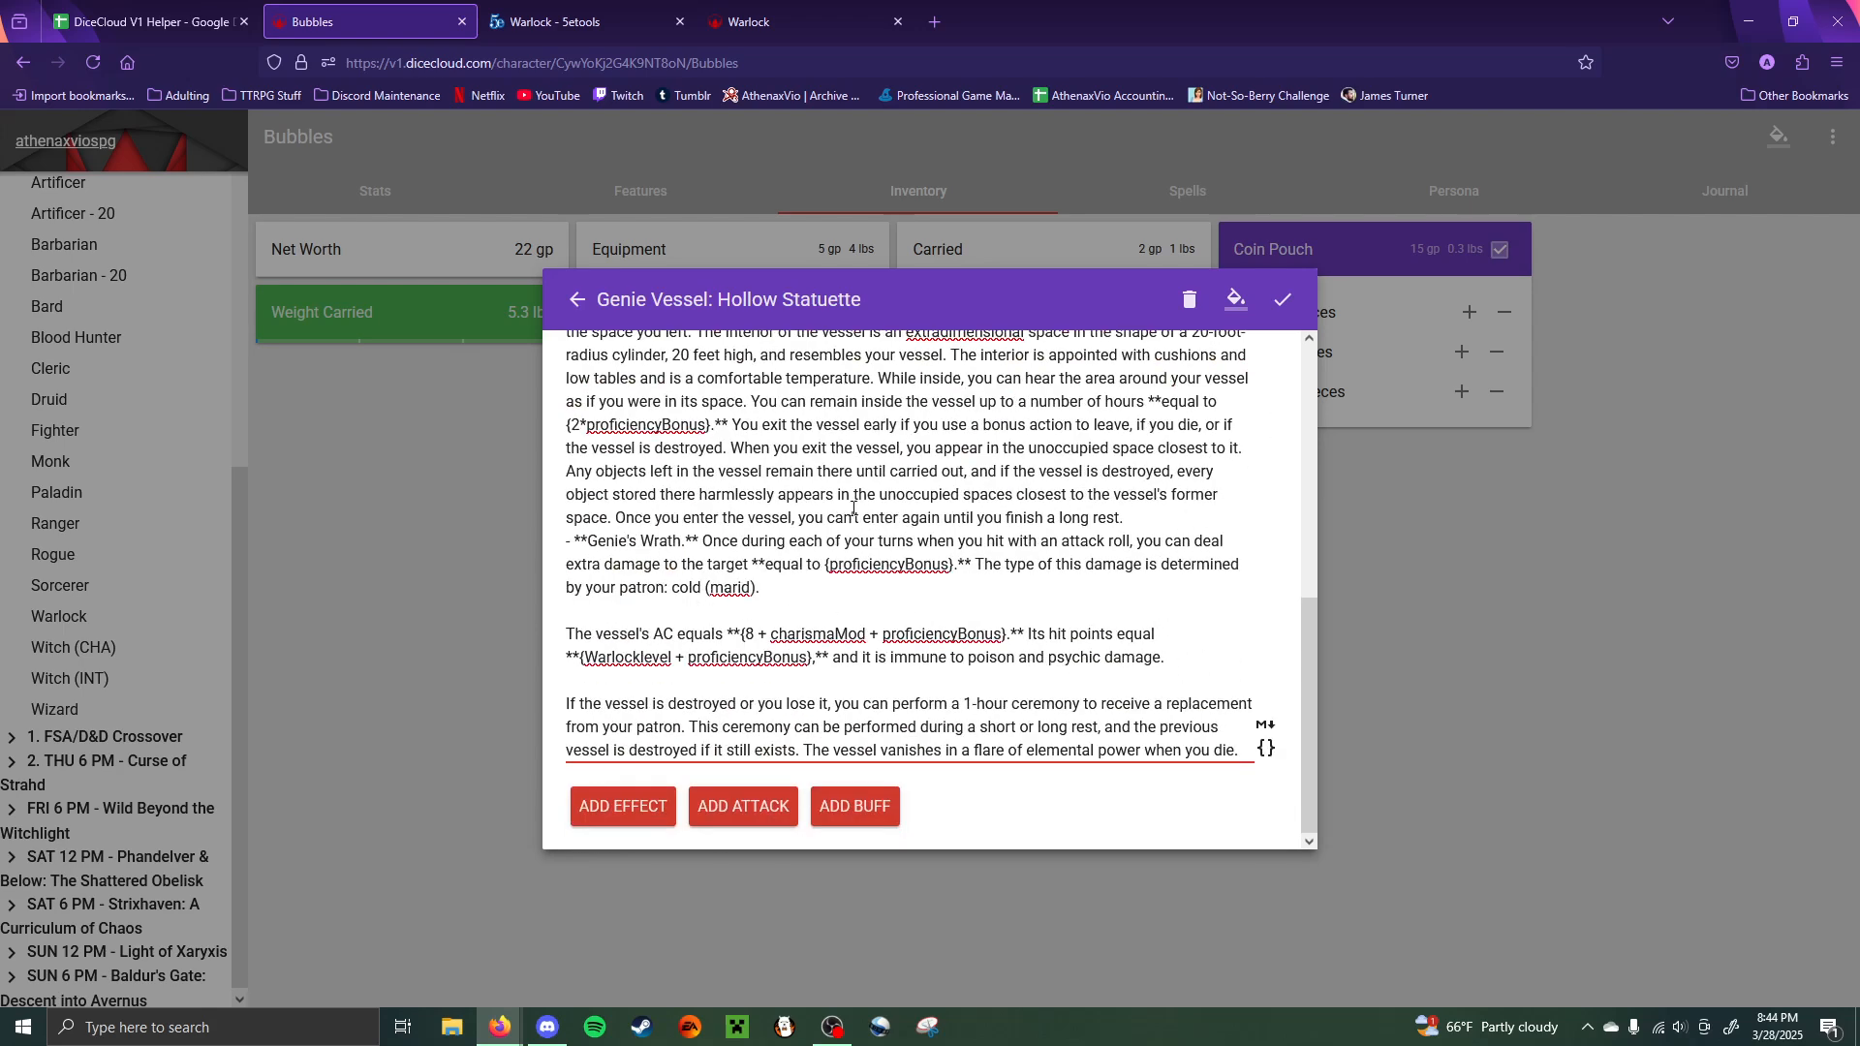
scroll(822, 634, up, 5)
scroll(823, 633, down, 1)
text(*)
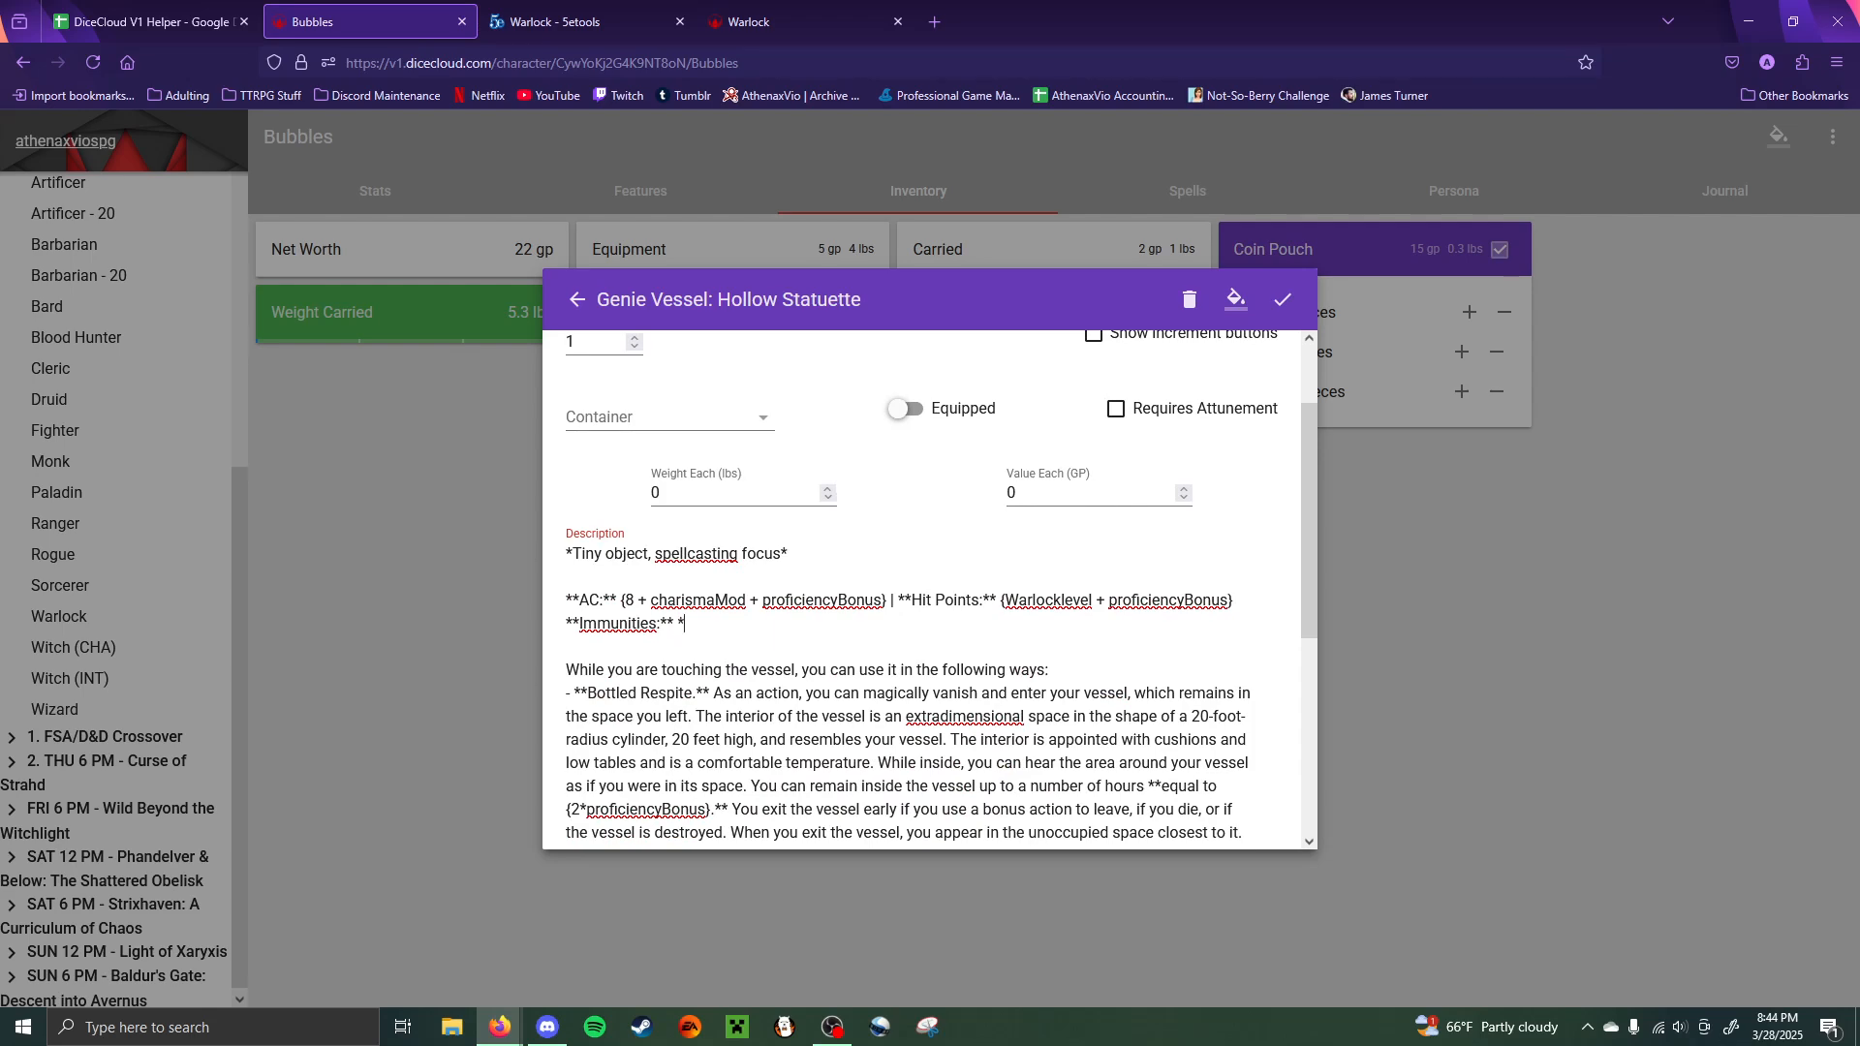
text(poison, spsy)
key(BackSpace)
key(BackSpace)
key(BackSpace)
key(BackSpace)
text(psychic*)
- Delete the paragraph on the vessel's AC, hit points and immunities near the description's end, and save the item
scroll(556, 597, down, 5)
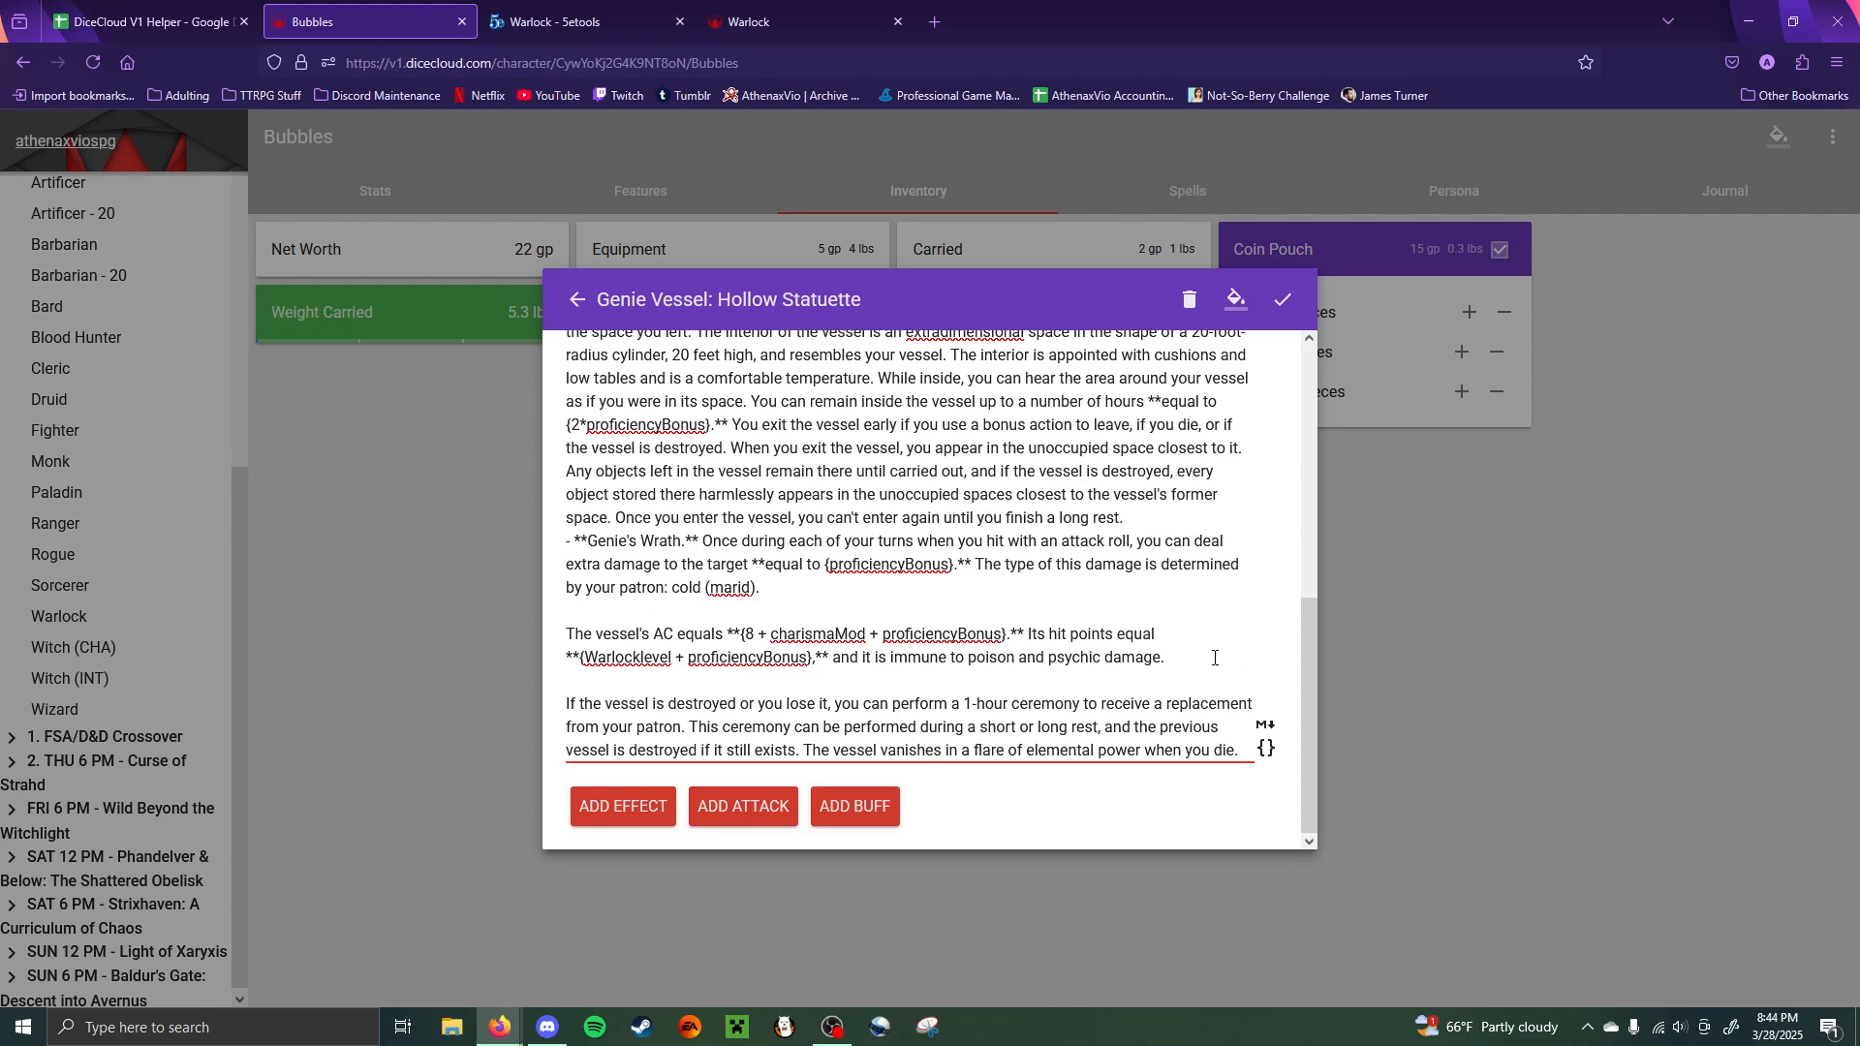
drag(1165, 658, 763, 589)
key(BackSpace)
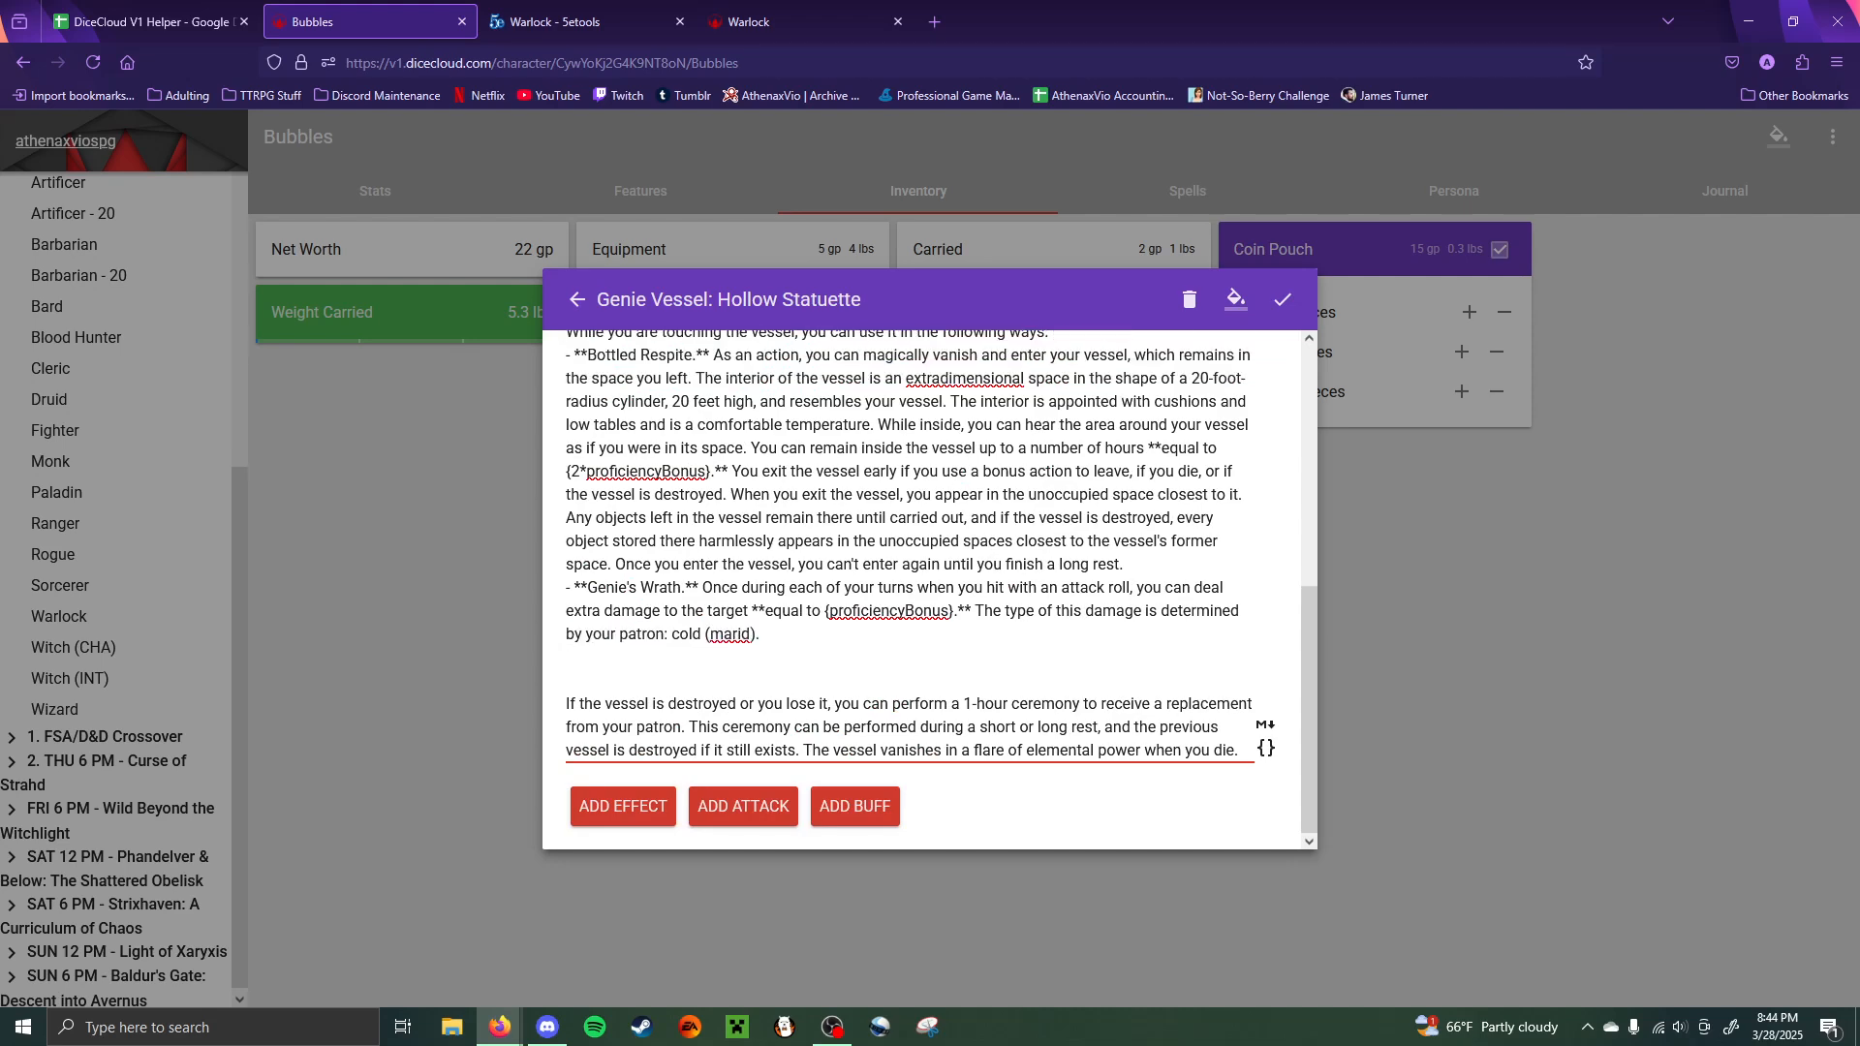
scroll(920, 581, up, 10)
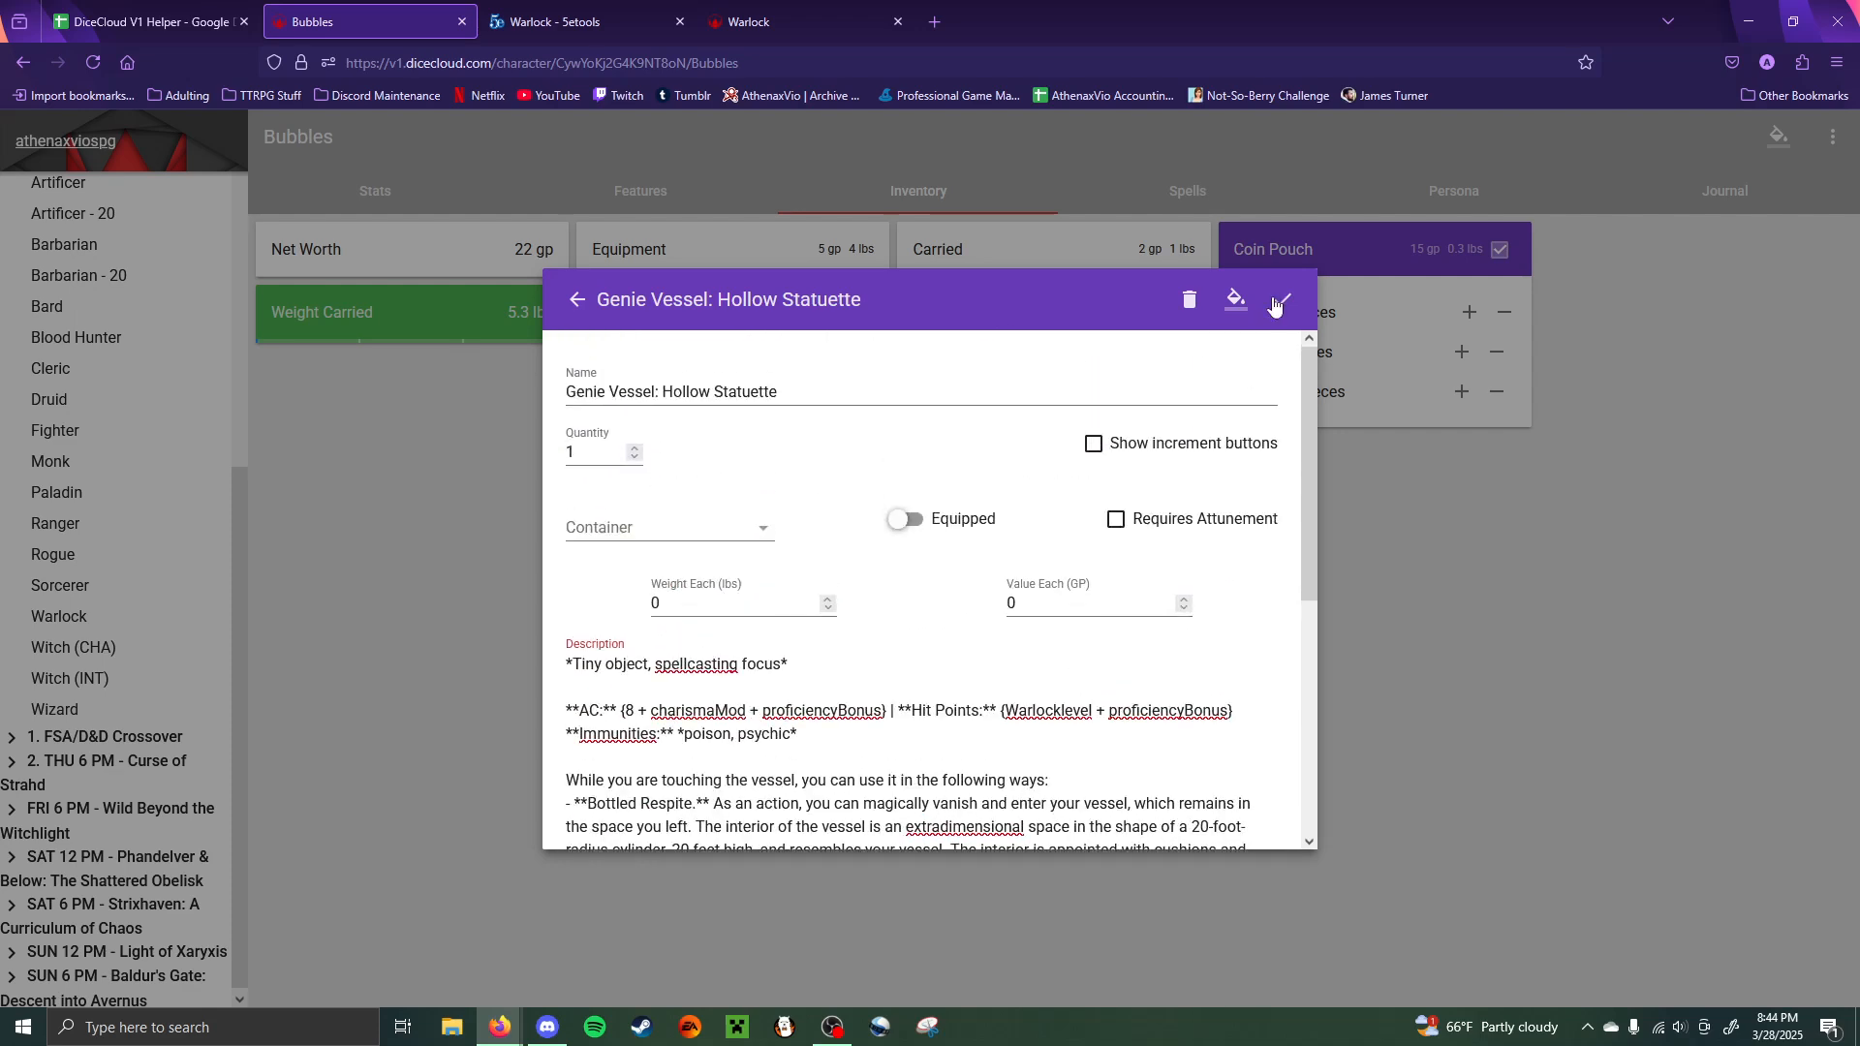
click(1294, 308)
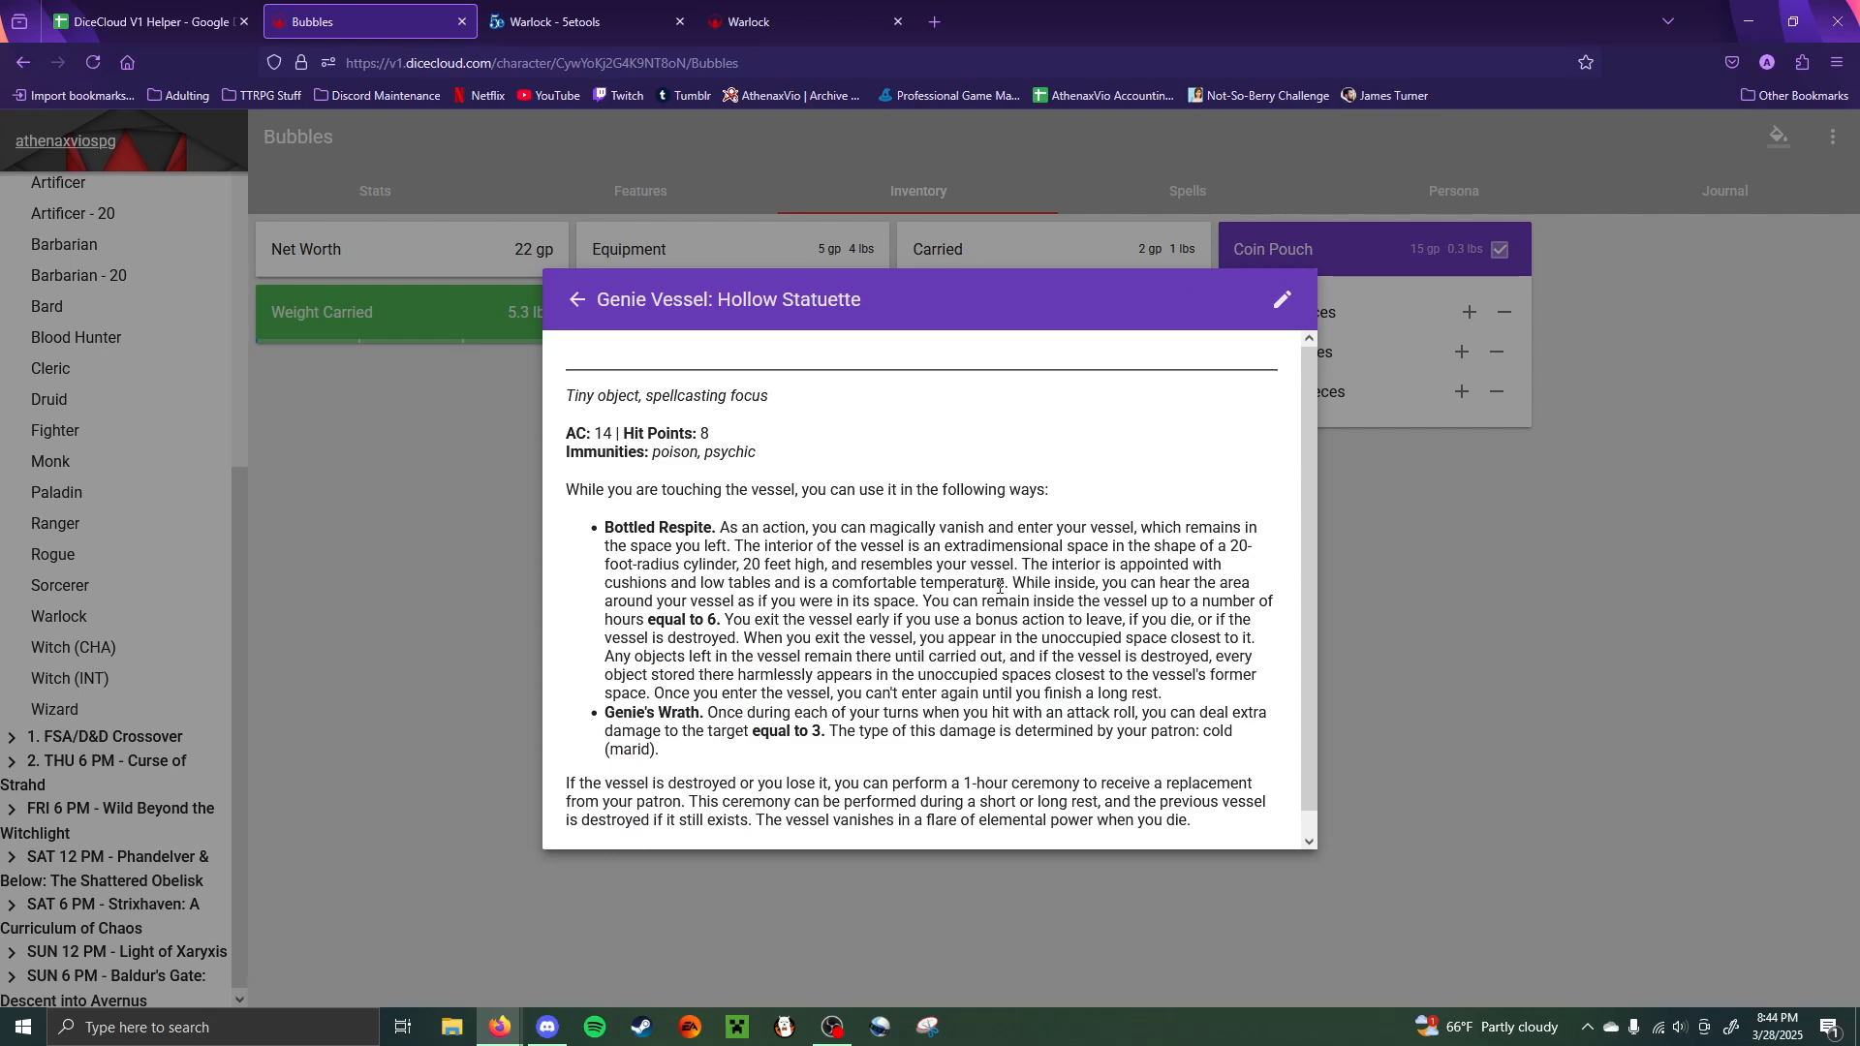
- Move the Genie Vessel: Hollow Statuette from Carried to Equipment and review its formatted description
scroll(998, 591, down, 1)
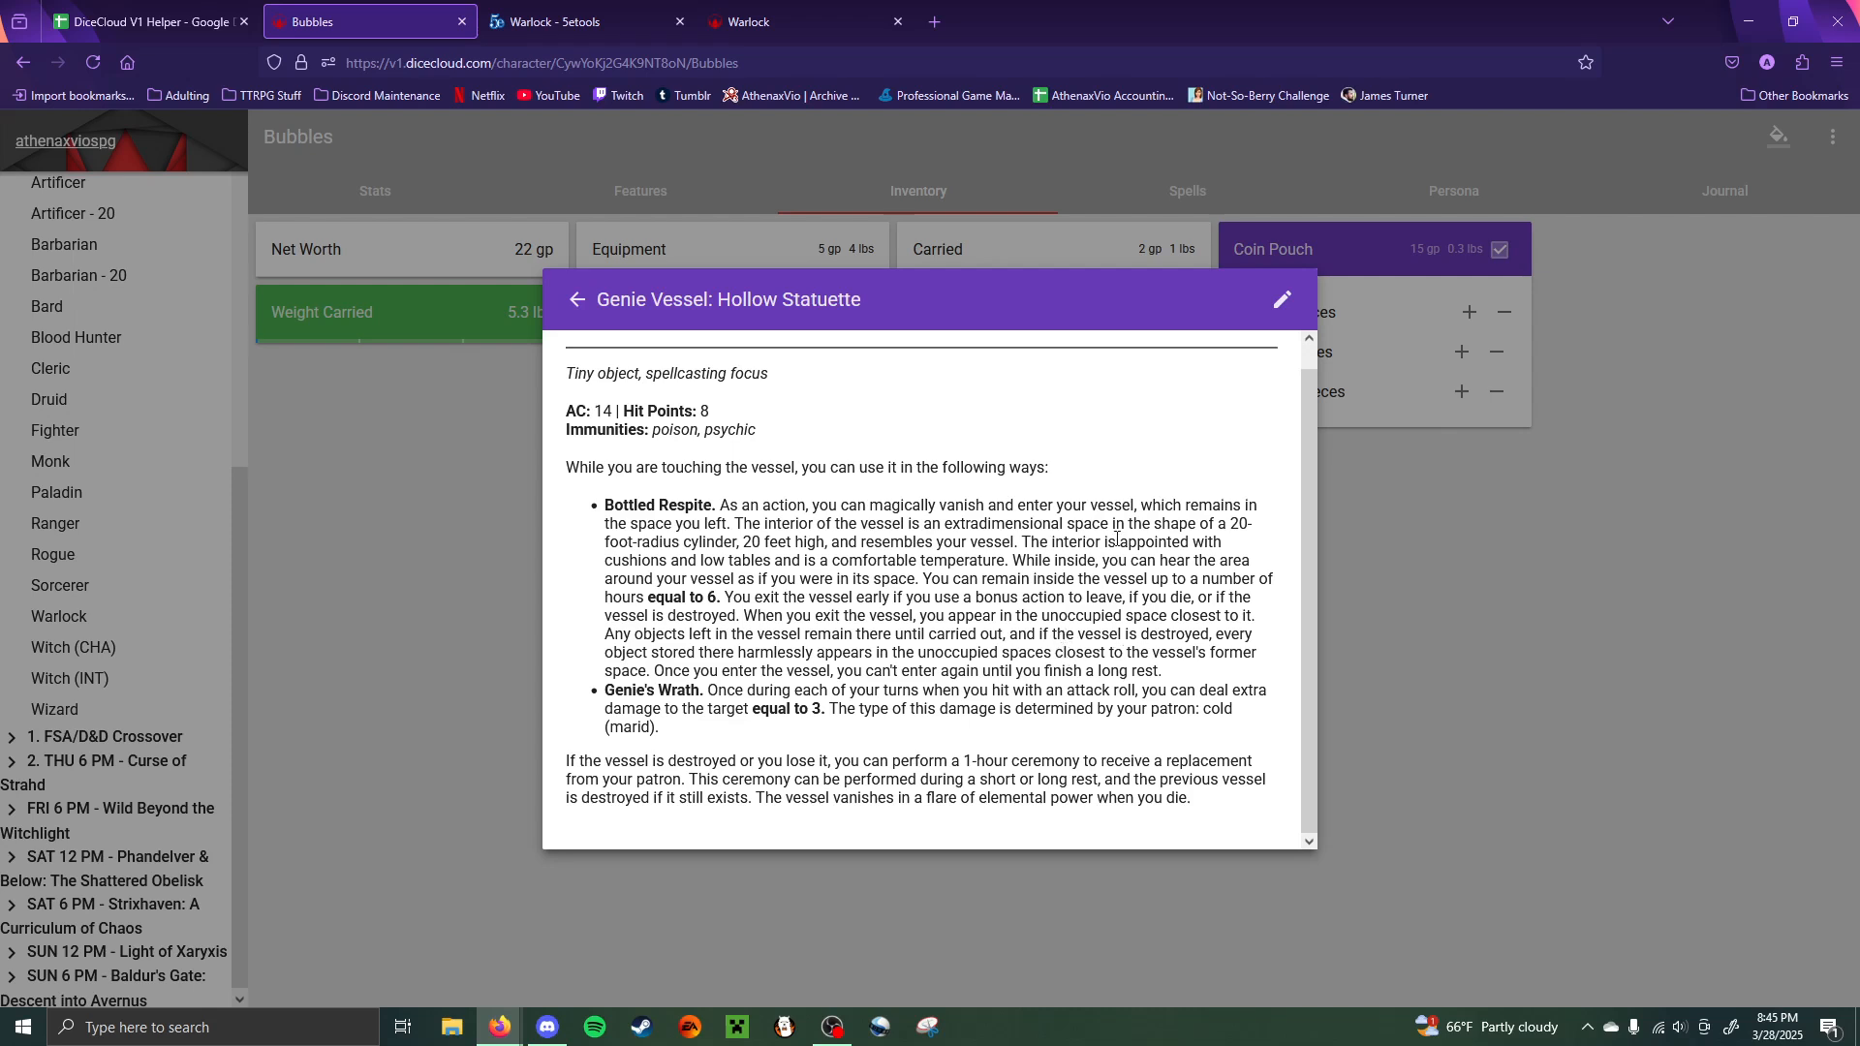
click(1417, 579)
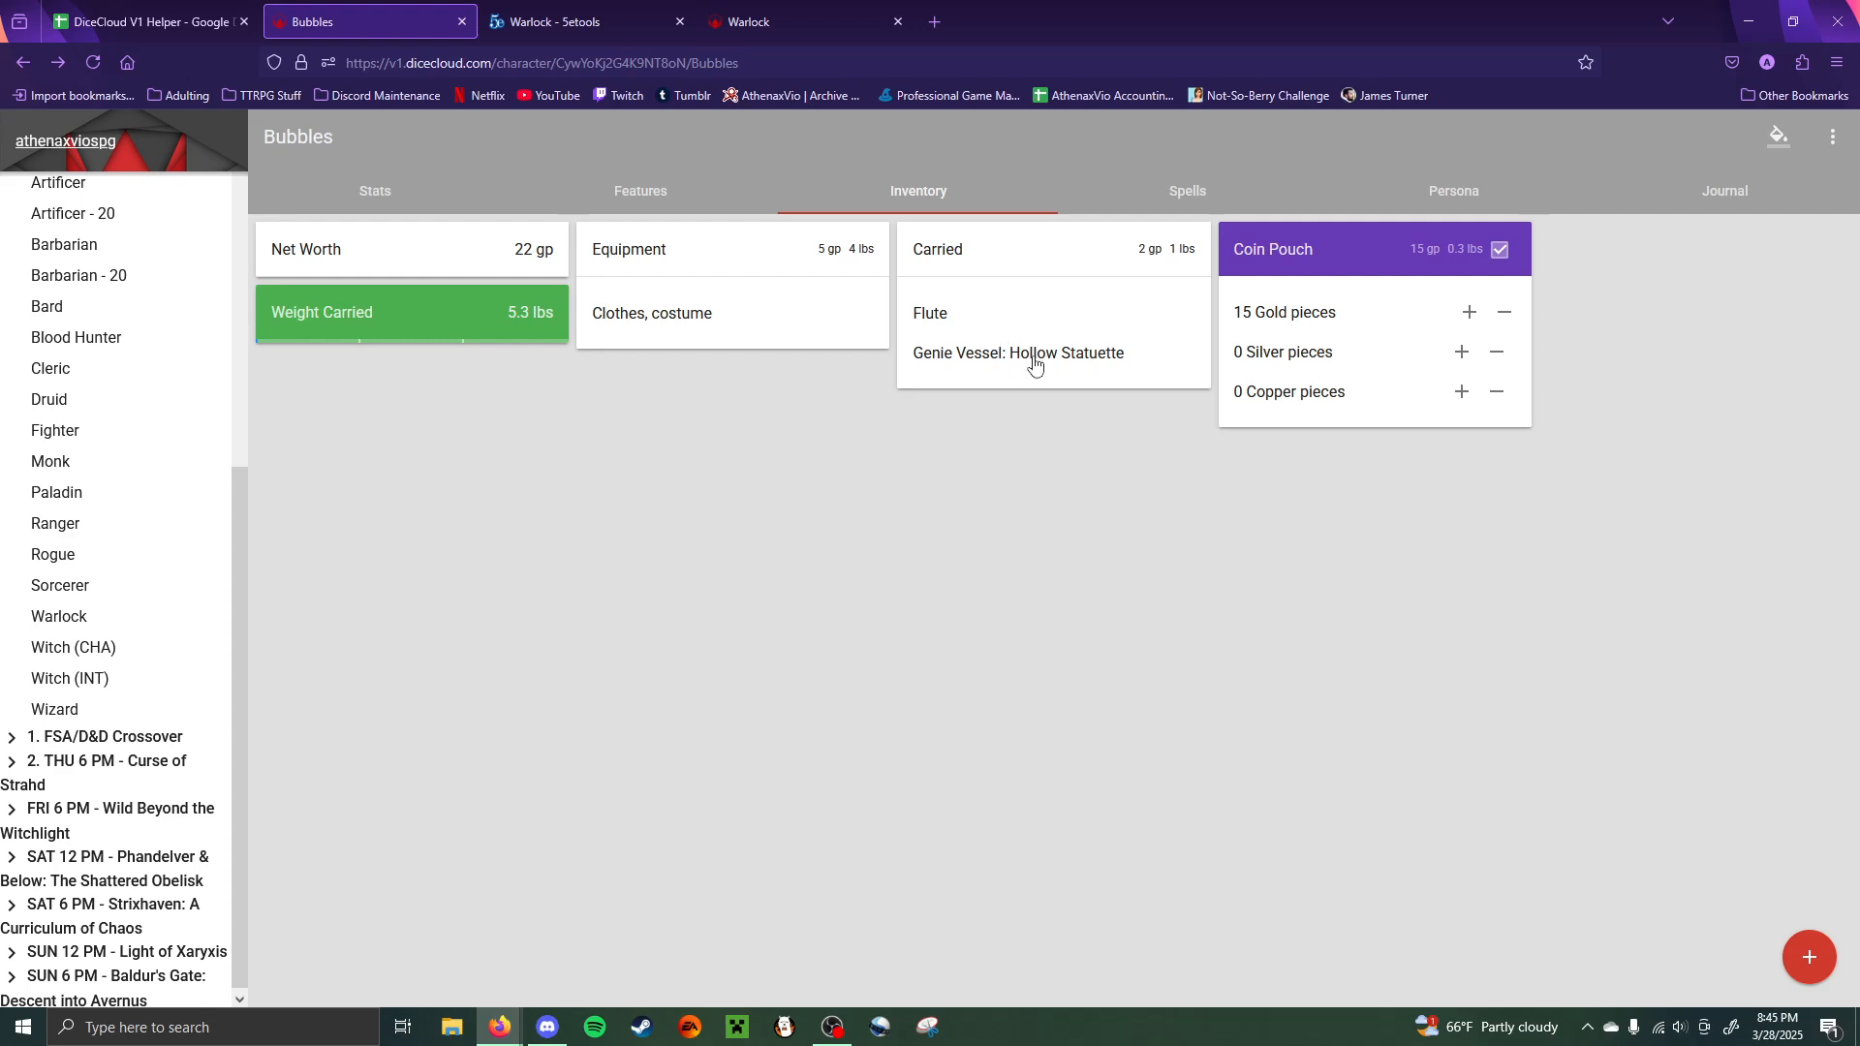
drag(1035, 362, 715, 335)
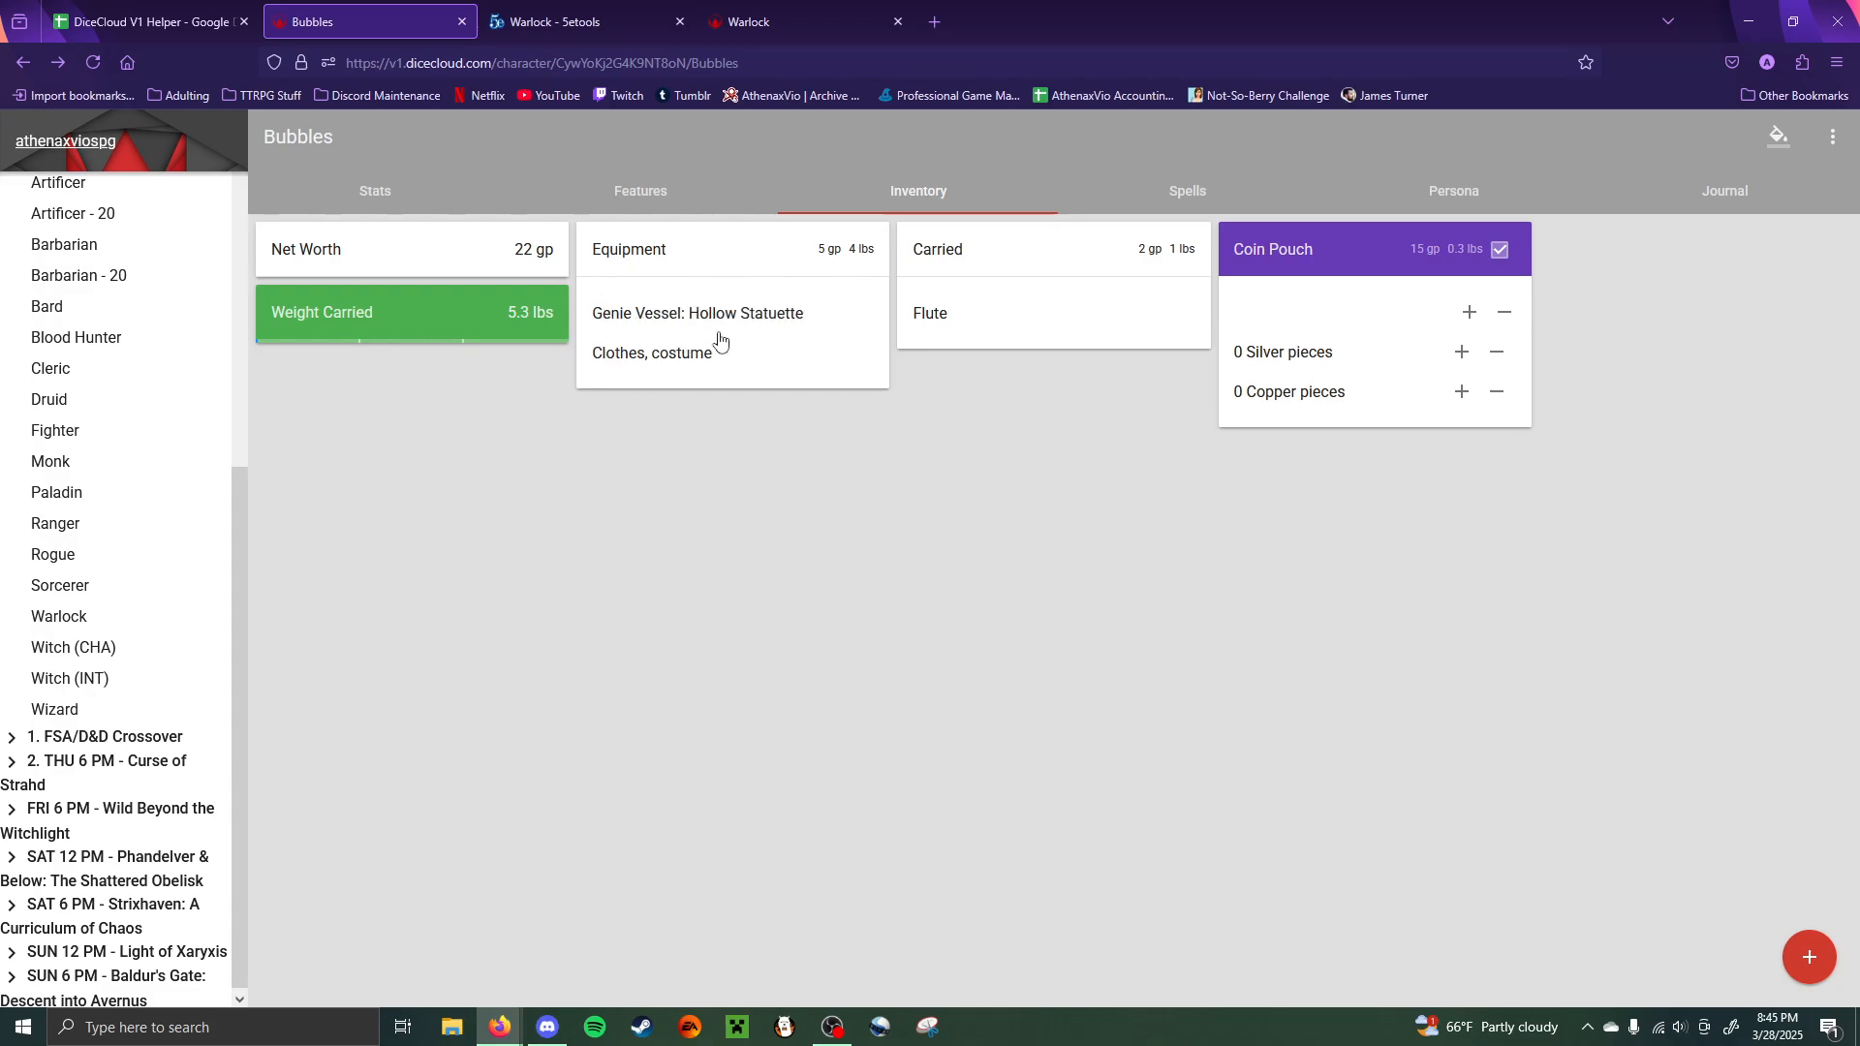
click(690, 312)
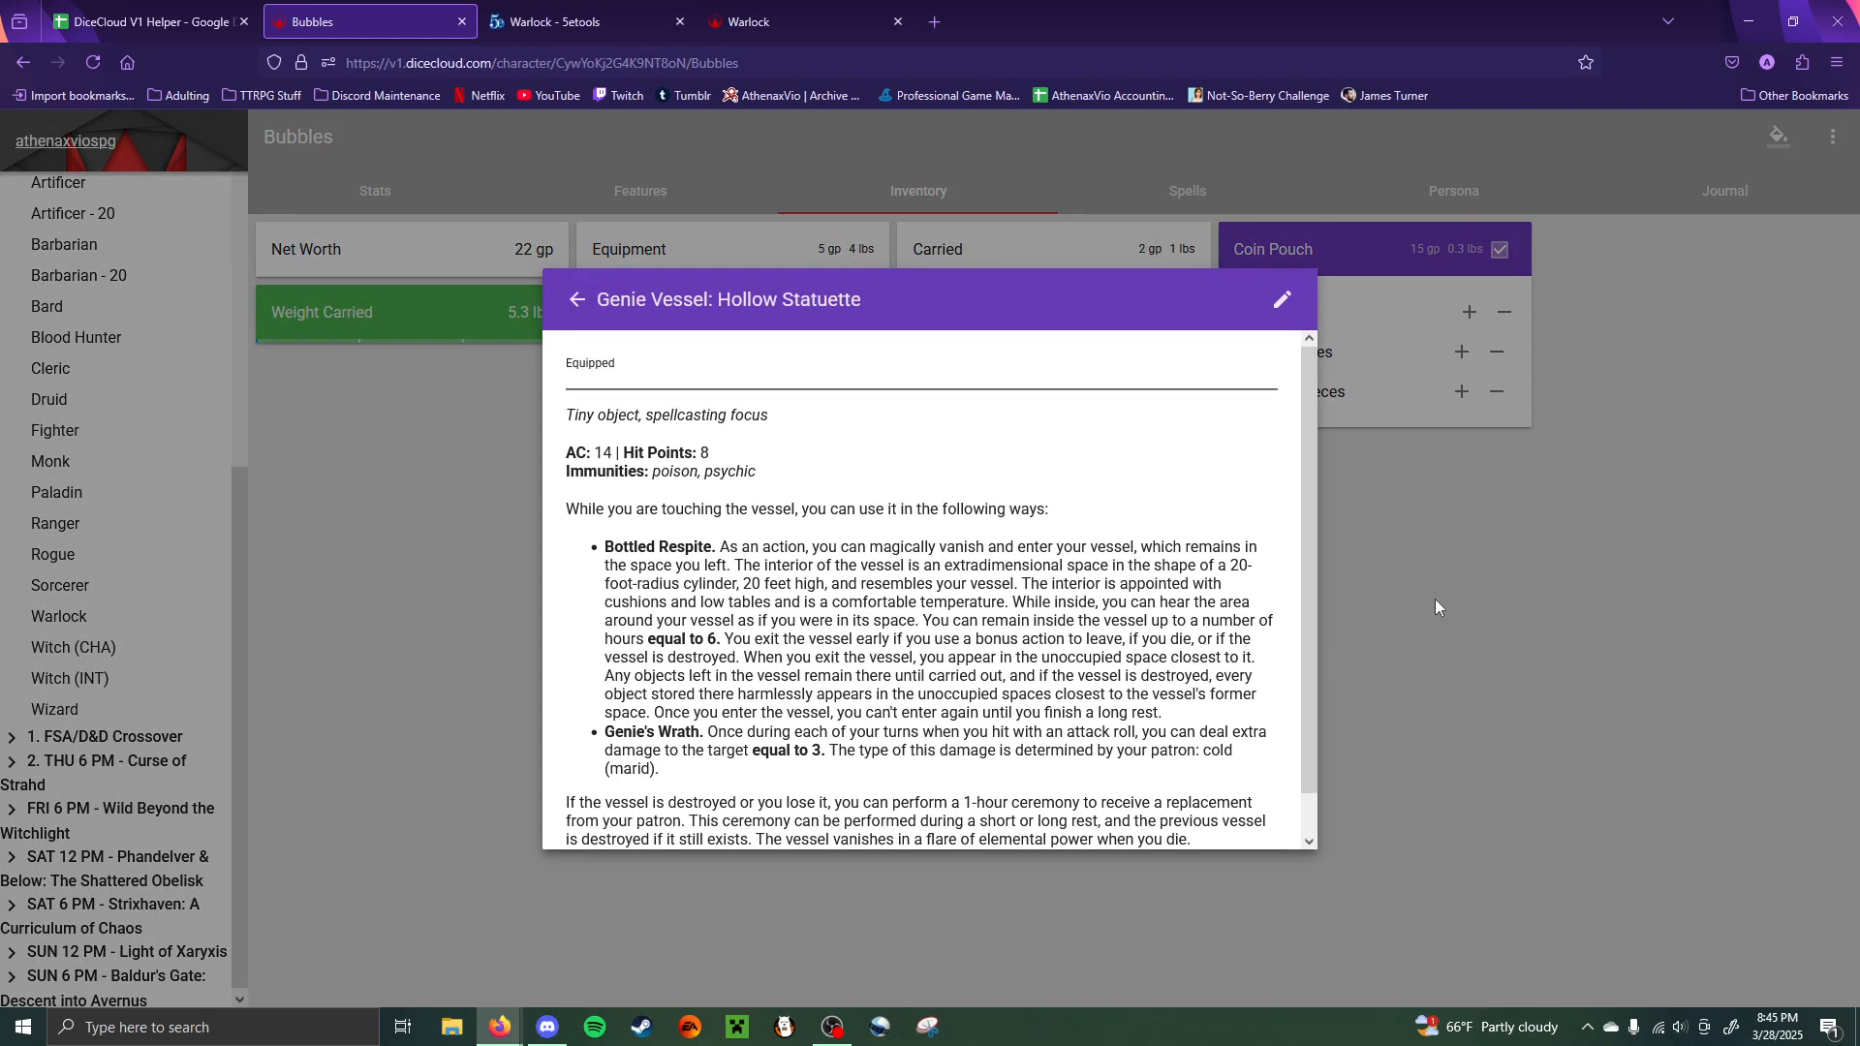
scroll(1032, 663, down, 1)
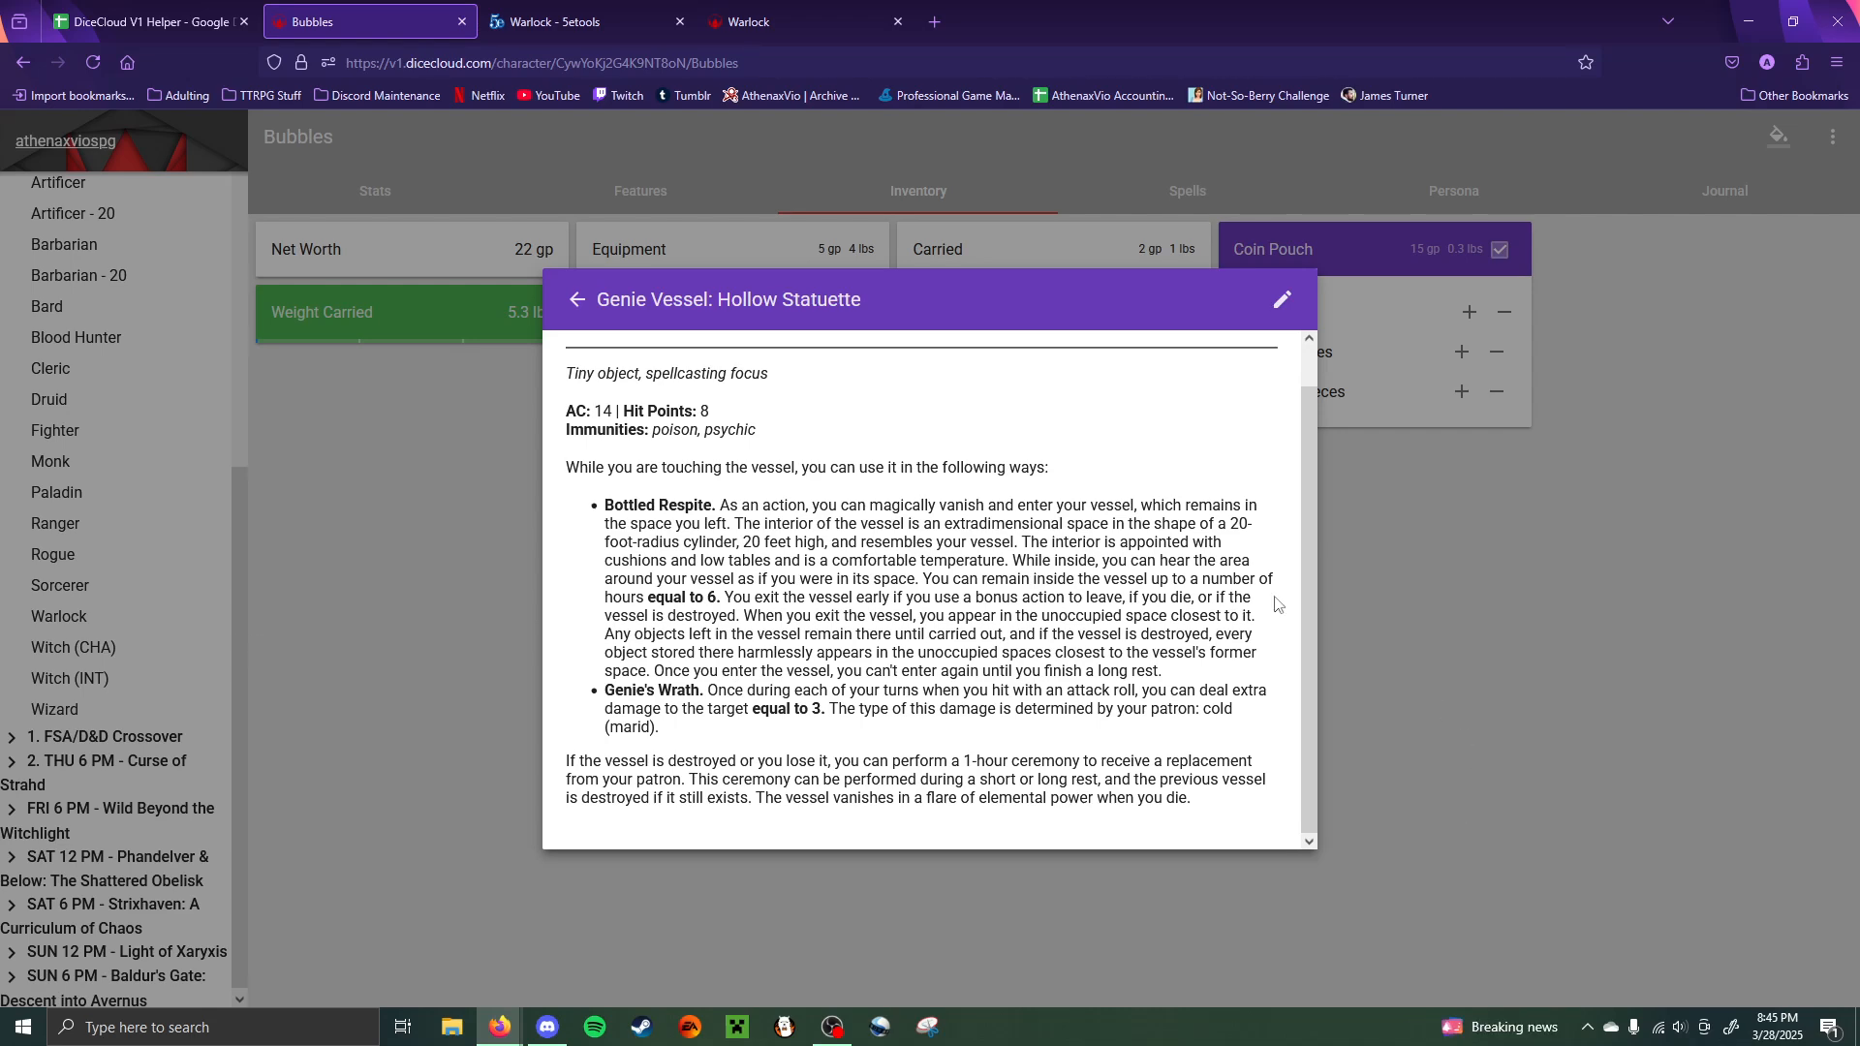
click(1398, 591)
- Switch to the 5etools Warlock page and deselect the Genie (TCE) subclass so only base class features are shown
key(ctrl+Tab)
scroll(1065, 543, down, 5)
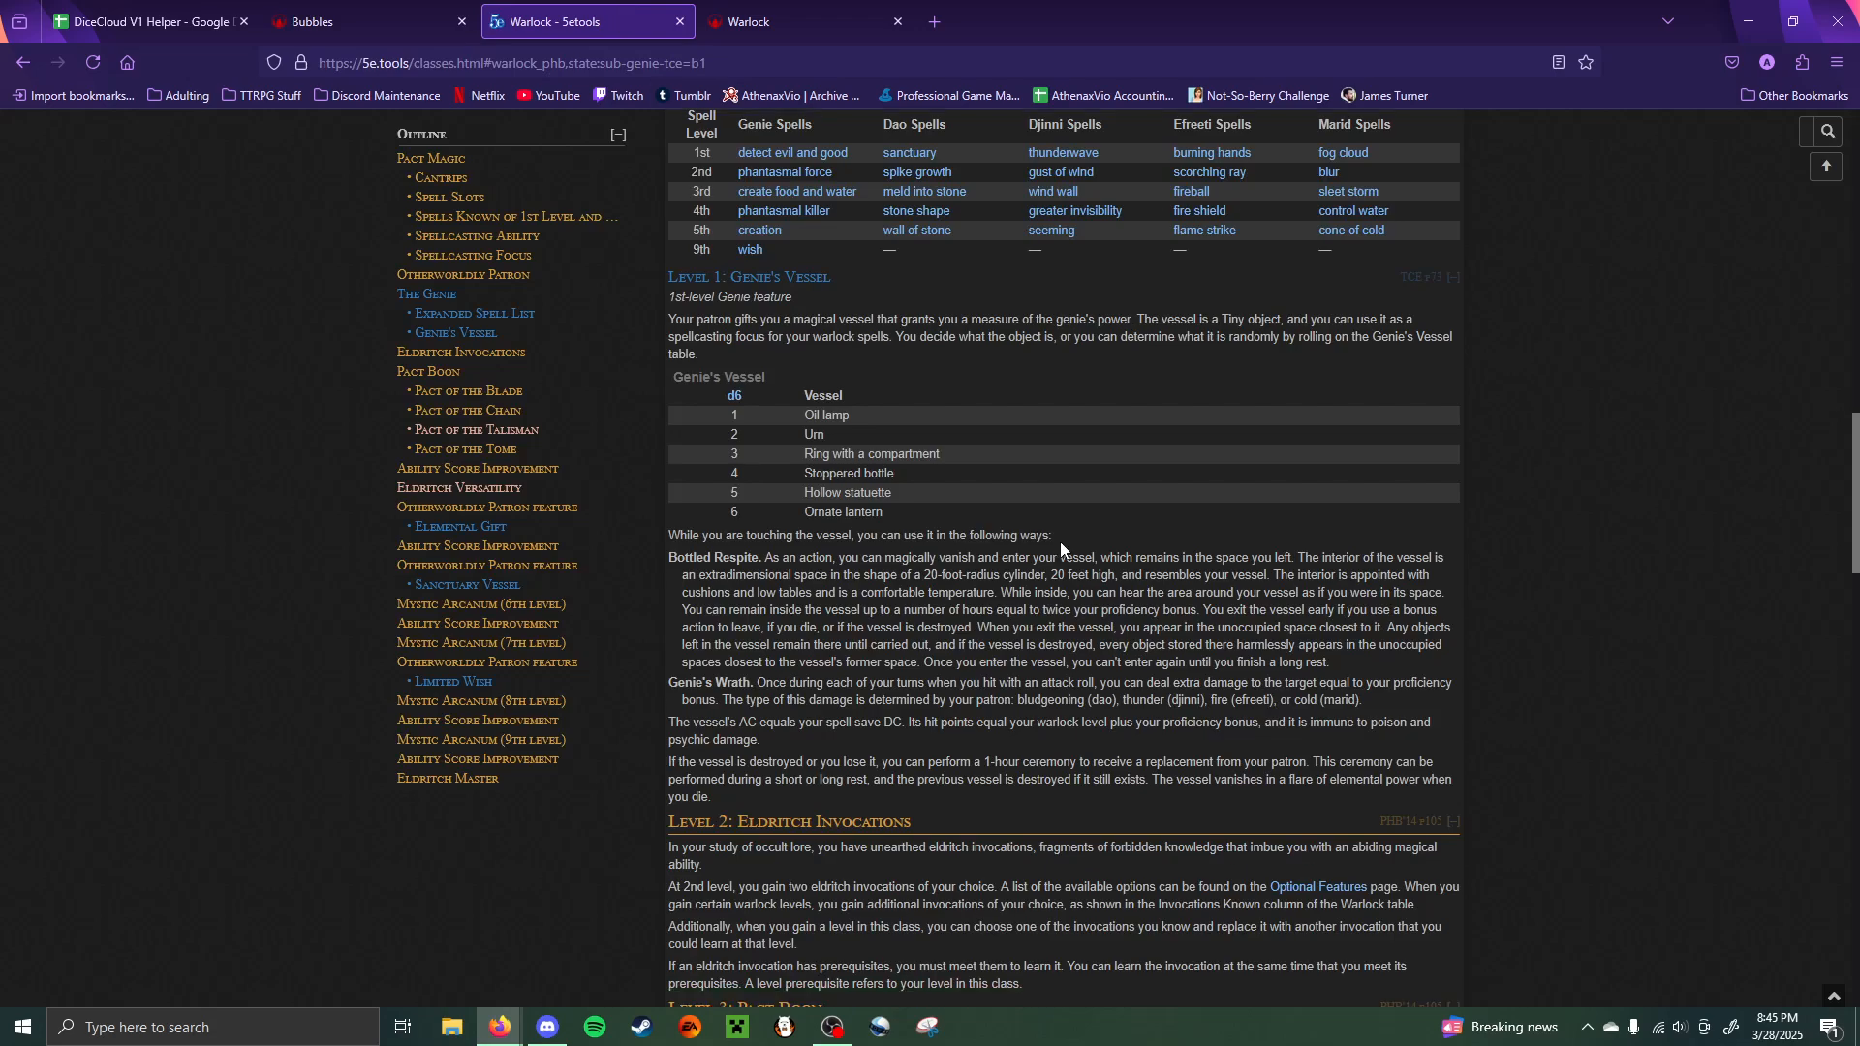
scroll(1065, 543, down, 6)
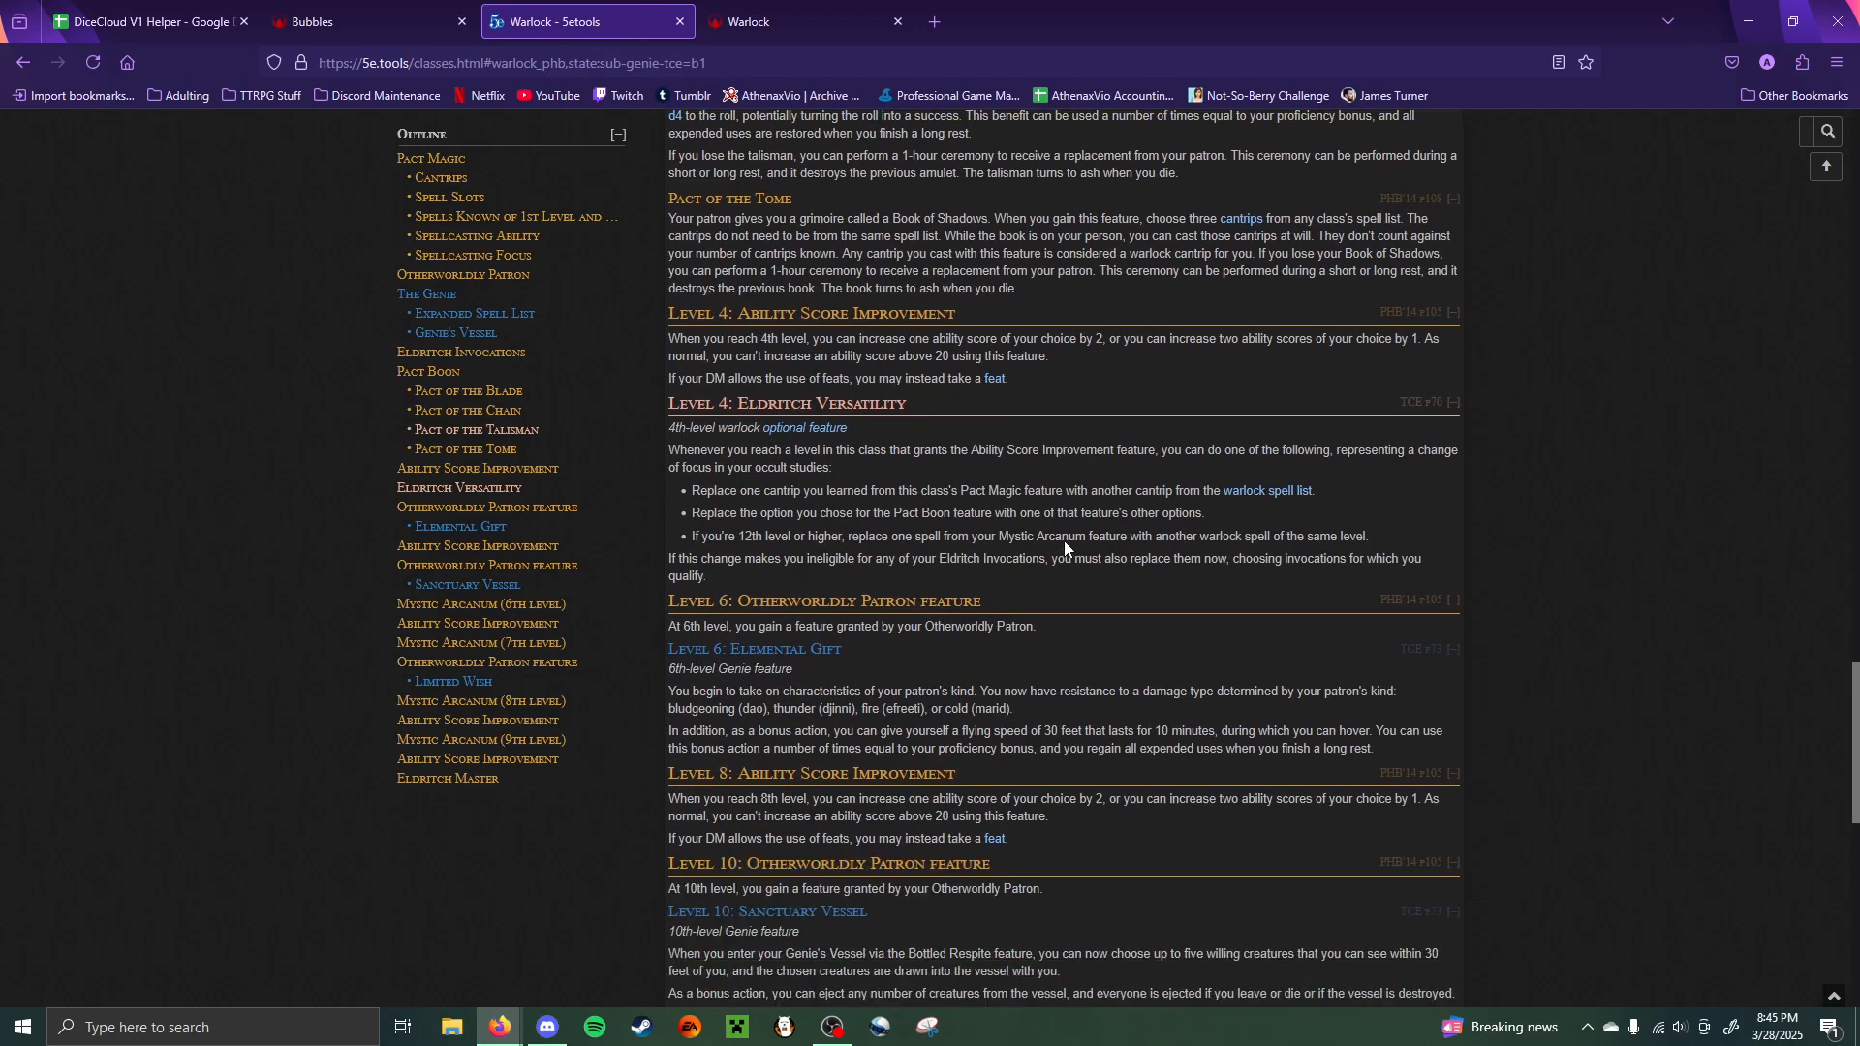
scroll(1064, 542, up, 20)
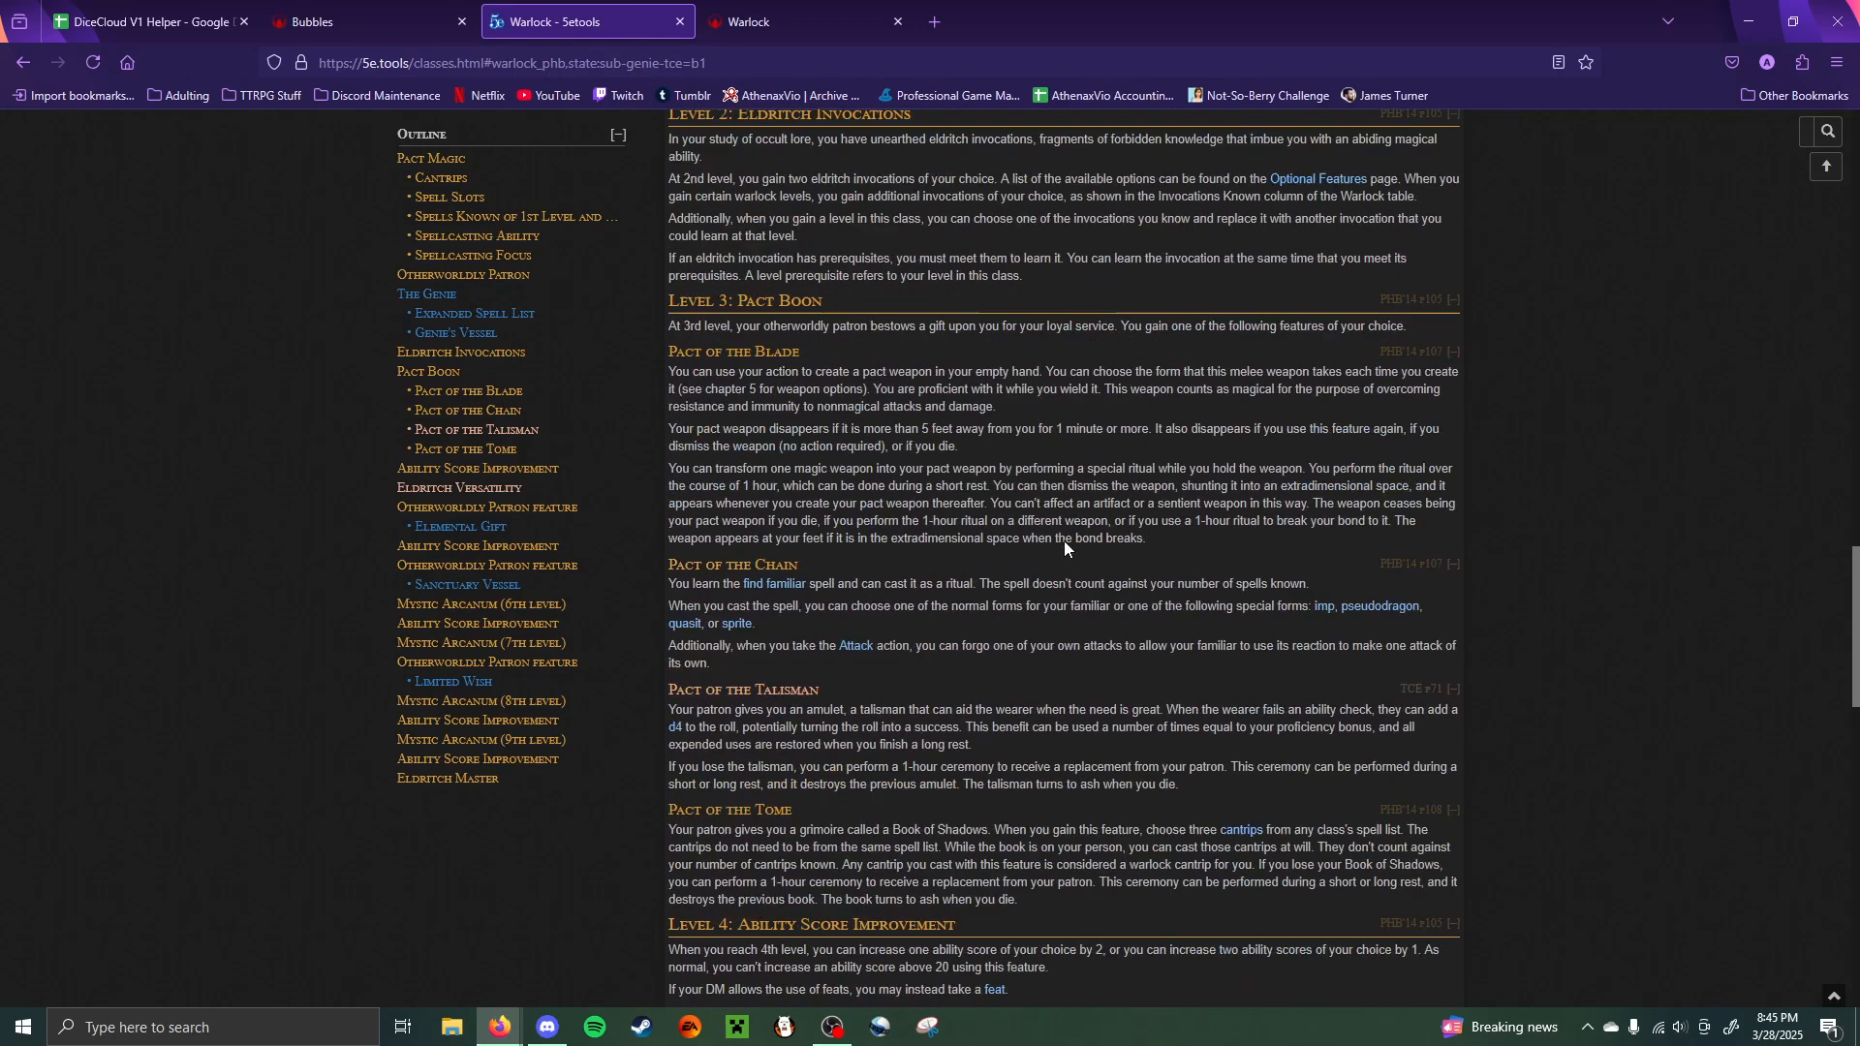
scroll(1063, 541, down, 15)
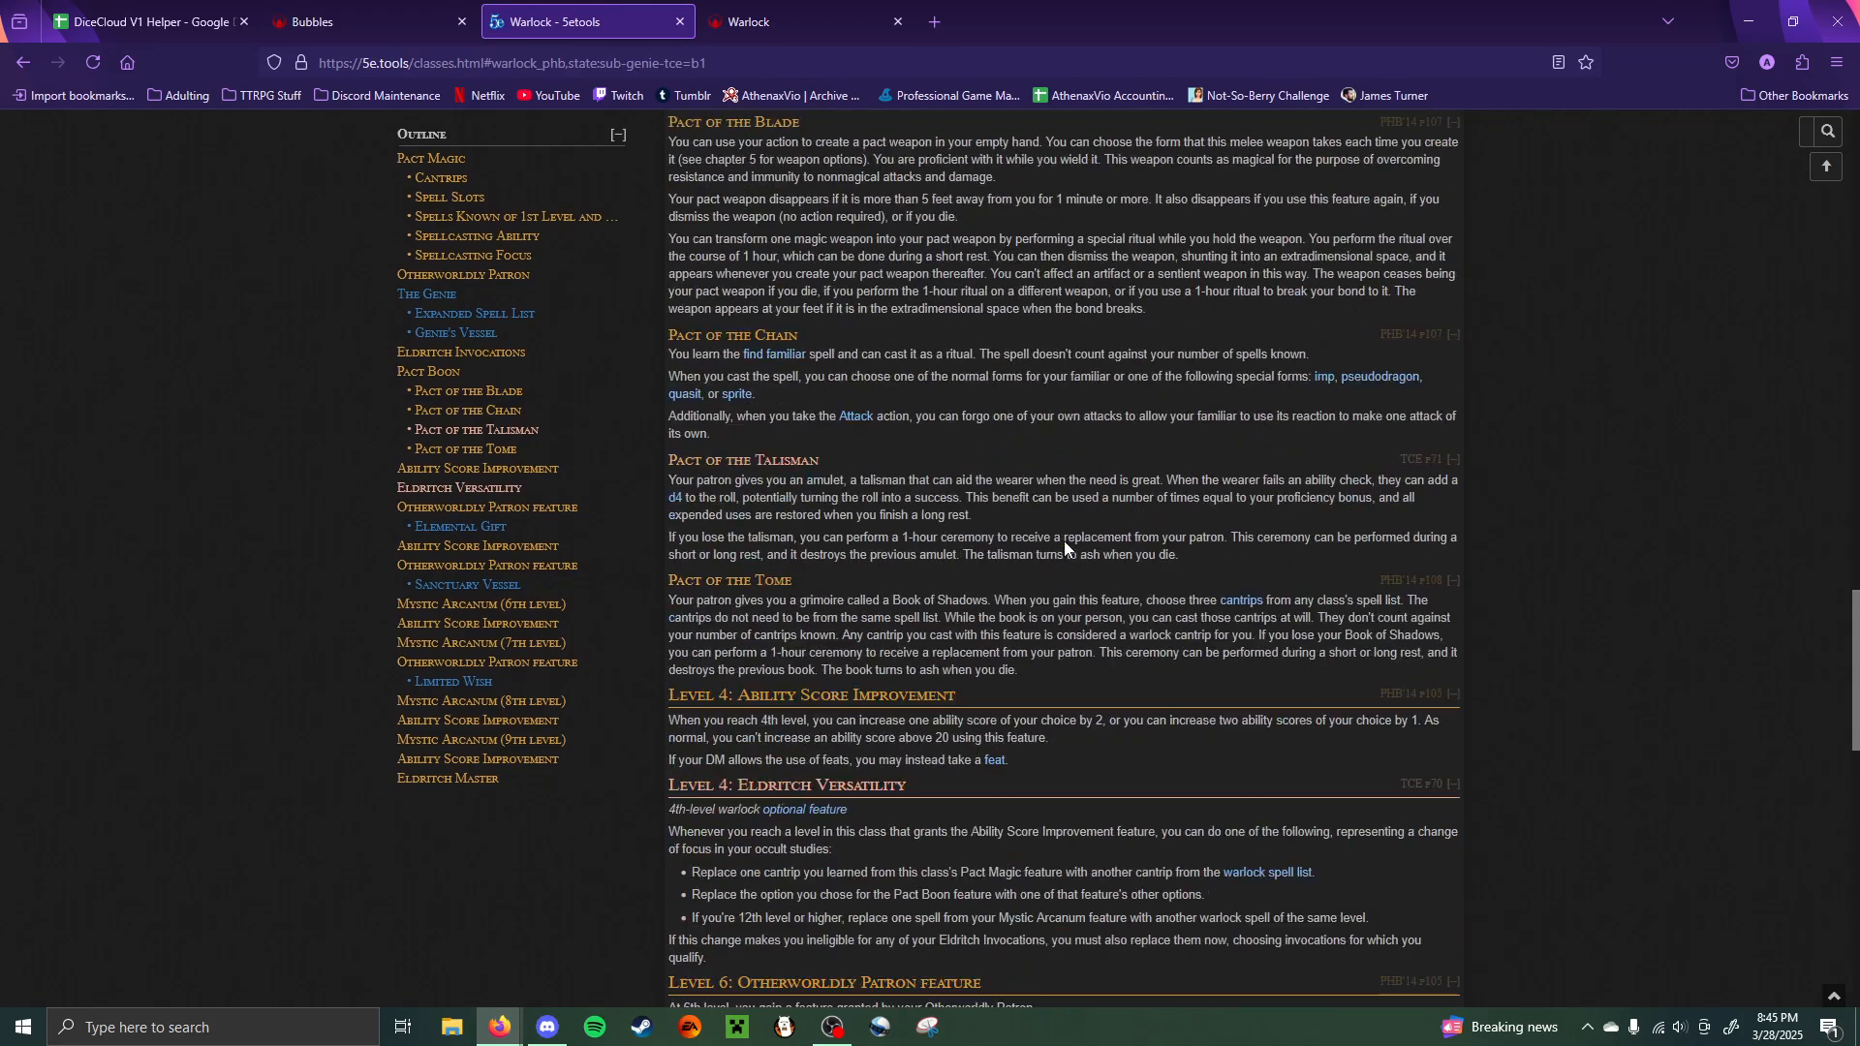
scroll(1064, 541, up, 11)
scroll(1063, 541, up, 20)
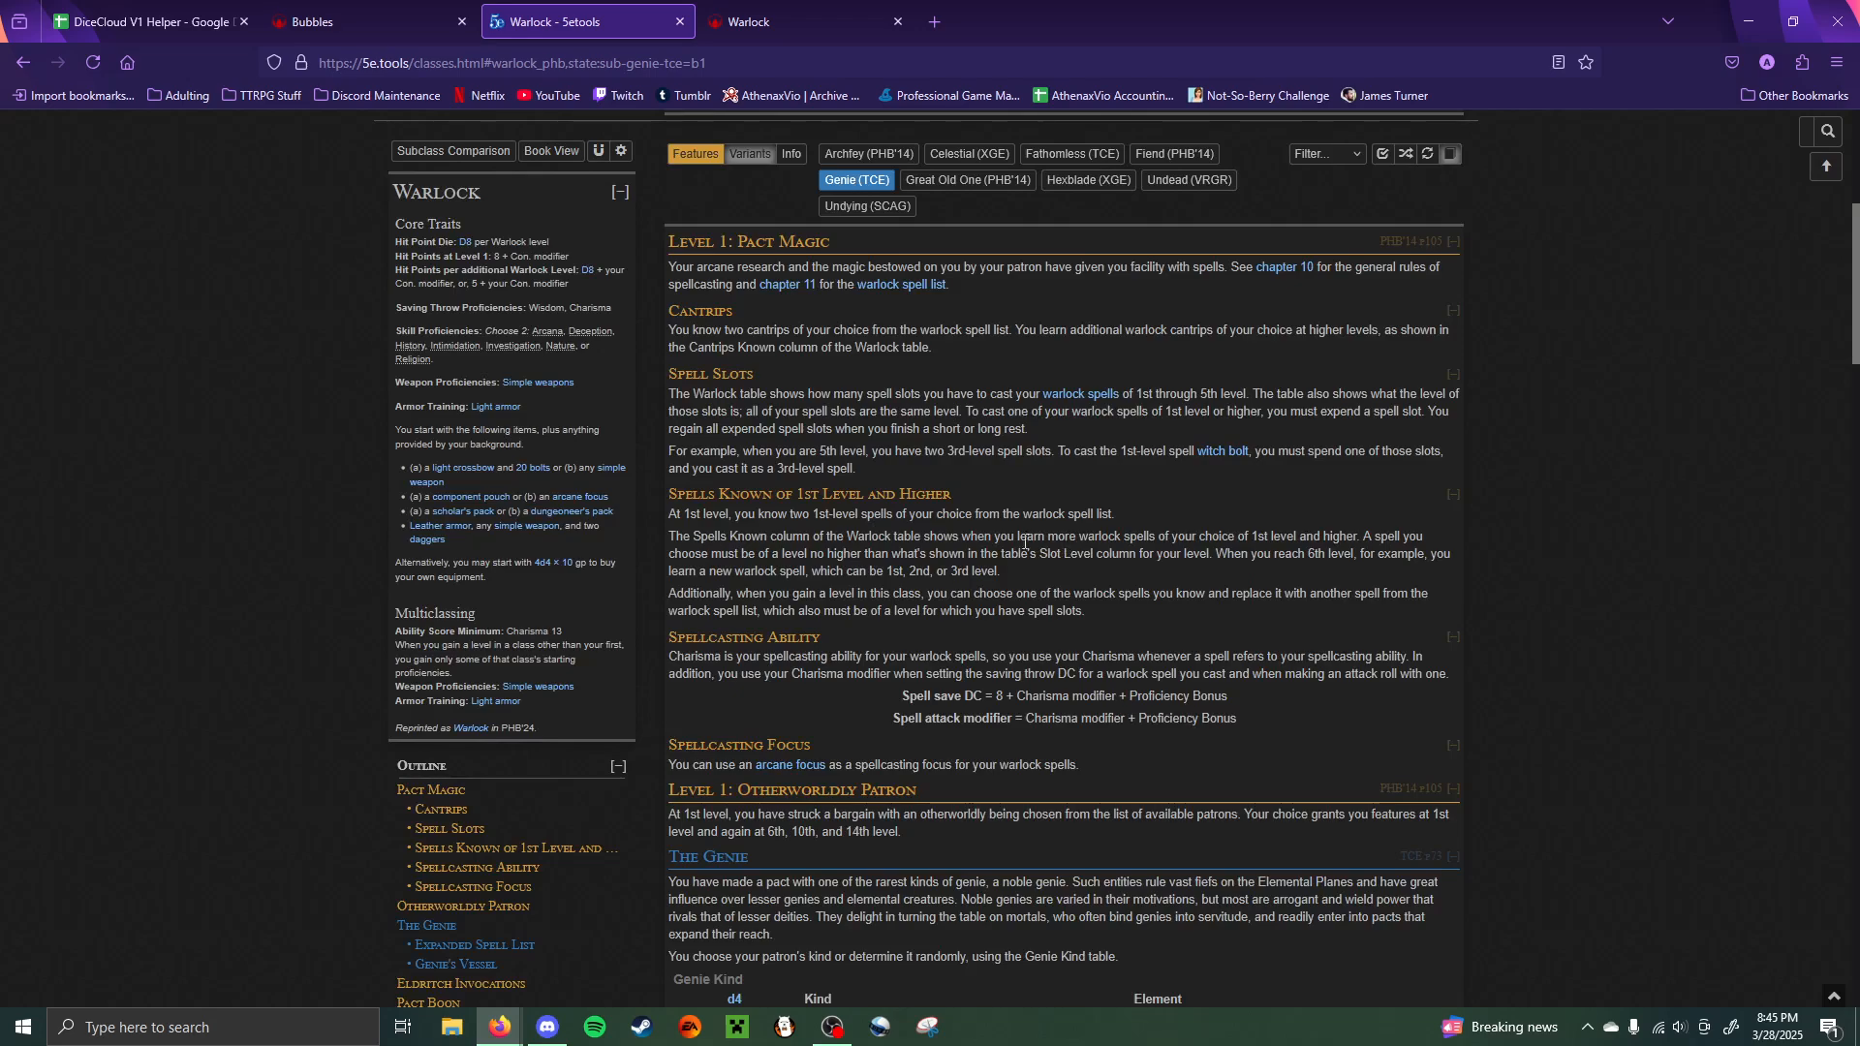
click(848, 477)
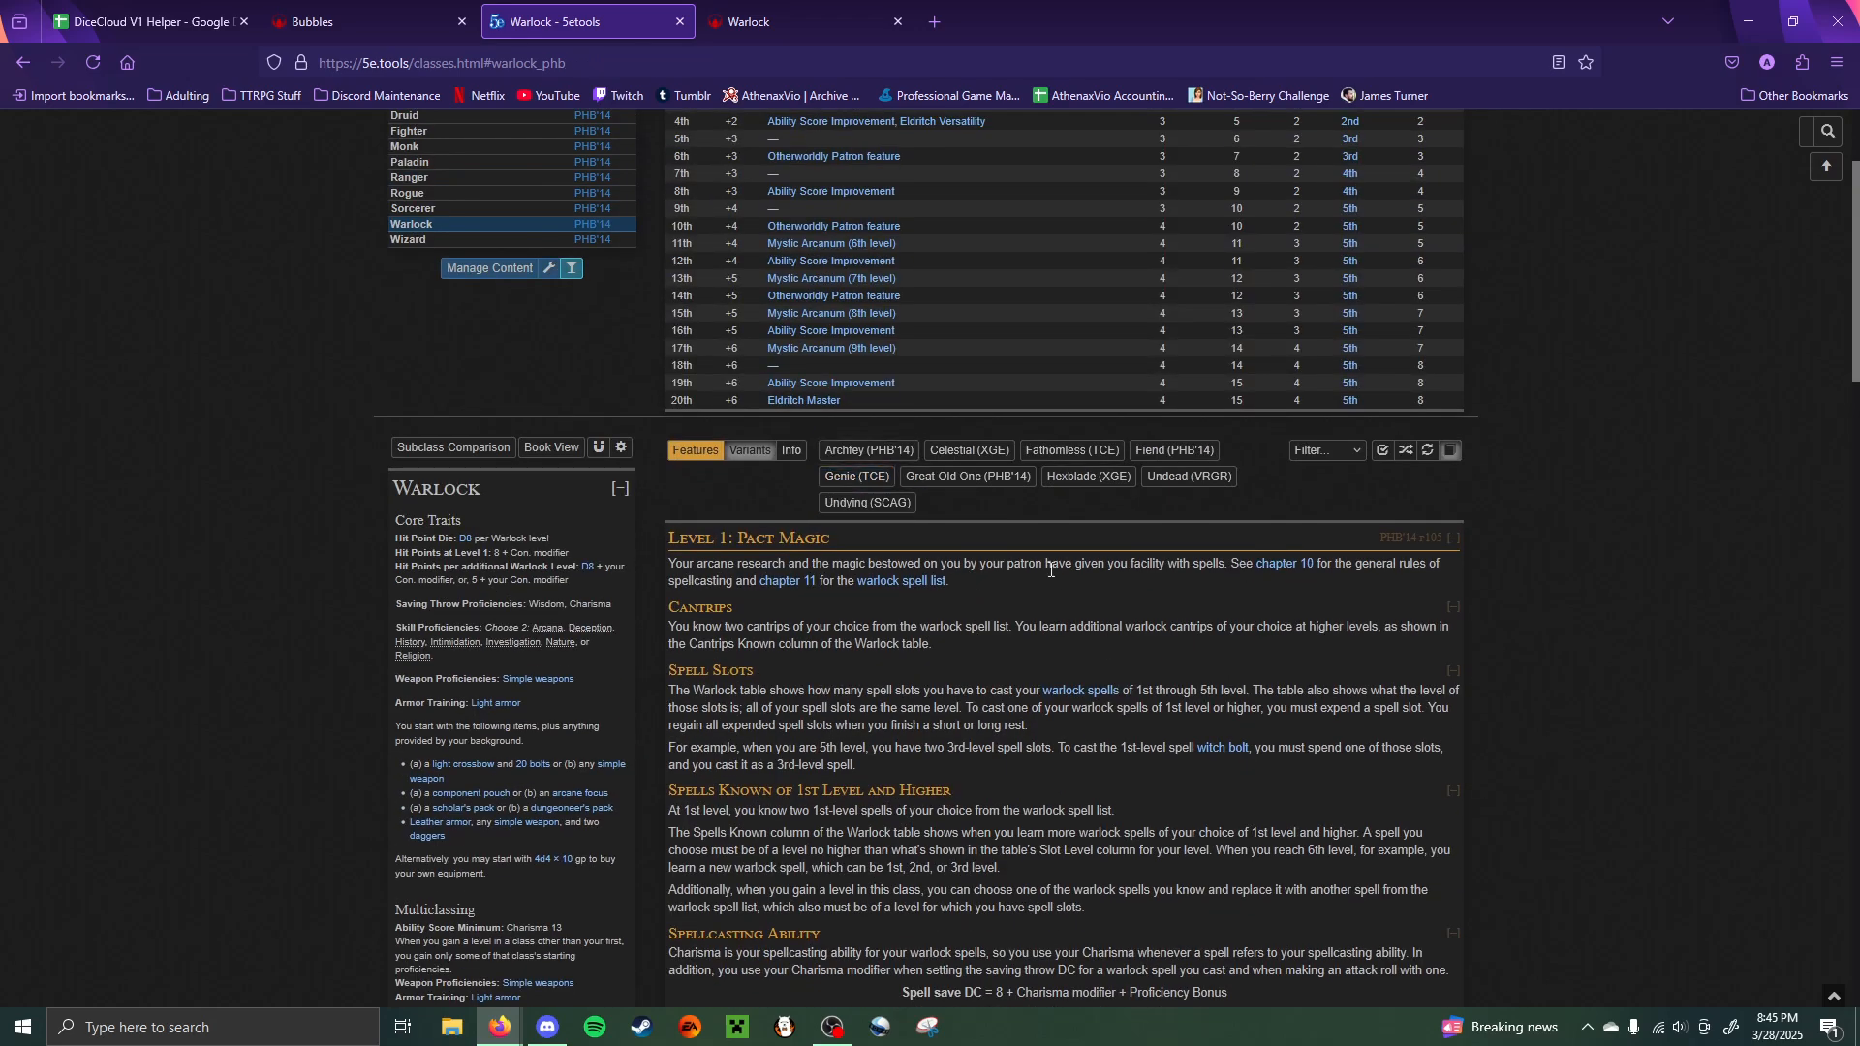
- Examine the base Warlock class features from level 1 through level 11, including Eldritch Invocations and Pact Boon
scroll(684, 295, up, 2)
scroll(938, 474, down, 20)
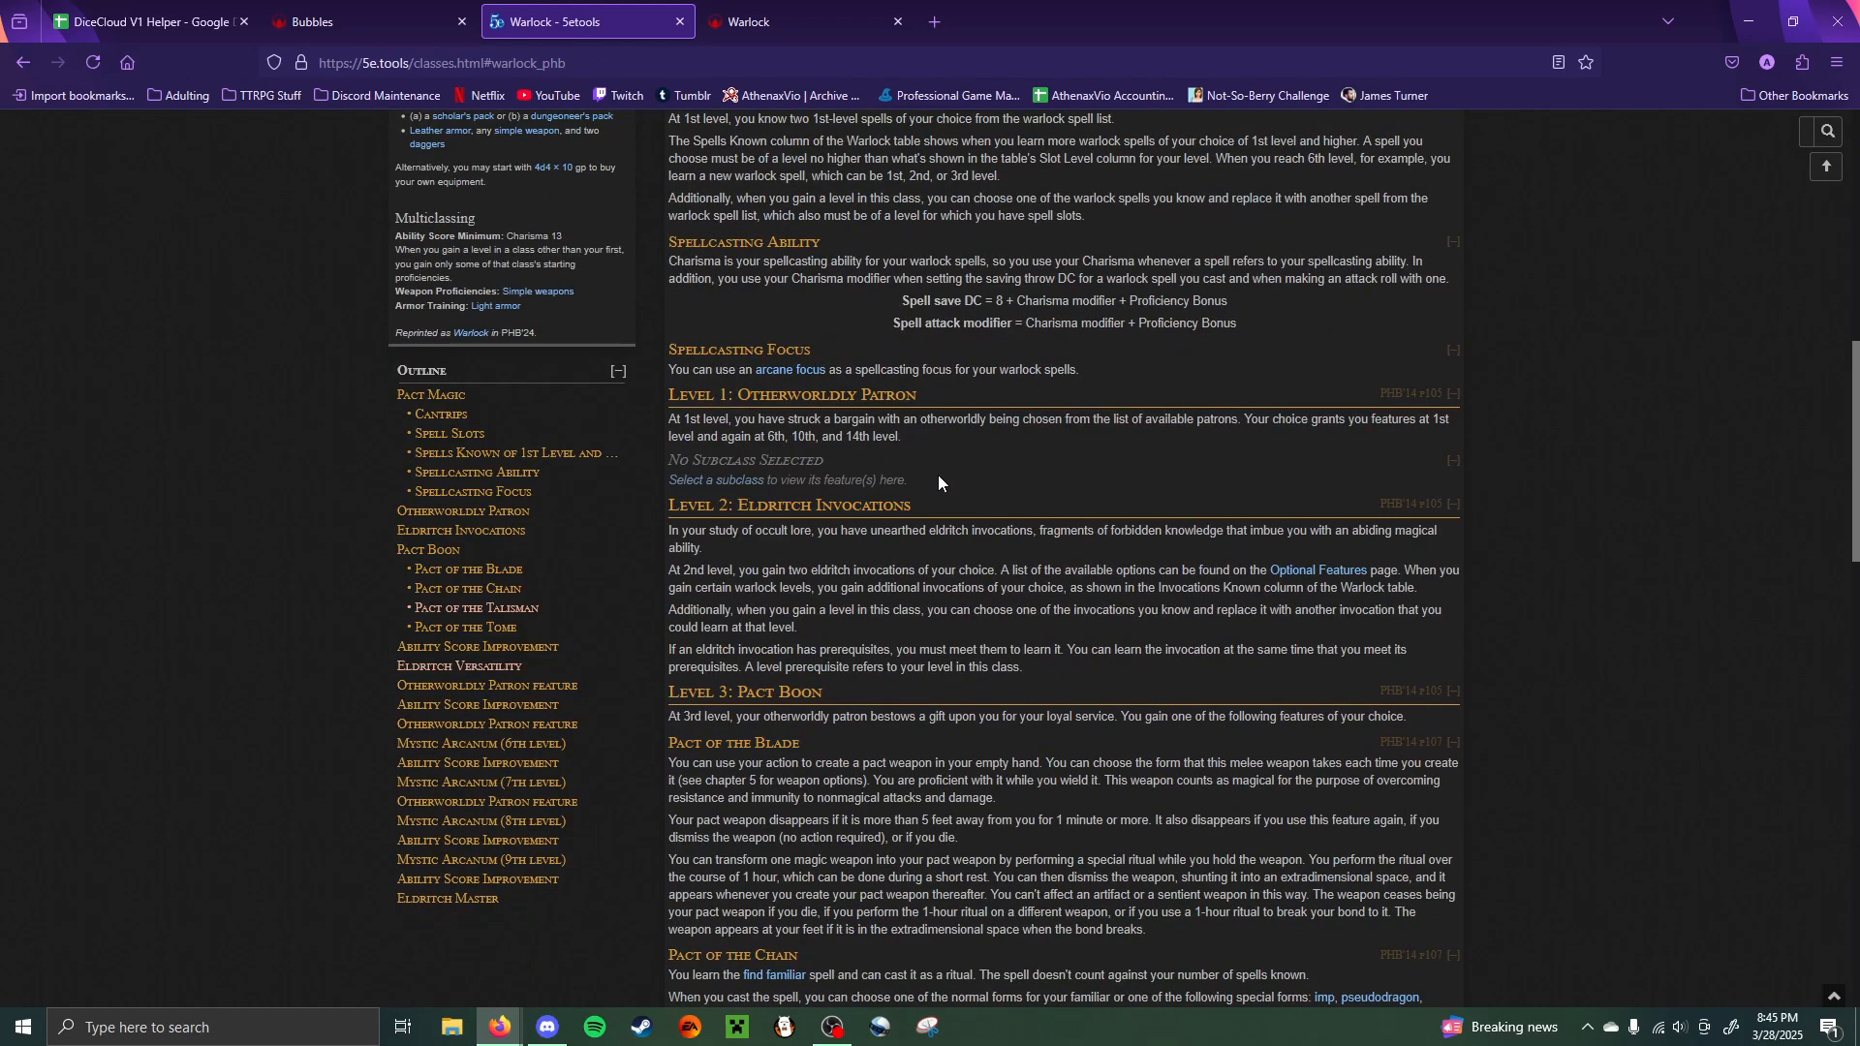
scroll(937, 475, up, 3)
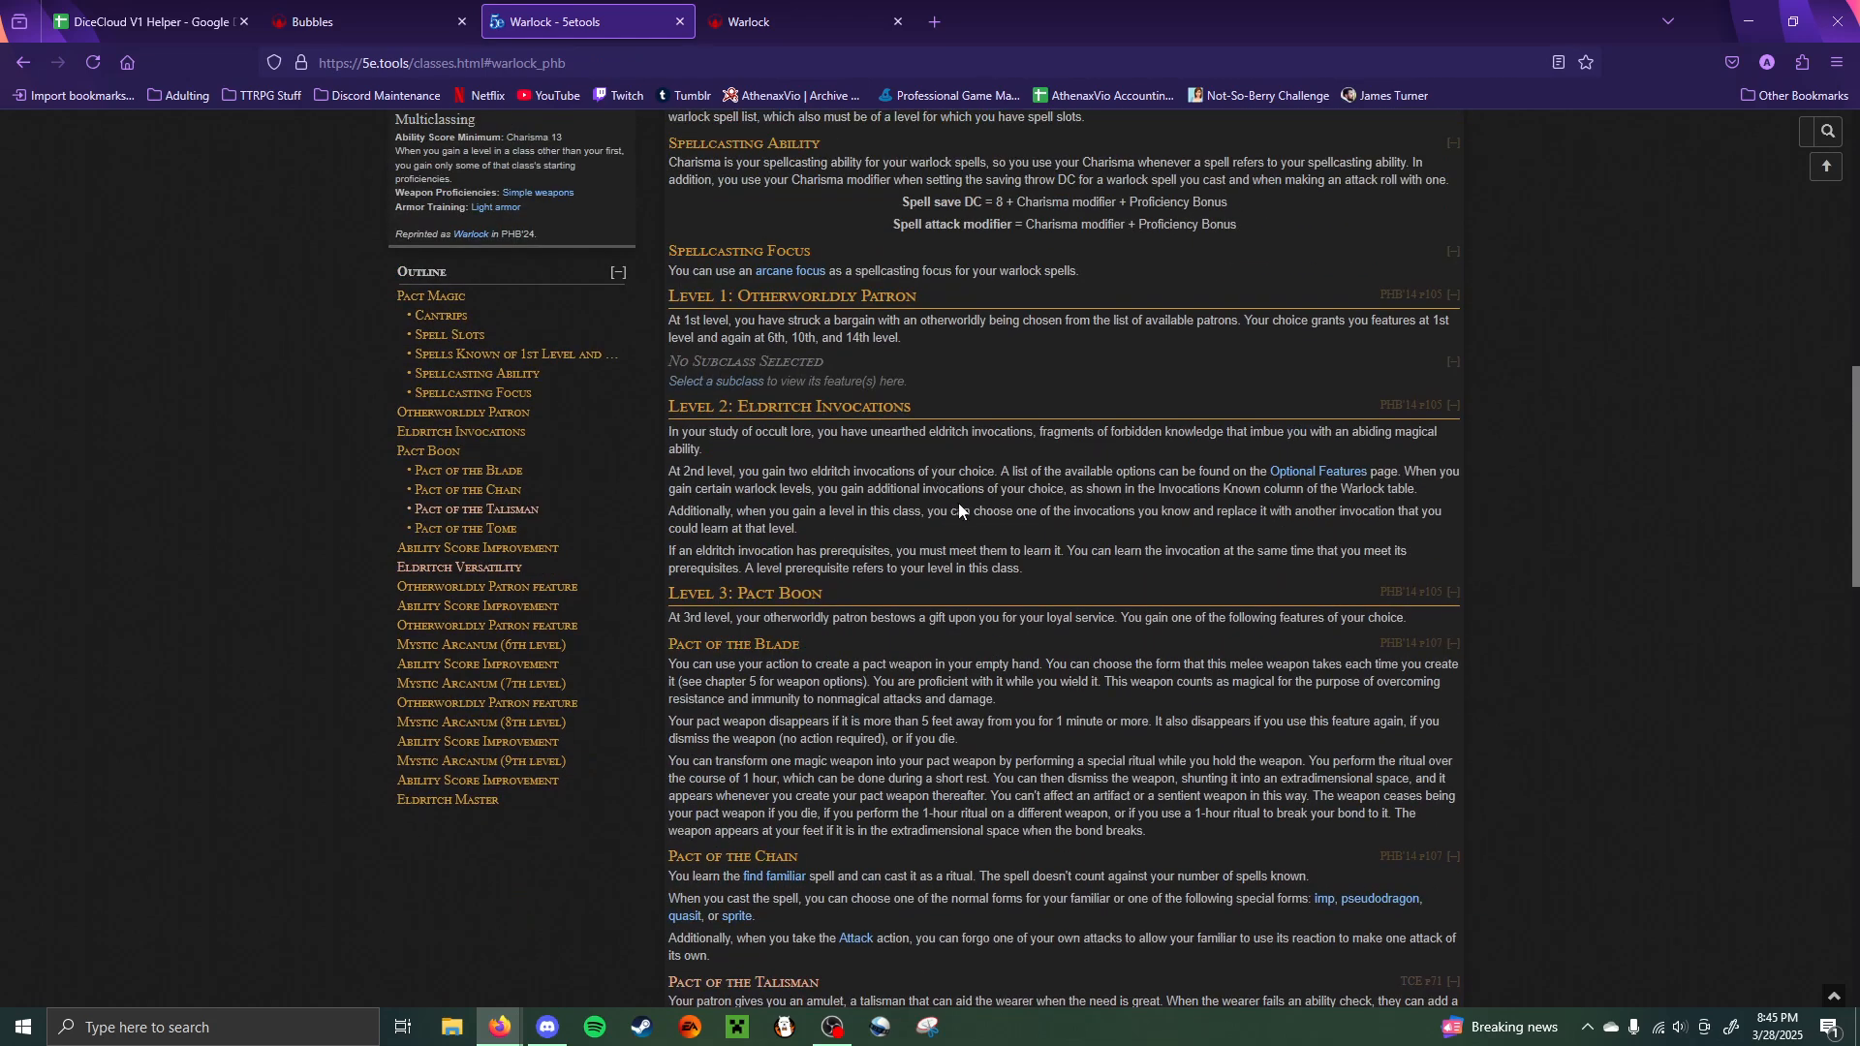
scroll(959, 511, down, 6)
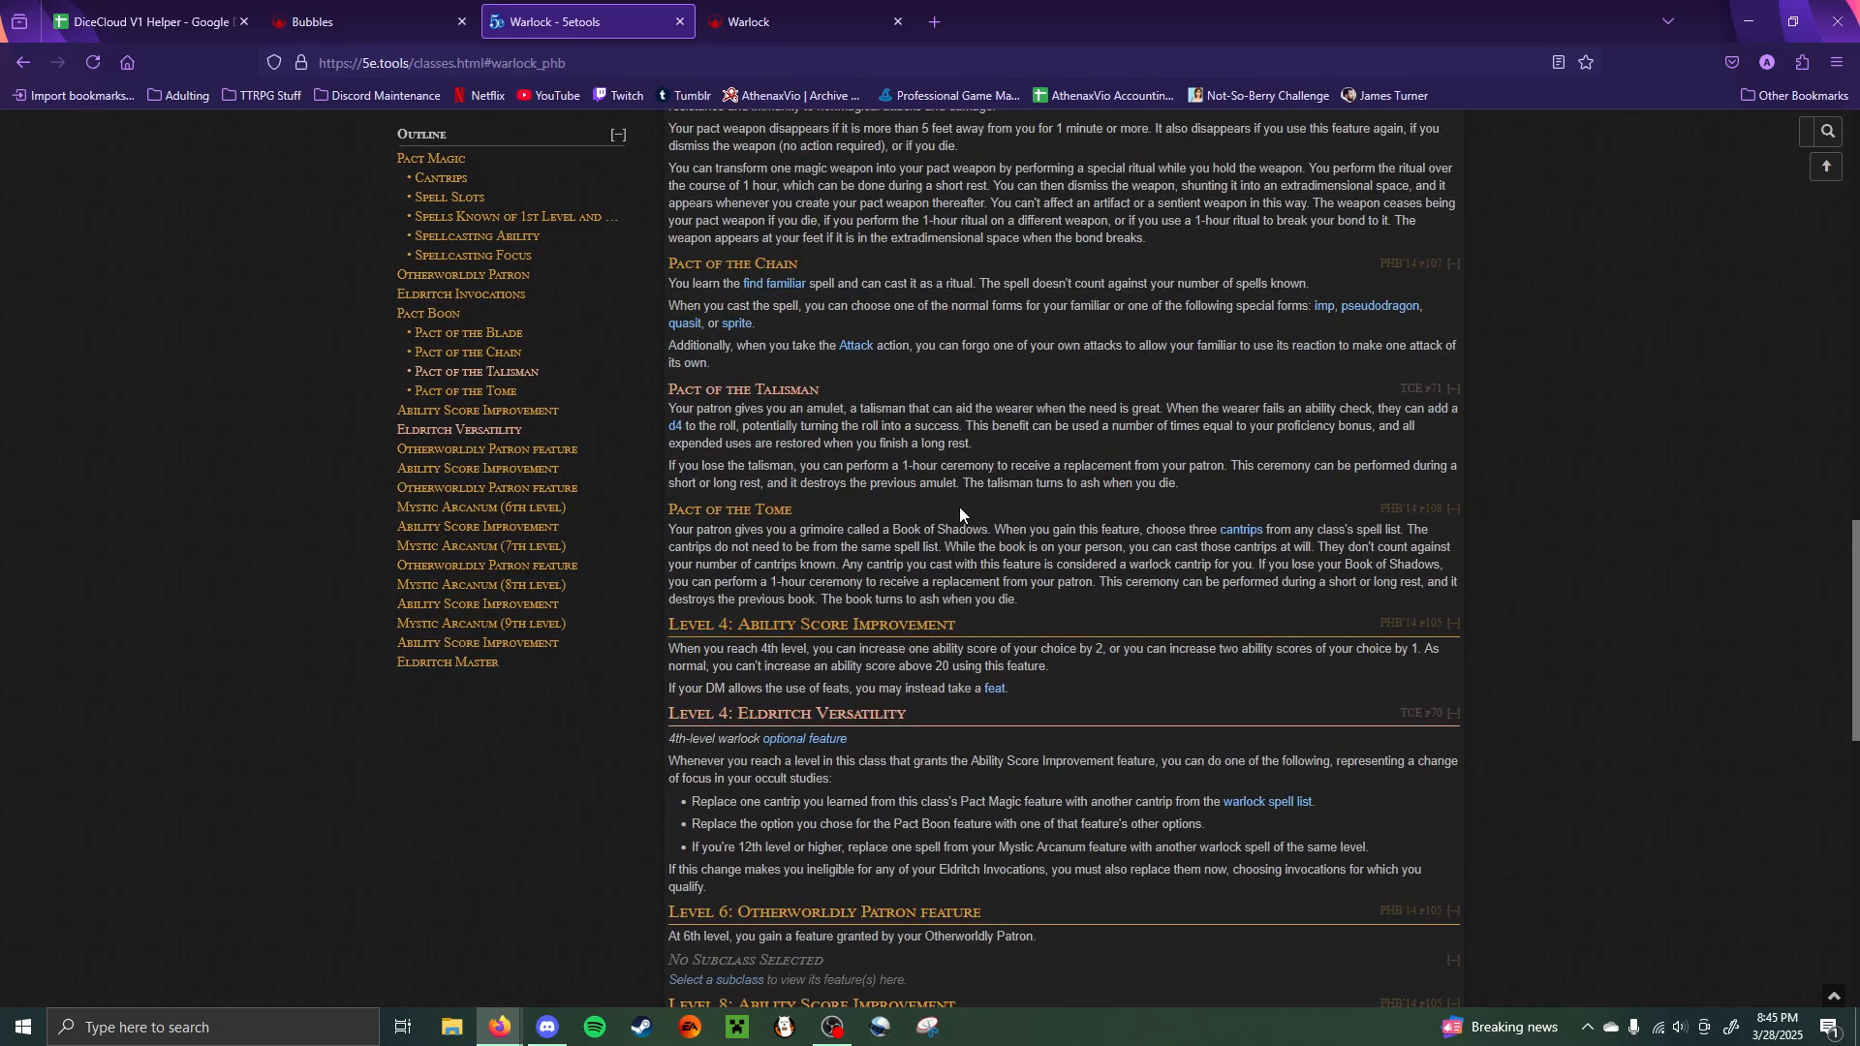
scroll(961, 513, down, 3)
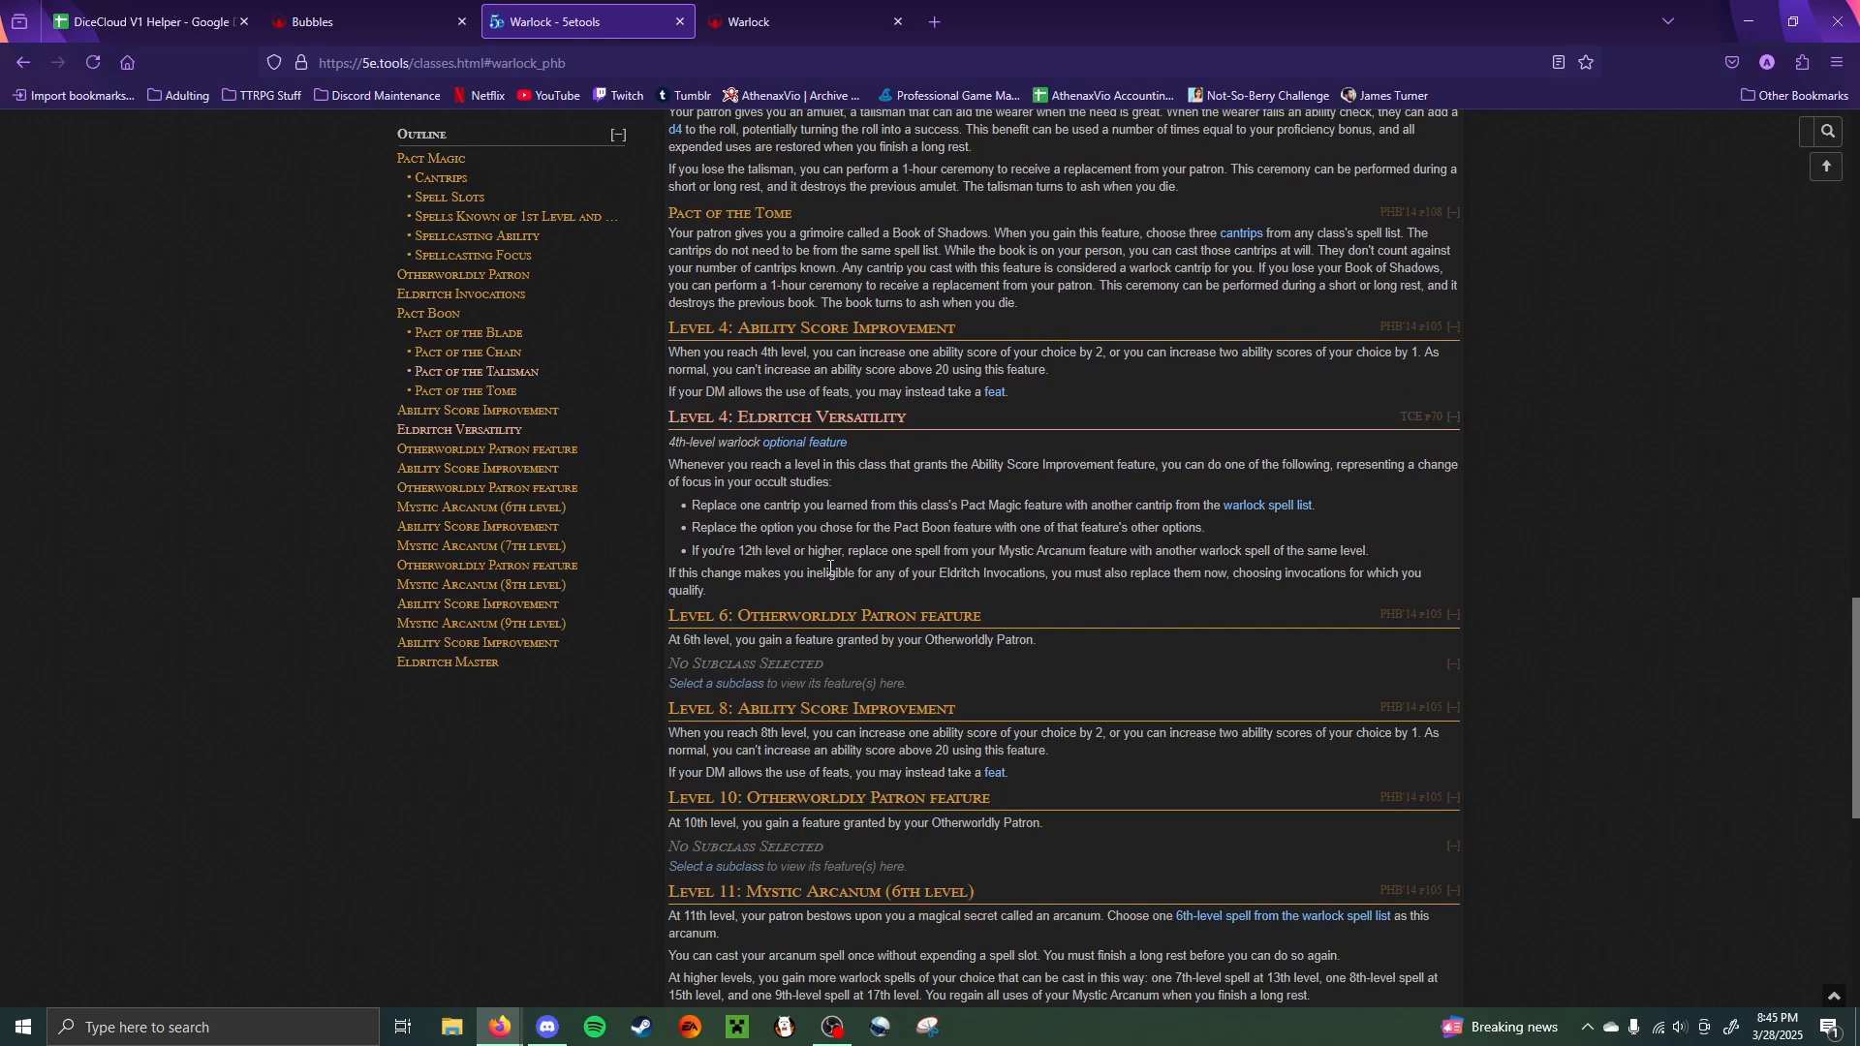
scroll(830, 567, up, 10)
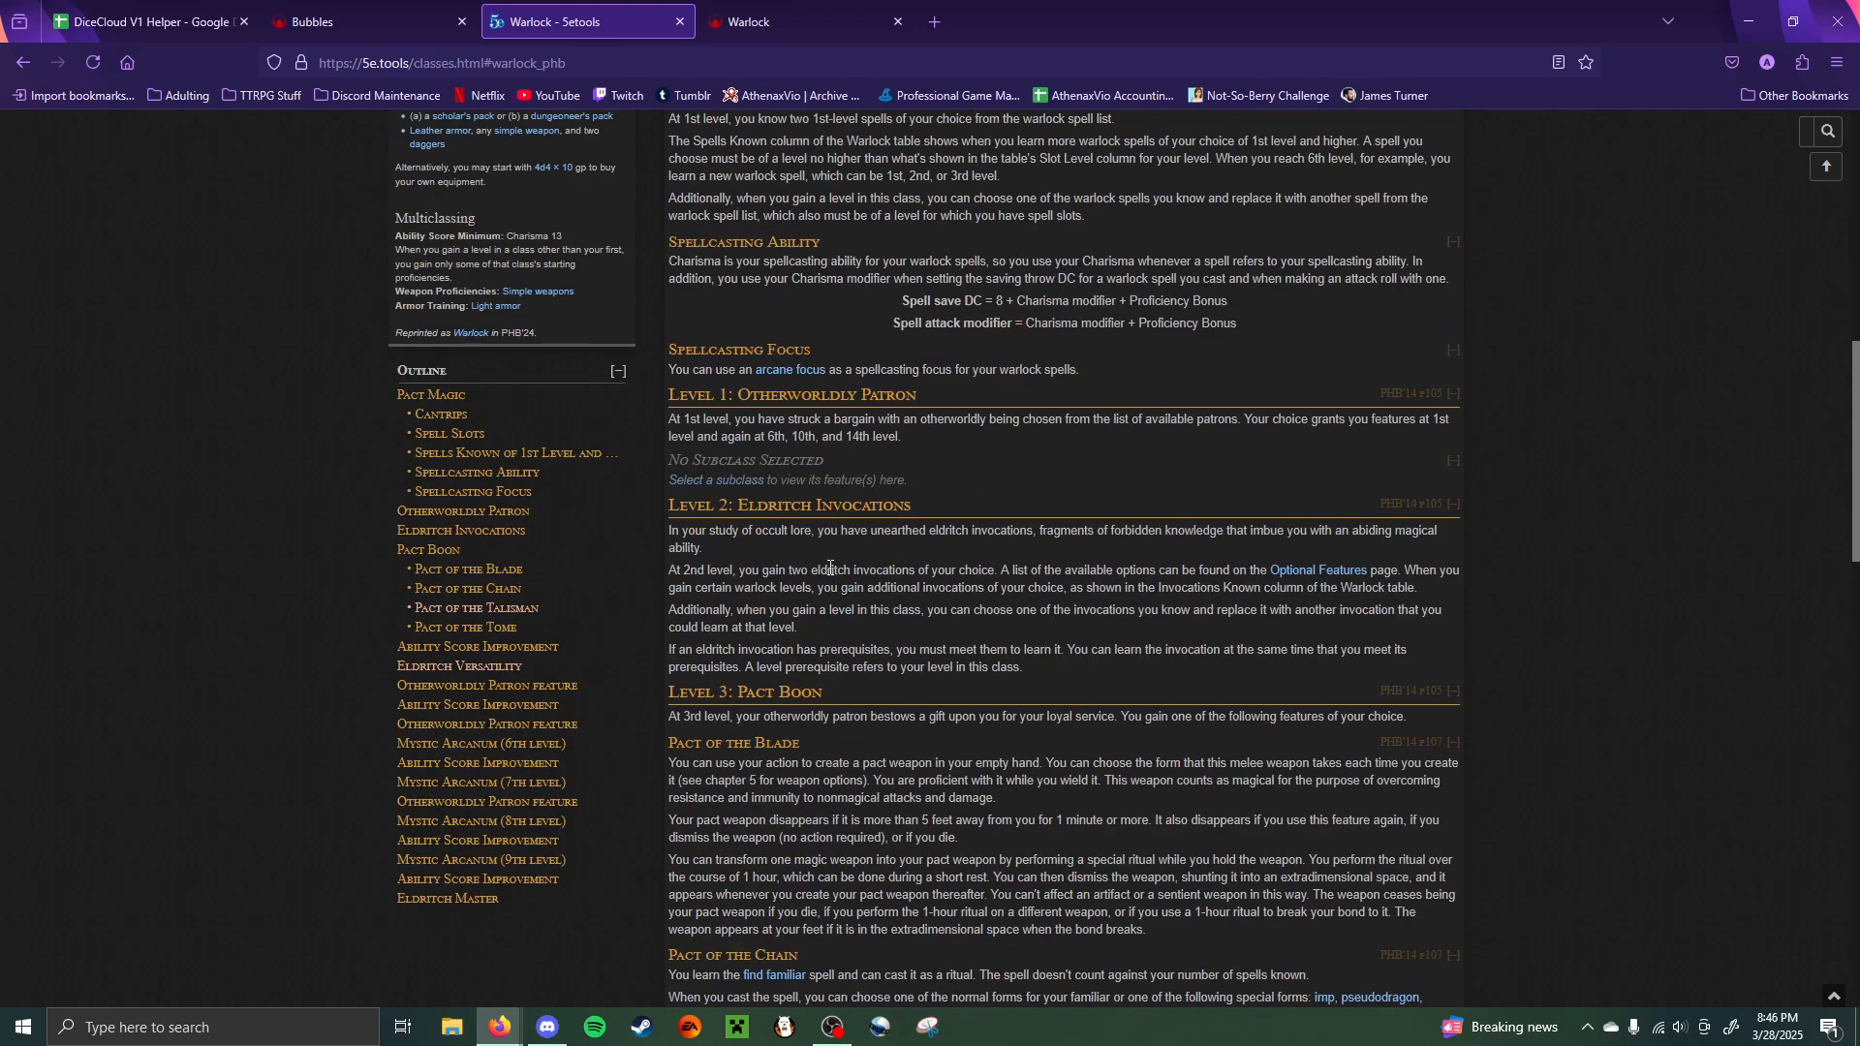
scroll(830, 567, down, 2)
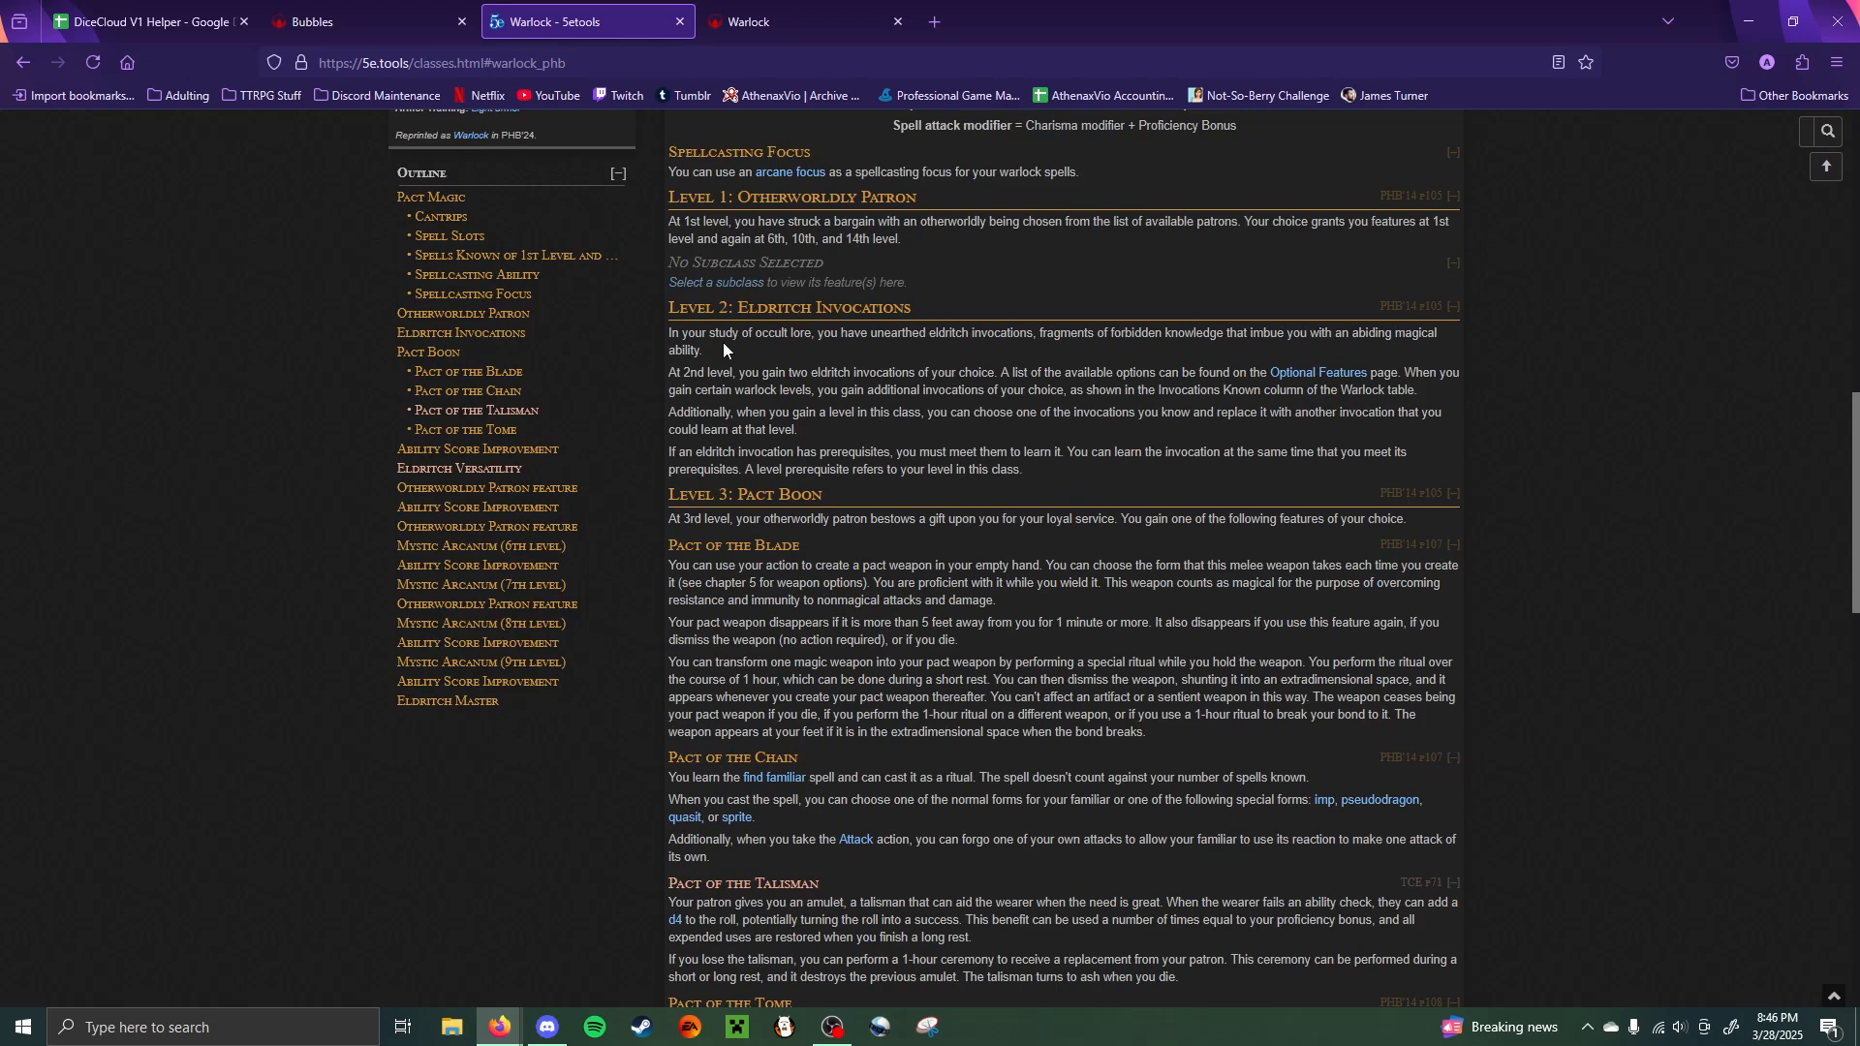
- Open the Optional Features page linked in the Eldritch Invocations text in a new tab and switch to it
right_click(1332, 382)
click(1387, 392)
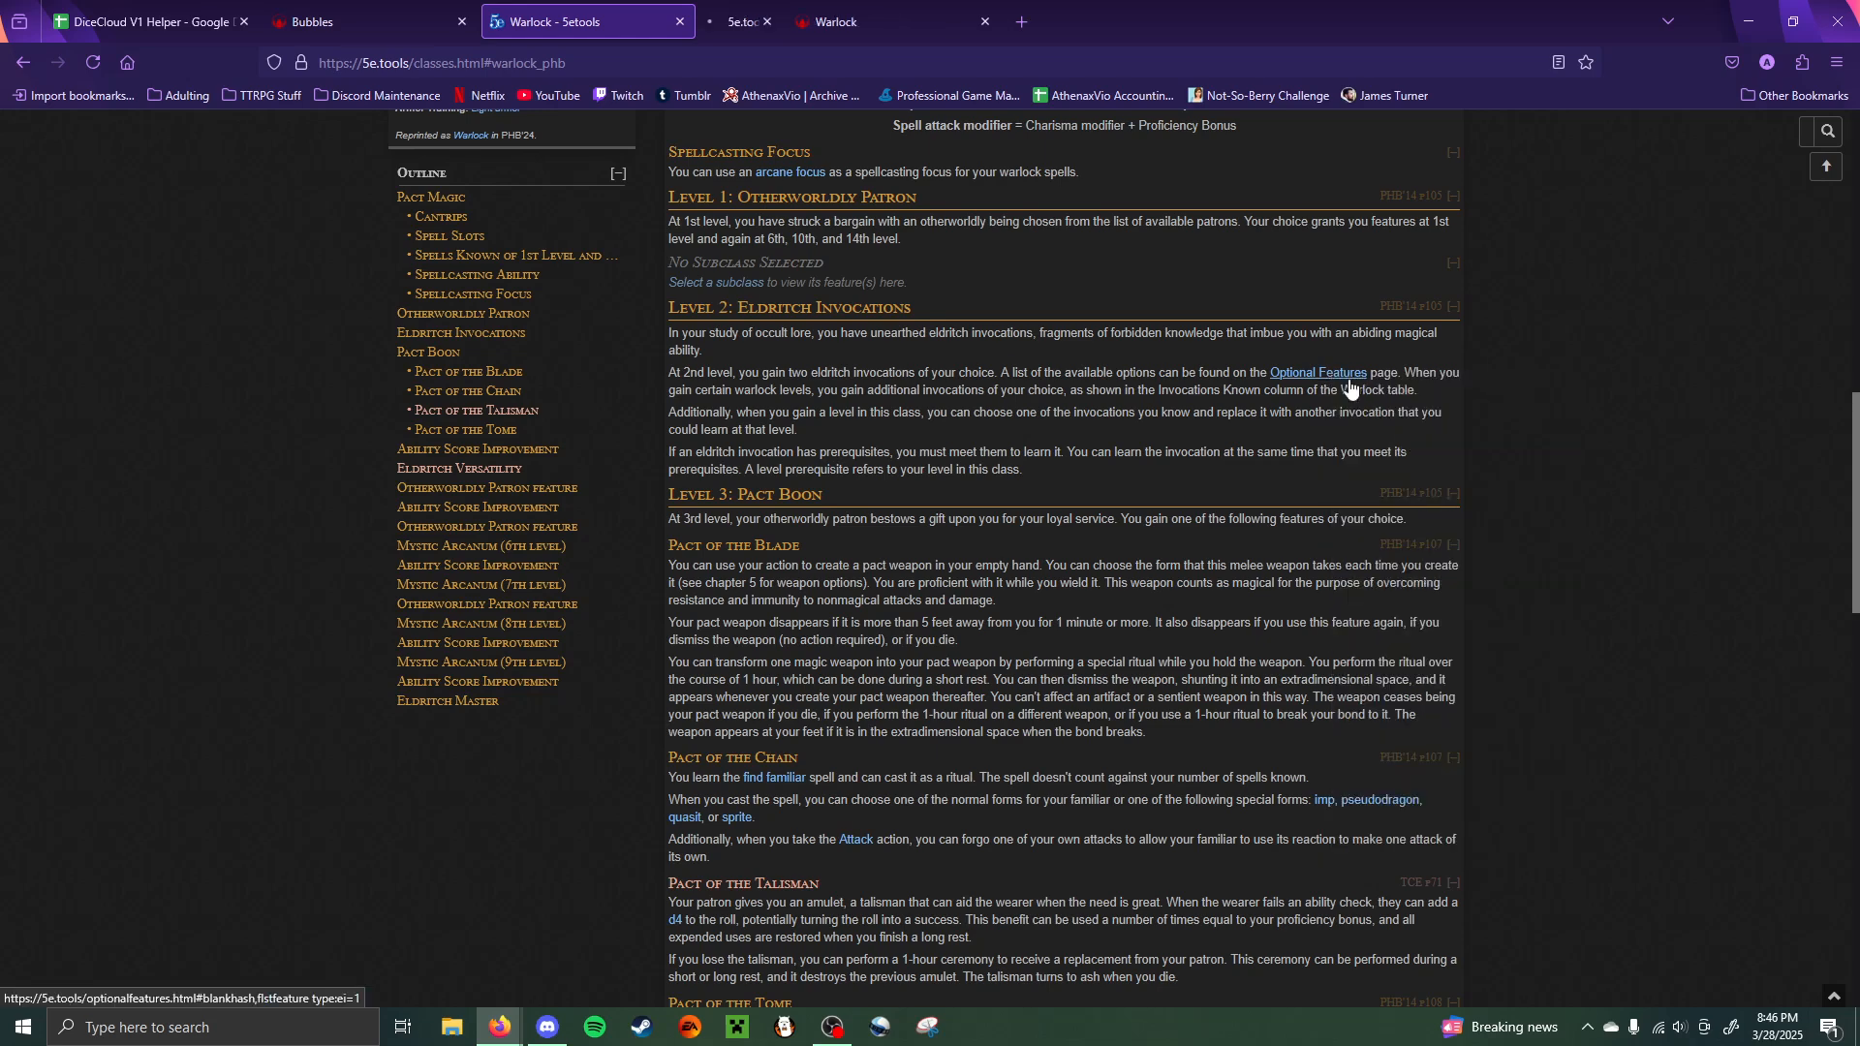
click(815, 12)
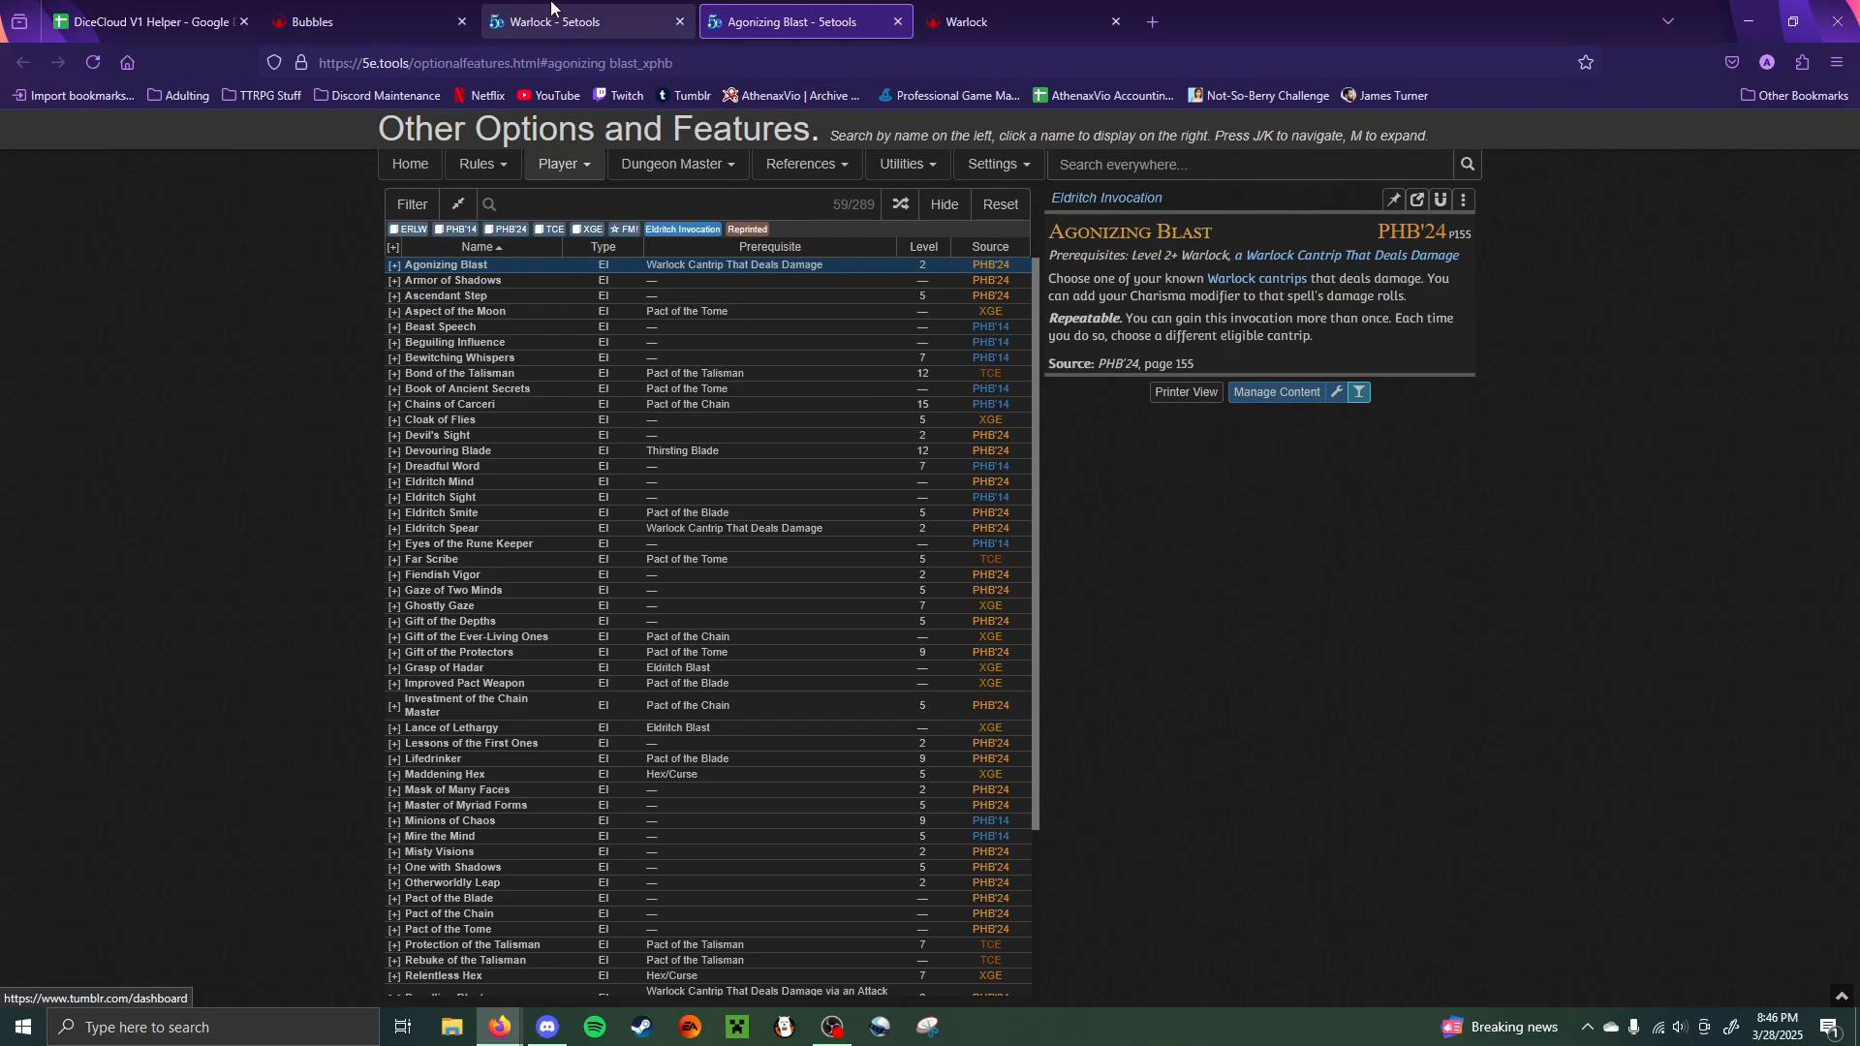
click(583, 10)
click(829, 21)
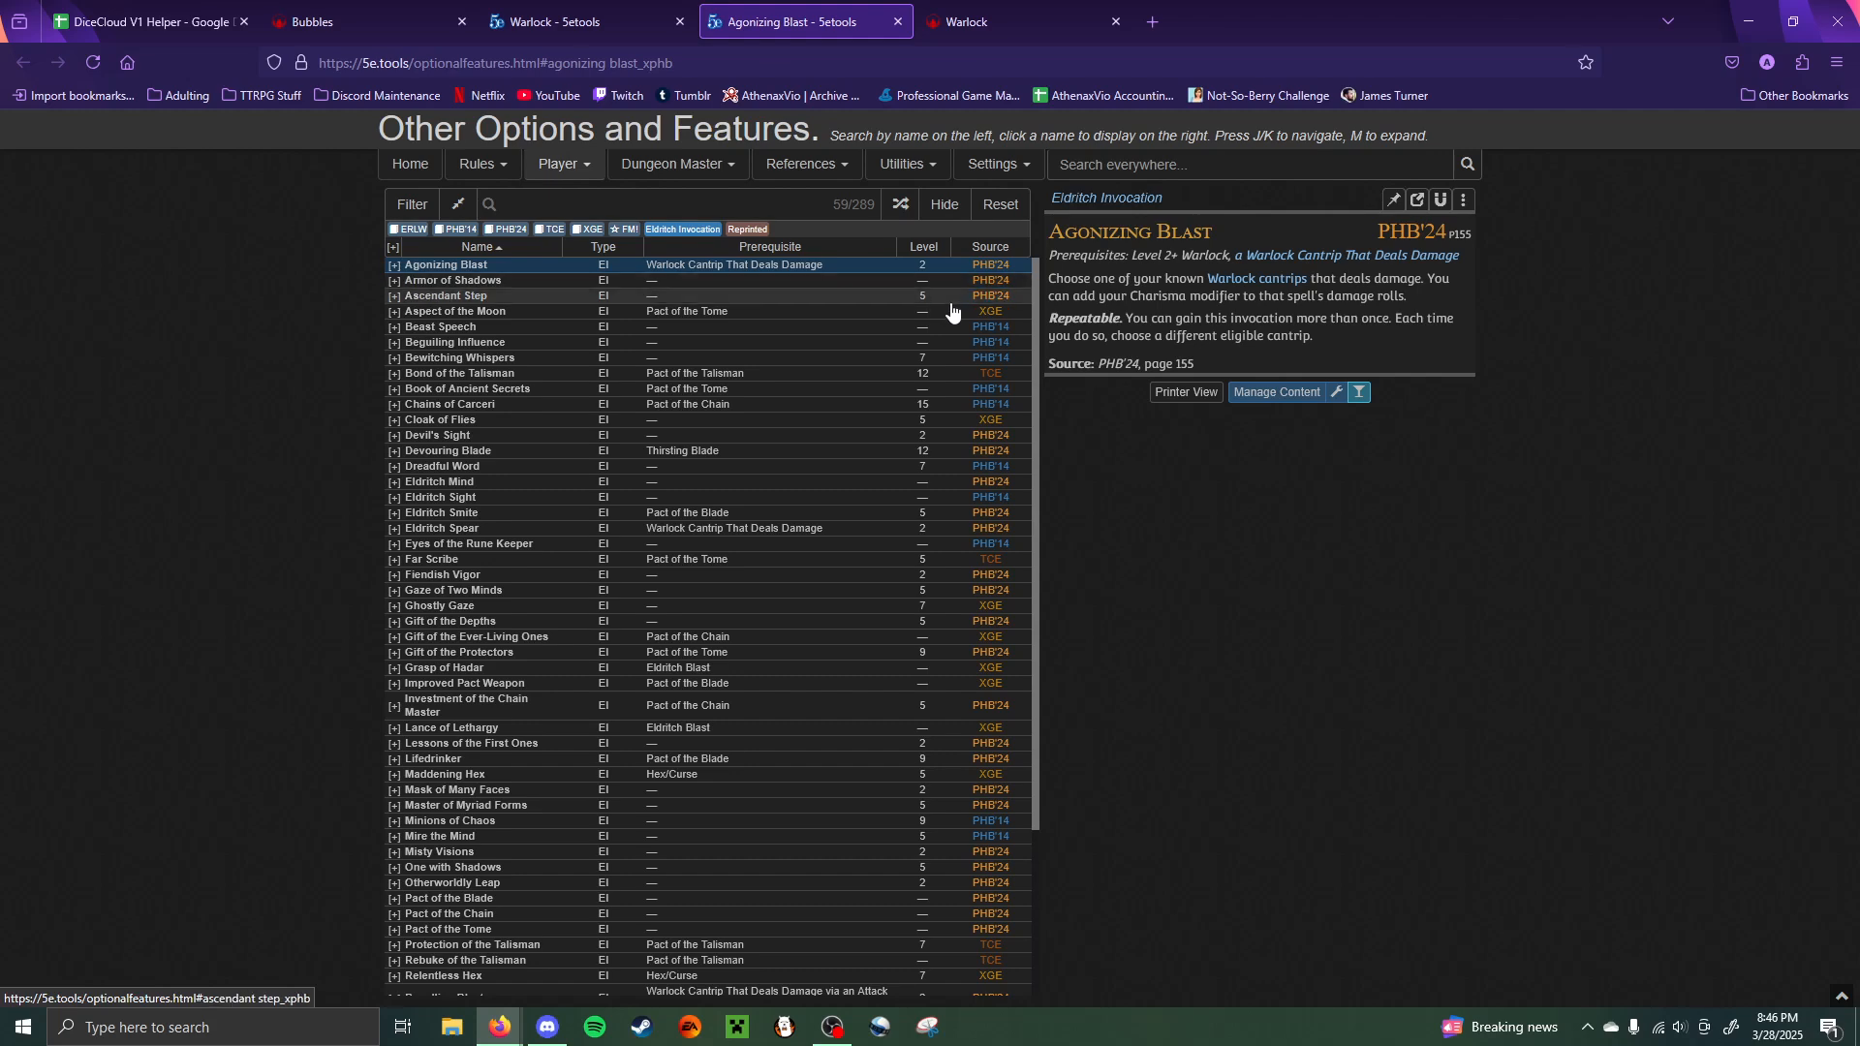
- Remove the Reprinted and PHB'24 filters from the Eldritch Invocation list and sort it by level
click(747, 229)
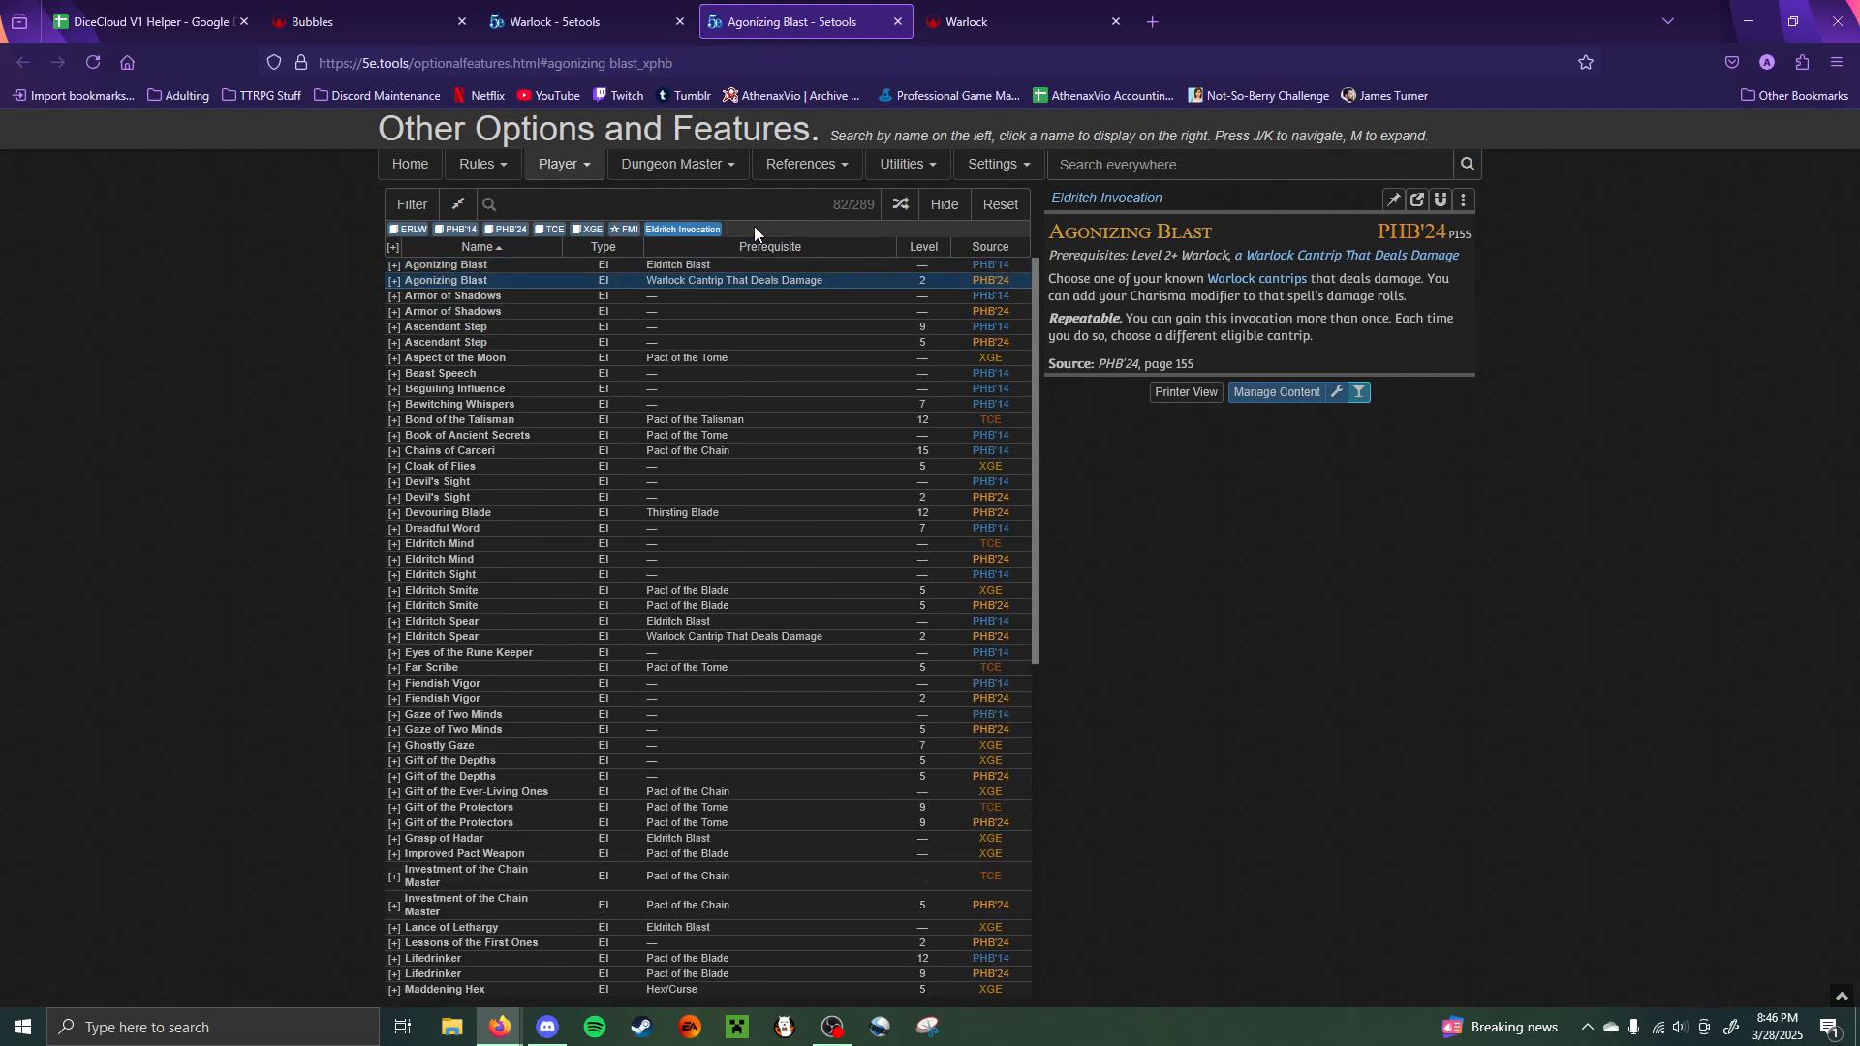
click(506, 228)
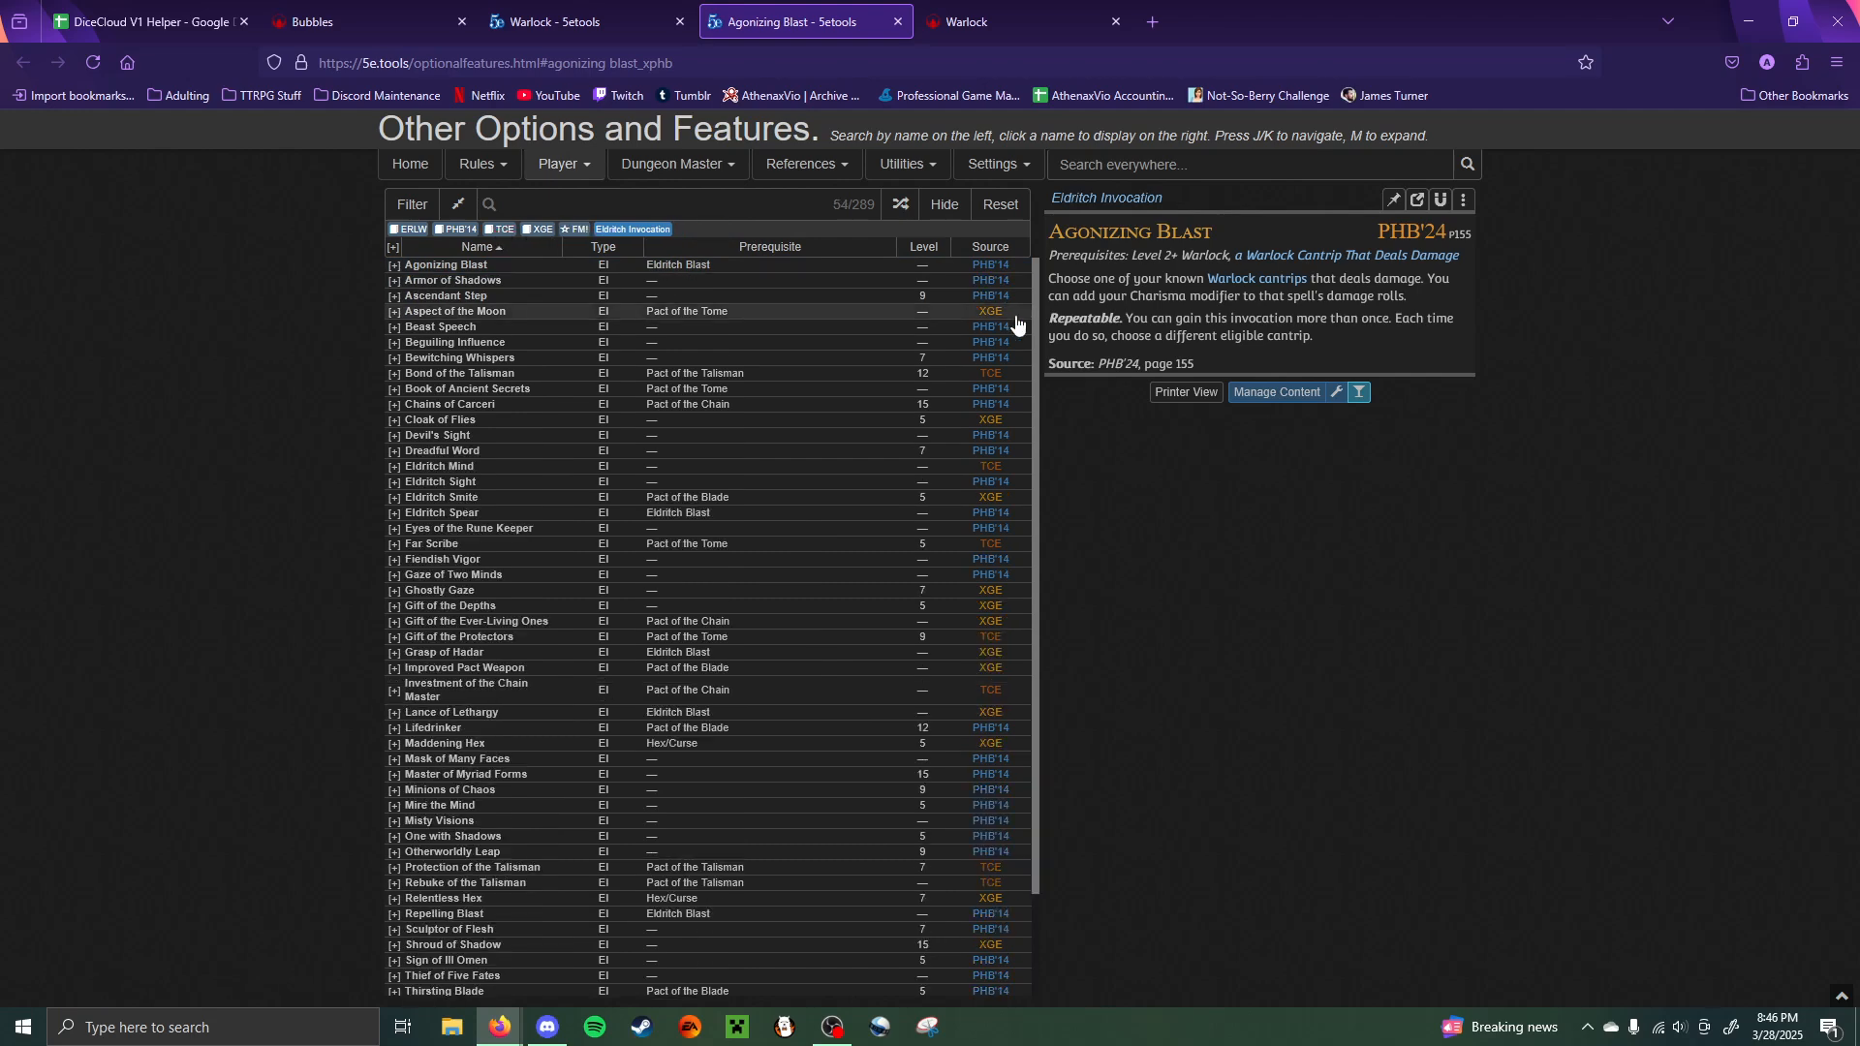
click(984, 248)
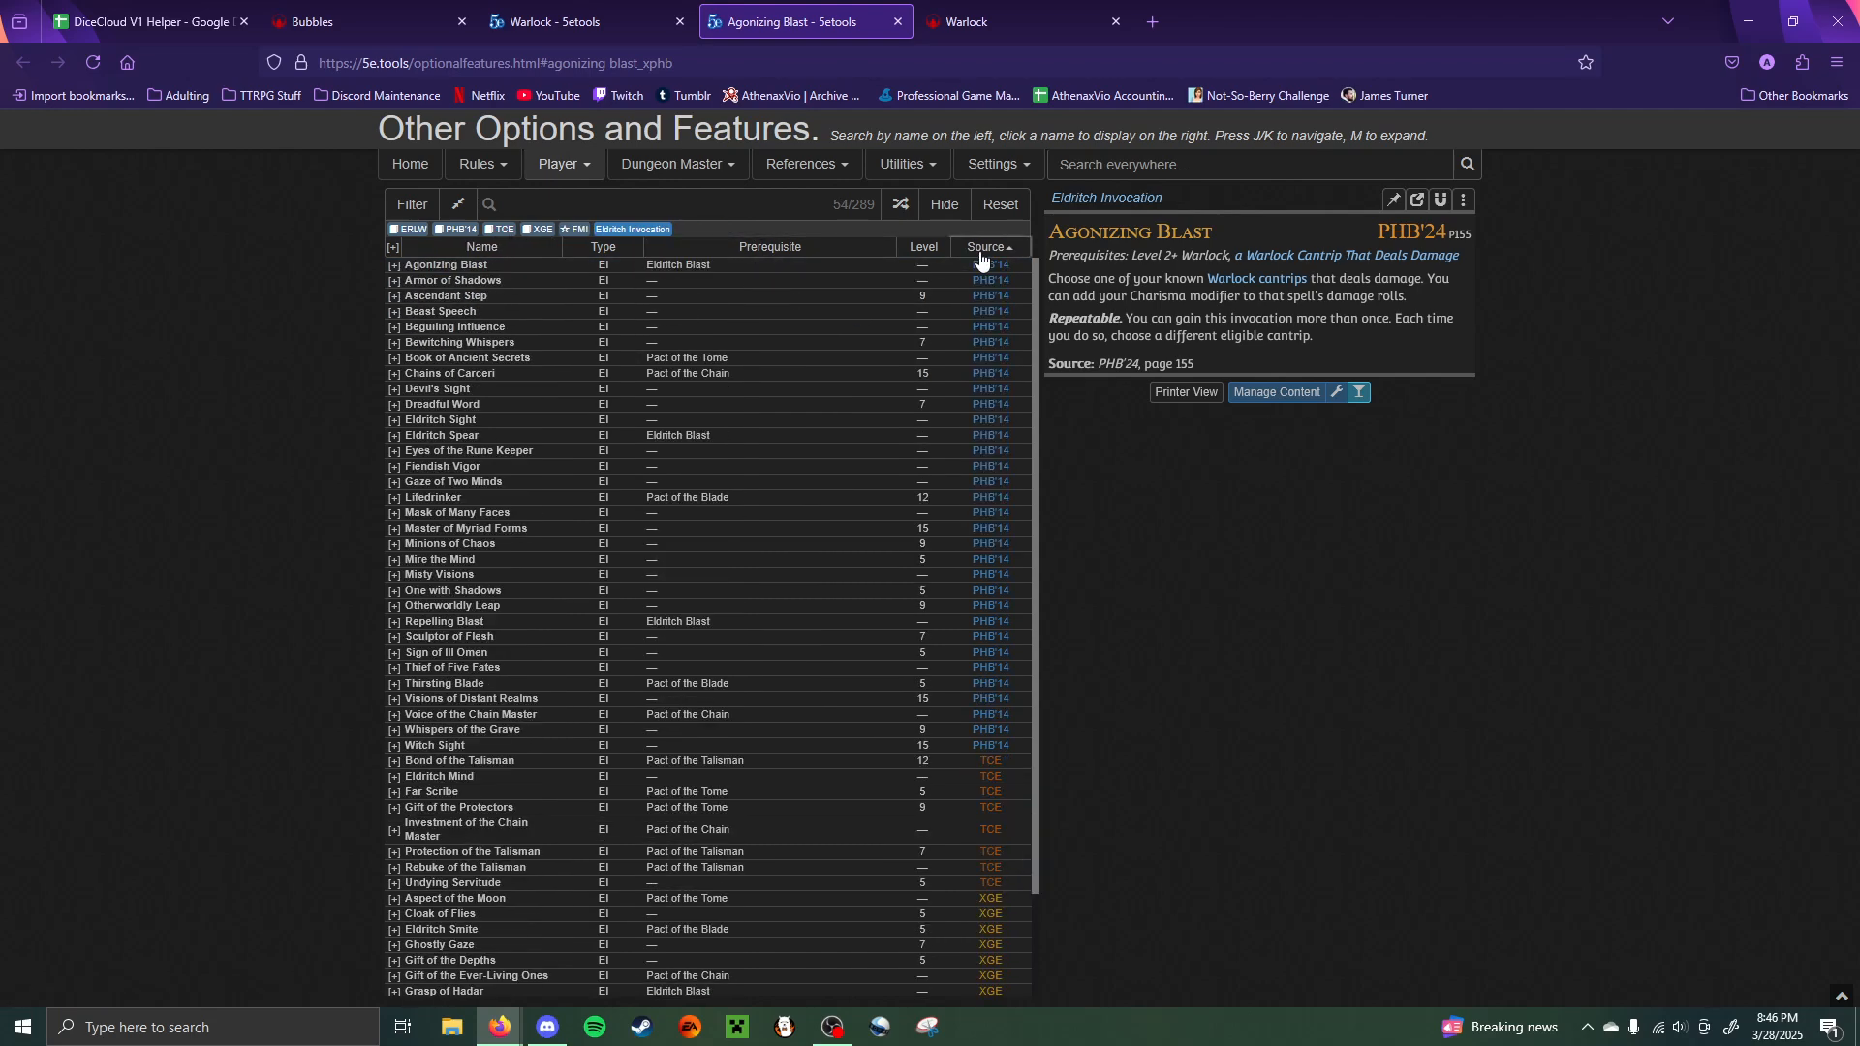
click(928, 248)
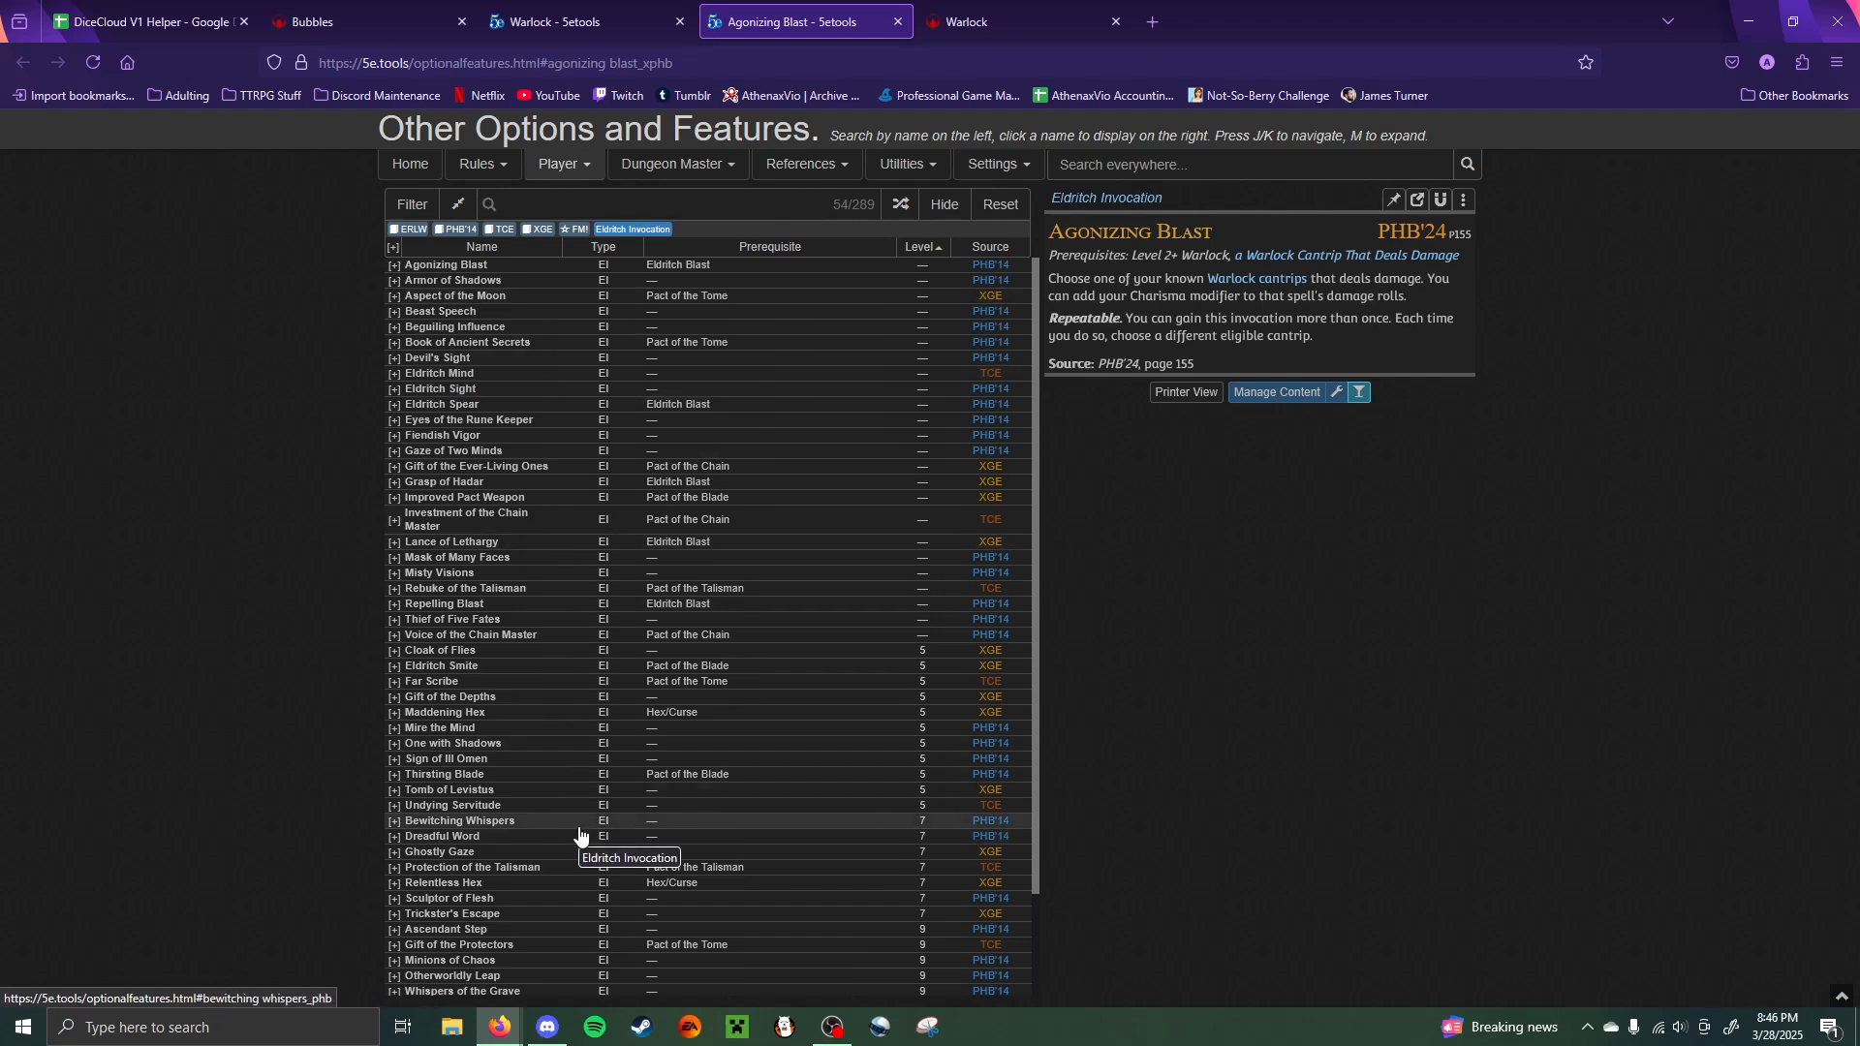
- View the details of the Beguiling Influence, Devil's Sight and Gift of the Depths invocations
click(489, 332)
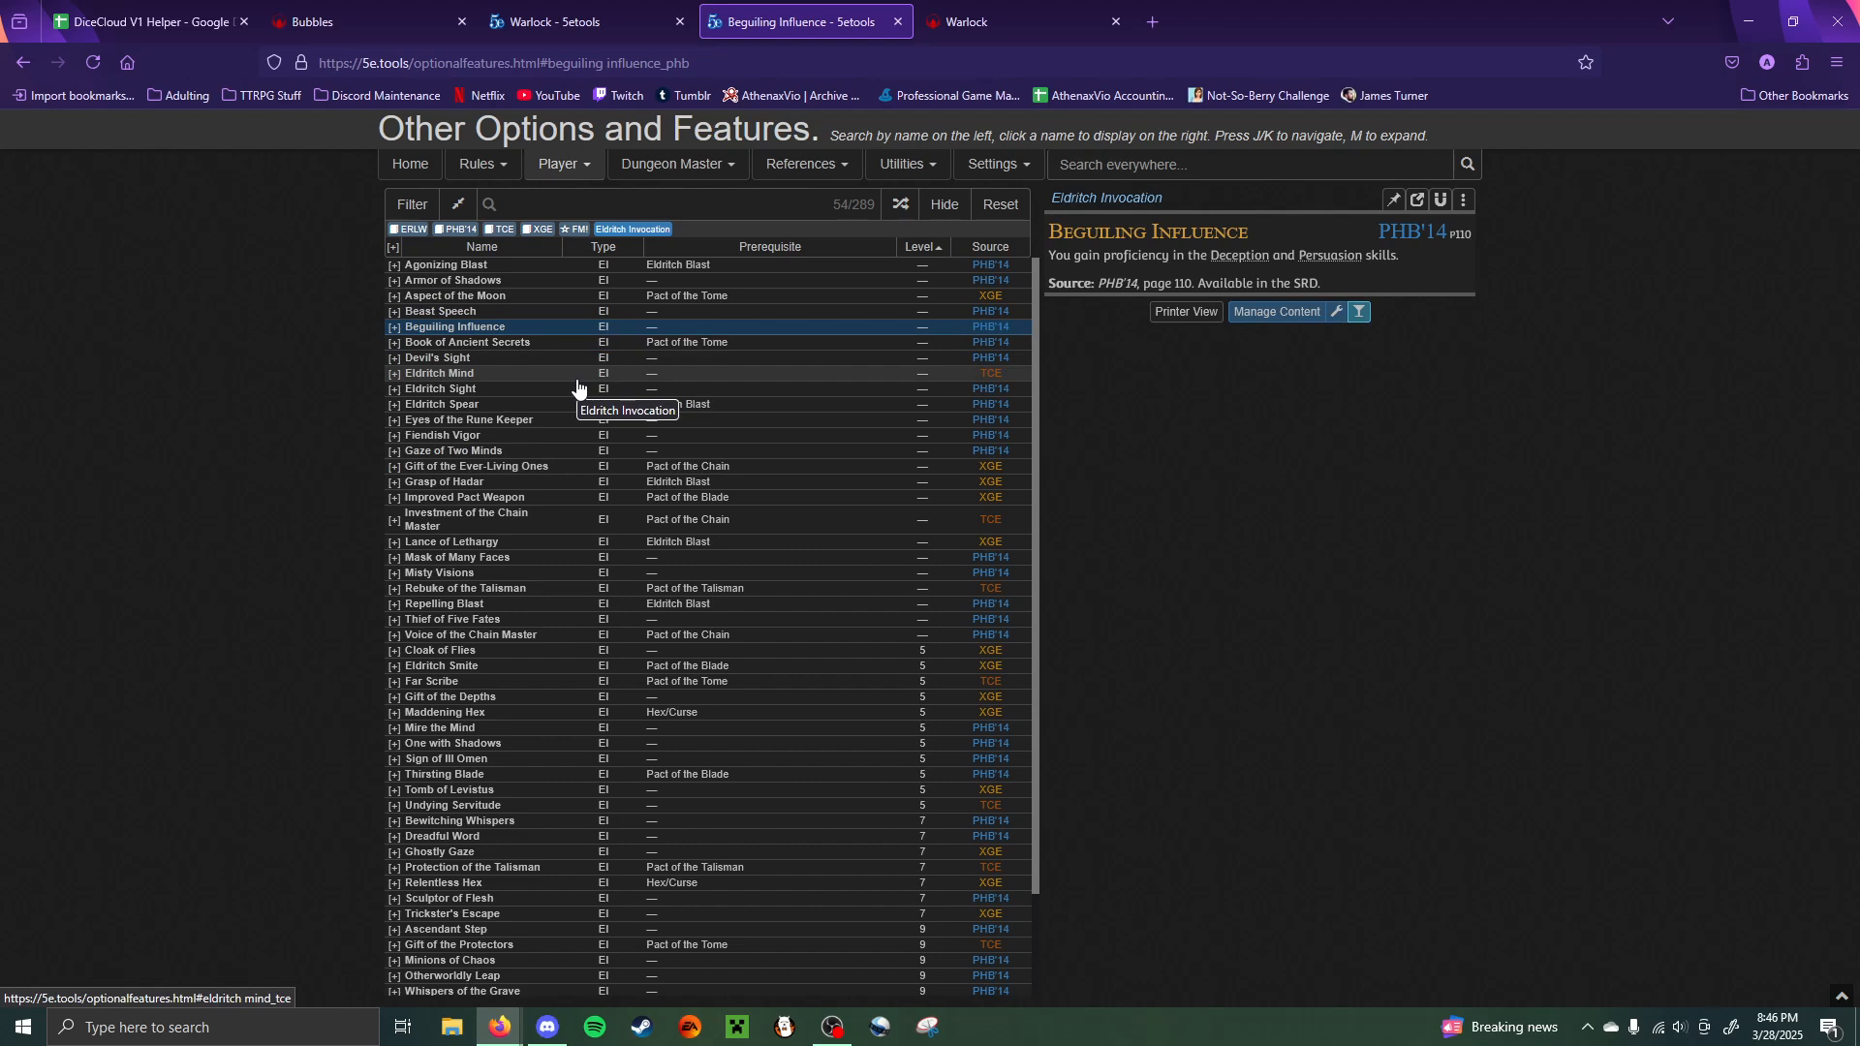
click(521, 359)
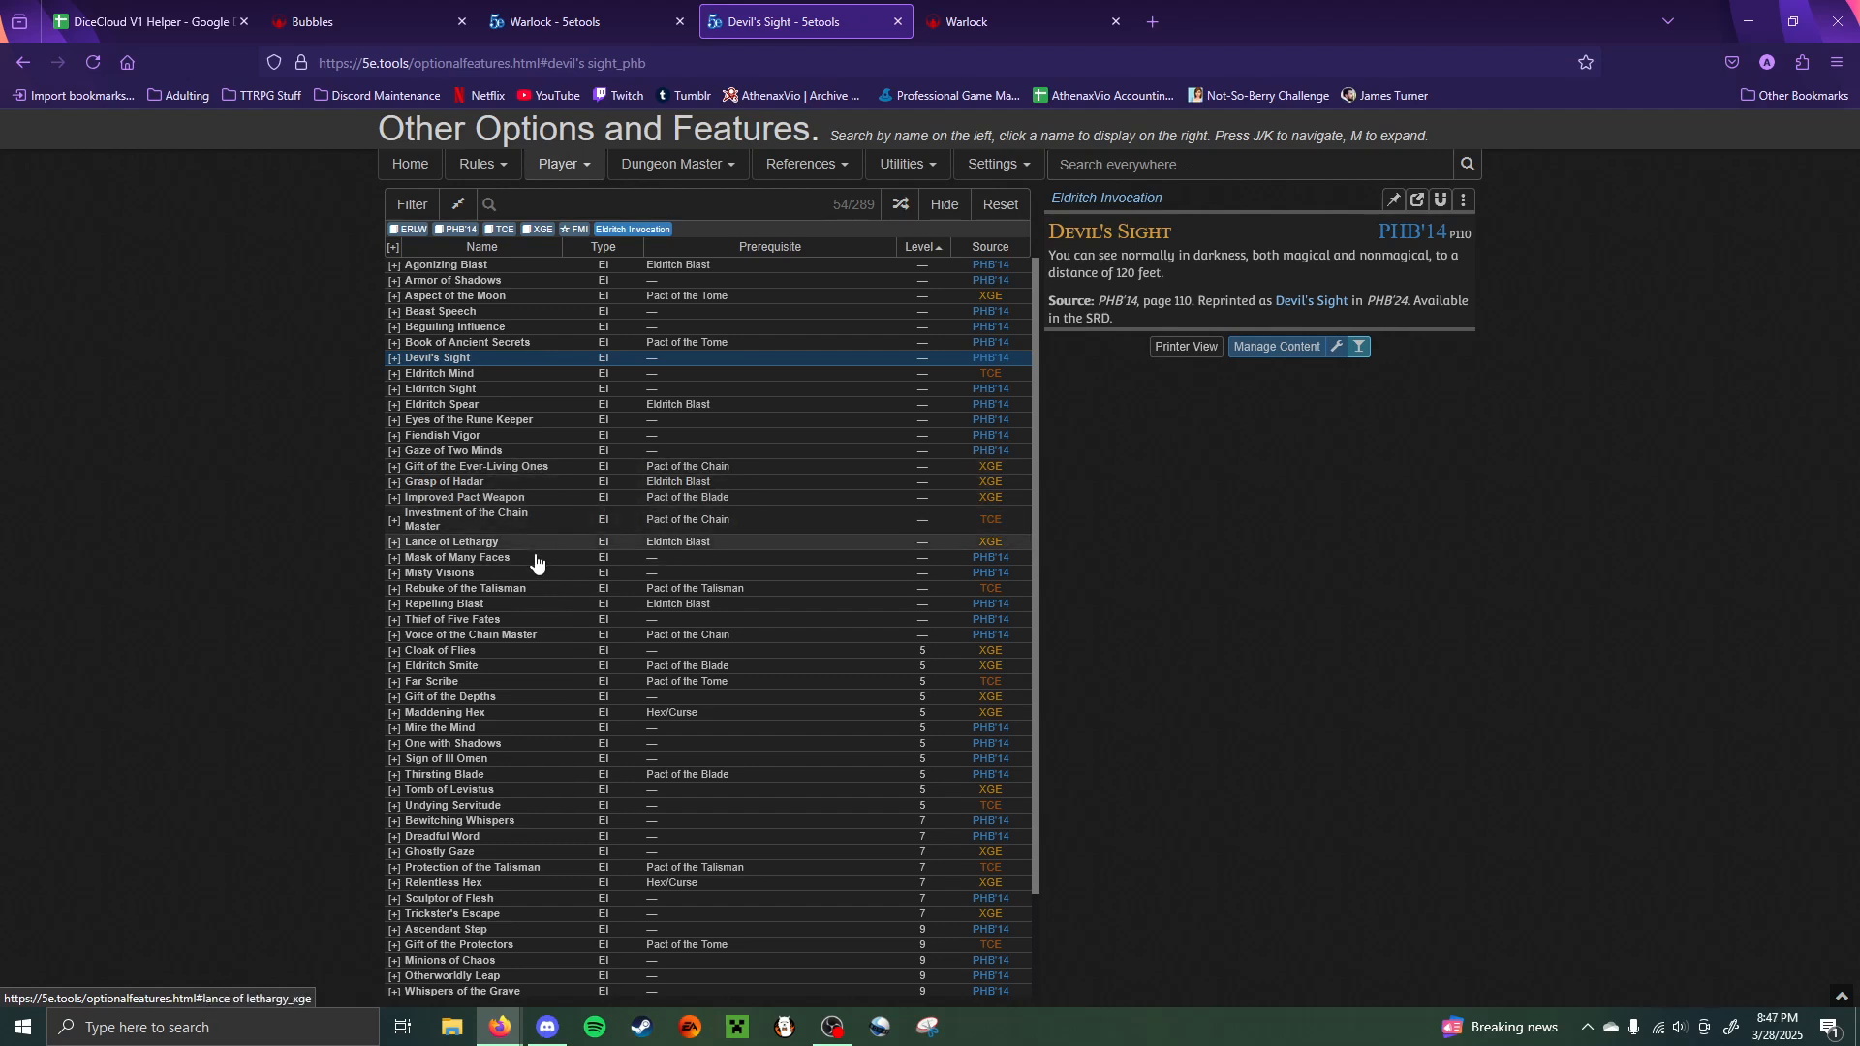
click(513, 699)
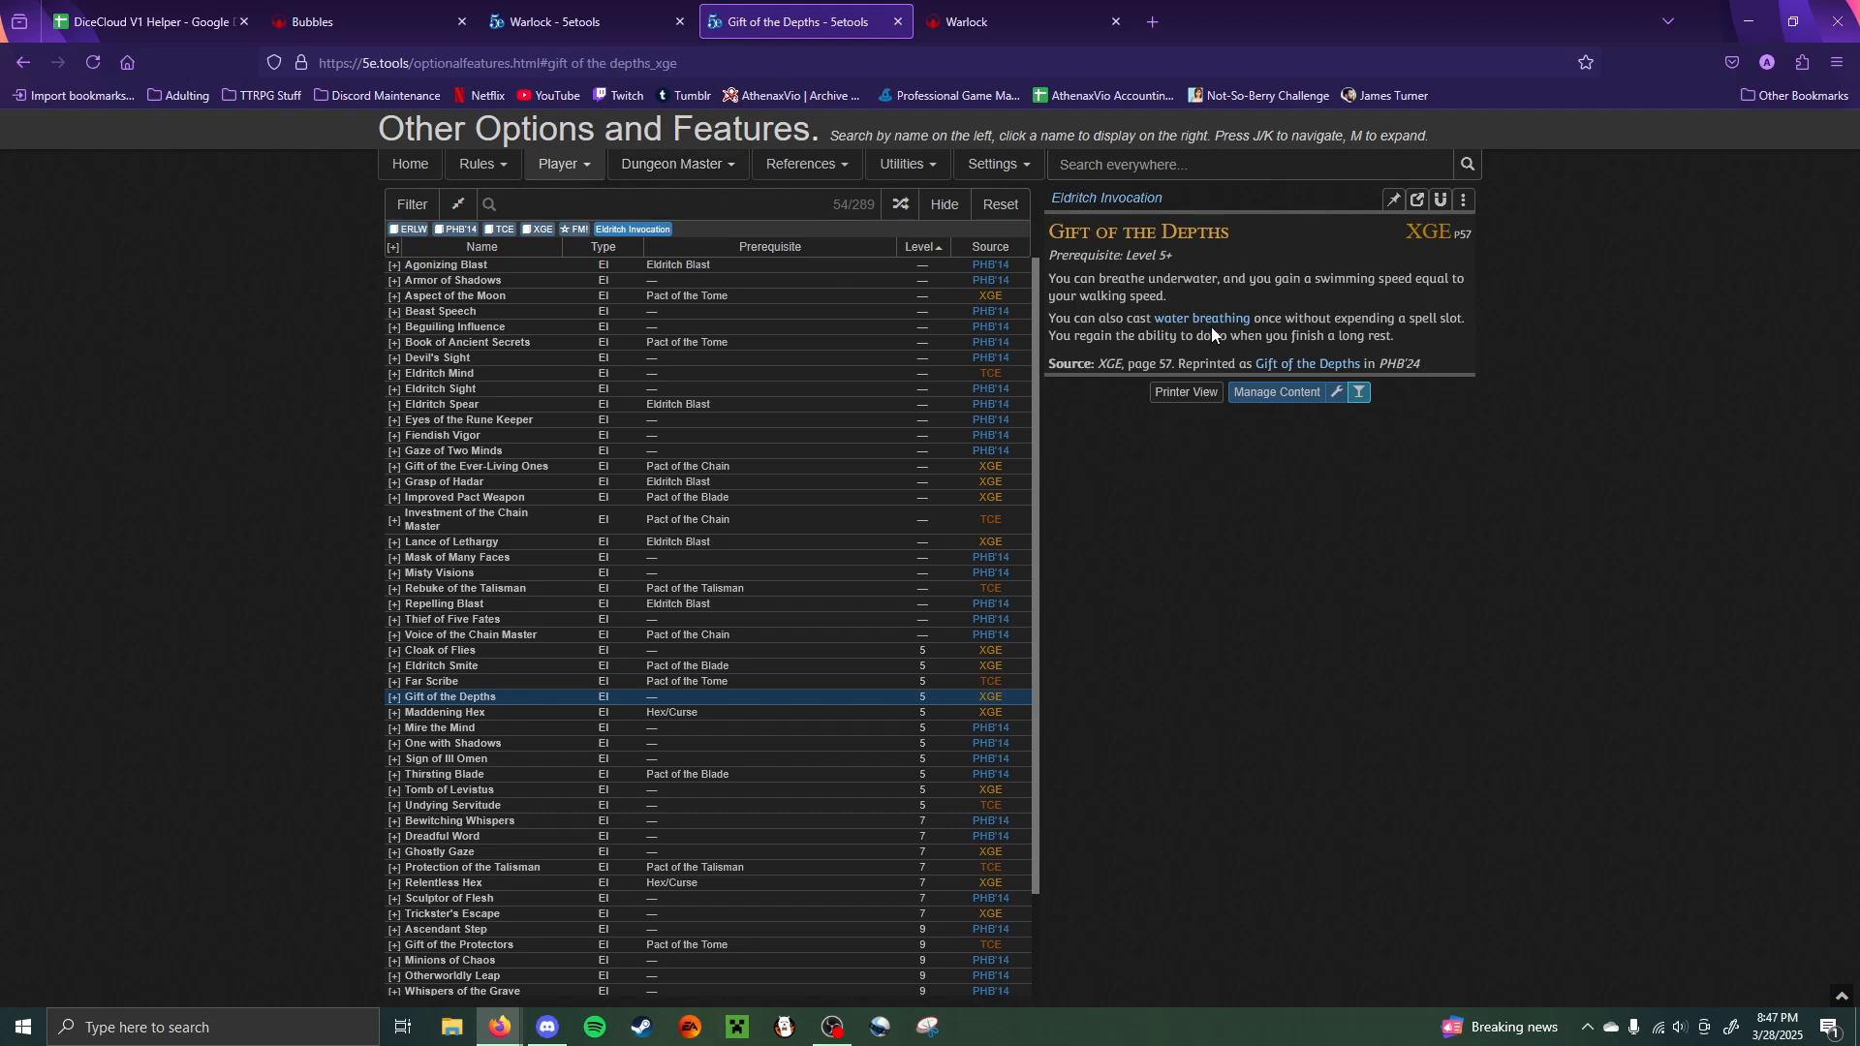
- Copy the full Level 2: Eldritch Invocations text from the 5etools Warlock page
click(579, 6)
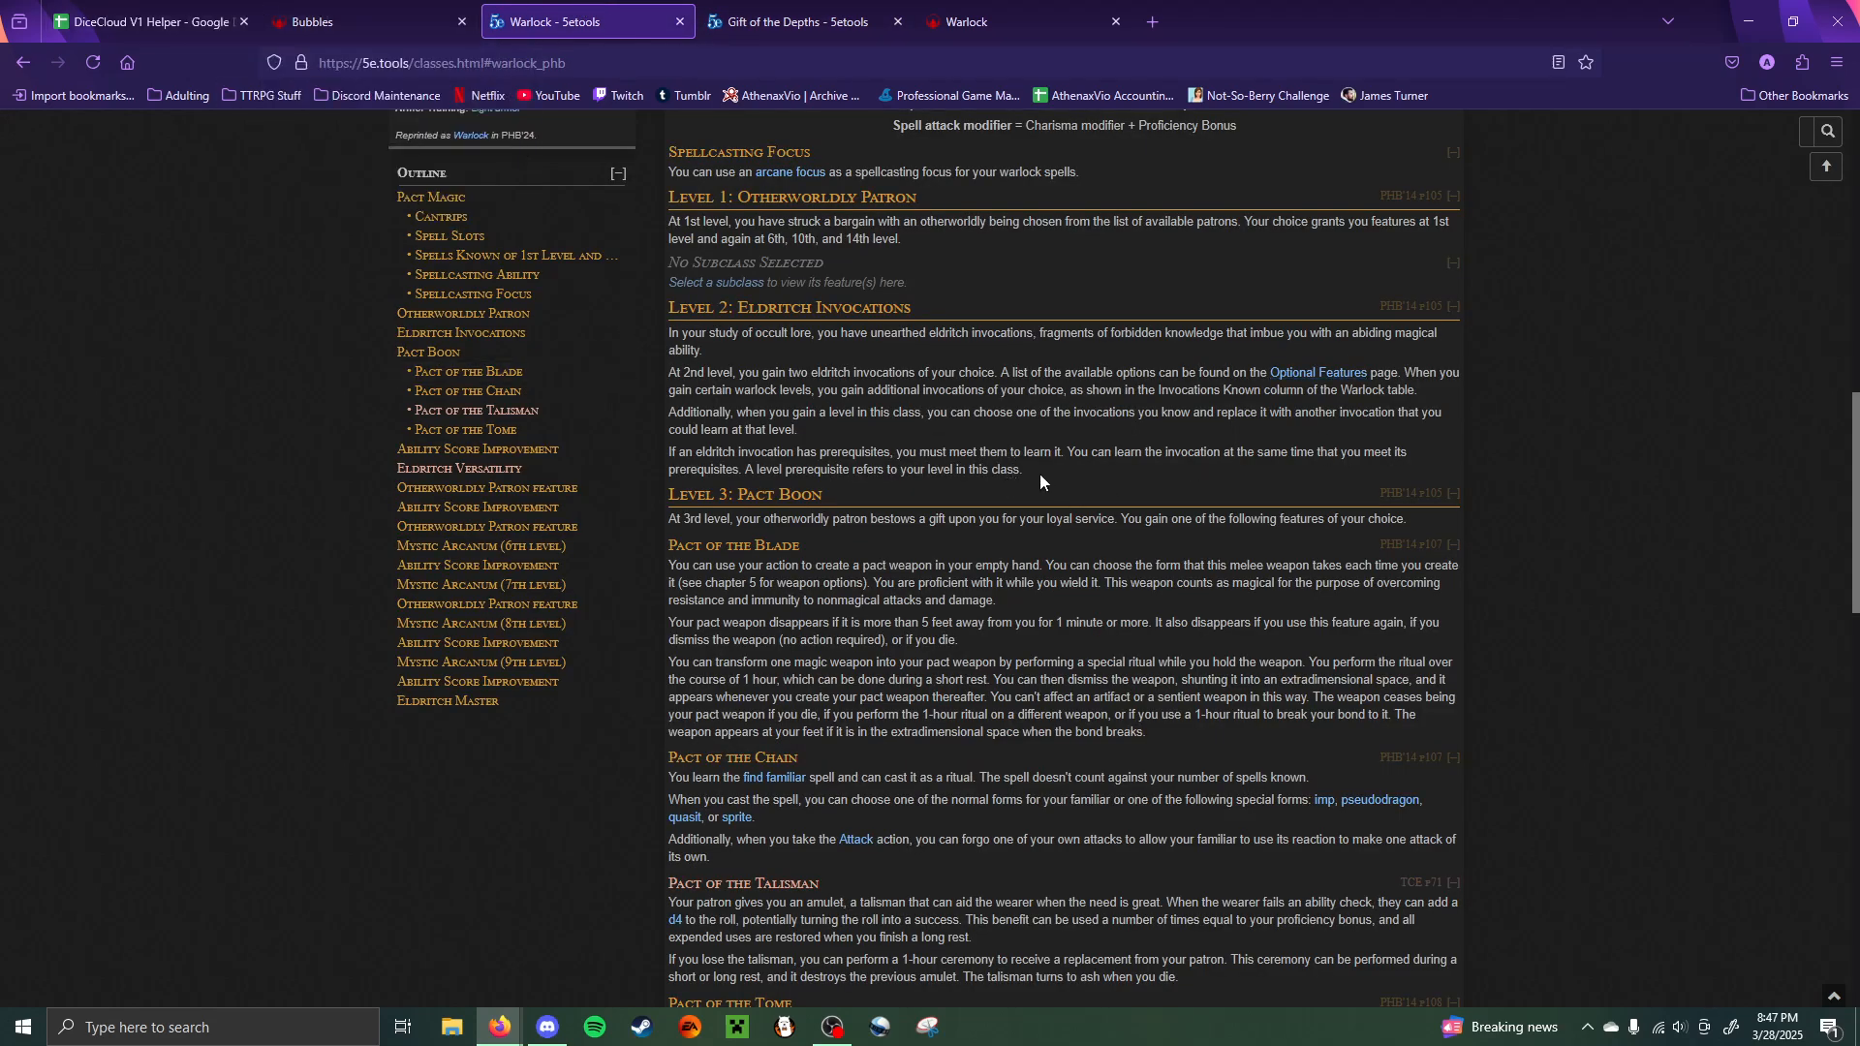
drag(1039, 474, 664, 331)
key(ctrl+c)
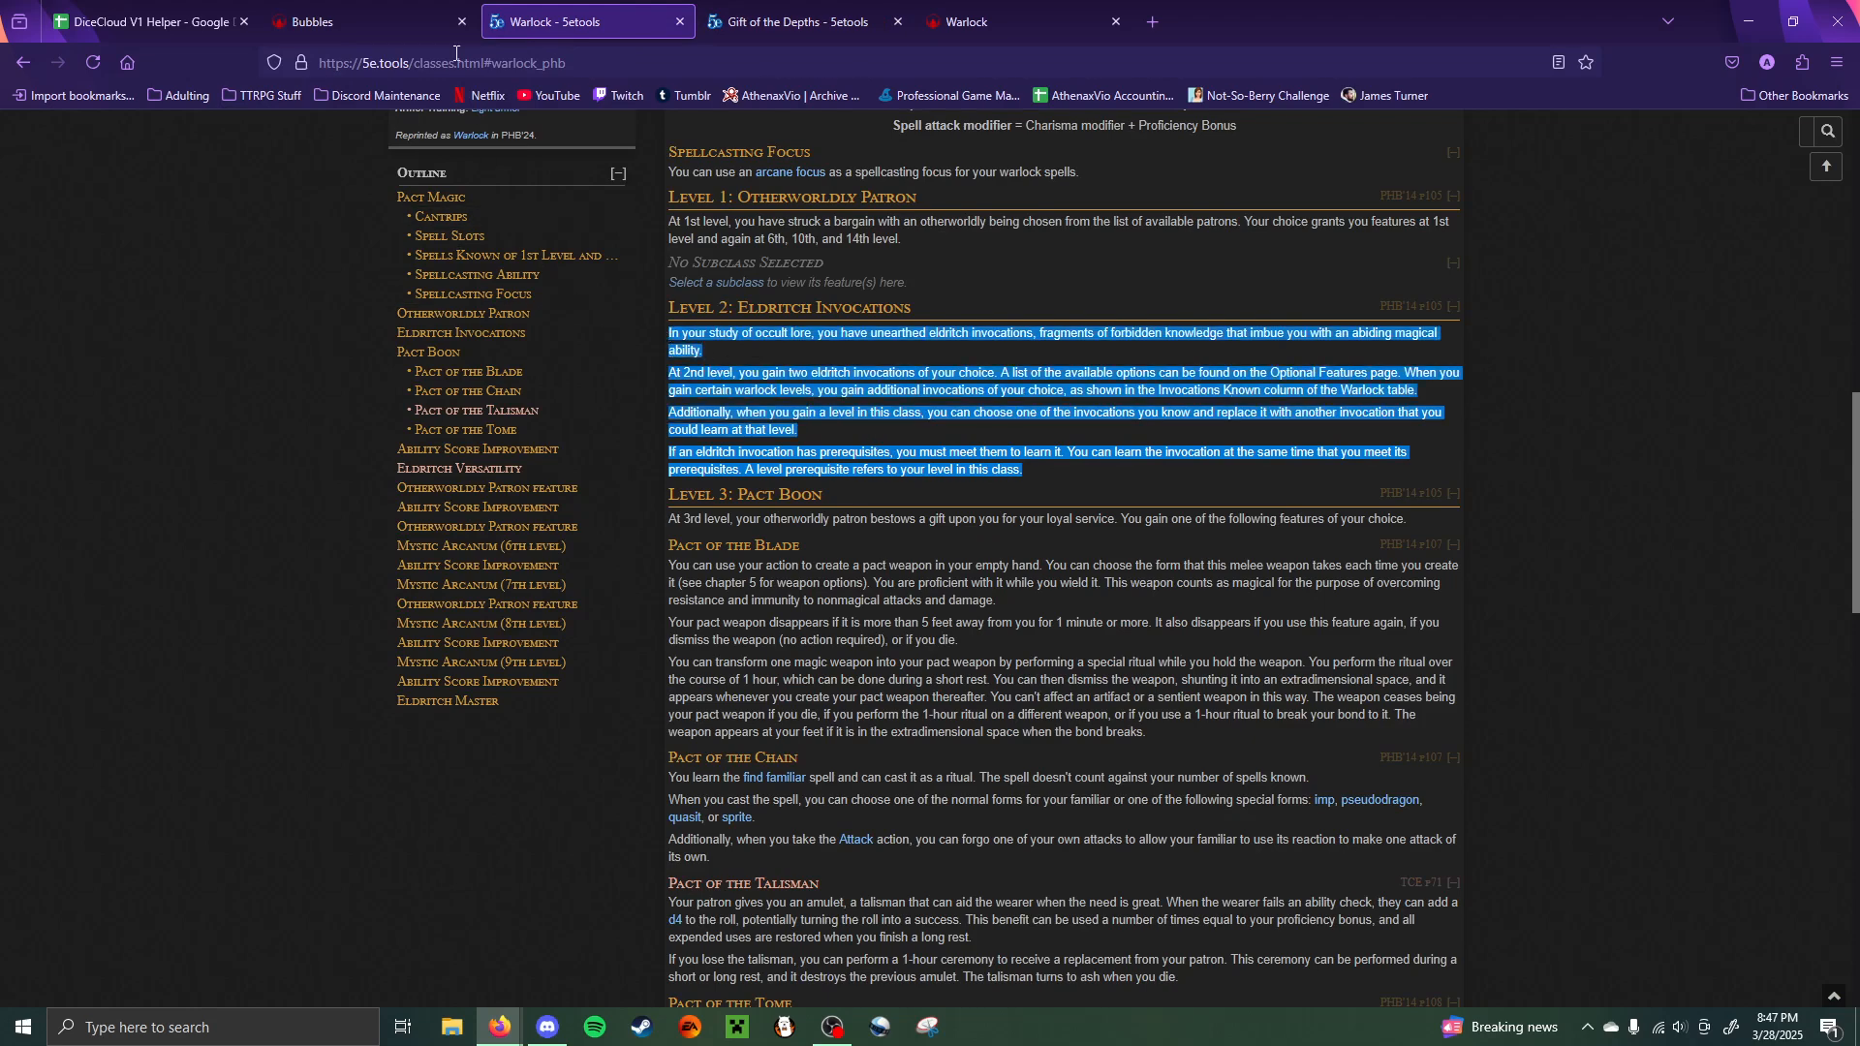
- Switch to the Bubbles character sheet in DiceCloud and add a new feature named "2. Eldritch Invocations"
click(368, 21)
click(639, 194)
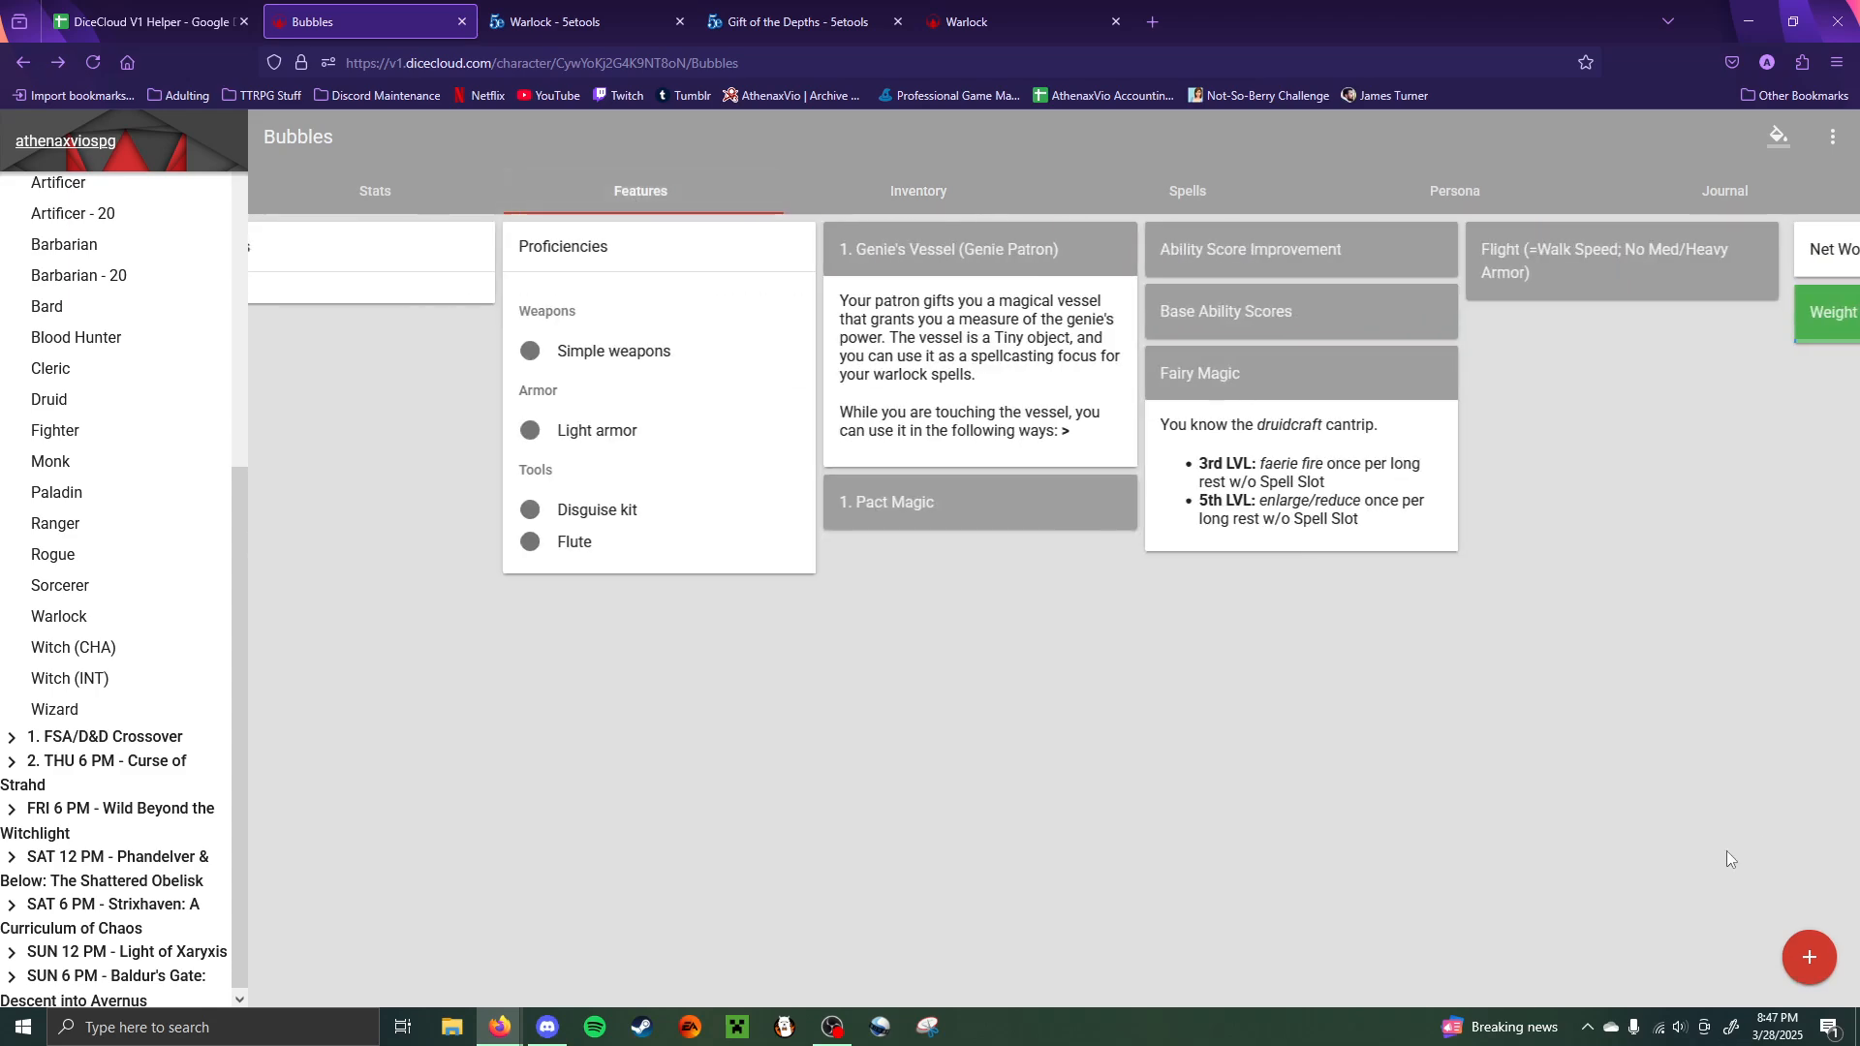
click(1814, 957)
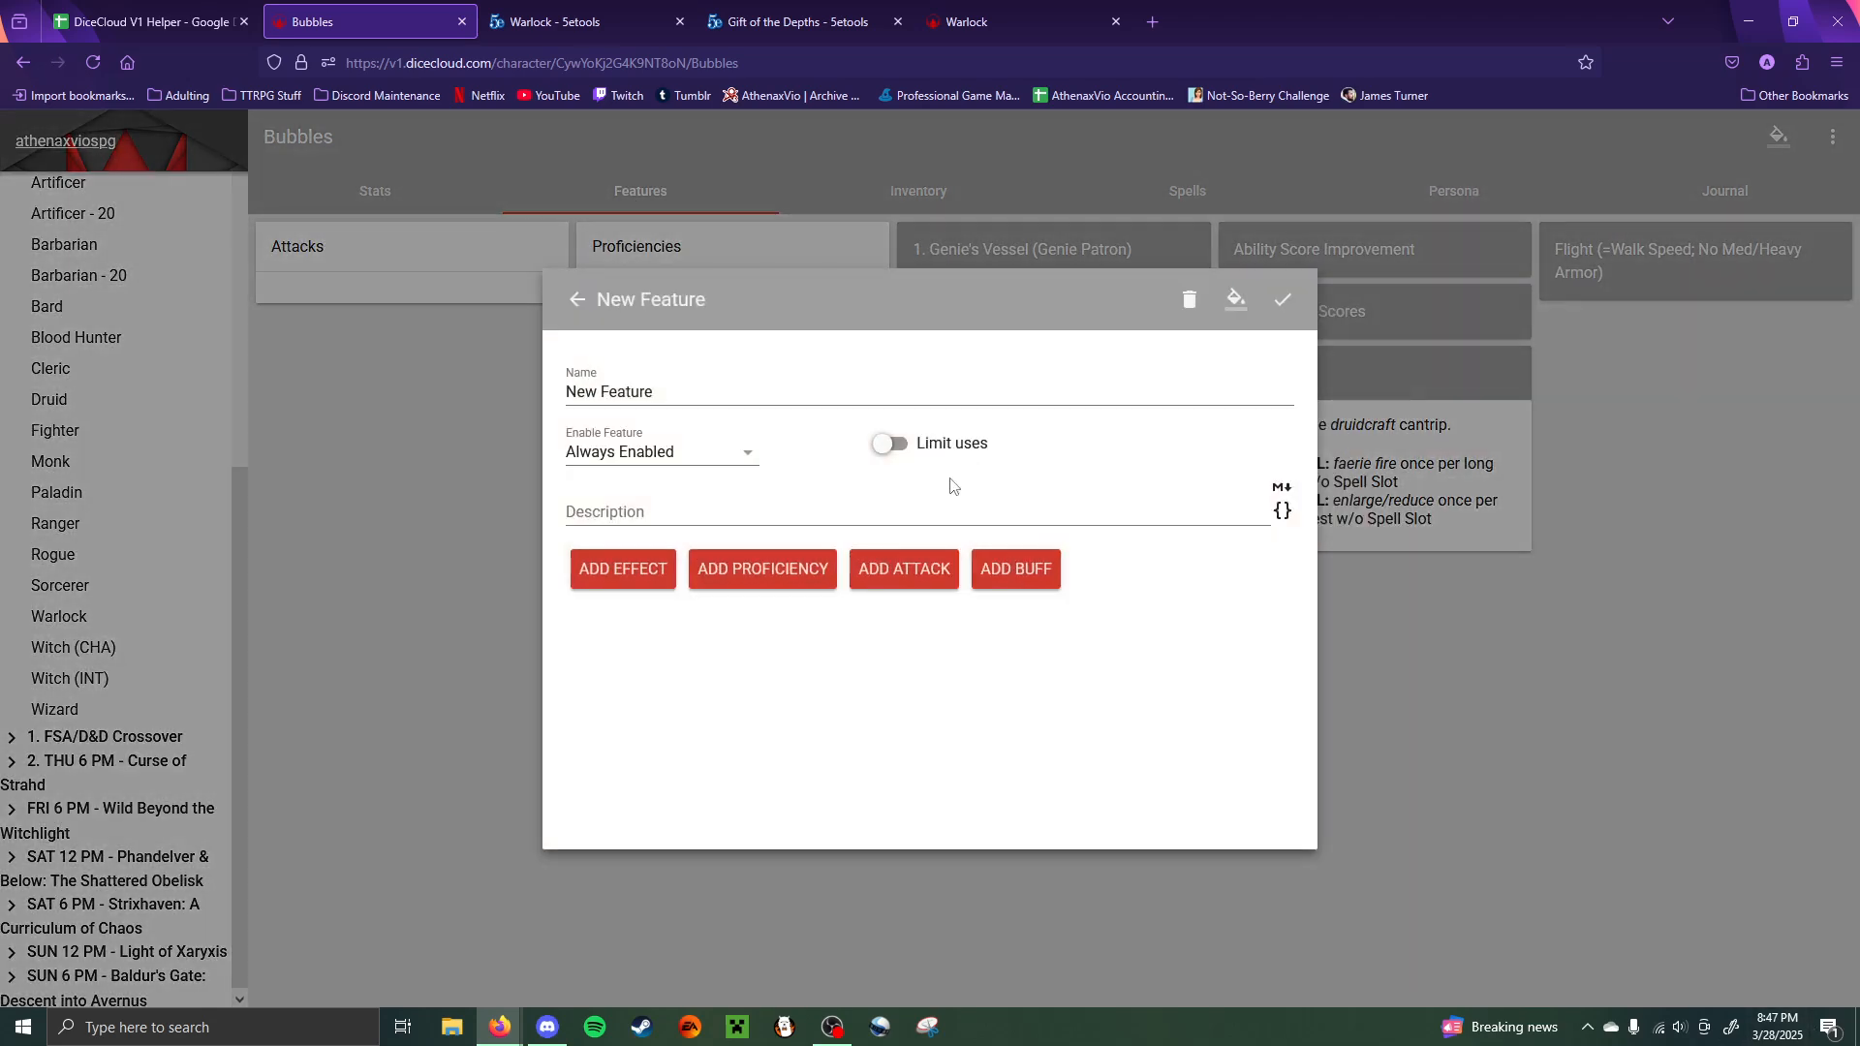
triple_click(716, 394)
text(2. )
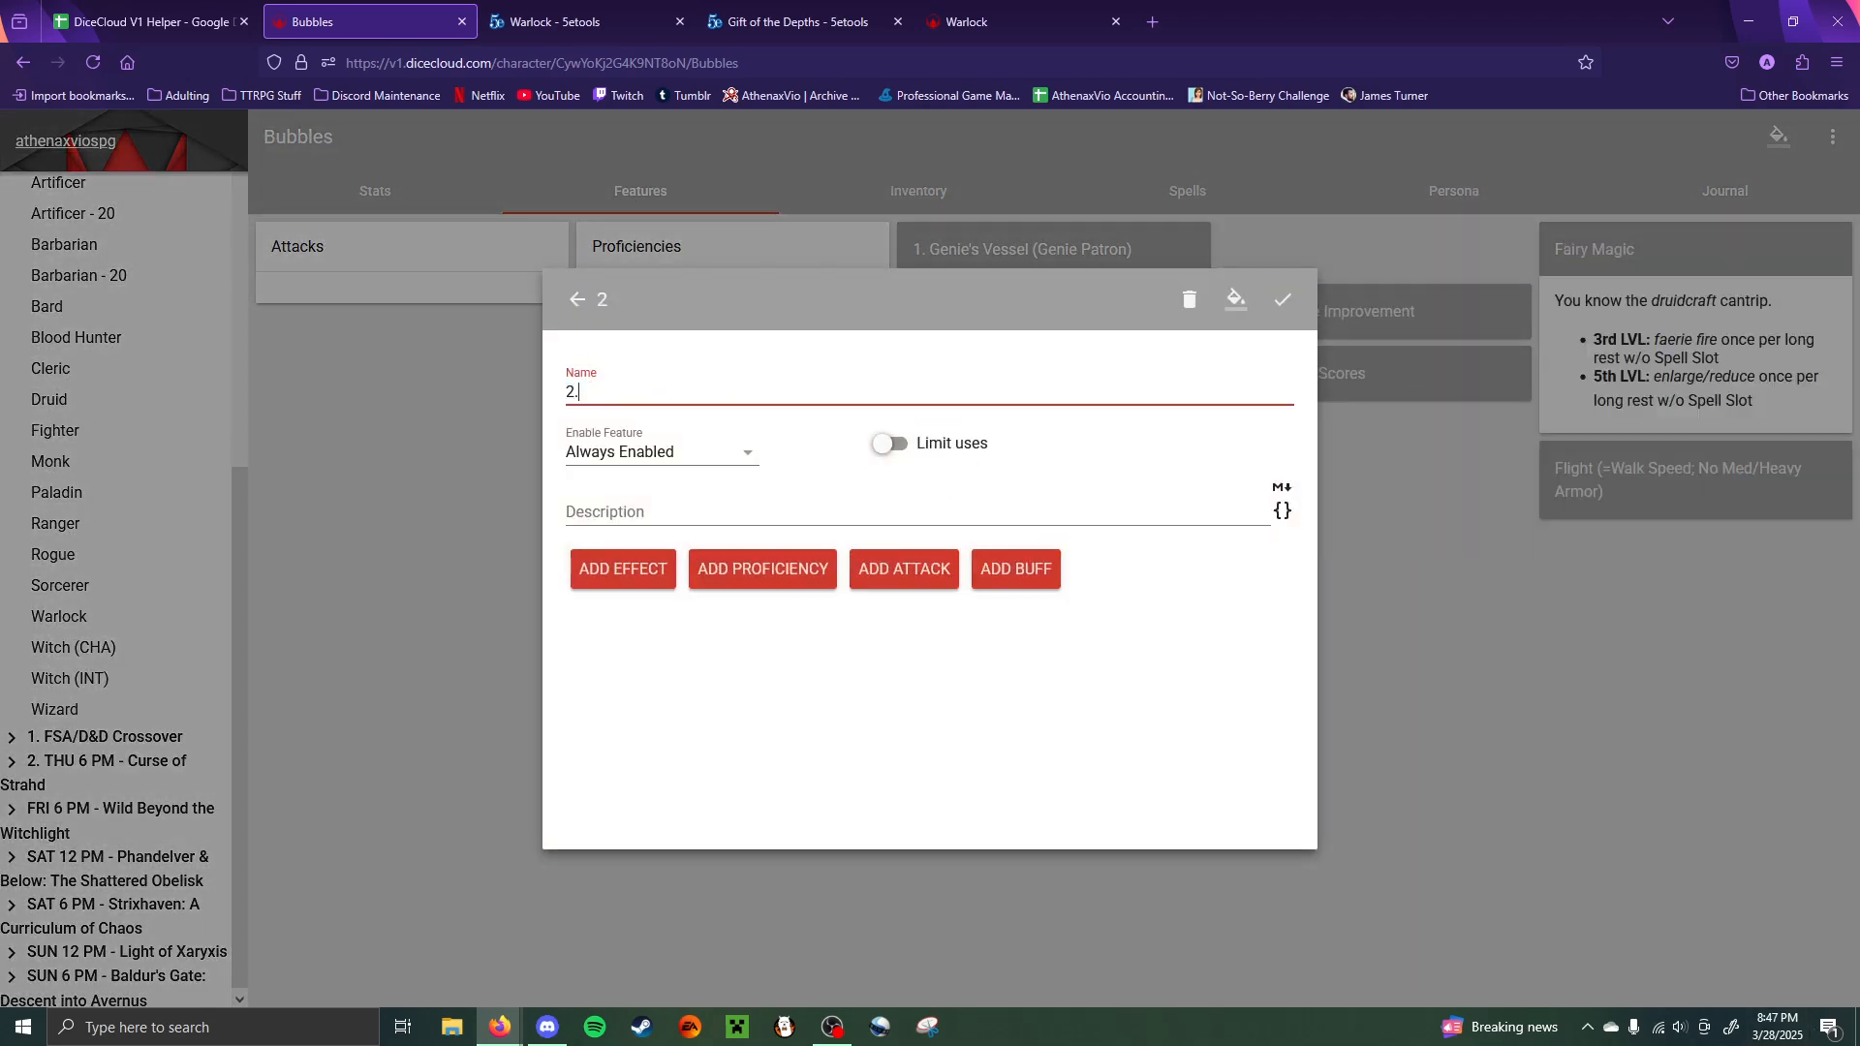
text(Eldritch Invocations)
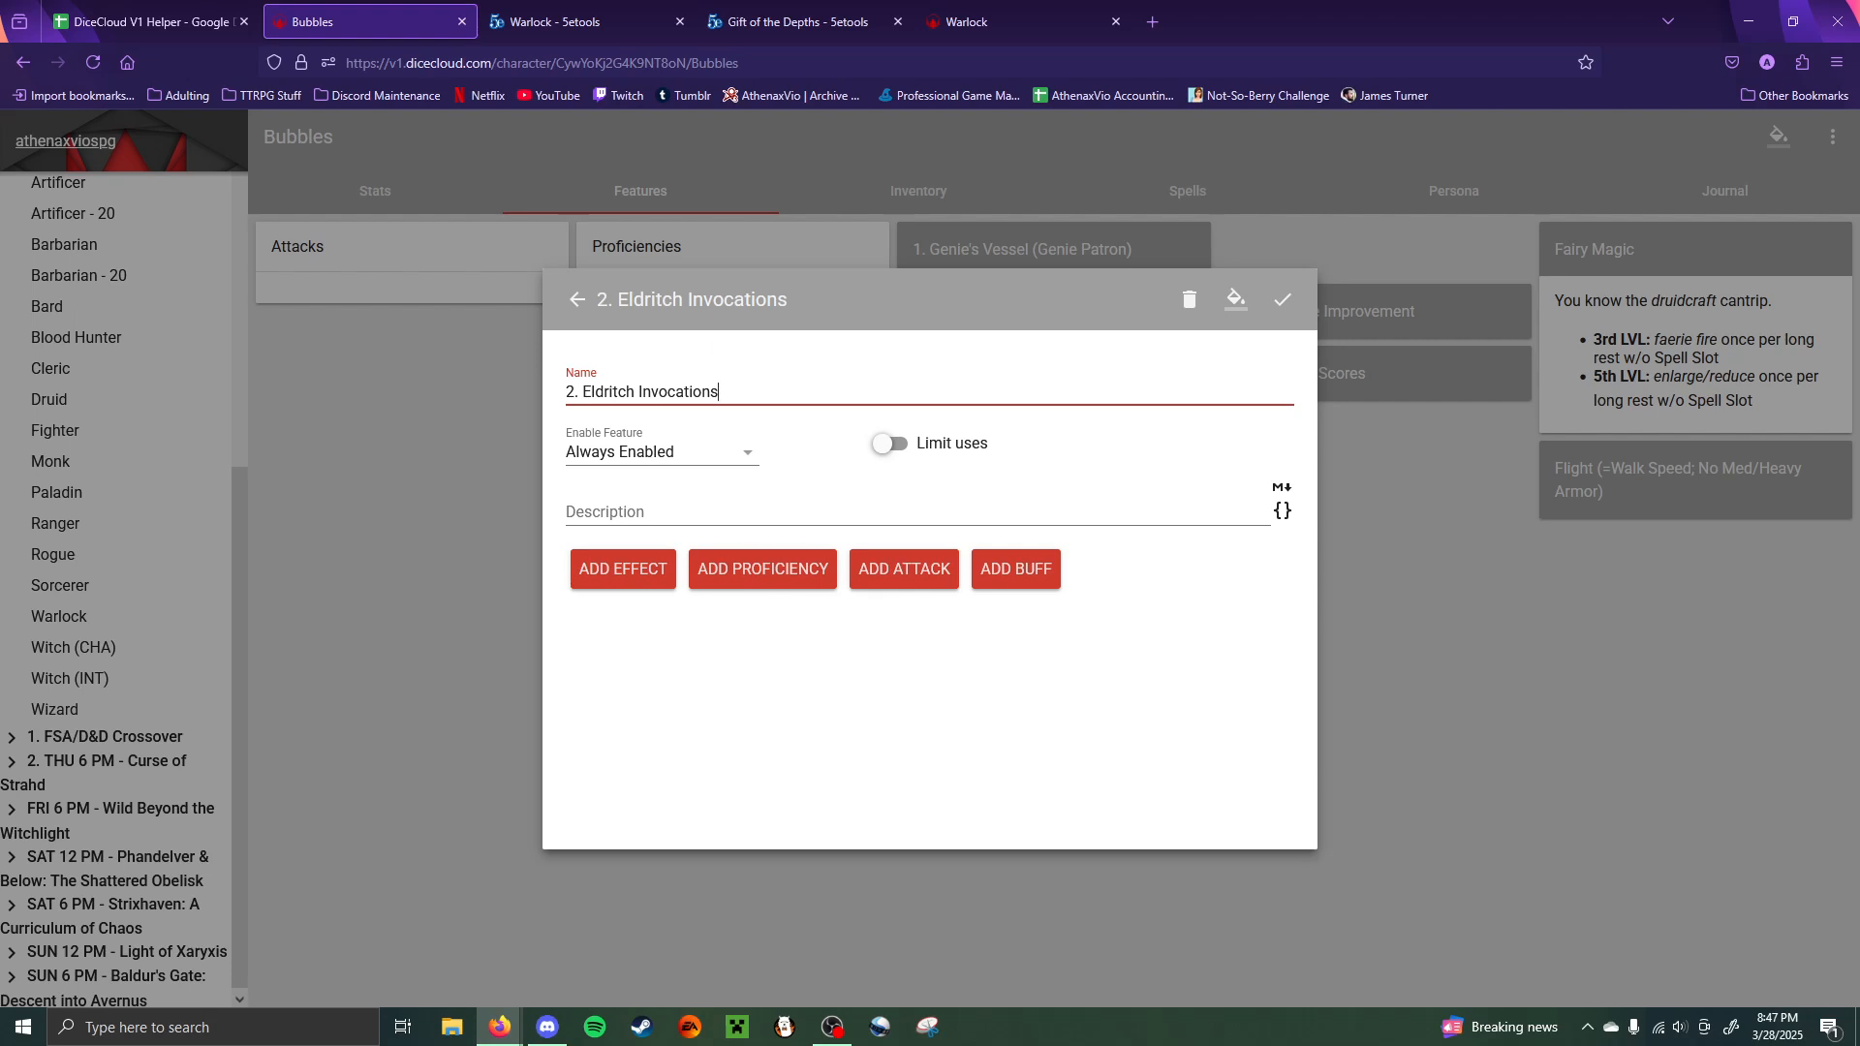
- Paste the copied Eldritch Invocations text as the feature's description and insert two line breaks above it
click(694, 506)
key(ctrl+v)
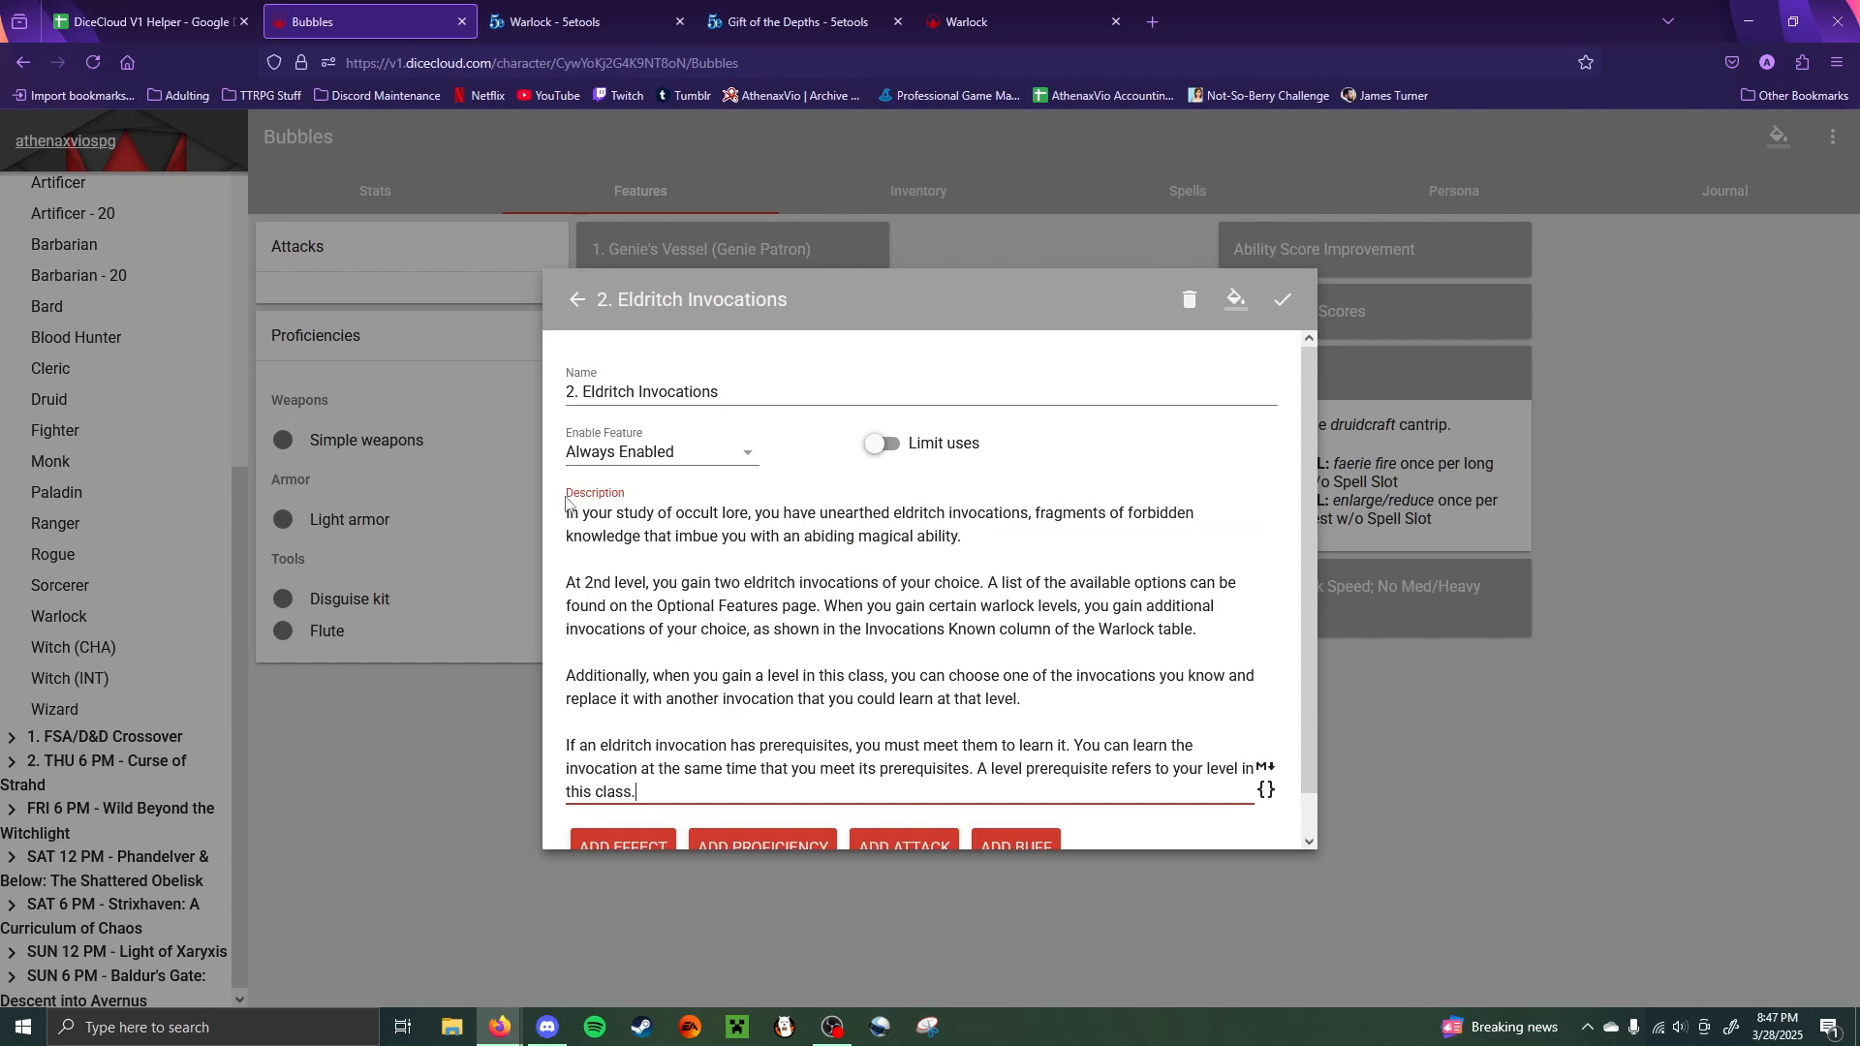
key(Return)
key(Return)
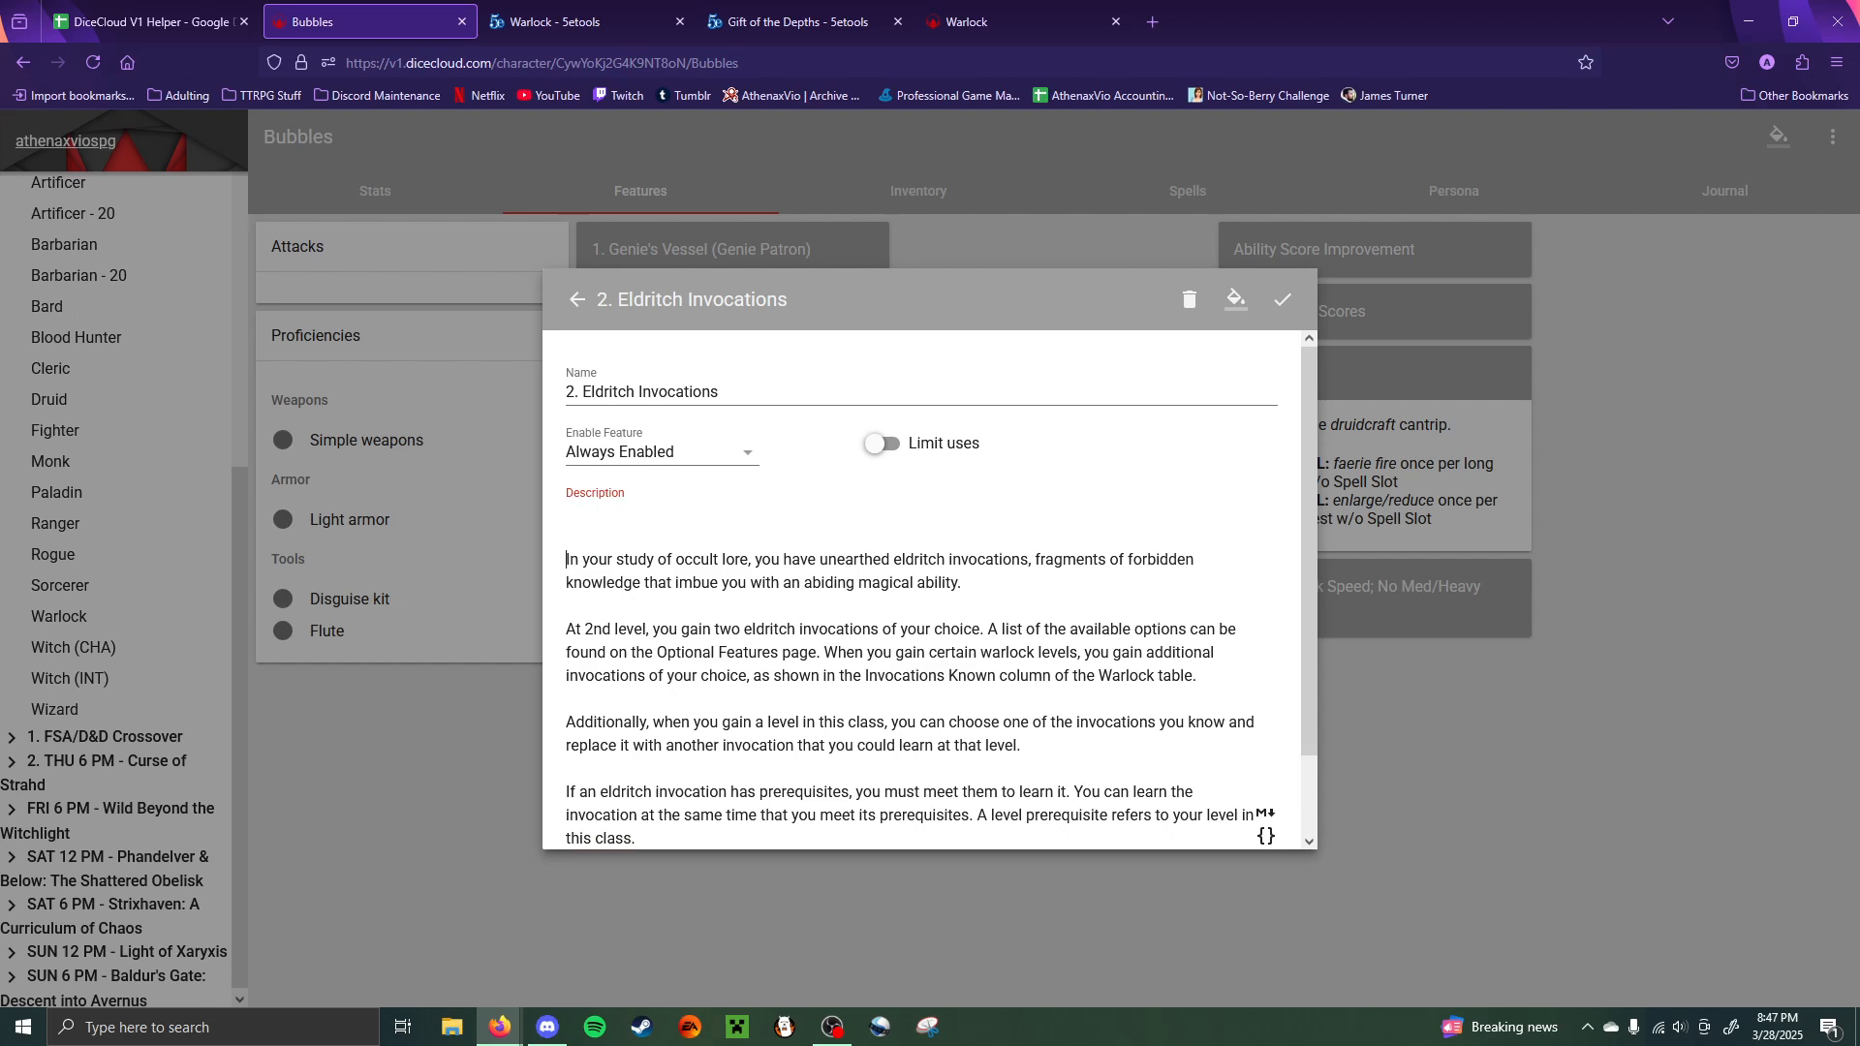
- Insert a triple-dash divider (---) above the first paragraph of the Eldritch Invocations description, leaving blank space above it
key(Return)
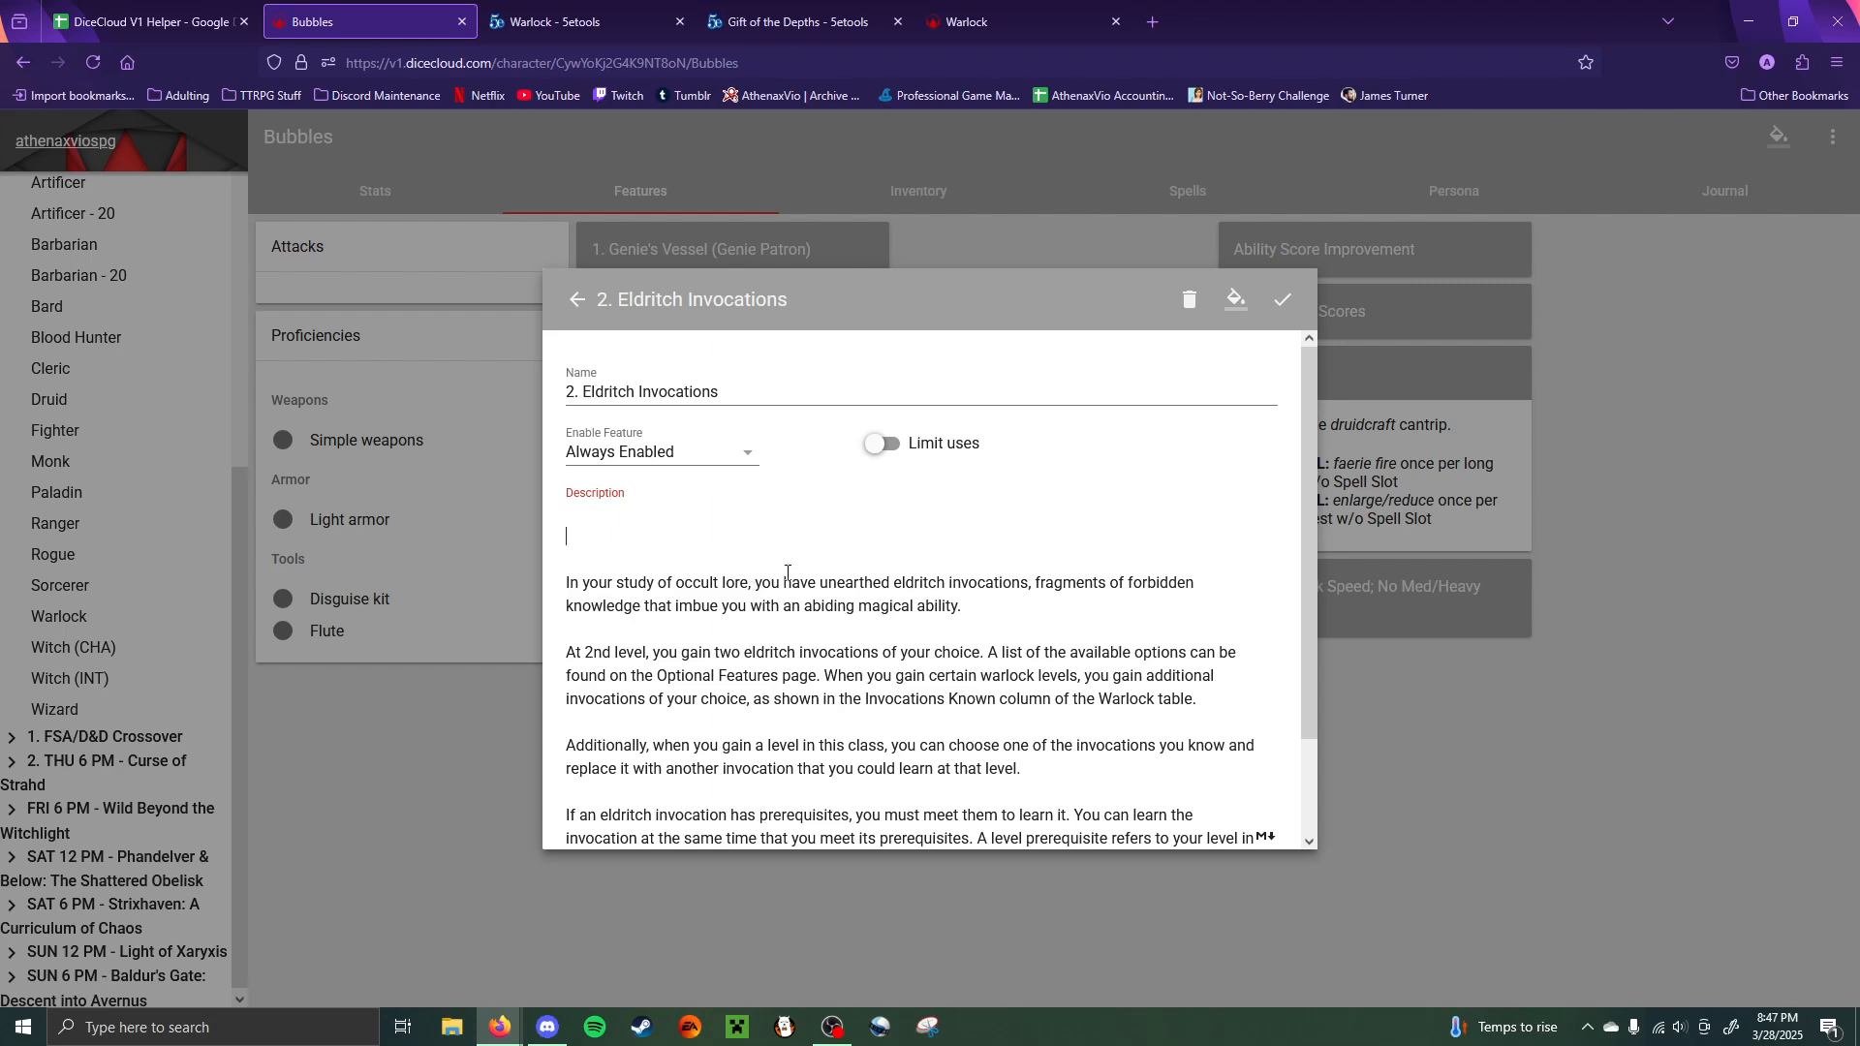
scroll(787, 573, down, 2)
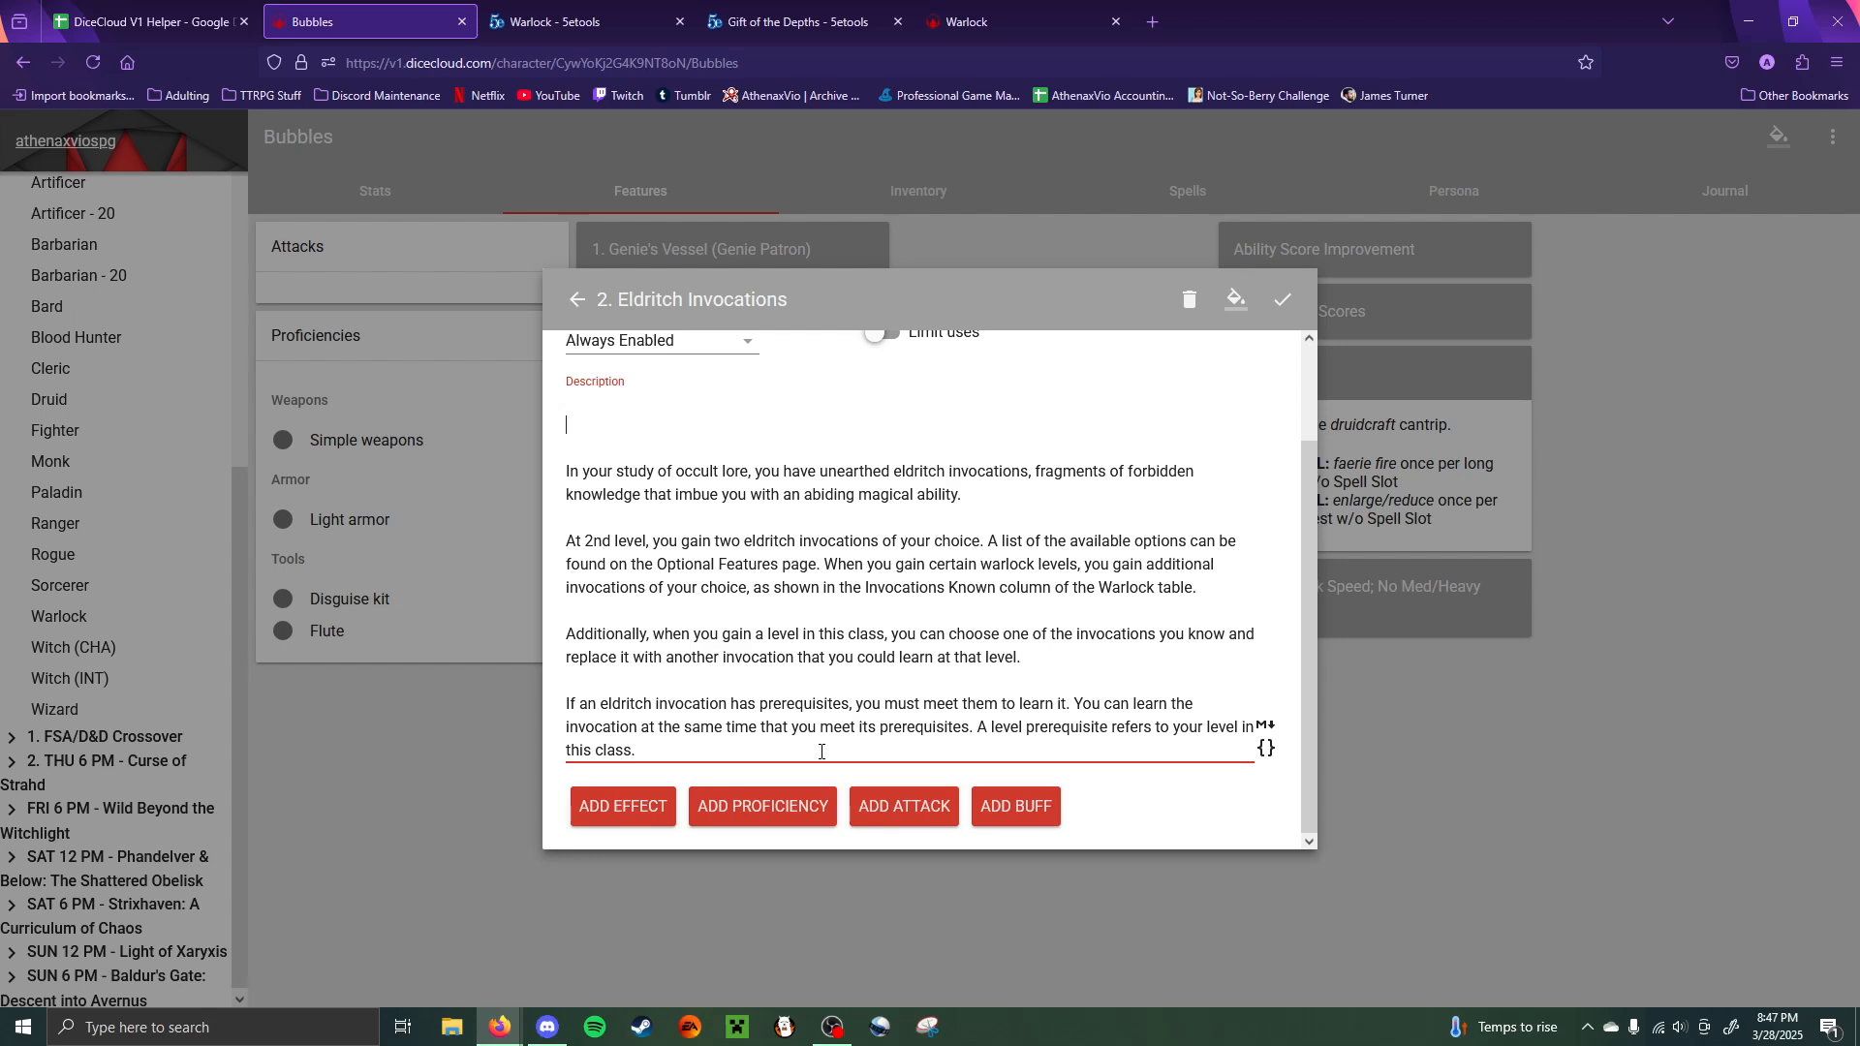
drag(1047, 668, 770, 634)
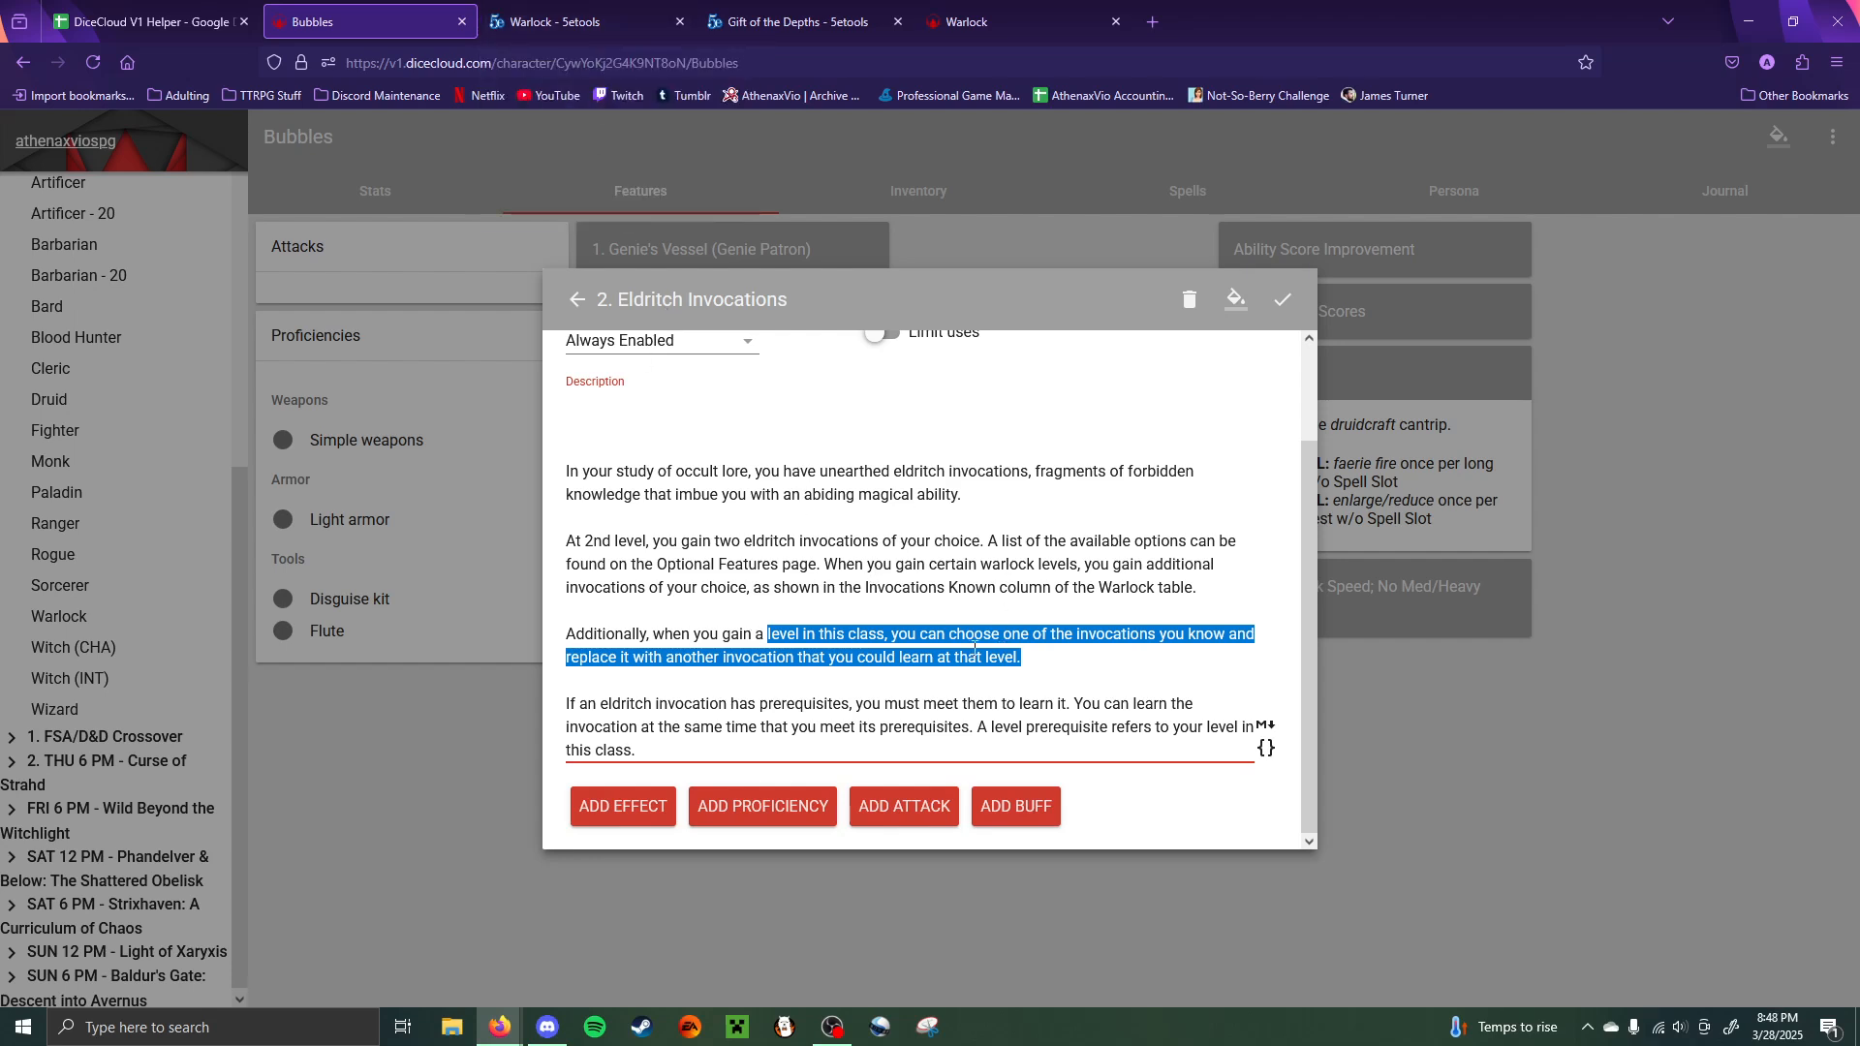
scroll(959, 641, up, 2)
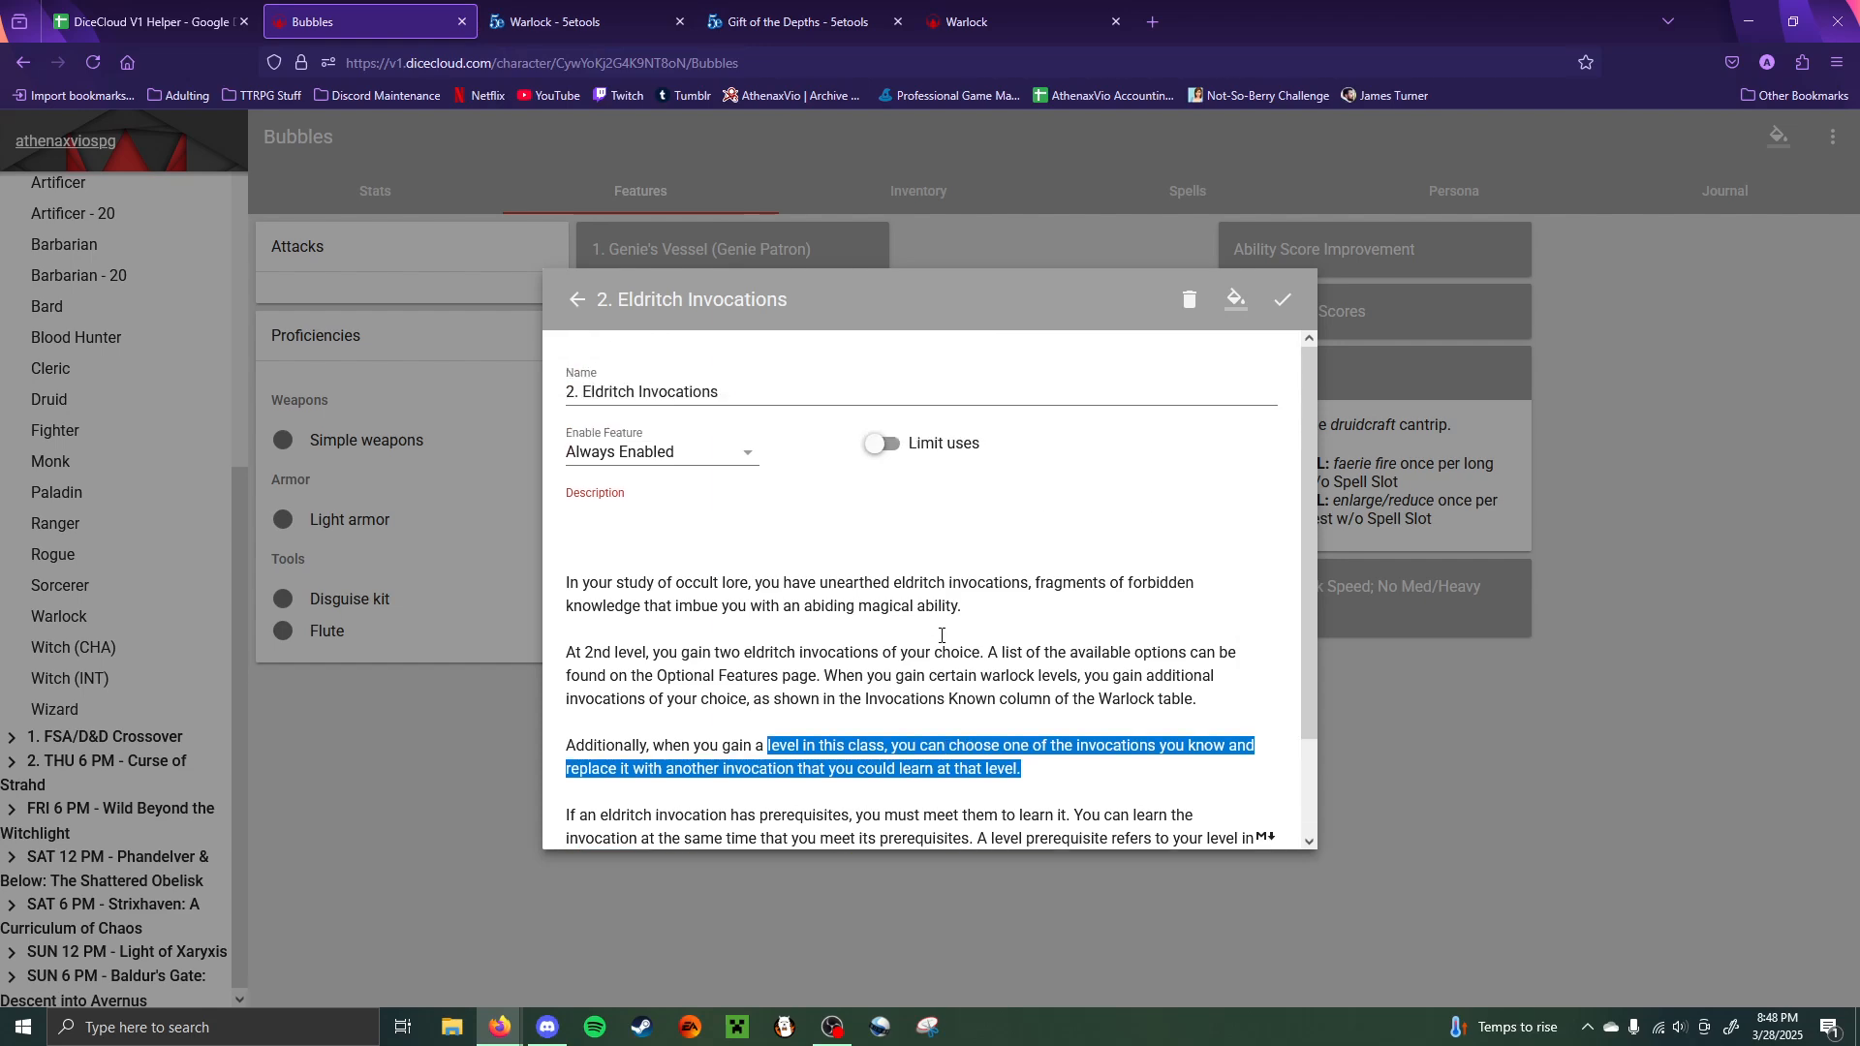
click(655, 550)
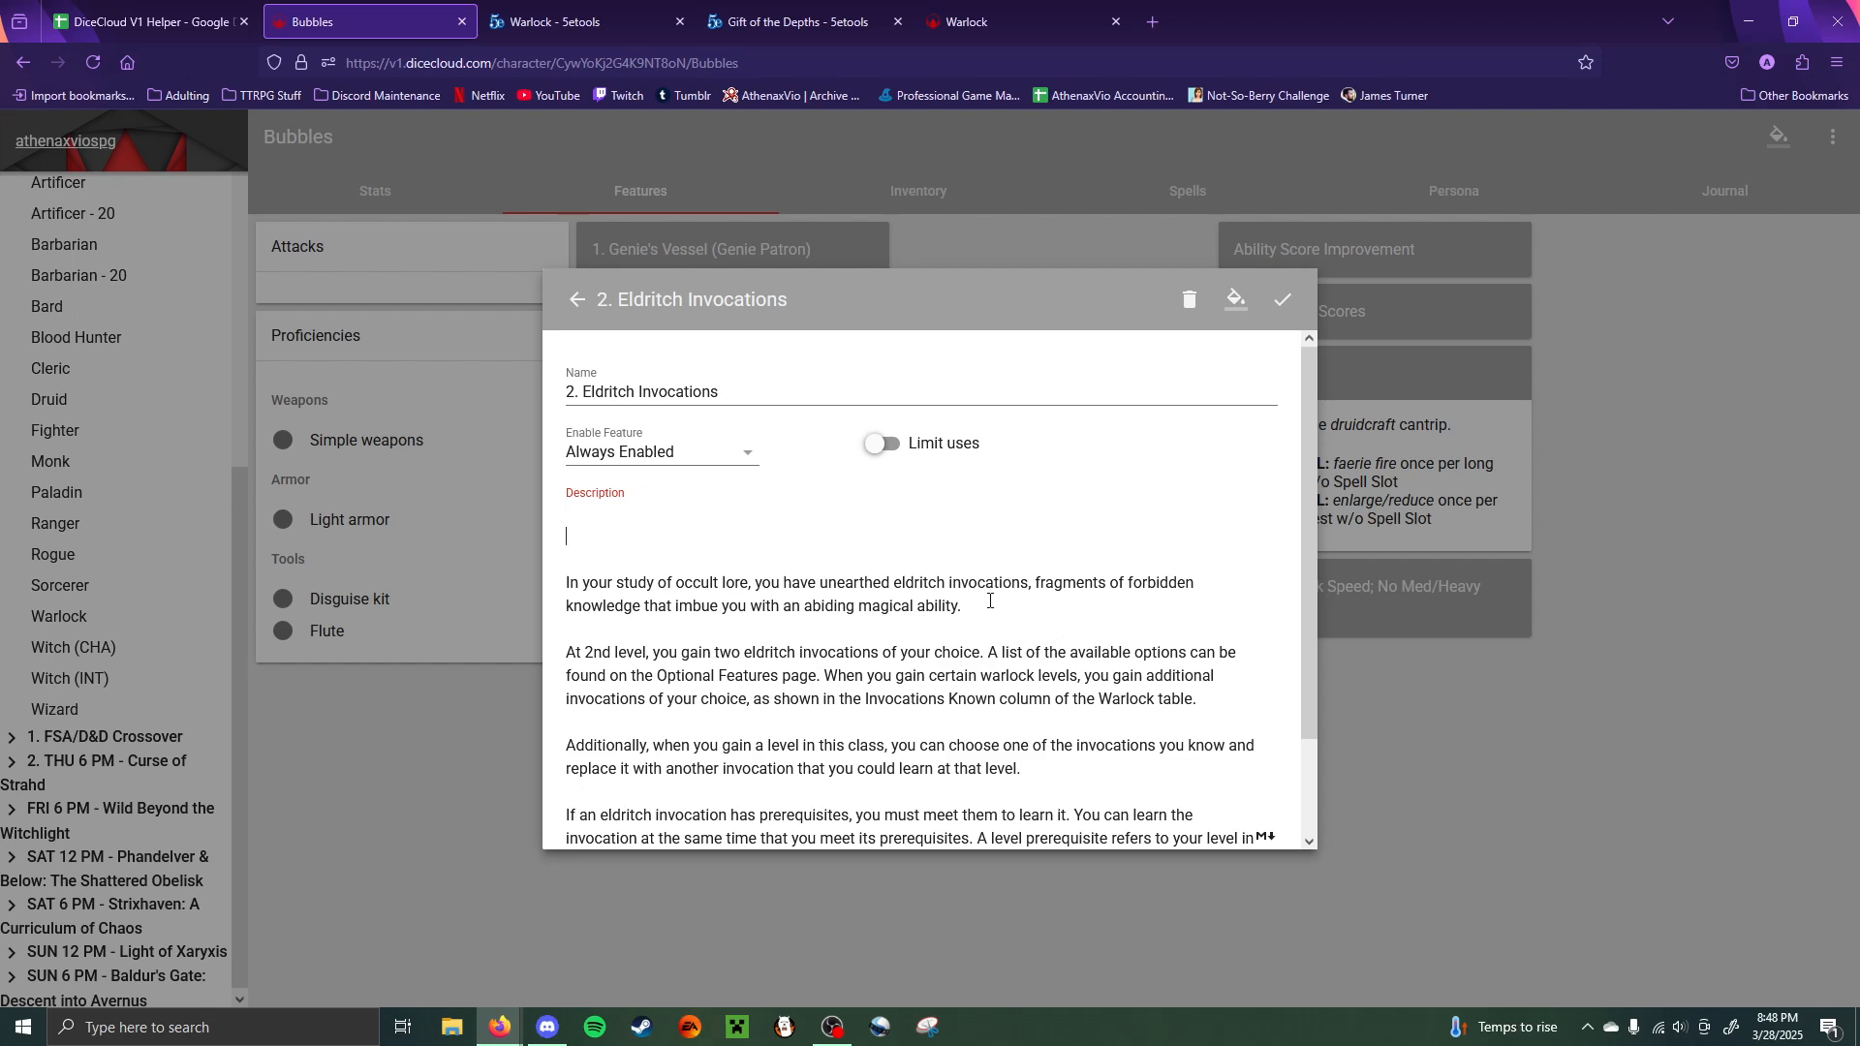
click(590, 568)
key(Return)
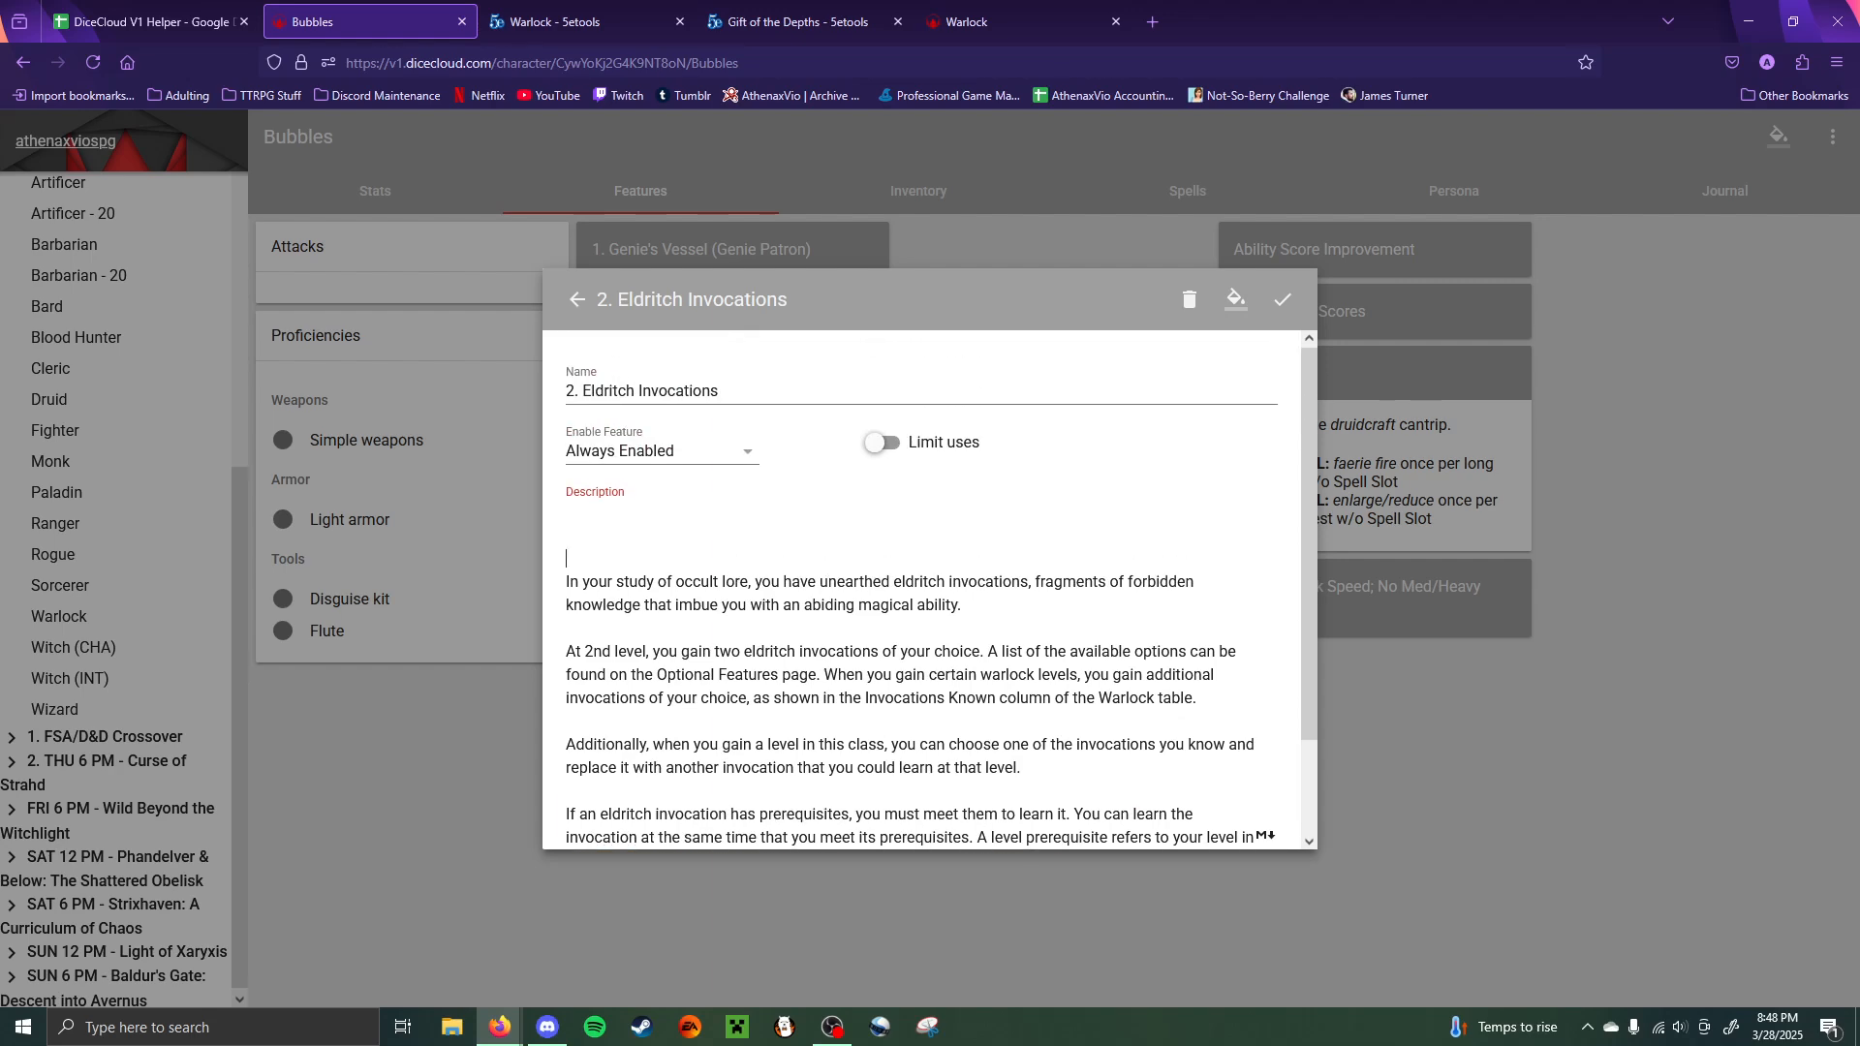
text(---)
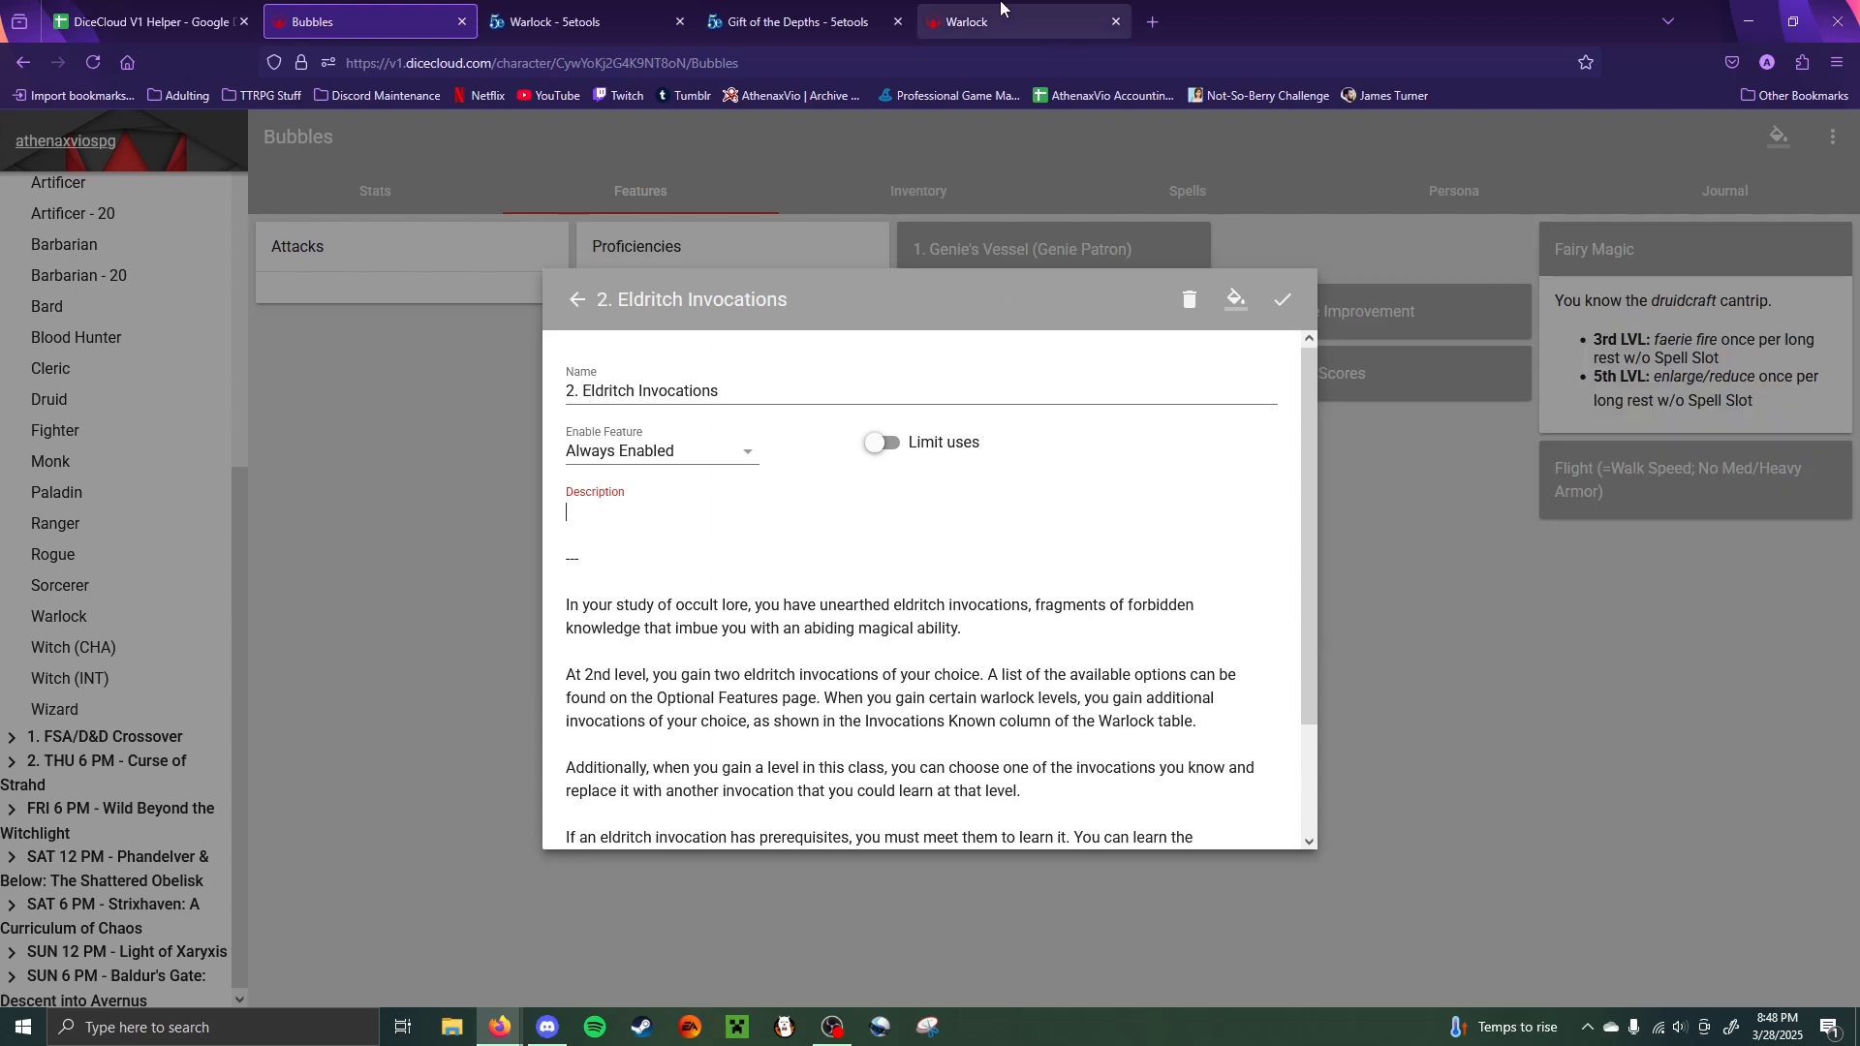
- Switch to the 5etools invocations list and copy the rules text of Beguiling Influence
click(795, 21)
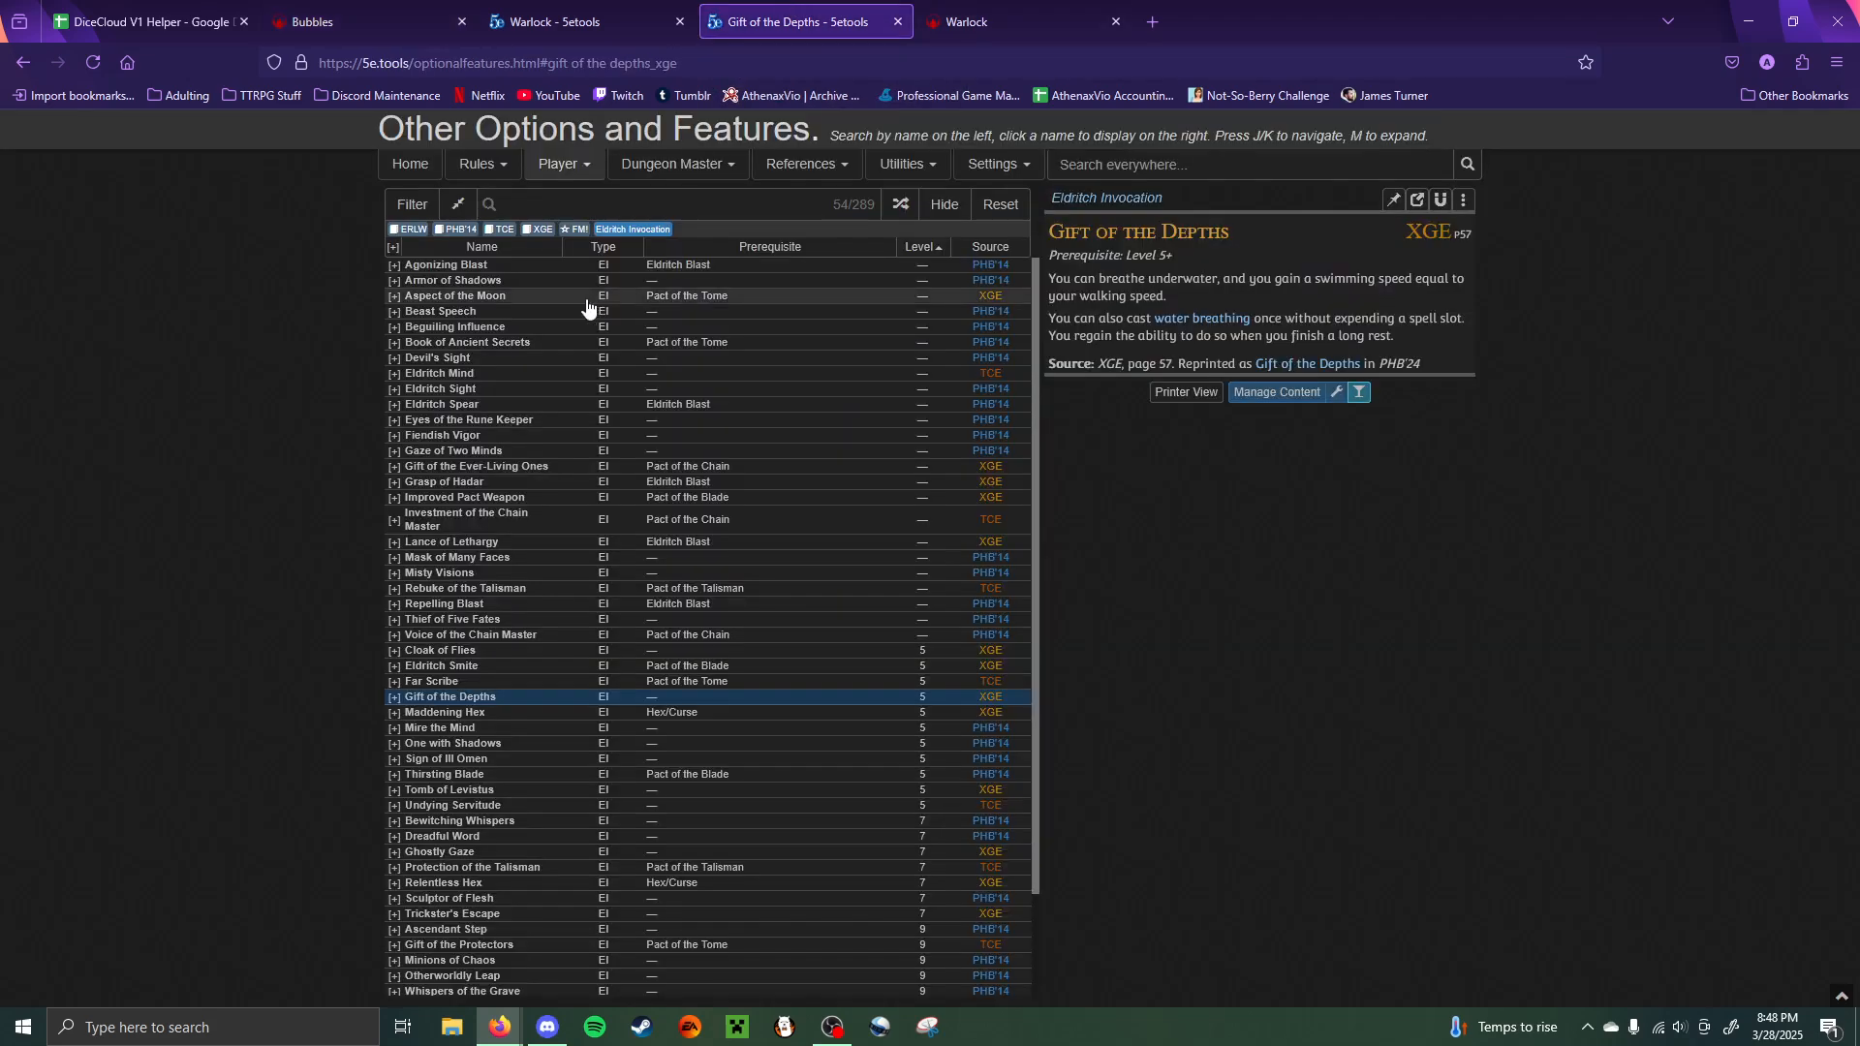
click(533, 312)
click(533, 328)
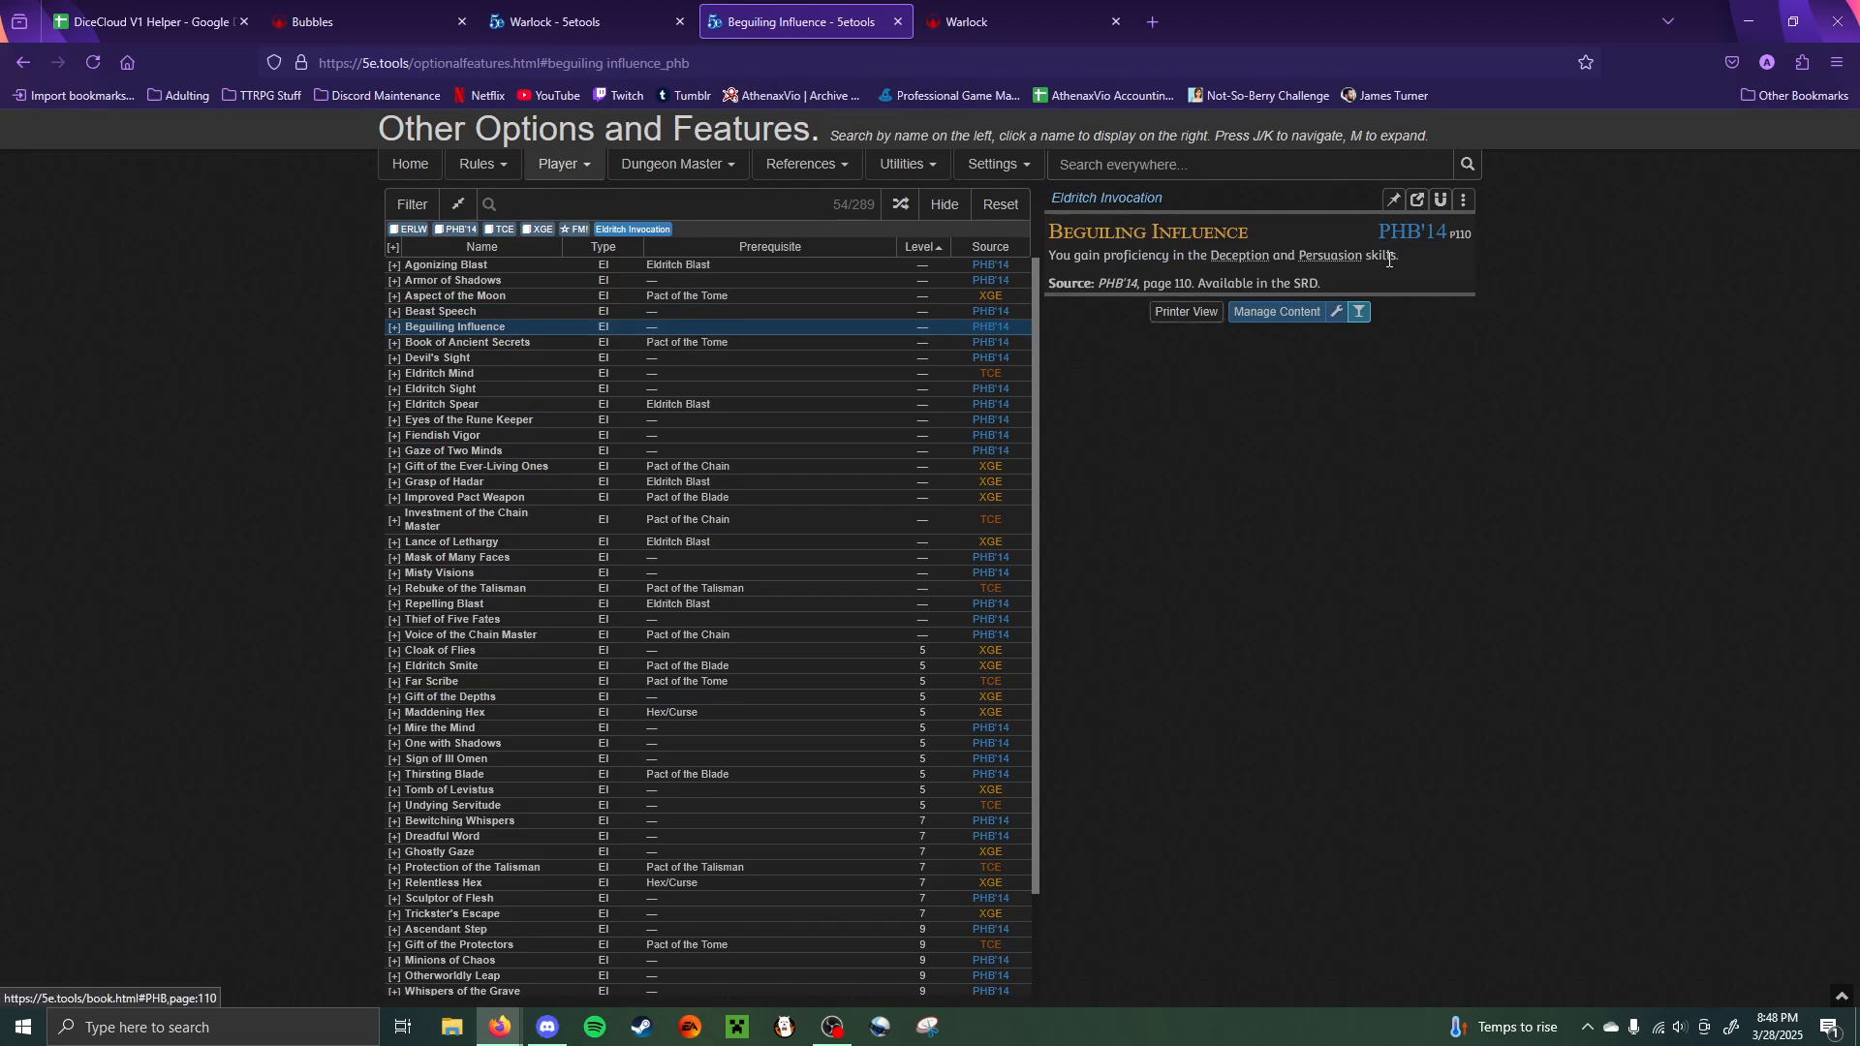
drag(1407, 254, 1051, 262)
key(ctrl+c)
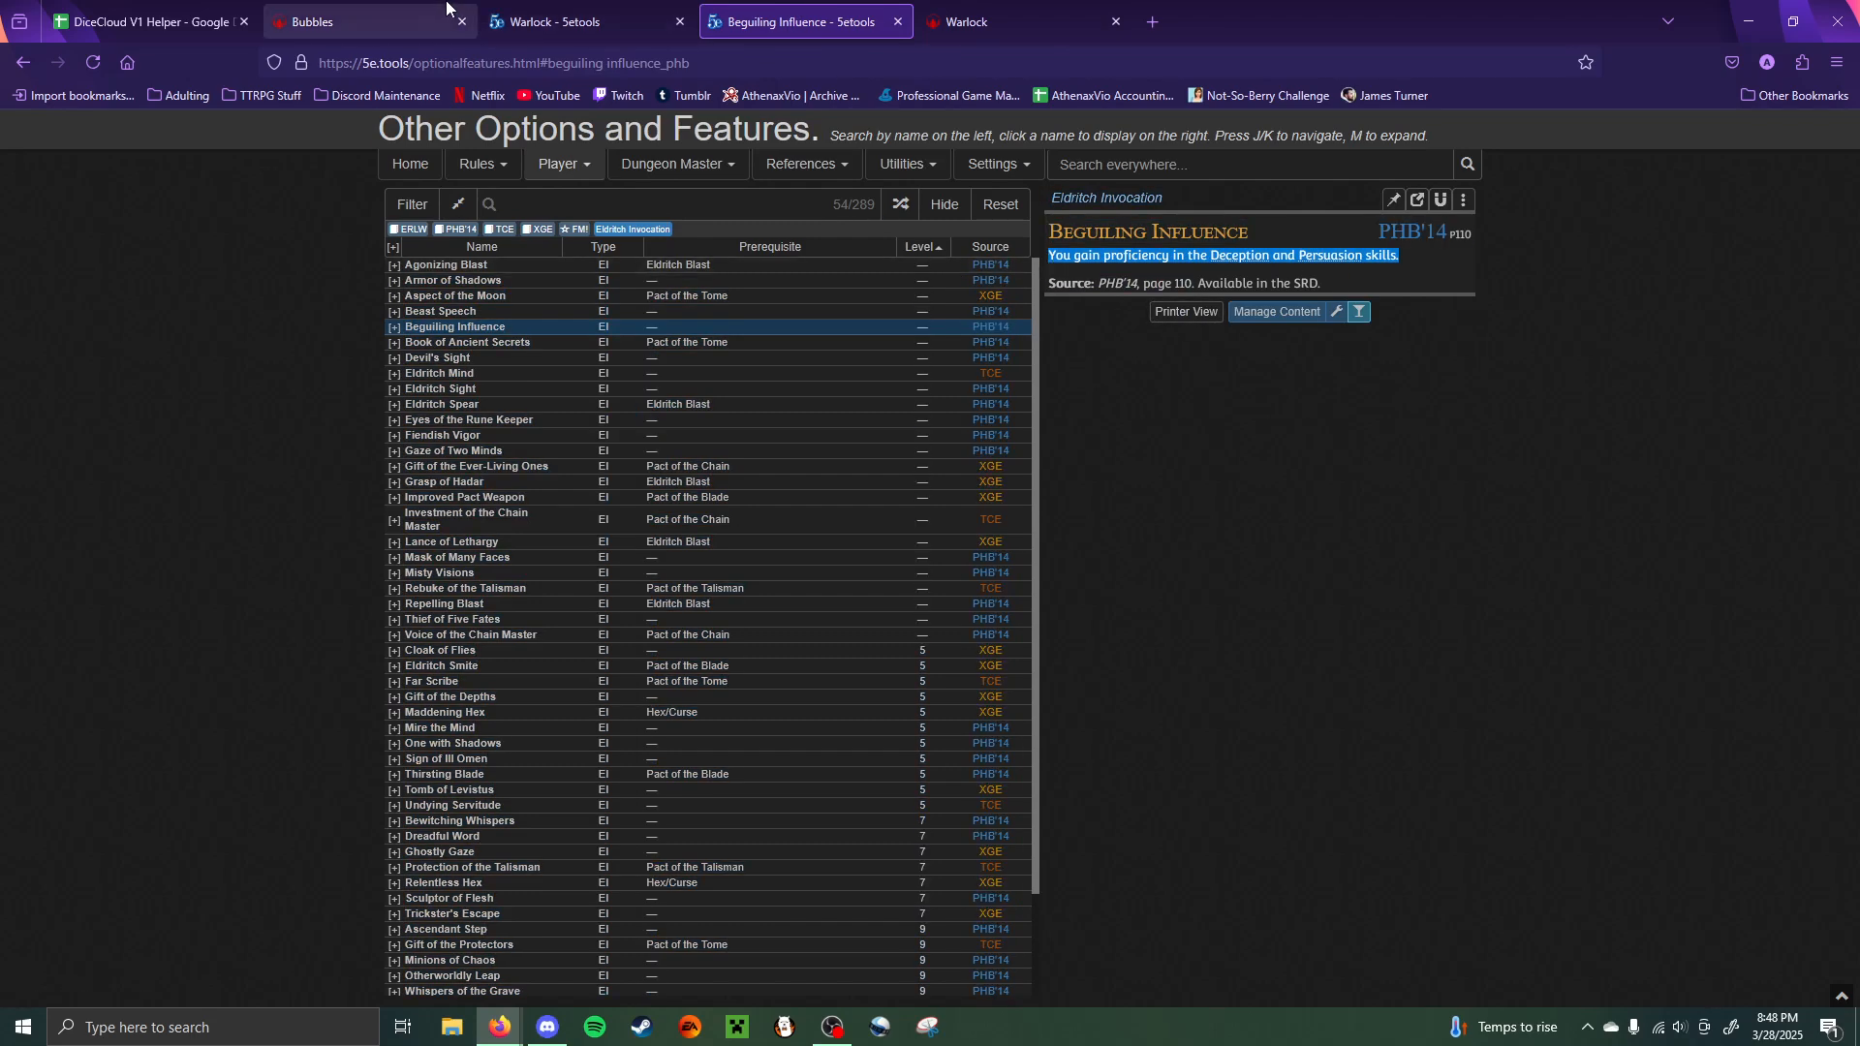
- Return to the Bubbles sheet and begin the description with "**Beguiling Influence.**" followed by the copied rules text
click(581, 19)
click(367, 20)
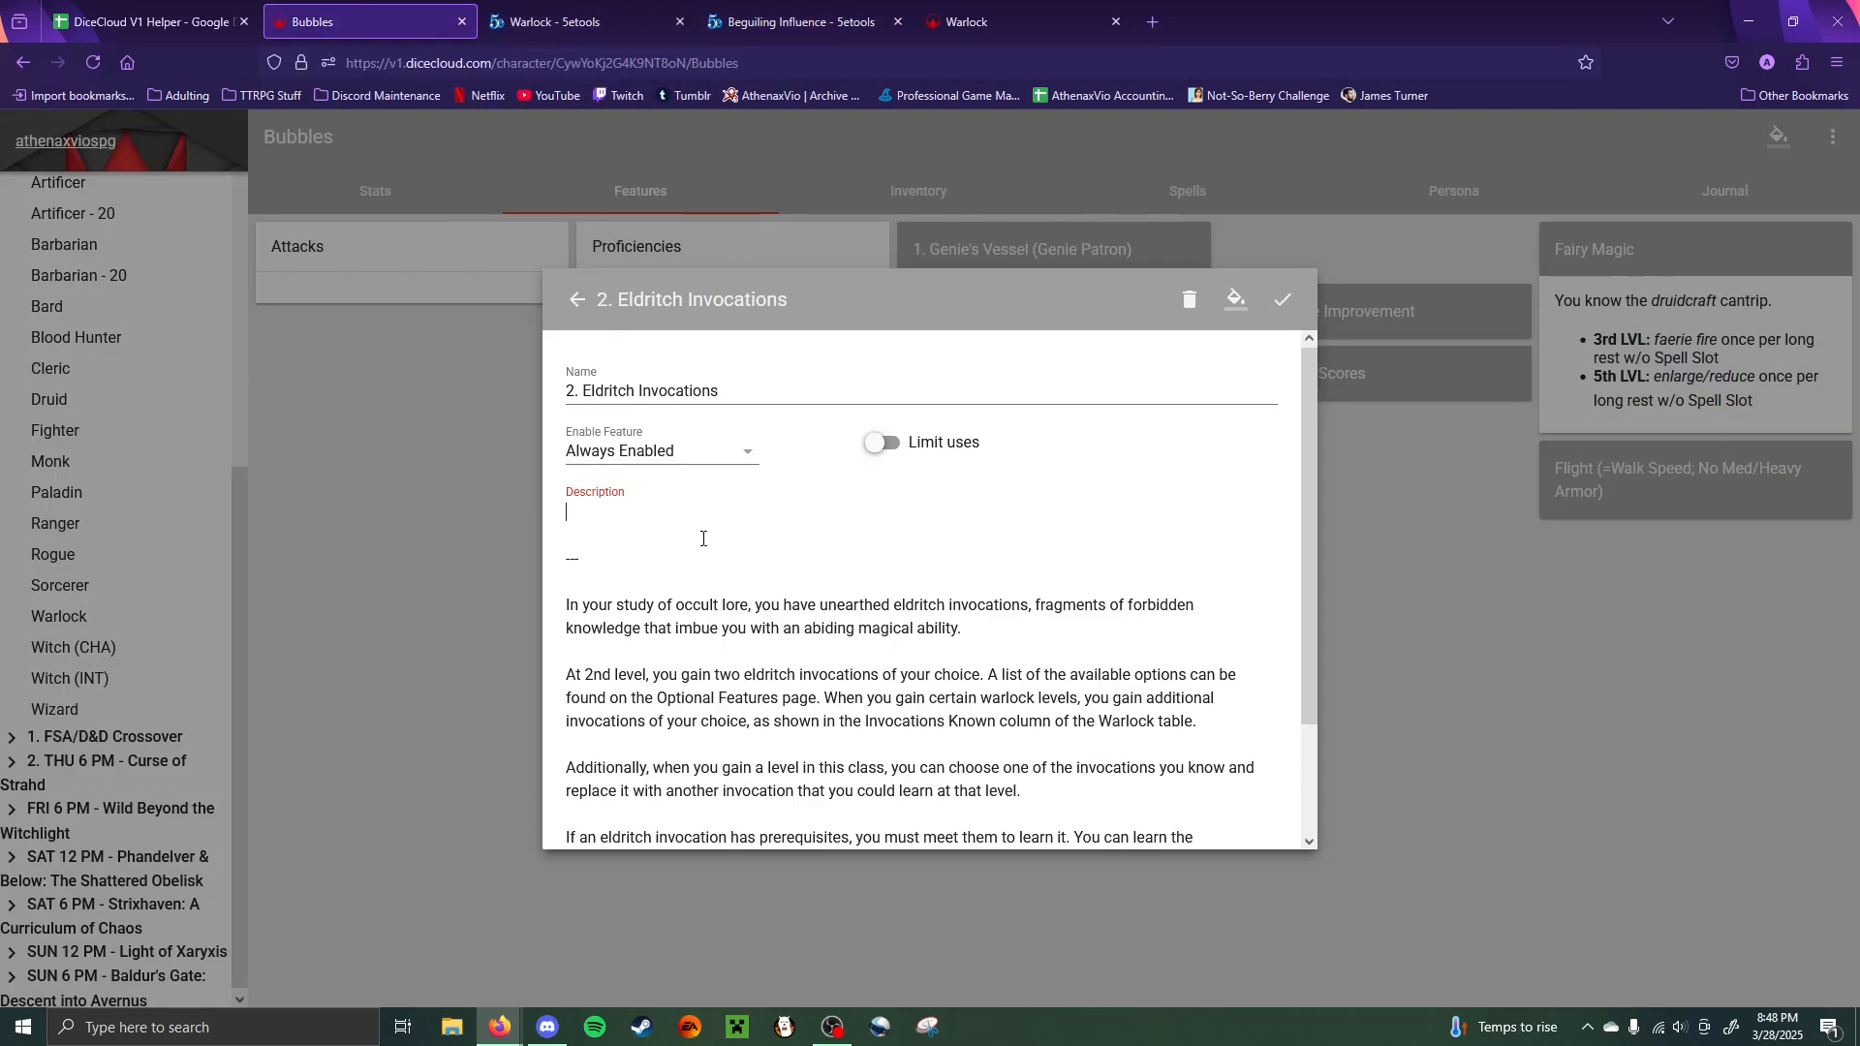
text(**Beguiling)
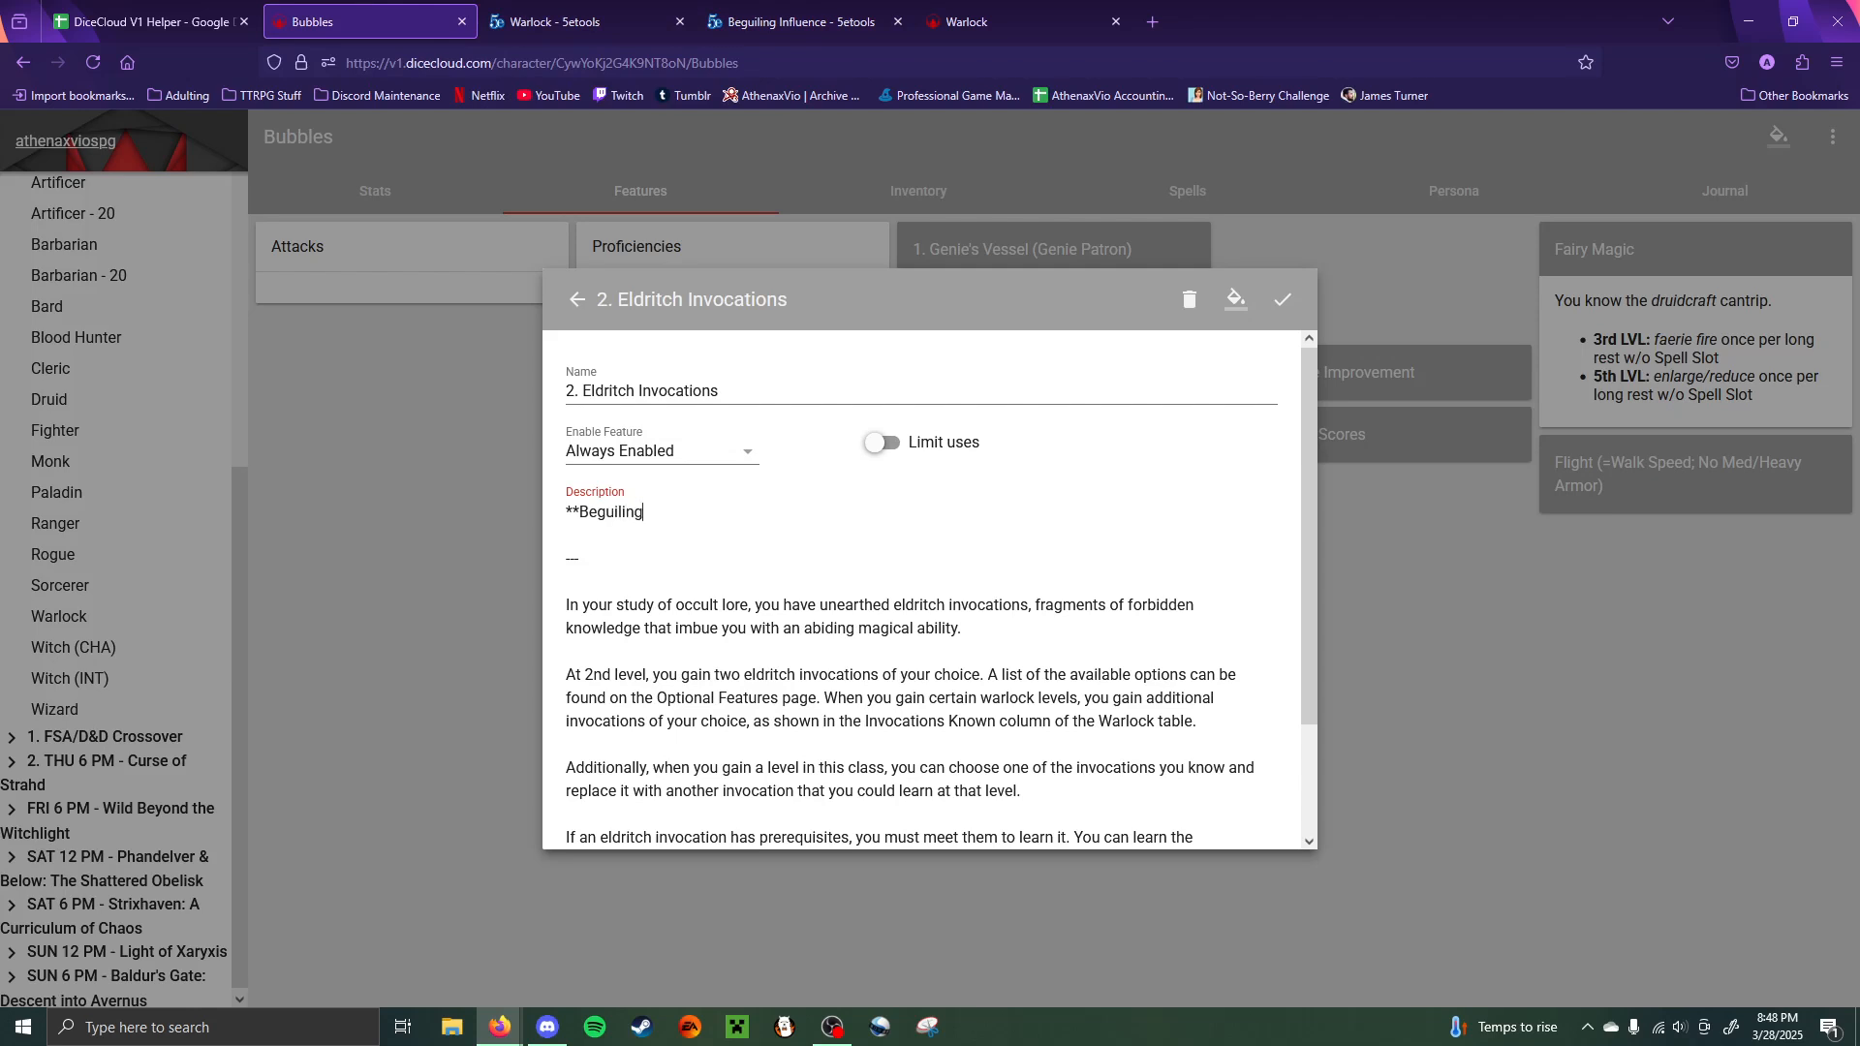
text( Influence.**)
key(ctrl+v)
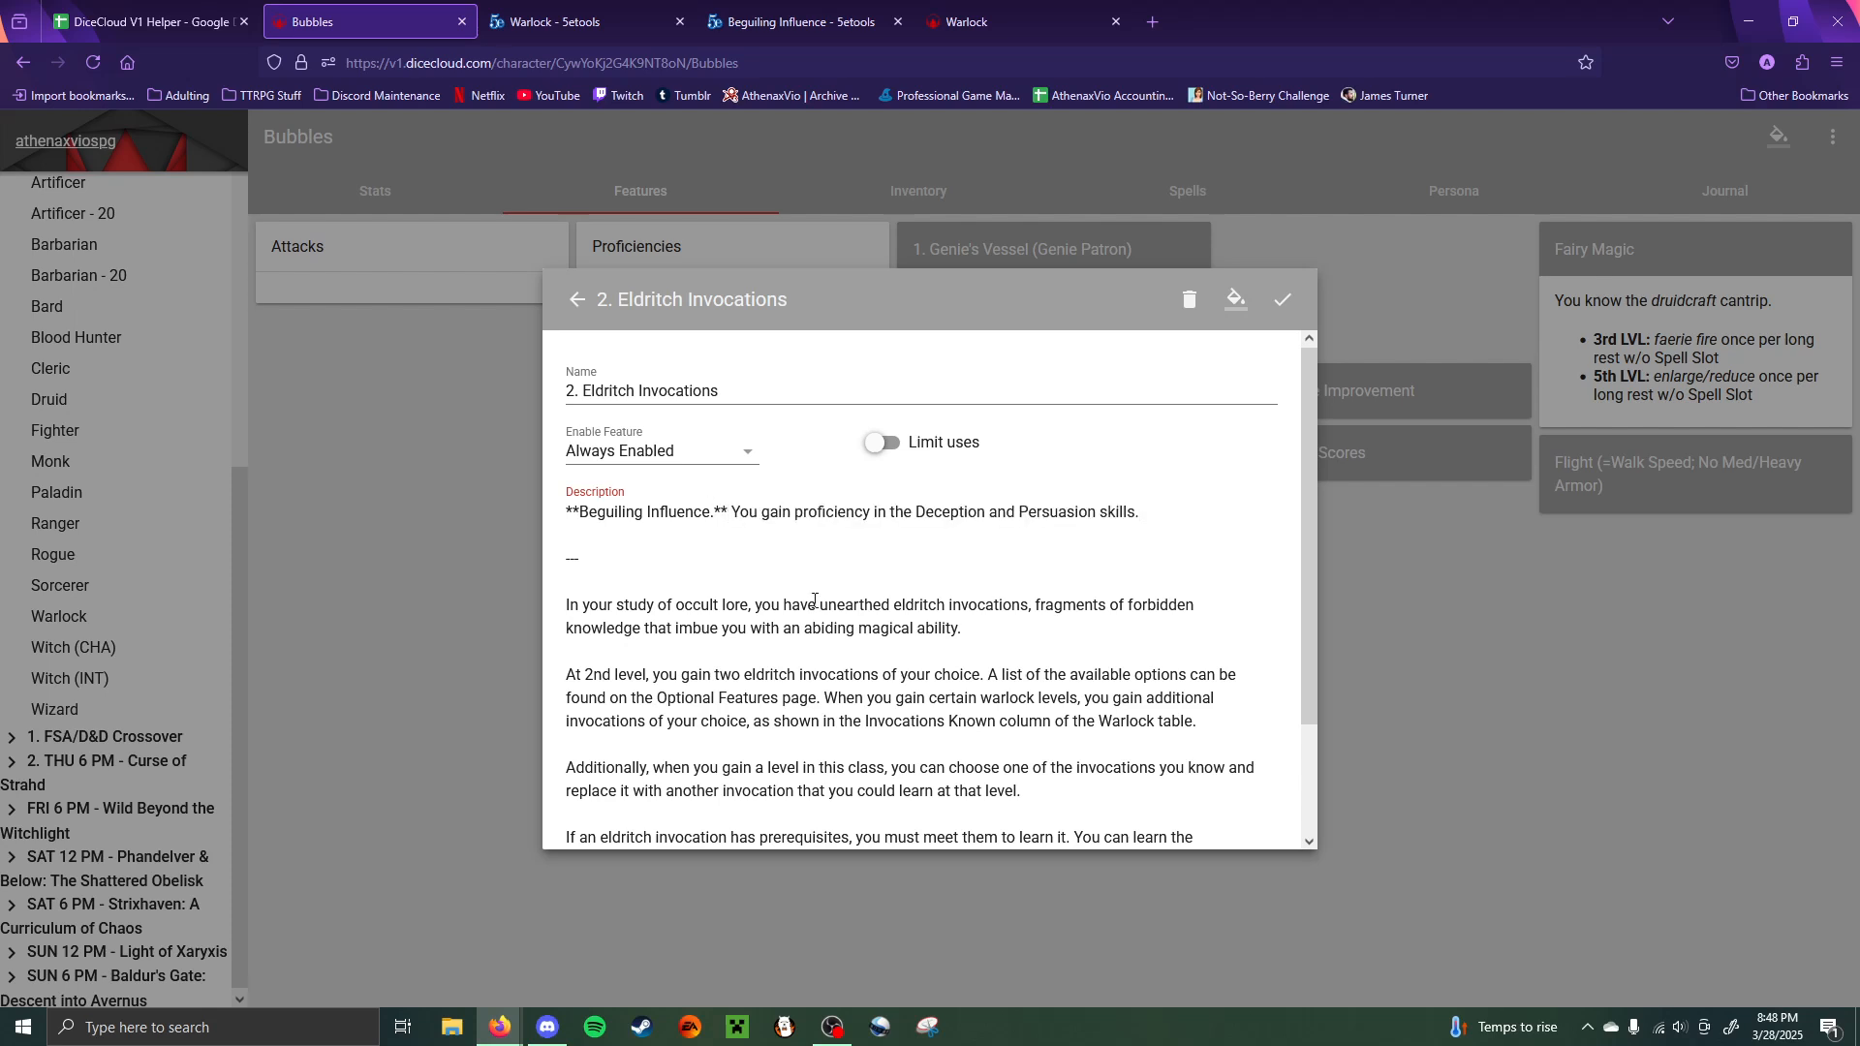
- Add the bold Markdown heading "**Devil's Sight.**" in a new paragraph below Beguiling Influence
key(Return)
key(Return)
text(*)
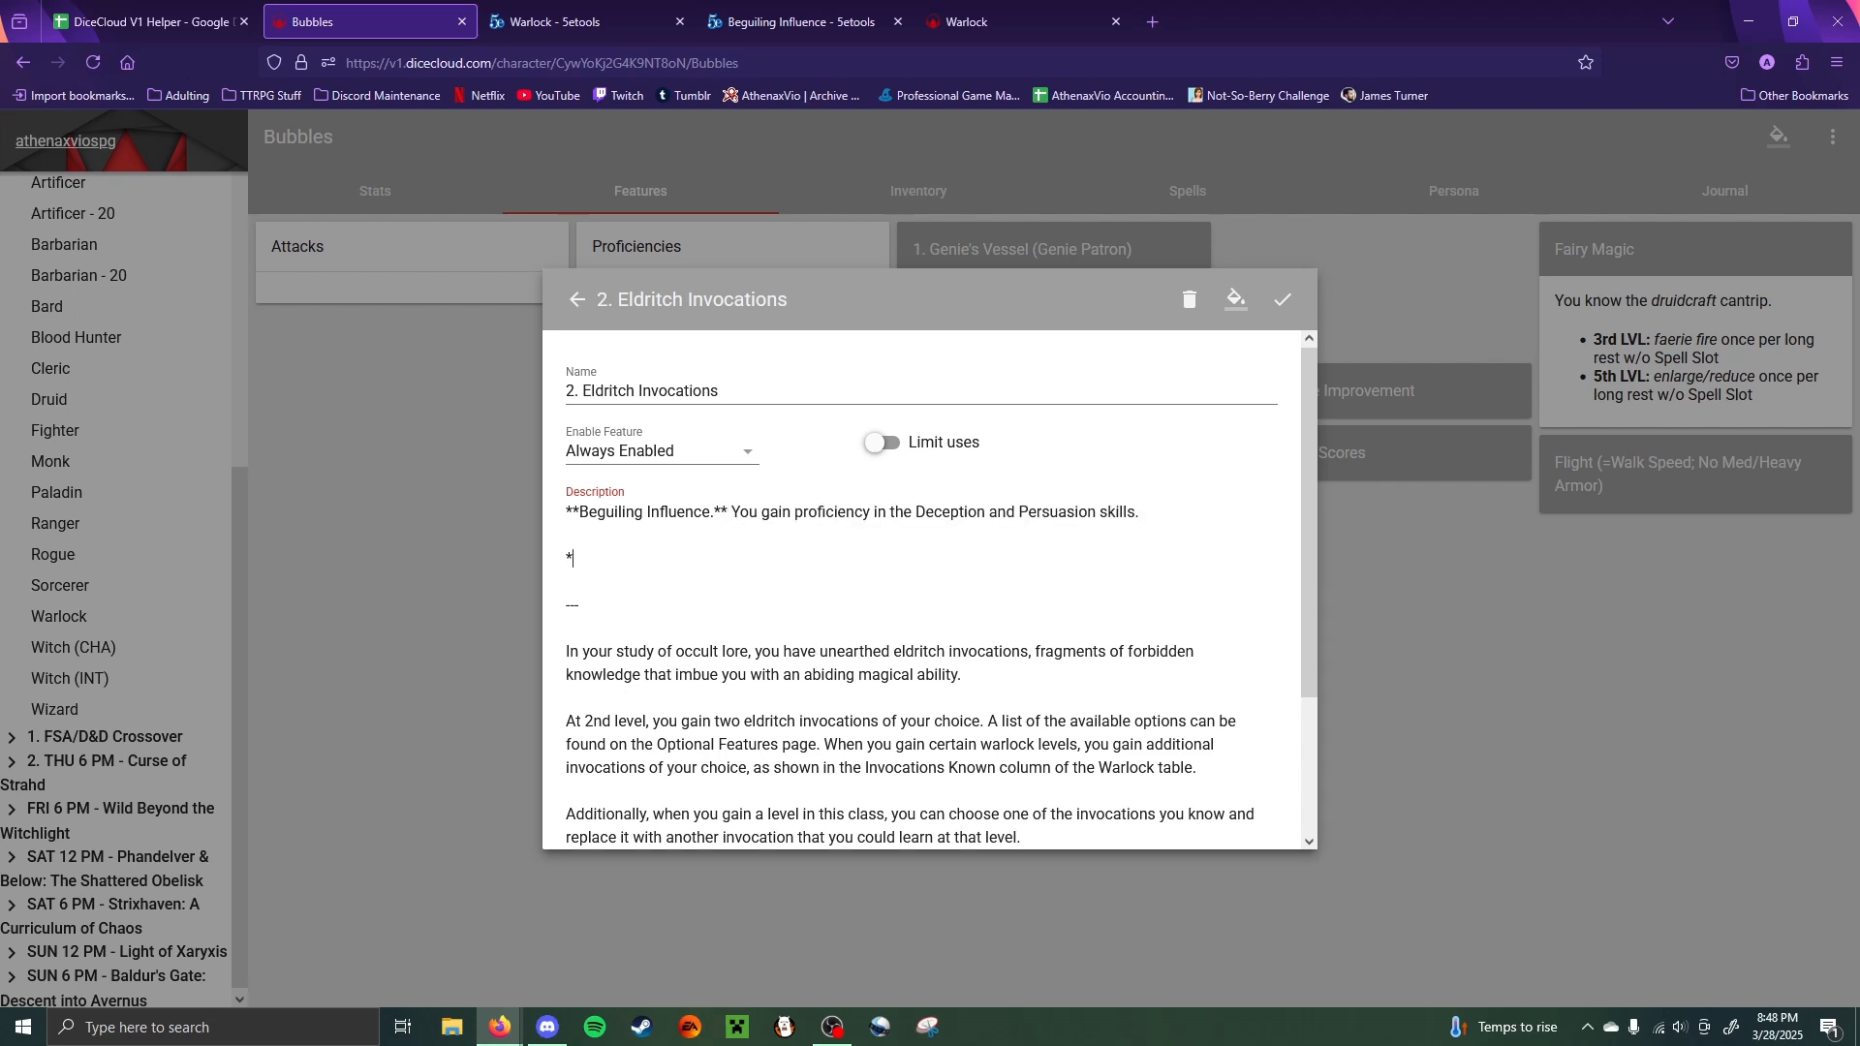
text(*Devil's)
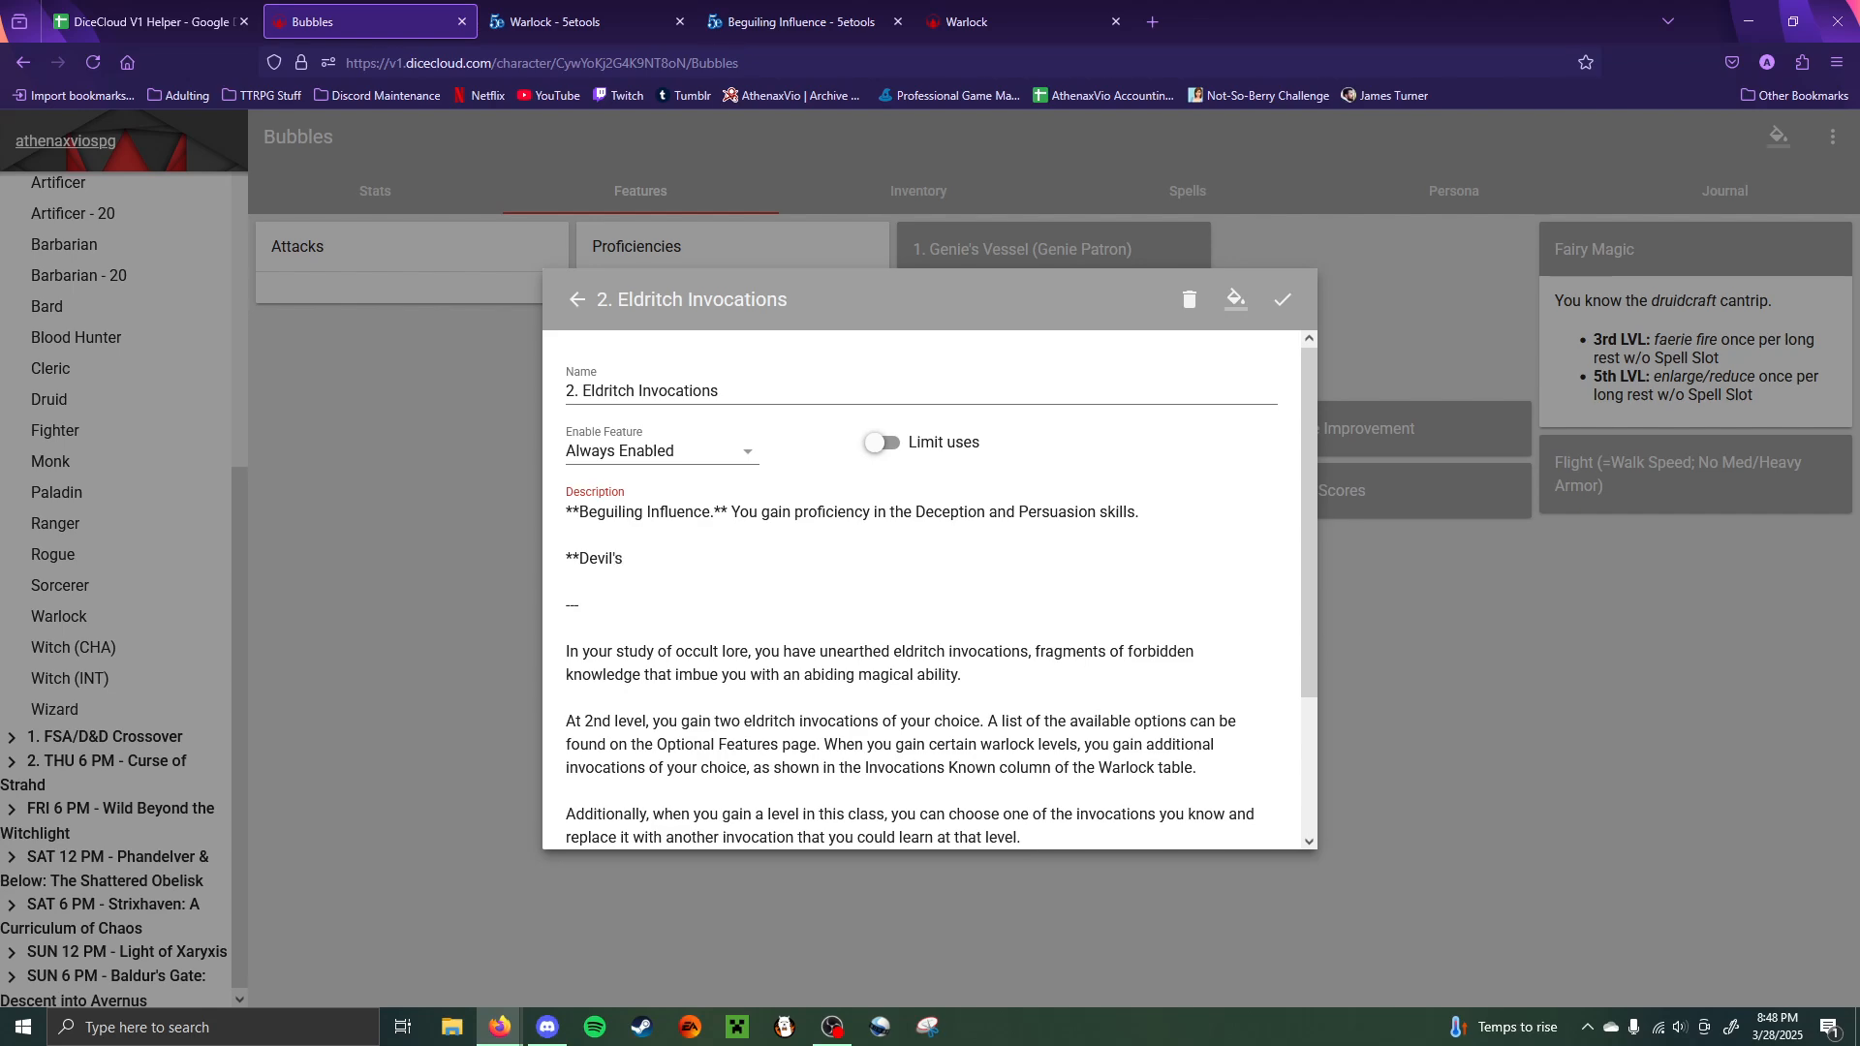
text( Sight.**)
- Switch to the 5etools invocations list and copy the rules text of Devil's Sight
click(1007, 21)
click(795, 21)
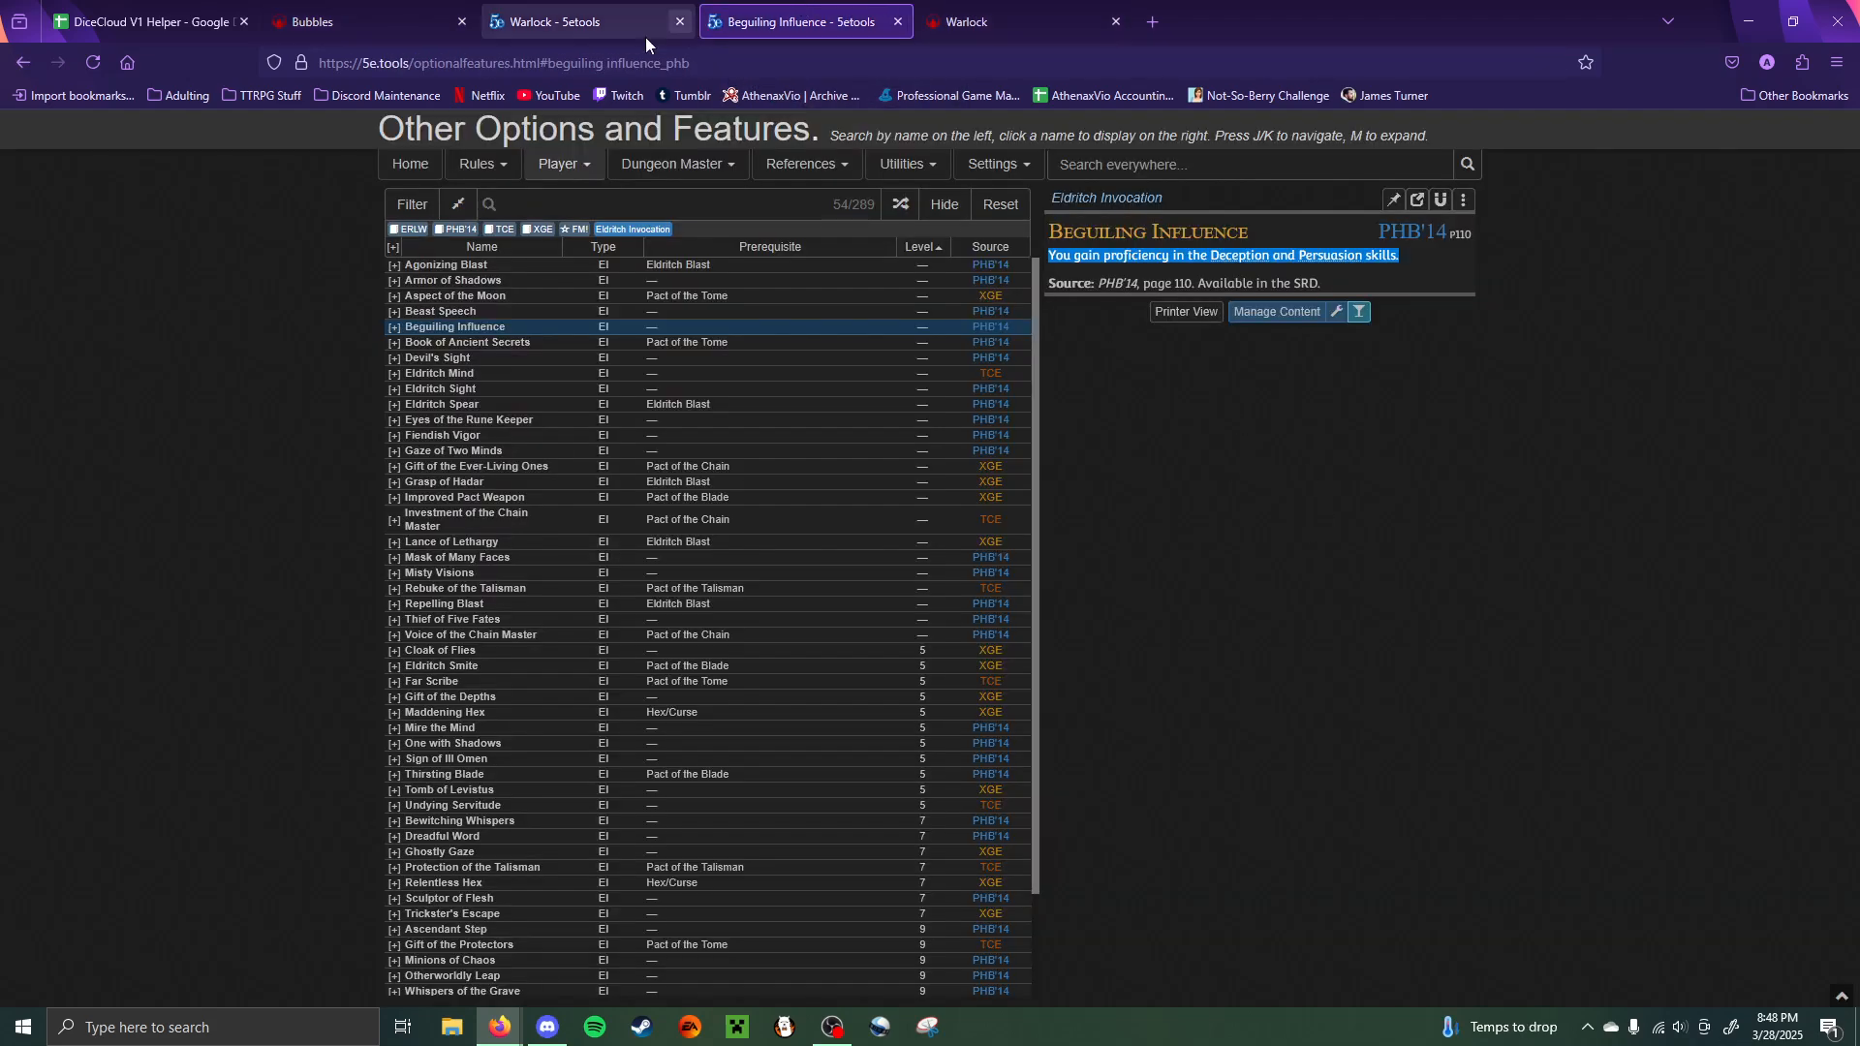
click(455, 358)
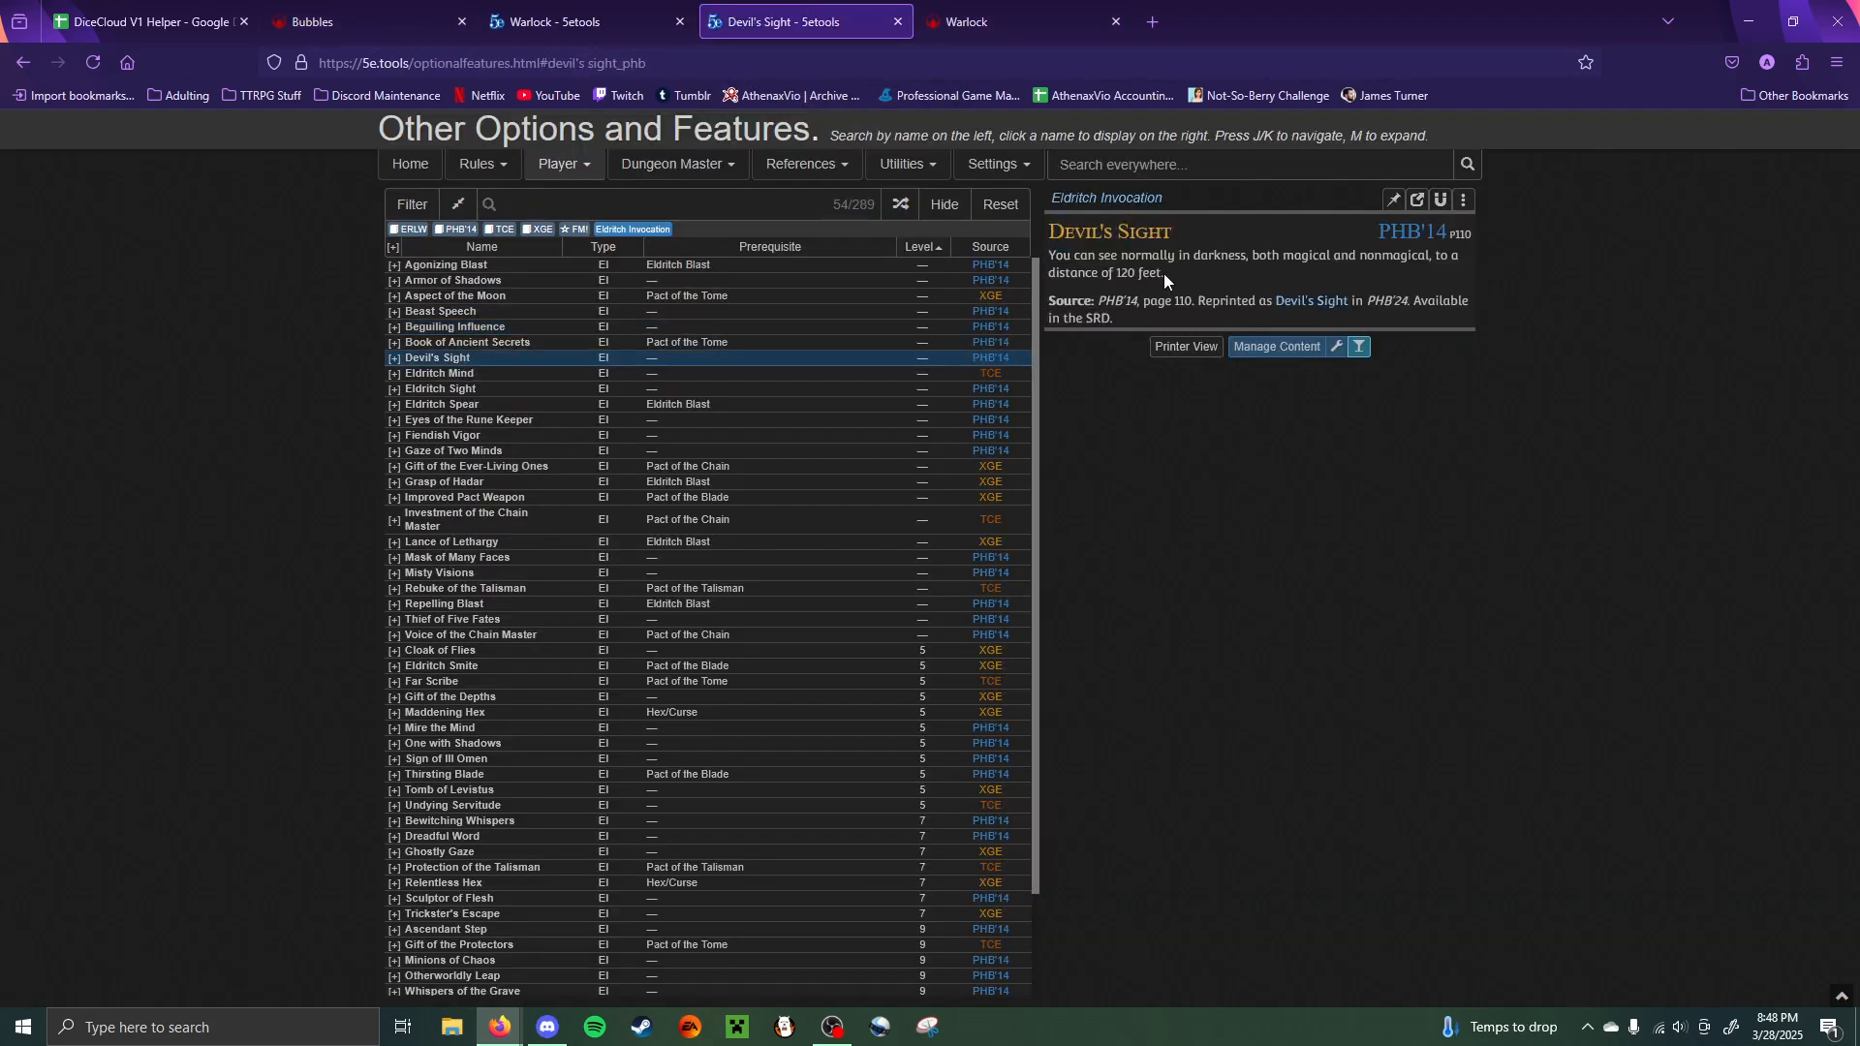
drag(1164, 273, 1052, 259)
key(ctrl+c)
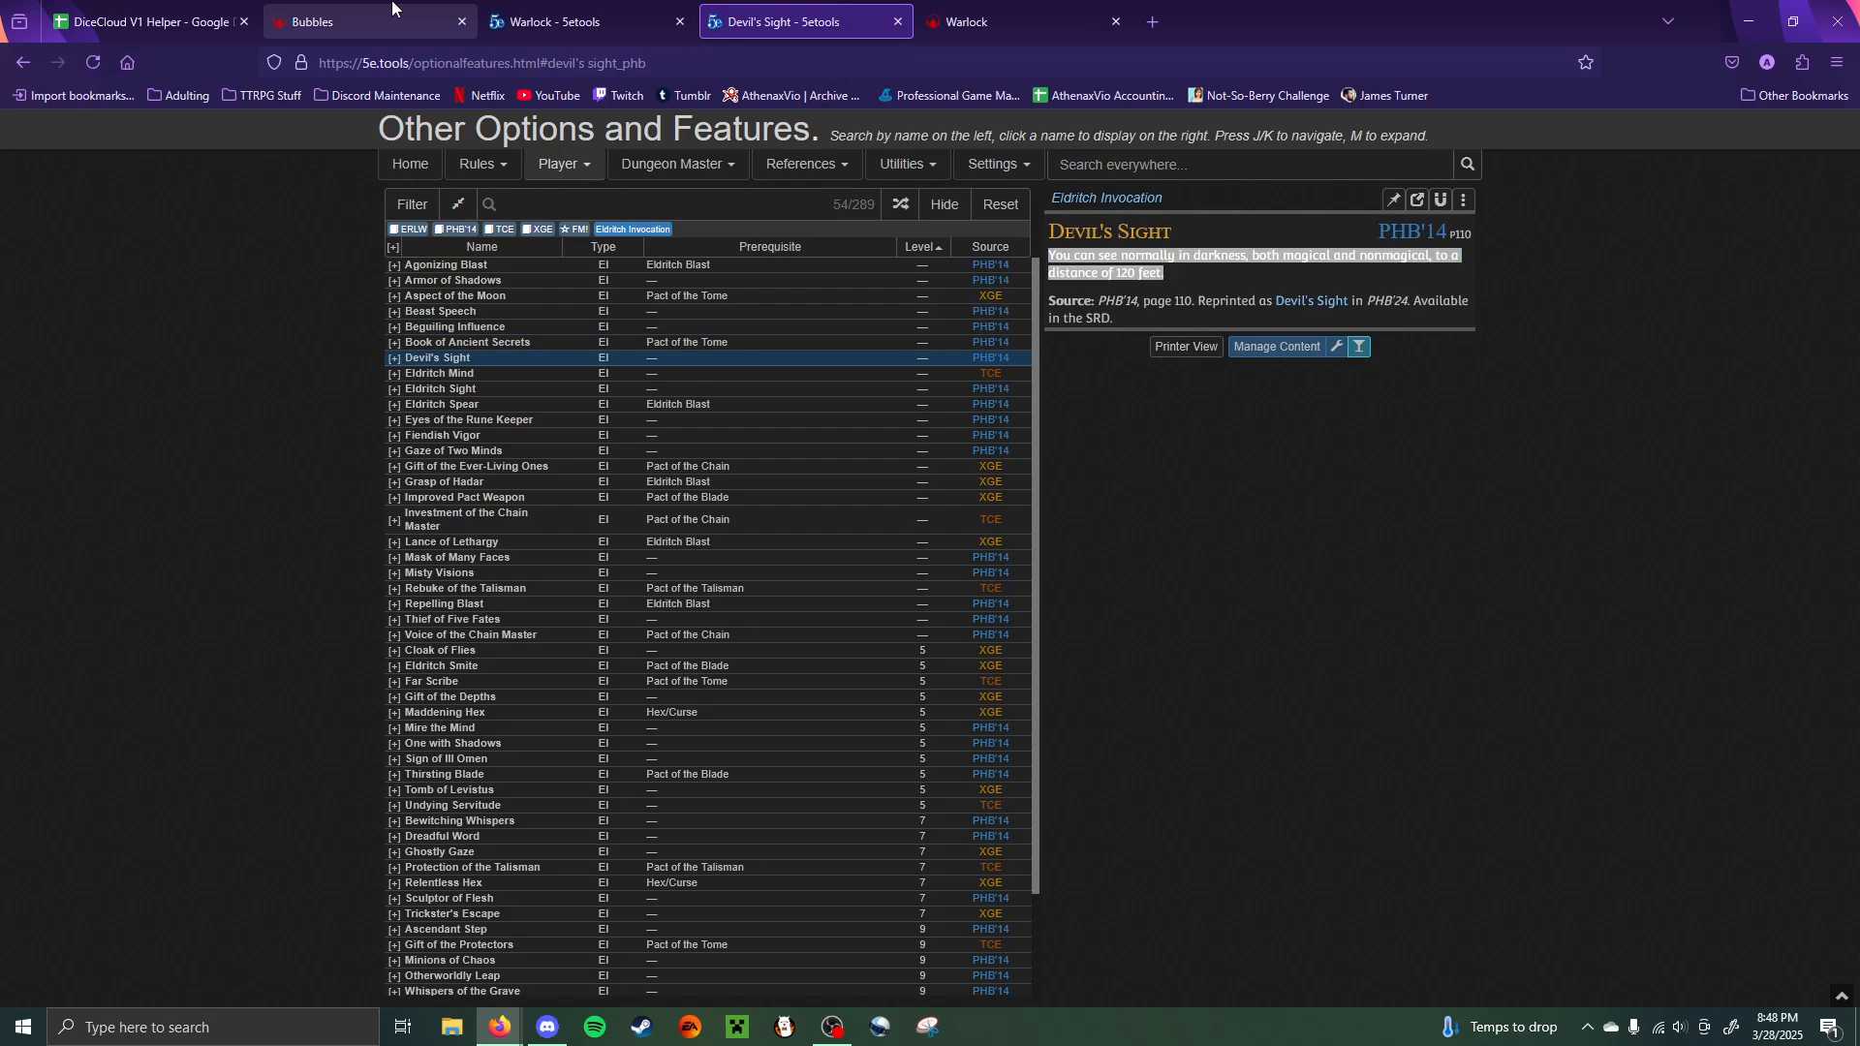
- Paste the copied text after the Devil's Sight heading in the Bubbles feature description and start a new paragraph below it
click(358, 21)
key(ctrl+v)
key(Return)
key(Return)
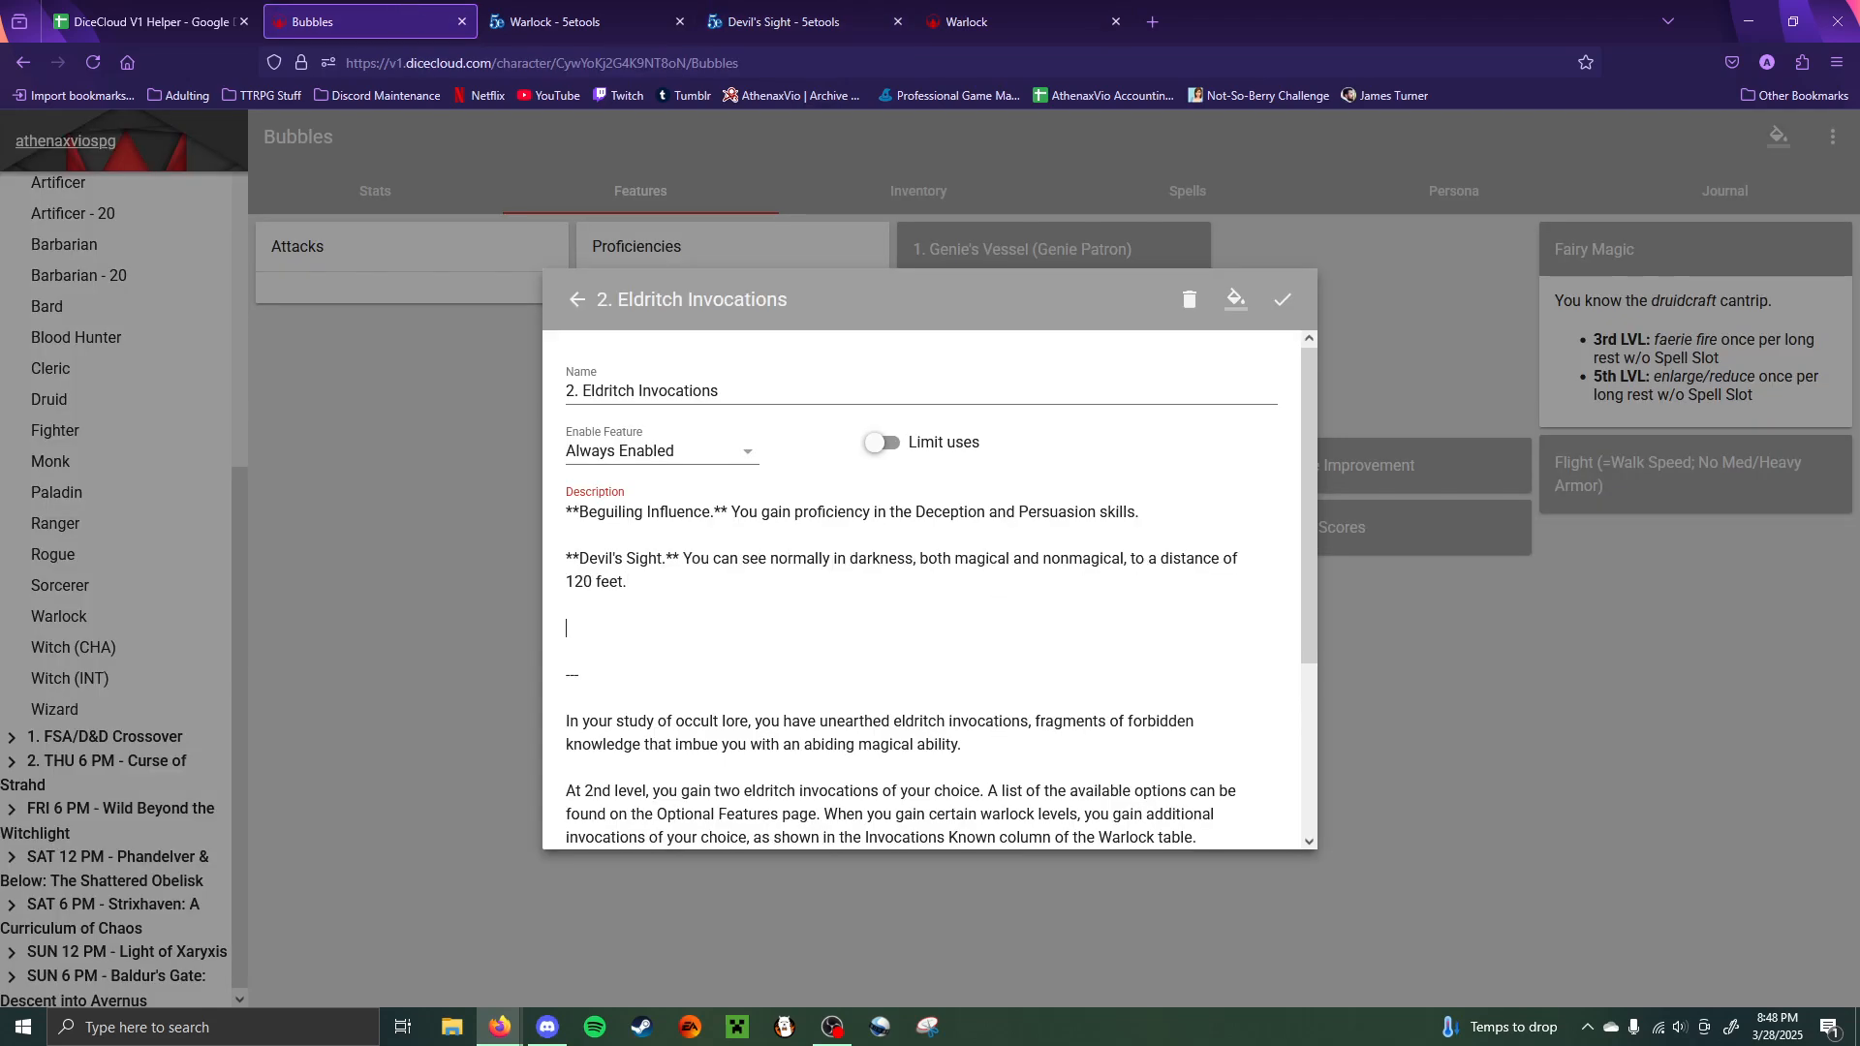
- Copy both rules paragraphs of Gift of the Depths from the 5etools invocations list
click(848, 29)
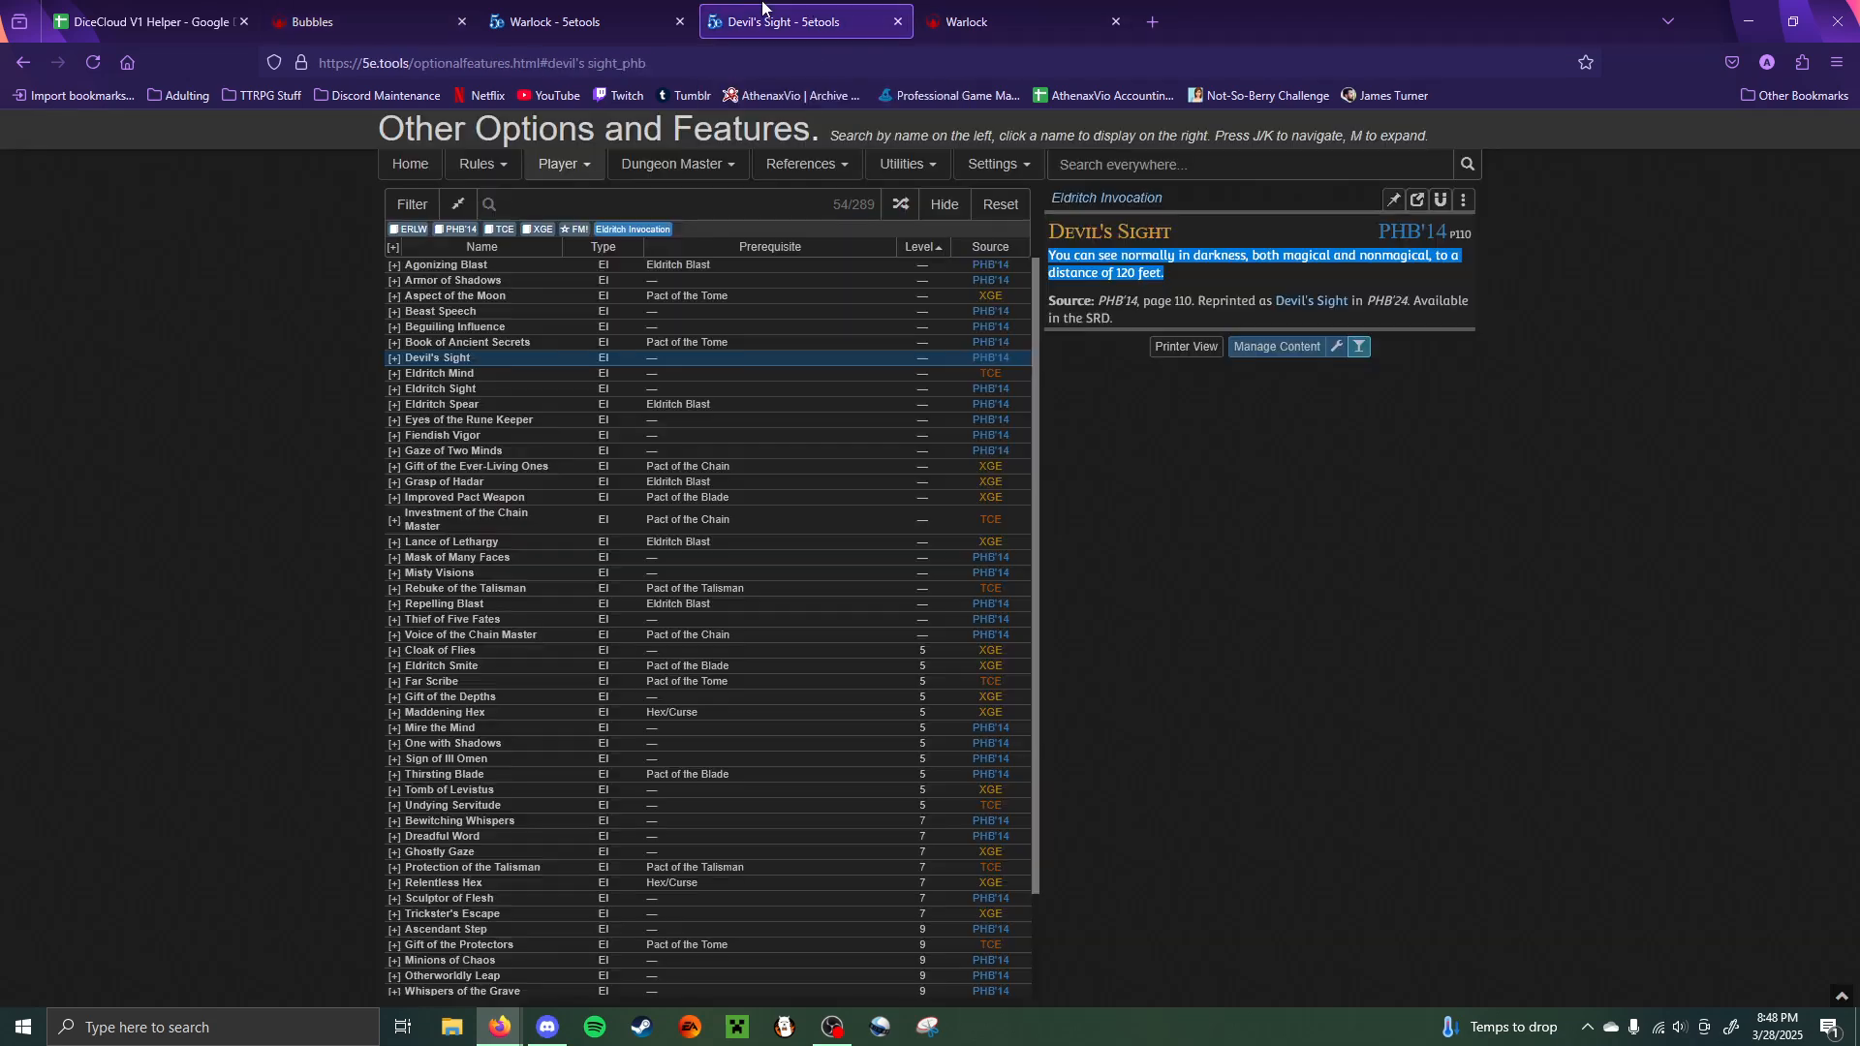
click(562, 698)
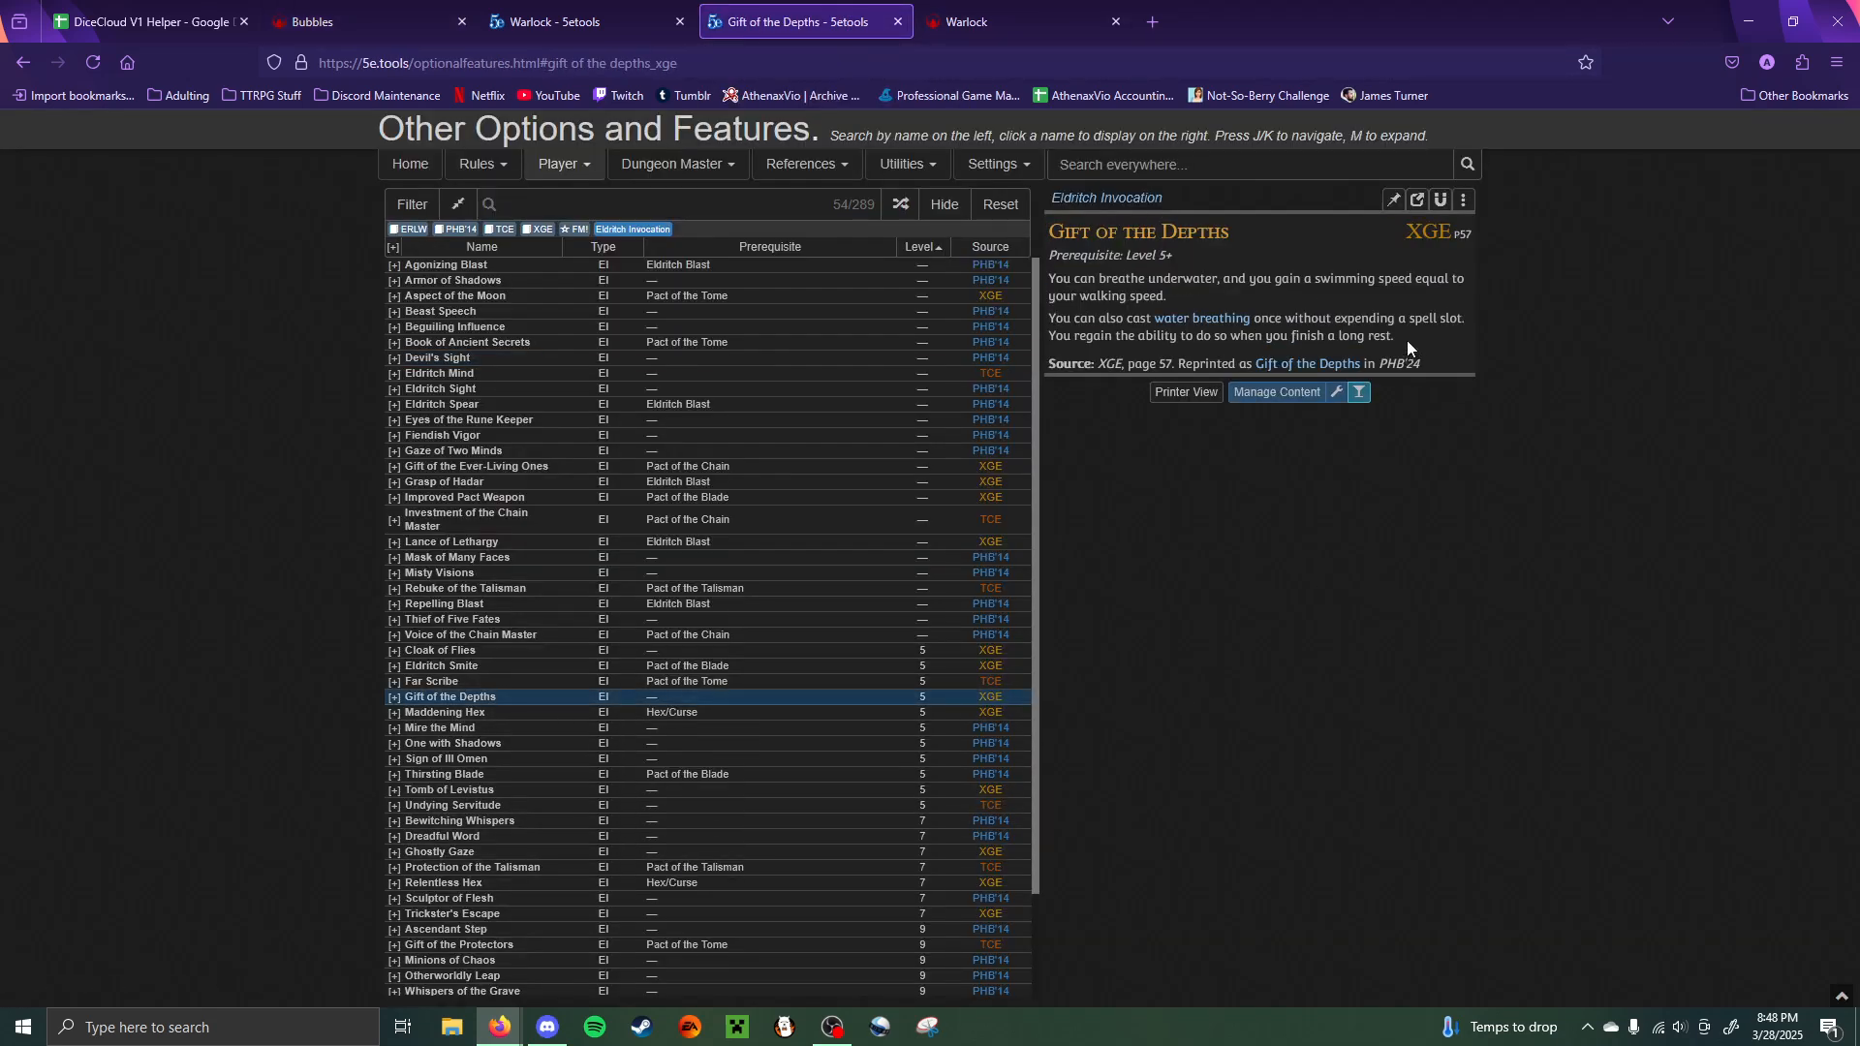
drag(1406, 340, 1050, 281)
key(ctrl+c)
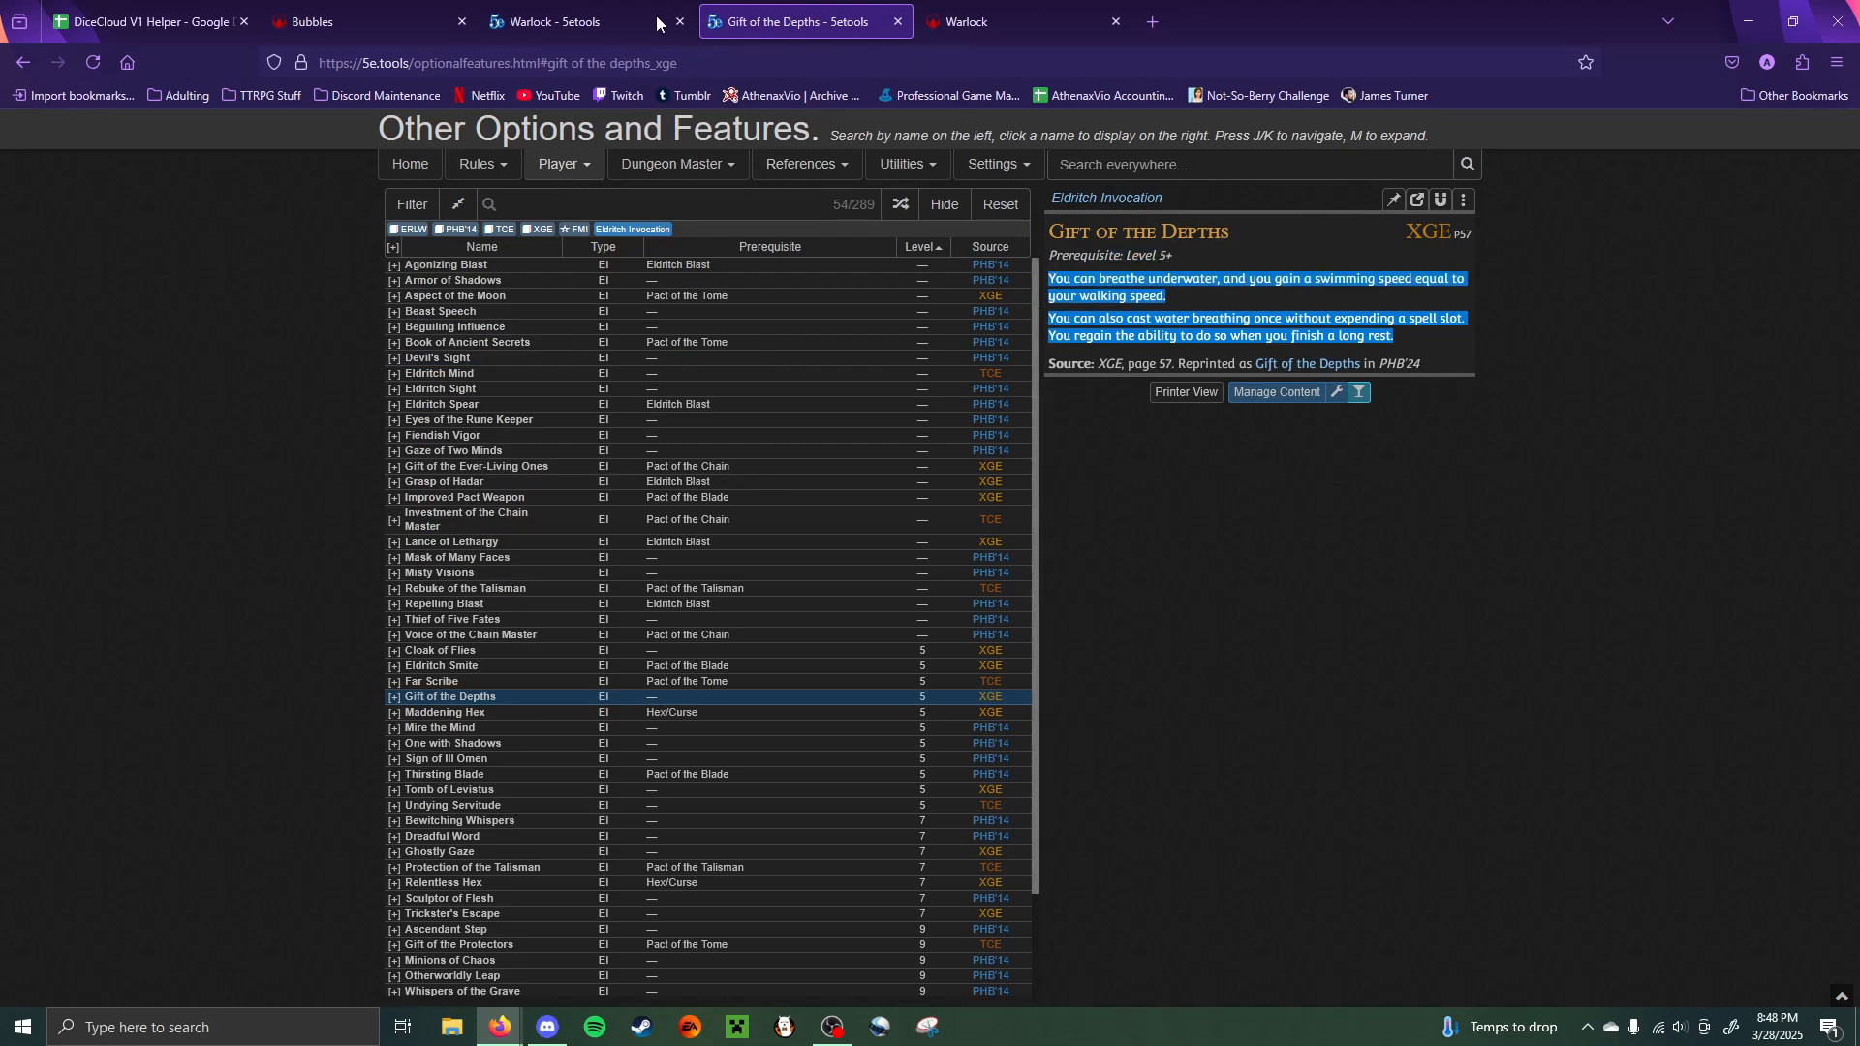
- Add "**Gift of the Depths.** *Prerequisite: LVL 5.*" to the Bubbles feature description, followed by the copied rules text
click(445, 7)
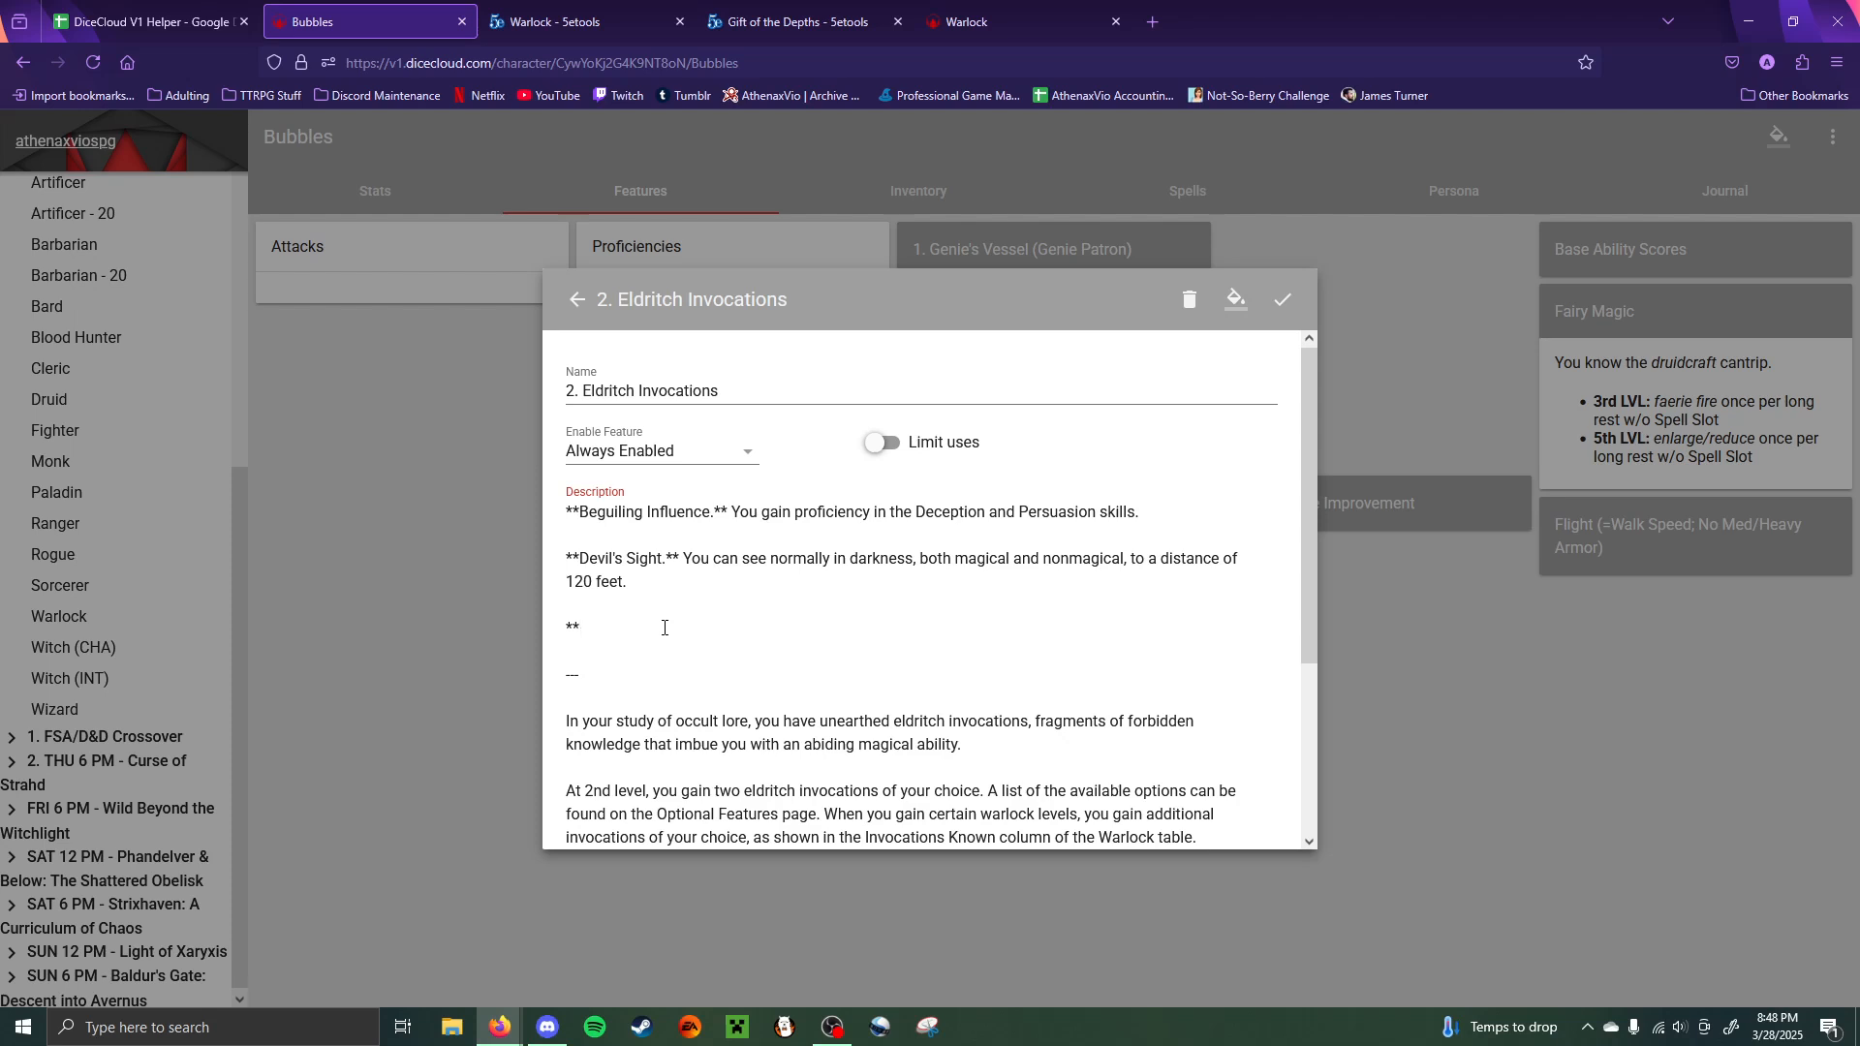
text(Gift of the Depths.** *Prerequisite:L)
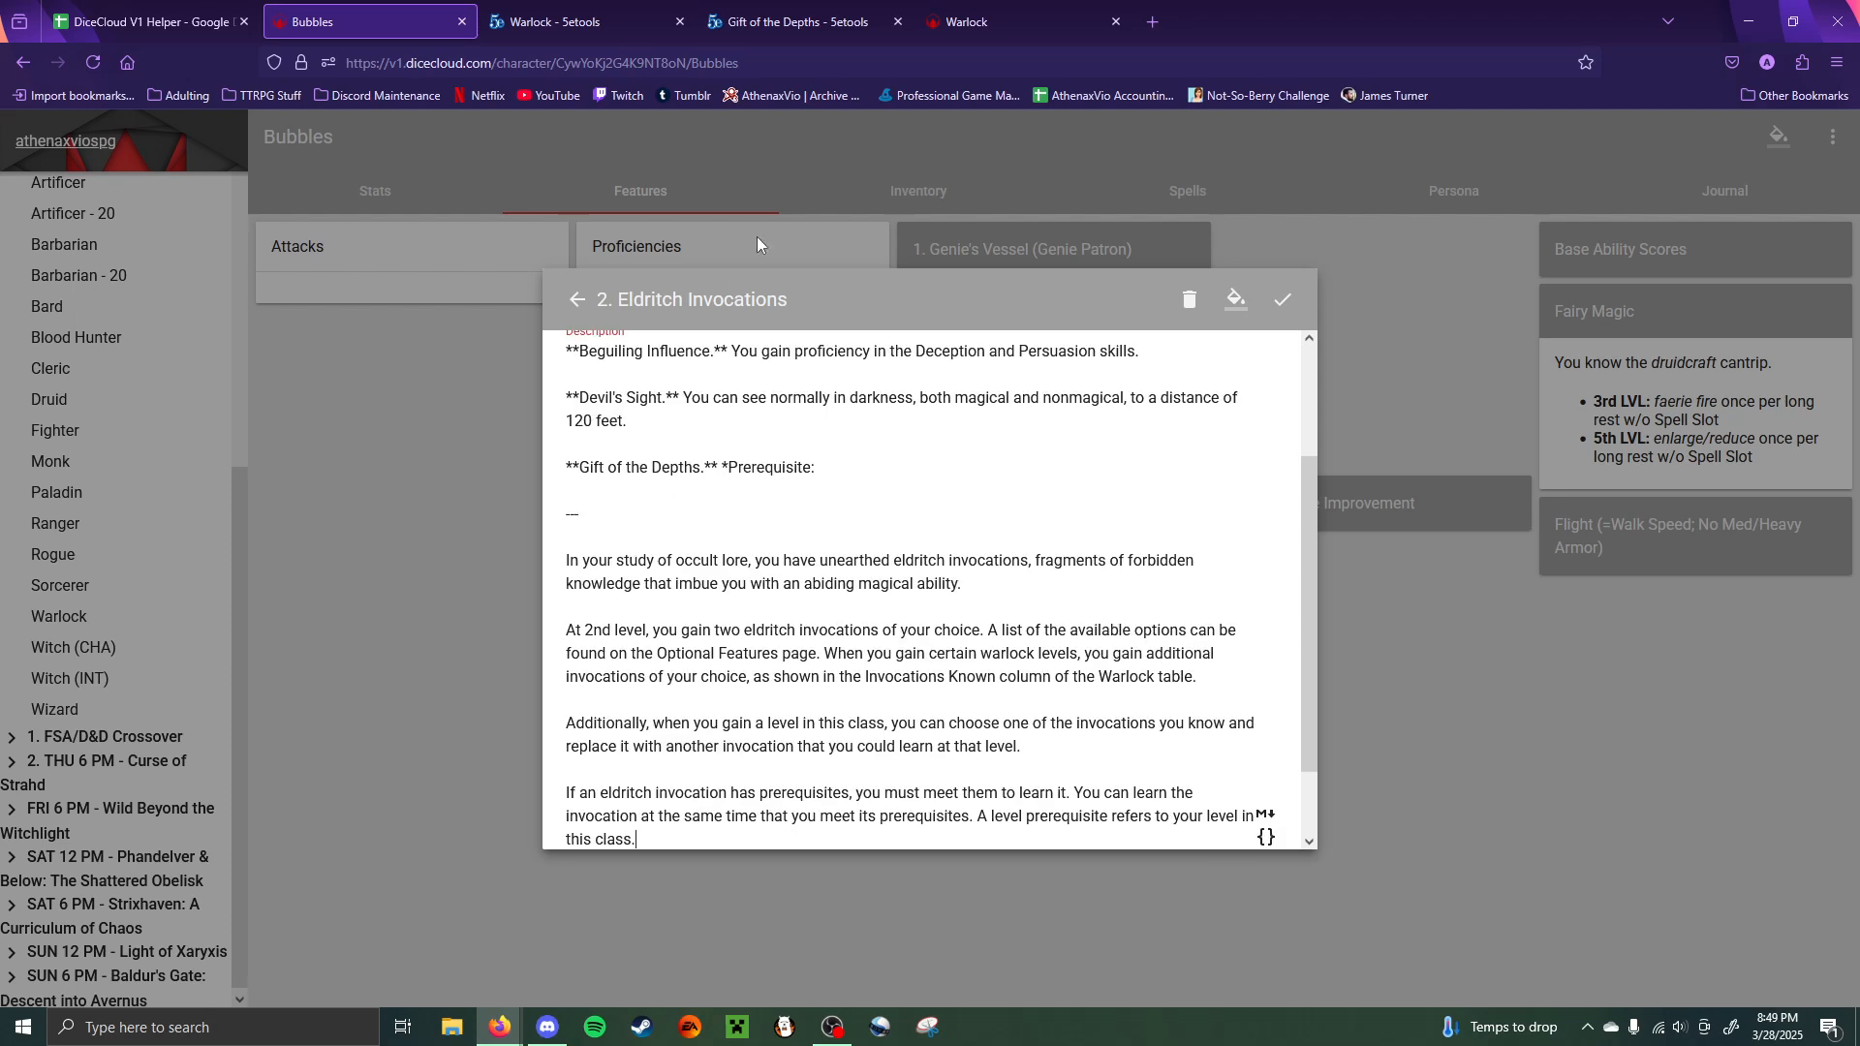
text(LCL)
text(5)
key(BackSpace)
key(BackSpace)
key(ctrl+v)
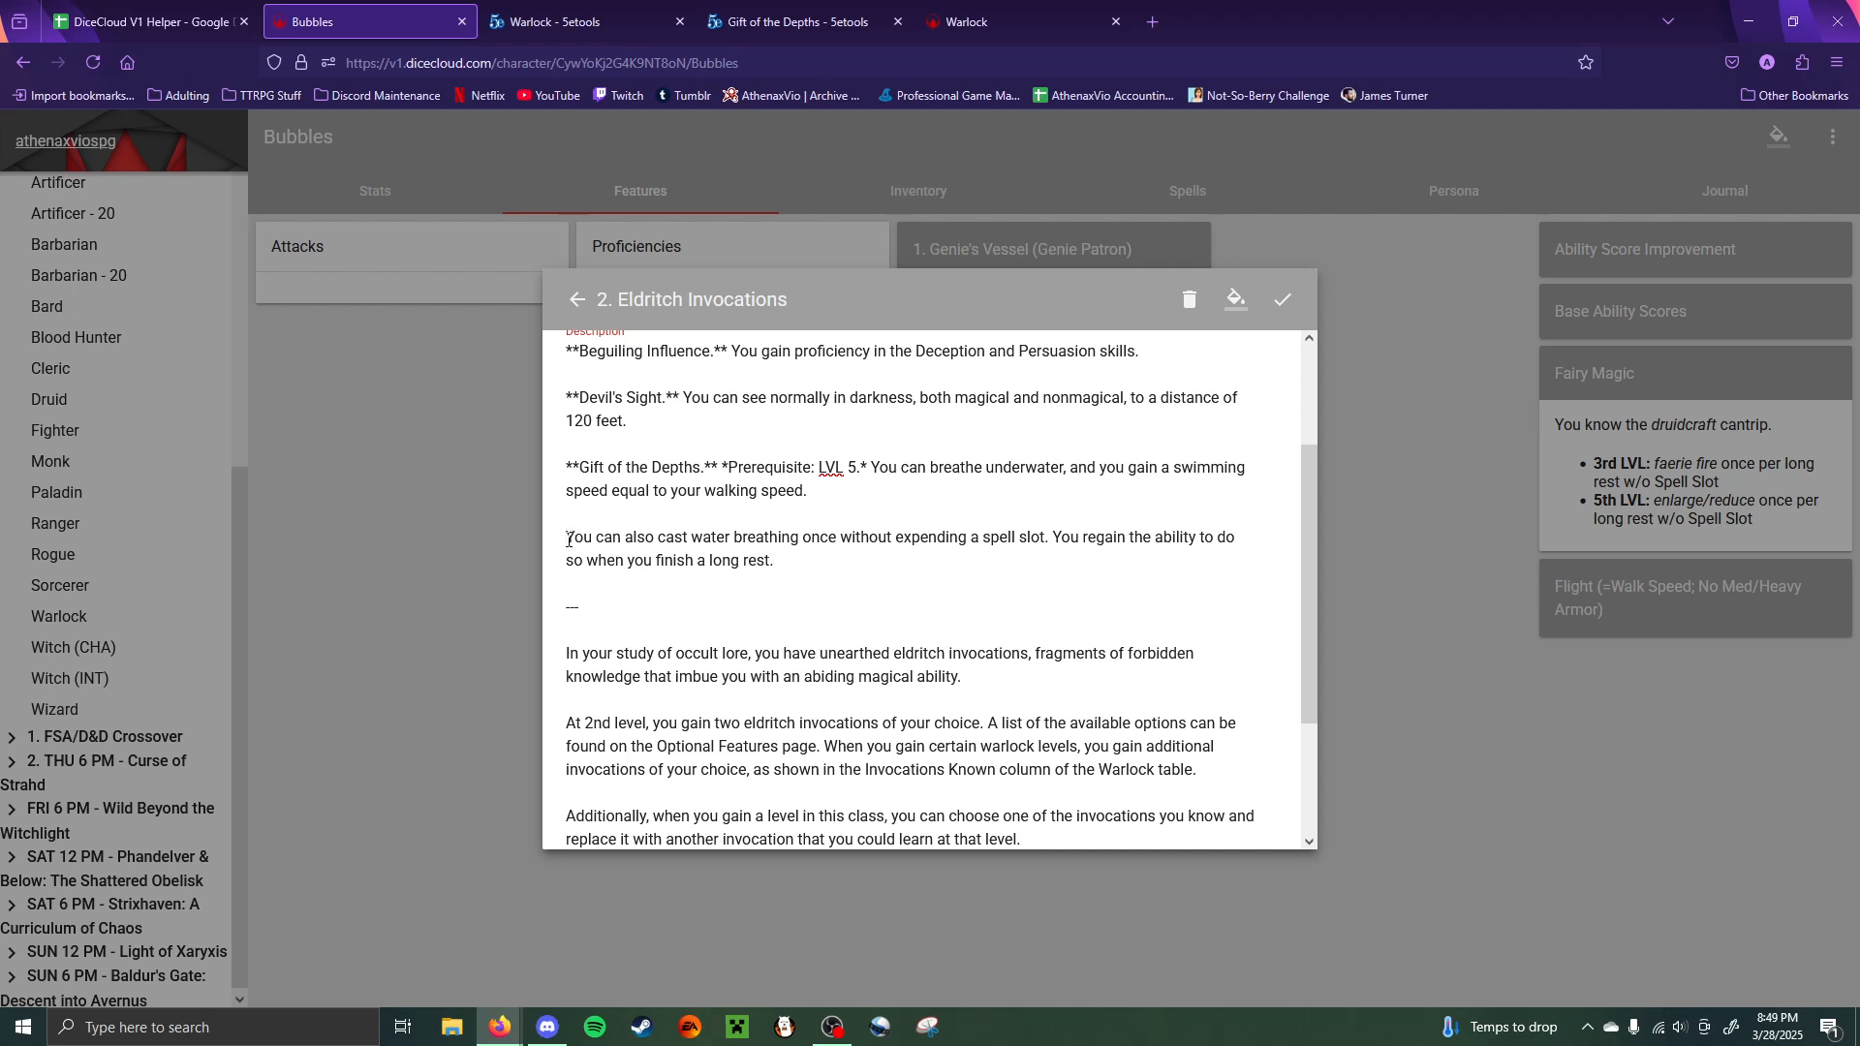
- Turn the water breathing paragraph into a dash bullet directly beneath the first Gift of the Depths sentence
key(BackSpace)
text(-)
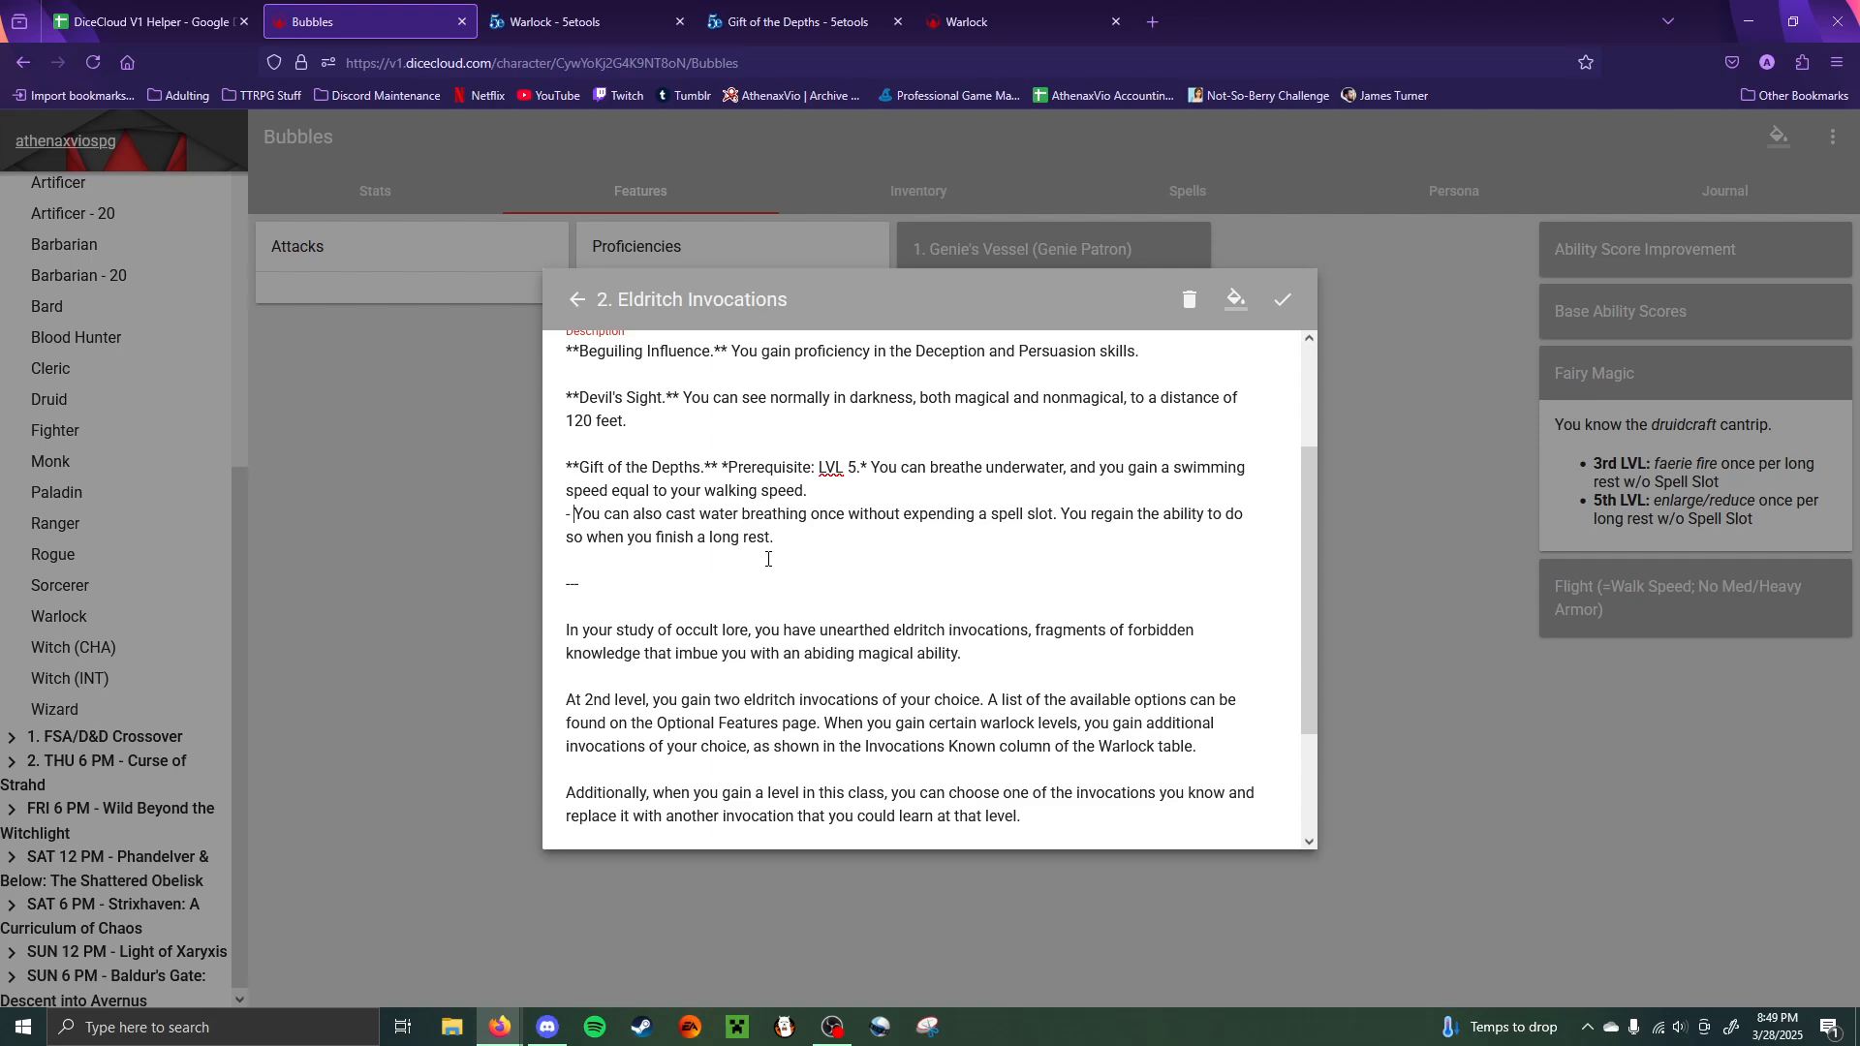
scroll(803, 516, down, 3)
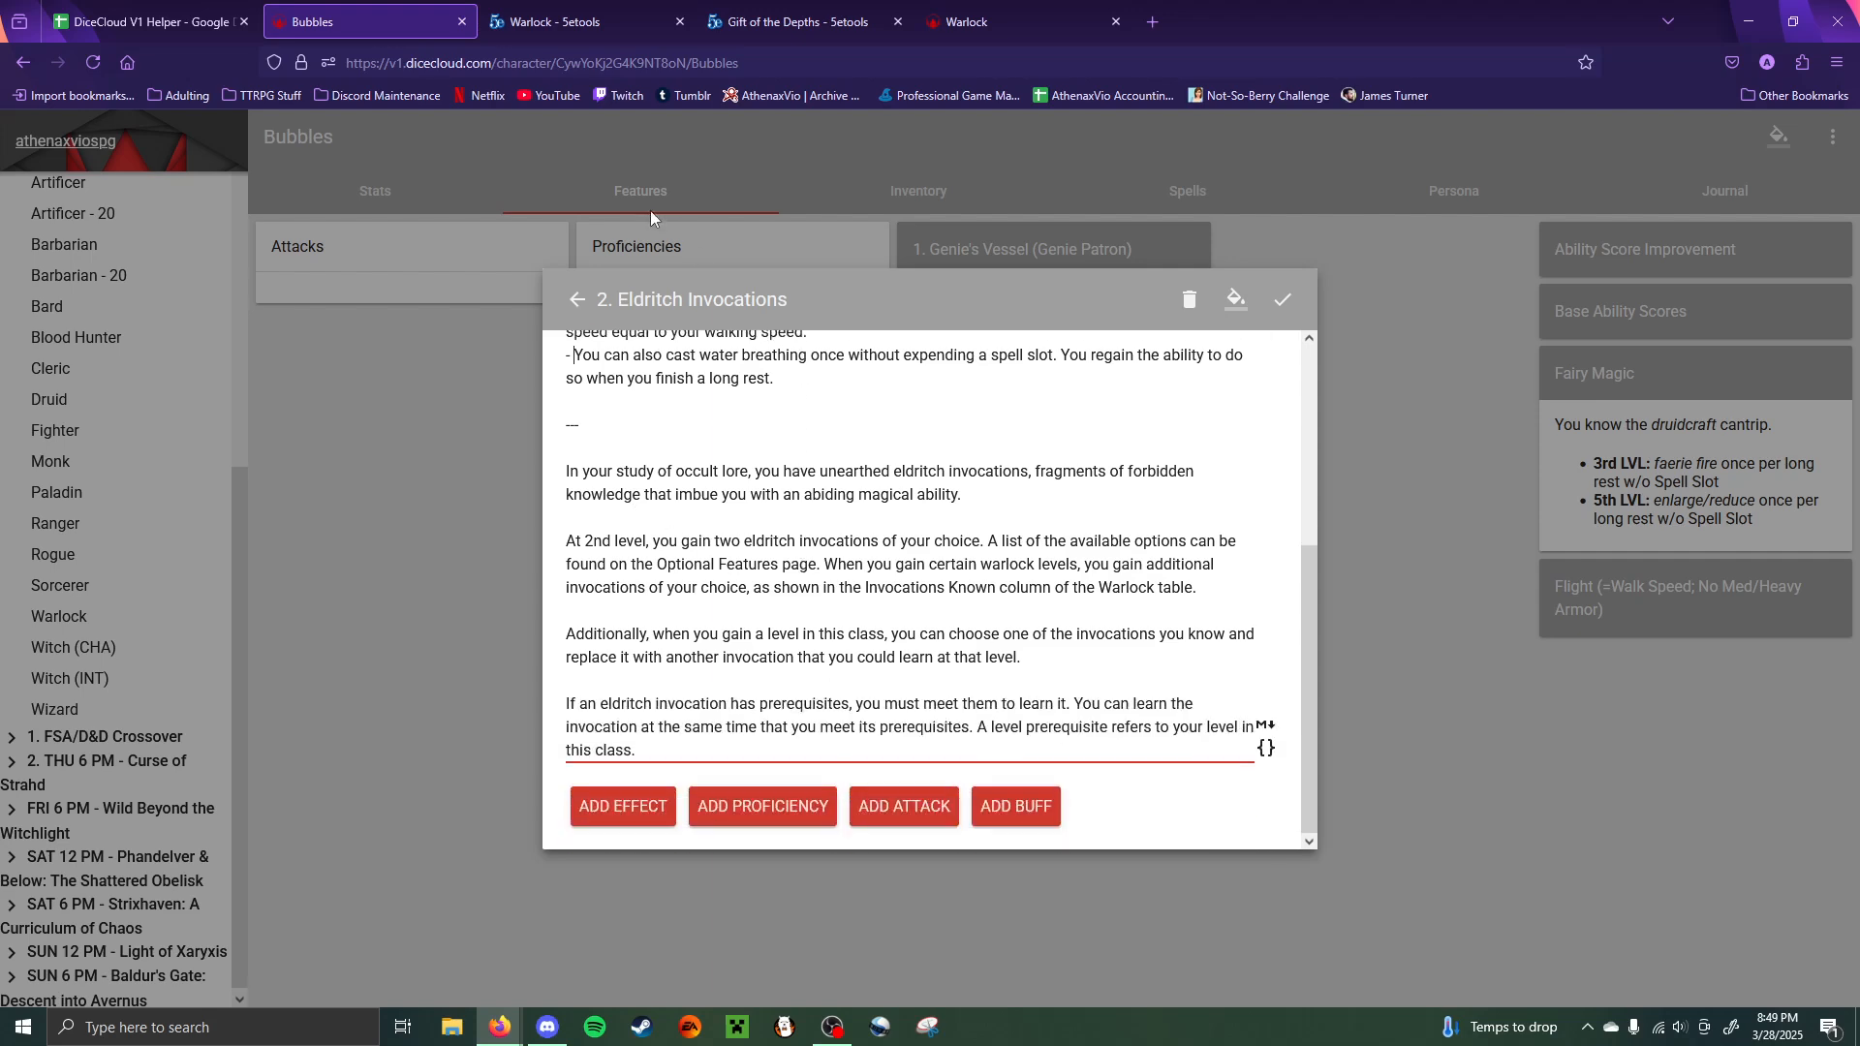
- Switch to the DiceCloud V1 Helper spreadsheet and show its Class Equations sheet
click(552, 21)
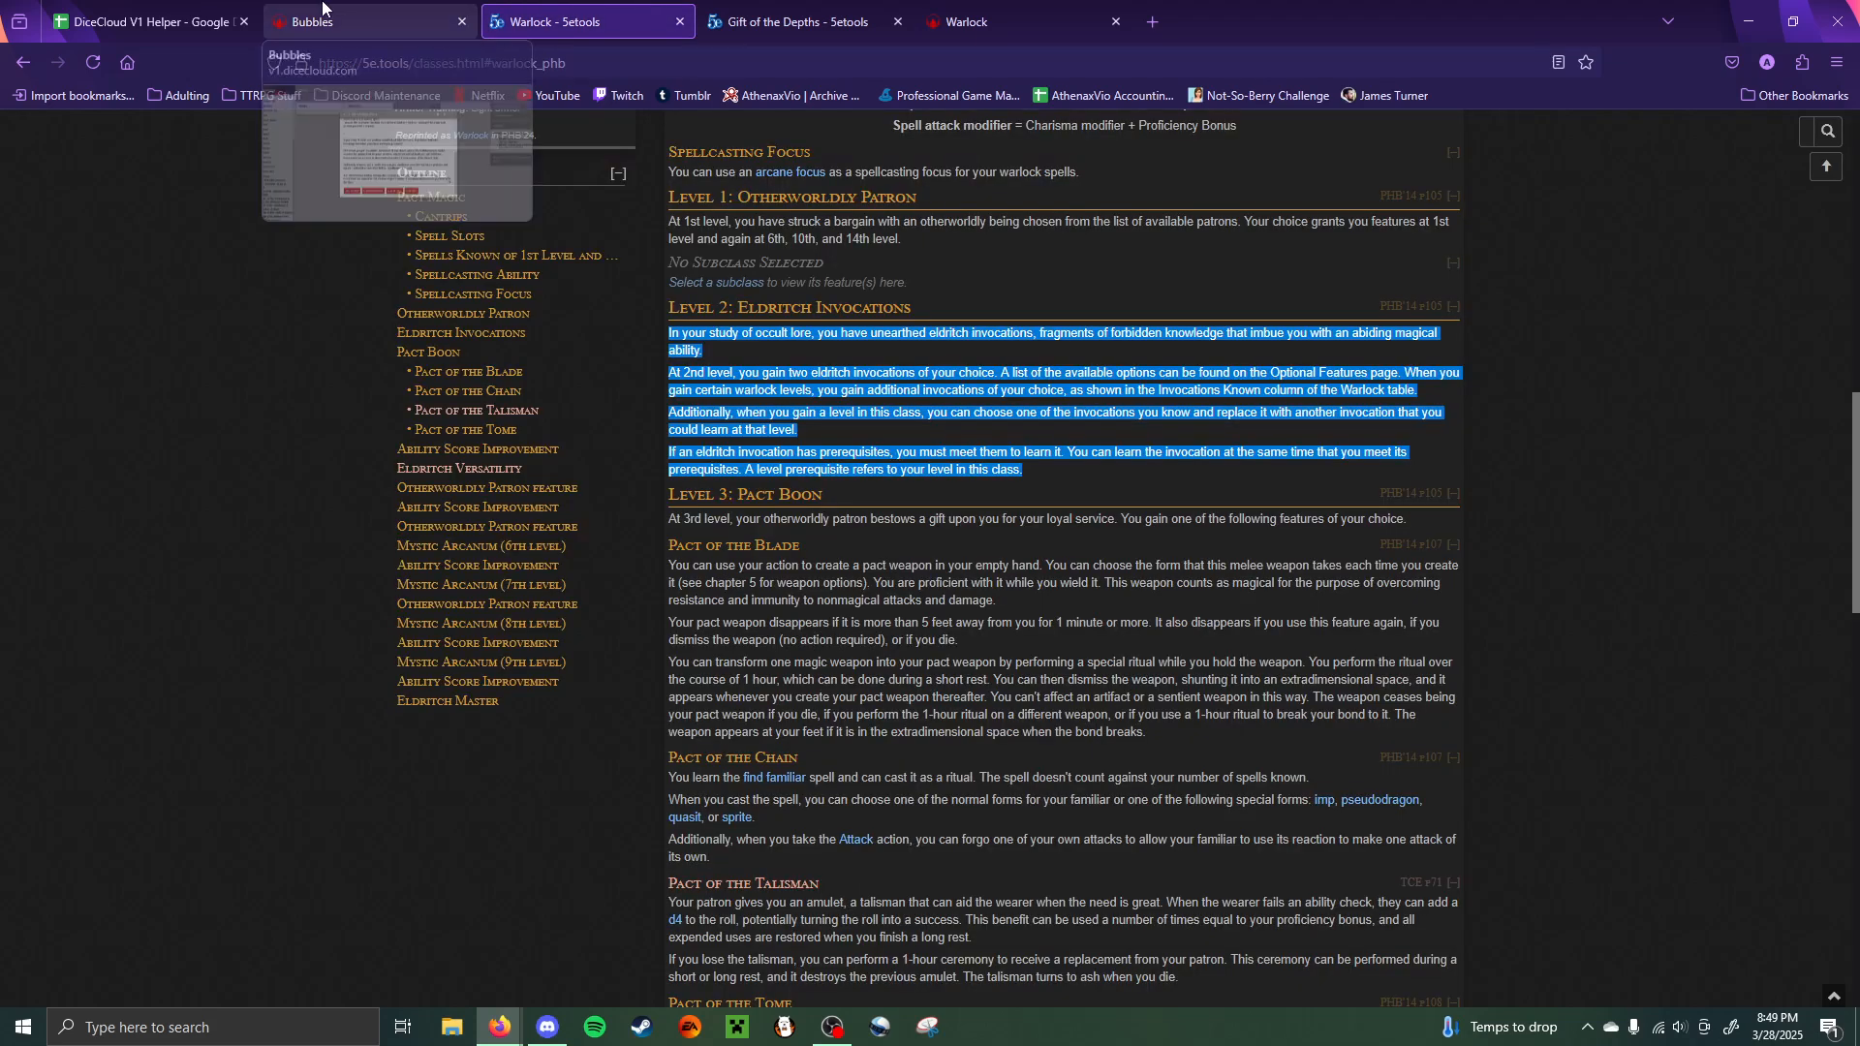
click(349, 22)
click(155, 14)
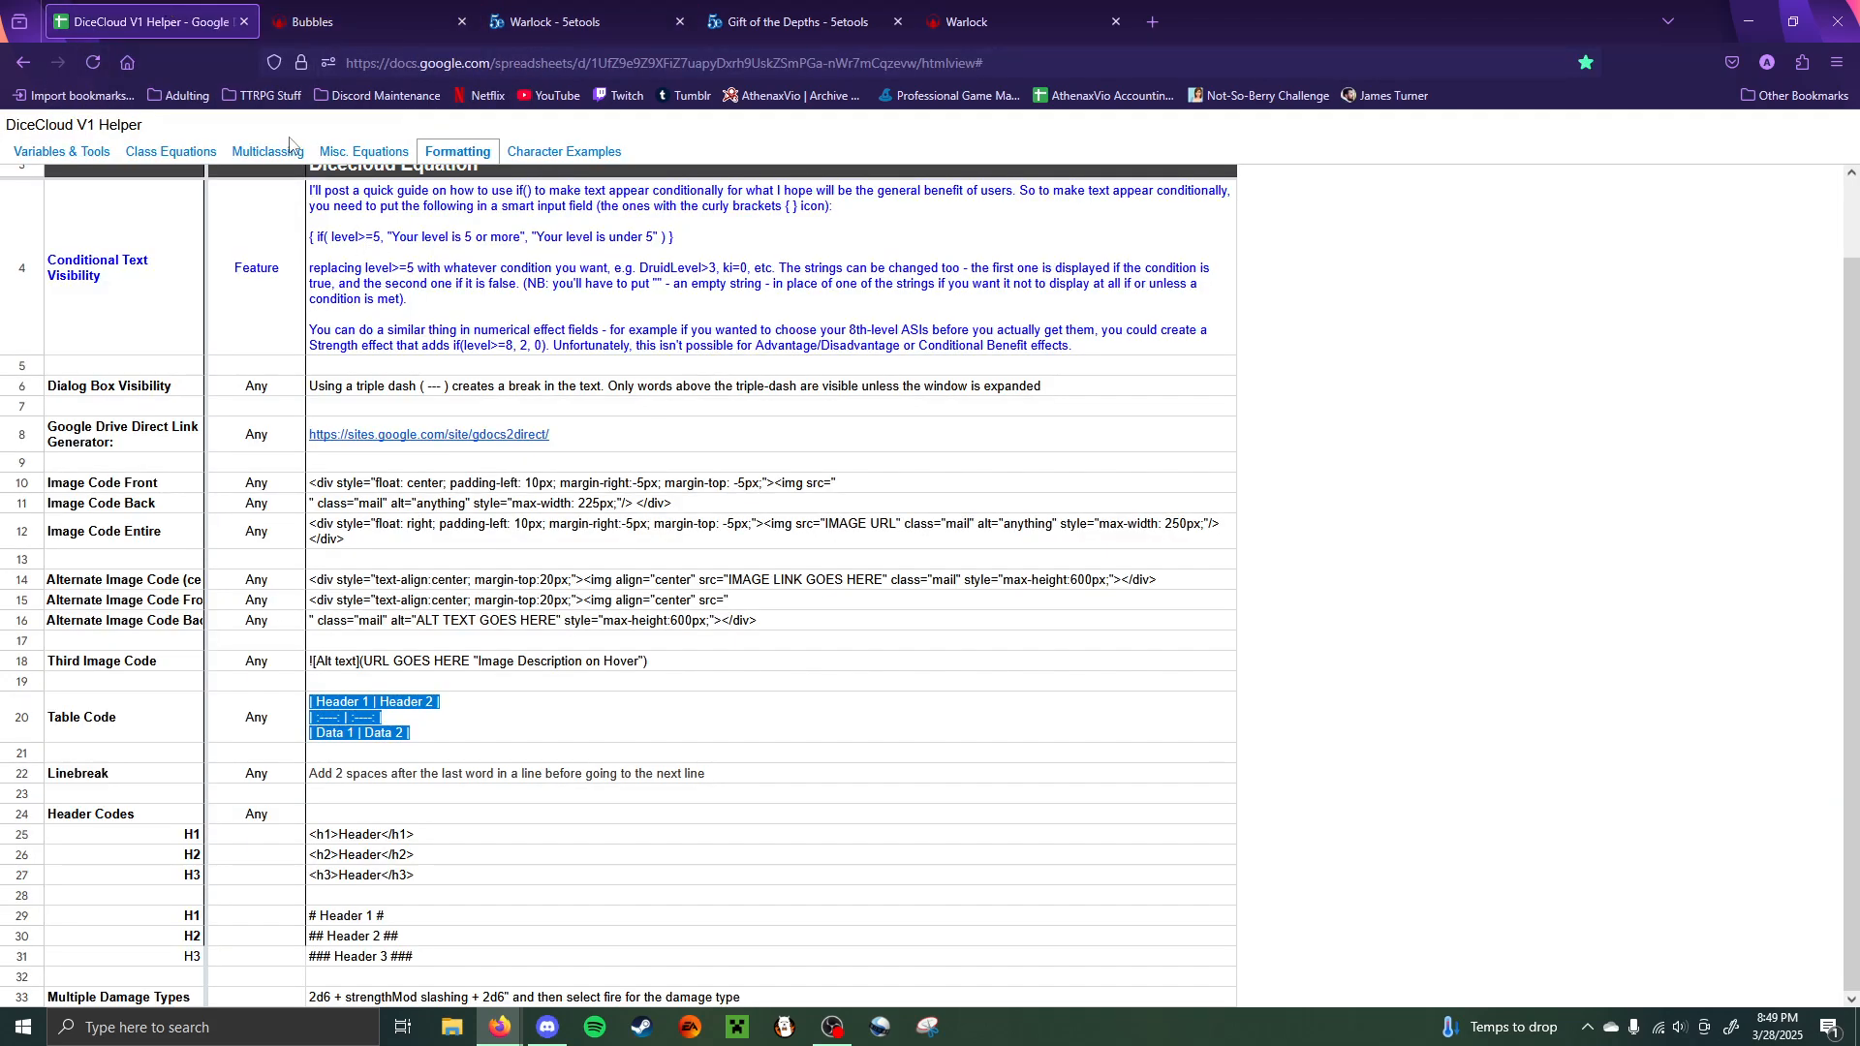
click(184, 153)
- Copy the "You know" formula with its two lines from the Warlock's Invocations Known (Fully Formatted) cell, excluding the level choice lines
scroll(301, 595, down, 20)
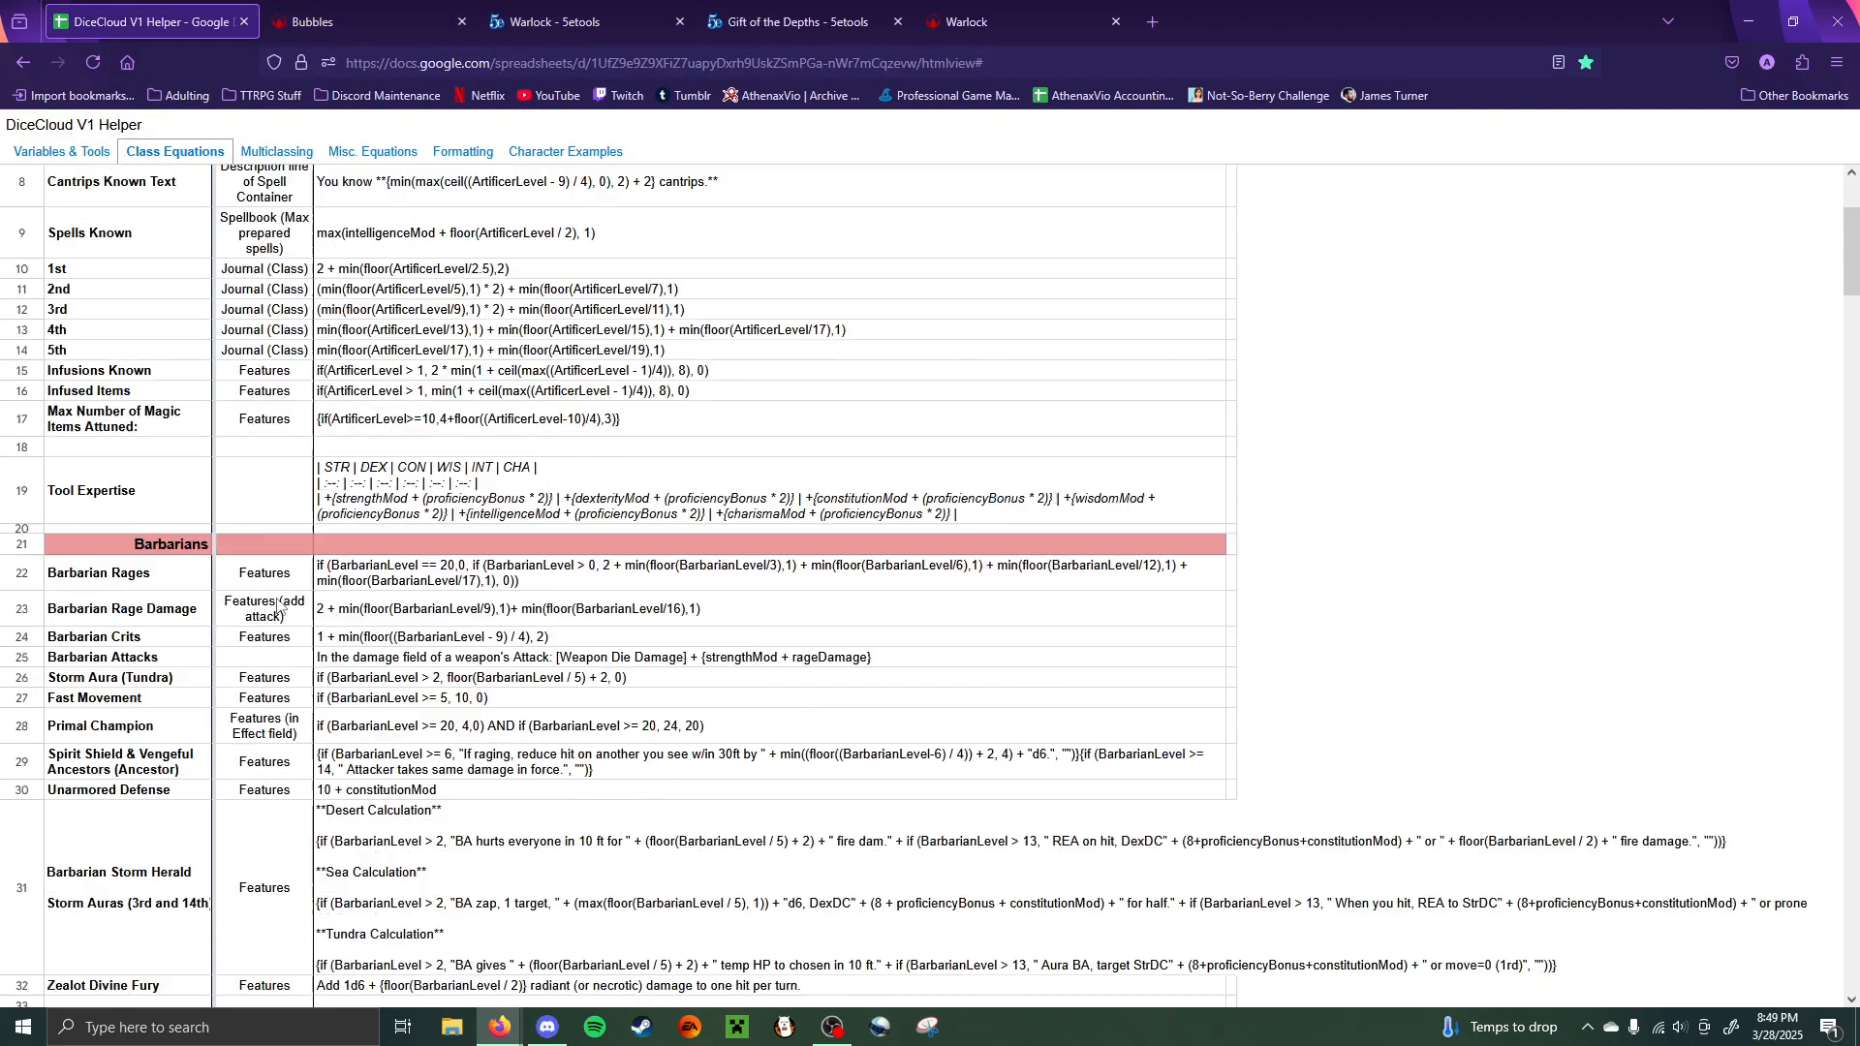
scroll(300, 596, down, 20)
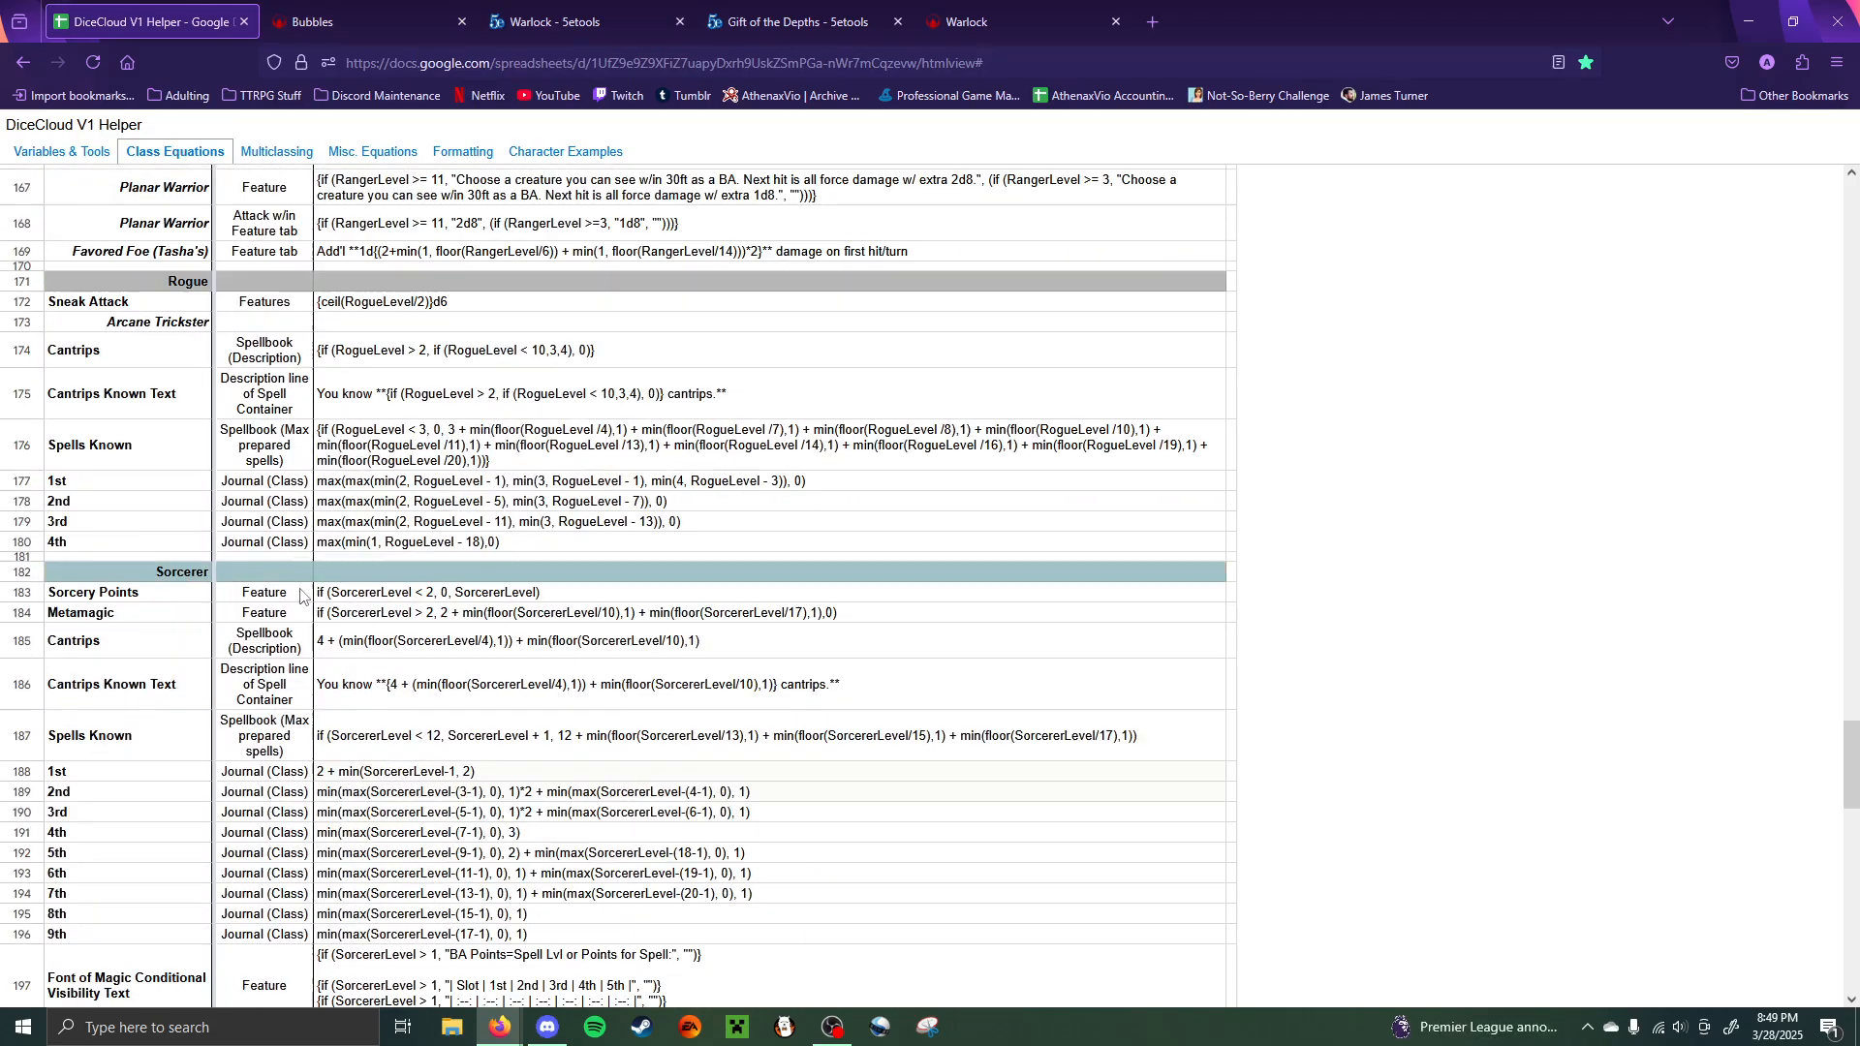
scroll(301, 596, down, 5)
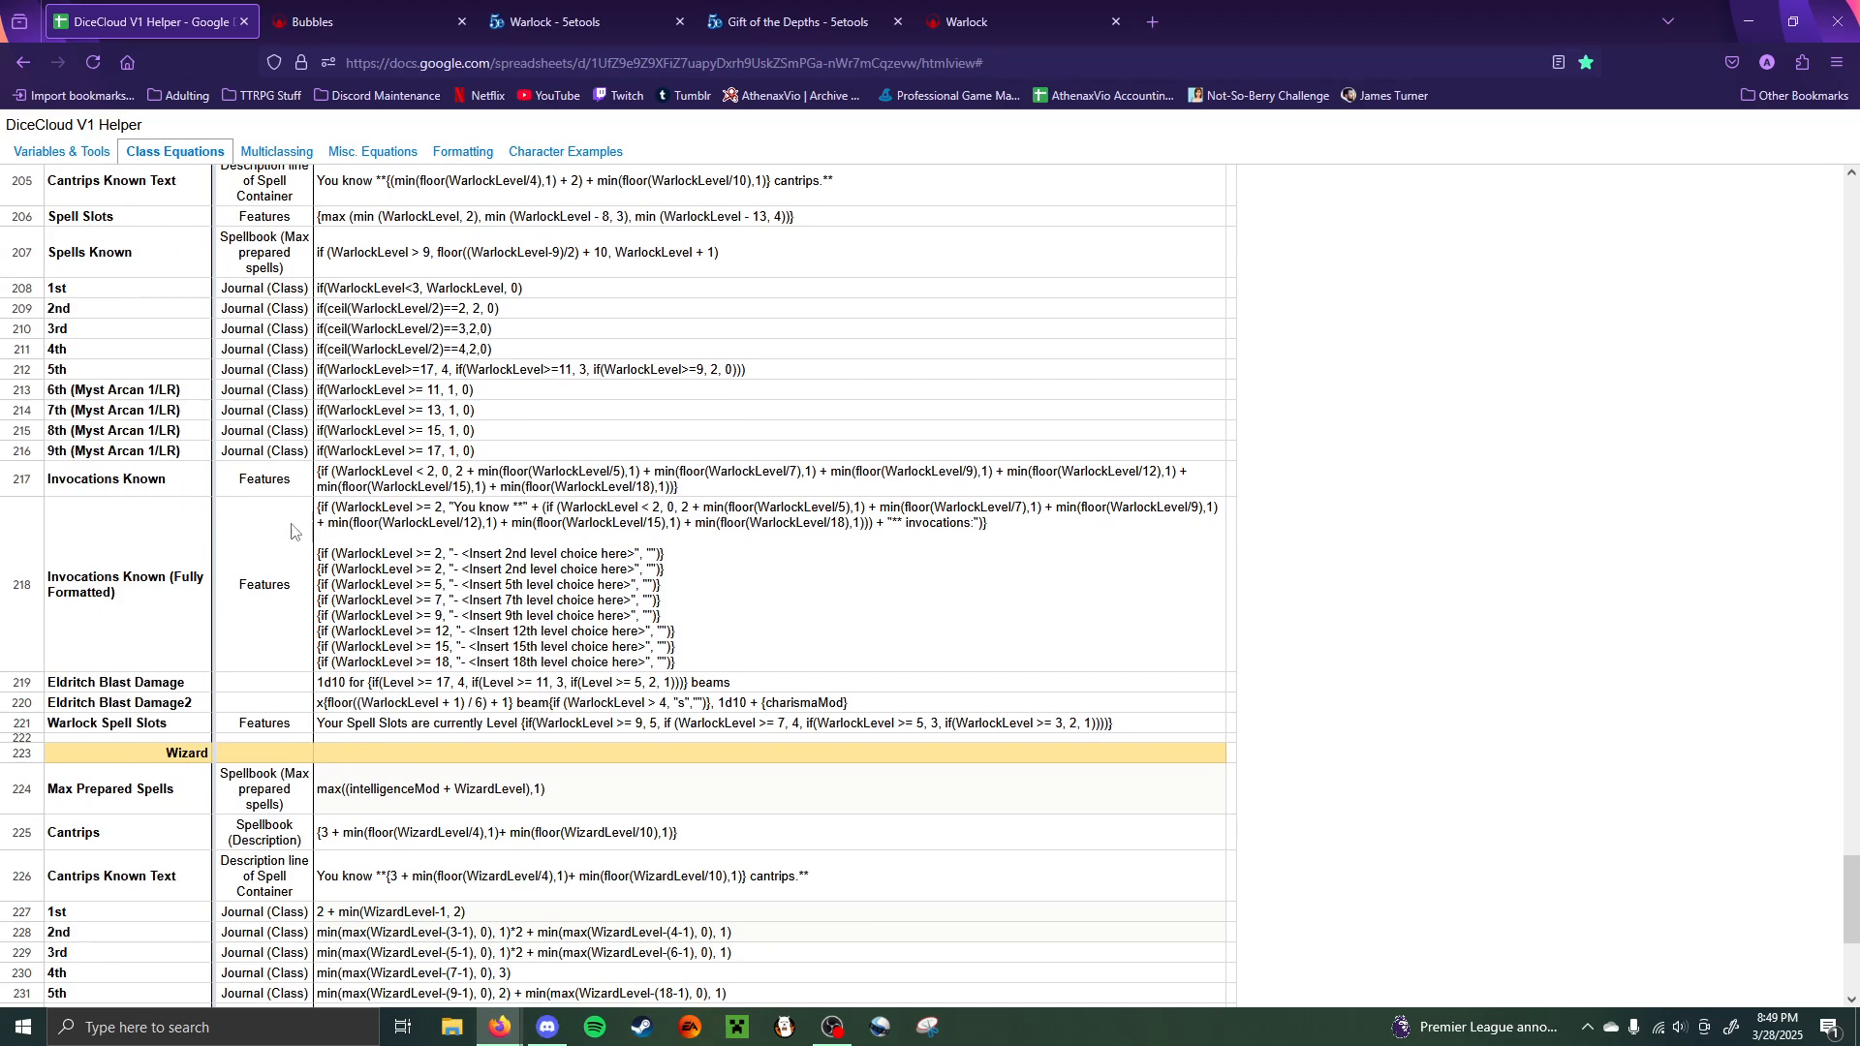
drag(319, 511, 946, 670)
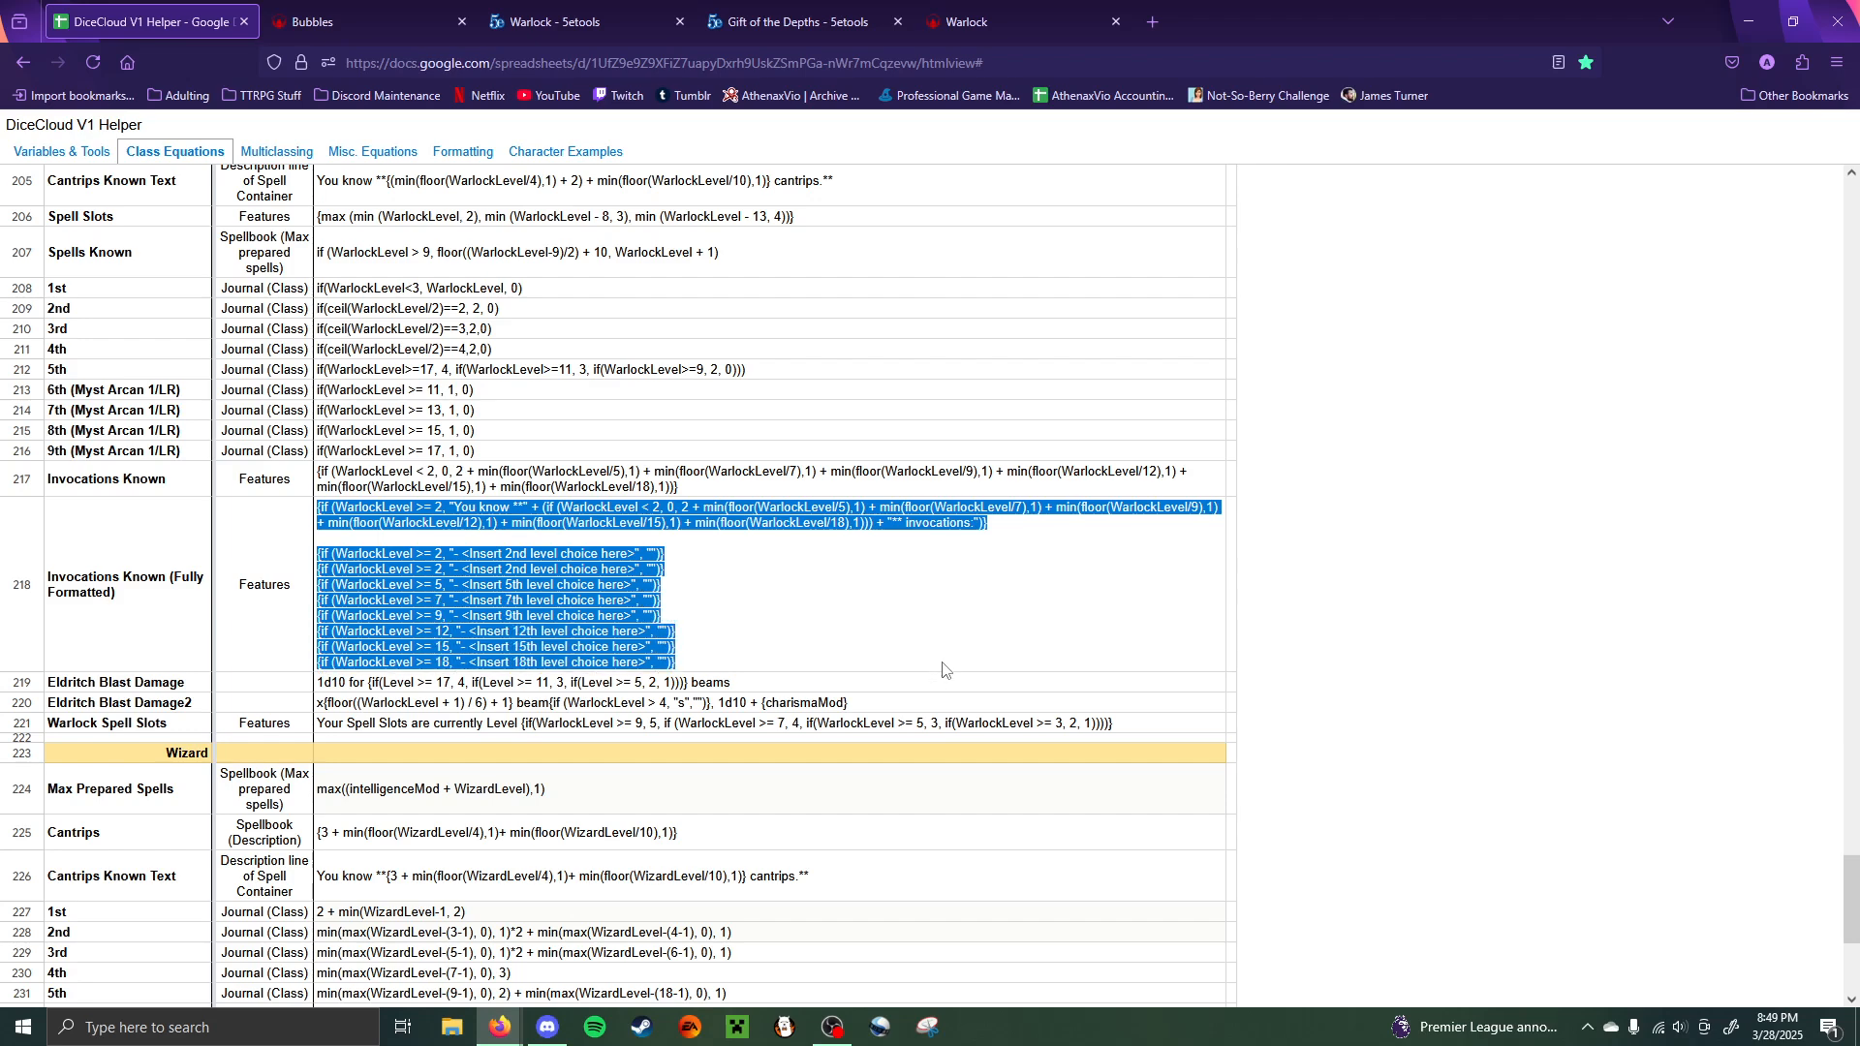
click(858, 592)
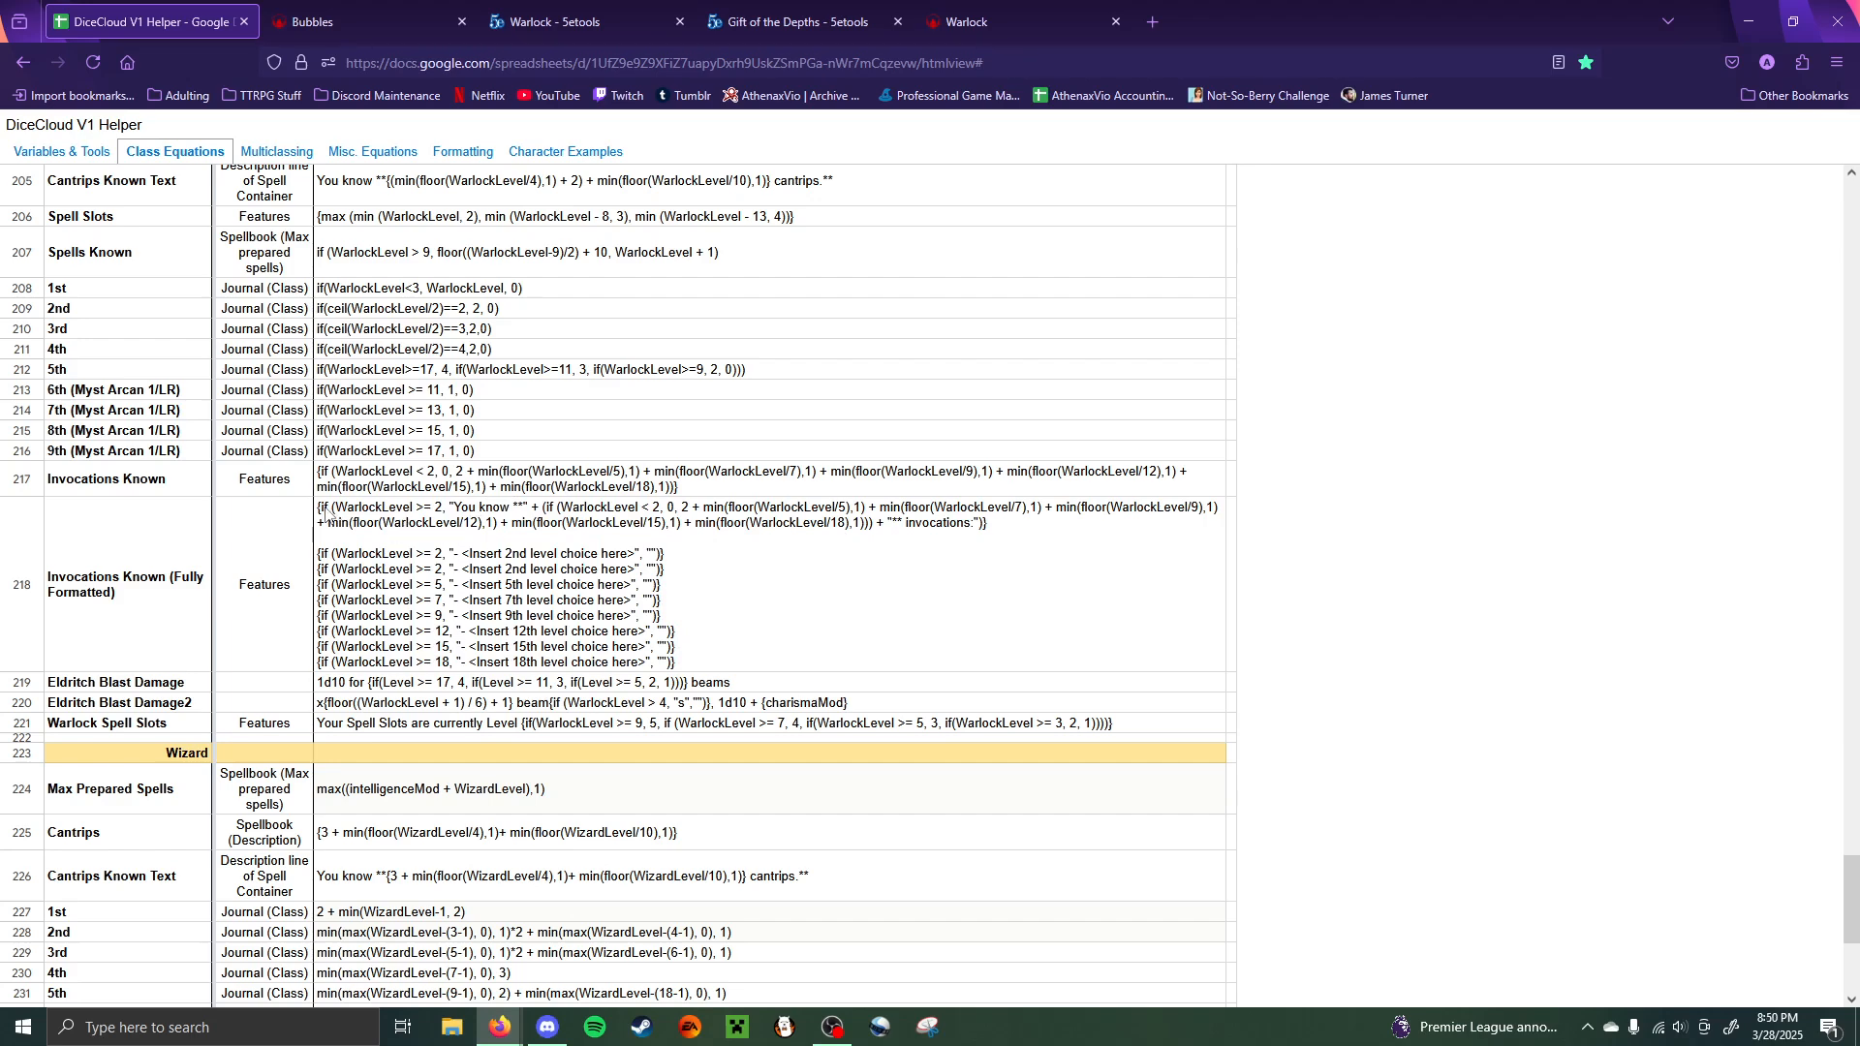
drag(321, 510, 1009, 538)
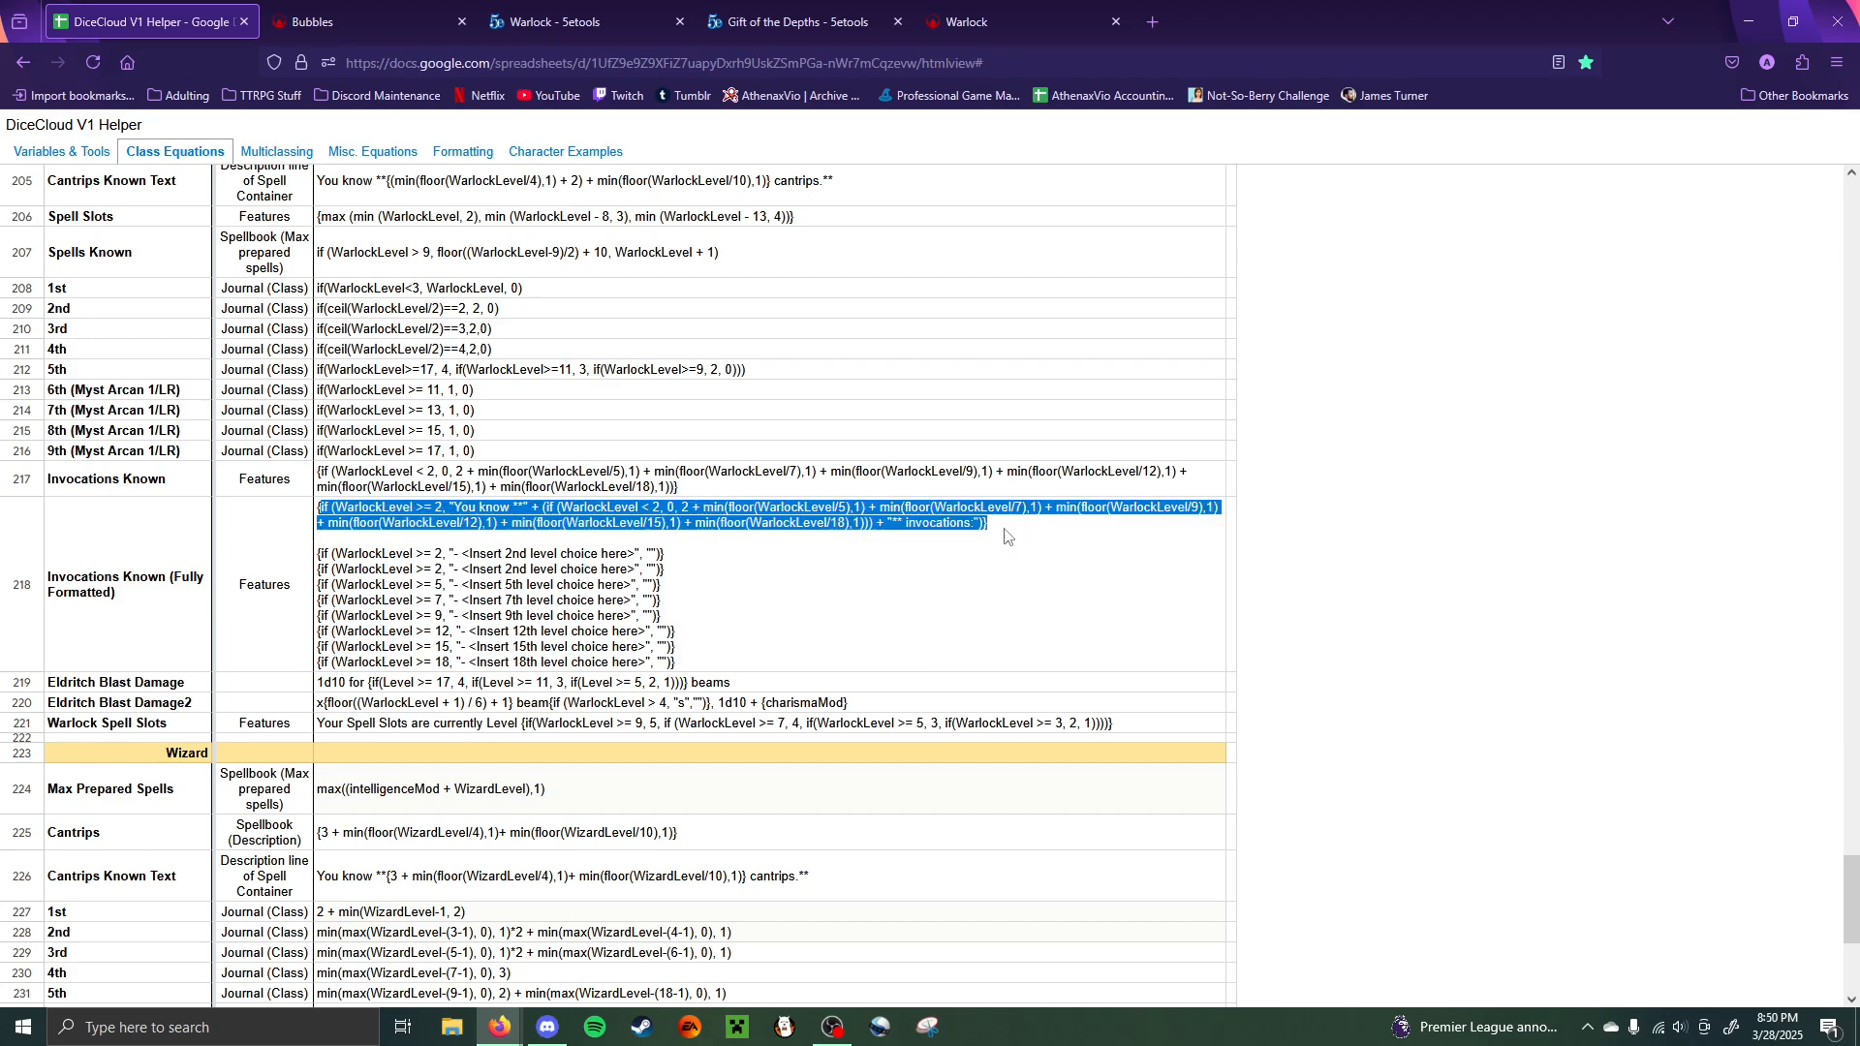
click(930, 537)
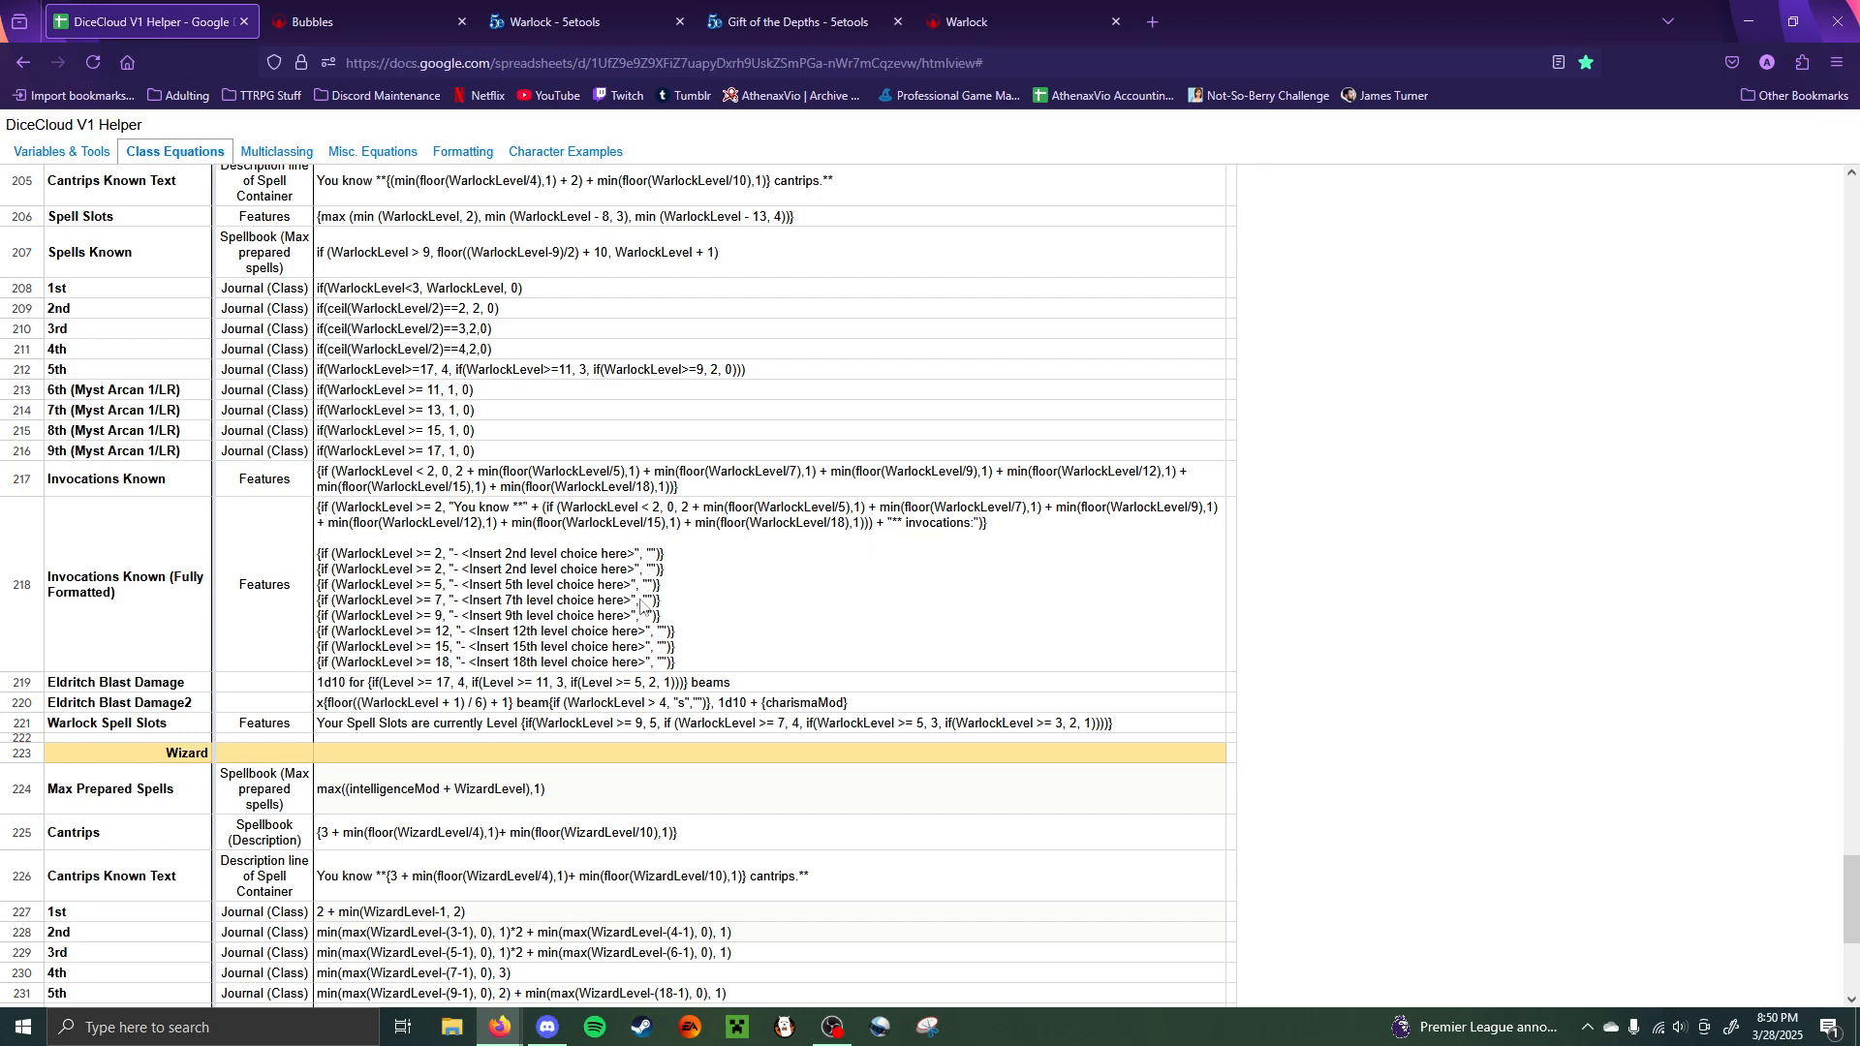
drag(754, 543, 297, 513)
key(ctrl+c)
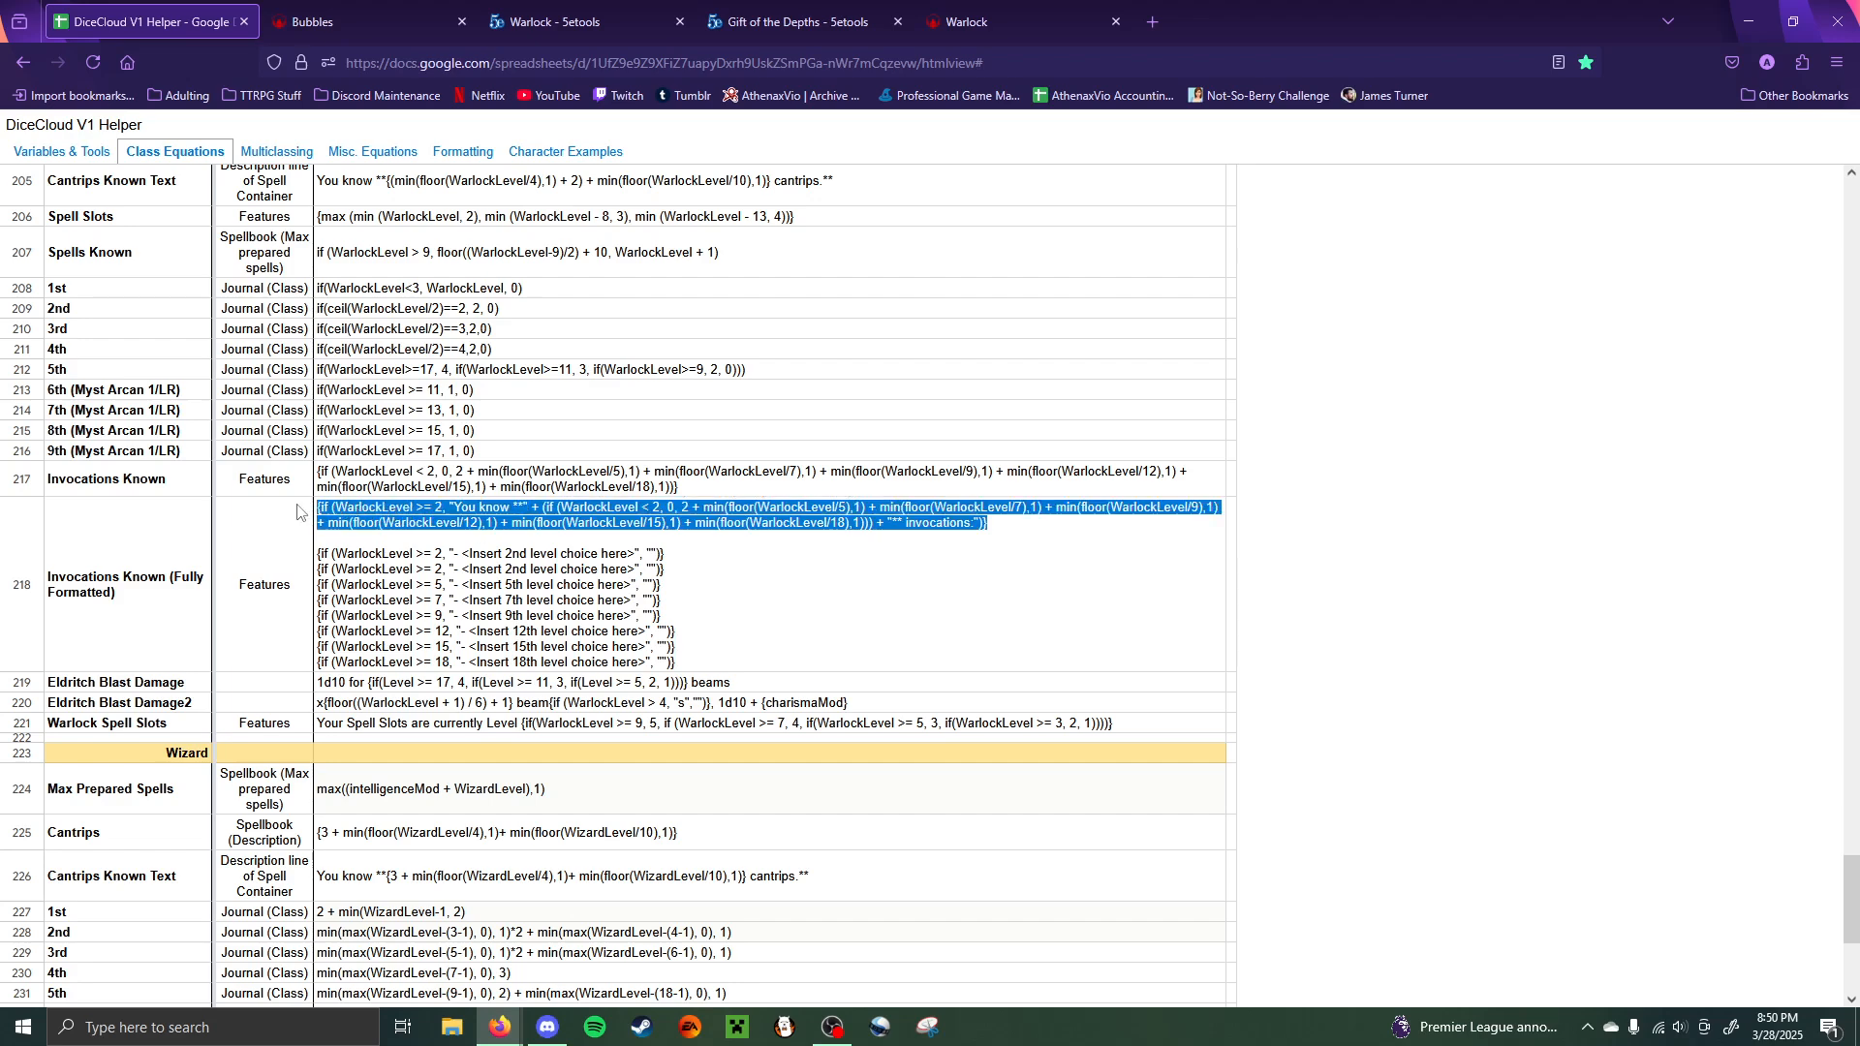
- Replace the "At 2nd level" paragraph in the Bubbles Eldritch Invocations description with the copied formula as its own paragraph, and save
click(329, 21)
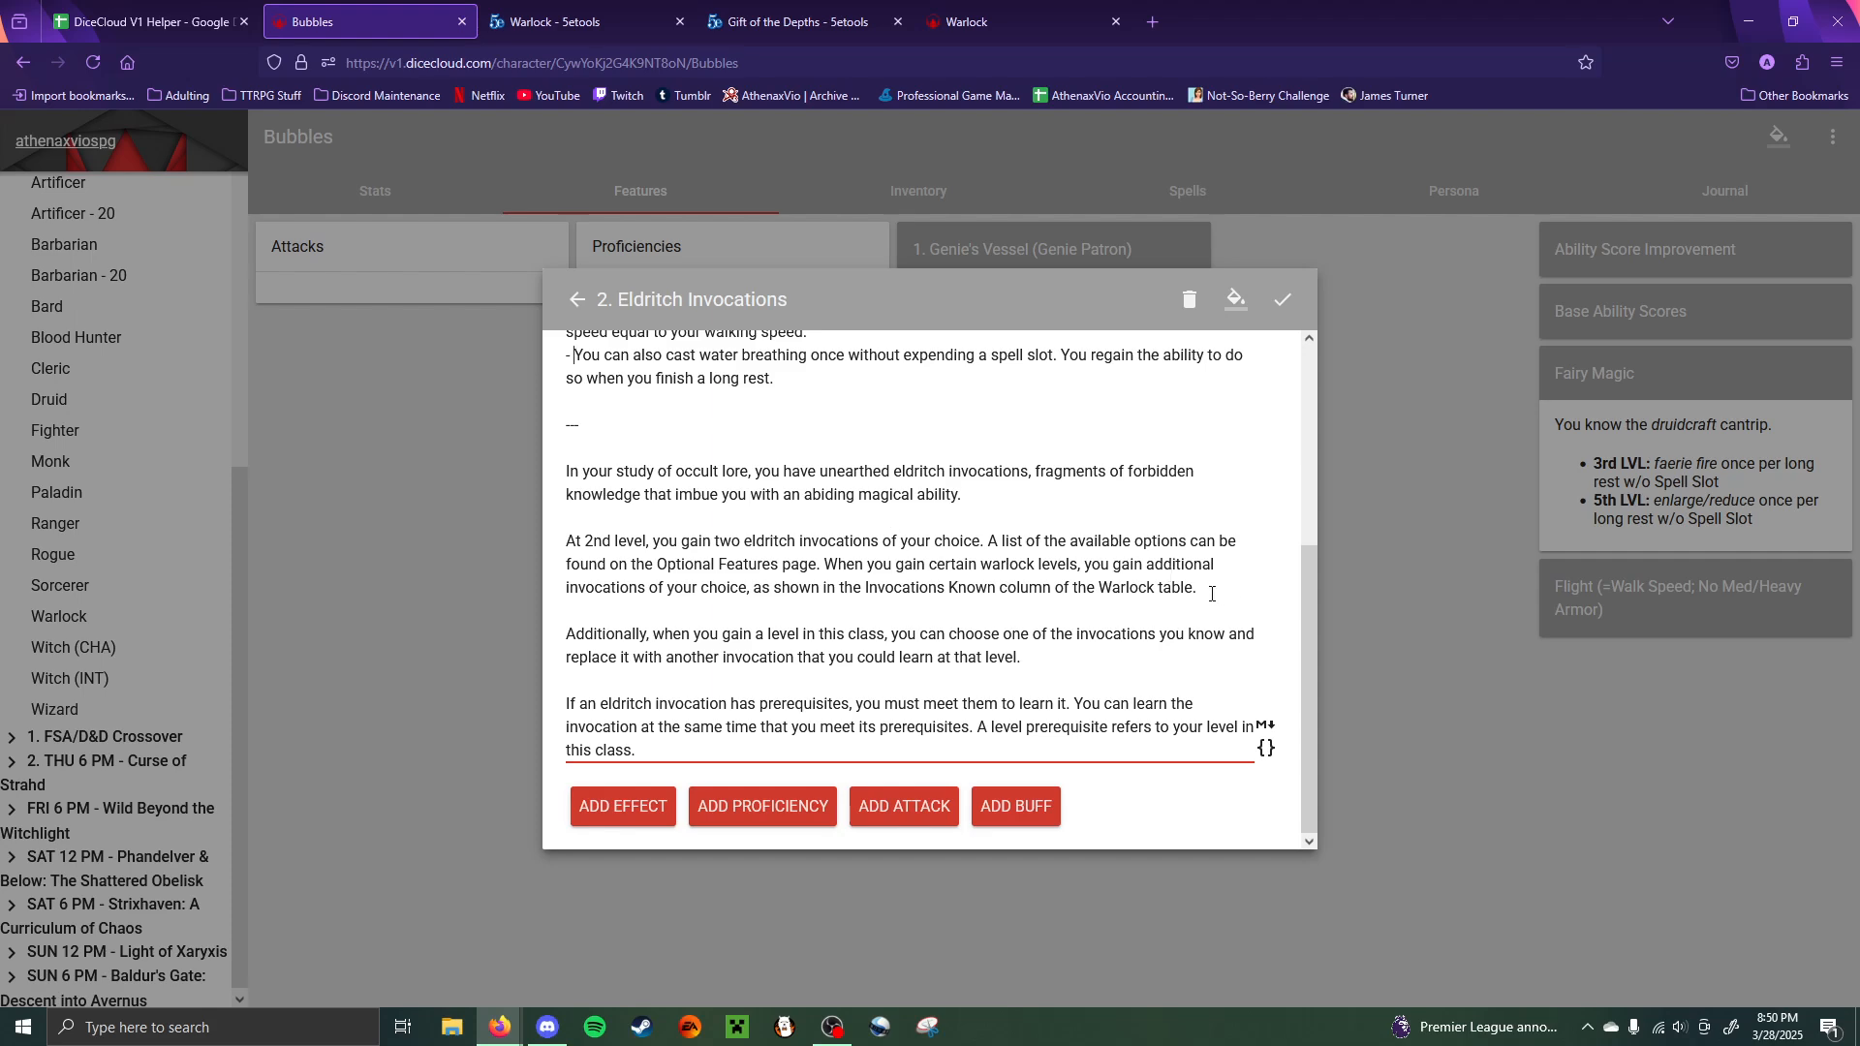
click(145, 22)
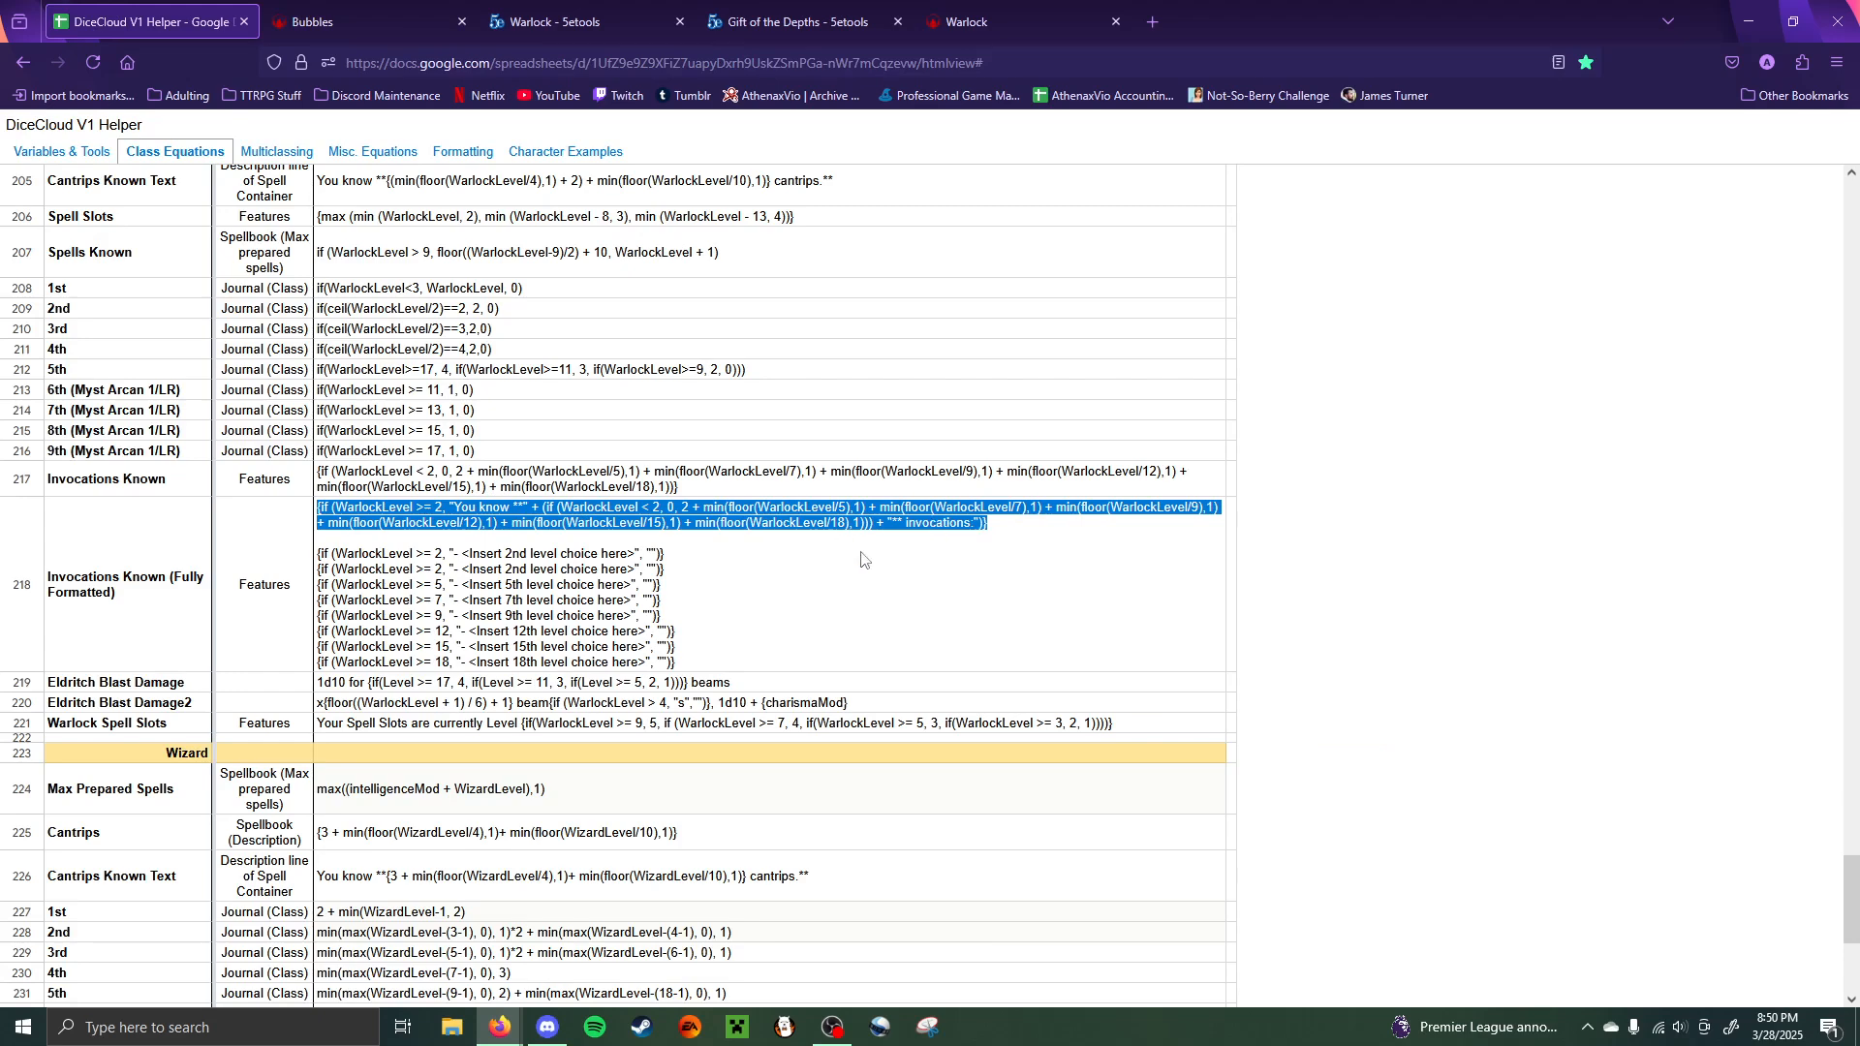
click(317, 9)
drag(1223, 590, 624, 511)
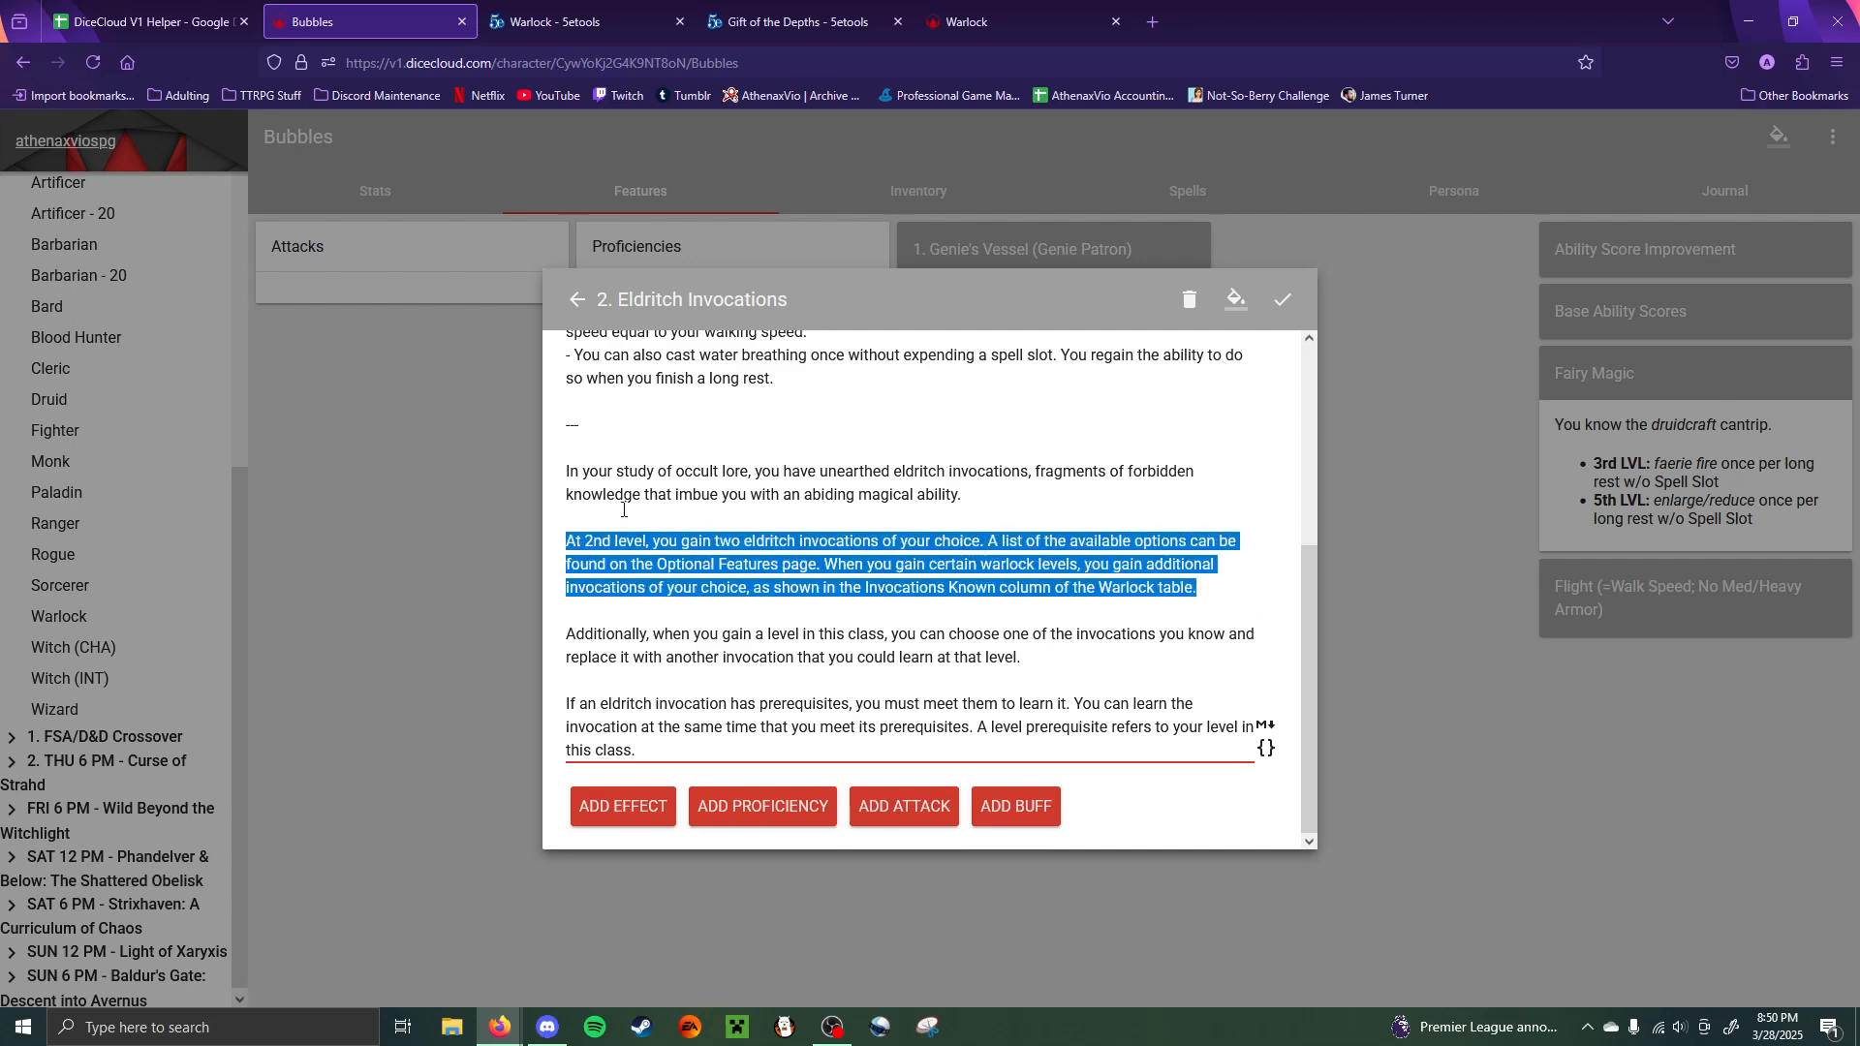
key(ctrl+v)
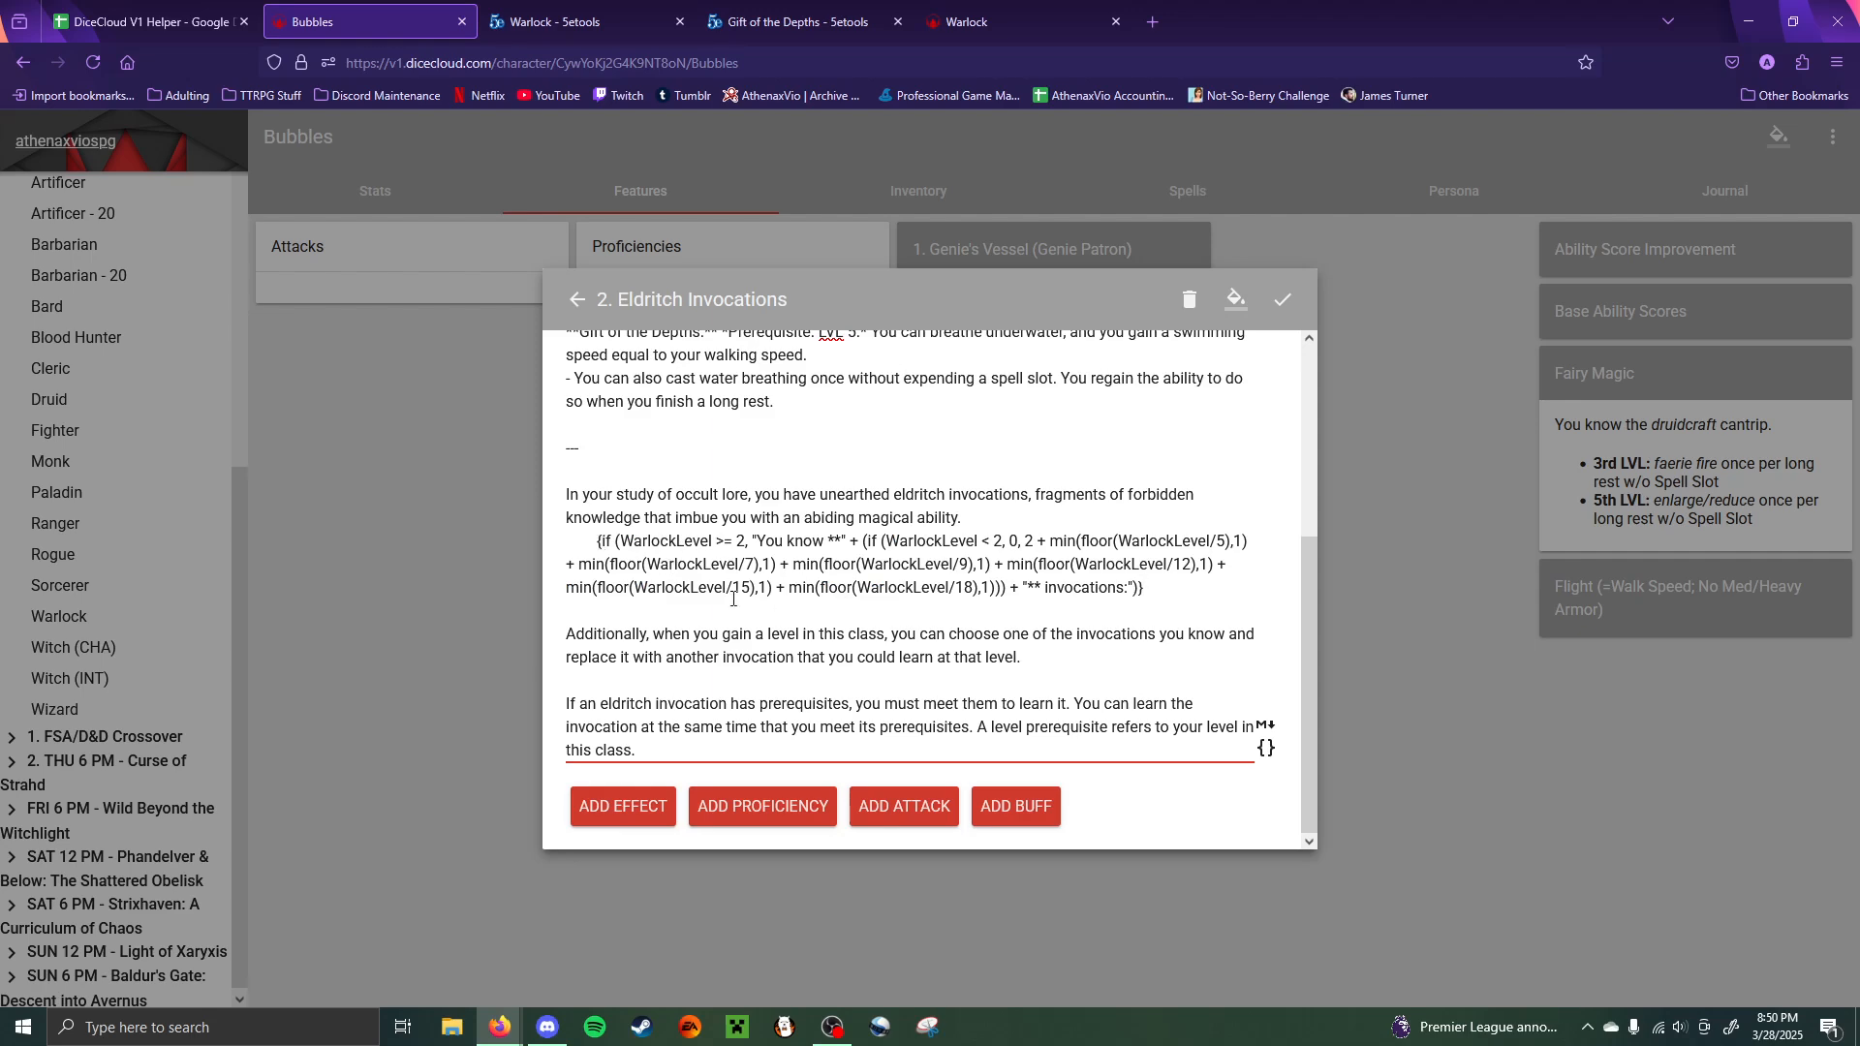
click(599, 543)
key(BackSpace)
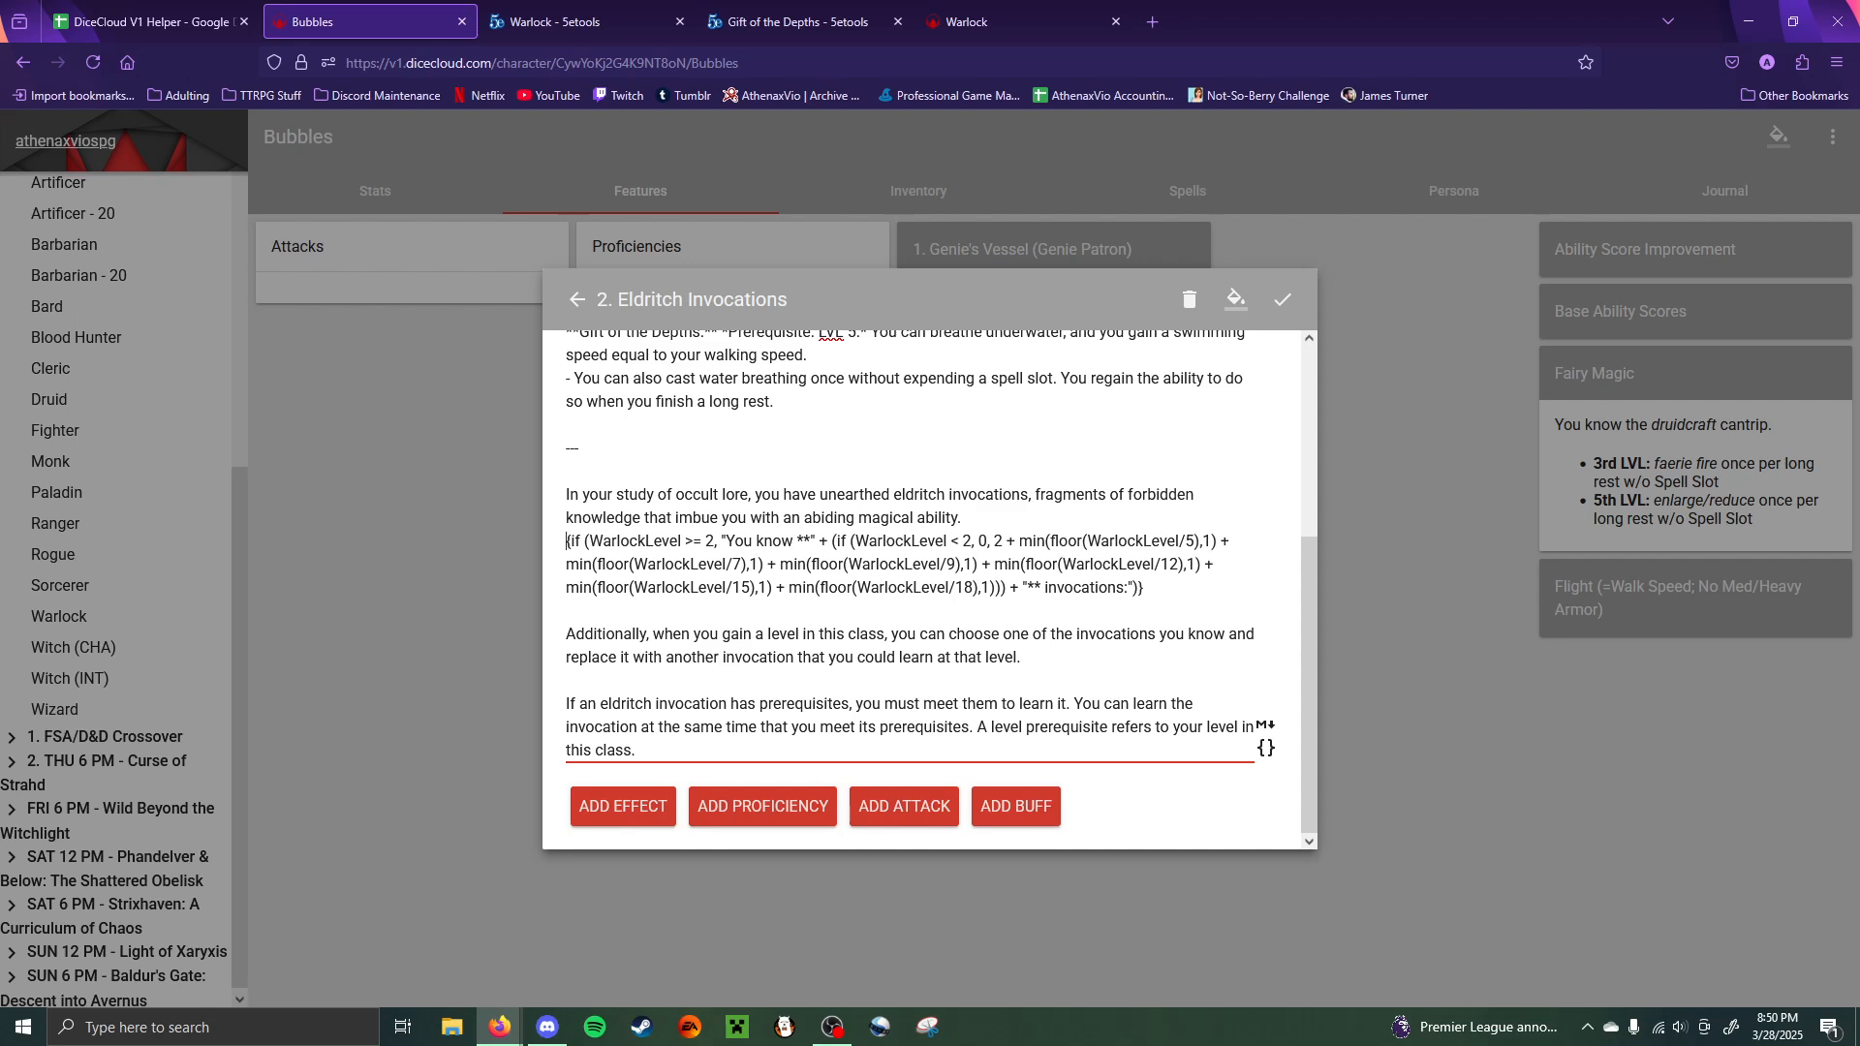
key(Return)
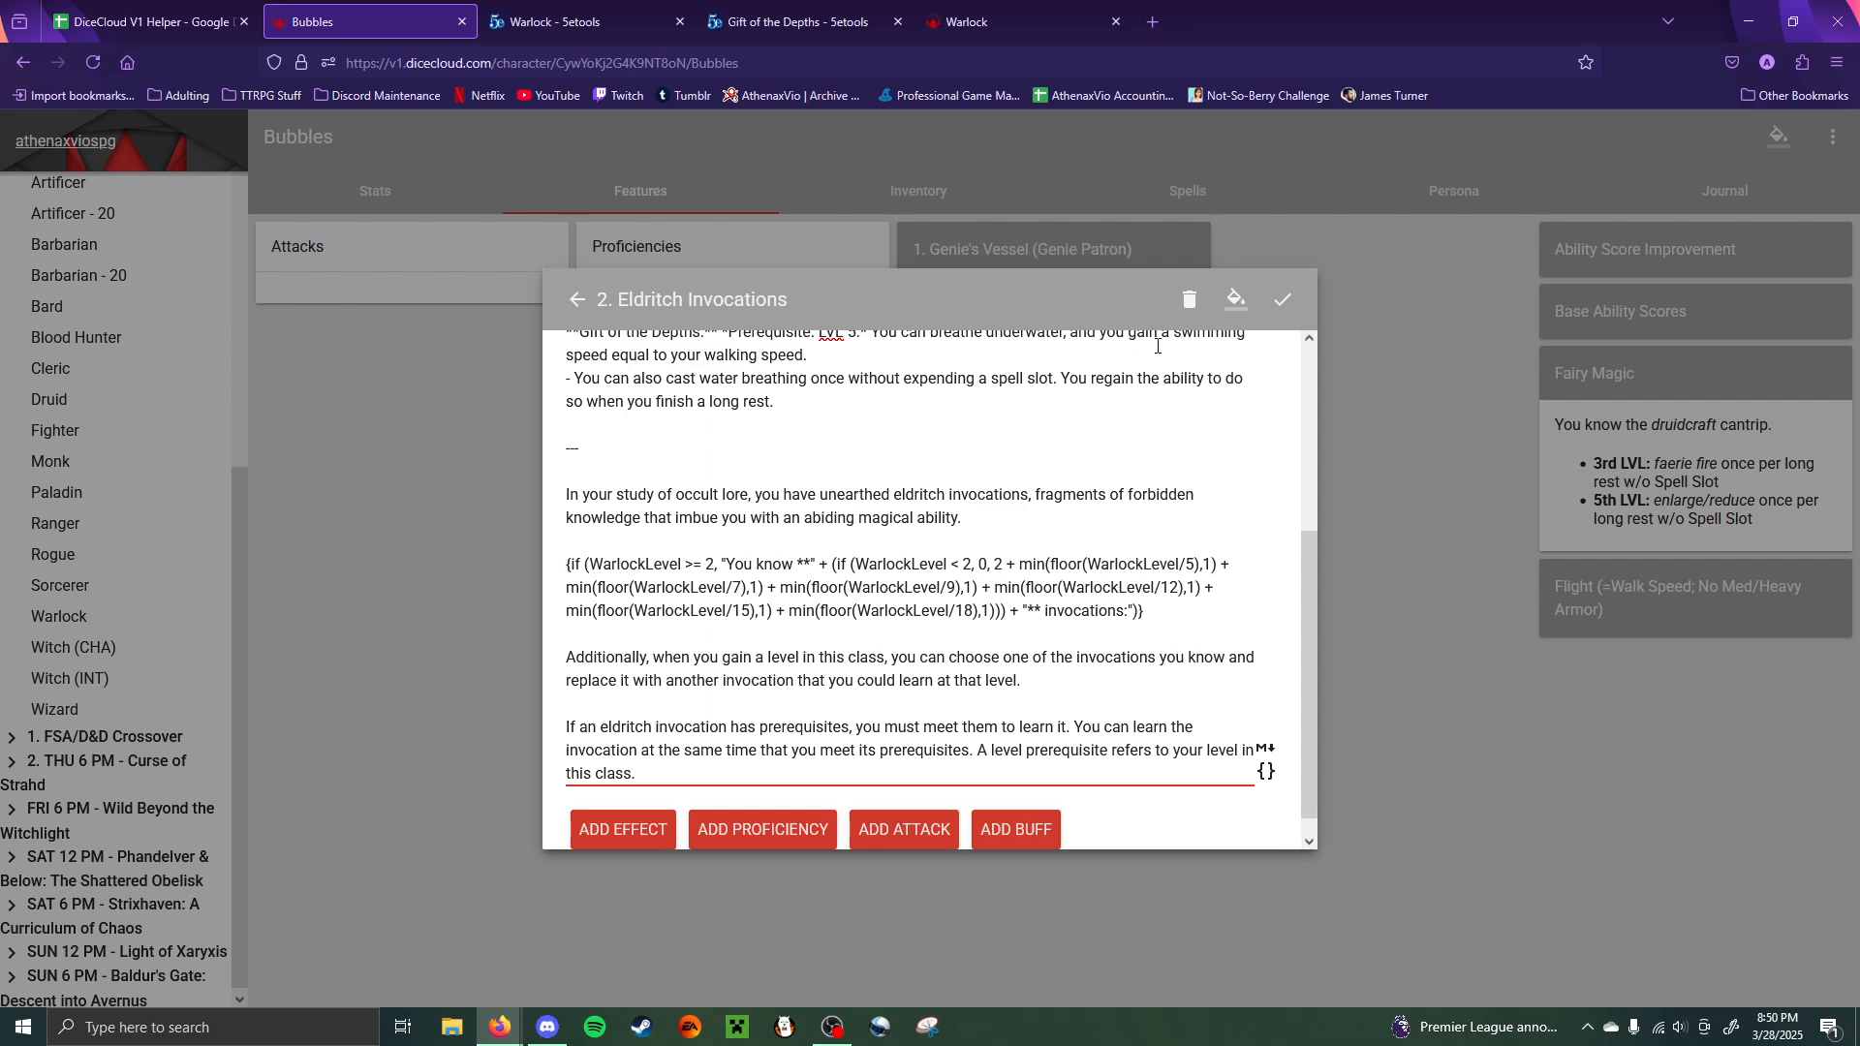
scroll(933, 685, down, 1)
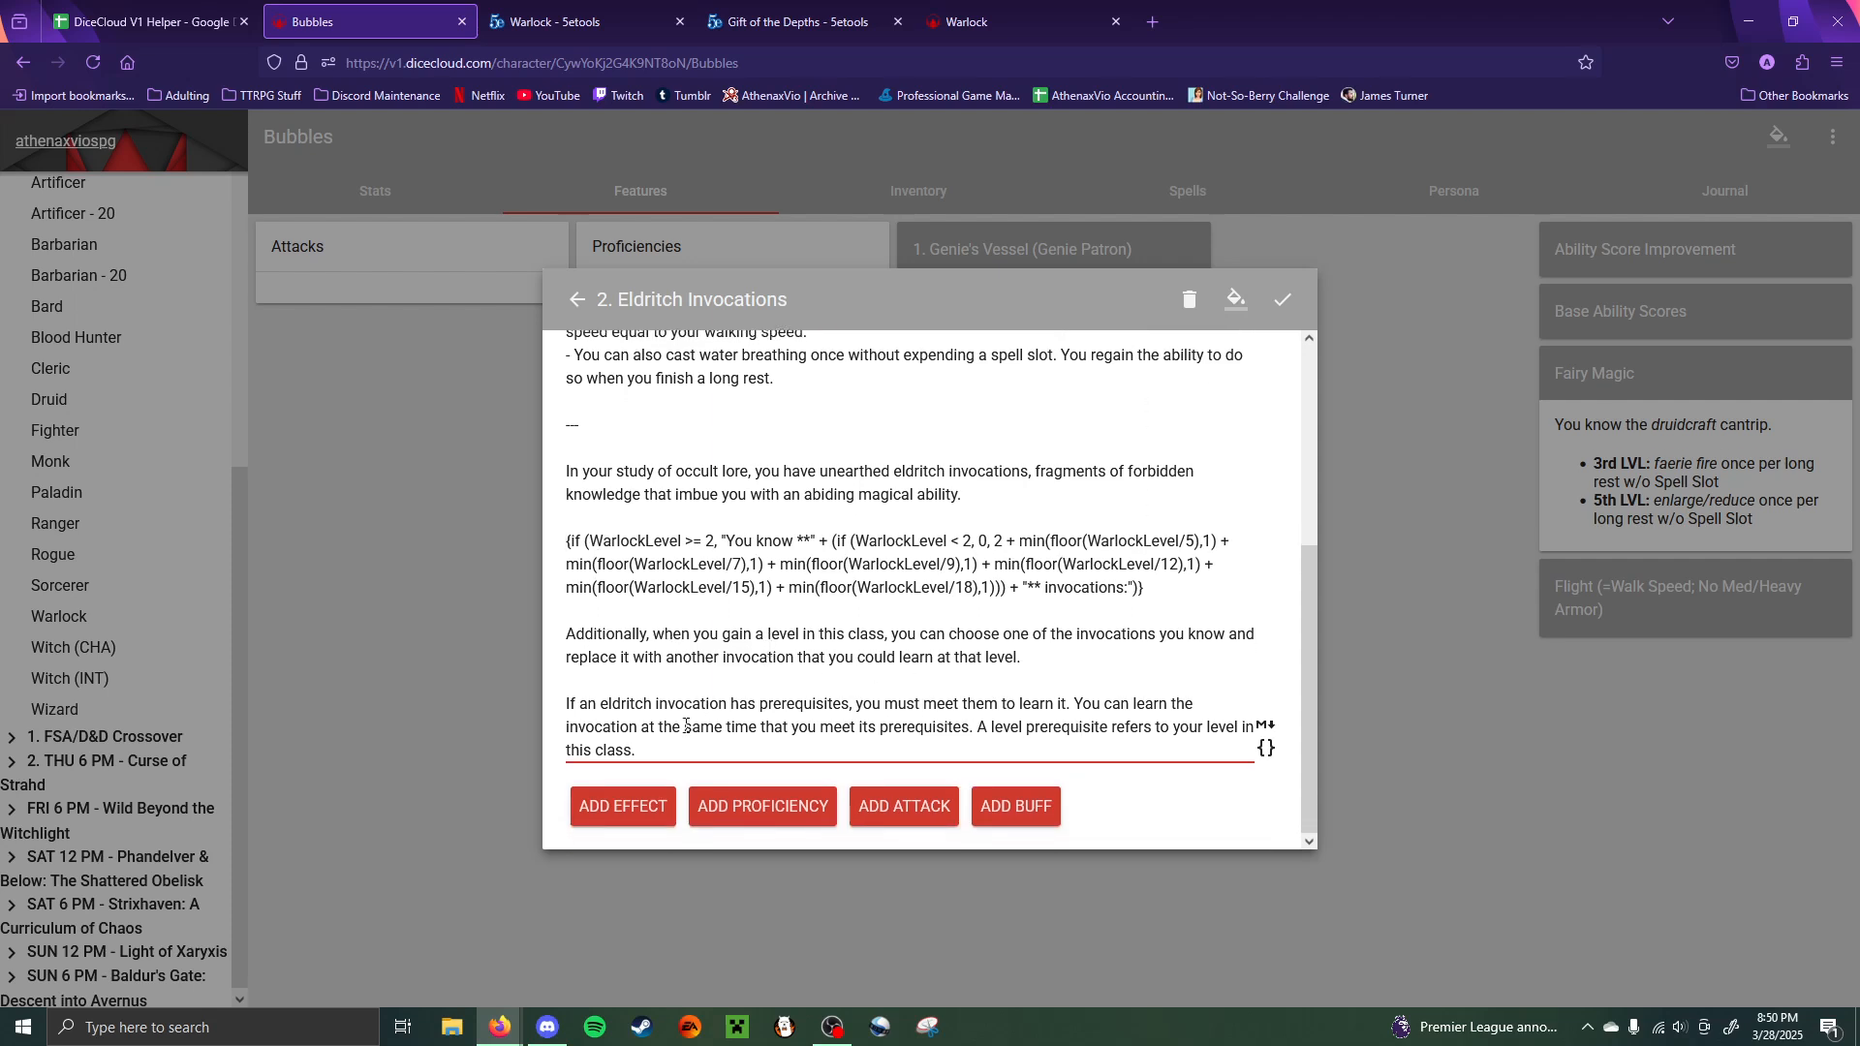
click(1282, 300)
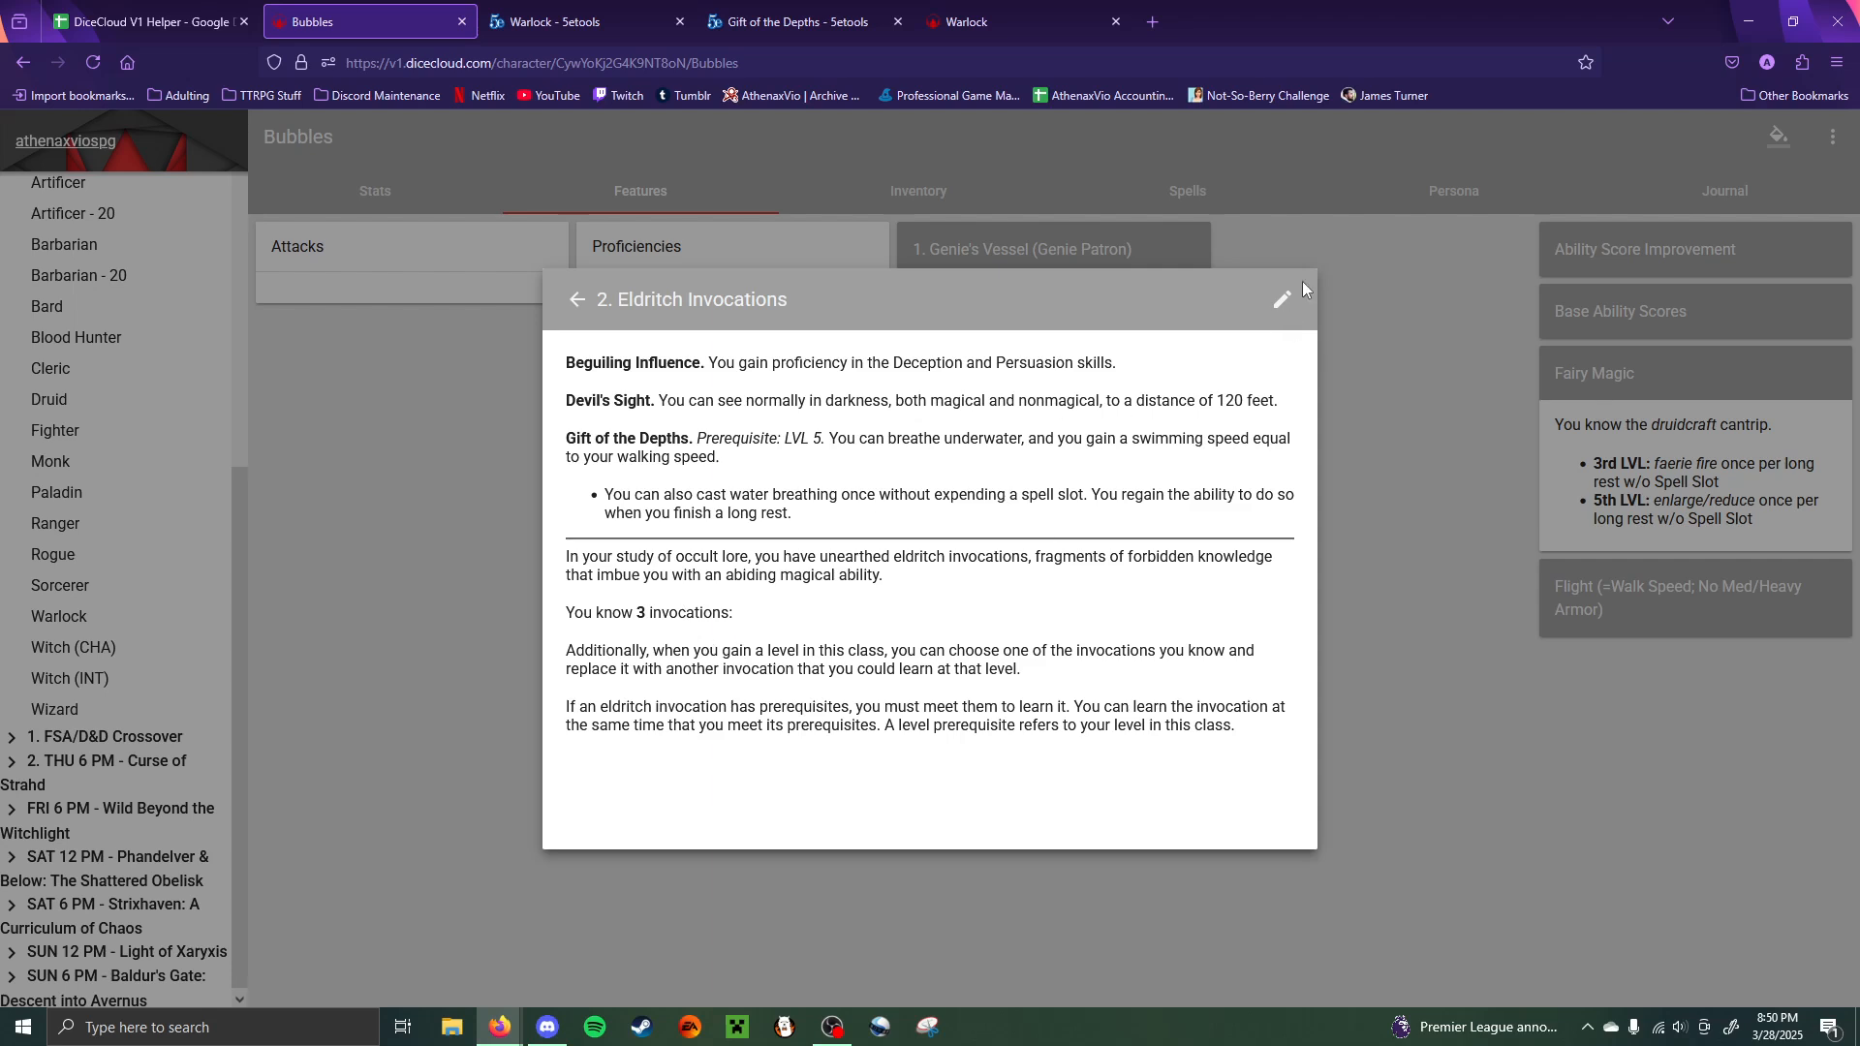
- Change the colon after "invocations" in the formula to a period and save the Eldritch Invocations feature
click(1281, 301)
scroll(964, 643, down, 2)
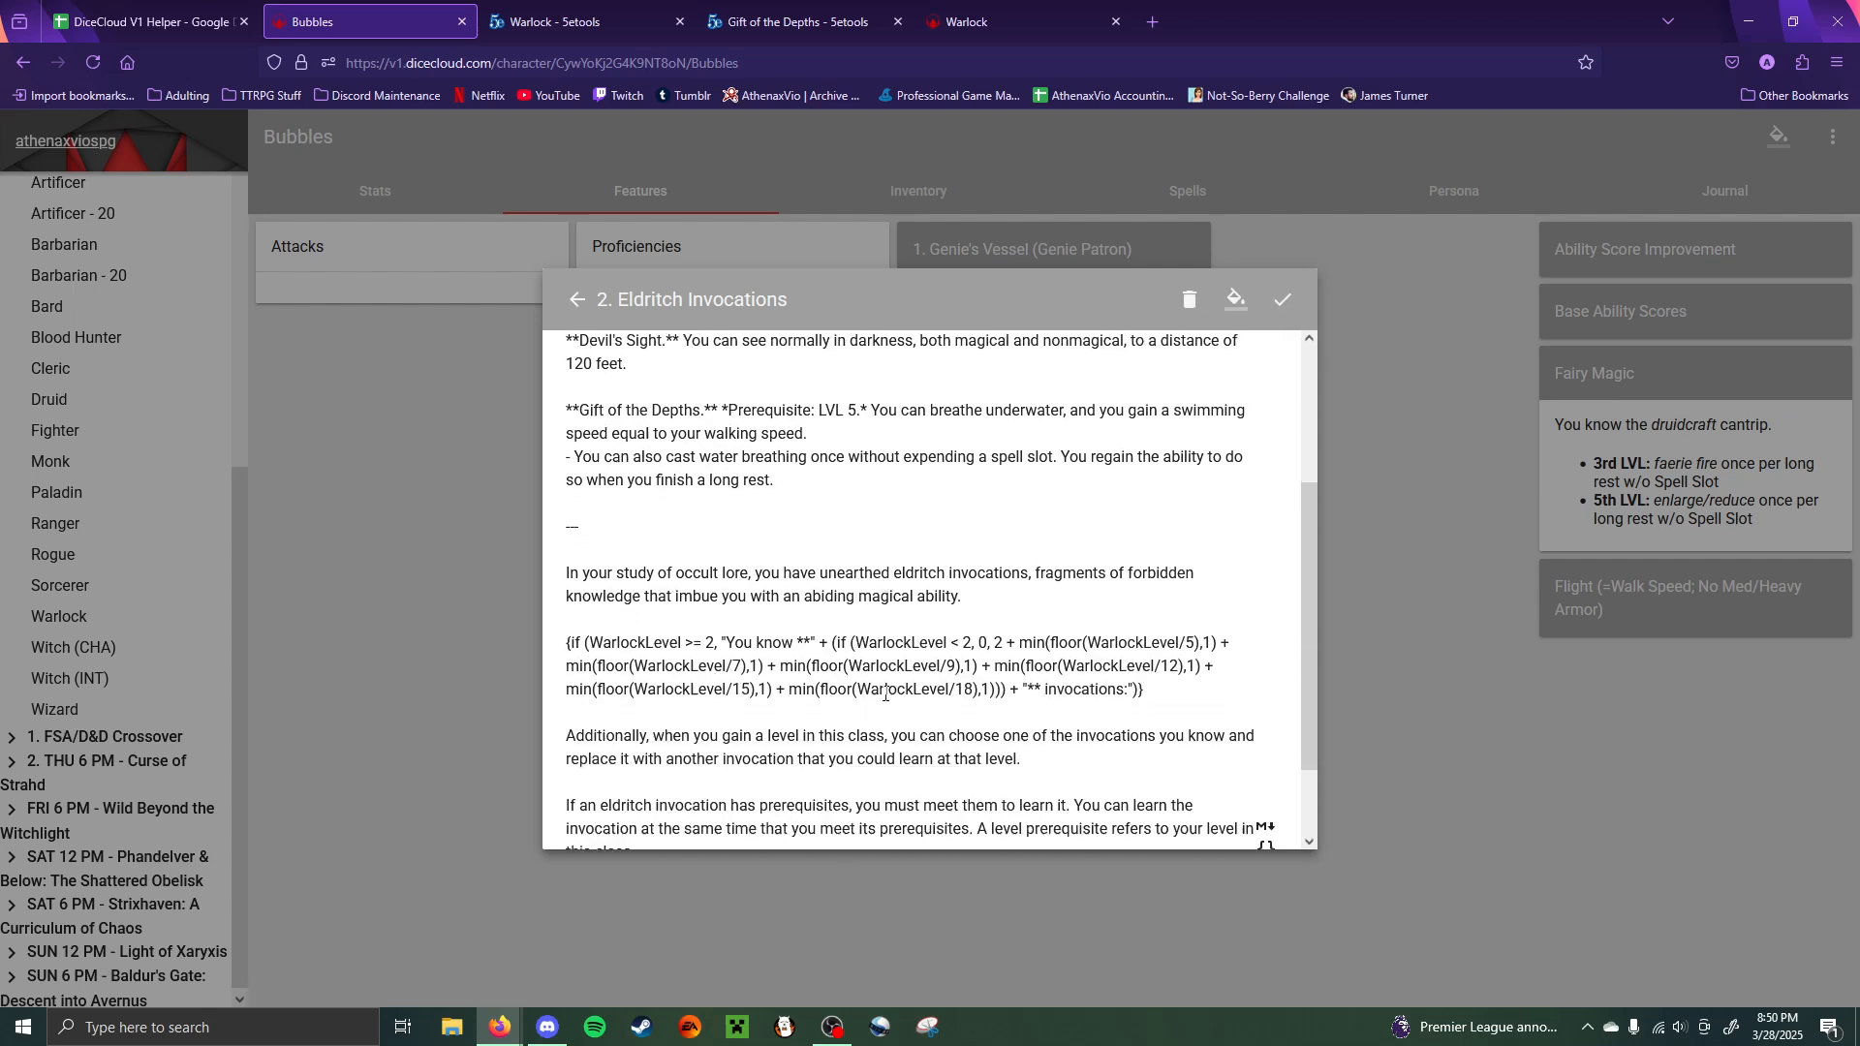
click(1130, 688)
key(BackSpace)
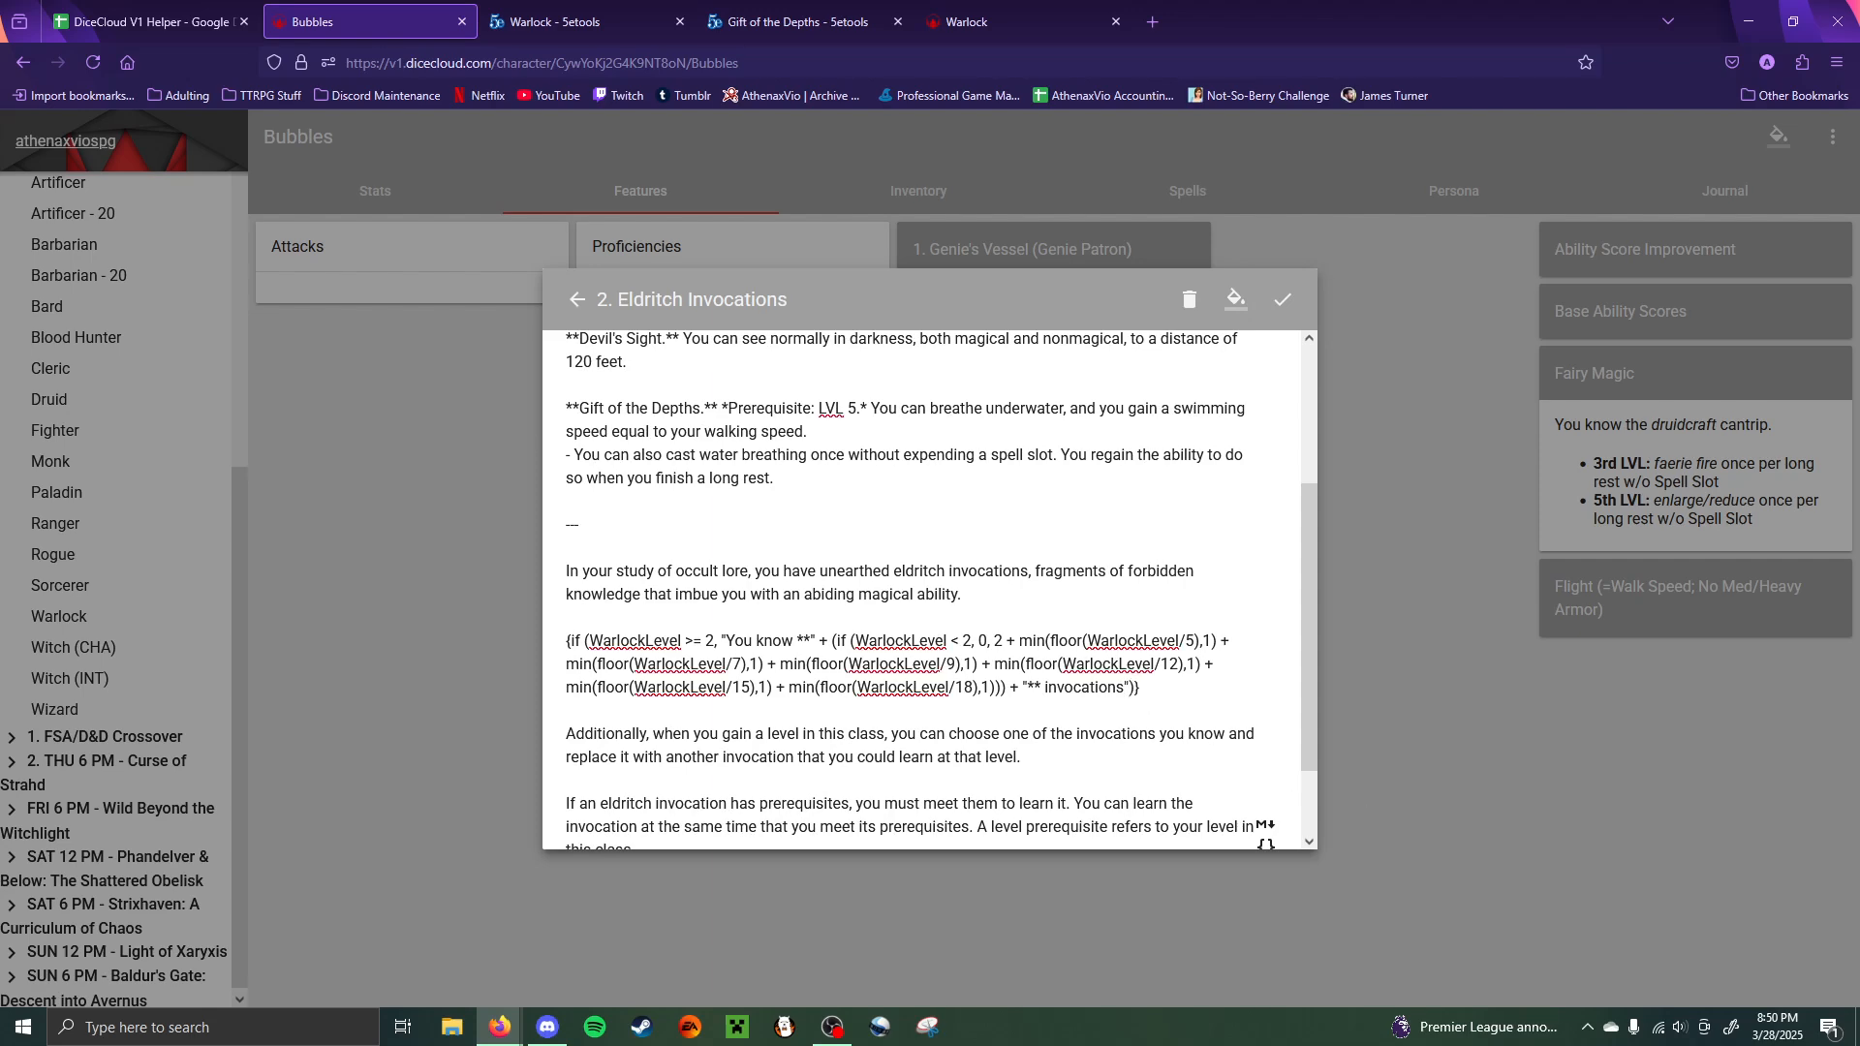
text(.)
click(1282, 300)
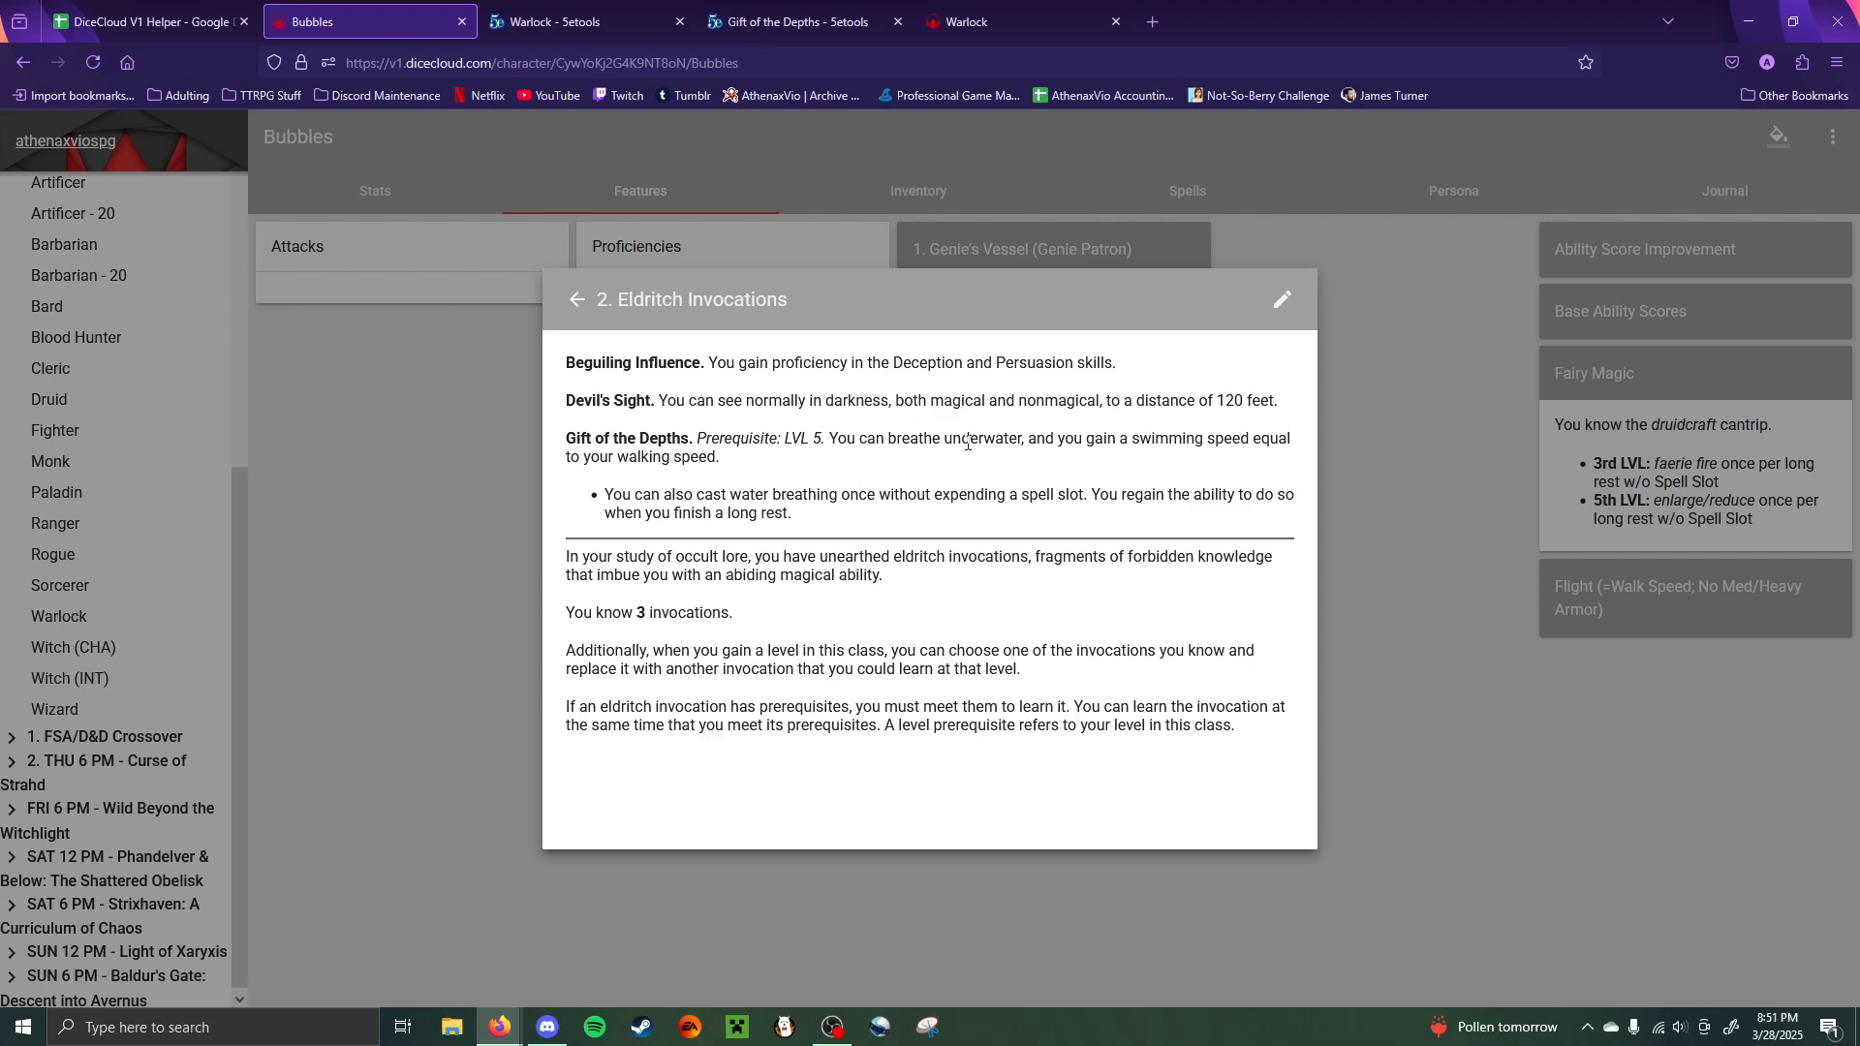
- Add an effect to Eldritch Invocations on the Speed stat, with the Min operation and the value "speed"
mouse_move(1139, 439)
mouse_down()
mouse_move(1288, 445)
mouse_move(1223, 442)
mouse_up()
click(1256, 442)
click(1282, 299)
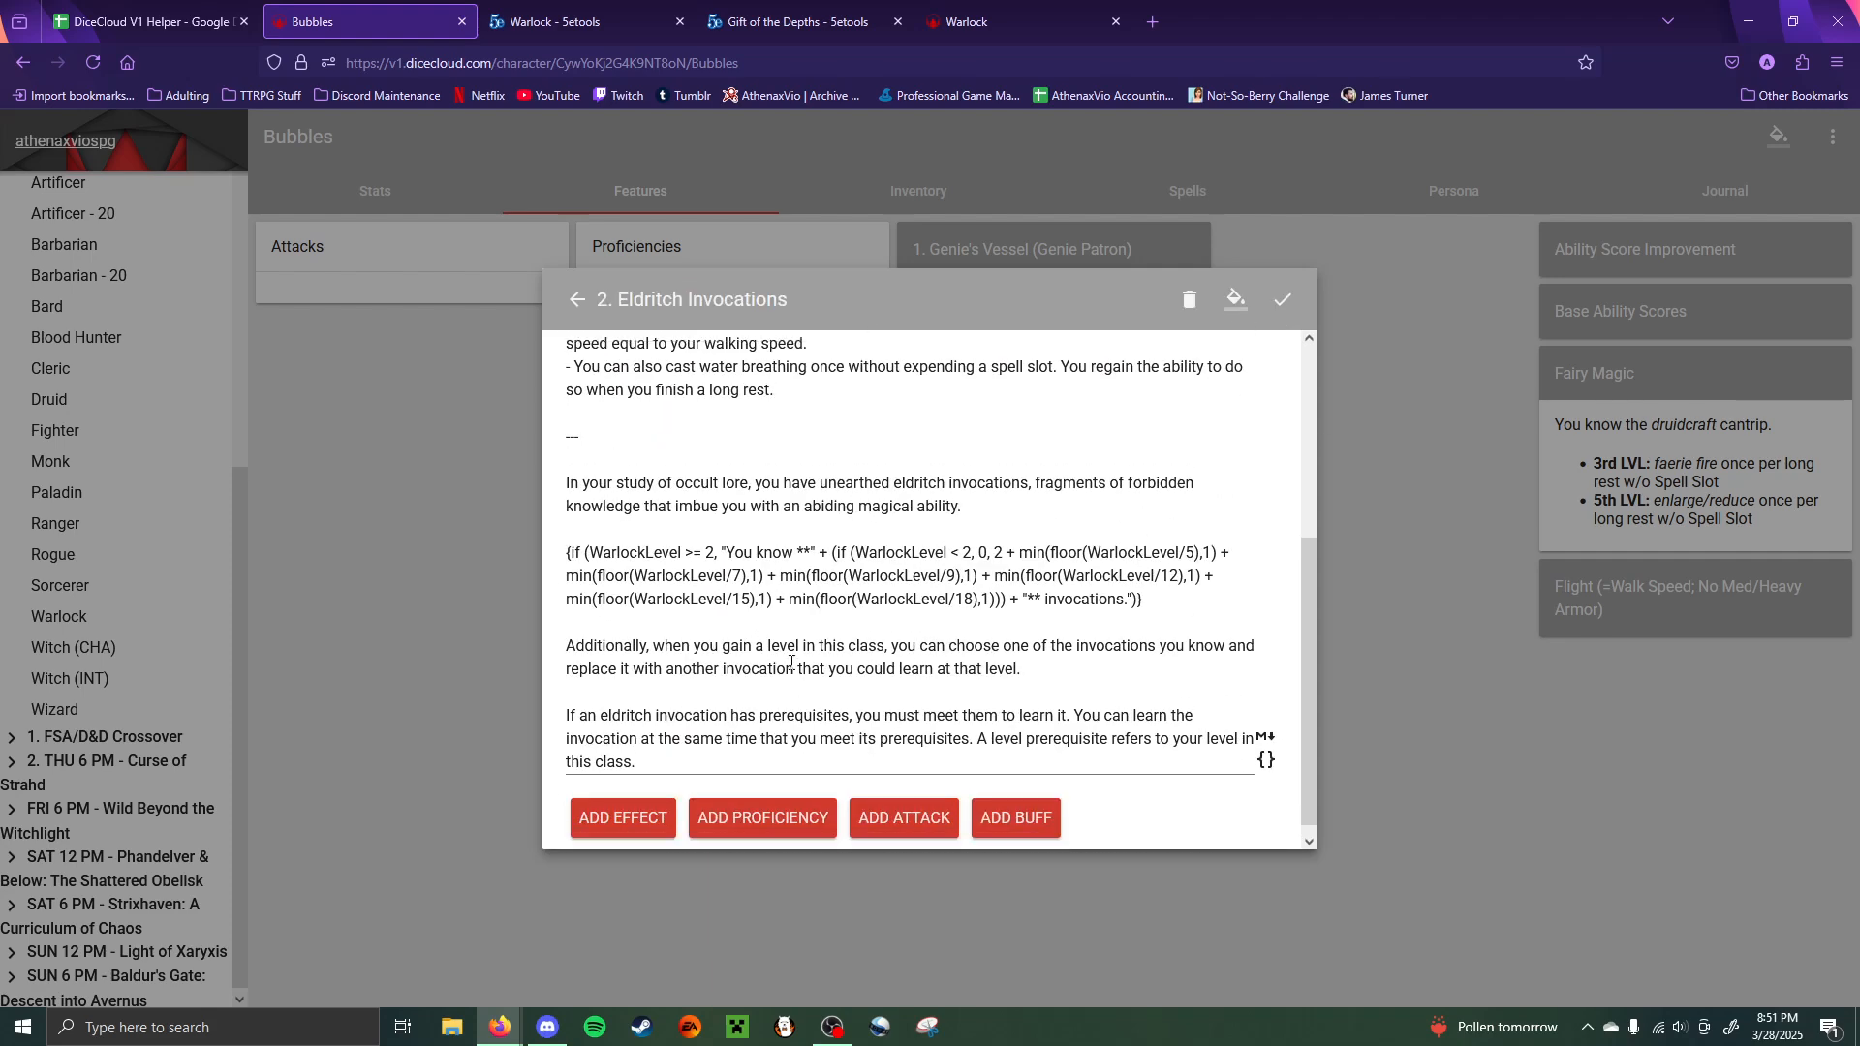
scroll(1075, 446, up, 2)
scroll(998, 631, down, 2)
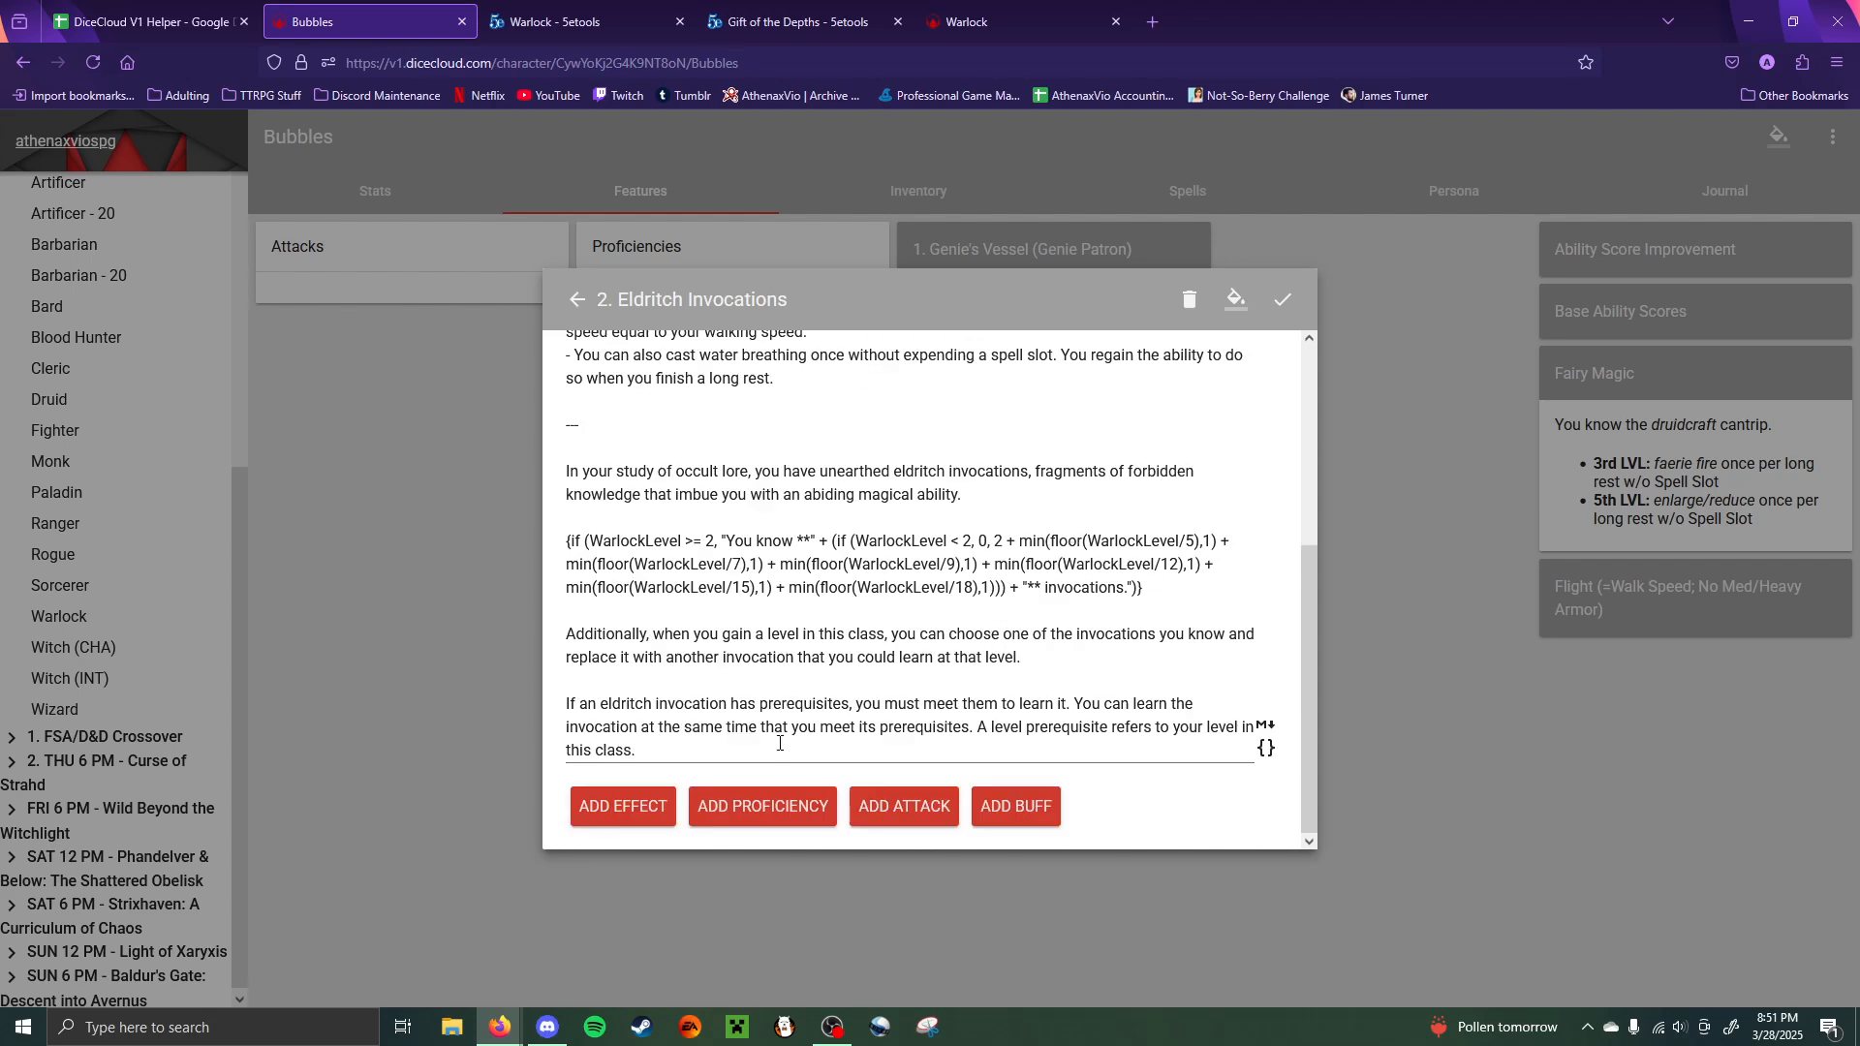
scroll(950, 678, up, 1)
scroll(833, 659, down, 1)
click(623, 807)
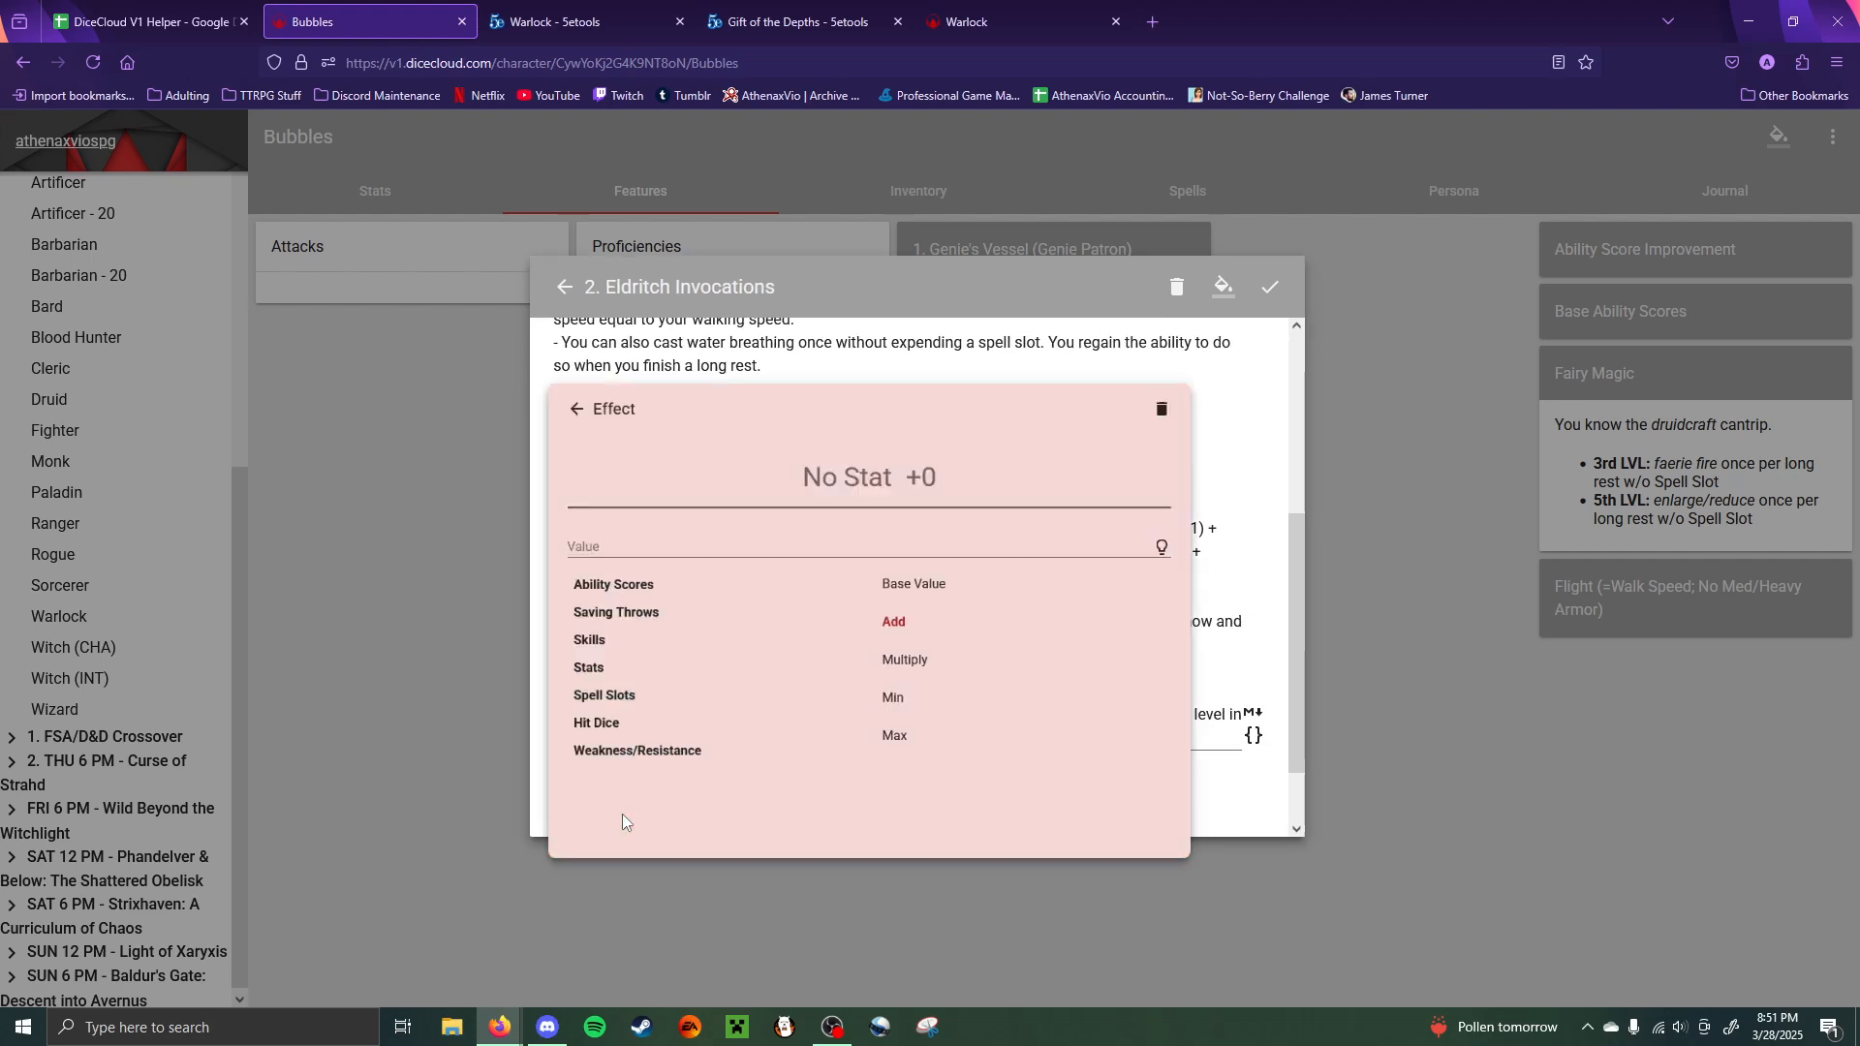
click(600, 622)
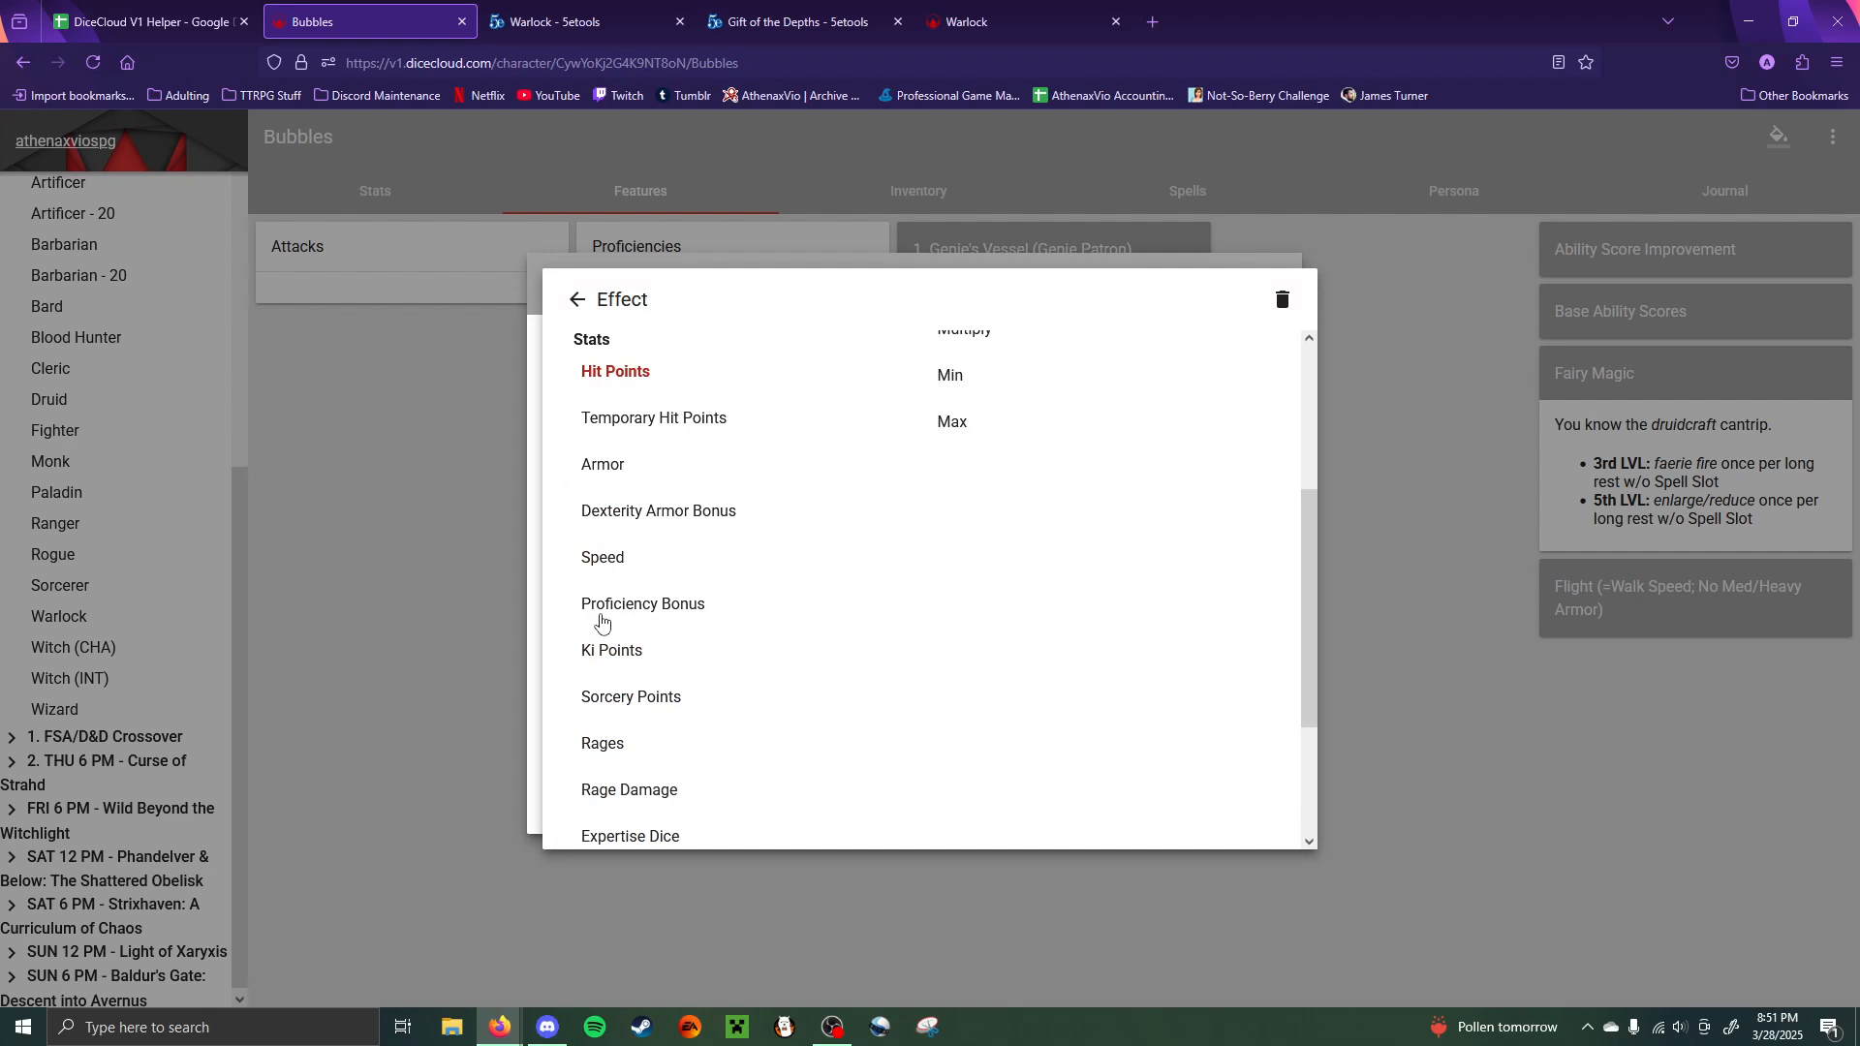
click(599, 571)
scroll(1092, 671, up, 3)
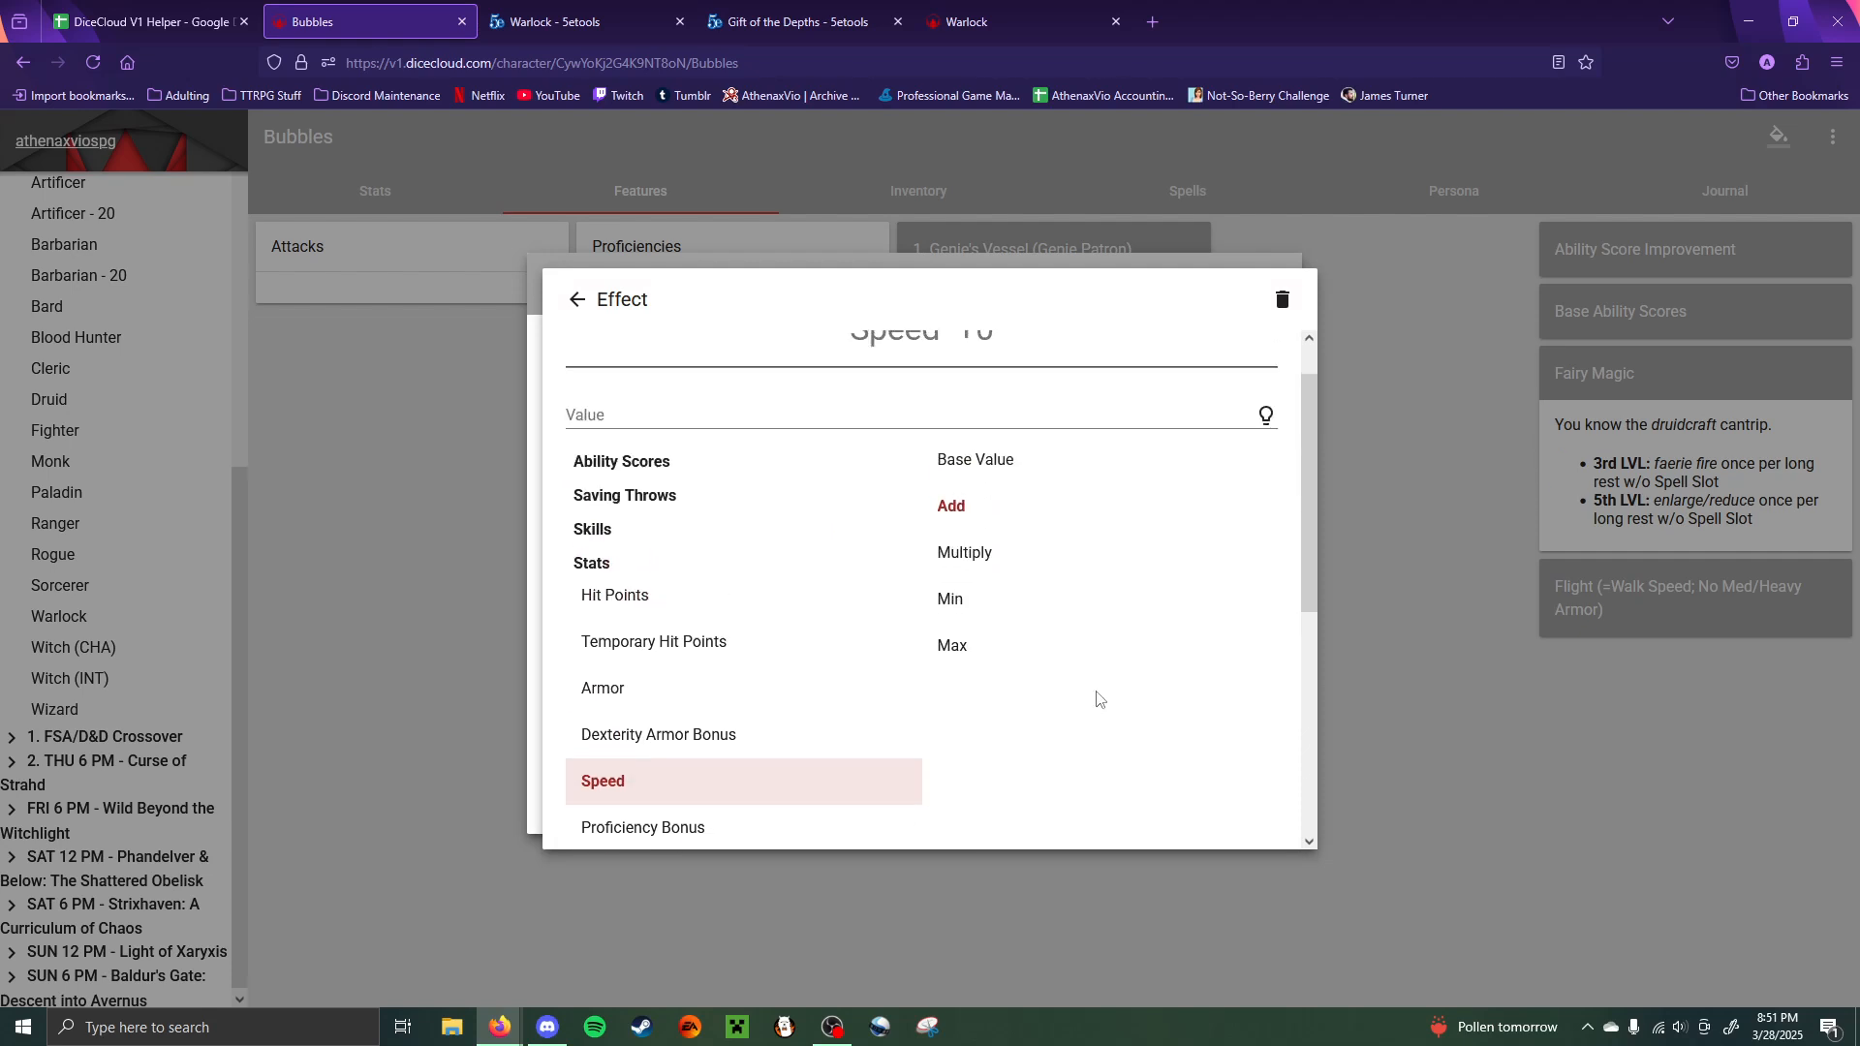
click(951, 659)
click(839, 458)
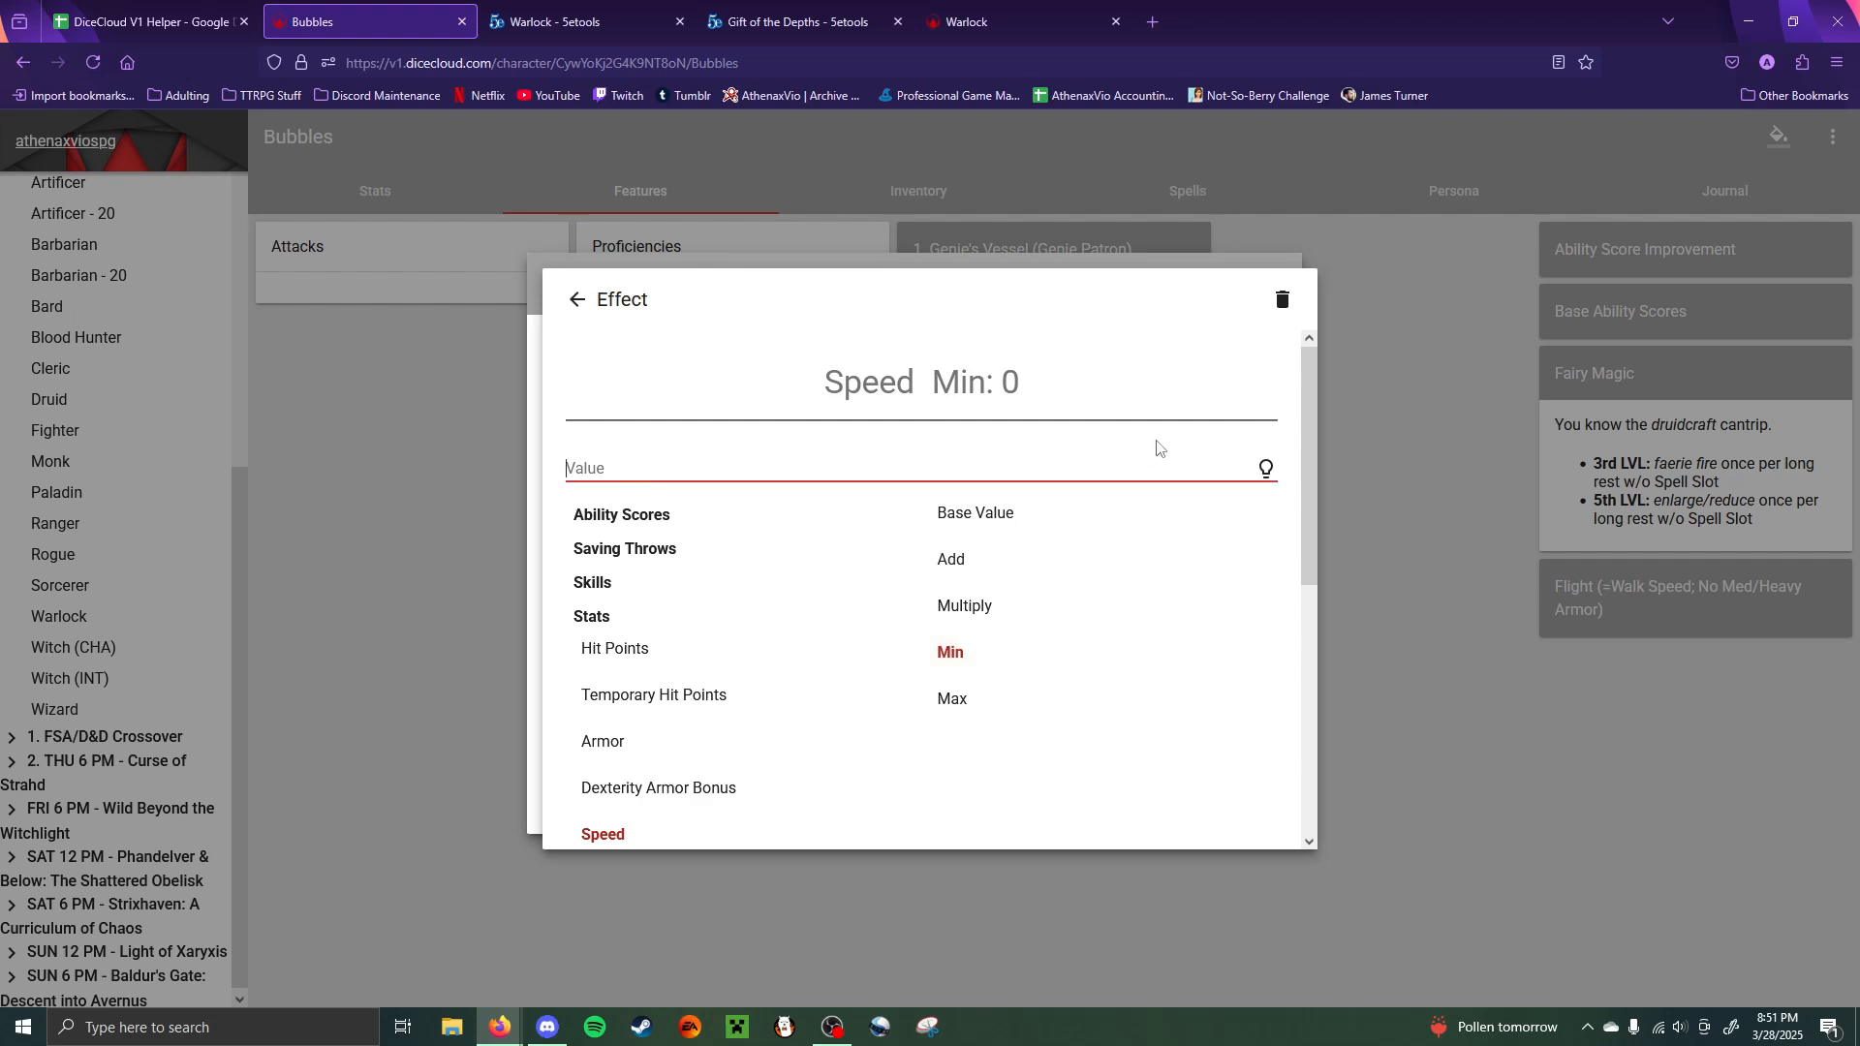
text(speed)
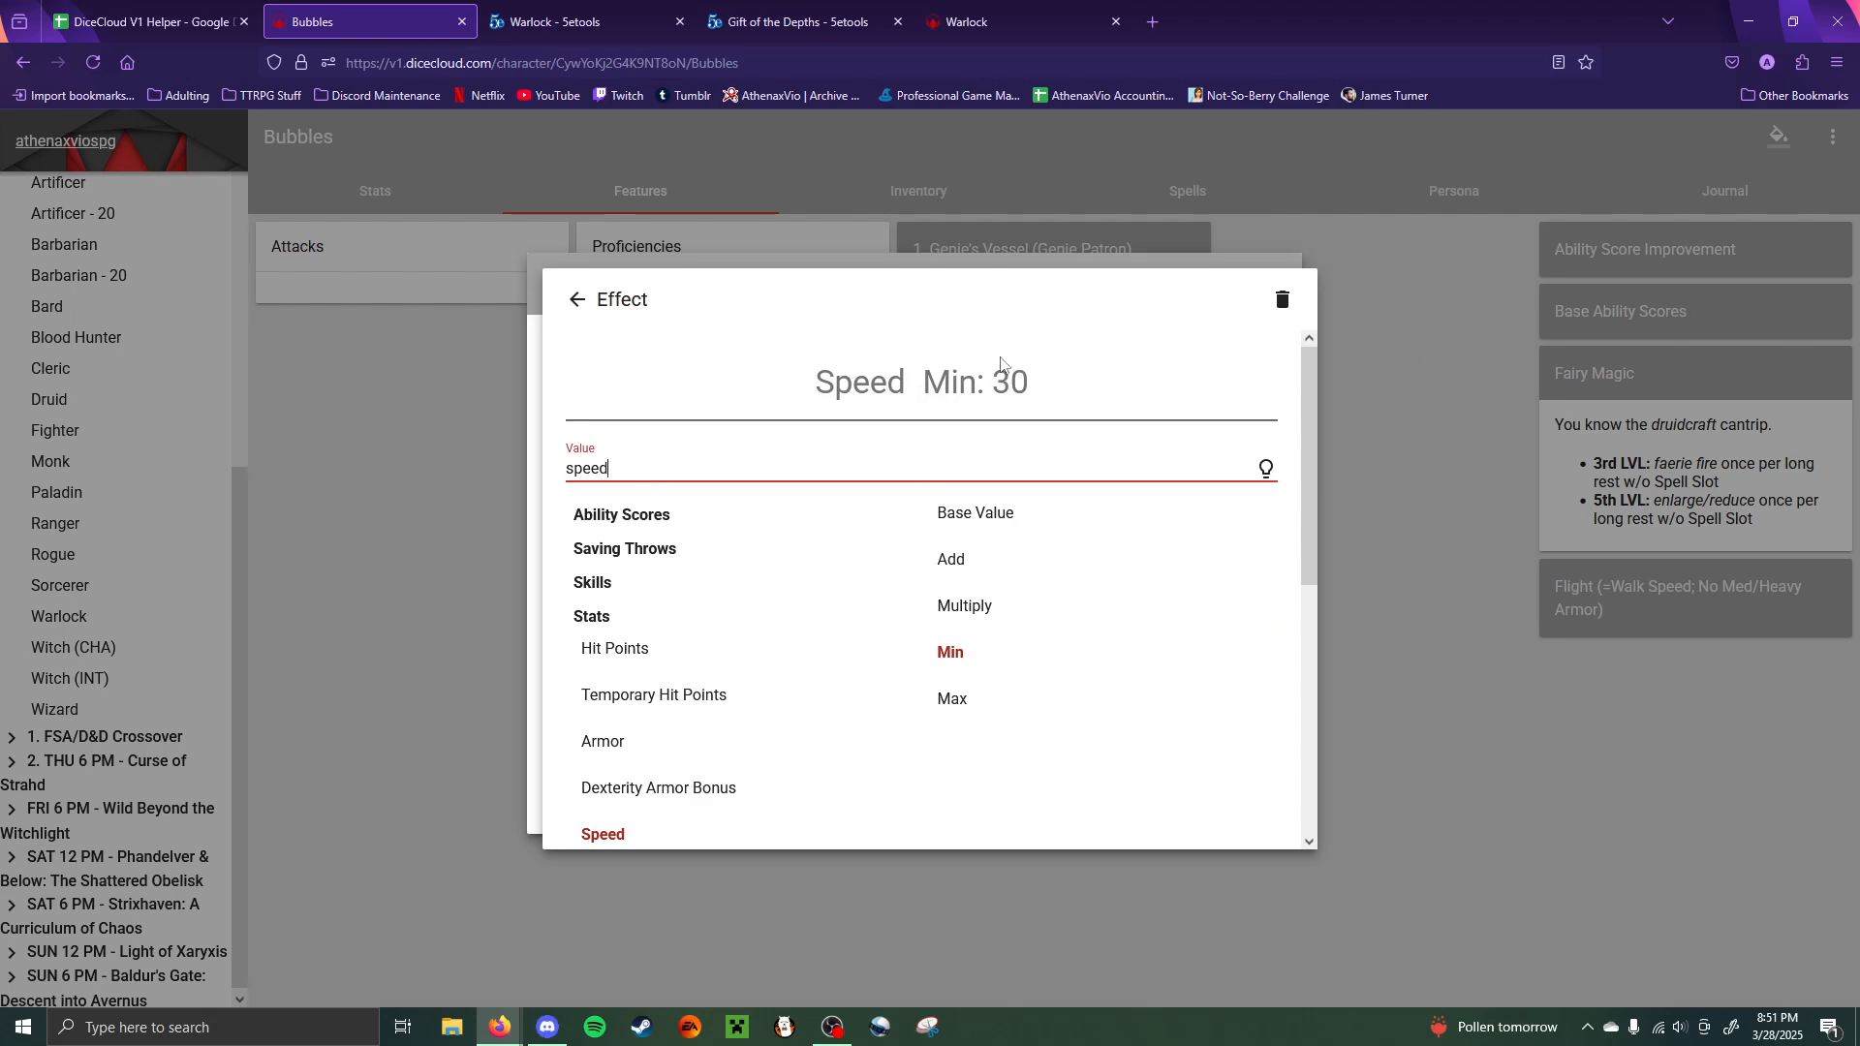
click(577, 300)
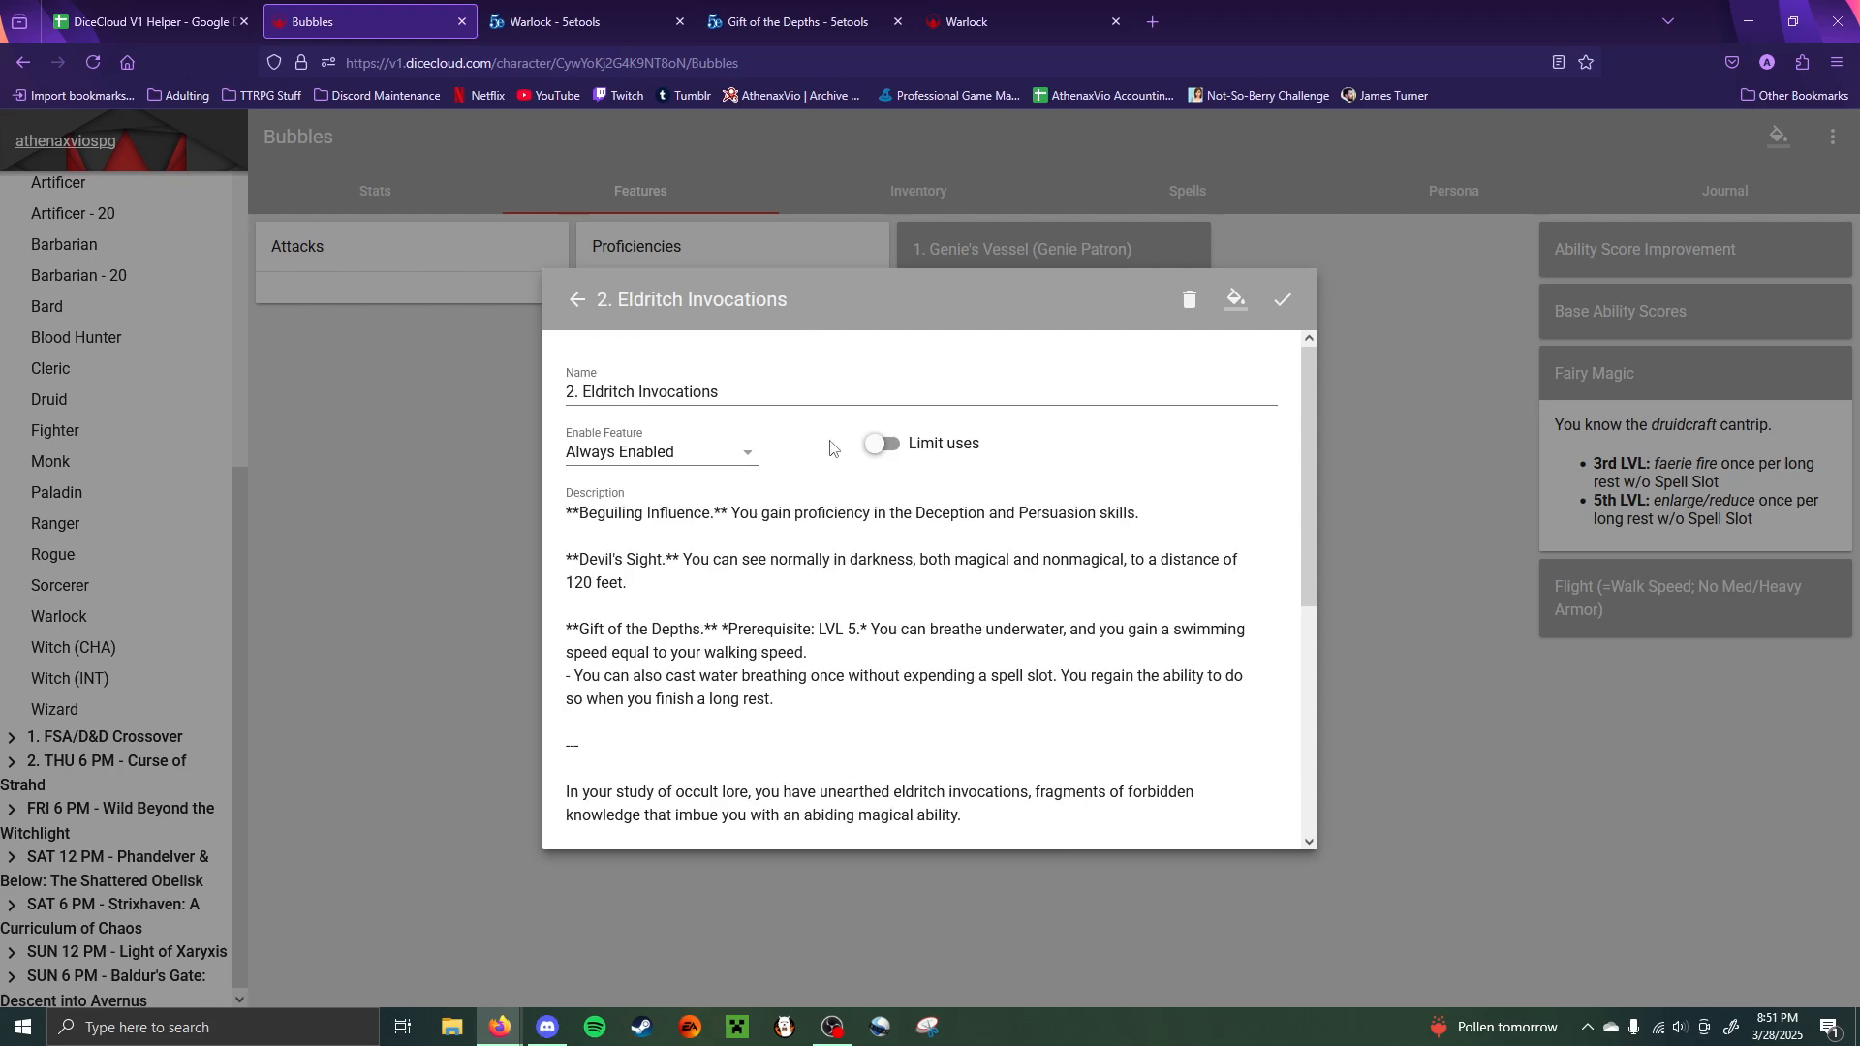
- Add two skill proficiencies to Eldritch Invocations, Deception and Persuasion, both Proficient, then save and close the feature
scroll(843, 542, down, 2)
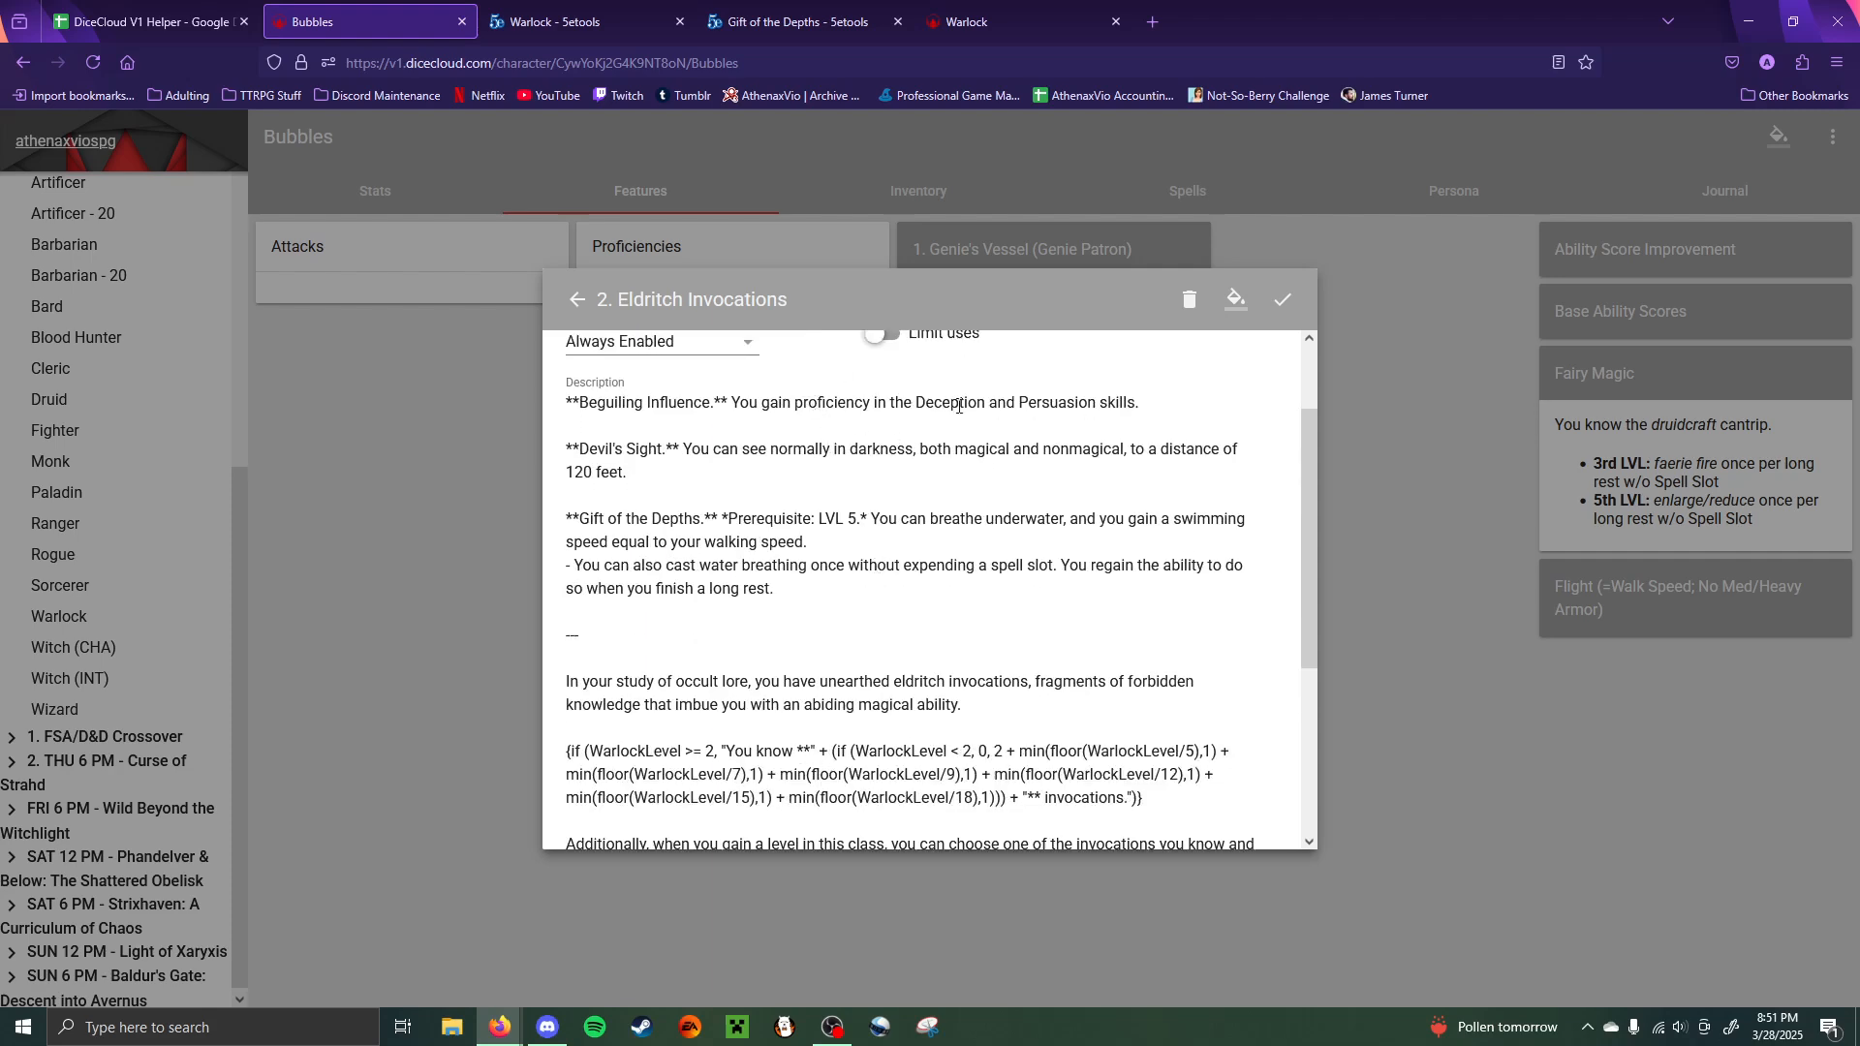
scroll(959, 405, down, 6)
click(761, 809)
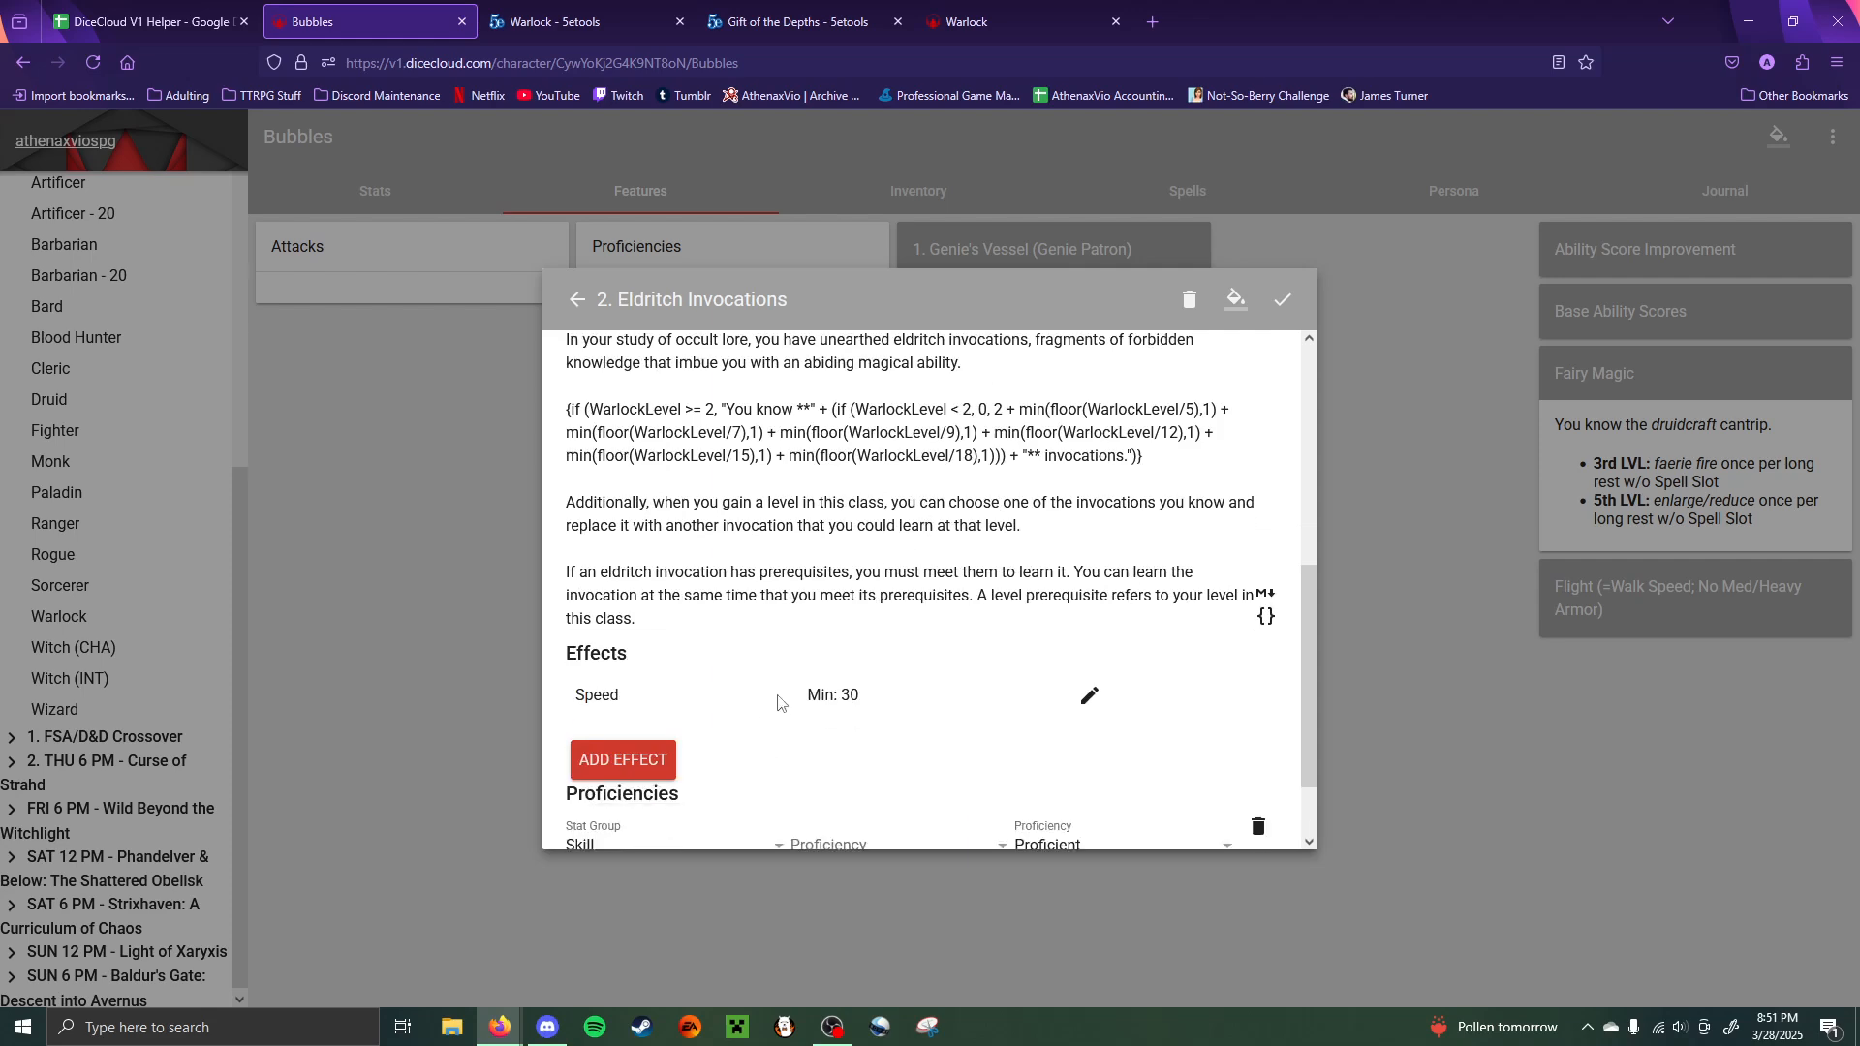
scroll(765, 765, down, 2)
click(690, 809)
scroll(780, 693, down, 1)
click(822, 689)
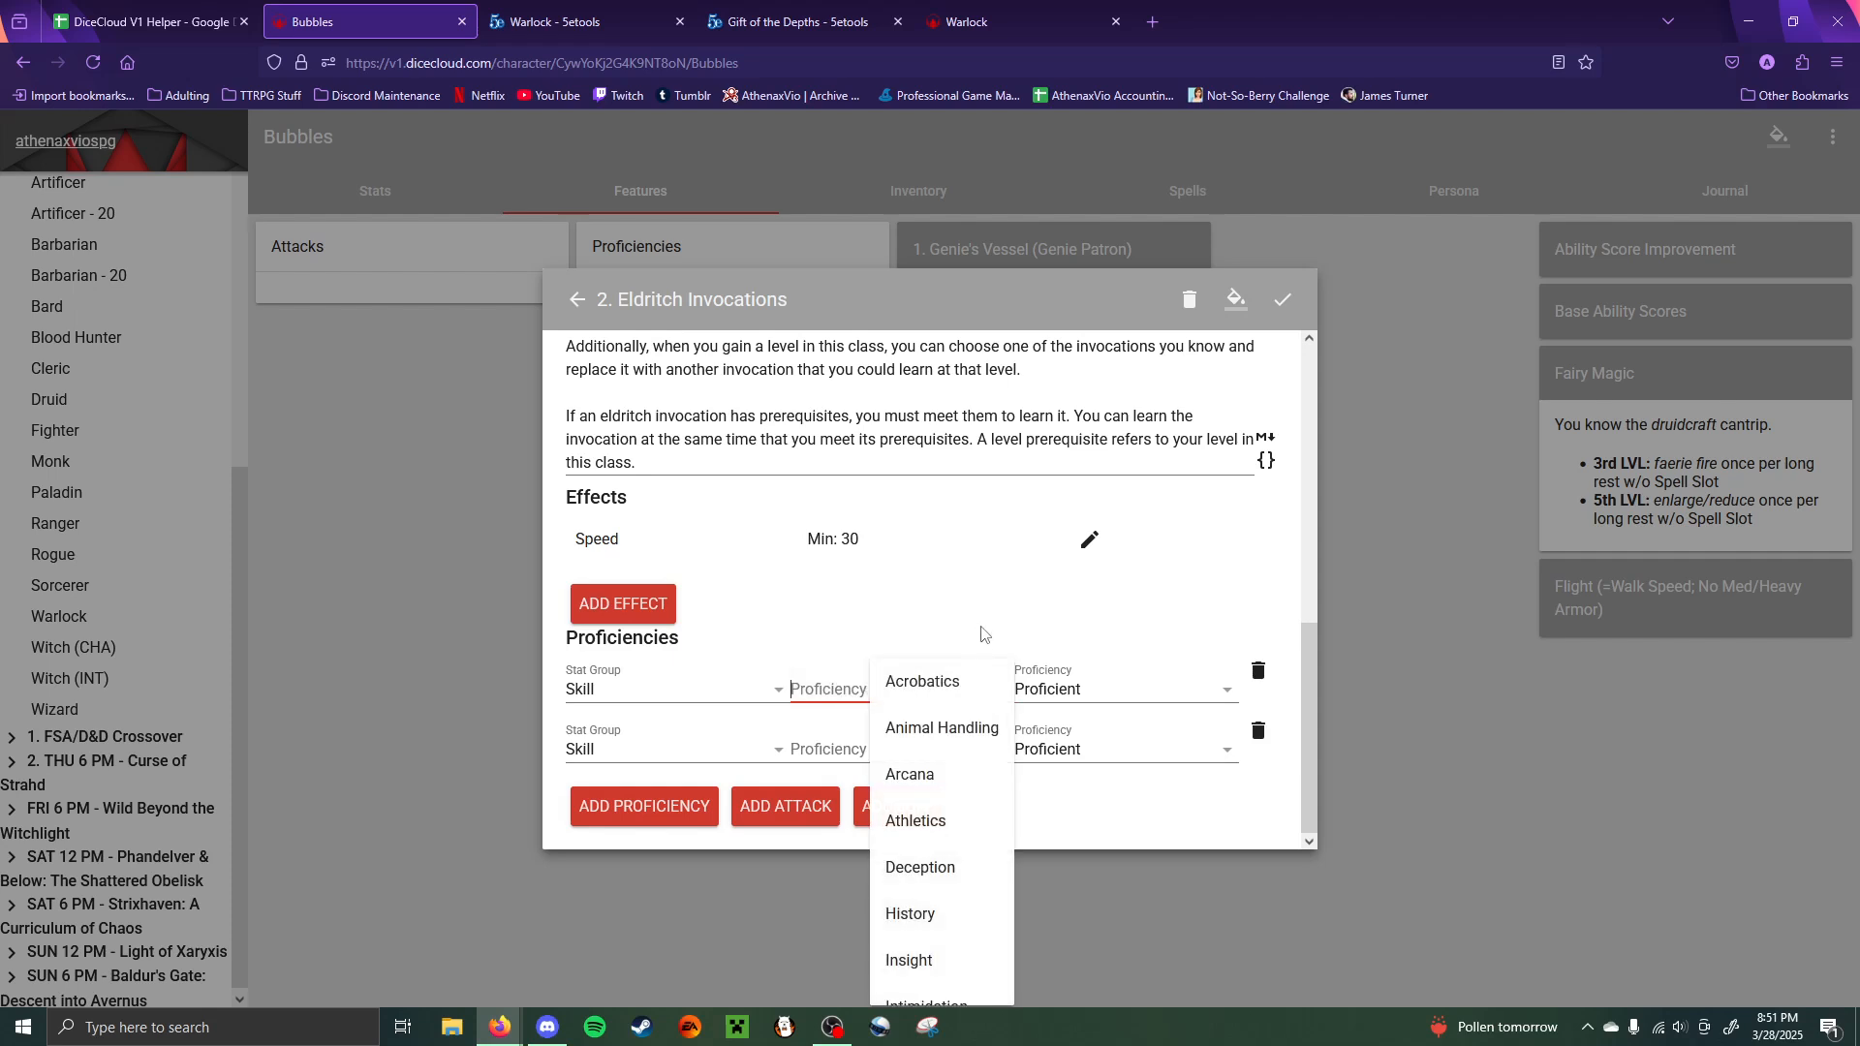
click(925, 877)
click(857, 756)
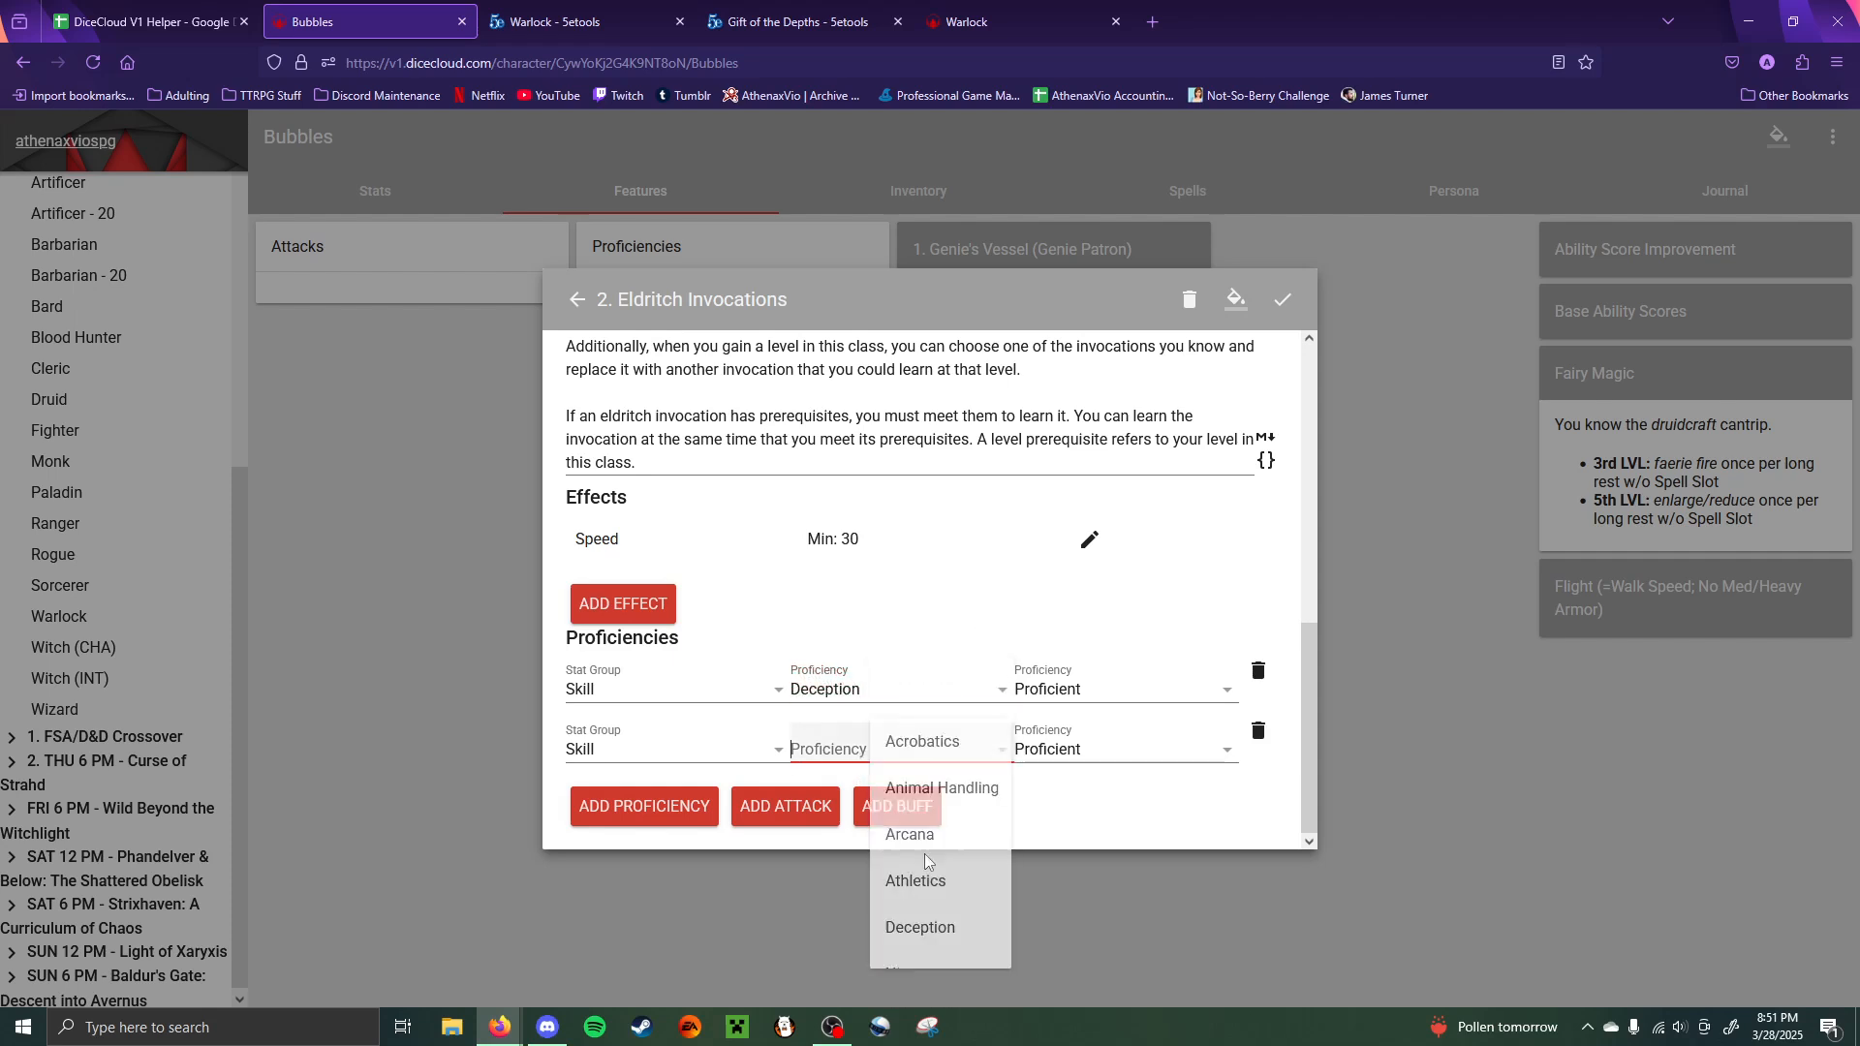
scroll(926, 858, down, 5)
click(950, 804)
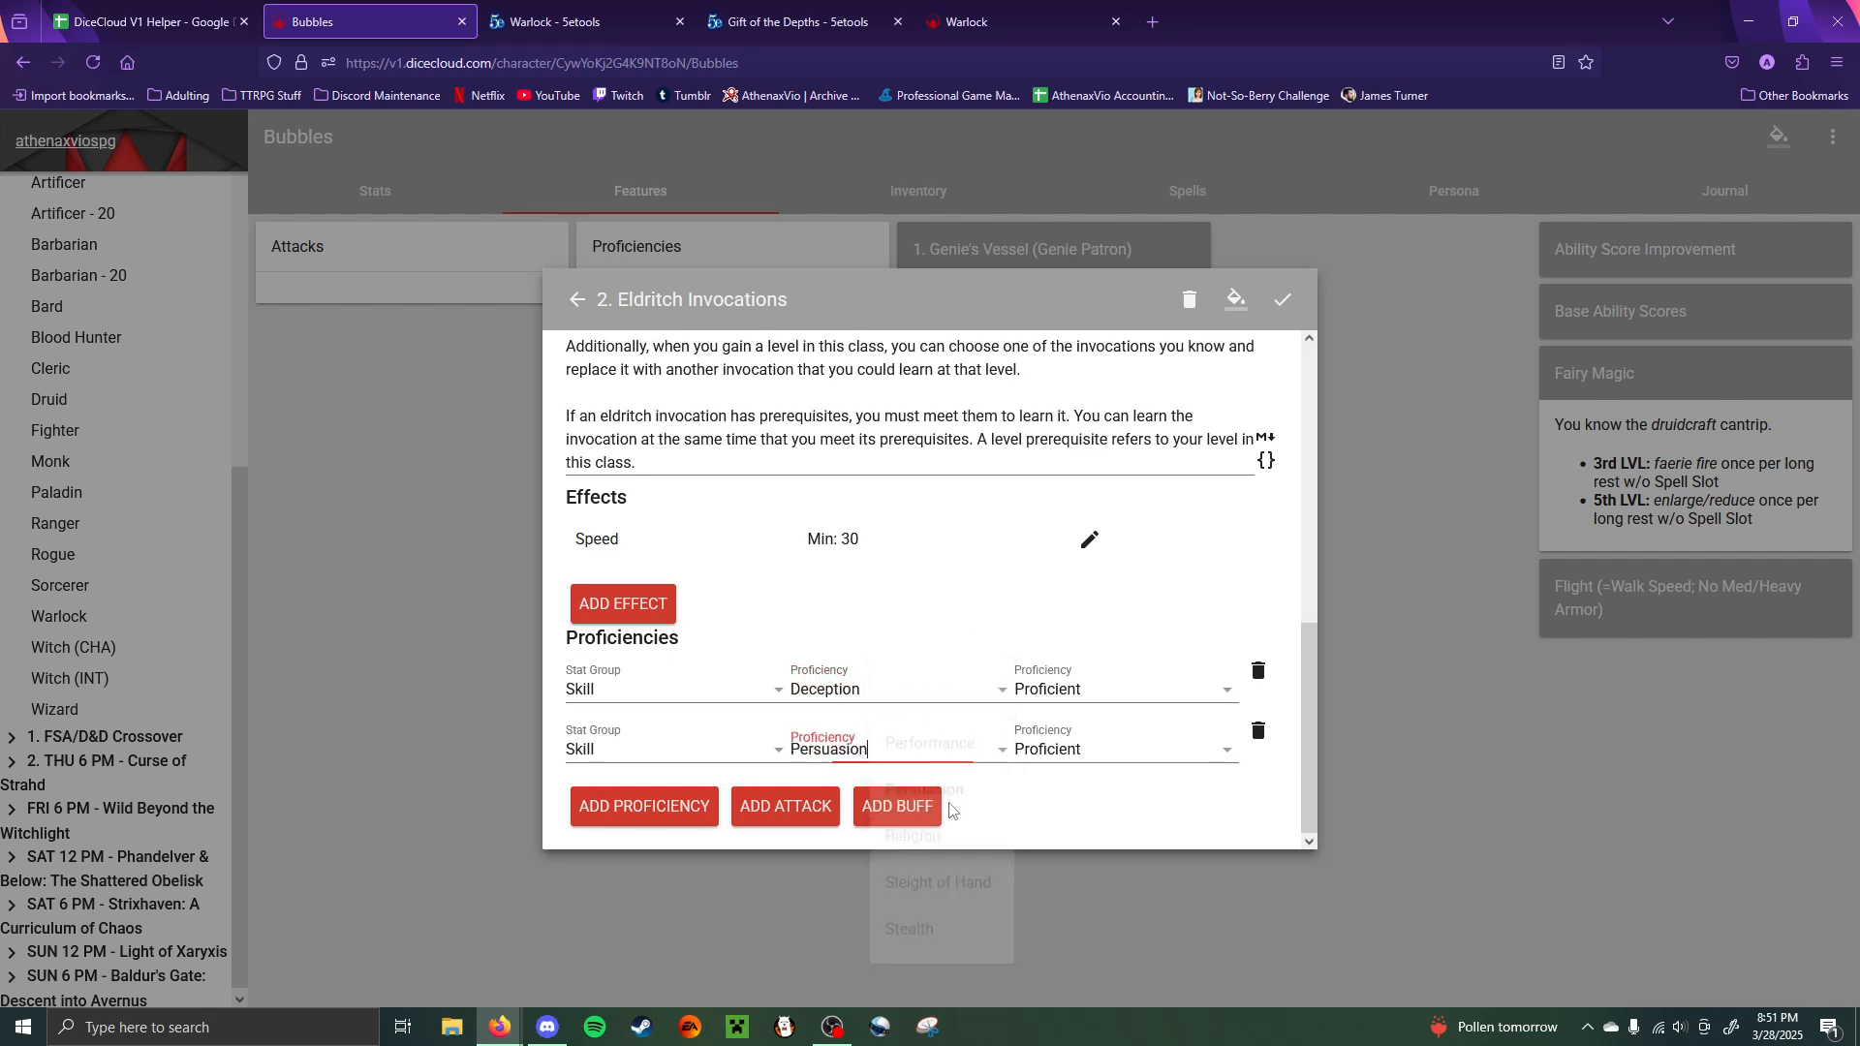
click(1283, 299)
click(1402, 360)
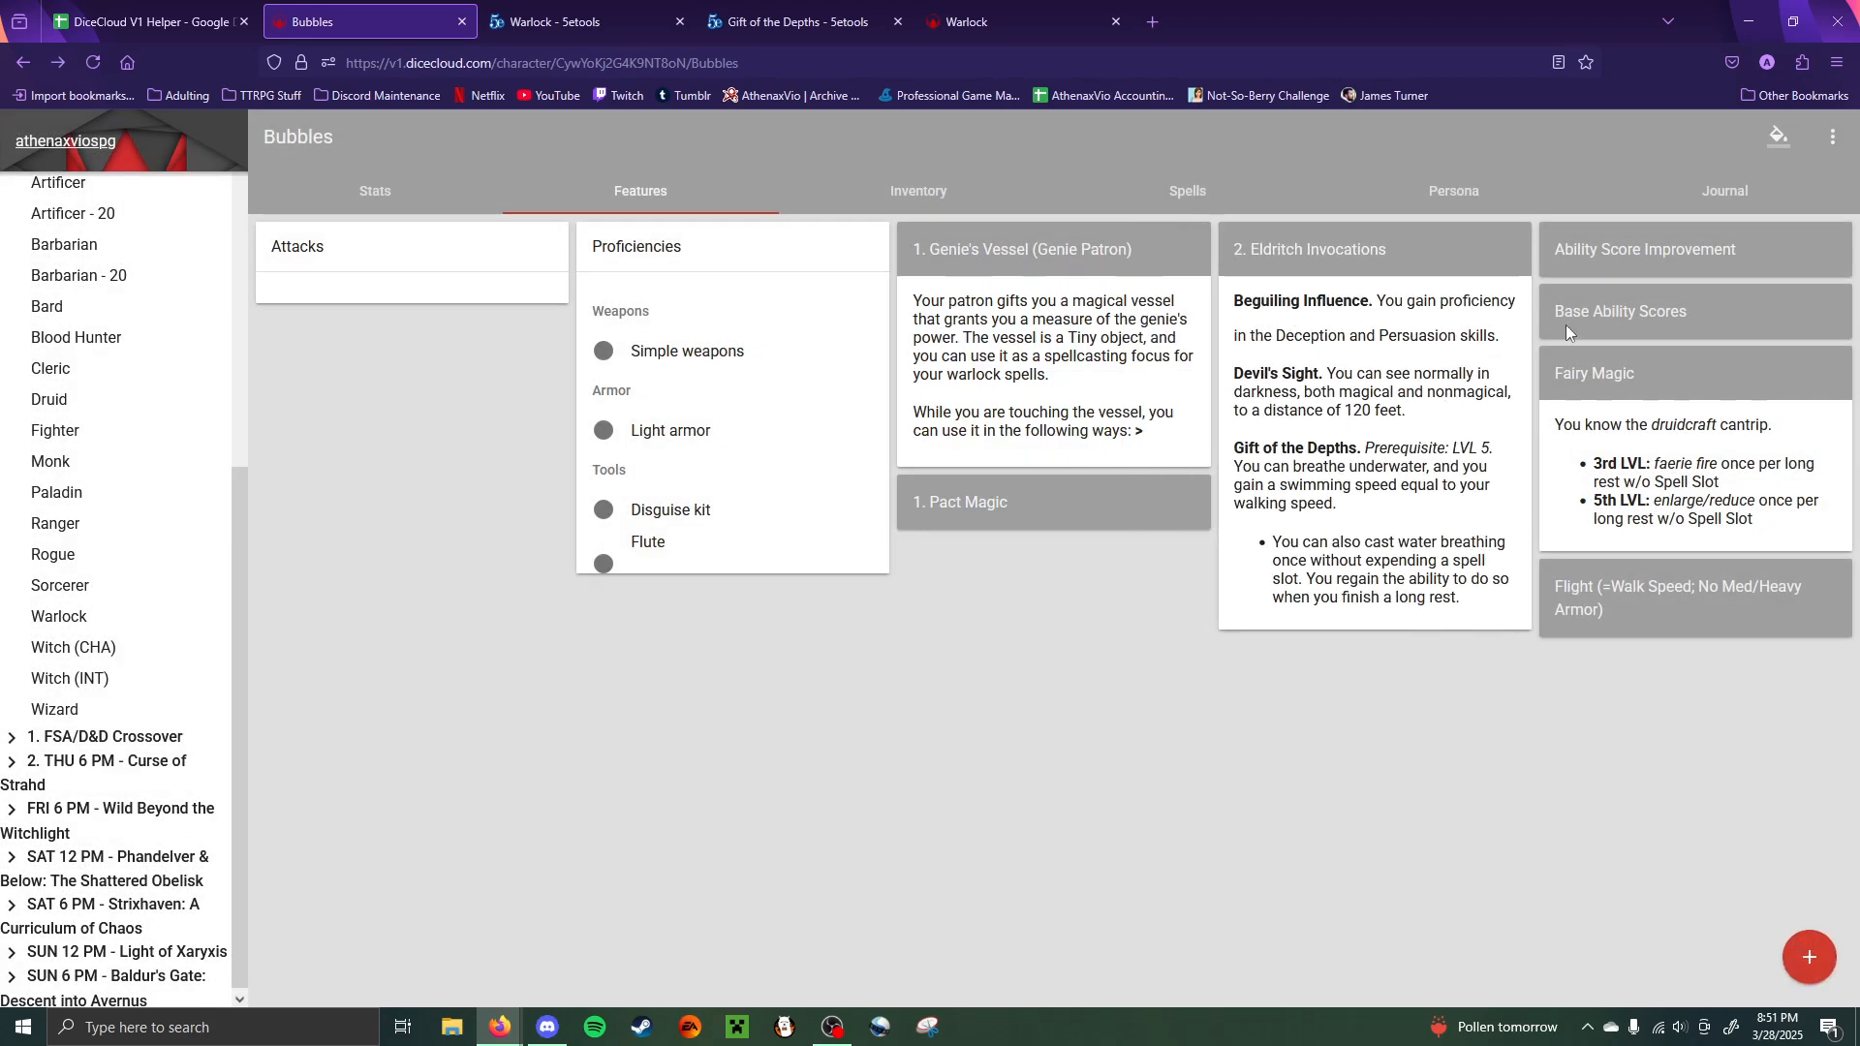
- Replace the Deception skill proficiency in the Warlock class entry with Arcana, close the entry, and review the skills on the character's stats
click(1732, 195)
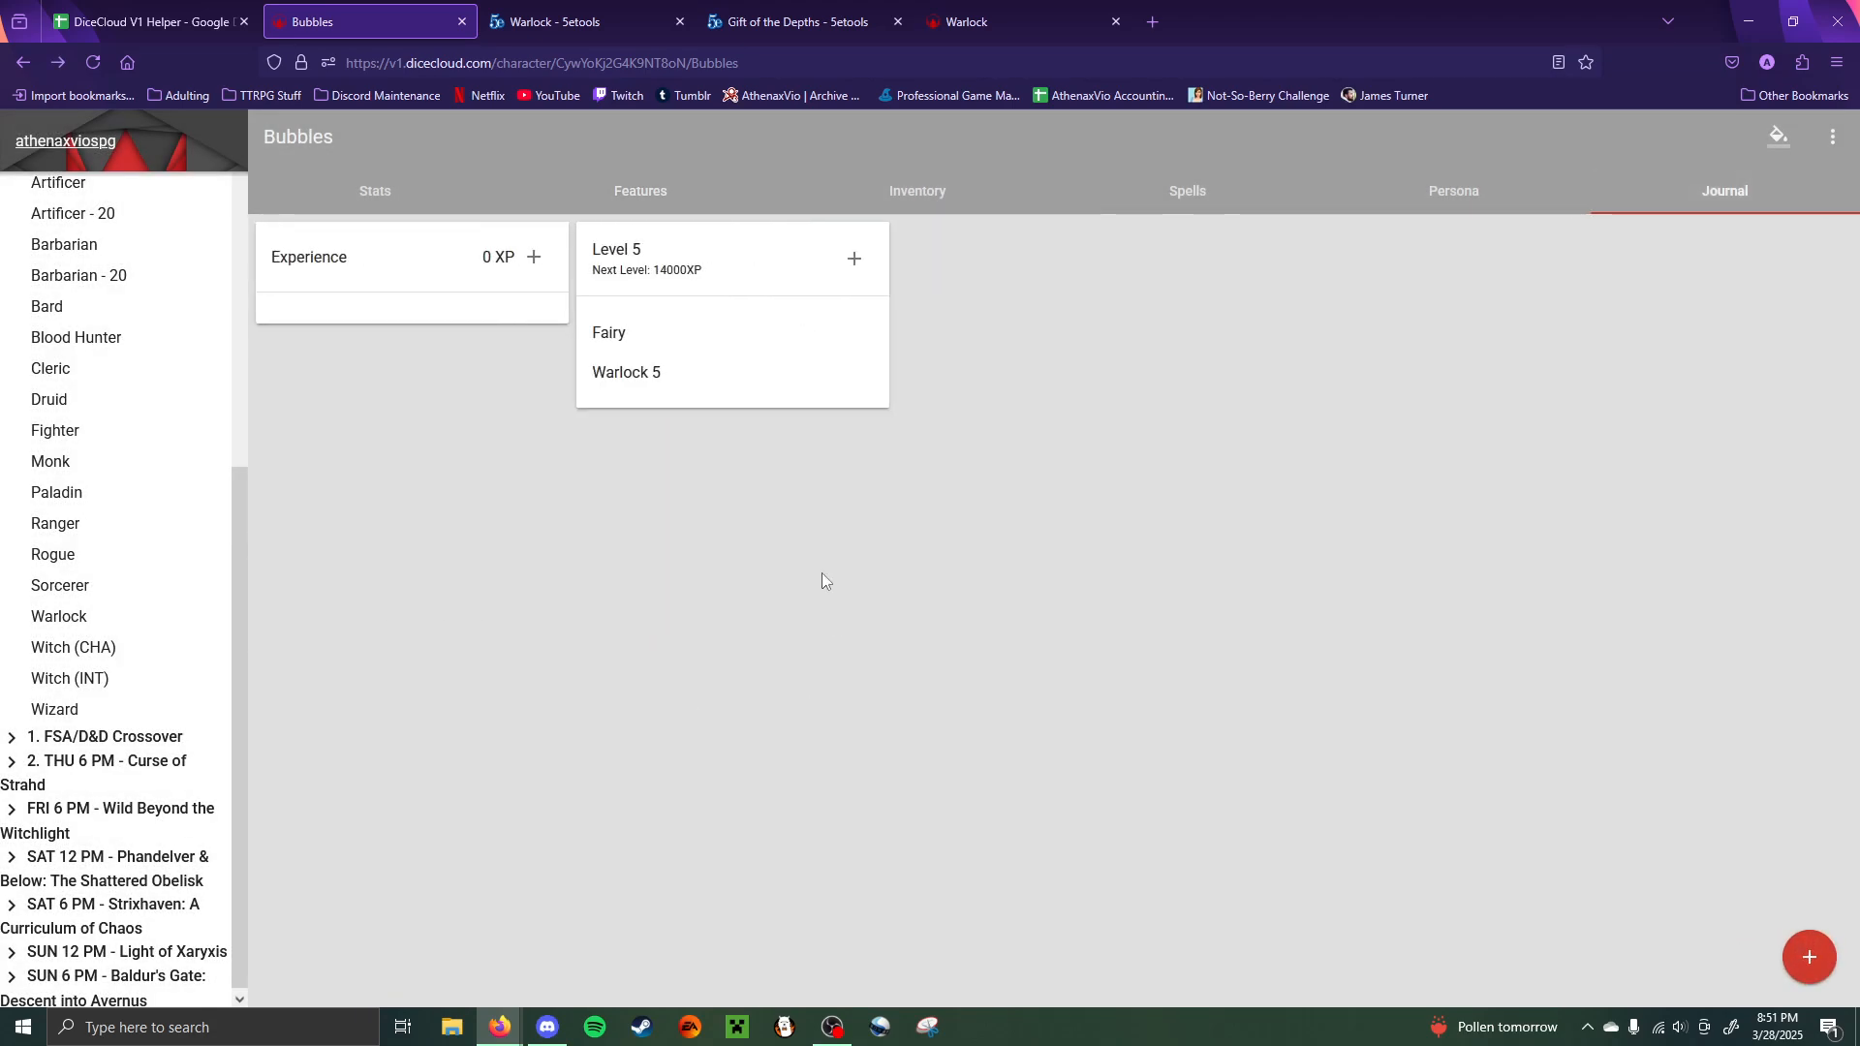
click(644, 373)
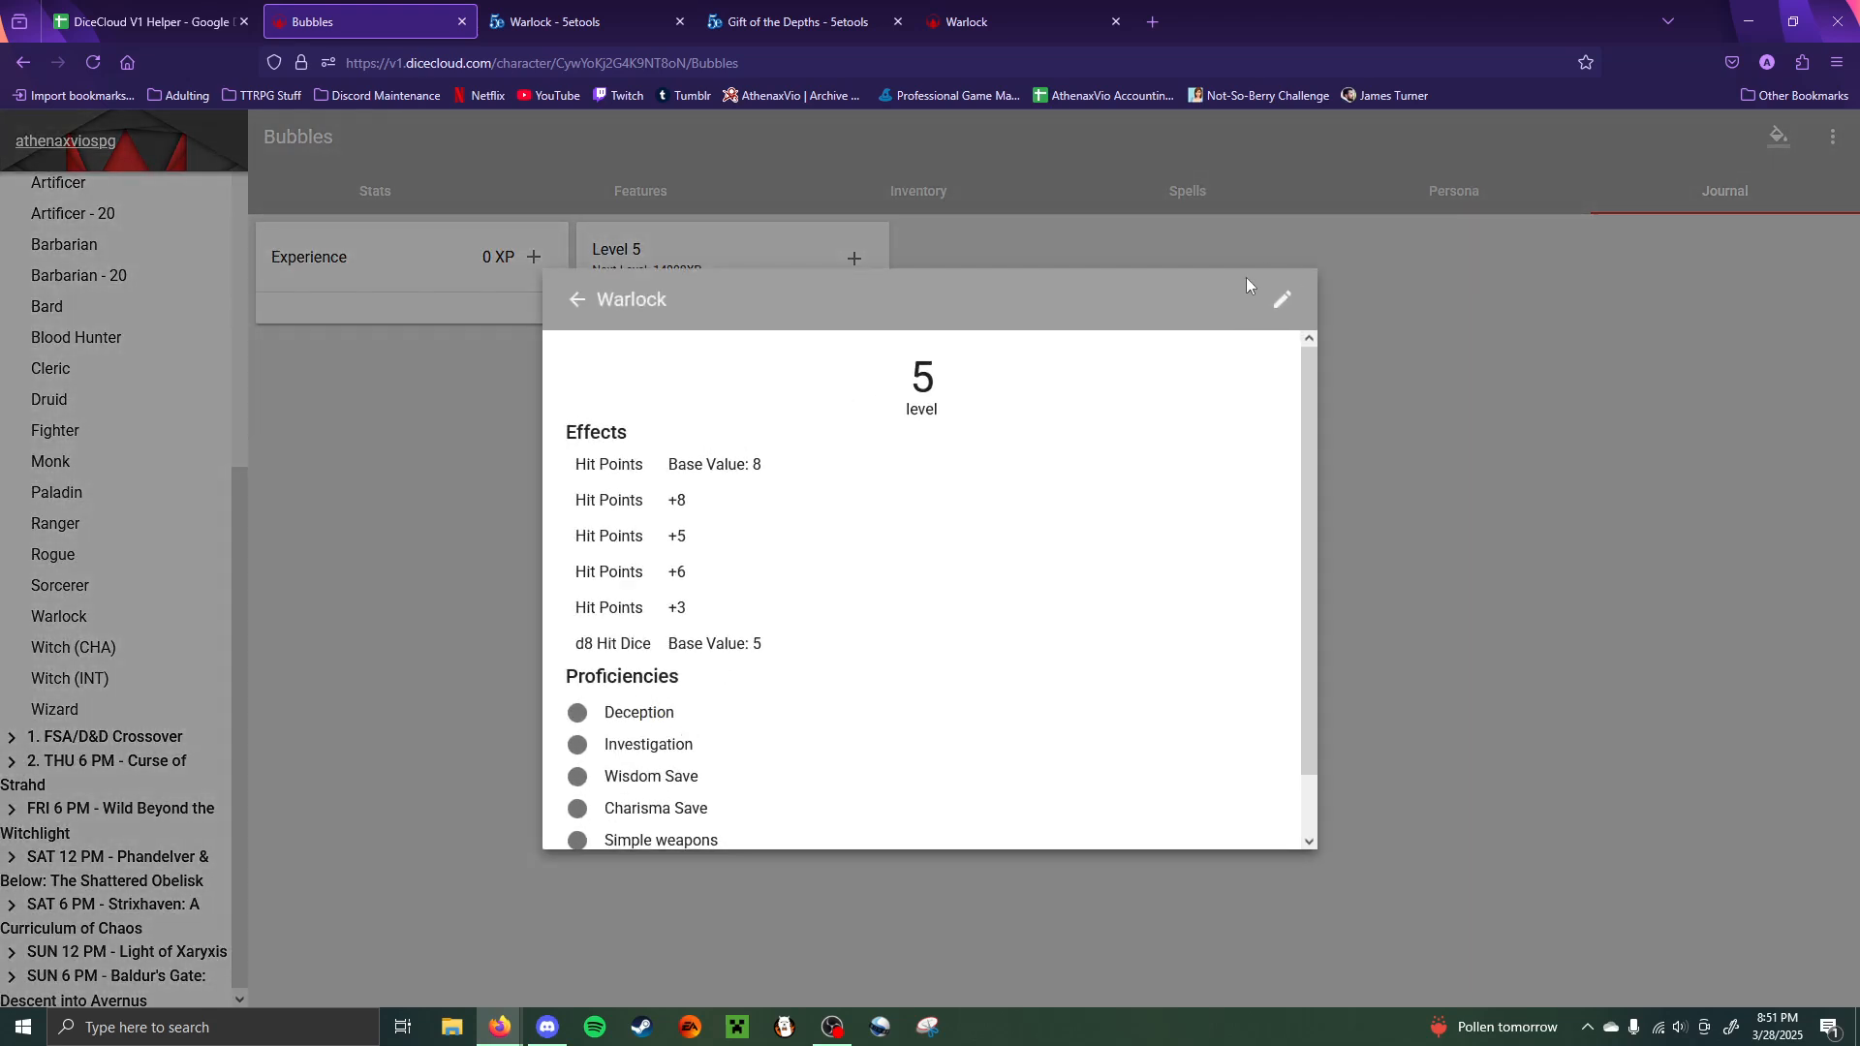
click(1281, 299)
scroll(921, 709, down, 4)
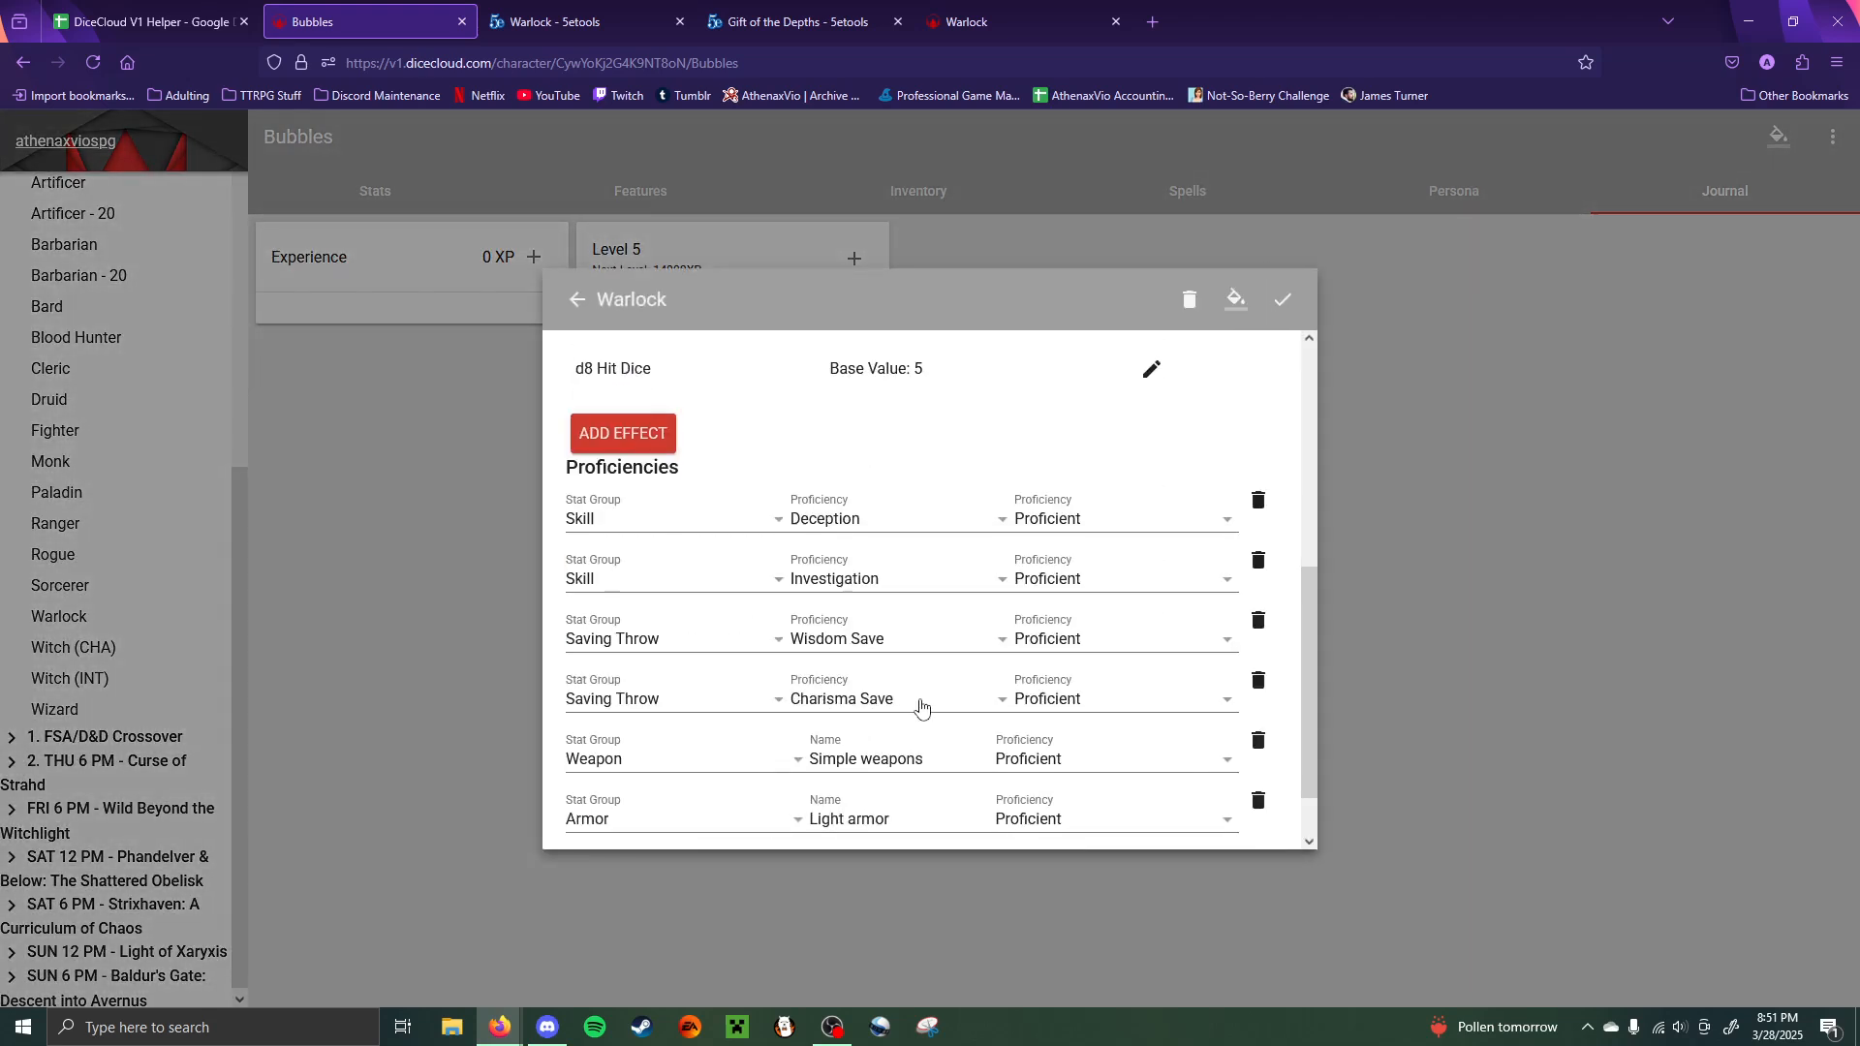
click(847, 521)
click(905, 604)
click(1421, 536)
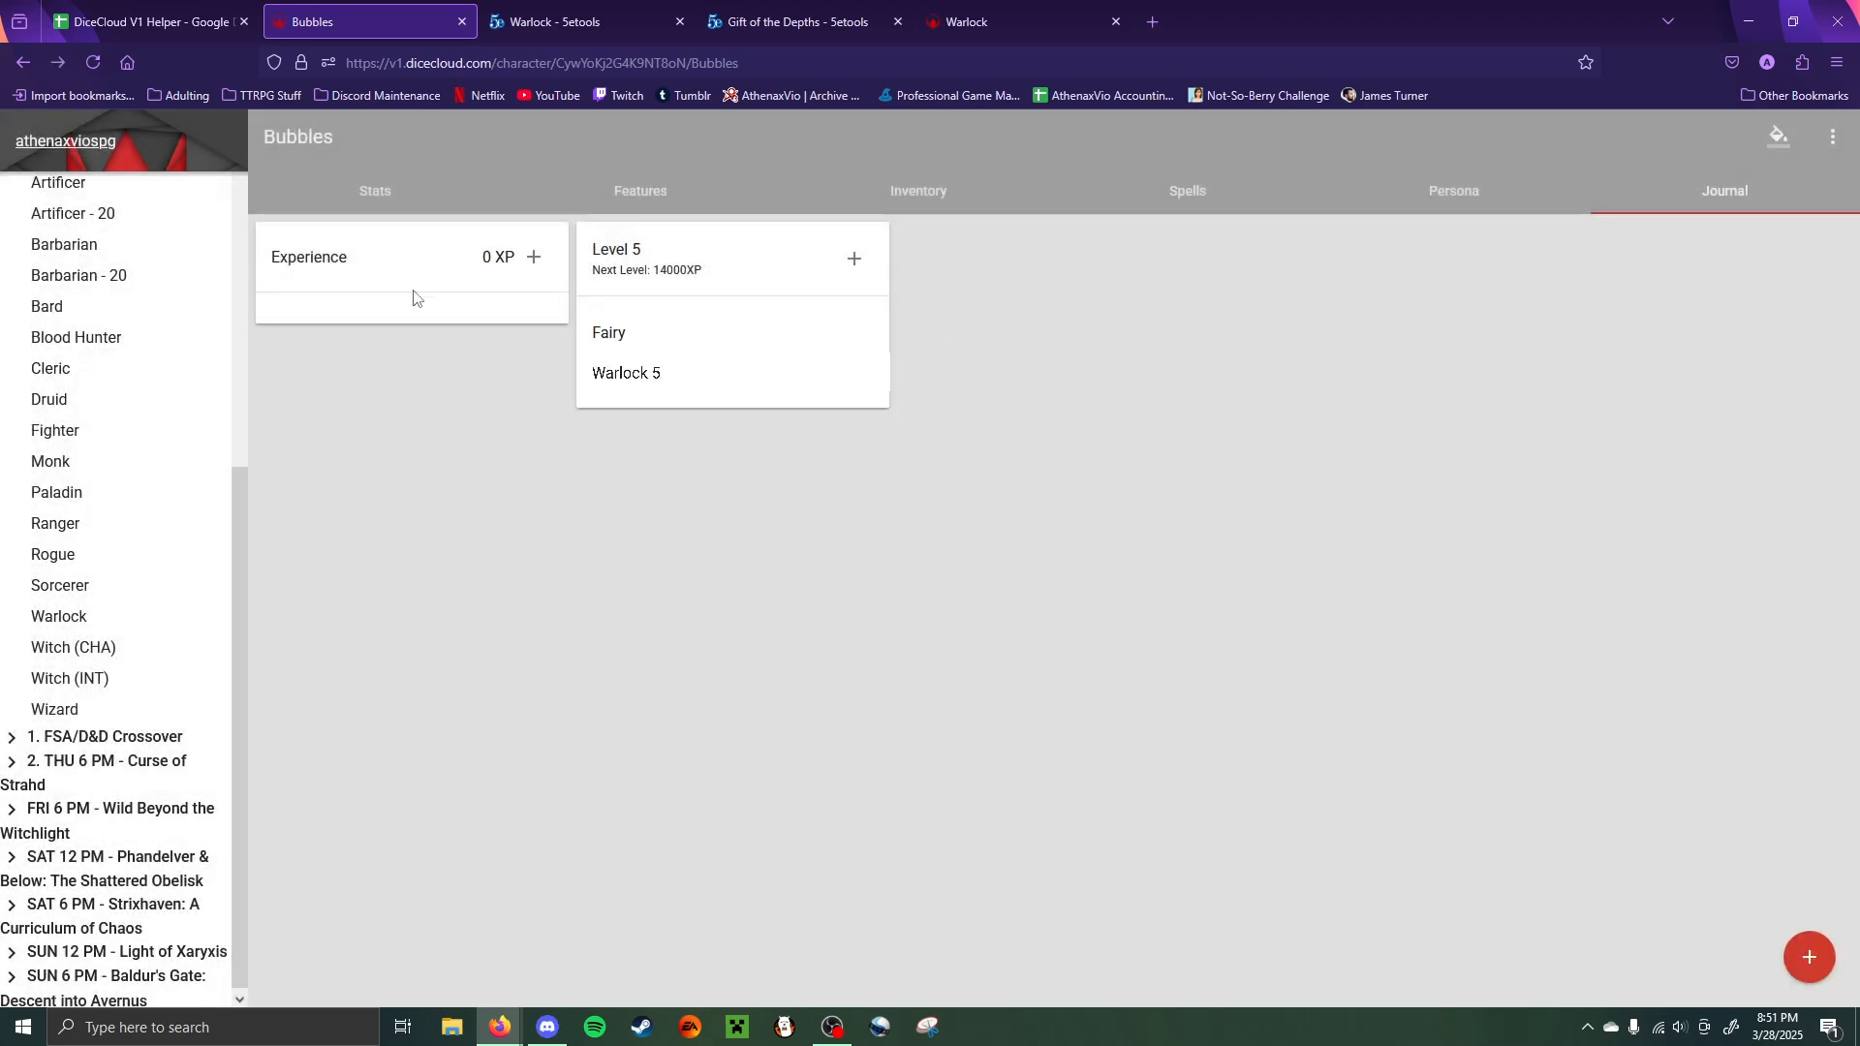
click(410, 194)
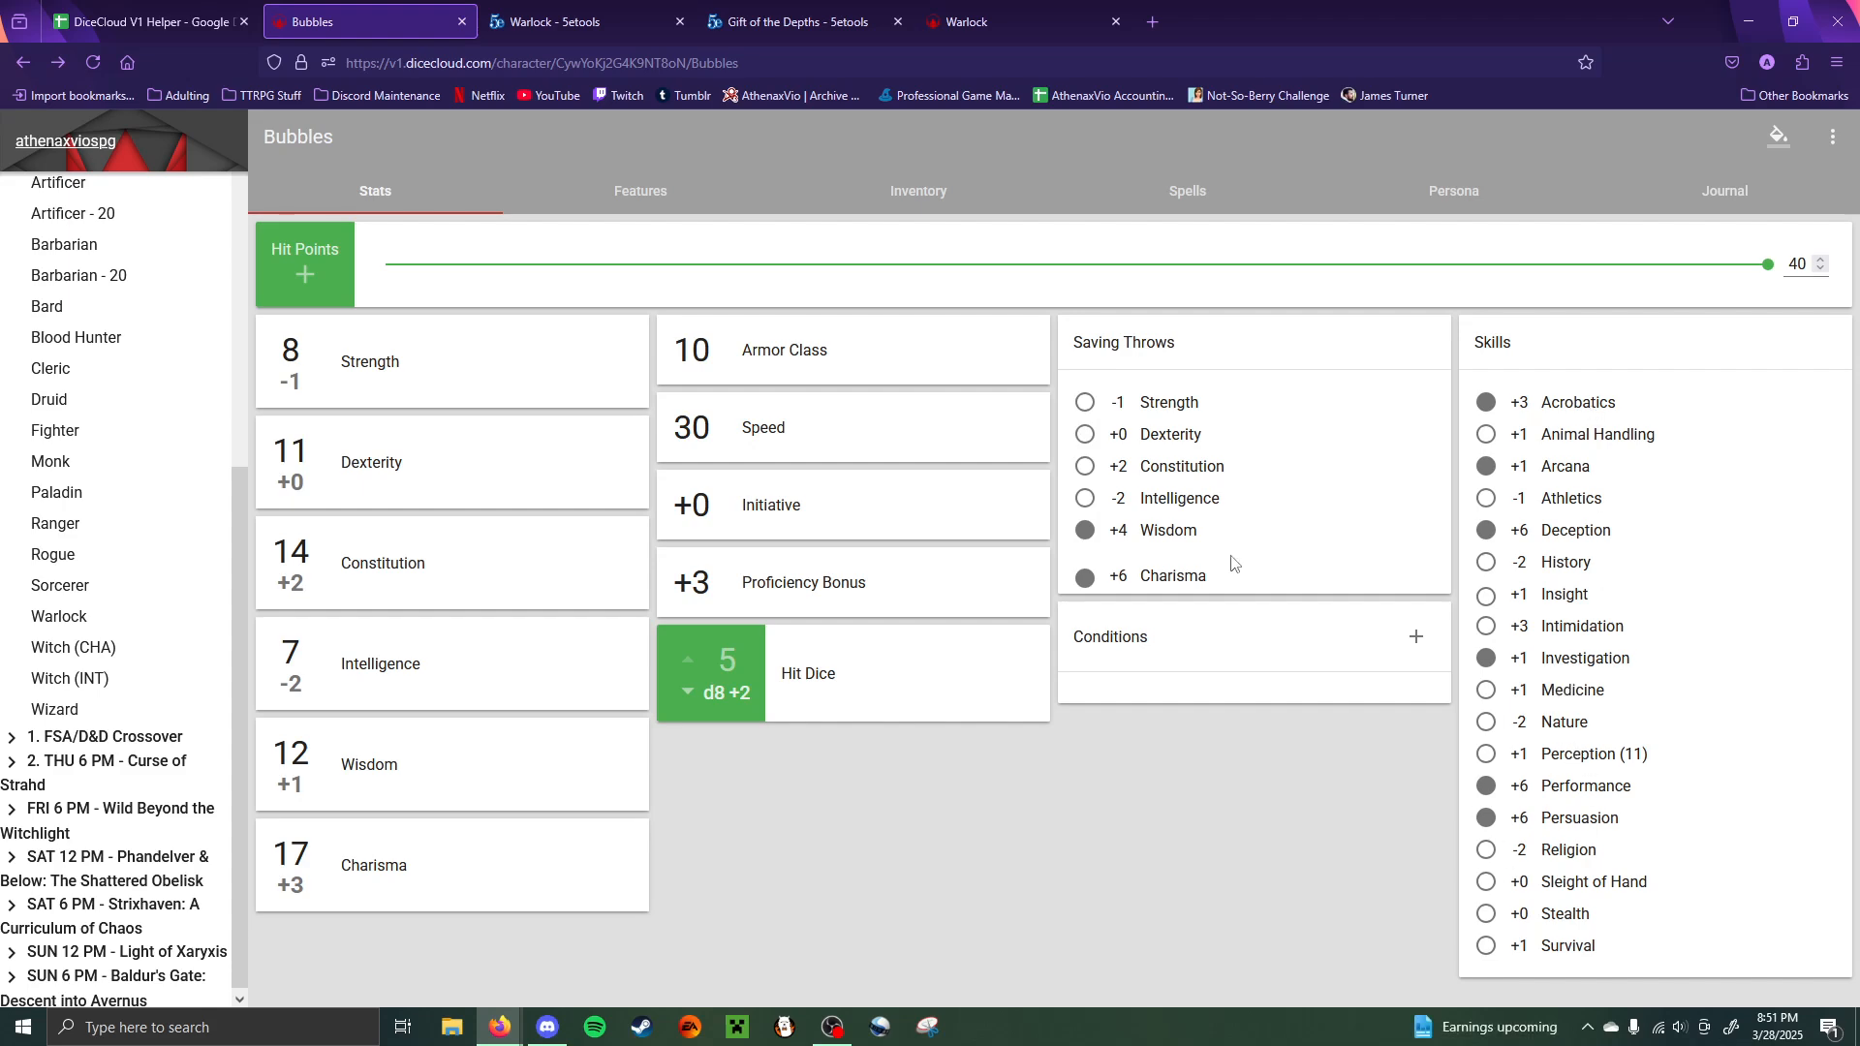
- Remove the bullet marker before the water breathing text under Gift of the Depths in the Eldritch Invocations feature, then save and close it
click(678, 205)
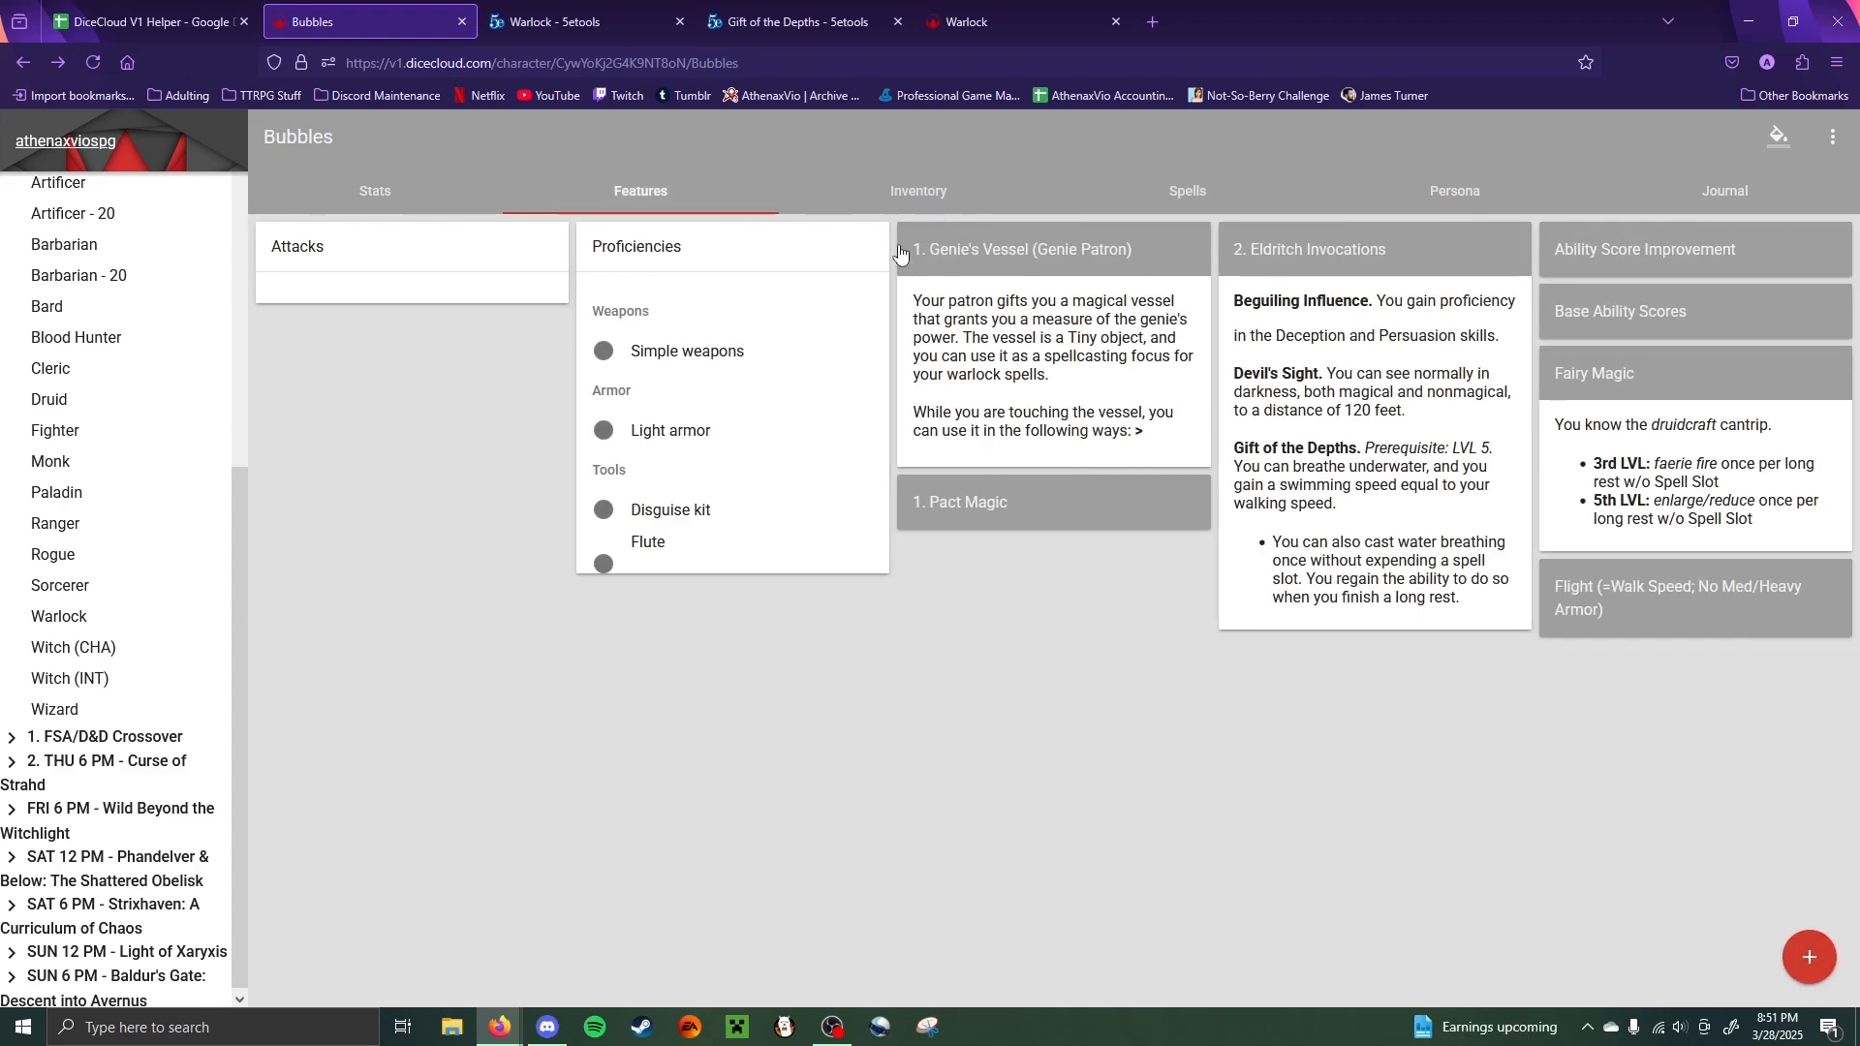
click(1307, 274)
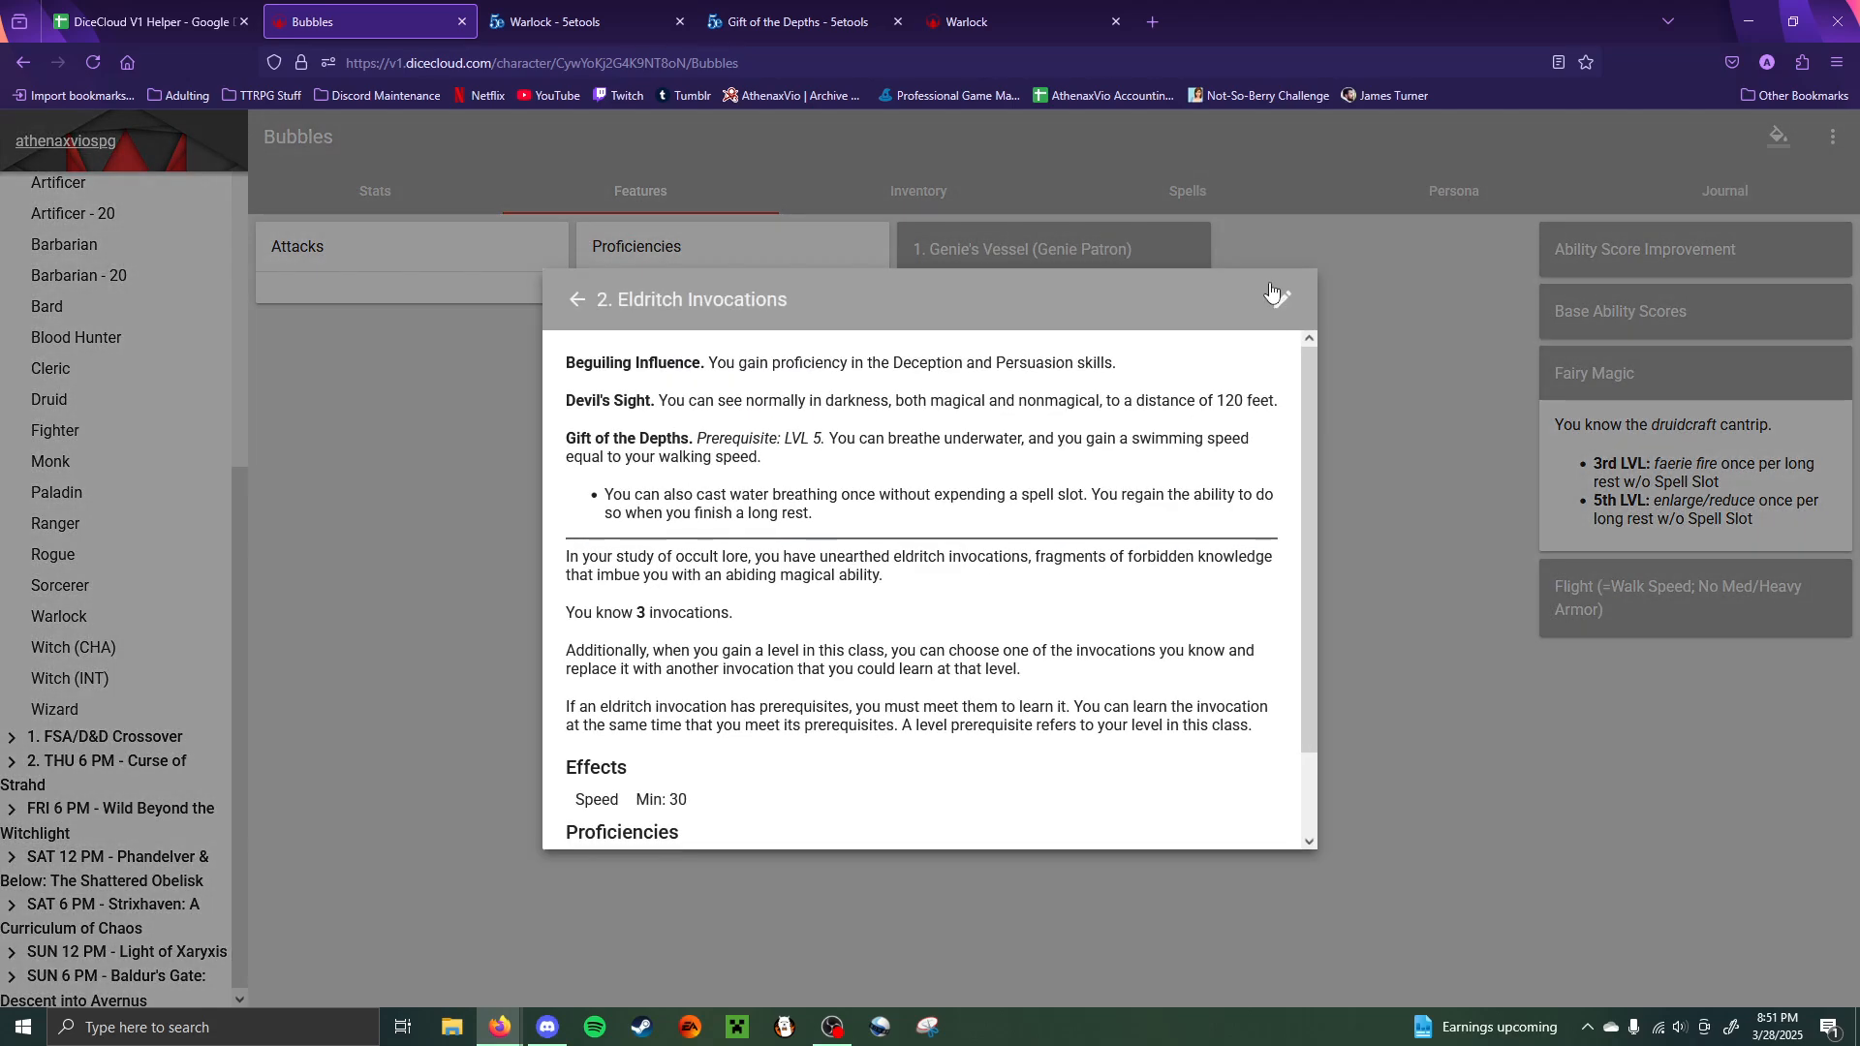
click(1281, 298)
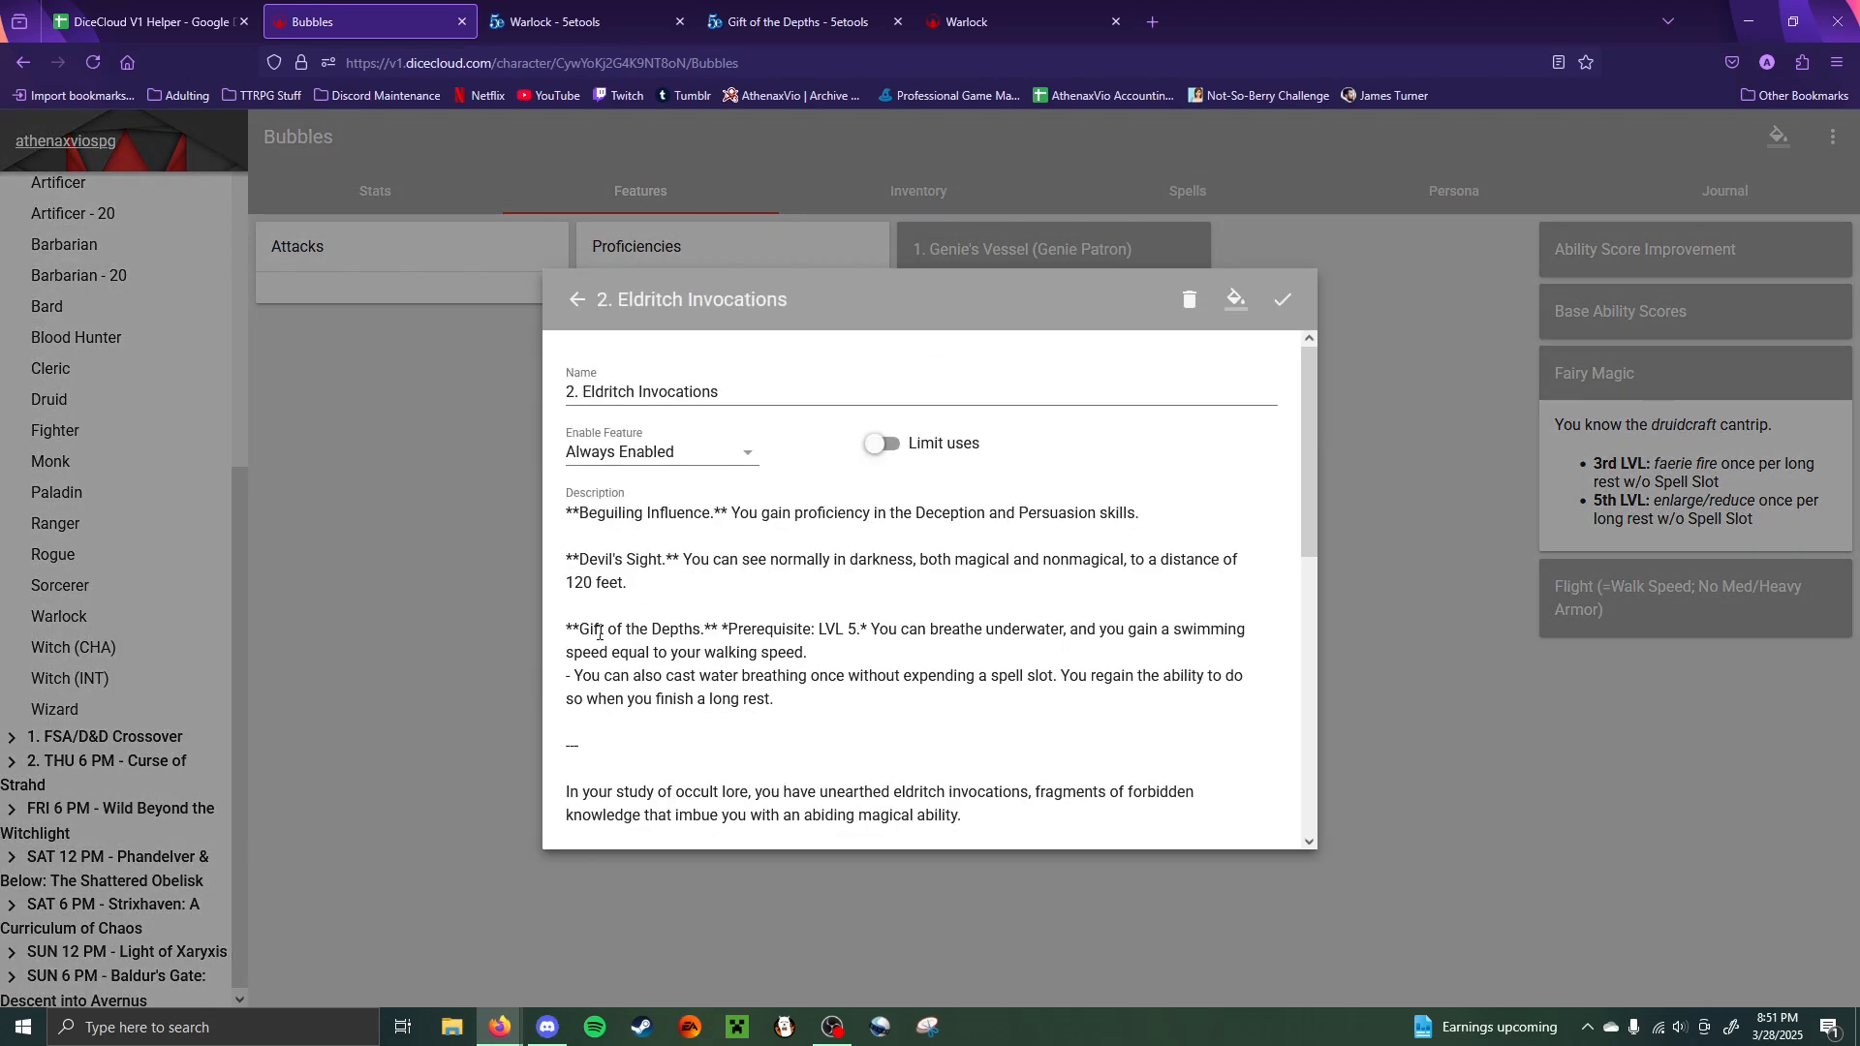
drag(576, 676, 554, 676)
click(574, 676)
key(BackSpace)
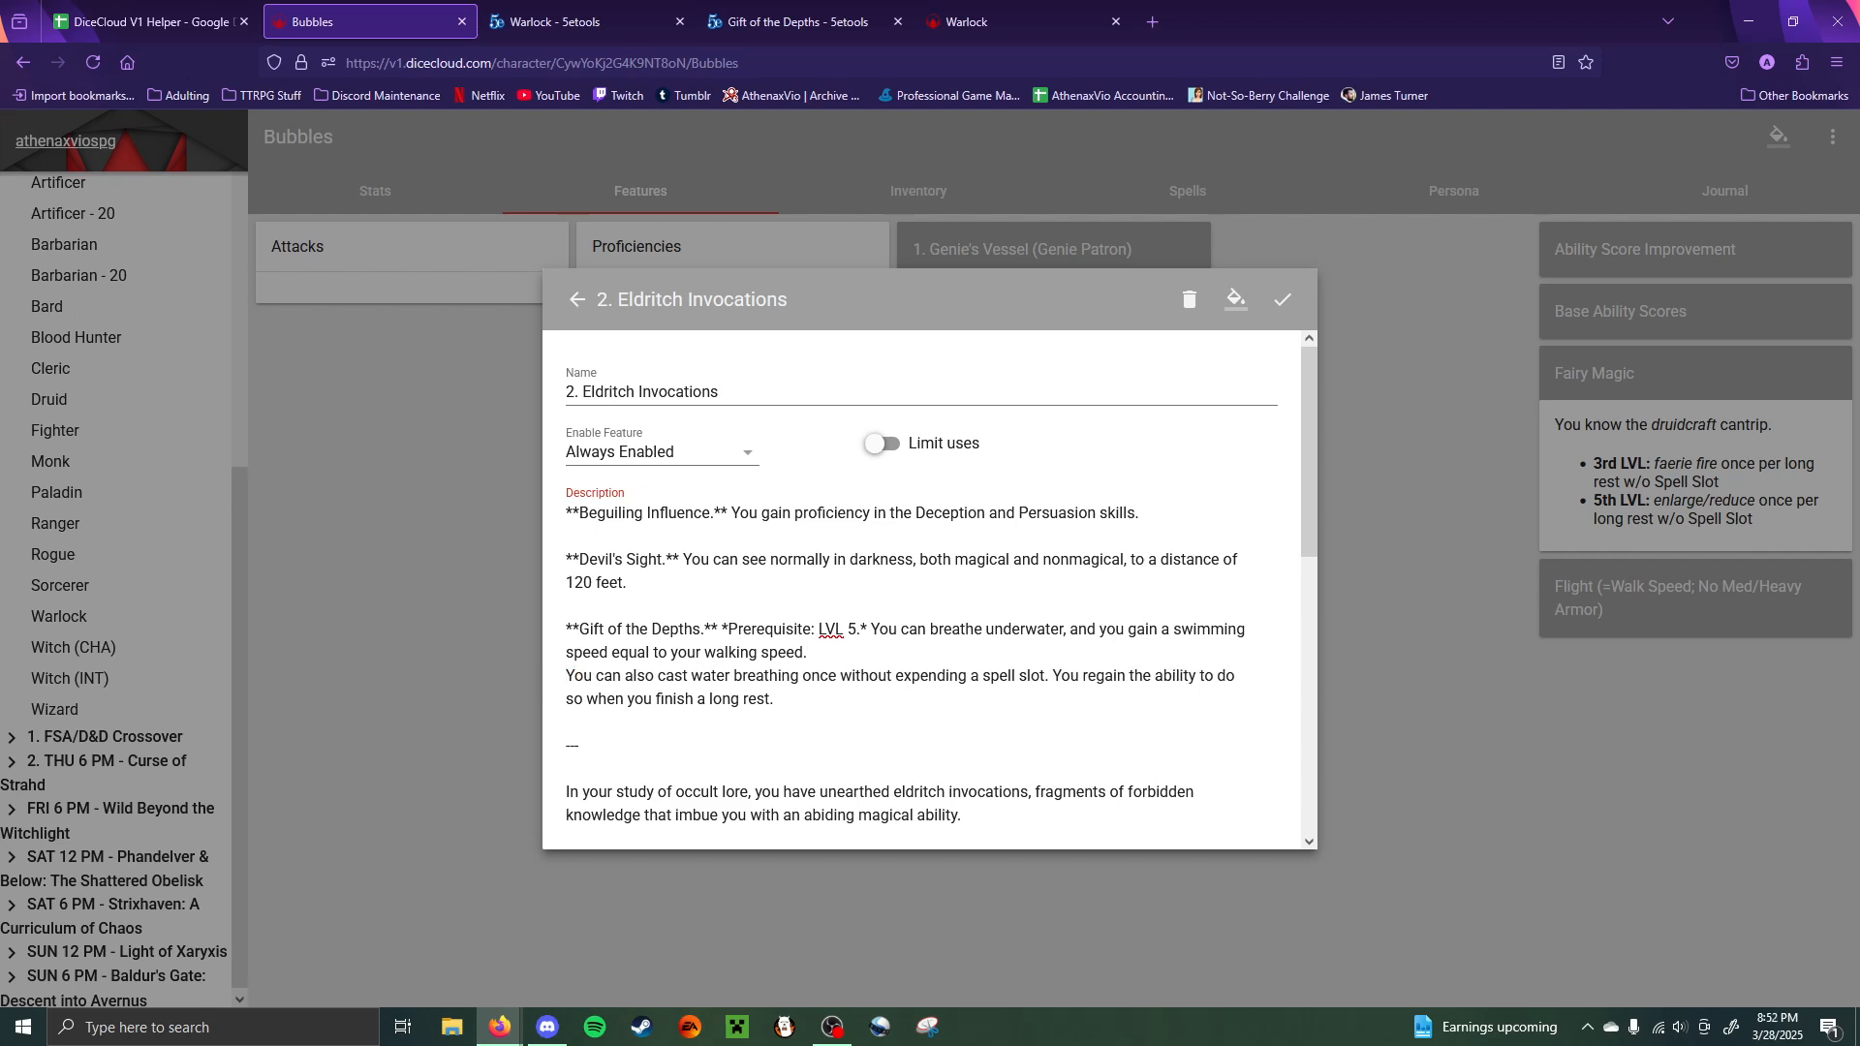
click(1283, 299)
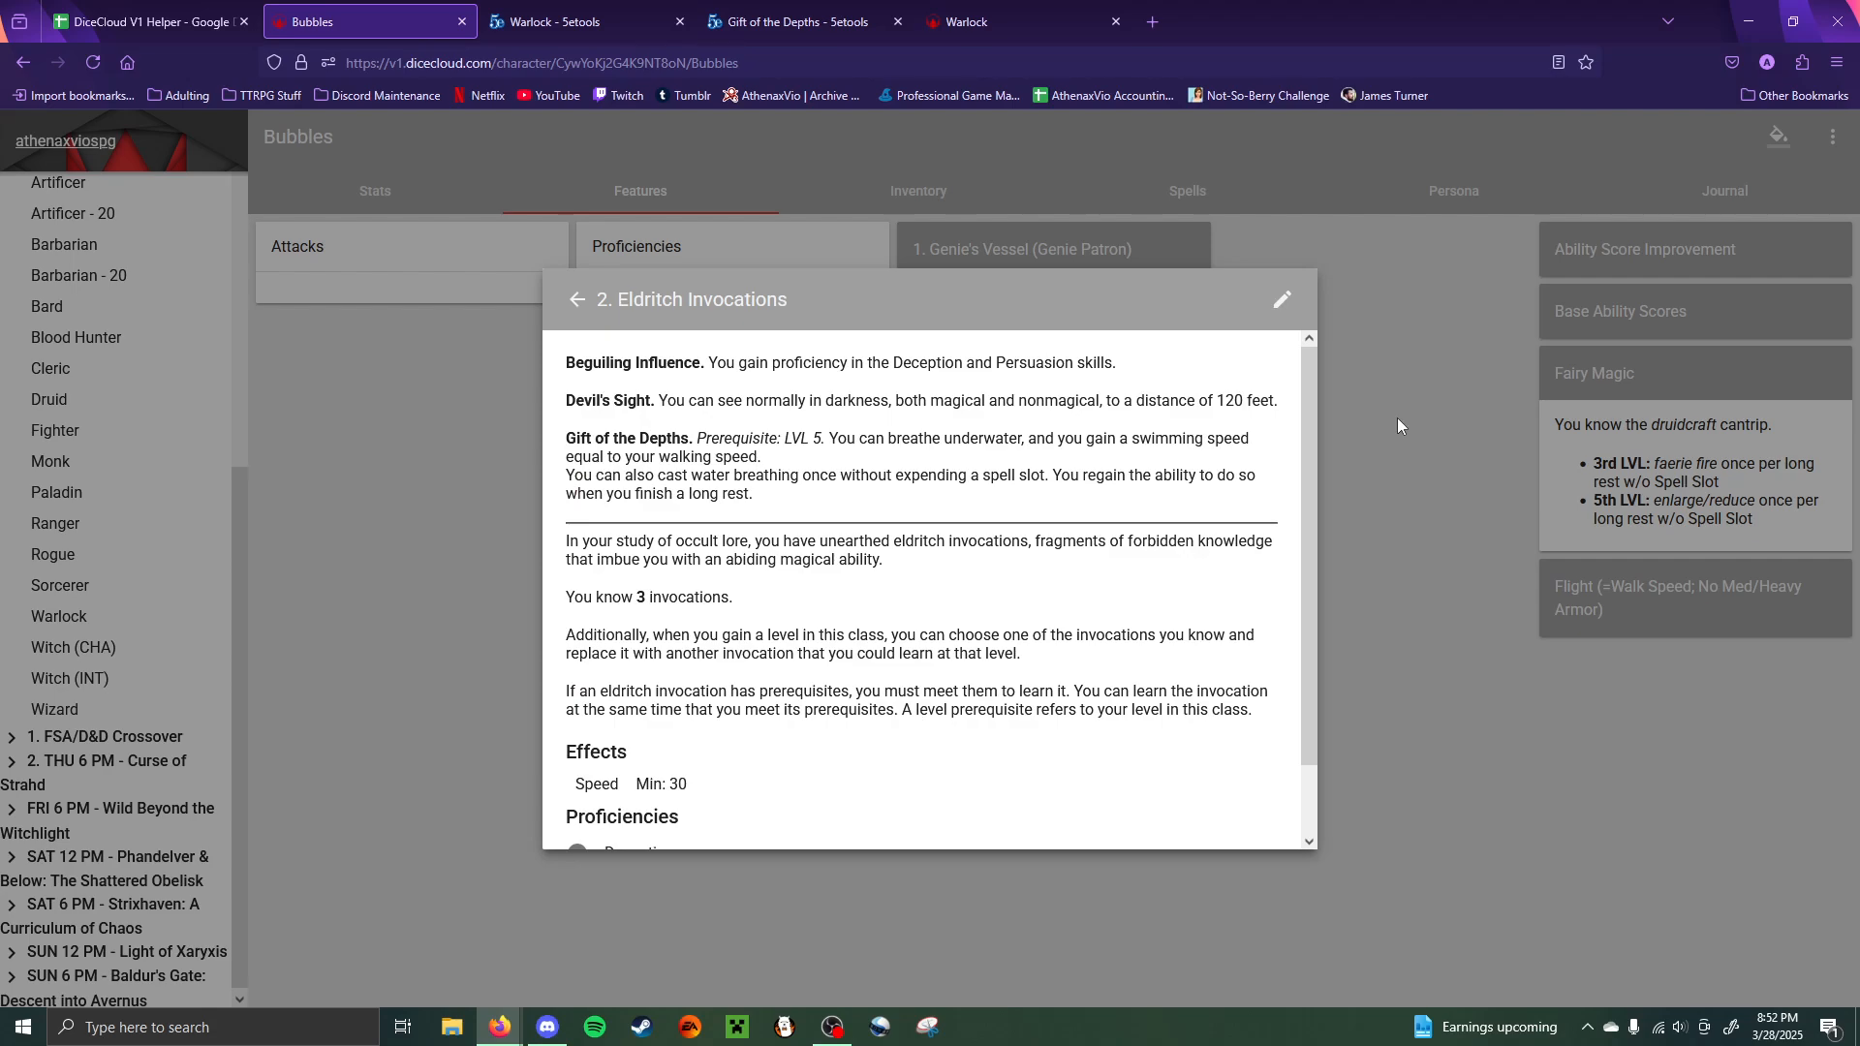
click(1397, 417)
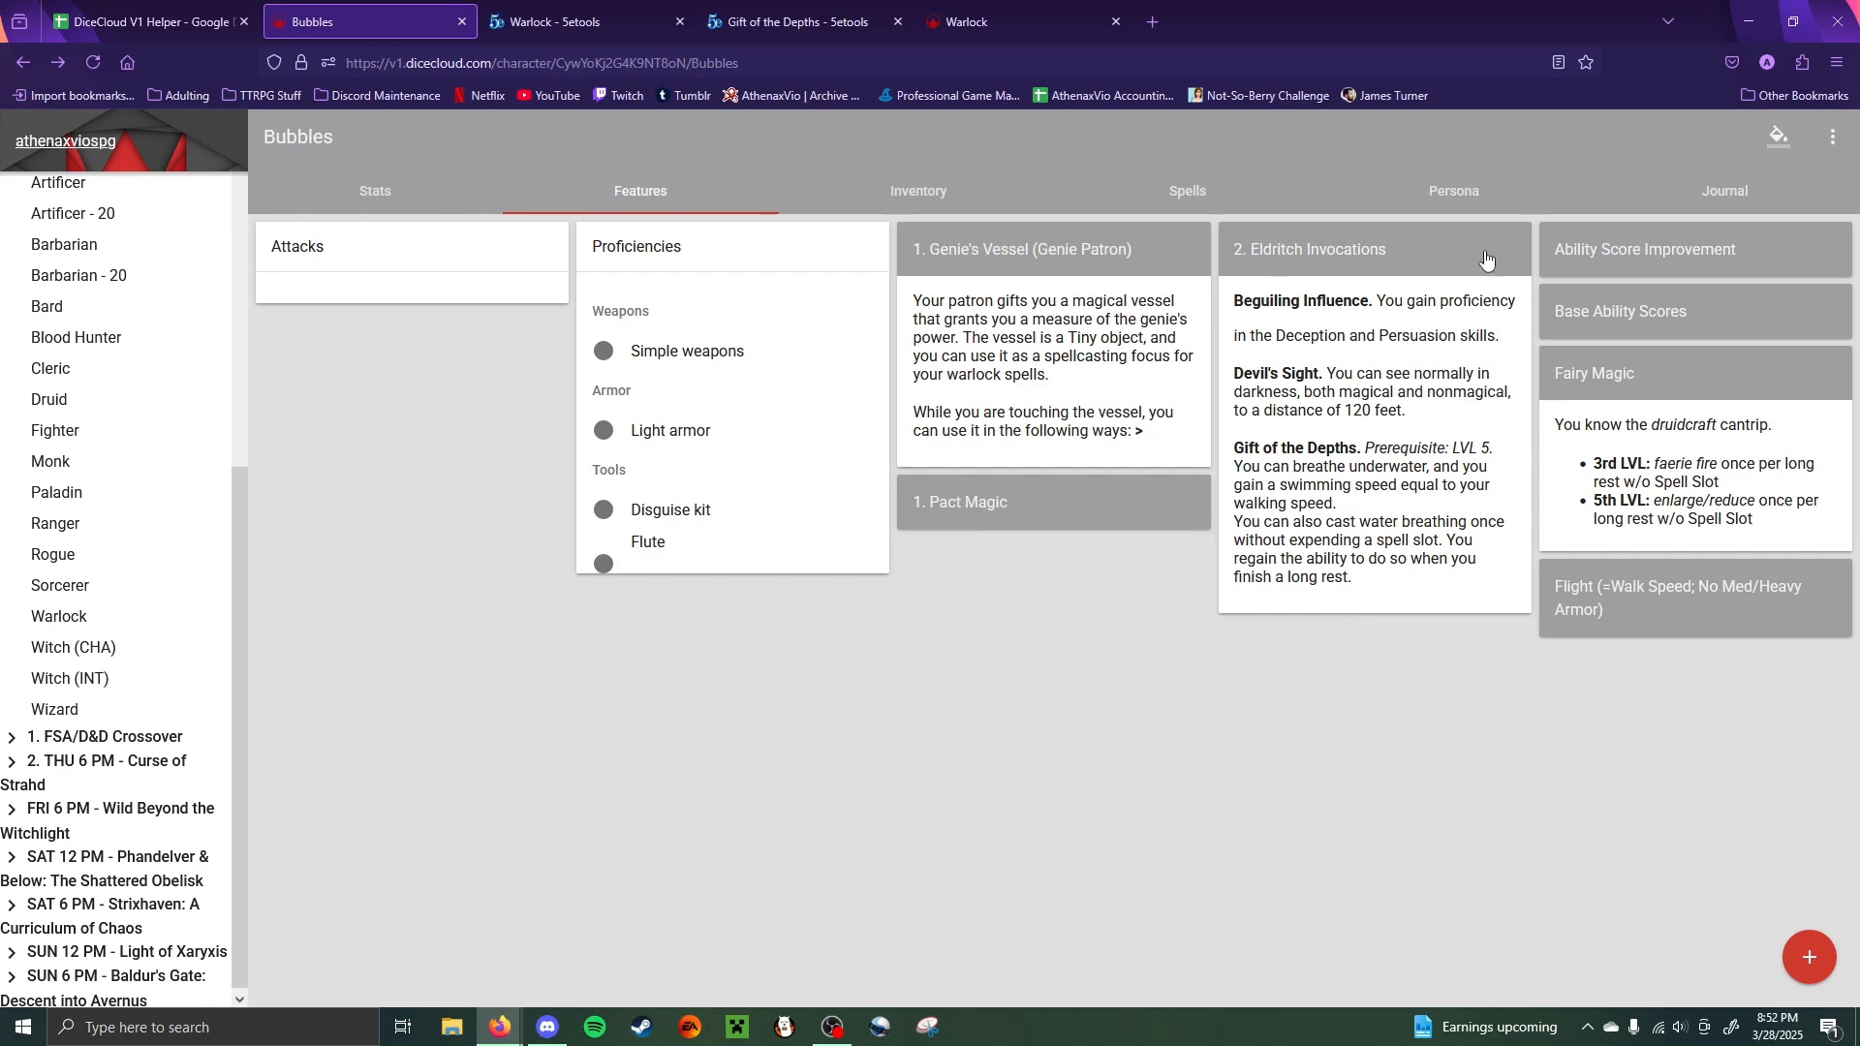
- Insert "per long rest" after "water breathing once" in the Gift of the Depths text of the Eldritch Invocations description
click(1415, 359)
click(1283, 300)
scroll(908, 701, down, 4)
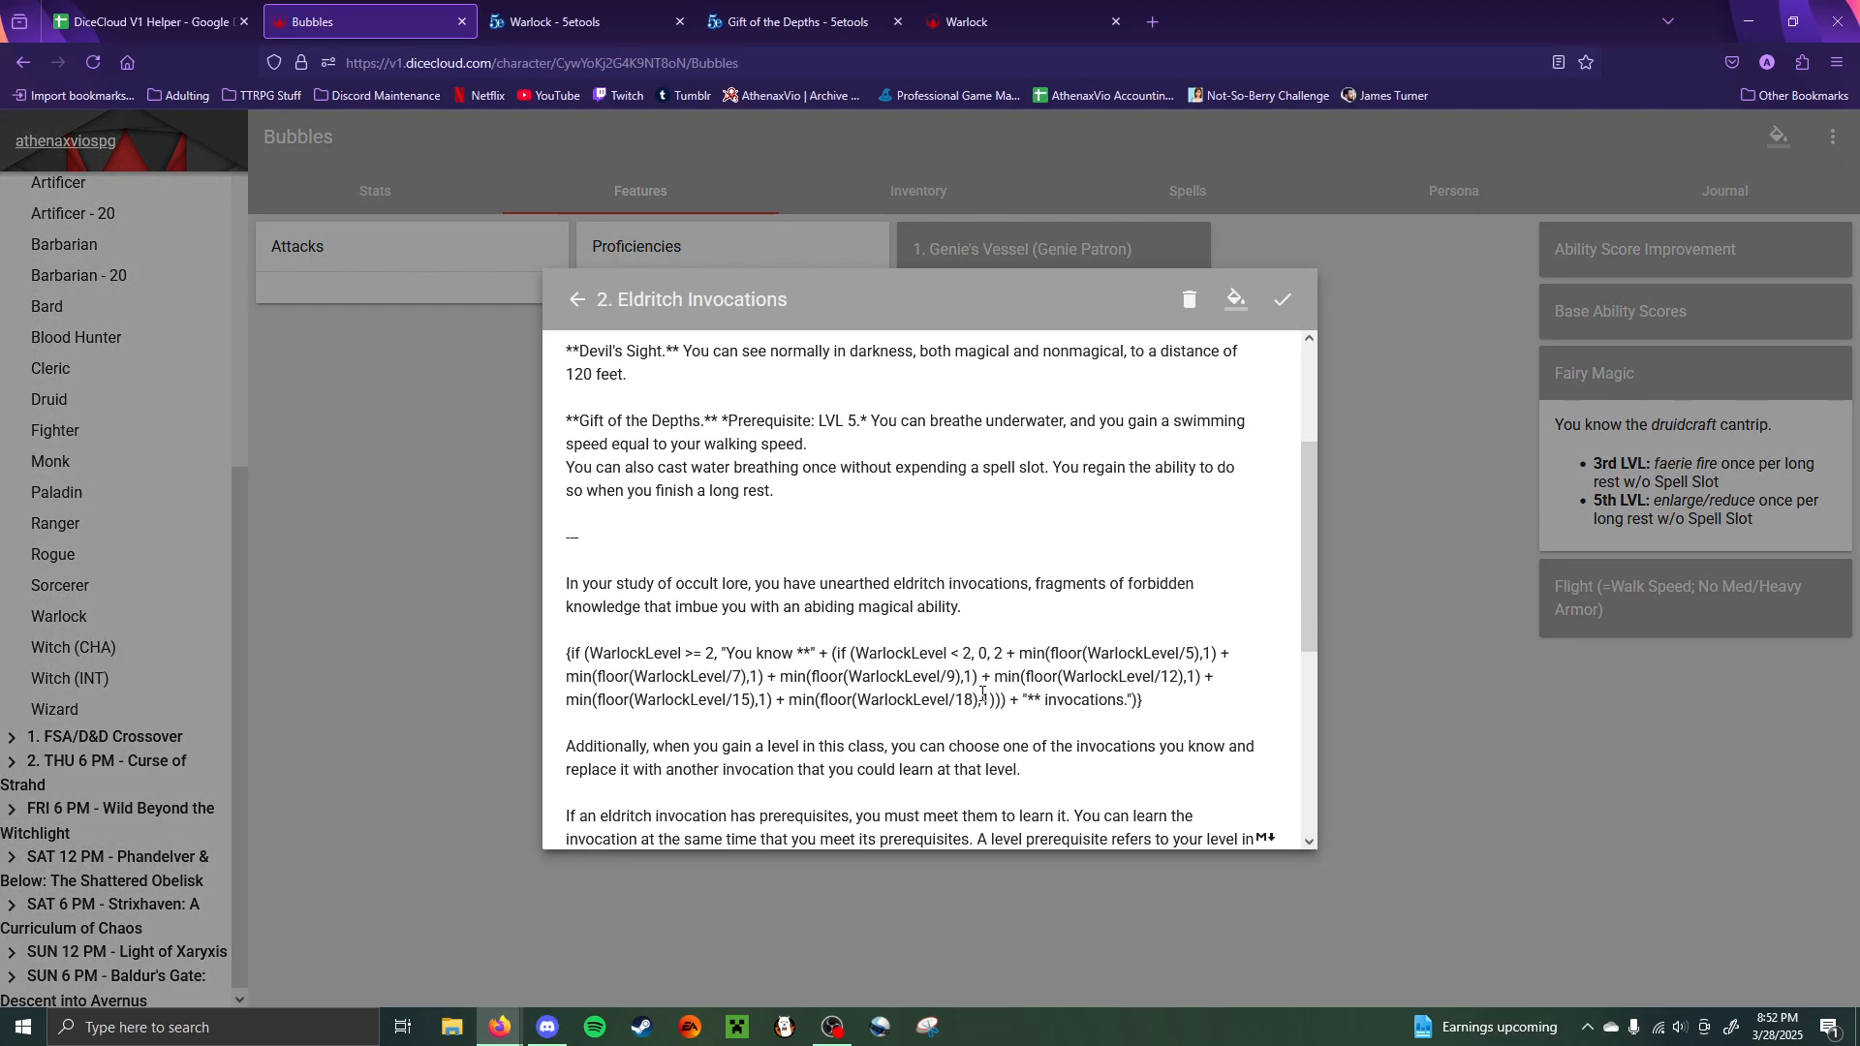
click(836, 455)
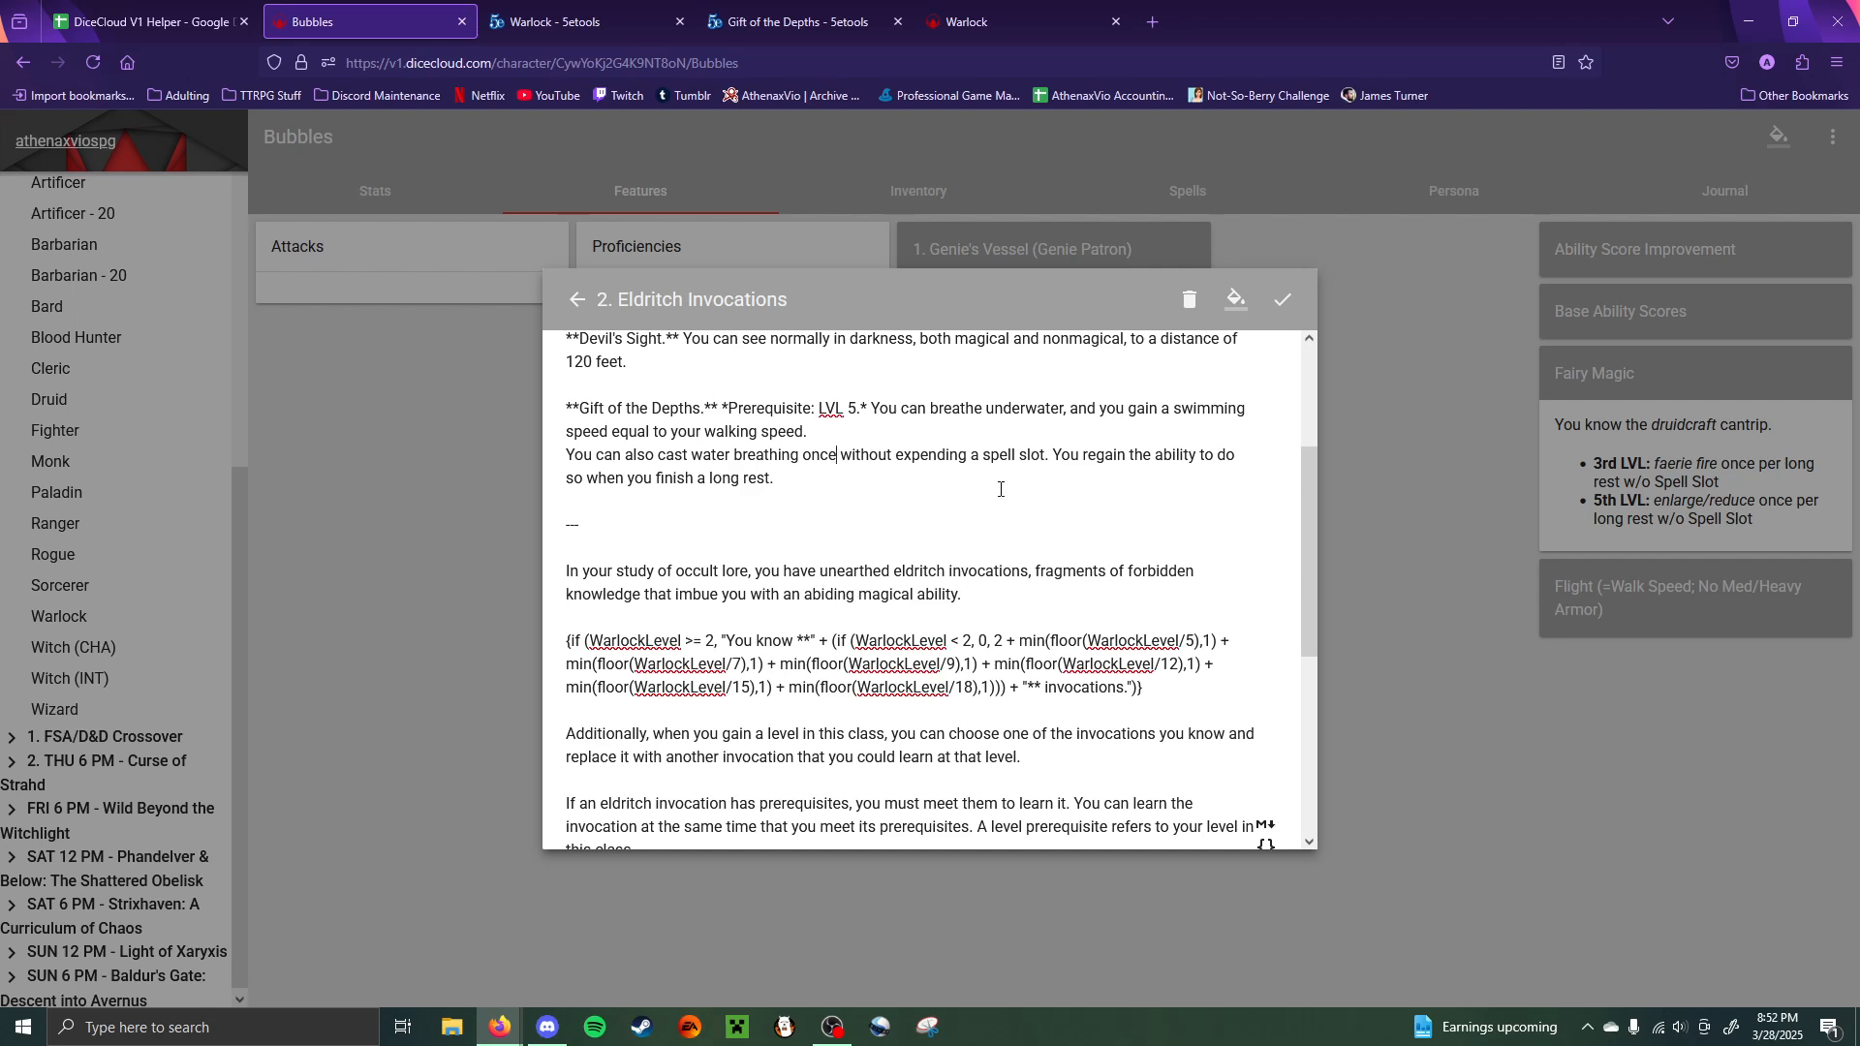
text(per long res)
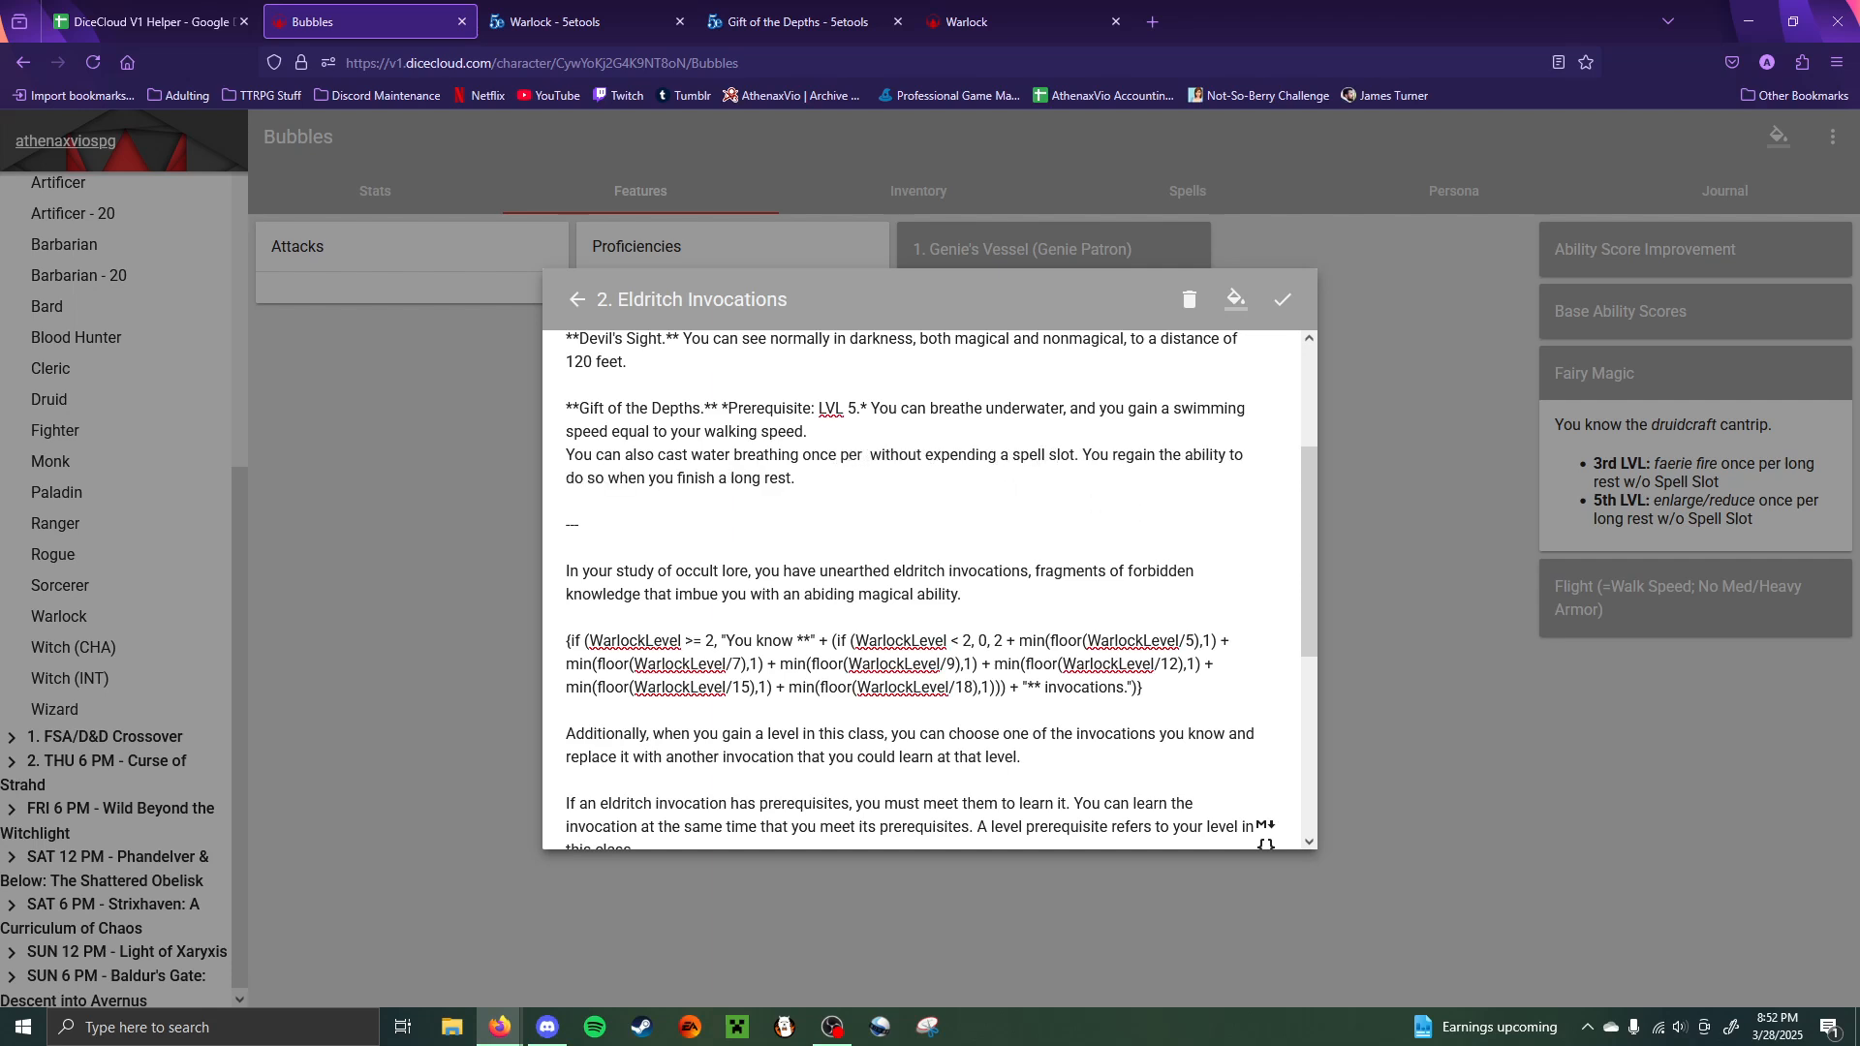
text(t)
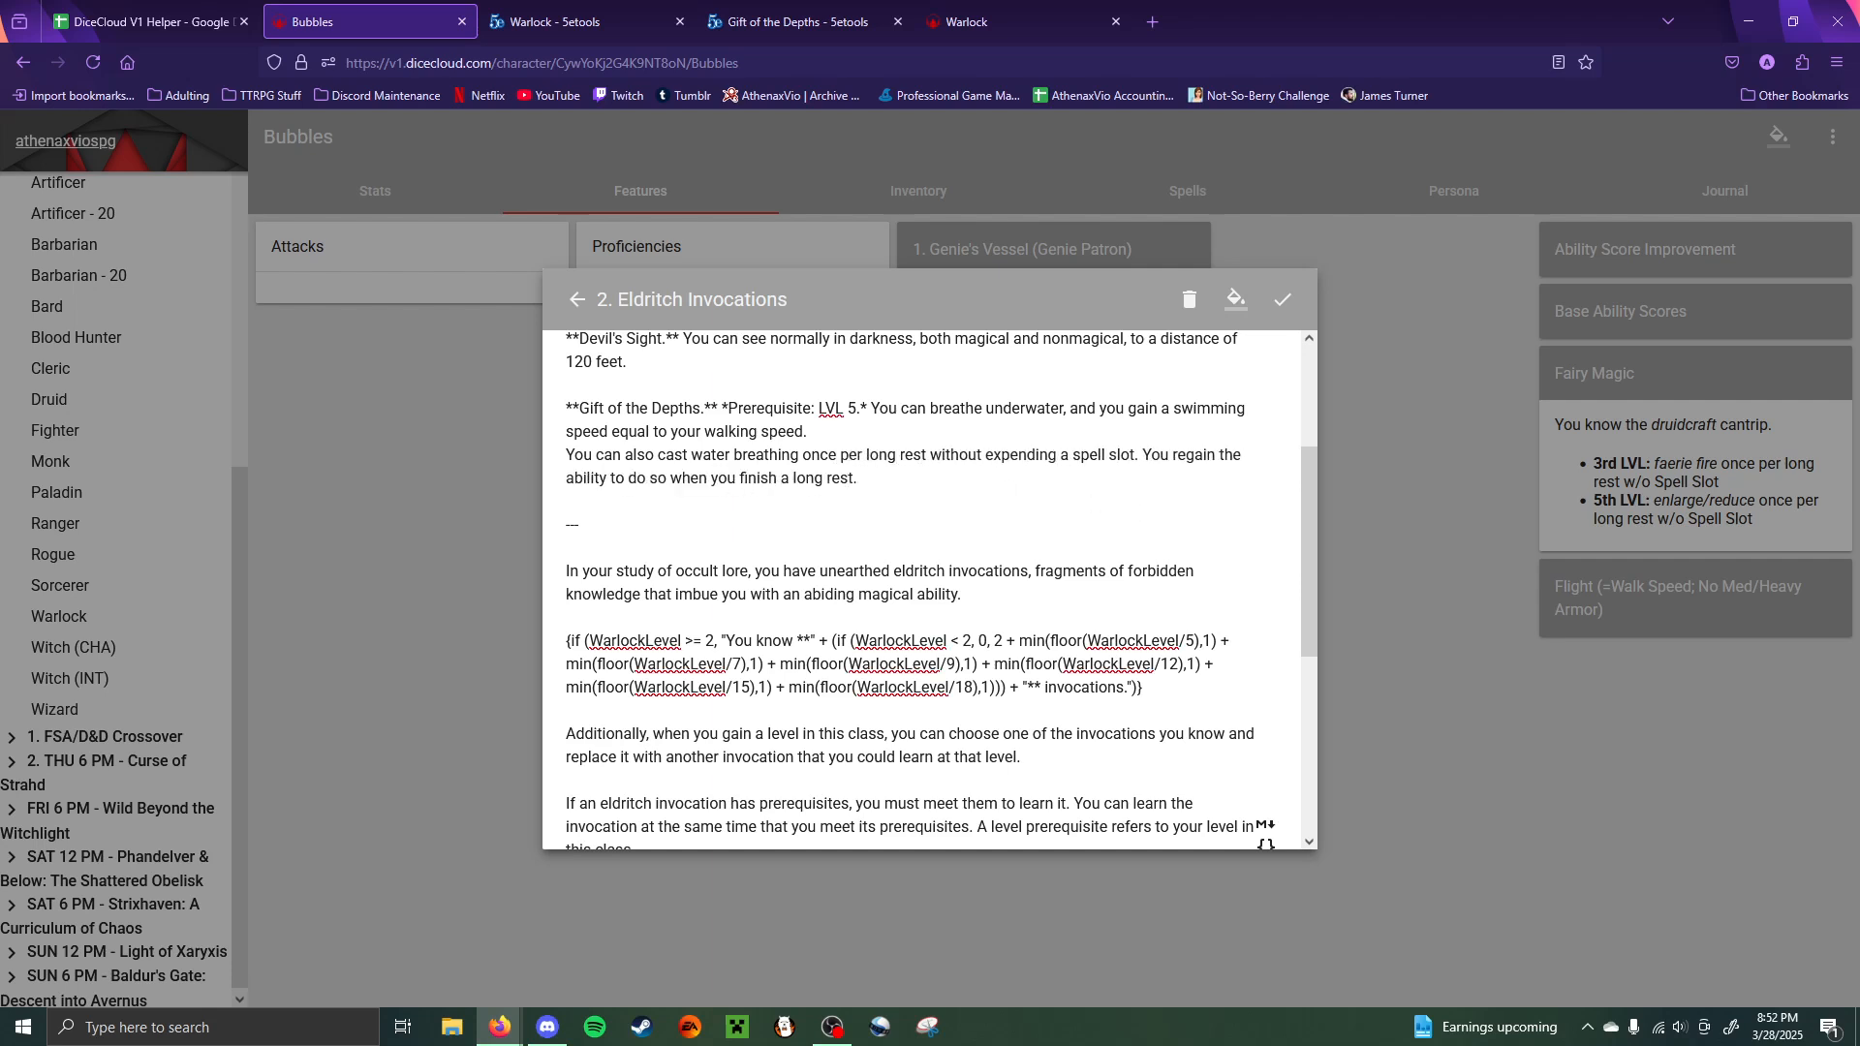
- Delete the "You regain the ability" sentence, join the water breathing line to the preceding Gift of the Depths line, and save the feature
shift+click(1144, 456)
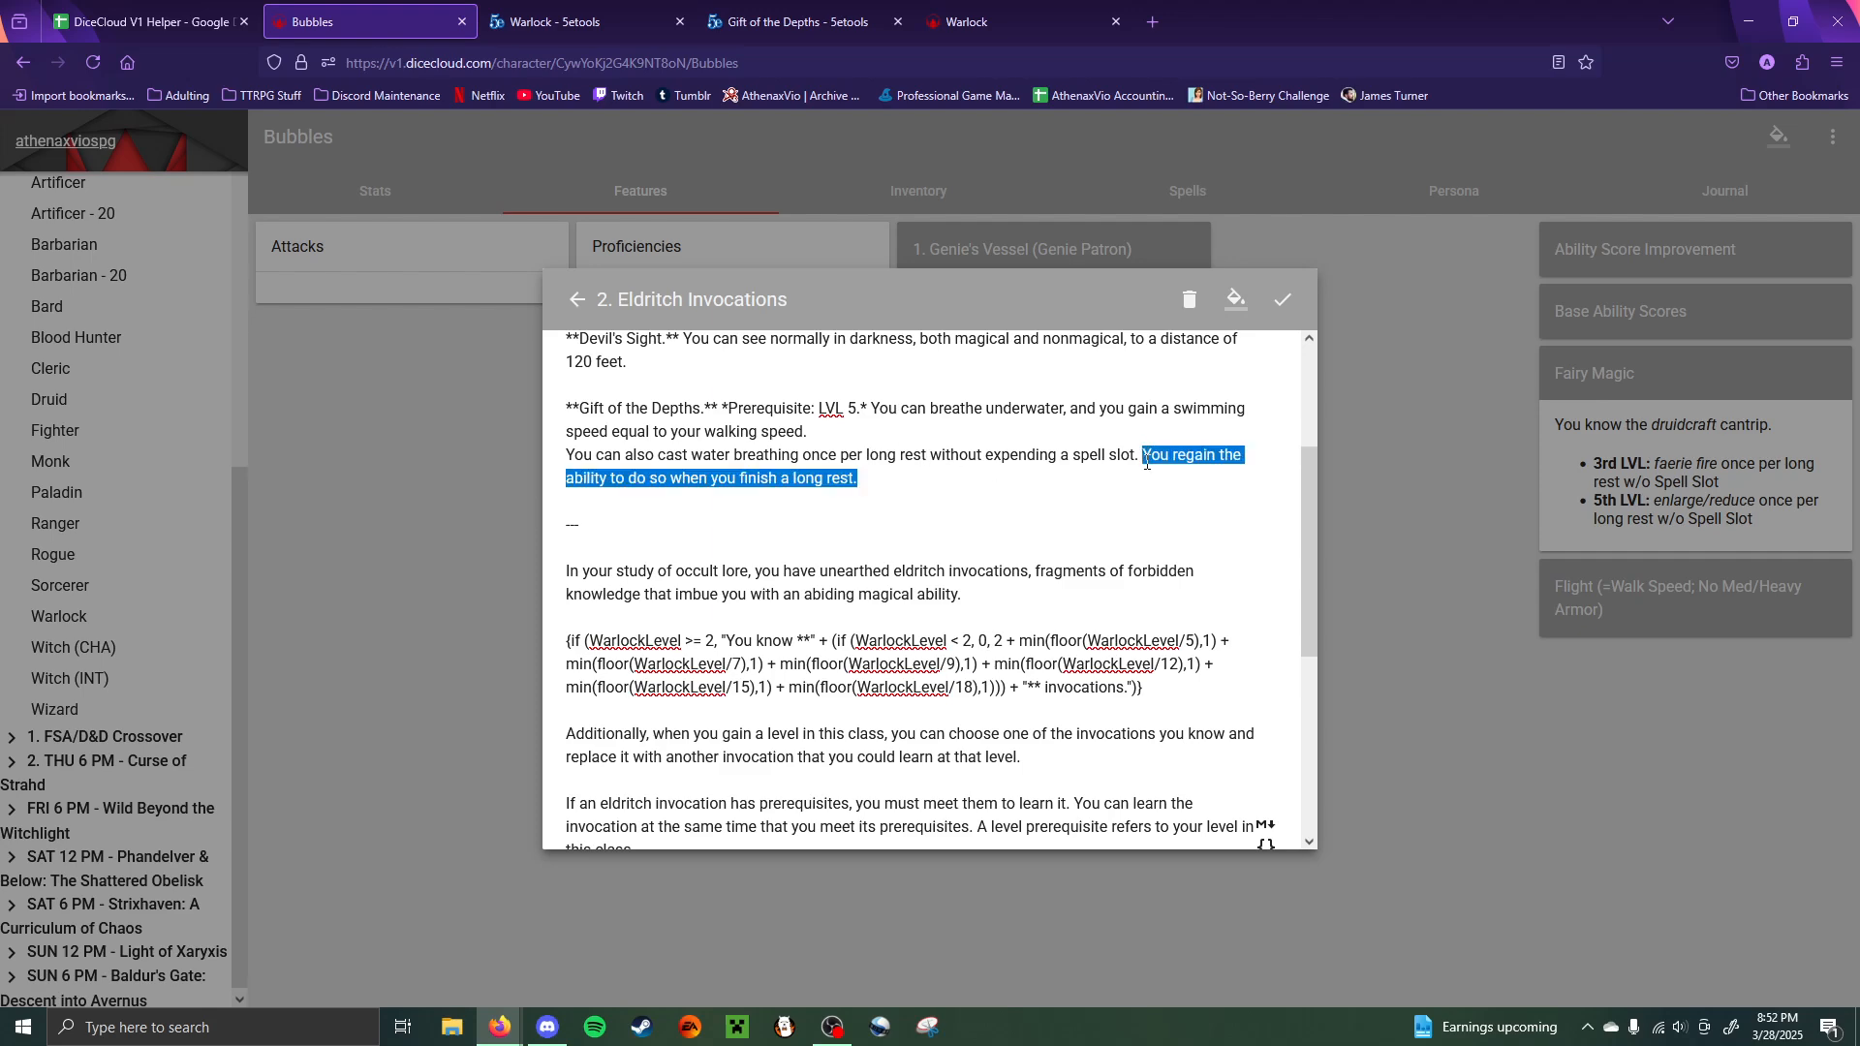
key(BackSpace)
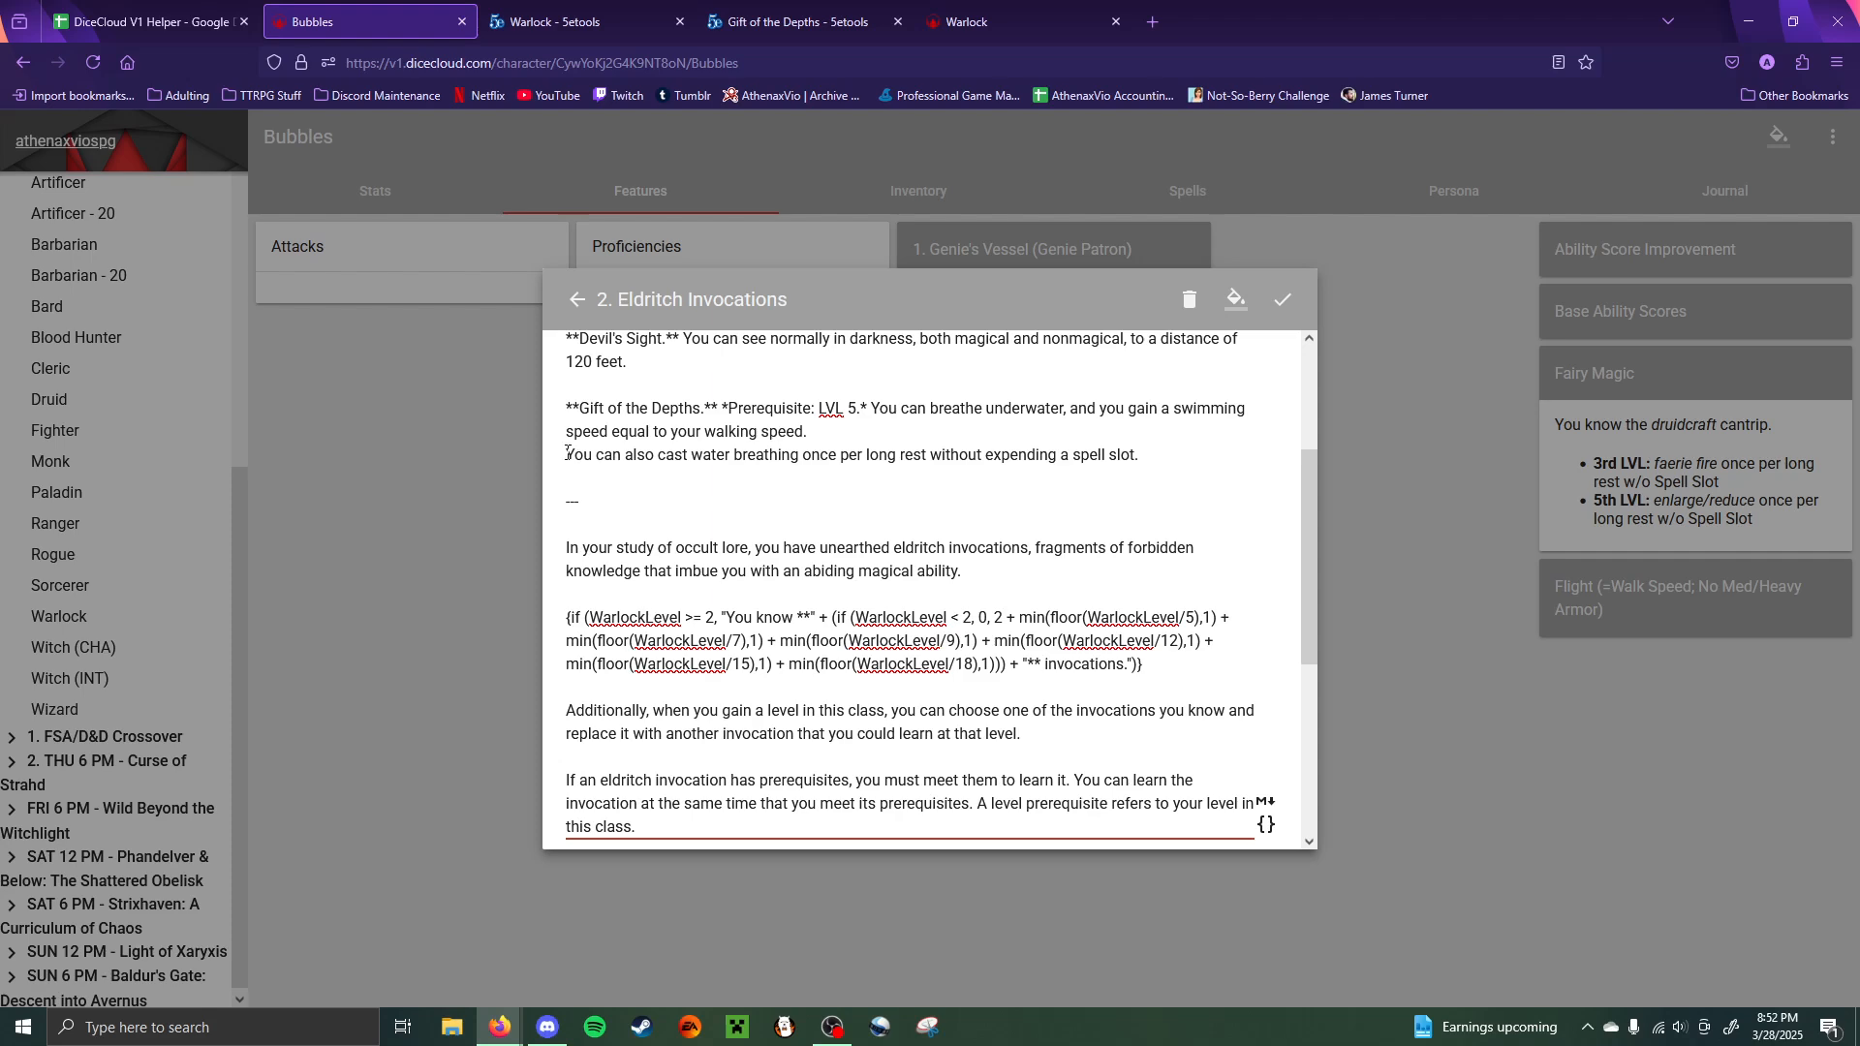
key(BackSpace)
key(BackSpace)
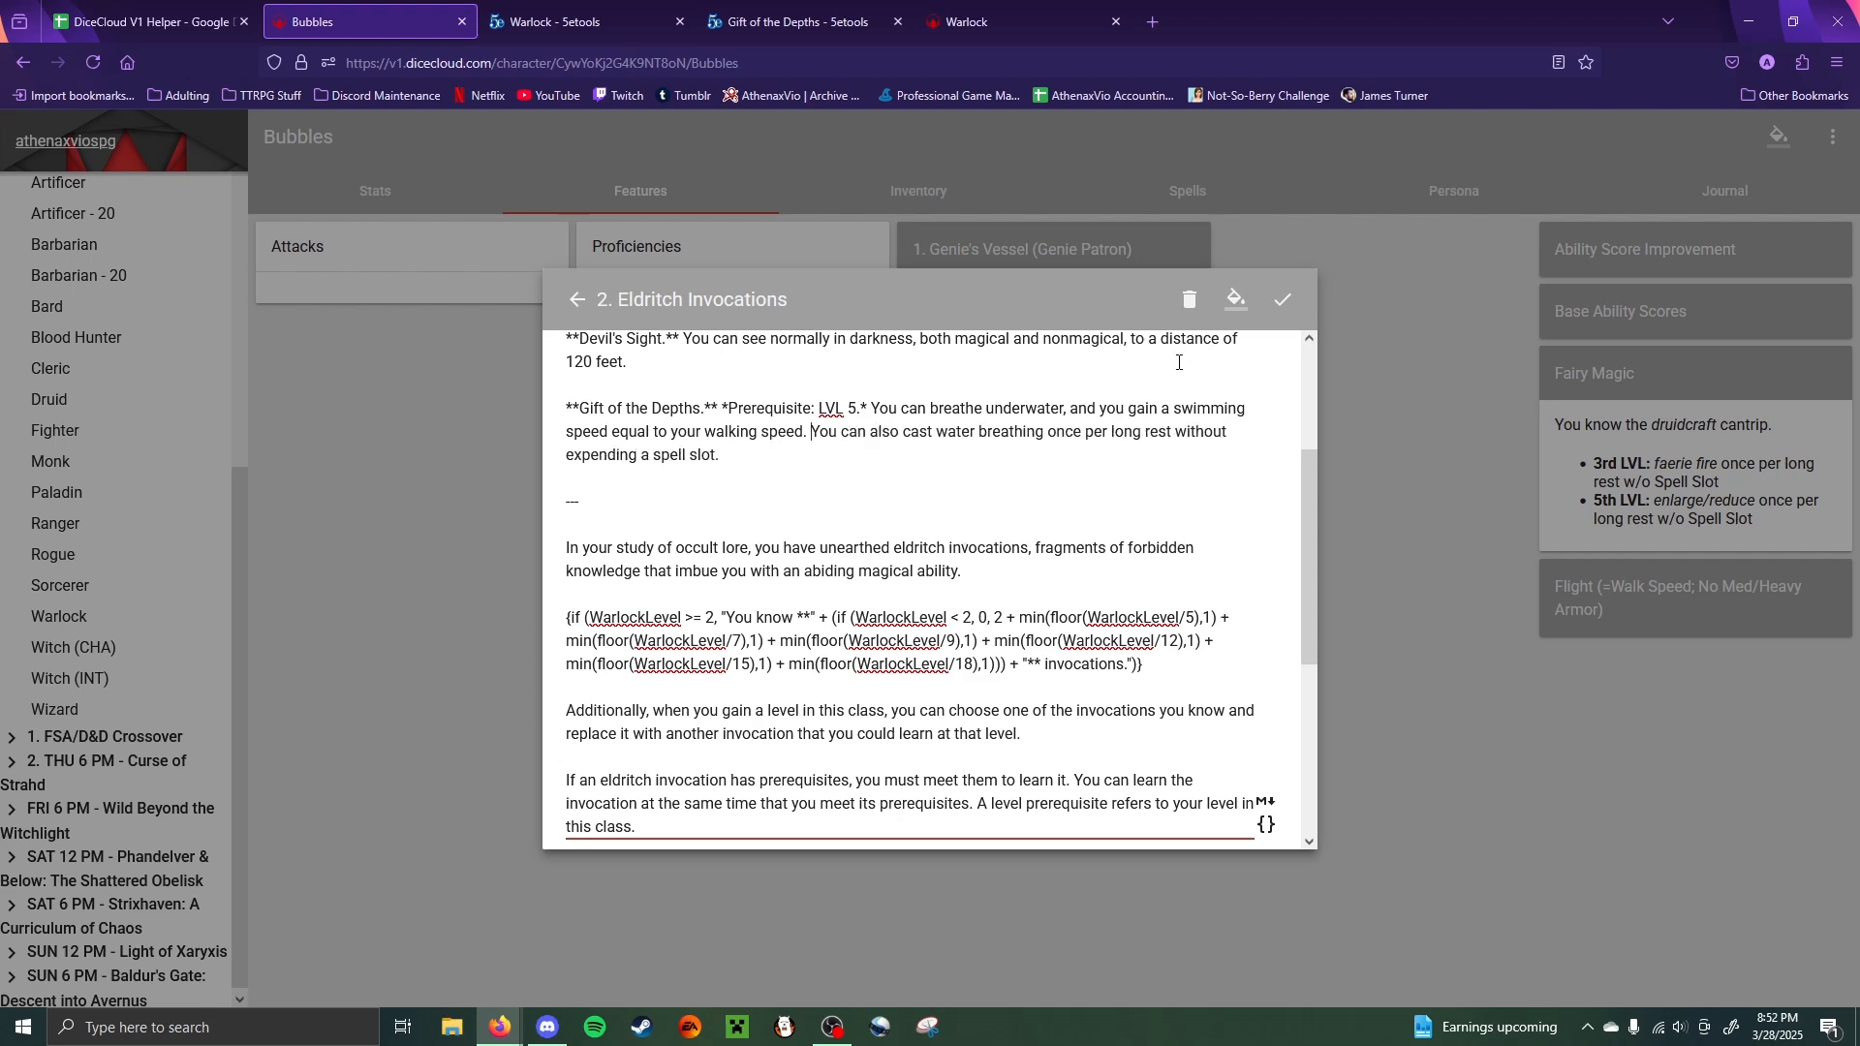
click(1281, 301)
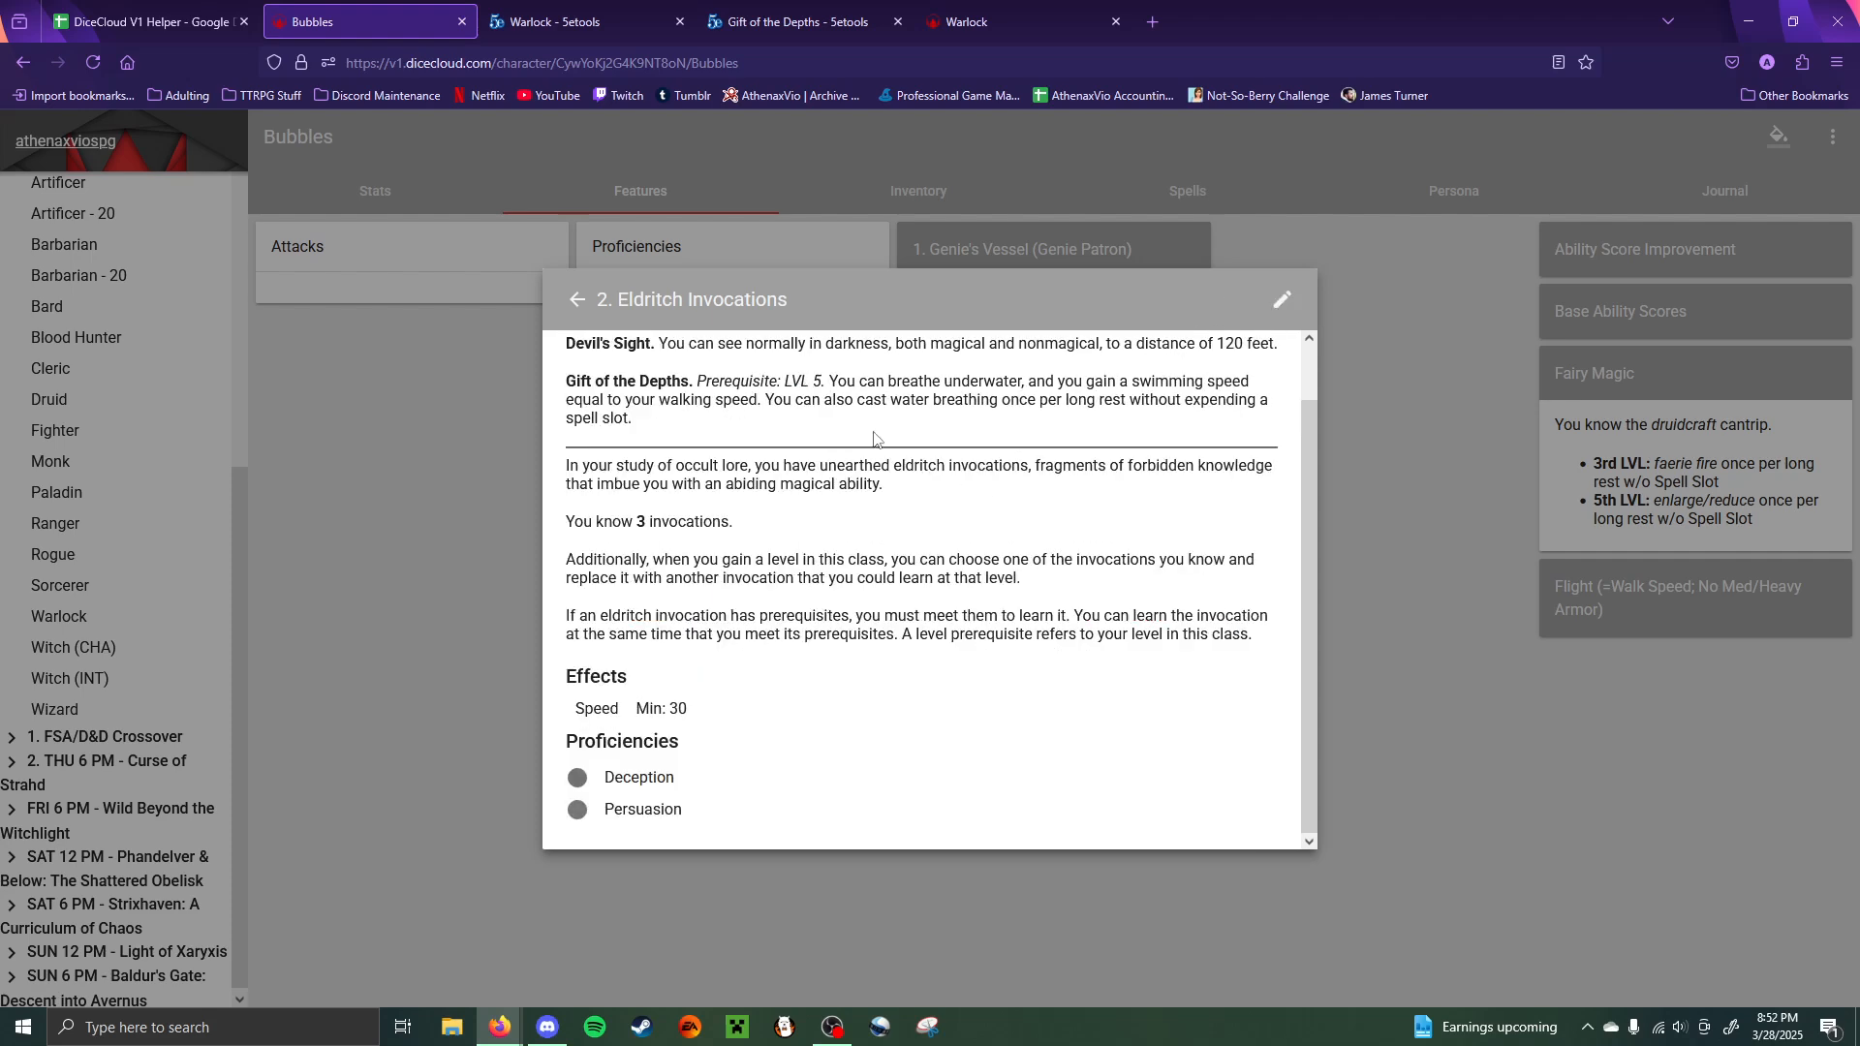
scroll(1259, 620, up, 1)
click(1436, 624)
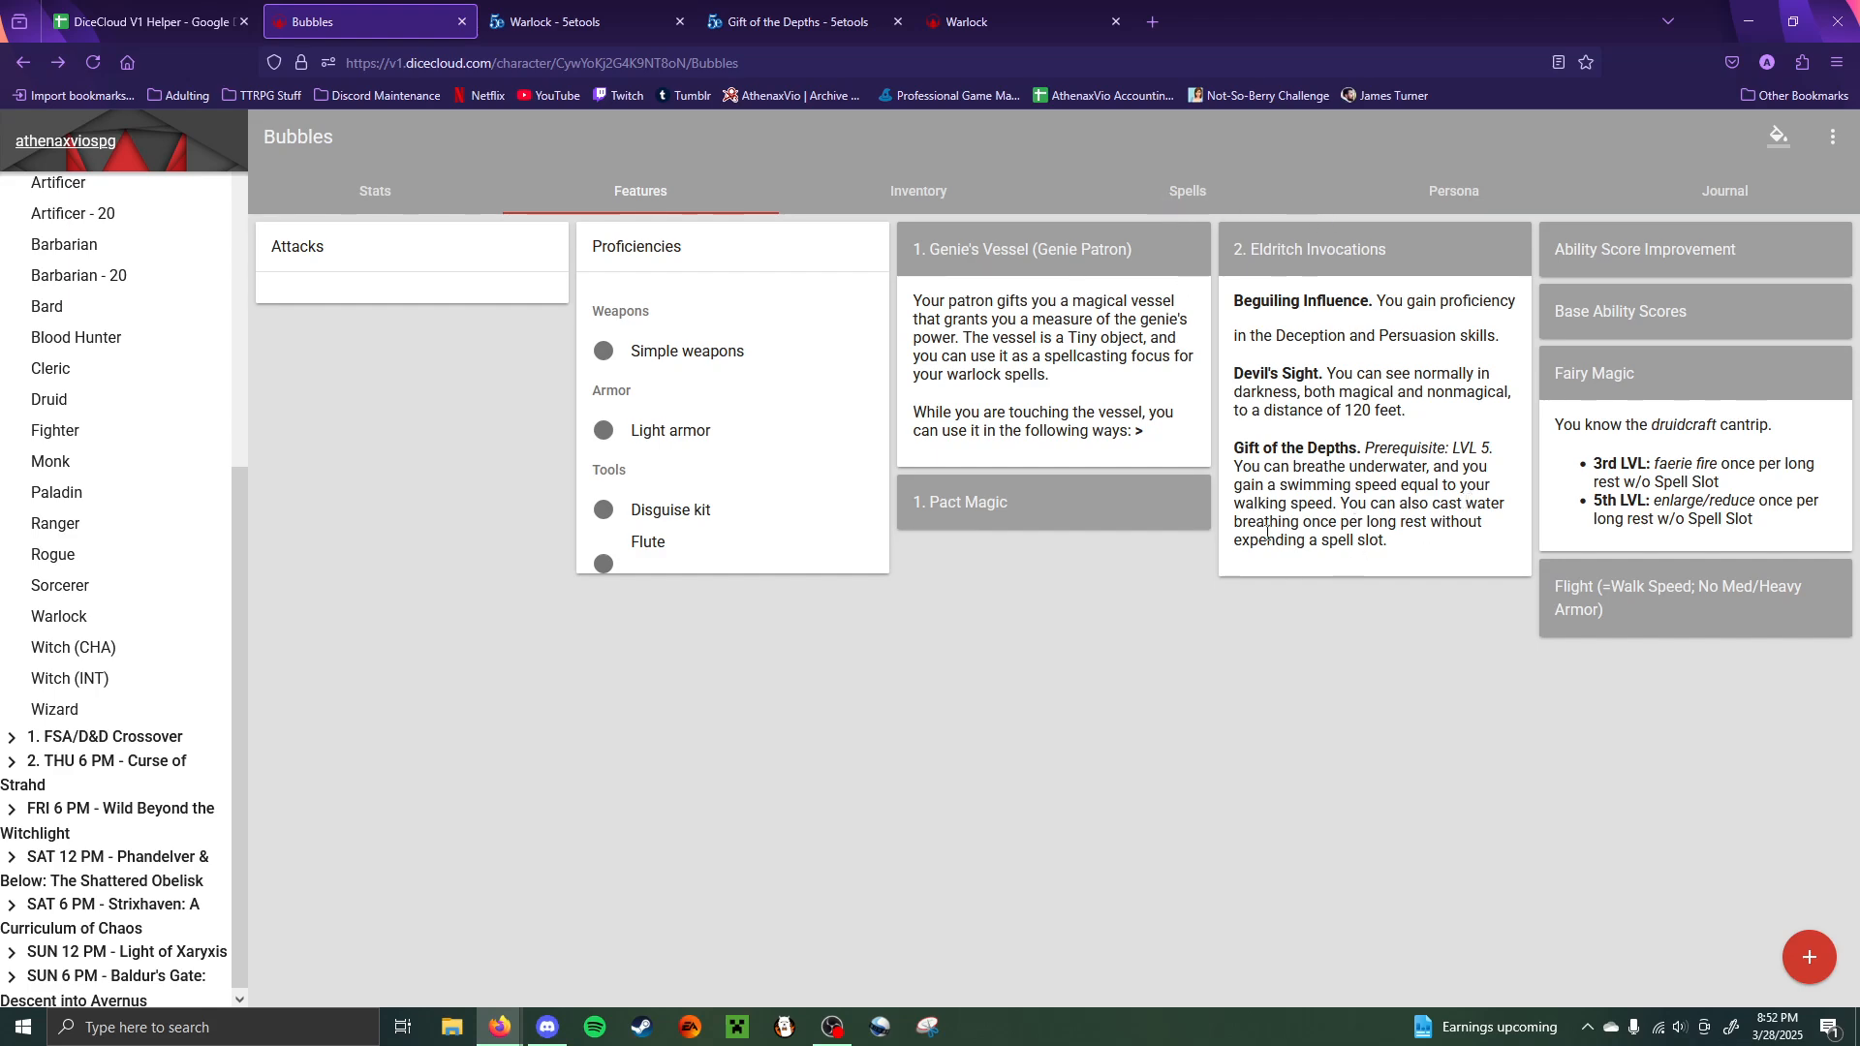
- Find Water Breathing in the spell library by searching for "water" and add it to the Warlock Spells list
click(1187, 190)
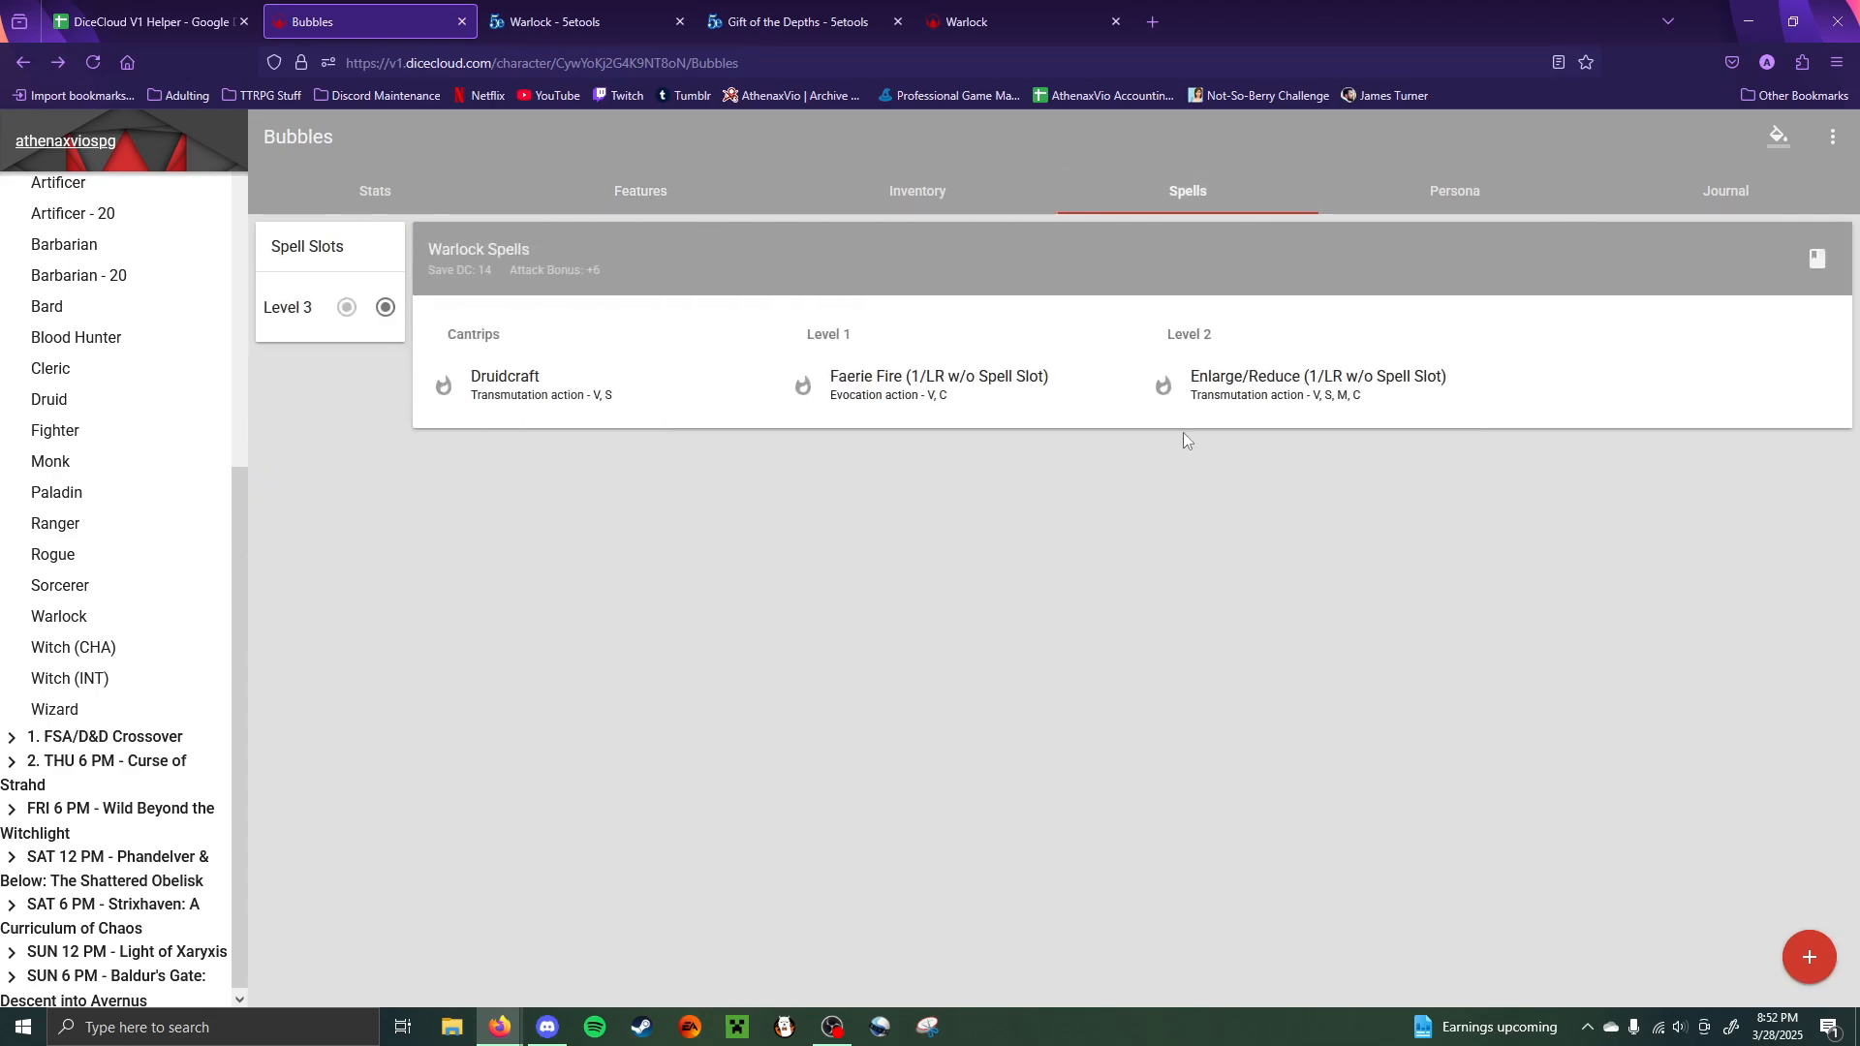
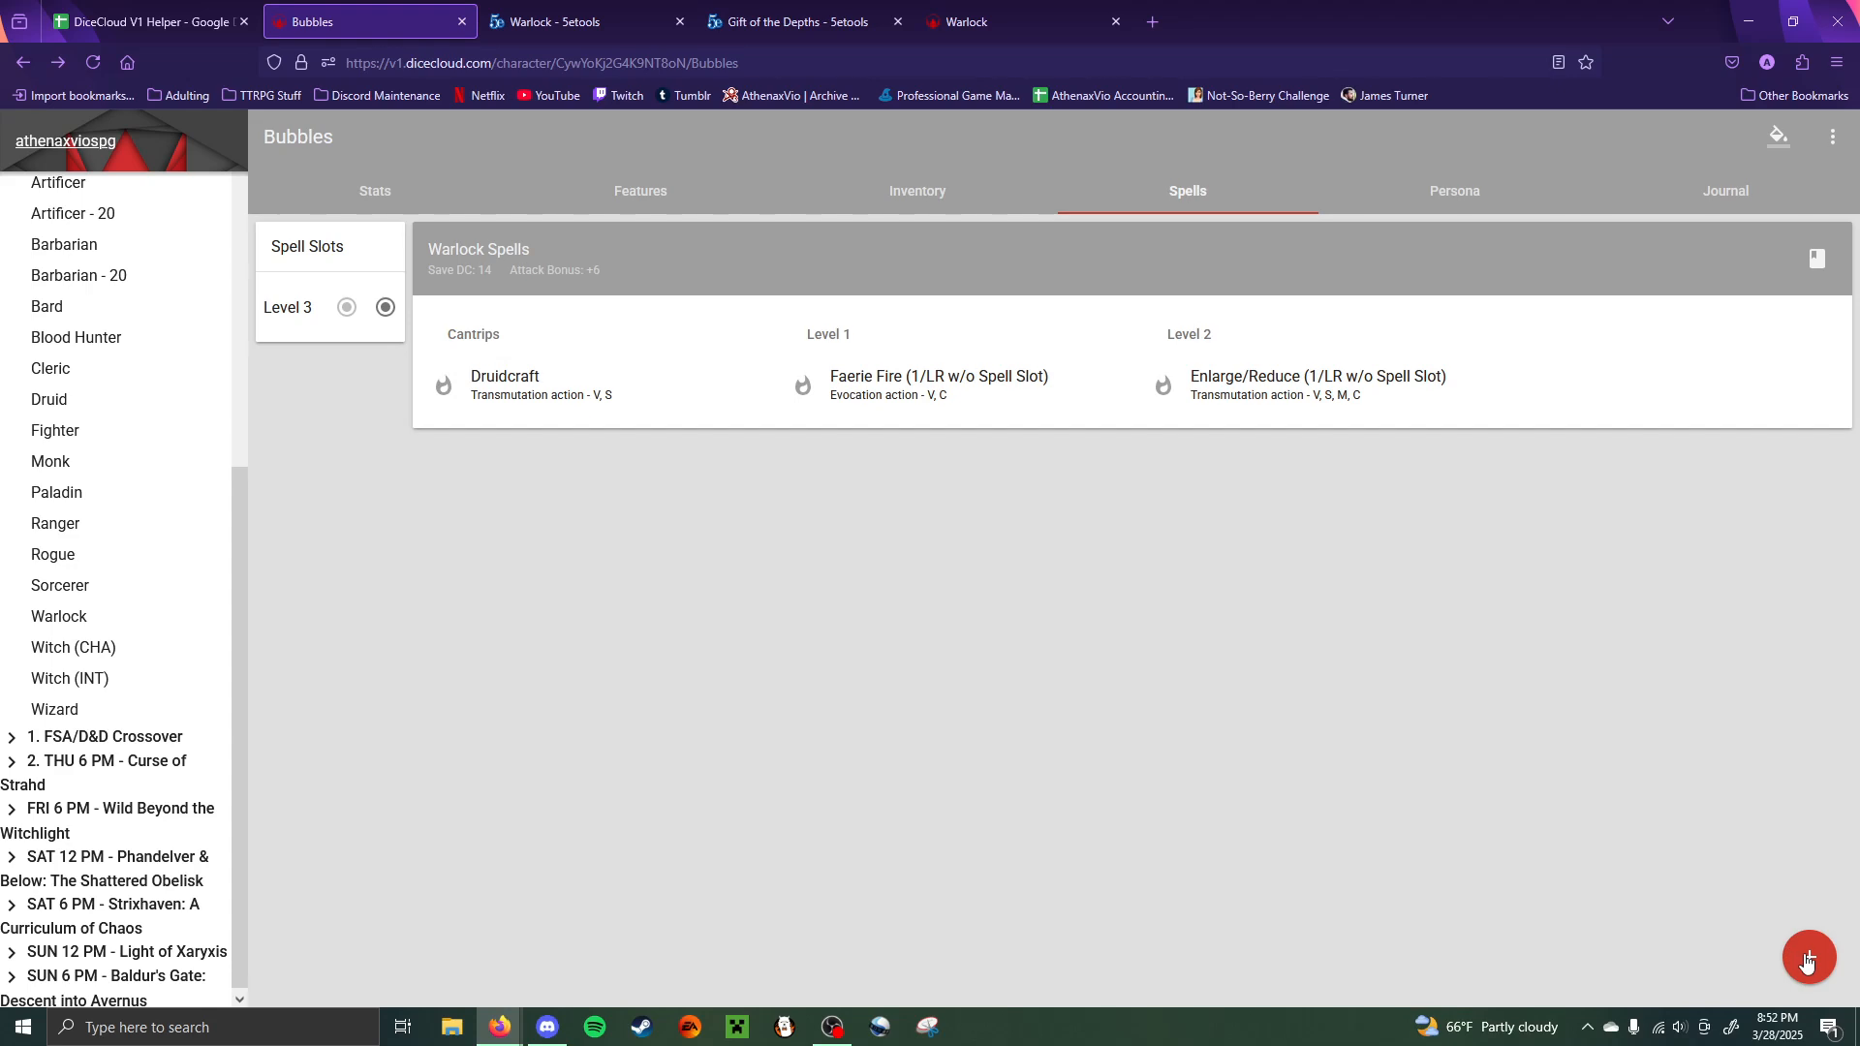
click(1808, 962)
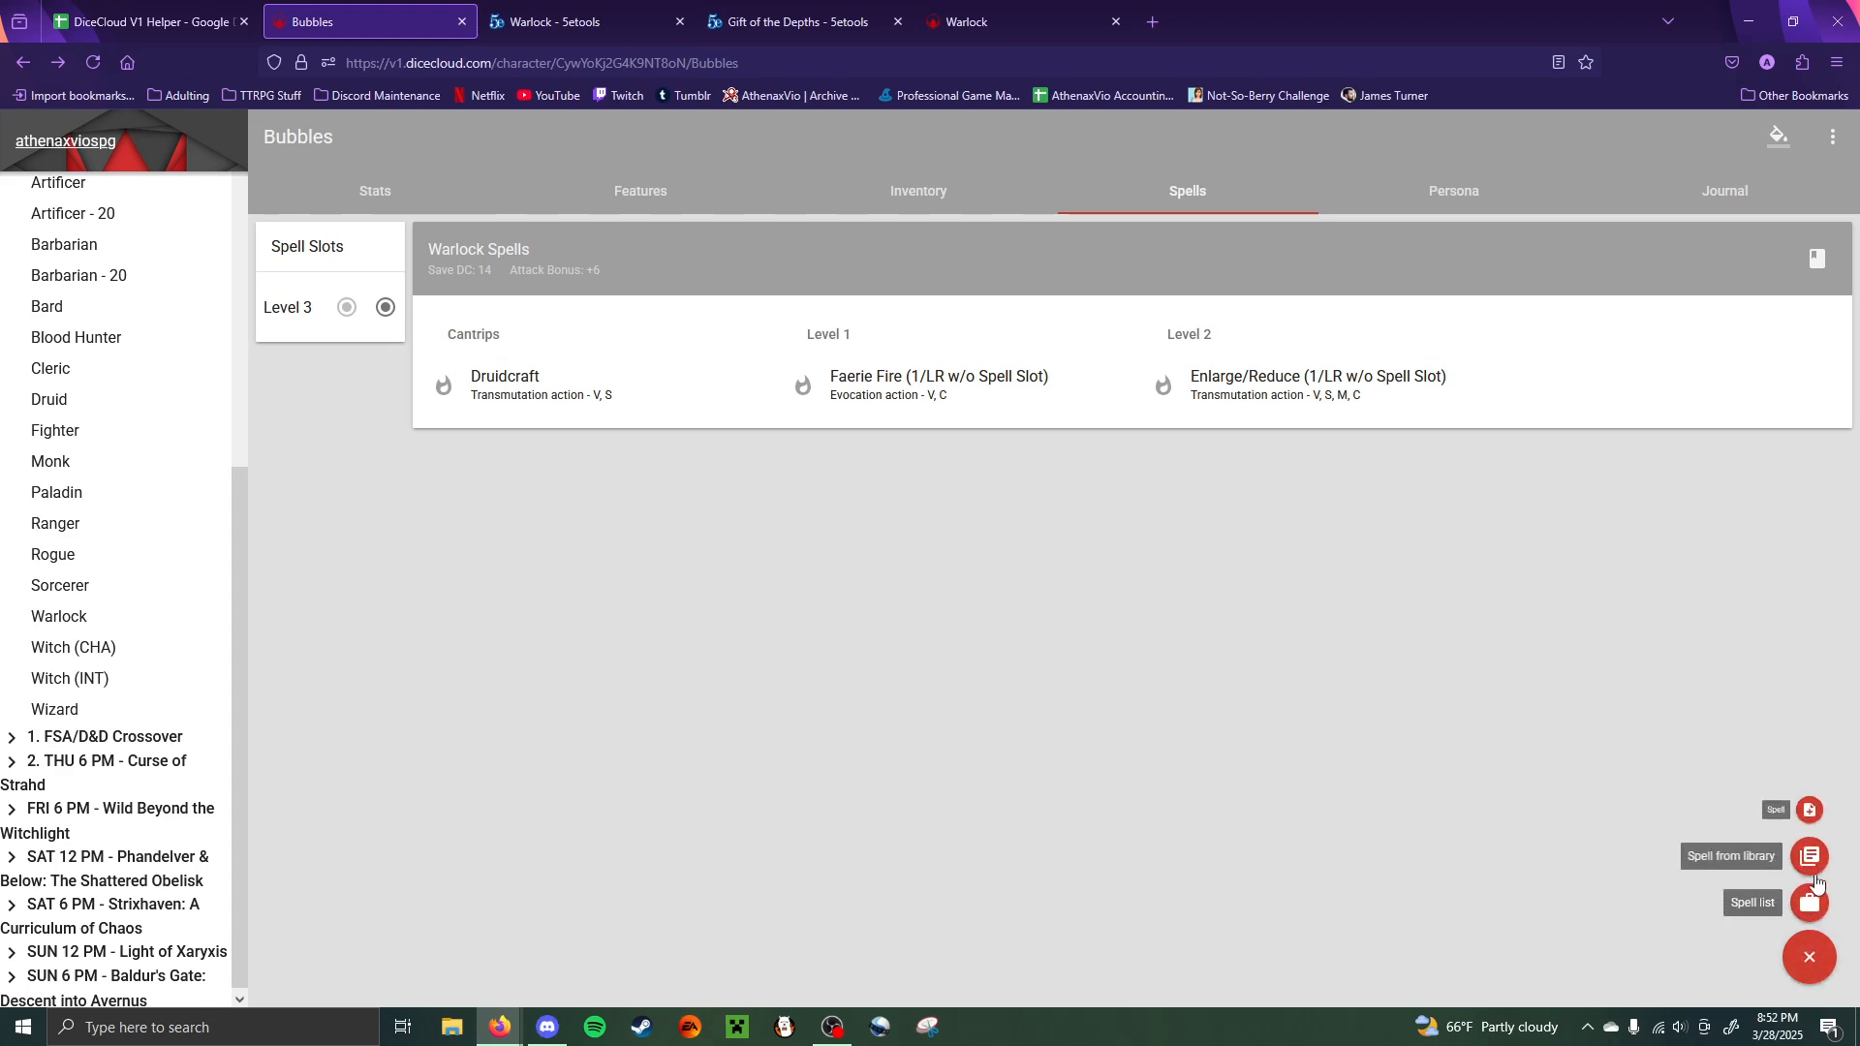
click(1811, 859)
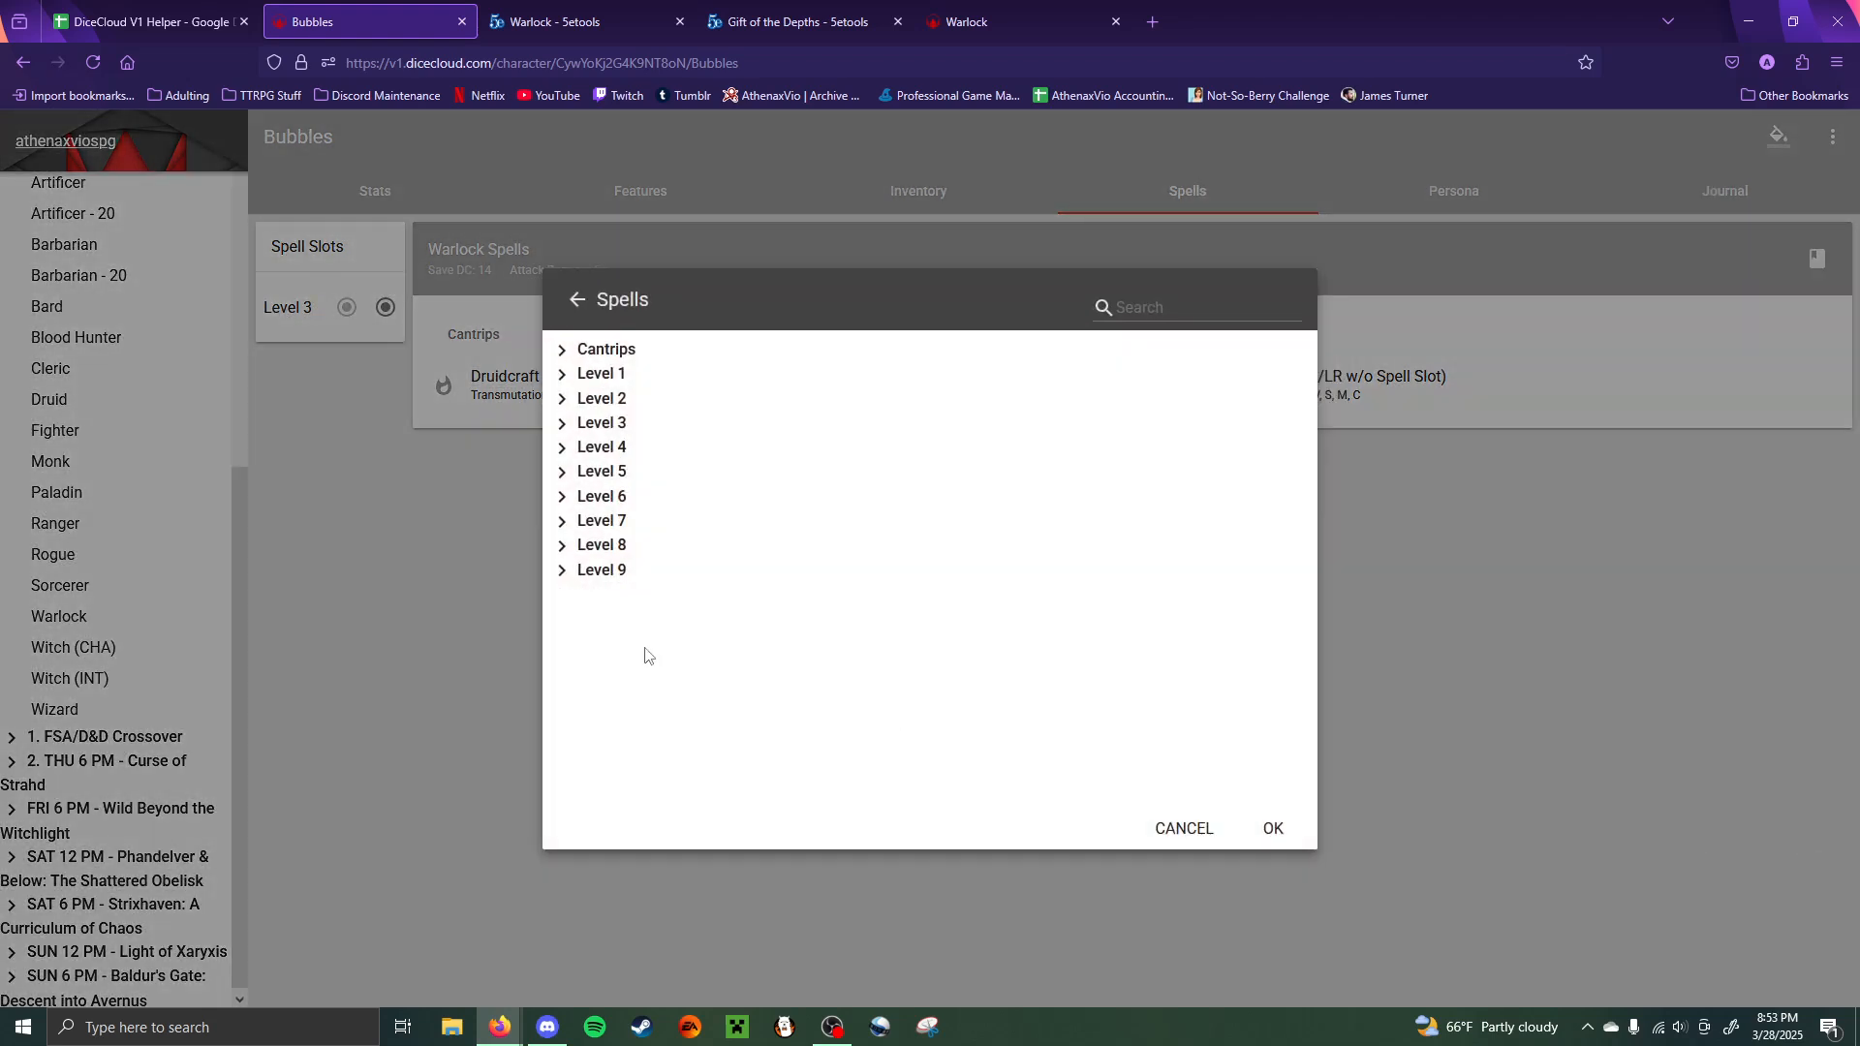
click(1212, 305)
text(water)
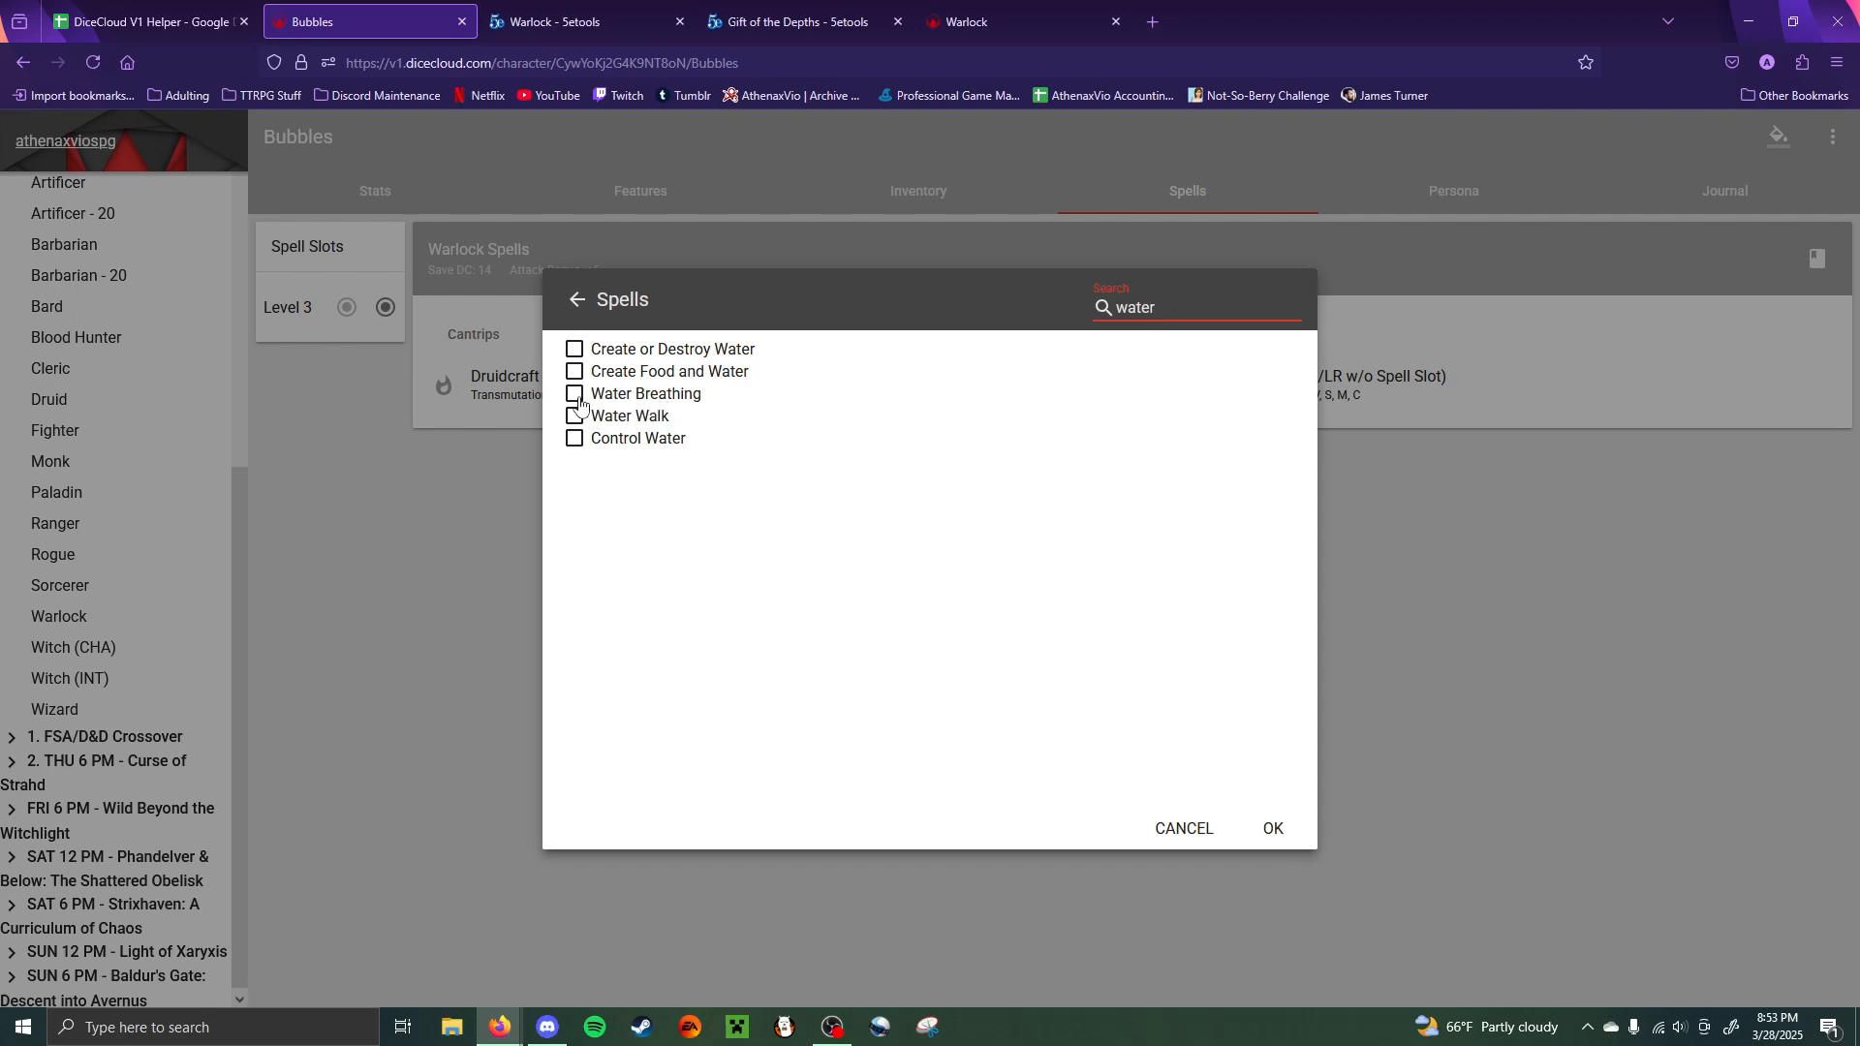
click(577, 396)
click(1271, 830)
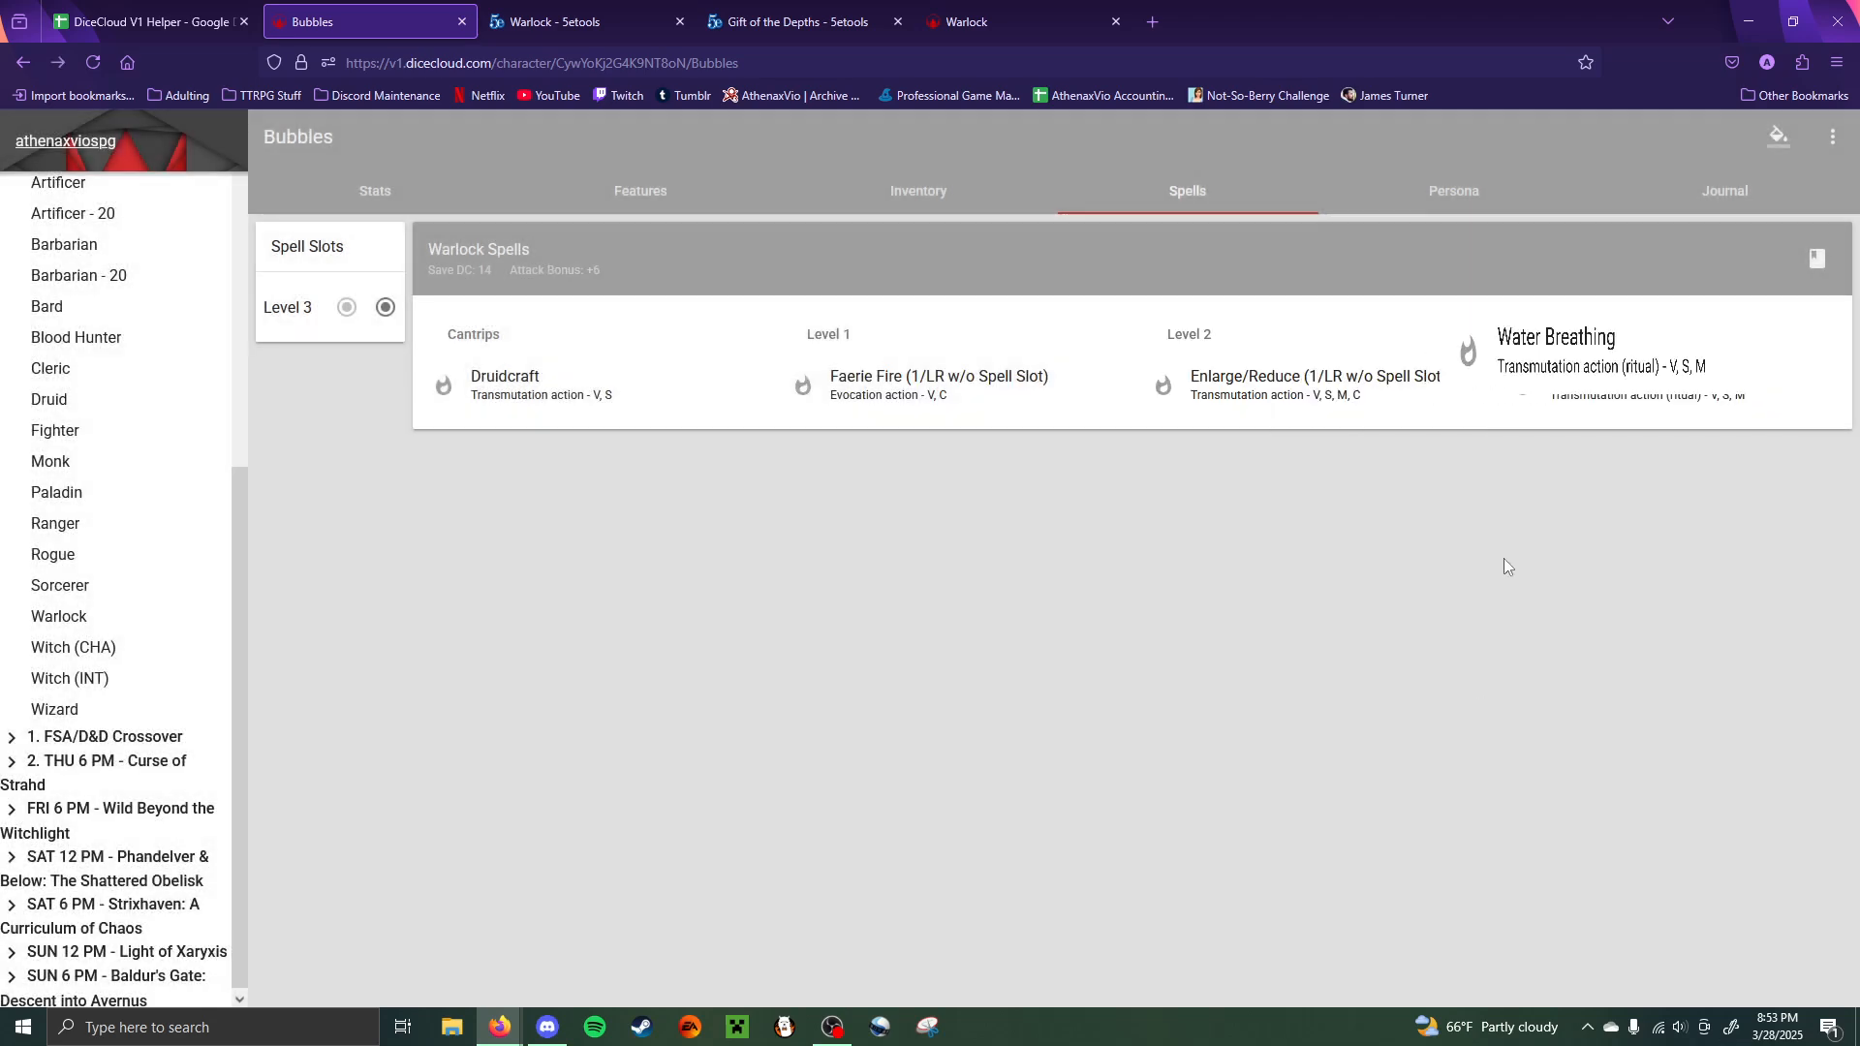
- Set the Water Breathing spell to Always Prepared, rename it "Water Breathing (1/LR)", and close it
click(1818, 259)
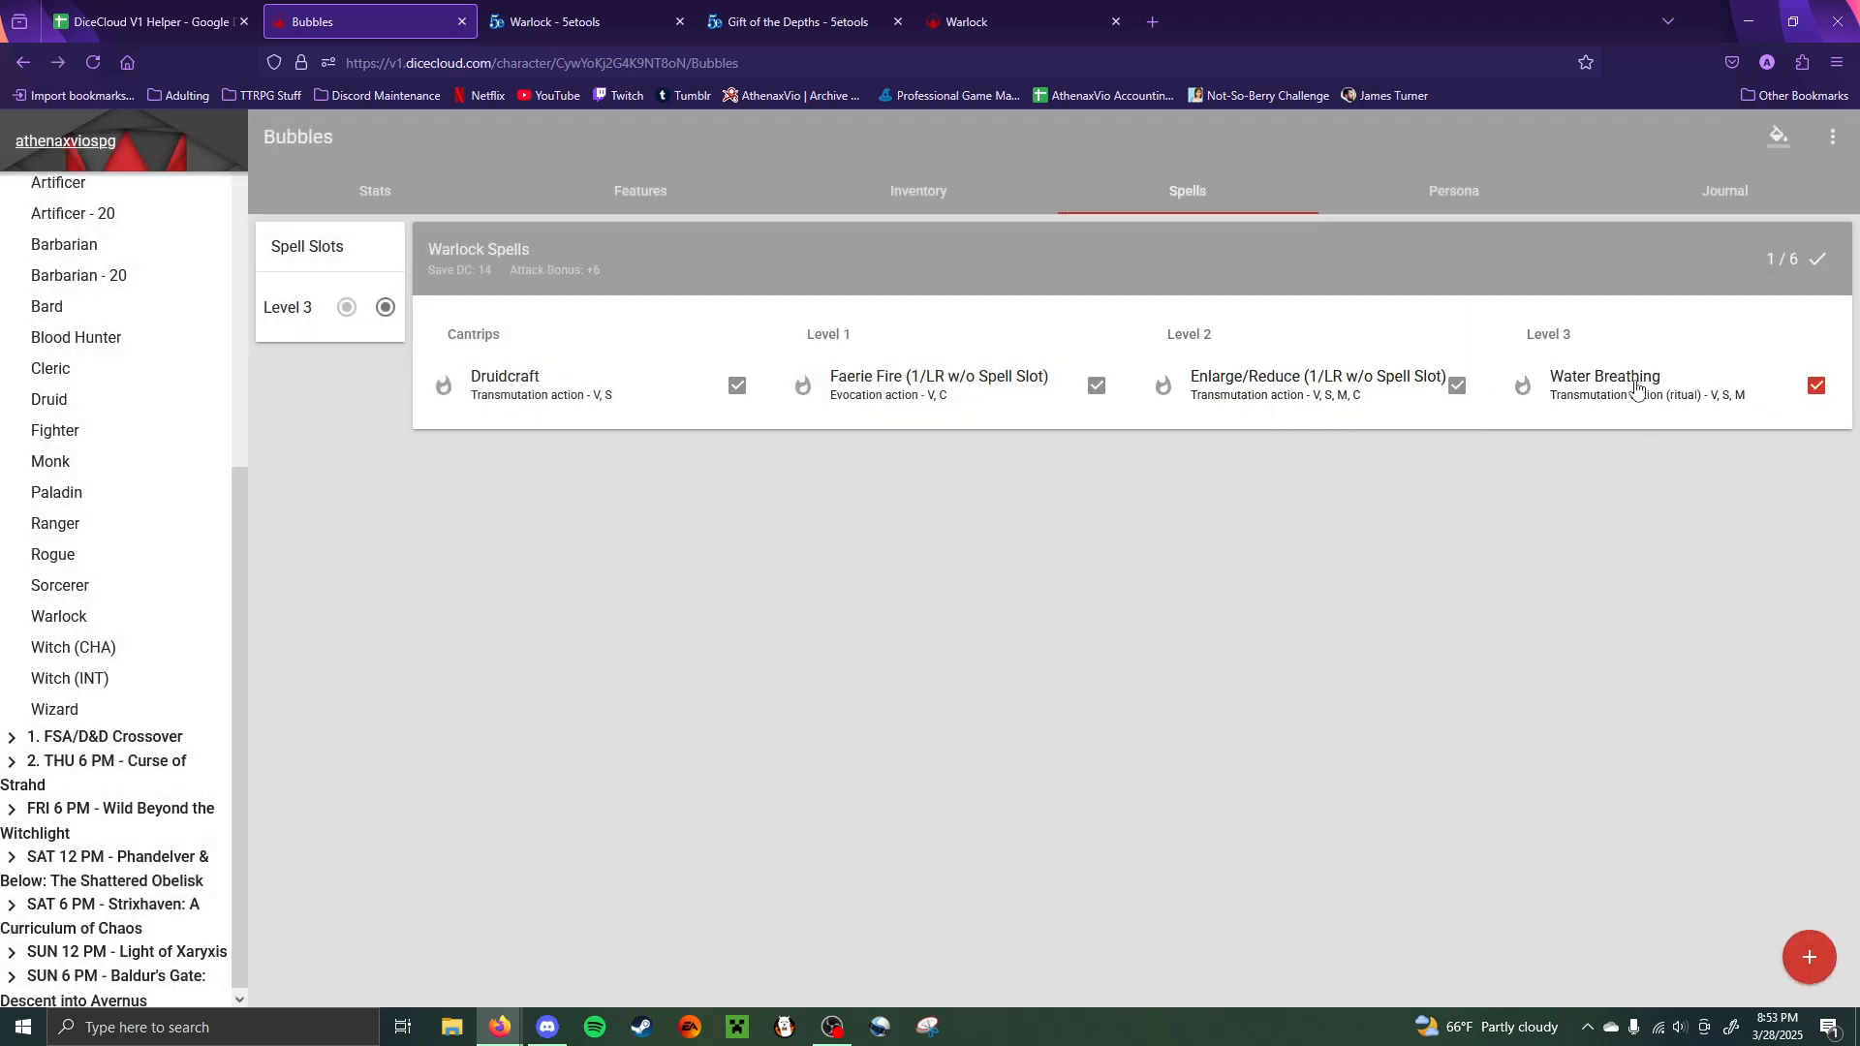
click(1635, 387)
click(1277, 299)
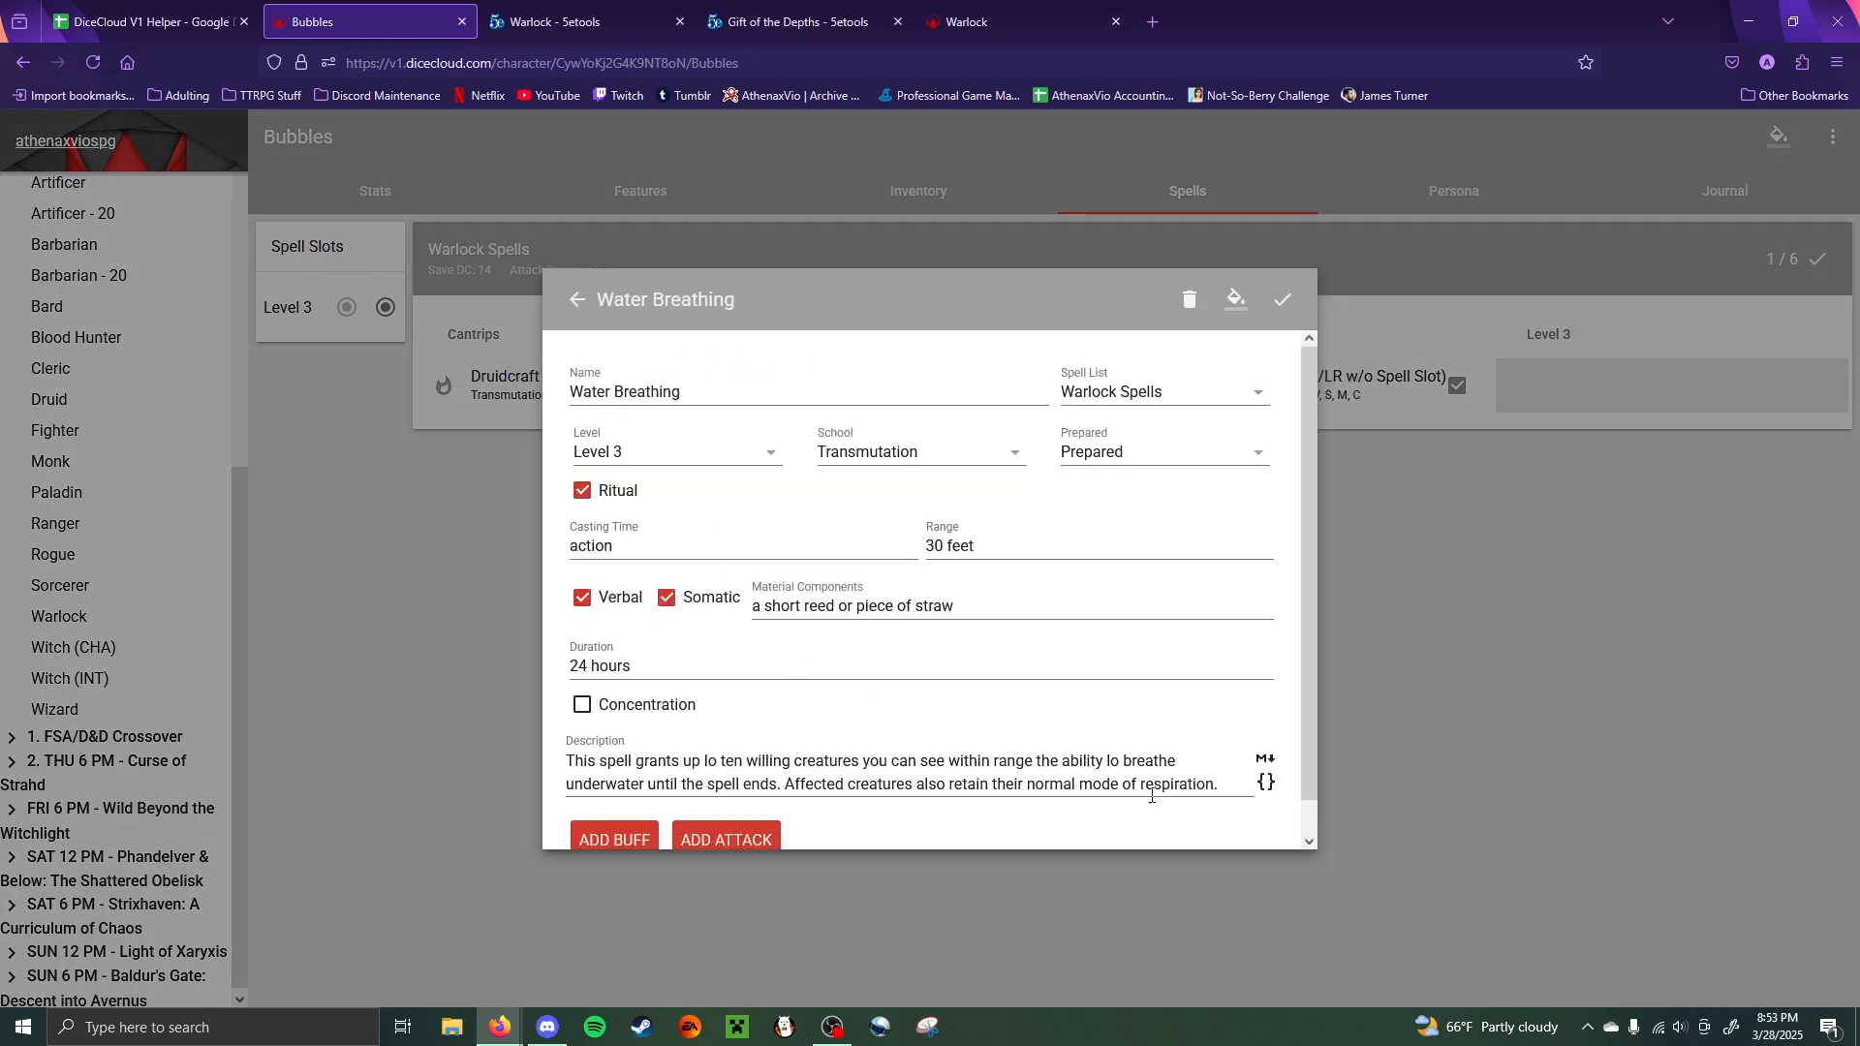
click(1201, 451)
click(1202, 536)
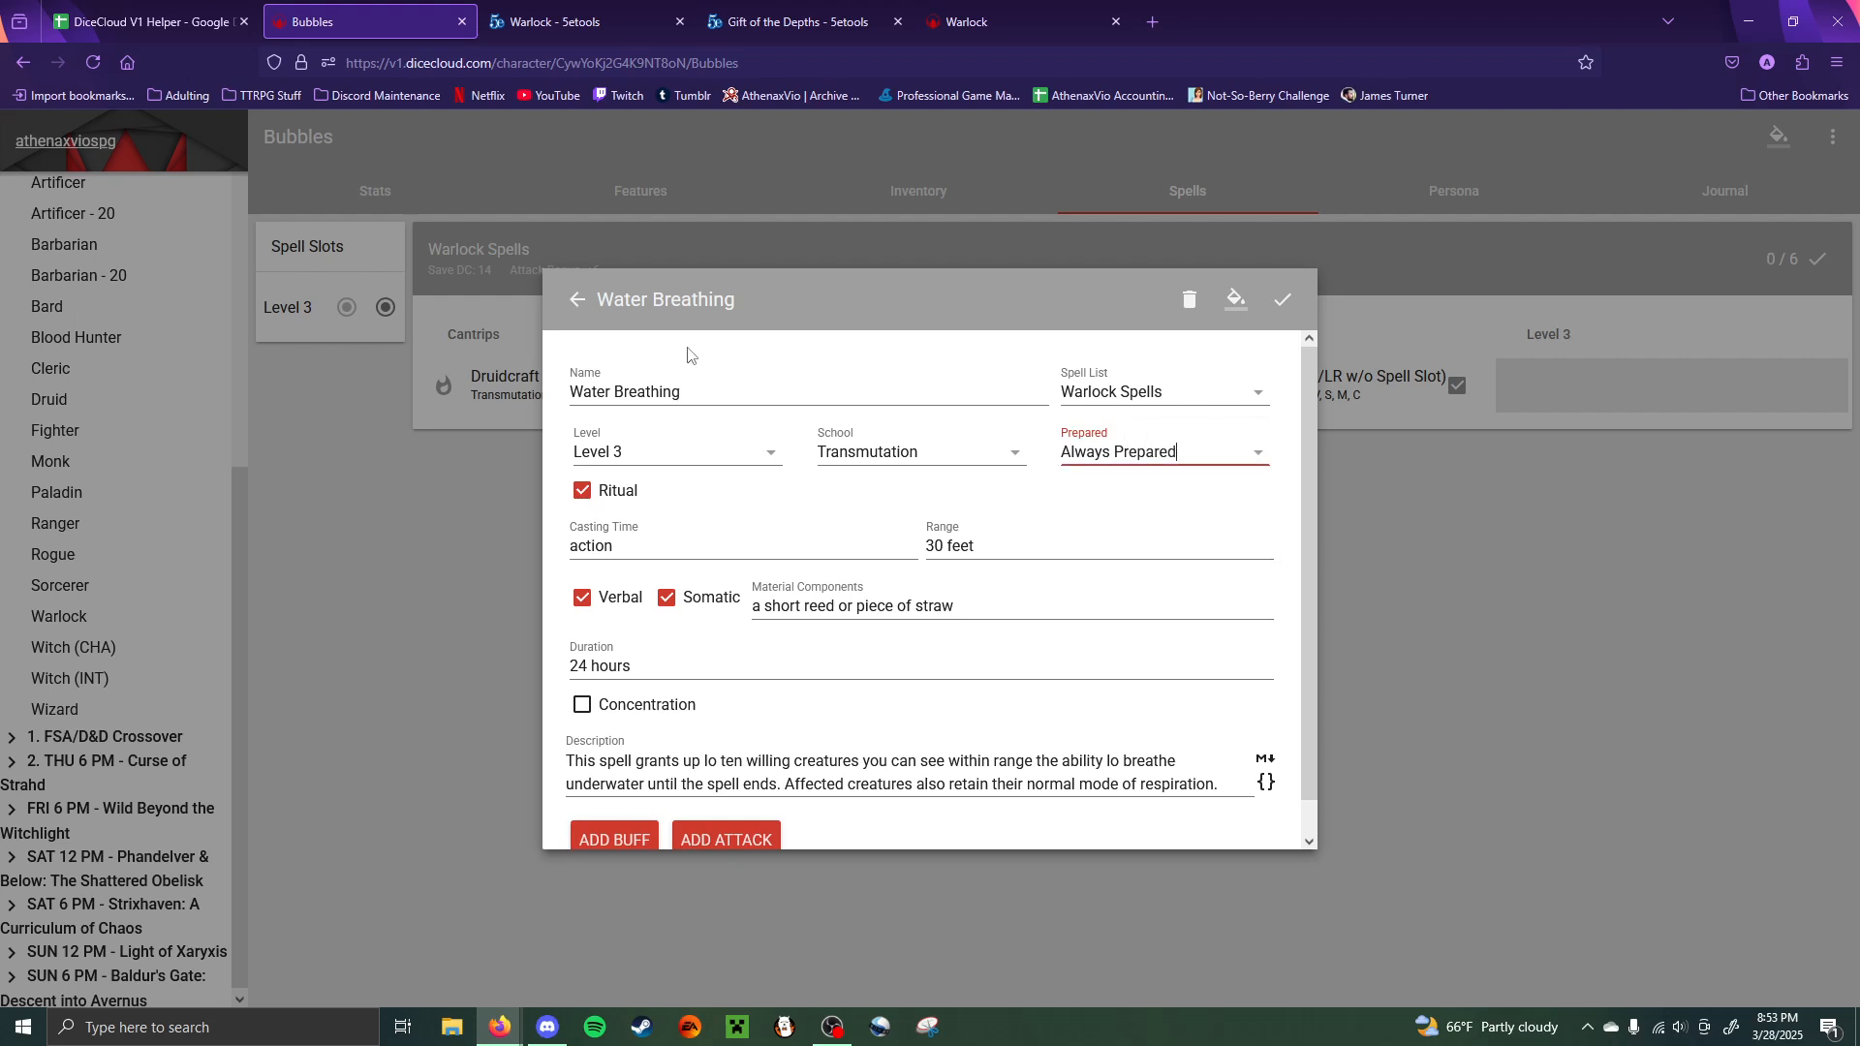
click(714, 386)
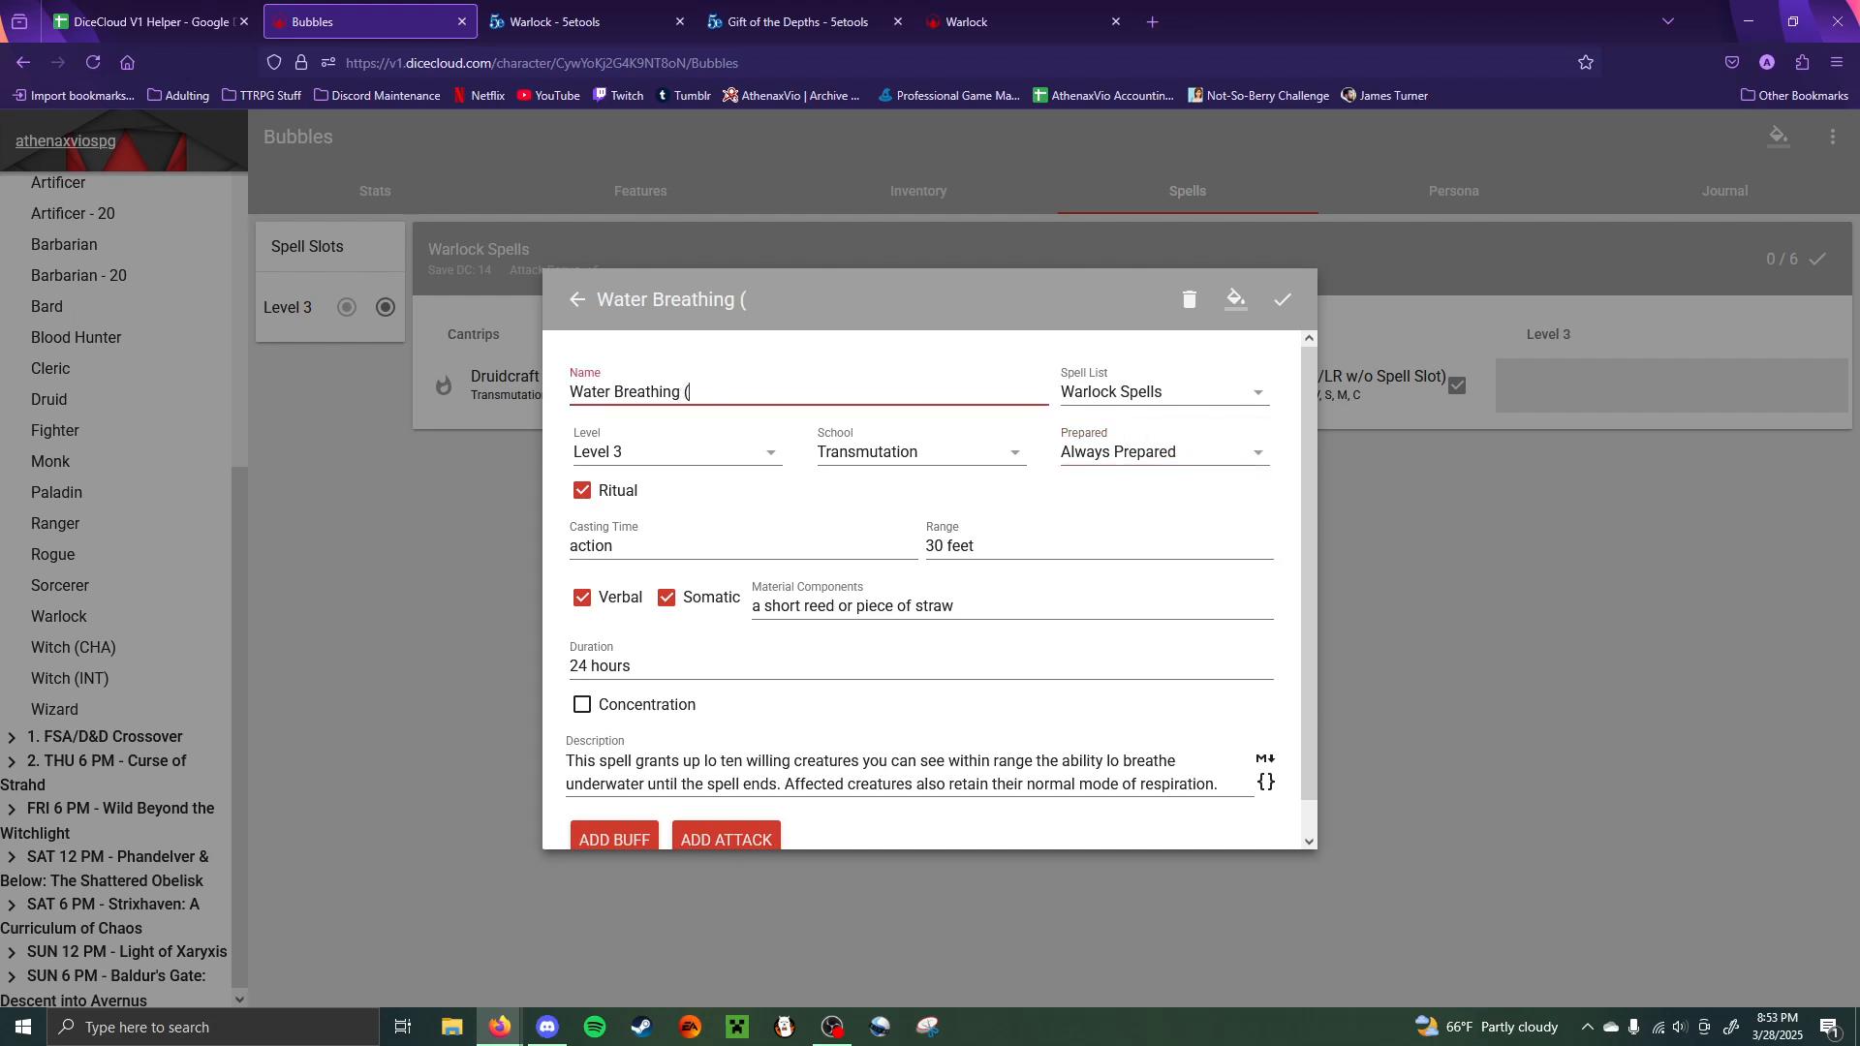
text((1/LR))
click(1322, 298)
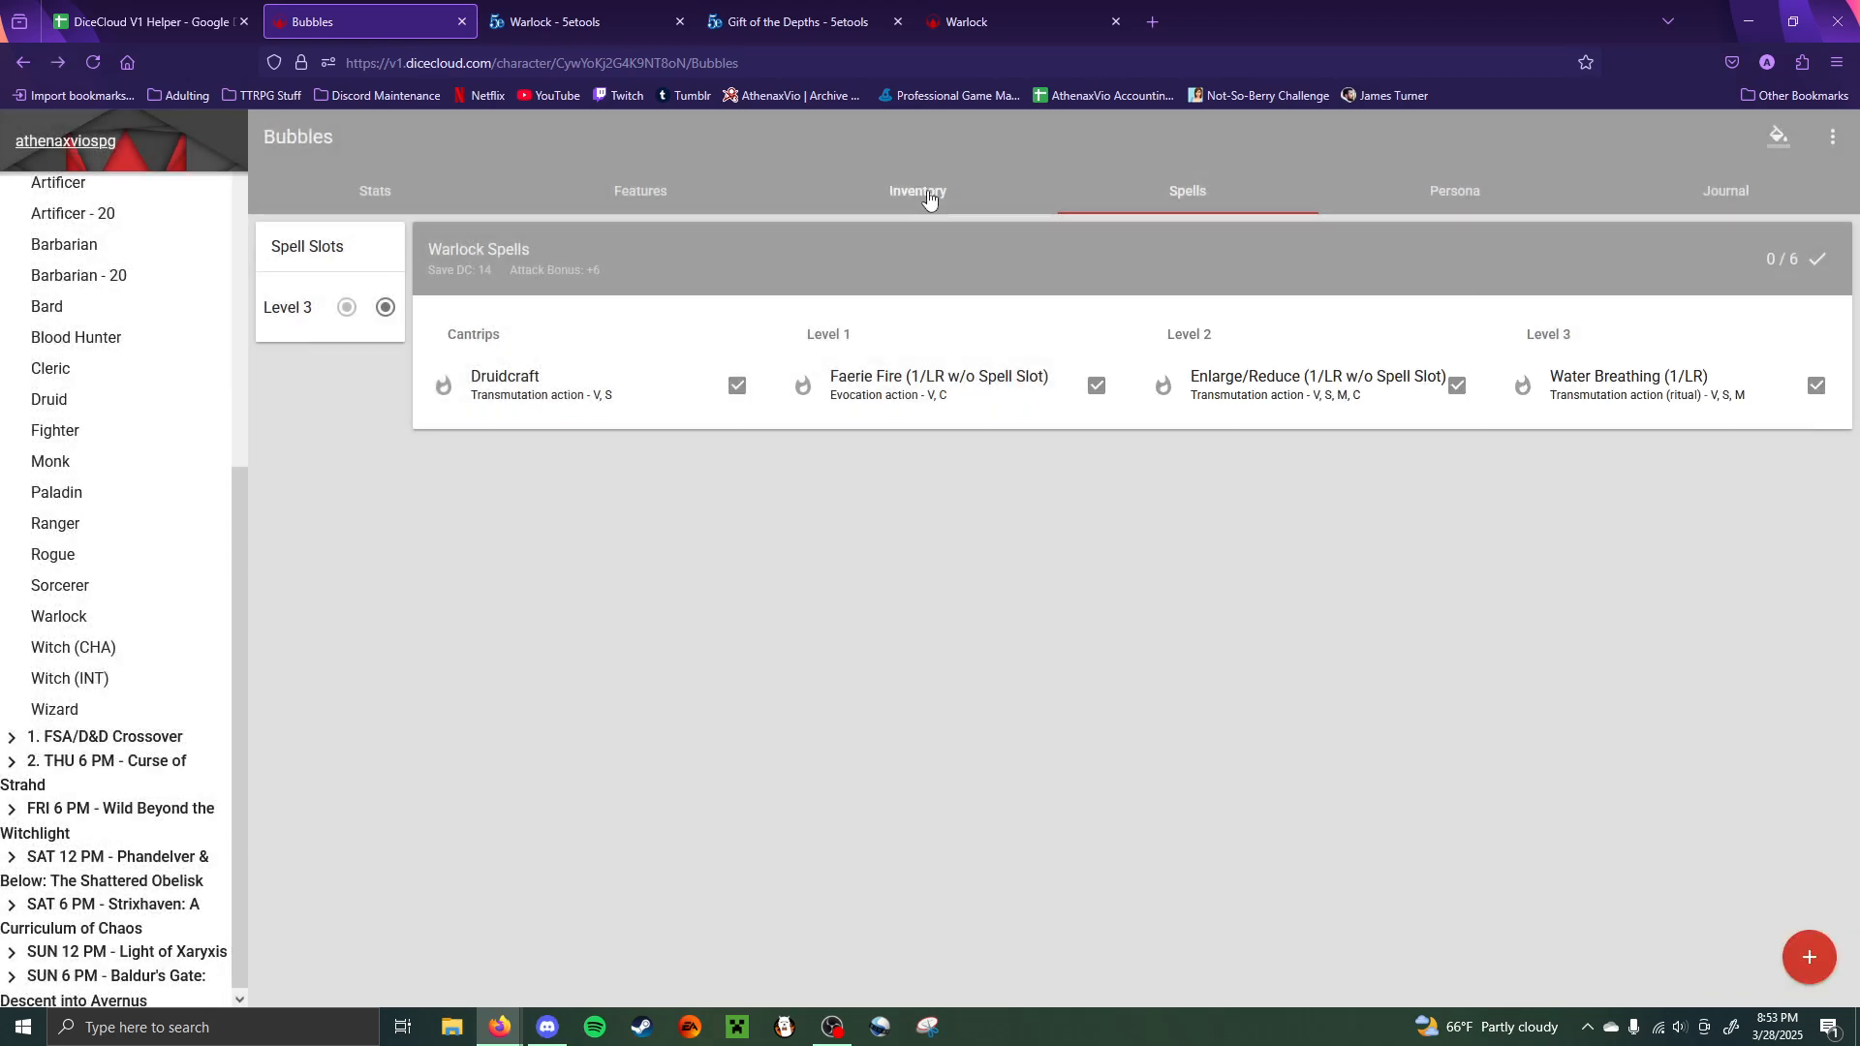
- Switch to the 5etools Warlock page and copy the Pact of the Chain description under Level 3: Pact Boon
click(928, 193)
click(641, 191)
key(ctrl+Tab)
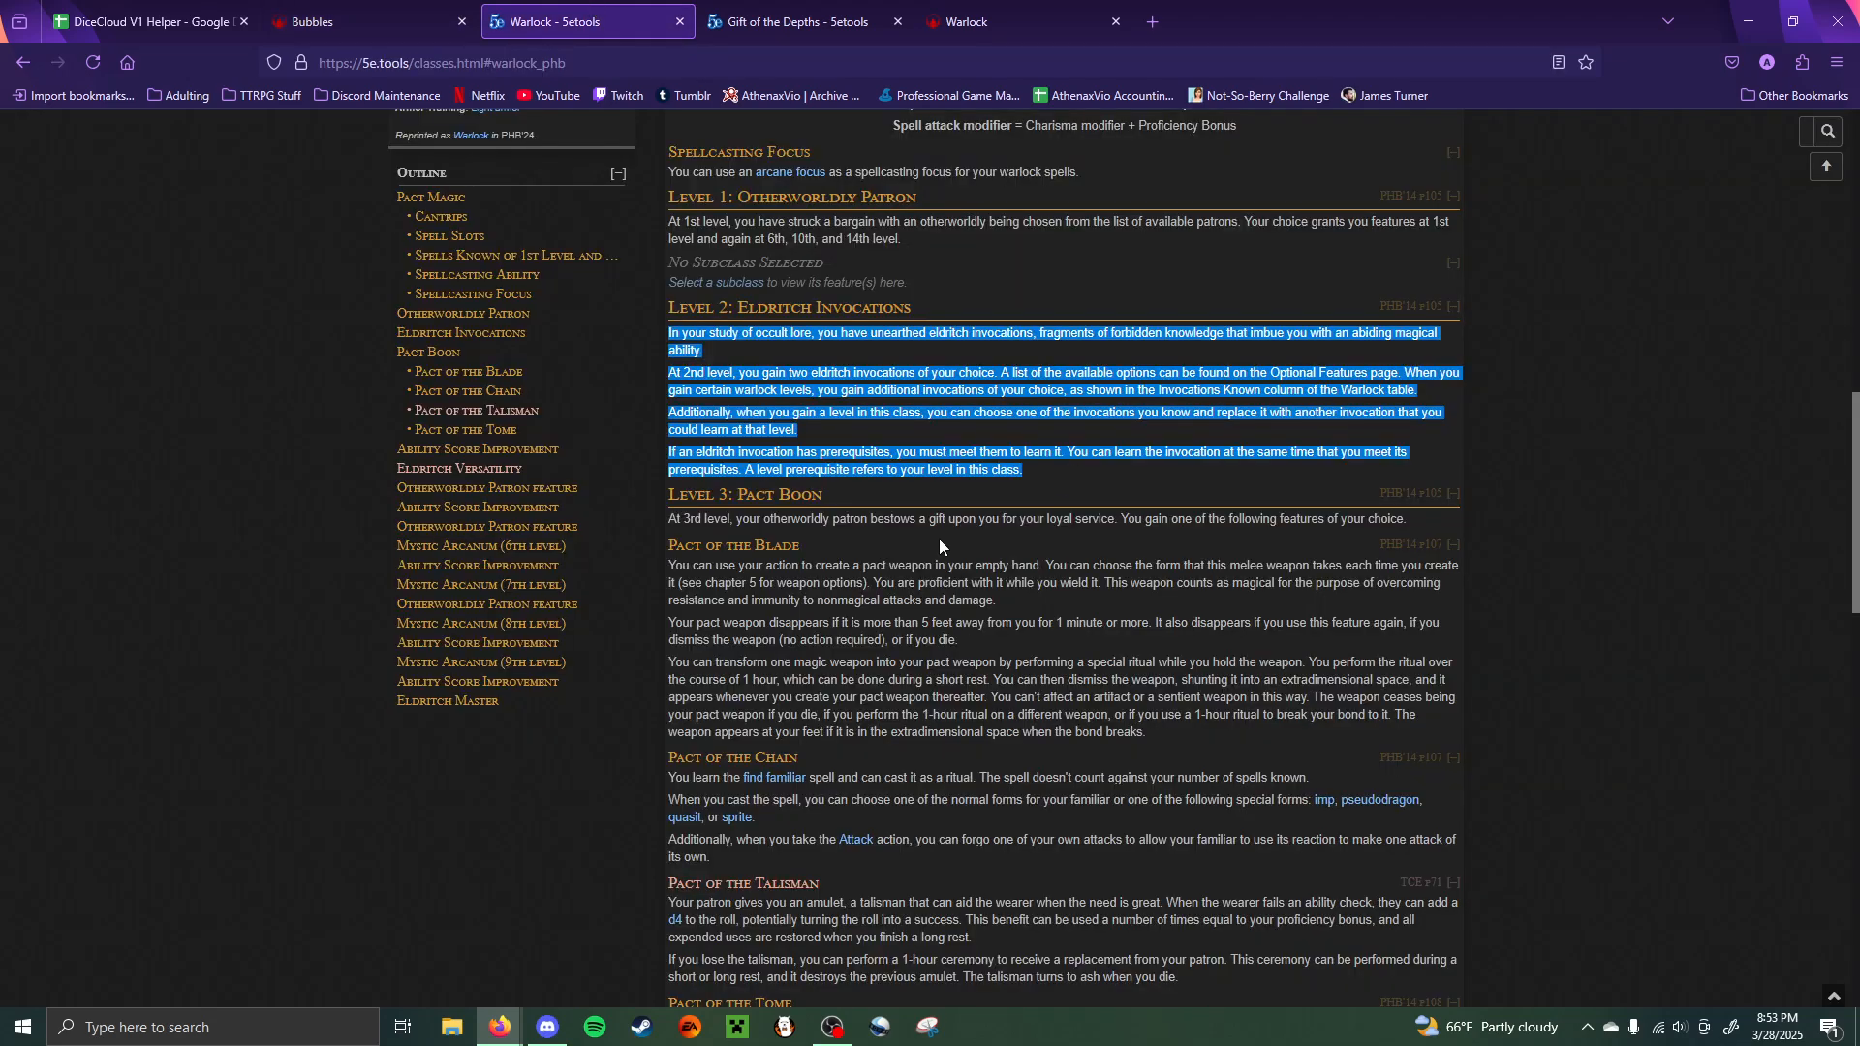
scroll(940, 541, down, 3)
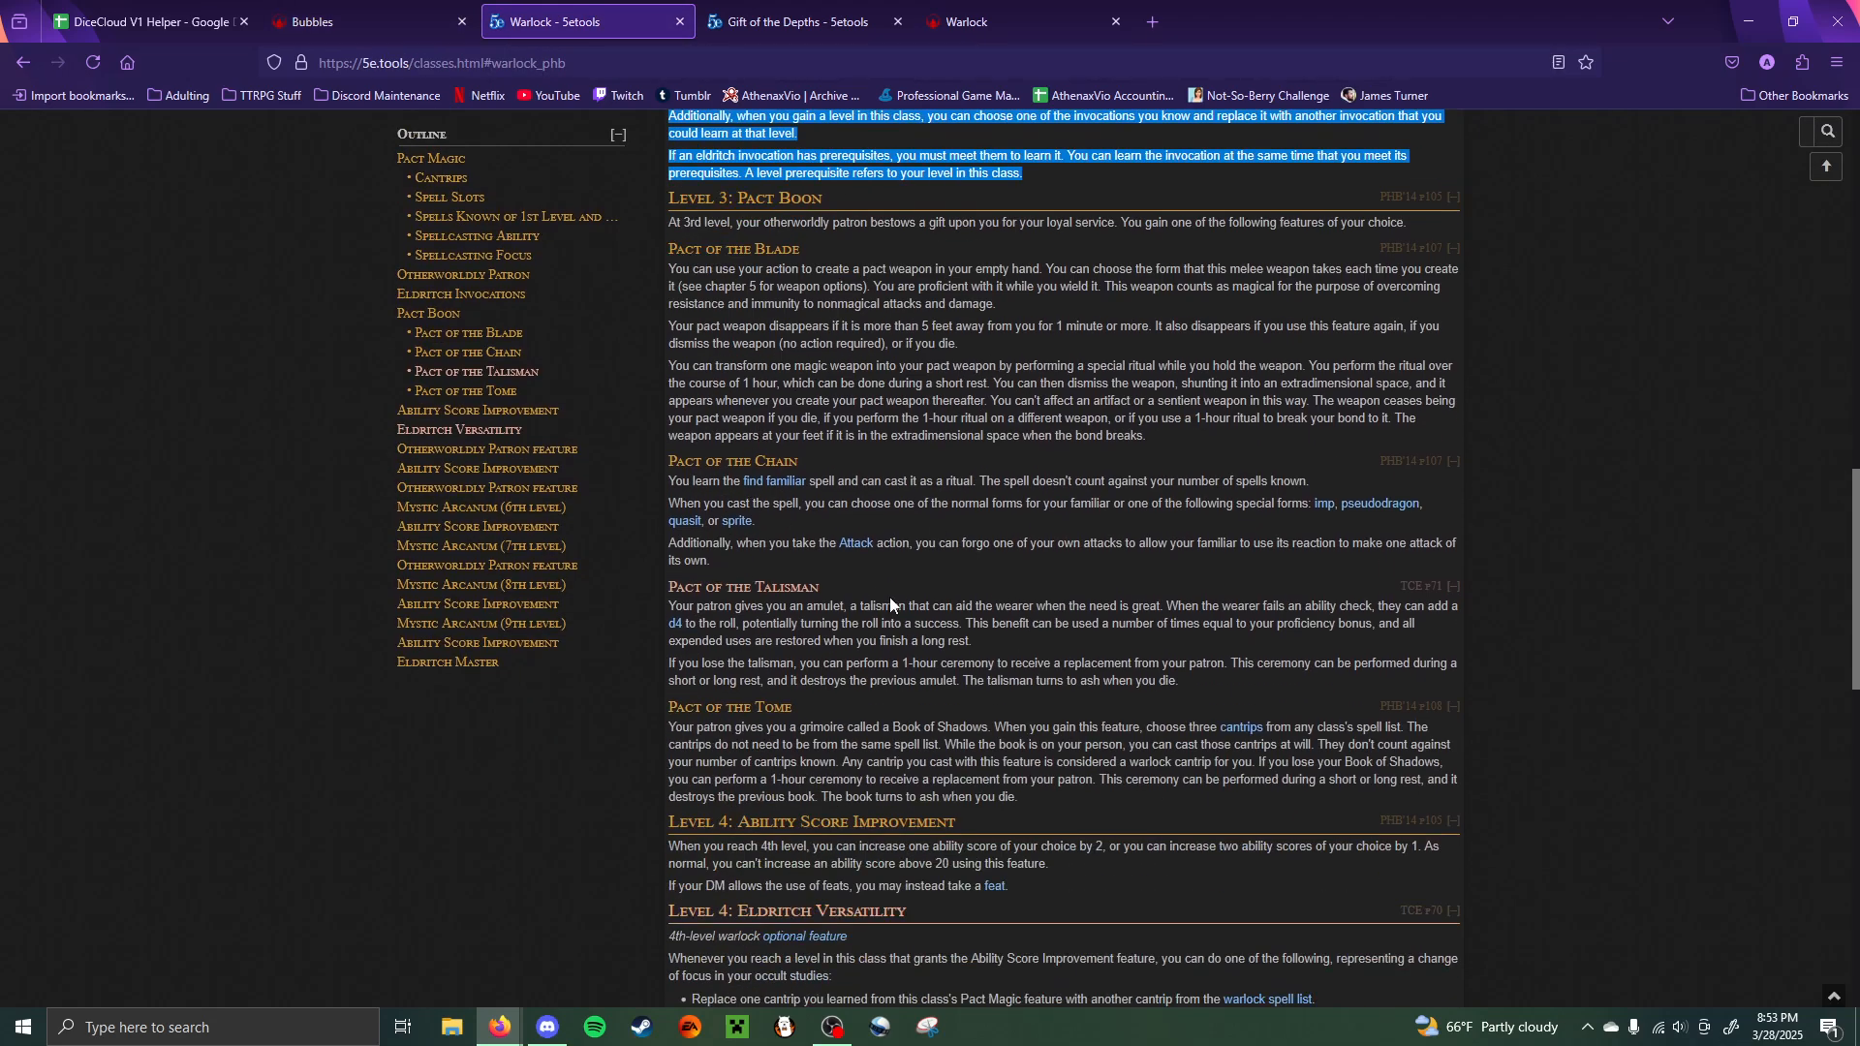
scroll(890, 597, down, 1)
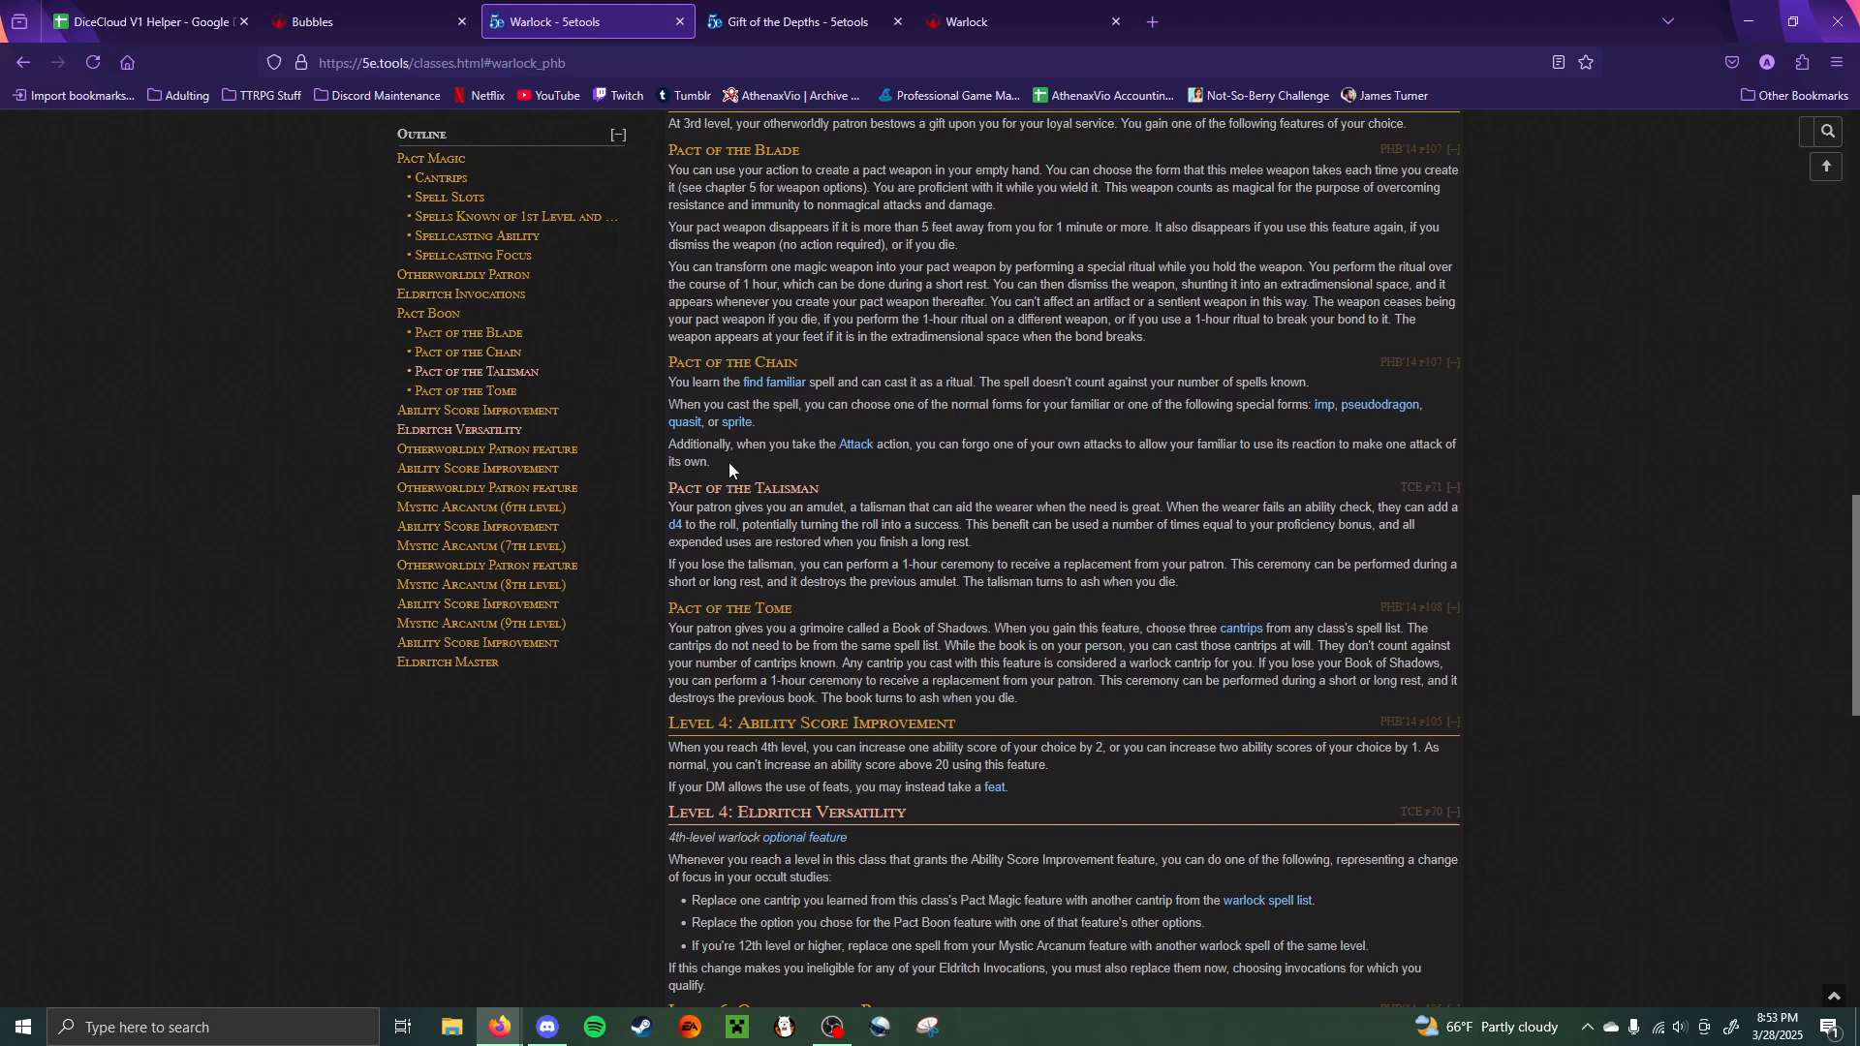
drag(729, 462, 669, 388)
key(ctrl+c)
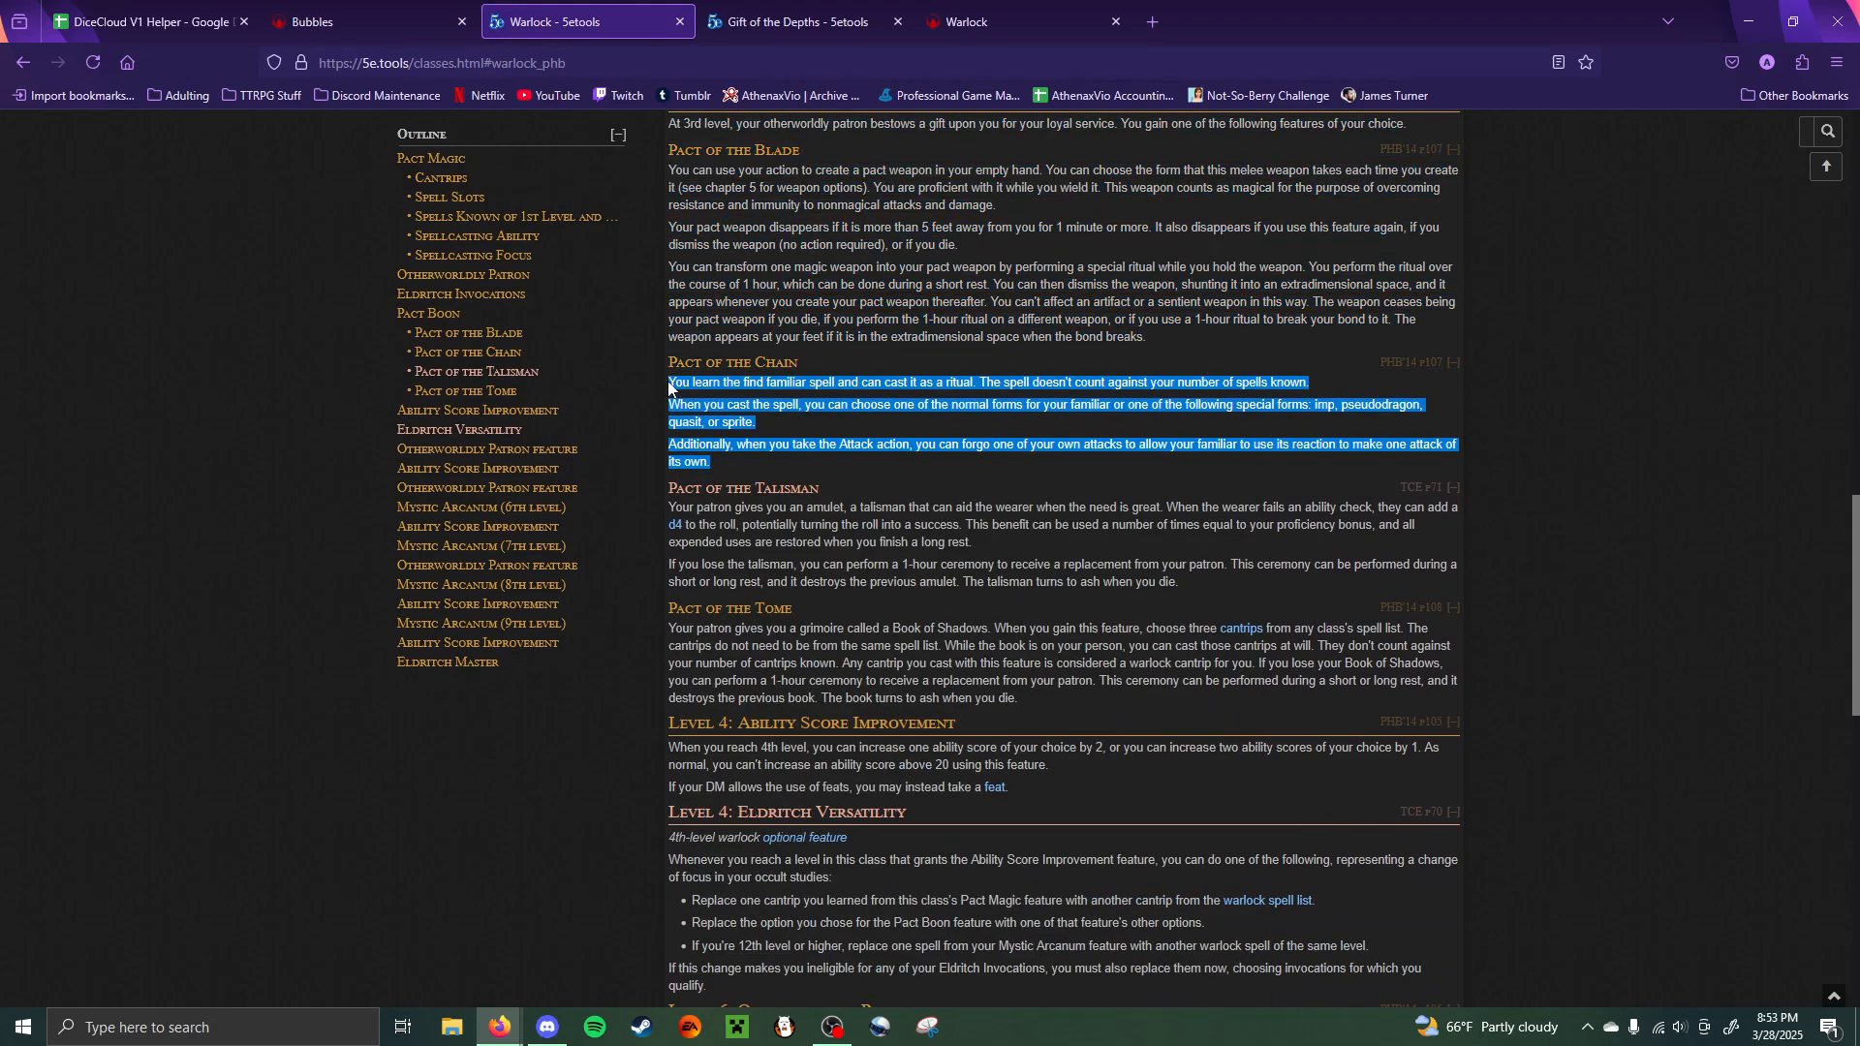
- Switch to the DiceCloud character, add a feature named "3. Pact Boon: Pact of the Chain", and paste the copied text as its description
click(352, 10)
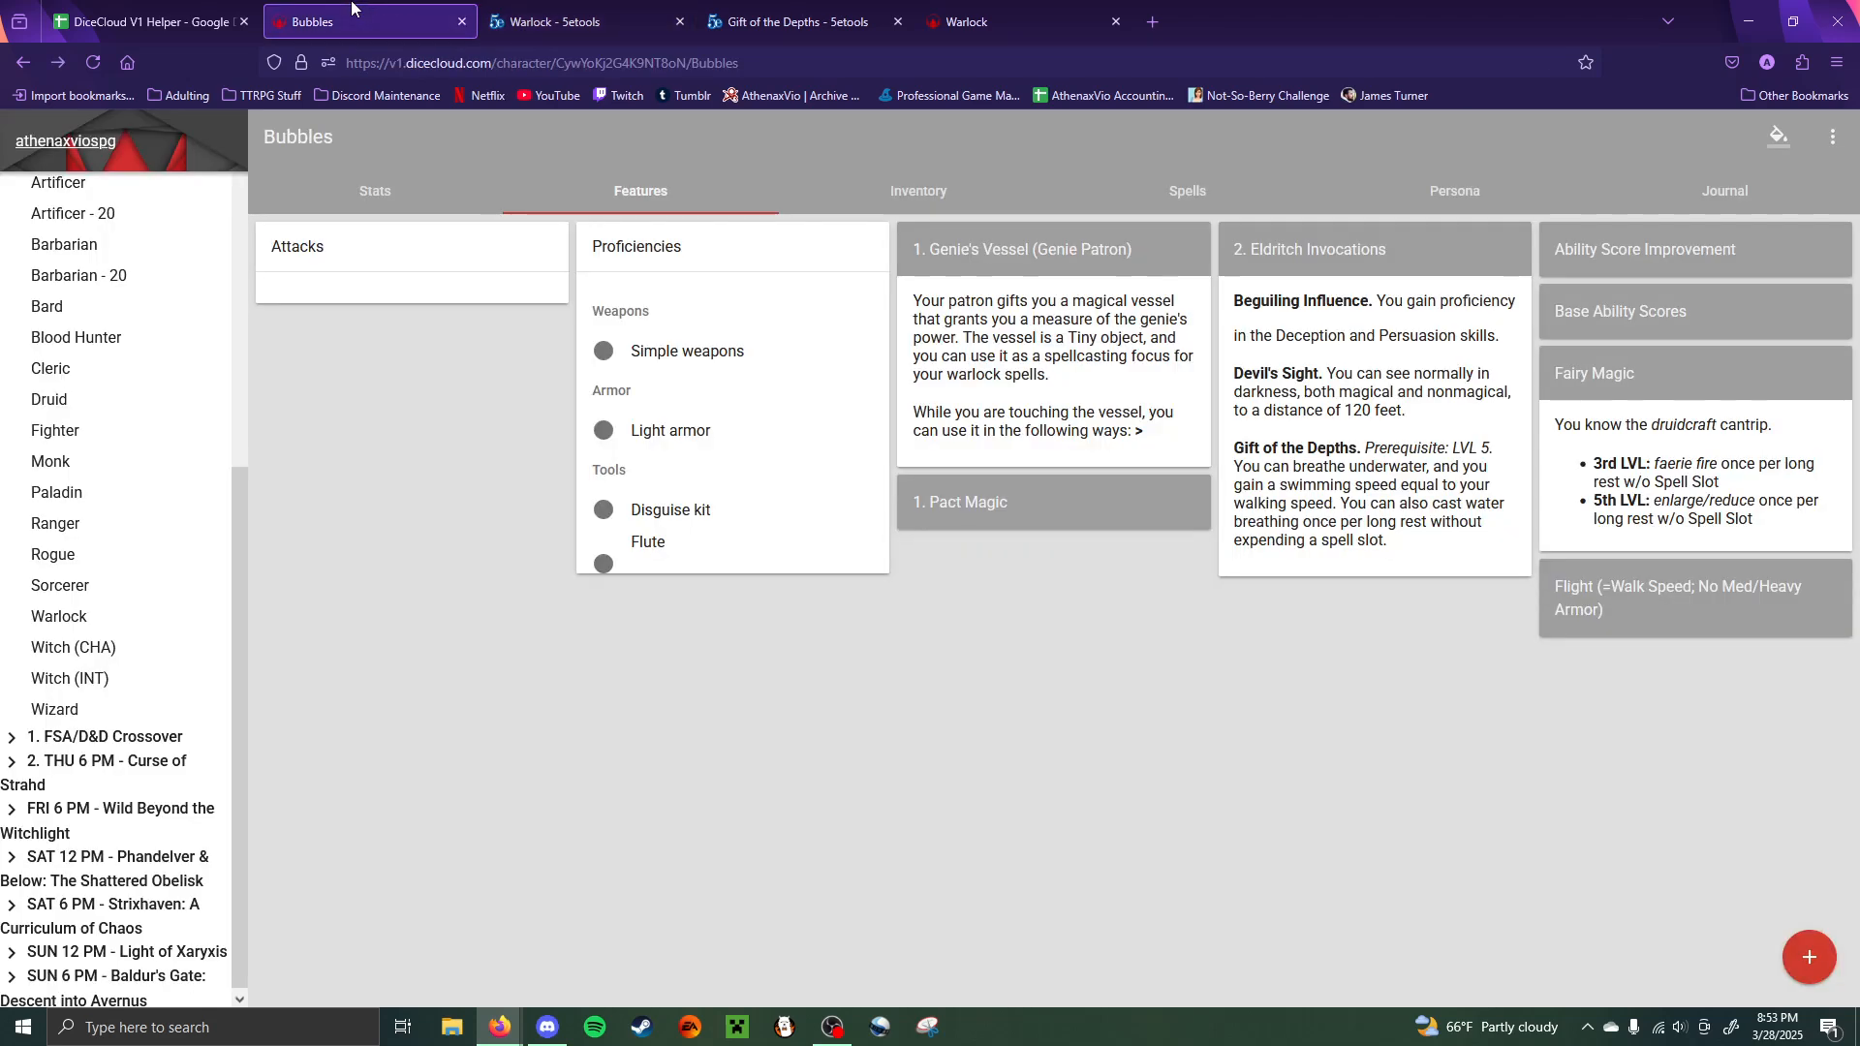
click(1809, 957)
triple_click(870, 381)
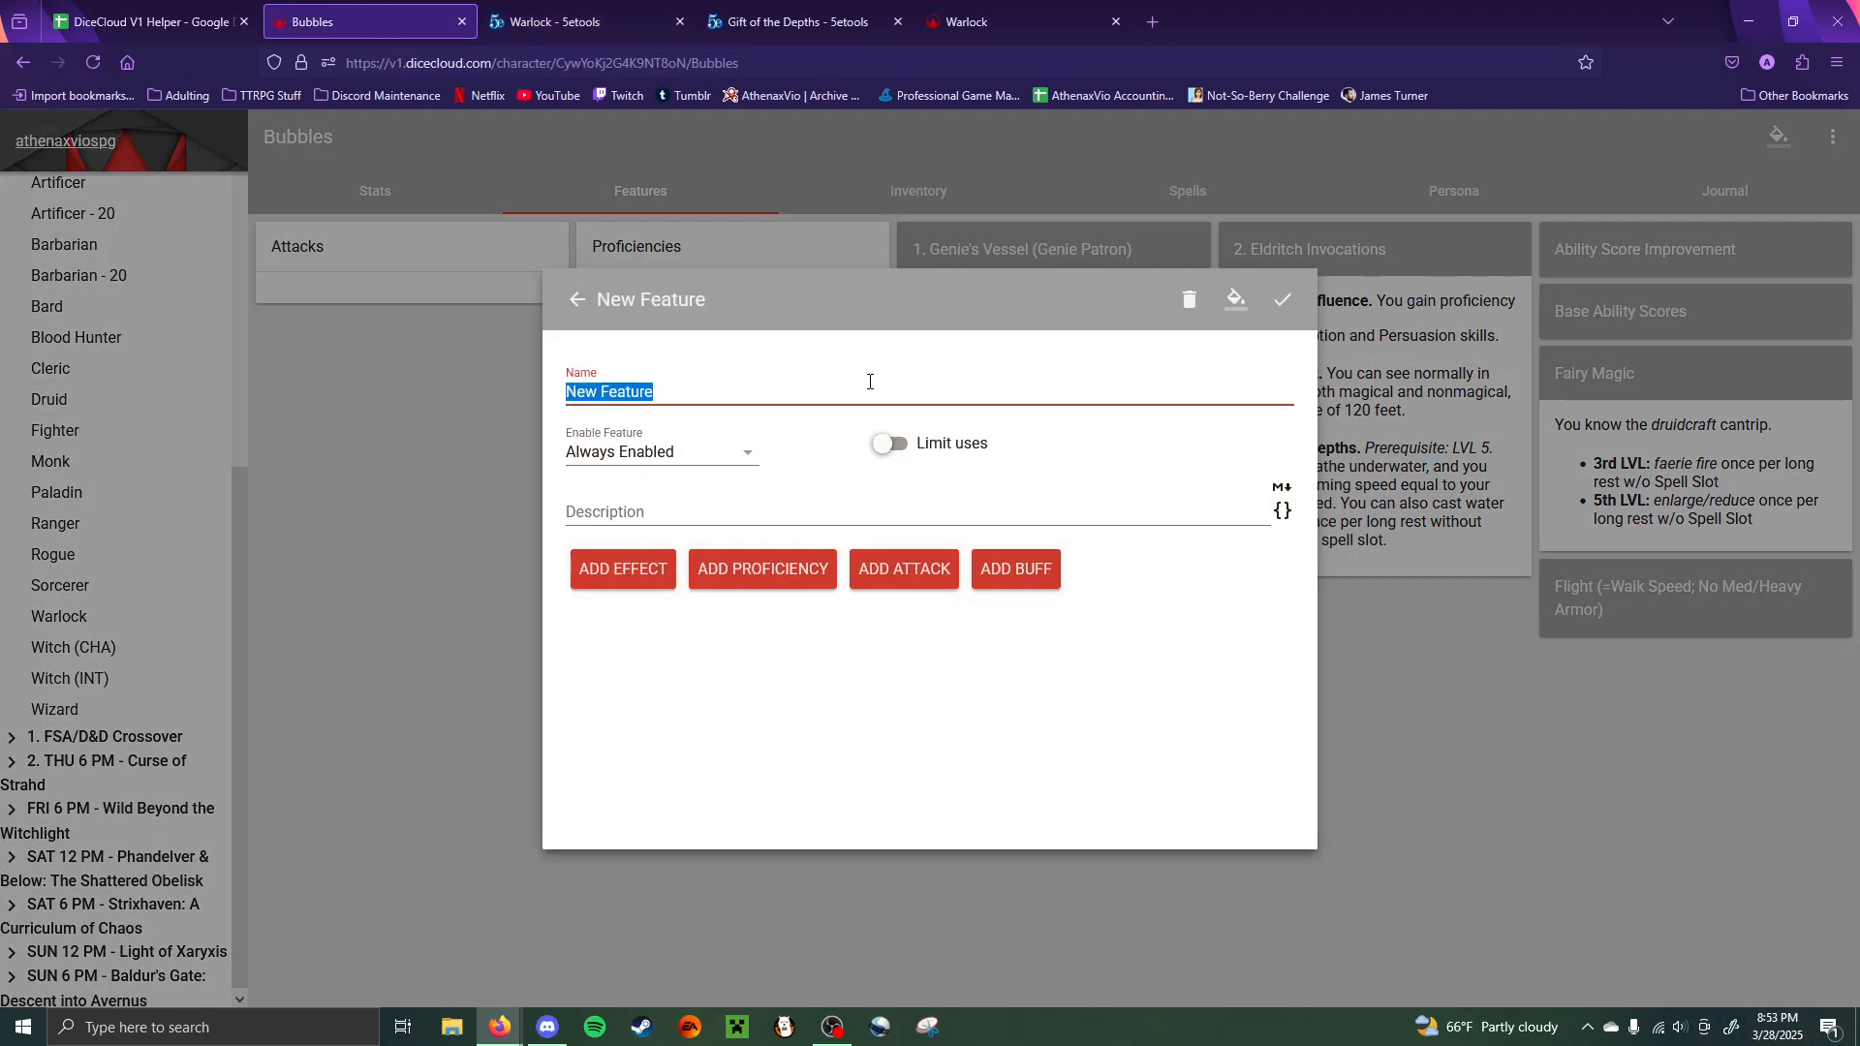
text(3. Pact Boon: Pact of the Chain)
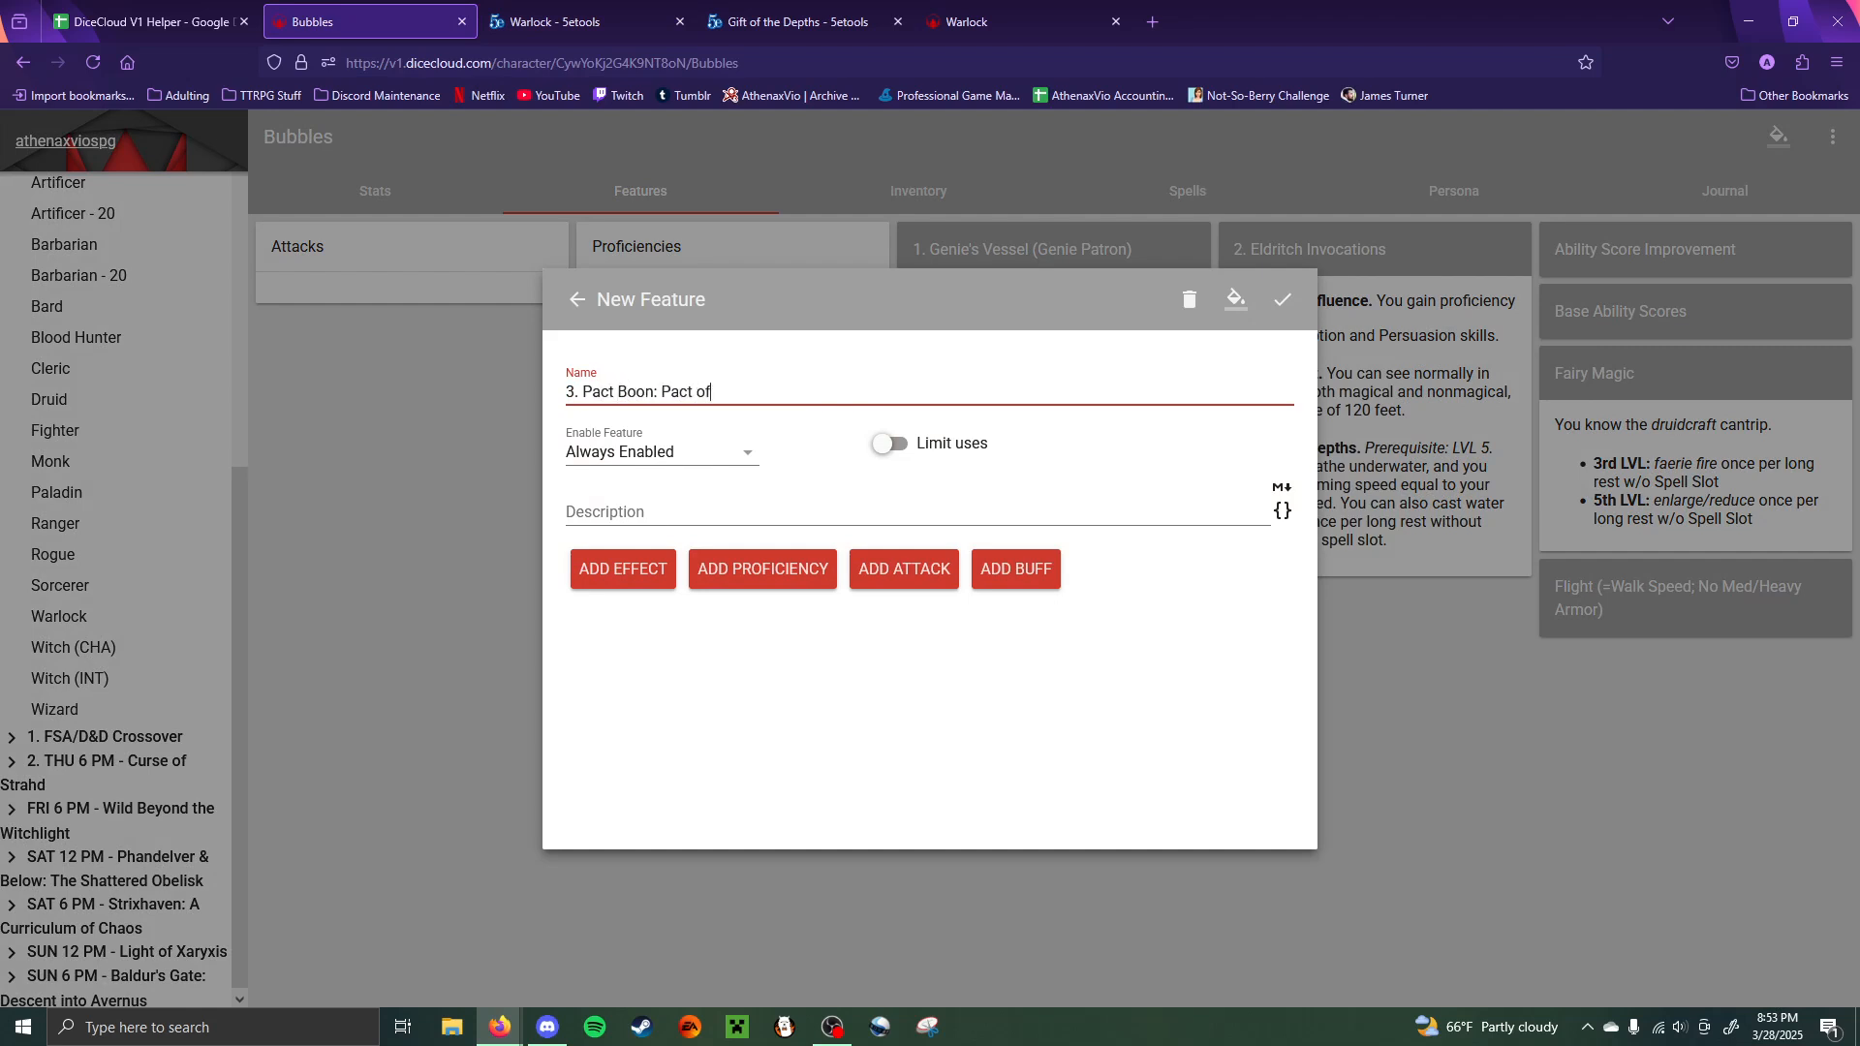
click(827, 519)
key(ctrl+v)
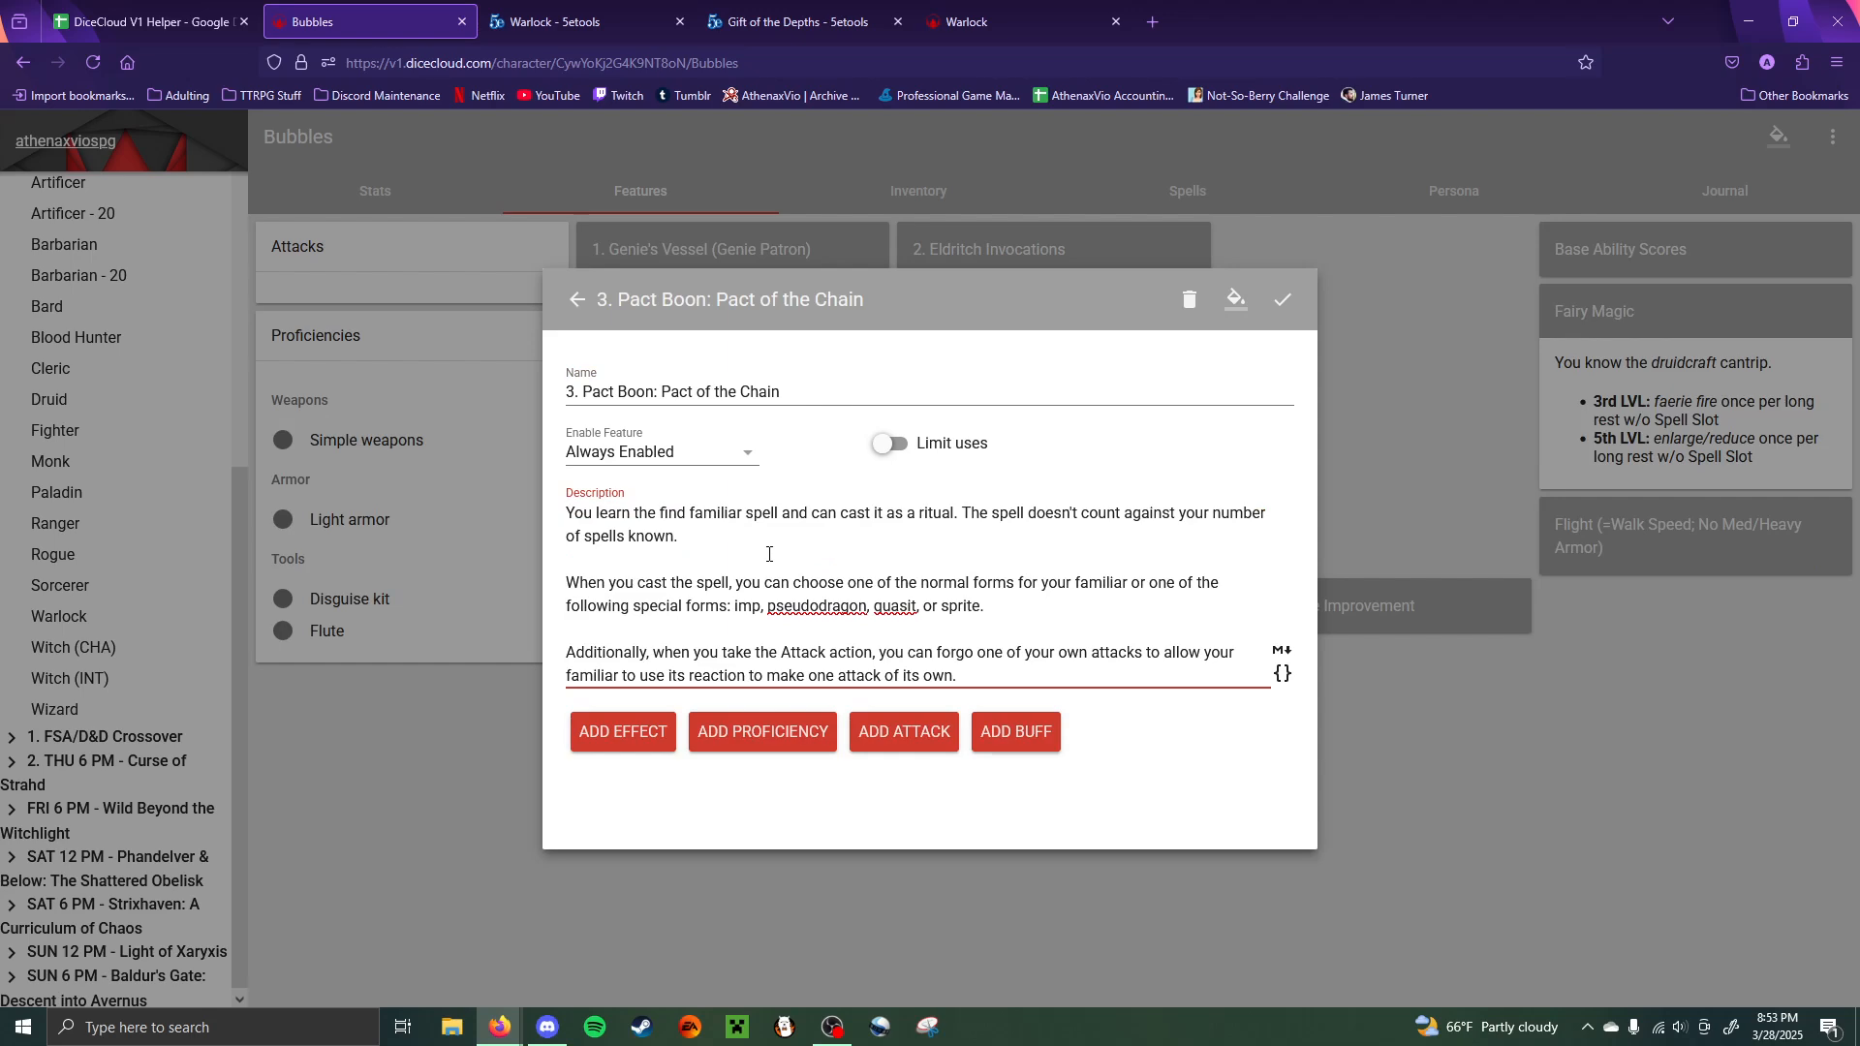
- Italicize "find familiar" in the Pact of the Chain description with asterisks and save the feature
click(659, 514)
text(*)
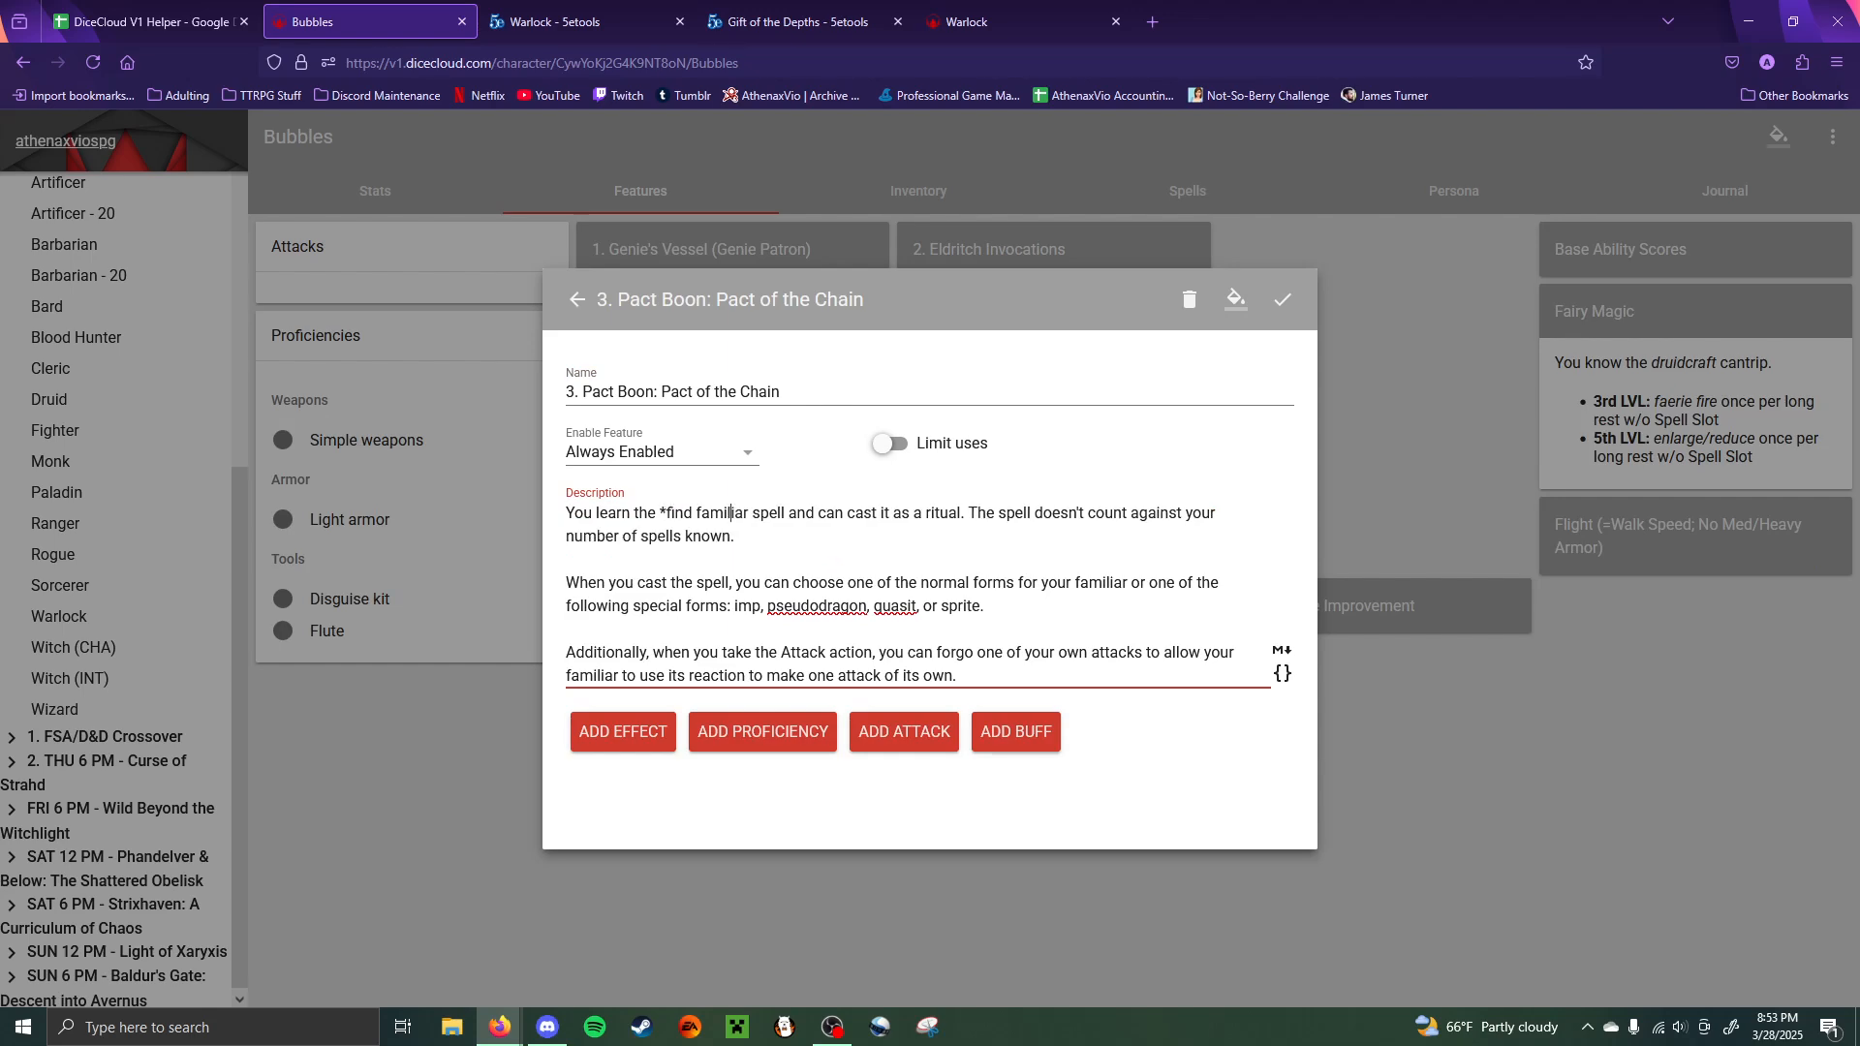
text(*)
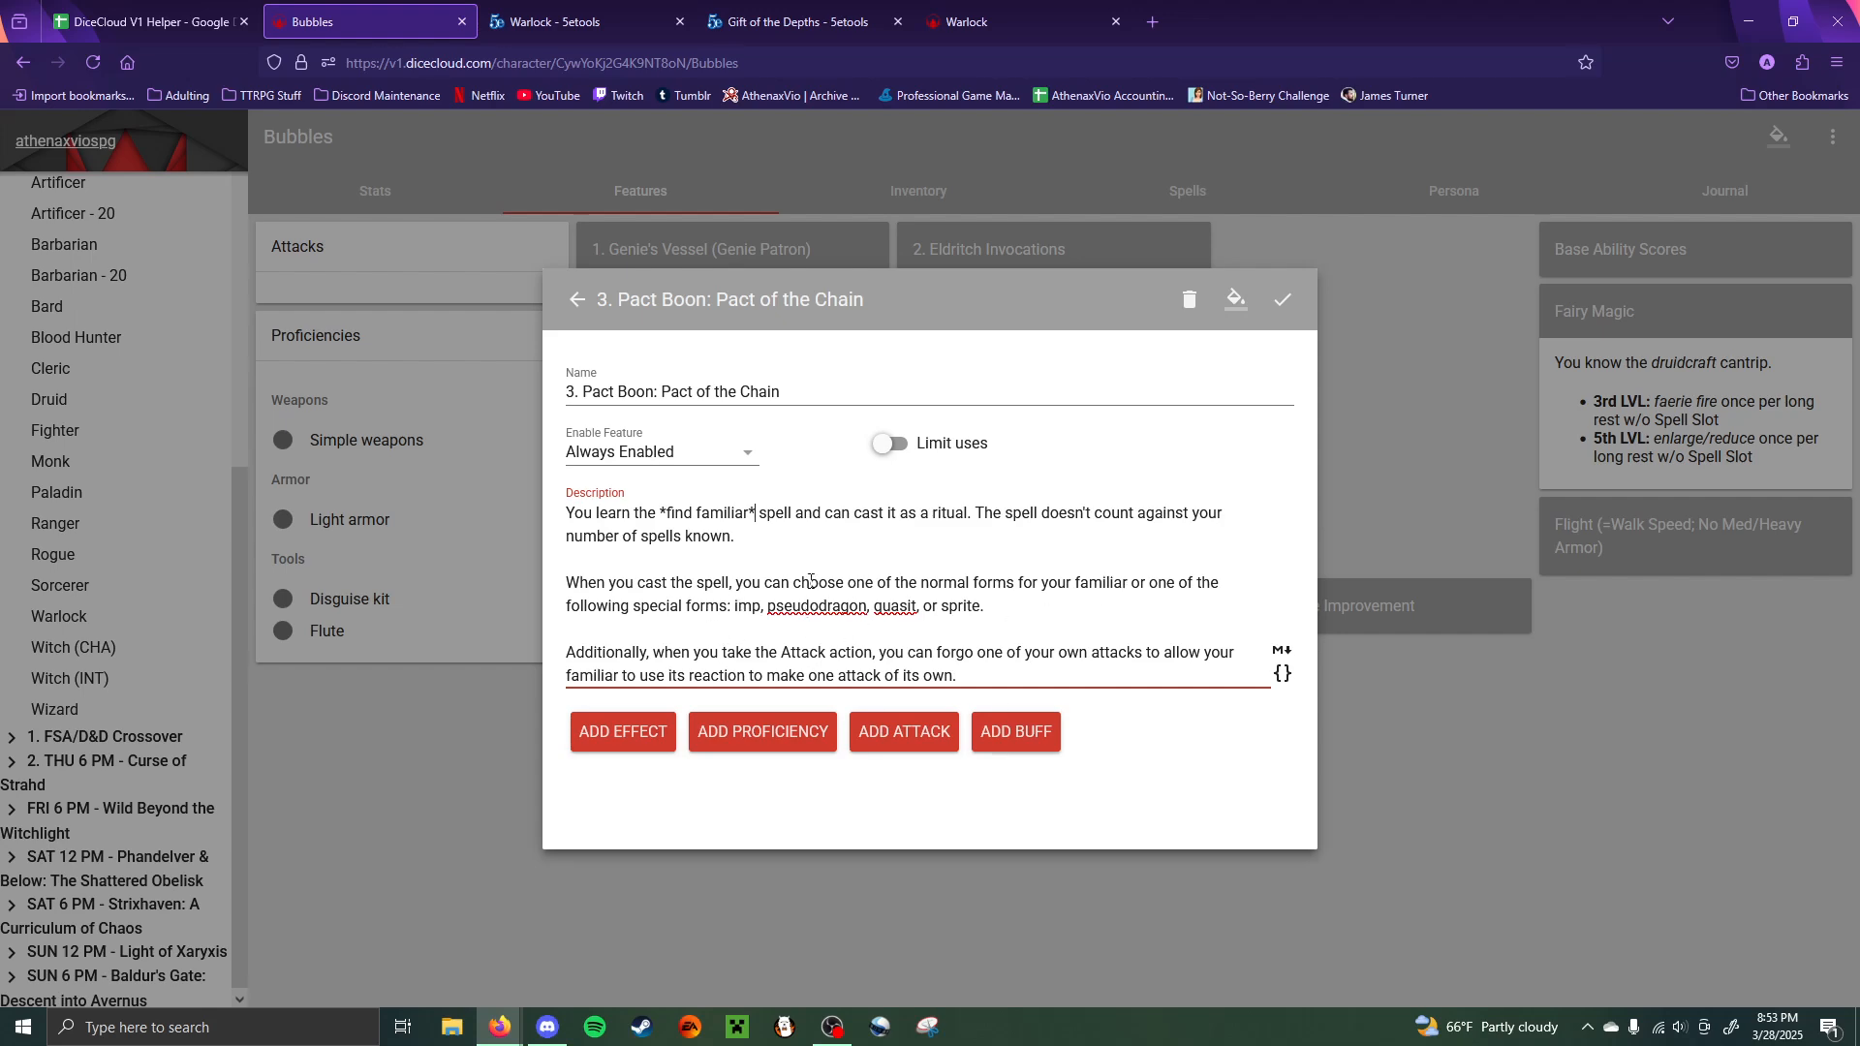
click(1283, 299)
click(1532, 438)
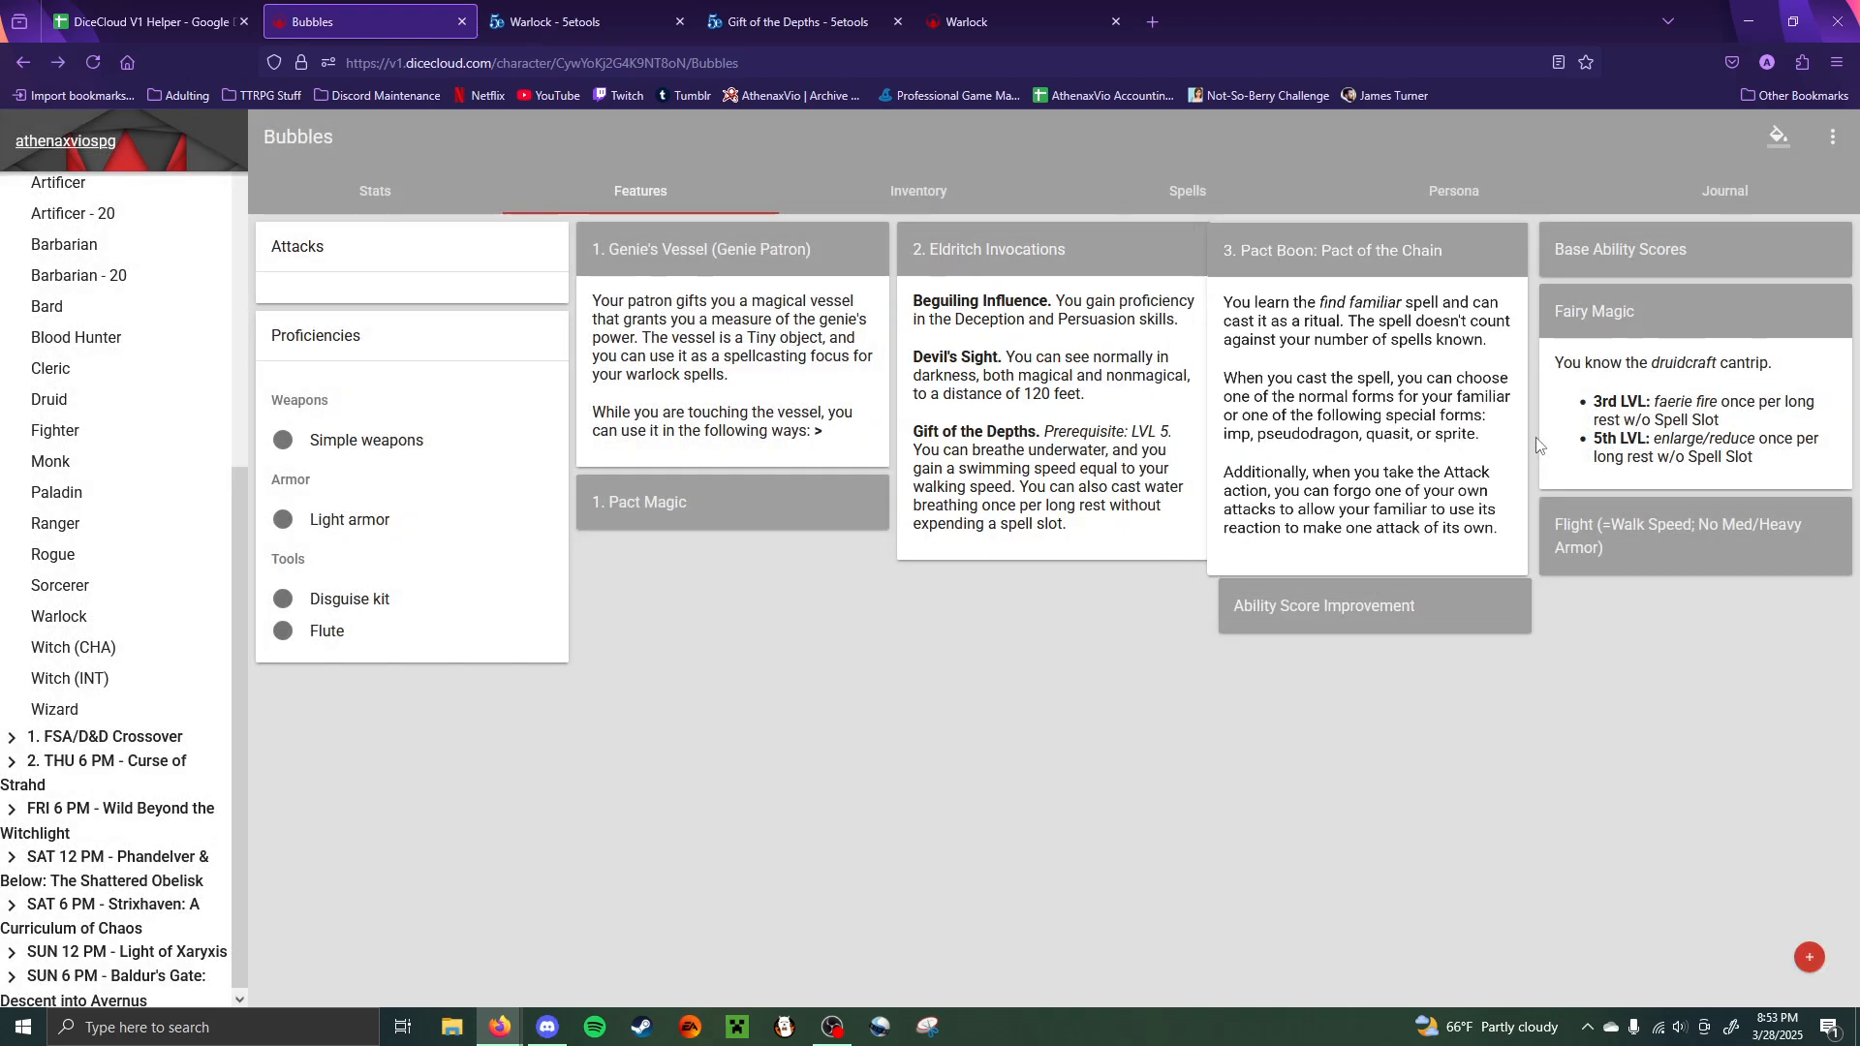
click(1433, 254)
click(1281, 303)
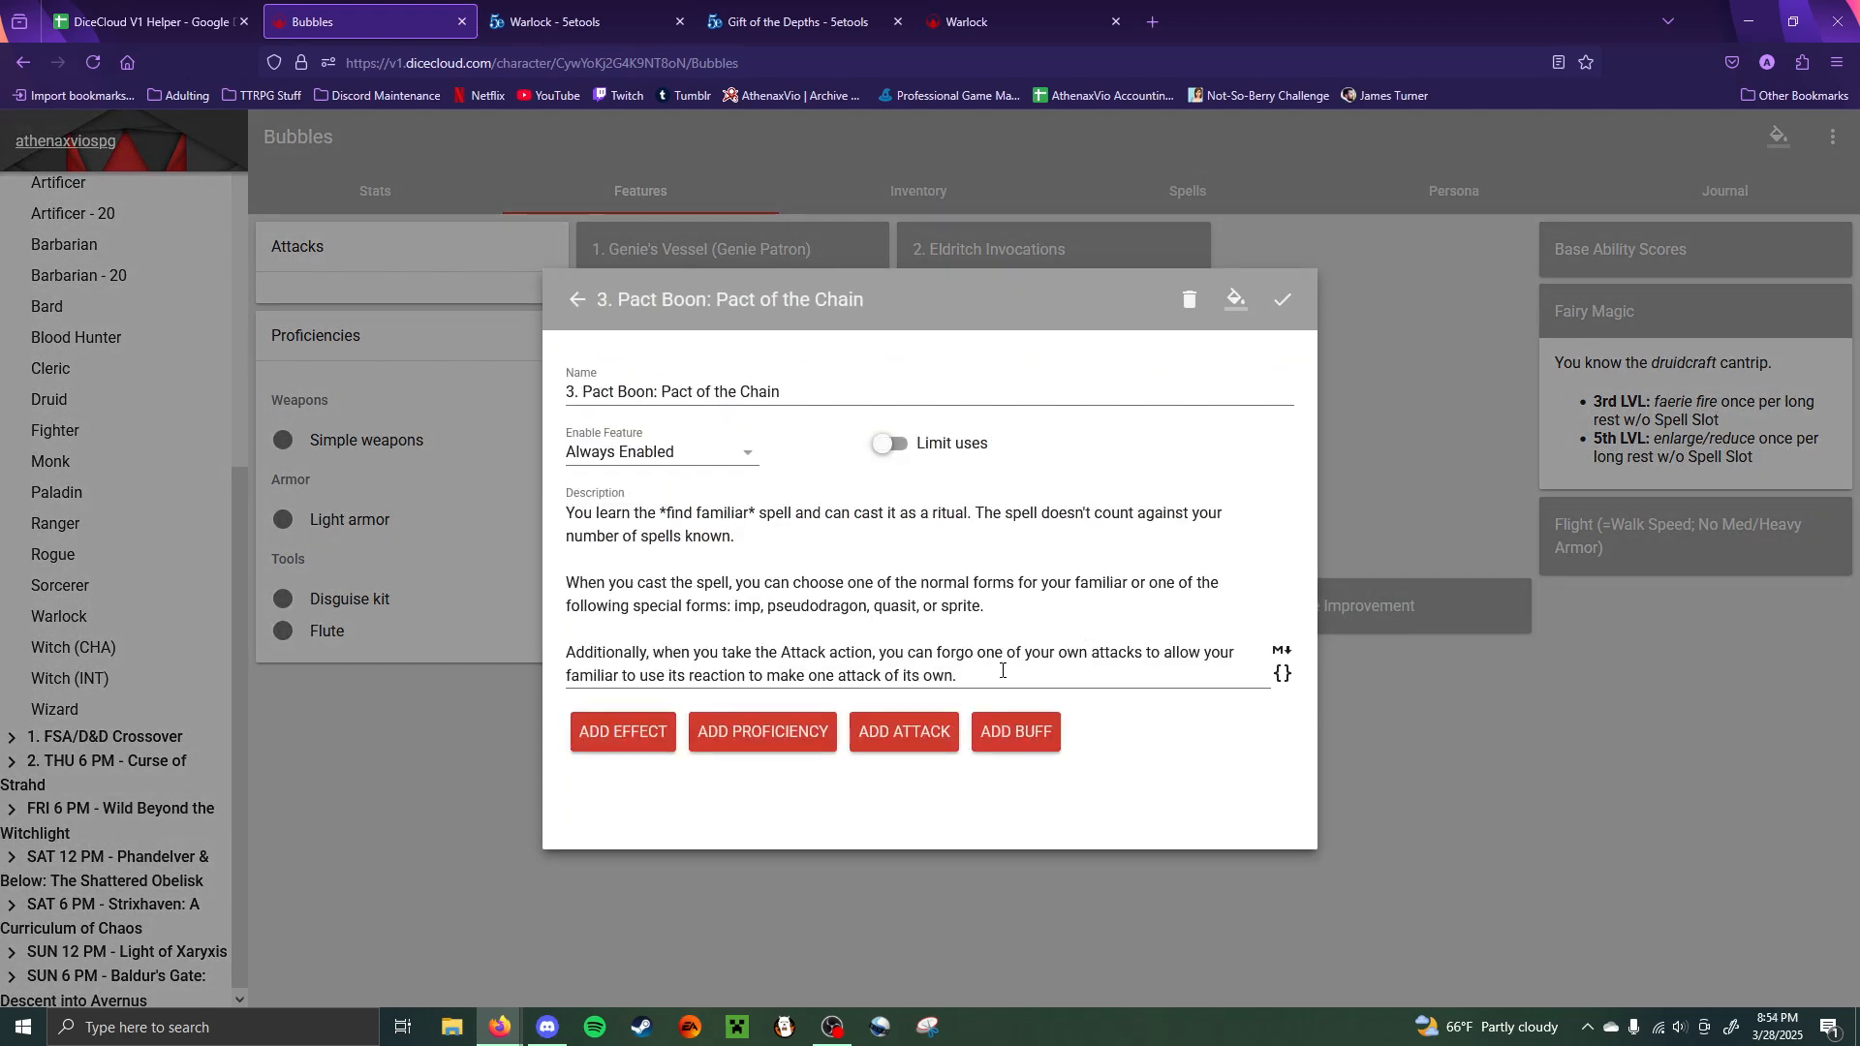
drag(1003, 670, 491, 581)
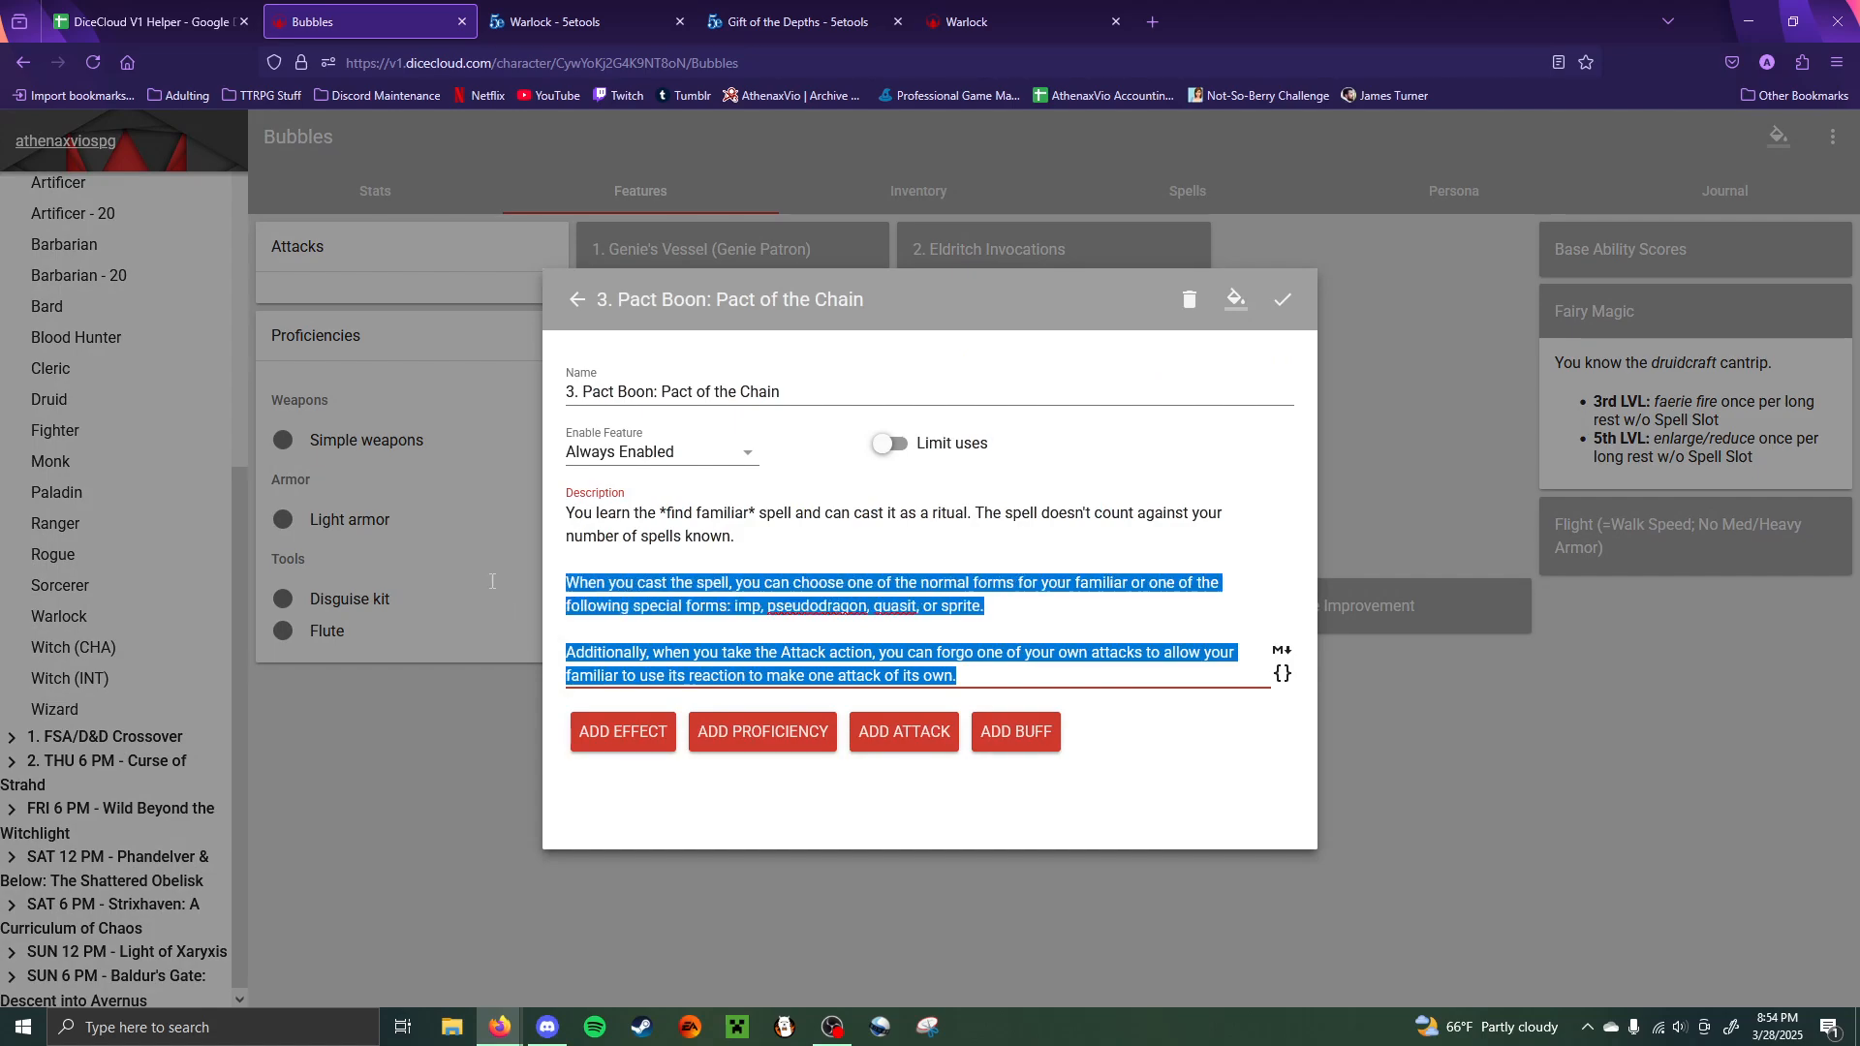
click(1320, 330)
click(1361, 322)
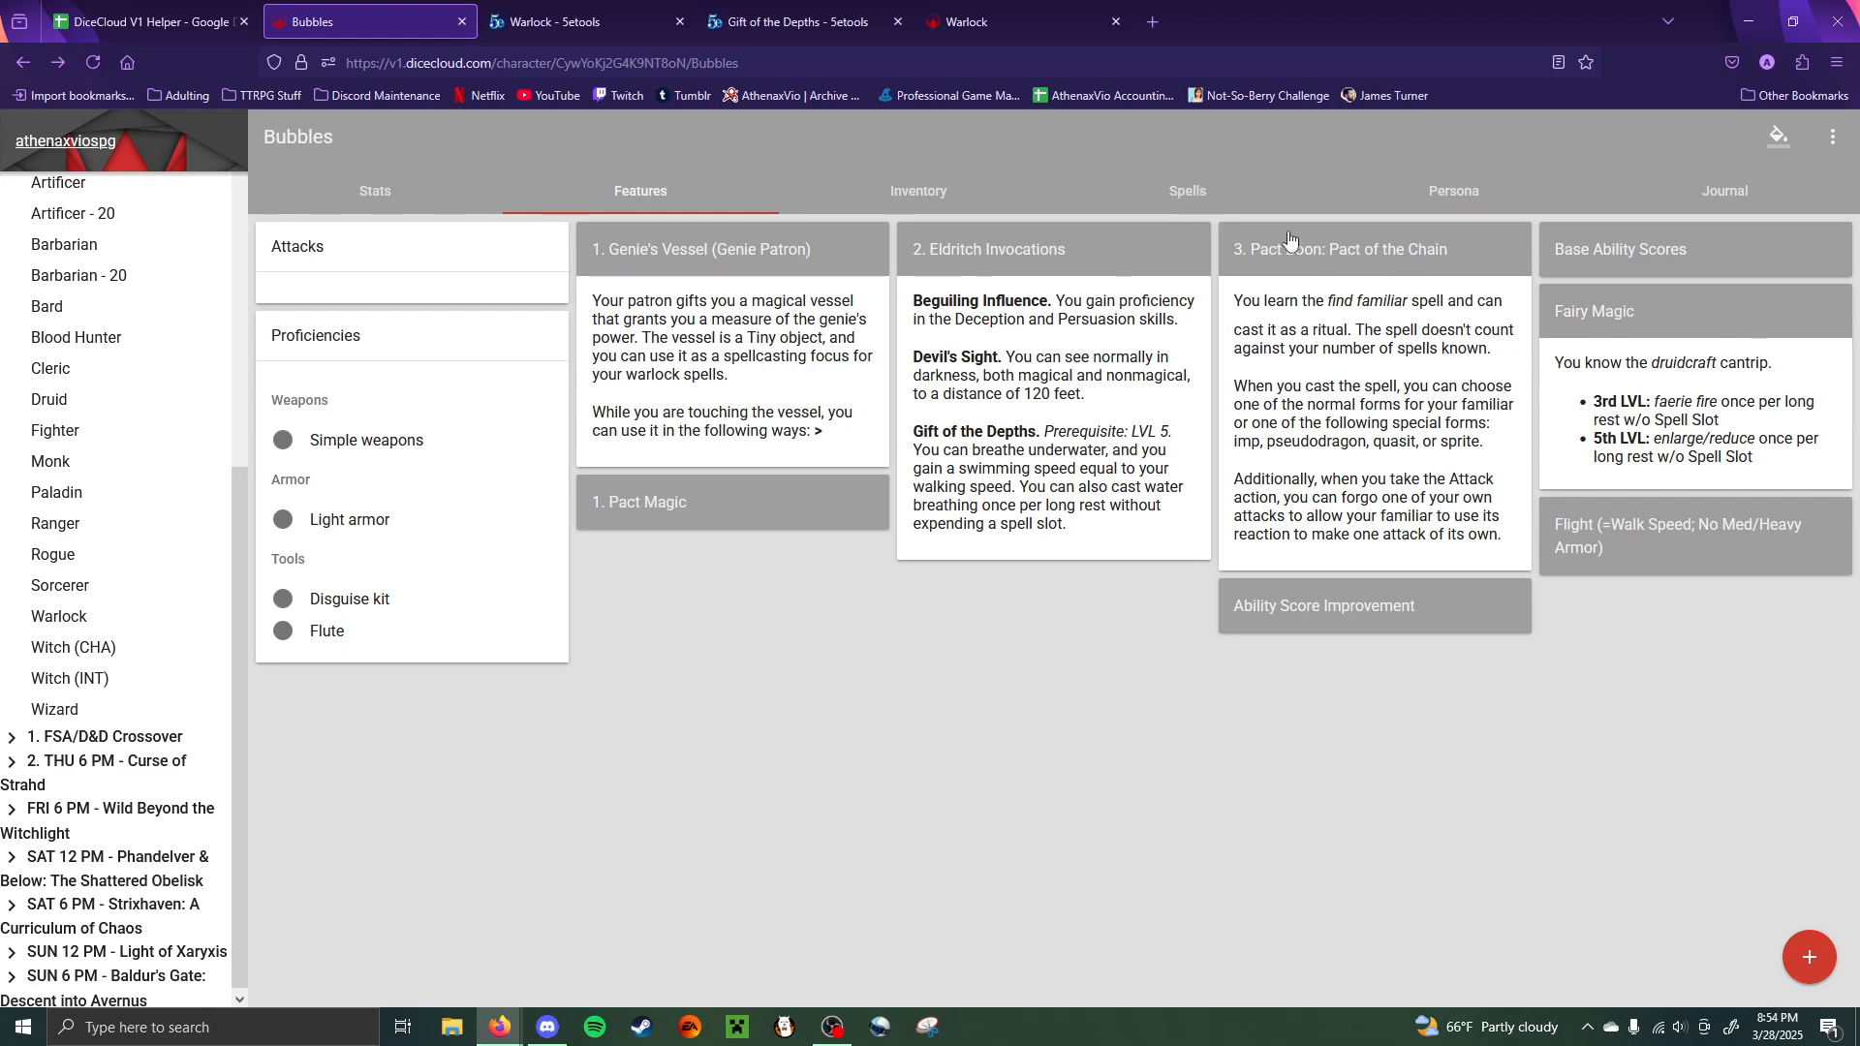
- Add a new blank spell to the character's Warlock Spells list
click(1209, 203)
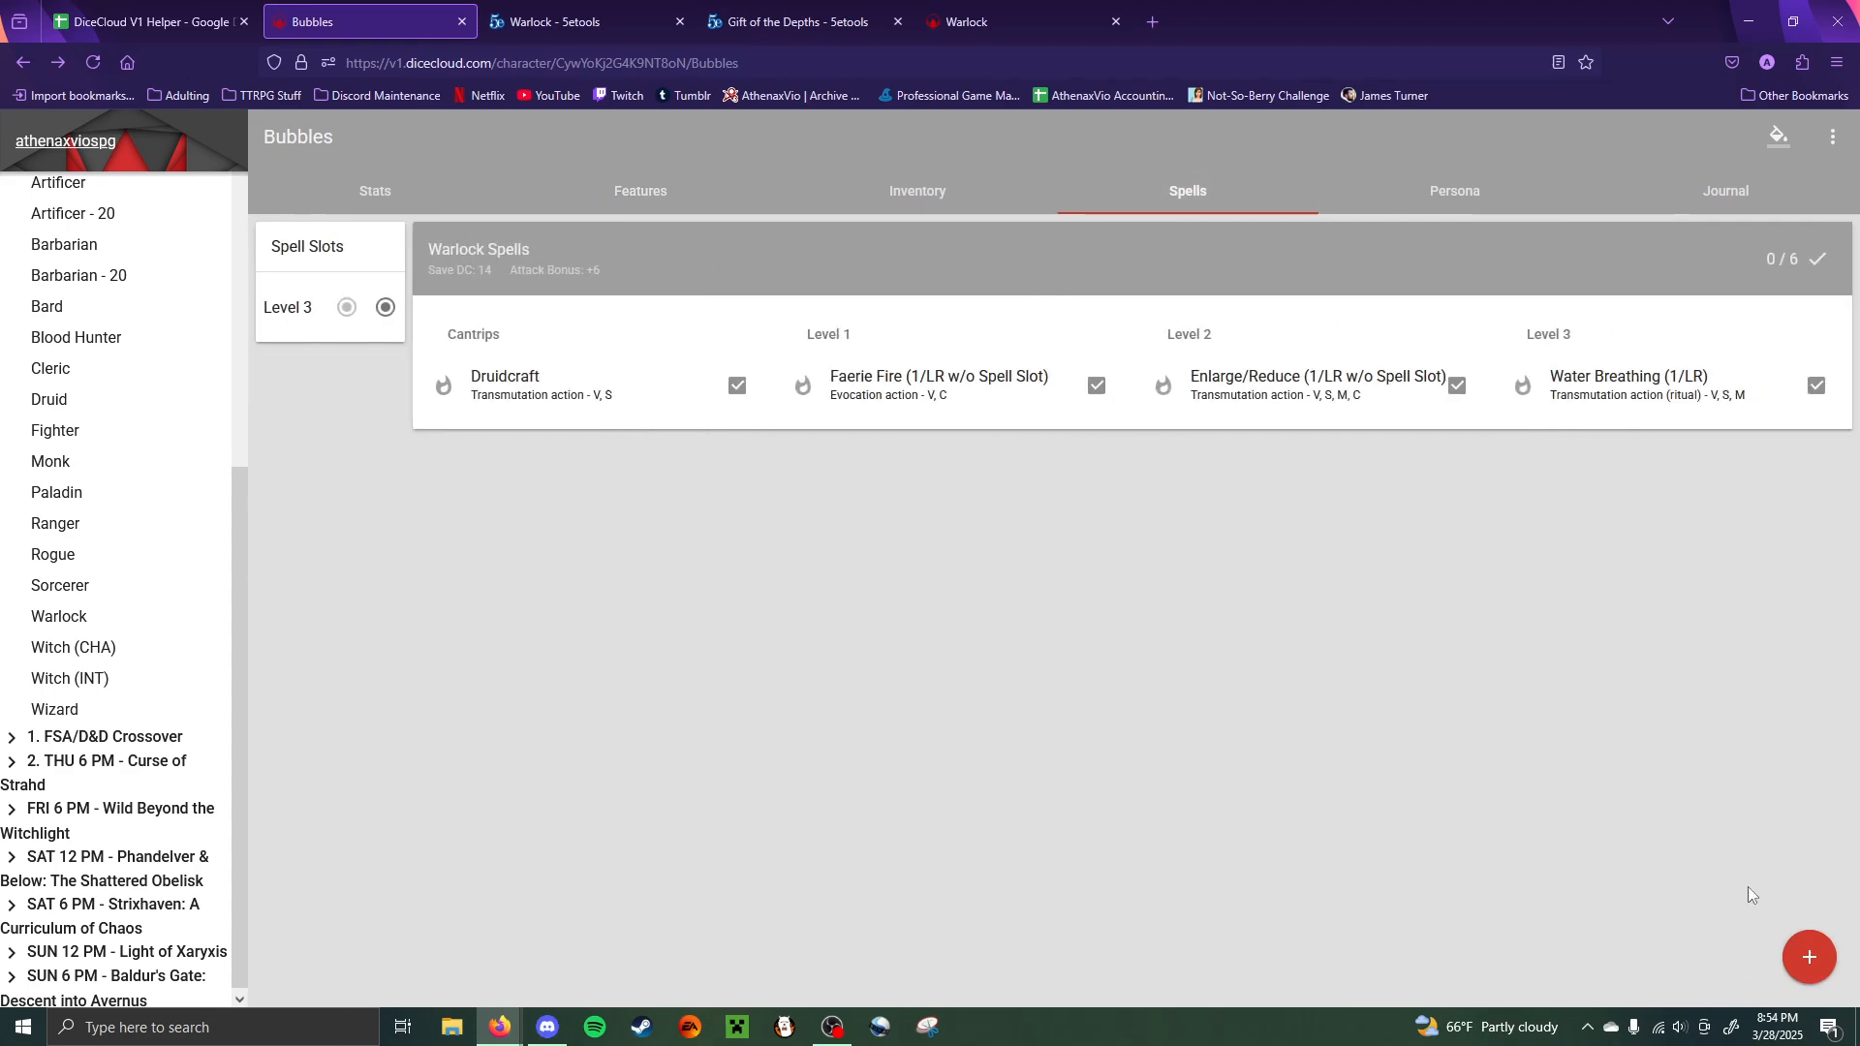
click(1808, 957)
click(1811, 797)
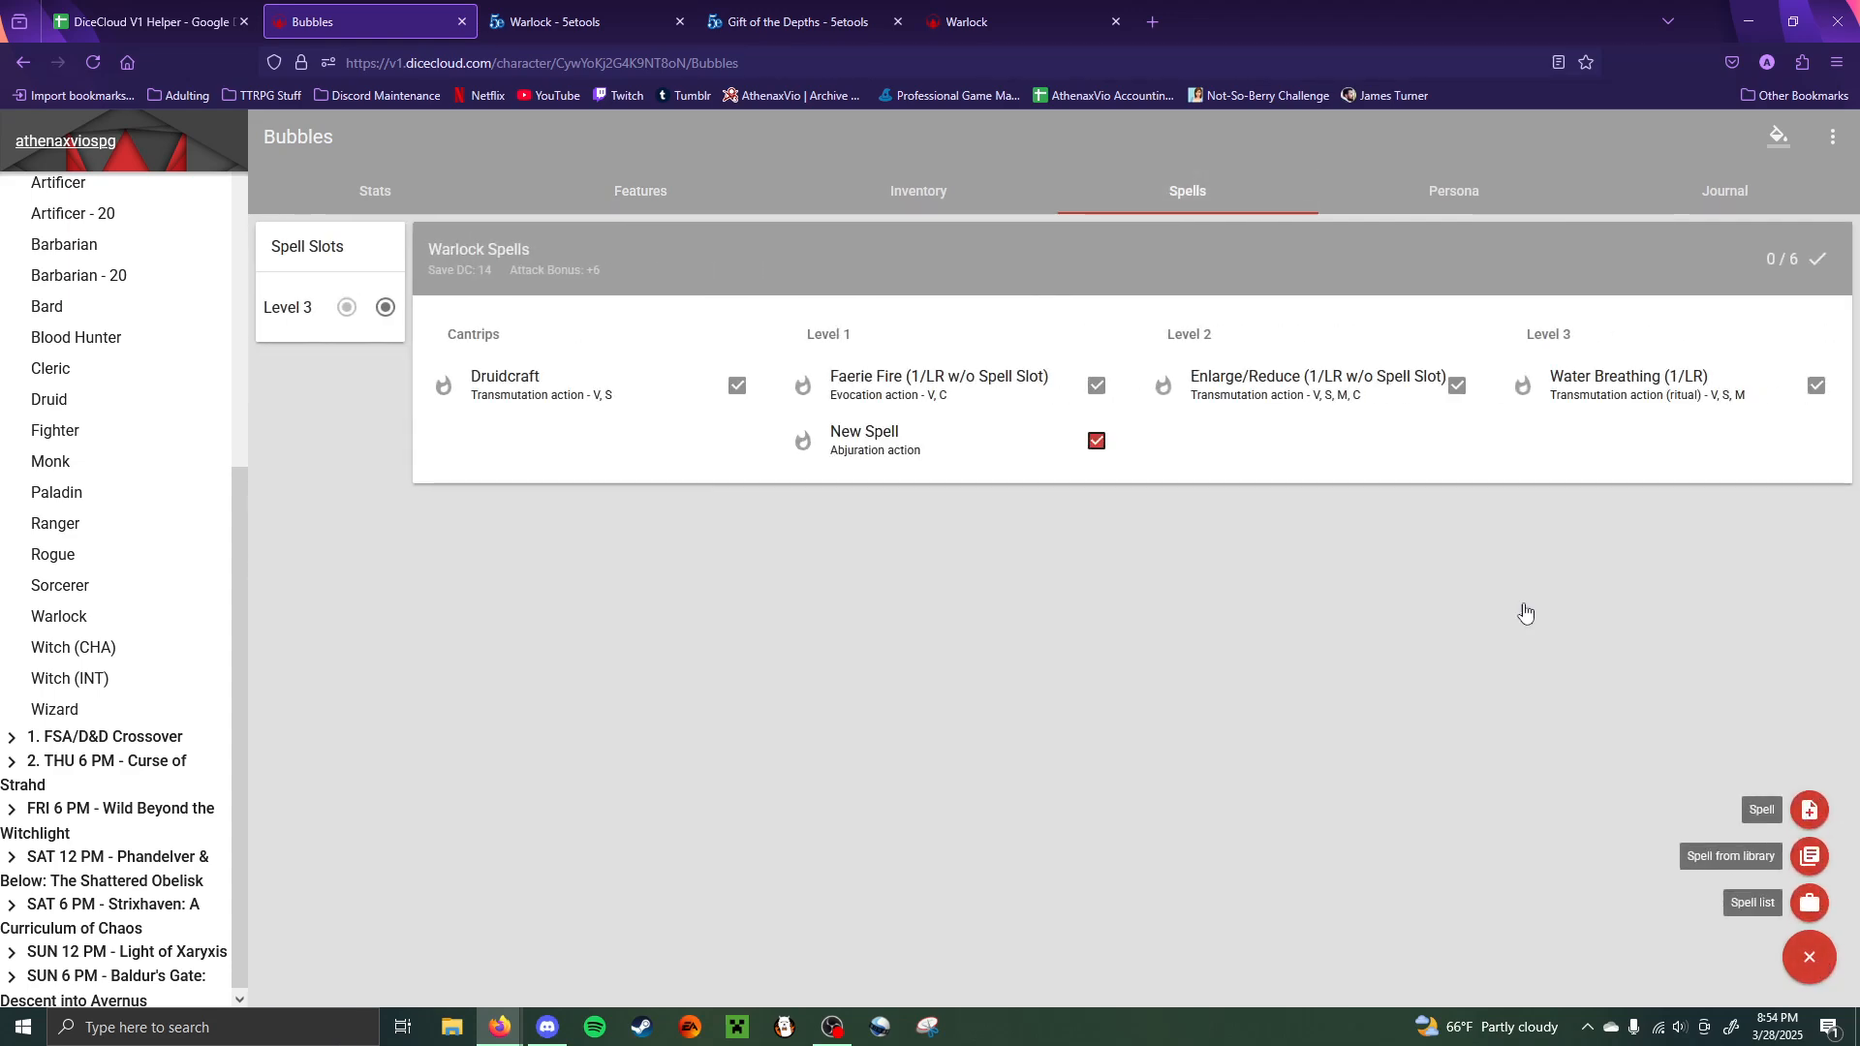
- Switch to the 5etools Warlock page and open the linked Find Familiar spell in a new browser tab to check its details
key(ctrl+Tab)
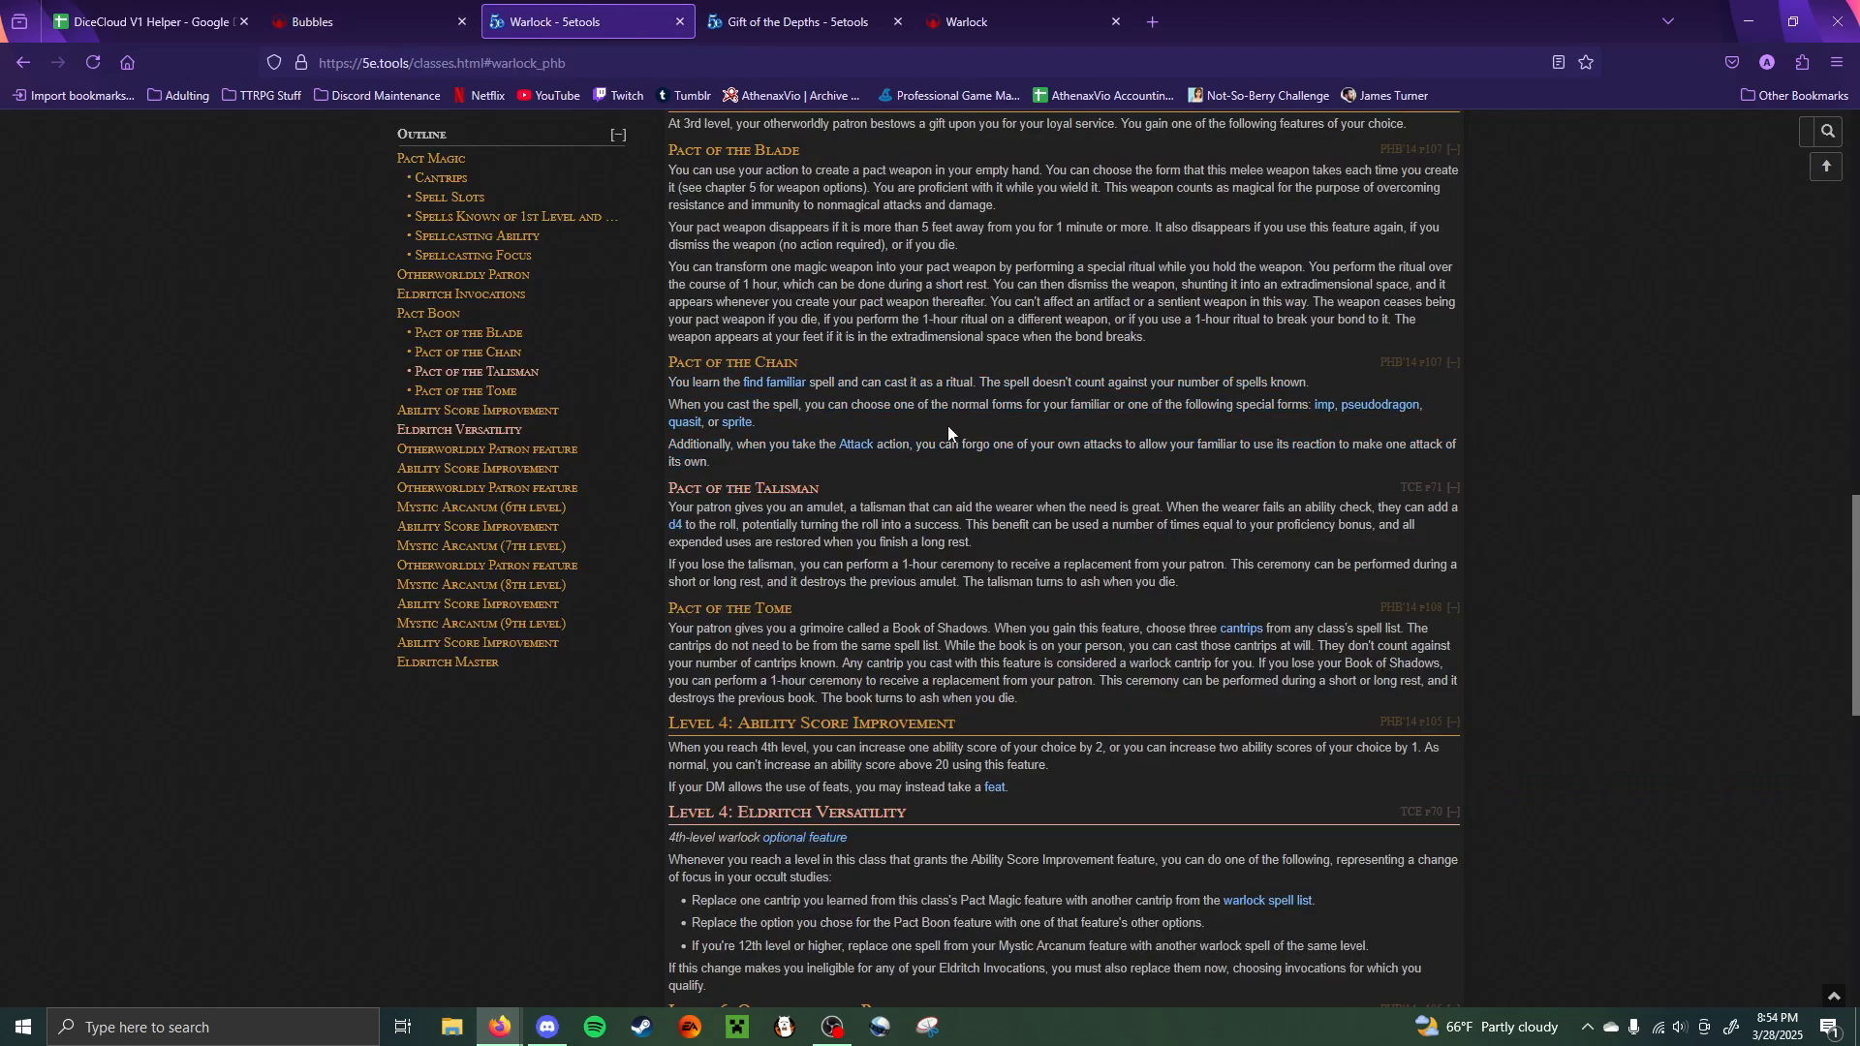
middle_click(775, 382)
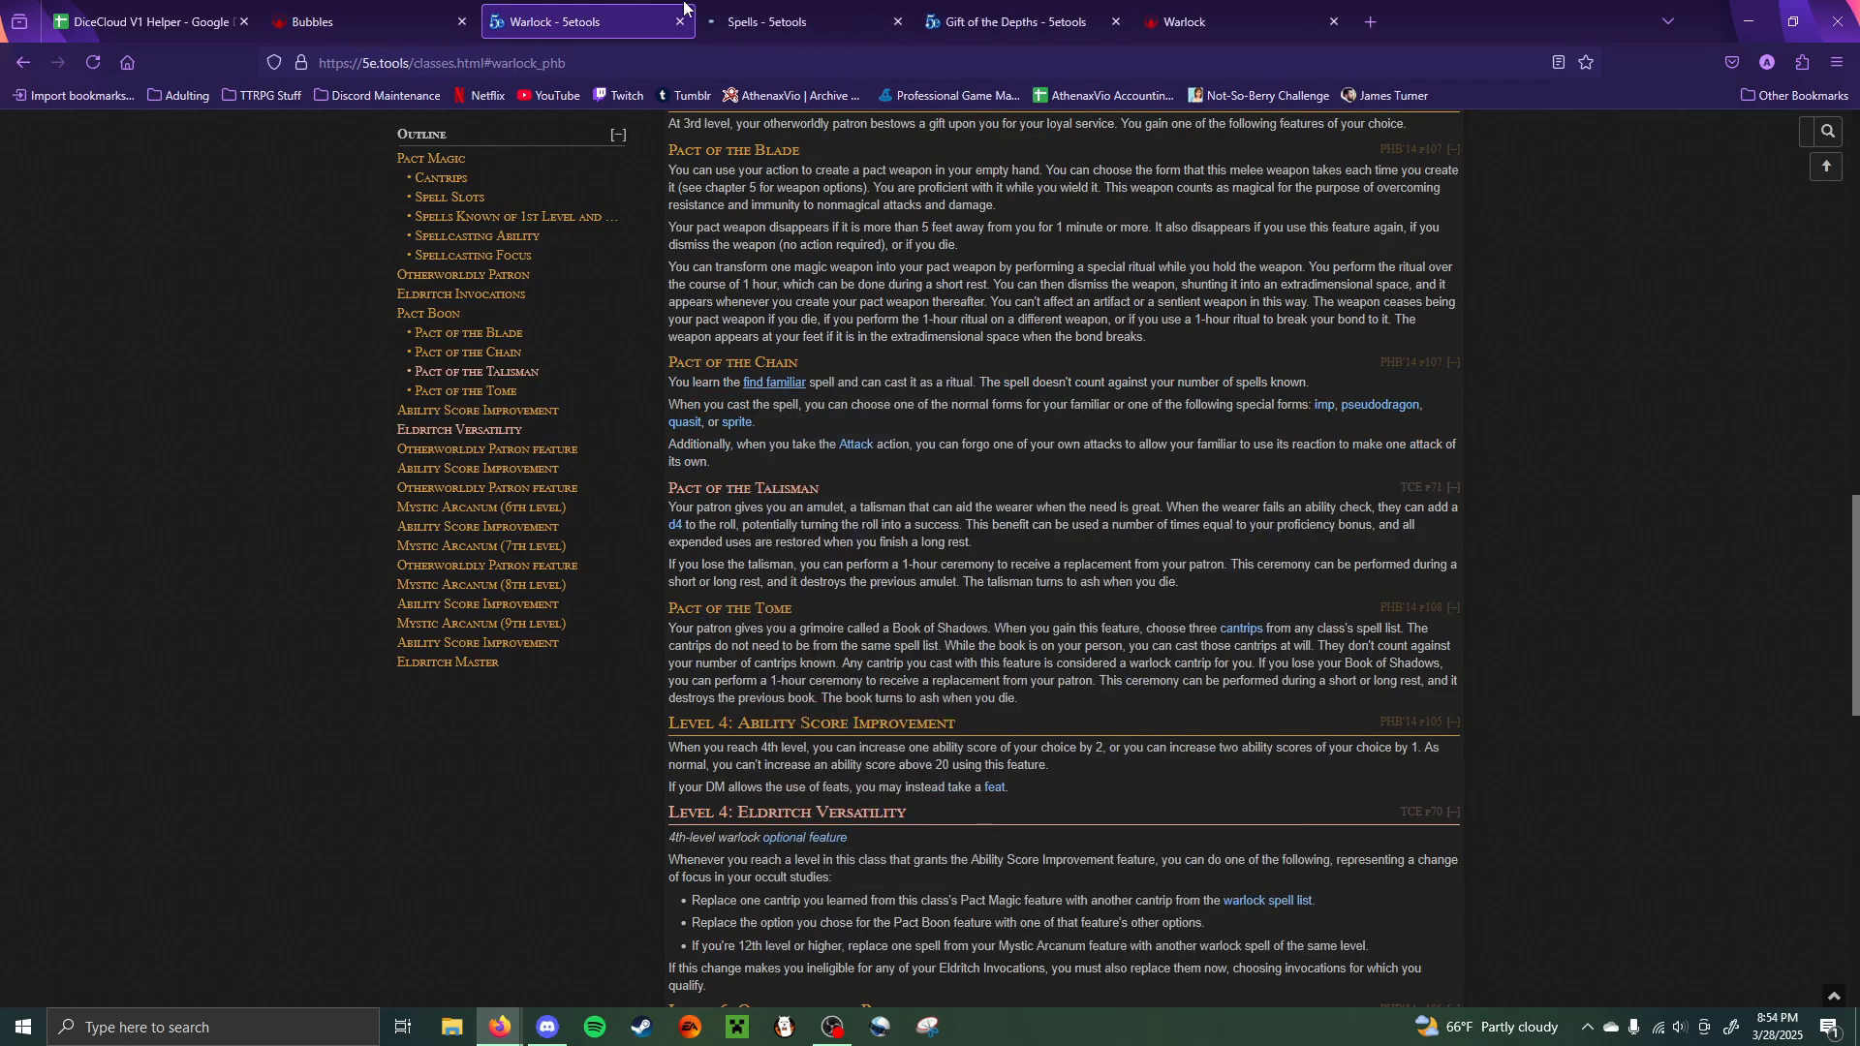
click(765, 22)
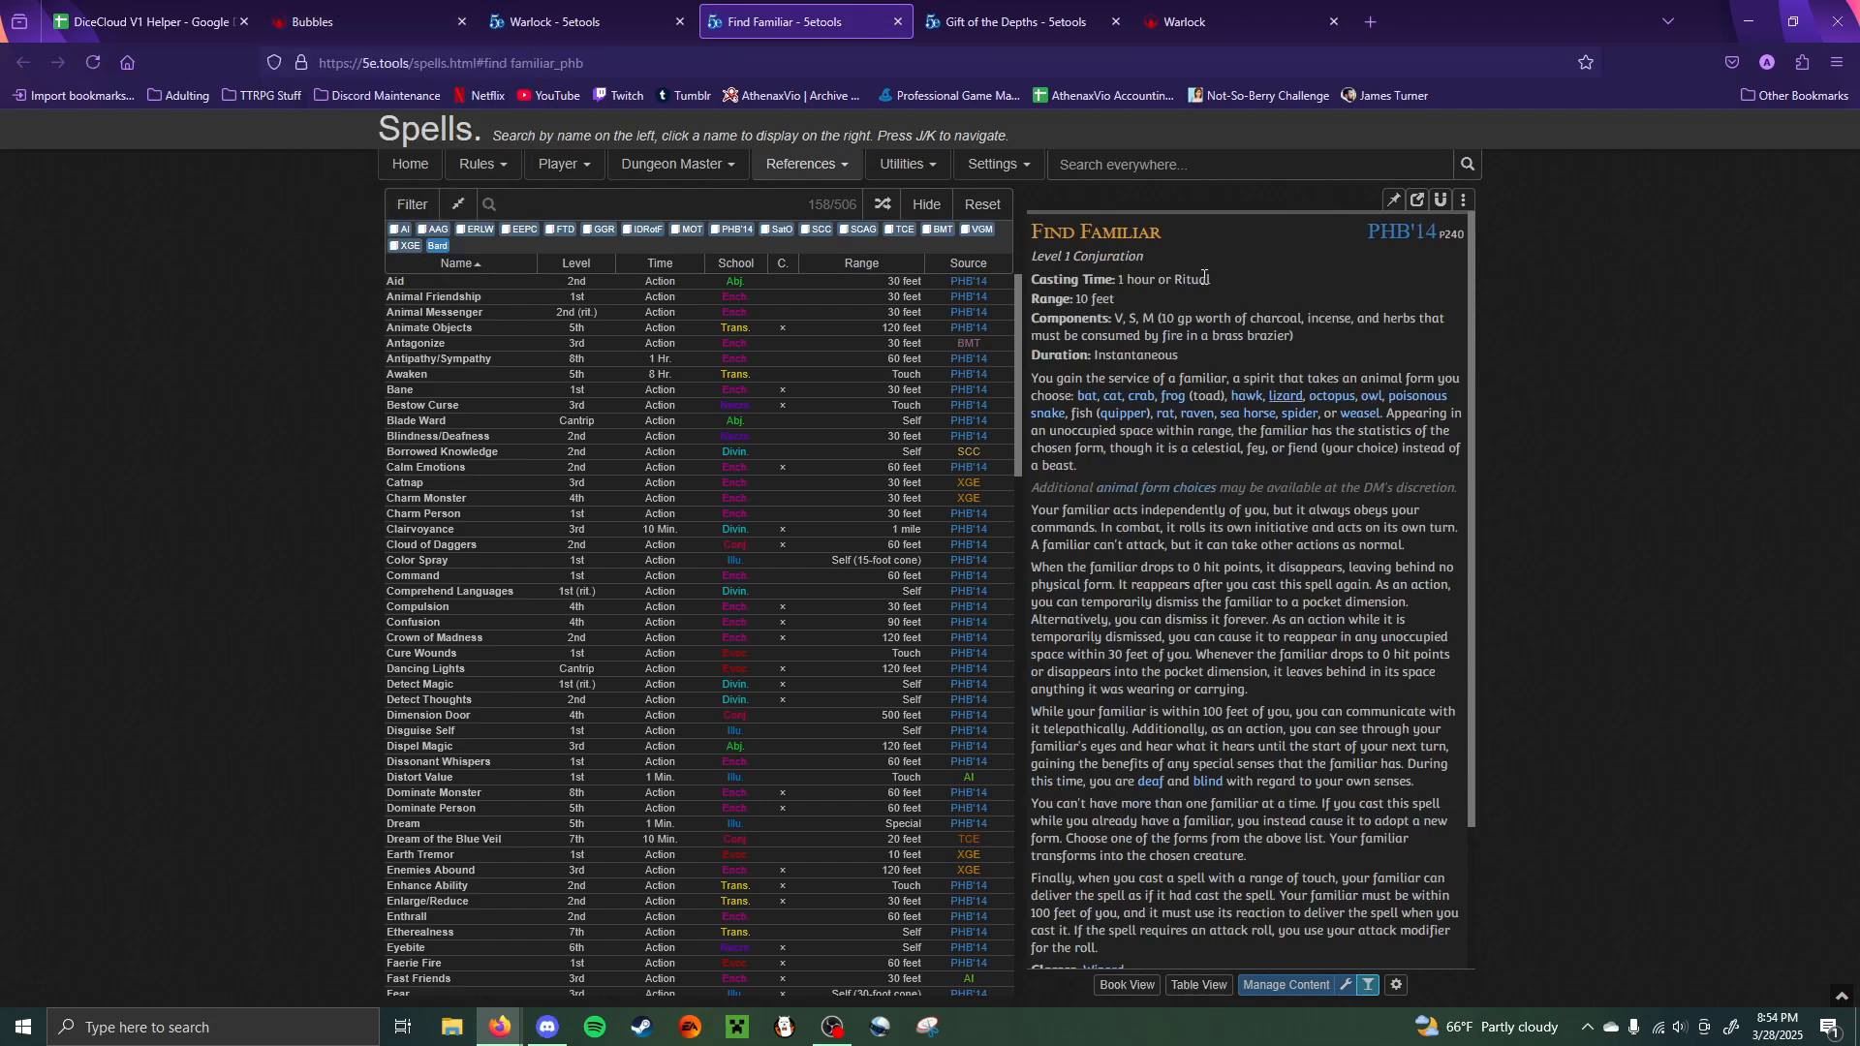
click(339, 19)
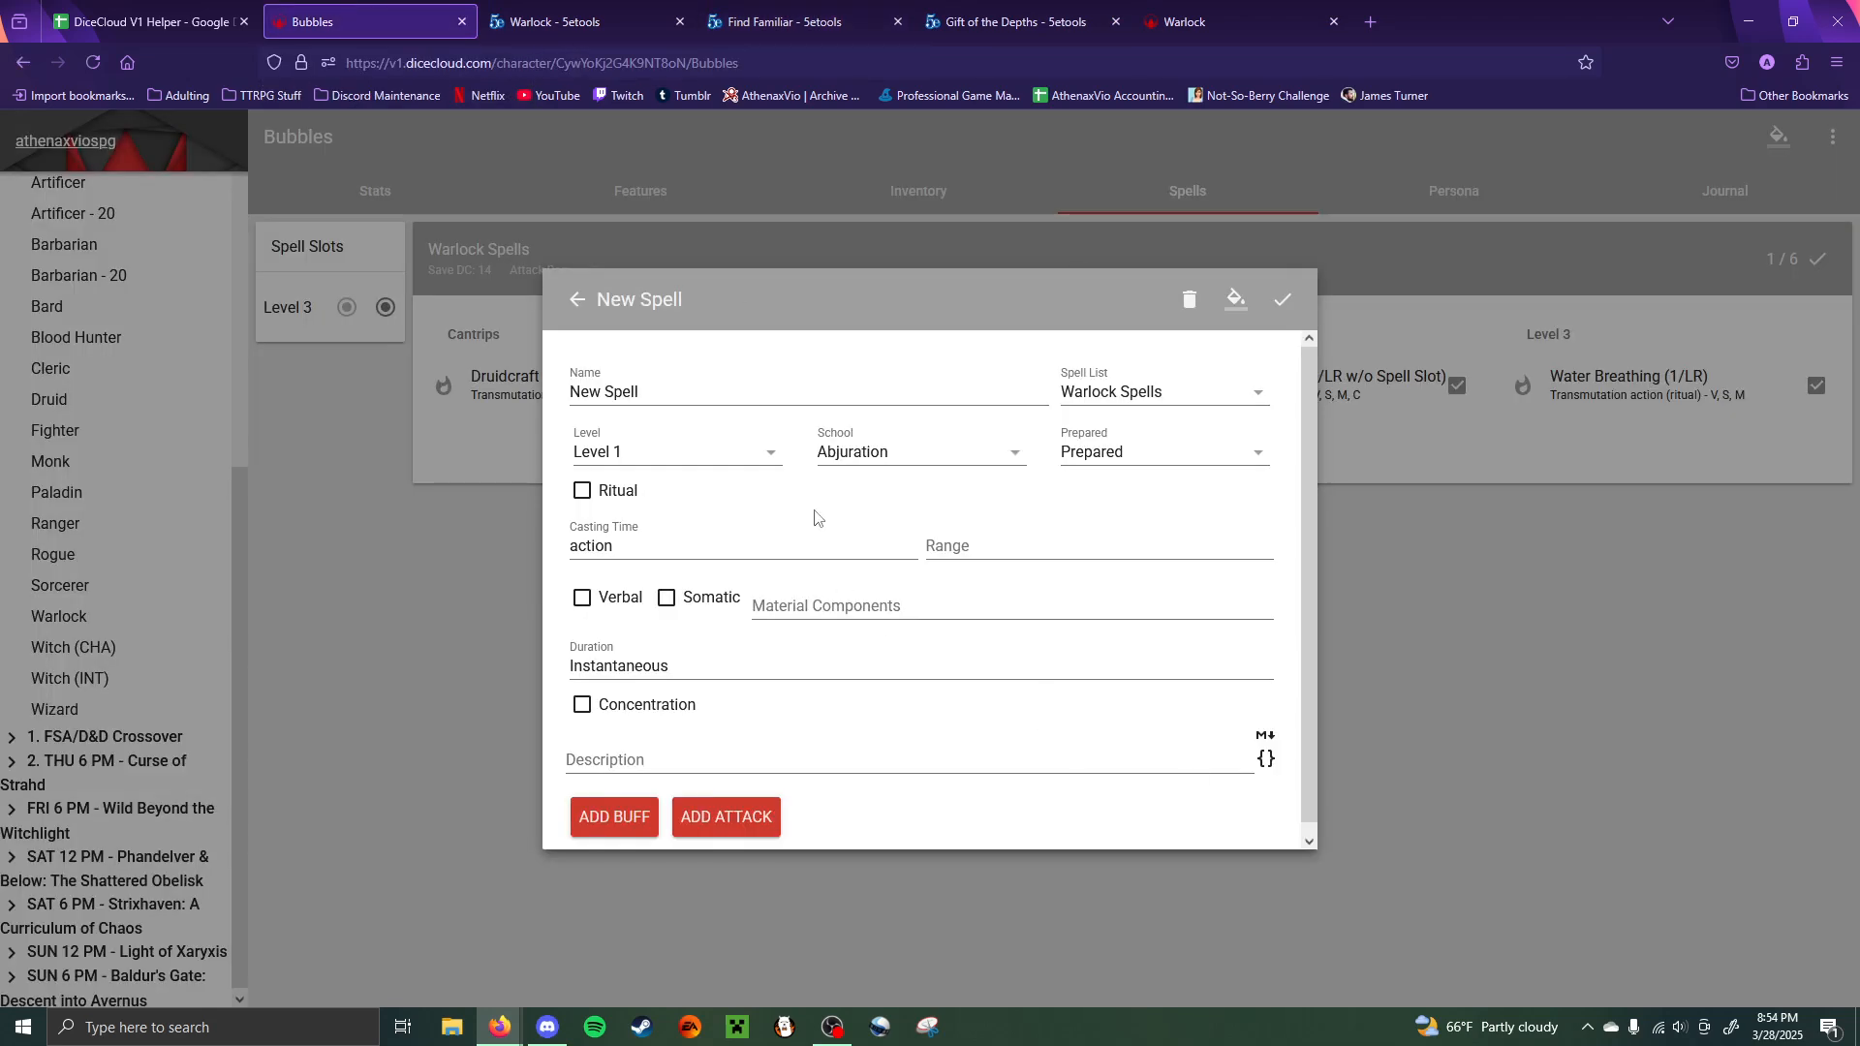
click(780, 22)
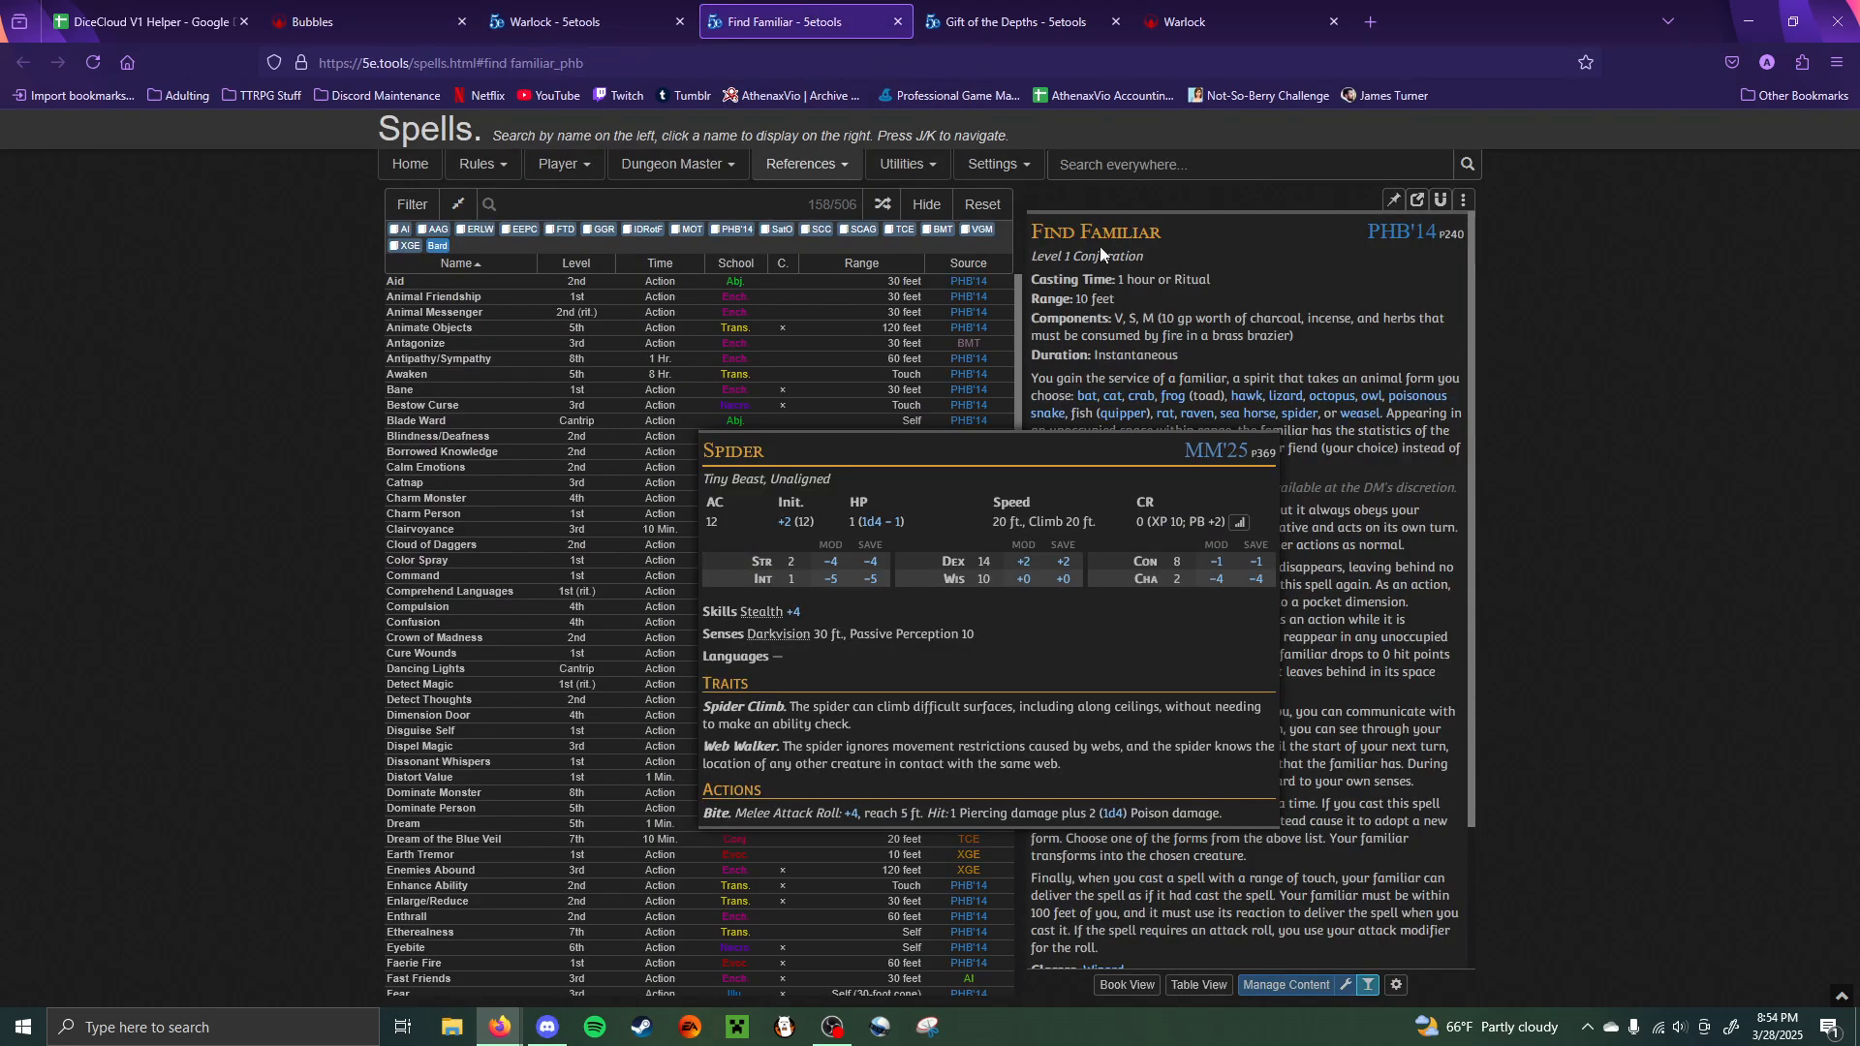
- Return to DiceCloud, name the new spell "Find Familiar", and set its school to Conjuration
click(392, 4)
triple_click(657, 386)
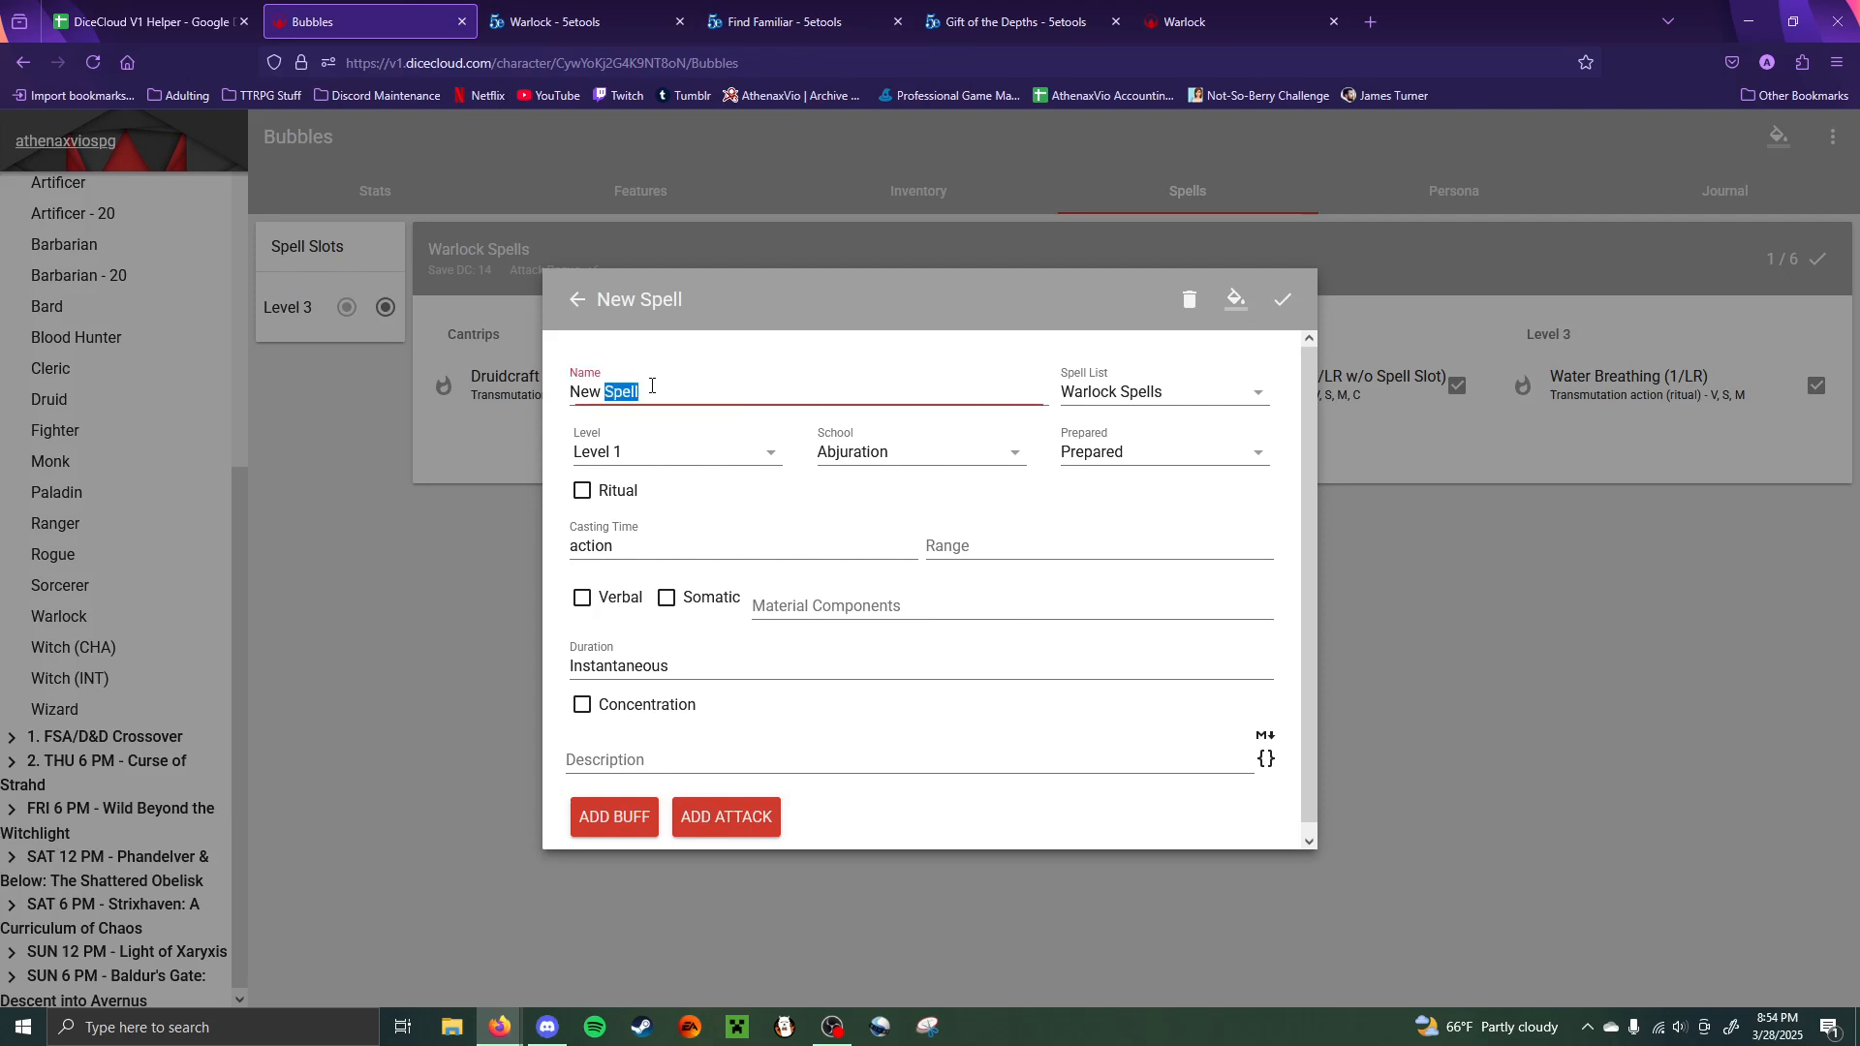
text(Find )
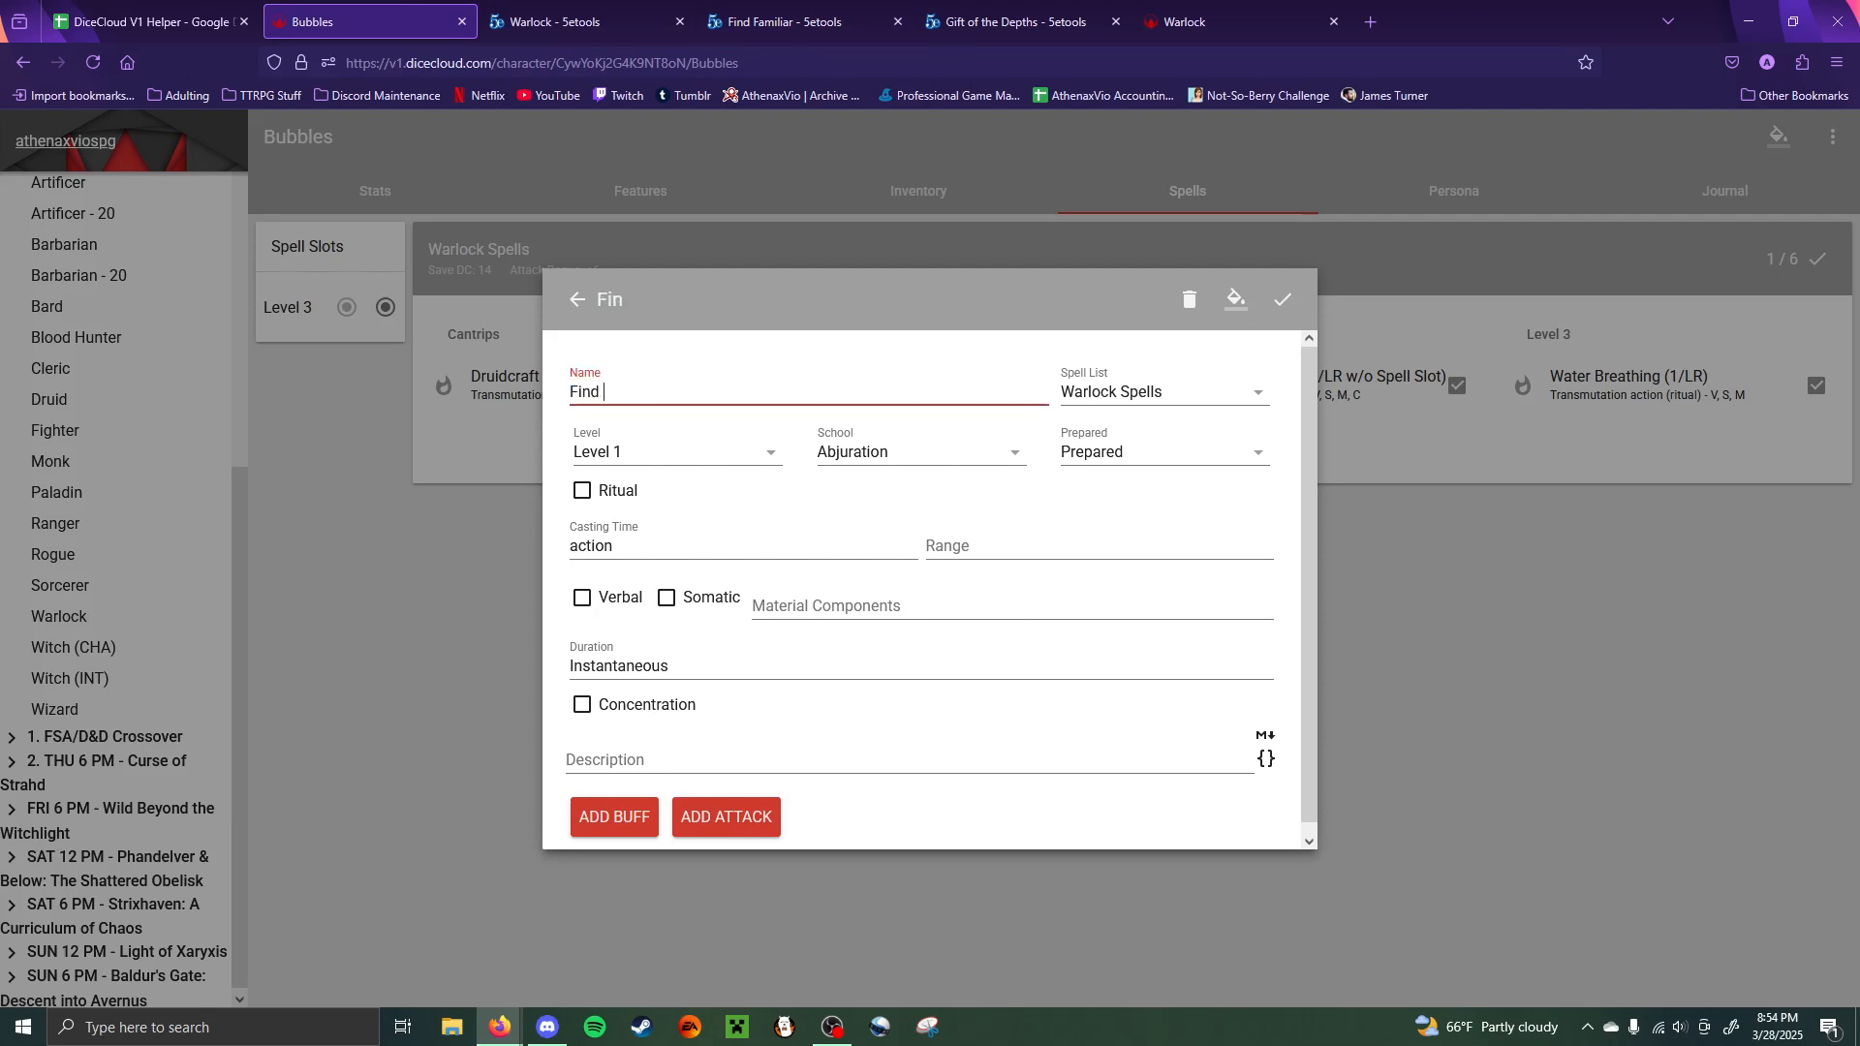
text(Familiar)
click(853, 455)
click(948, 504)
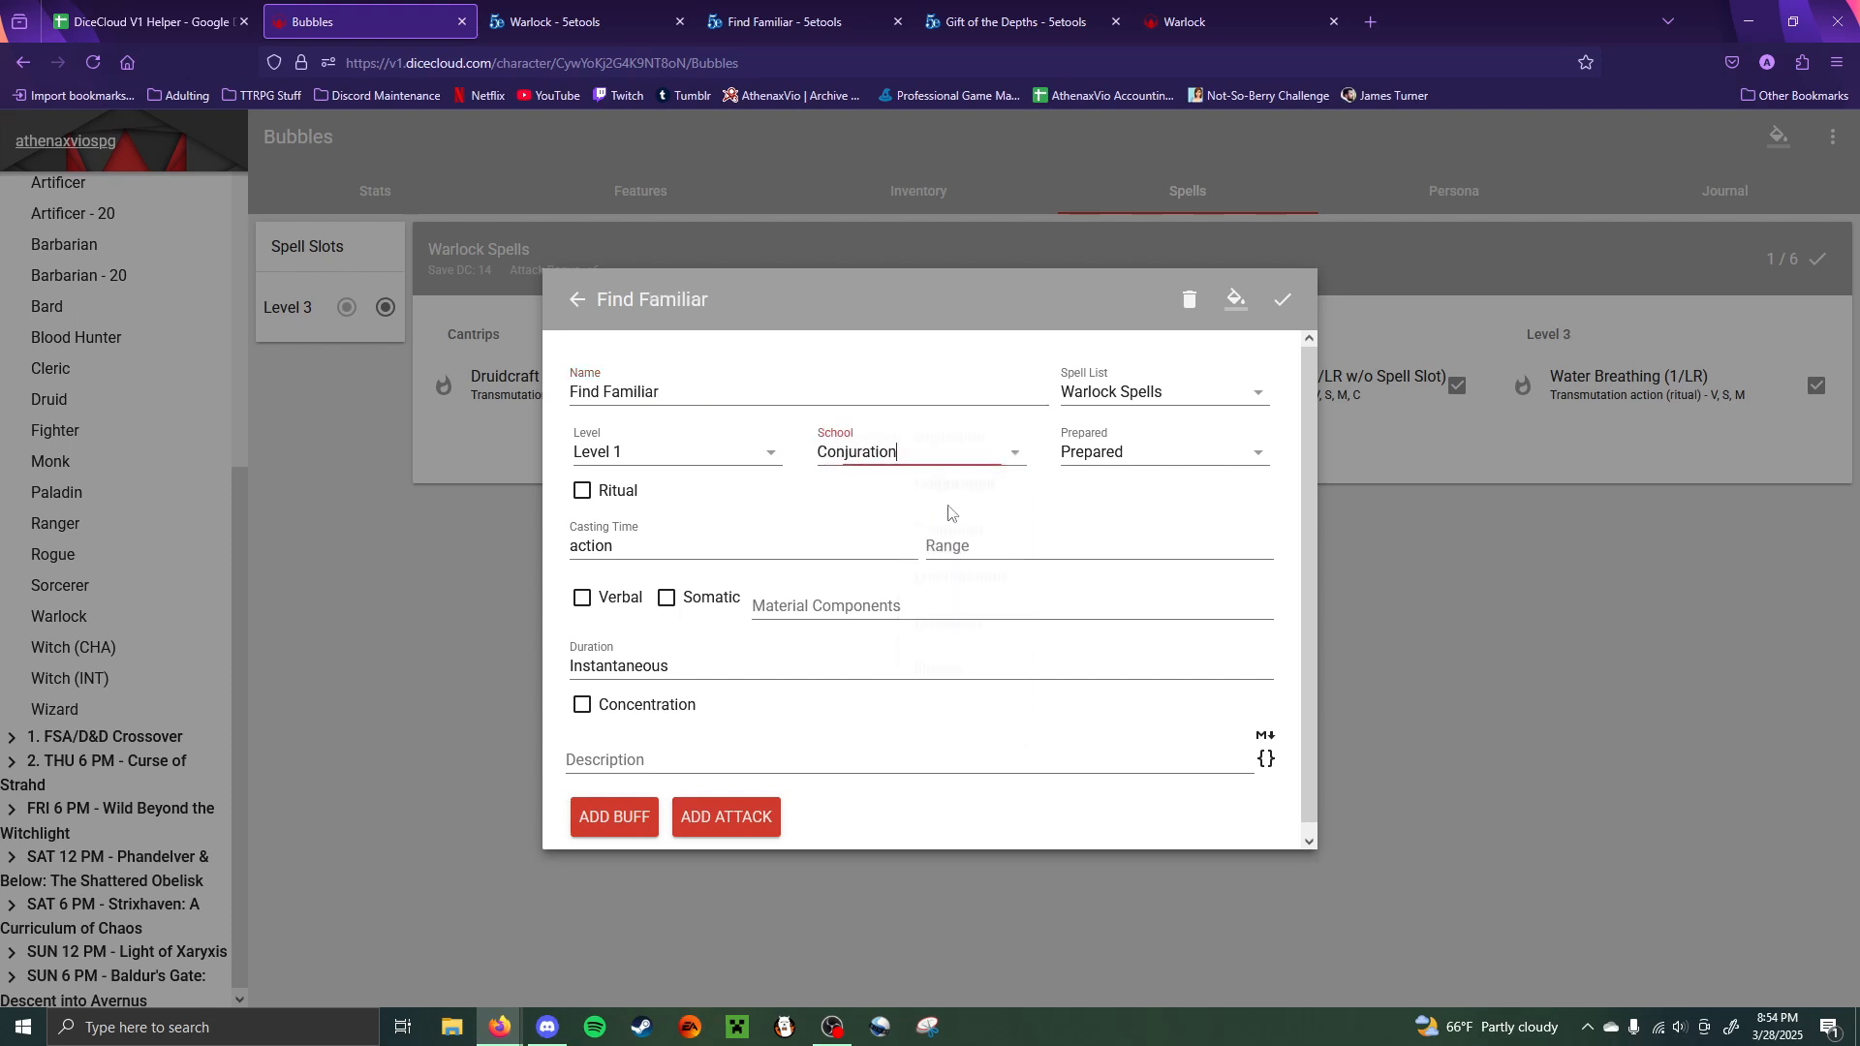
- Copy Find Familiar's material component text from 5etools and paste it into the spell's material components in DiceCloud
click(785, 21)
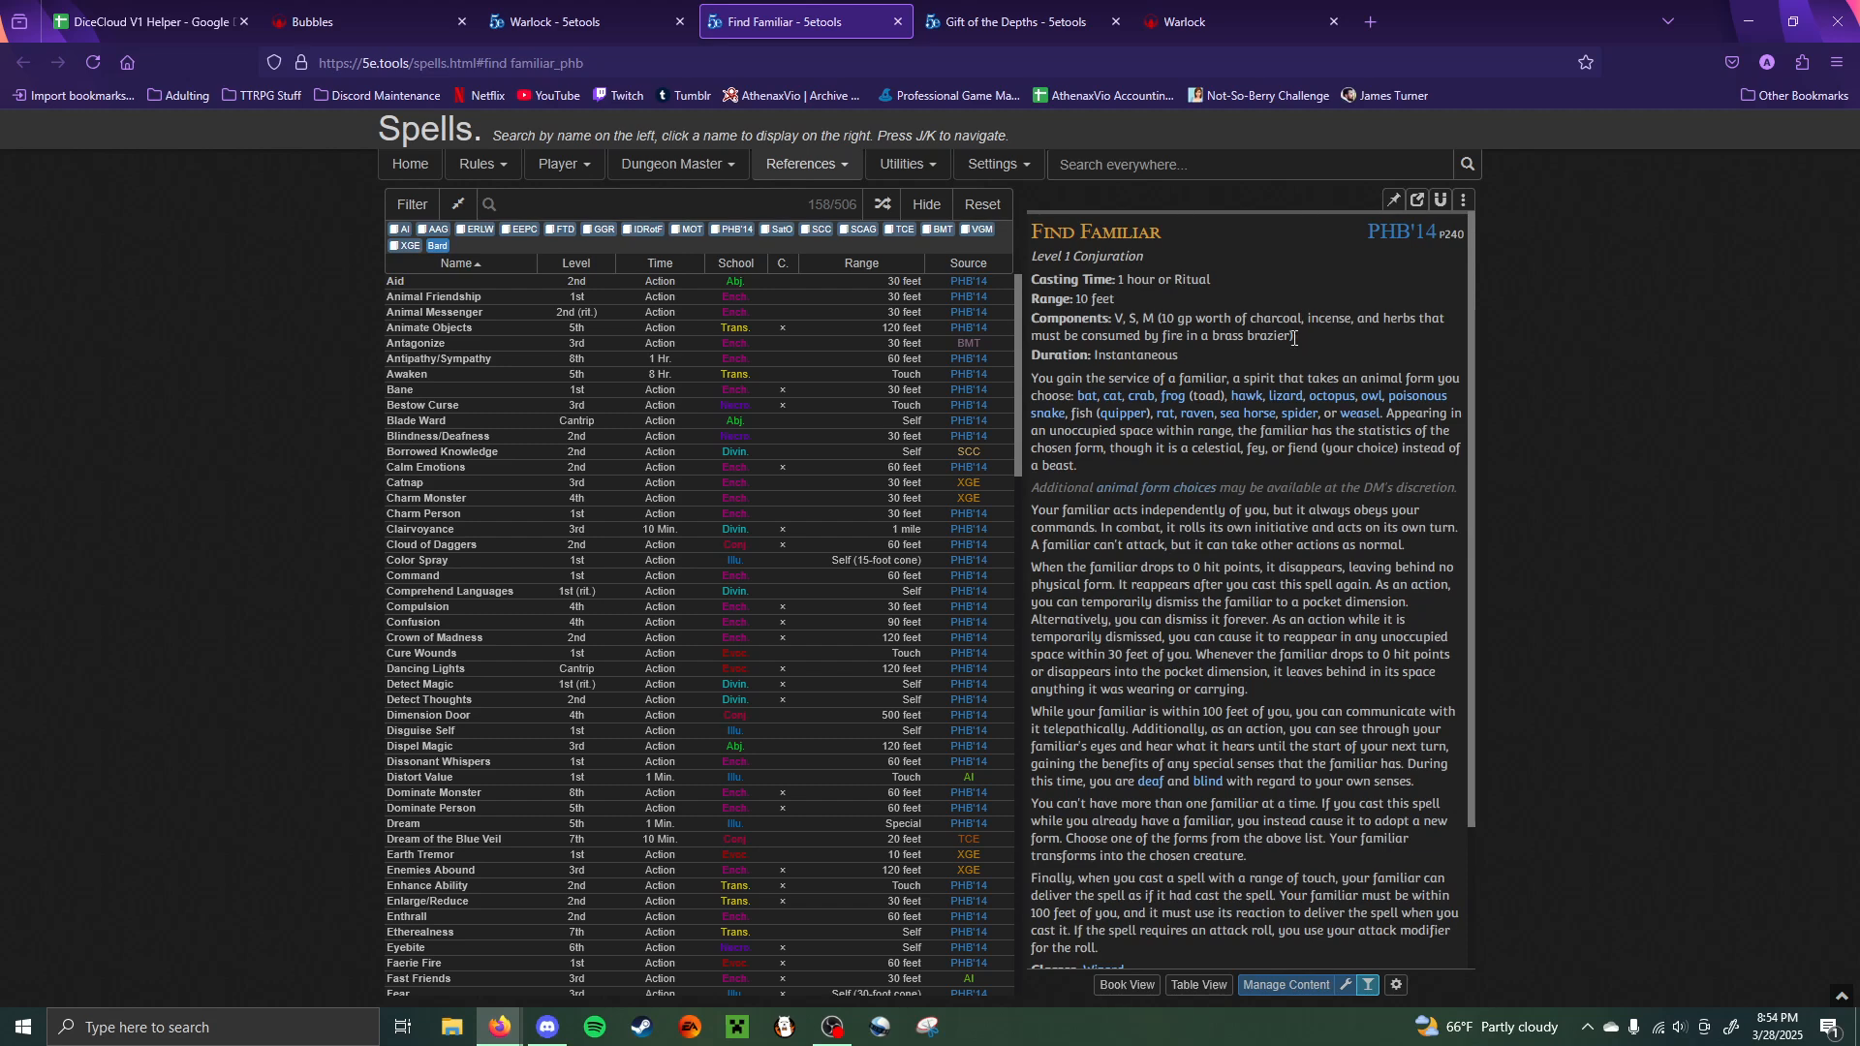
drag(1293, 336, 1169, 322)
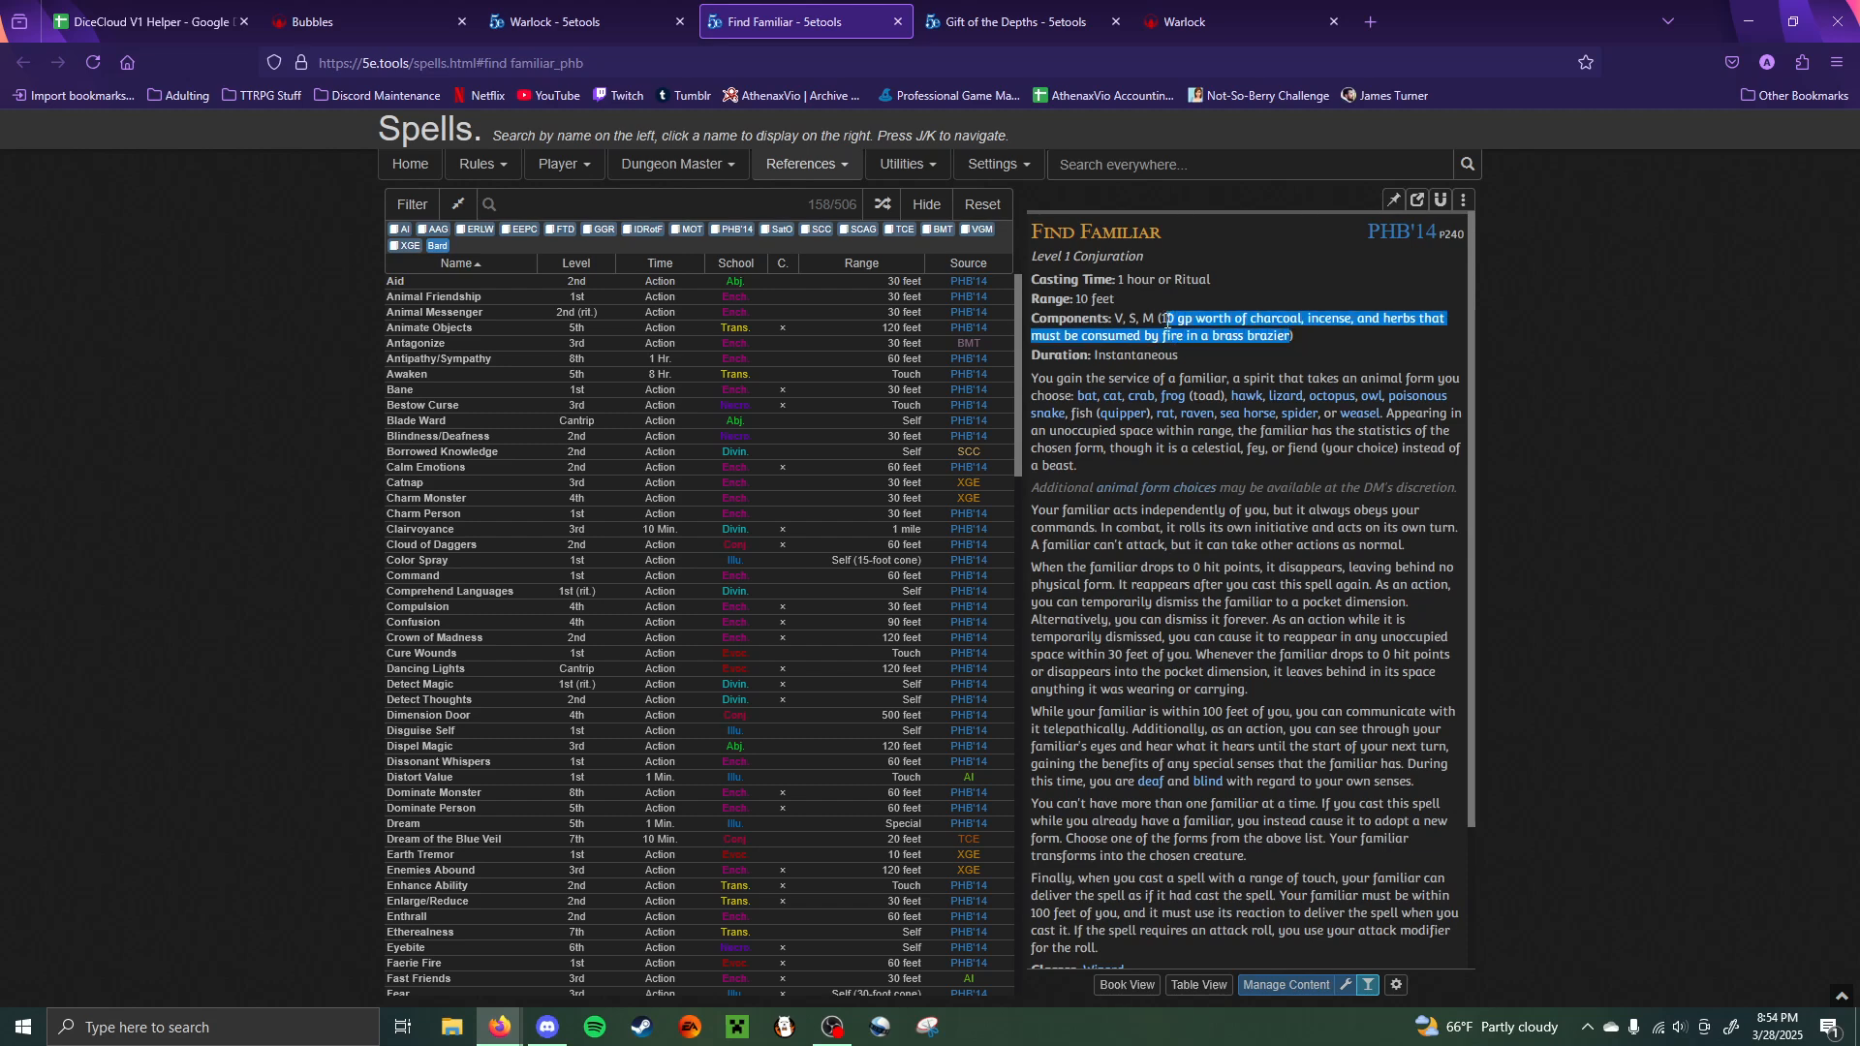
key(ctrl+c)
click(320, 21)
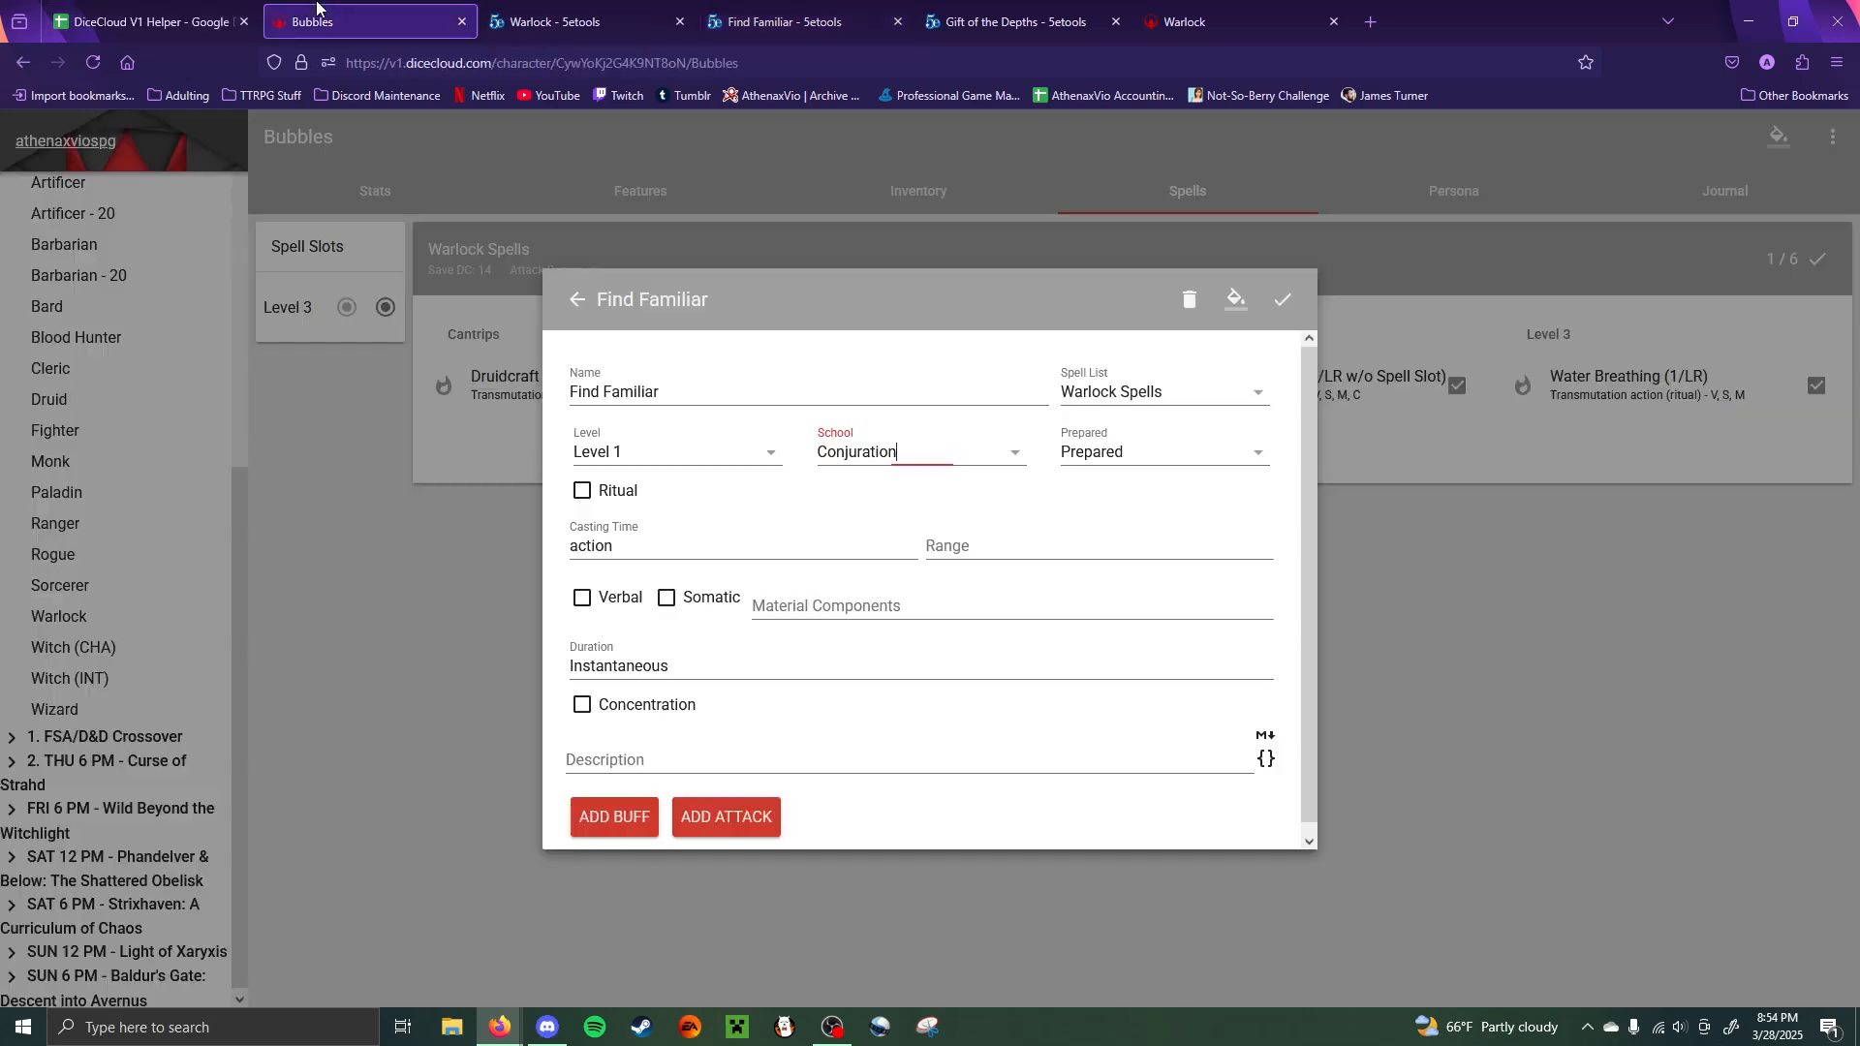
click(809, 606)
key(ctrl+v)
- Mark the Find Familiar spell as having somatic and verbal components and as a ritual
click(667, 597)
click(583, 598)
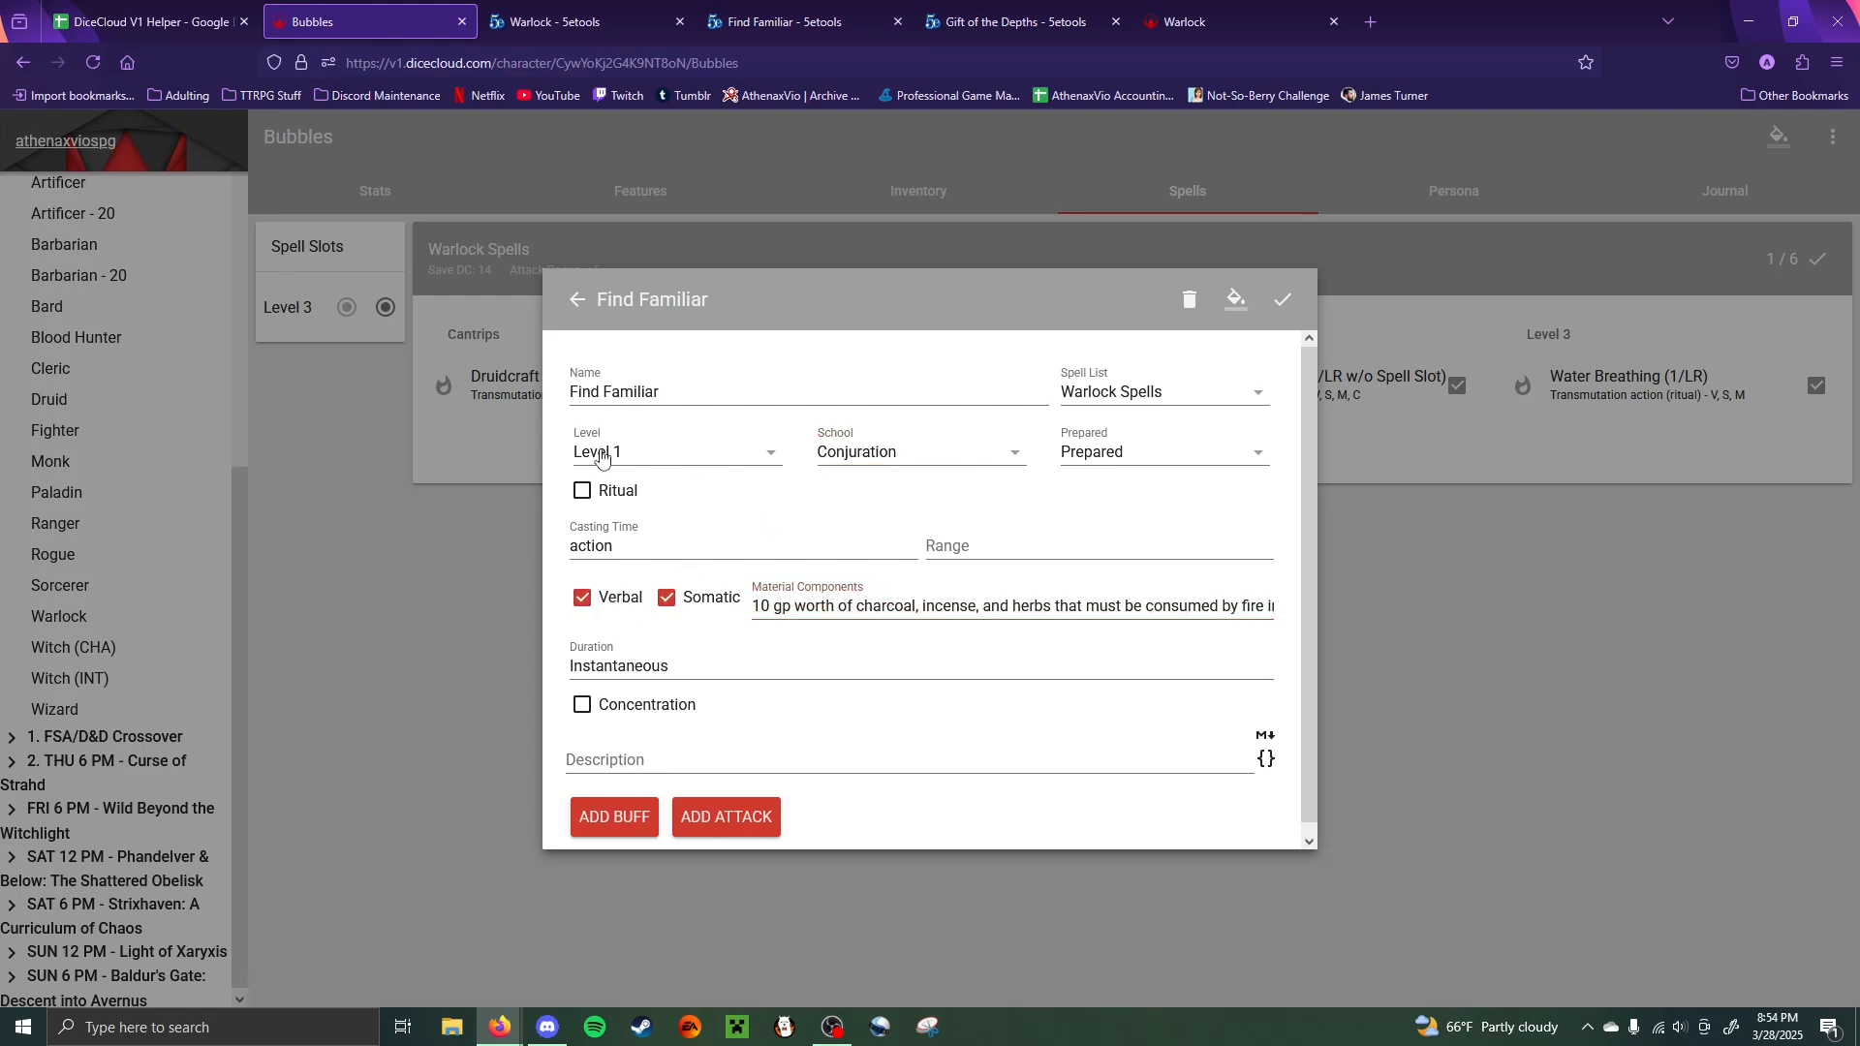
click(578, 491)
- Using the 5etools entry as reference, set Find Familiar's range to "10 feet" and its casting time to "1 hour"
click(789, 14)
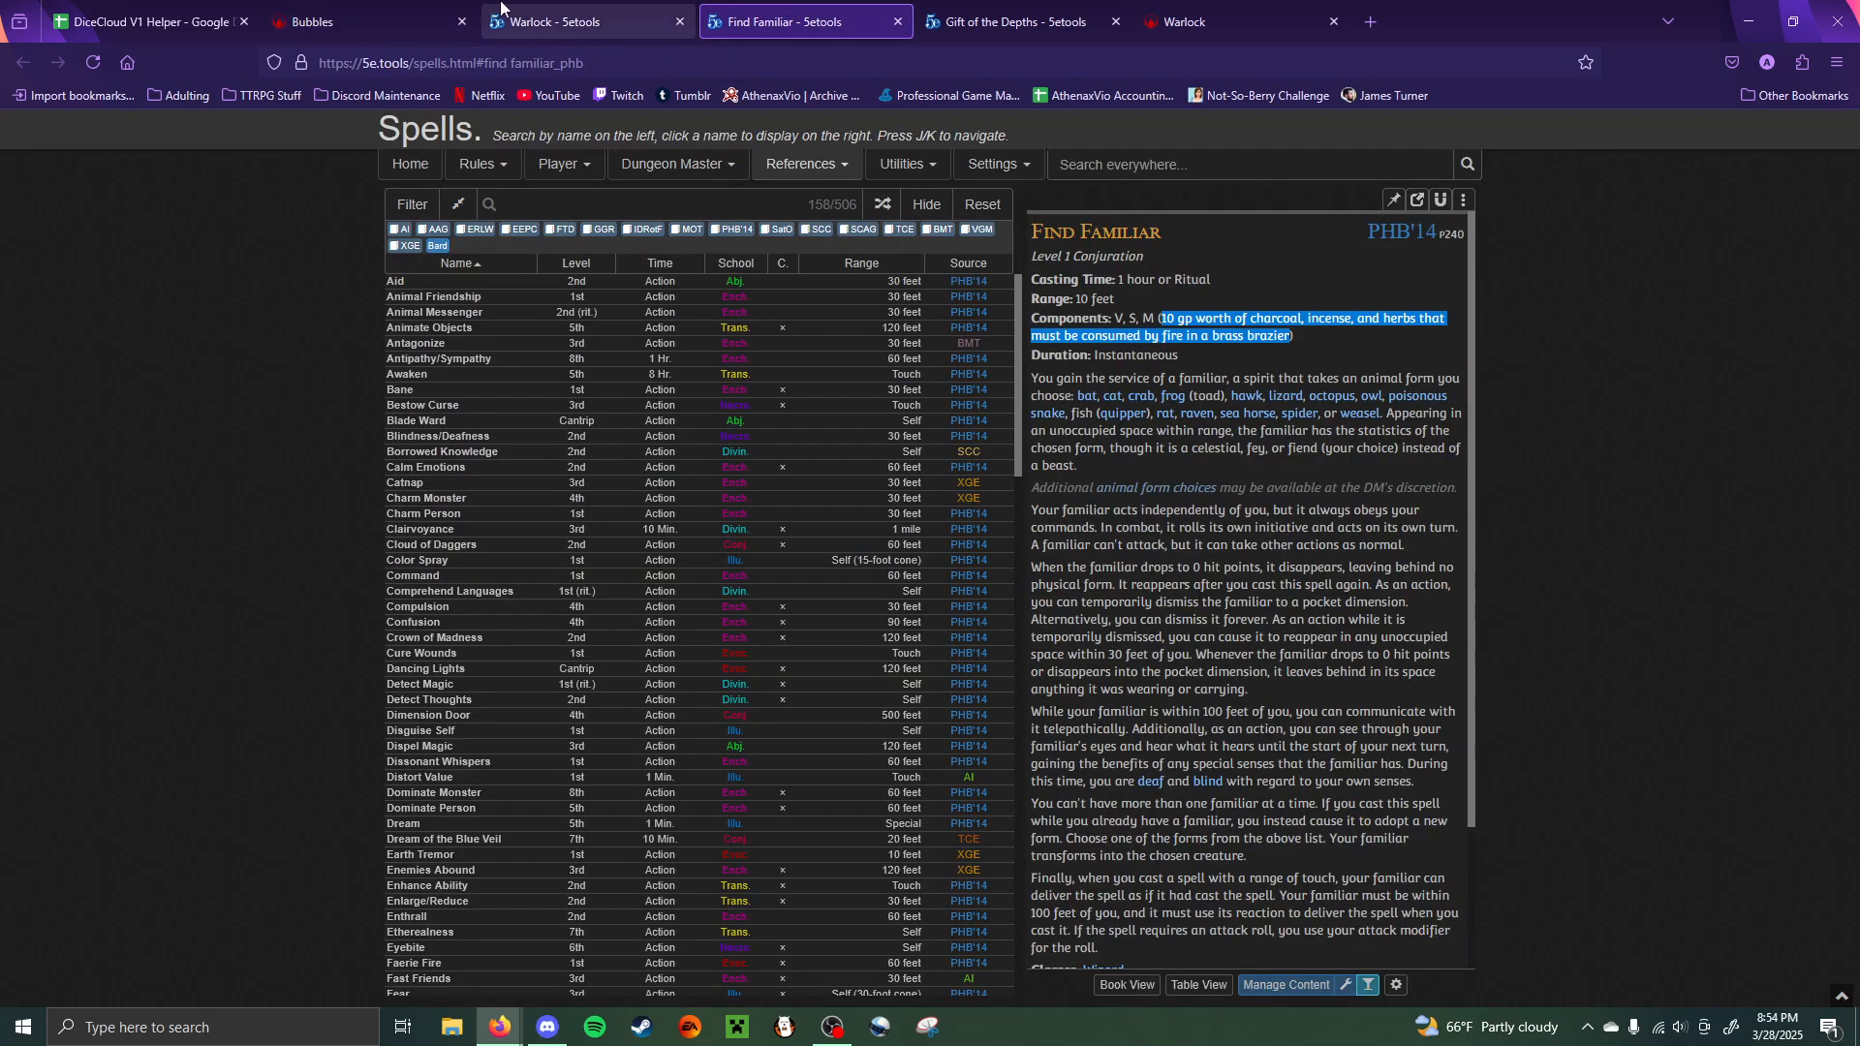
click(342, 11)
click(1091, 531)
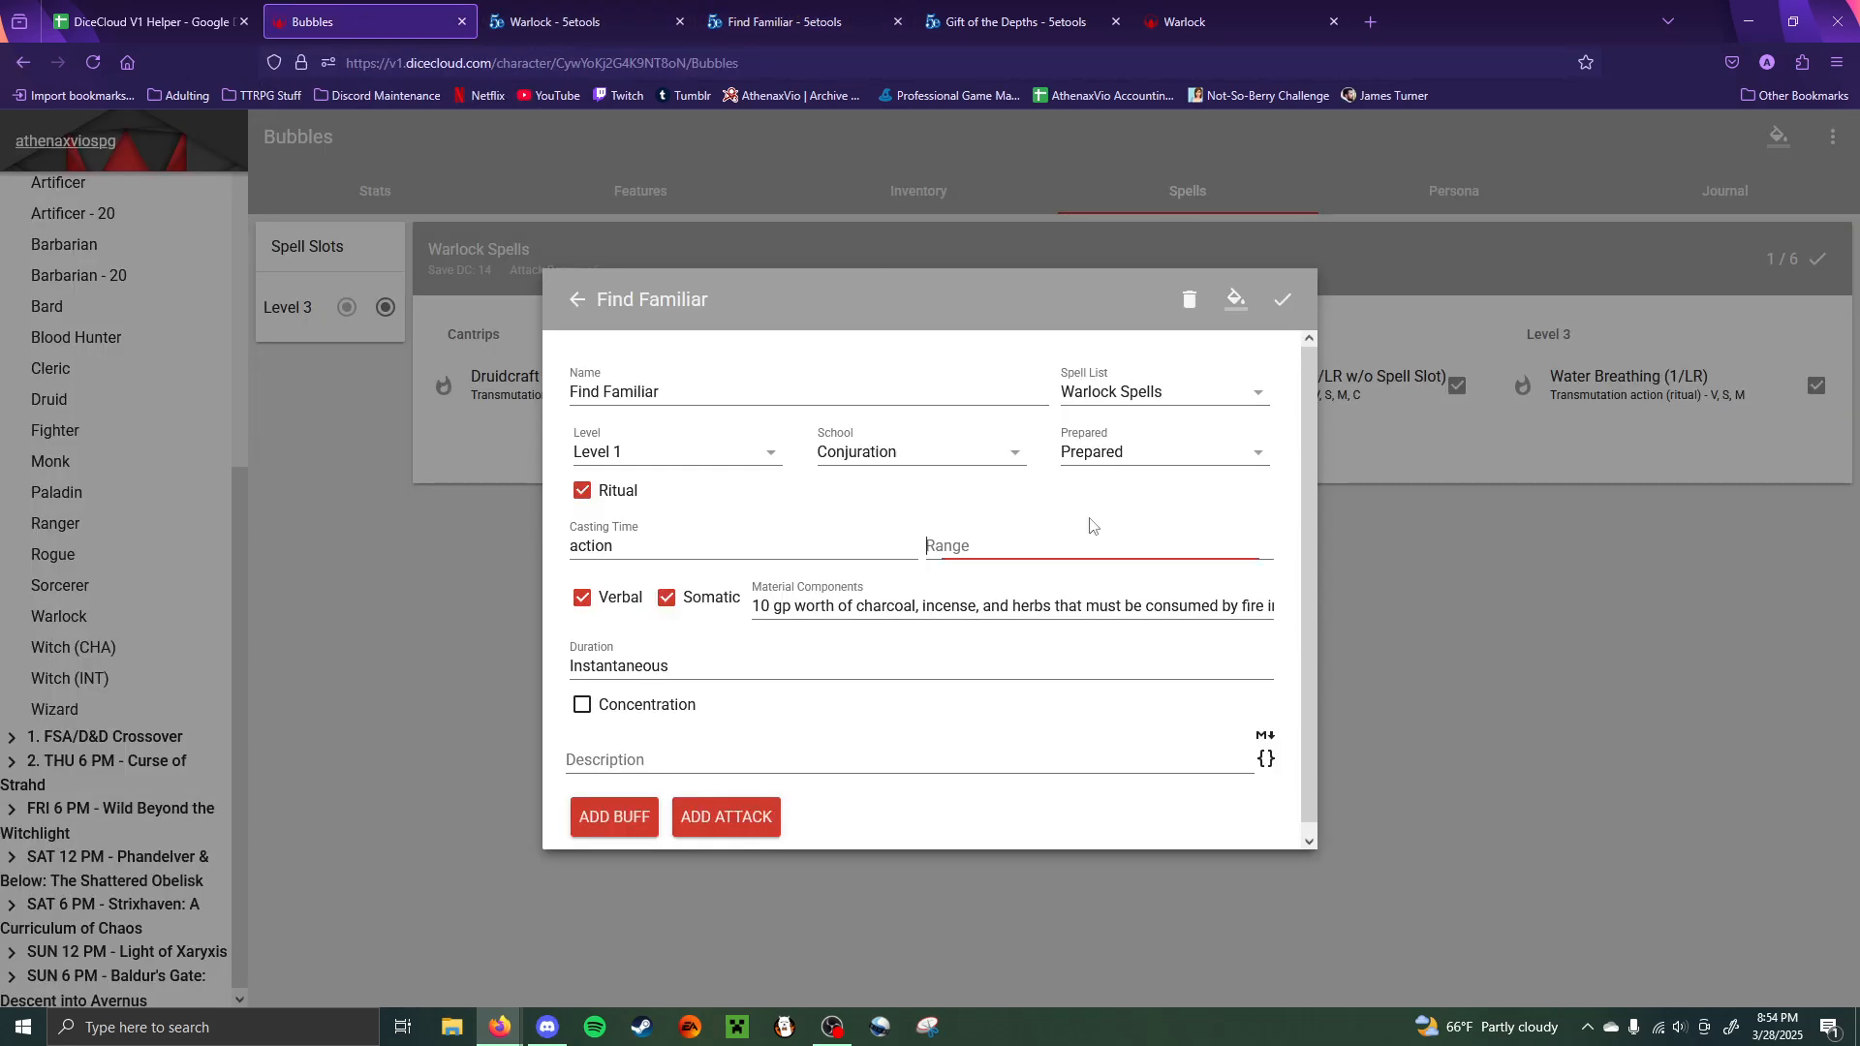
text(10 feet)
click(751, 16)
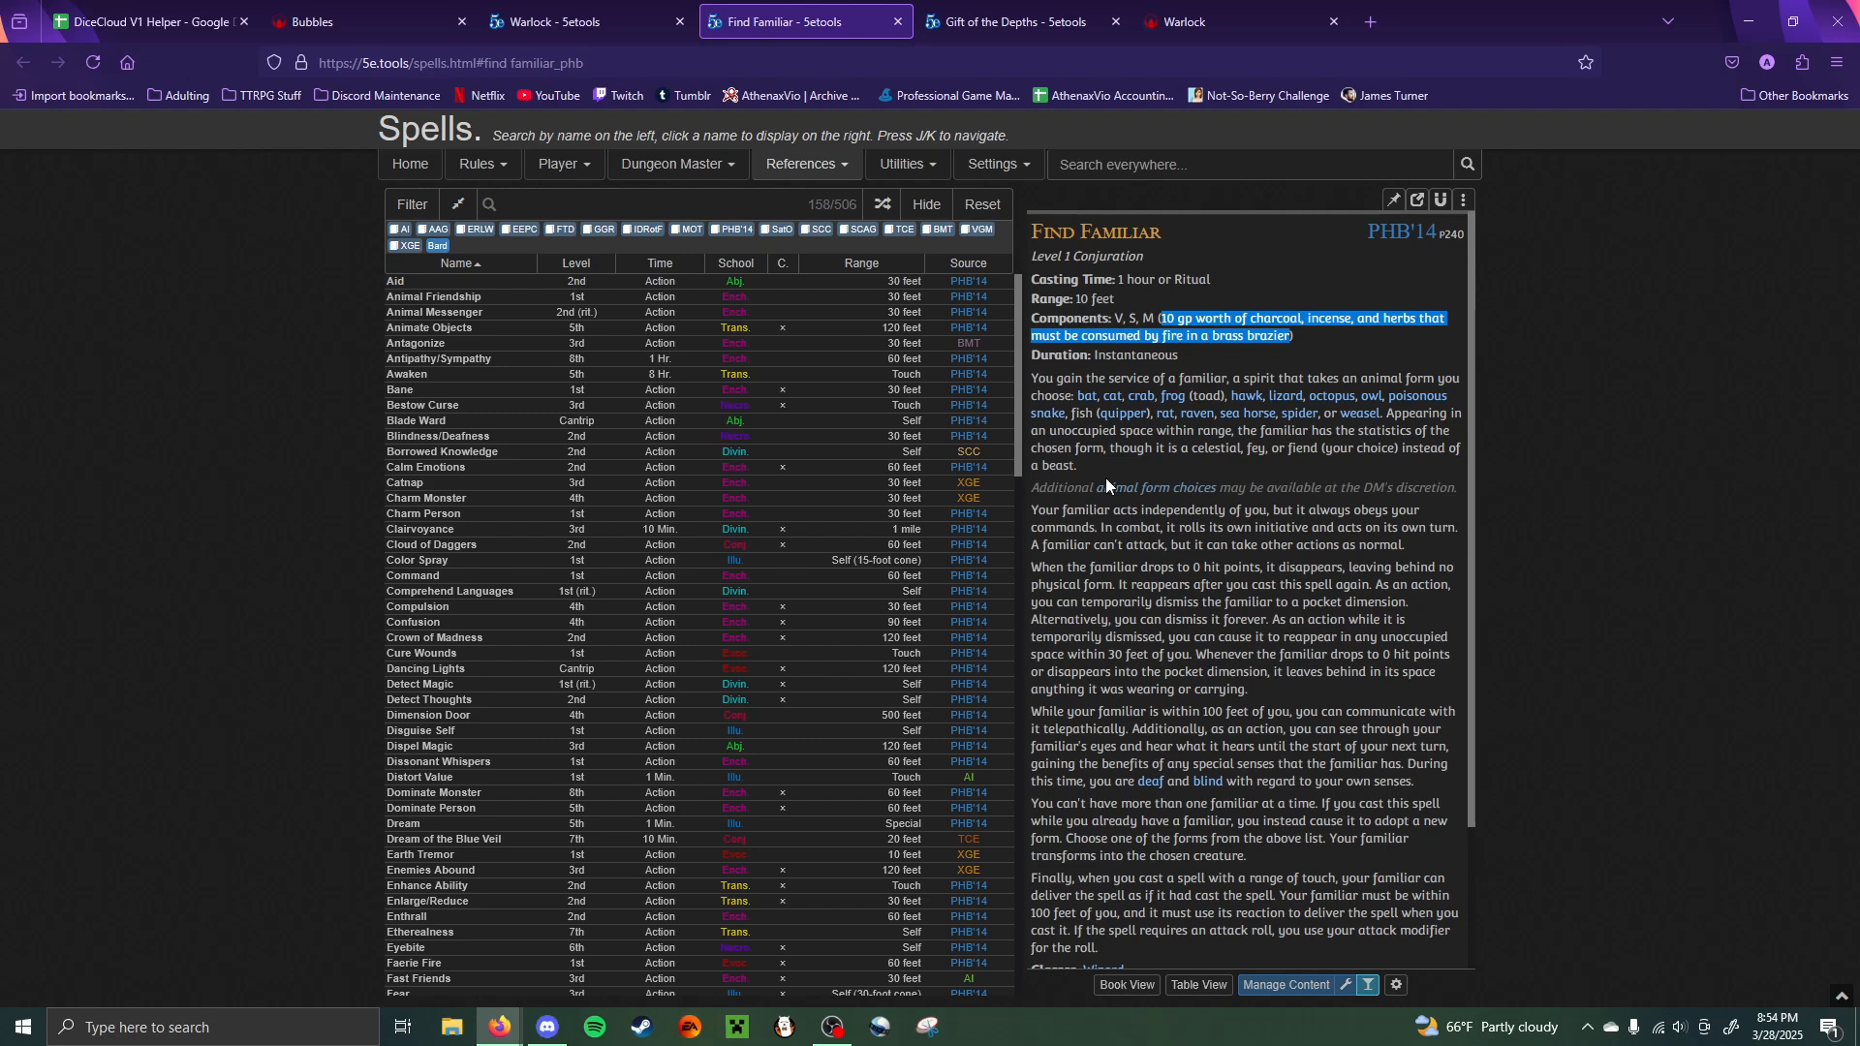
click(343, 20)
double_click(709, 665)
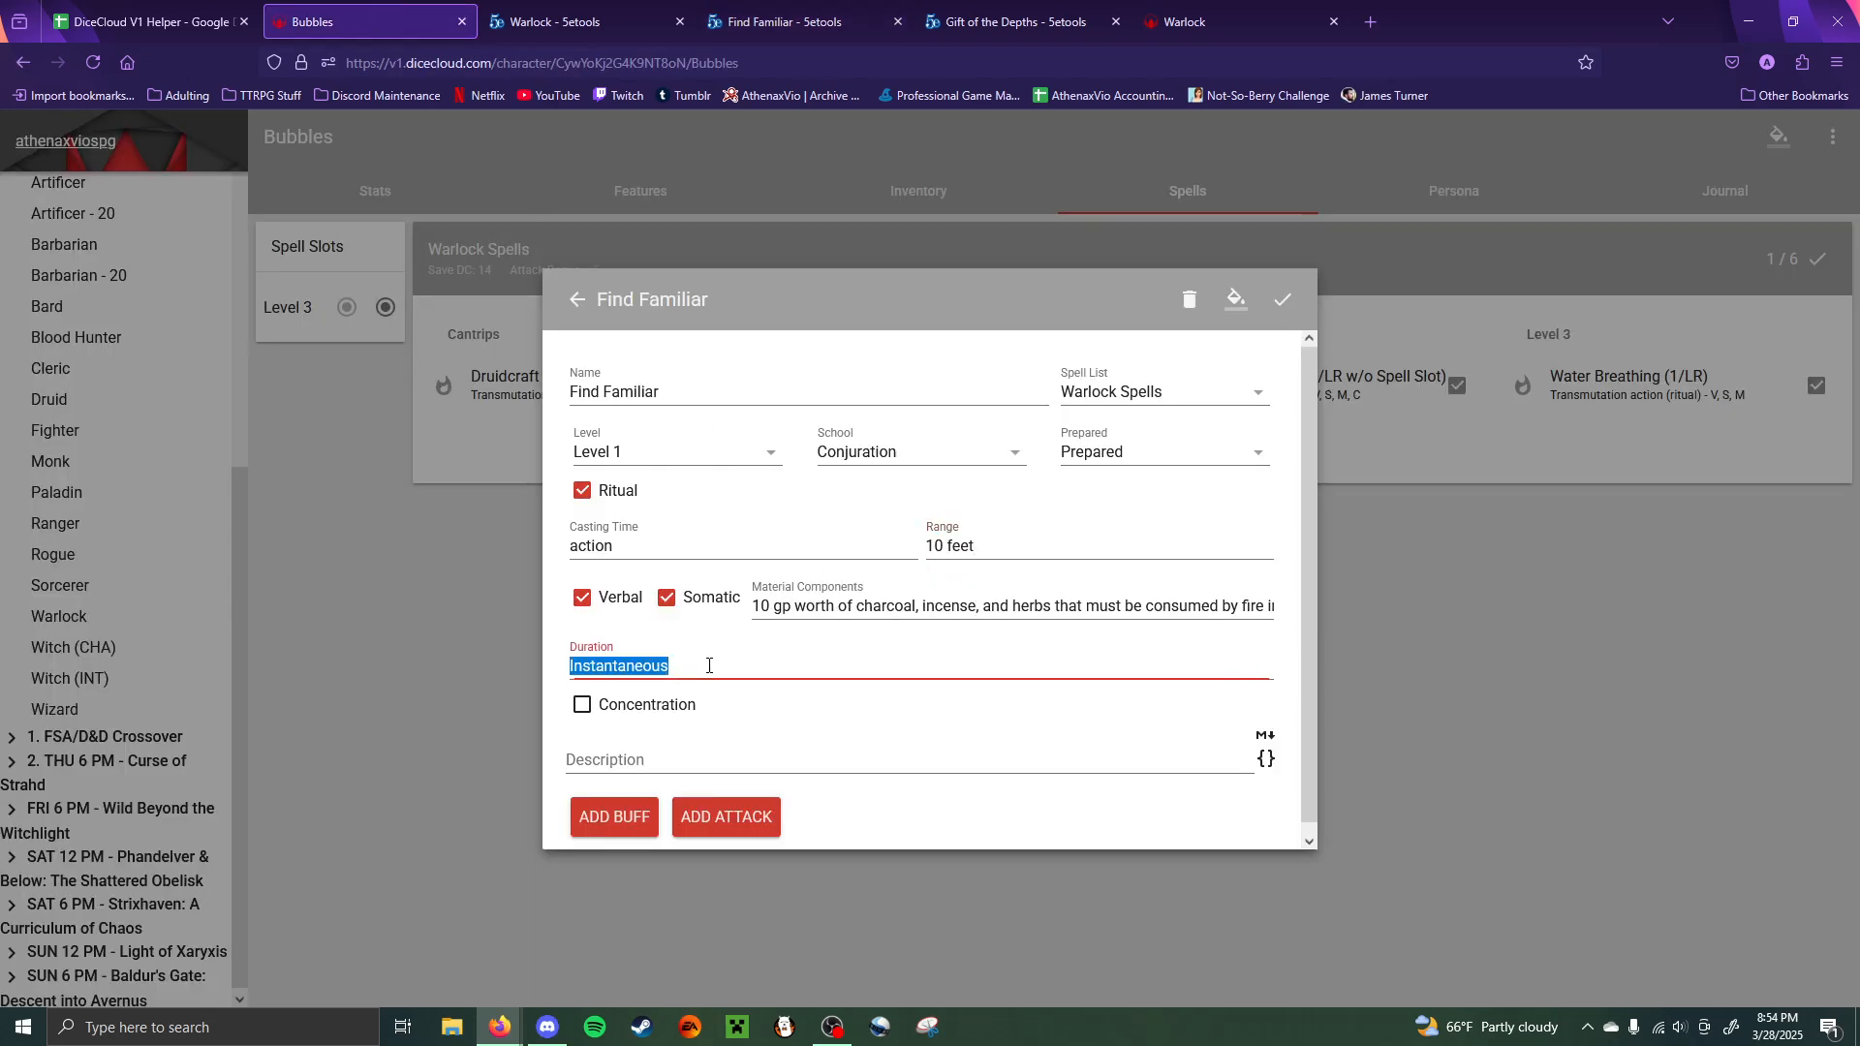
double_click(660, 548)
text(1)
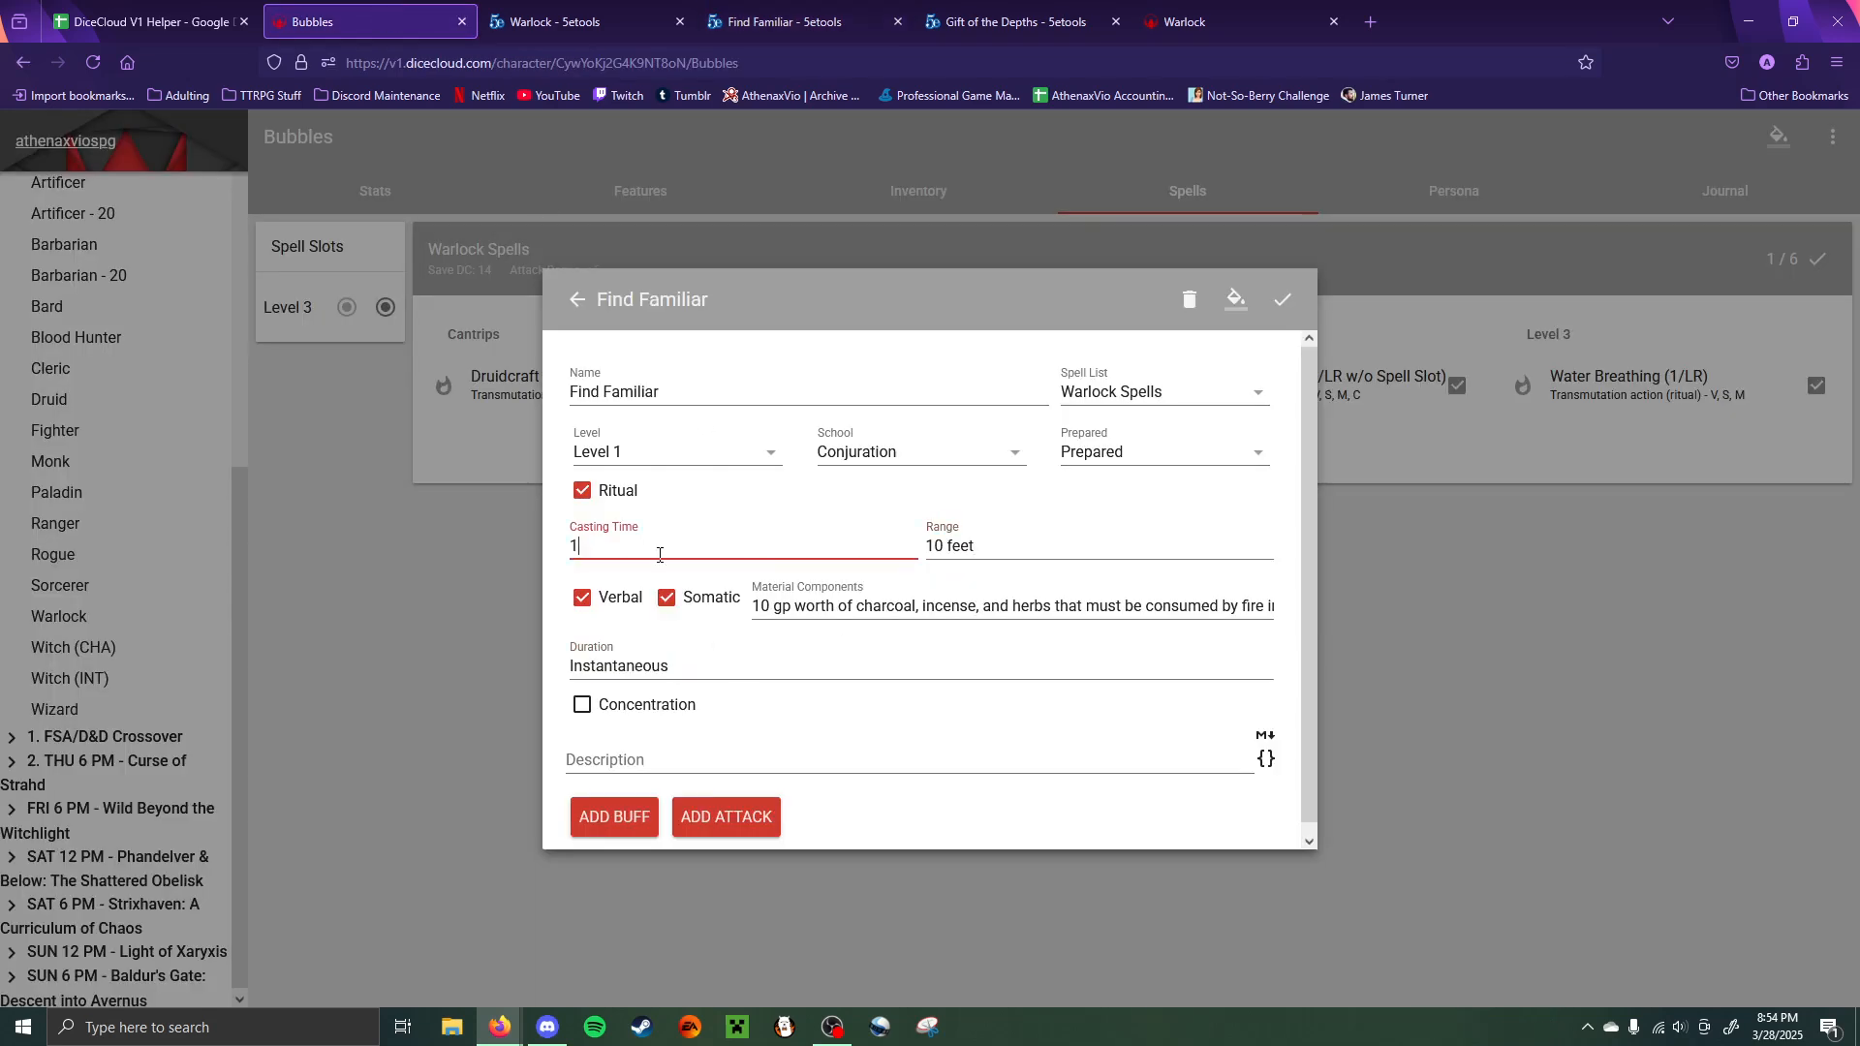
text( hour)
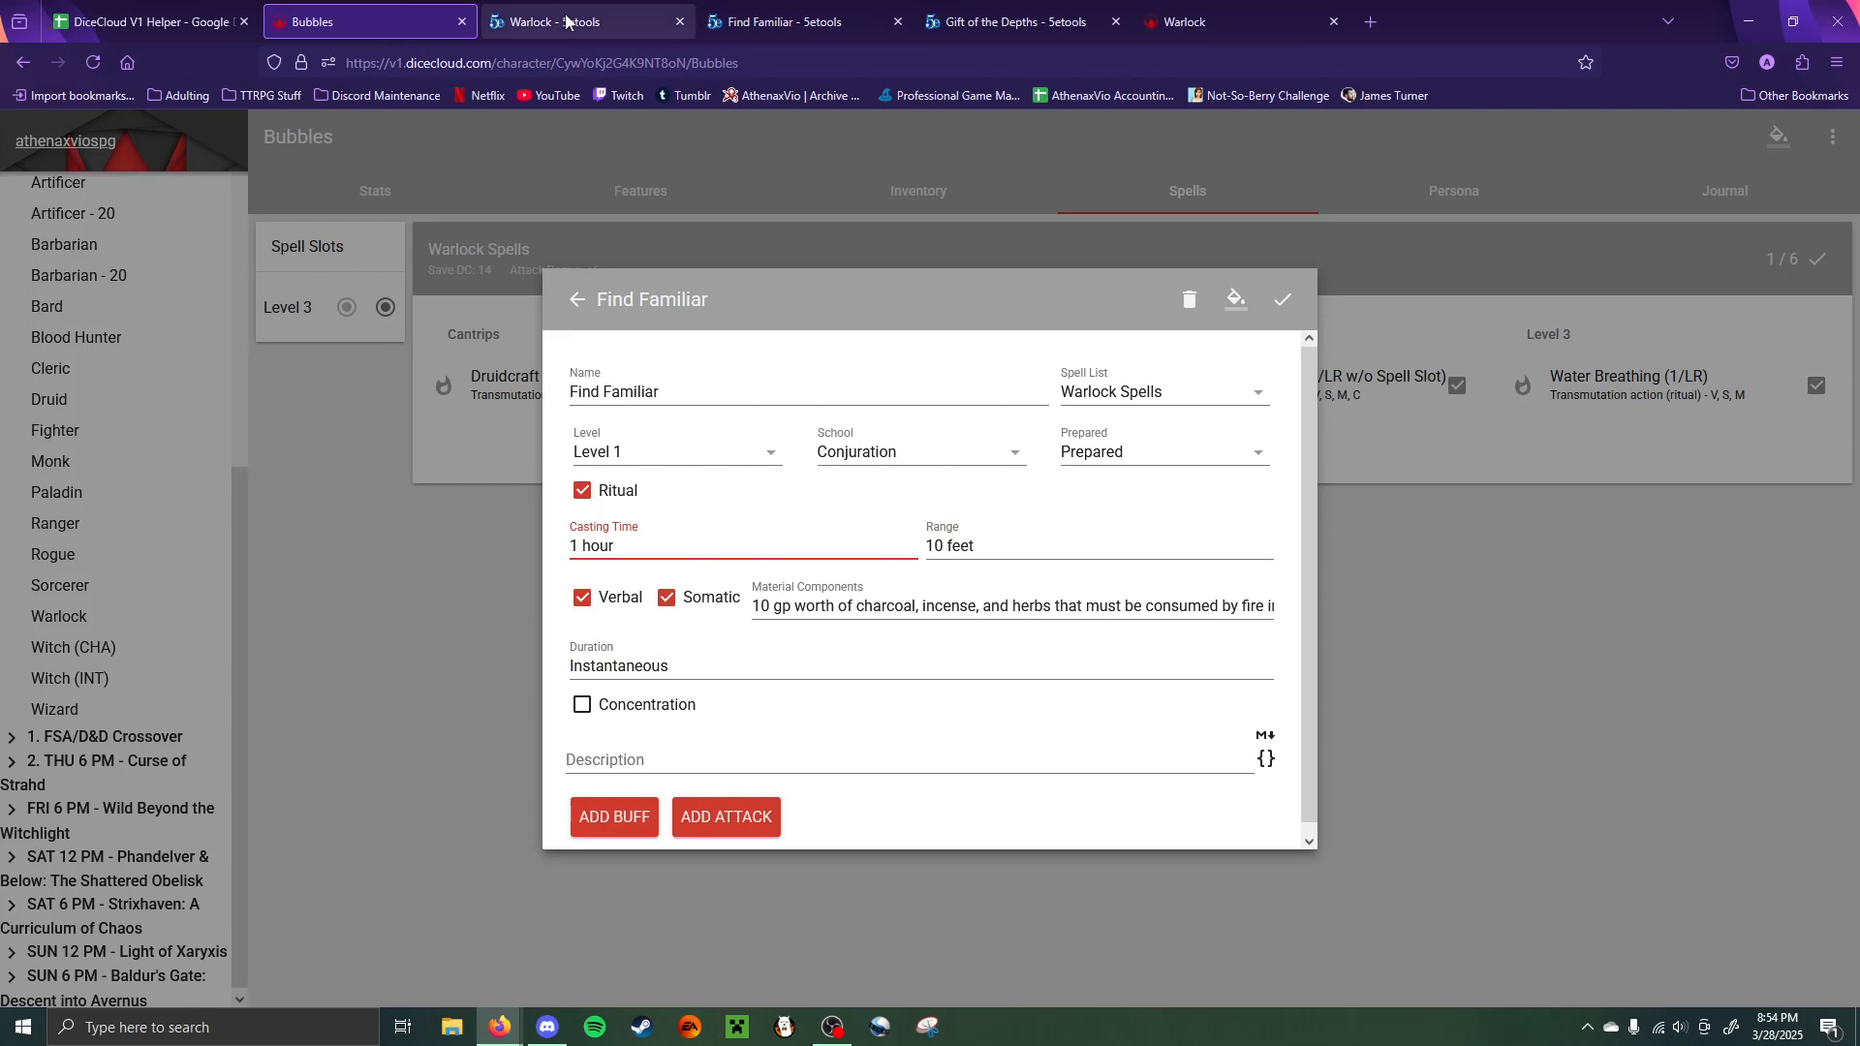
- Copy the full Find Familiar description from 5etools and paste it into the spell's description in DiceCloud
click(676, 11)
scroll(1197, 829, down, 3)
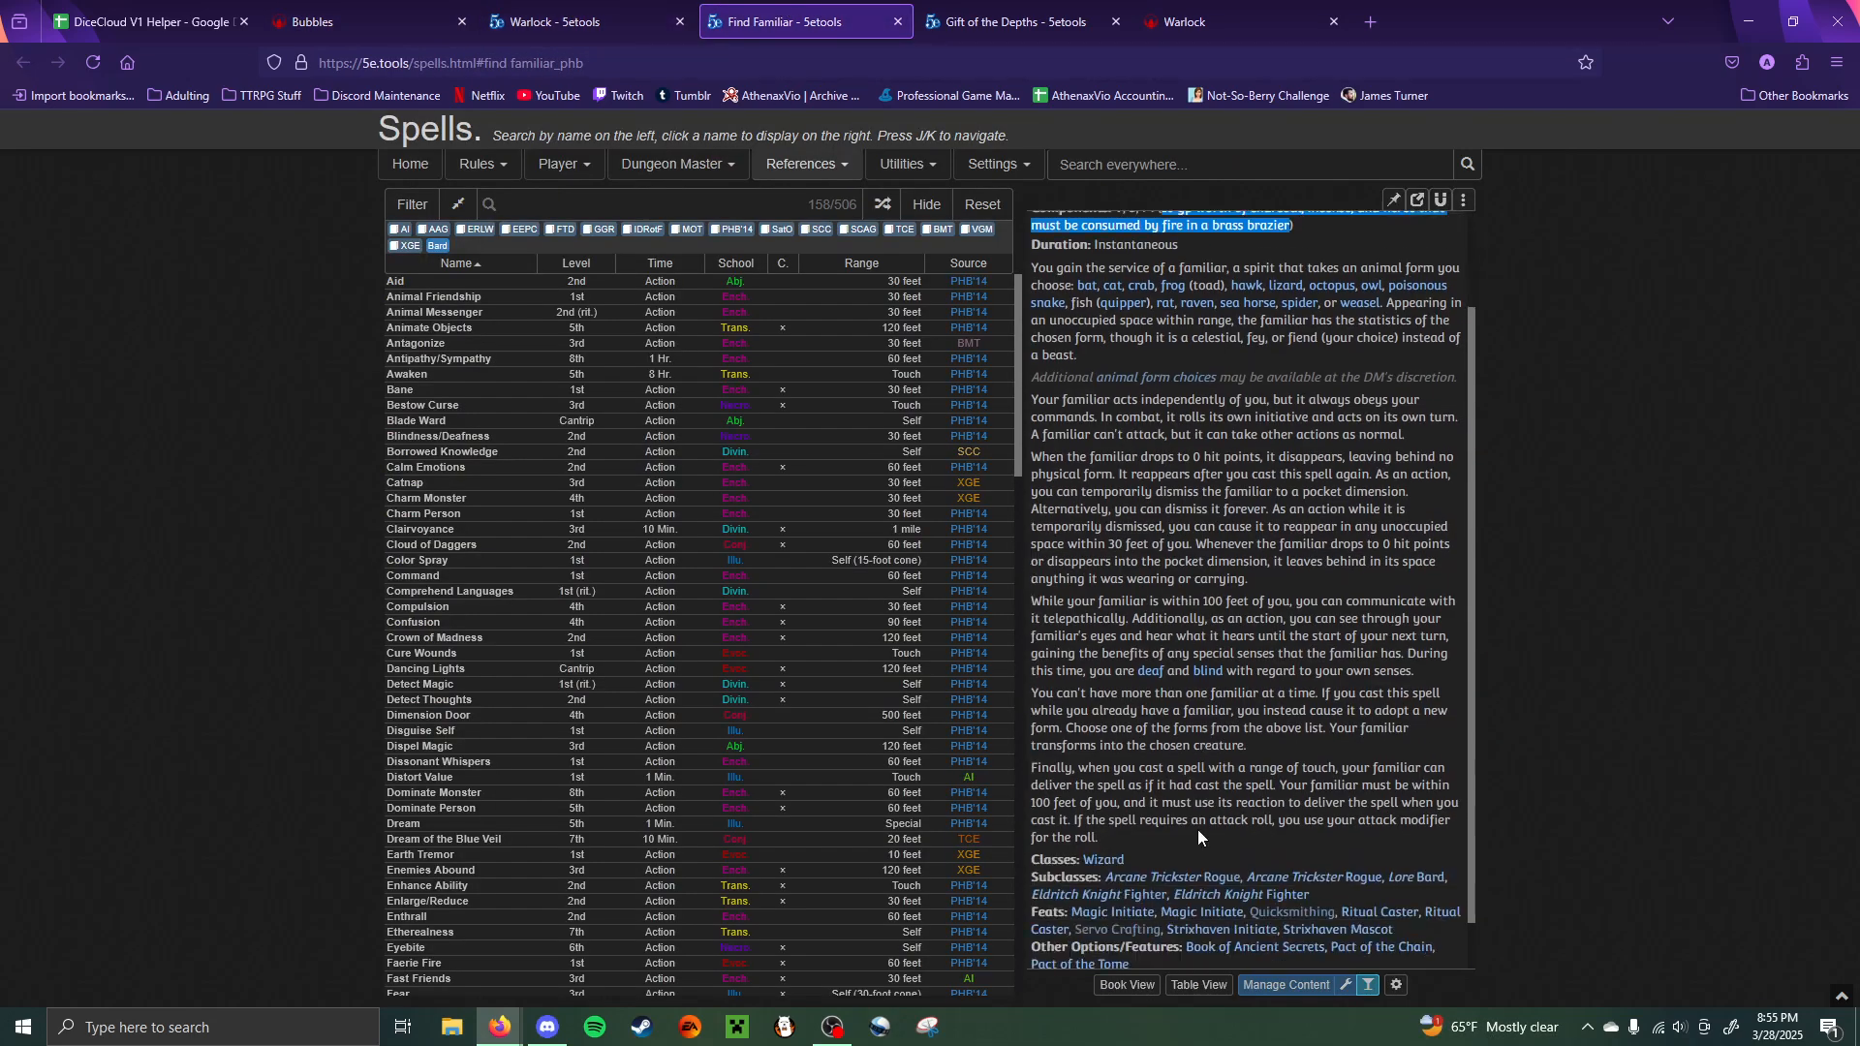
drag(1101, 775, 1028, 301)
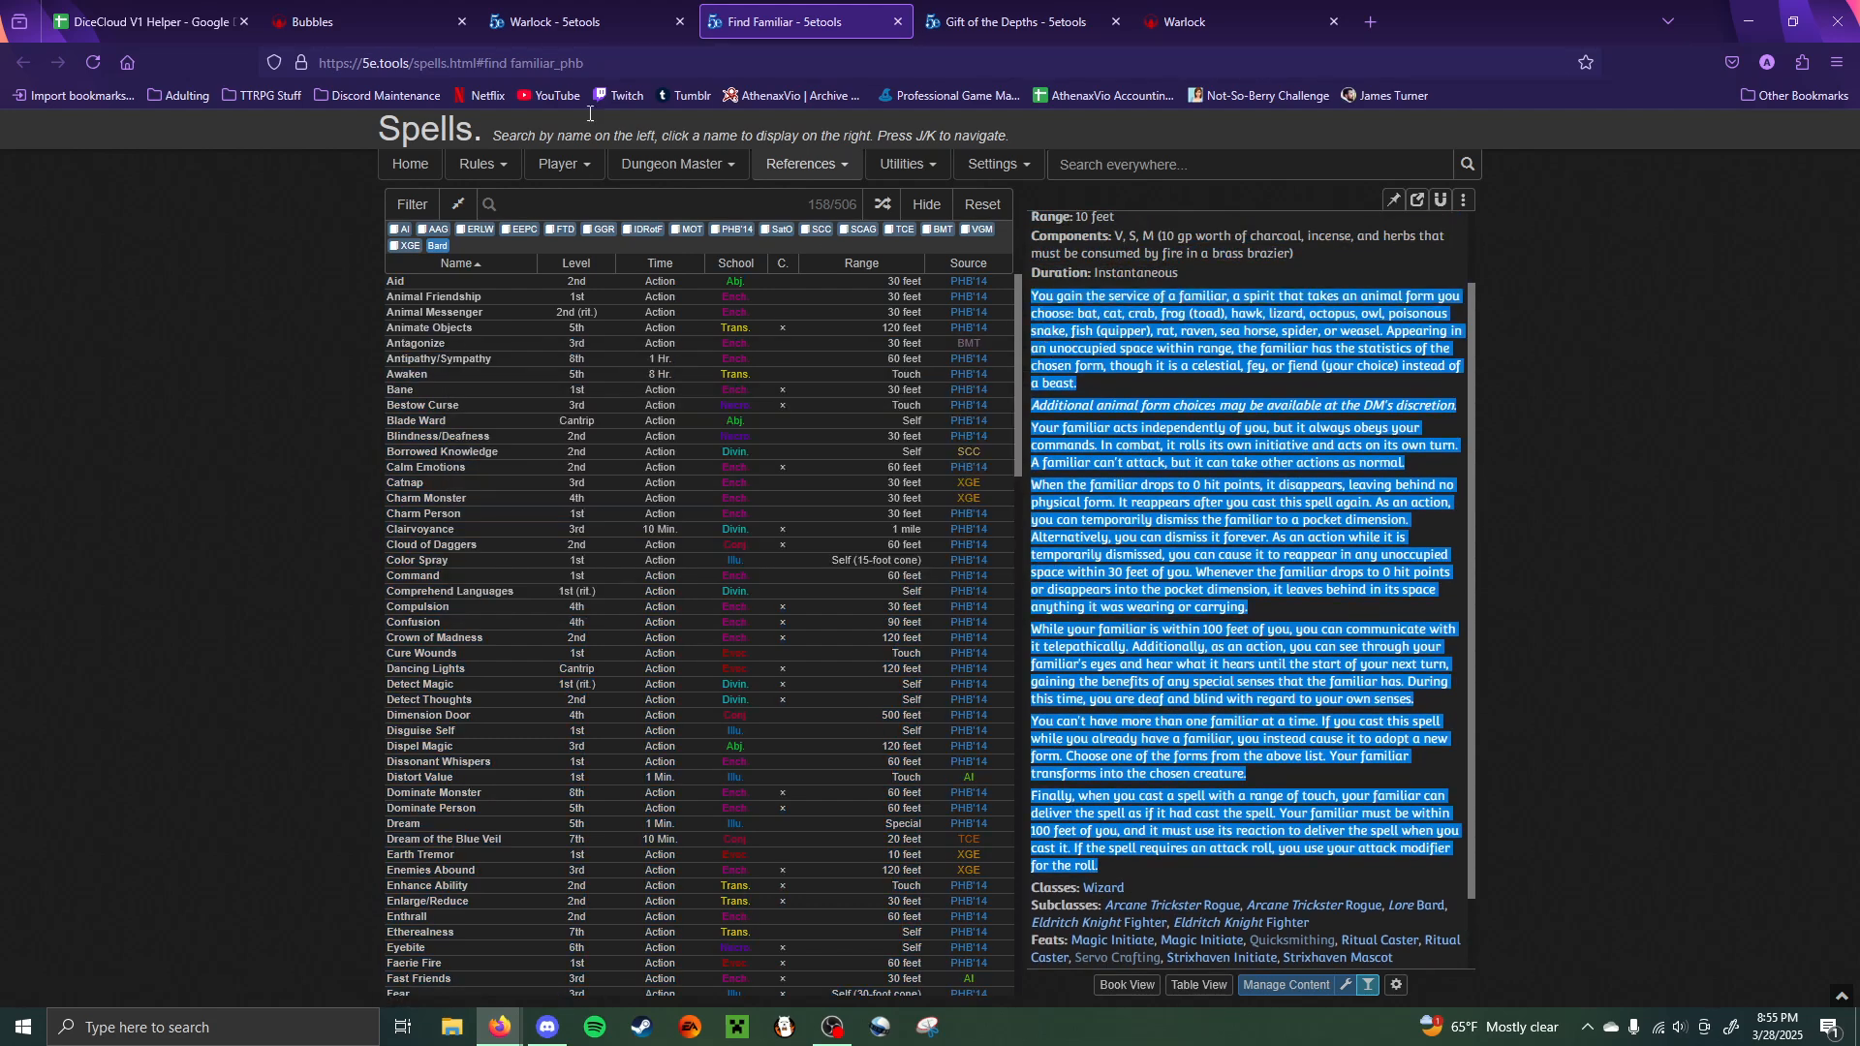
click(358, 21)
click(749, 760)
key(ctrl+v)
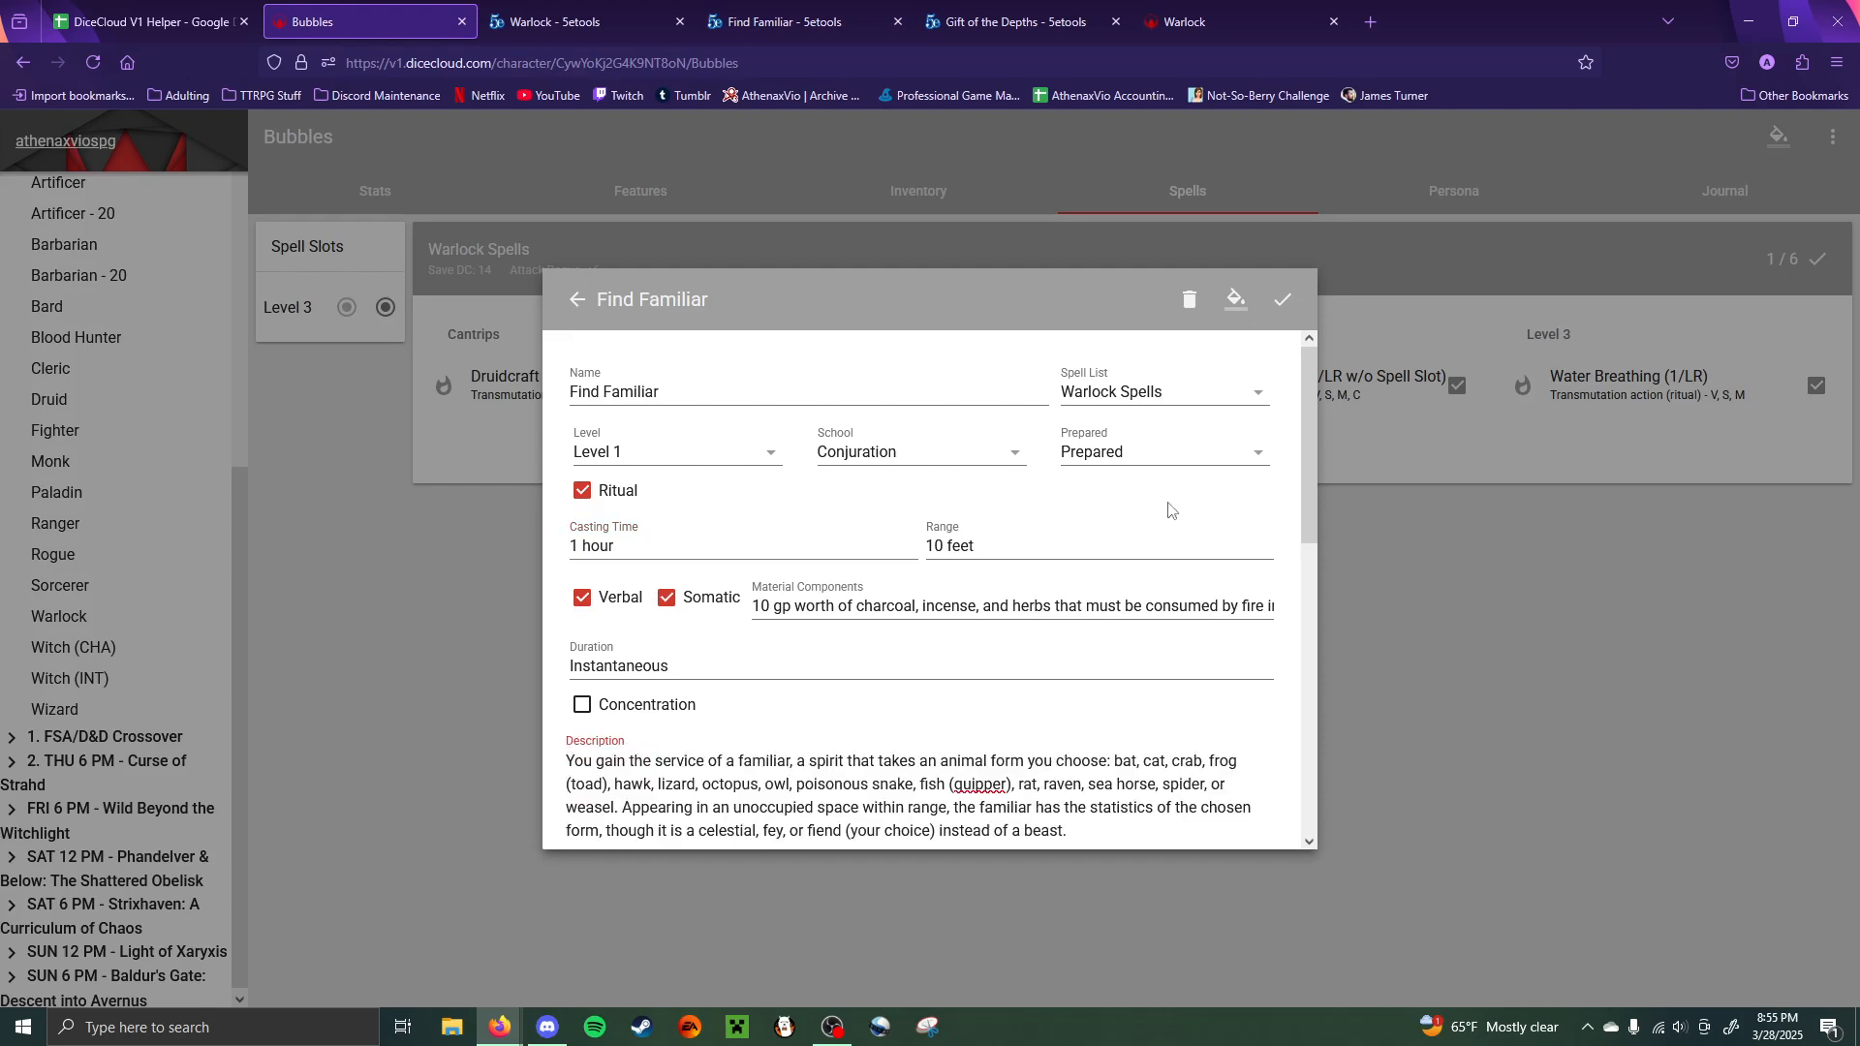
- Set Find Familiar to Always Prepared and append the heading "***Pact of the Chain.***" at the end of its description
click(1136, 454)
click(1175, 535)
scroll(783, 783, down, 8)
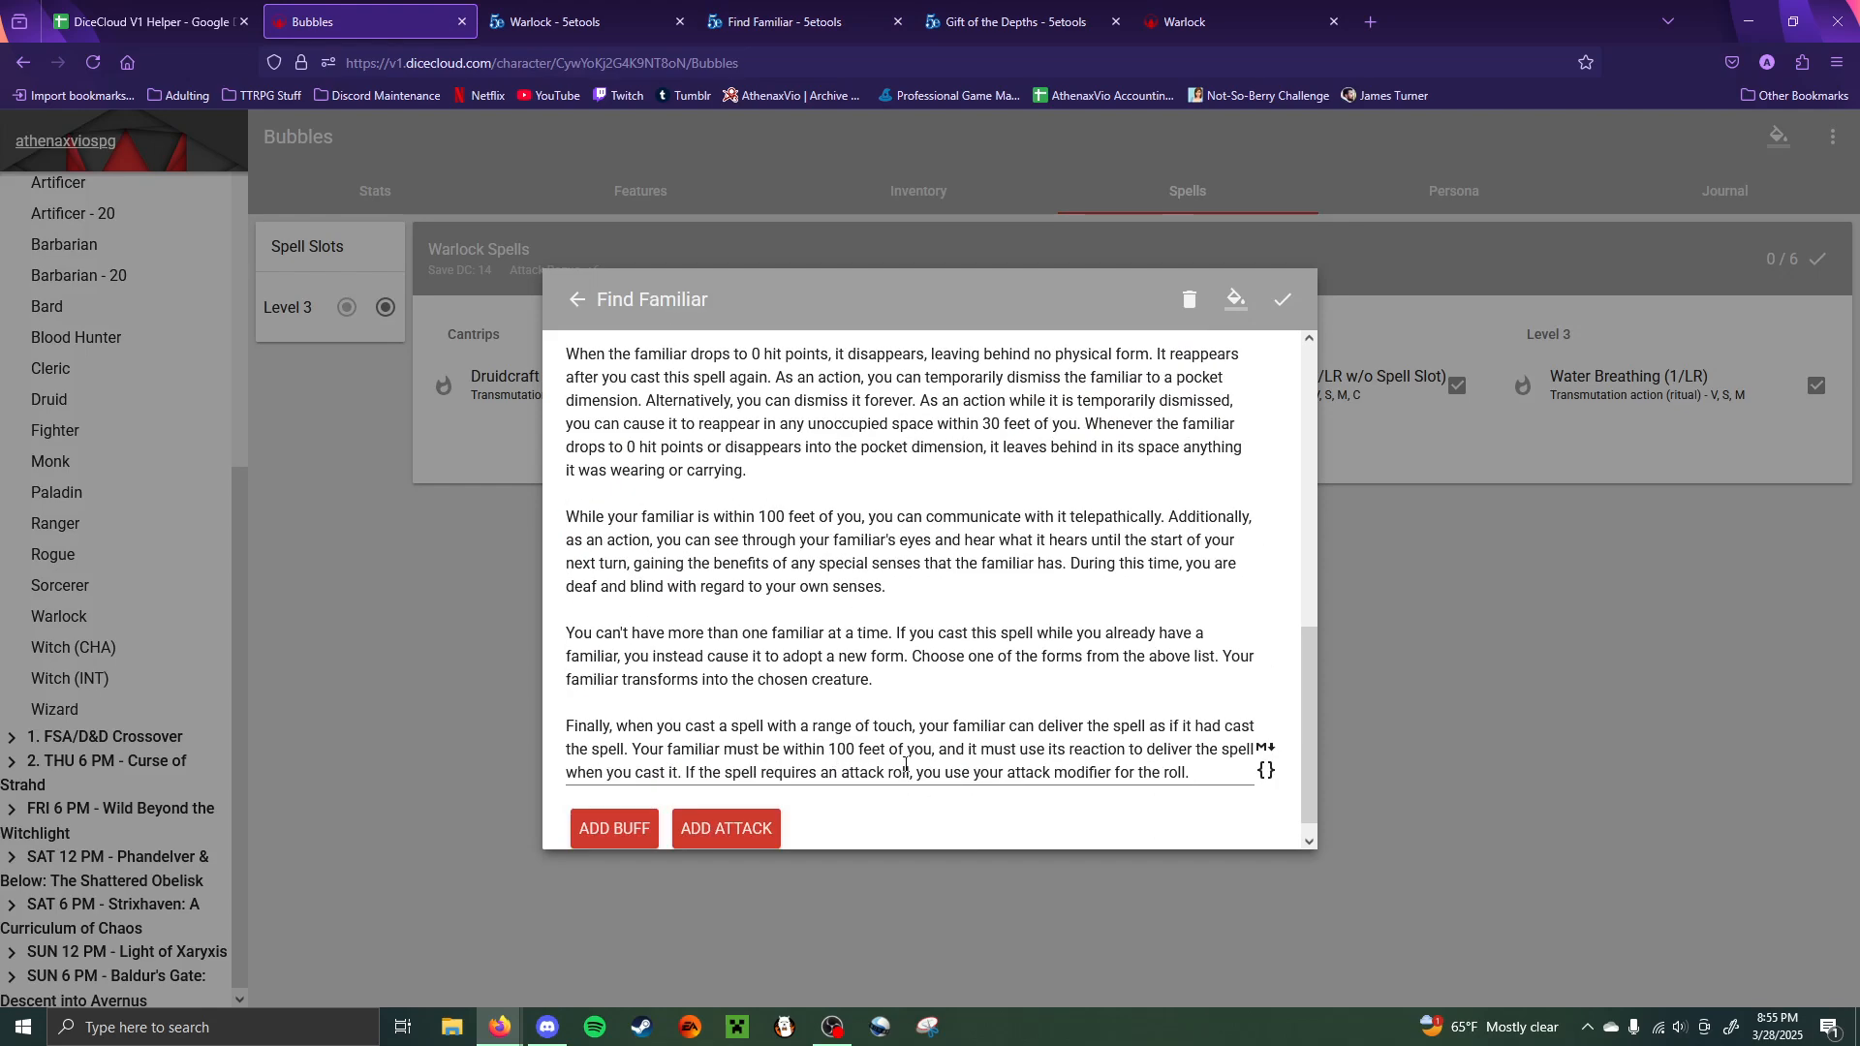
click(1206, 771)
key(Return)
key(Return)
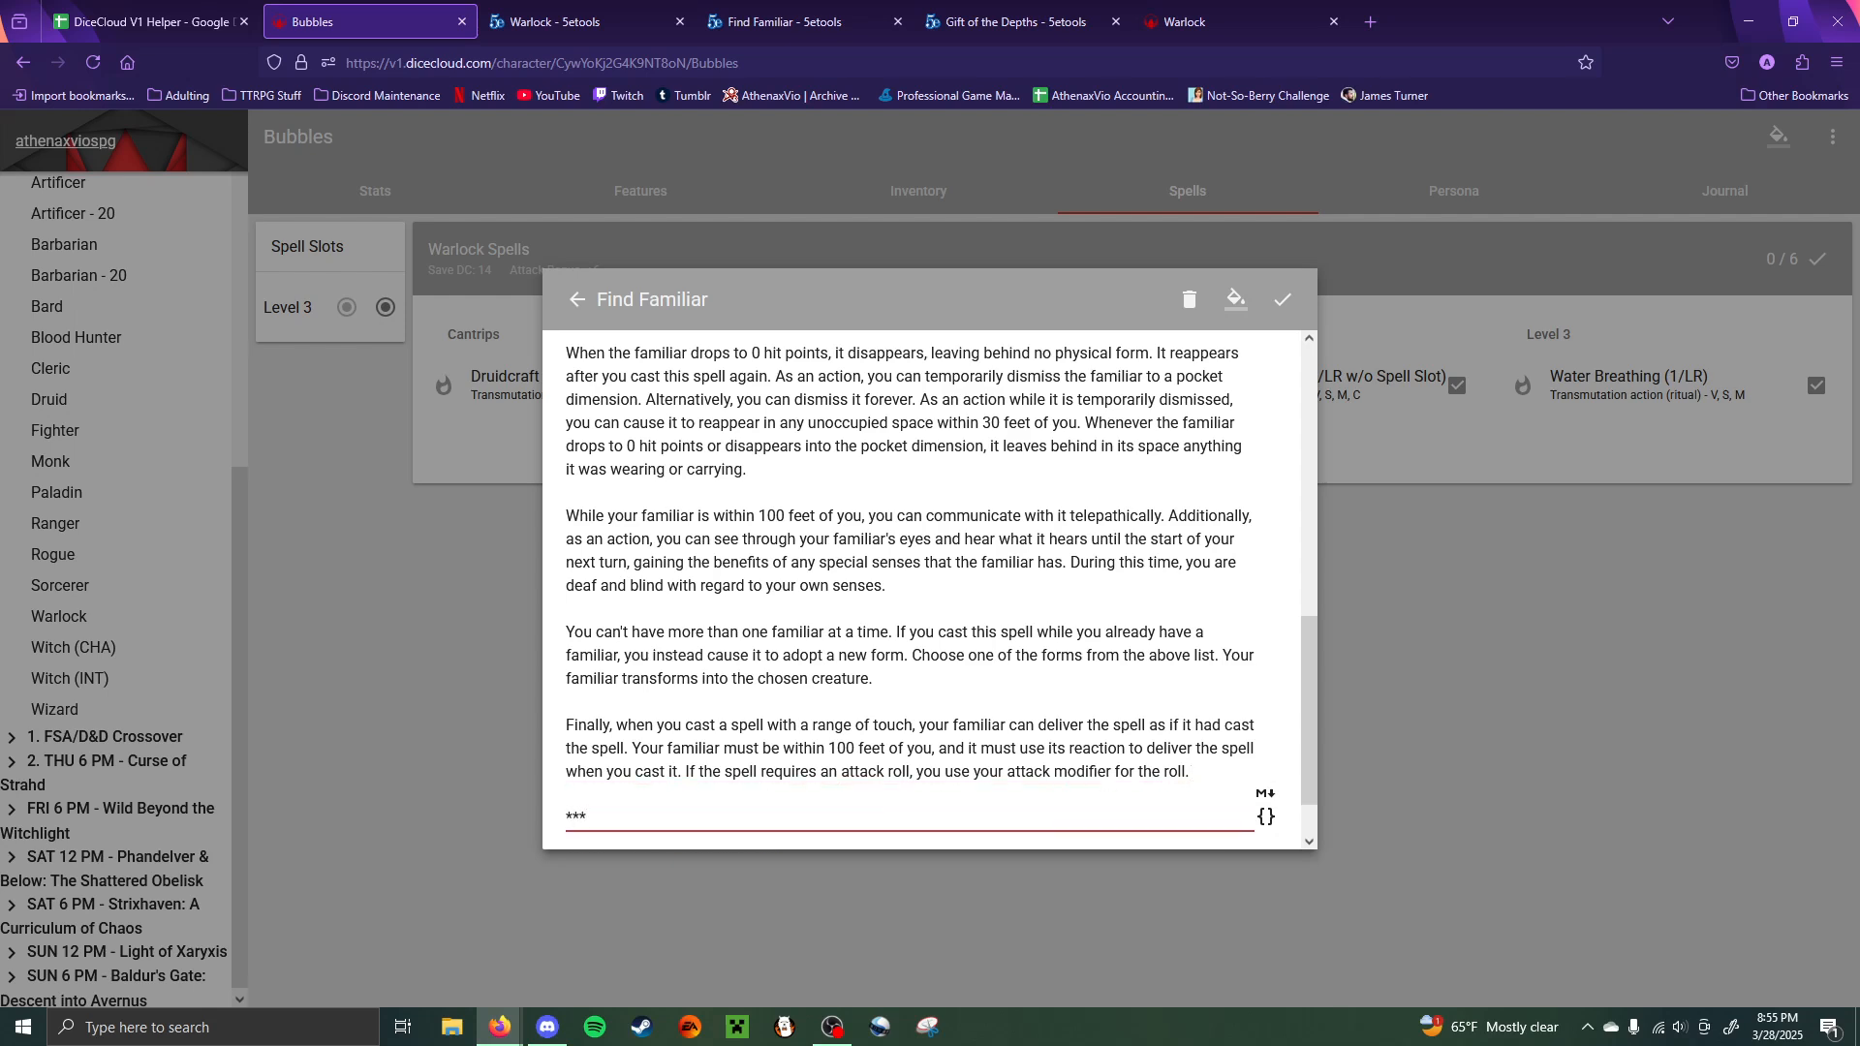
text(***Pact of the Chain.***)
click(1395, 746)
- Copy the last two paragraphs of the "3. Pact Boon: Pact of the Chain" feature's description
click(644, 191)
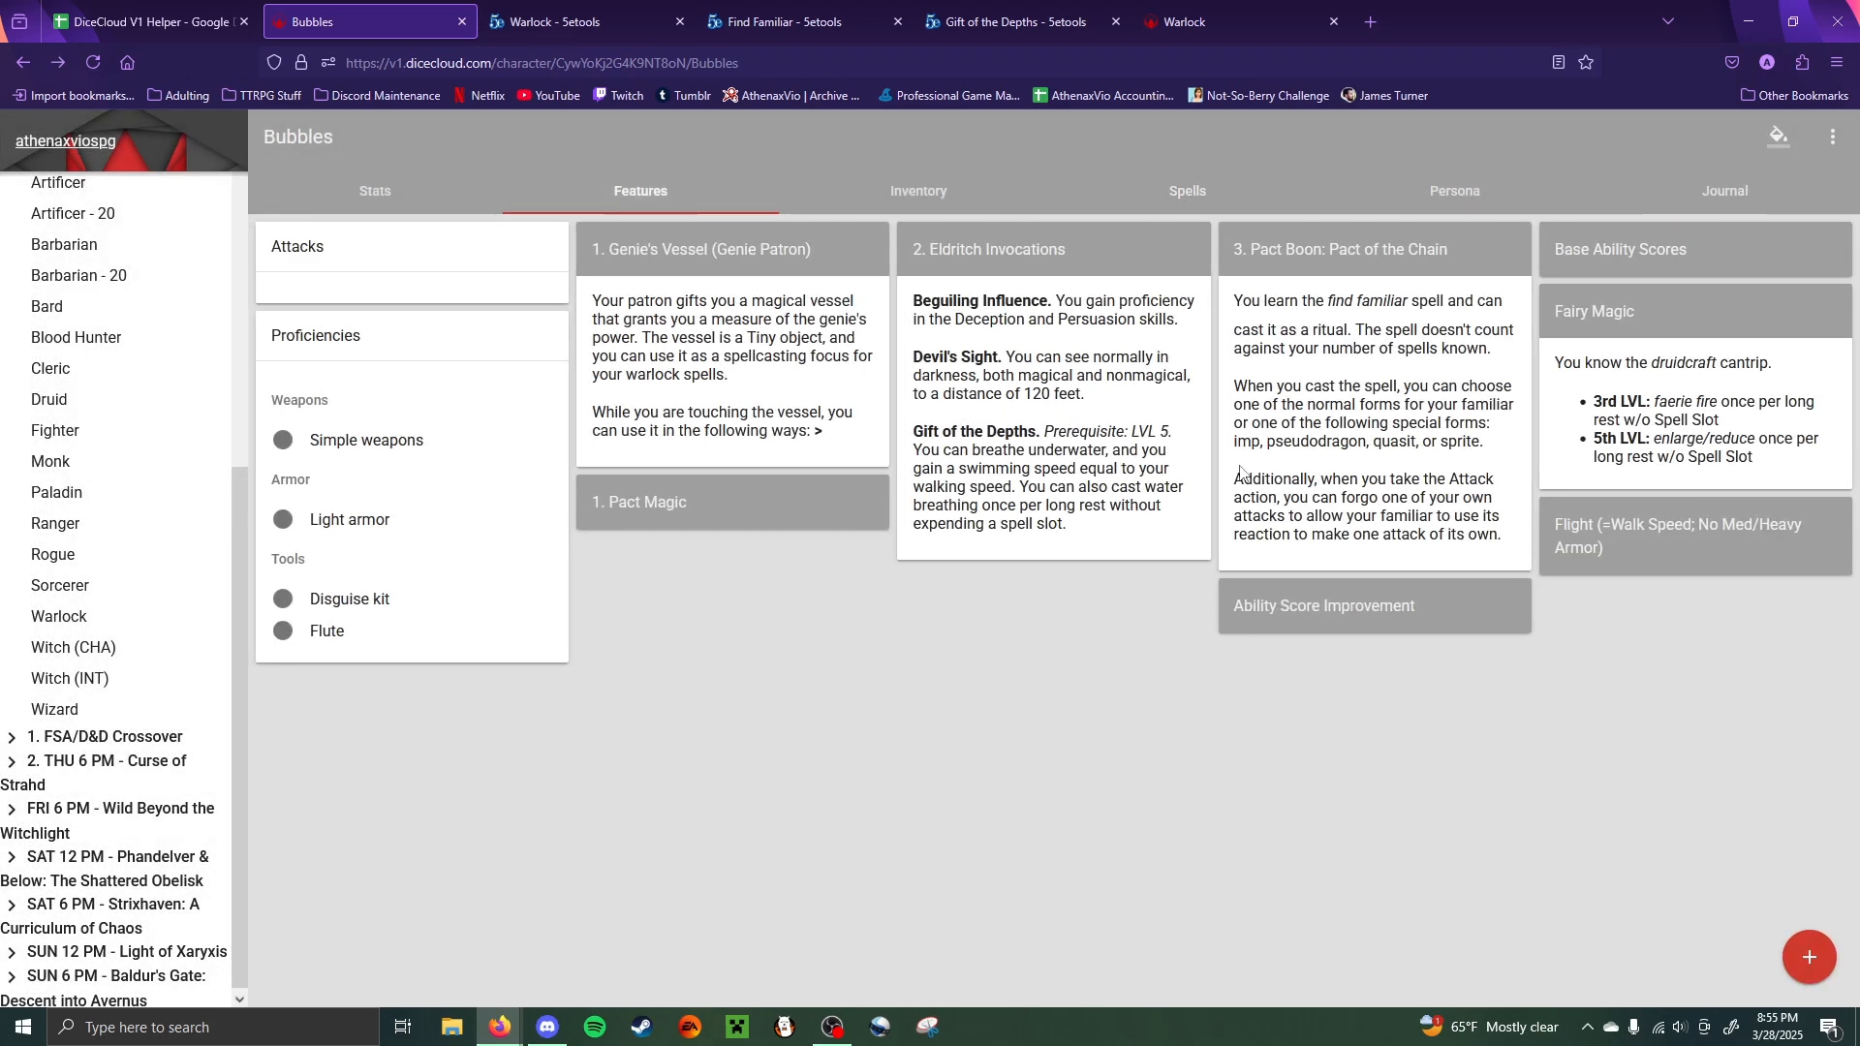
click(1320, 254)
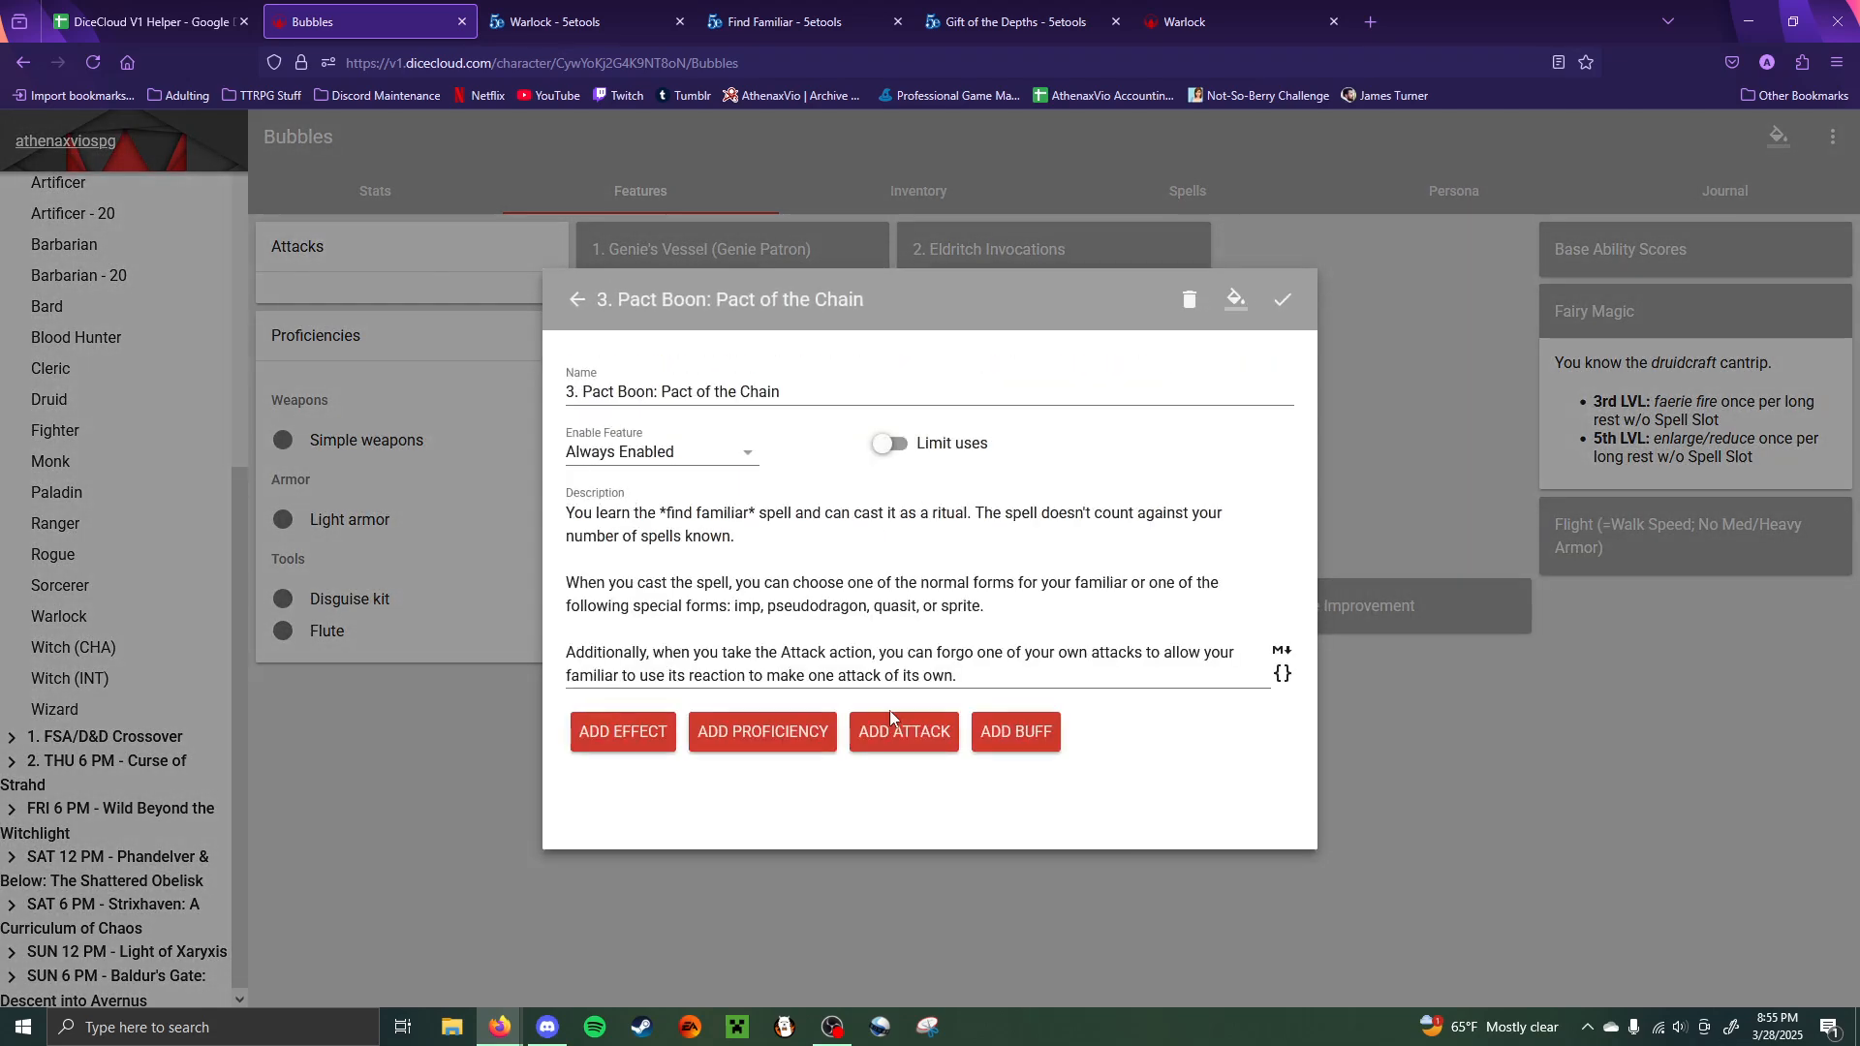
drag(969, 678, 489, 567)
key(ctrl+c)
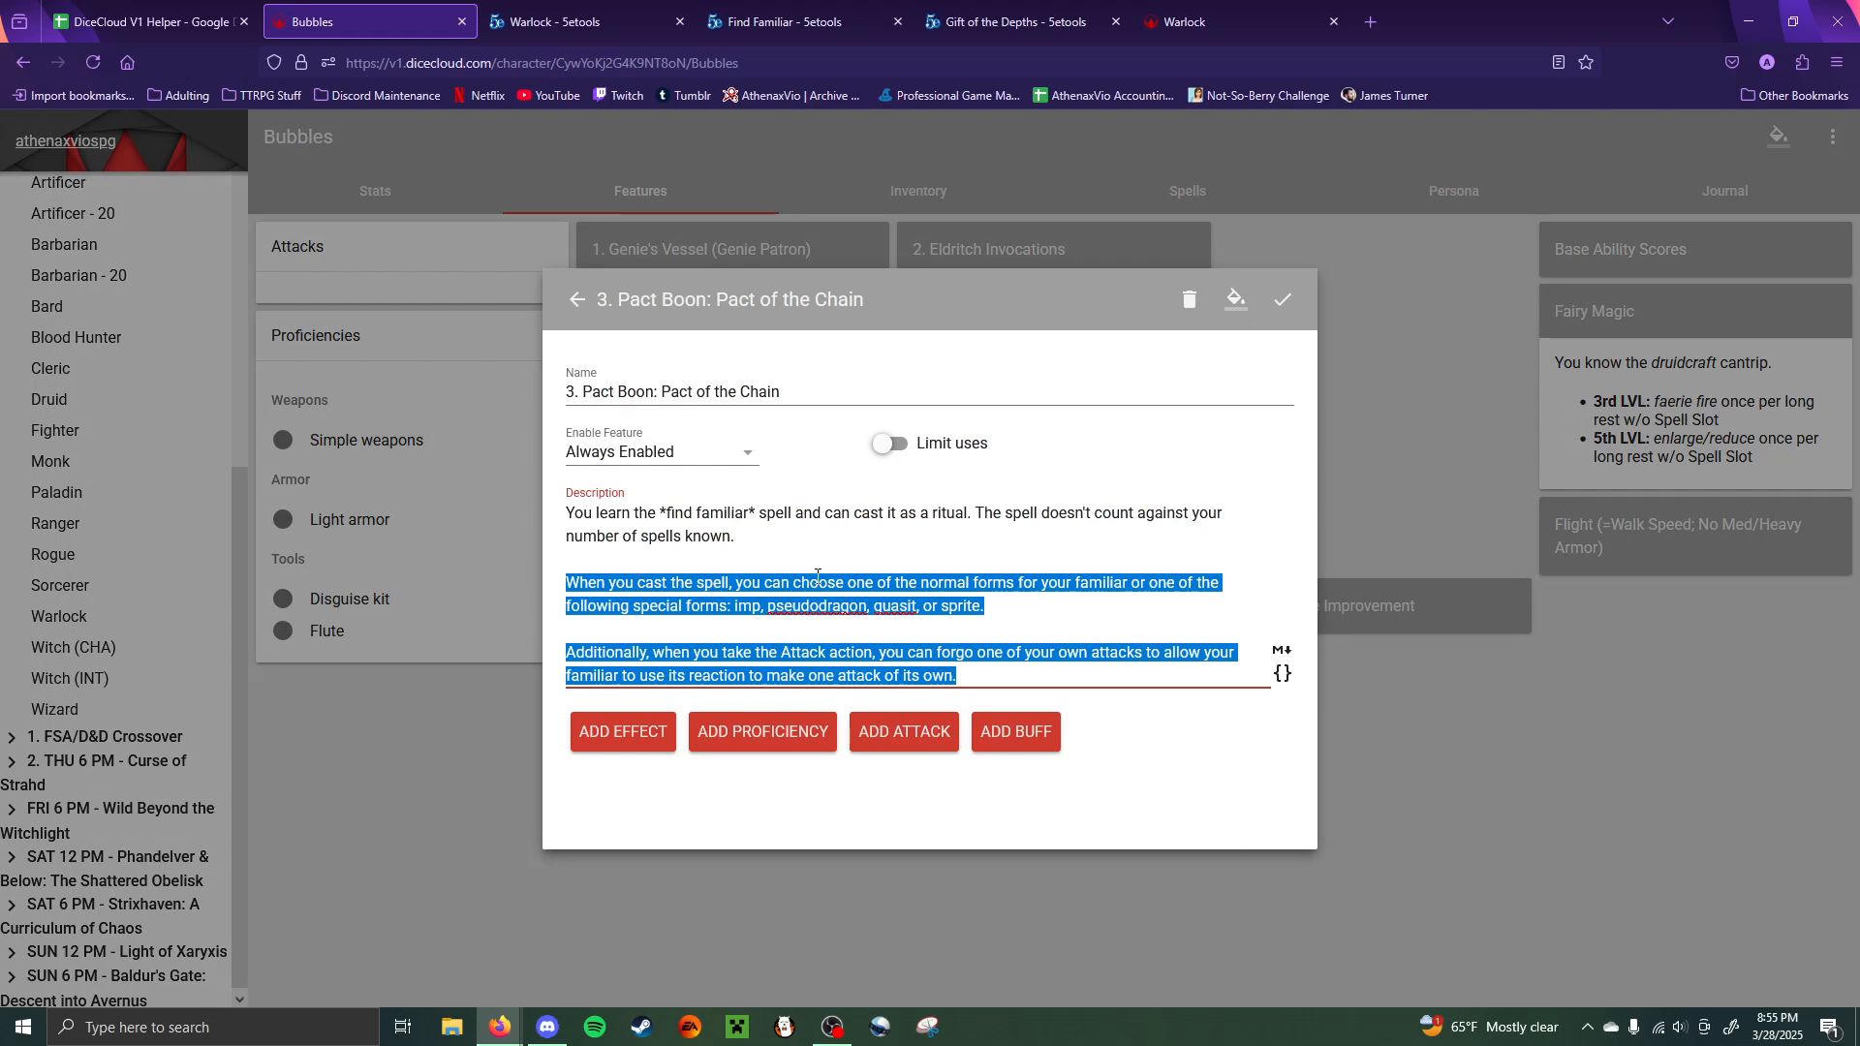
- Insert a "---" divider after the first paragraph of the Pact of the Chain description and save the feature
click(844, 530)
key(Return)
key(Return)
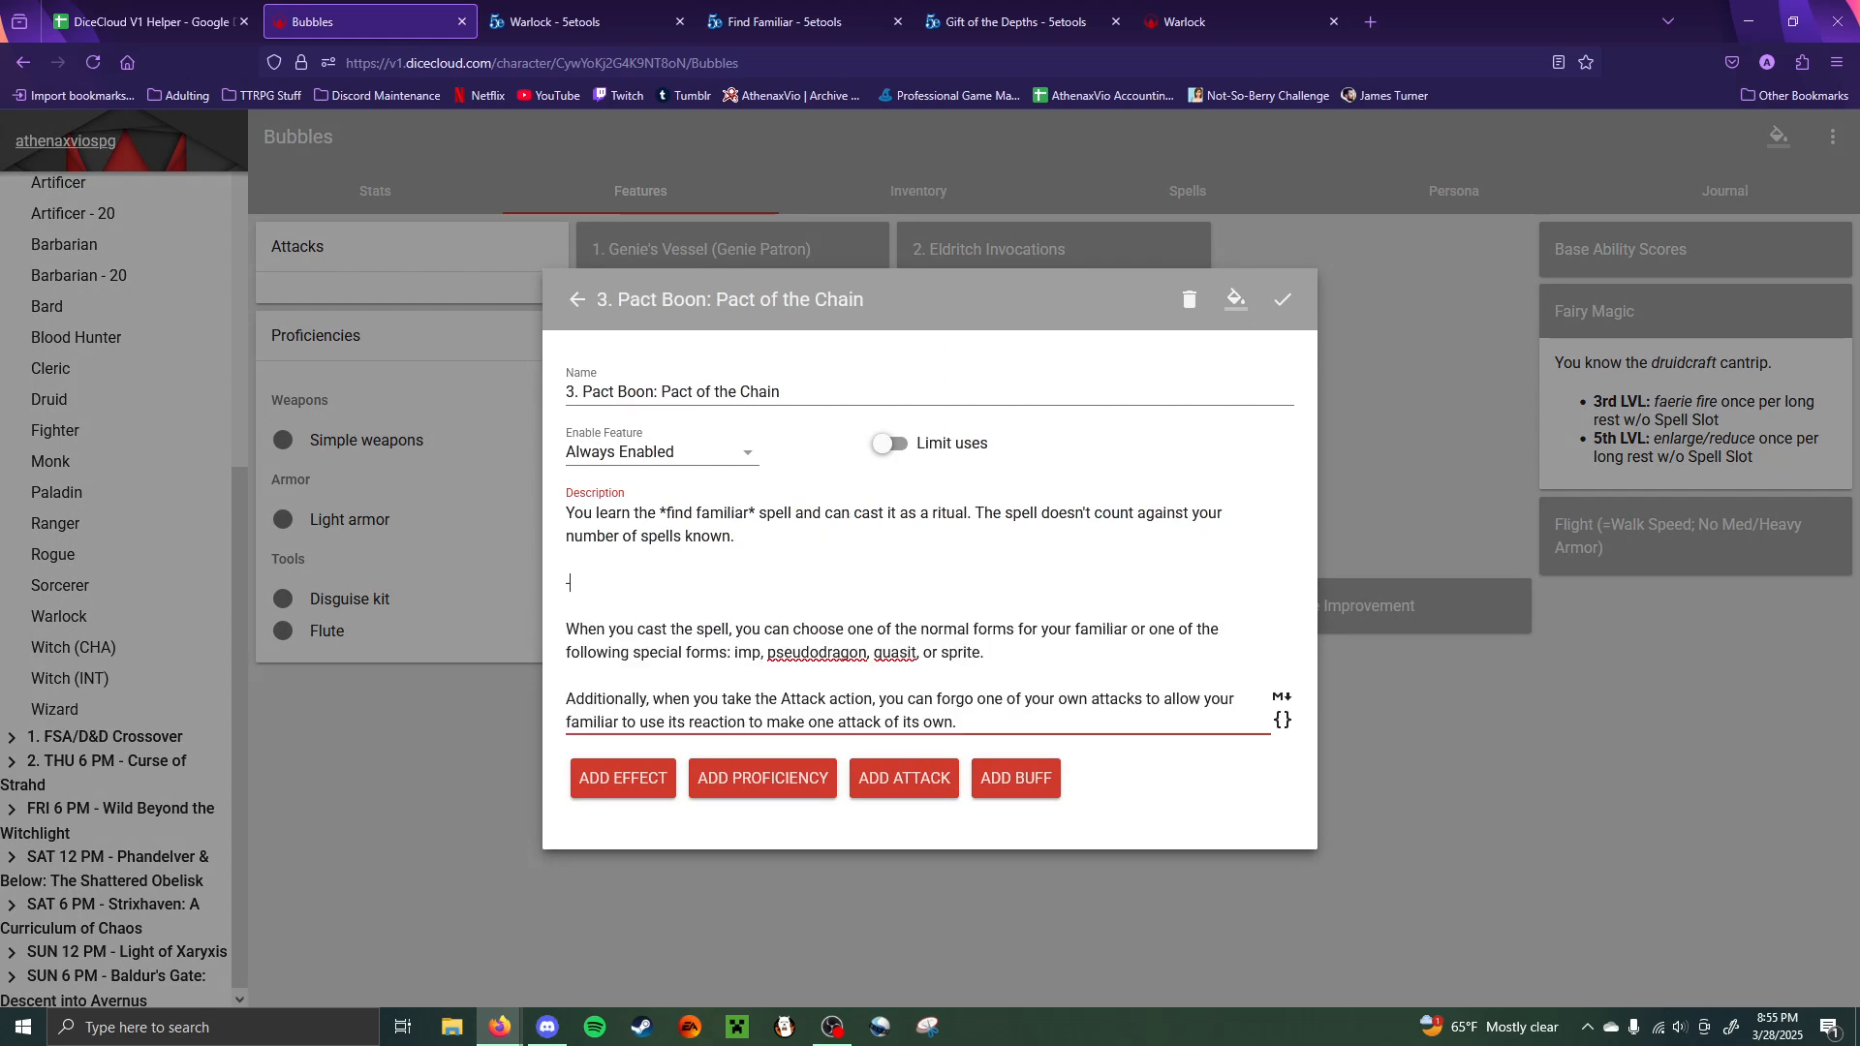
text(---)
click(1283, 299)
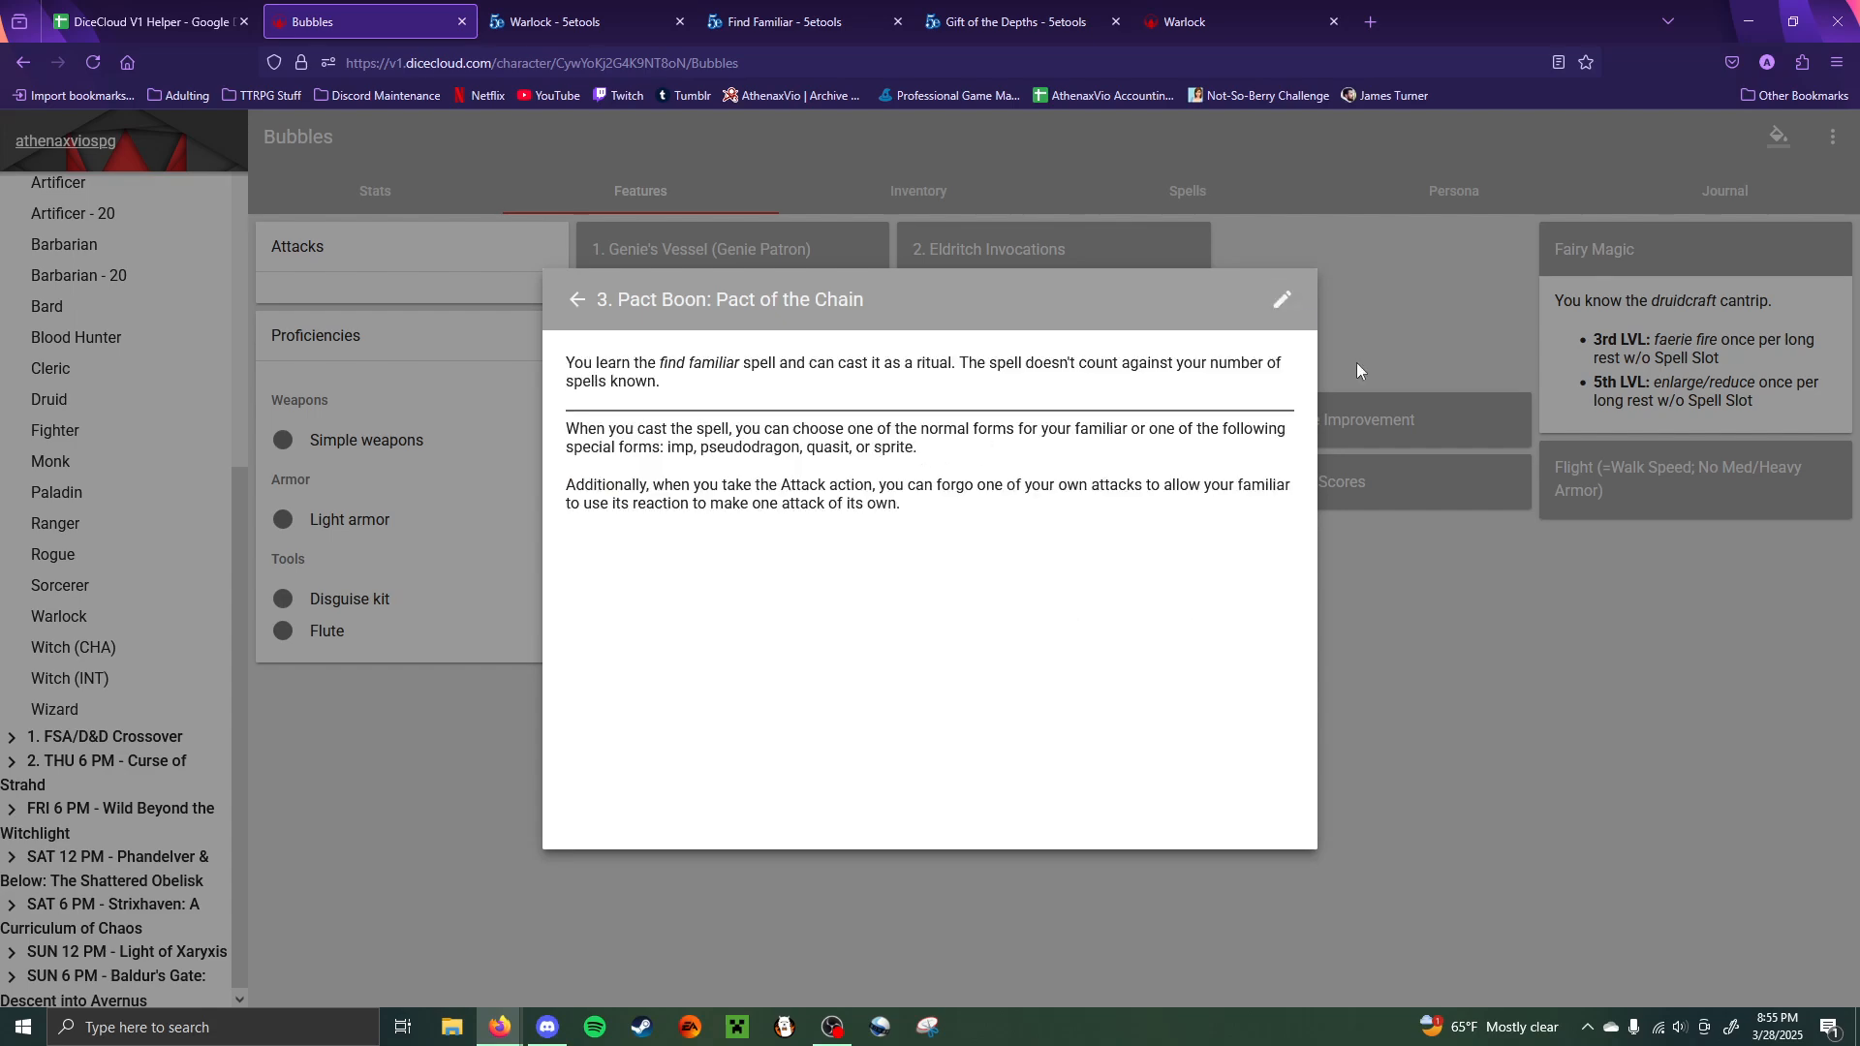
click(1352, 254)
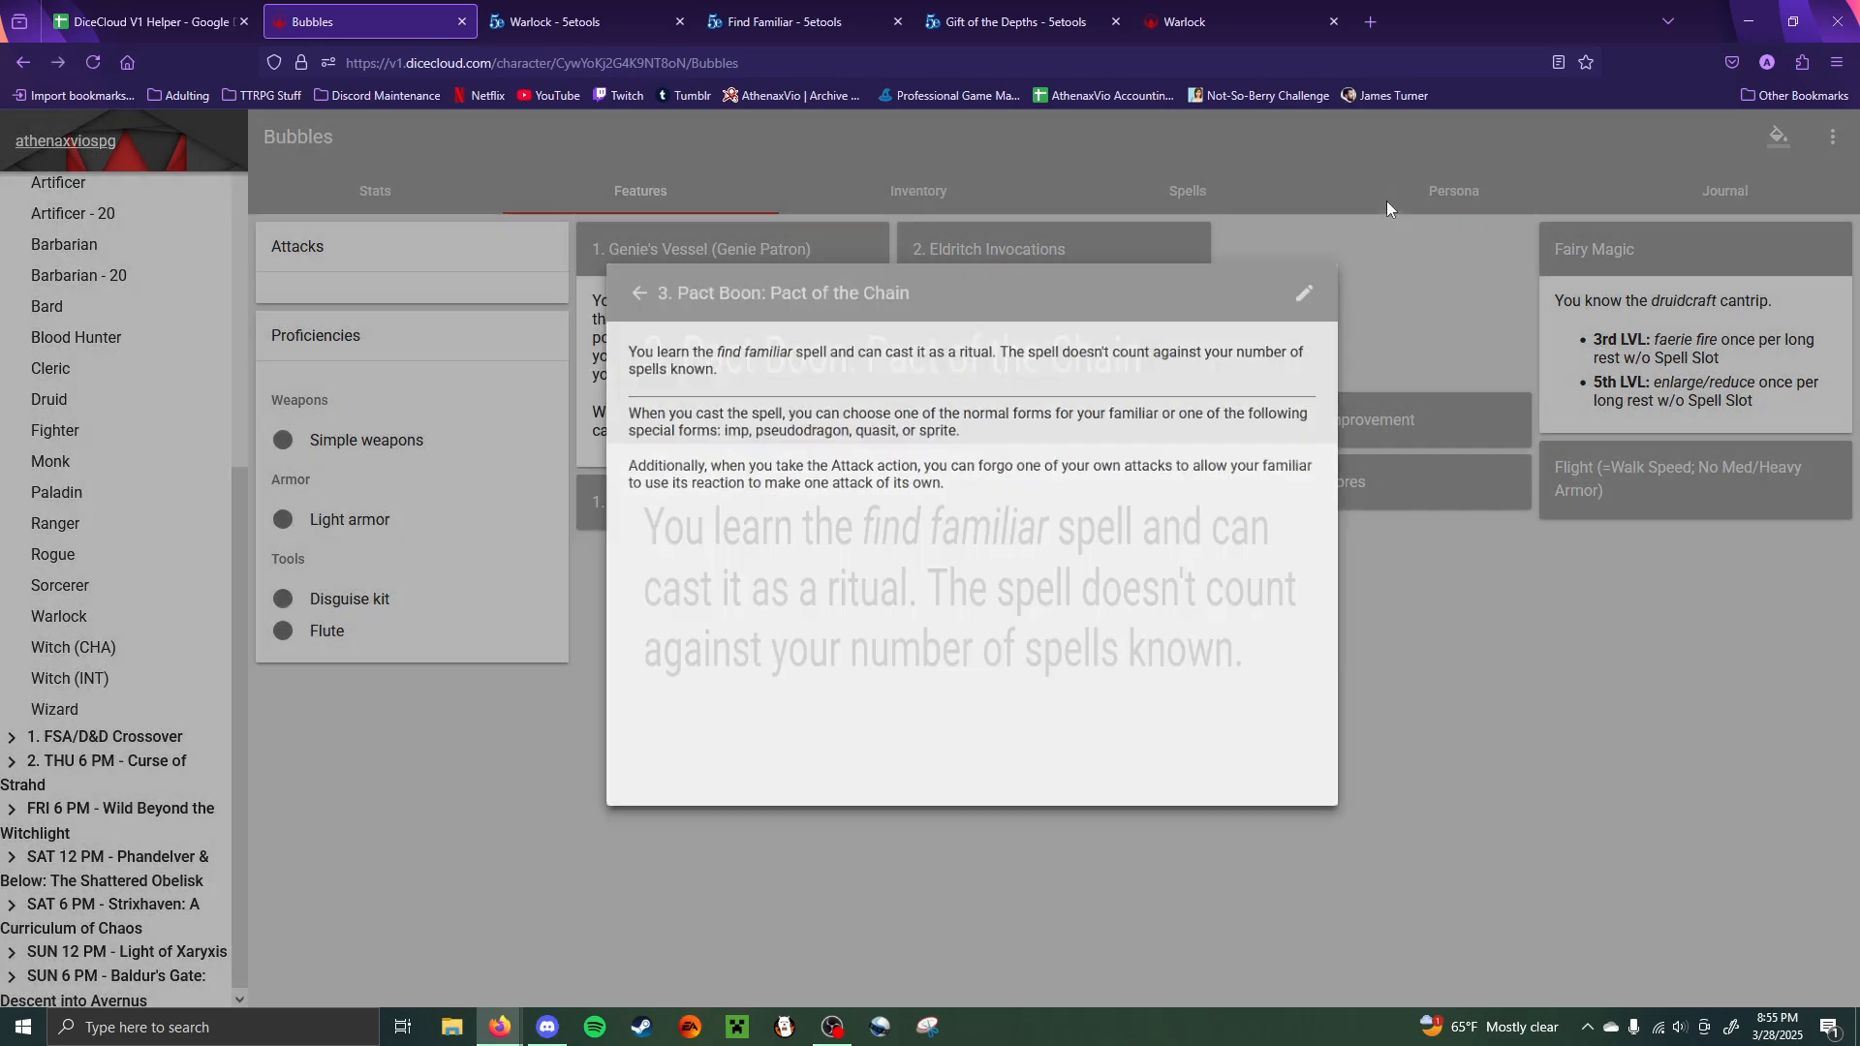
click(1386, 208)
- Paste the copied paragraphs directly after the "***Pact of the Chain.***" heading in Find Familiar's description and save the spell
click(1177, 198)
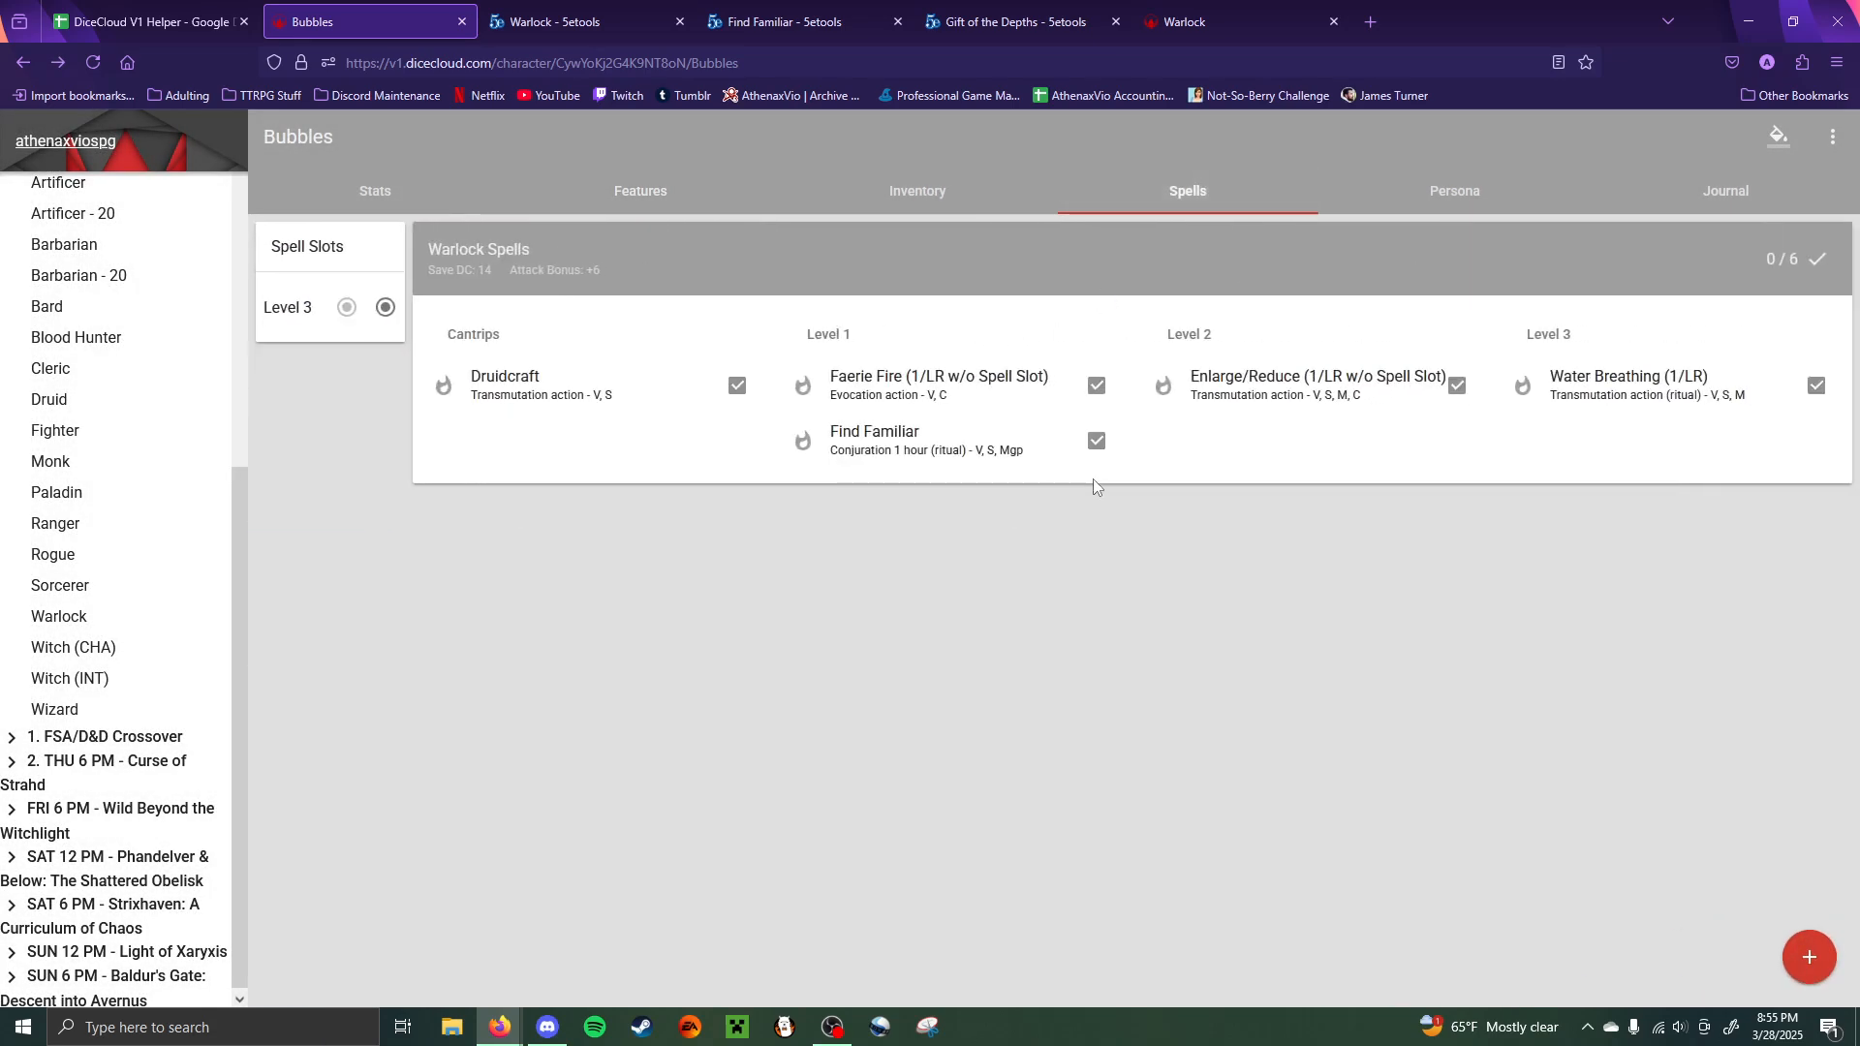
click(911, 455)
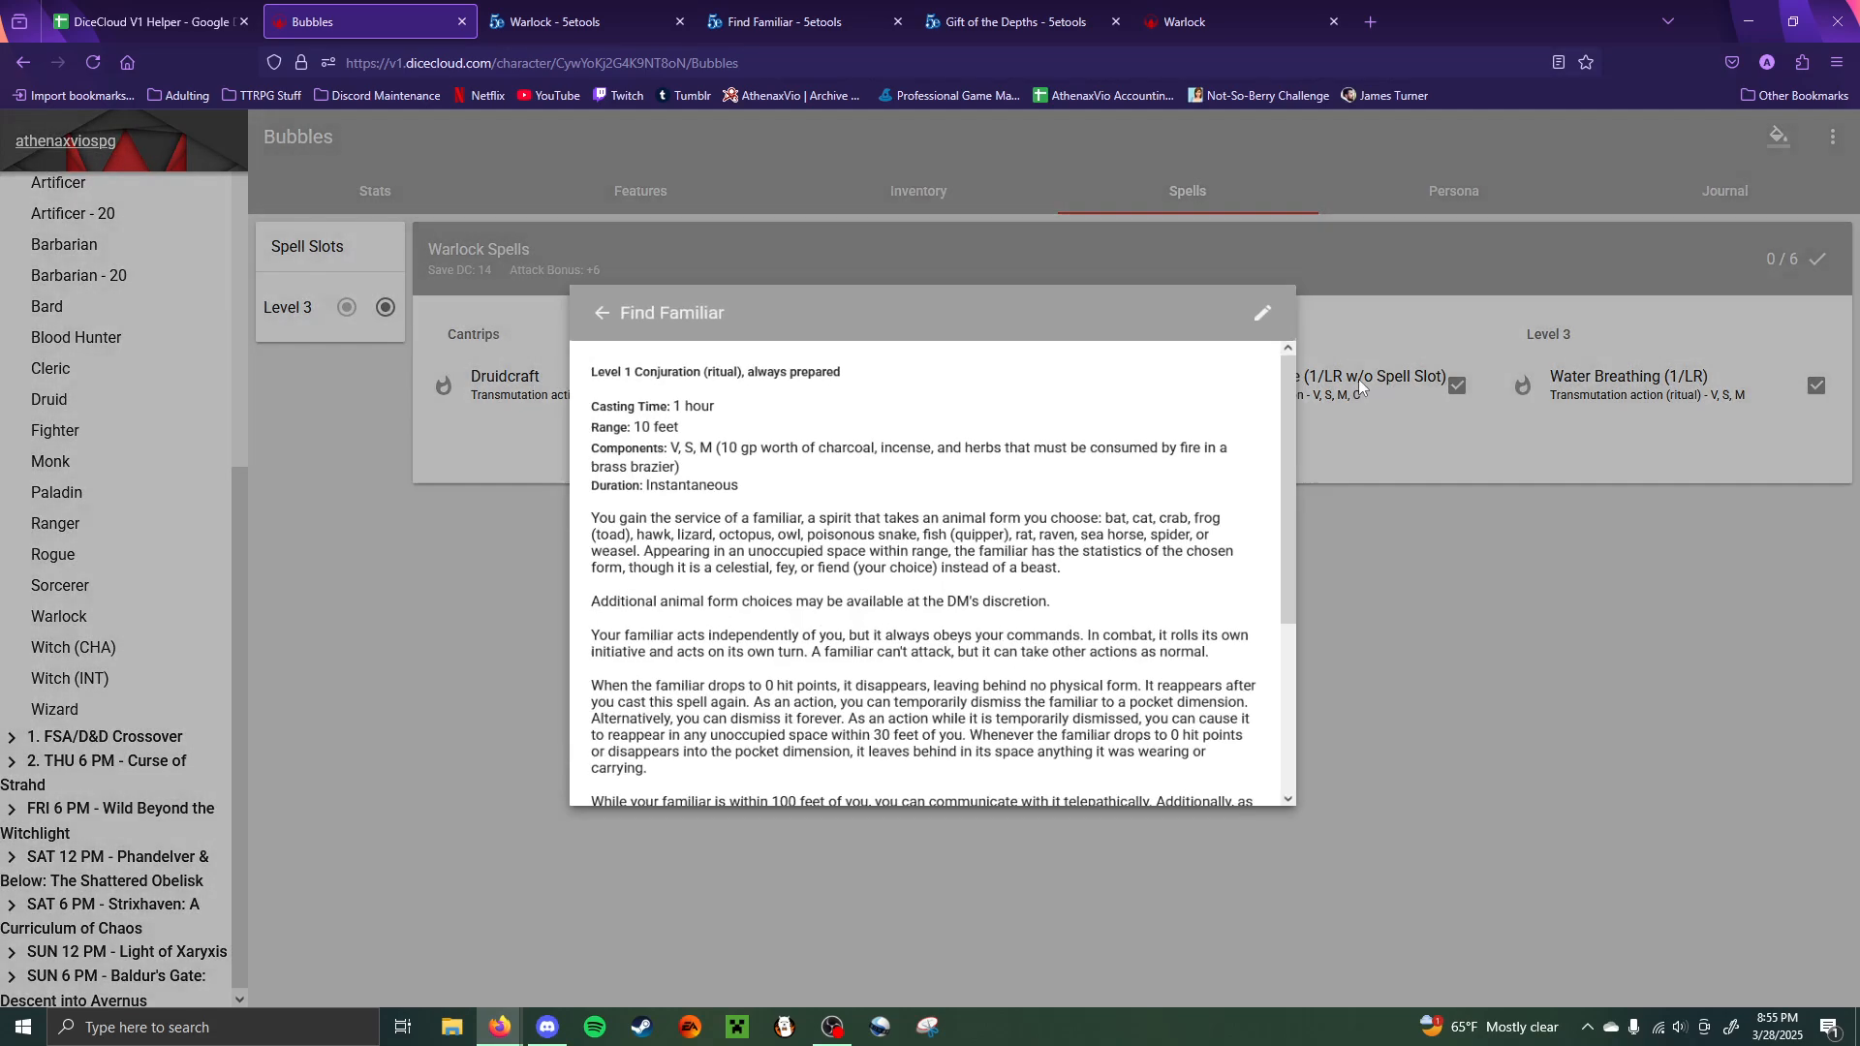
click(1283, 302)
scroll(872, 630, down, 10)
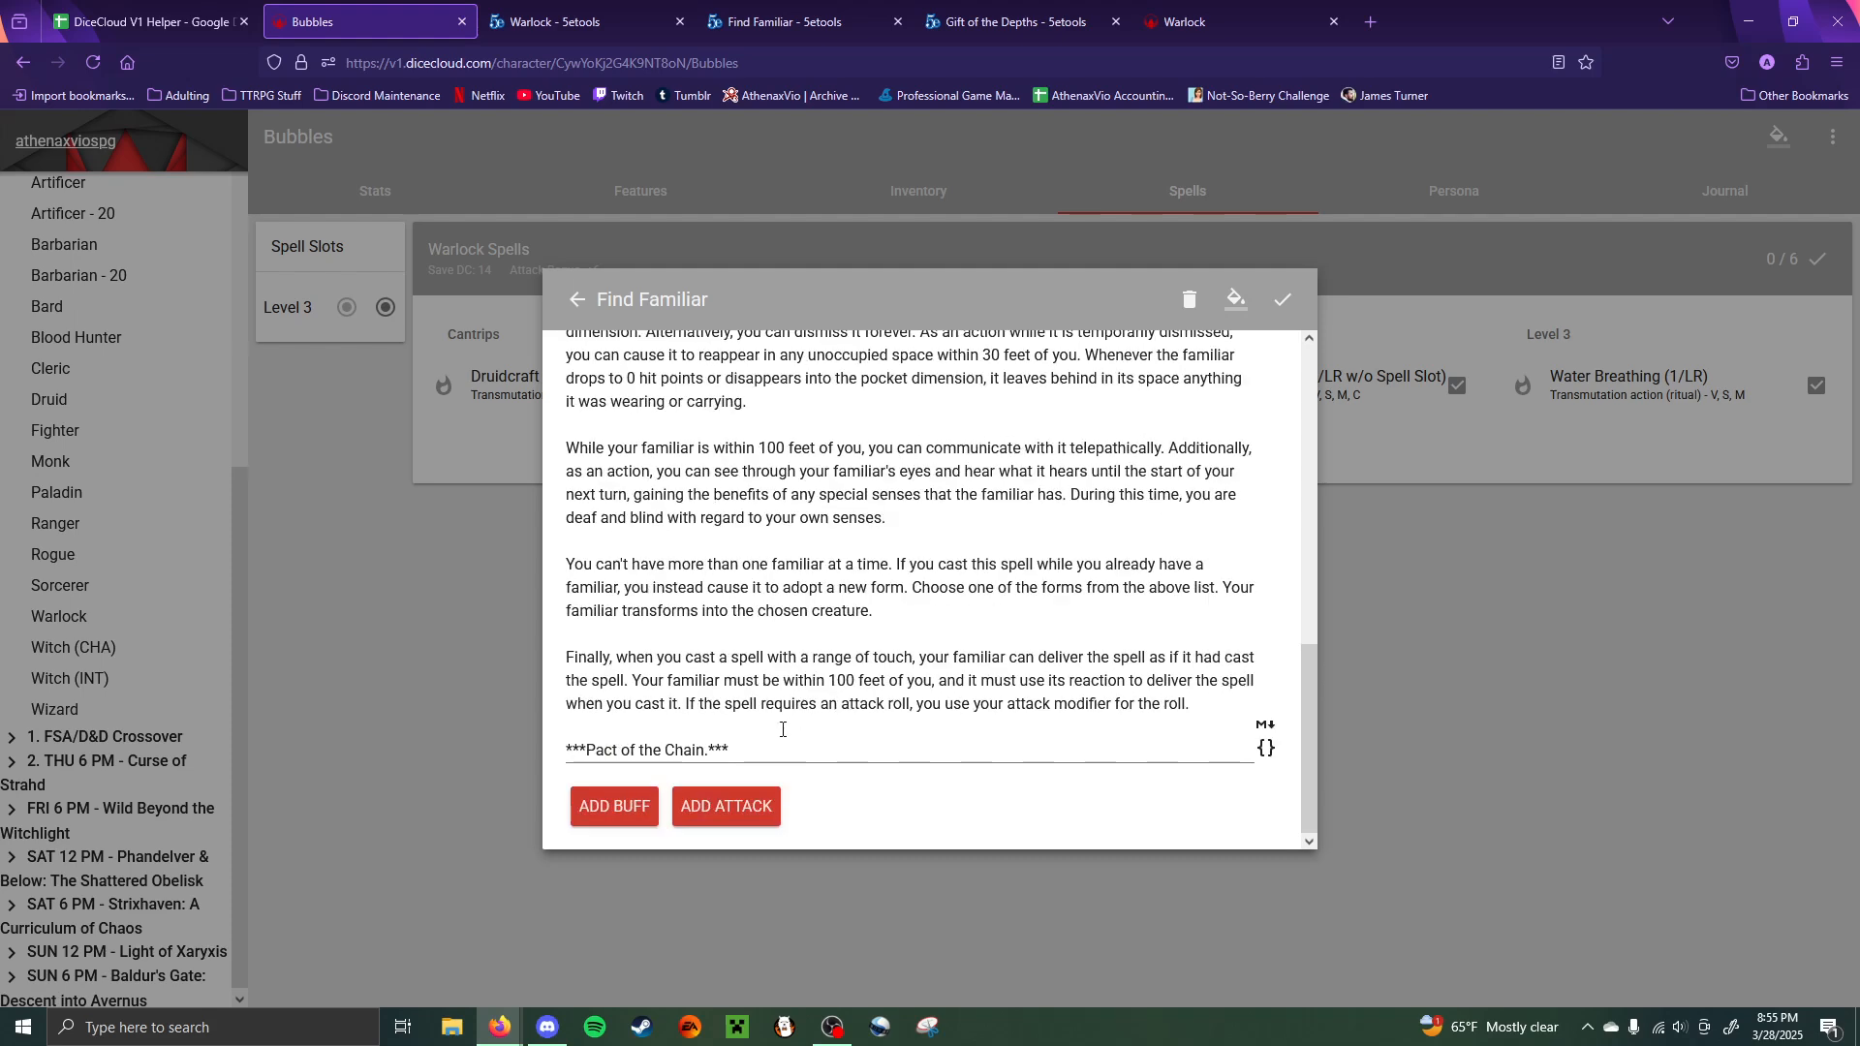
click(766, 761)
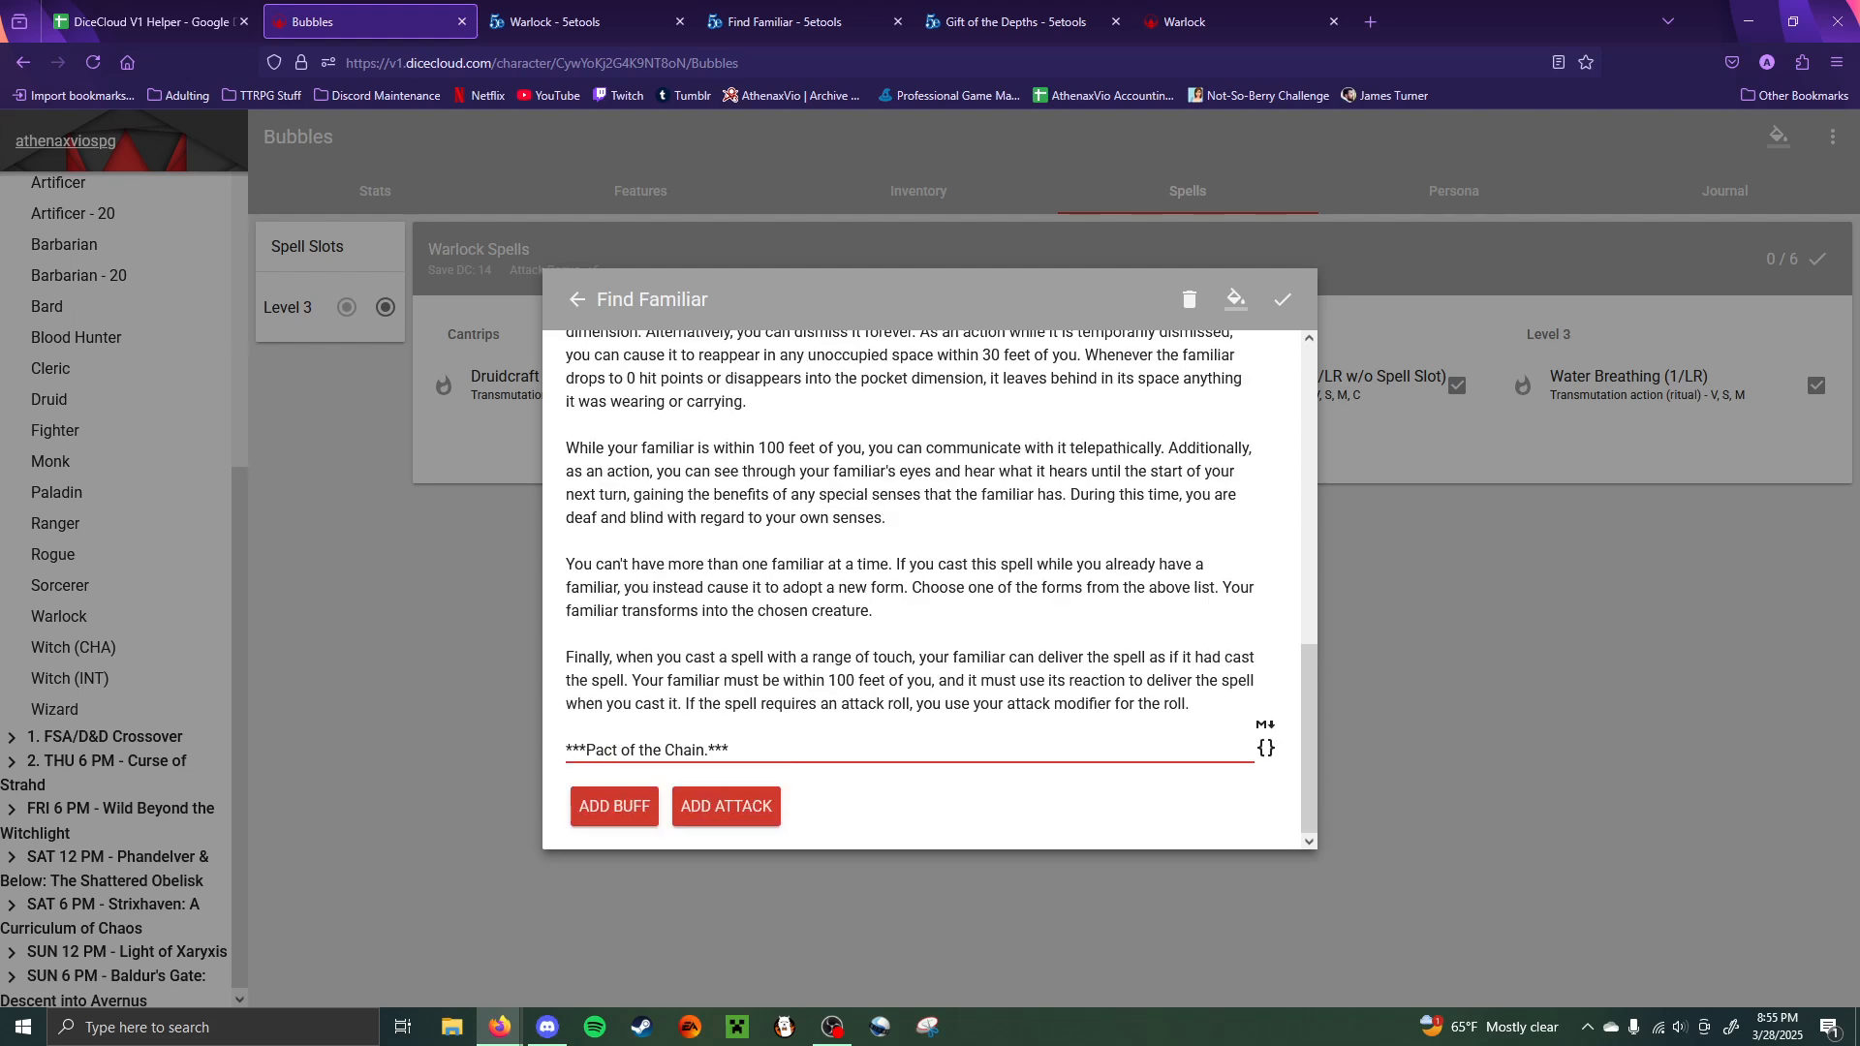
key(ctrl+v)
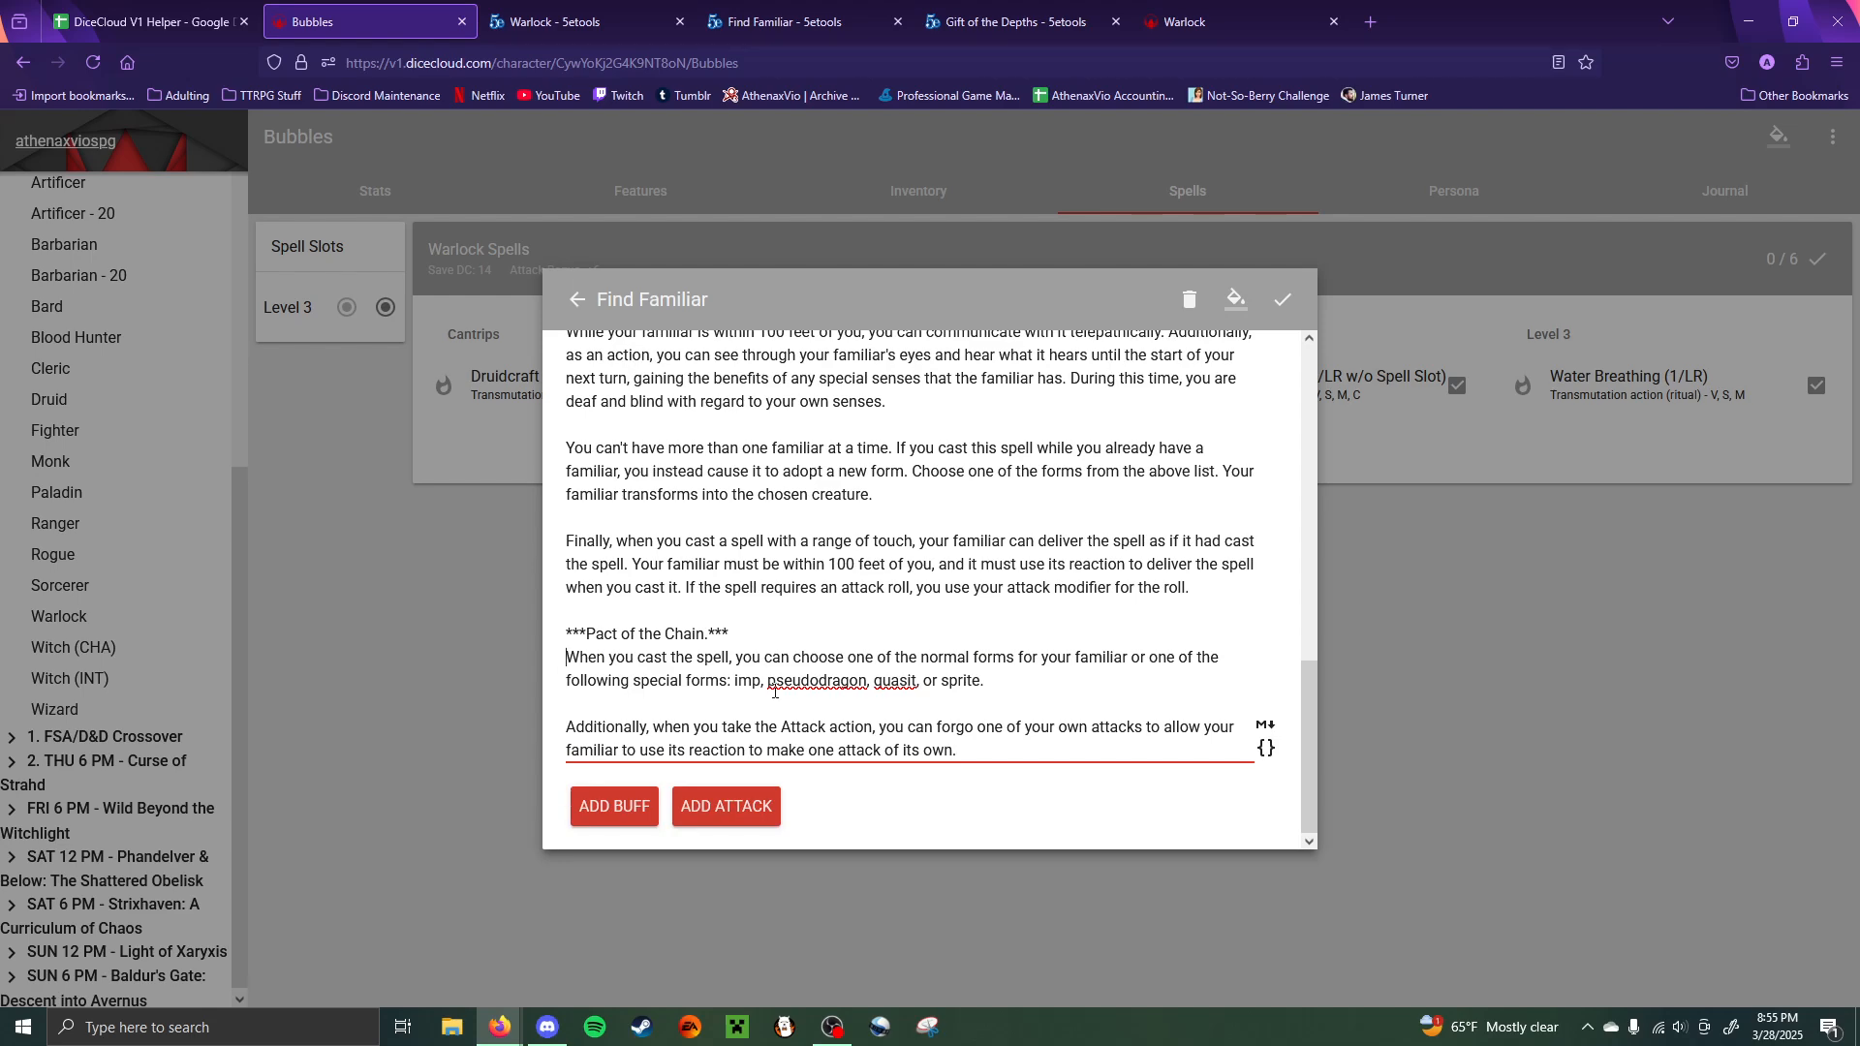
key(BackSpace)
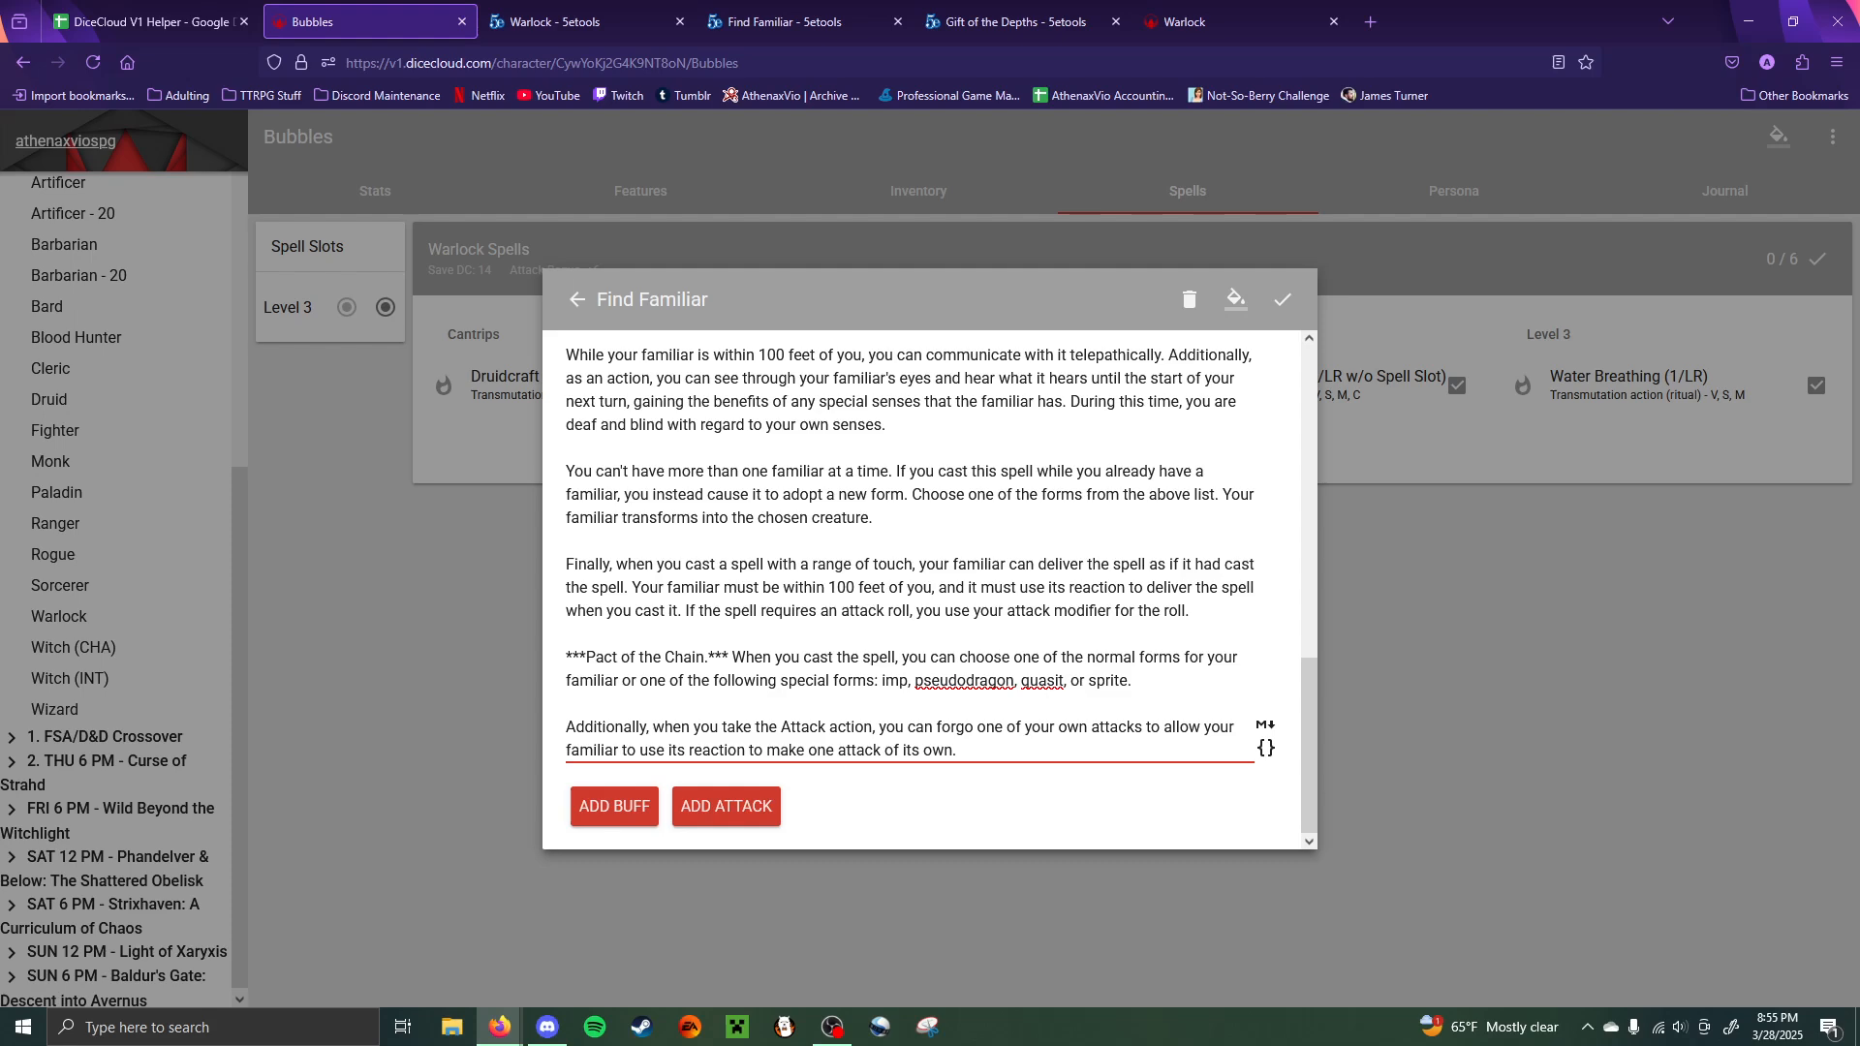
click(1281, 300)
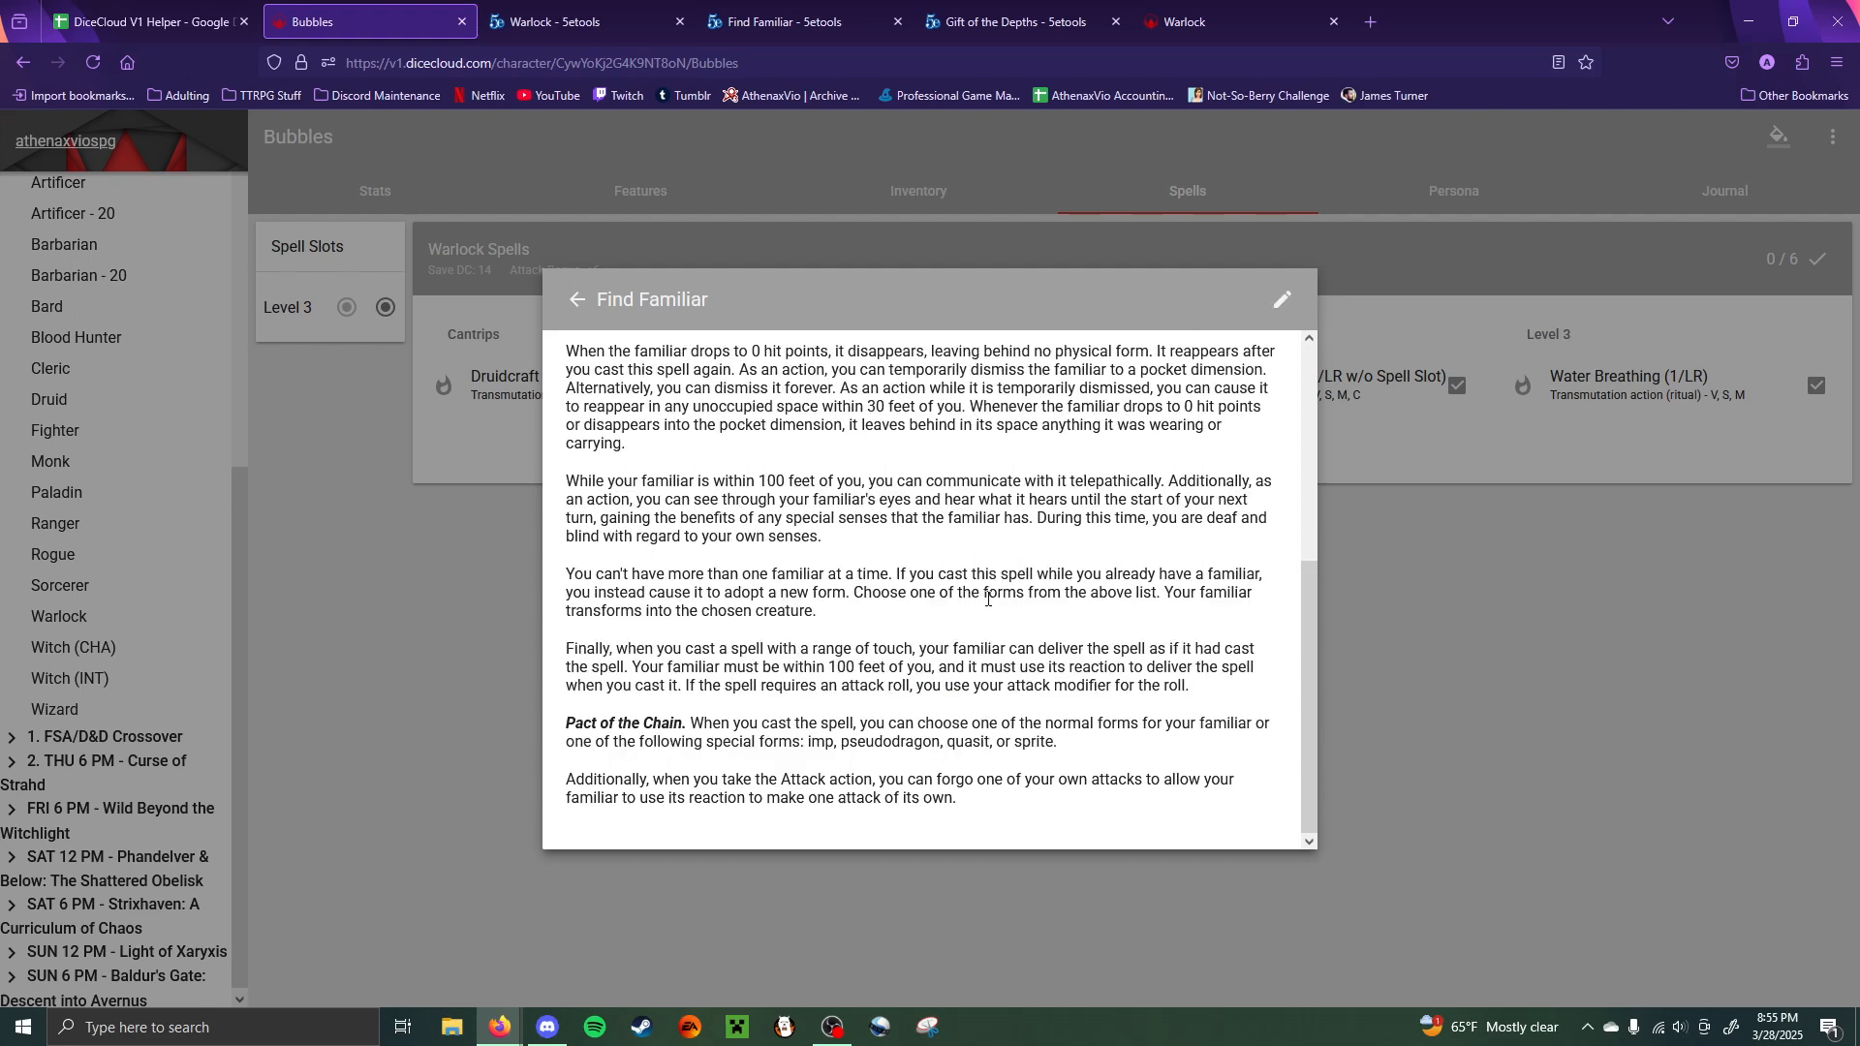
- Delete the "Additional animal form choices may be available at the DM's discretion." paragraph from Find Familiar's description, save and close the spell
scroll(988, 600, up, 4)
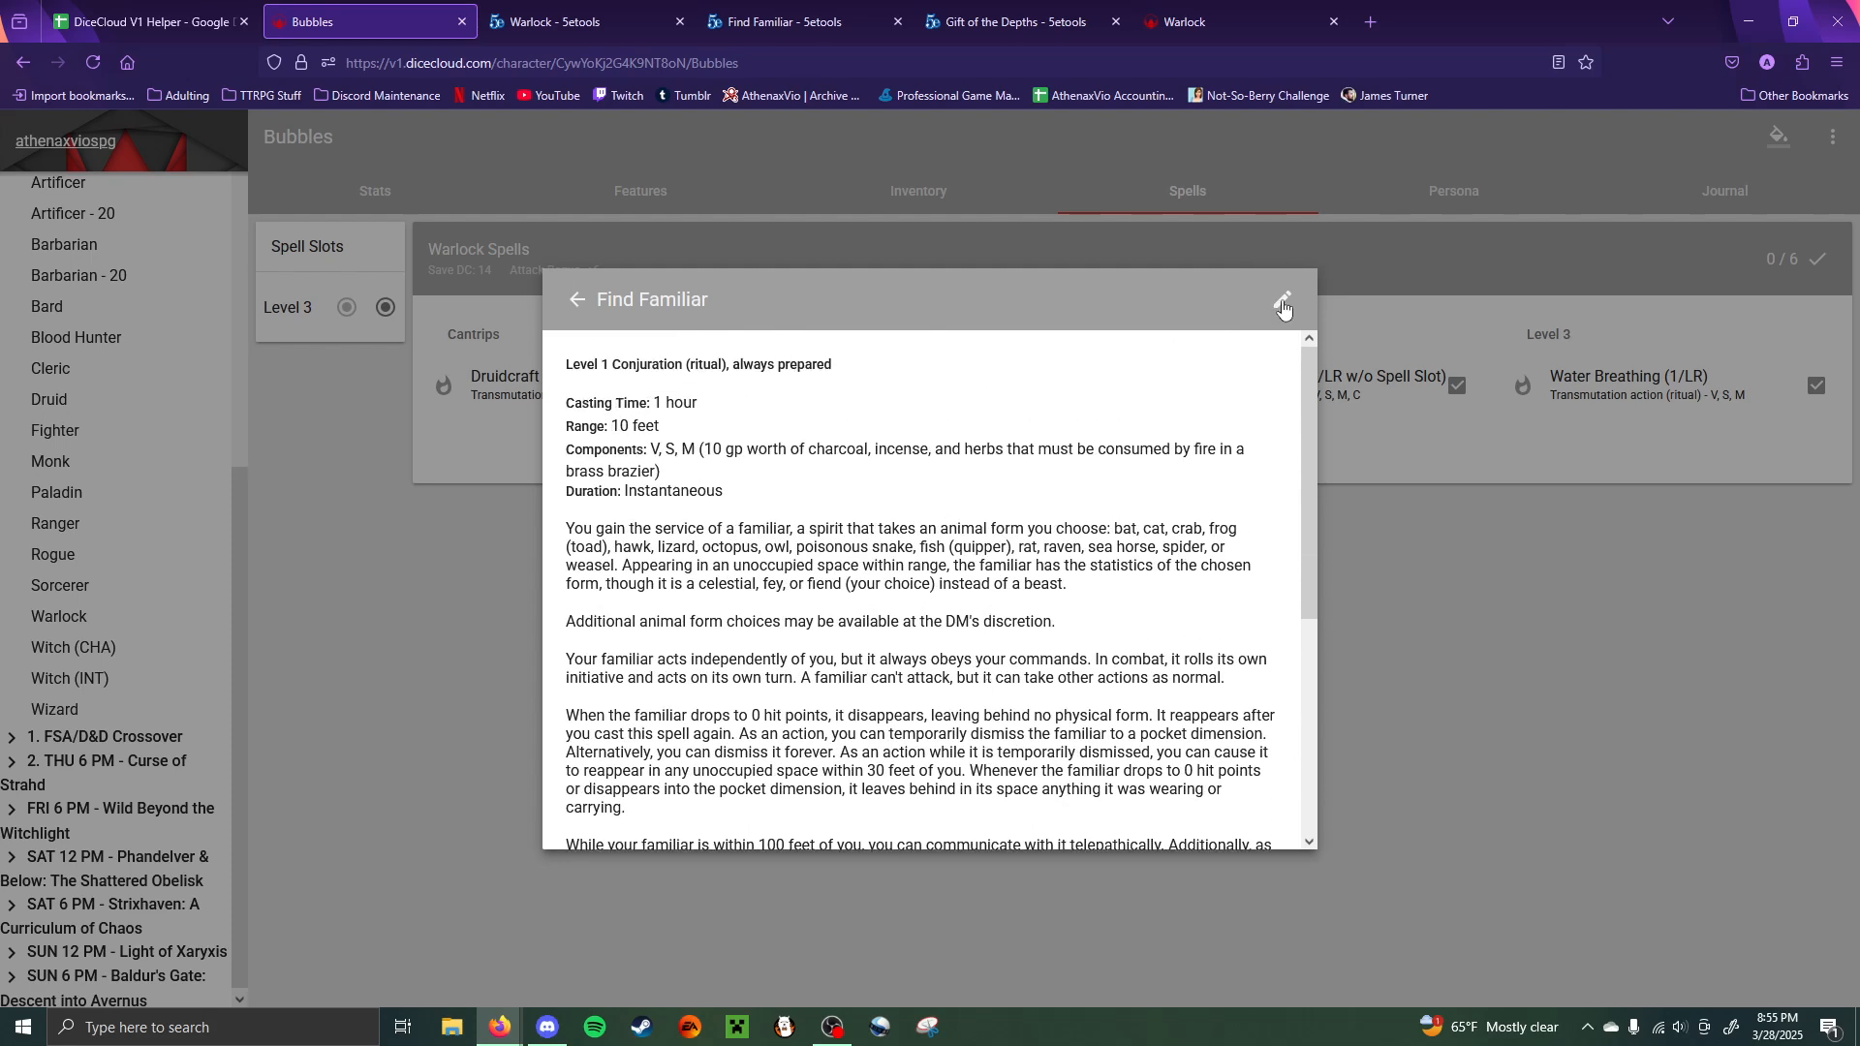
click(1283, 307)
scroll(1035, 594, down, 3)
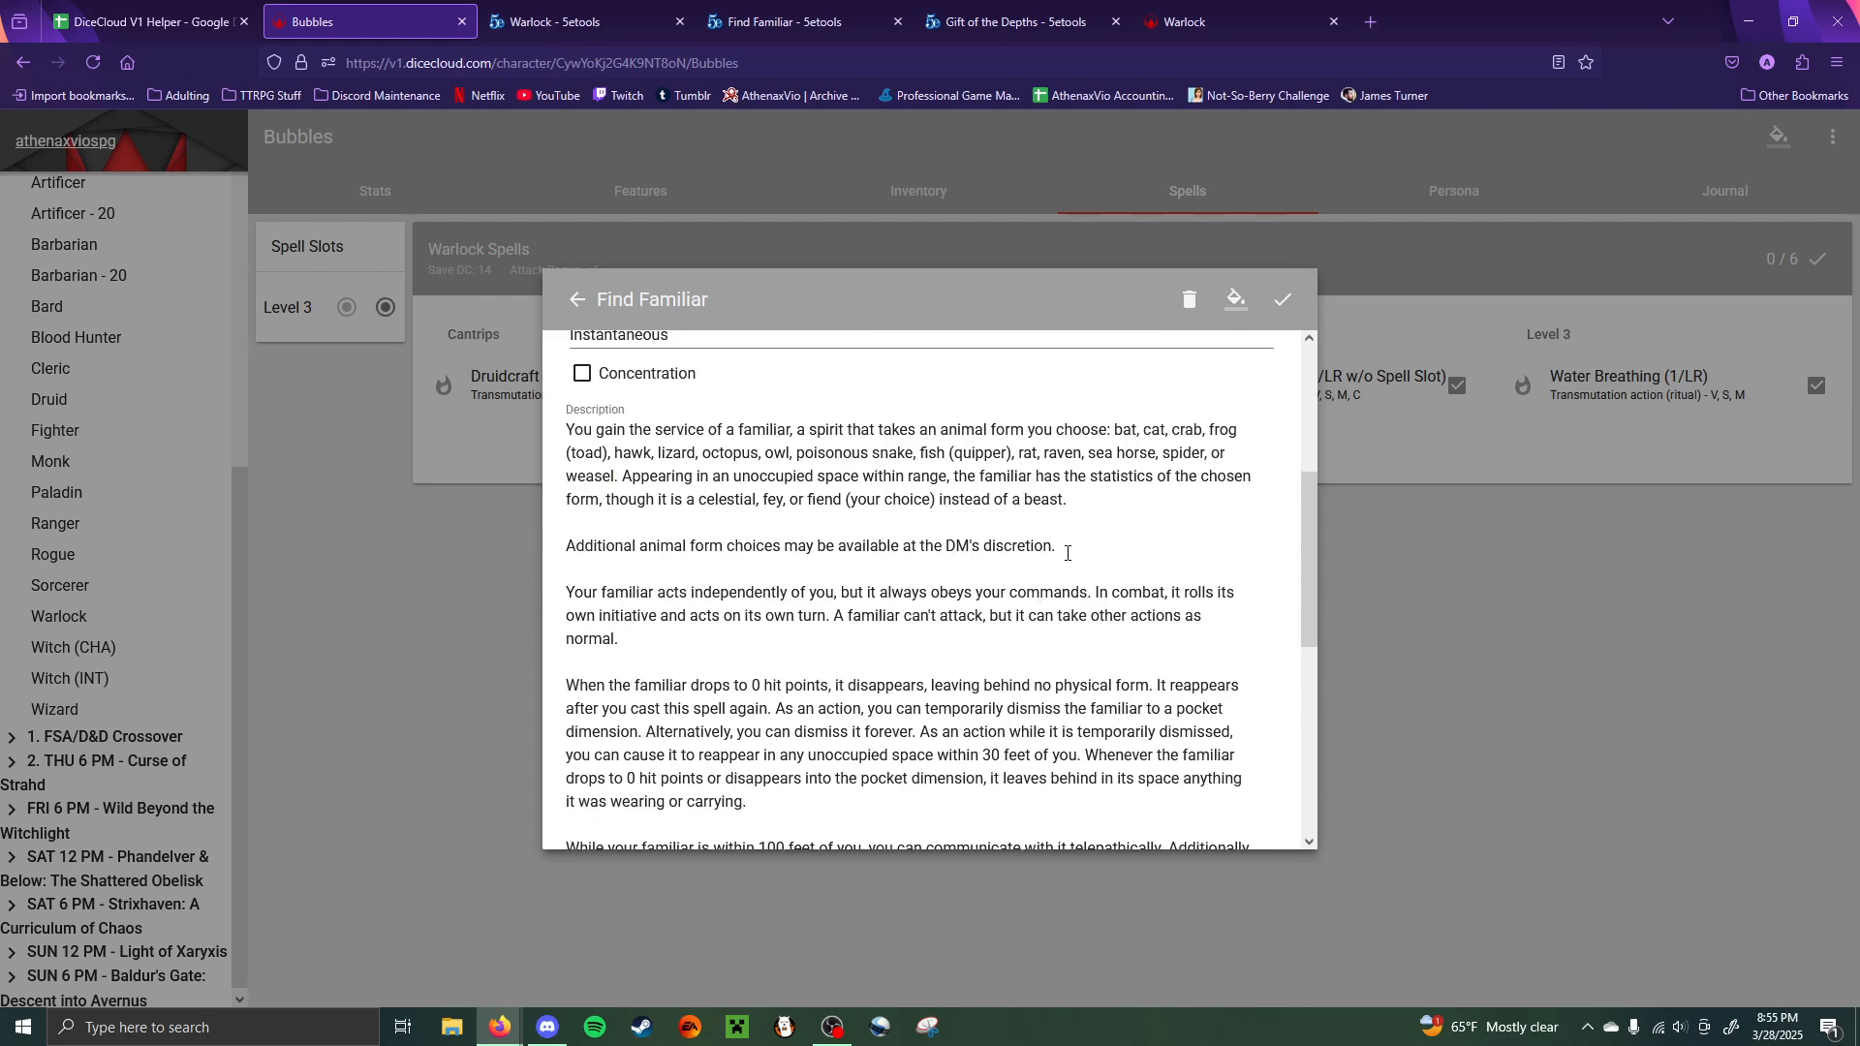
drag(1068, 553, 463, 550)
key(BackSpace)
key(BackSpace)
key(BackSpace)
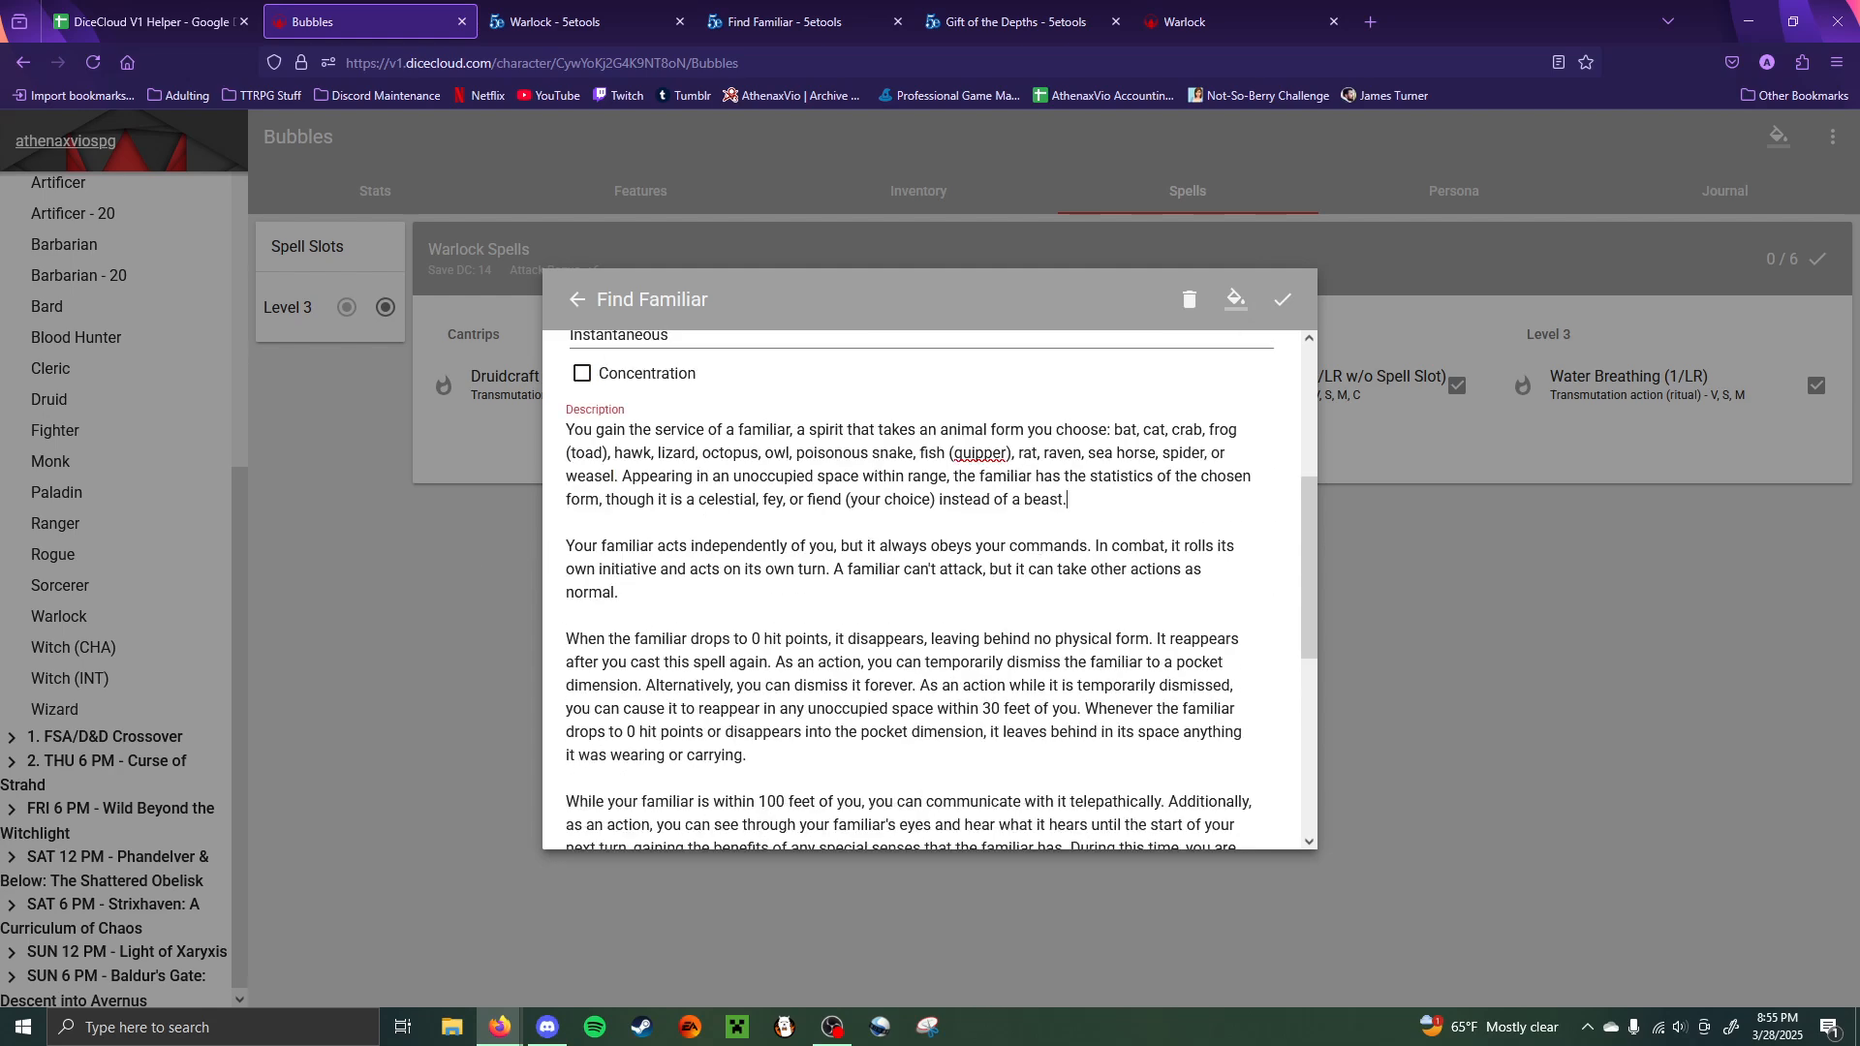
scroll(1178, 439, down, 5)
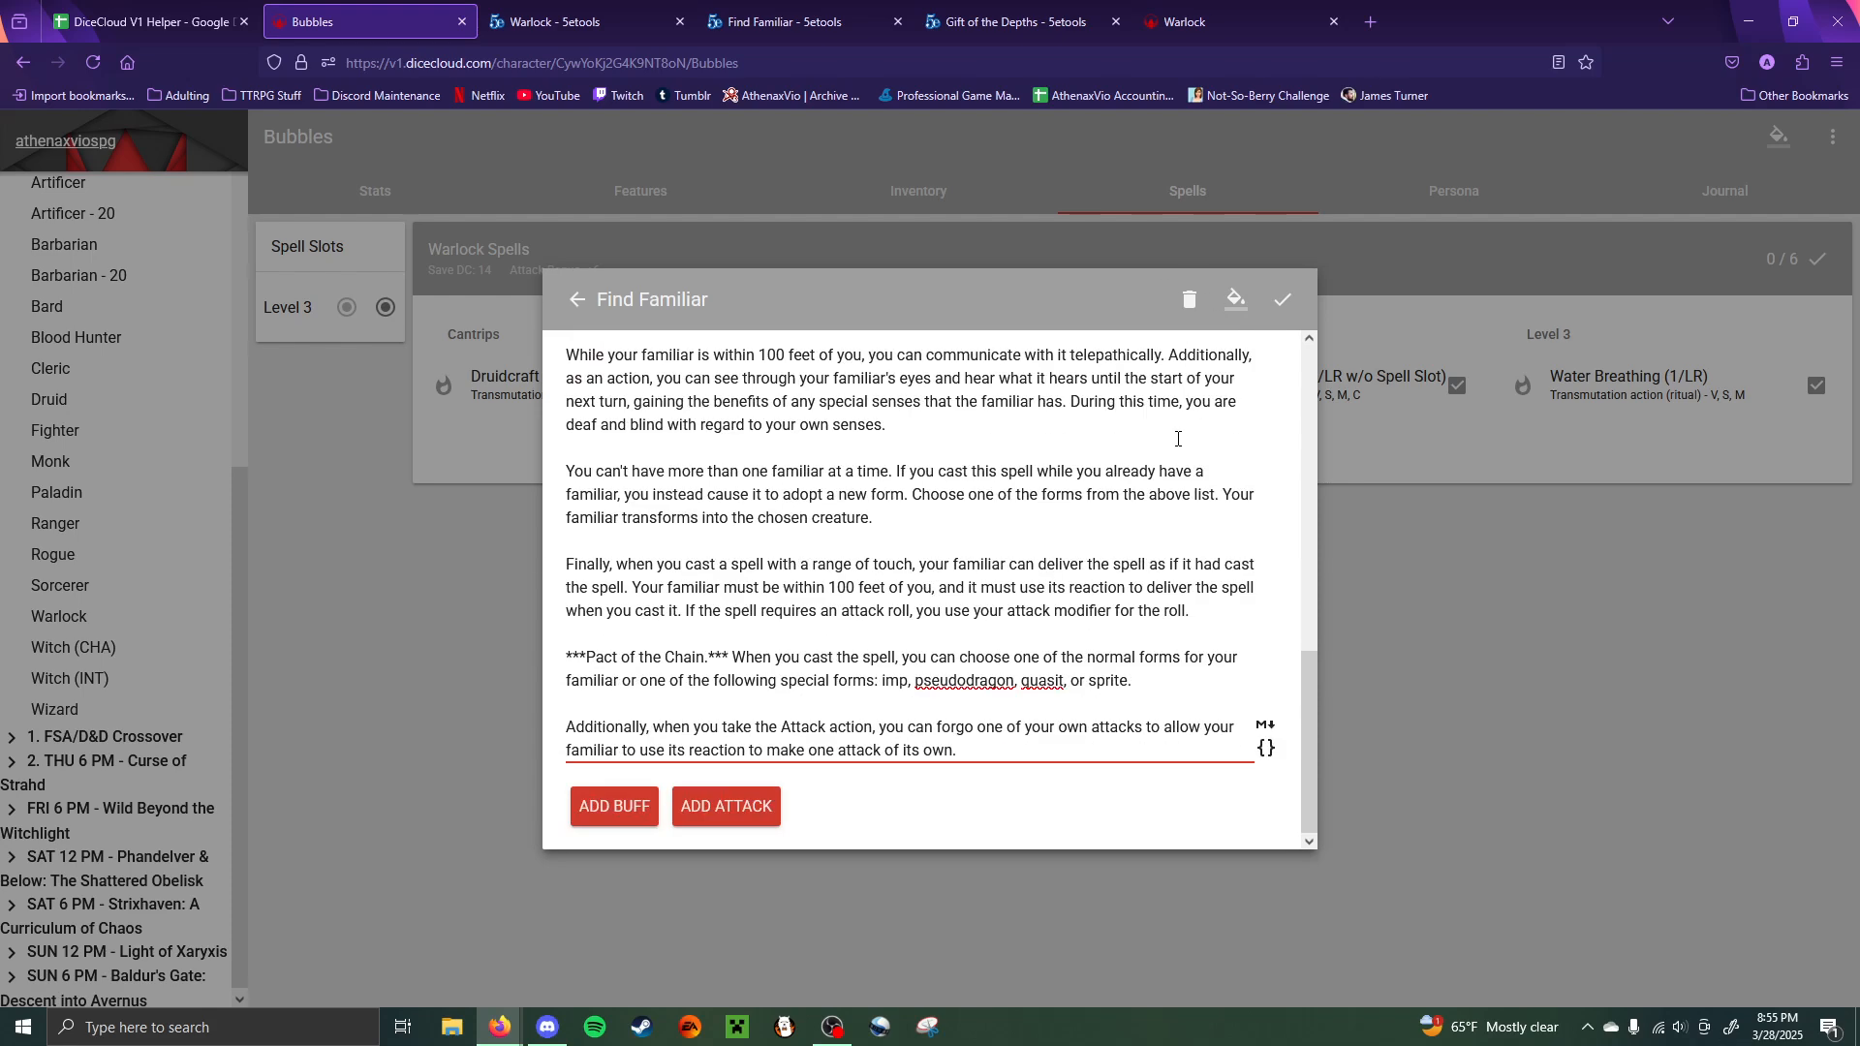
scroll(1123, 467, up, 10)
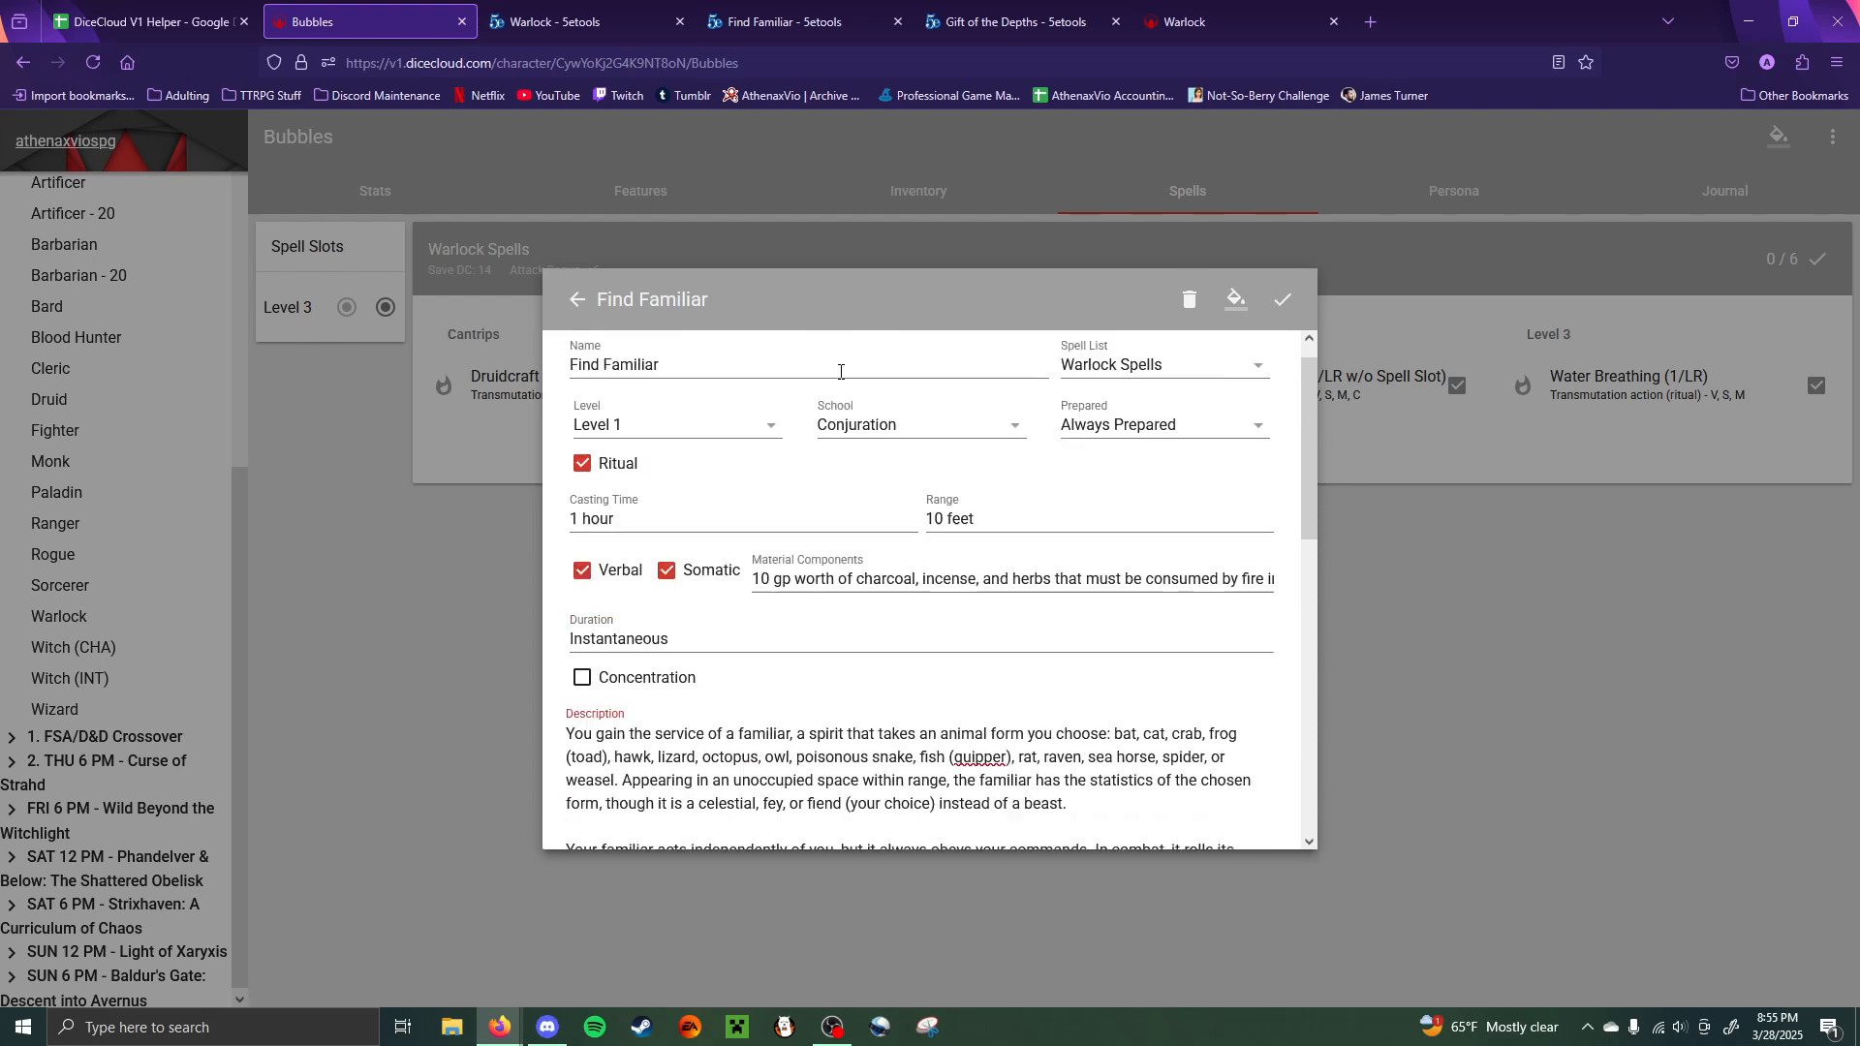
click(1283, 299)
scroll(841, 482, down, 1)
scroll(841, 481, up, 1)
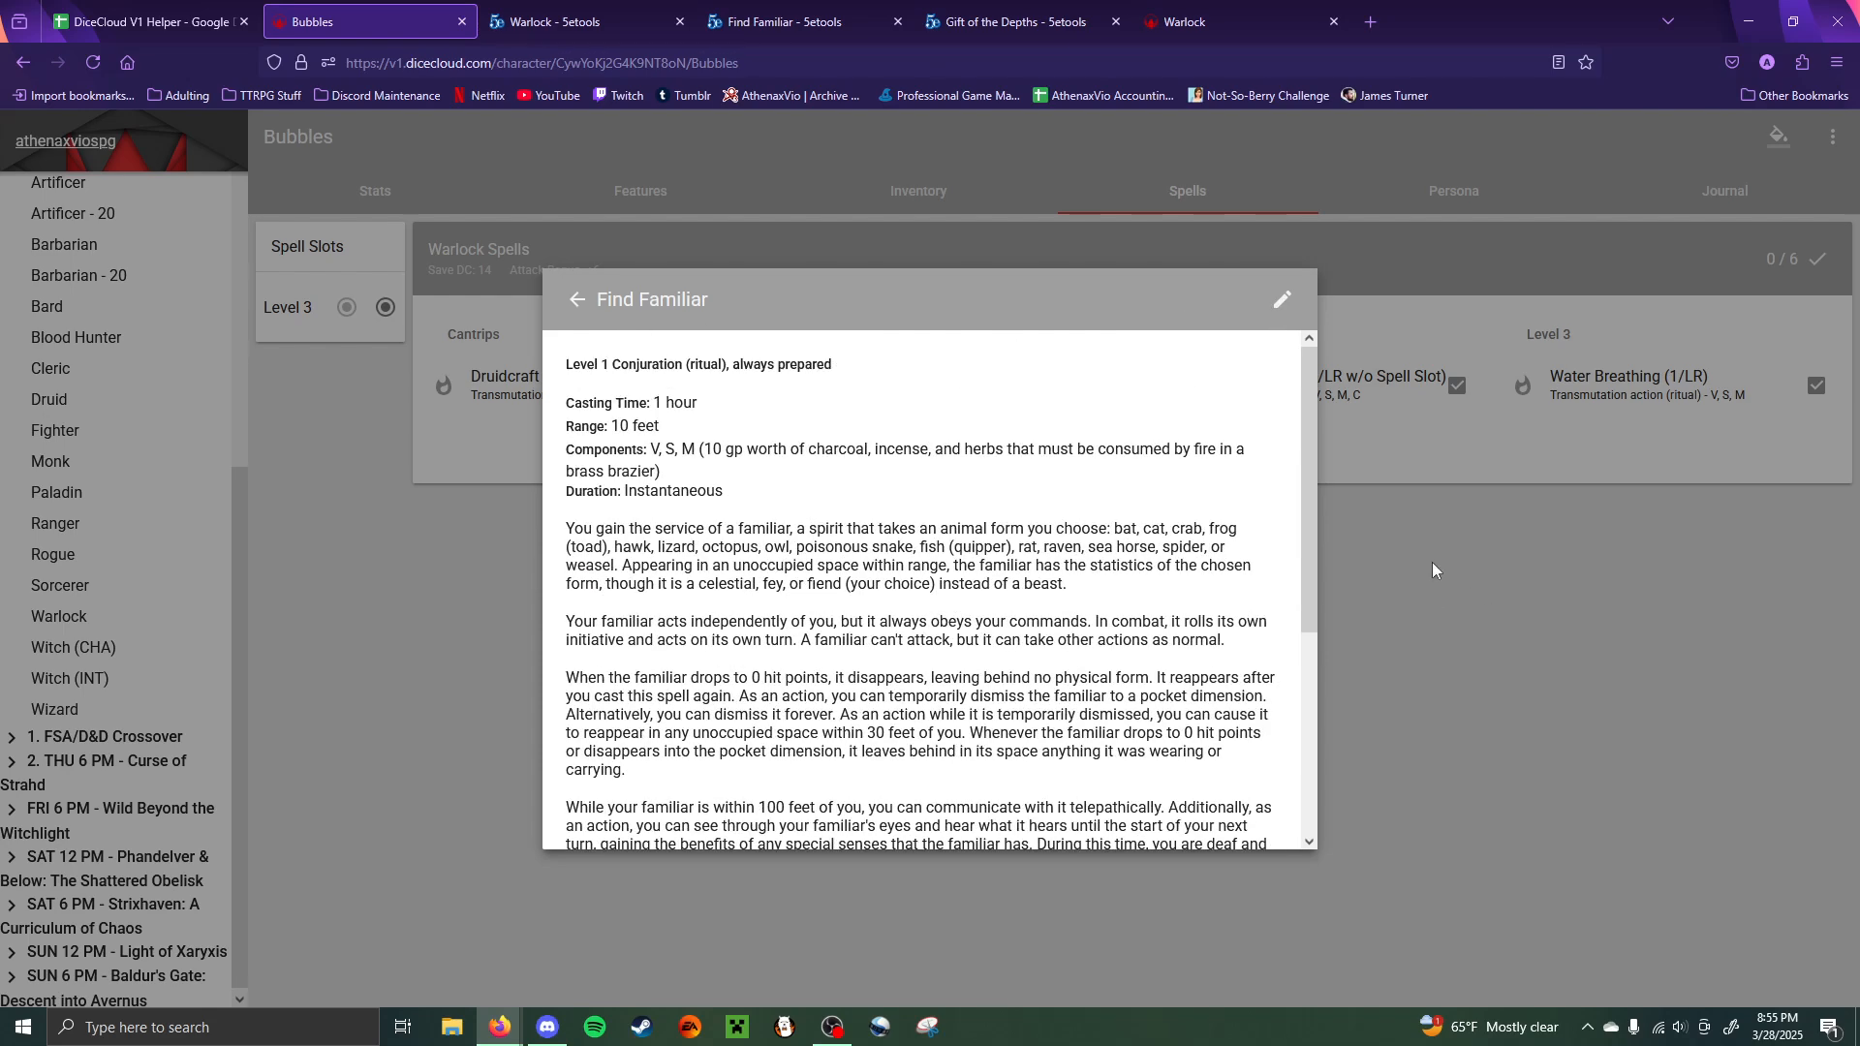
click(1432, 562)
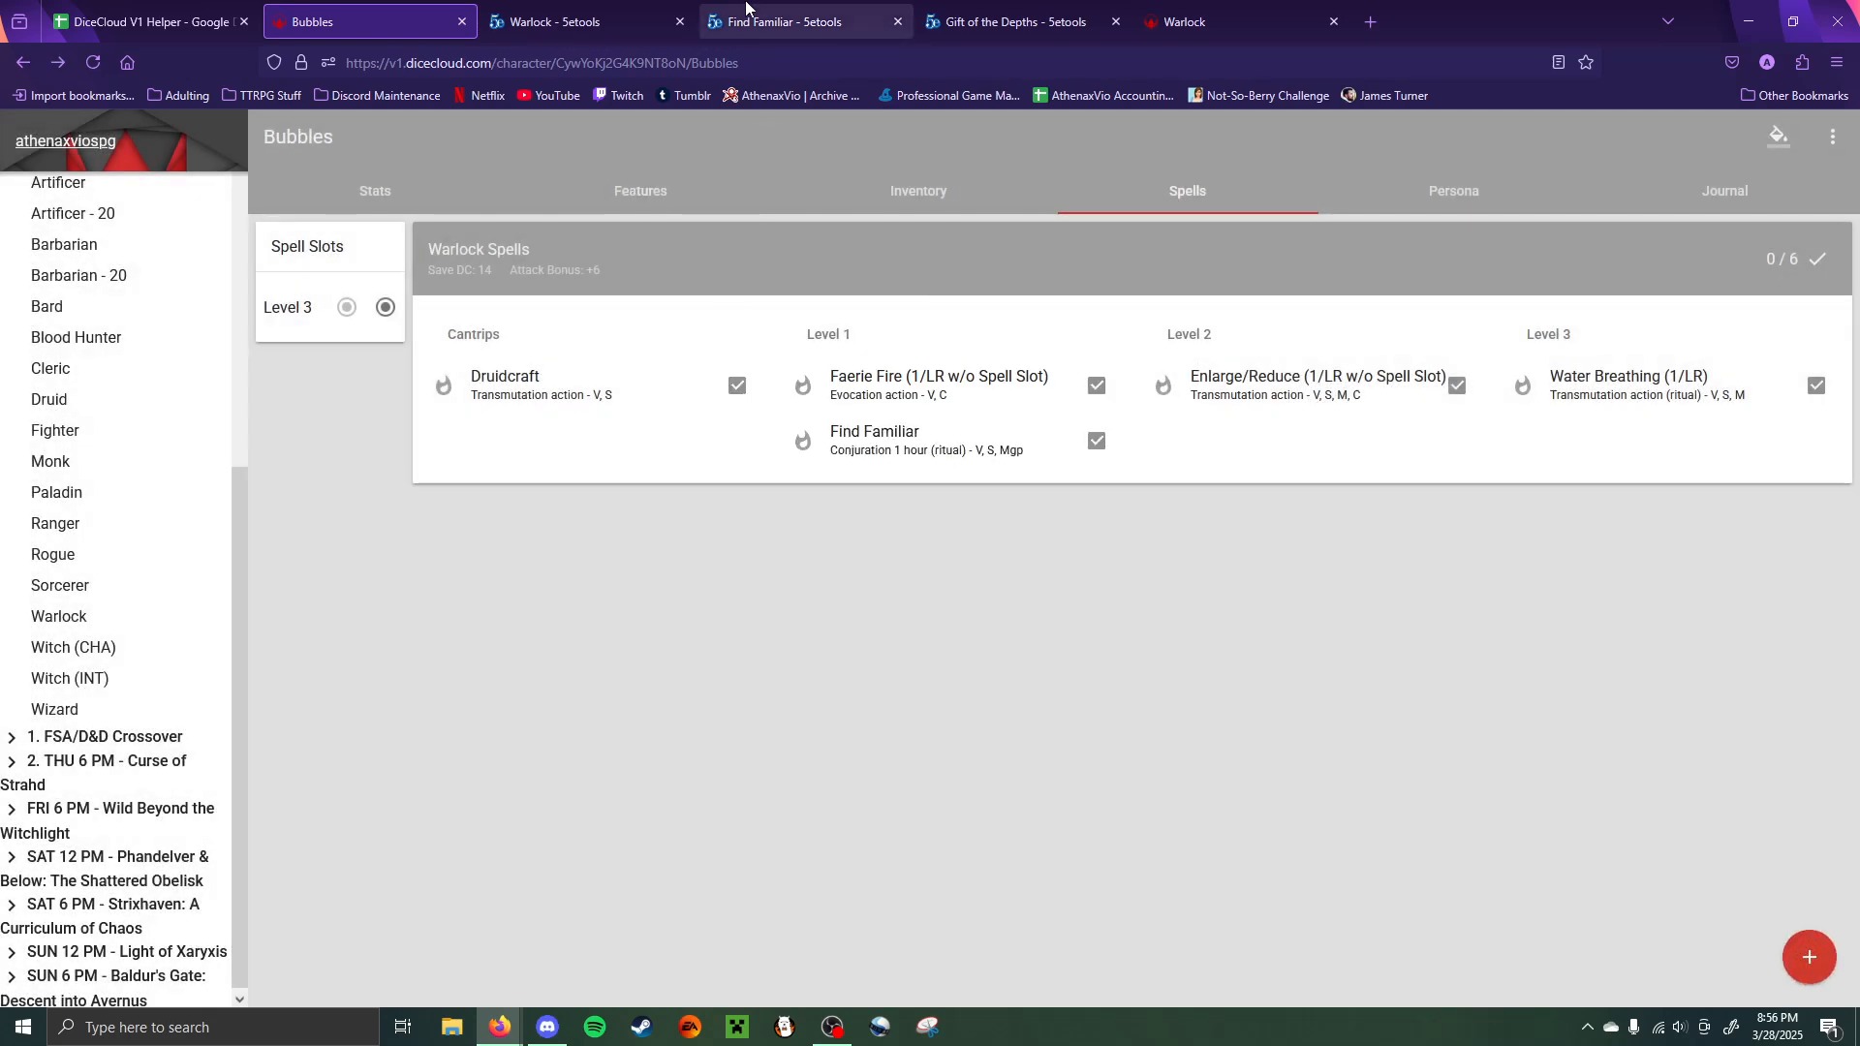
- Close the Find Familiar and Gift of the Depths reference pages
click(780, 21)
click(897, 22)
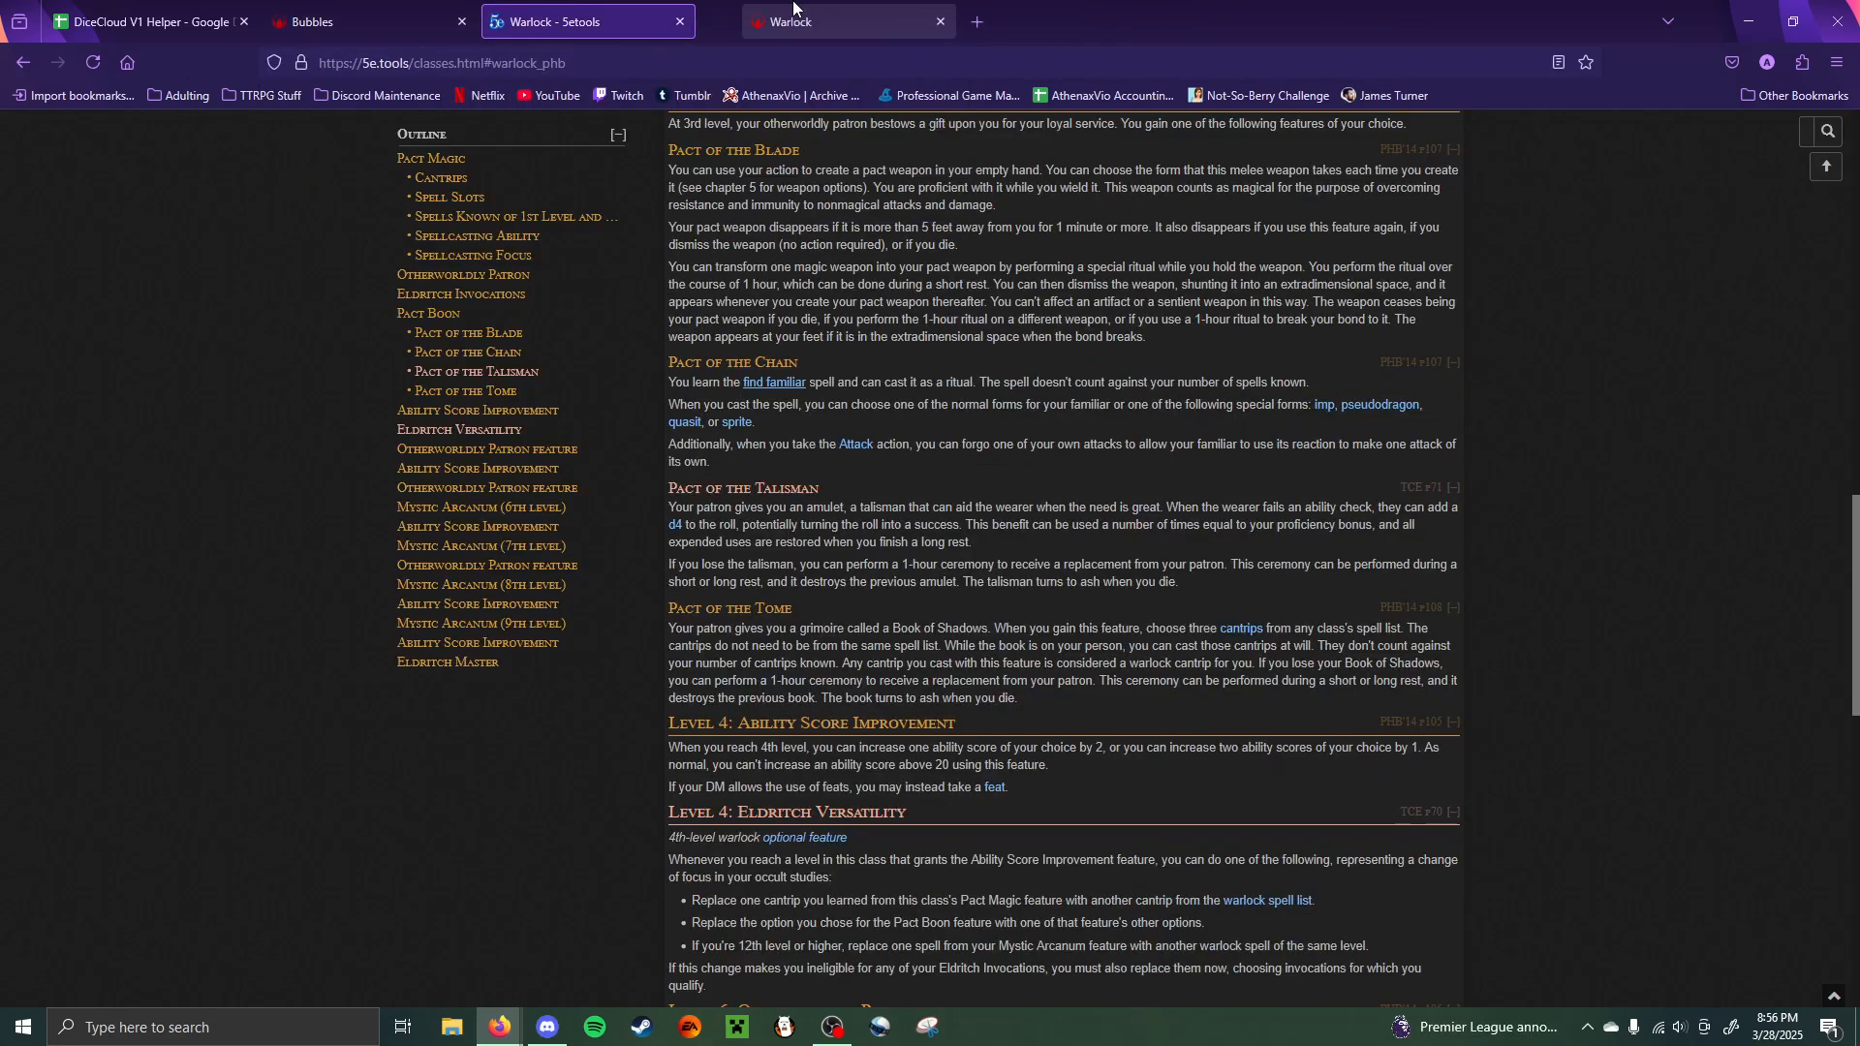
click(899, 23)
- Copy the Level 4 Eldritch Versatility text from the 5etools Warlock page, from "Whenever you reach" through "qualify"
scroll(800, 457, down, 5)
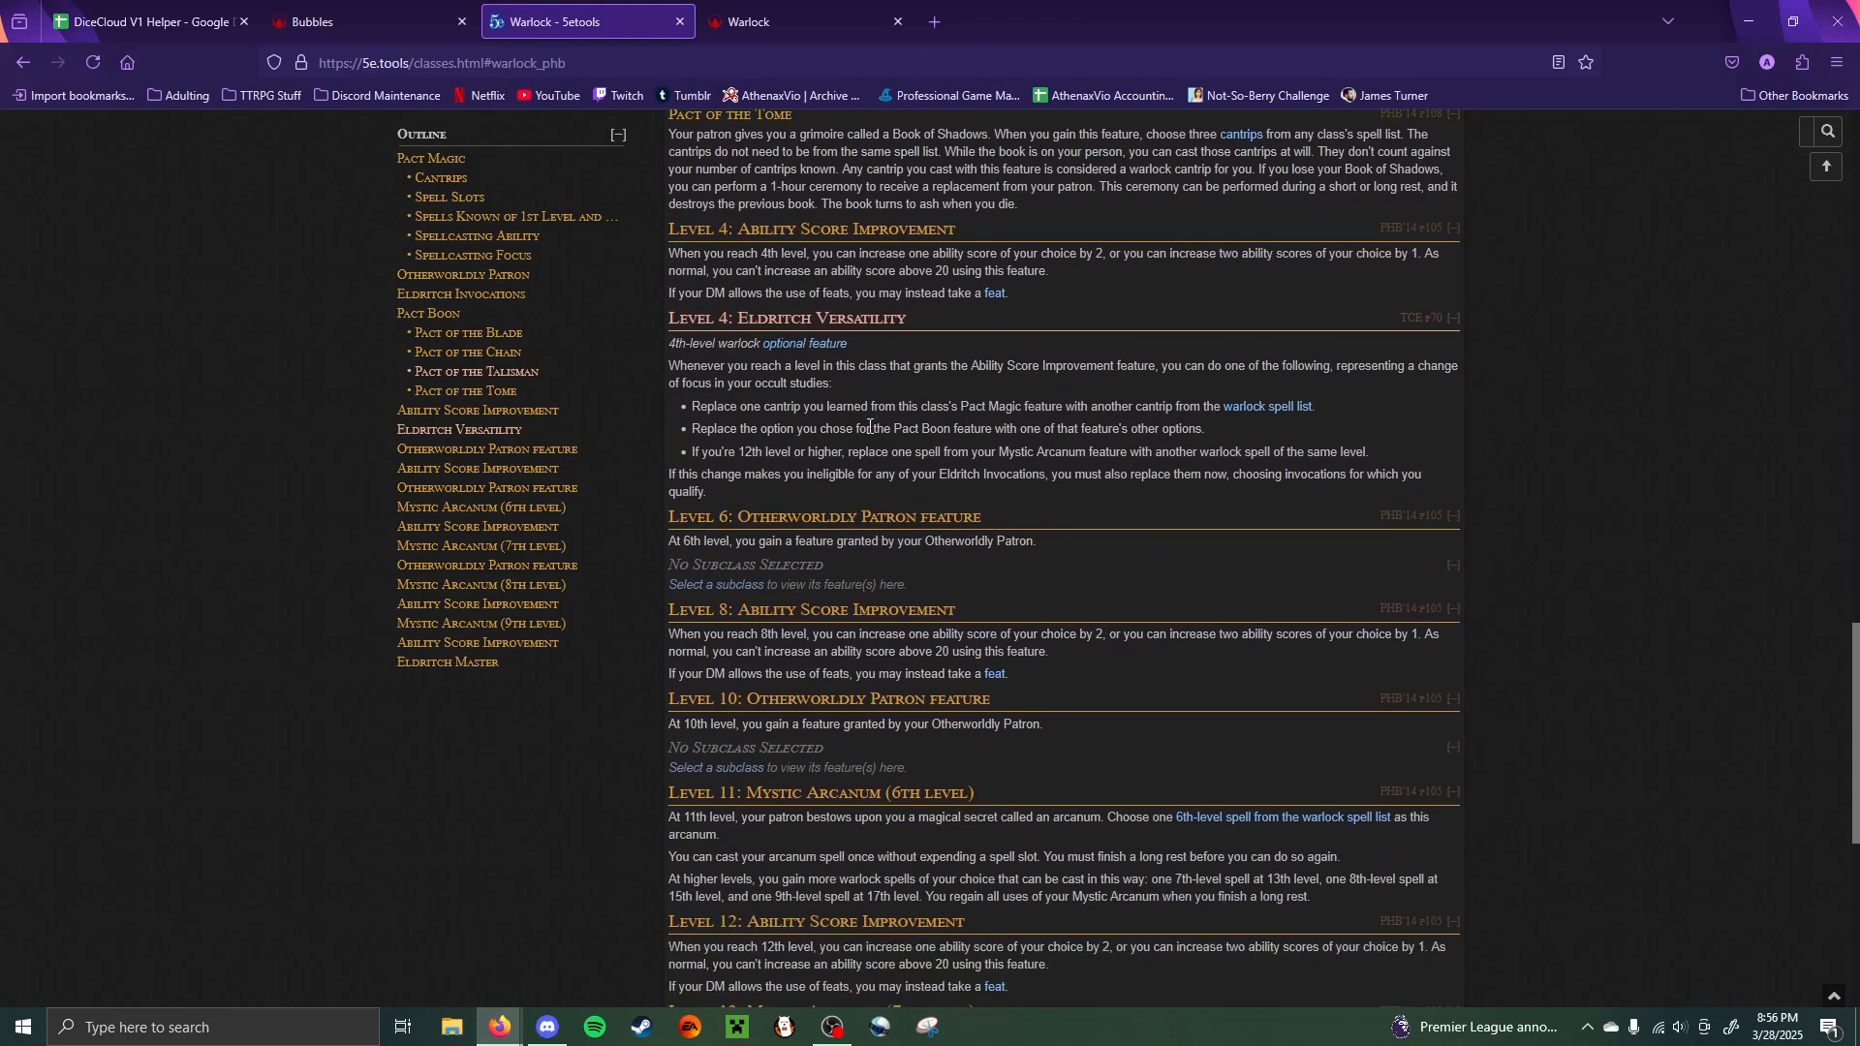
drag(722, 492, 668, 371)
key(ctrl+c)
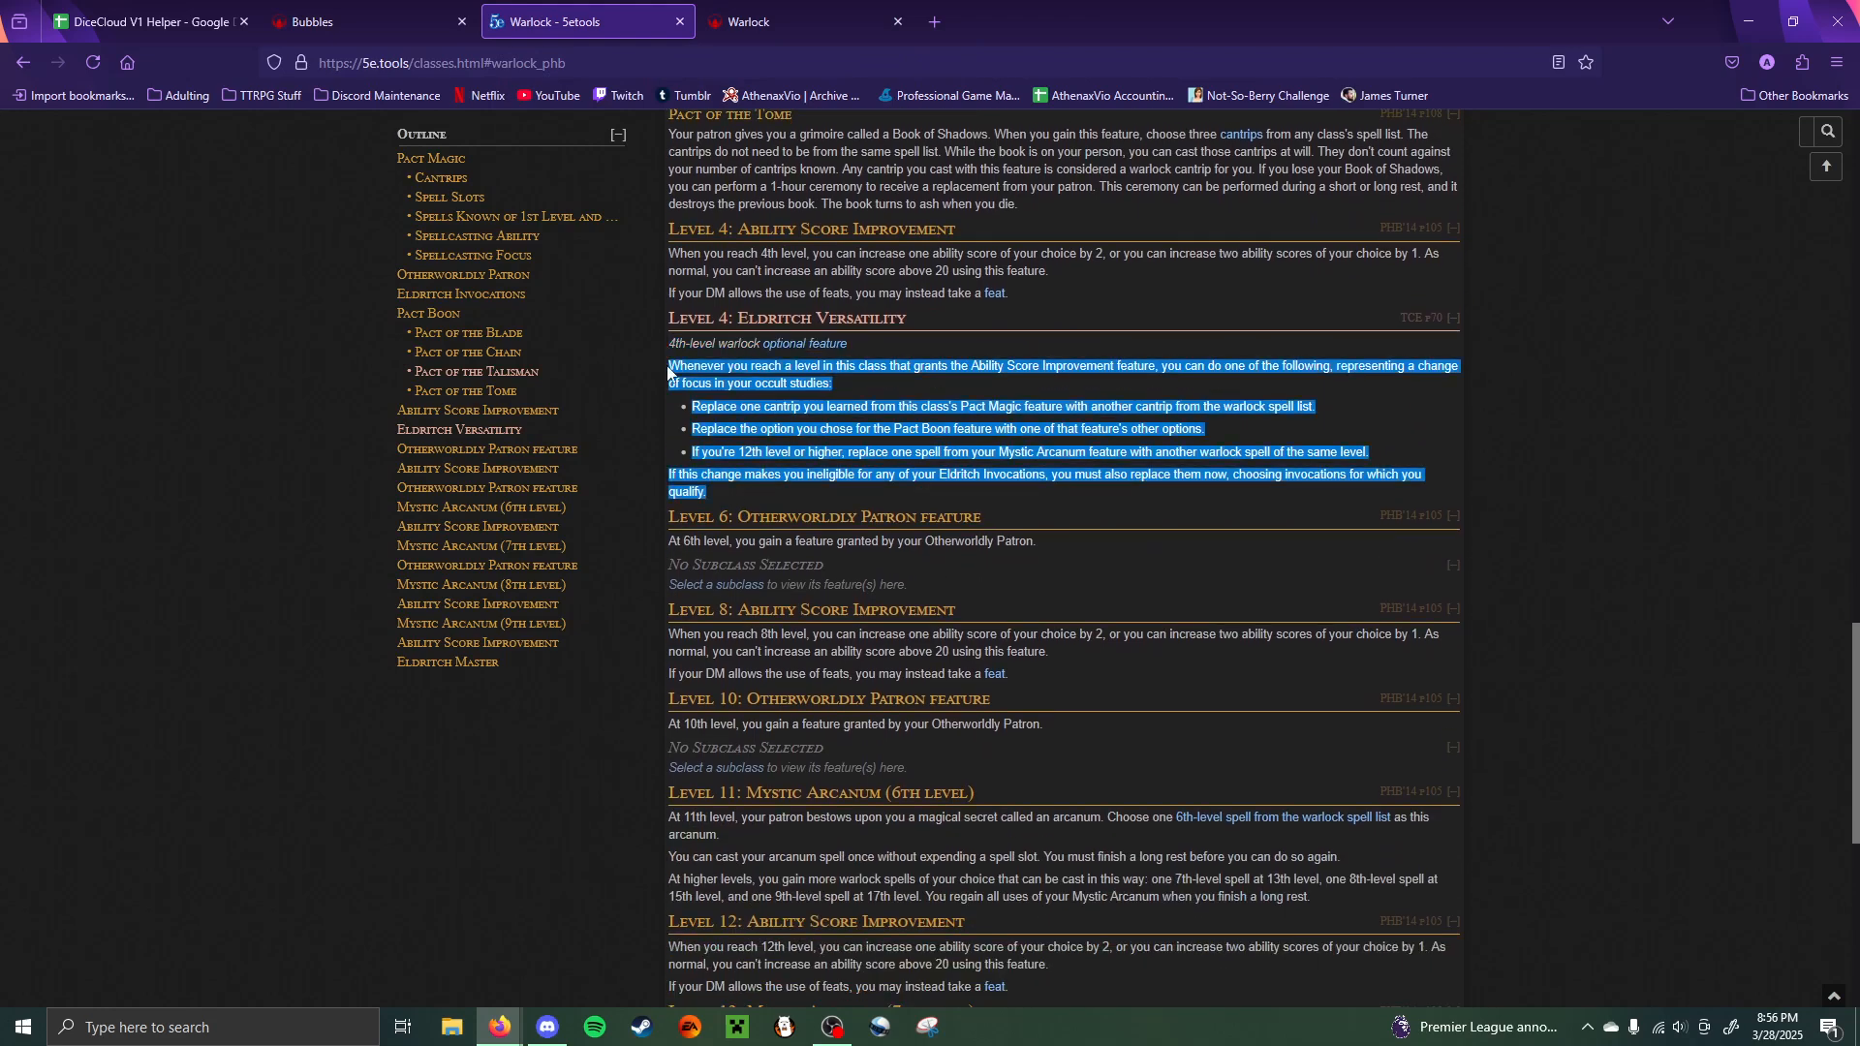
- Return to the Bubbles character sheet in DiceCloud and add a new feature named "4 Eldritch Versitility"
key(ctrl+shift+Tab)
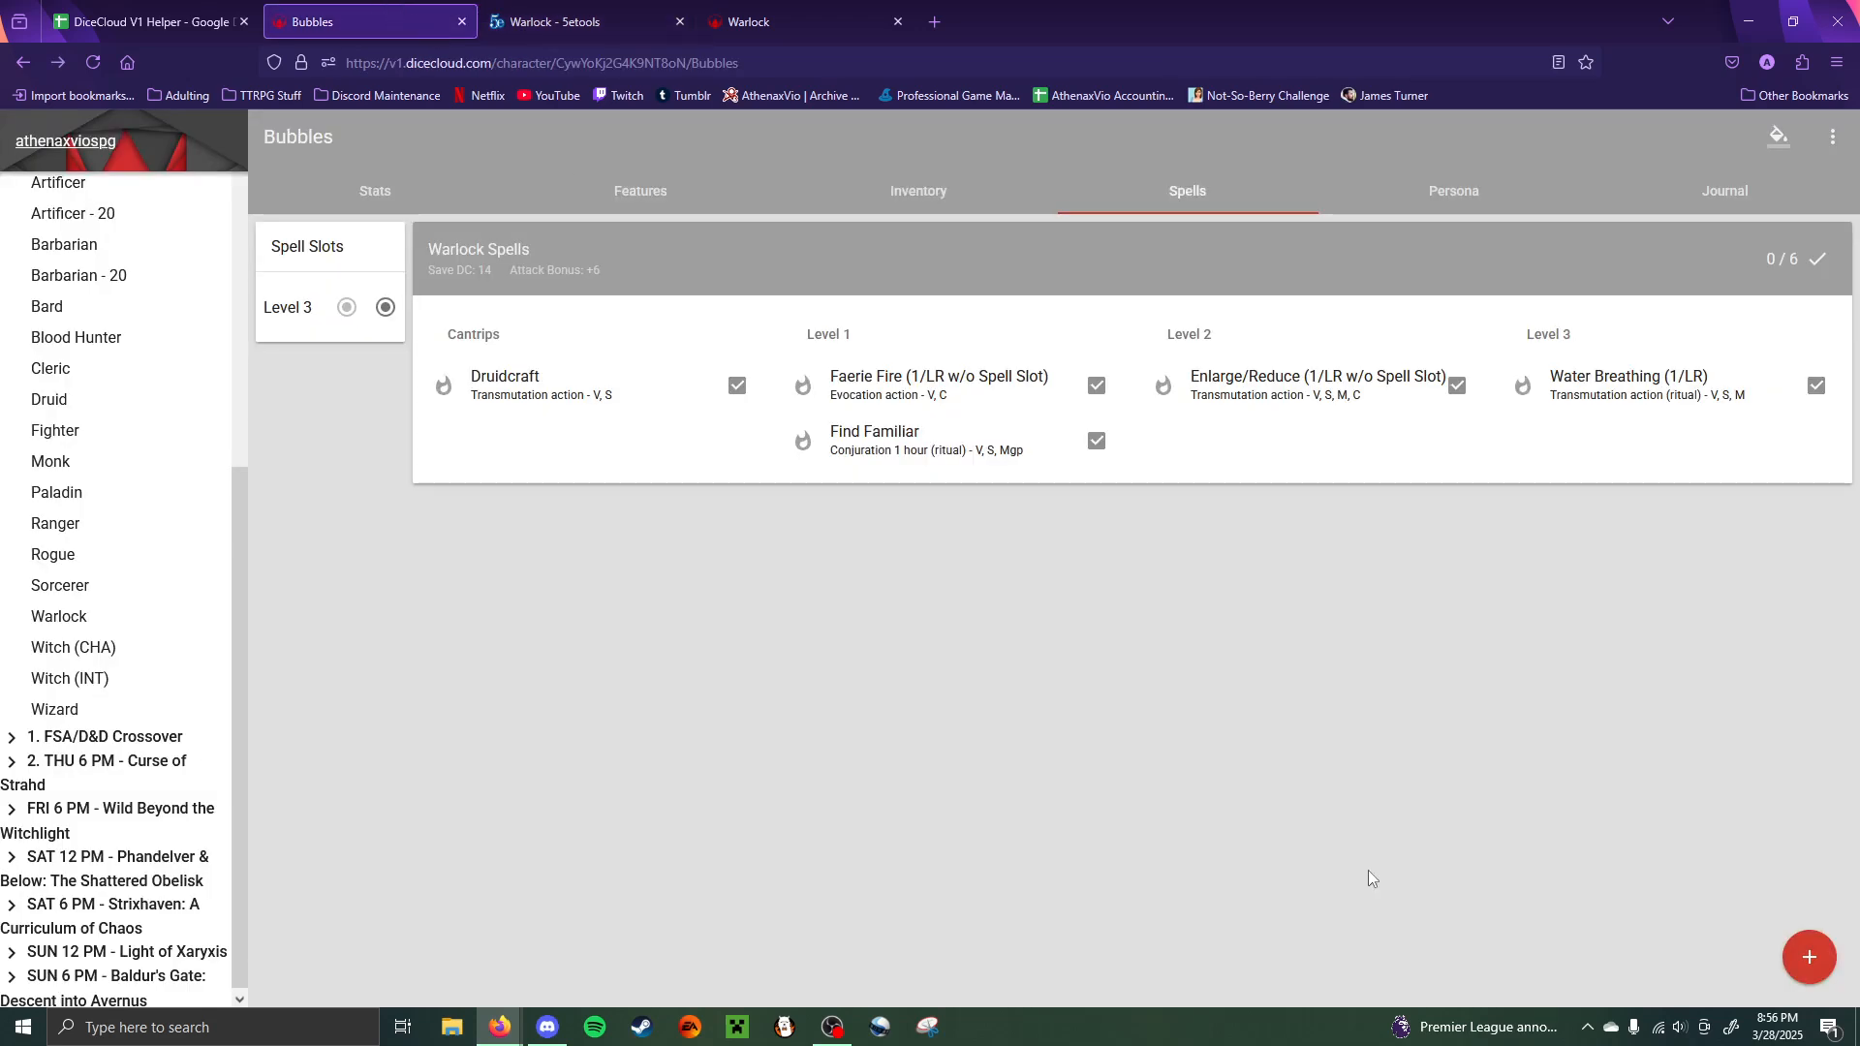
click(641, 189)
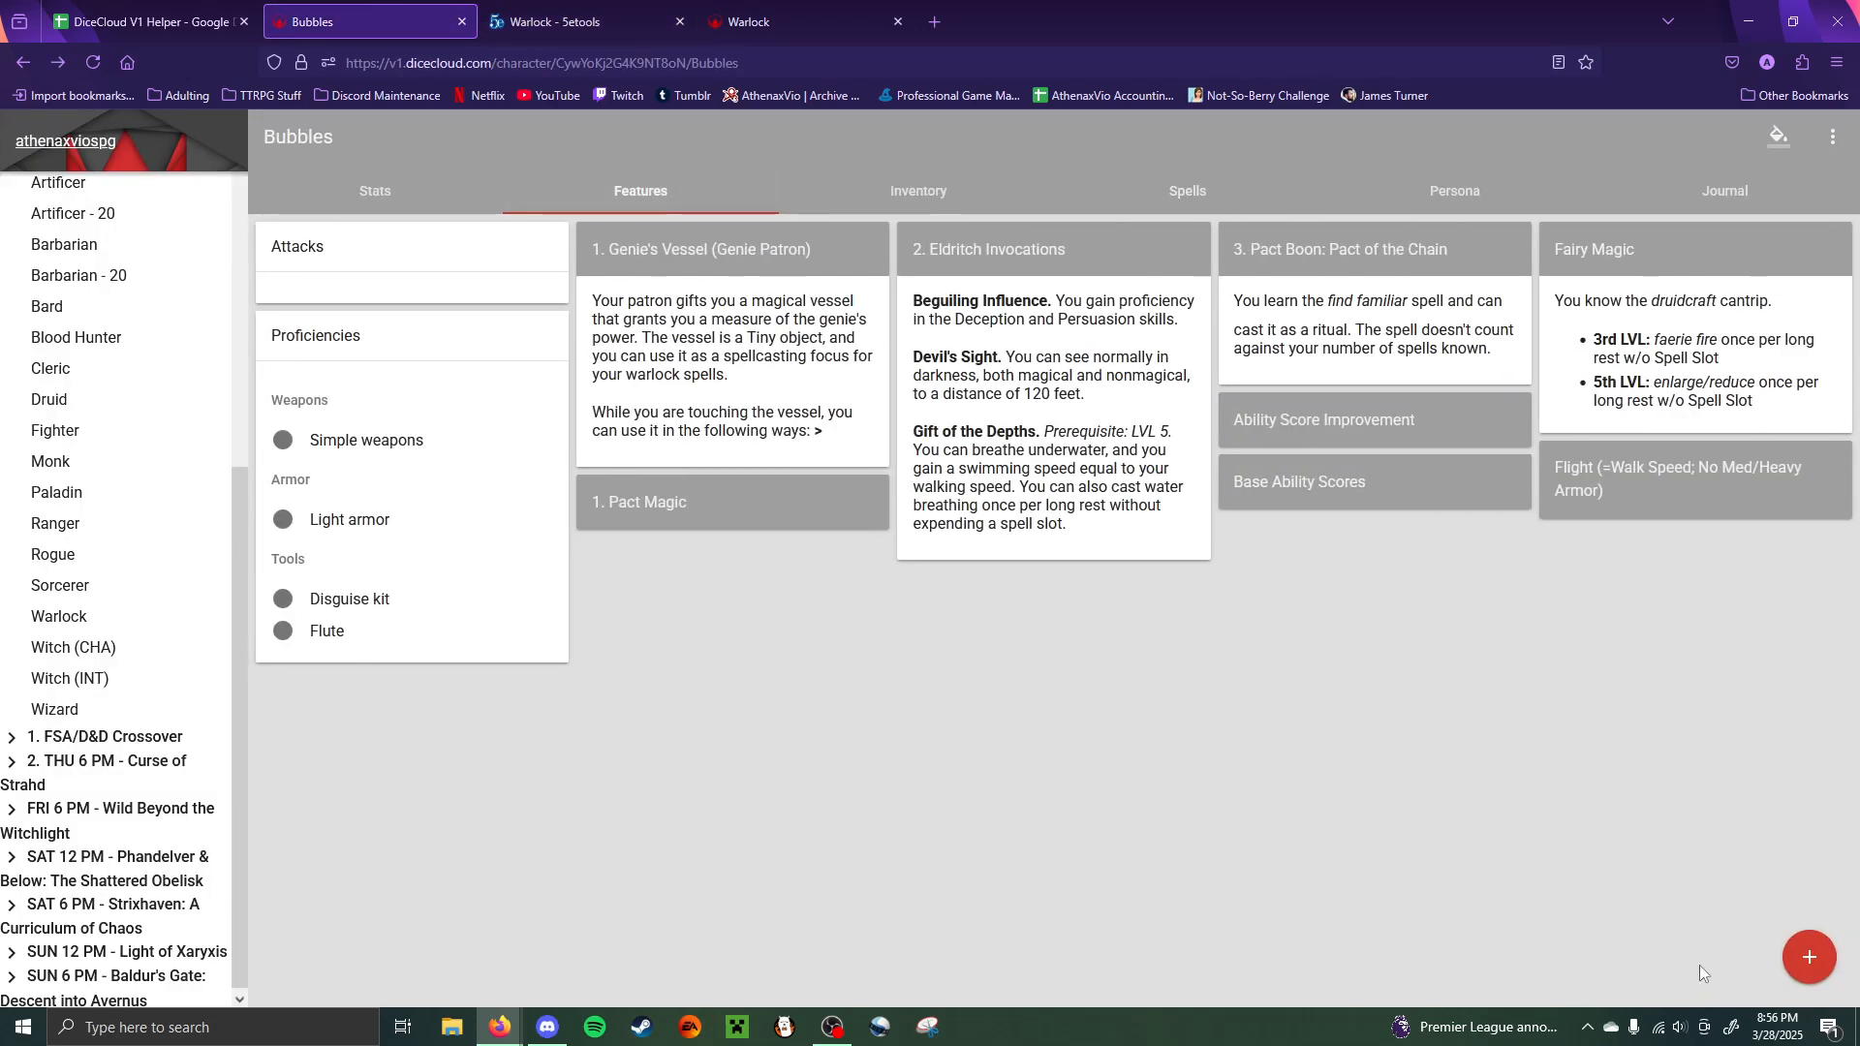
click(1787, 962)
double_click(730, 384)
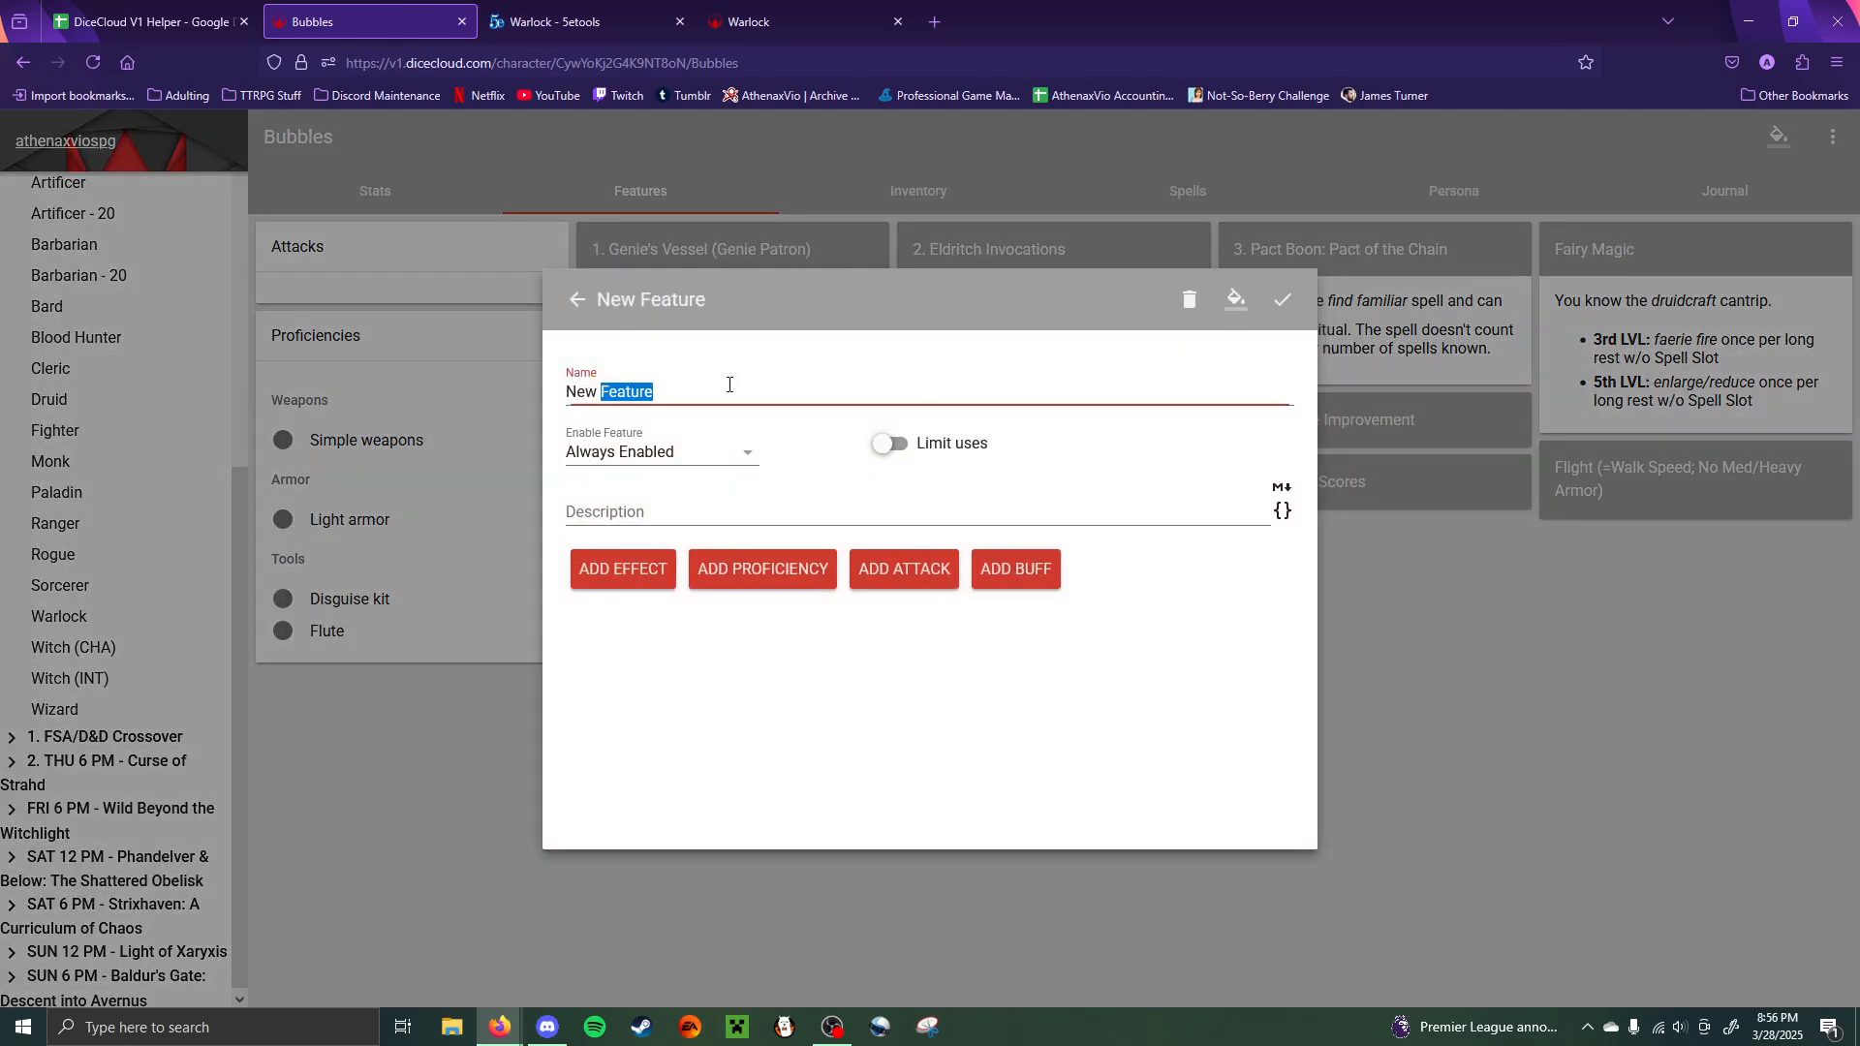
click(730, 385)
text(4)
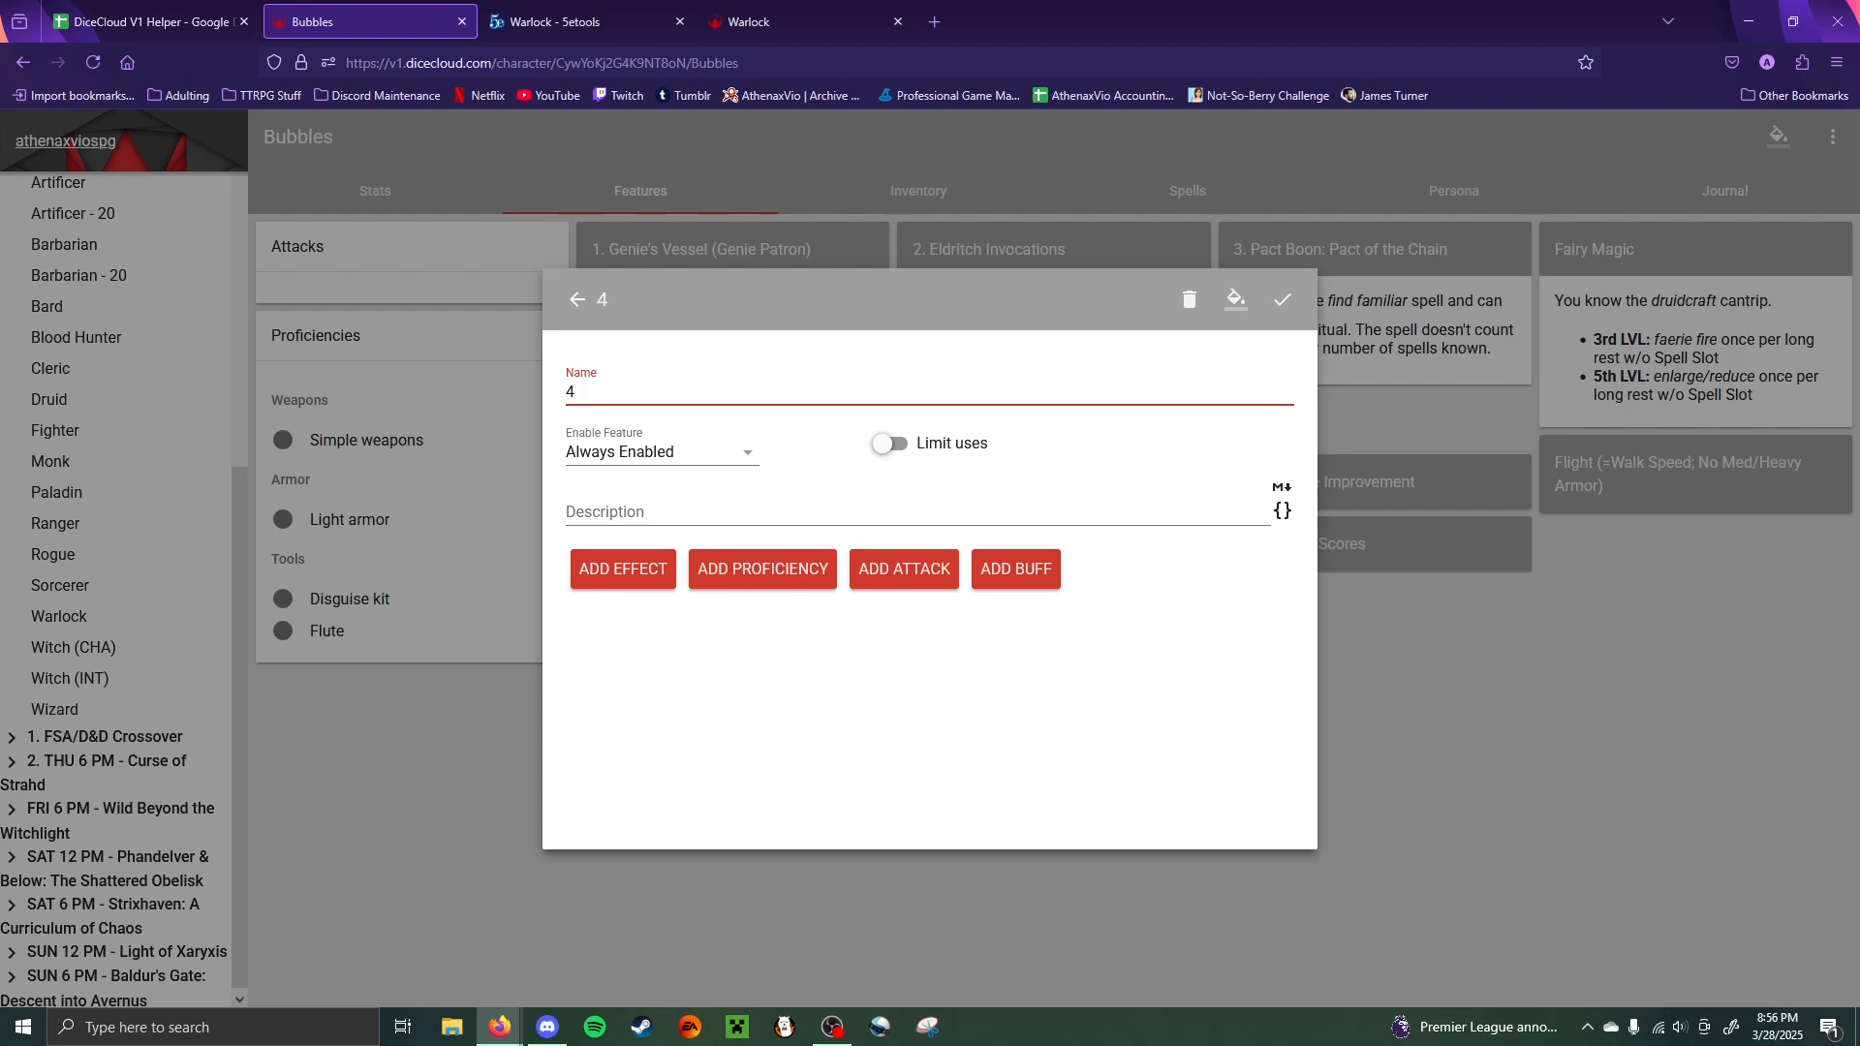
text( Eldritch)
text( Vers)
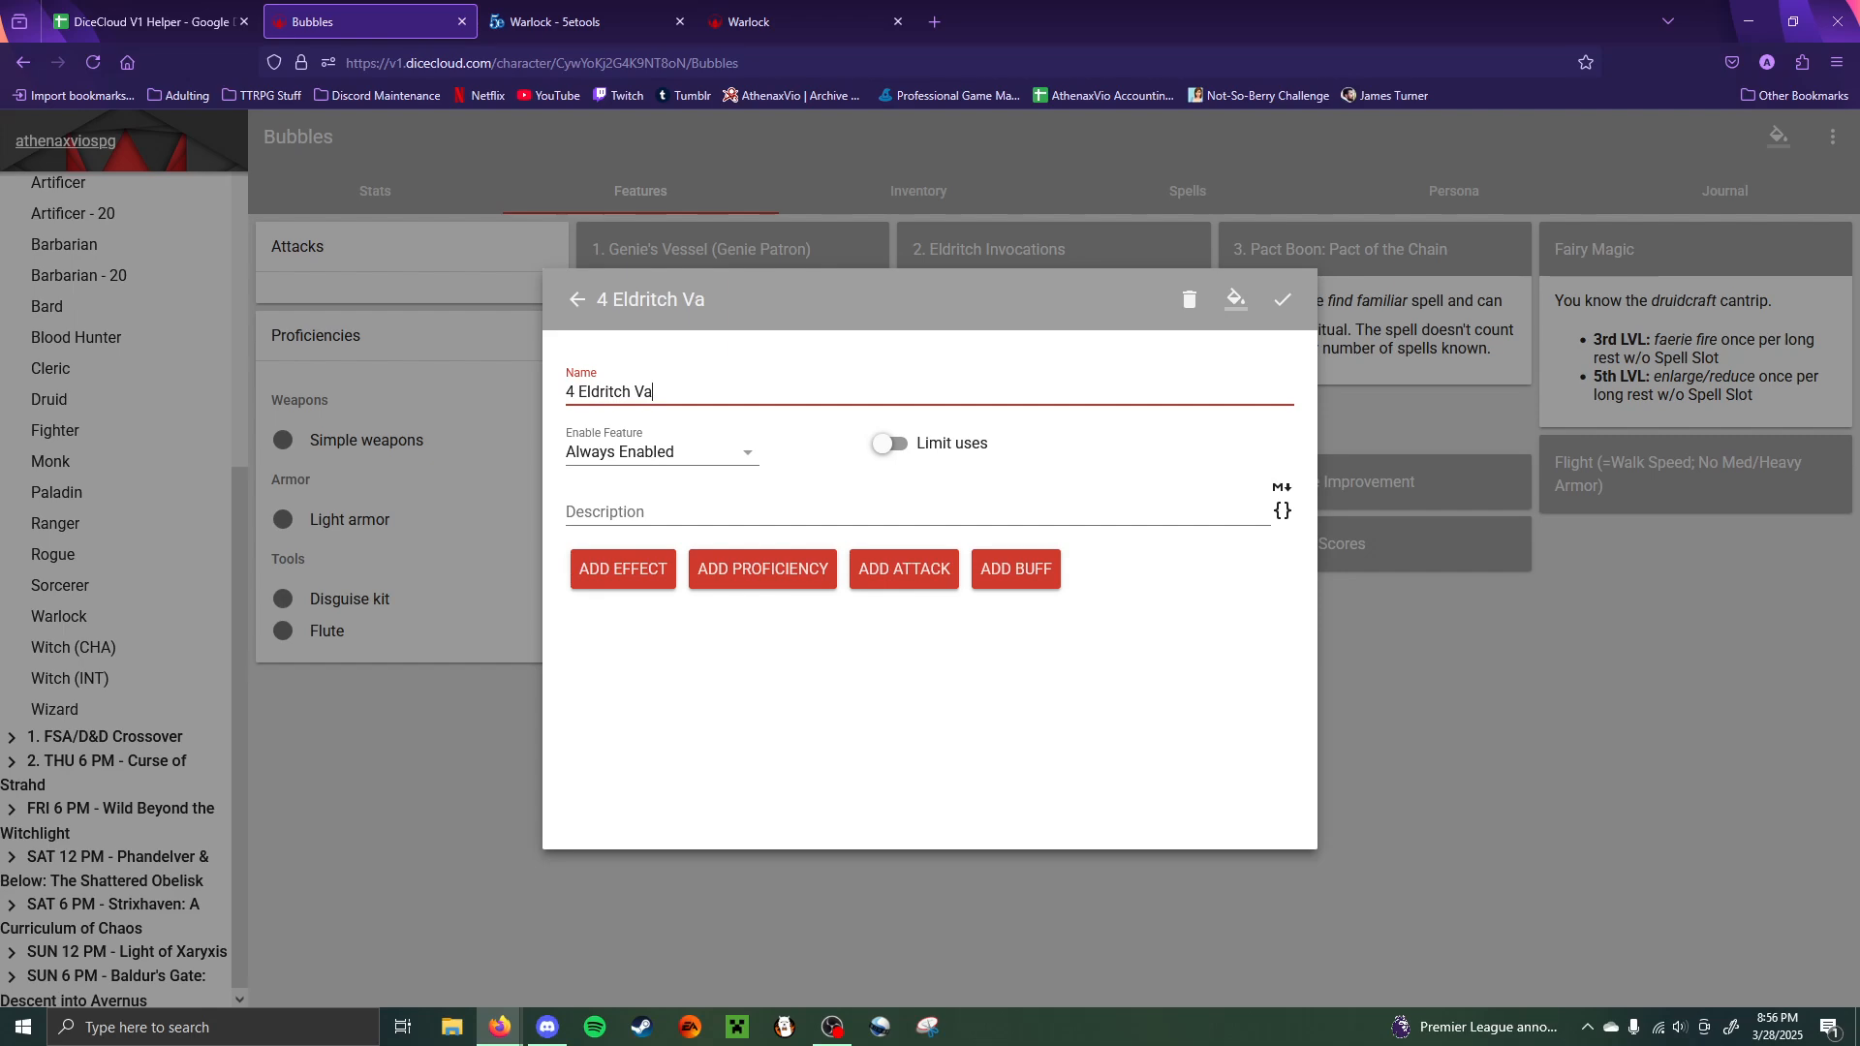
text(itili)
key(BackSpace)
text(ty)
- Check the feature name's spelling on the 5etools Warlock page and correct the new feature's name to "4 Eldritch Versatility"
click(557, 22)
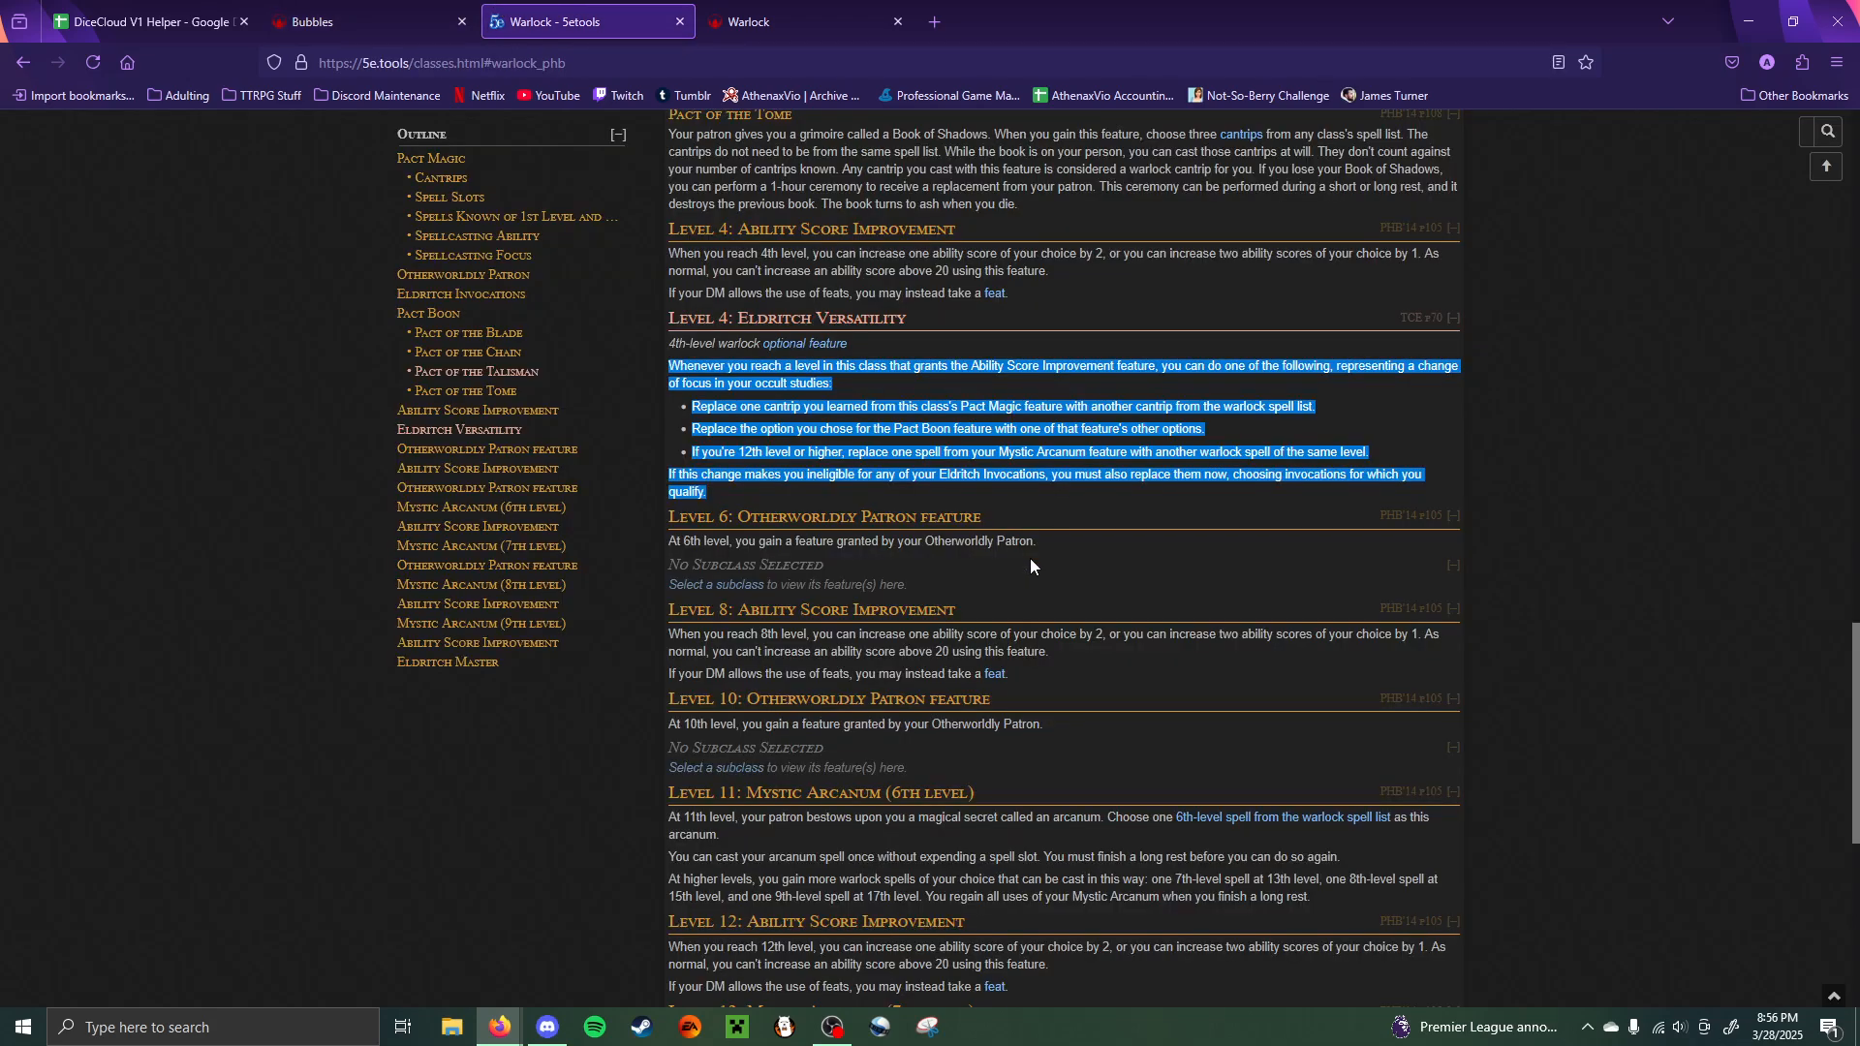
click(408, 8)
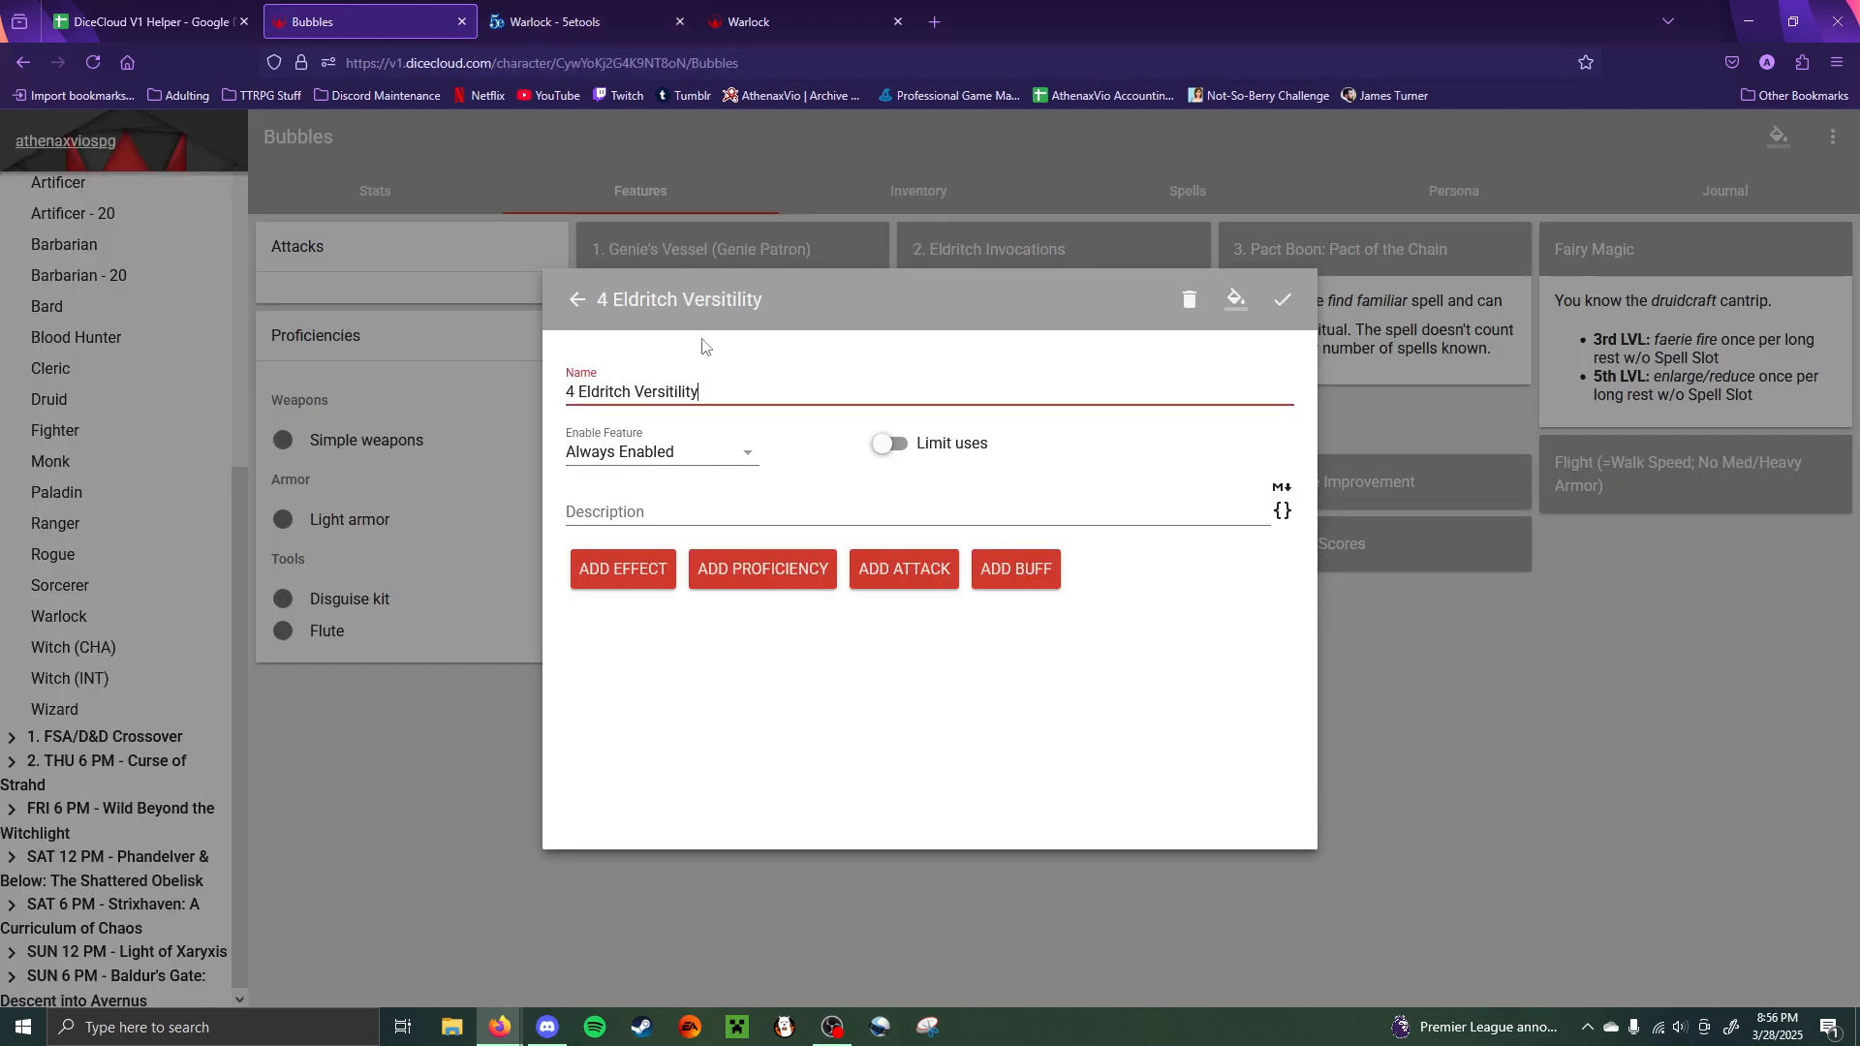
click(668, 391)
key(Delete)
text(a)
- Paste the copied rules text into the Eldritch Versatility description and insert a "---" divider line with a blank line above it
click(815, 504)
key(ctrl+v)
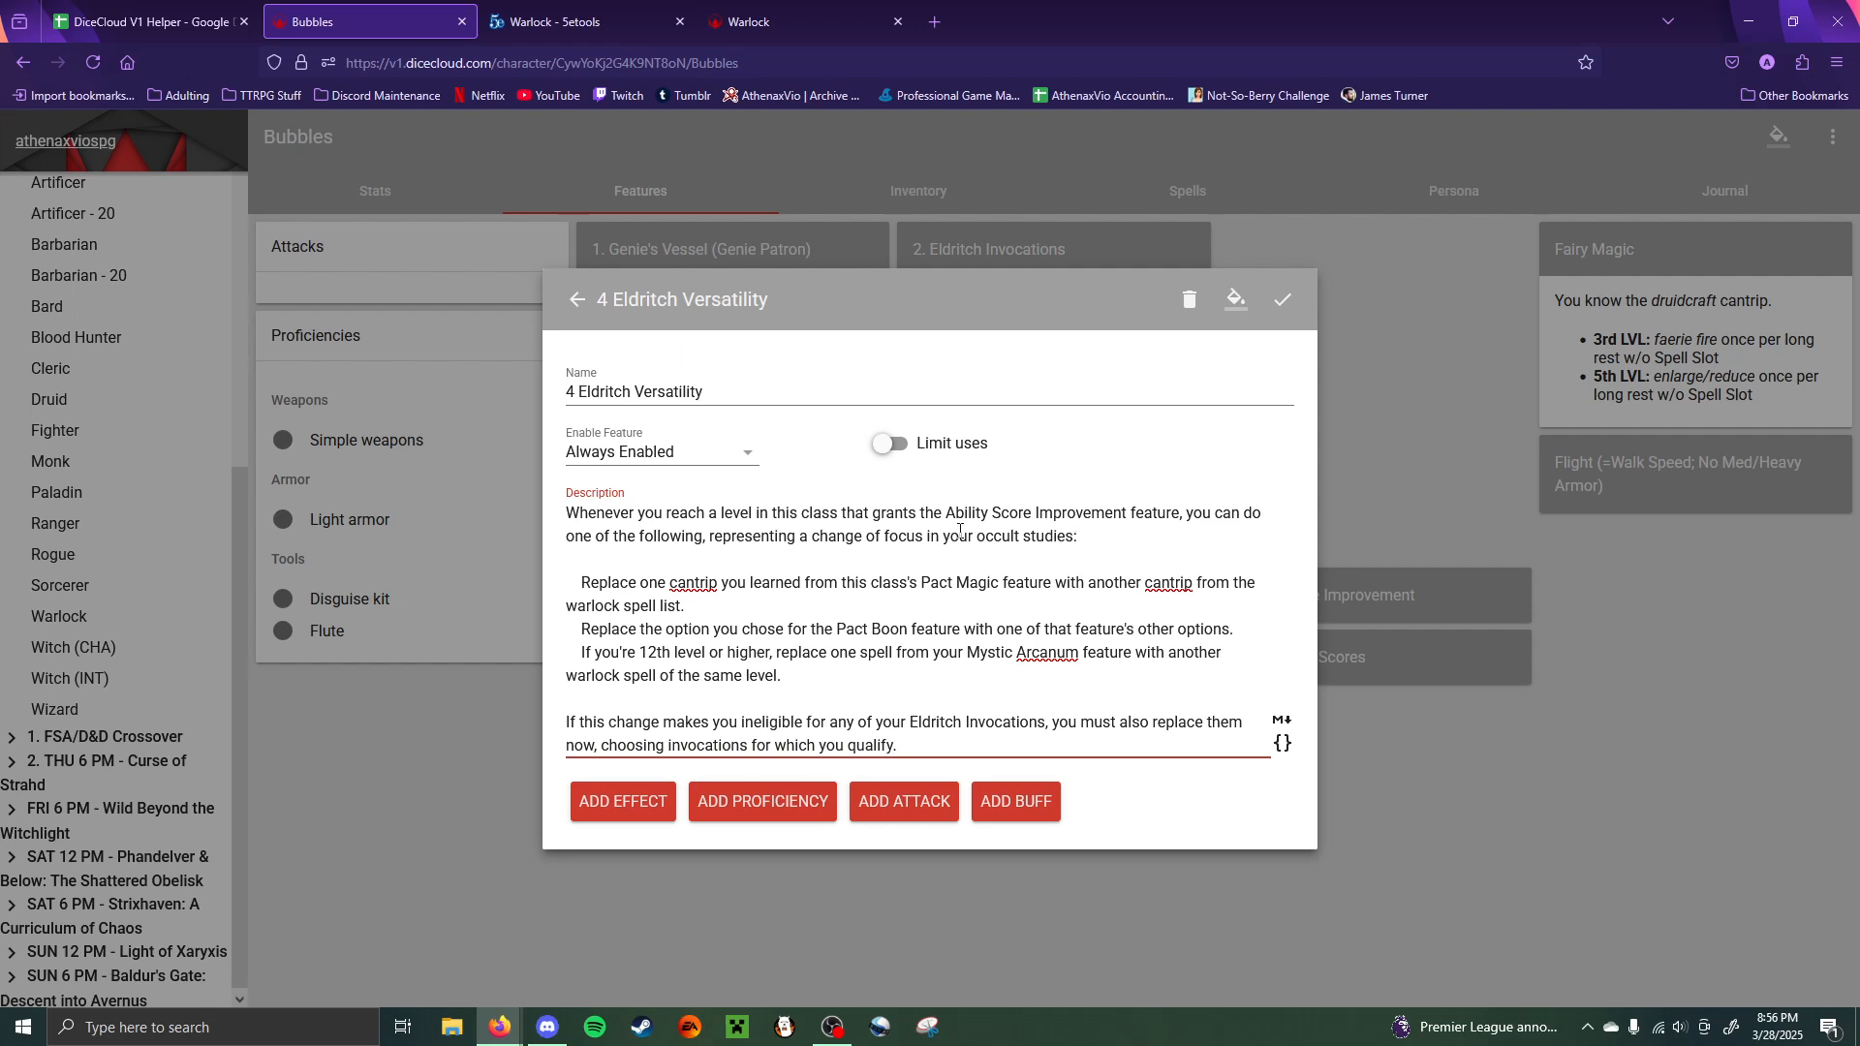
click(567, 513)
key(Return)
key(Return)
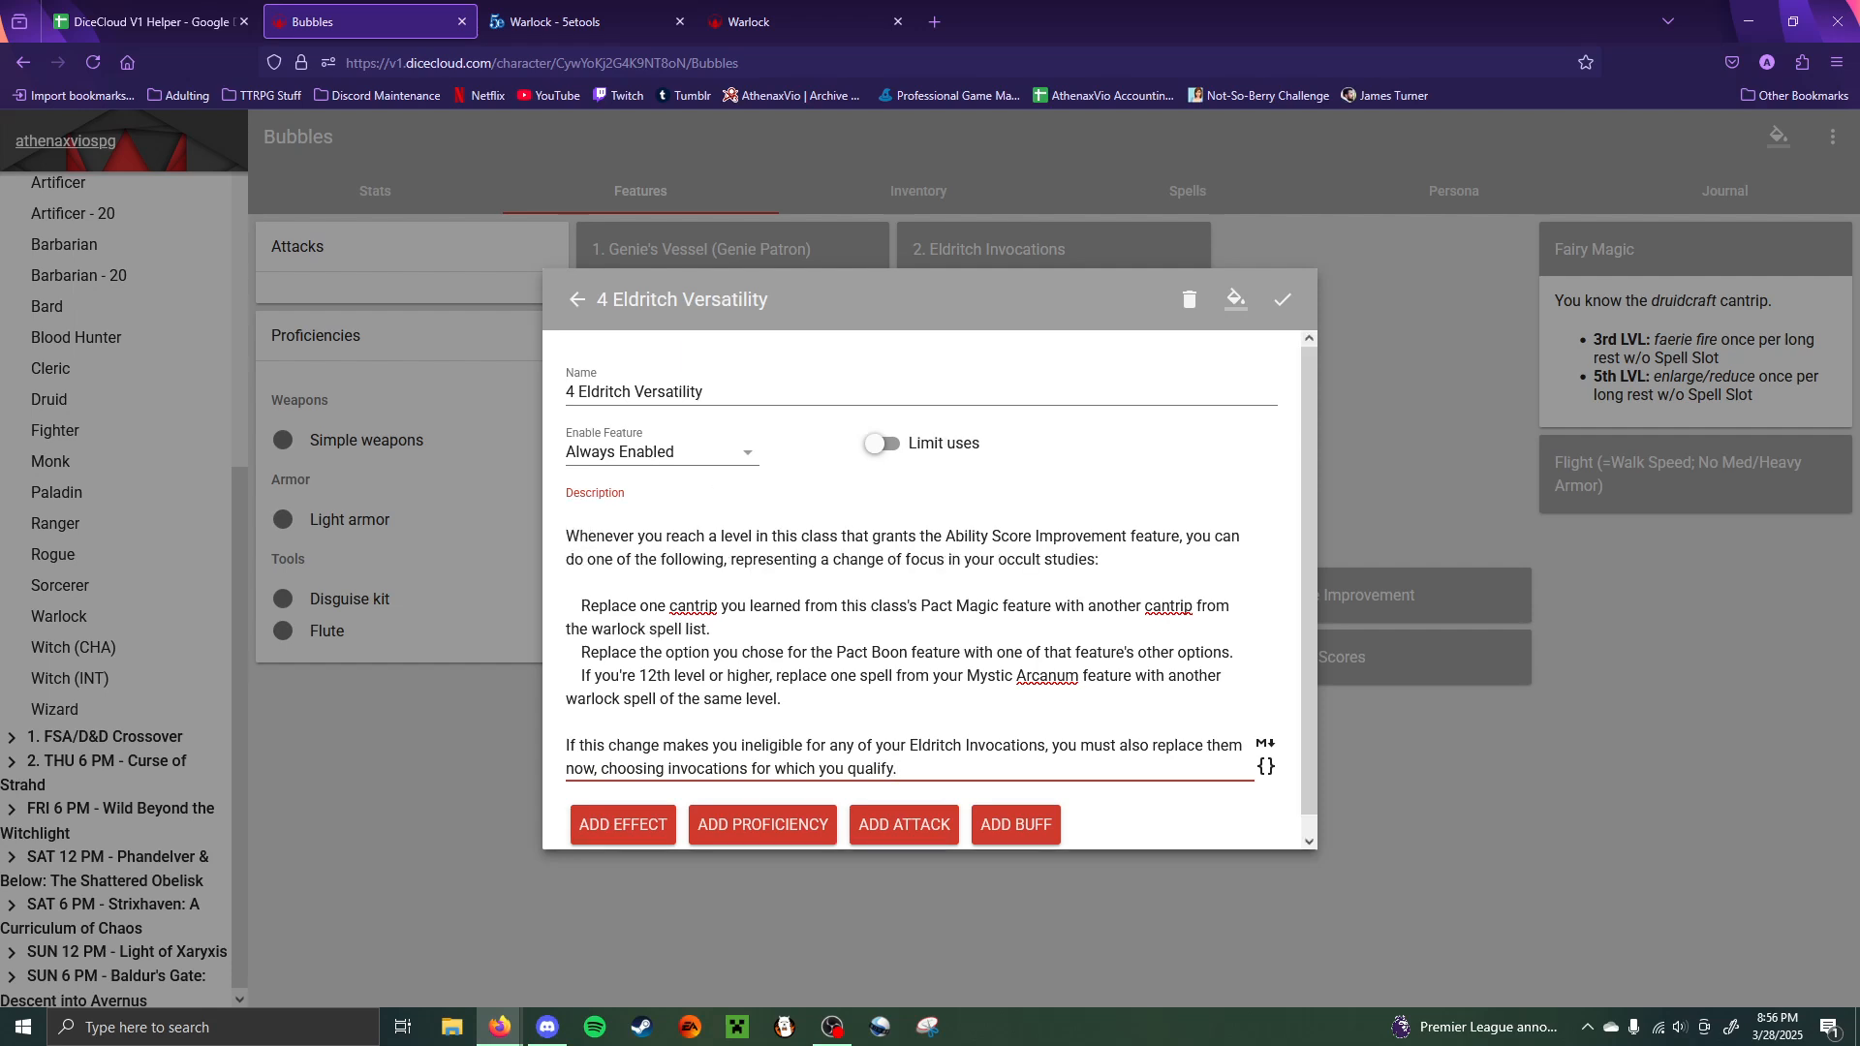
text(---)
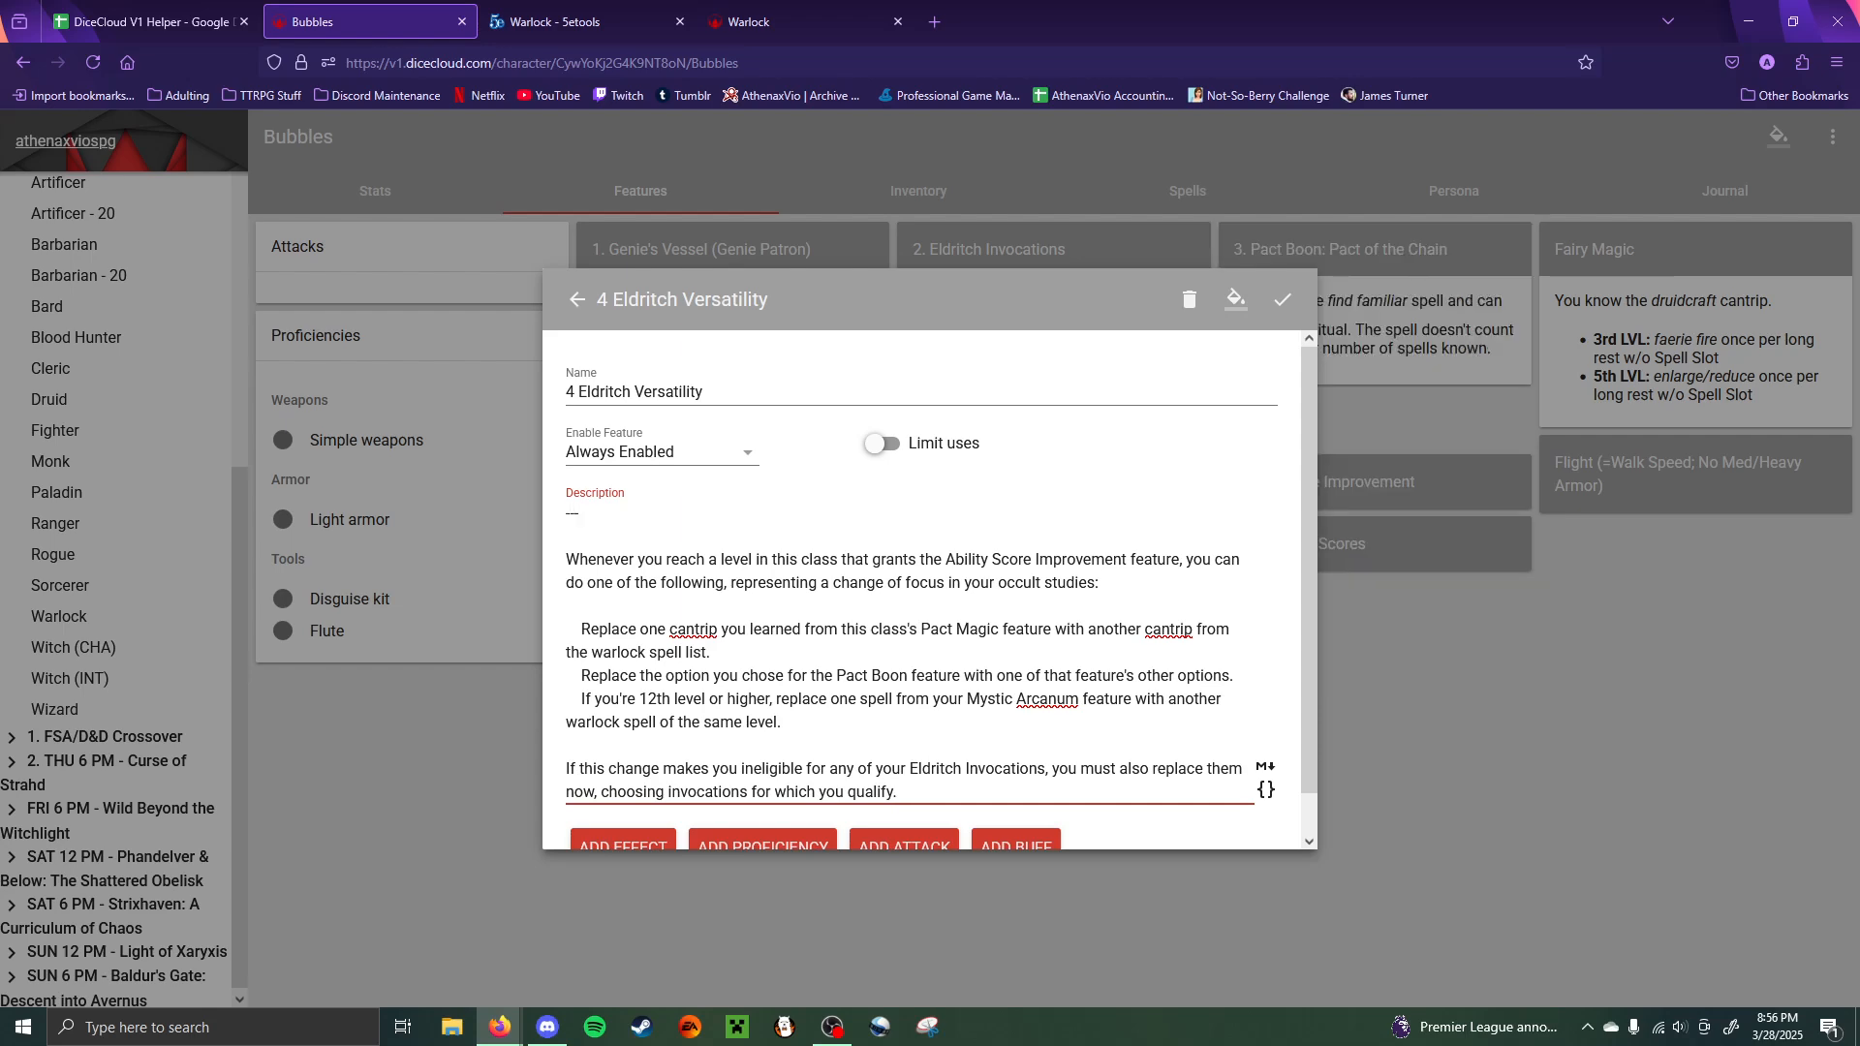
- Format the three replacement options in the Eldritch Versatility description as "-" bullets, remove the blank line above them, and close the feature
drag(584, 630, 466, 623)
key(BackSpace)
key(BackSpace)
text(-)
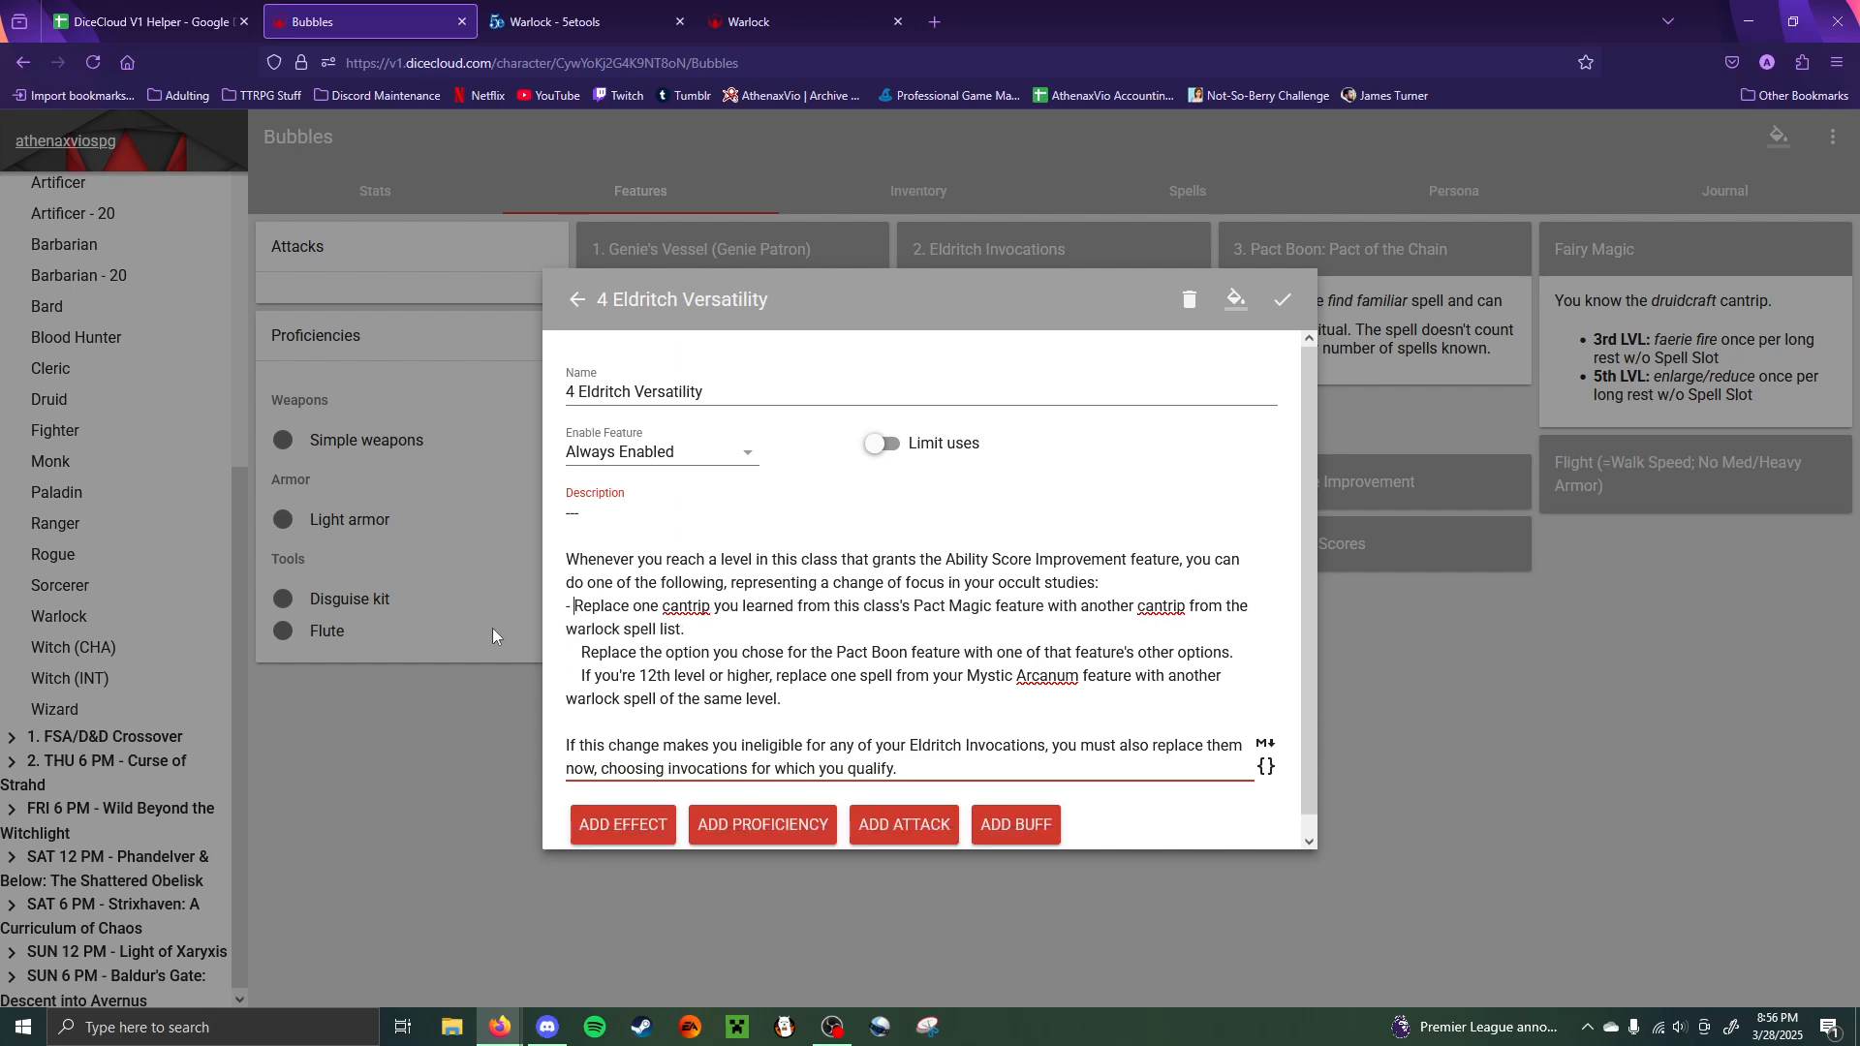
drag(584, 652, 512, 654)
text(-)
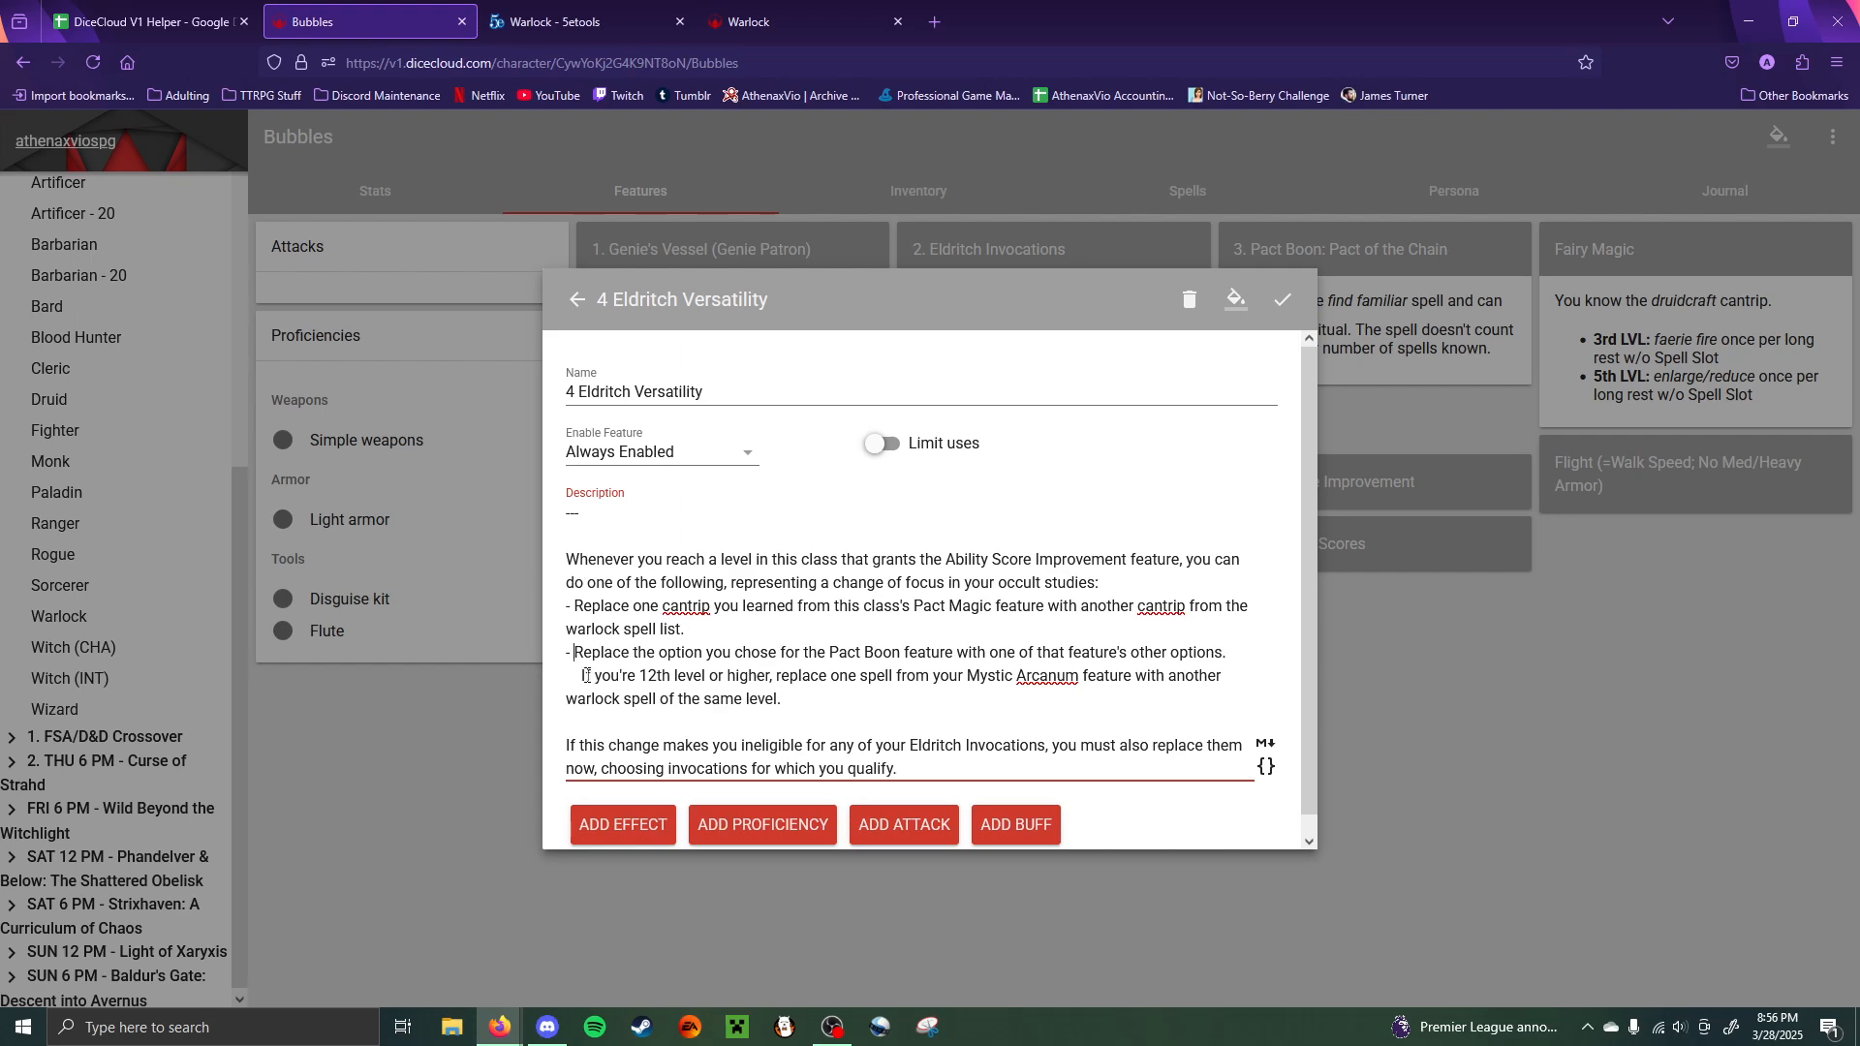
drag(586, 675, 513, 679)
text(-)
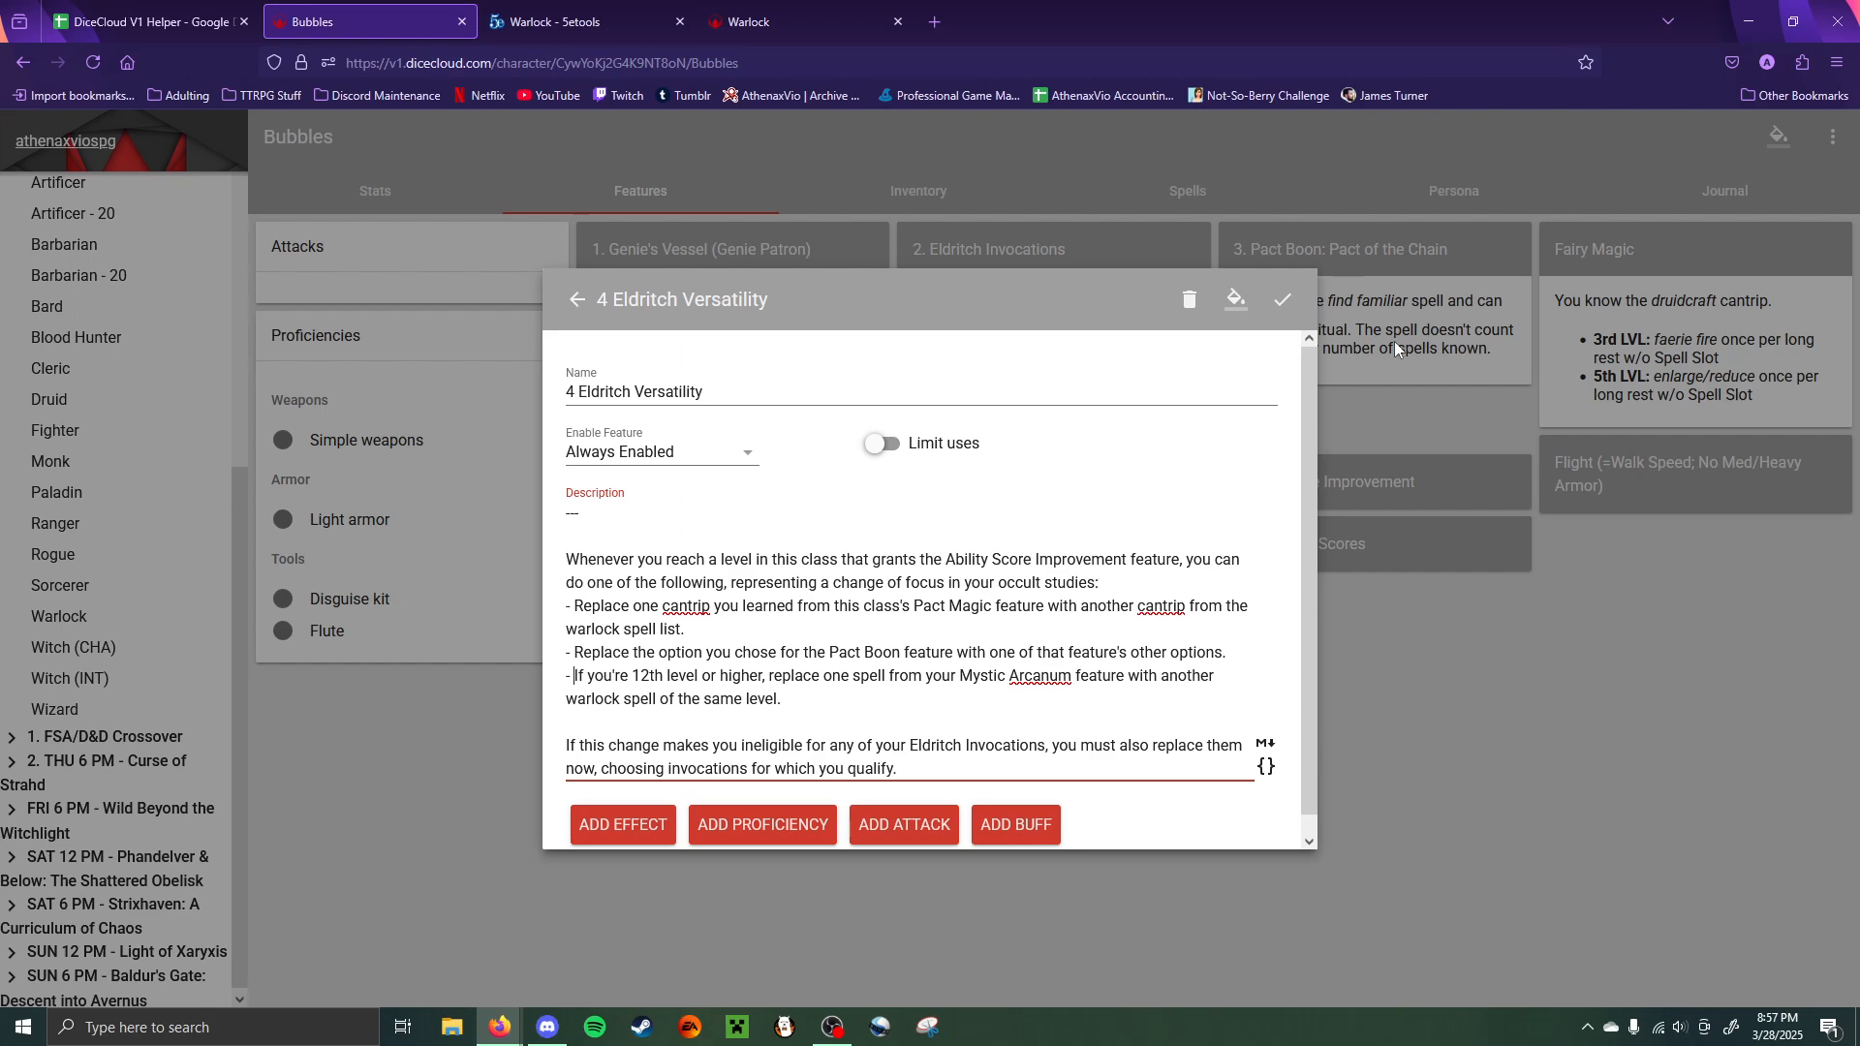
click(1399, 442)
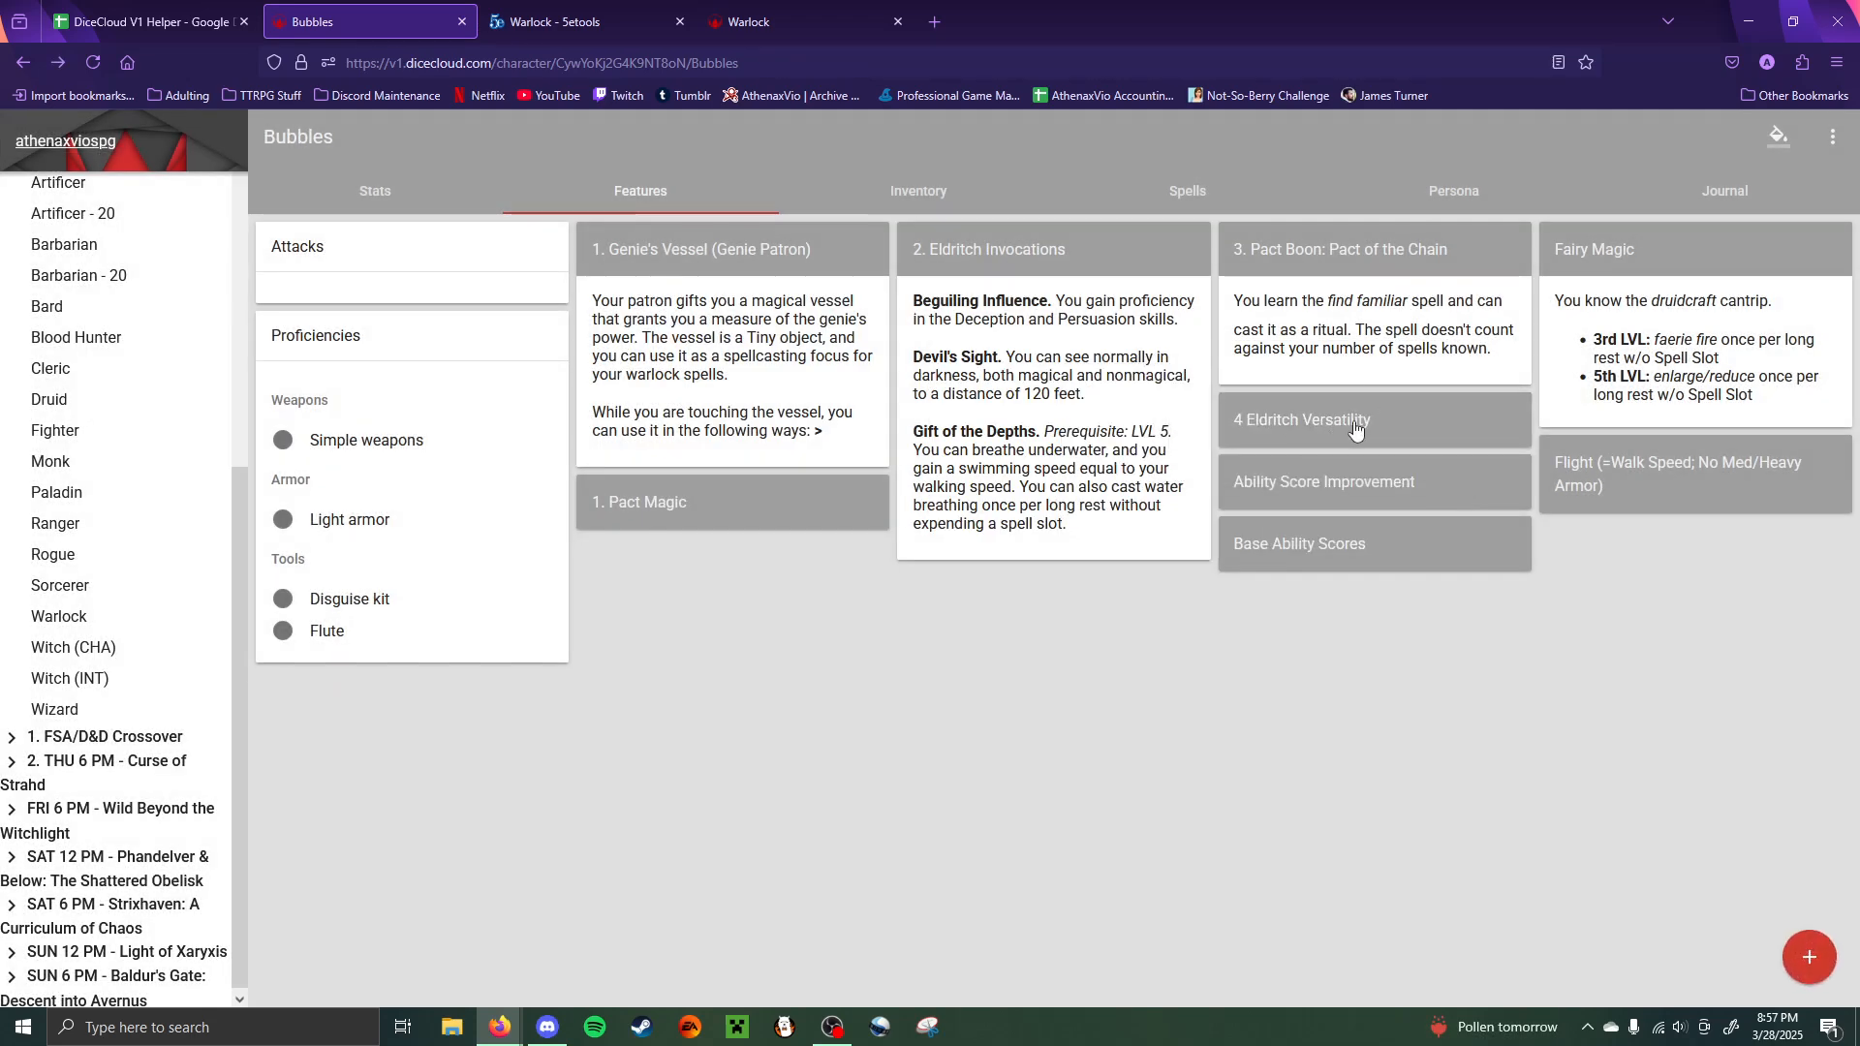
- Reopen the Eldritch Versatility feature, rename it "4. Eldritch Versatility", and save and close it
click(1320, 426)
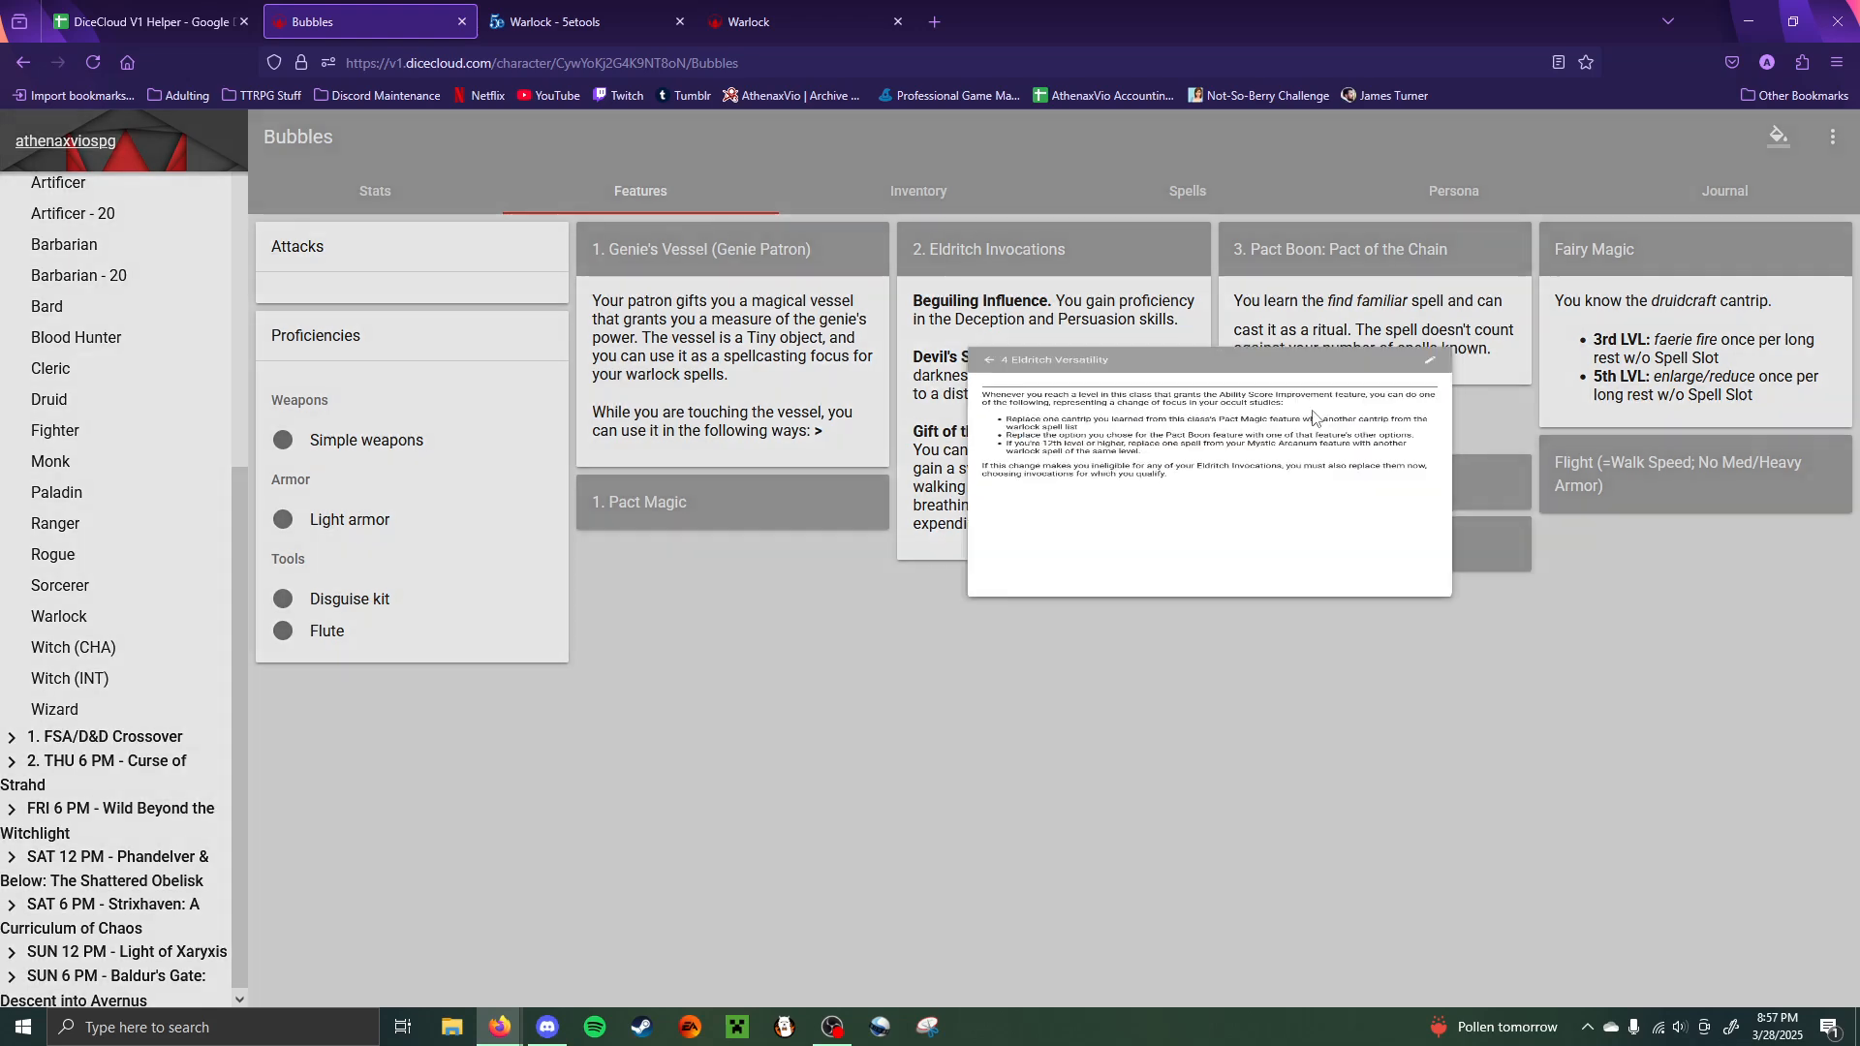
click(1275, 301)
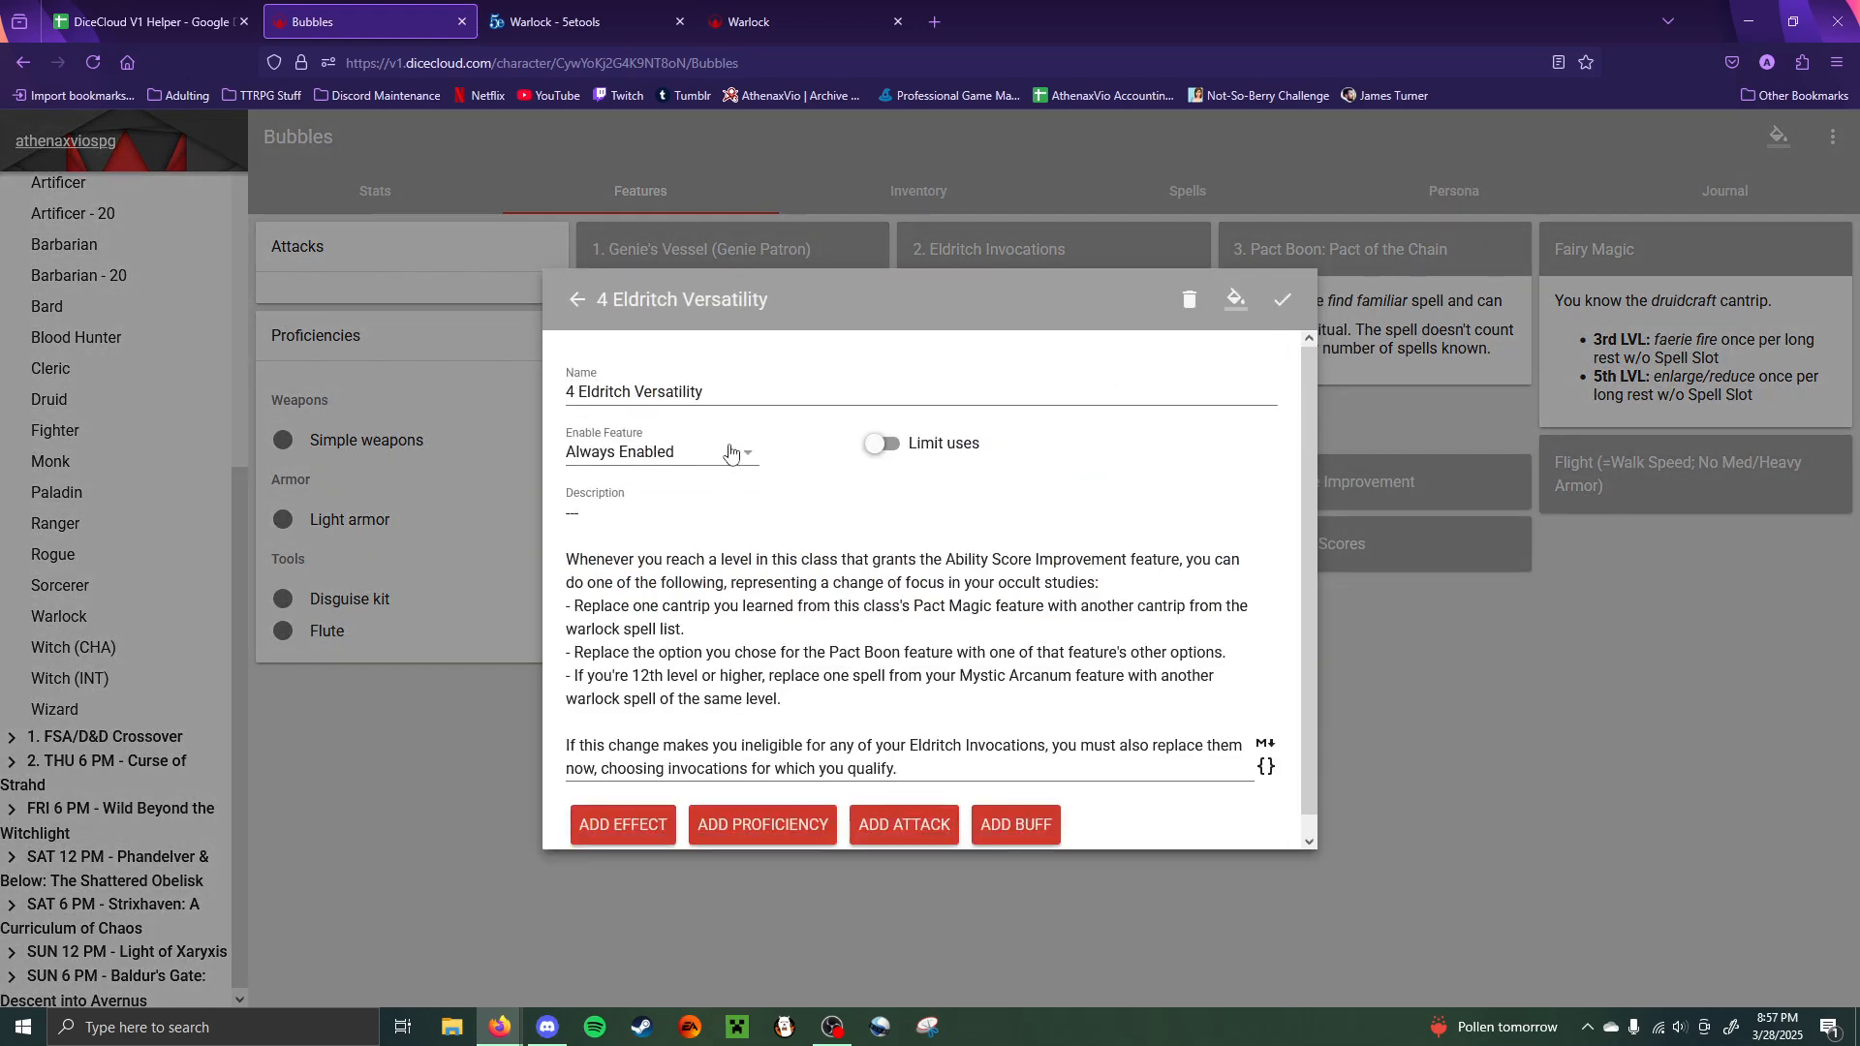
click(572, 388)
text(,)
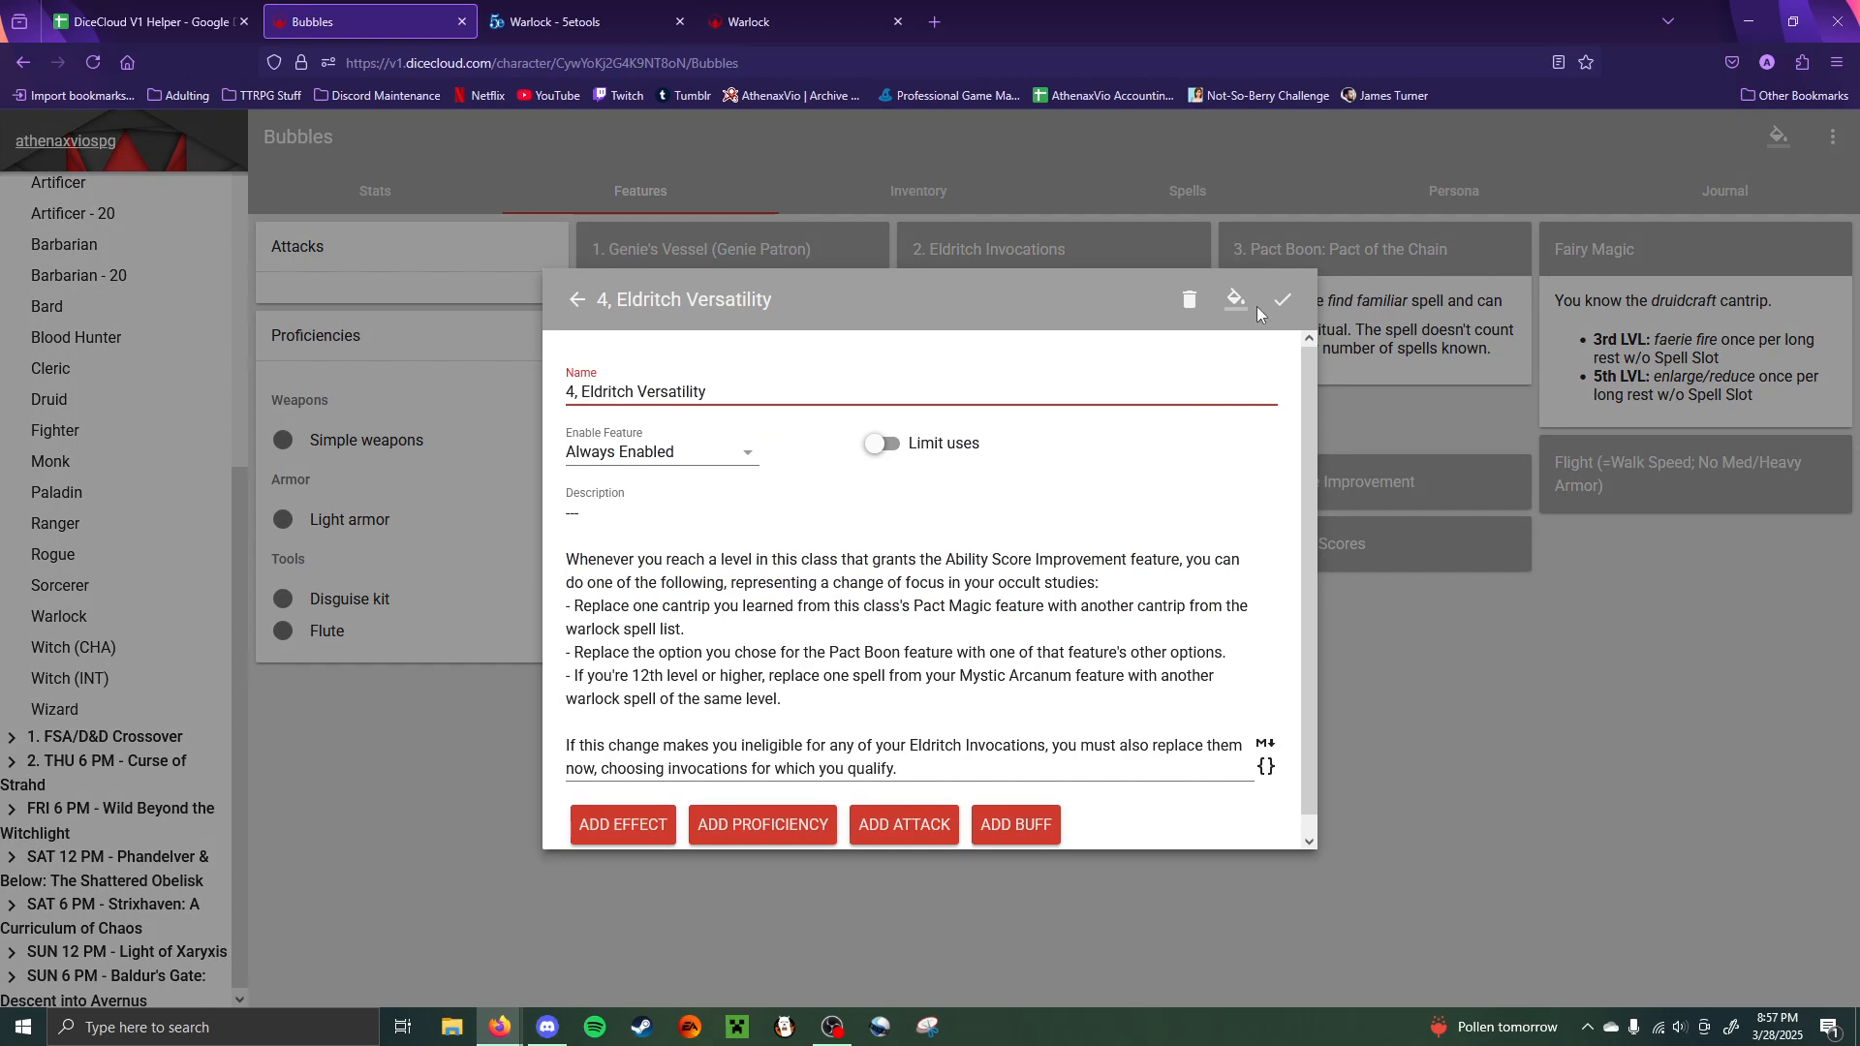
key(BackSpace)
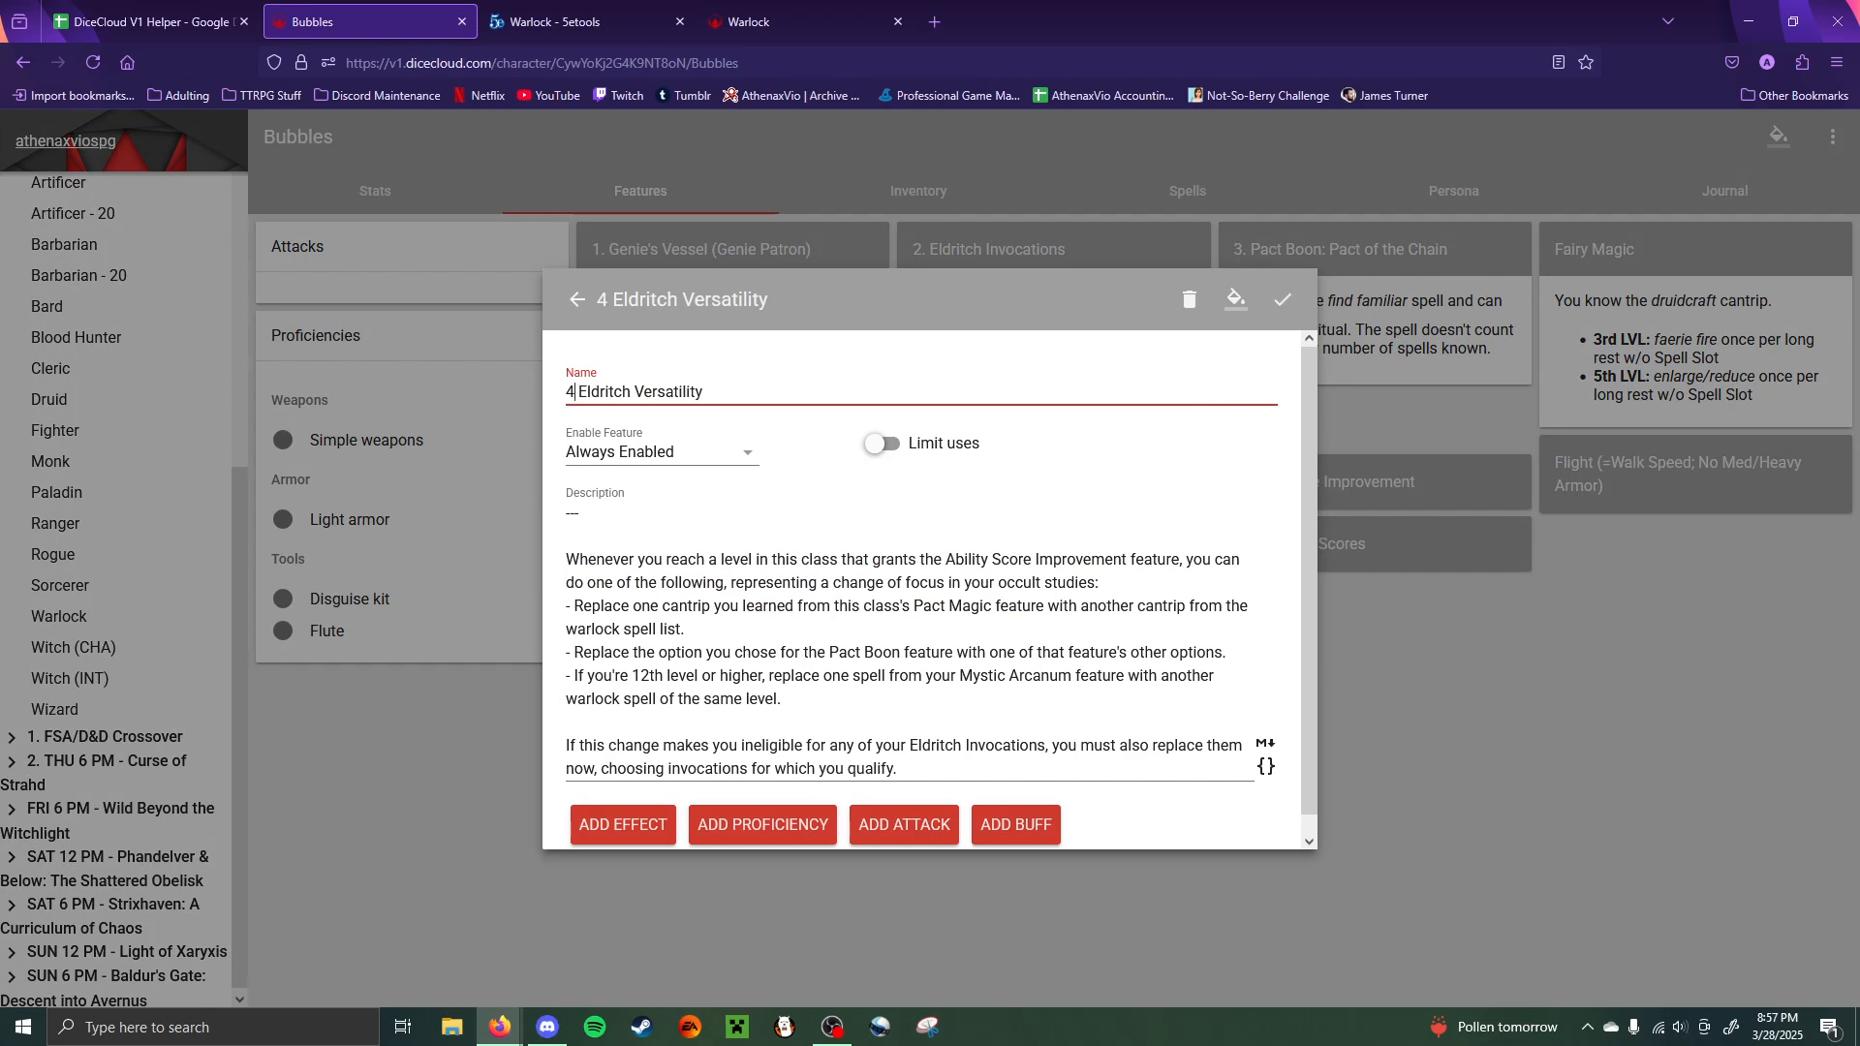
text(.)
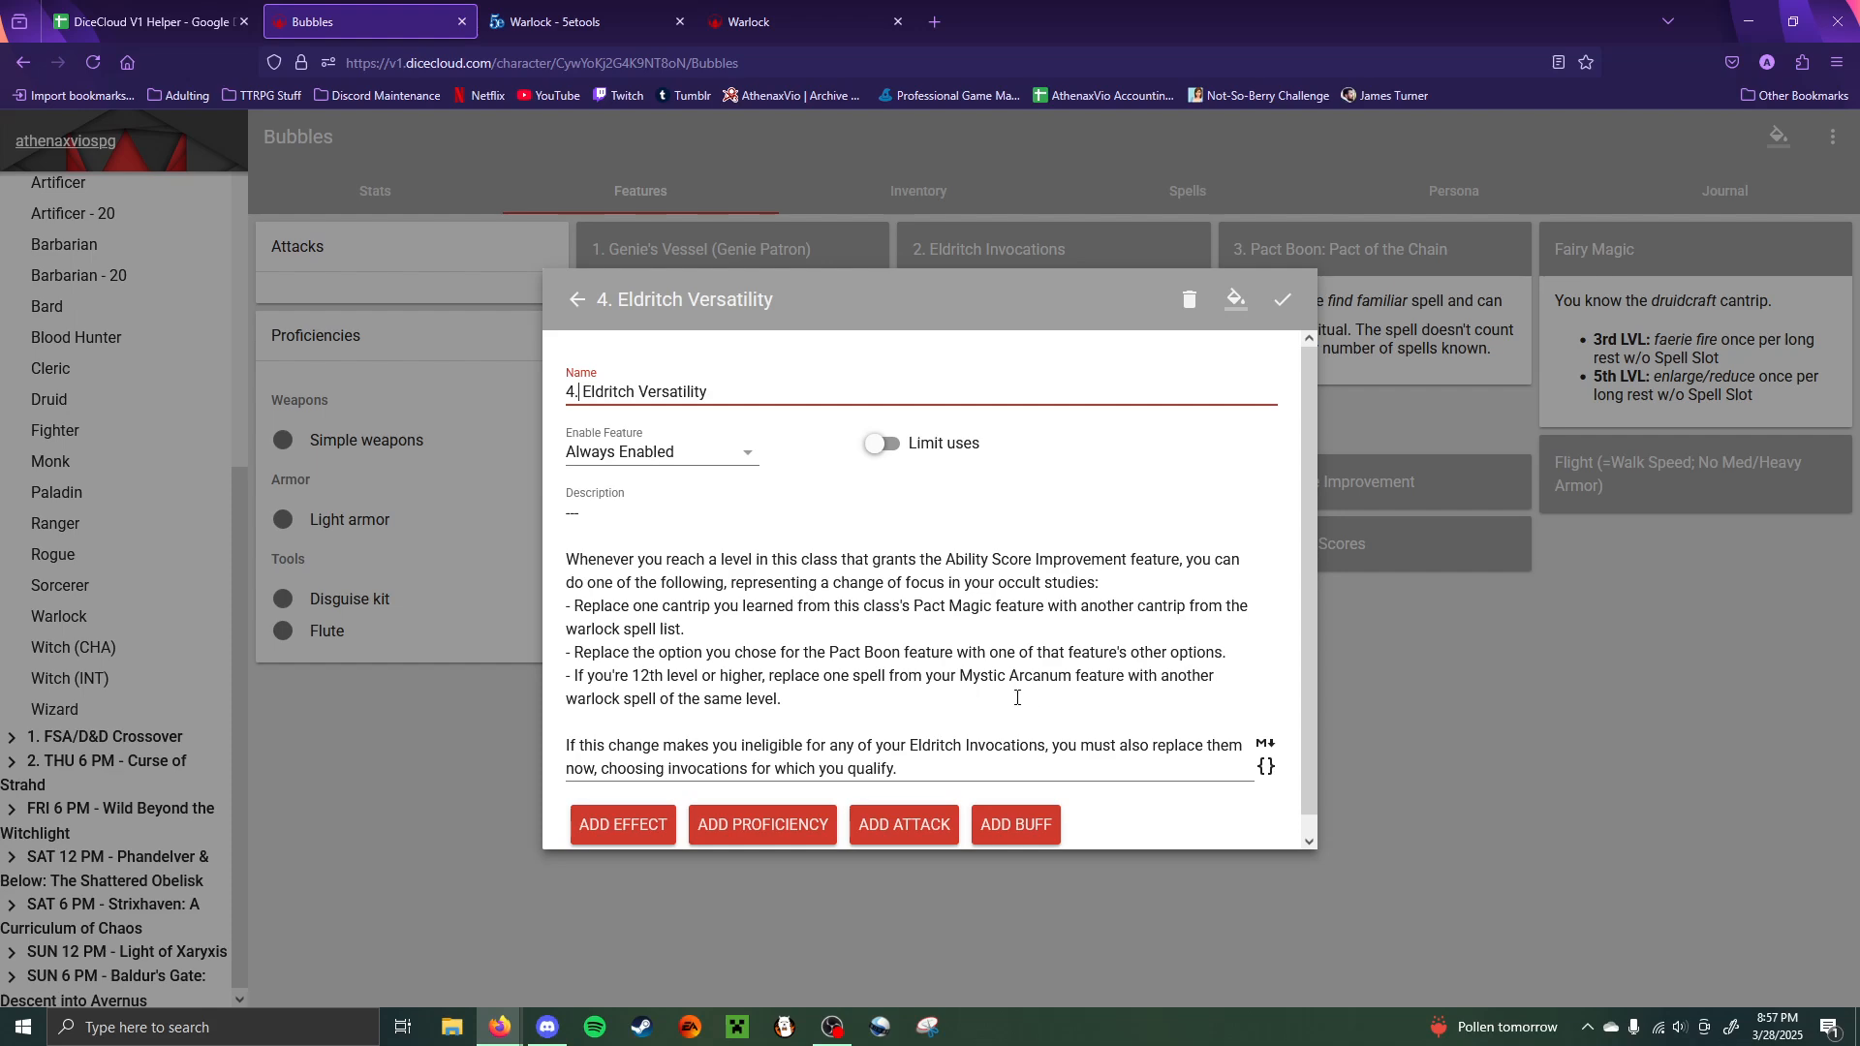
click(1281, 299)
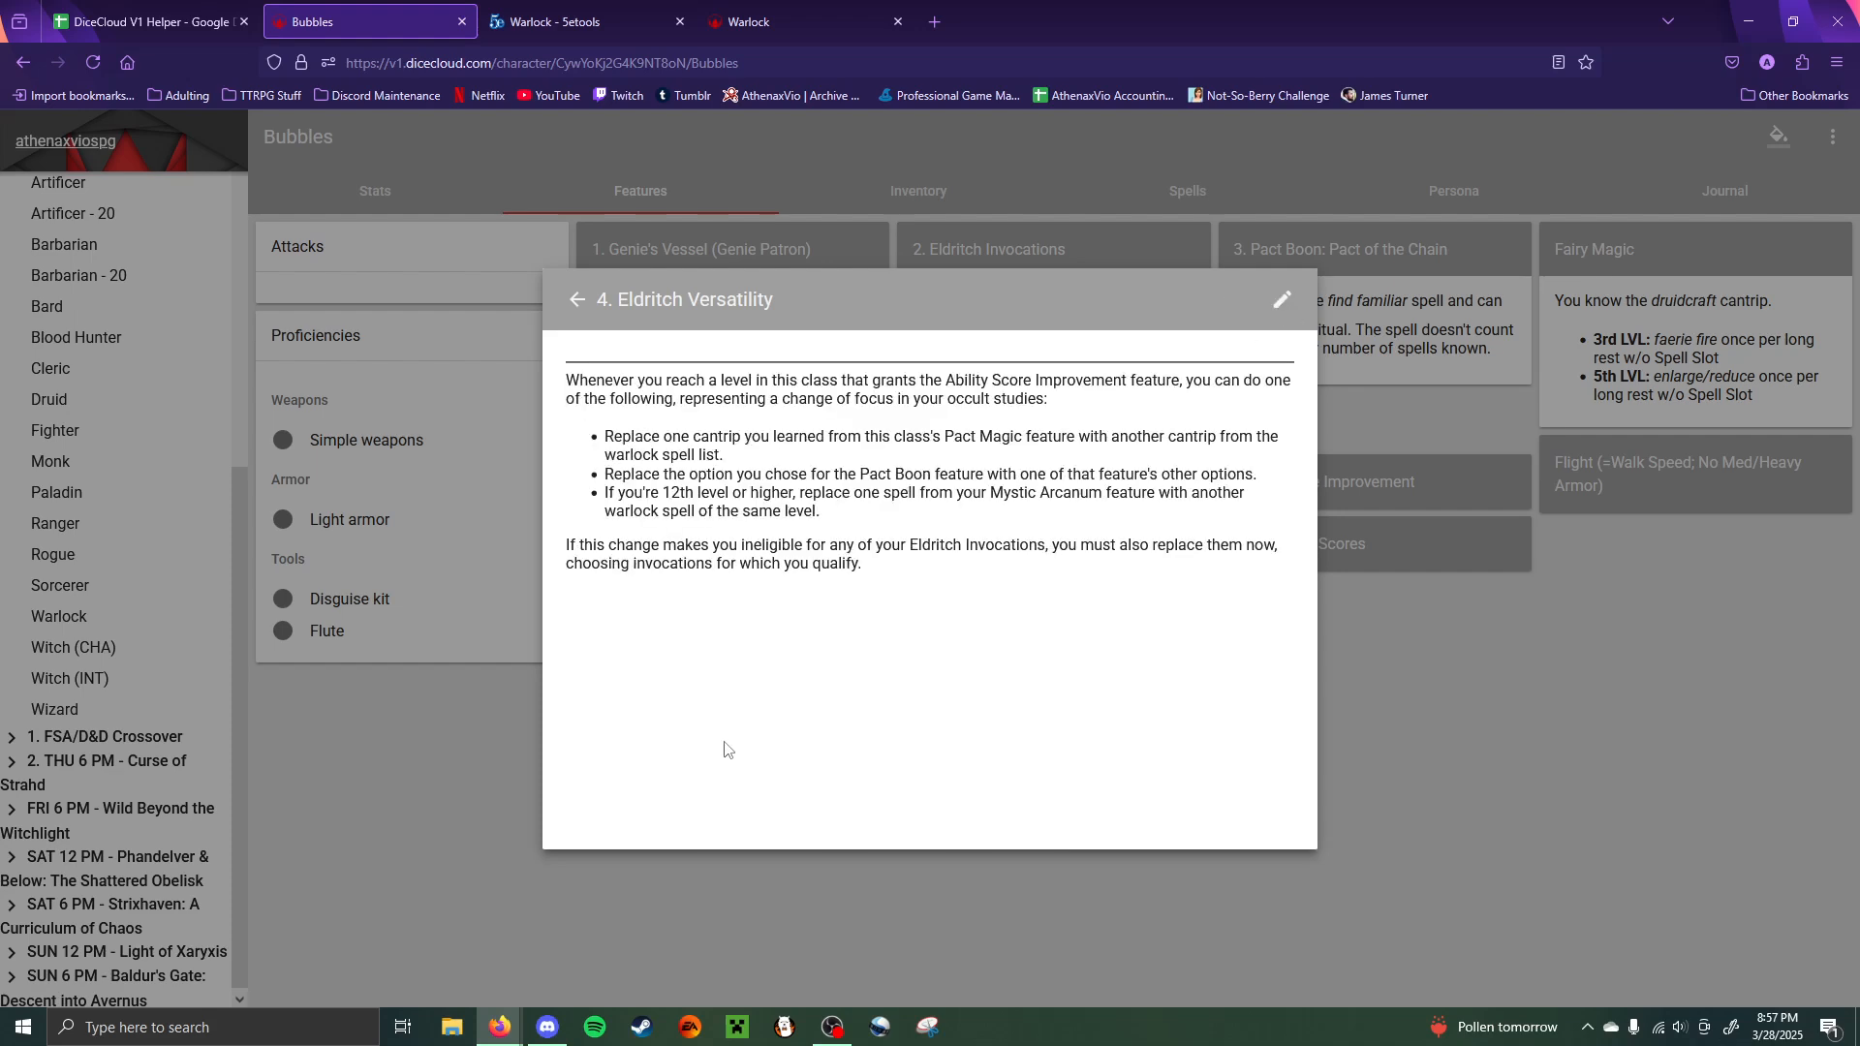
click(1470, 595)
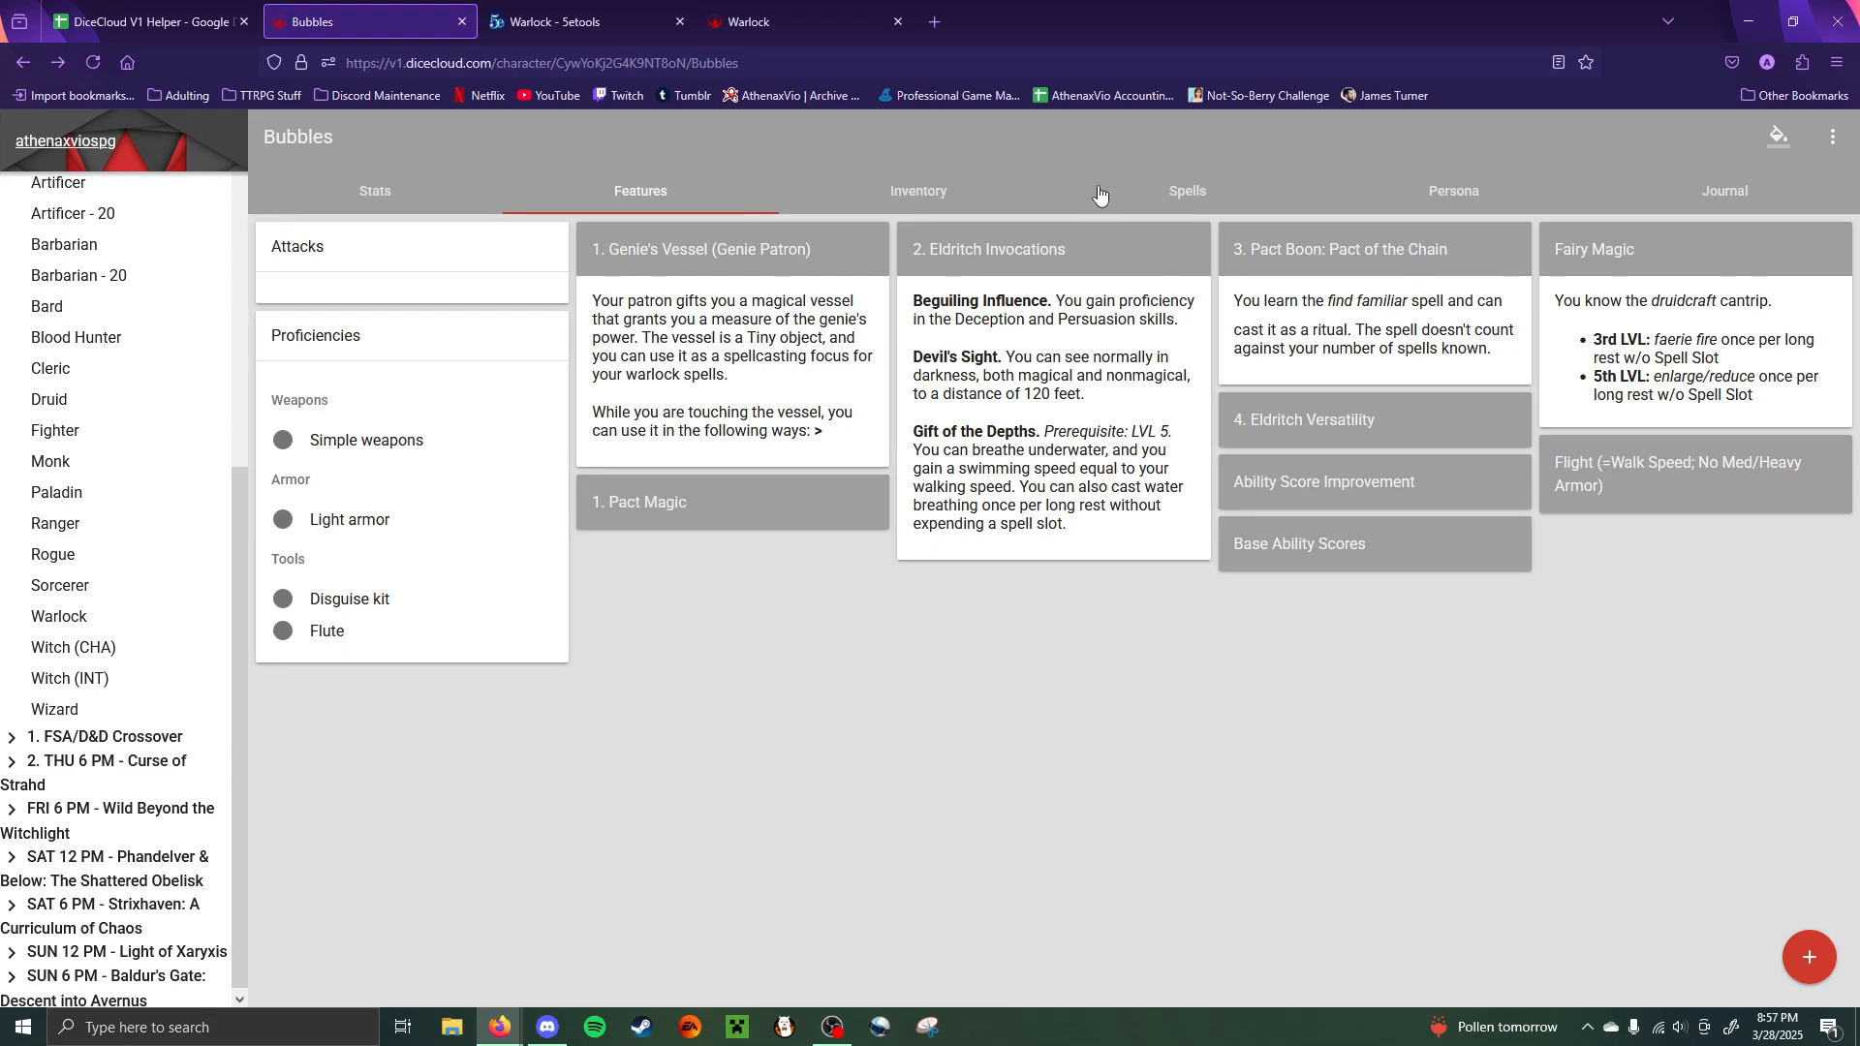
- Review the Ability Score Improvement feature's rules and modifier table, and check the character's current ability scores
click(1286, 489)
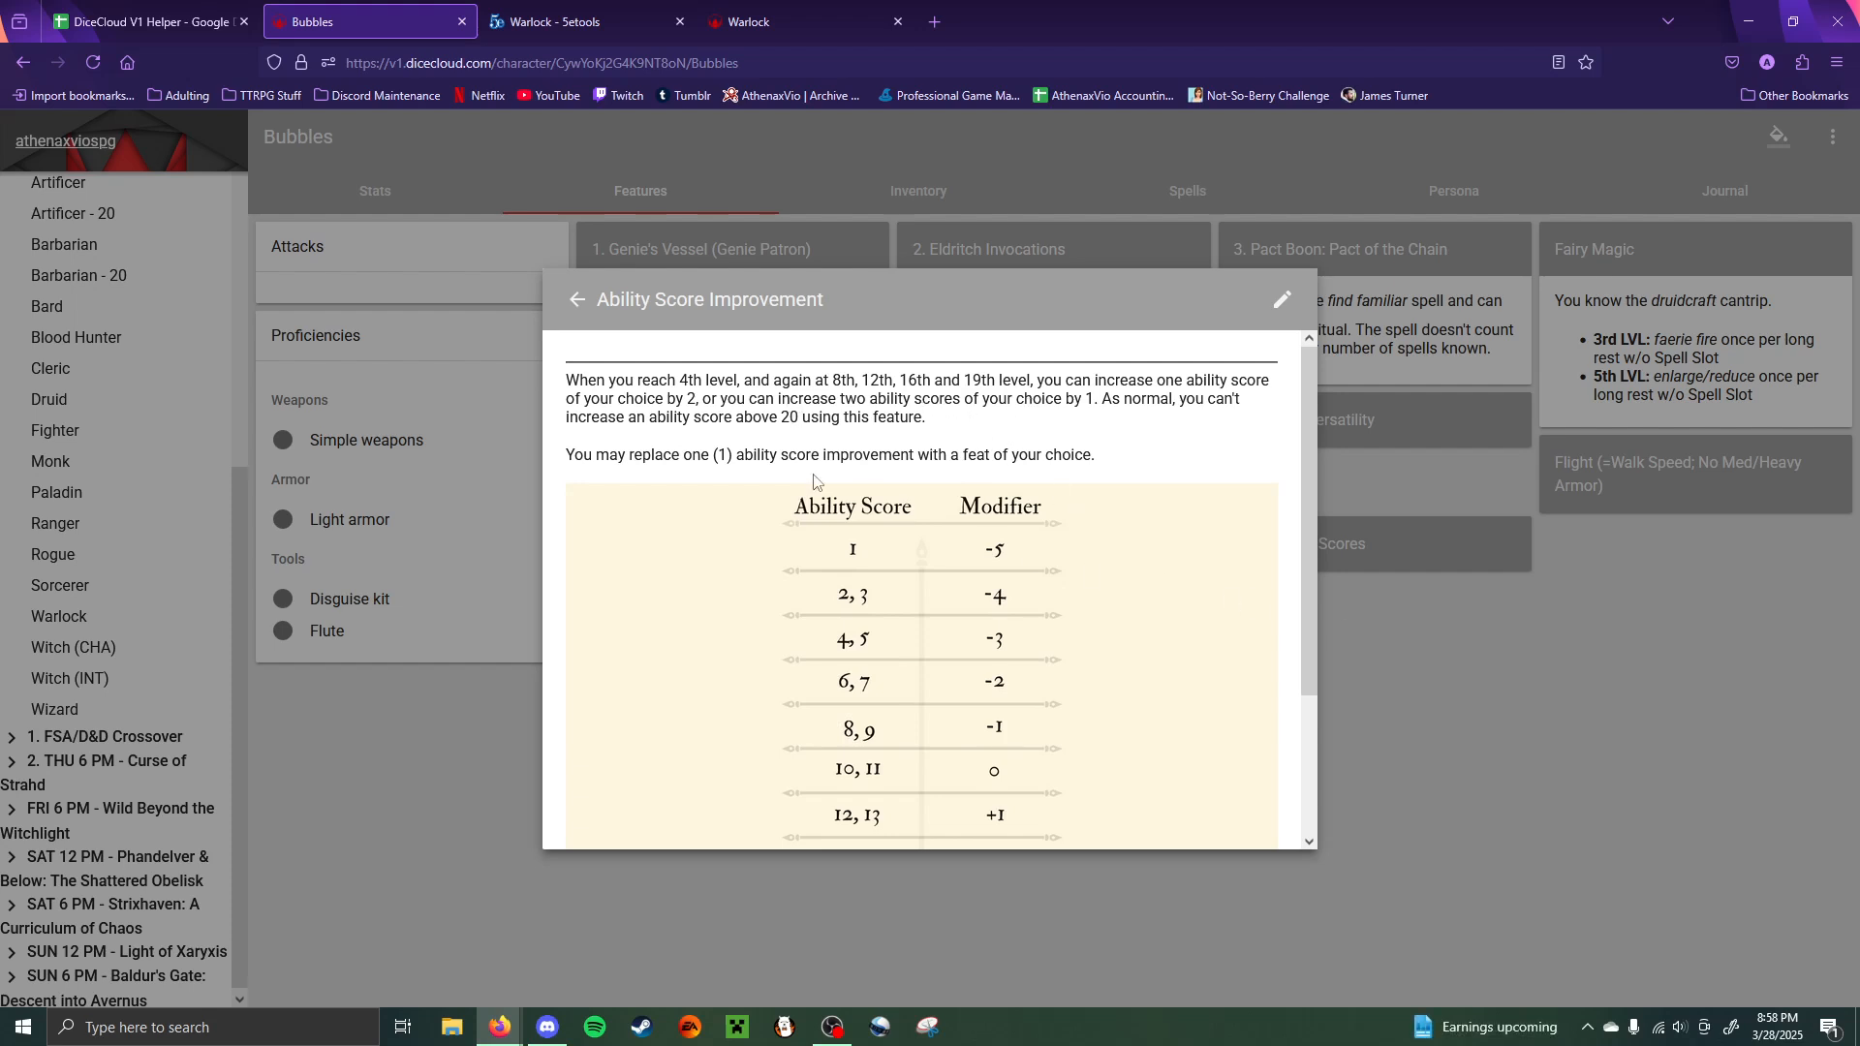
scroll(1045, 462, down, 3)
scroll(1093, 480, up, 3)
scroll(1101, 511, down, 3)
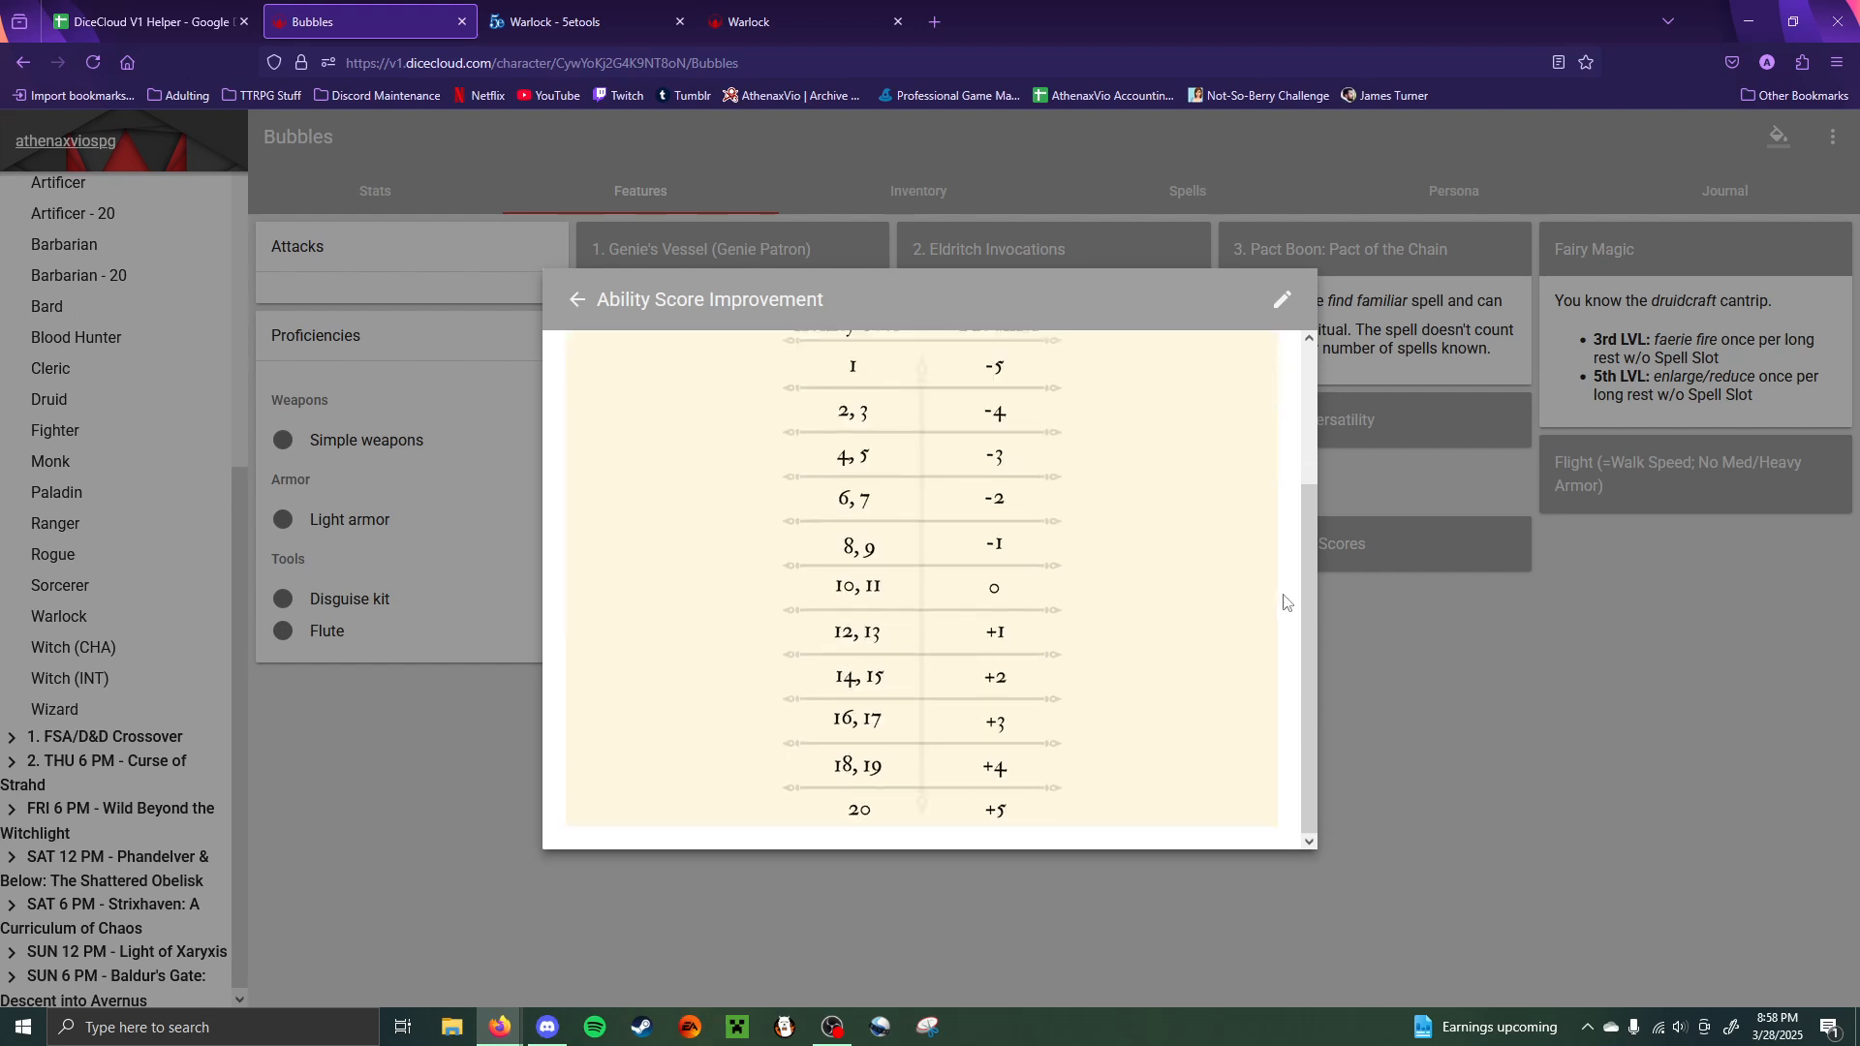
scroll(969, 504, up, 3)
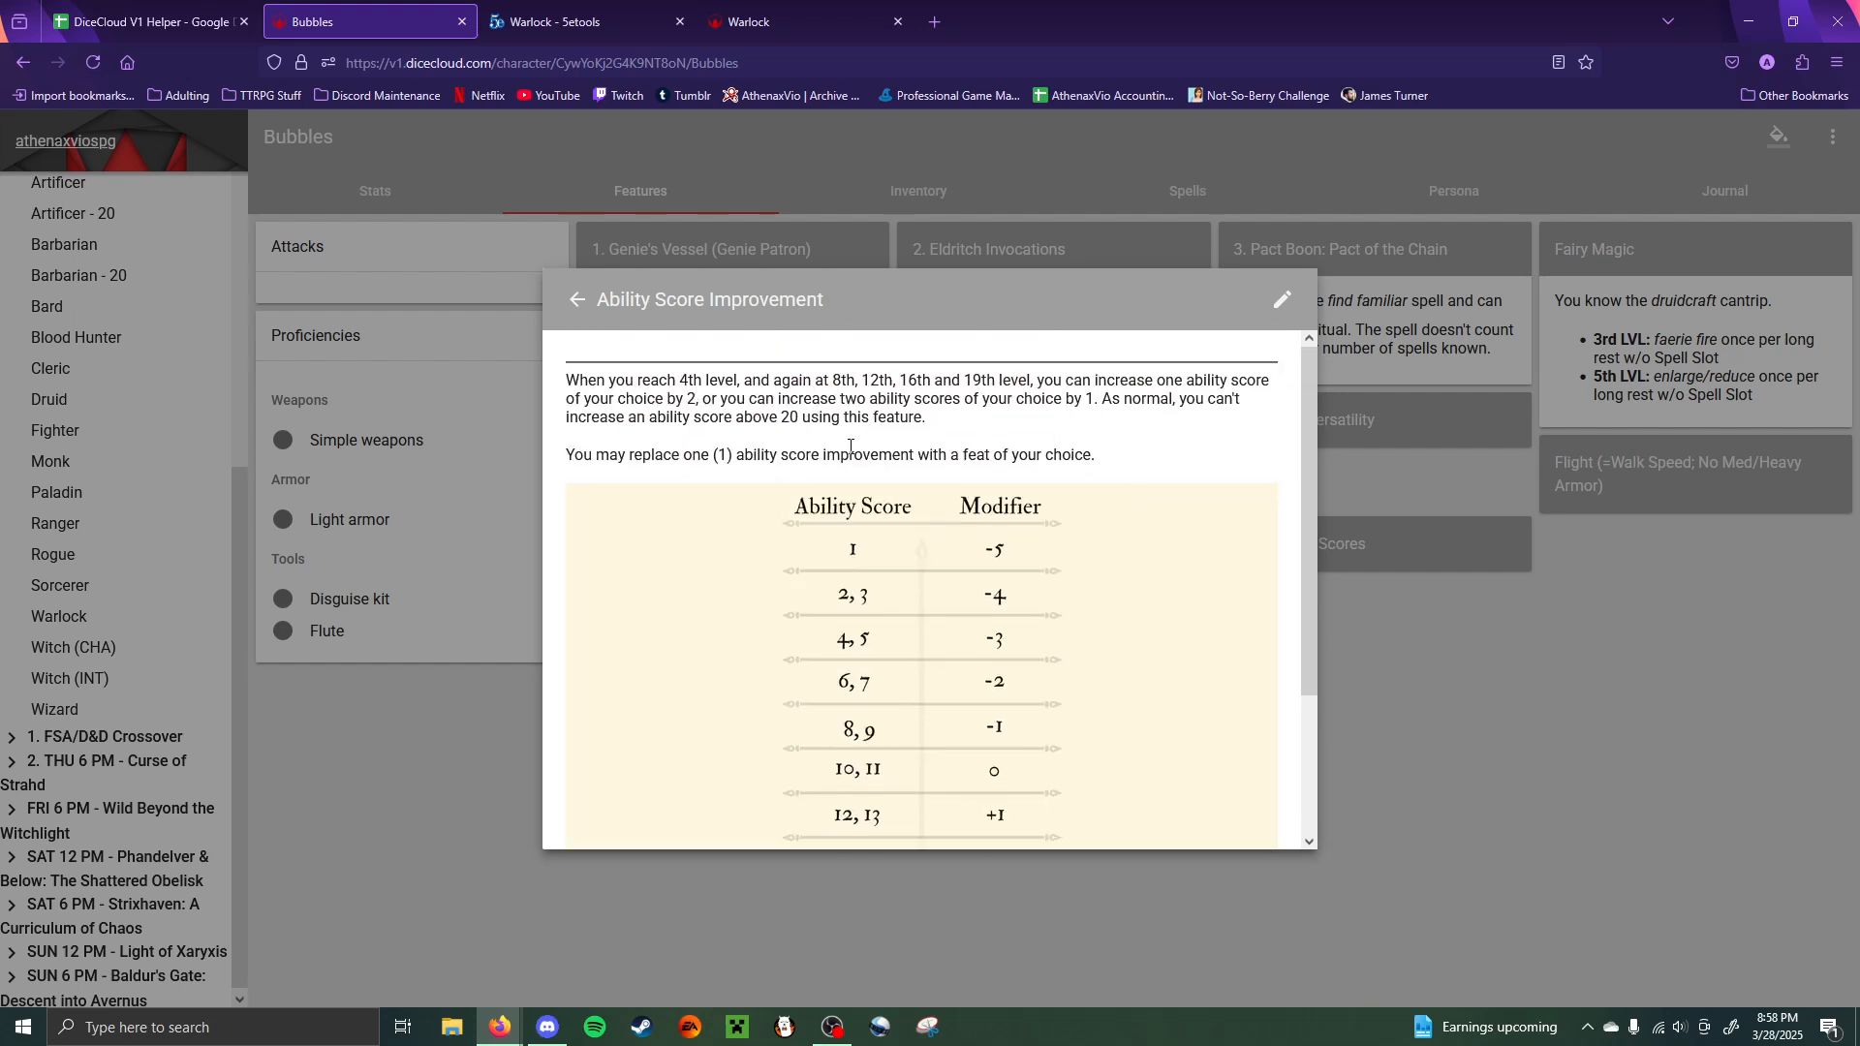
click(1492, 637)
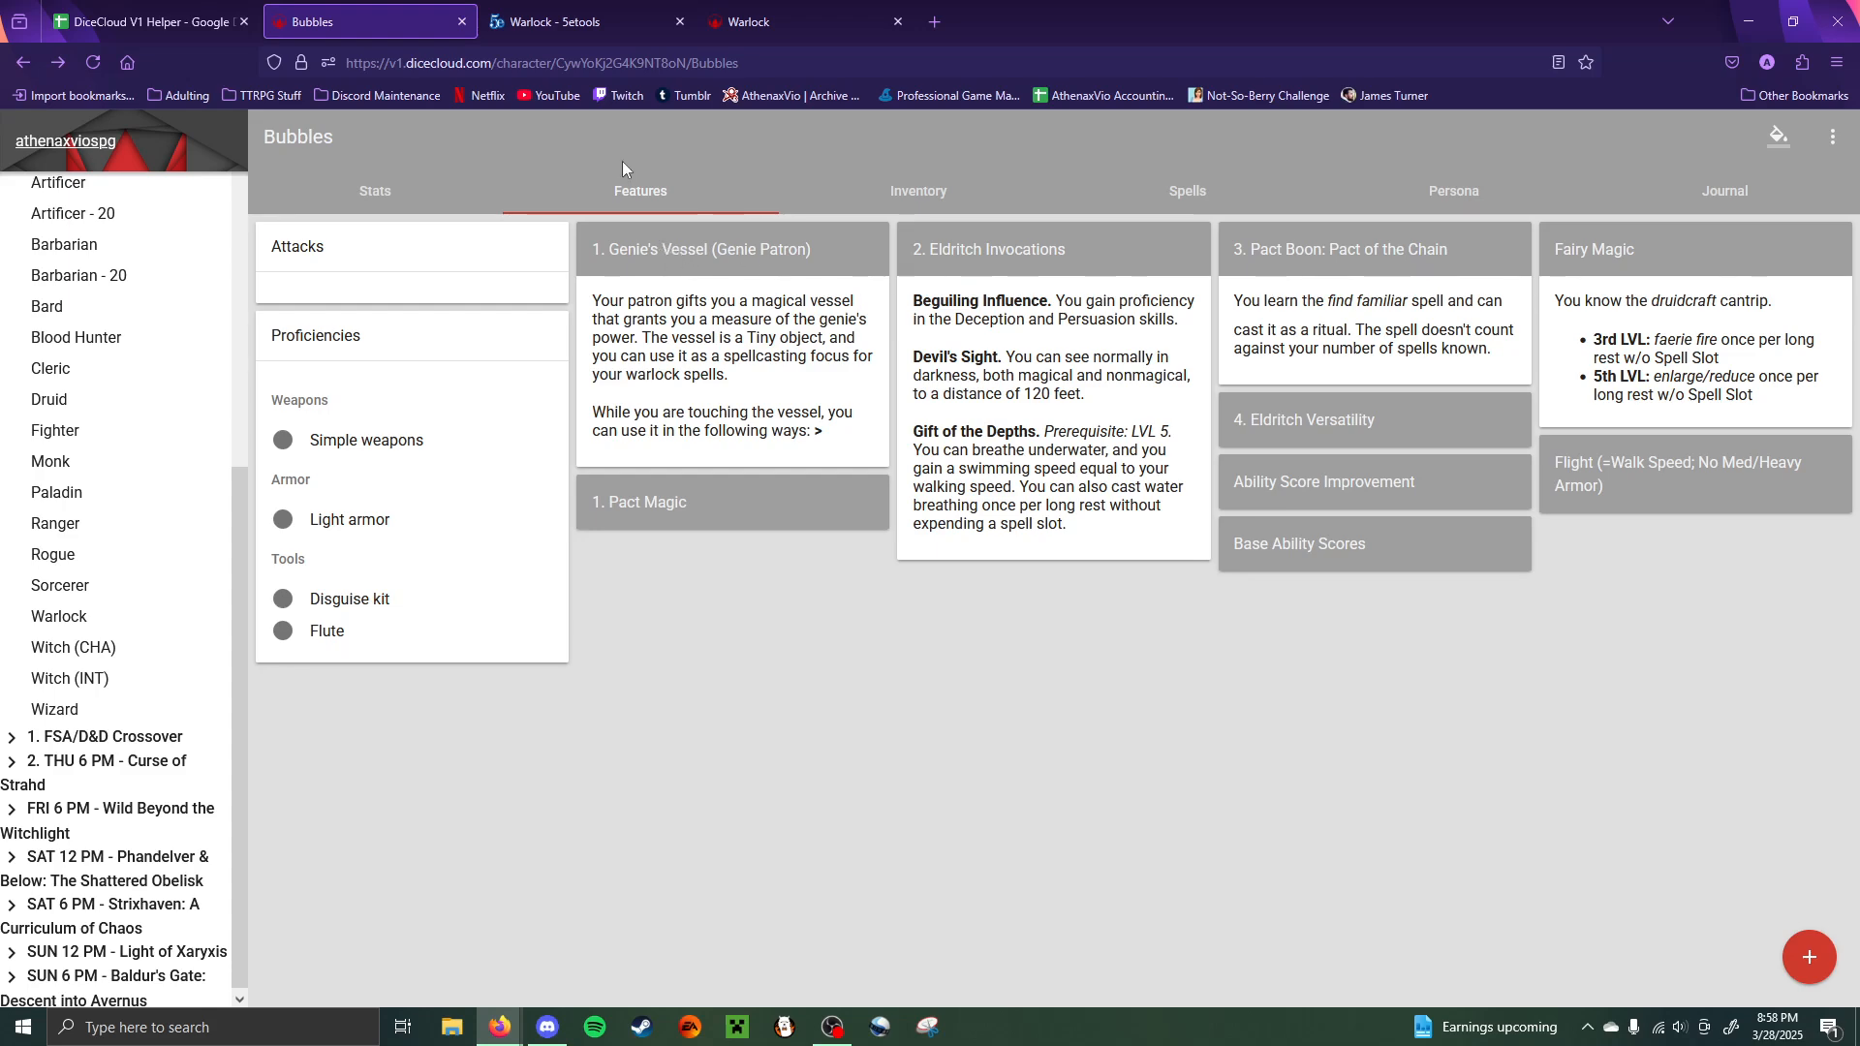
click(444, 191)
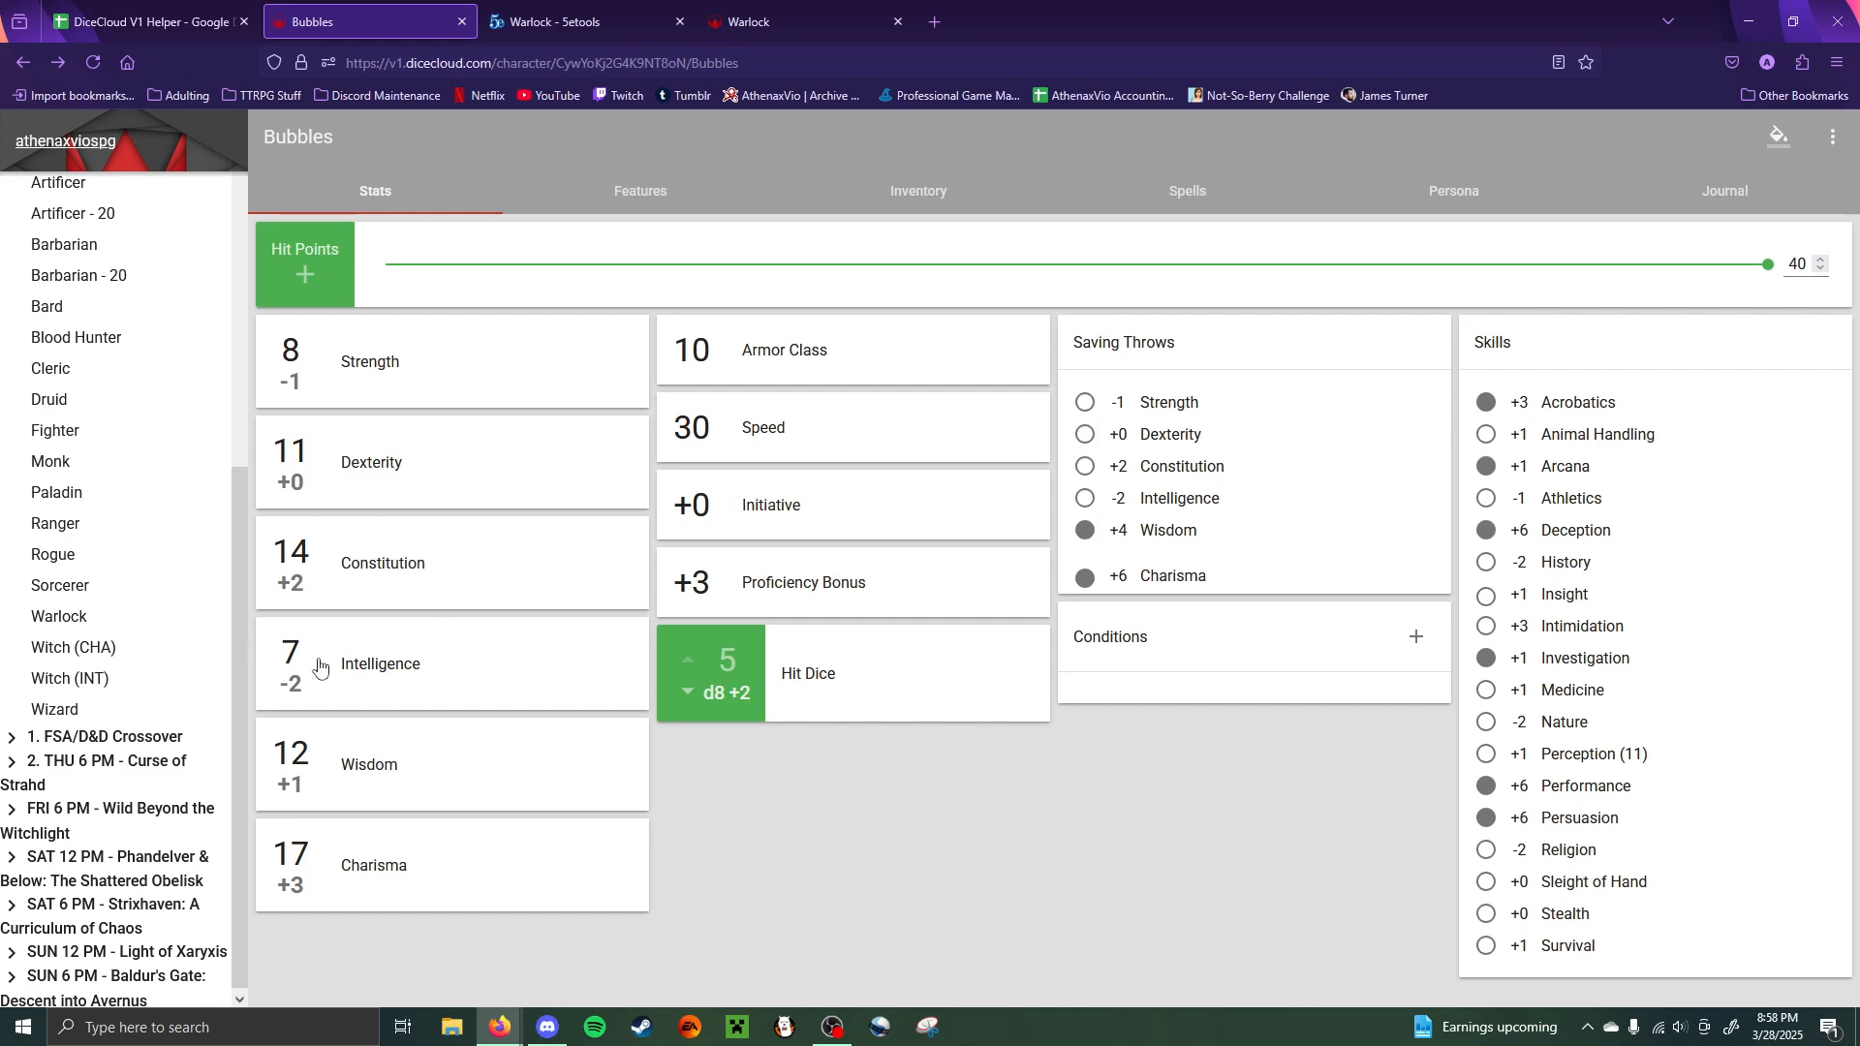
- Add the line "**4th LVL:** +1 DEX / +1 INT" to the Ability Score Improvement description, above the table image code
click(620, 177)
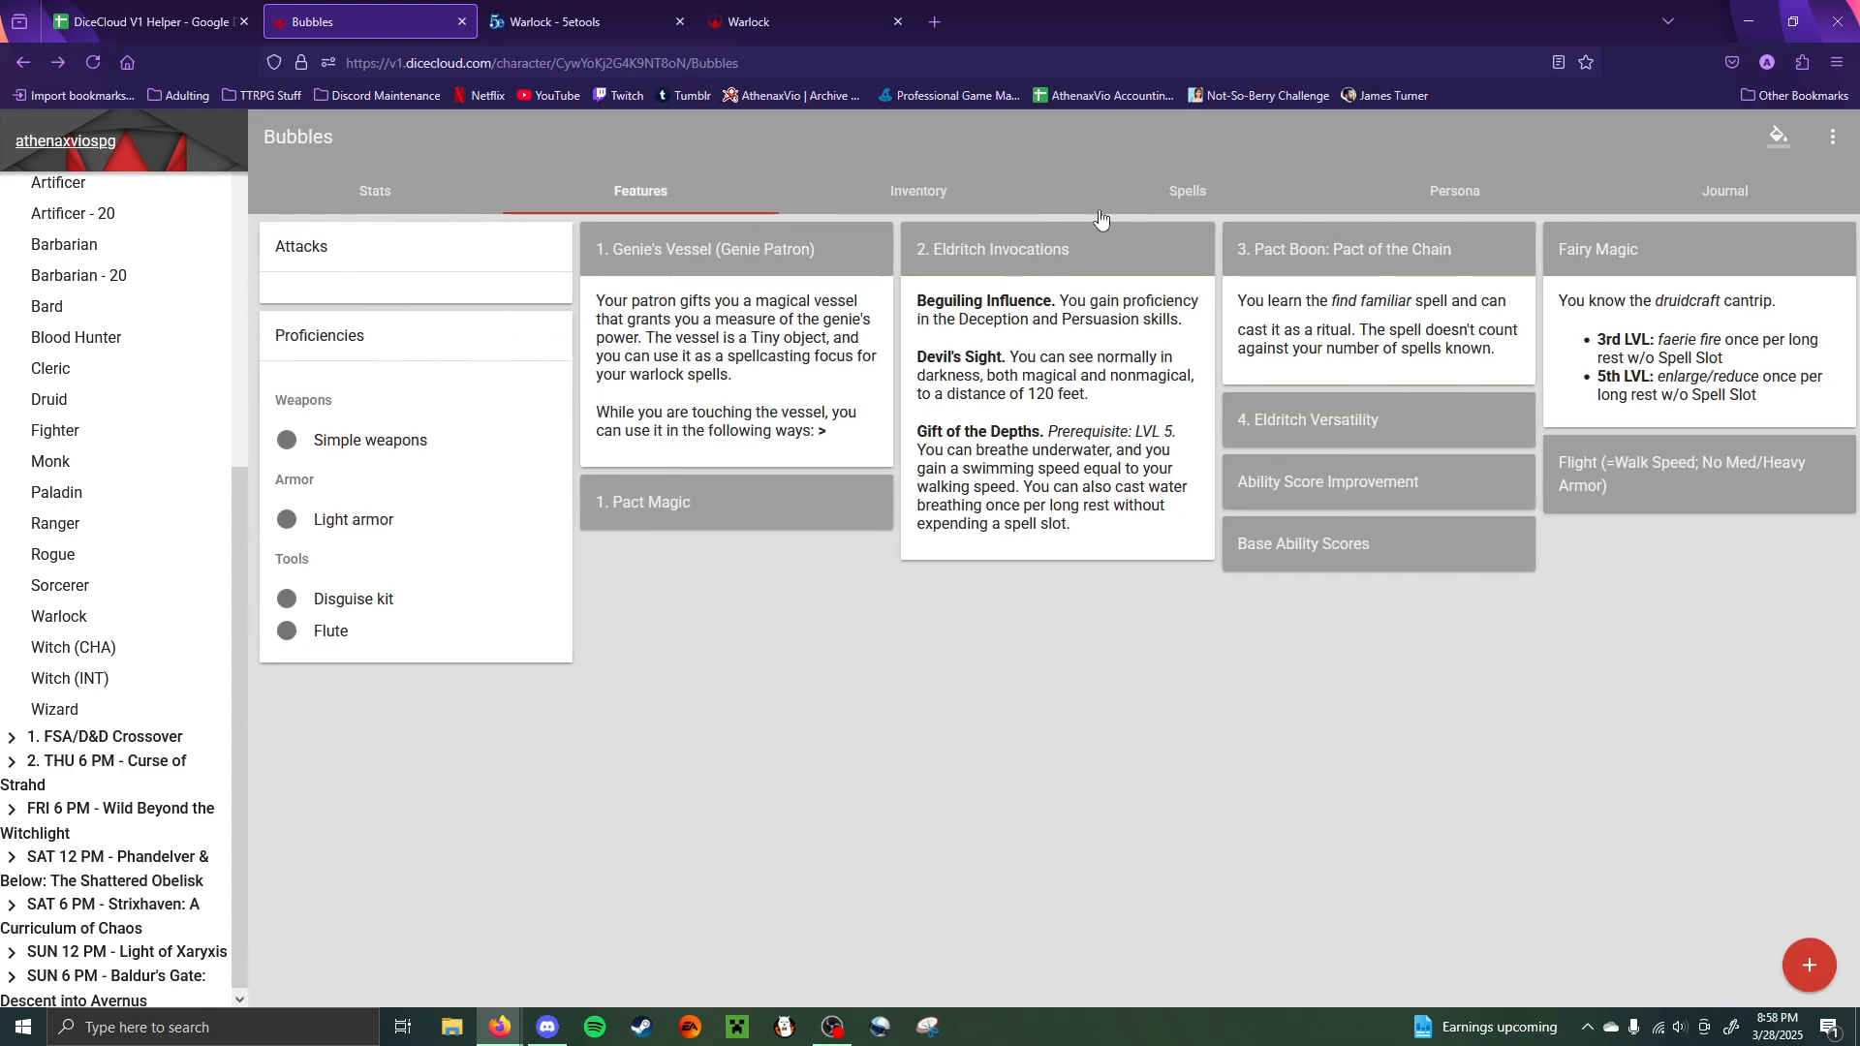
click(1376, 482)
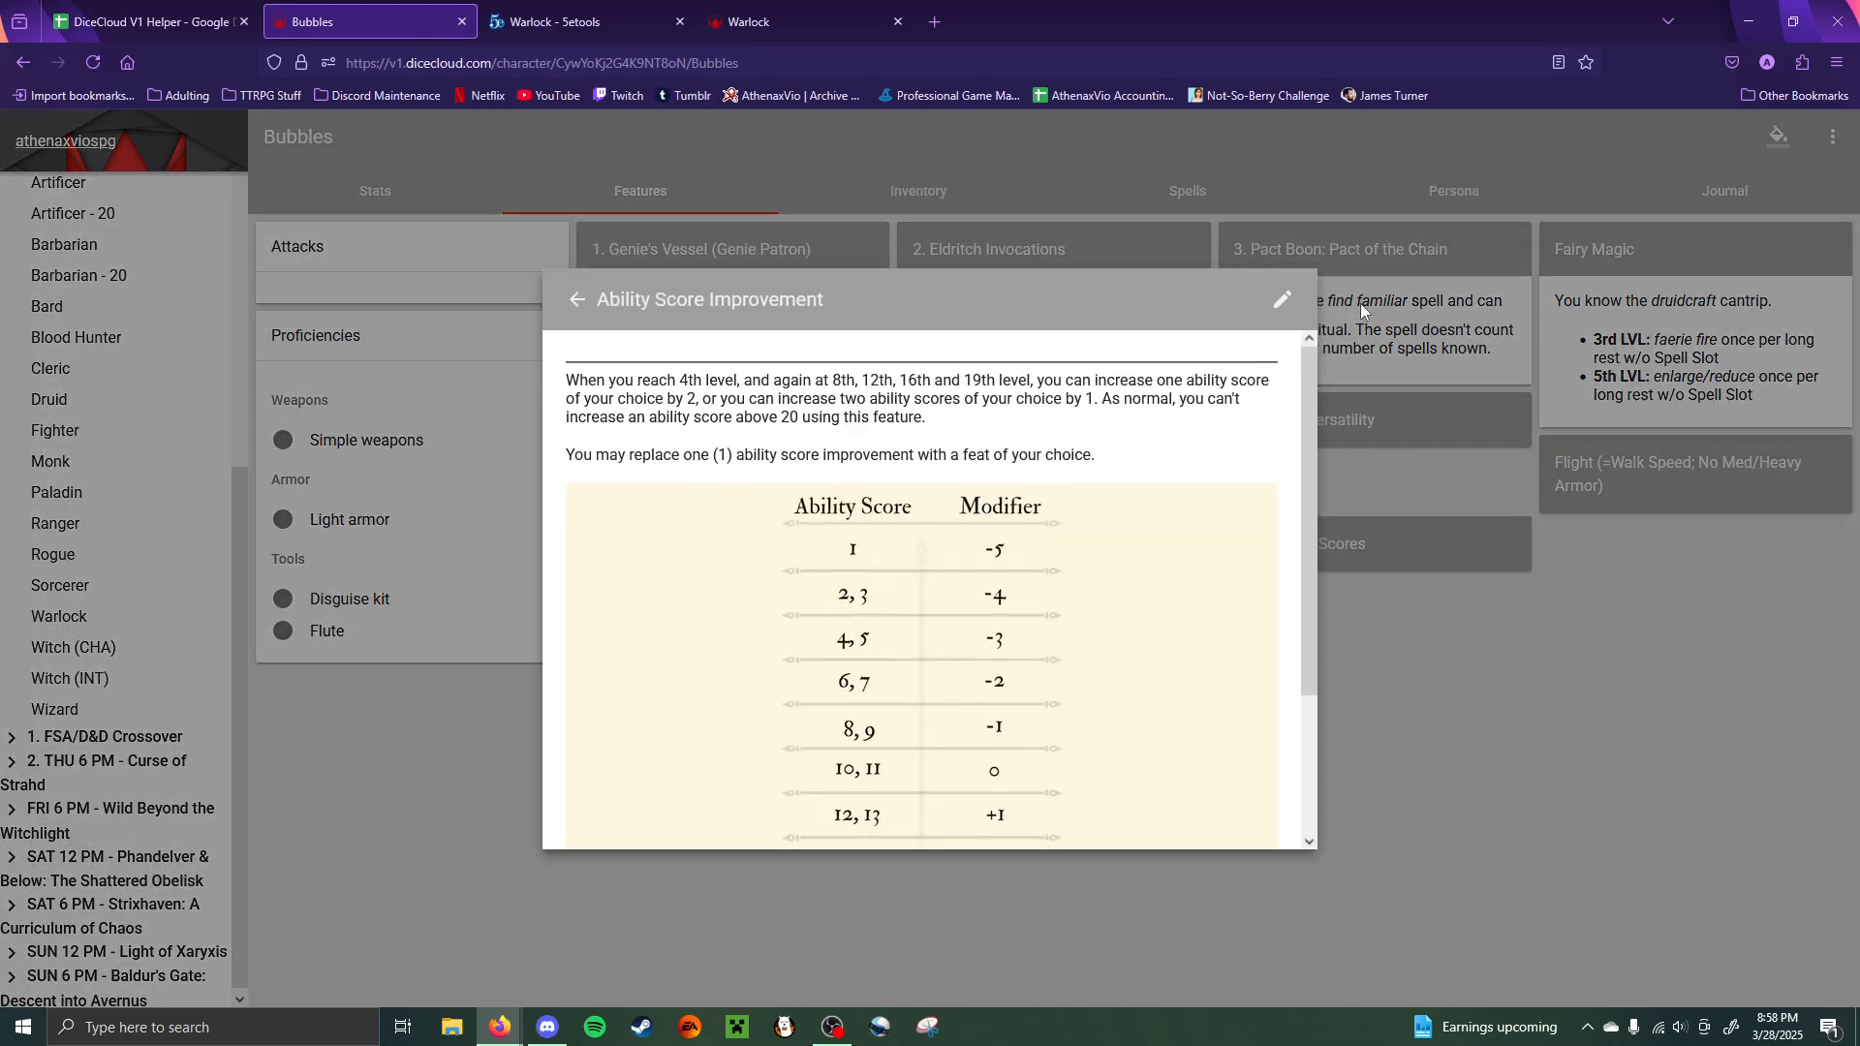
click(1279, 293)
click(1130, 650)
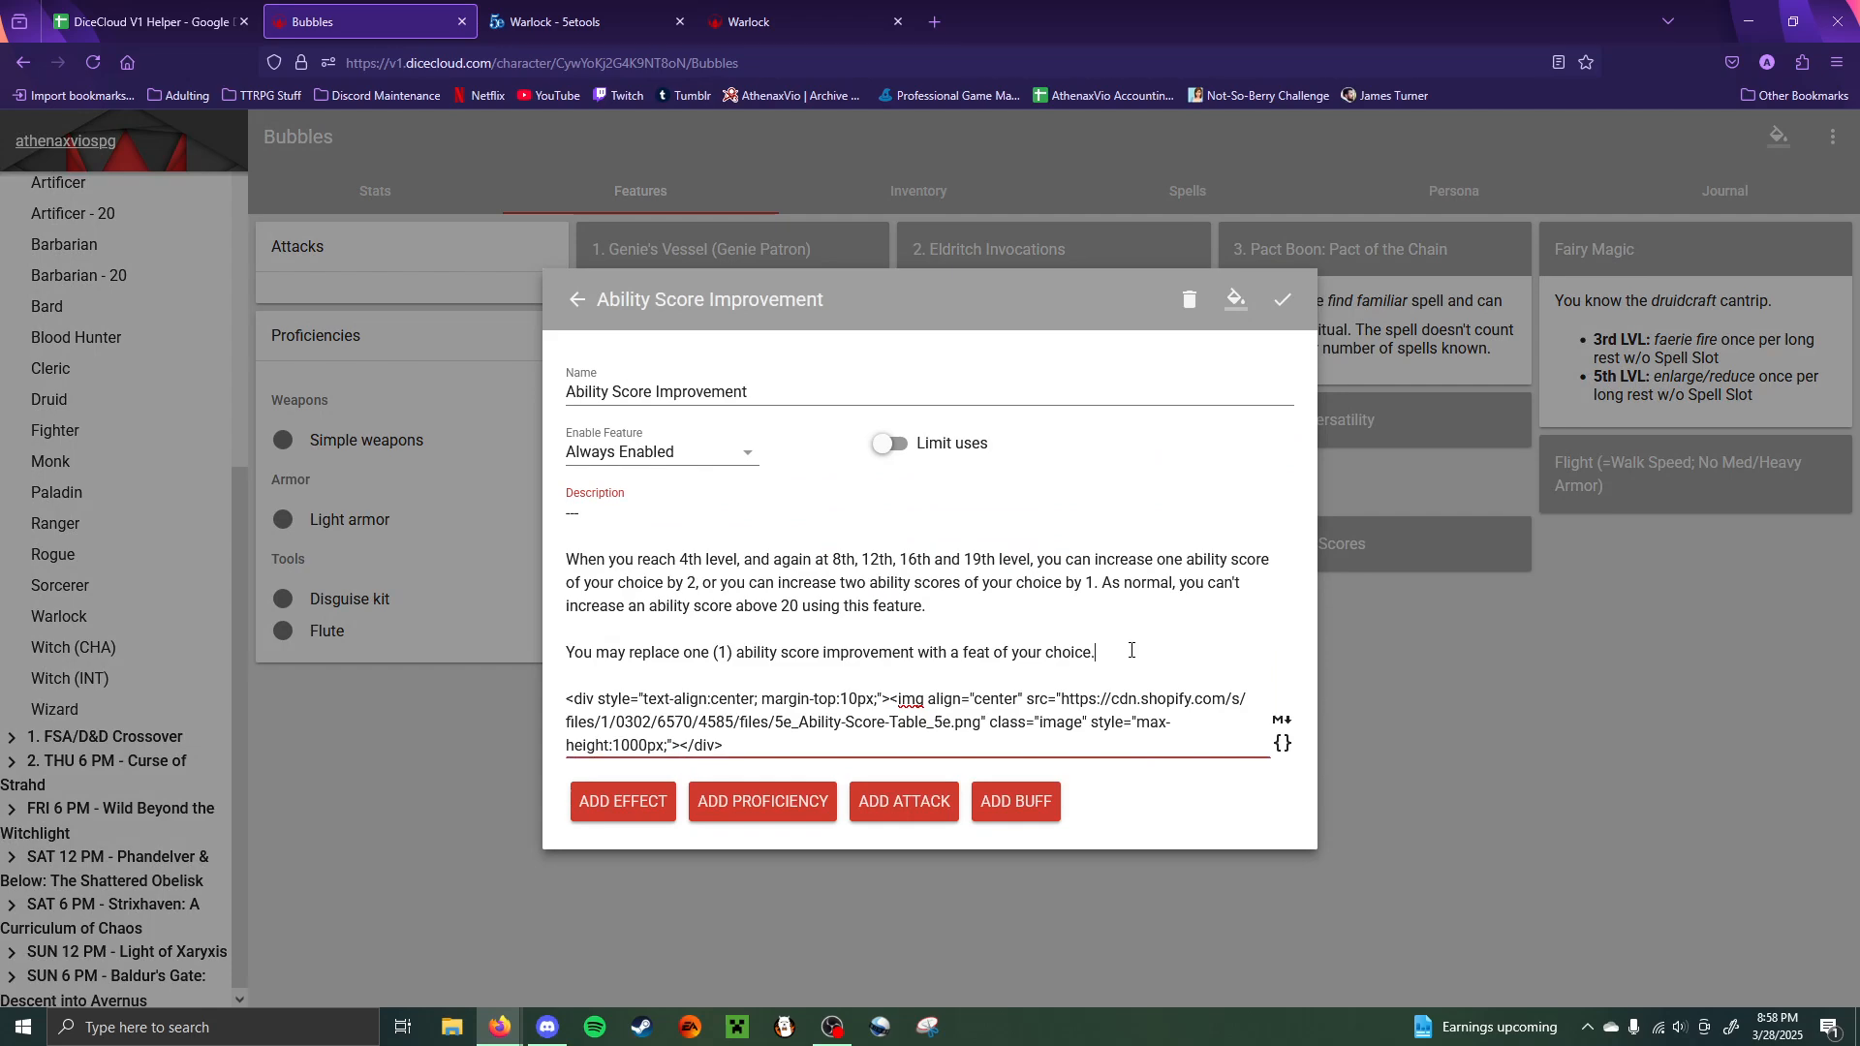
key(Return)
key(Return)
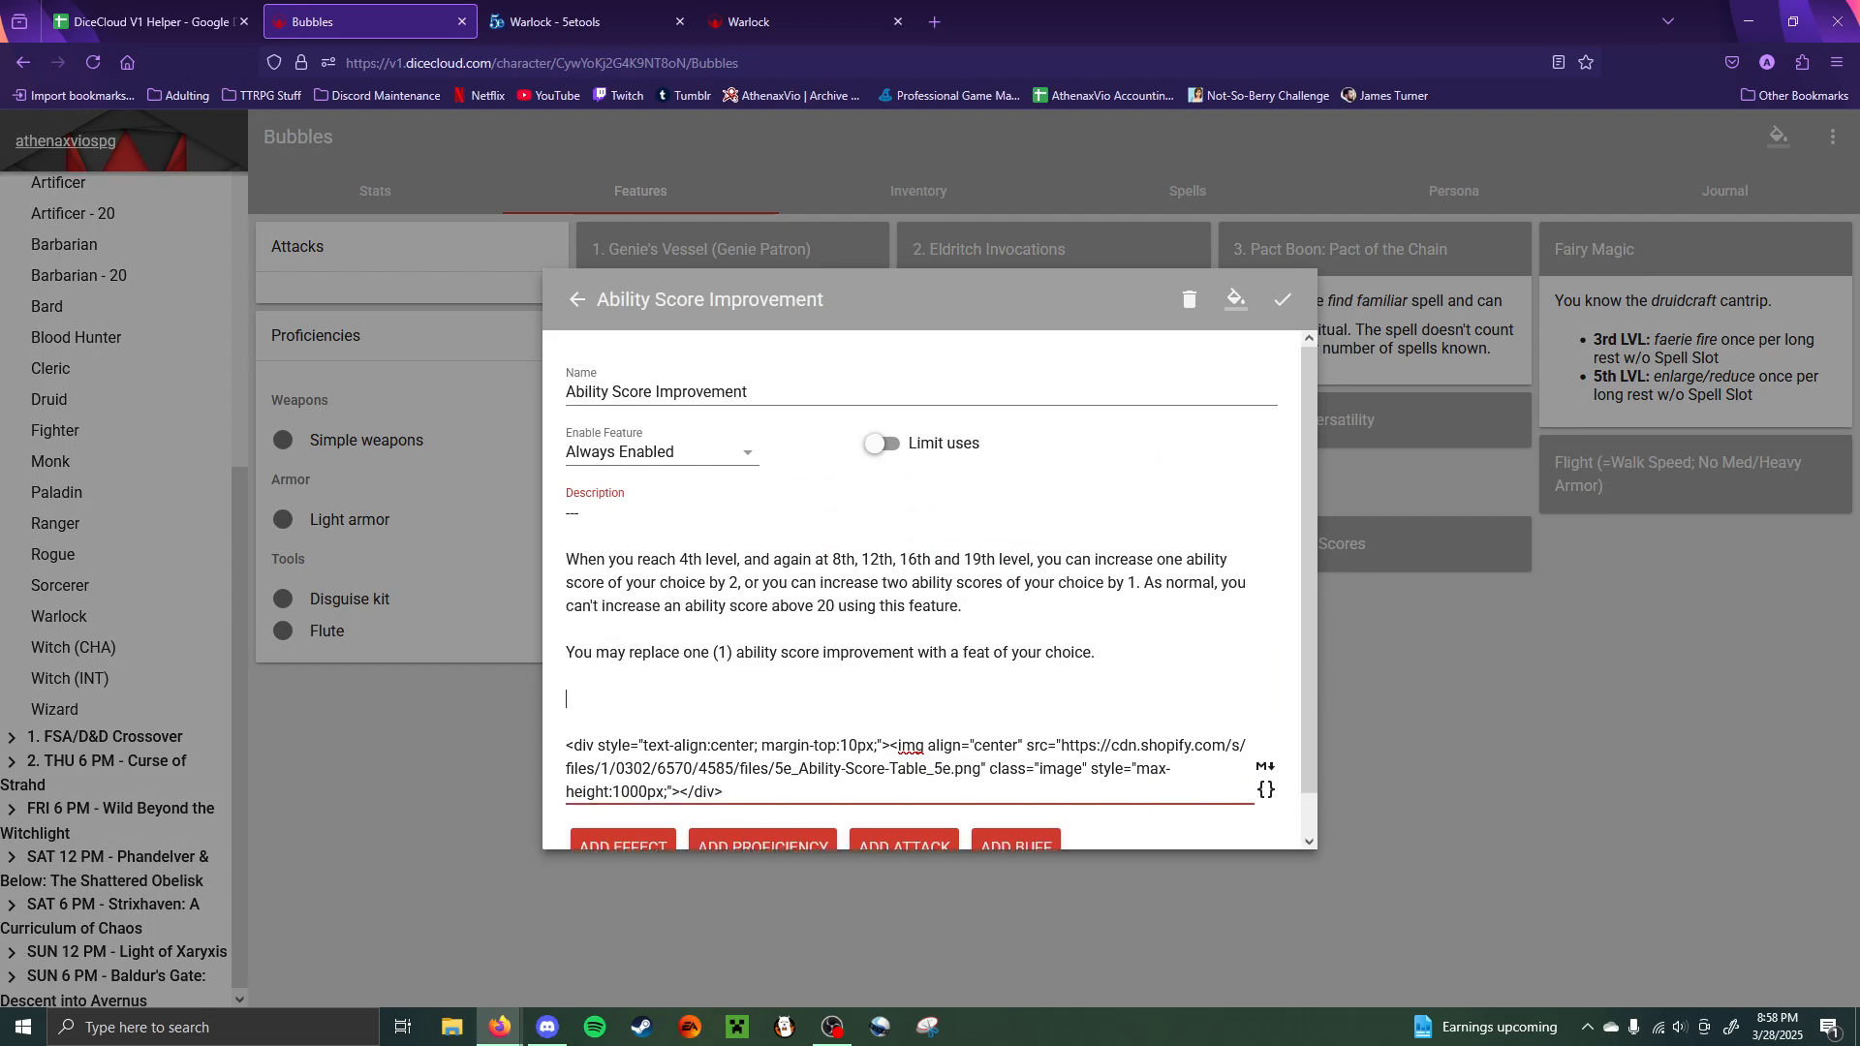
text(**4th LVL:*)
text(* +1 DEX / +1 INT)
- Add an effect to the Ability Score Improvement feature that adds 1 to Dexterity
scroll(678, 795, down, 1)
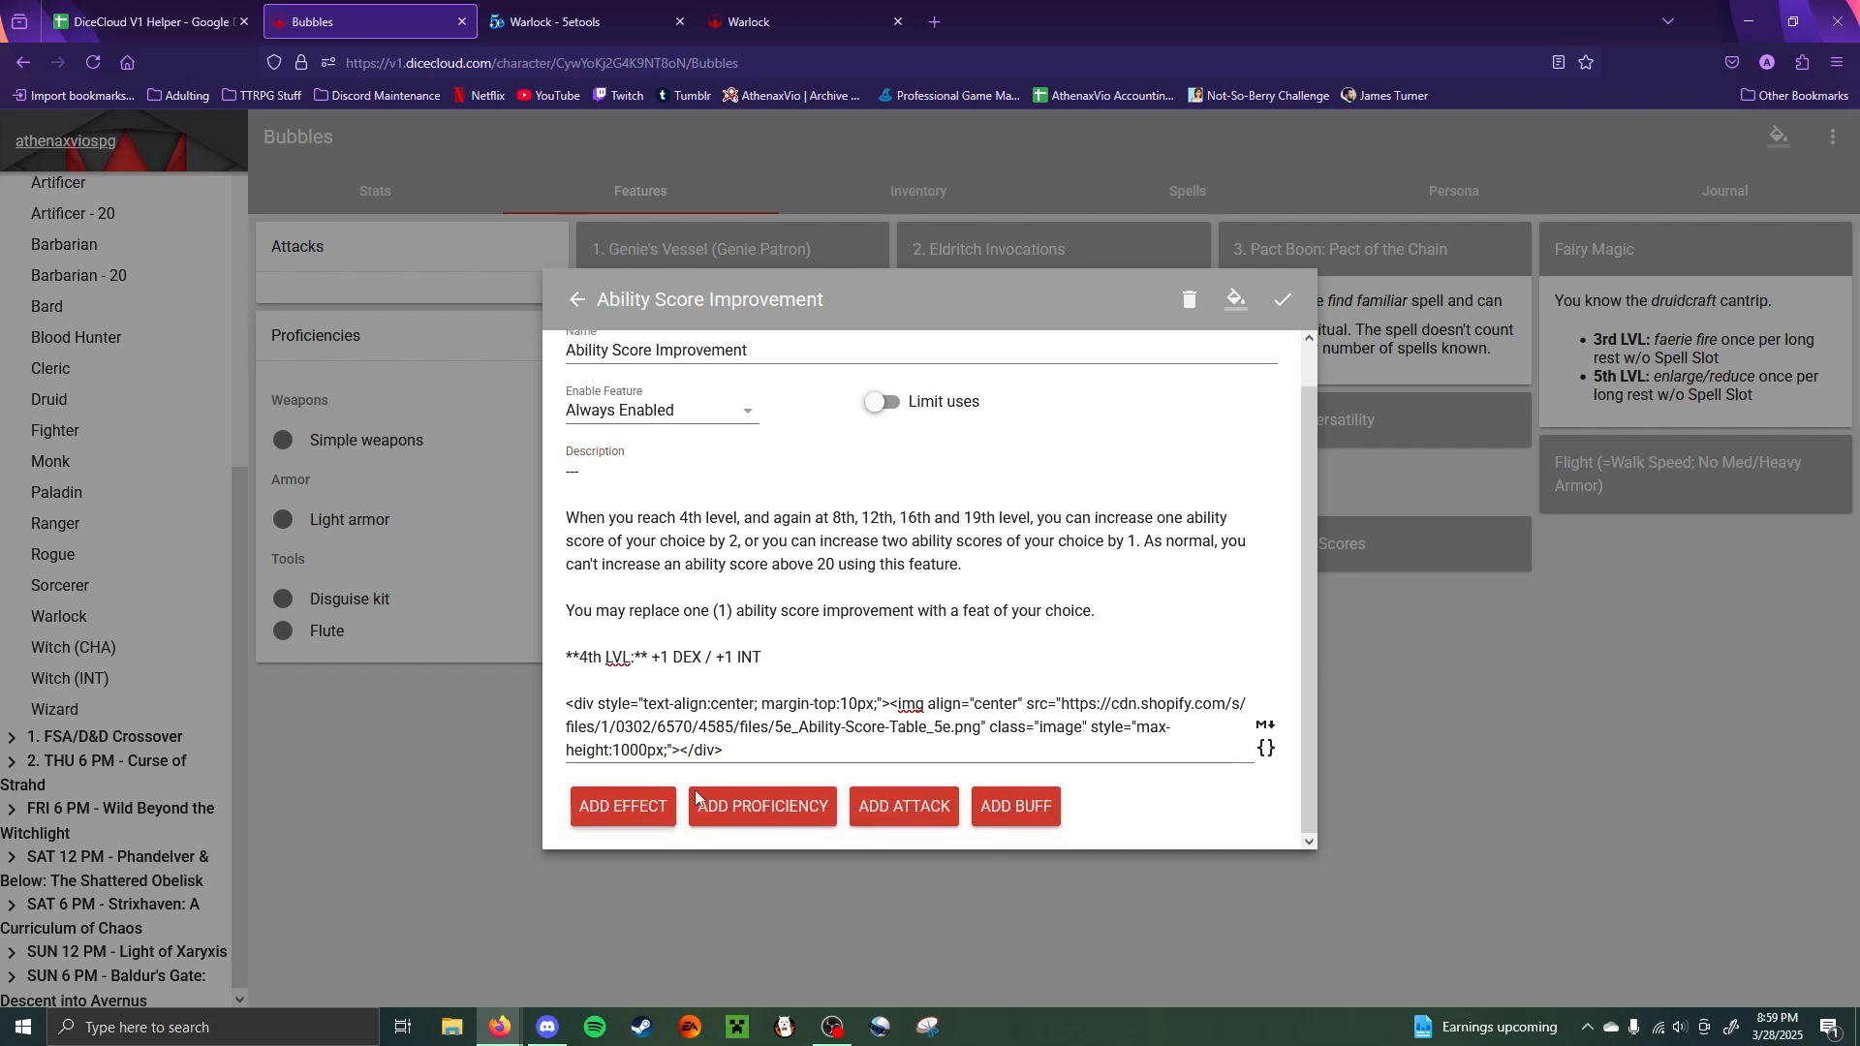
click(625, 802)
click(621, 523)
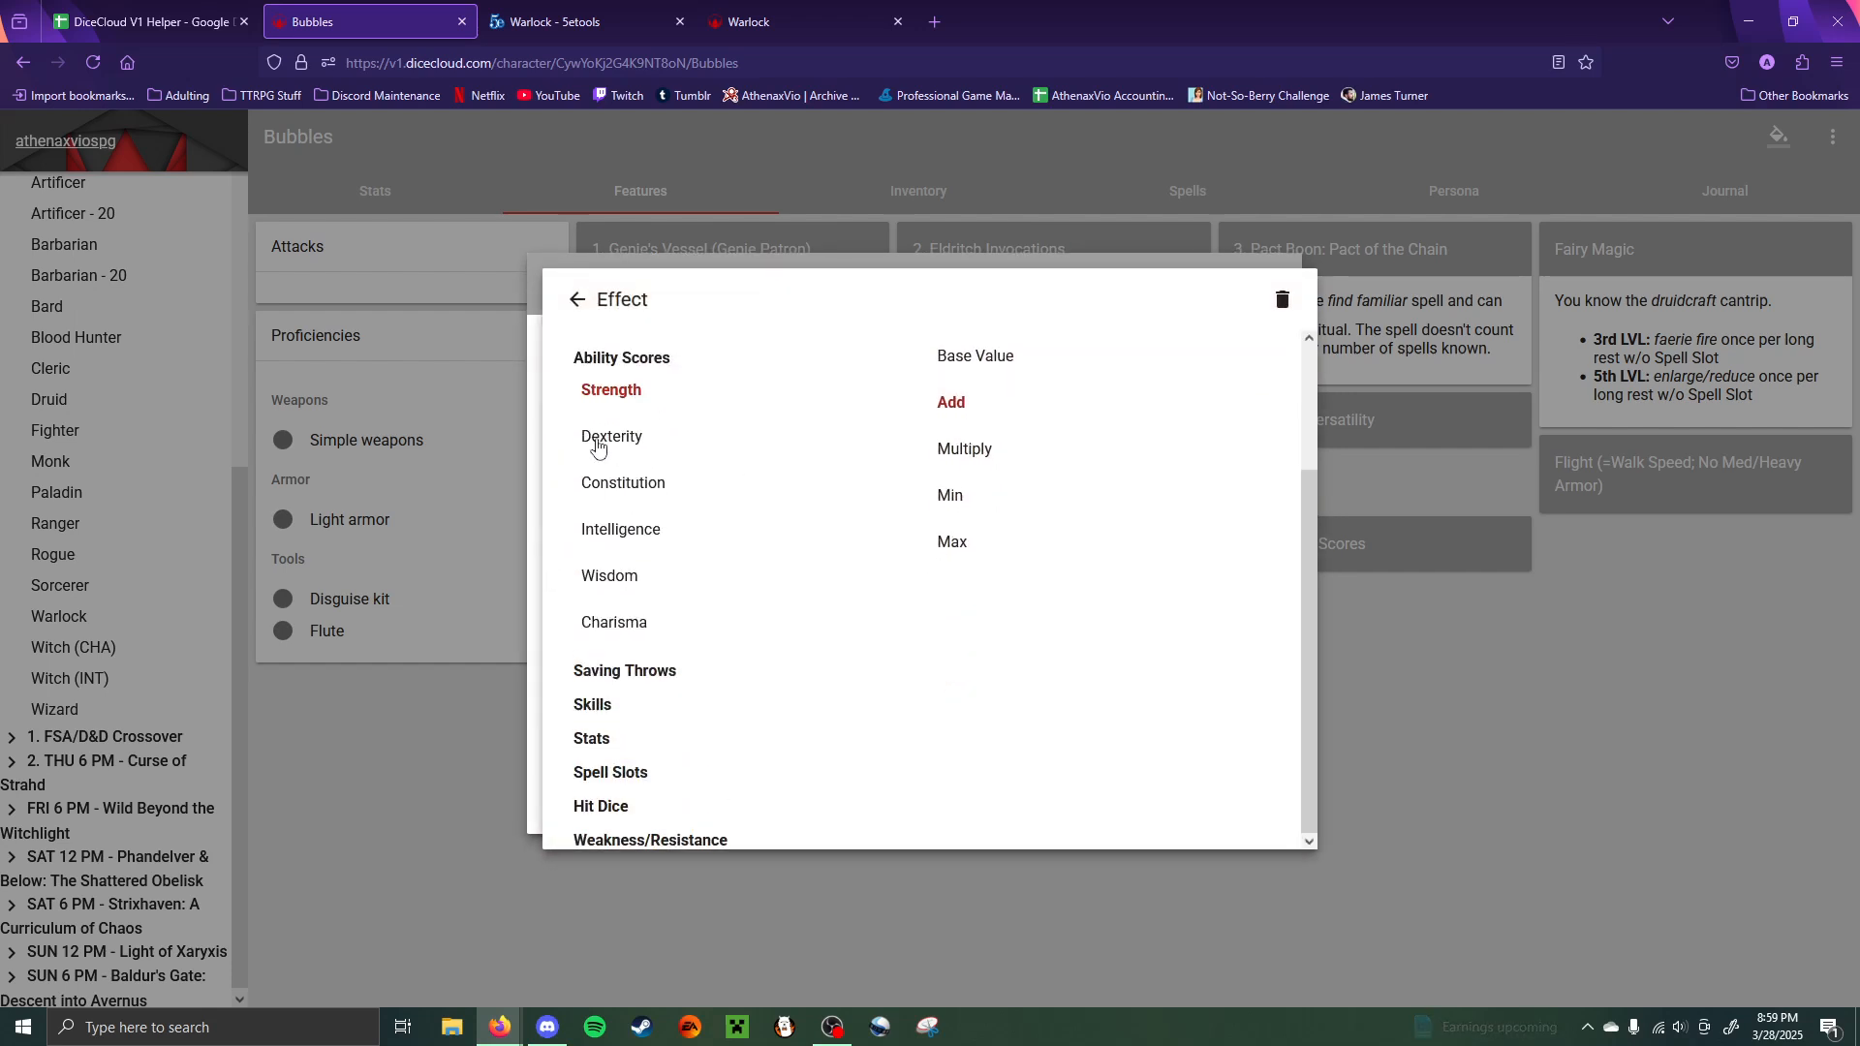
click(605, 442)
scroll(781, 488, up, 1)
click(689, 469)
text(1)
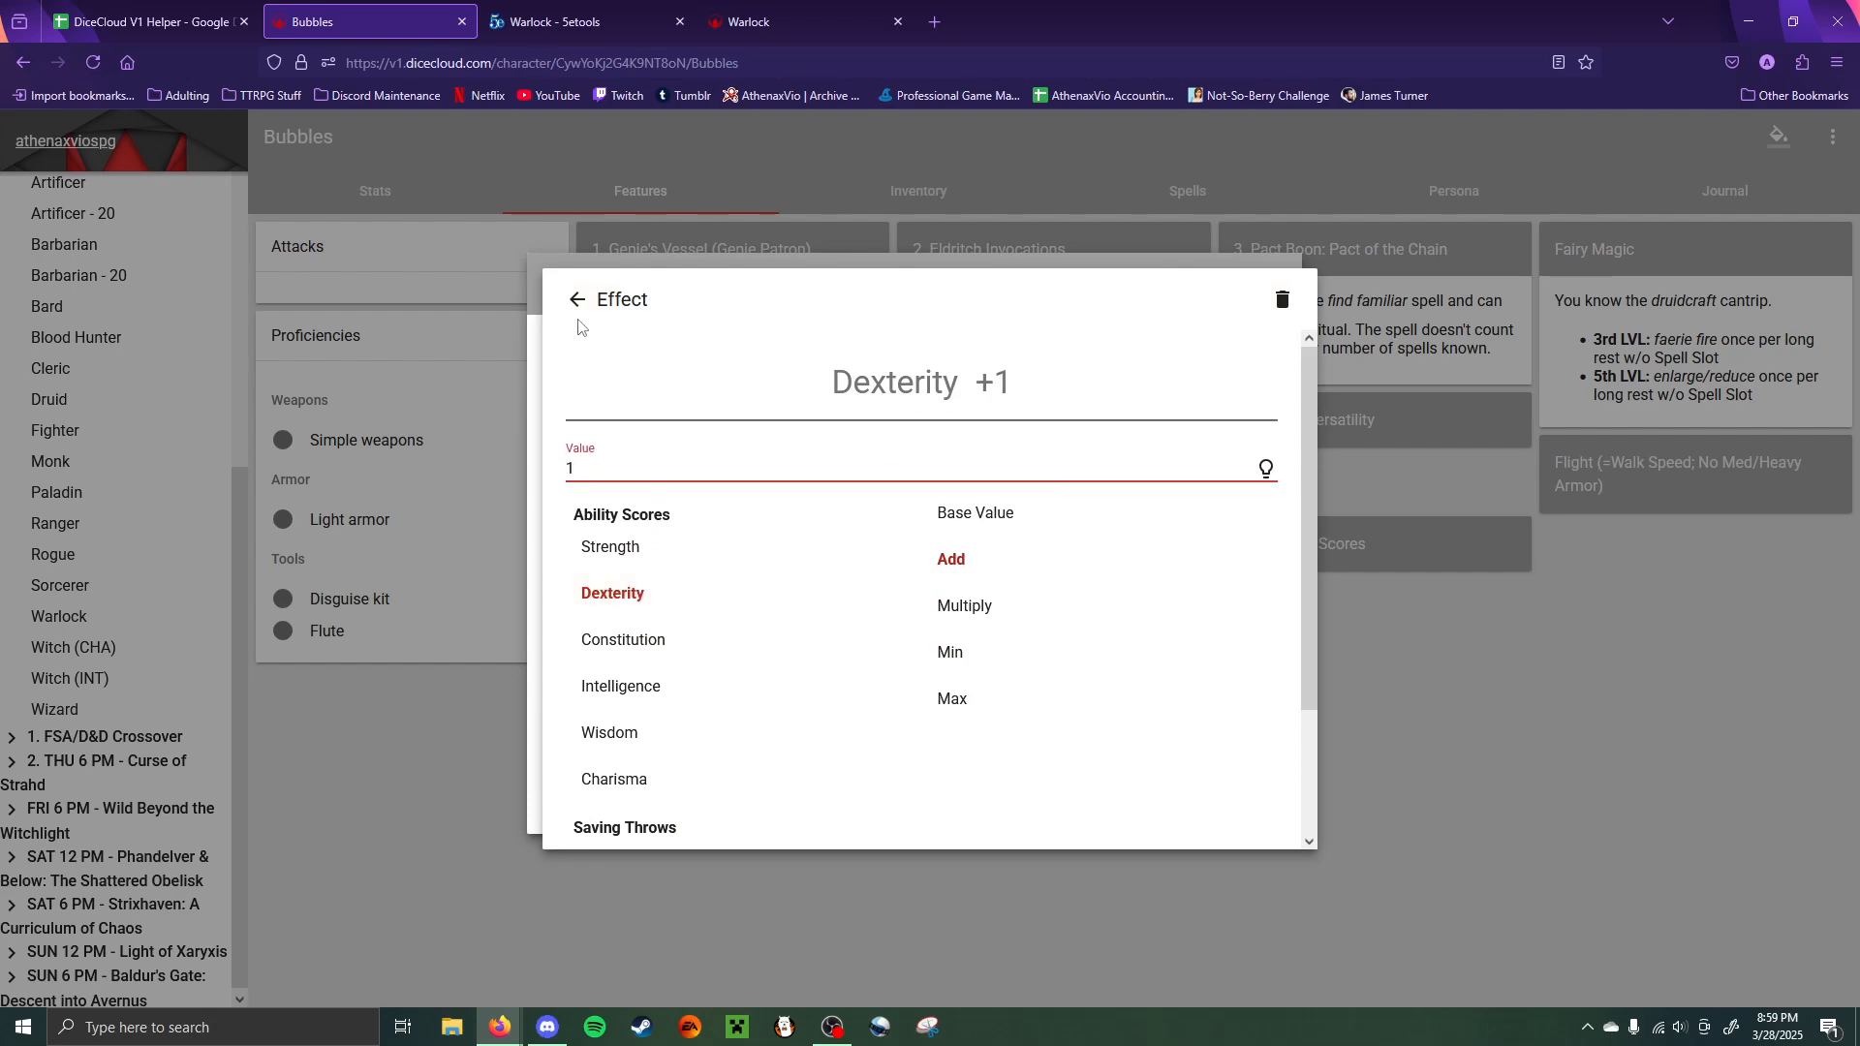
click(579, 308)
- Add a second effect that adds 1 to Intelligence and close the Ability Score Improvement feature
scroll(1066, 678, down, 1)
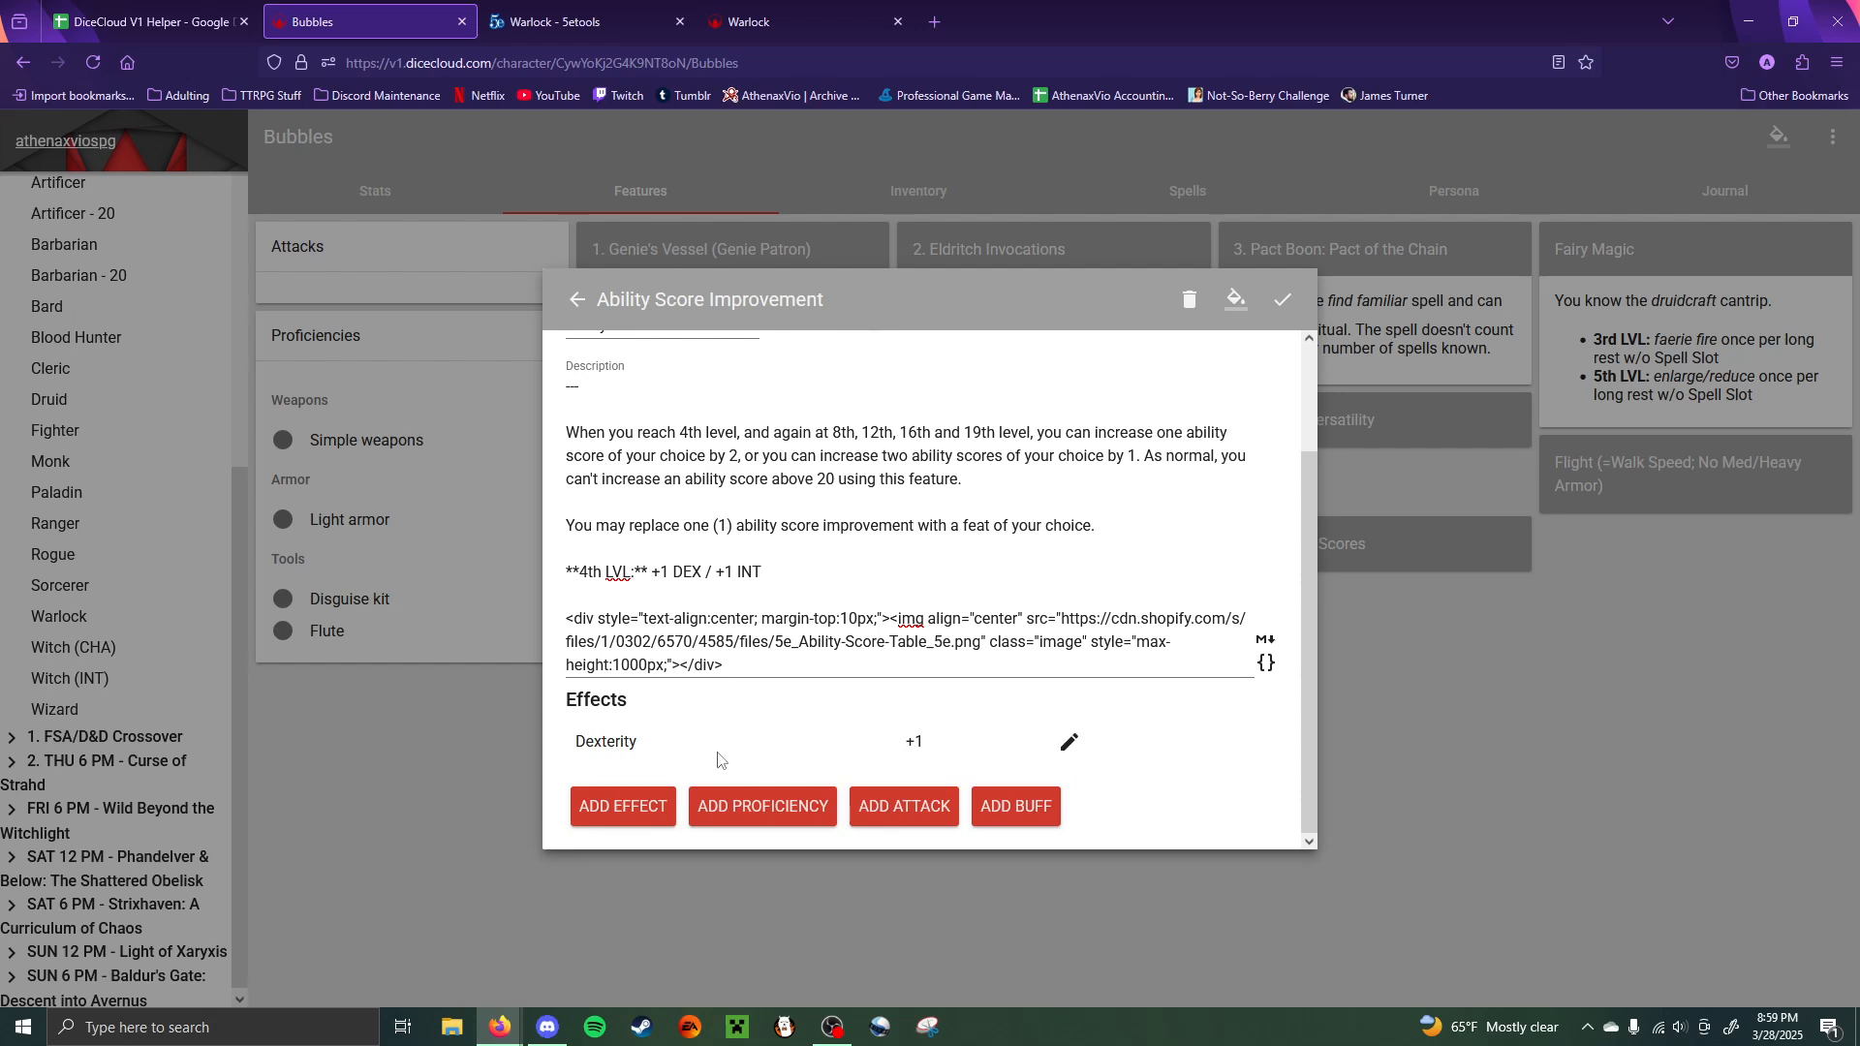
click(602, 812)
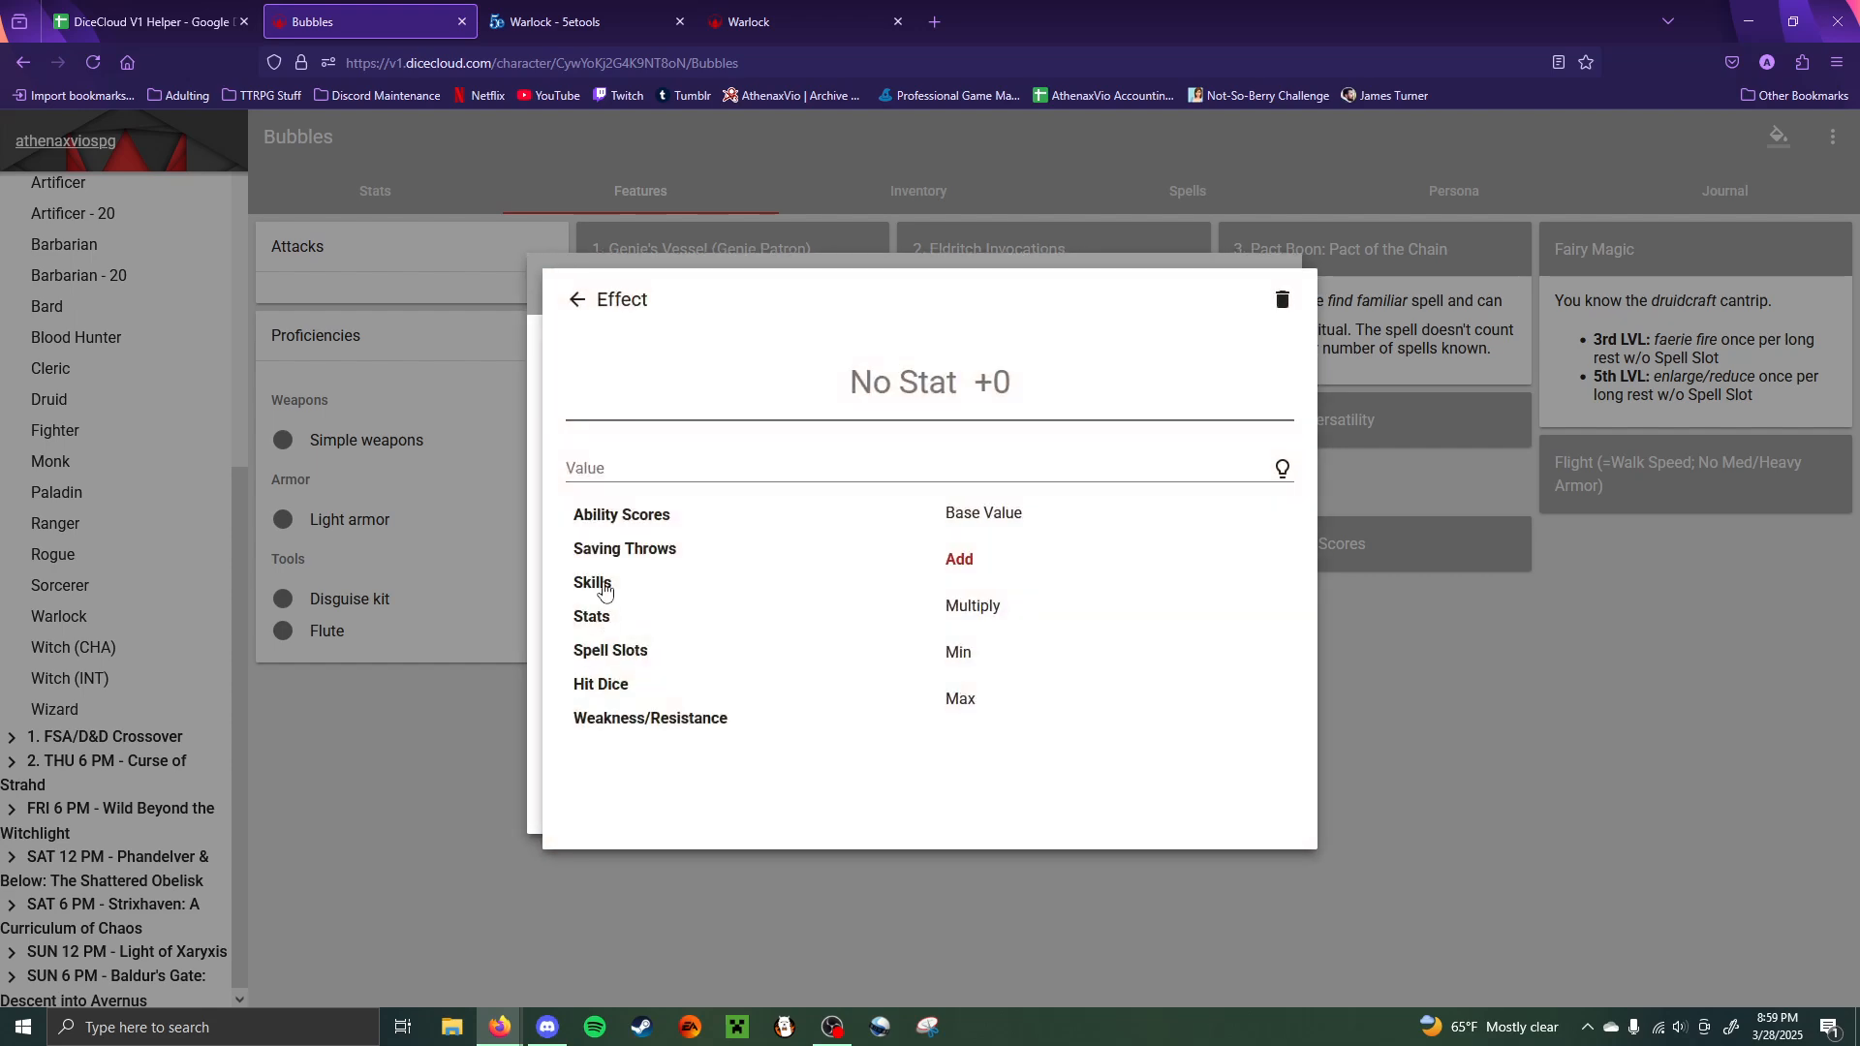
click(621, 524)
scroll(635, 581, down, 2)
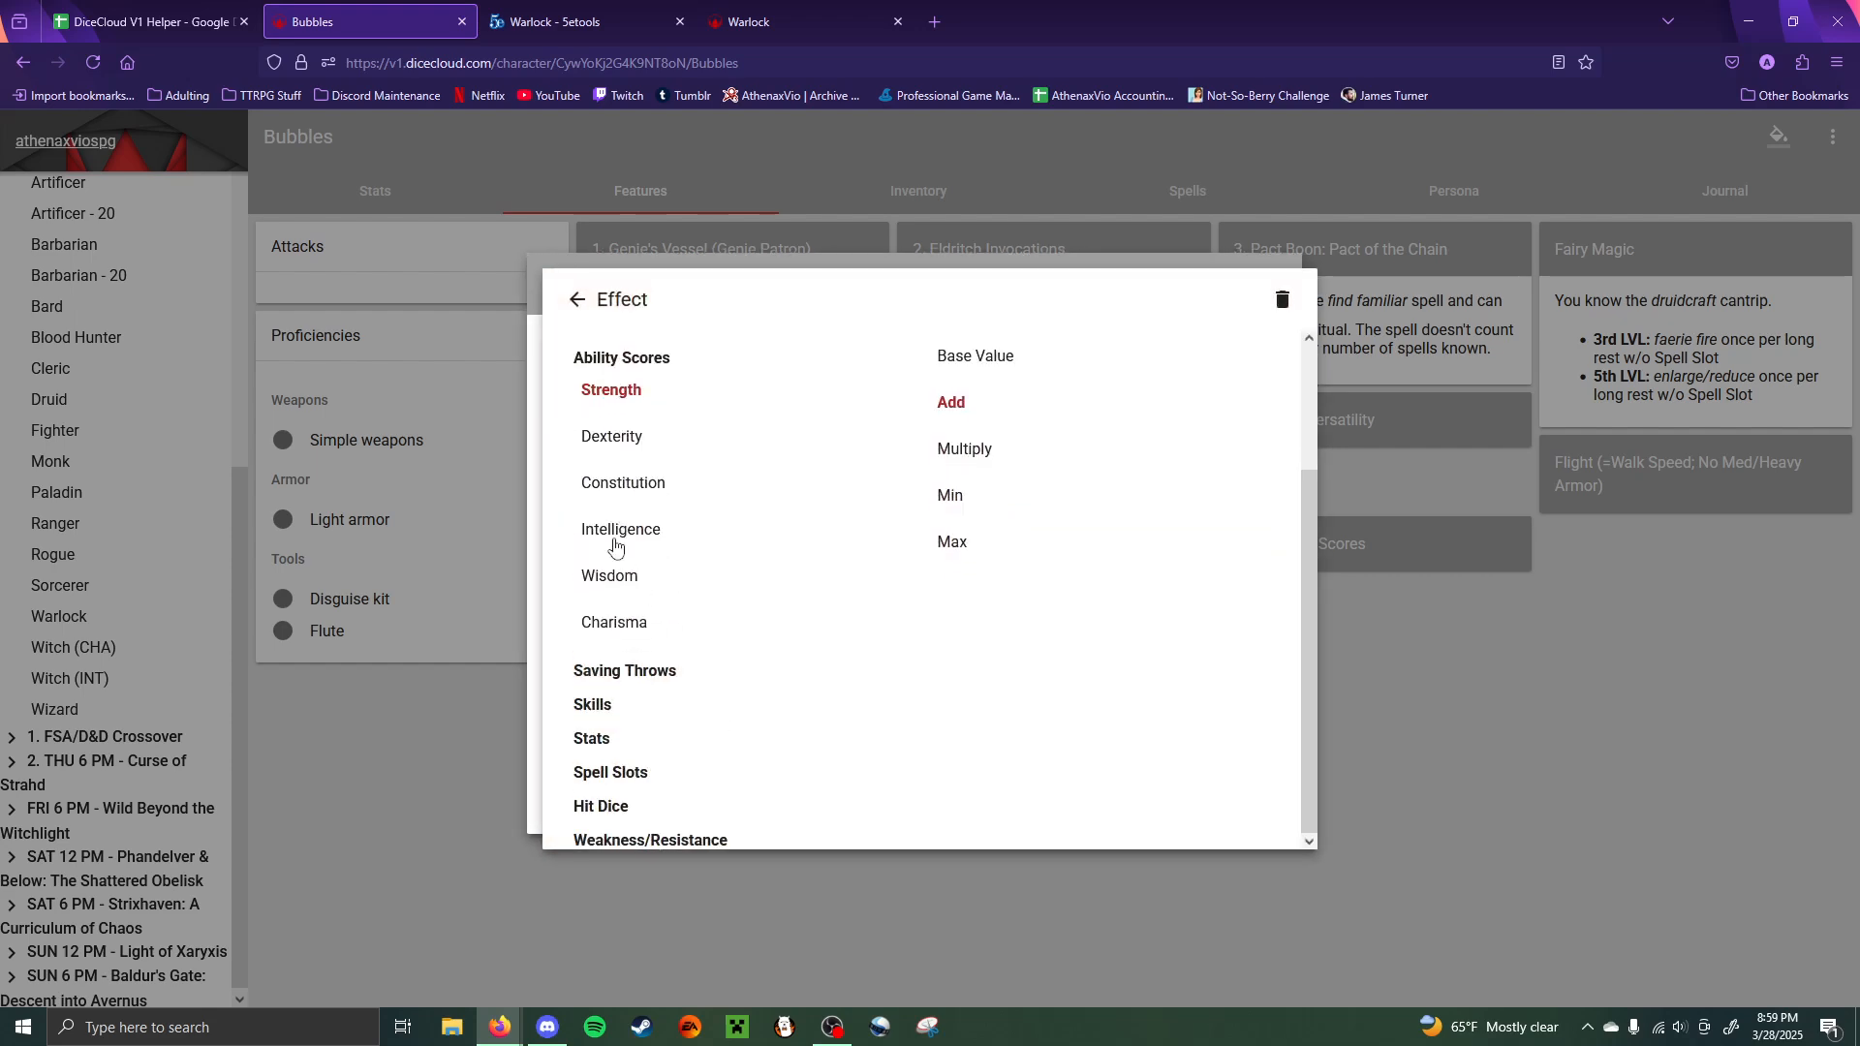
click(623, 535)
scroll(775, 504, up, 2)
click(675, 461)
text(1)
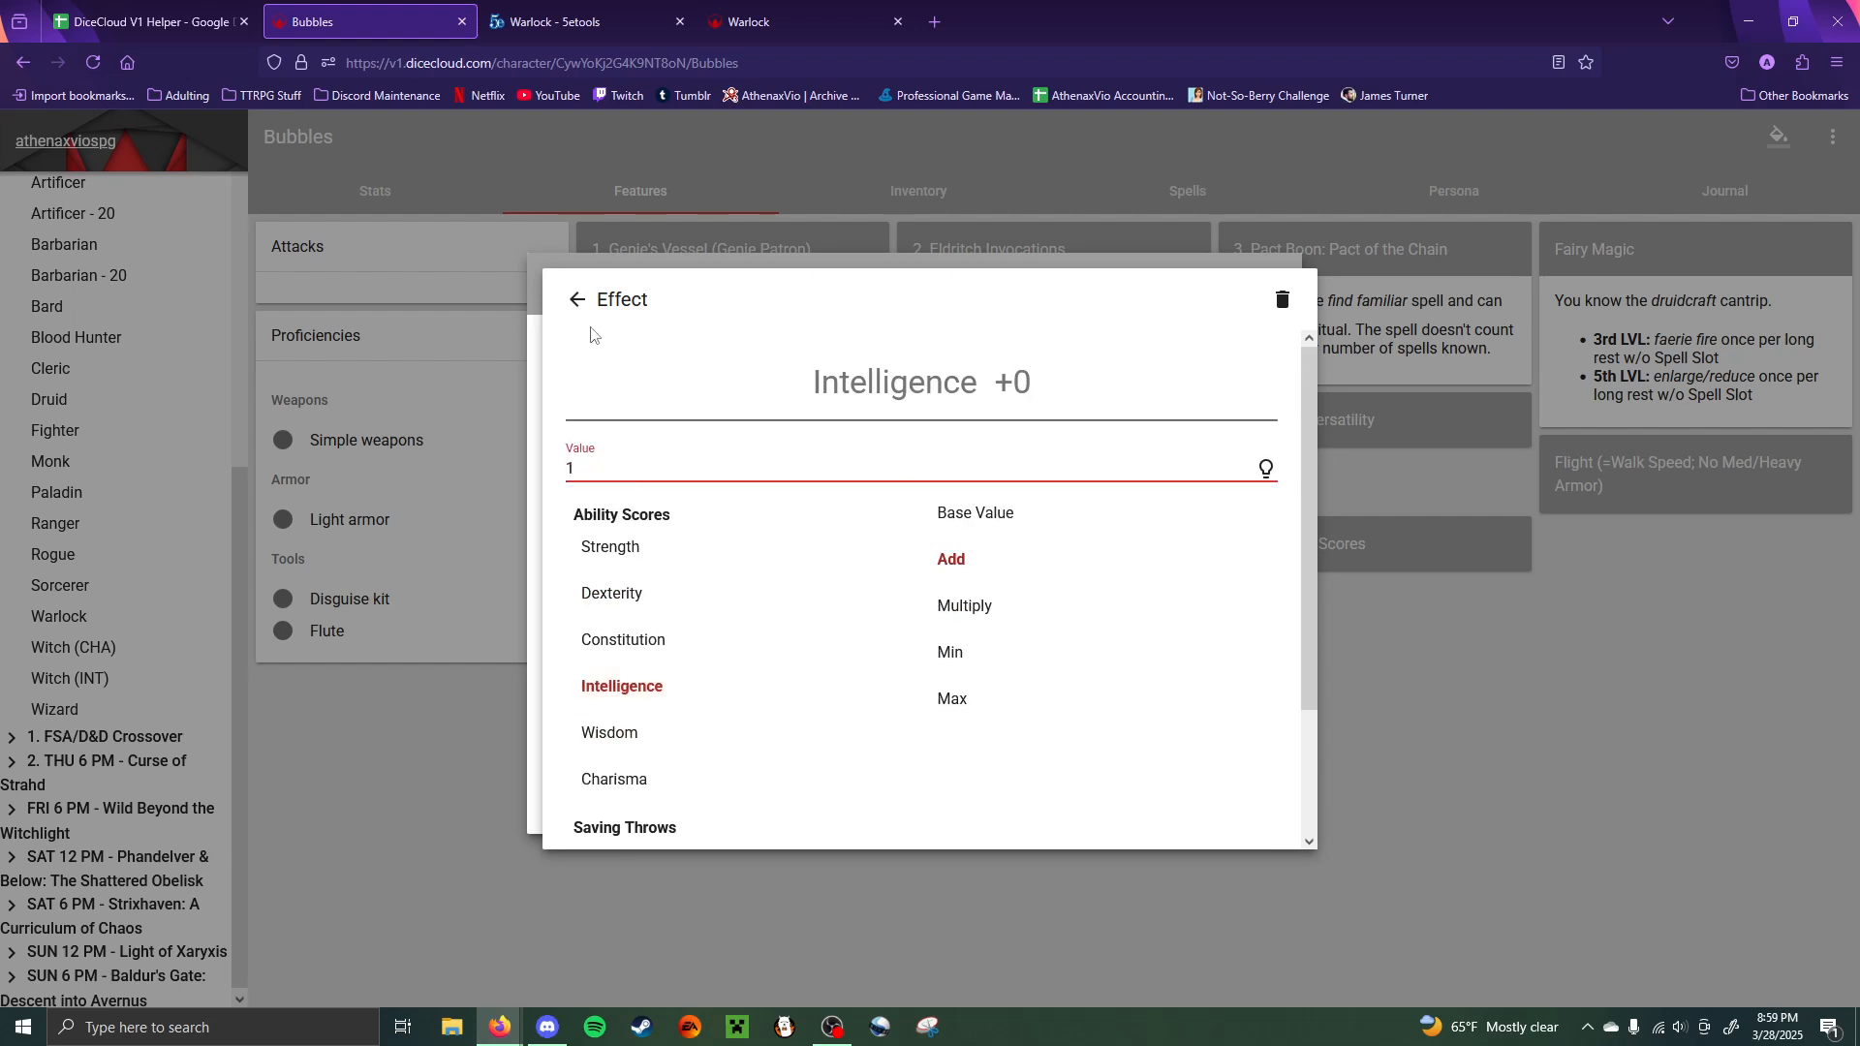
click(578, 302)
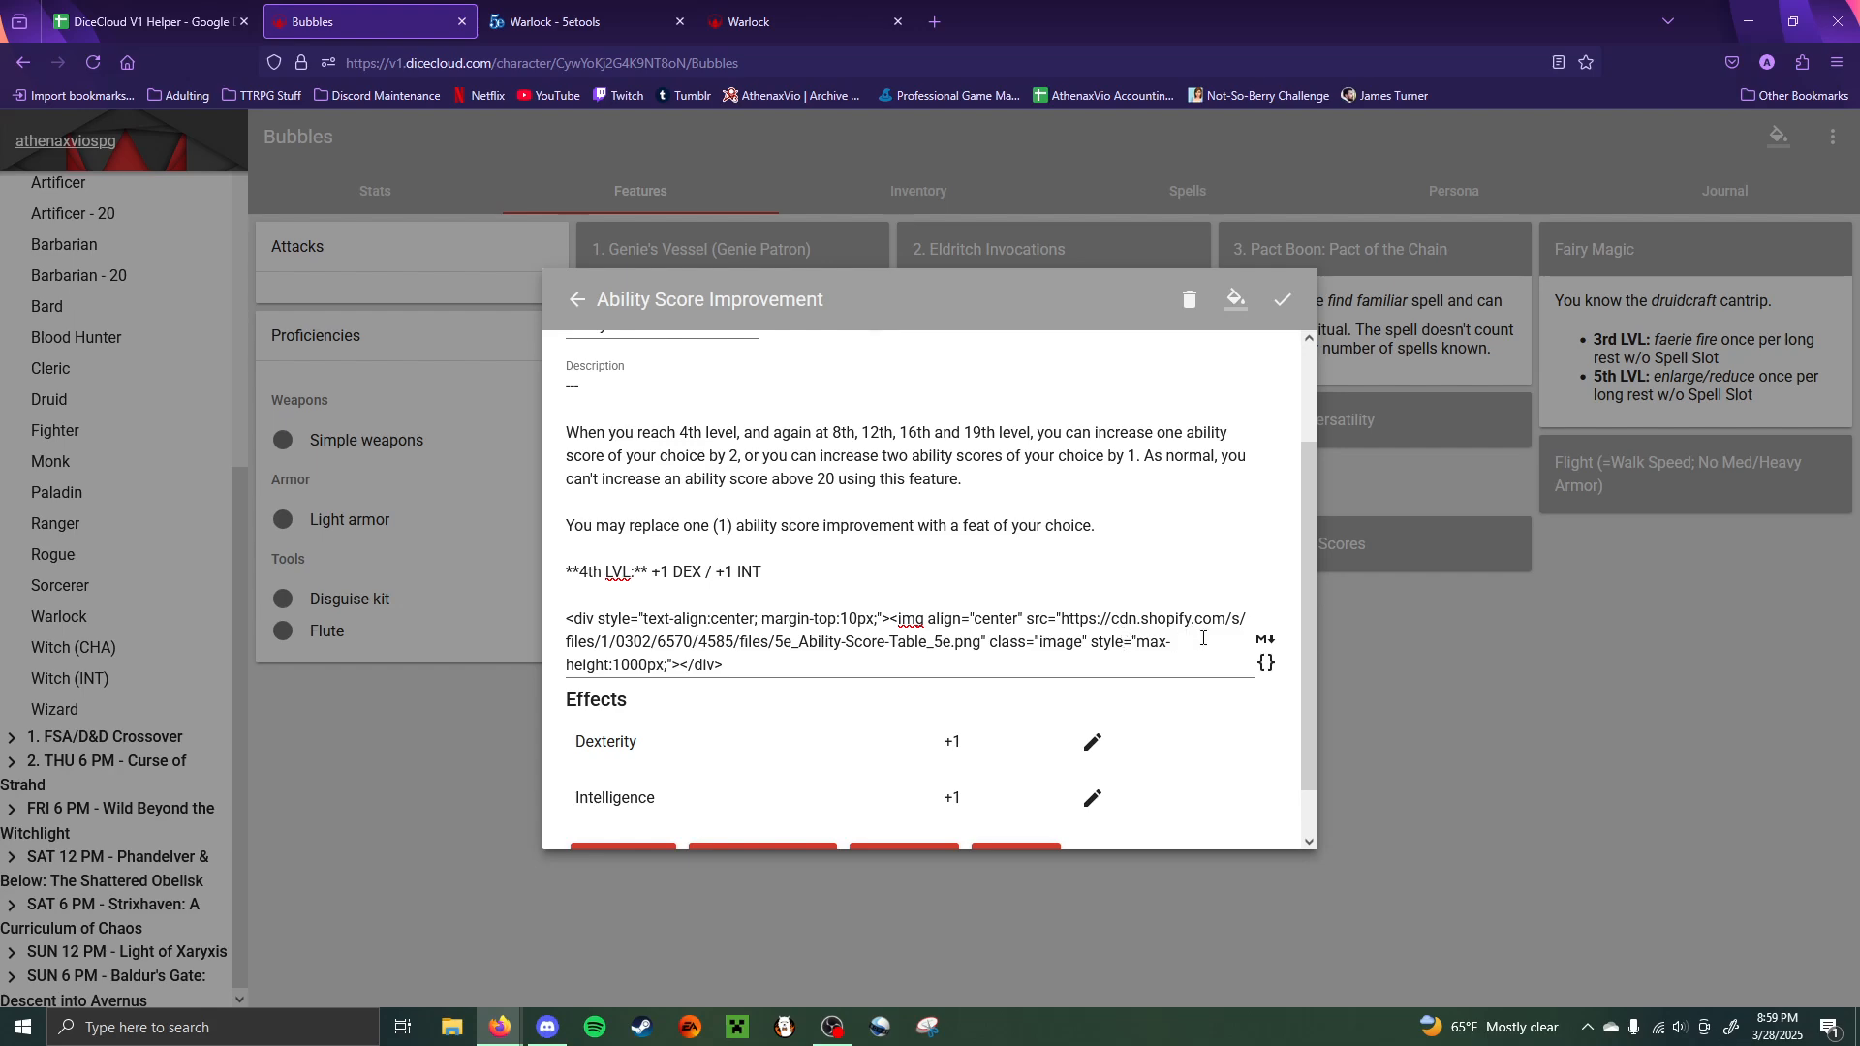
scroll(1203, 637, up, 2)
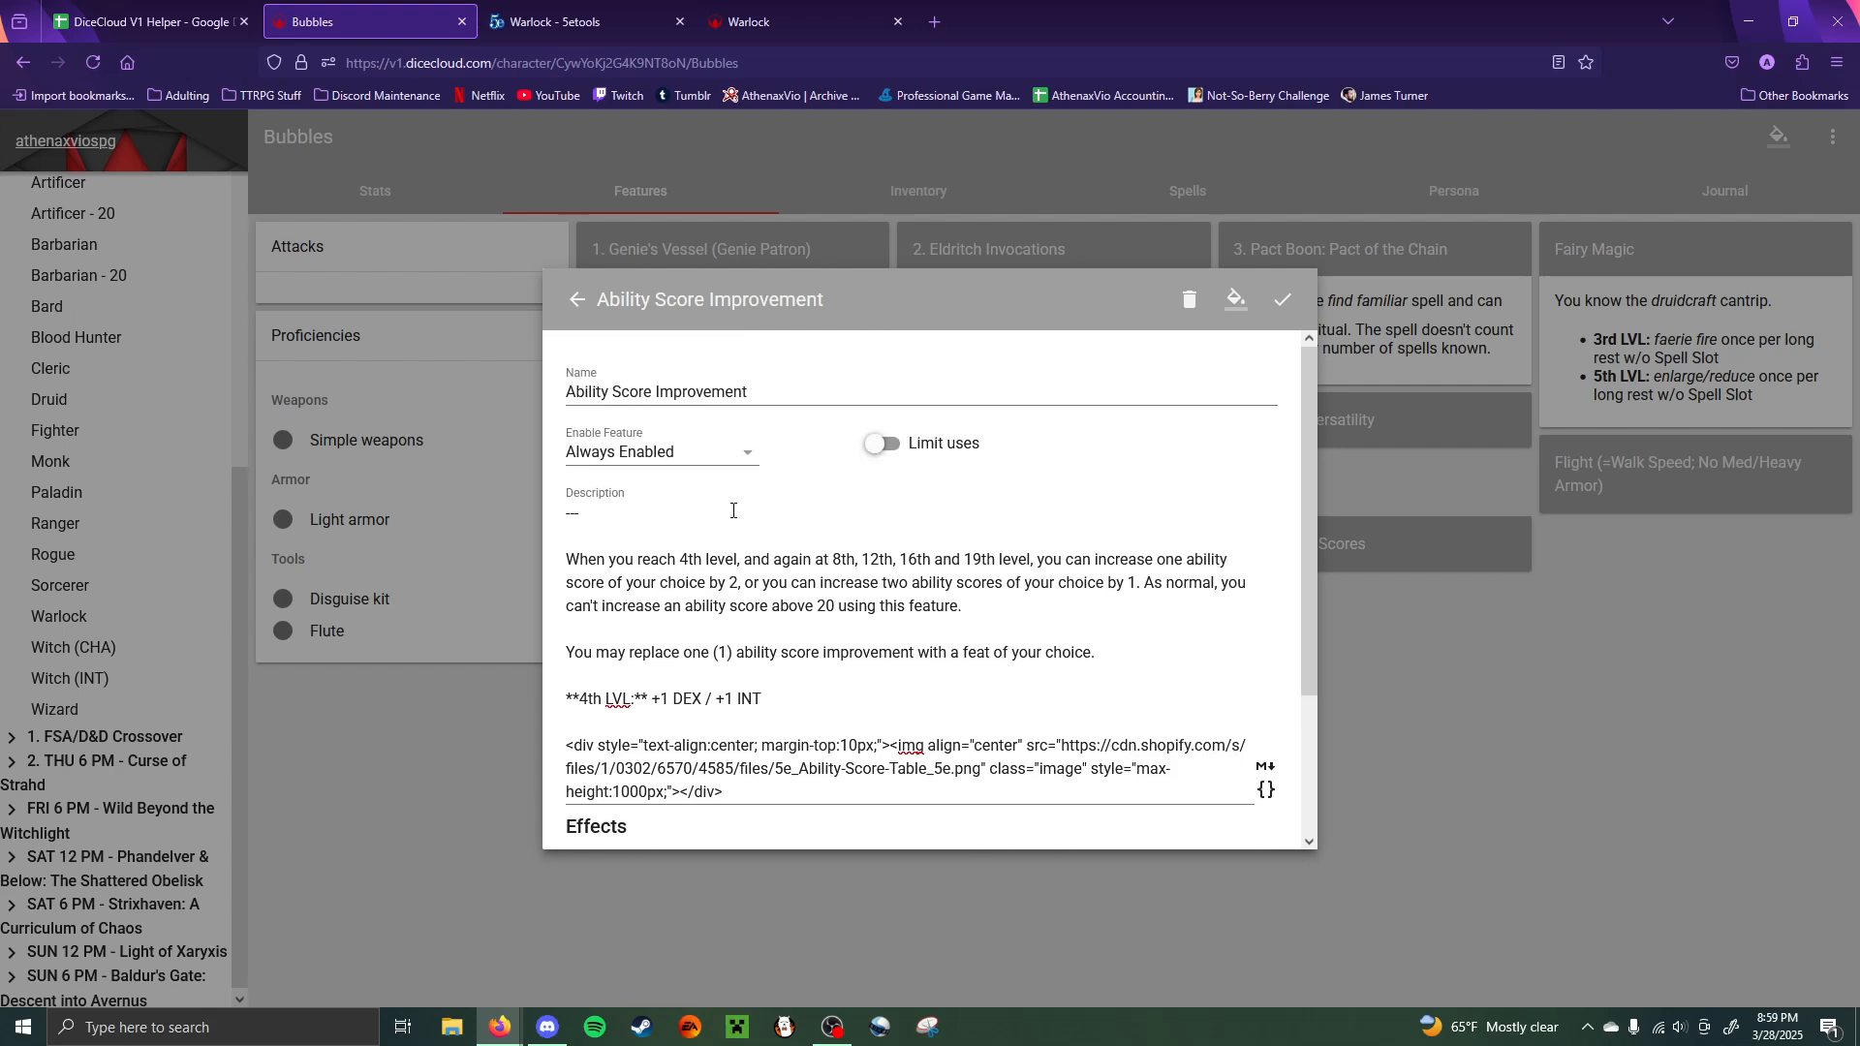
click(1482, 667)
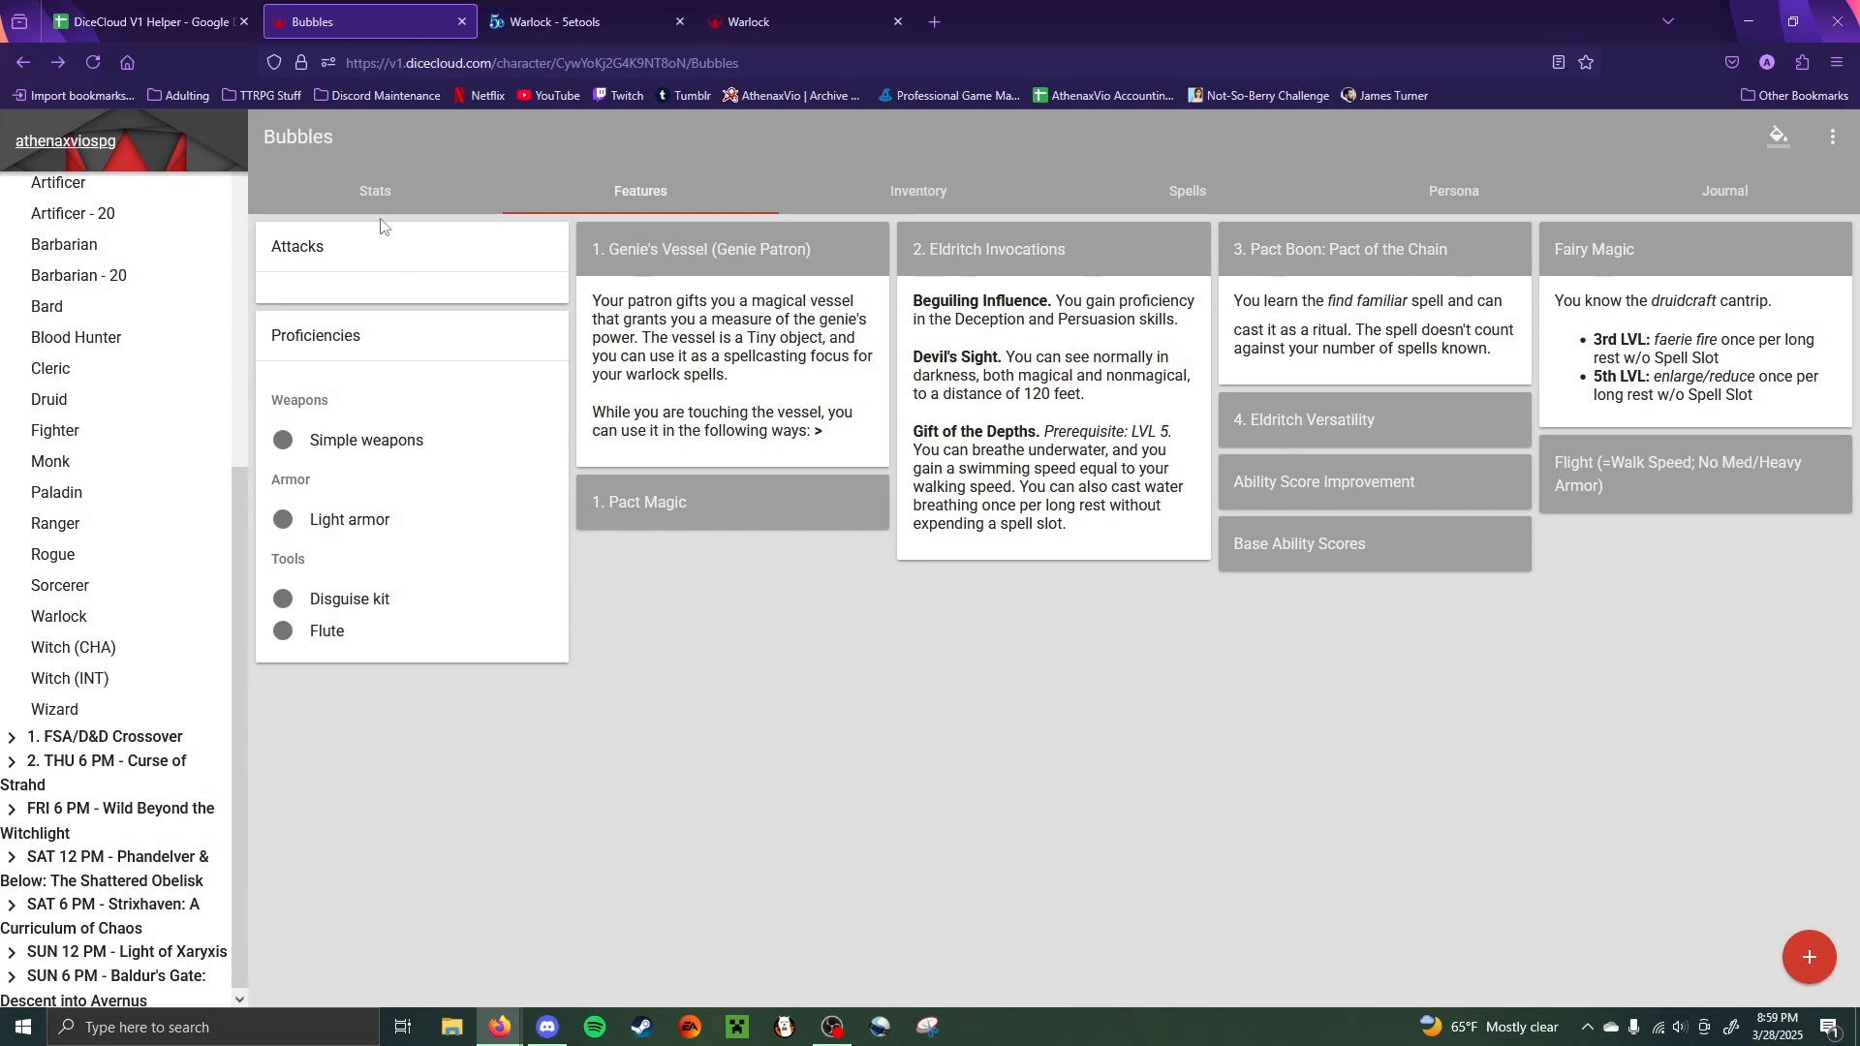
- Check the updated ability scores, then look over the character's features, spell list and inventory
click(390, 203)
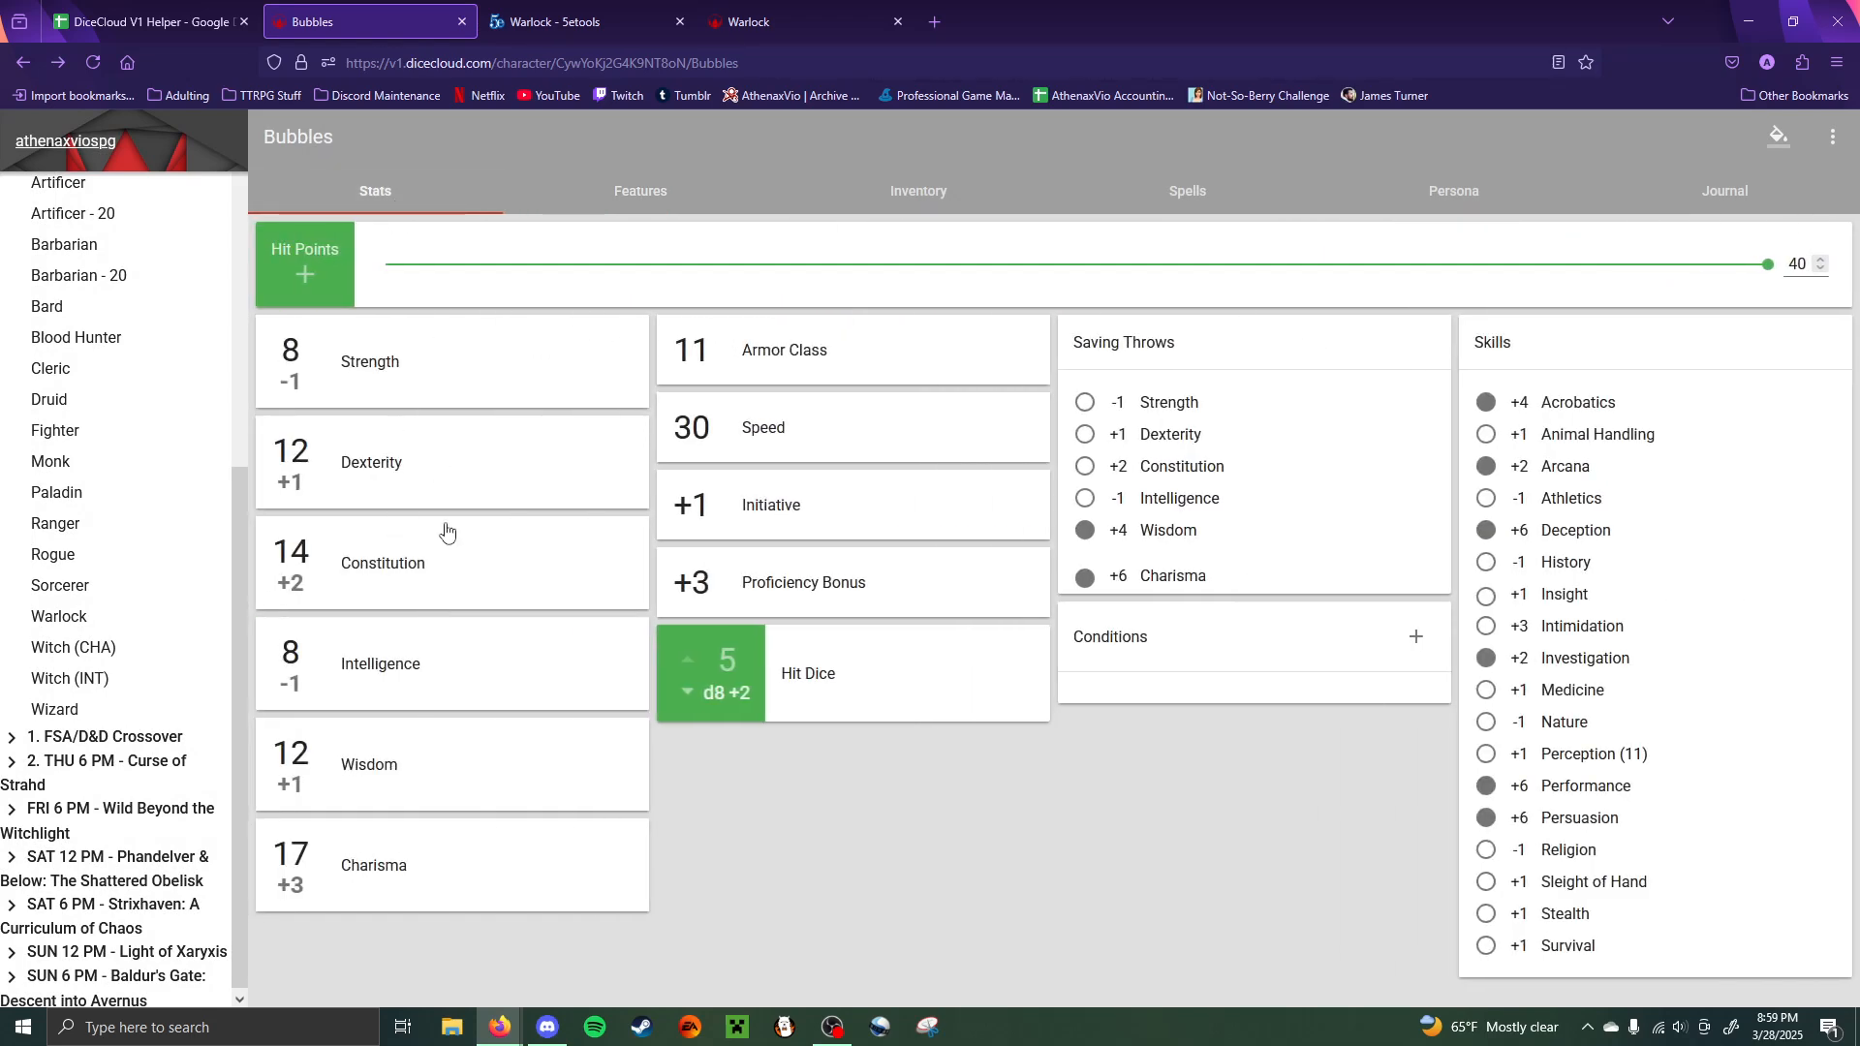
click(937, 192)
click(620, 193)
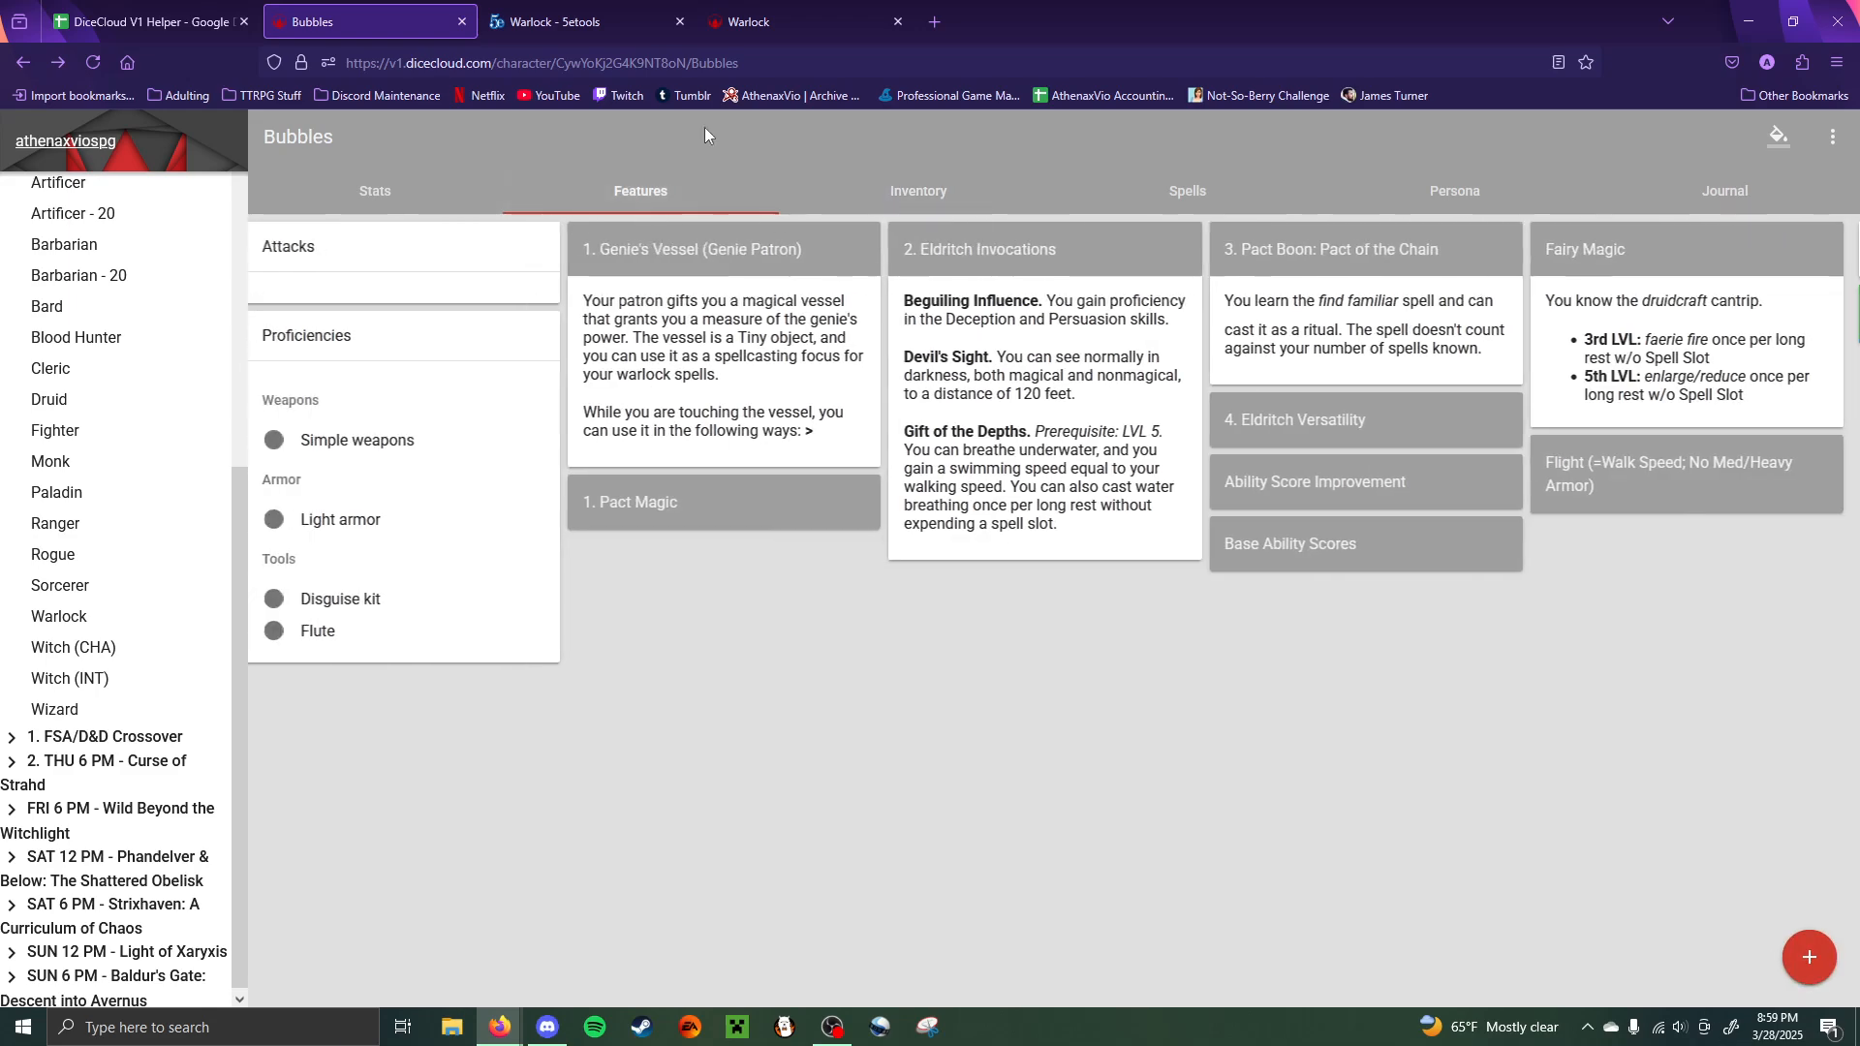
click(1191, 192)
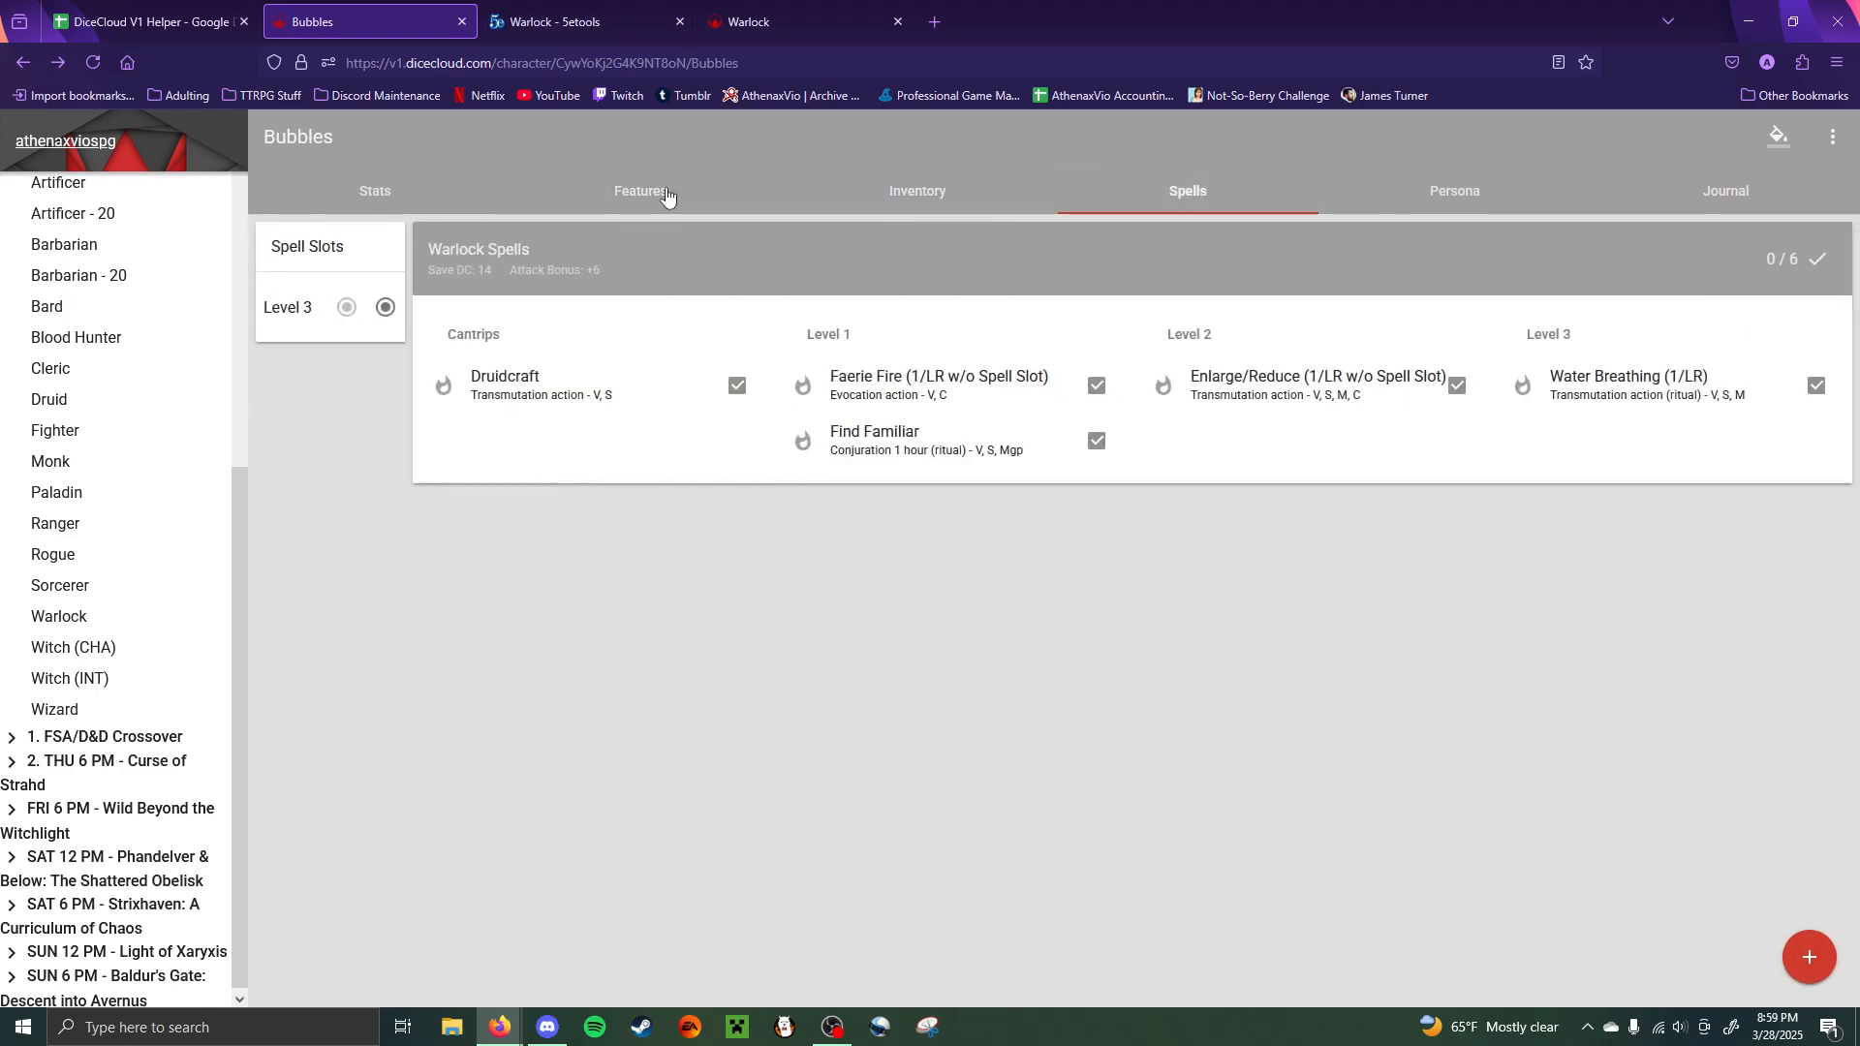
click(959, 208)
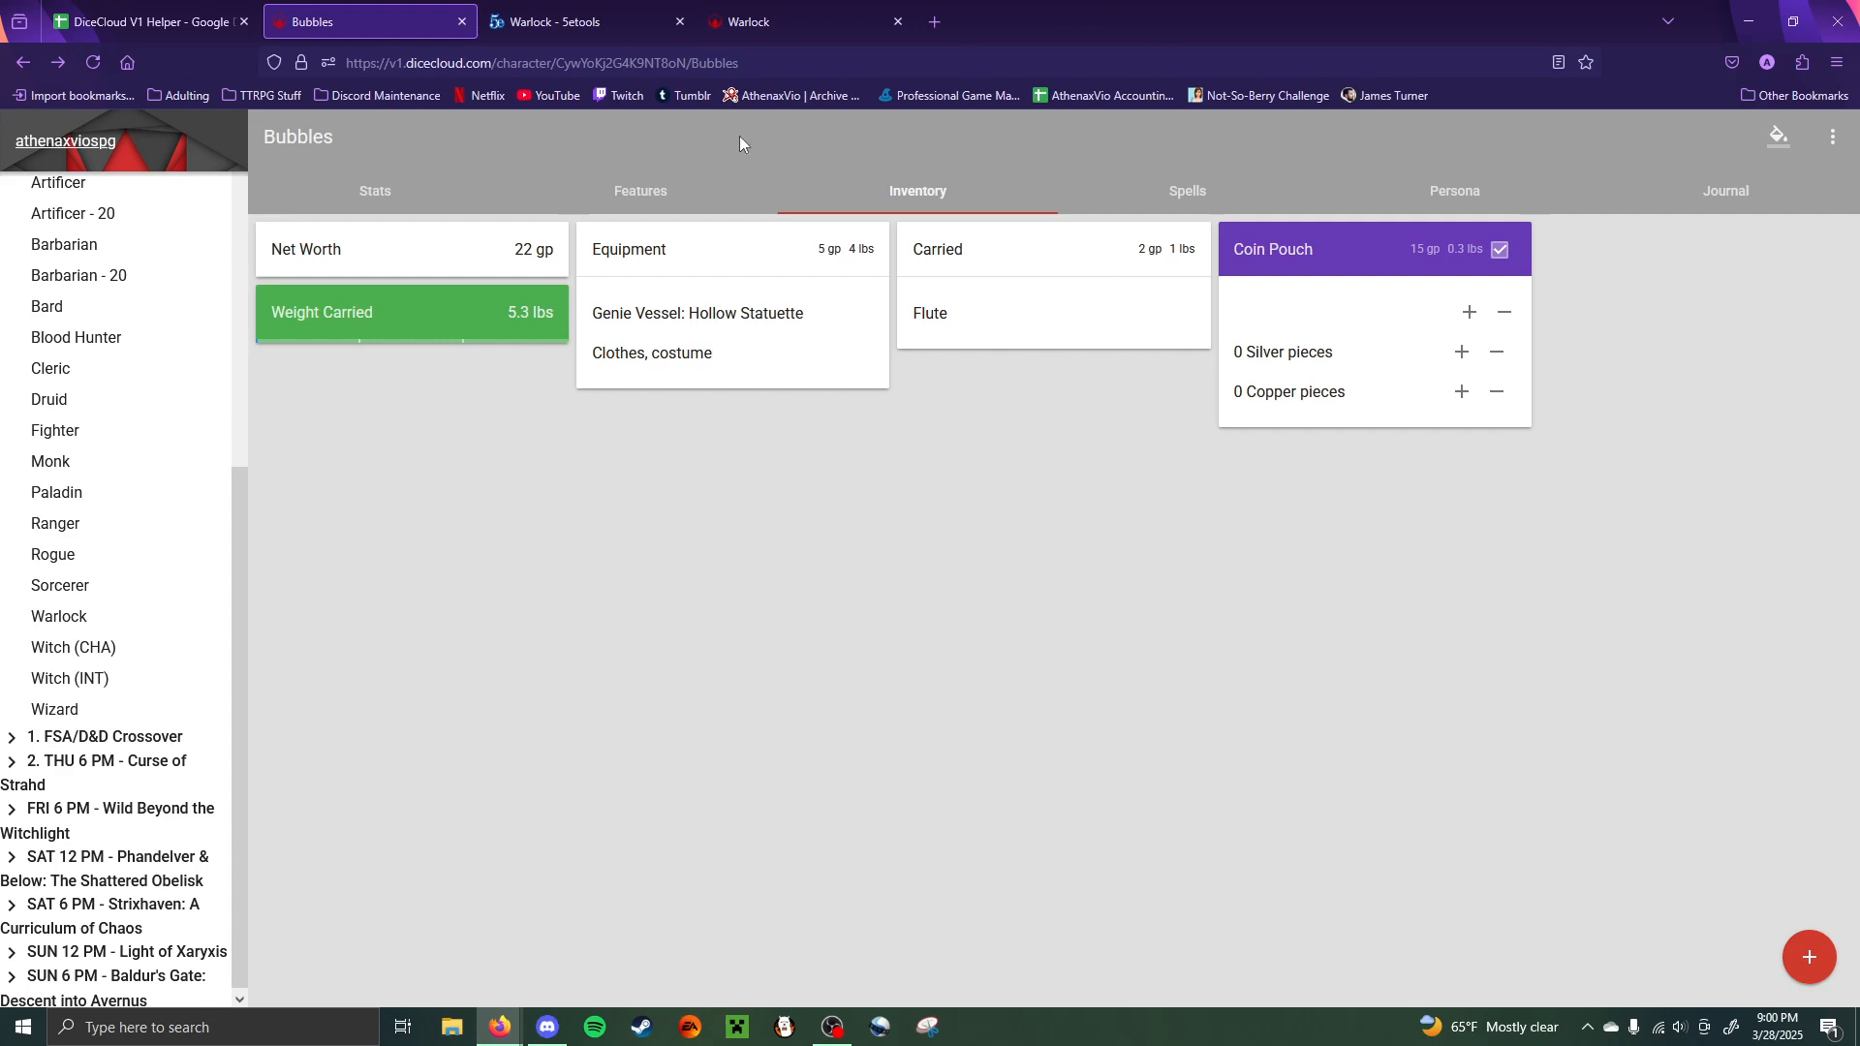
- In 5etools, open the simple weapon list from the Warlock's starting equipment, remove the Reprinted exclusion filter, and view the Sling entry
click(552, 21)
scroll(630, 367, up, 6)
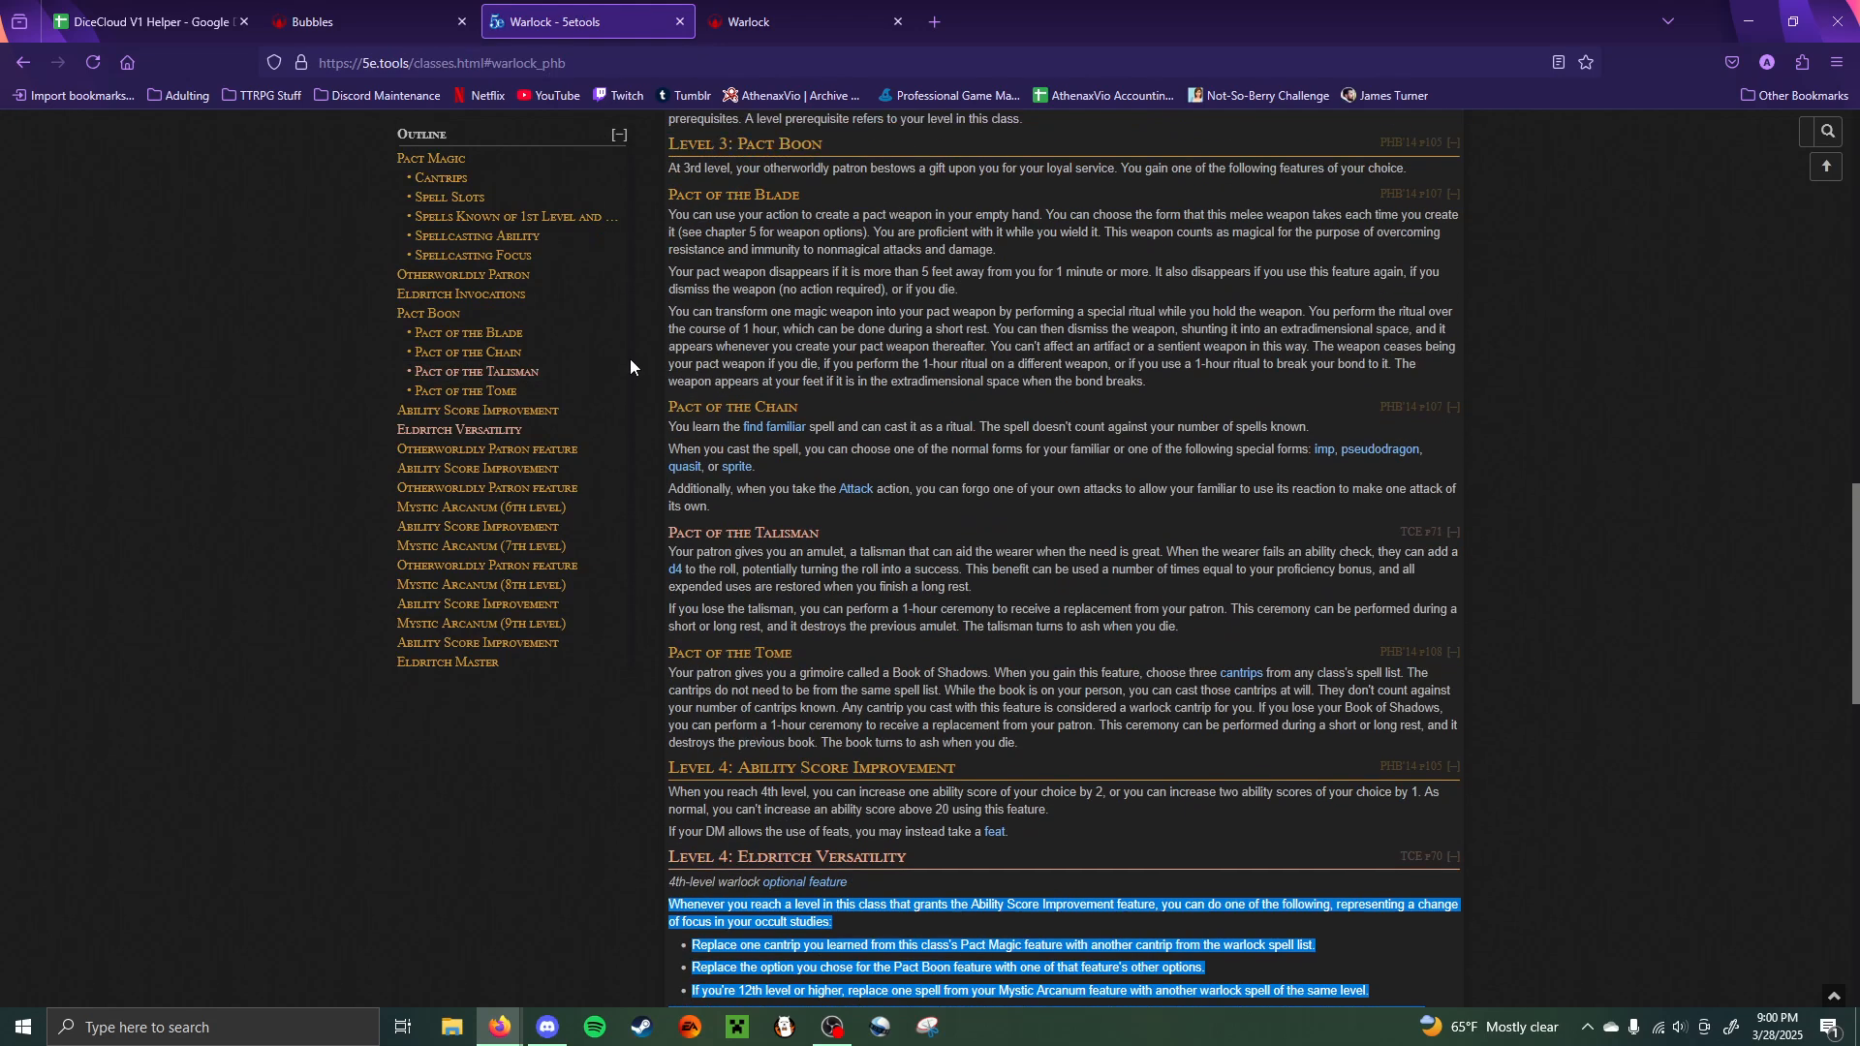
scroll(630, 367, up, 10)
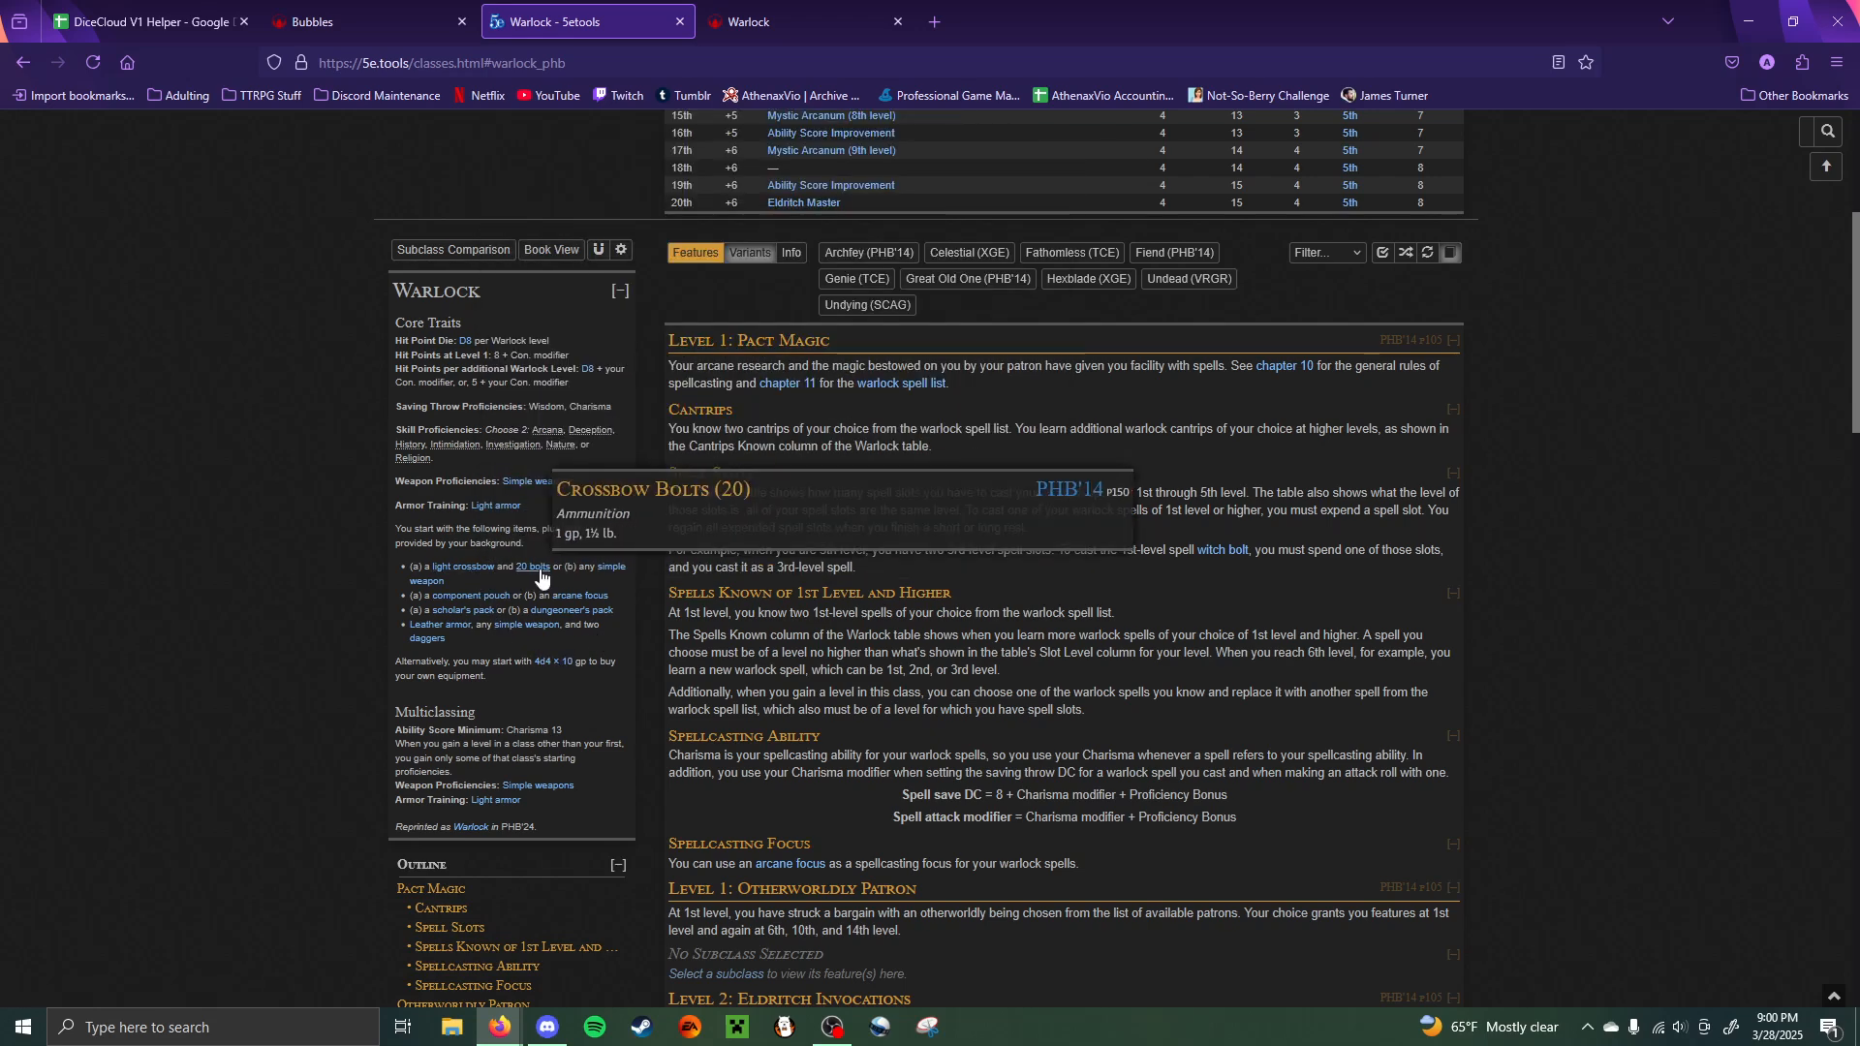
right_click(618, 572)
click(764, 21)
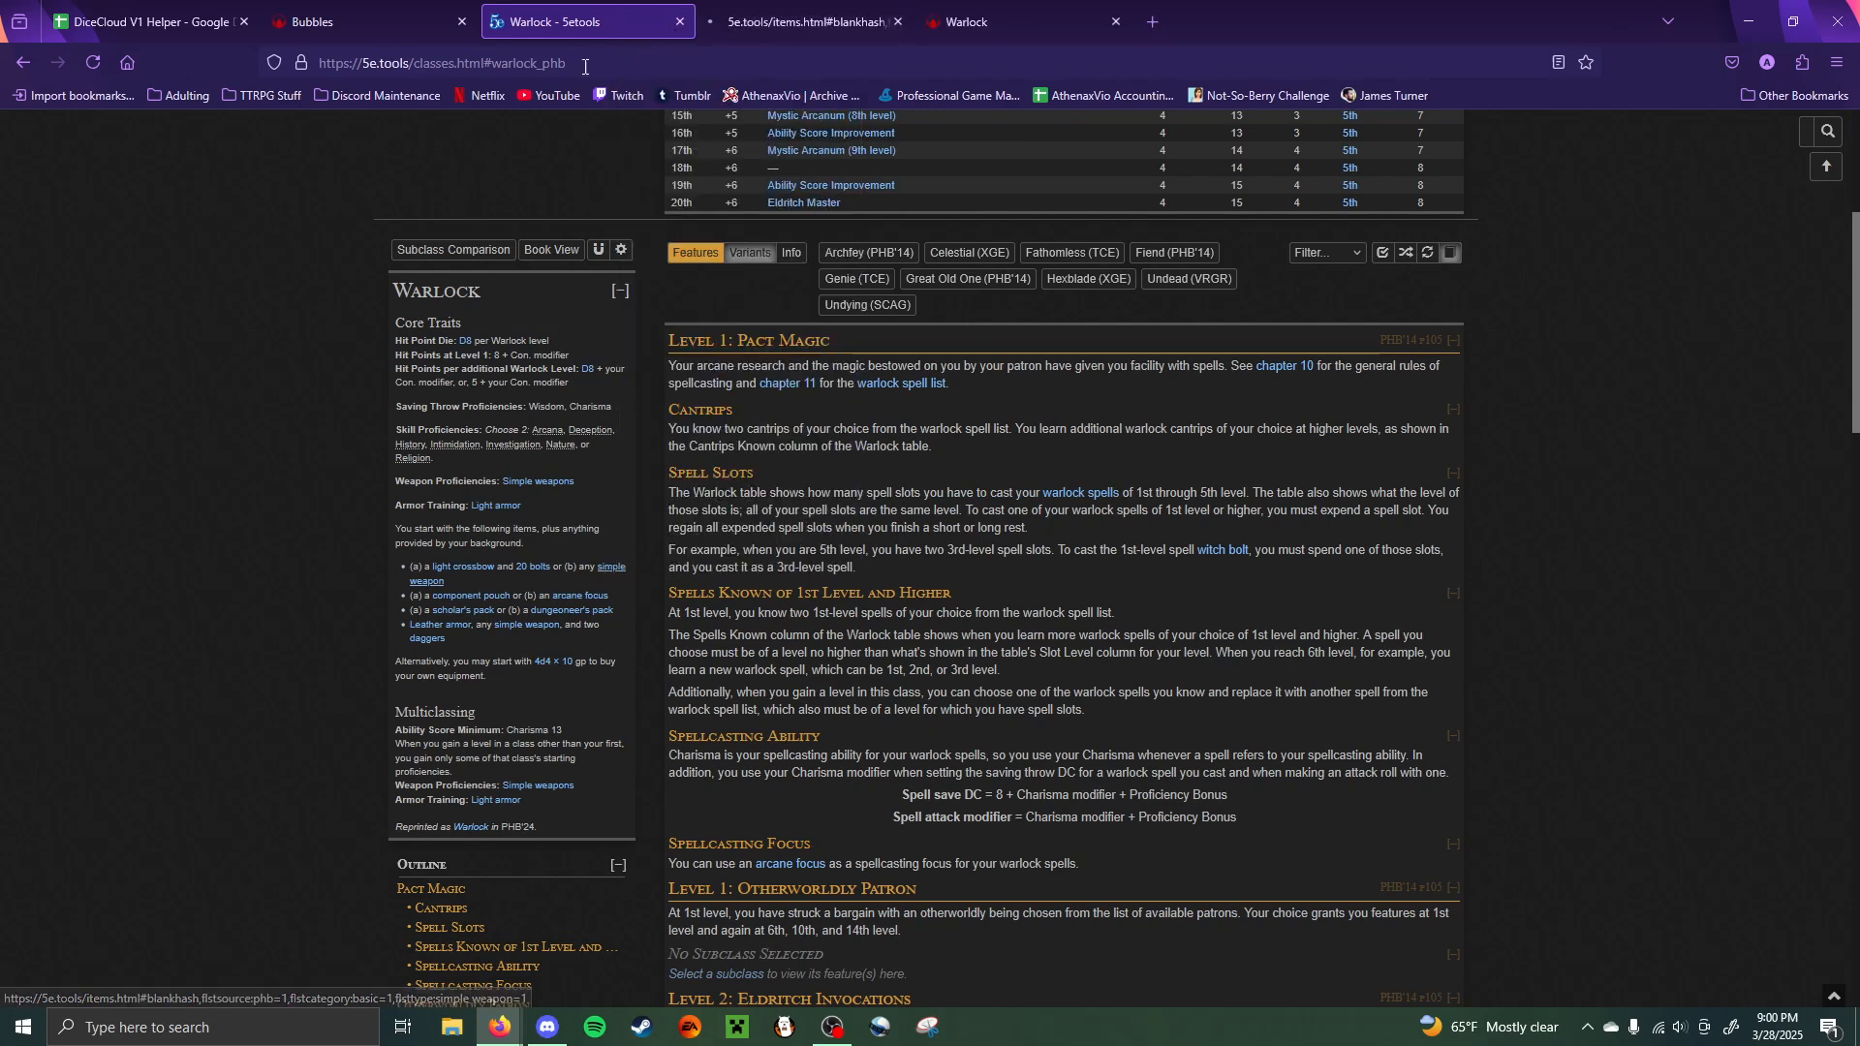
click(764, 5)
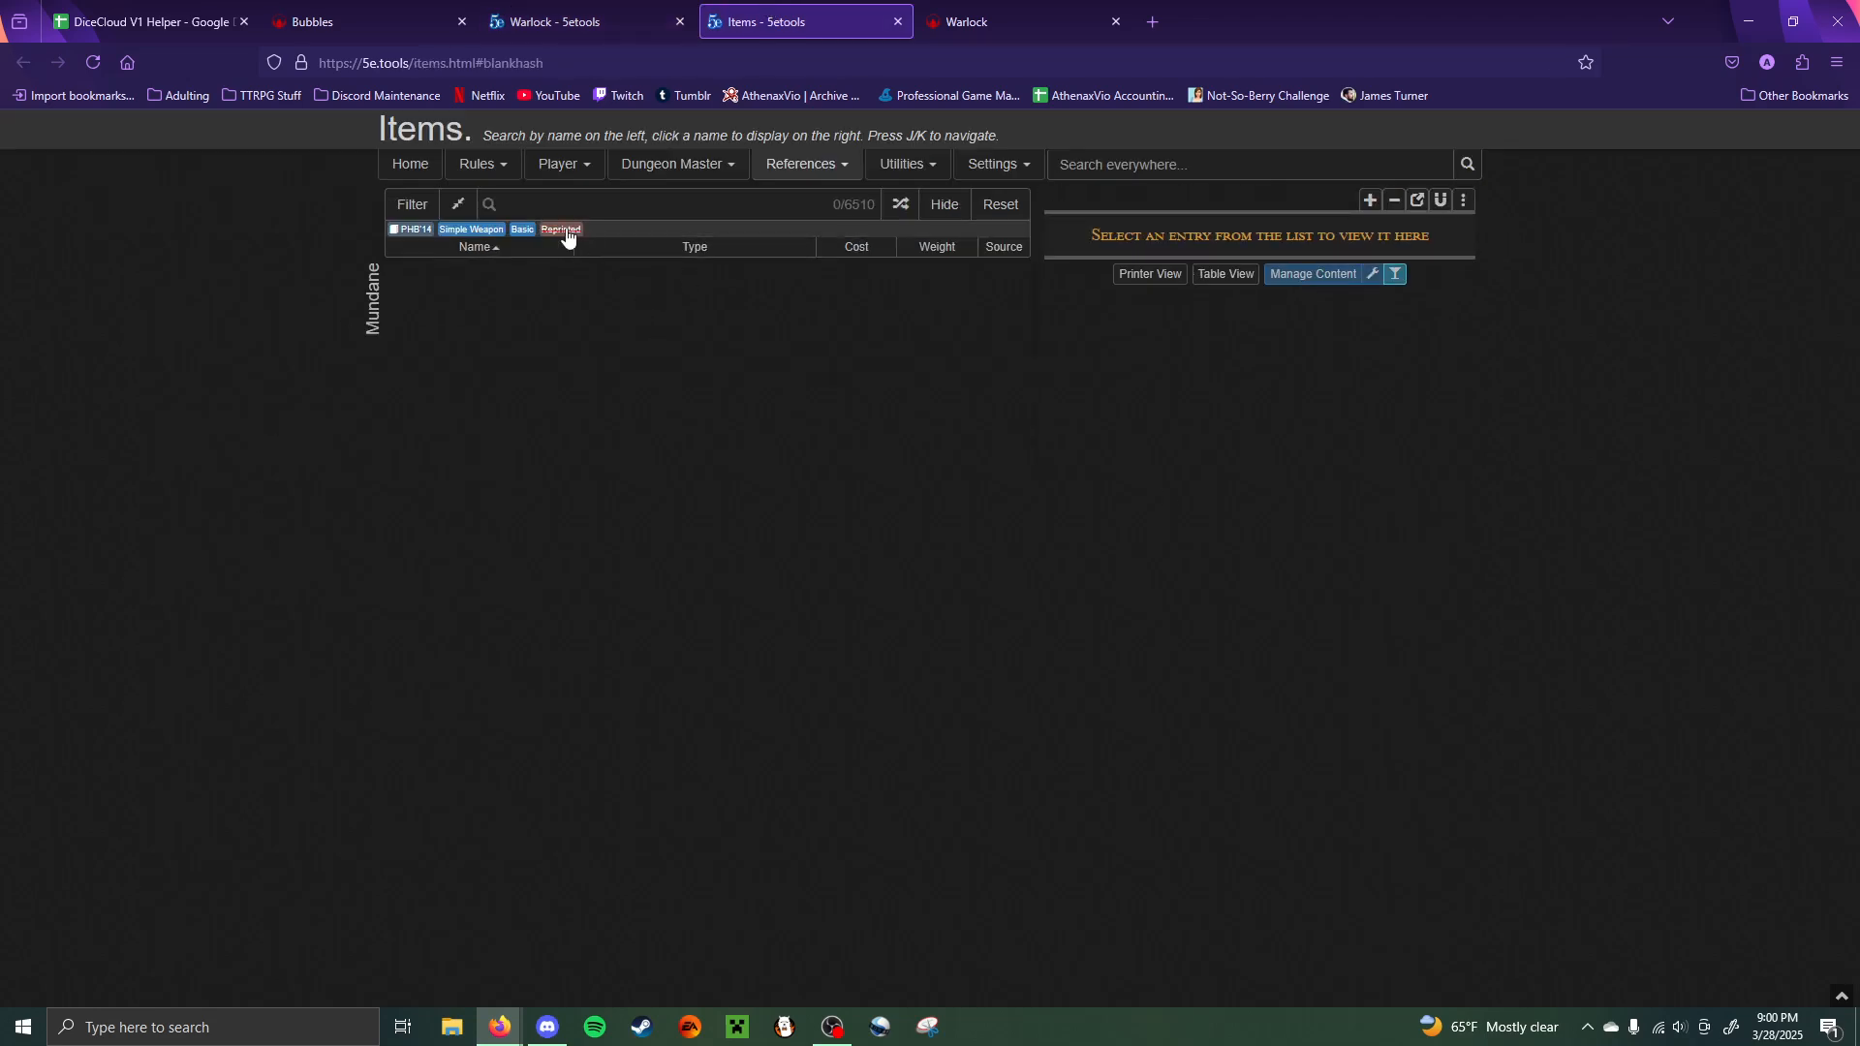
click(566, 230)
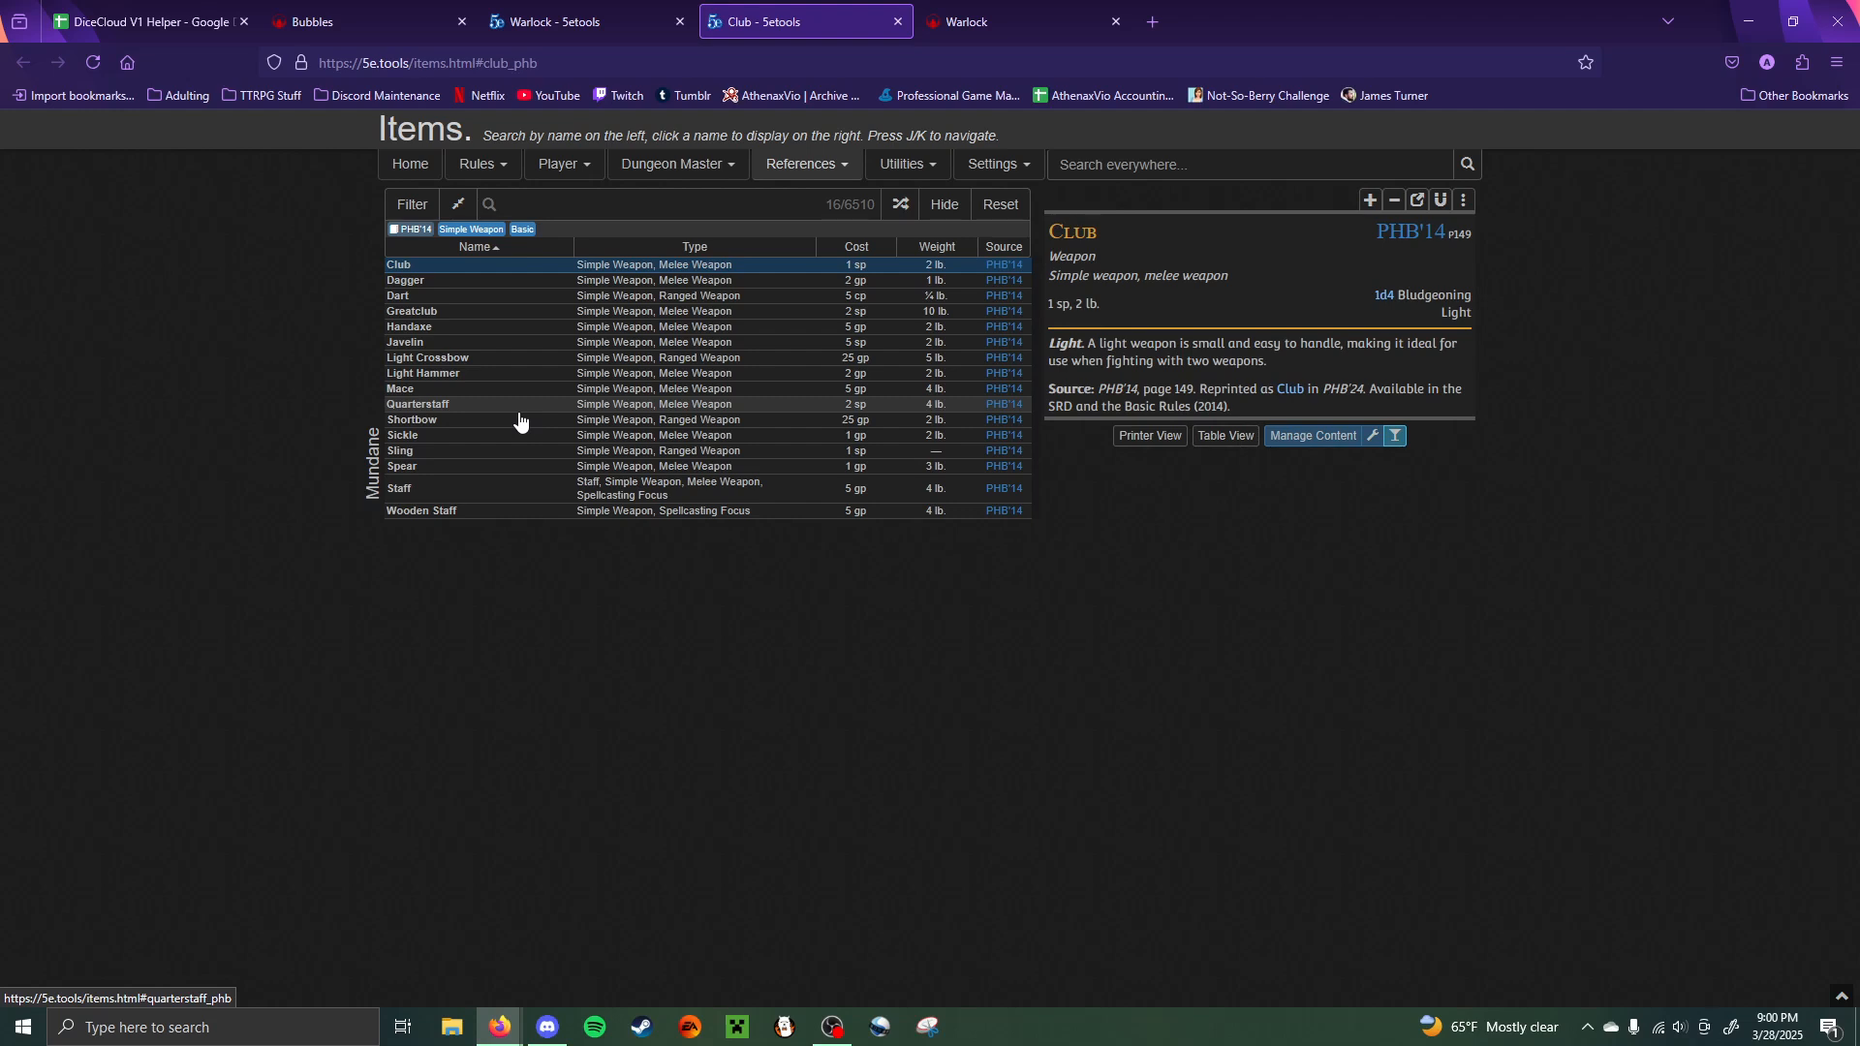
click(504, 451)
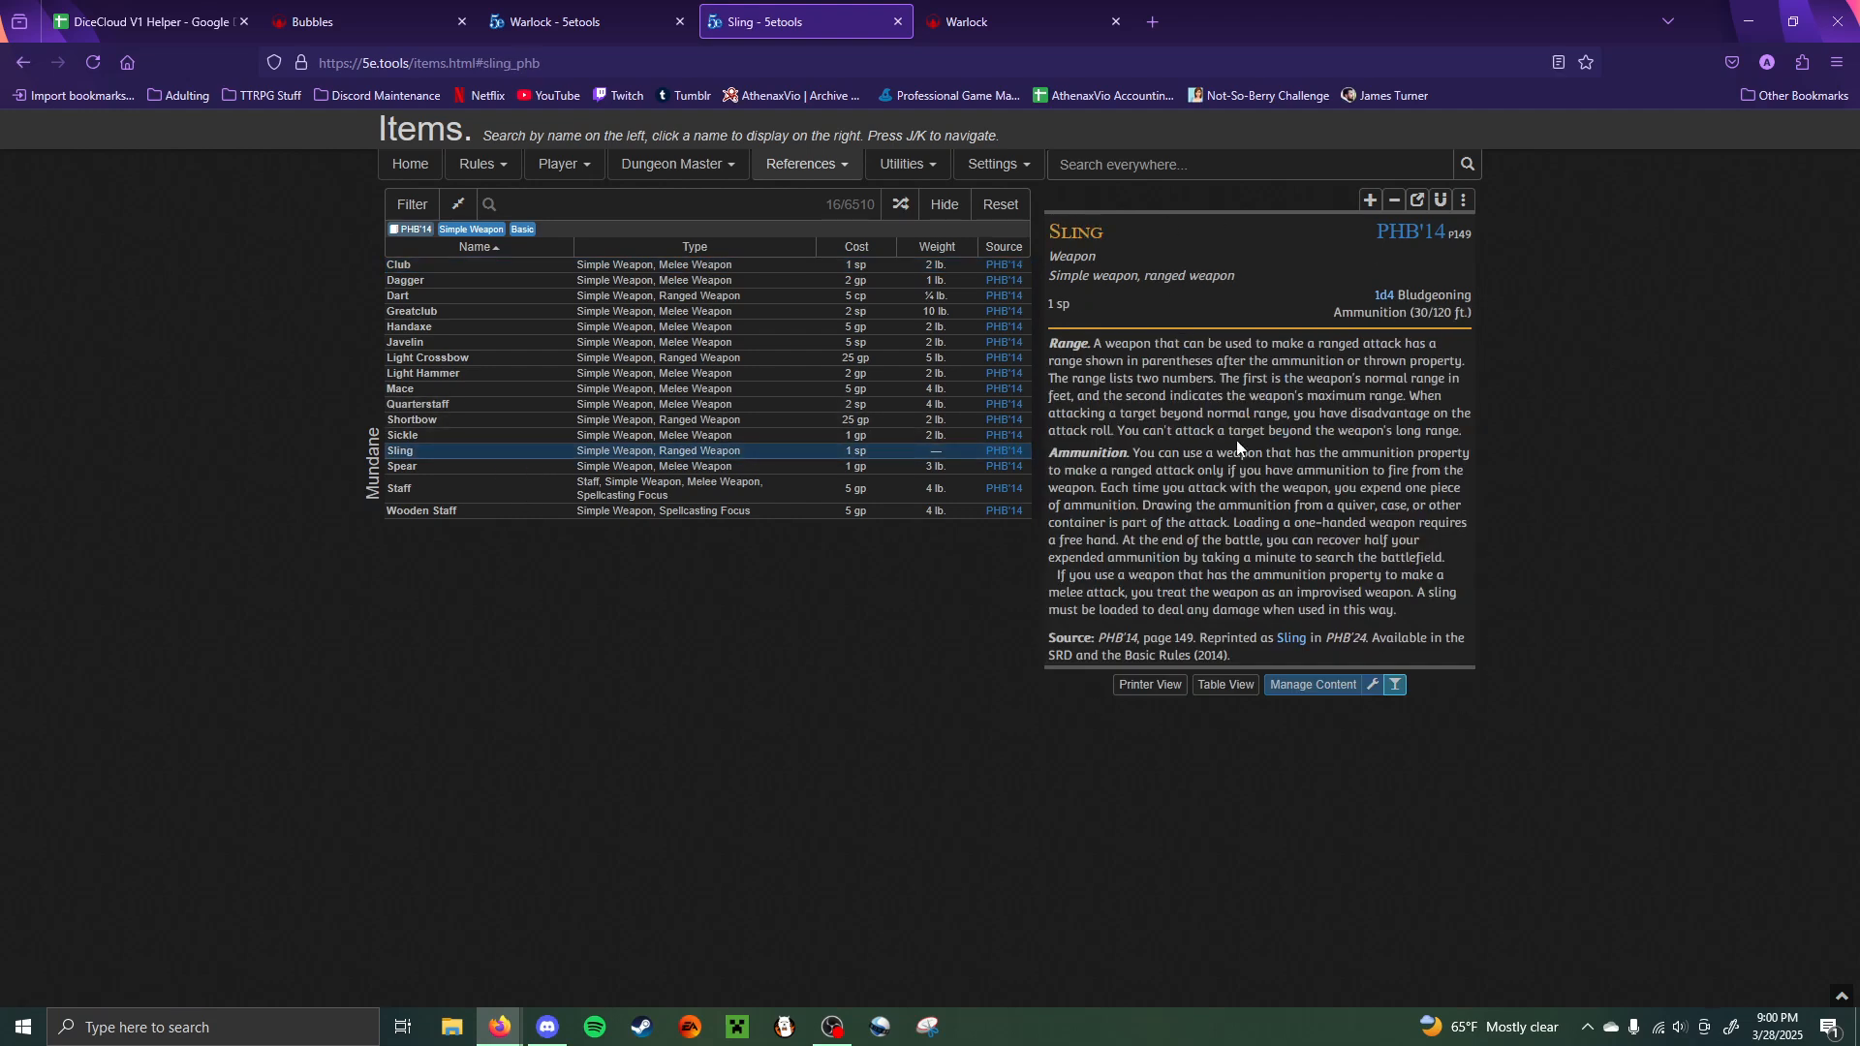
- Add a Sling from the item library's Weapons category to Bubbles' inventory in DiceCloud
click(329, 21)
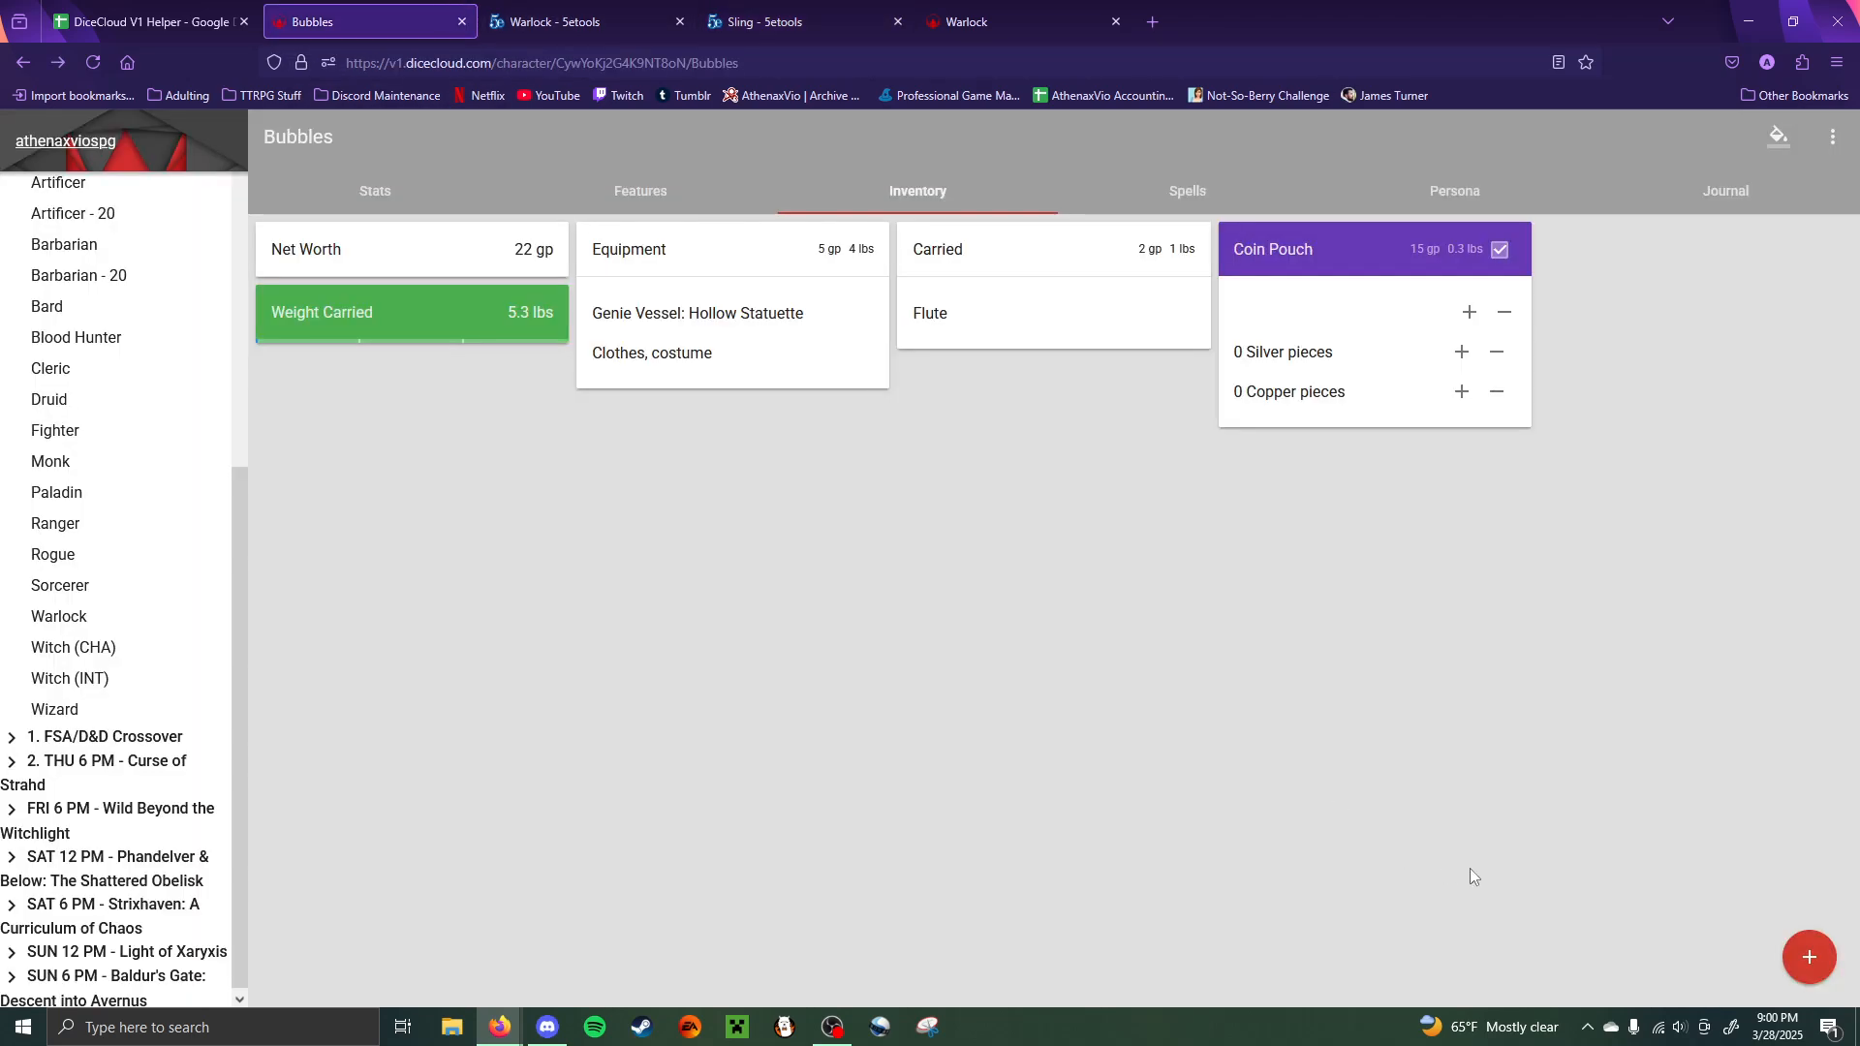
click(771, 21)
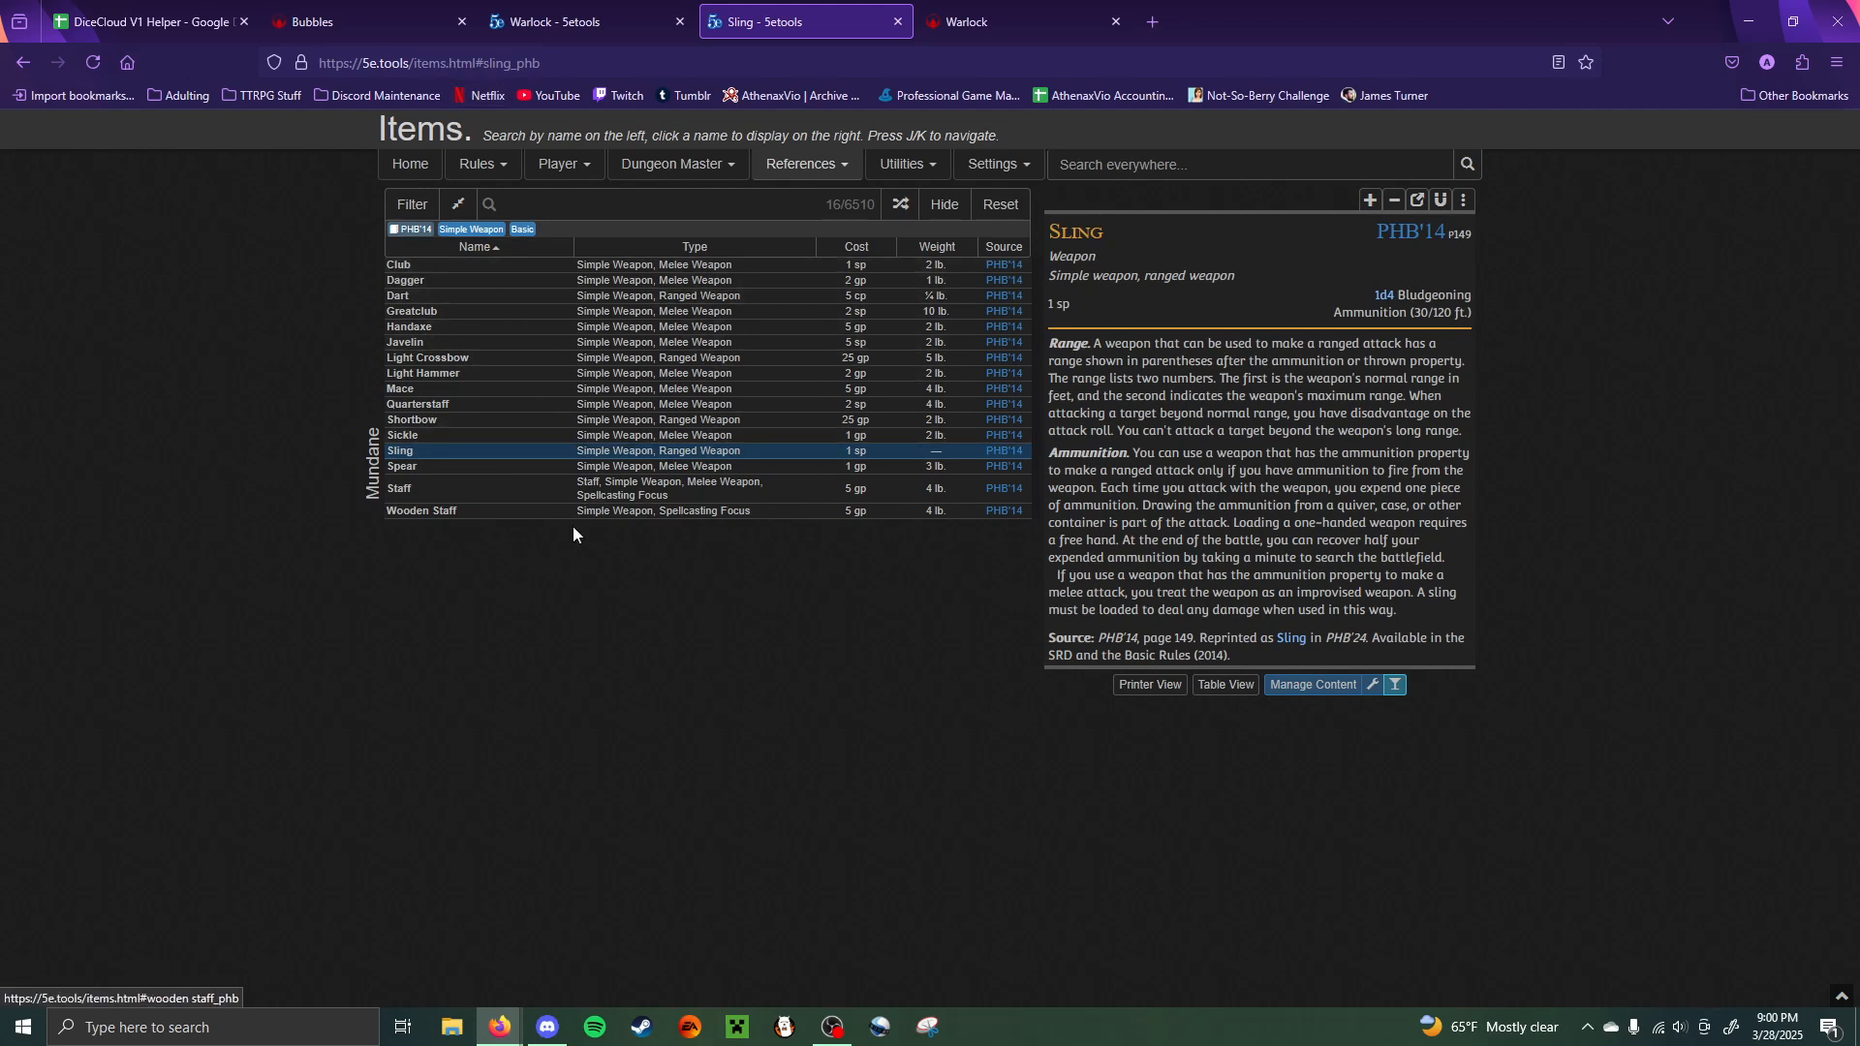
click(310, 10)
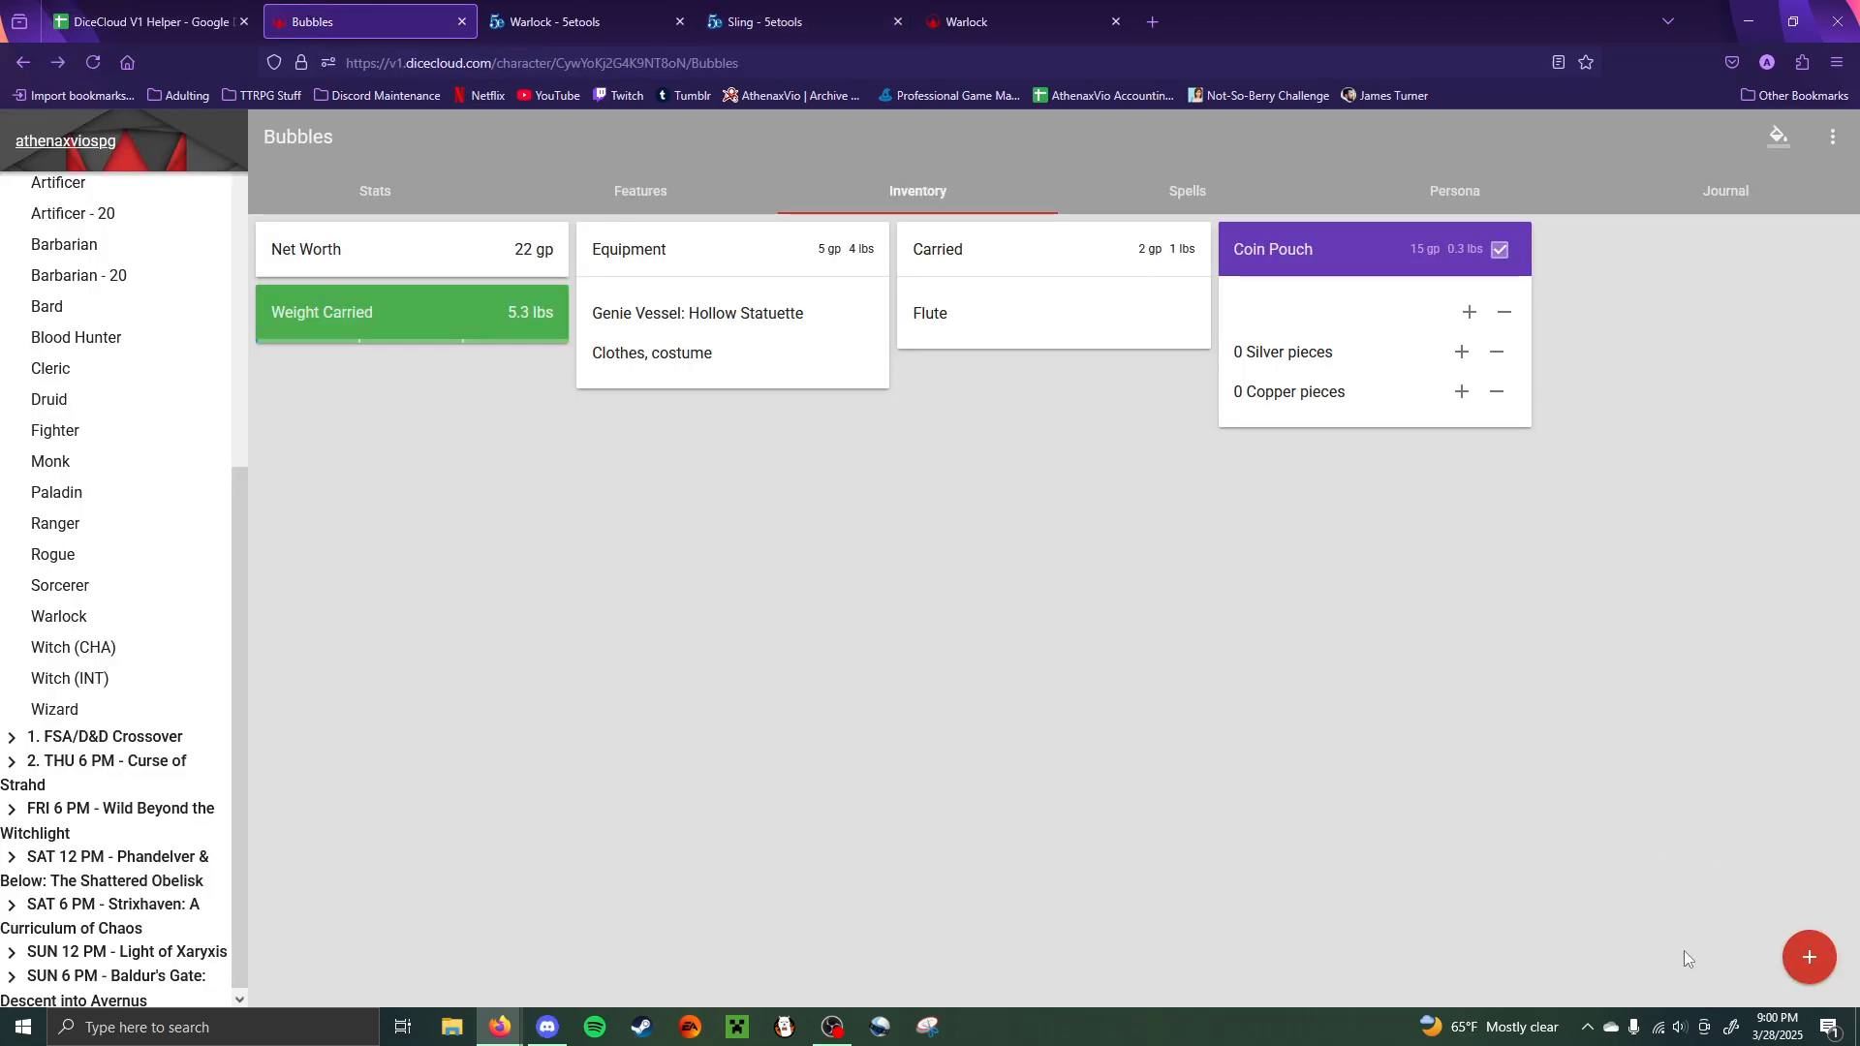
click(1828, 961)
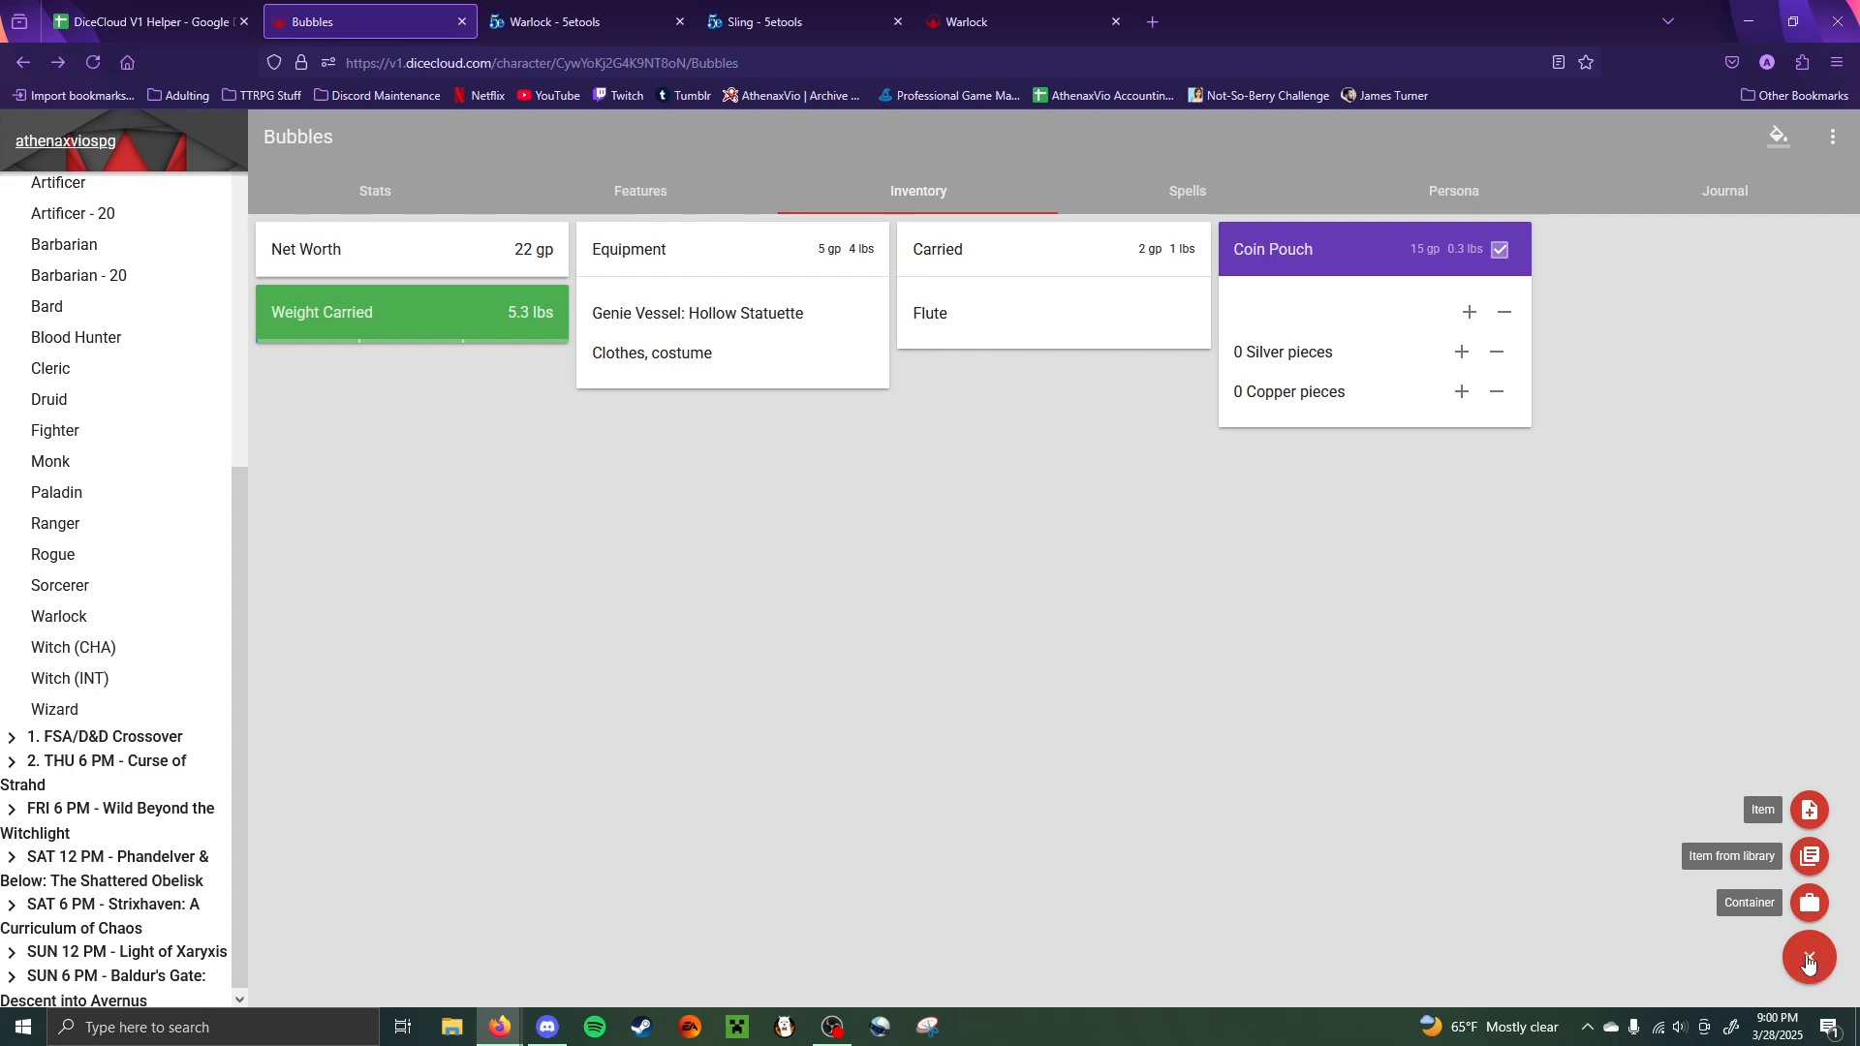
click(1807, 858)
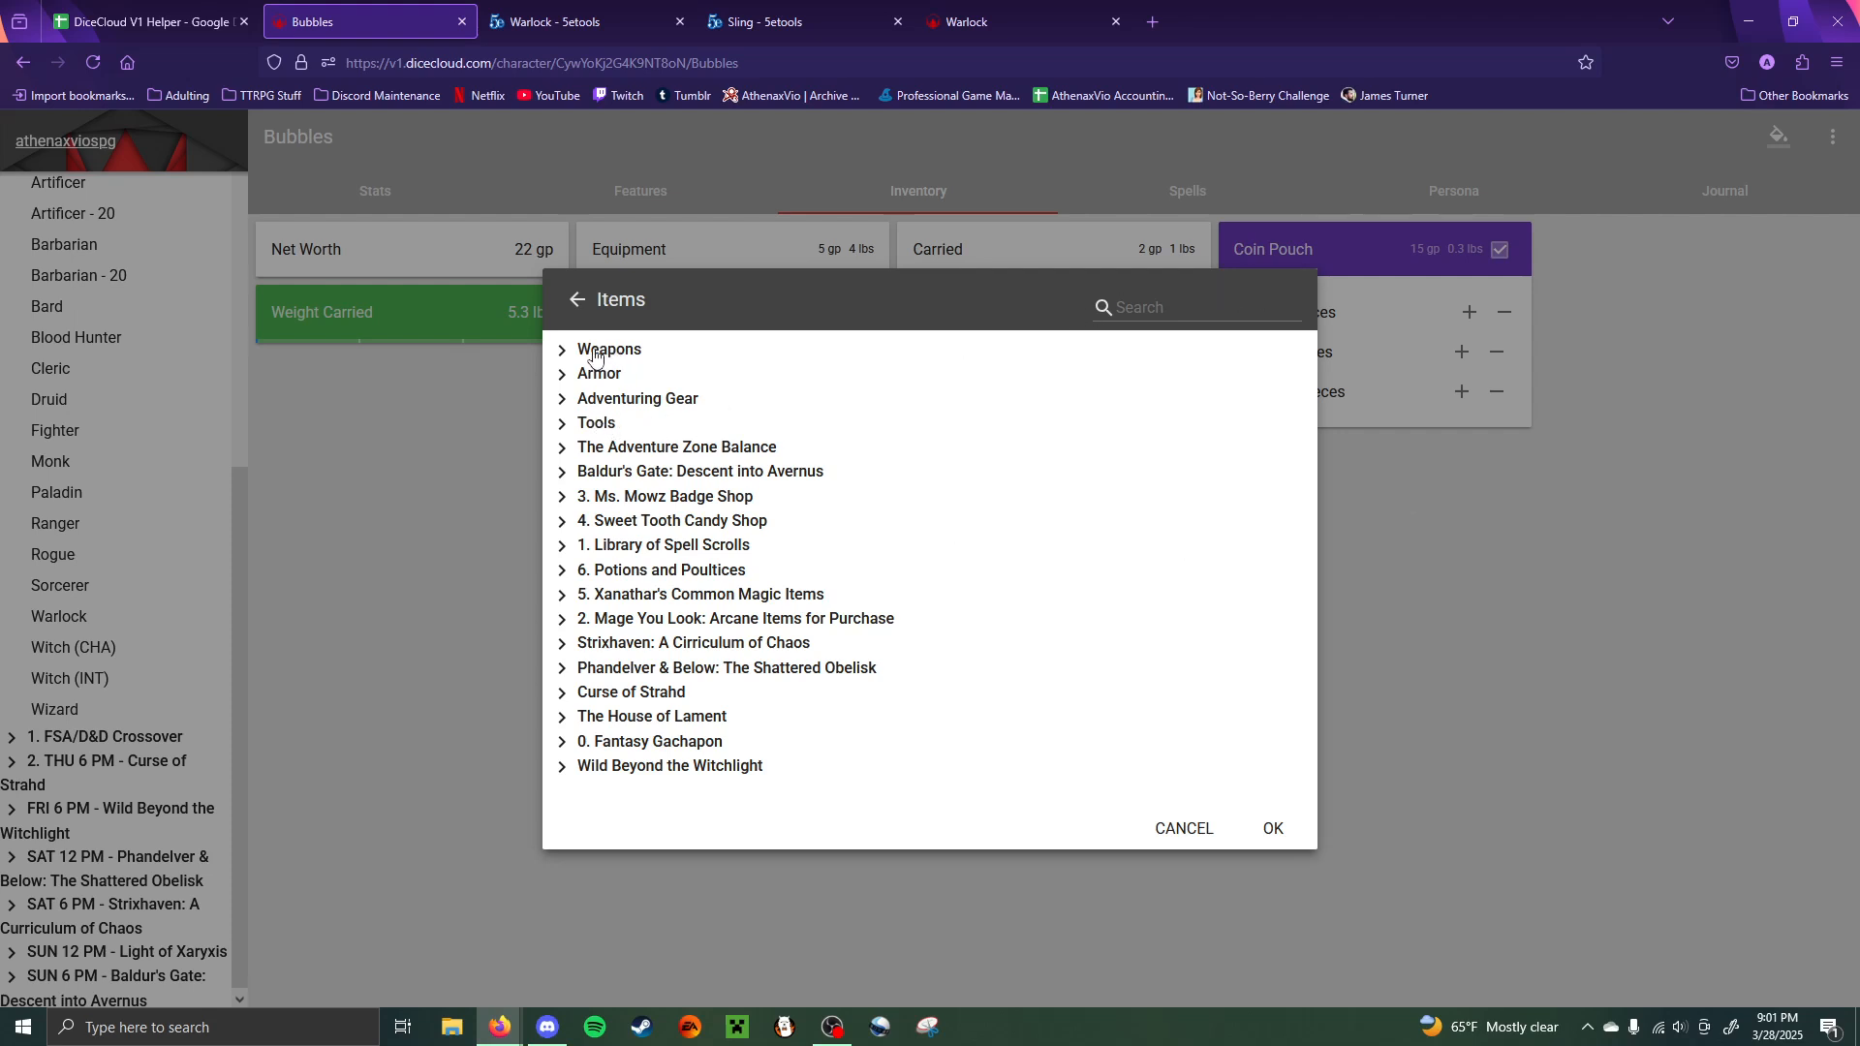
click(625, 352)
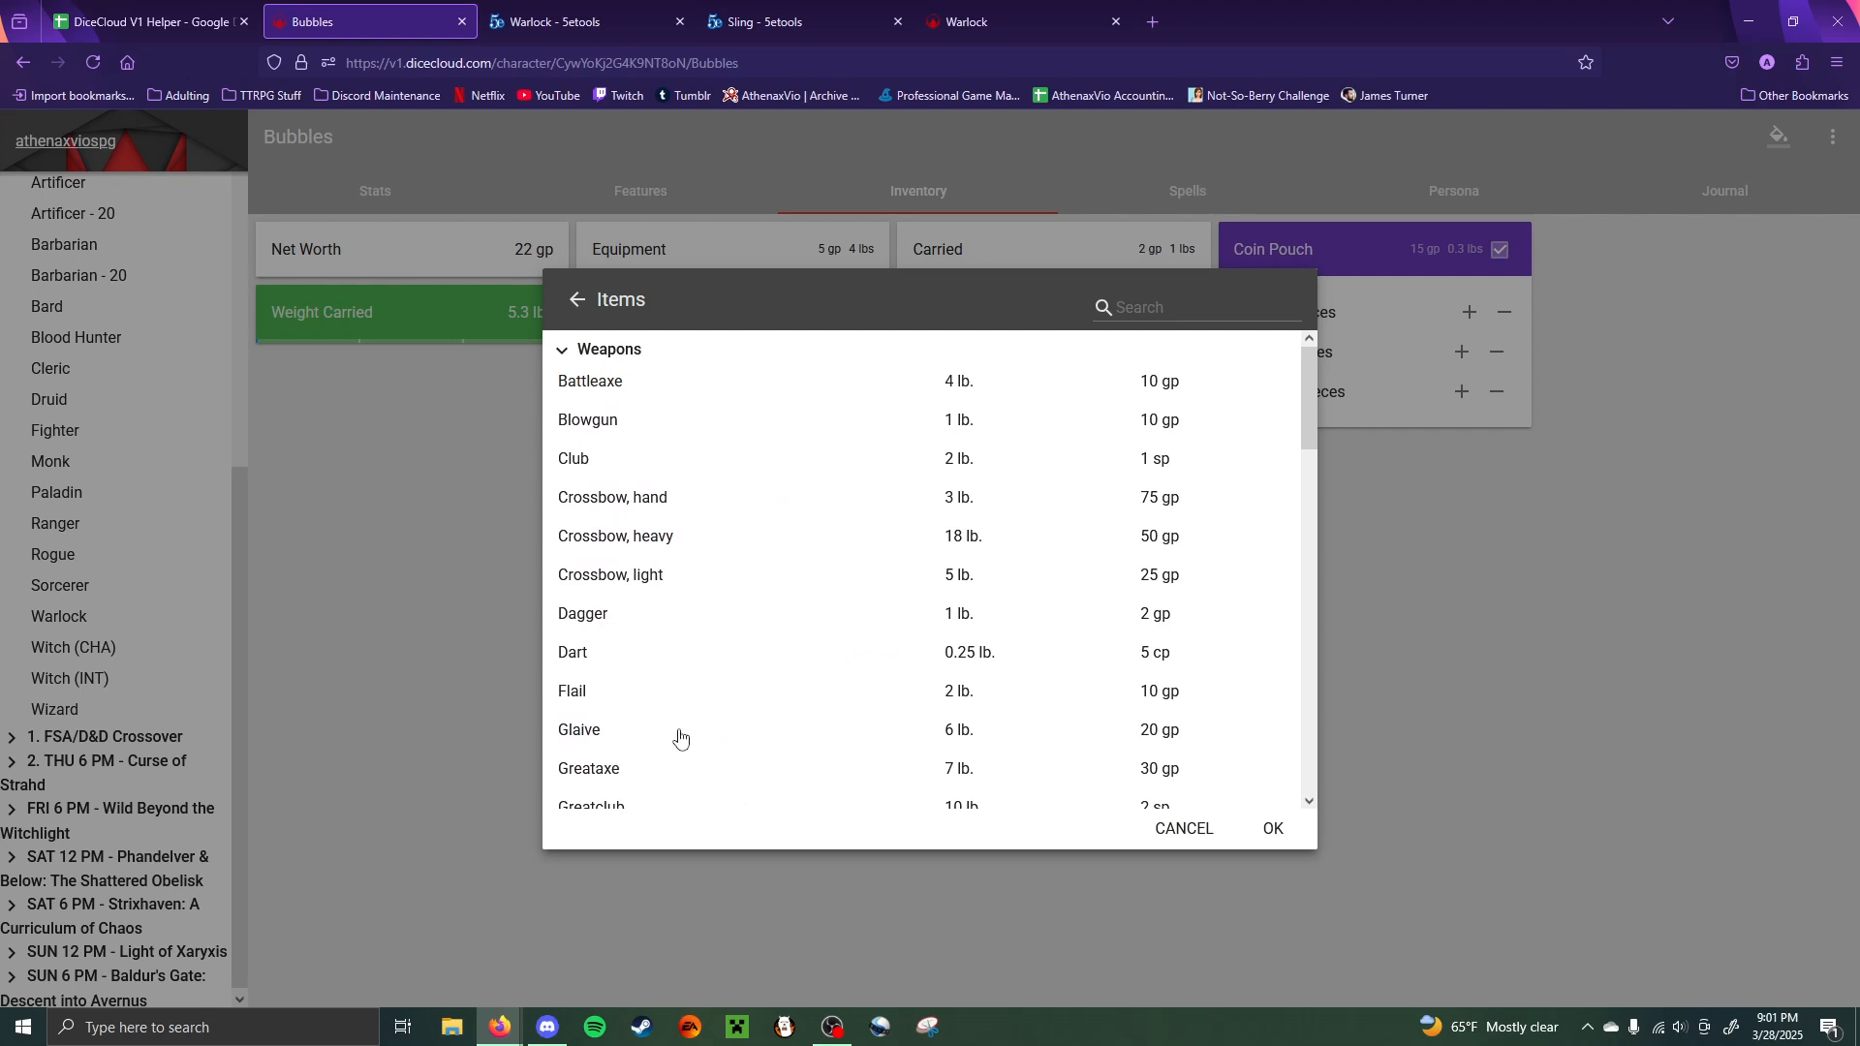
scroll(747, 634, down, 2)
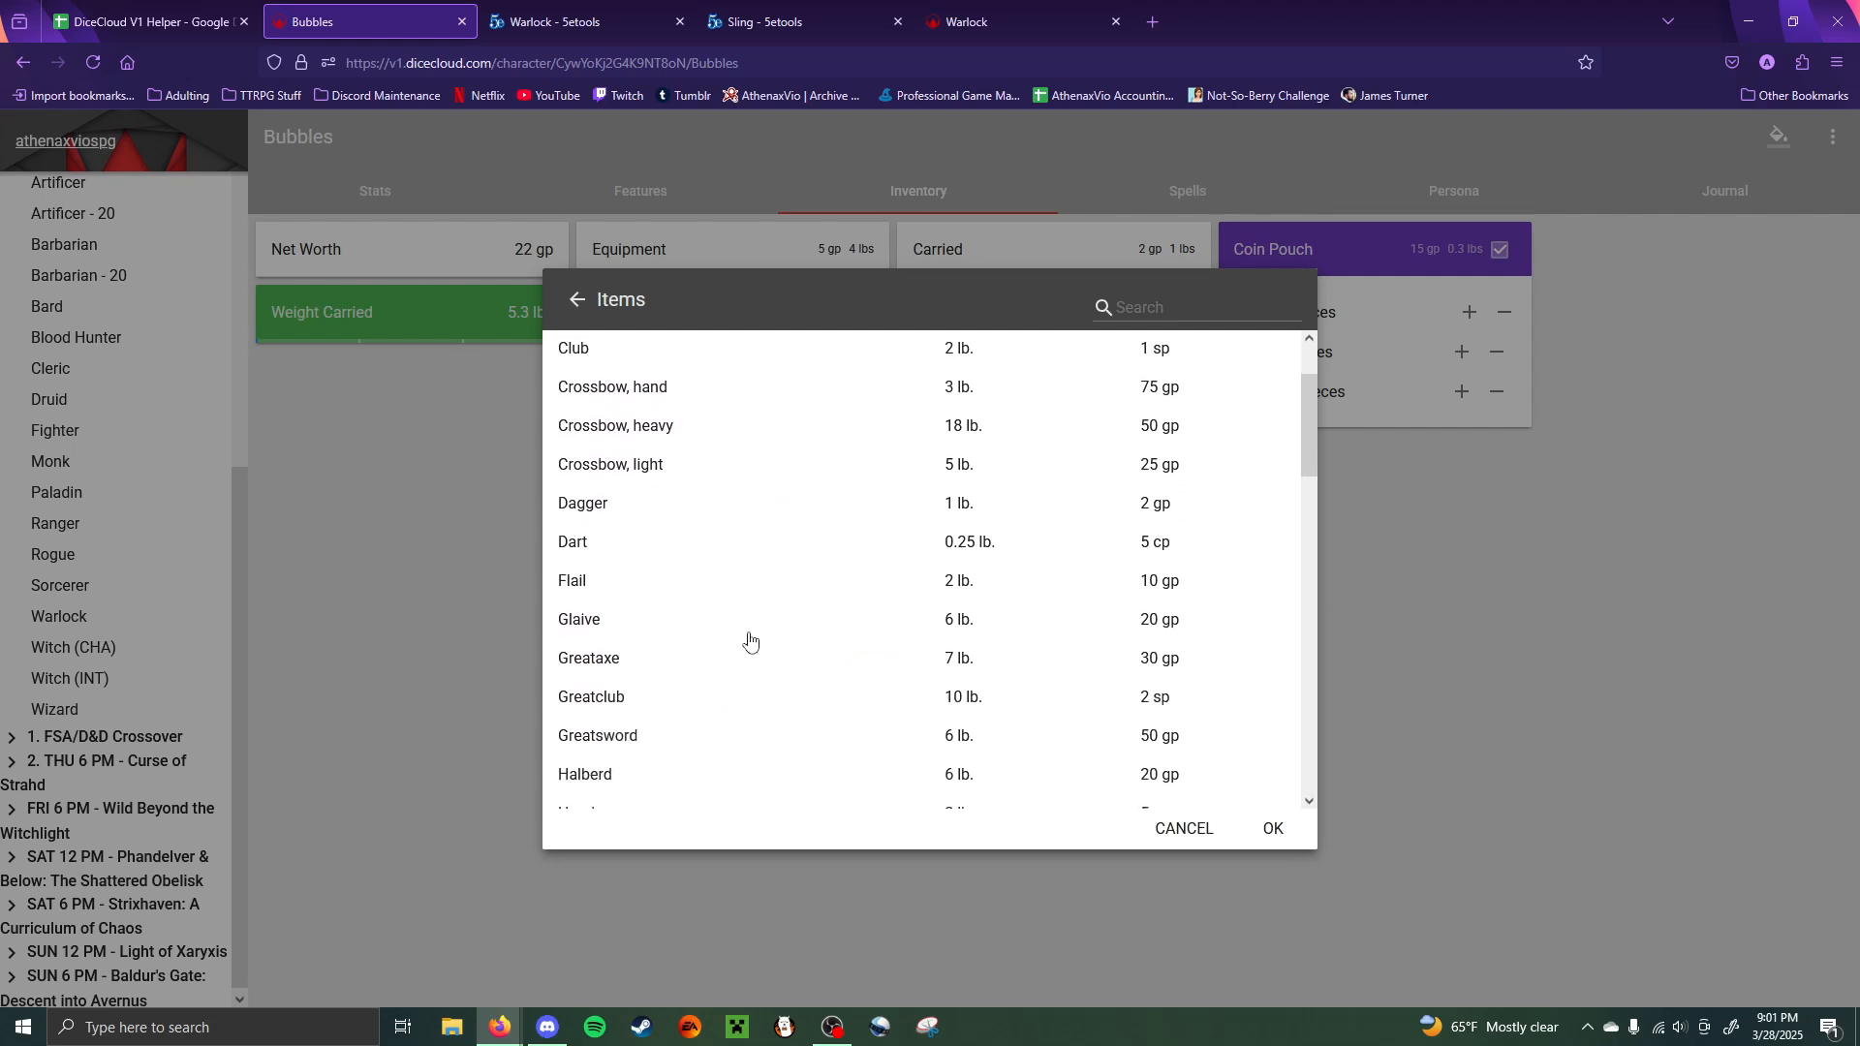
scroll(747, 635, up, 2)
scroll(610, 617, down, 8)
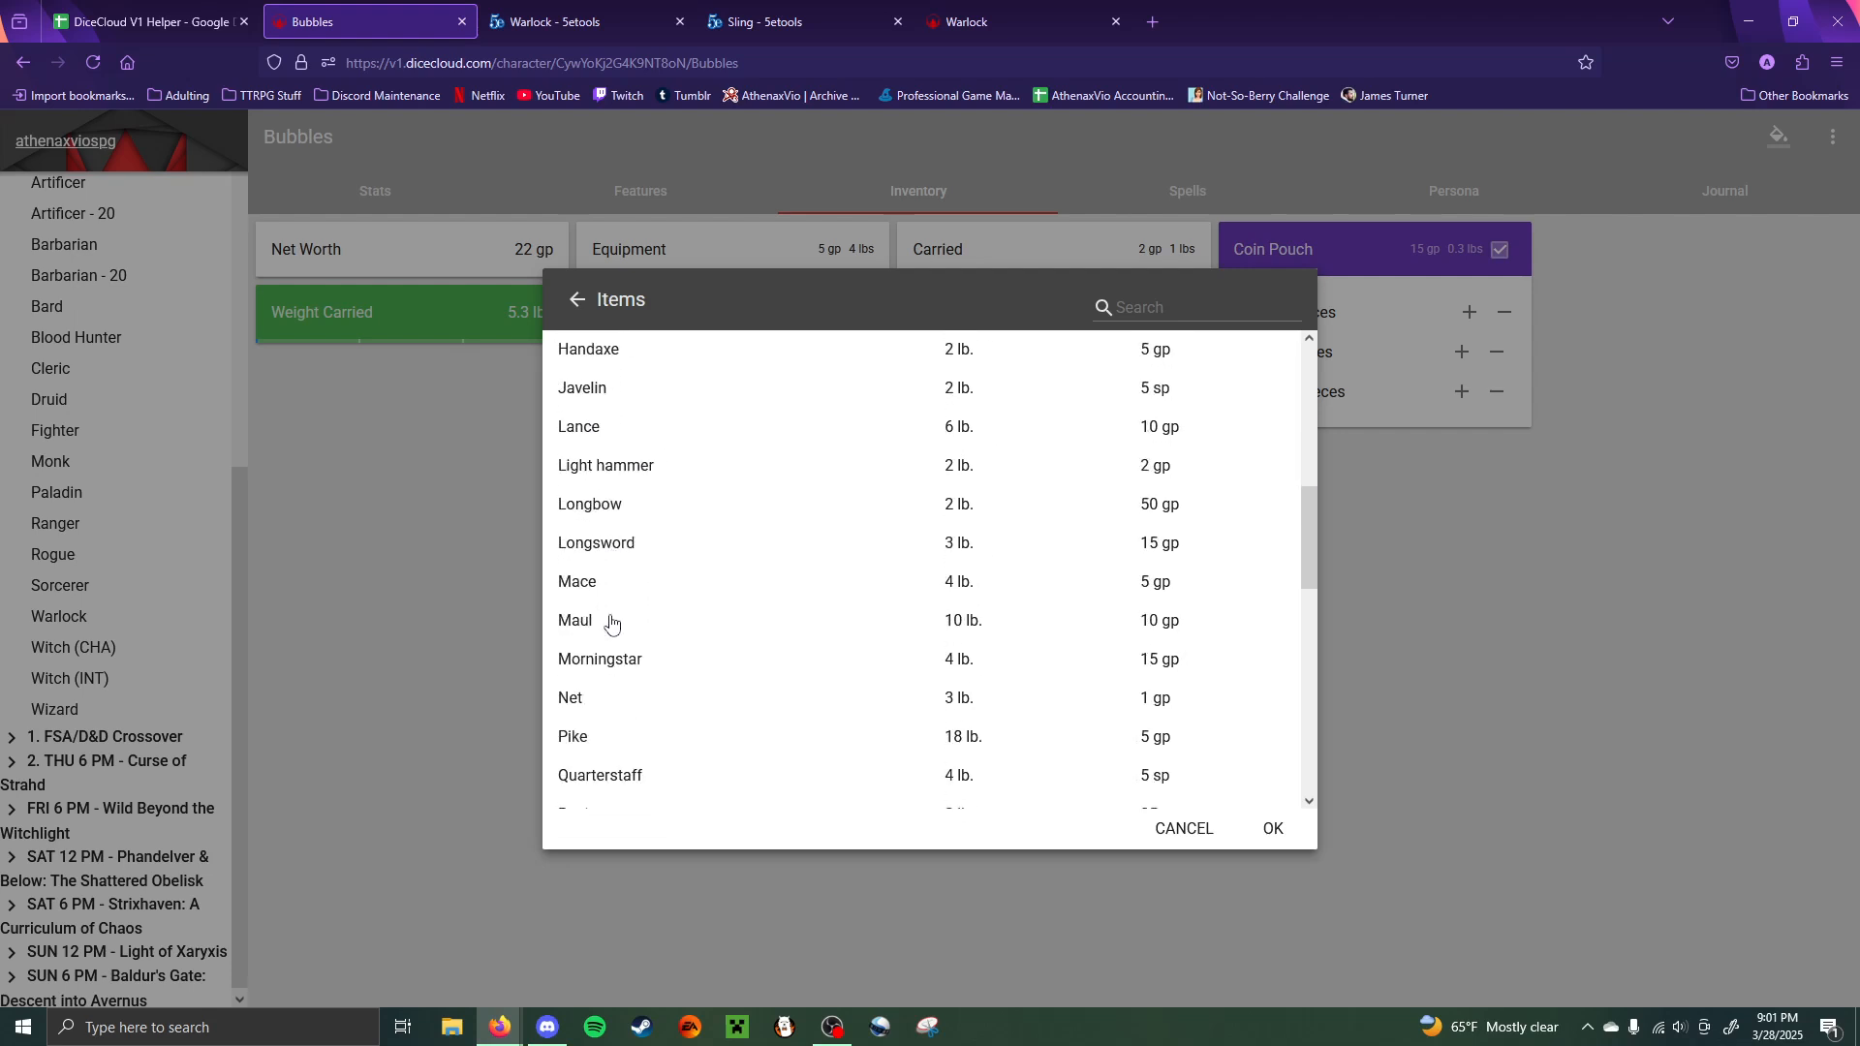
scroll(611, 620, down, 3)
click(610, 599)
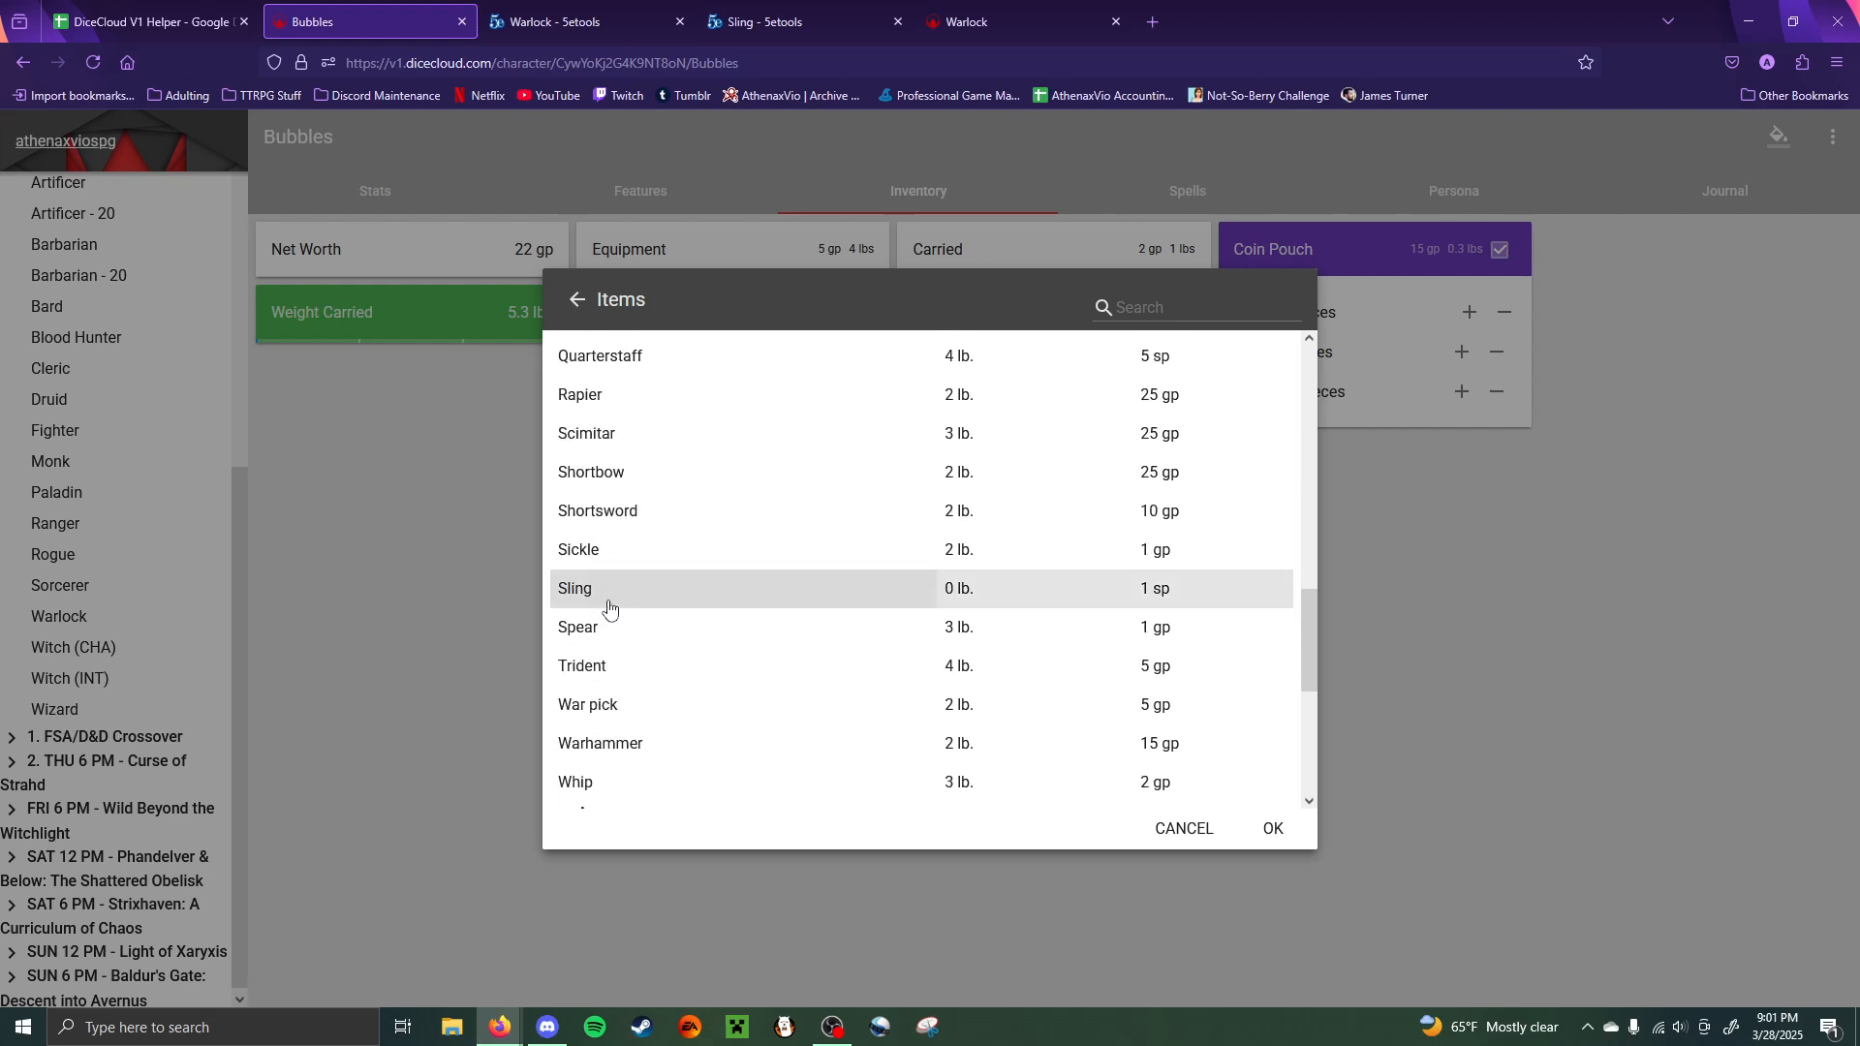
click(1303, 830)
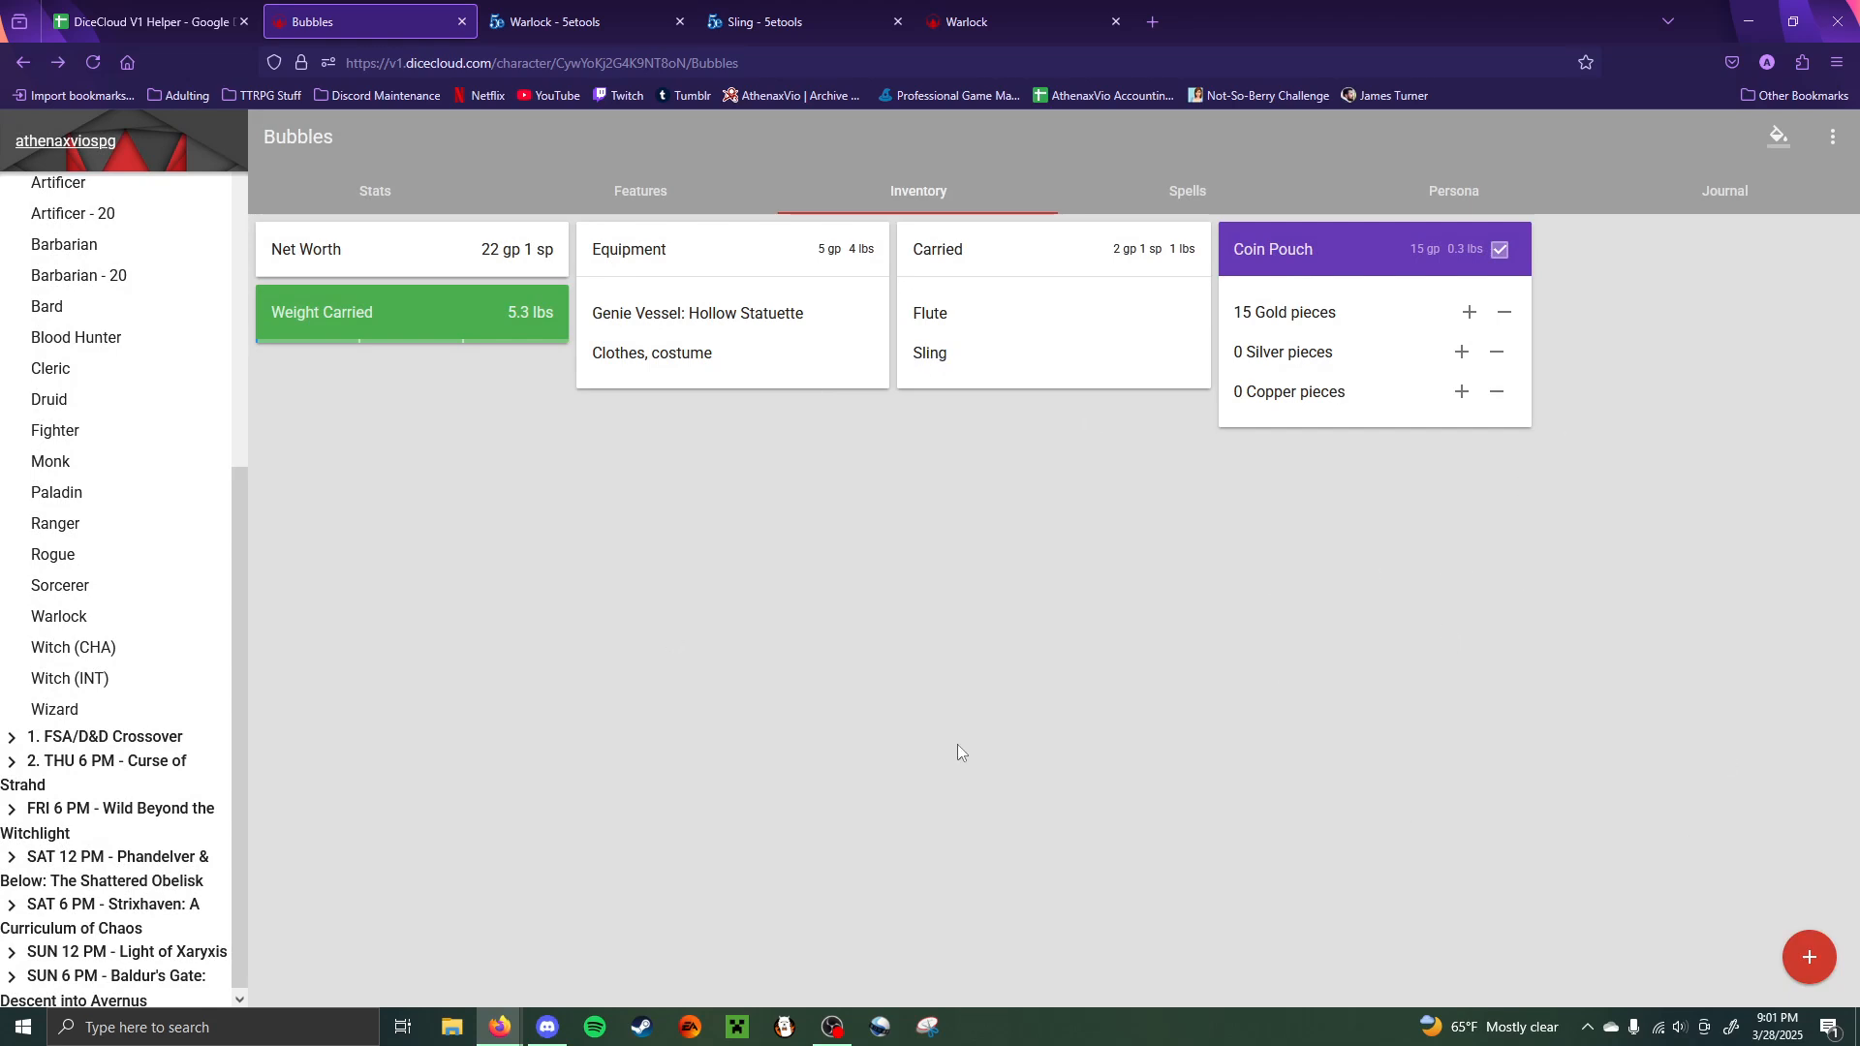
- Compare the inventory Sling's attack, damage and range details with the Sling entry in 5etools
click(954, 359)
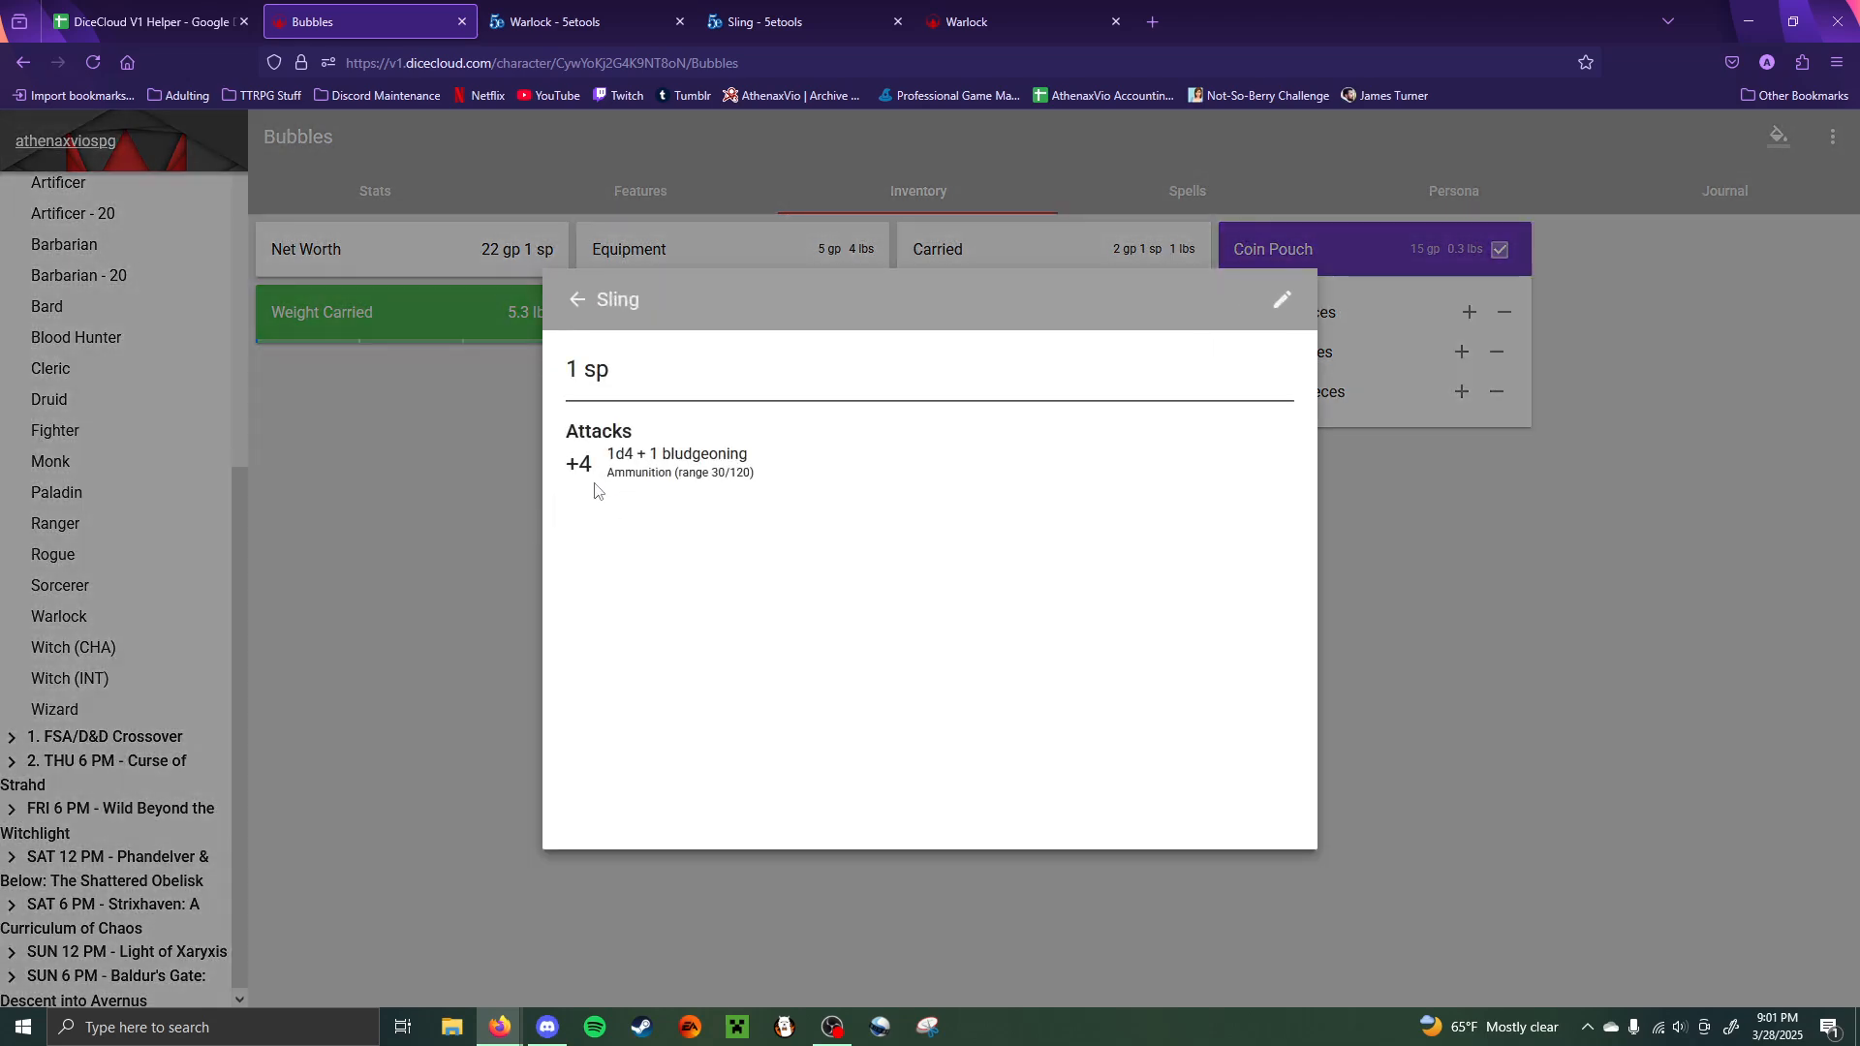
click(717, 12)
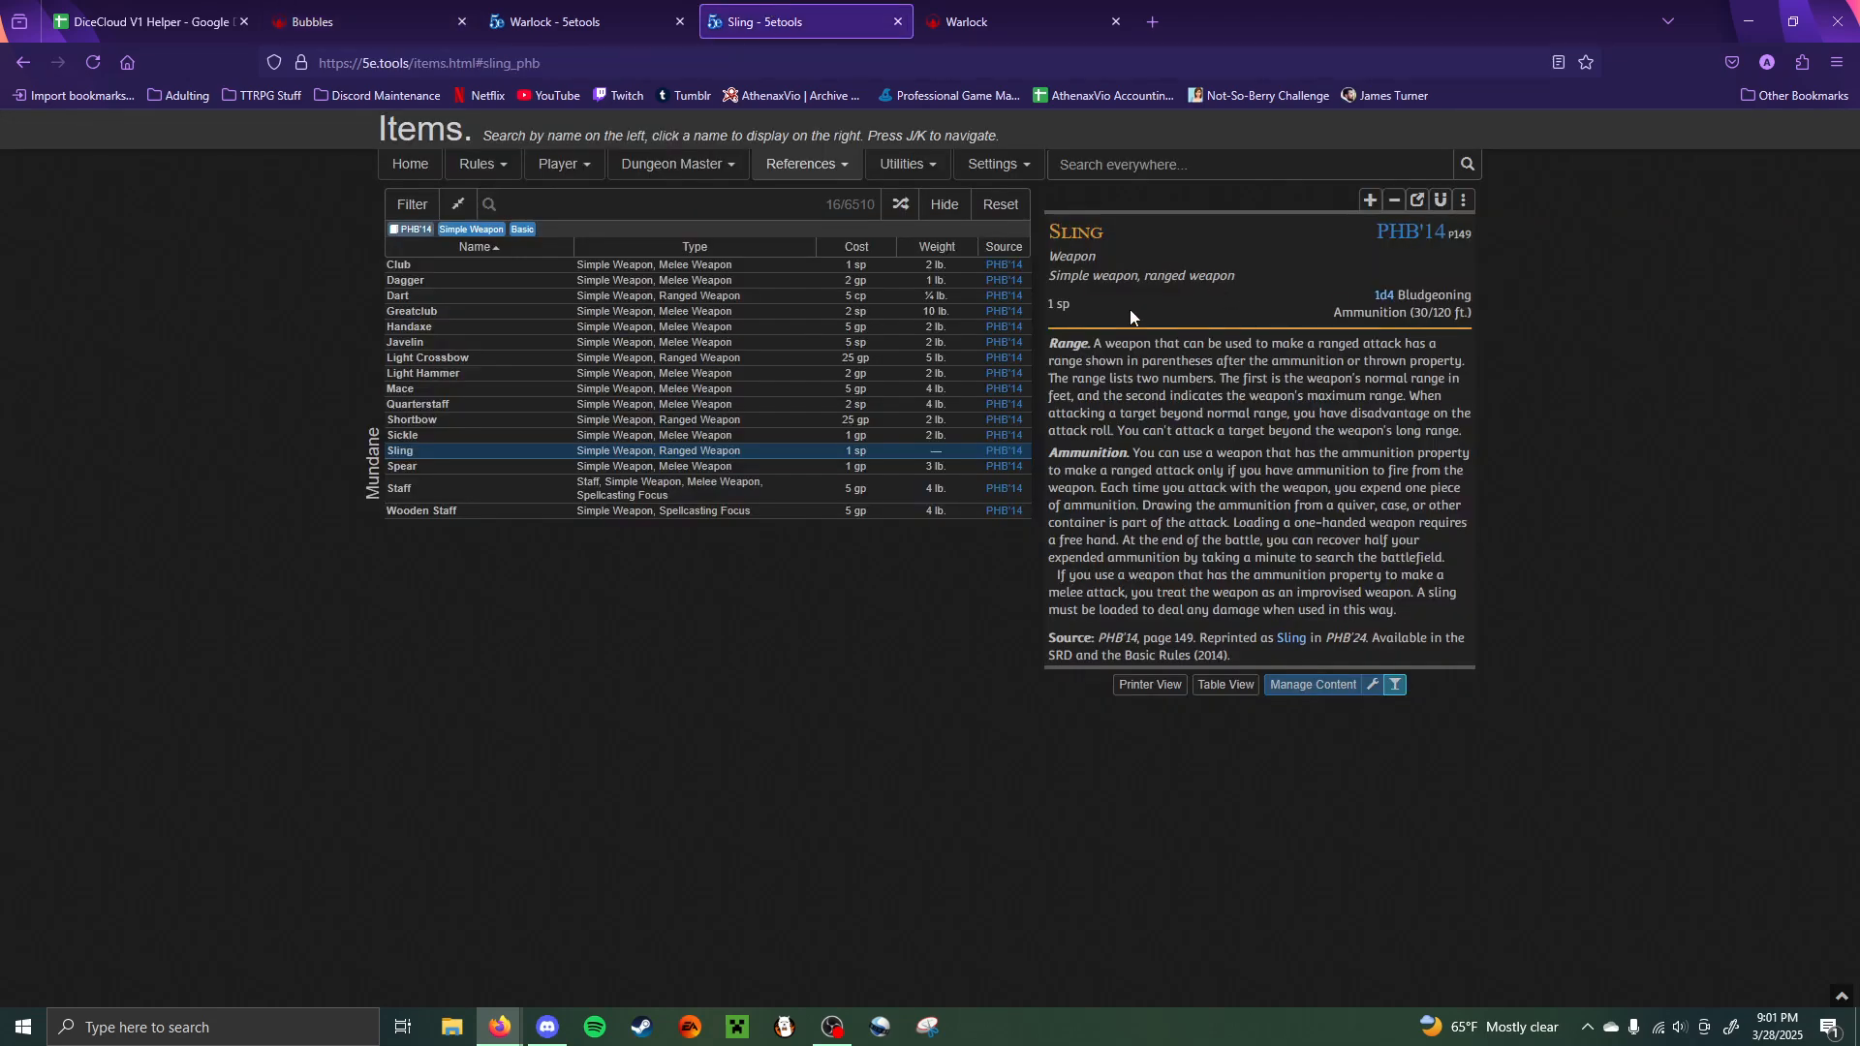
click(364, 14)
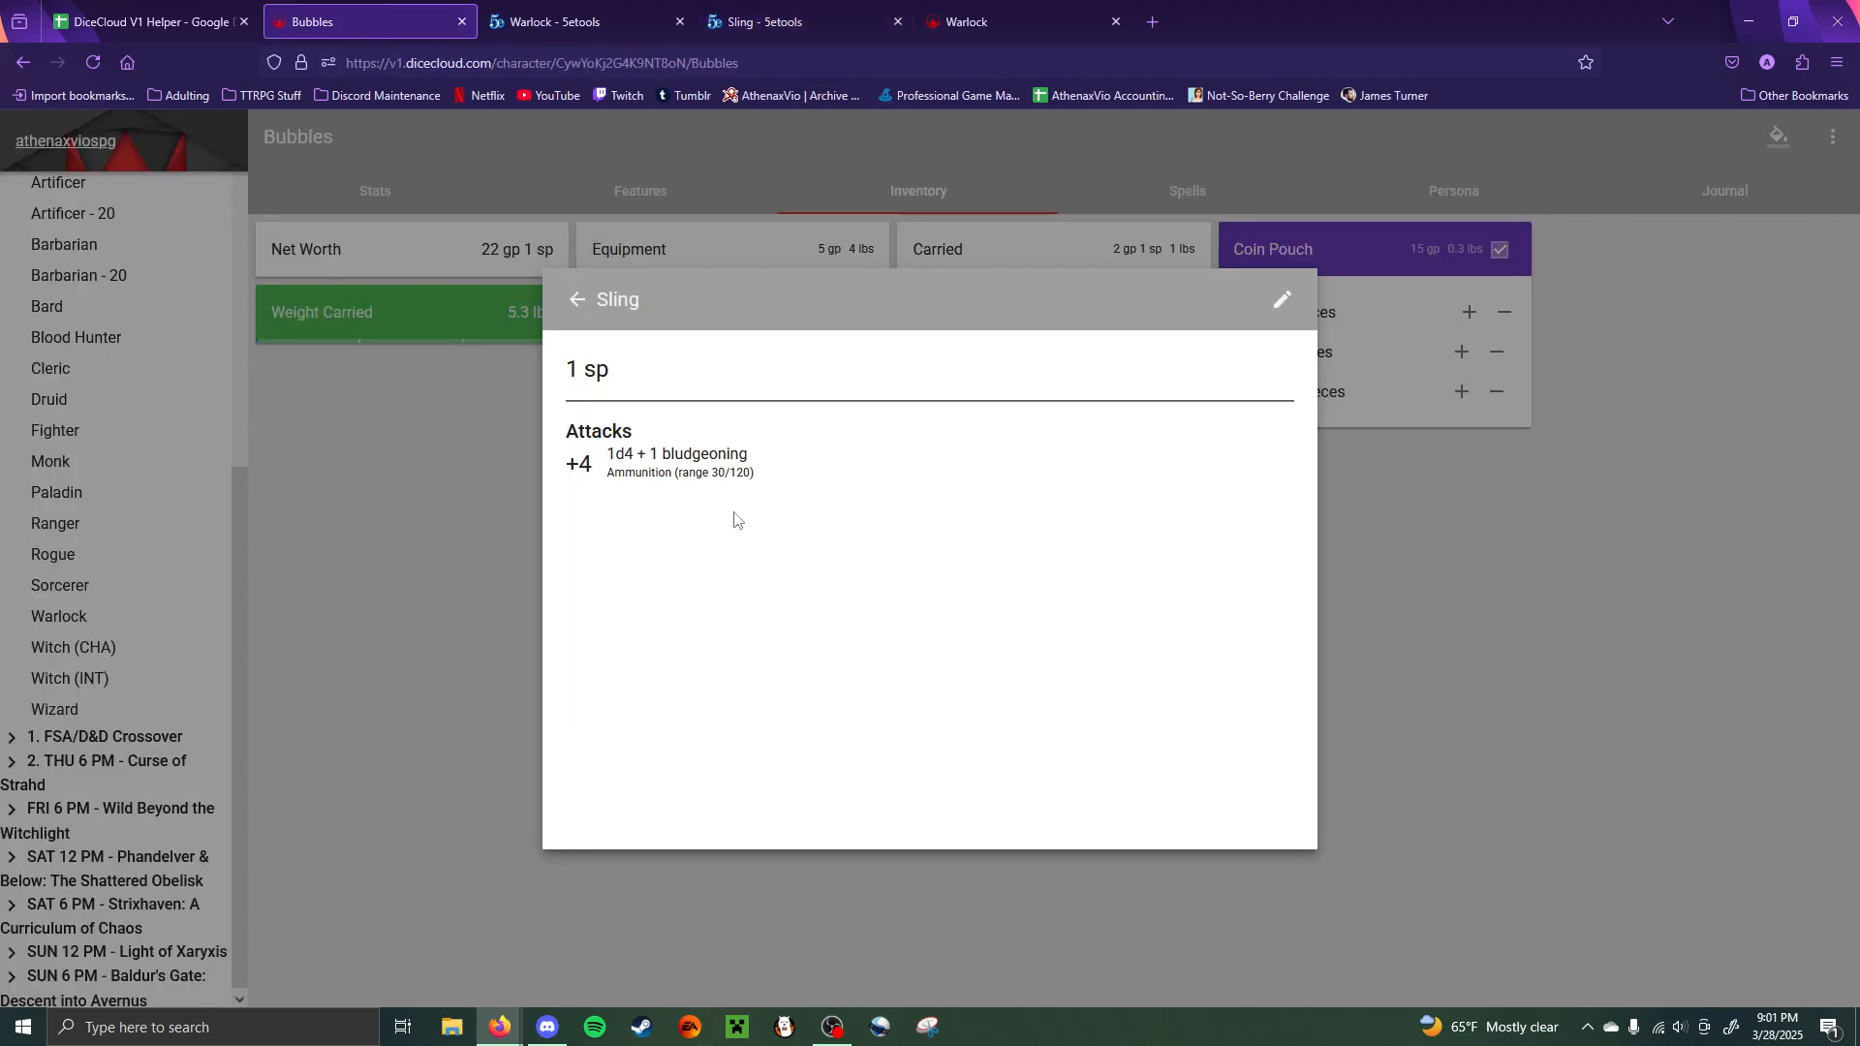
drag(610, 475, 801, 477)
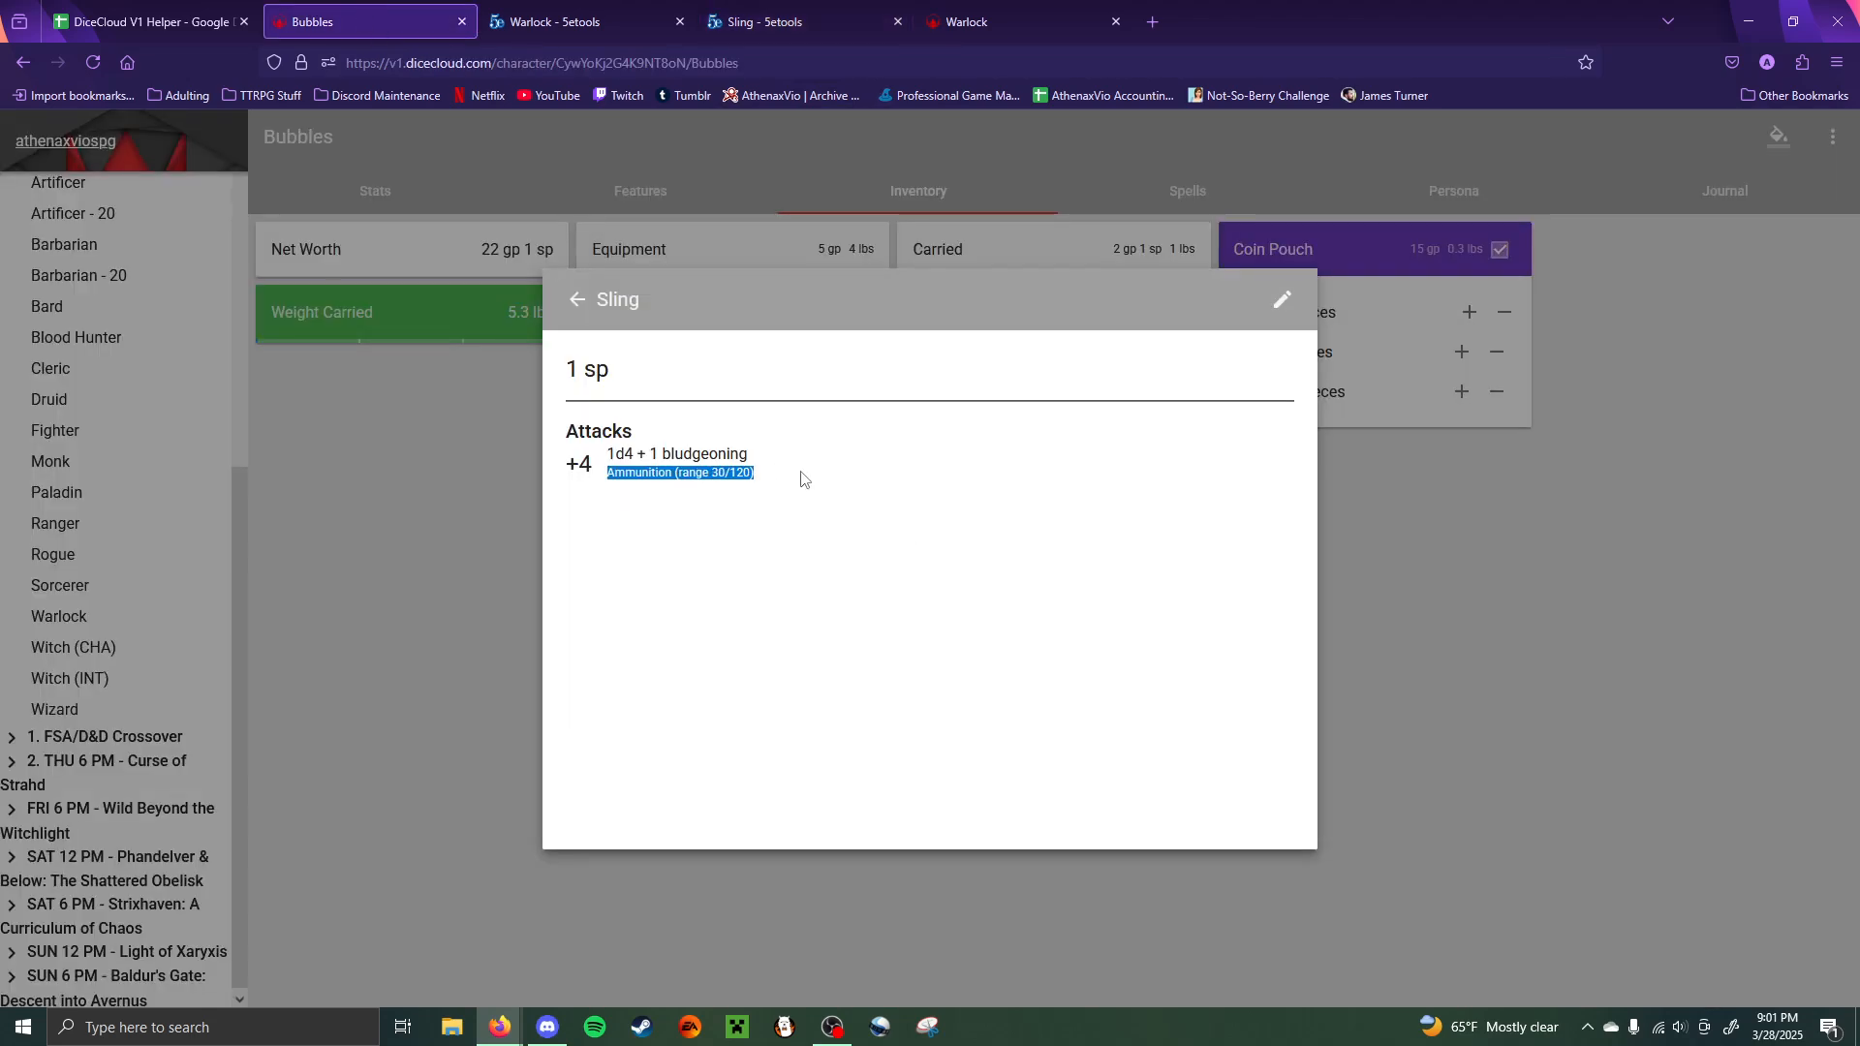
- Copy the Range and Ammunition rules text from the 5etools Sling entry into the inventory Sling's description
click(1281, 300)
scroll(762, 712, down, 3)
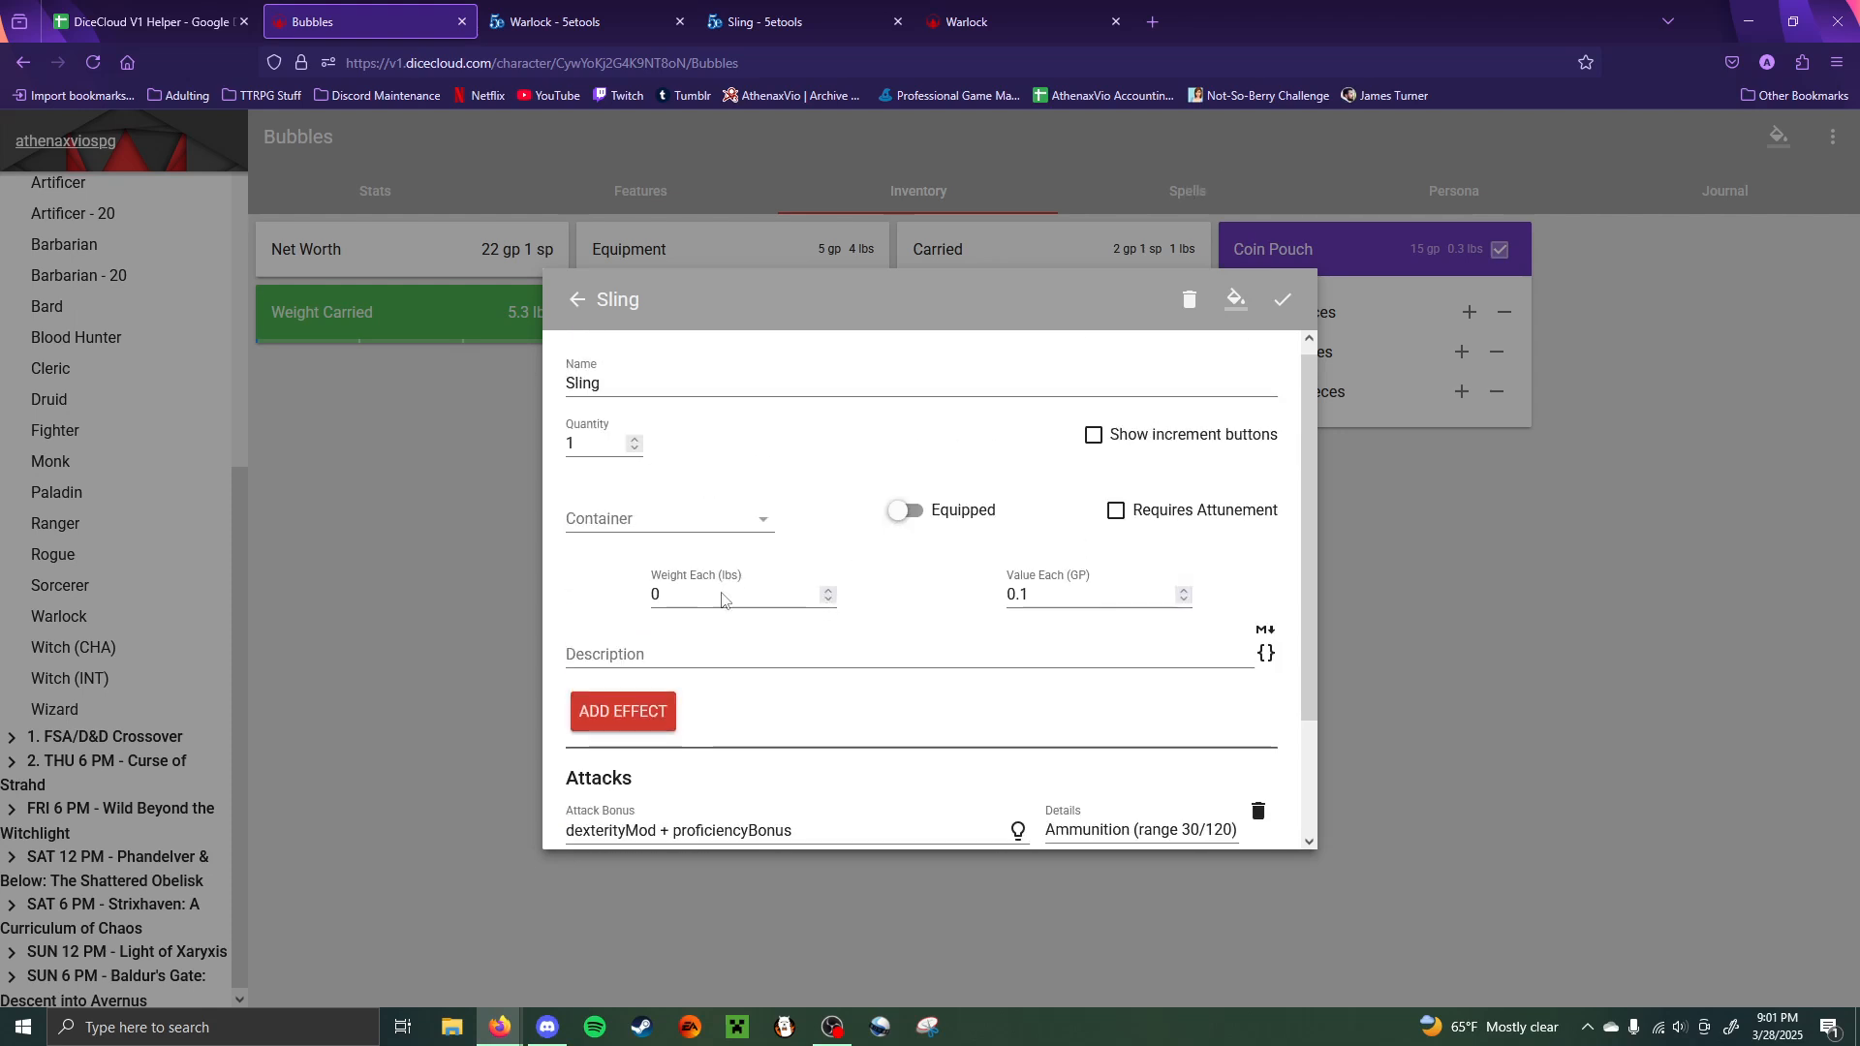
scroll(917, 740, down, 2)
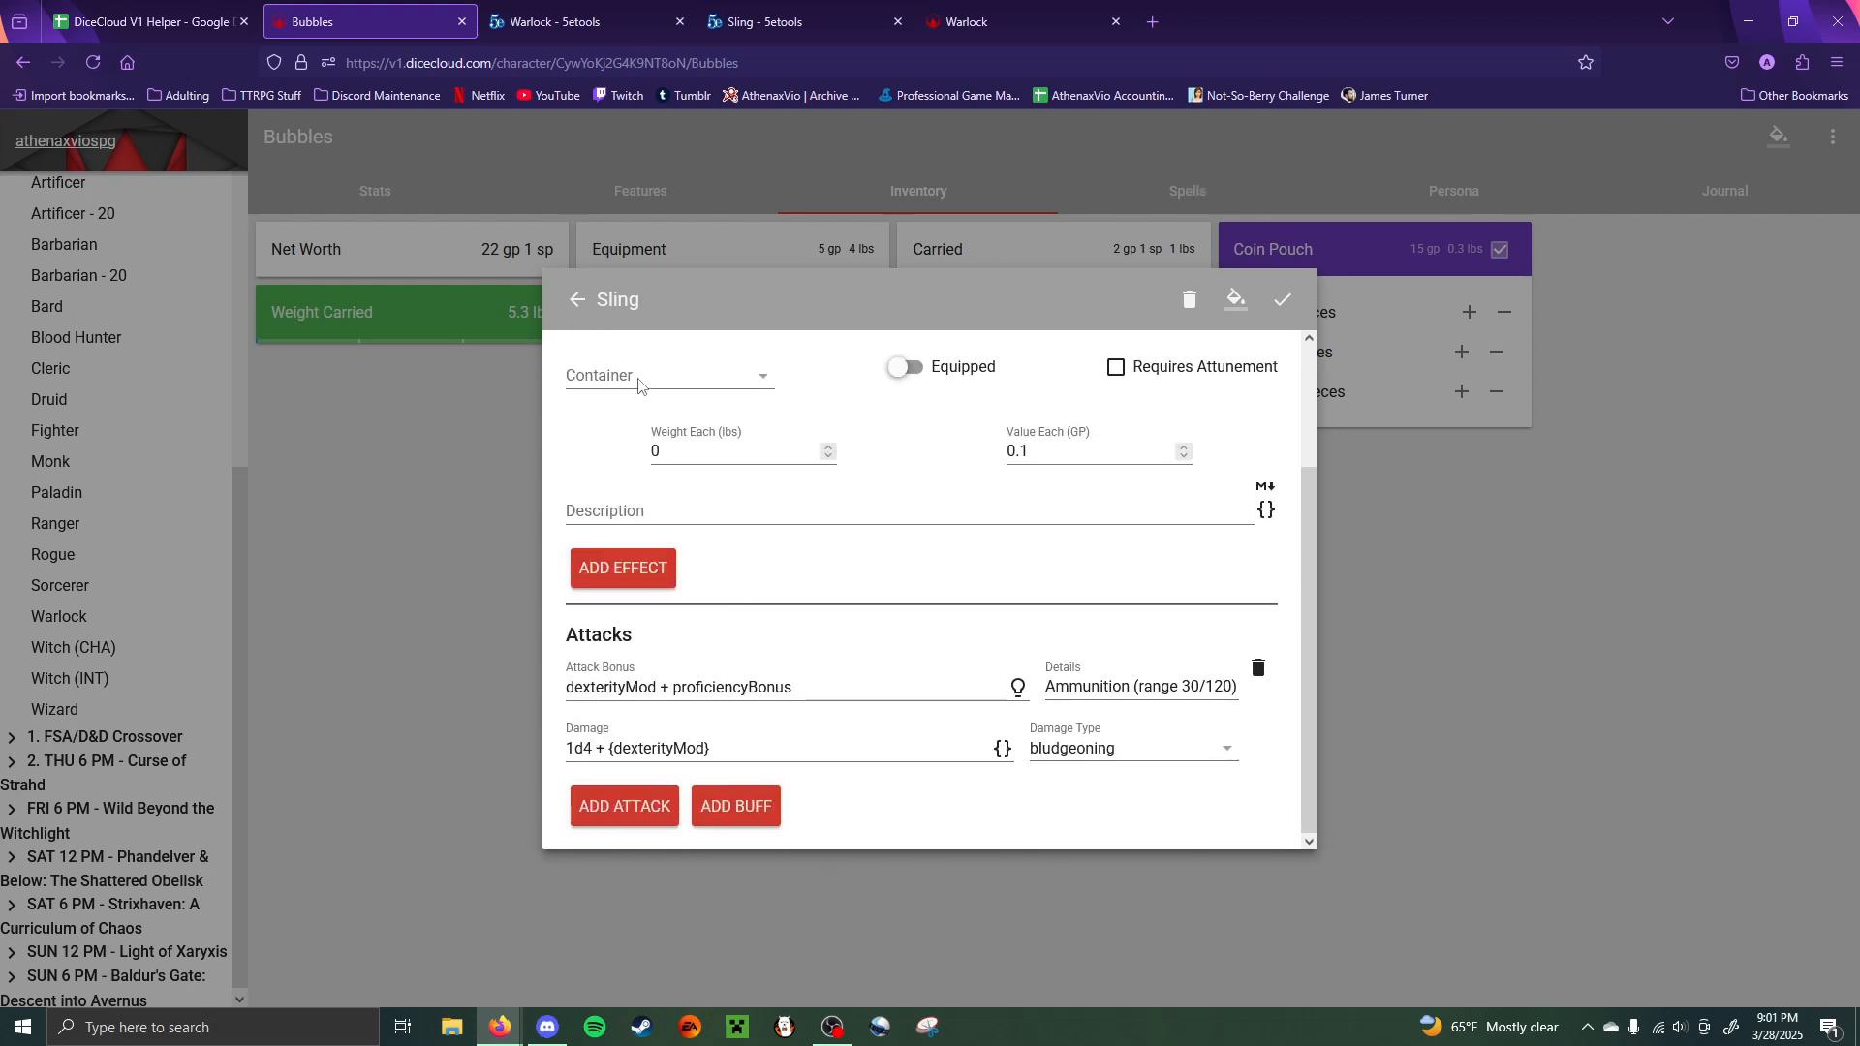
click(766, 22)
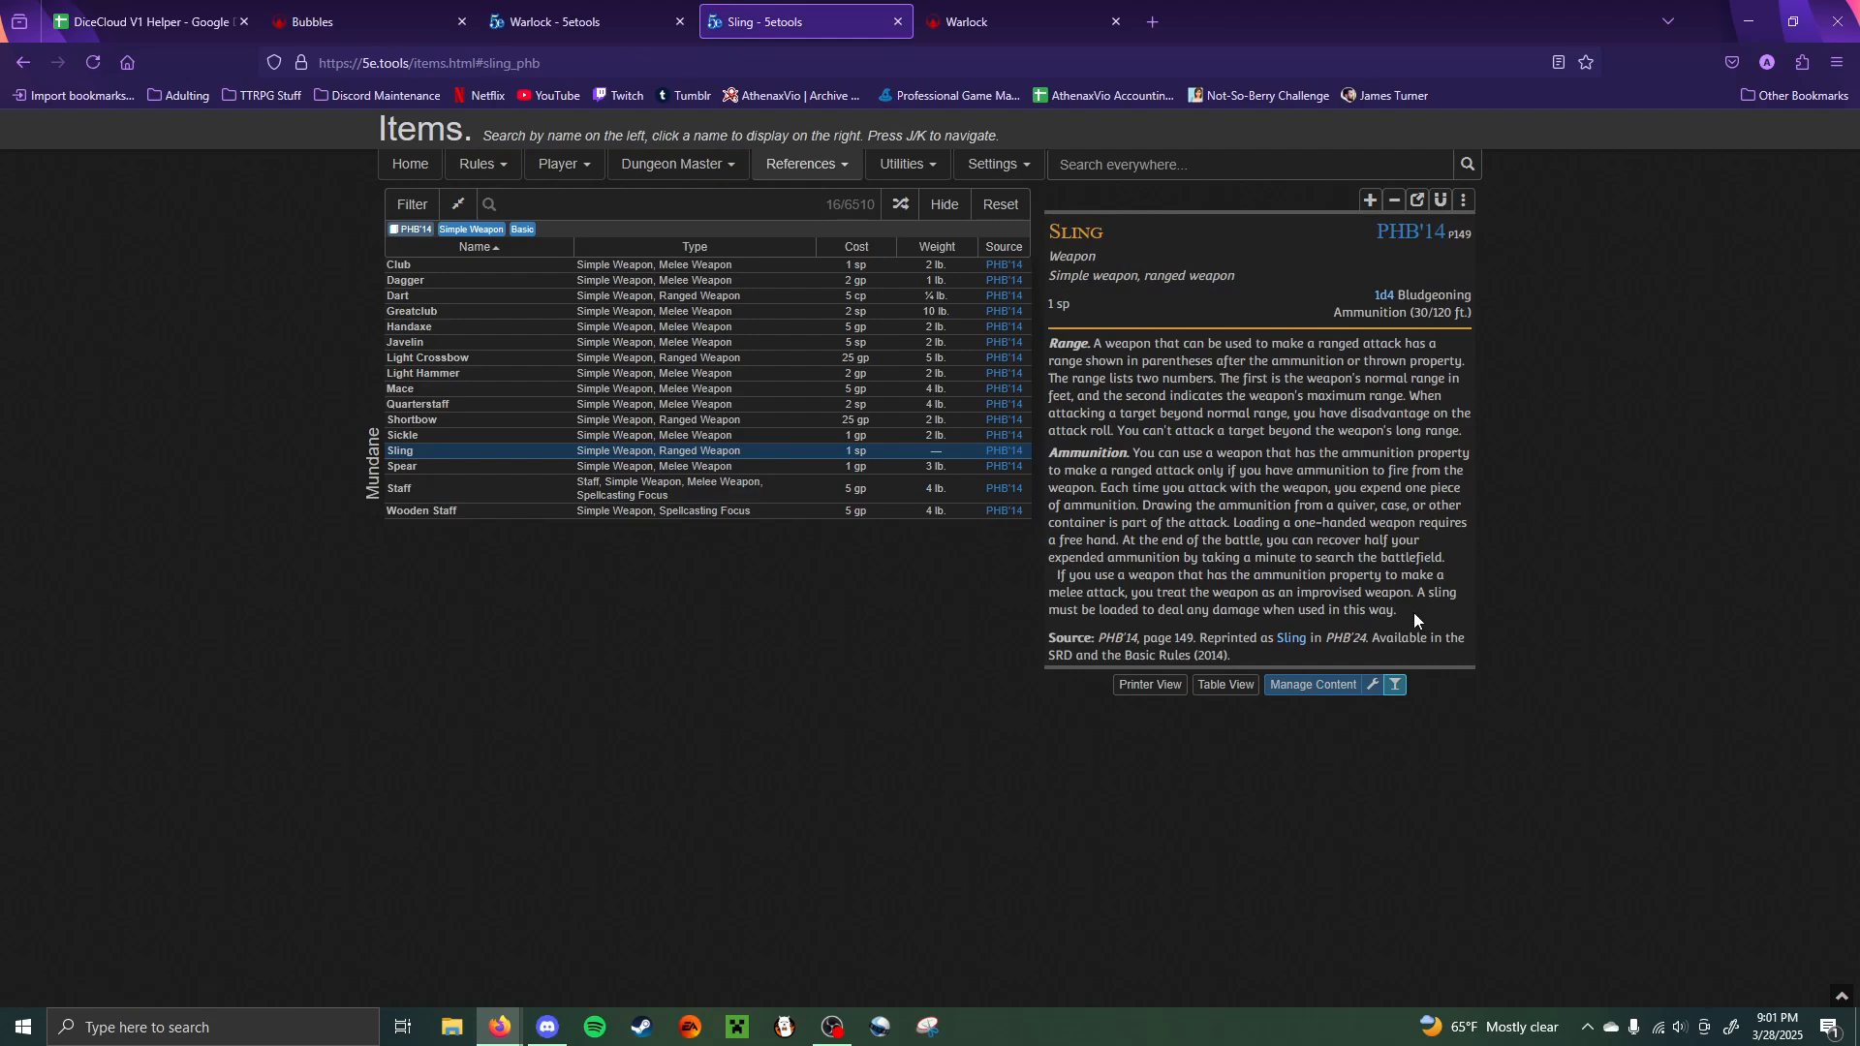
drag(1415, 612, 1050, 355)
key(ctrl+c)
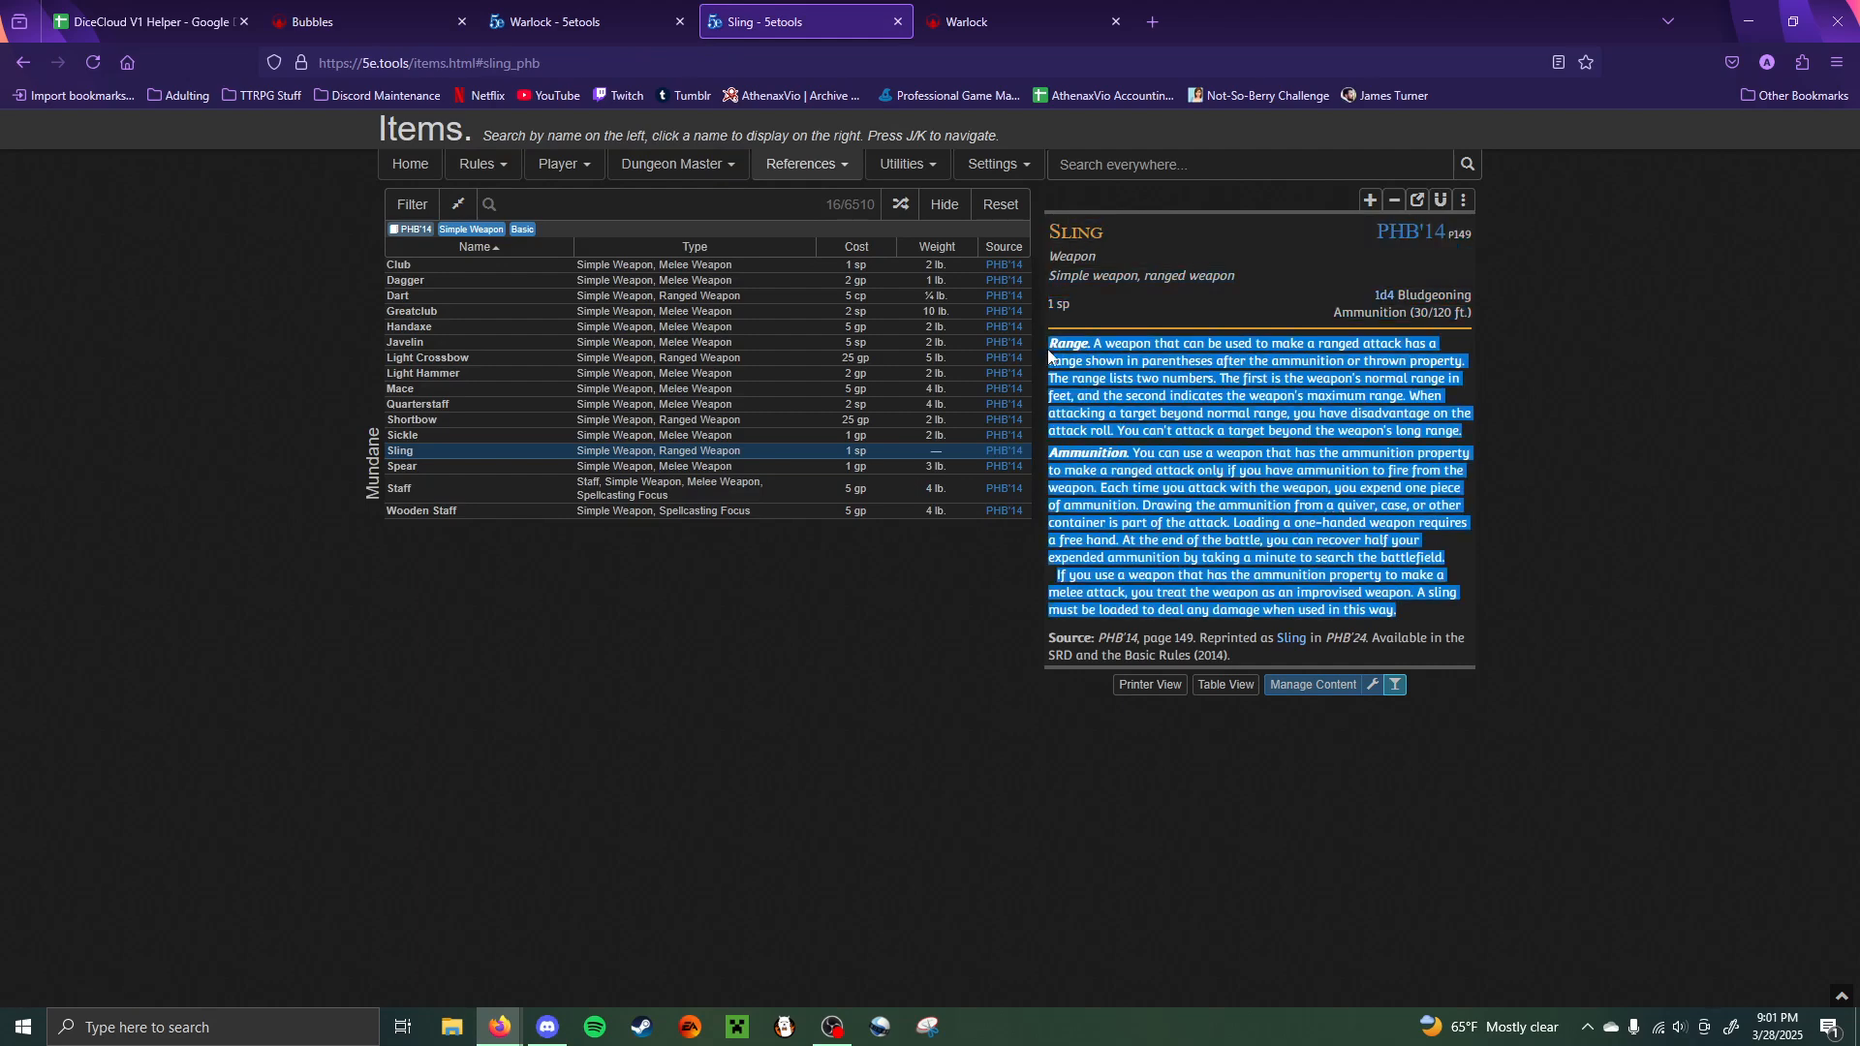
click(400, 8)
click(681, 514)
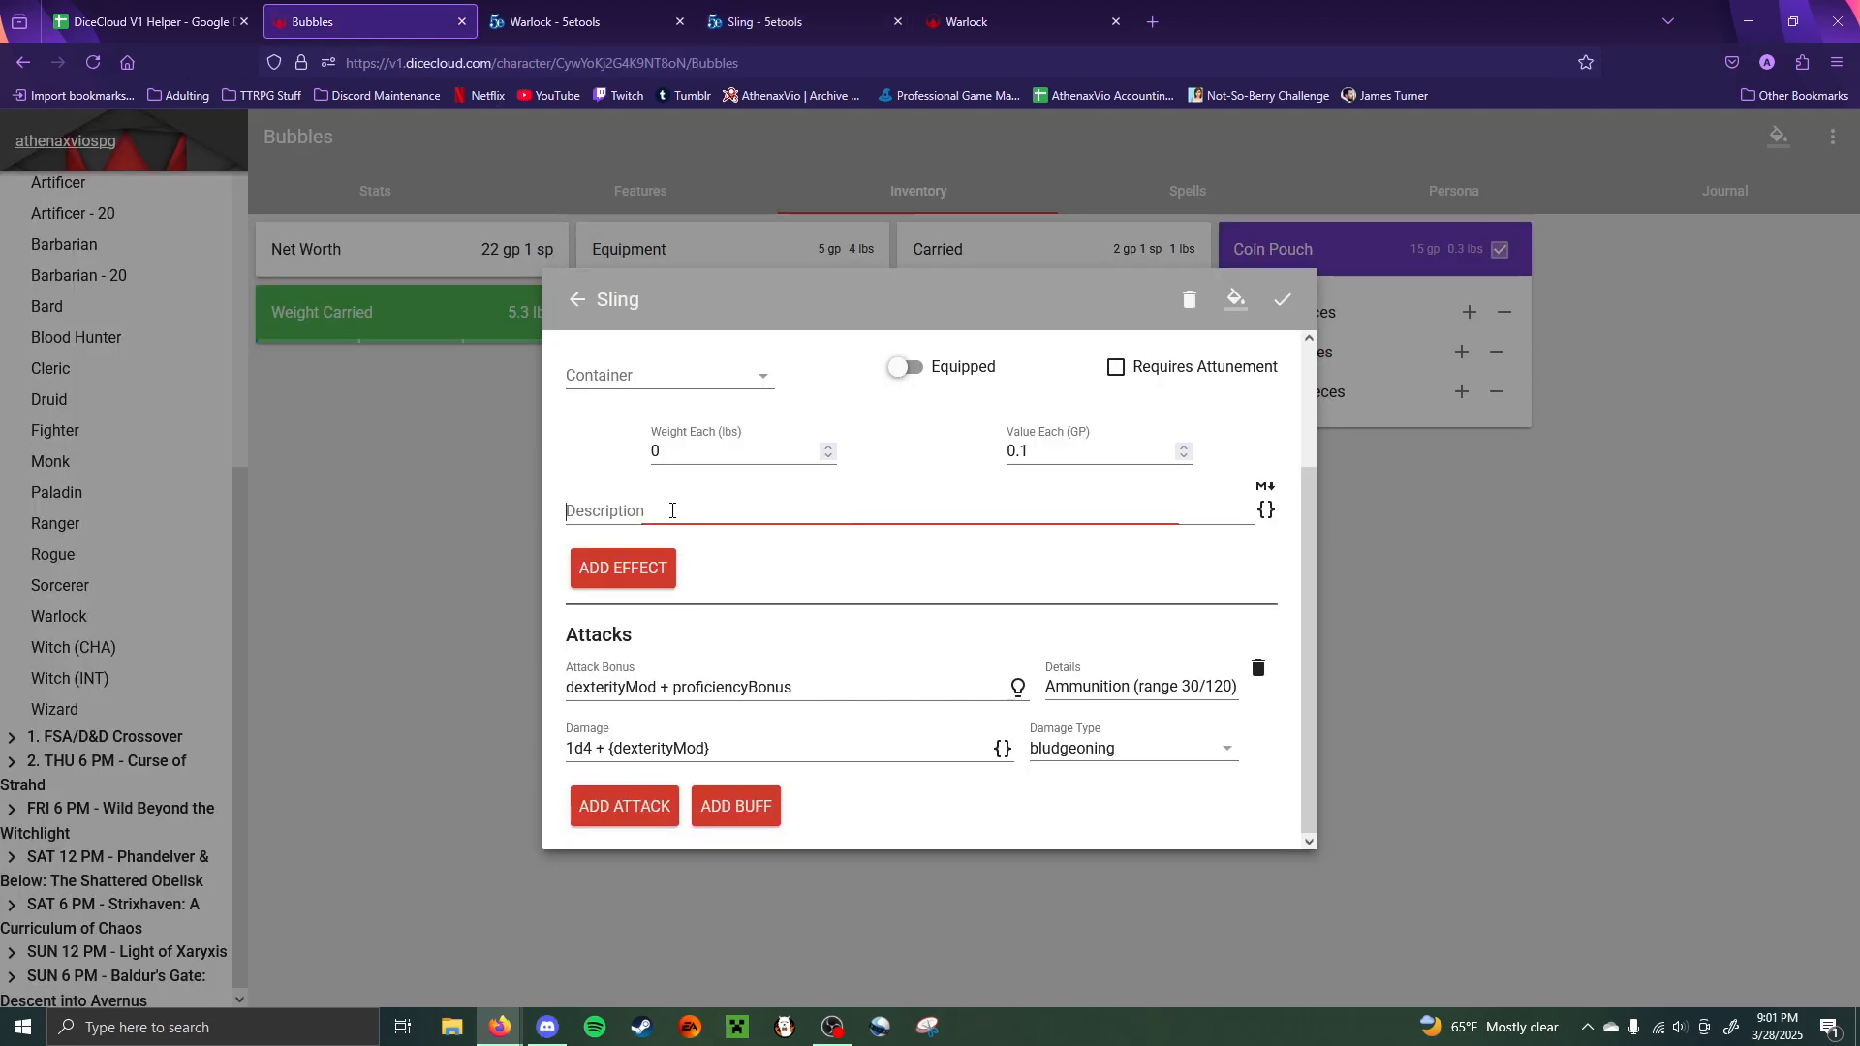
key(ctrl+v)
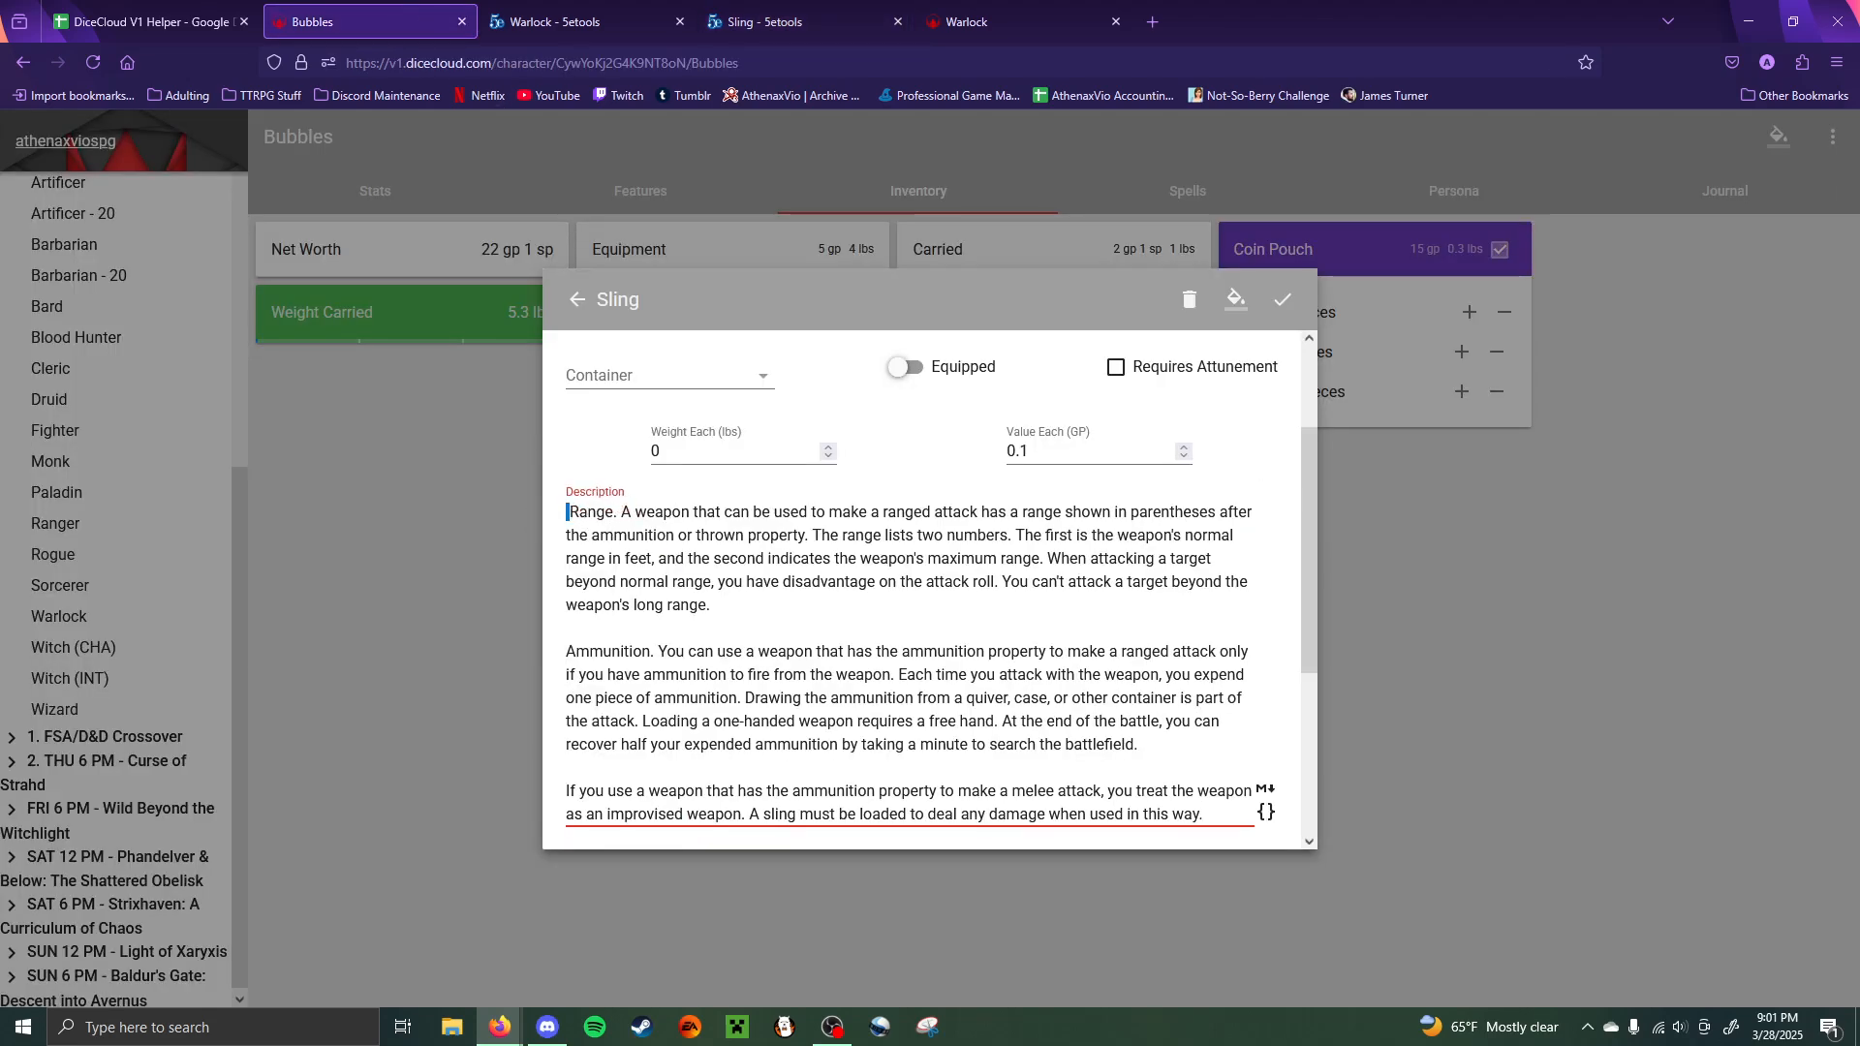
- Wrap the "Range." and "Ammunition." headings in the Sling's description in triple asterisks for bold italic formatting
text(***Range.)
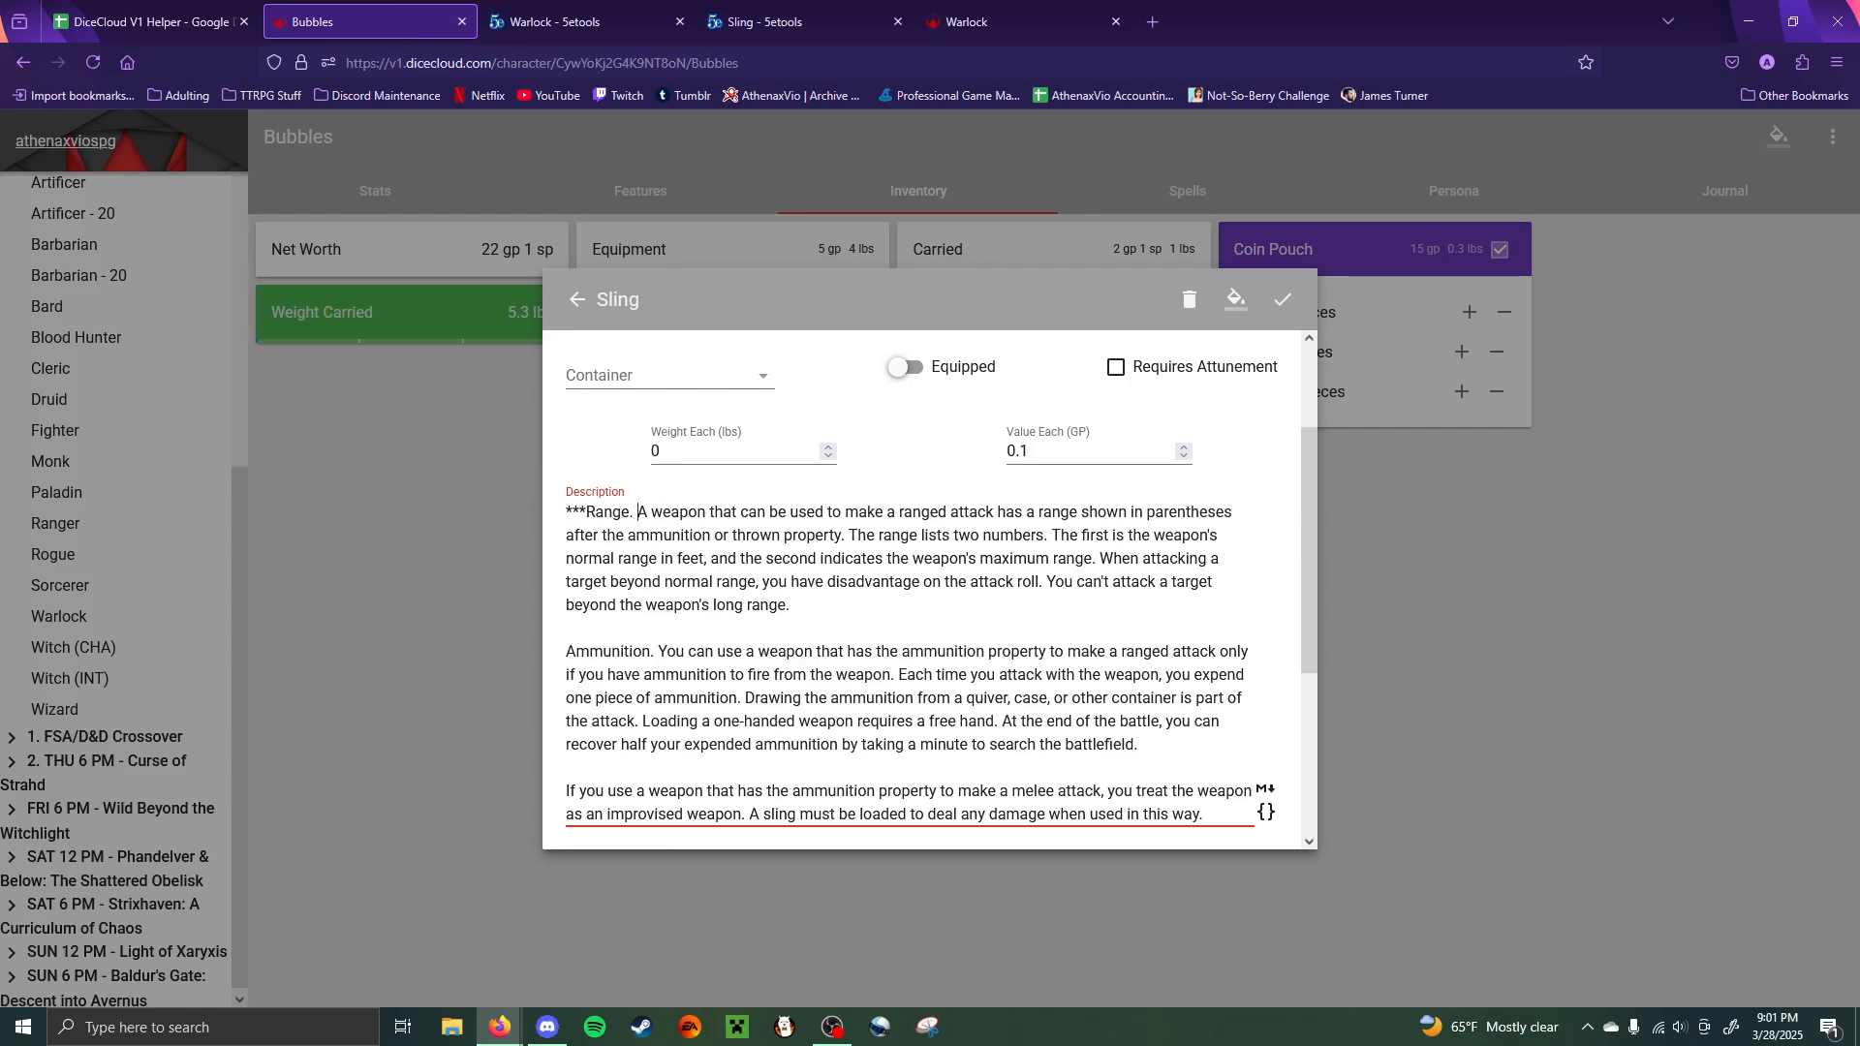
text(***)
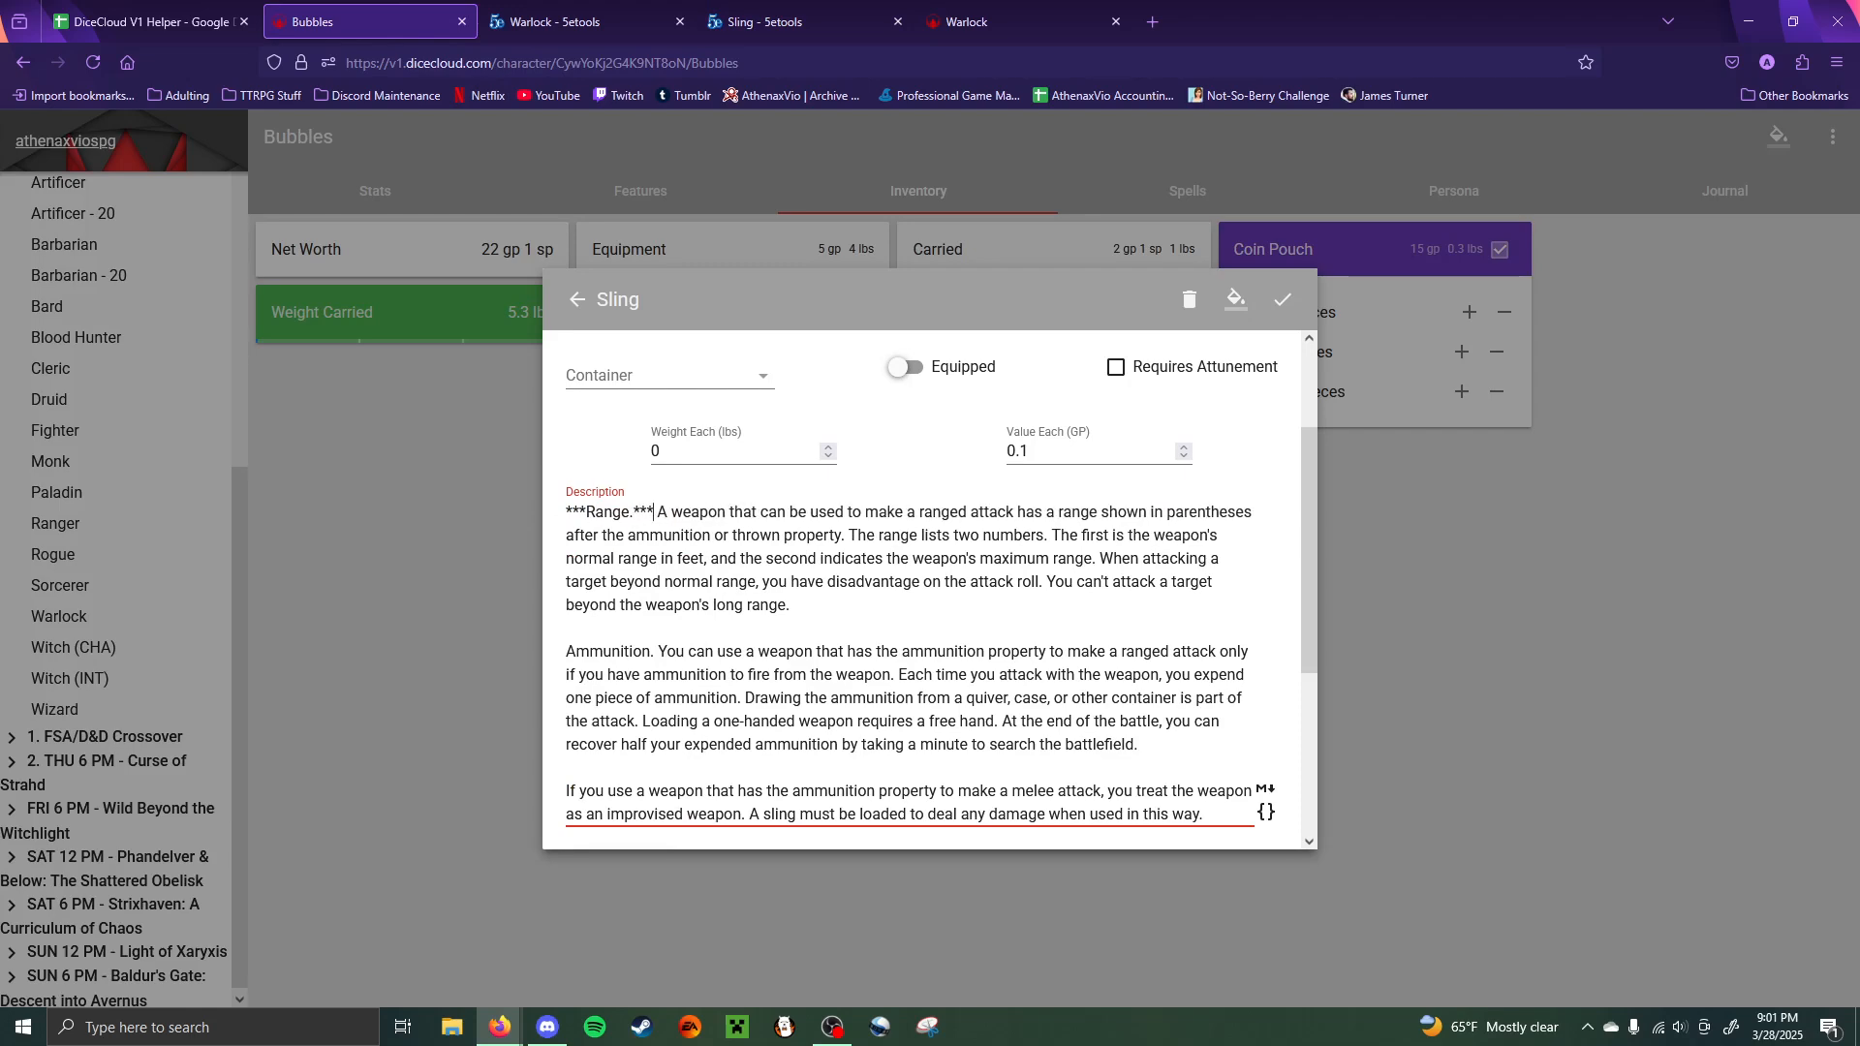
click(568, 652)
text(***Range.)
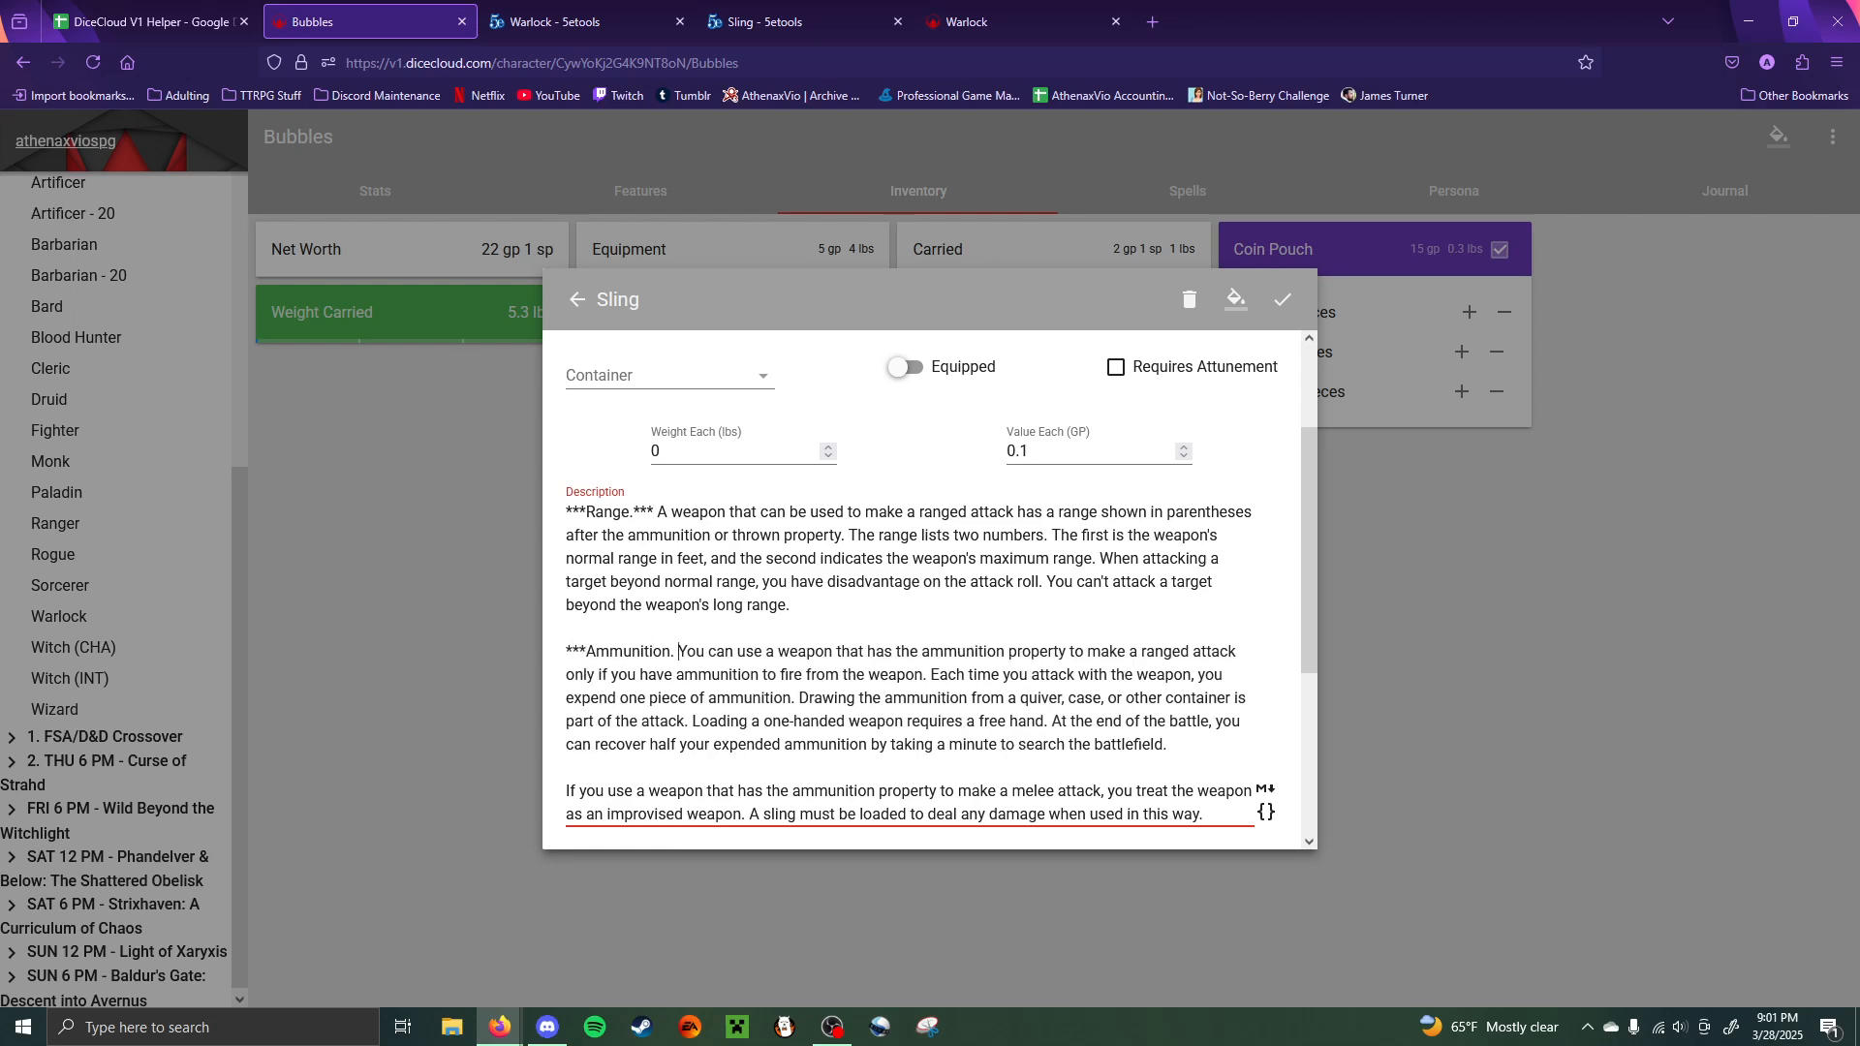
text(***)
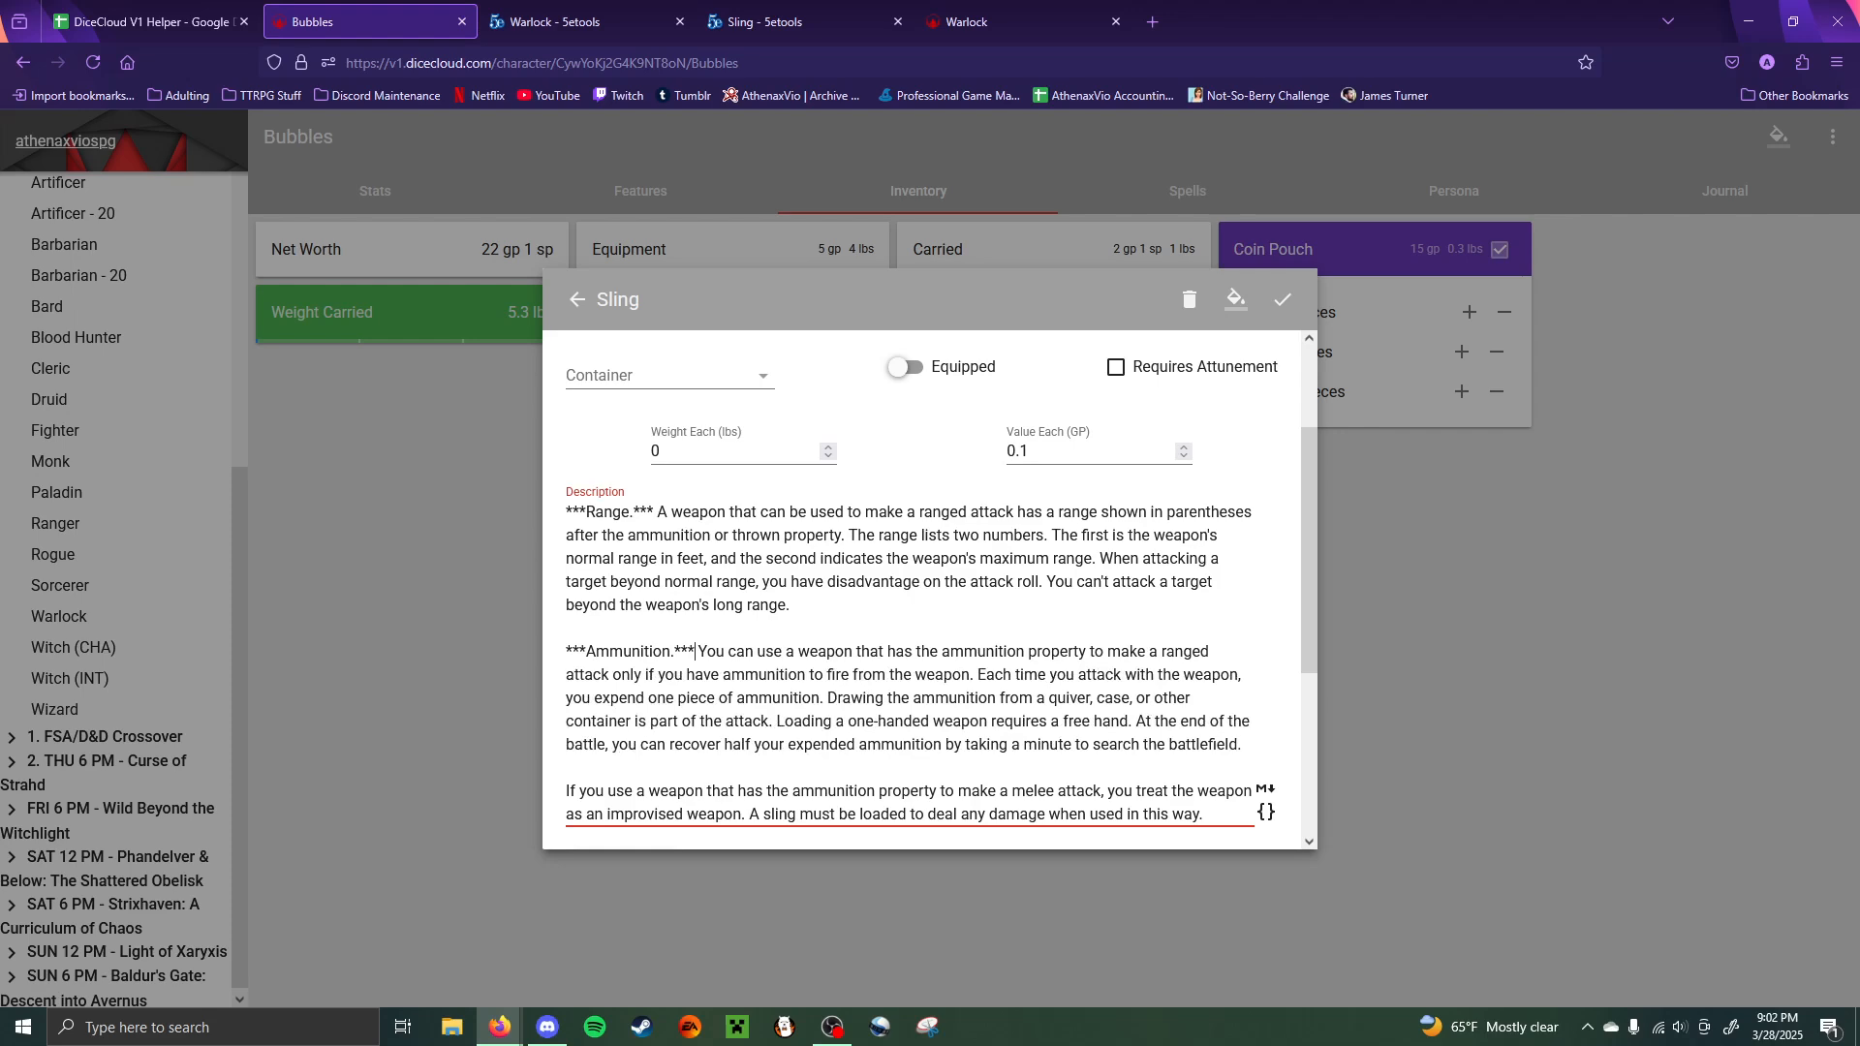
- Turn the improvised-weapon paragraph into a "- " bullet directly under the Ammunition text, and close the Sling
click(591, 769)
key(Delete)
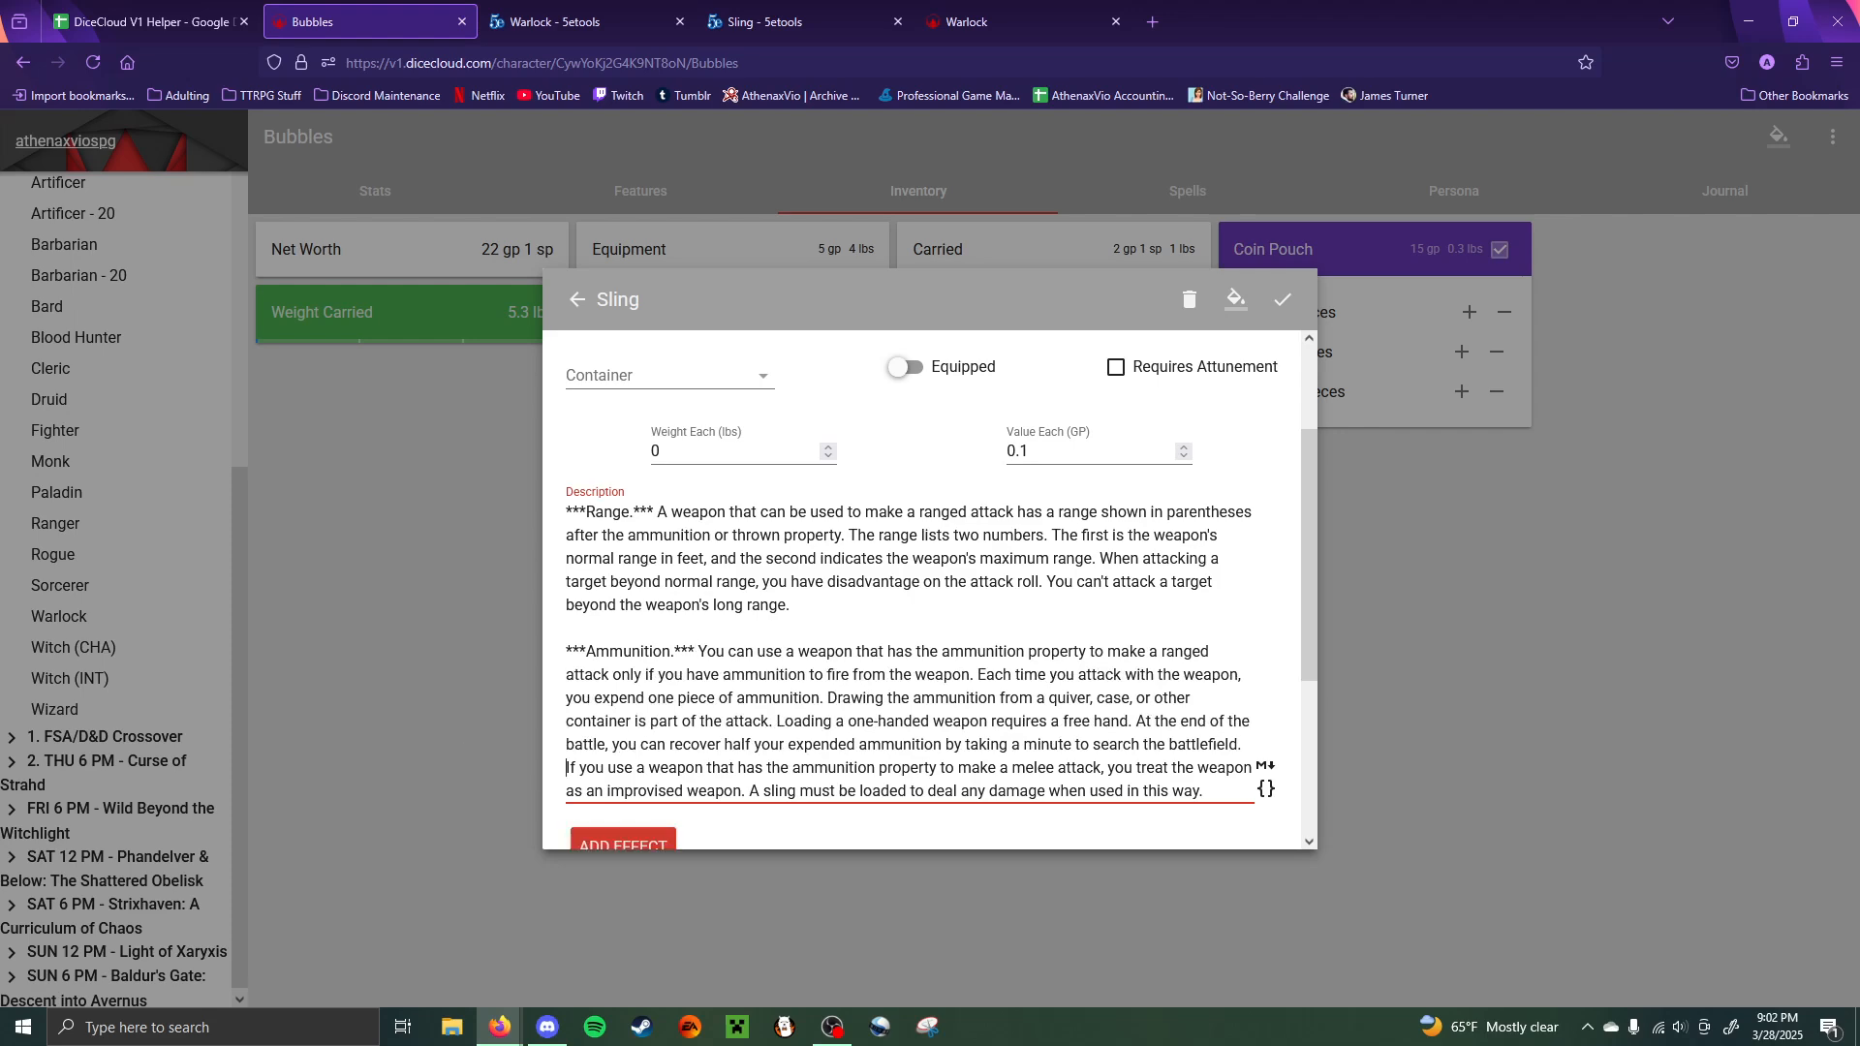
text(-)
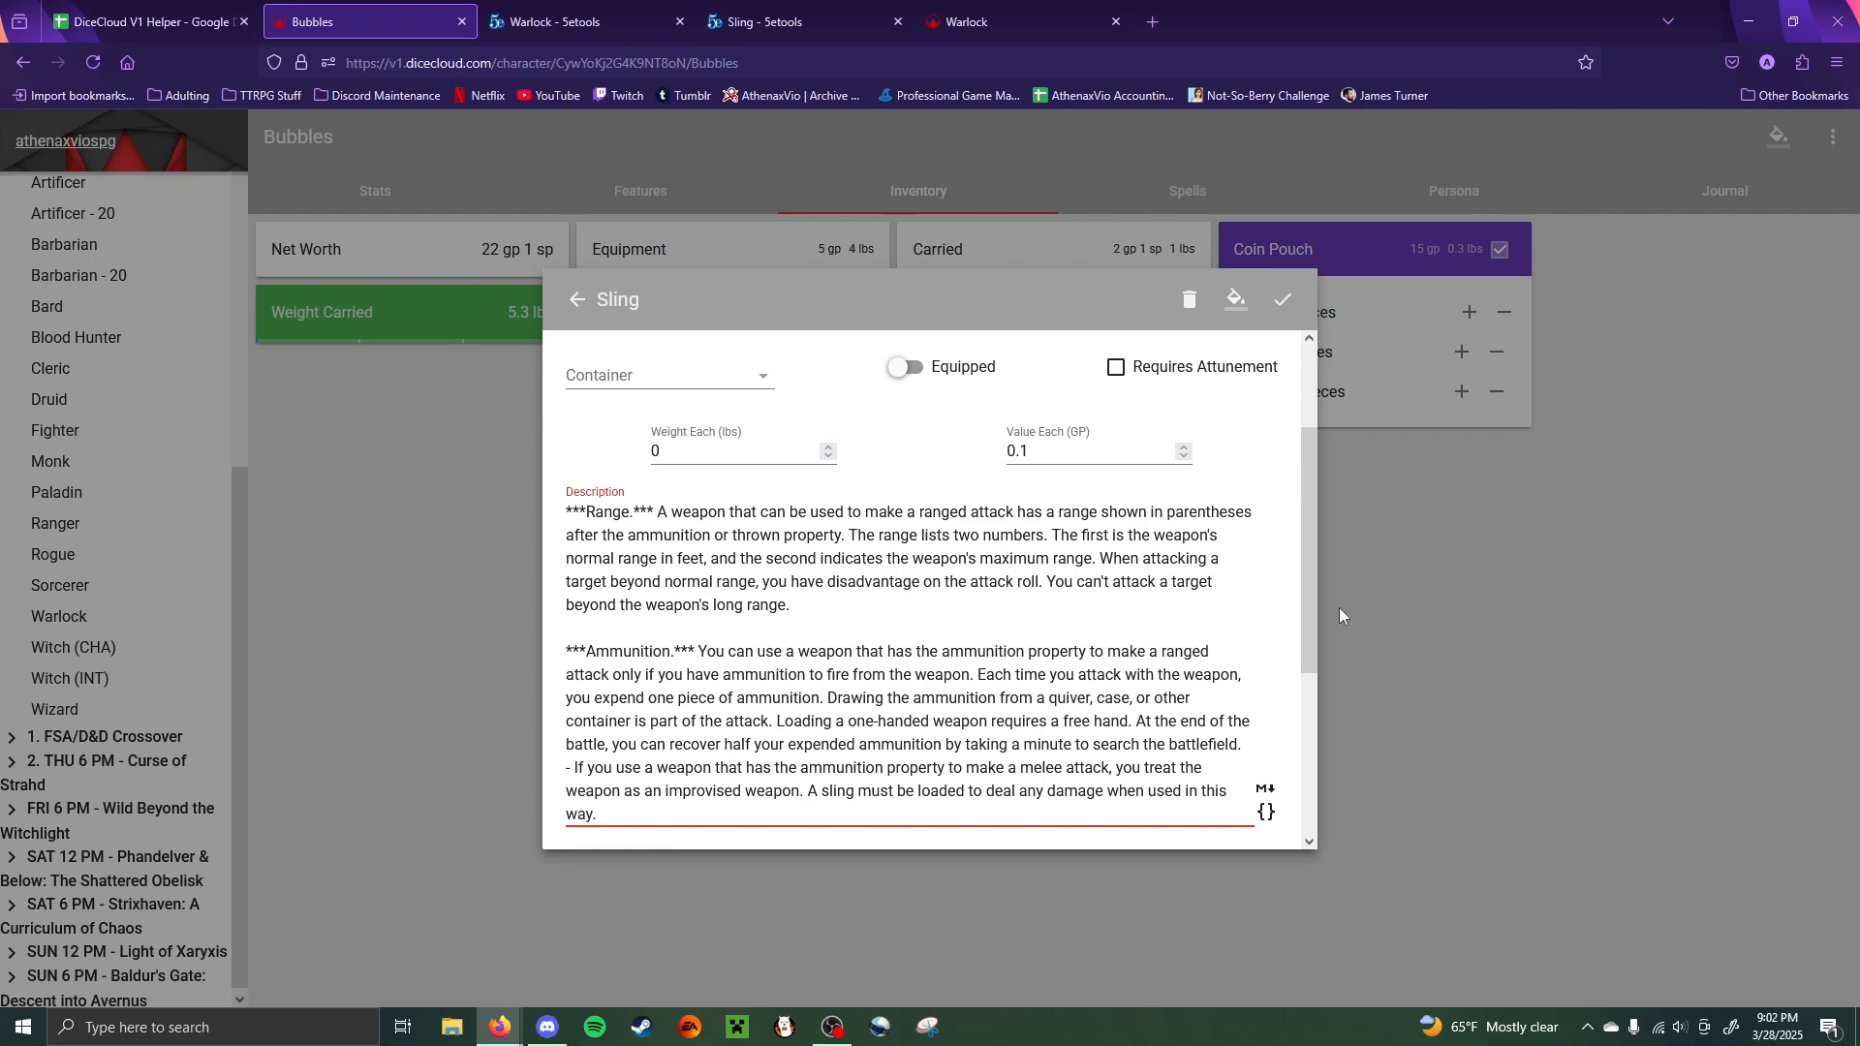
click(1487, 666)
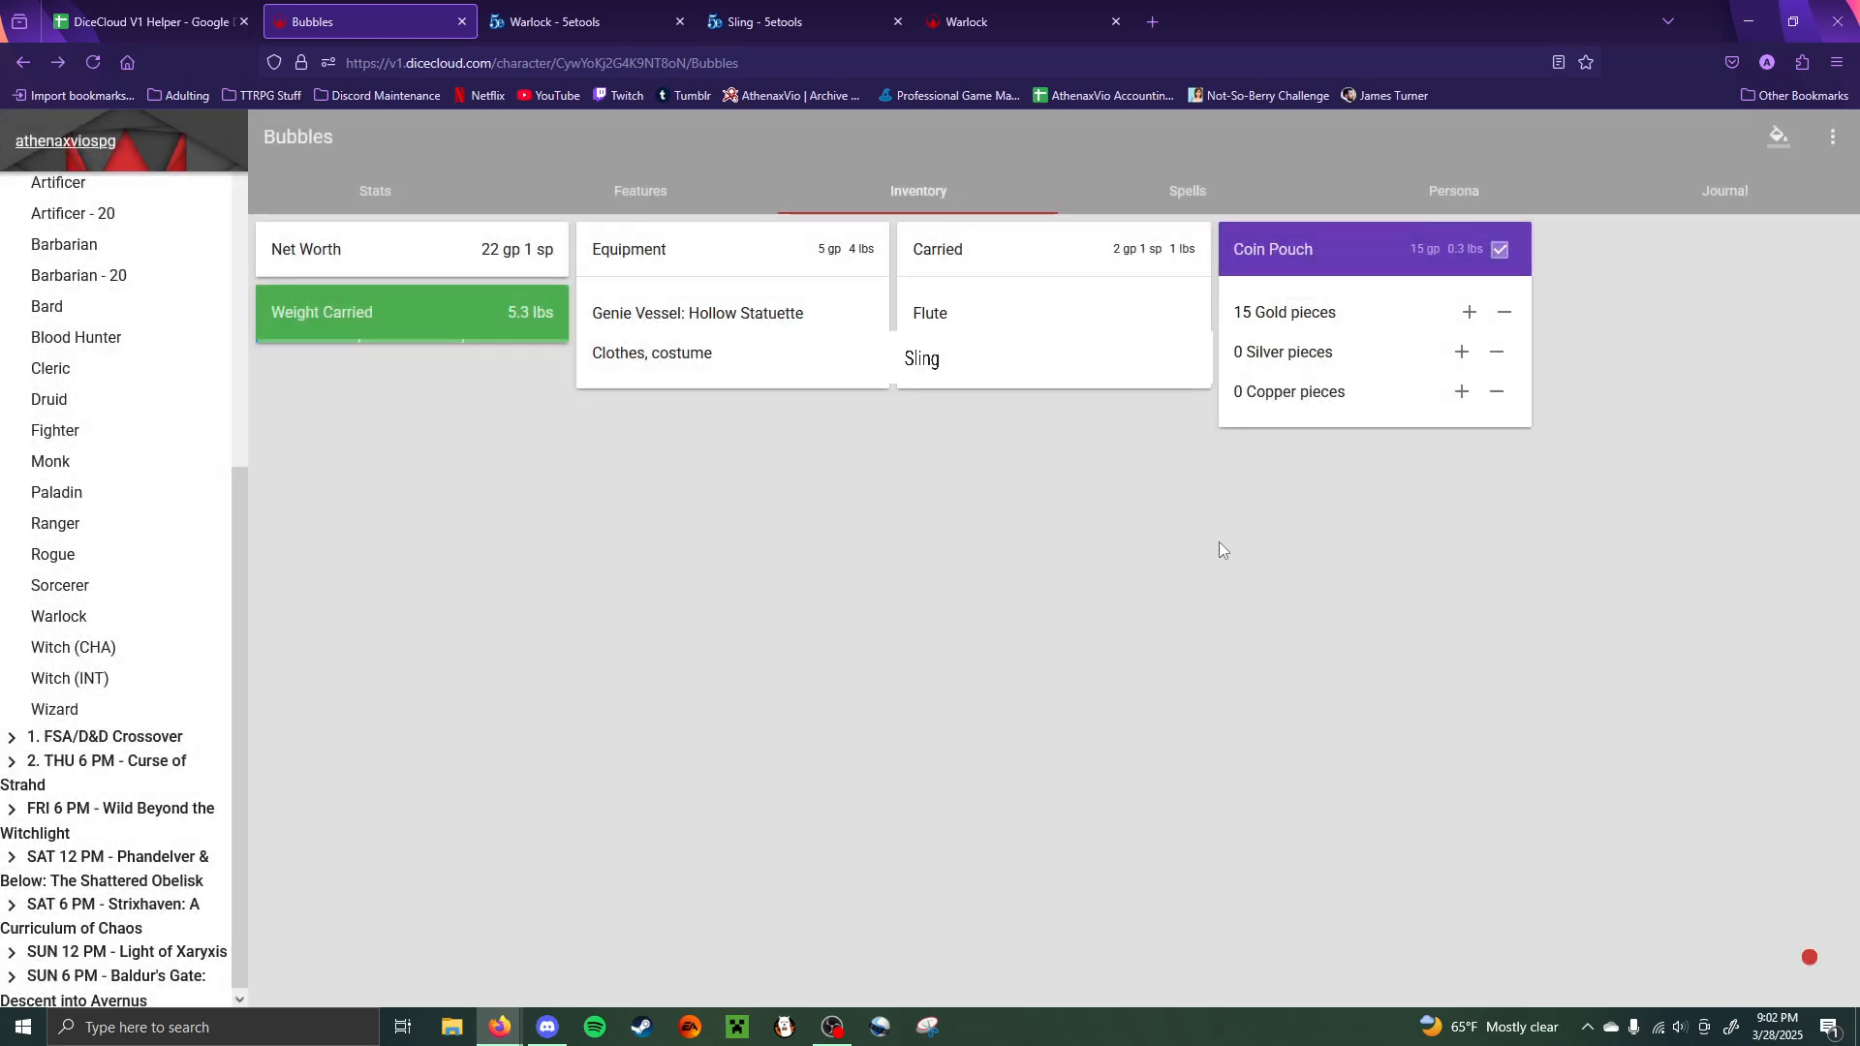
- Reopen the Sling and review its formatted description and attack range details
click(959, 365)
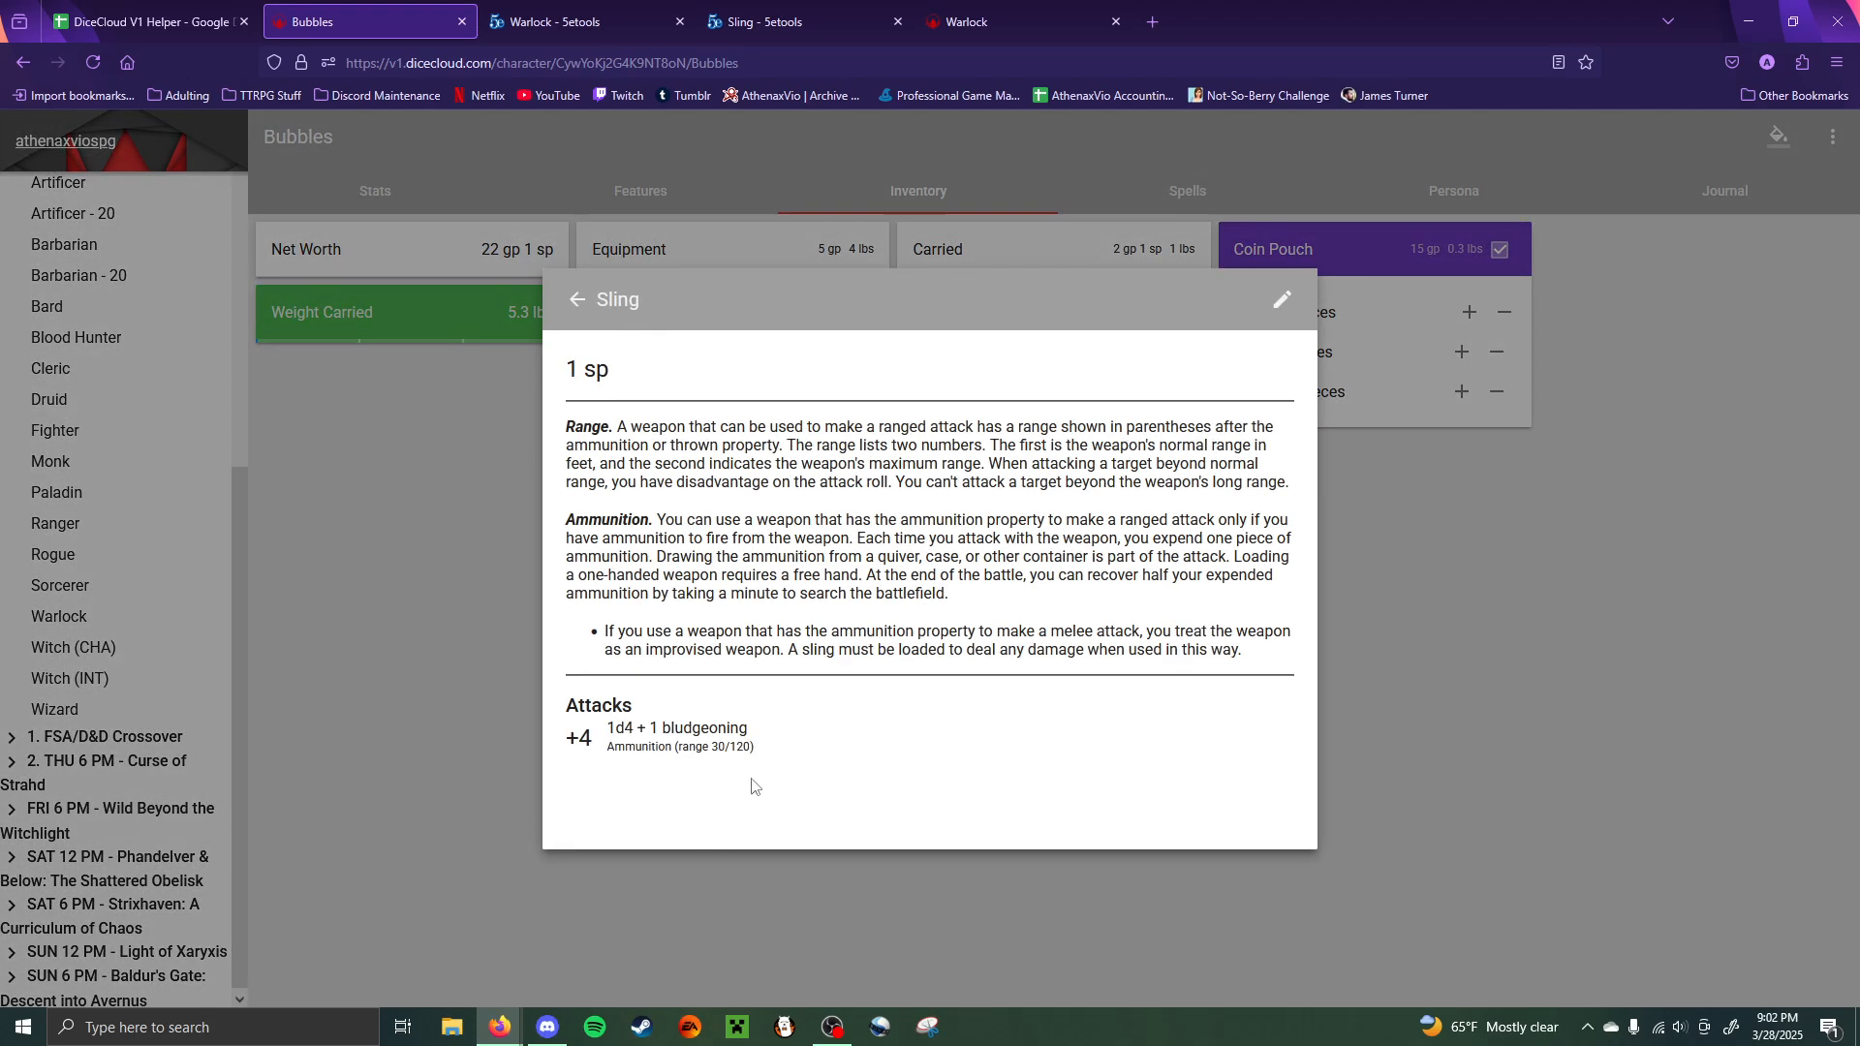
drag(715, 750, 742, 742)
drag(628, 433, 1299, 499)
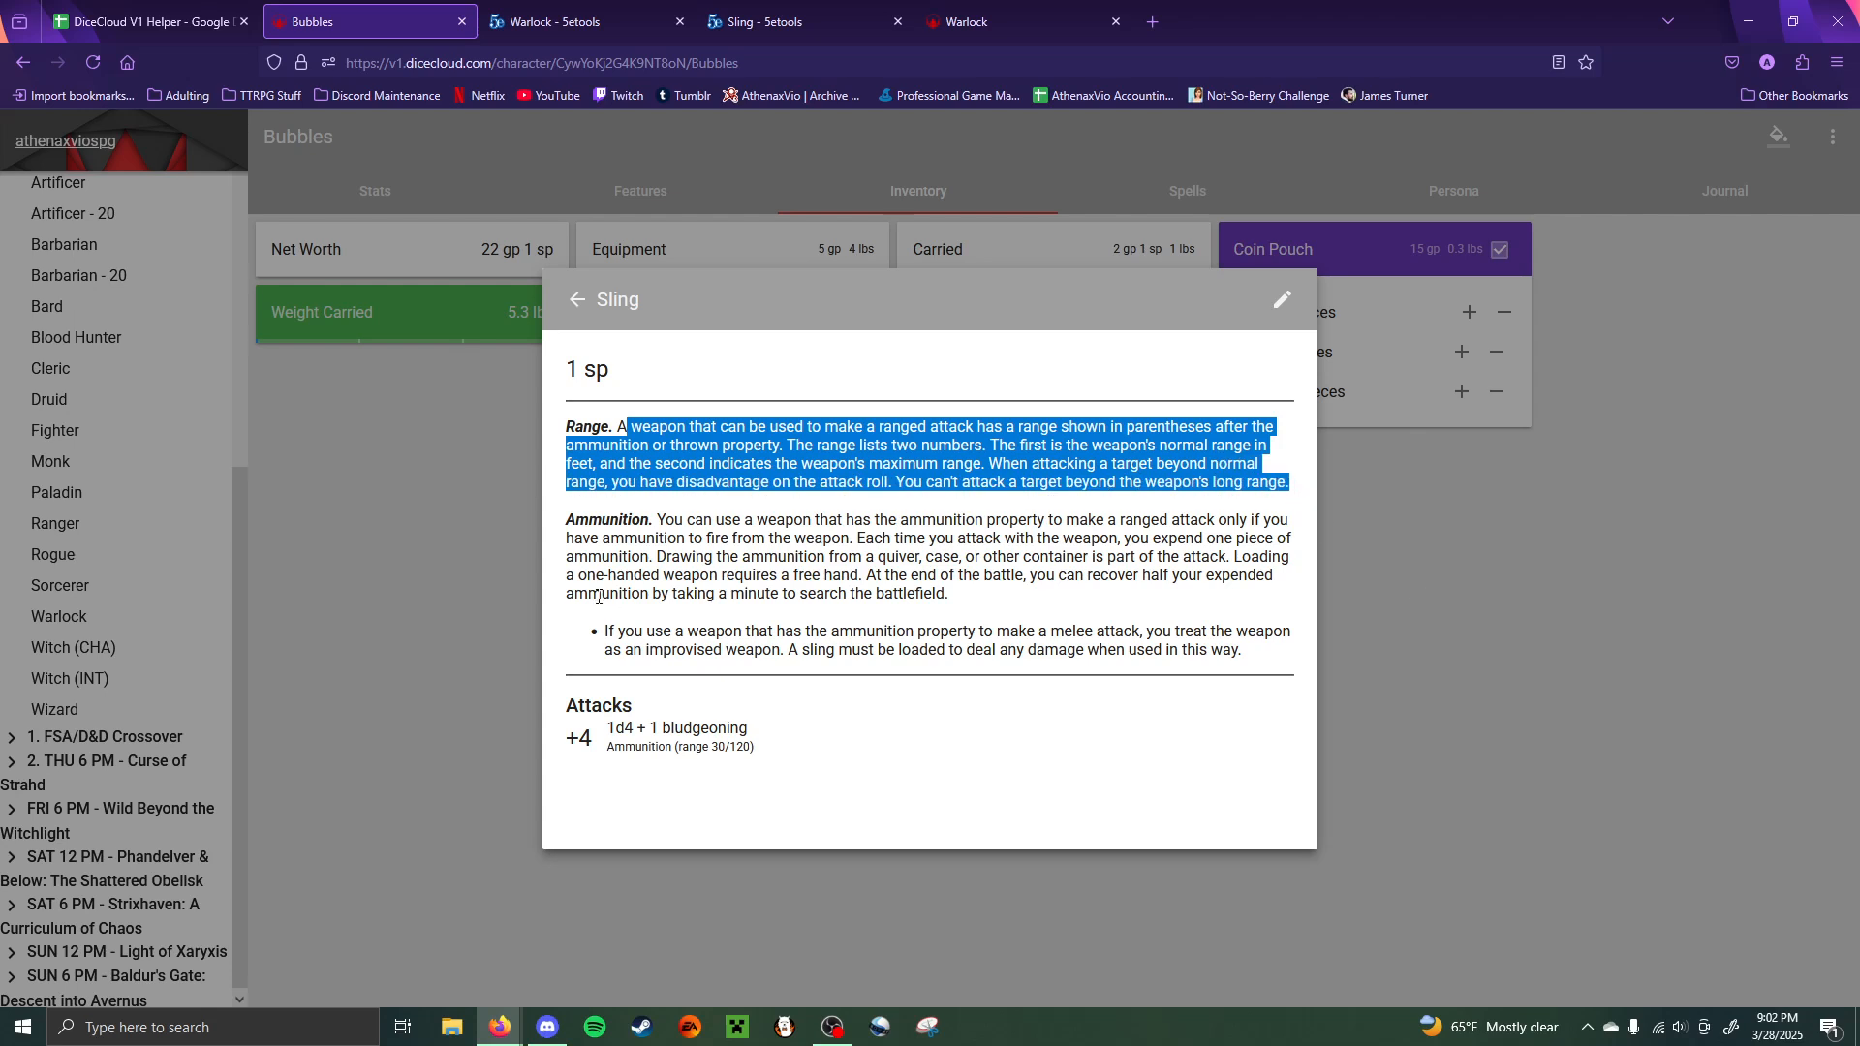
- Reread the Range rule in the Sling's description, close the item, and glance back at the 5etools Sling entry
click(616, 424)
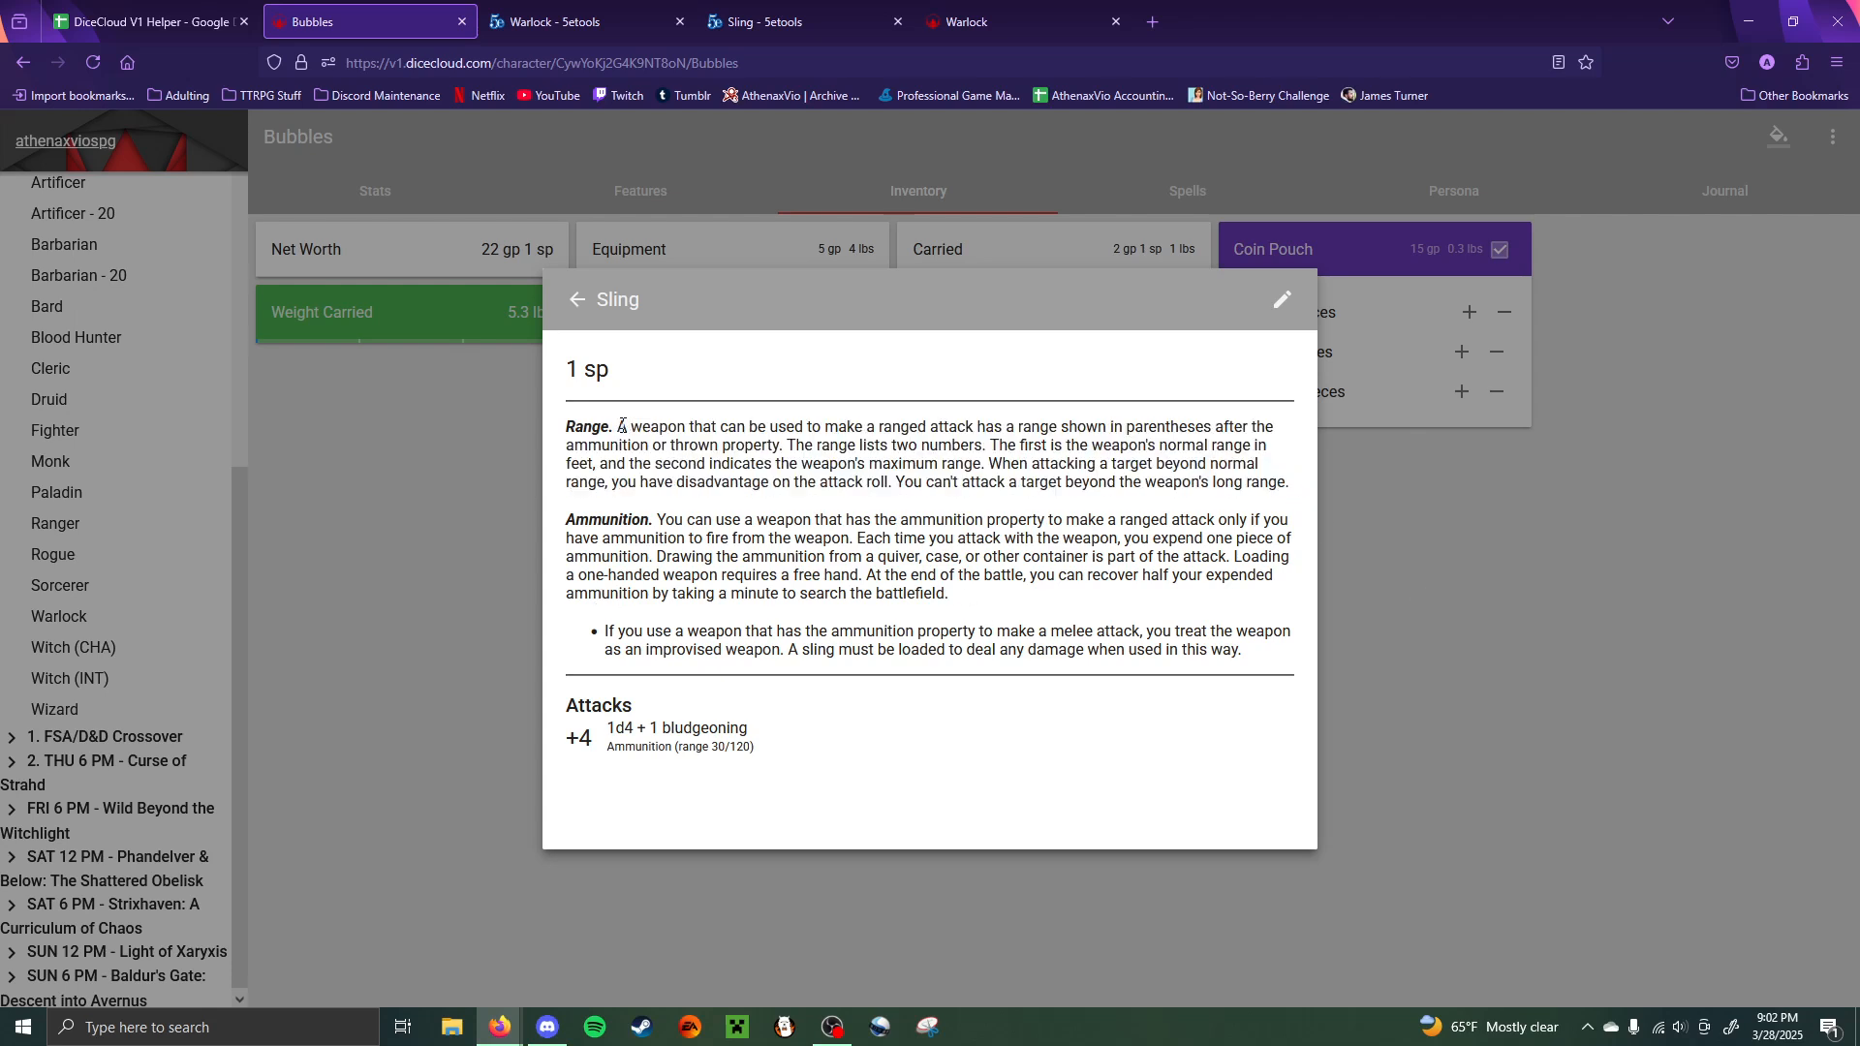
drag(622, 427, 1293, 485)
click(1453, 597)
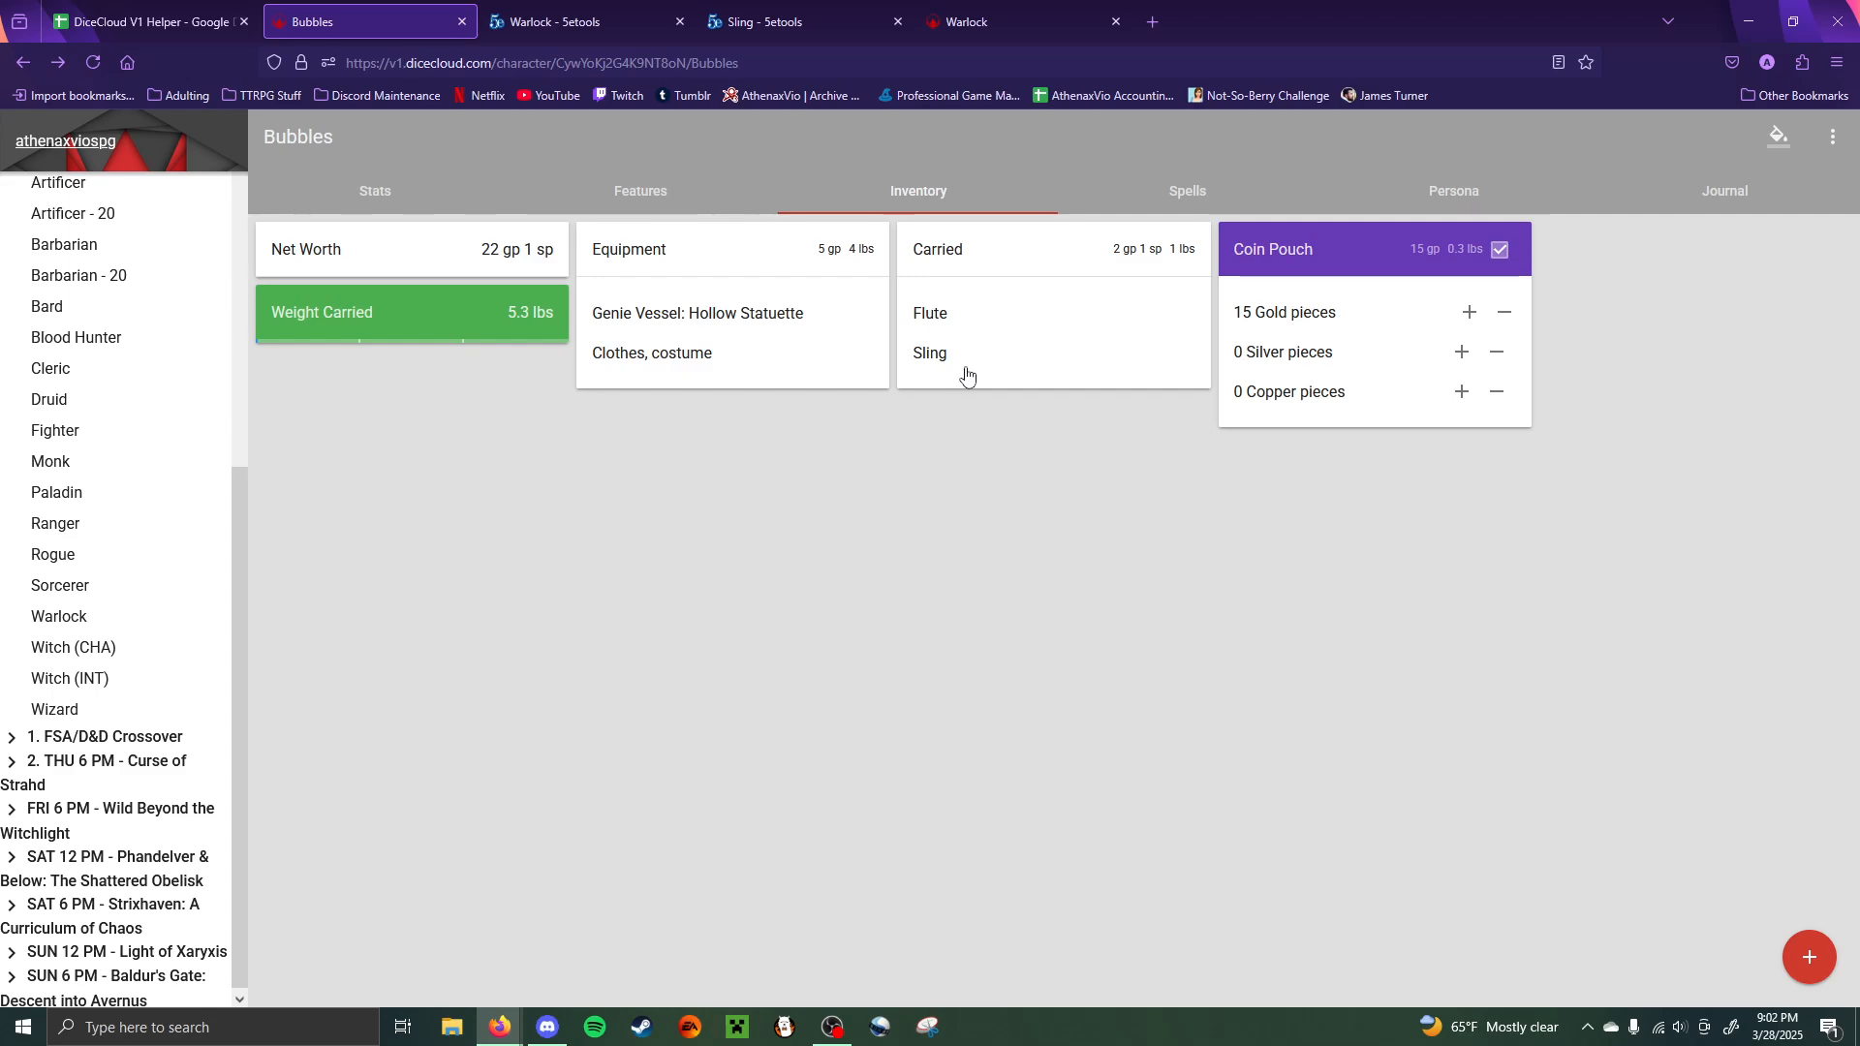
click(760, 21)
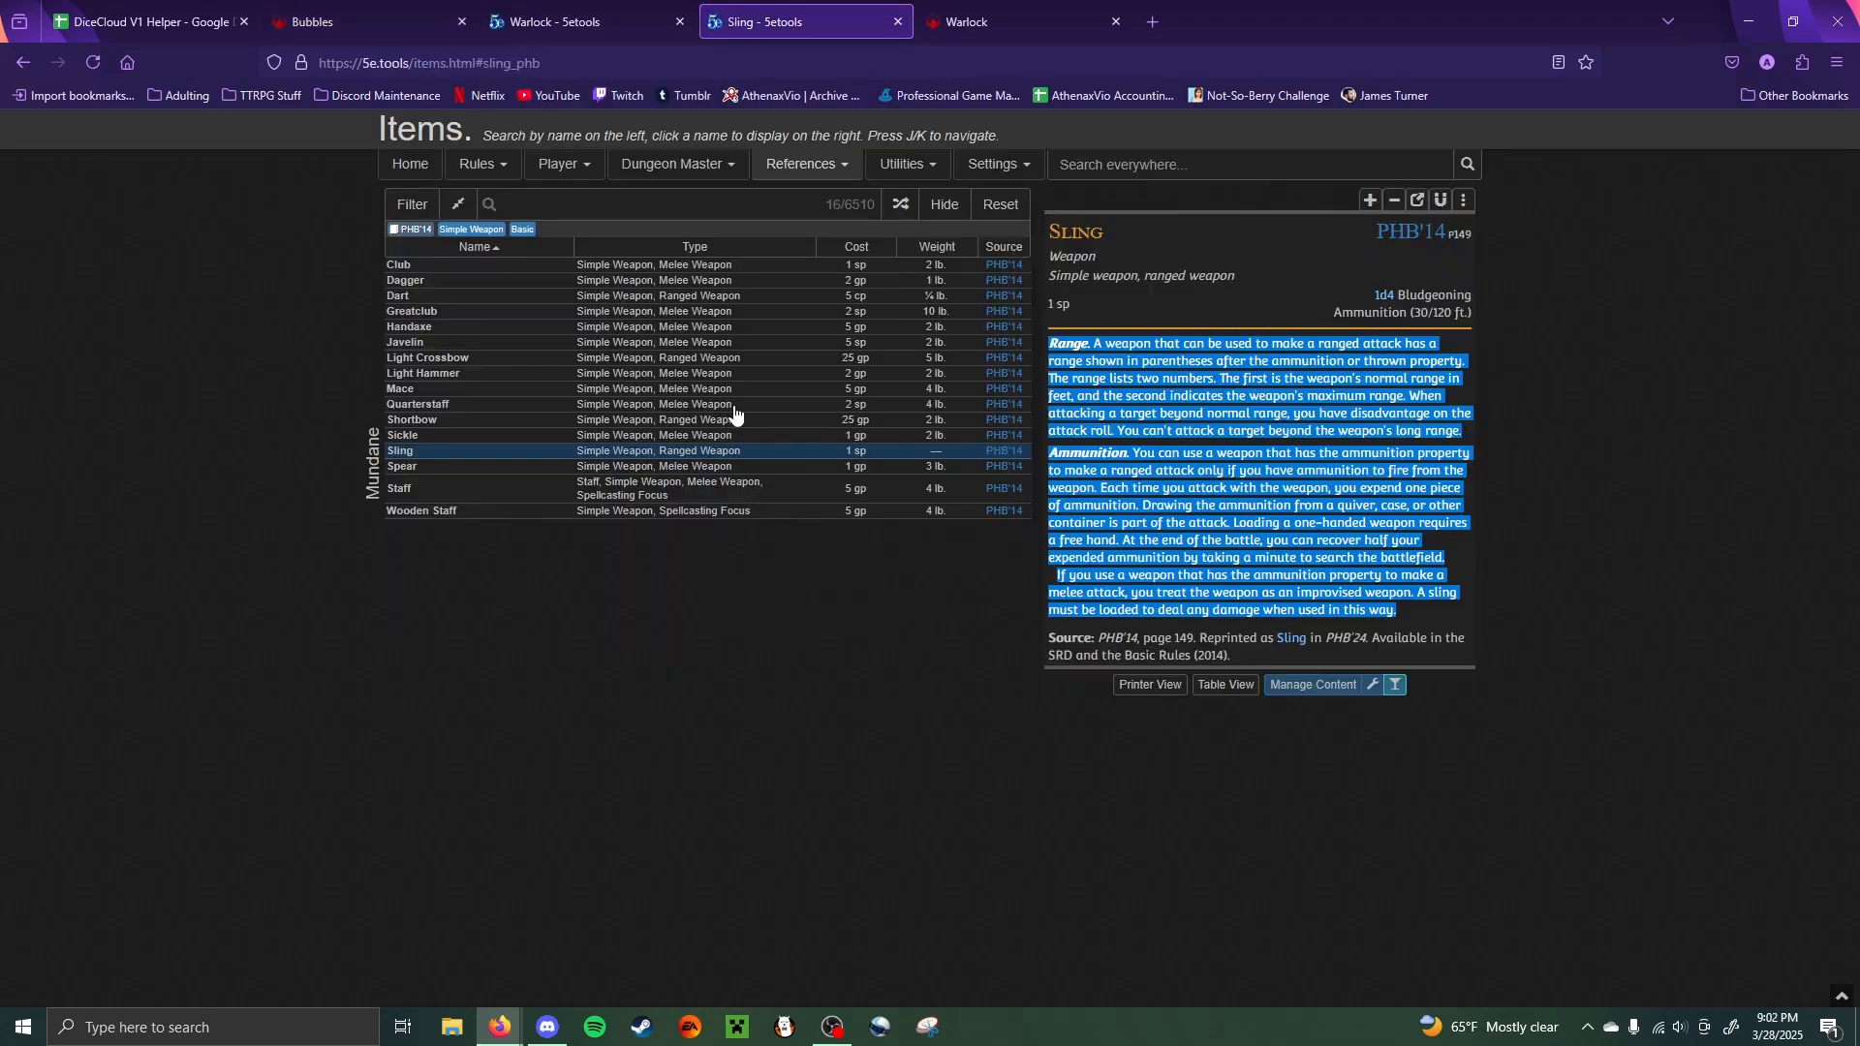
click(571, 22)
click(368, 21)
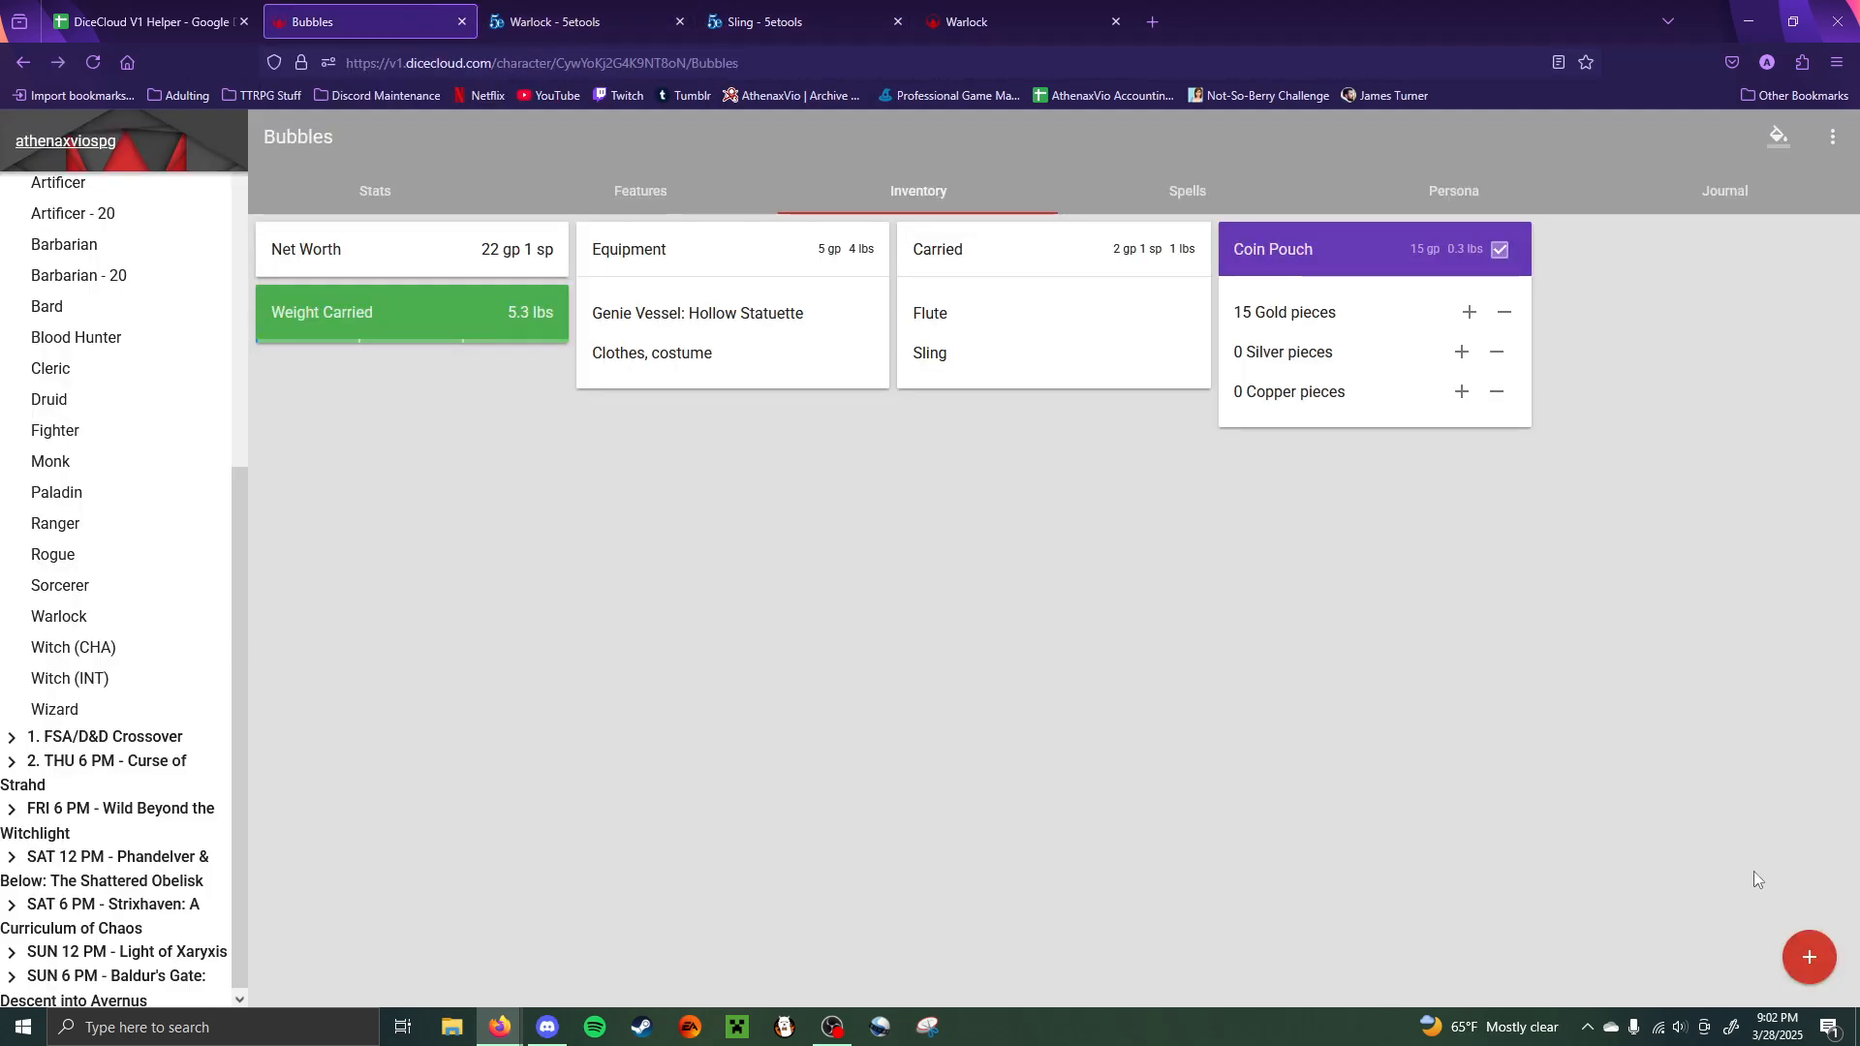
- Add a new carried container named Pouch to the Bubbles inventory and close its details
click(1809, 958)
click(1809, 905)
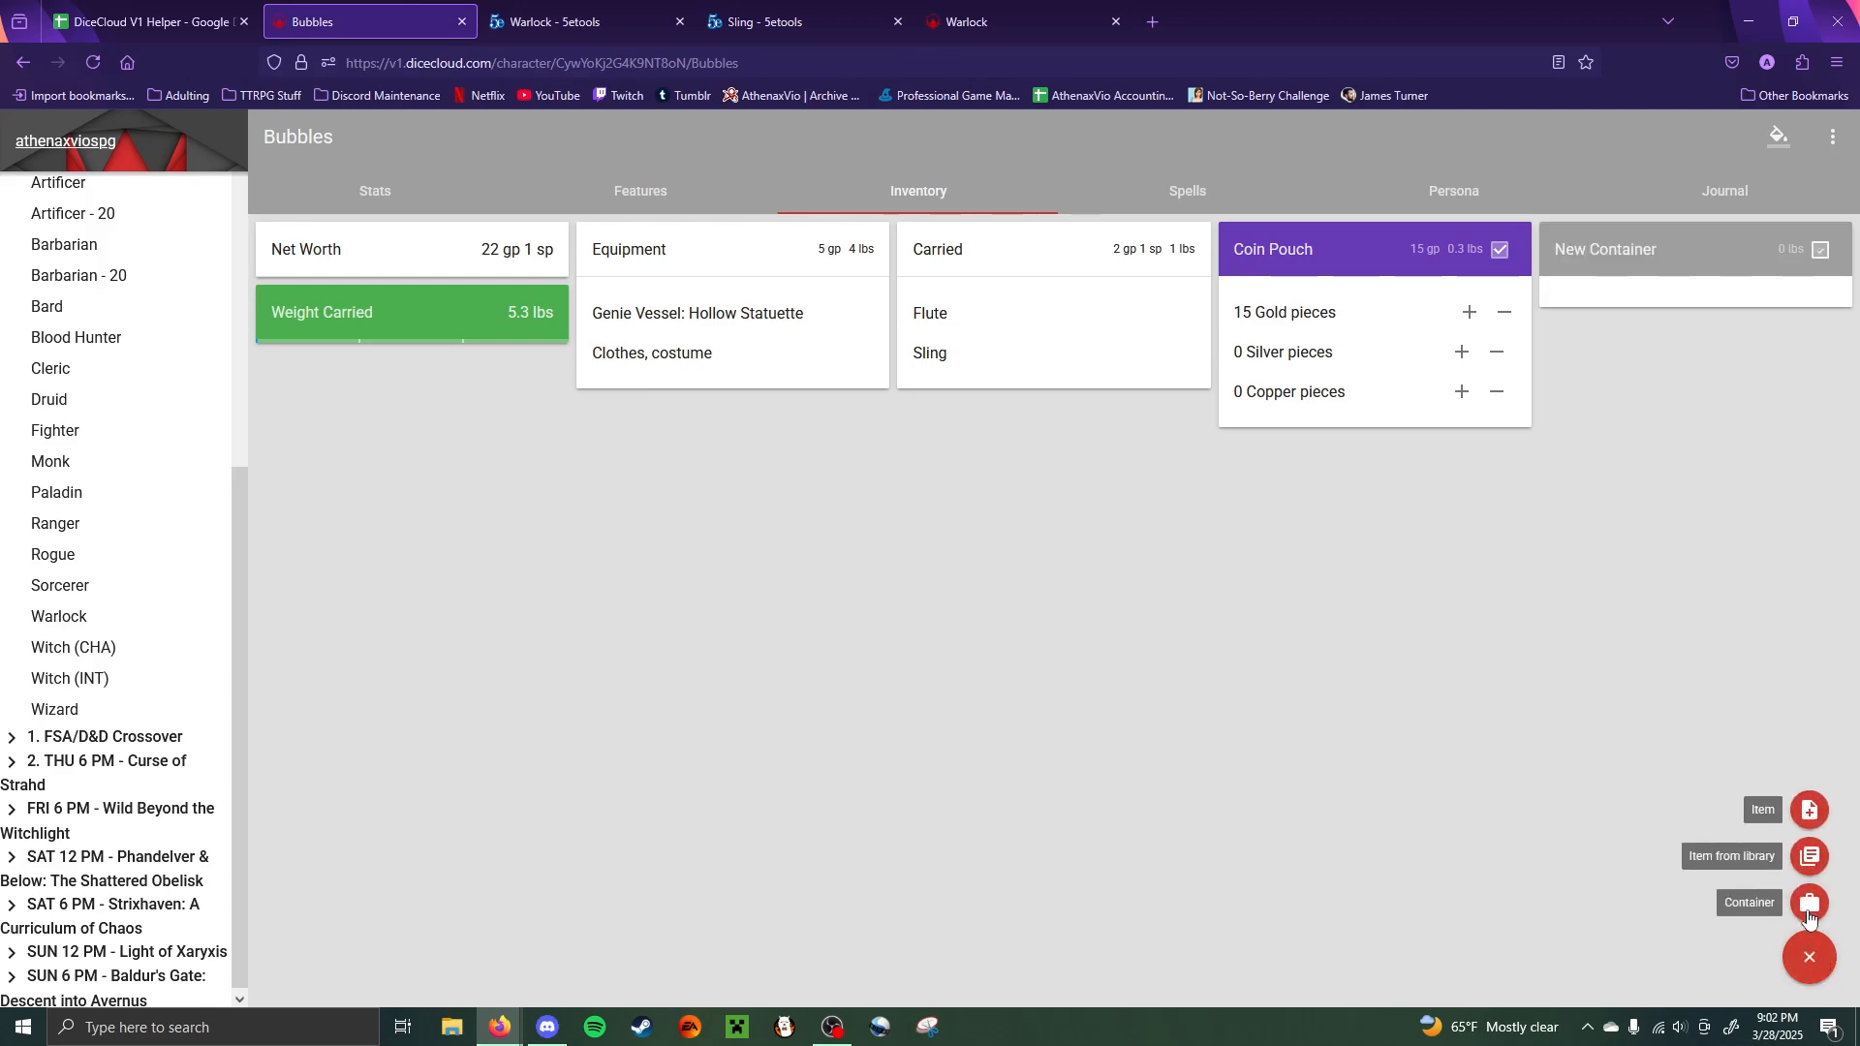
key(ctrl+a)
click(688, 387)
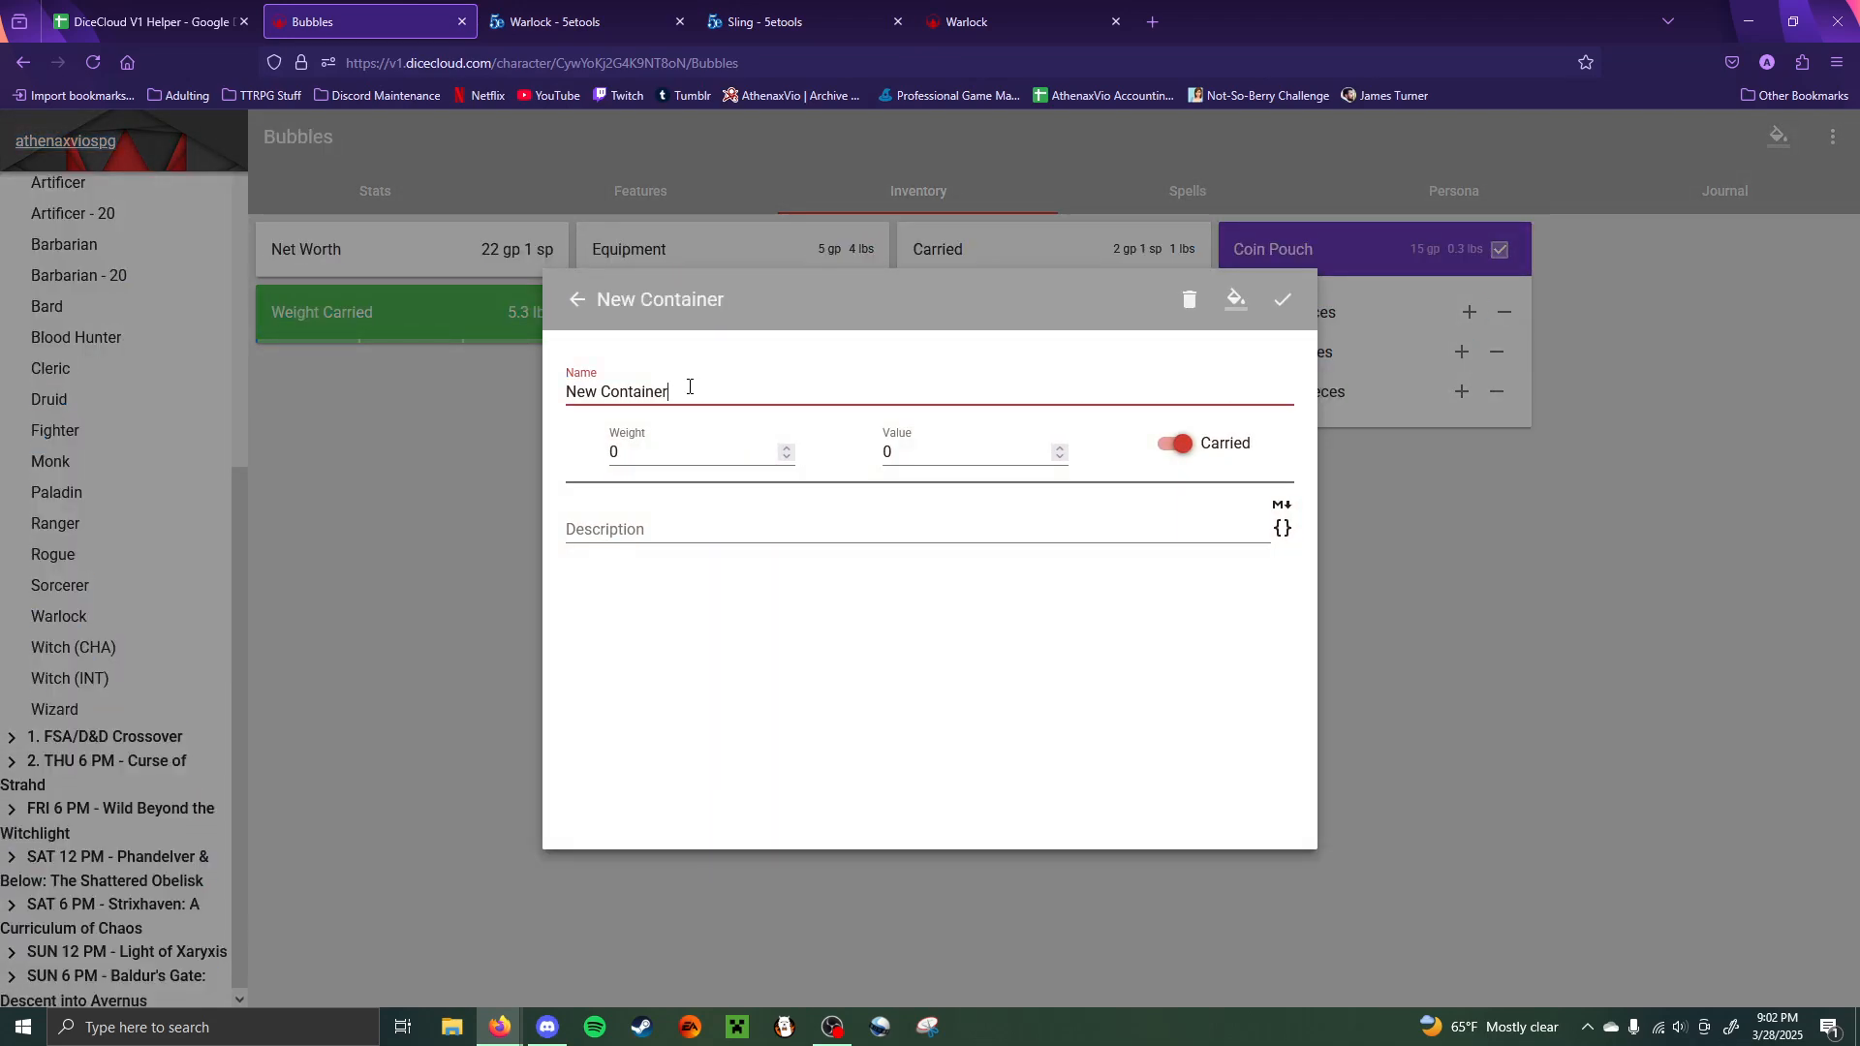
double_click(685, 392)
key(ctrl+a)
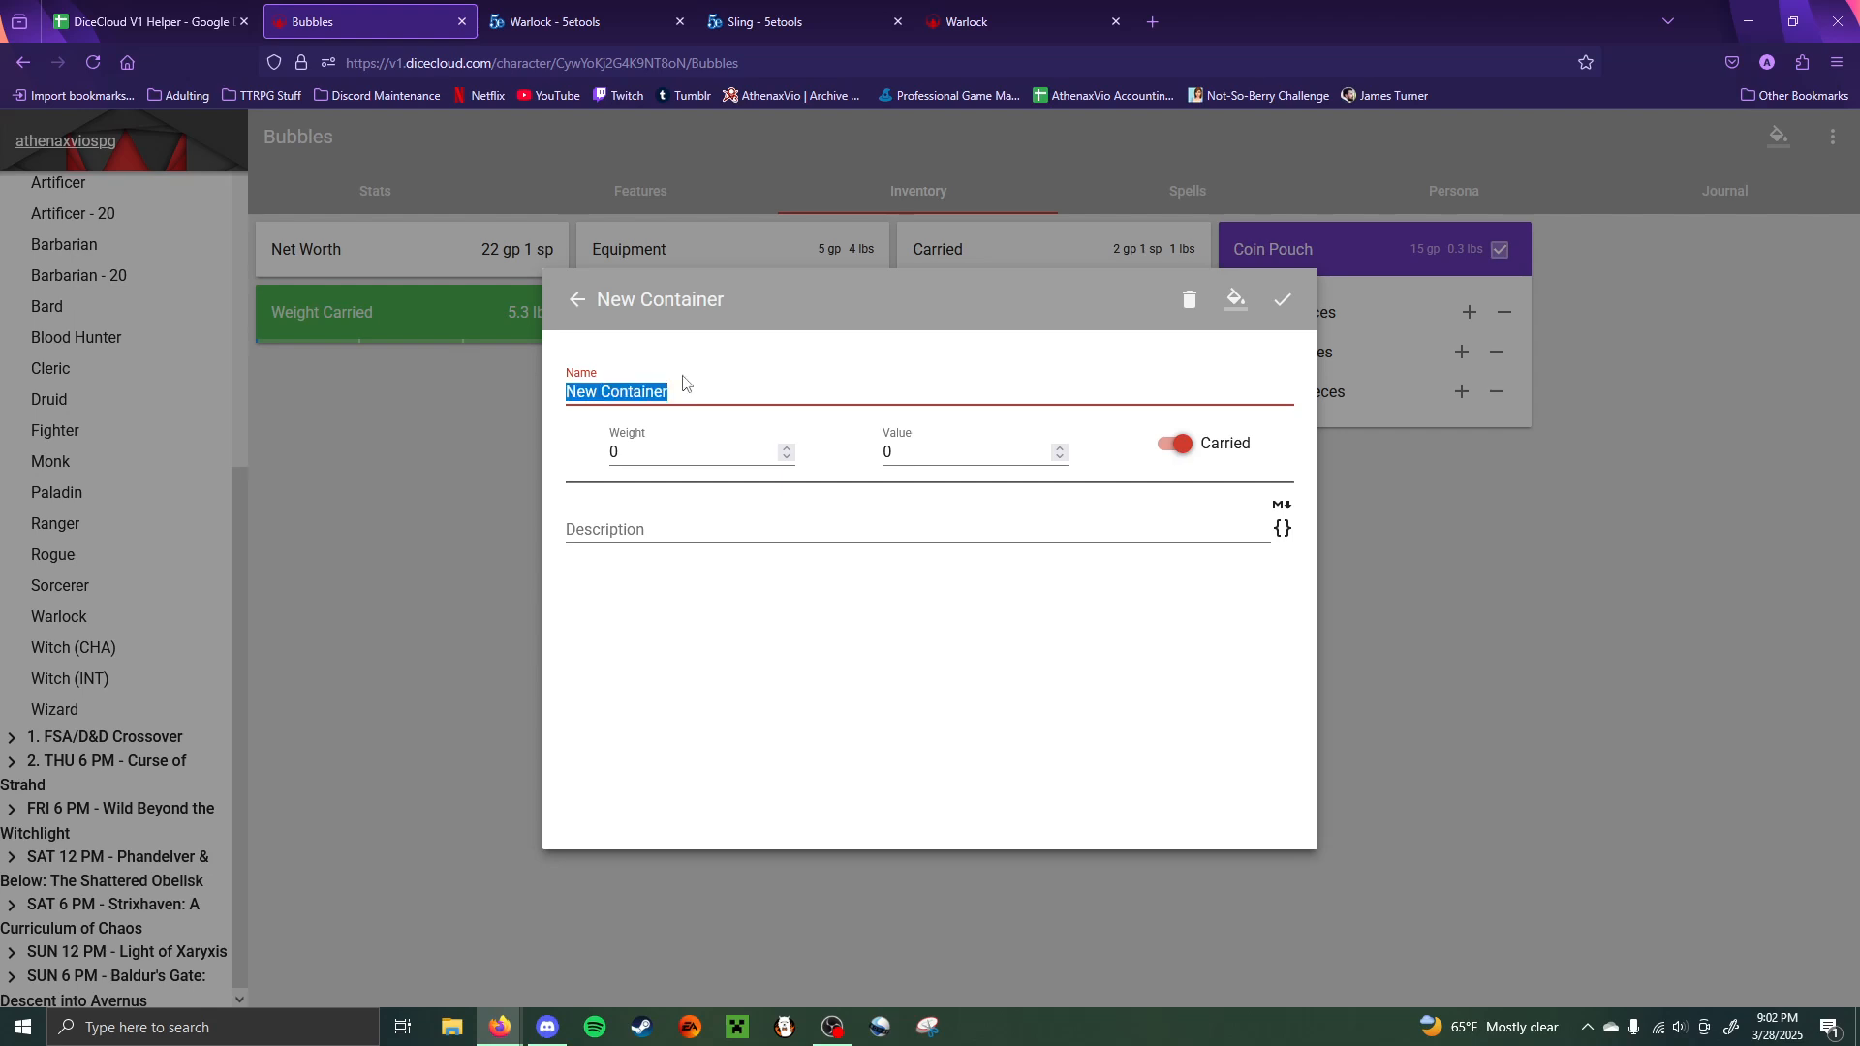
text(Pouch)
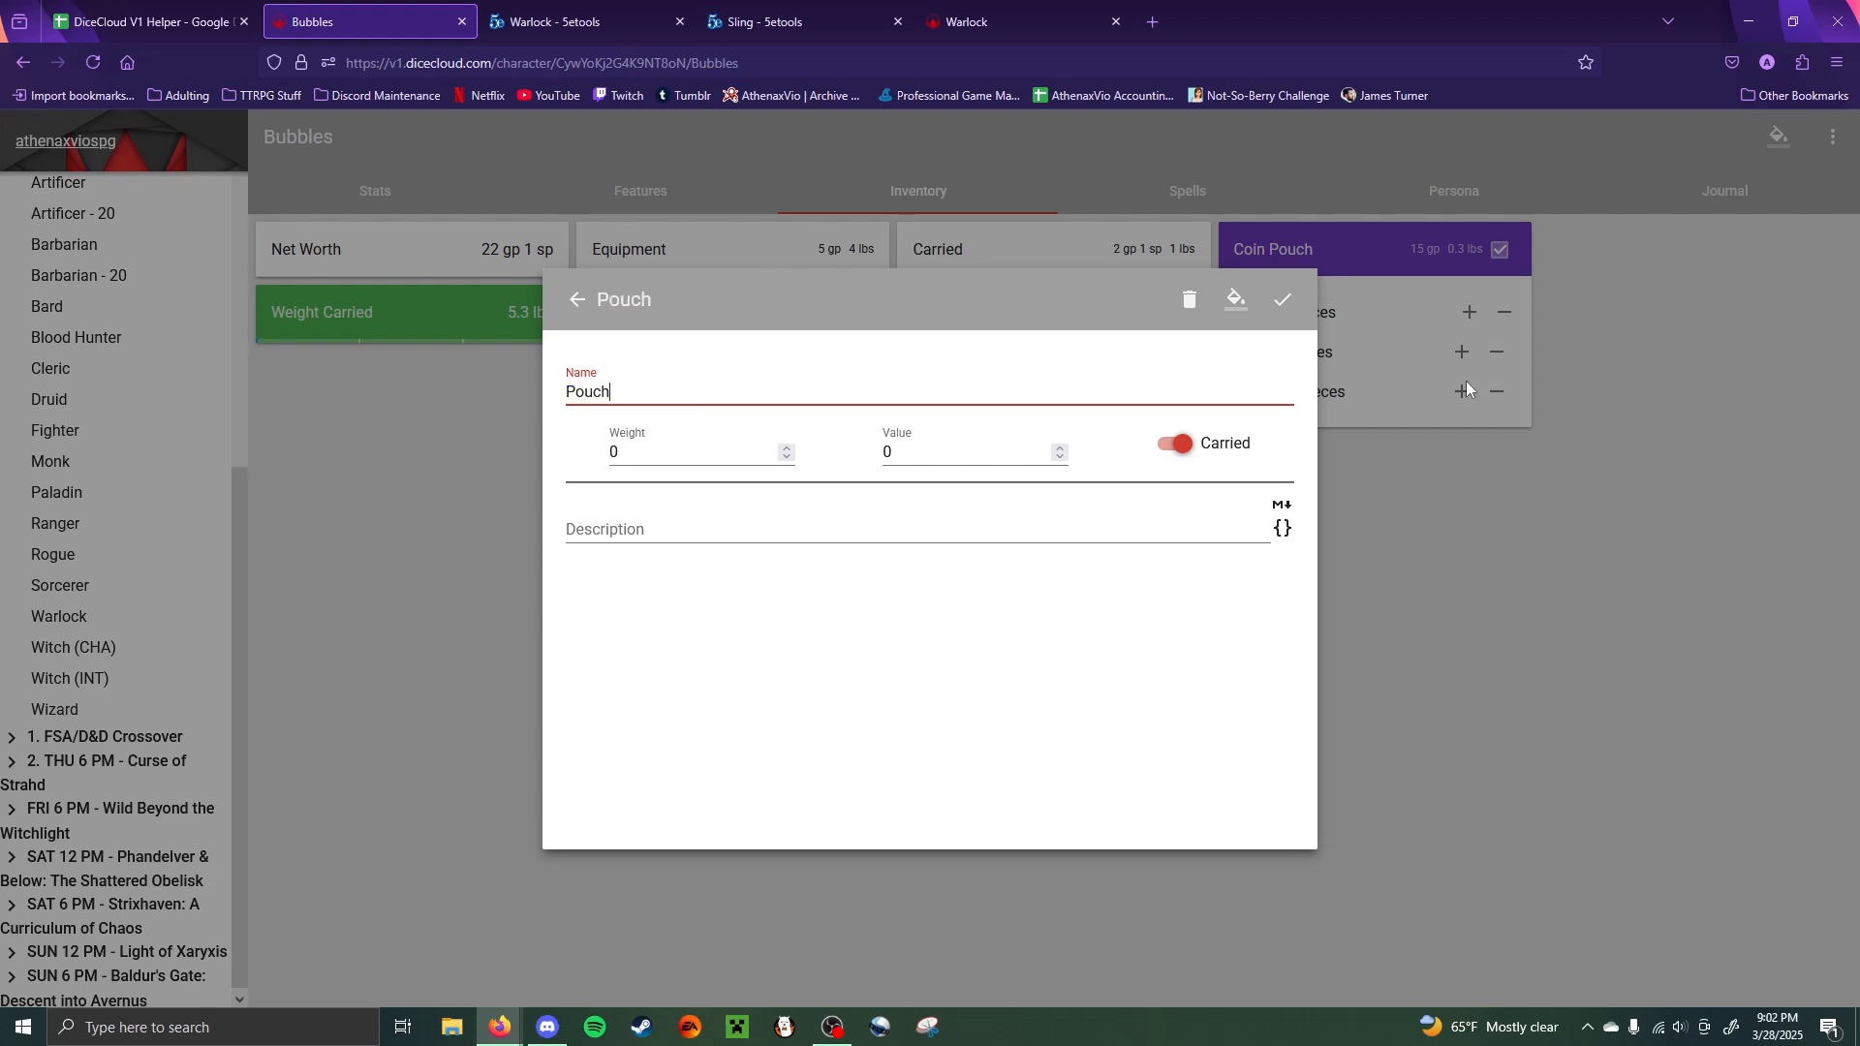
click(1283, 299)
click(1515, 608)
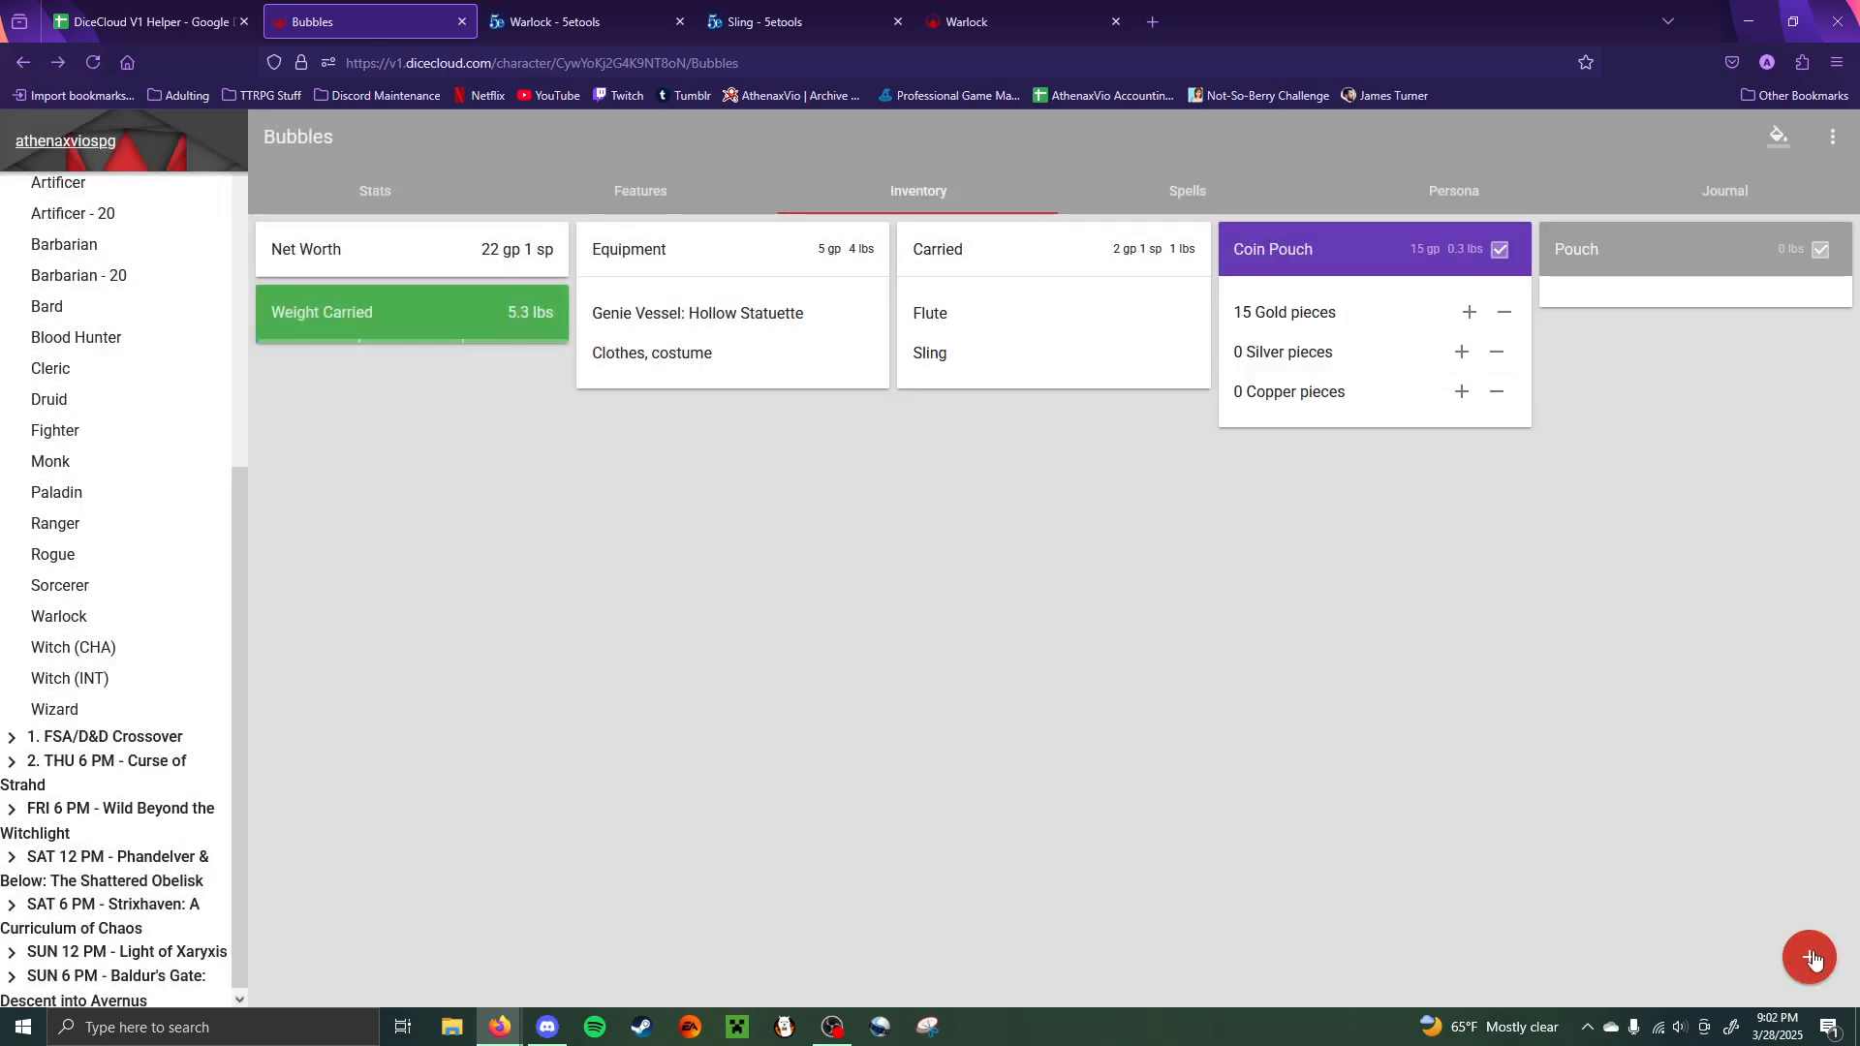
- Search the item library for "sling" and add Sling bullets (20) to the inventory
mouse_move(1814, 960)
click(1753, 806)
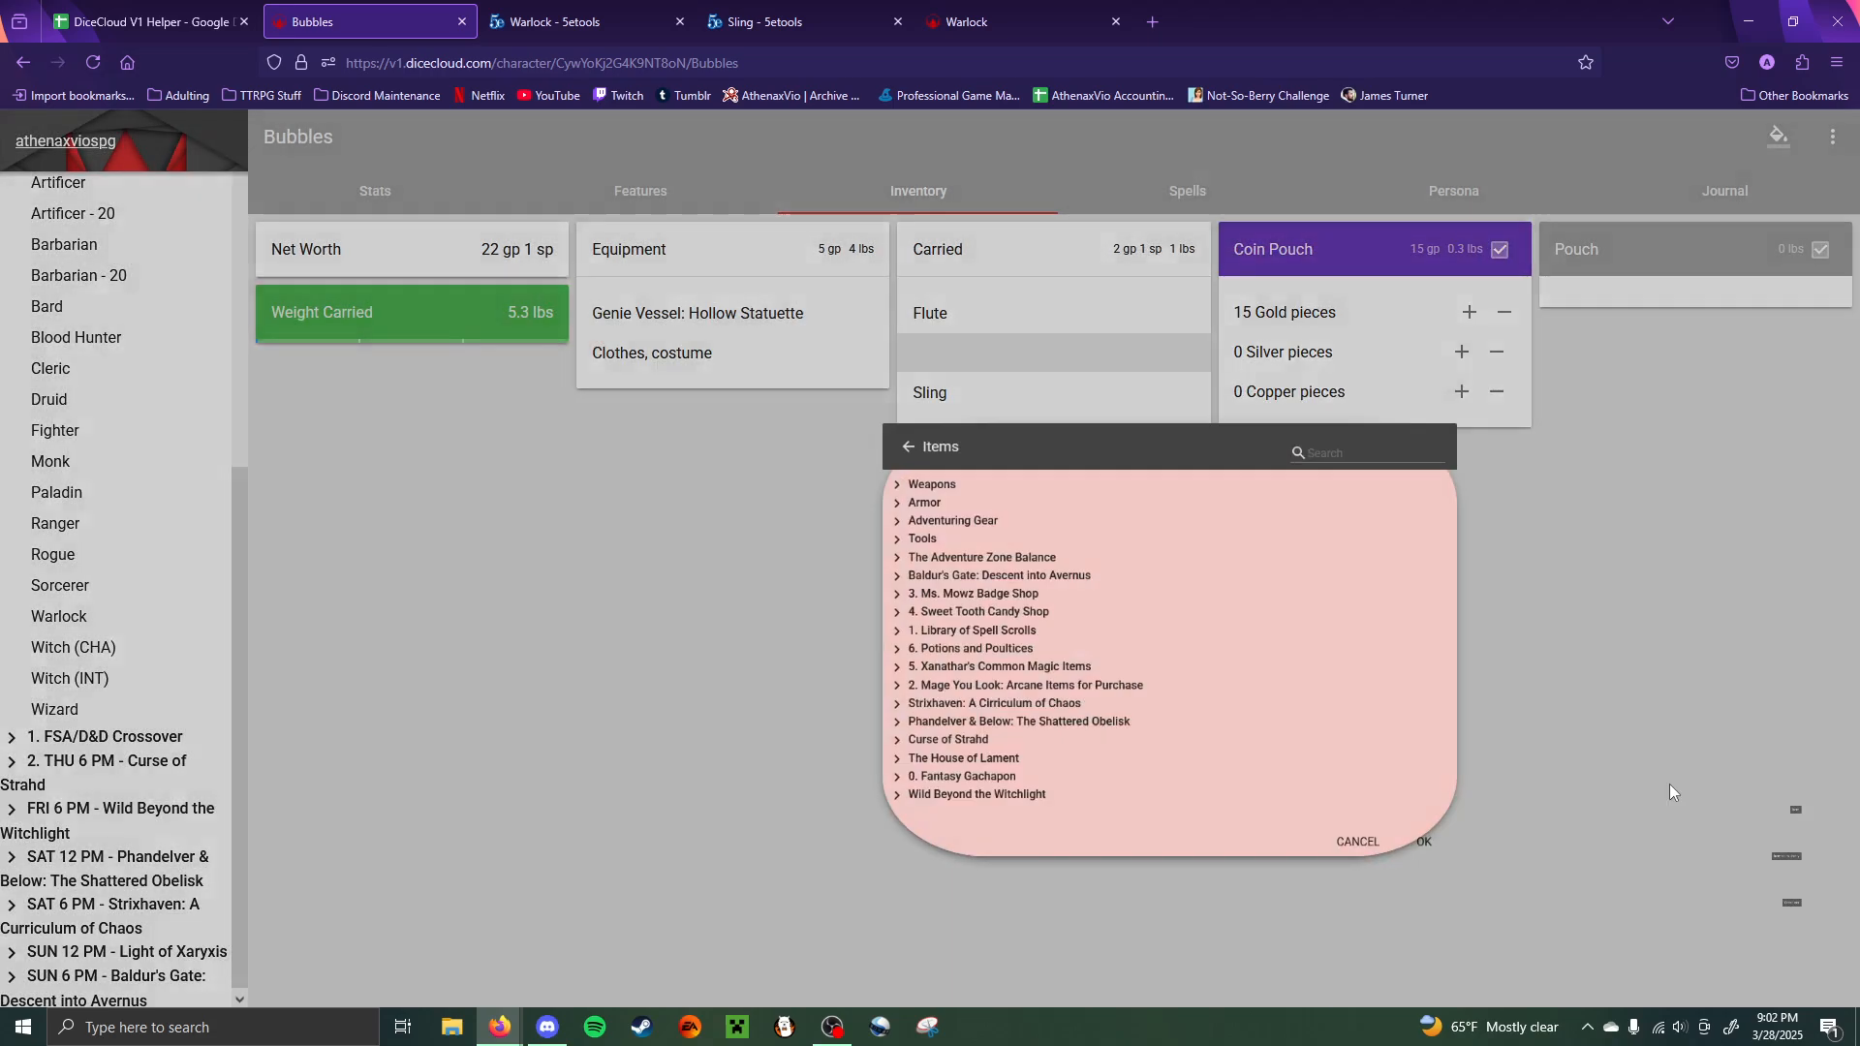
text(bull)
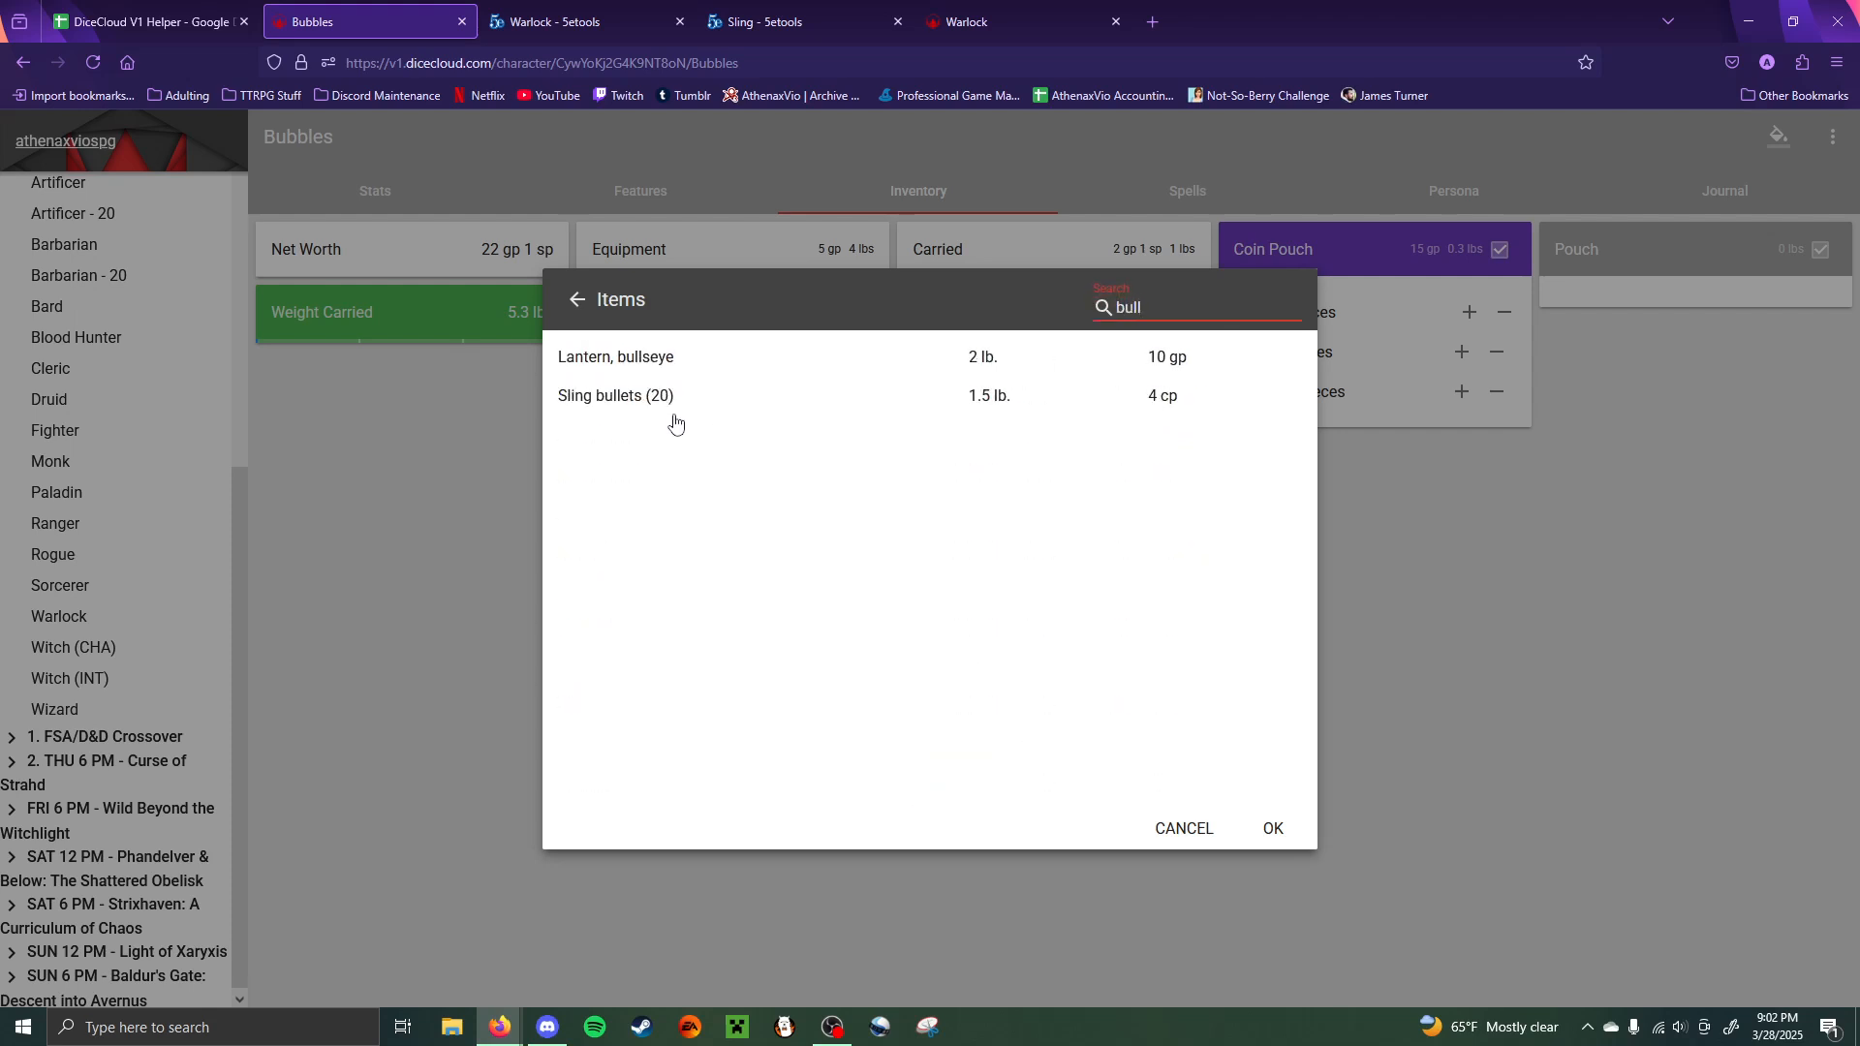
key(BackSpace)
key(BackSpace)
key(BackSpace)
text(s)
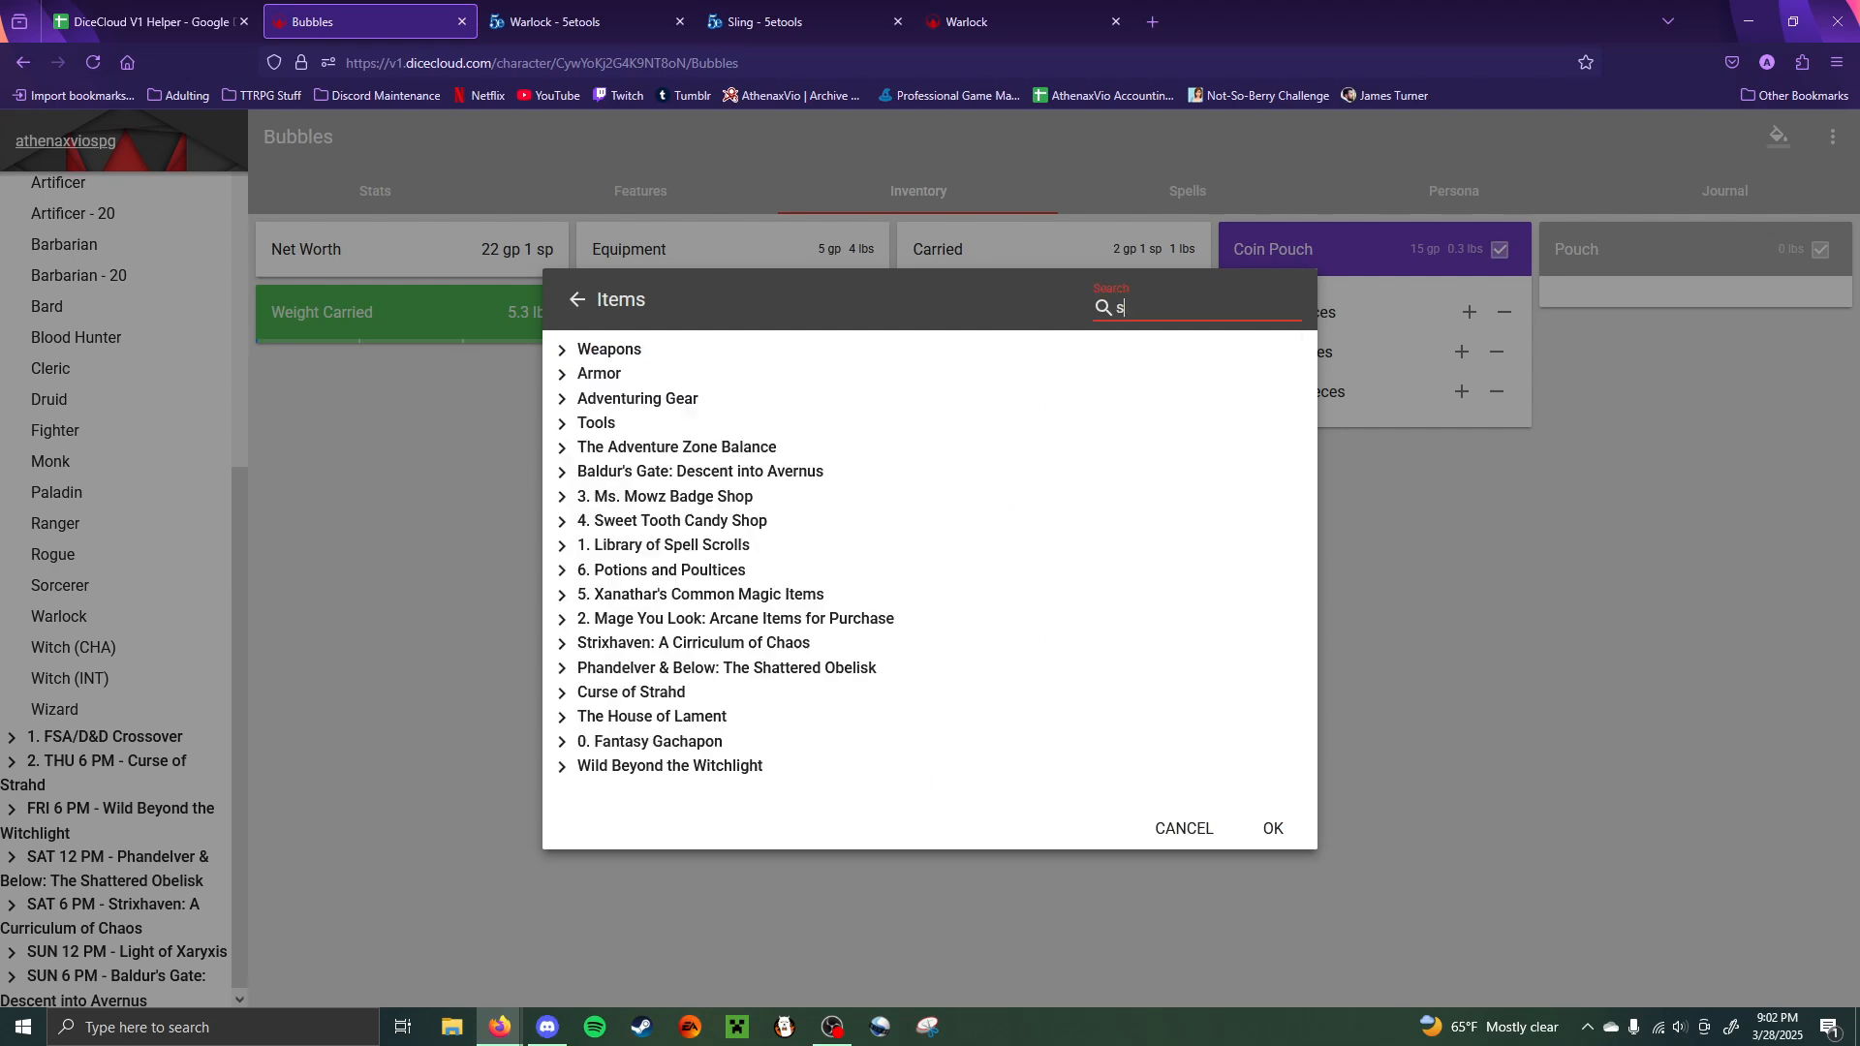
text(ling)
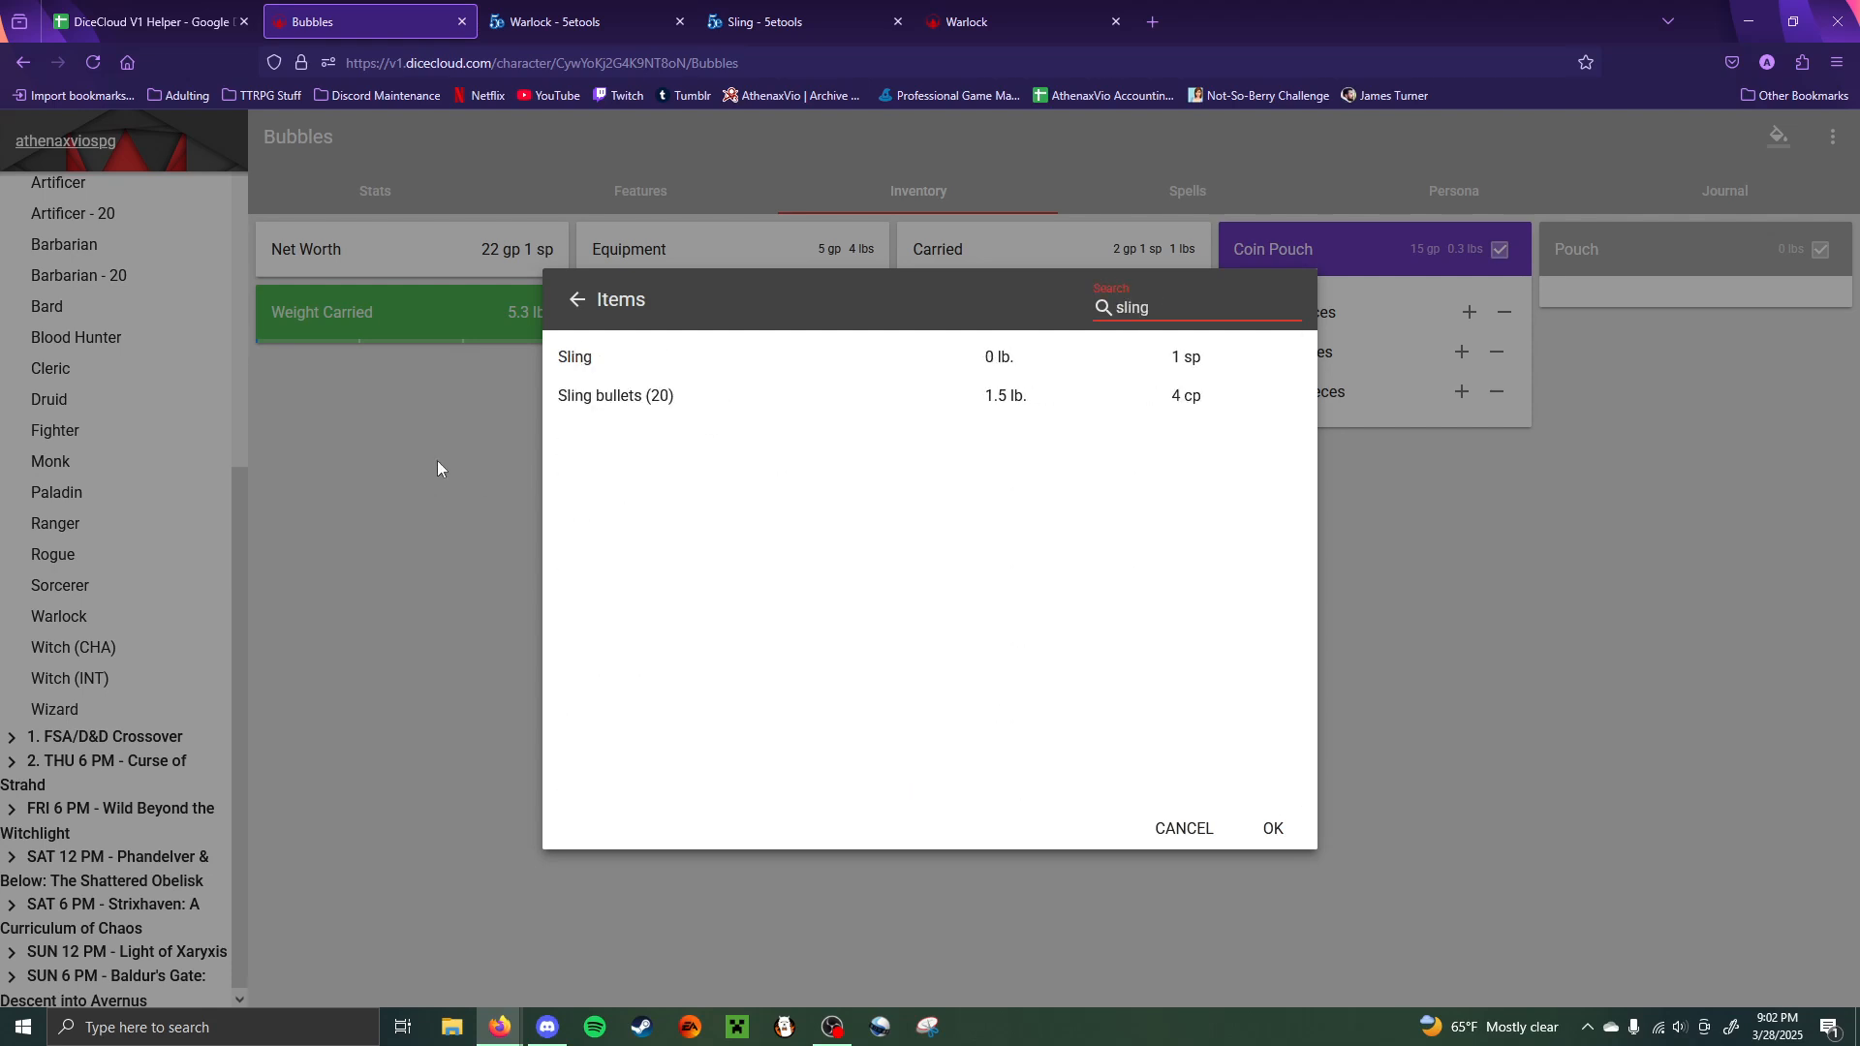
click(636, 407)
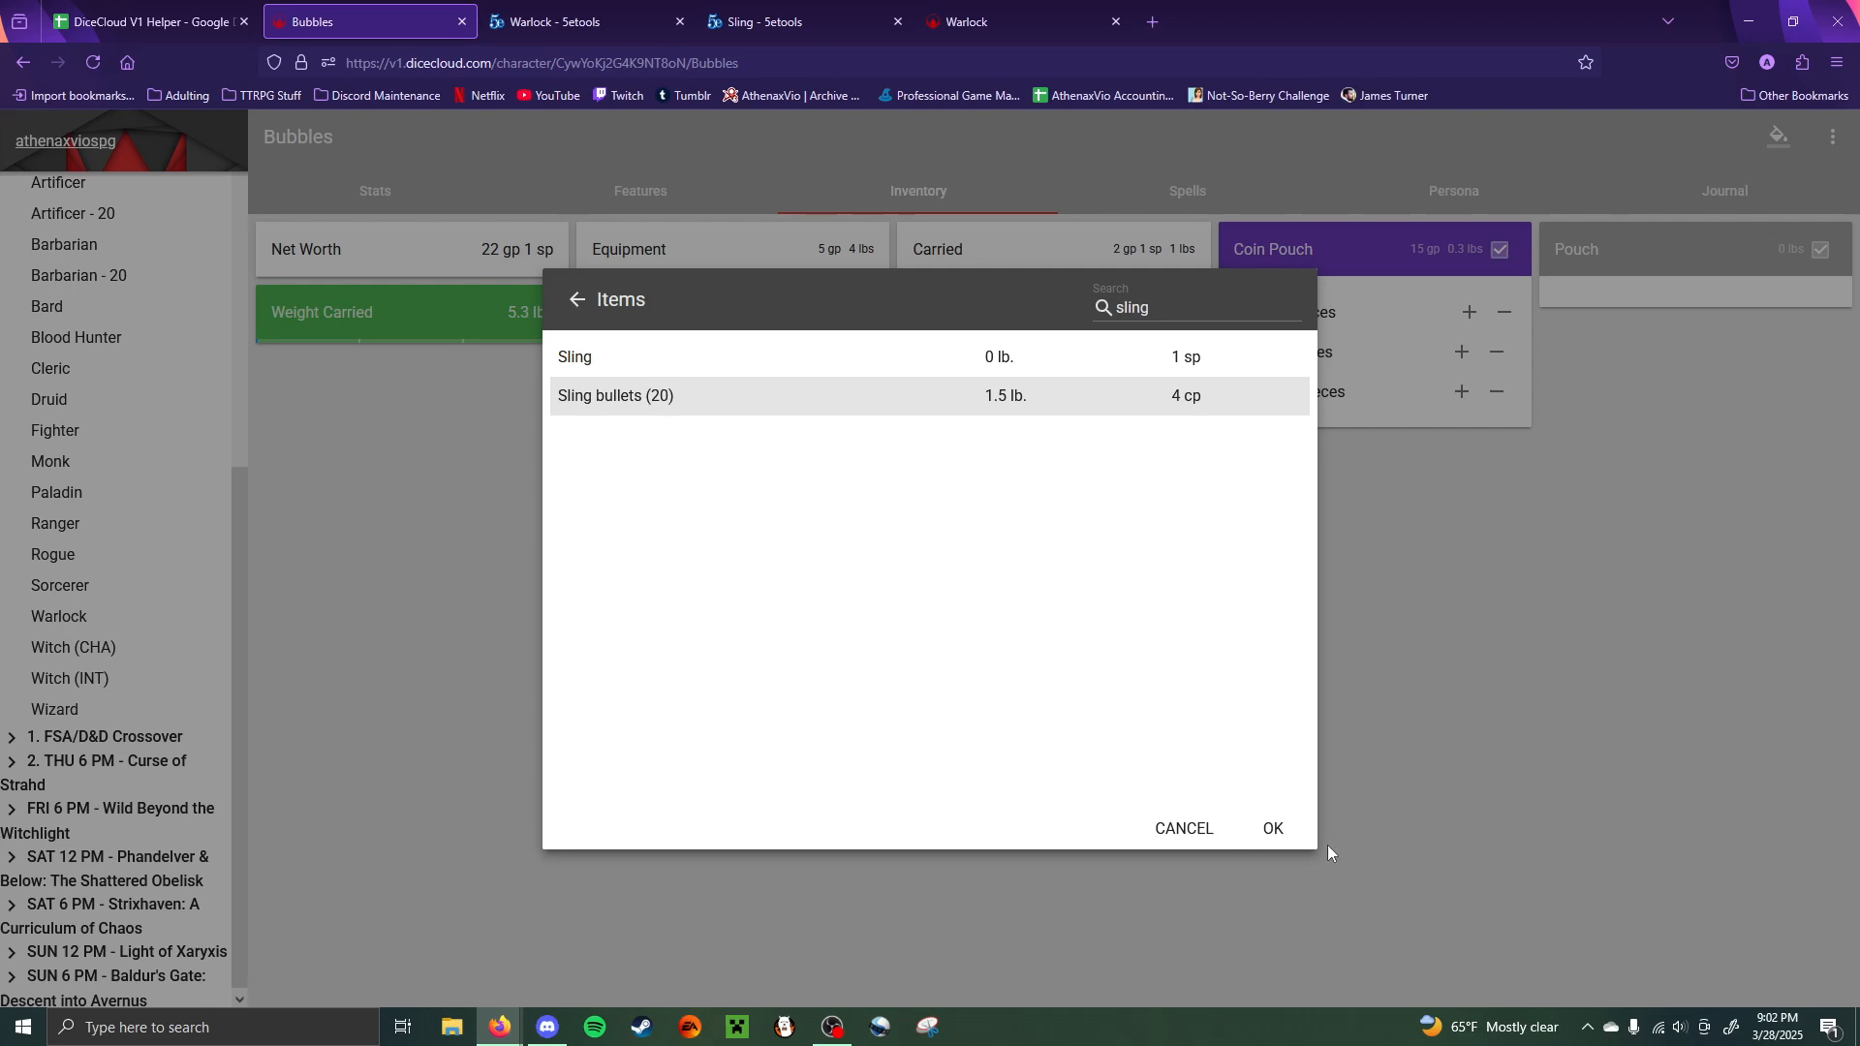
click(1268, 835)
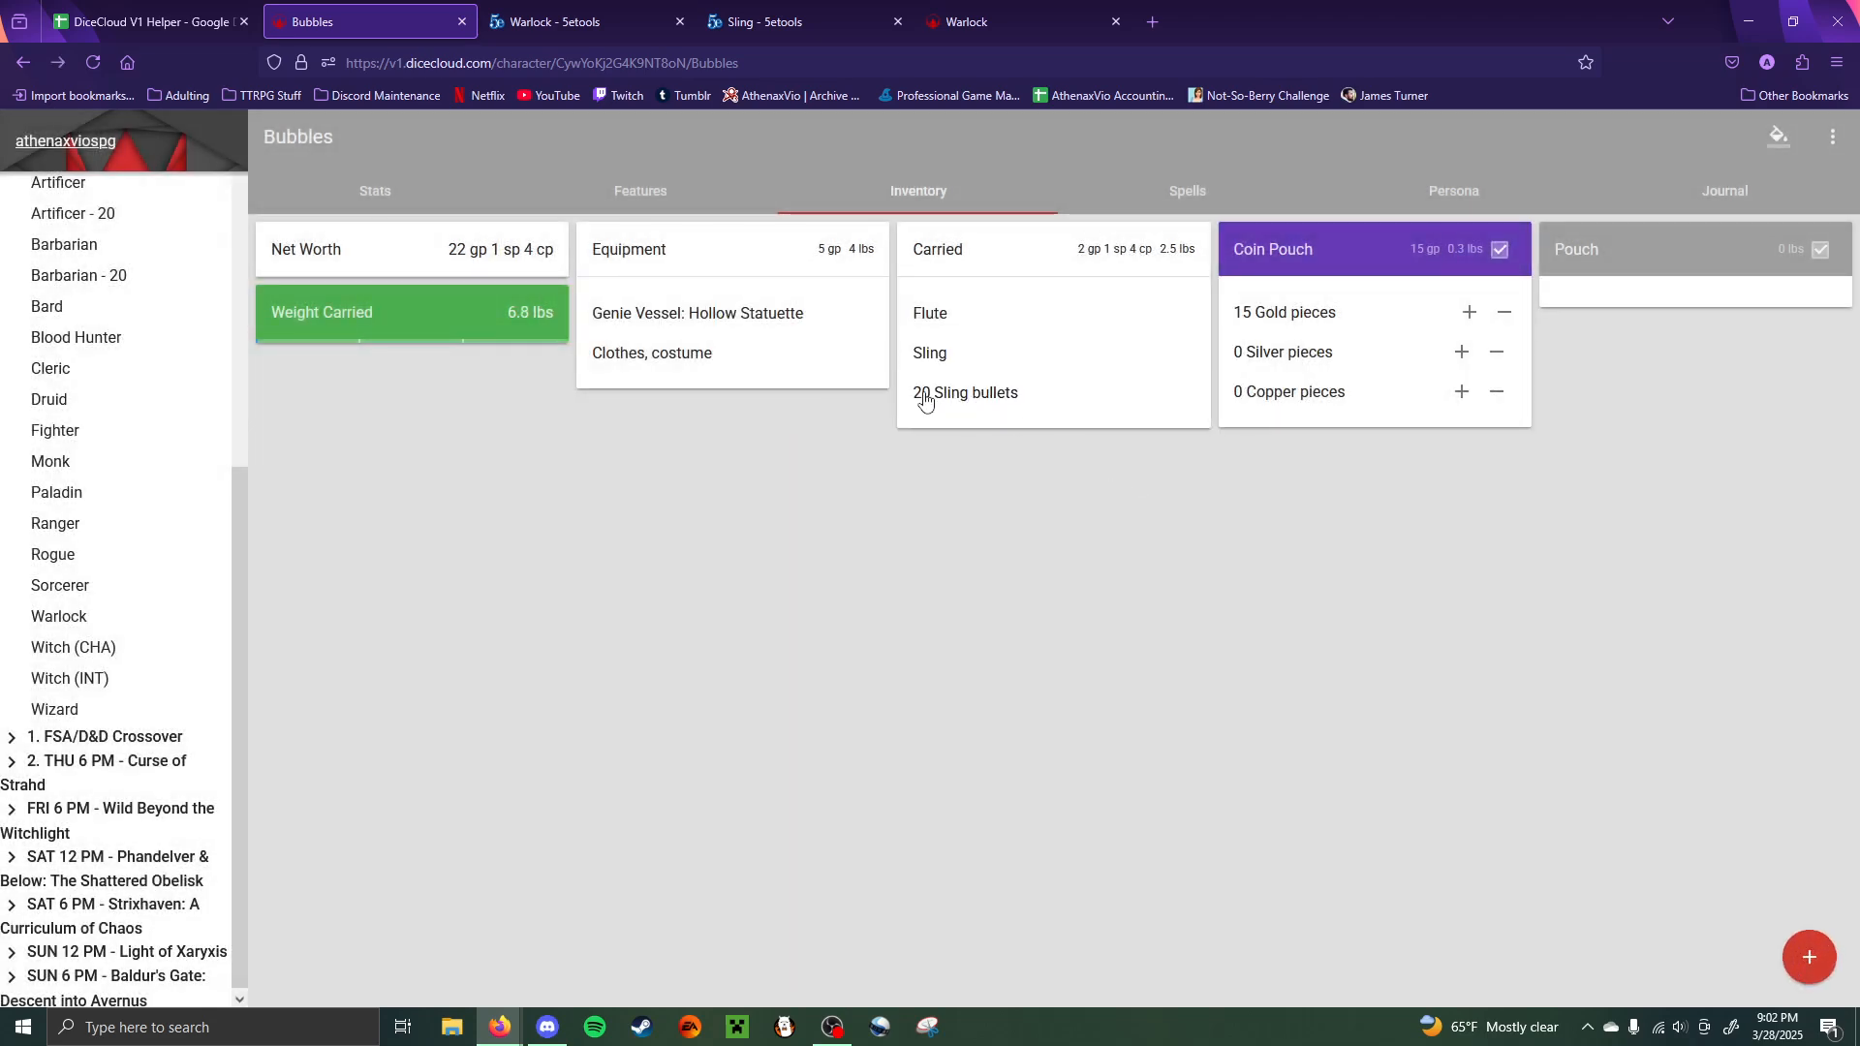
- Show increment buttons for the Sling bullets and store them in the Pouch container
click(981, 397)
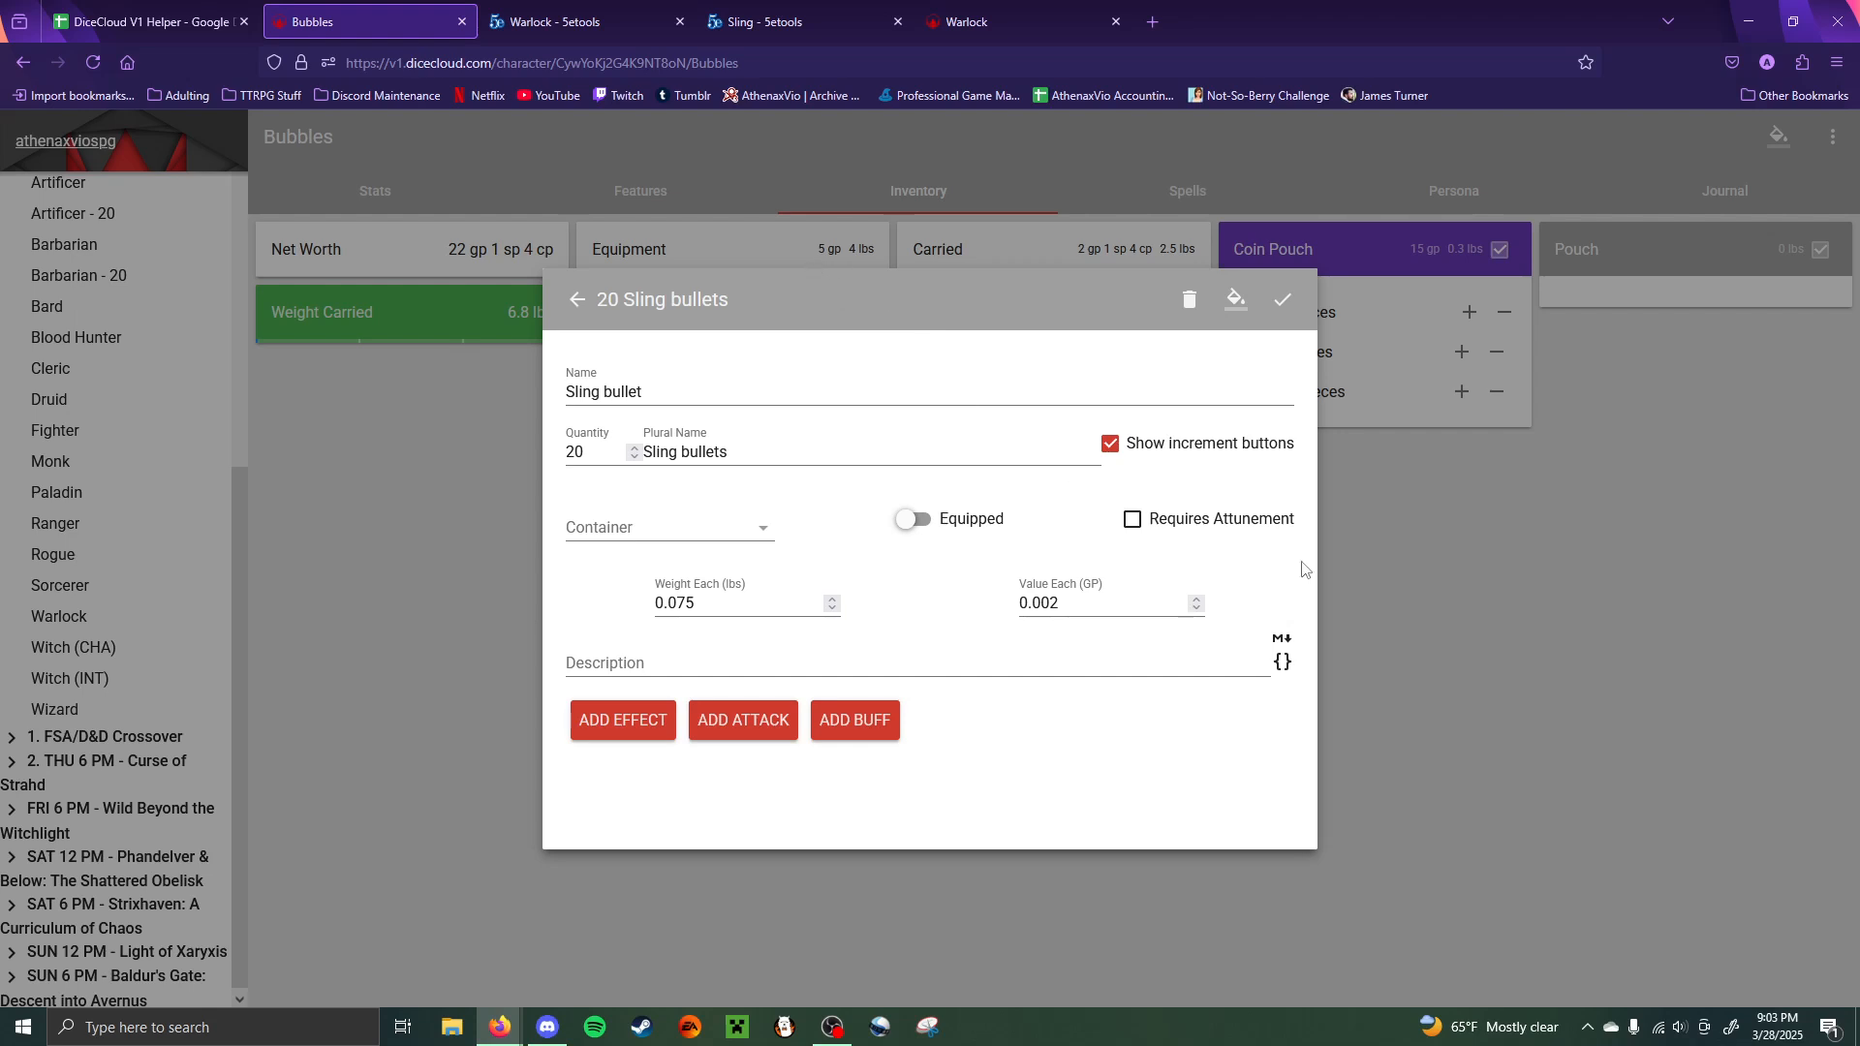
click(1321, 485)
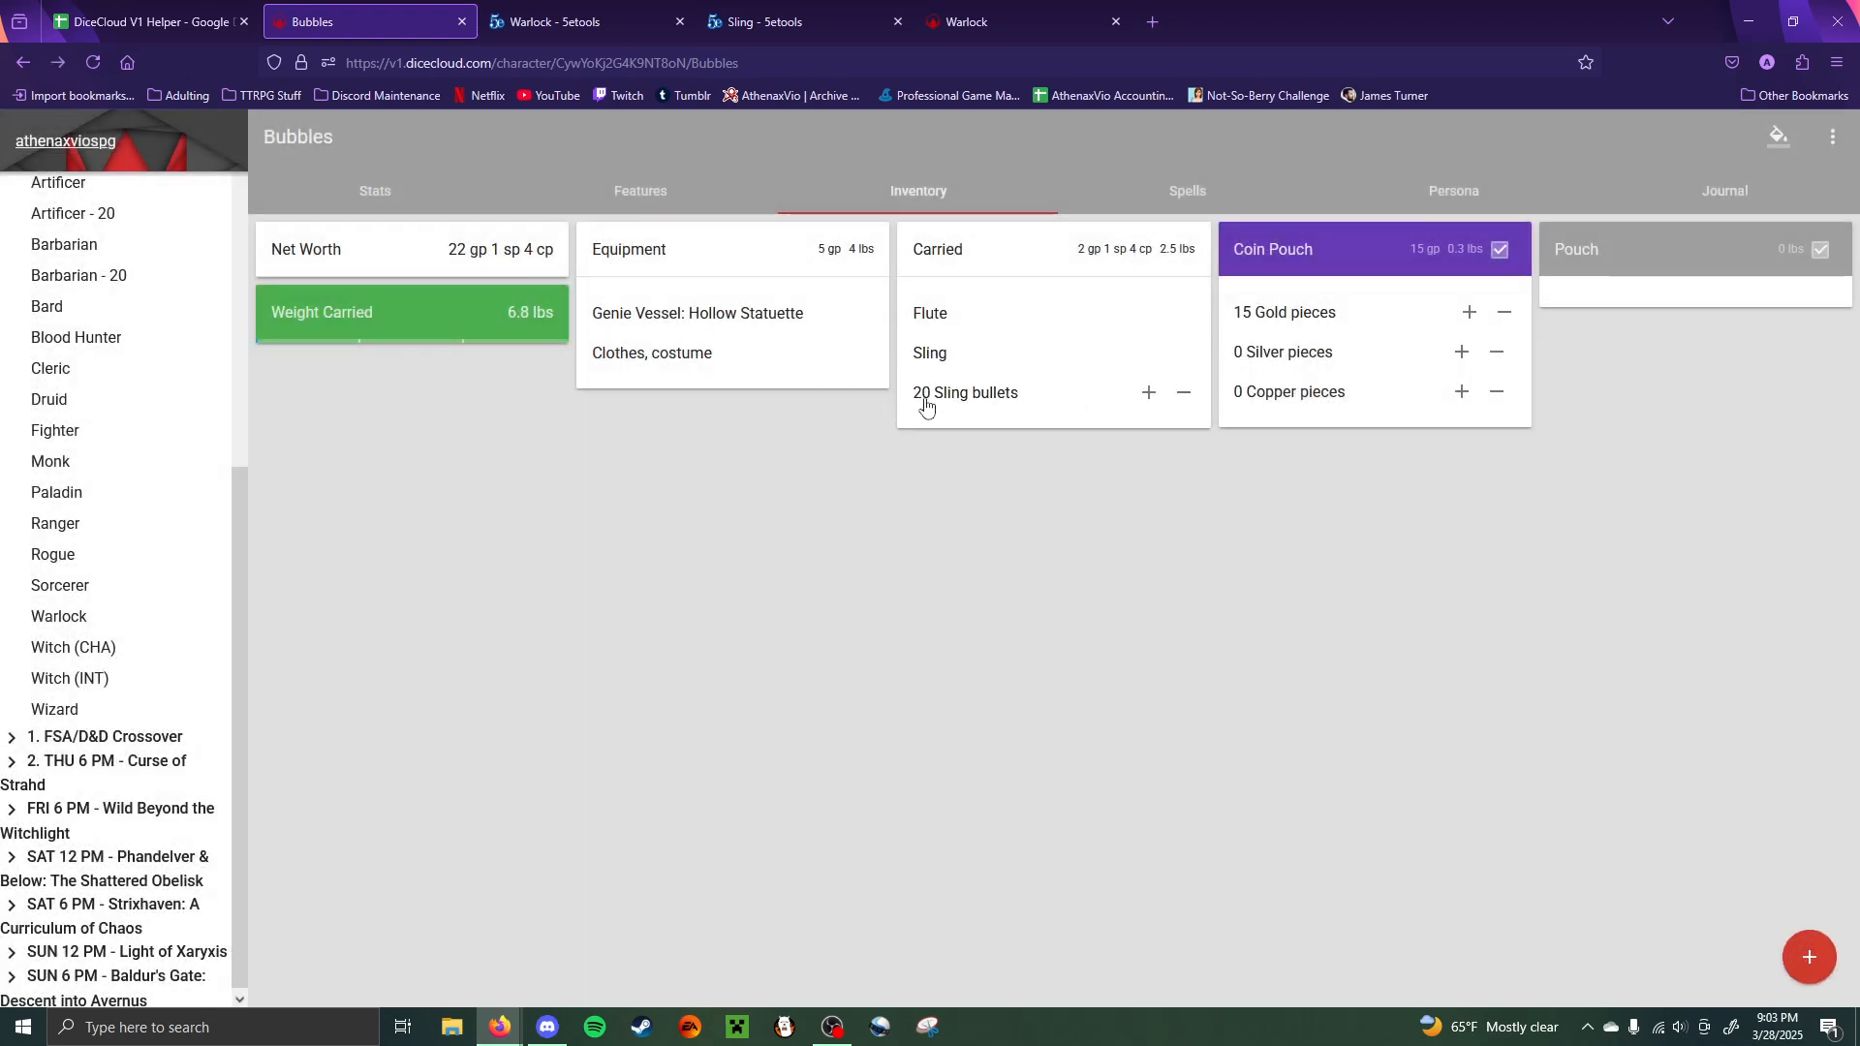
mouse_move(972, 400)
mouse_down()
mouse_move(992, 361)
mouse_move(972, 355)
mouse_move(1635, 269)
mouse_move(1358, 457)
mouse_move(947, 407)
mouse_move(984, 406)
mouse_up()
click(985, 407)
click(1281, 300)
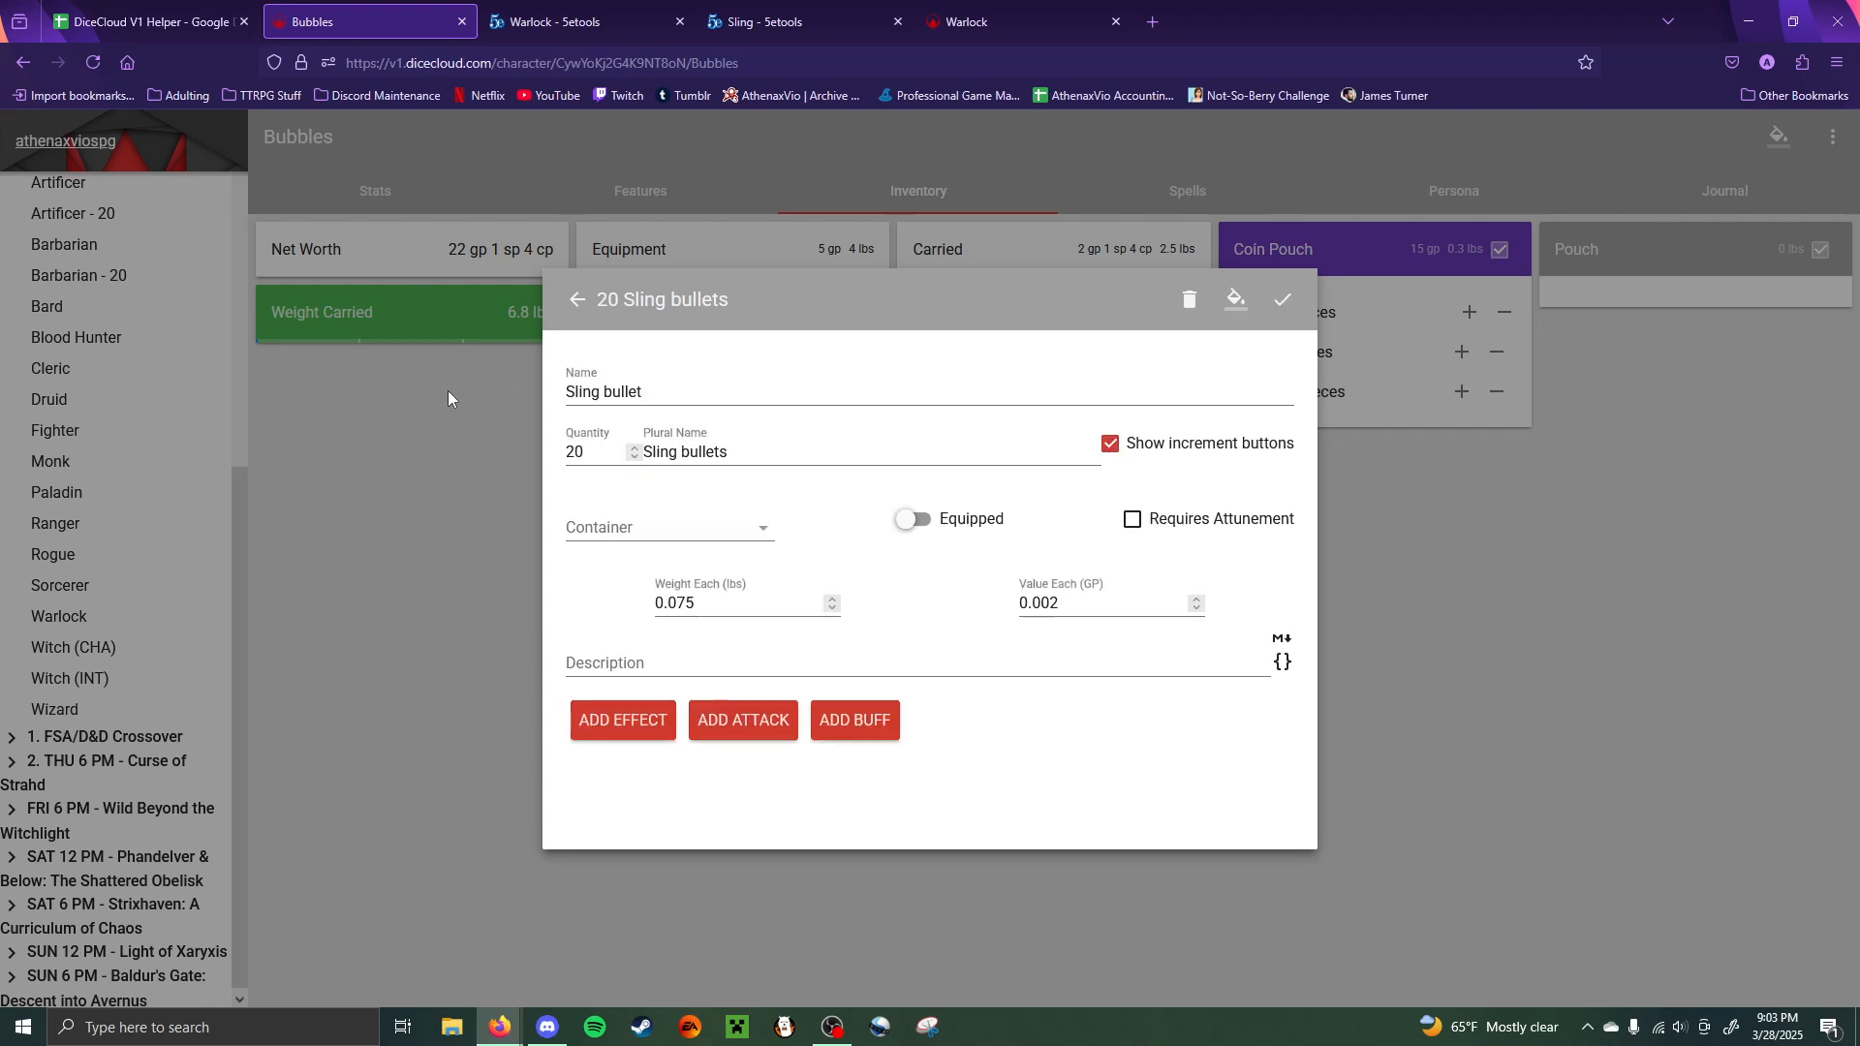
click(631, 528)
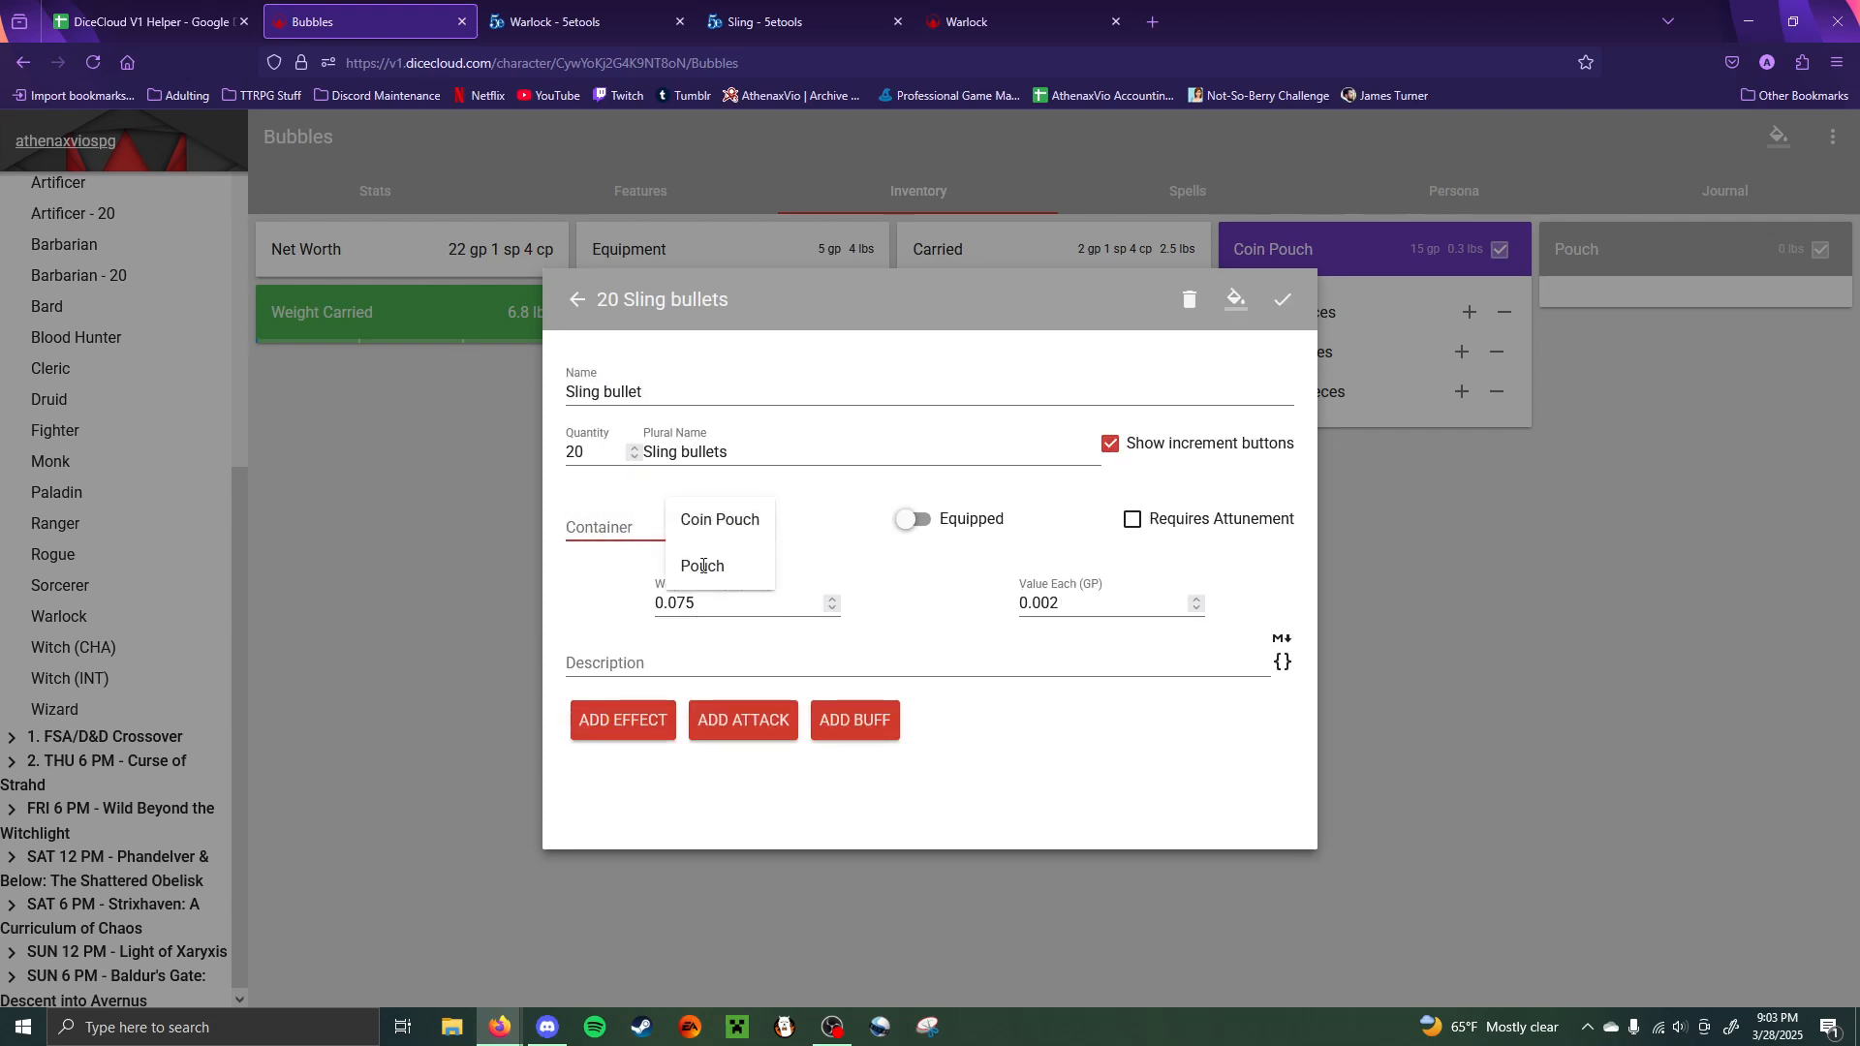
click(736, 568)
click(1641, 548)
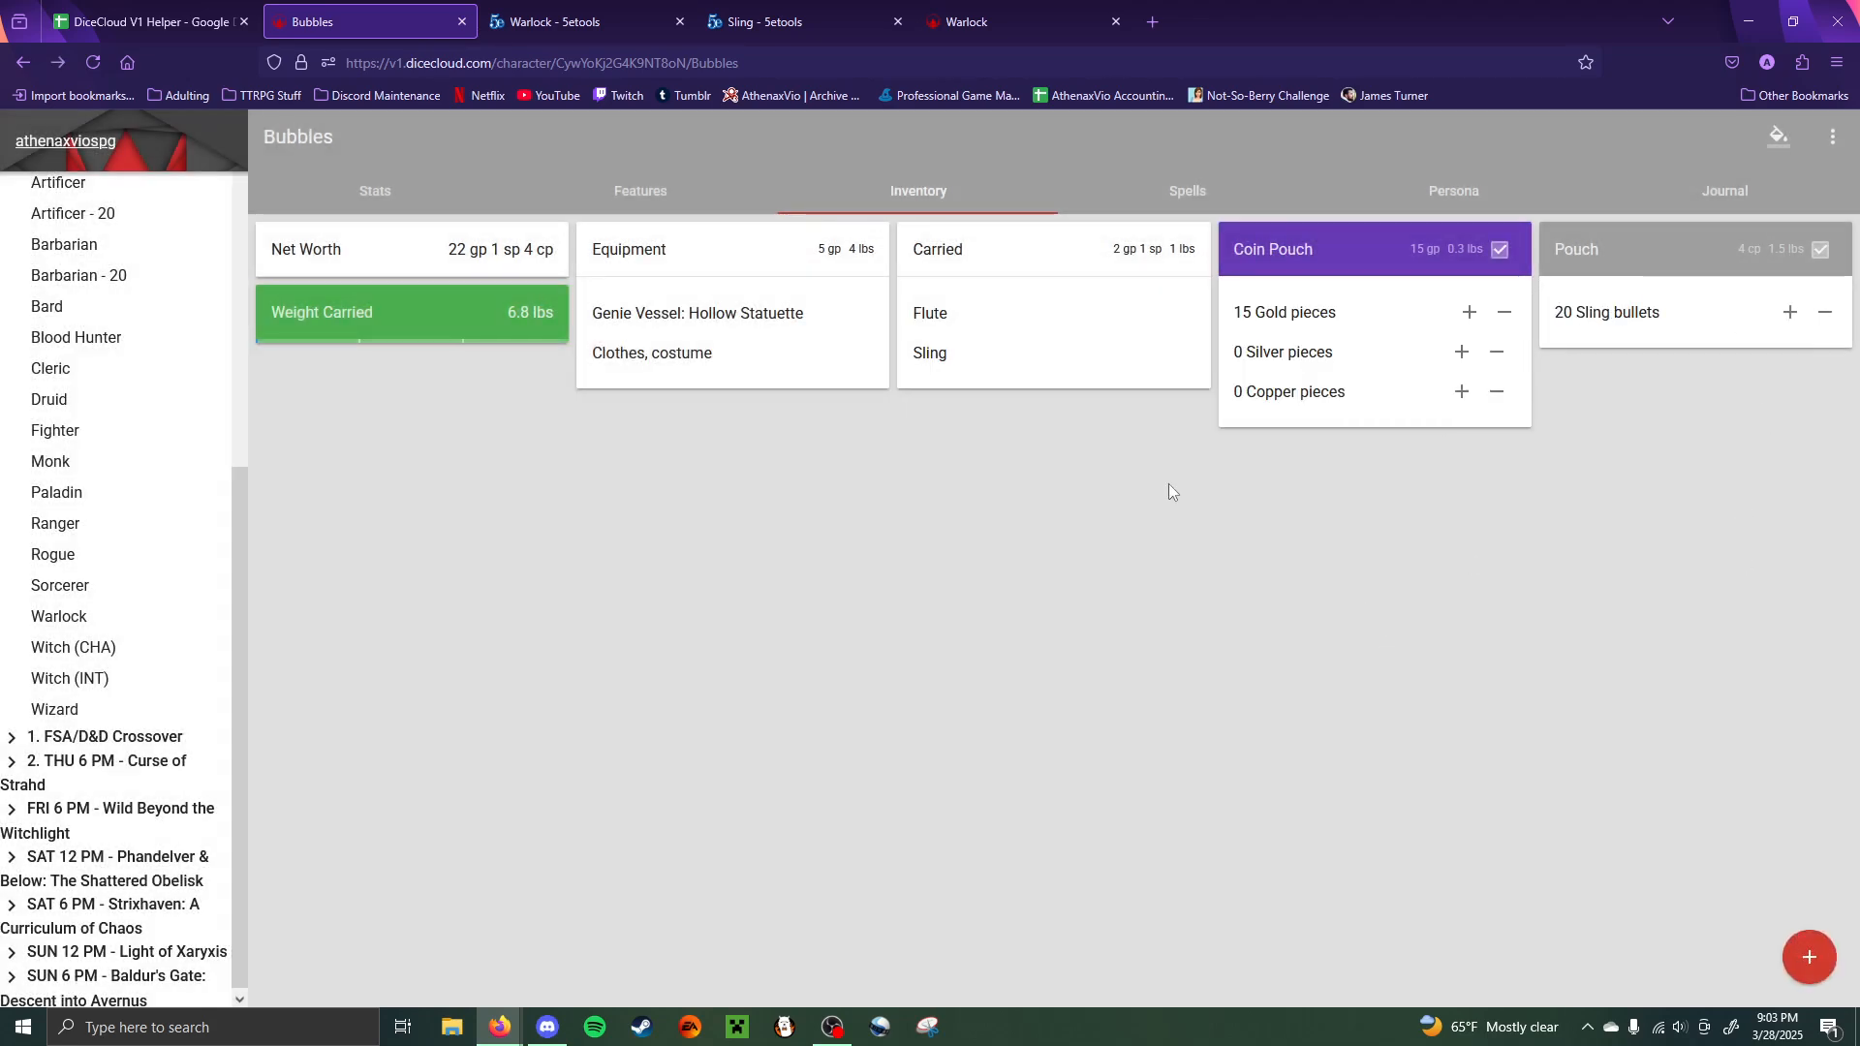
- Check the component pouch and arcane focus options on the 5etools Warlock page, and review the inventory's Genie Vessel: Hollow Statuette description
click(585, 7)
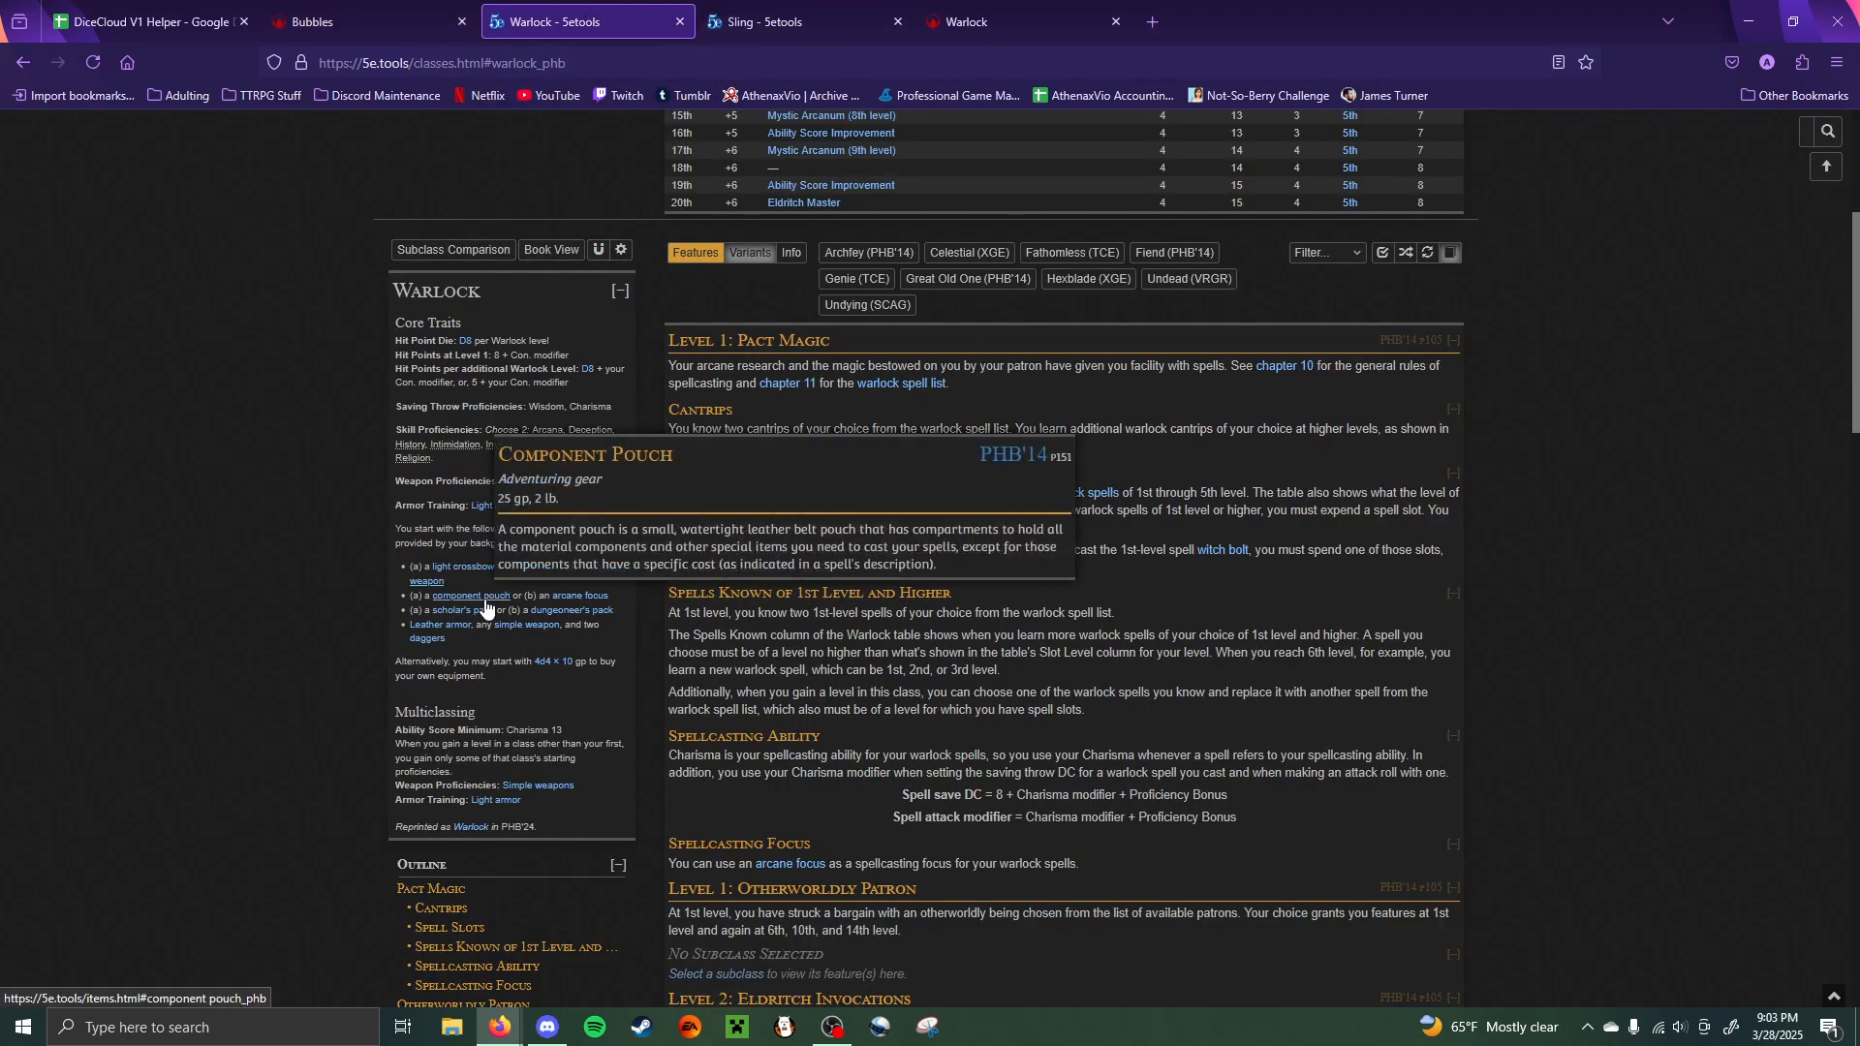
mouse_move(592, 597)
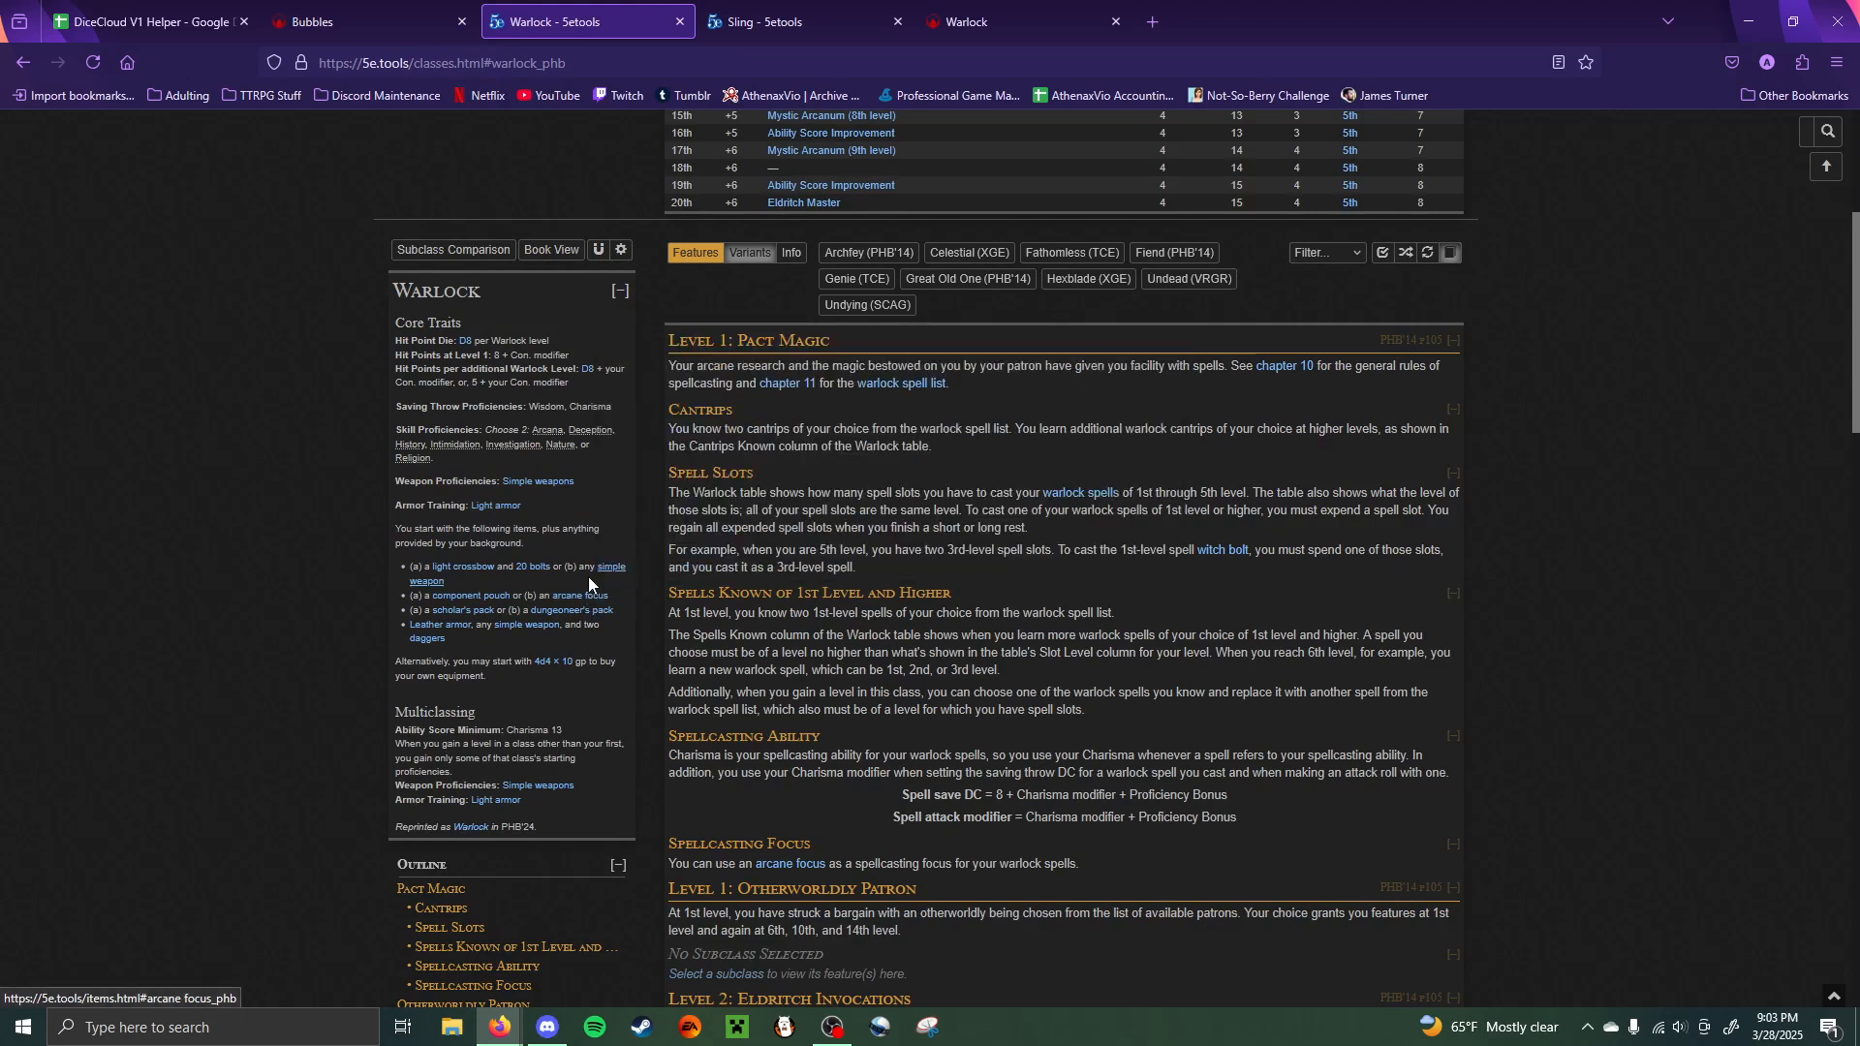
click(368, 21)
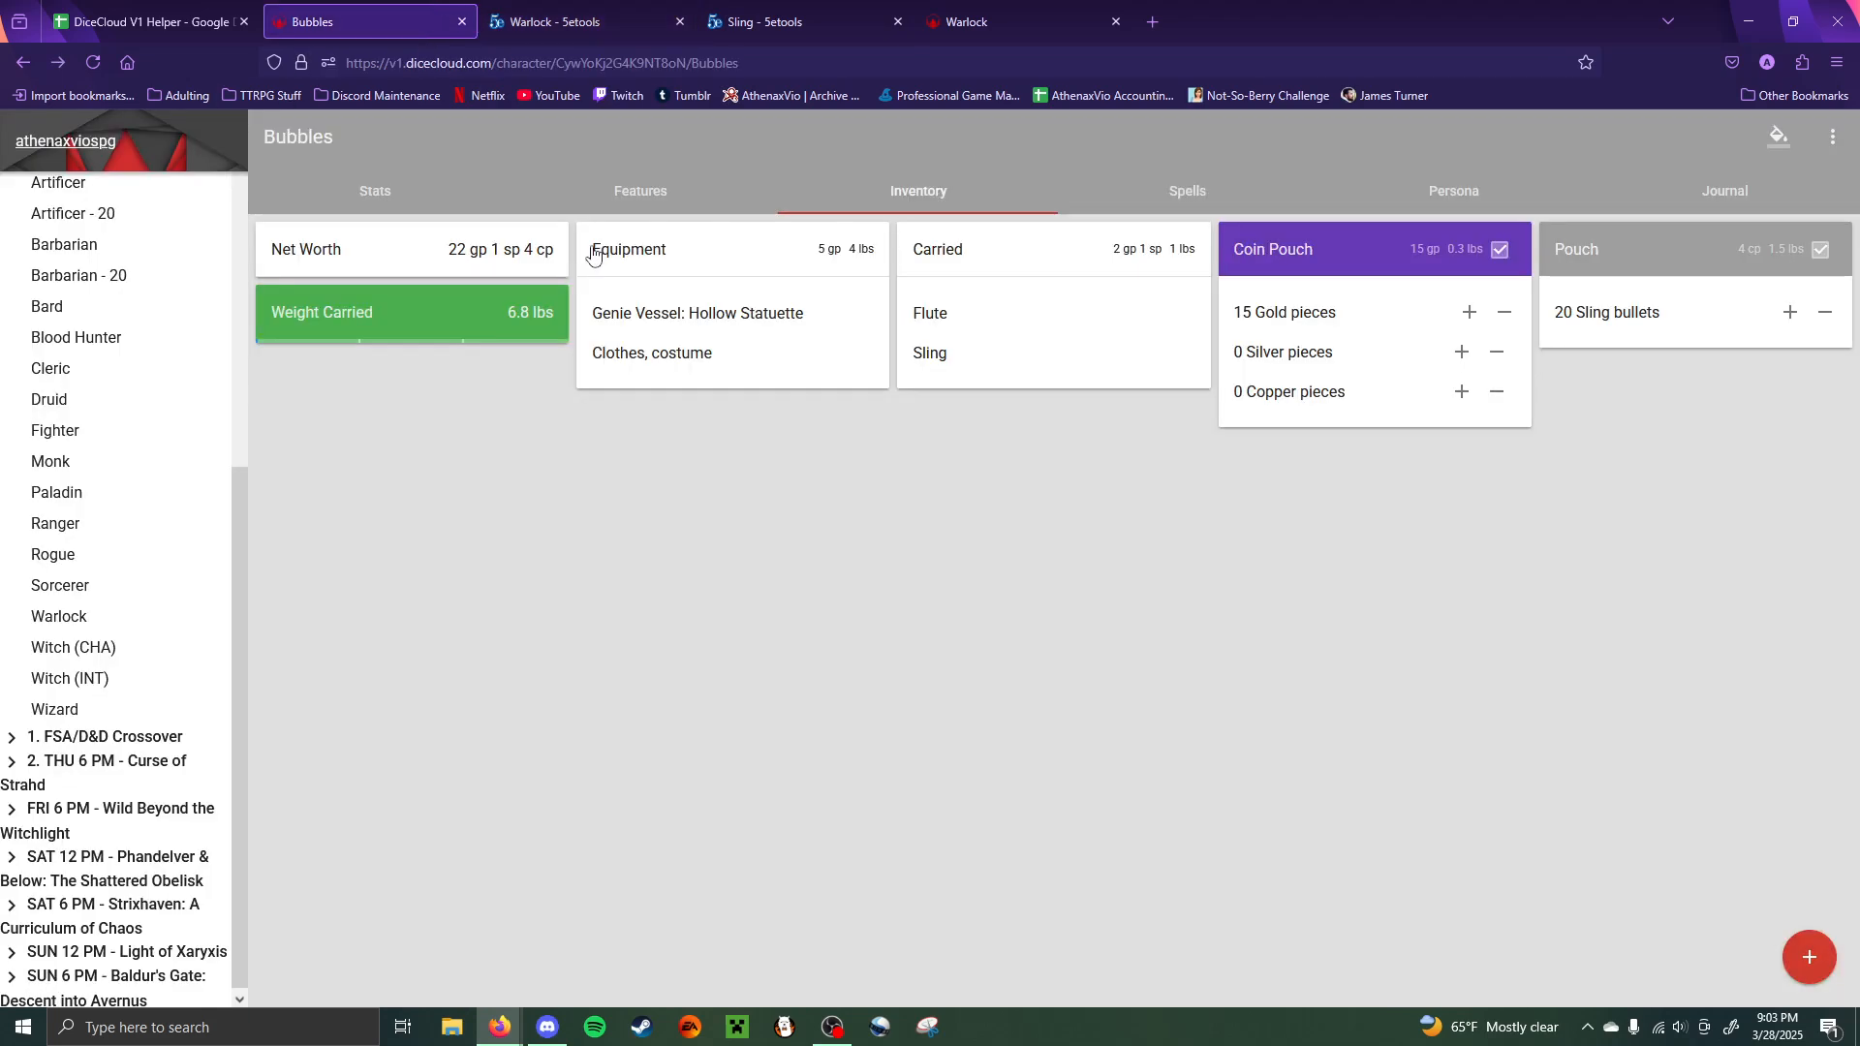
click(696, 312)
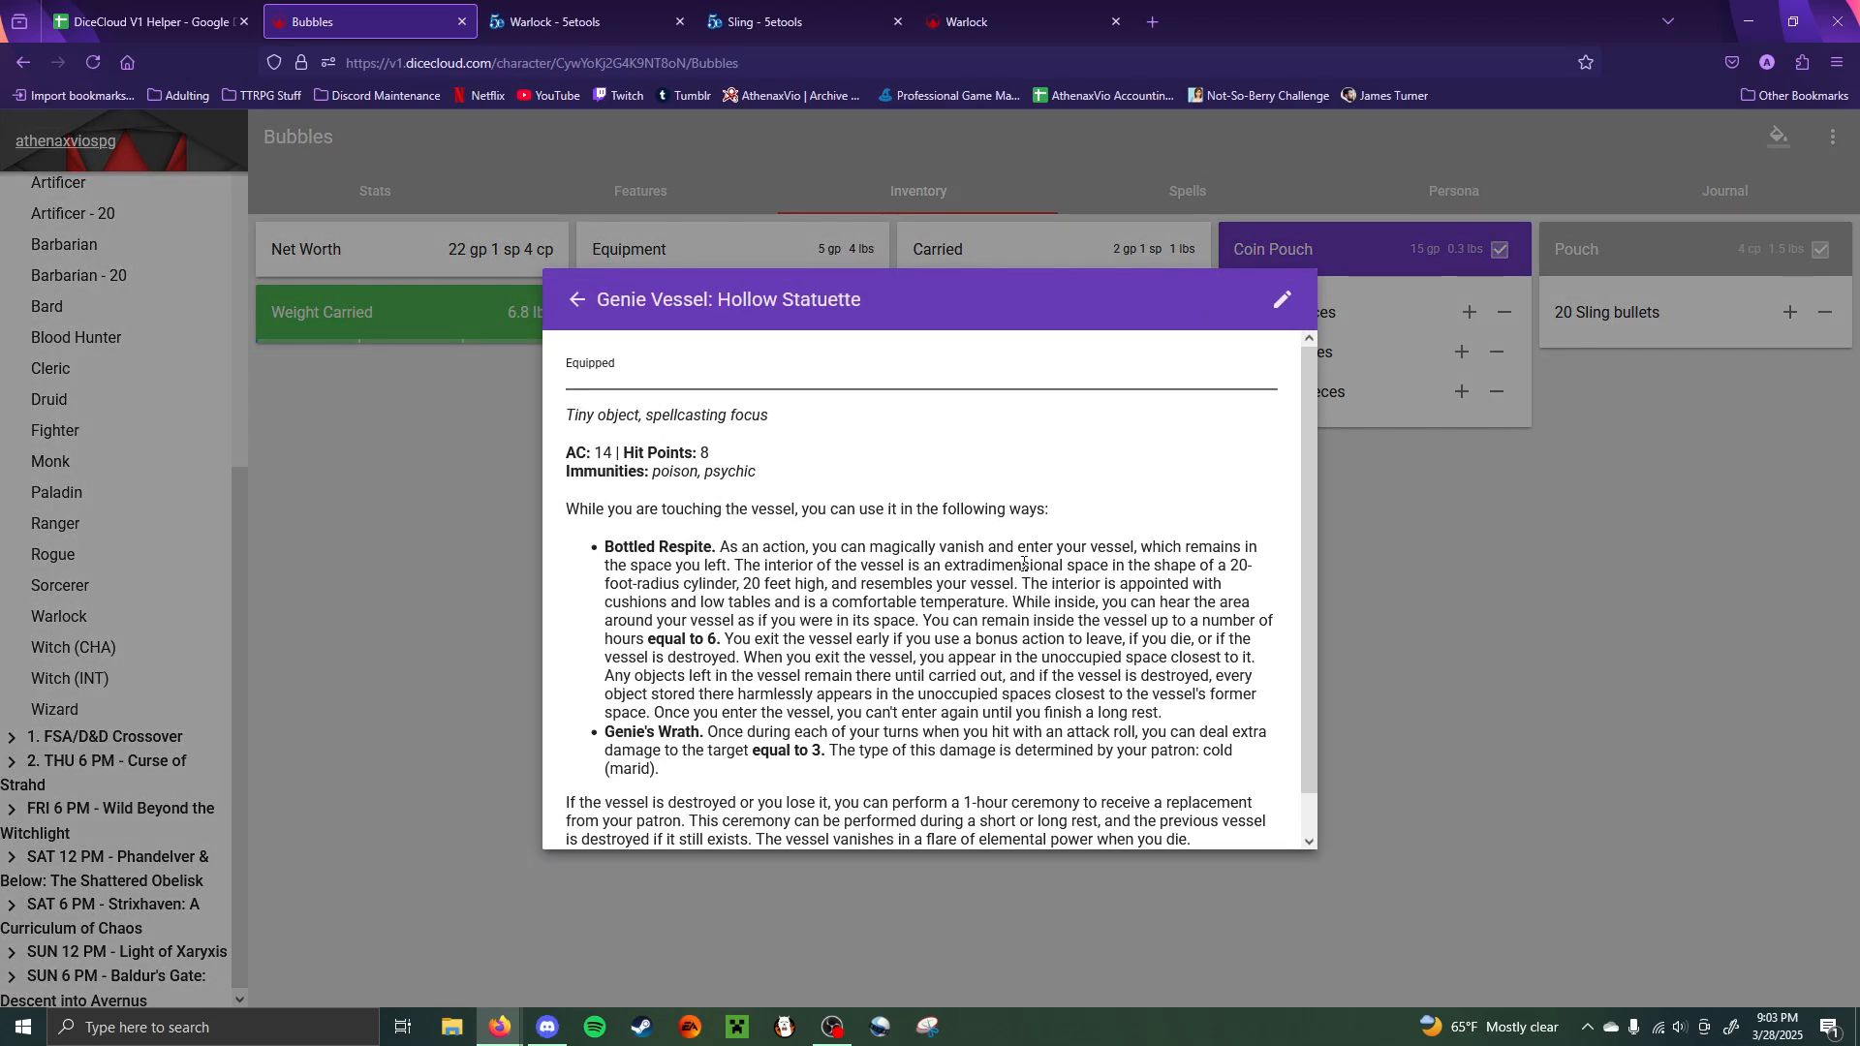
scroll(1024, 563, down, 1)
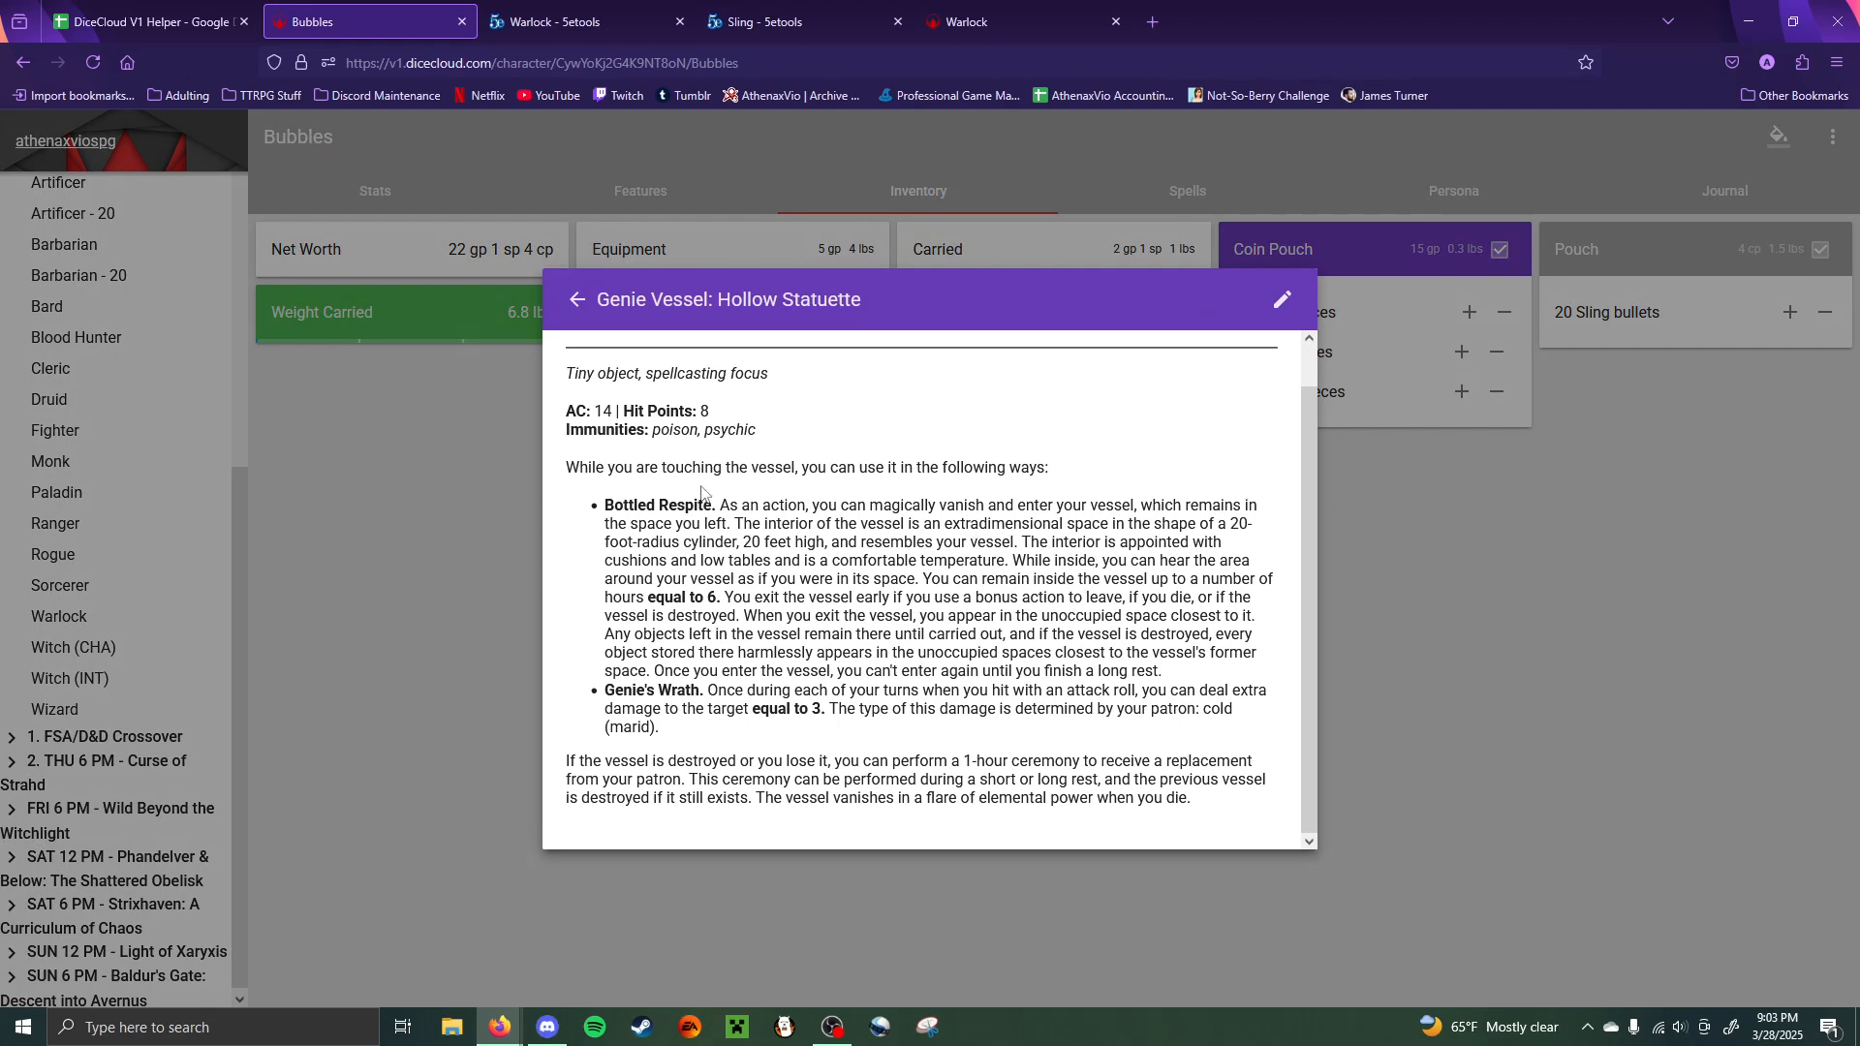
scroll(884, 535, up, 1)
click(1602, 539)
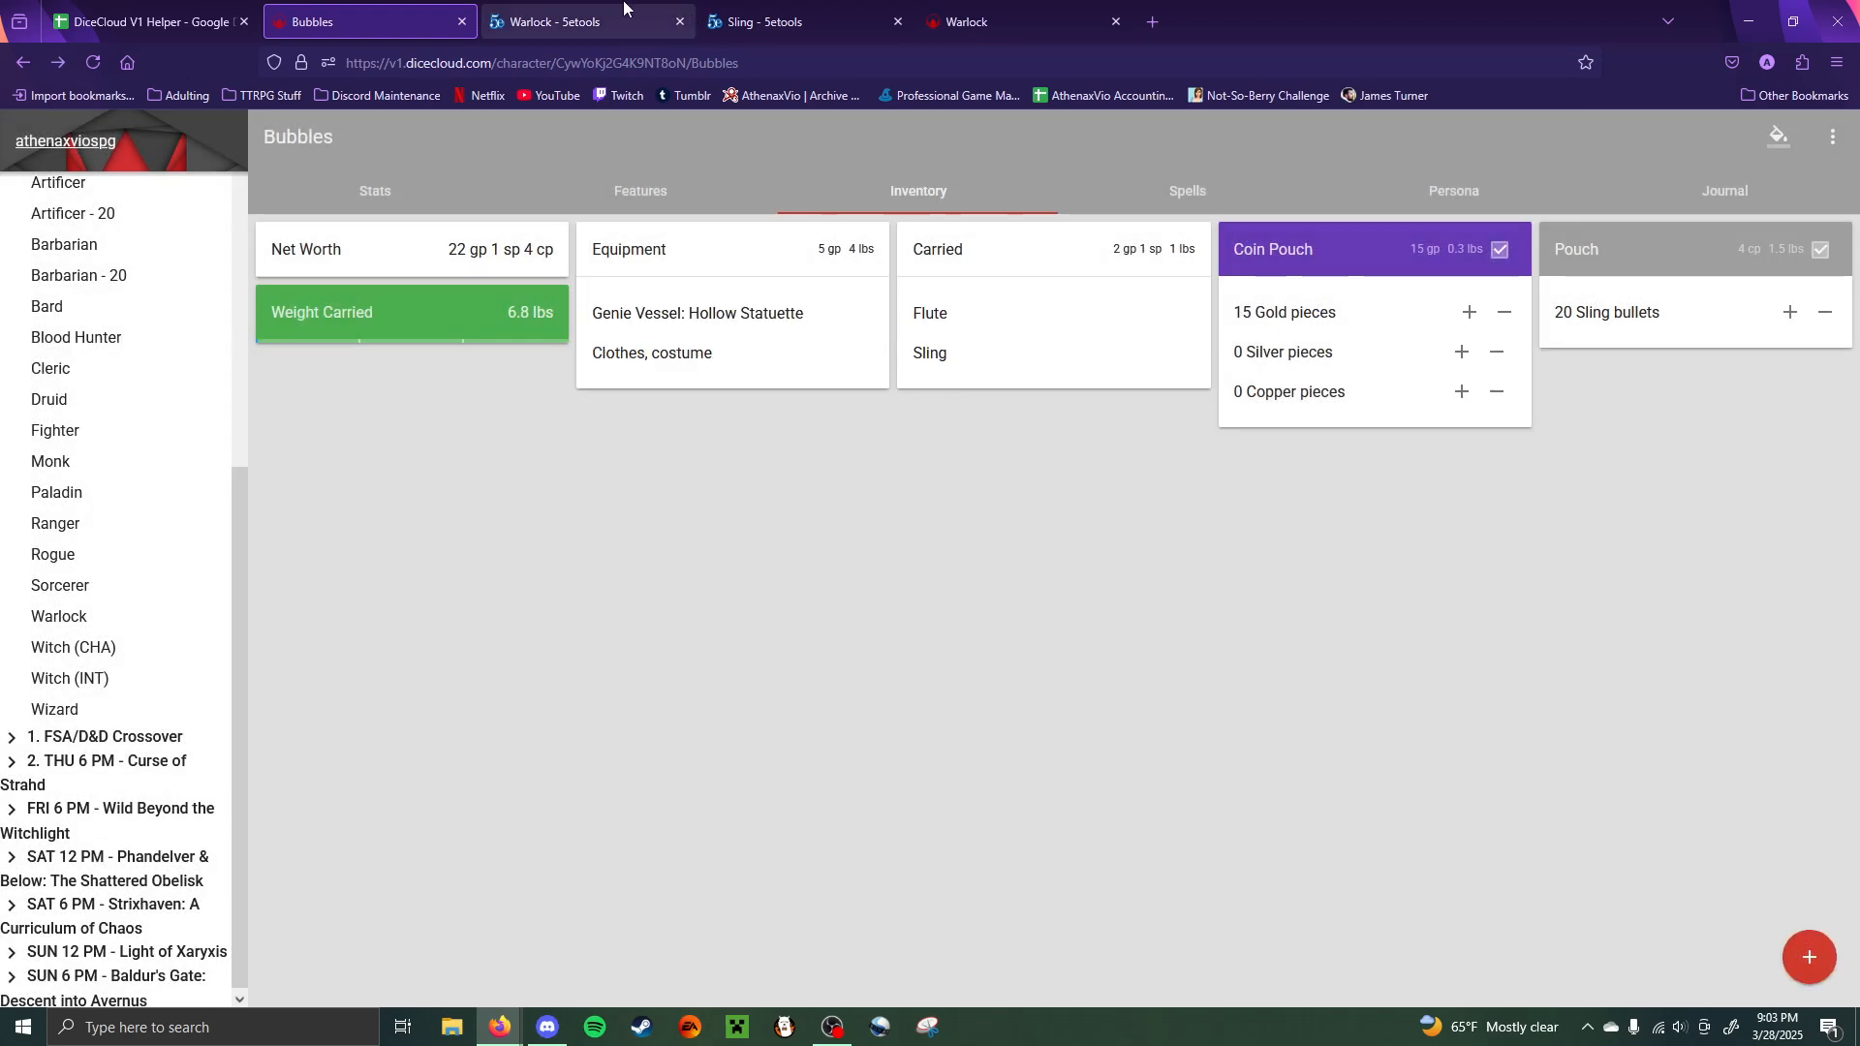
- Compare the scholar's pack and dungeoneer's pack contents on the 5etools Warlock page, and open the dungeoneer's pack entry in a separate tab
click(572, 21)
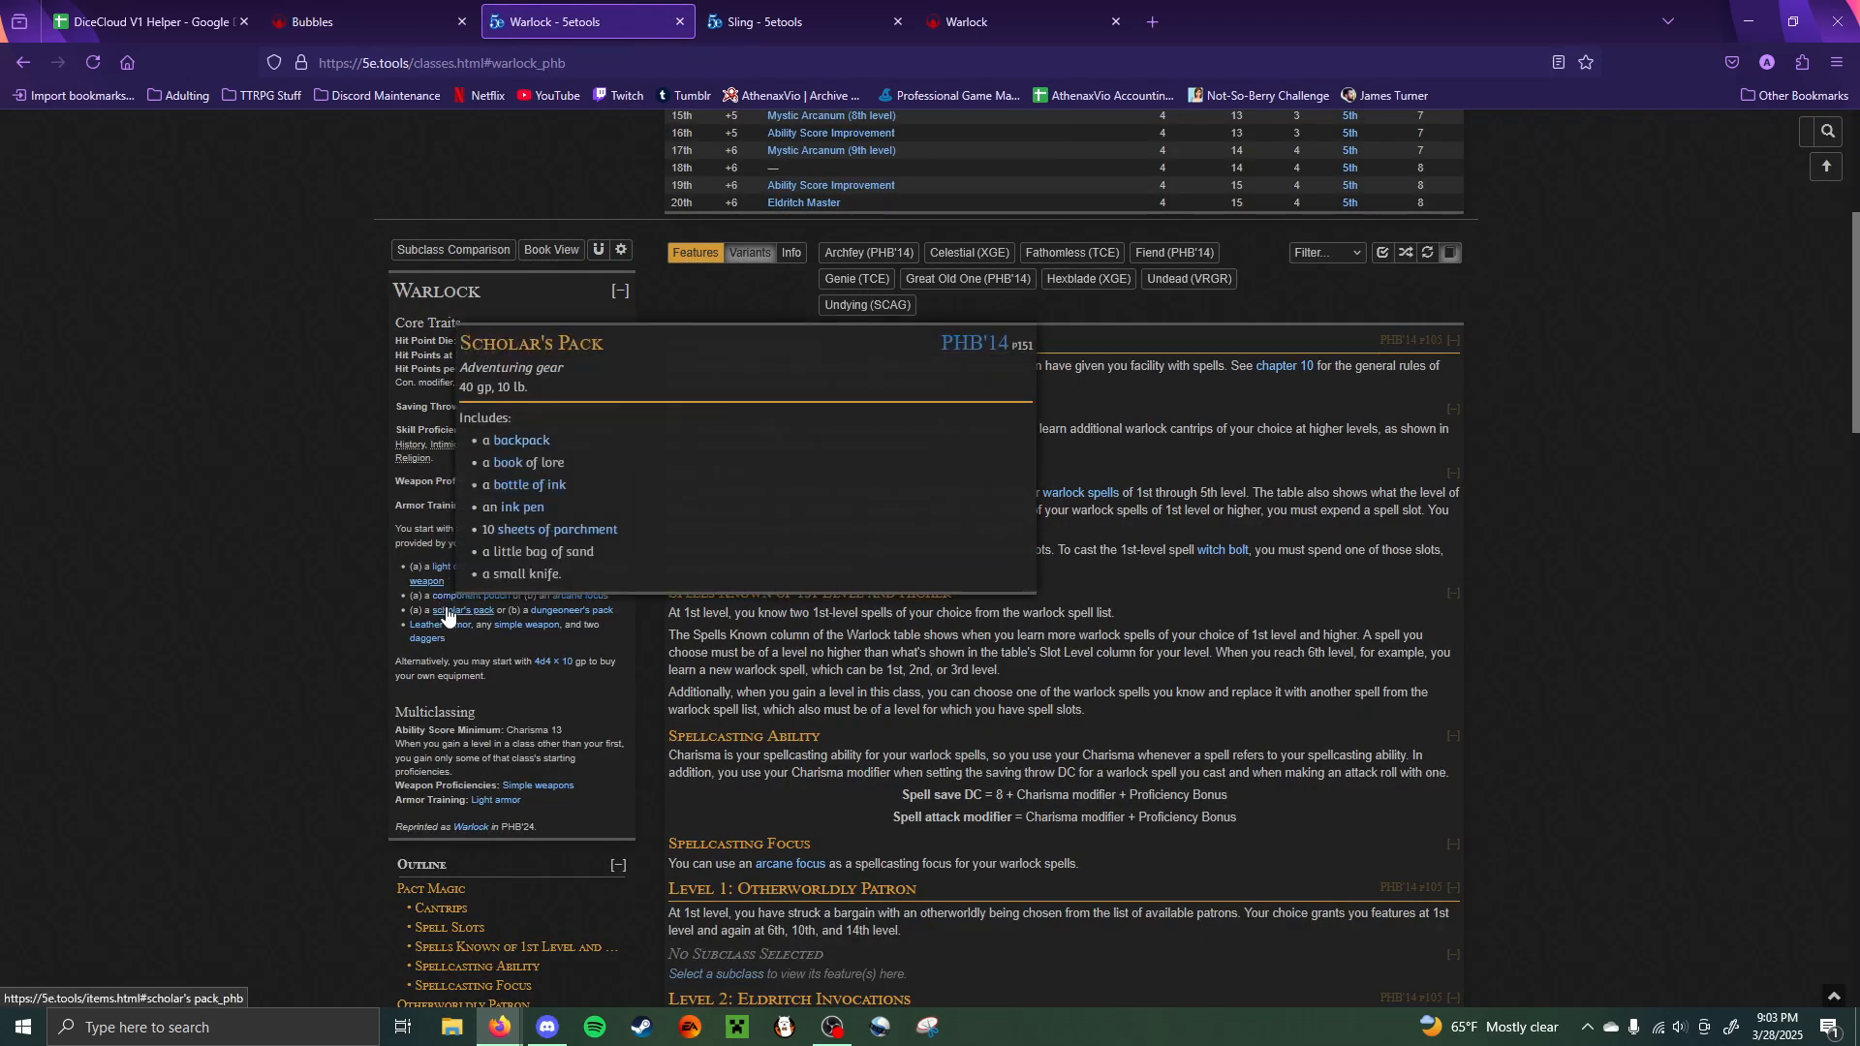
mouse_move(591, 604)
mouse_move(455, 614)
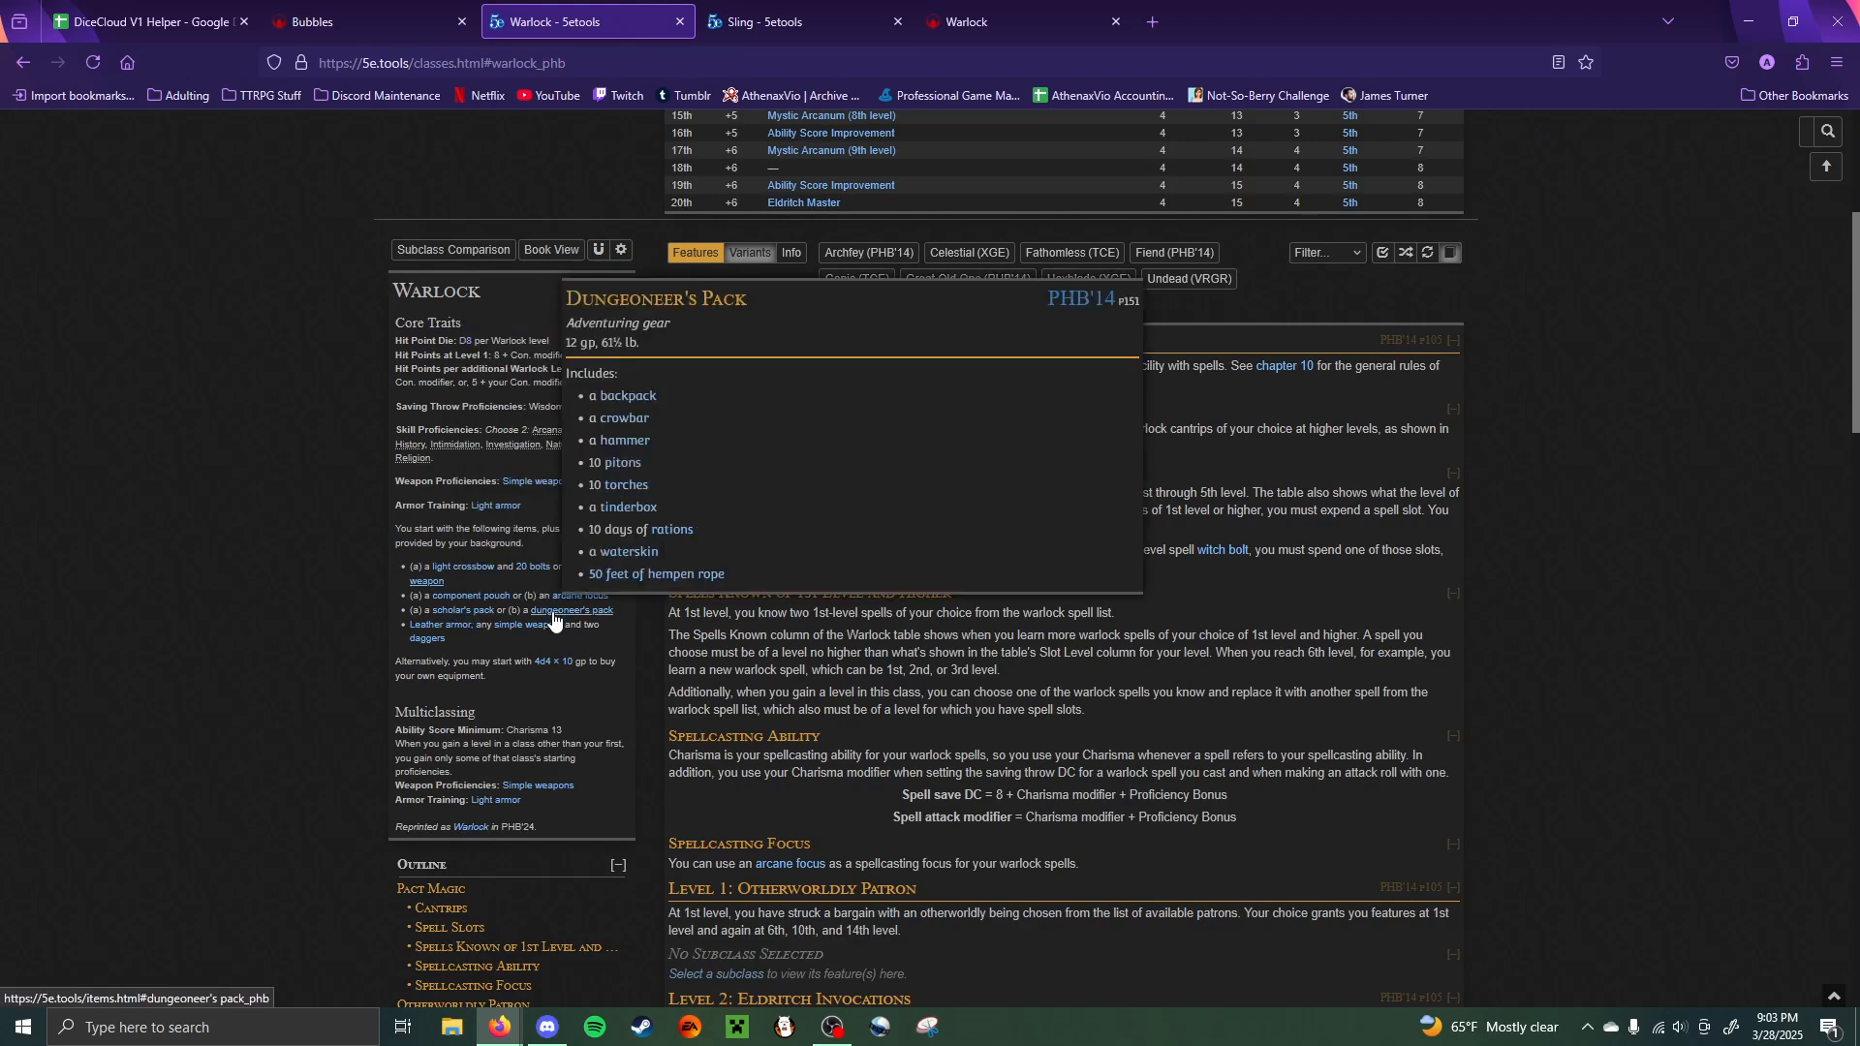
right_click(553, 620)
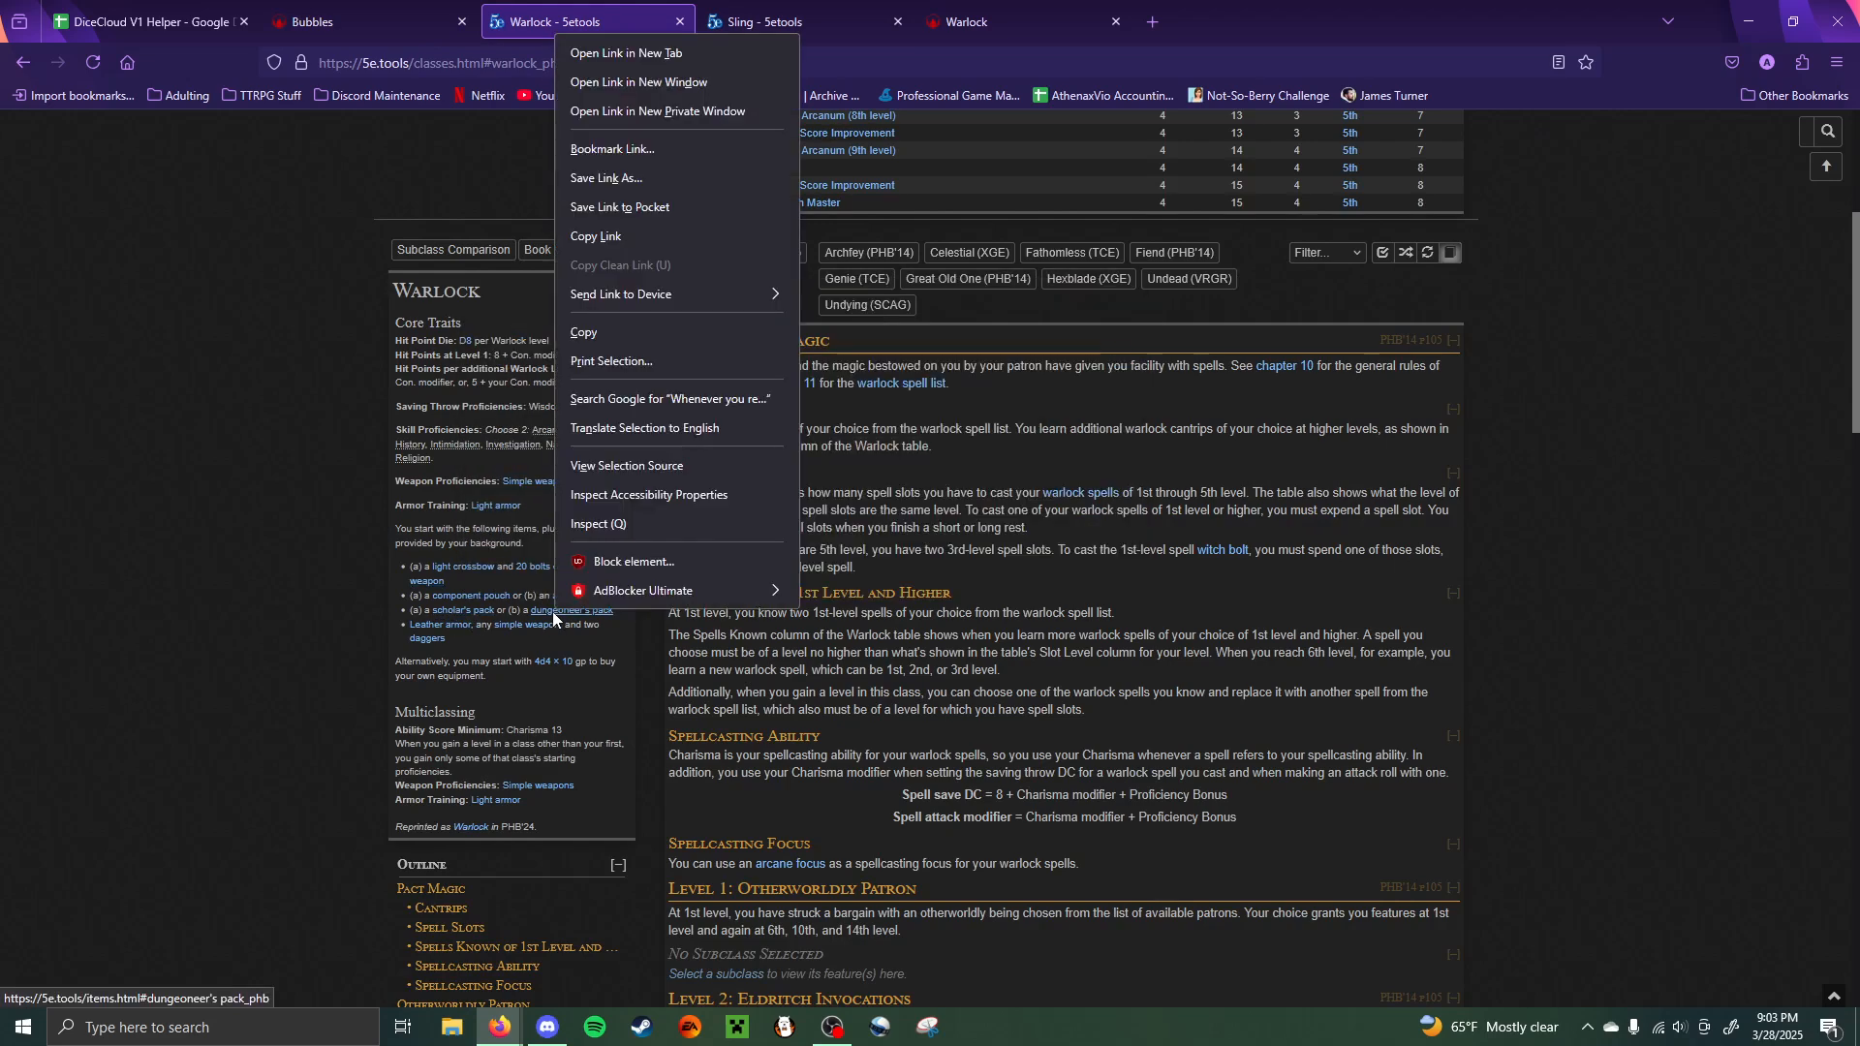
click(647, 45)
click(775, 21)
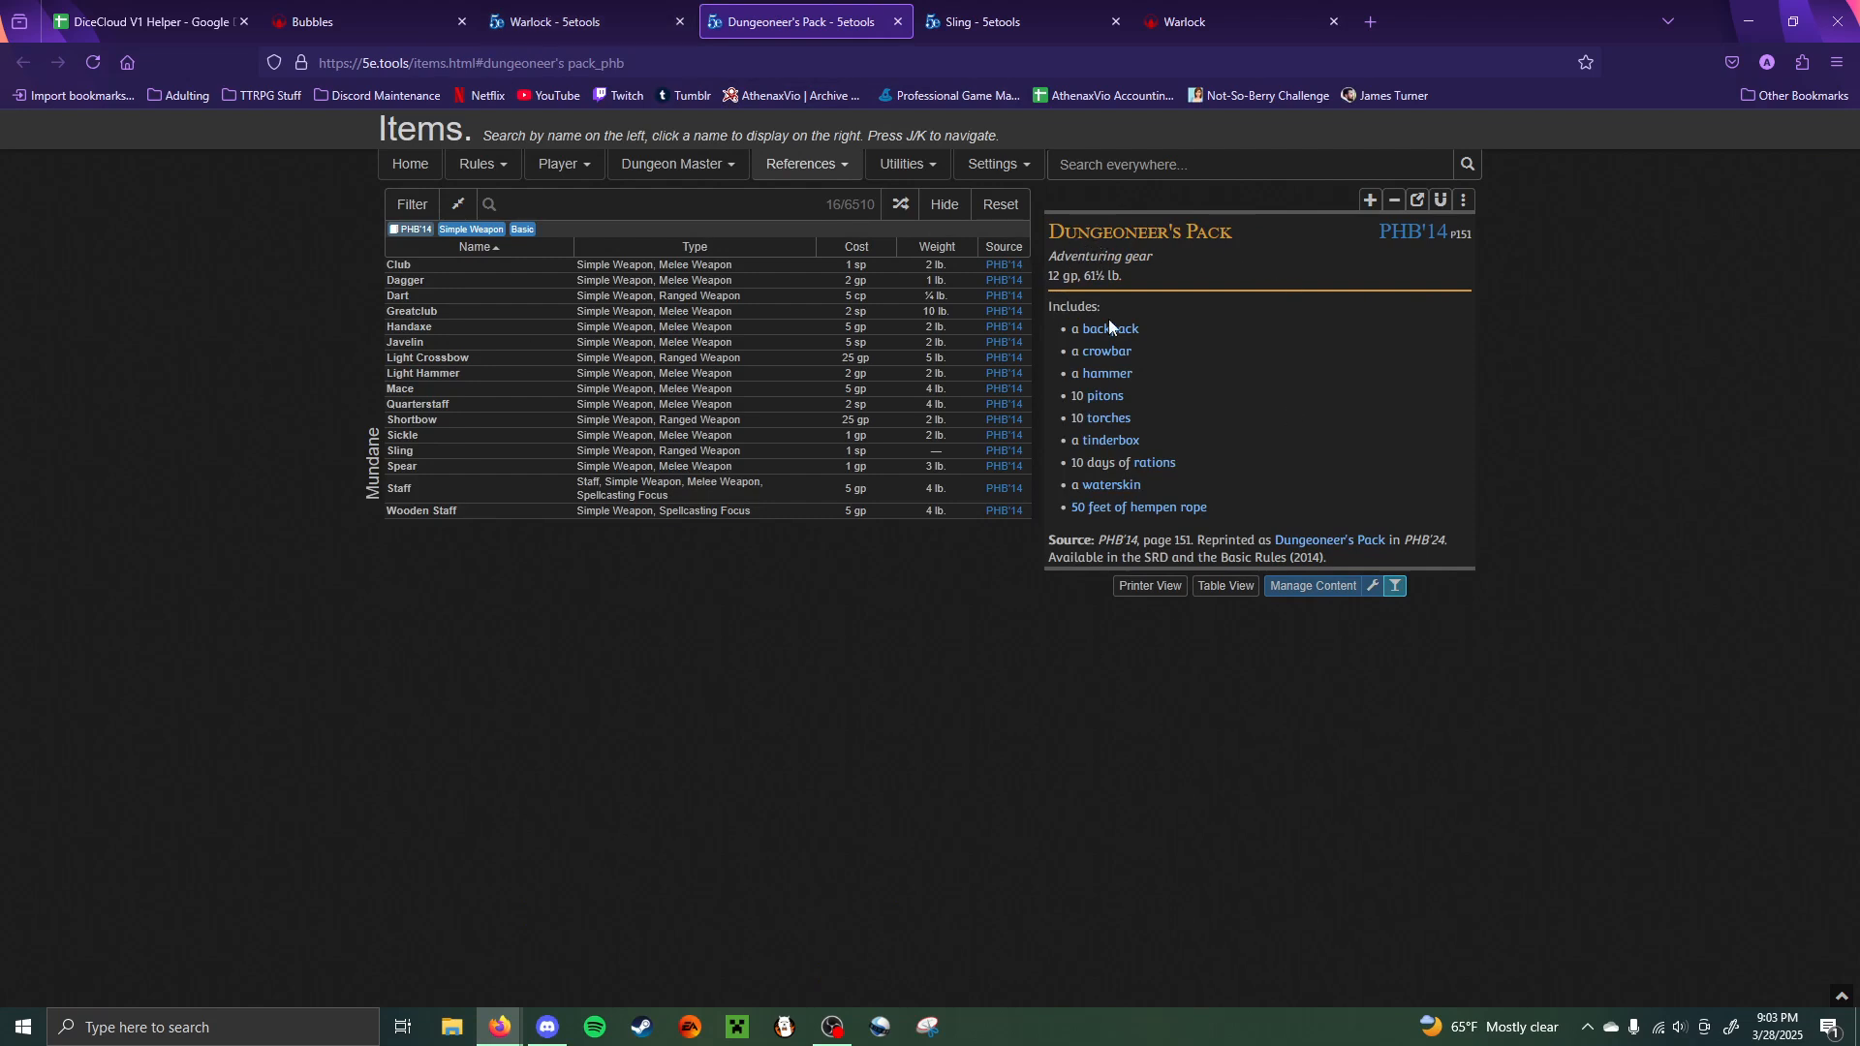
- Open the backpack entry from the Dungeoneer's Pack contents in a separate tab and check its cost, weight and description
mouse_move(1121, 332)
right_click(1129, 334)
click(1167, 344)
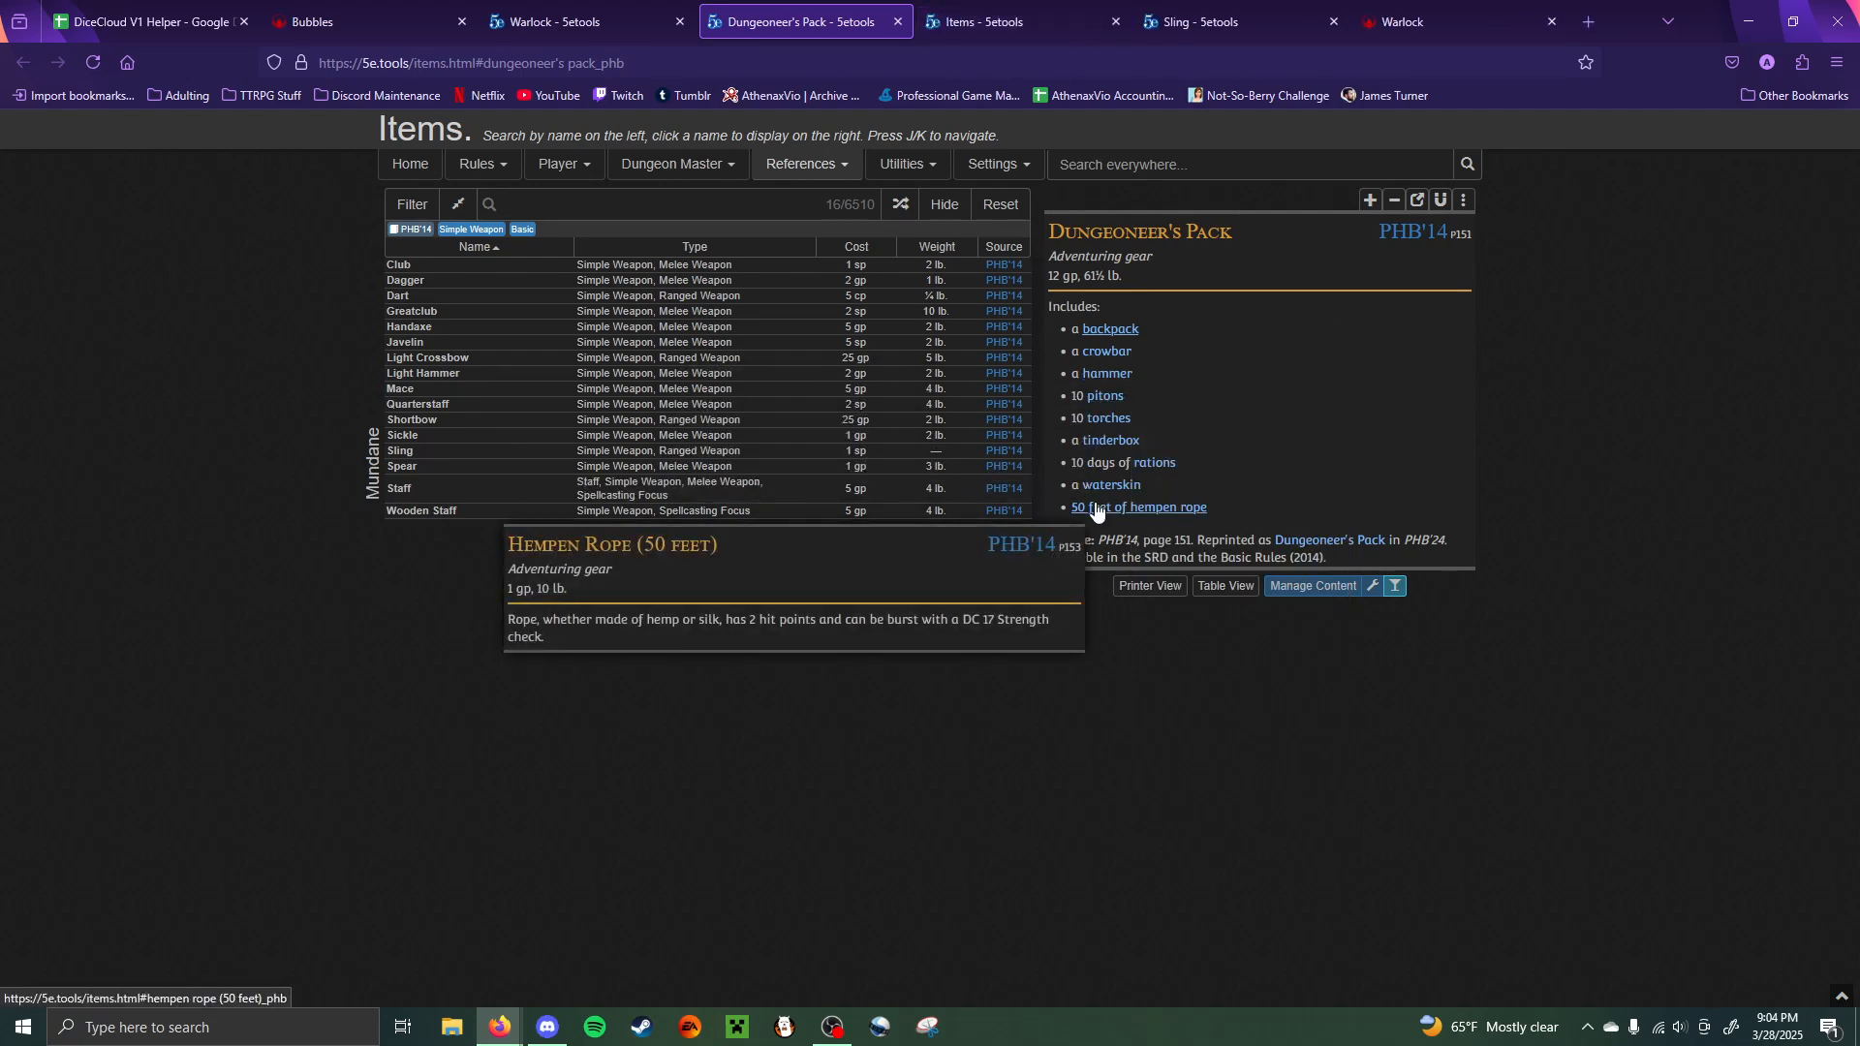
click(964, 8)
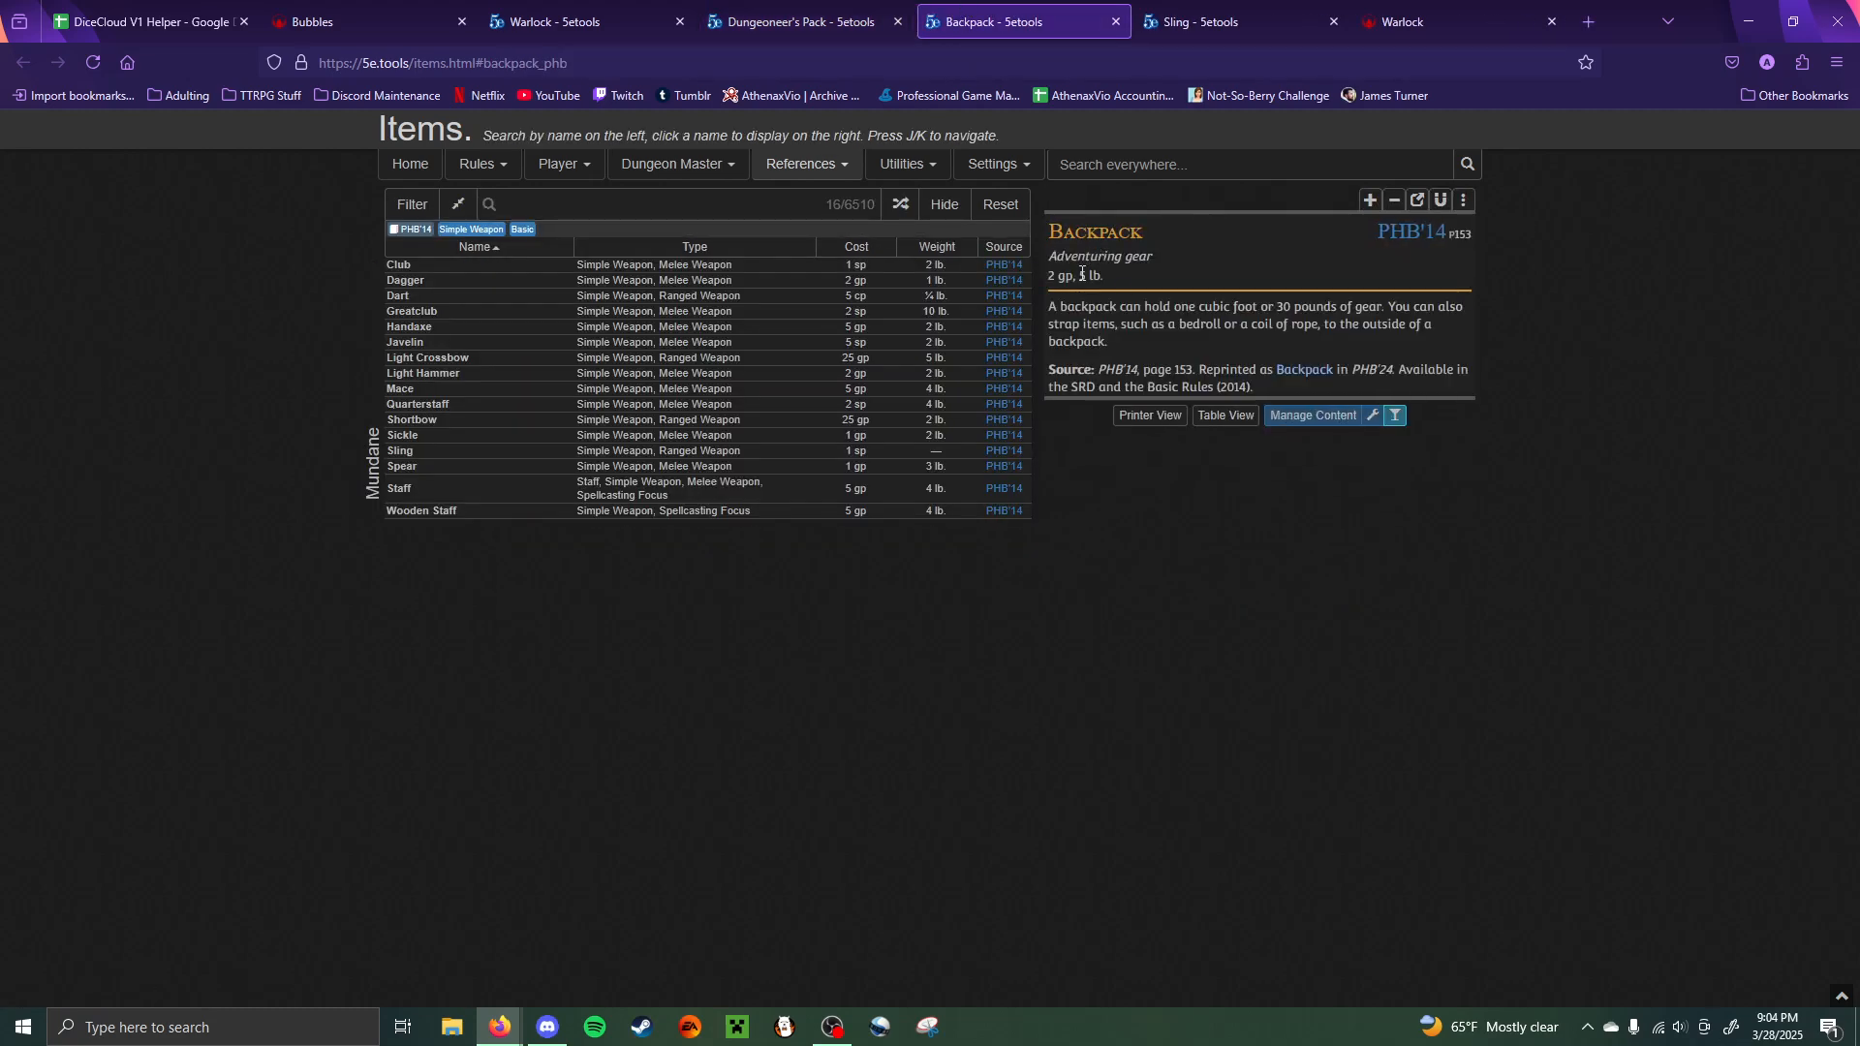
- Create a new container named Dungeoneer's Pack in Bubbles' DiceCloud inventory
click(322, 8)
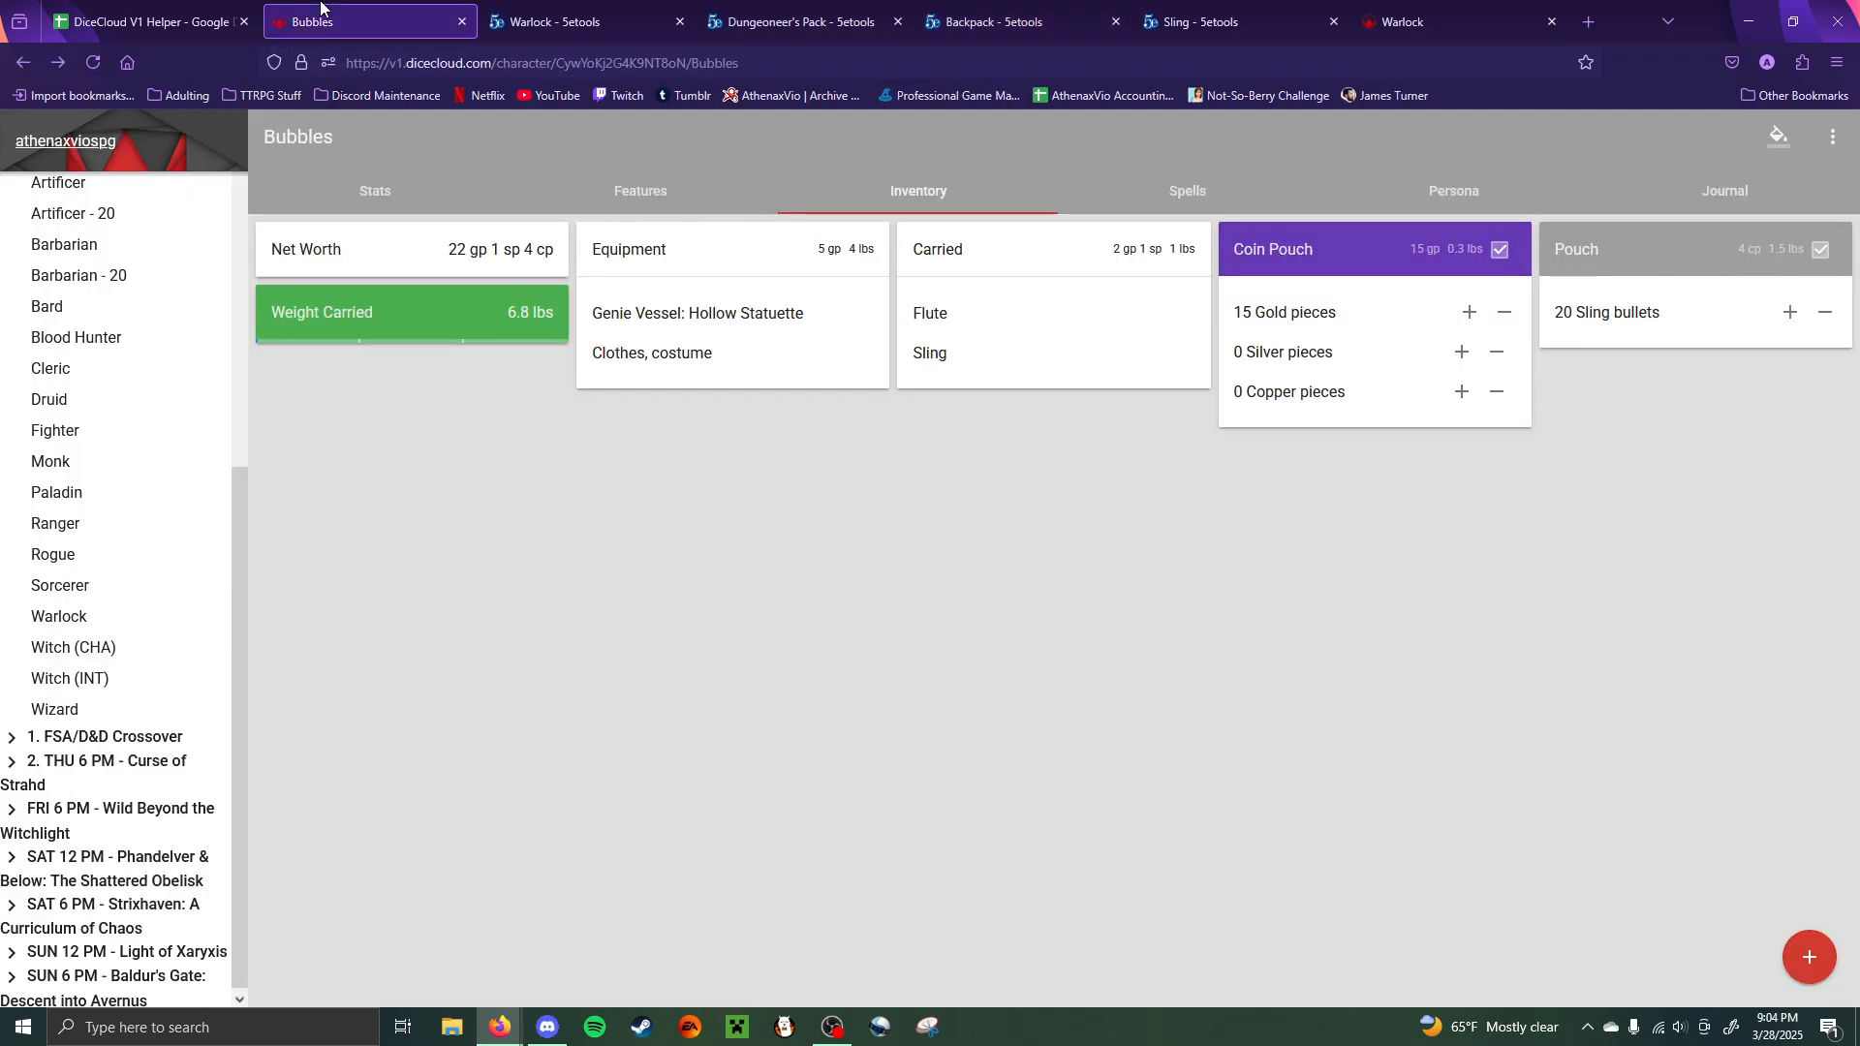
mouse_move(1824, 973)
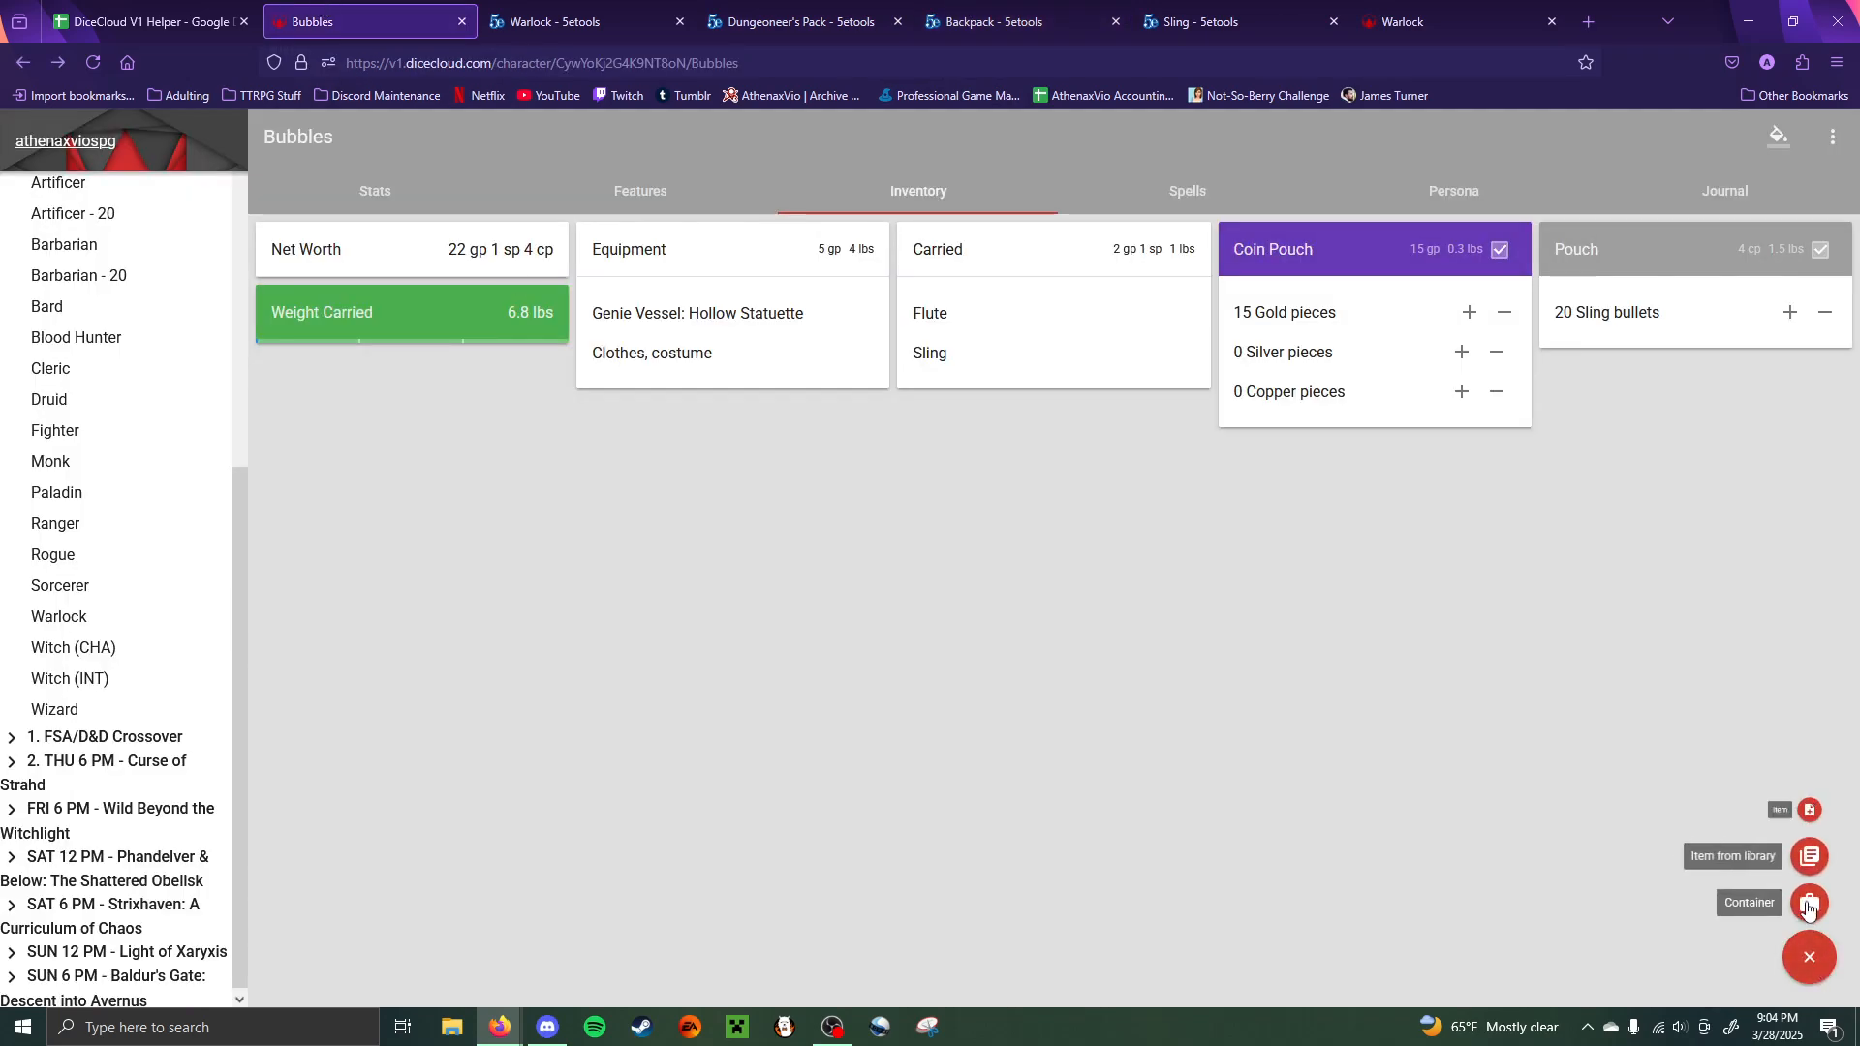
click(1809, 903)
click(725, 401)
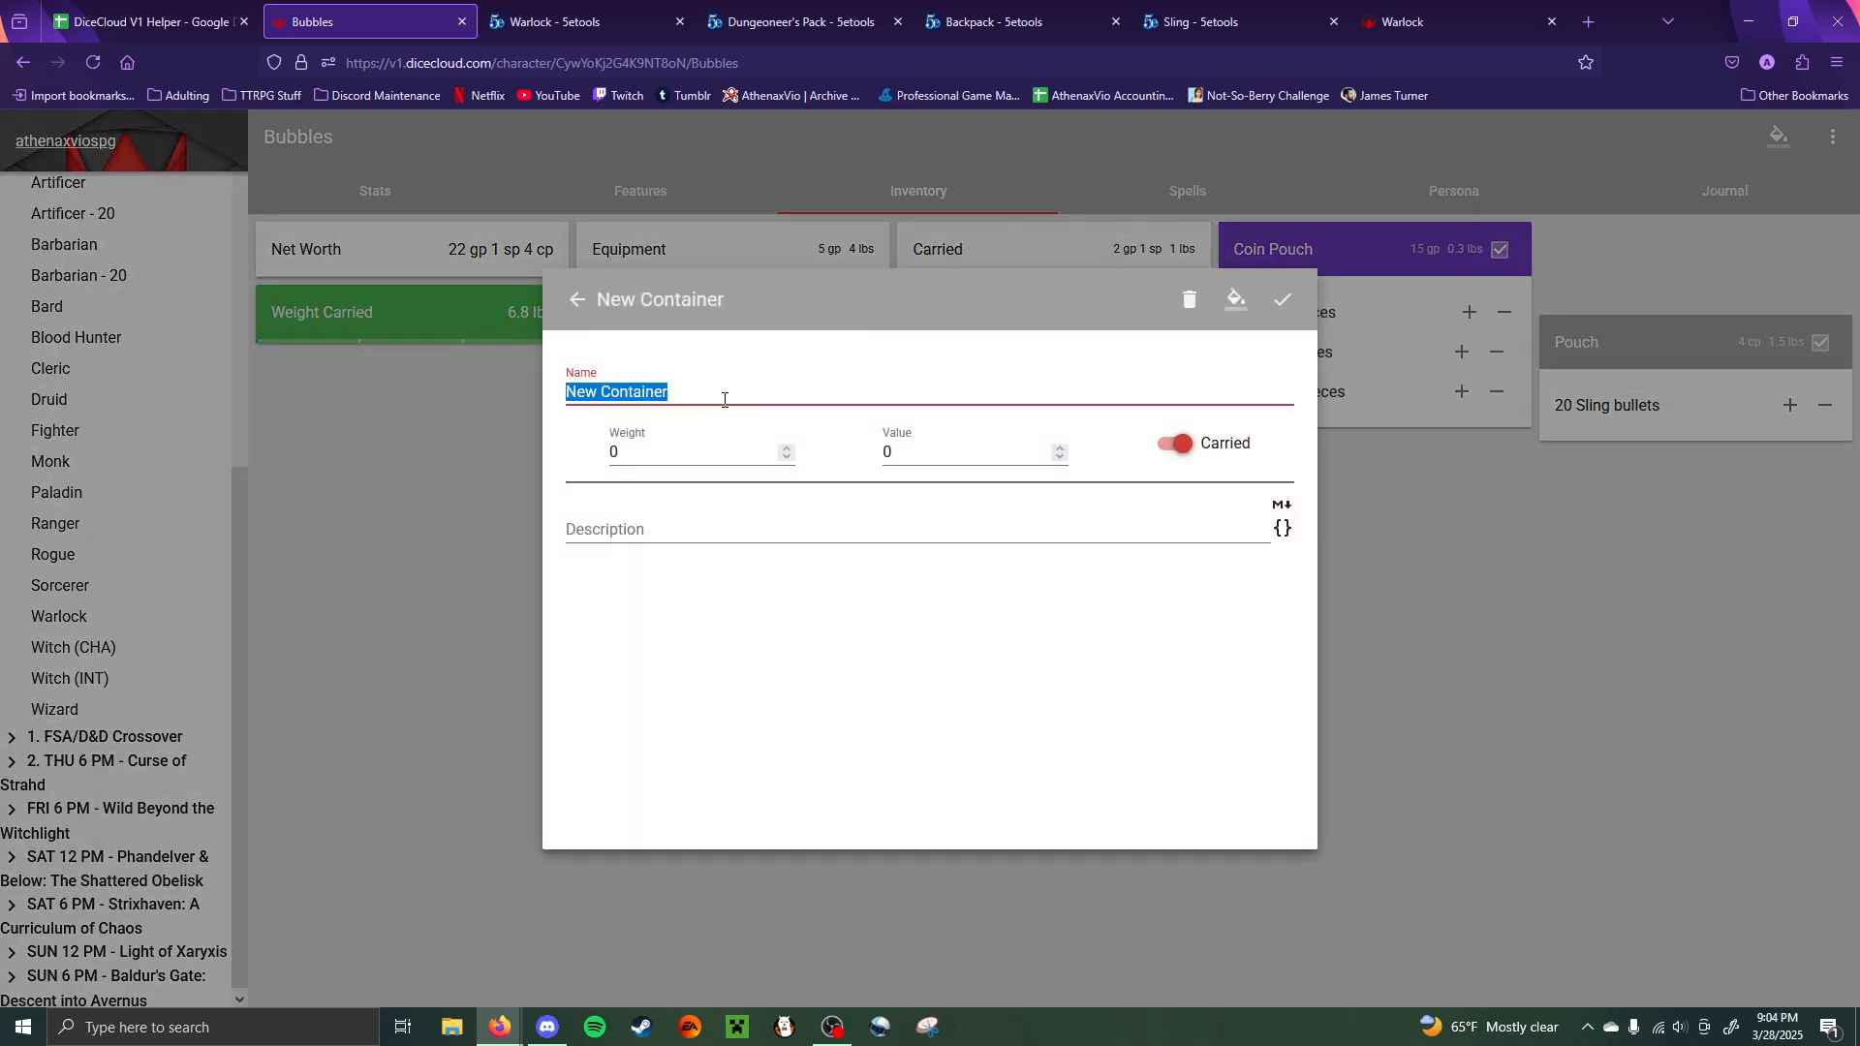
text(Dungeoneer)
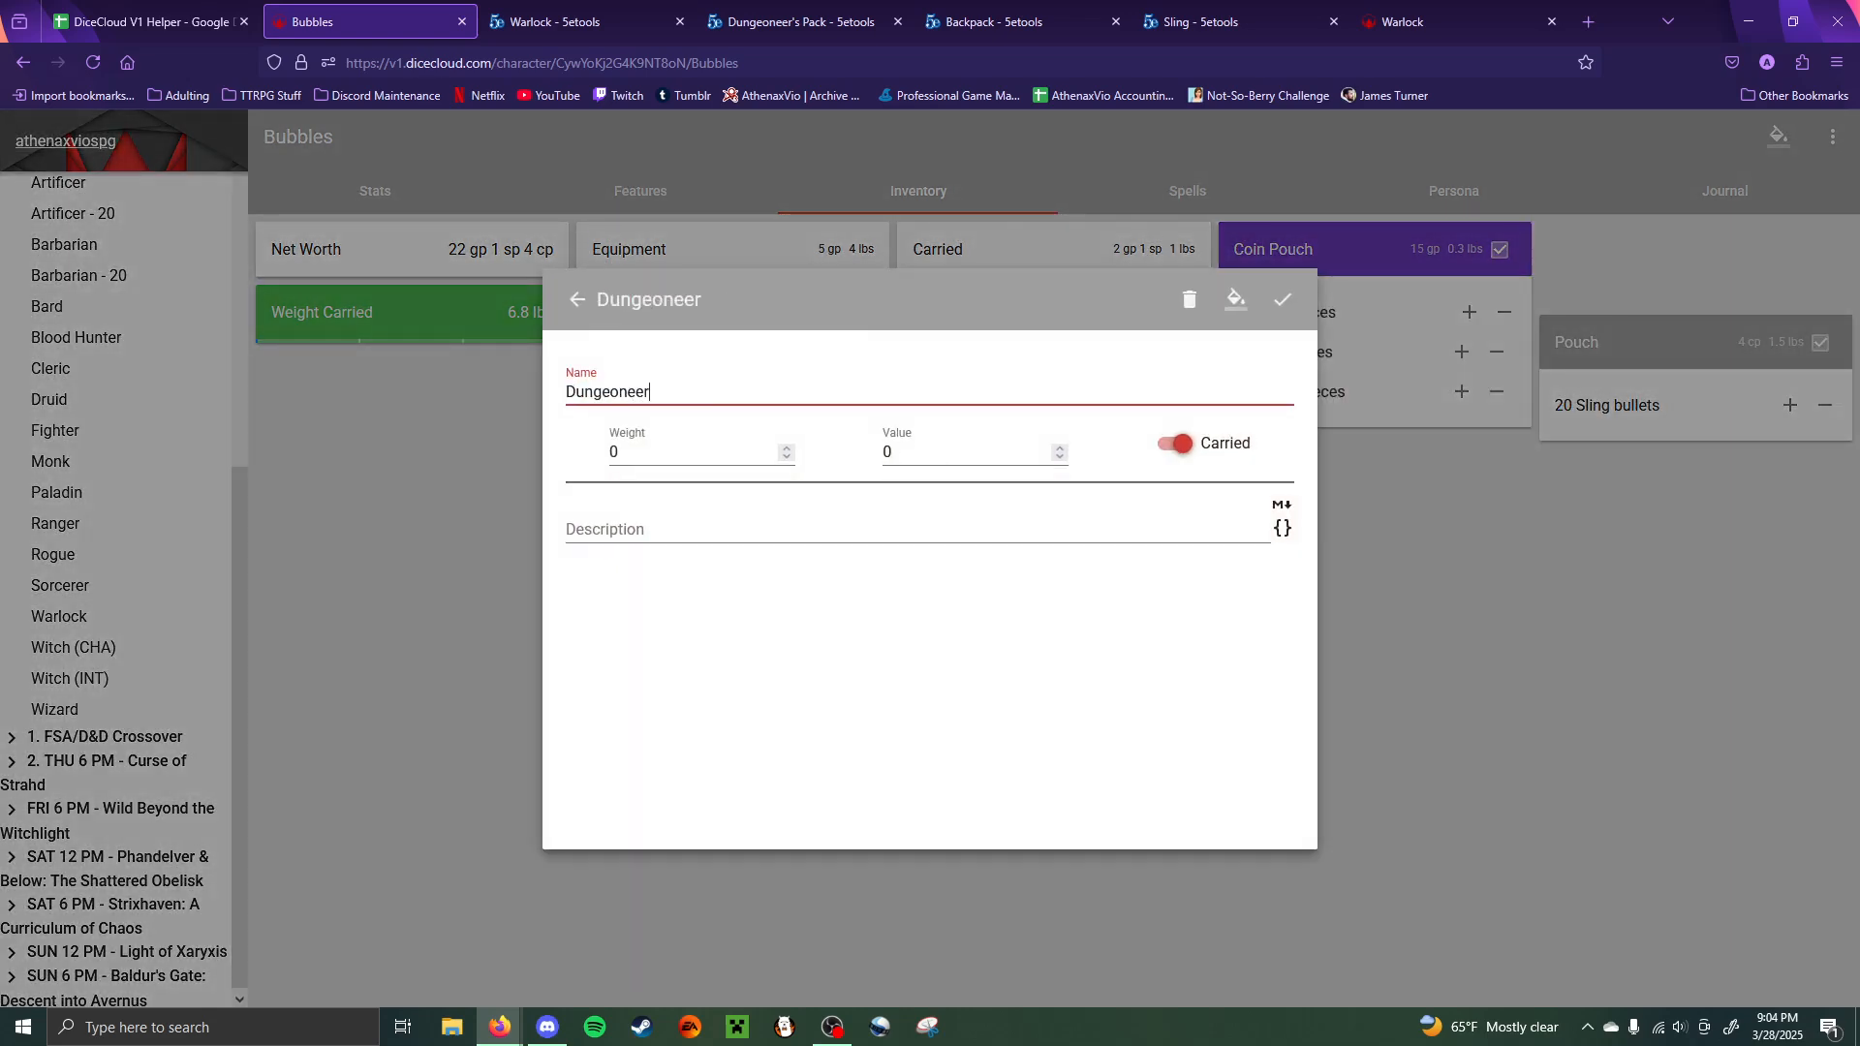
text('s Pack)
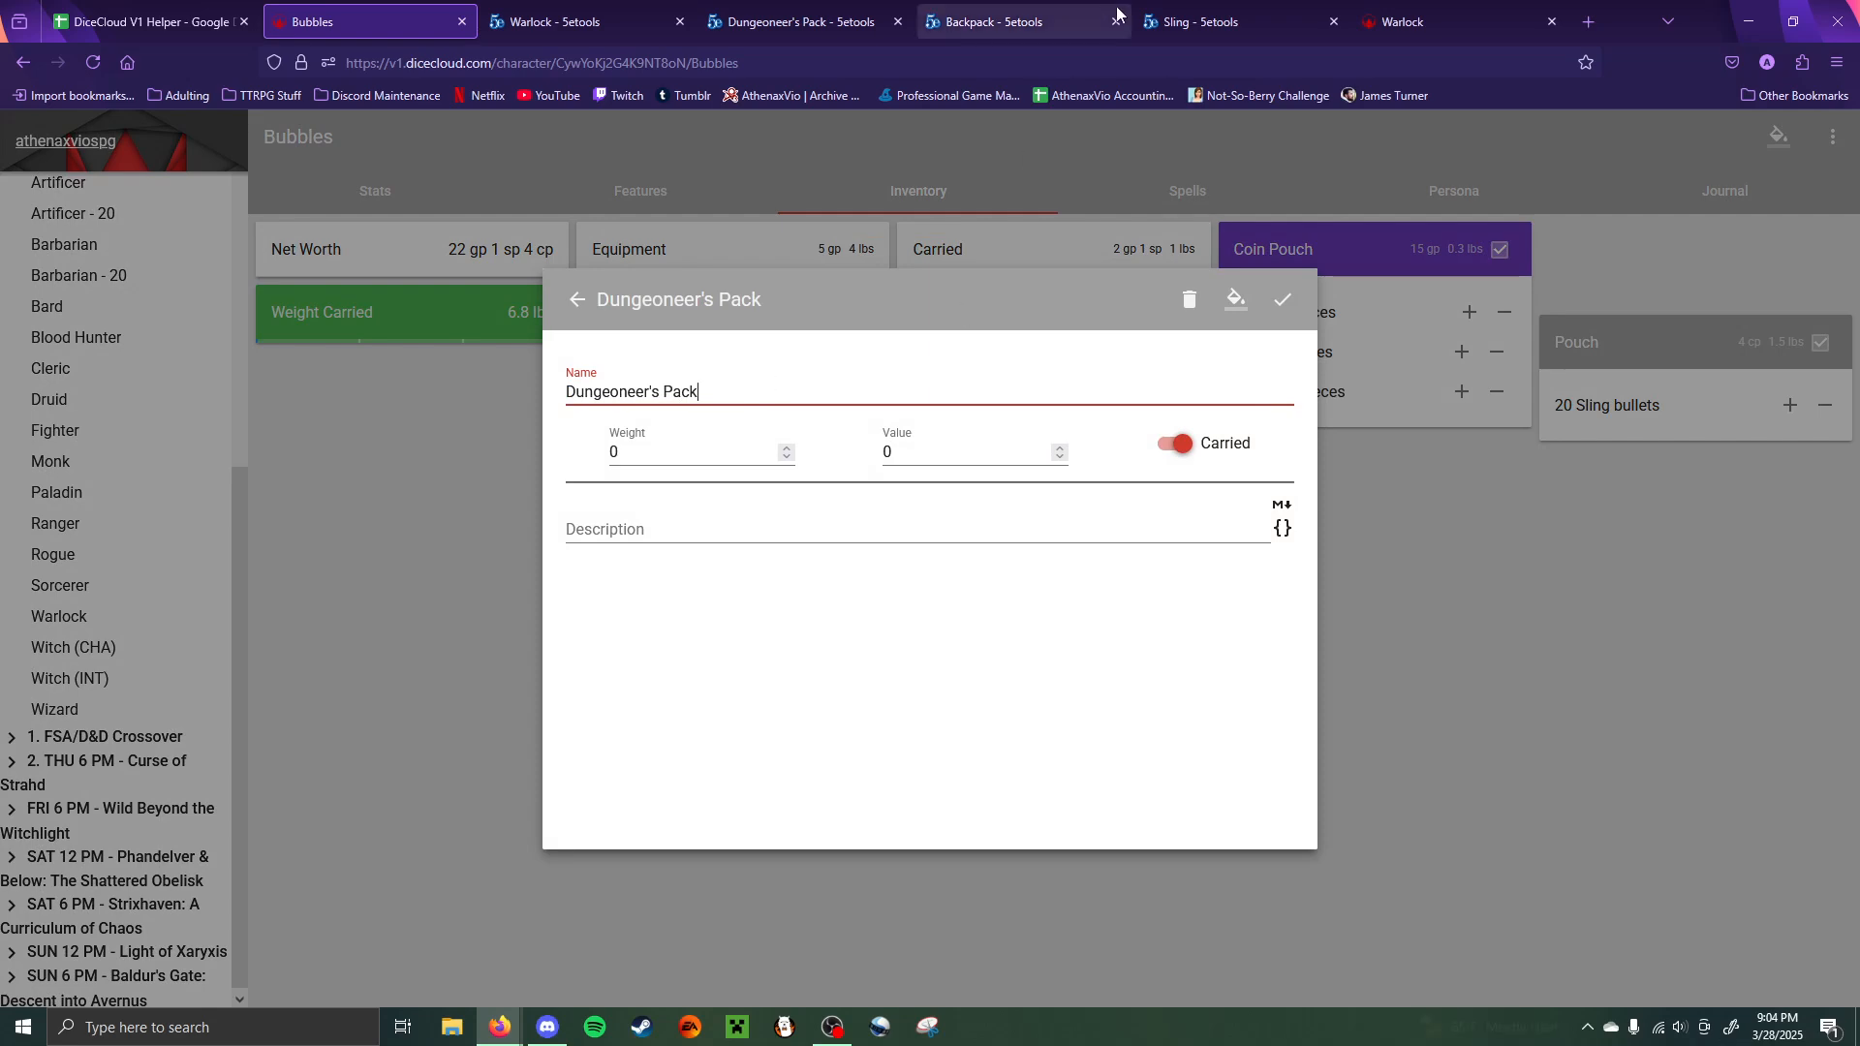
- Copy the backpack description text from the 5etools Backpack entry into the Dungeoneer's Pack container's description
click(1061, 8)
drag(1217, 357, 1052, 307)
key(ctrl+c)
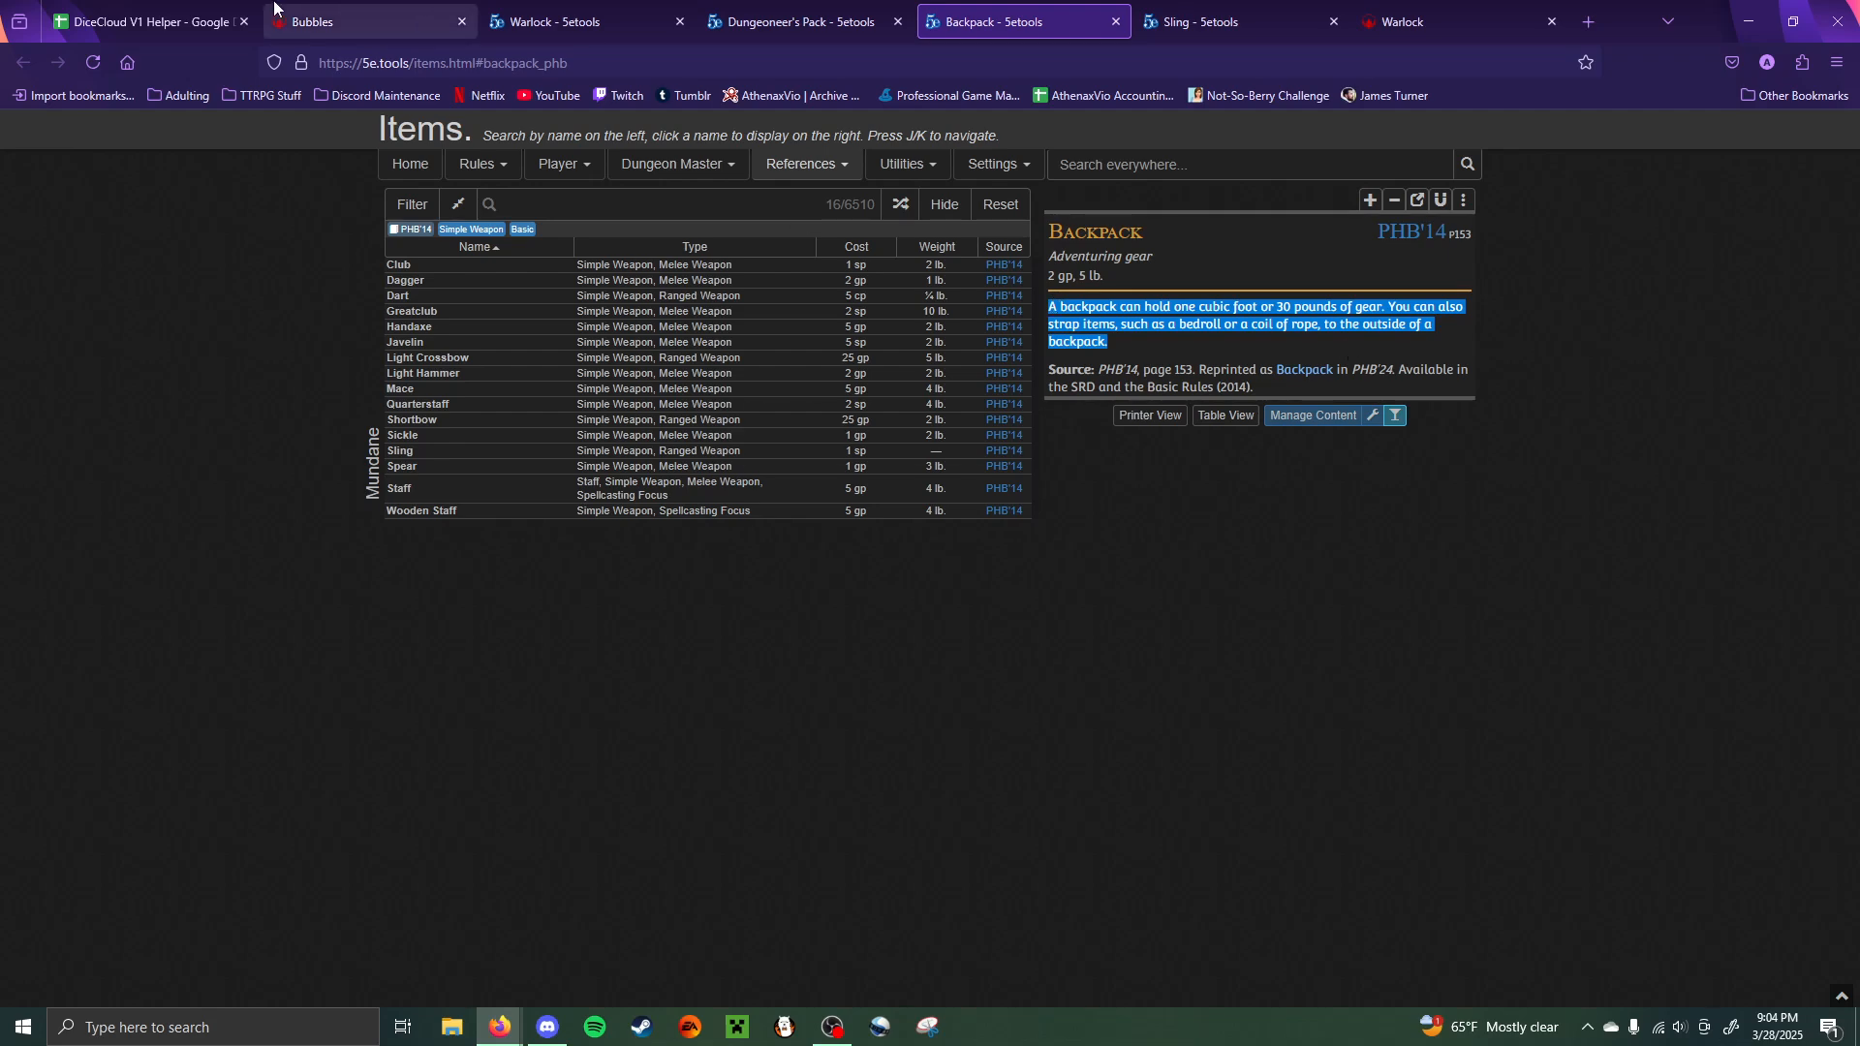
click(358, 21)
click(739, 524)
key(ctrl+v)
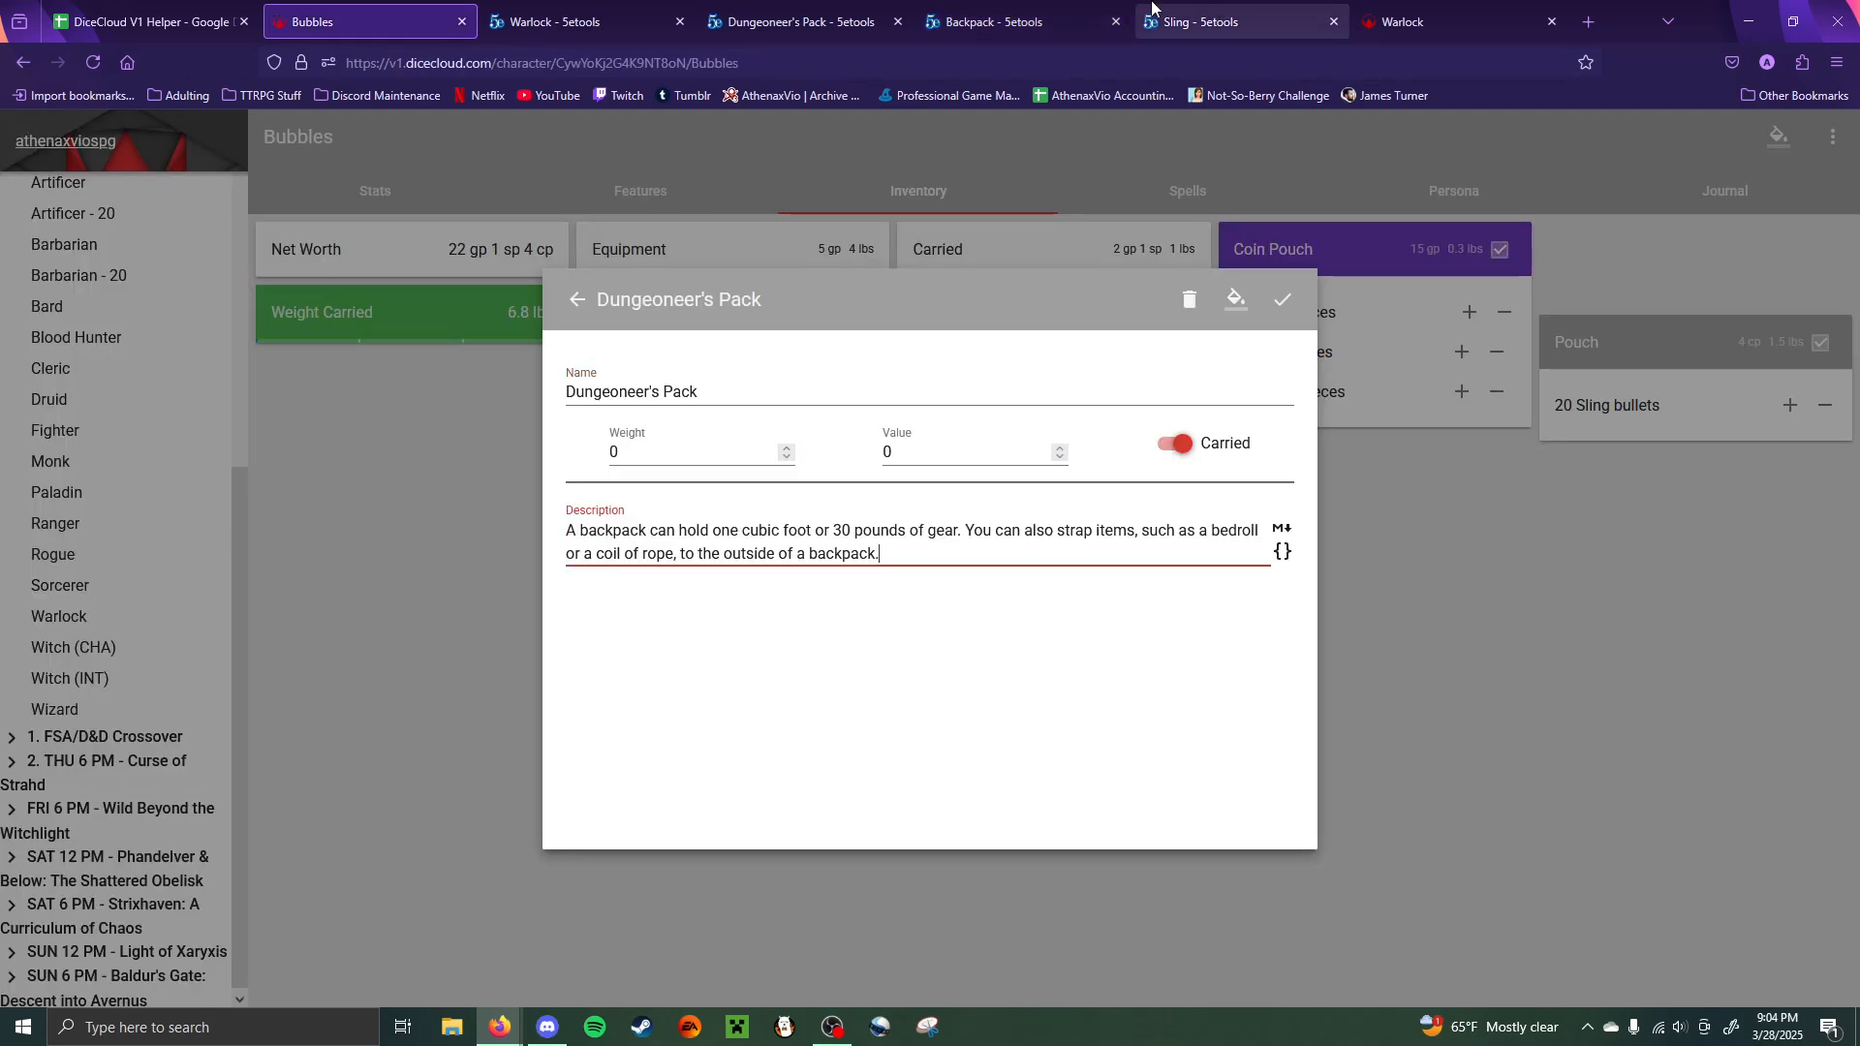
- Recheck the 5etools backpack entry, set the Dungeoneer's Pack container's weight to 5 and value to 2, and close its details
click(1007, 10)
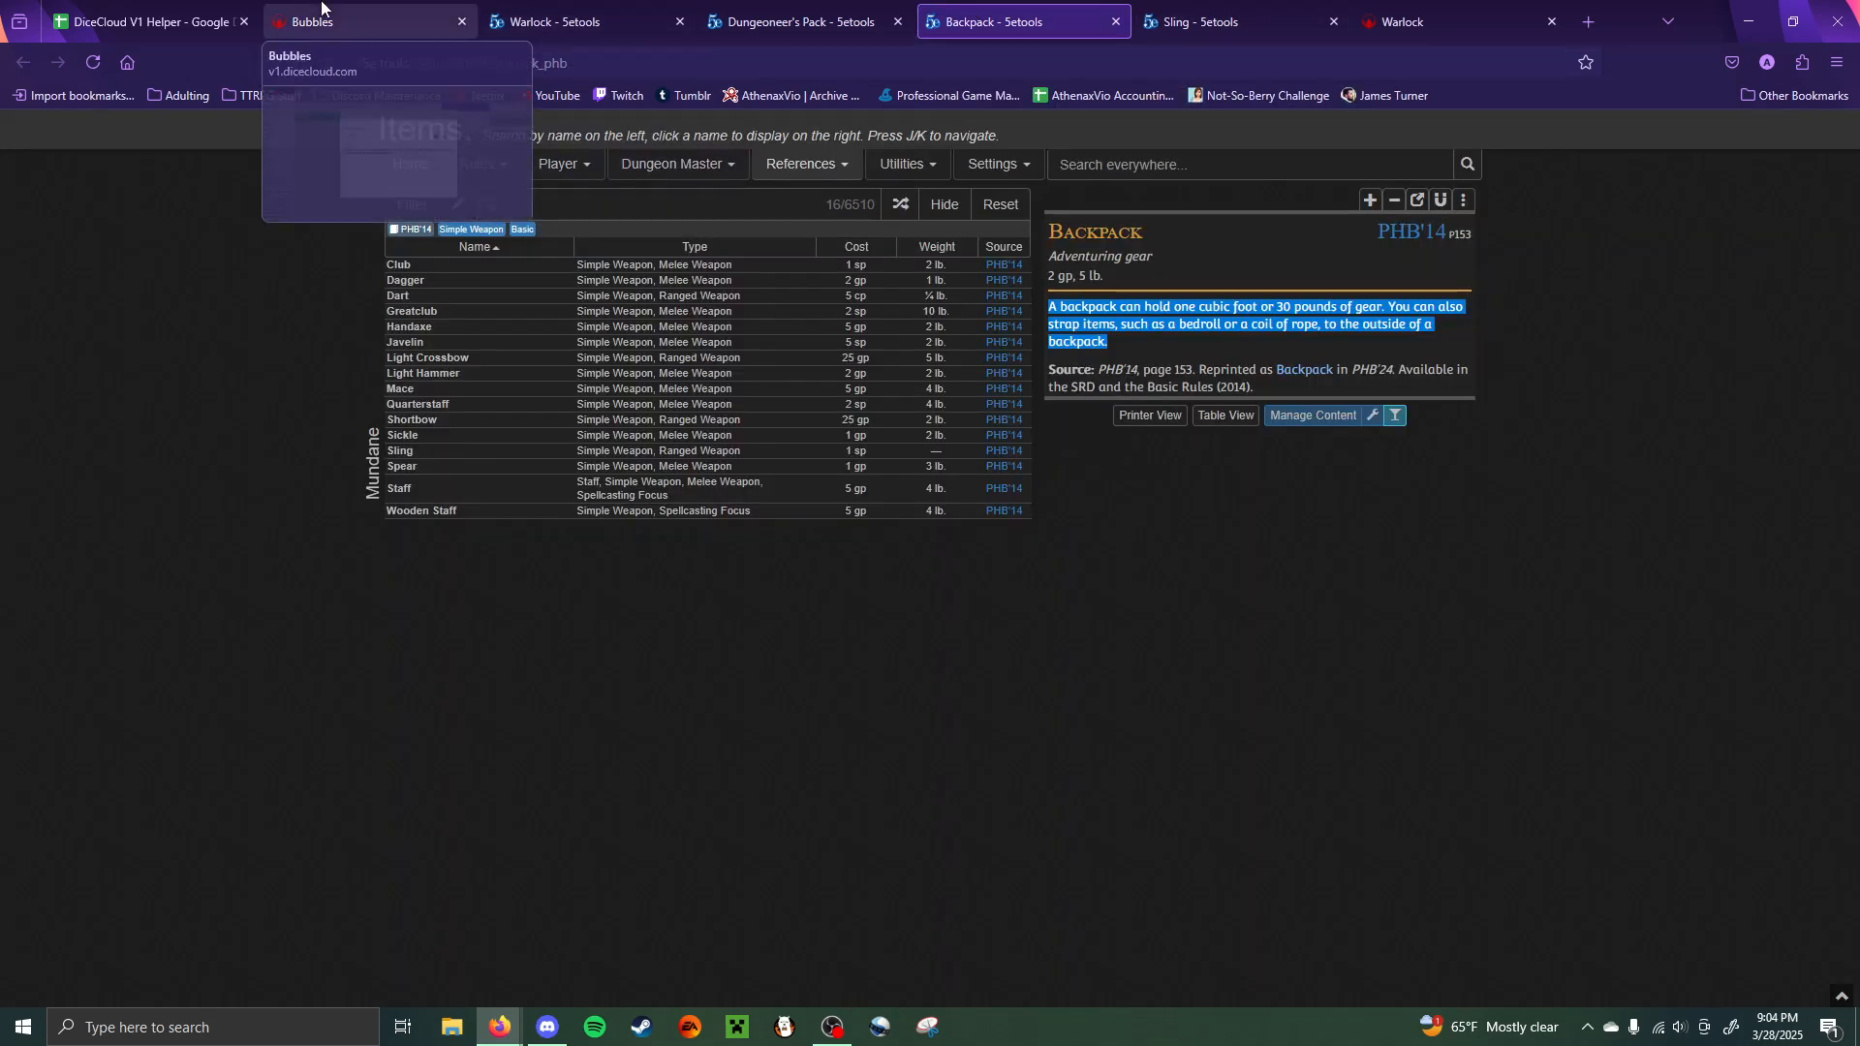
click(377, 17)
click(661, 459)
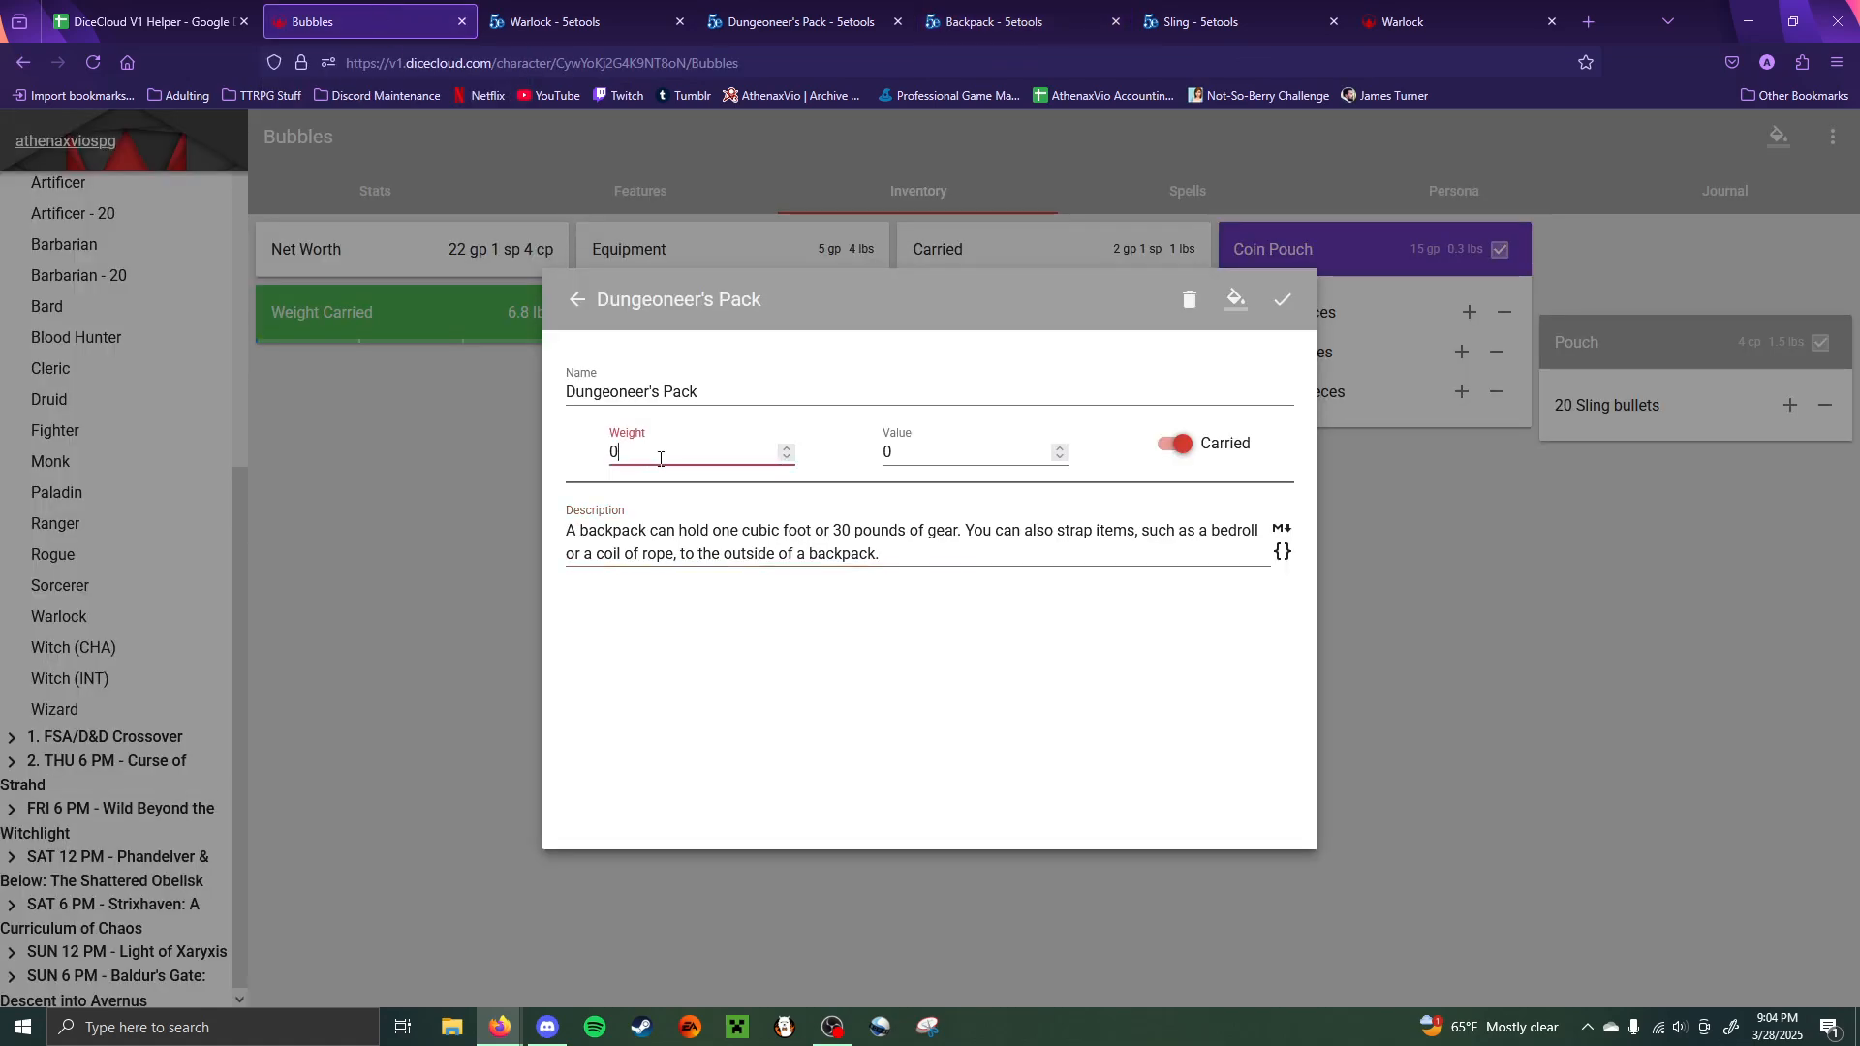
click(978, 467)
text(2)
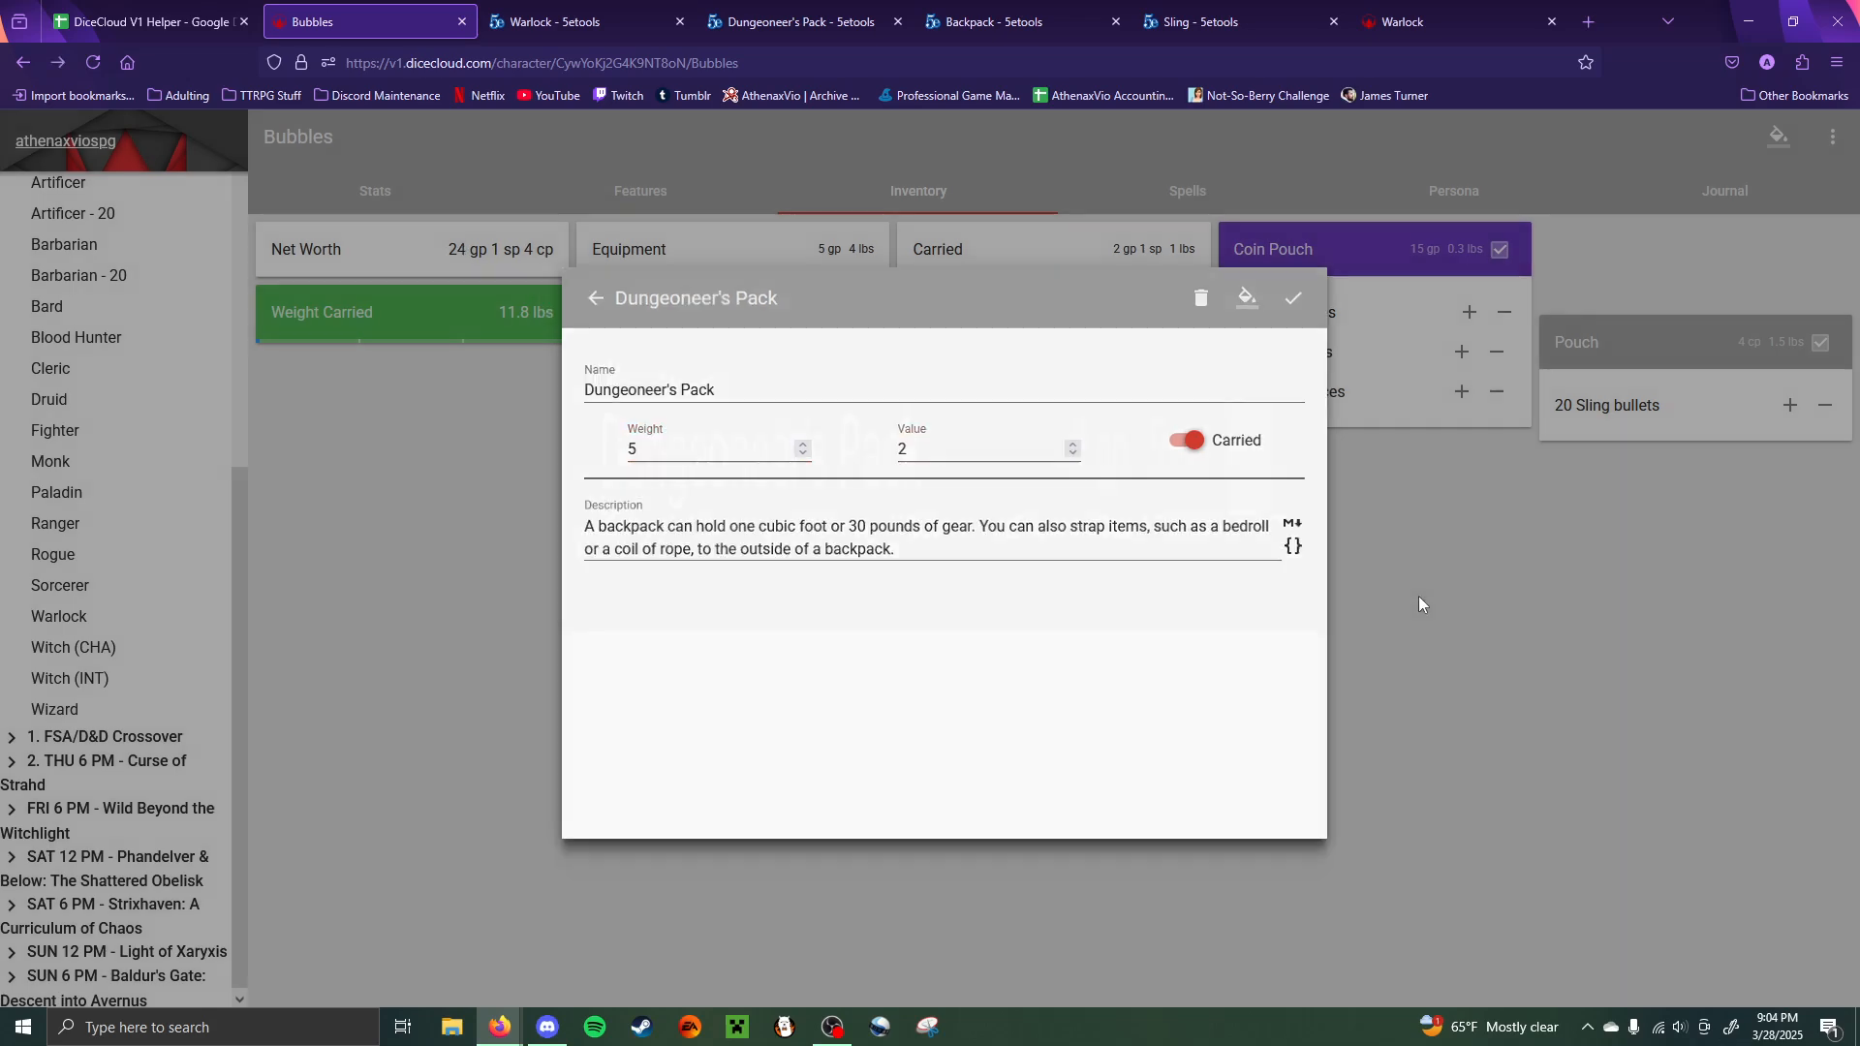
click(1418, 595)
- Close the 5etools Backpack page and review the item list of the Dungeoneer's Pack entry
click(590, 21)
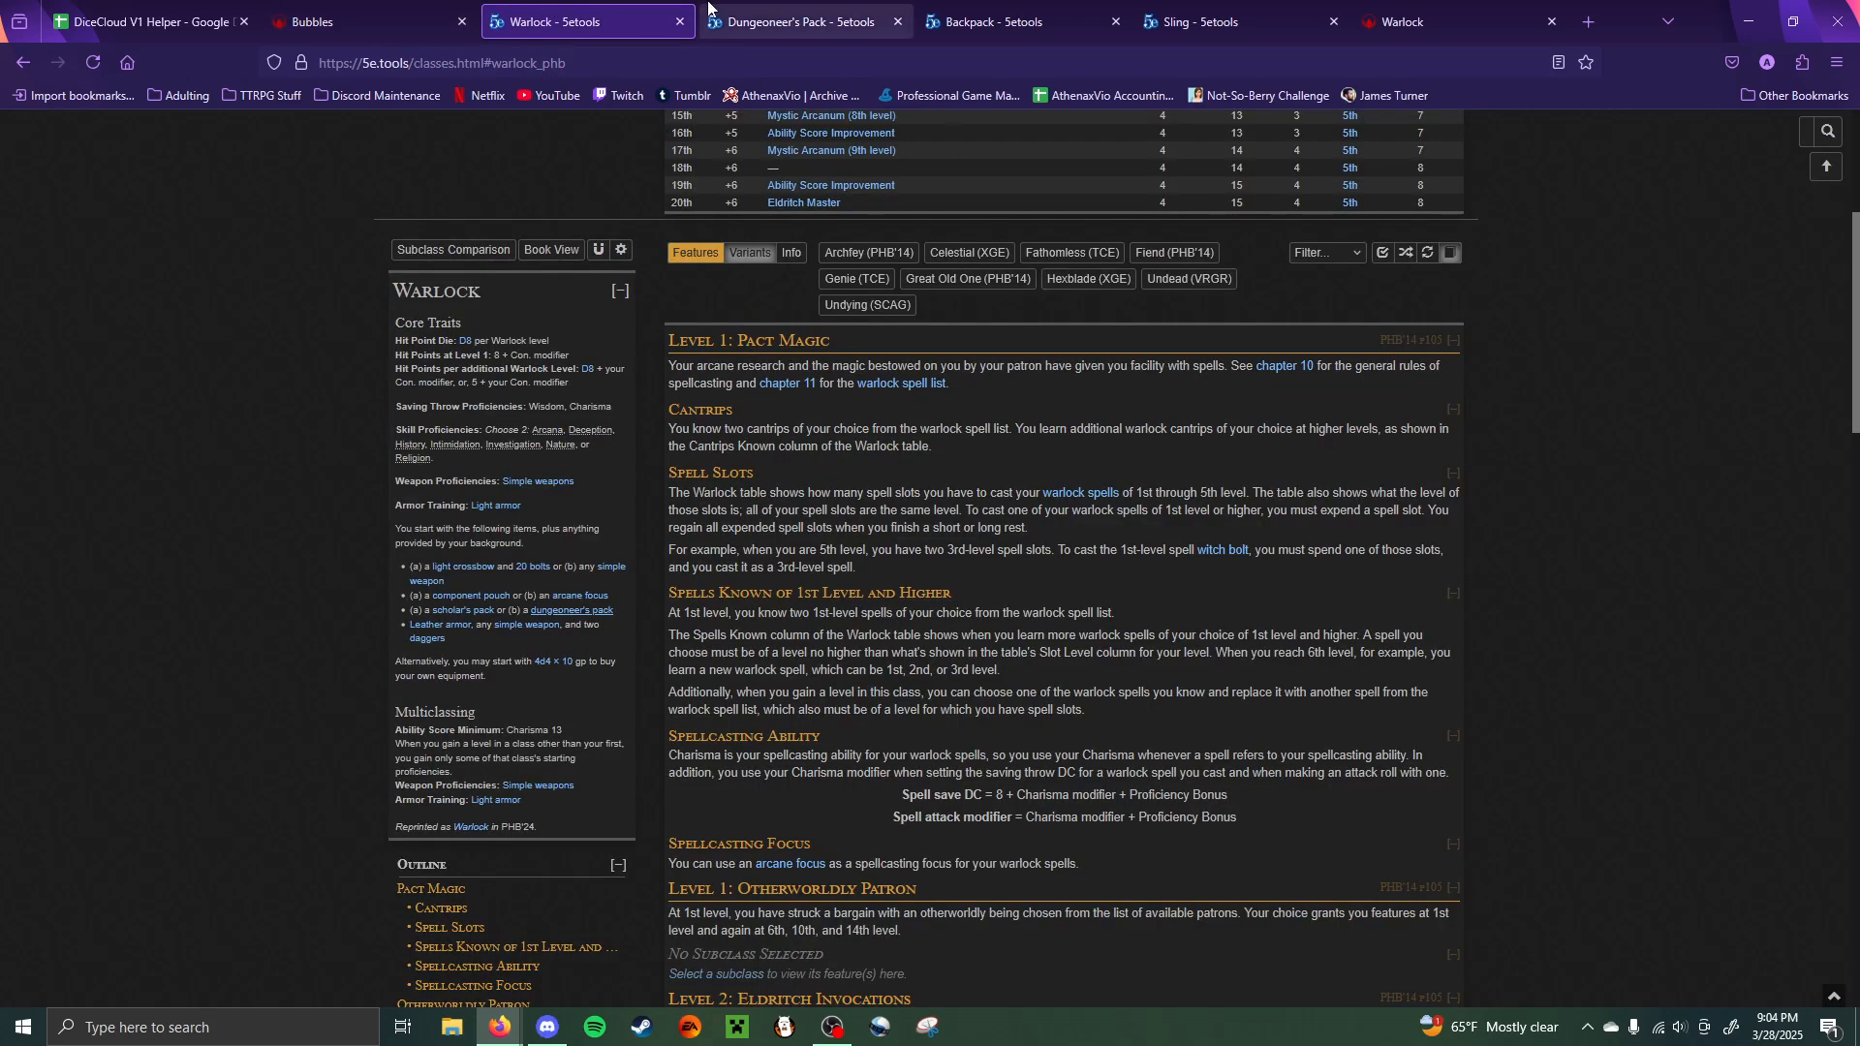
click(1043, 14)
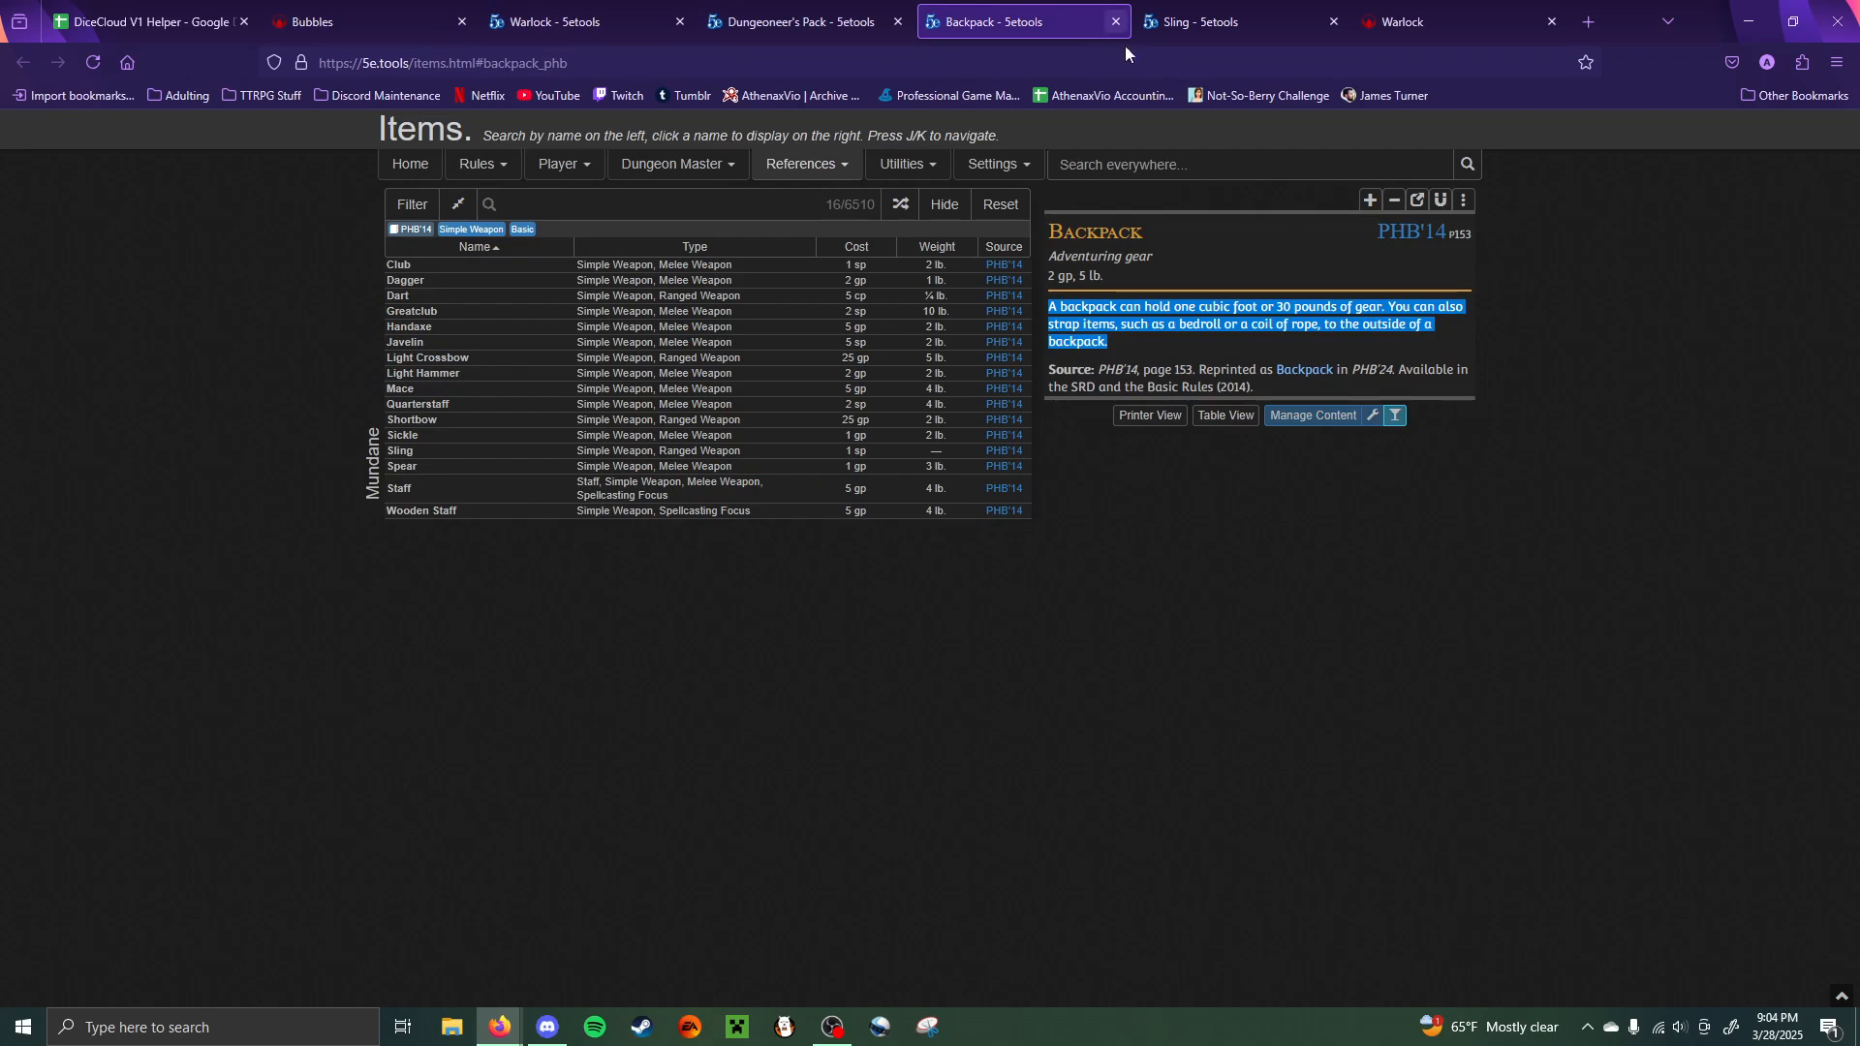
click(1116, 22)
click(795, 21)
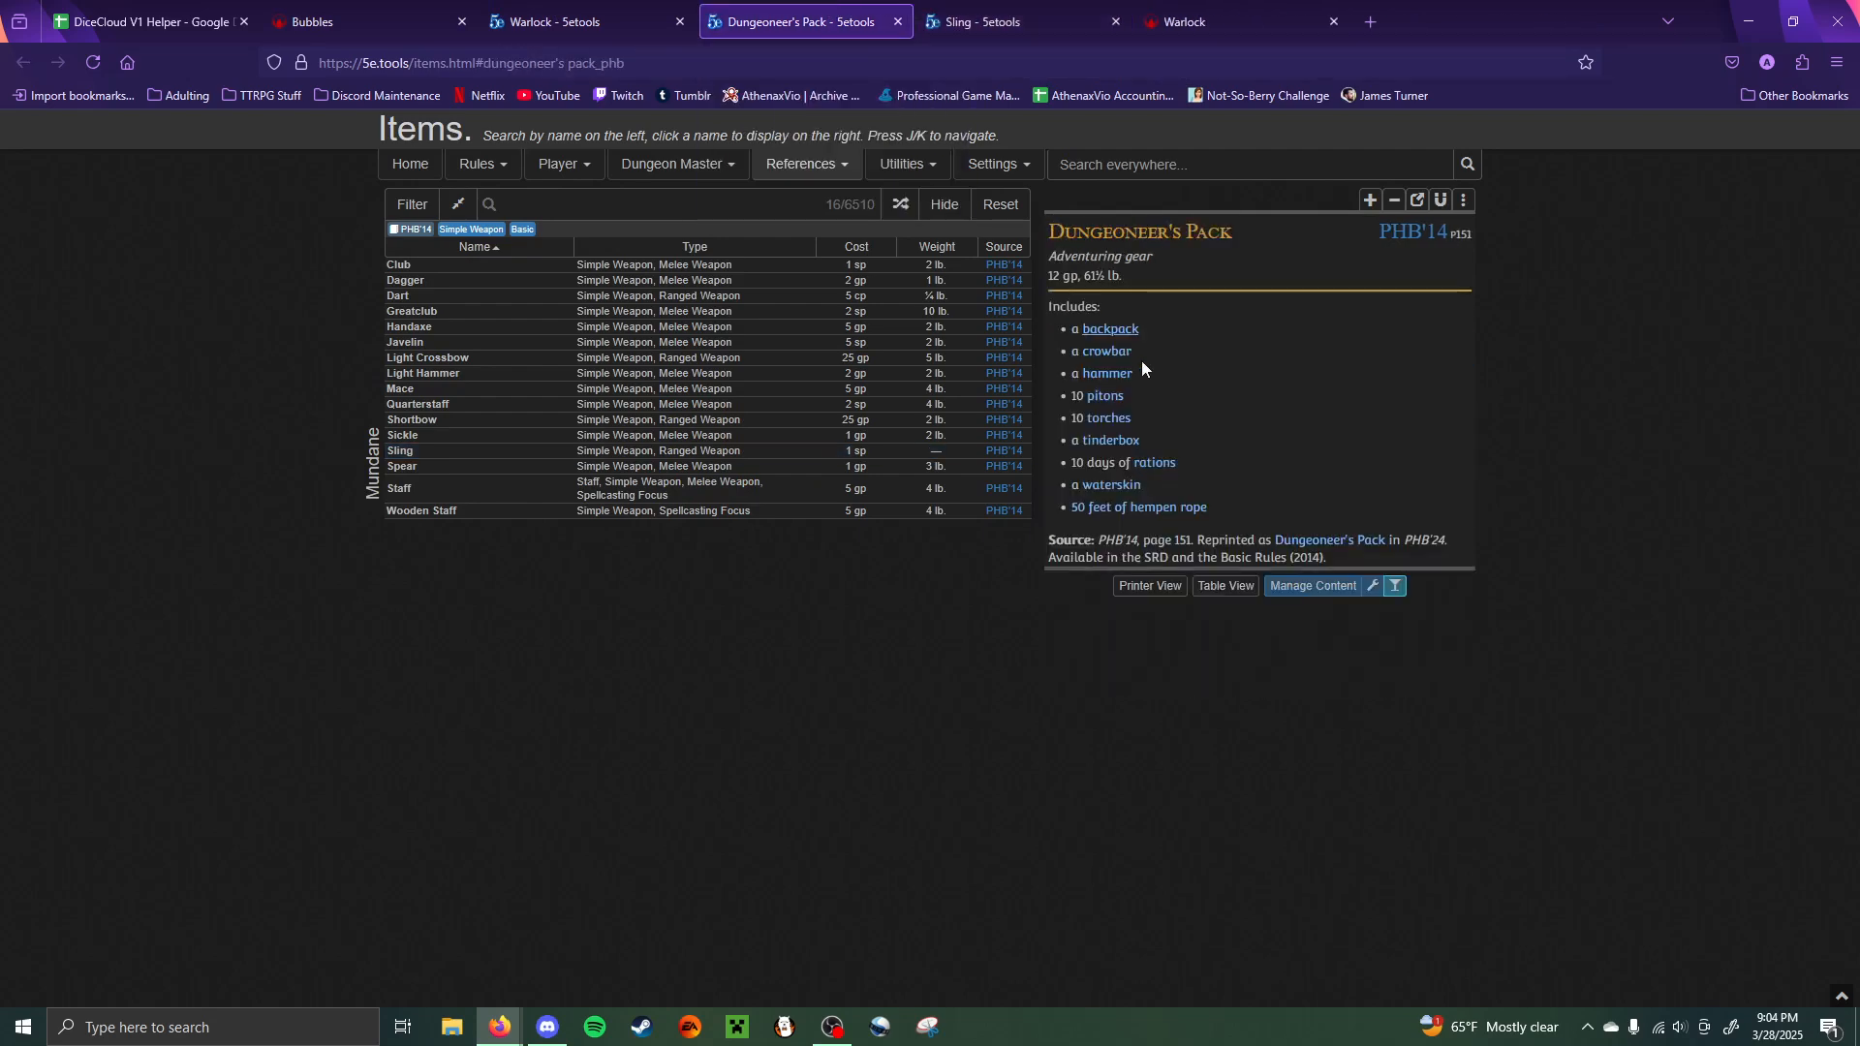
mouse_move(1108, 404)
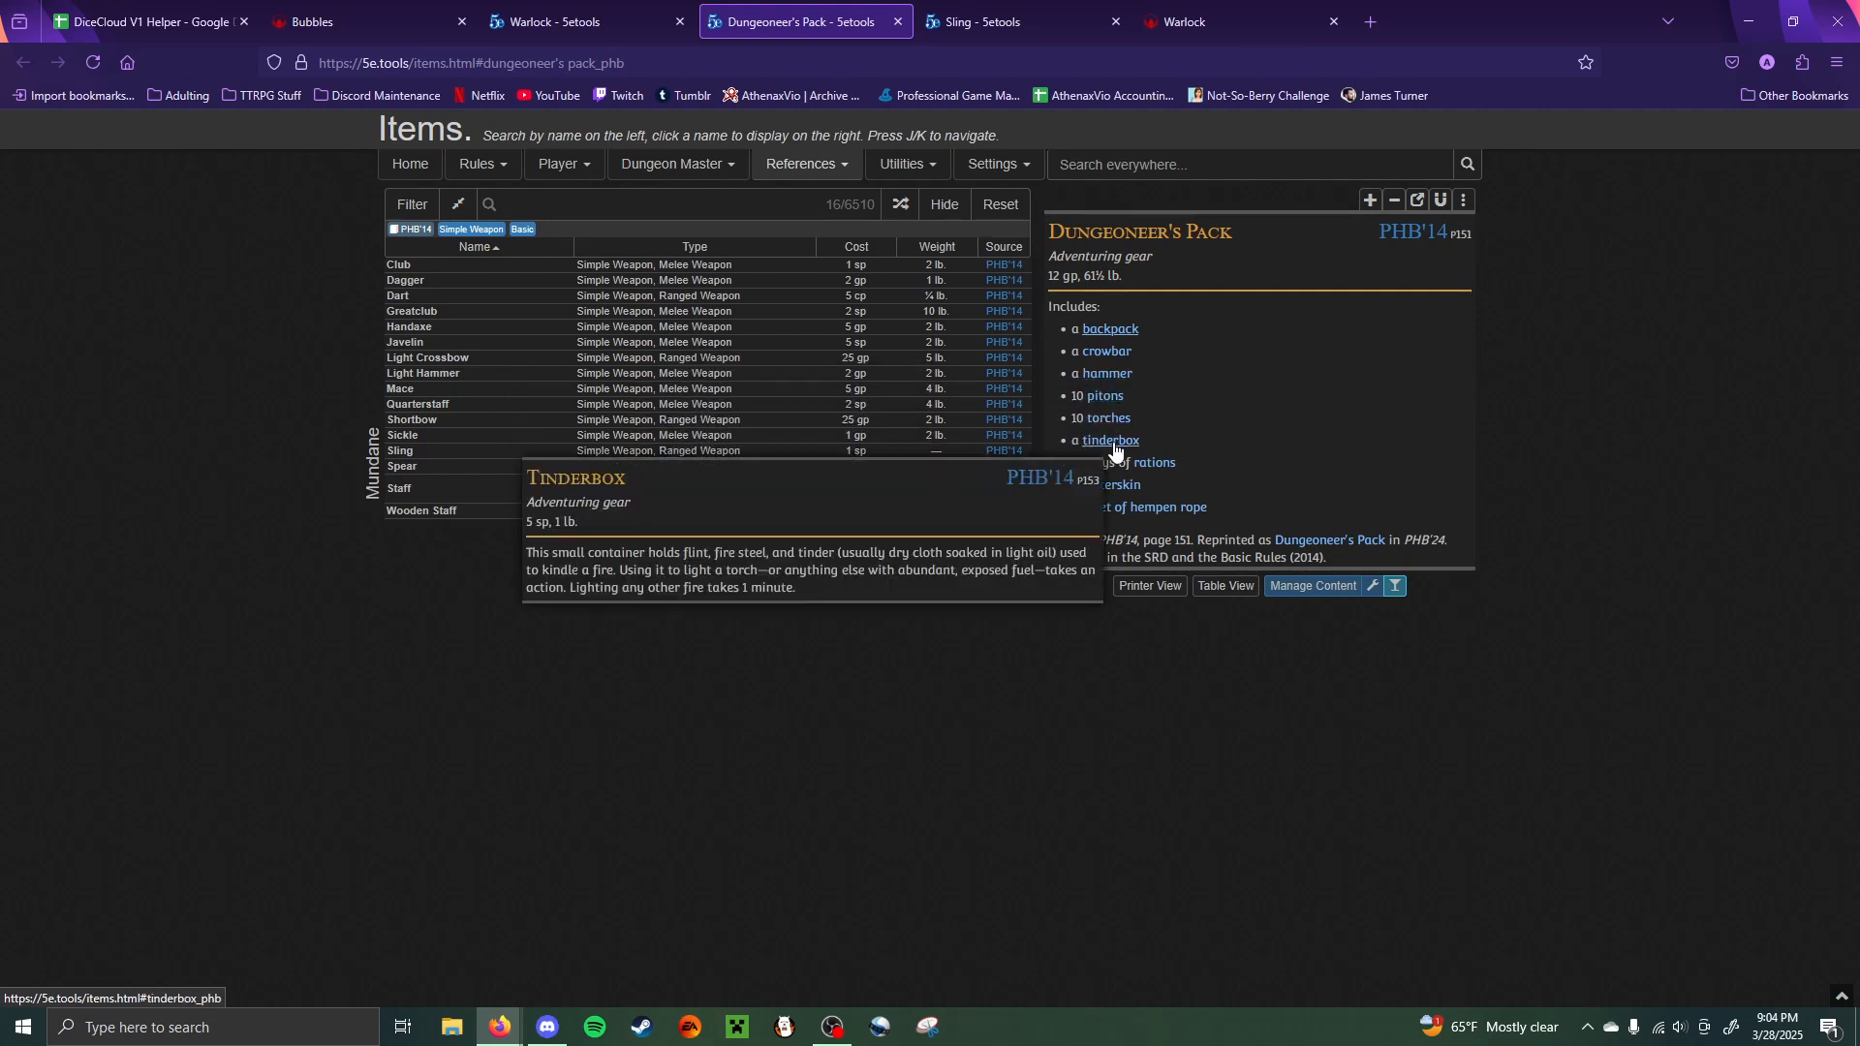
- Find the Crowbar in the DiceCloud item library and add it to Bubbles' inventory
click(368, 21)
click(1808, 957)
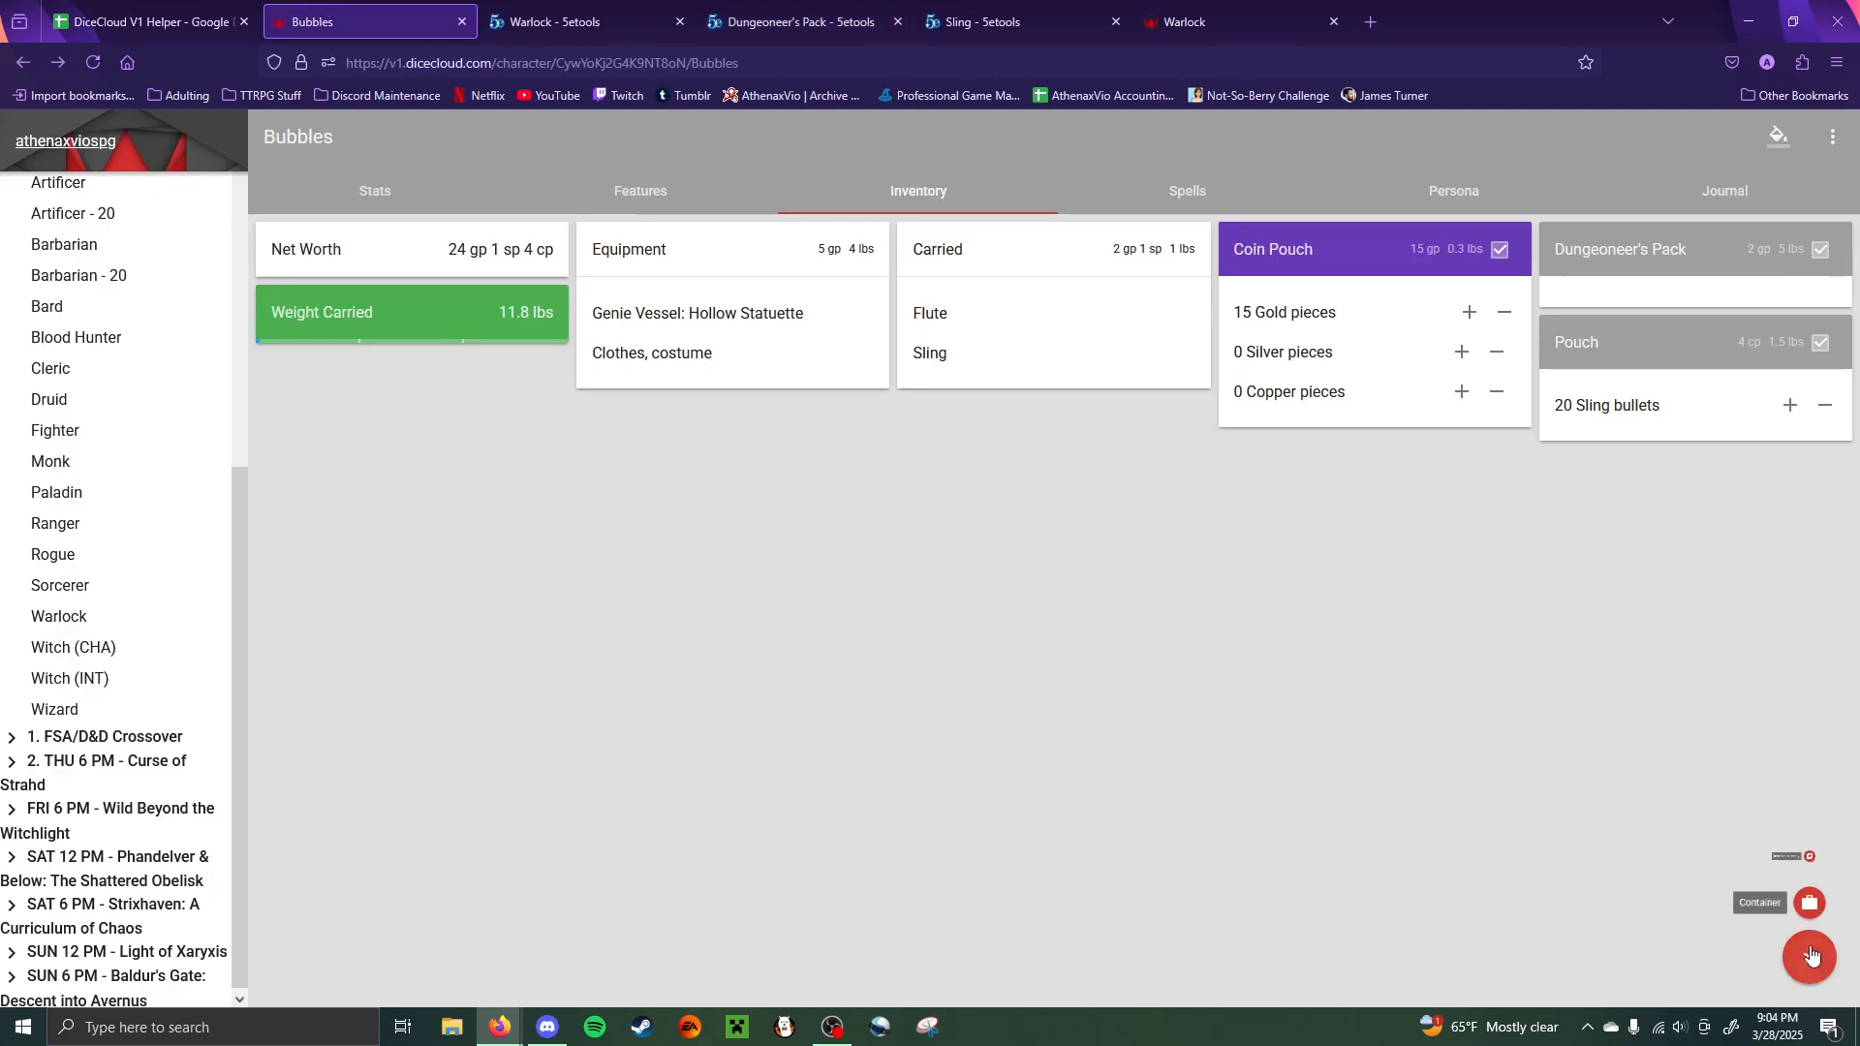
click(1809, 862)
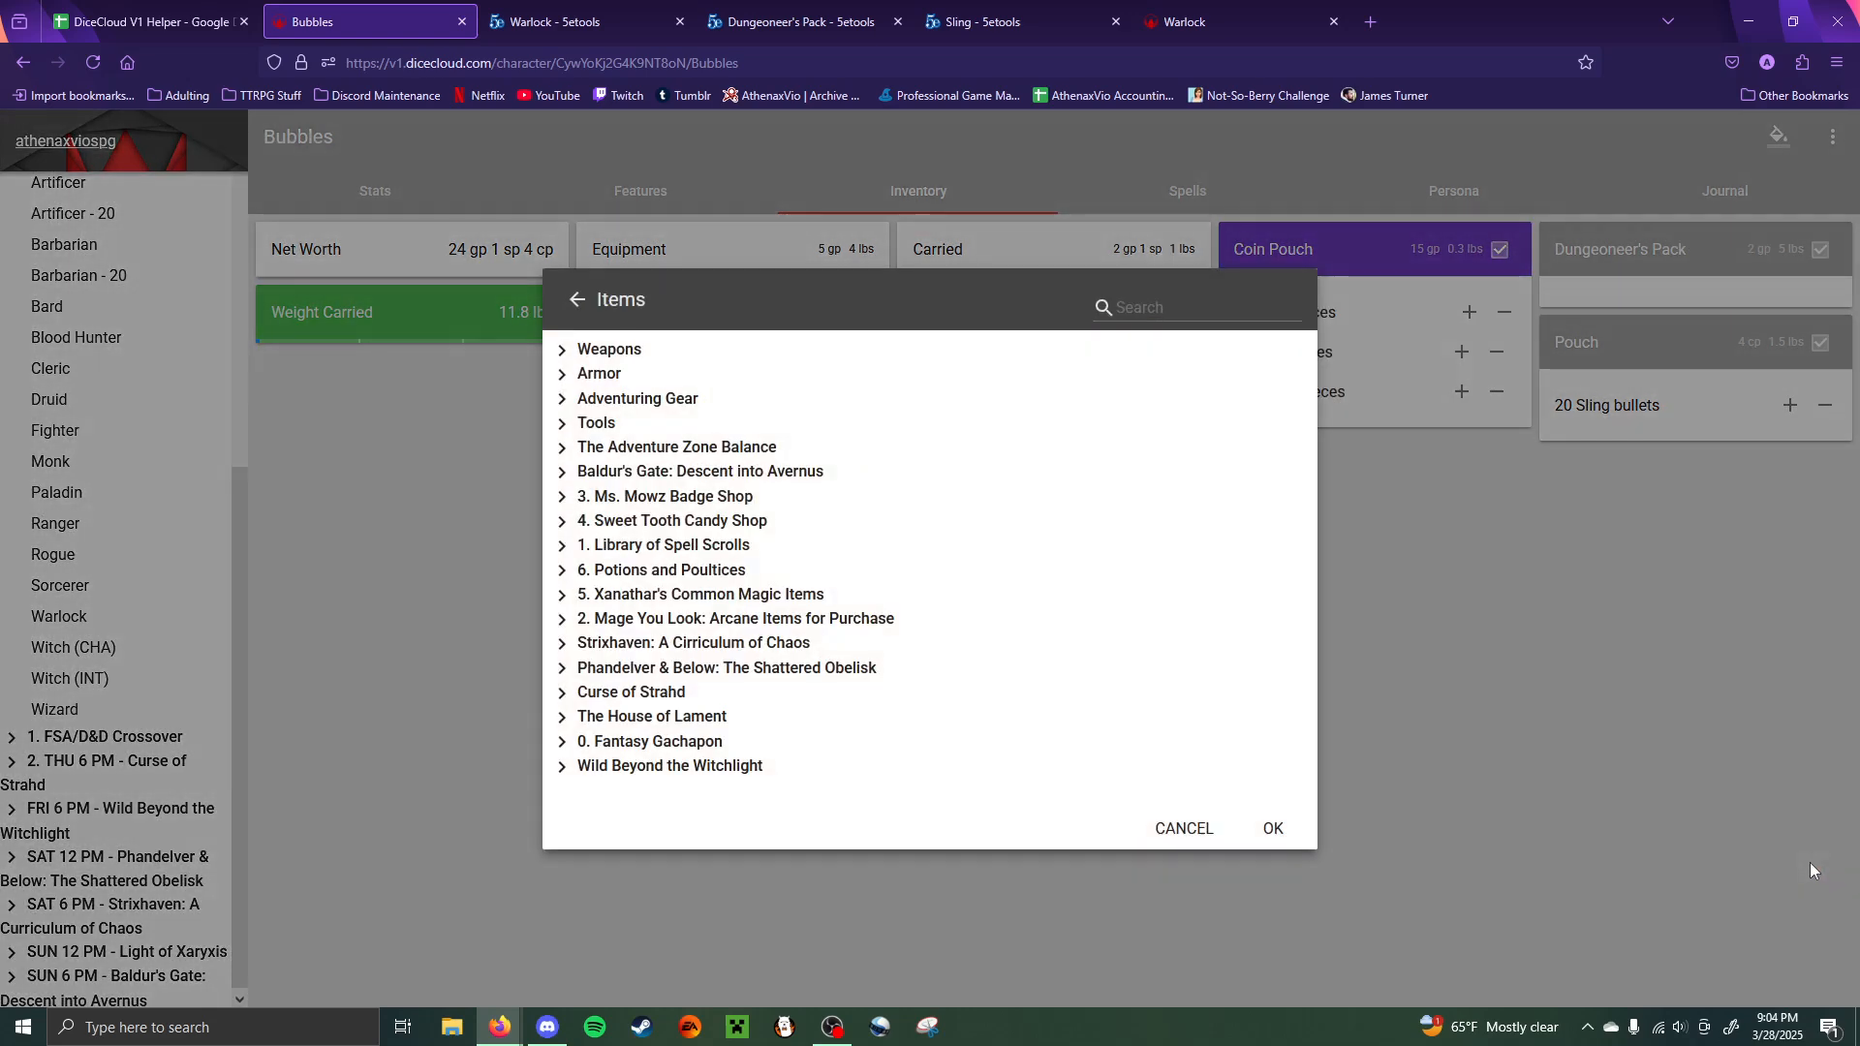
click(595, 410)
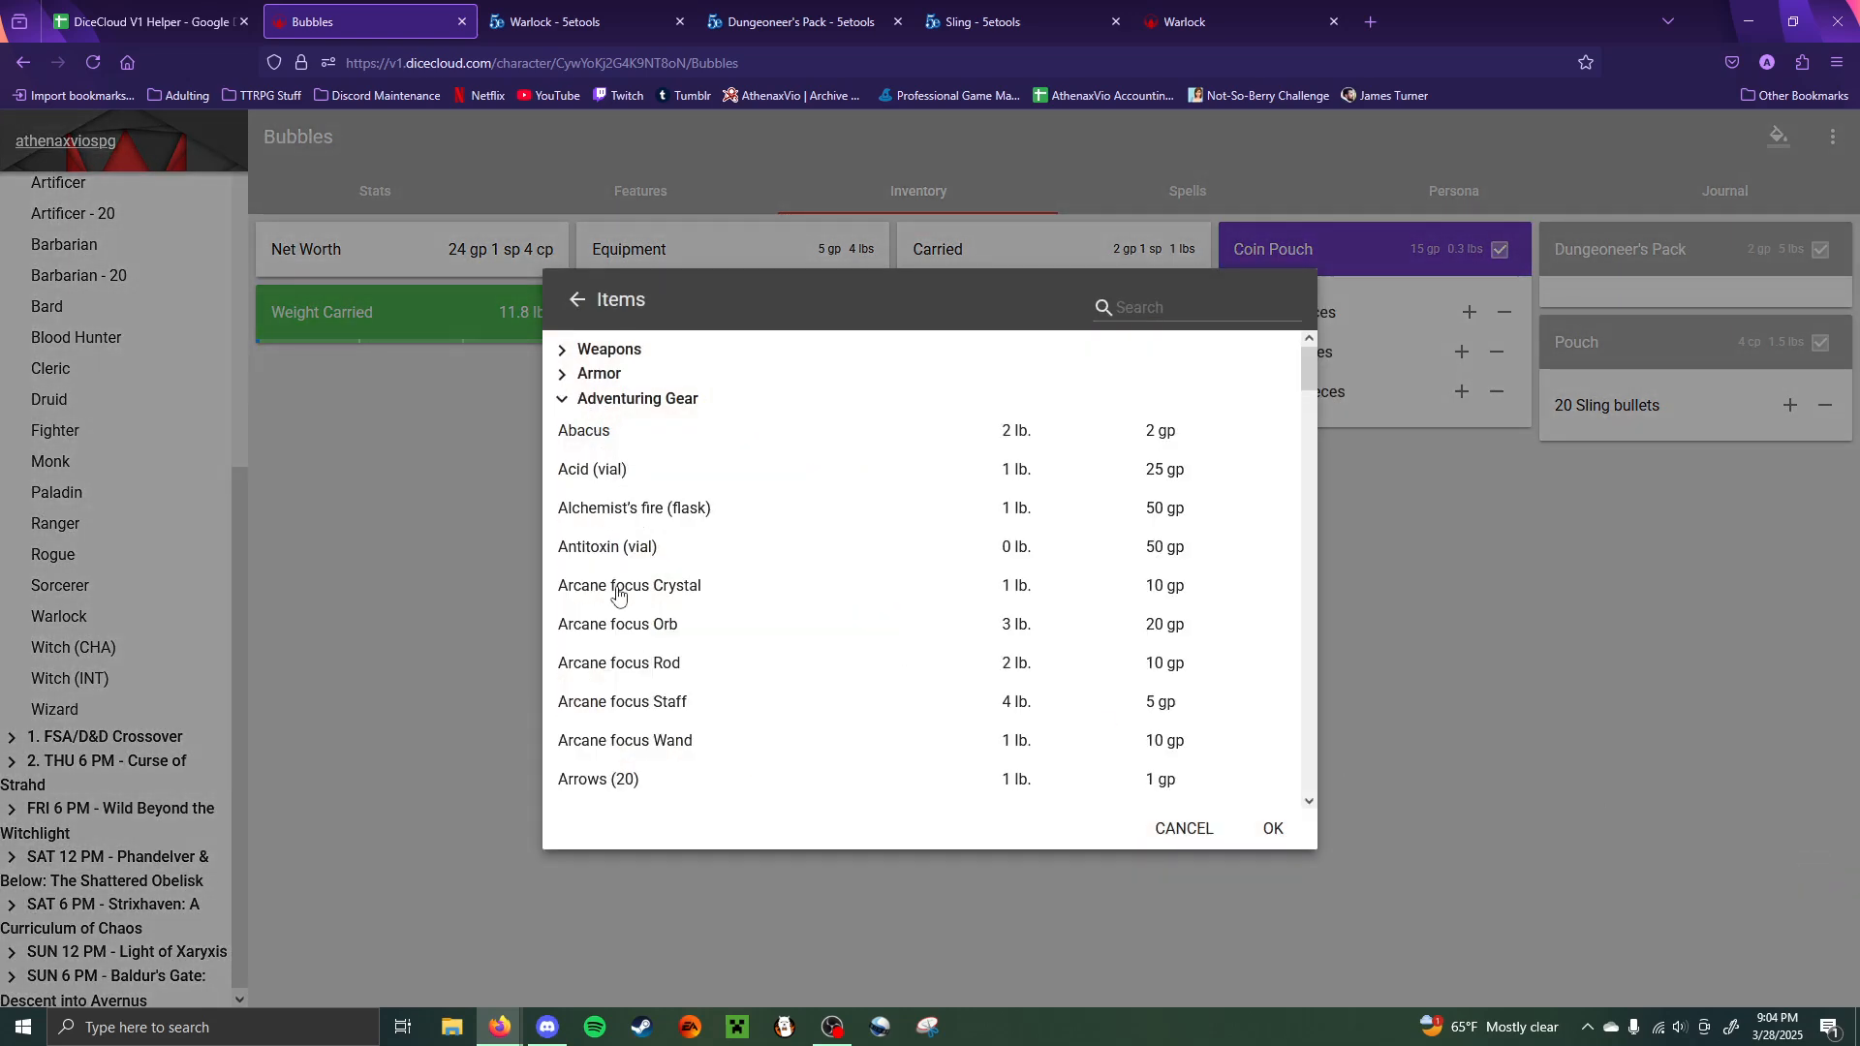
scroll(620, 630, down, 3)
scroll(598, 608, up, 3)
text(crow)
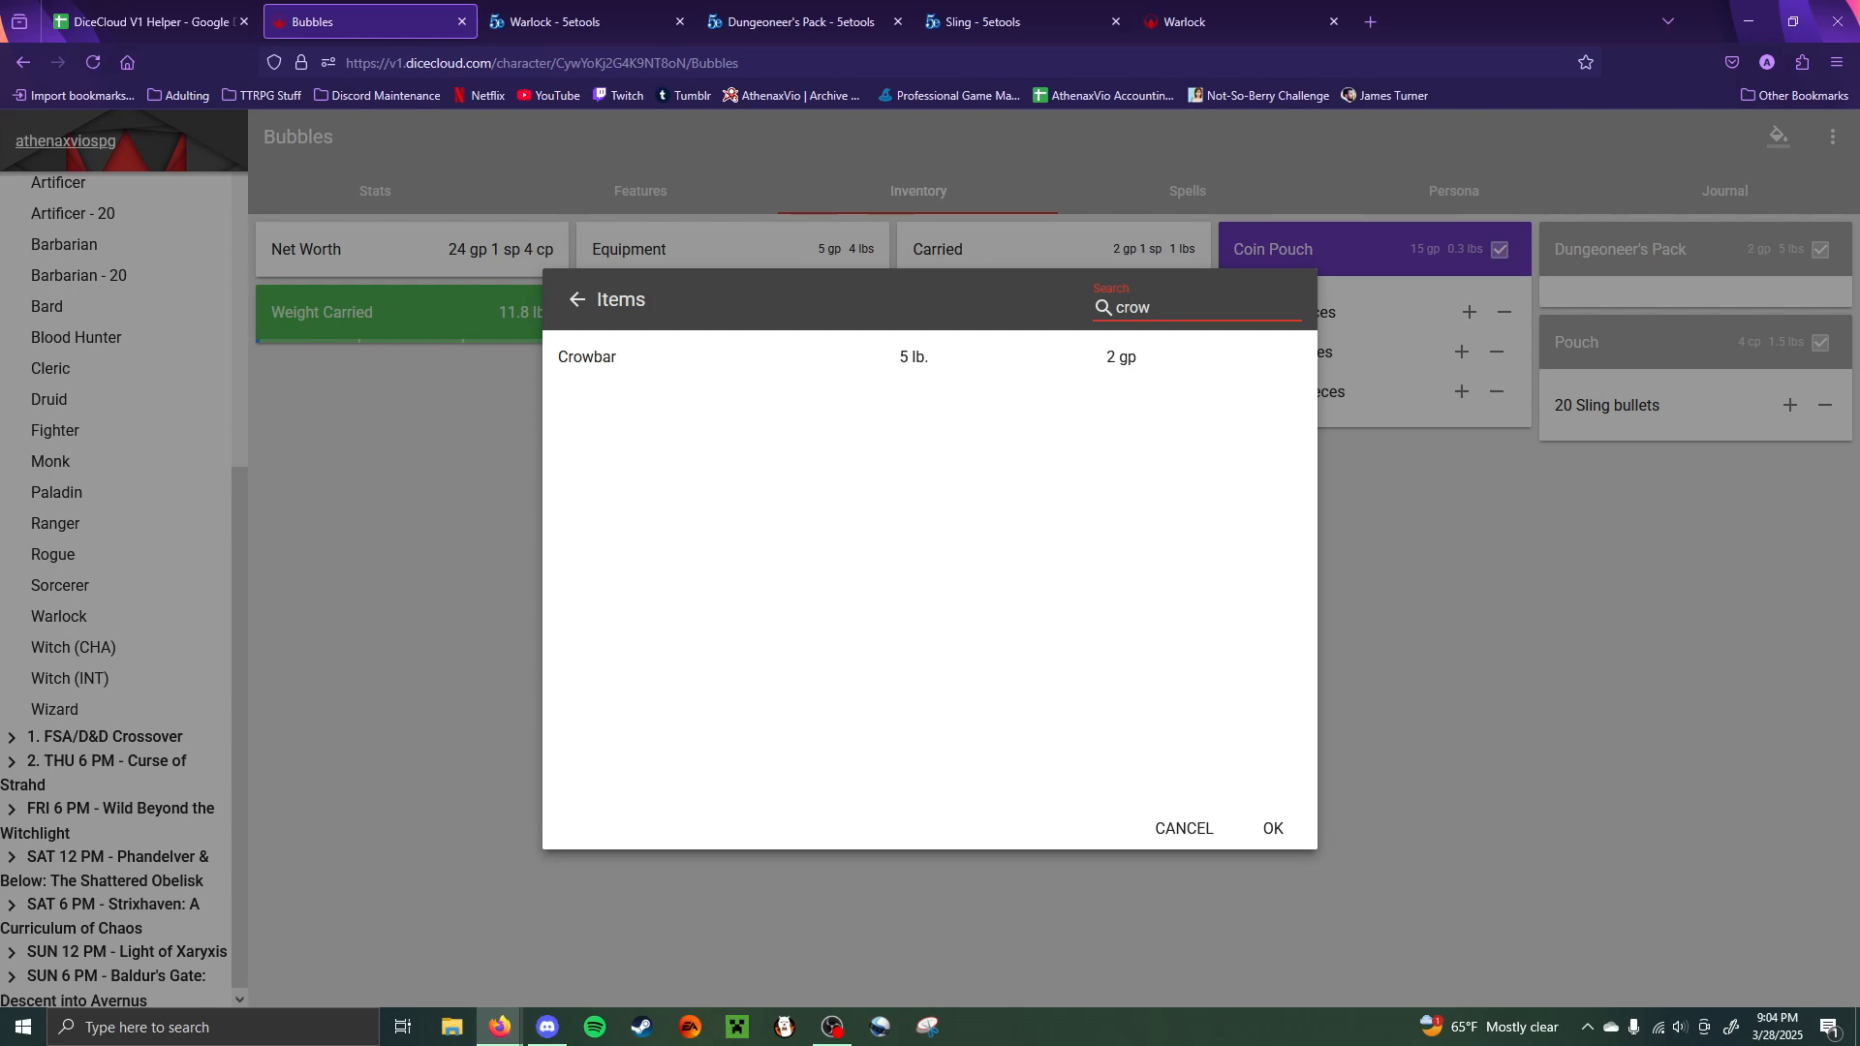
click(781, 361)
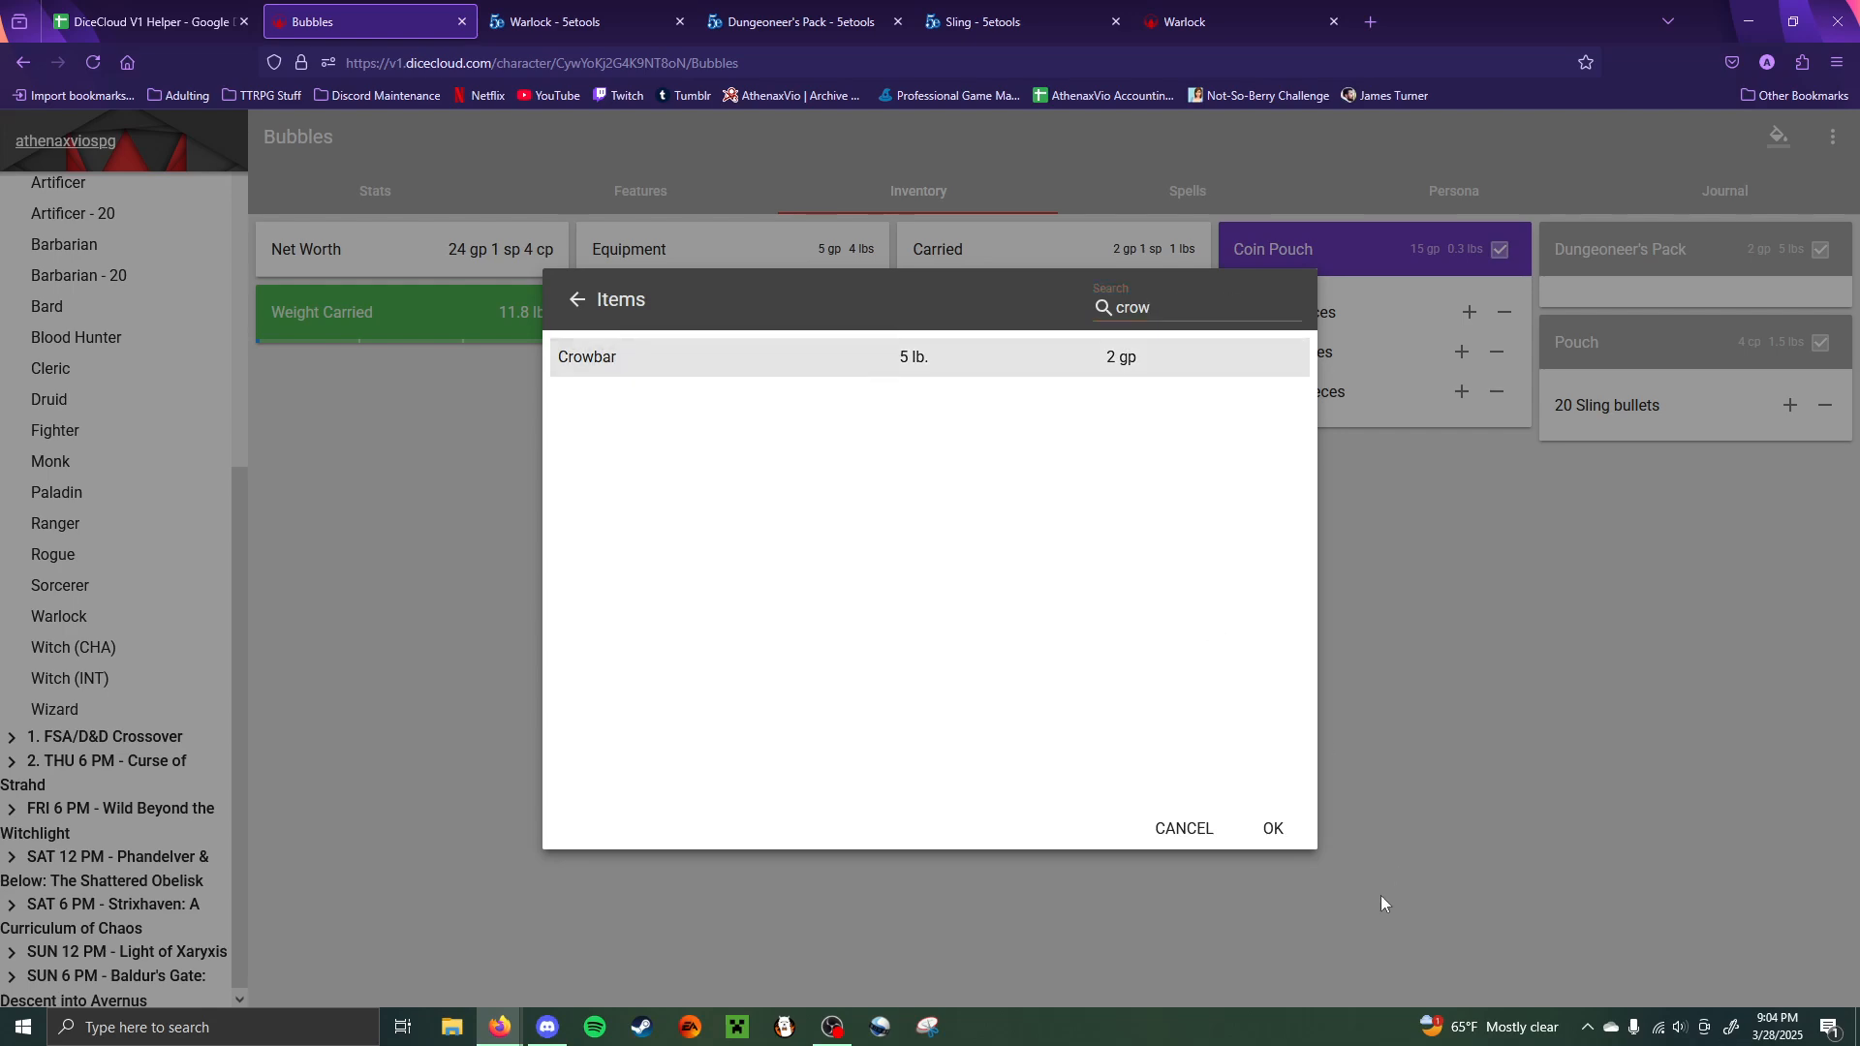
click(1275, 830)
- Search the item library for "hammer" and add the plain Hammer to the inventory
click(1809, 957)
click(1810, 810)
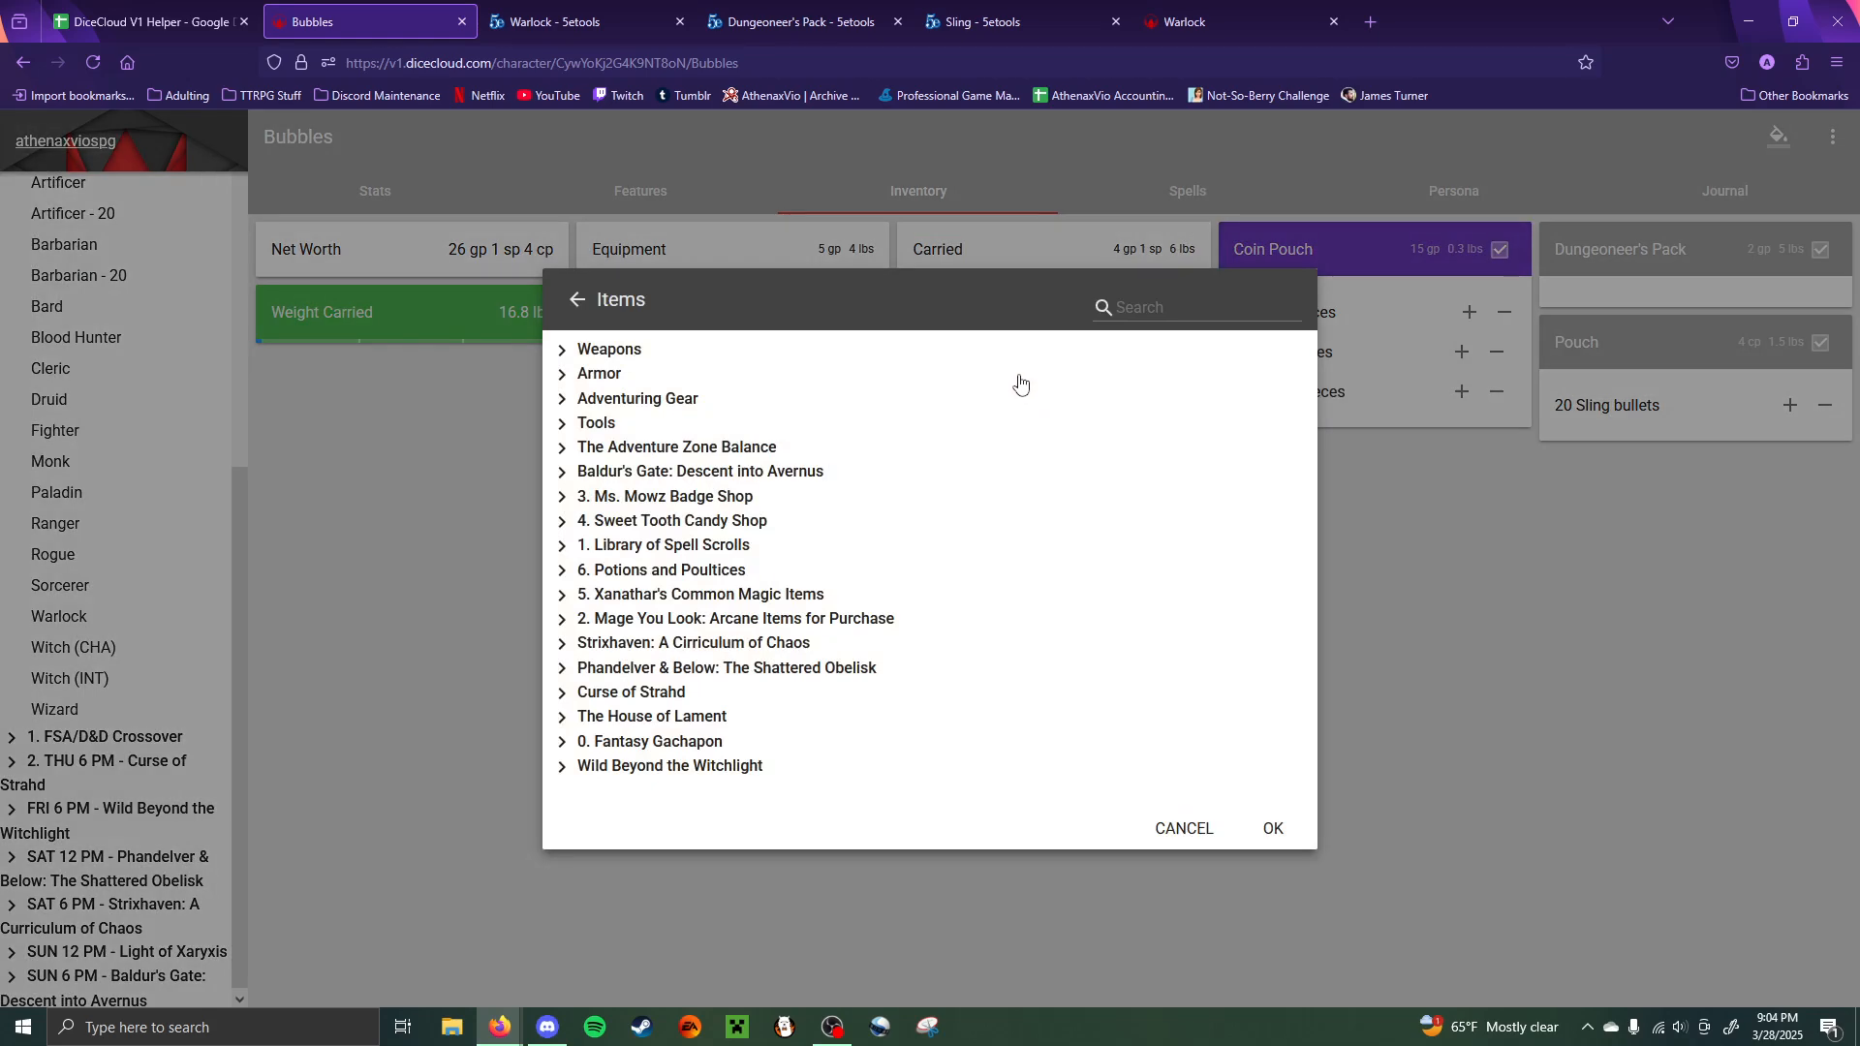
click(1153, 317)
text(hammer)
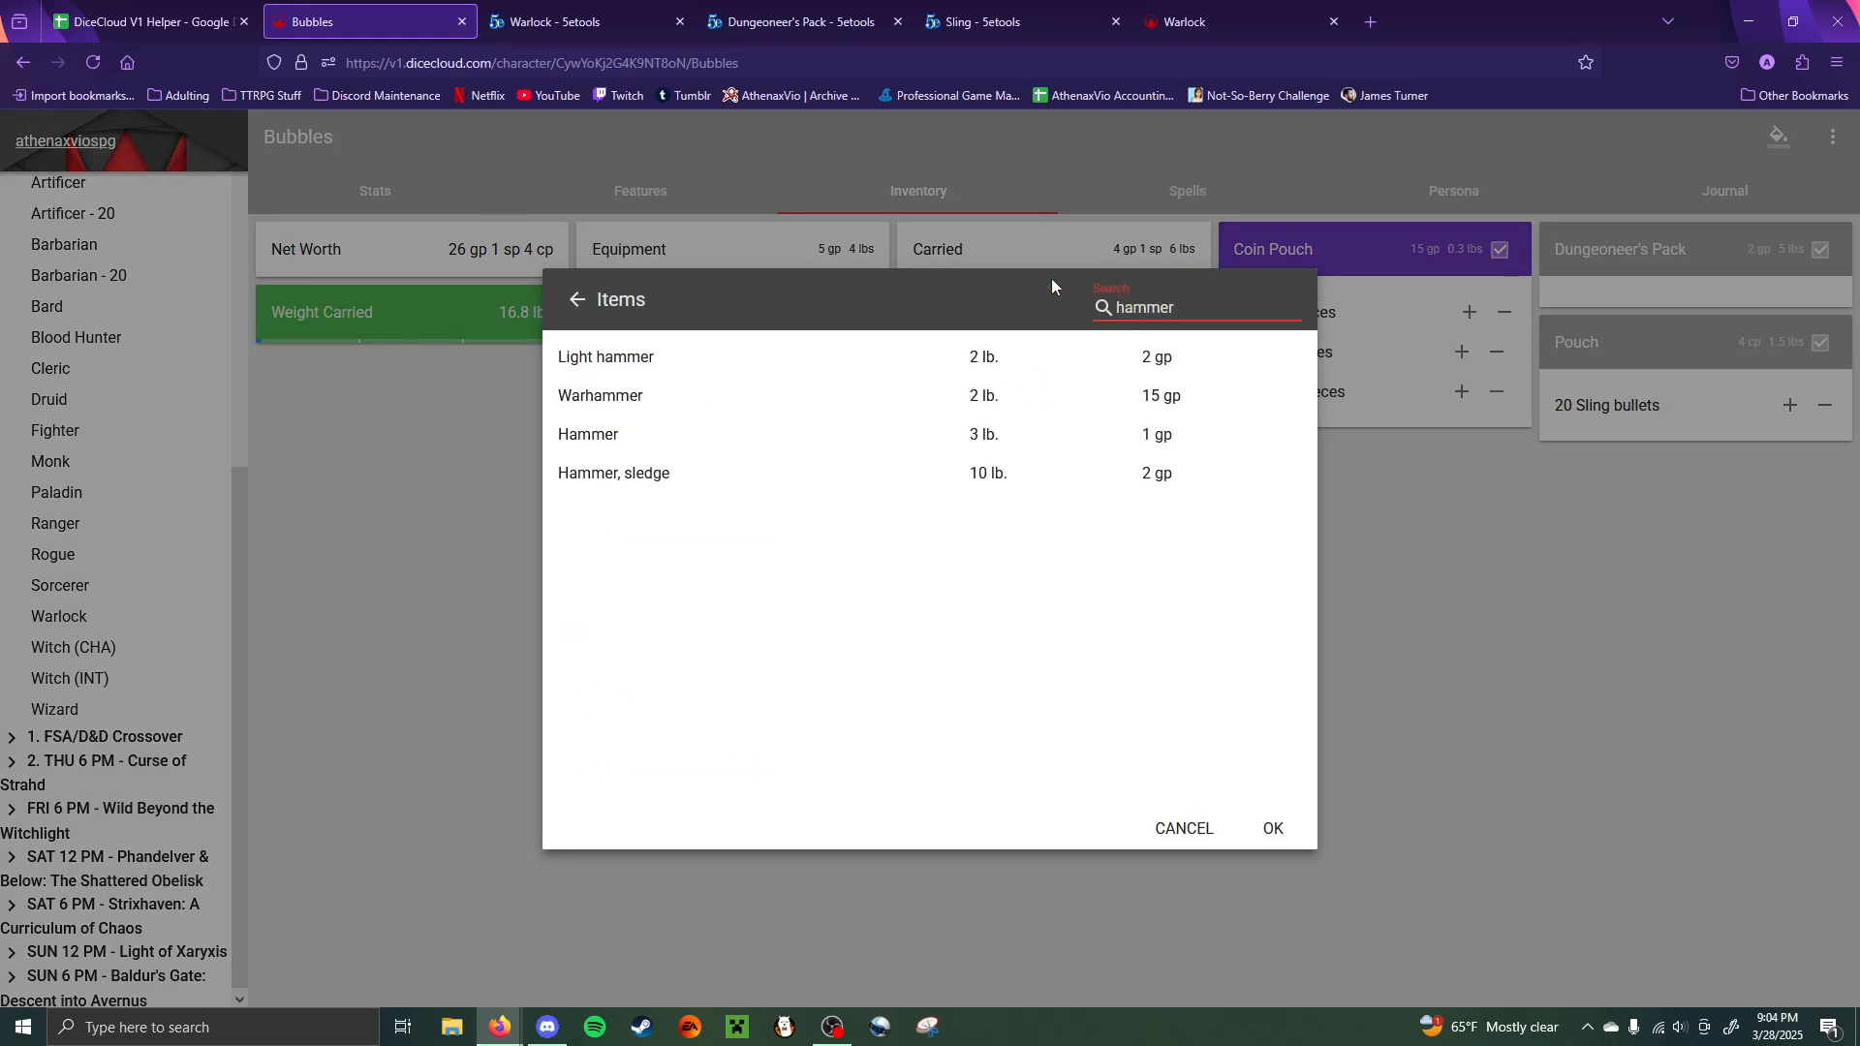
click(576, 433)
click(1277, 830)
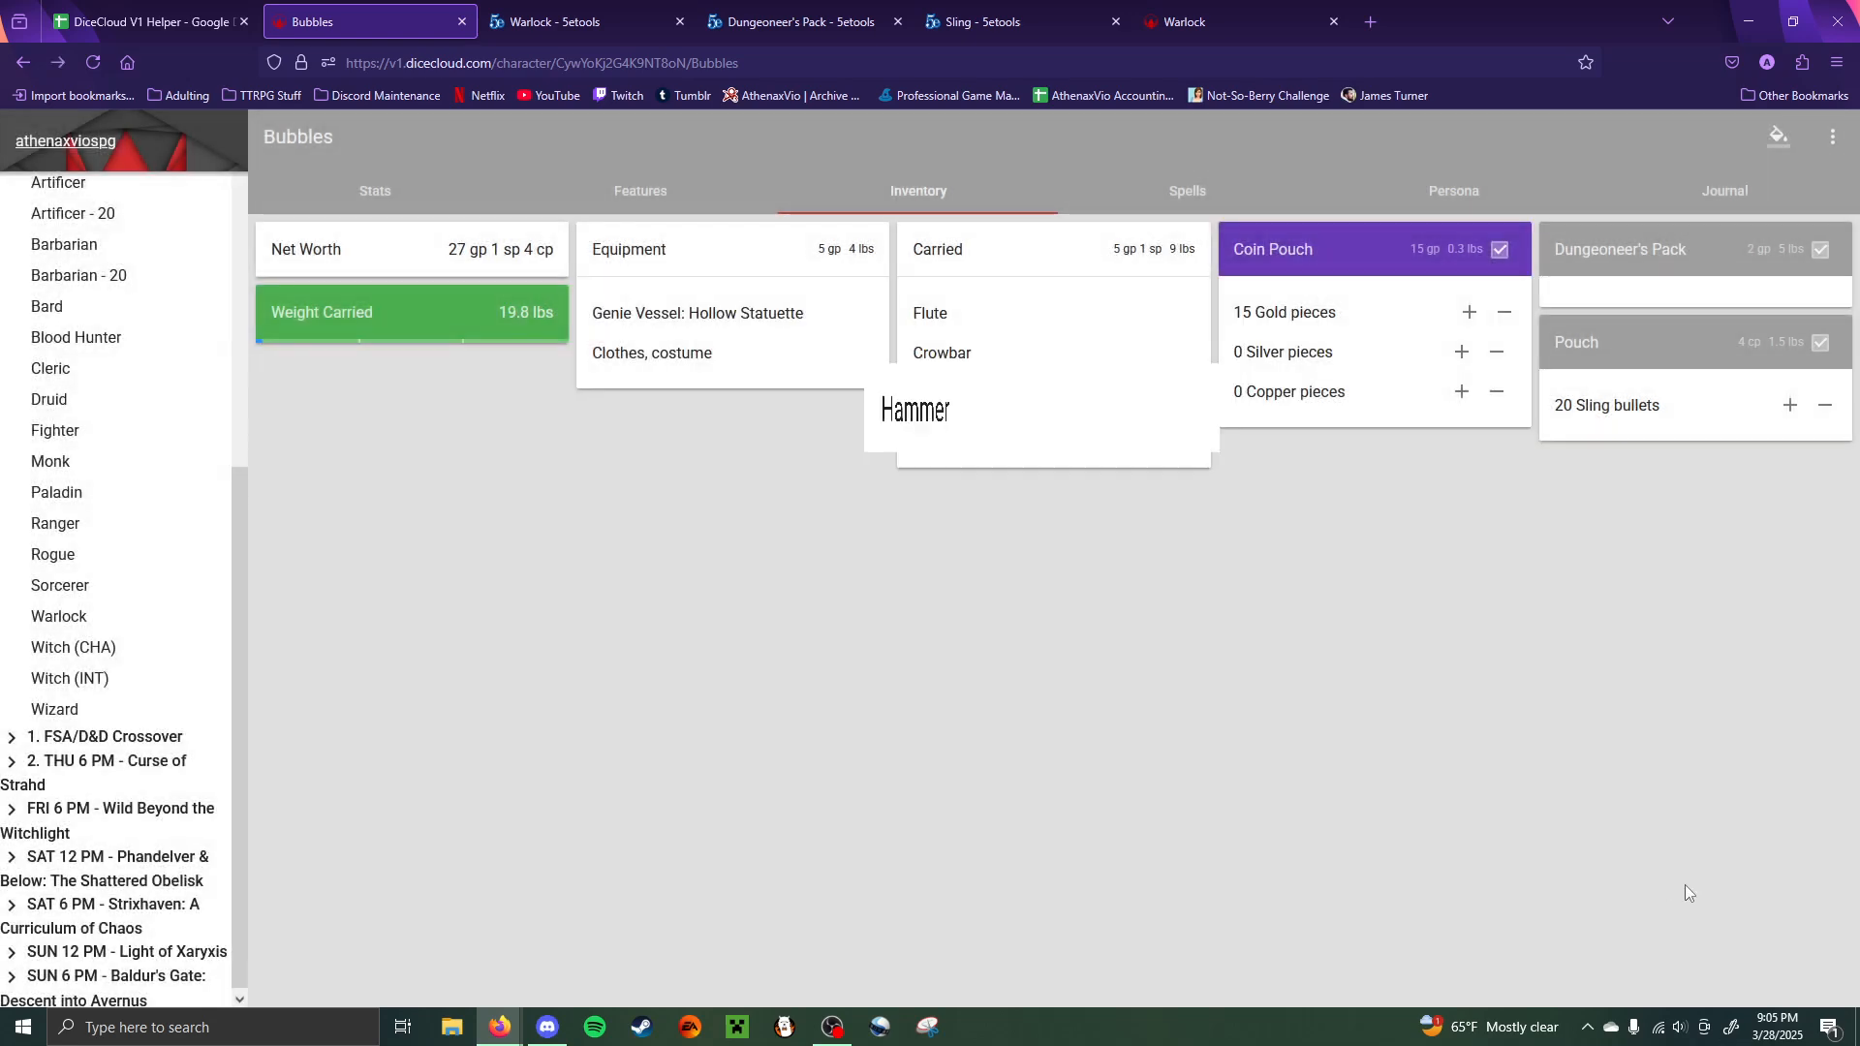
- Add a Piton from the item library to the inventory
click(1809, 957)
click(1812, 858)
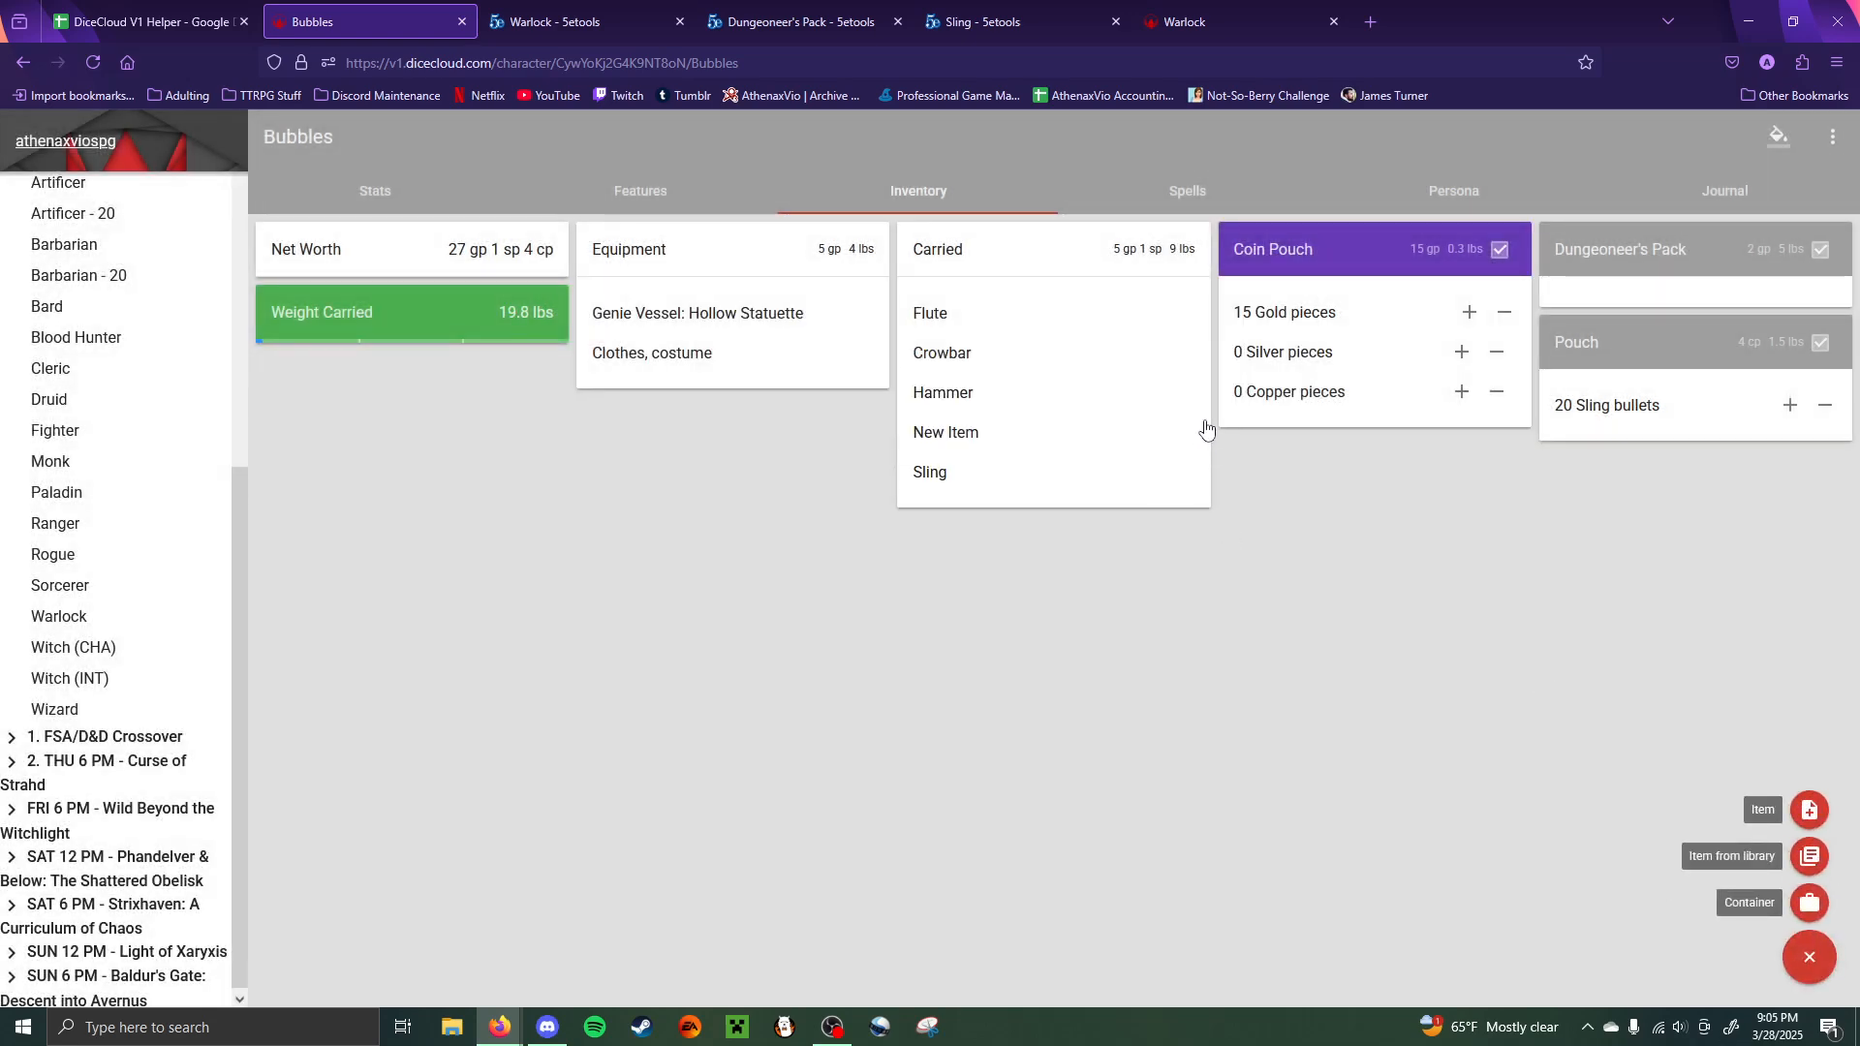
text(pito)
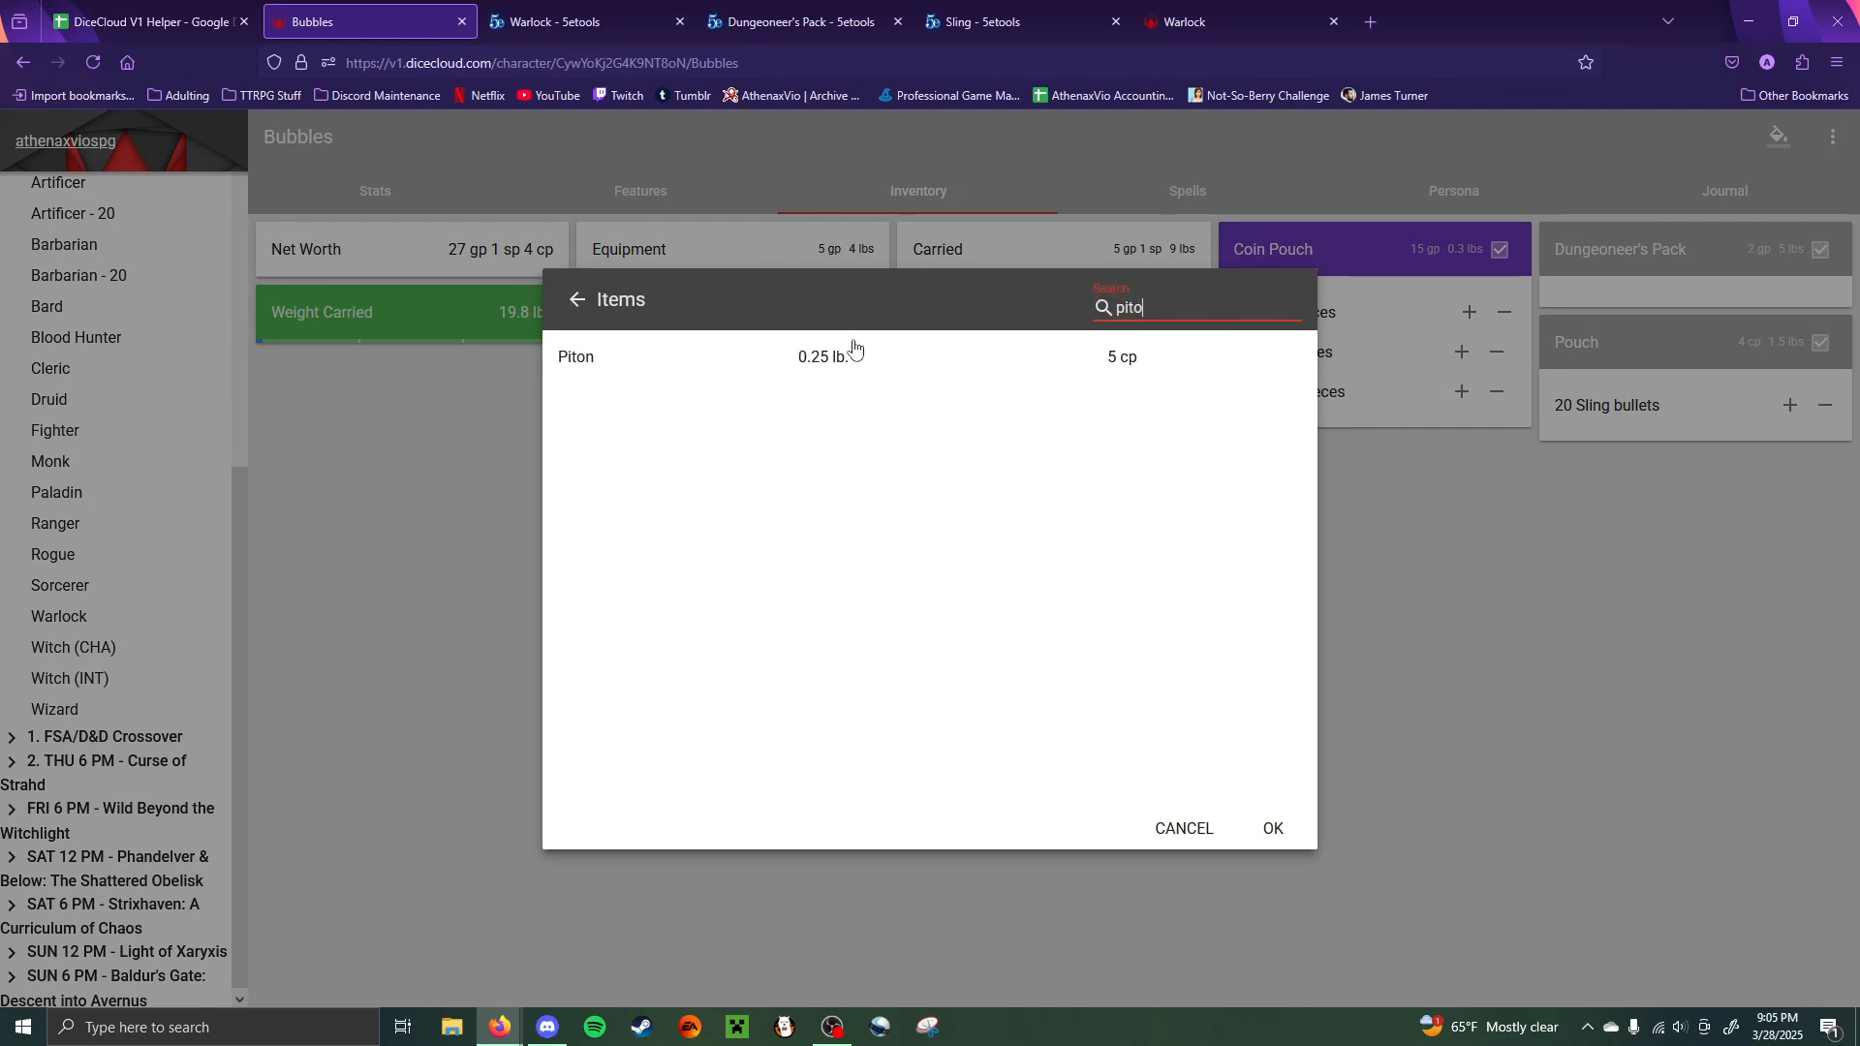
click(855, 351)
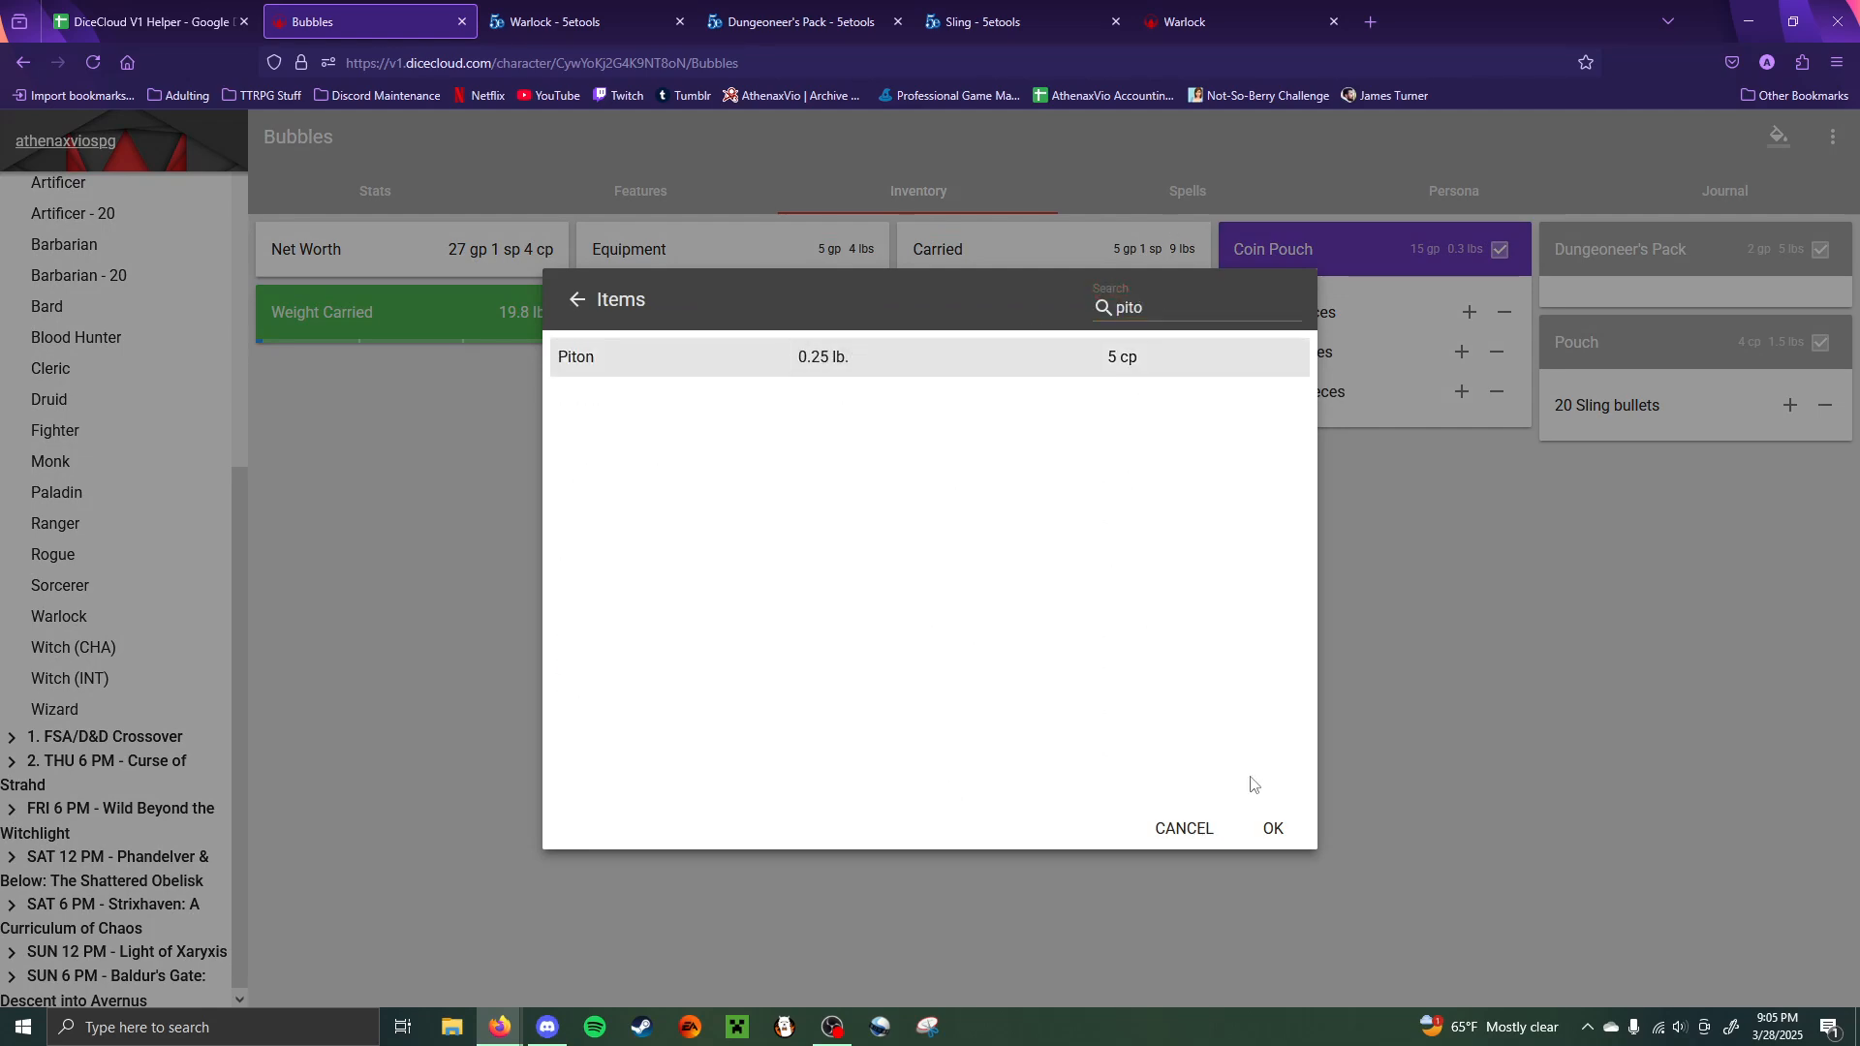
click(1274, 830)
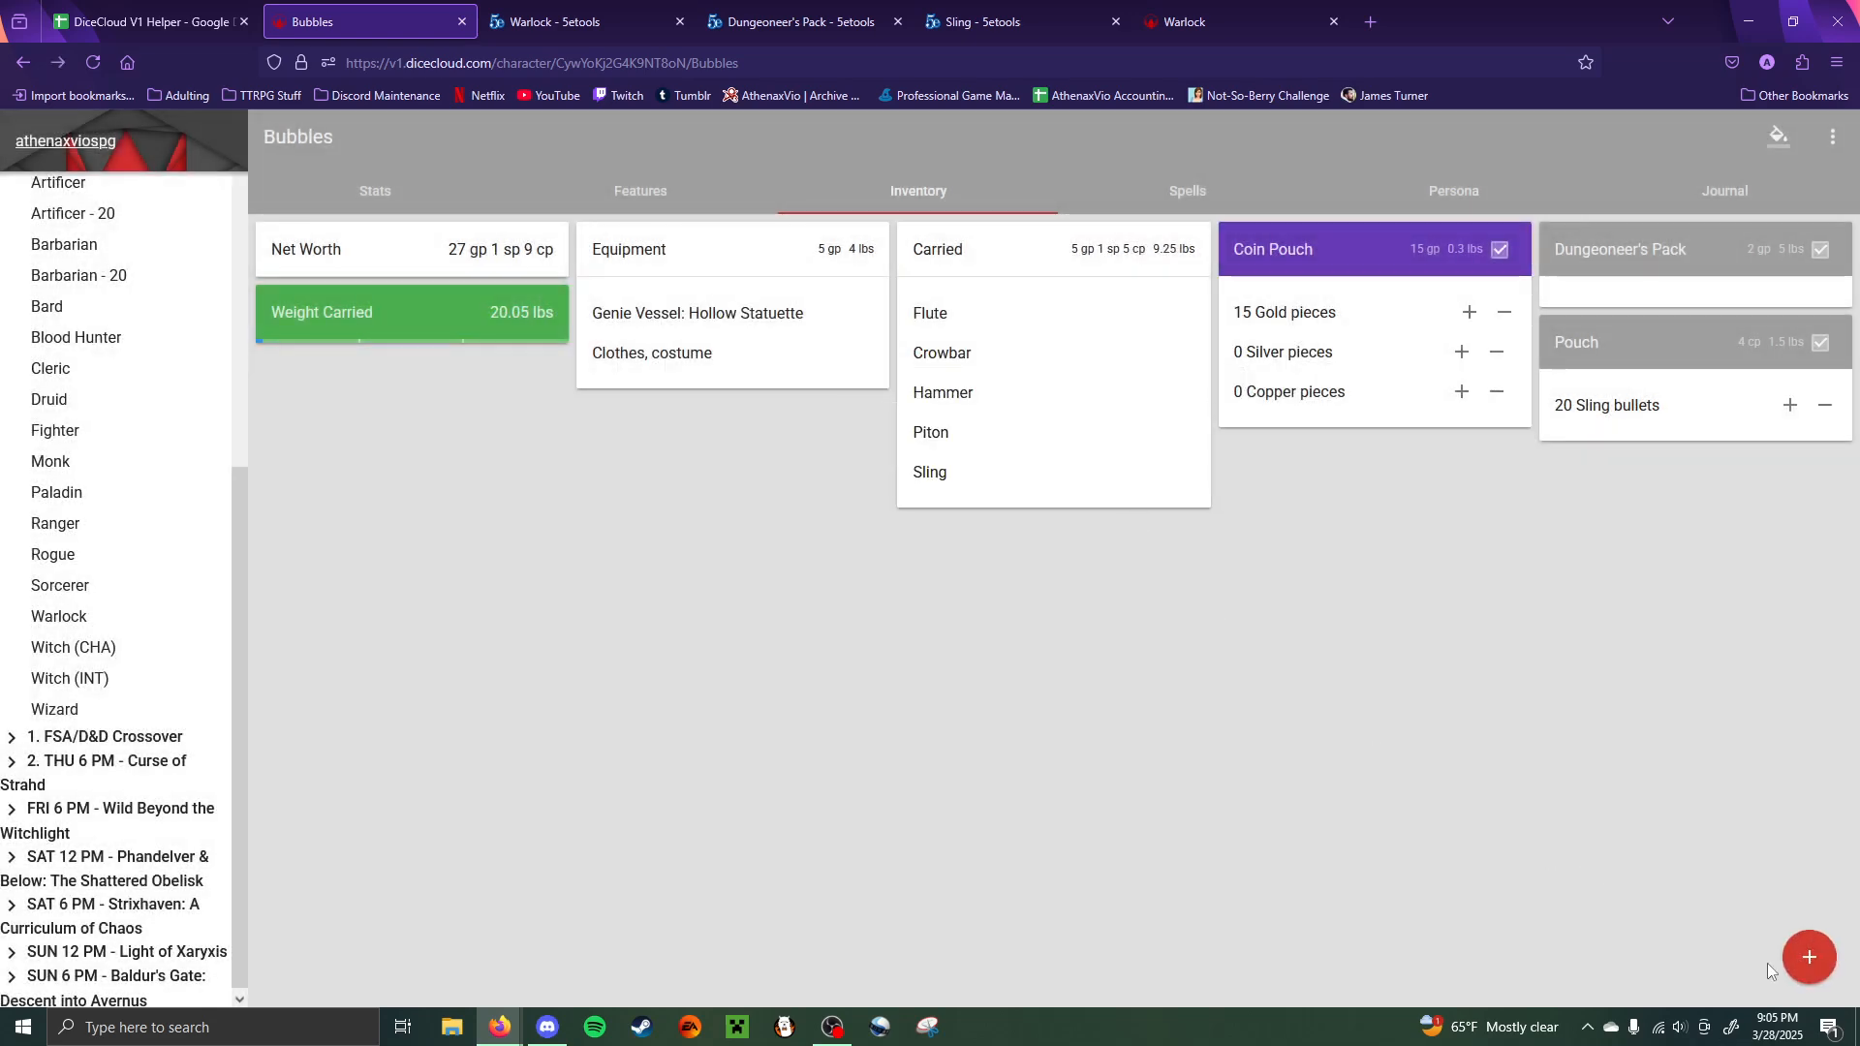
- Add a Torch from the item library to the inventory
mouse_move(1819, 961)
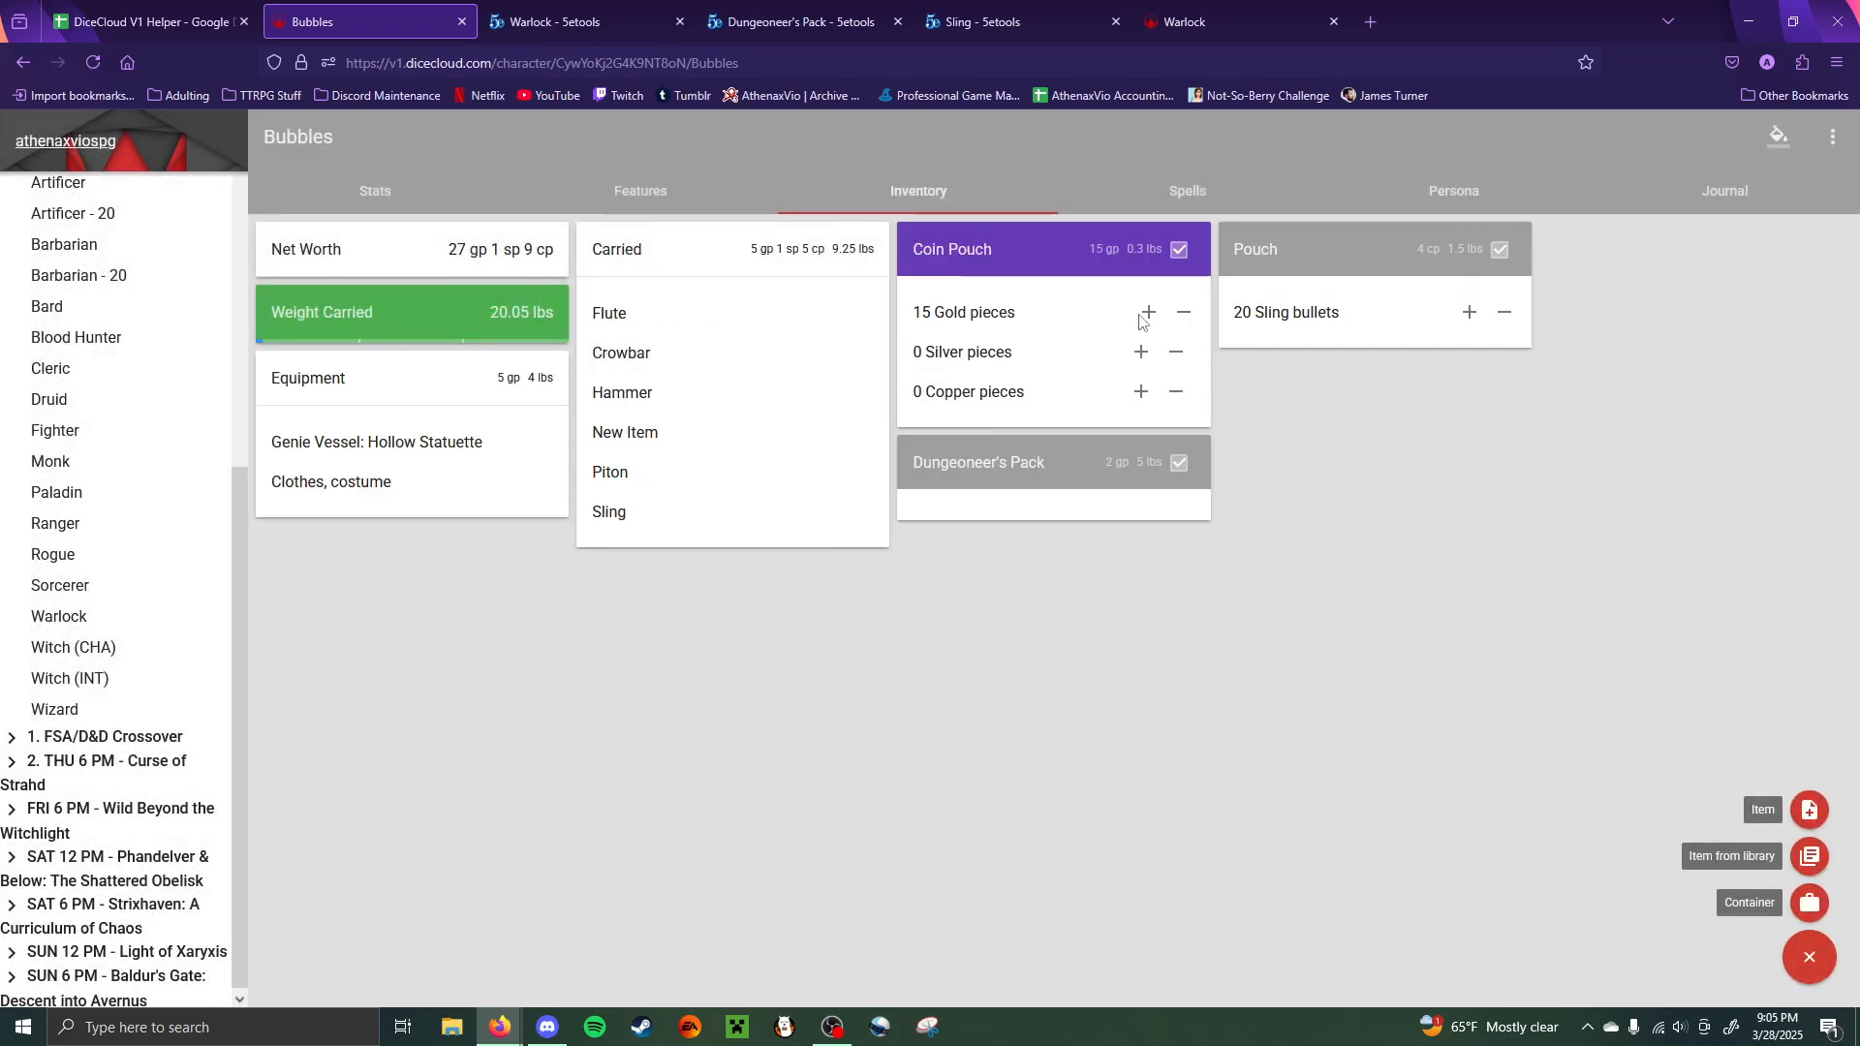
click(1811, 858)
text(torc)
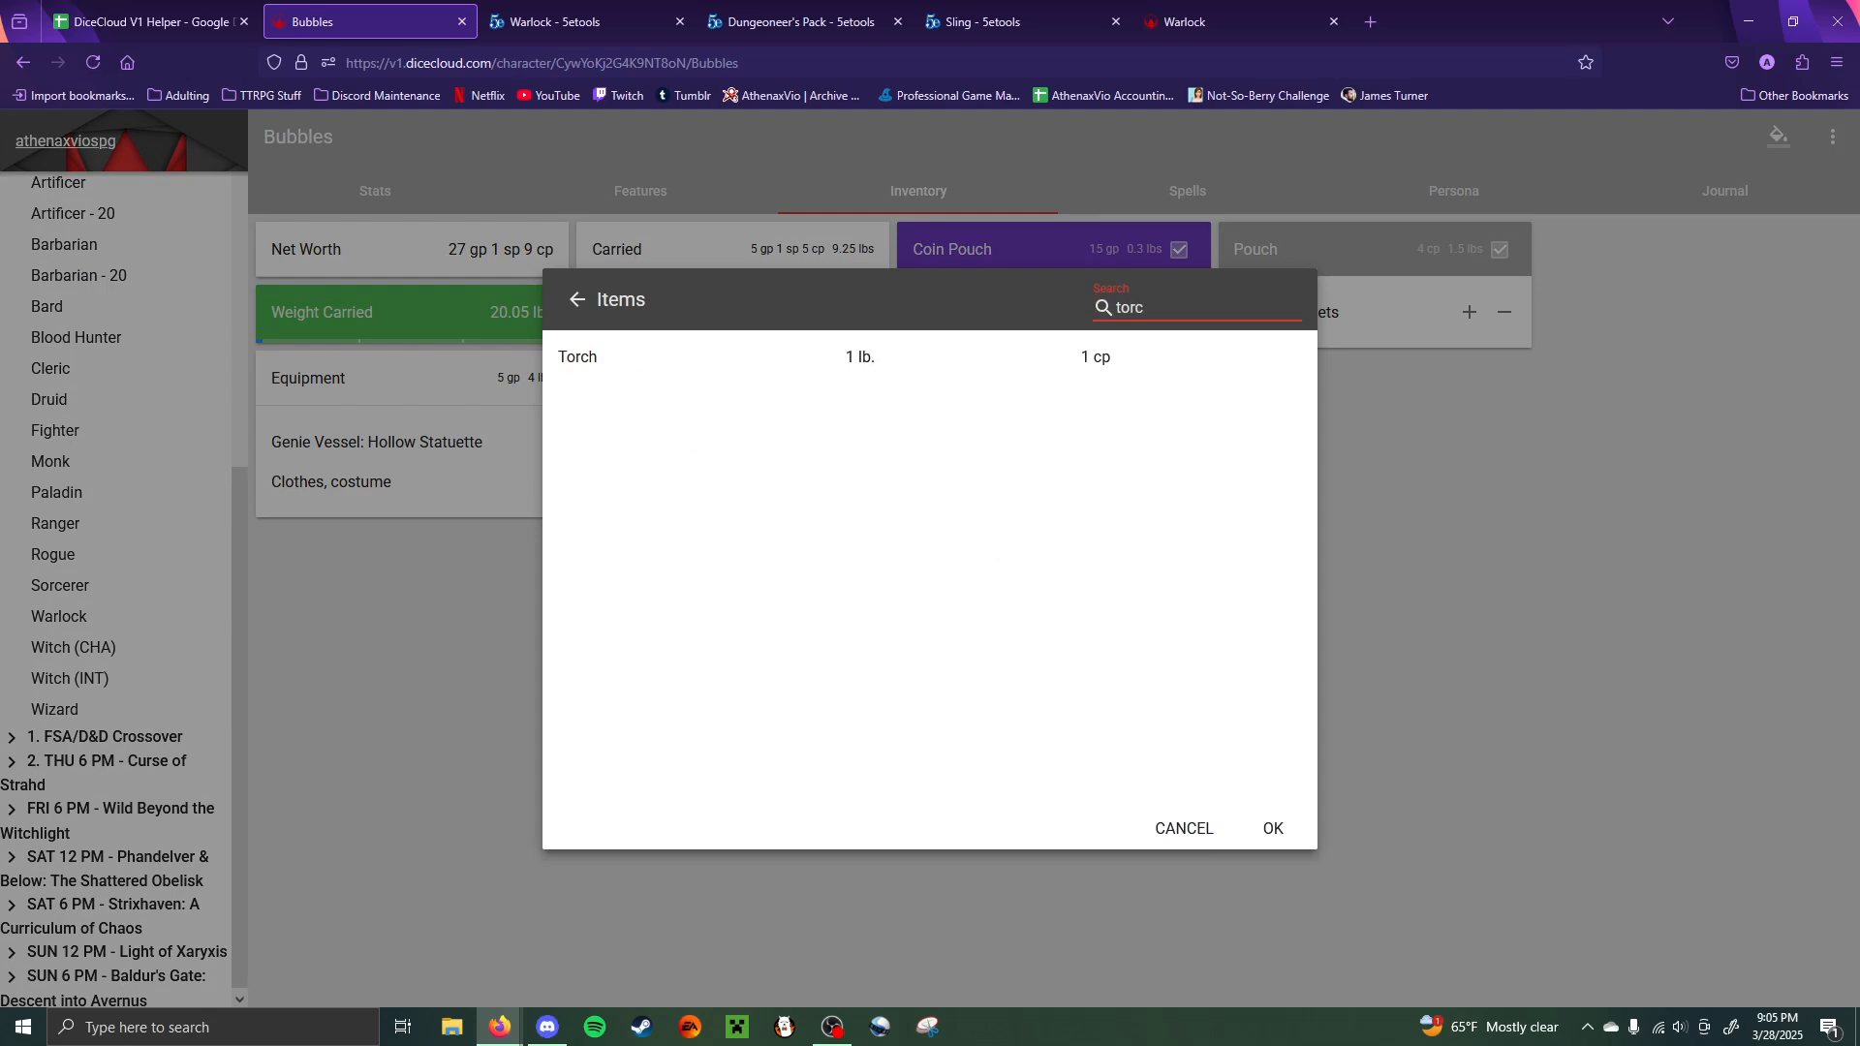
click(863, 365)
click(1271, 834)
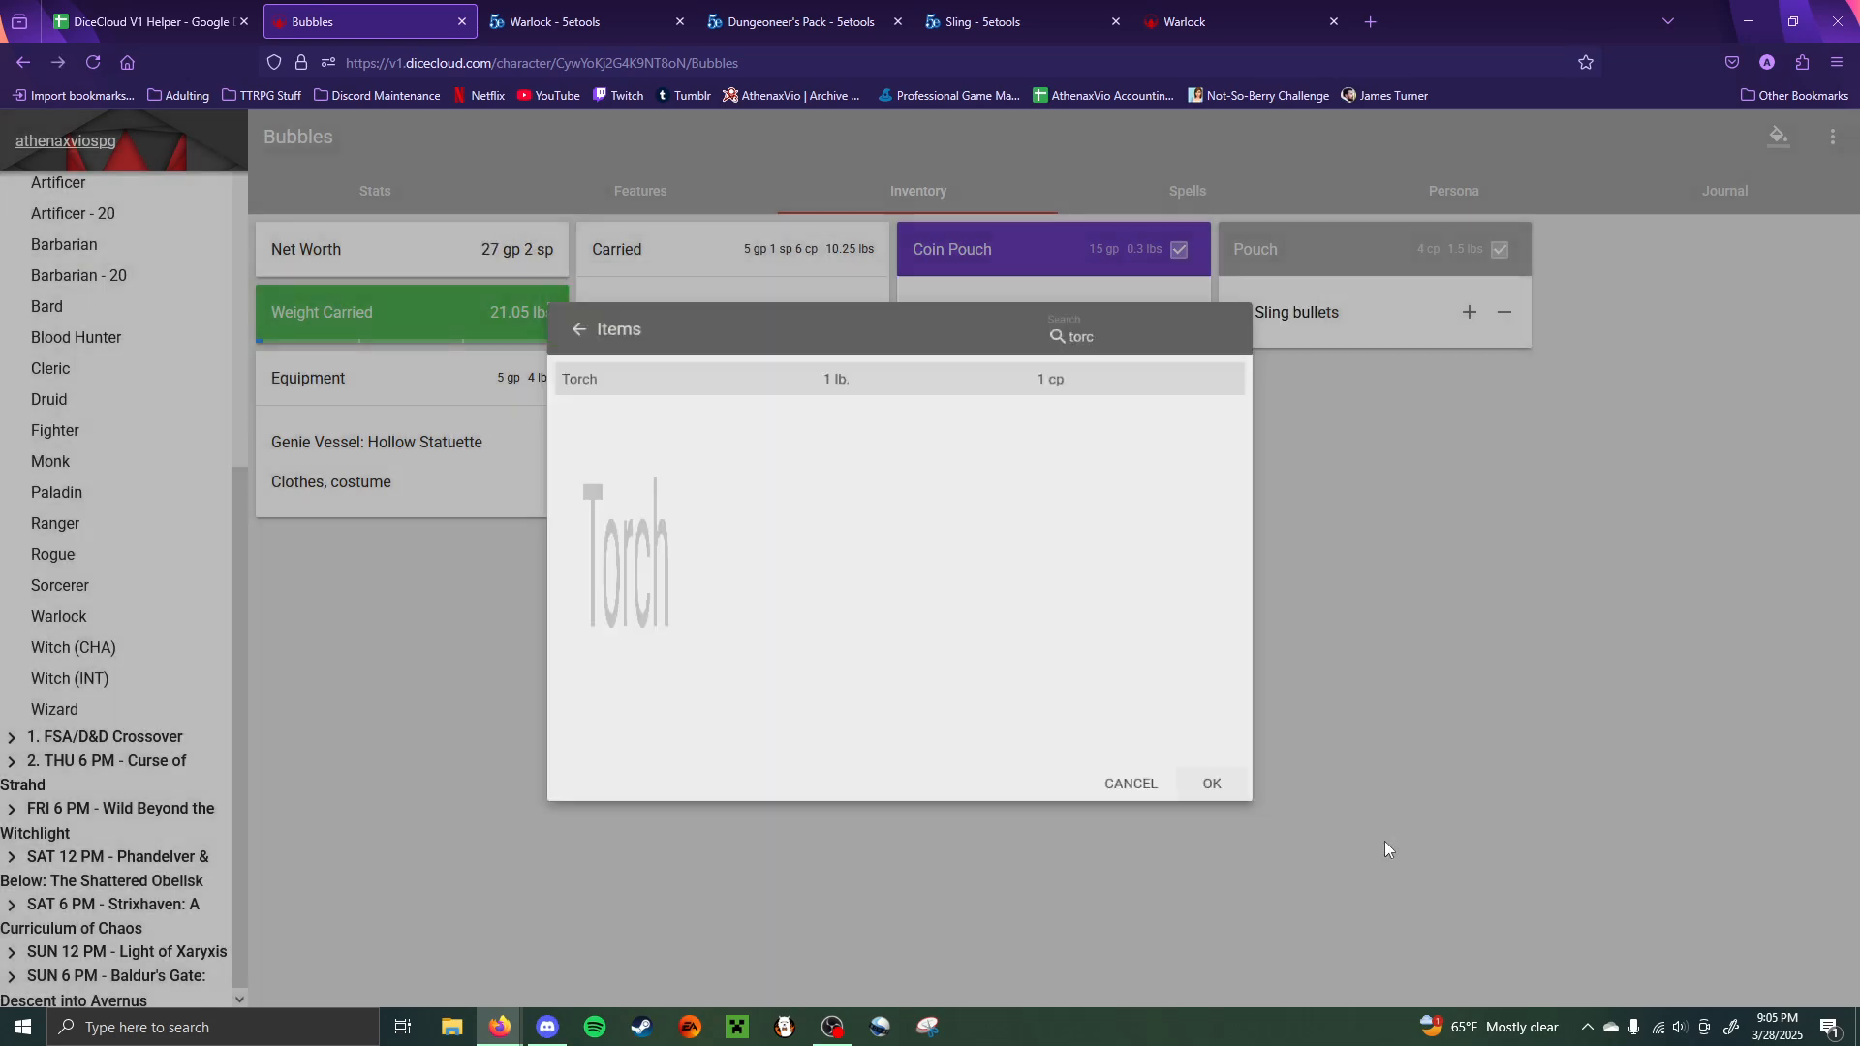
- Add a Tinderbox from the item library to the inventory
mouse_move(1797, 958)
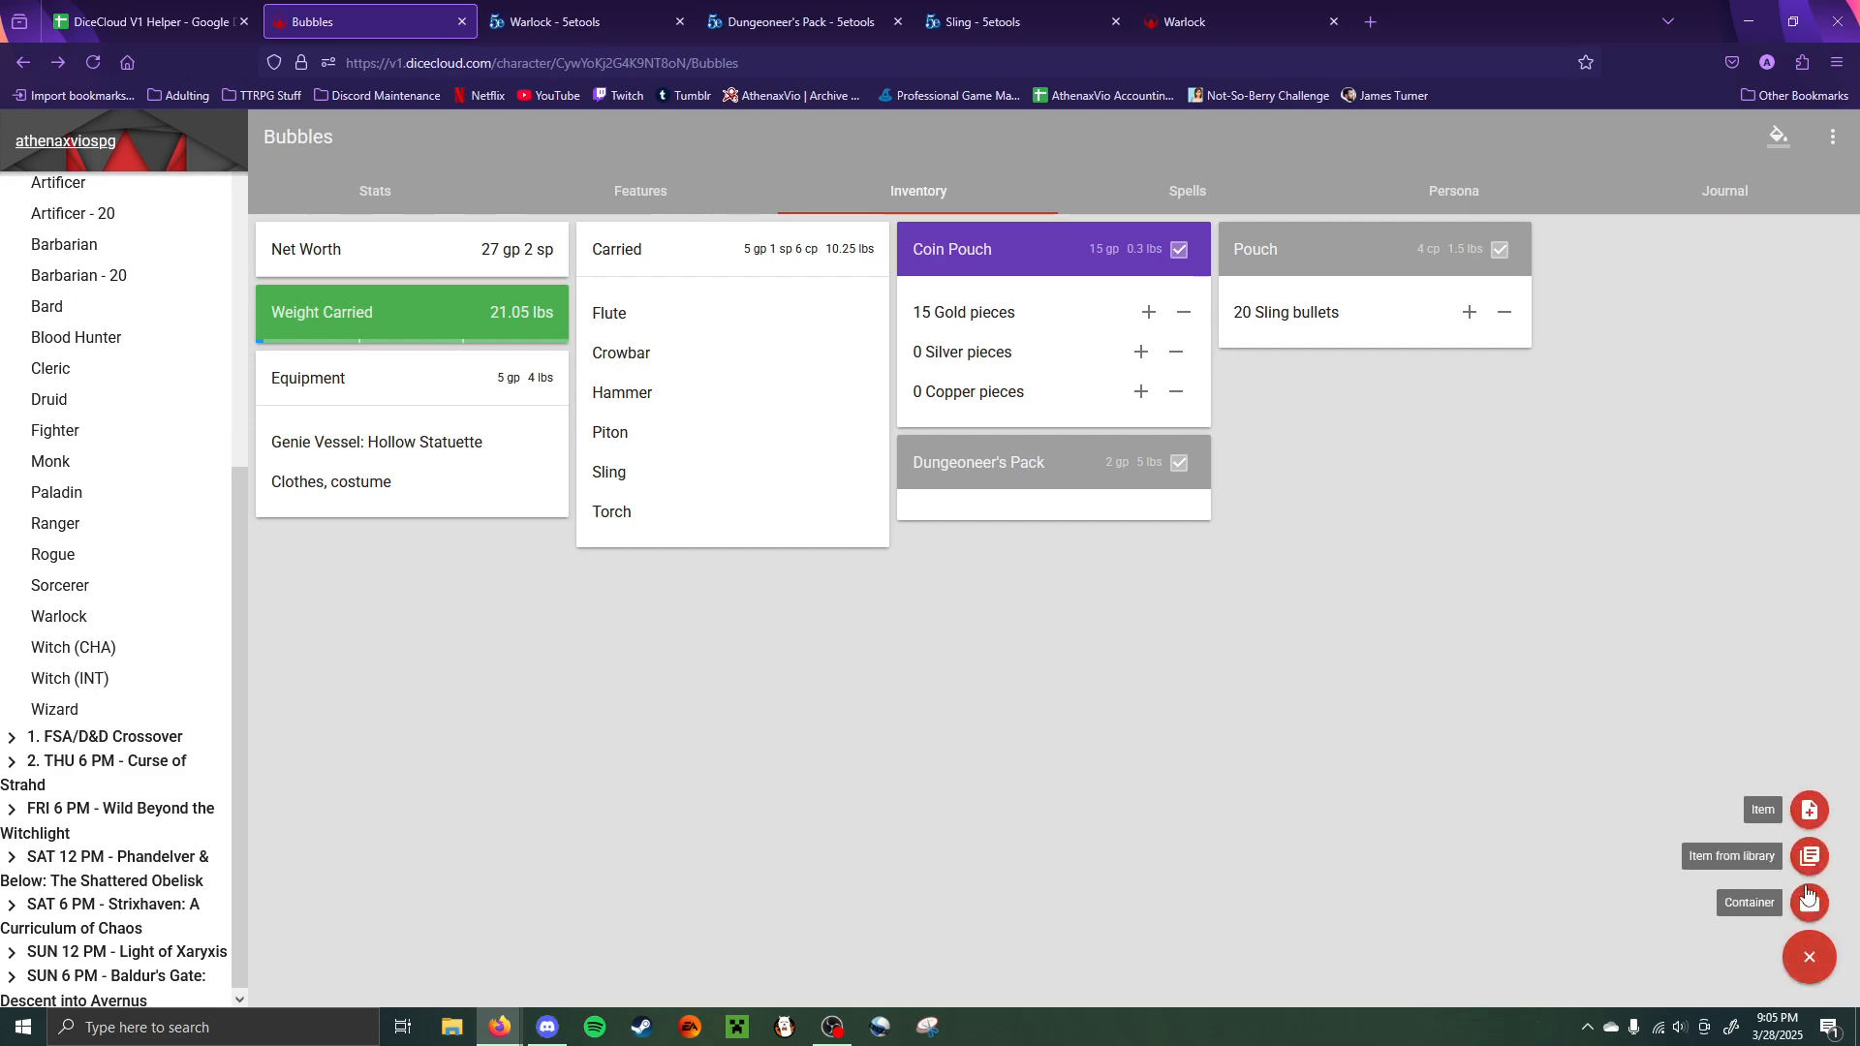
click(1808, 852)
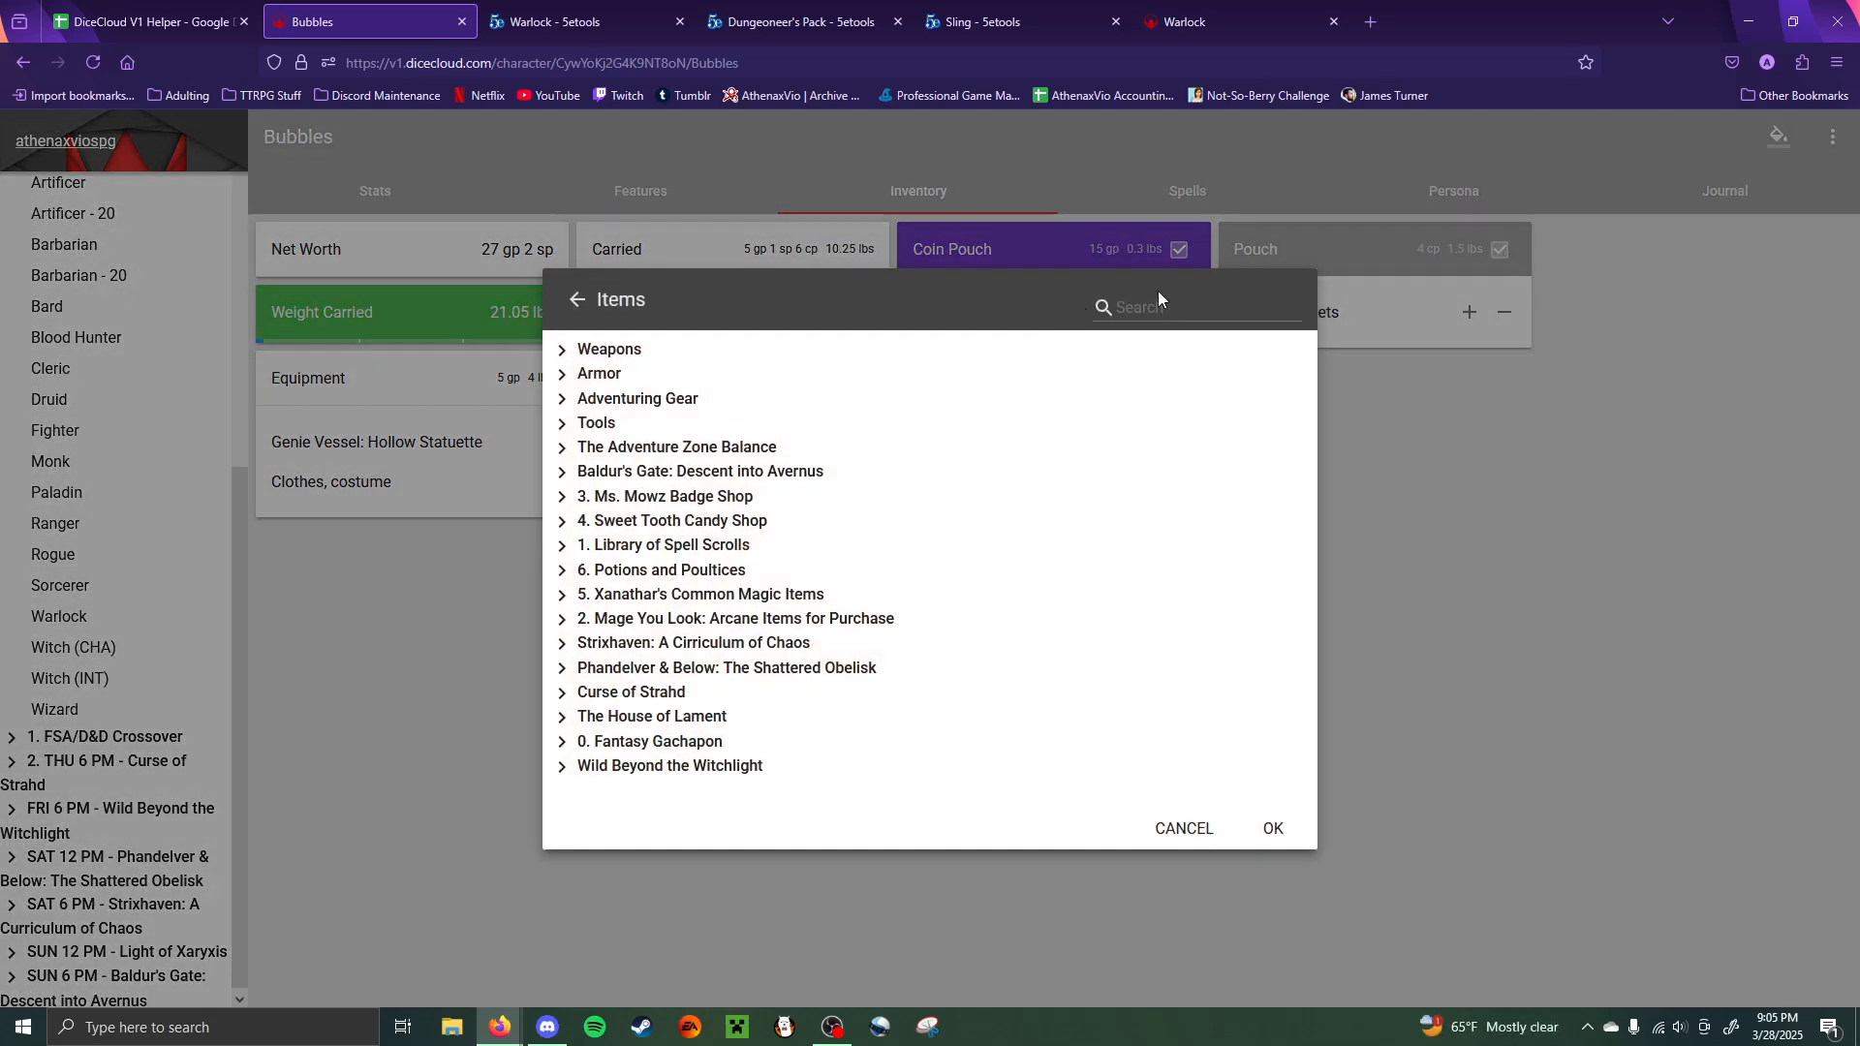
click(1159, 296)
text(tinder)
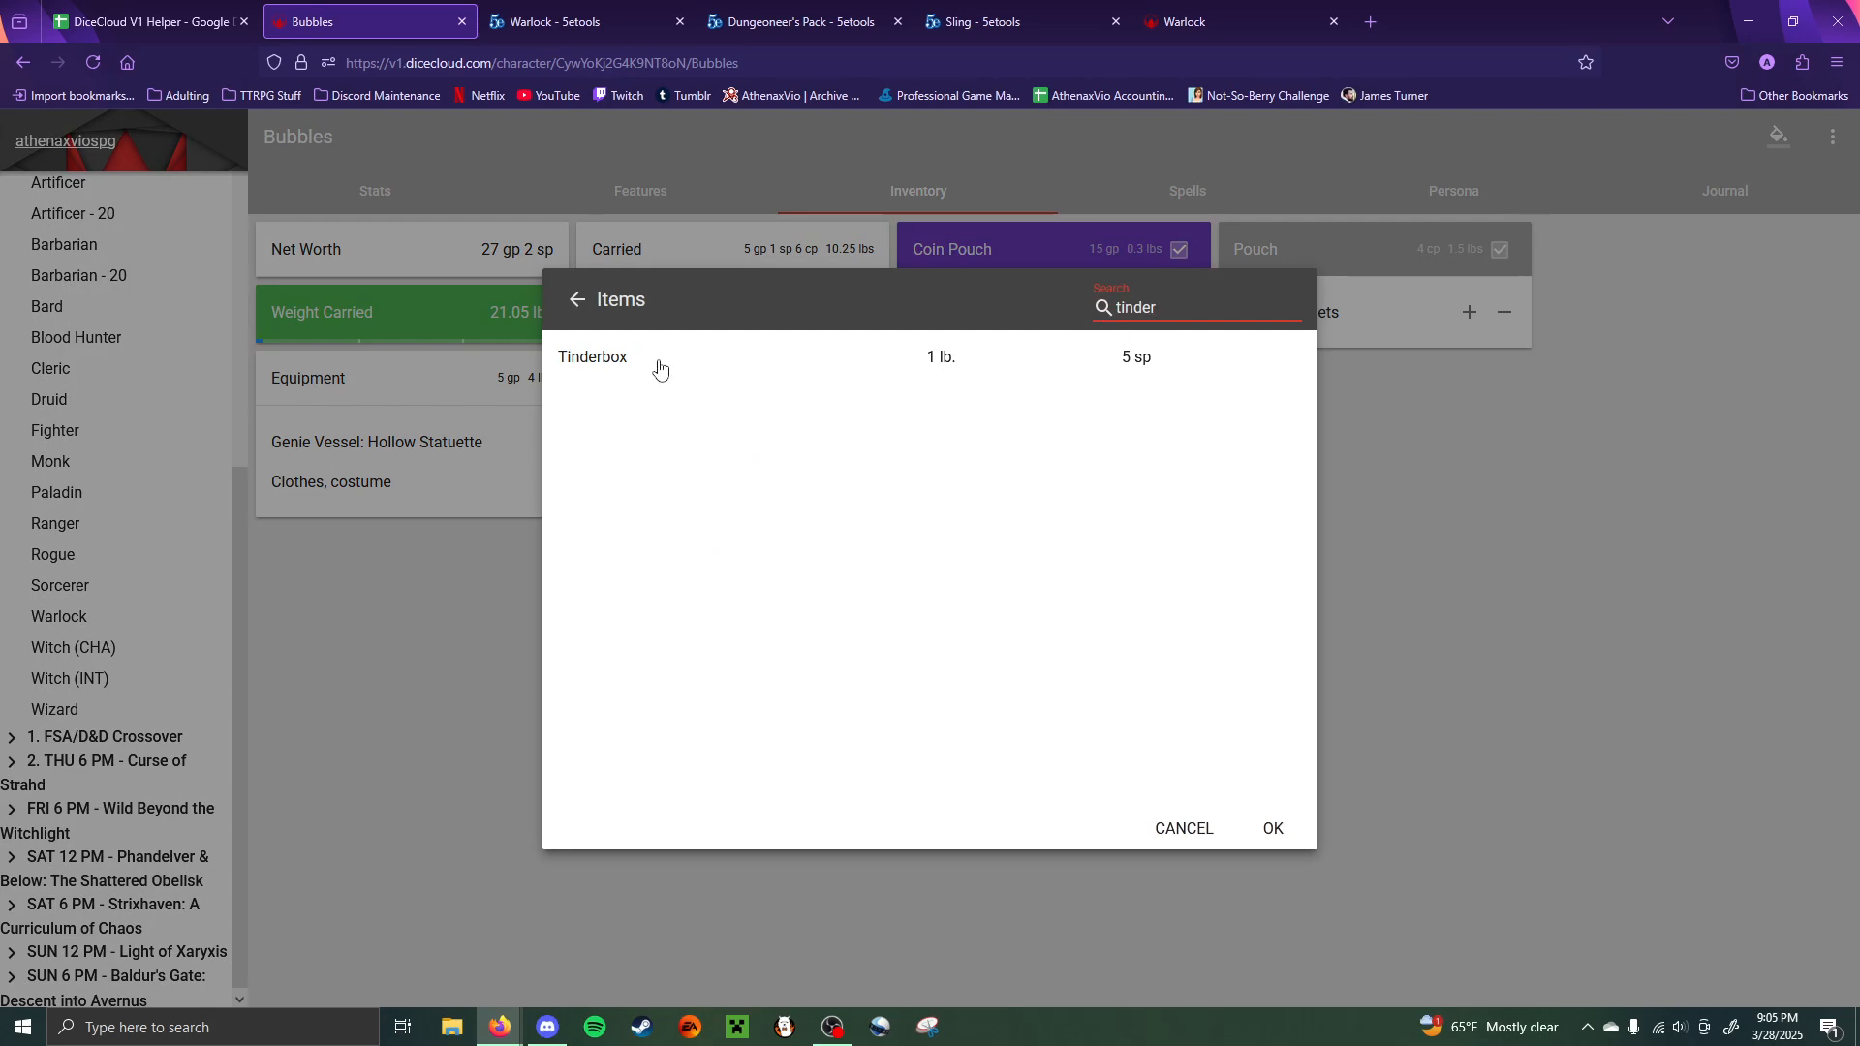
click(658, 364)
click(1275, 829)
- Add Rations (1 day) from the item library to the inventory
mouse_move(1821, 967)
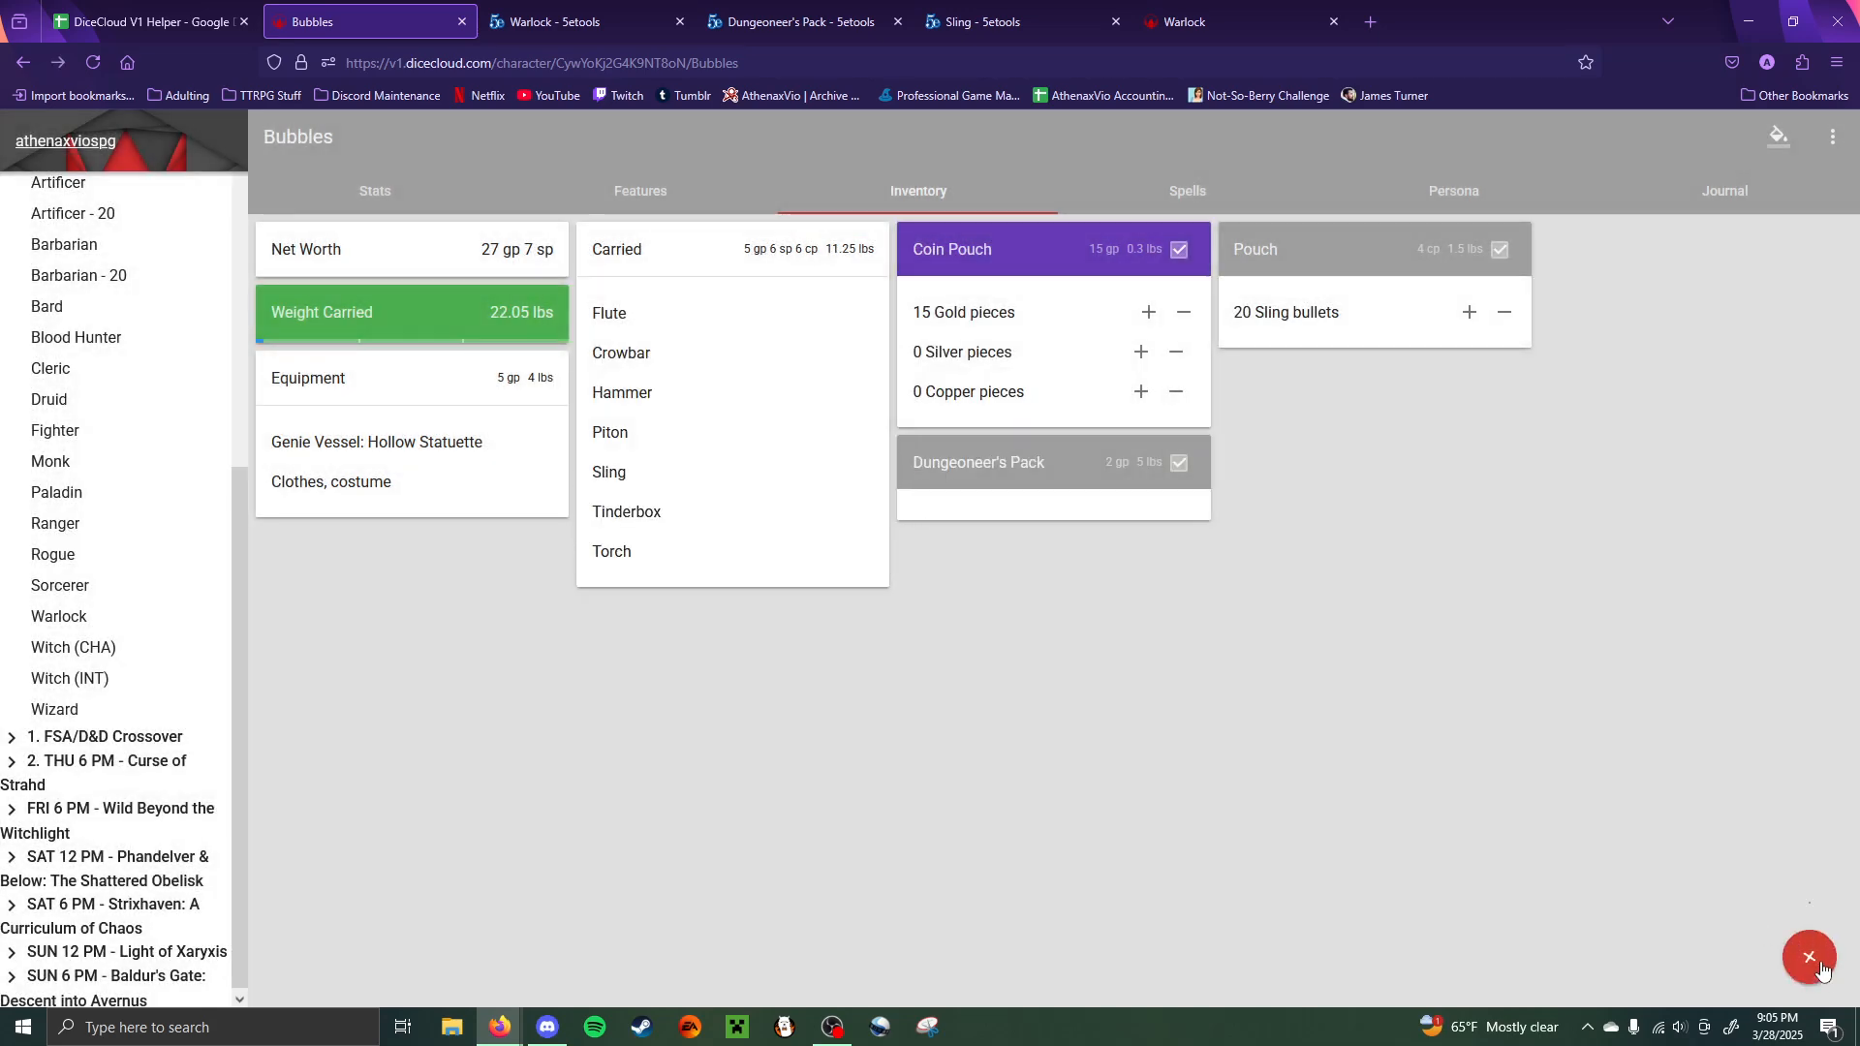
click(1808, 853)
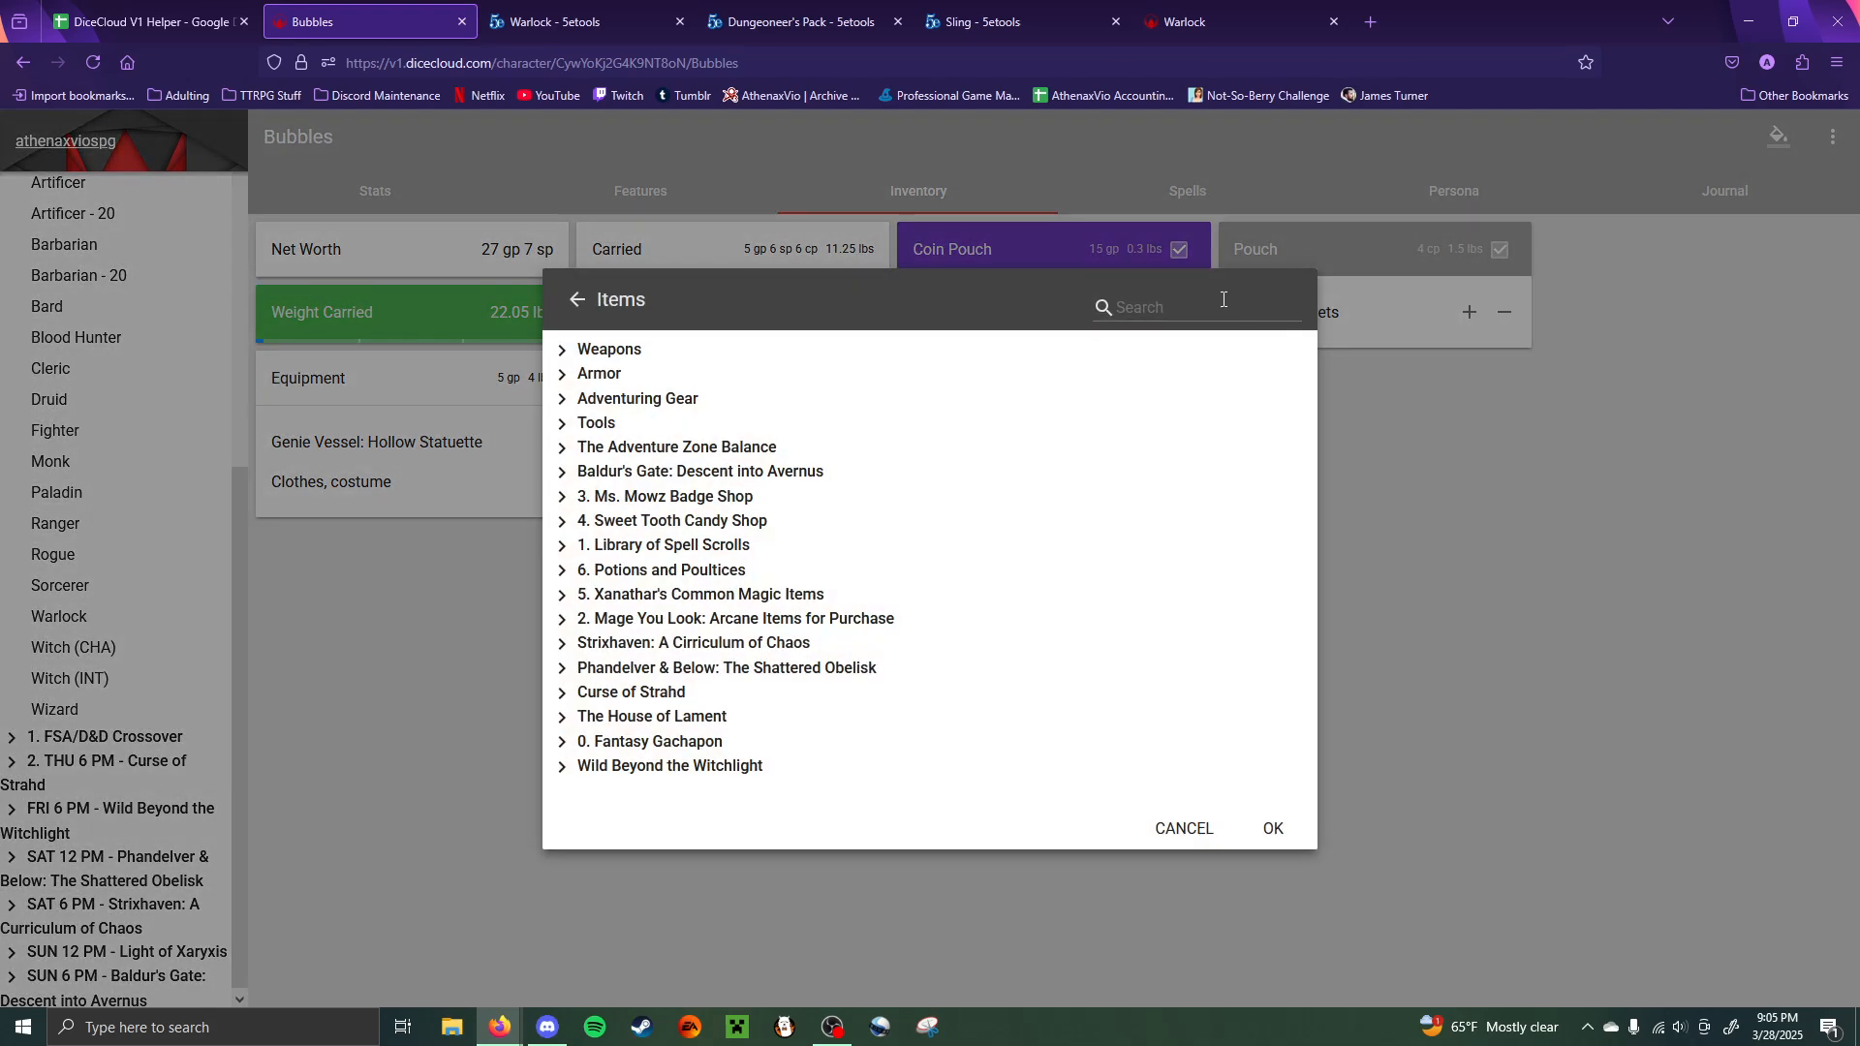
click(1224, 299)
text(rat)
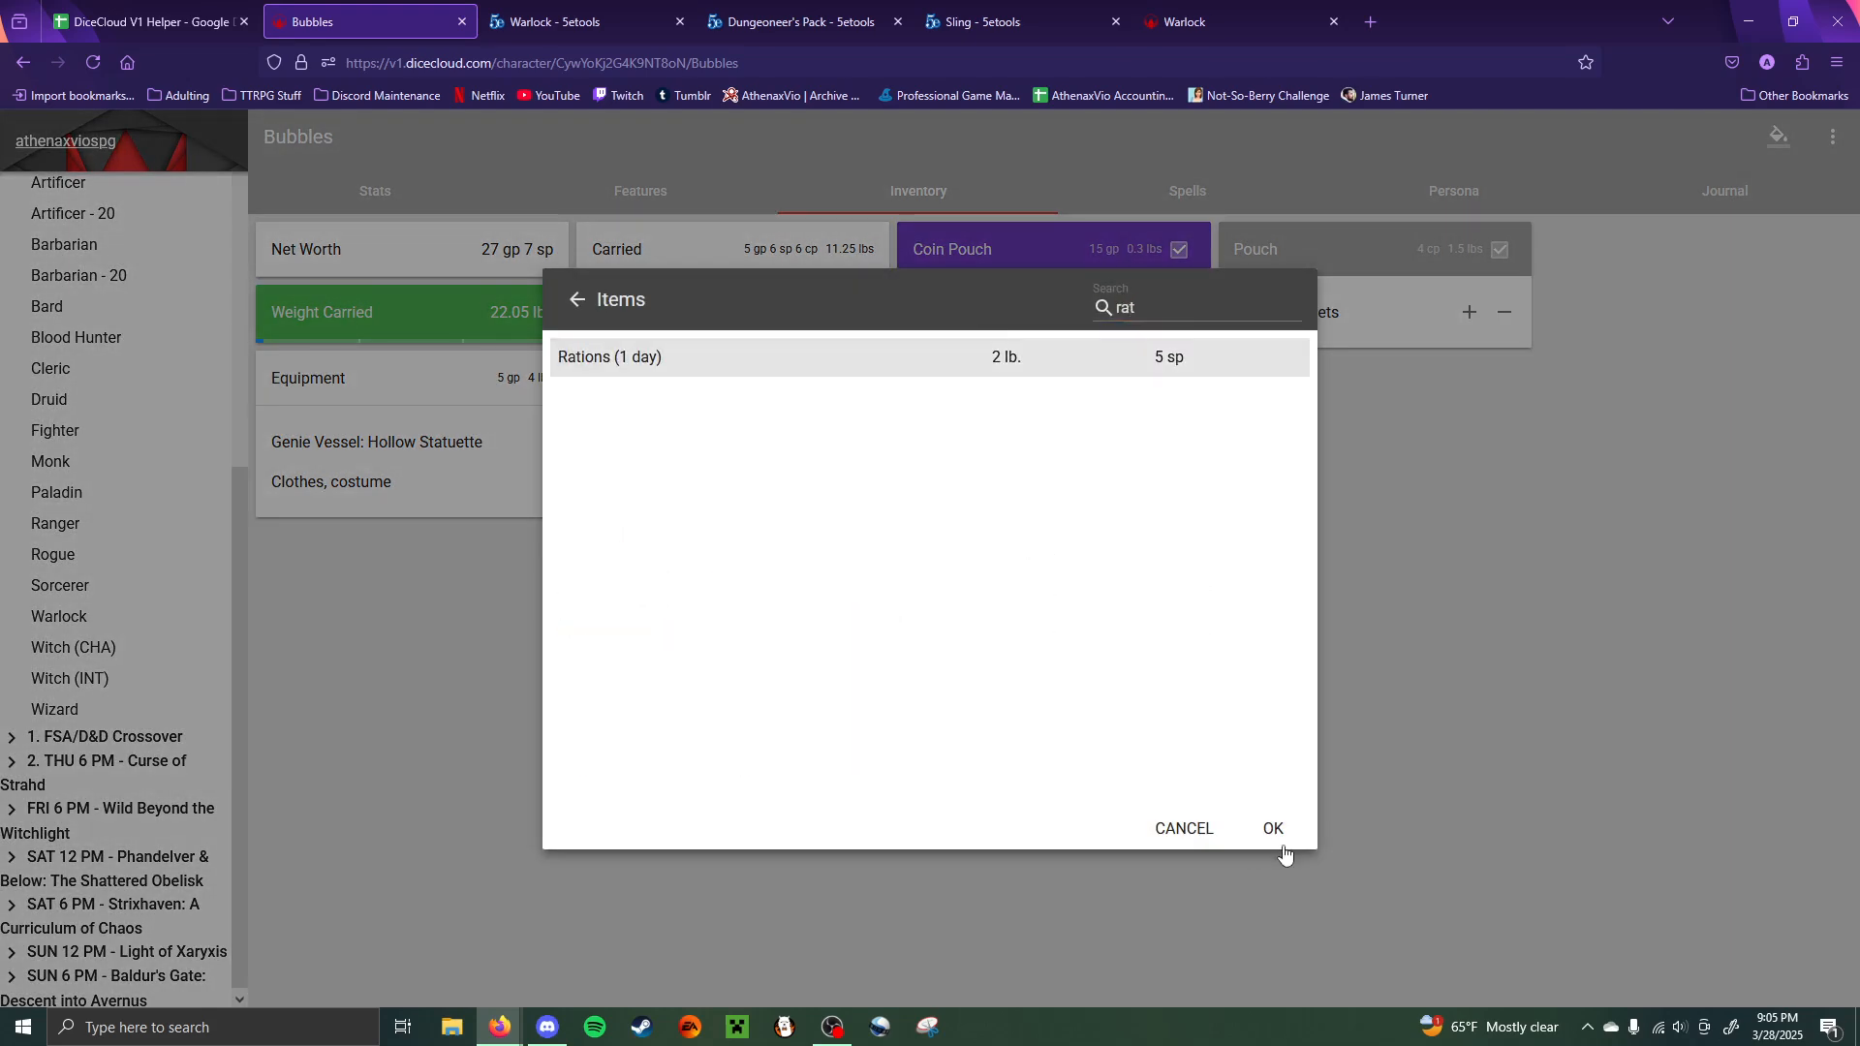
click(1275, 830)
- Search the item library for "water" and add the Waterskin to the inventory
mouse_move(1807, 957)
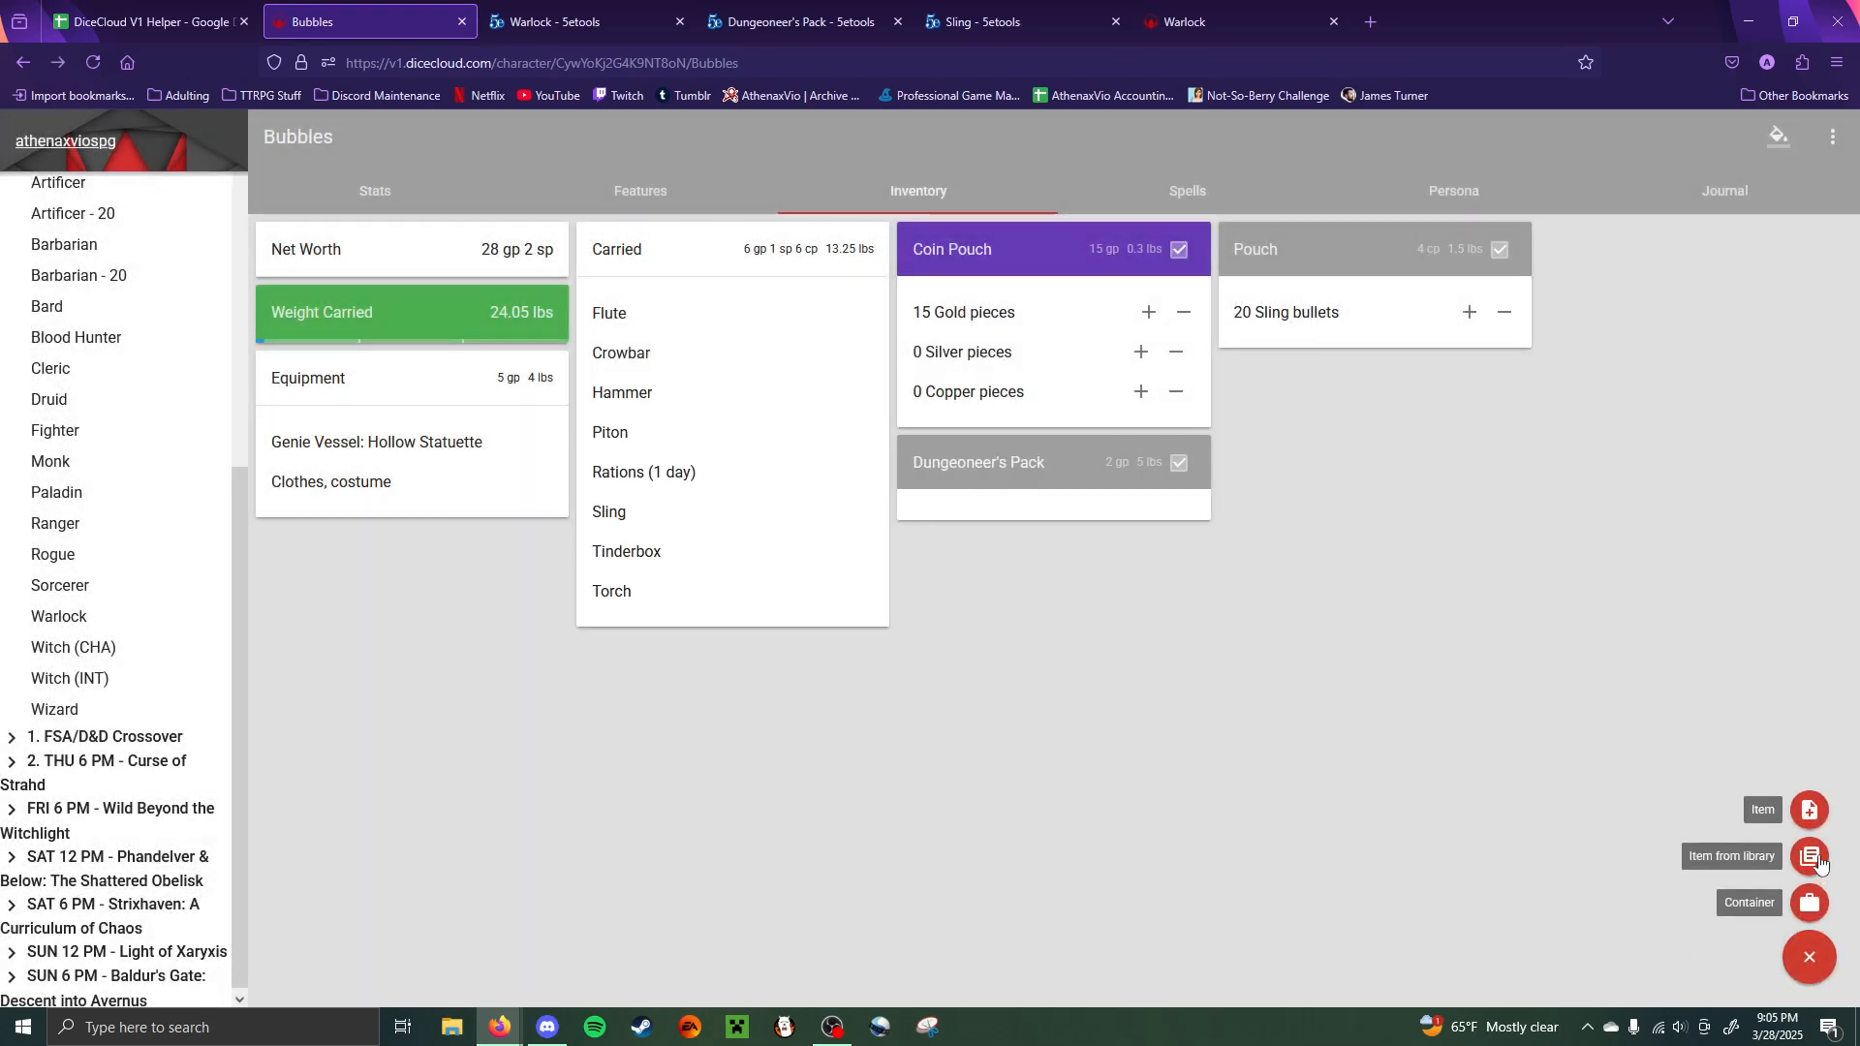
click(1817, 861)
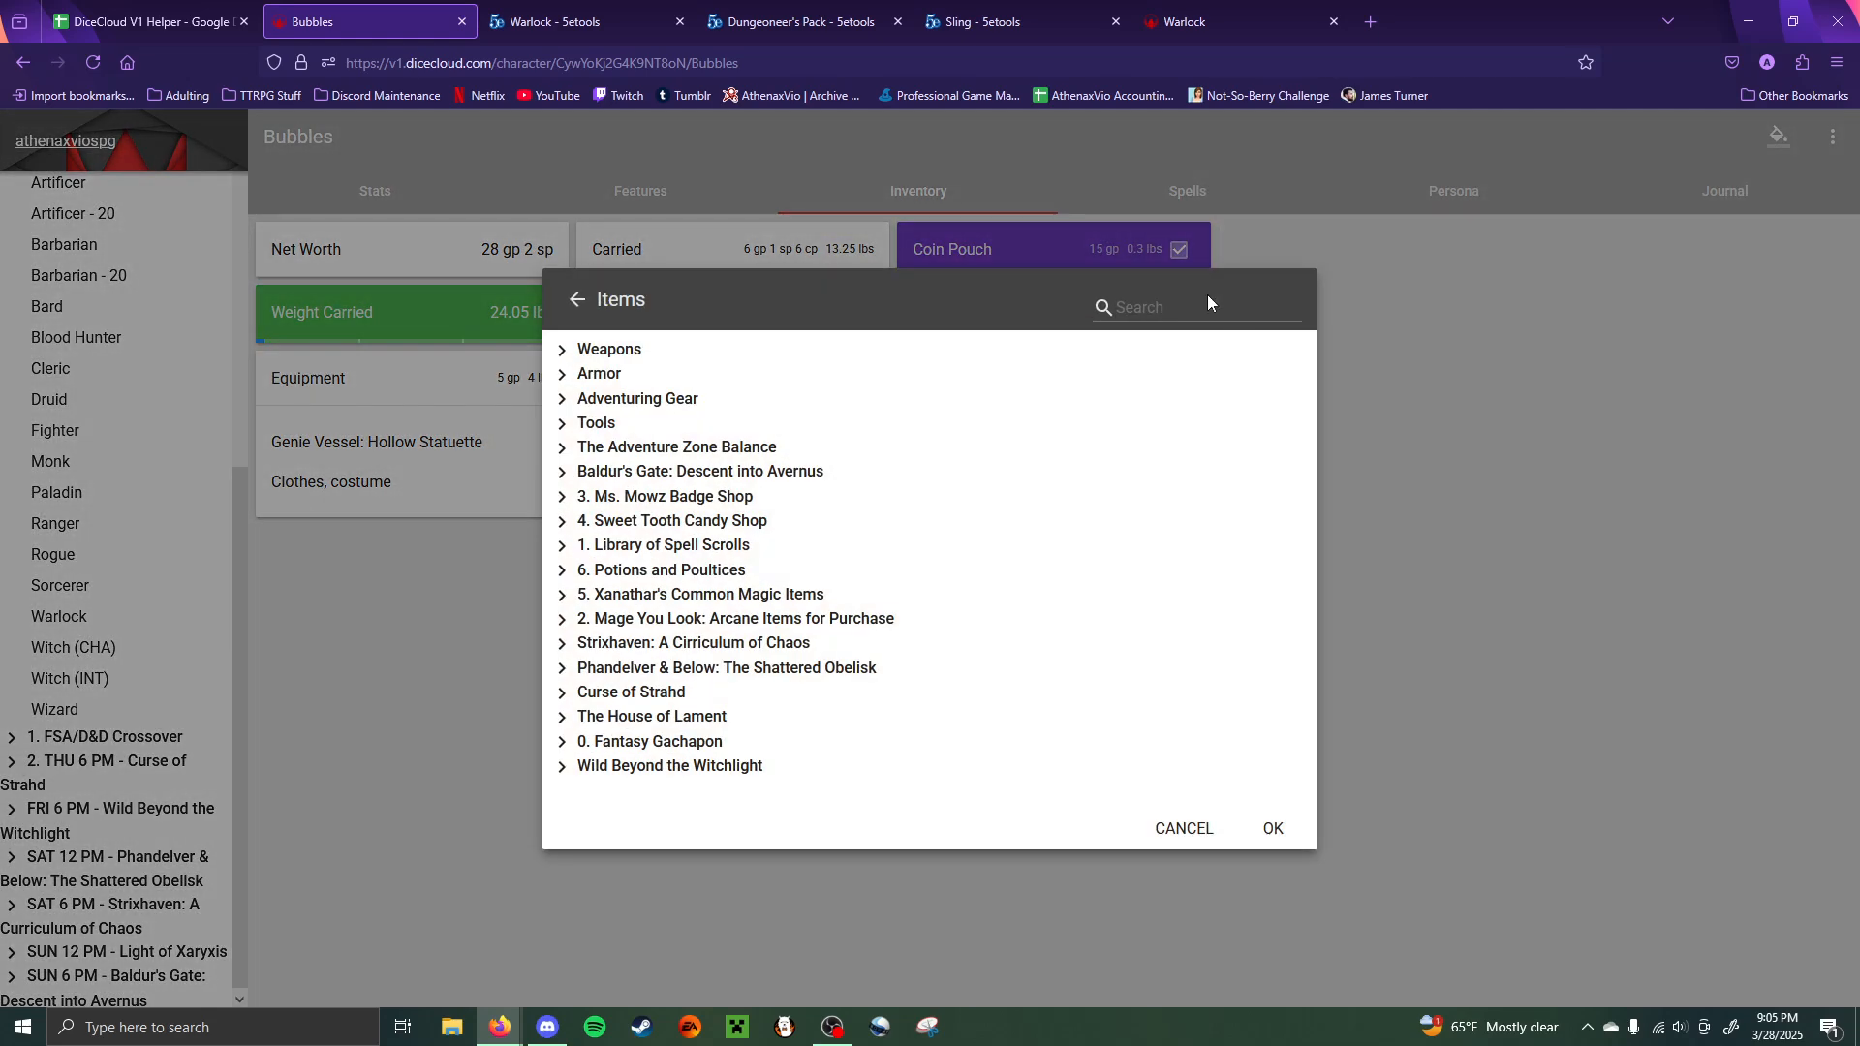
click(1208, 300)
text(wa)
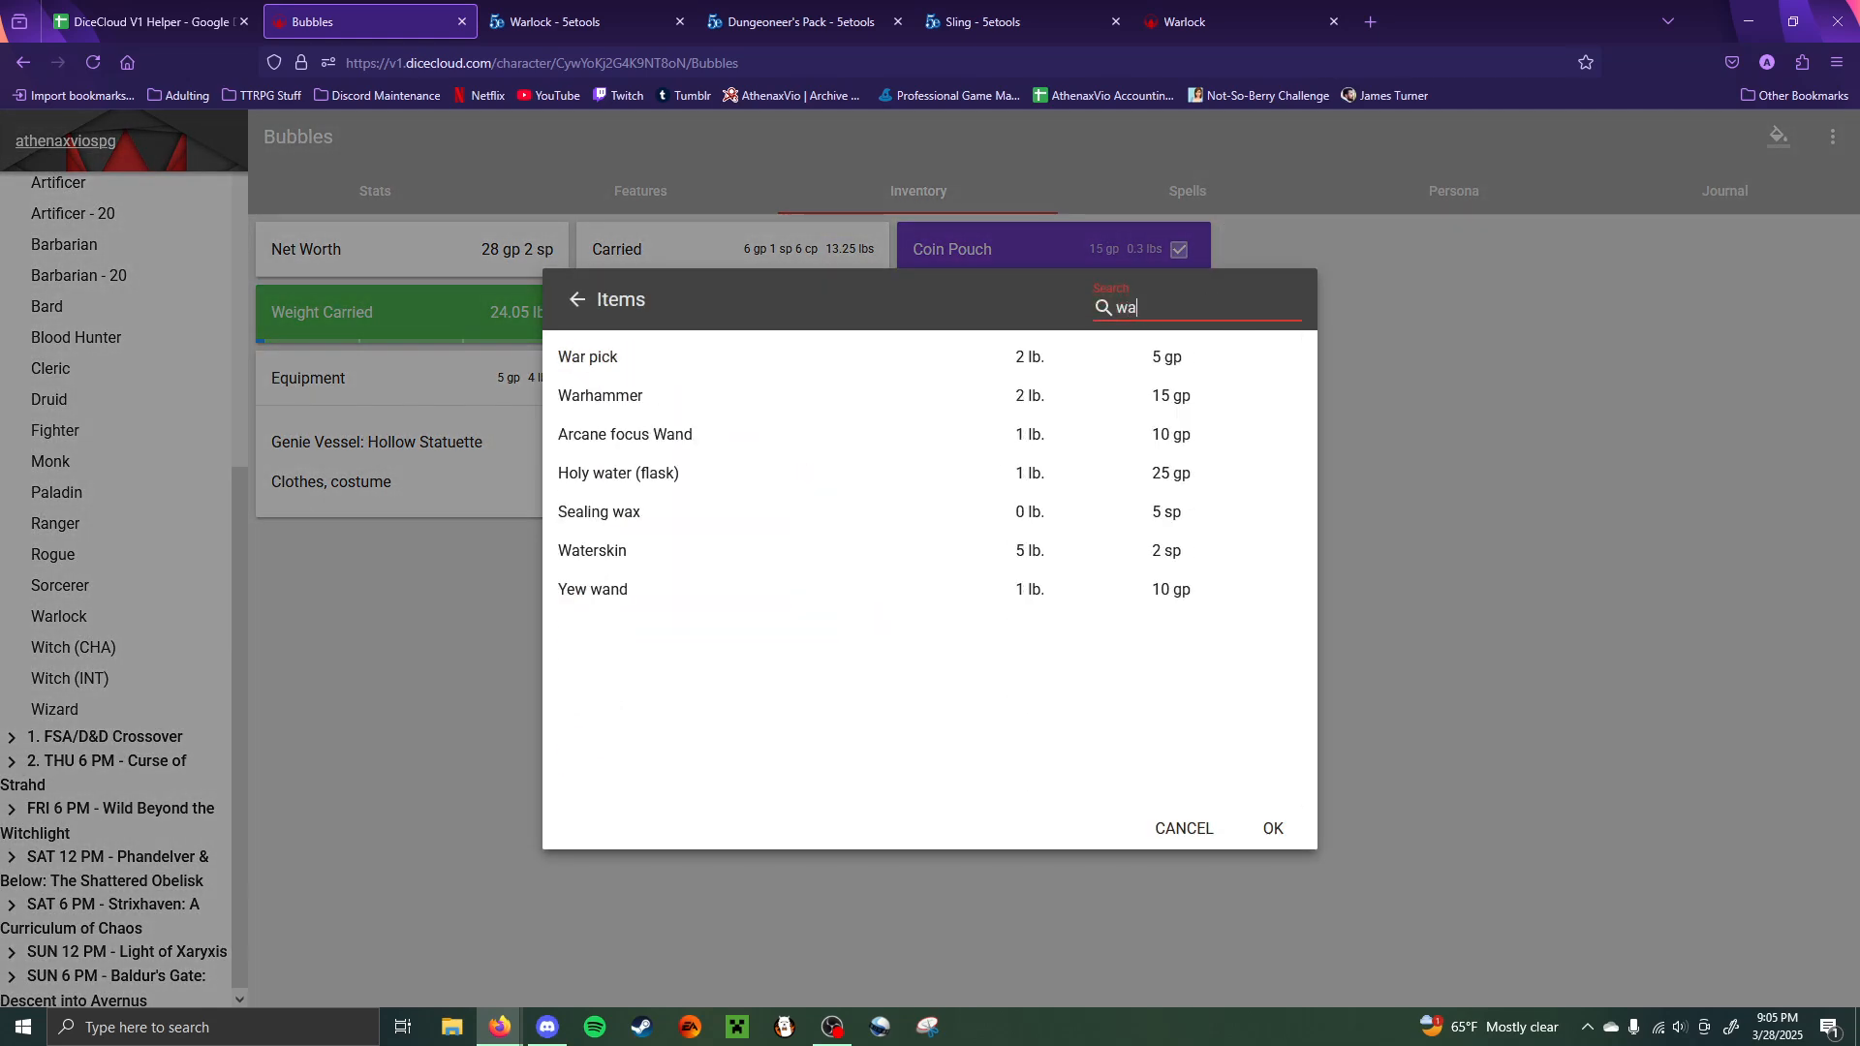
text(ter)
click(636, 400)
click(1273, 828)
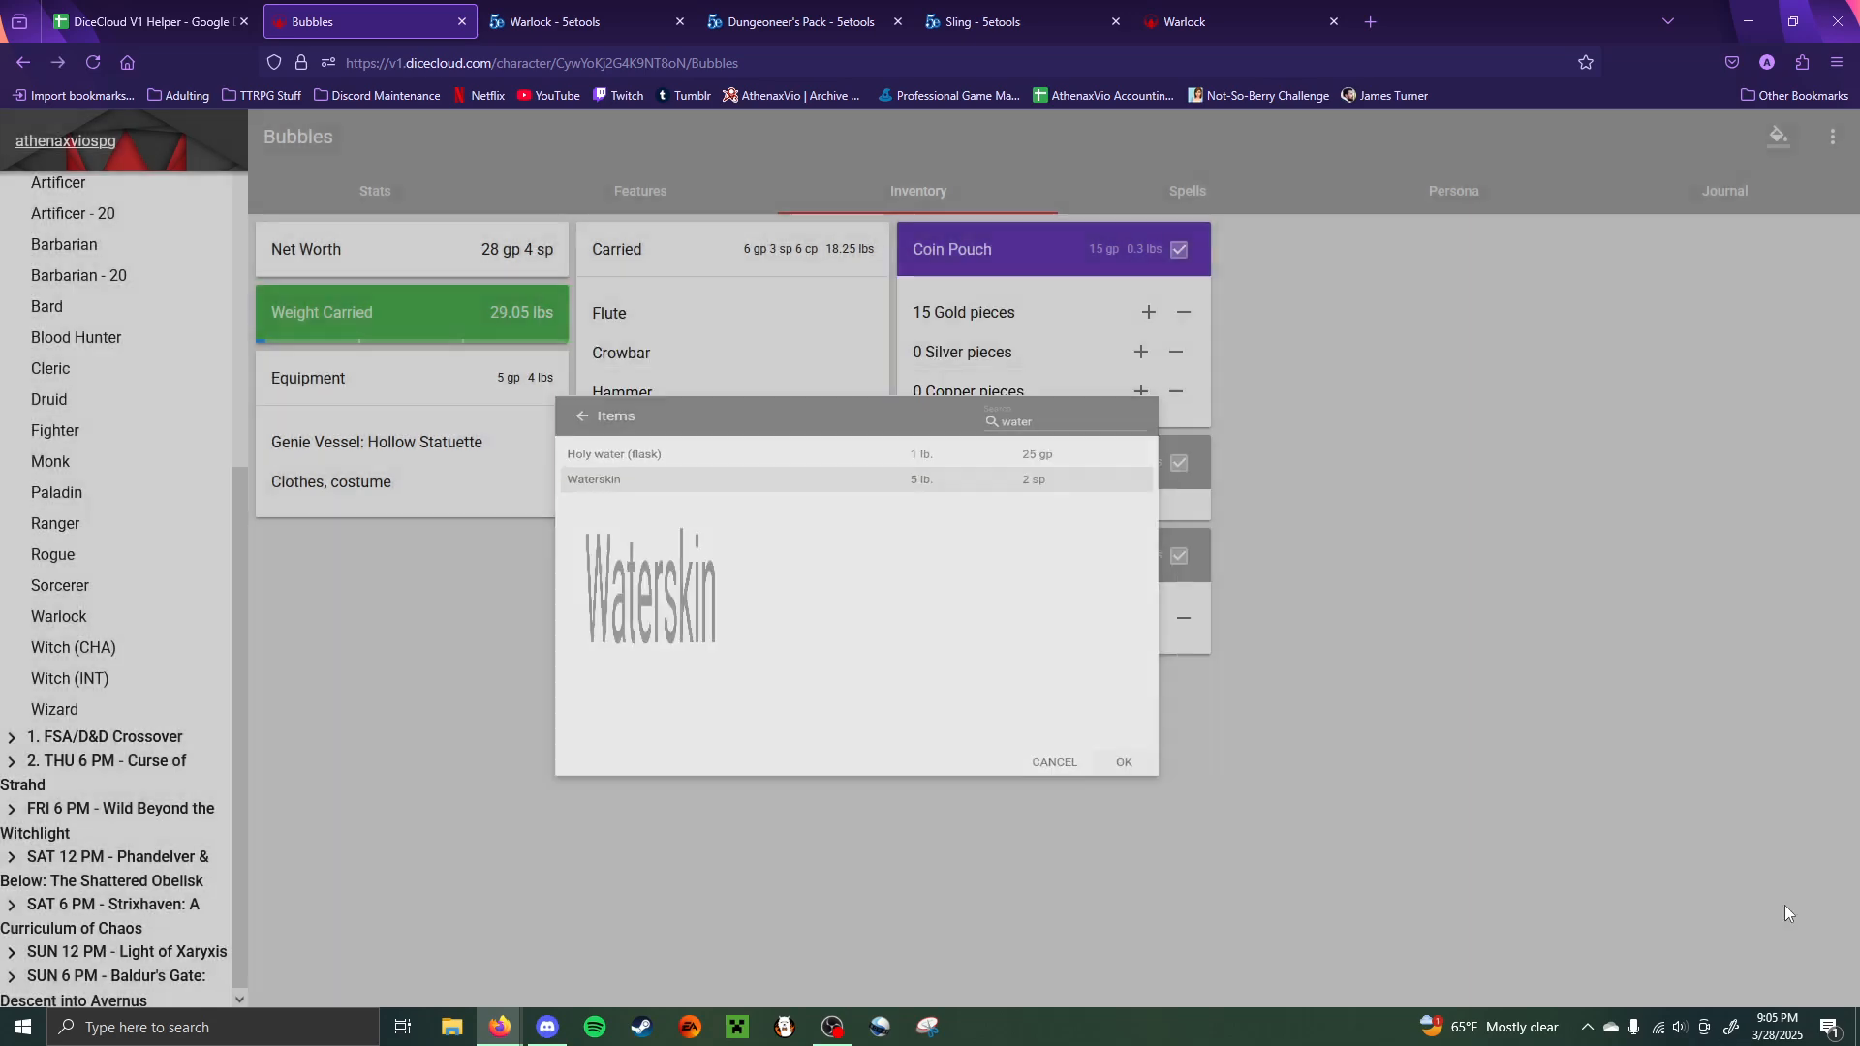
- Search the item library for "rope" and add Rope, hempen (50 feet) to the inventory
mouse_move(1807, 955)
click(1817, 860)
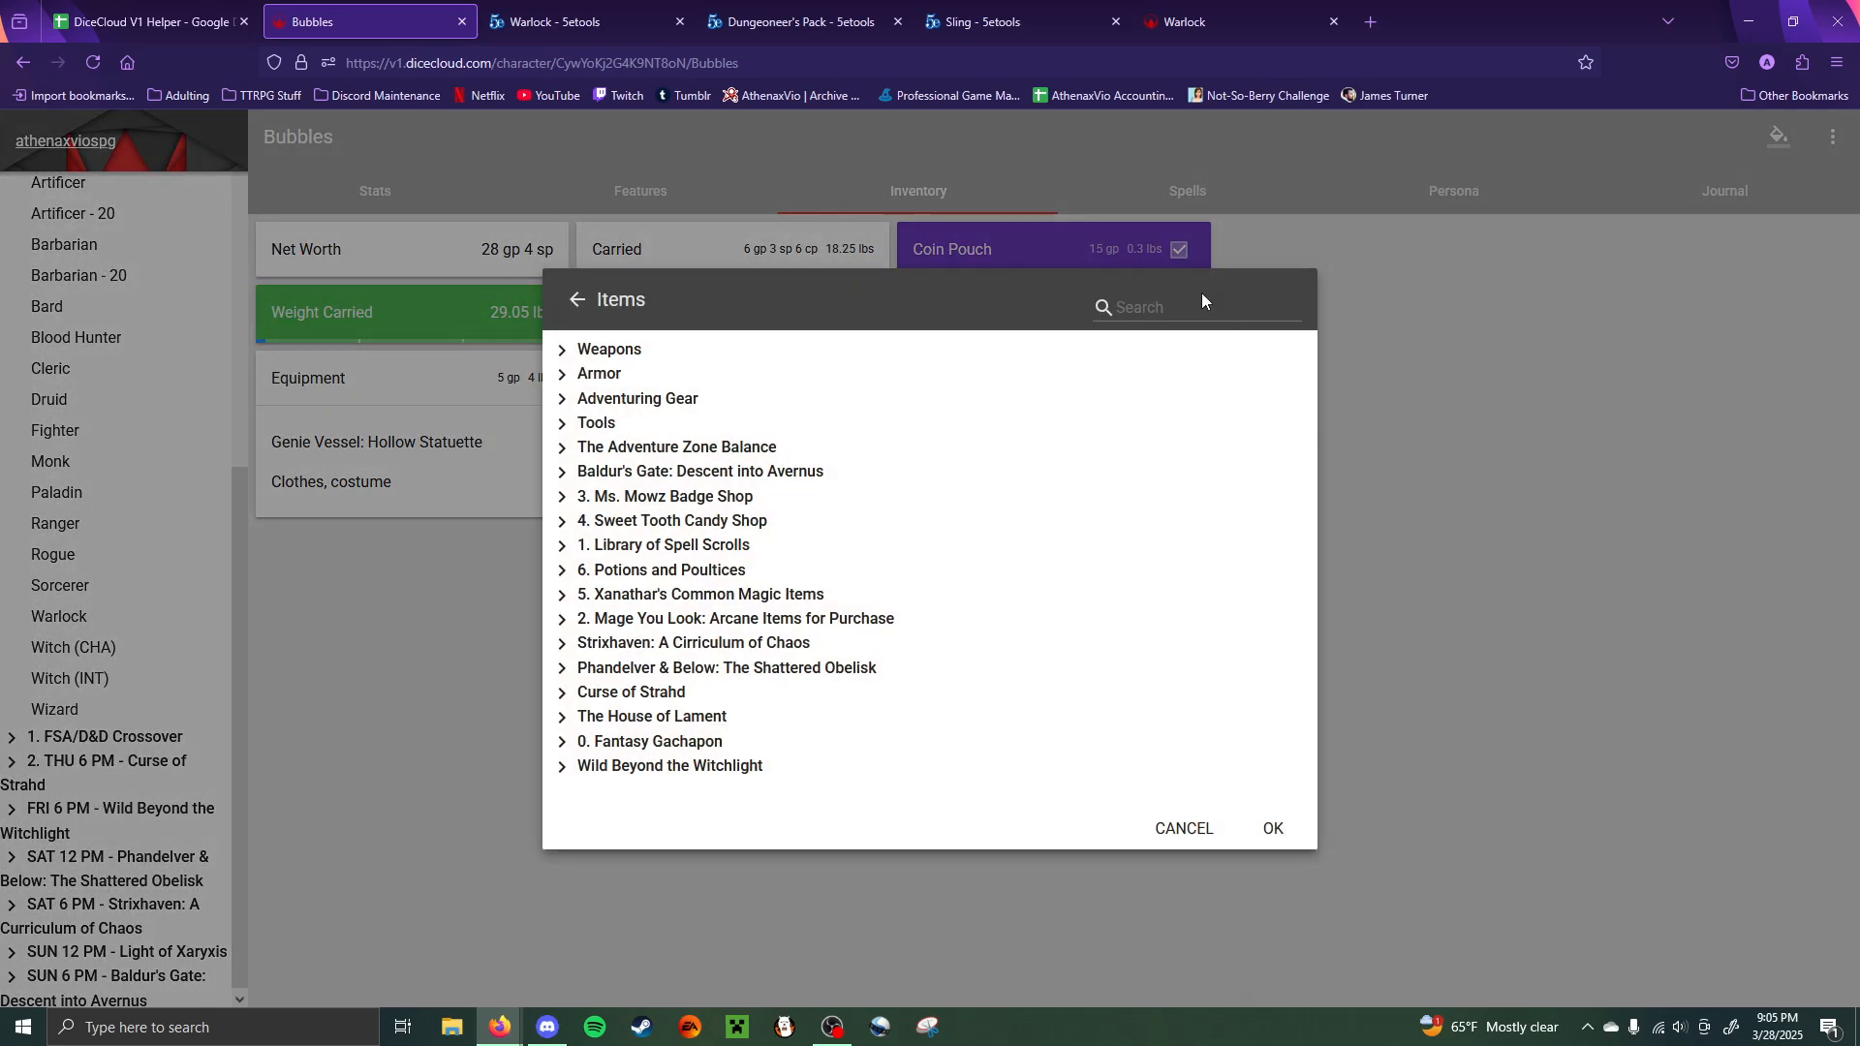
click(1202, 302)
text(rope)
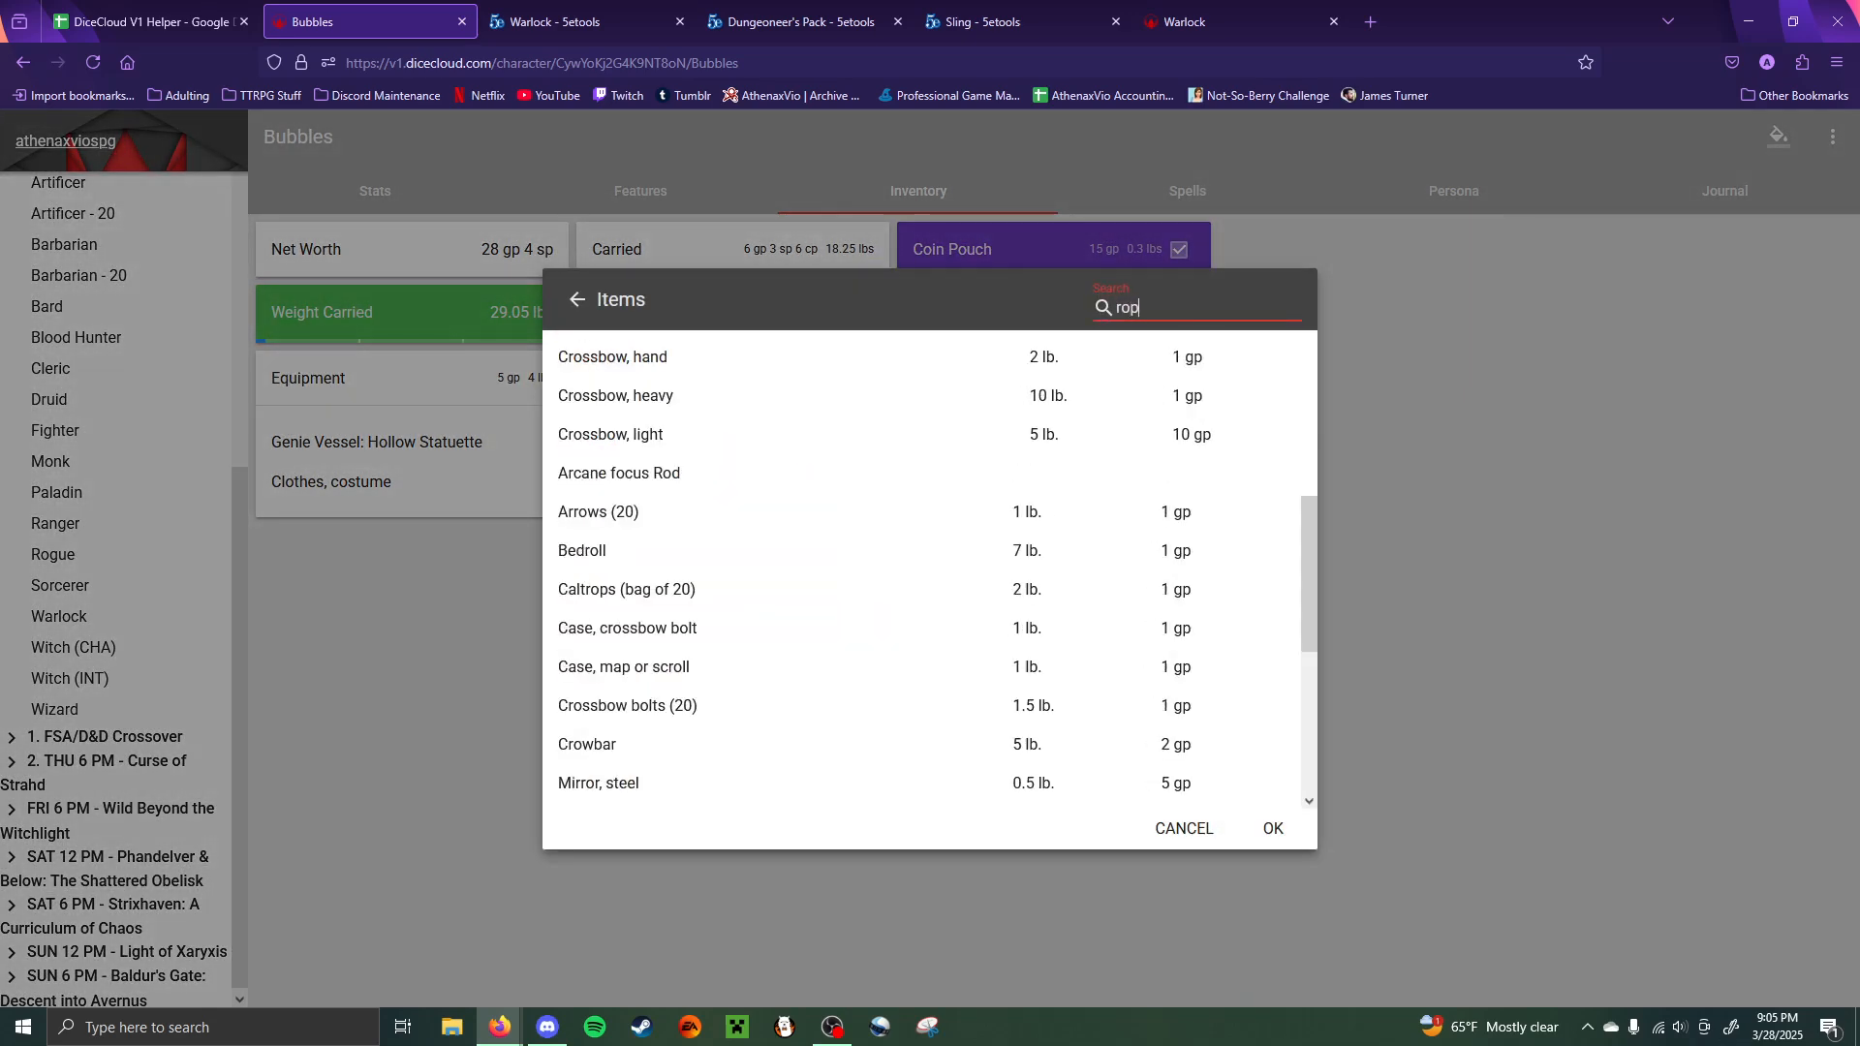
click(872, 374)
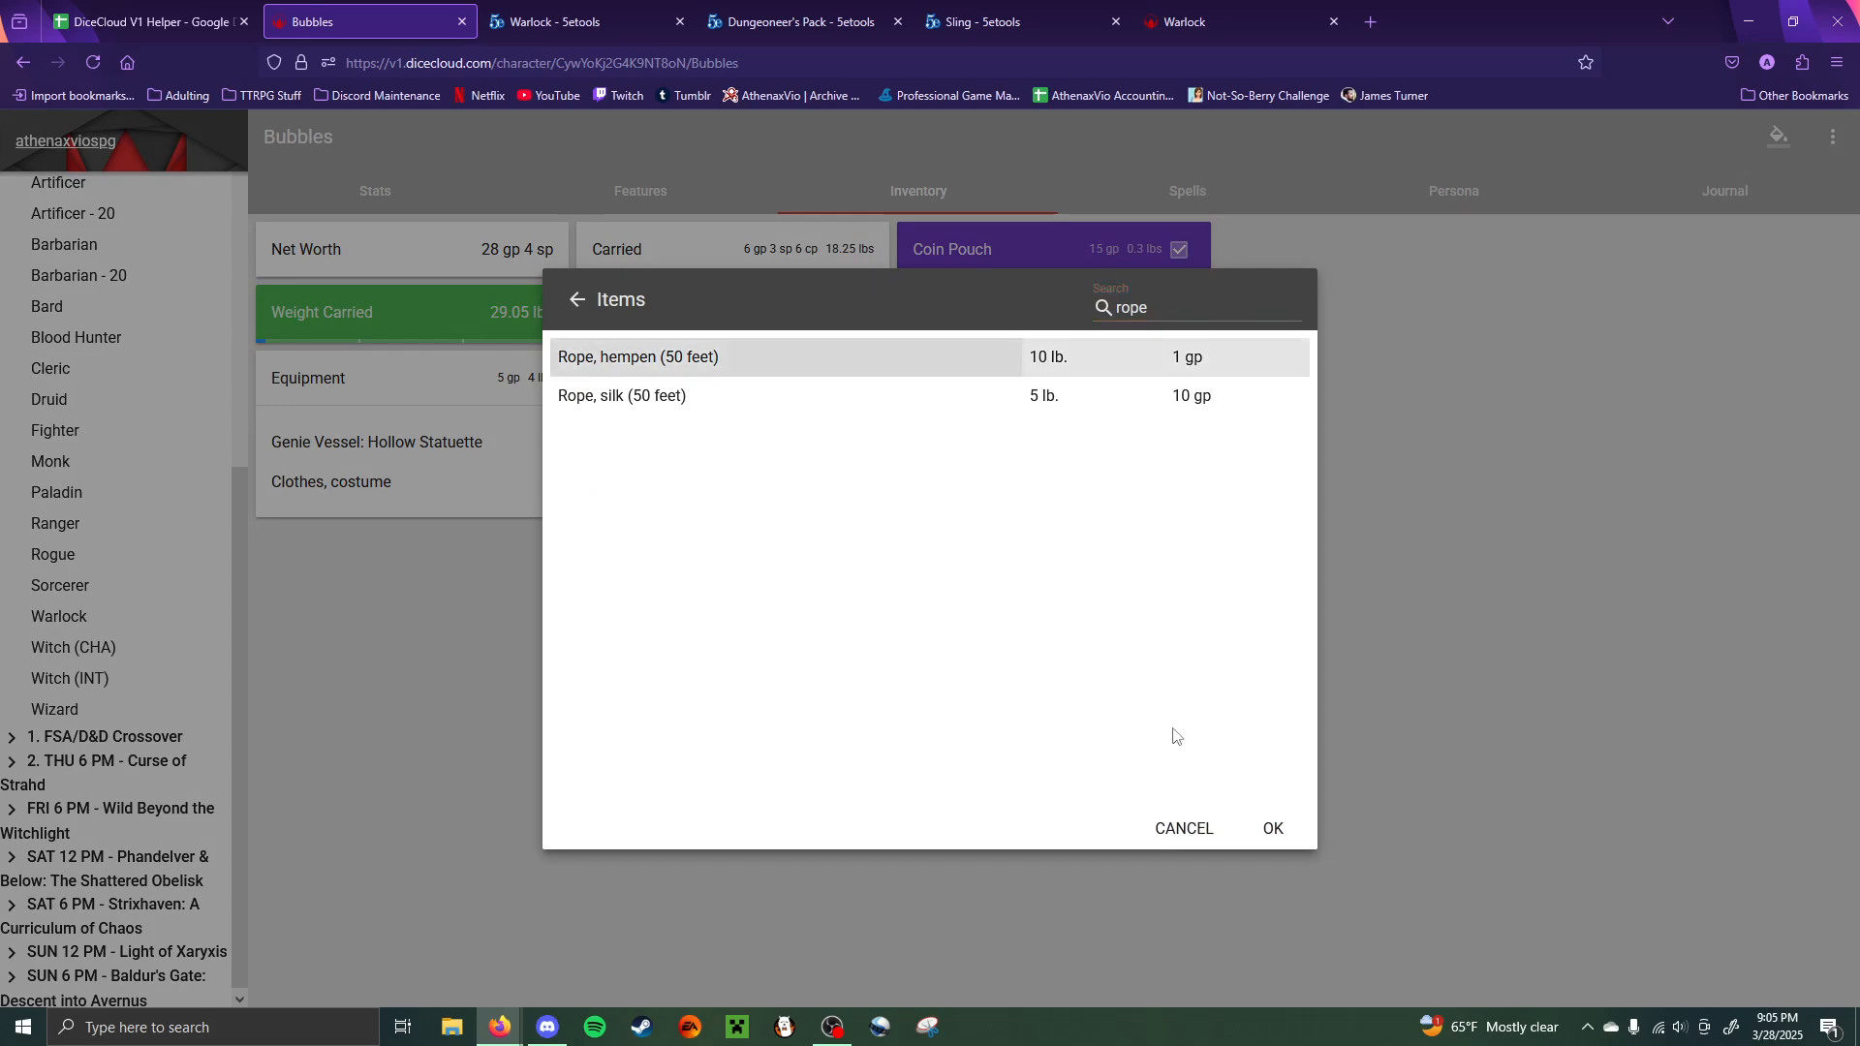
click(1274, 830)
- Check the Dungeoneer's Pack reference on 5etools and move the crowbar, hammer, piton, rations, rope, tinderbox, torch and waterskin into the pack container
click(795, 21)
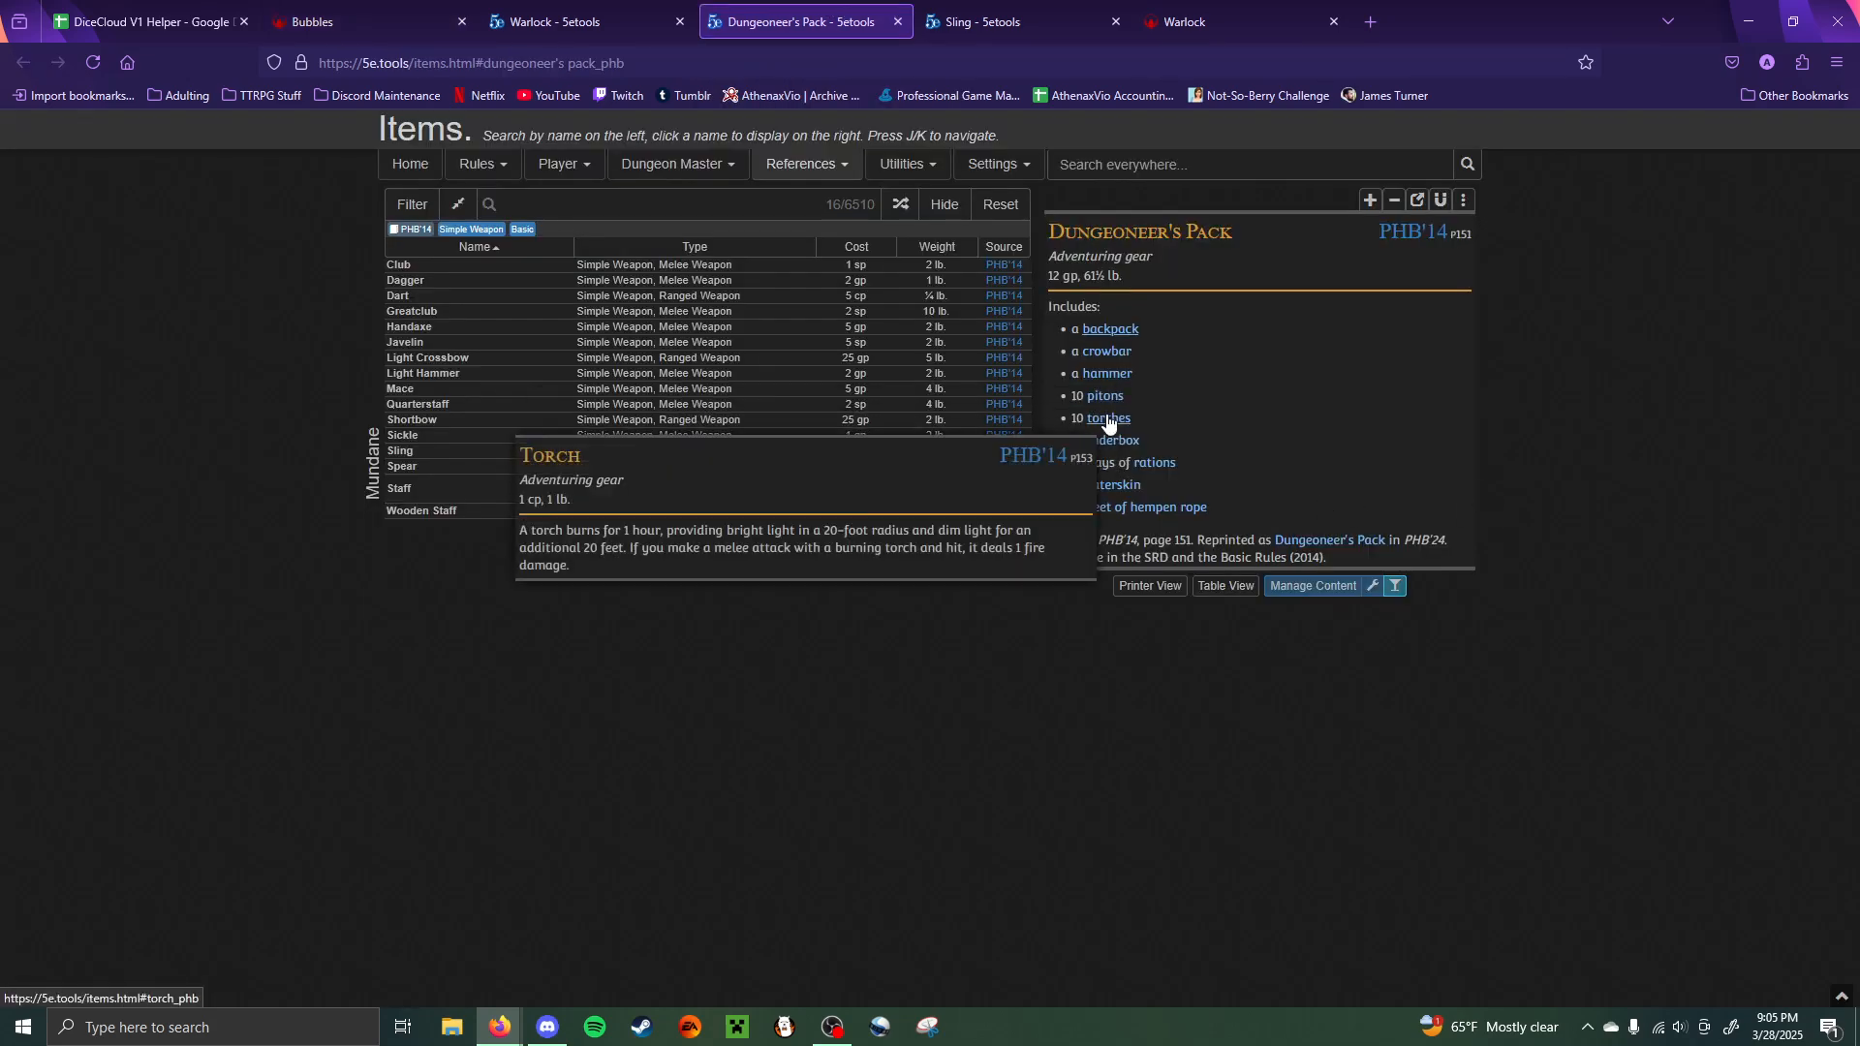
click(436, 22)
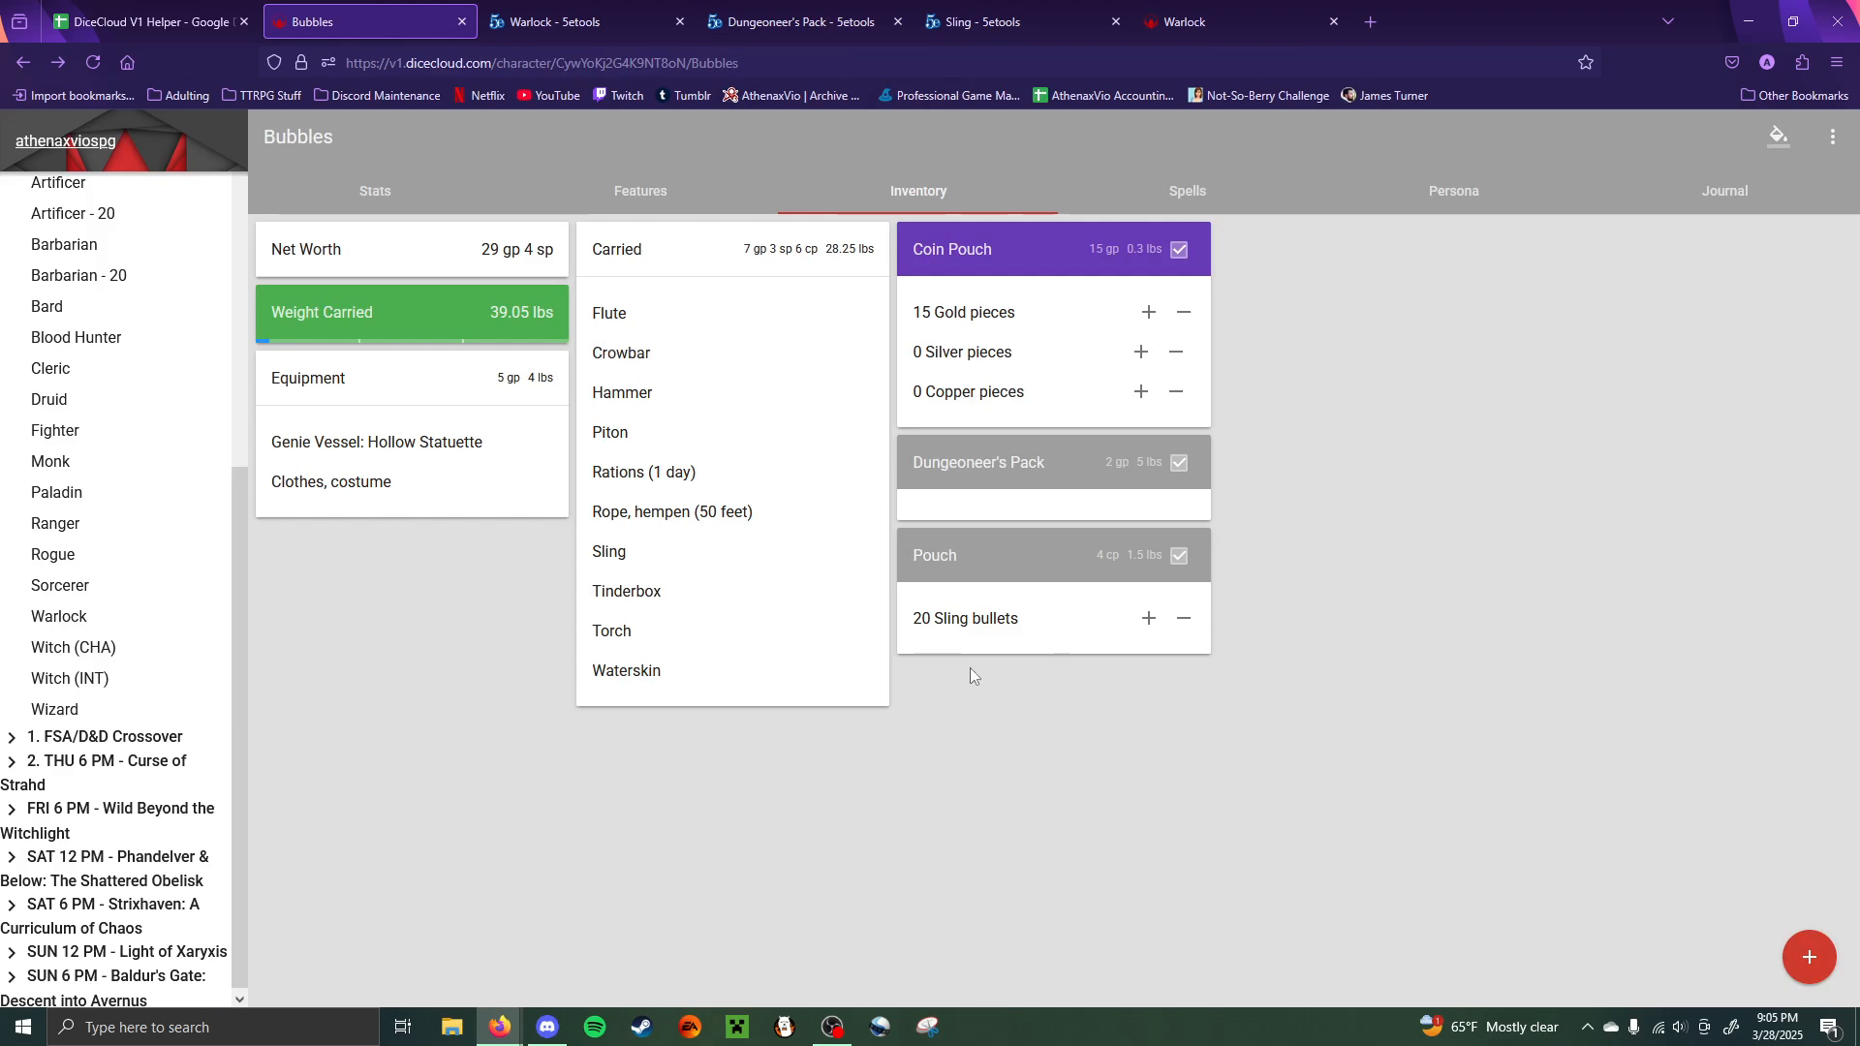
drag(621, 355, 1017, 494)
drag(630, 353, 935, 548)
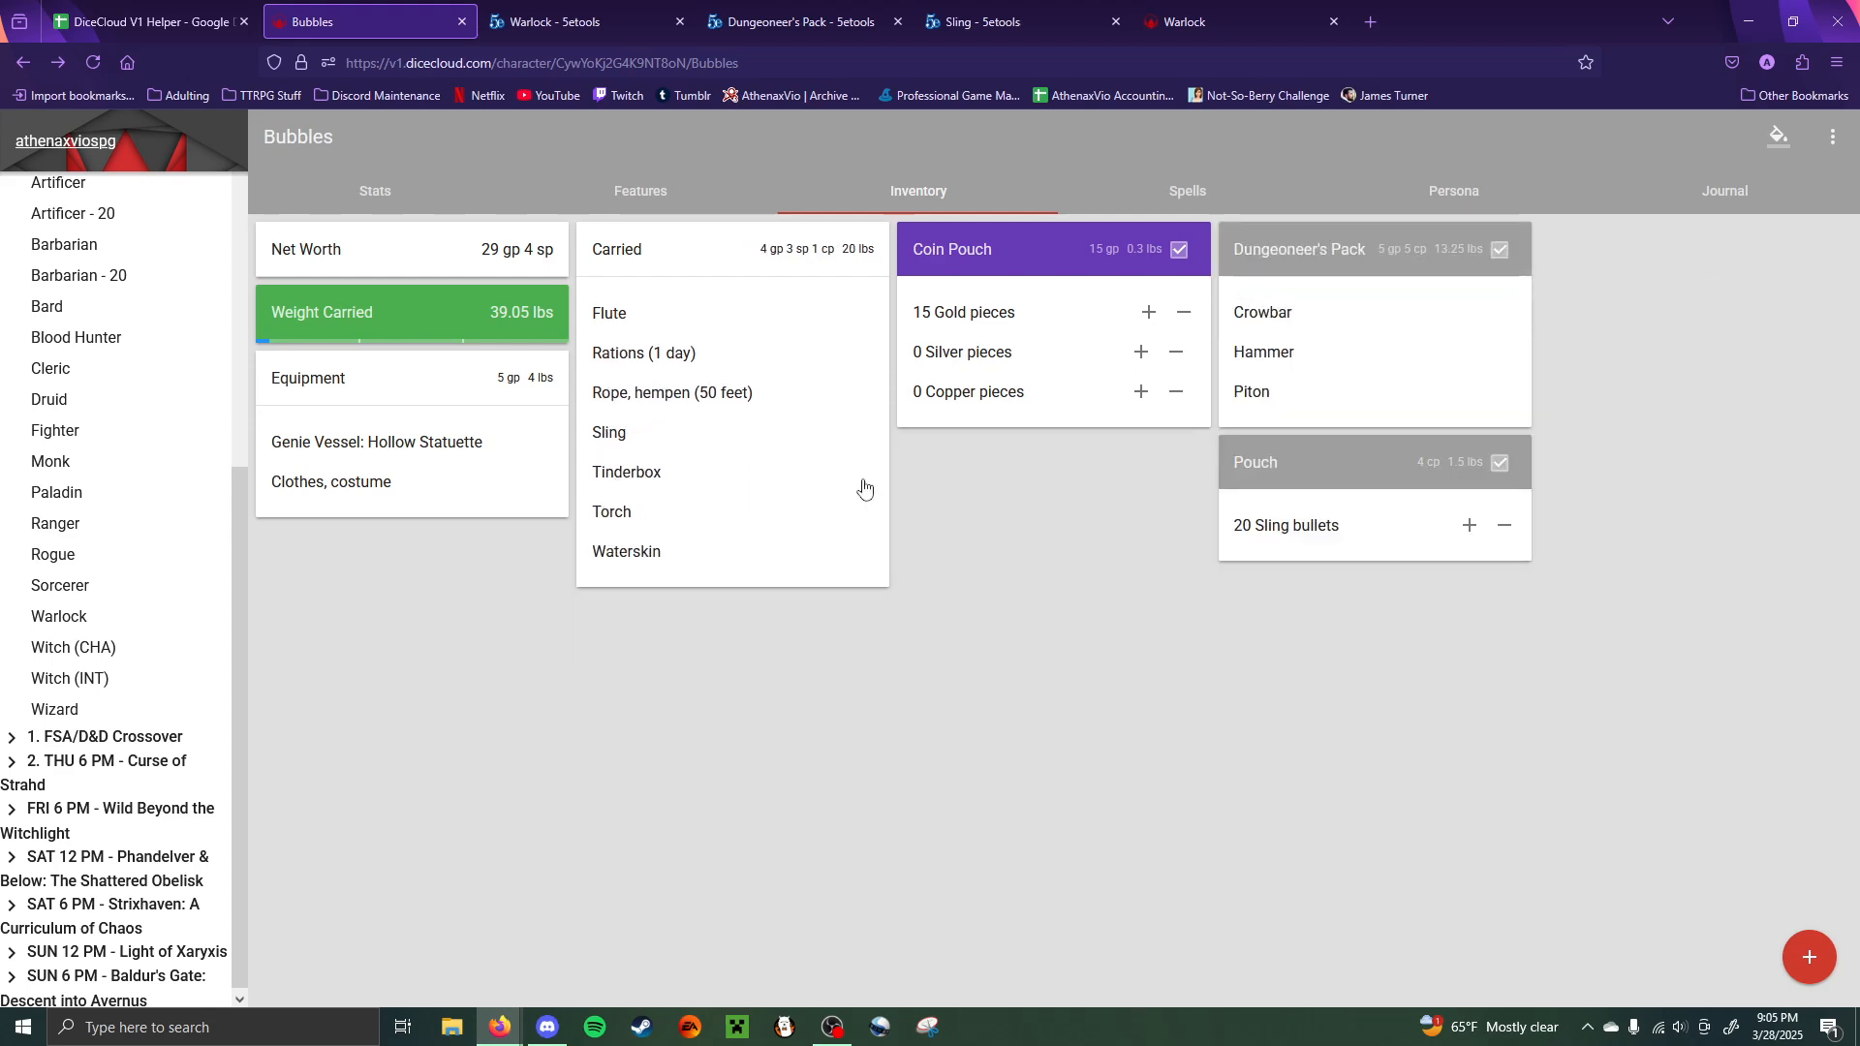
drag(670, 356, 1284, 407)
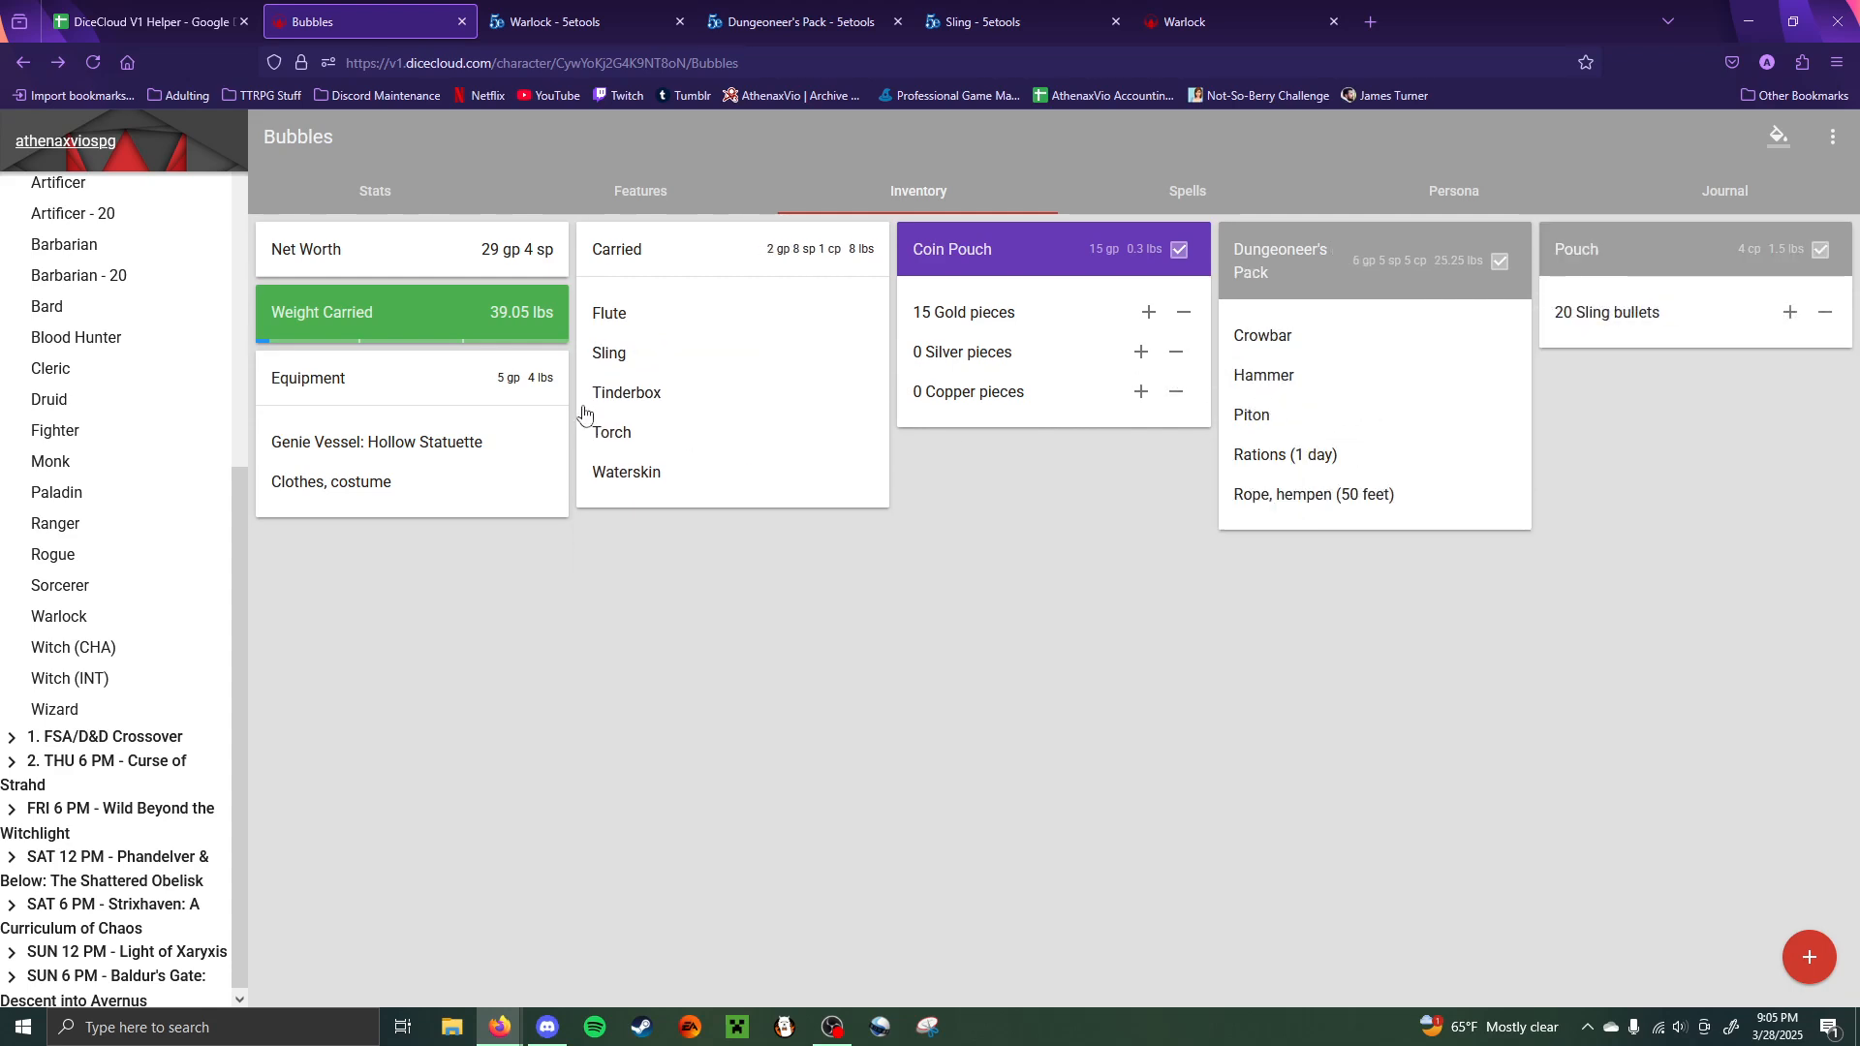
drag(602, 388, 1279, 455)
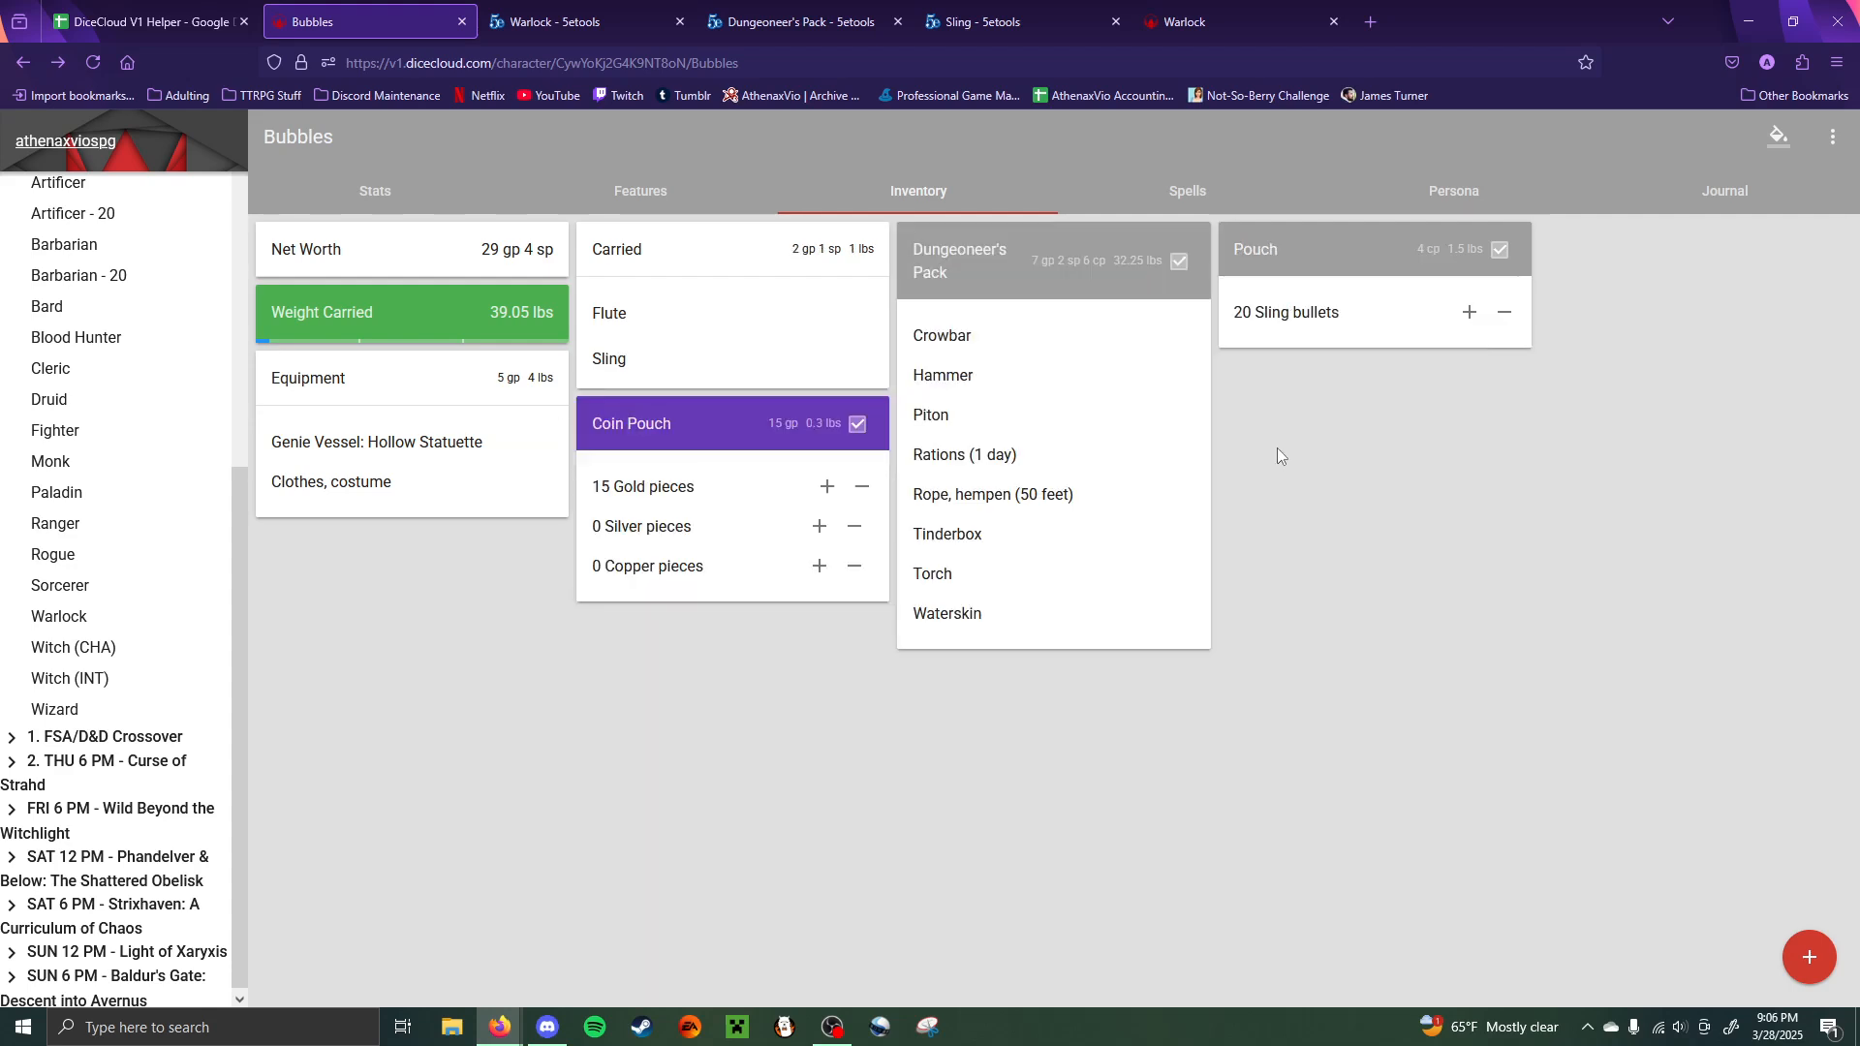
- Set the Piton's quantity in the Dungeoneer's Pack to 10 and enable its increment buttons
click(935, 416)
click(1568, 564)
click(941, 419)
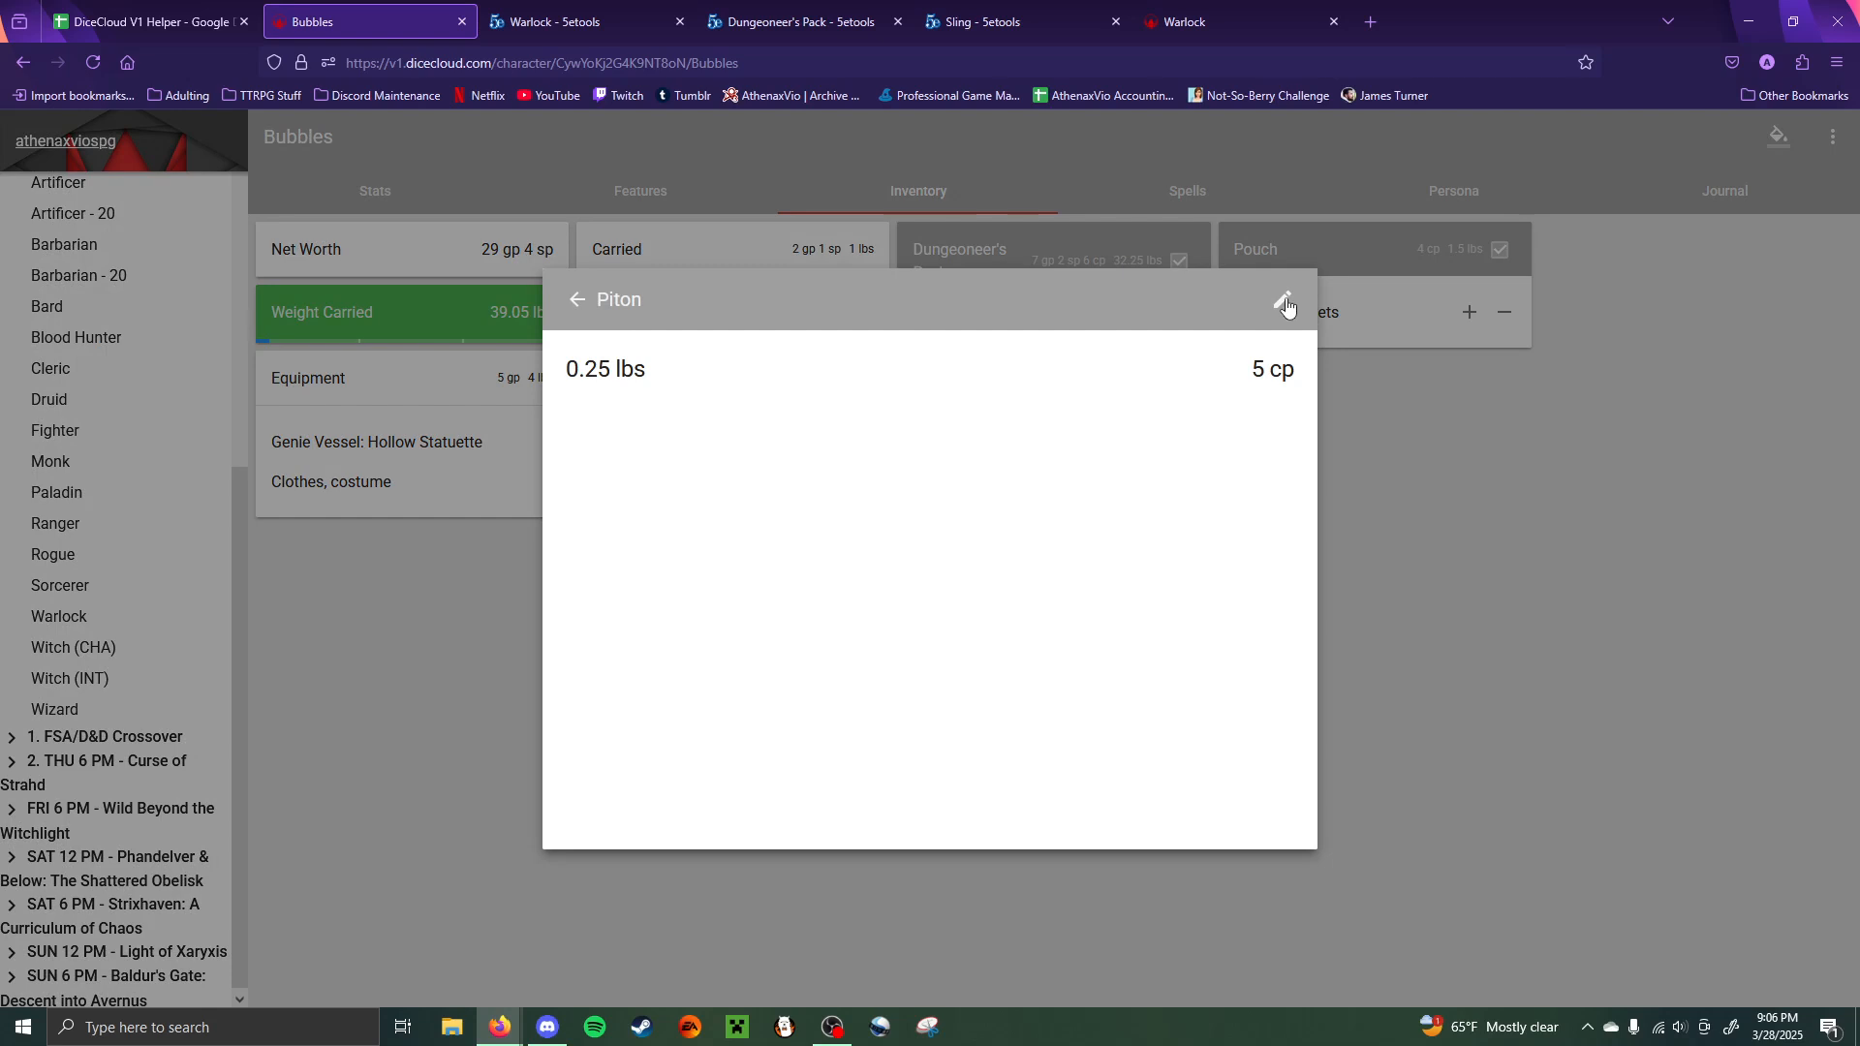
click(1286, 306)
click(600, 454)
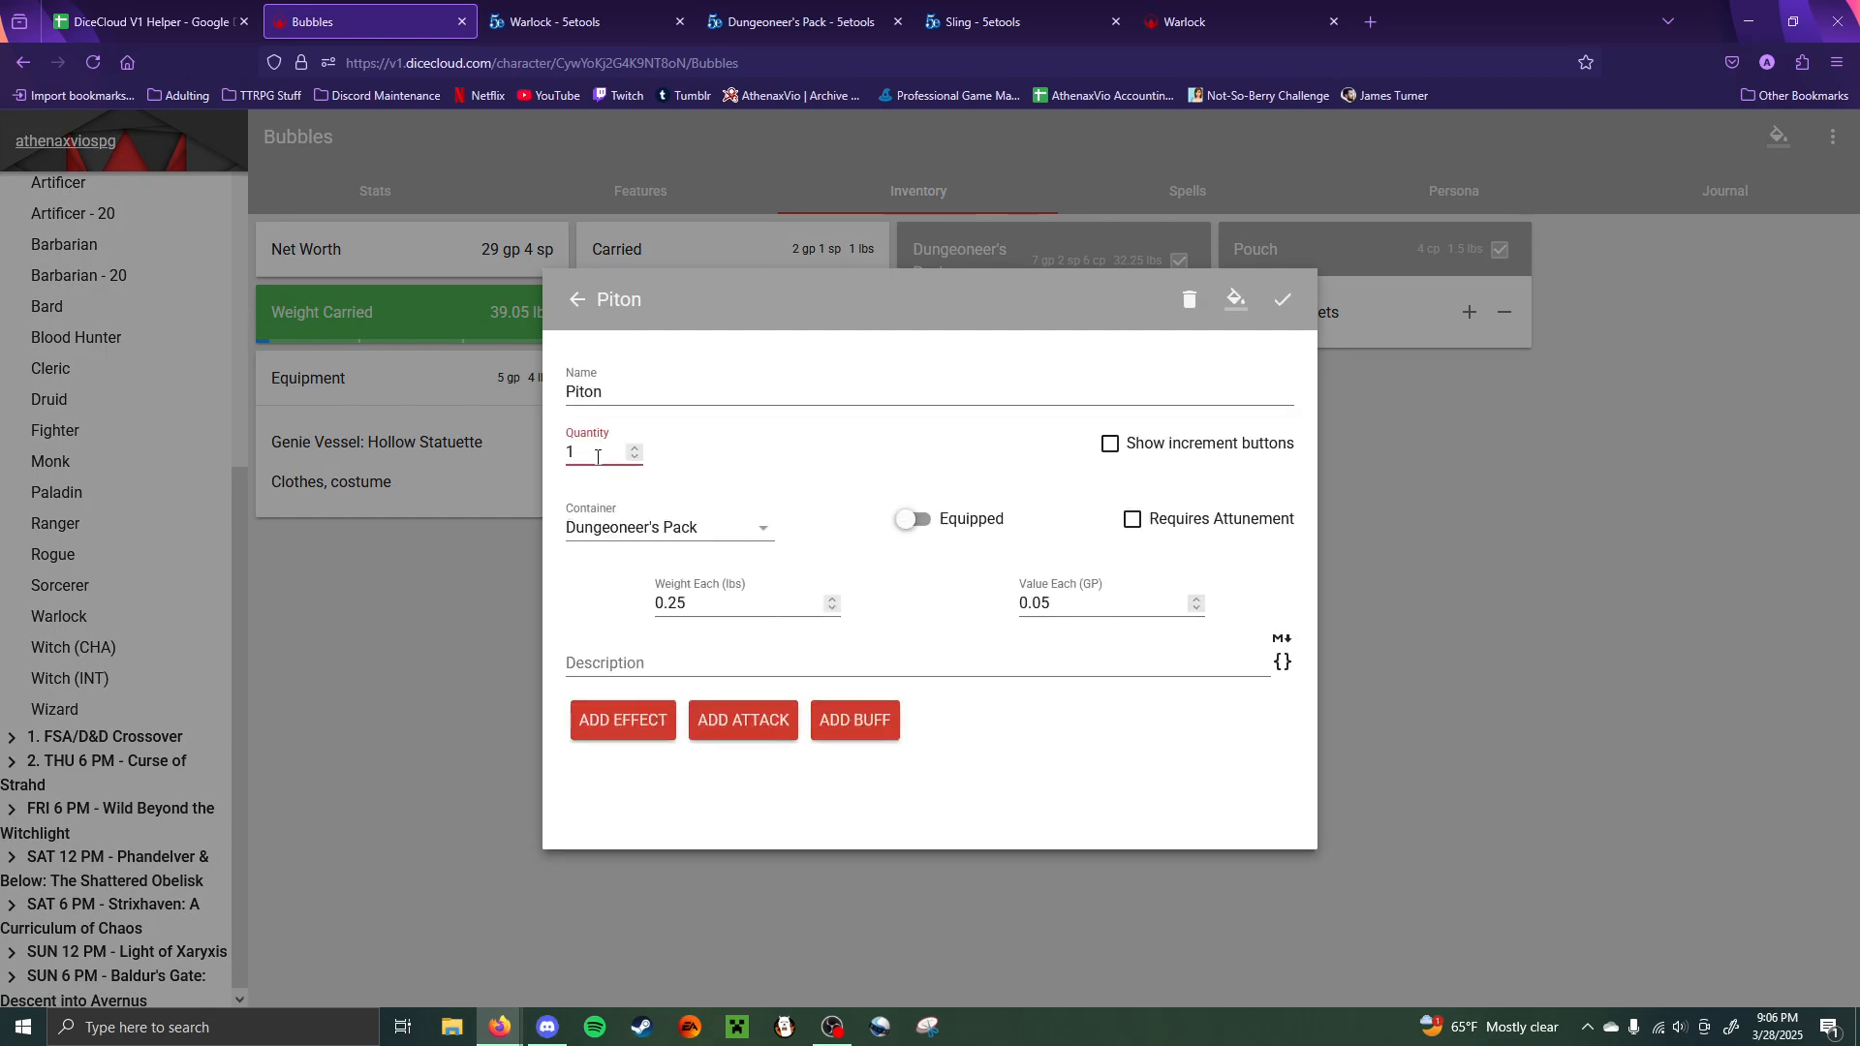
click(1115, 448)
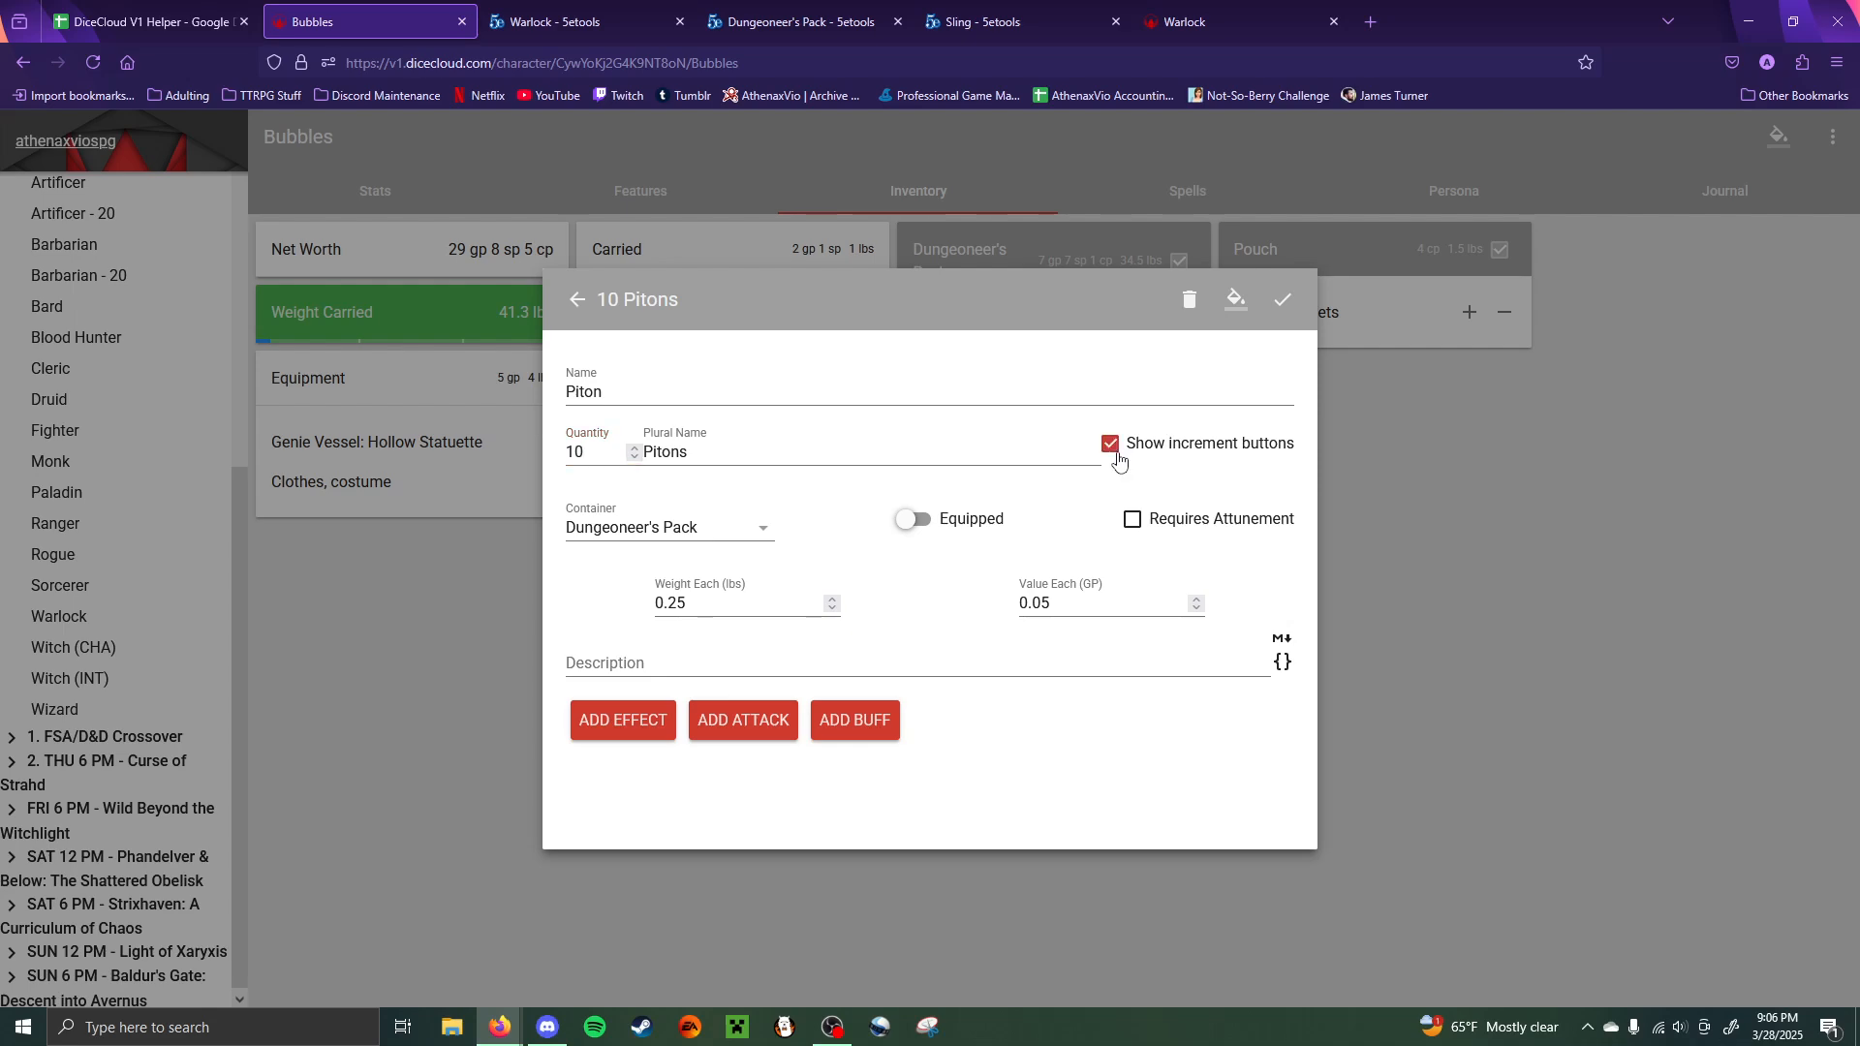
click(1416, 501)
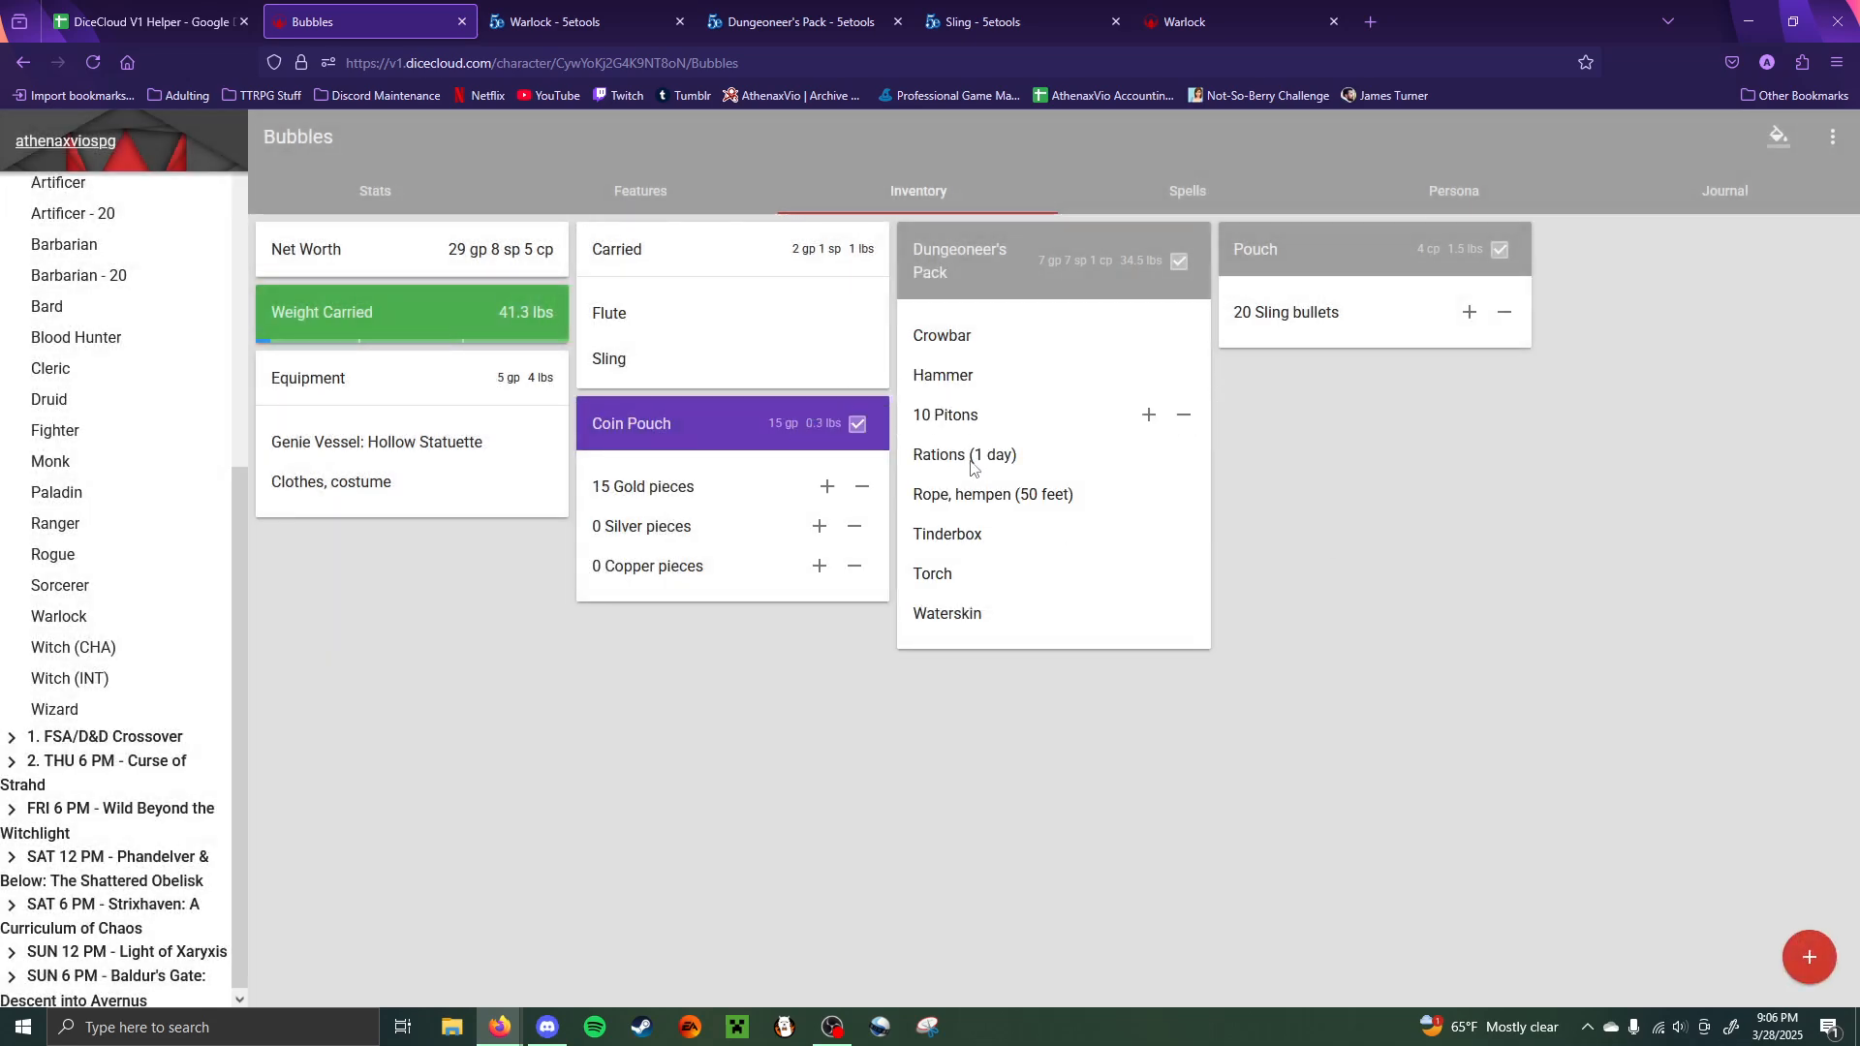
- Set the quantity of Rations (1 day) to 10 and enable its increment buttons
click(965, 458)
click(1281, 300)
click(601, 470)
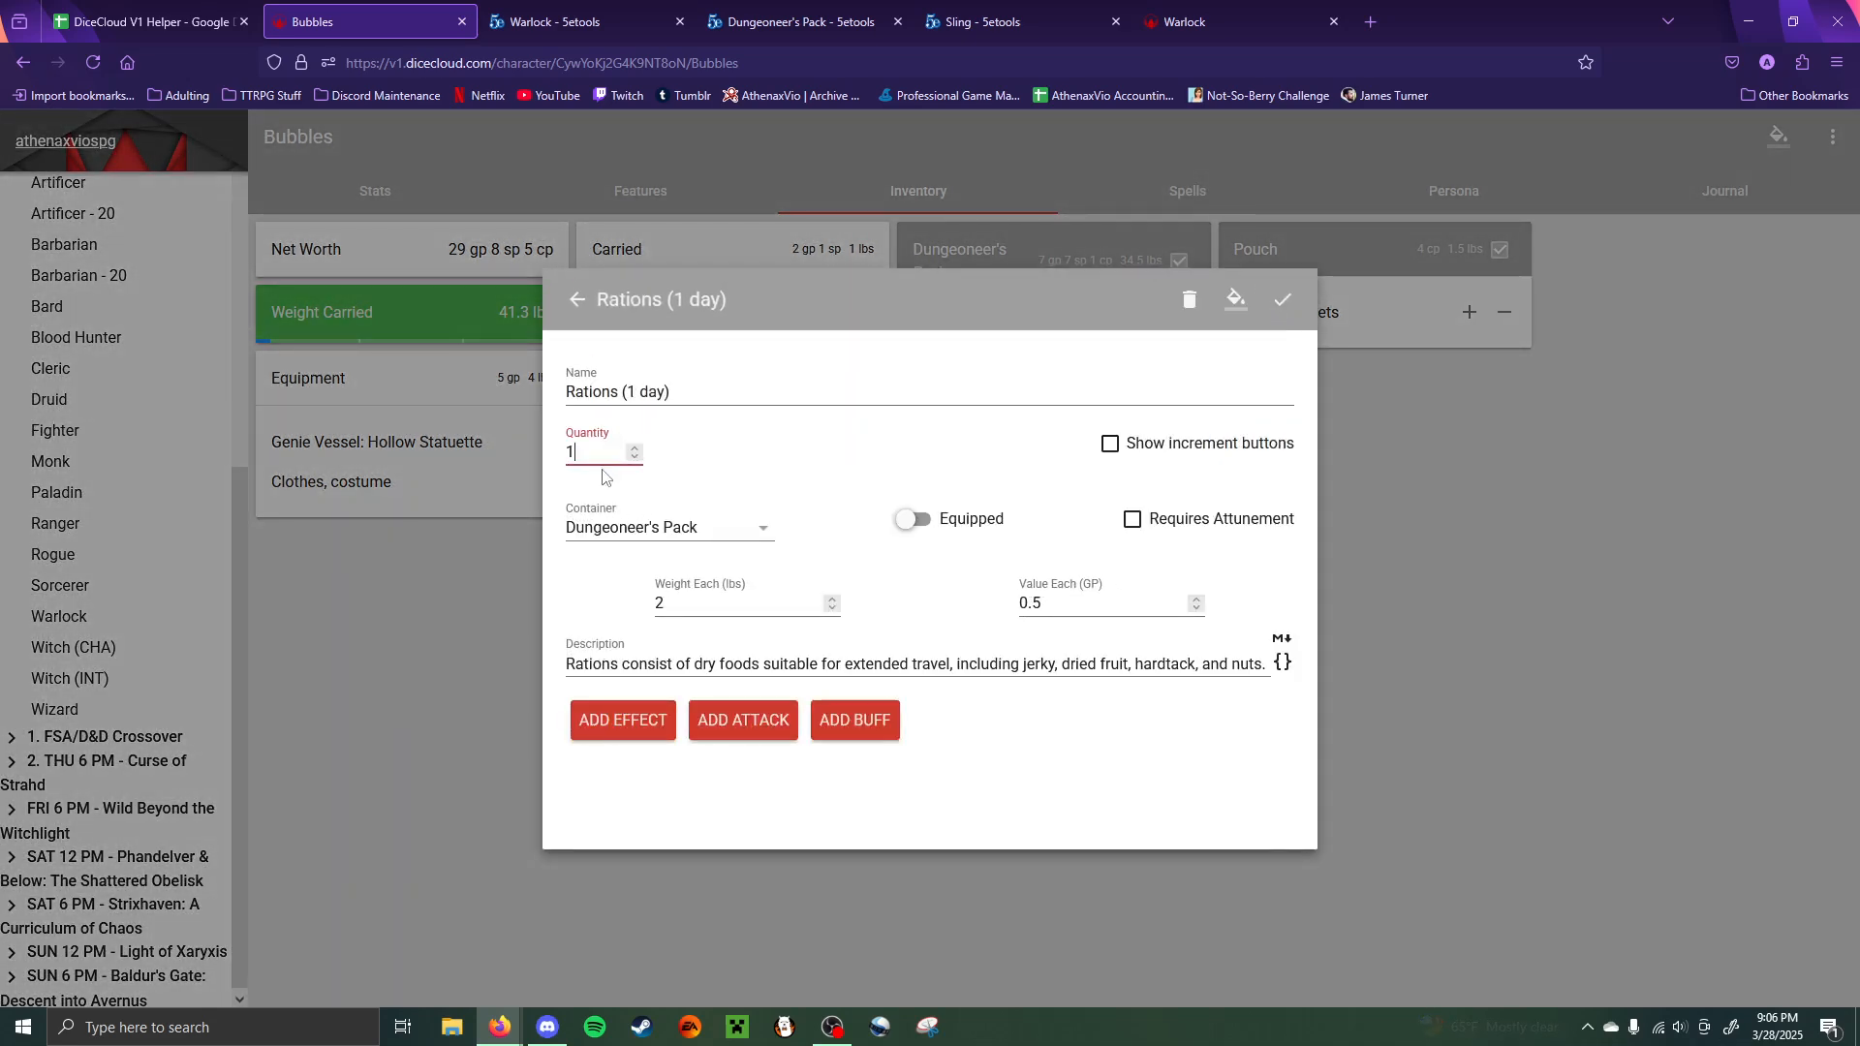
text(0)
click(1110, 445)
click(1397, 533)
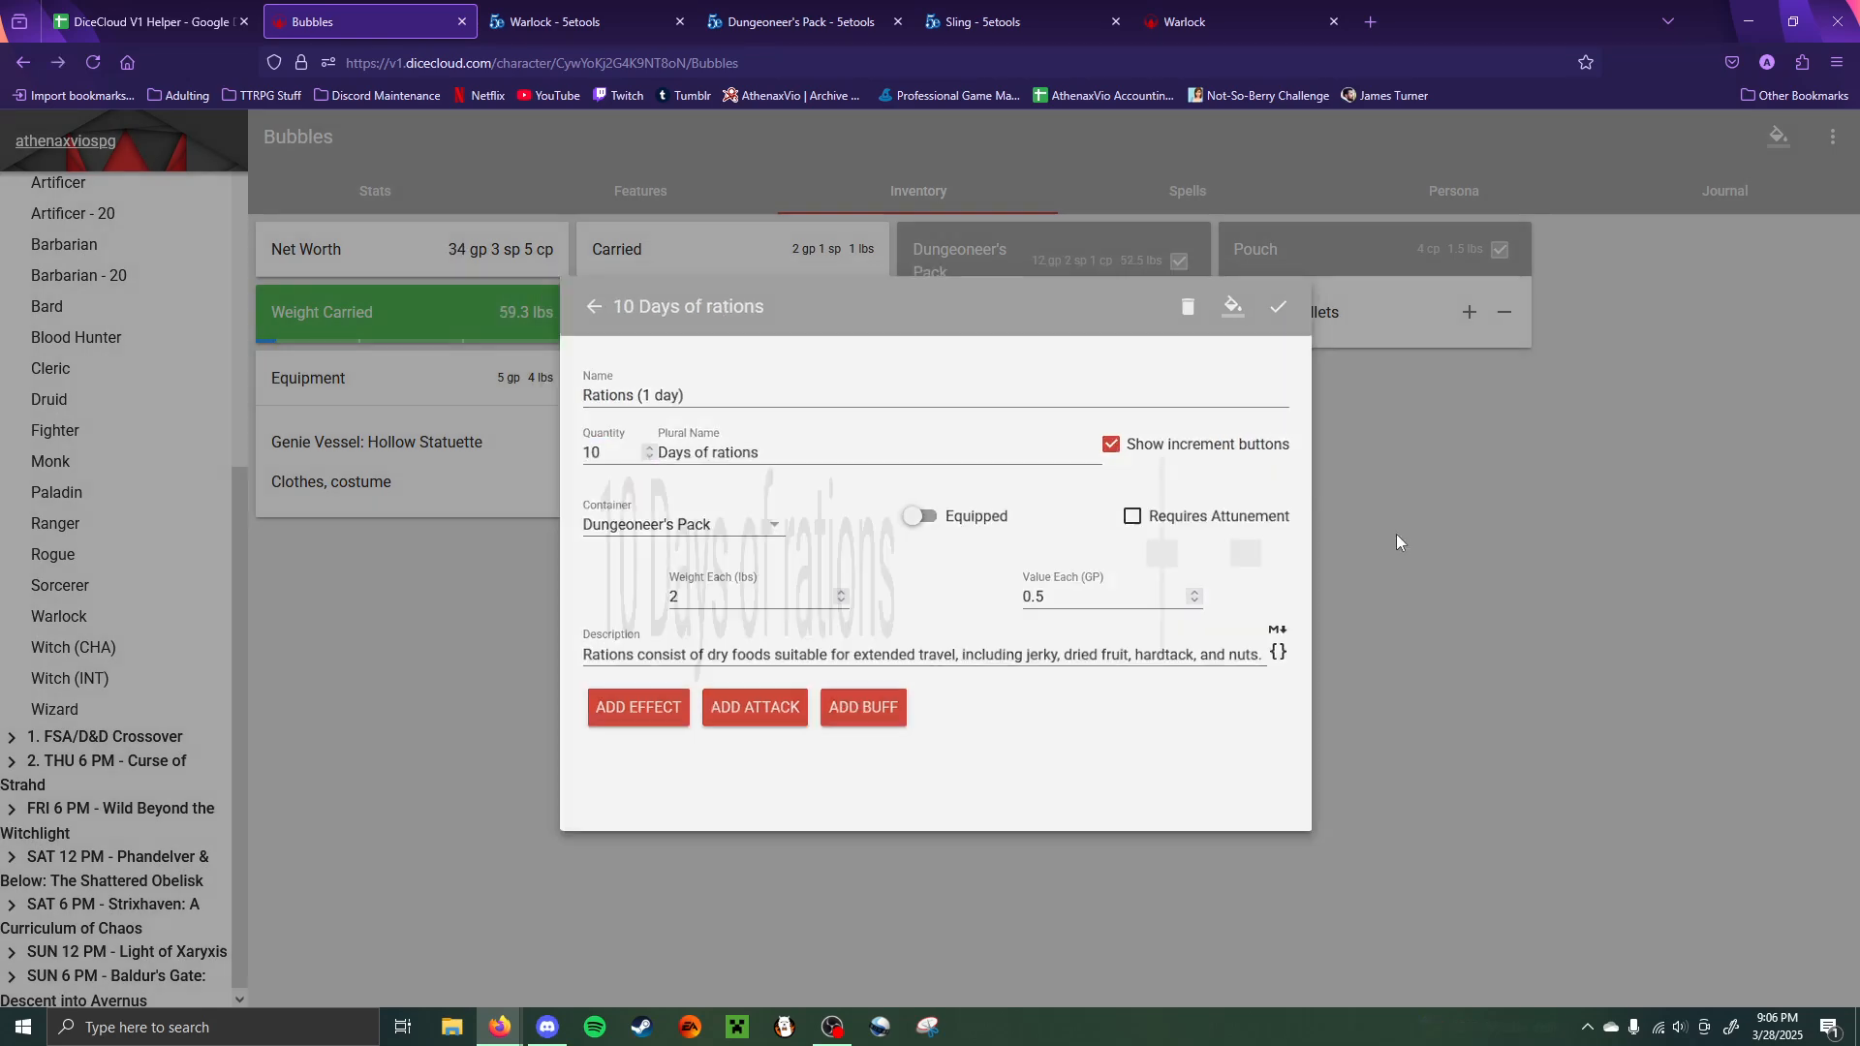
- Enable increment buttons for the Torch in the Dungeoneer's Pack and set its quantity to 10
click(945, 573)
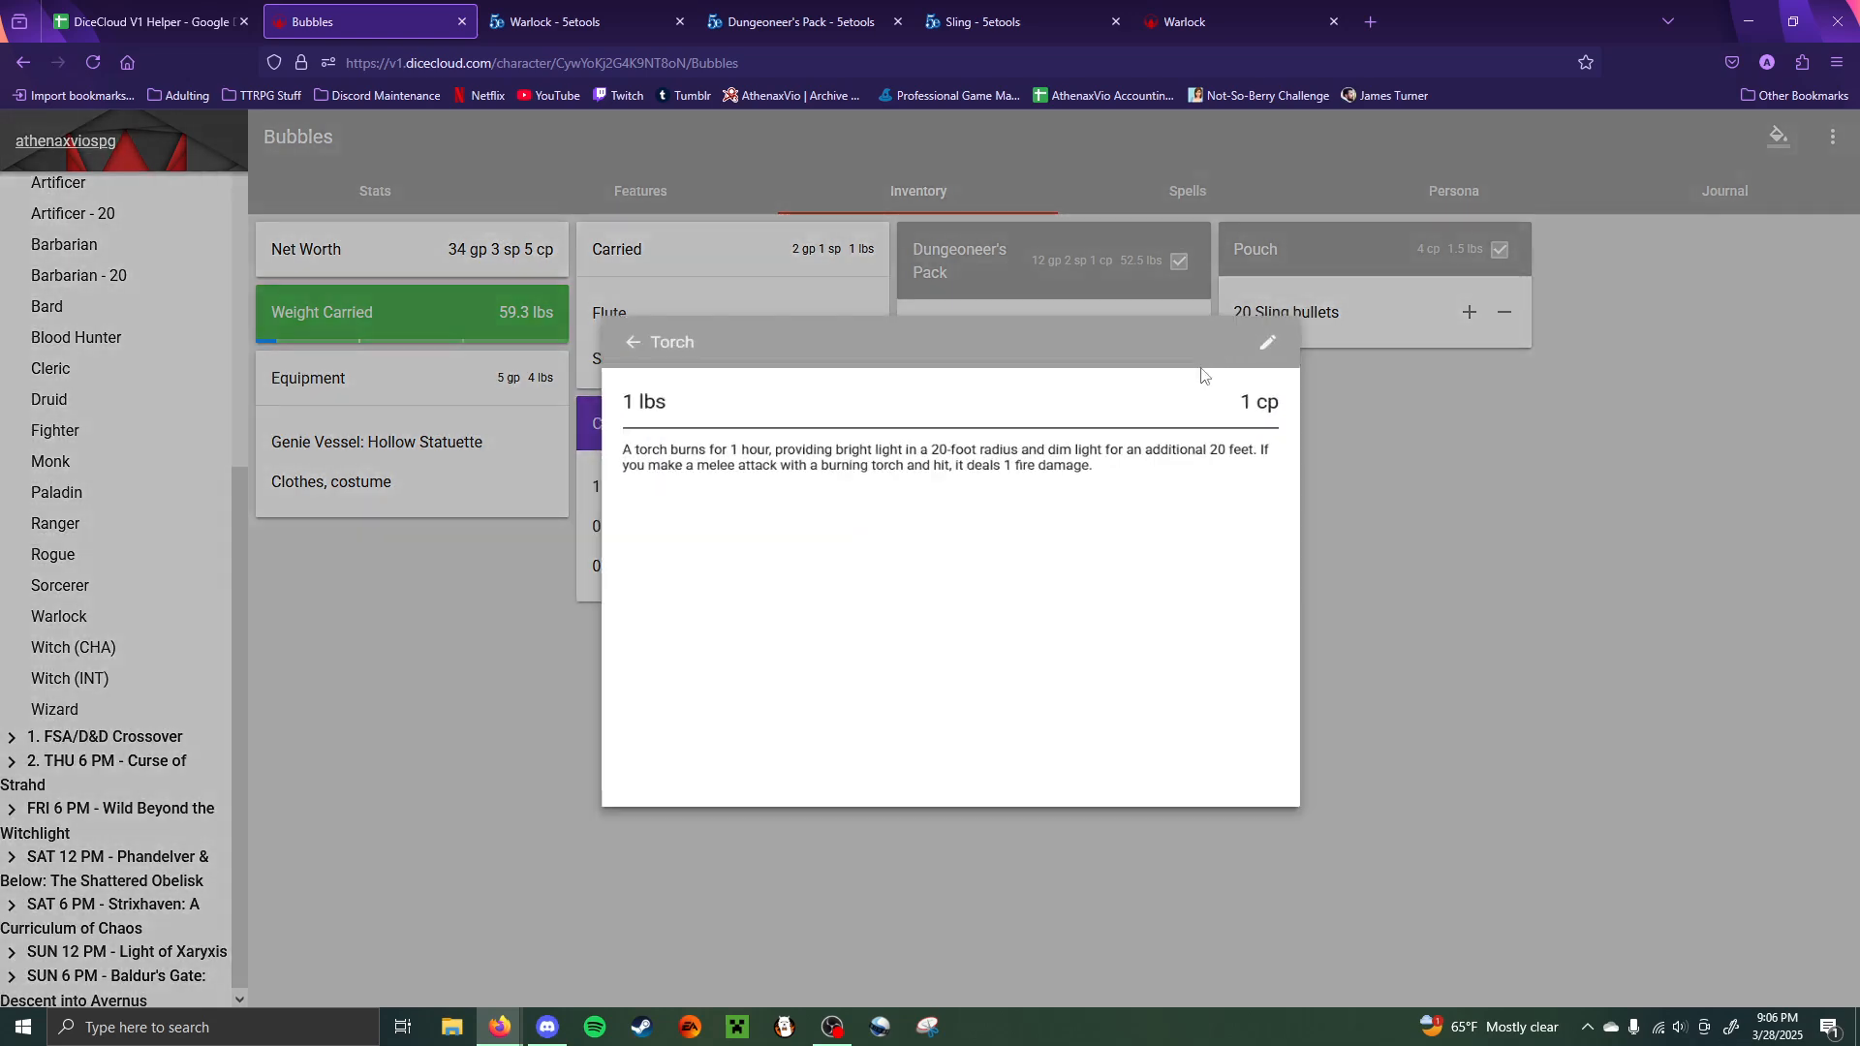
click(1286, 302)
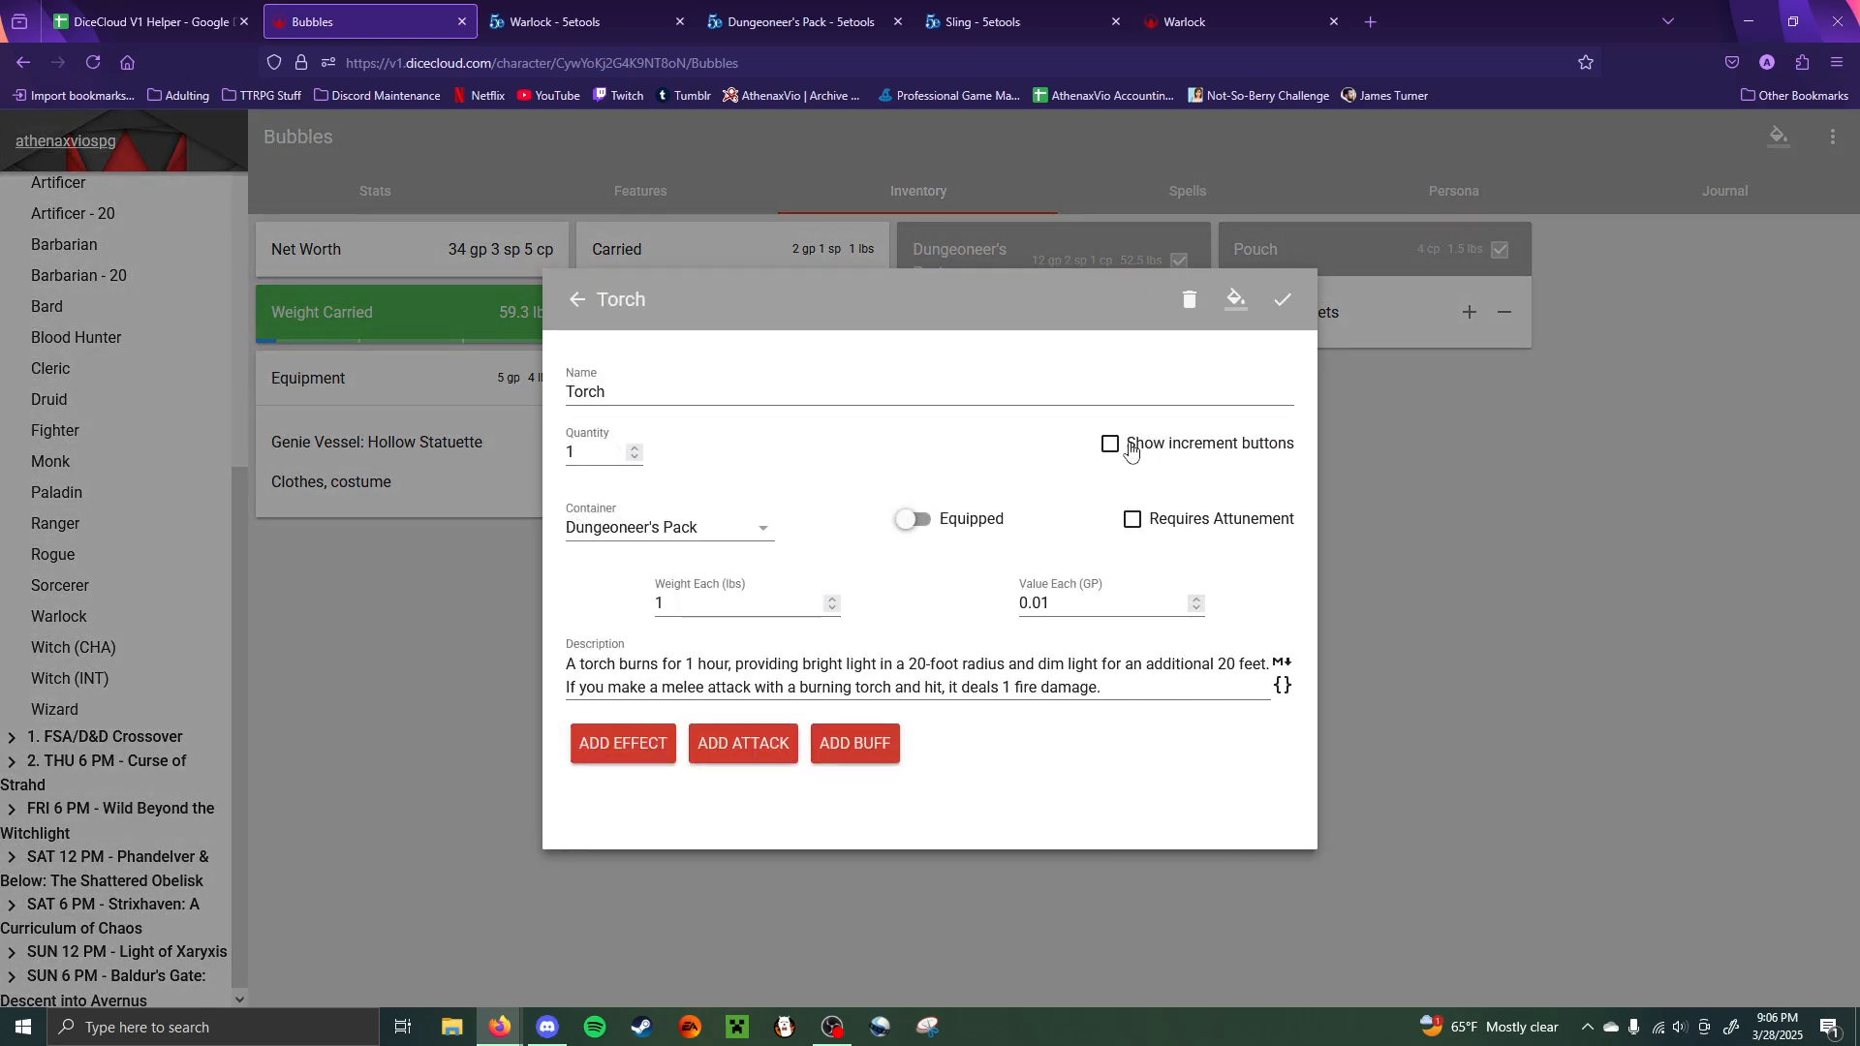
click(1111, 444)
click(591, 454)
text(0)
click(1527, 554)
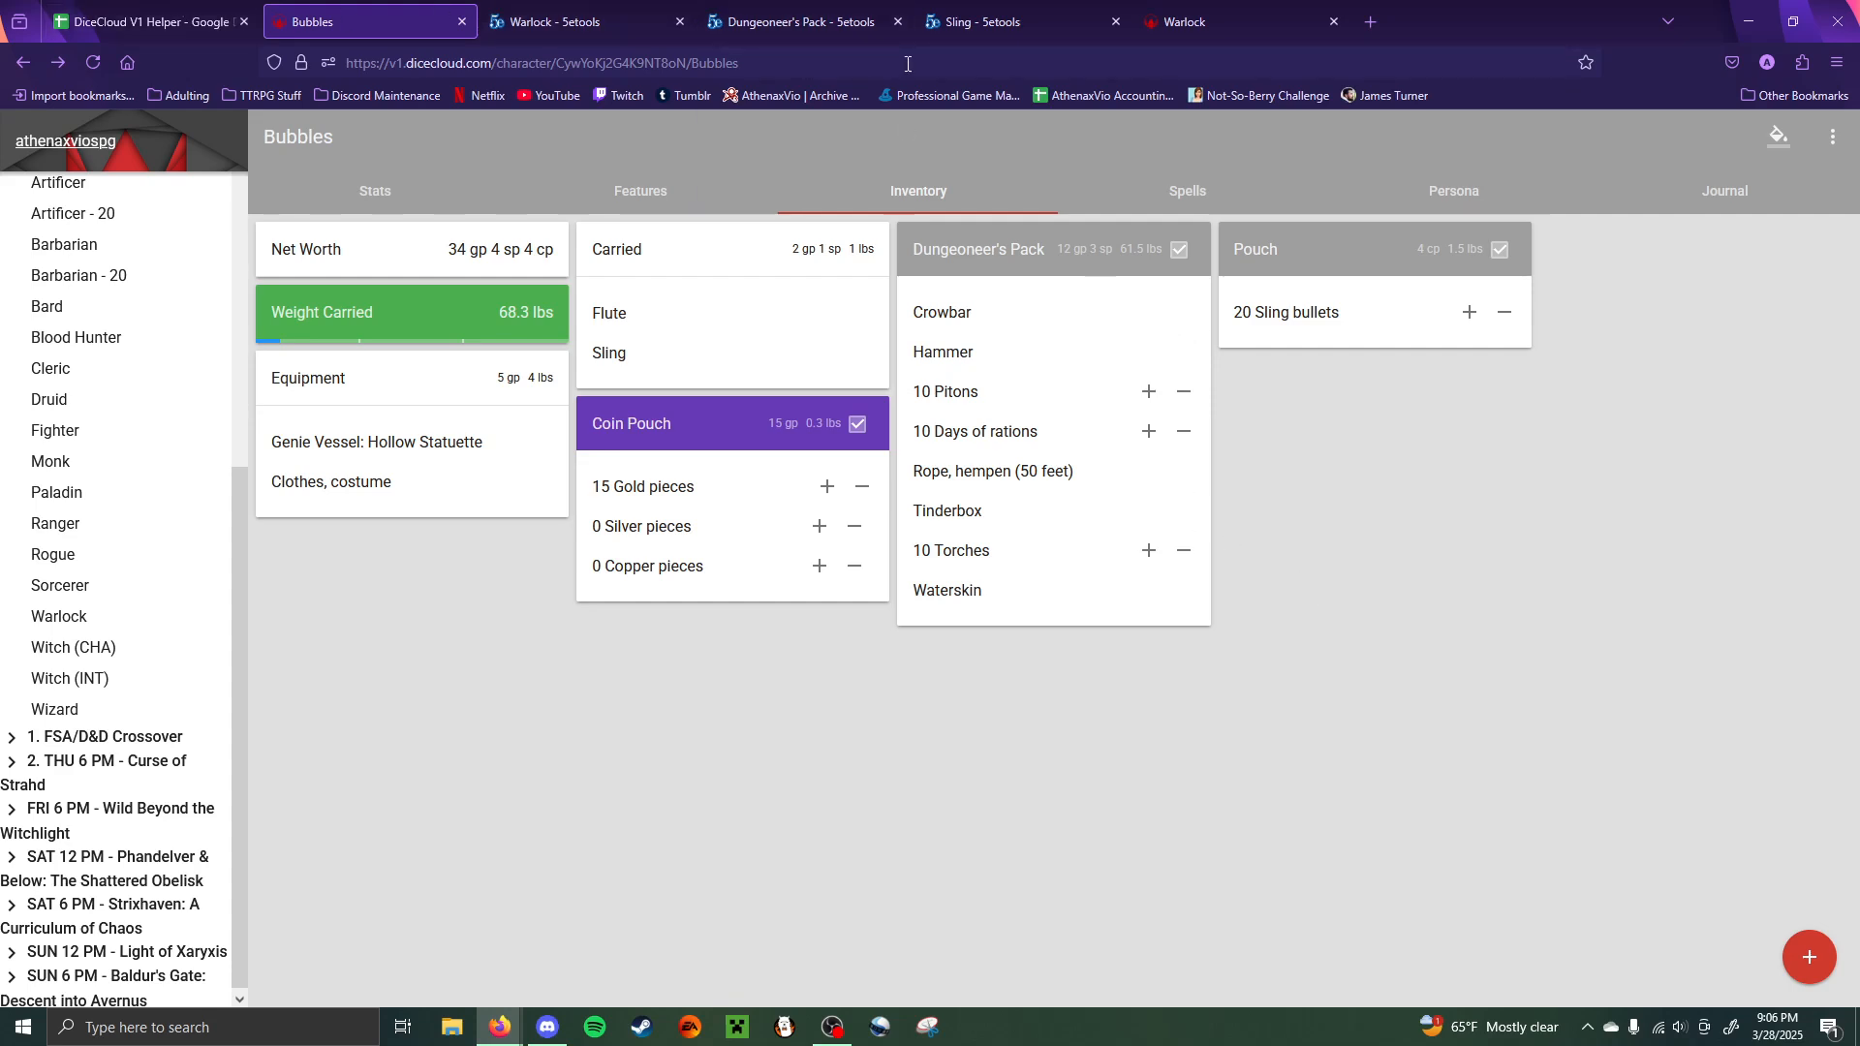
- Close the Dungeoneer's Pack reference page and consult the Warlock starting equipment and the Dart weapon entry on 5etools
click(886, 29)
click(899, 23)
click(581, 23)
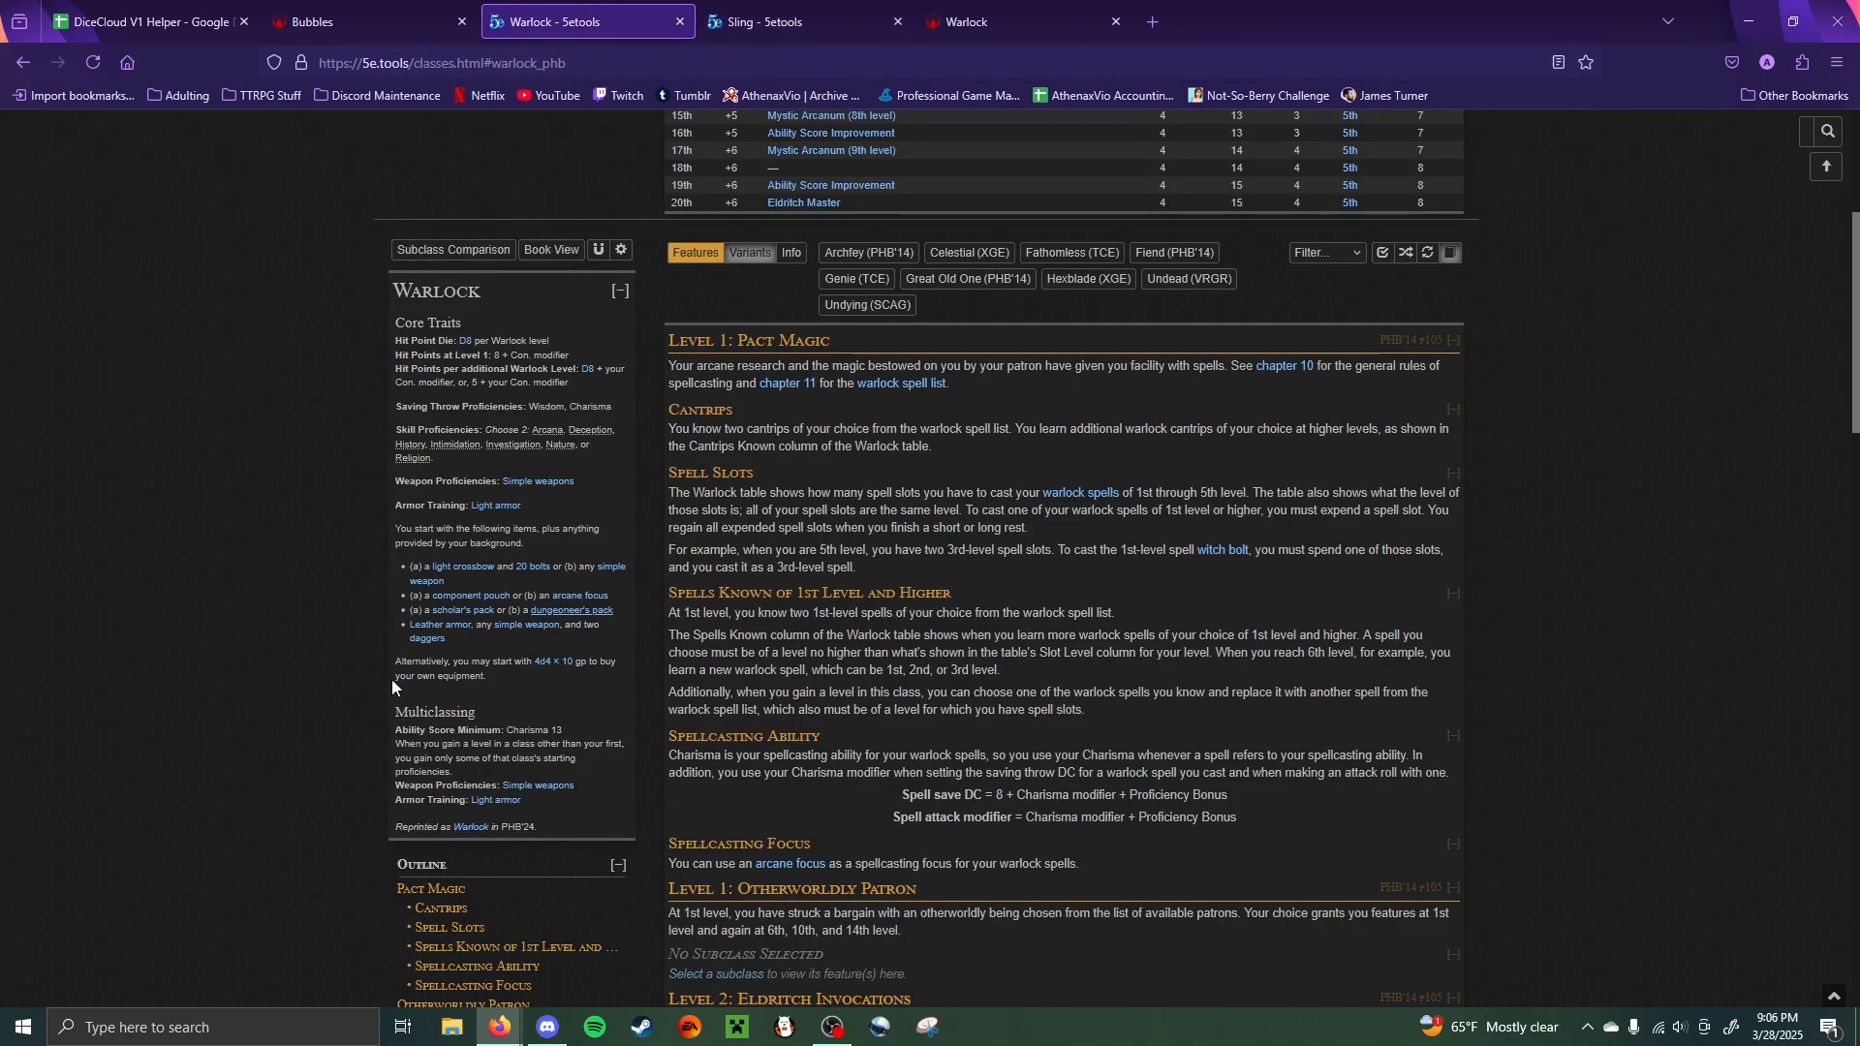
mouse_move(447, 637)
click(821, 7)
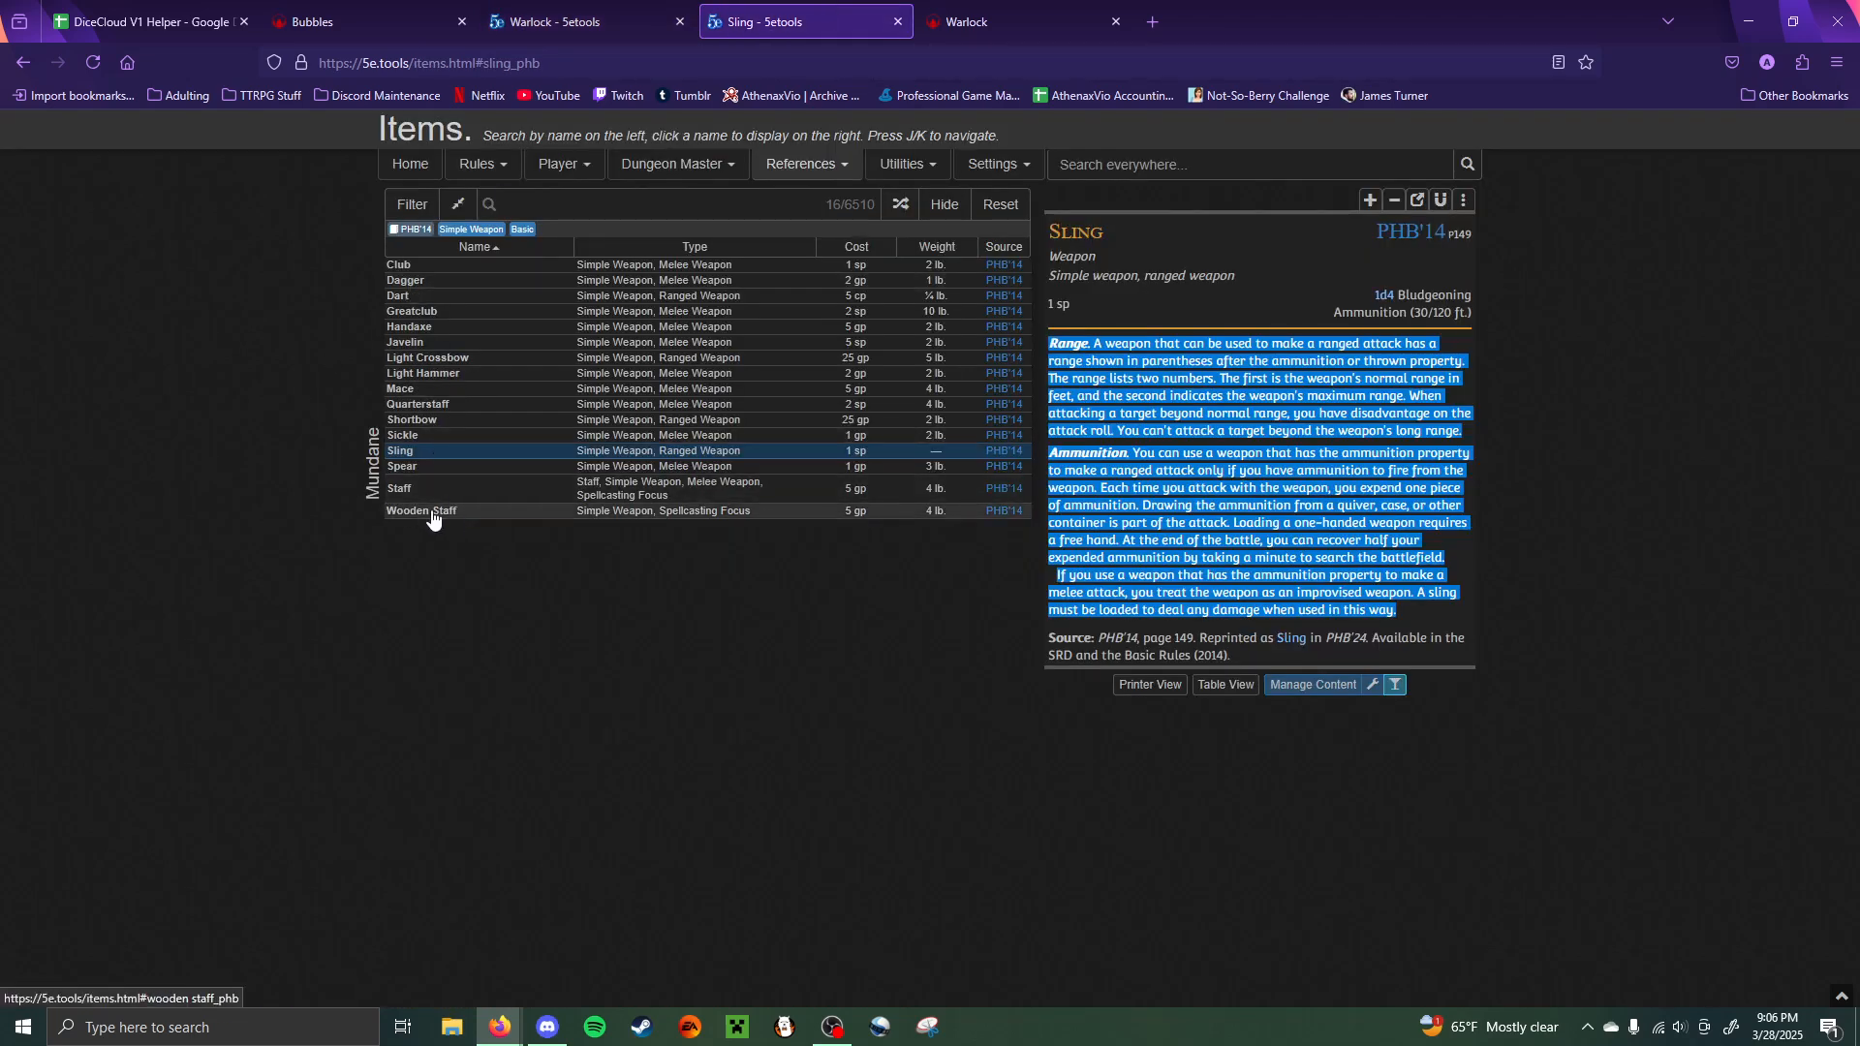
click(418, 295)
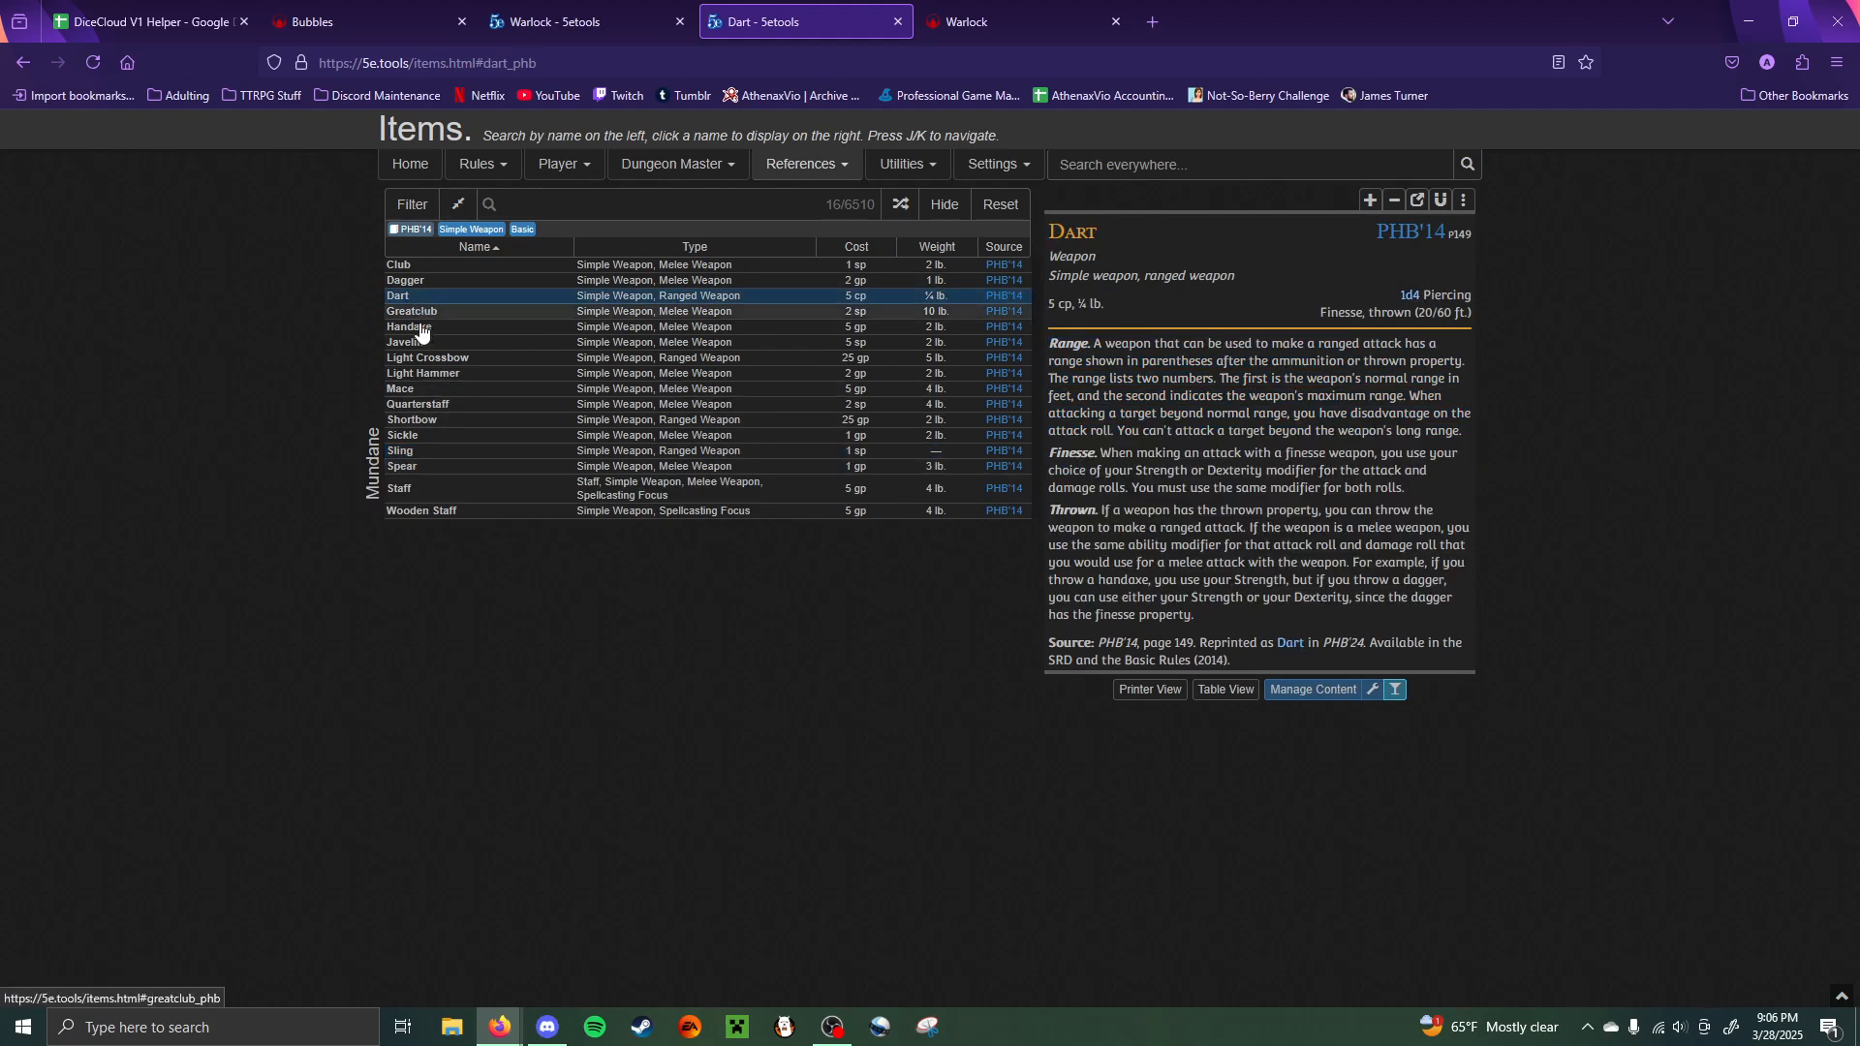
- Return to the Bubbles character sheet and add a Dart from the item library to the inventory
click(373, 7)
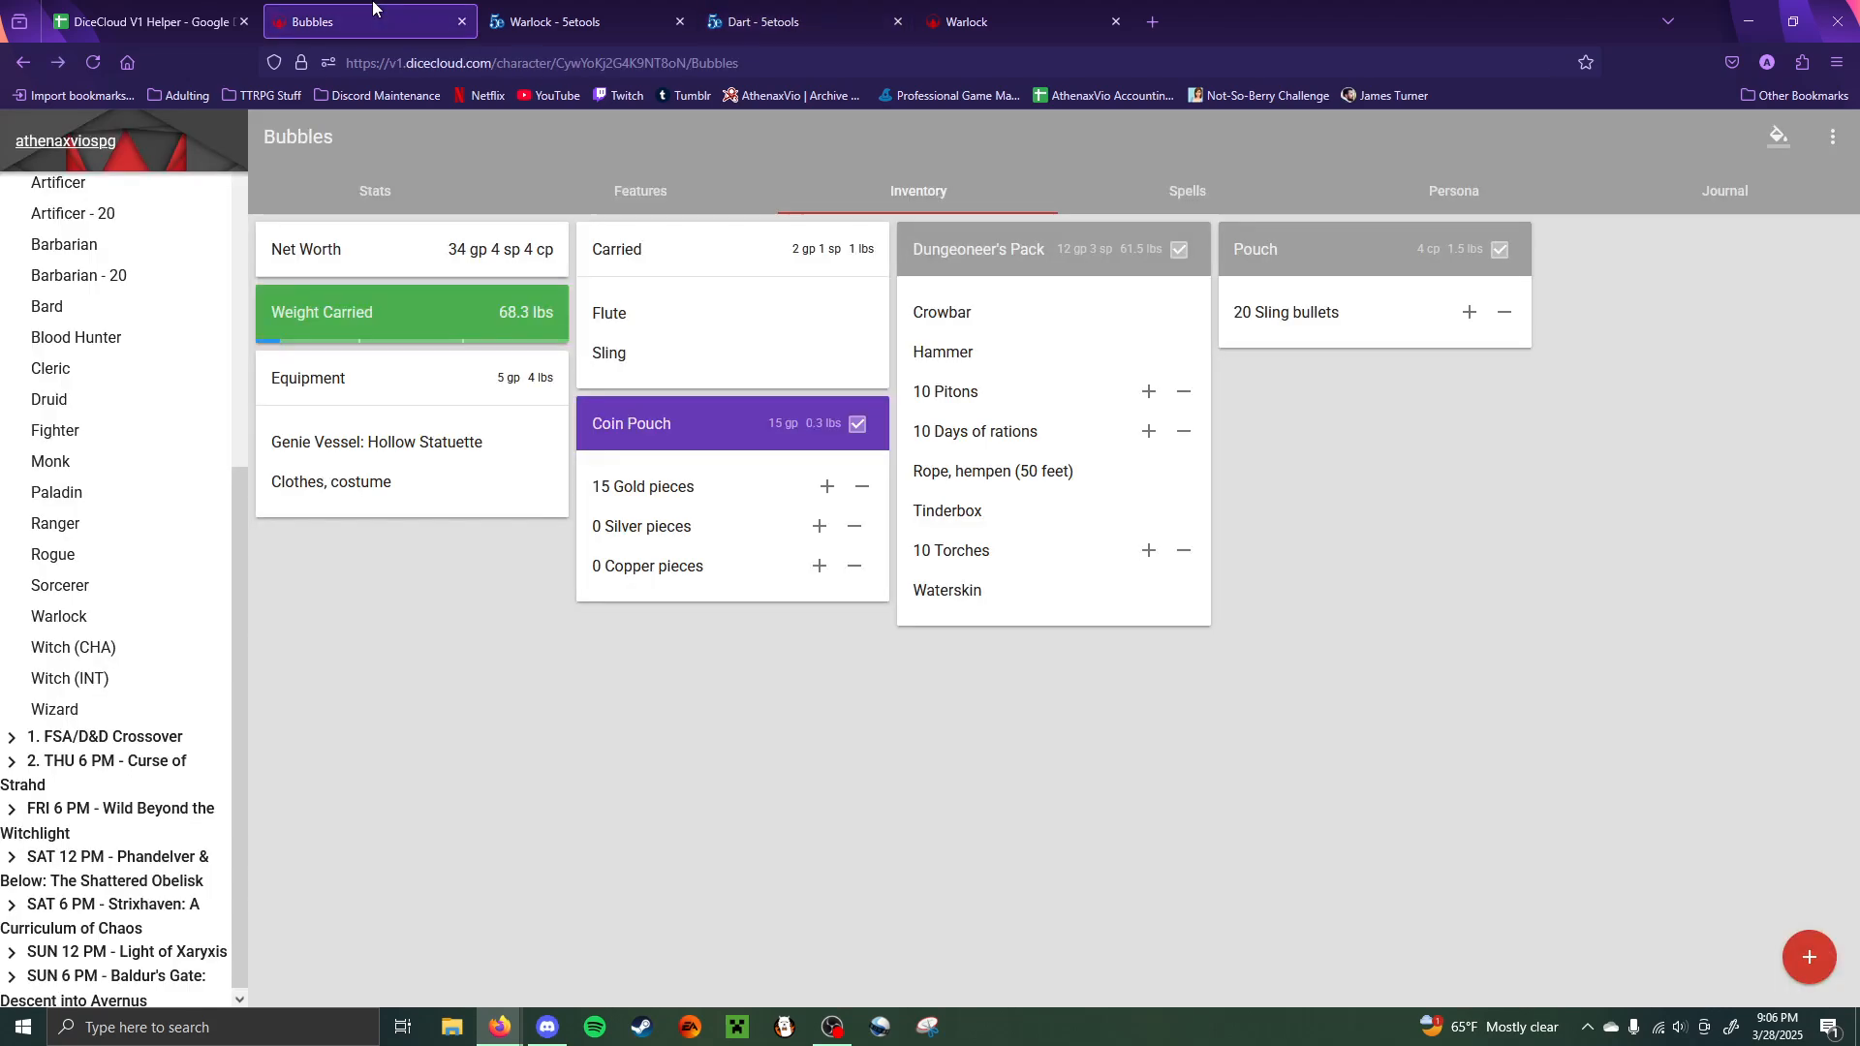
click(1815, 962)
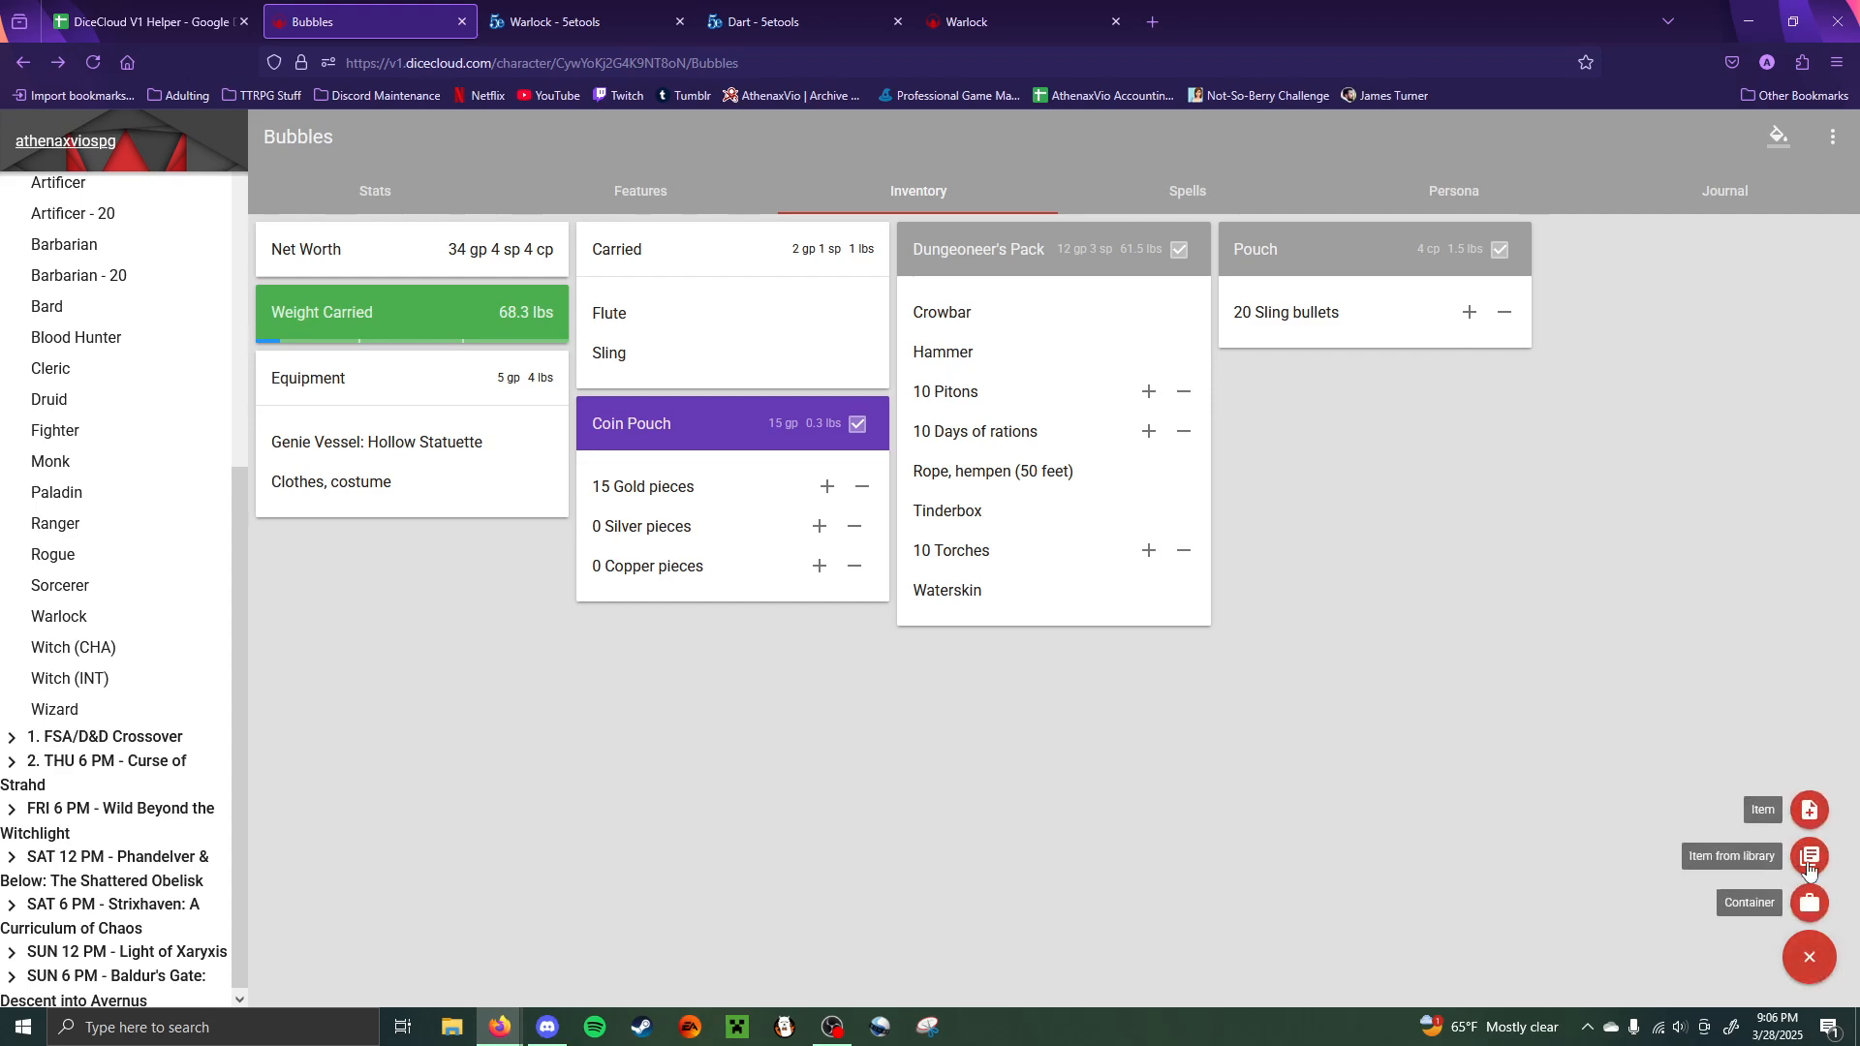
click(1809, 858)
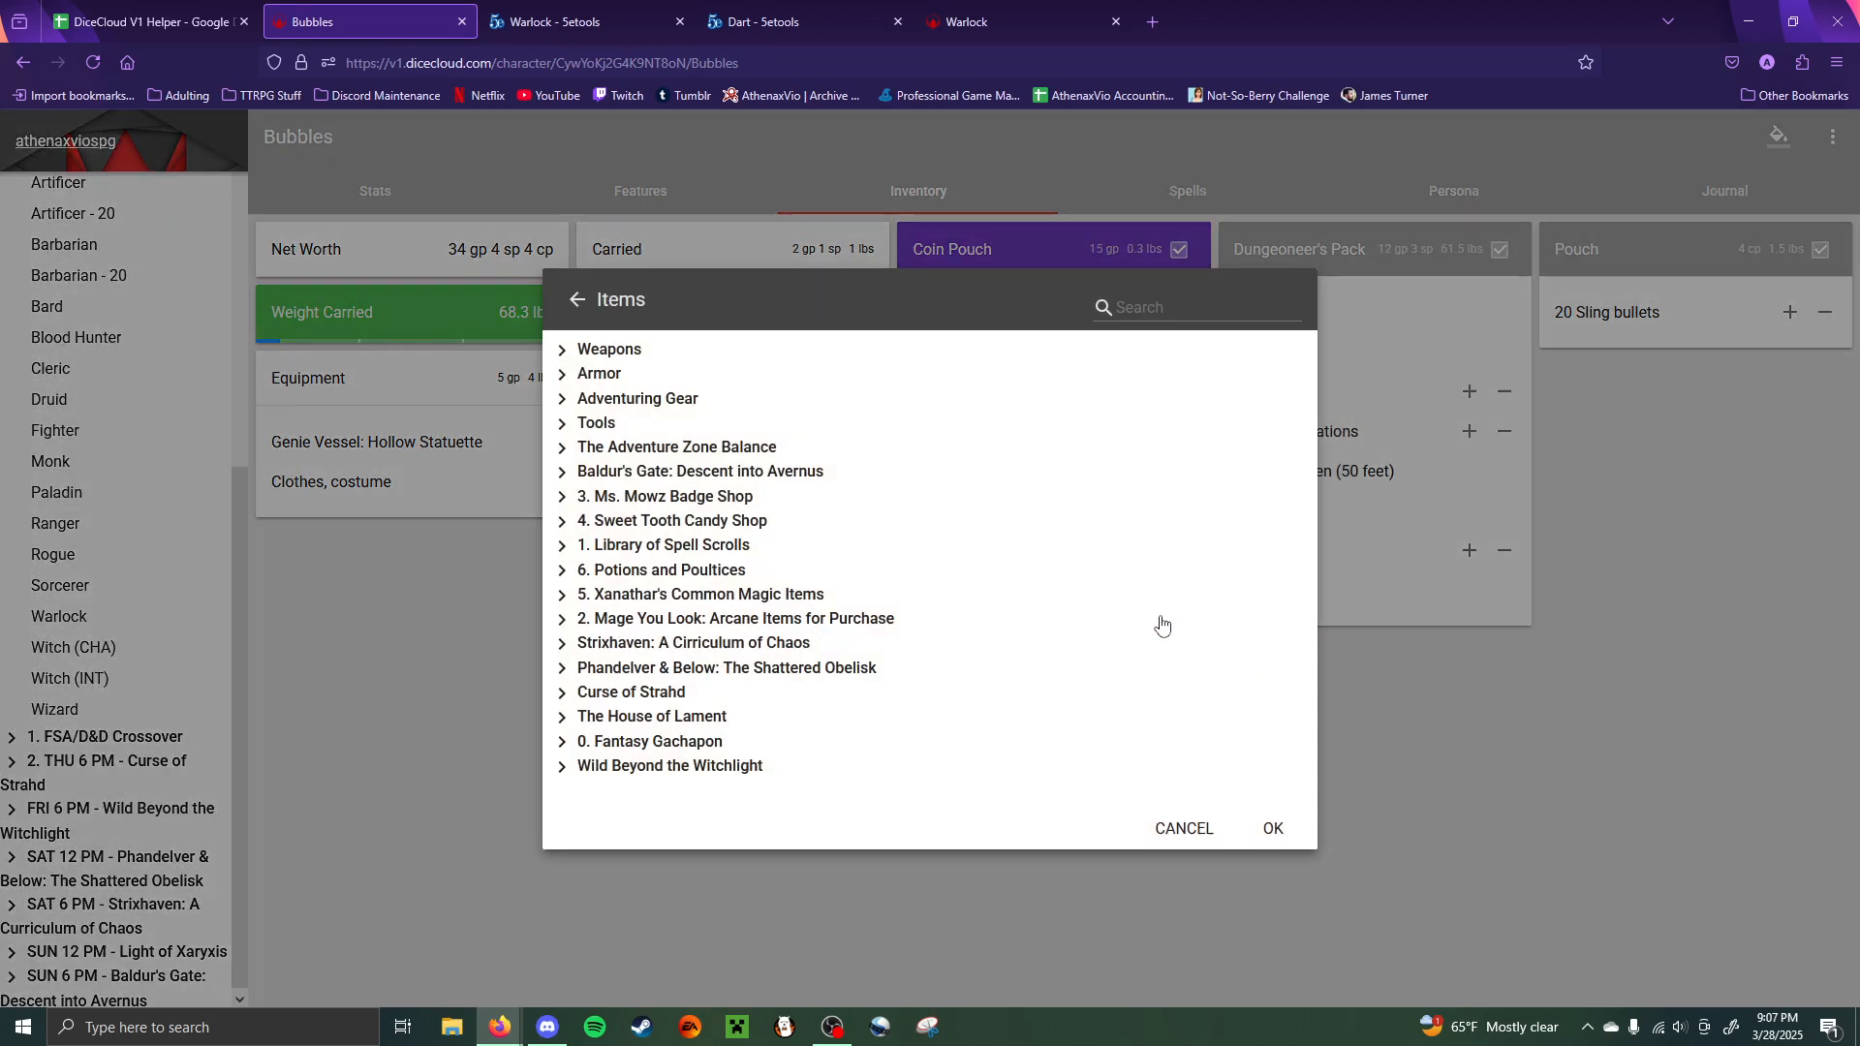
text(dar)
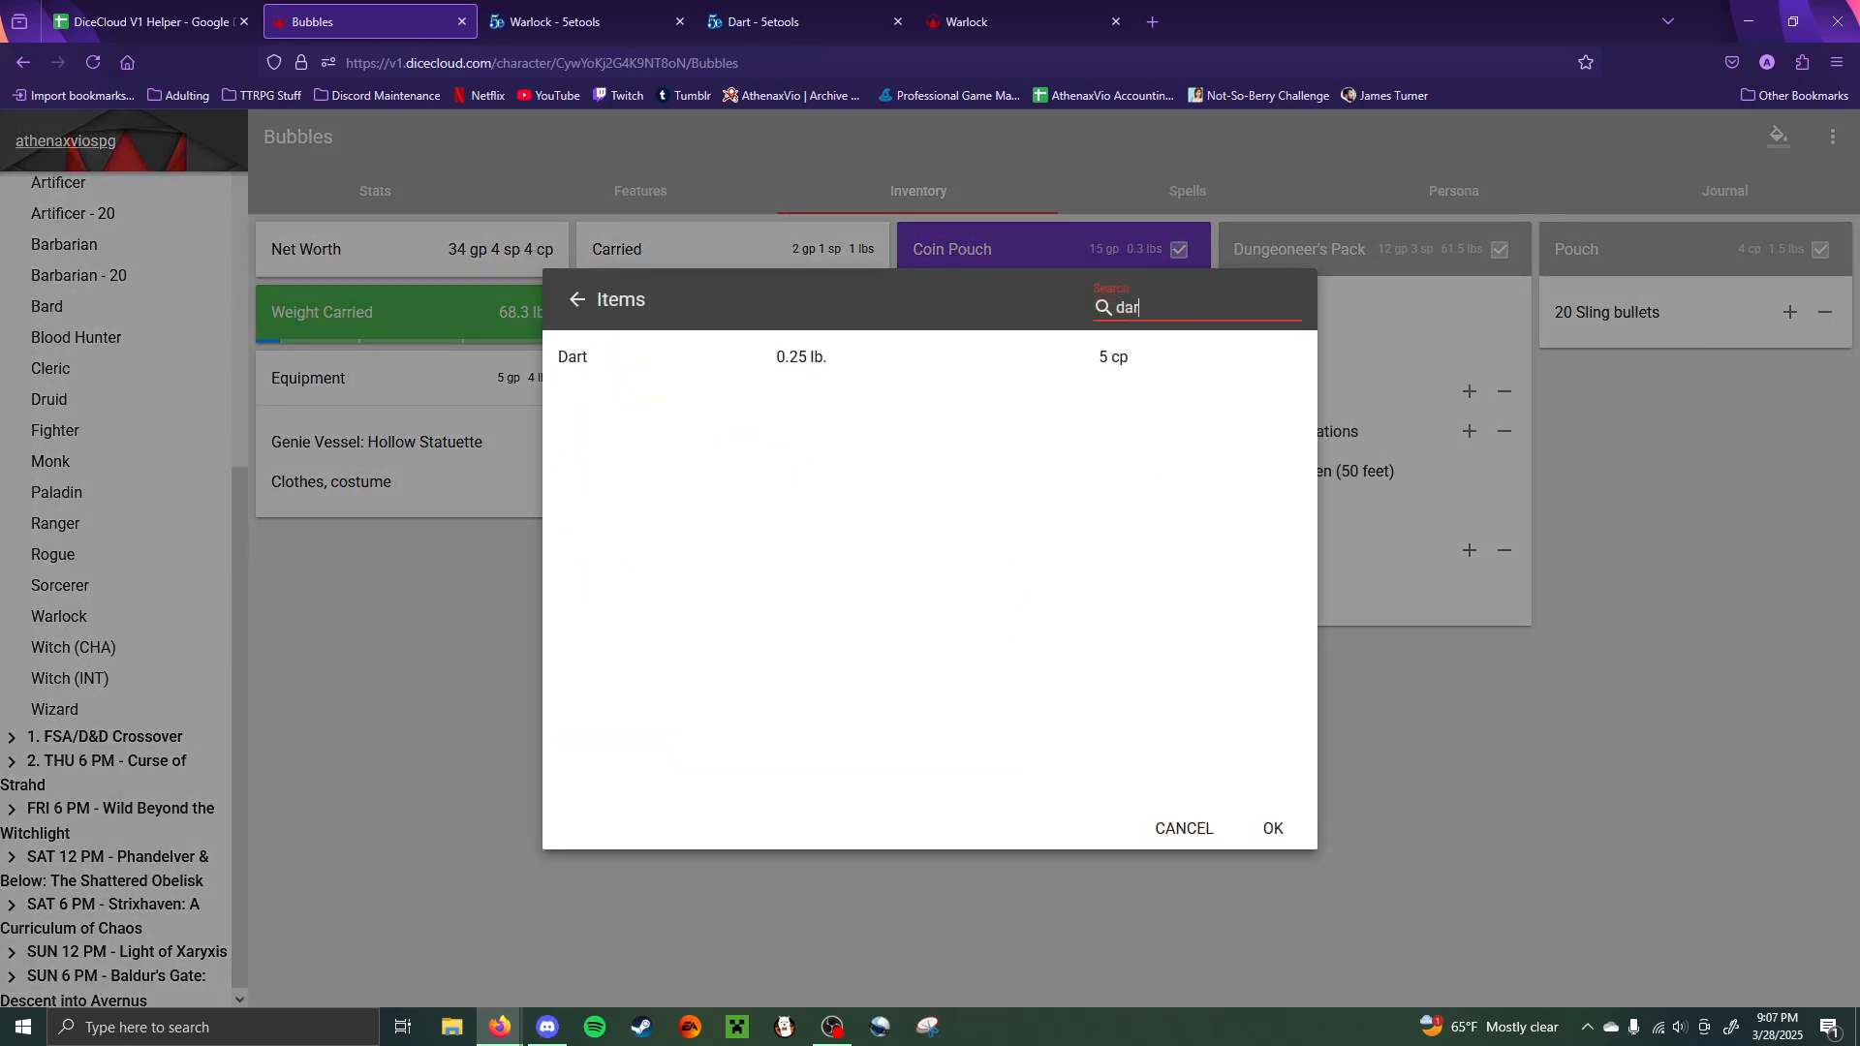
click(783, 376)
click(1273, 828)
- Search the item library for "dagger" and add the Dagger to the inventory
click(1809, 958)
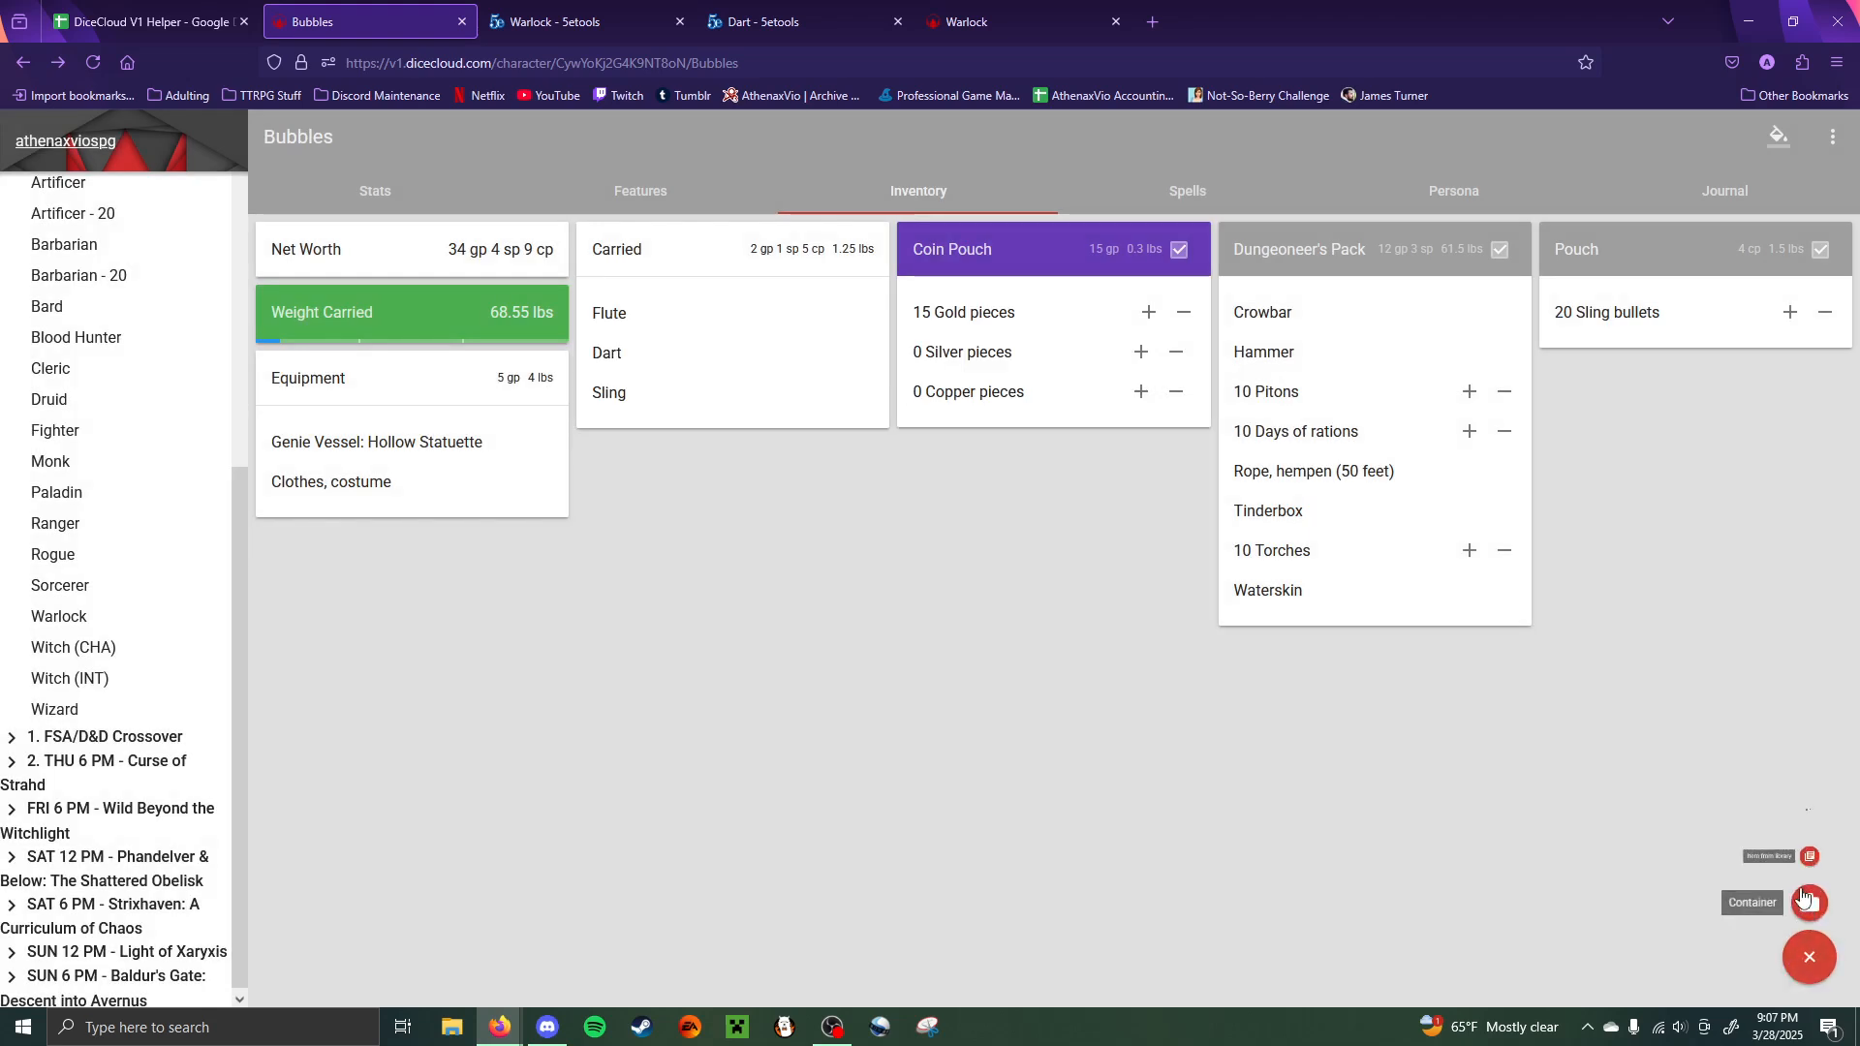
click(1781, 829)
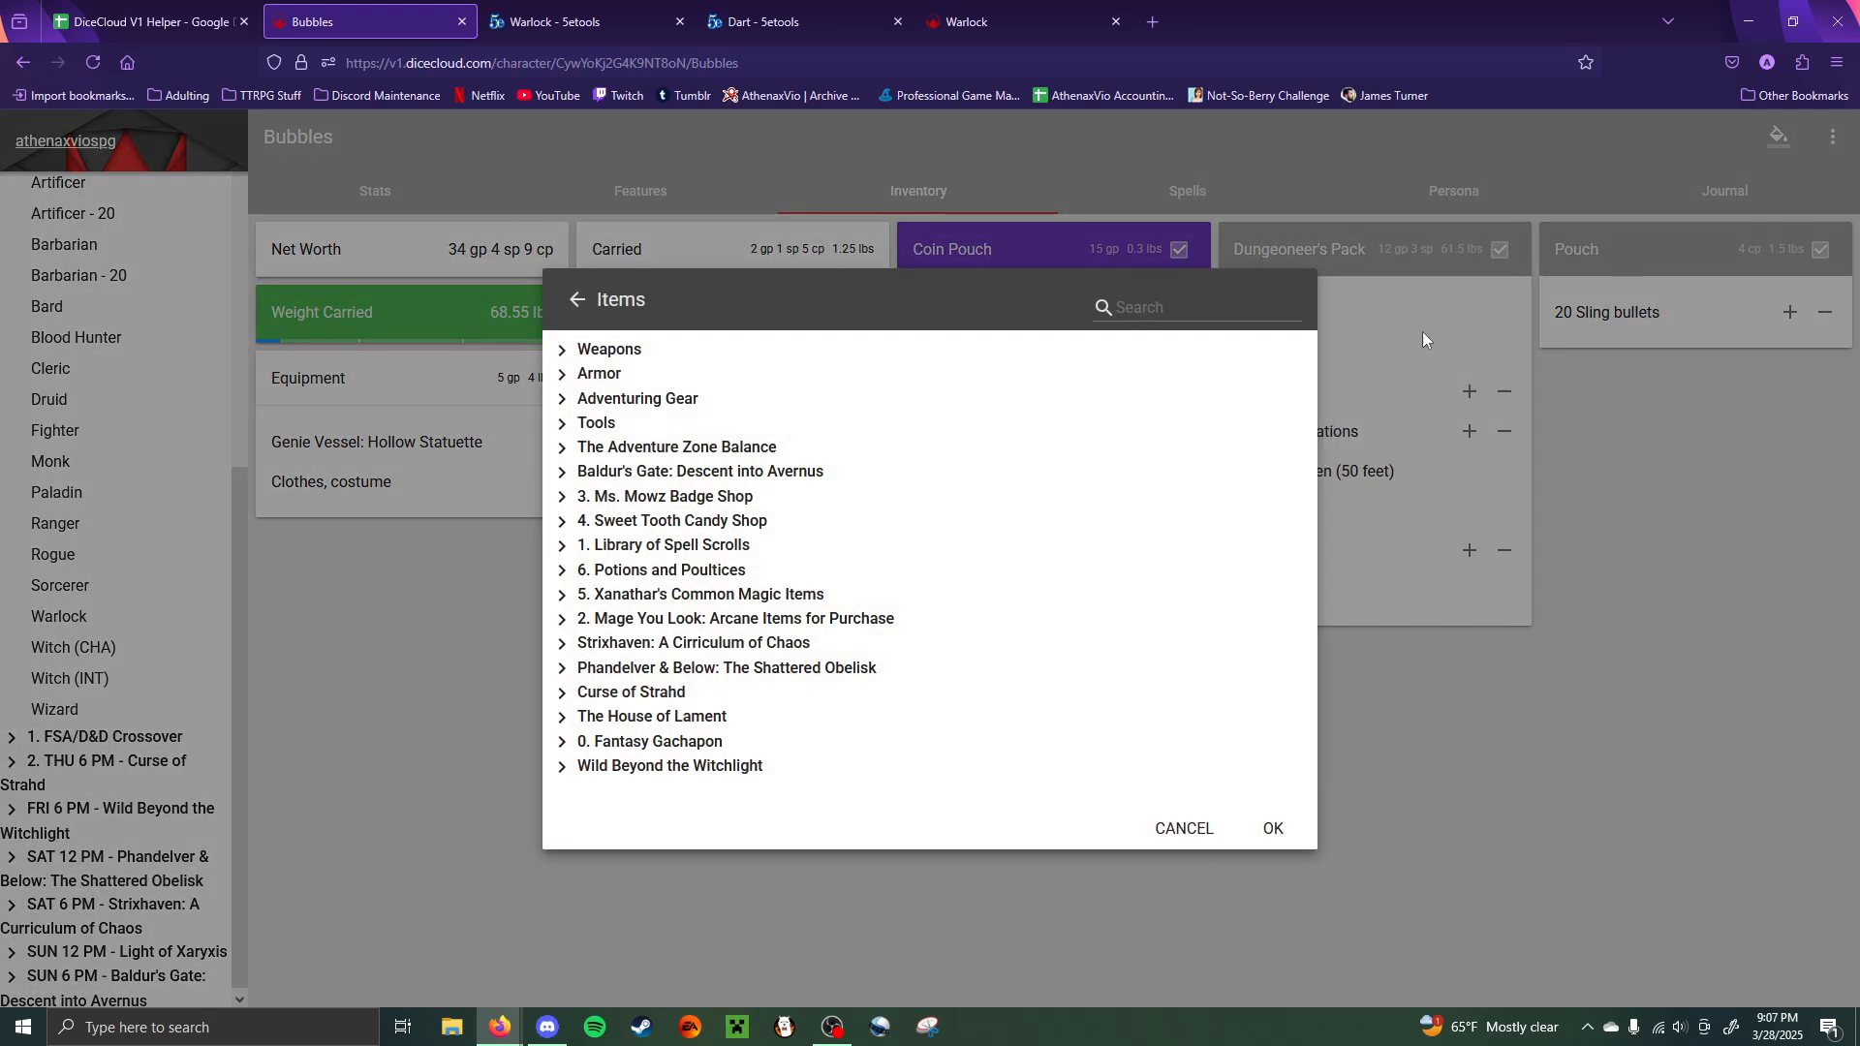
text(dagger)
click(739, 356)
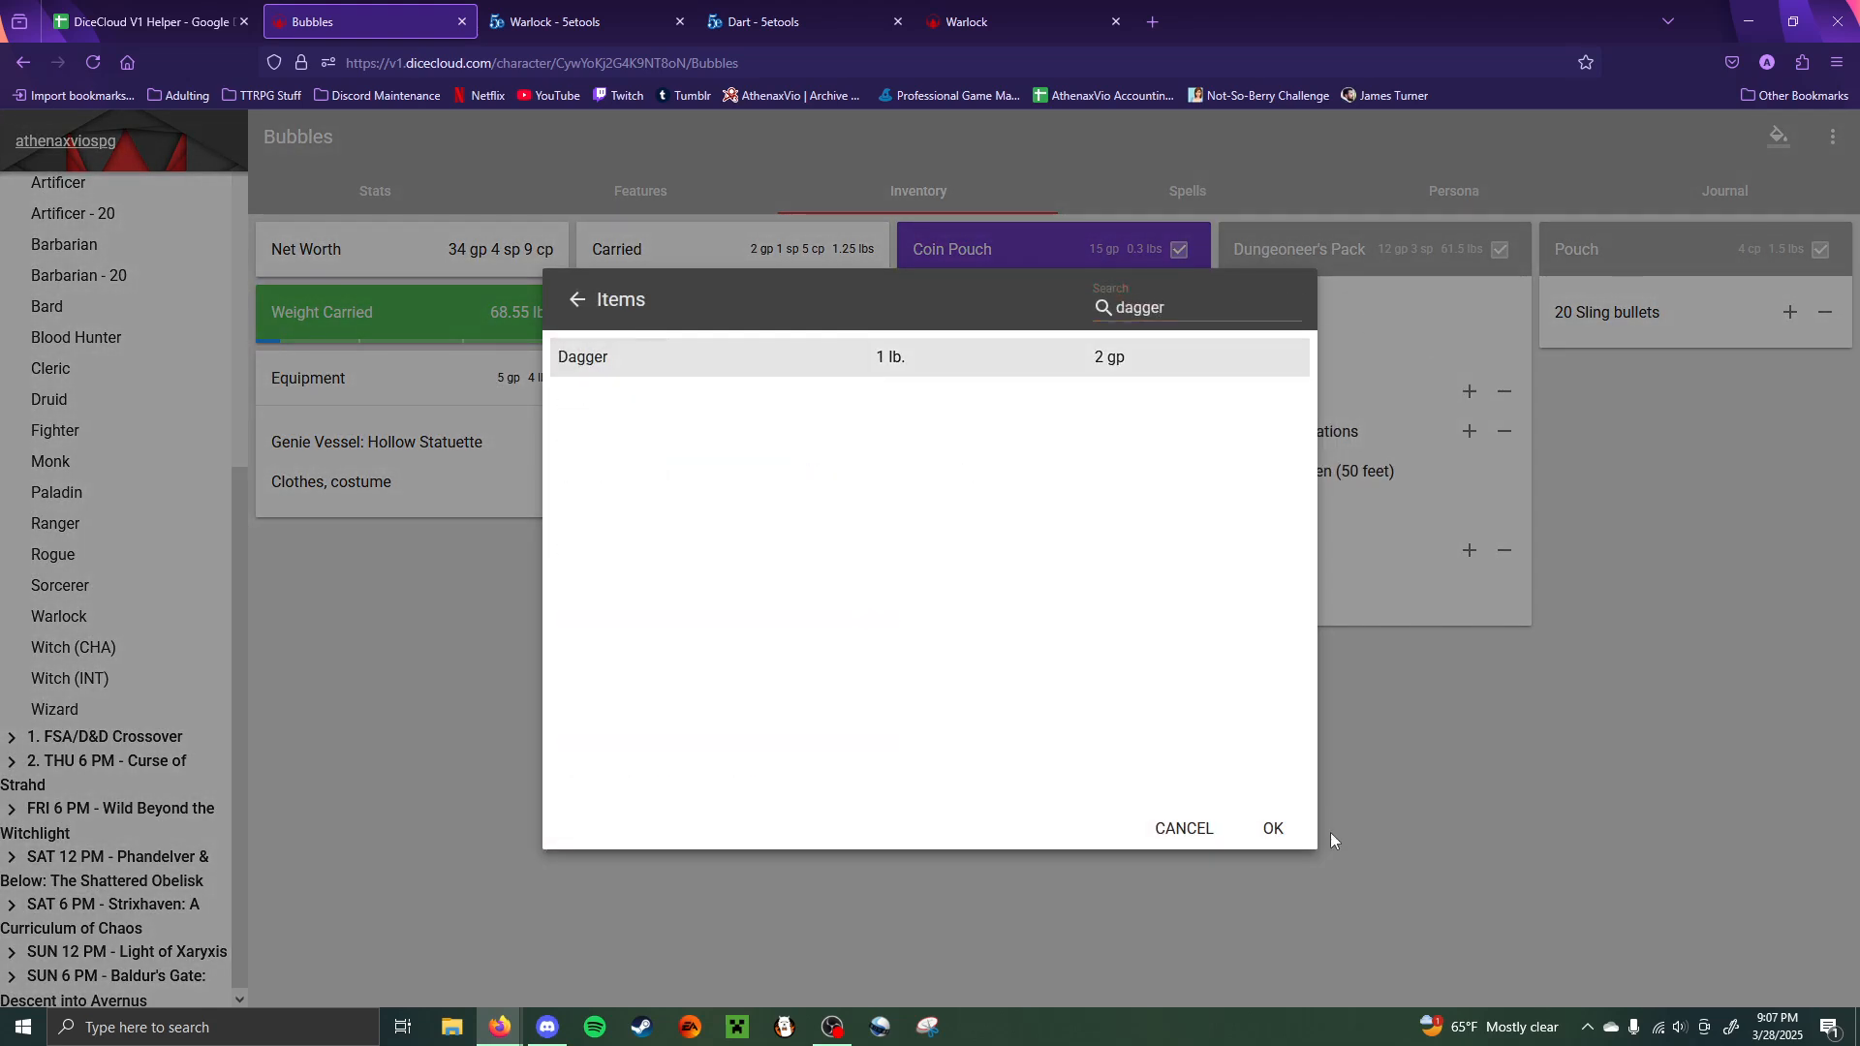
click(1277, 831)
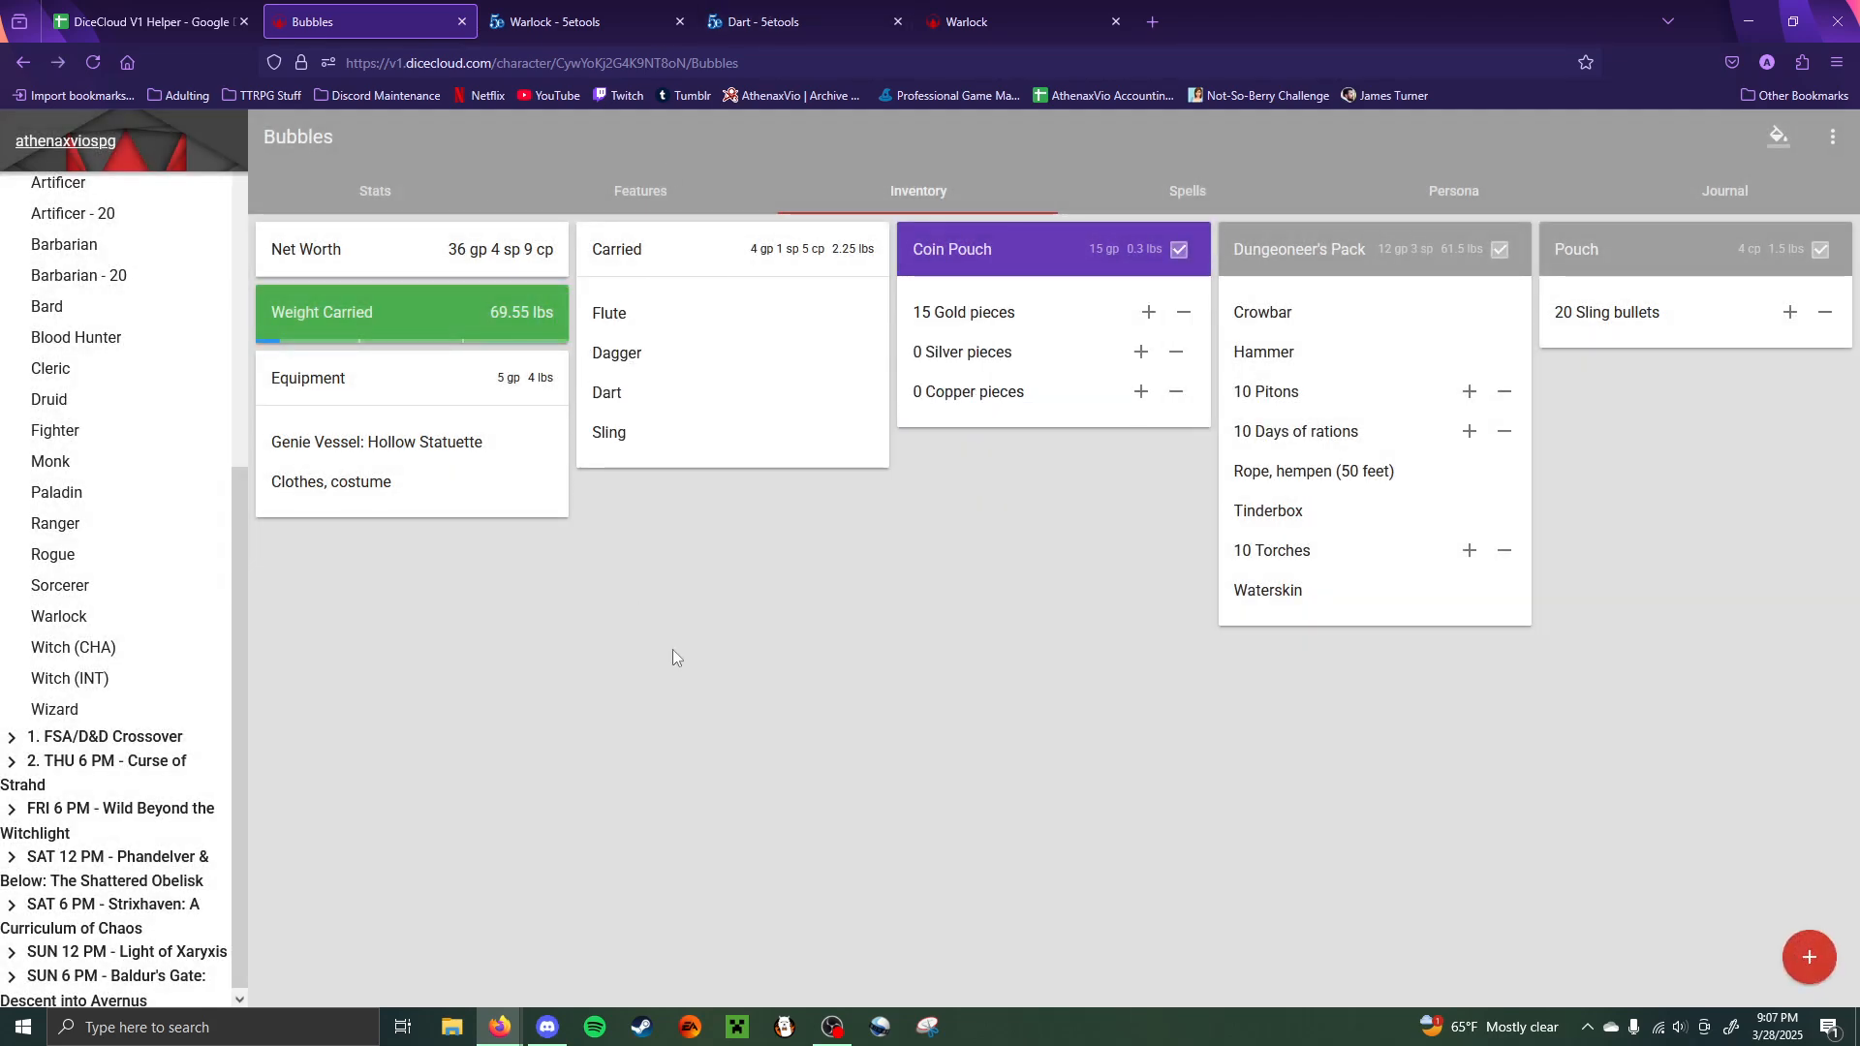
- Copy the Dart's Range, Finesse and Thrown text from 5etools into the Dart's description on the Bubbles sheet, removing the leading space
click(758, 10)
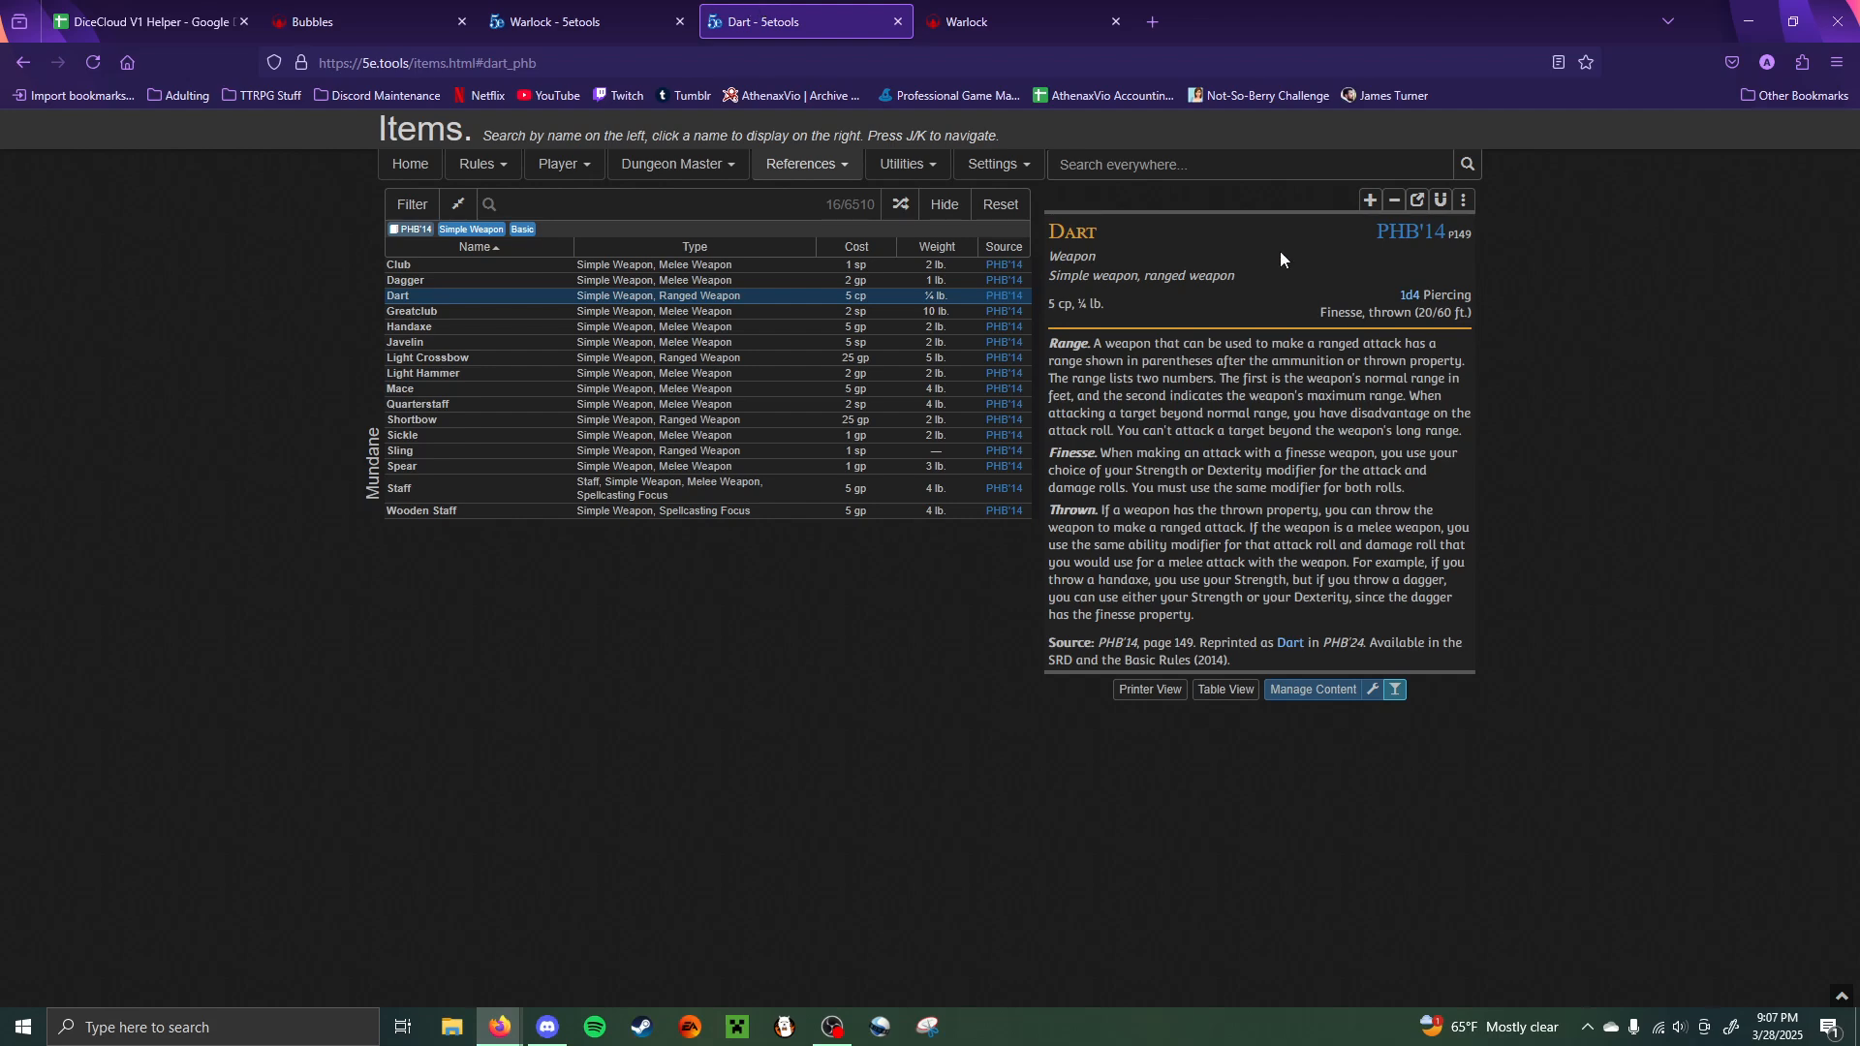
drag(1224, 616, 1047, 349)
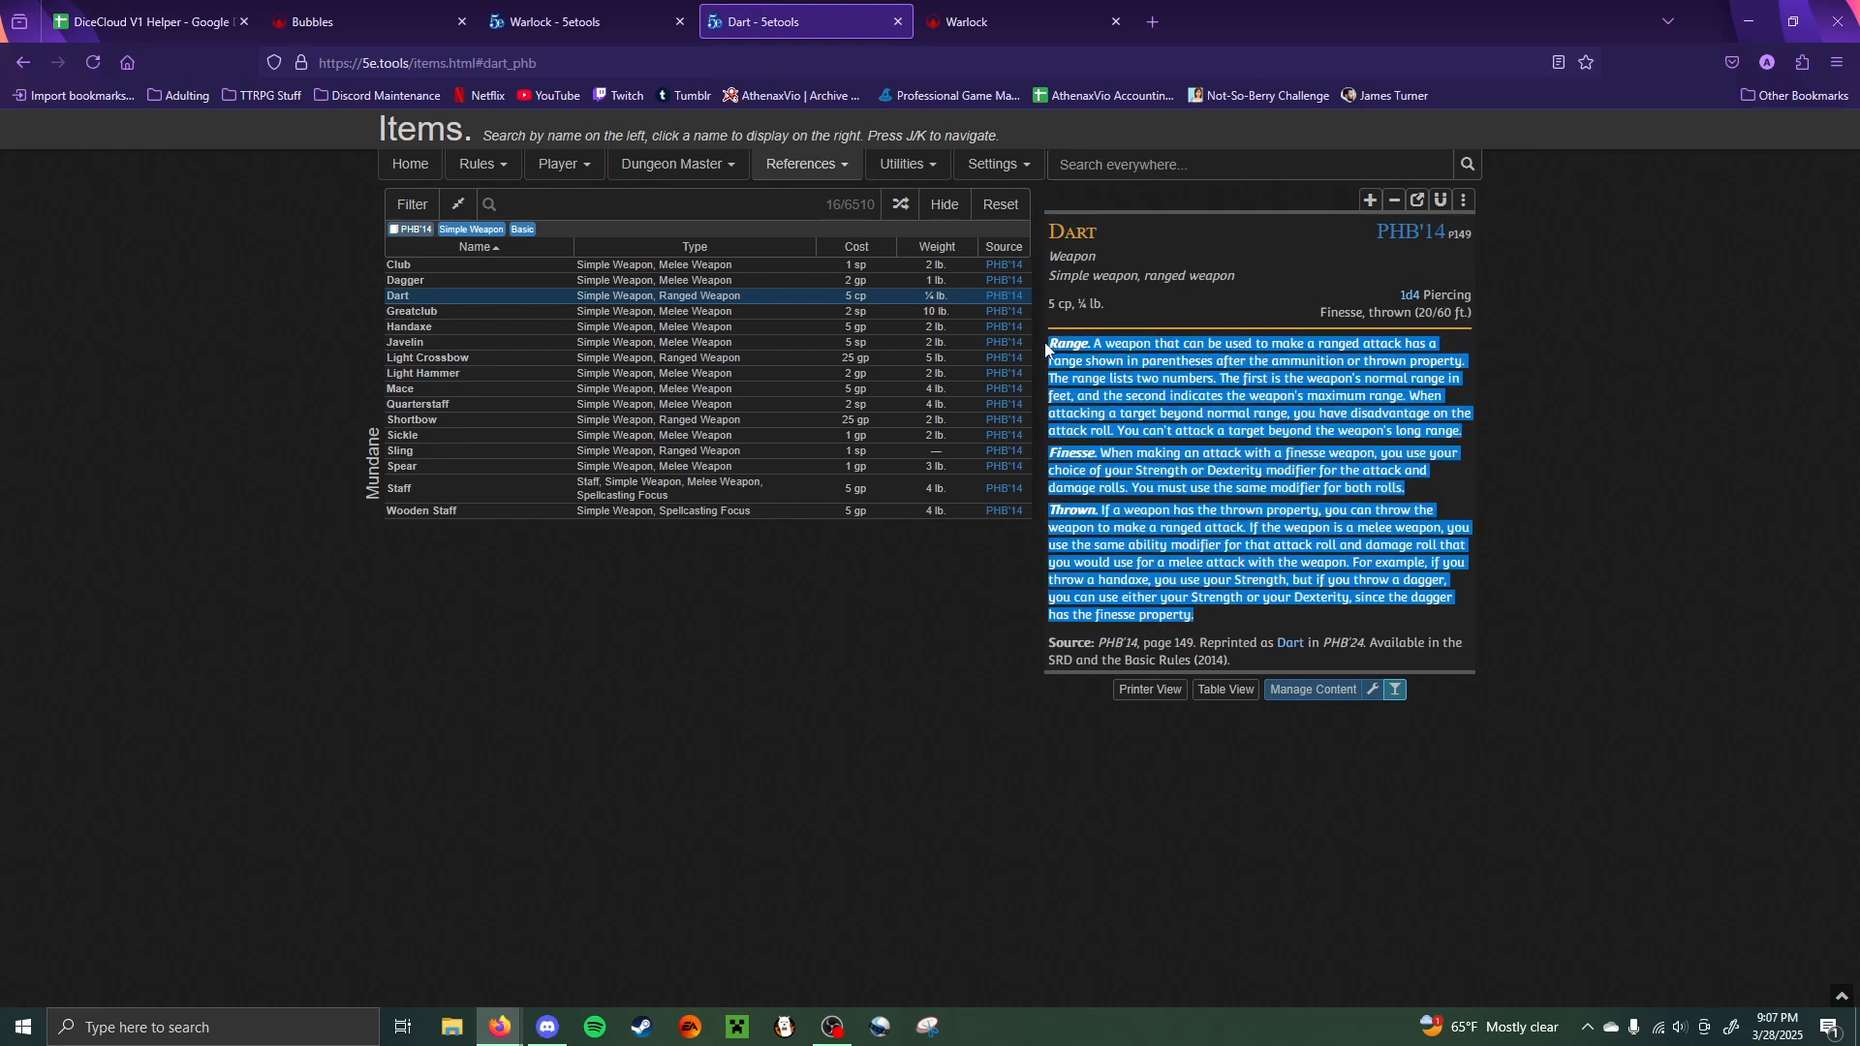
click(552, 21)
click(369, 22)
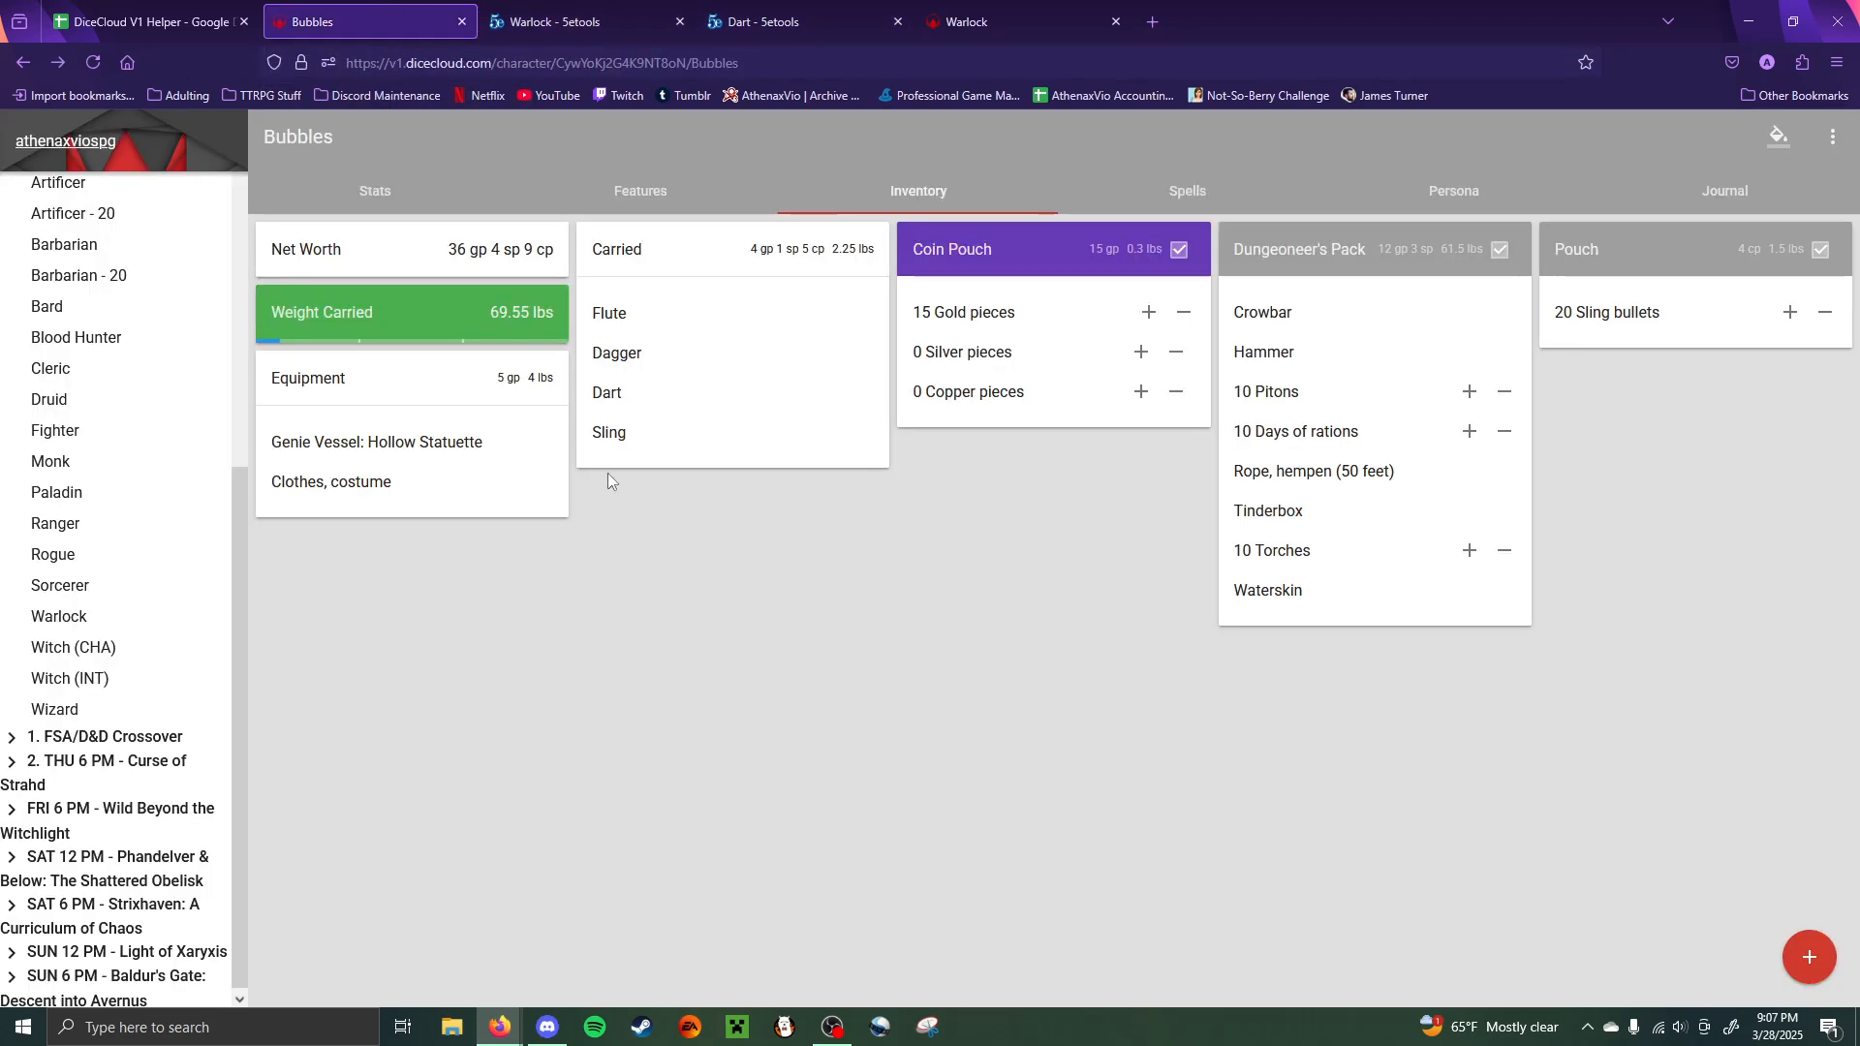
click(620, 393)
click(1286, 300)
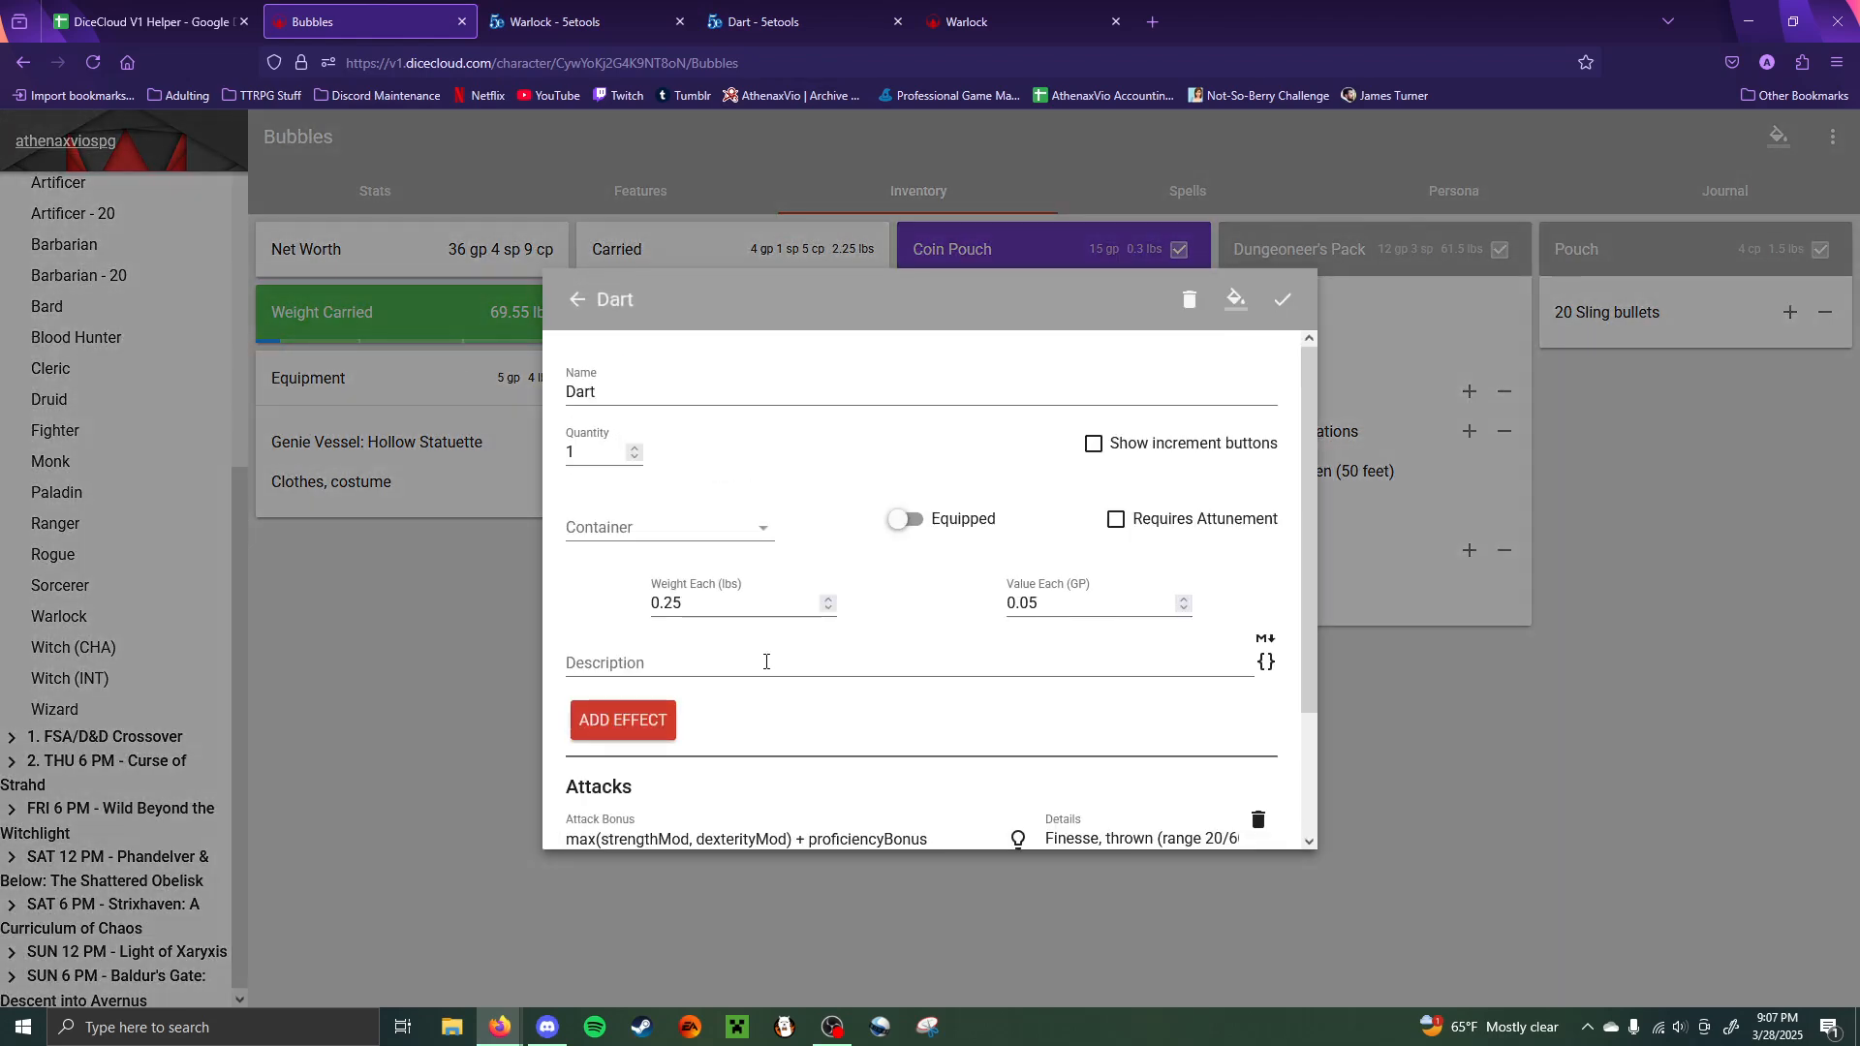
click(766, 662)
key(ctrl+v)
double_click(577, 662)
click(574, 662)
key(BackSpace)
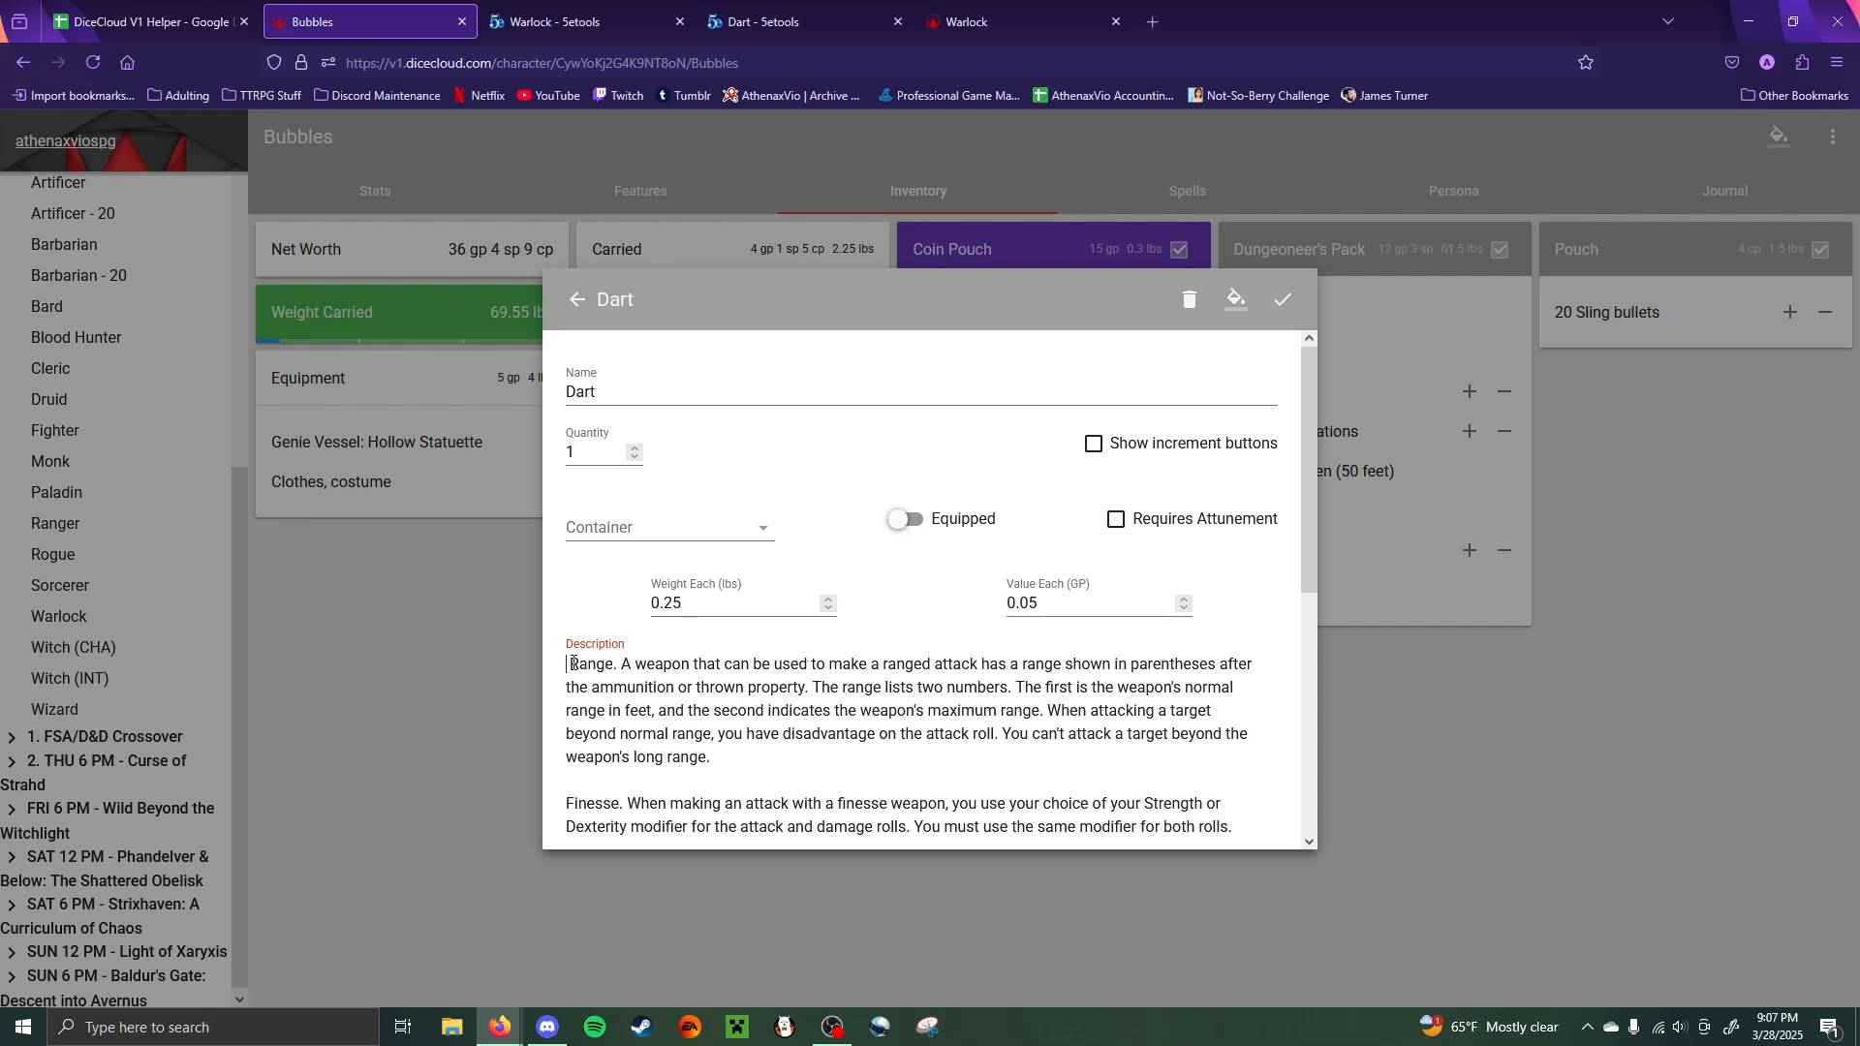
- Wrap the "Range.", "Finesse." and "Thrown." headings in the Dart's description in triple asterisks (***)
text(**)
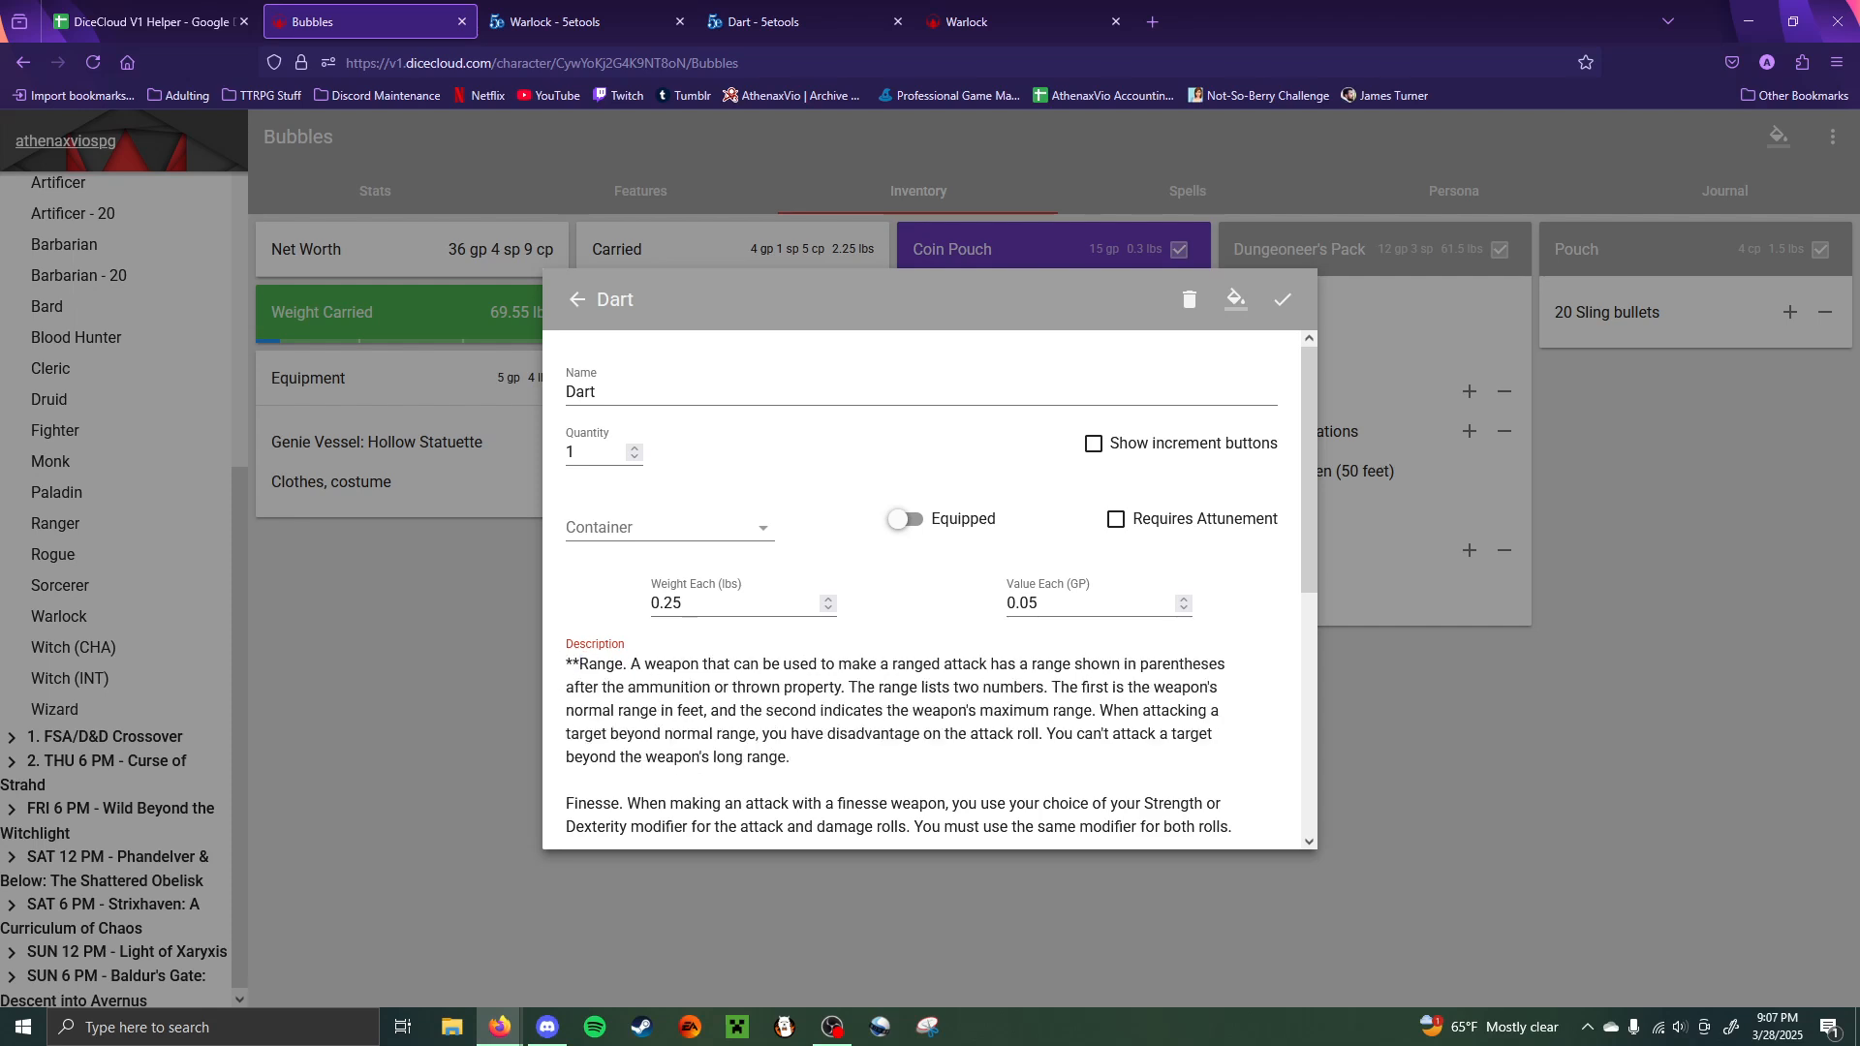
text(*)
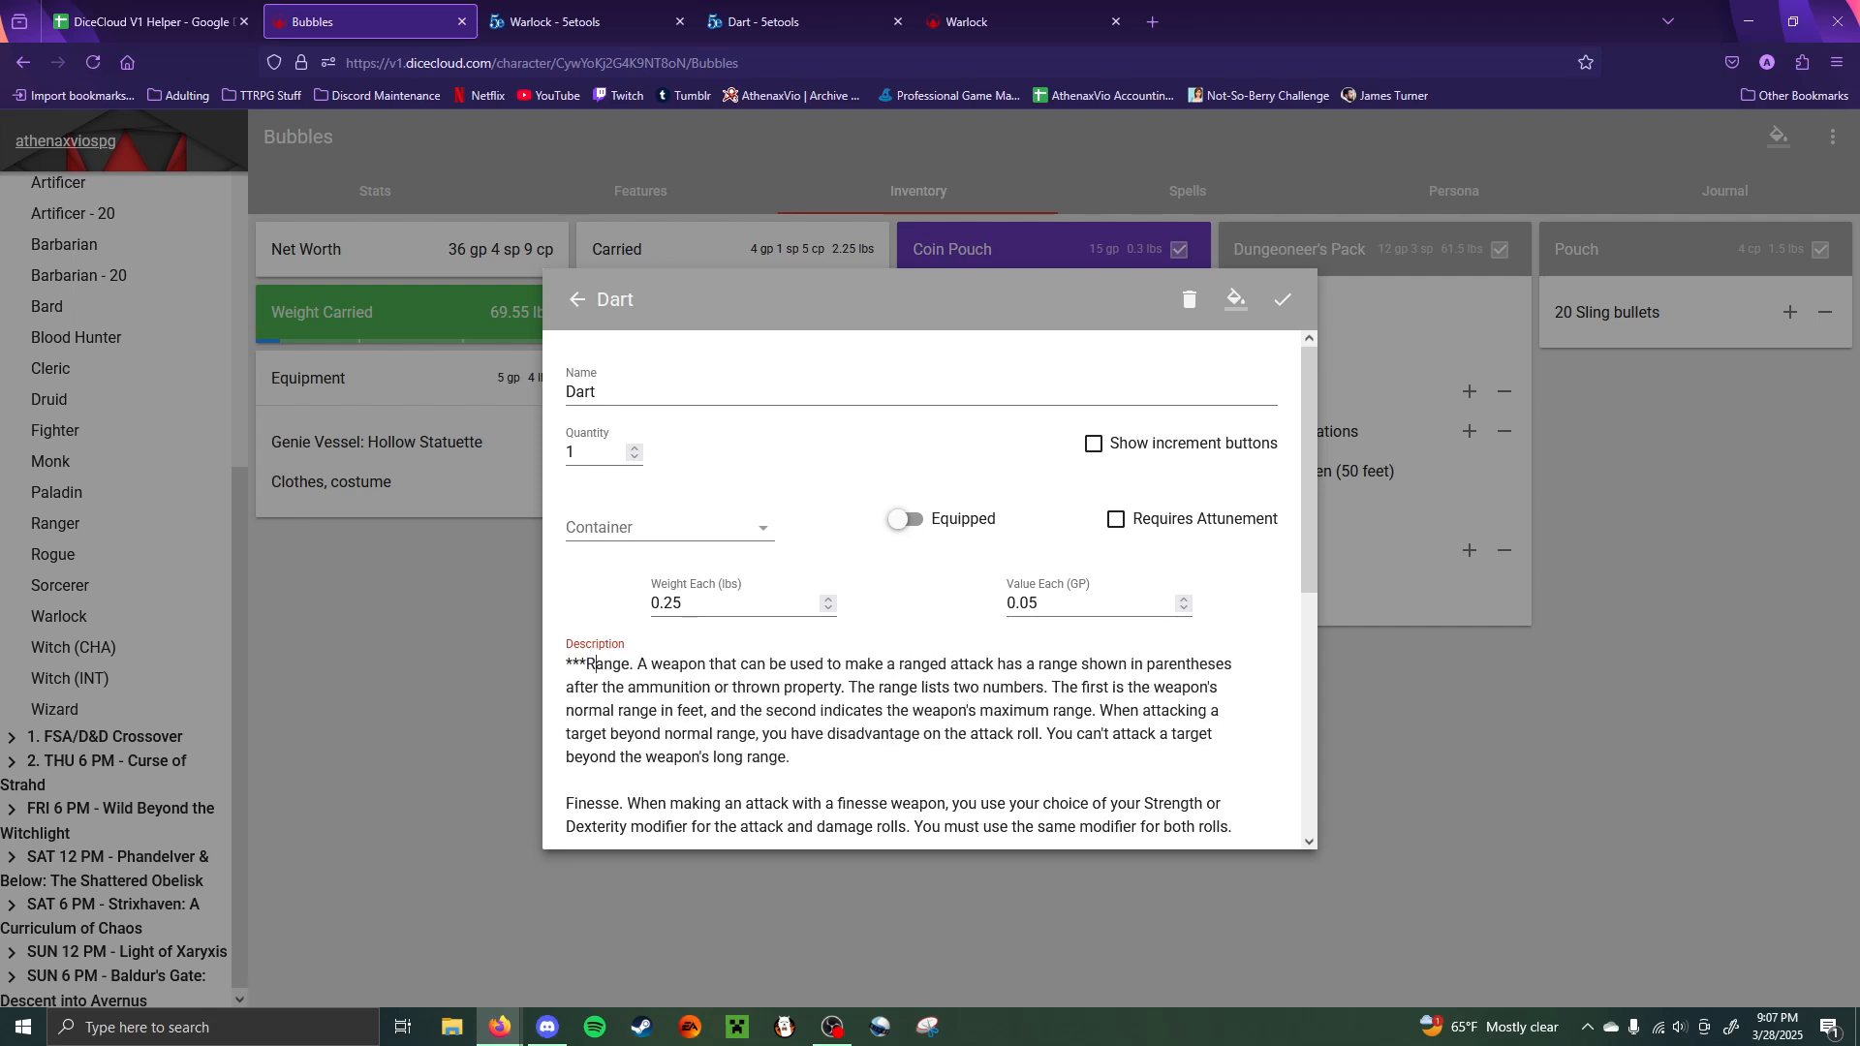
text(***)
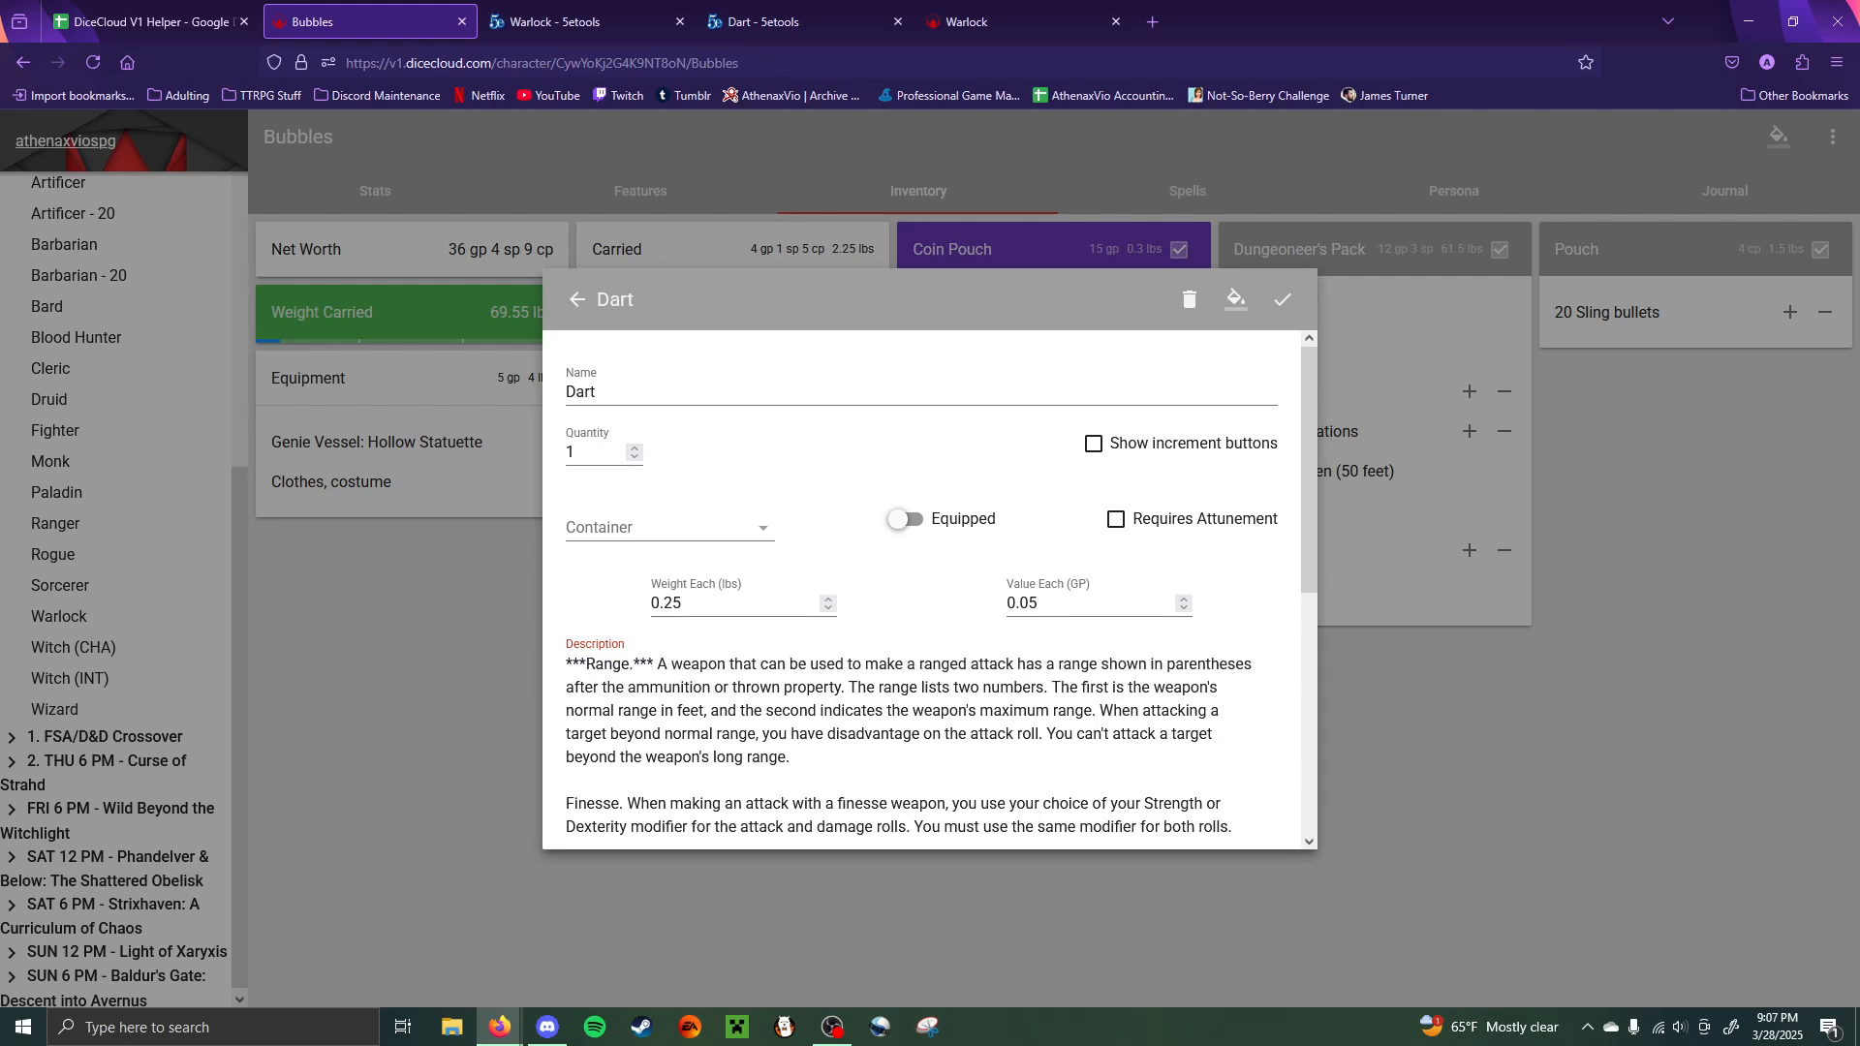
scroll(628, 468, down, 5)
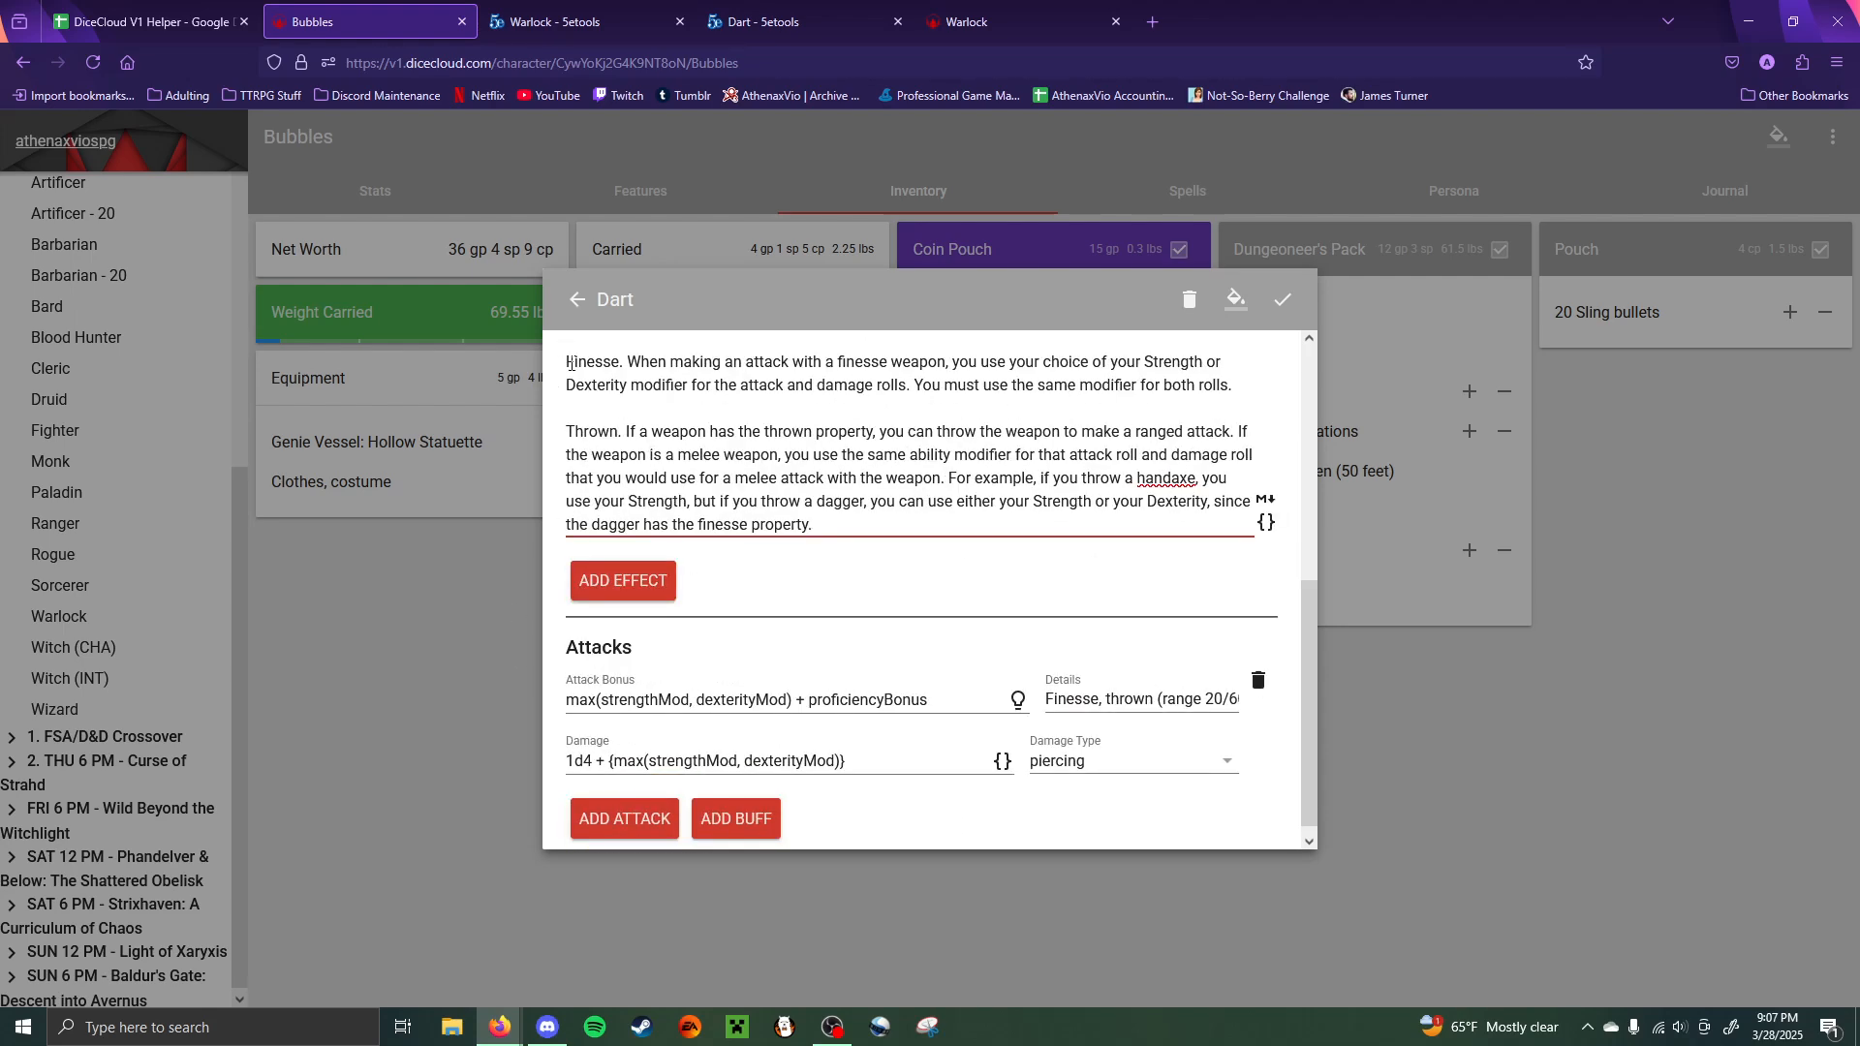
text(***)
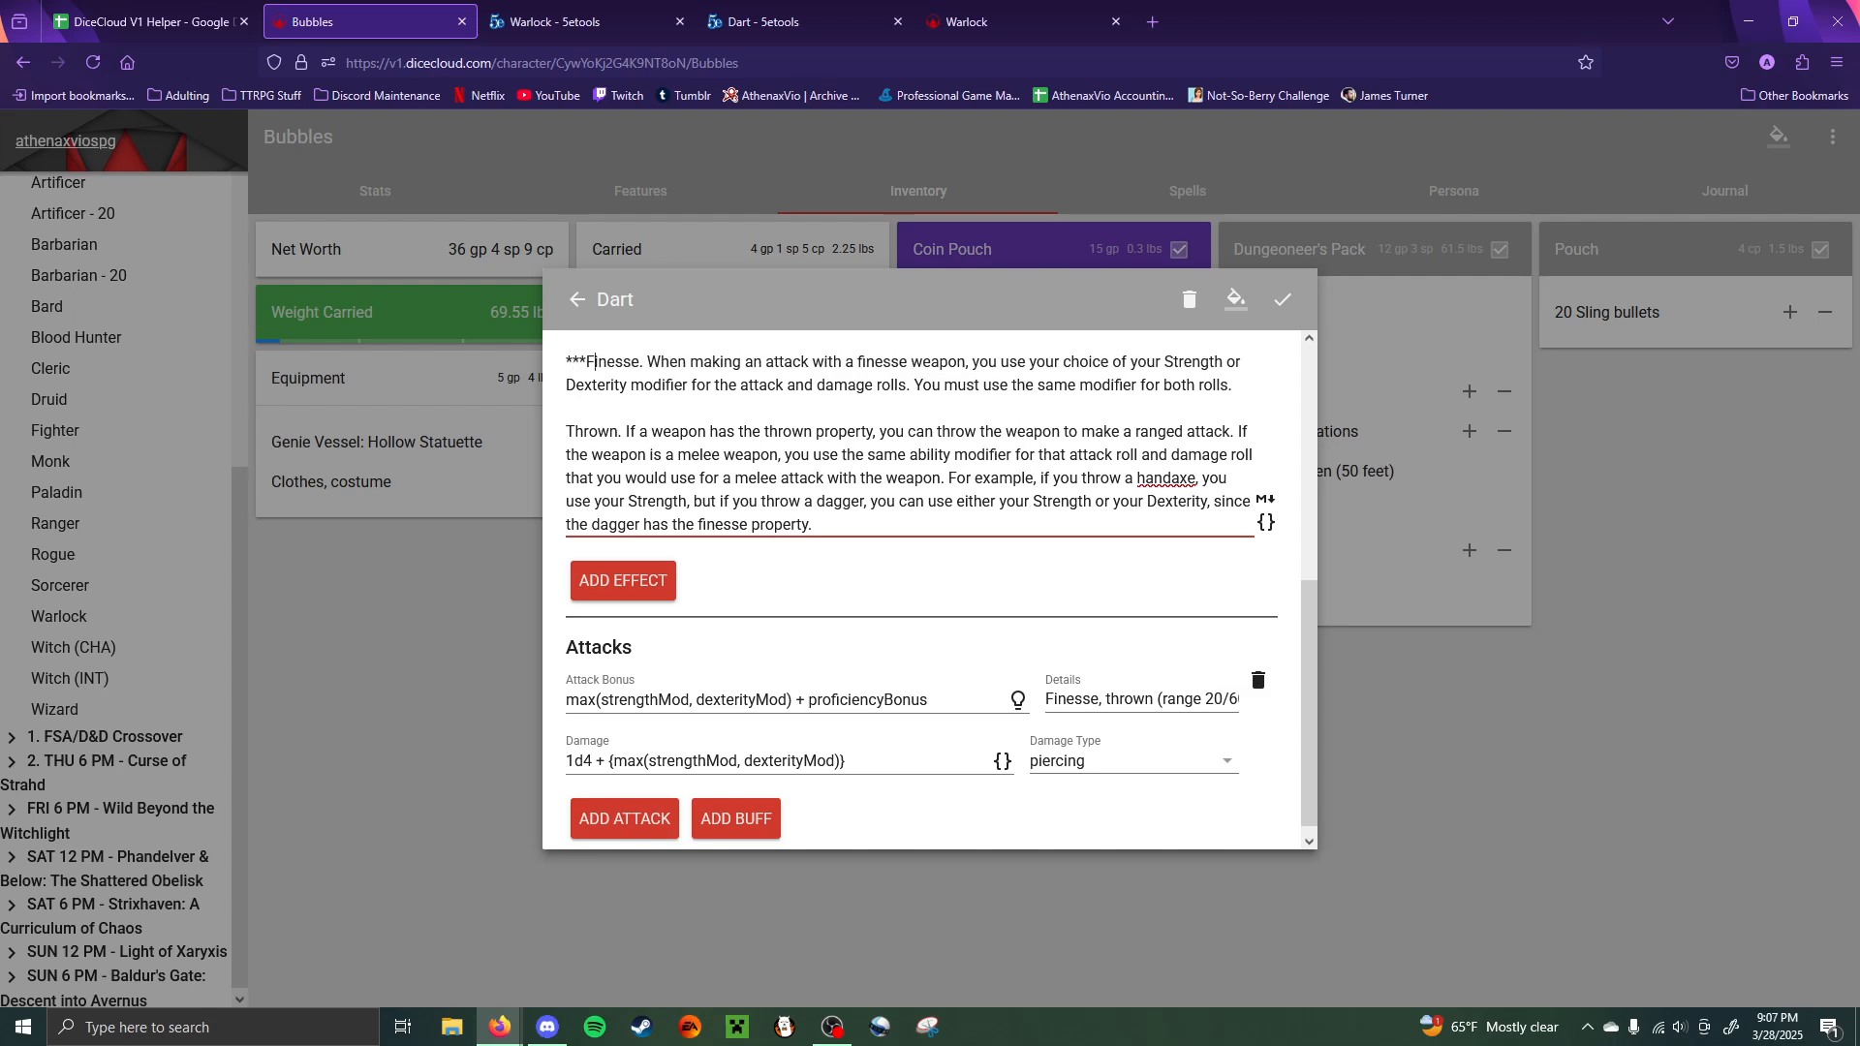
text(***)
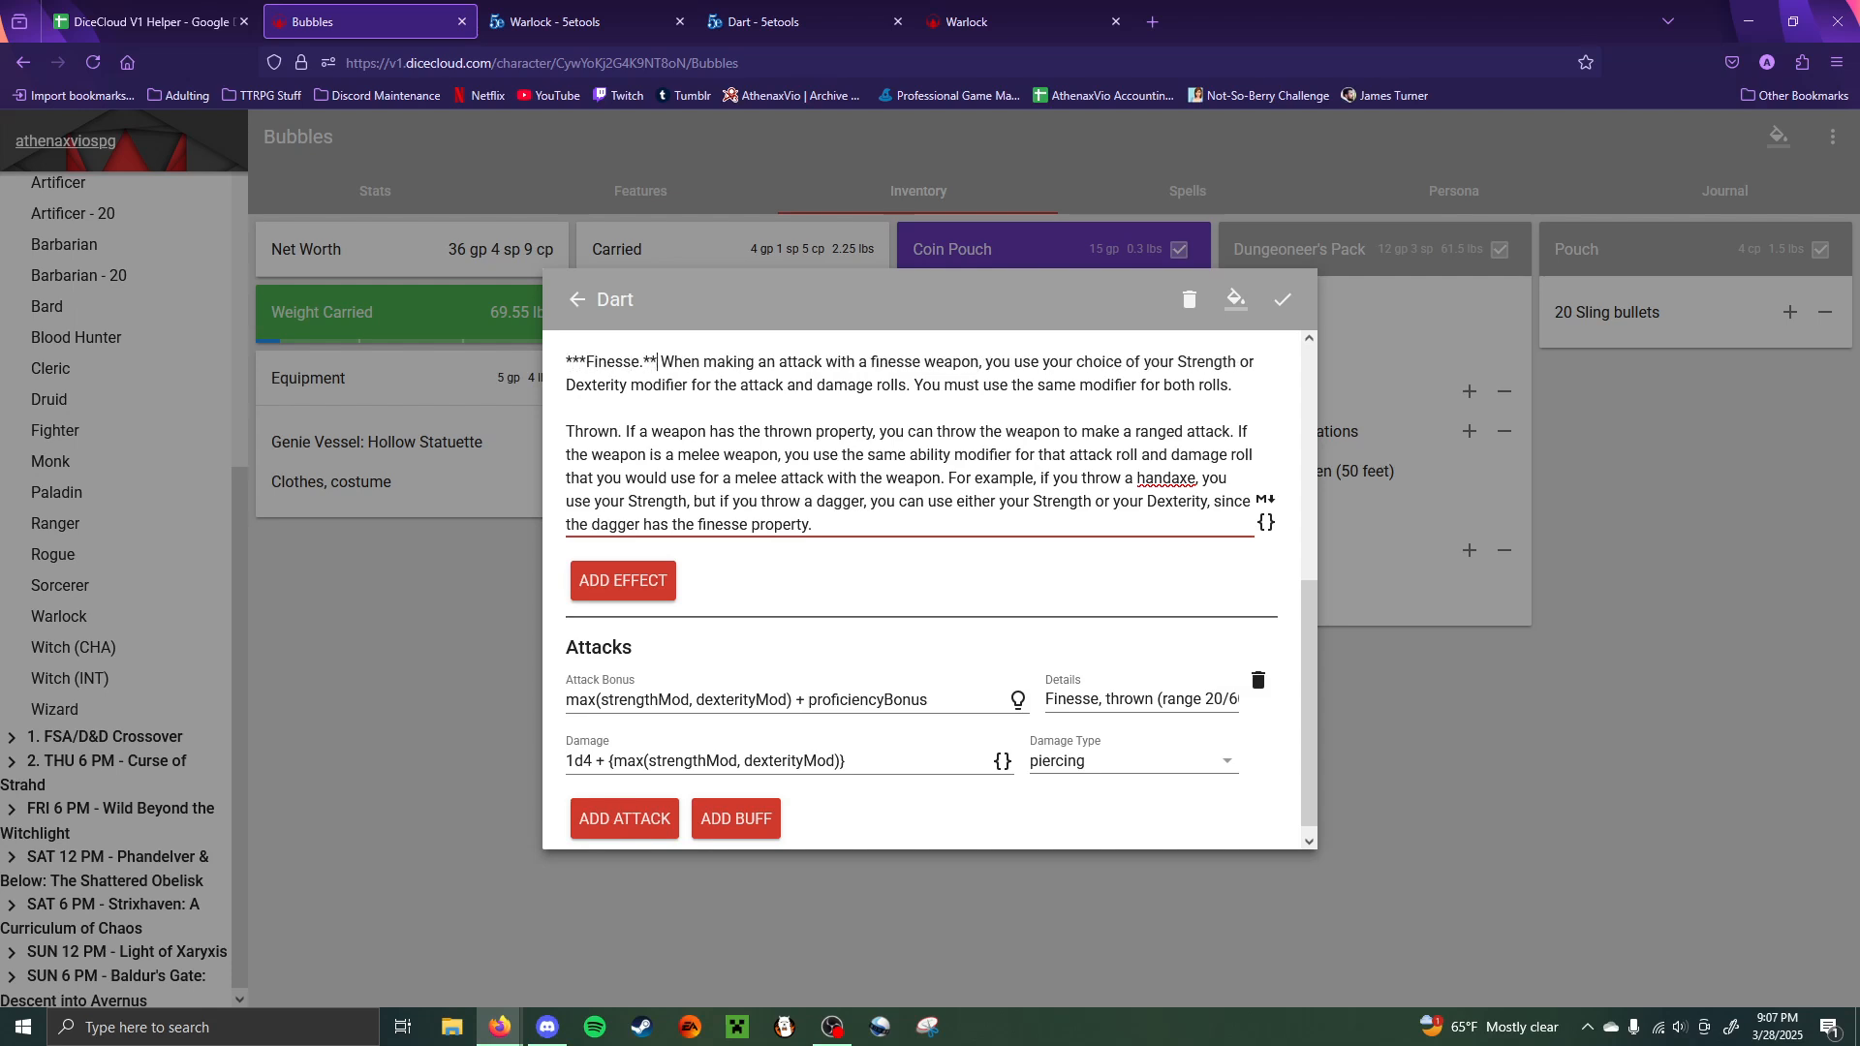
text(***)
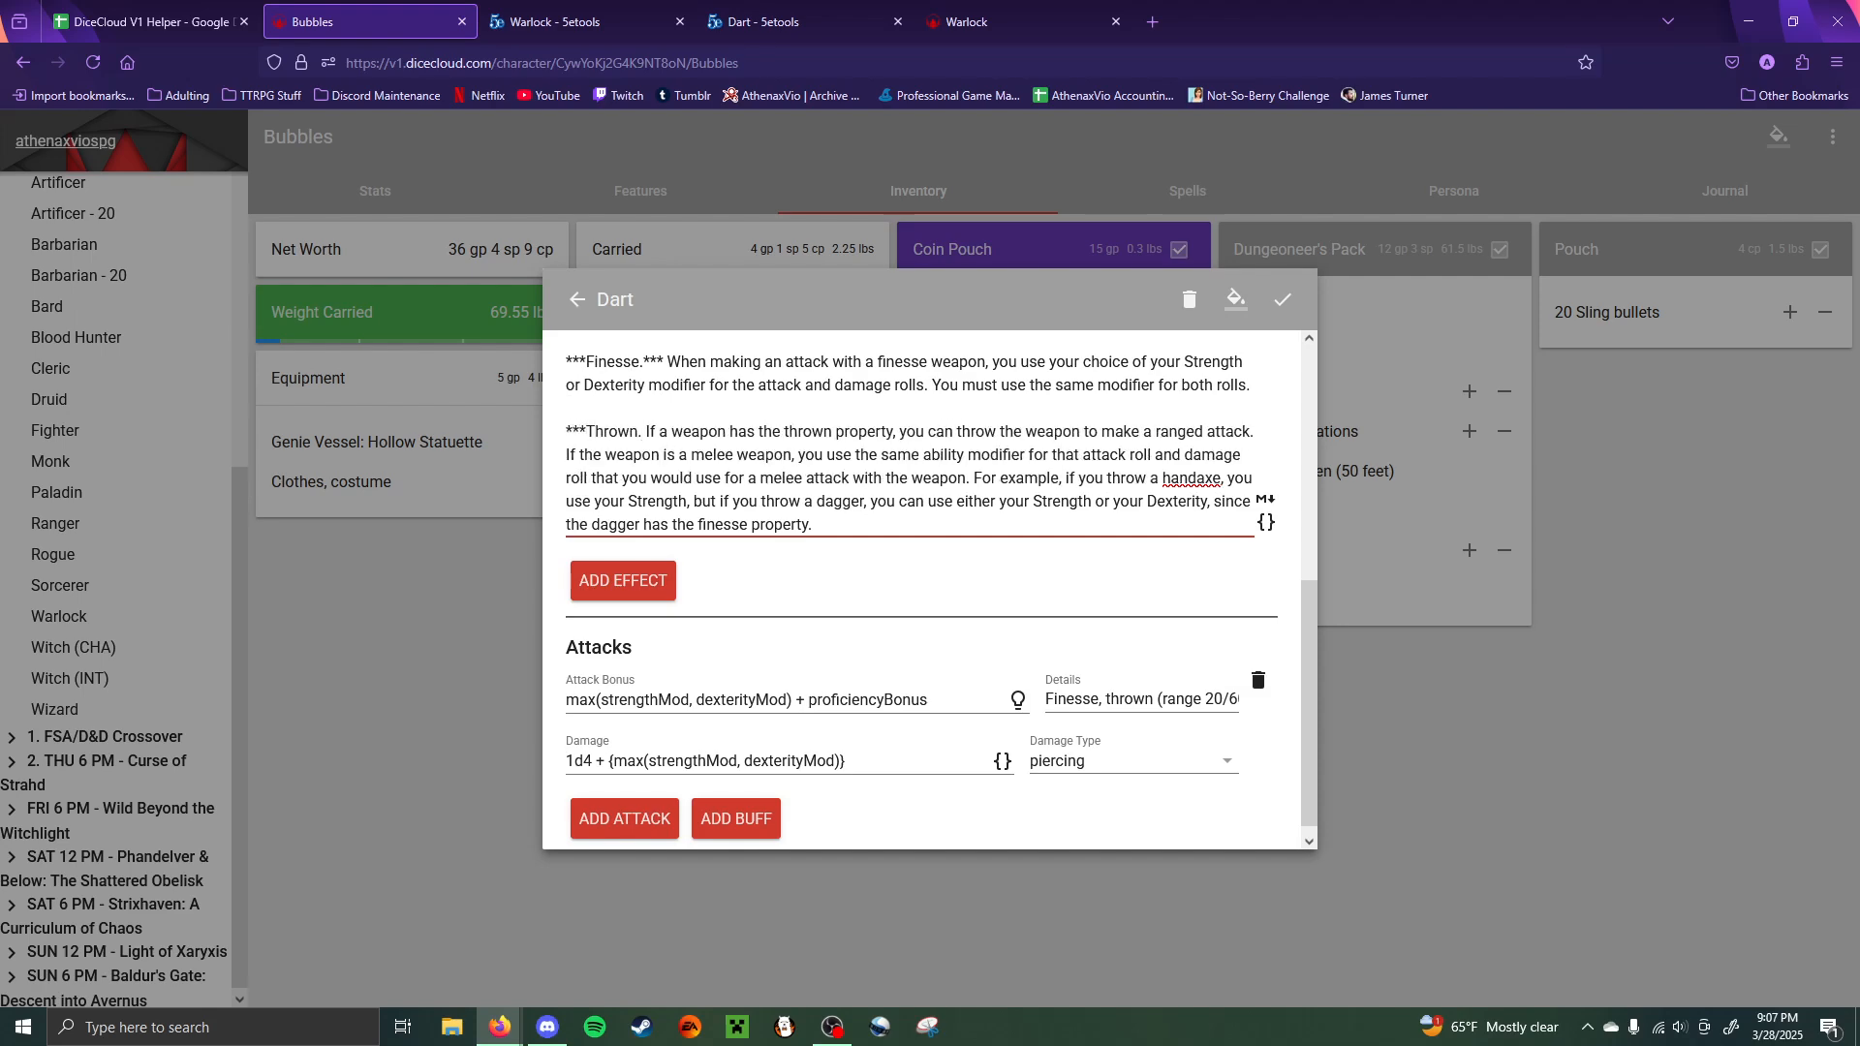
text(***)
- Enable increment buttons for the Dart, set its quantity to 10 with the plural name "Darts", and close the item
scroll(923, 579, up, 10)
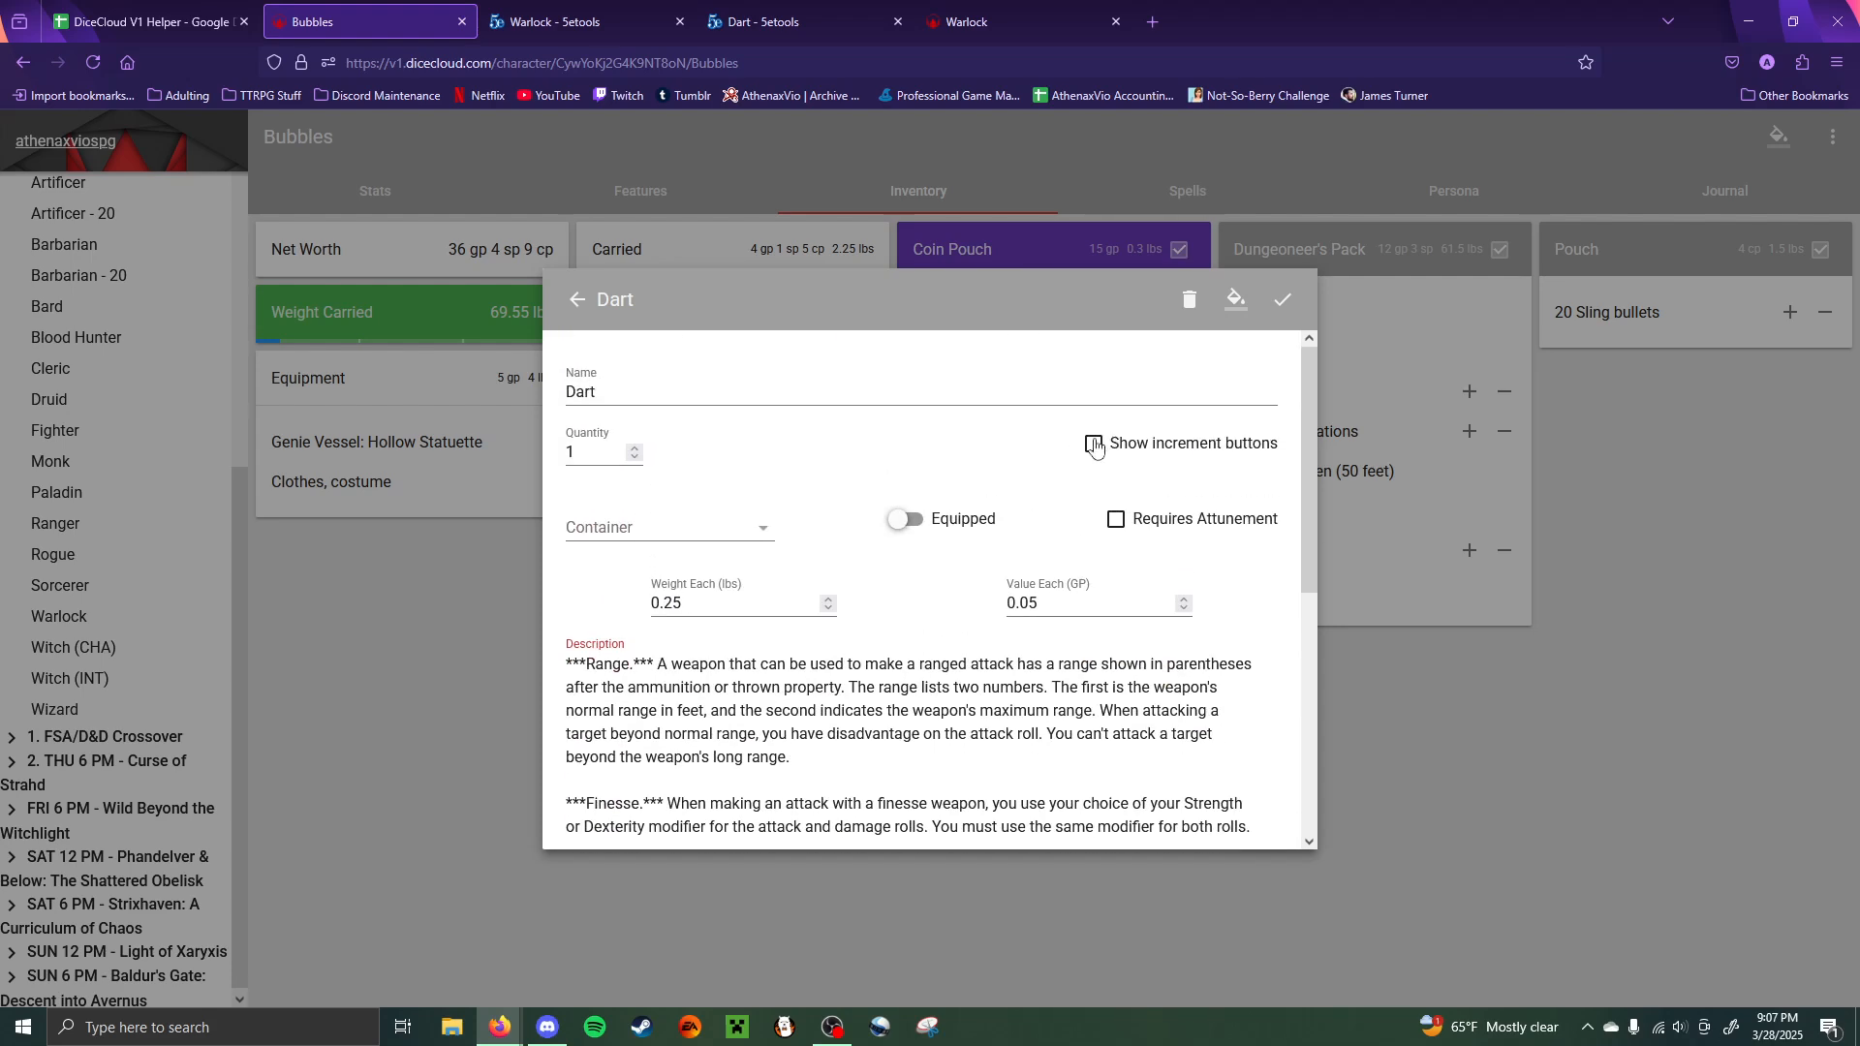
click(1096, 446)
click(607, 459)
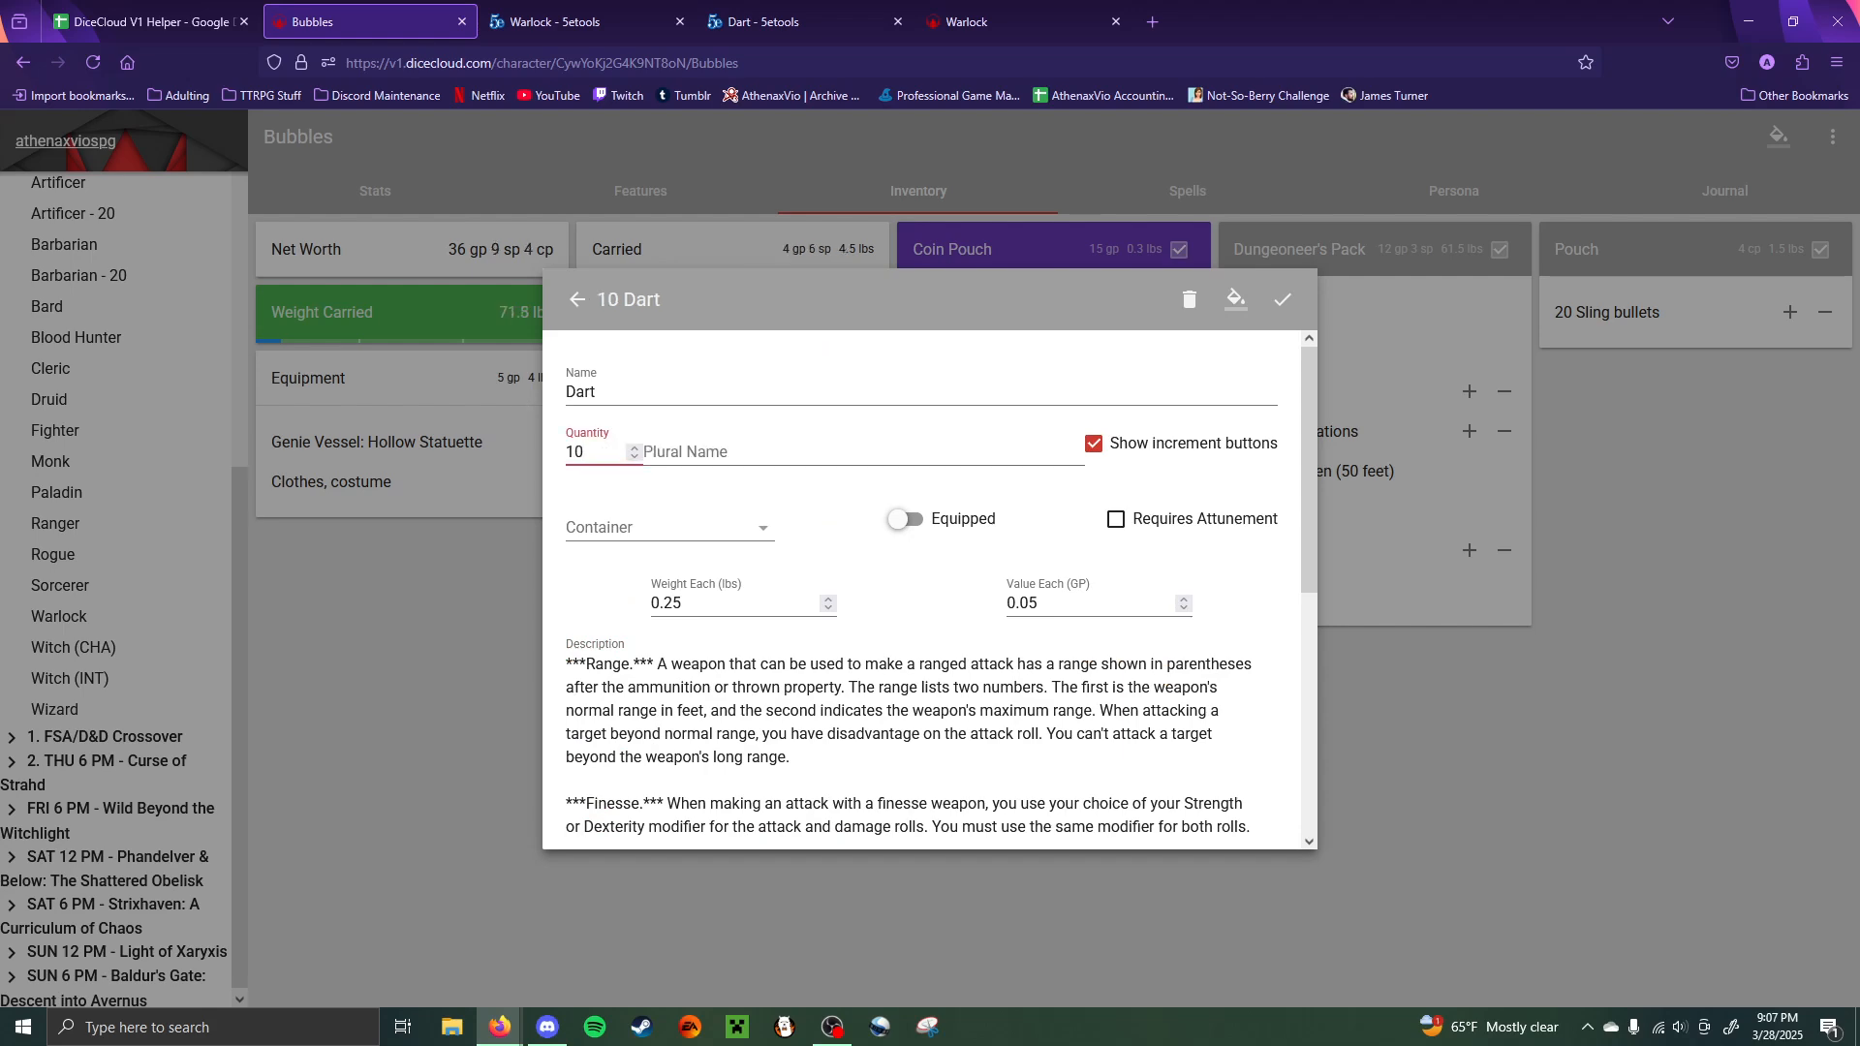
click(723, 454)
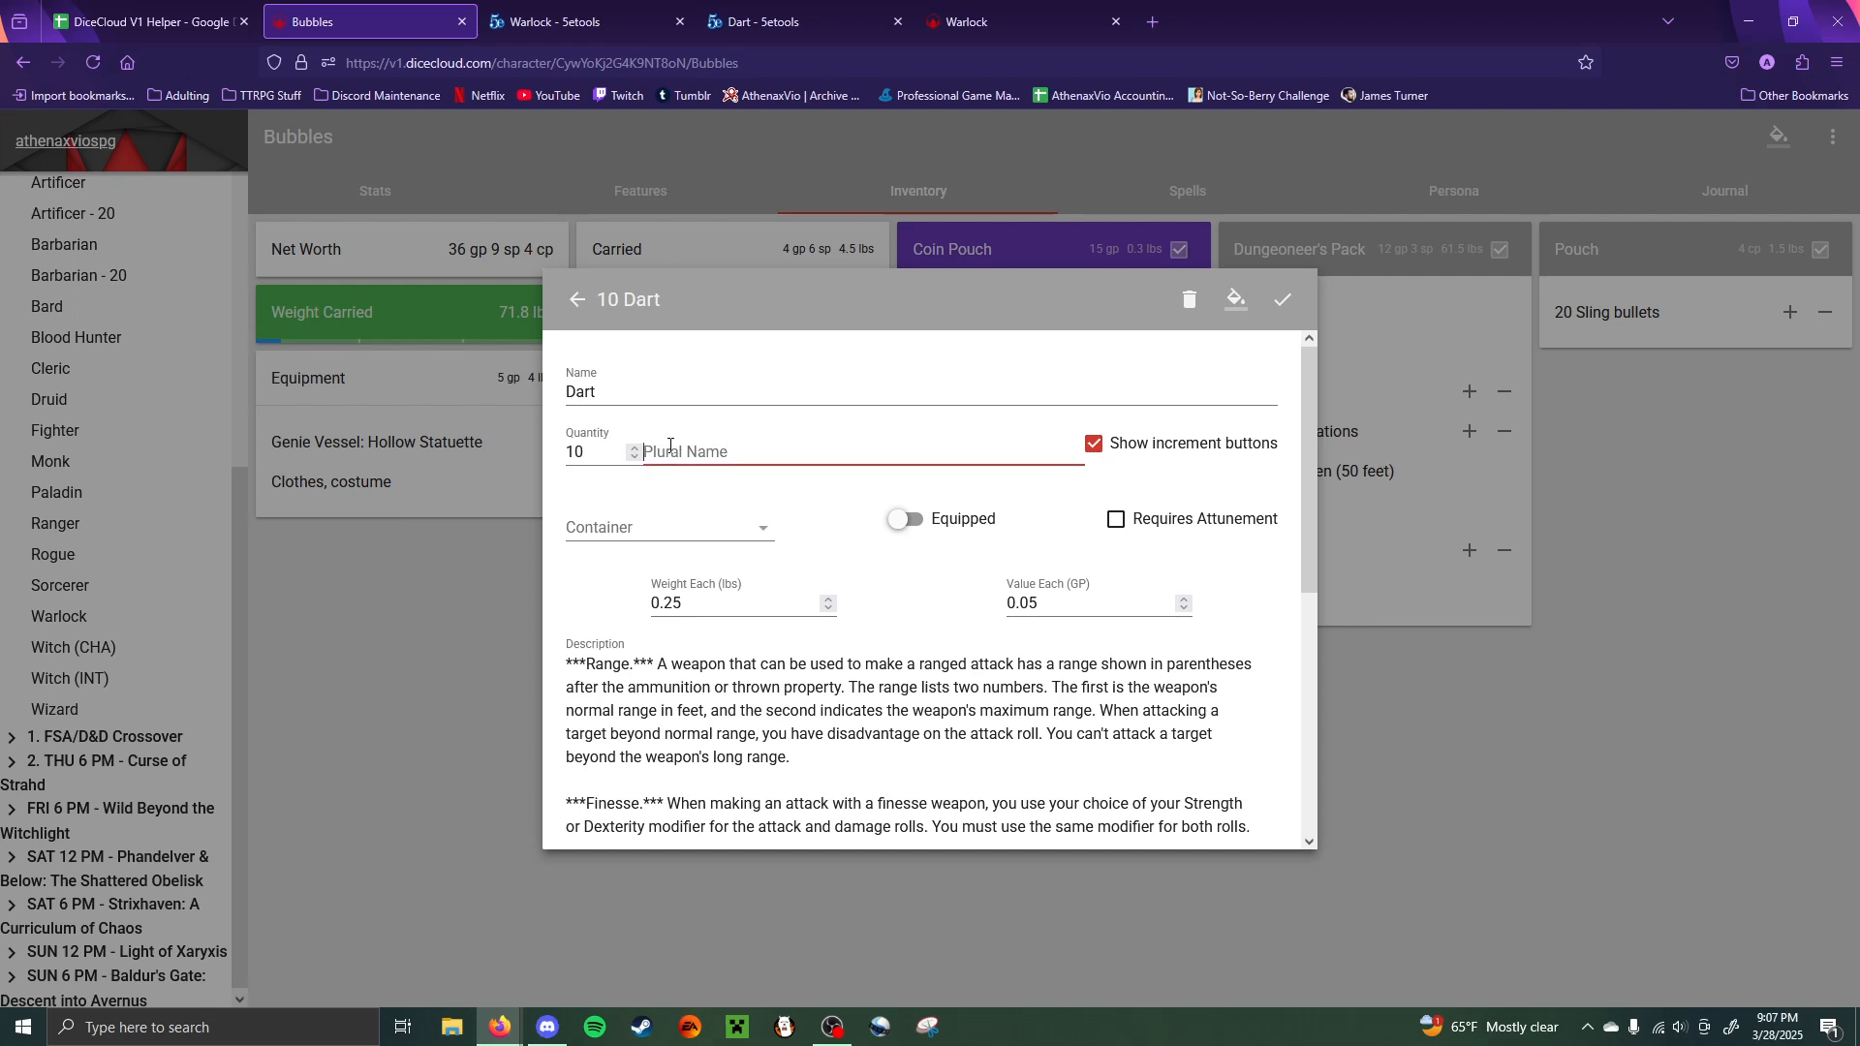
text(Darts)
click(1447, 733)
- Open the Dagger for editing, set its quantity to 2 with the plural name "Daggers", and enable increment buttons
click(635, 349)
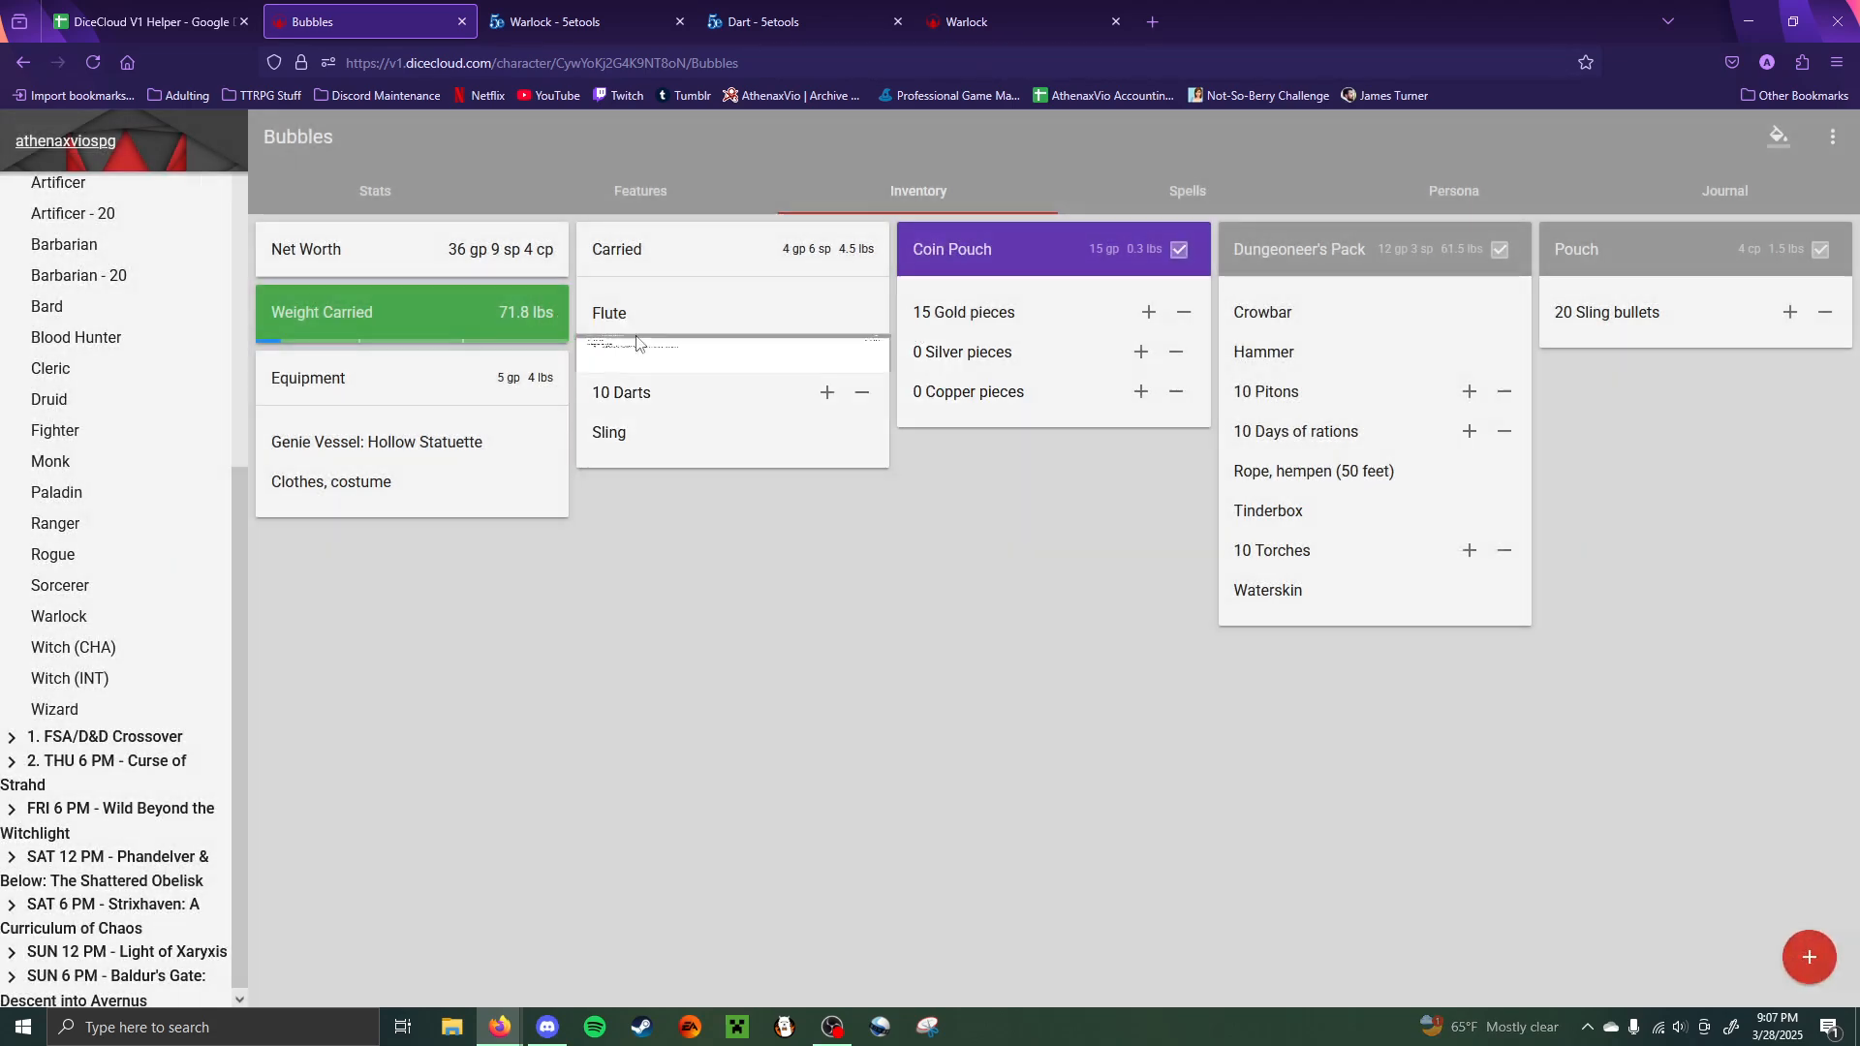
click(1280, 292)
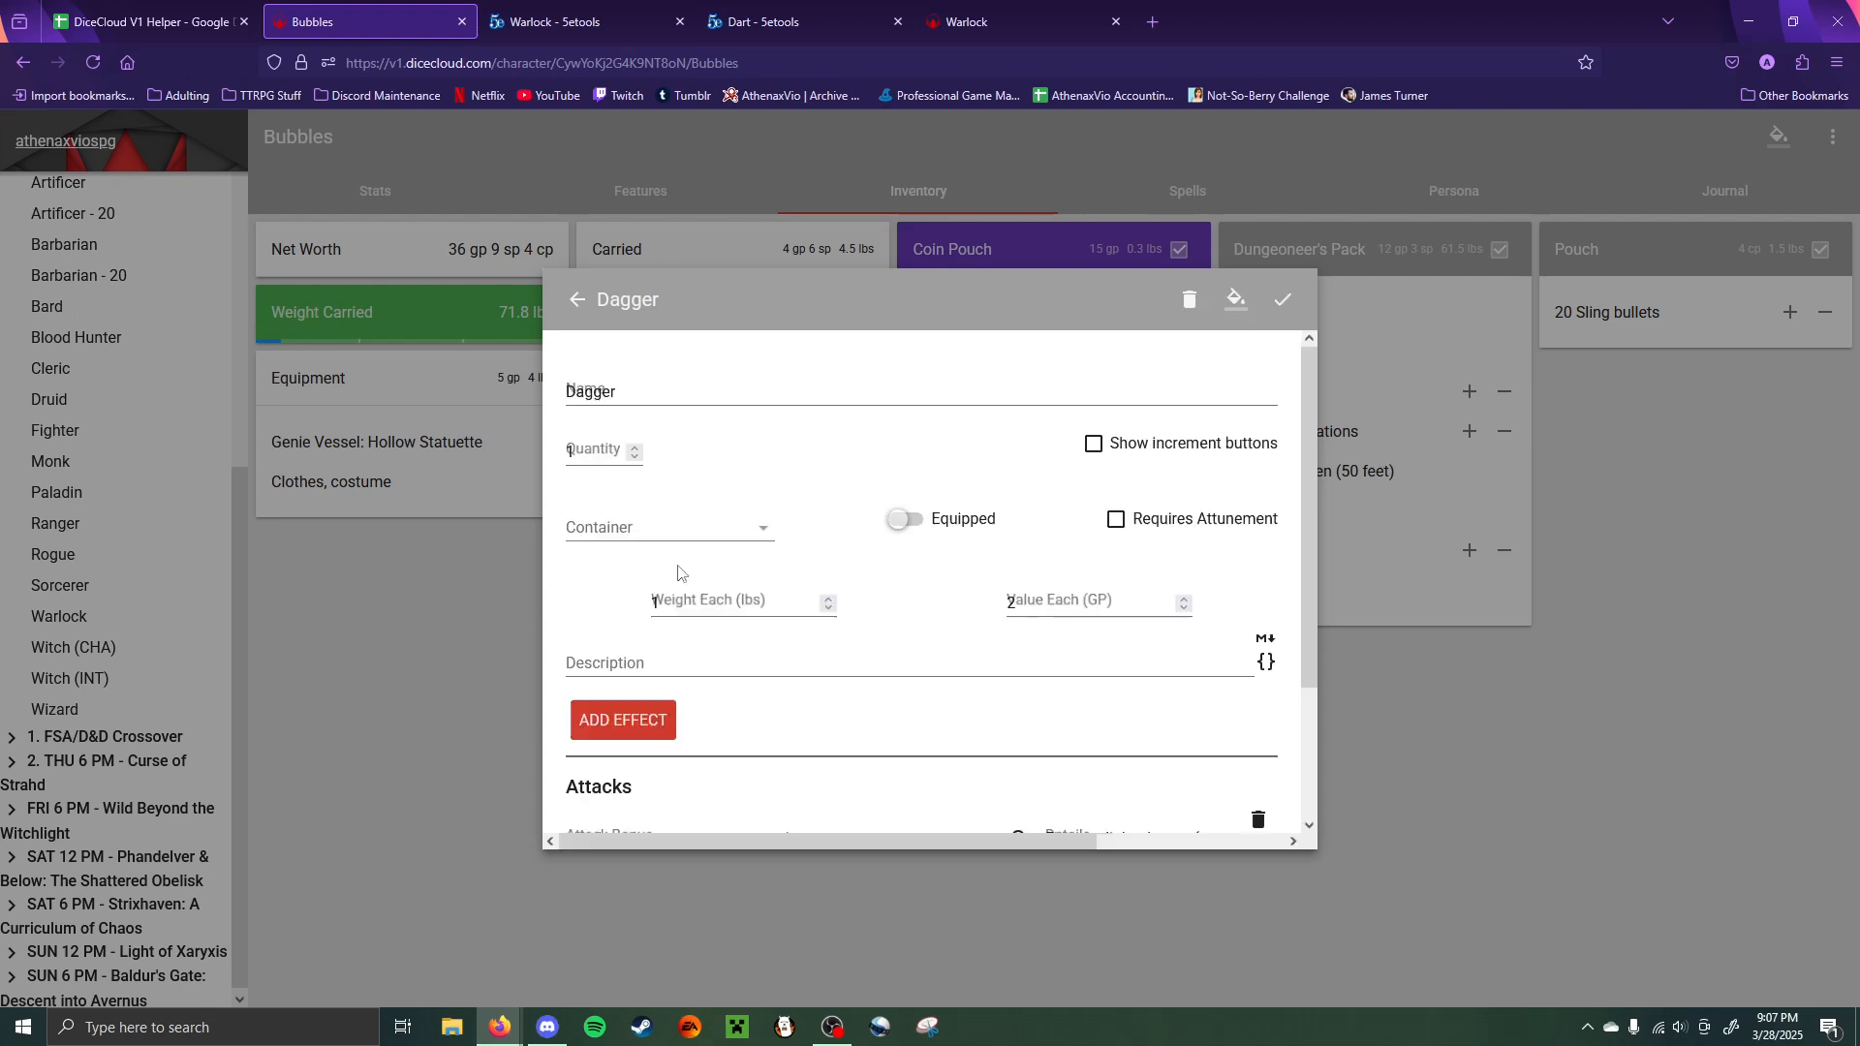
click(636, 448)
click(788, 453)
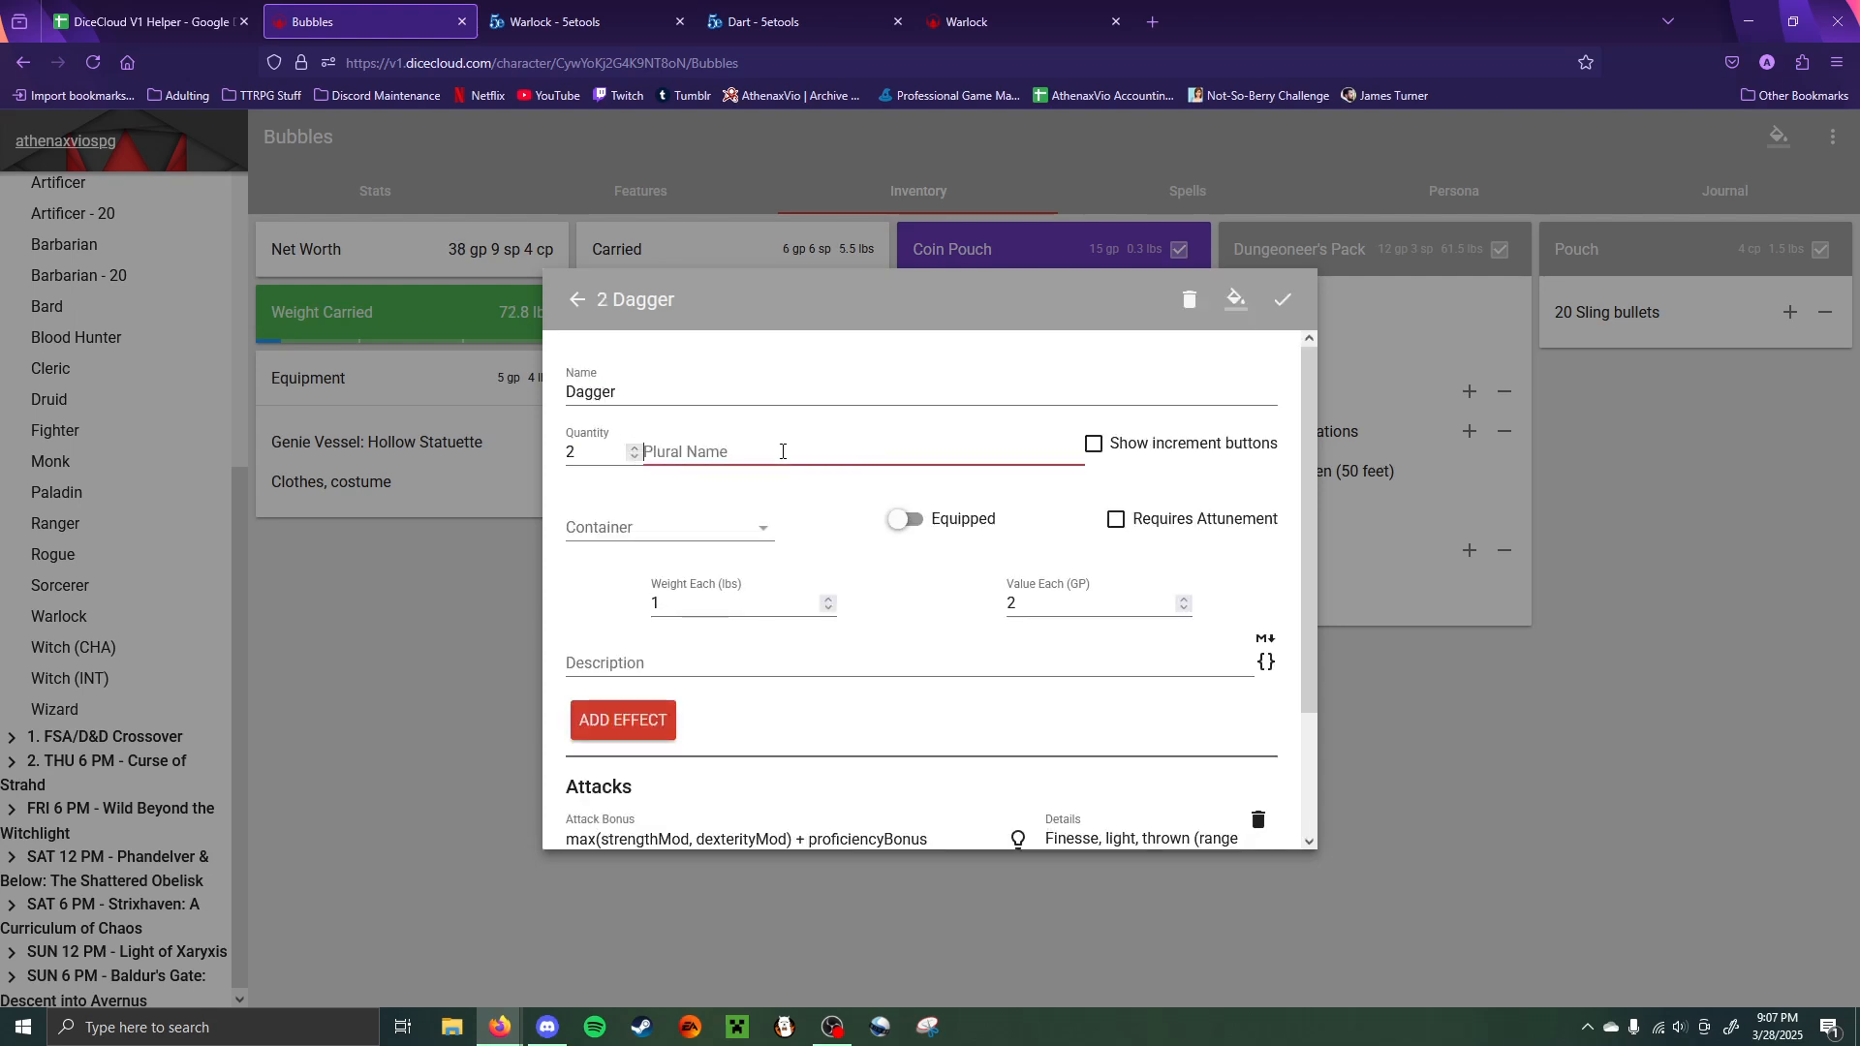
text(Daggers)
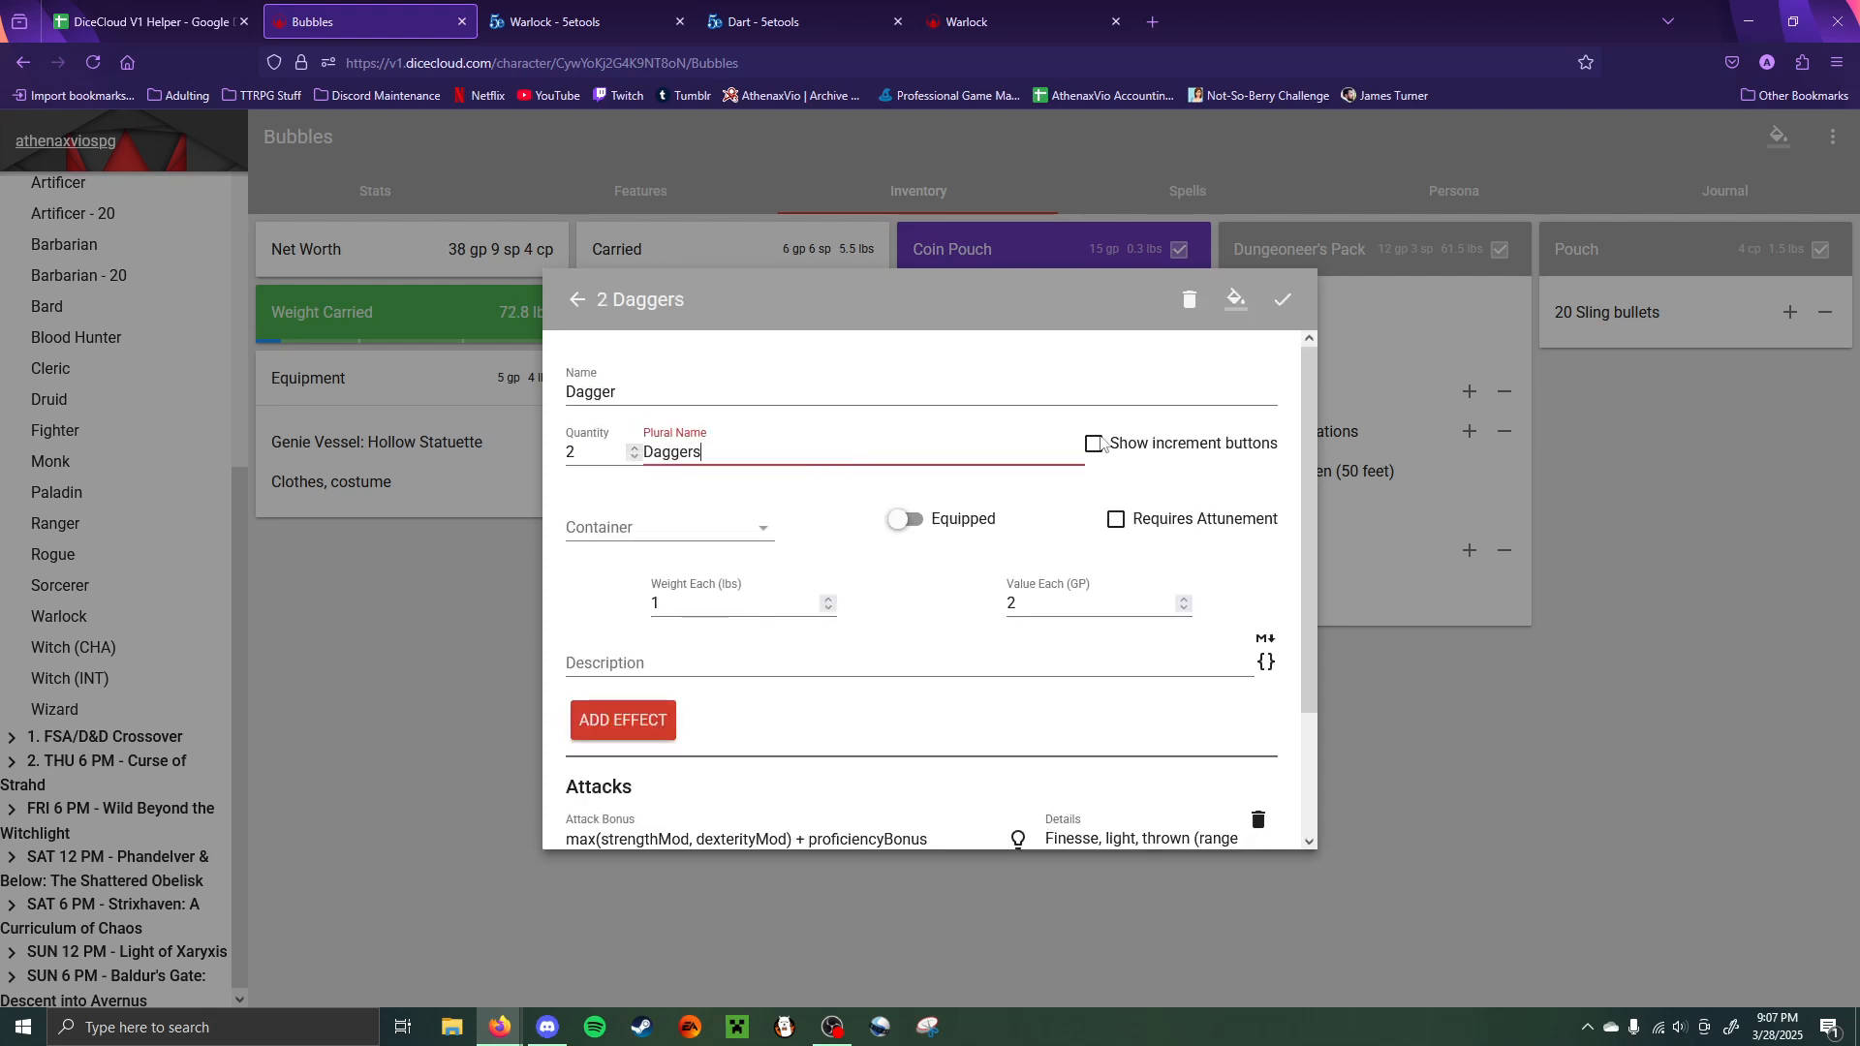
click(1095, 444)
- Copy the Dagger's Finesse, Light and Thrown text from 5etools into the Dagger's description on the Bubbles sheet
click(775, 21)
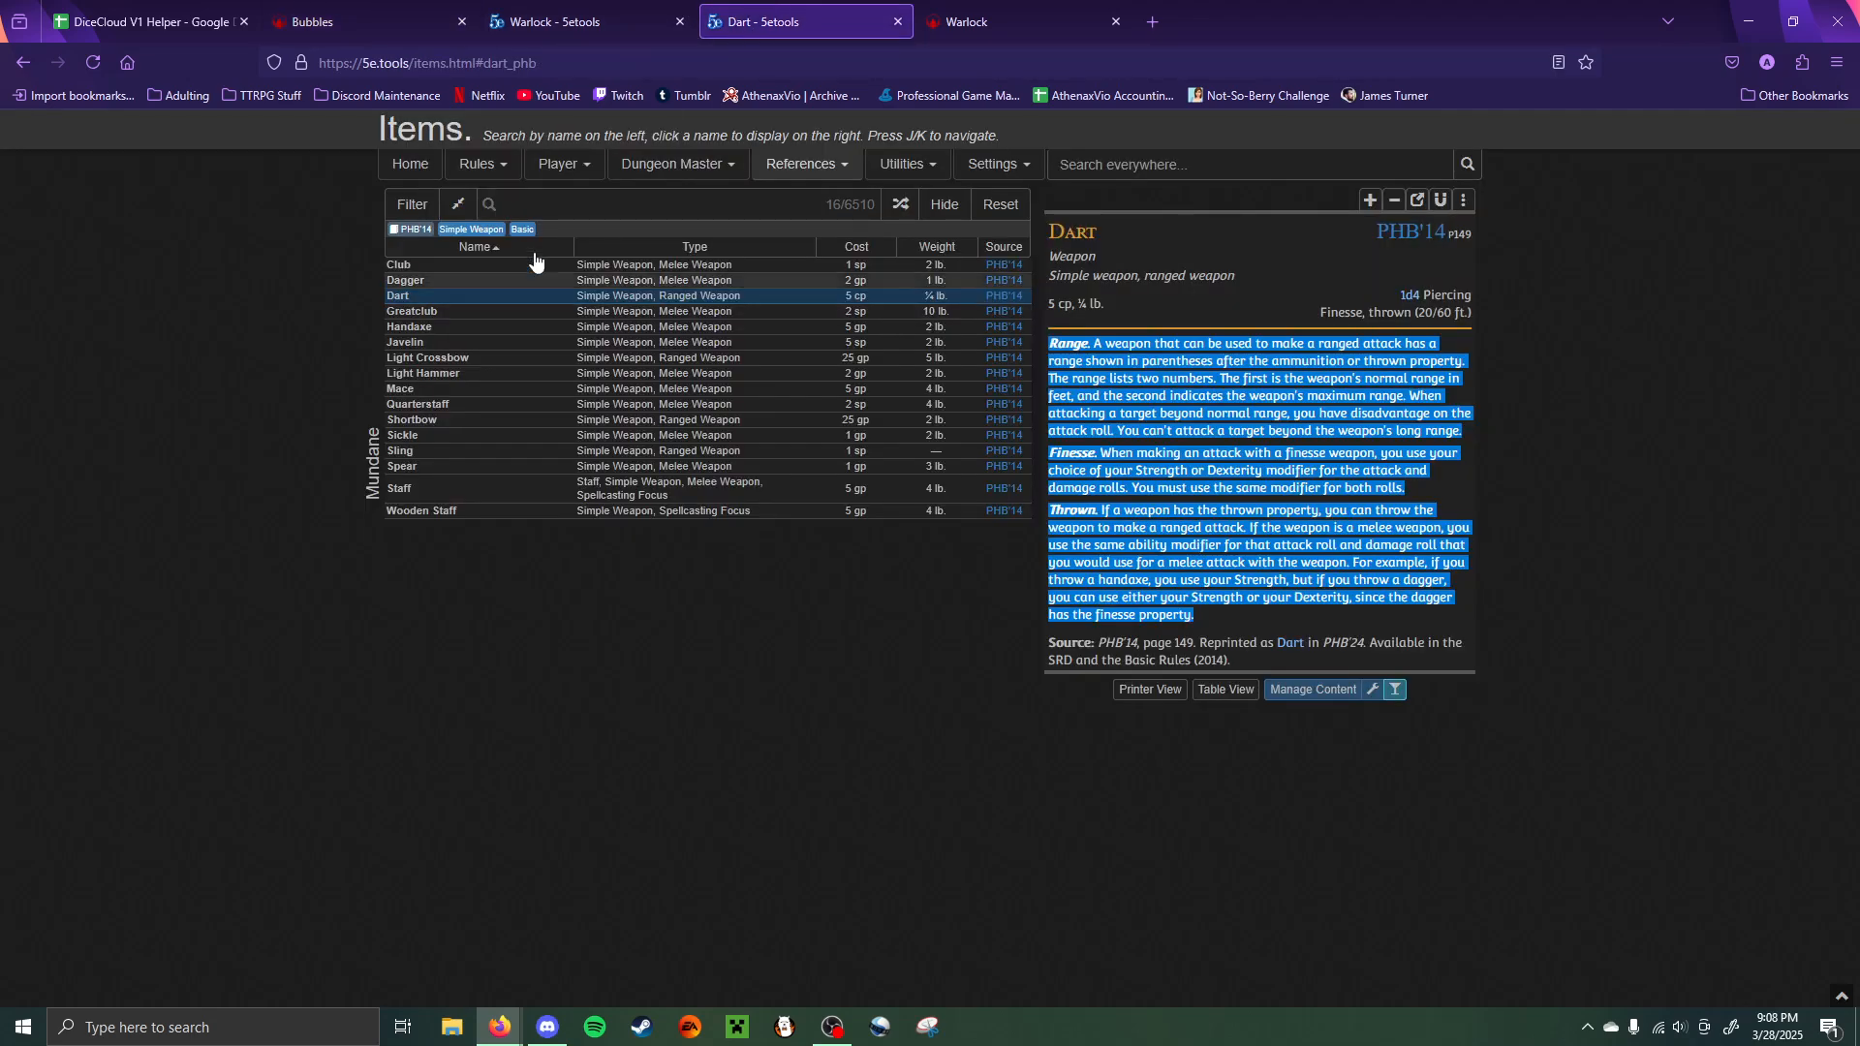
click(474, 282)
drag(1205, 544, 1054, 344)
key(ctrl+c)
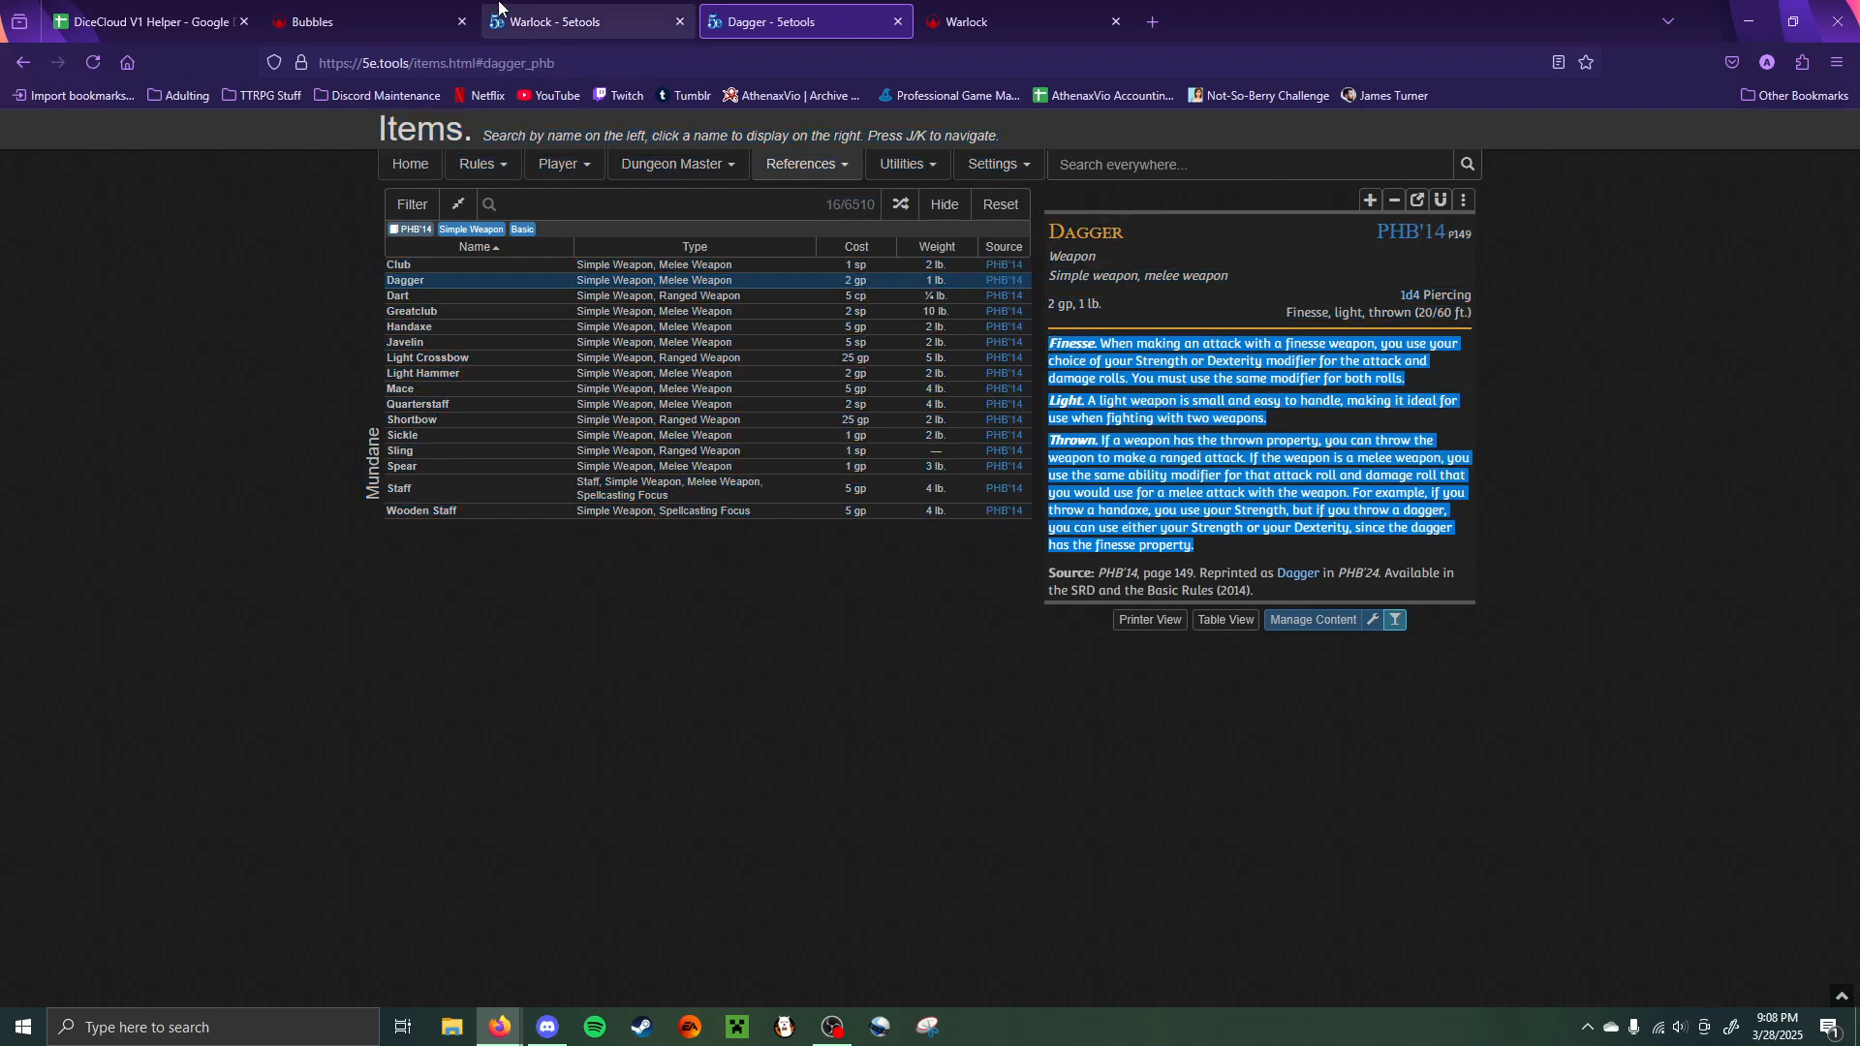
click(557, 22)
click(368, 21)
click(805, 659)
key(ctrl+v)
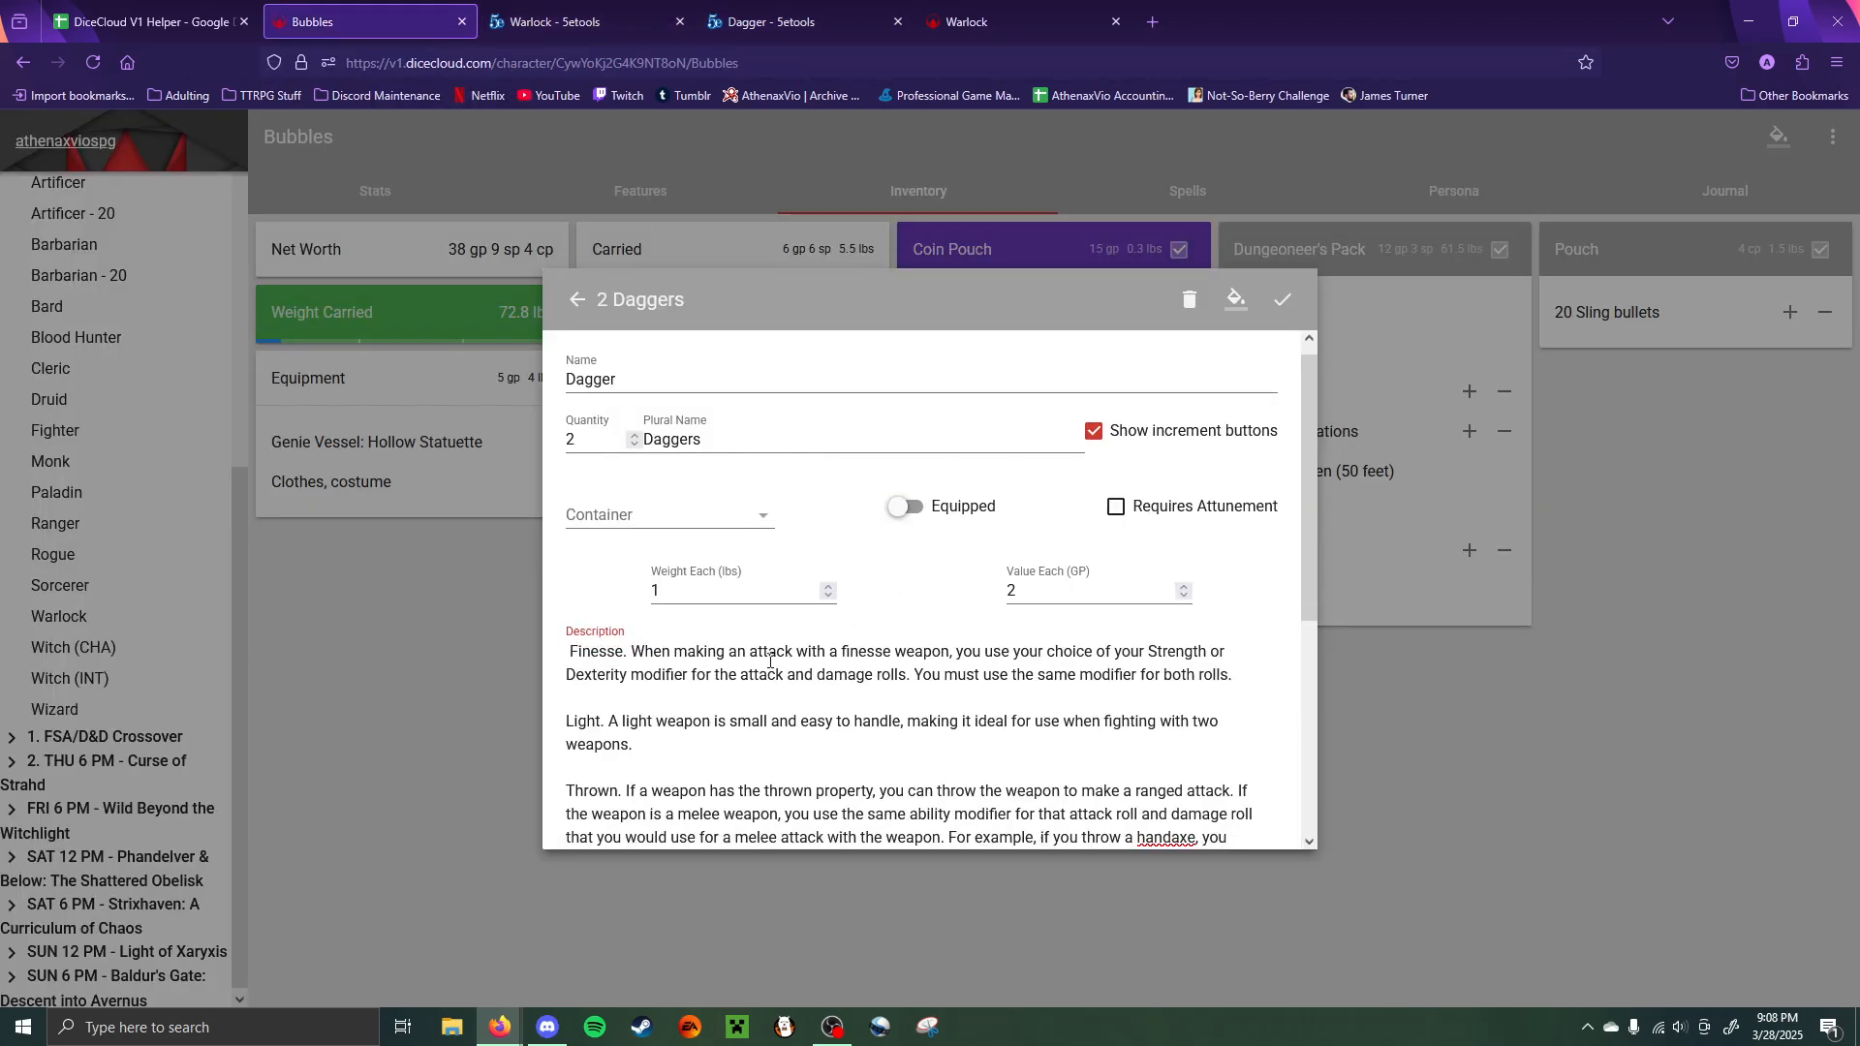
- Wrap the Dagger description's "Finesse.", "Light." and "Thrown." headings in triple asterisks (***), removing the leading space, and close the item
scroll(573, 451, up, 5)
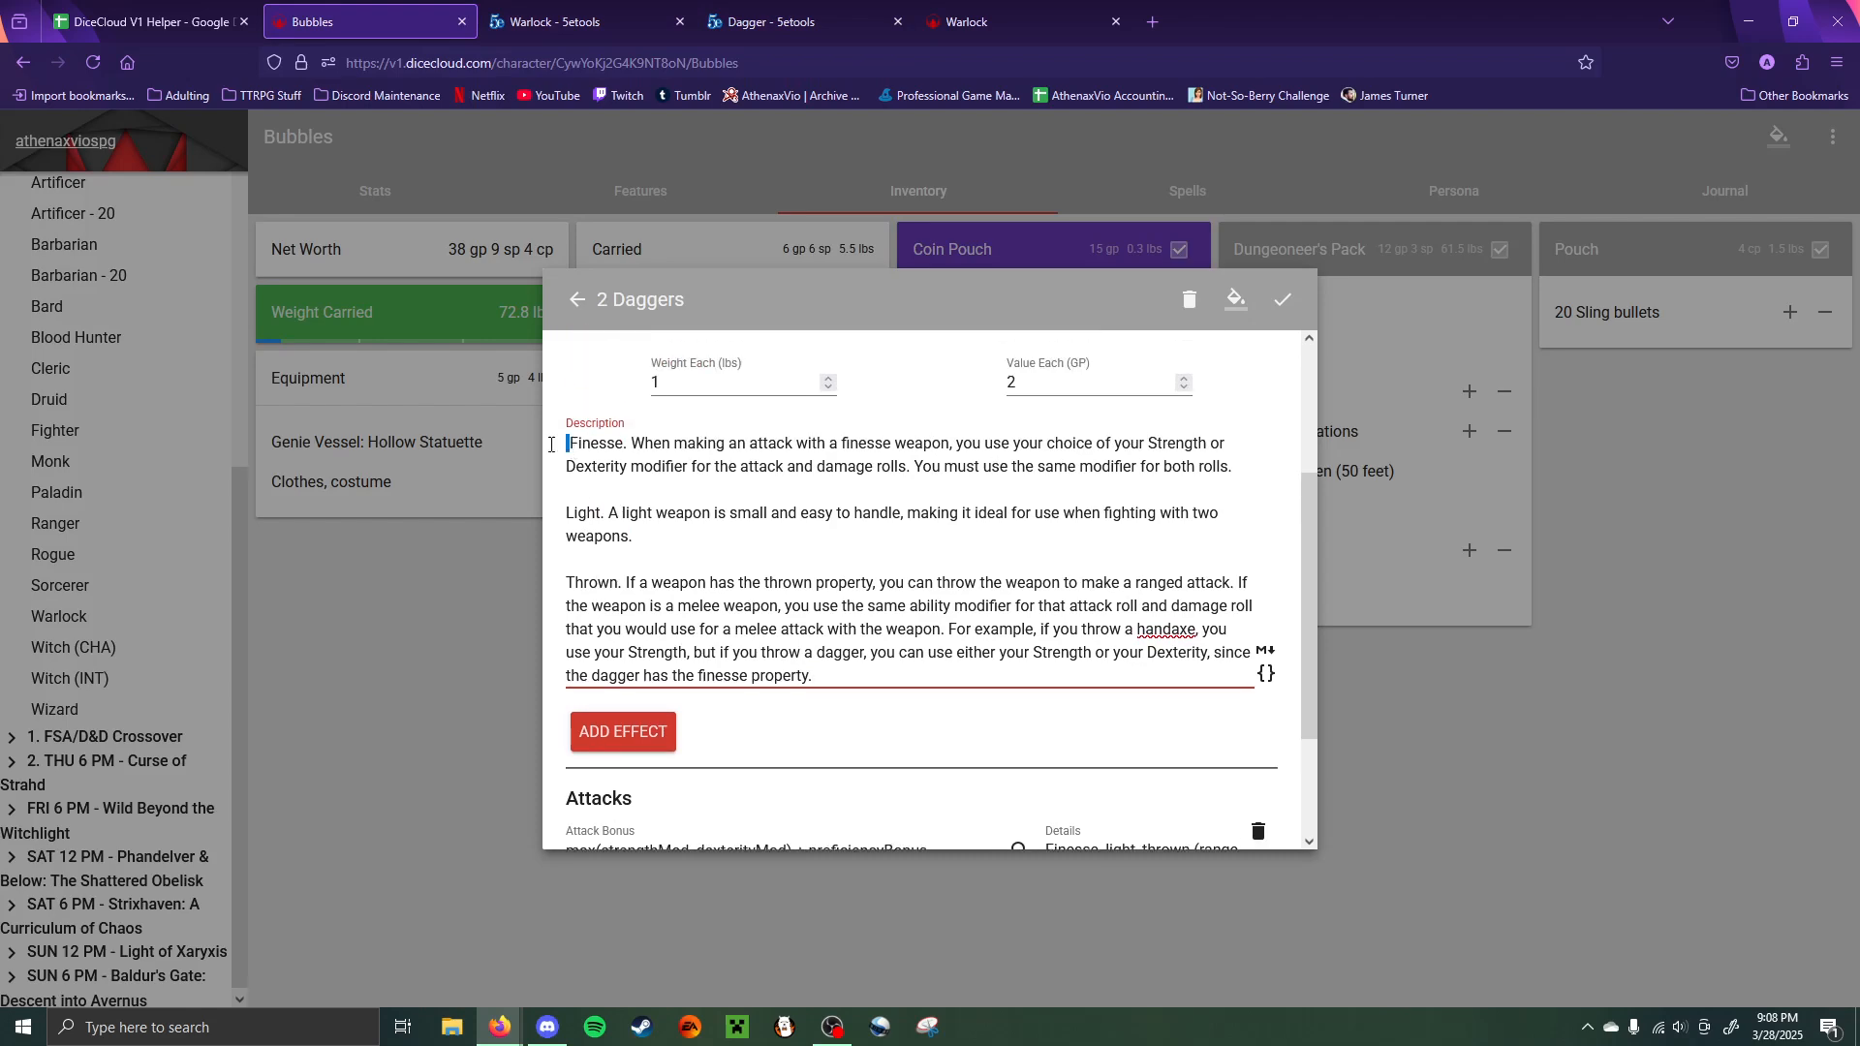
text(***)
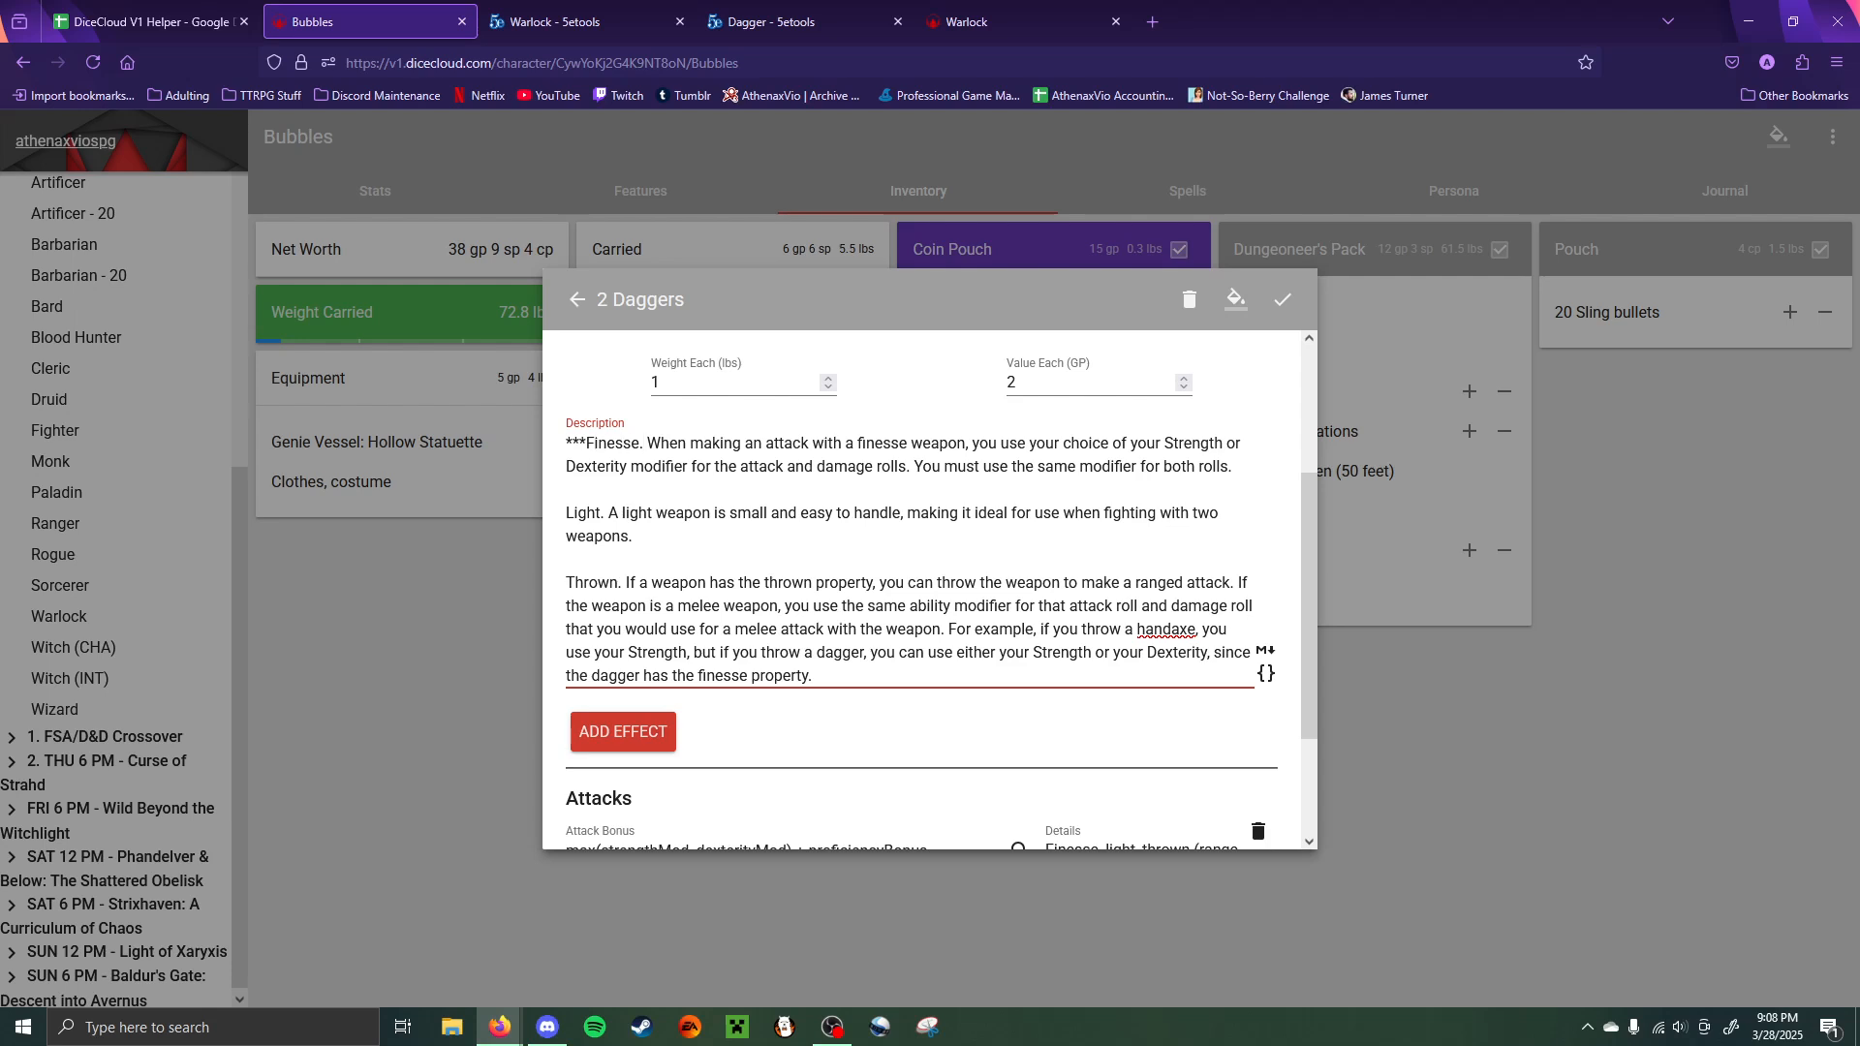
text(***)
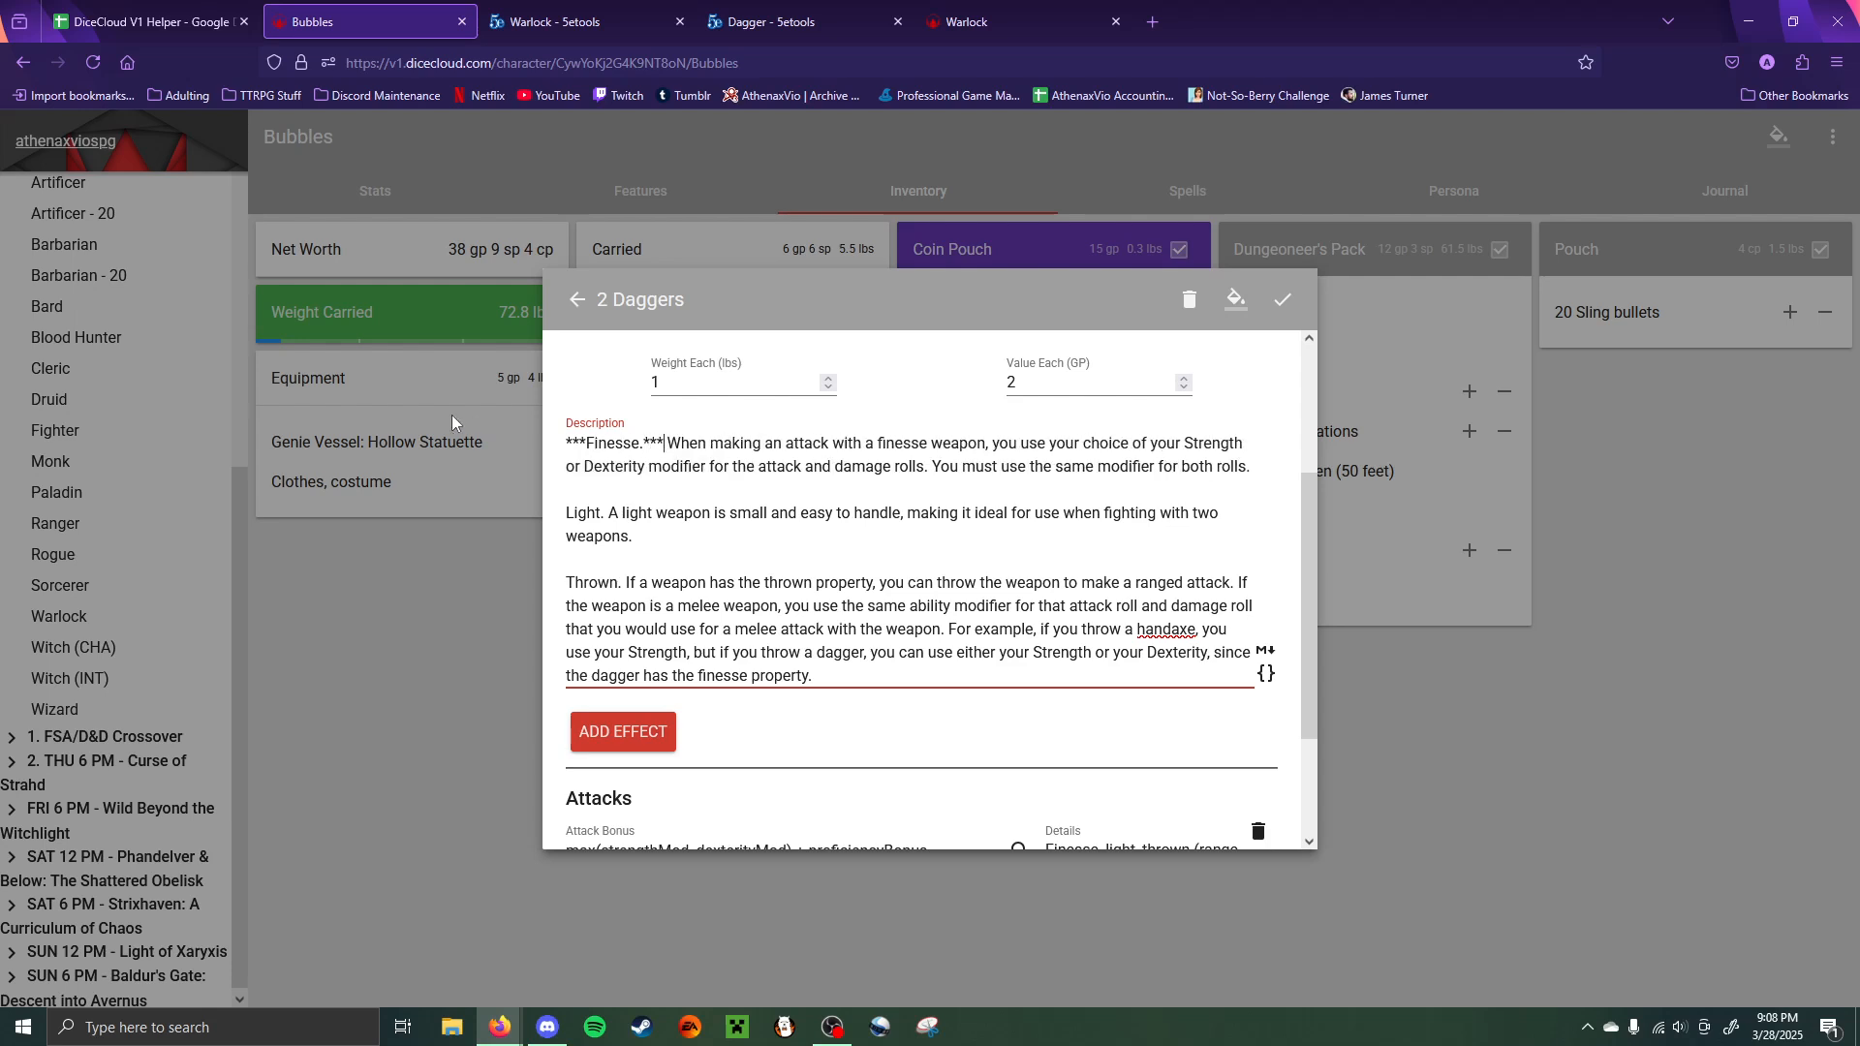
click(567, 514)
text(***)
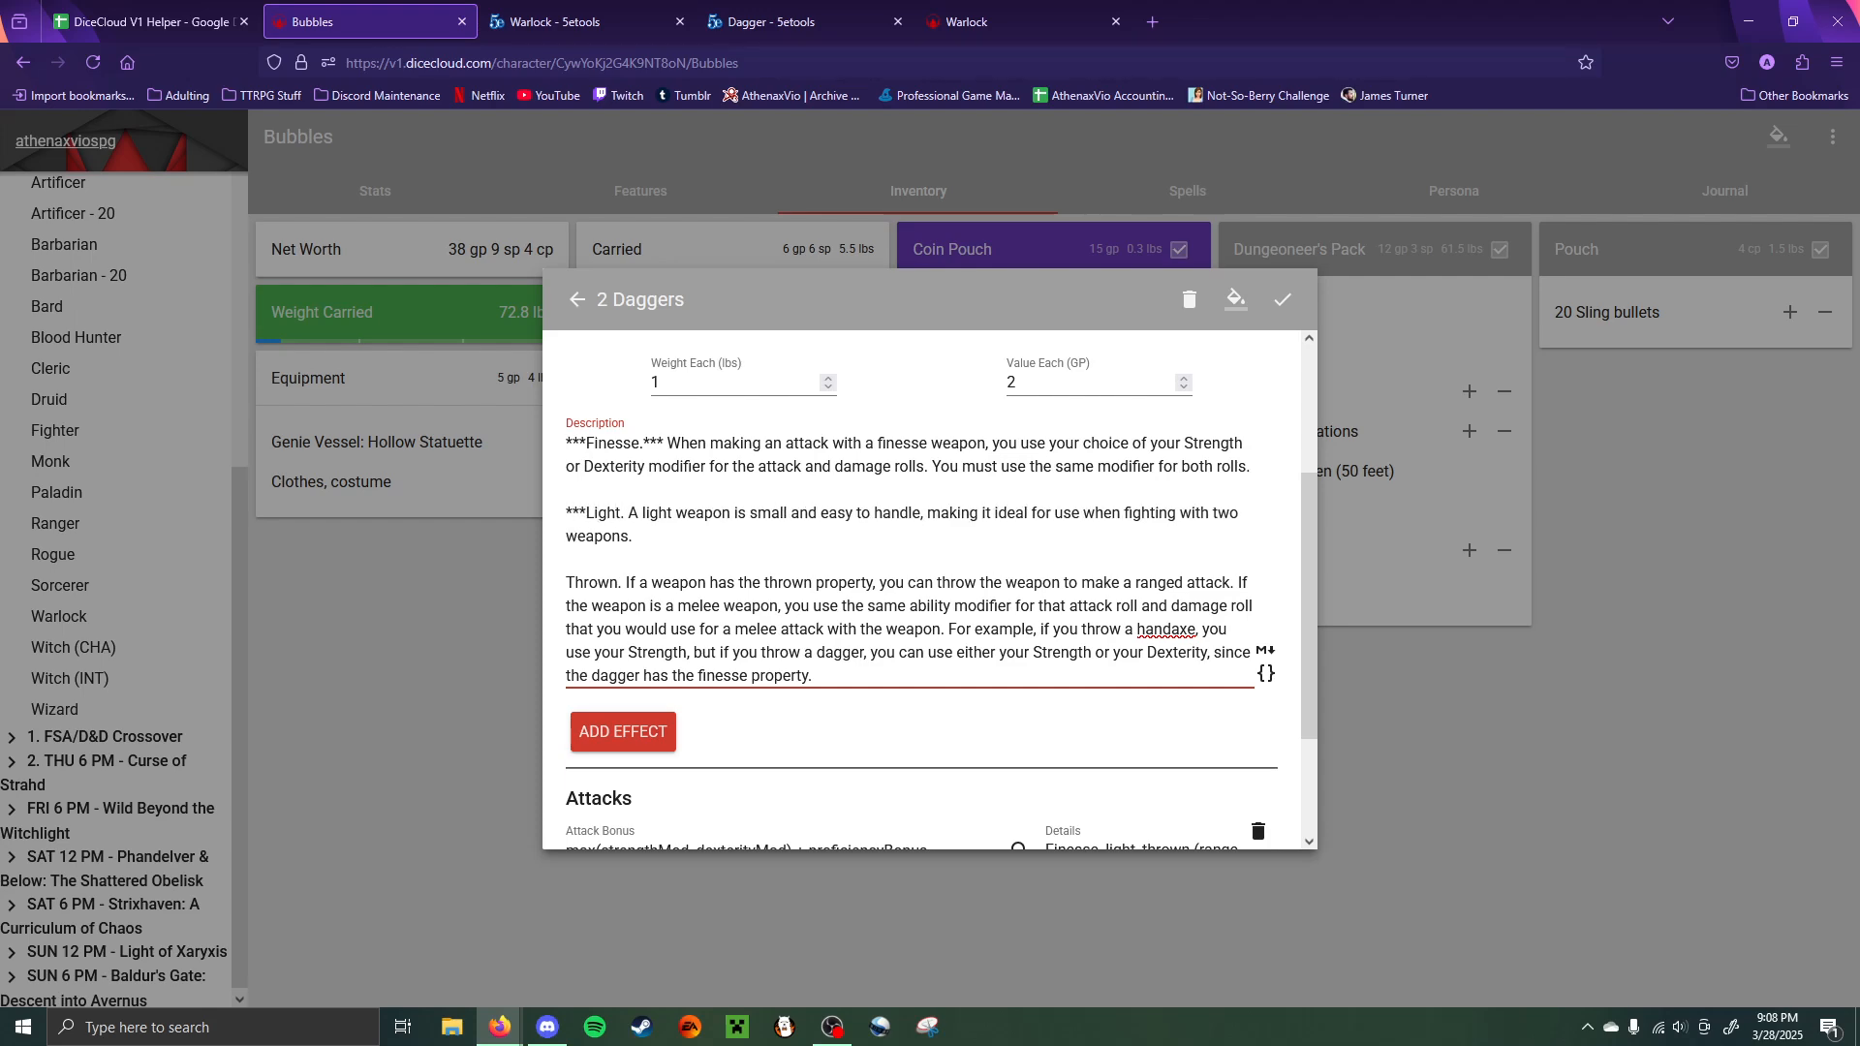
text(**)
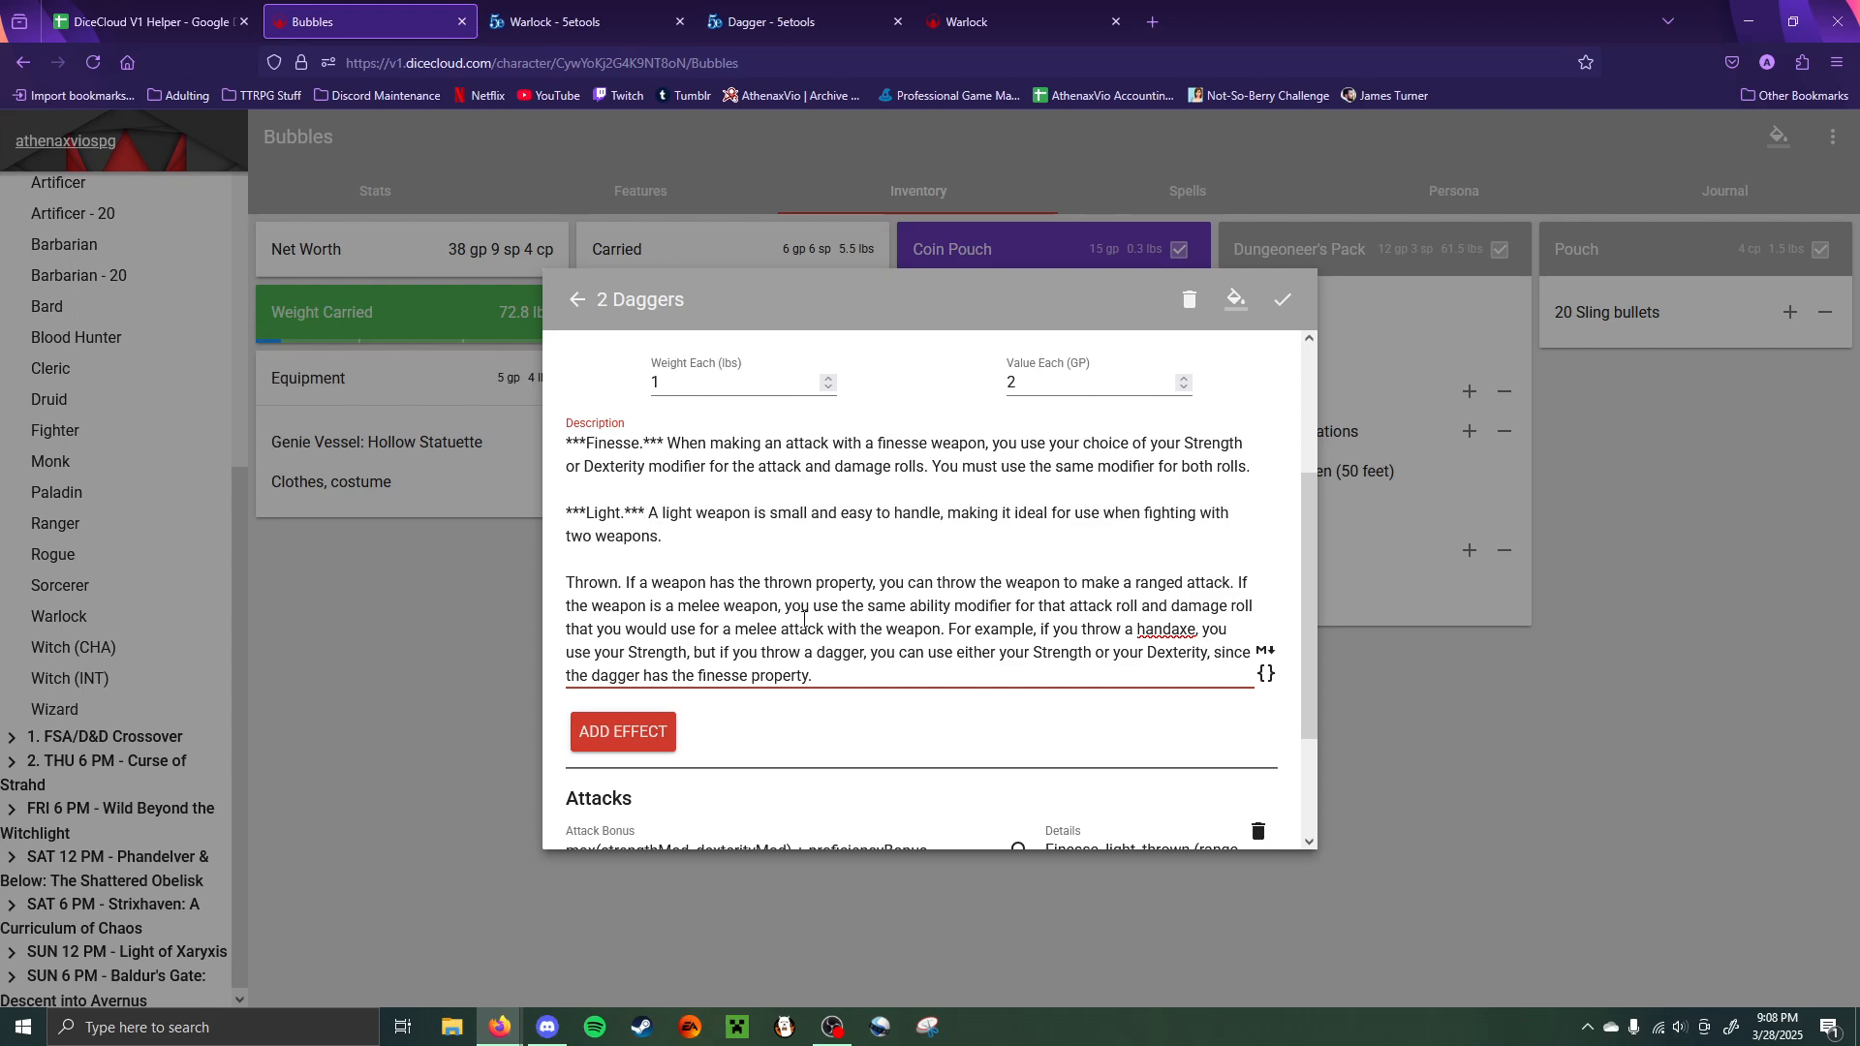
scroll(598, 567, down, 5)
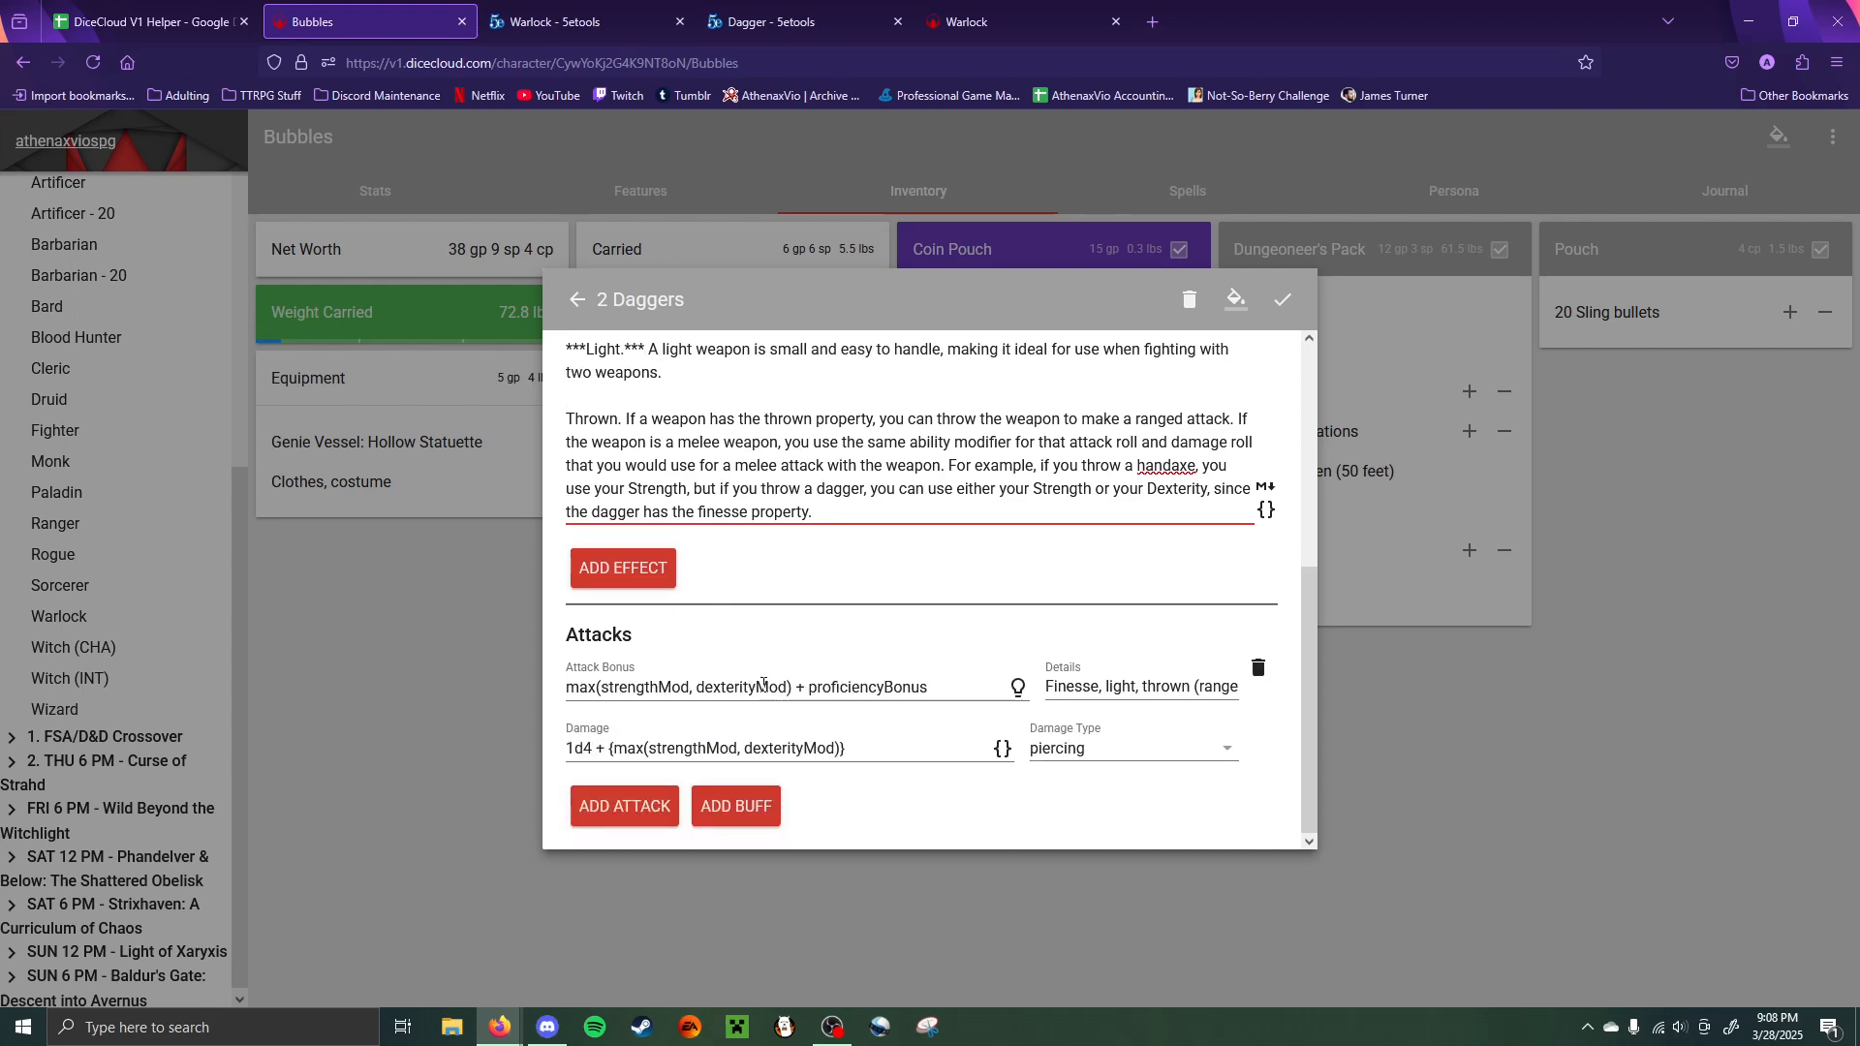
scroll(697, 677, up, 10)
scroll(696, 677, down, 3)
scroll(697, 677, down, 1)
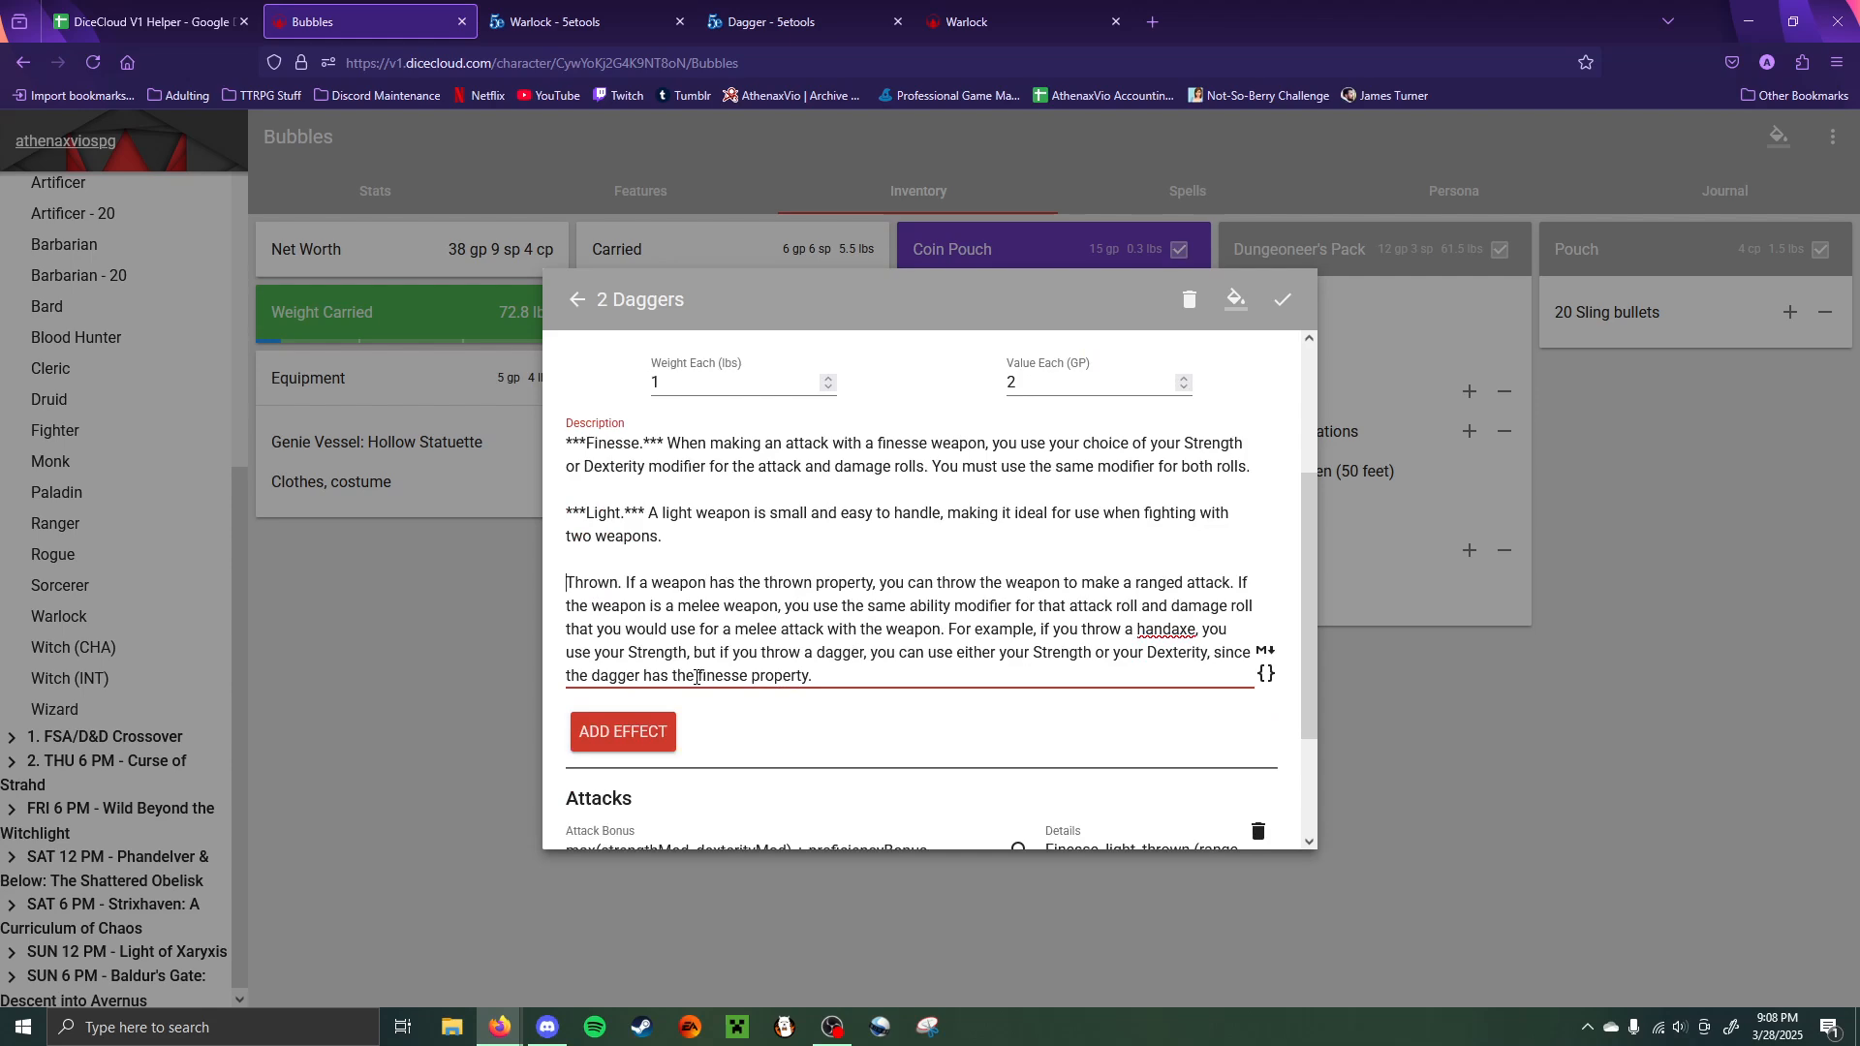
text(***)
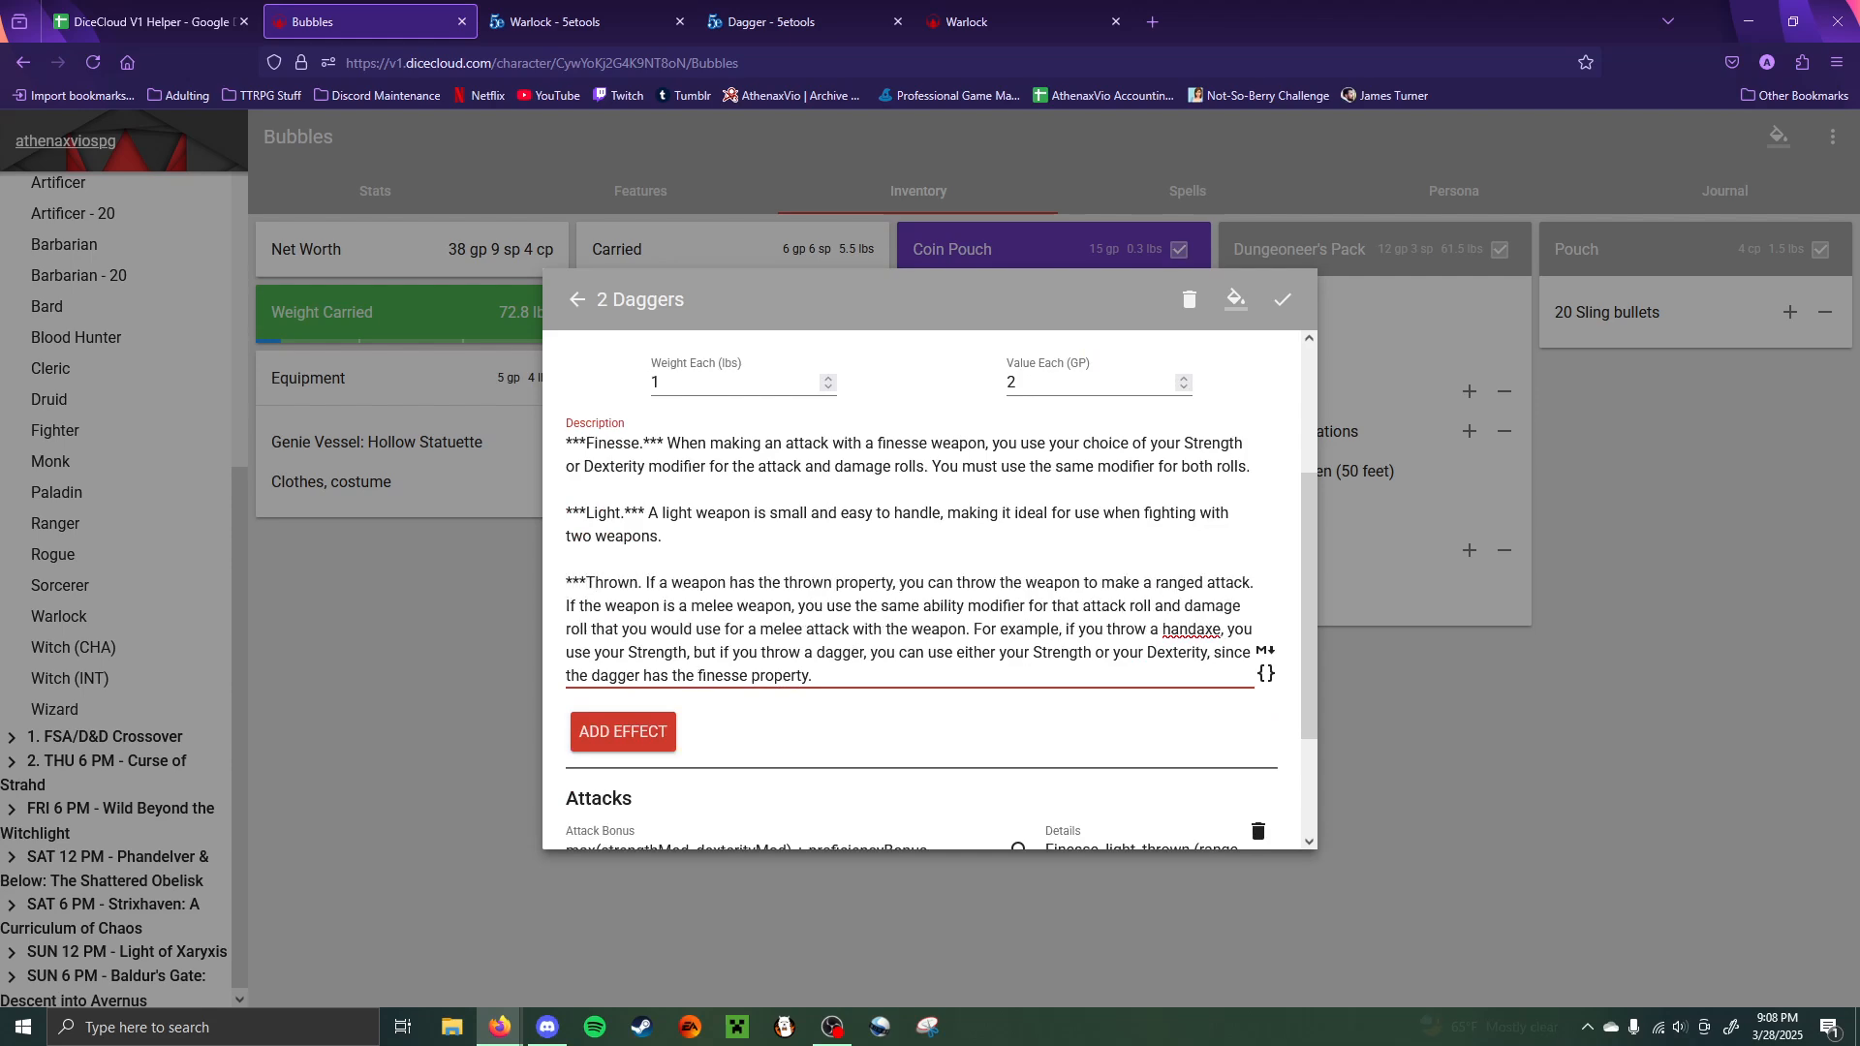
click(639, 583)
text(***)
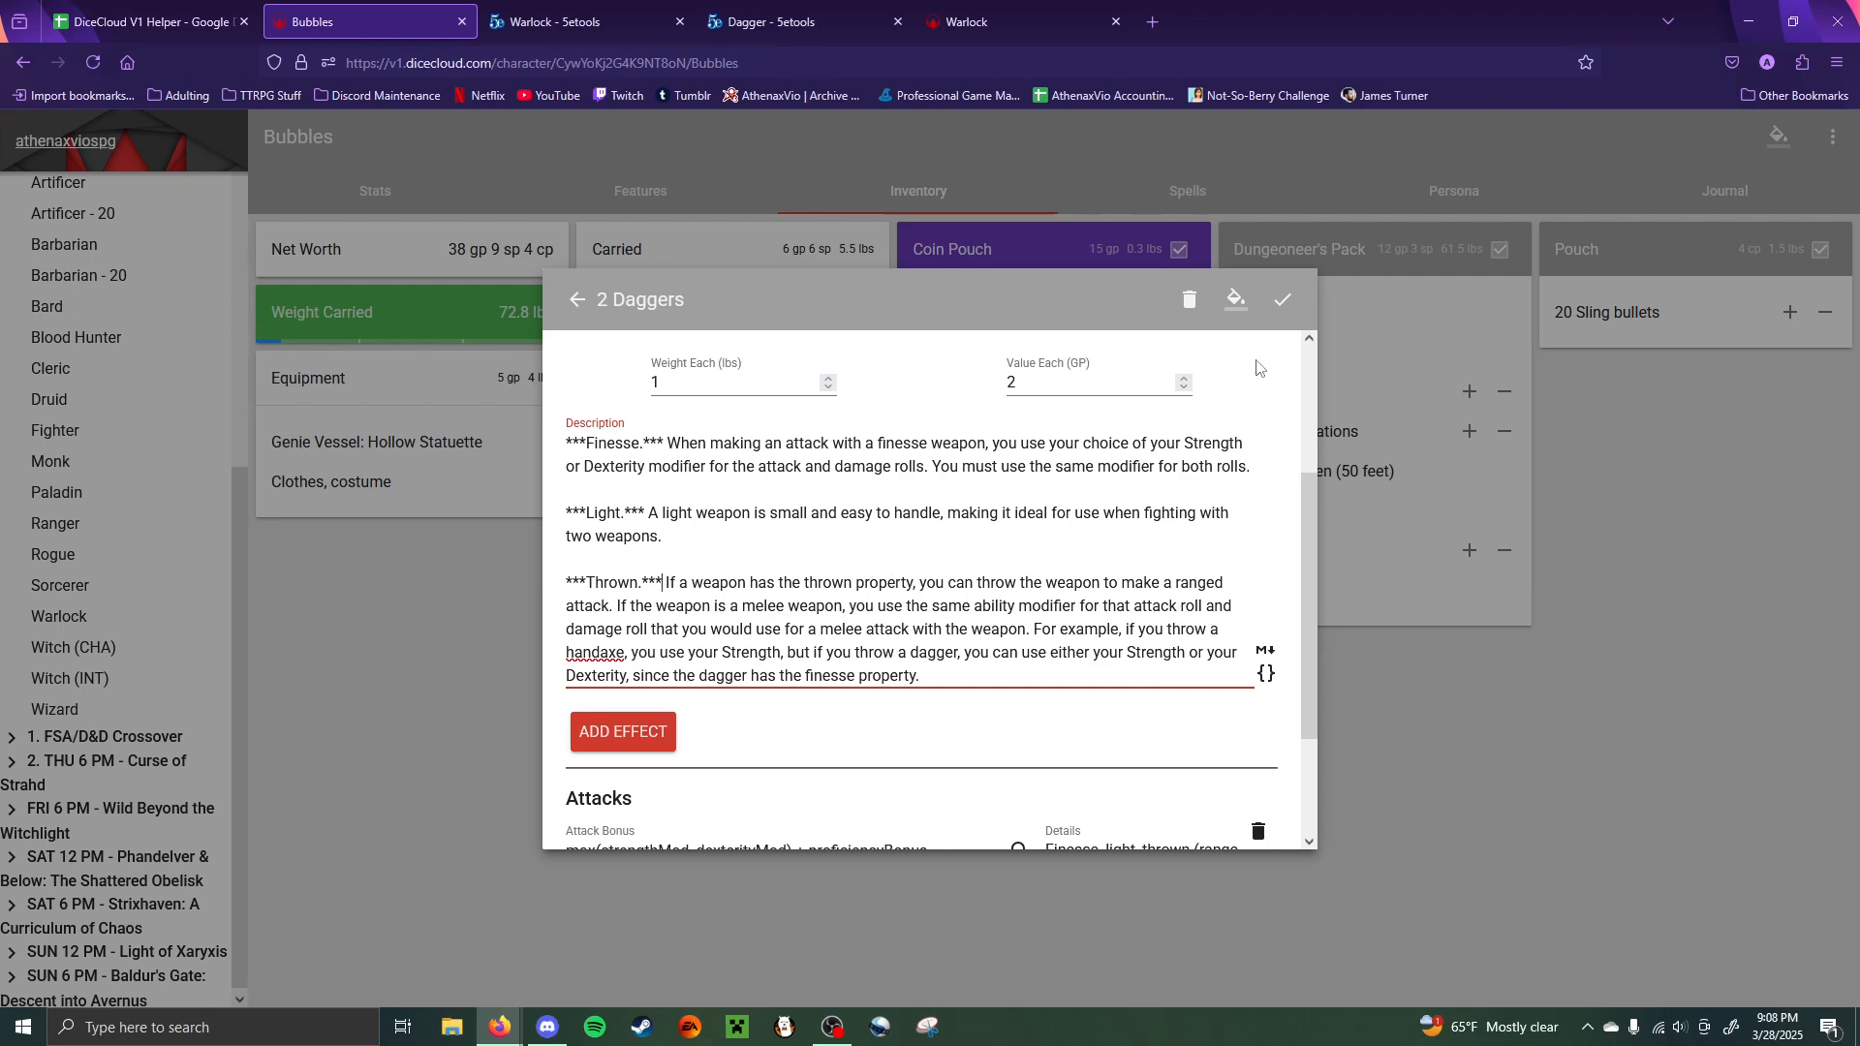
click(1282, 299)
click(1408, 632)
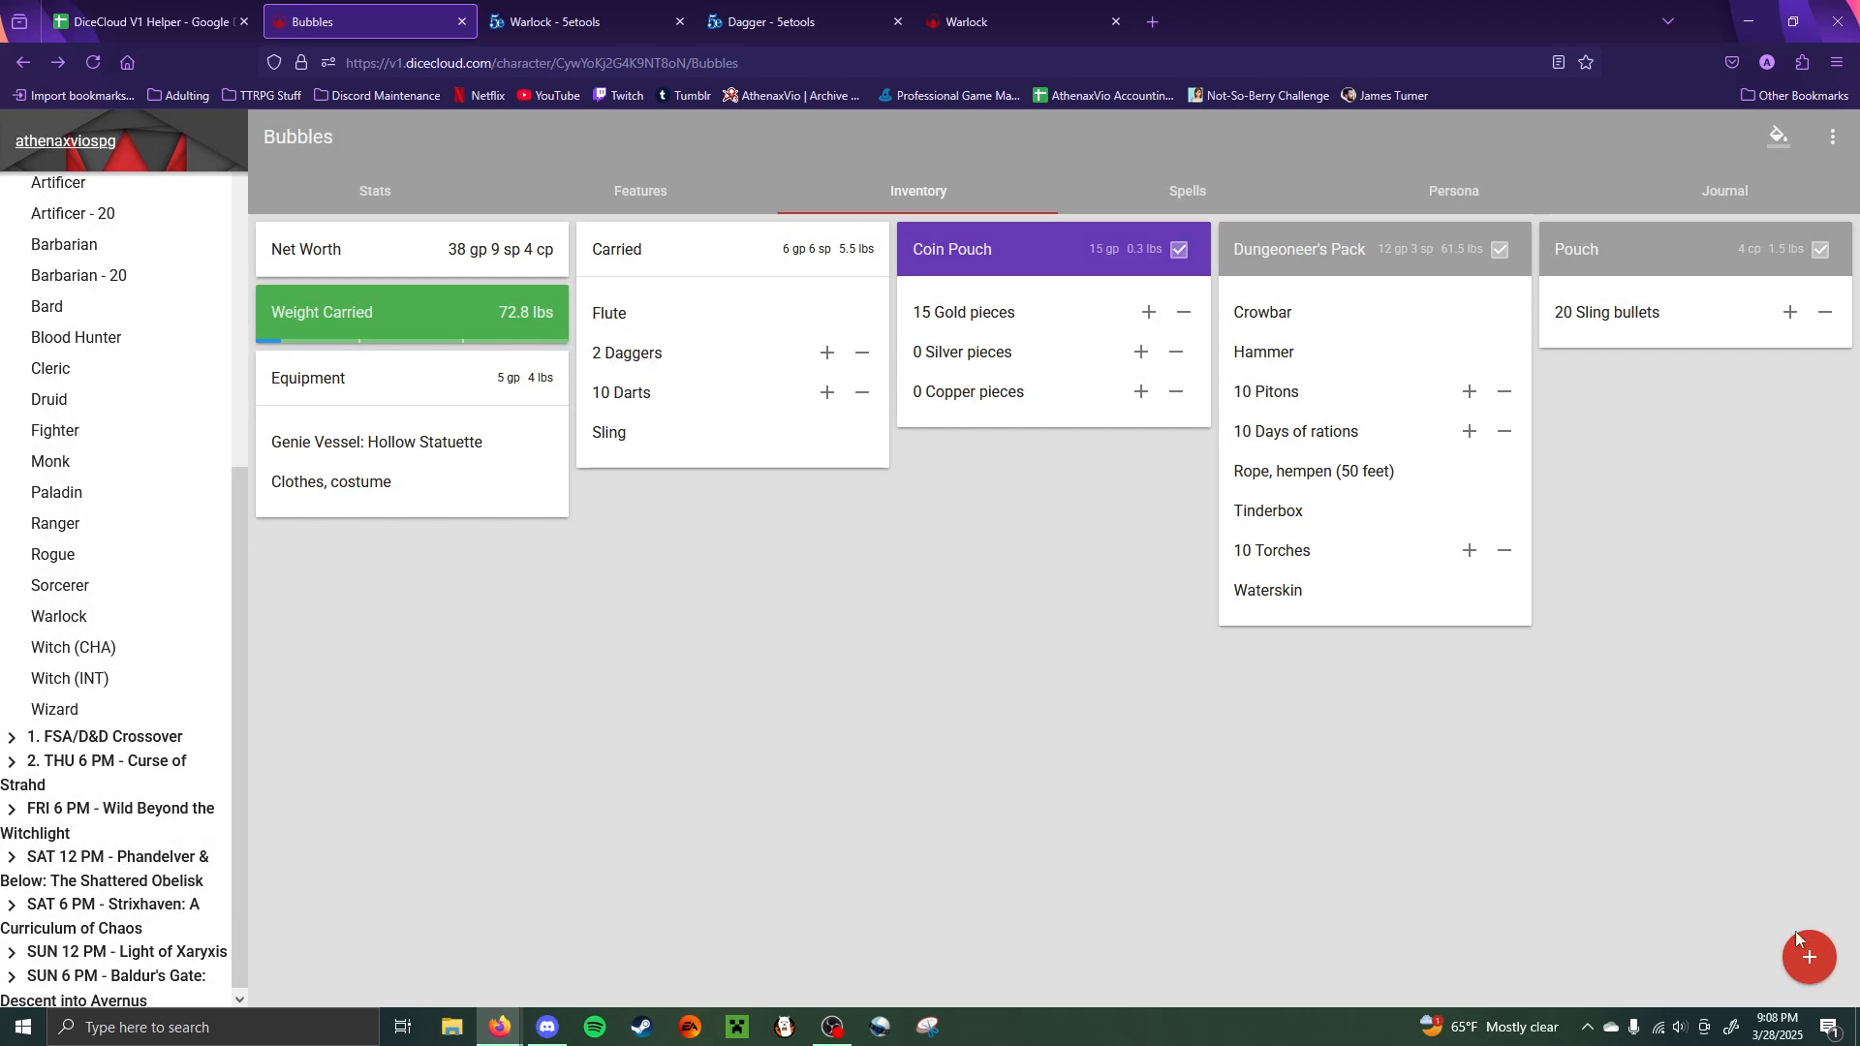
- Search the item library for "lea" and add Leather Armor to the character's inventory
click(1808, 960)
click(1809, 812)
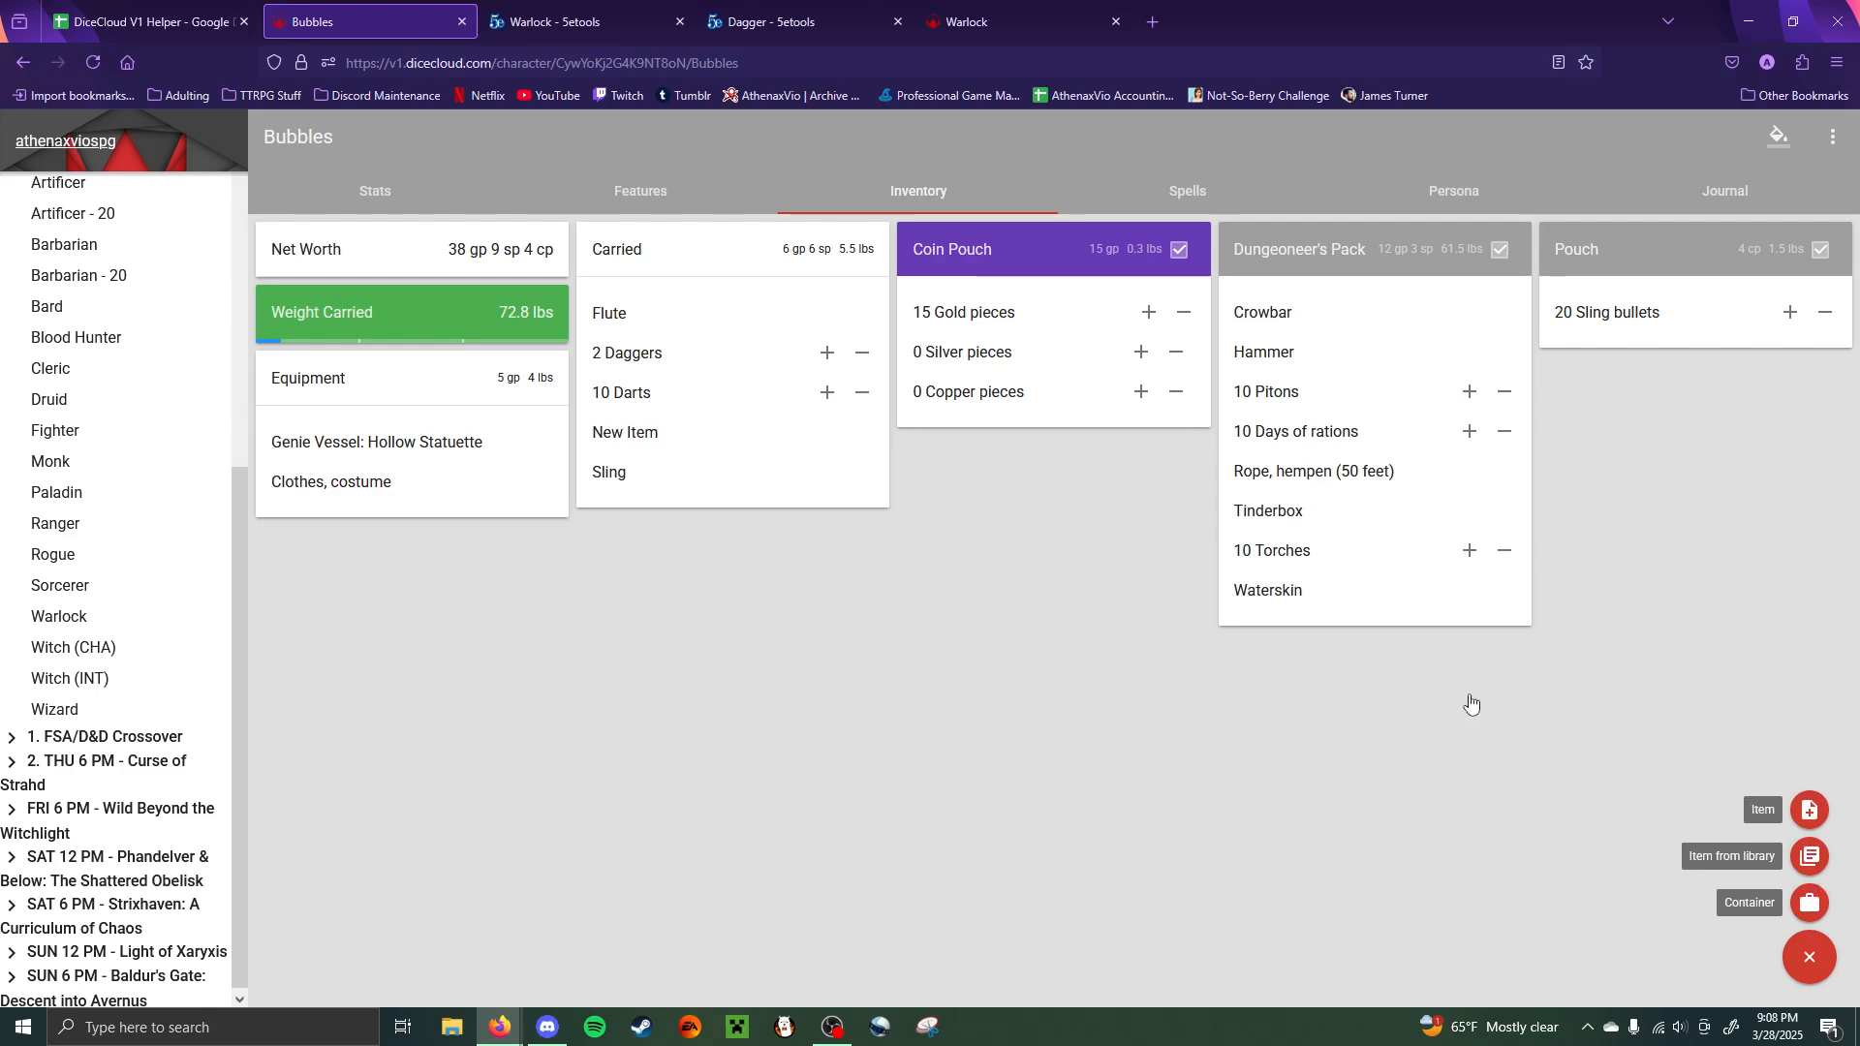
click(1808, 856)
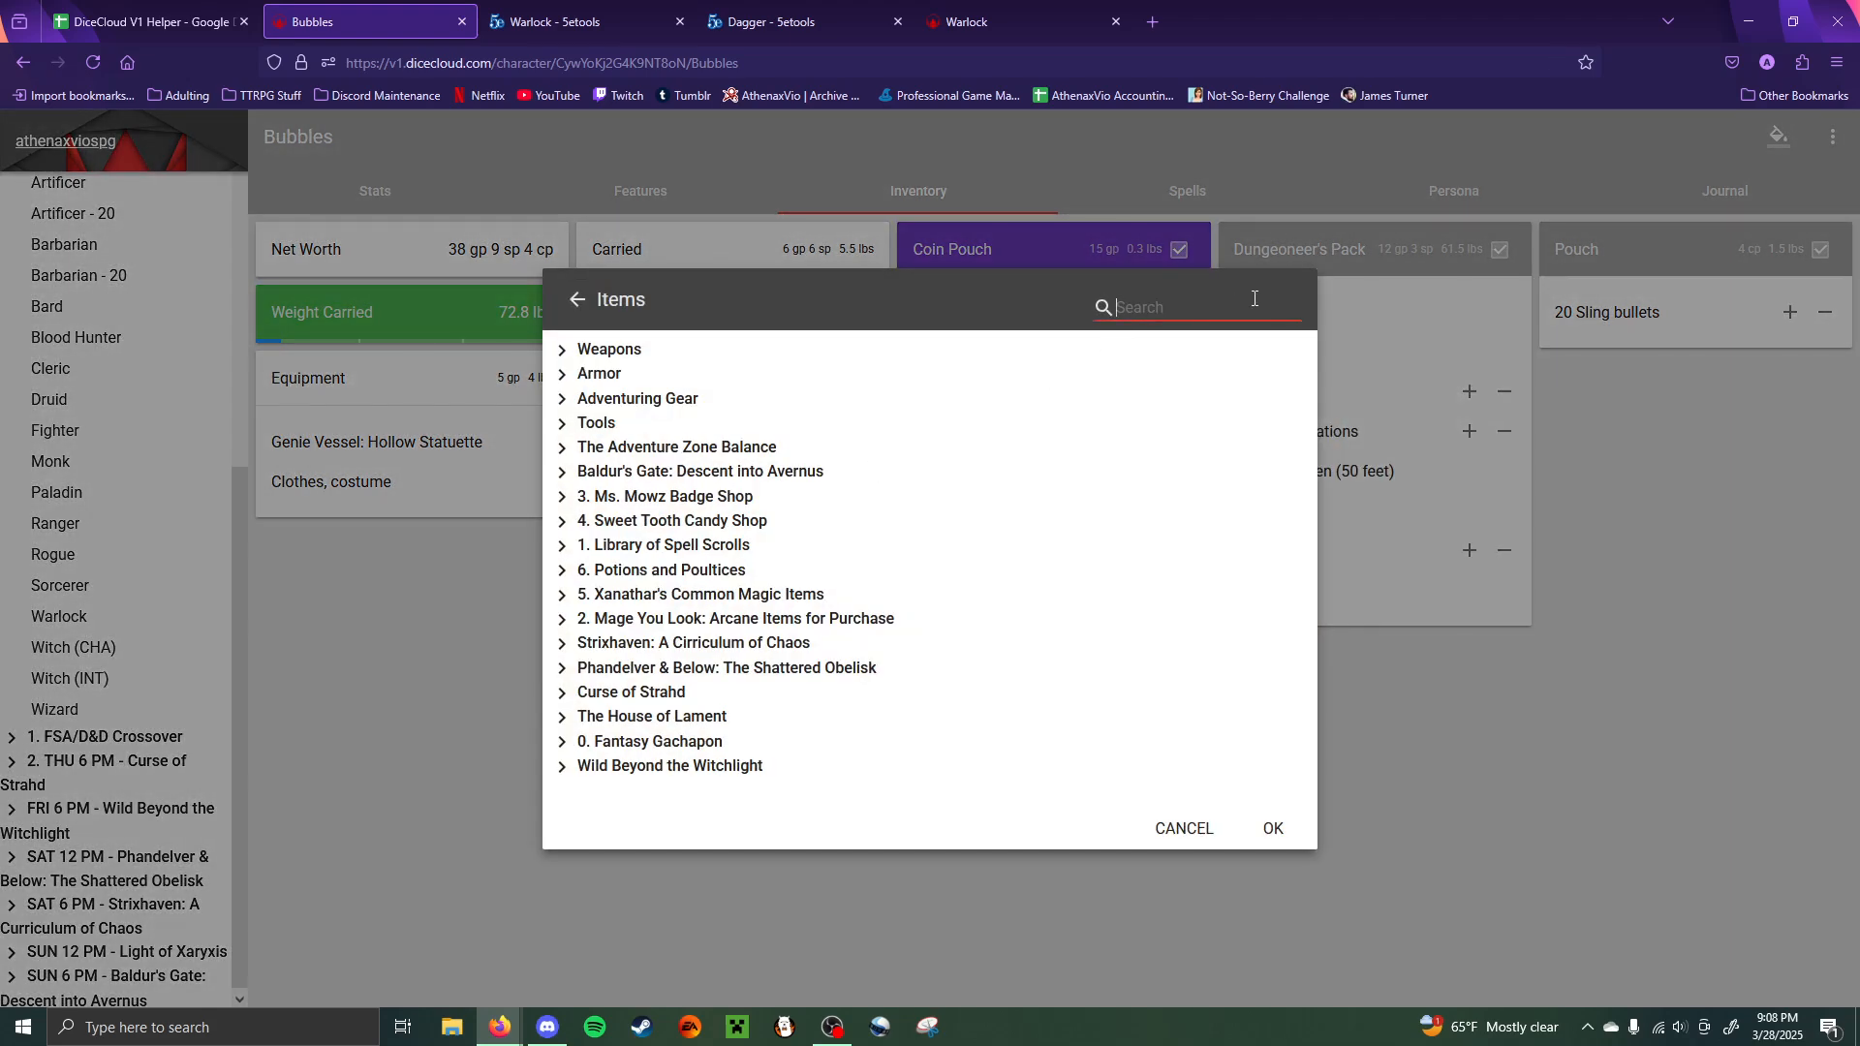
text(lea)
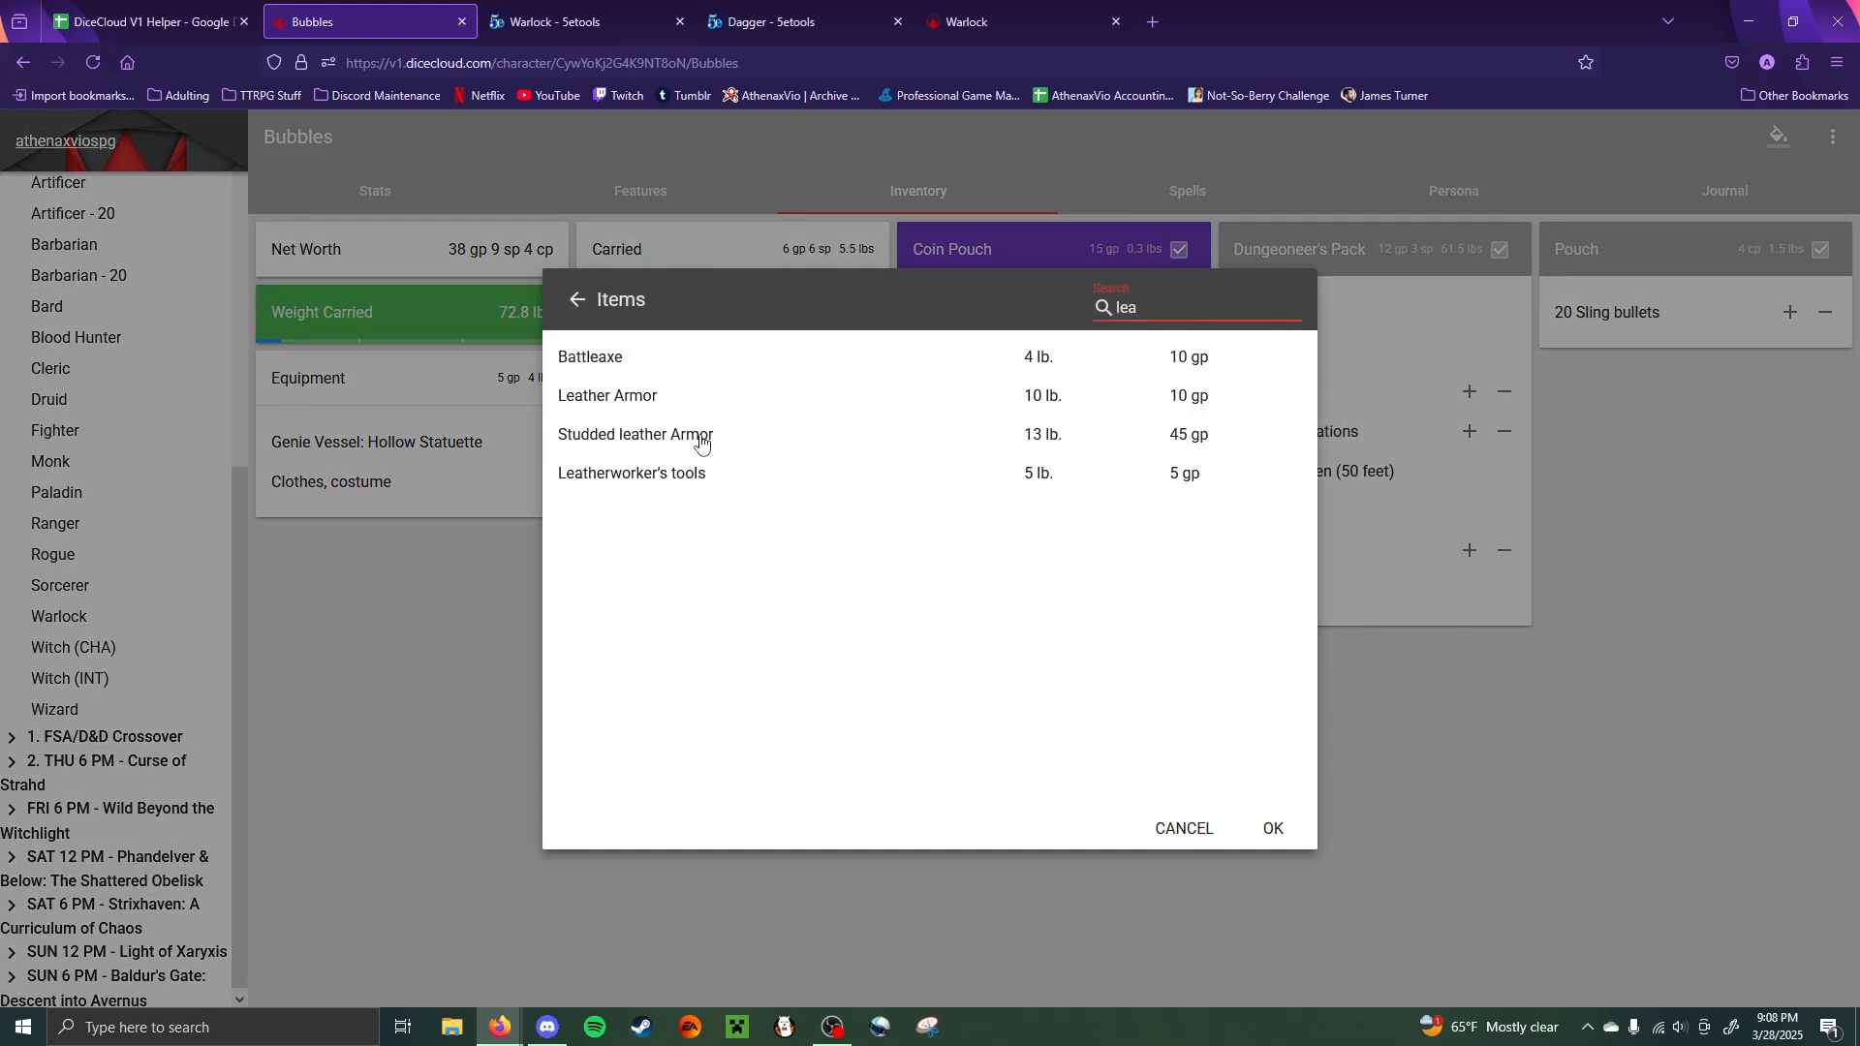
click(597, 403)
click(1275, 830)
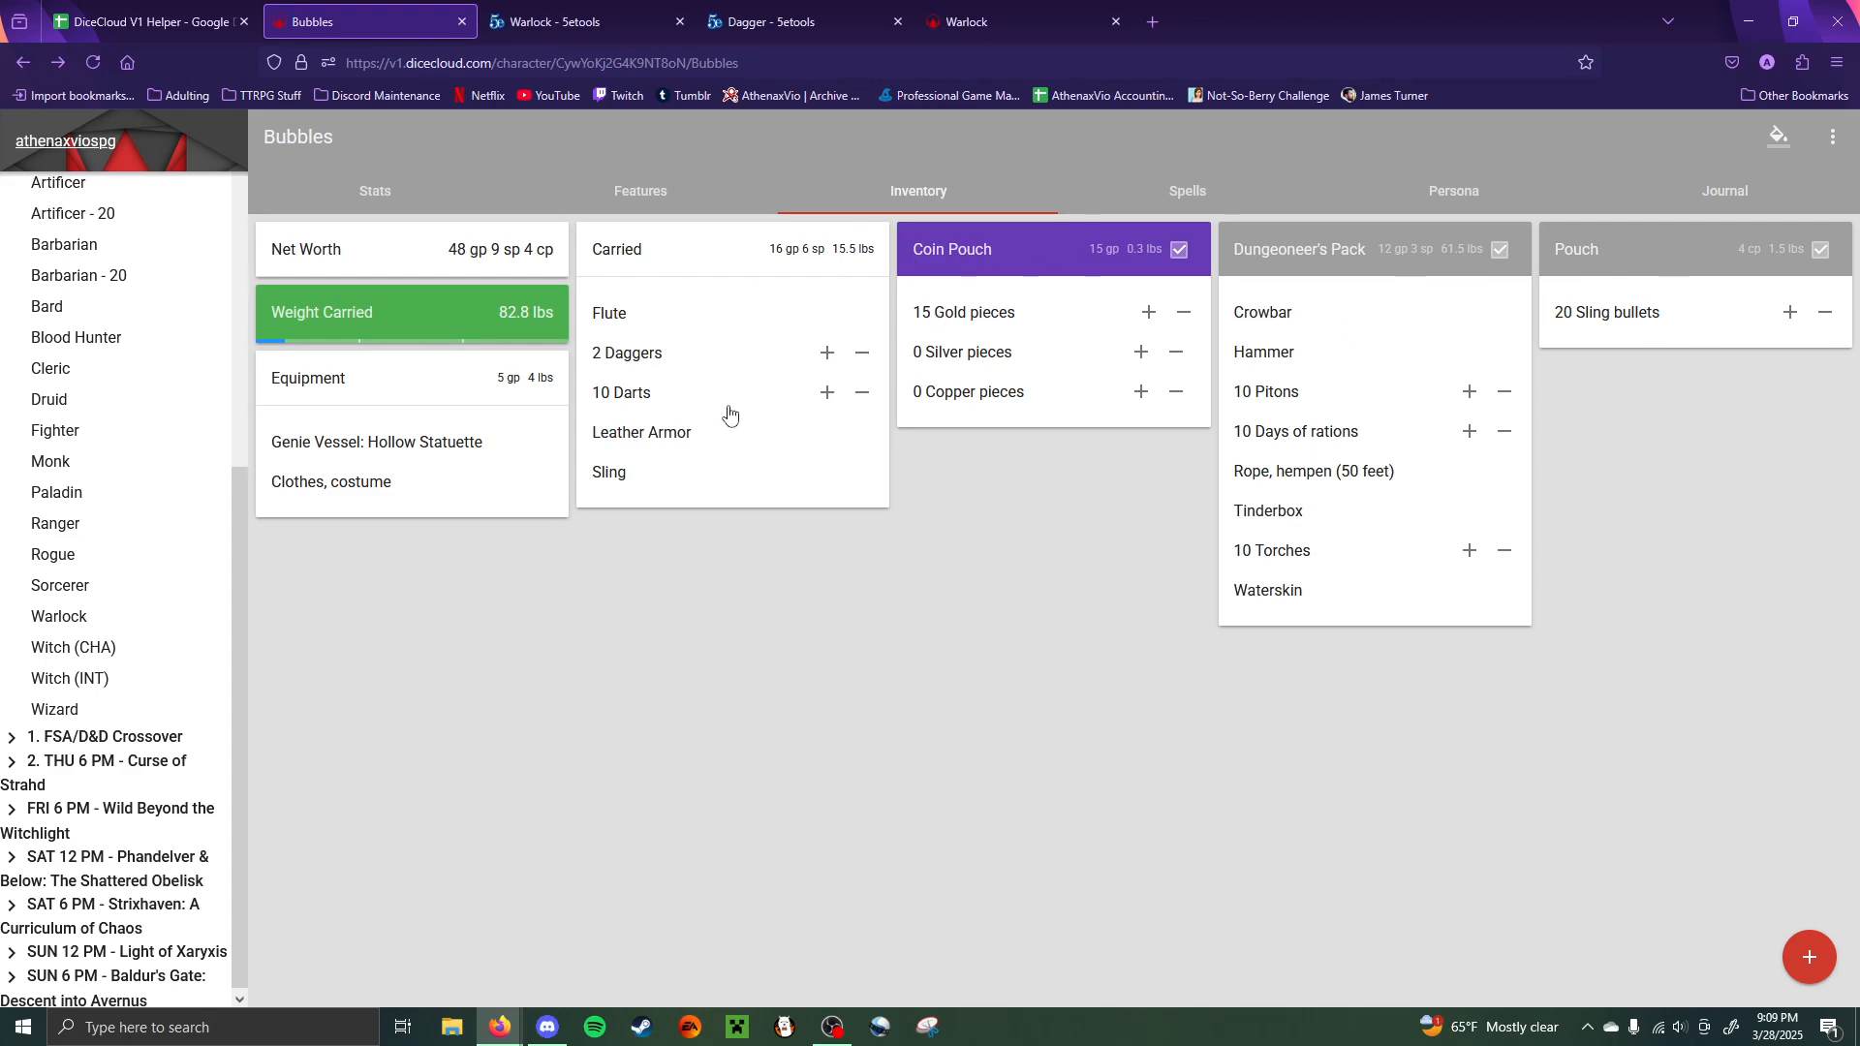
- Equip the Leather Armor and the 10 Darts by moving them from Carried to Equipment
drag(595, 428, 368, 484)
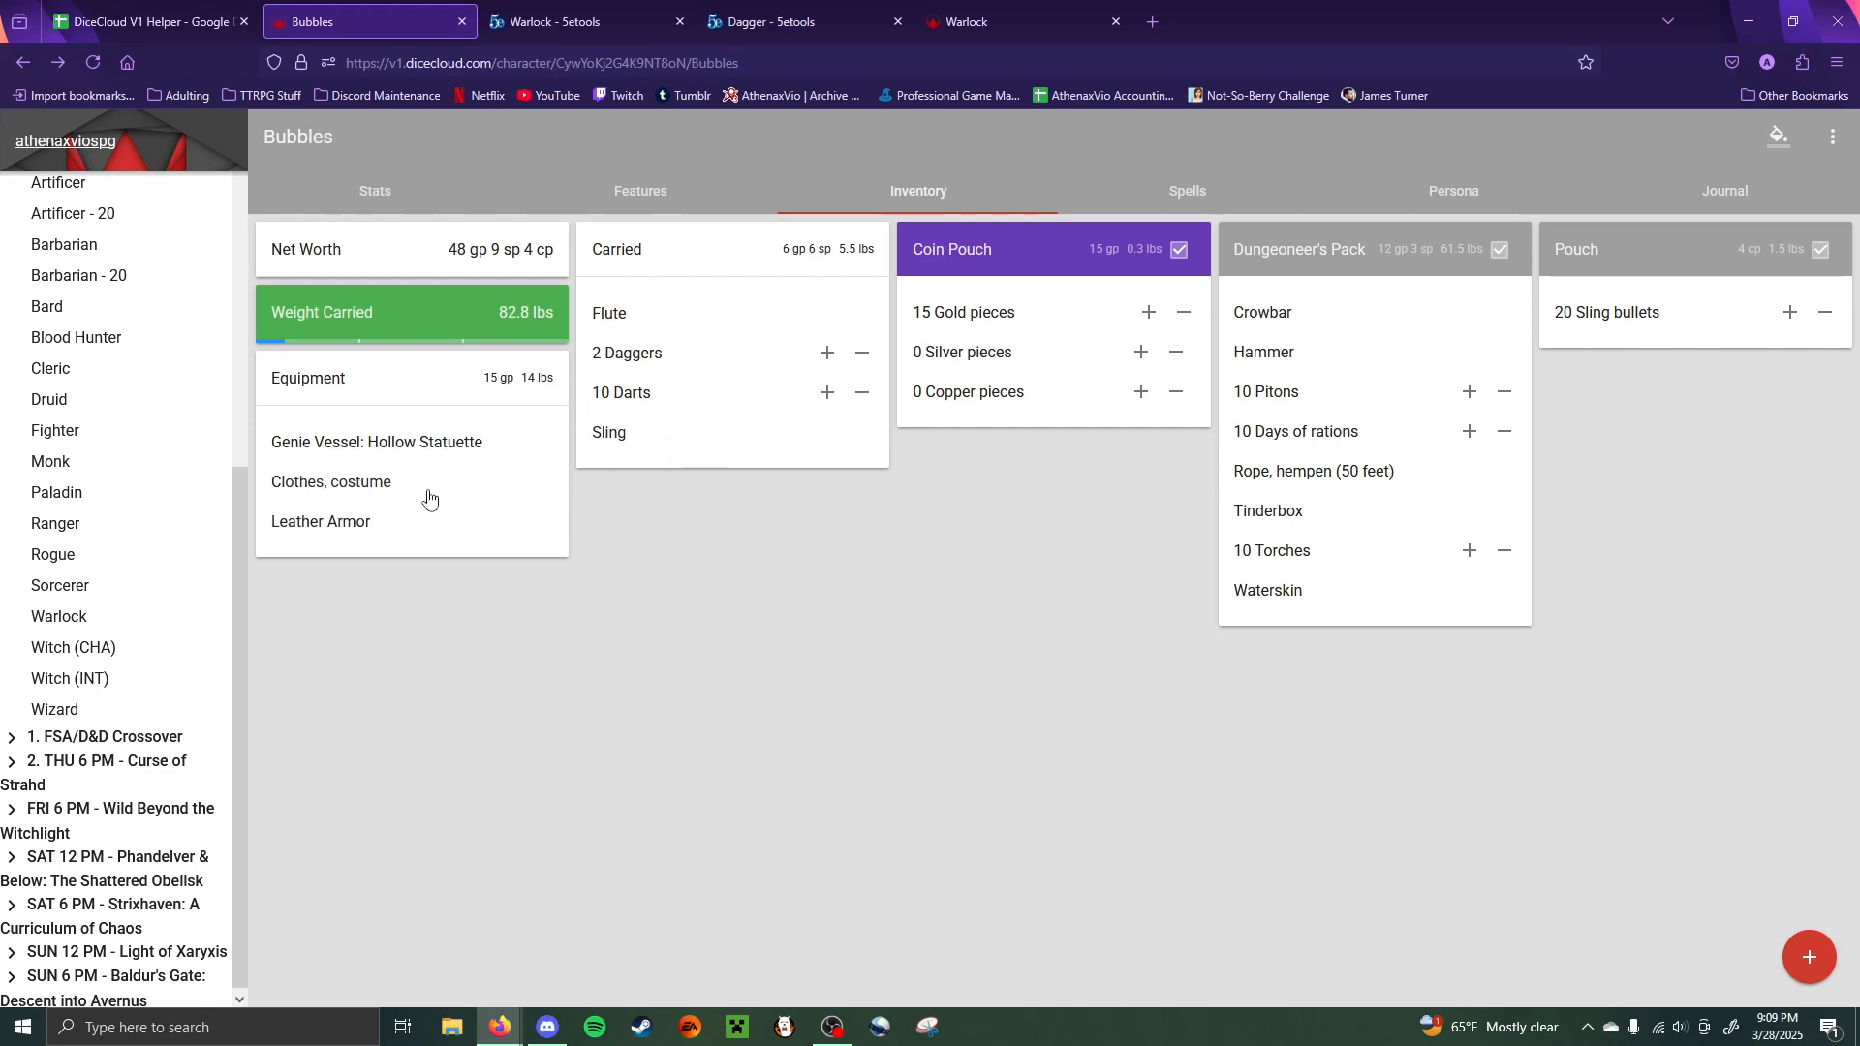
click(360, 528)
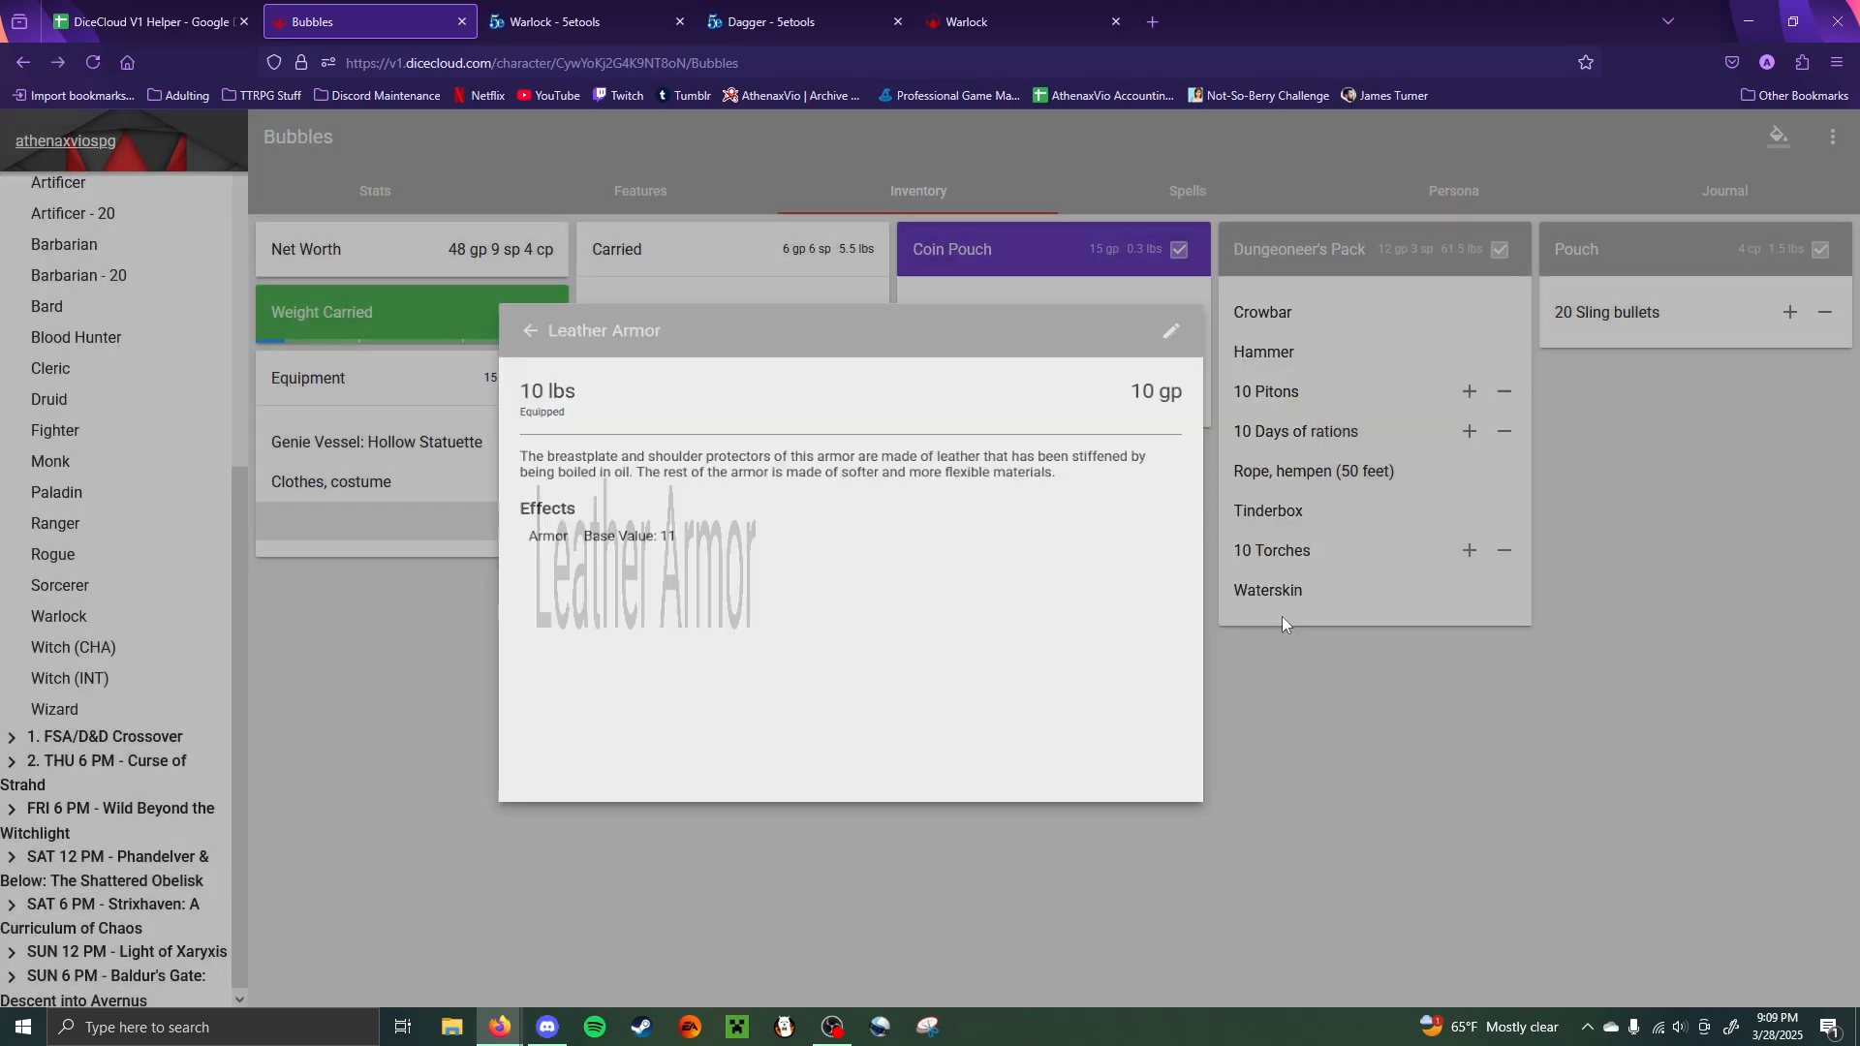
click(1284, 622)
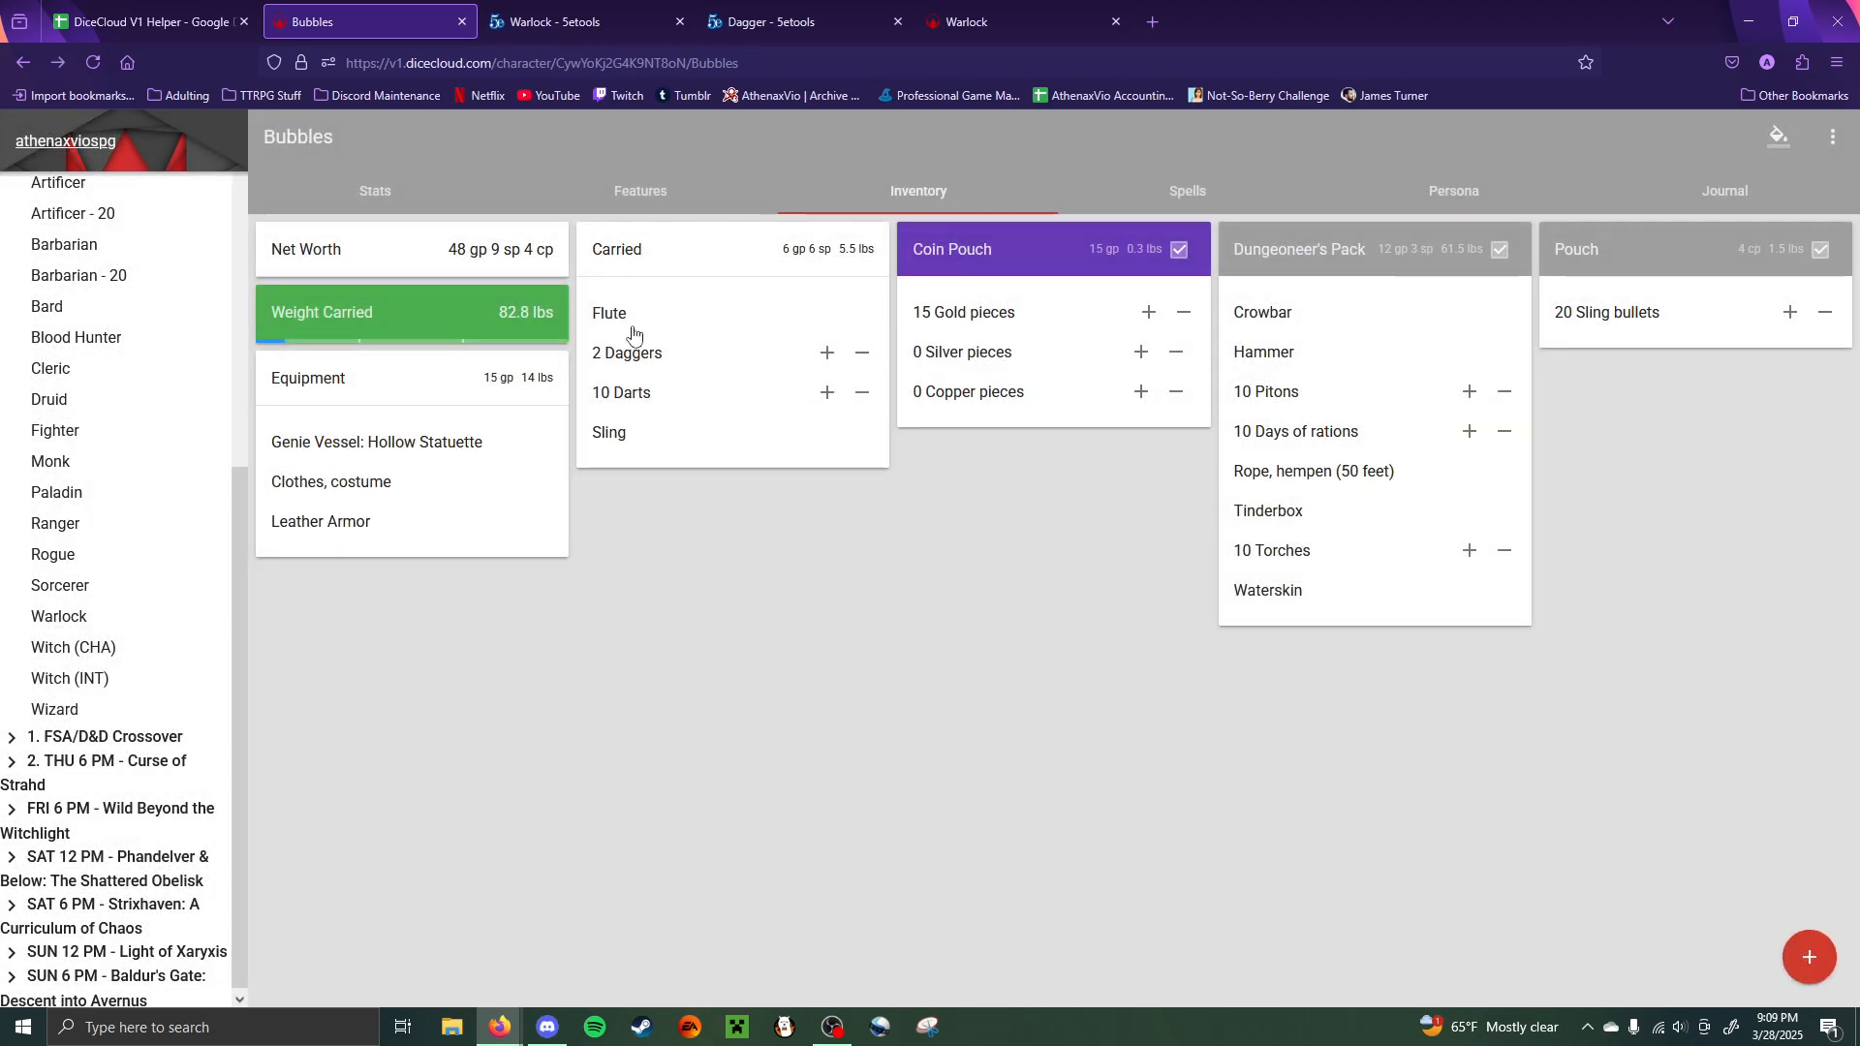
click(605, 397)
click(403, 480)
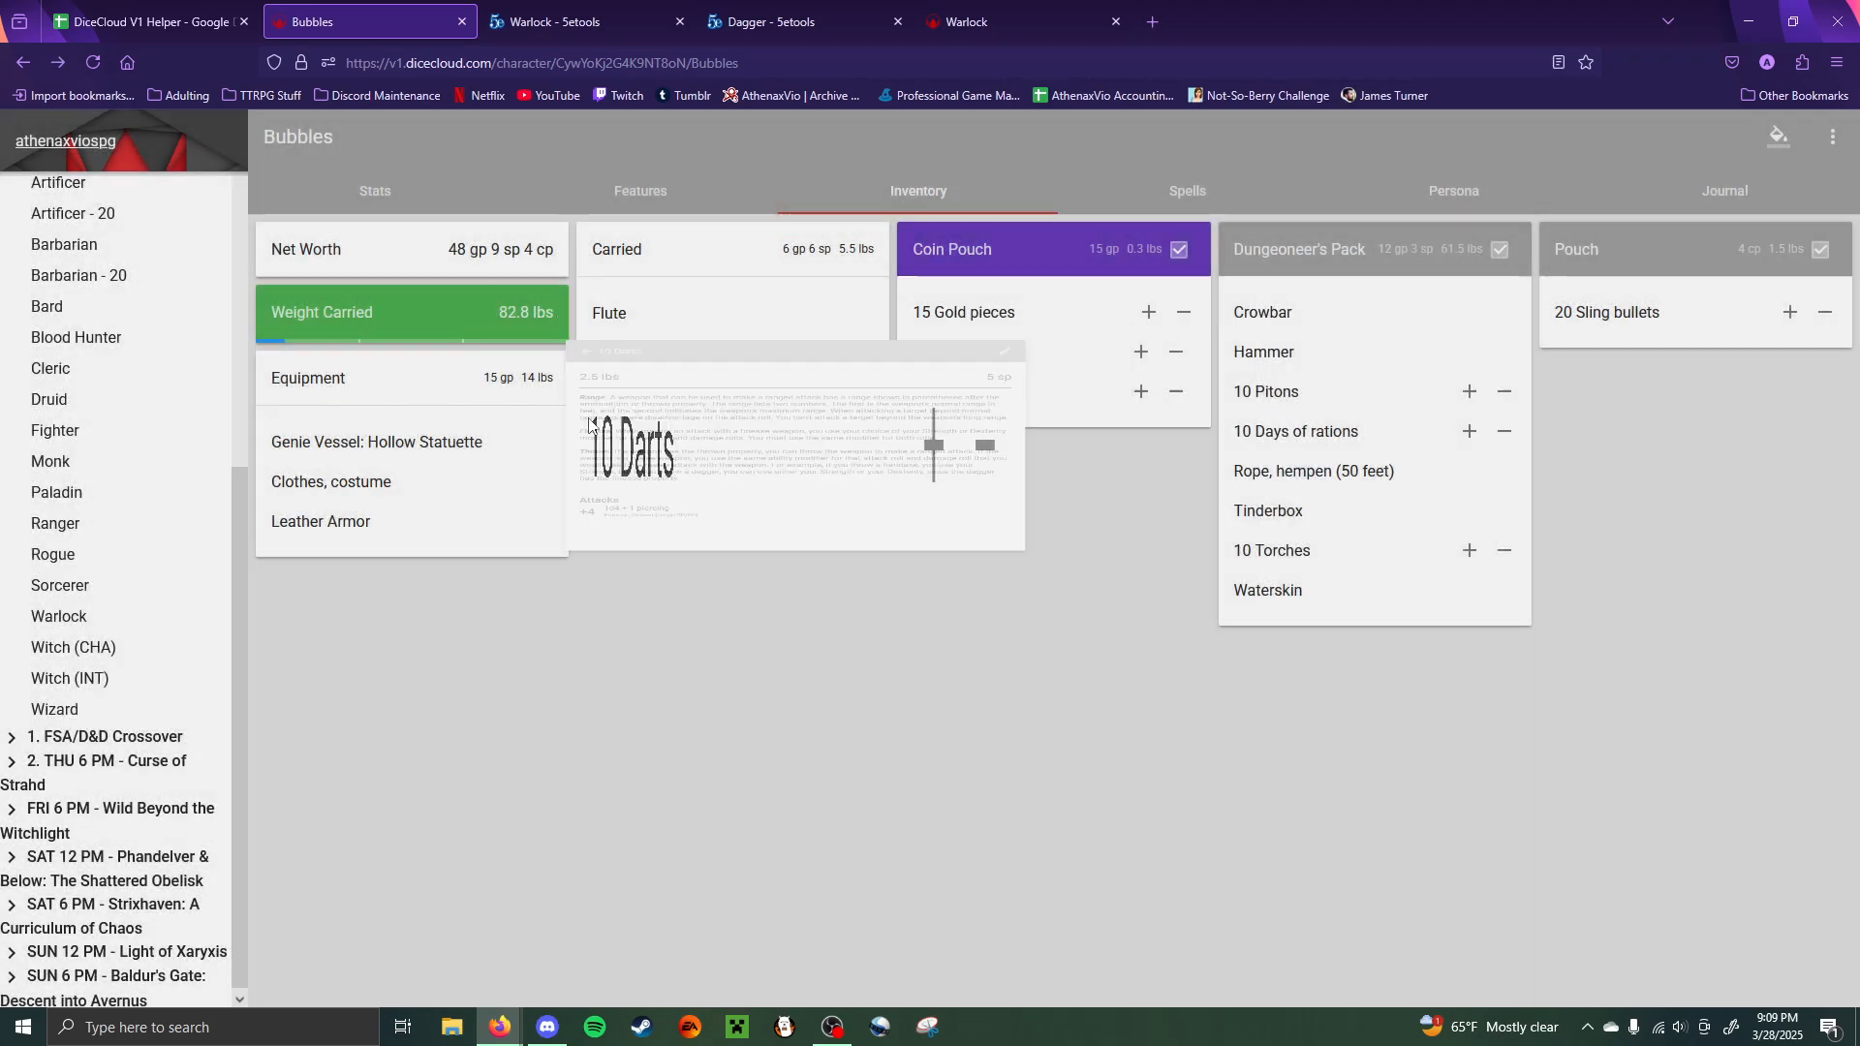
drag(634, 392, 399, 484)
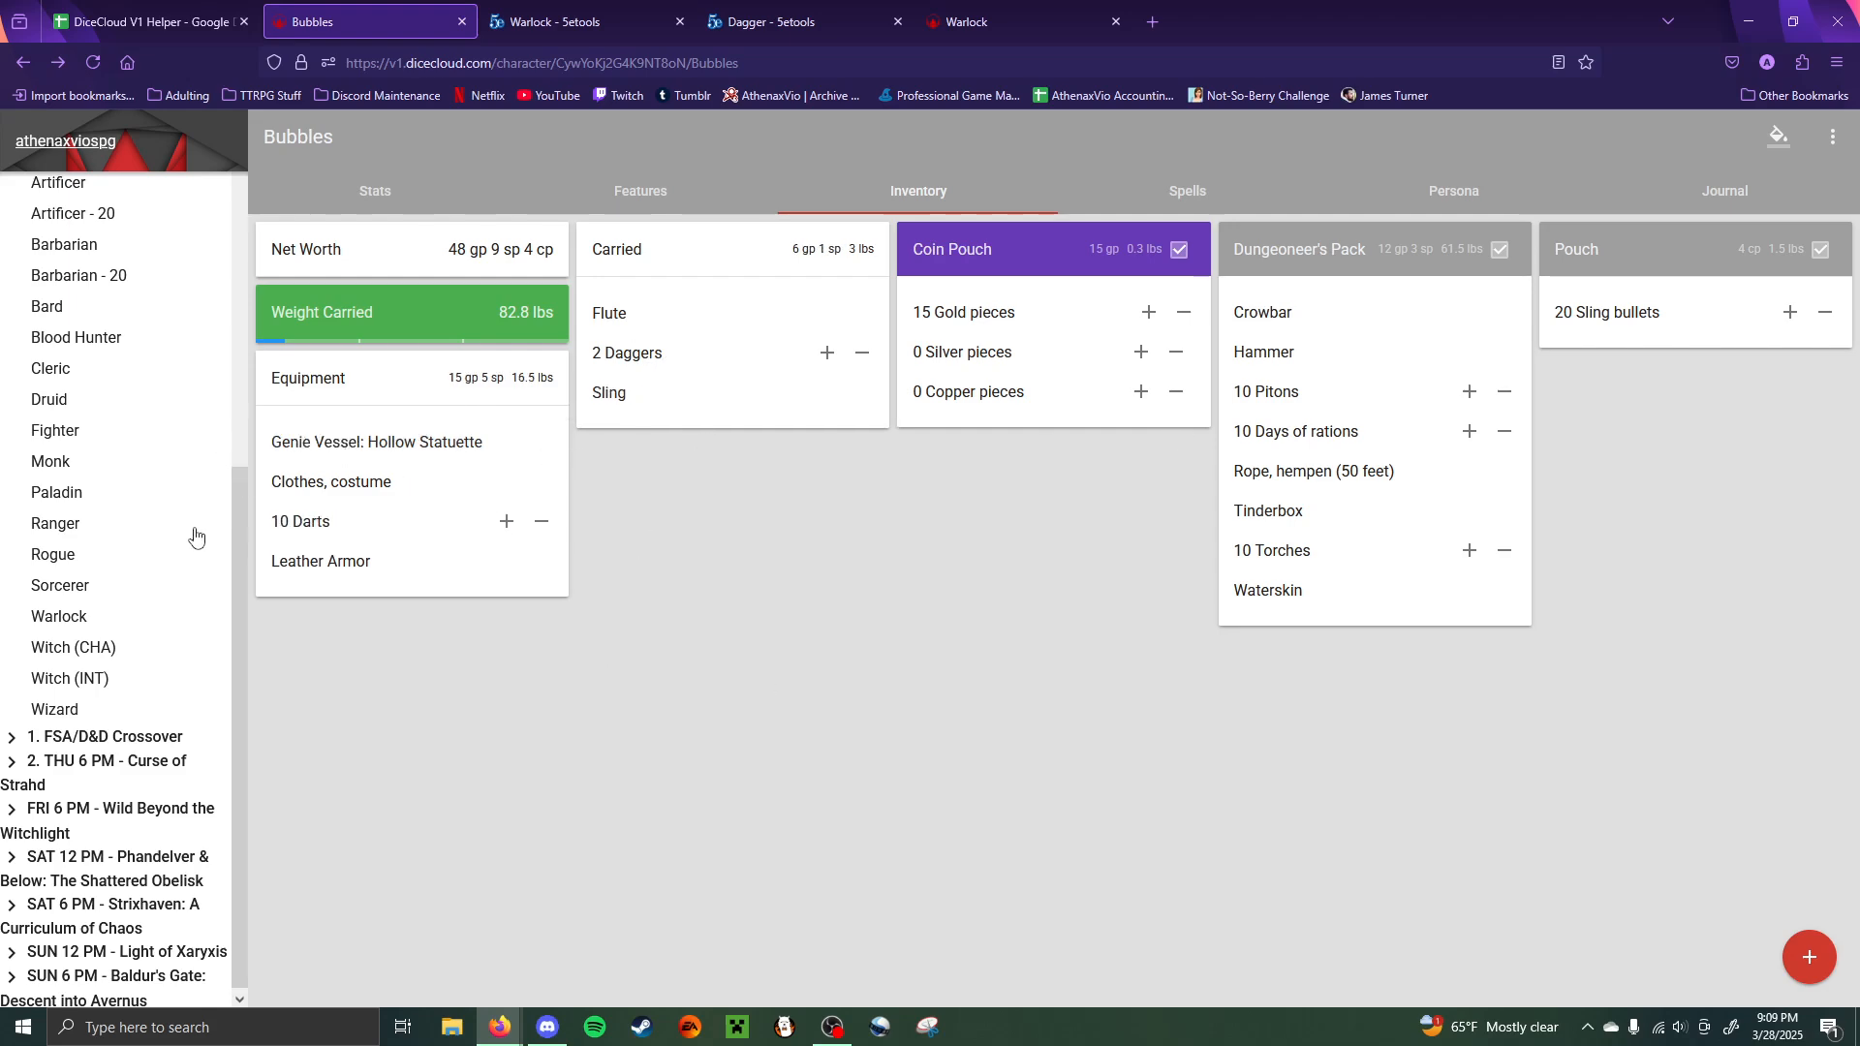
- Review the Leather Armor's effects and the Armor Class breakdown in the character's stats
click(357, 567)
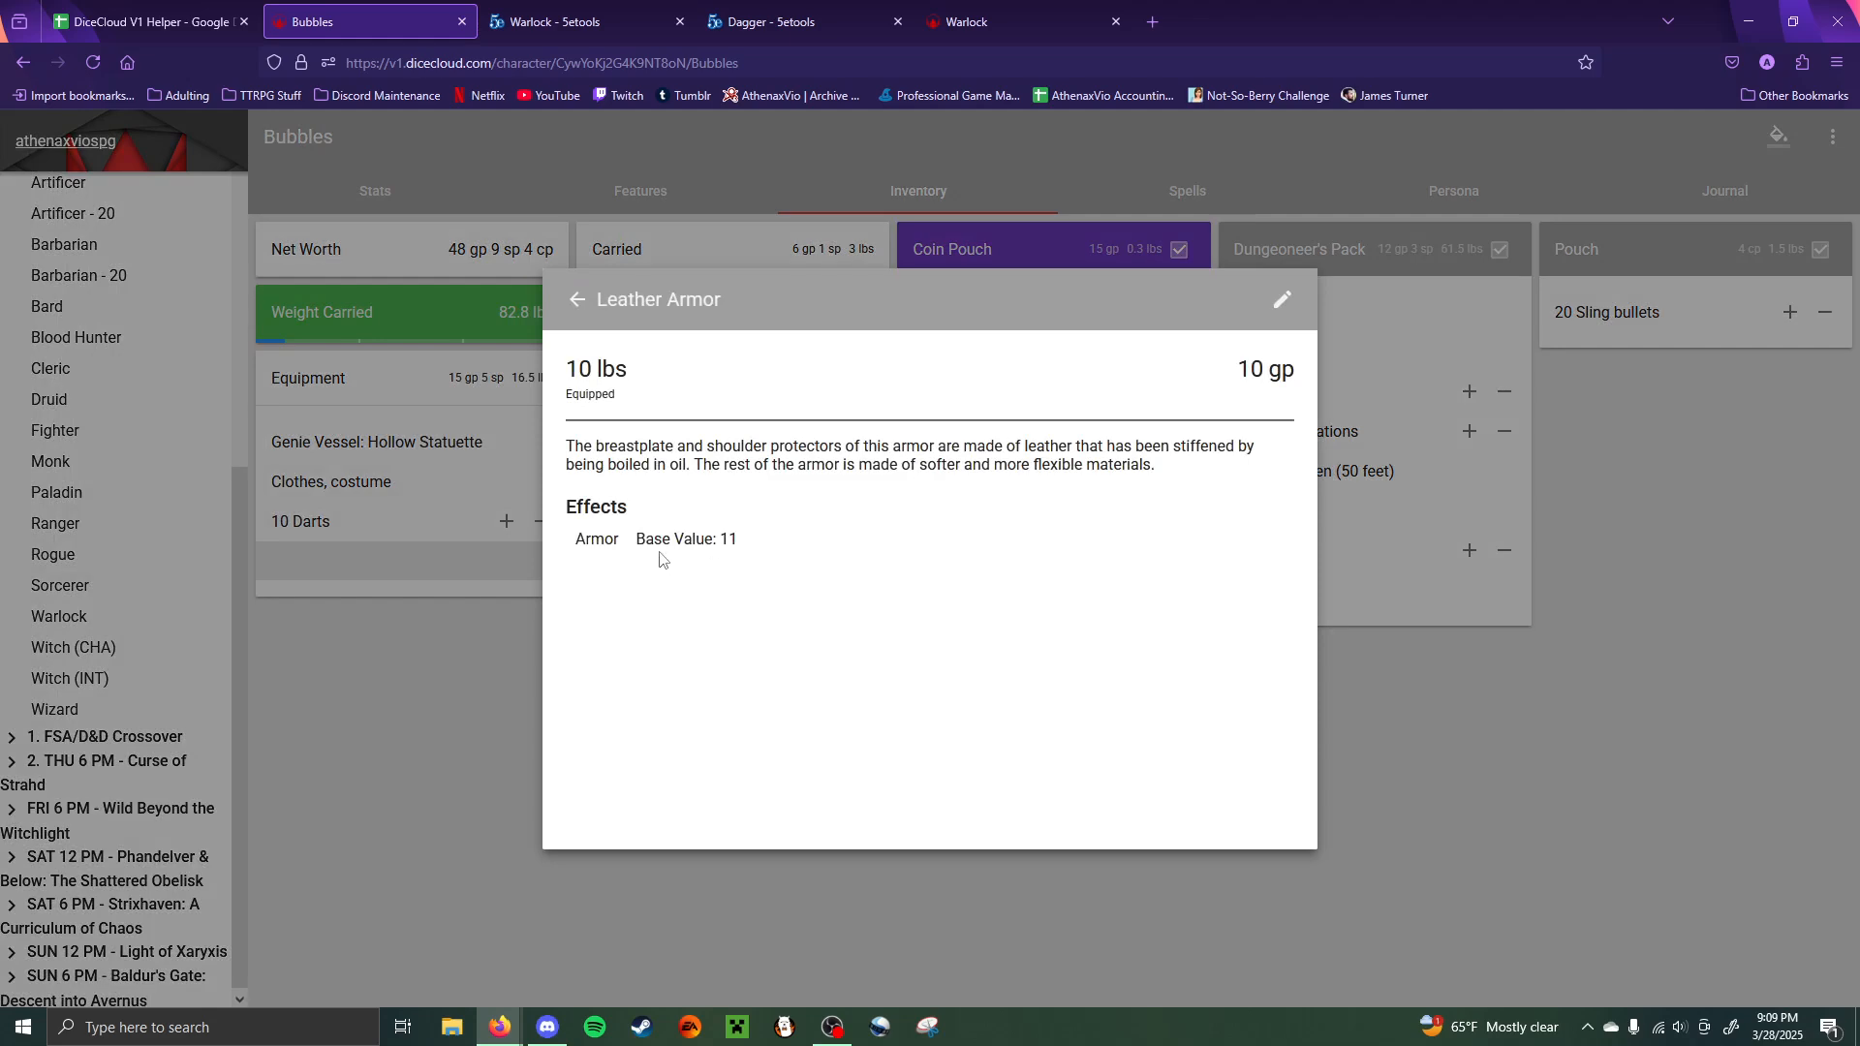
click(1469, 650)
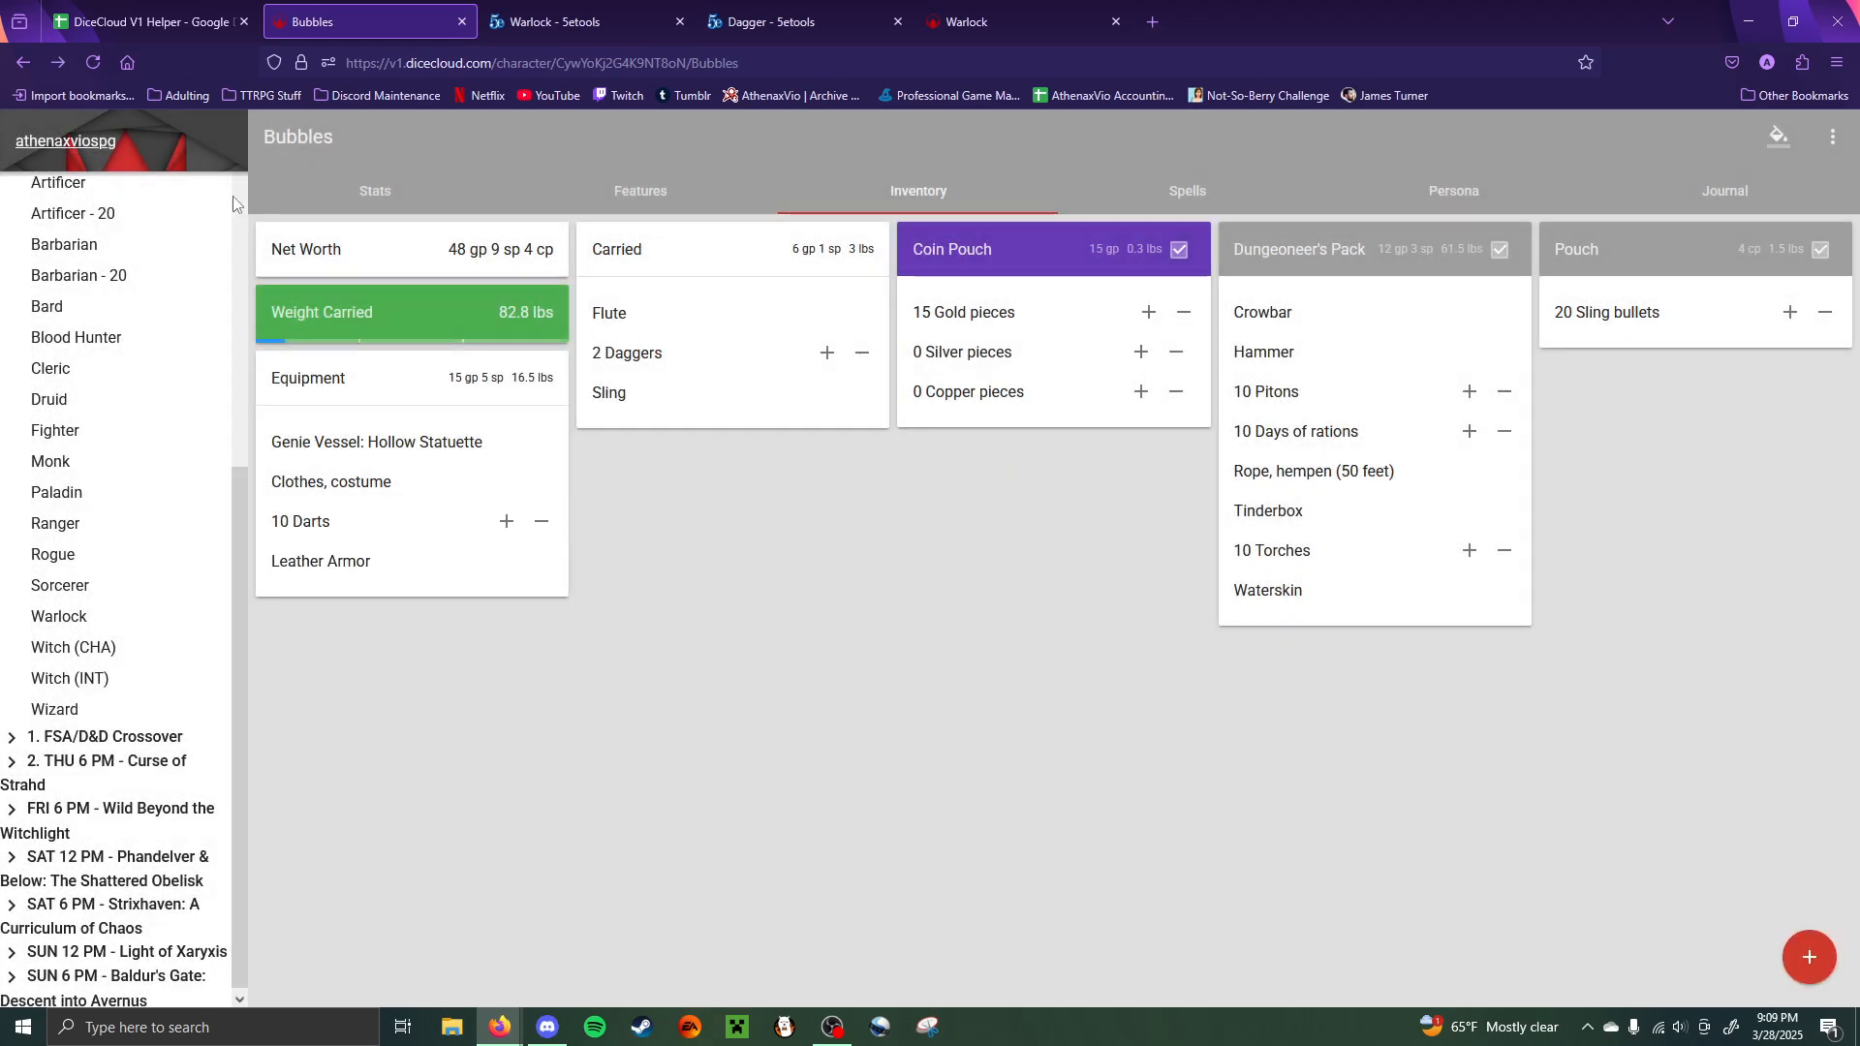
click(403, 201)
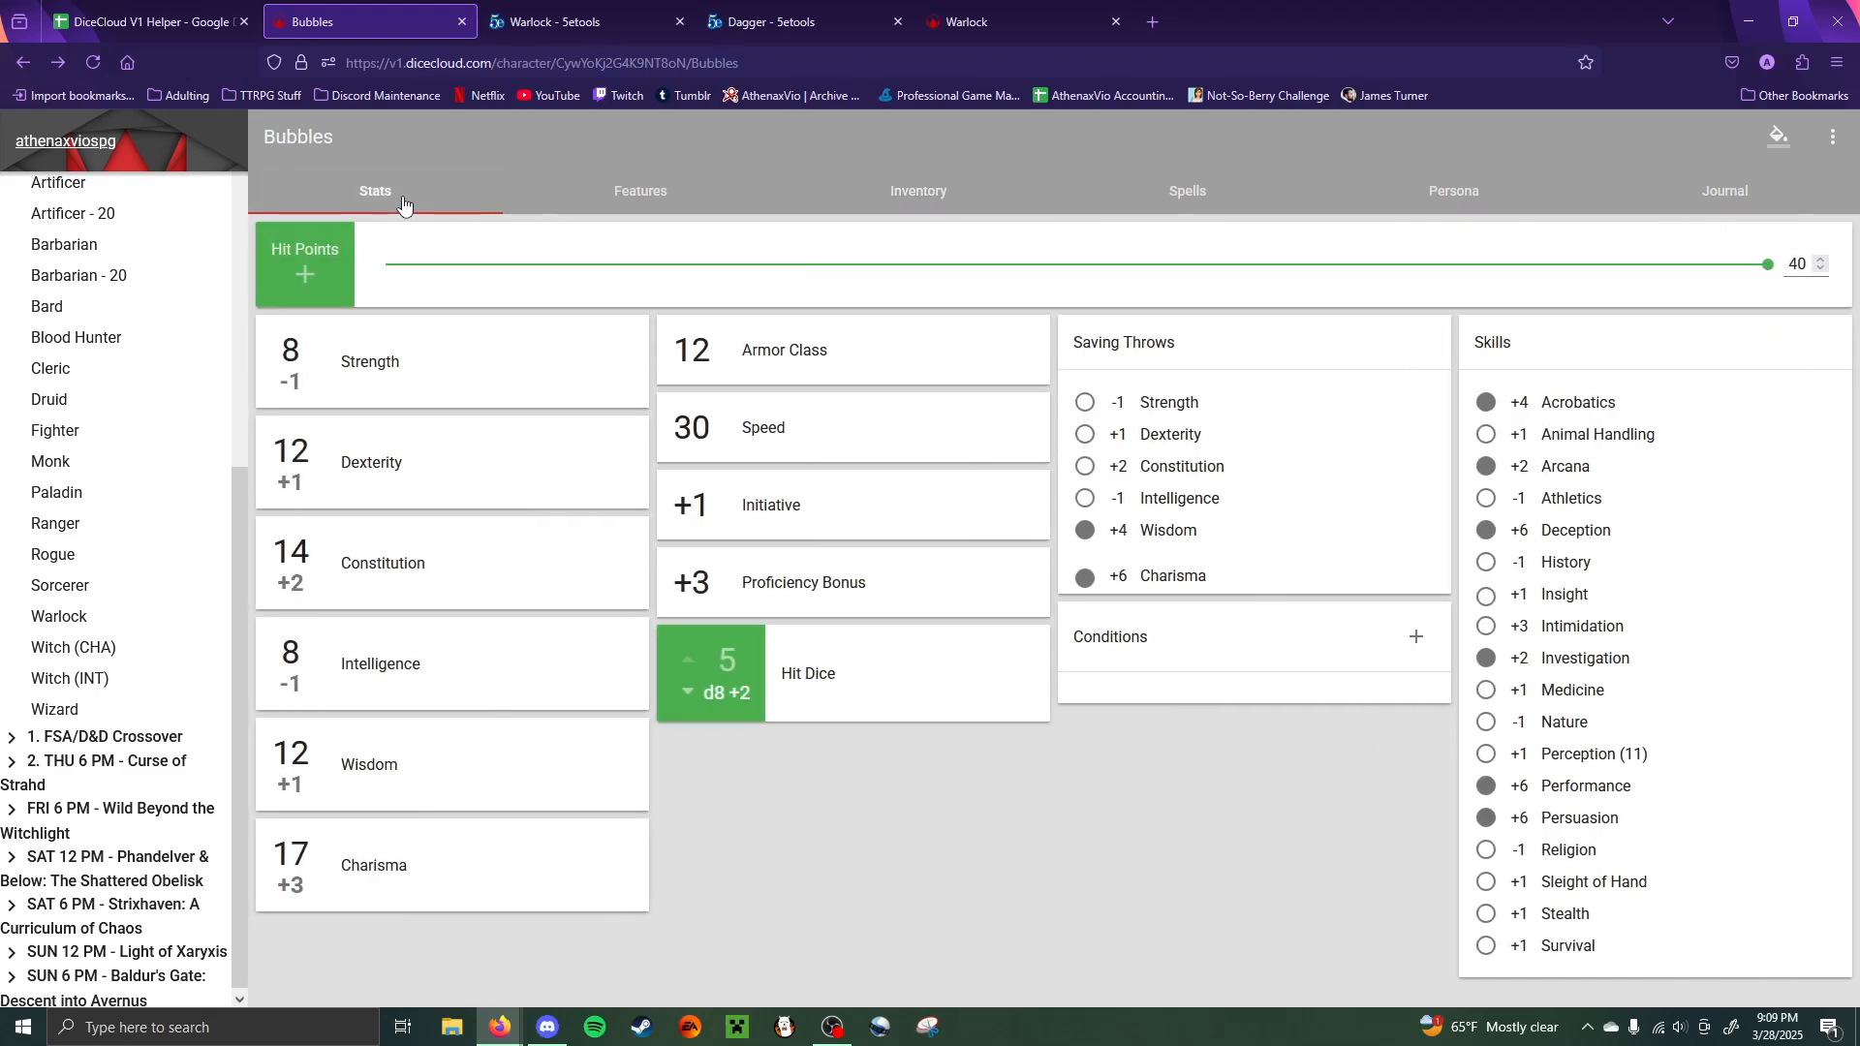
click(877, 383)
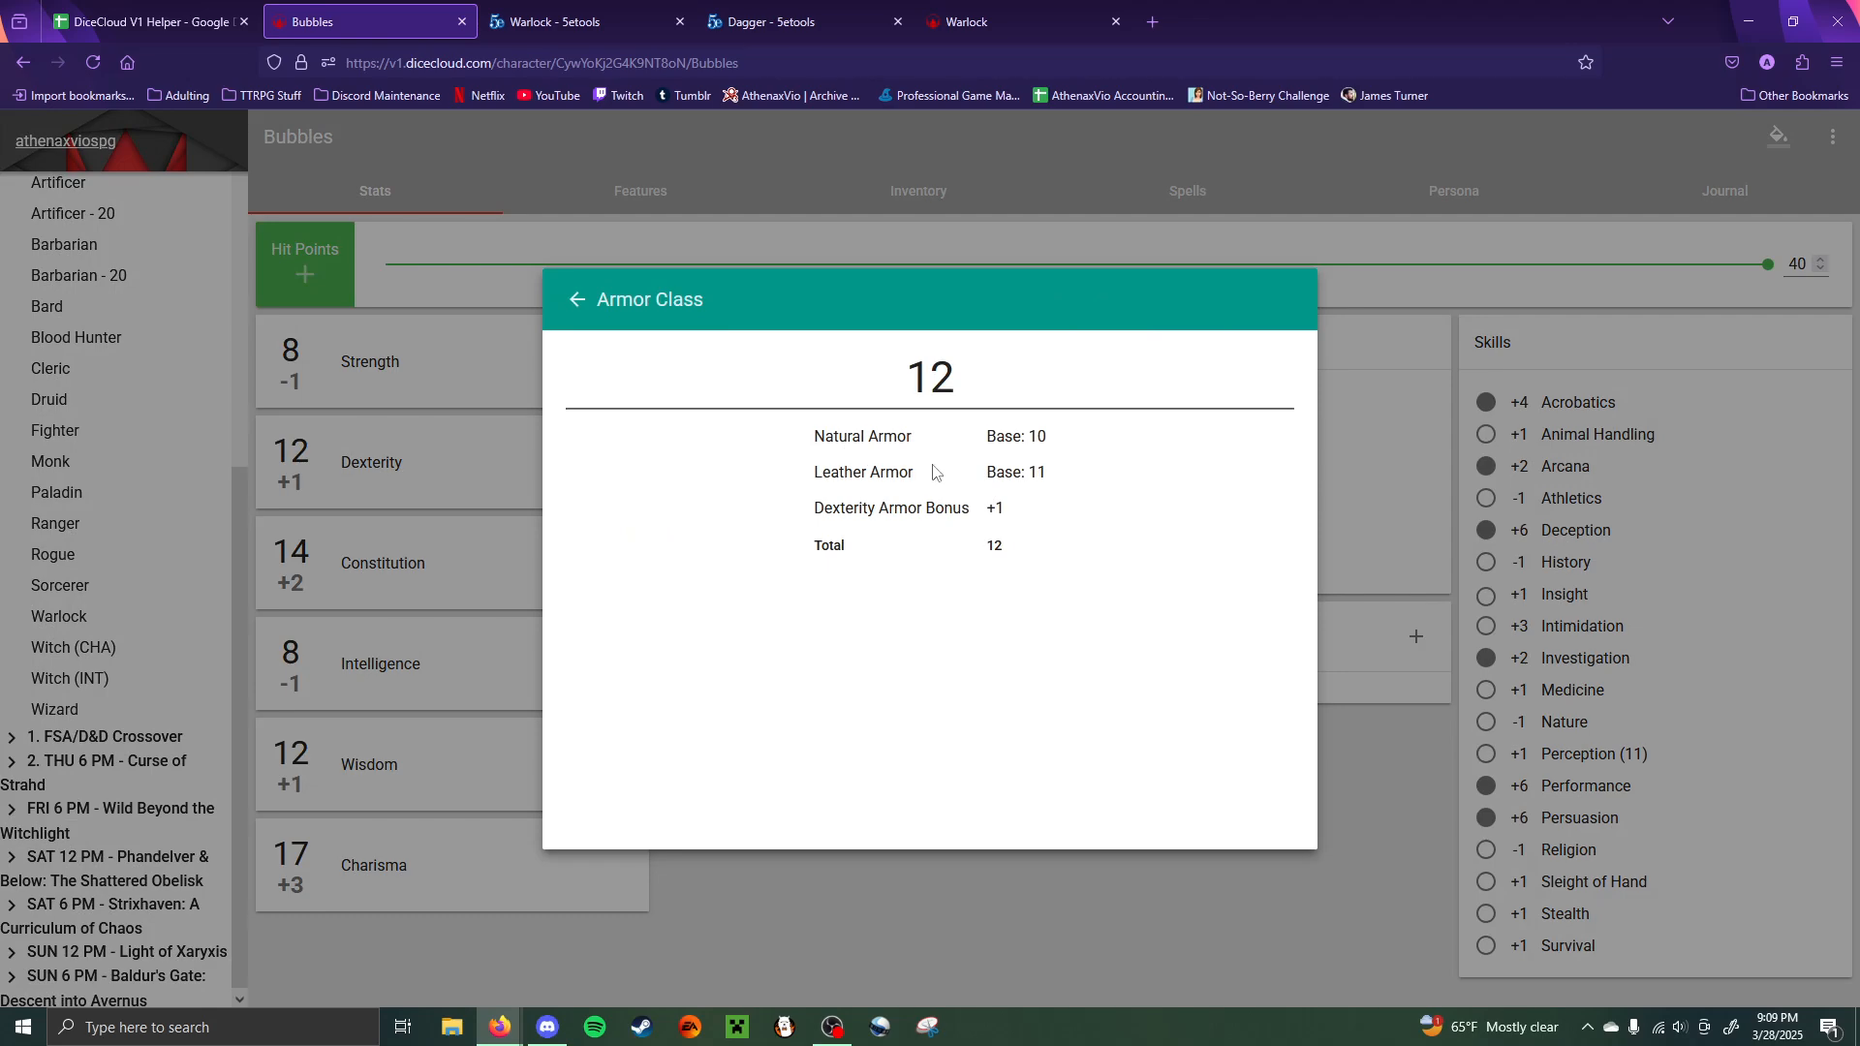
click(1417, 361)
- Examine the Dart attack among the character's features, including the linked item's details and editable settings
click(668, 192)
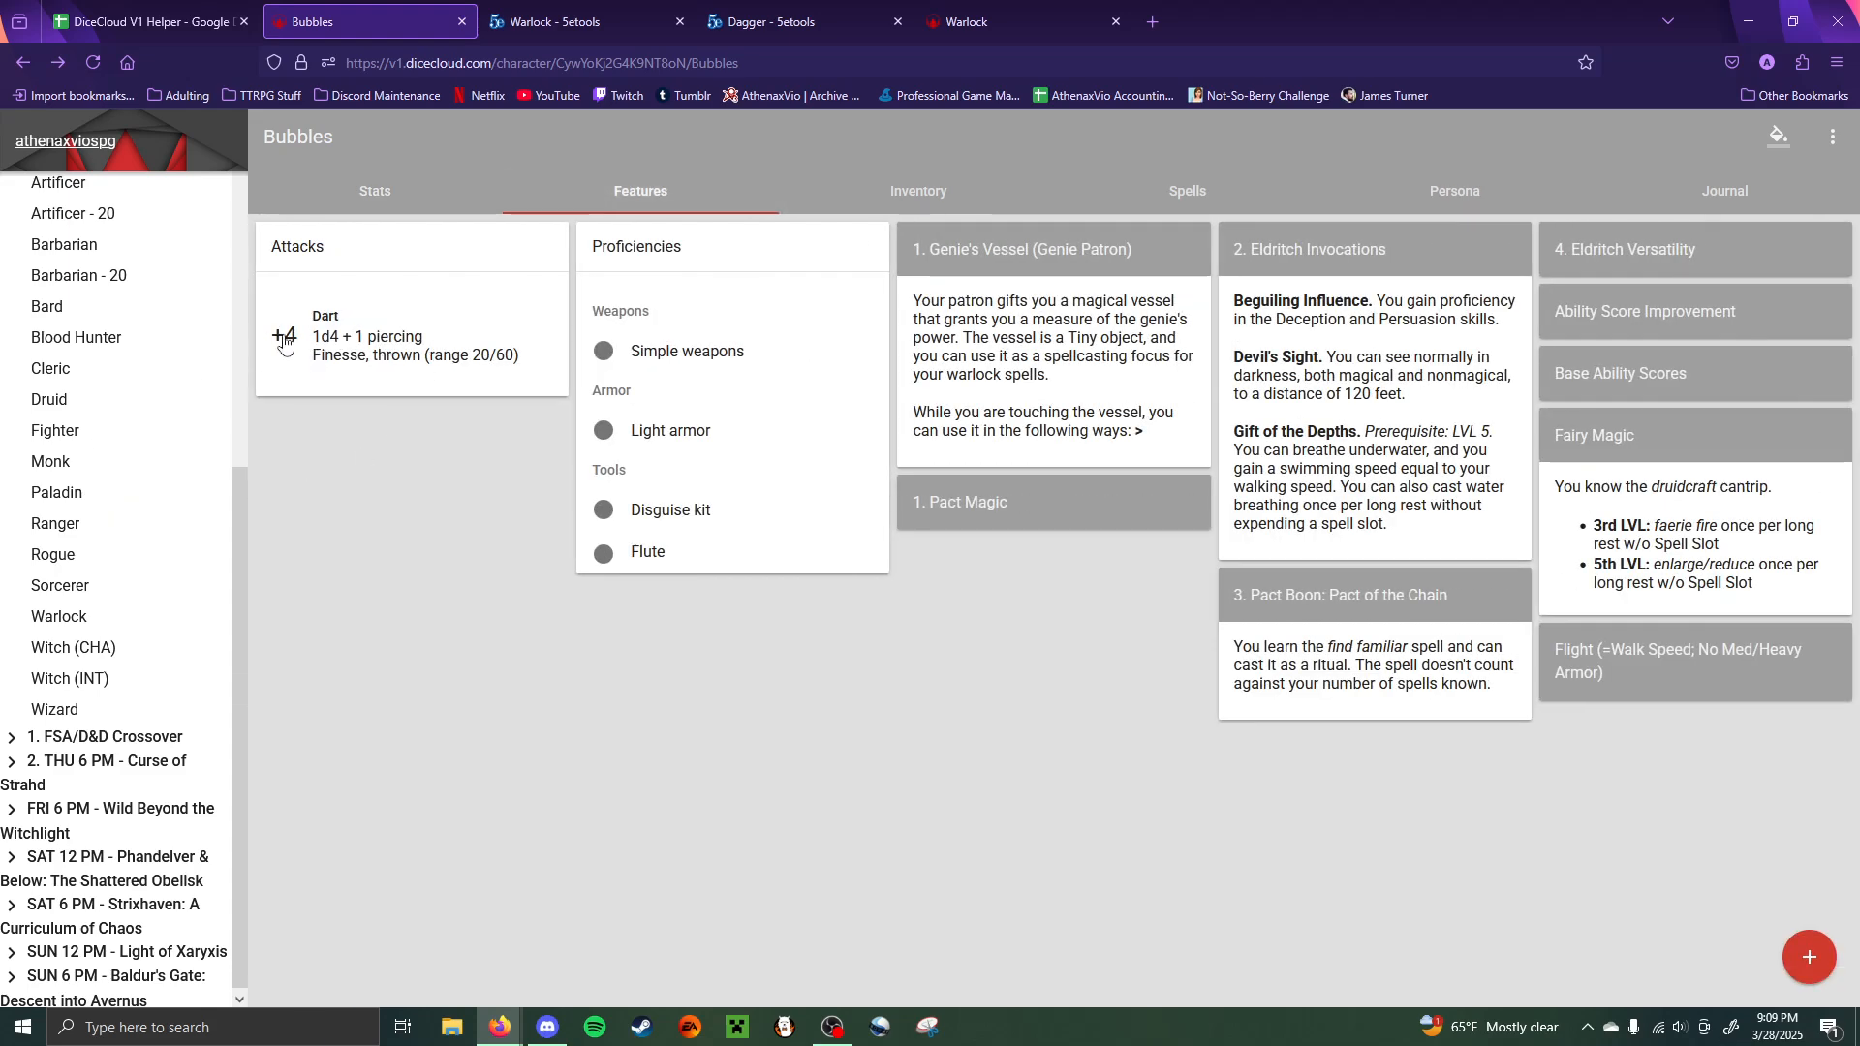
click(283, 341)
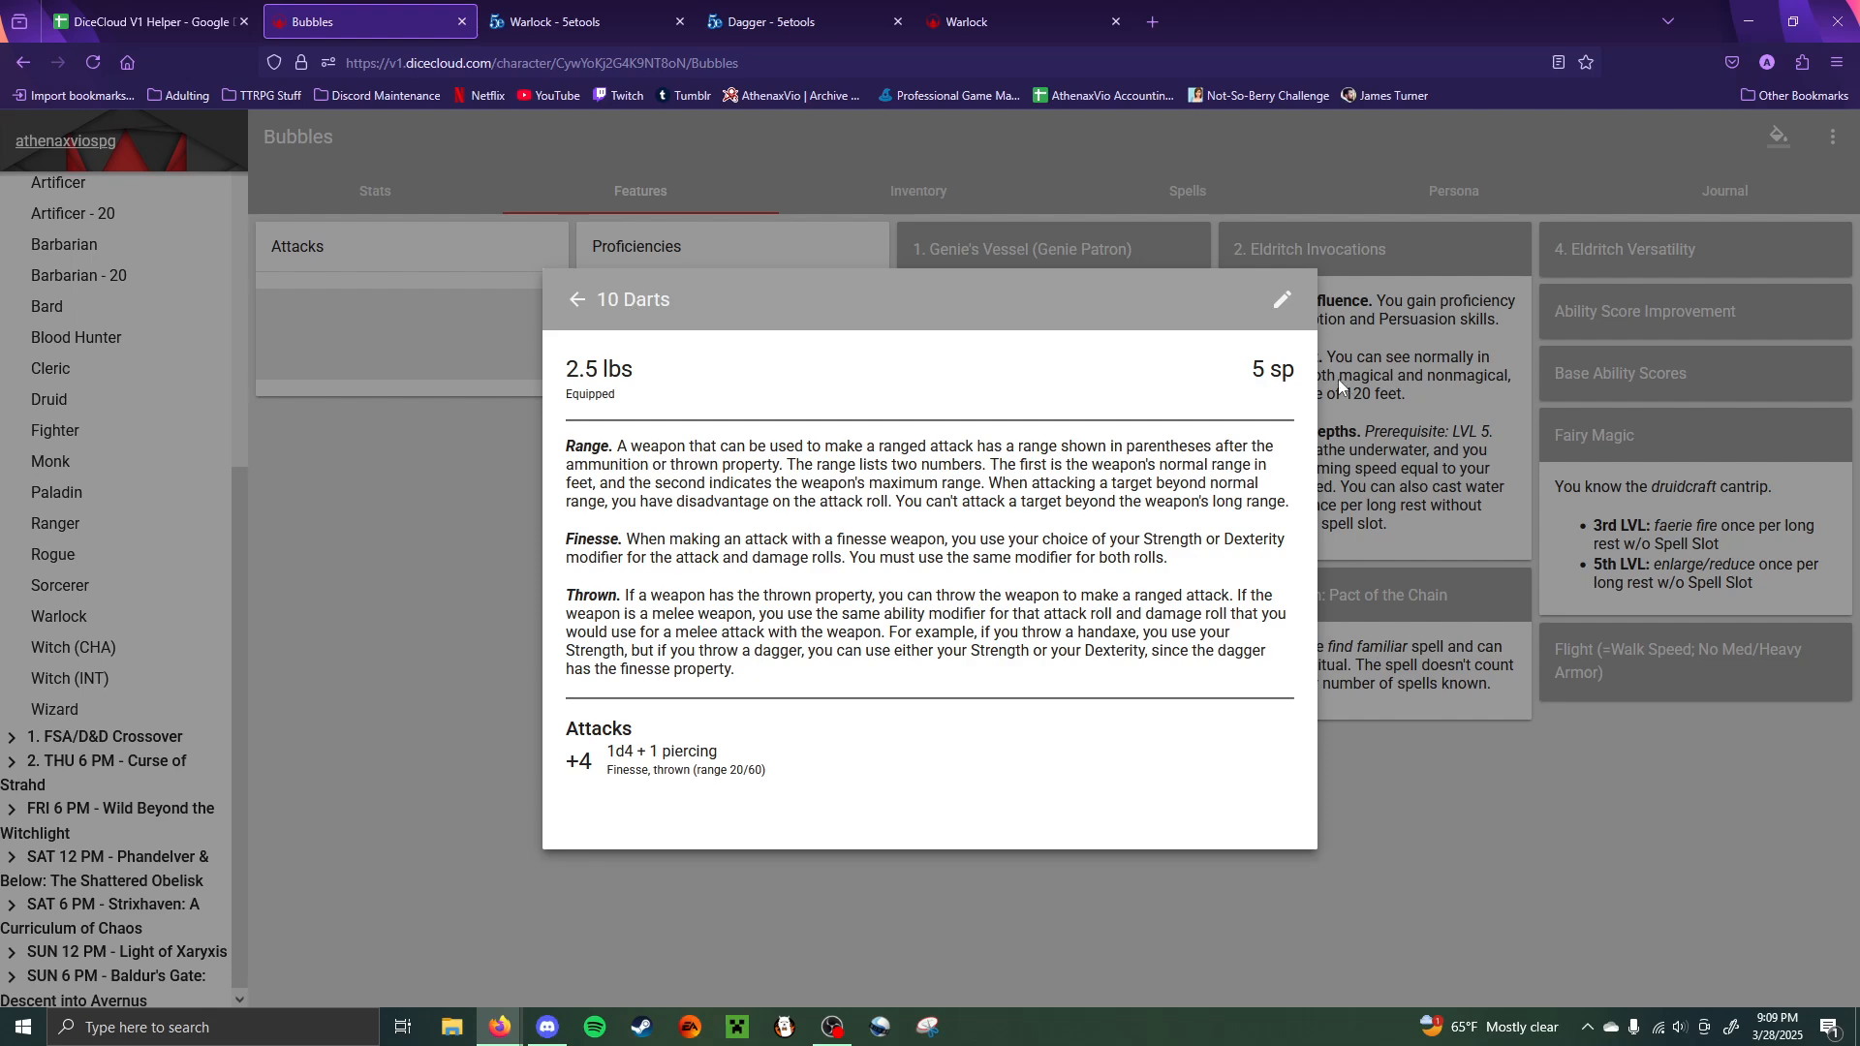
click(1282, 299)
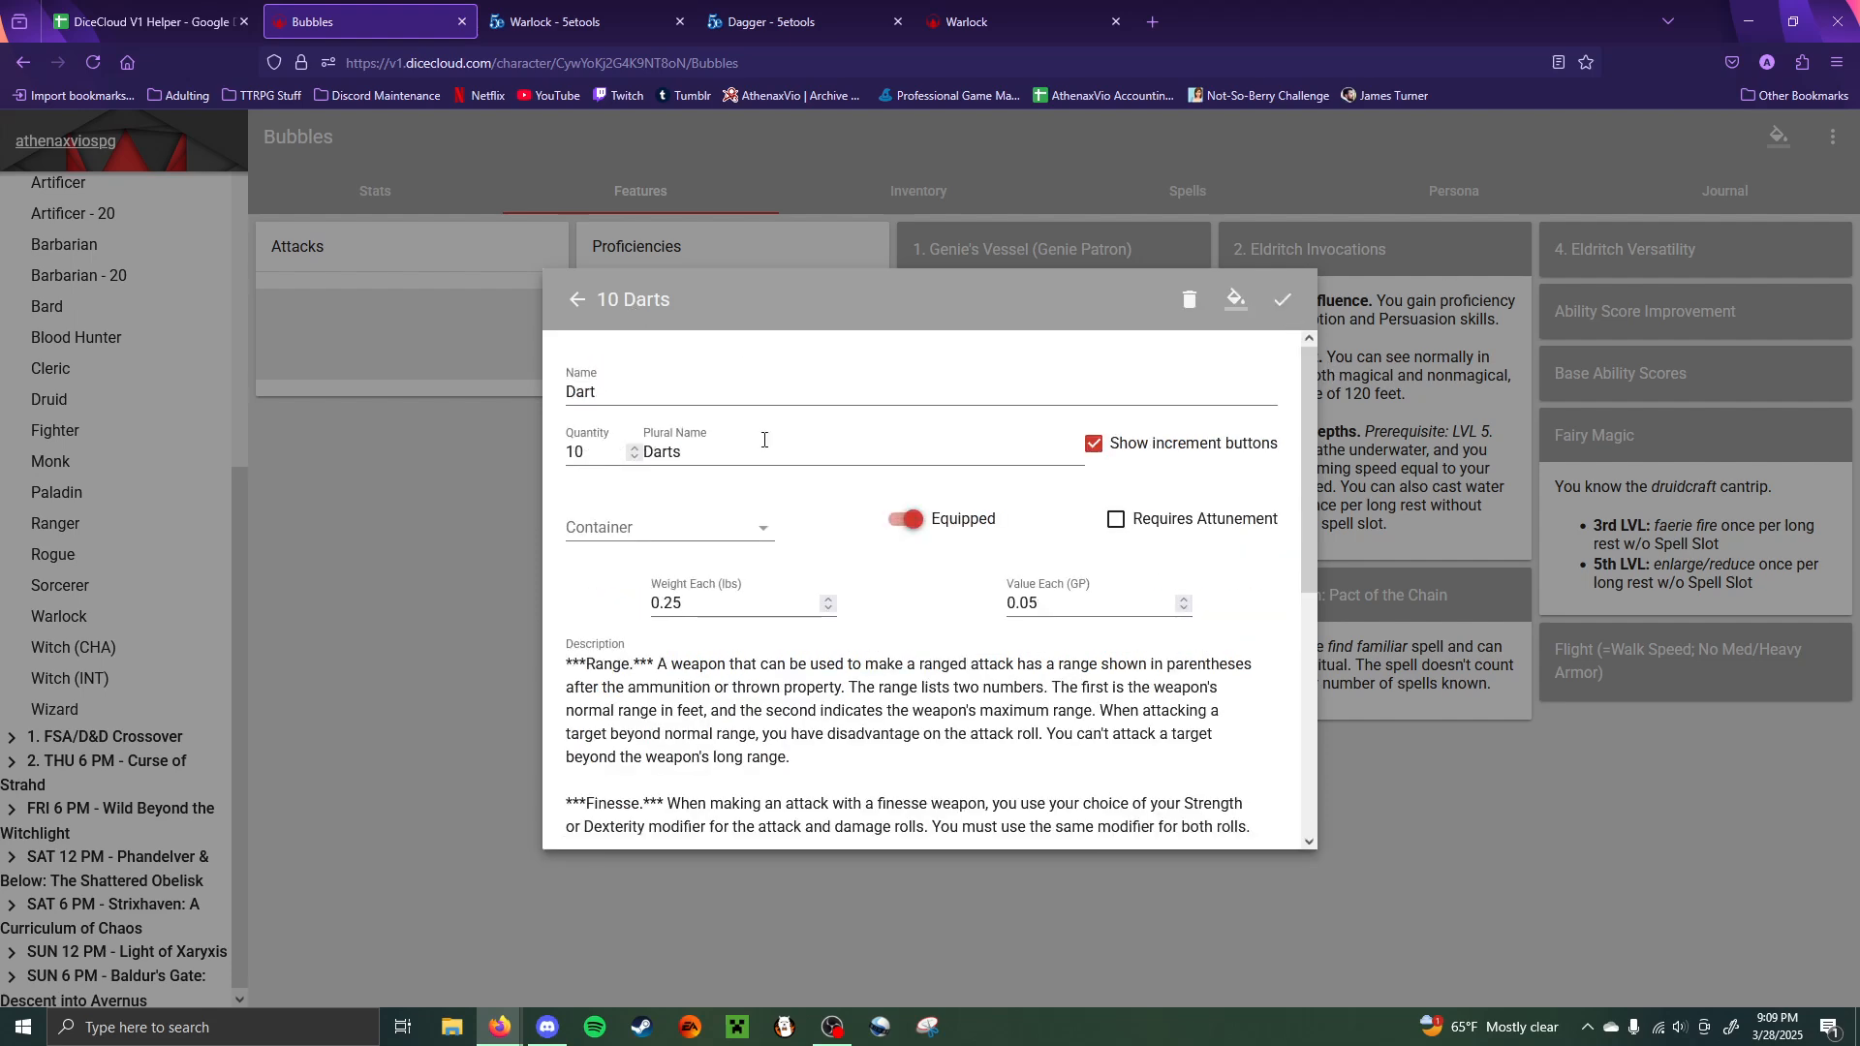
click(1536, 841)
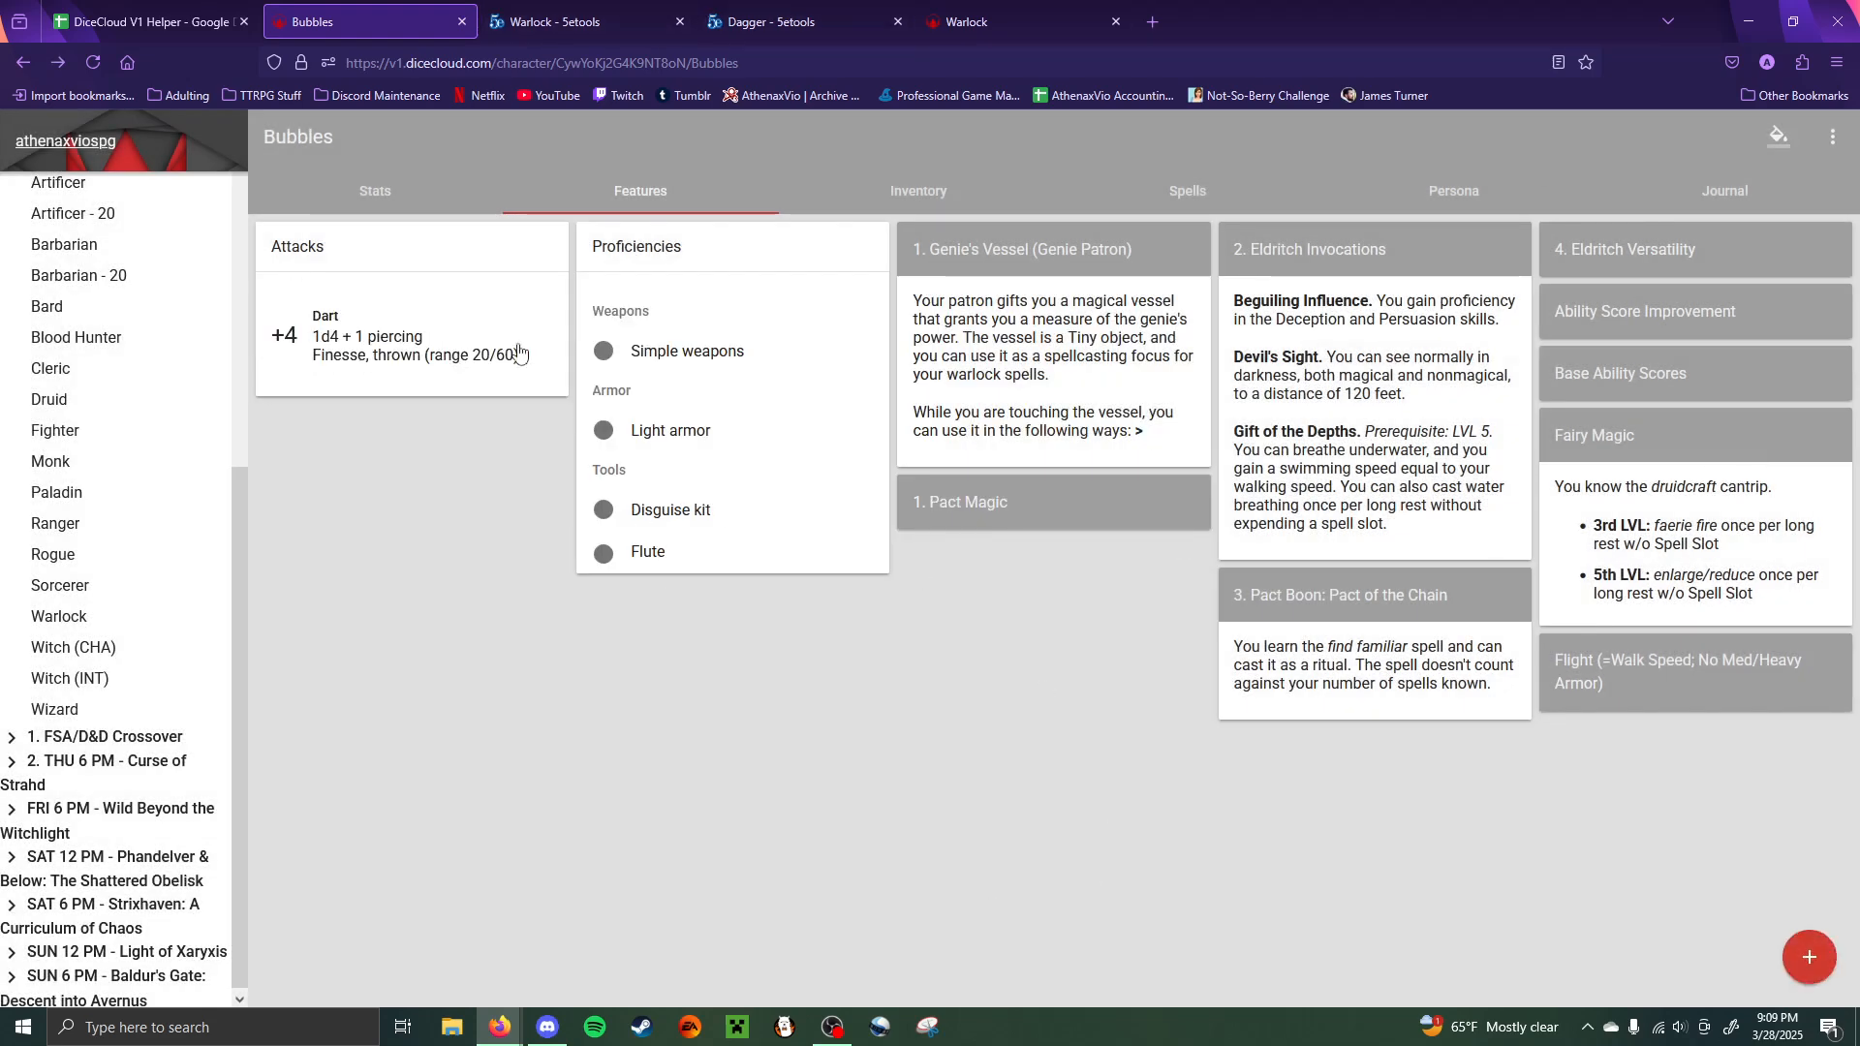
- Return to the inventory and view the carried Flute's details
click(929, 194)
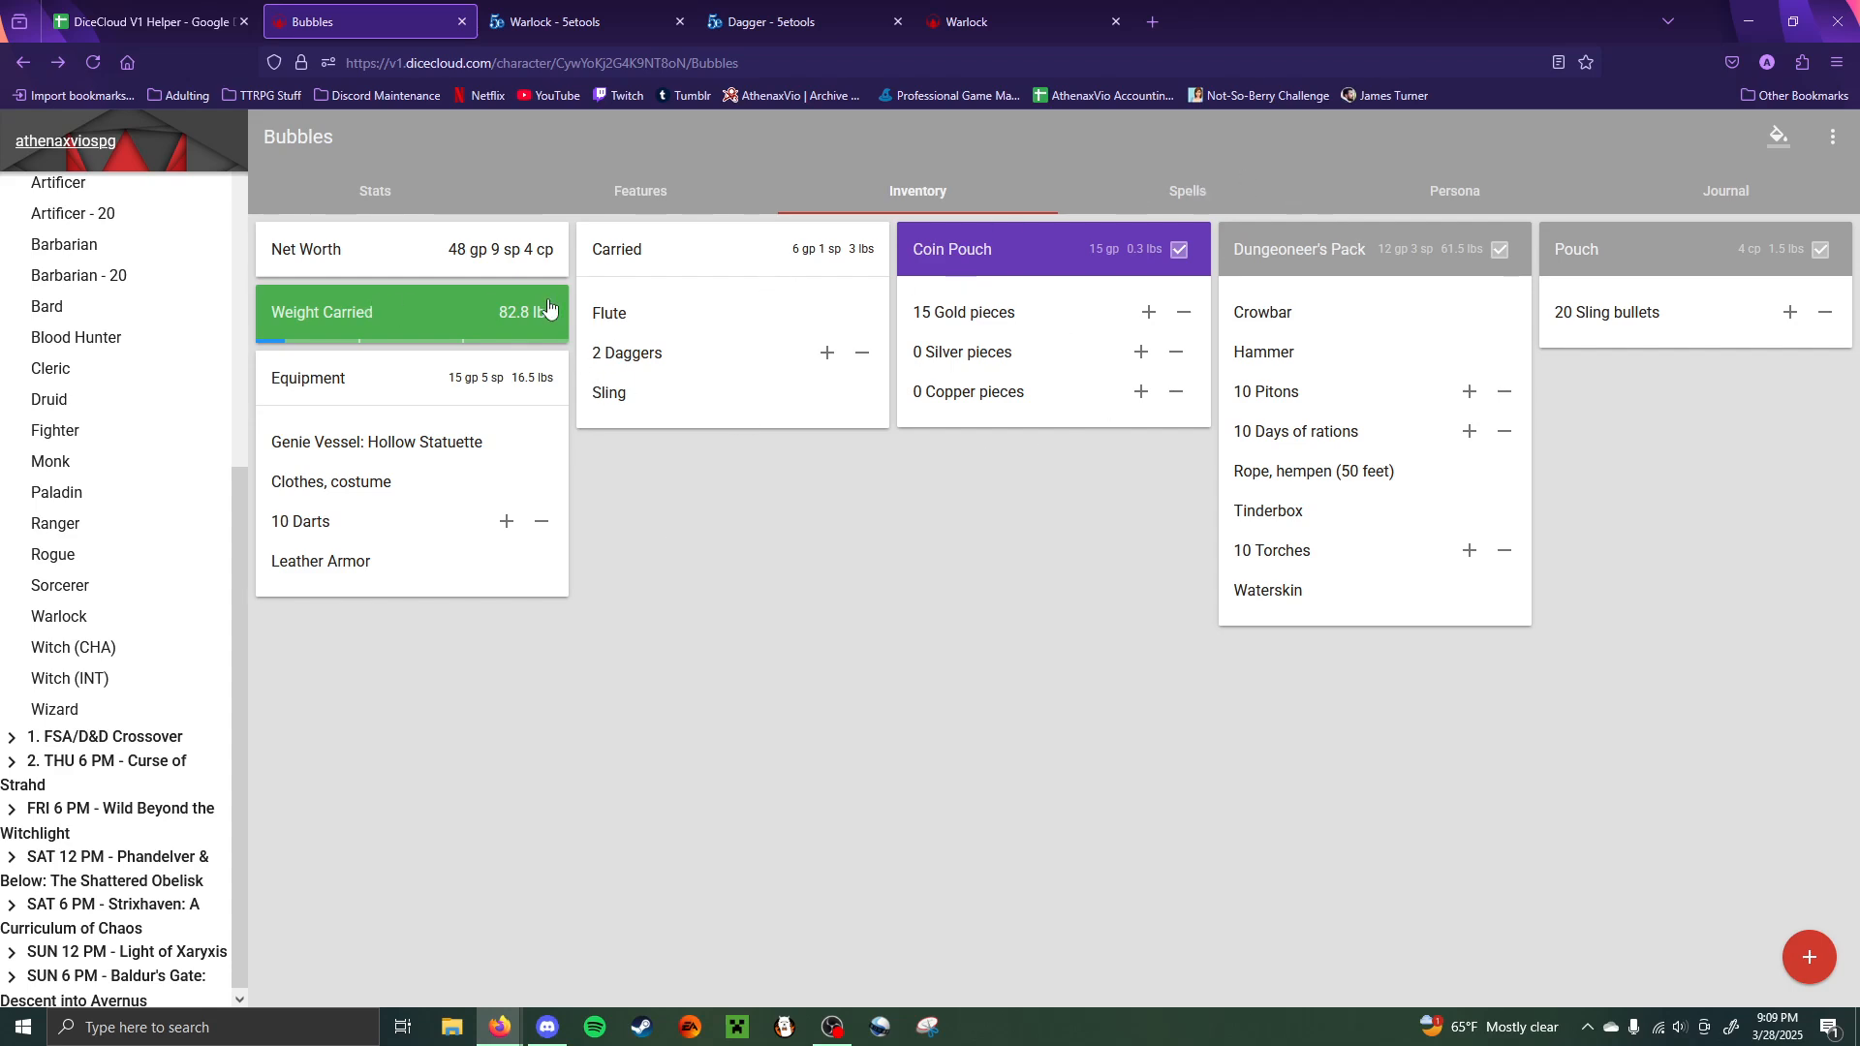
click(610, 315)
click(1535, 695)
- Close the Dagger page of 5etools and return to the spell list on the Bubbles sheet
click(1188, 193)
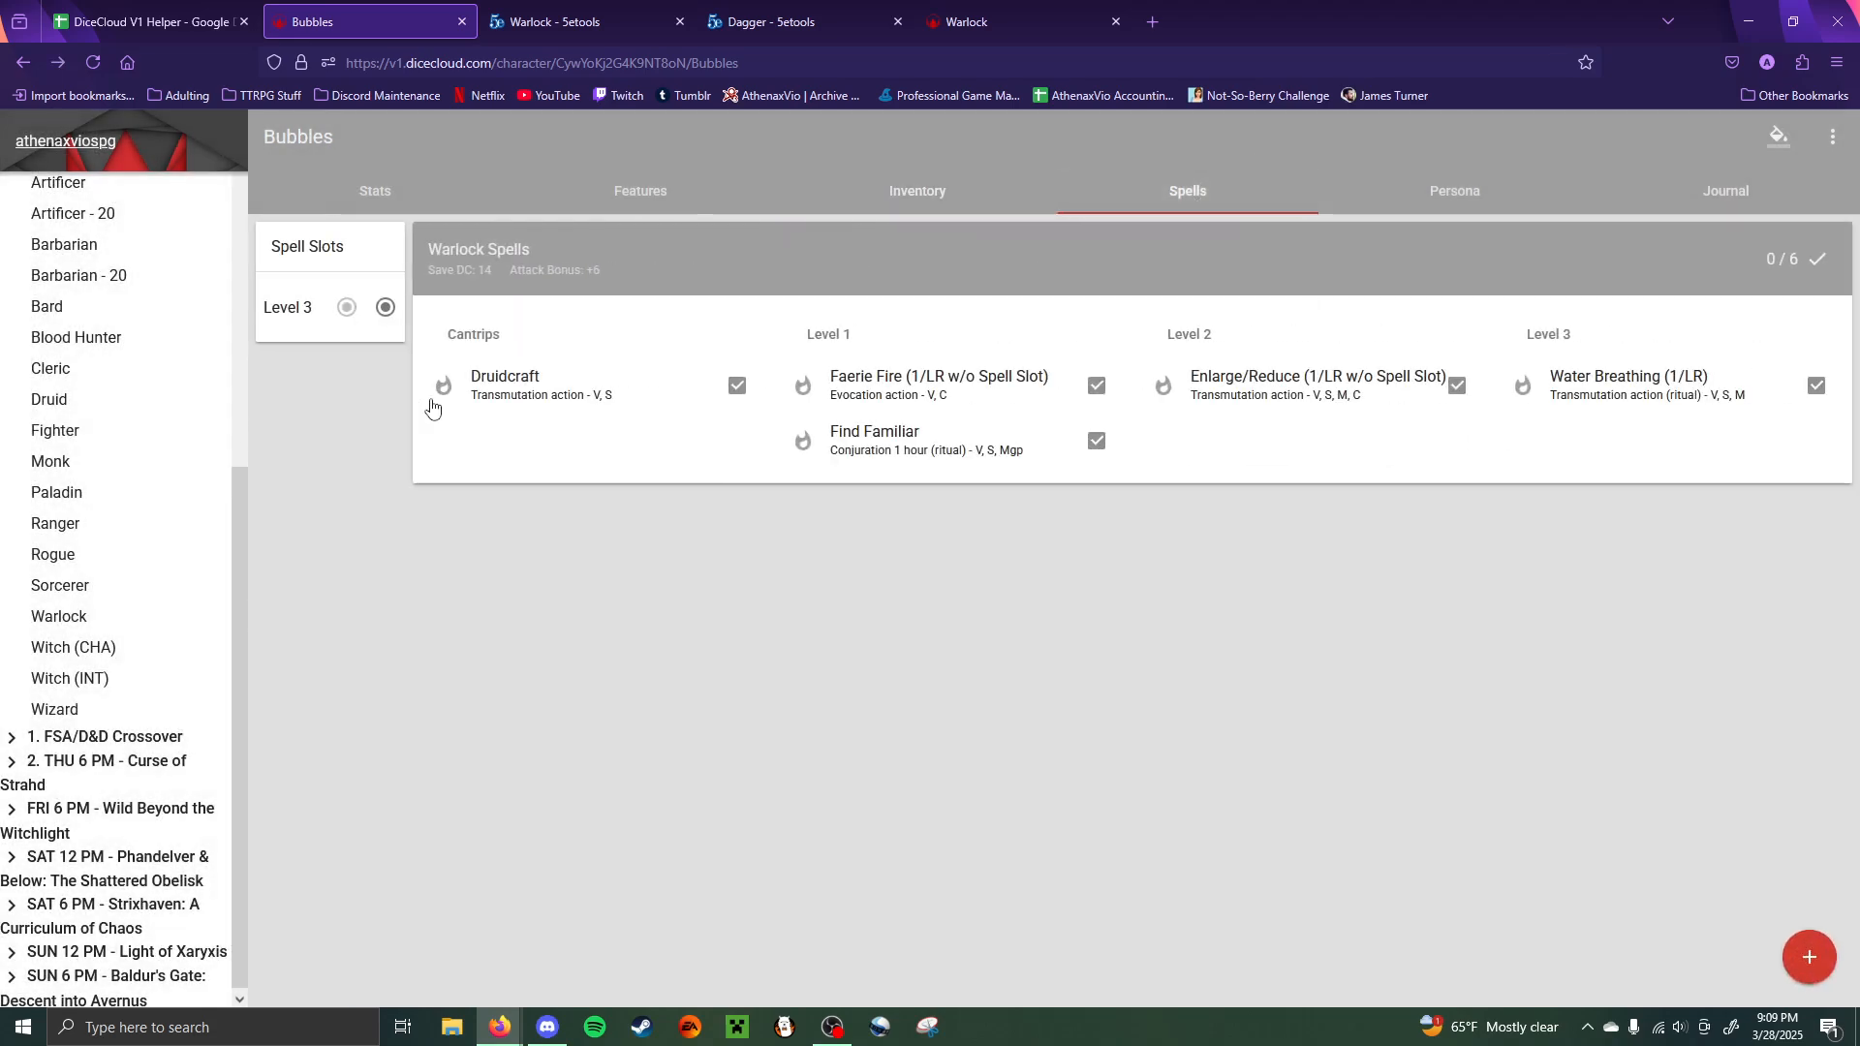
click(775, 21)
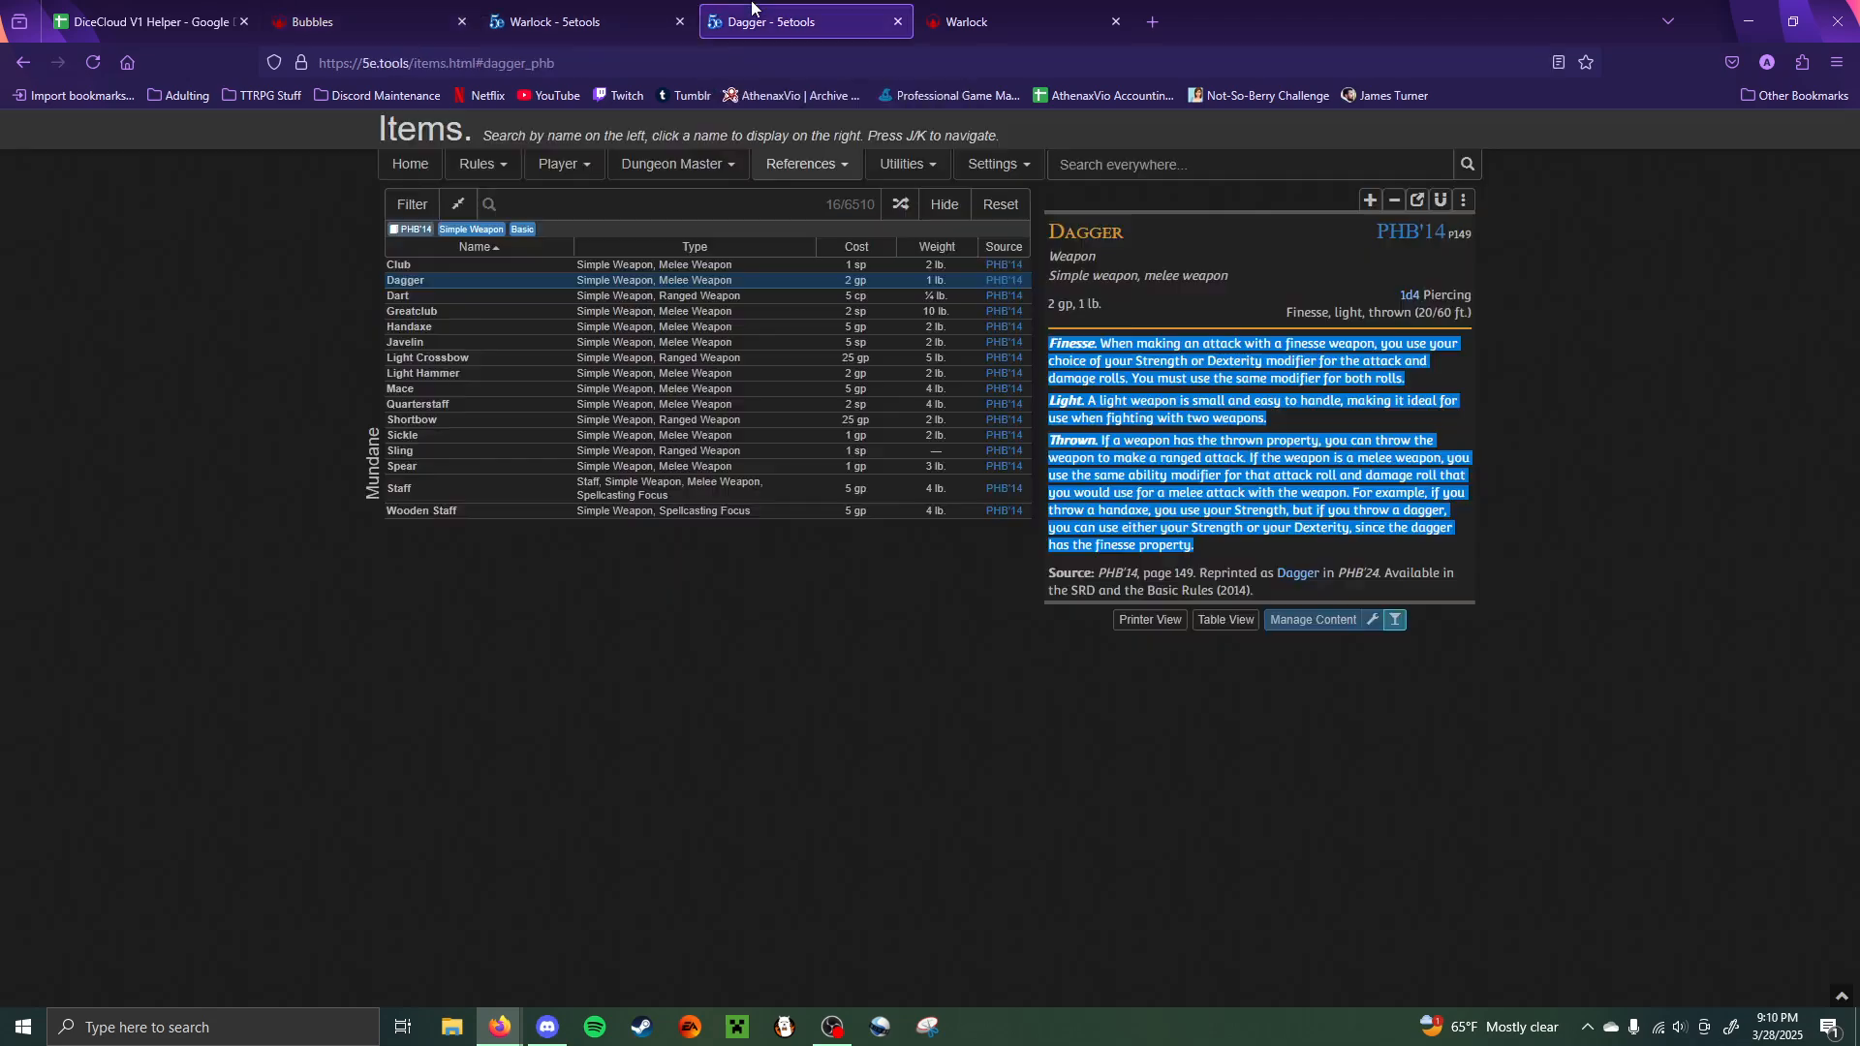
click(582, 22)
middle_click(871, 19)
click(392, 12)
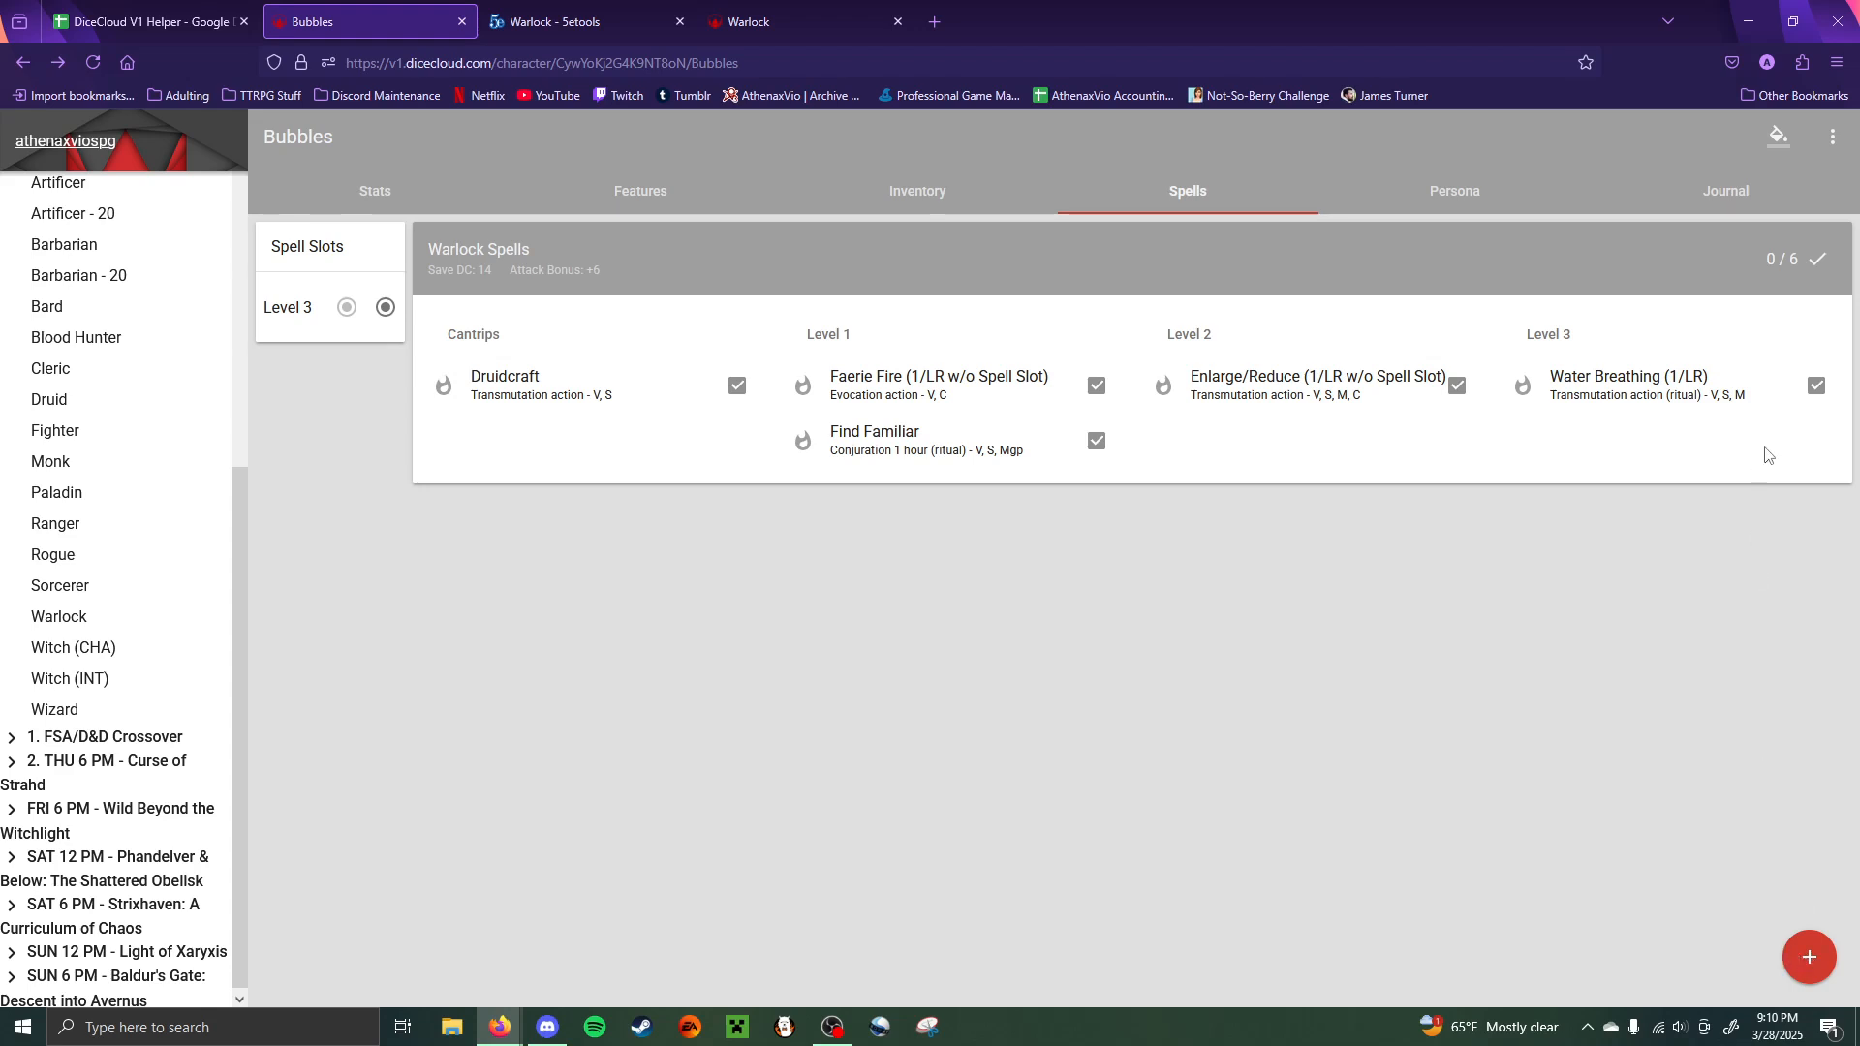
- Open the spell library and select the level 1 spells Fog Cloud and Protection from Evil and Good
click(1818, 971)
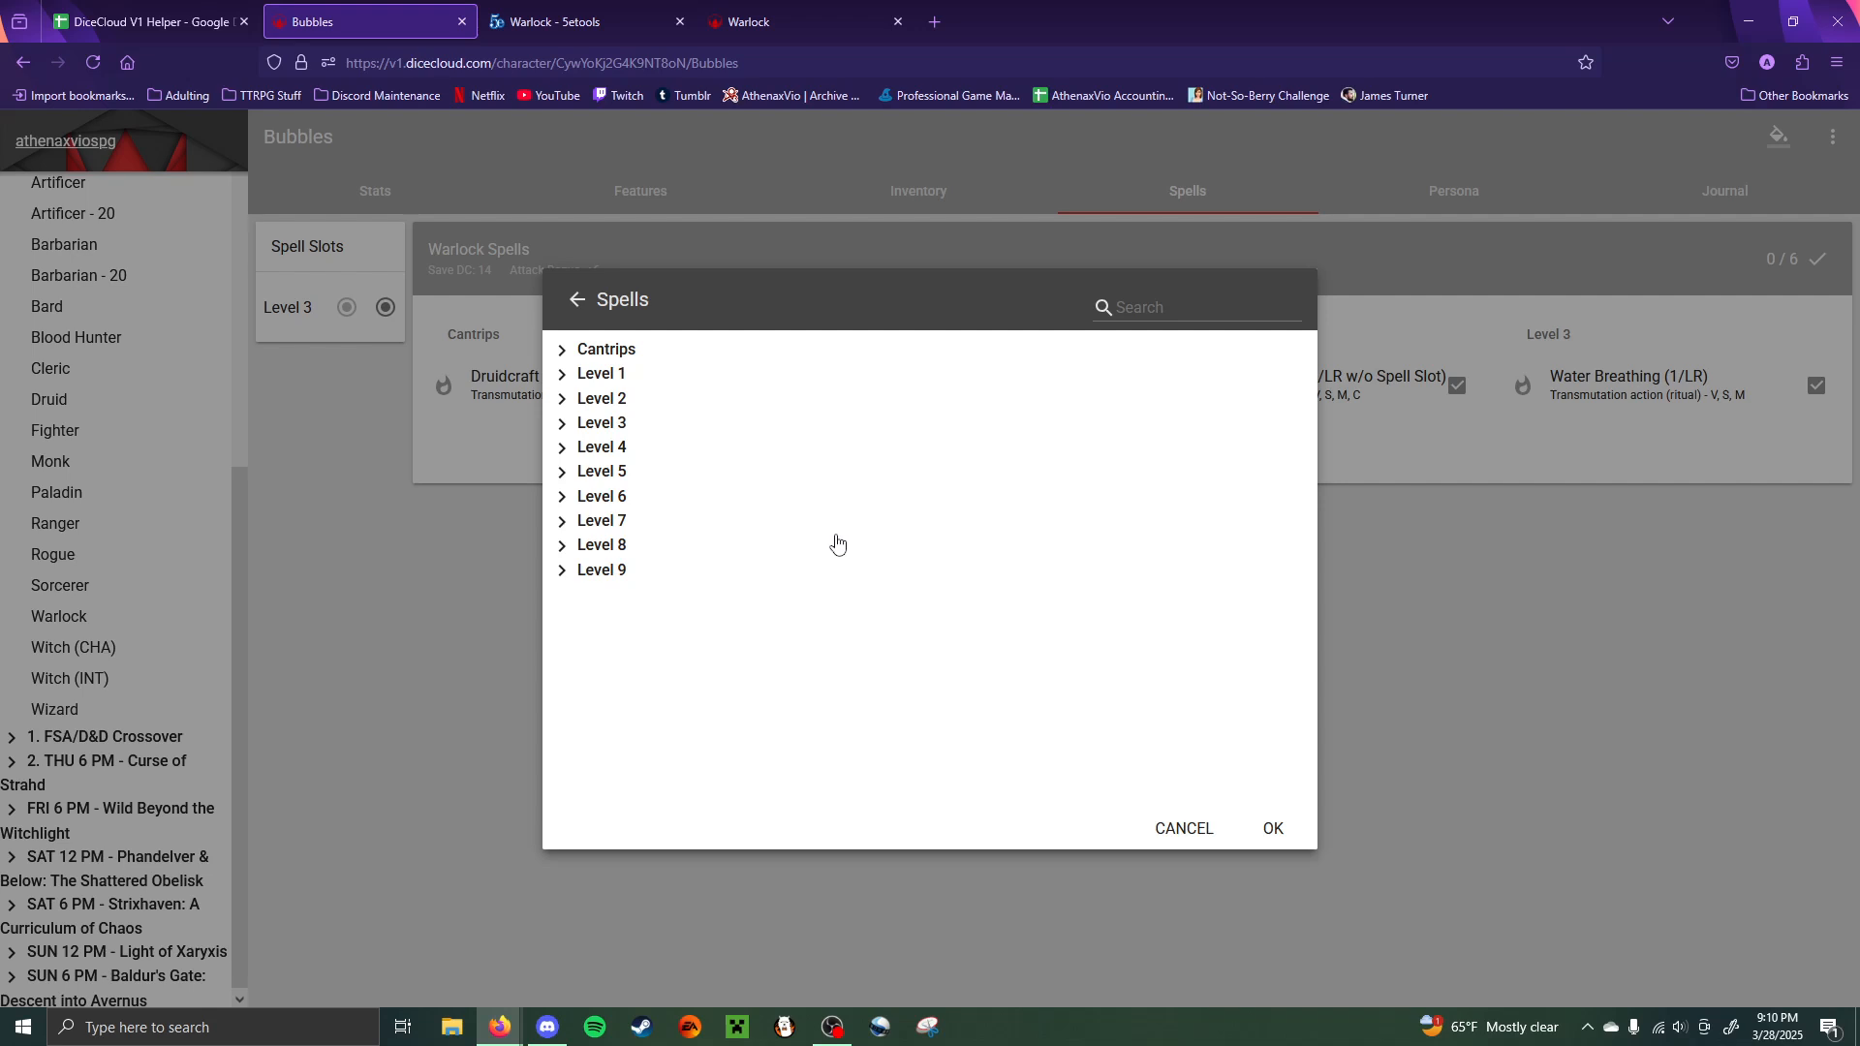
click(588, 378)
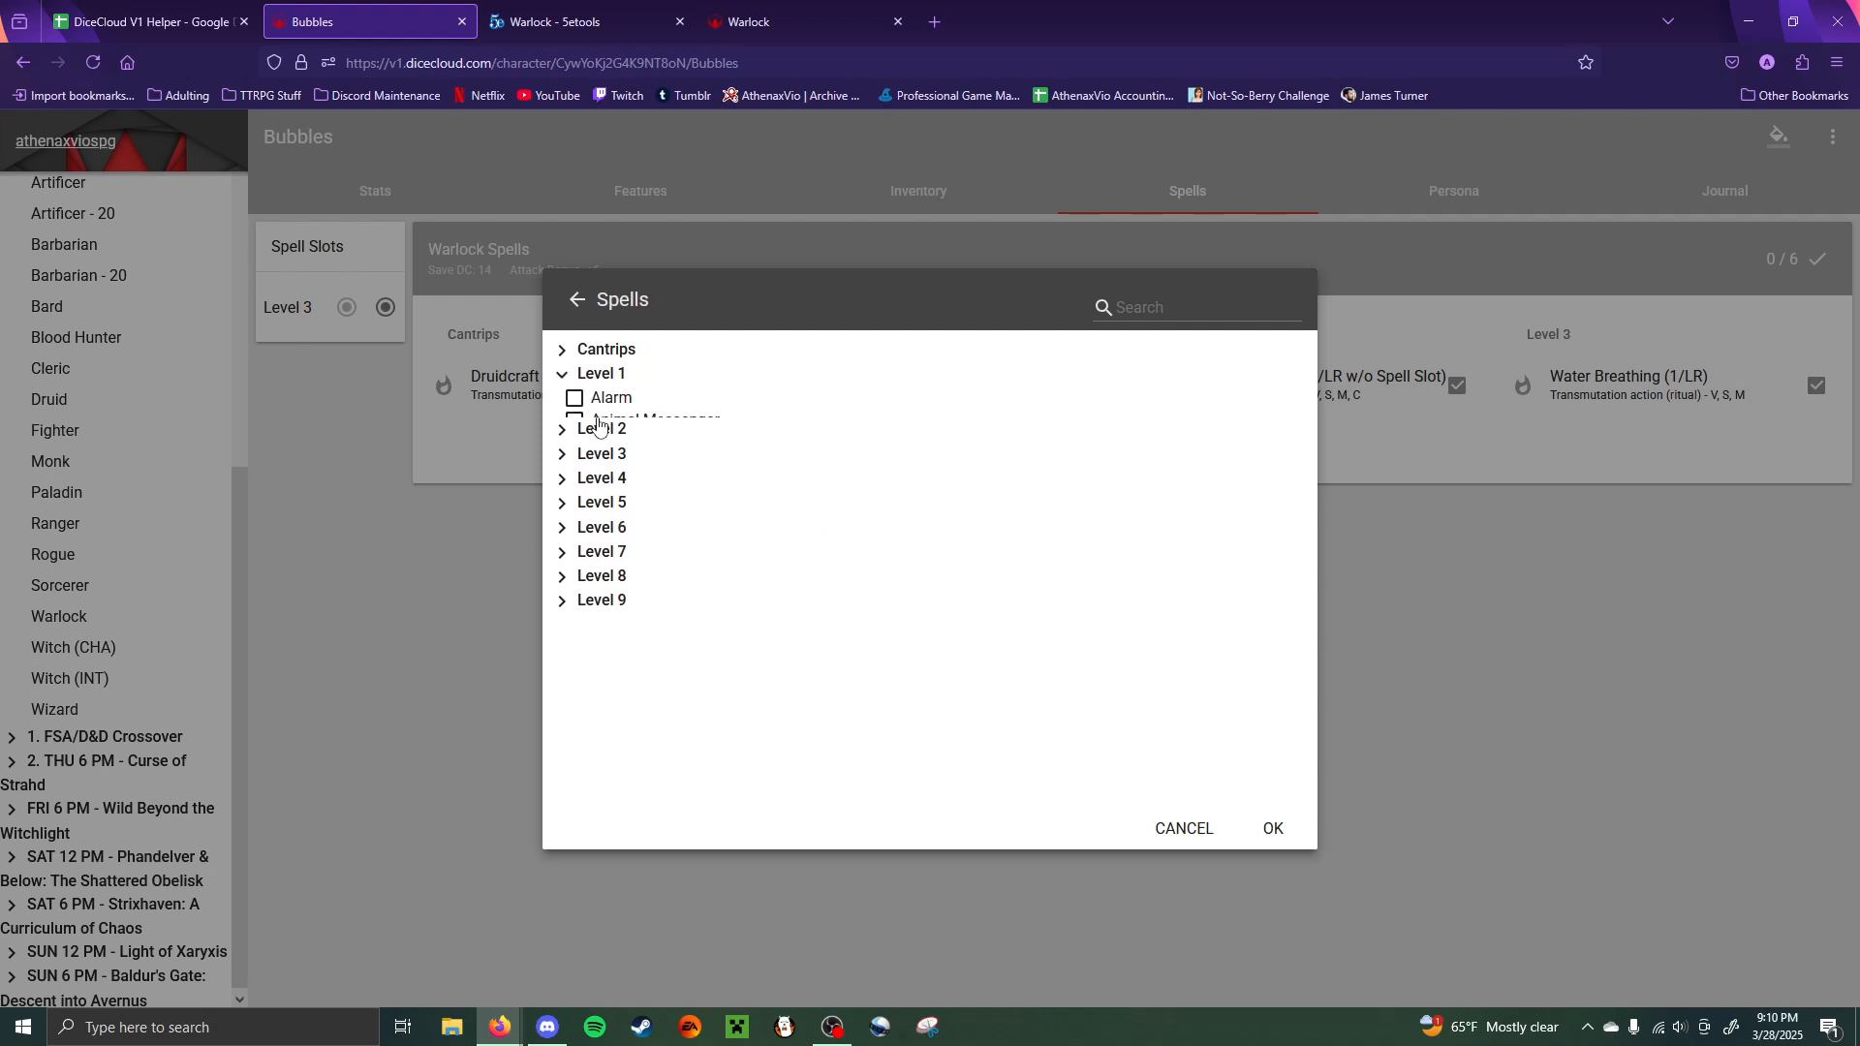
scroll(628, 567, down, 2)
scroll(628, 567, up, 2)
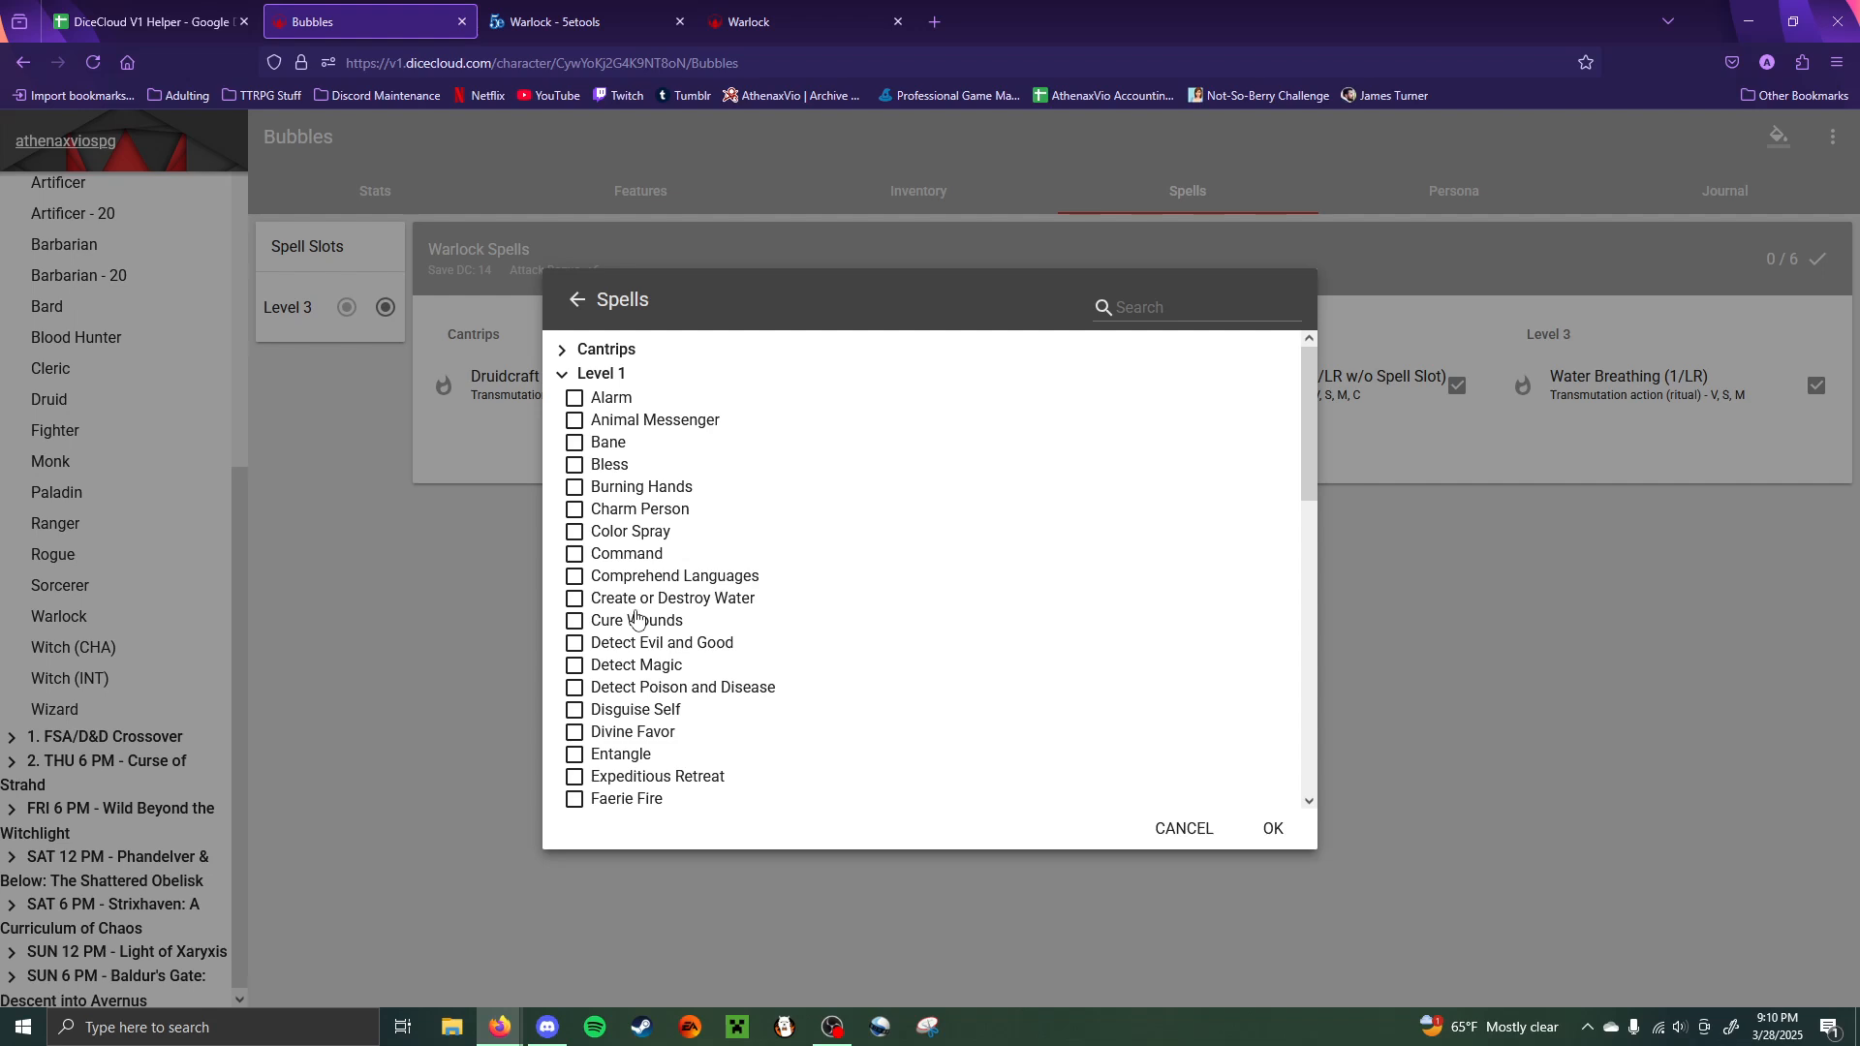
scroll(637, 620, down, 3)
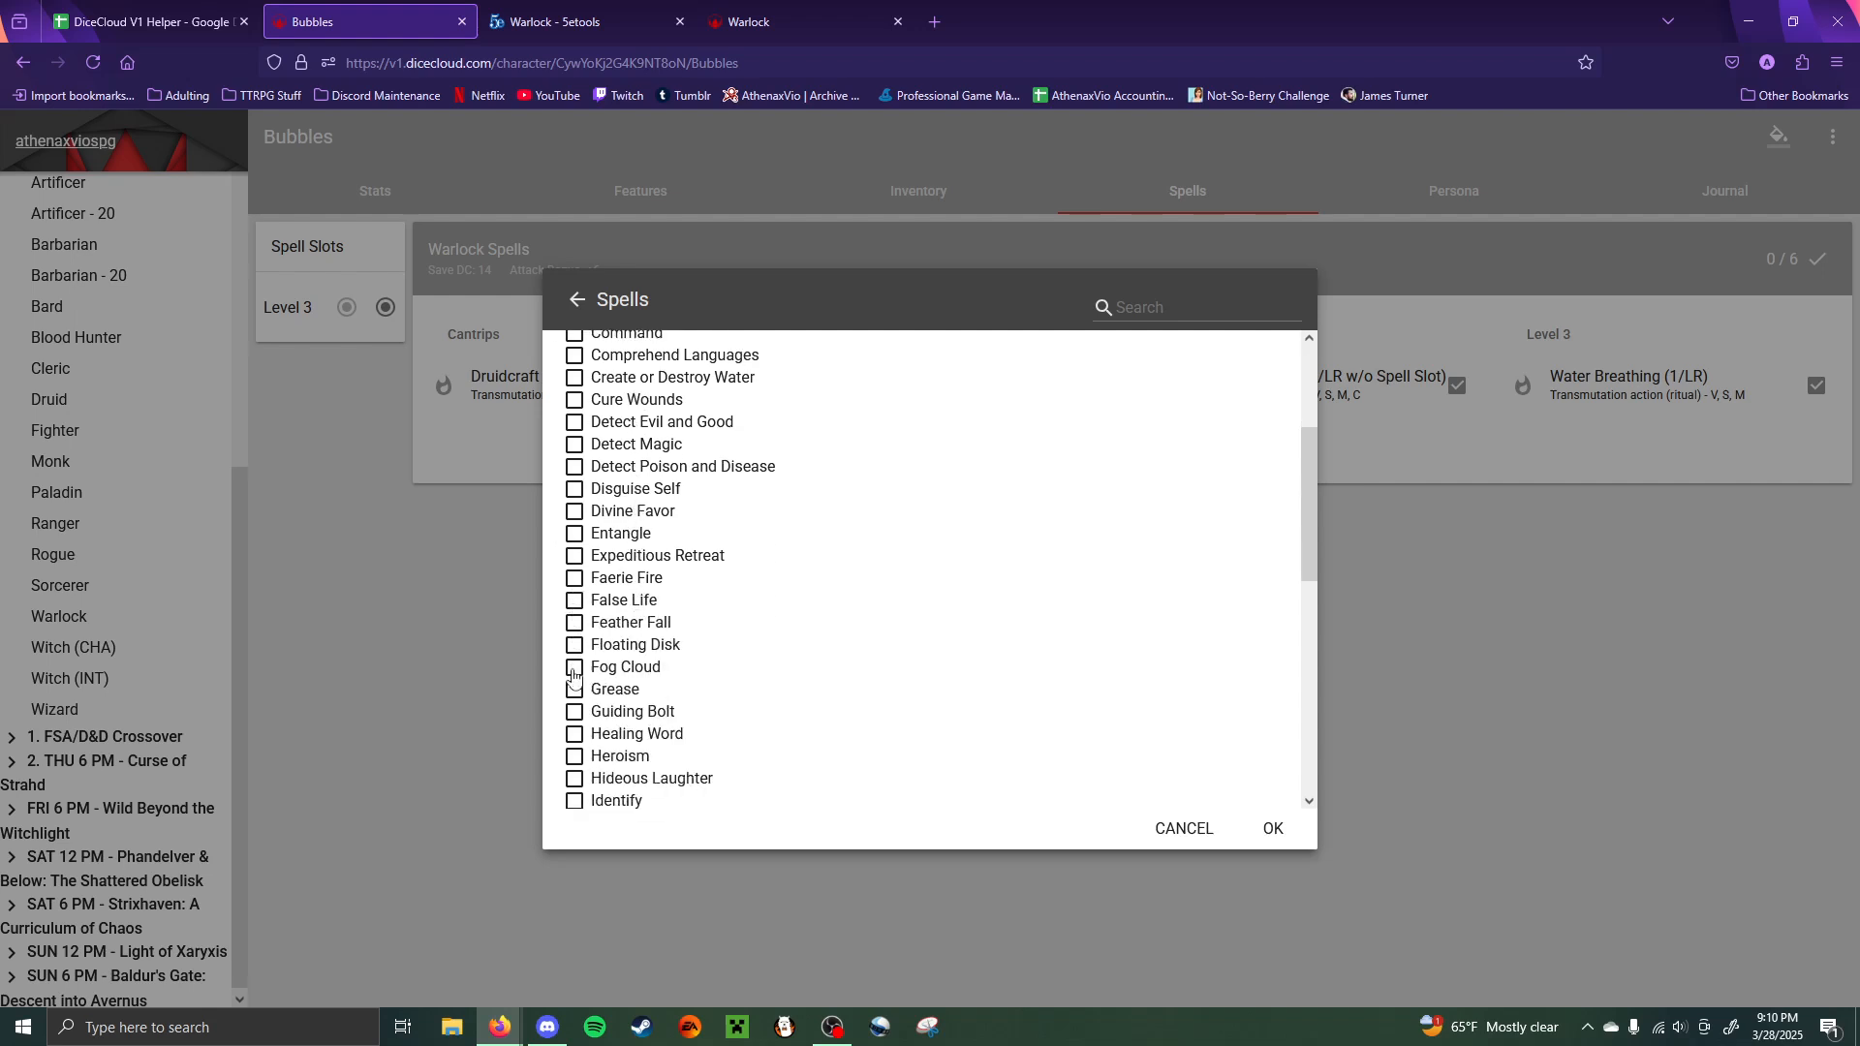
click(574, 668)
scroll(663, 673, down, 2)
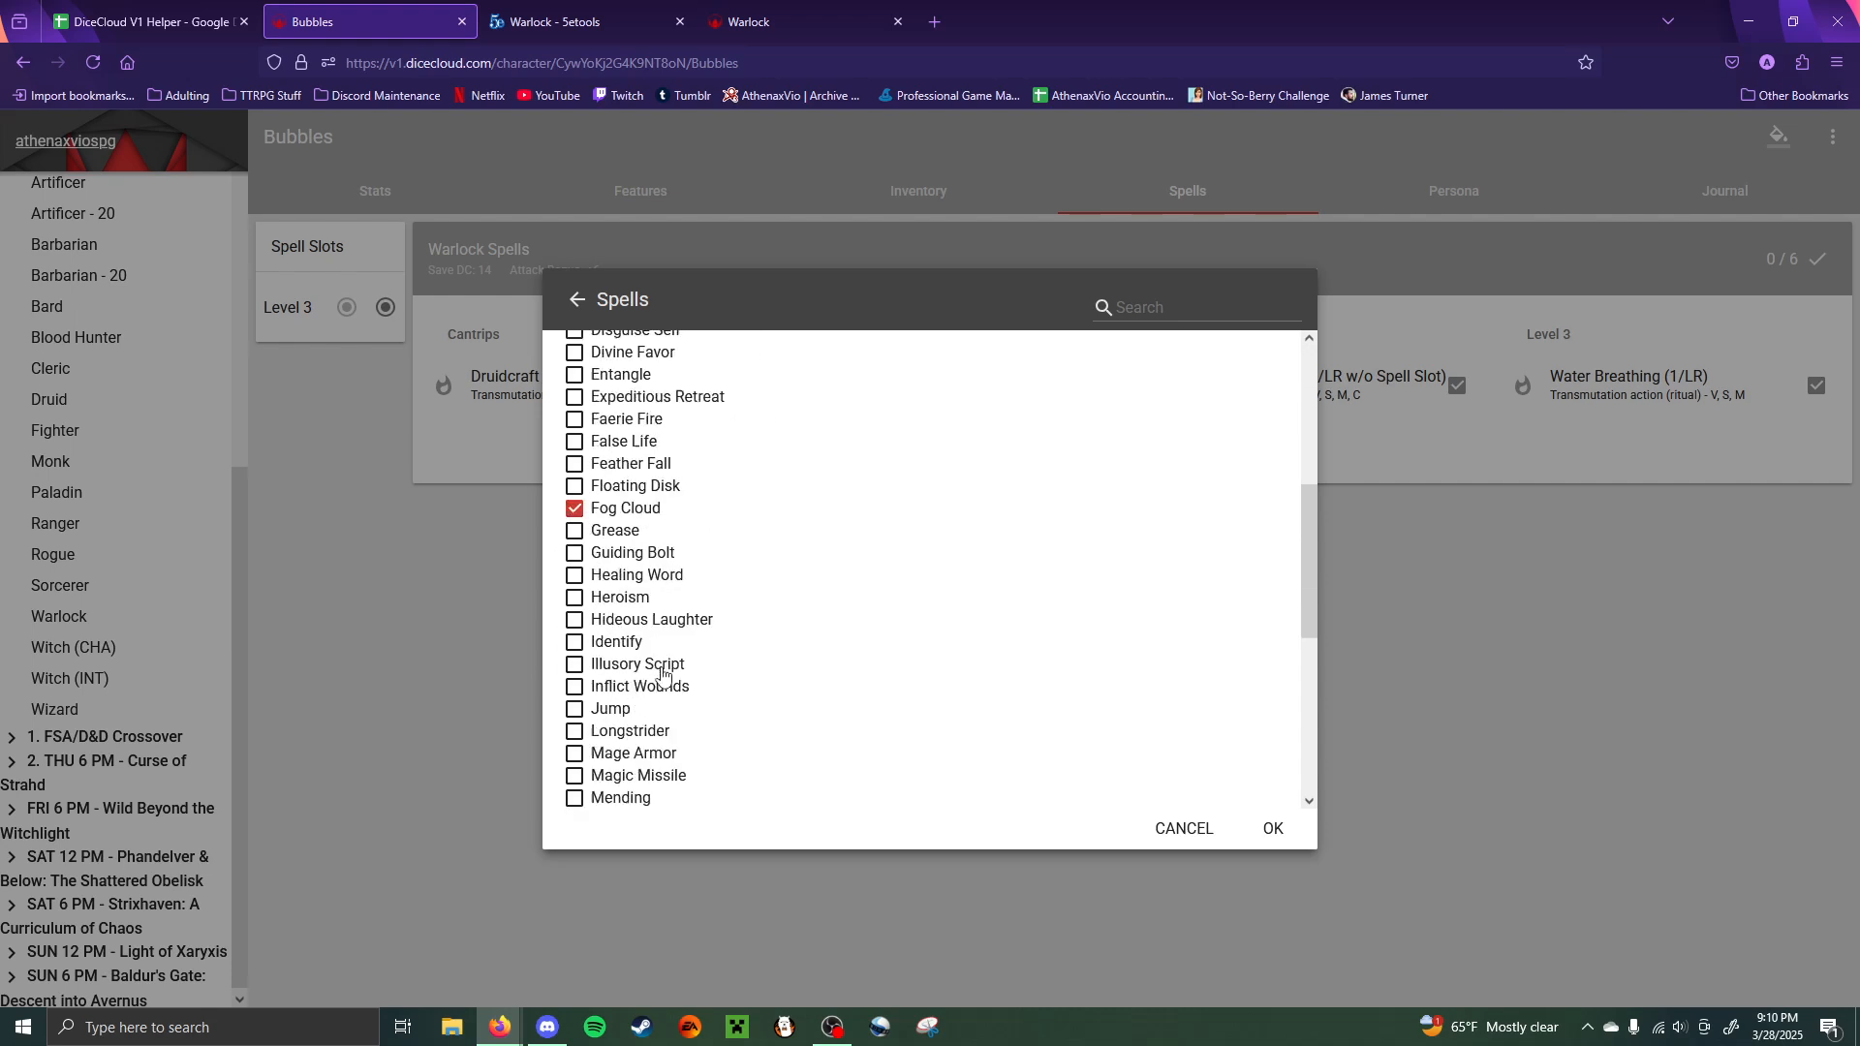
scroll(662, 674, down, 4)
click(608, 538)
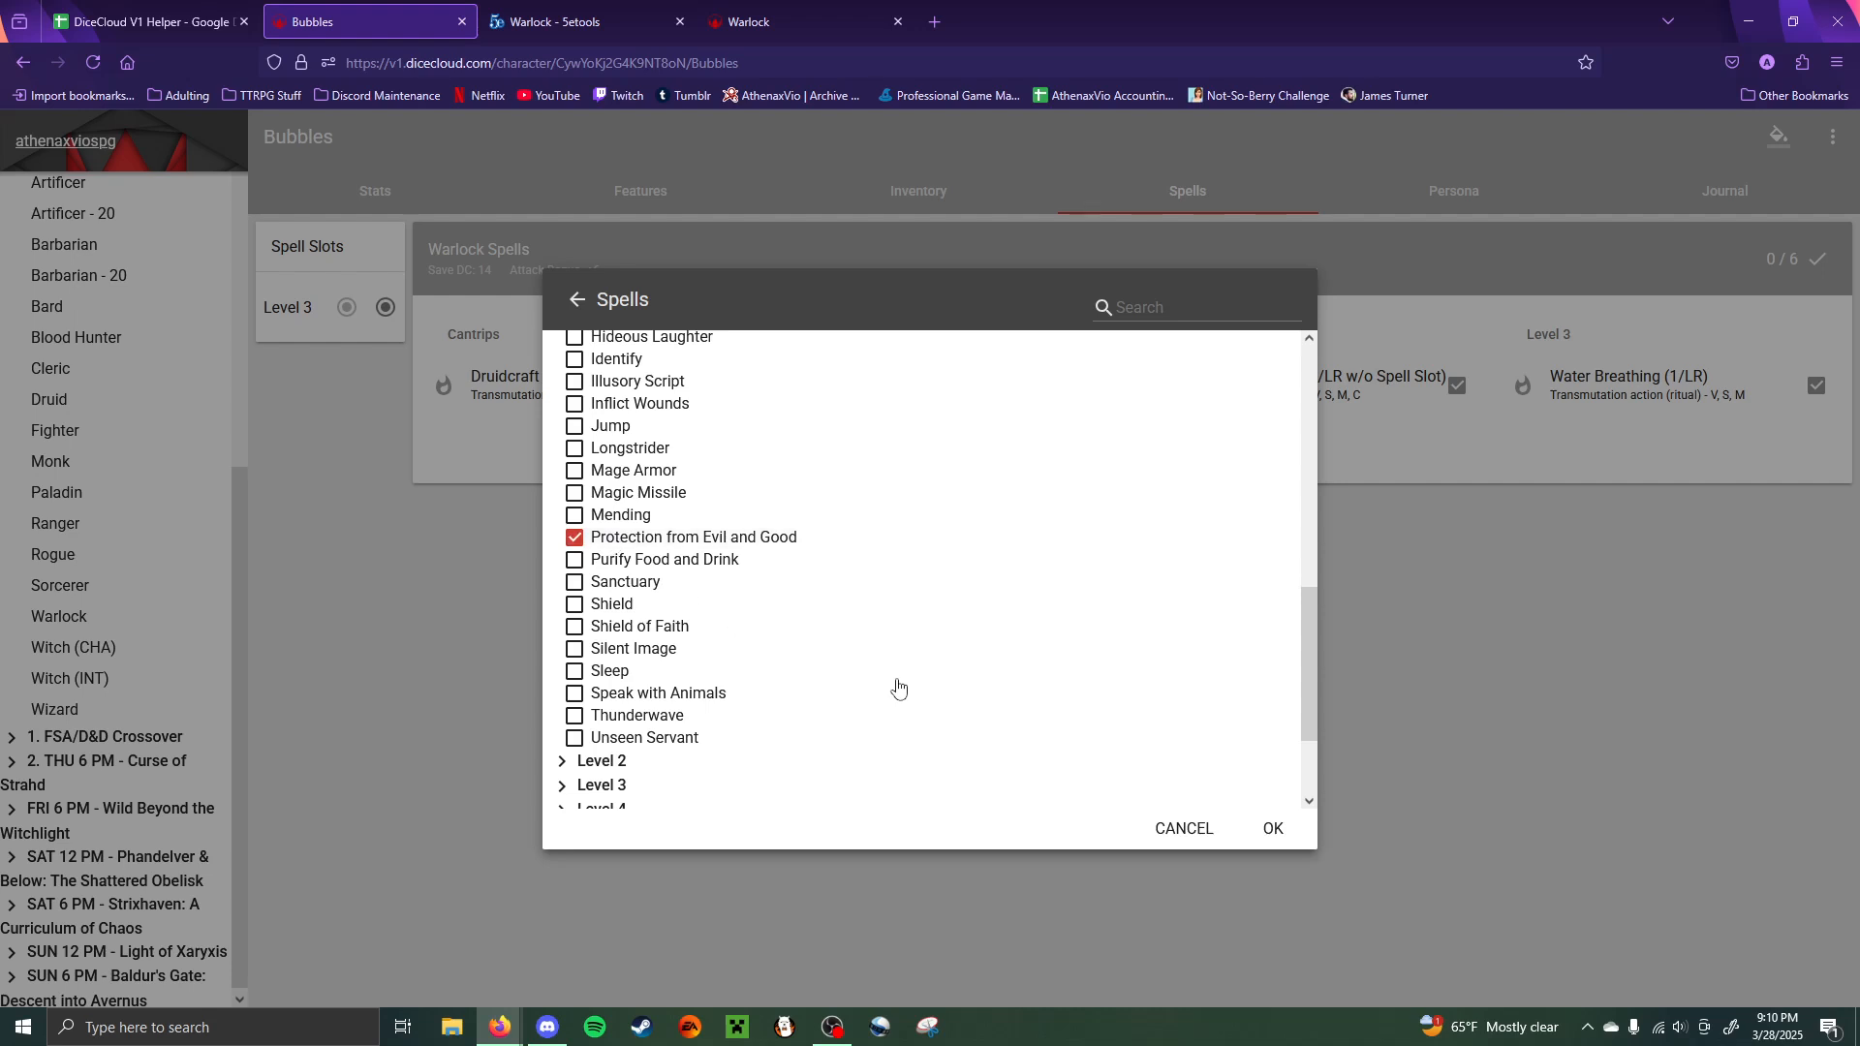
- Recheck the level 1 spell selections in the library, collapsing the level 1 group when finished
scroll(727, 542, down, 3)
scroll(658, 630, up, 6)
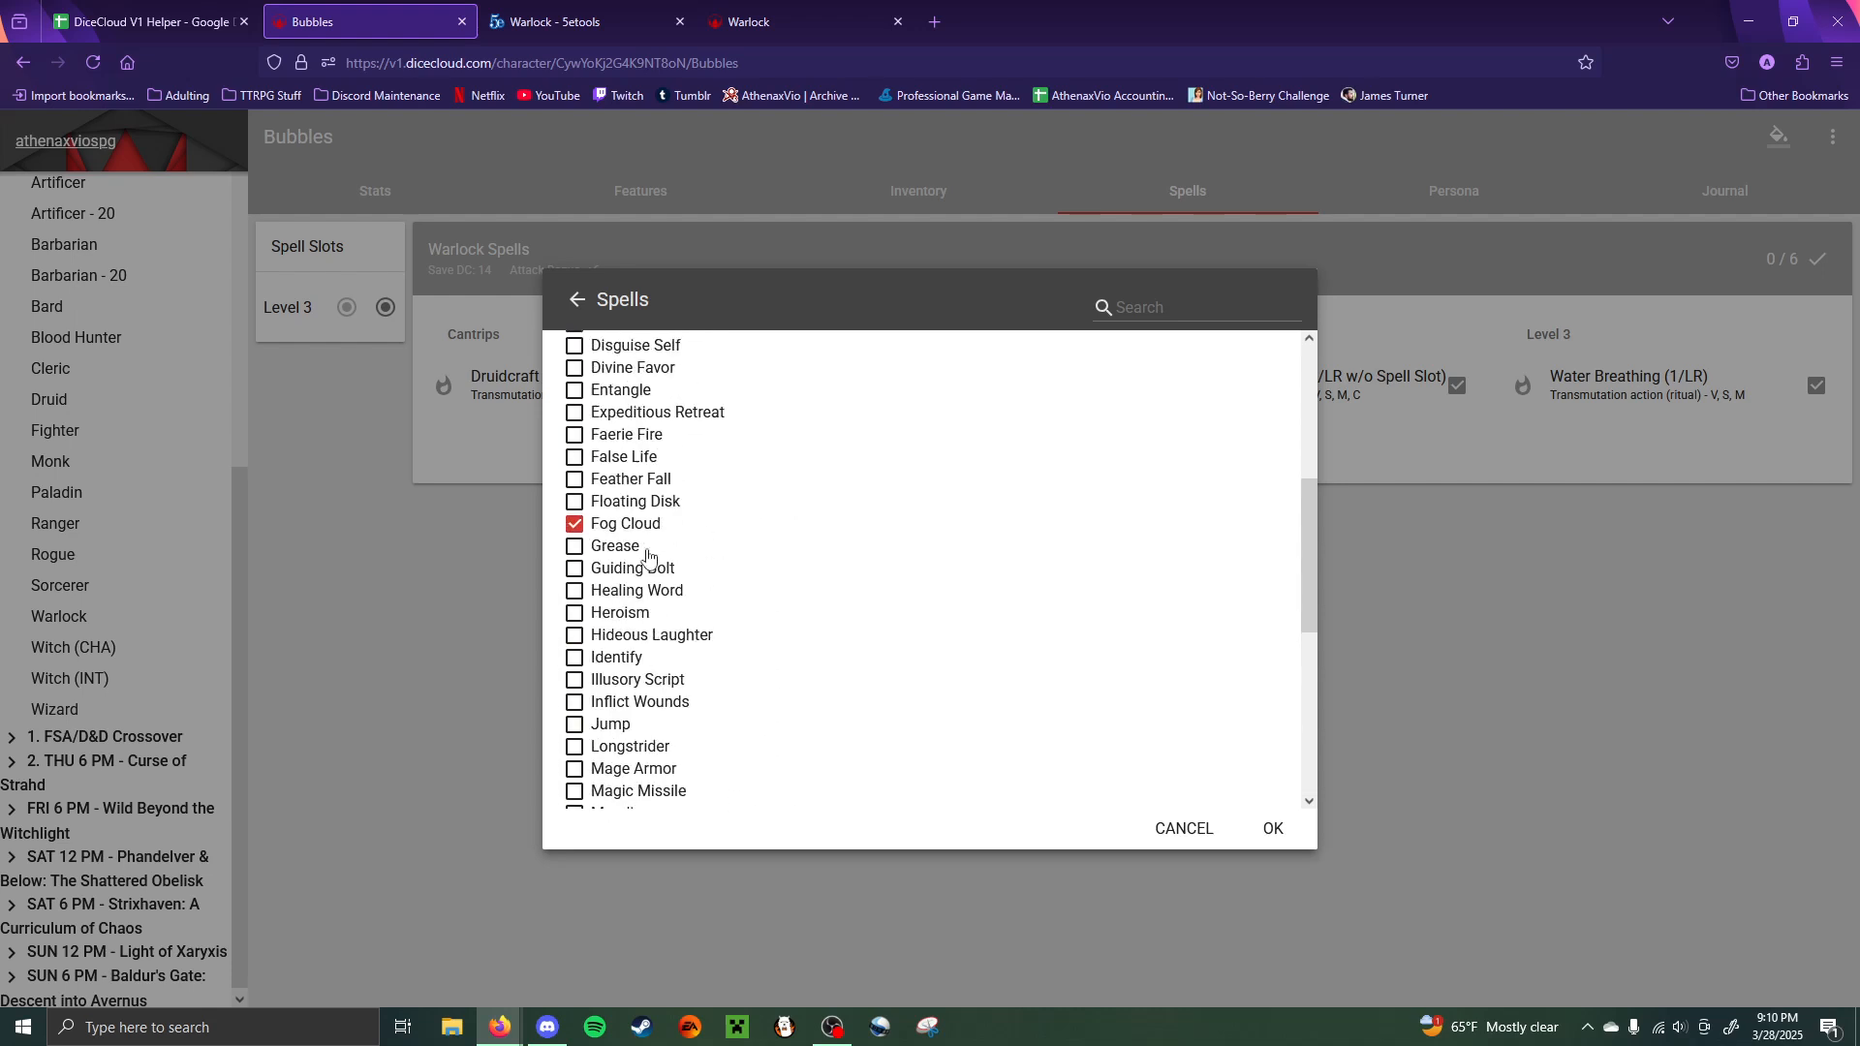
scroll(648, 557, up, 5)
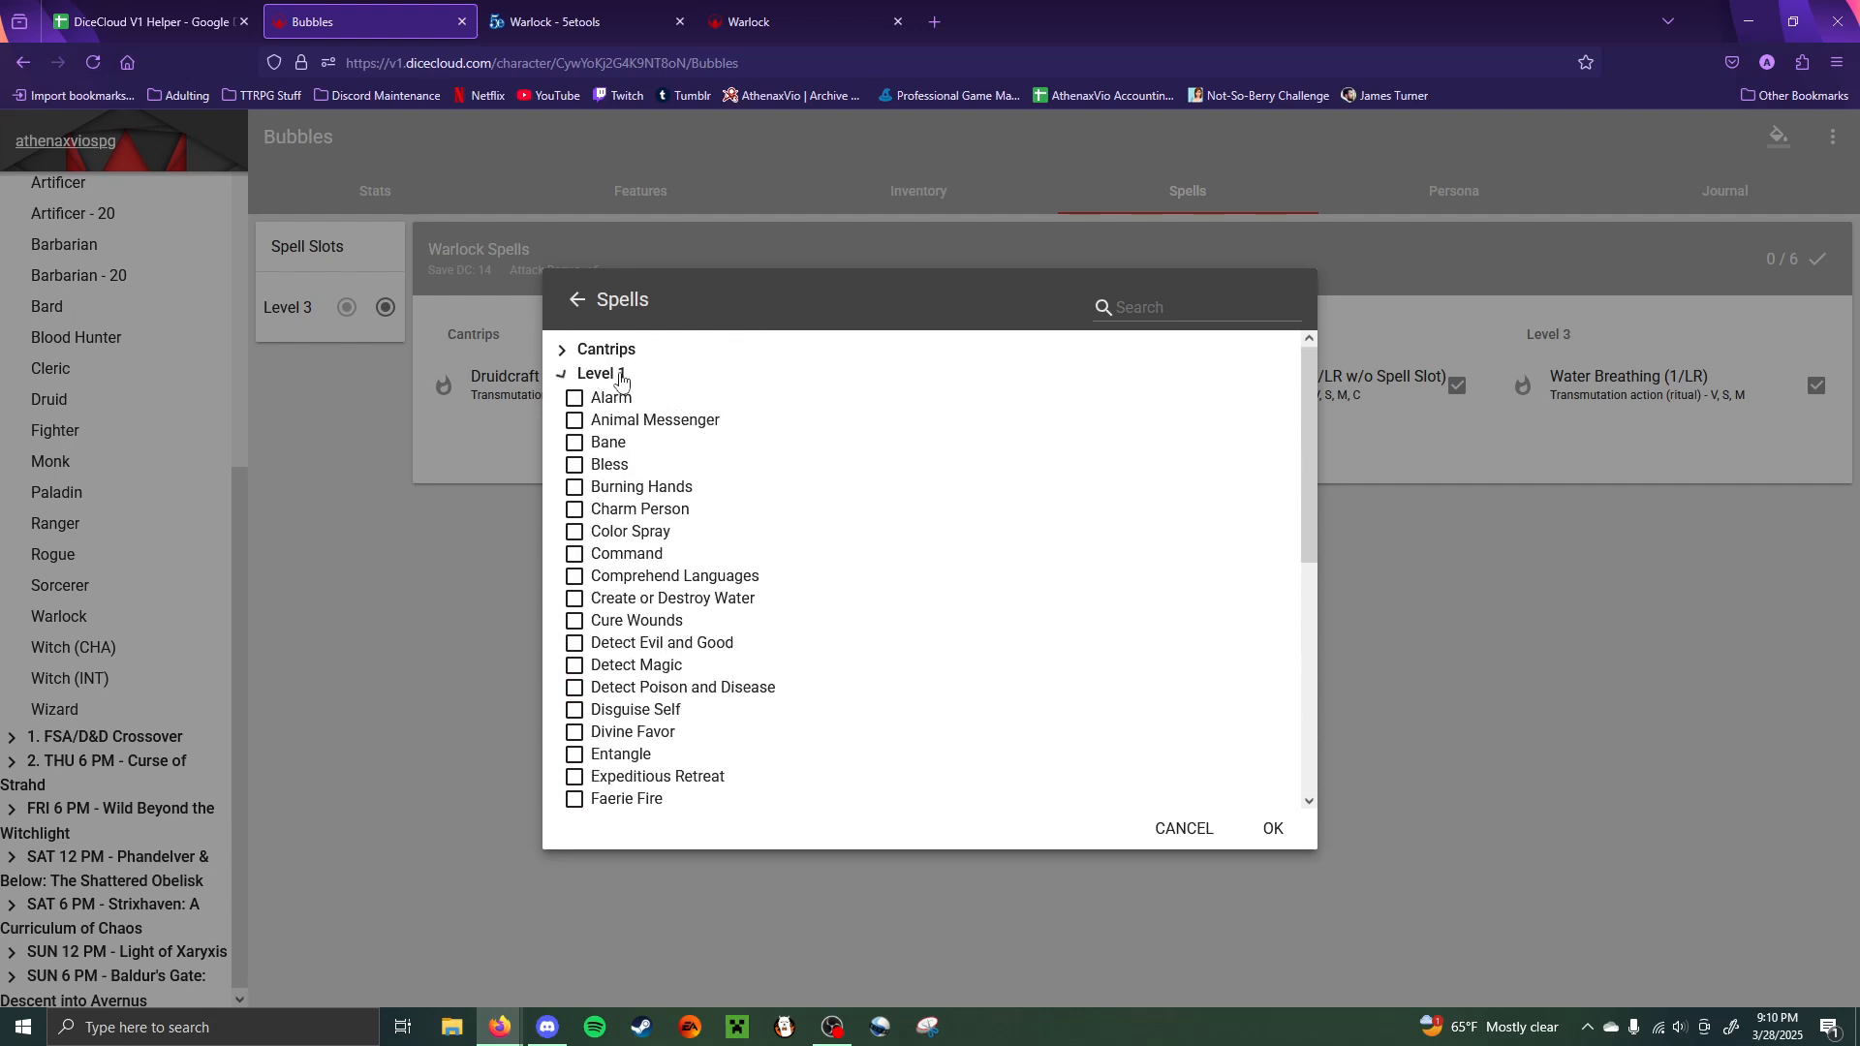
click(619, 374)
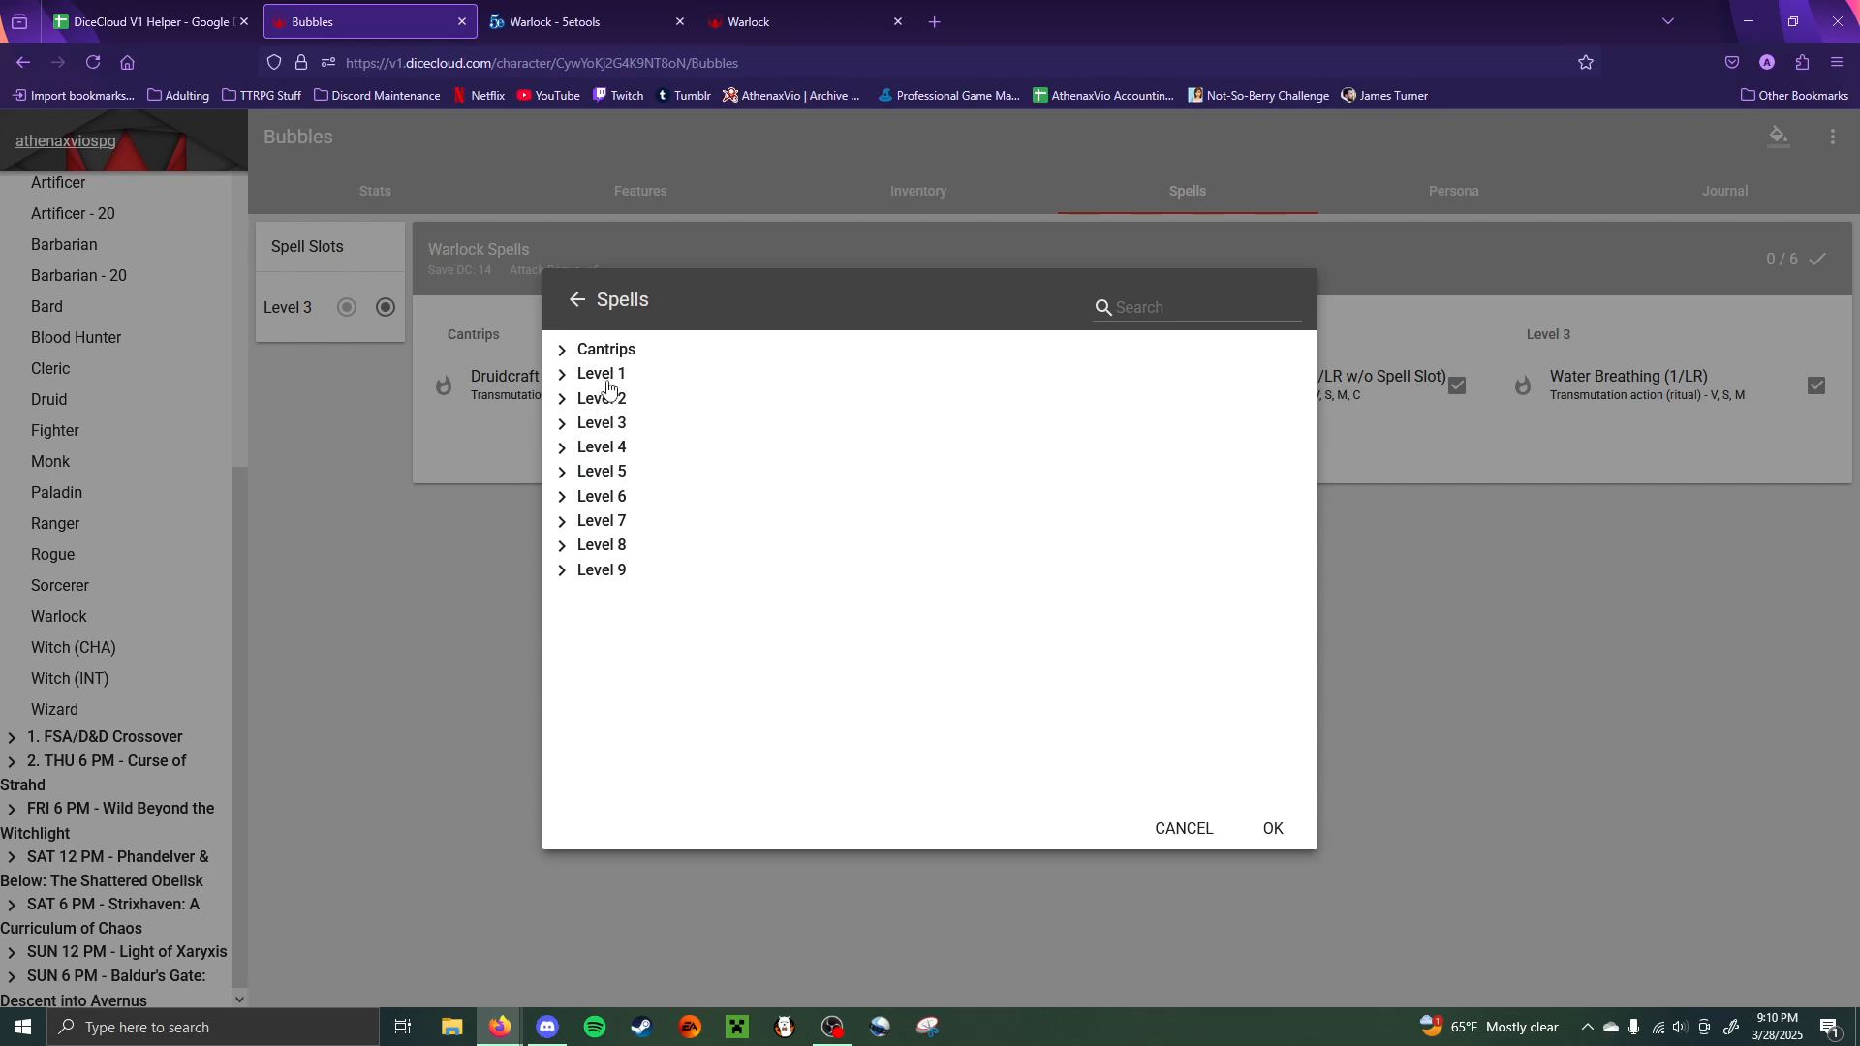
click(608, 376)
scroll(625, 407, down, 4)
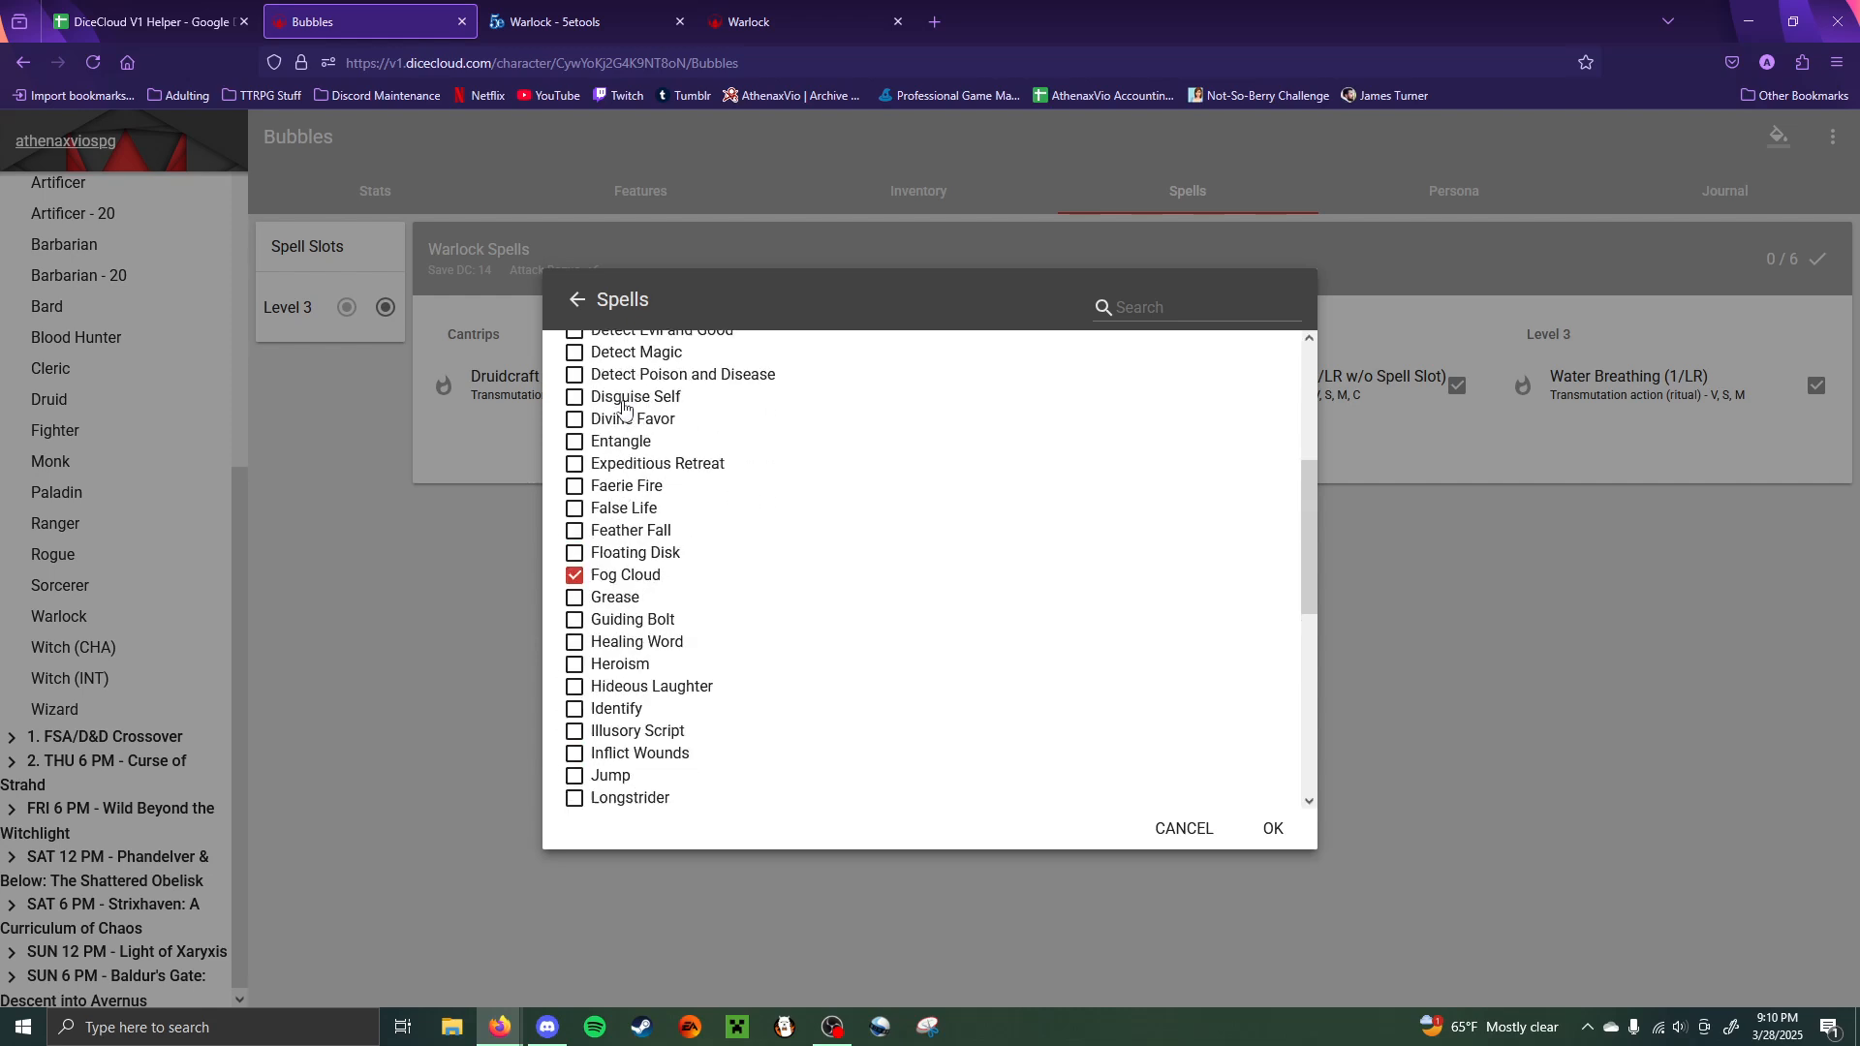
scroll(625, 407, up, 5)
click(595, 376)
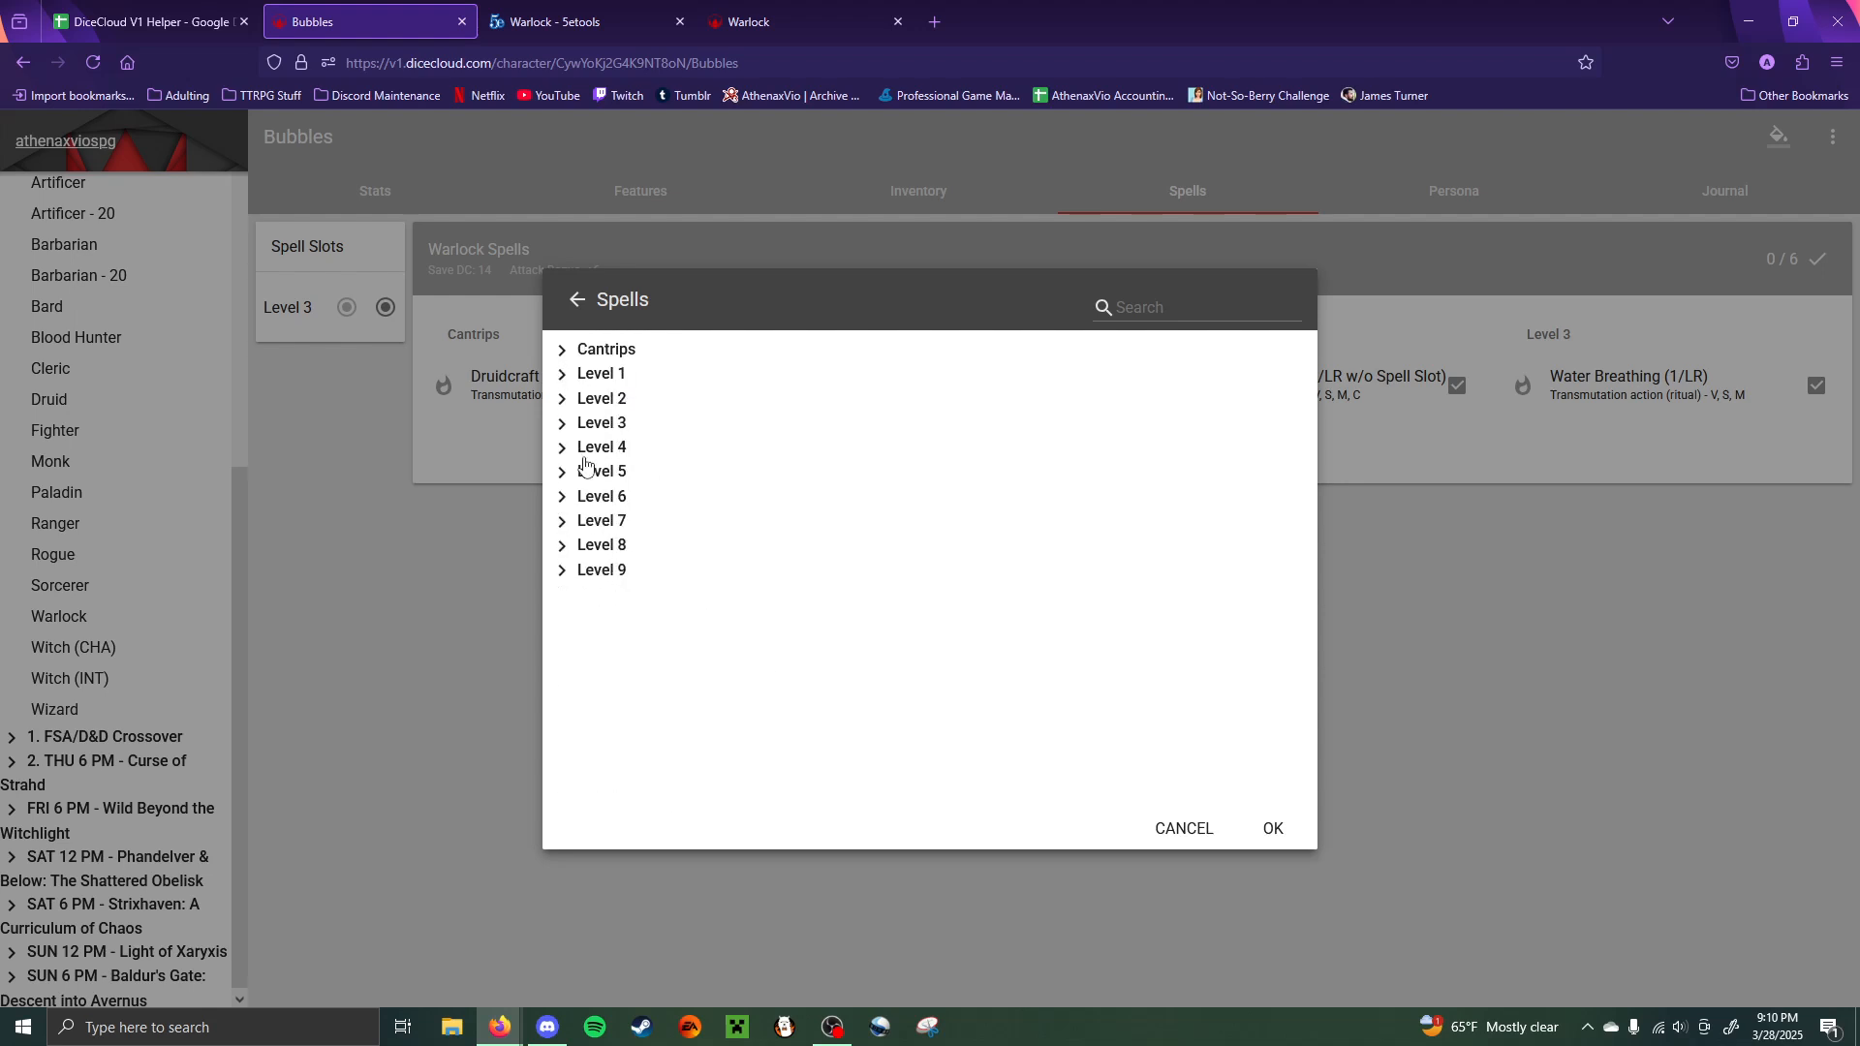
- Select the level 2 spell Enthrall in the spell library and collapse the level 2 group
click(596, 400)
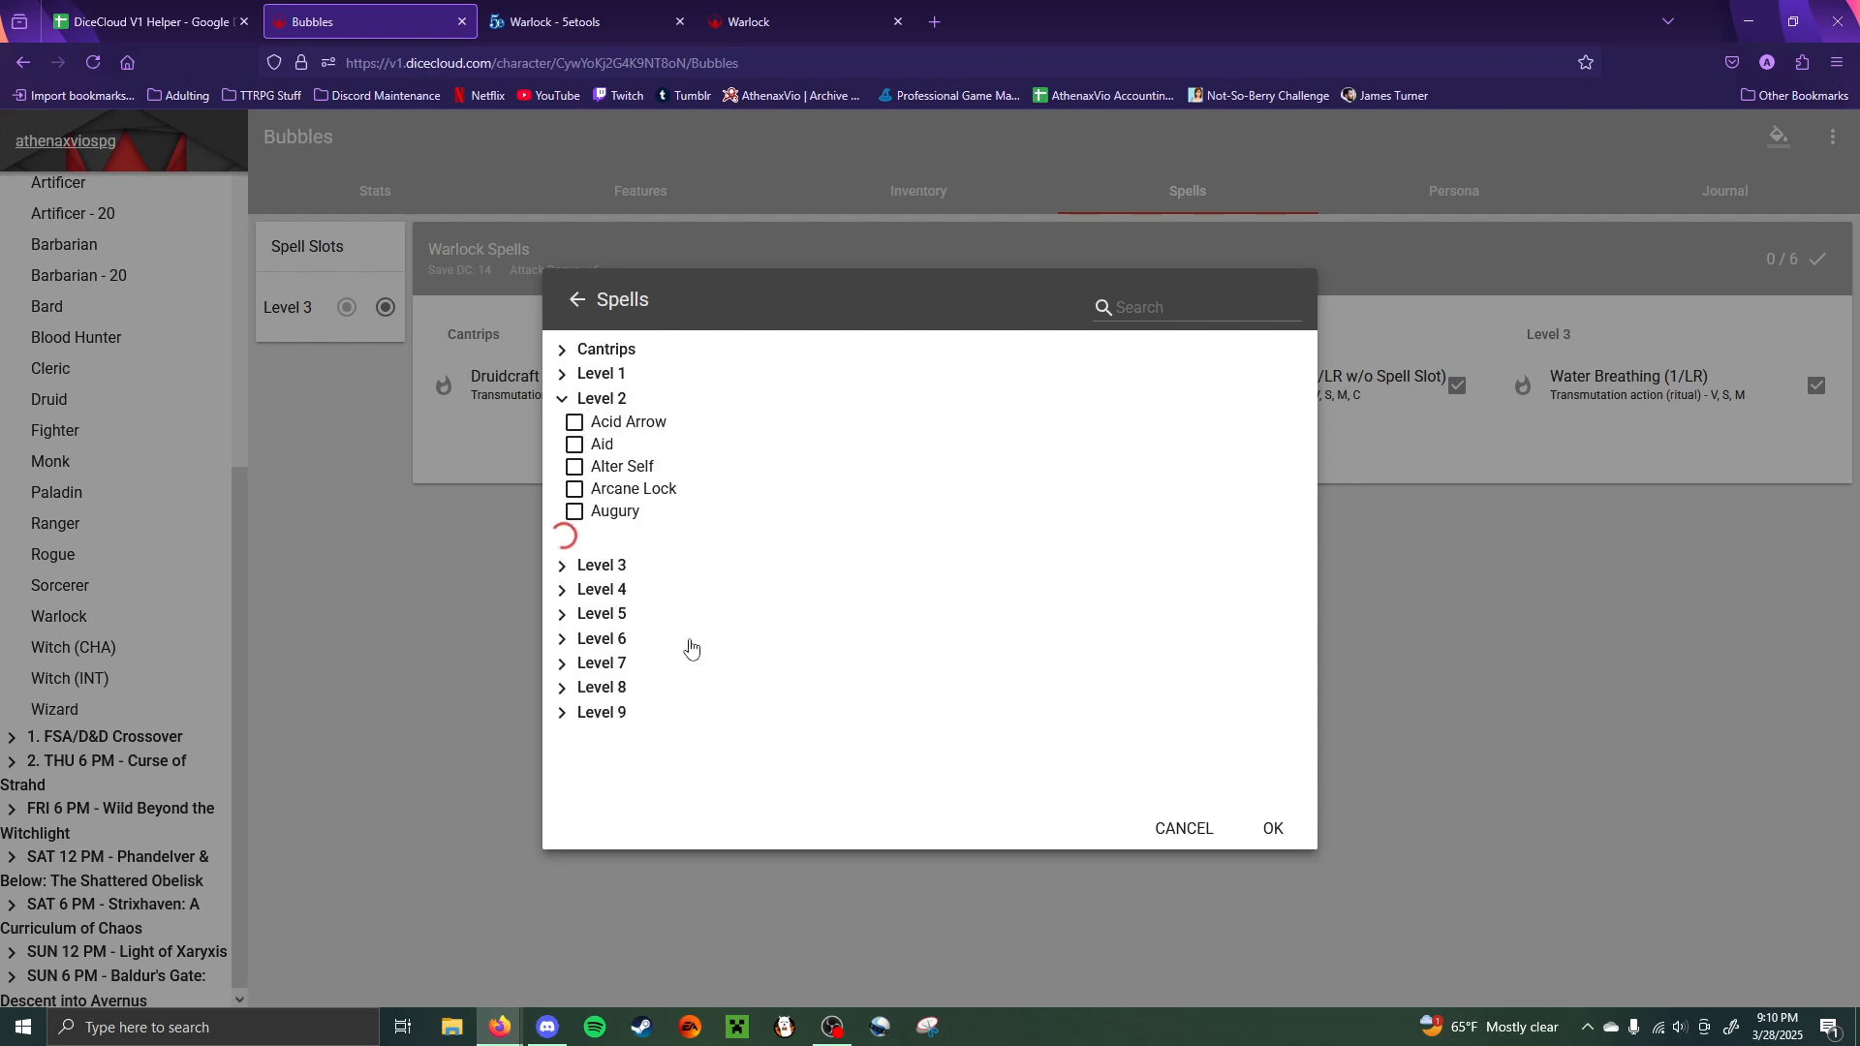
scroll(633, 562, down, 2)
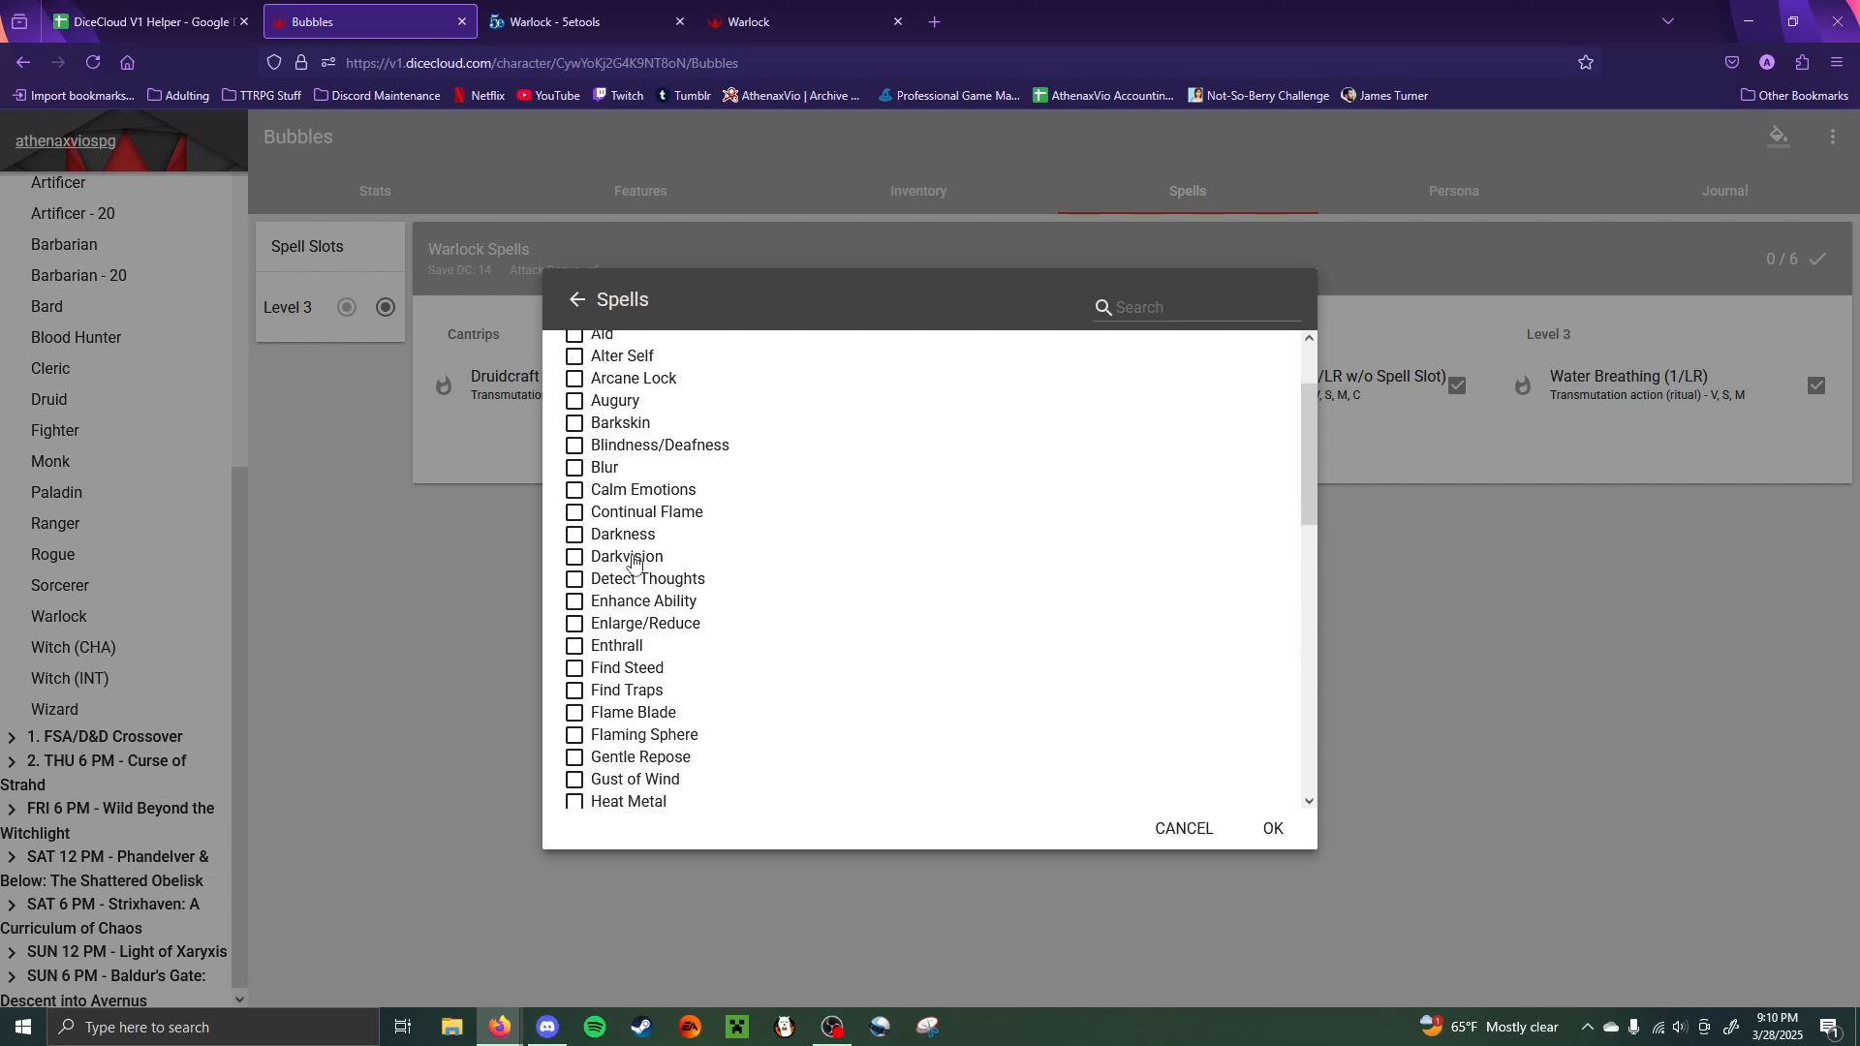
click(591, 646)
scroll(695, 662, down, 1)
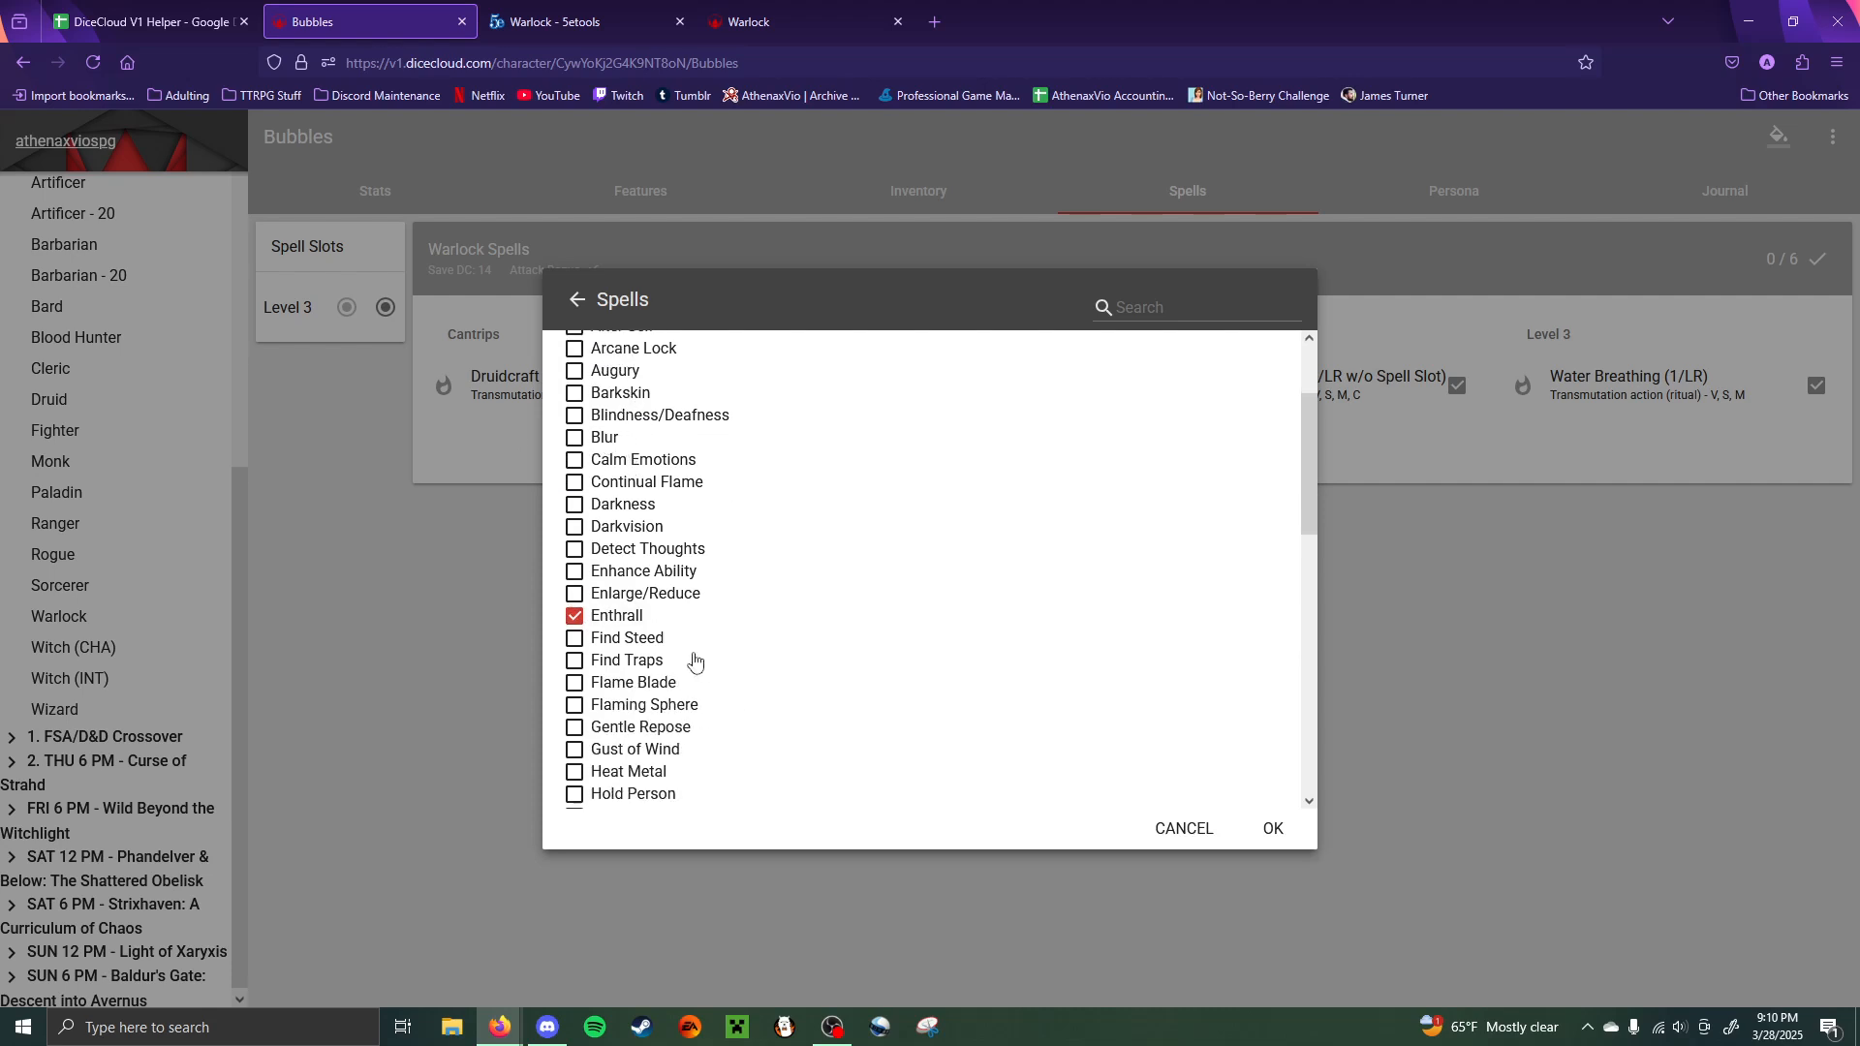
scroll(695, 662, down, 10)
scroll(574, 417, up, 15)
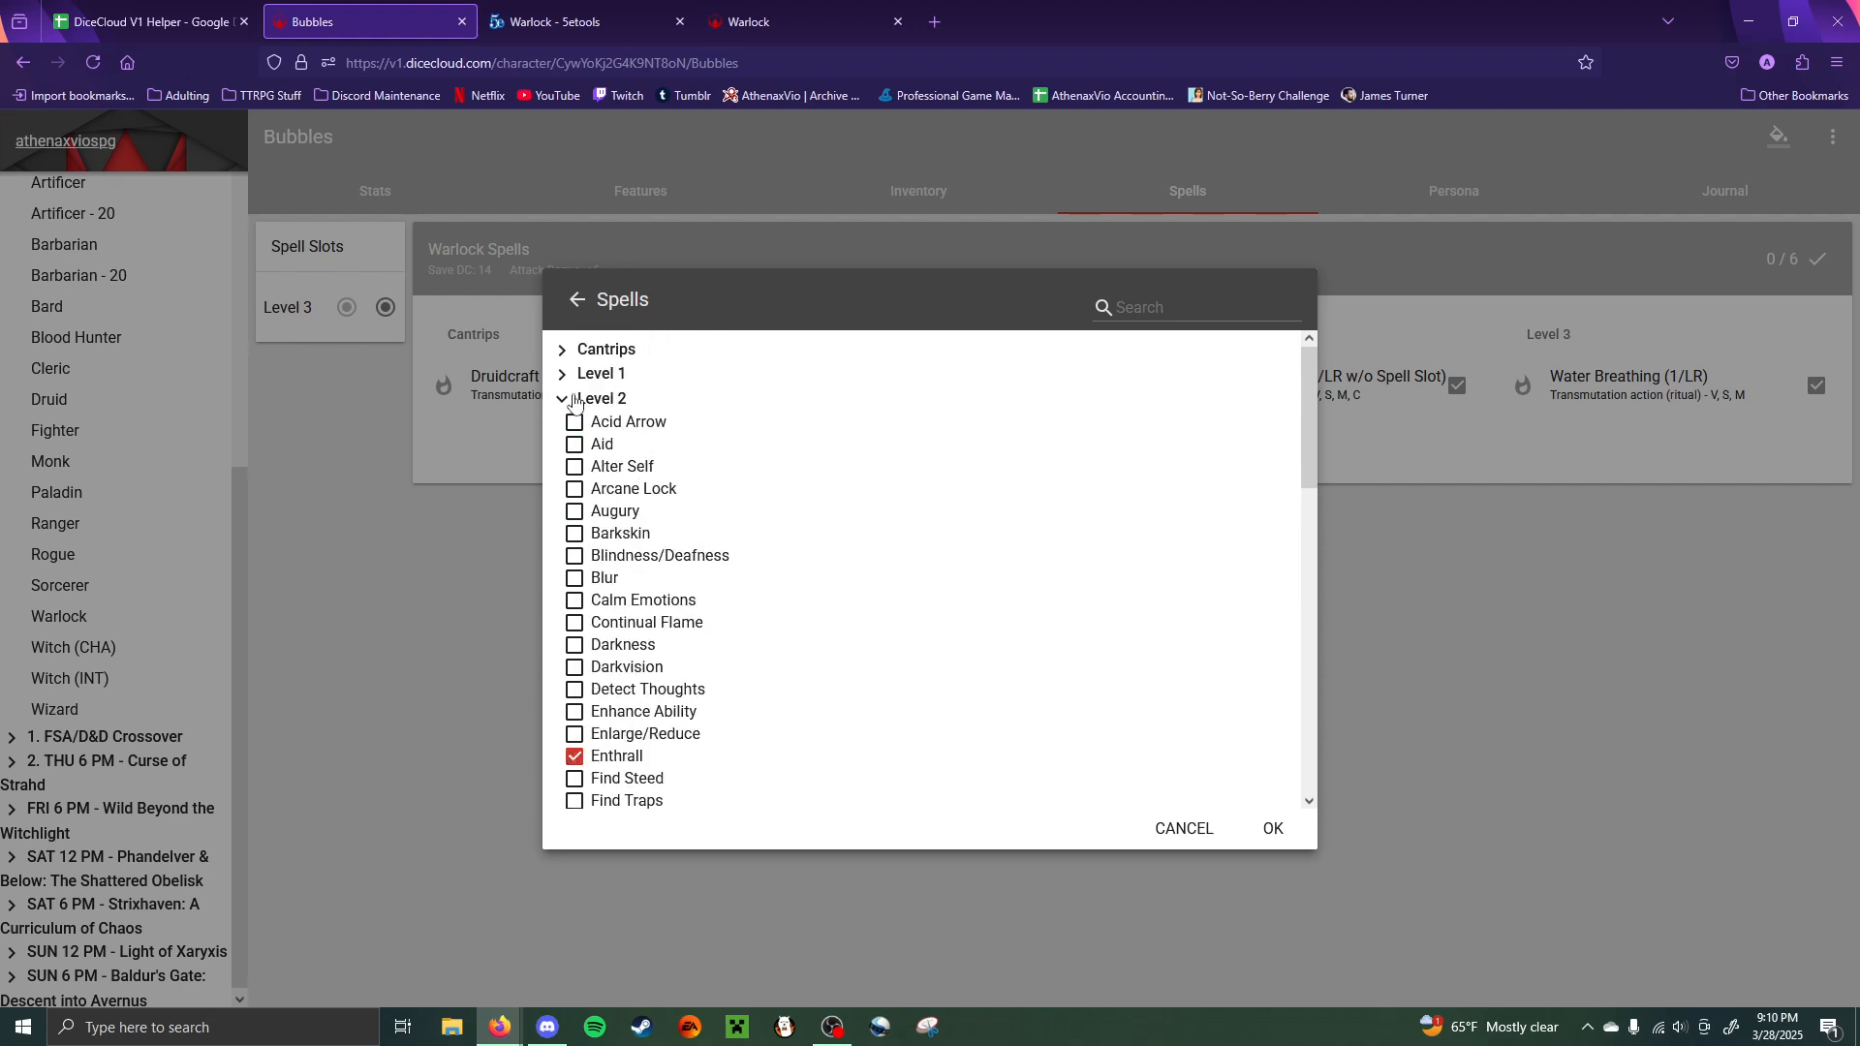
click(575, 400)
- Select the level 3 spell Hypnotic Pattern and add all the chosen library spells to the Warlock Spells list
click(586, 424)
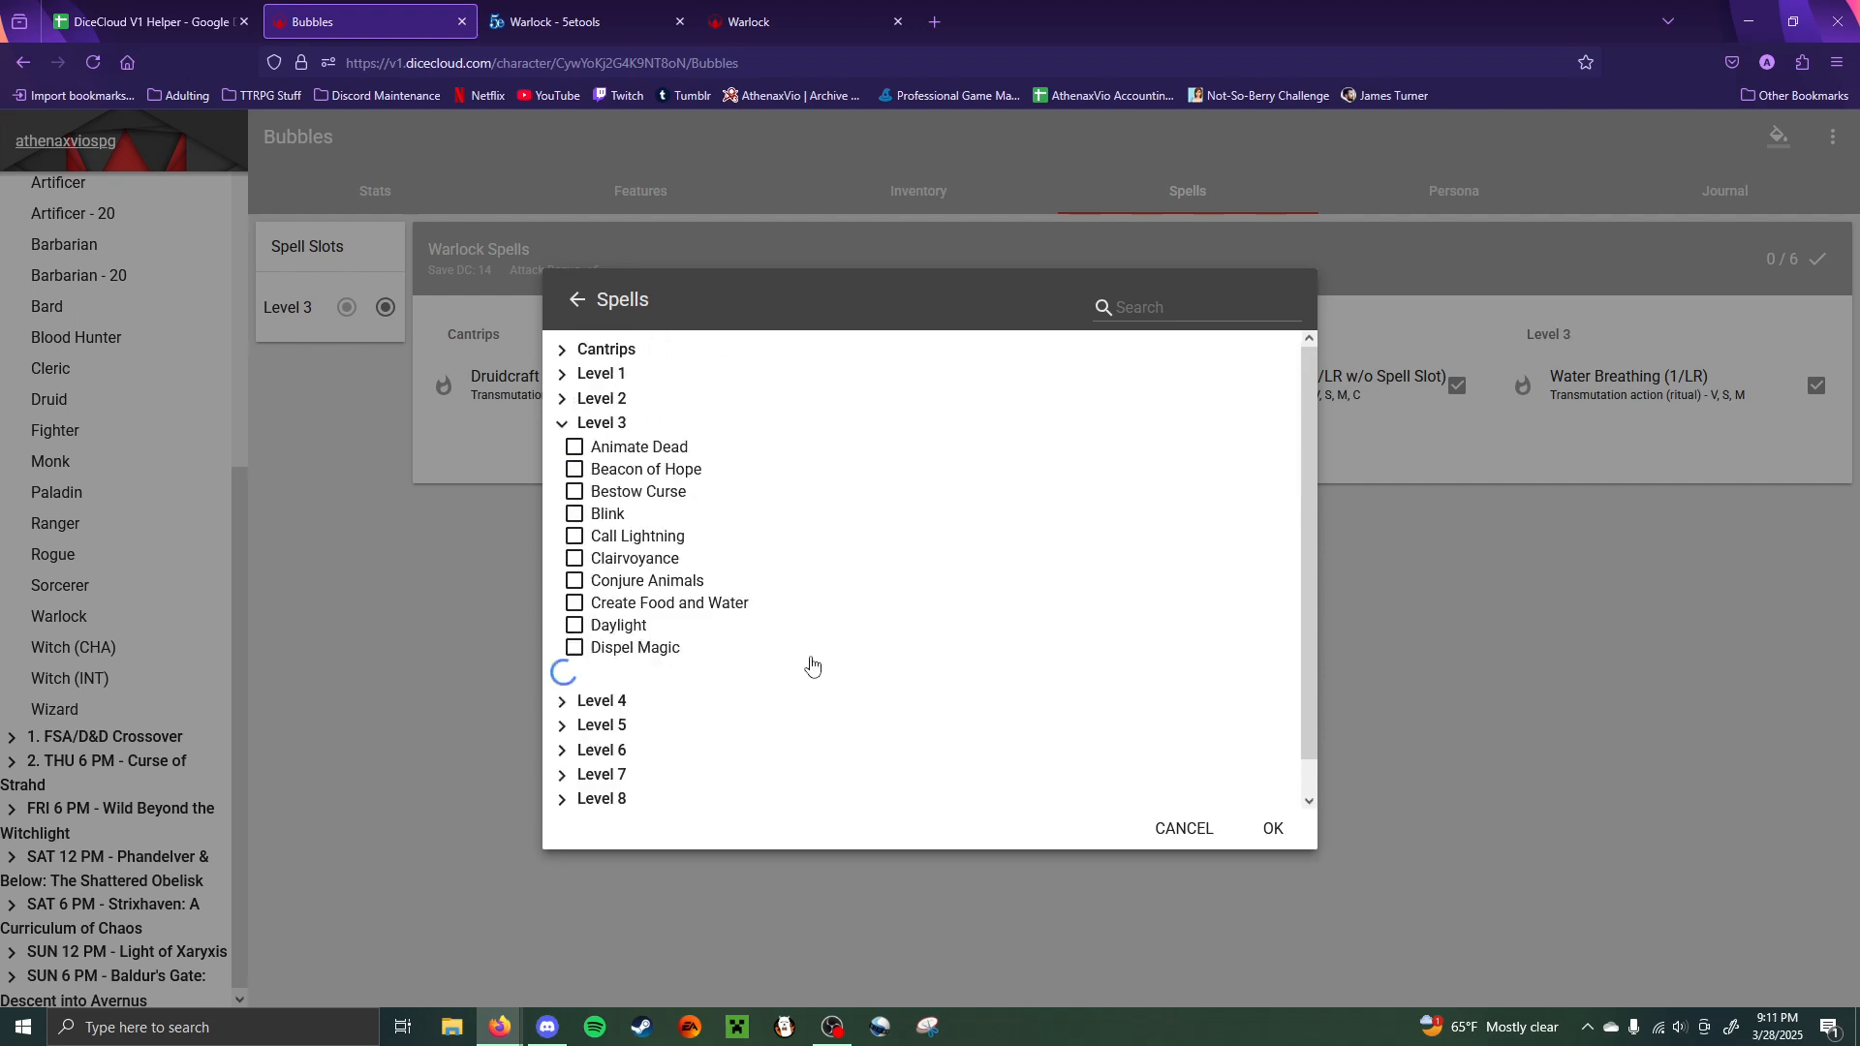
scroll(724, 668, down, 3)
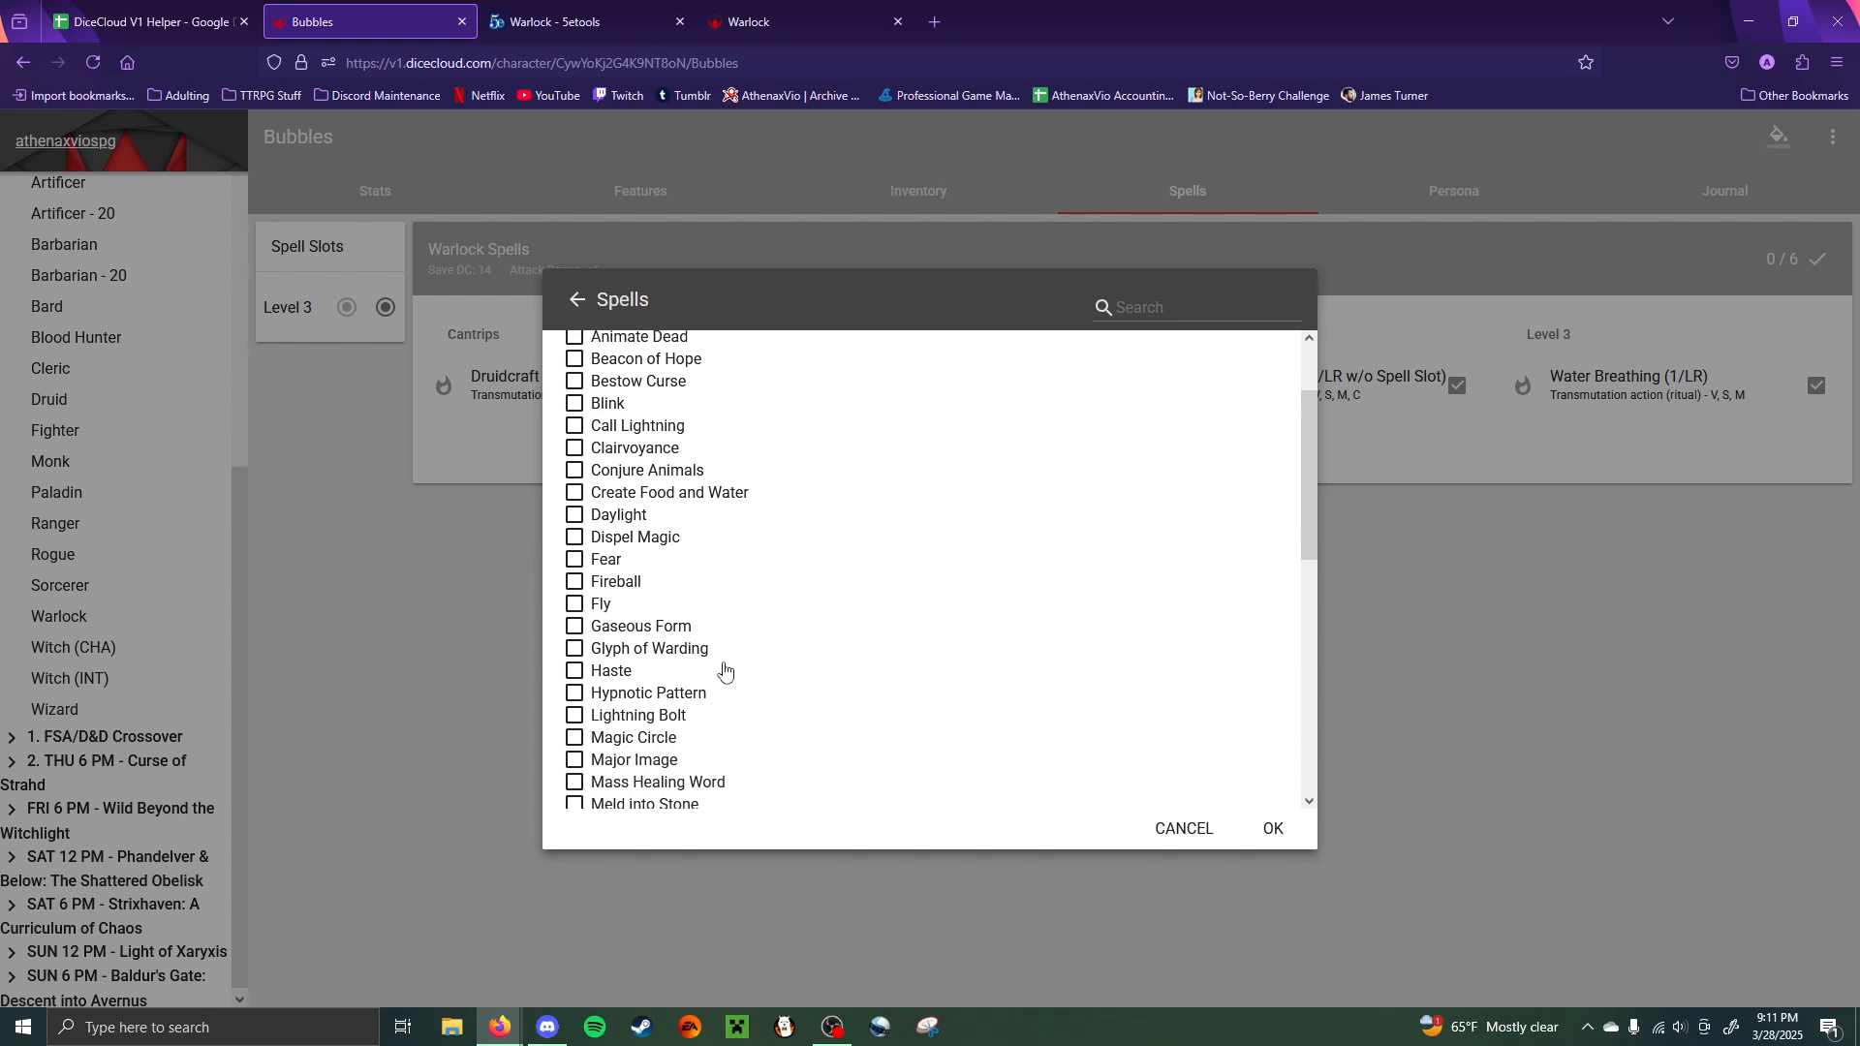
scroll(725, 668, down, 6)
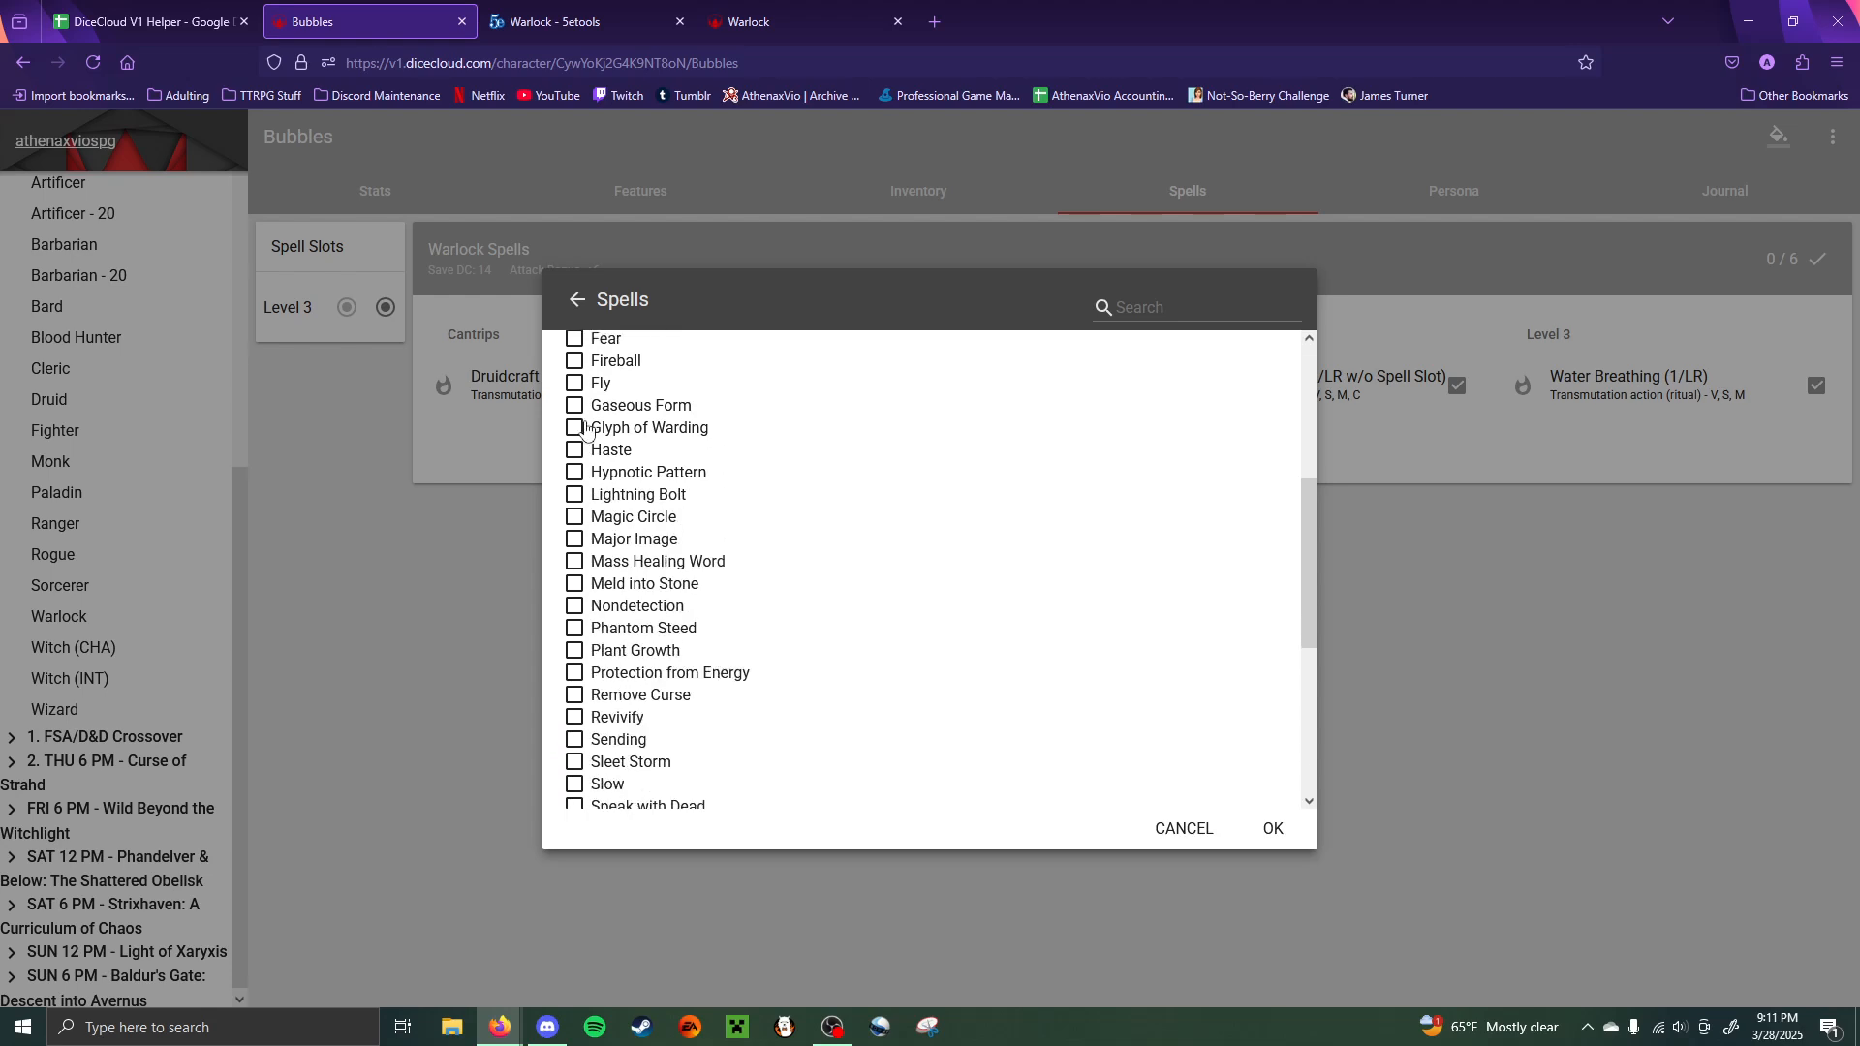
click(601, 475)
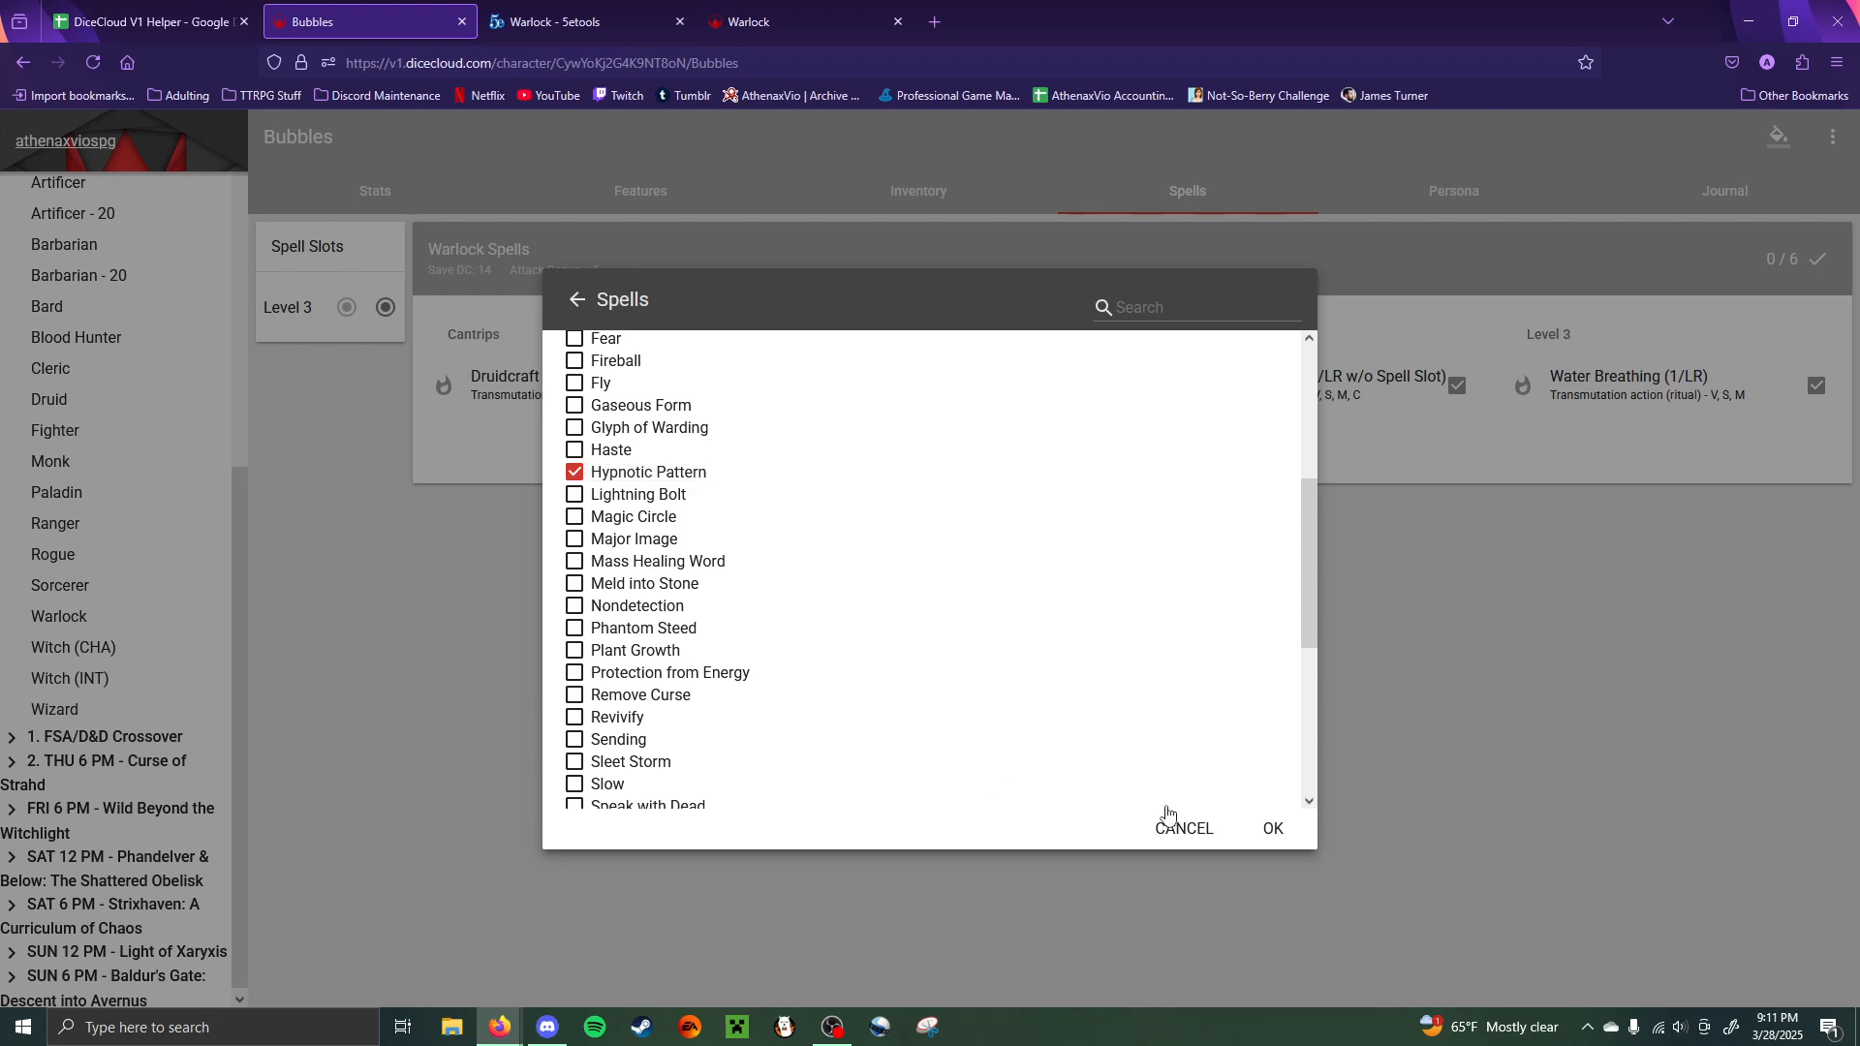
click(1273, 830)
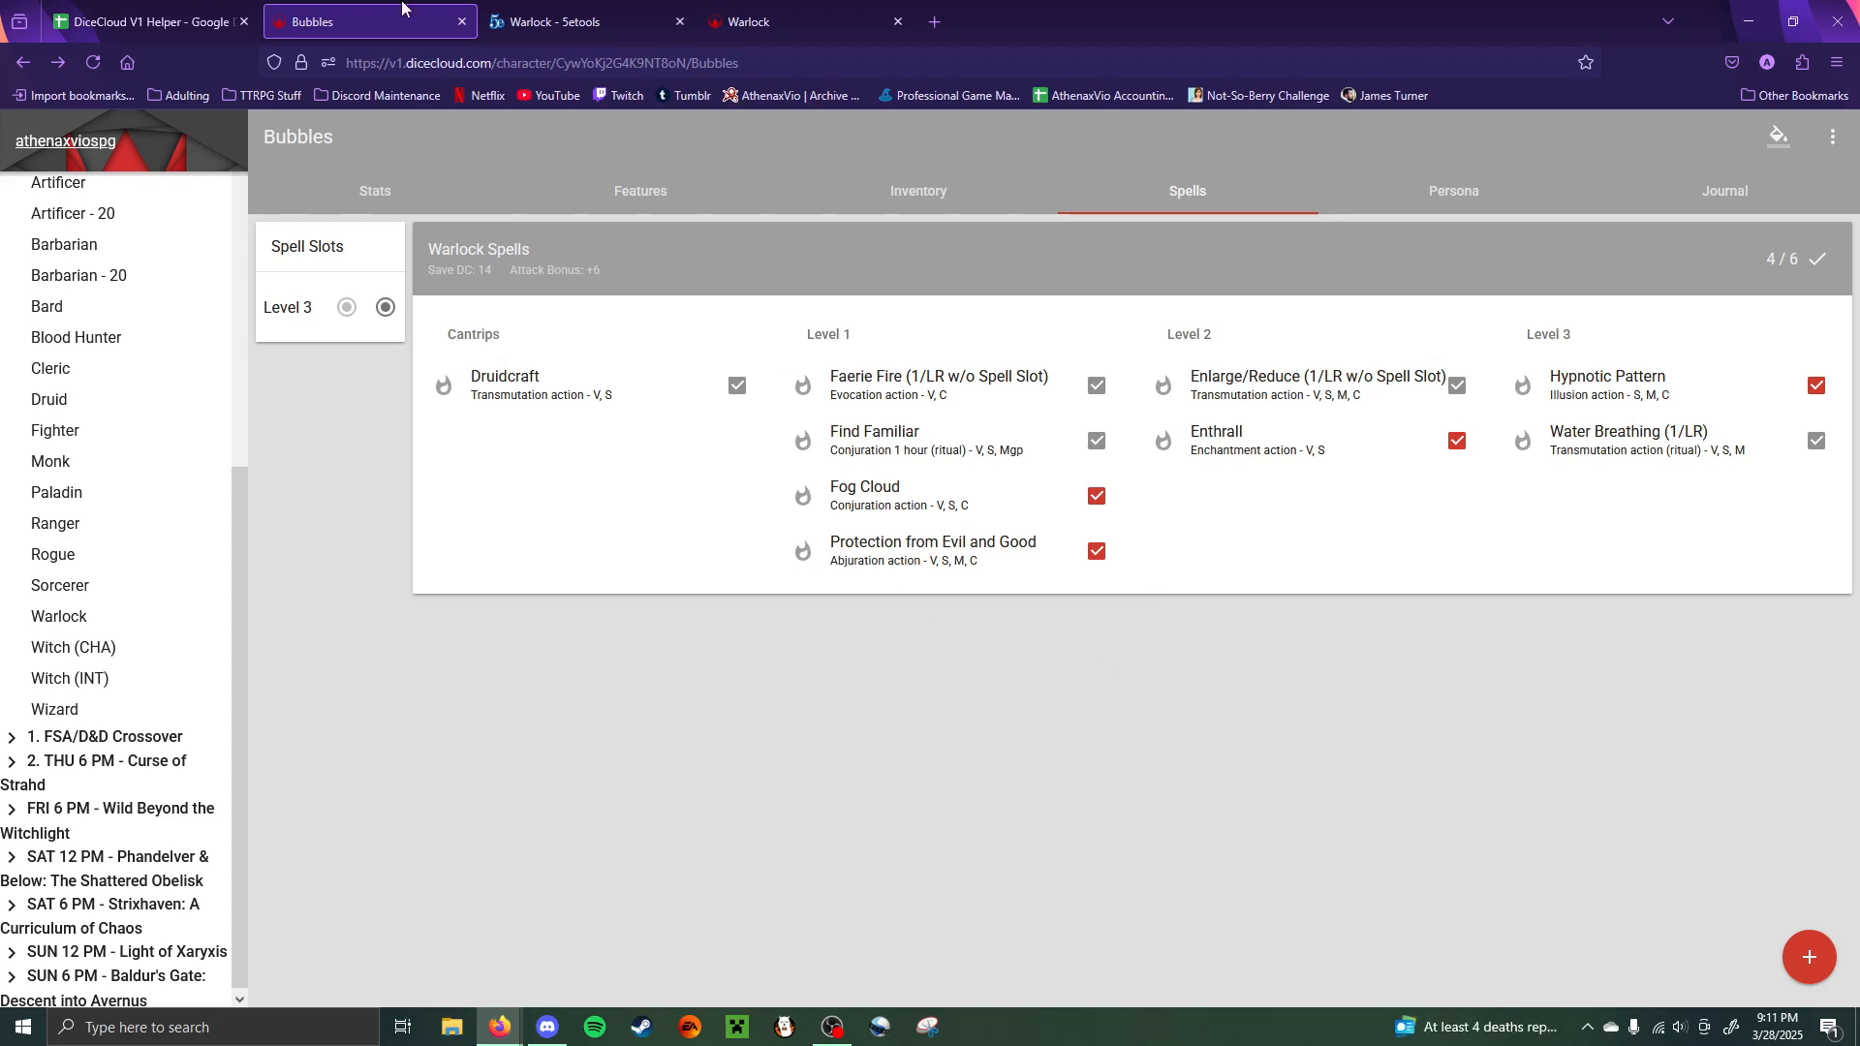
- Search 5etools for "friends" and open the PHB'14 version of the Friends spell
mouse_move(591, 8)
click(581, 21)
scroll(1258, 283, up, 5)
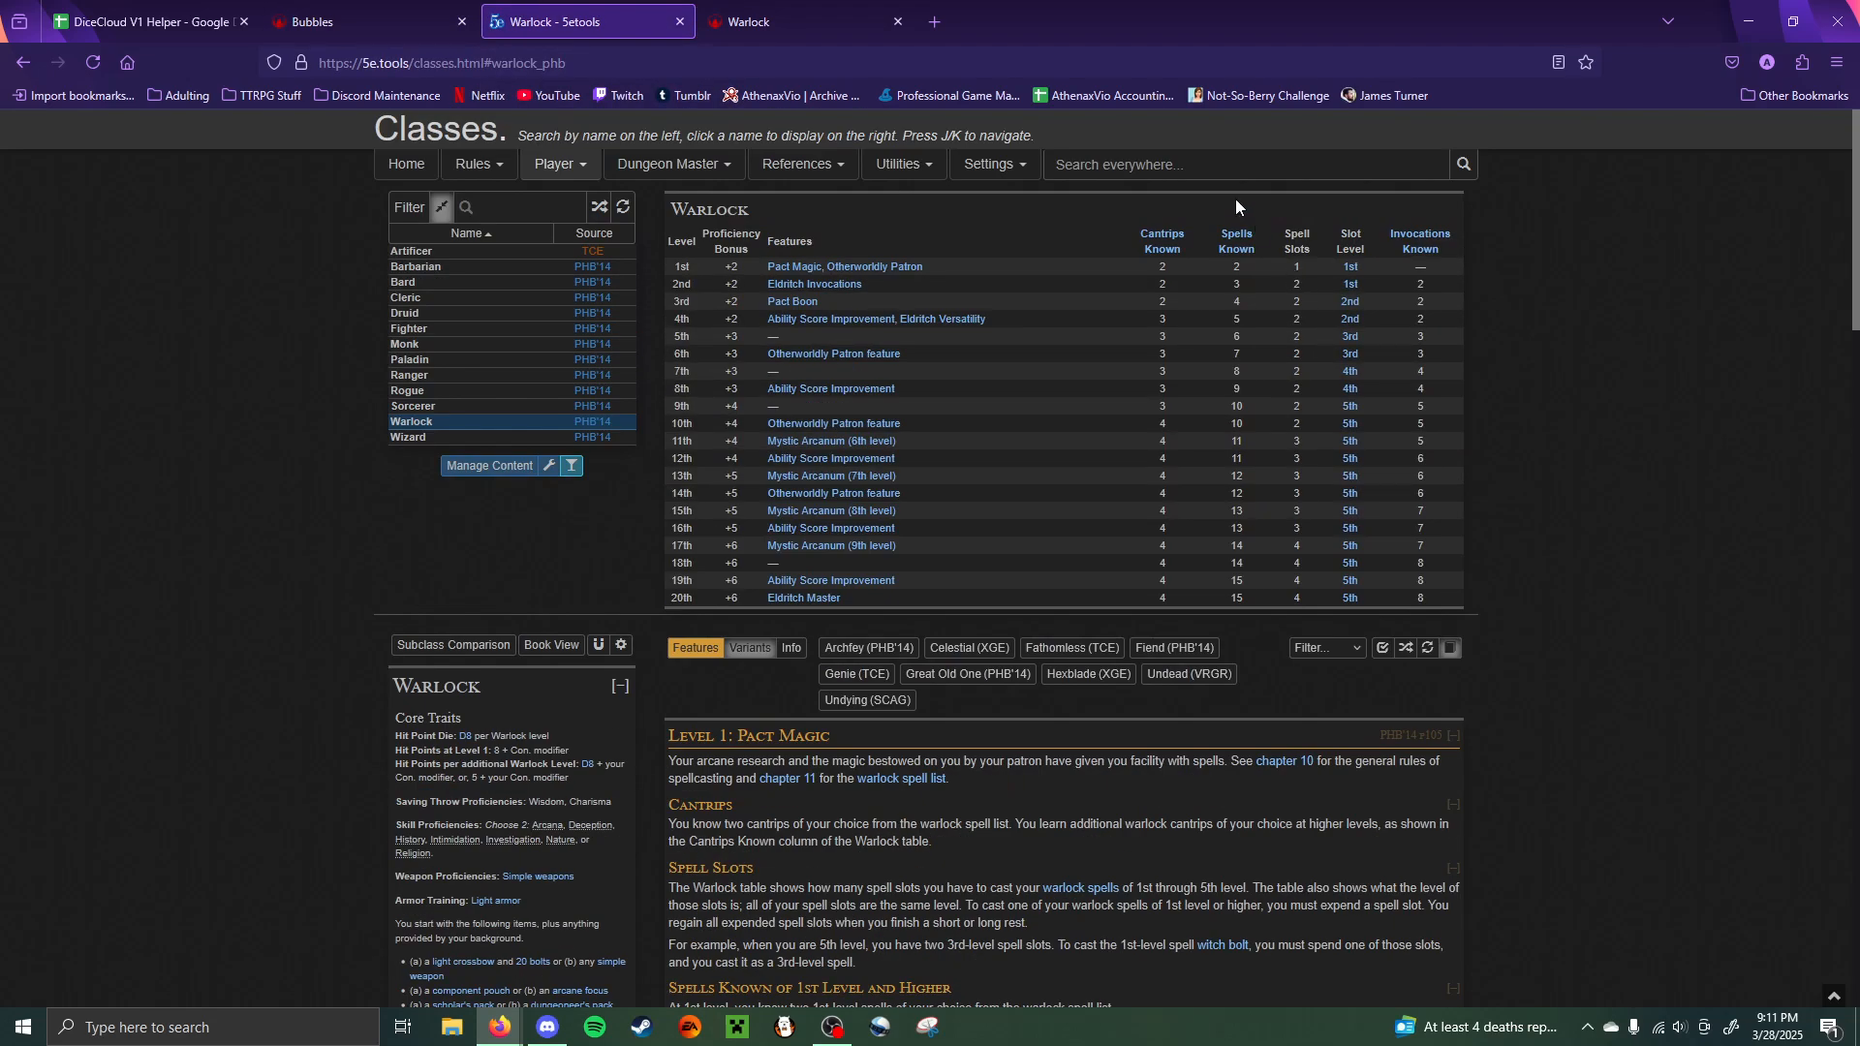
click(1200, 167)
text(fri)
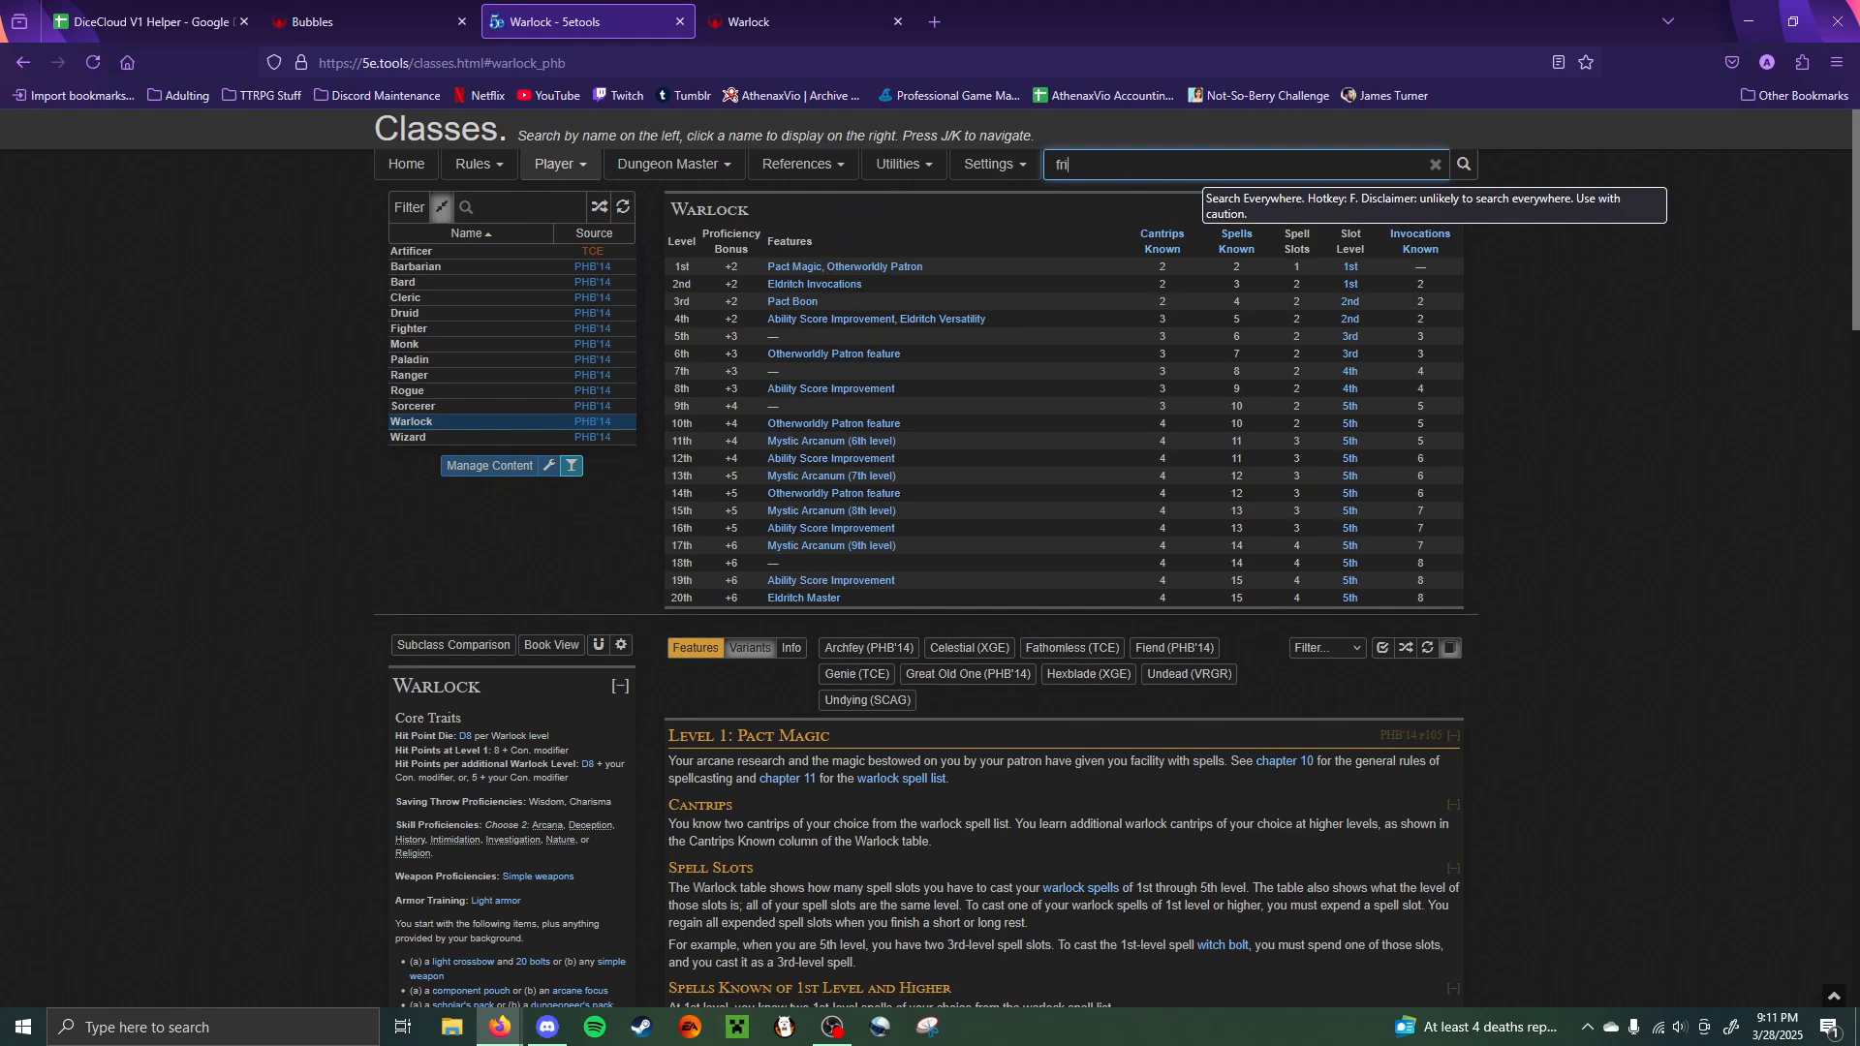
text(ends)
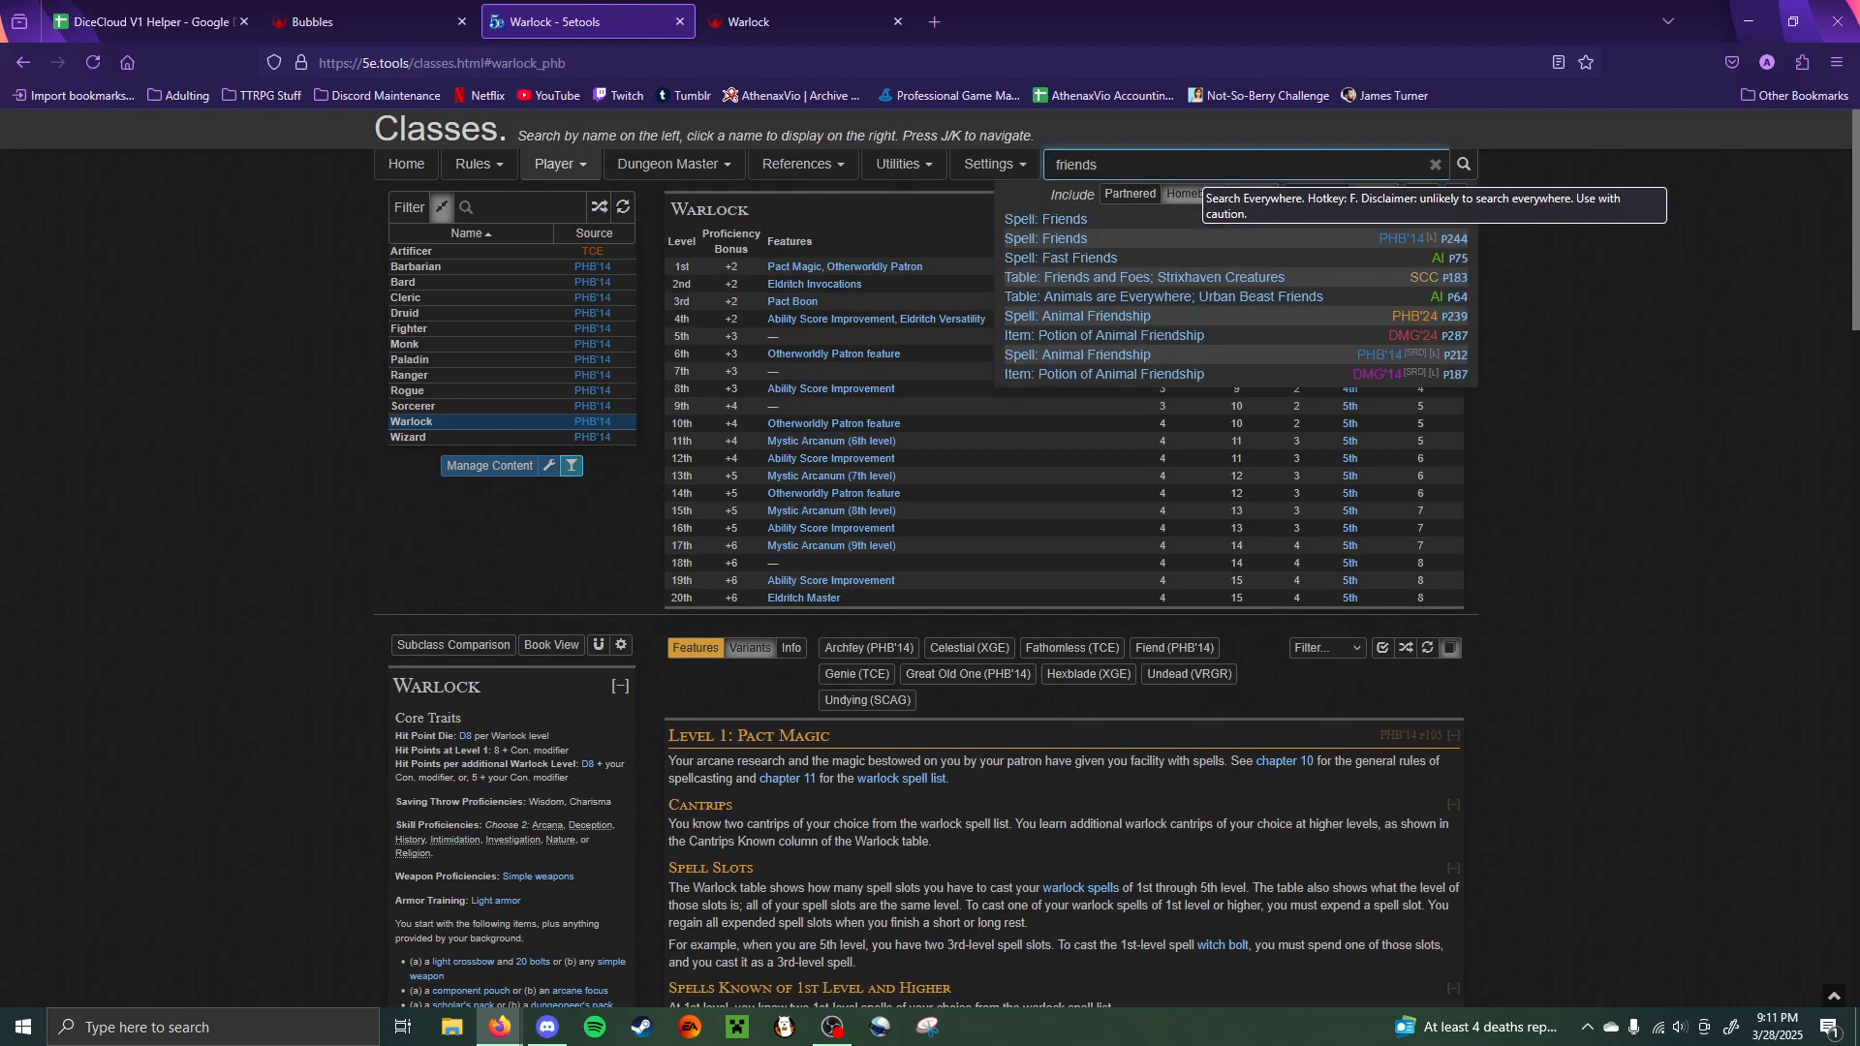
click(1093, 242)
- Return to the Bubbles sheet and create a new spell named Friends with its level set to Cantrip
click(330, 10)
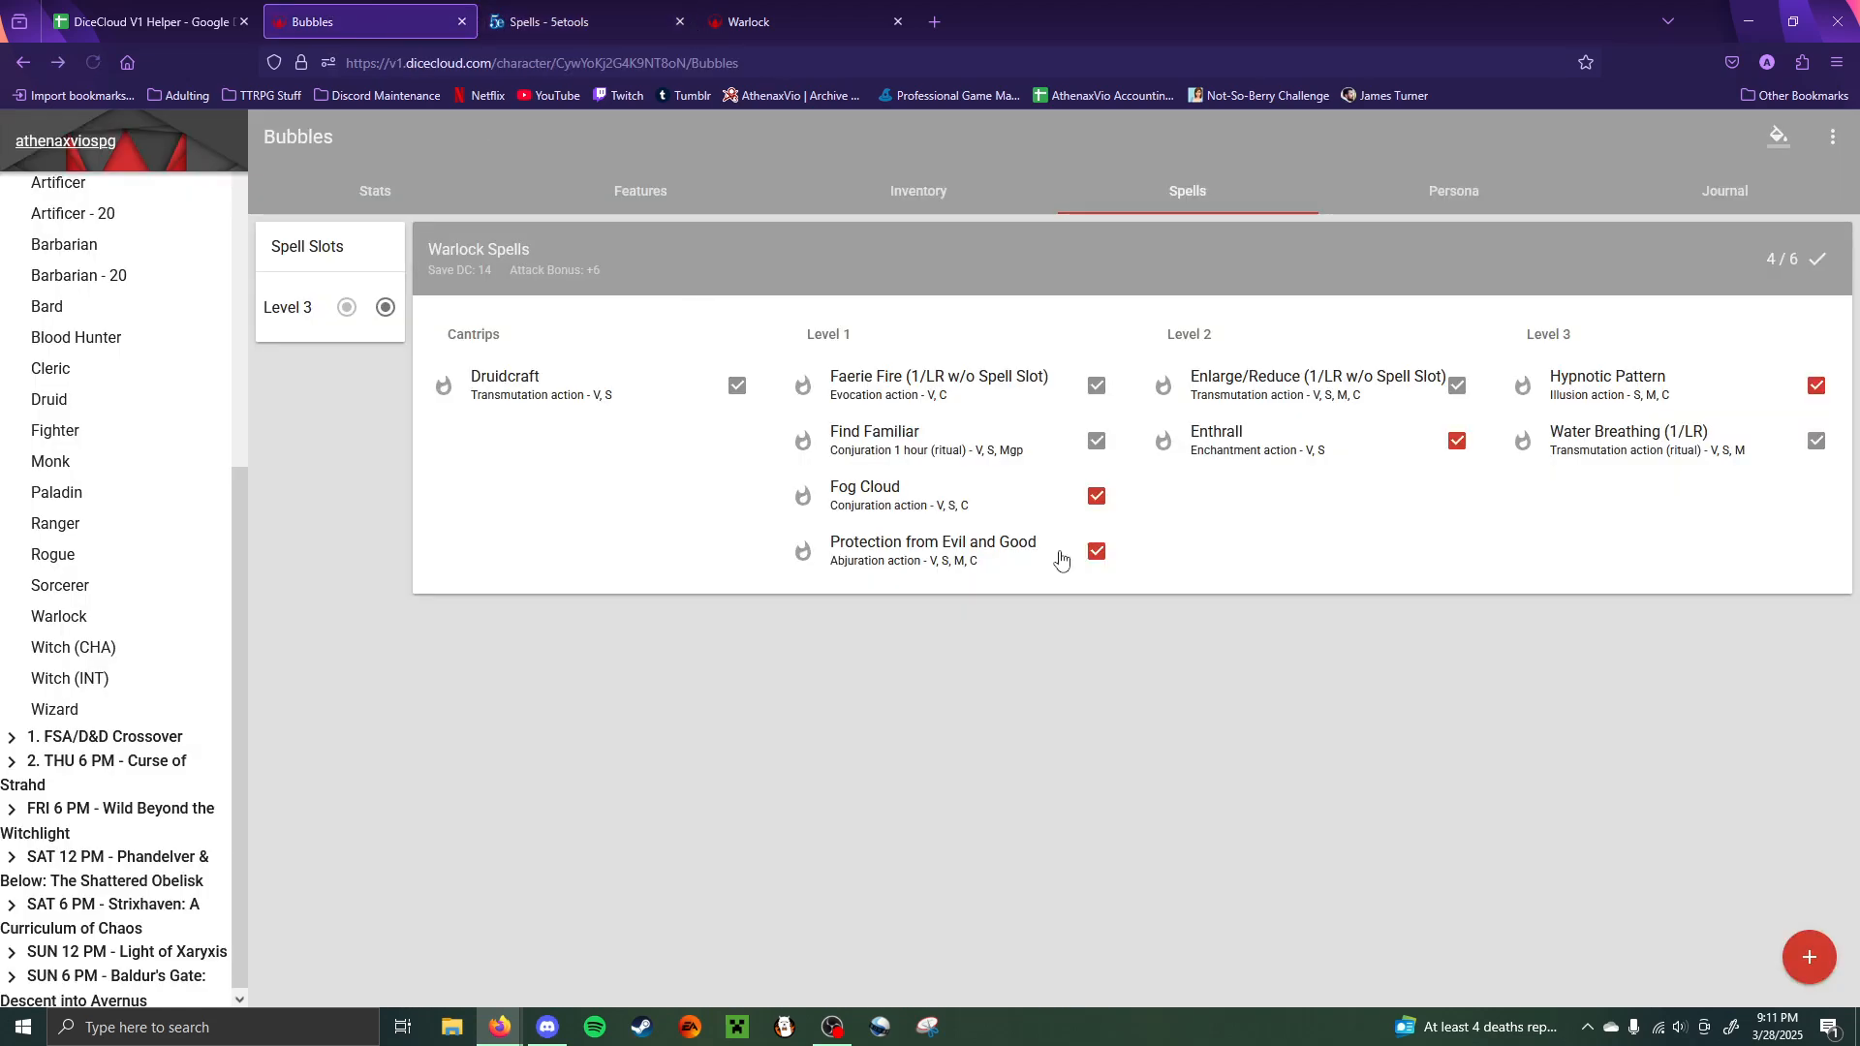
click(1816, 962)
click(1808, 822)
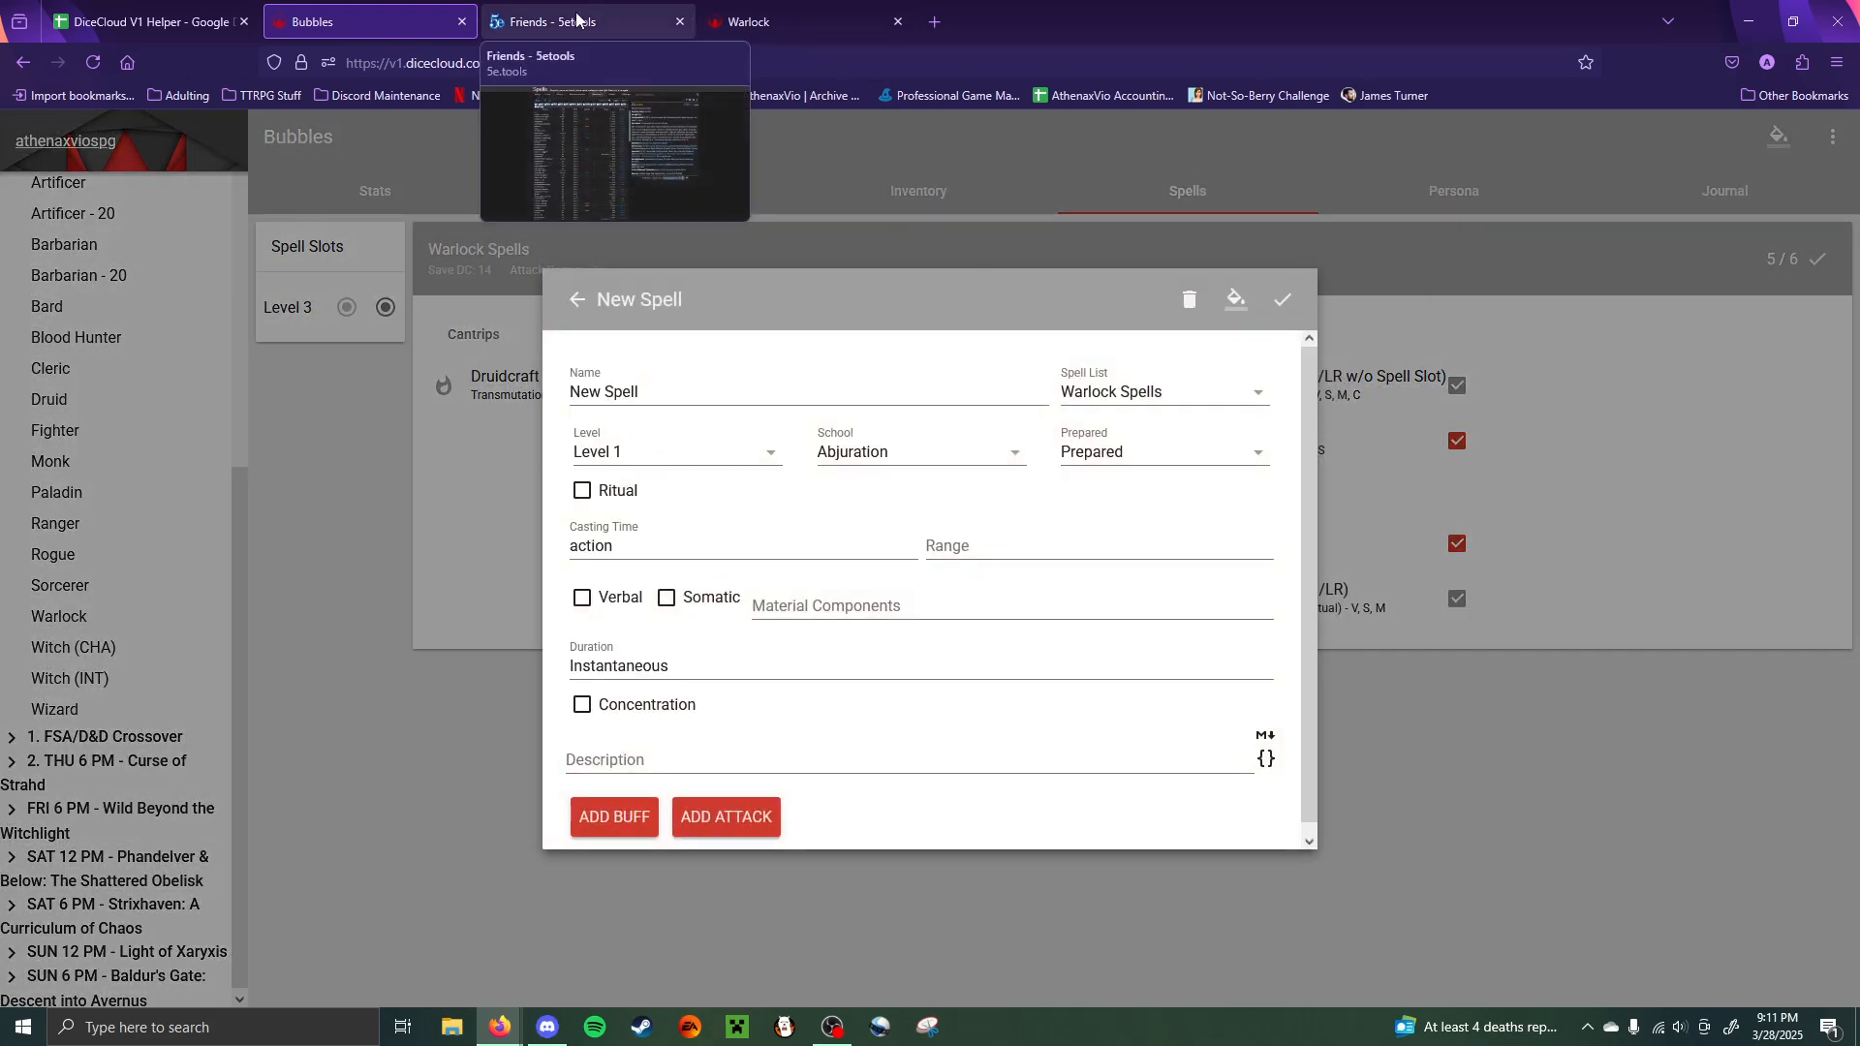
click(533, 21)
click(373, 2)
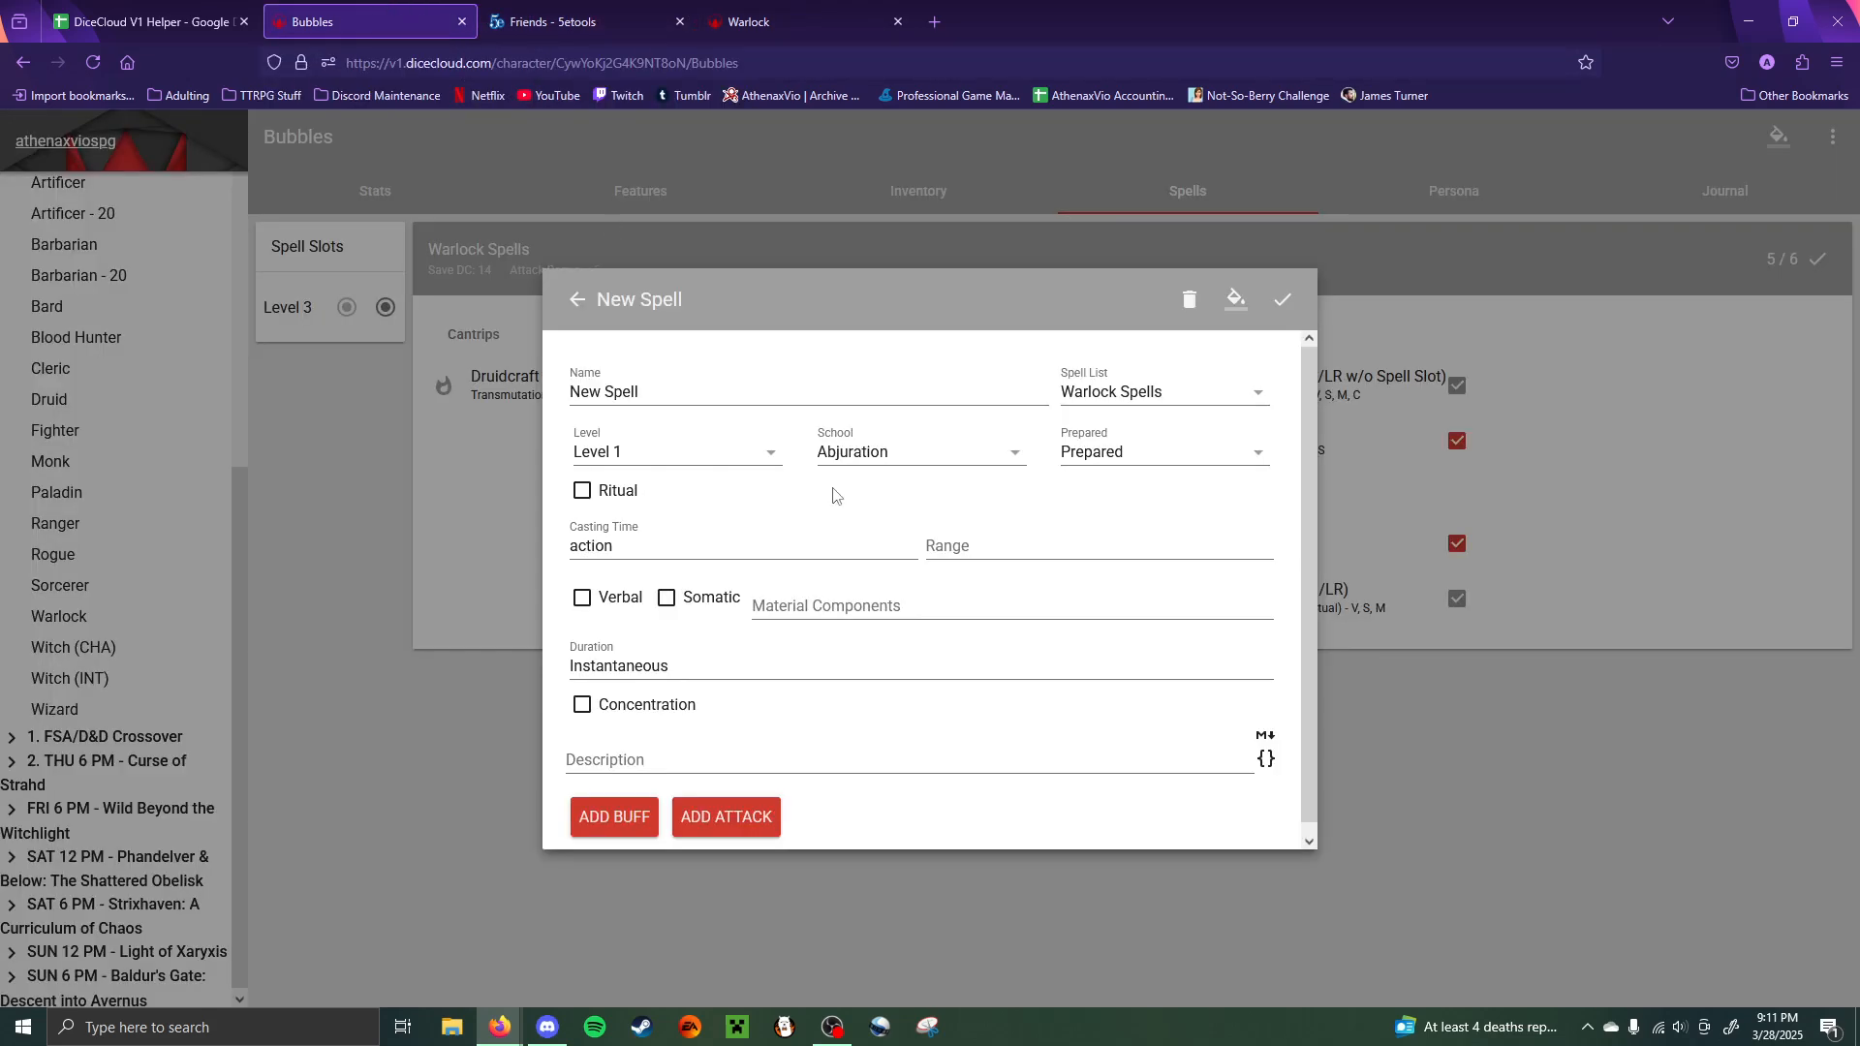
click(734, 464)
click(746, 444)
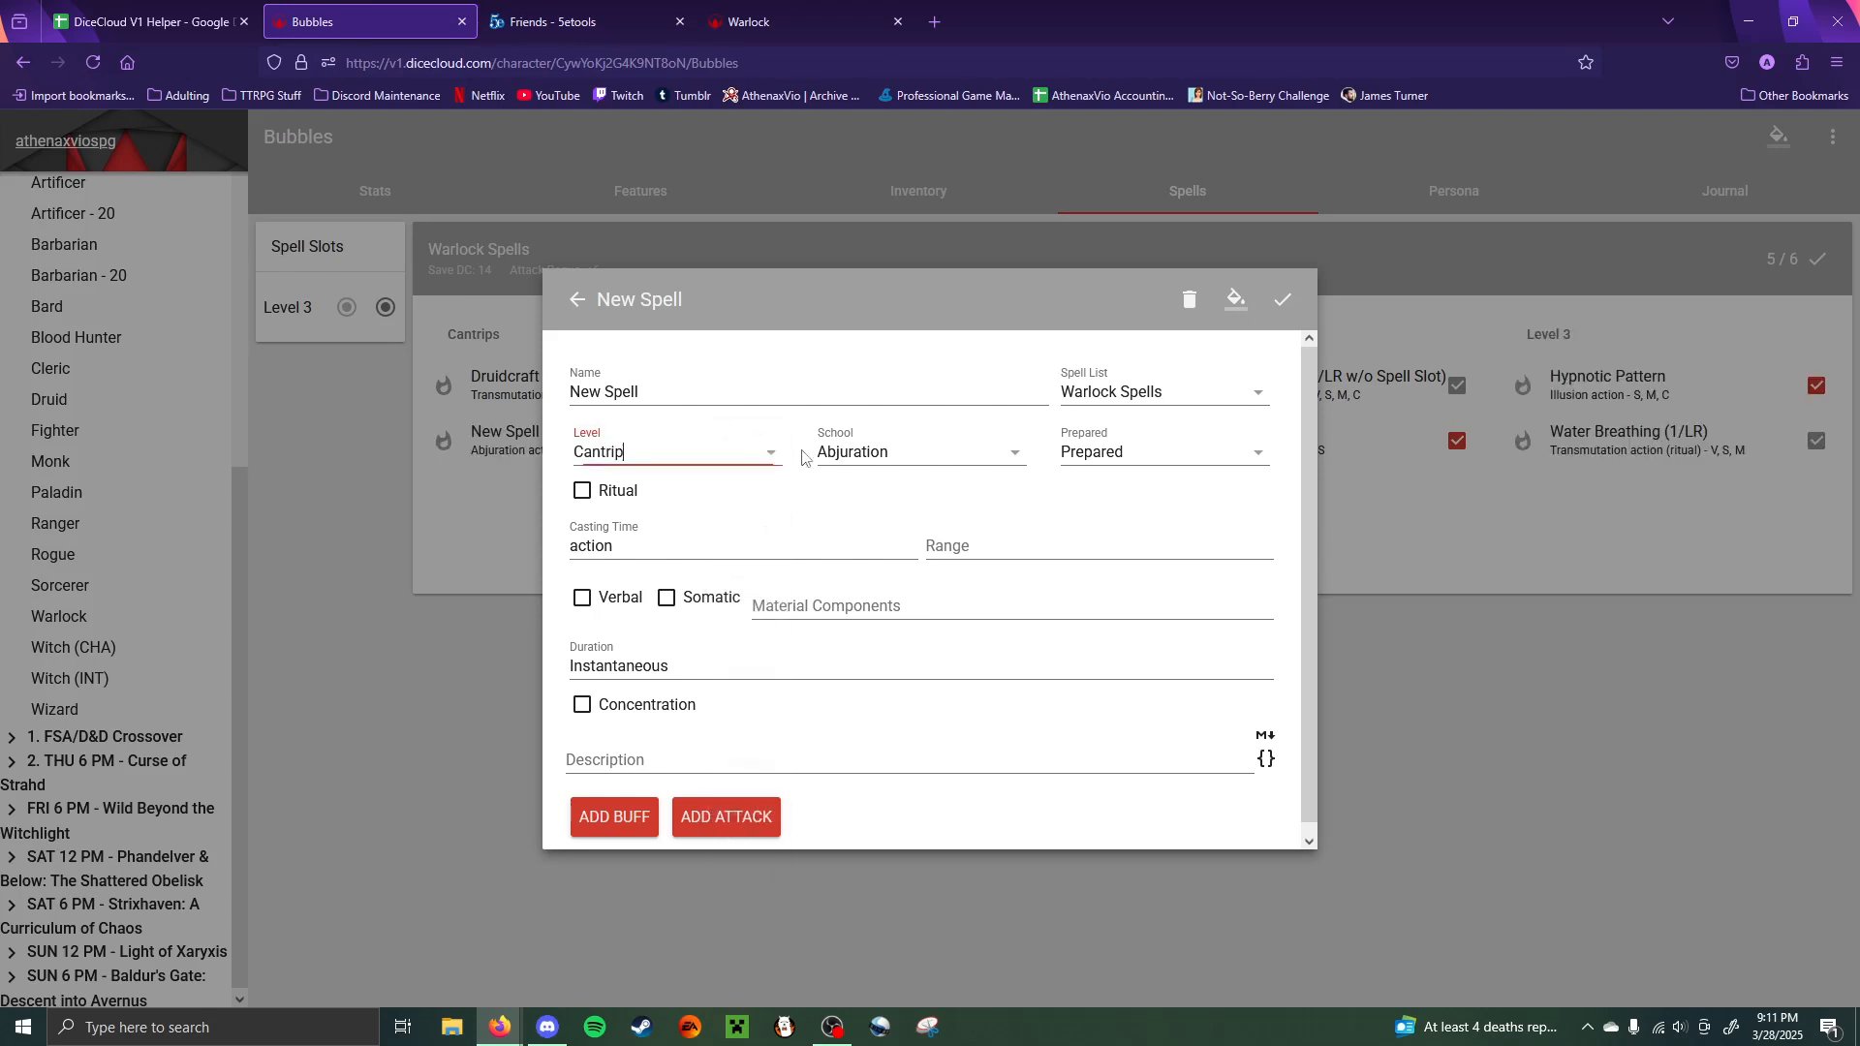
triple_click(726, 393)
text(Friends)
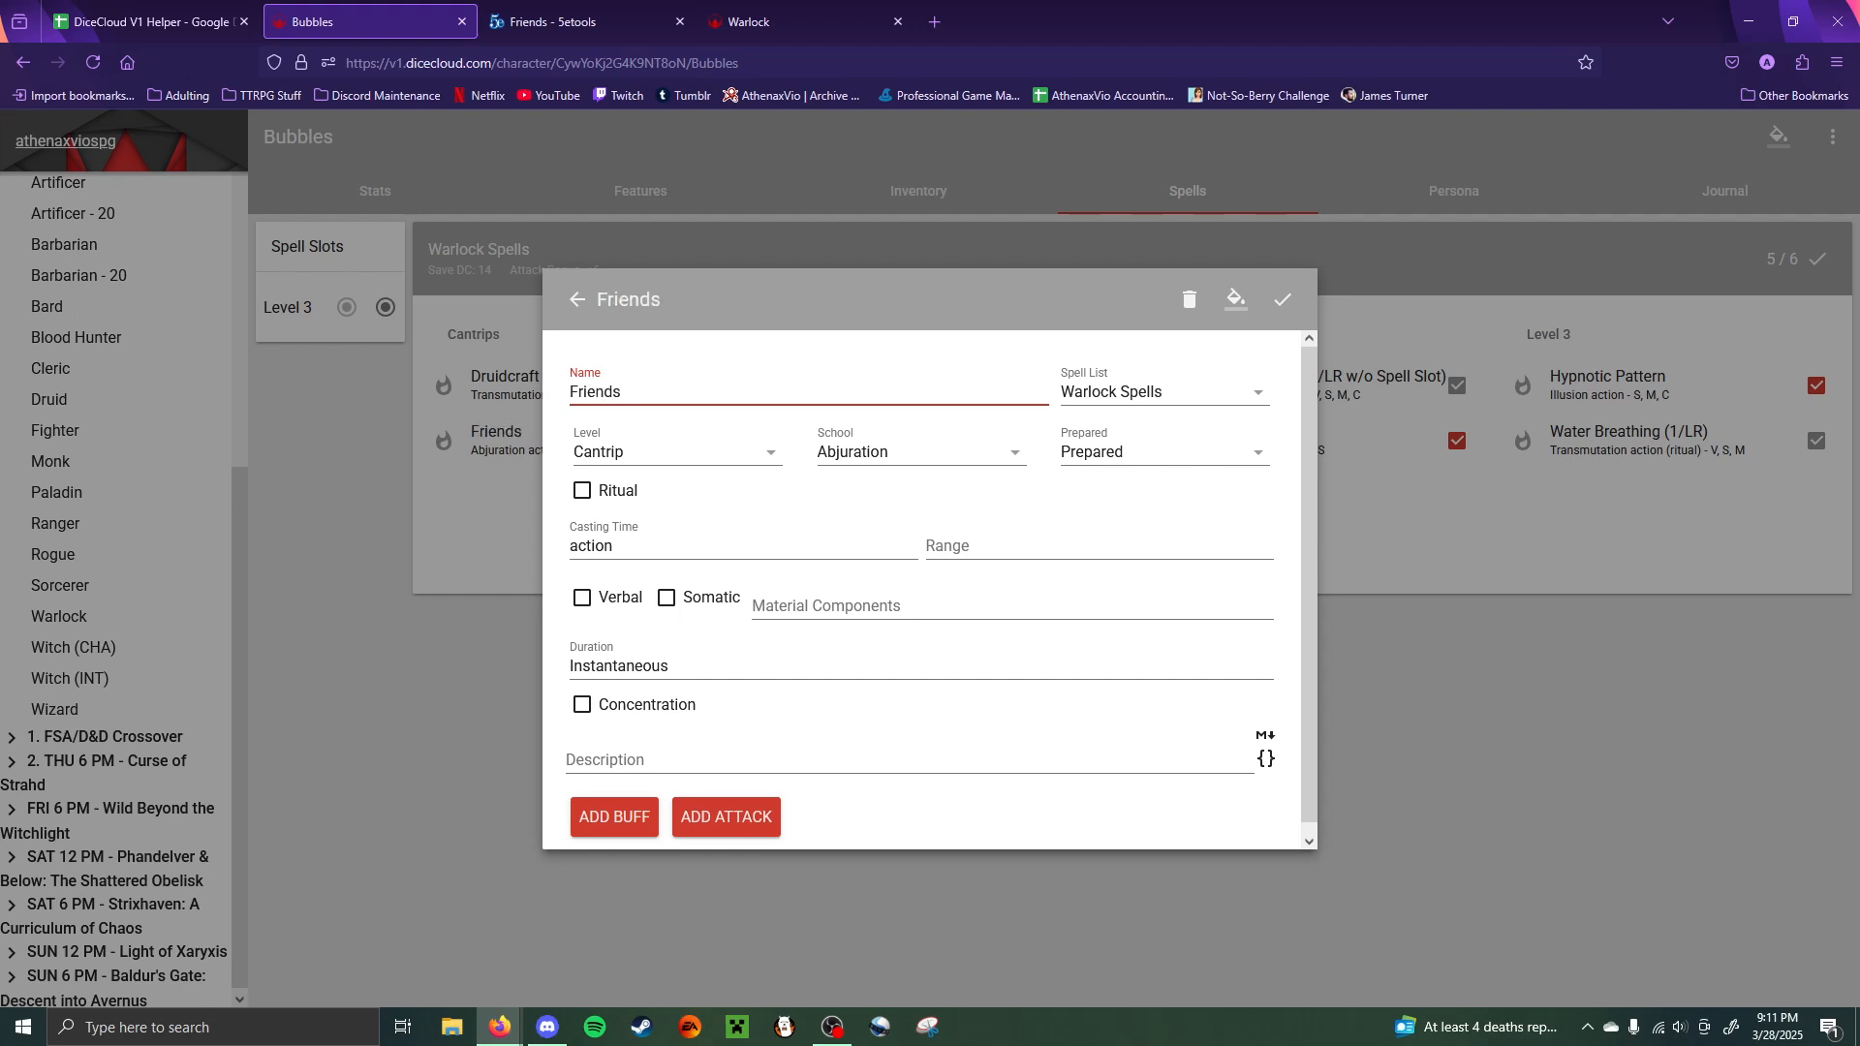
- Set the Friends spell's school to Enchantment and its preparation to Always Prepared
click(917, 436)
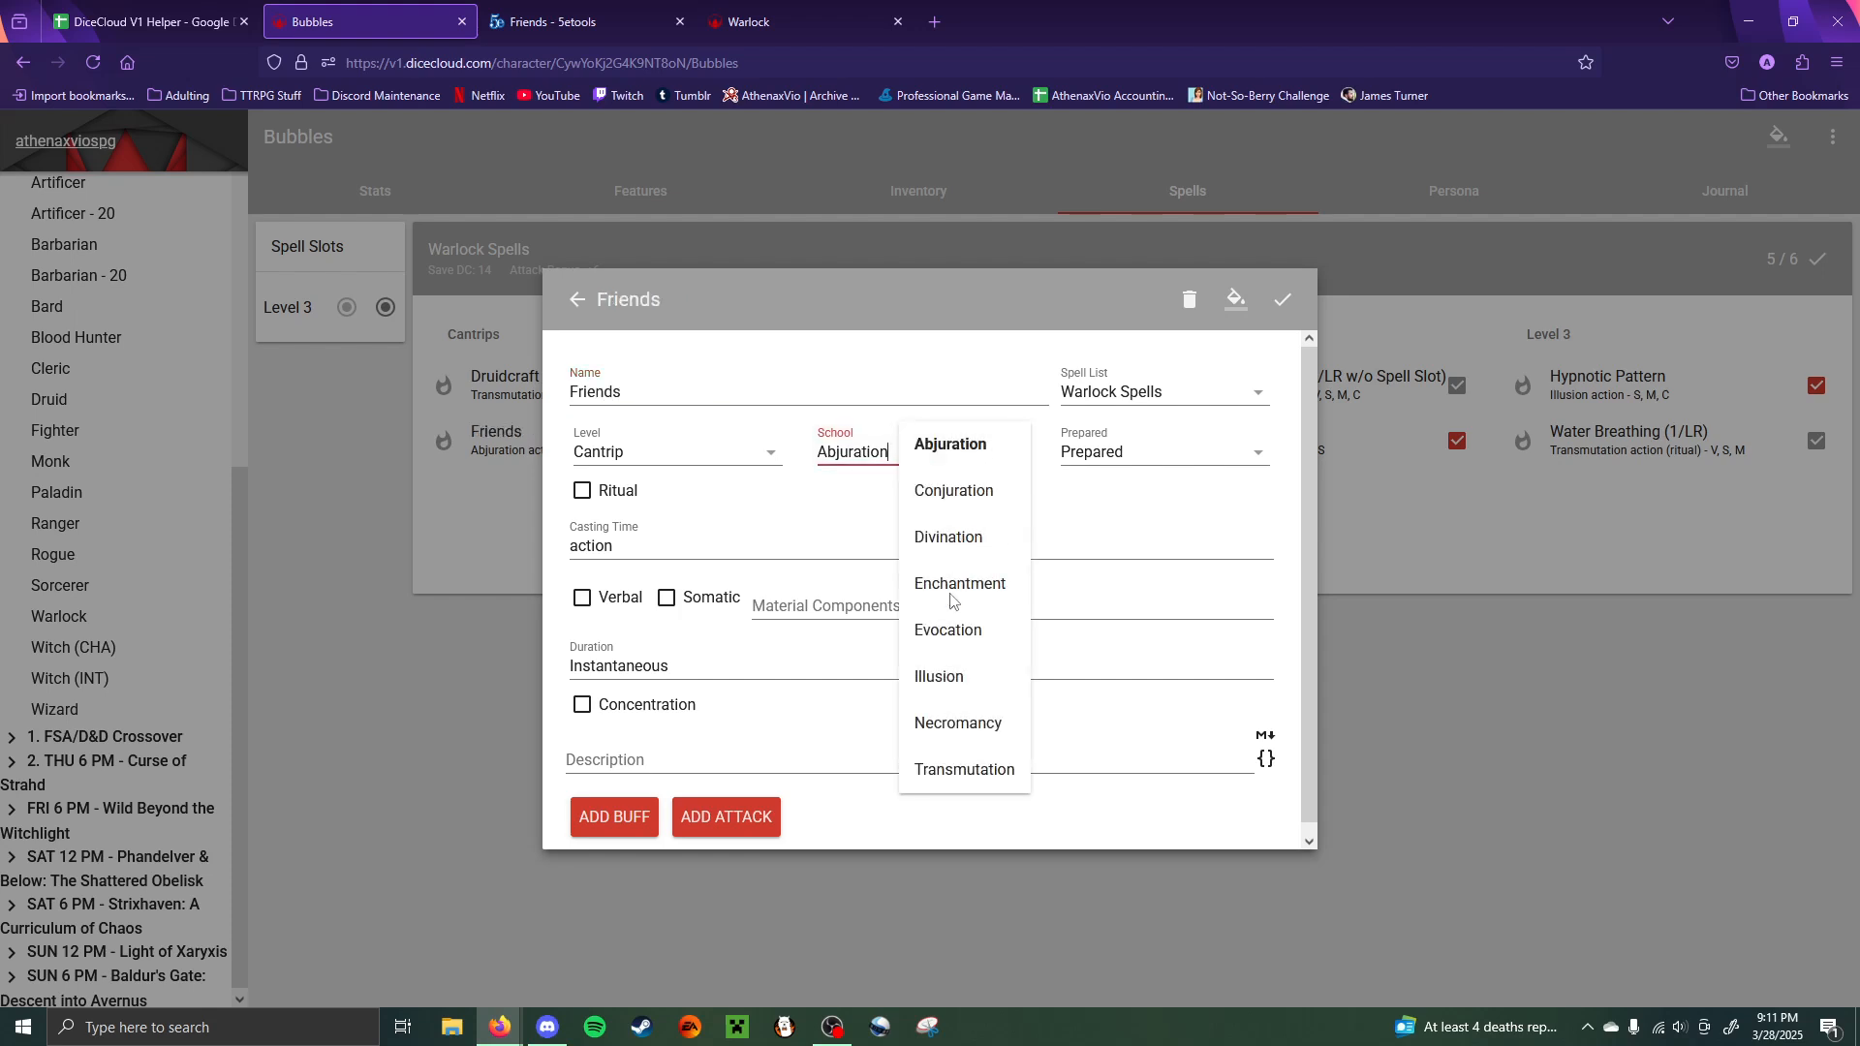
click(952, 586)
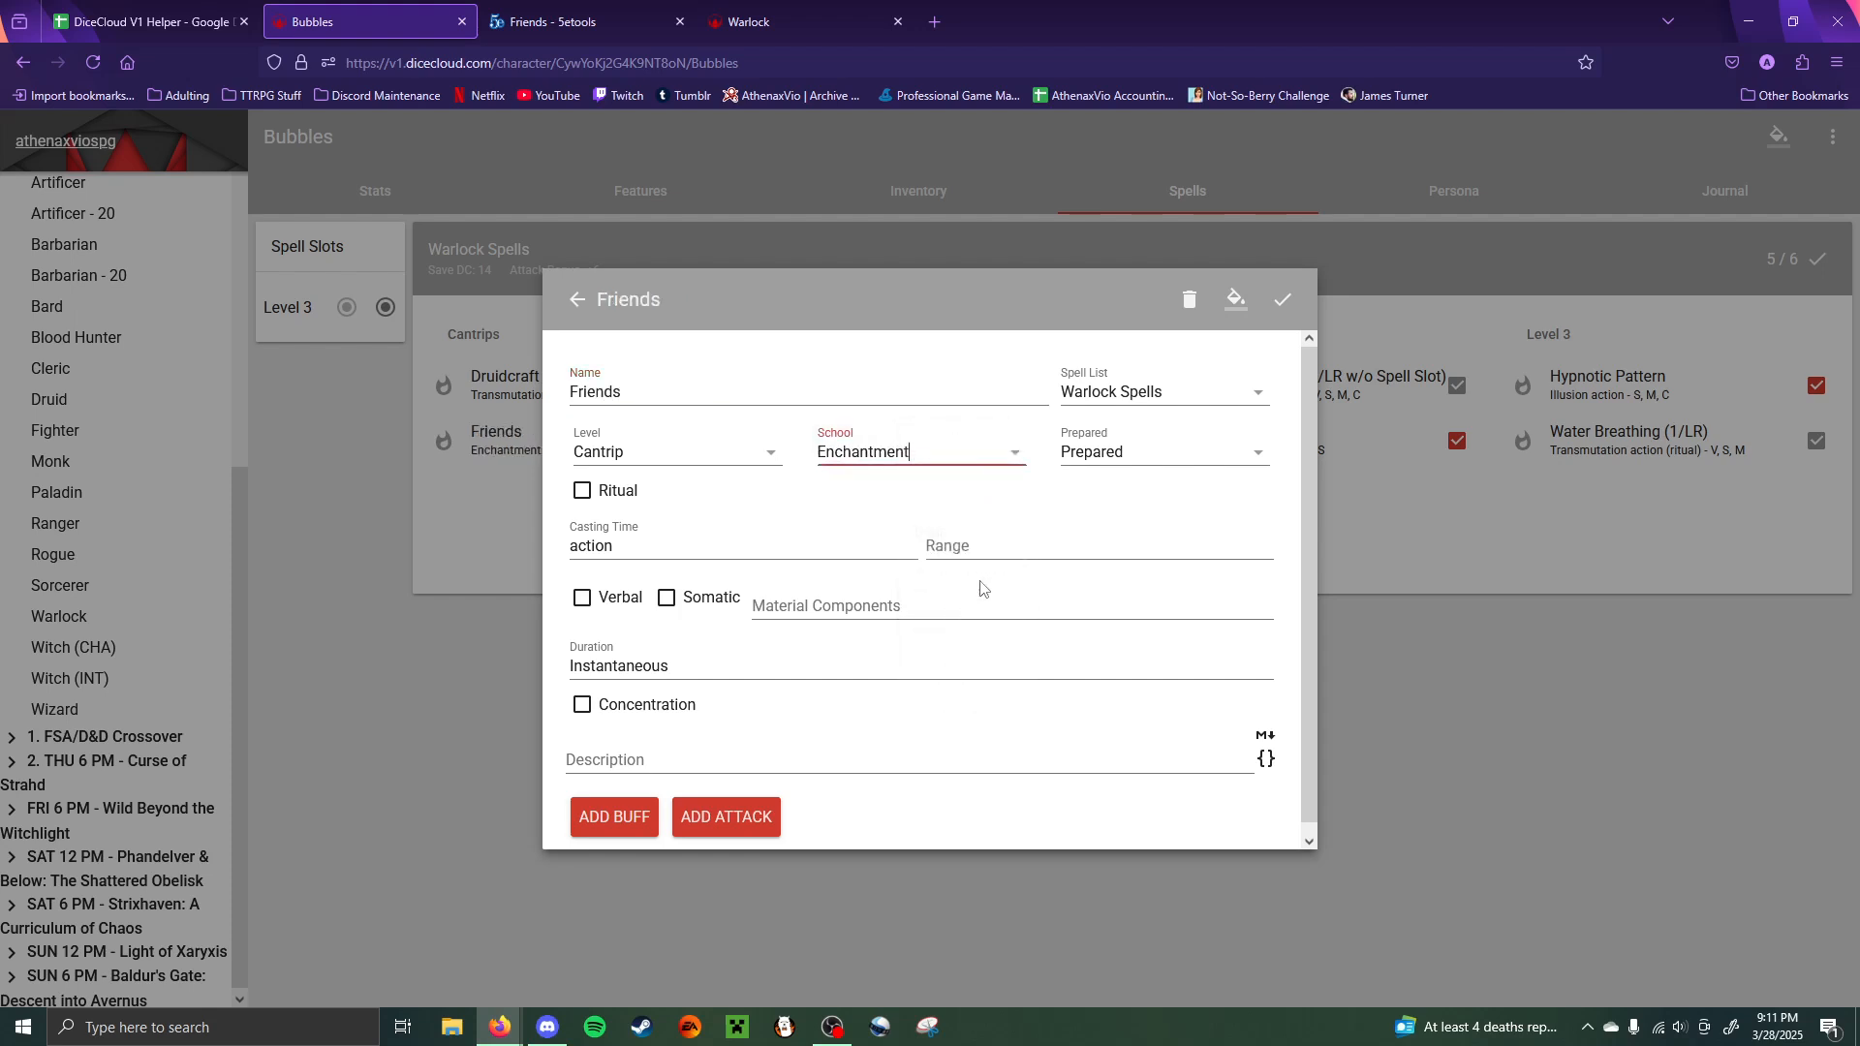
click(1151, 472)
click(1177, 539)
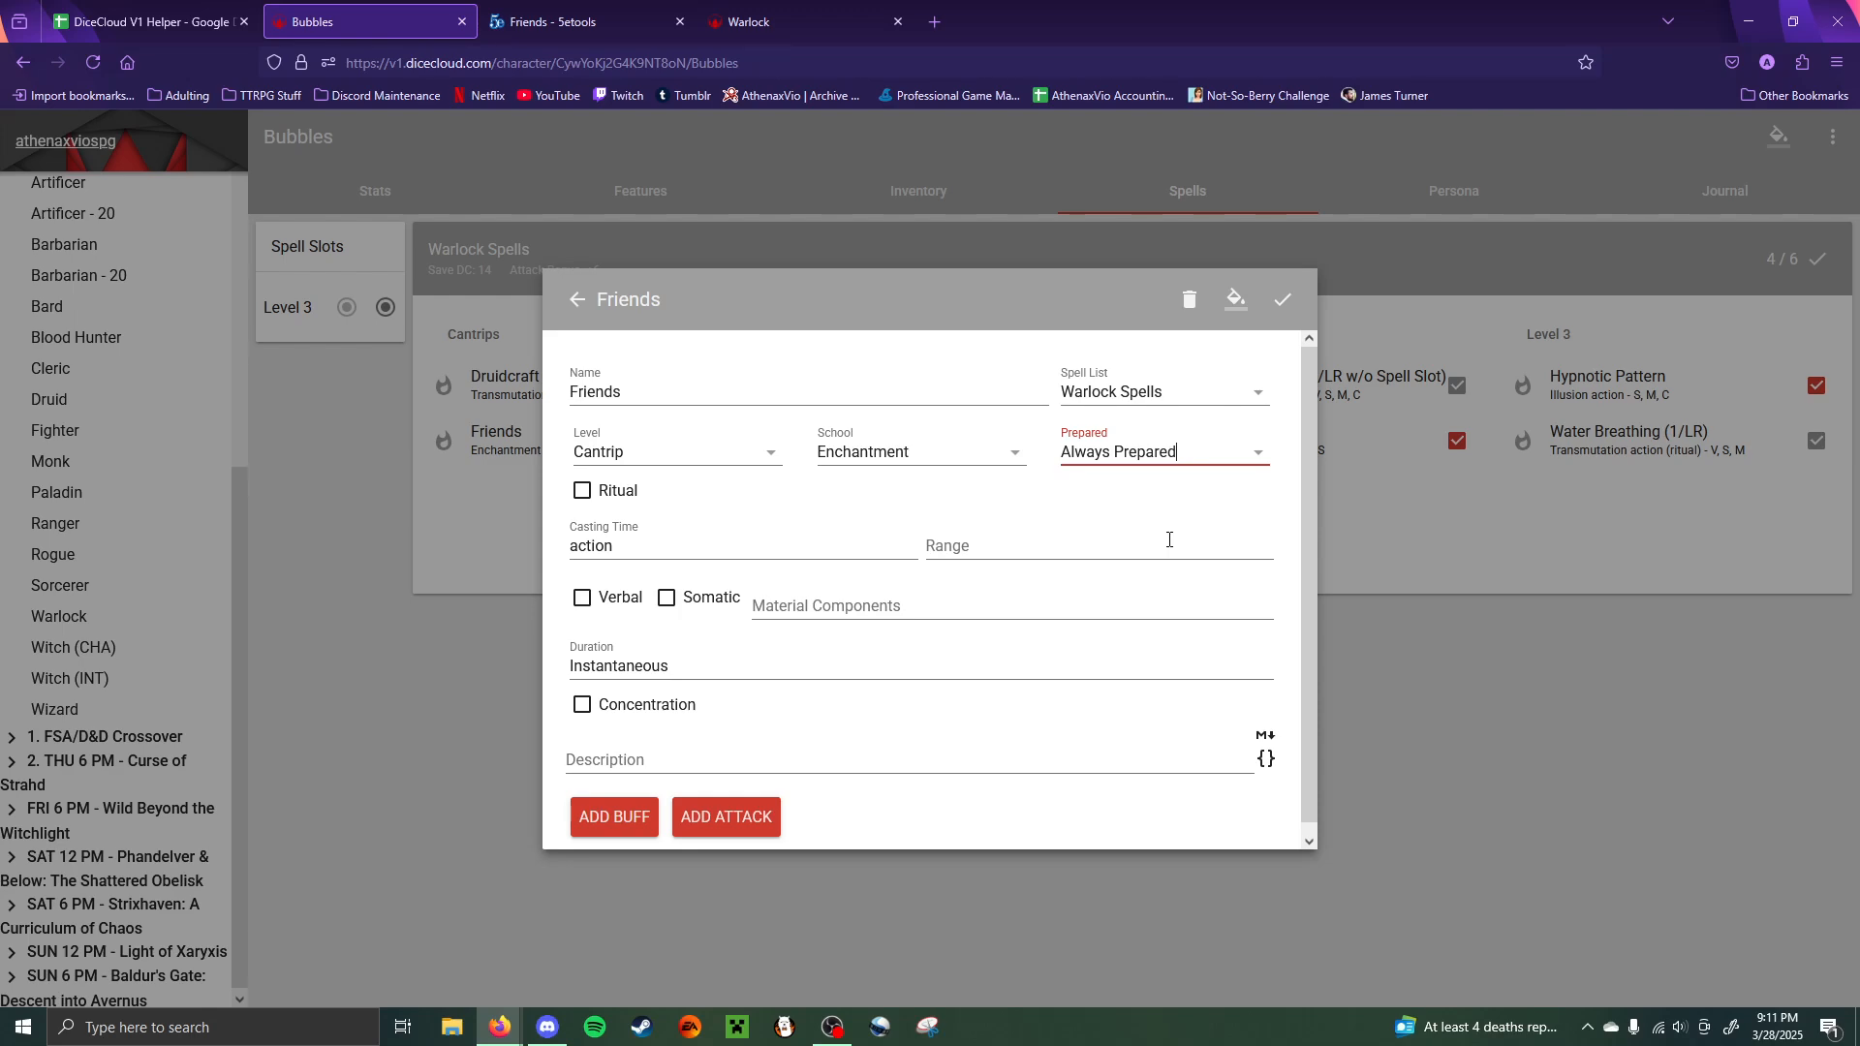
- Check the Friends spell on 5etools and set its range on the sheet to Self
click(572, 22)
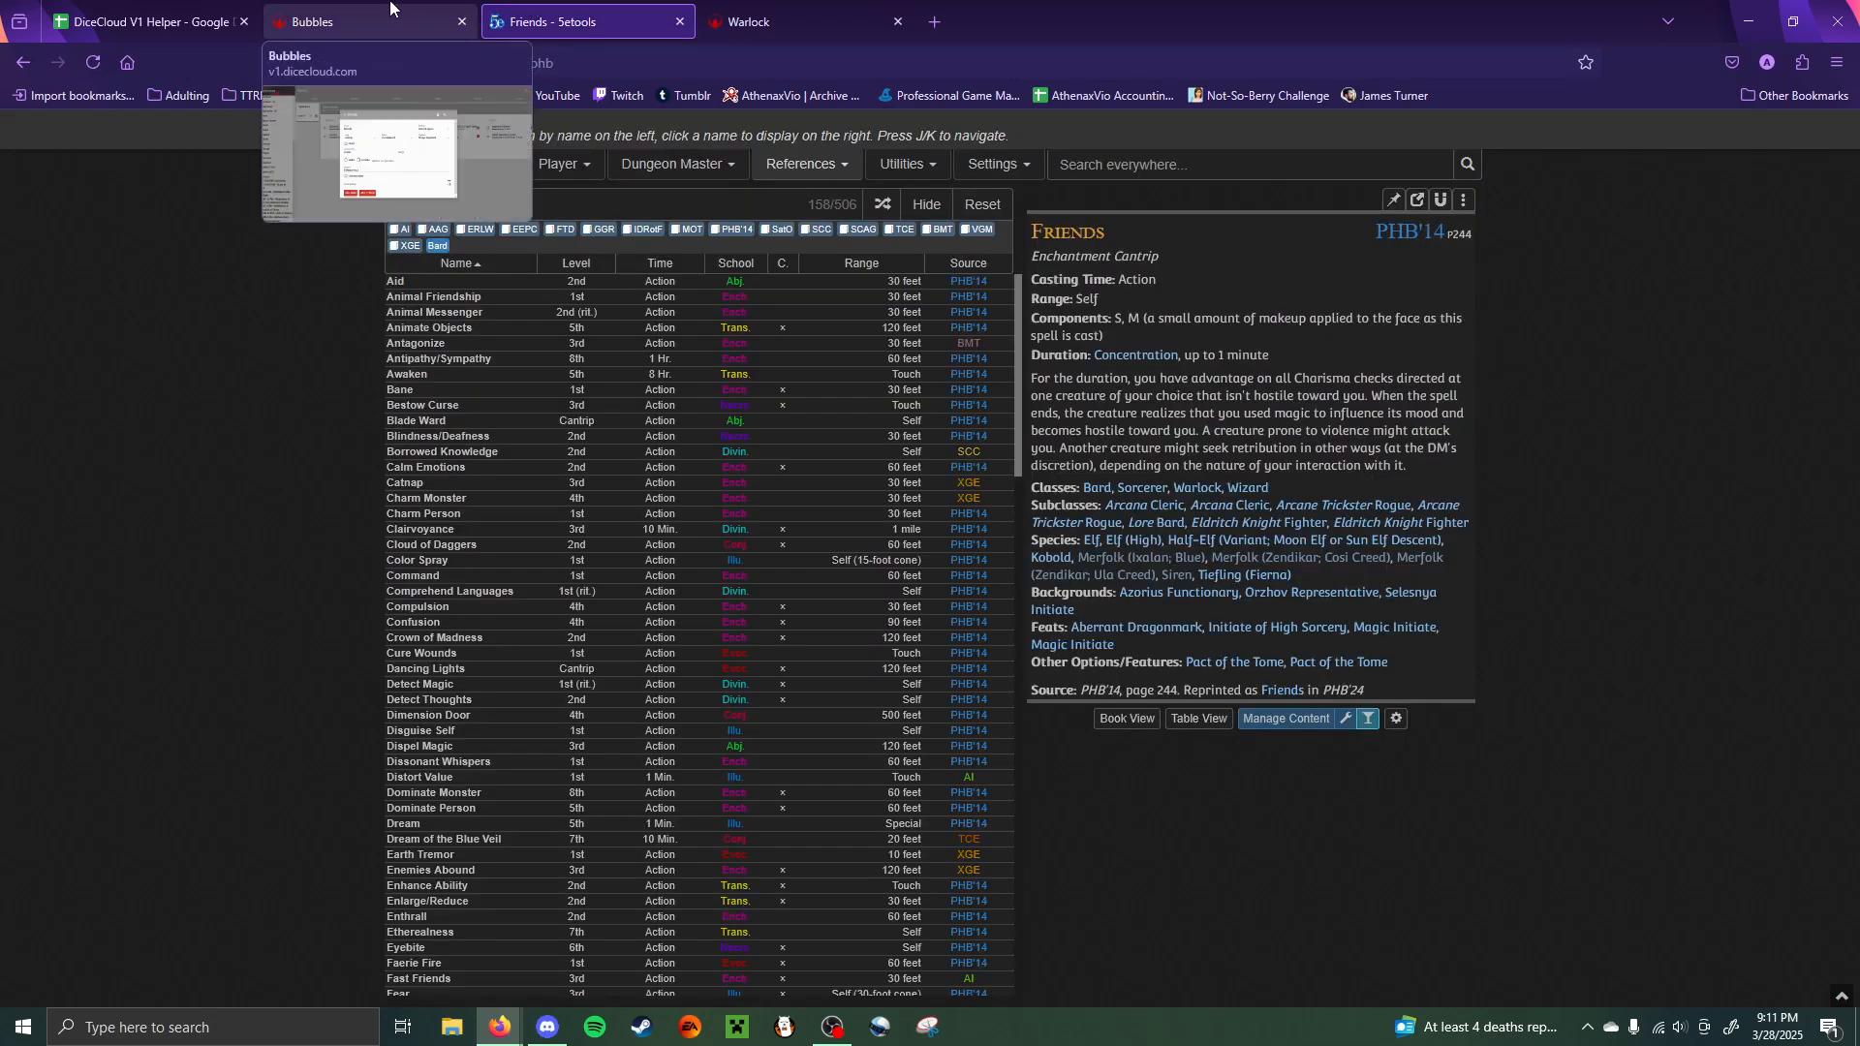
click(386, 7)
click(957, 545)
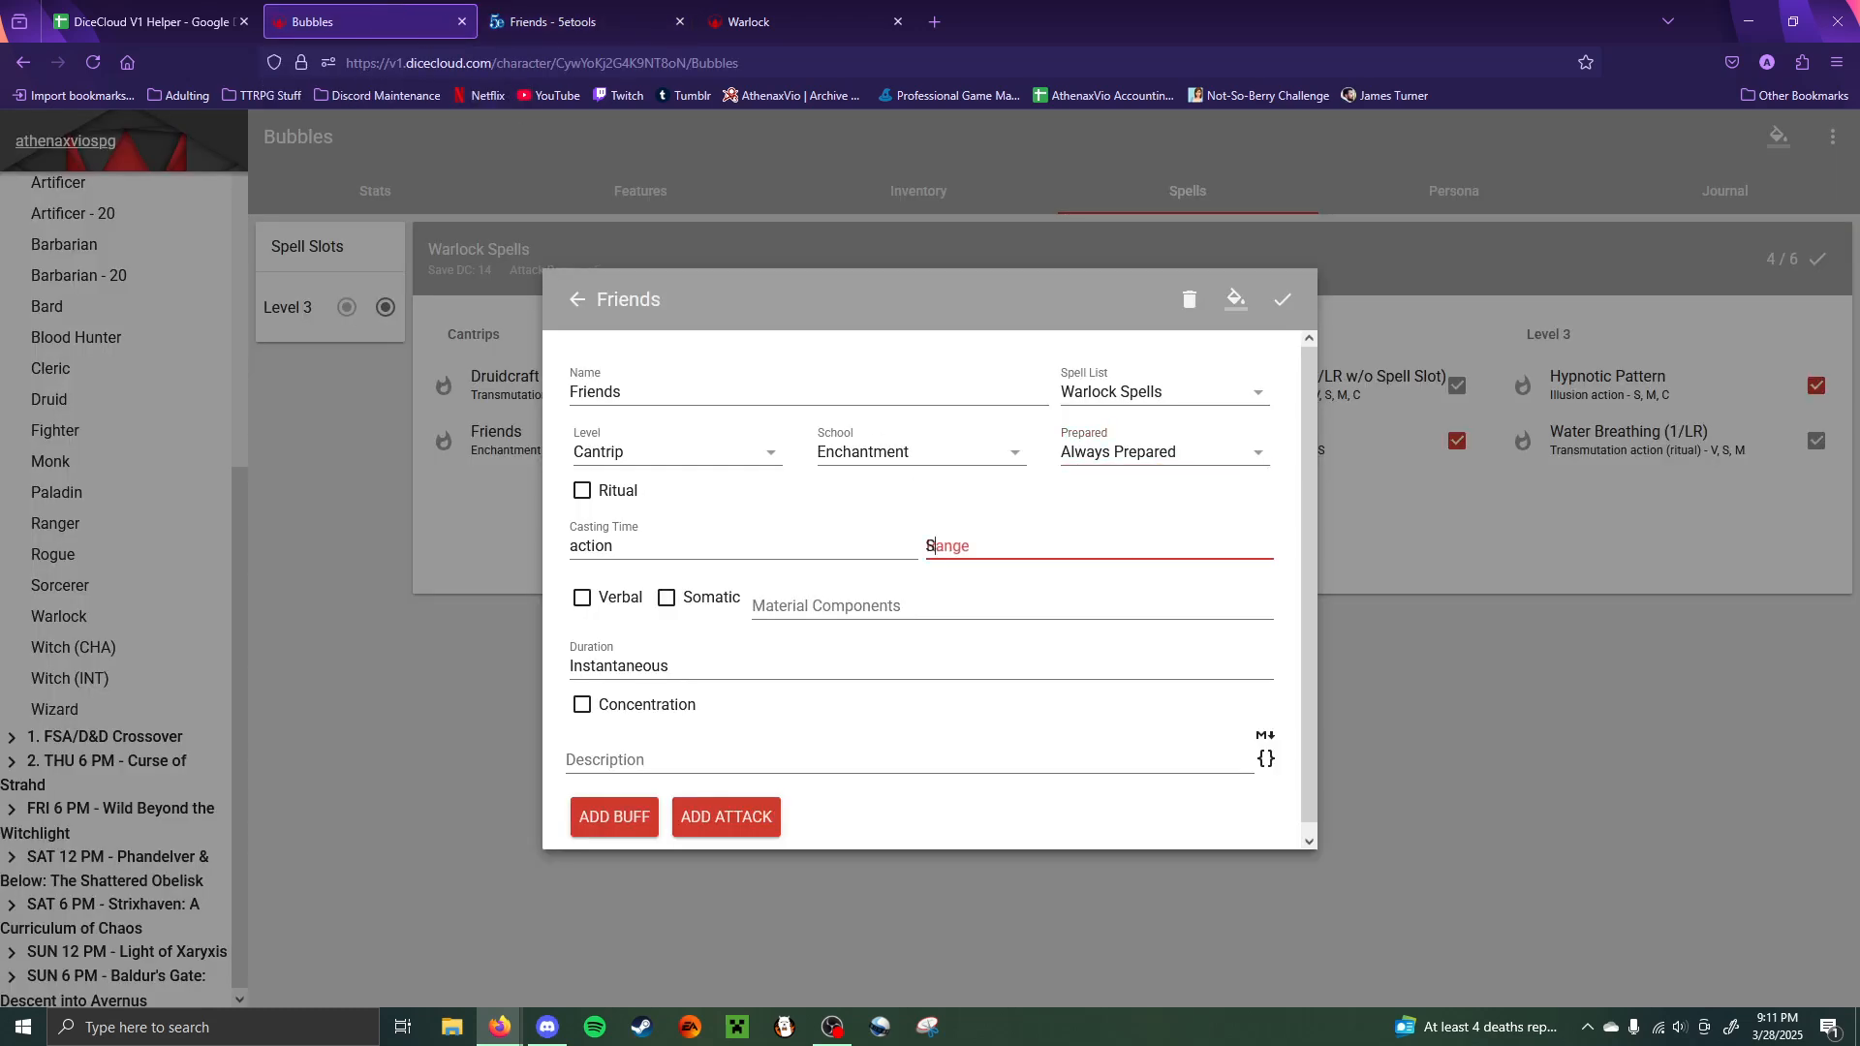
text(Sle)
text(elf)
- Mark the Friends spell as Concentration and Somatic, with the duration "Concentration, up to 1 minute"
click(567, 22)
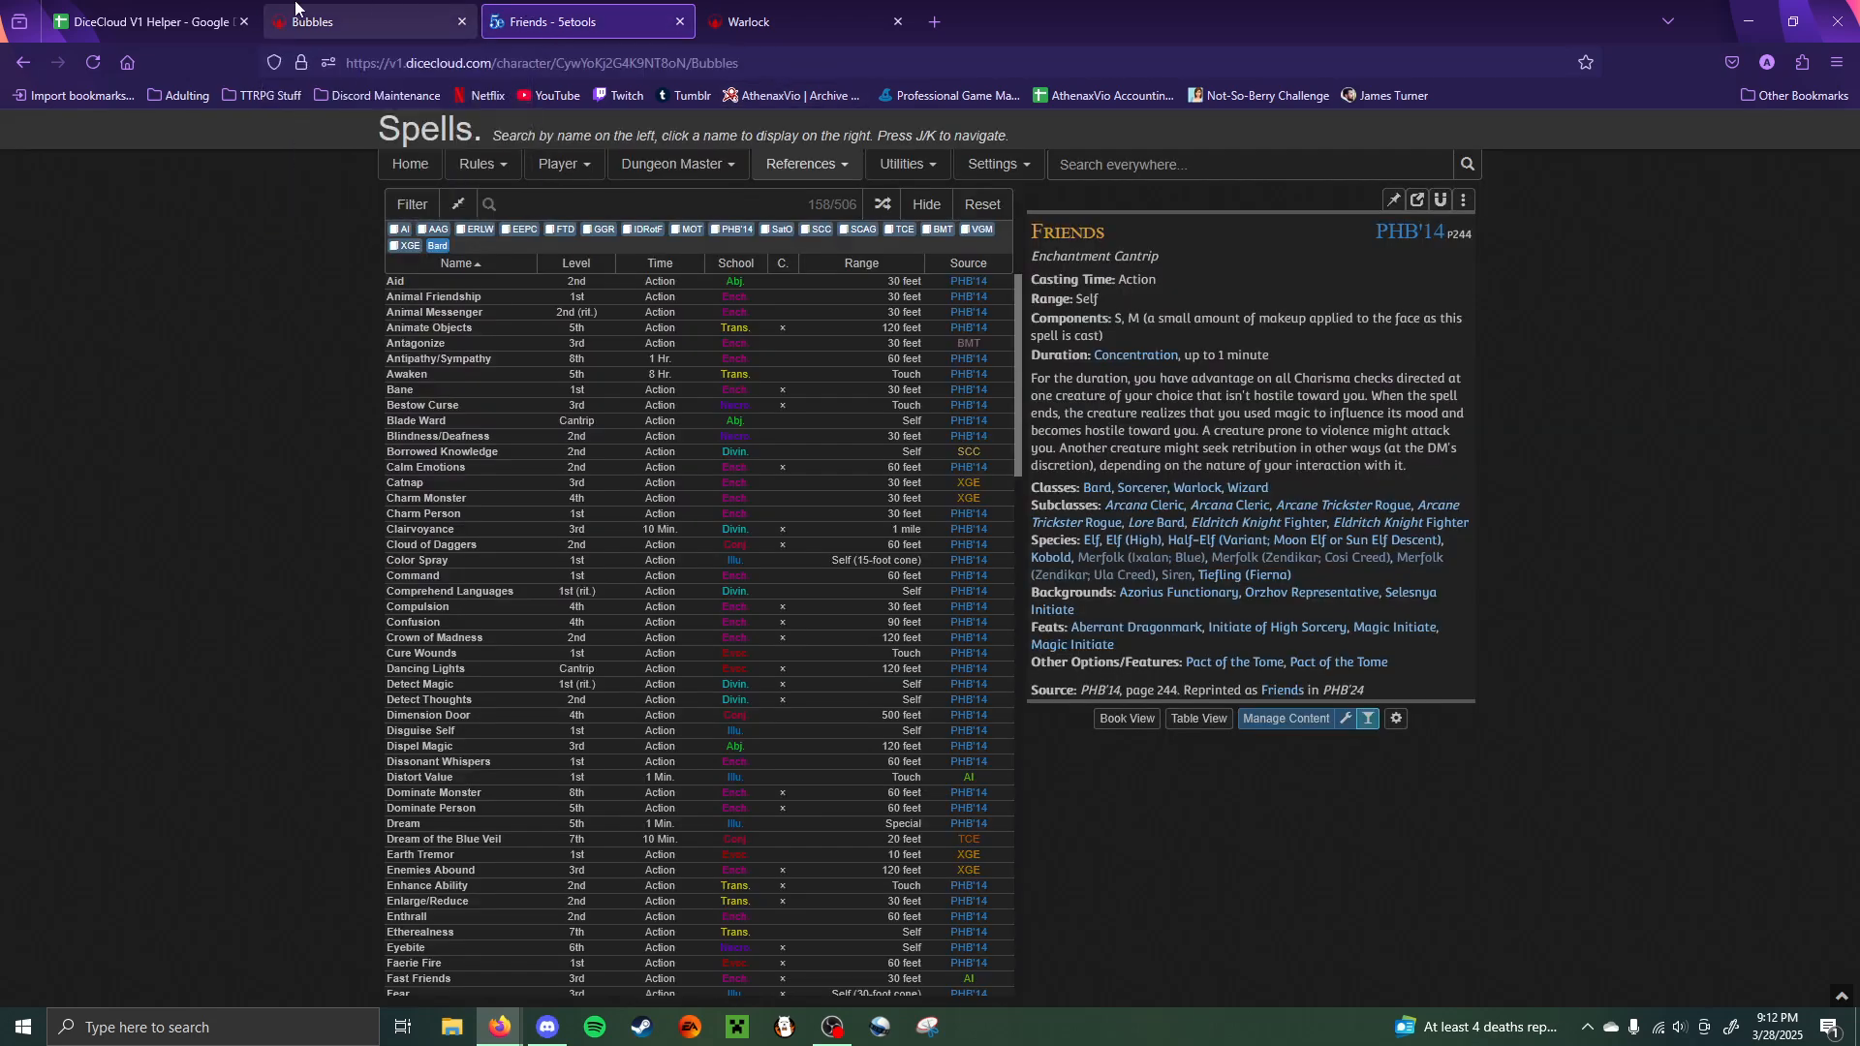
click(296, 12)
click(582, 706)
click(688, 595)
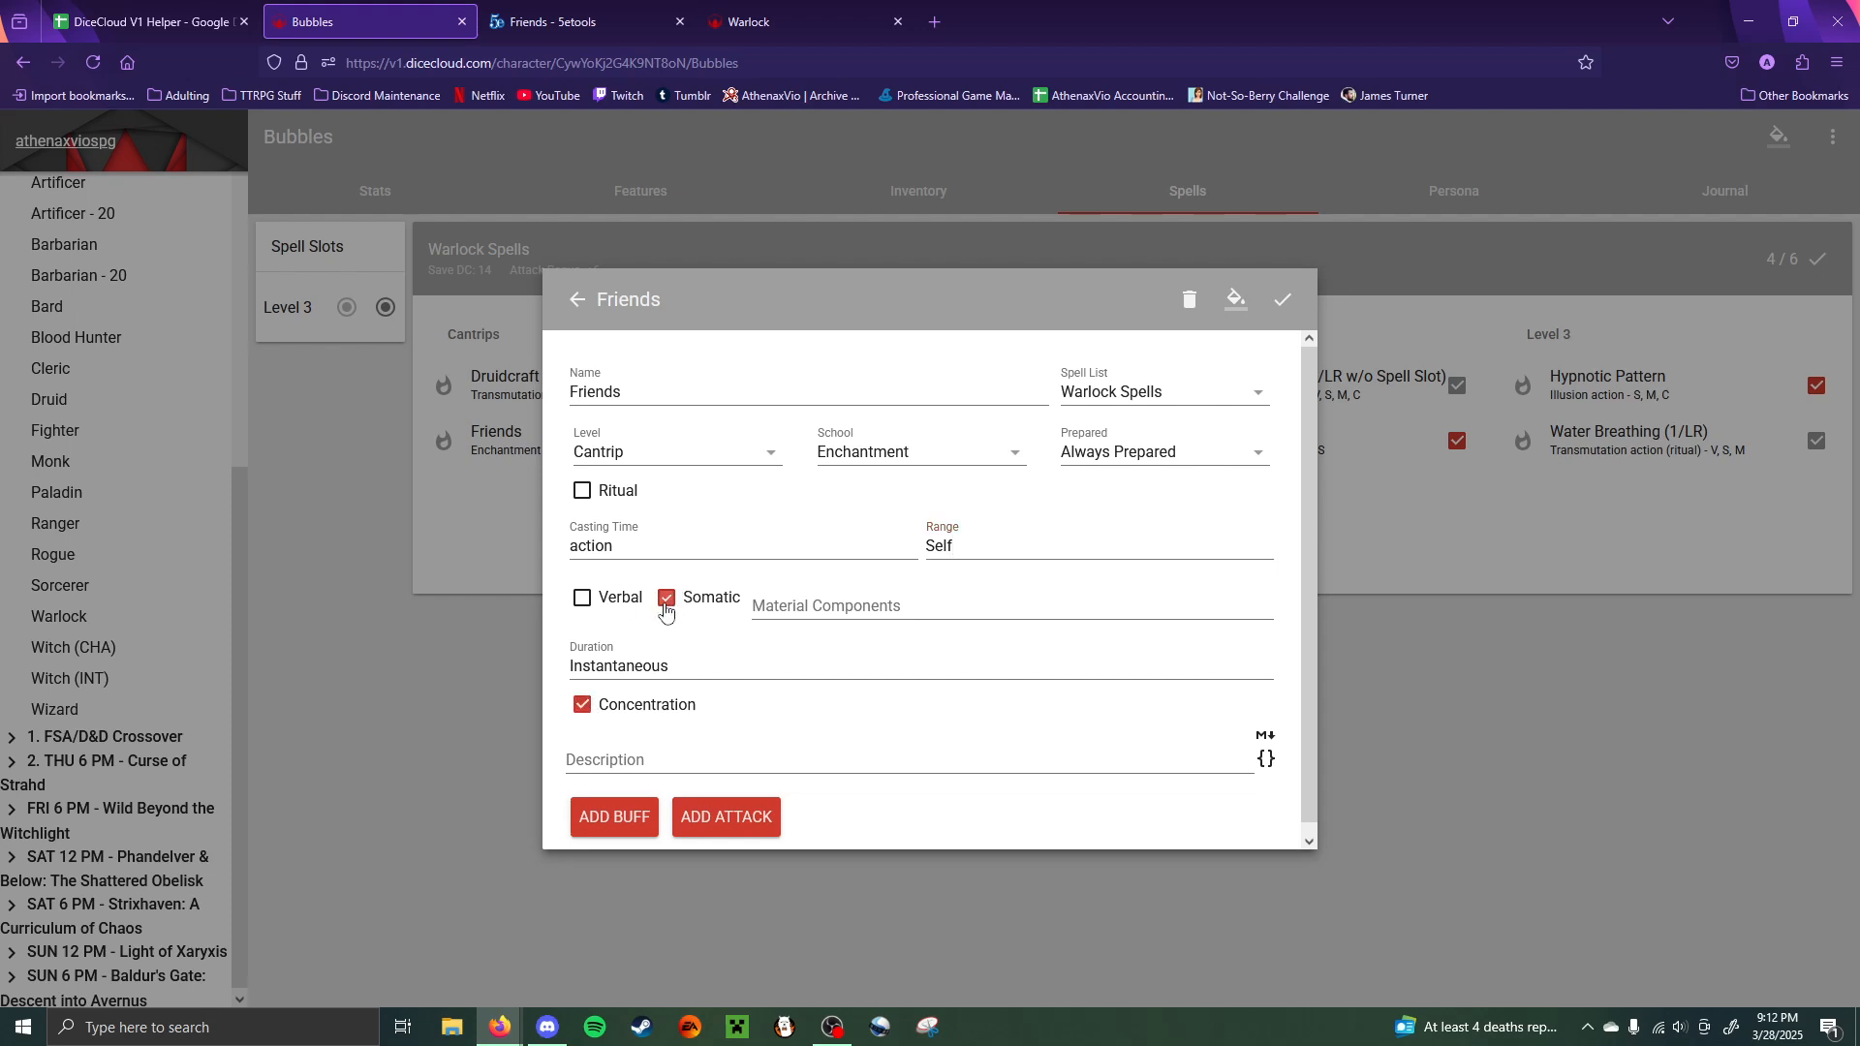
double_click(683, 667)
text(Conce)
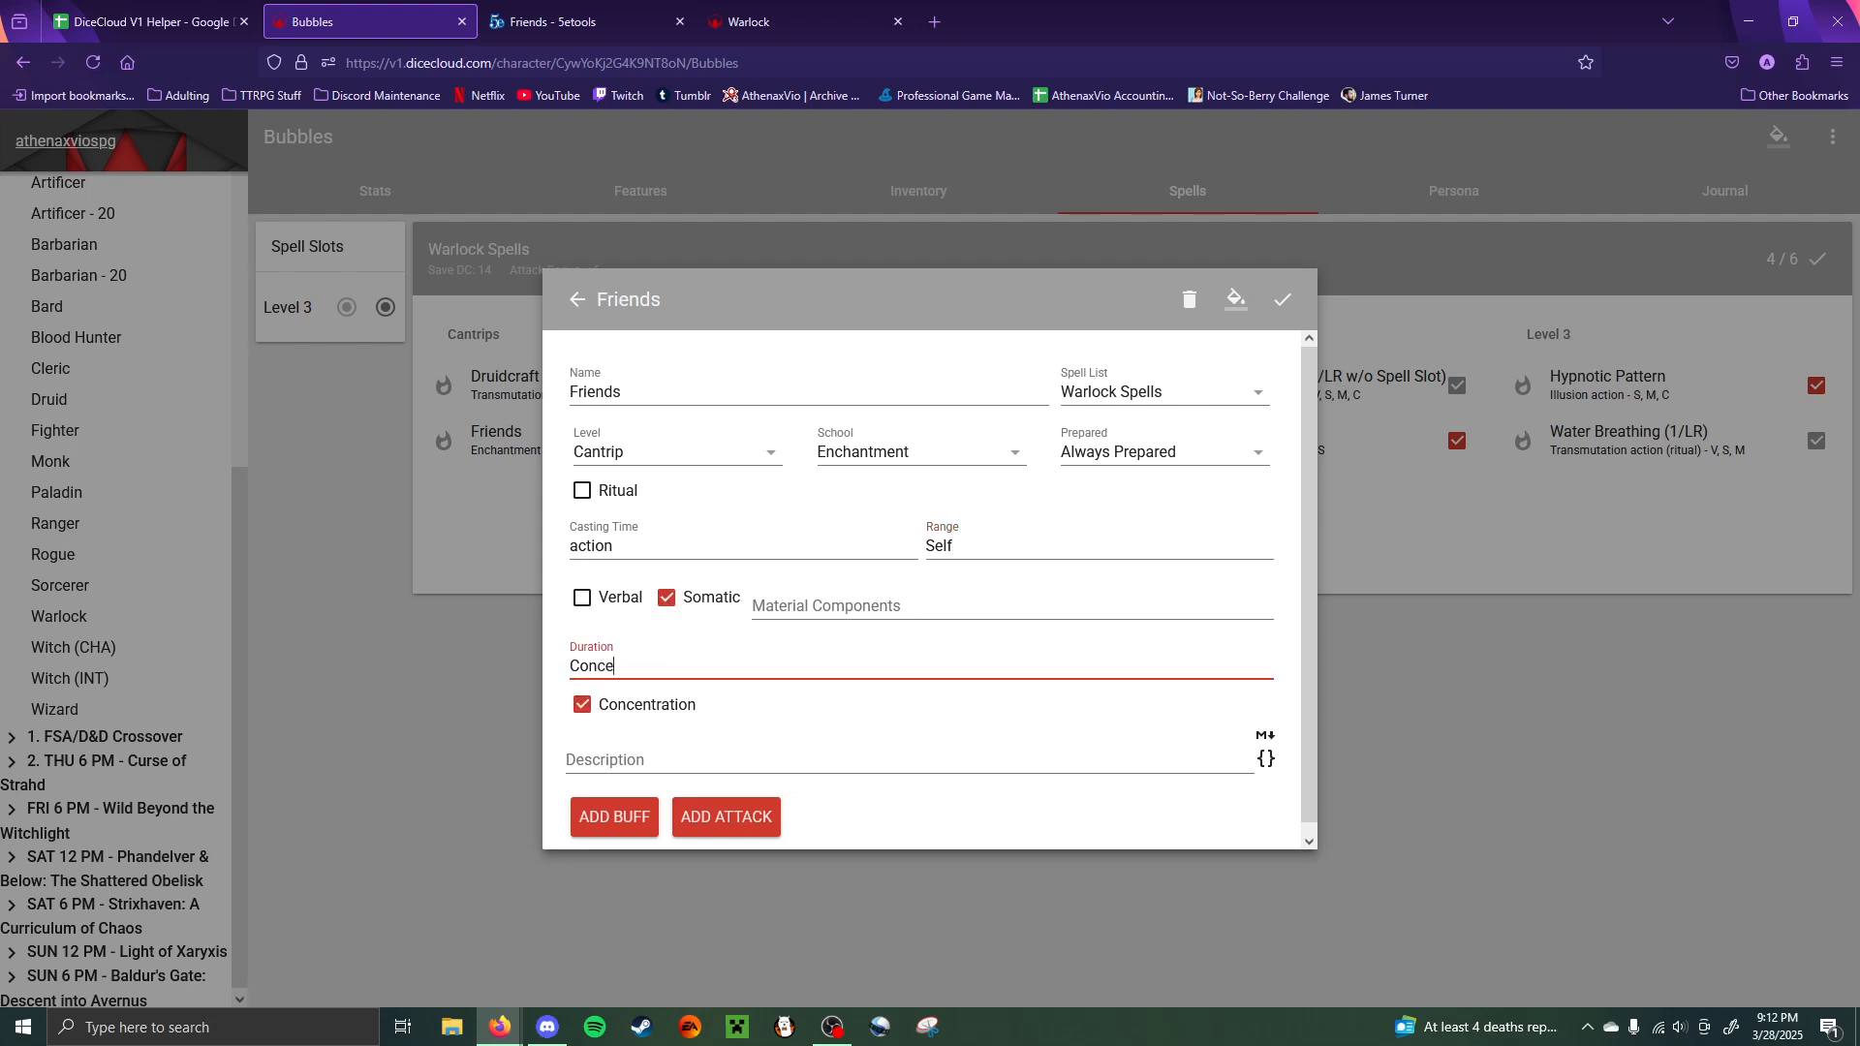
text(ntration, up to 1 minute)
- Copy the material component text "a small amount of makeup applied to the face as this spell is cast" from 5etools into Material Components
click(542, 19)
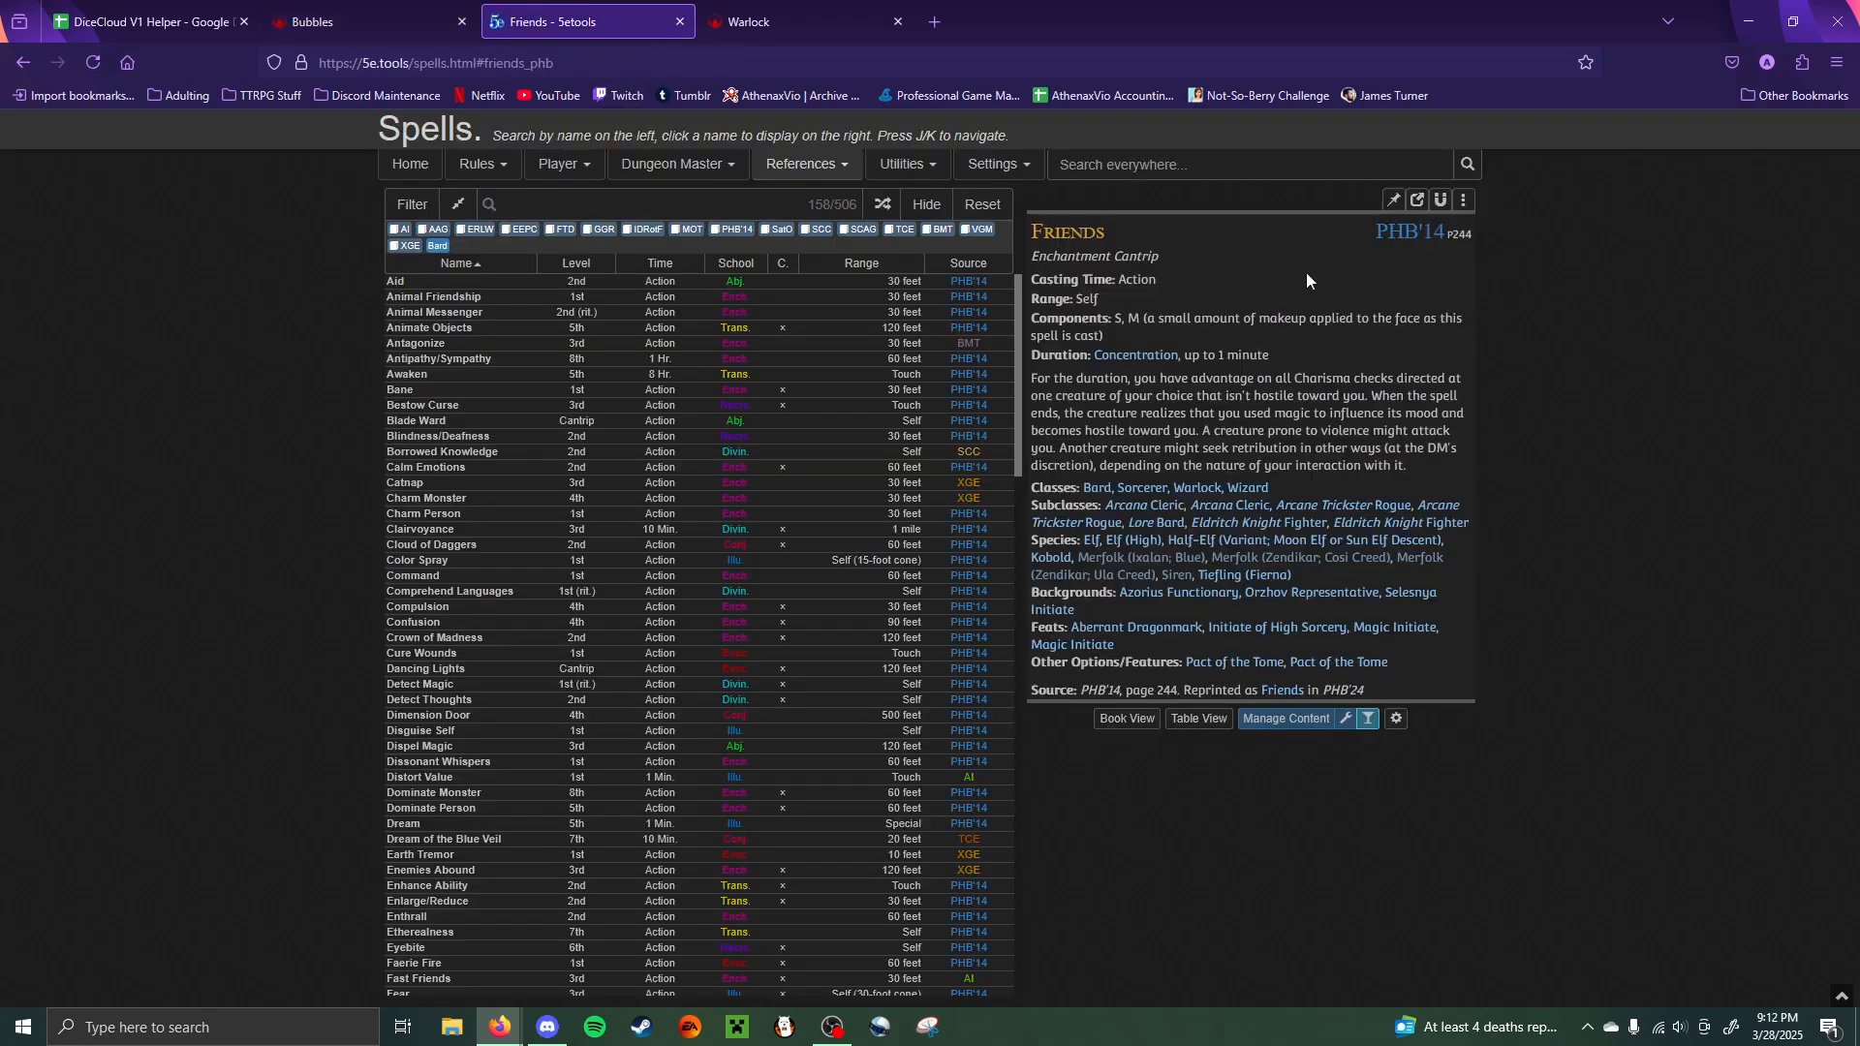
drag(1146, 322, 1100, 341)
key(ctrl+c)
click(368, 21)
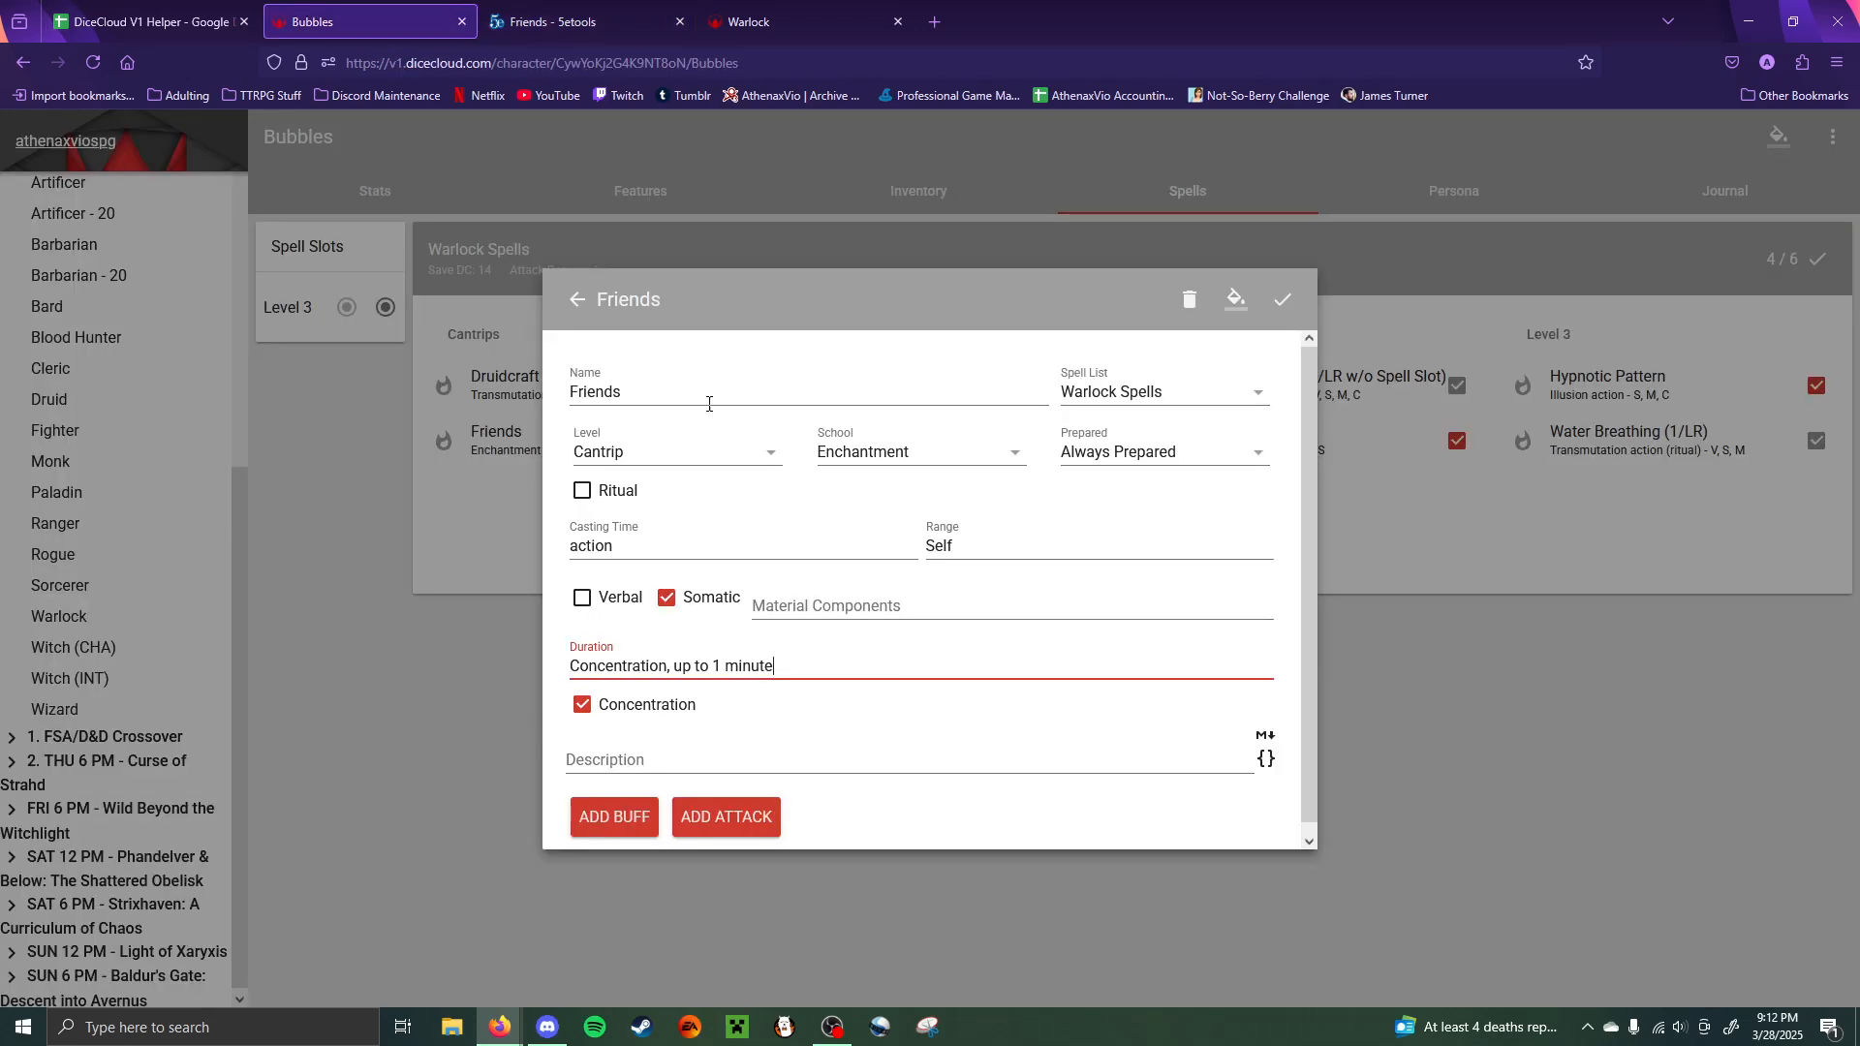
click(800, 618)
key(ctrl+v)
- Copy the Friends rules text from 5etools into the spell's description, then finish editing and close the spell
click(678, 21)
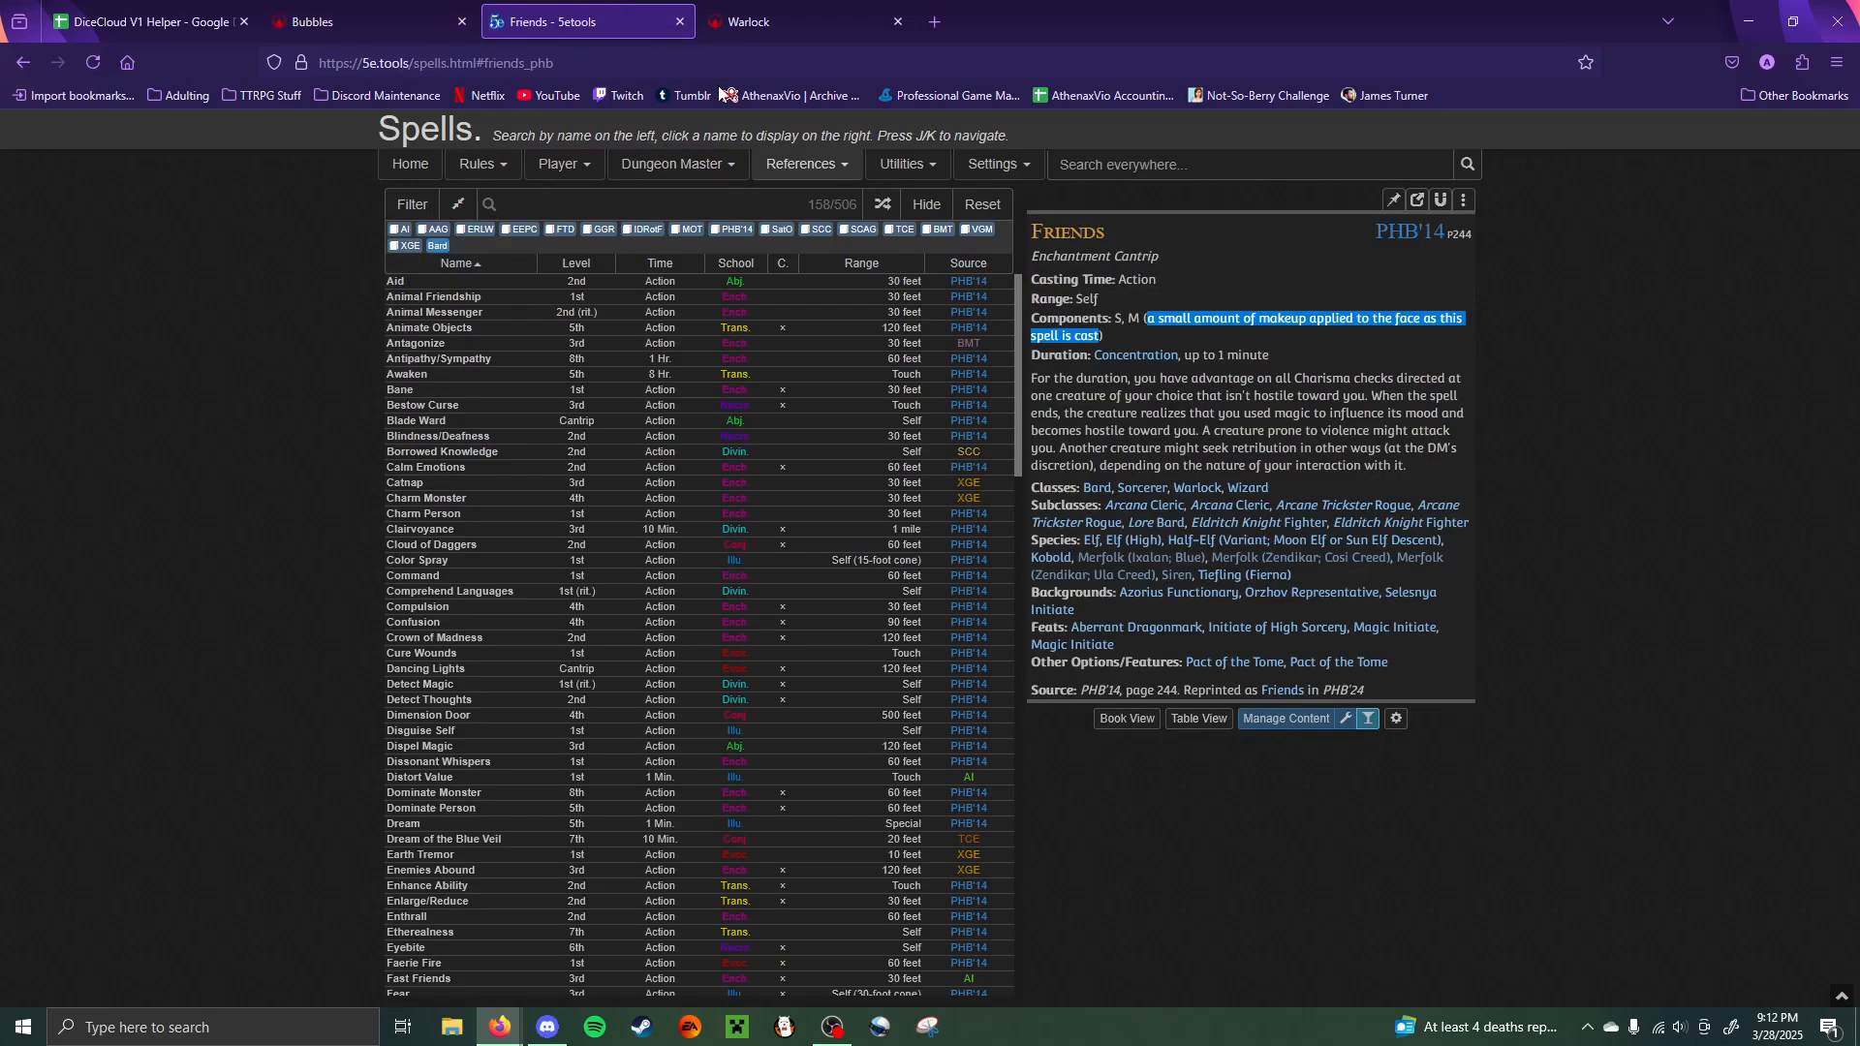
drag(1427, 462, 1034, 380)
key(ctrl+c)
click(364, 4)
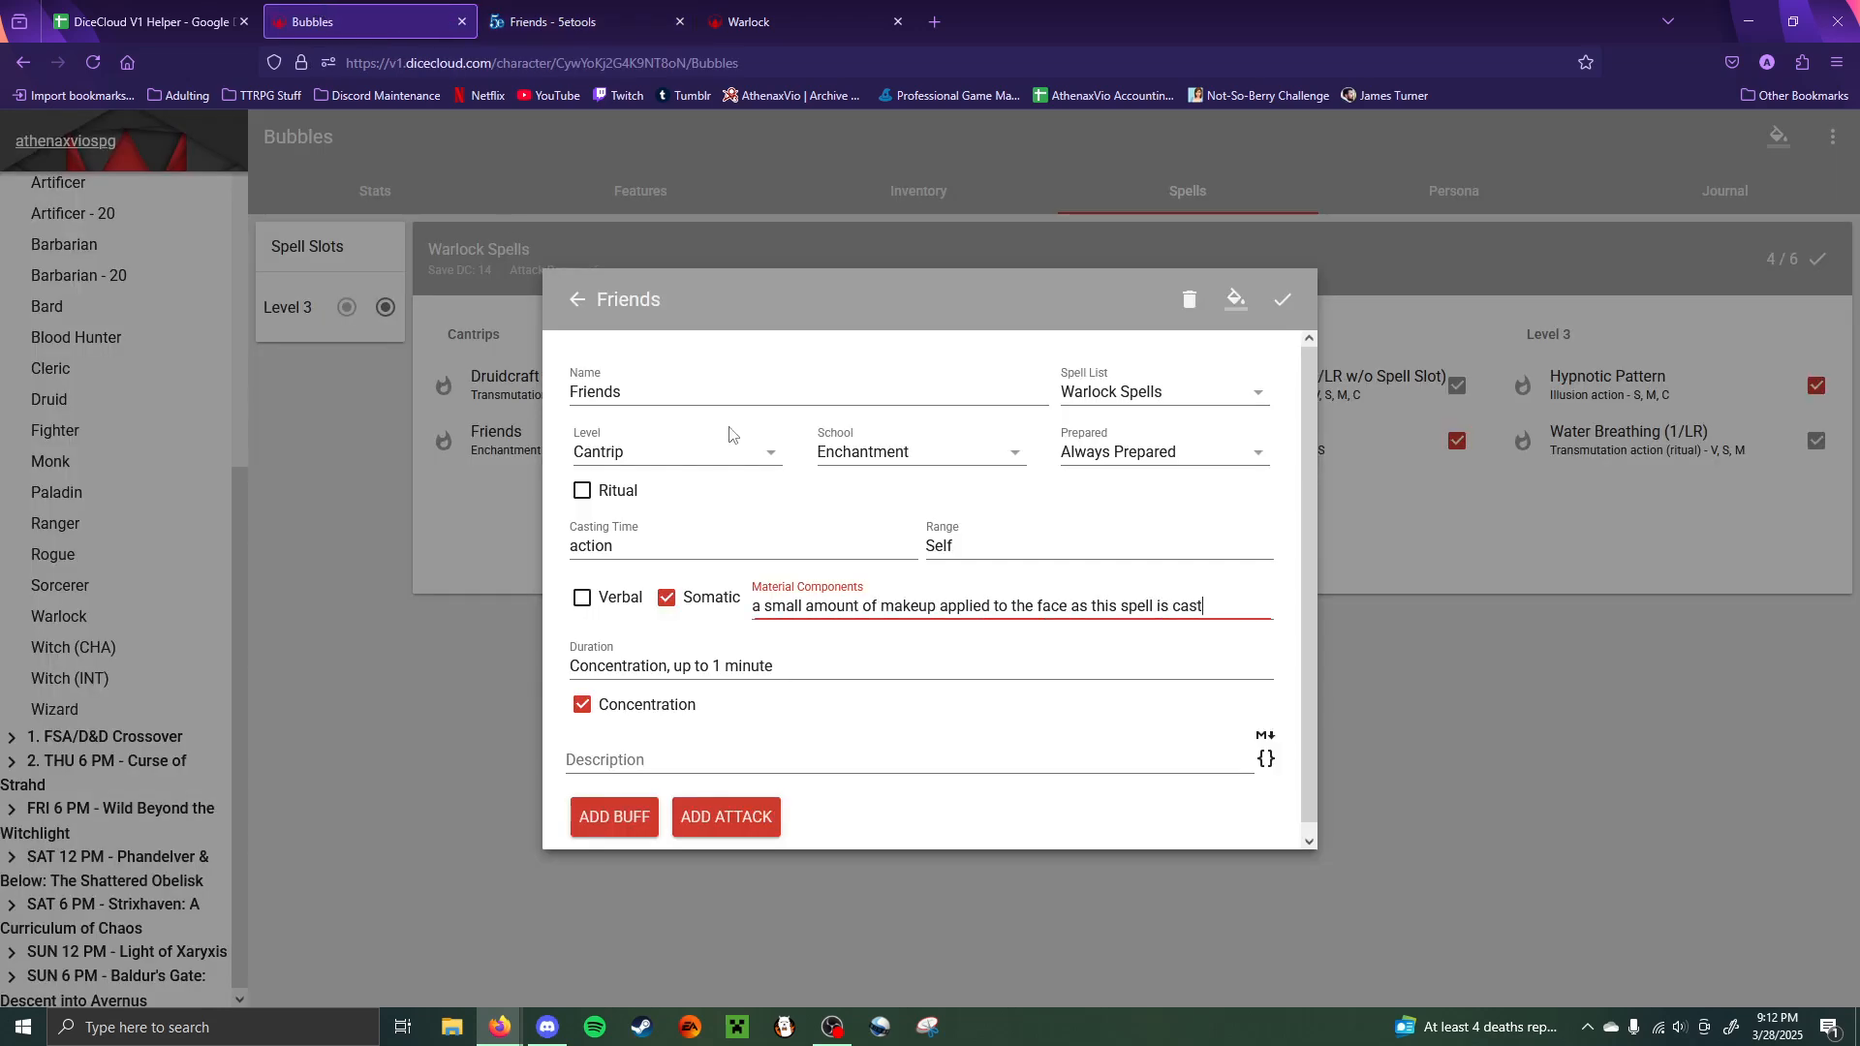
click(739, 759)
key(ctrl+v)
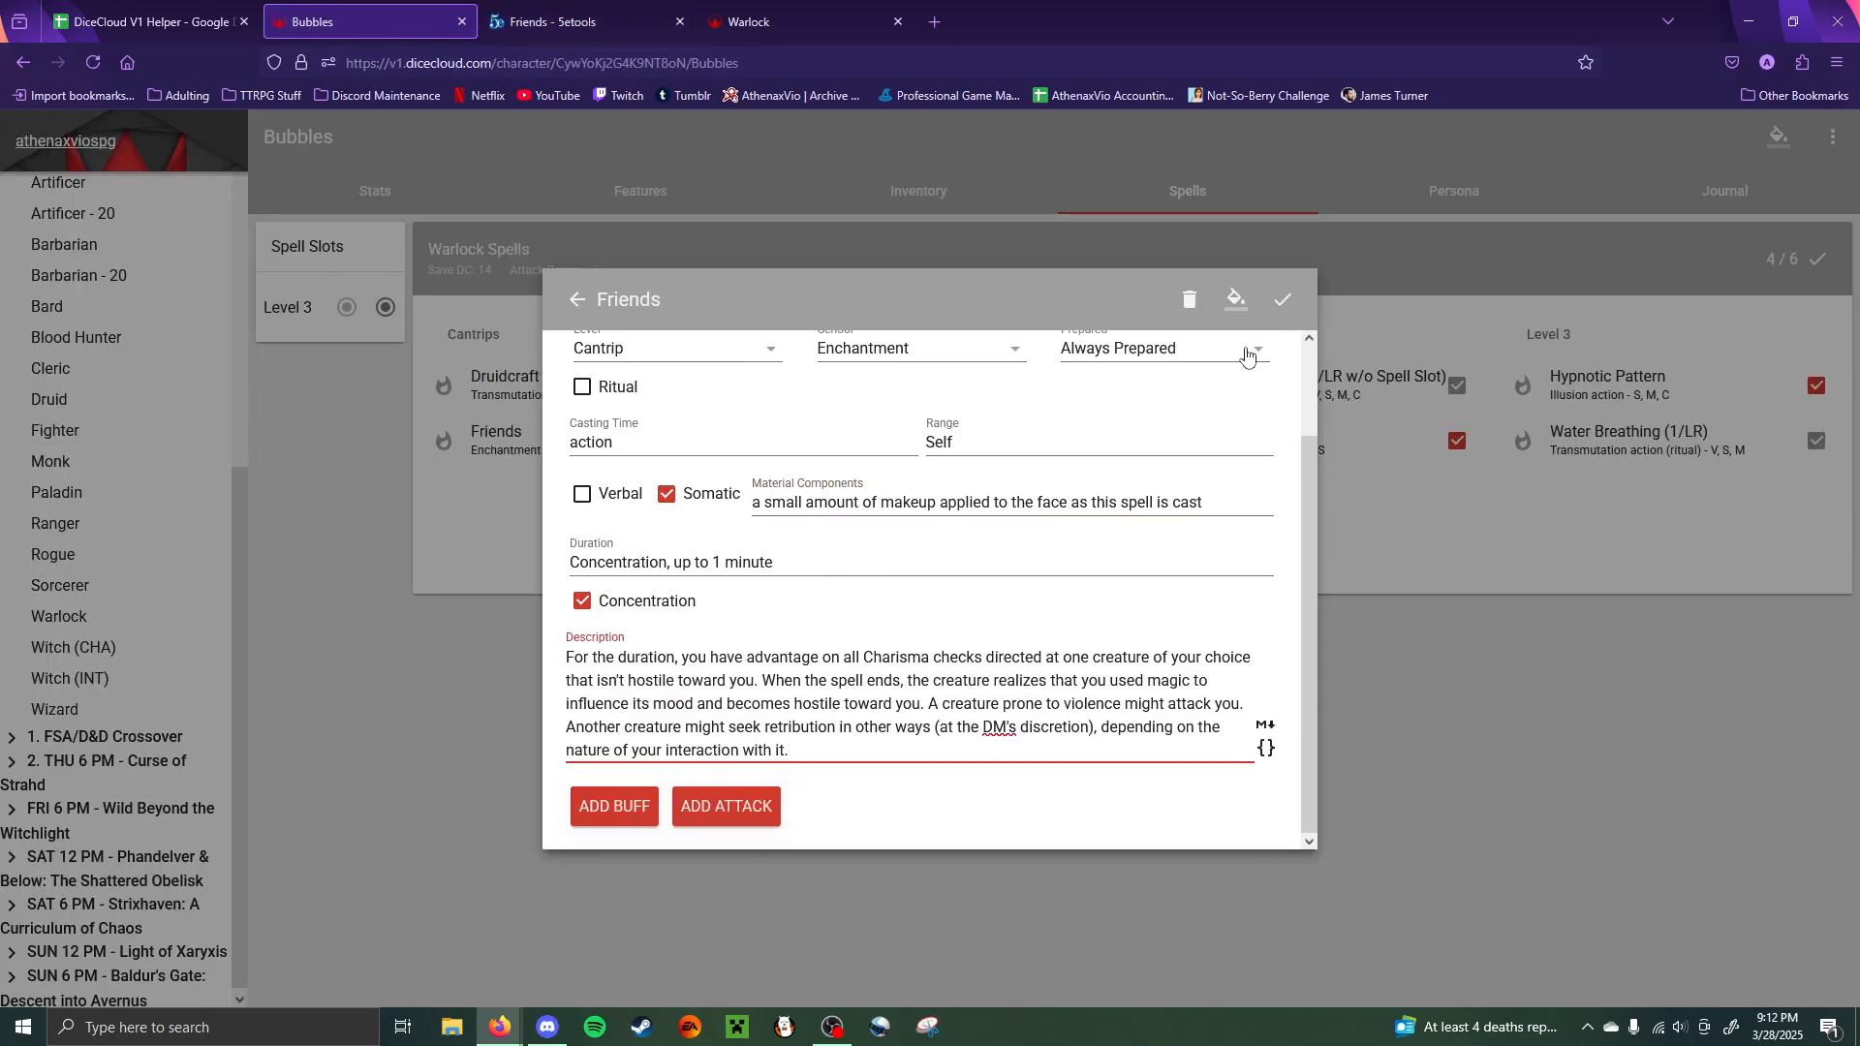
click(1283, 299)
click(1366, 656)
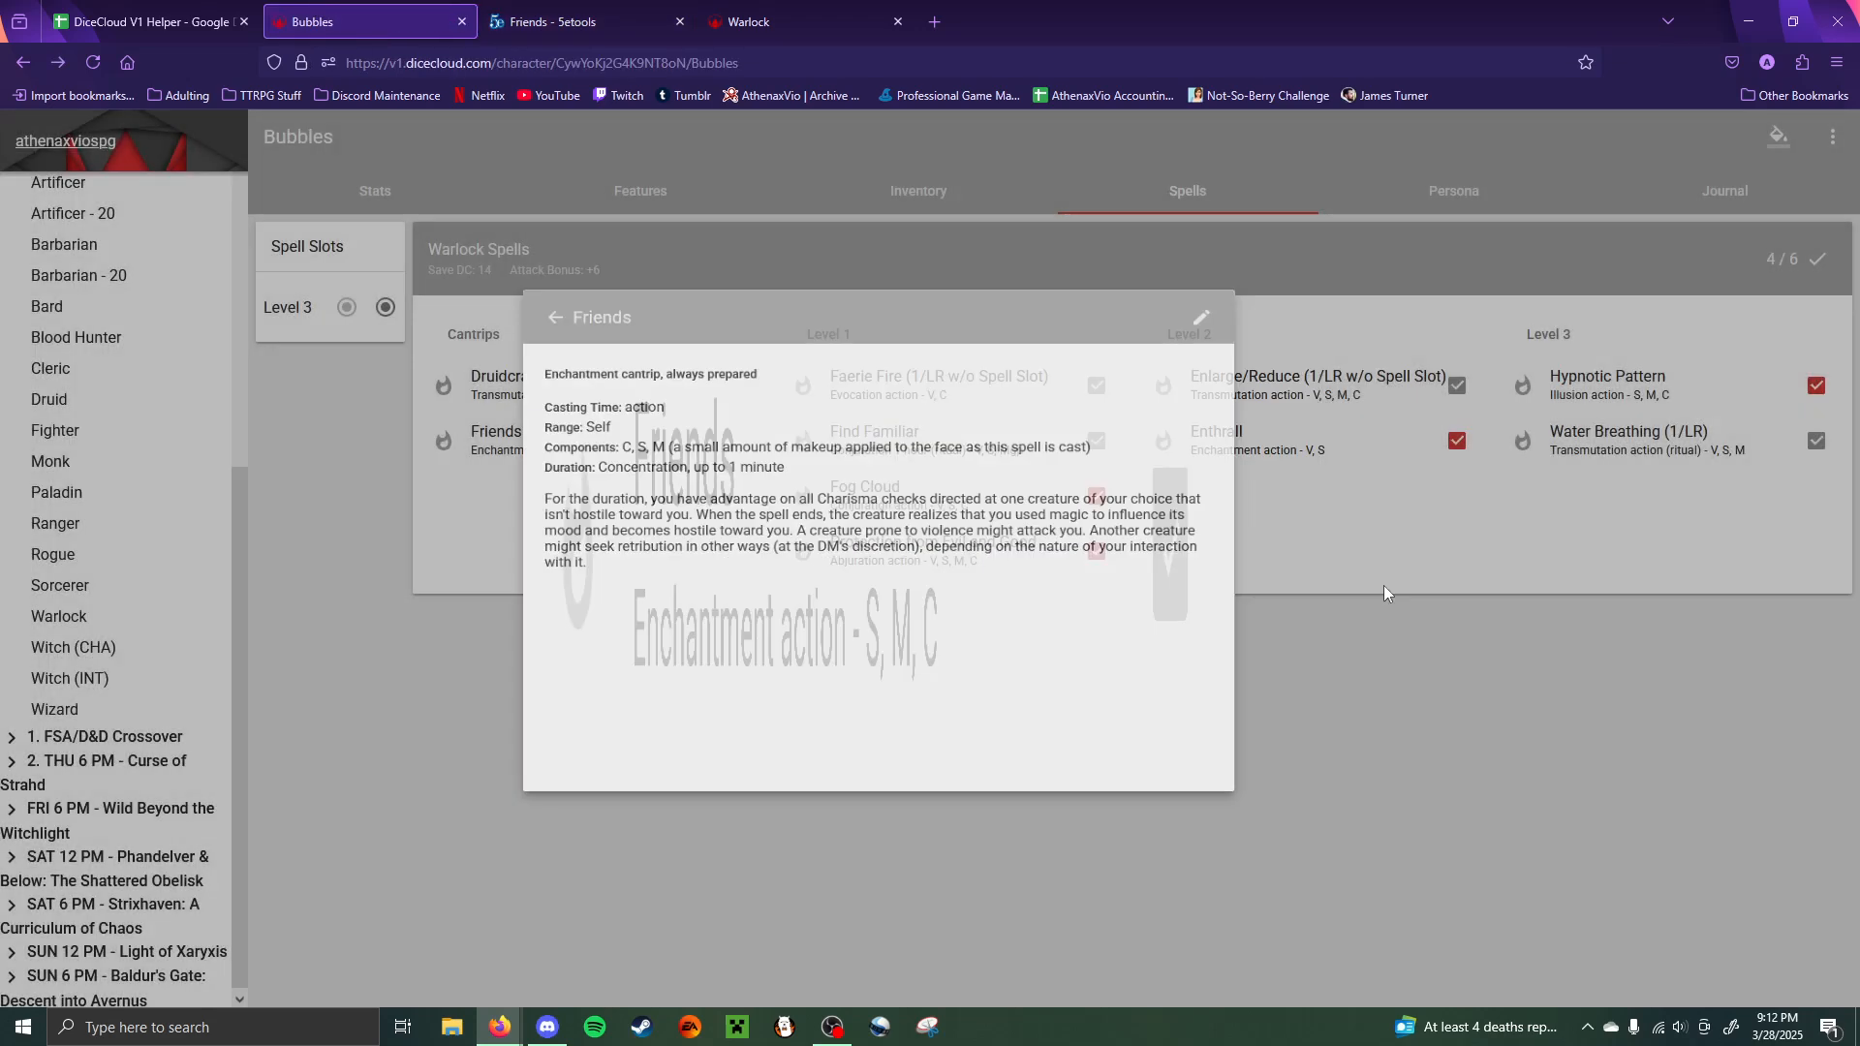
- Search 5etools for "frostb", open the XGE Frostbite spell, and return to the Bubbles spell list
click(524, 7)
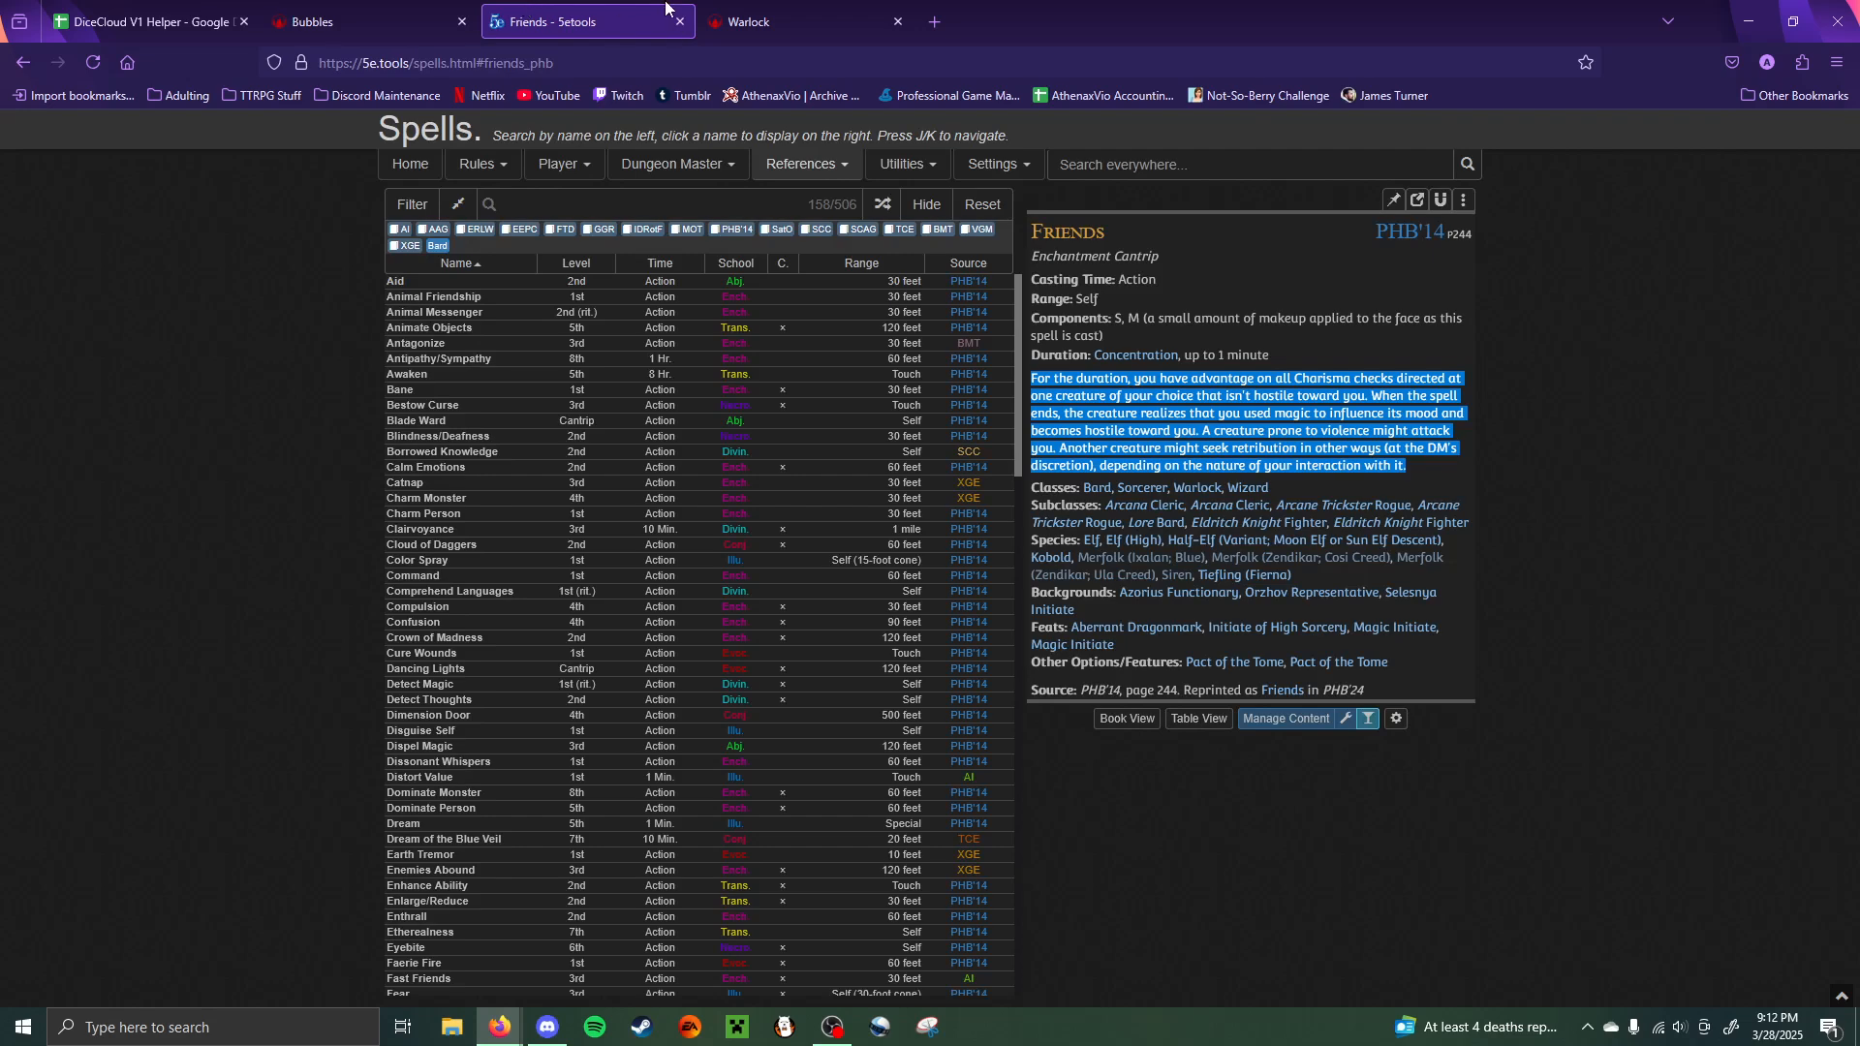
click(756, 9)
click(562, 9)
click(1189, 165)
text(fr)
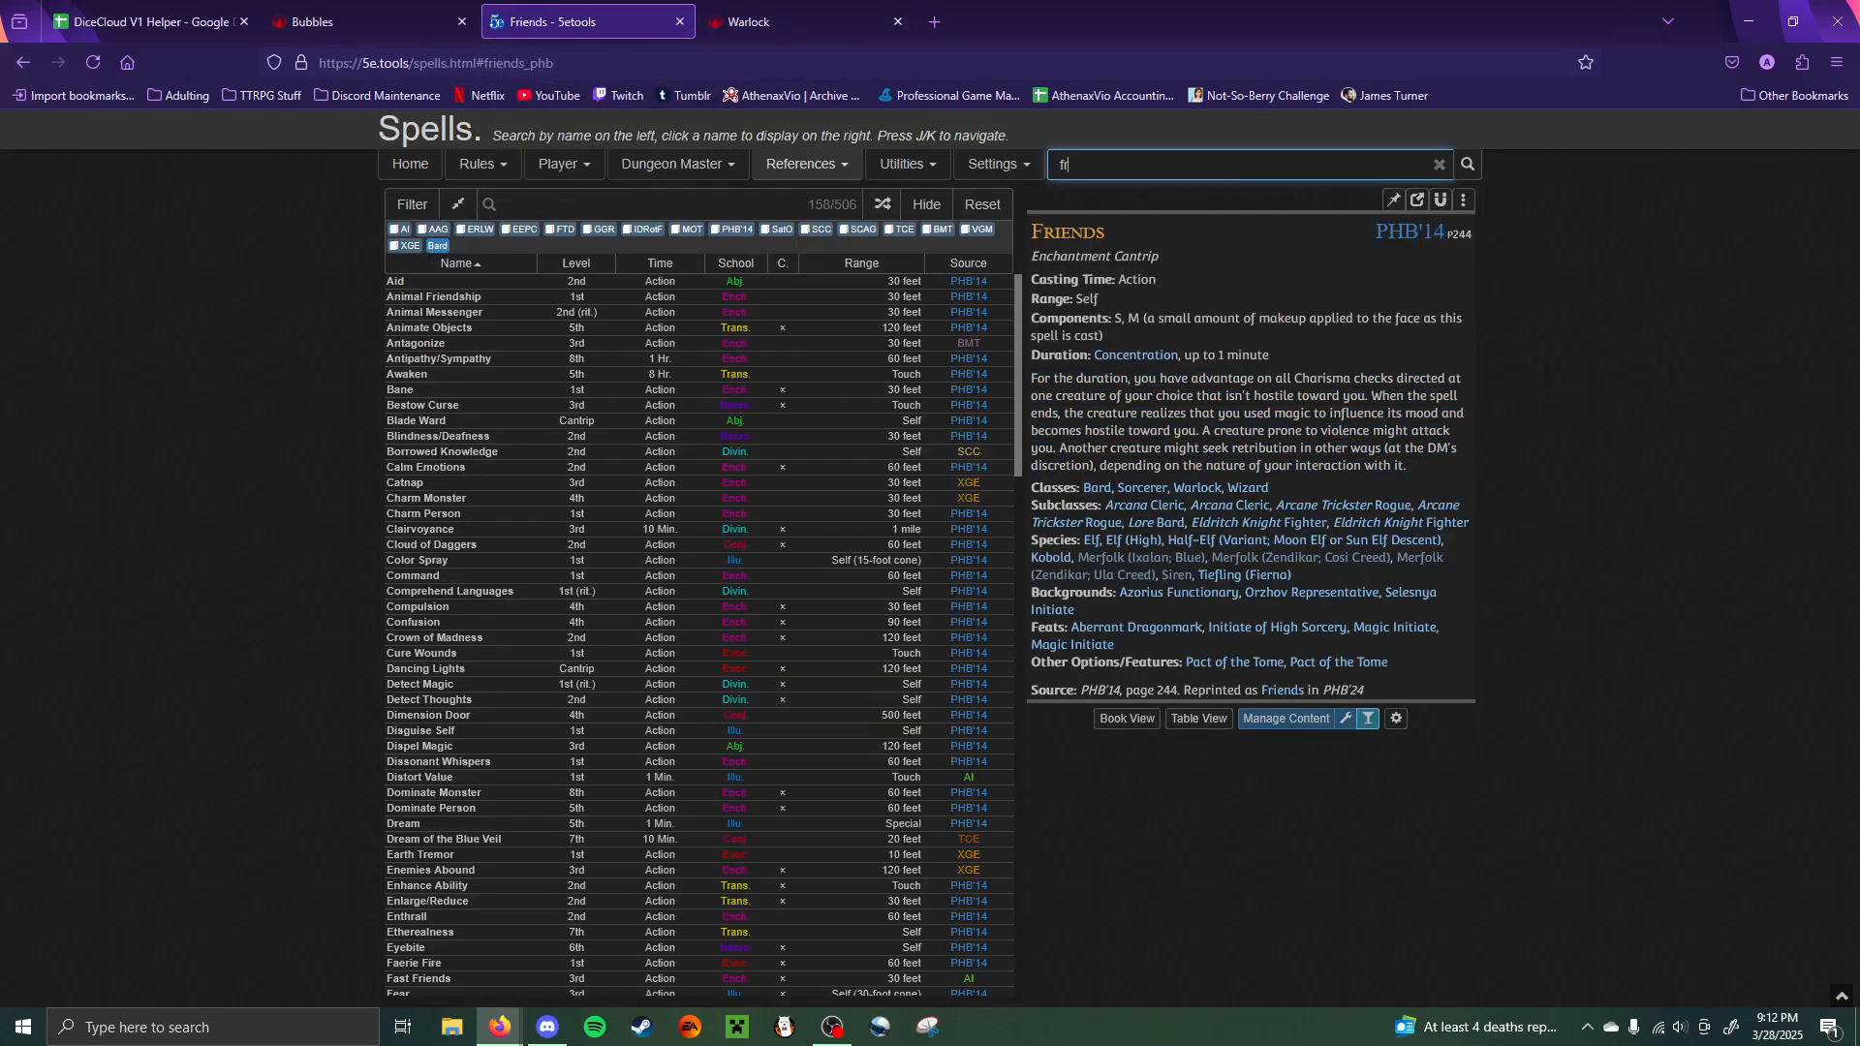
text(ostb)
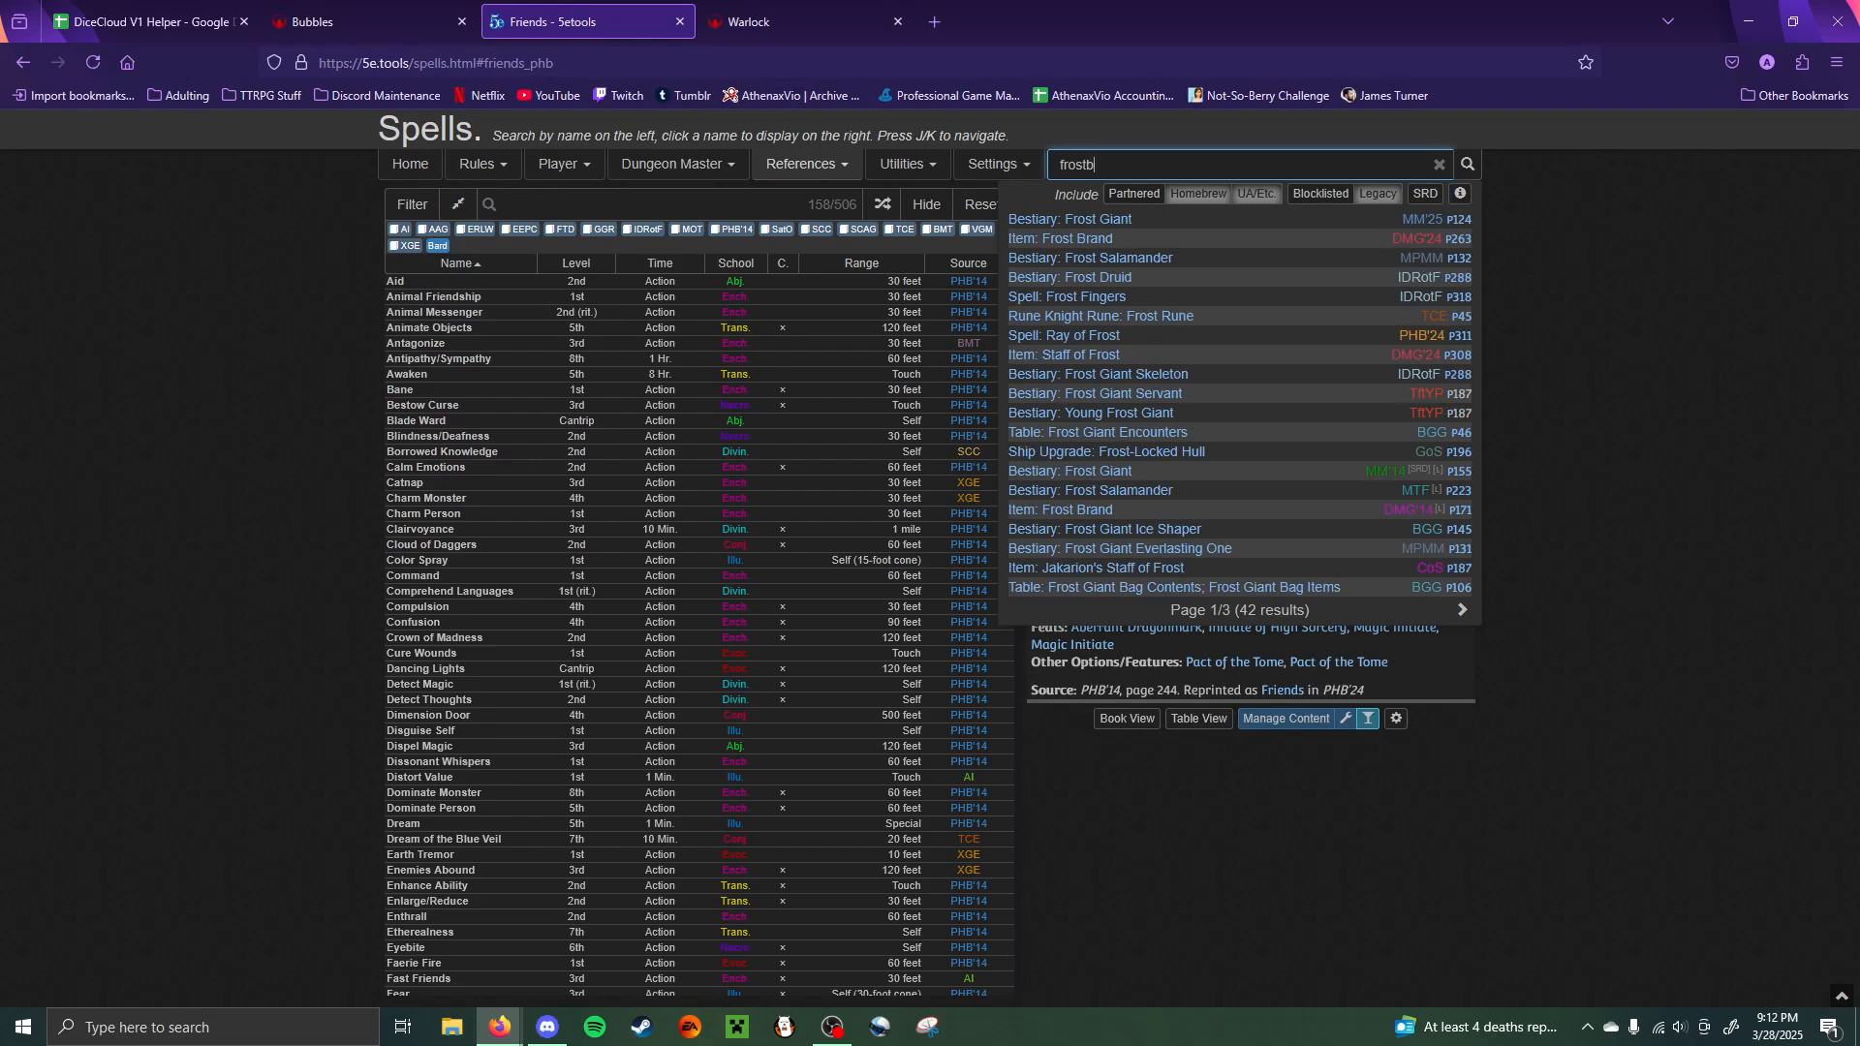
click(1124, 225)
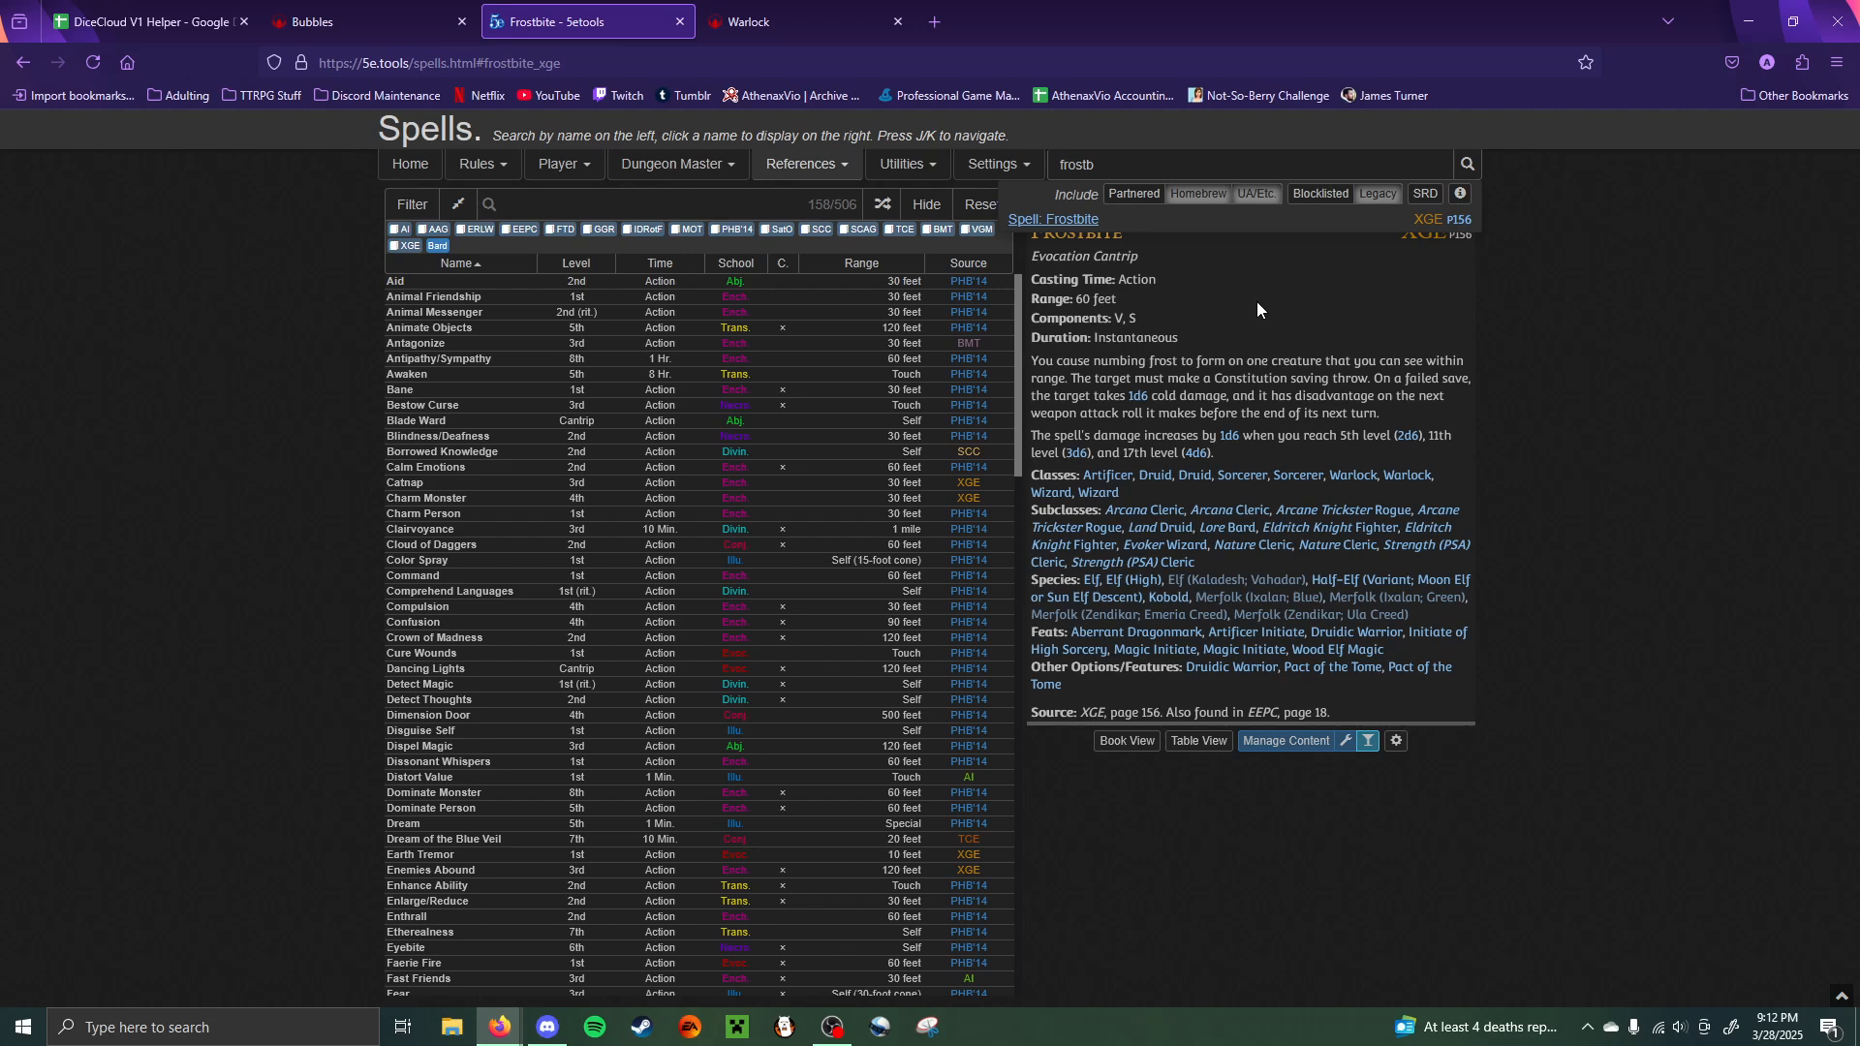
click(368, 22)
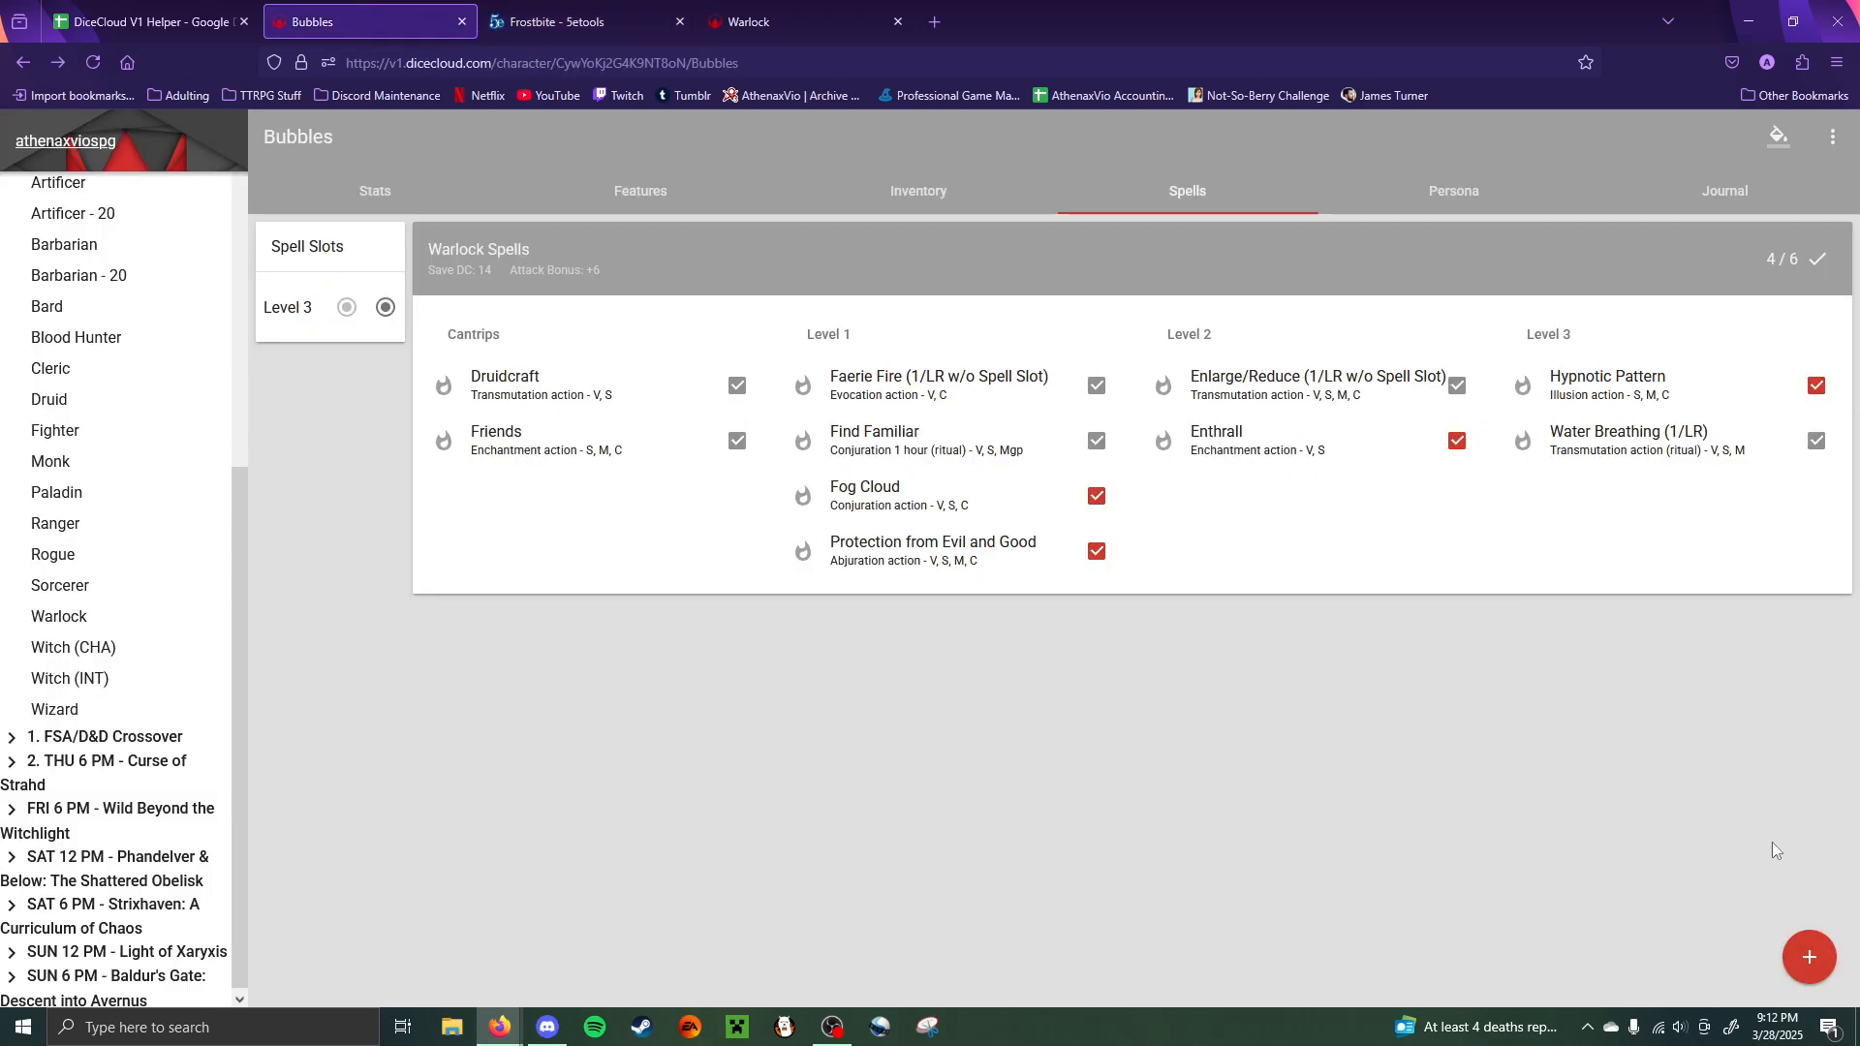
- Add a new spell to Warlock Spells as an always prepared cantrip named Frostbite
click(1808, 957)
click(1808, 809)
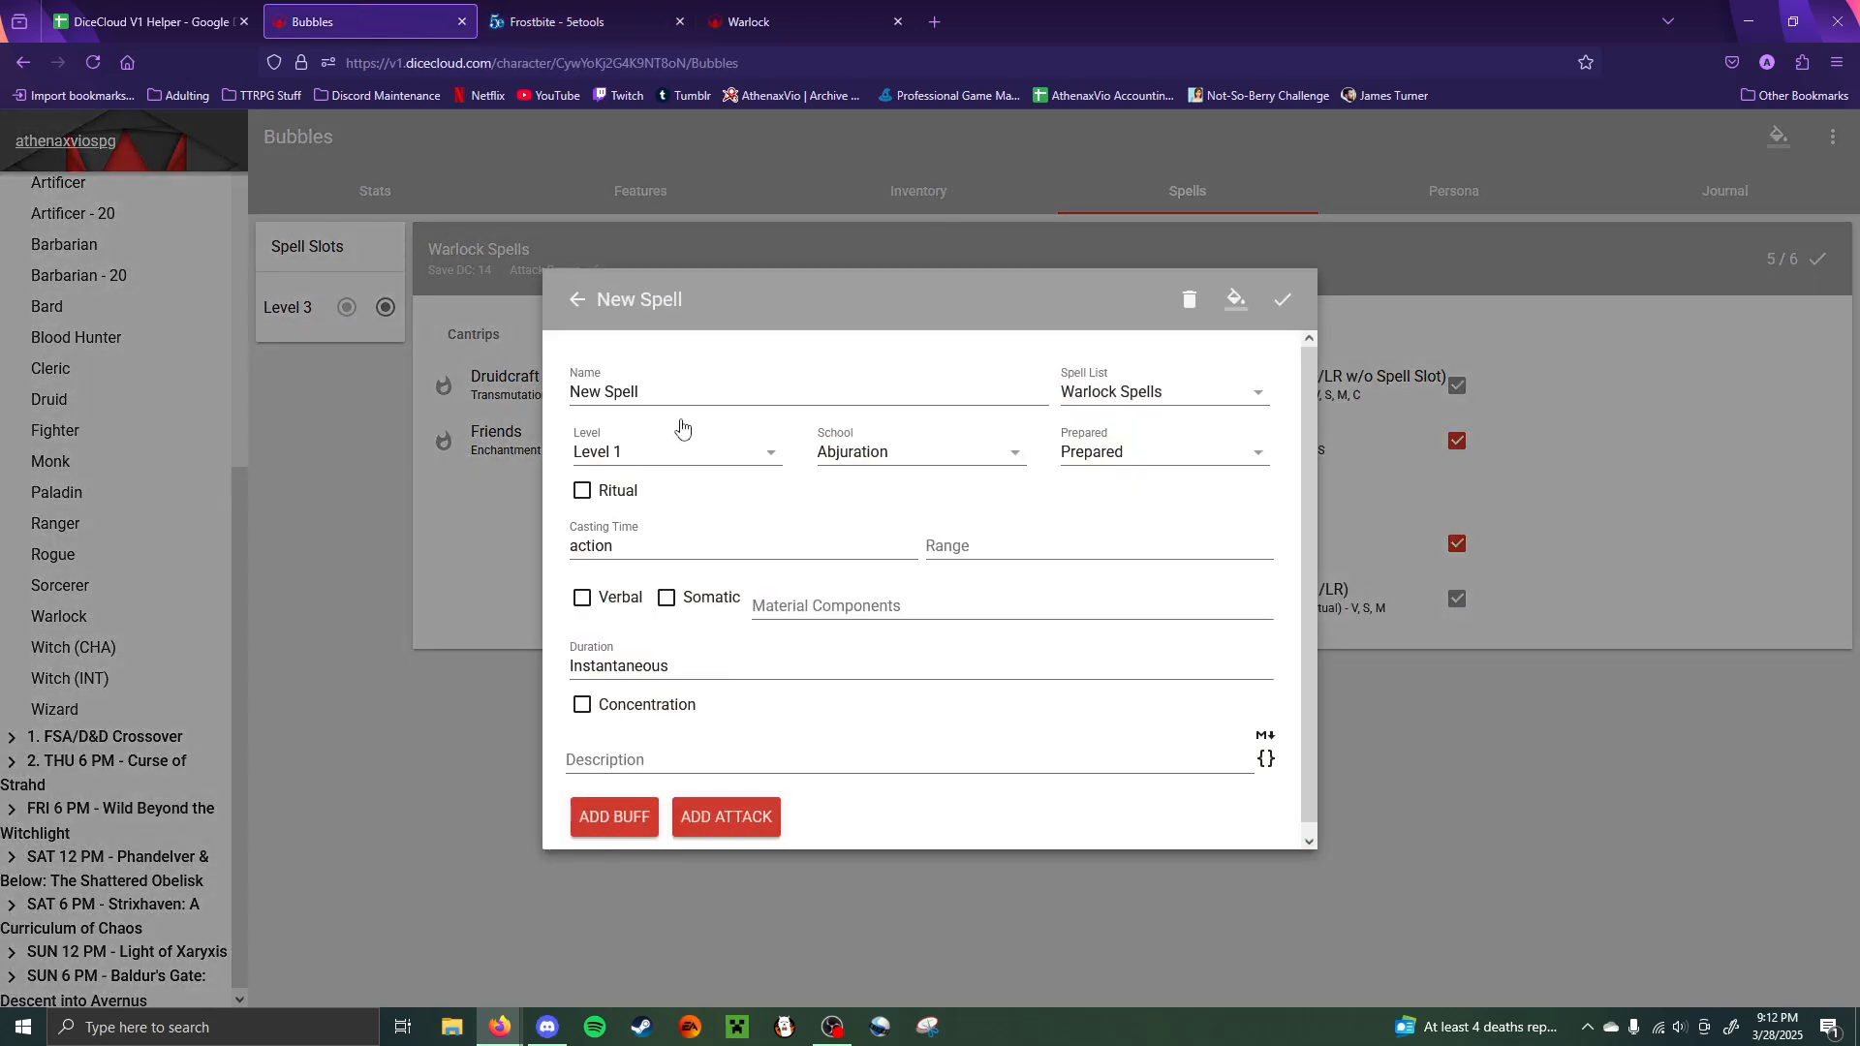
click(702, 467)
click(746, 443)
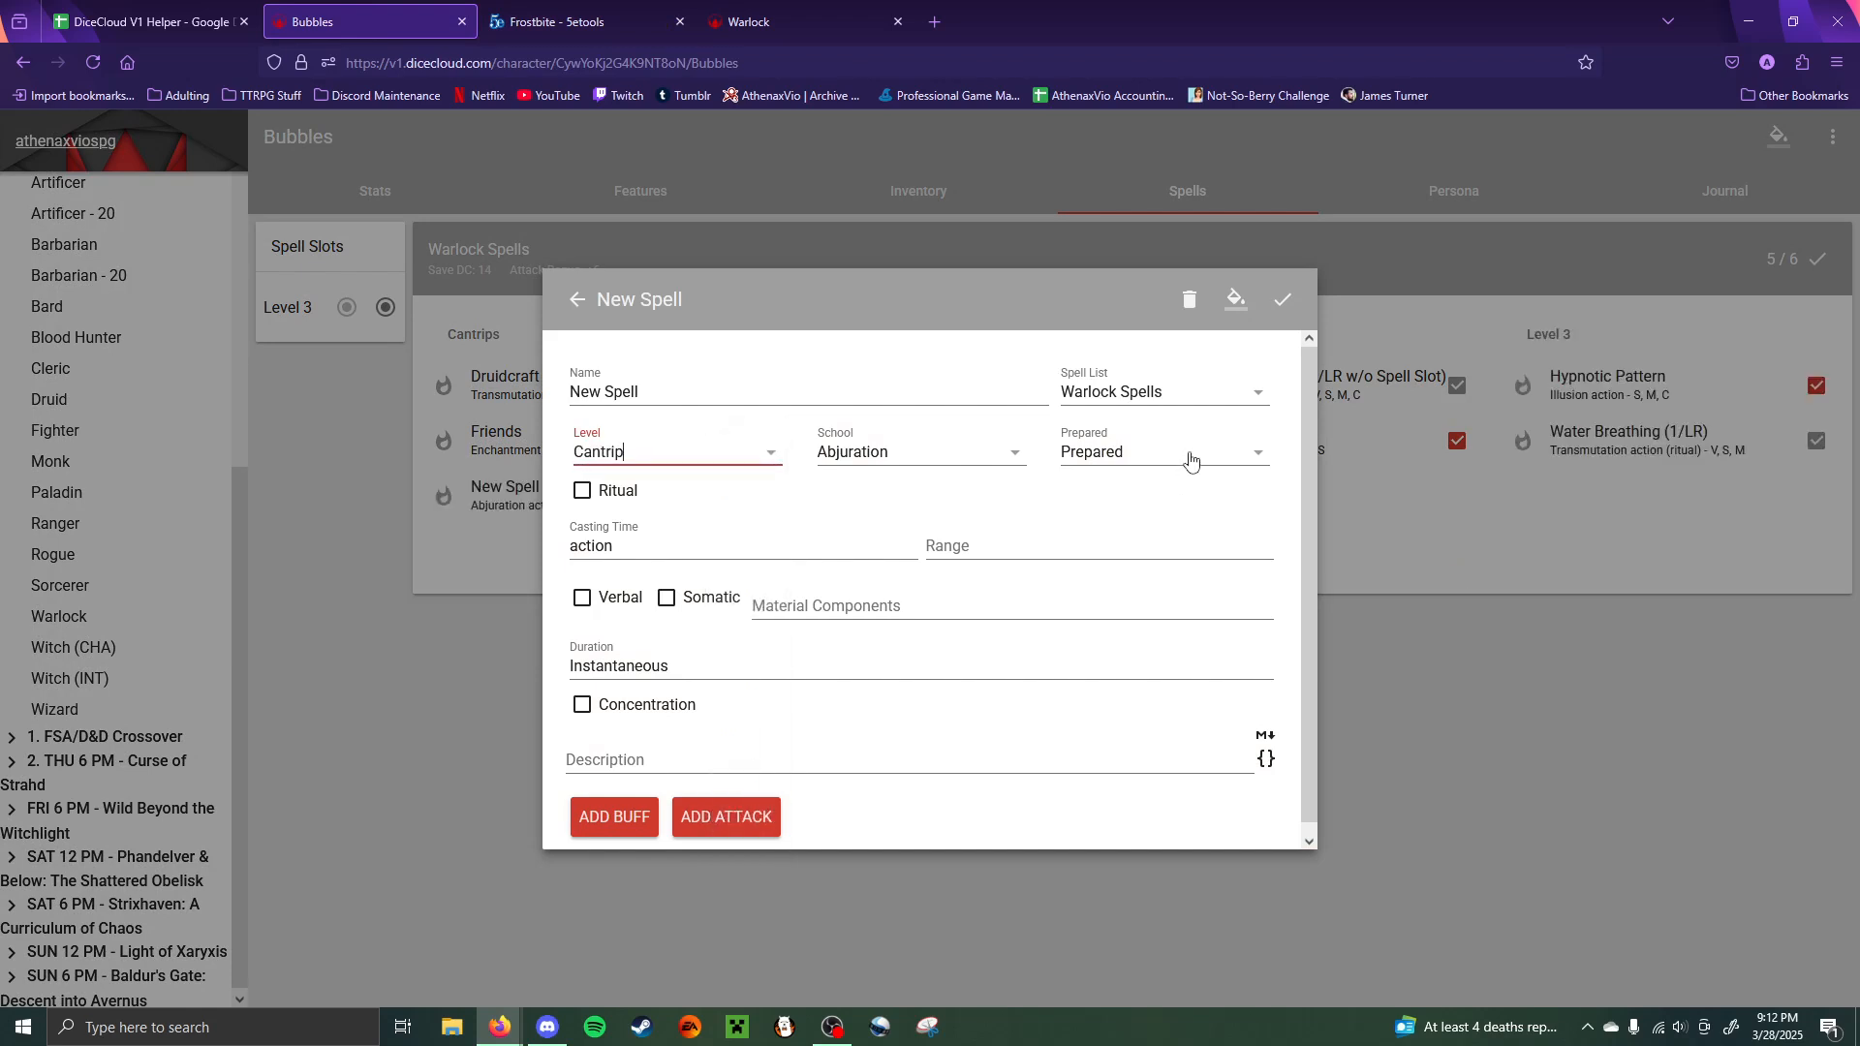
click(1191, 455)
click(1195, 535)
triple_click(714, 391)
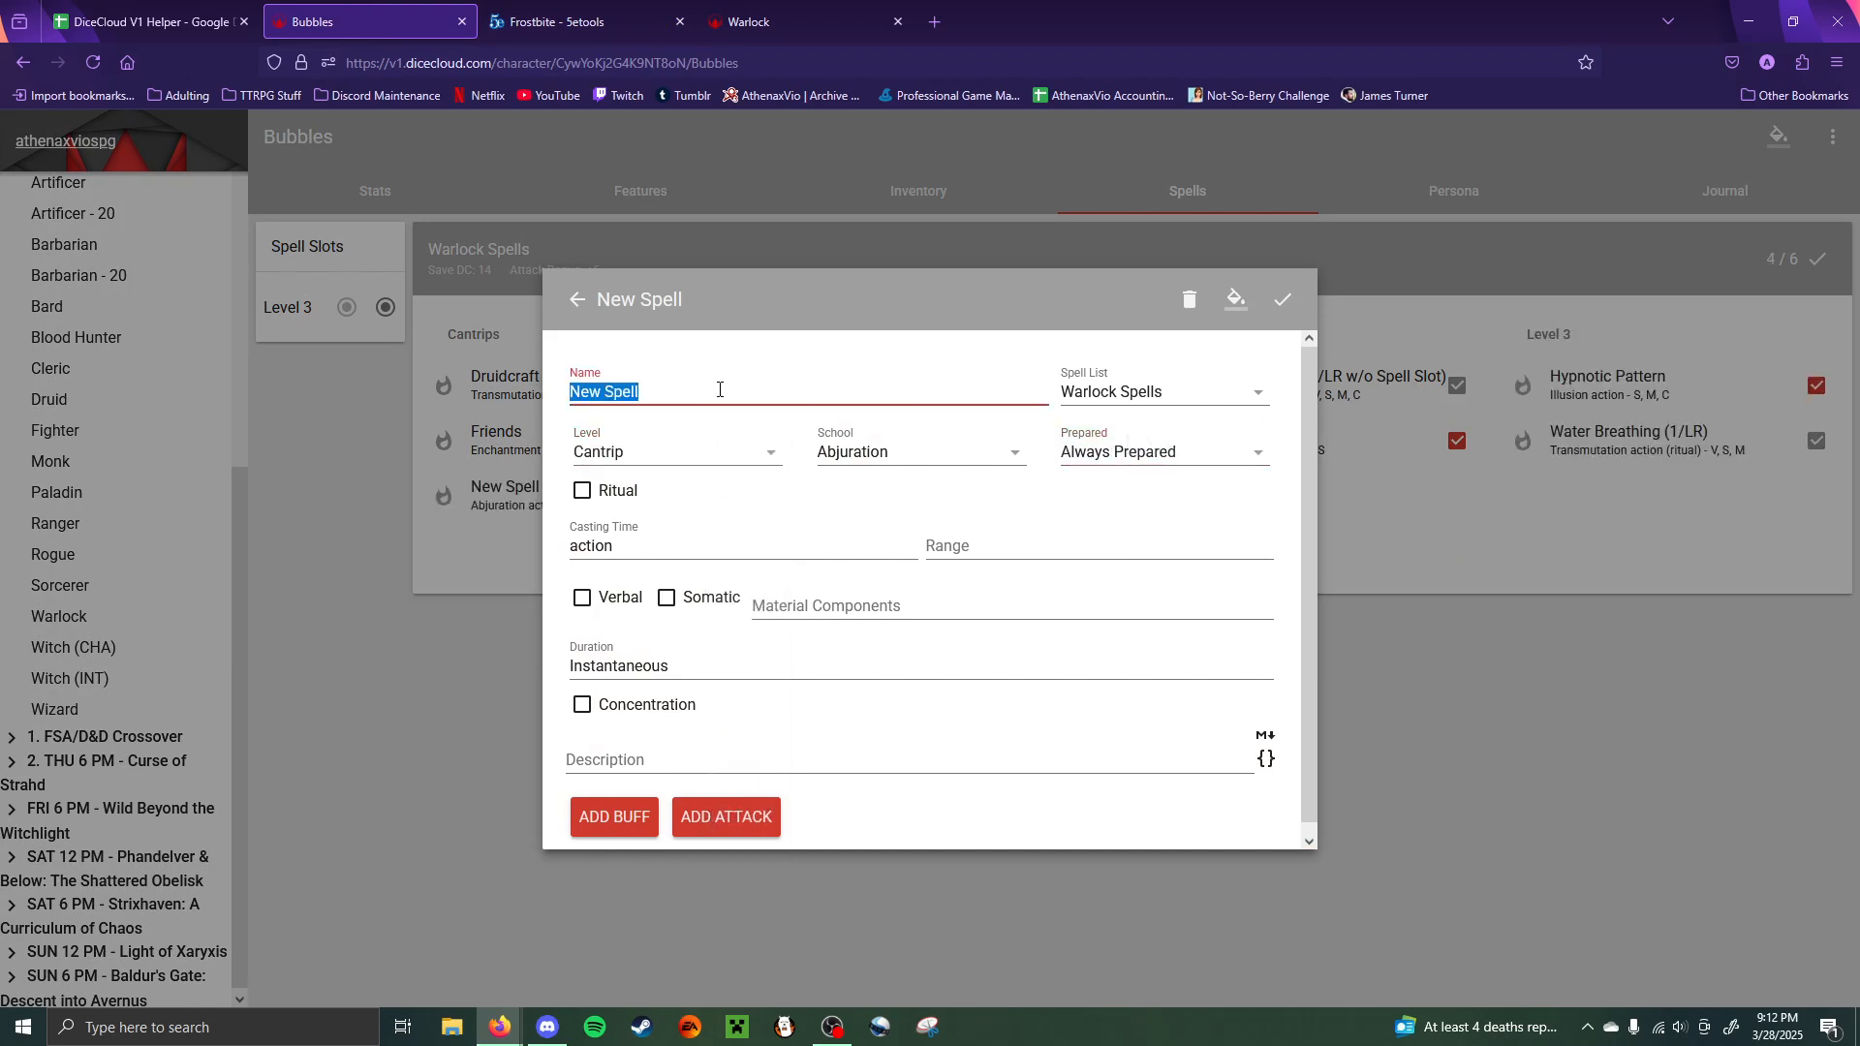
text(Frostbite)
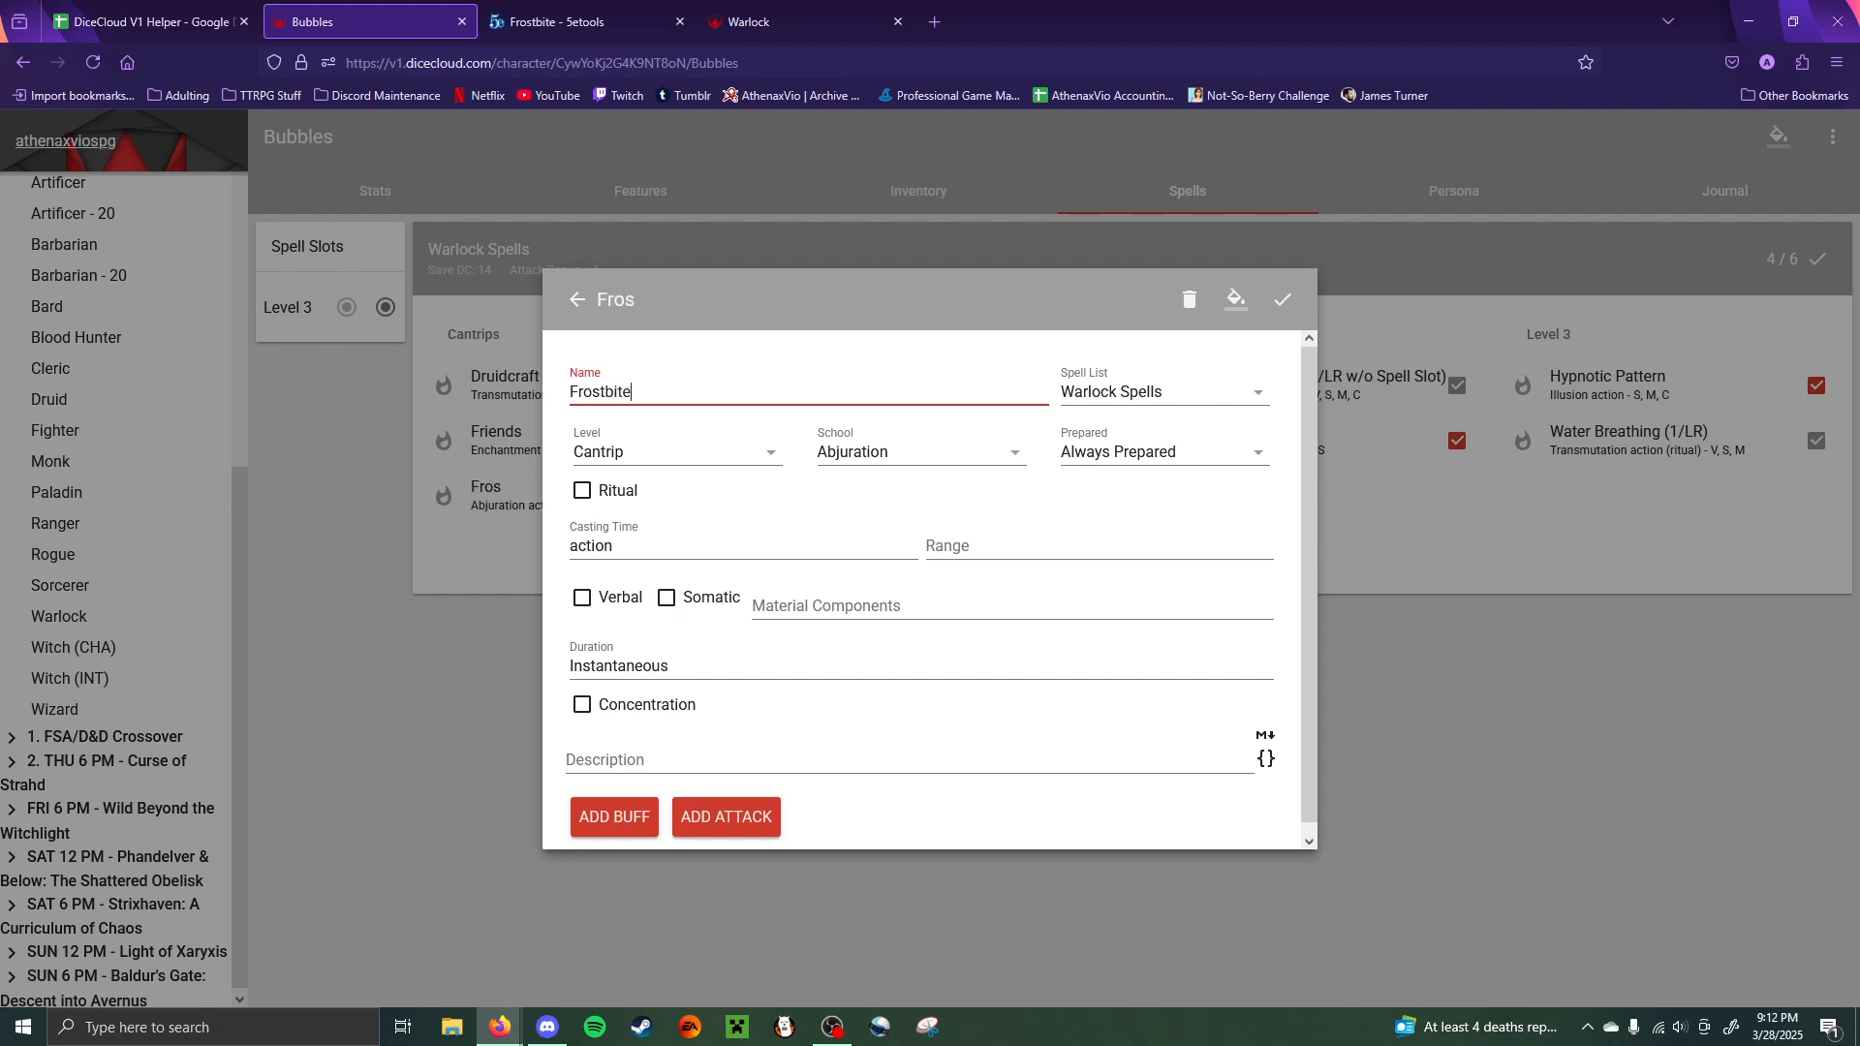
- Set Frostbite's school to Evocation and its range to 60 feet, consulting its 5etools entry
click(910, 453)
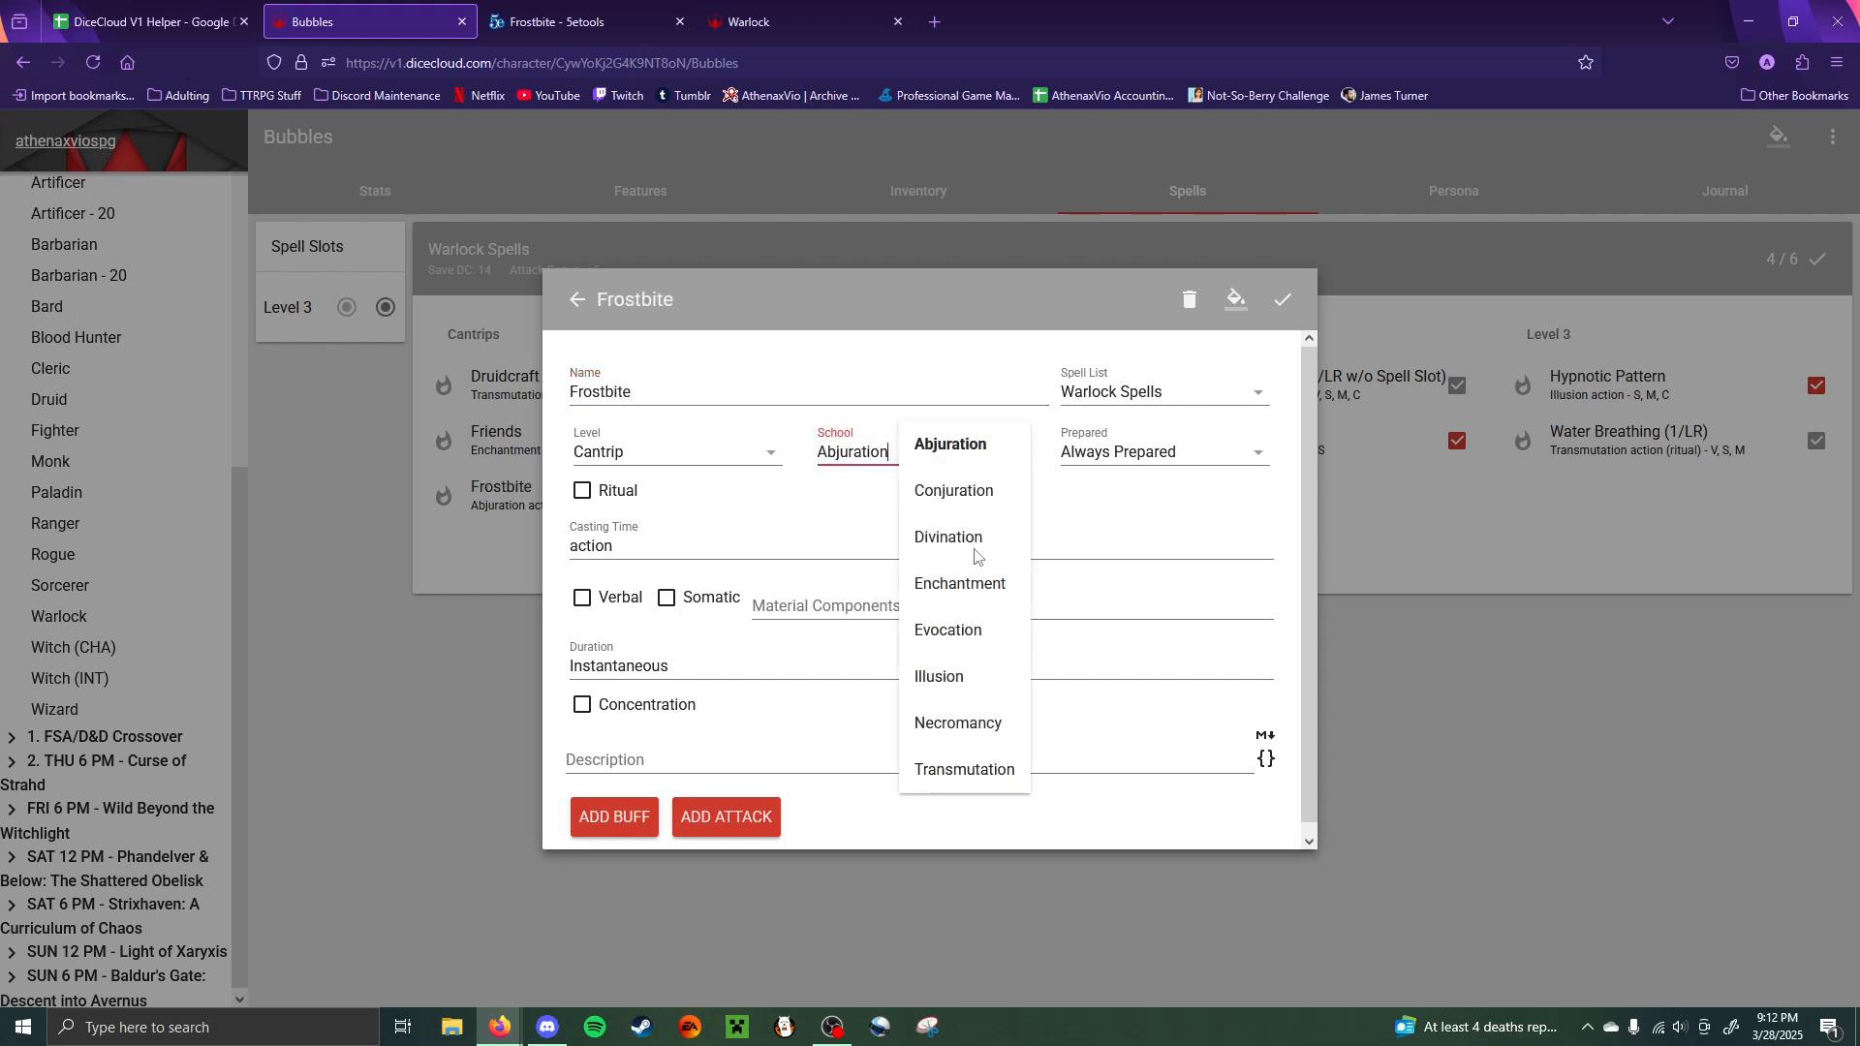
click(935, 747)
click(557, 21)
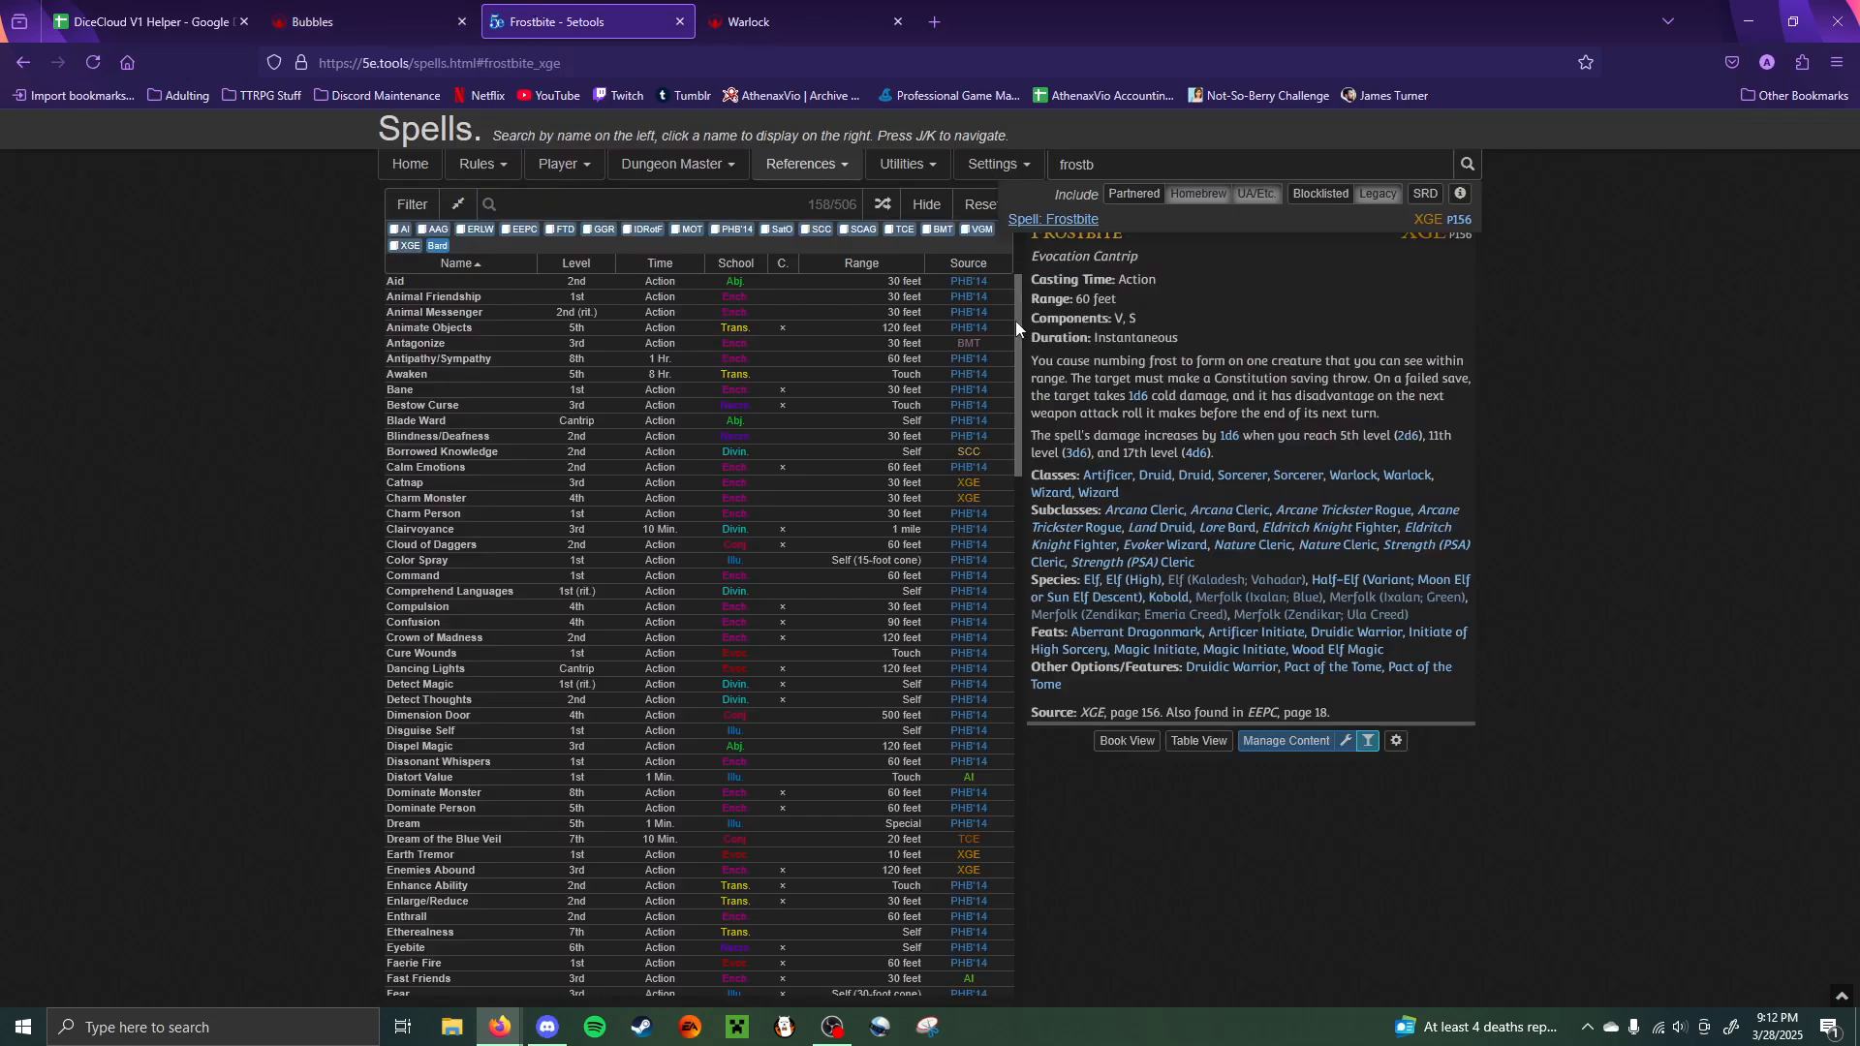
click(359, 21)
click(954, 546)
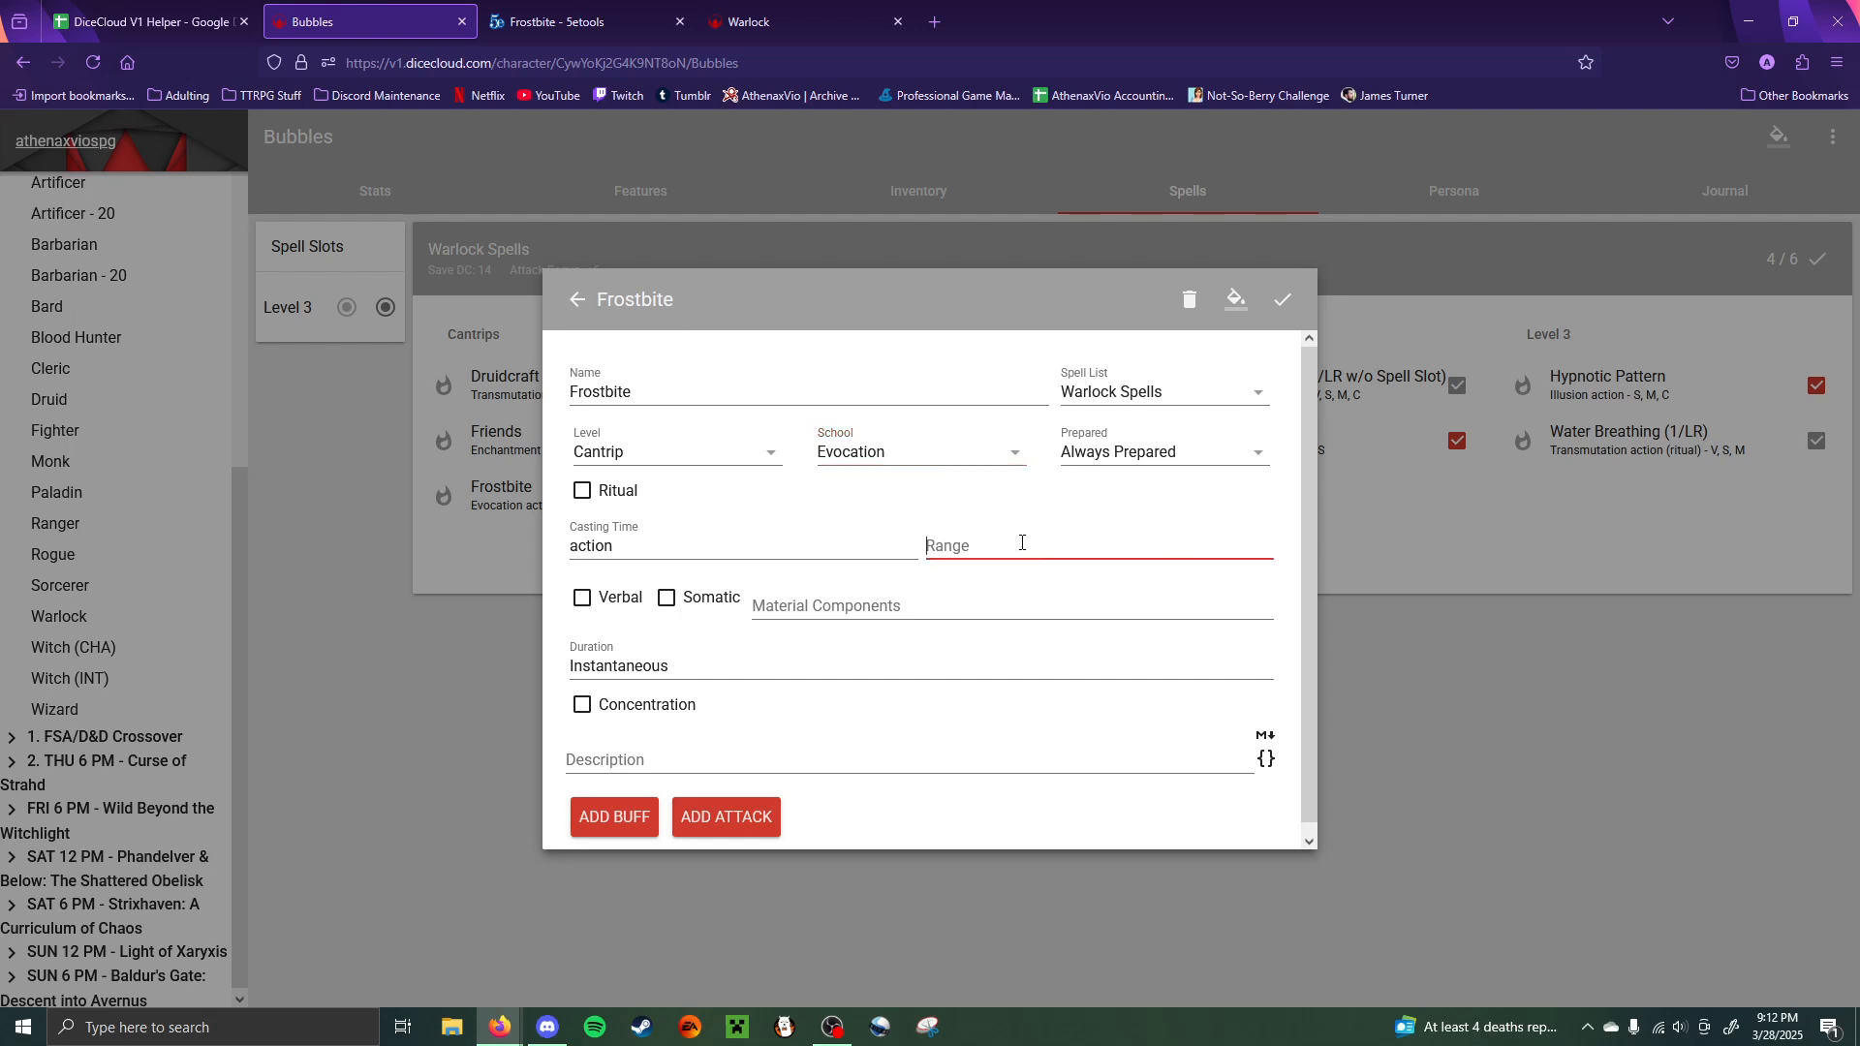
text(60 feet)
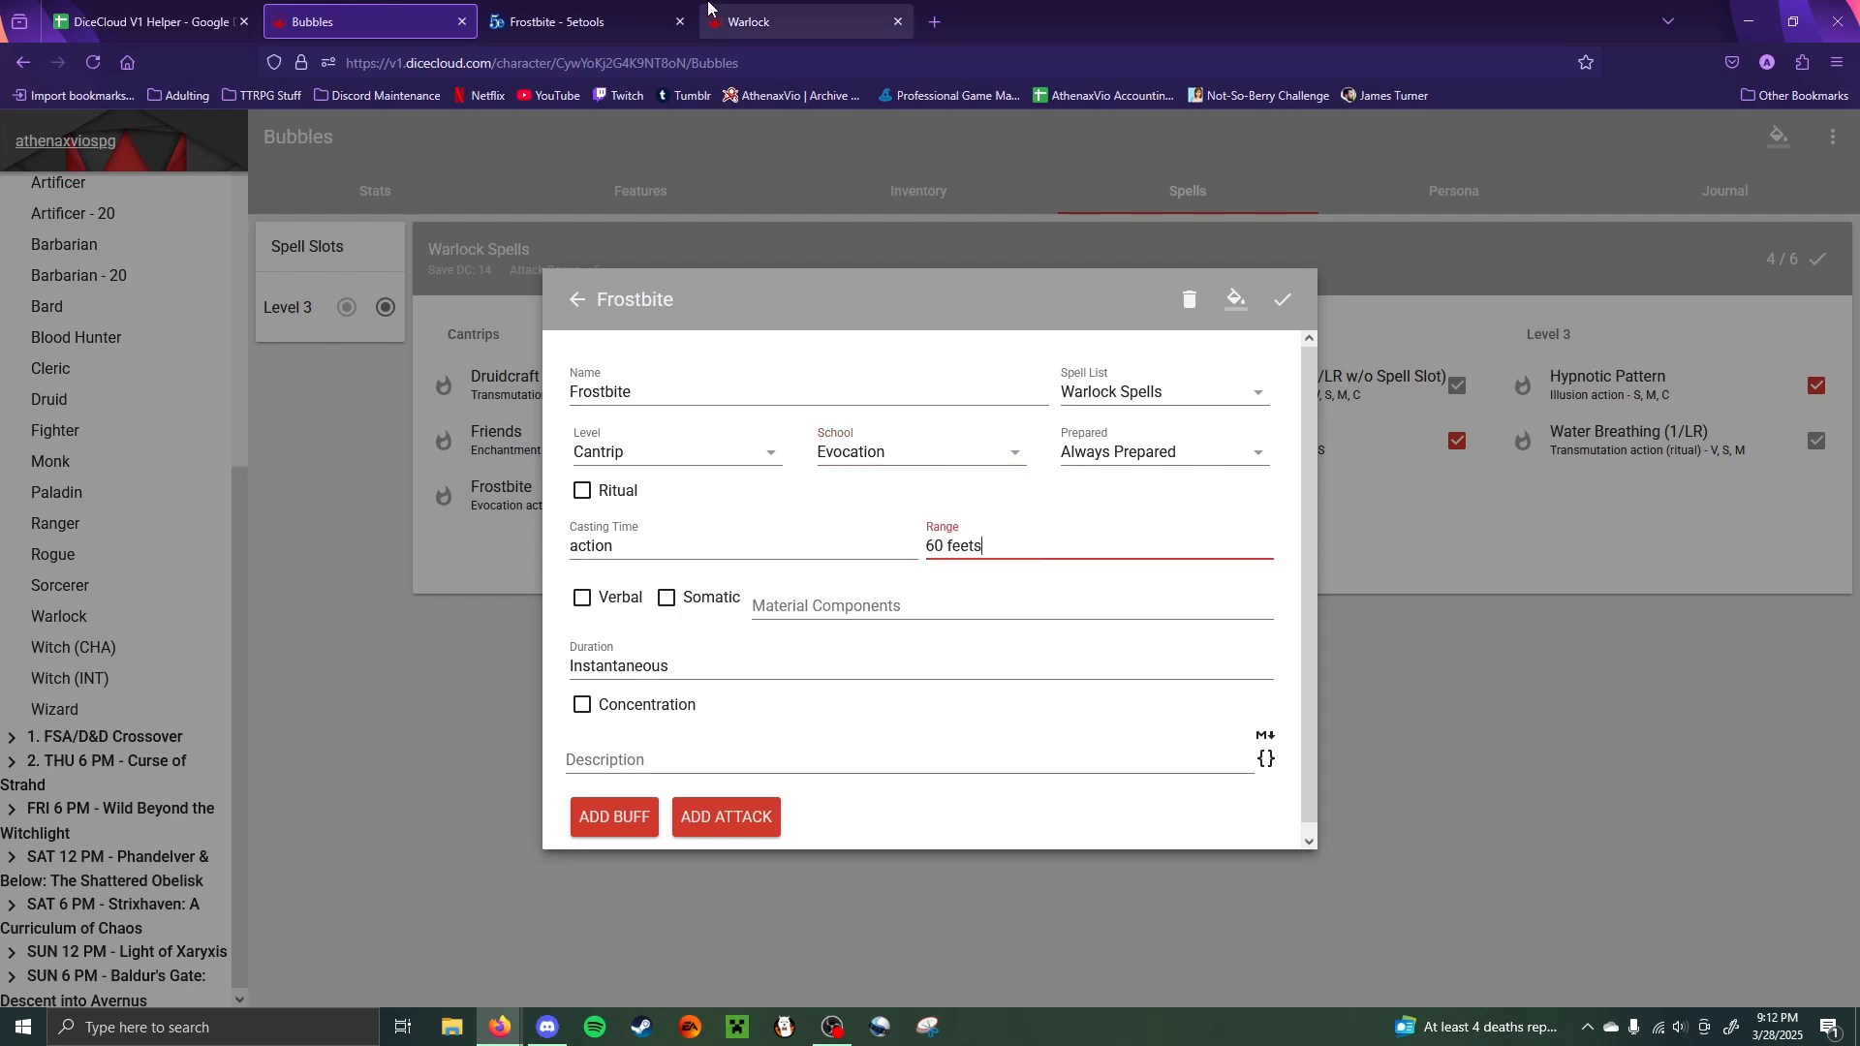
- Check Frostbite's components on 5etools and mark the spell as Verbal and Somatic
click(622, 8)
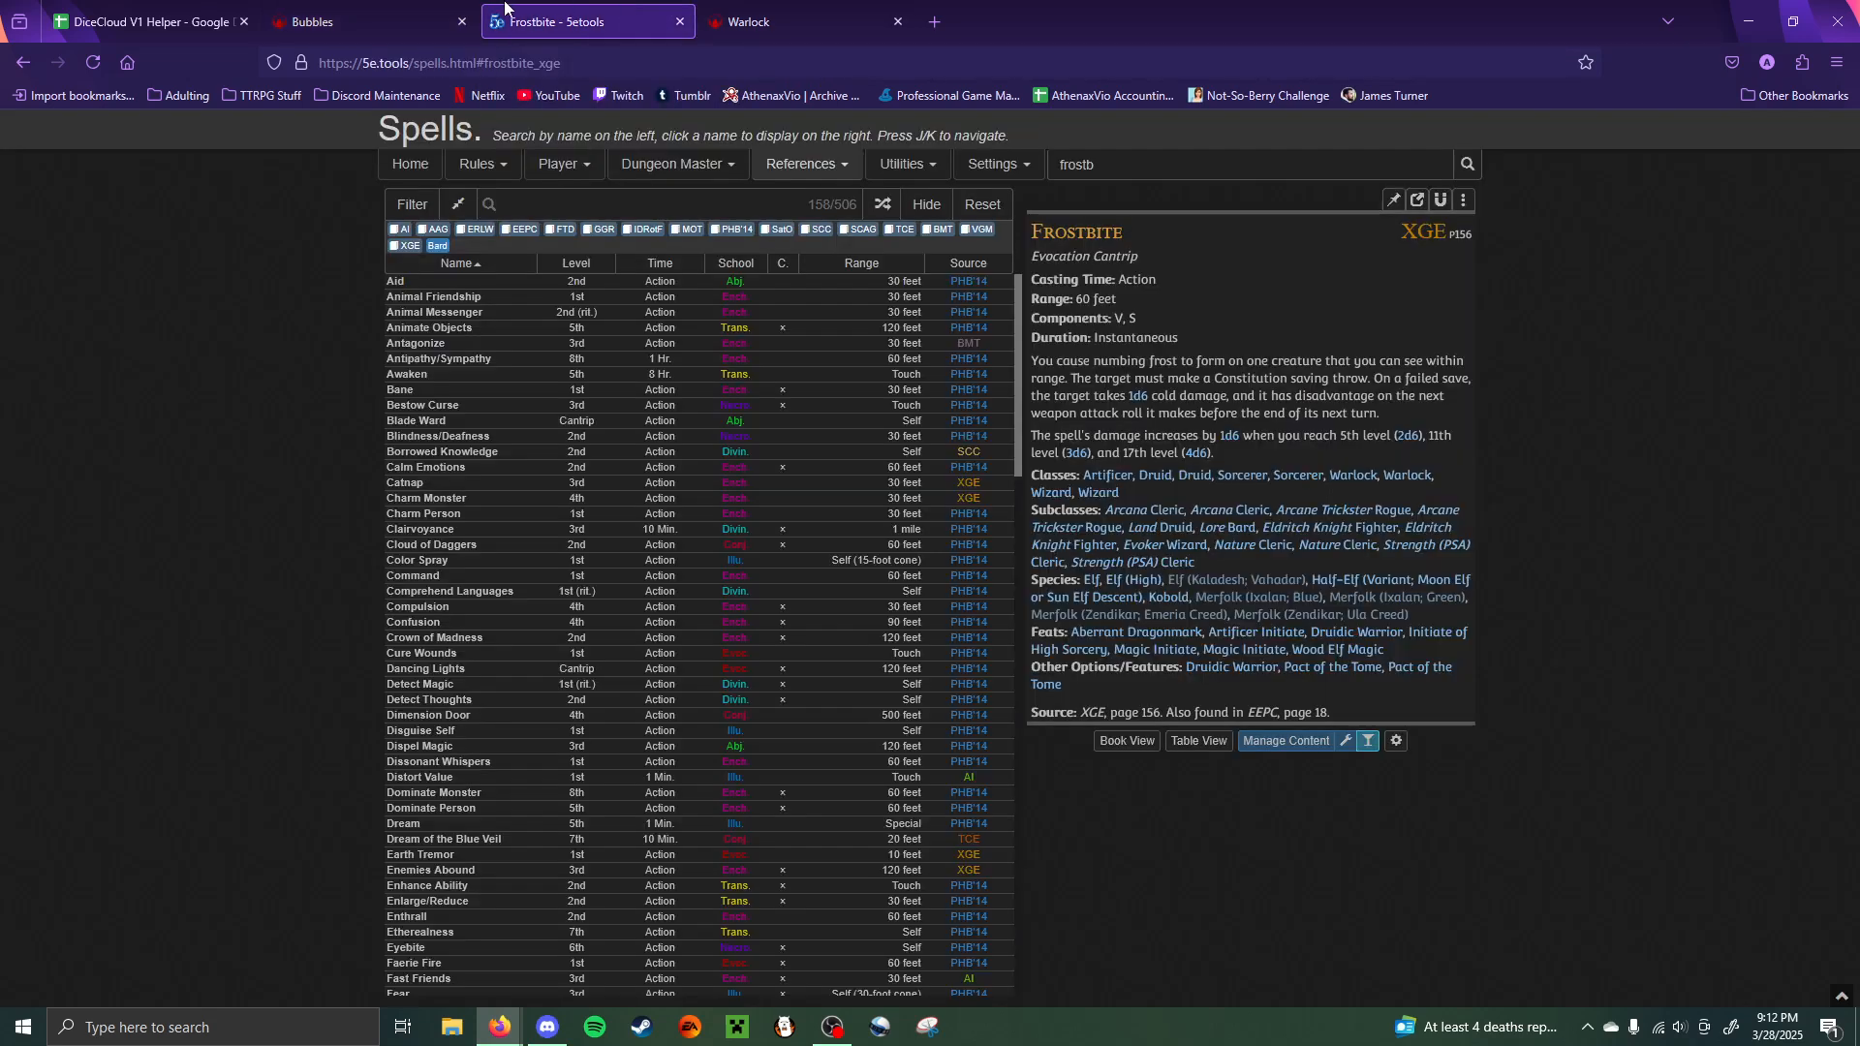
click(368, 12)
click(666, 598)
click(581, 598)
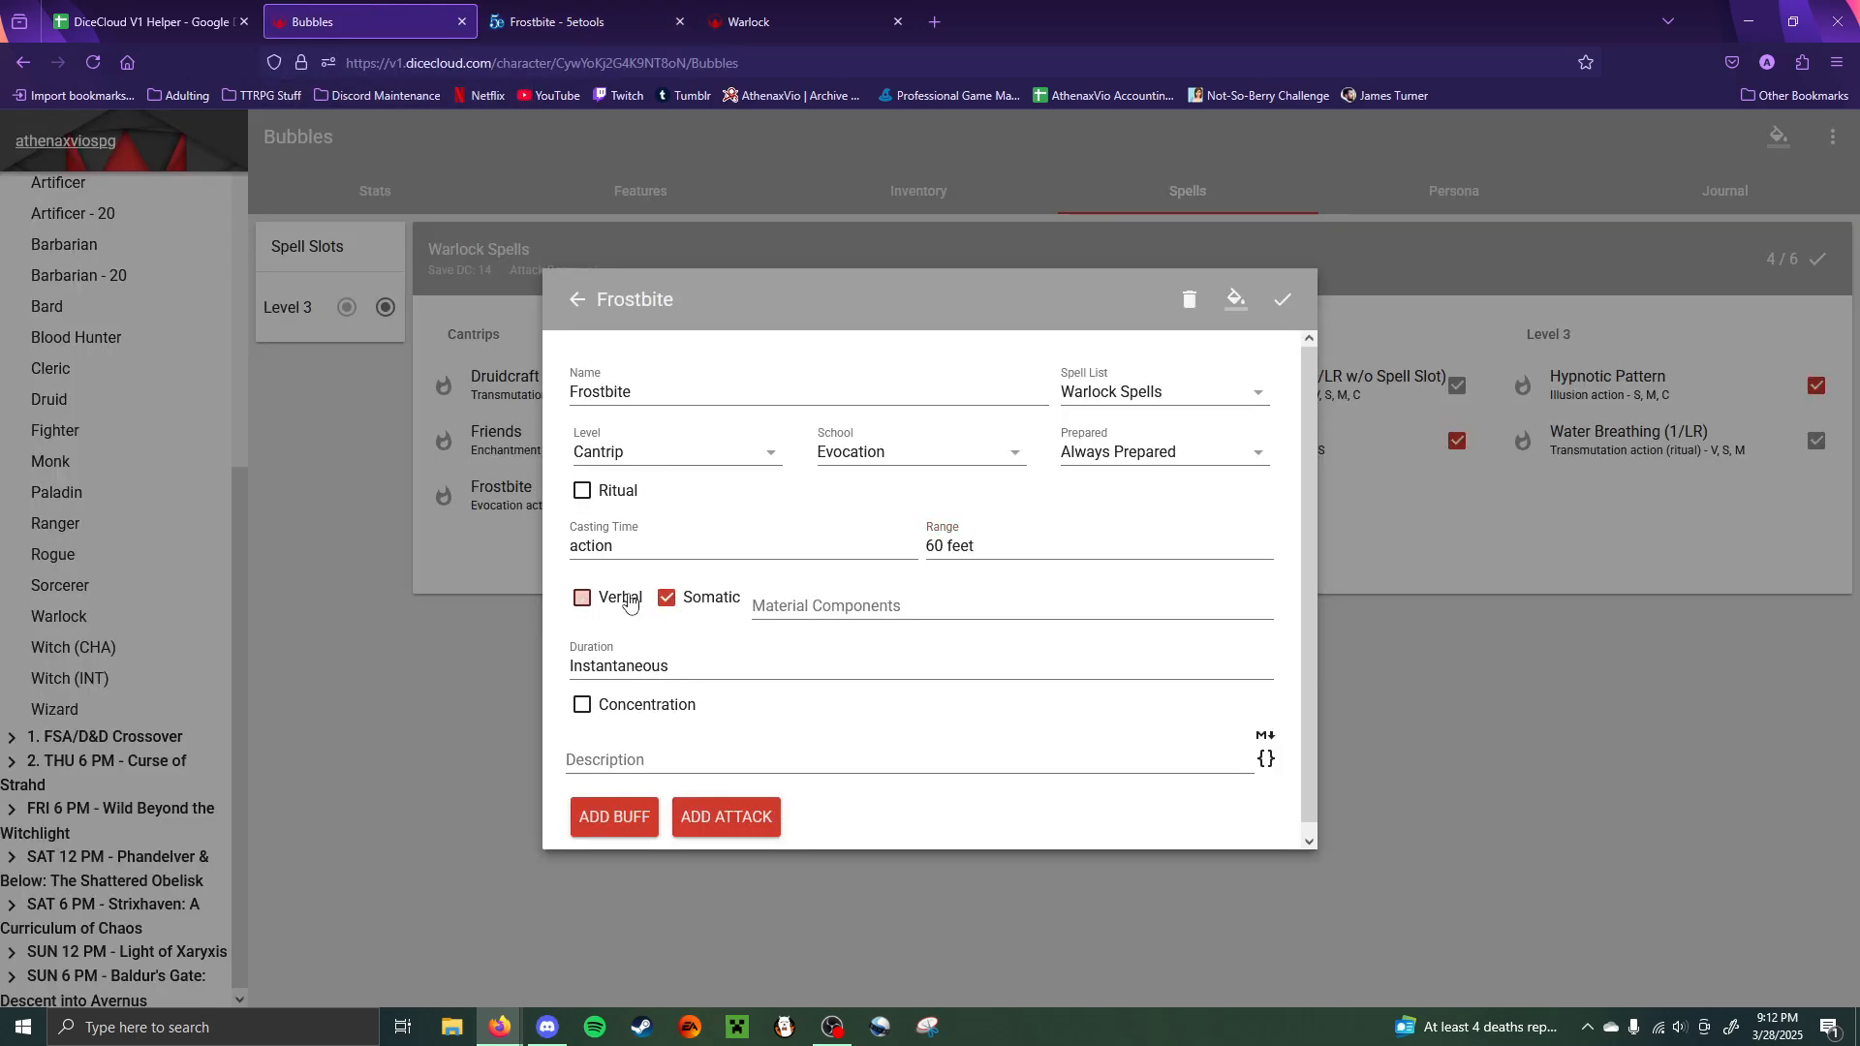
- Copy Frostbite's full rules text from 5etools into the spell's description in DiceCloud
click(510, 5)
drag(1236, 448, 1031, 360)
key(ctrl+c)
click(313, 8)
click(863, 763)
key(ctrl+v)
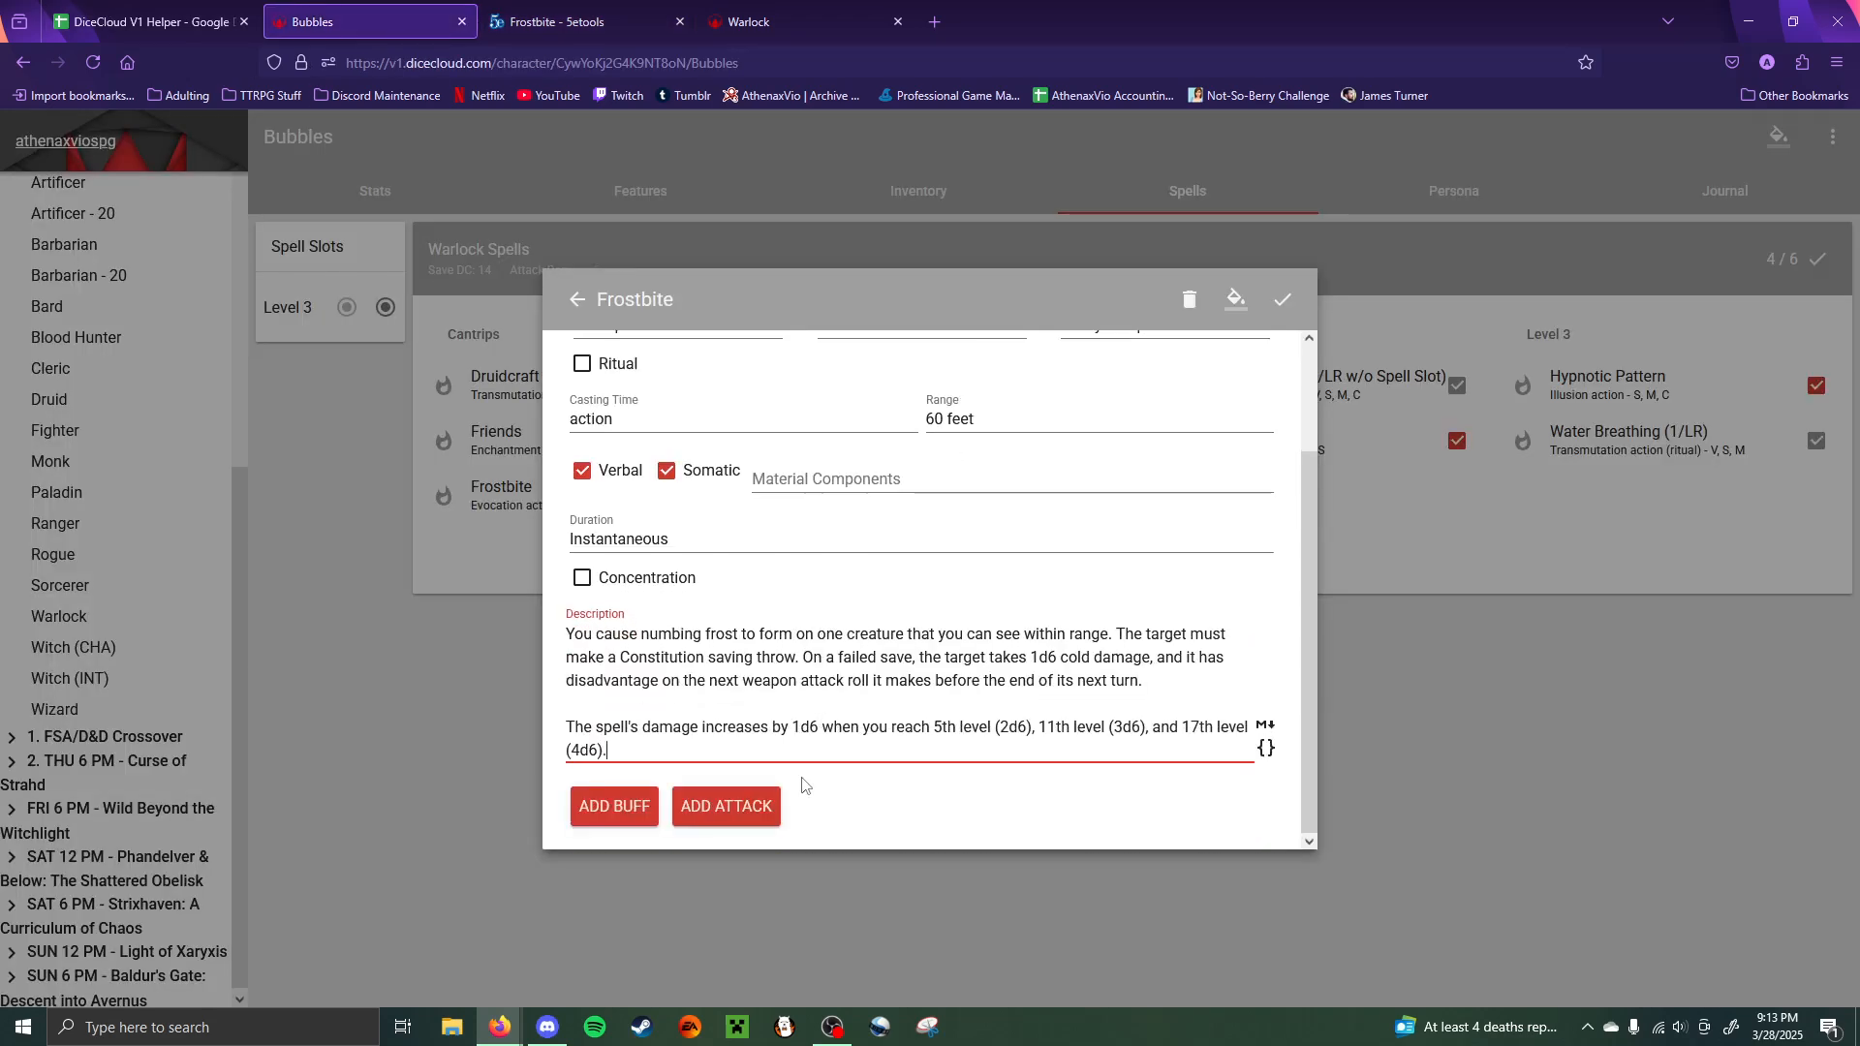
- Add an attack to Frostbite and insert "DC {DC}" before "Constitution saving throw" in the description
click(722, 807)
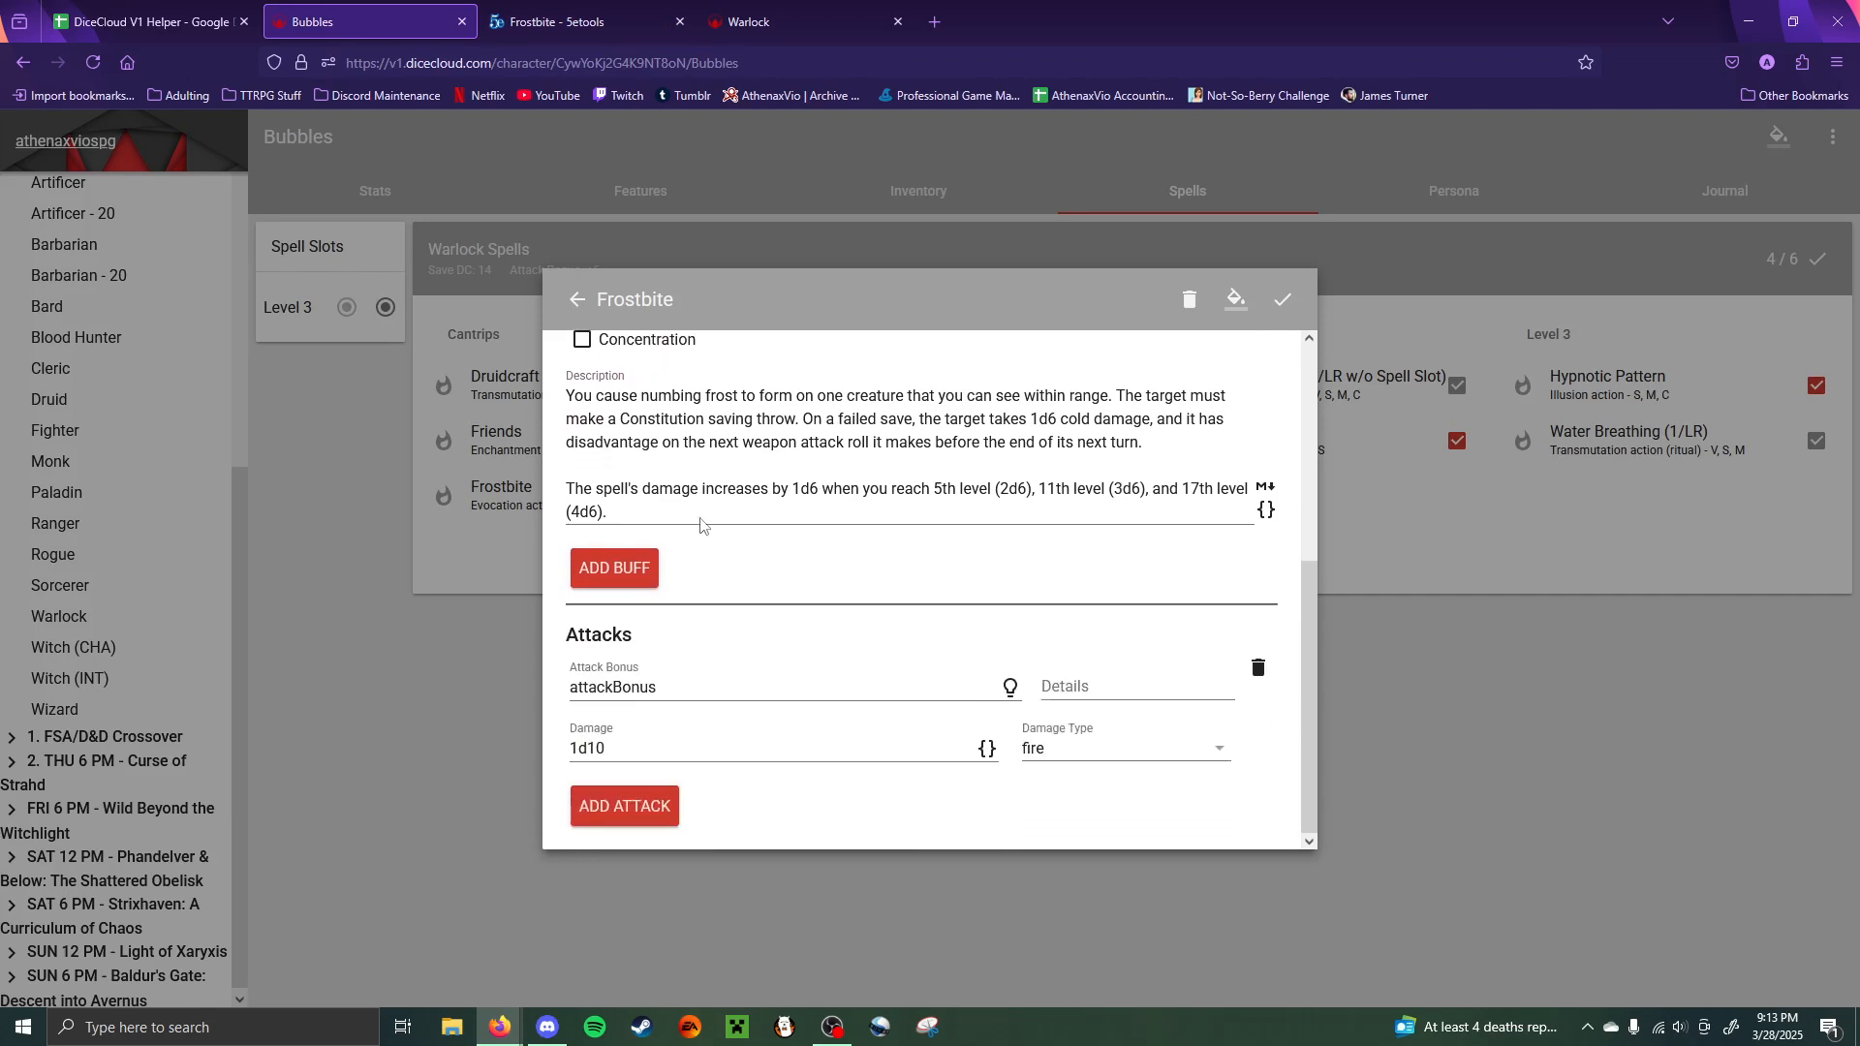
click(617, 418)
text(DC )
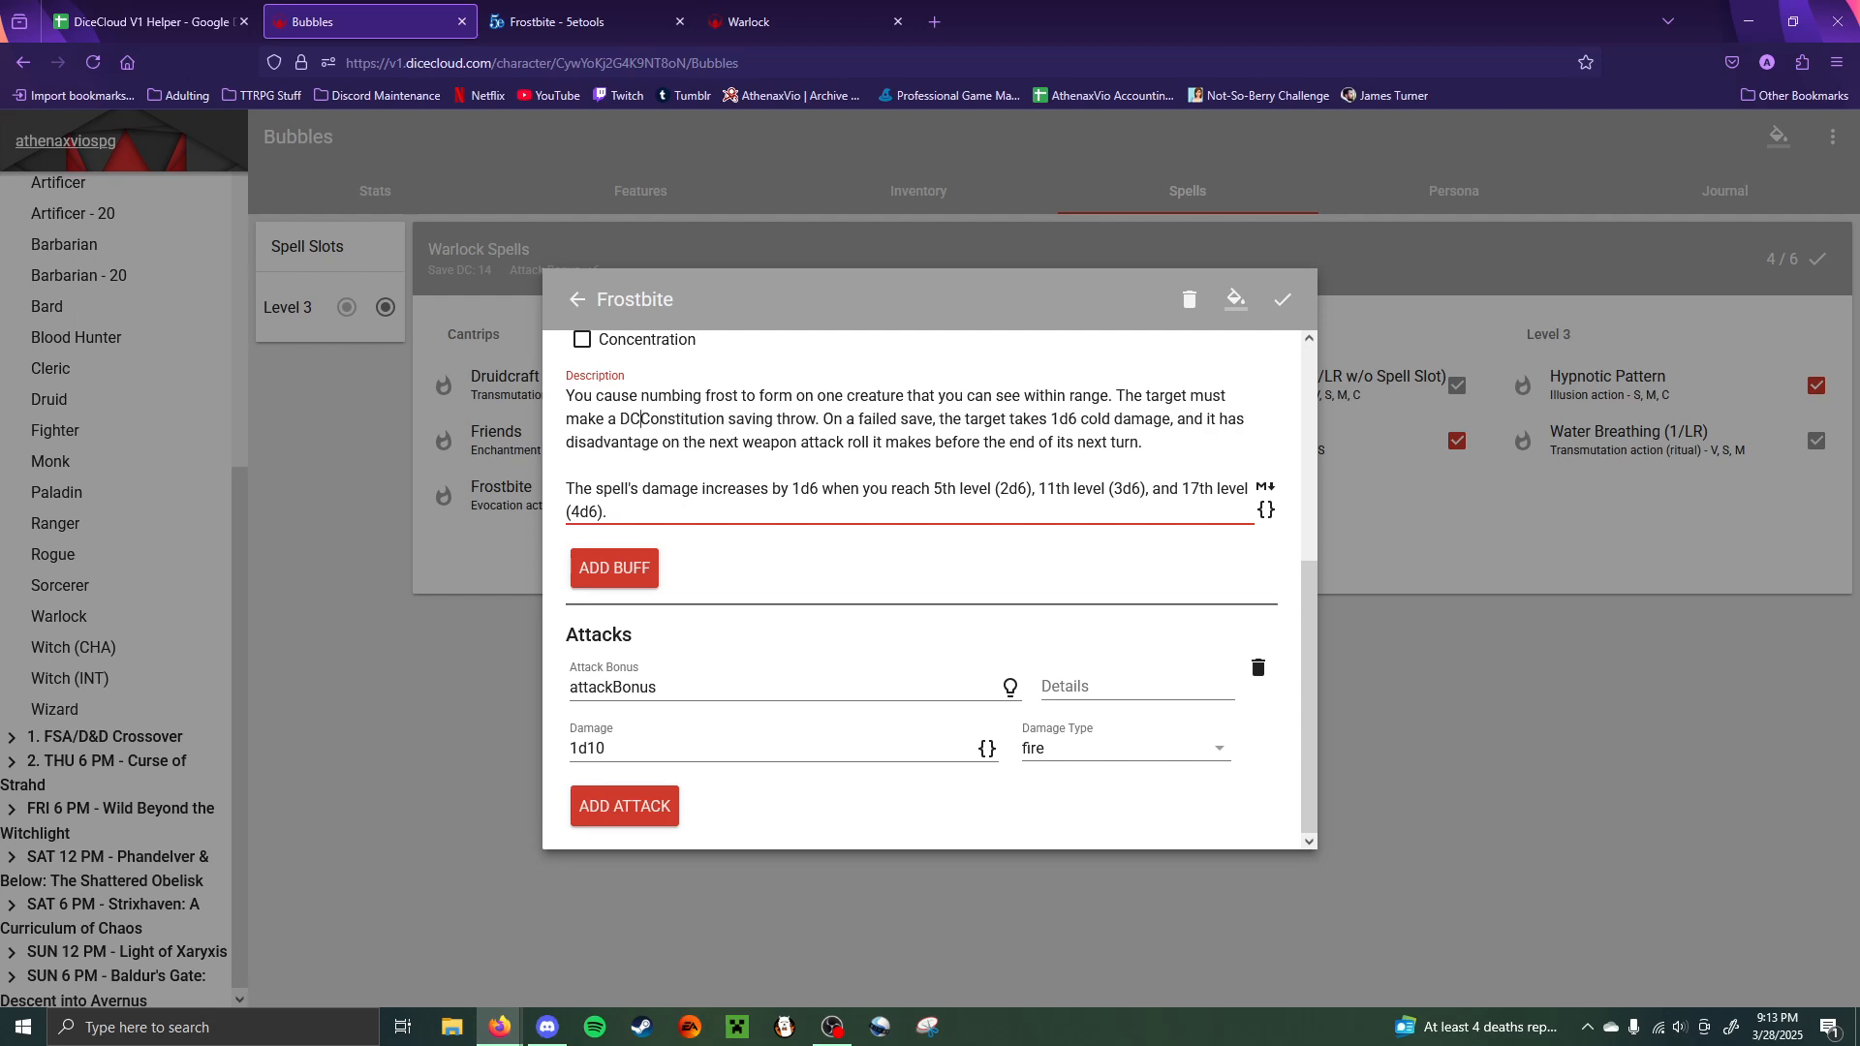
text({DC})
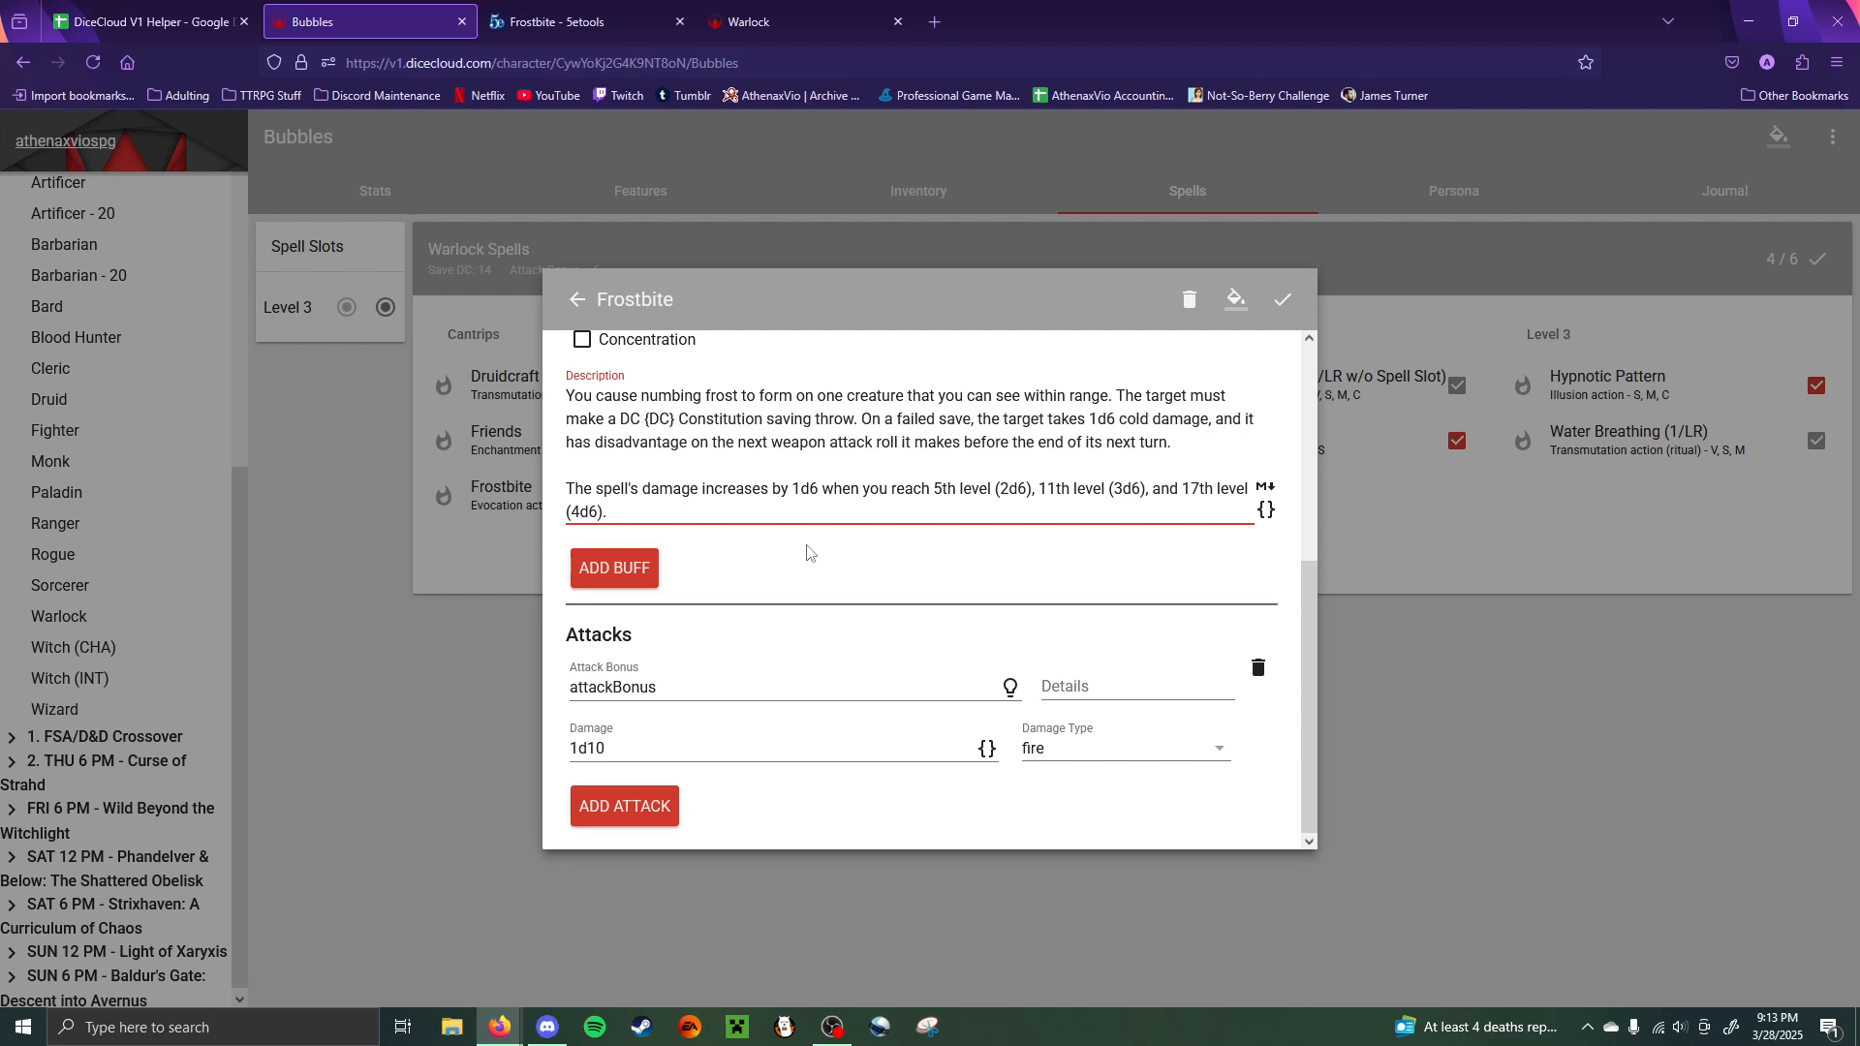
- Give the attack the bonus "DC Con save", details "Target has DADV on next weapon attack roll" and damage type cold
double_click(697, 693)
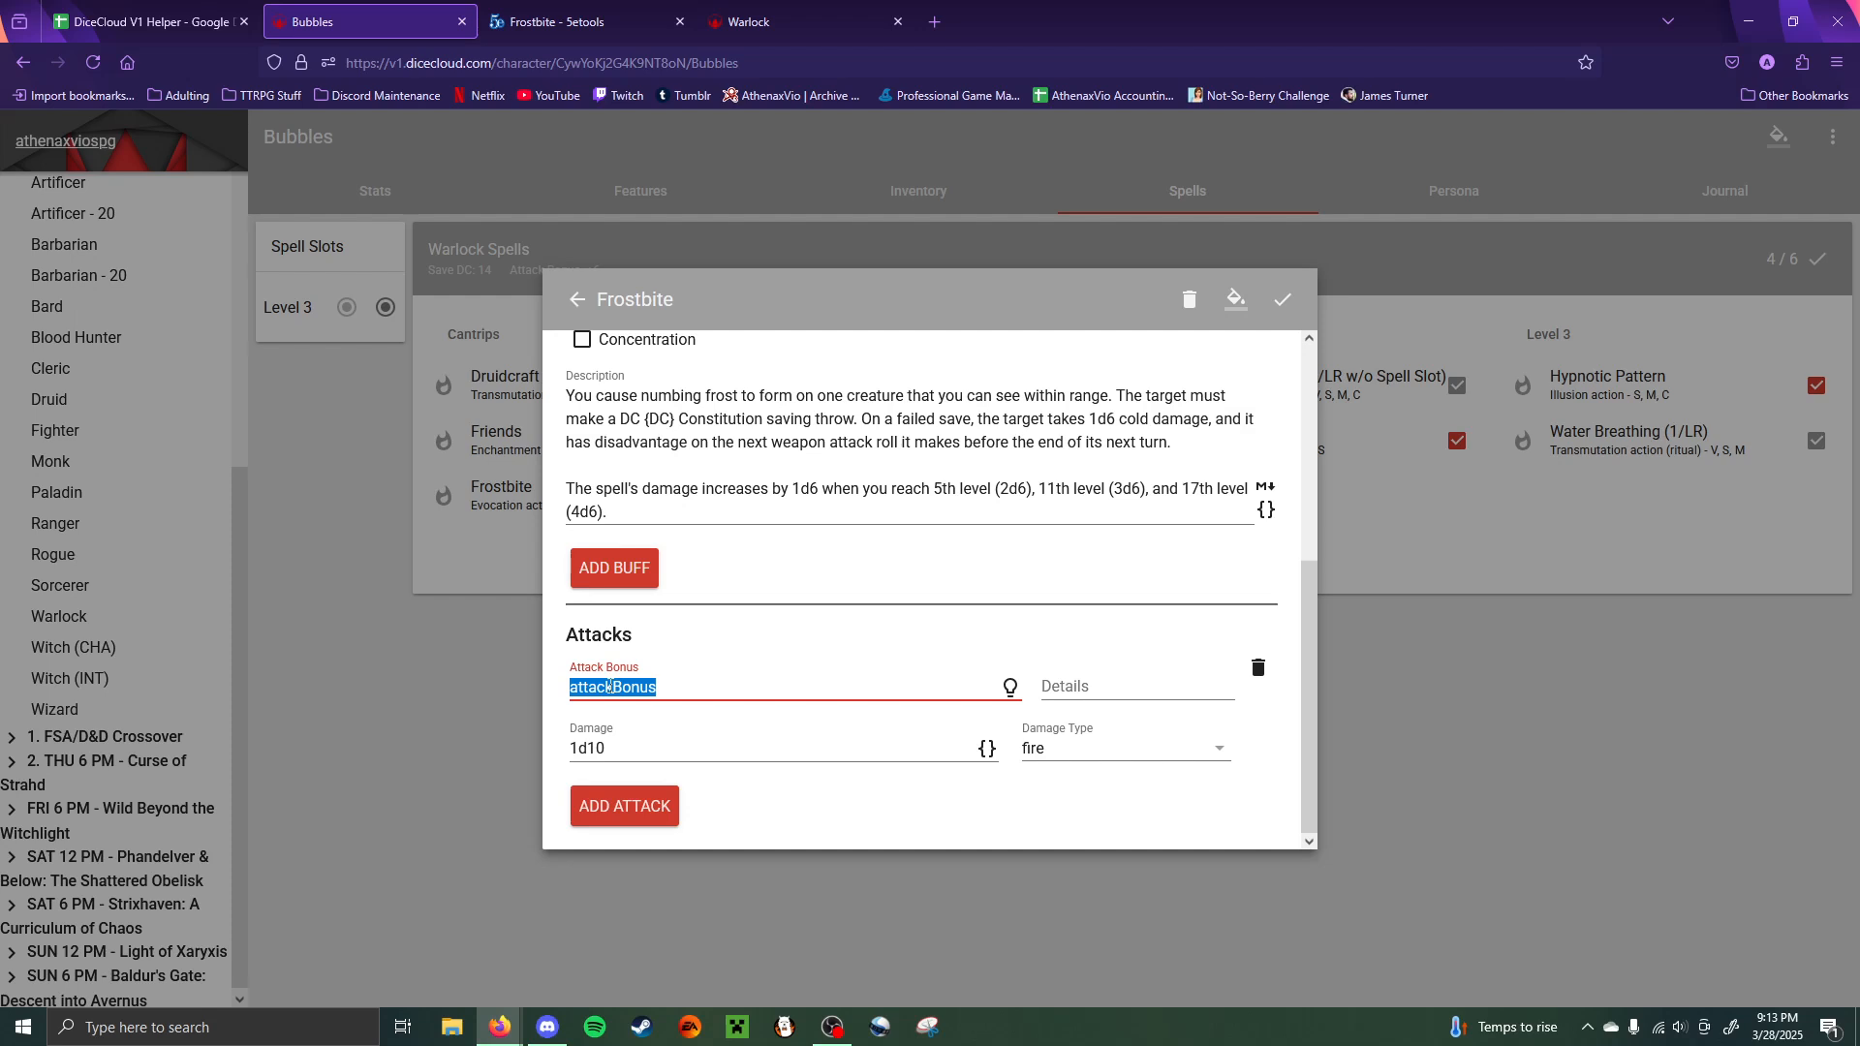
text(DC Con save)
click(1091, 686)
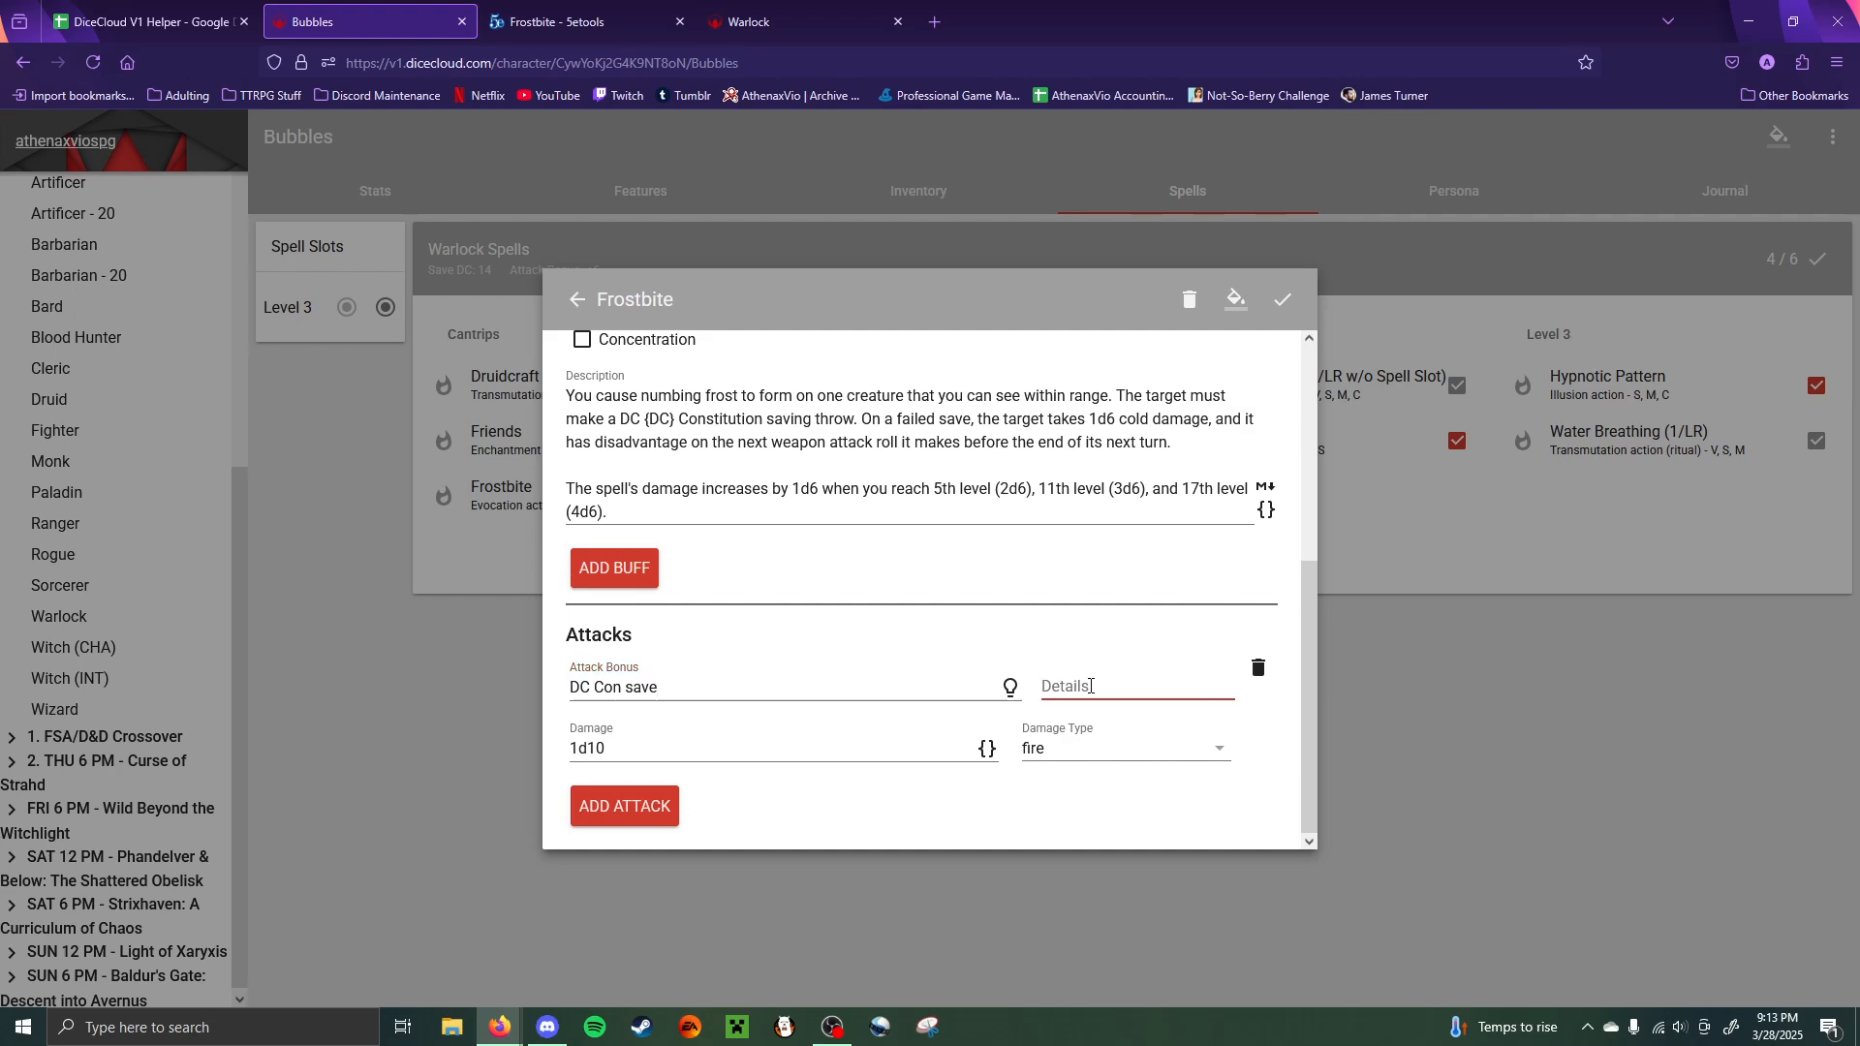
text(Target has)
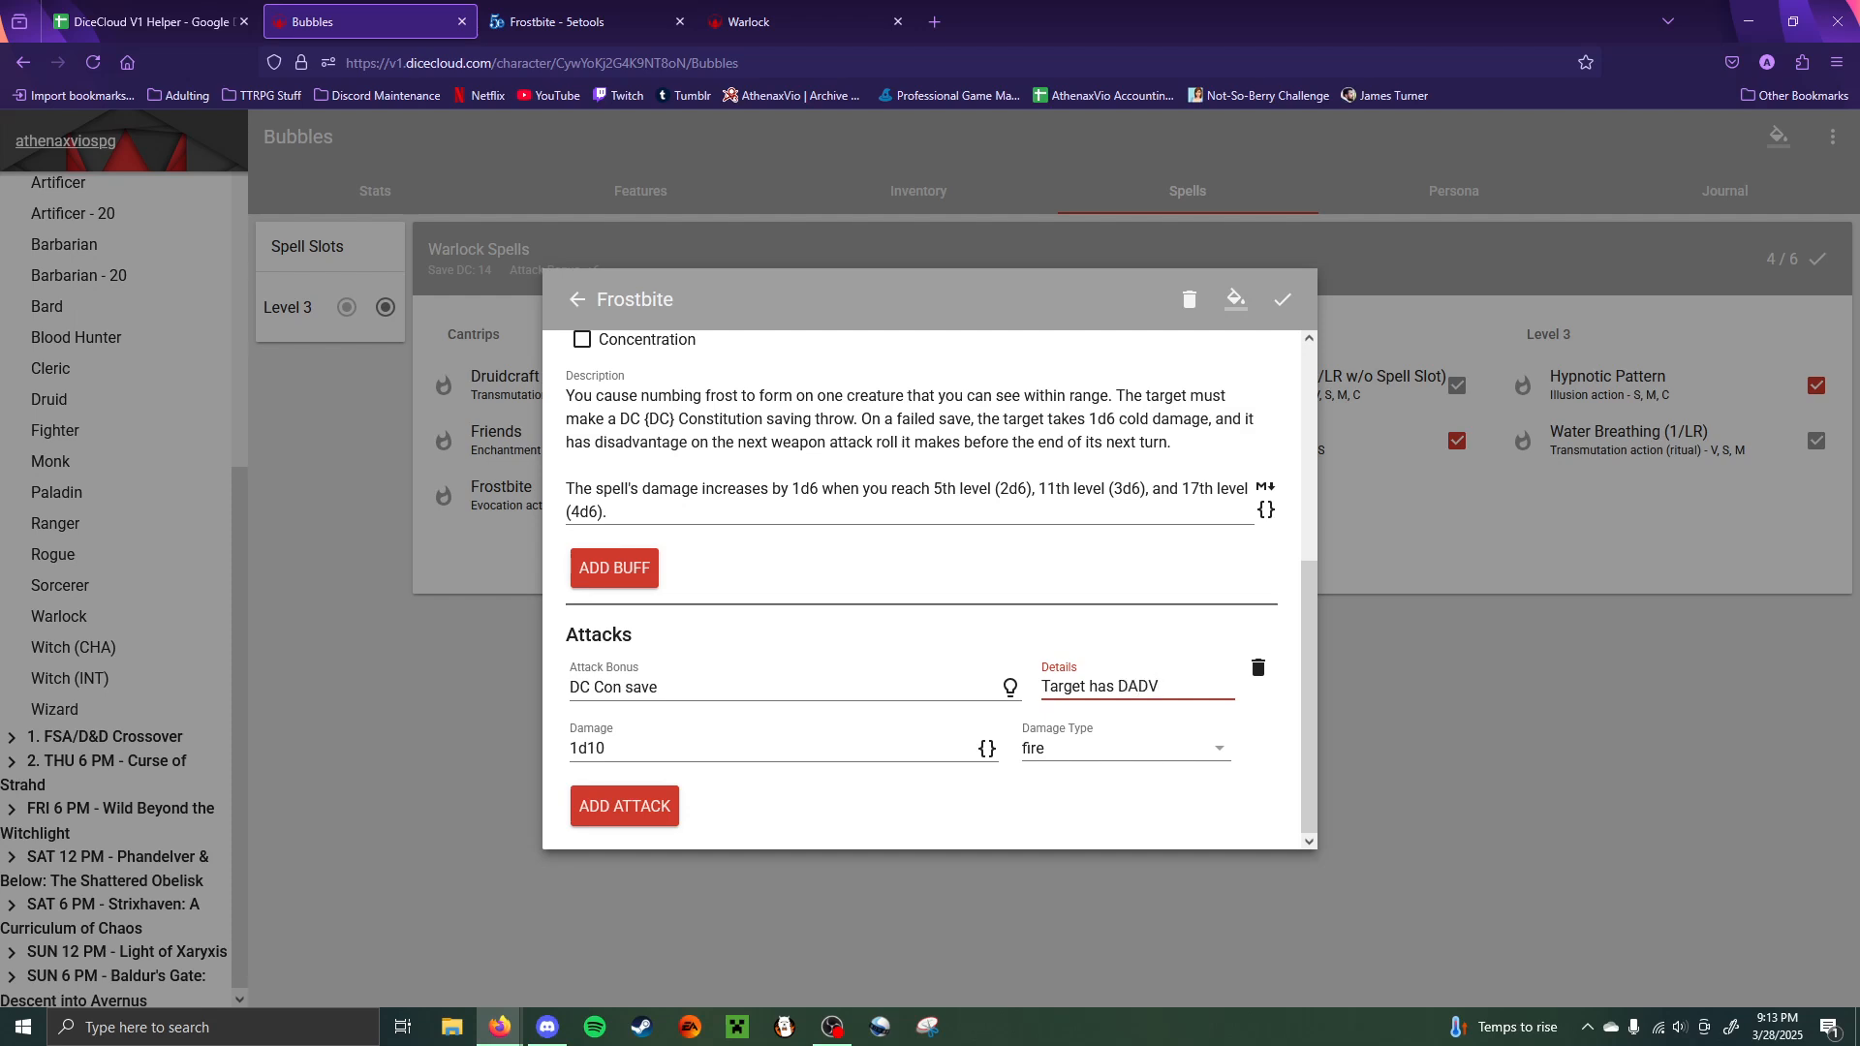
text(DADV)
text( on next weapo)
text(n attack roll)
click(1079, 752)
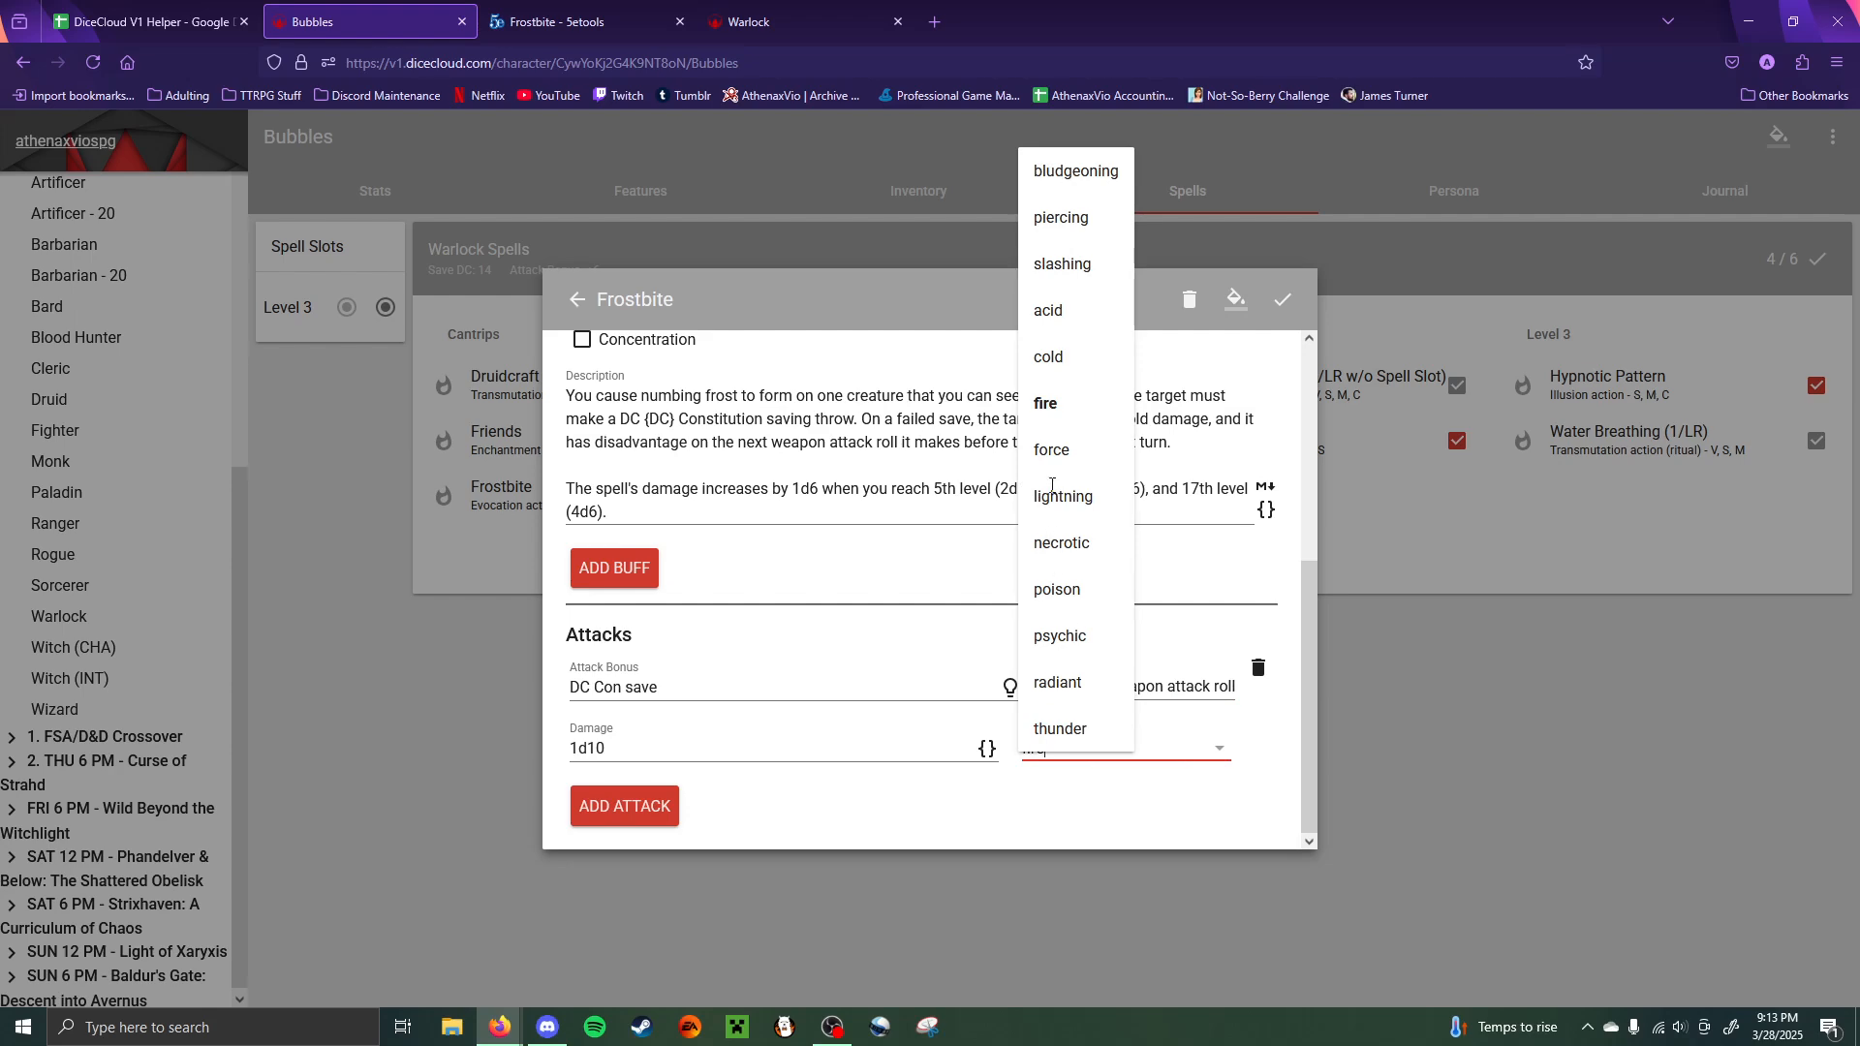
click(1048, 358)
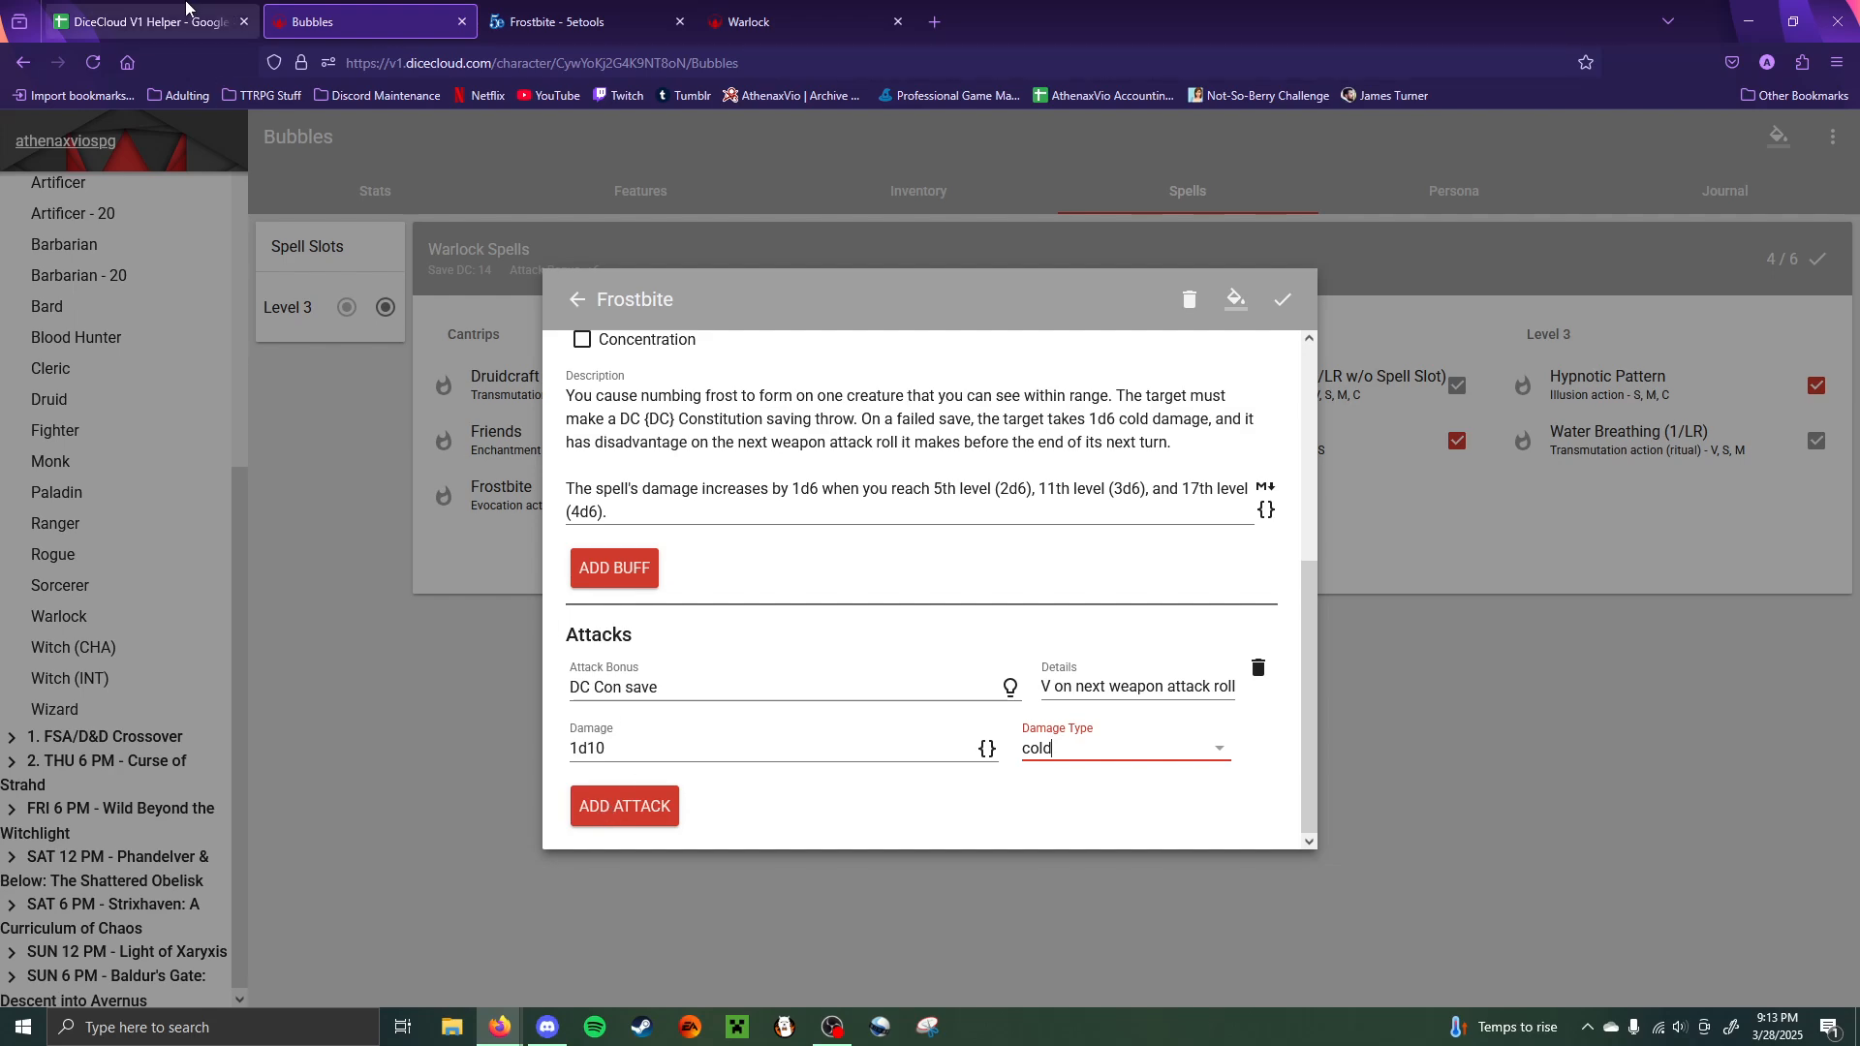
- Copy the Scaling Cantrip Damage formula from Misc. Equations in the DiceCloud V1 Helper spreadsheet
click(147, 23)
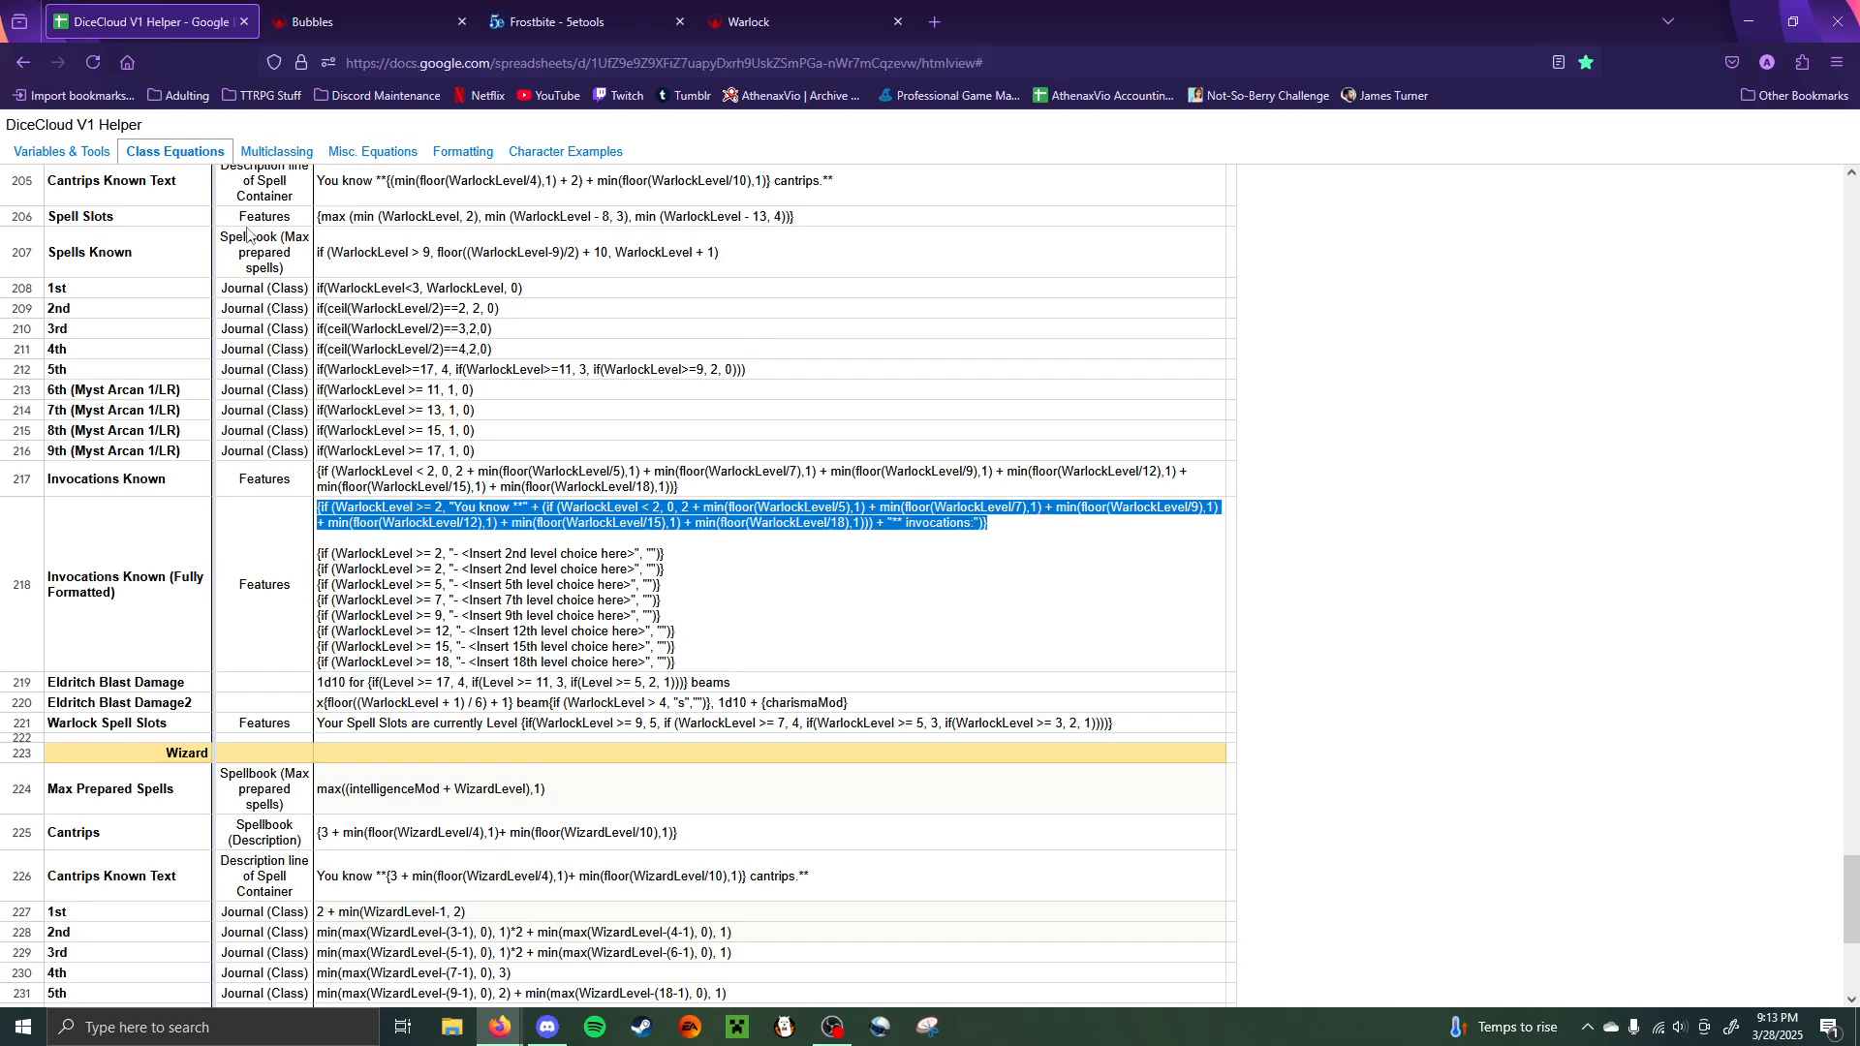
click(377, 153)
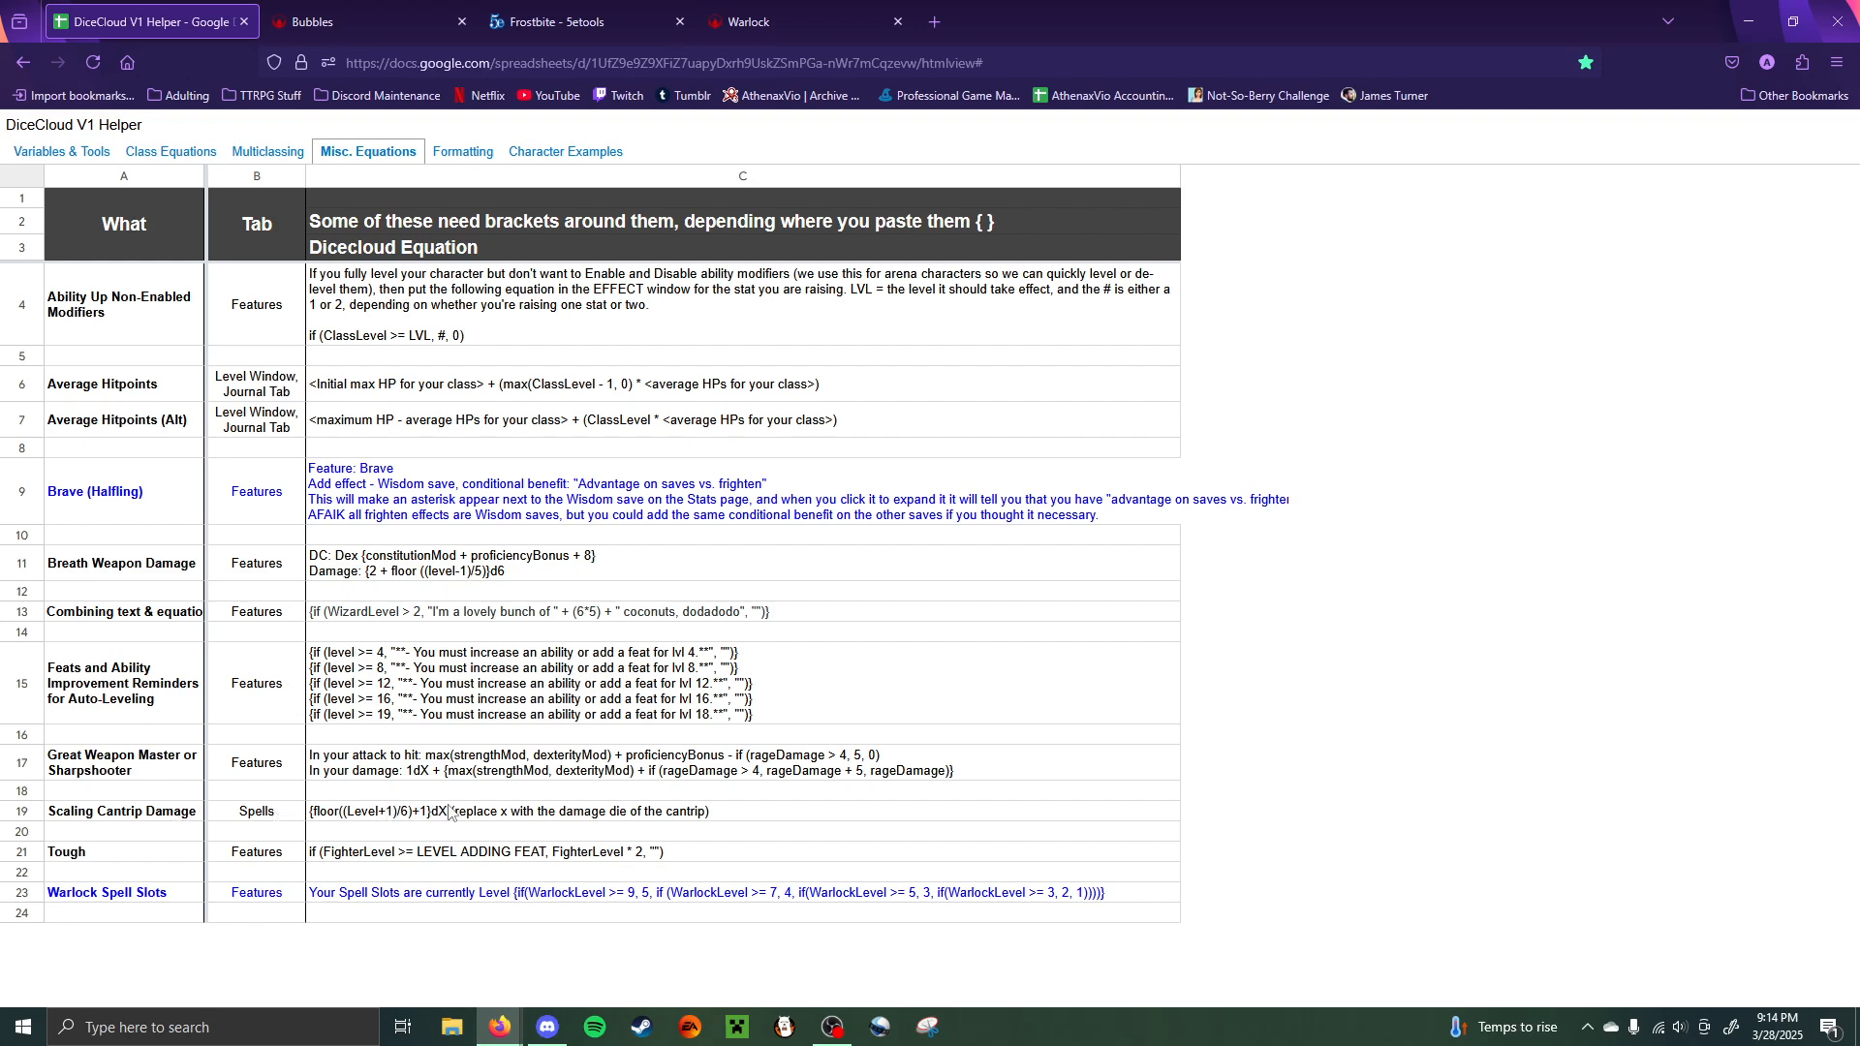
drag(447, 814, 291, 825)
key(ctrl+c)
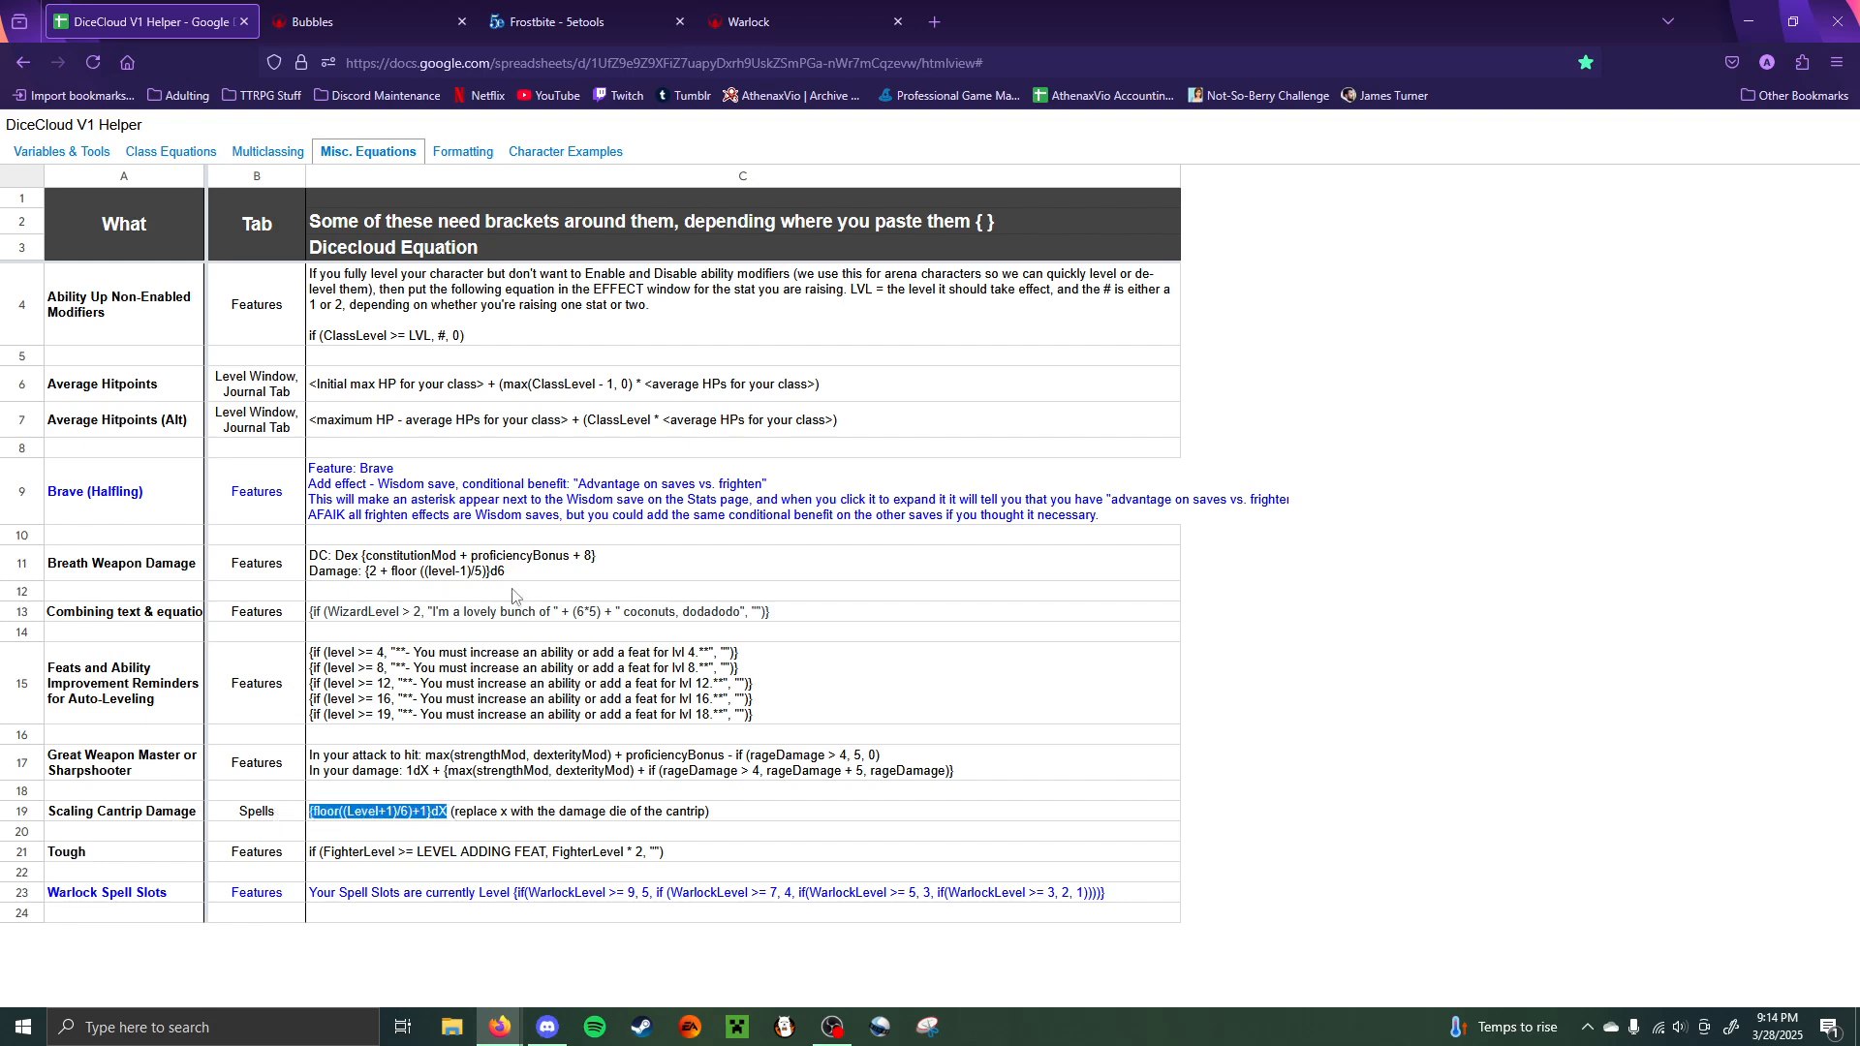
- Set the Frostbite attack's damage to {floor((Level+1)/6)+1}d6 in DiceCloud and finish editing the spell
click(374, 21)
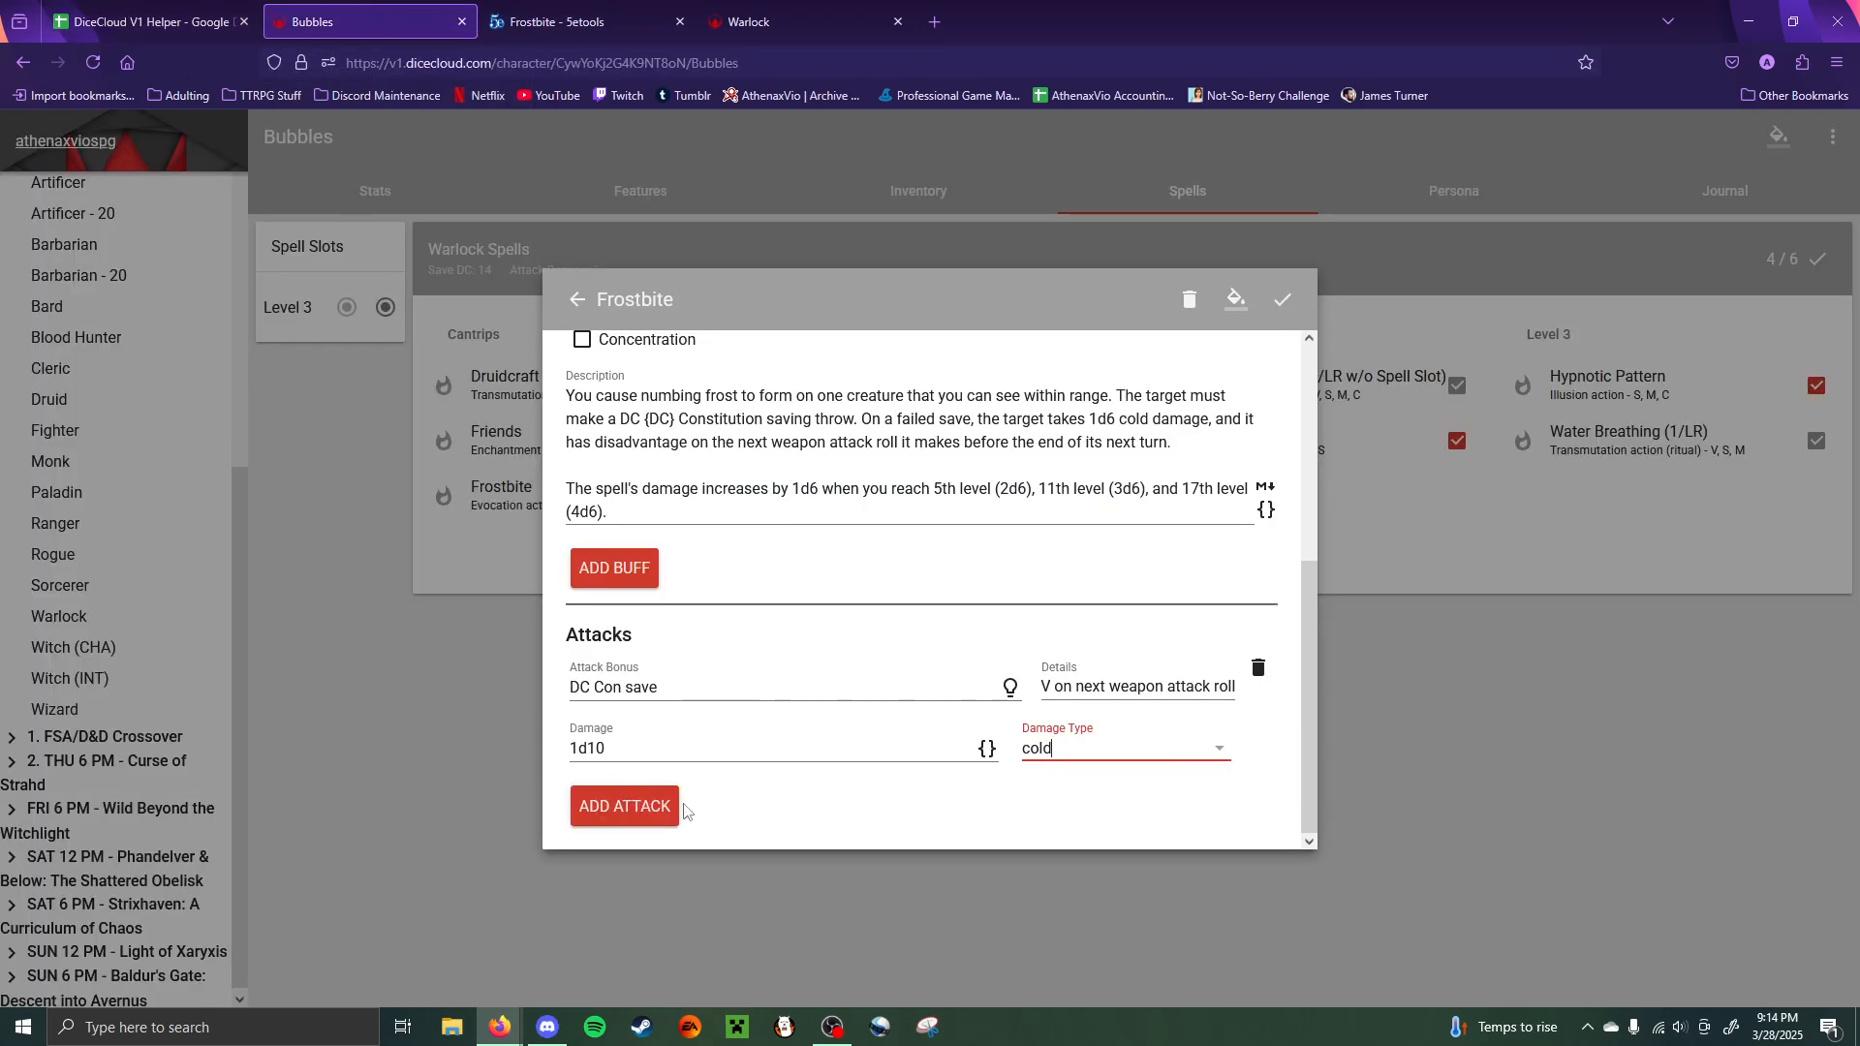
double_click(625, 748)
key(ctrl+v)
key(Home)
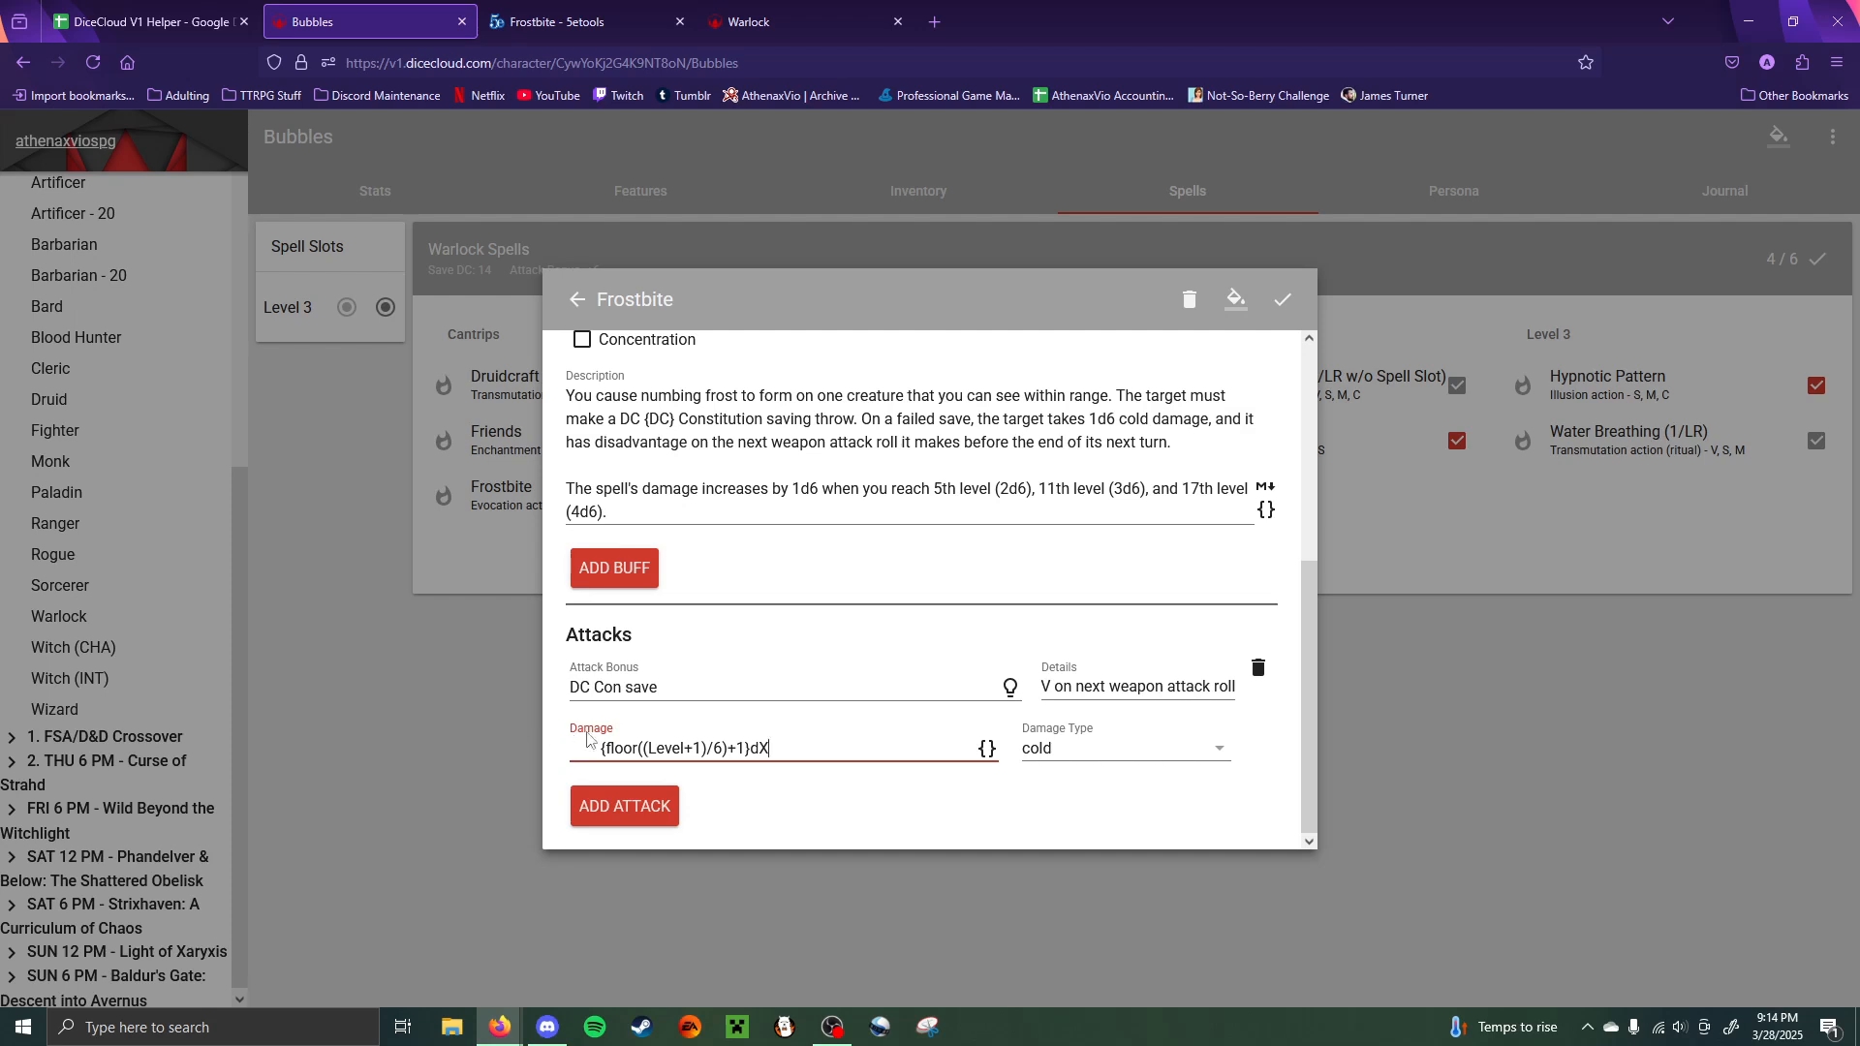
key(Delete)
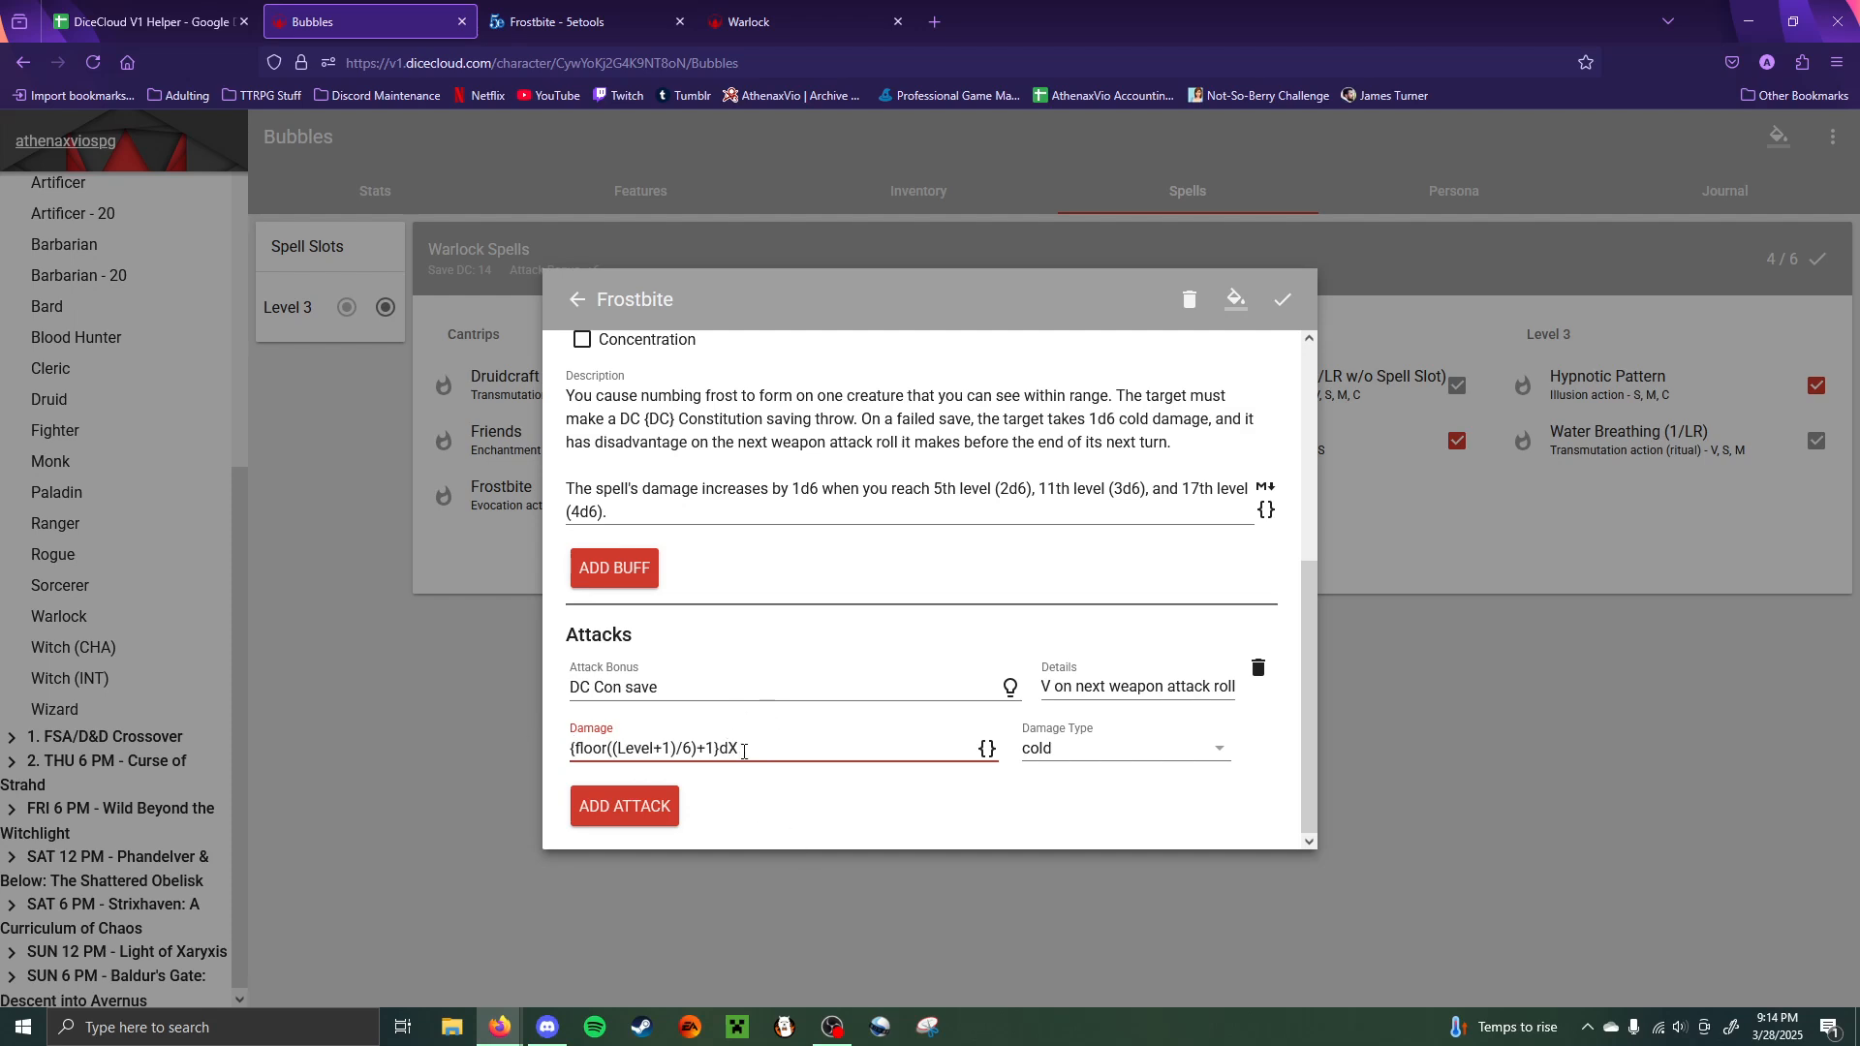
key(BackSpace)
click(1275, 302)
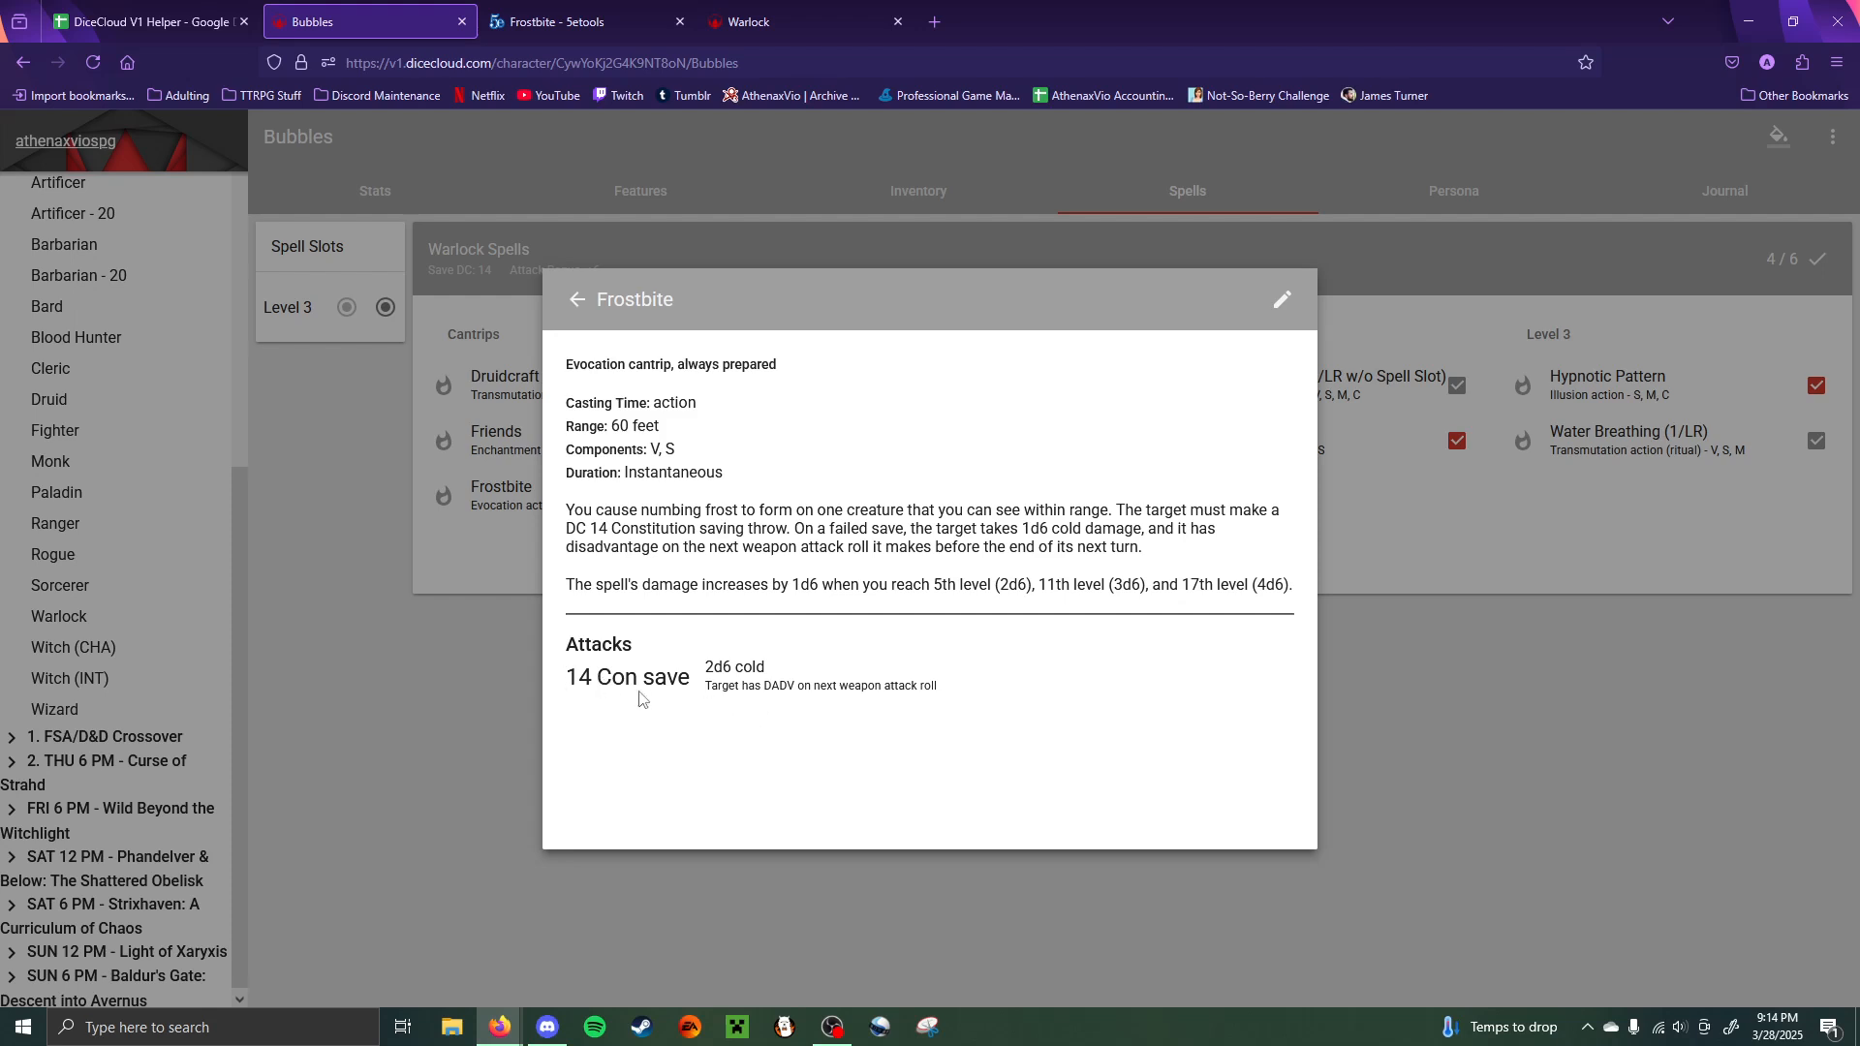
- Review Frostbite's attack entry and close the spell's details
drag(580, 685, 708, 687)
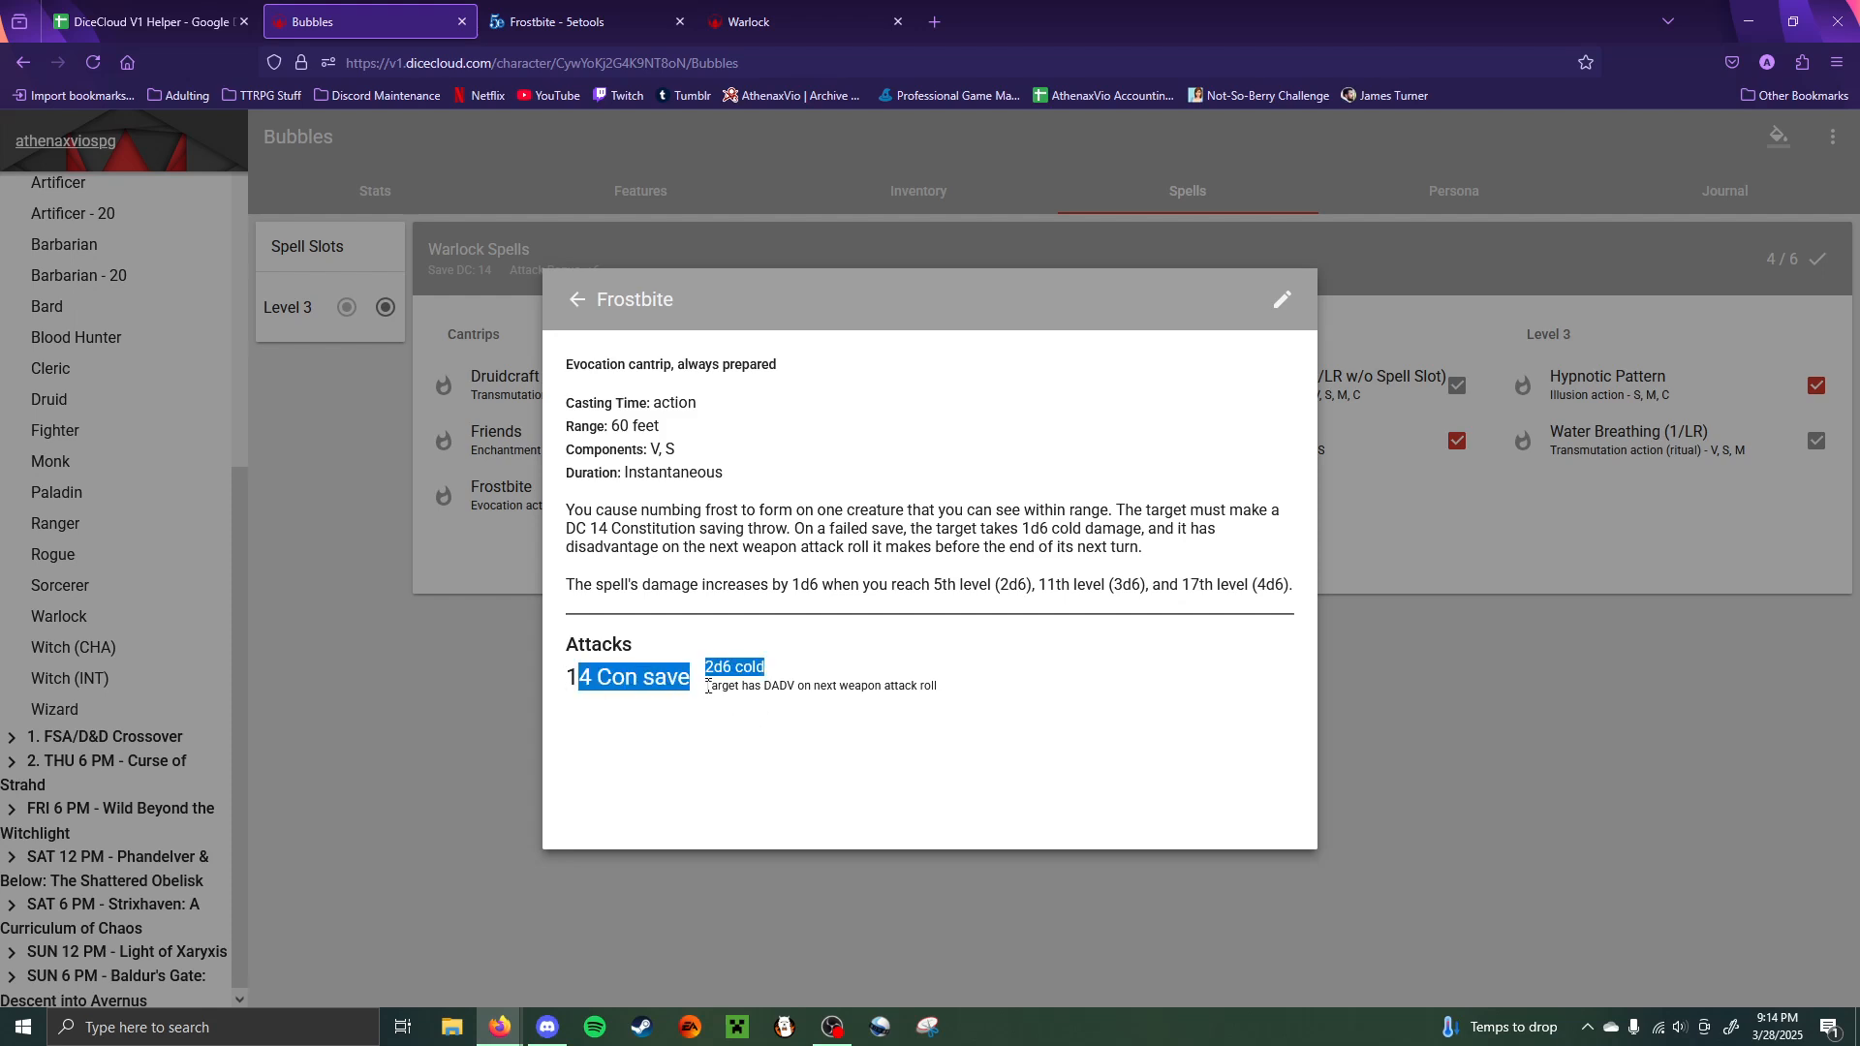
click(1282, 299)
click(1279, 302)
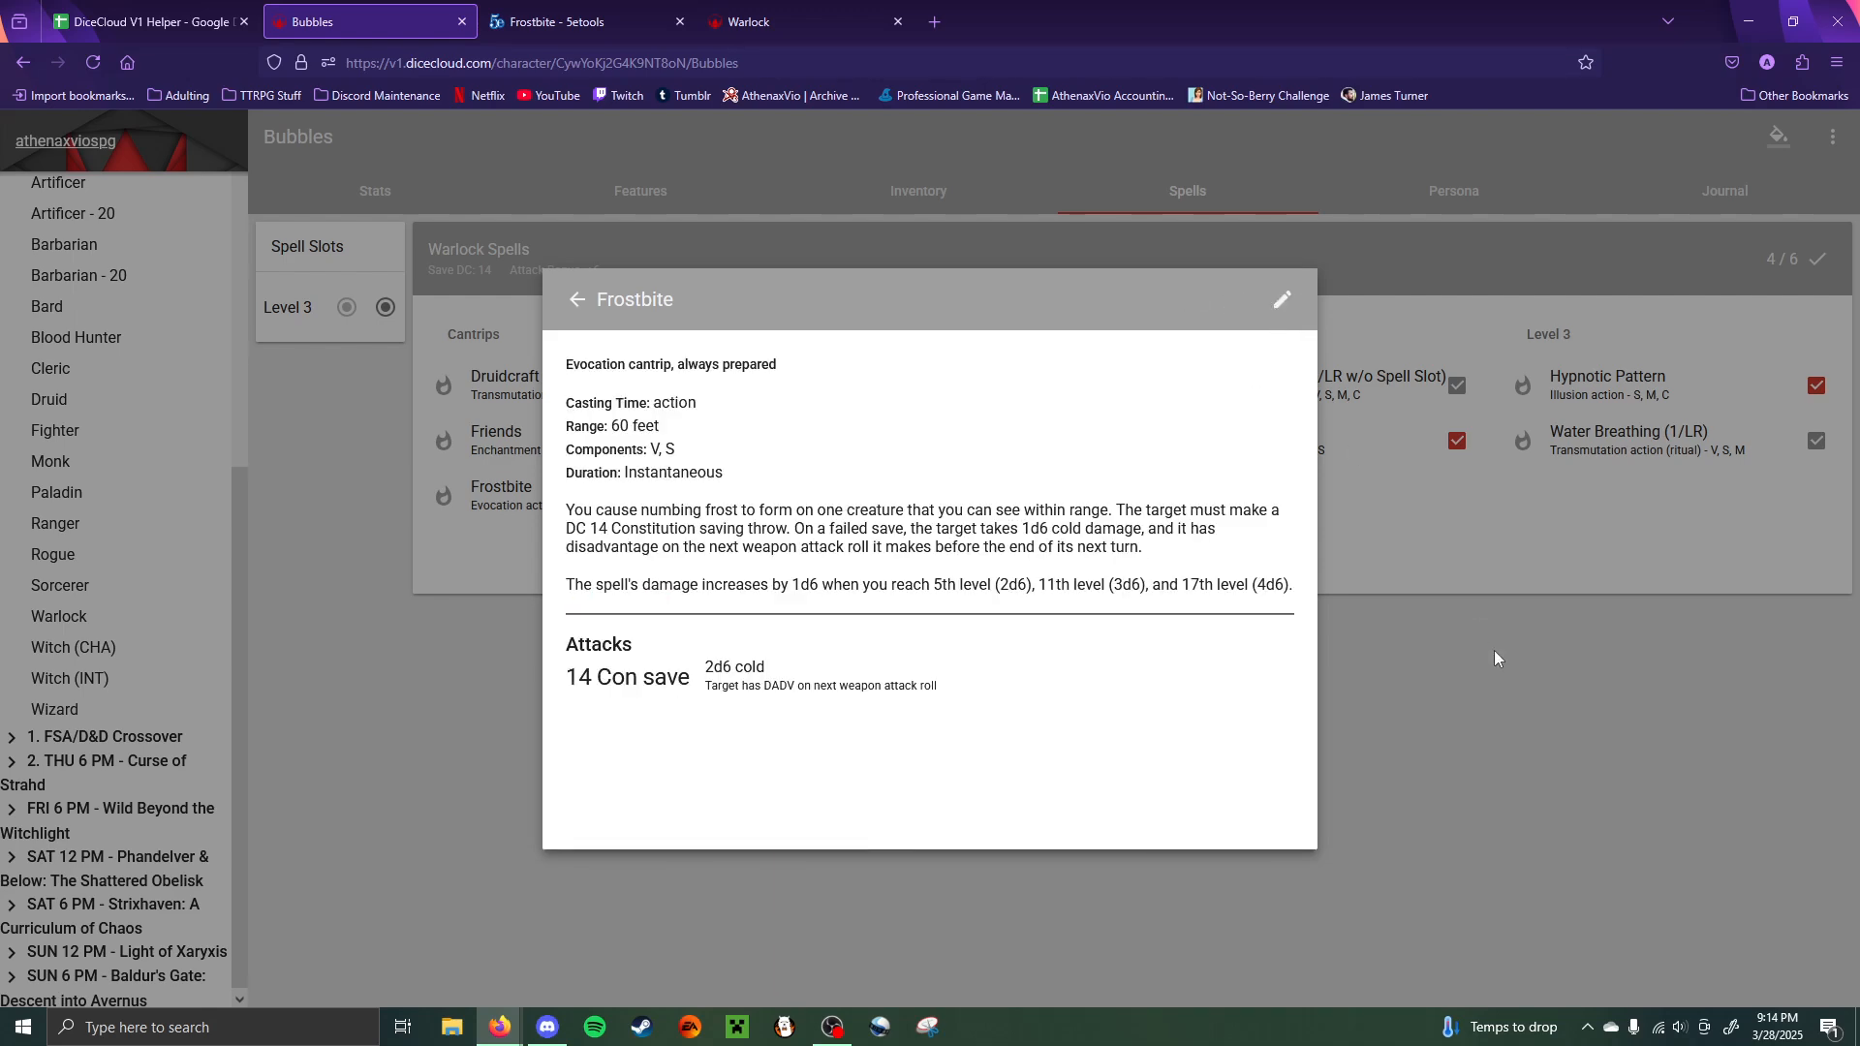
click(1495, 658)
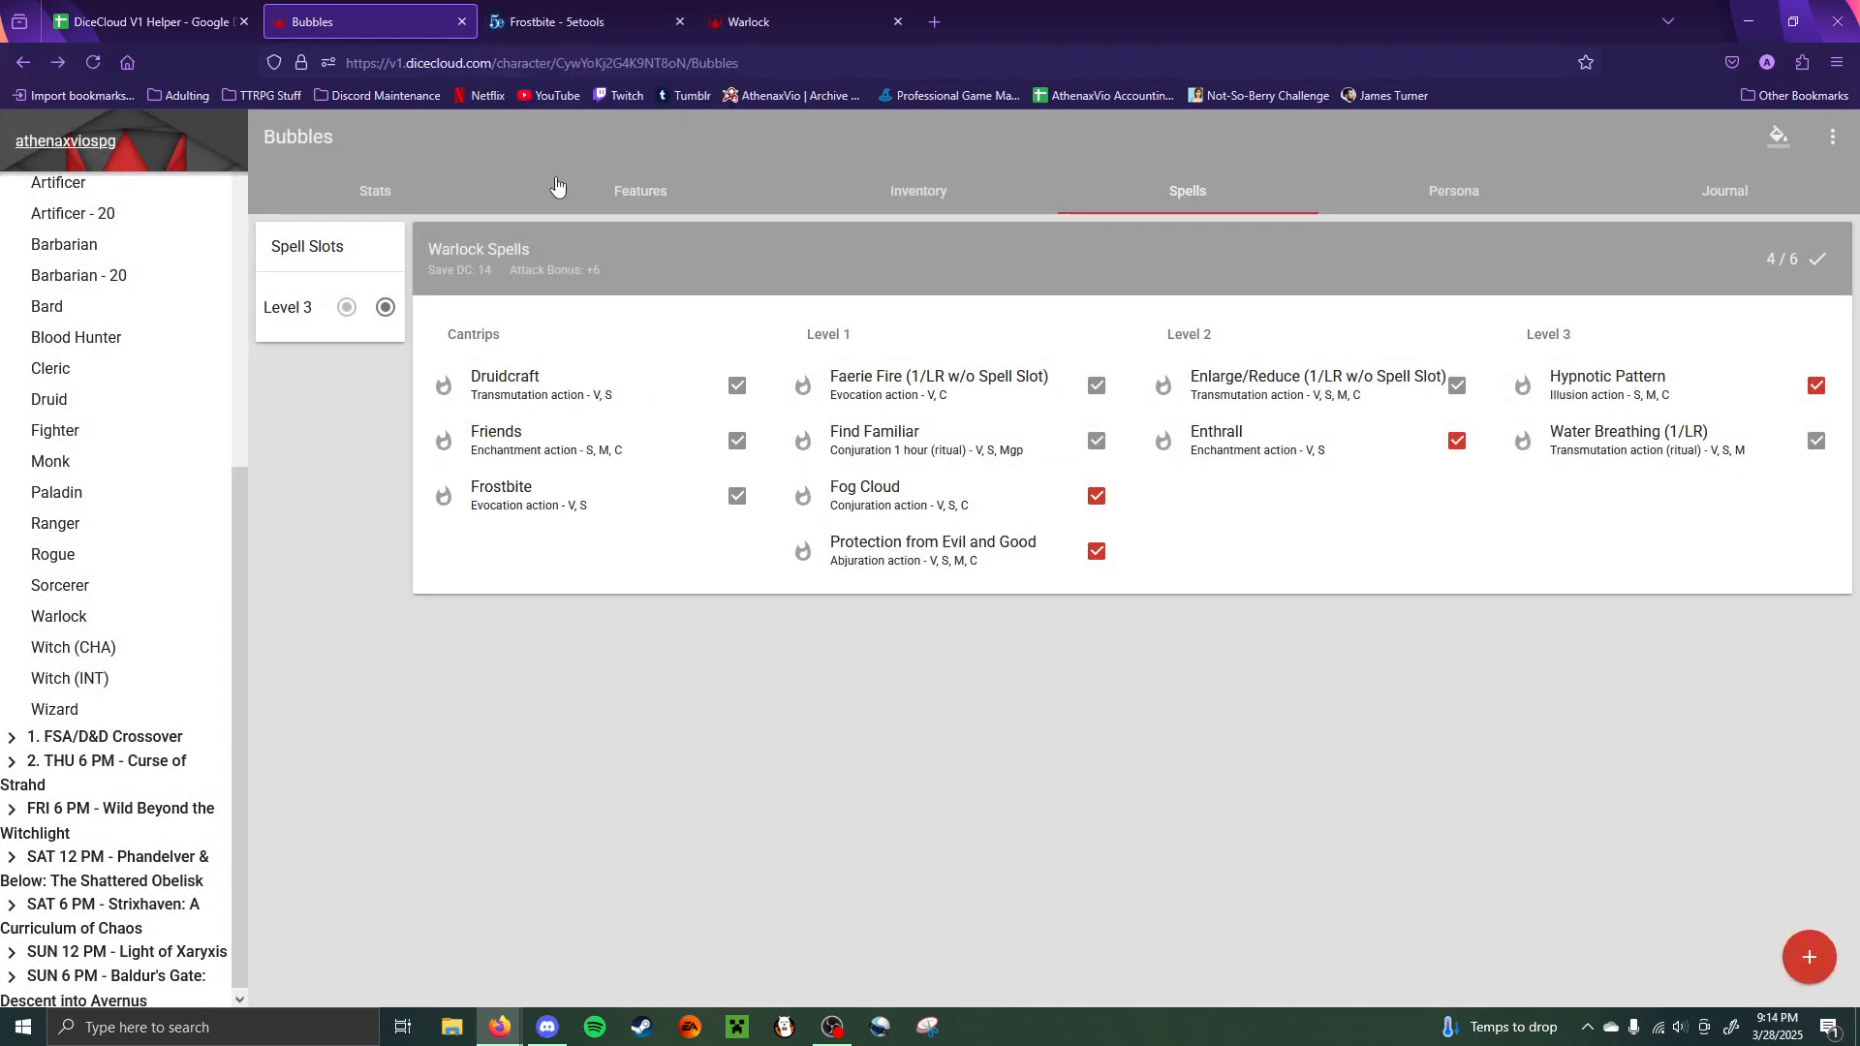
- Search 5etools for "sword bur" and open the Sword Burst spell entry
click(581, 21)
click(1146, 166)
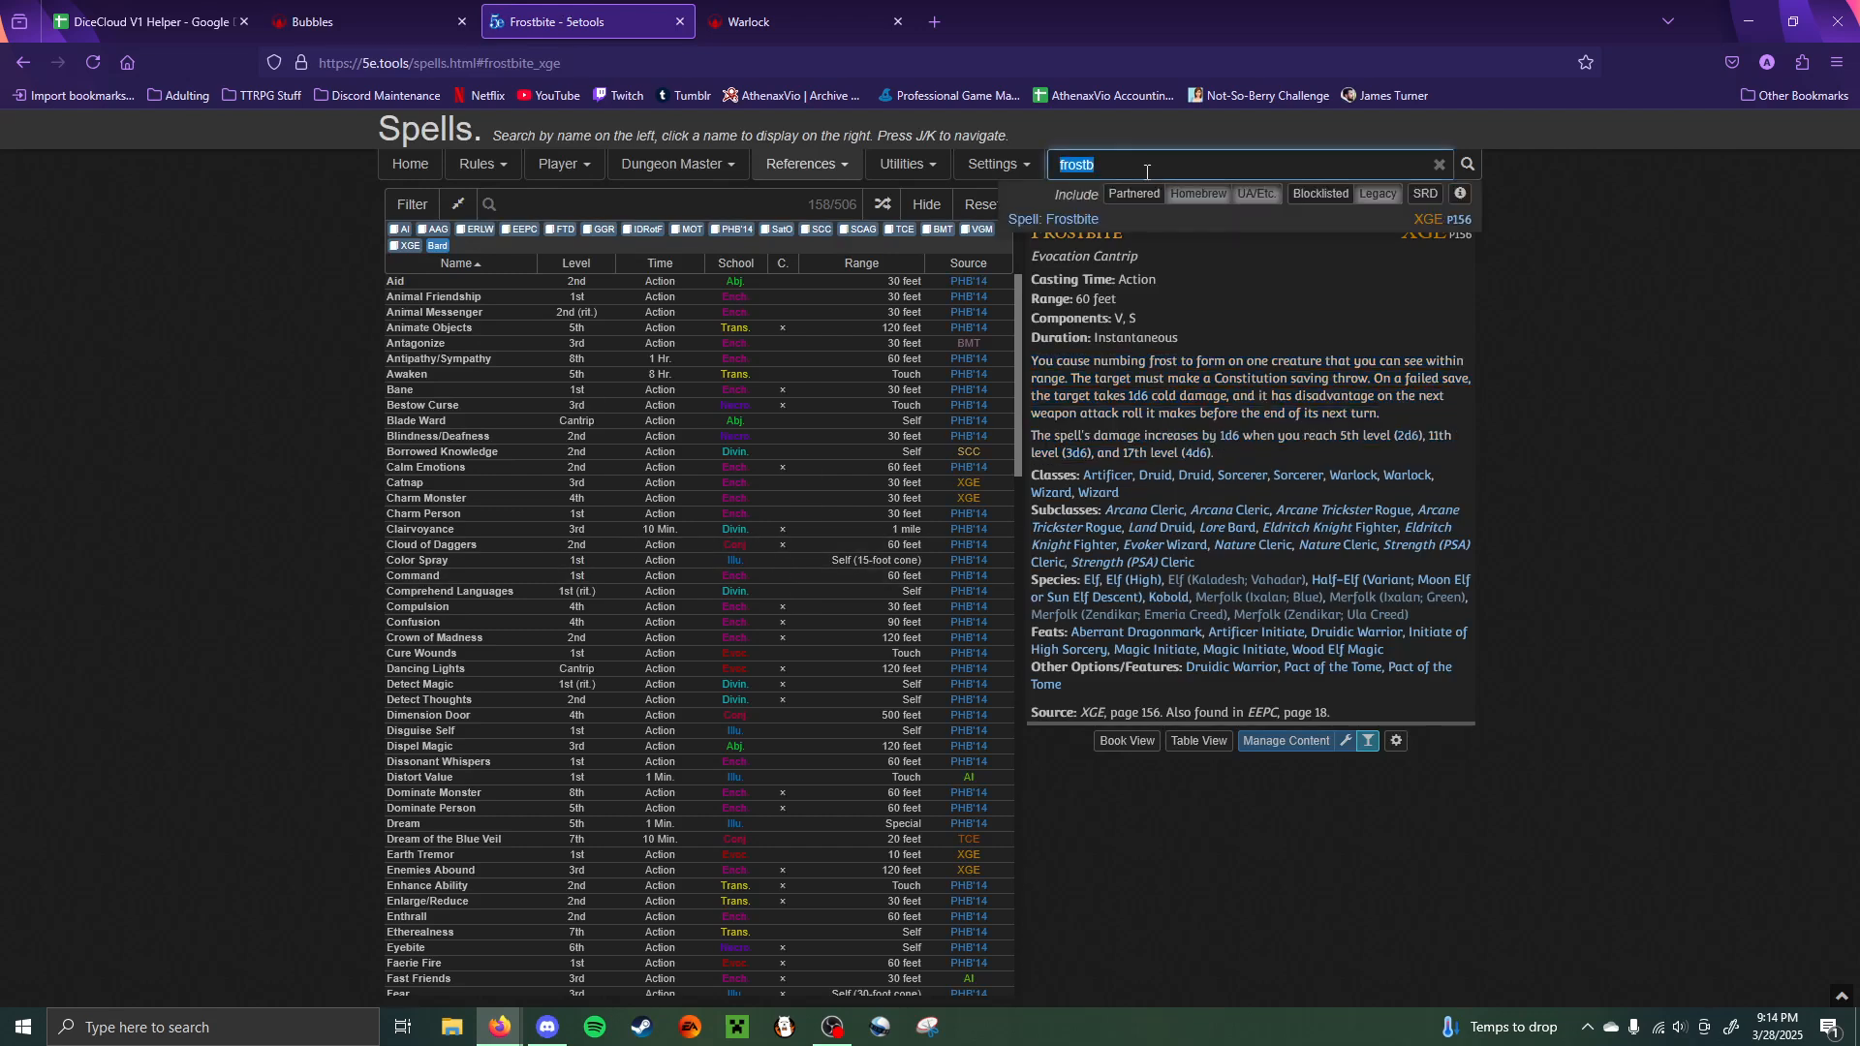
text(swo)
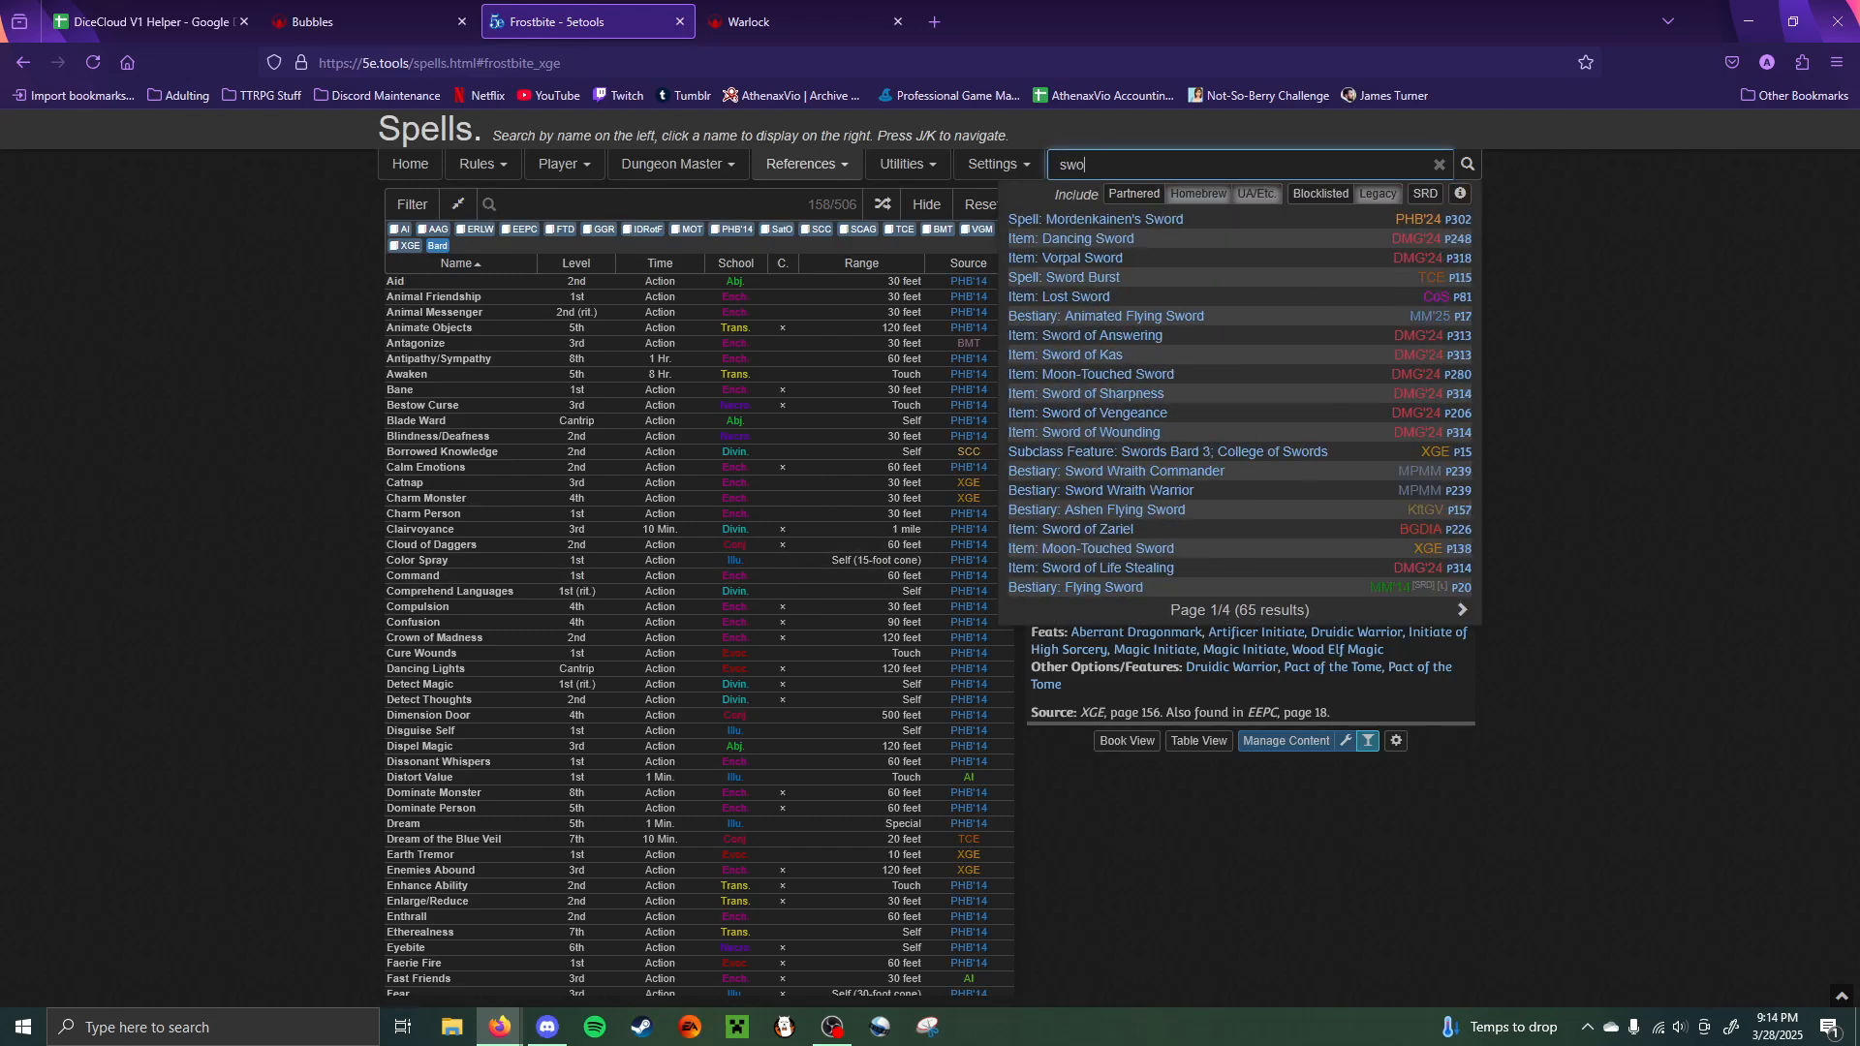
text(rd bur)
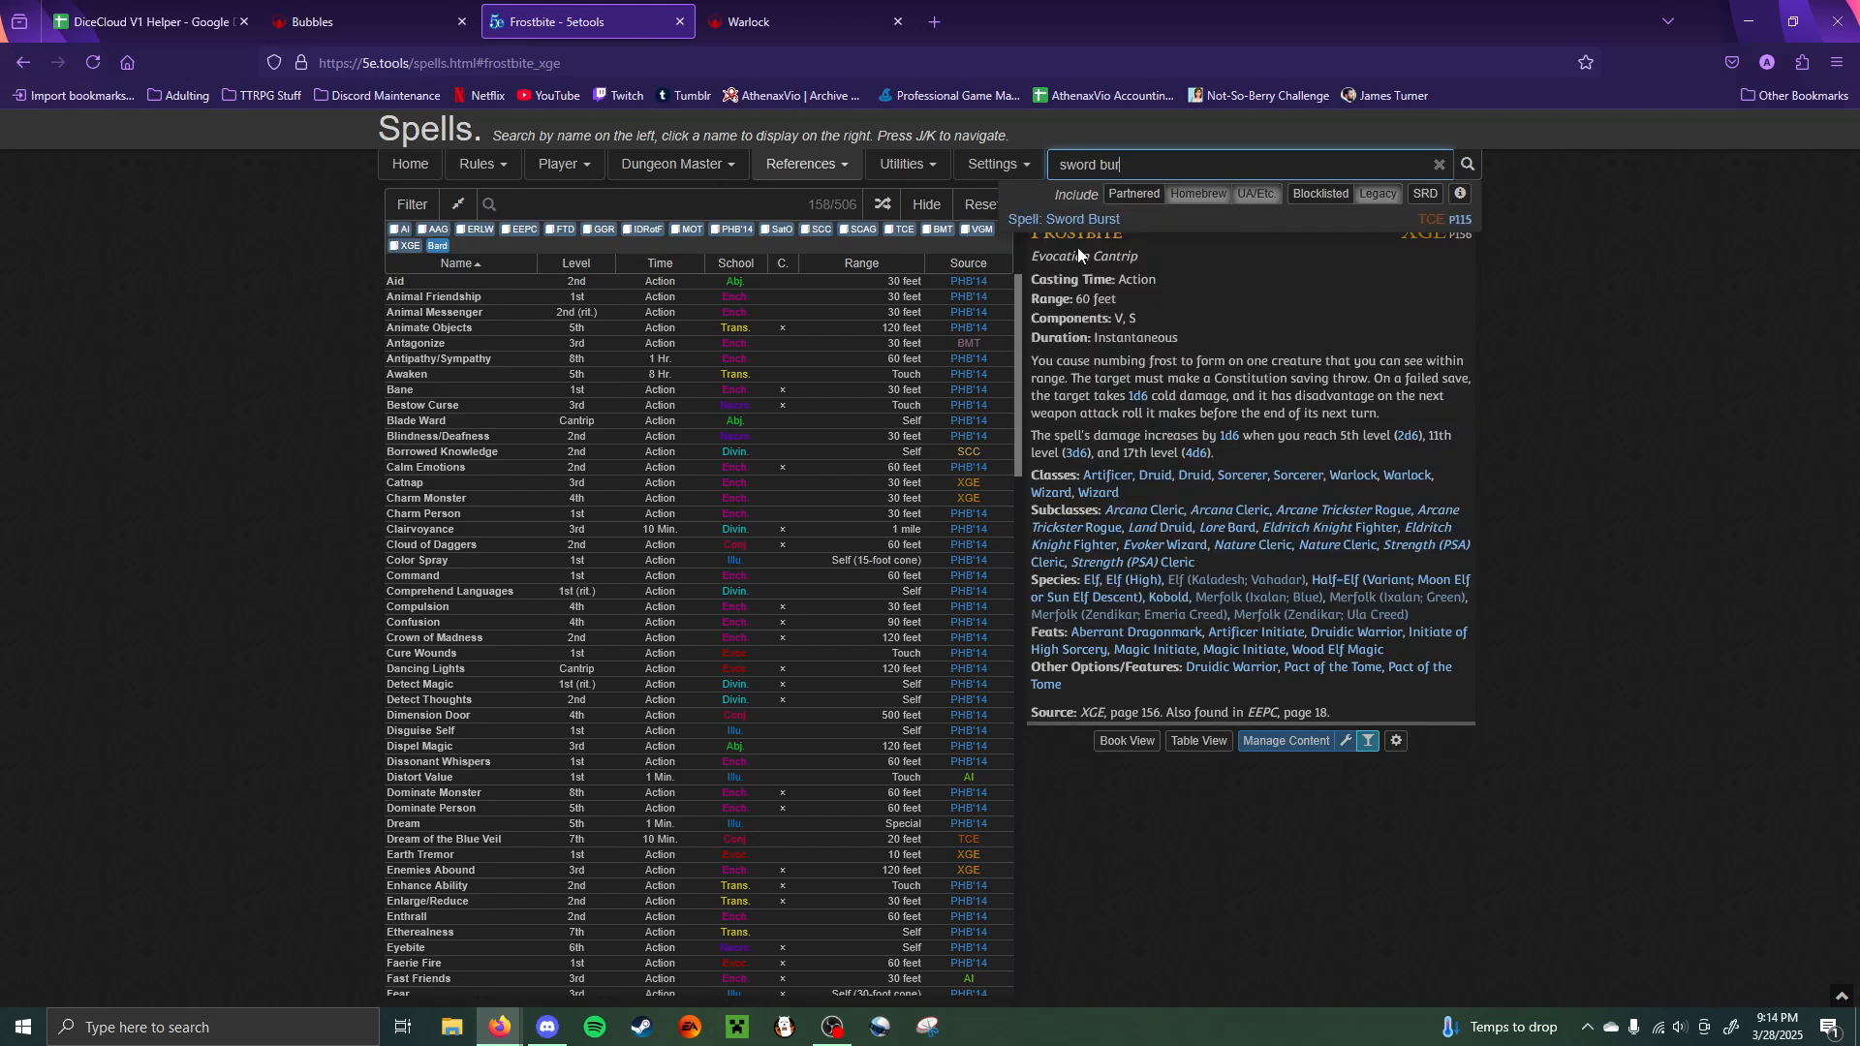
click(1064, 220)
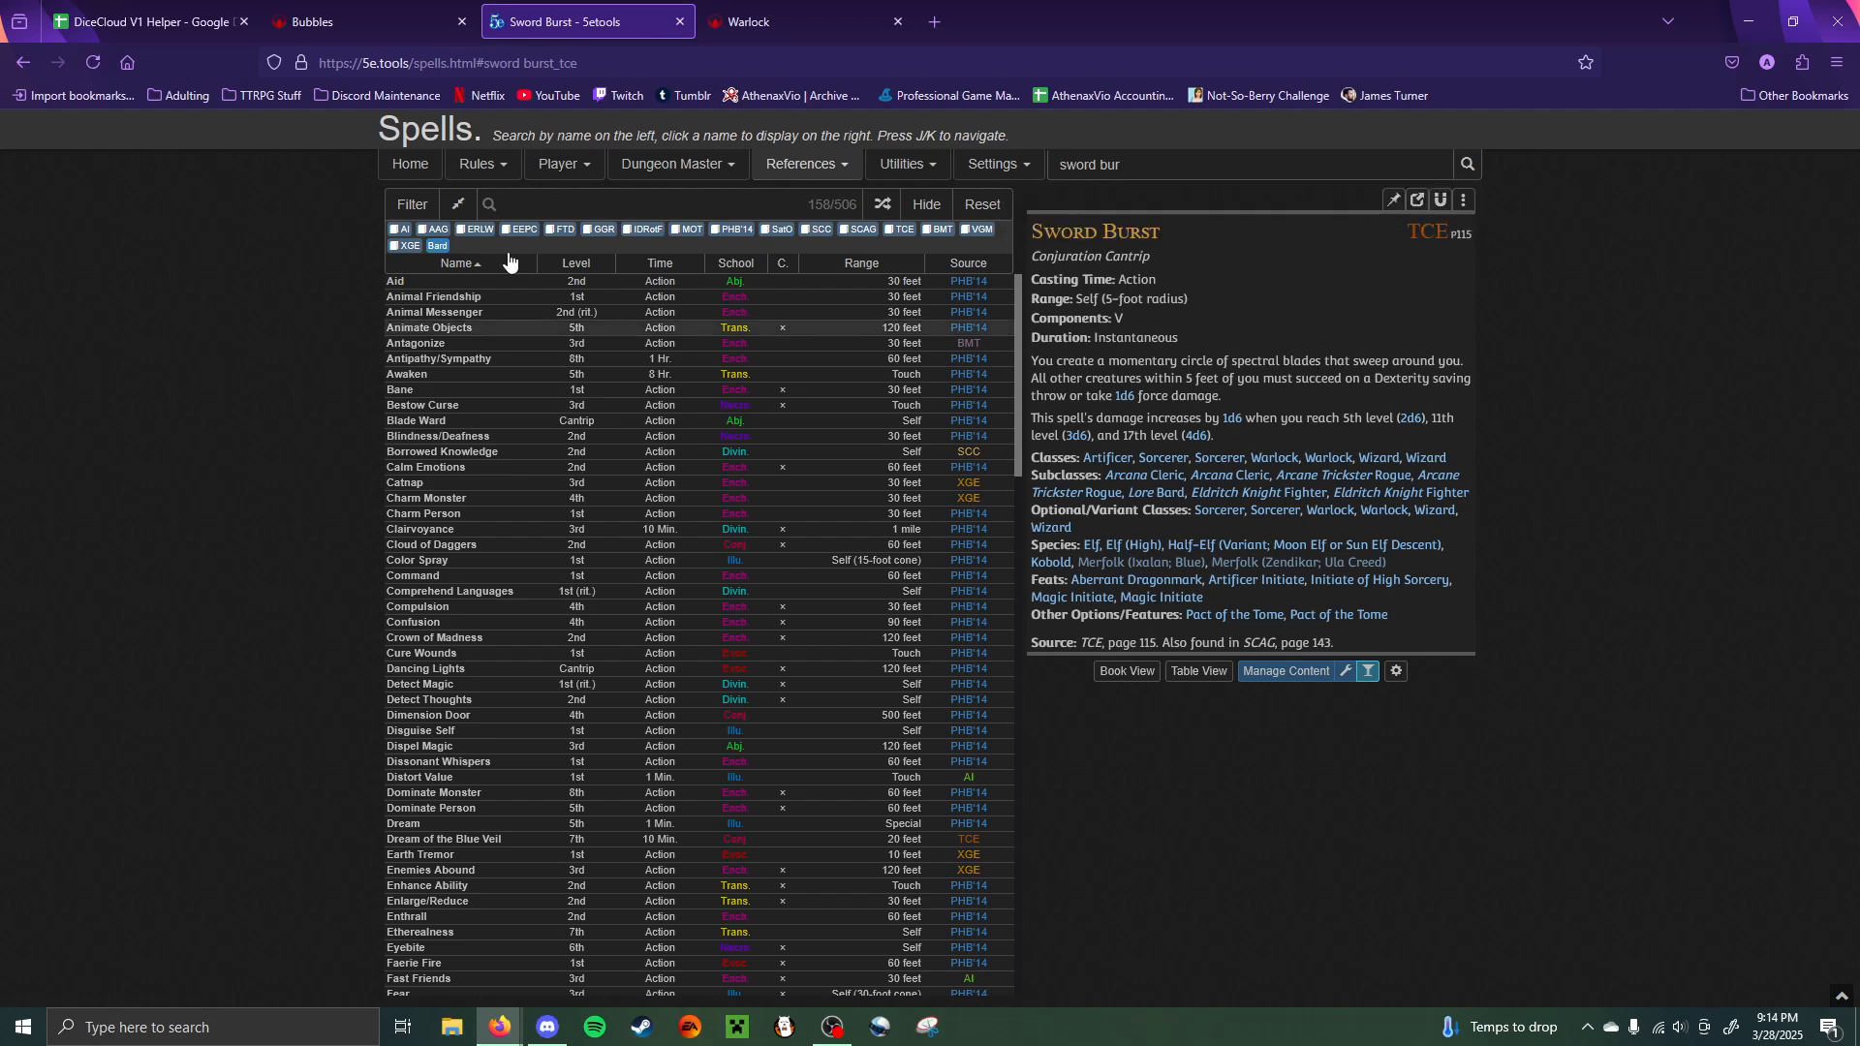
- Switch to the Bubbles sheet in DiceCloud and add a new warlock spell named Sword Burst
click(385, 20)
click(1798, 952)
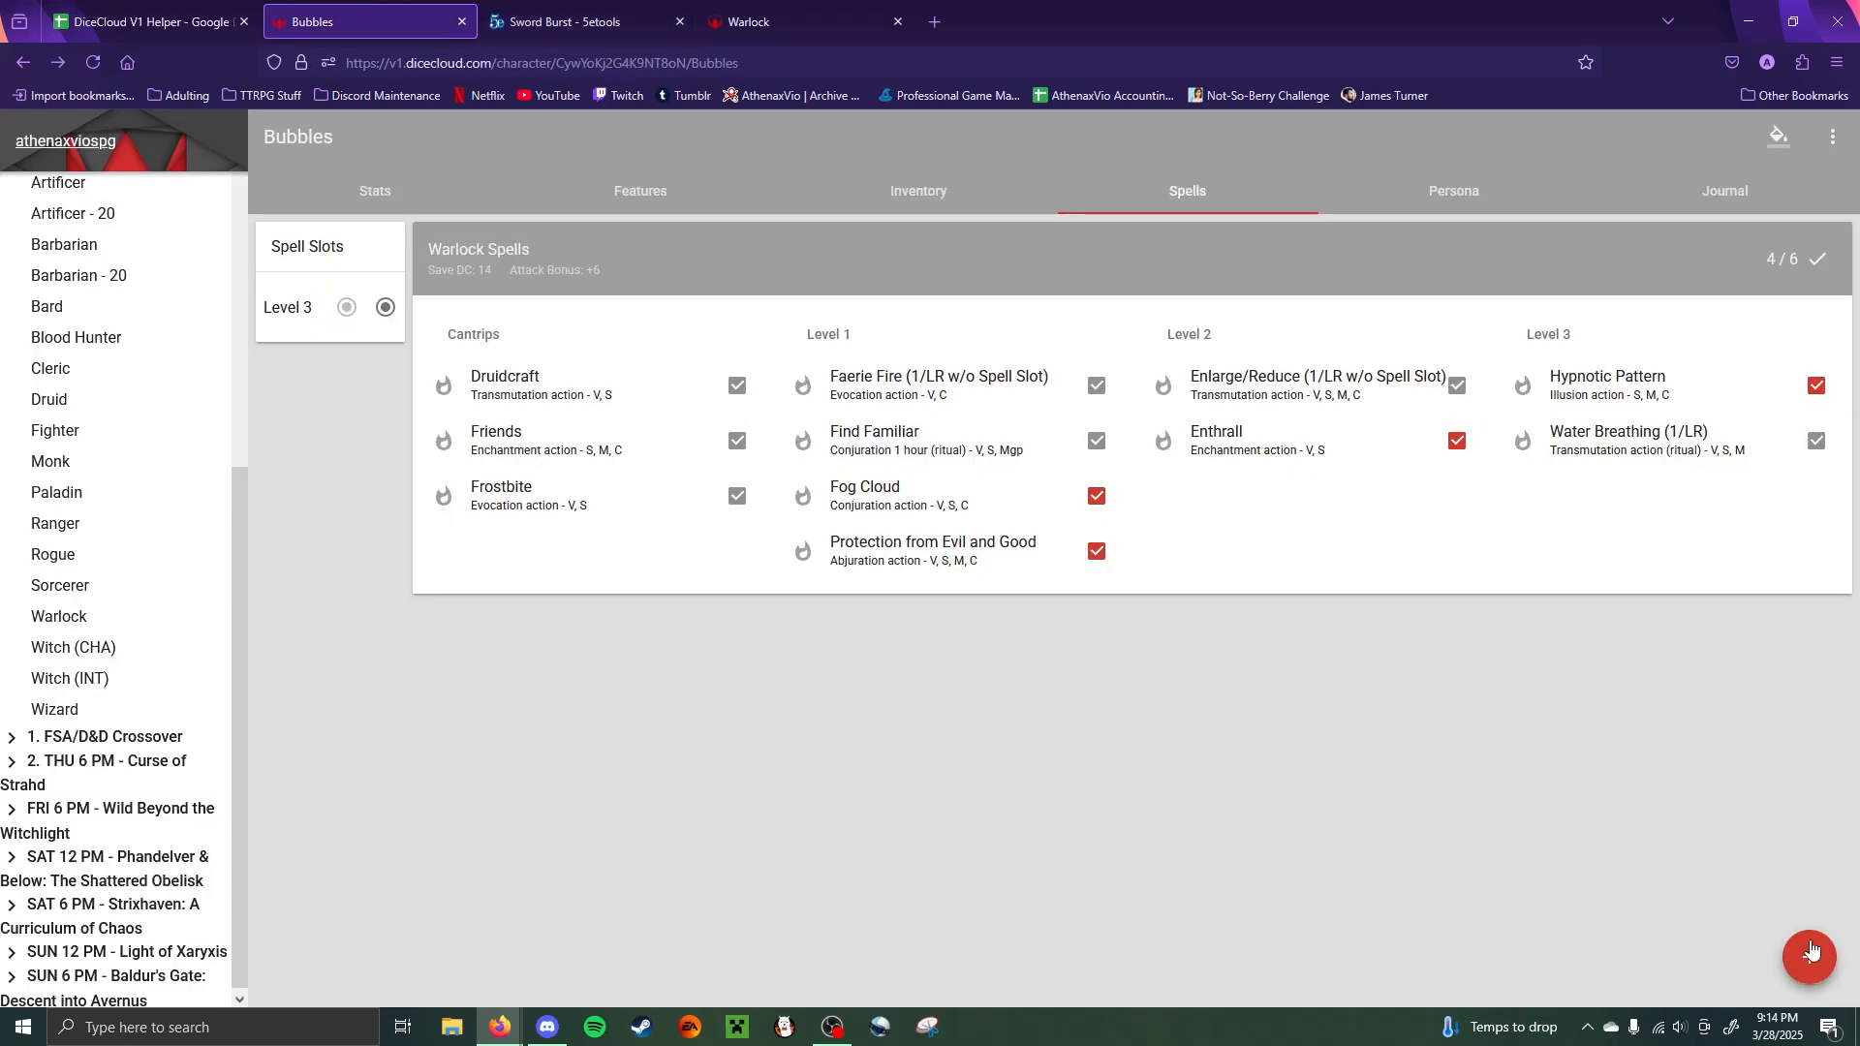
click(1807, 812)
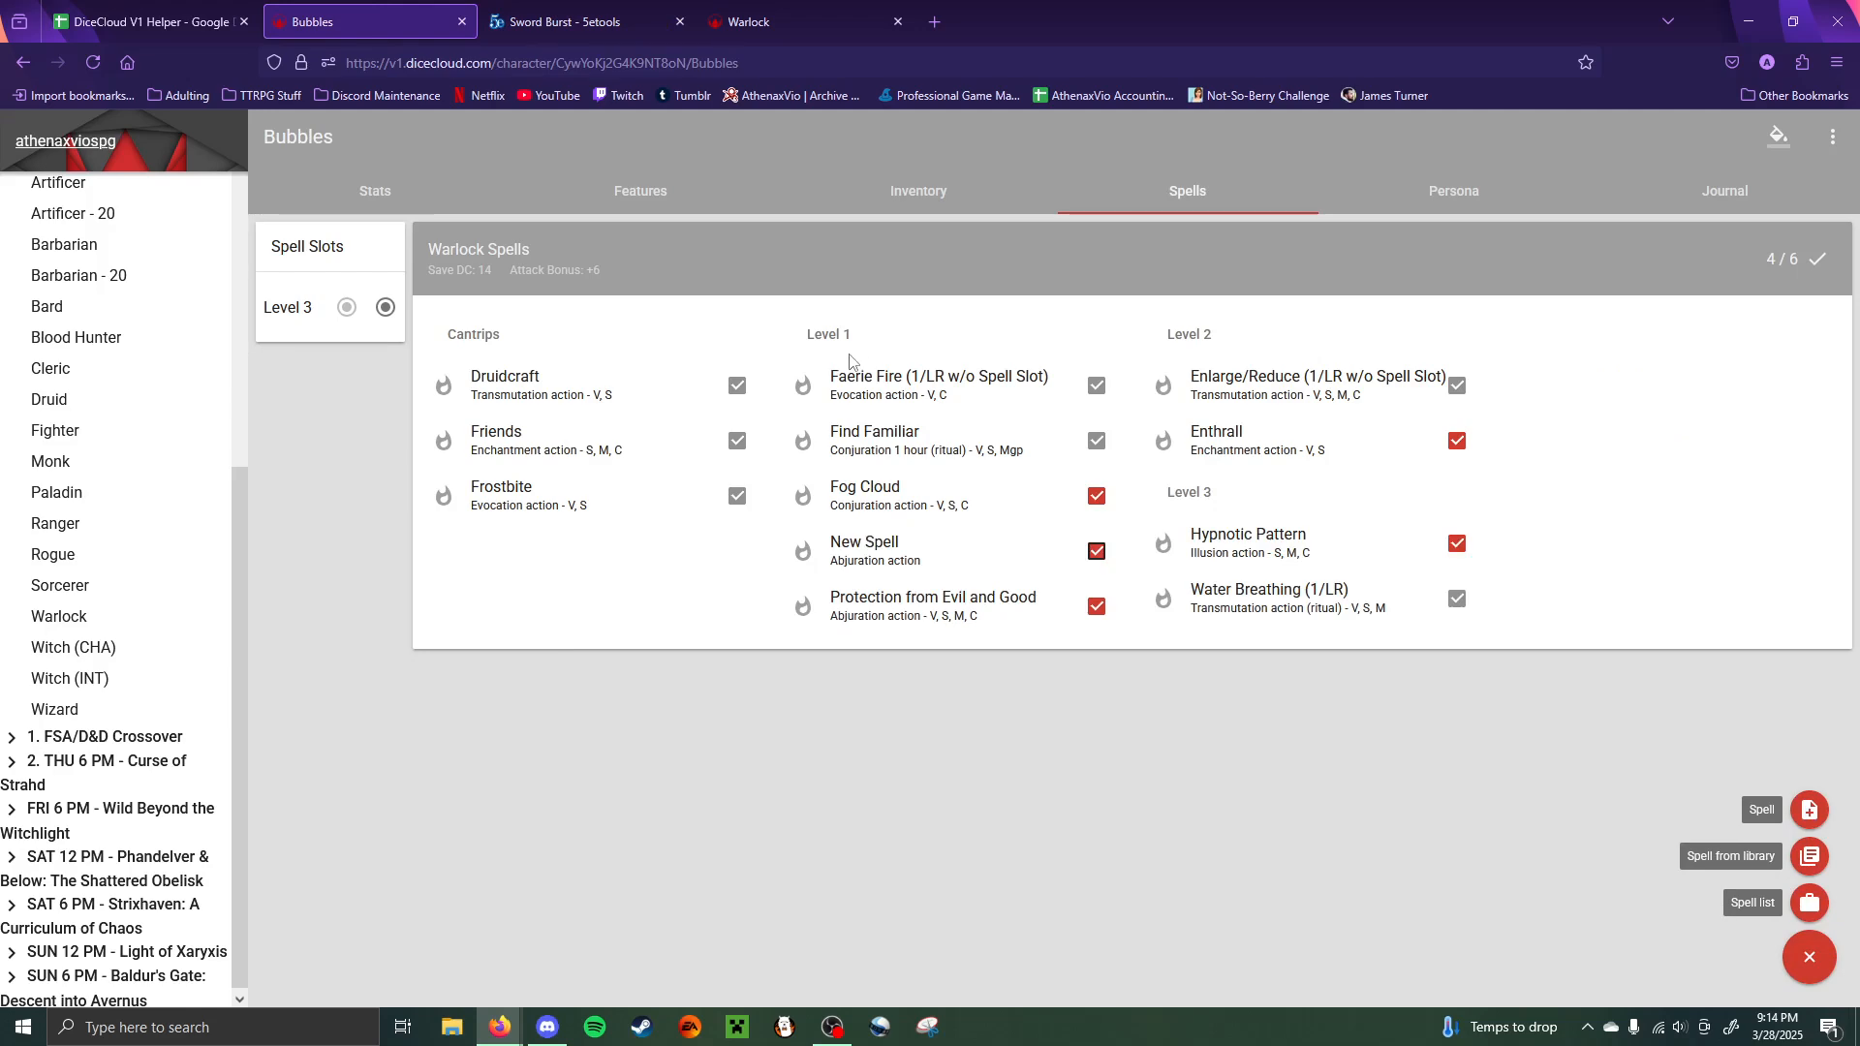
triple_click(720, 397)
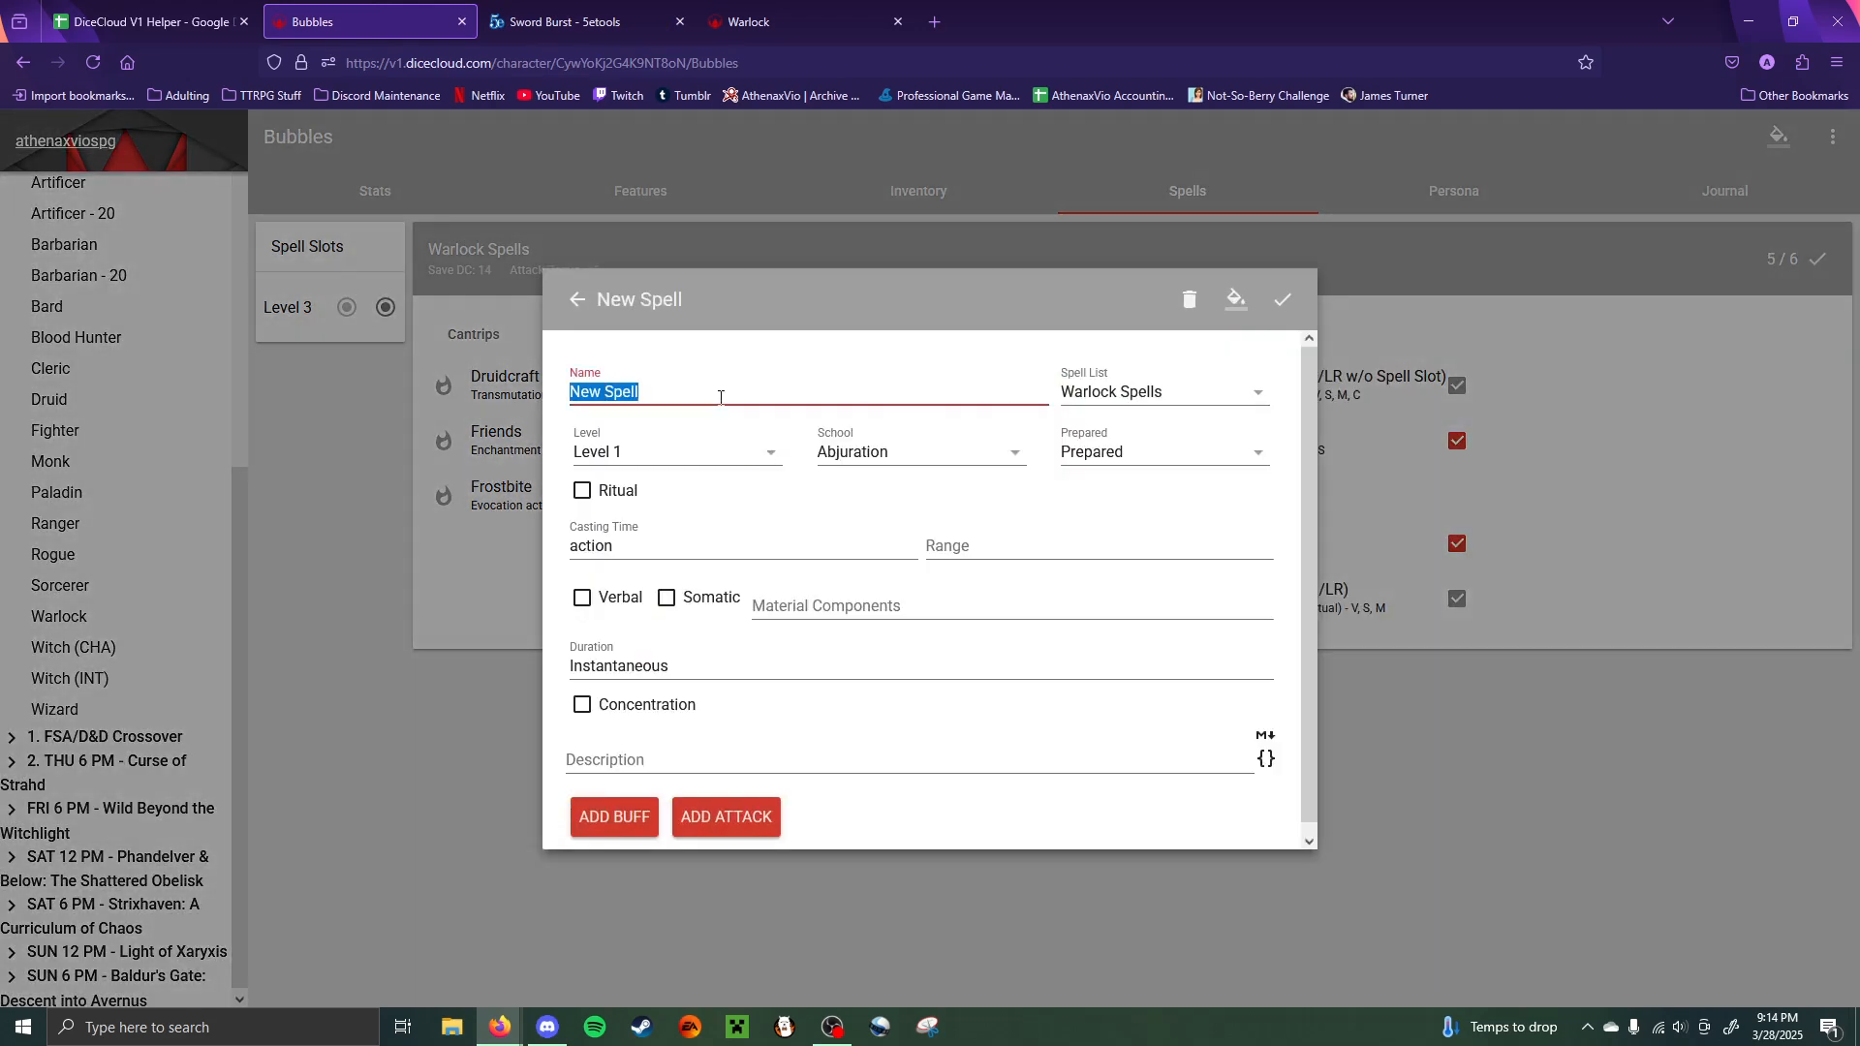
text(Sword Bu)
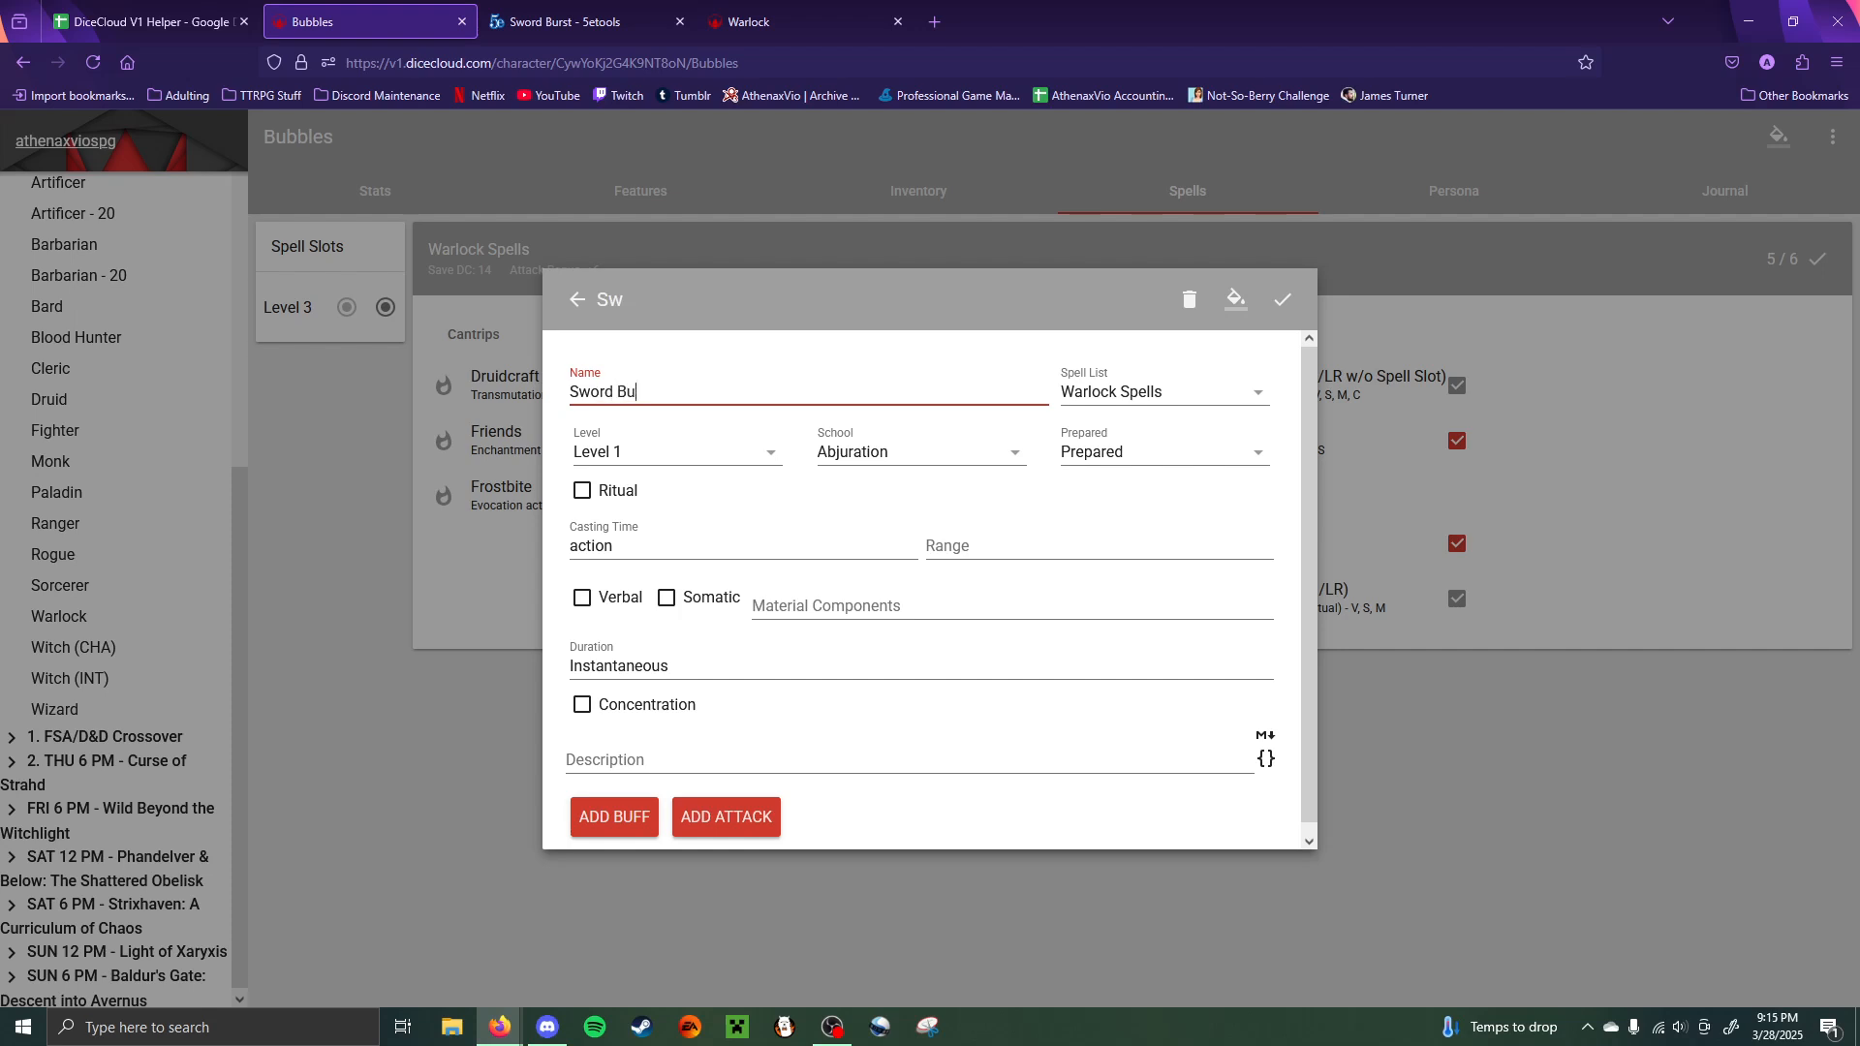
text(rst)
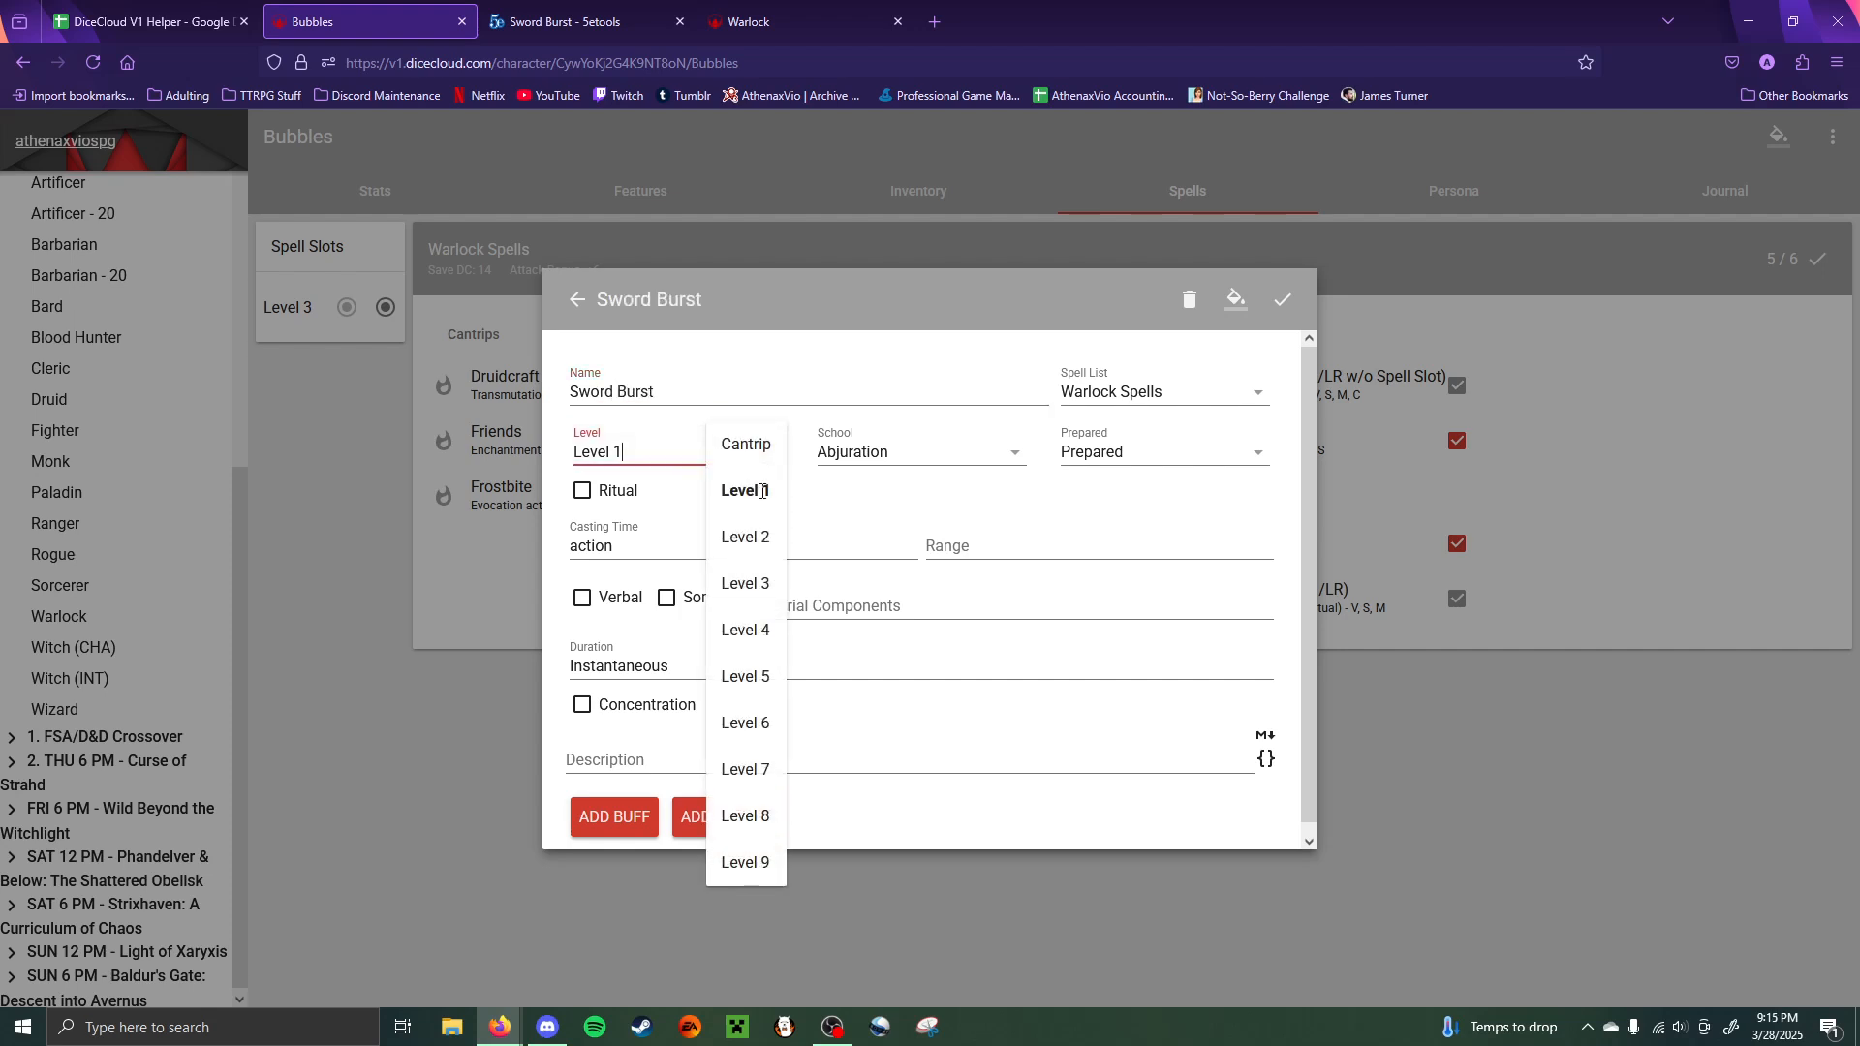
- Set Sword Burst to Cantrip level, Always Prepared, with Conjuration as its school
click(746, 444)
click(1114, 460)
click(1196, 535)
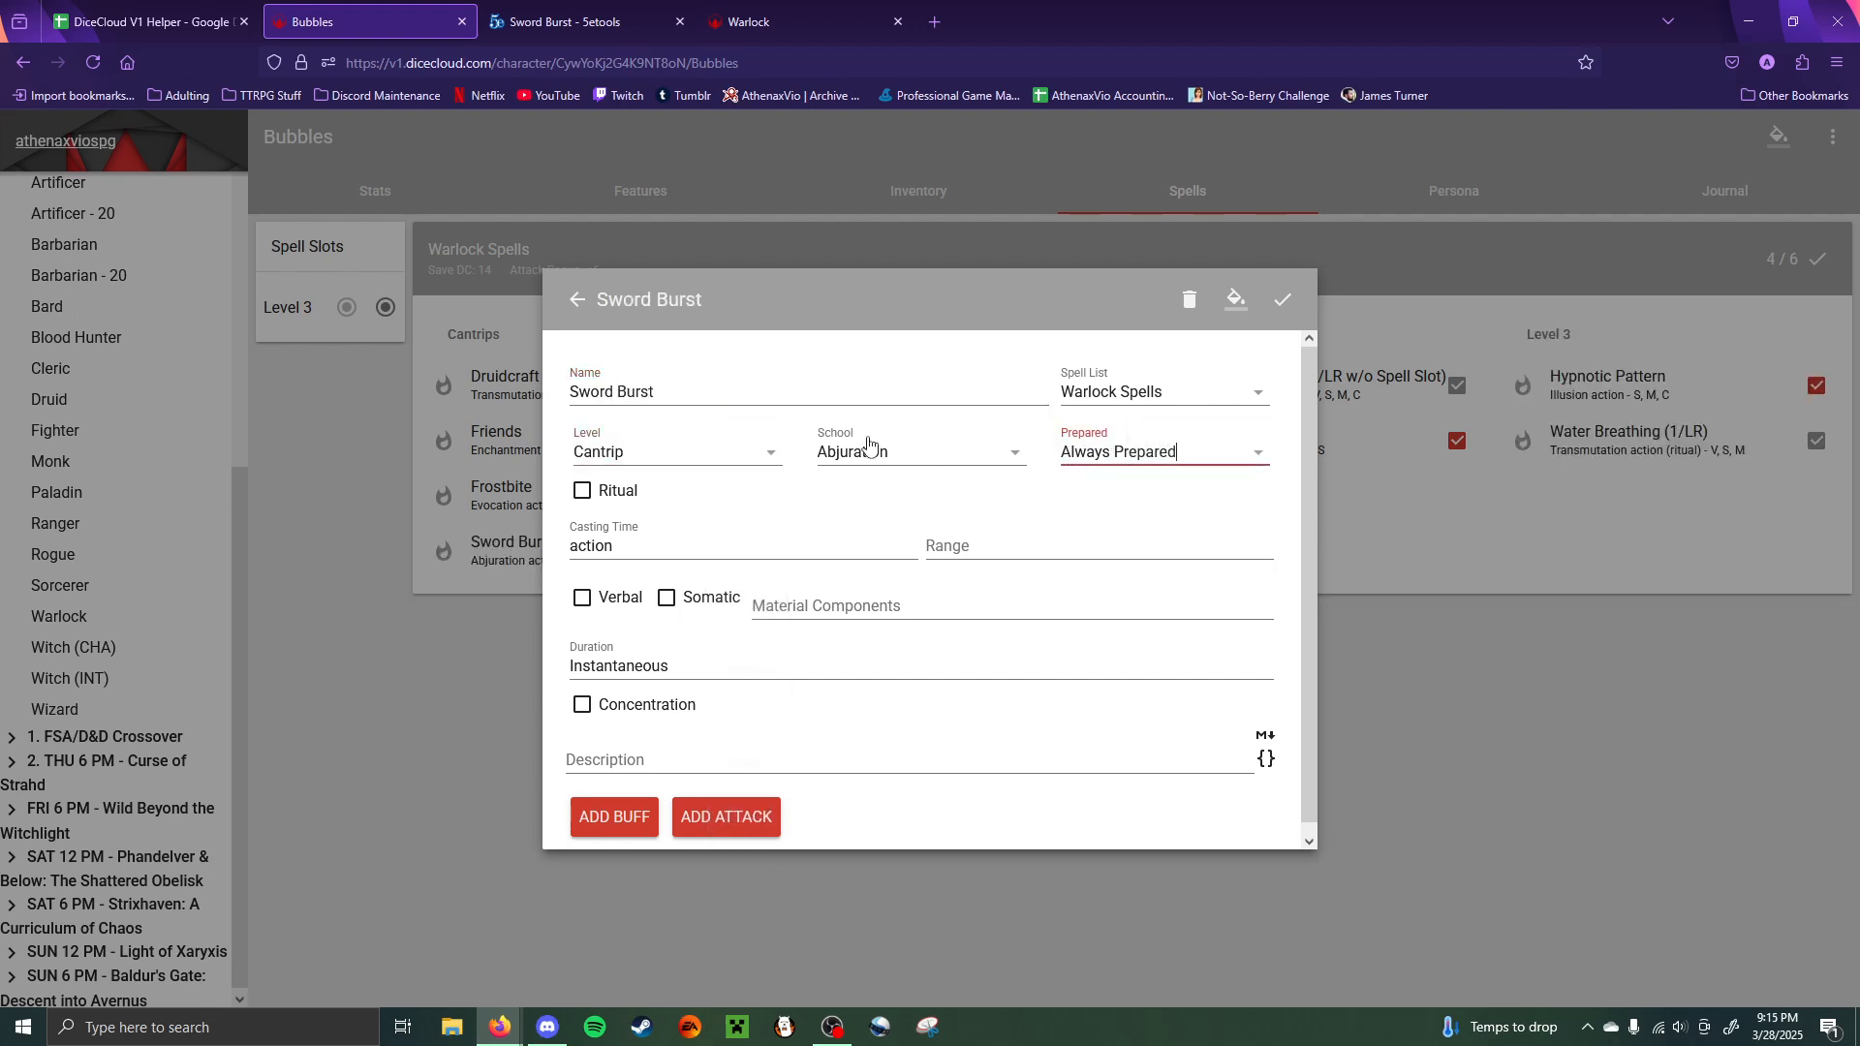
click(872, 447)
click(925, 476)
- Check the 5etools entry, set Sword Burst's range to "Self (5-foot radius)" in DiceCloud, and enable its Verbal component
click(618, 5)
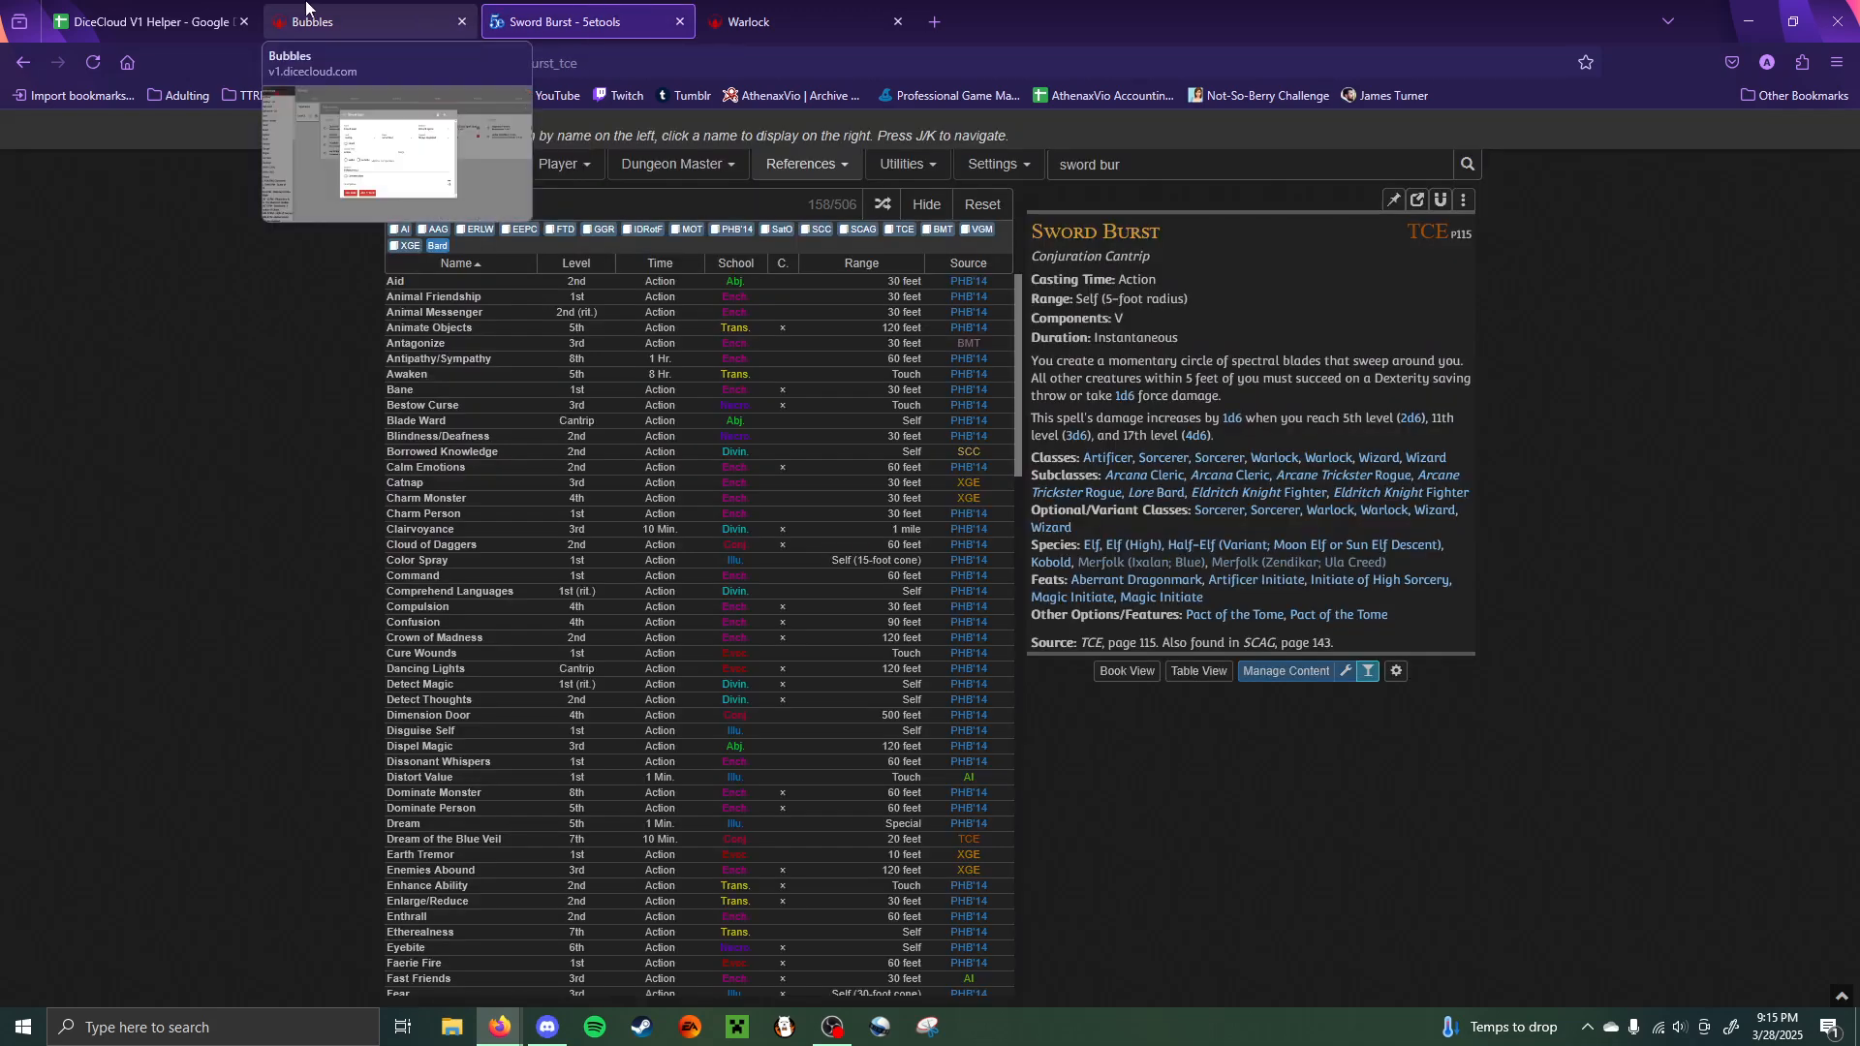
click(349, 19)
click(1008, 557)
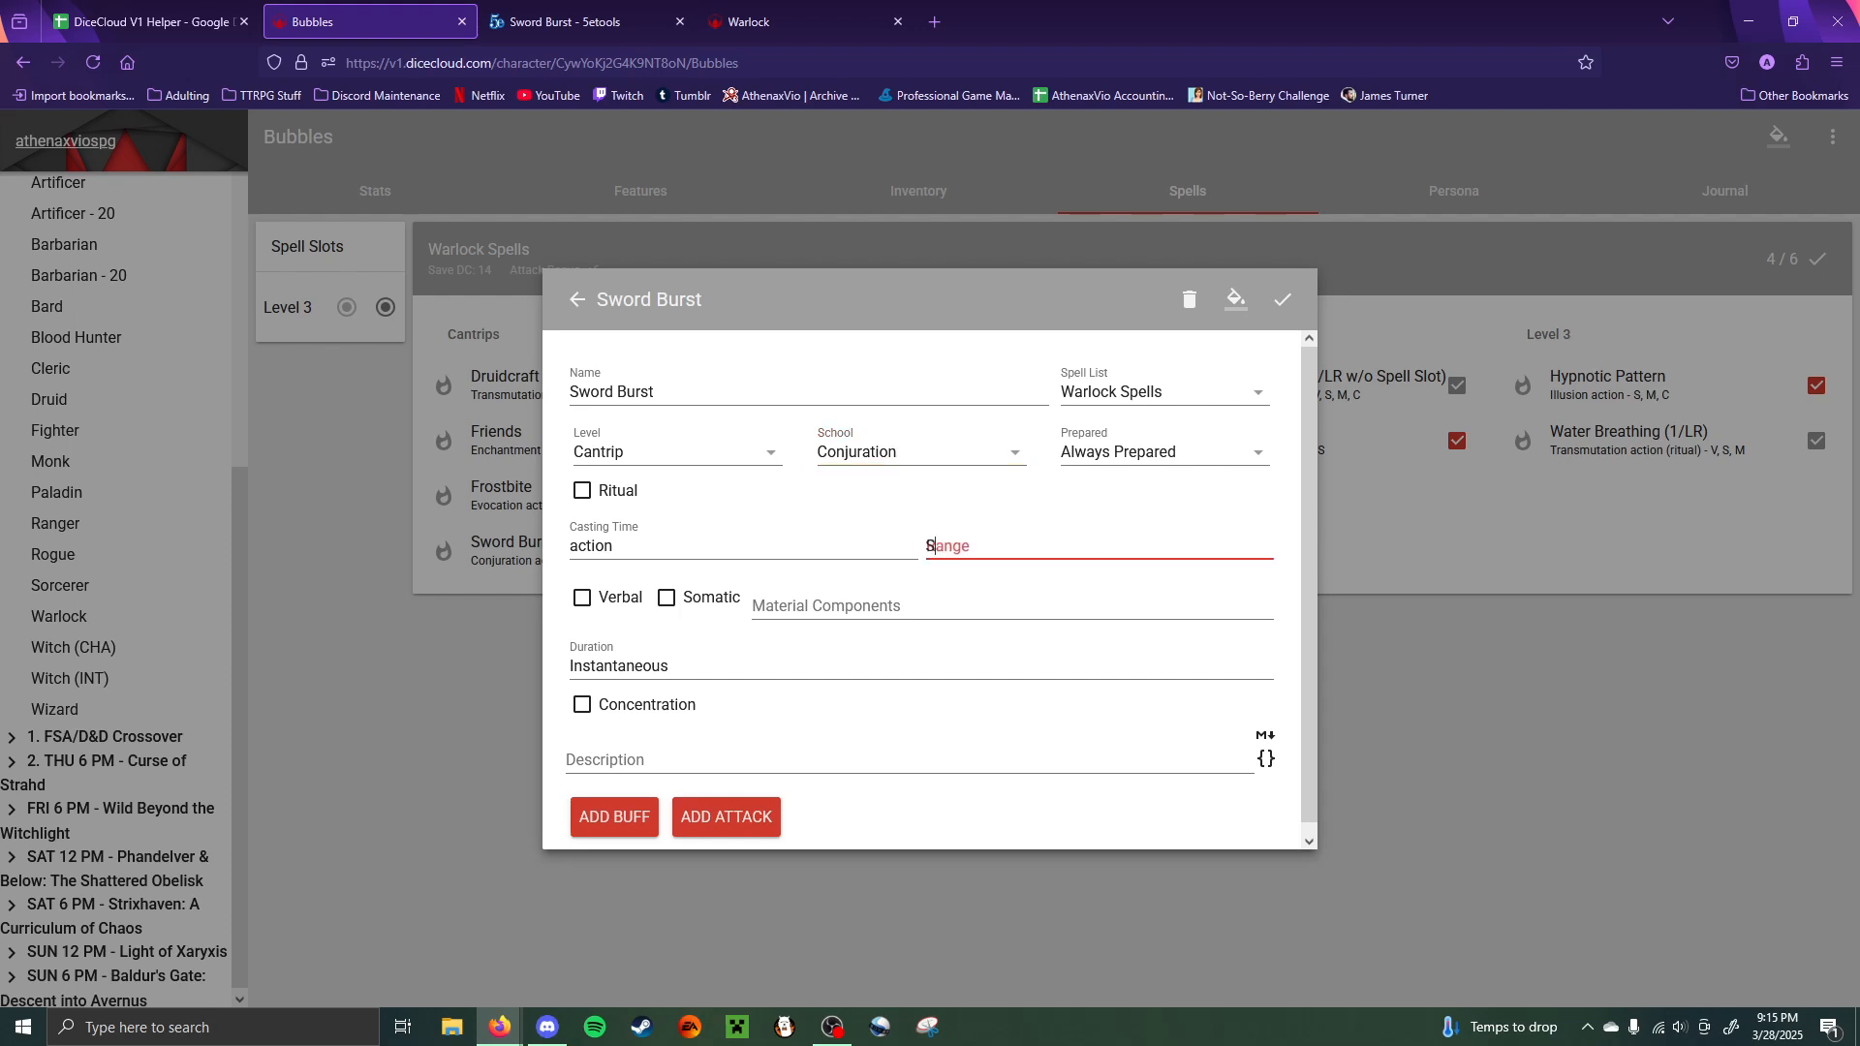
text(Self (5-foot radius))
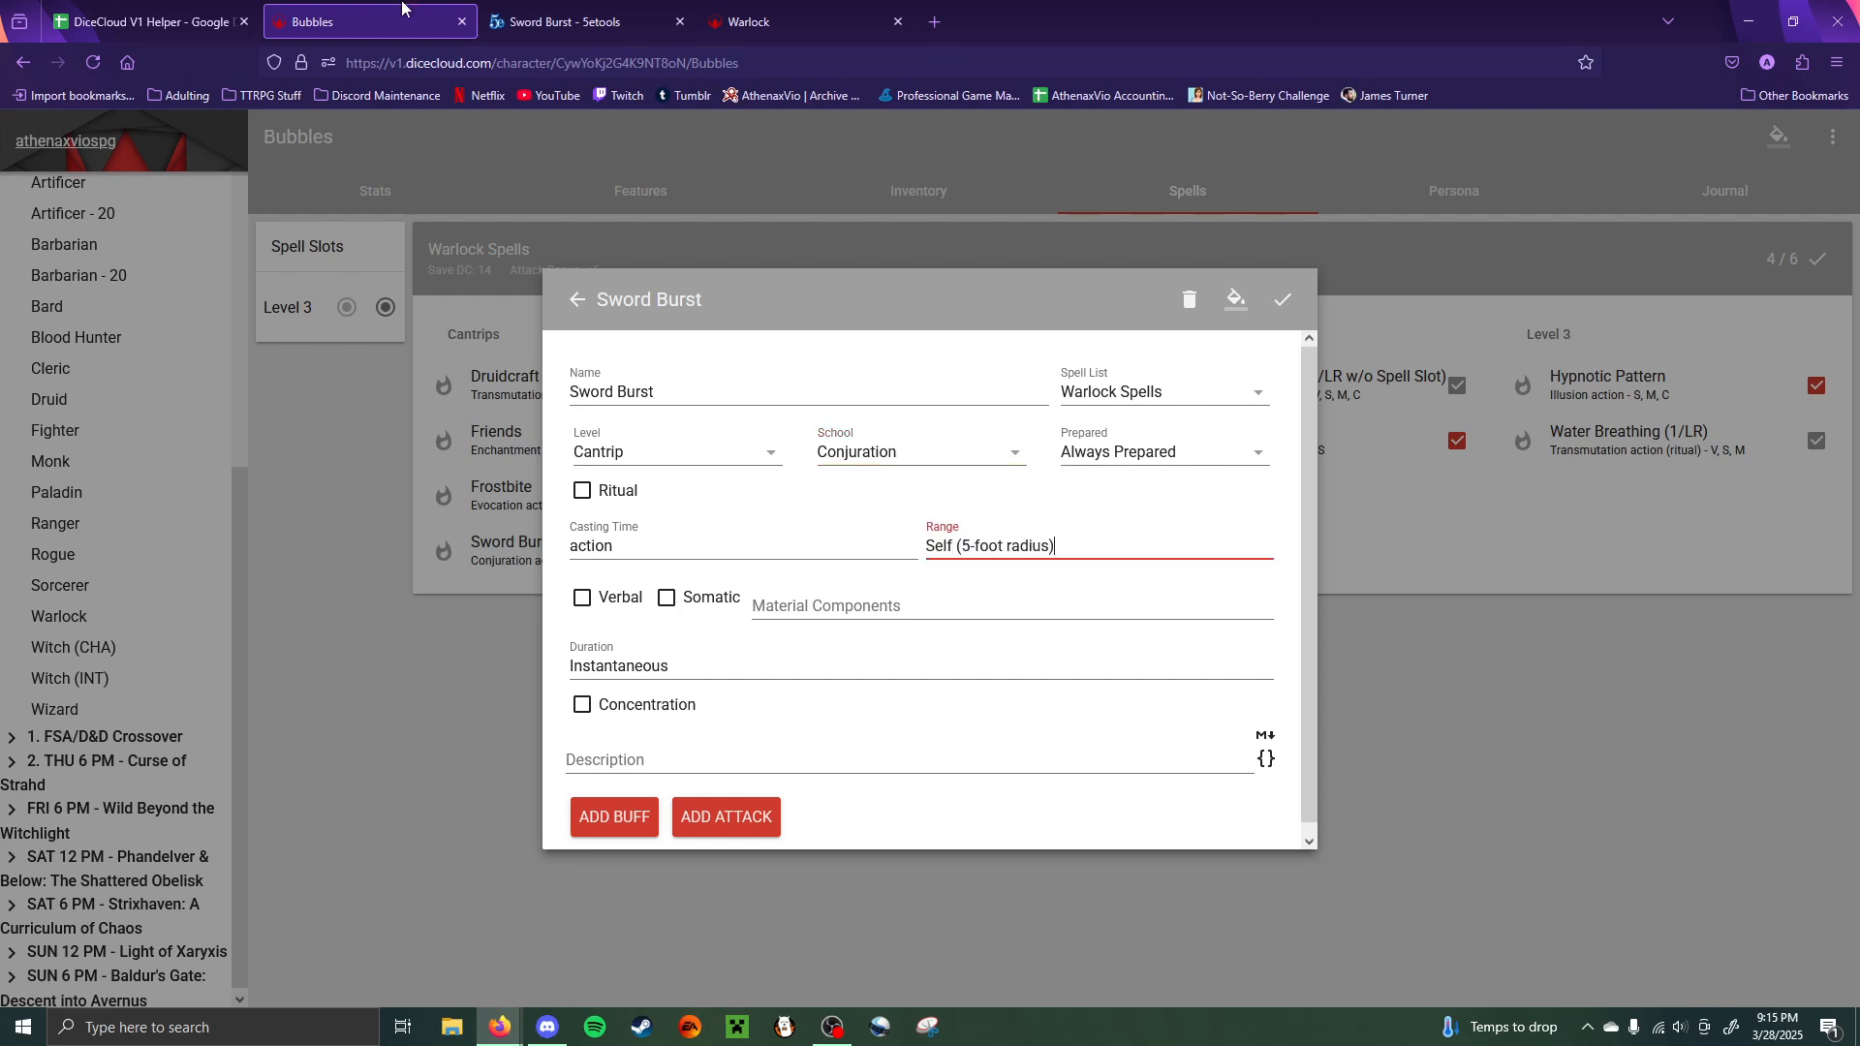
click(581, 13)
click(388, 7)
click(584, 596)
- Copy Sword Burst's full description text from 5etools into the spell's description in DiceCloud
click(536, 8)
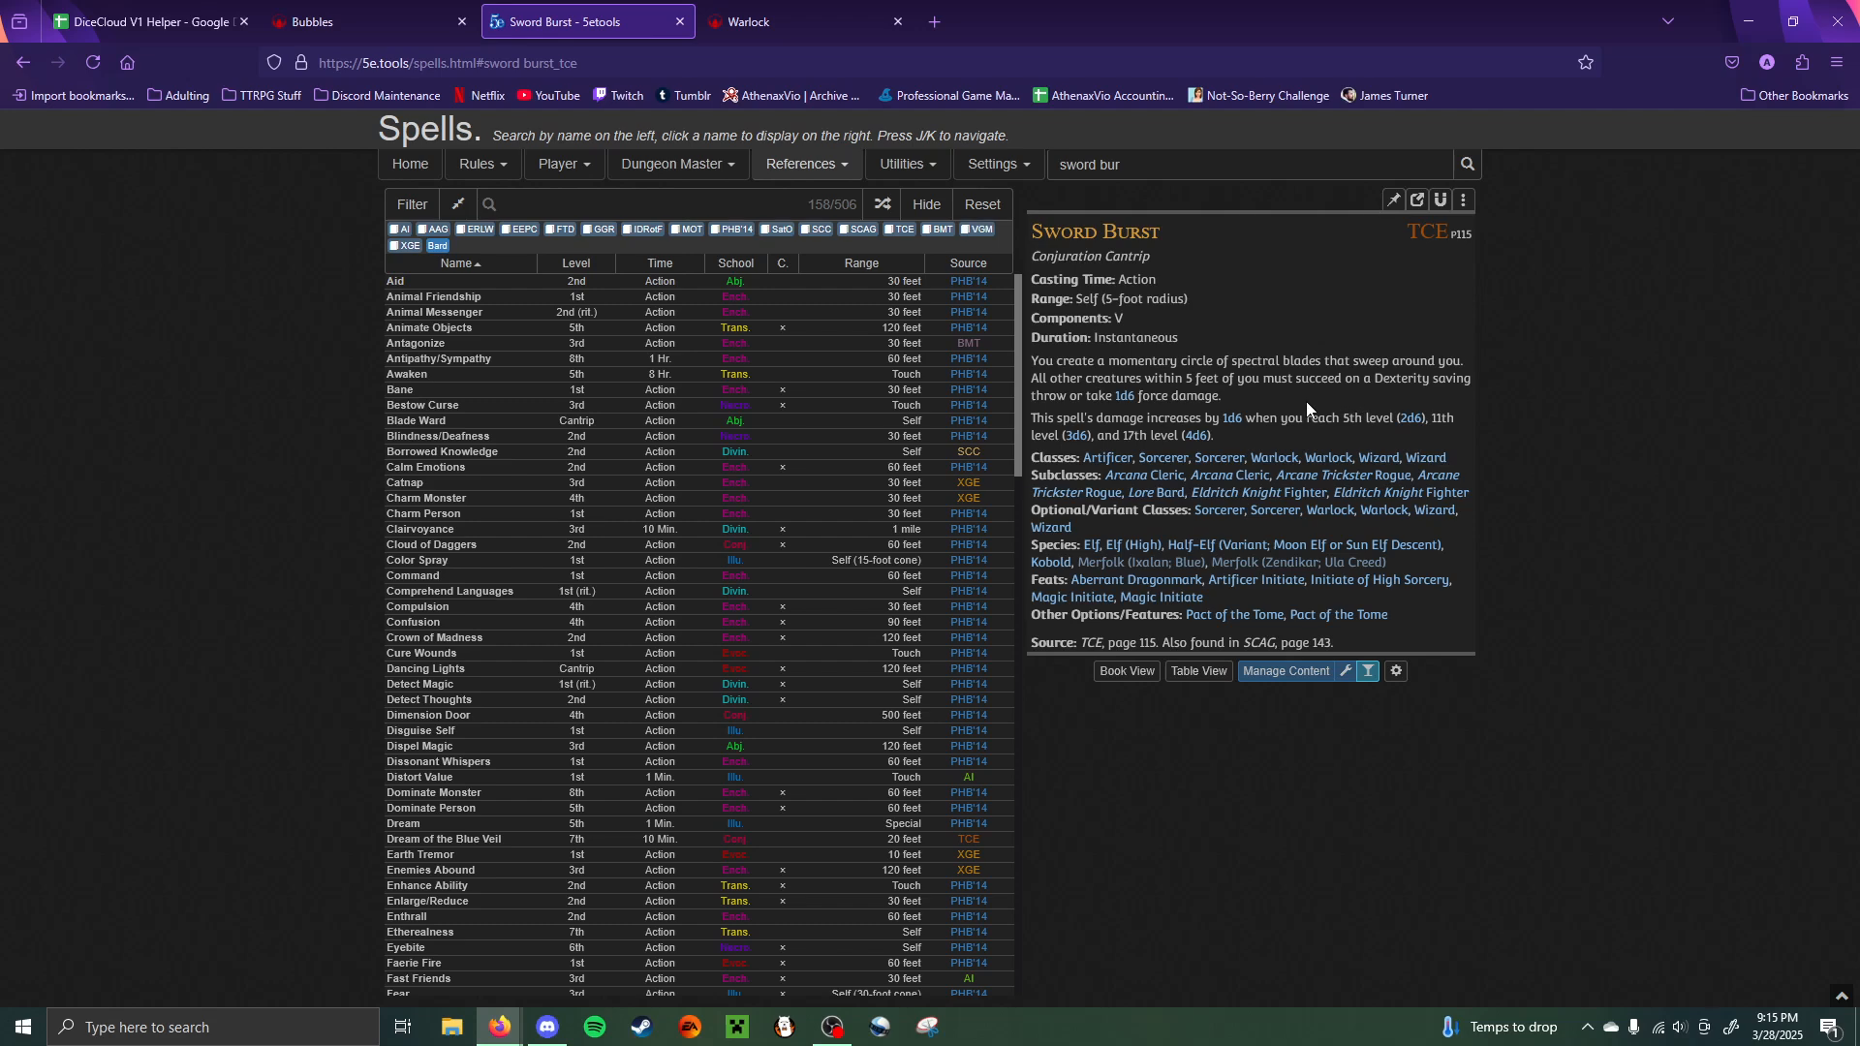
drag(1224, 438, 1029, 368)
key(ctrl+c)
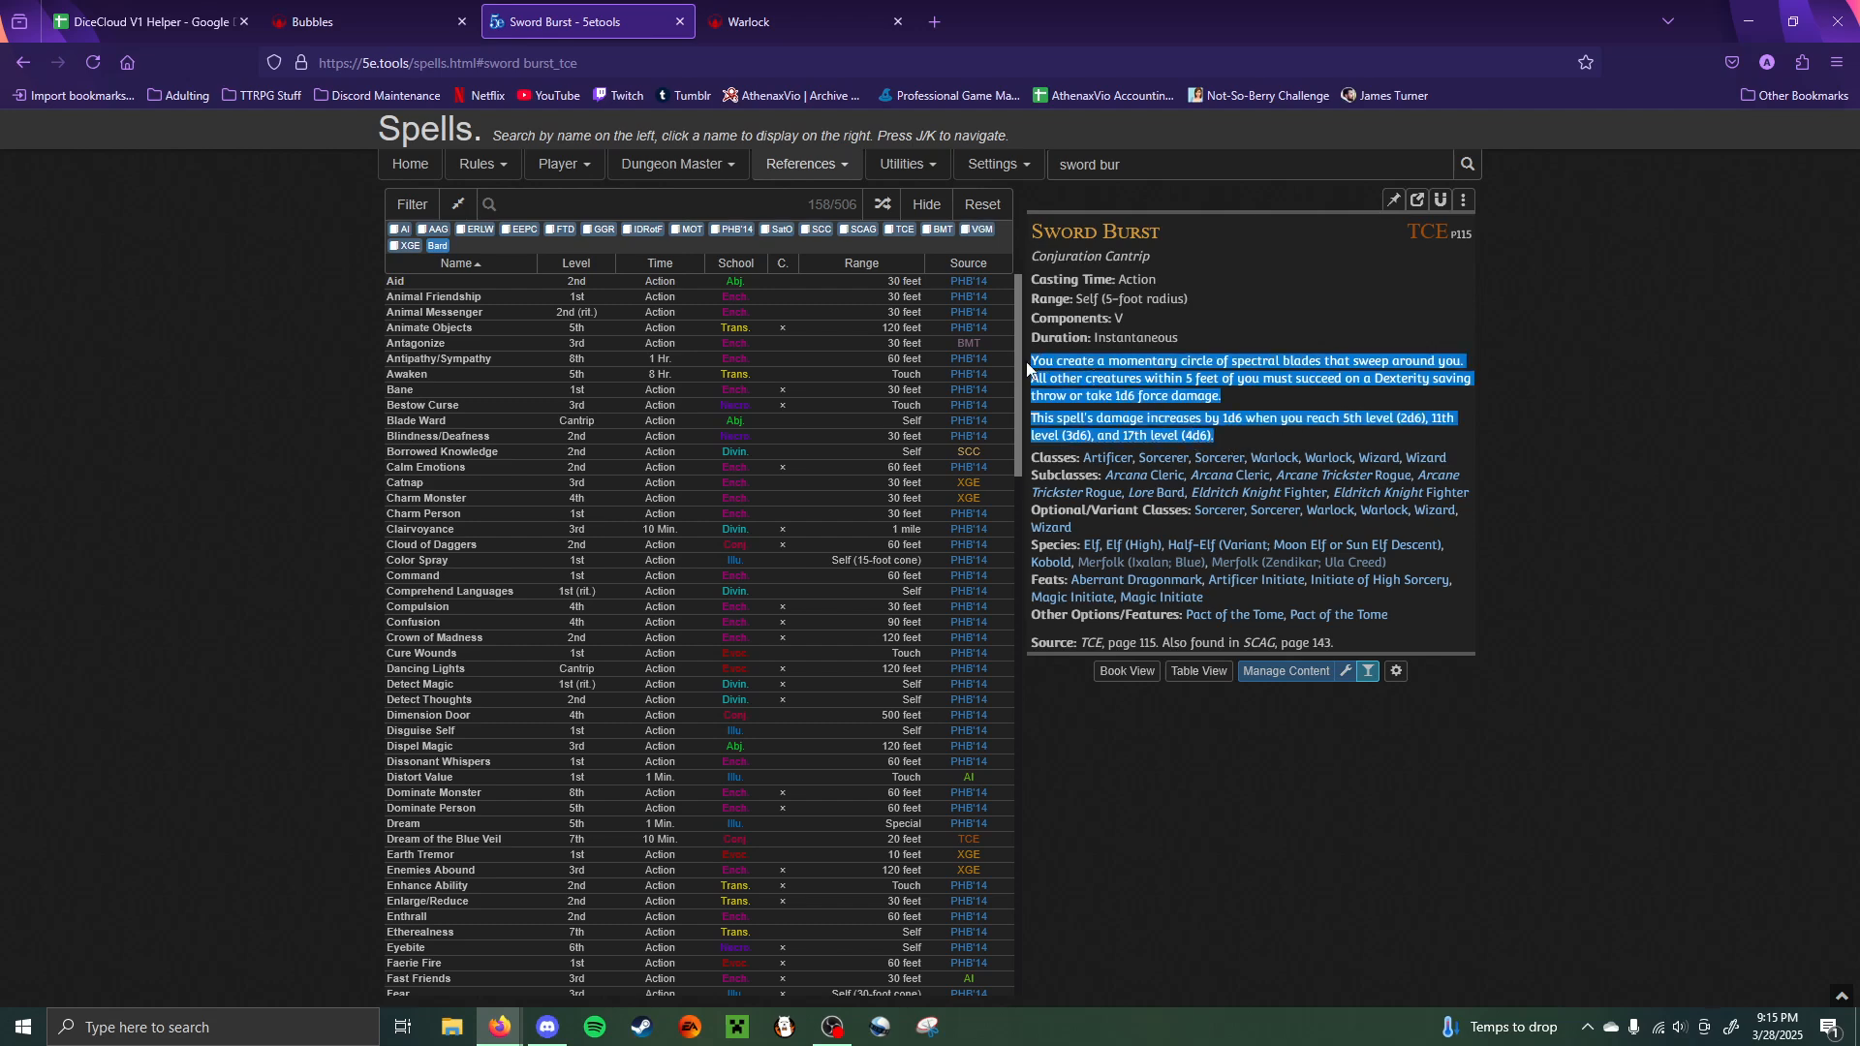
click(368, 19)
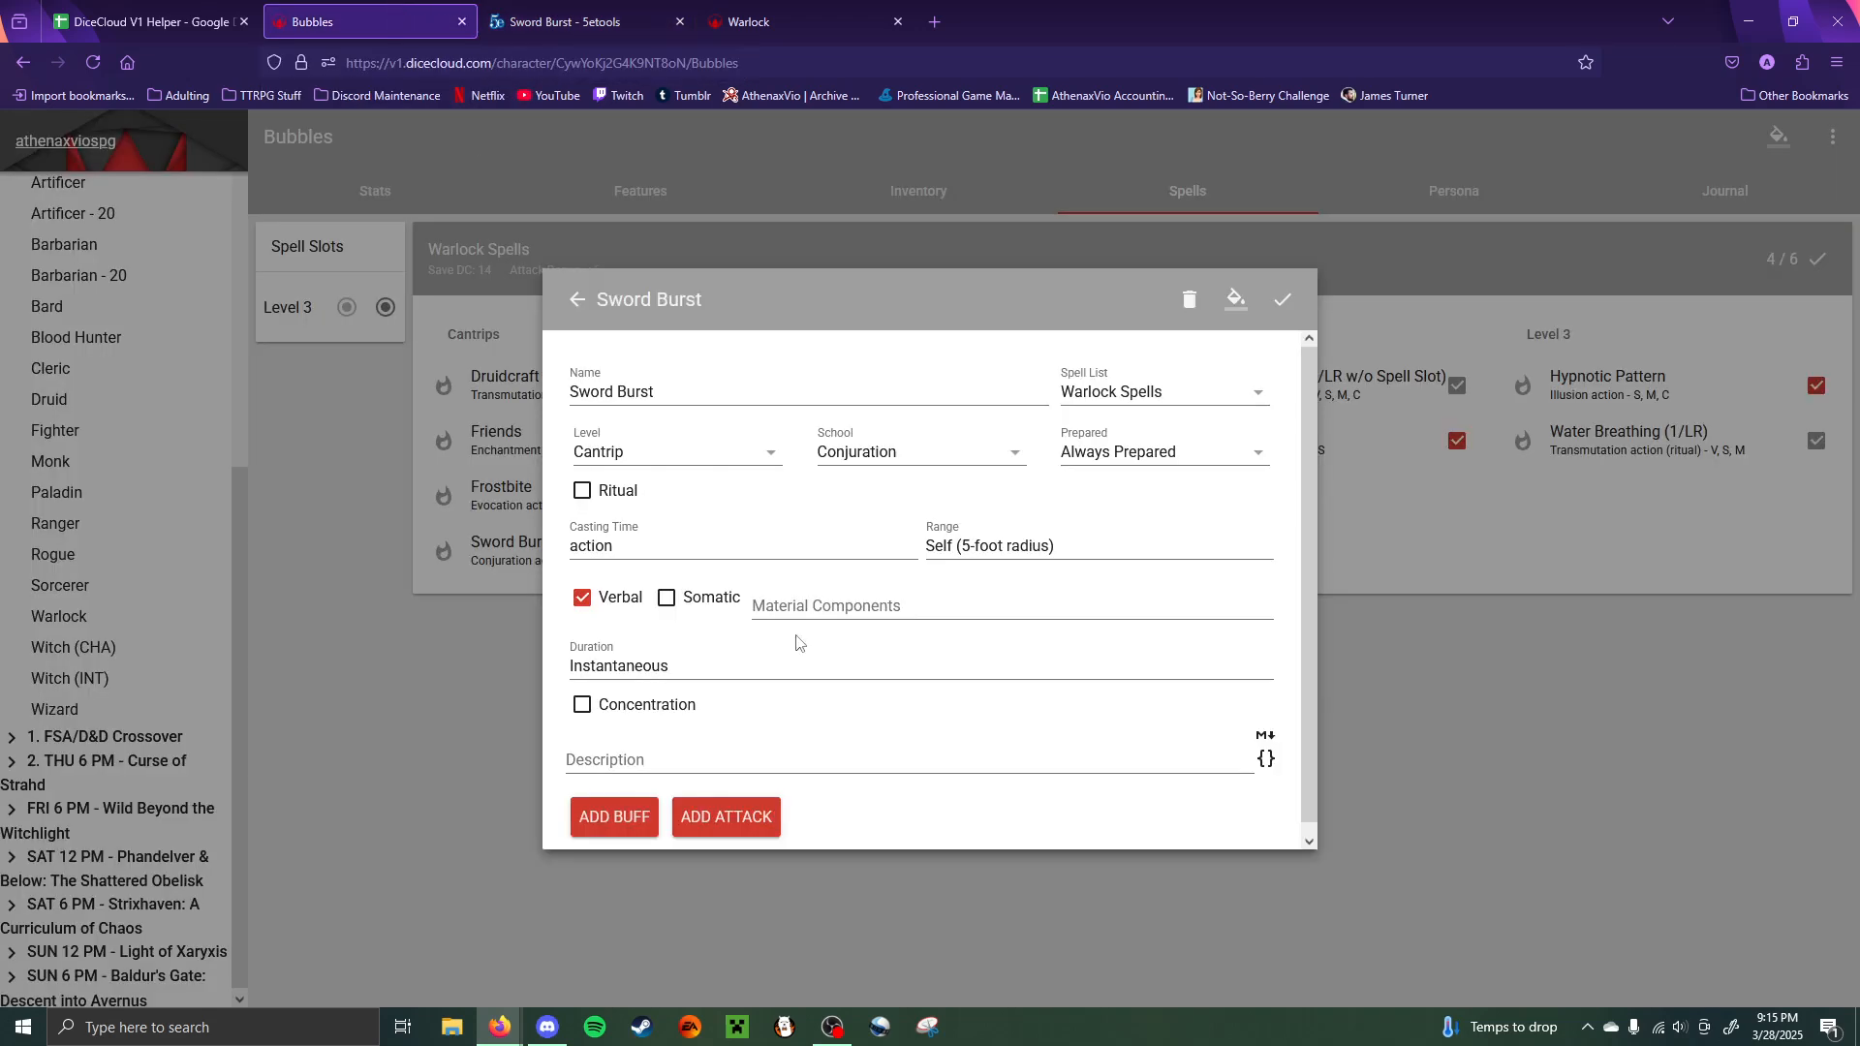
click(742, 746)
key(ctrl+v)
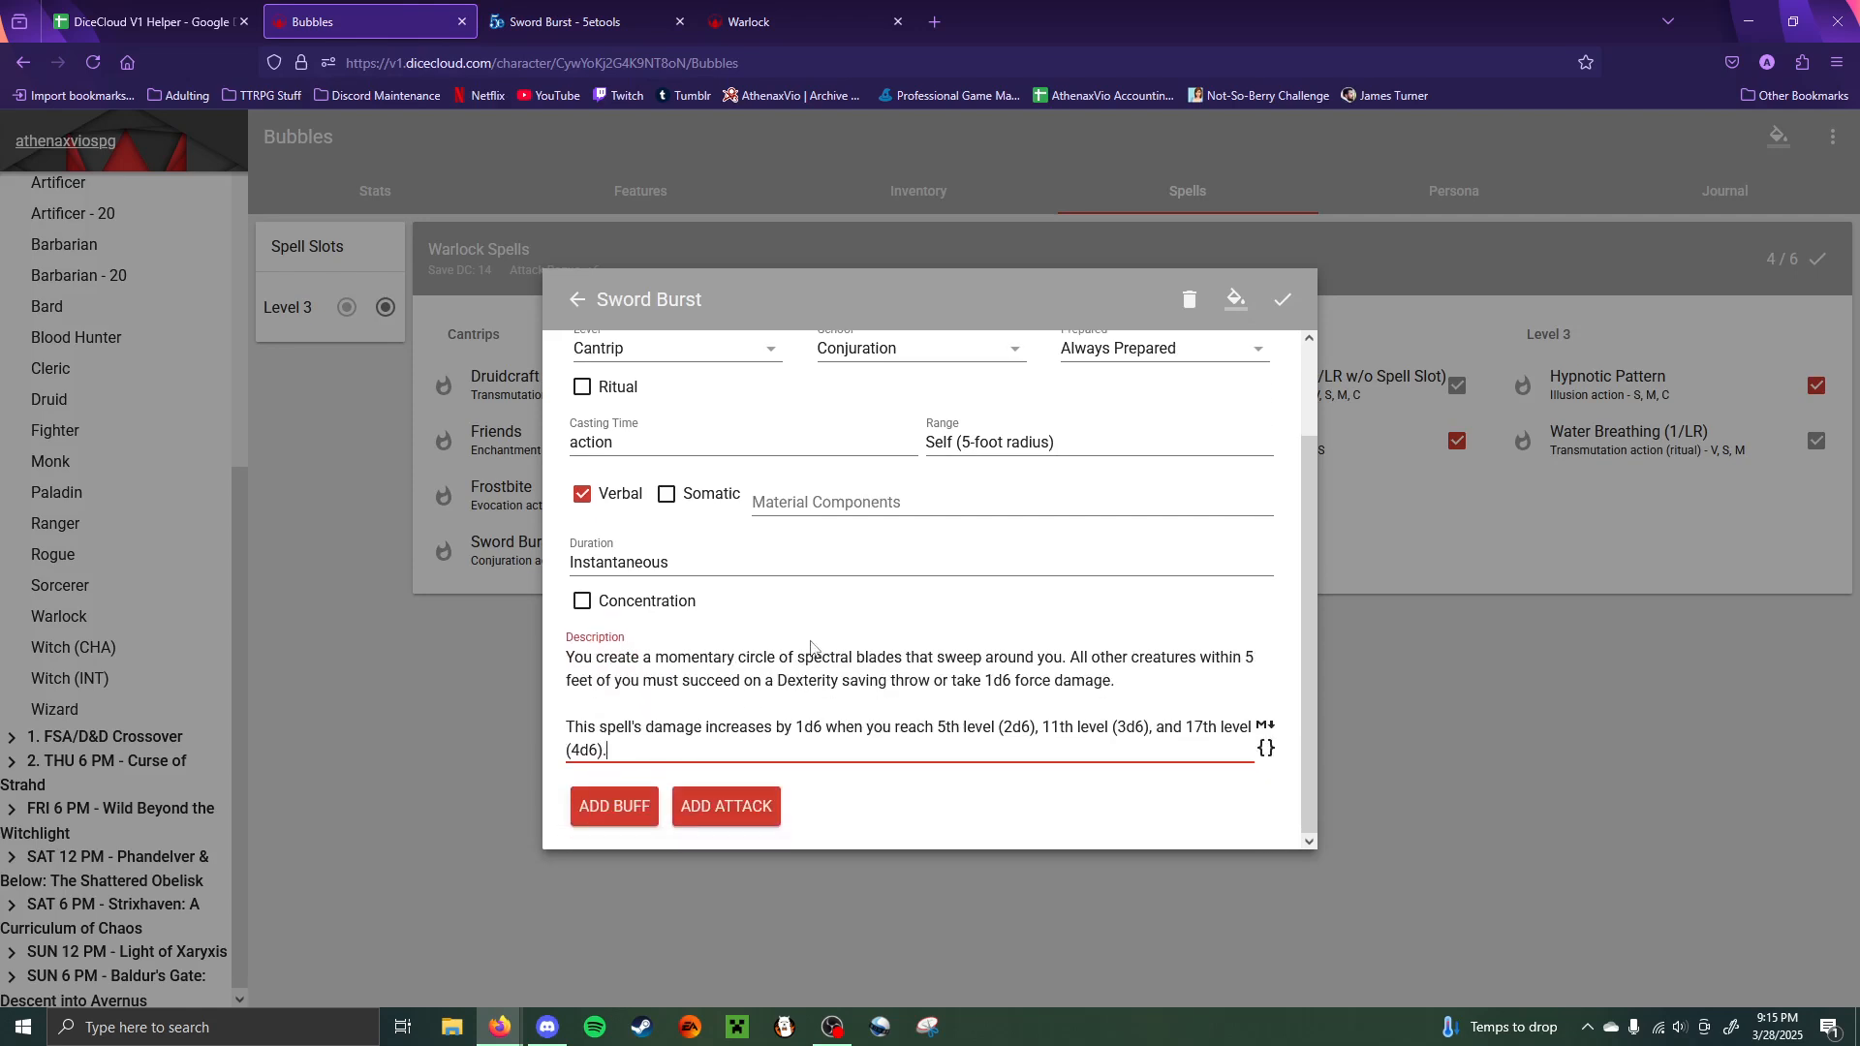
- Insert "DC {DC}" before "Dexterity saving throw" in Sword Burst's description
click(774, 683)
text(DC)
text( {DC)
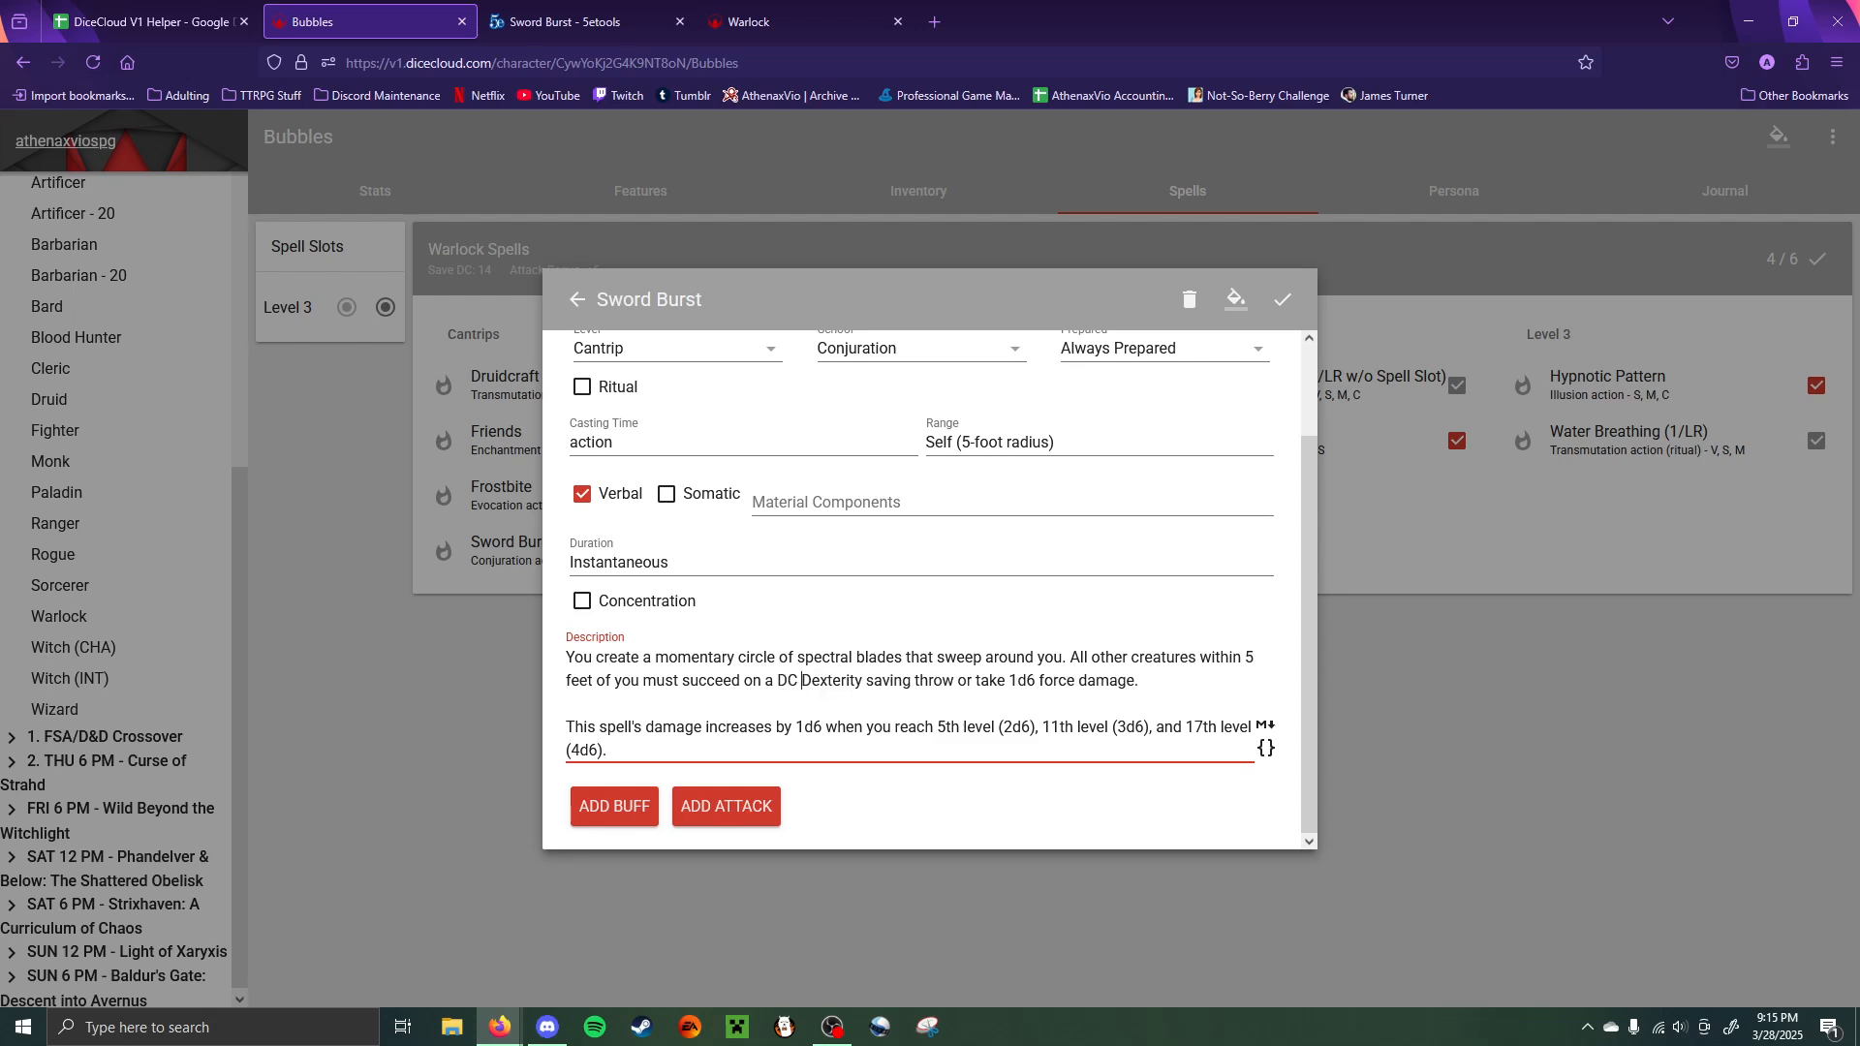
text(})
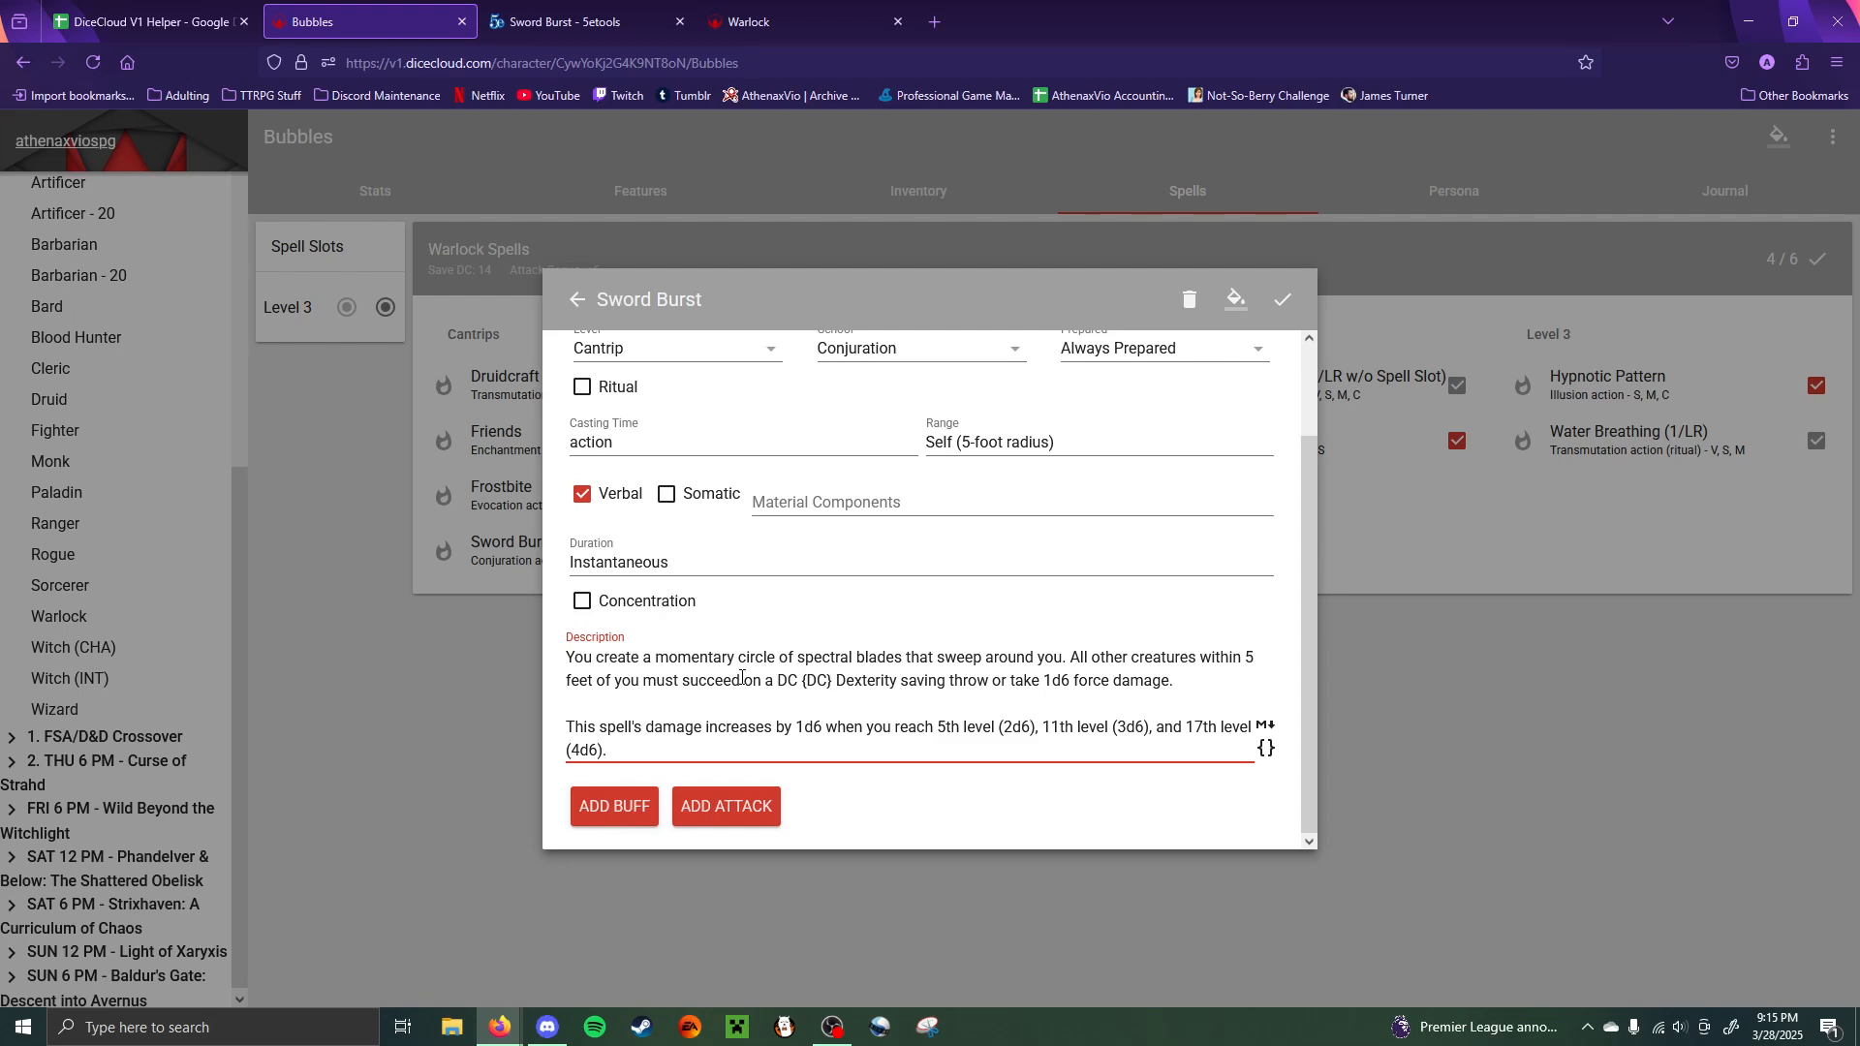
- Add an attack to Sword Burst with the attack bonus "DC Dex save"
click(739, 817)
scroll(889, 735, down, 3)
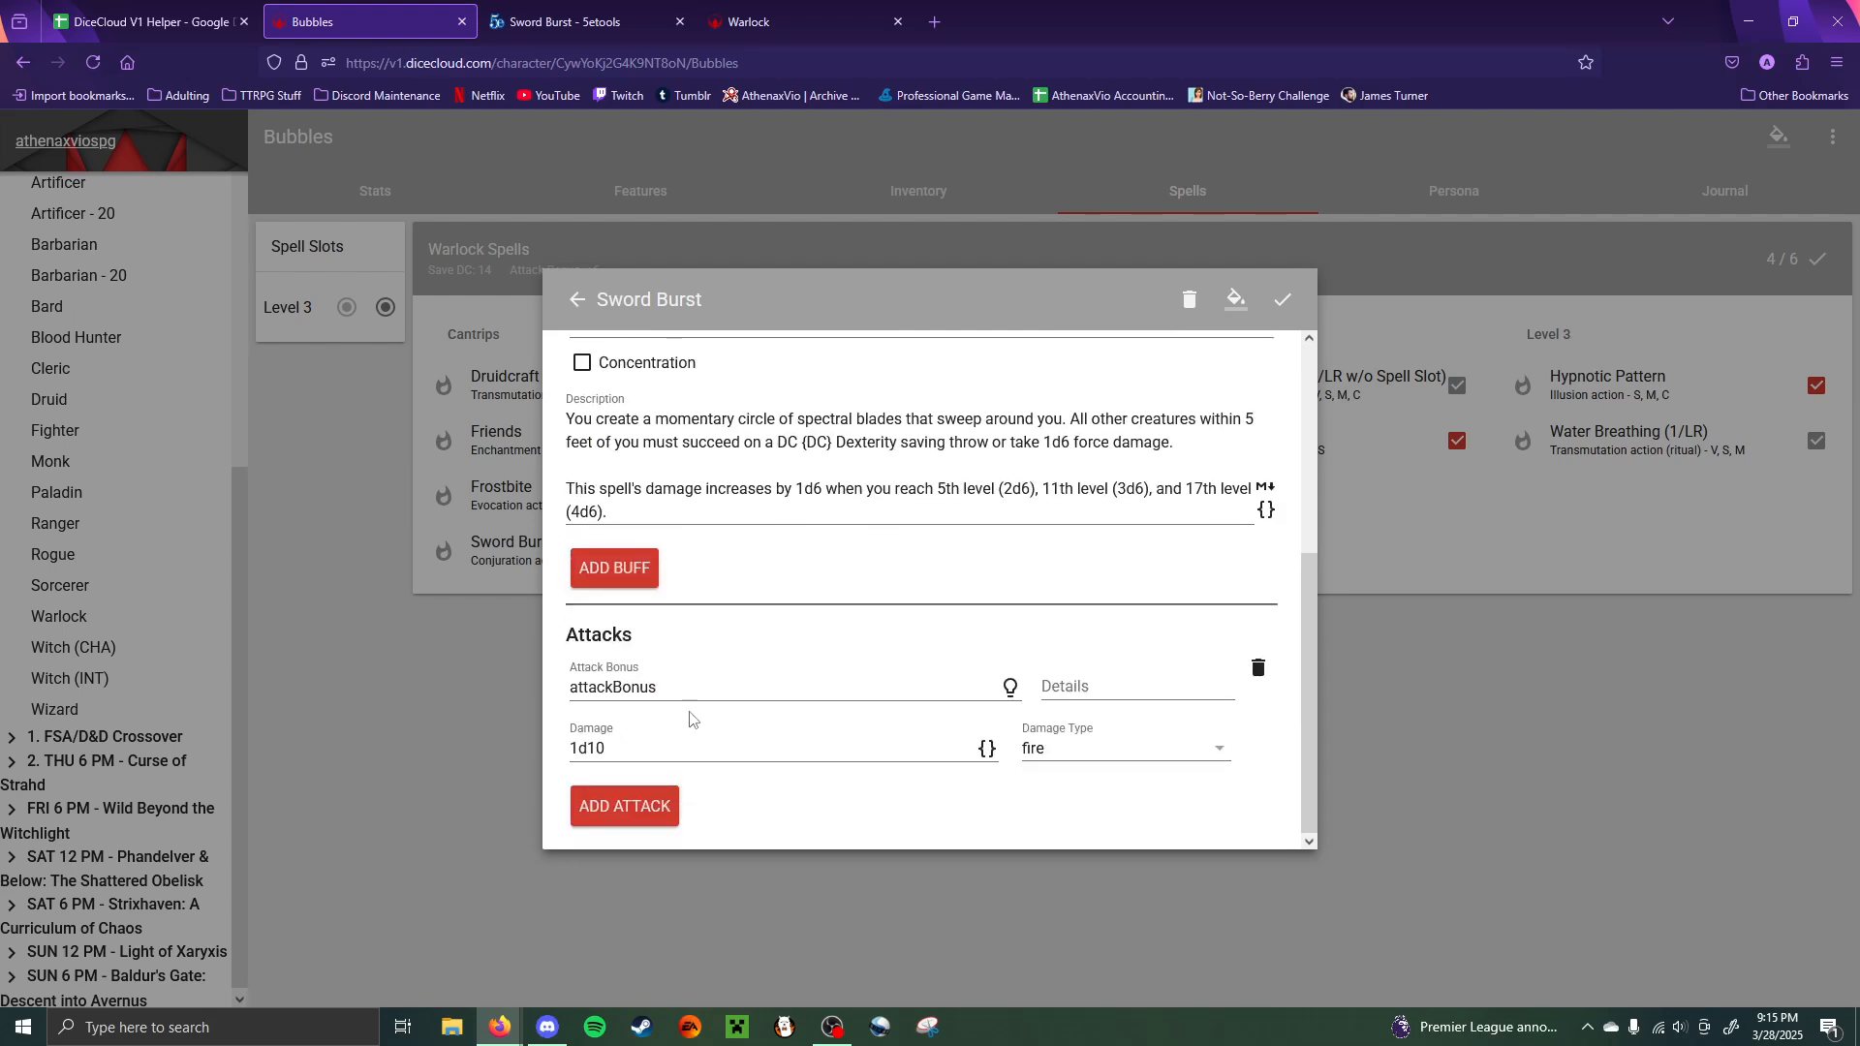
double_click(693, 686)
text(DC)
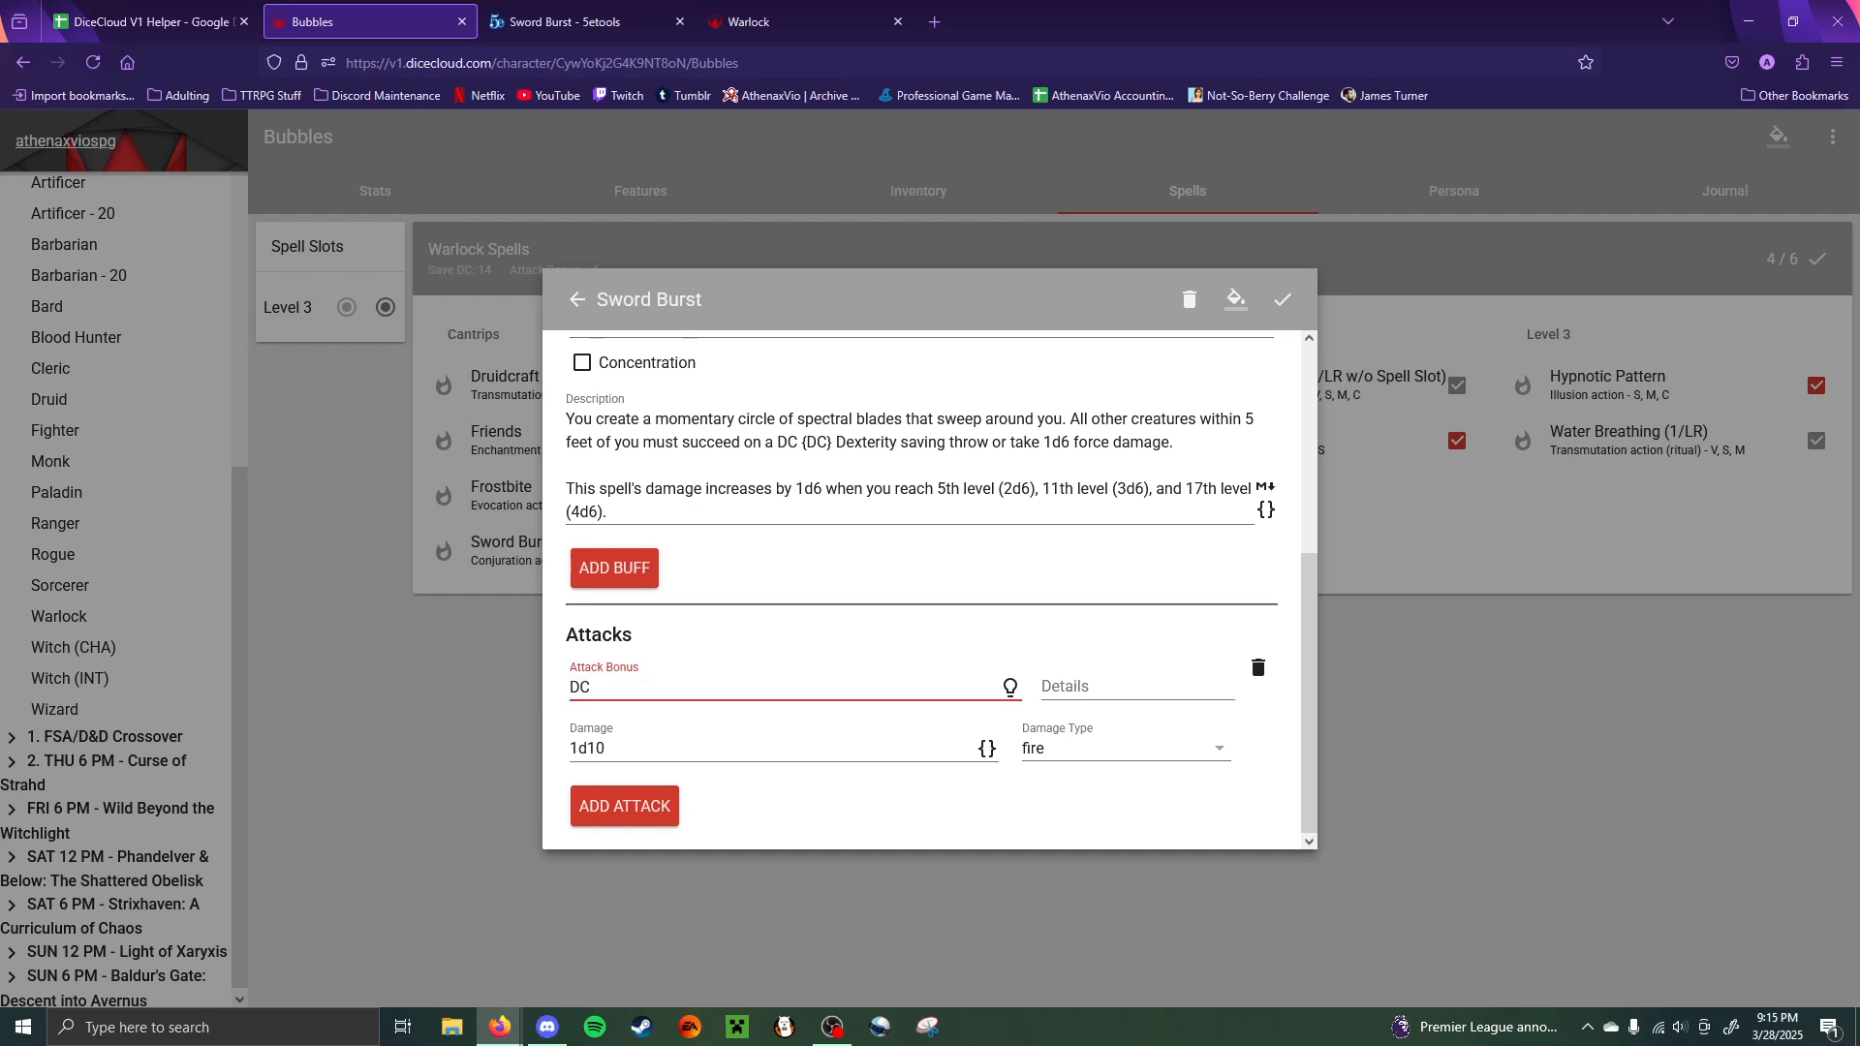
text( Dex)
key(BackSpace)
text(Save)
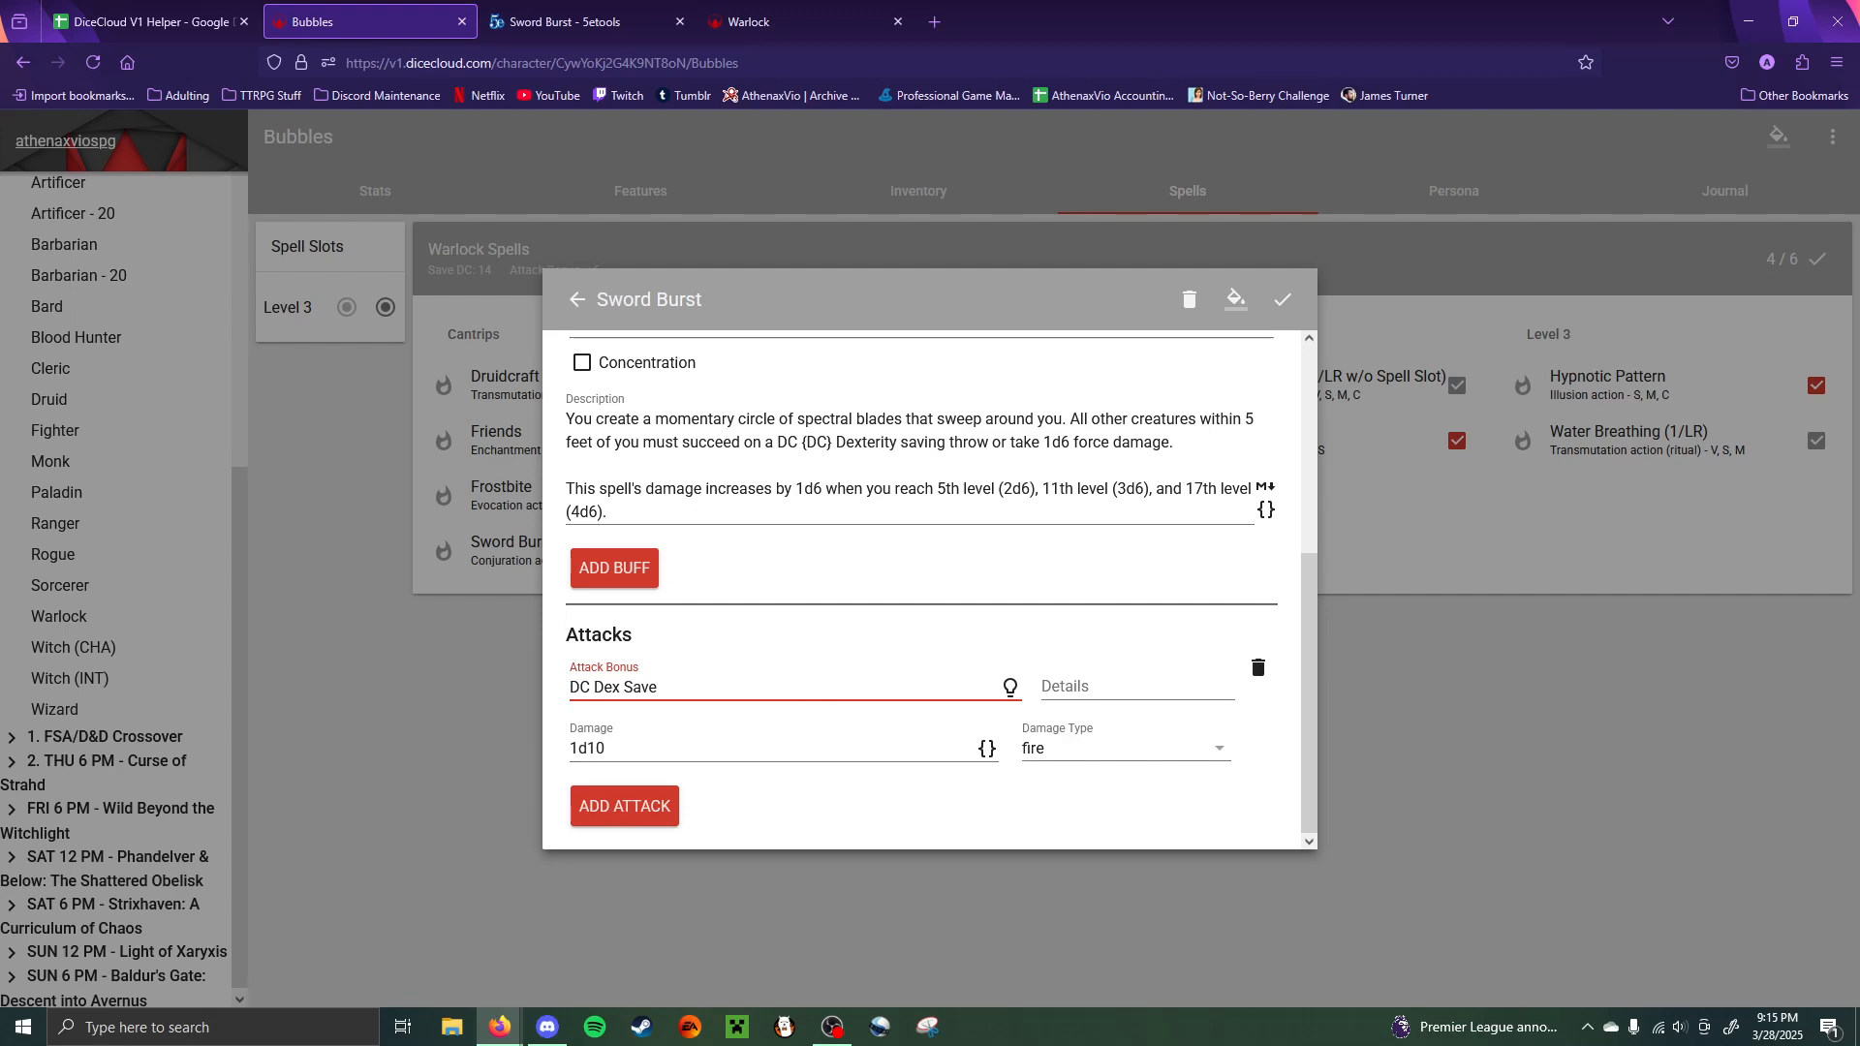
key(BackSpace)
key(BackSpace)
key(BackSpace)
key(BackSpace)
text(save)
- Set the Sword Burst attack's details to "5-foot radius" and its damage type to force, and close the spell
click(1101, 683)
text(5)
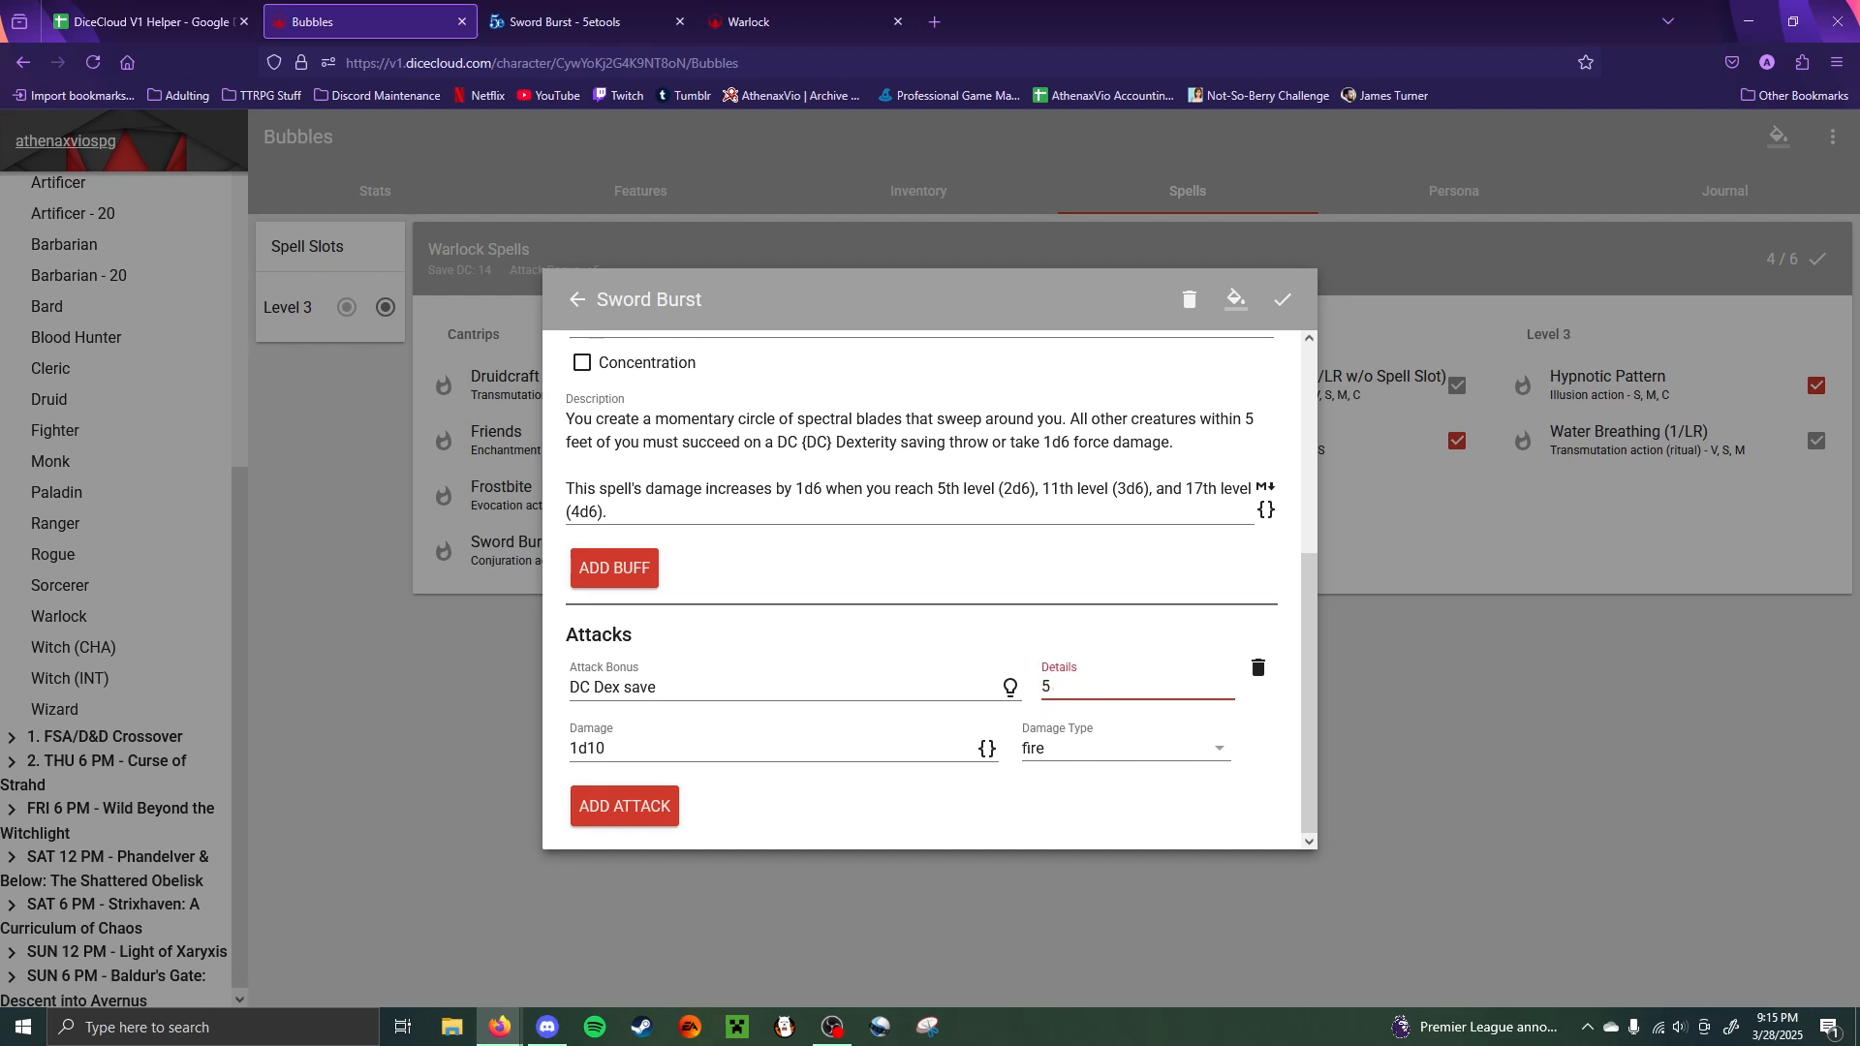
text(-foot radius)
click(1110, 758)
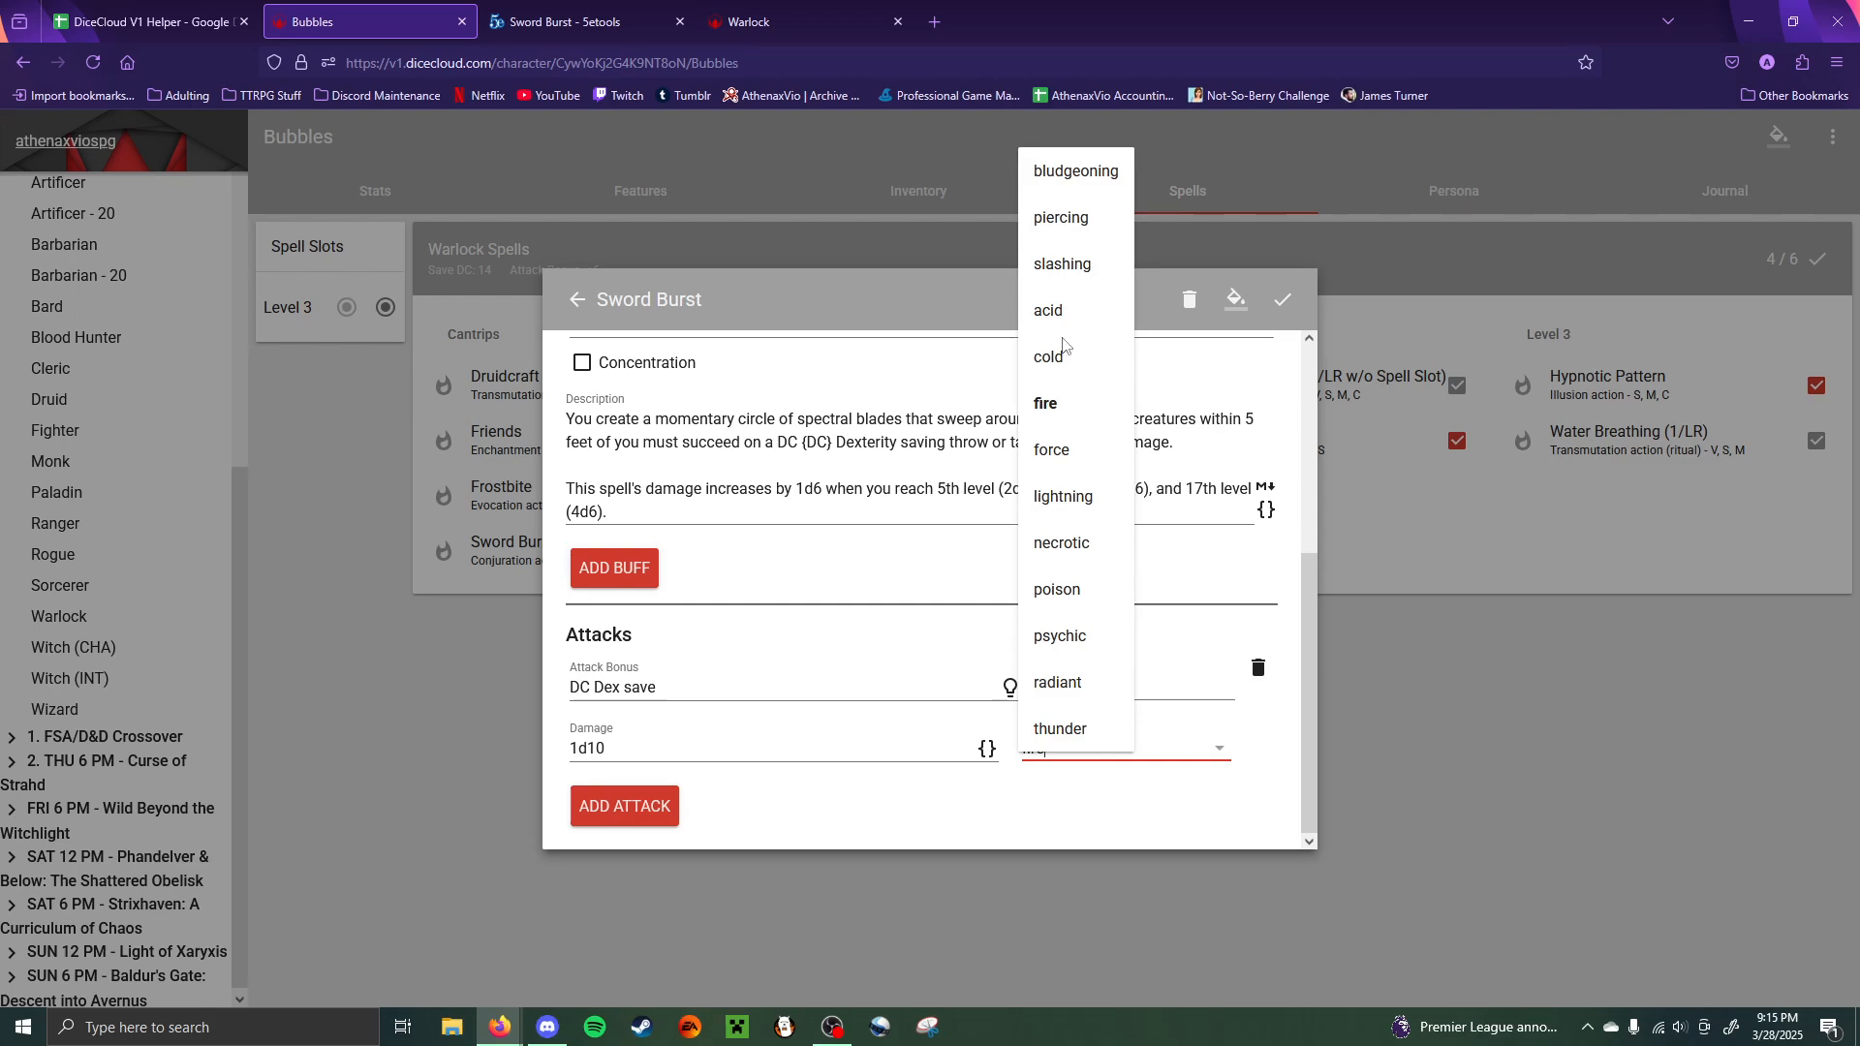
click(1071, 447)
click(1462, 637)
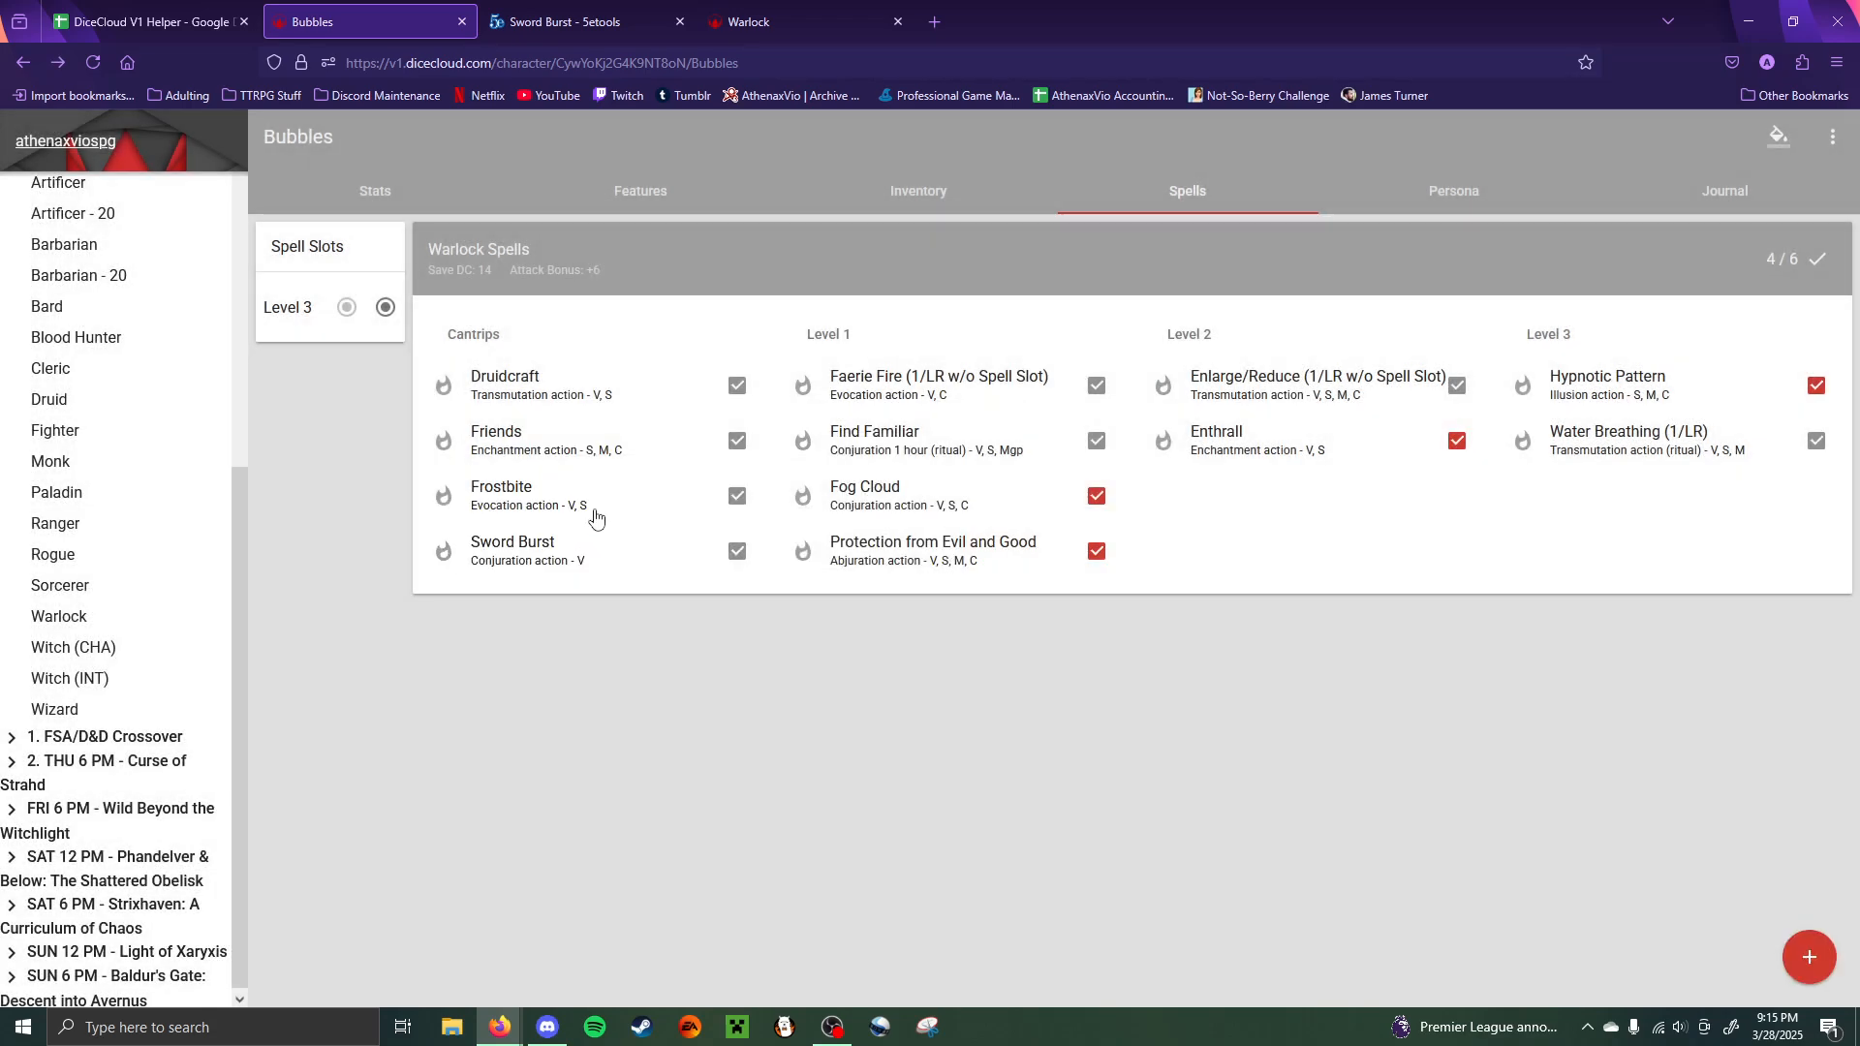
- Open Frostbite for editing, copy its attack's damage formula, and close the spell
click(585, 491)
click(1283, 300)
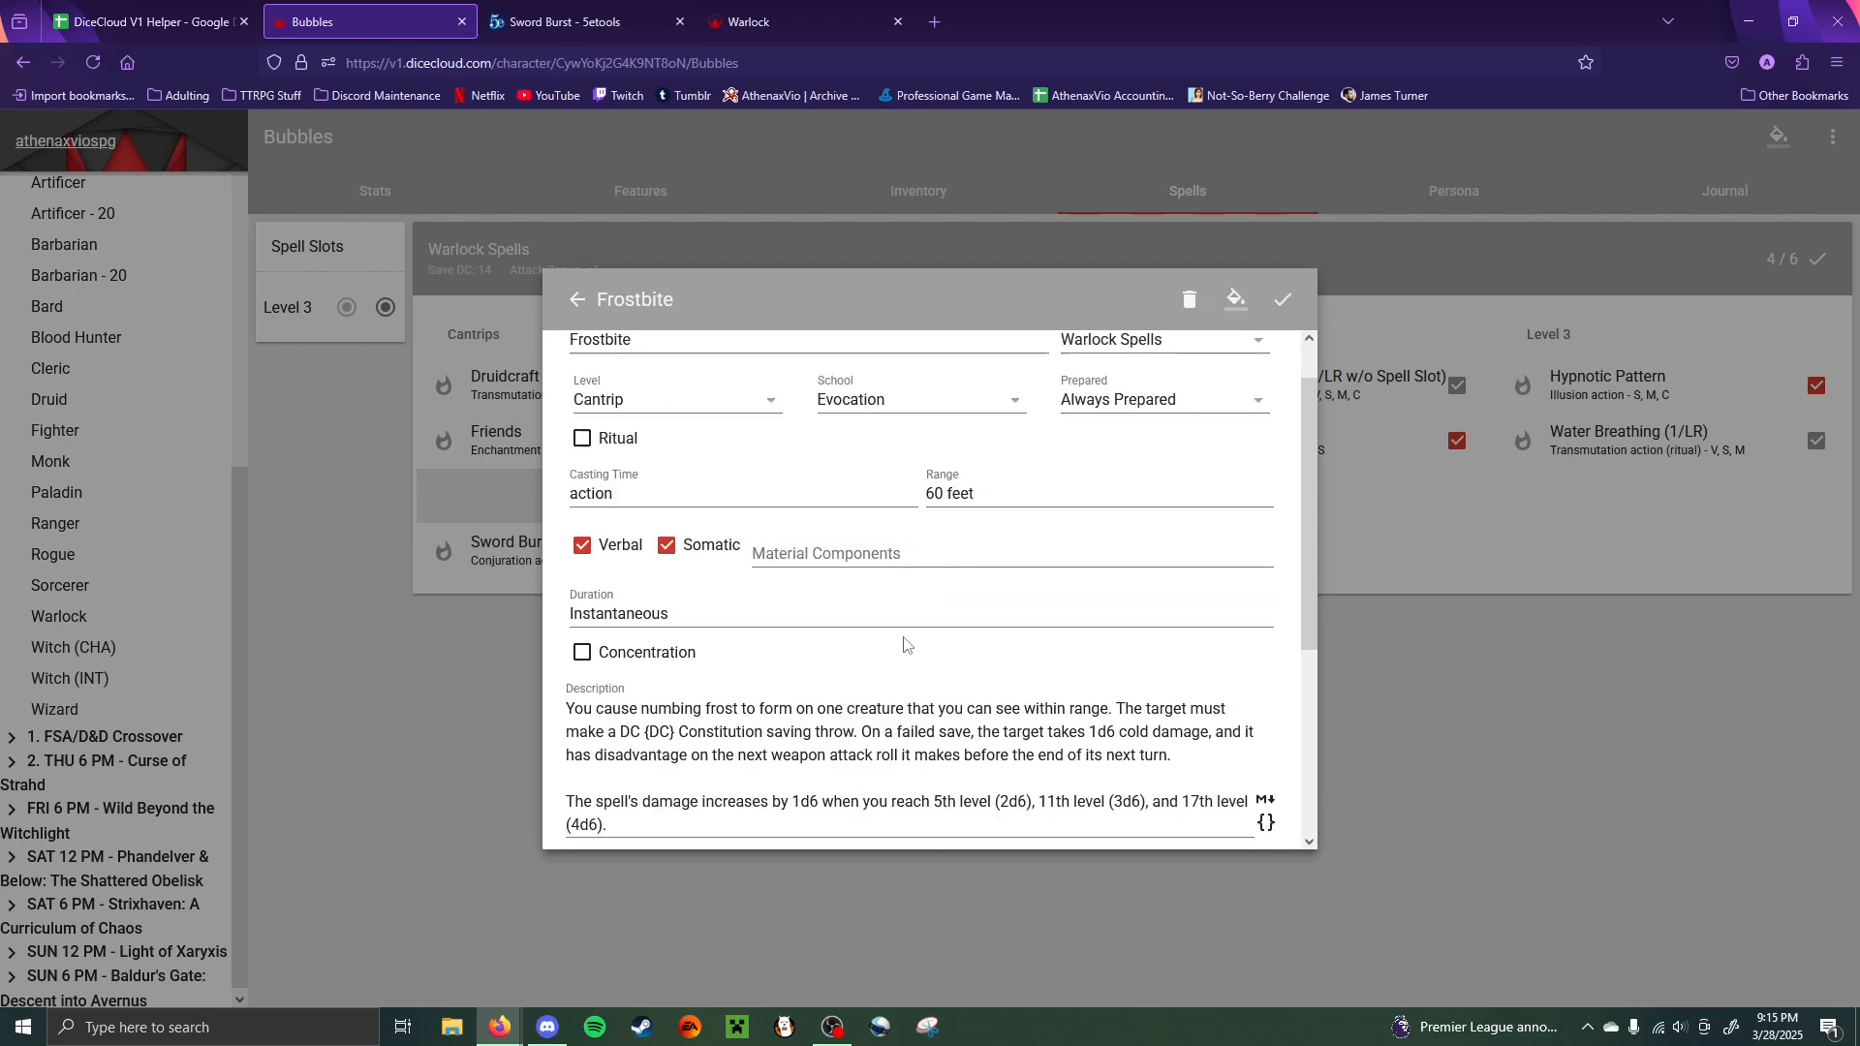
scroll(775, 712, down, 3)
triple_click(746, 785)
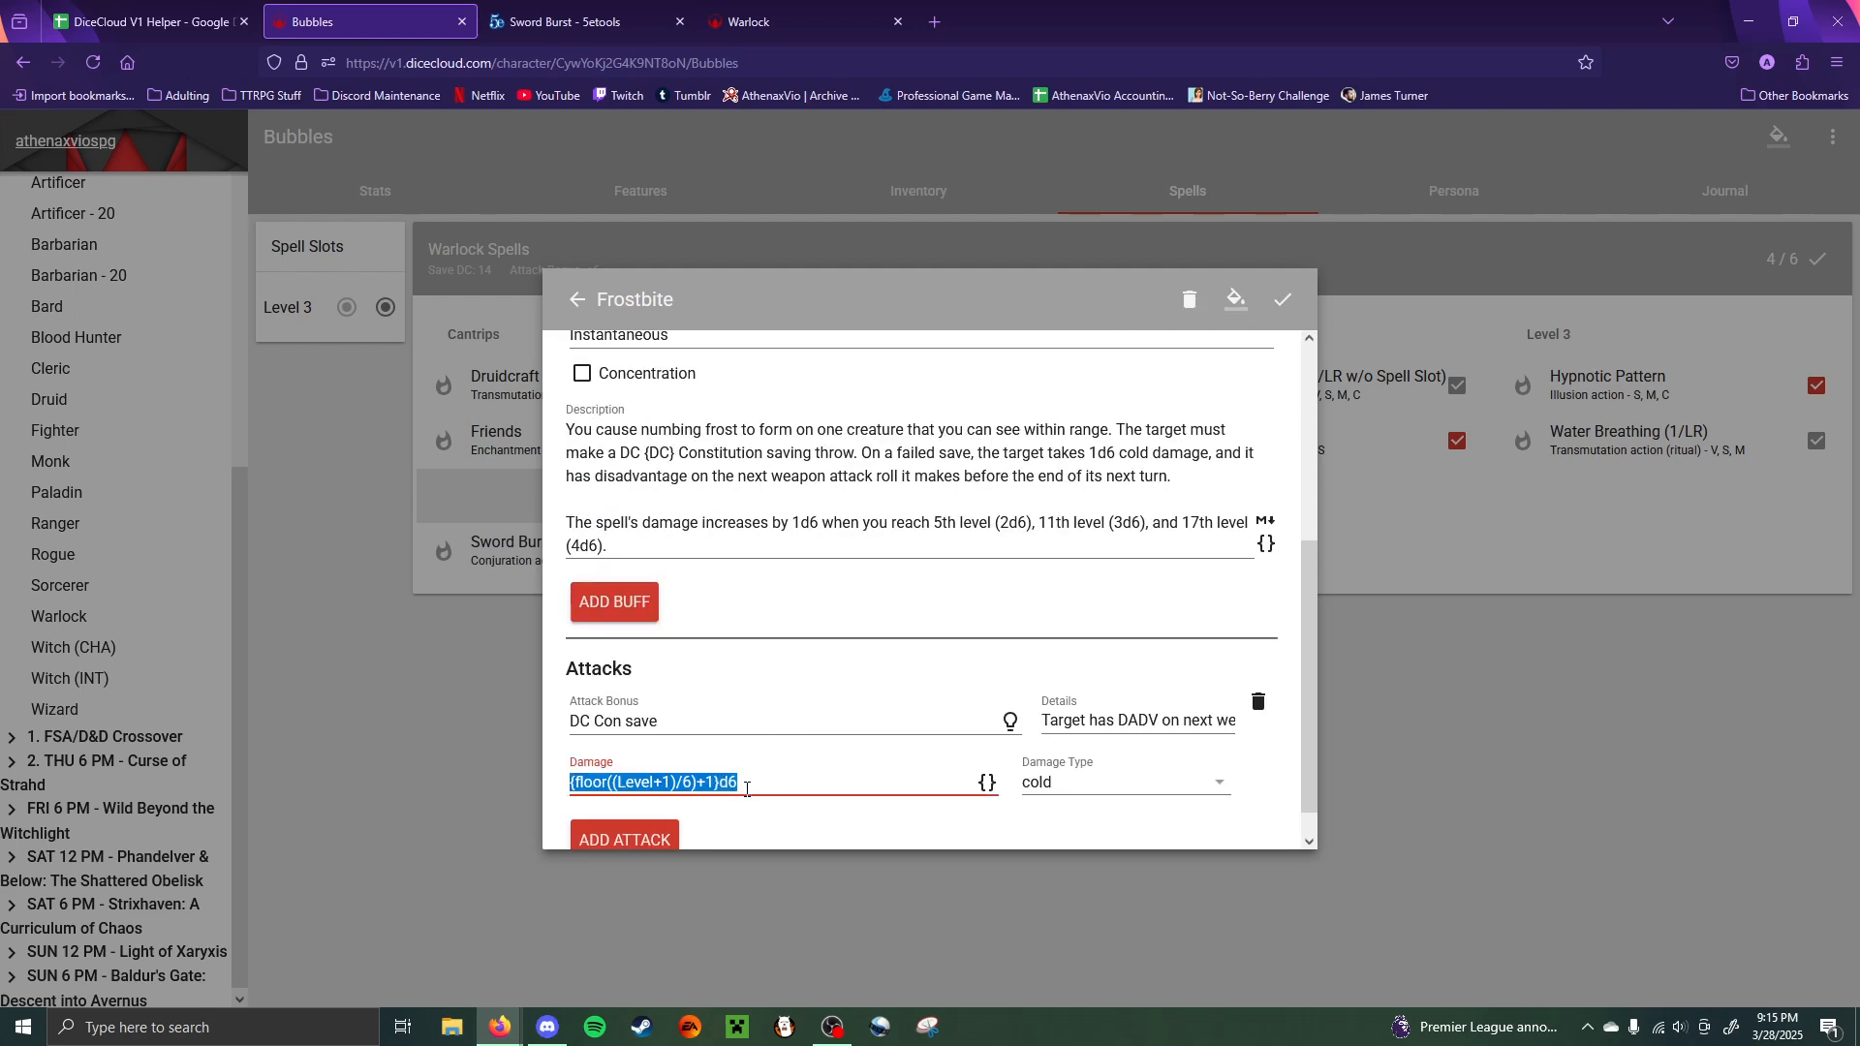
click(1472, 694)
- Set the Sword Burst attack's damage to {floor((Level+1)/6)+1}d6 and finish editing the spell
click(496, 548)
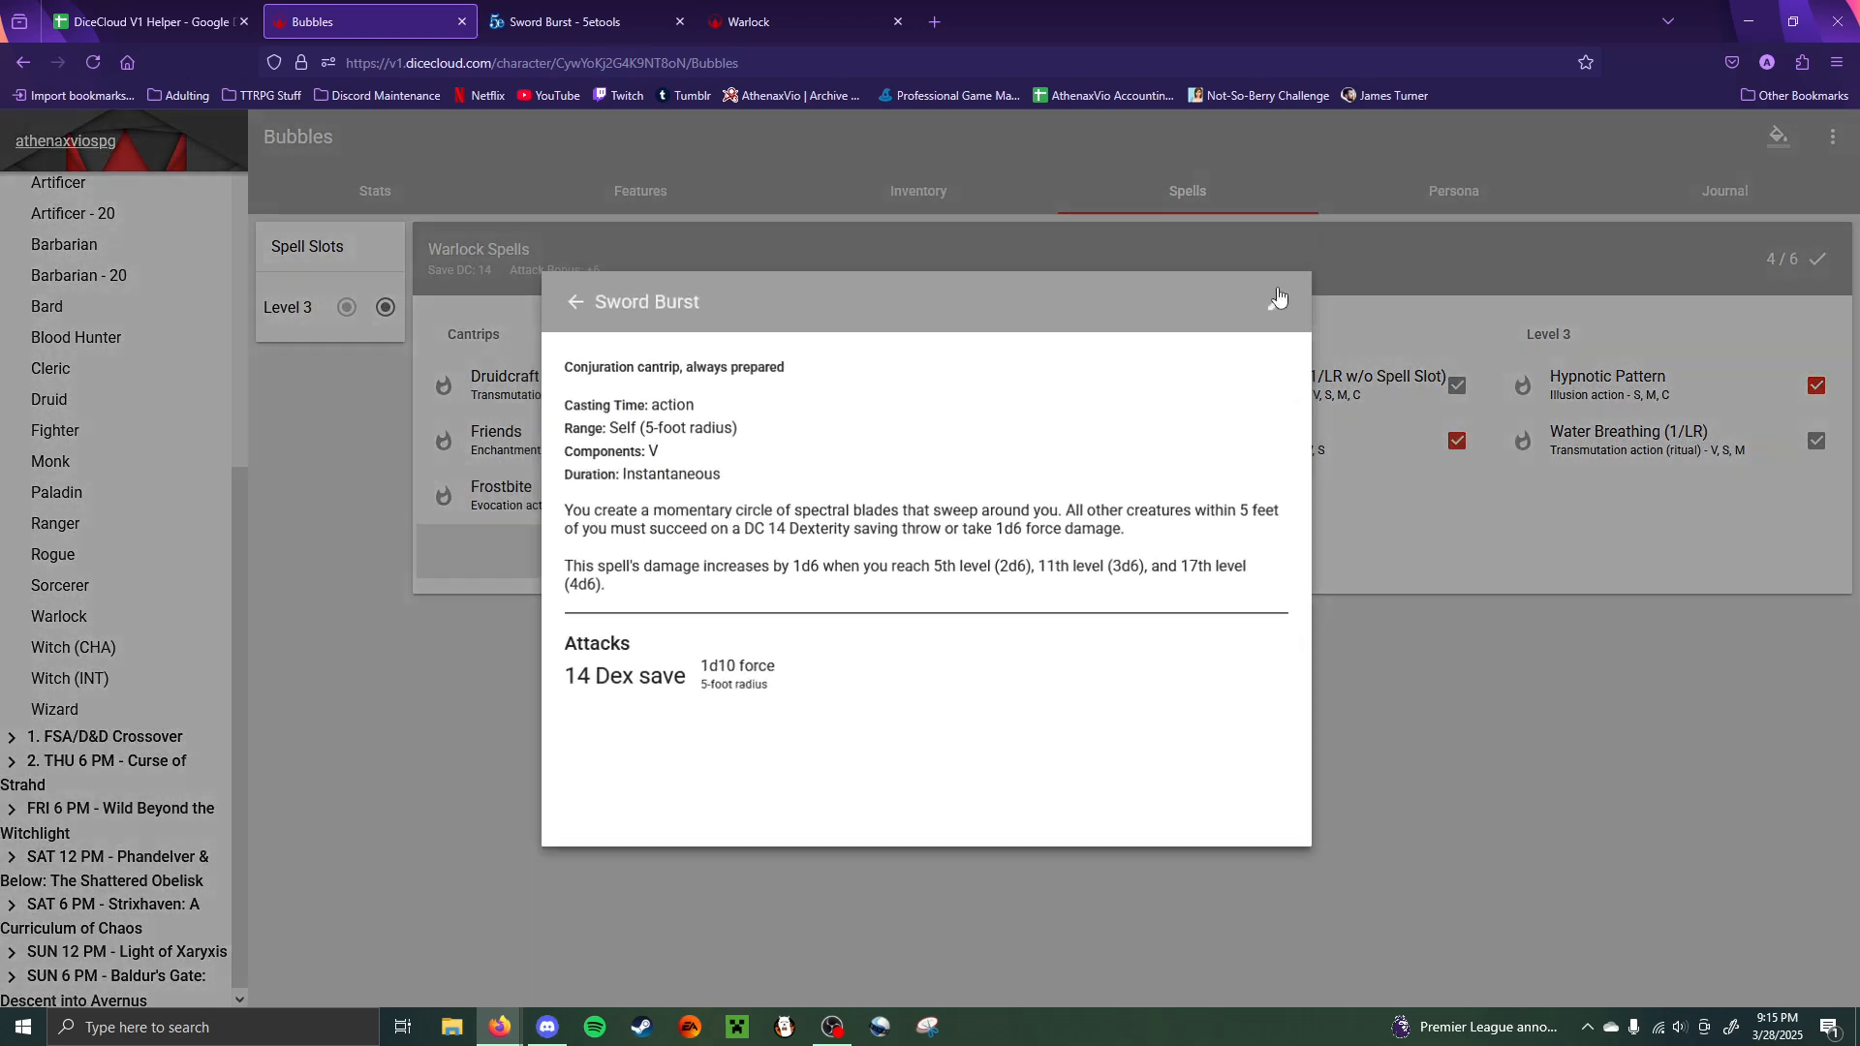
click(1295, 301)
scroll(775, 678, down, 3)
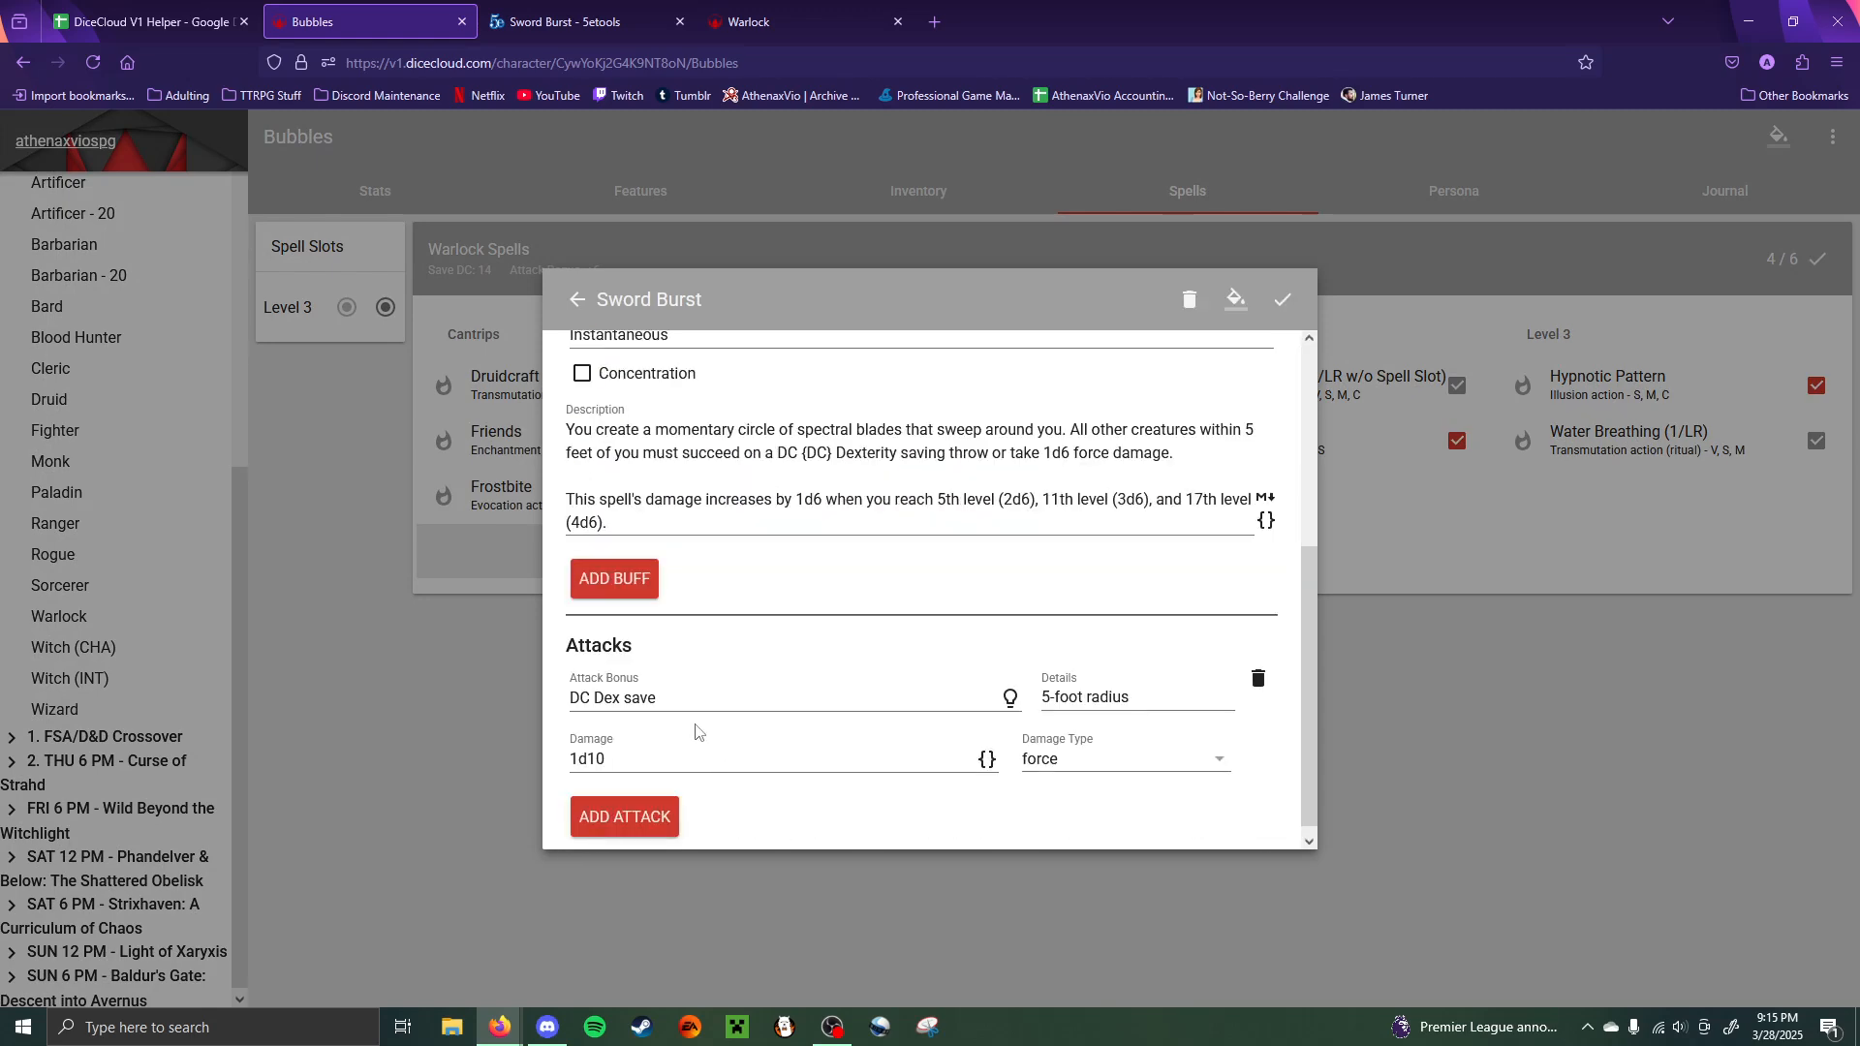
double_click(622, 760)
text({floor((level+1)/6)+1}d6)
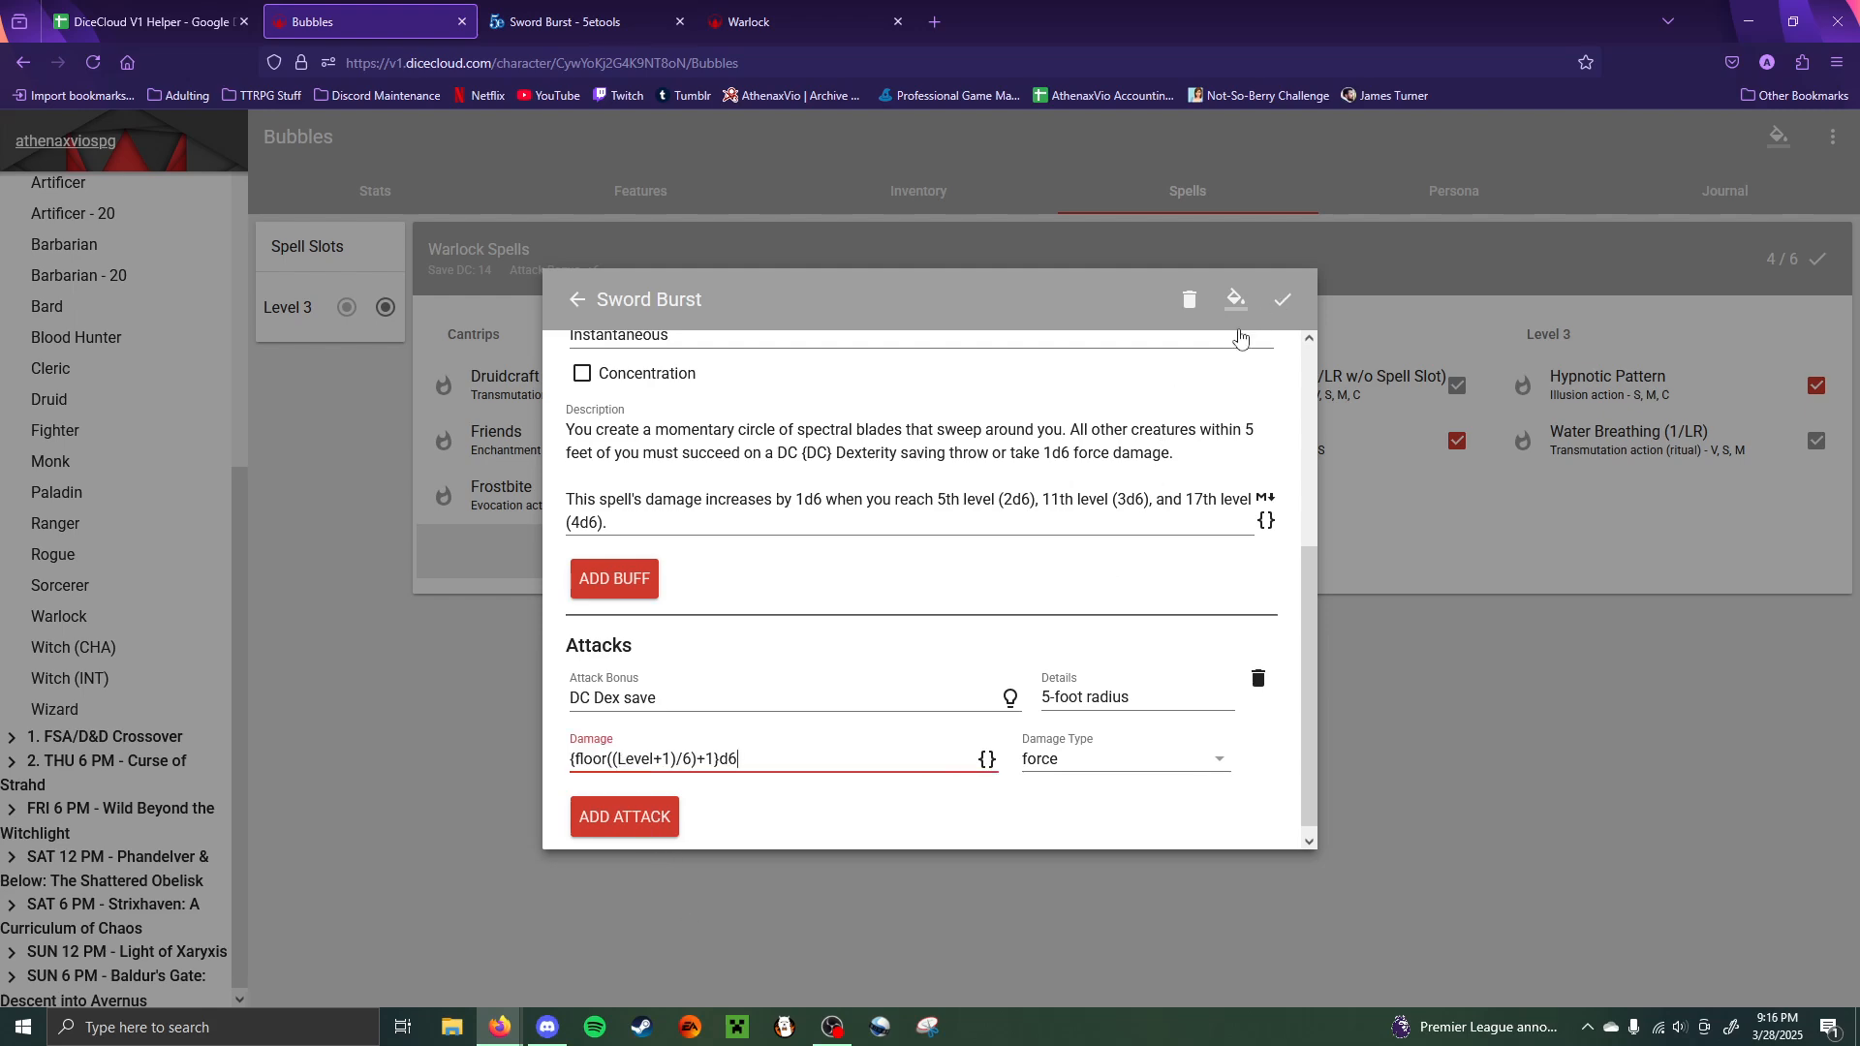
scroll(1211, 394, up, 3)
click(1283, 300)
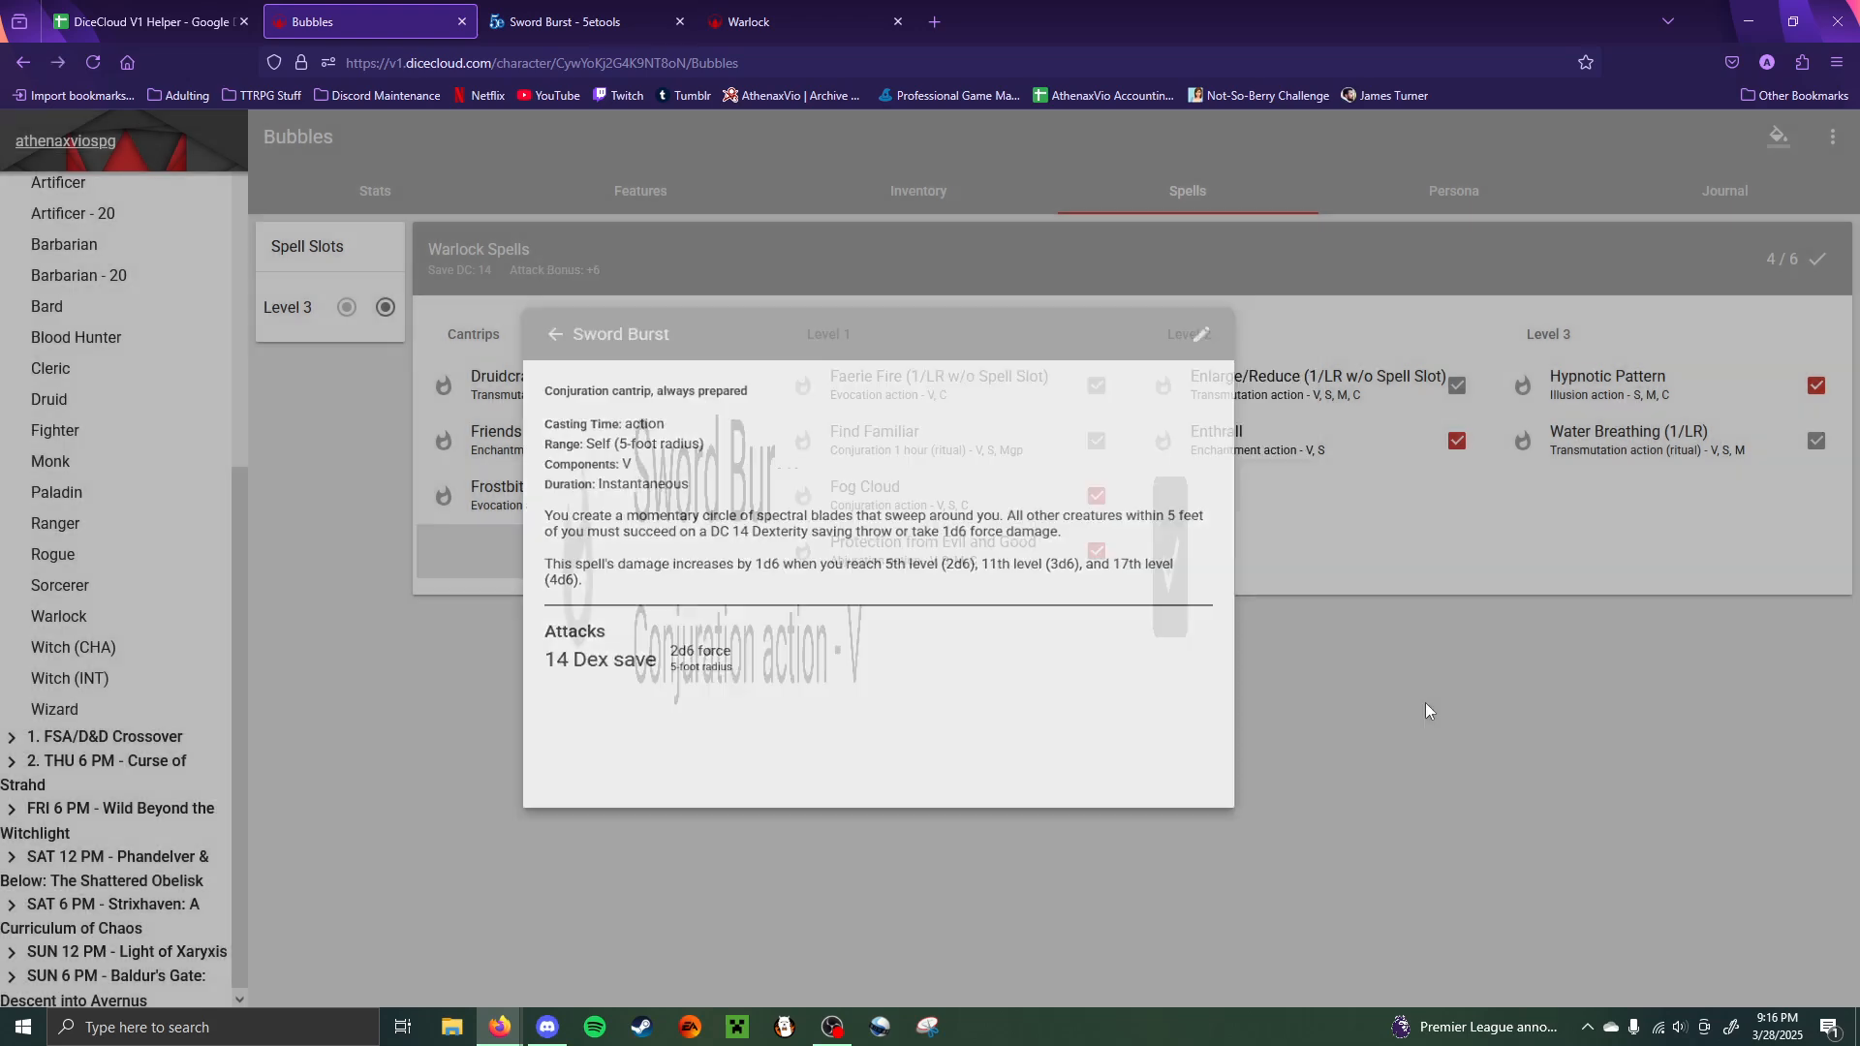
- Search 5etools for "armor of aga" and open the PHB'14 version of the Armor of Agathys spell
click(639, 8)
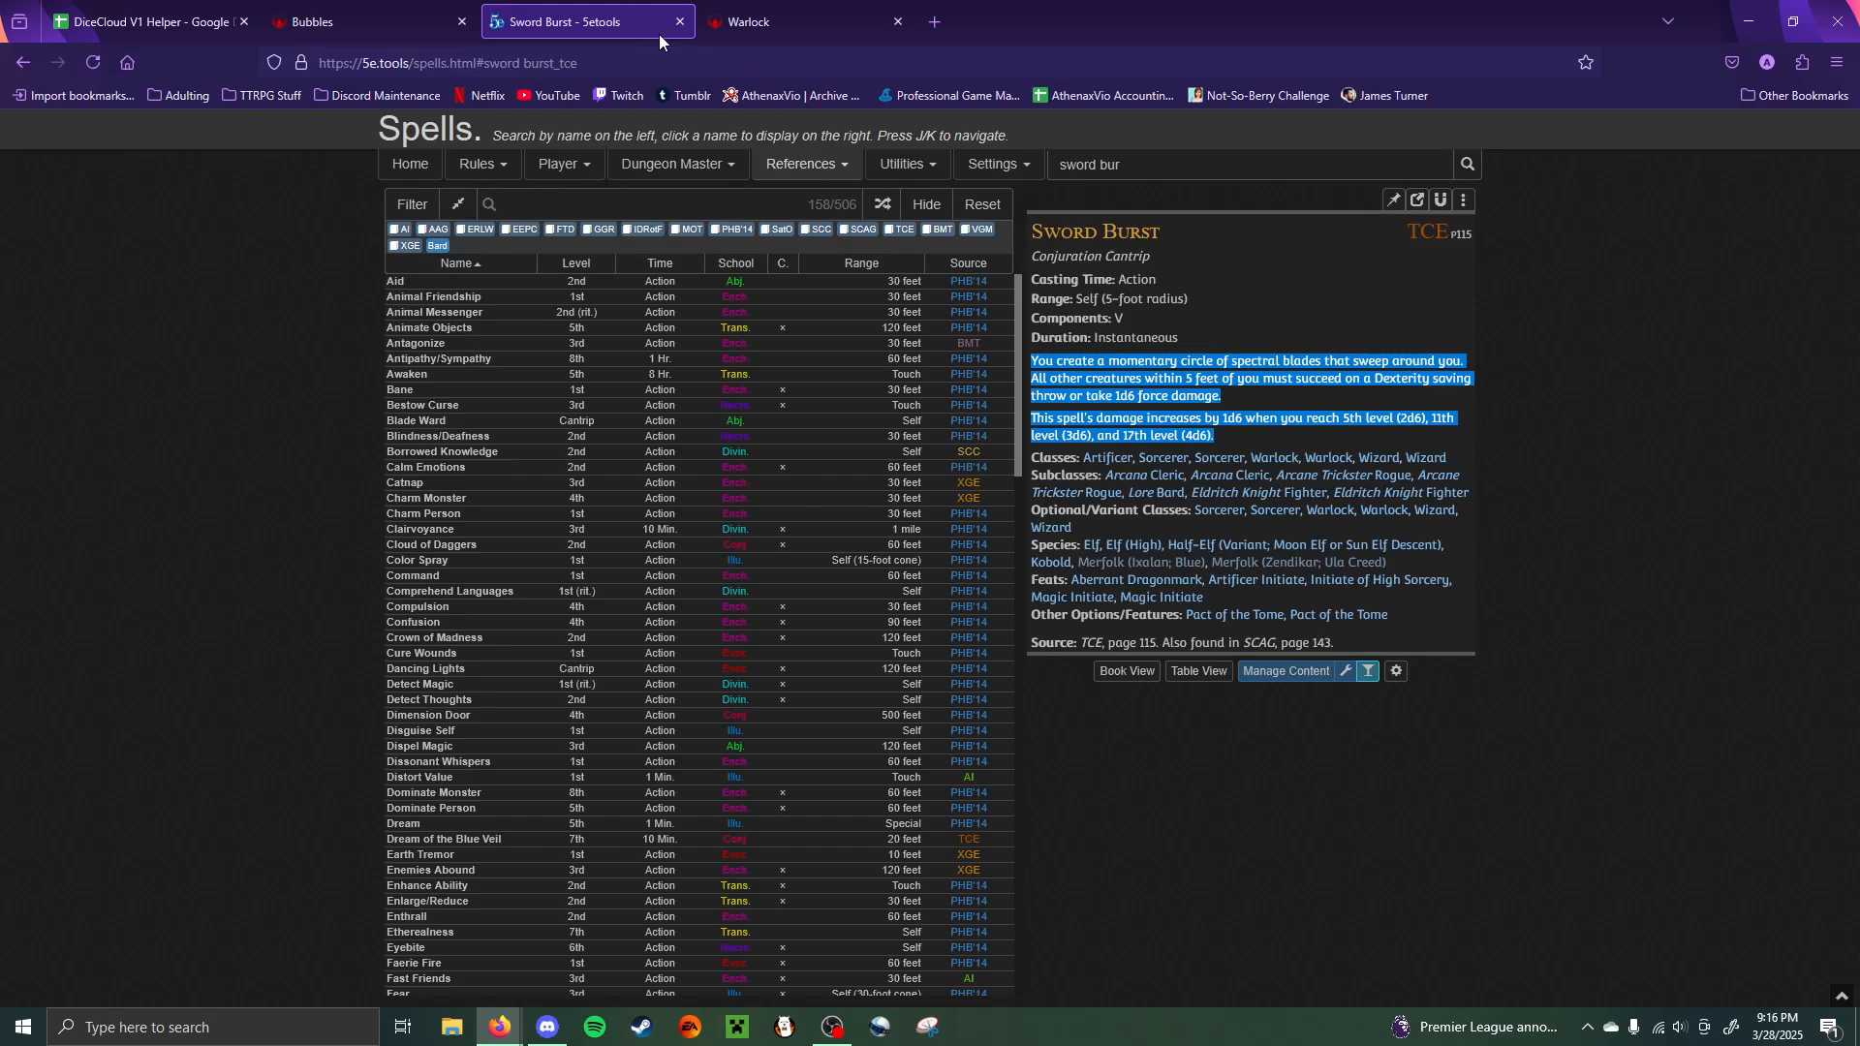
double_click(1153, 164)
key(ctrl+a)
text(armor)
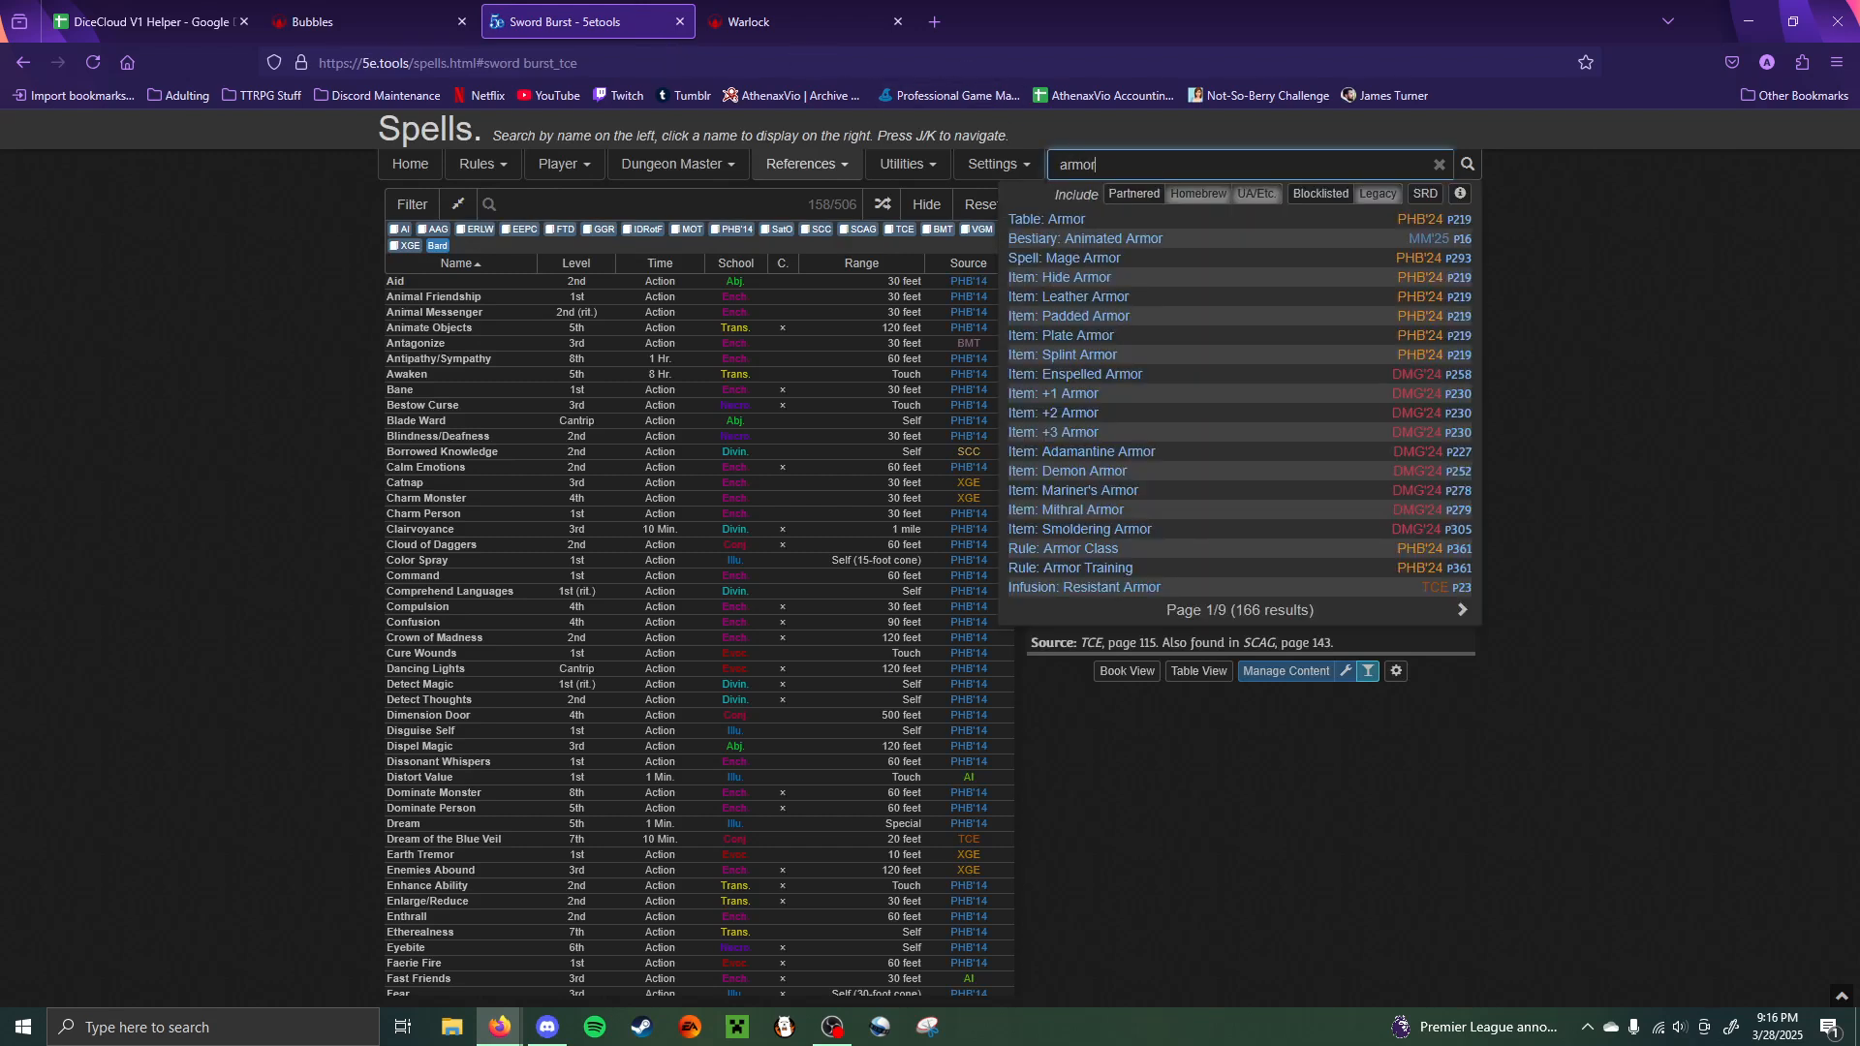
text( of agyth)
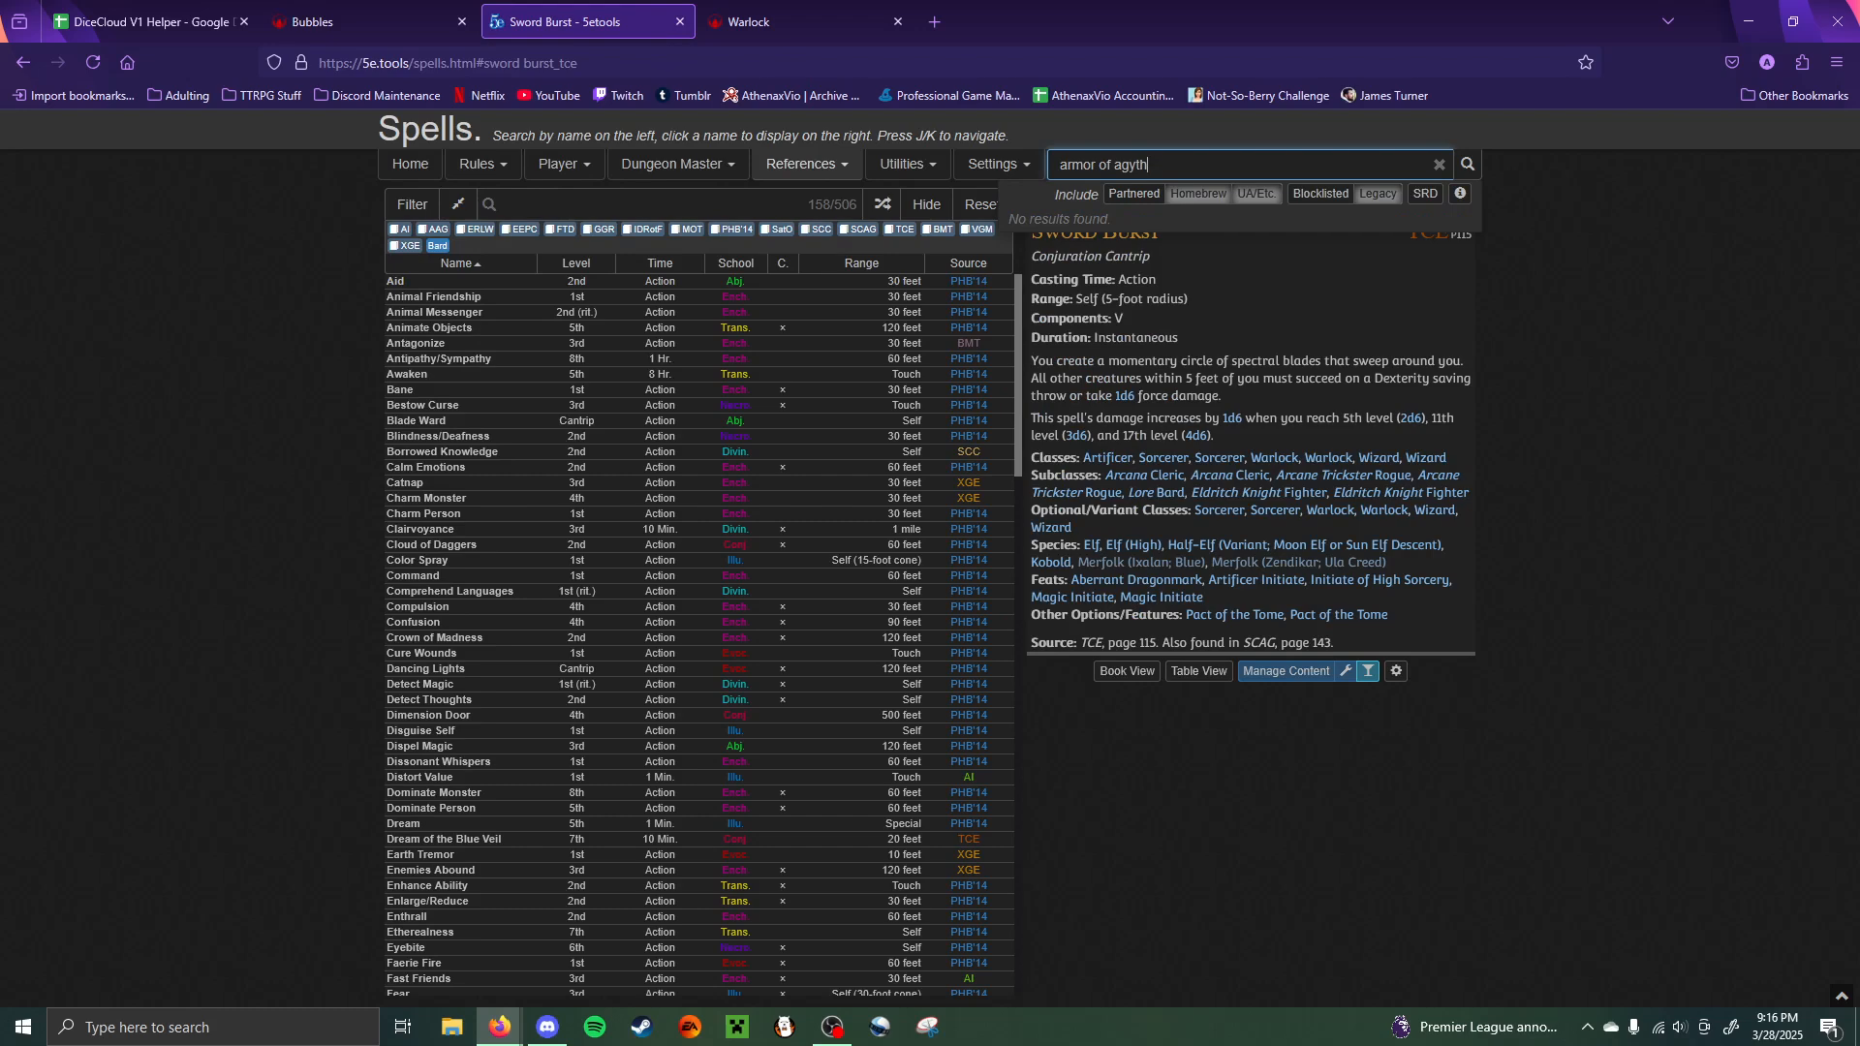
key(BackSpace)
key(BackSpace)
key(BackSpace)
text(a)
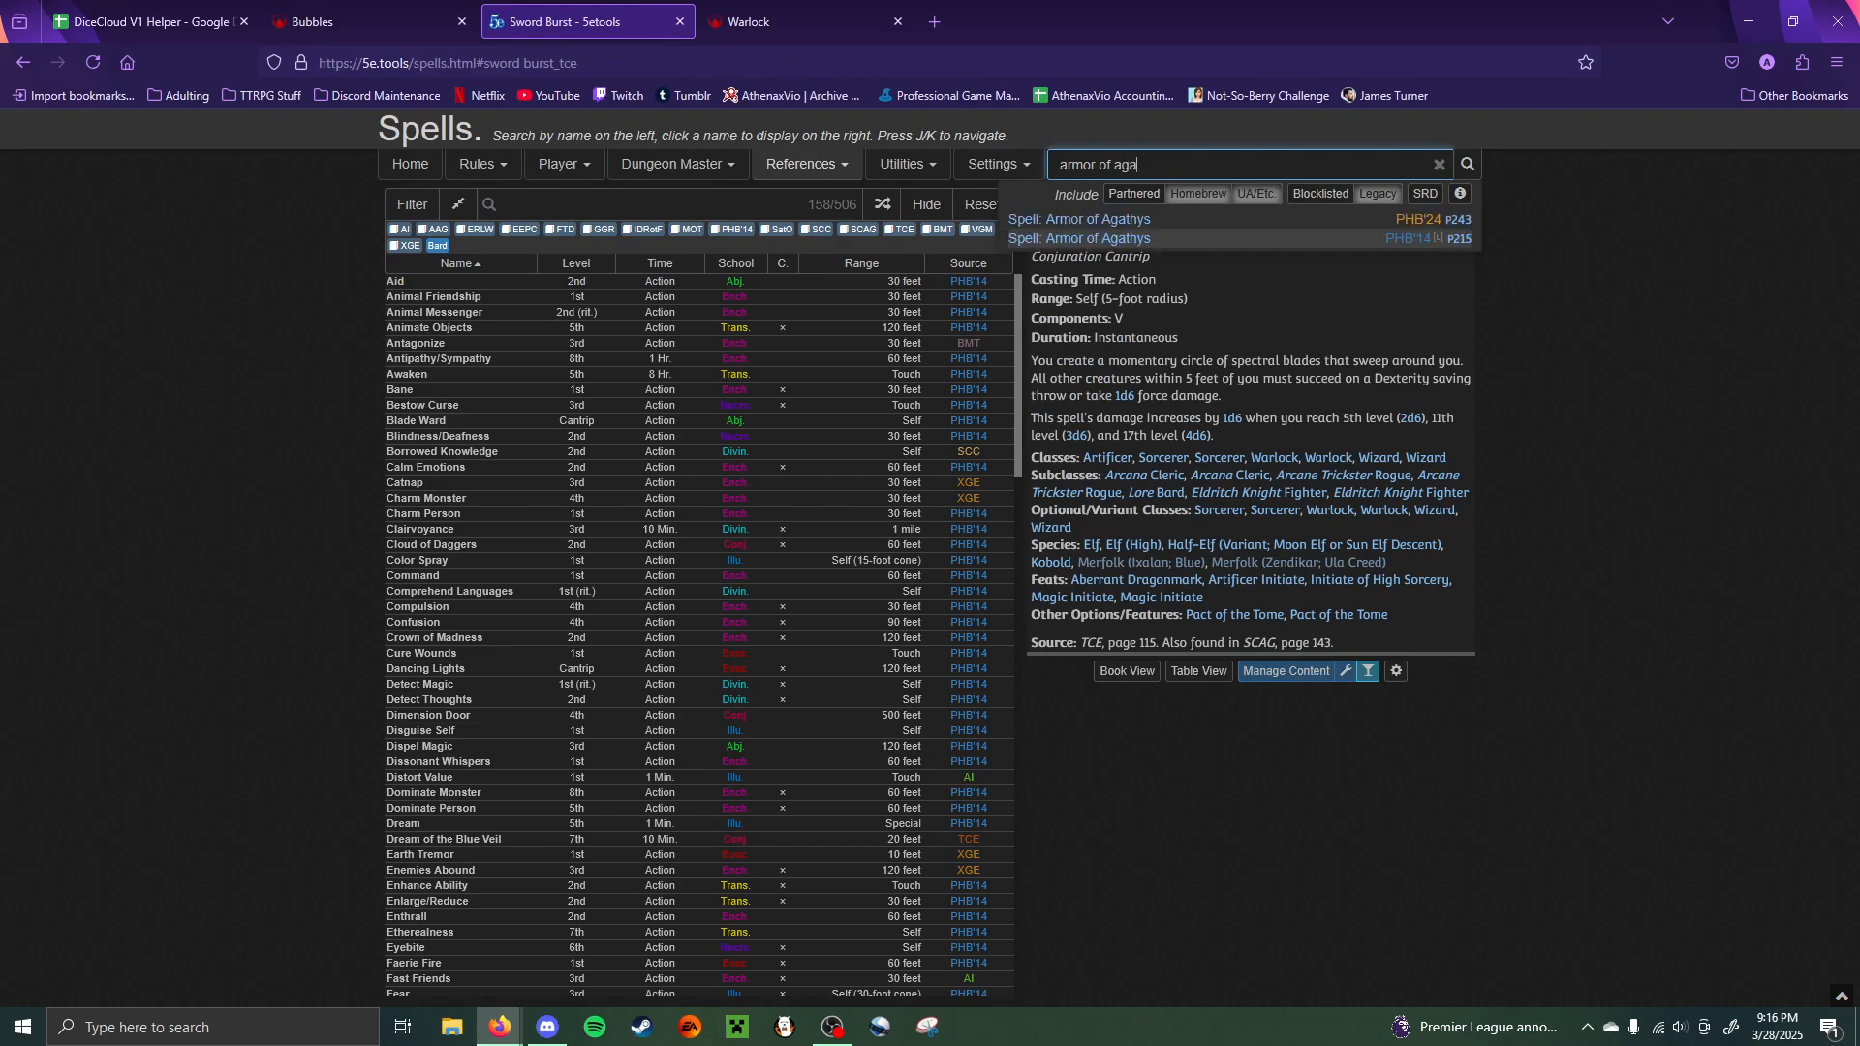
click(1079, 238)
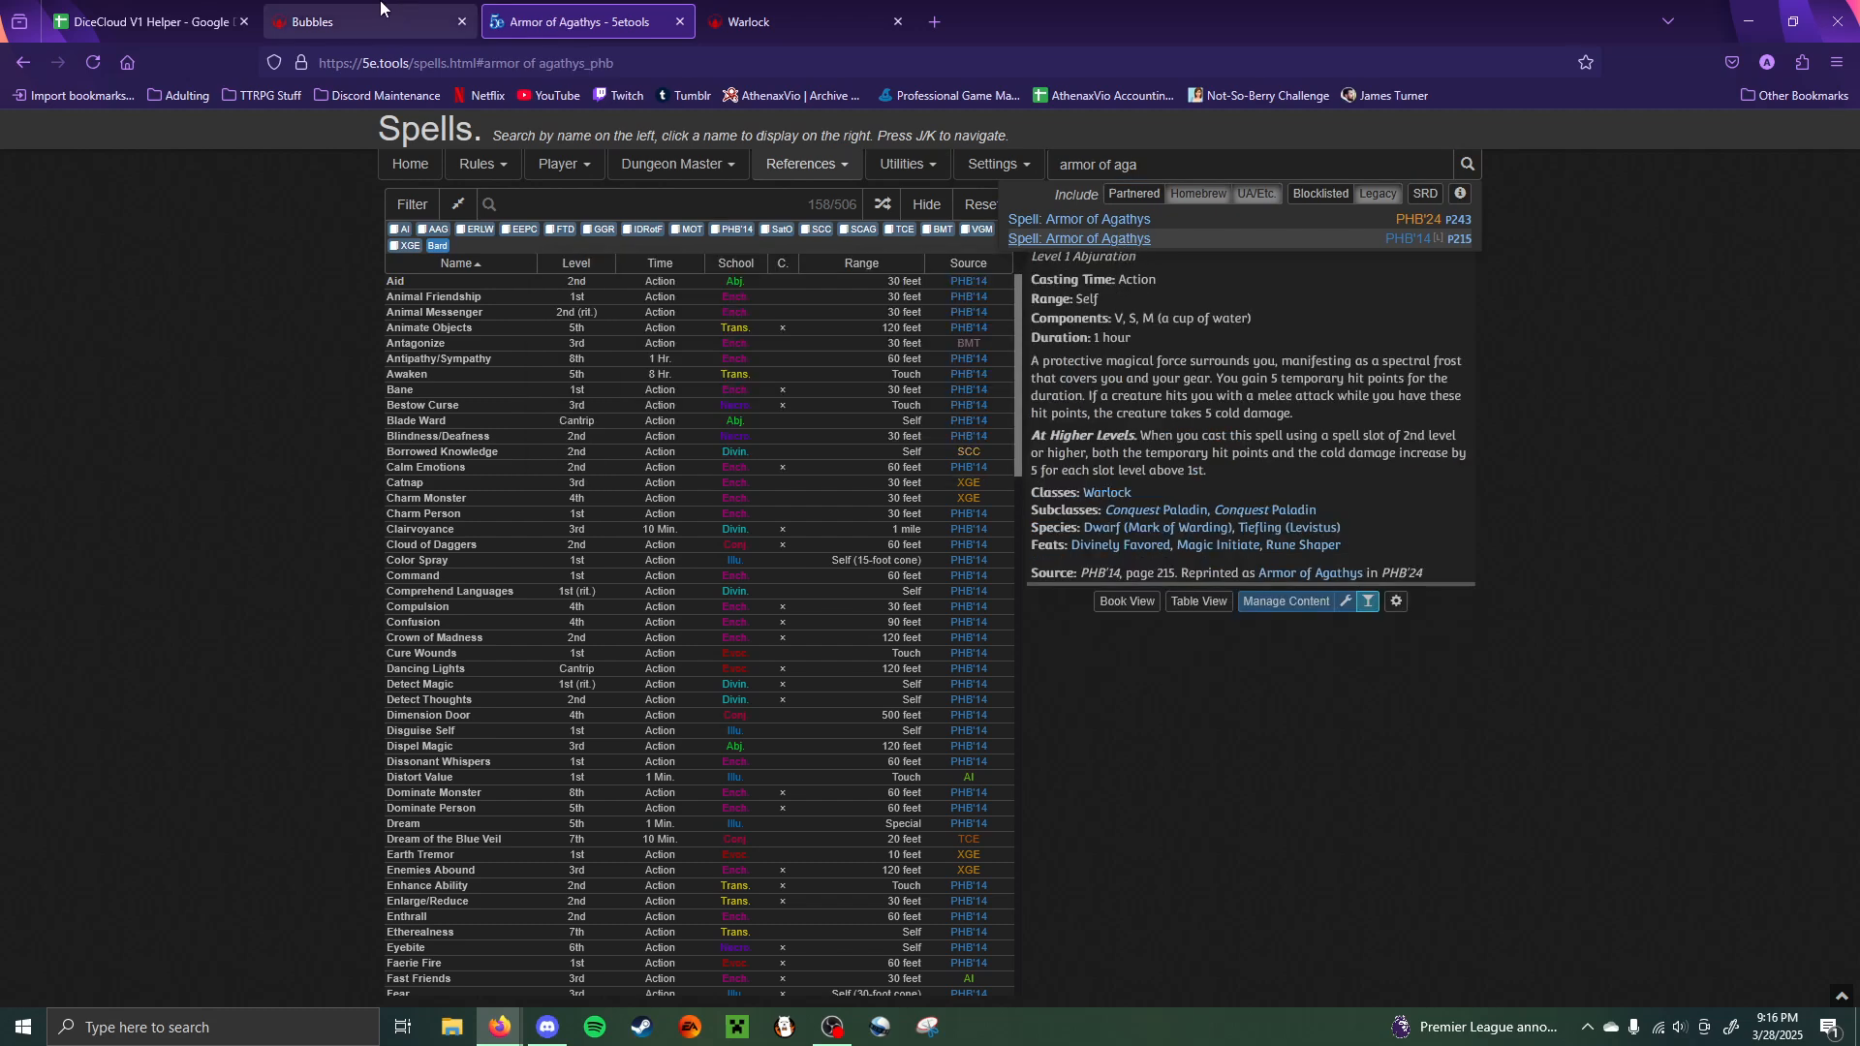
- Switch to the Bubbles sheet in DiceCloud and add a new warlock spell named "Armor of Agathys"
click(349, 22)
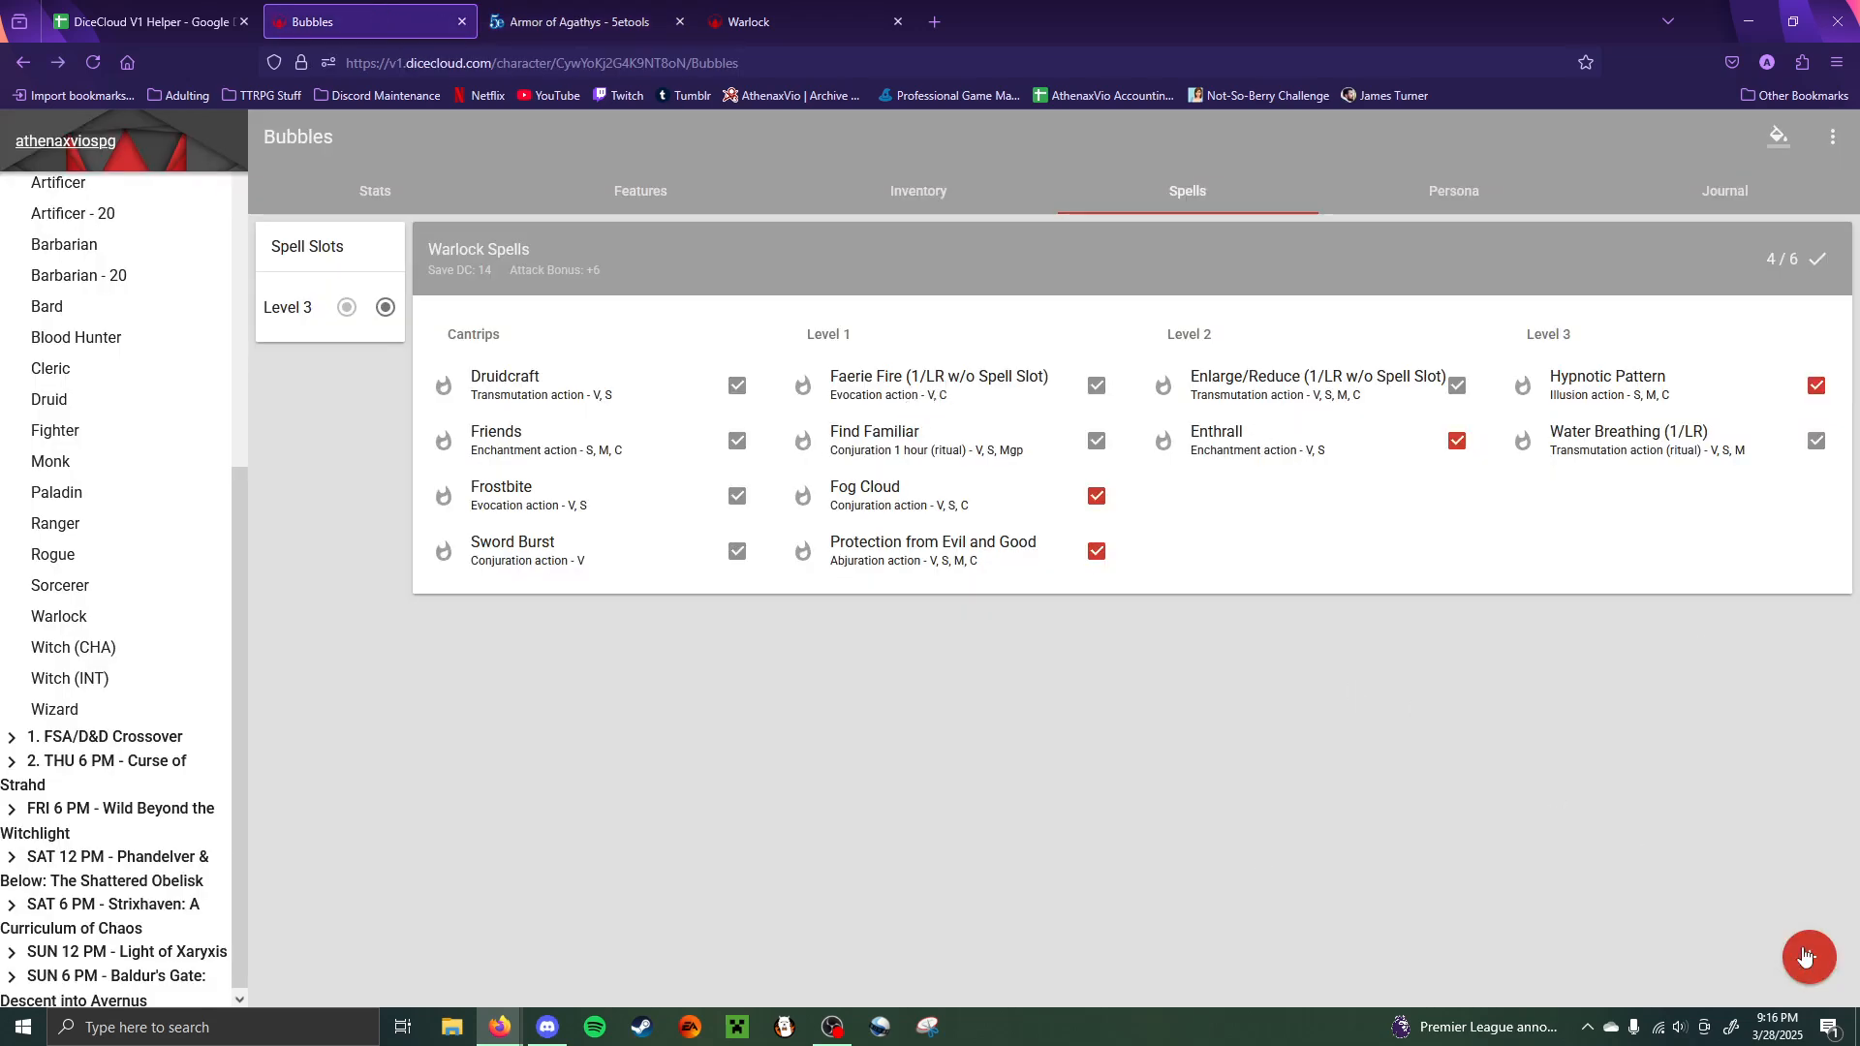
mouse_move(1853, 950)
click(1812, 813)
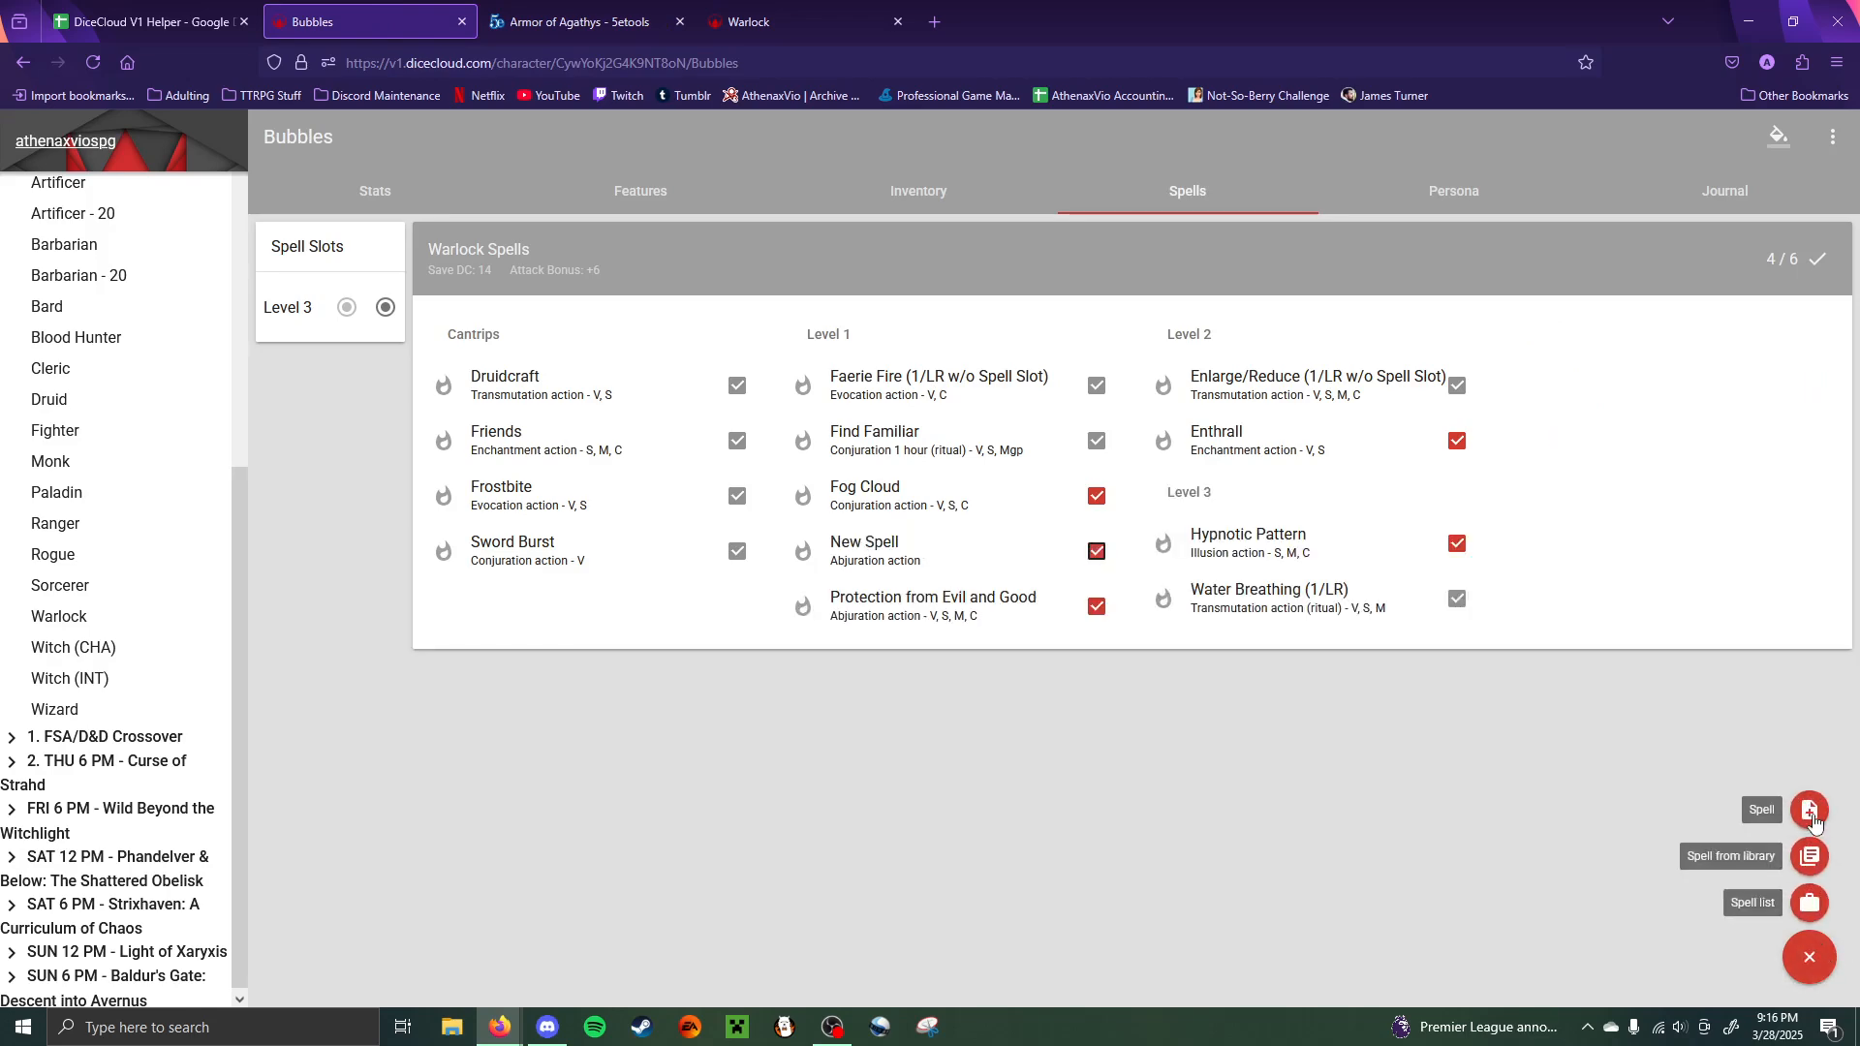
click(644, 387)
key(ctrl+a)
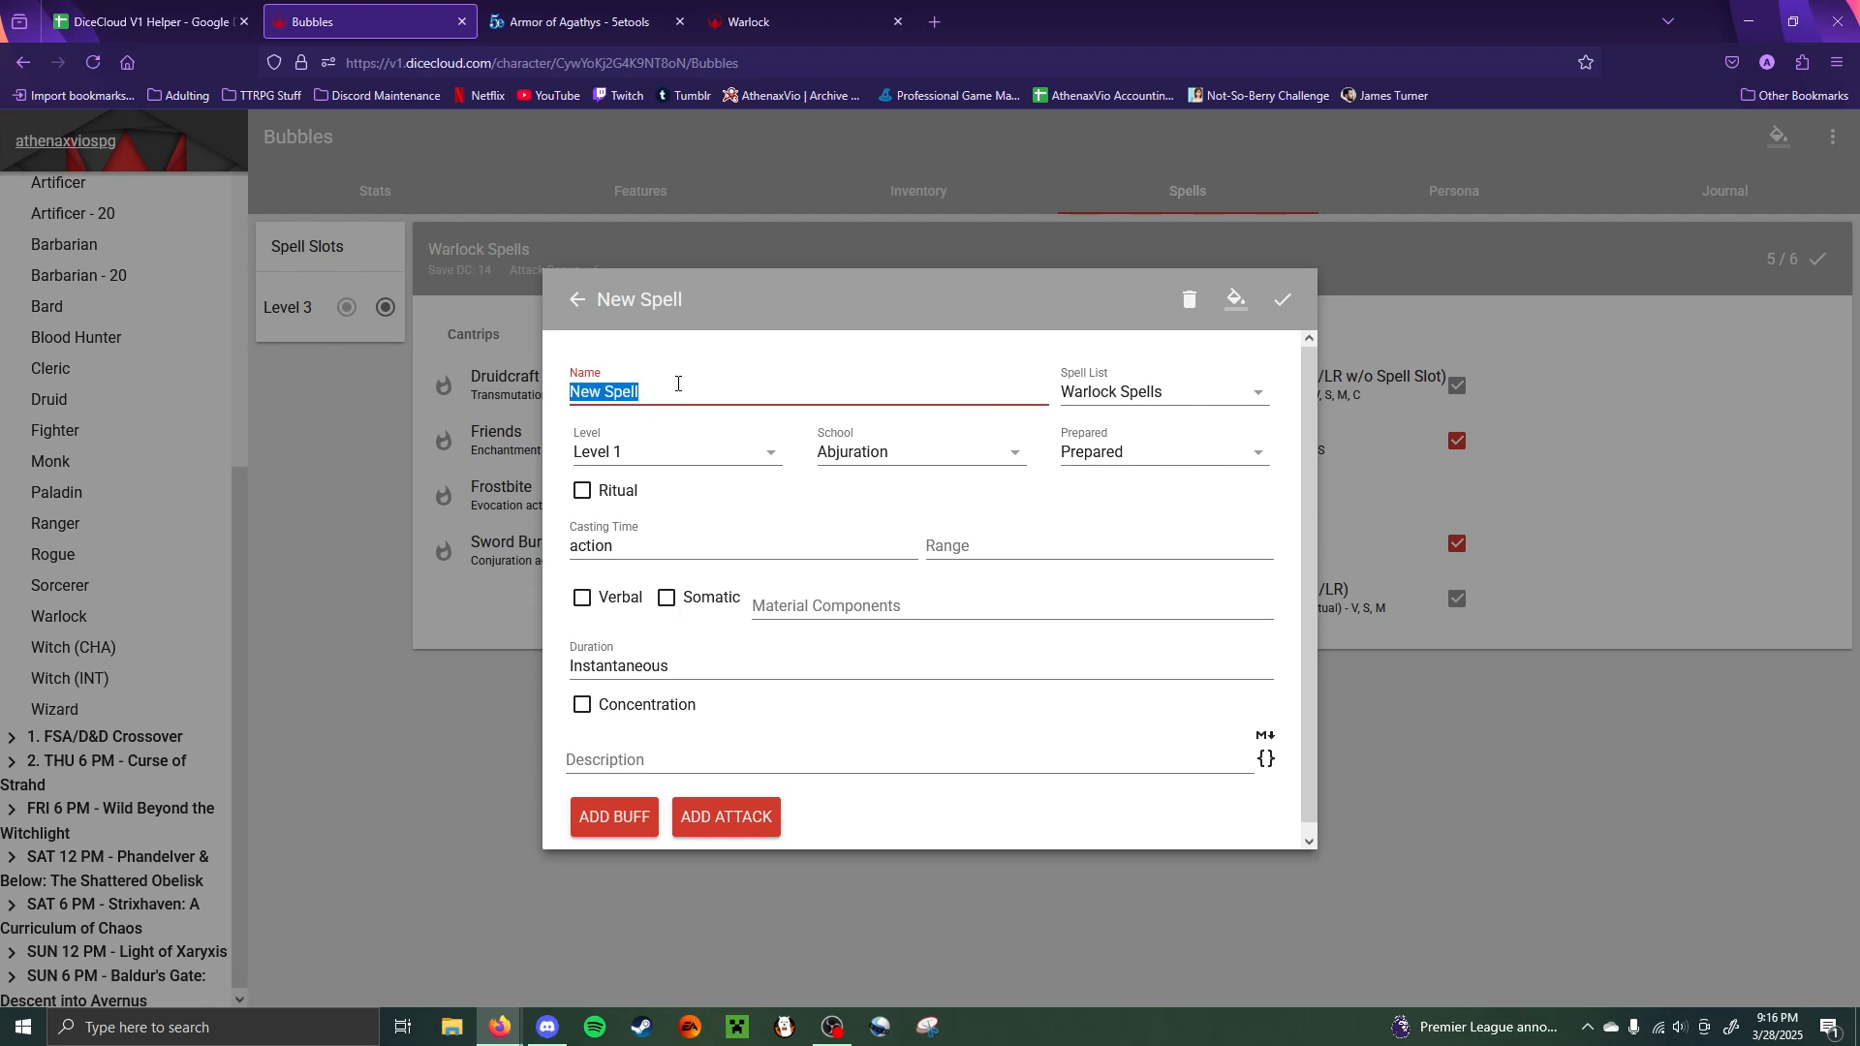
text(Armor of Agayt)
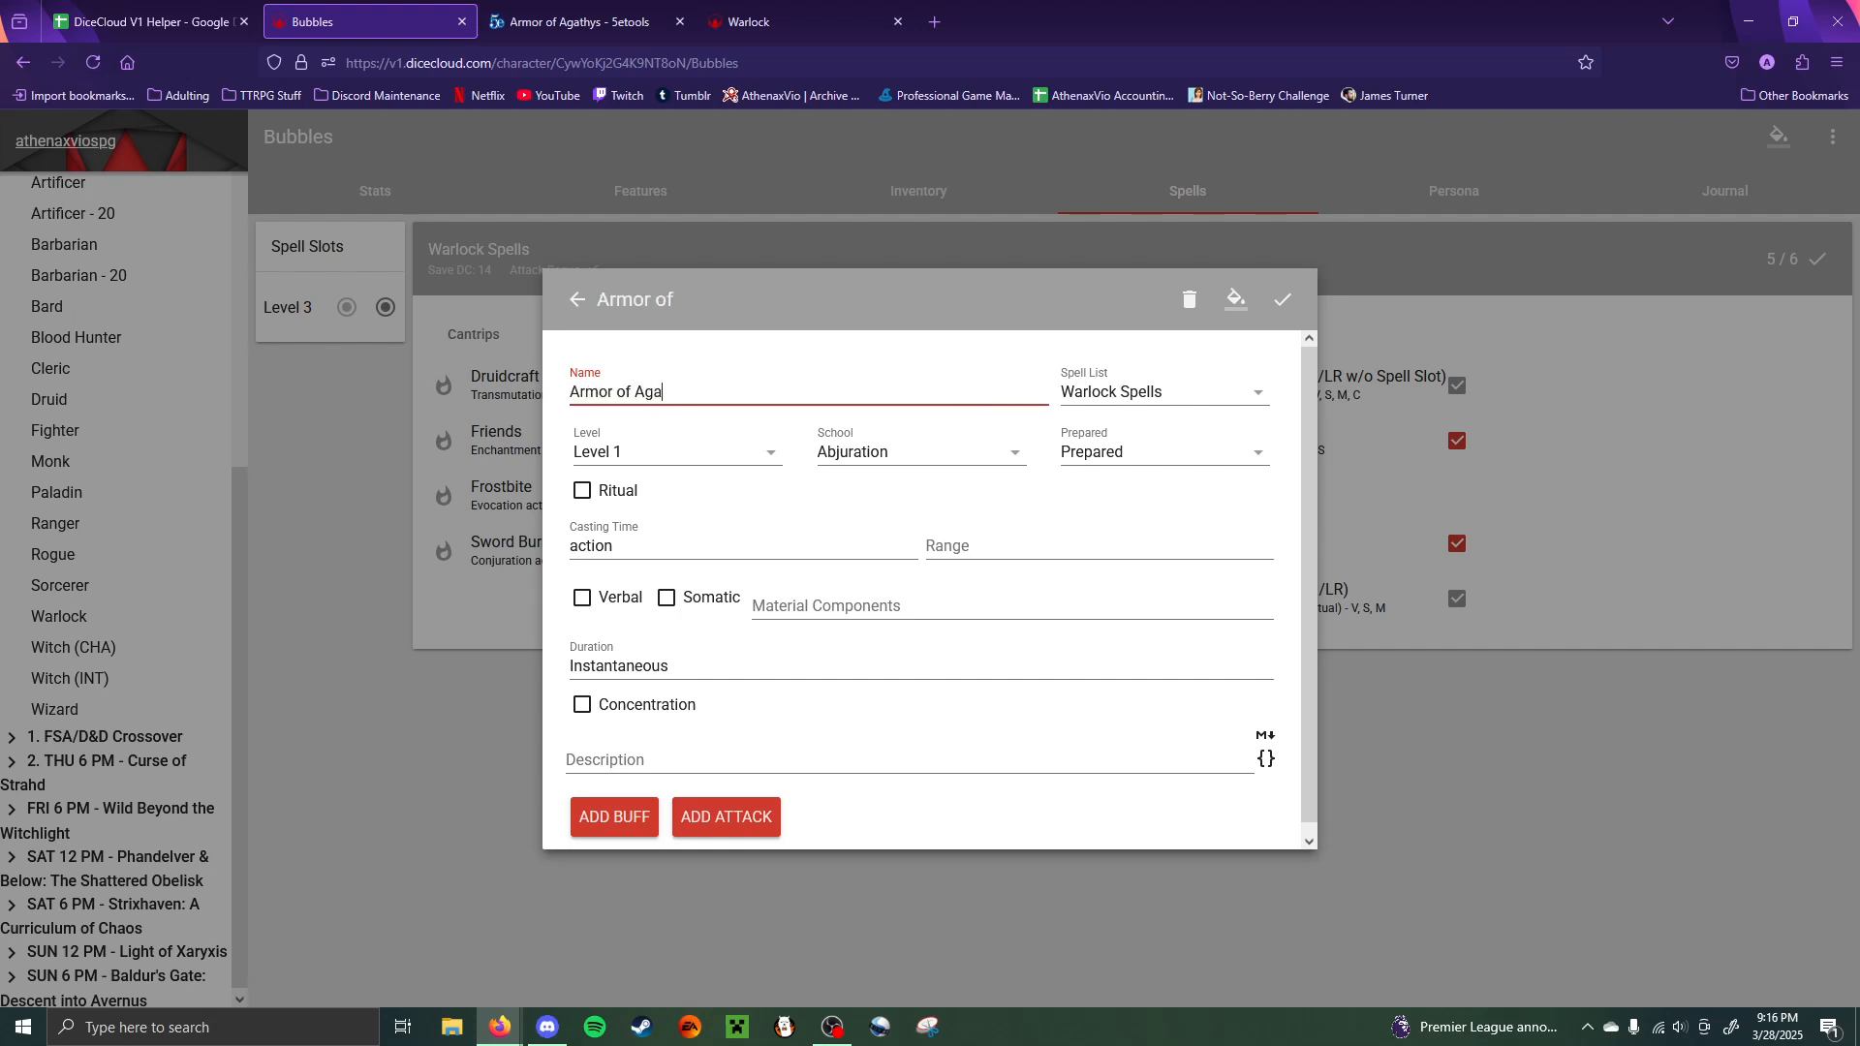
key(BackSpace)
key(BackSpace)
text(thys)
- Check the spell's components in 5etools, mark it verbal and somatic with material "a cup of water", and set its range to Self
click(548, 14)
click(416, 5)
click(651, 21)
click(1201, 311)
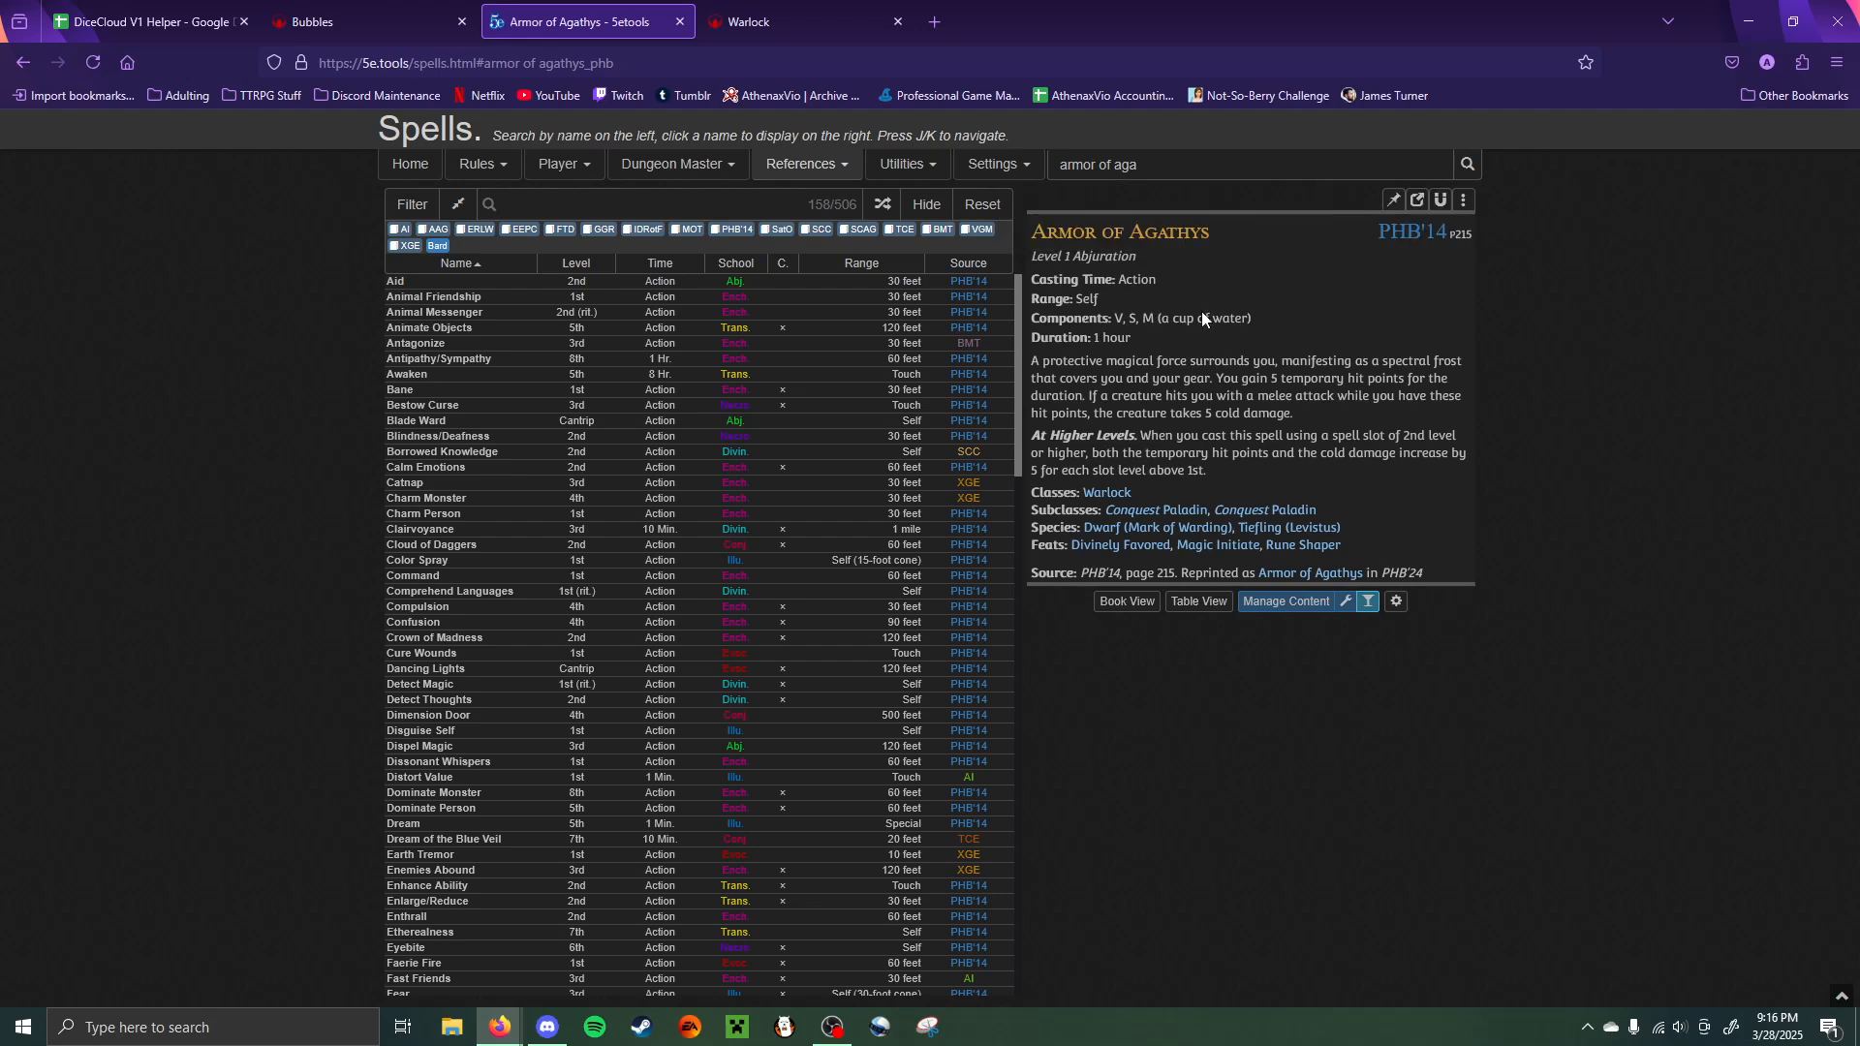
click(368, 22)
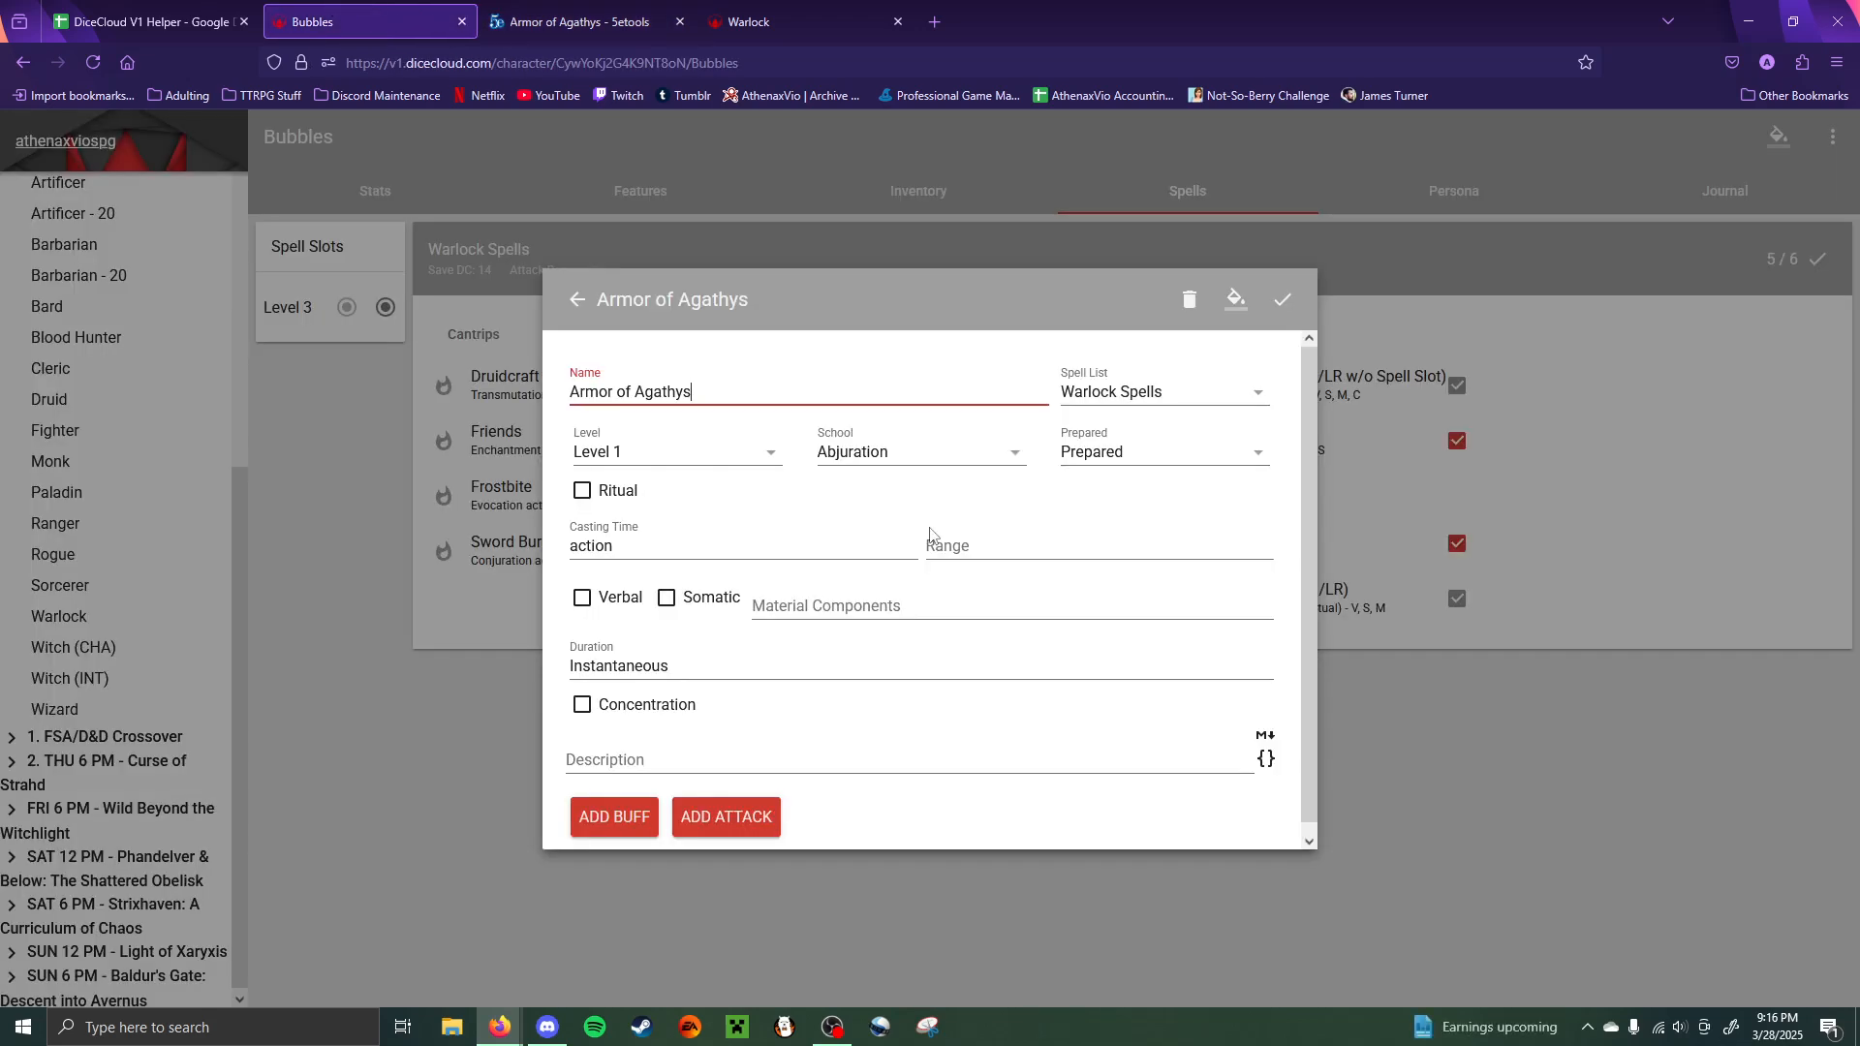
click(667, 598)
click(582, 598)
click(862, 607)
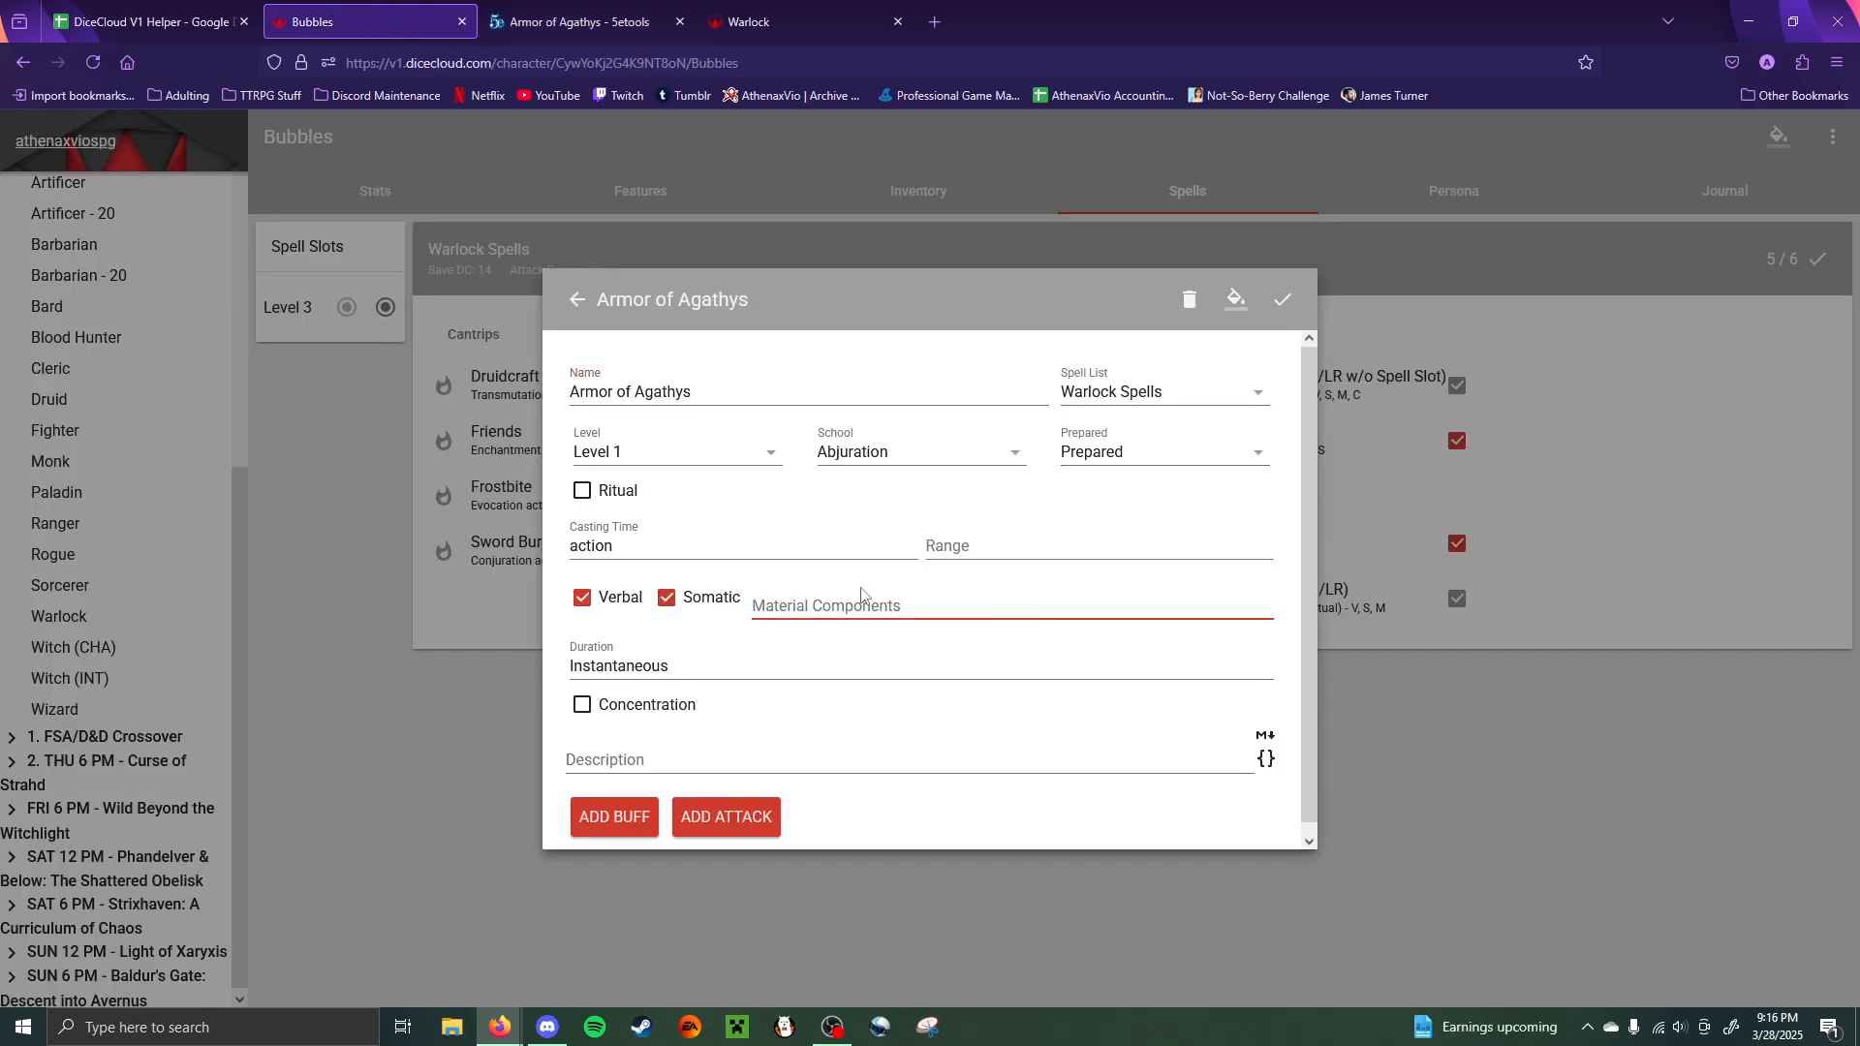
text(a cup of water)
click(1039, 556)
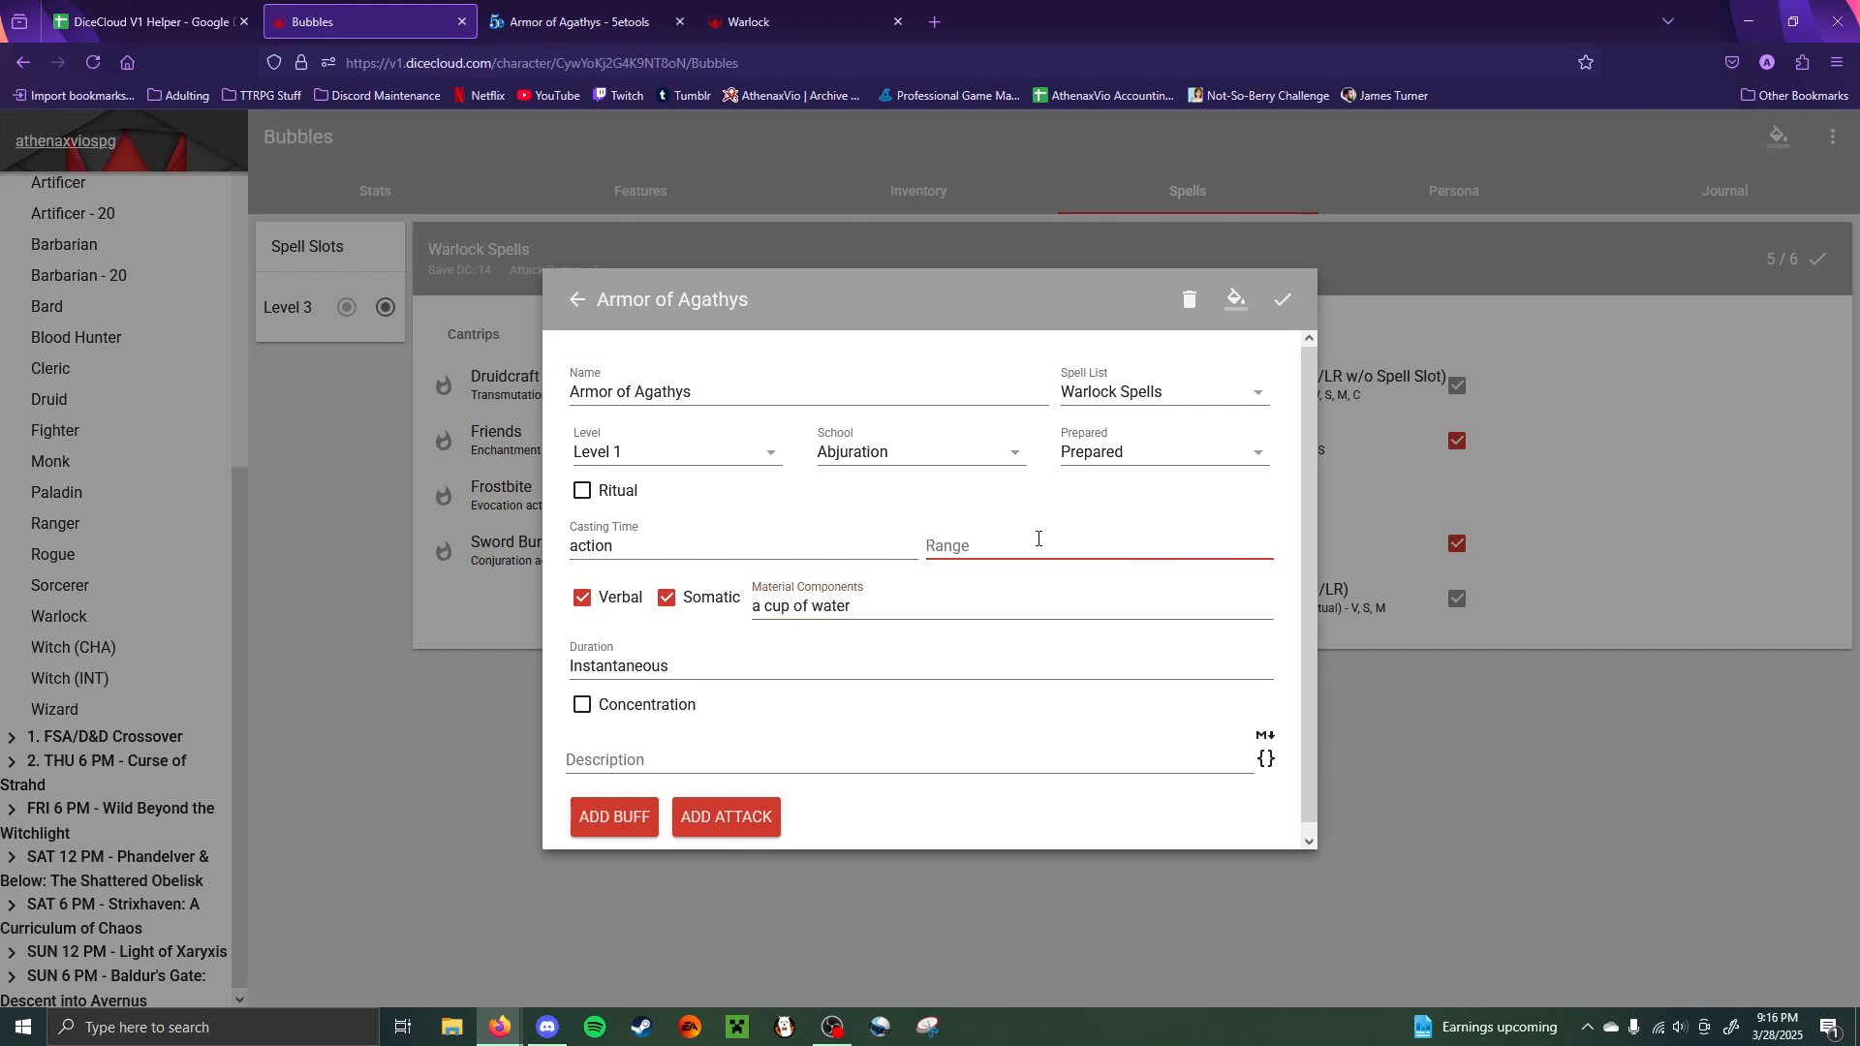
text(Self)
- Check the spell's duration in 5etools and set the duration of Armor of Agathys to "1 hour"
click(668, 14)
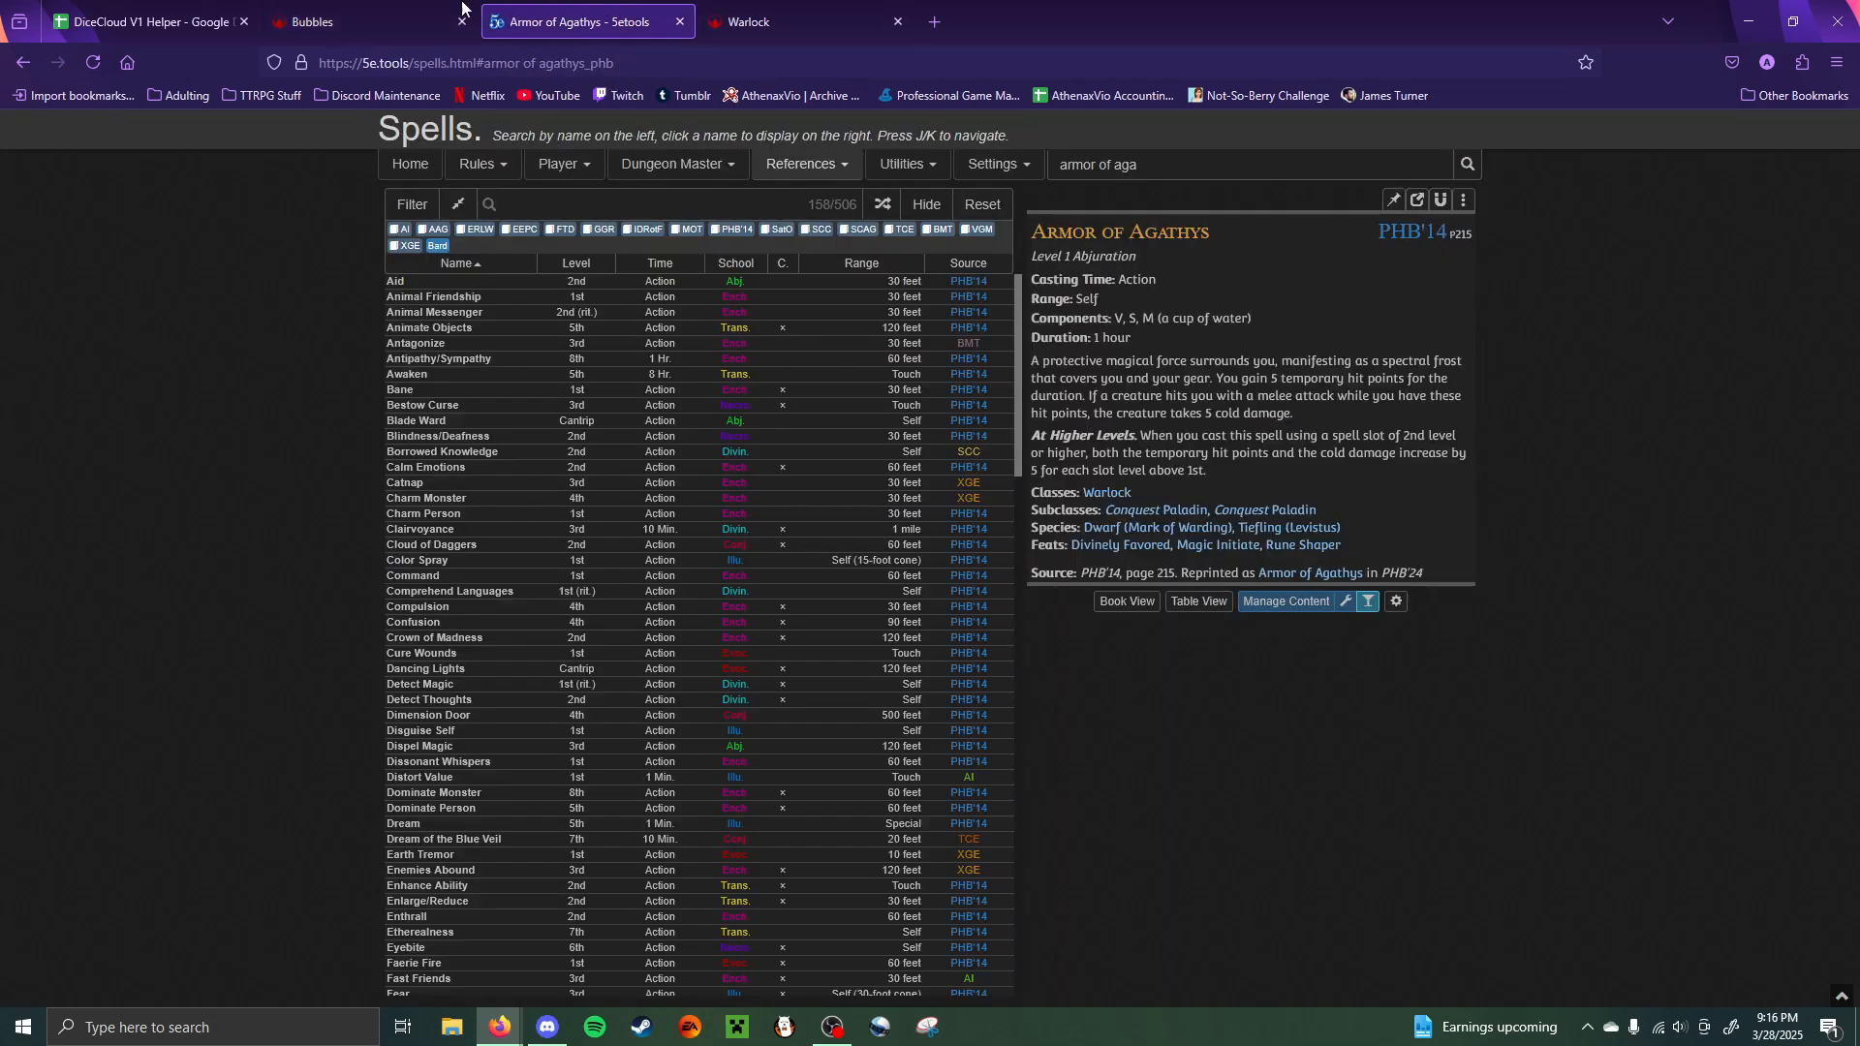
click(368, 21)
double_click(620, 666)
text(1)
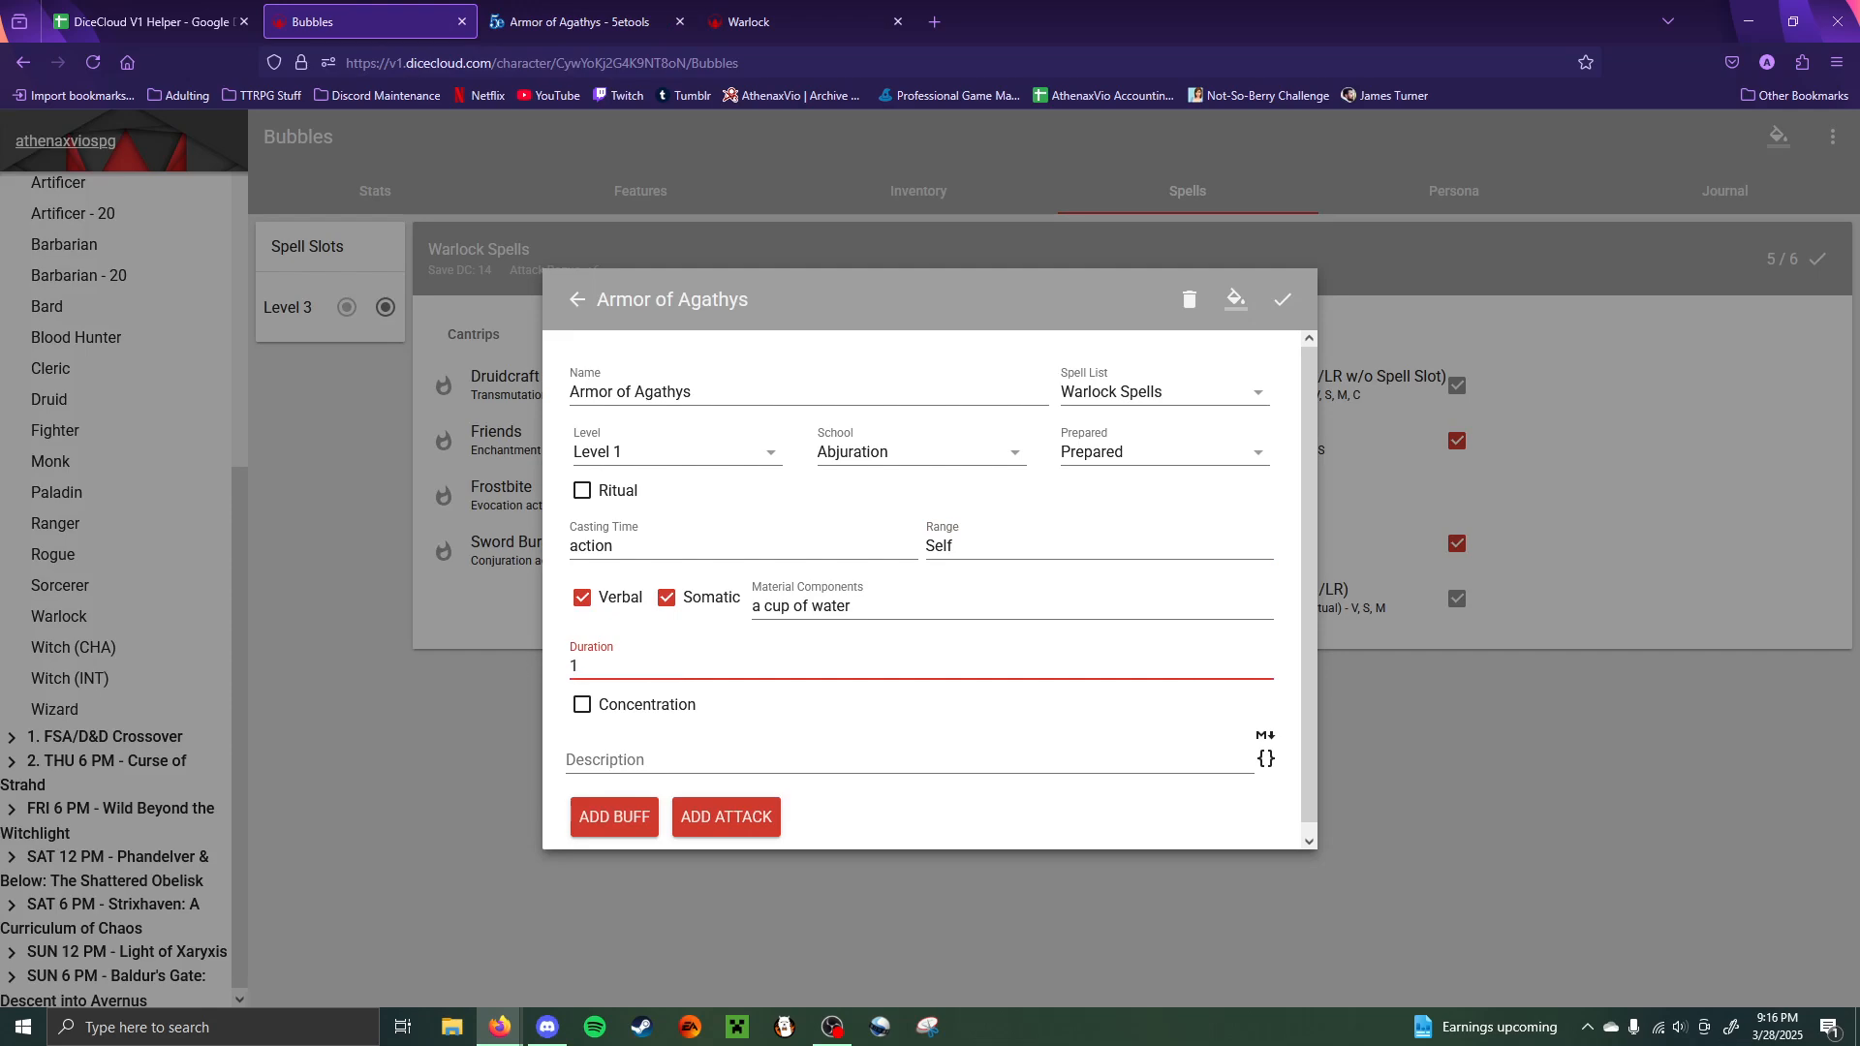
text( hour)
- Copy the full Armor of Agathys description, including At Higher Levels, from 5etools into the spell's description in DiceCloud
click(581, 21)
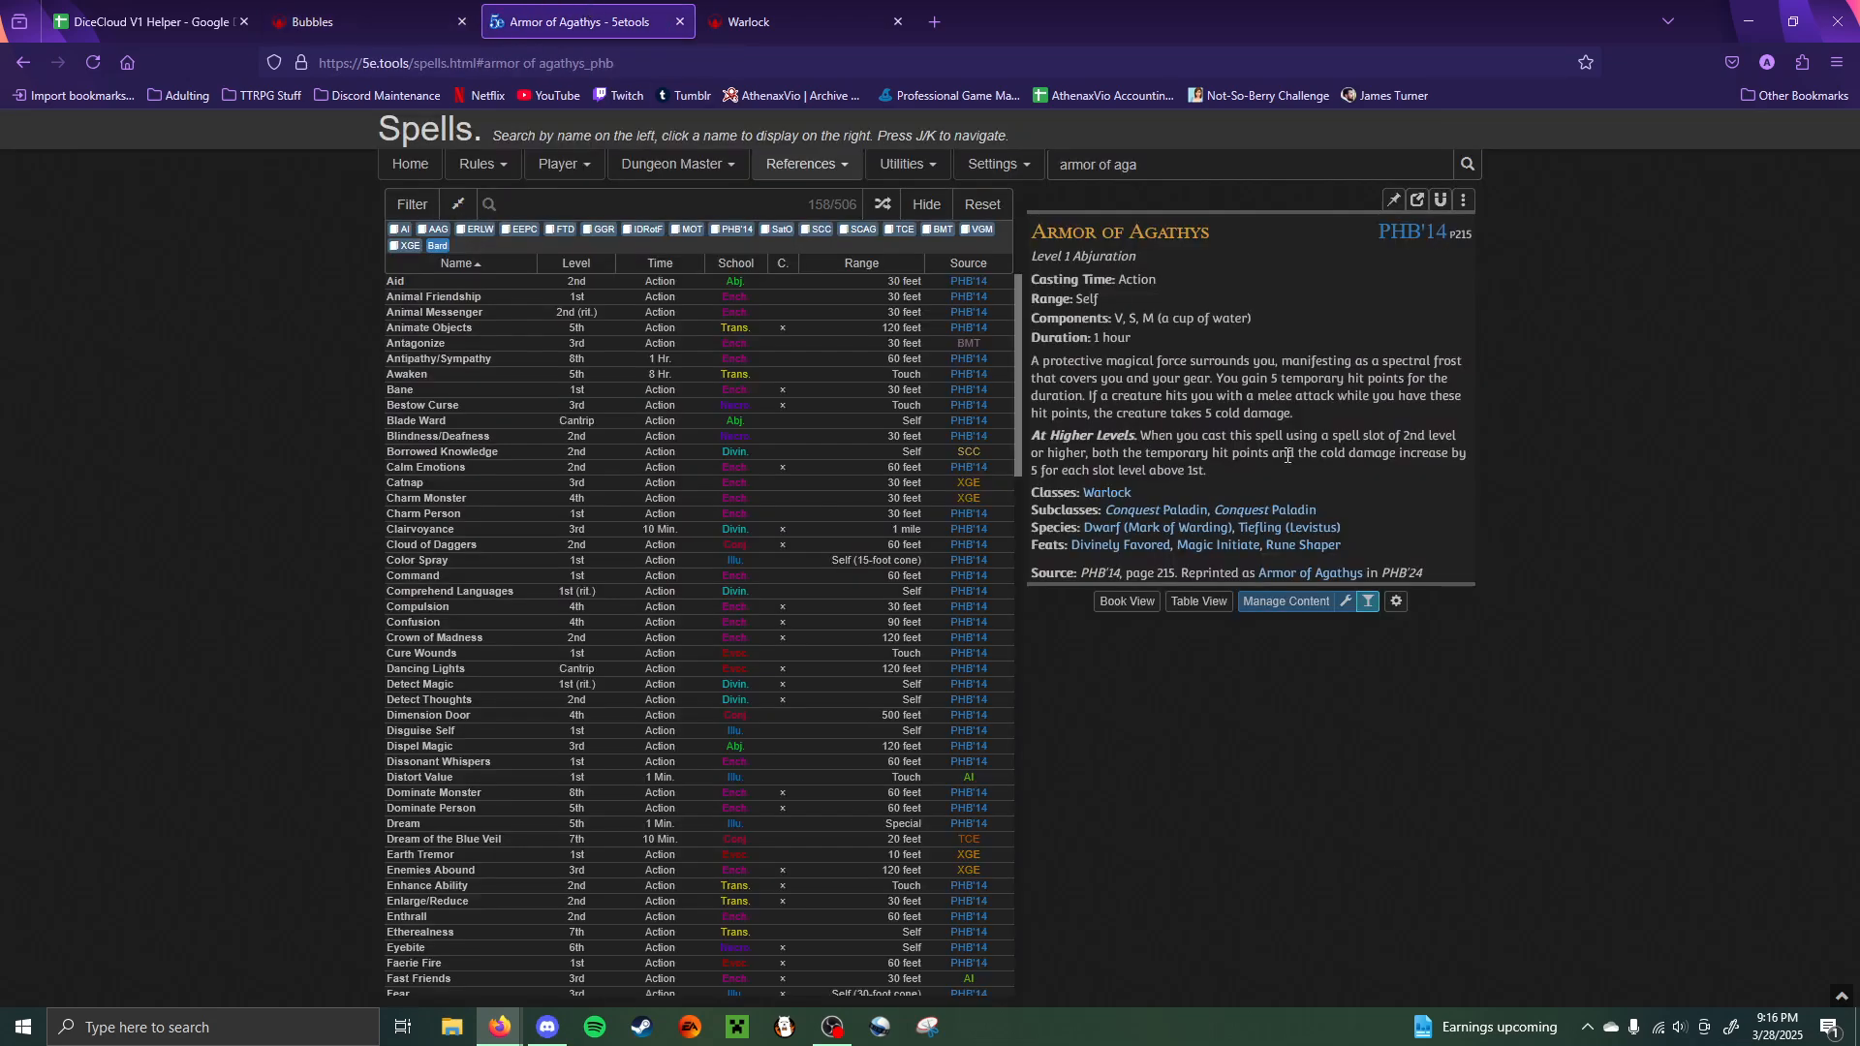
drag(1209, 472, 1029, 361)
key(ctrl+c)
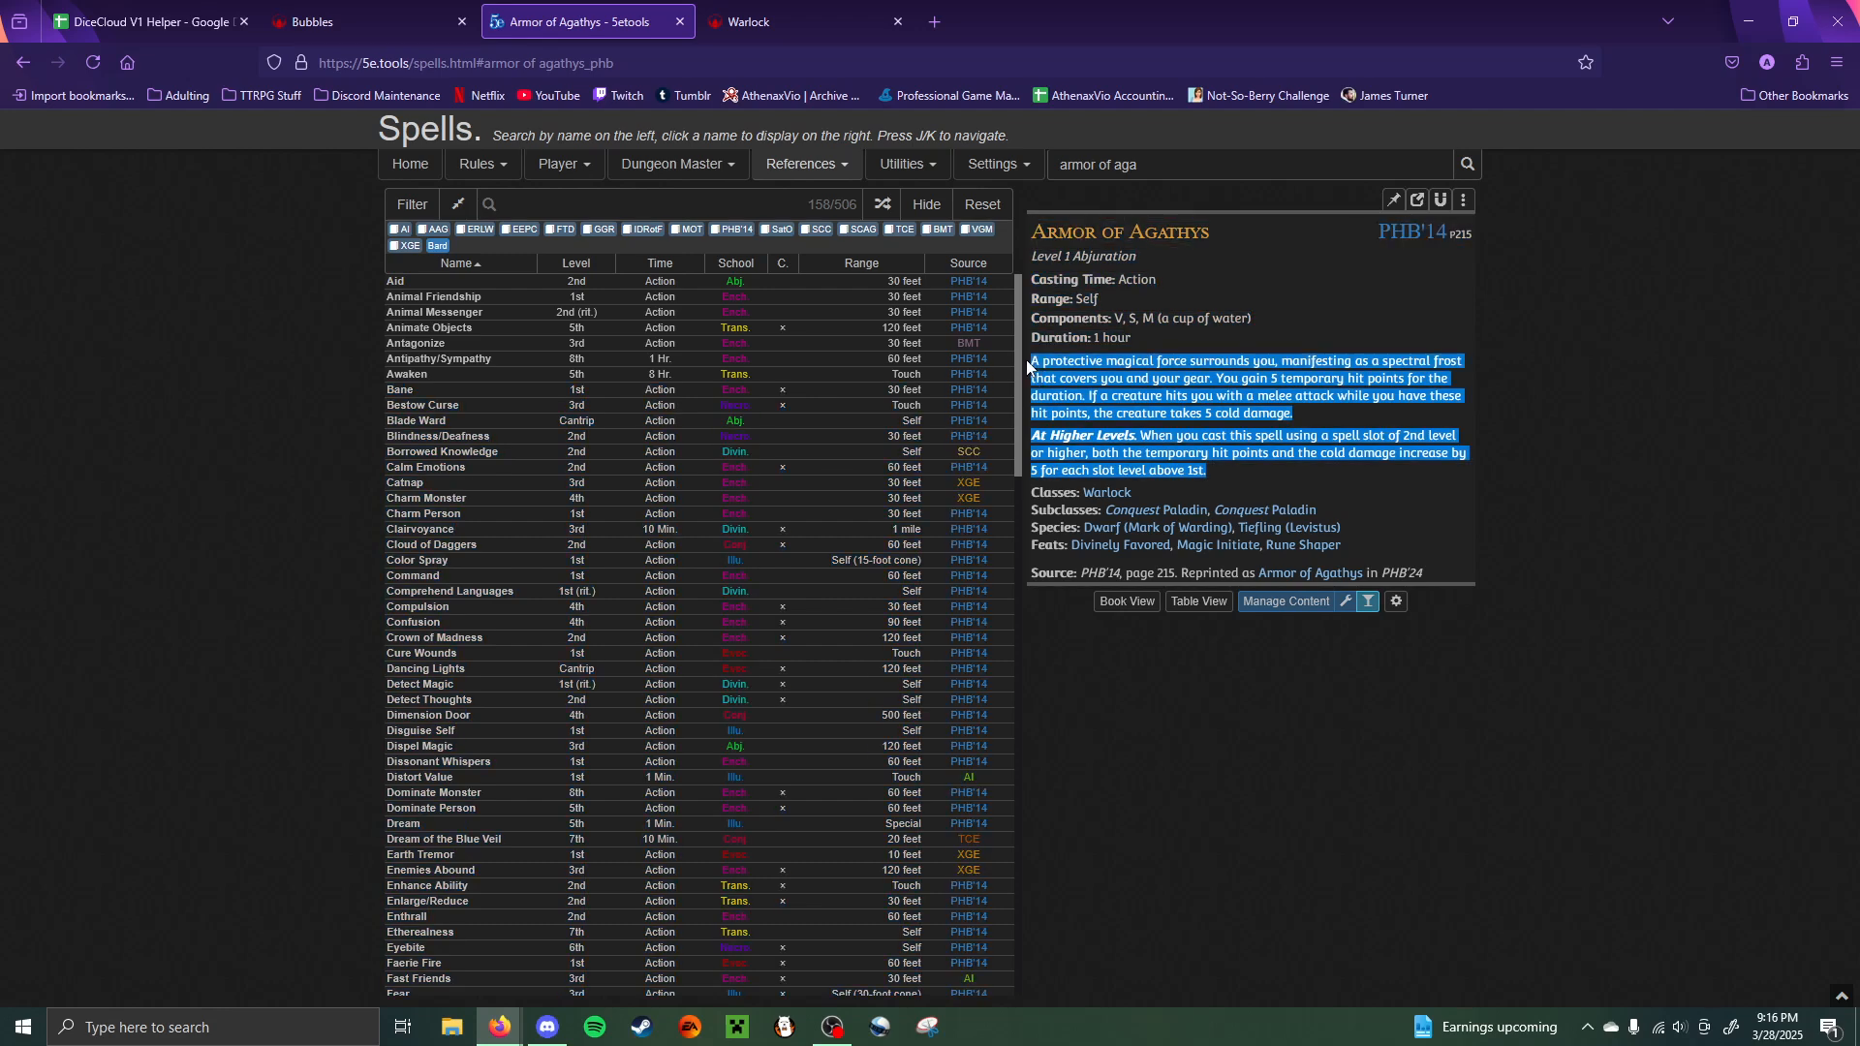
click(368, 22)
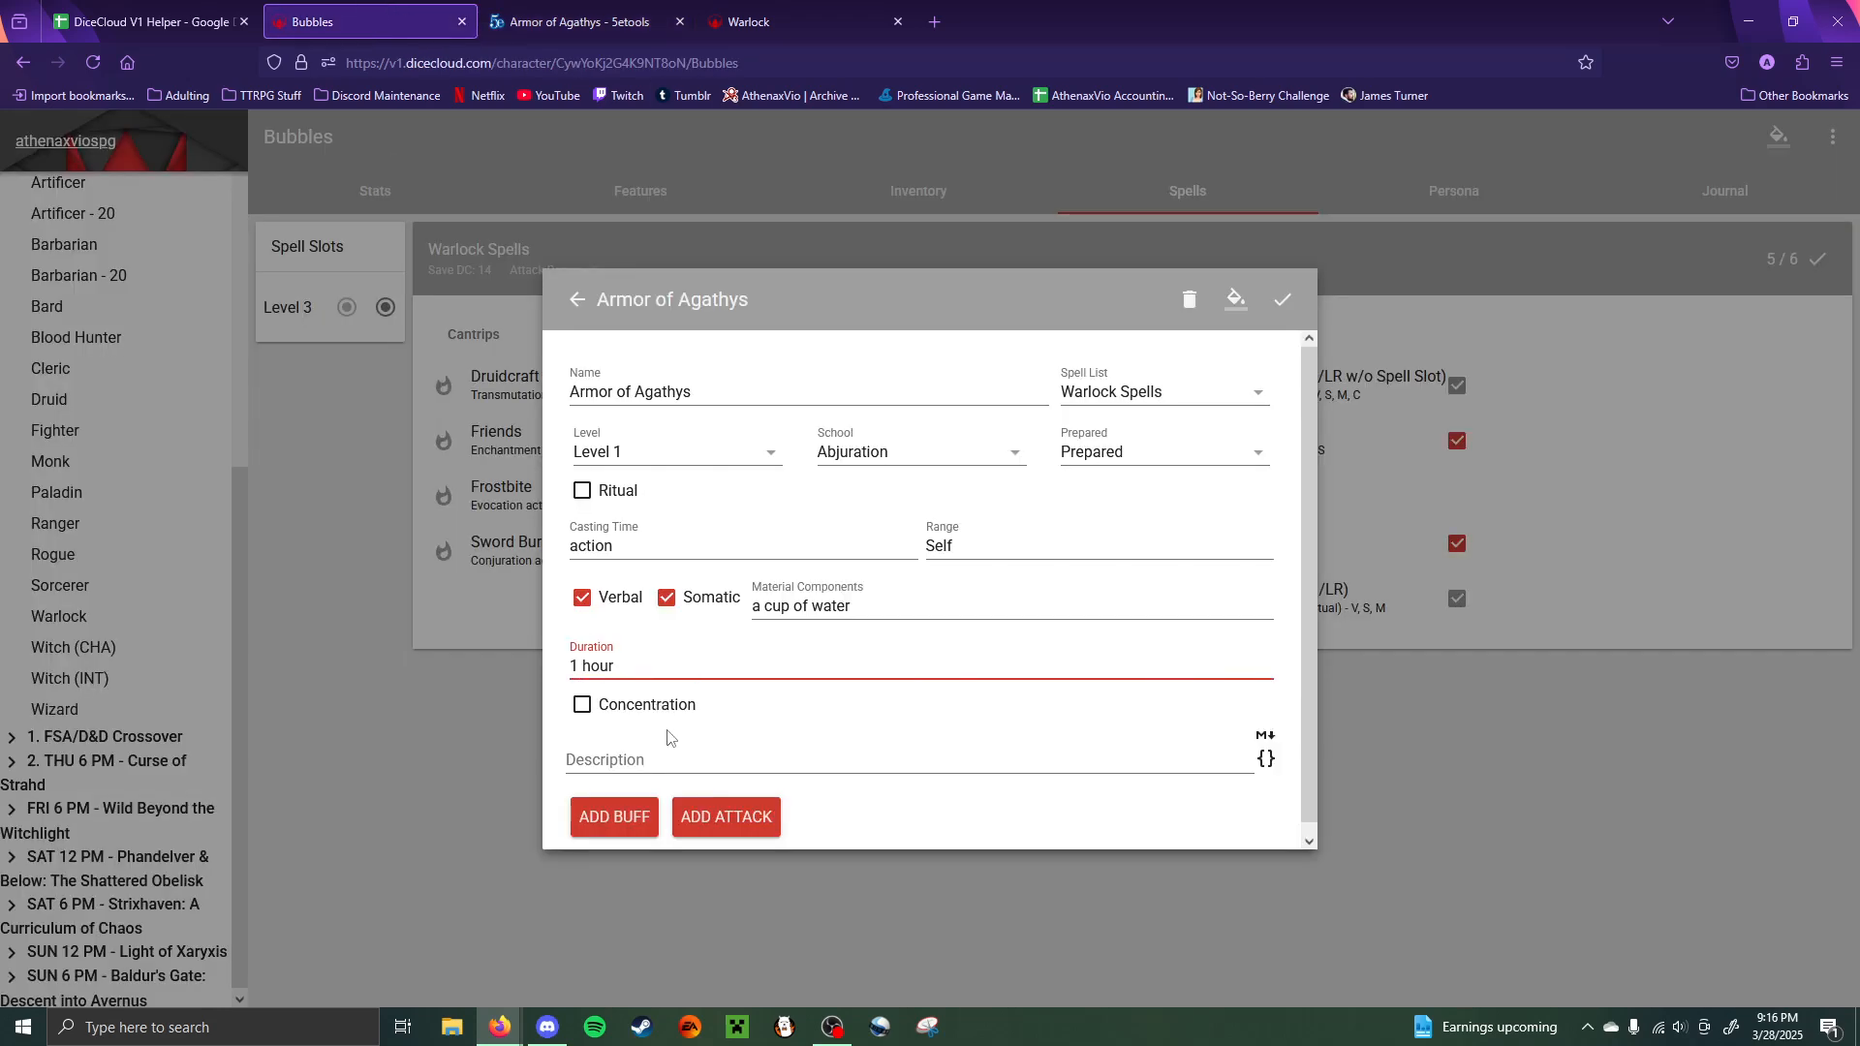
click(673, 765)
key(ctrl+v)
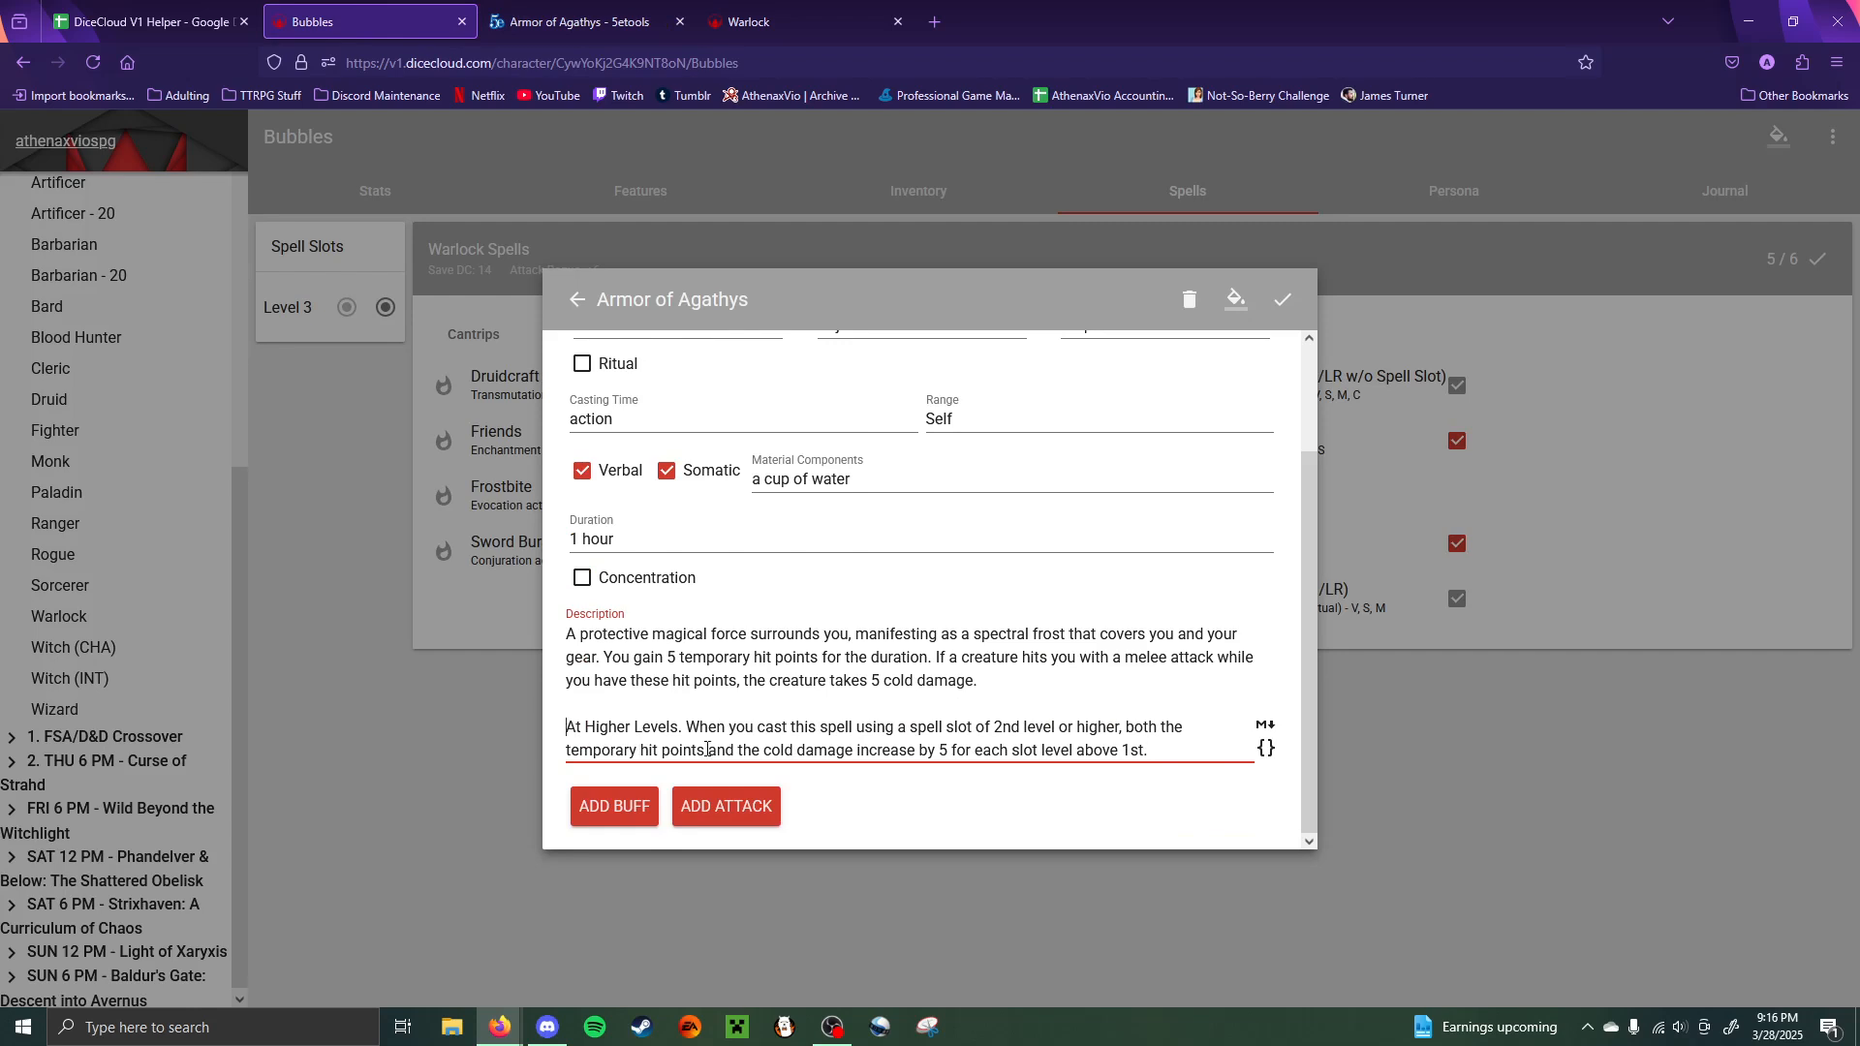
- Enclose "At Higher Levels." in the spell's description in *** markers for bold italic formatting
text(***)
key(Right)
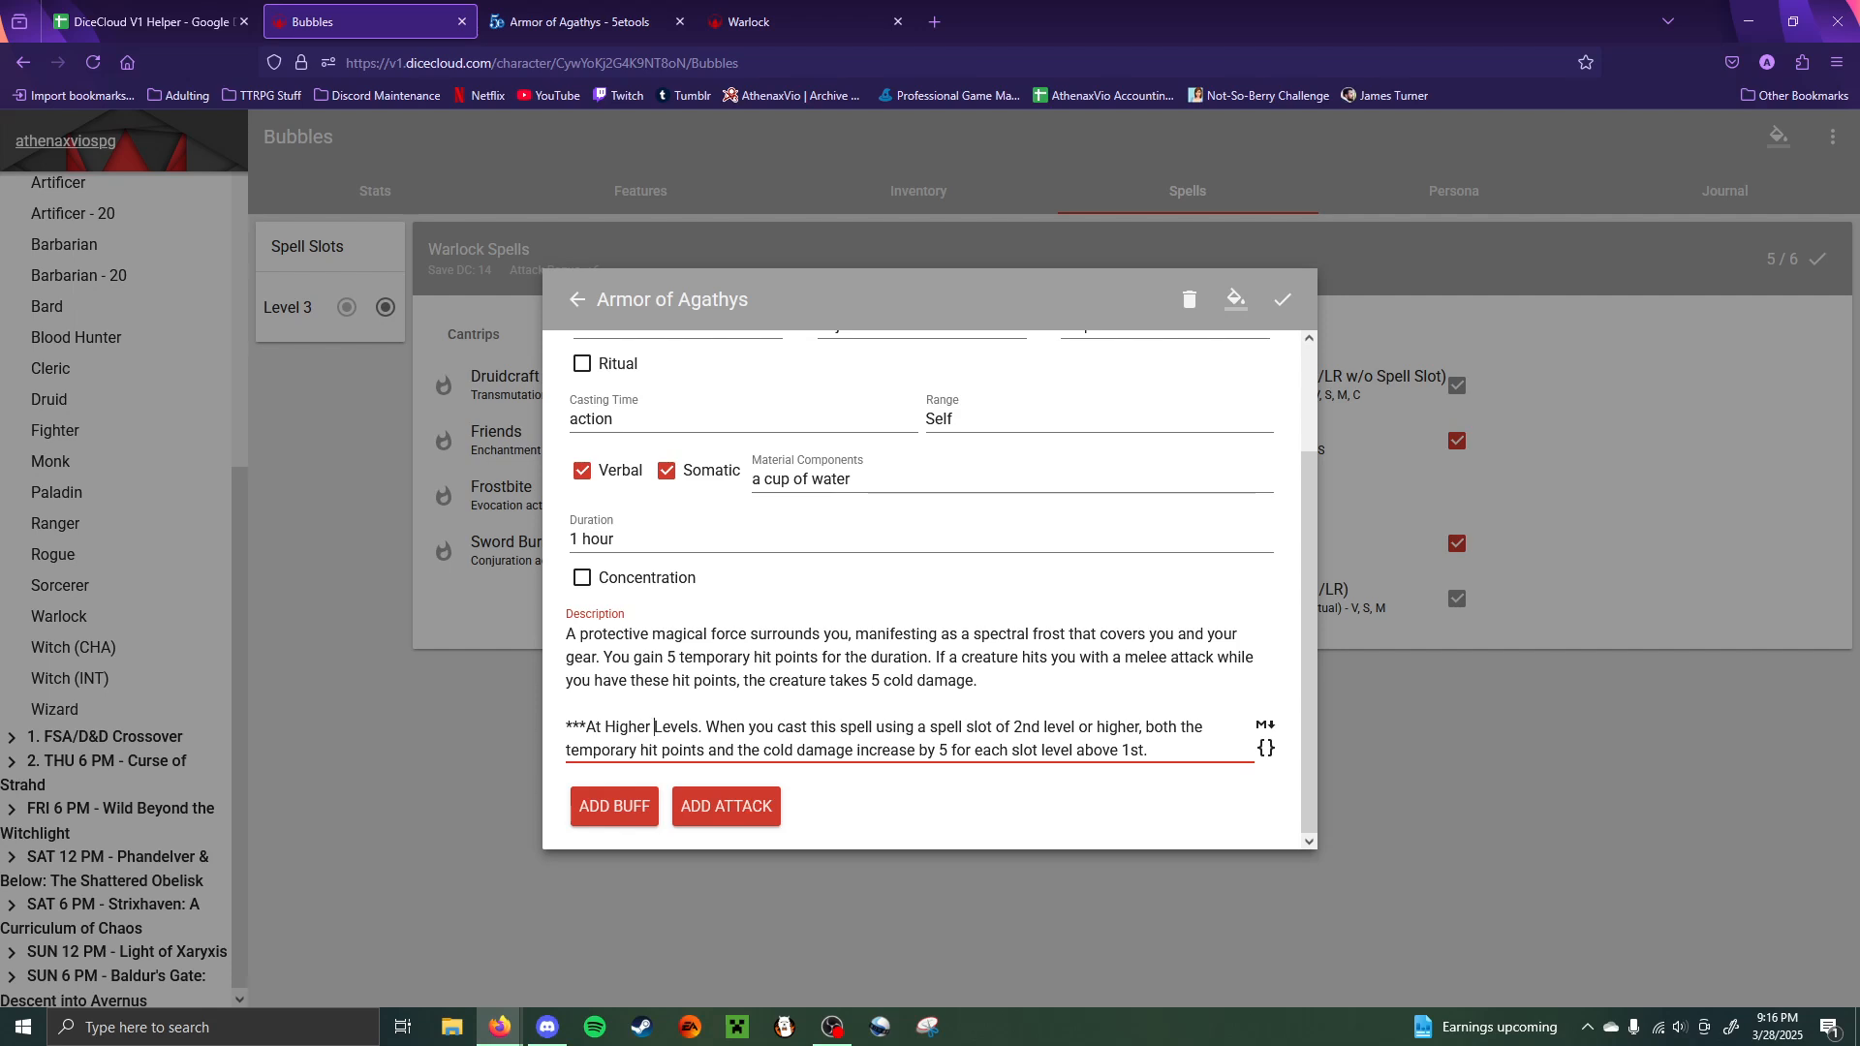
key(Right)
key(Right)
key(Right)
key(Right)
key(Right)
key(Right)
text(***)
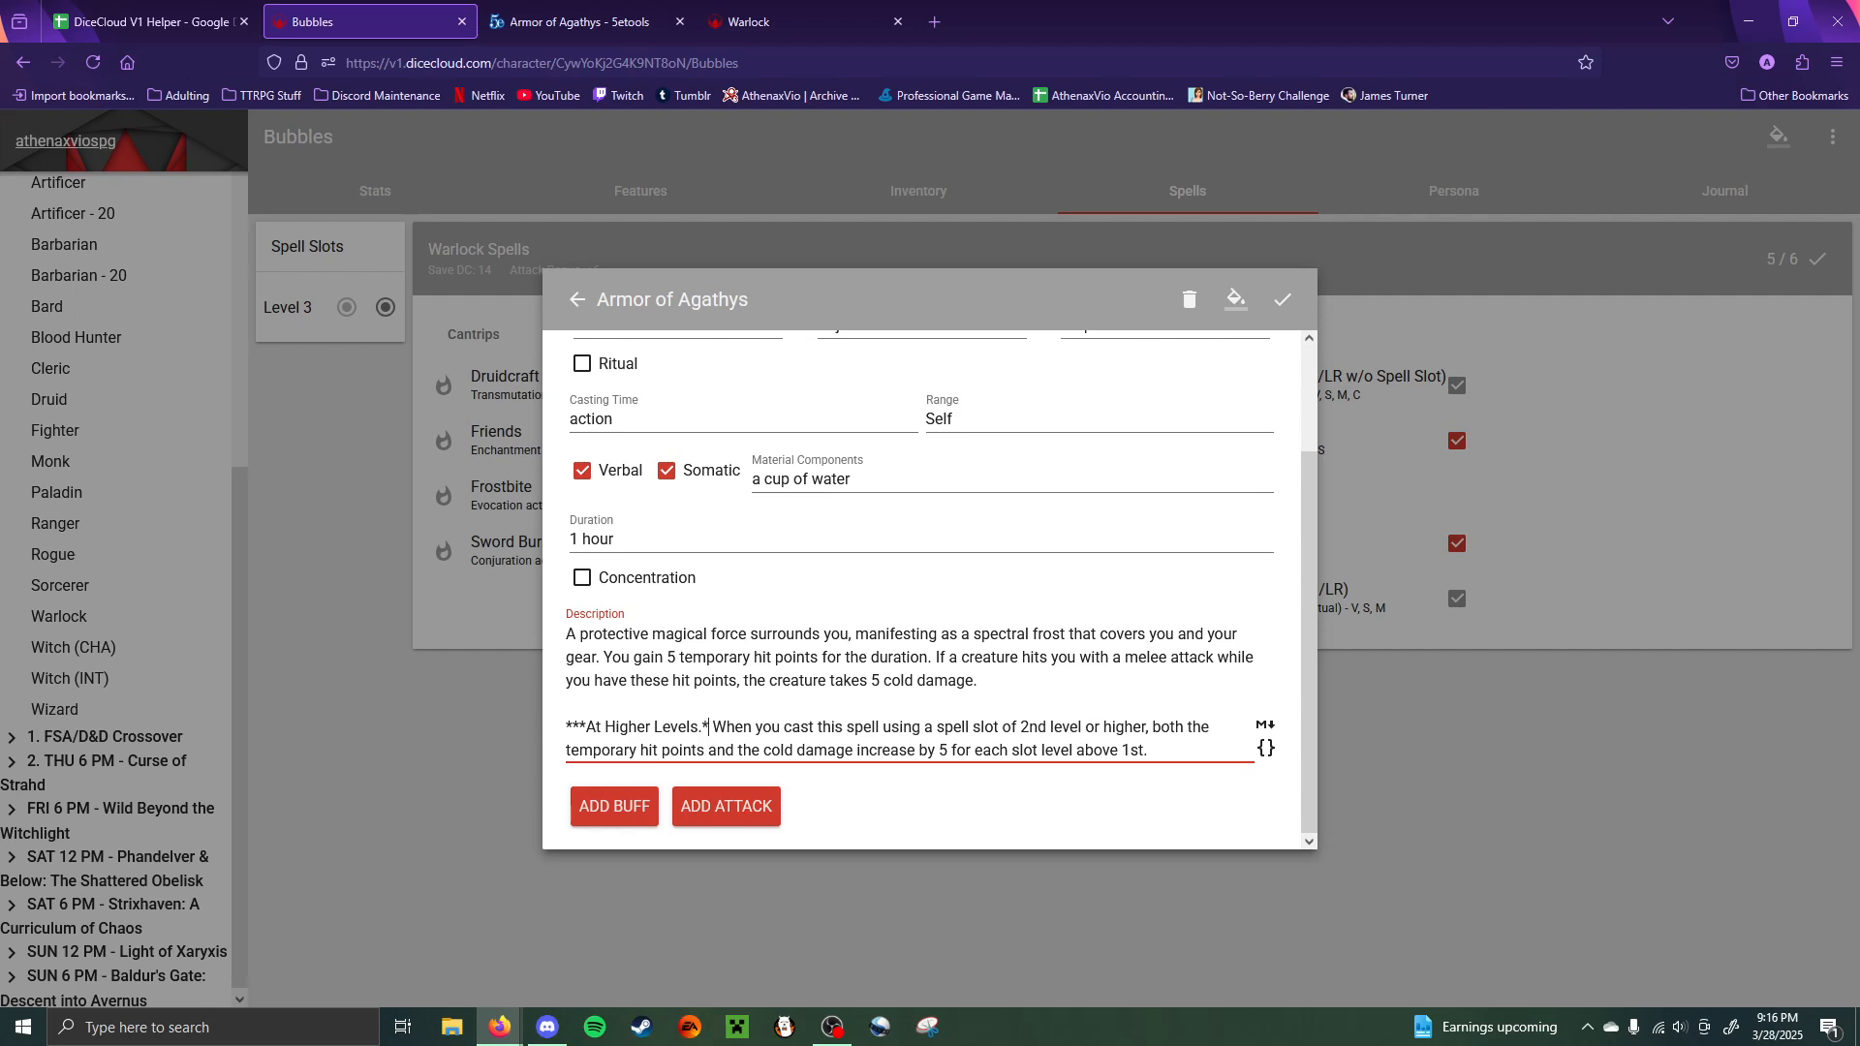
- Copy the description's first paragraph, add a buff to the spell, and paste the paragraph as the buff's description
drag(981, 682, 543, 614)
key(ctrl+c)
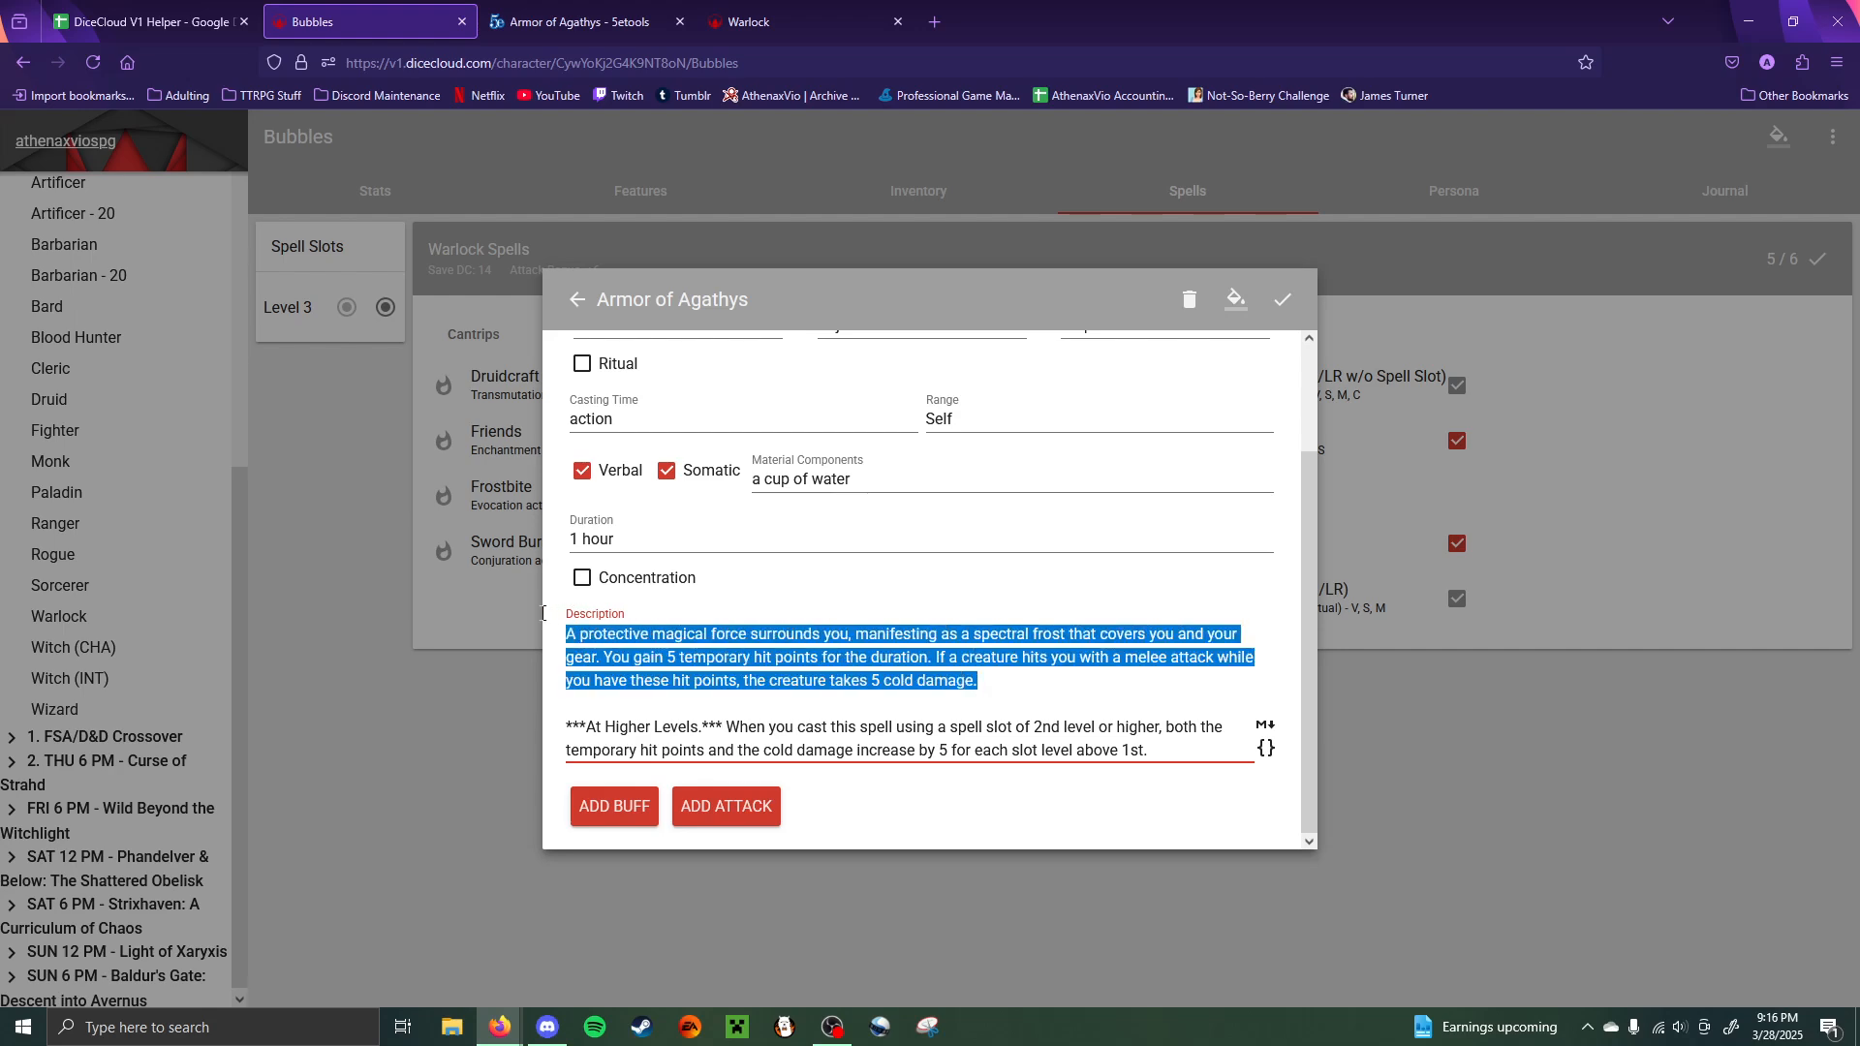
click(623, 807)
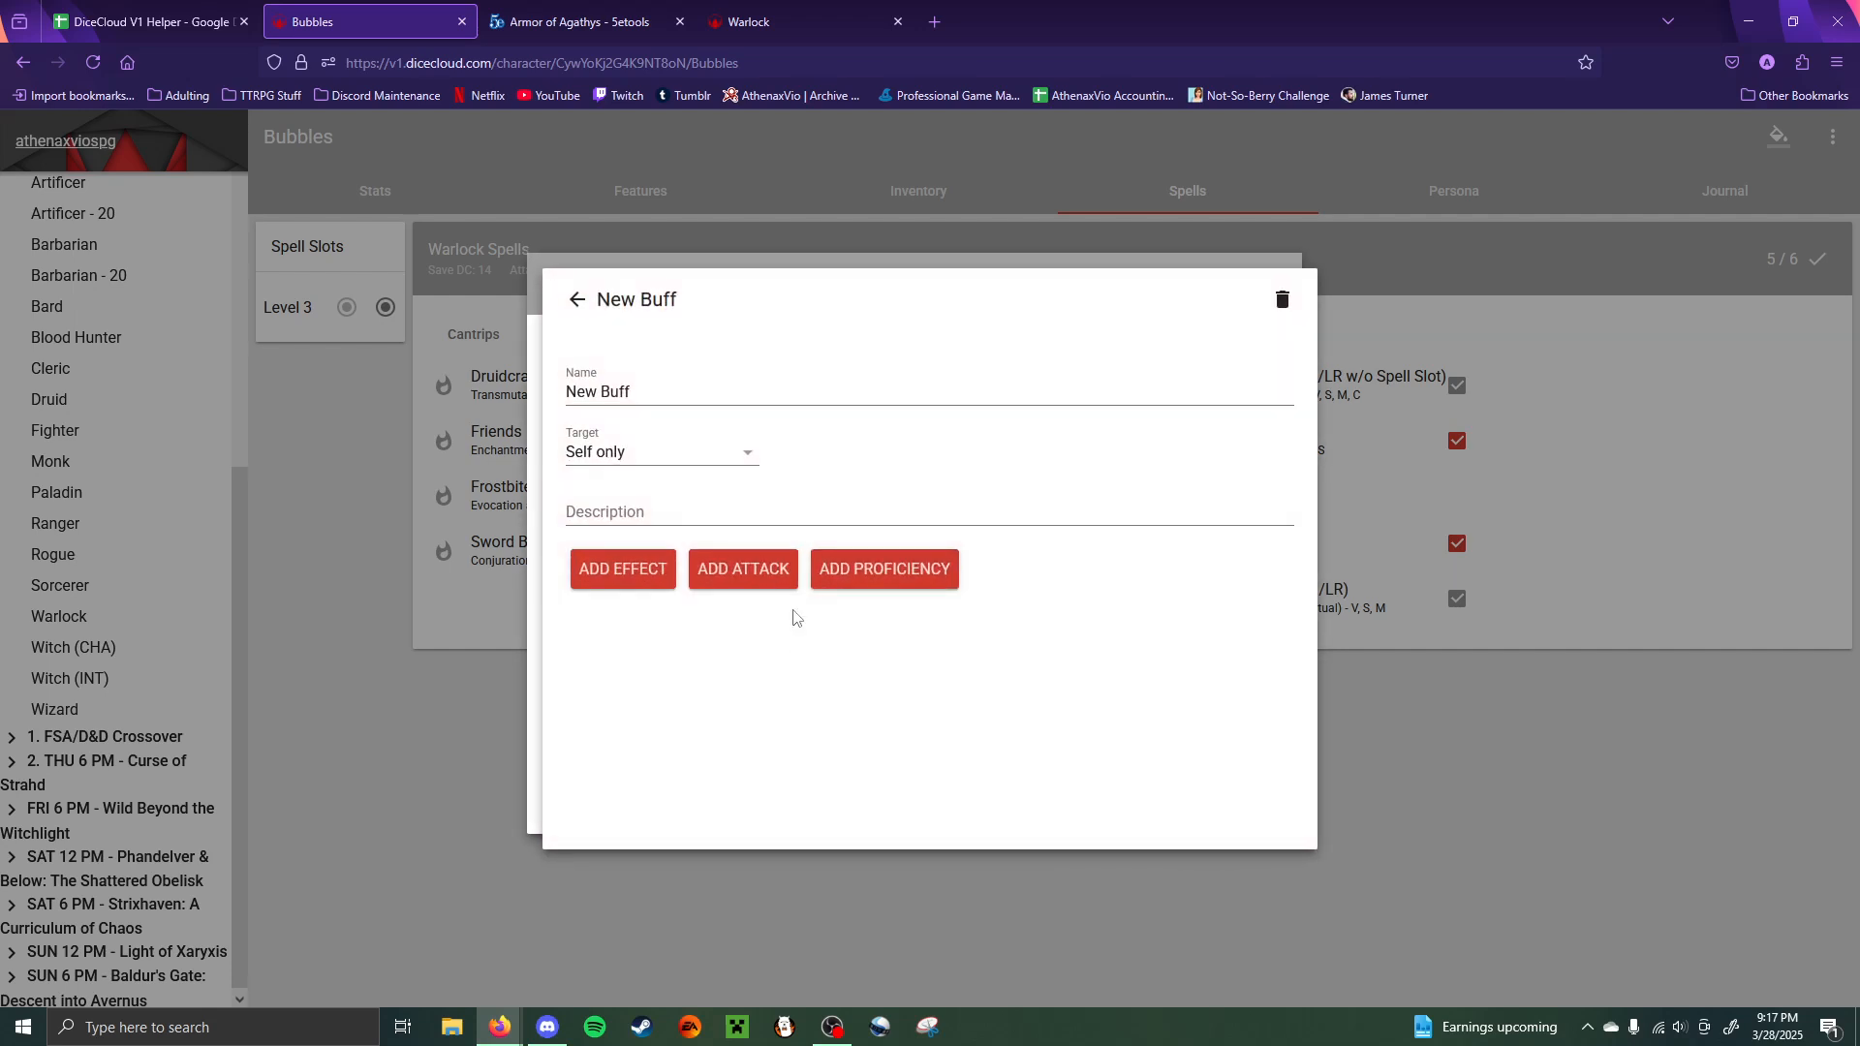
click(695, 512)
key(ctrl+v)
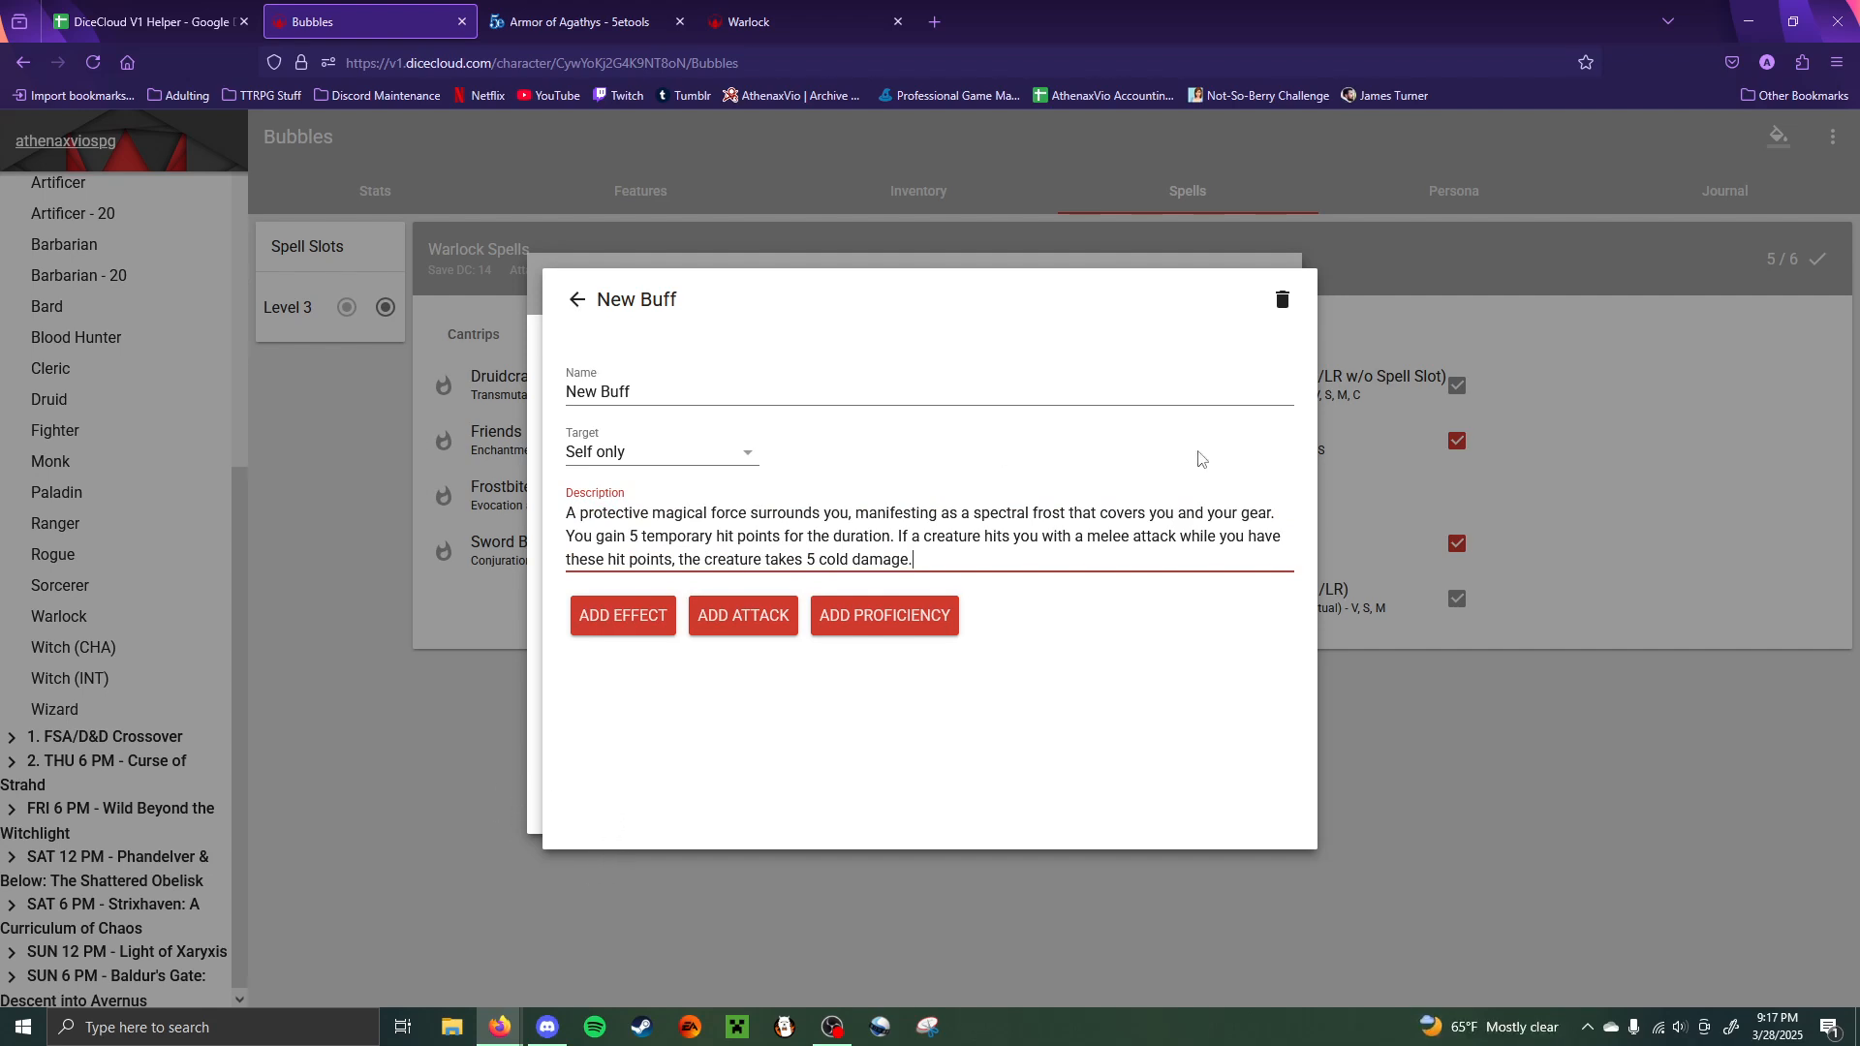
- Name the buff "Armor of Agathys" and keep its target as Self only
triple_click(730, 399)
text(A)
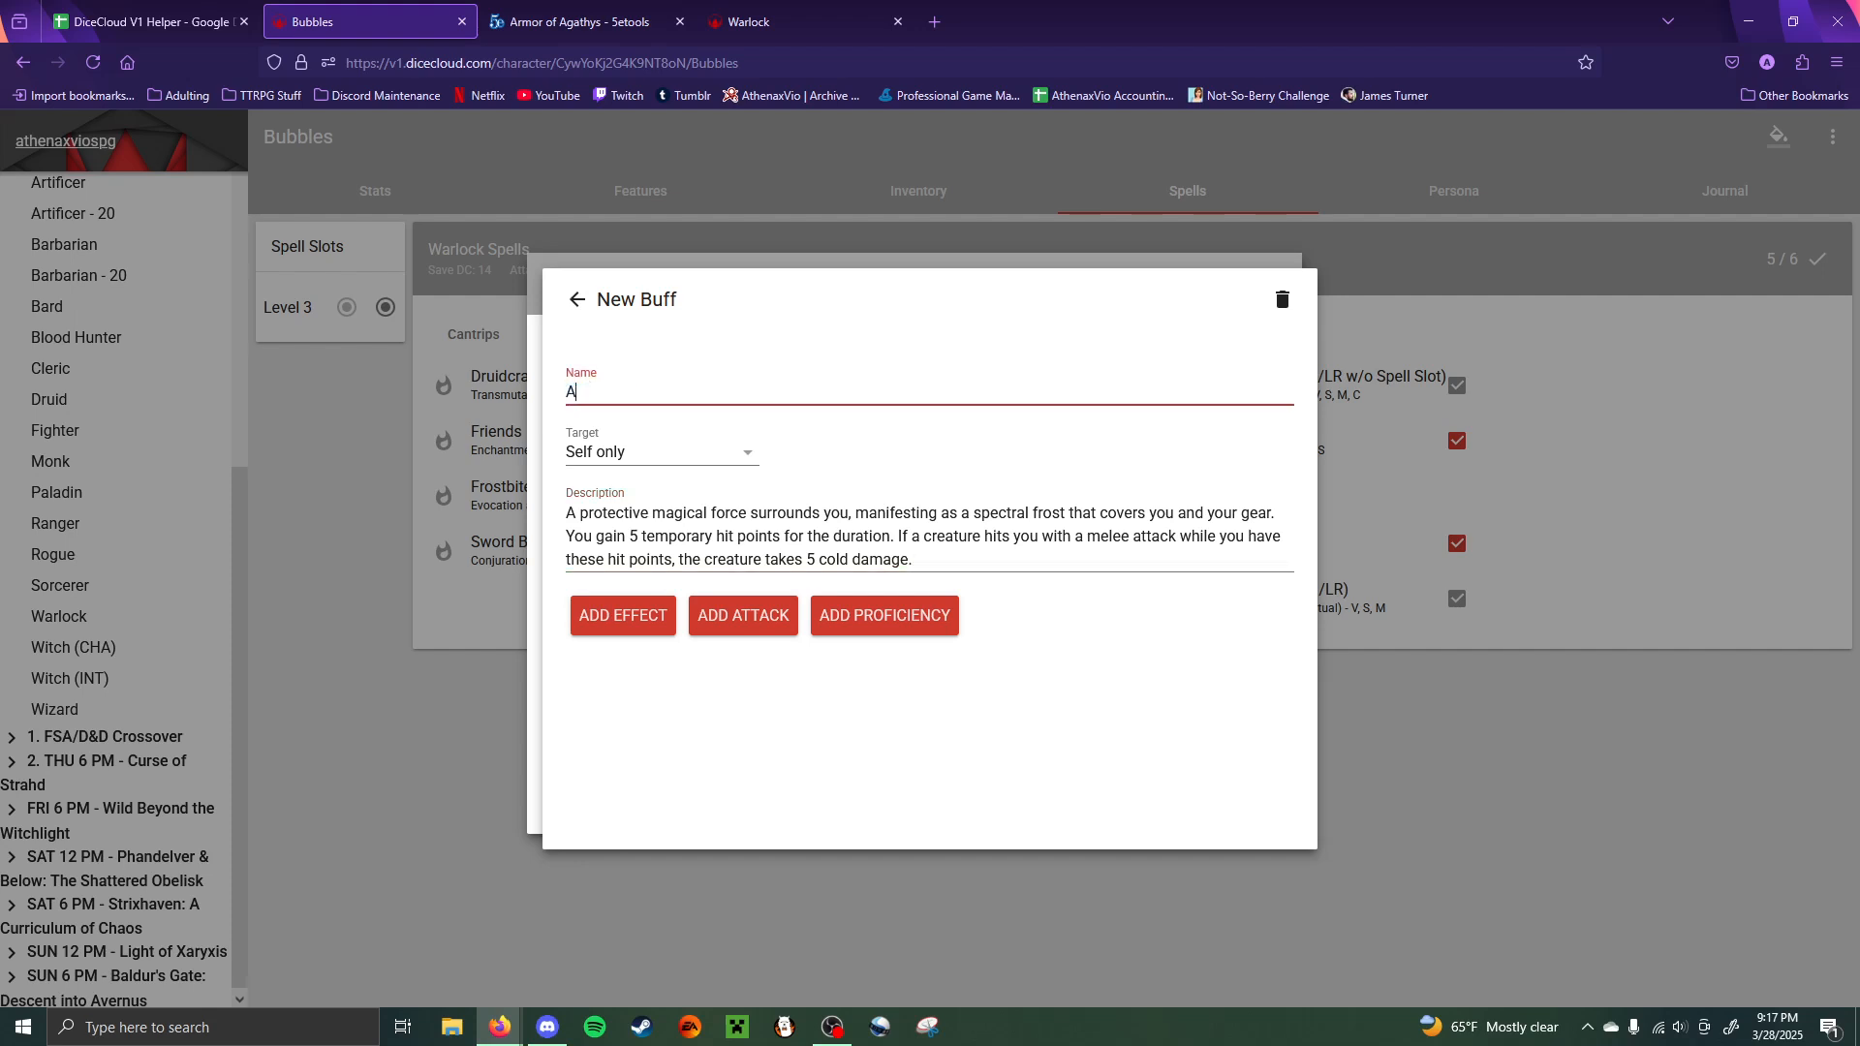
text(rmor of Agathys)
click(734, 463)
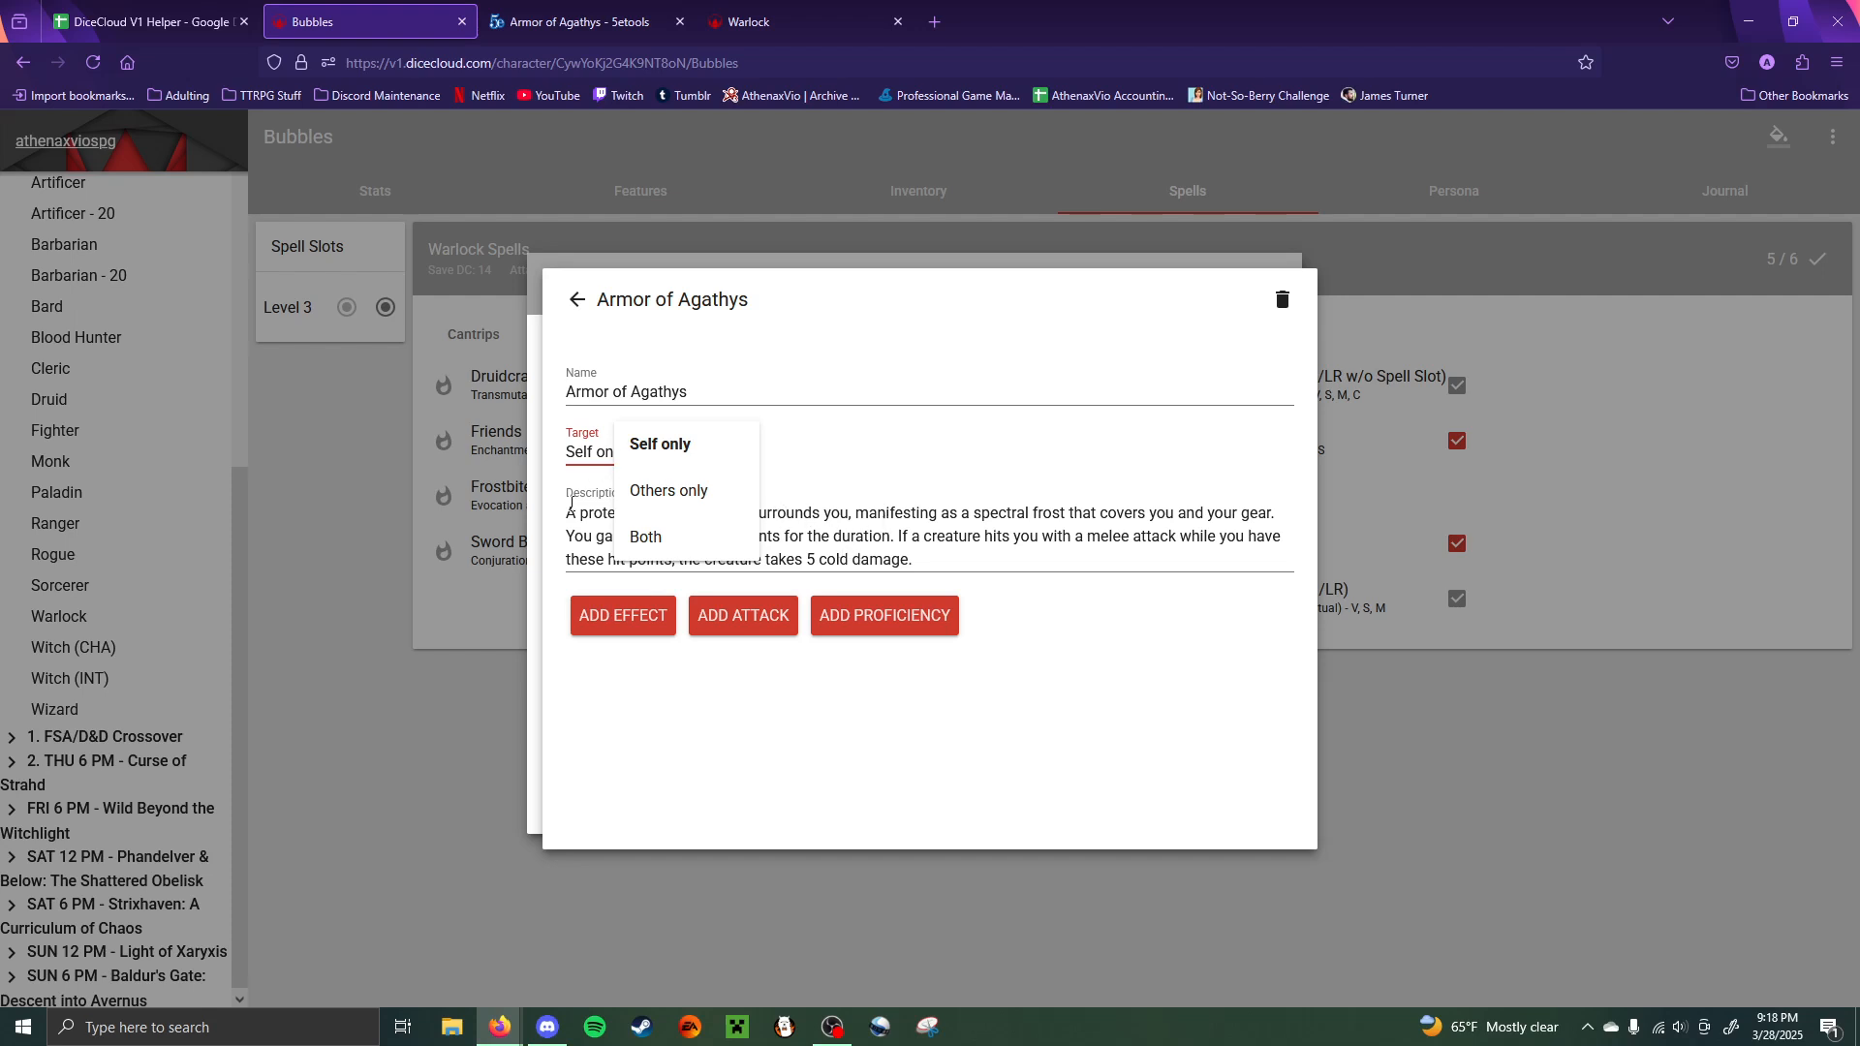
click(673, 448)
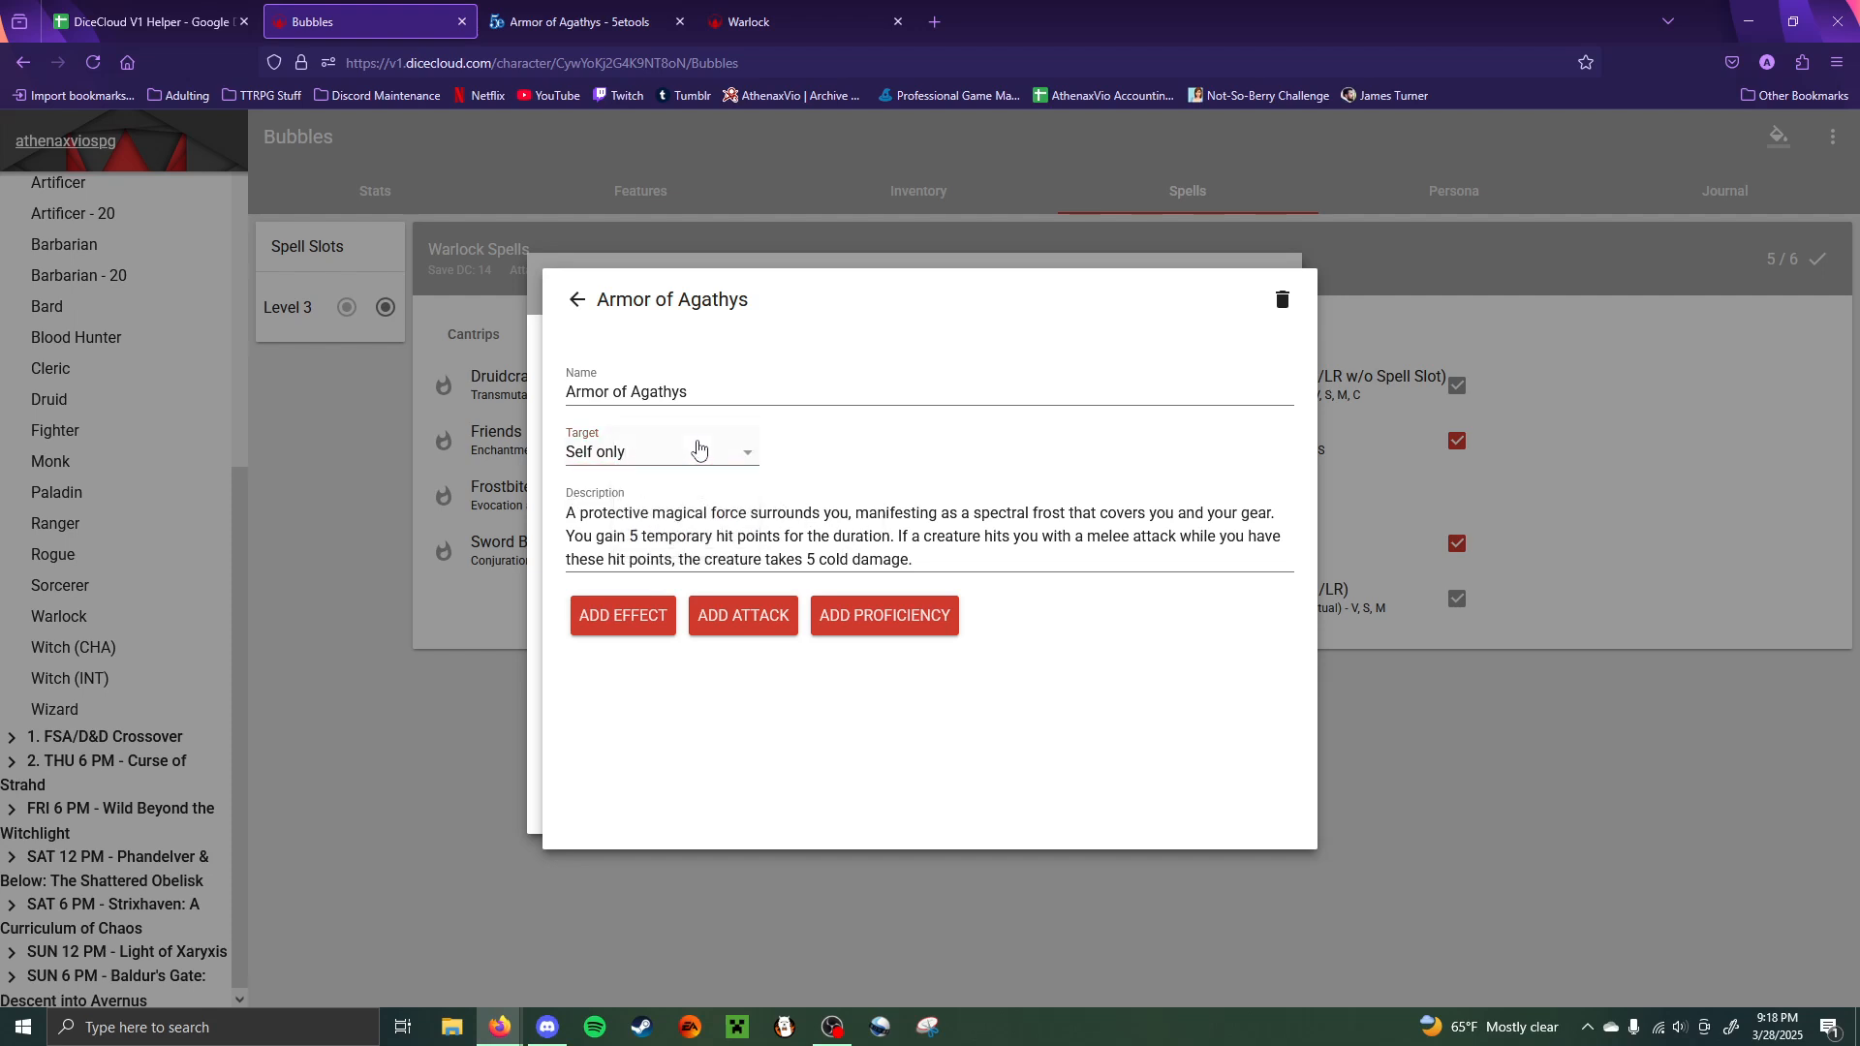
click(668, 441)
click(667, 442)
drag(906, 537, 1029, 570)
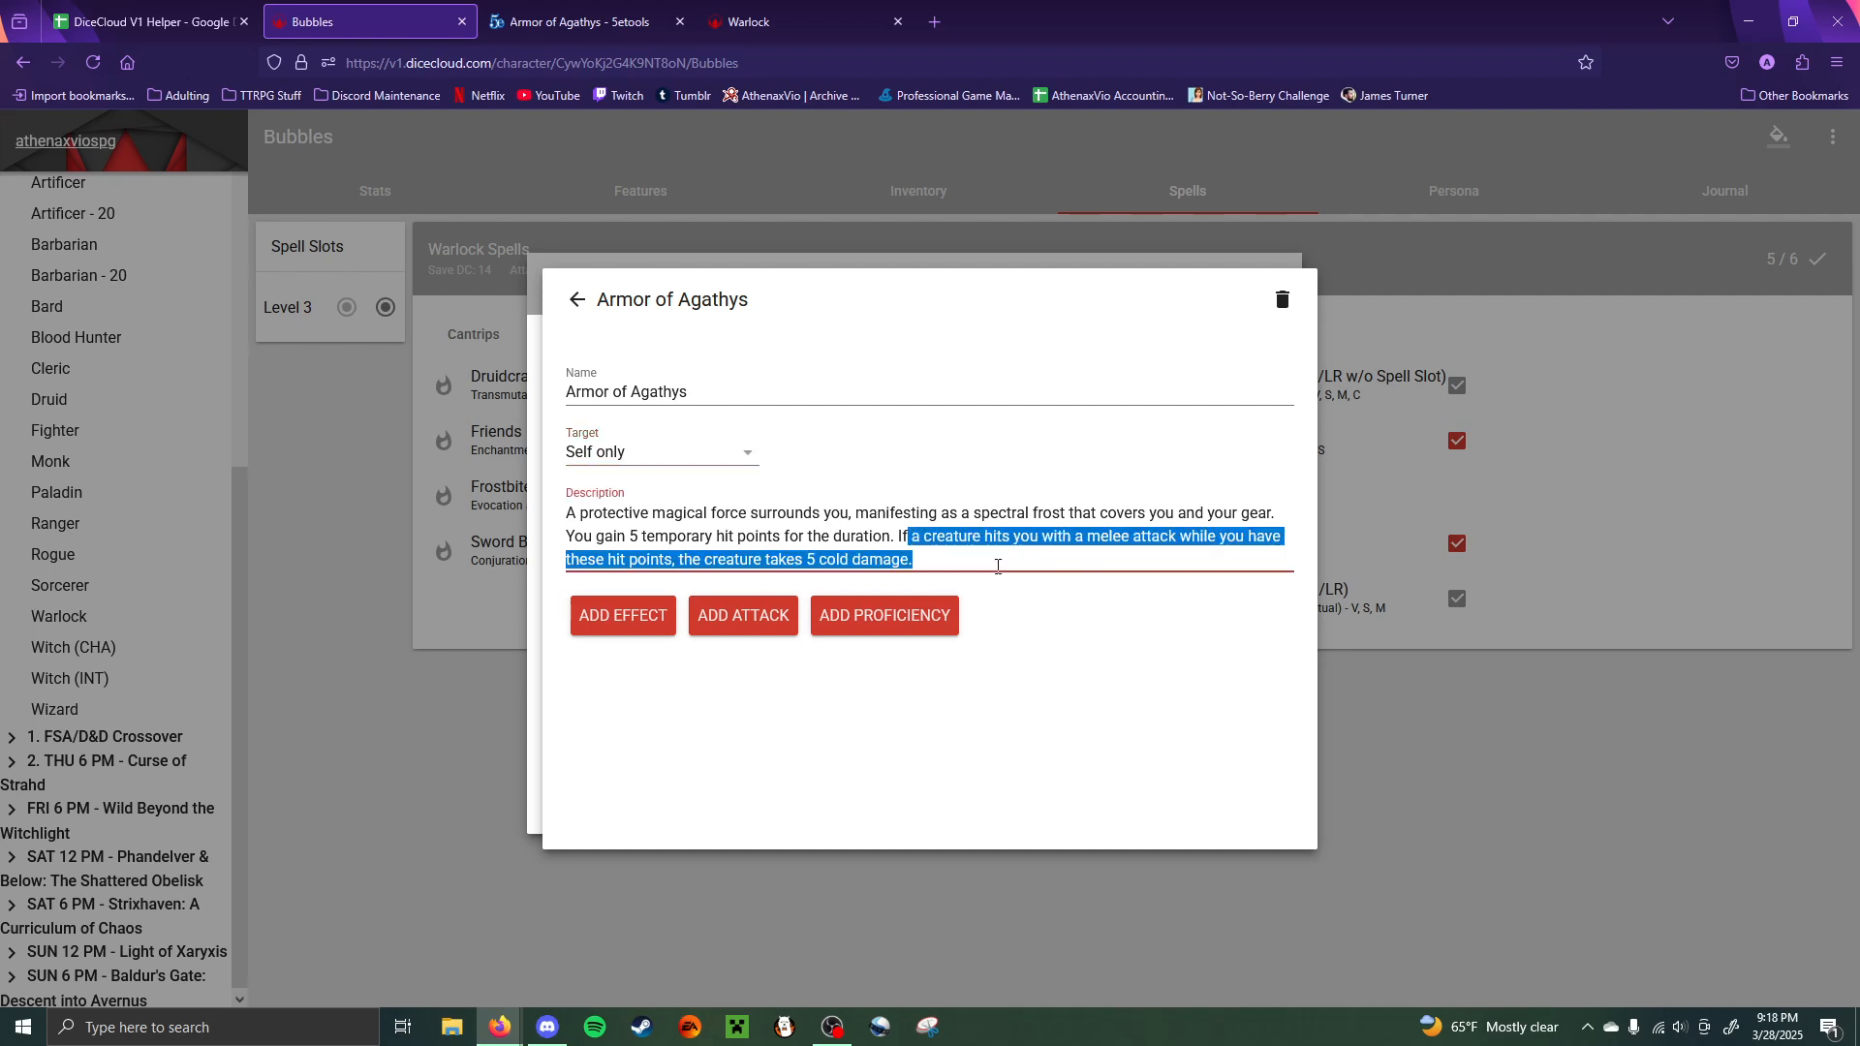
click(944, 558)
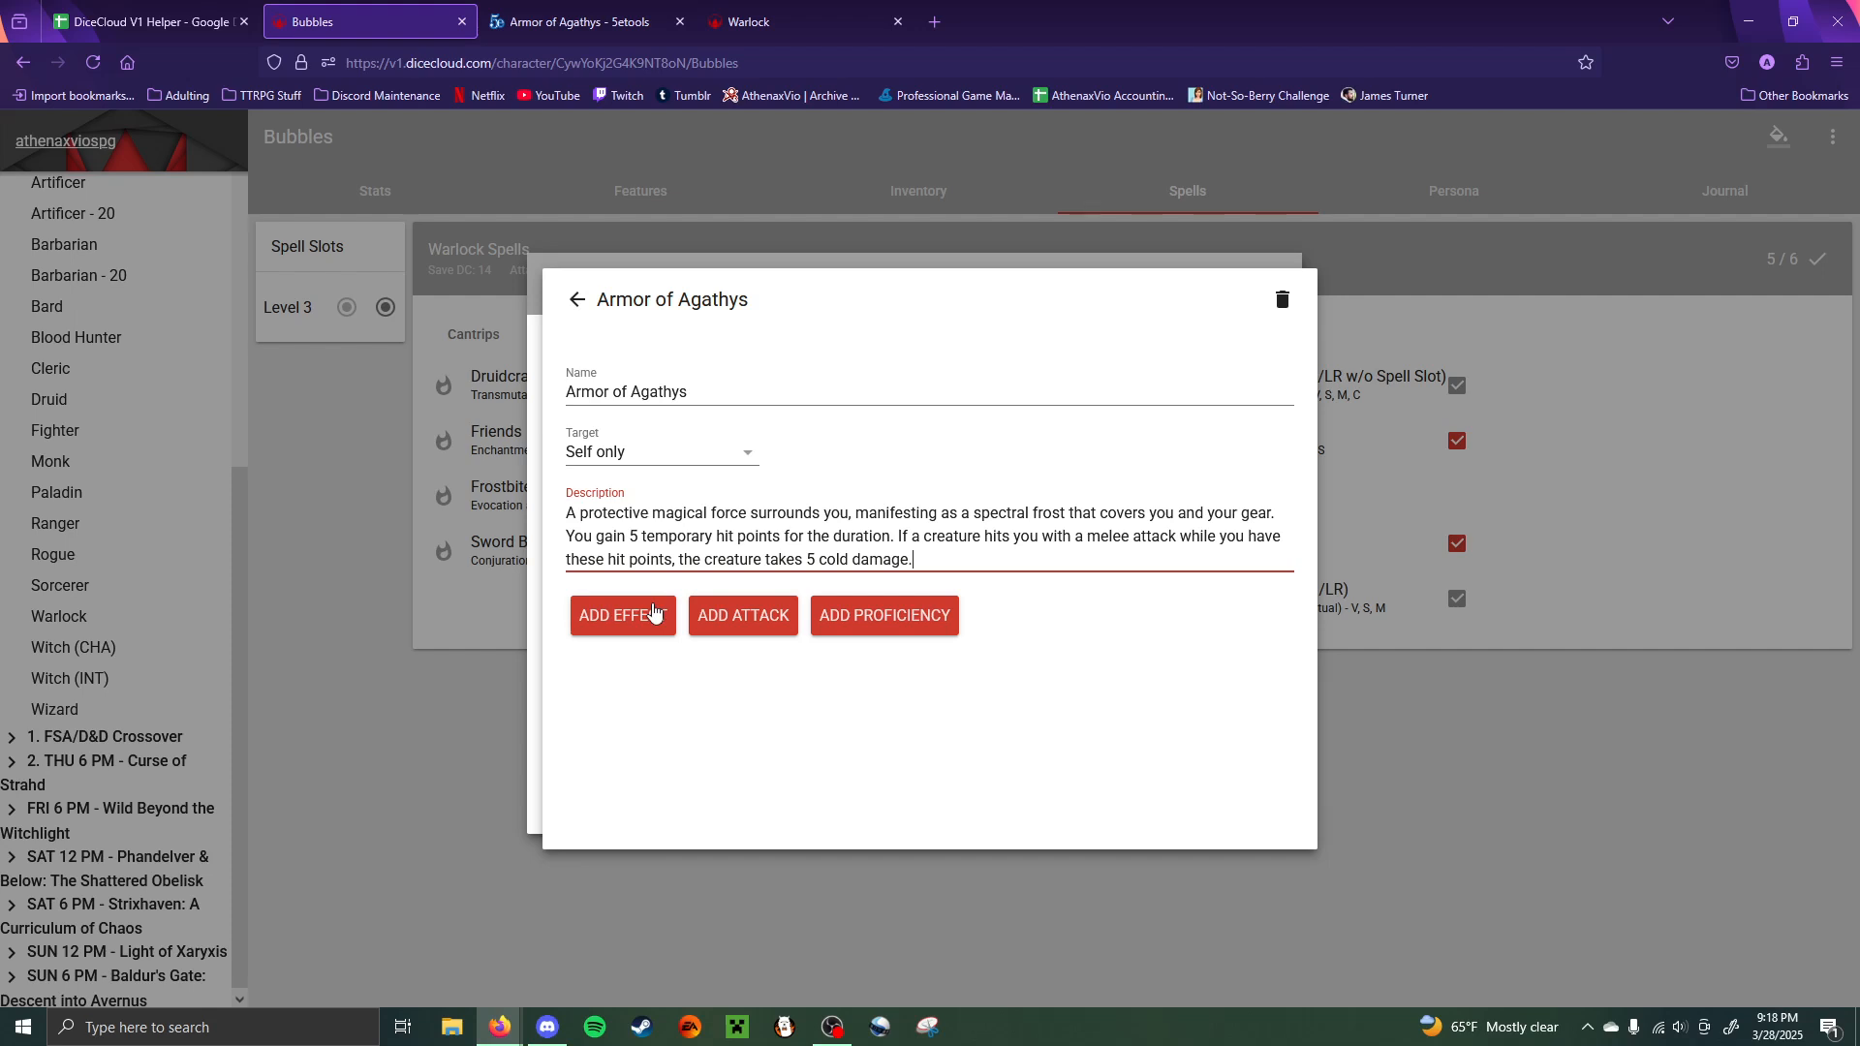
- Add a Temporary Hit Points effect with a base value of 5 to the buff, and finish editing the spell
click(655, 617)
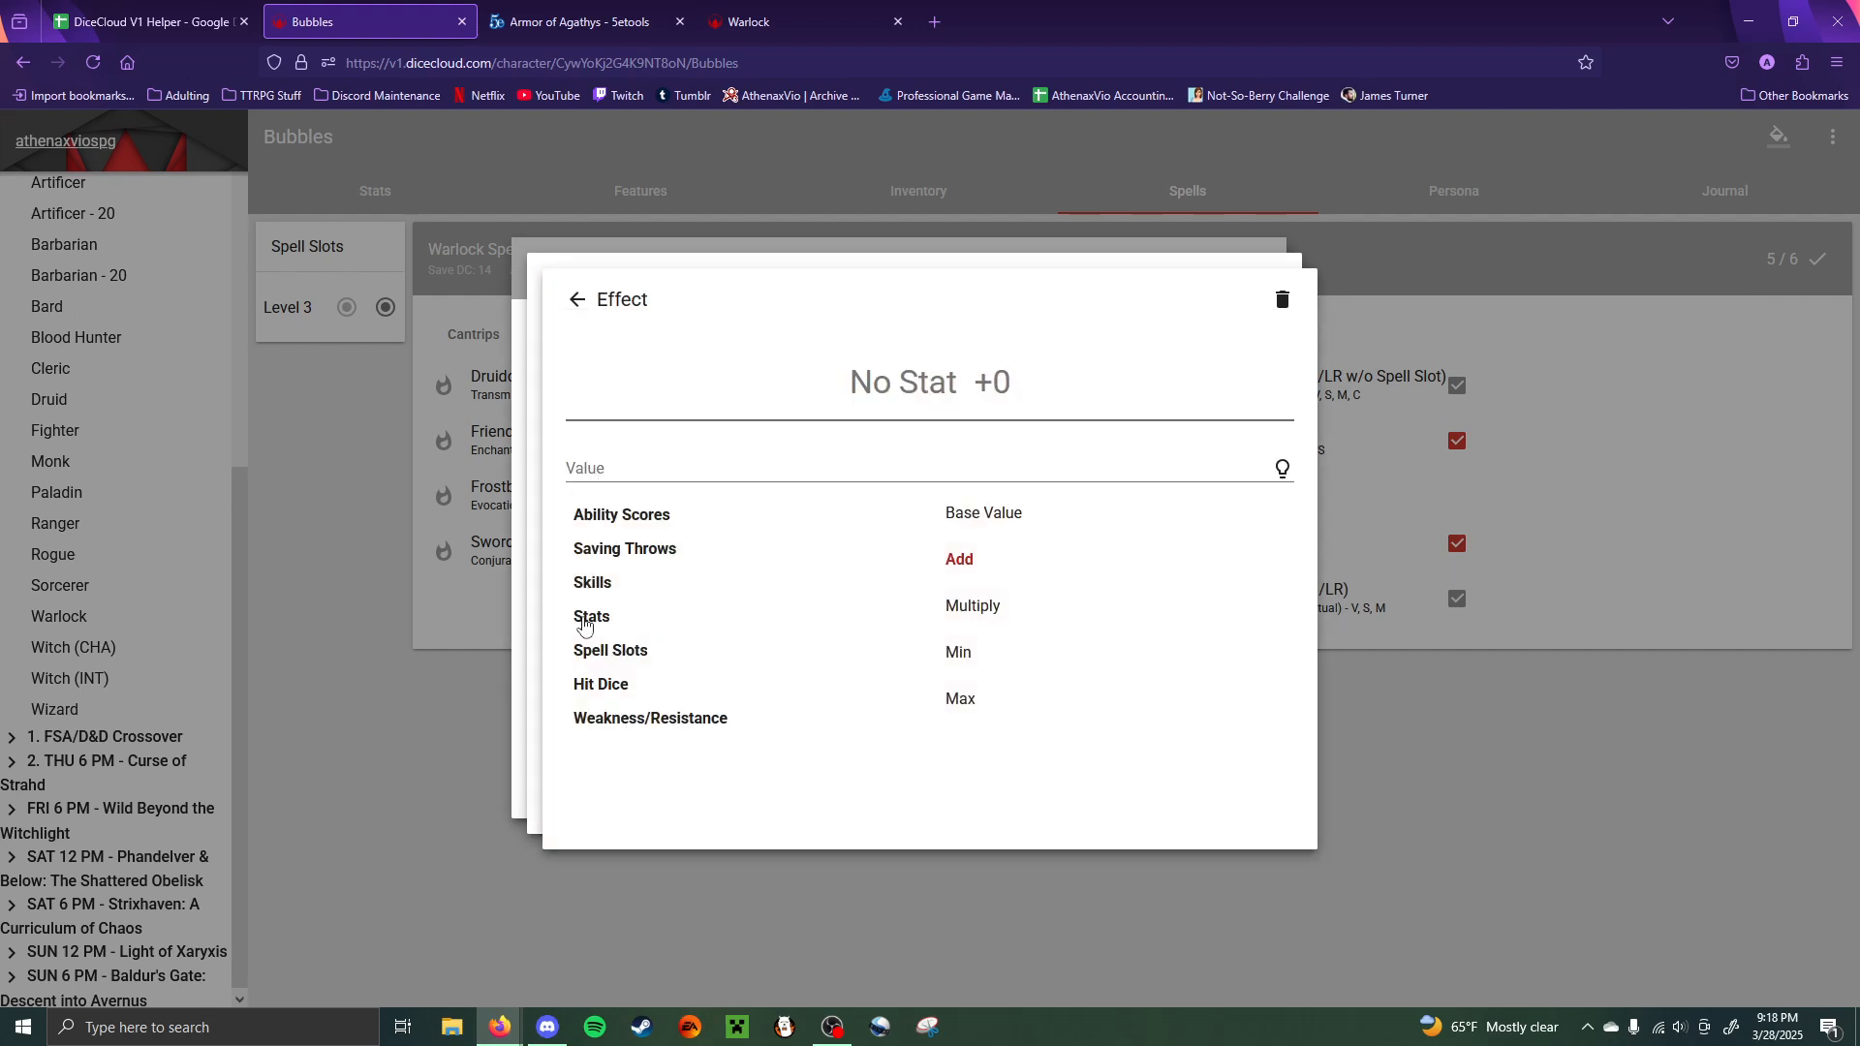
click(584, 620)
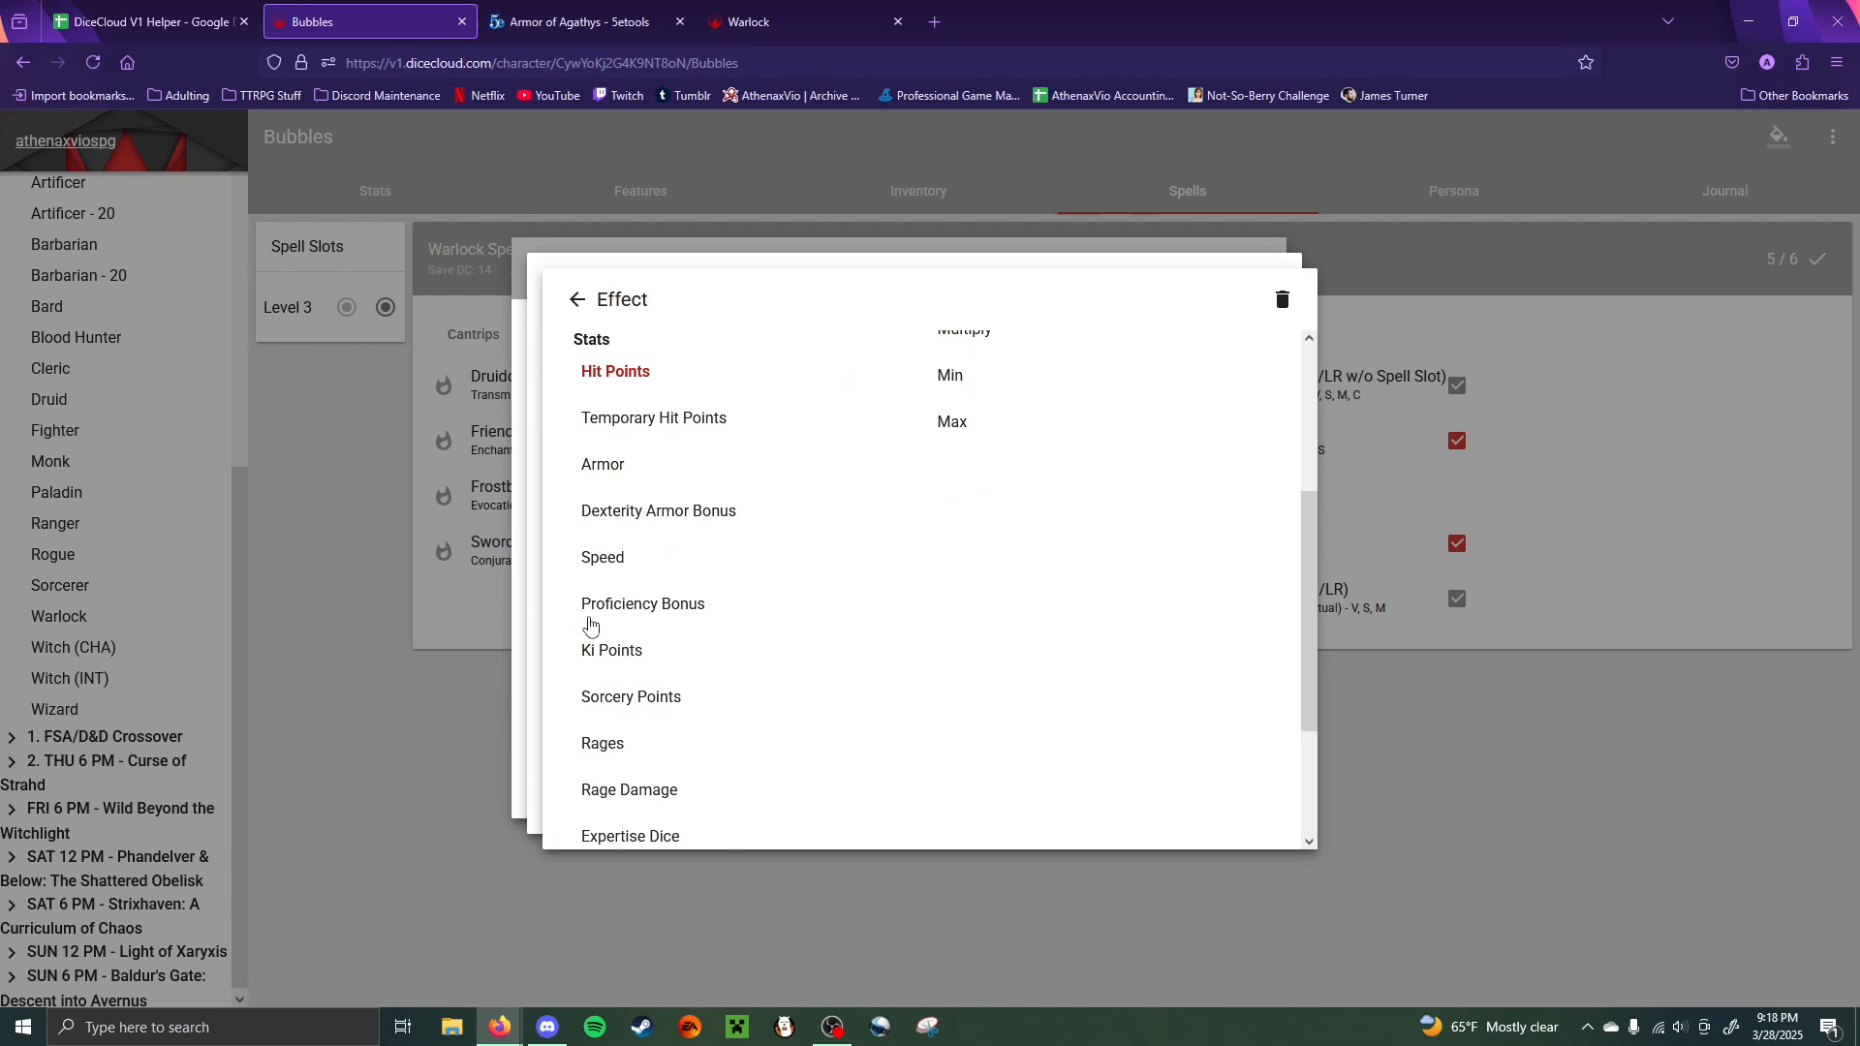
click(600, 427)
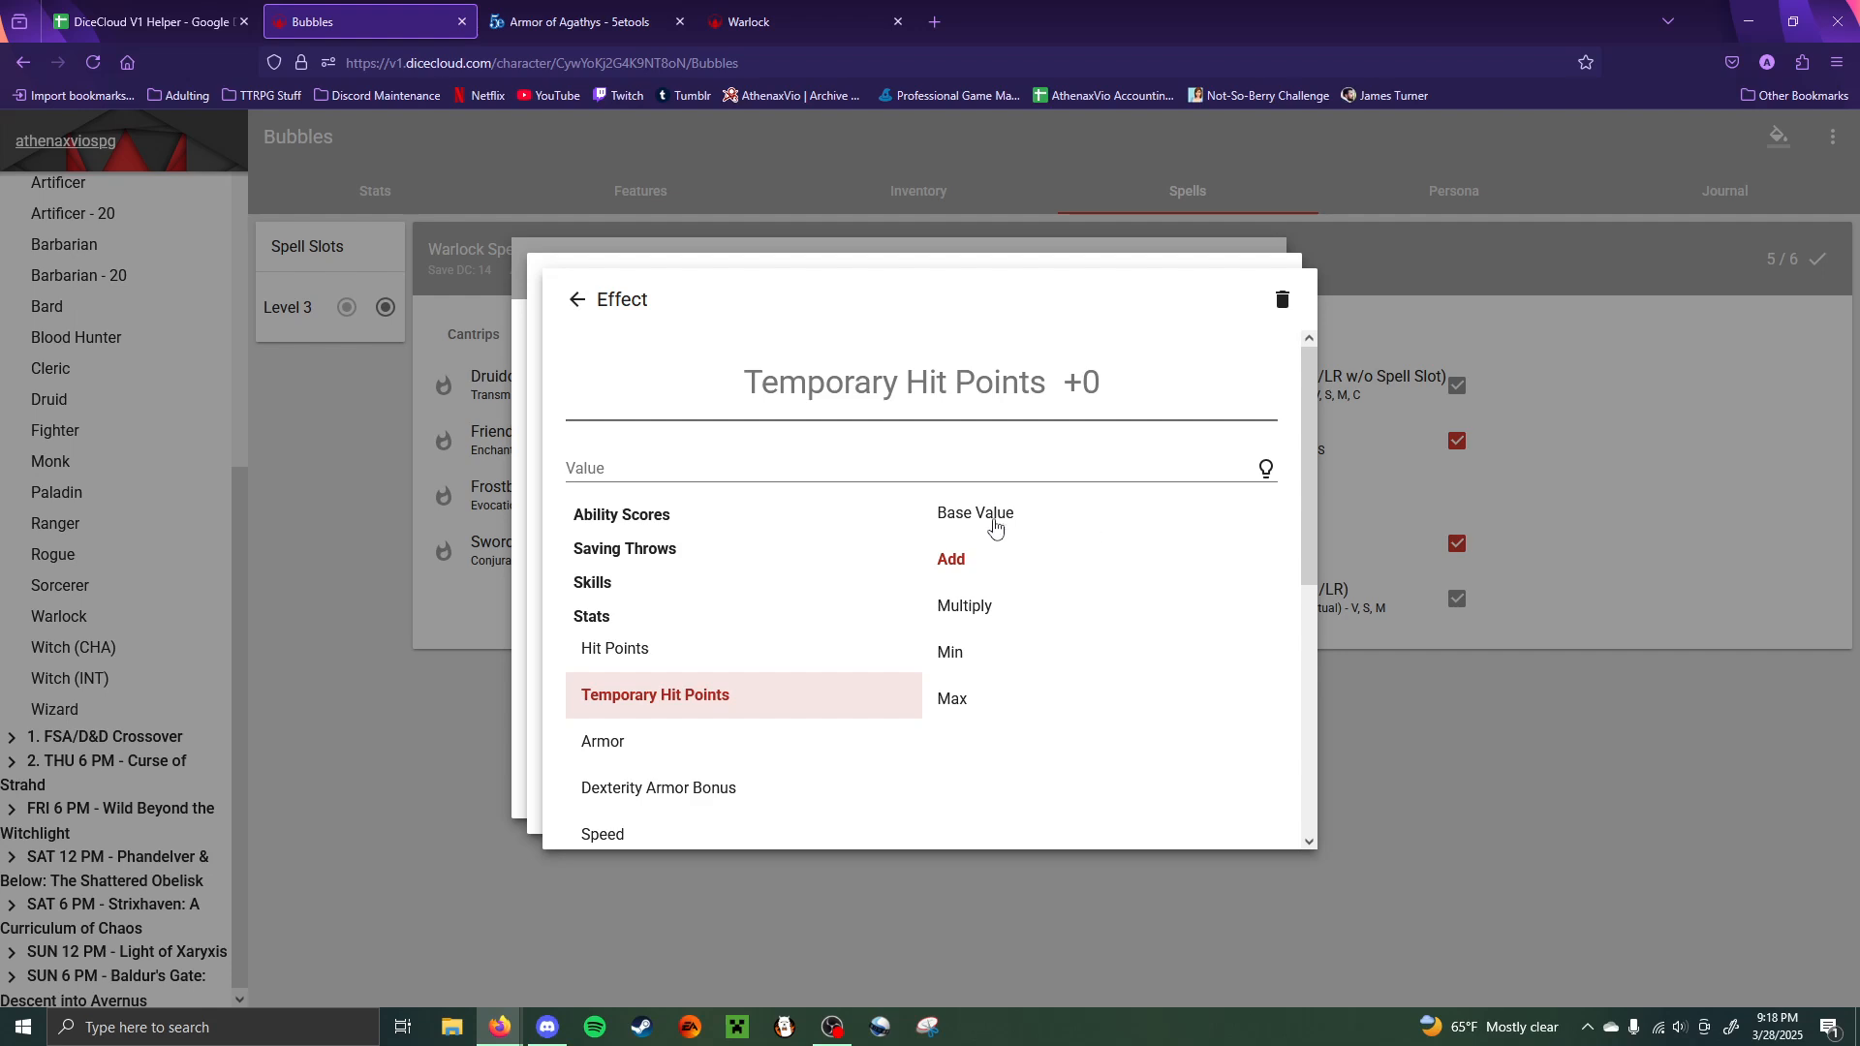
click(970, 526)
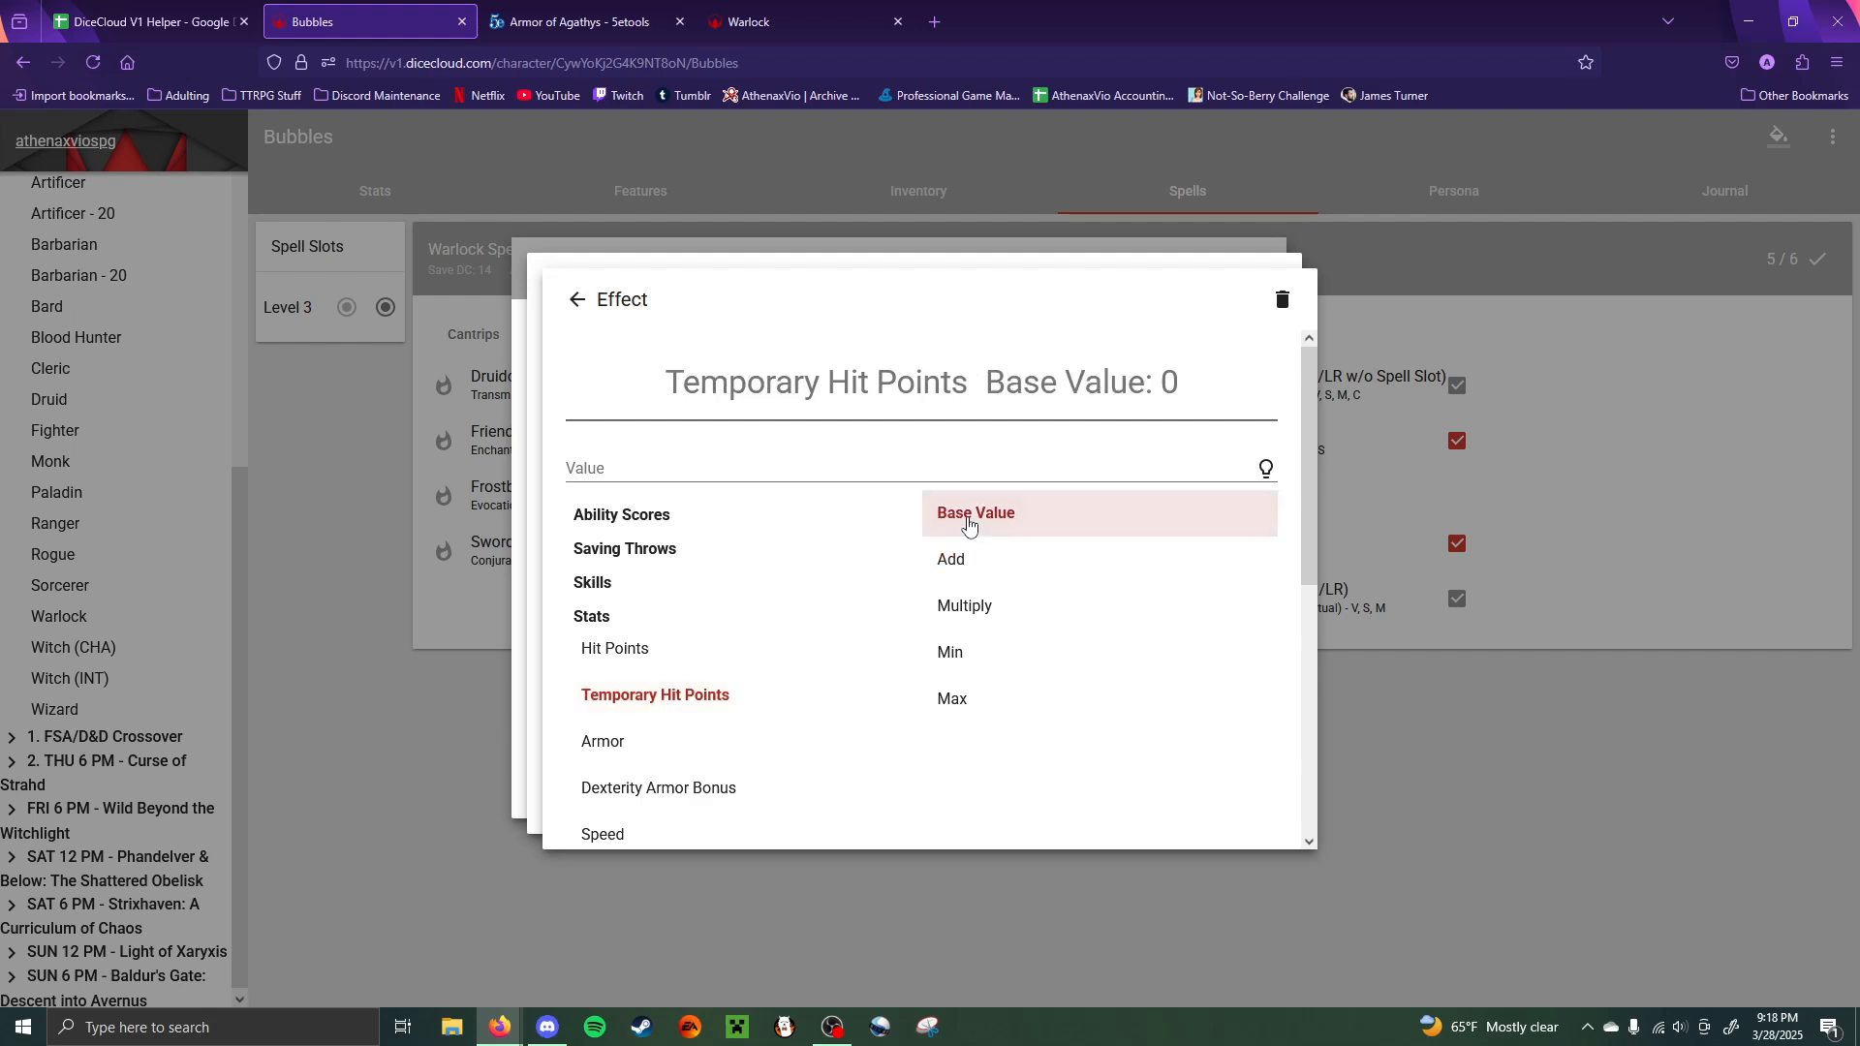
click(637, 469)
text(5)
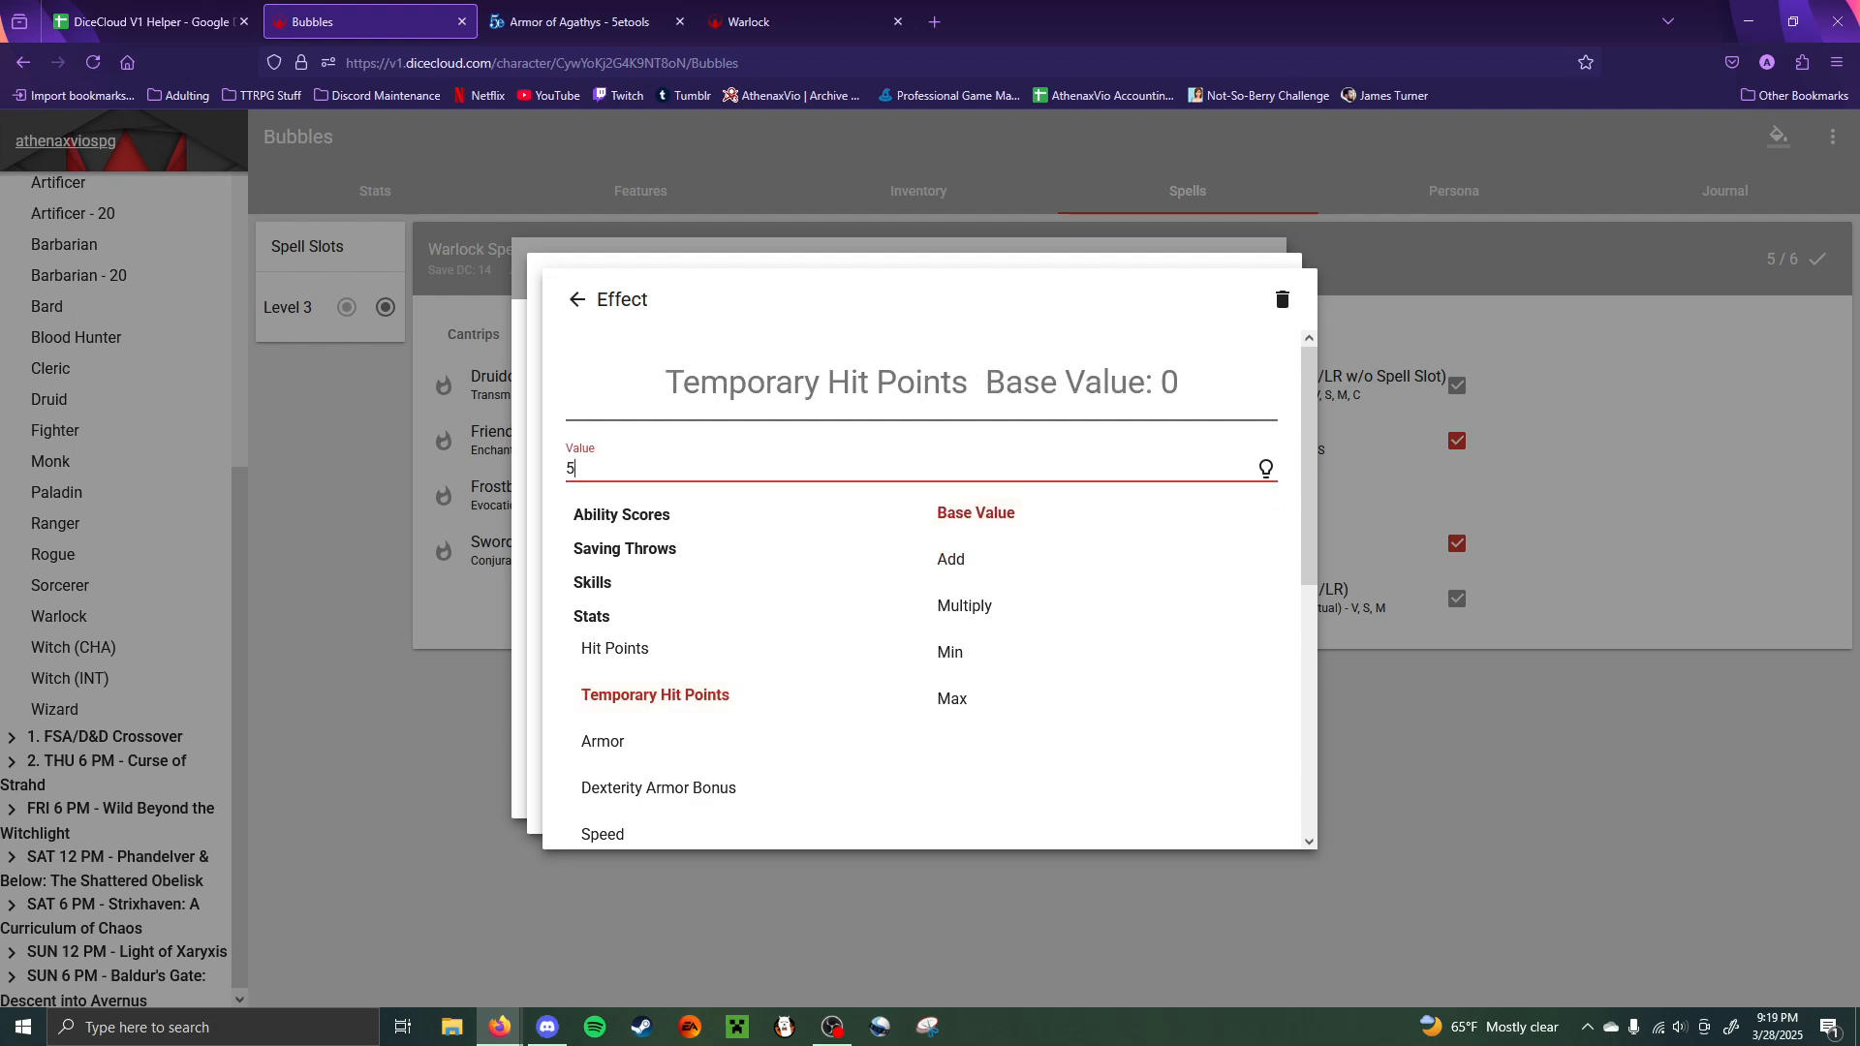
click(579, 300)
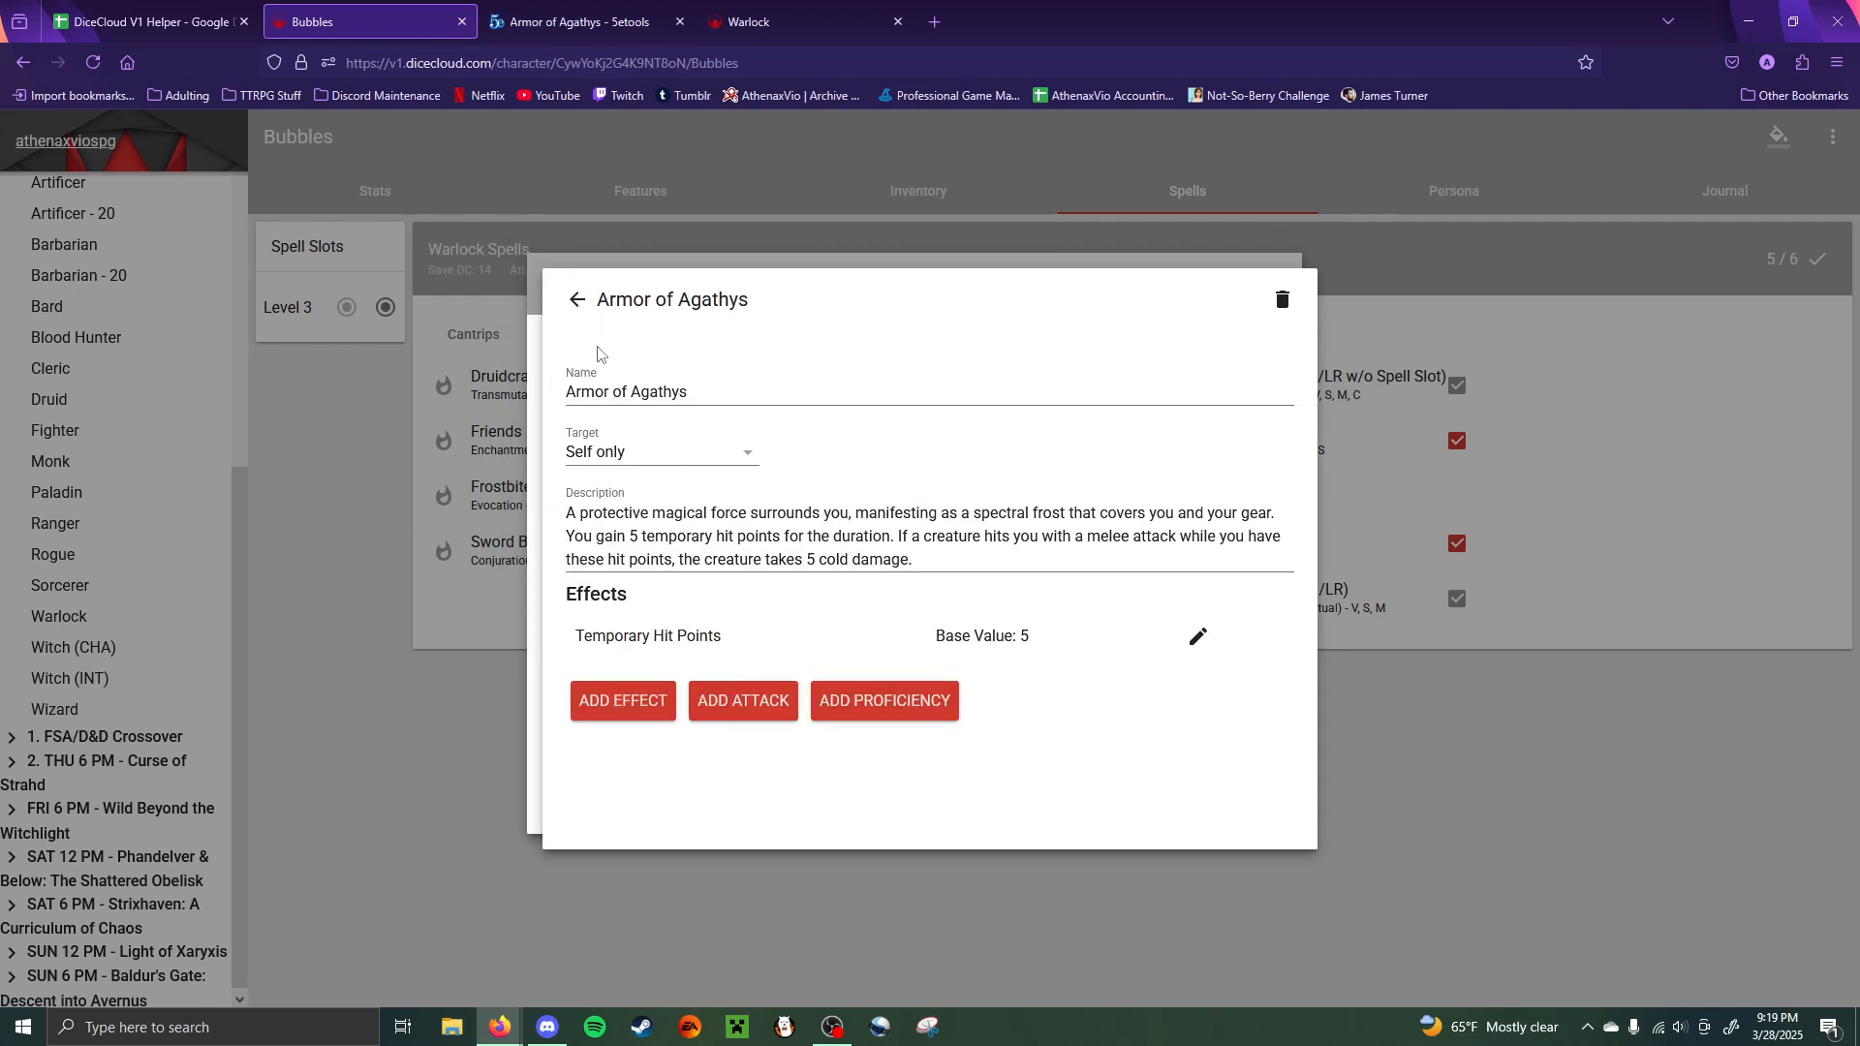
click(577, 300)
scroll(752, 689, down, 1)
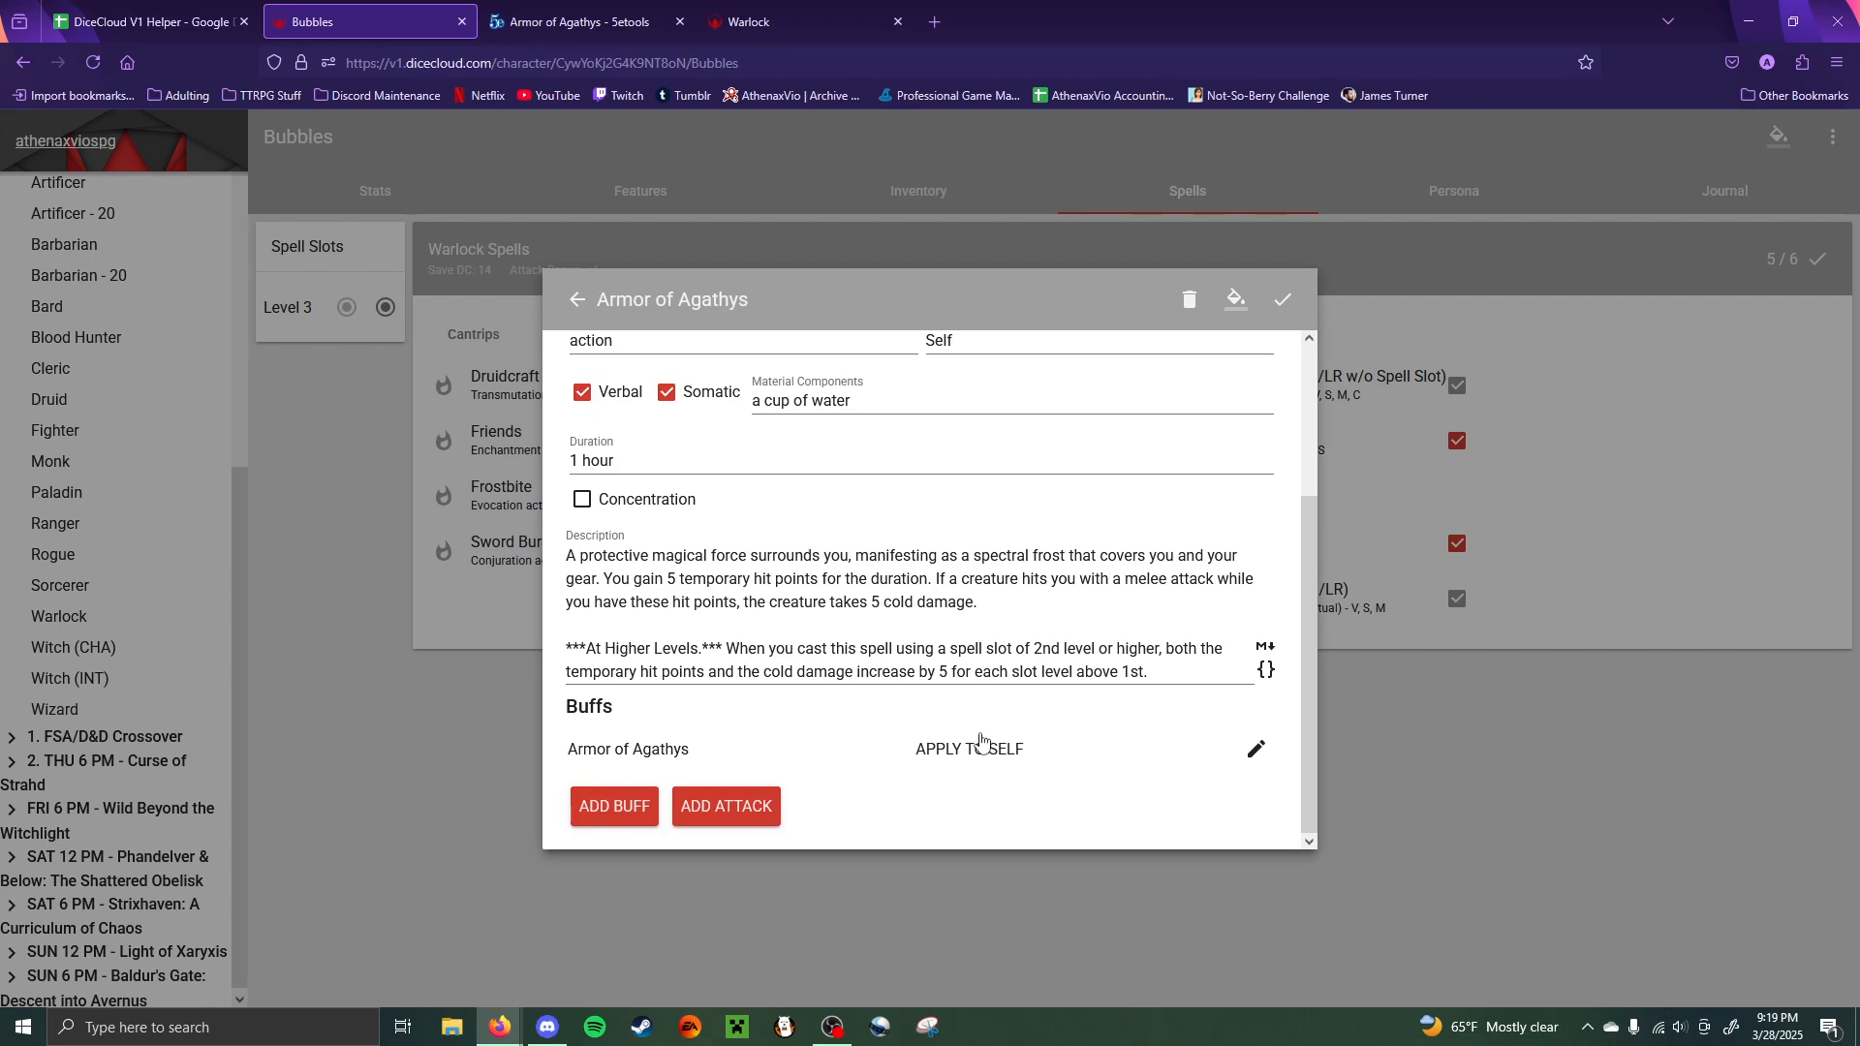
click(1282, 303)
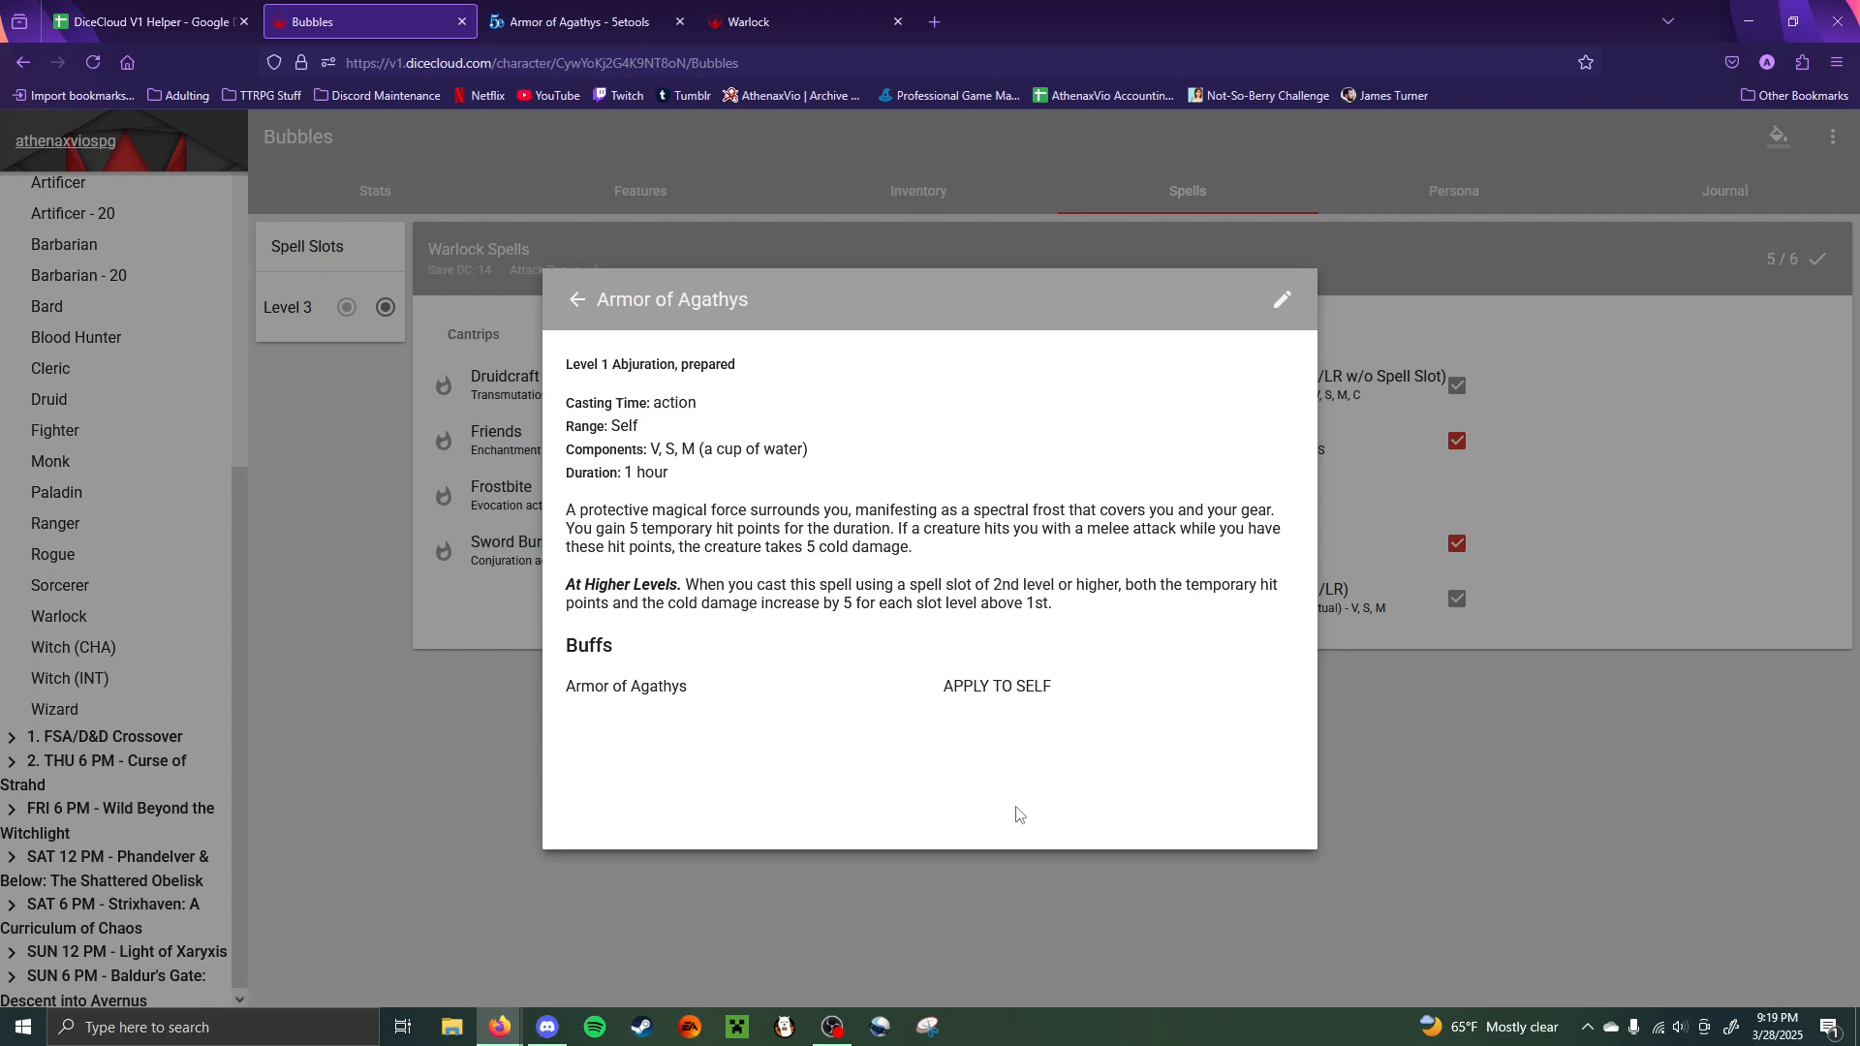
- Apply the Armor of Agathys buff to self, close the spell, and show the character's stats
click(1004, 687)
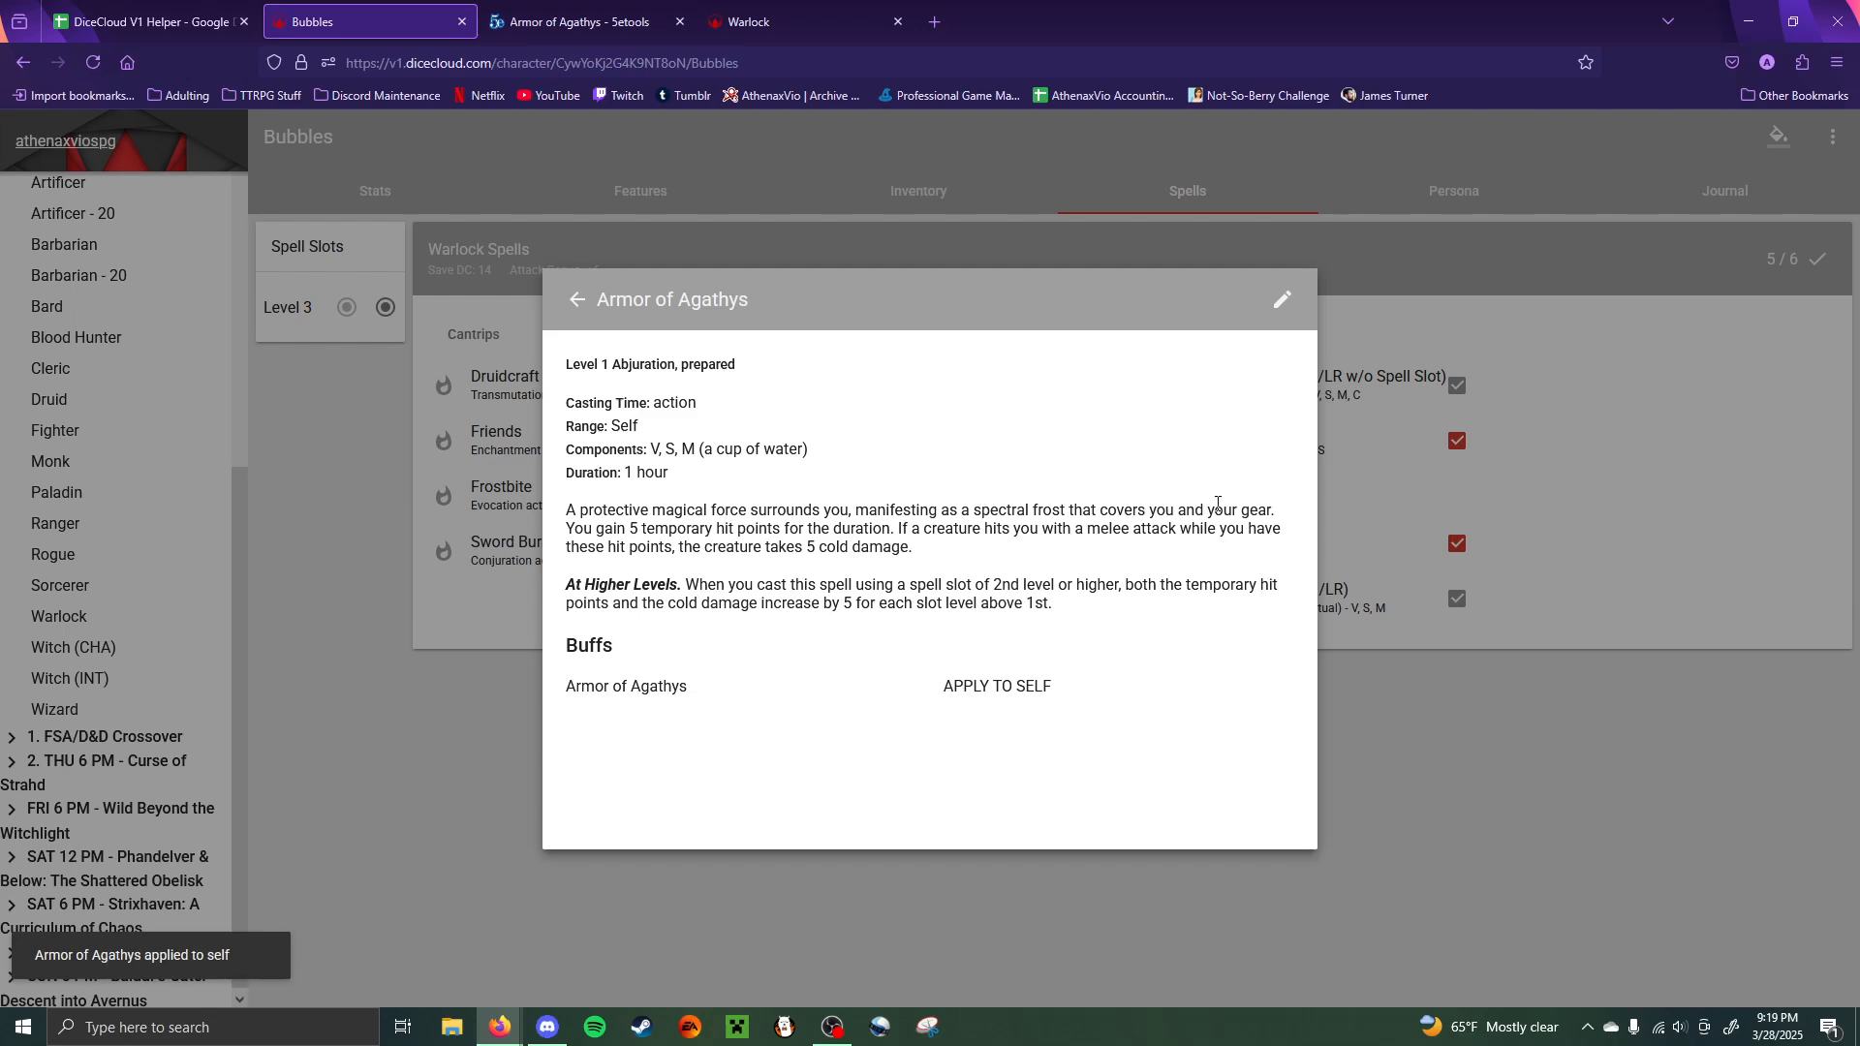
click(1568, 423)
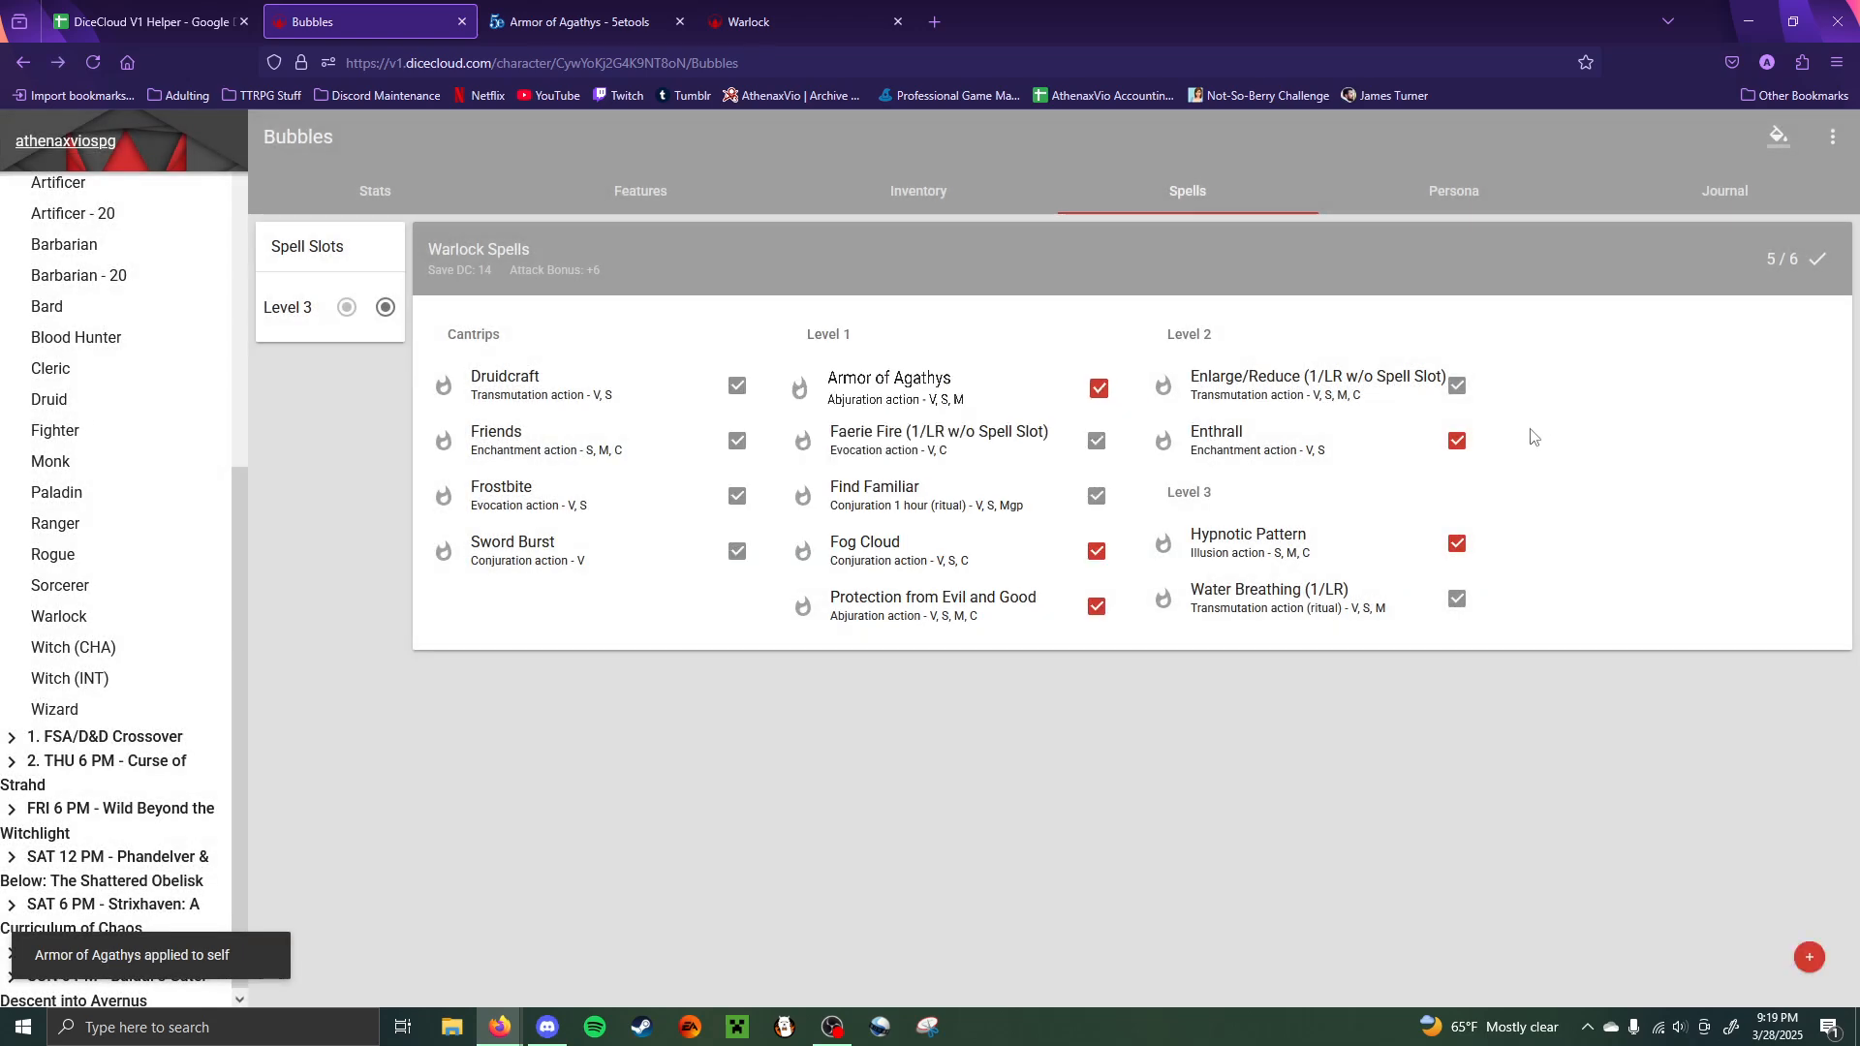
click(360, 192)
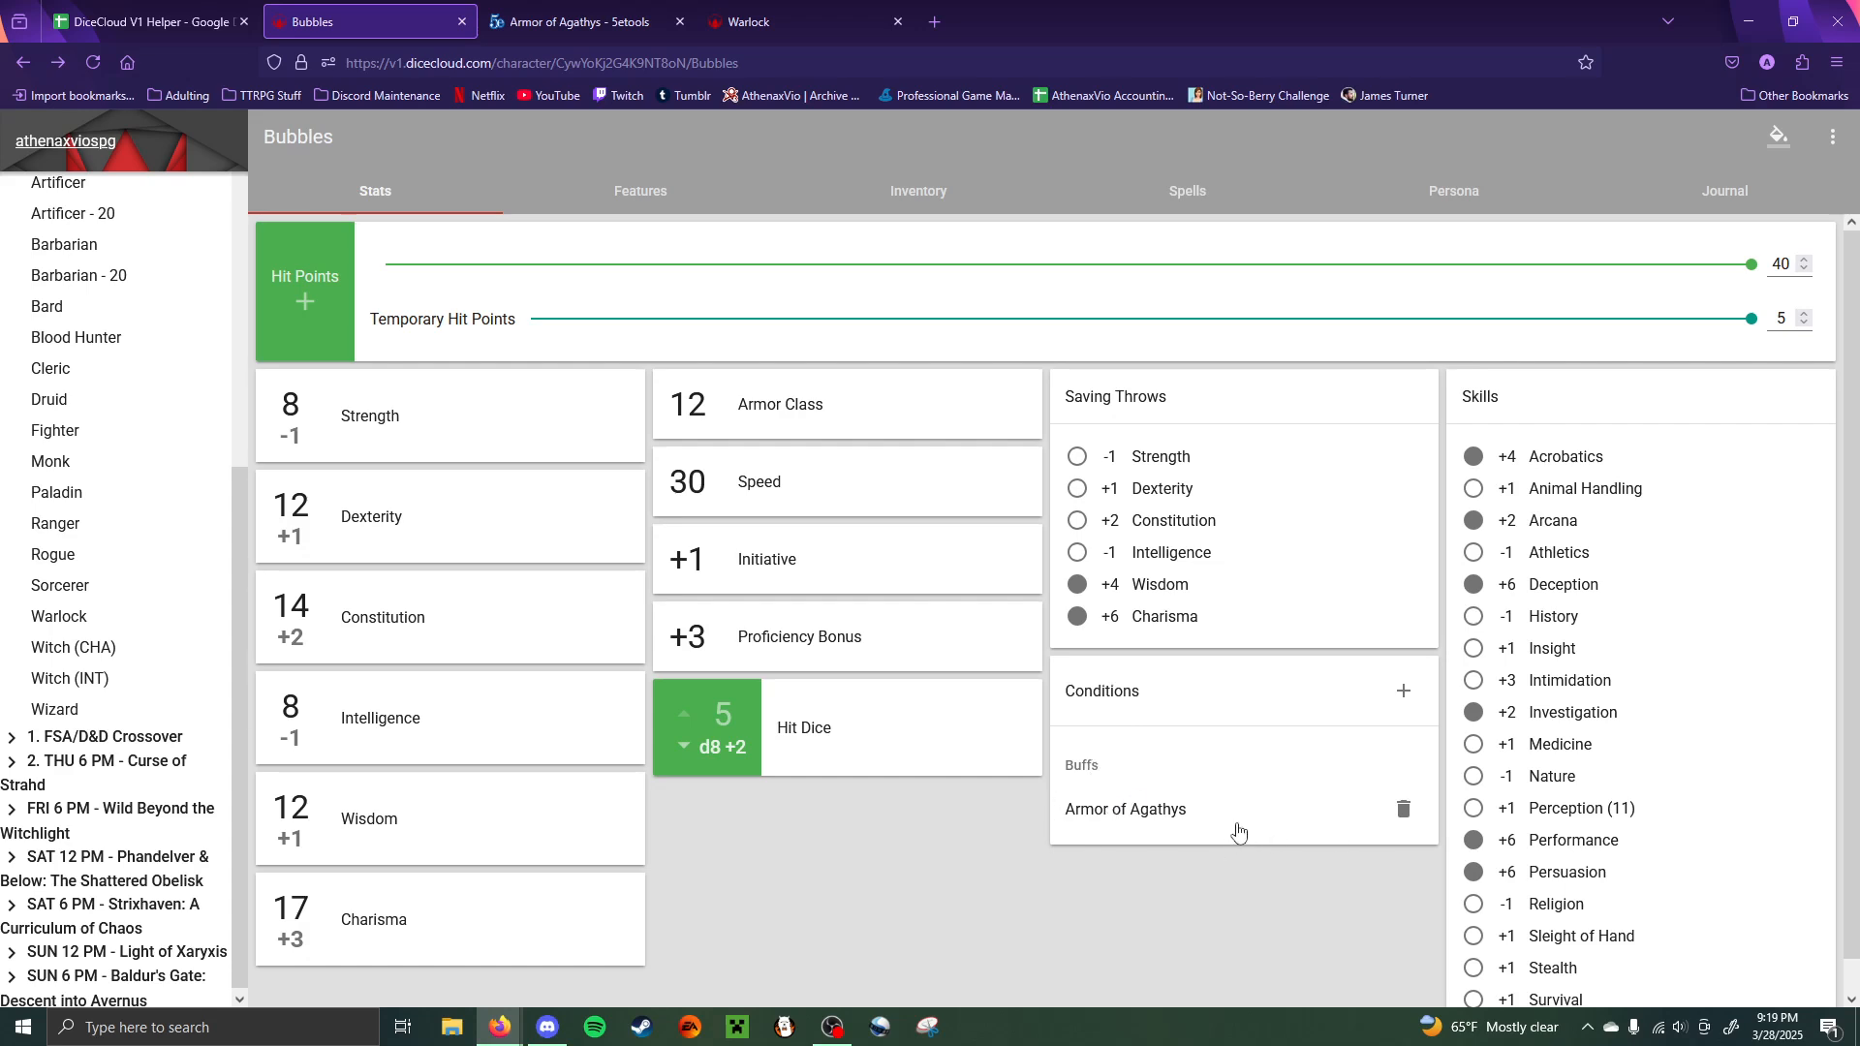
- Remove the Armor of Agathys buff from the character's conditions, and reopen the Armor of Agathys spell from the spell list
click(1403, 810)
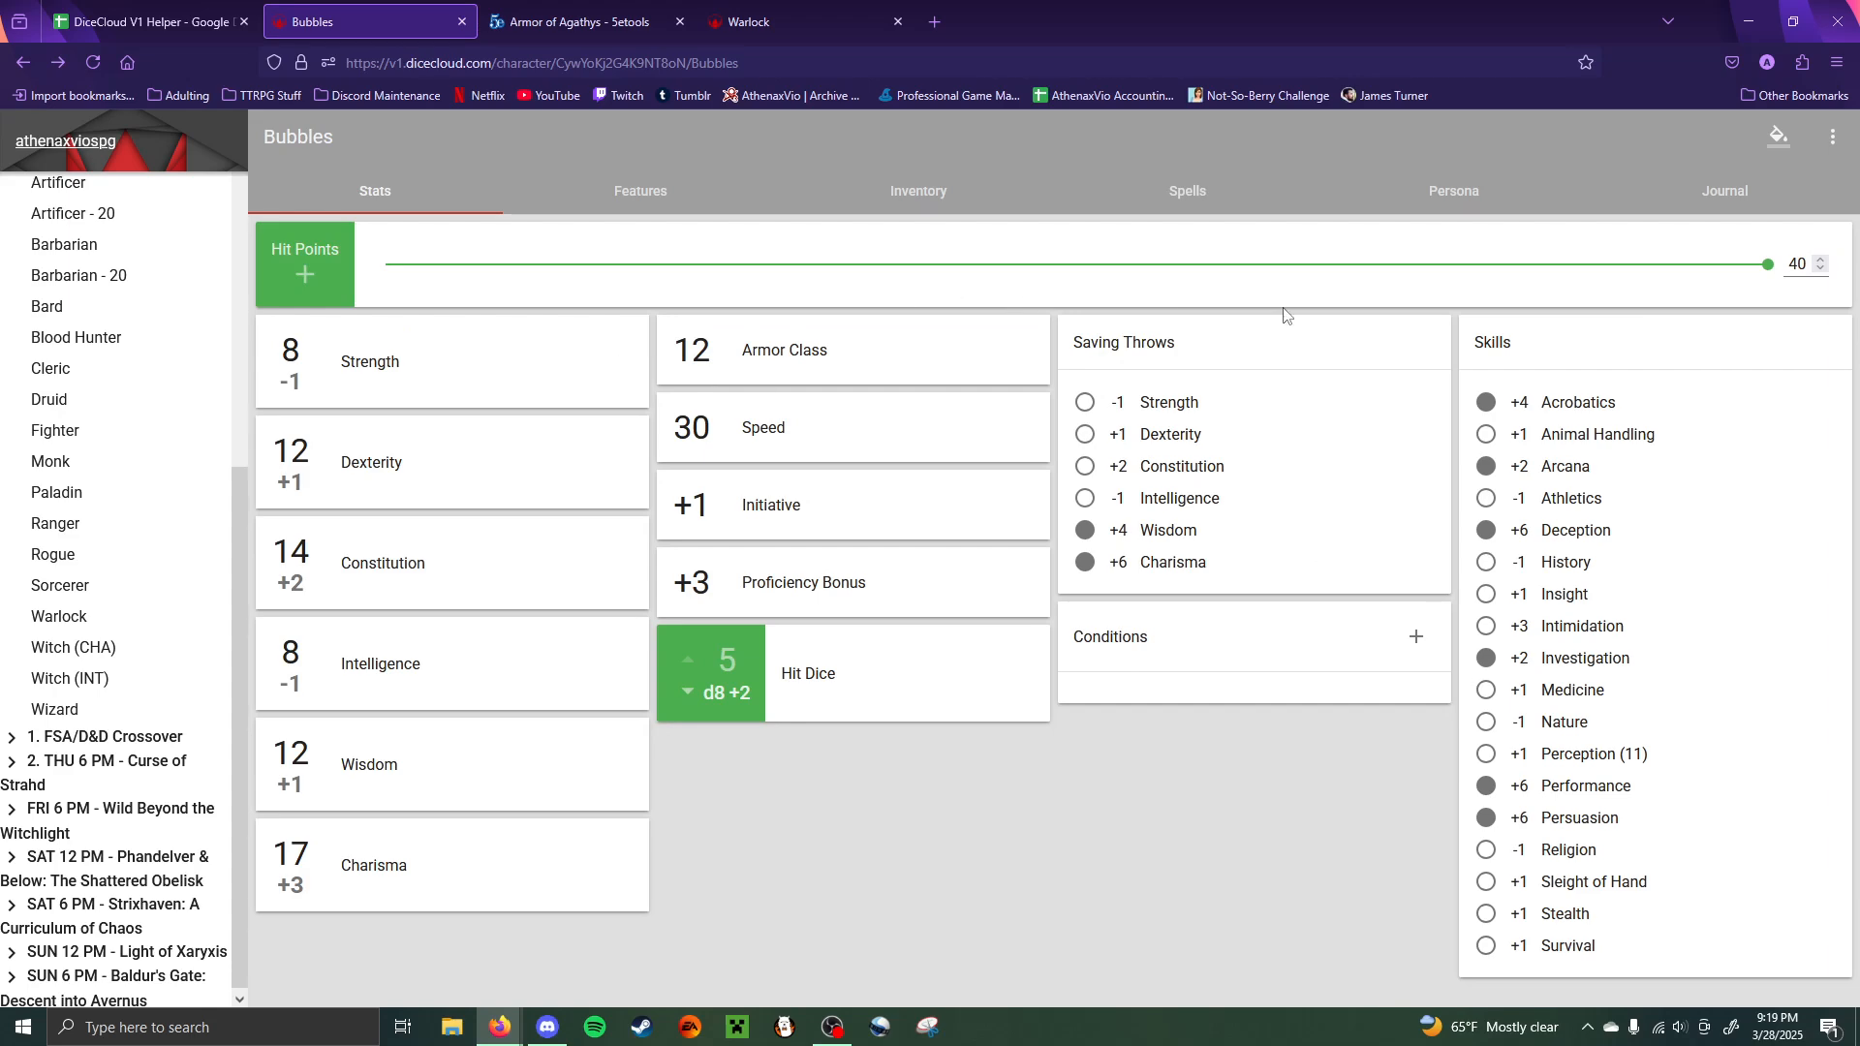
click(1169, 189)
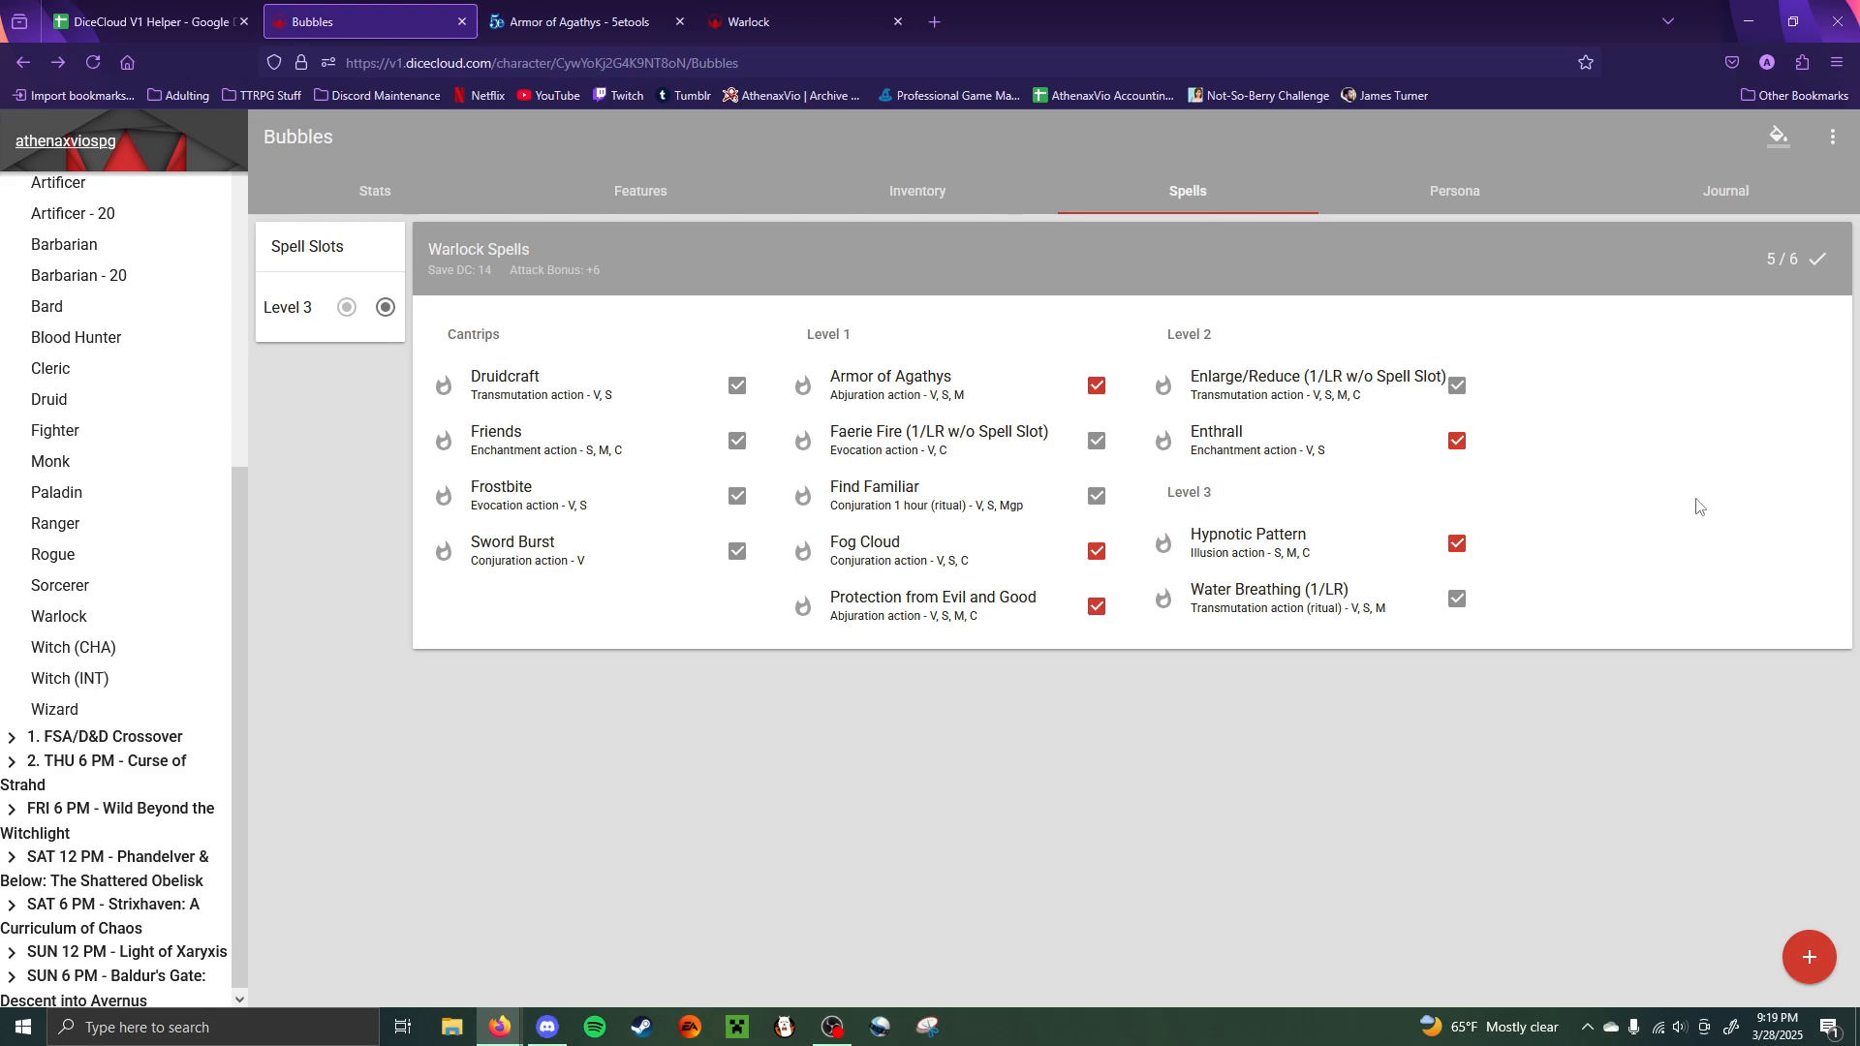
click(921, 412)
- Look up the PHB'14 version of the Crown of Madness spell in 5etools
click(609, 7)
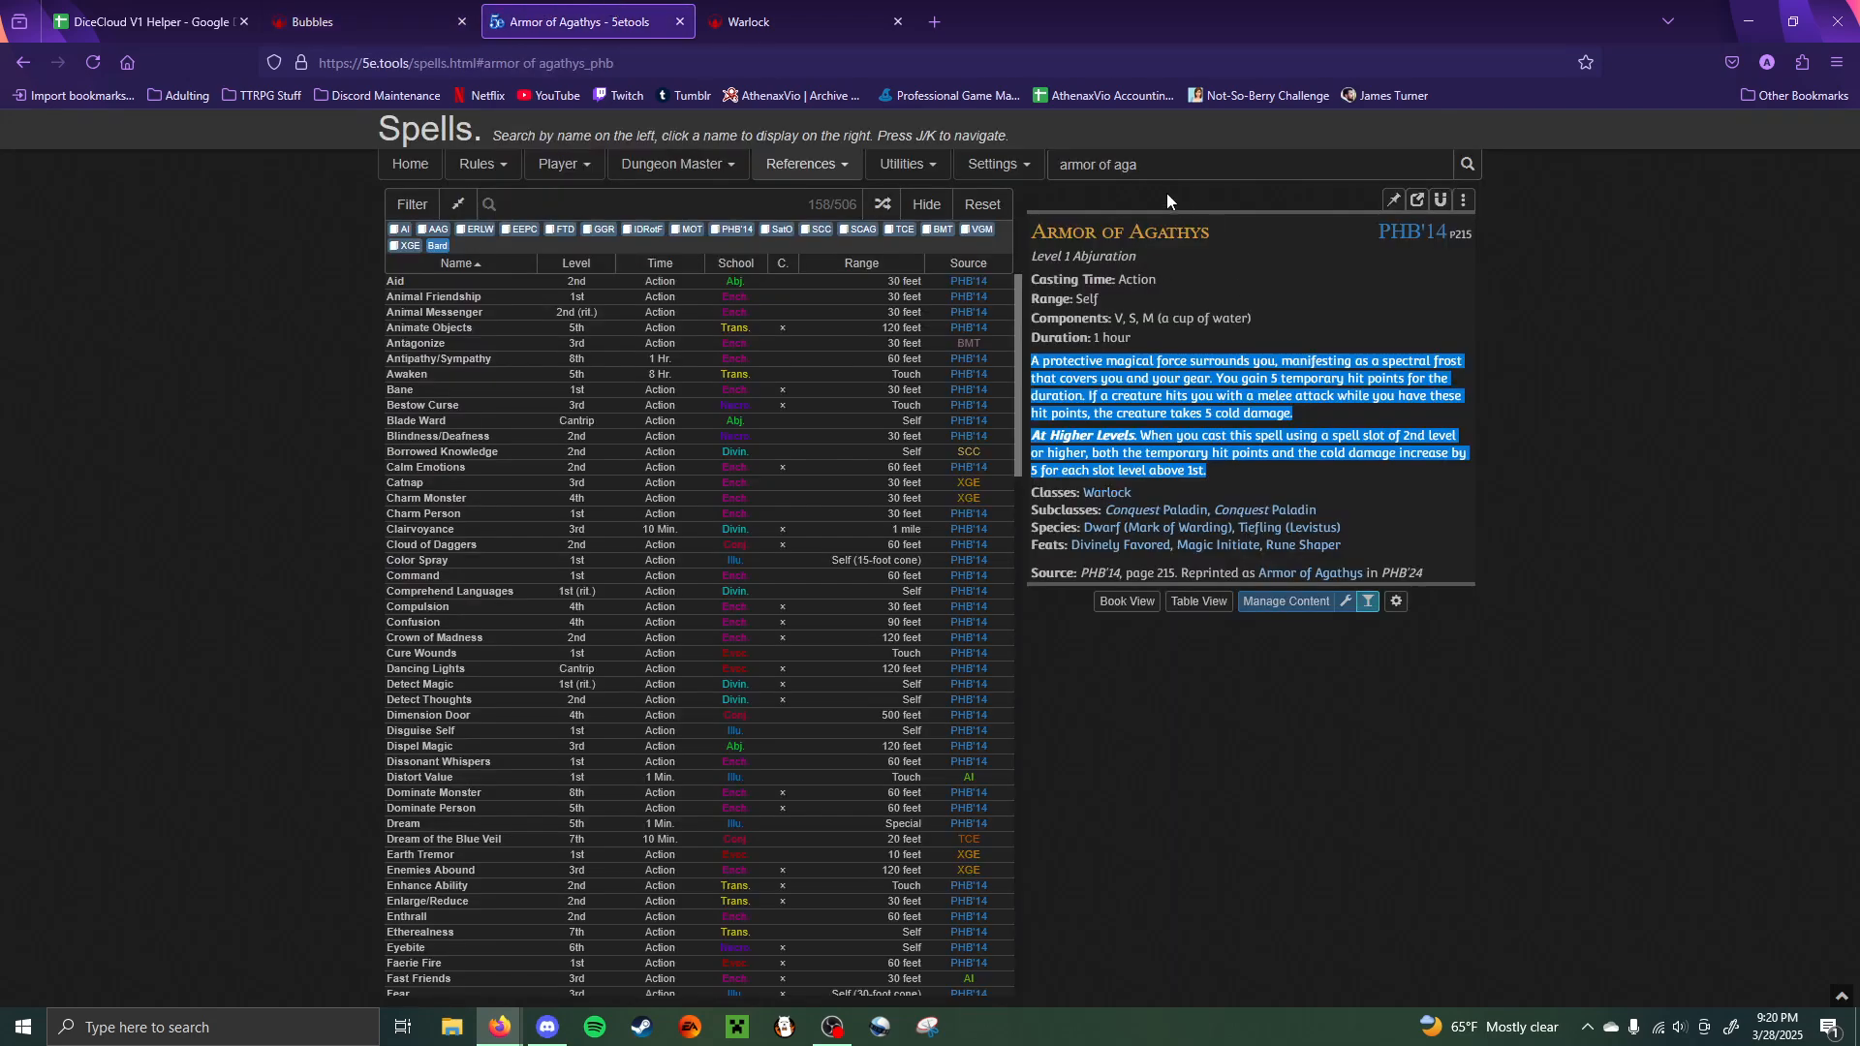
click(1171, 165)
text(crown)
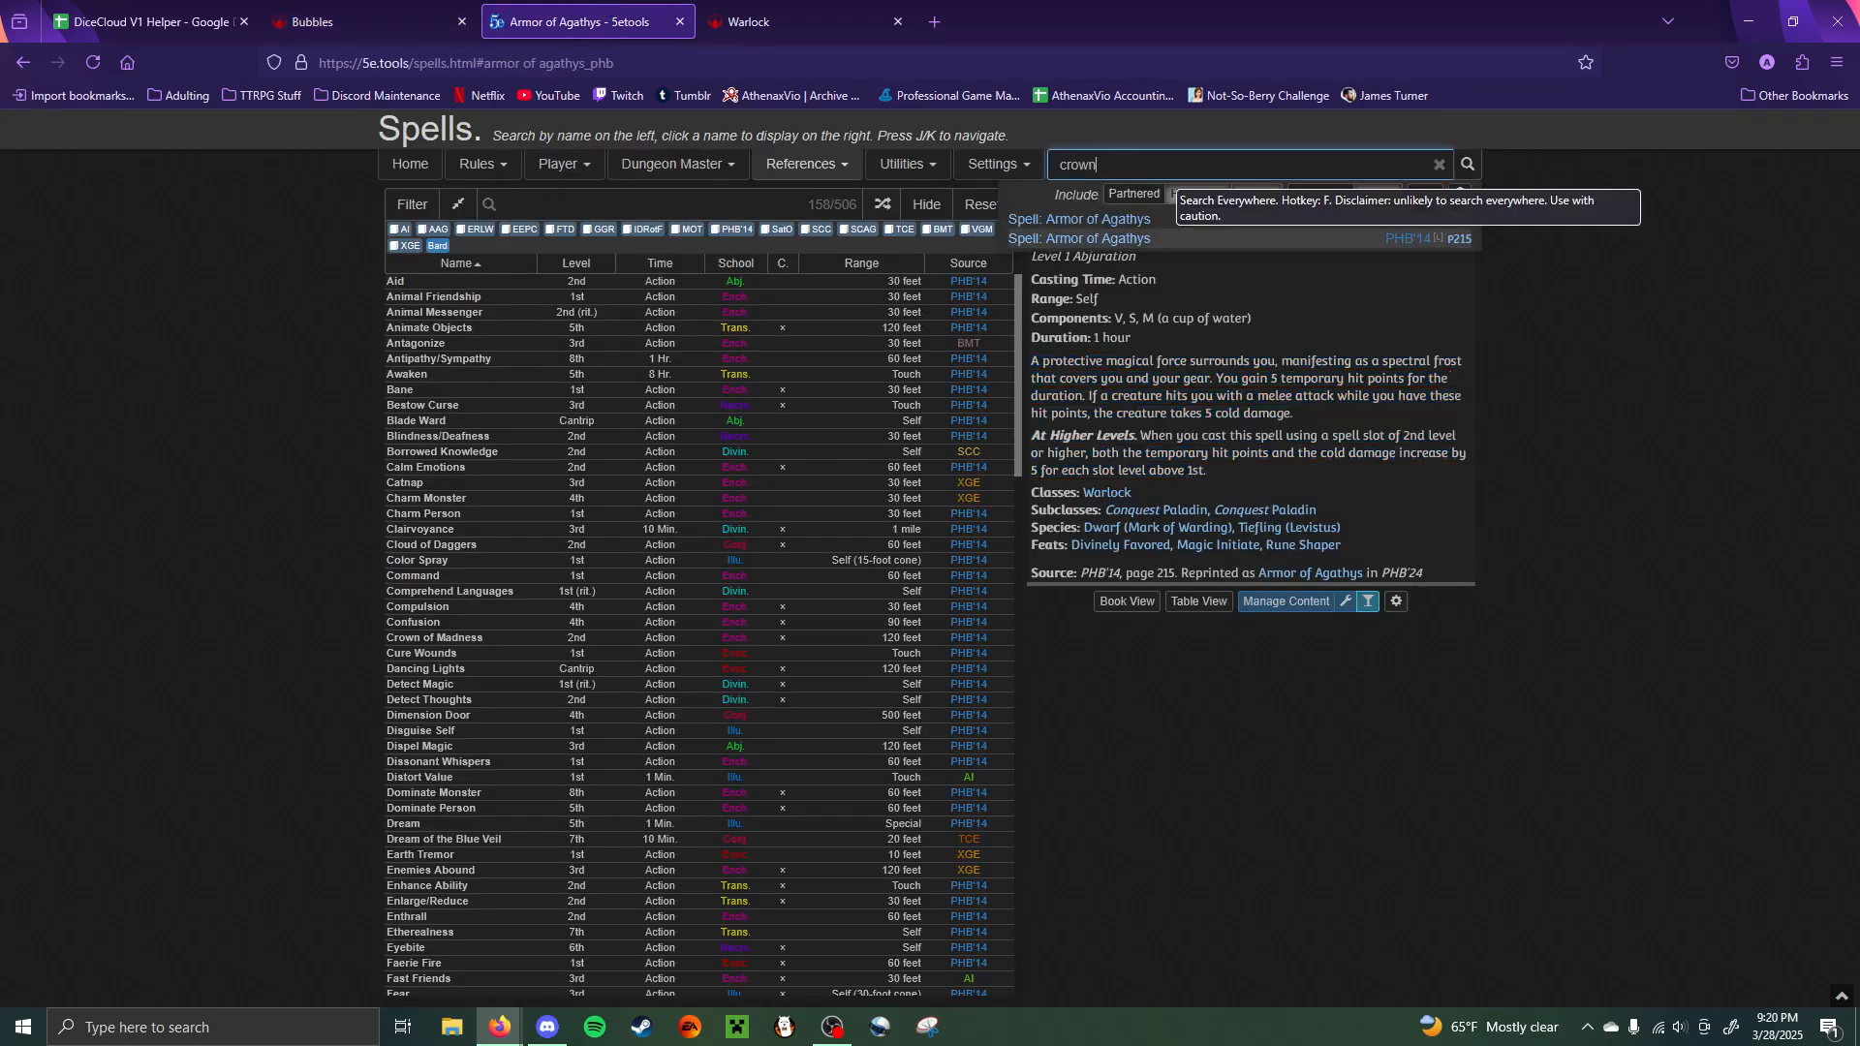
text( of mad)
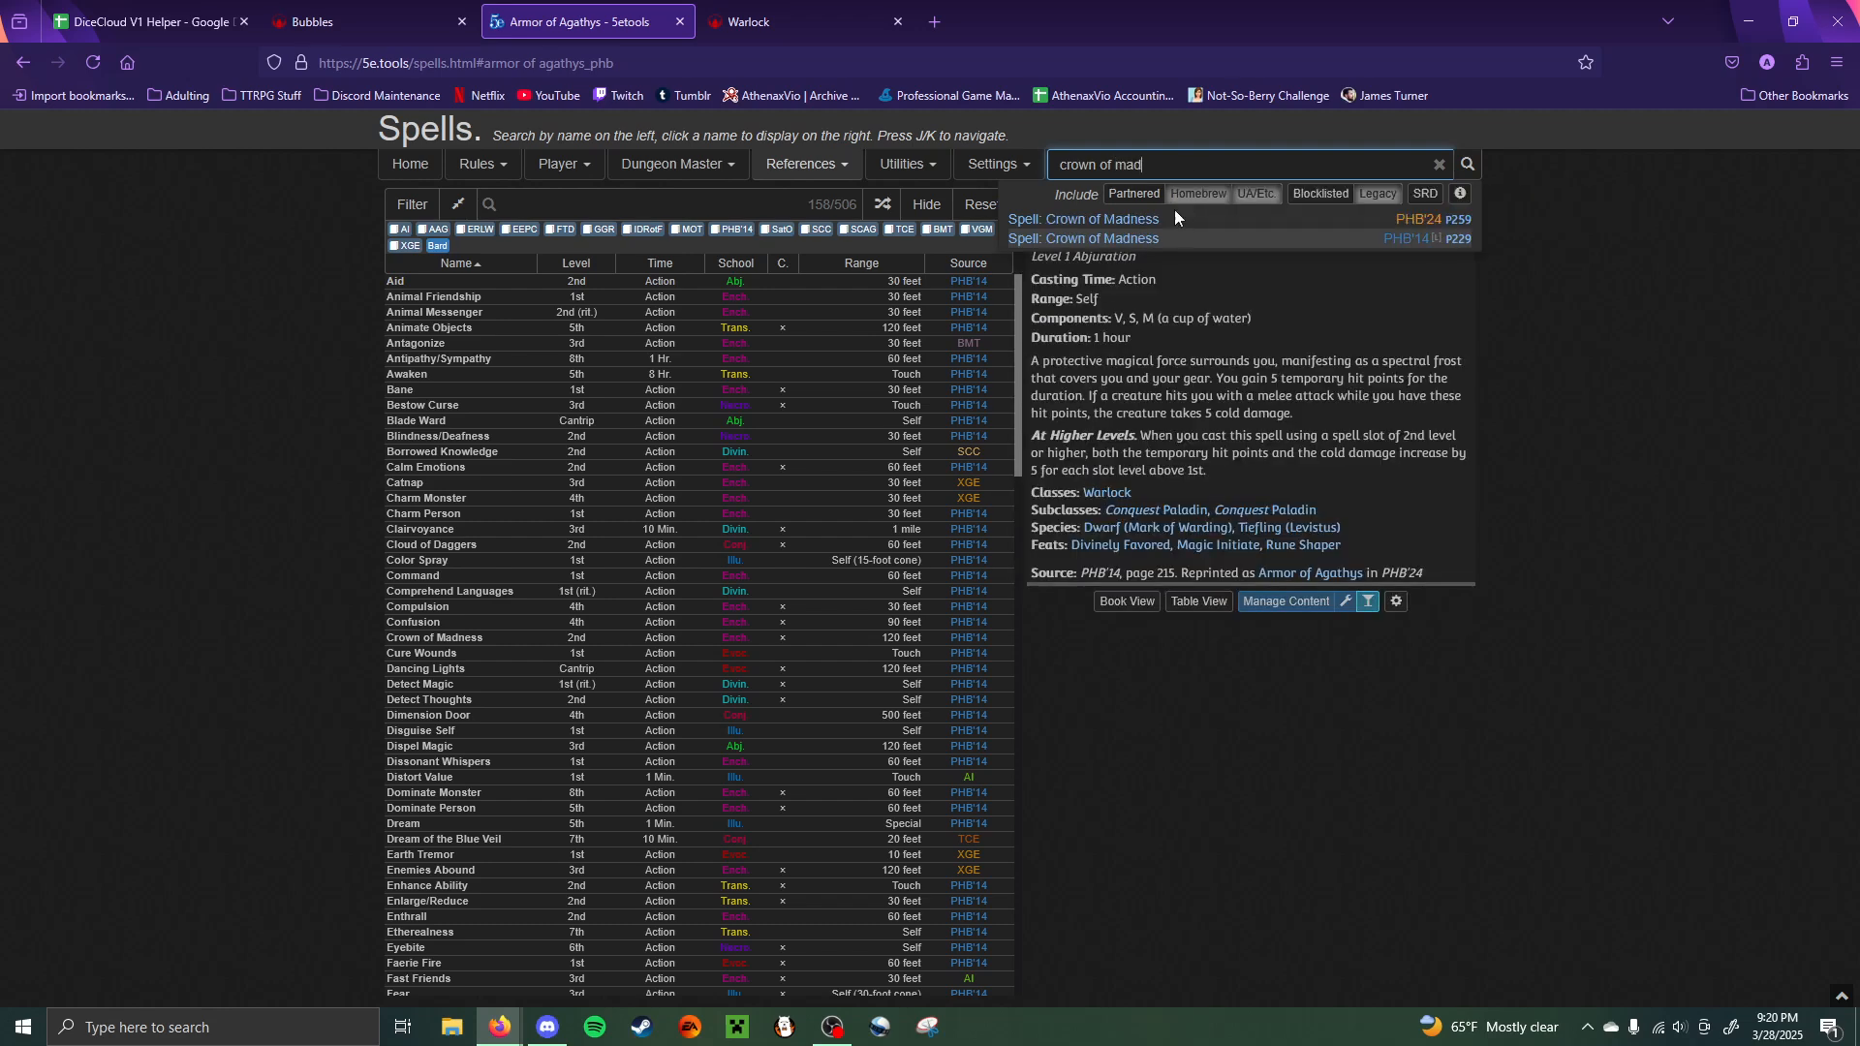
click(1129, 242)
- Back in DiceCloud, close the Armor of Agathys details and add a new spell named "Crown of Madness"
key(ctrl+shift+Tab)
click(1630, 811)
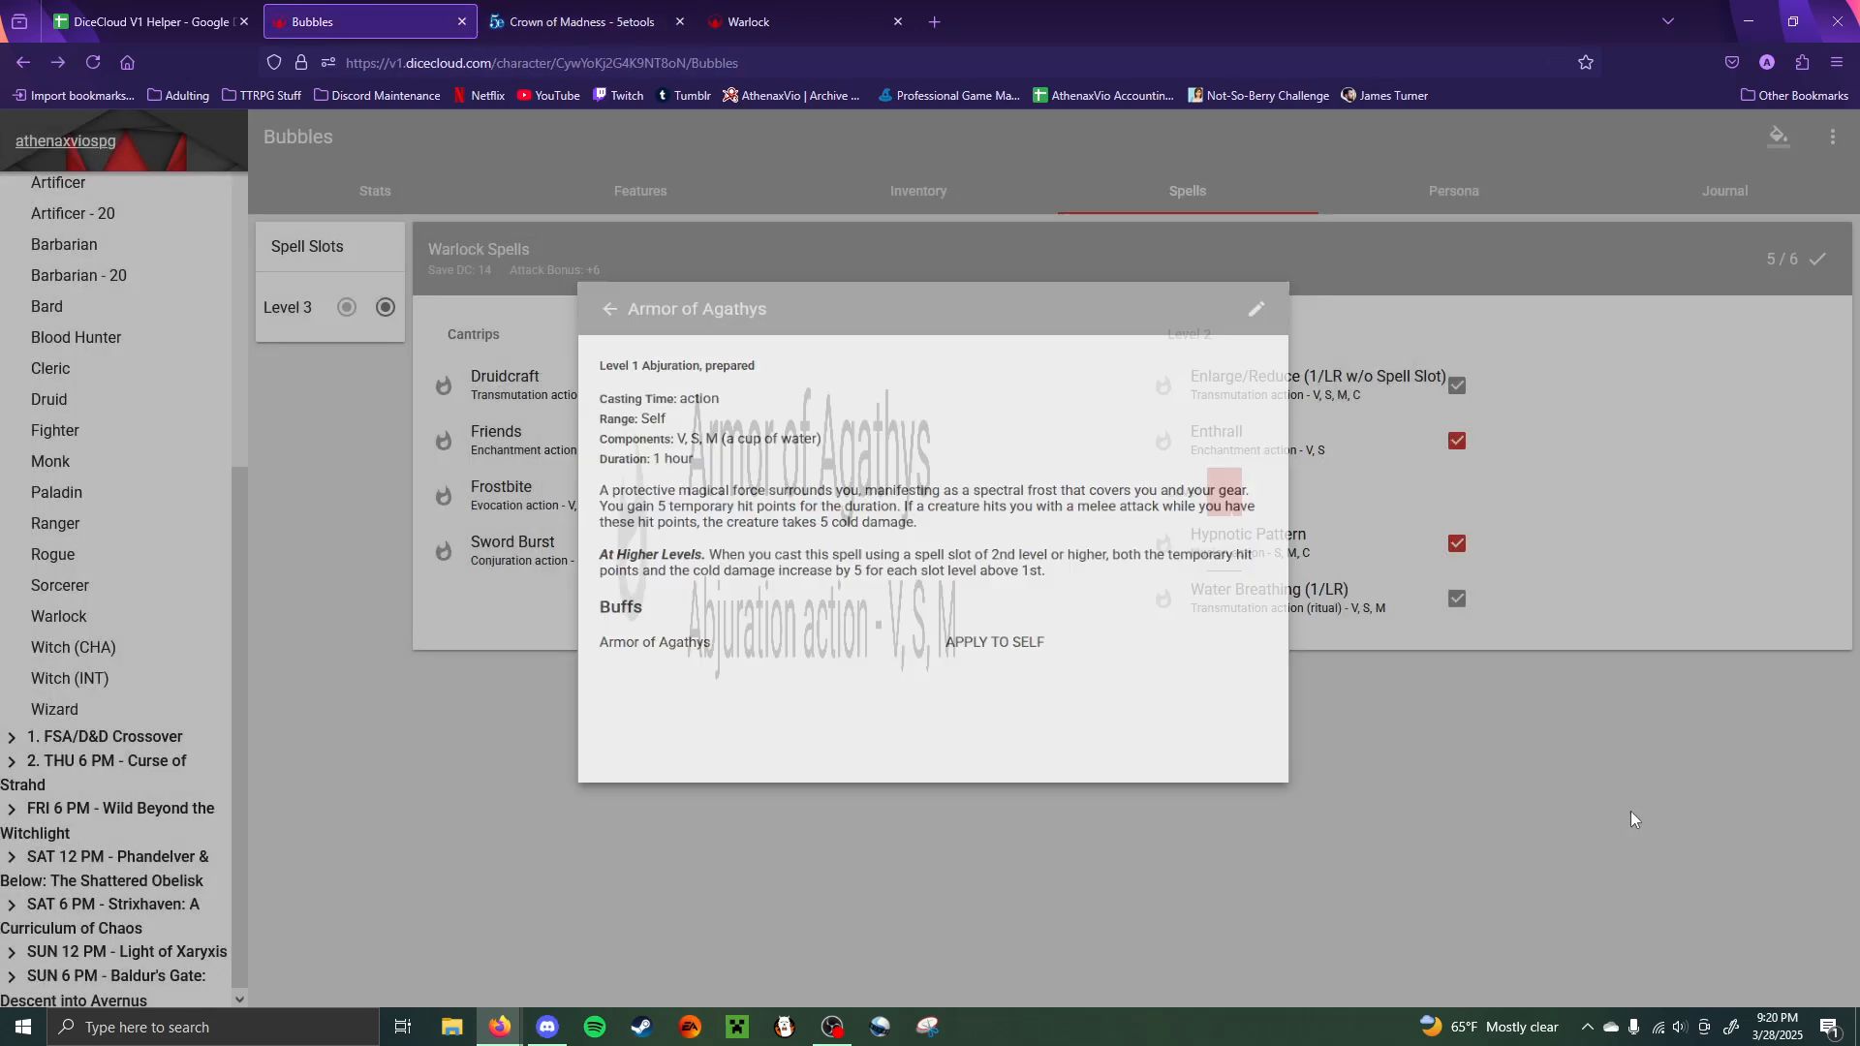
click(1799, 959)
click(1810, 810)
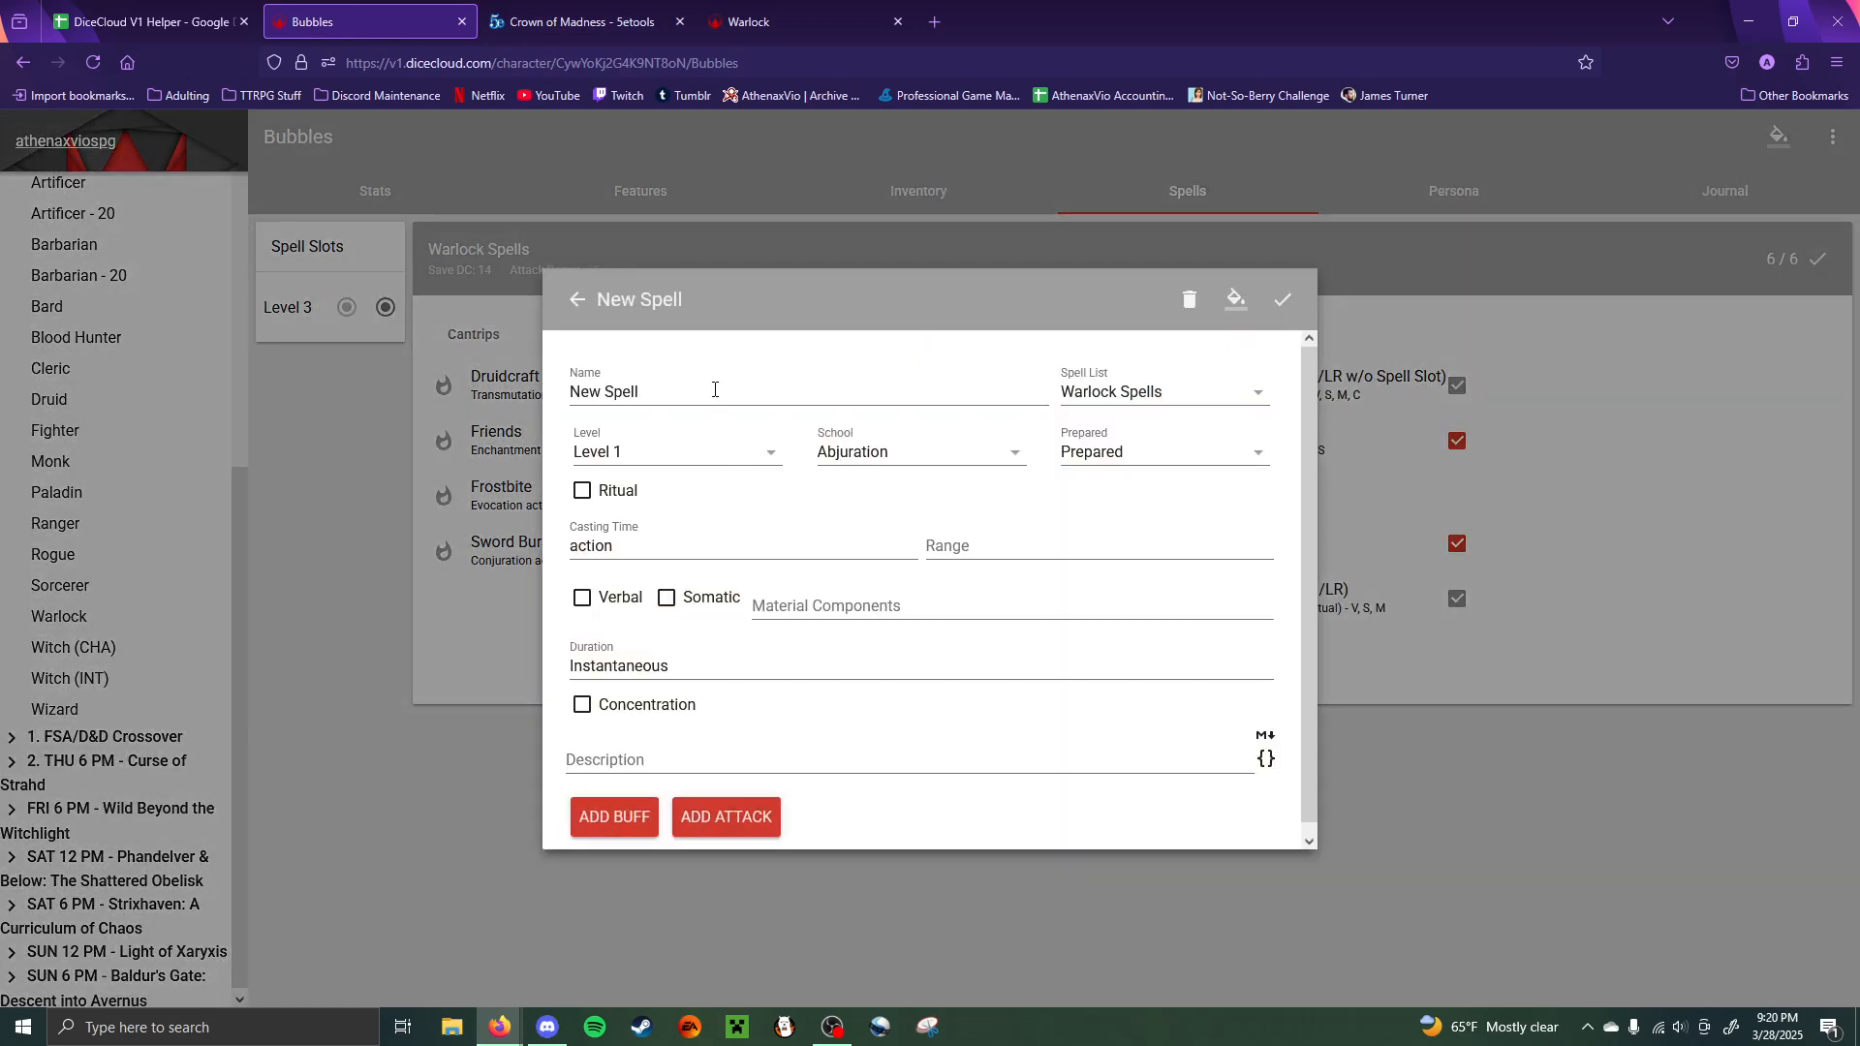
triple_click(714, 388)
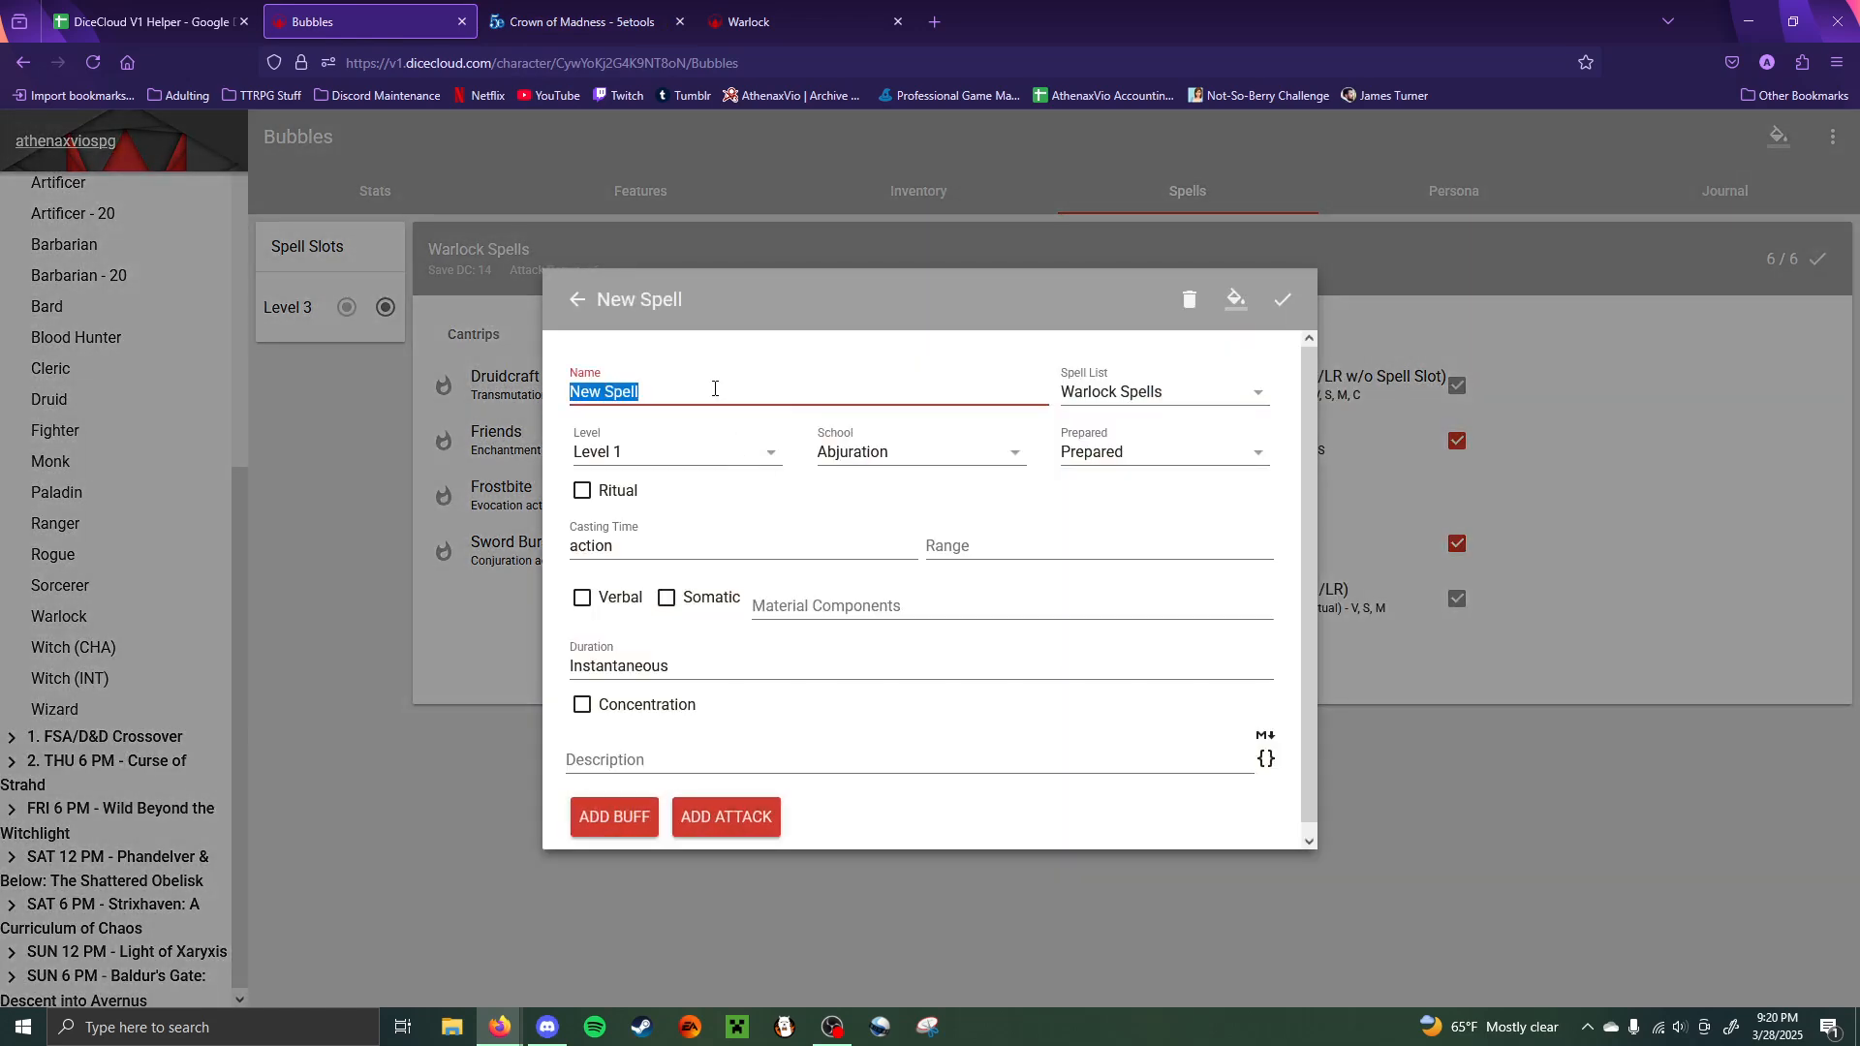
text(Crown of Ma)
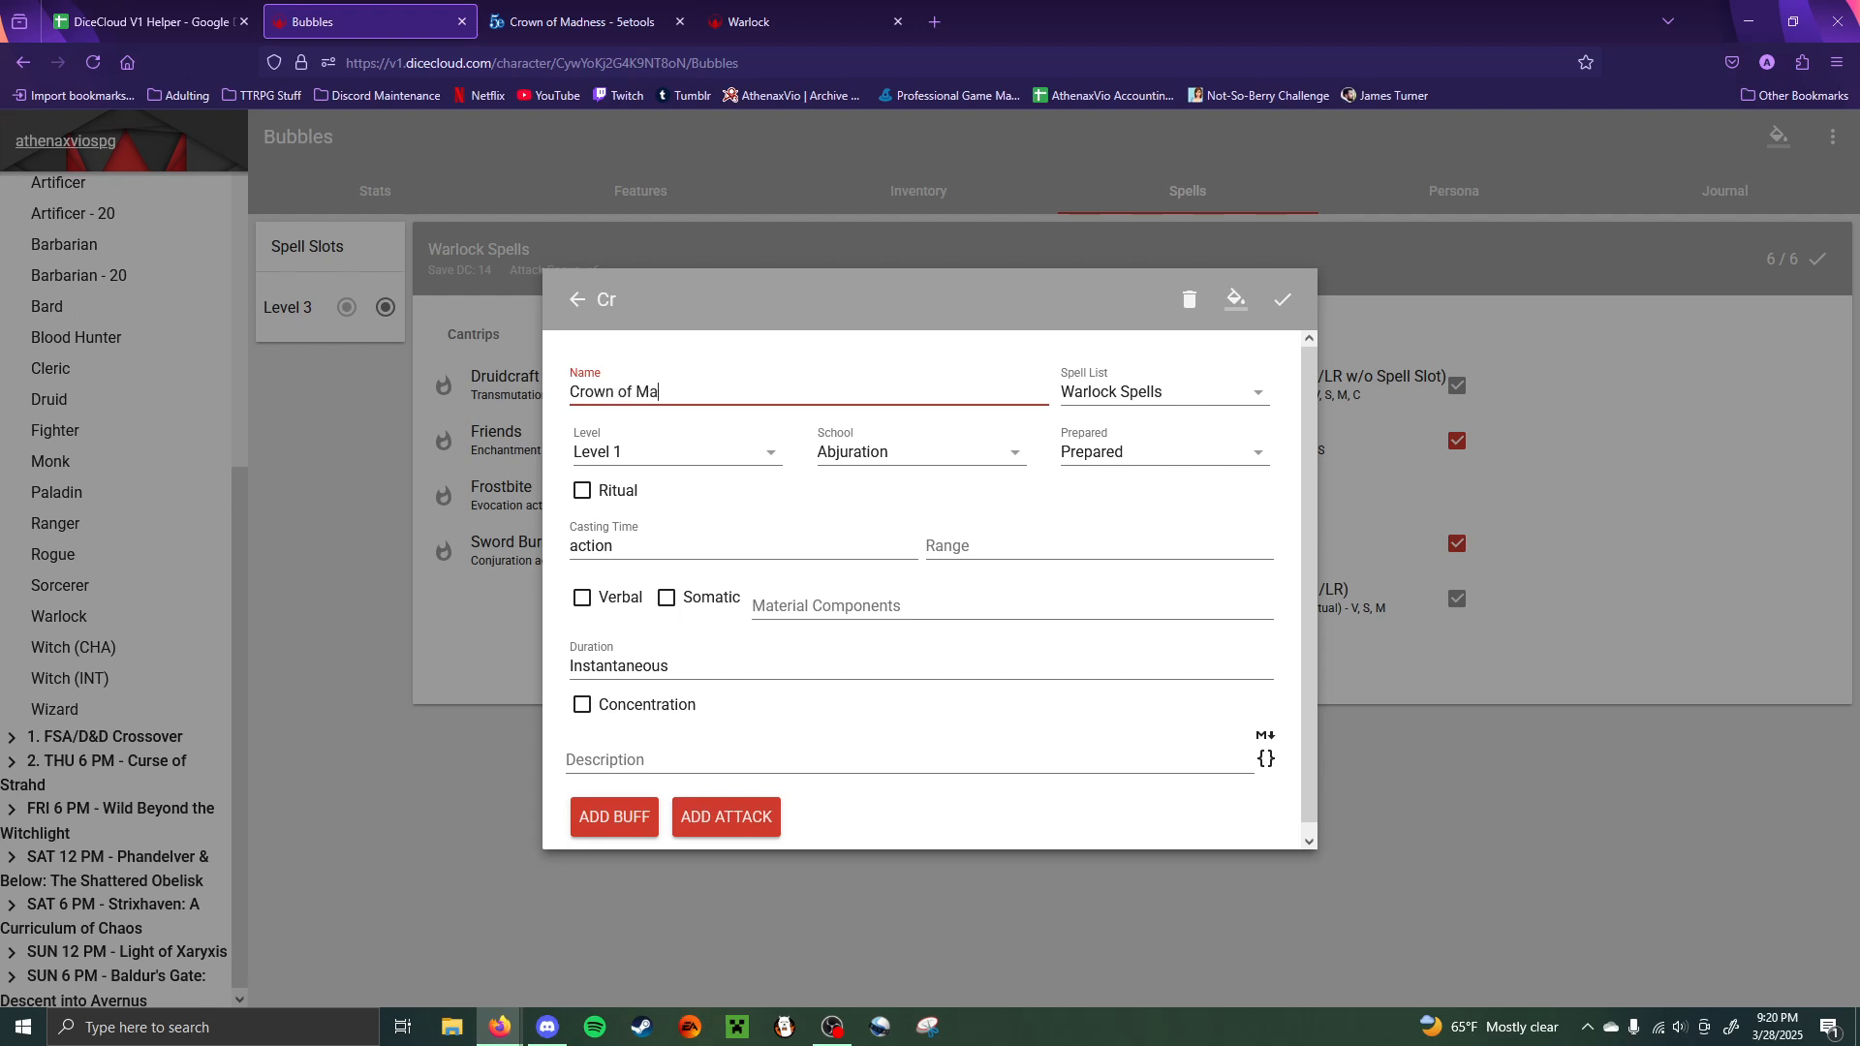
text(dness)
- Set Crown of Madness's range to "120 feet" with verbal and somatic components, following its 5etools entry
click(581, 21)
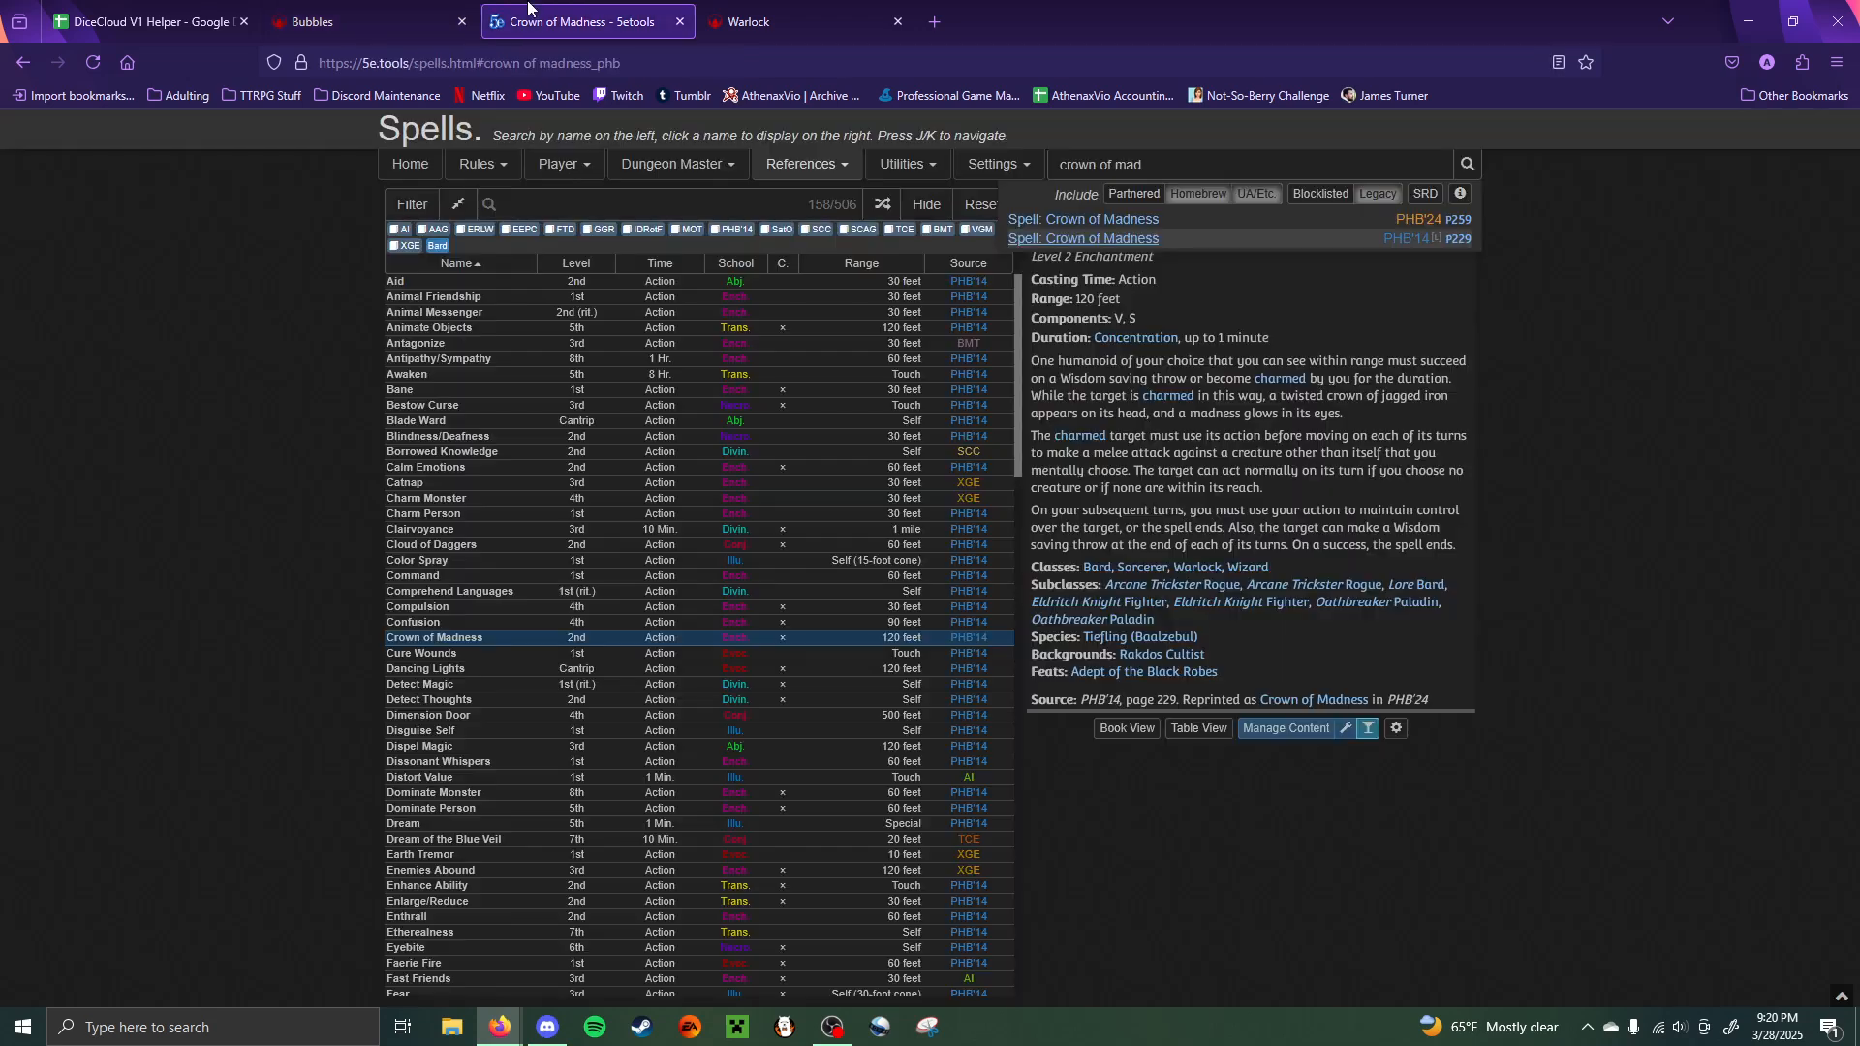
click(378, 10)
click(963, 543)
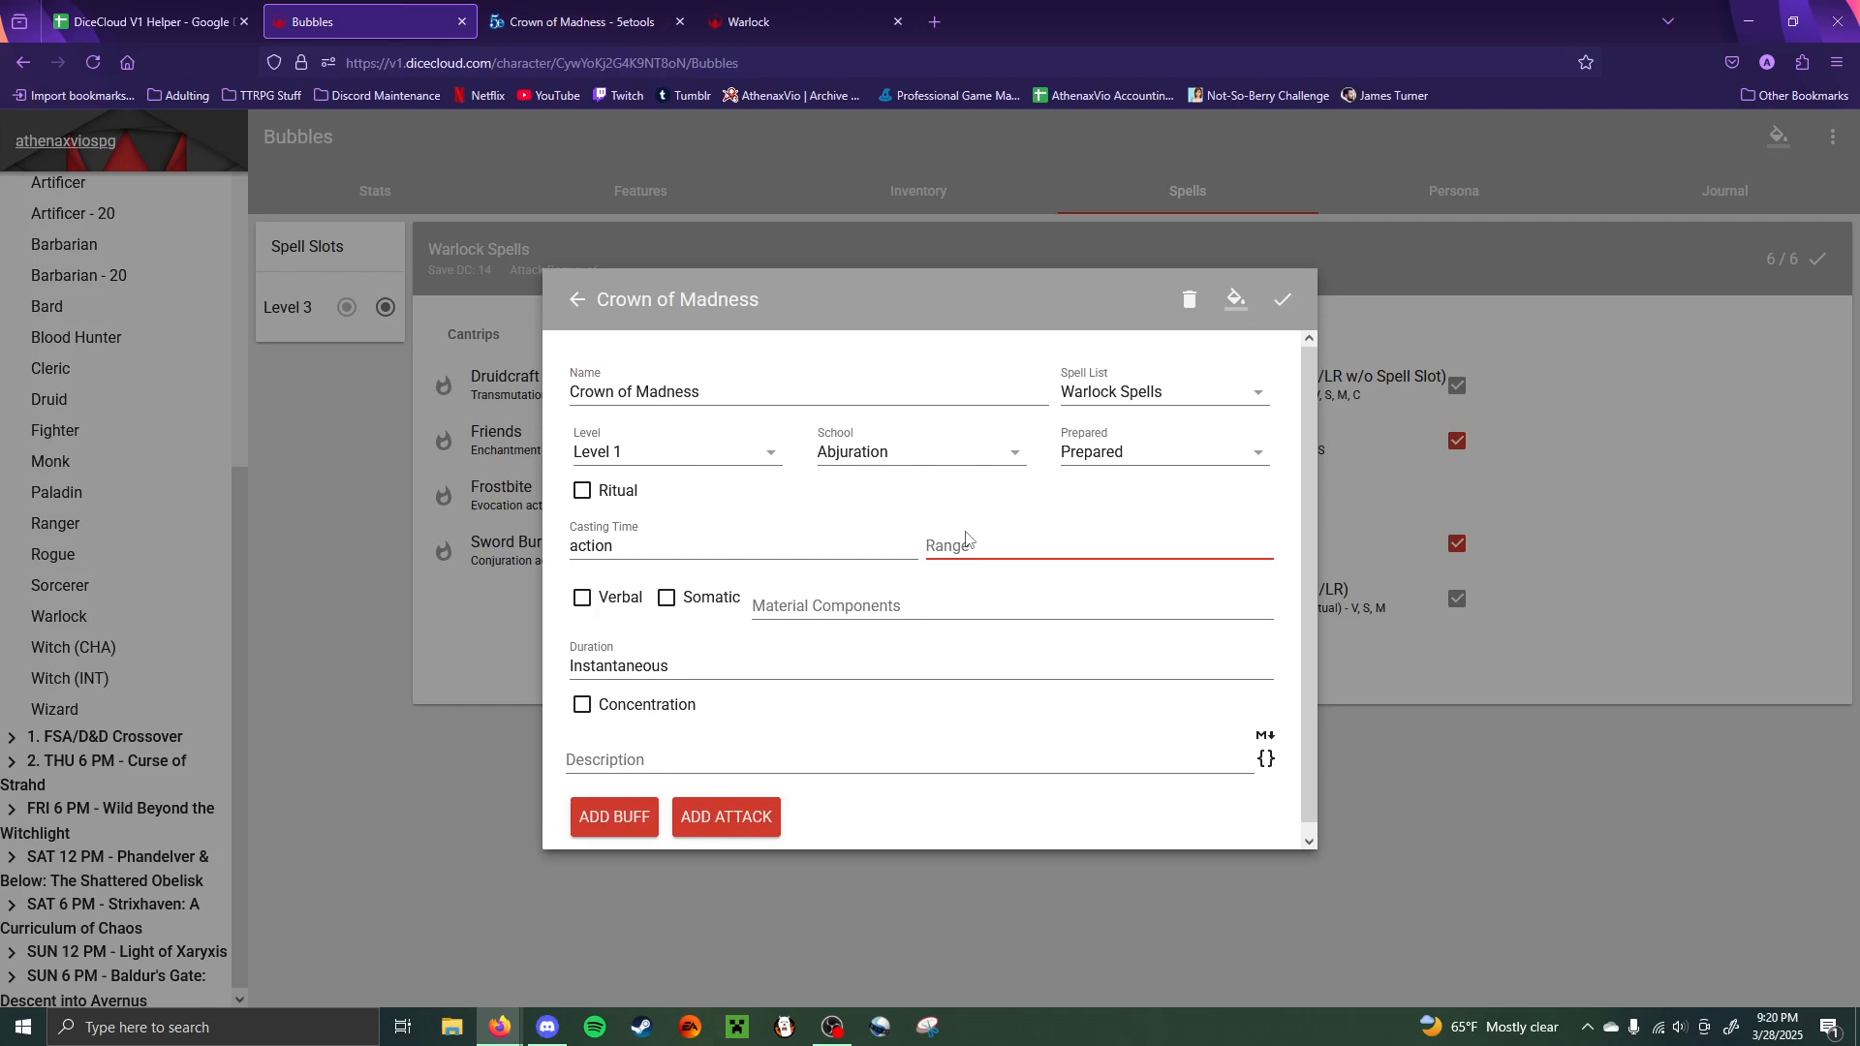
text(120 feet)
click(667, 597)
click(583, 598)
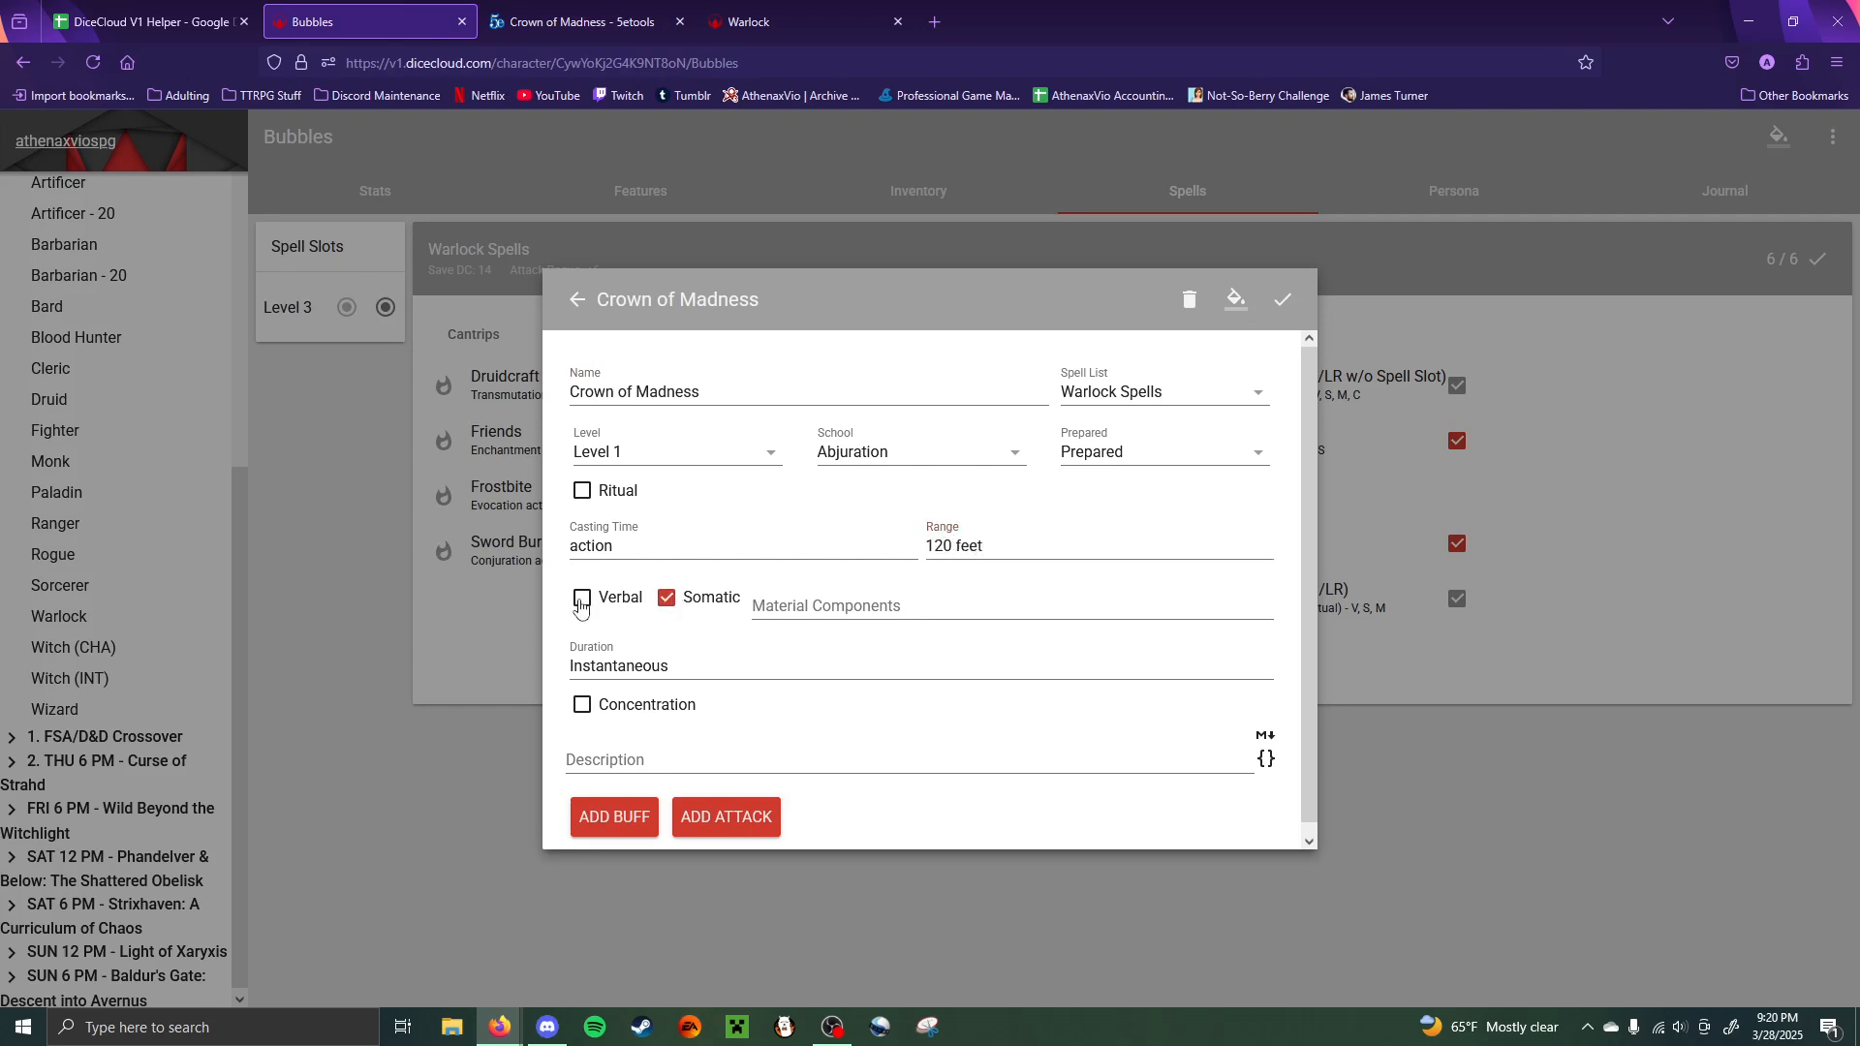
- Mark Crown of Madness as a concentration spell and set its duration to "Concentration, up to 1 minute"
click(559, 8)
click(291, 11)
click(680, 699)
double_click(693, 660)
text(Comc)
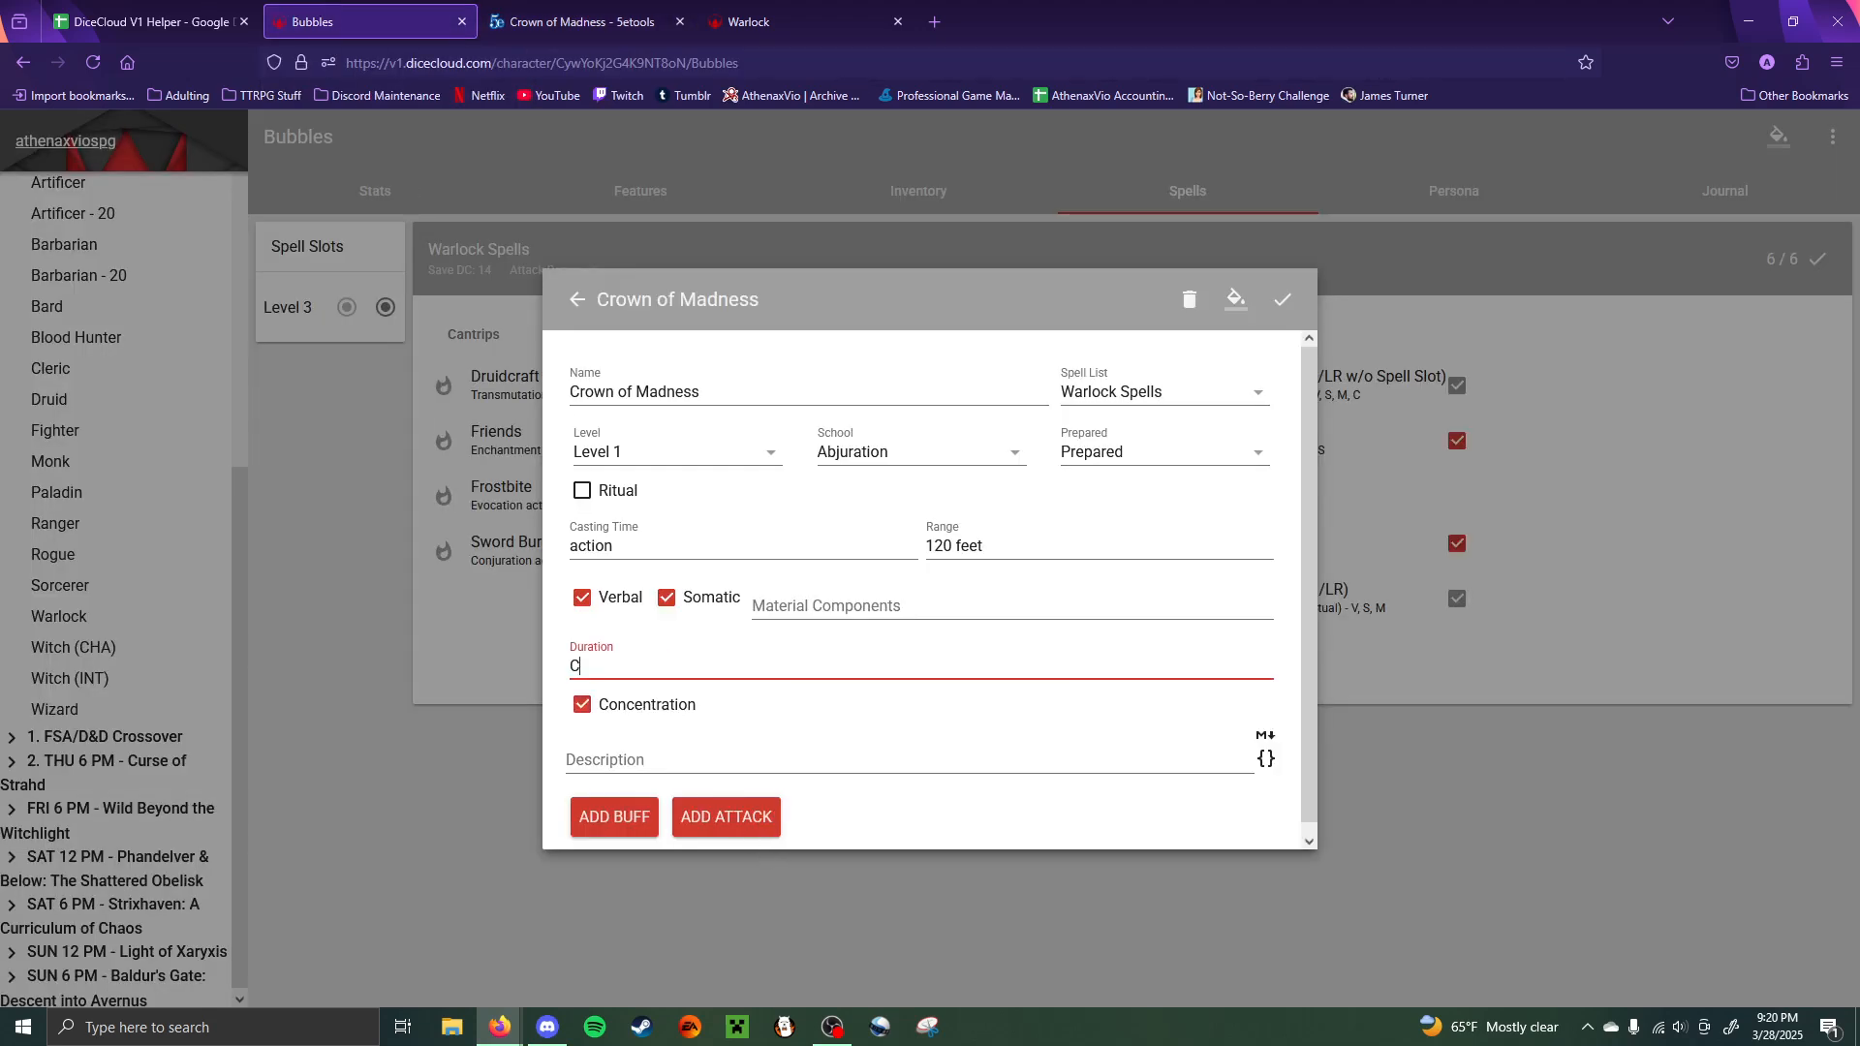
key(BackSpace)
text(ncentration, up to 1 minutes)
- Copy the full Crown of Madness description from 5etools and paste it as the new spell's description
click(579, 22)
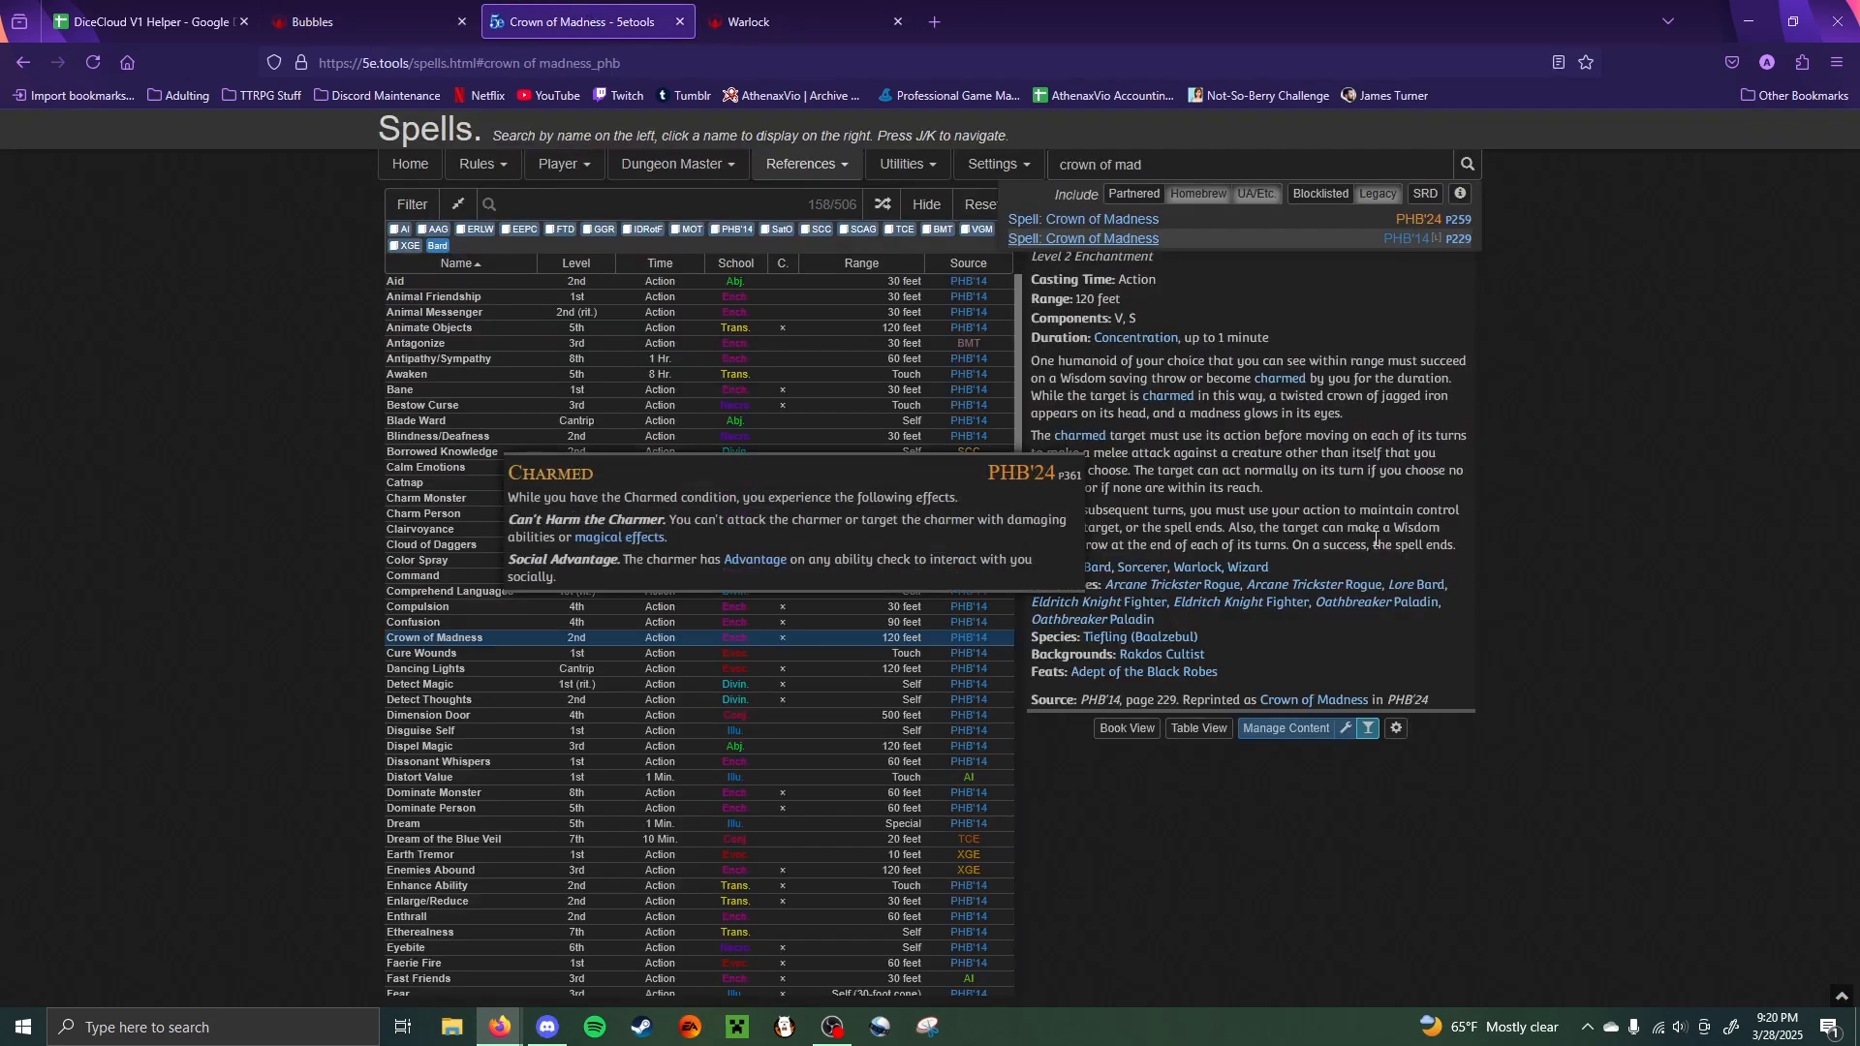
drag(1452, 551, 1021, 363)
key(ctrl+c)
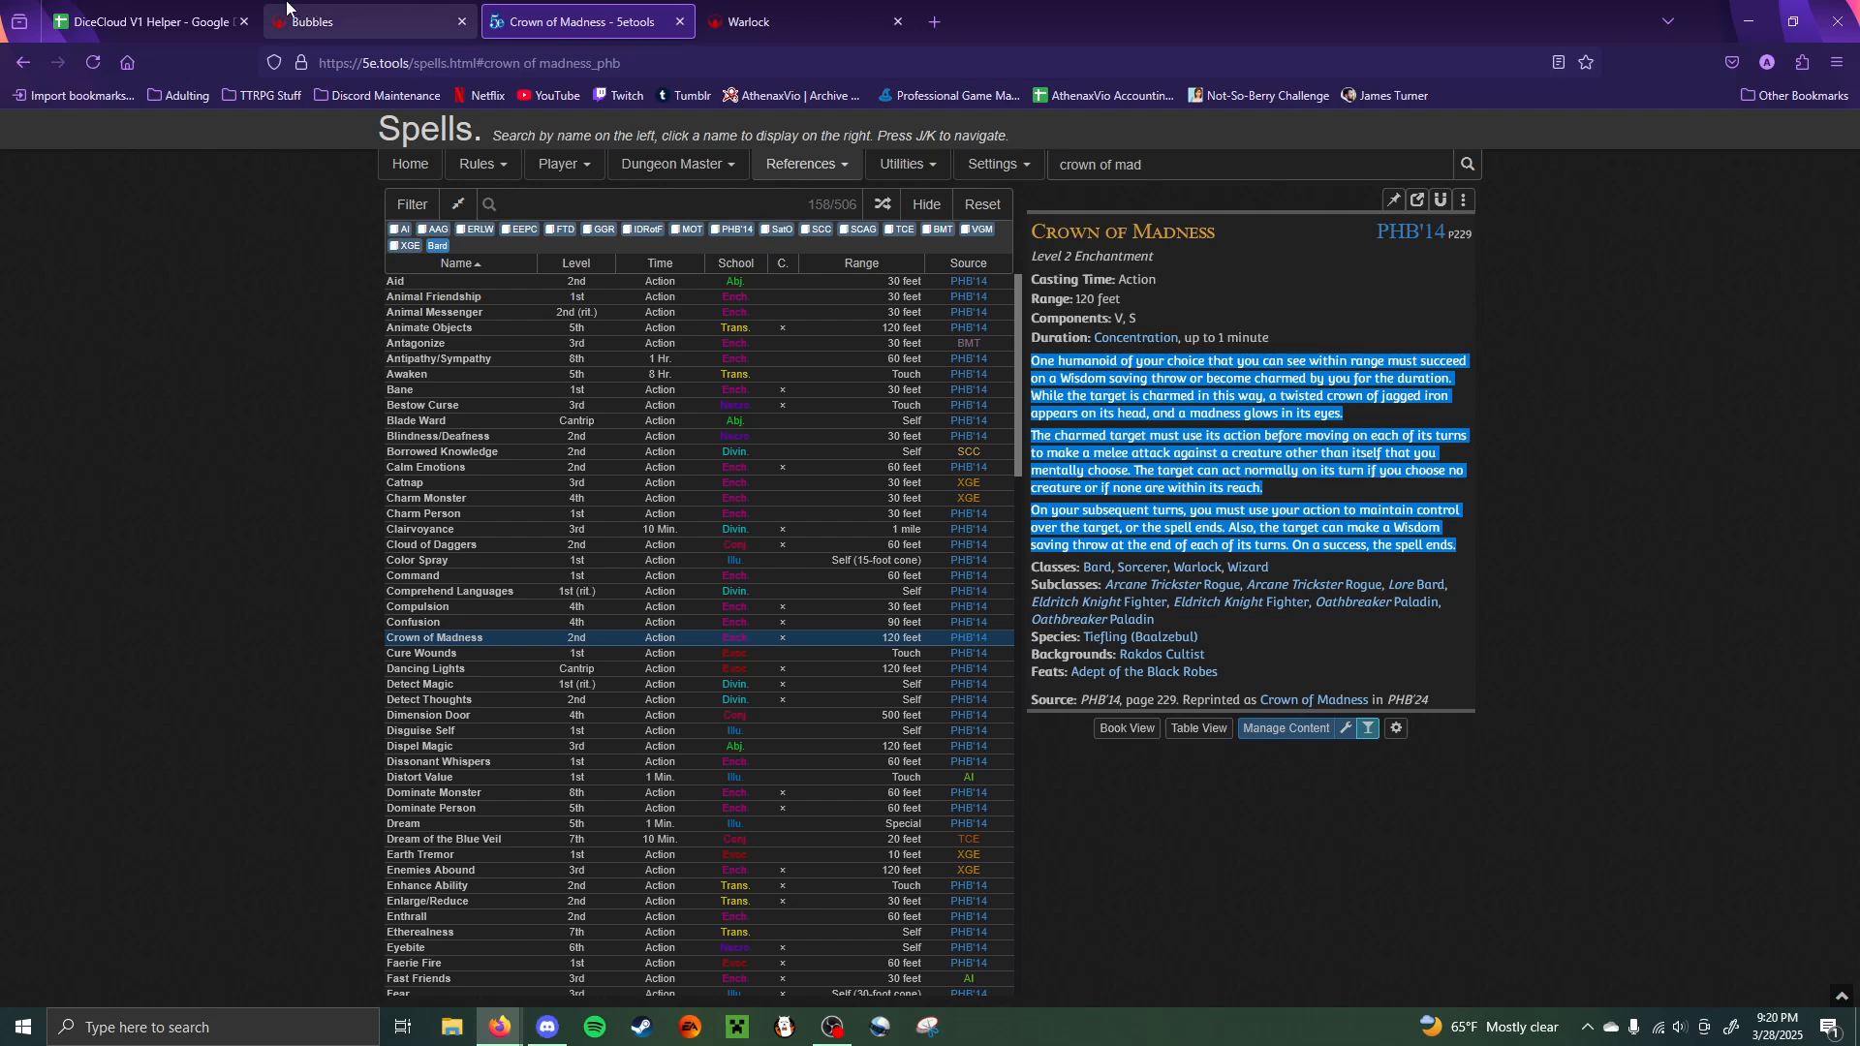
click(287, 8)
click(841, 754)
key(ctrl+v)
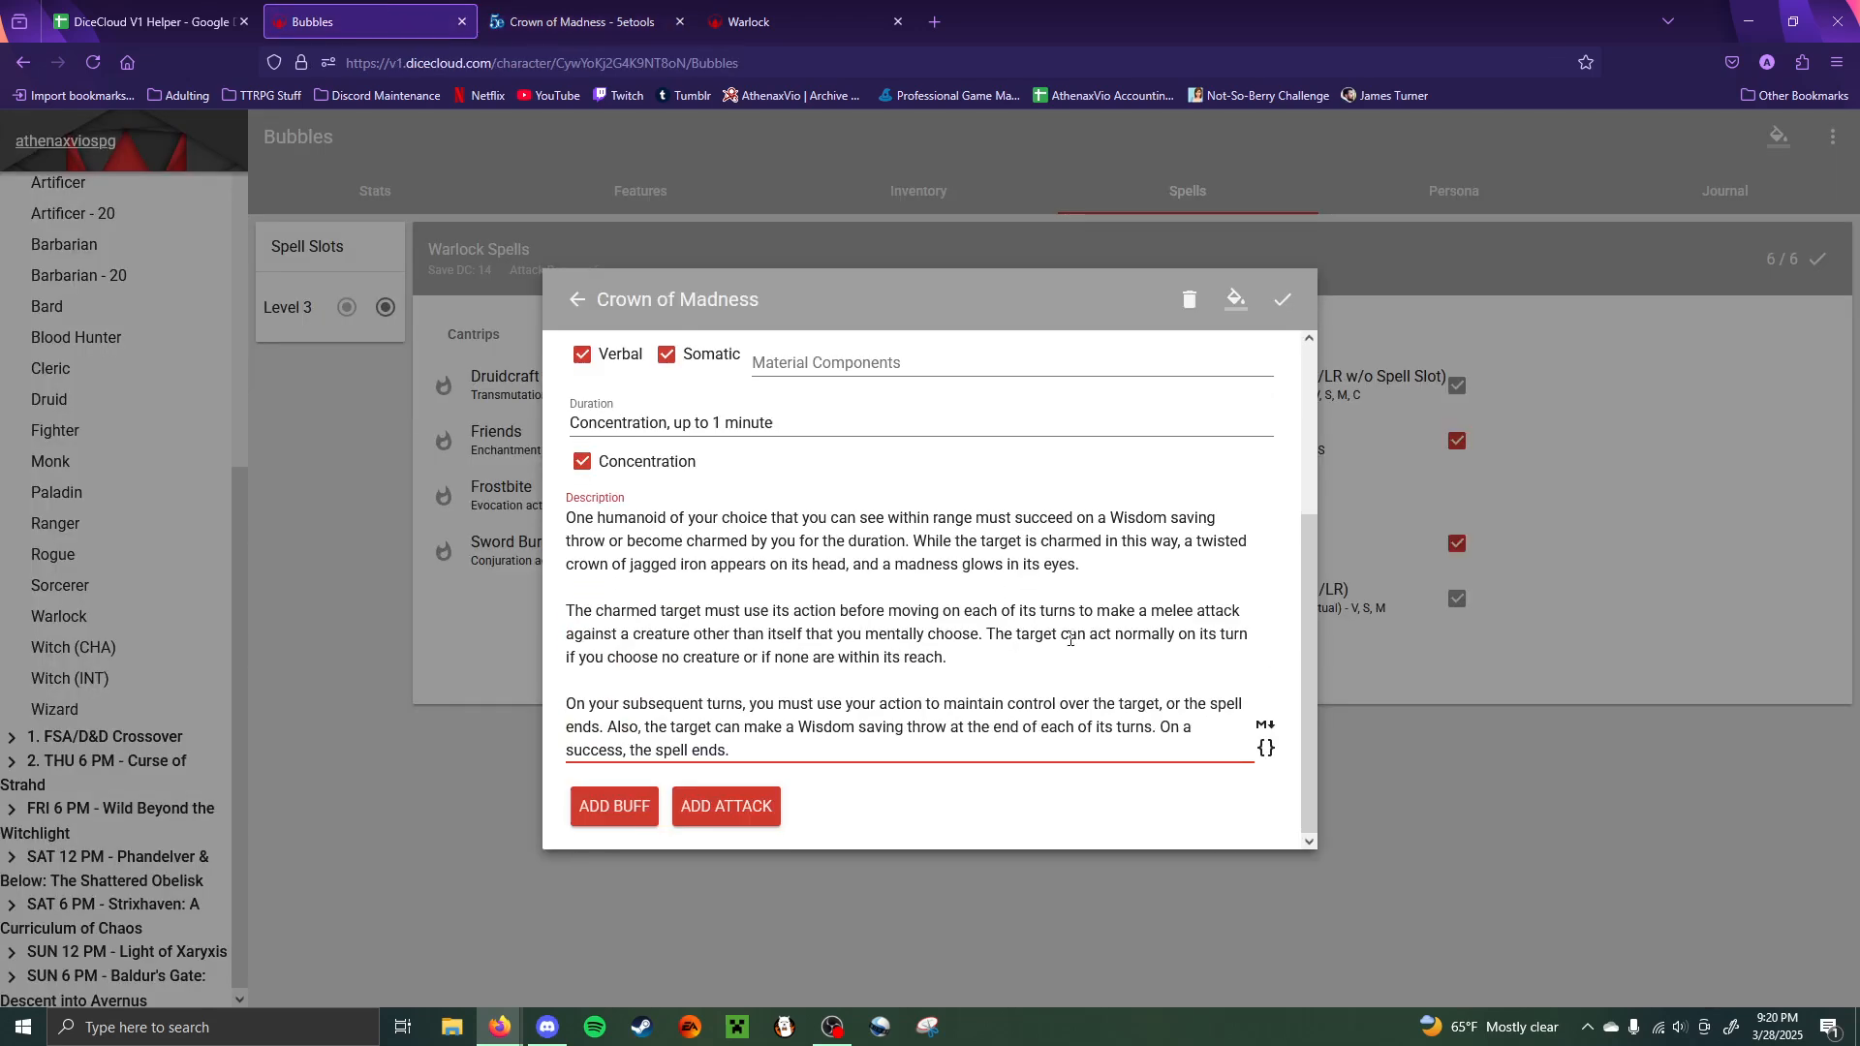
- Set Crown of Madness to Level 2 and the Enchantment school, and finish editing the spell
scroll(1071, 639, up, 3)
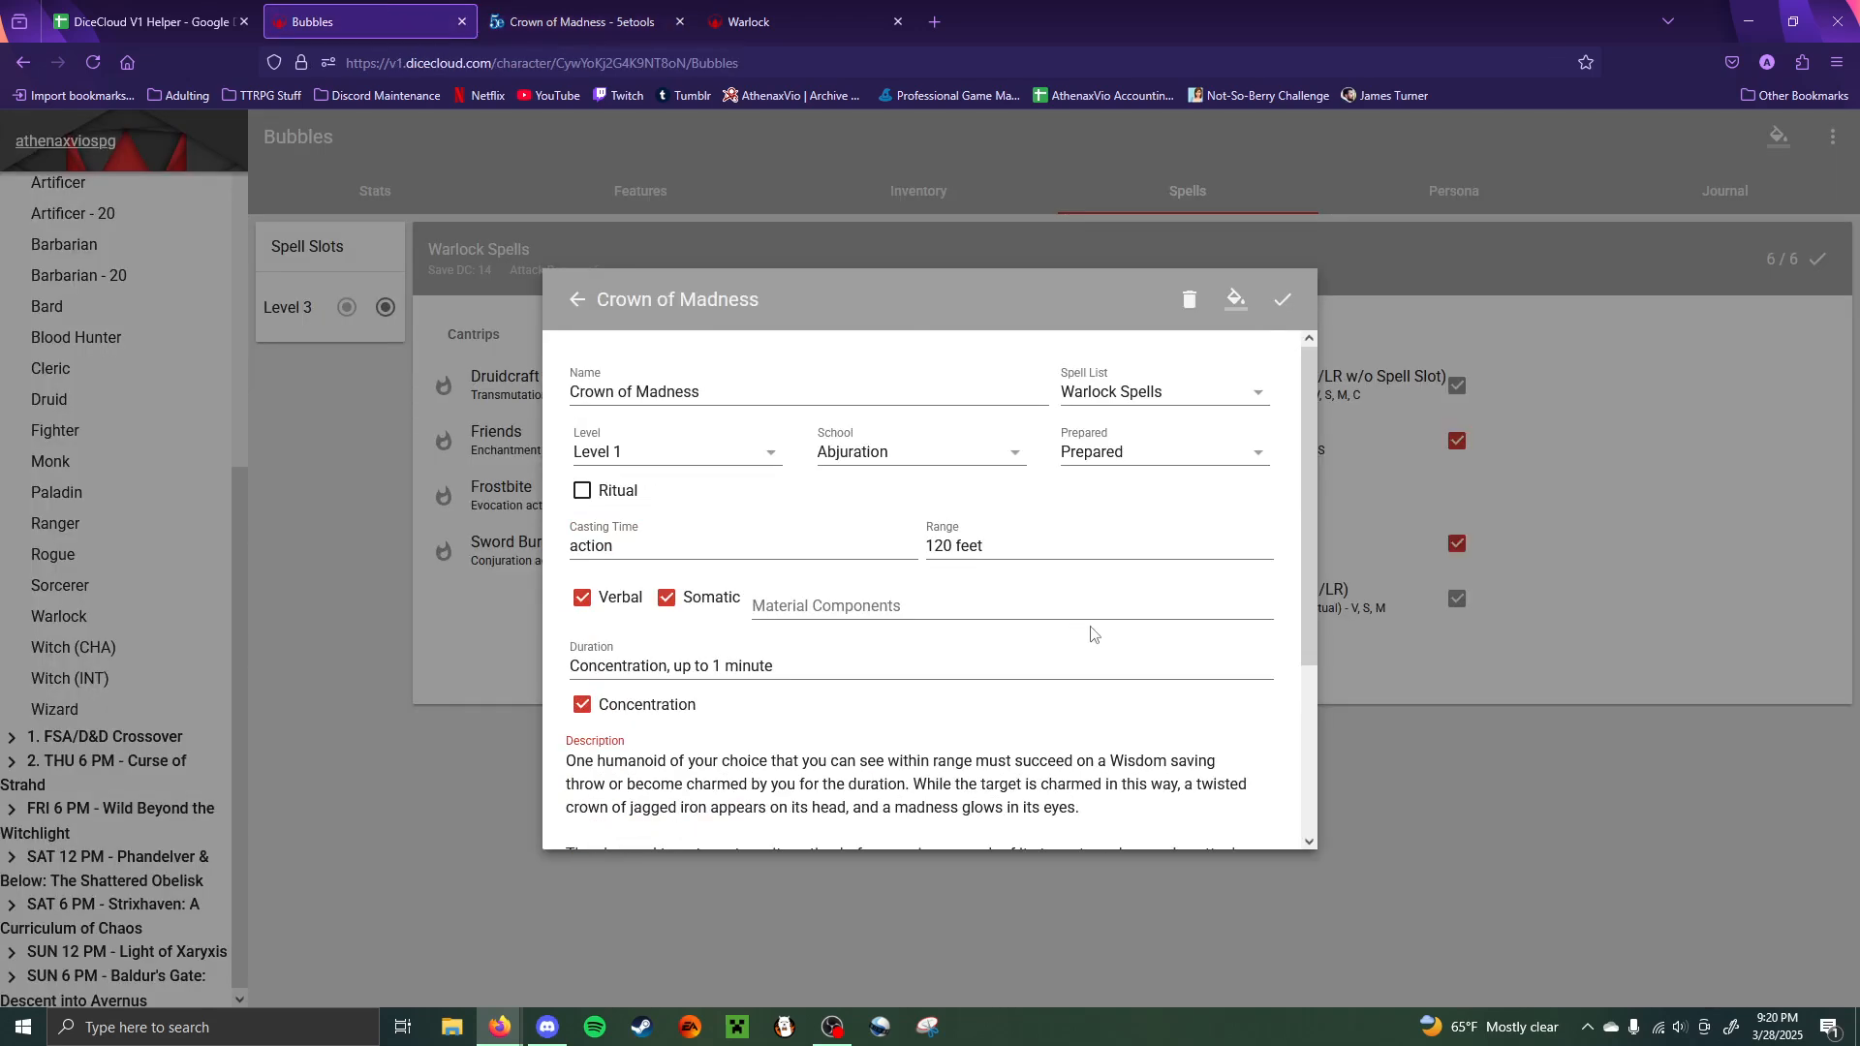
click(694, 455)
click(746, 536)
click(921, 452)
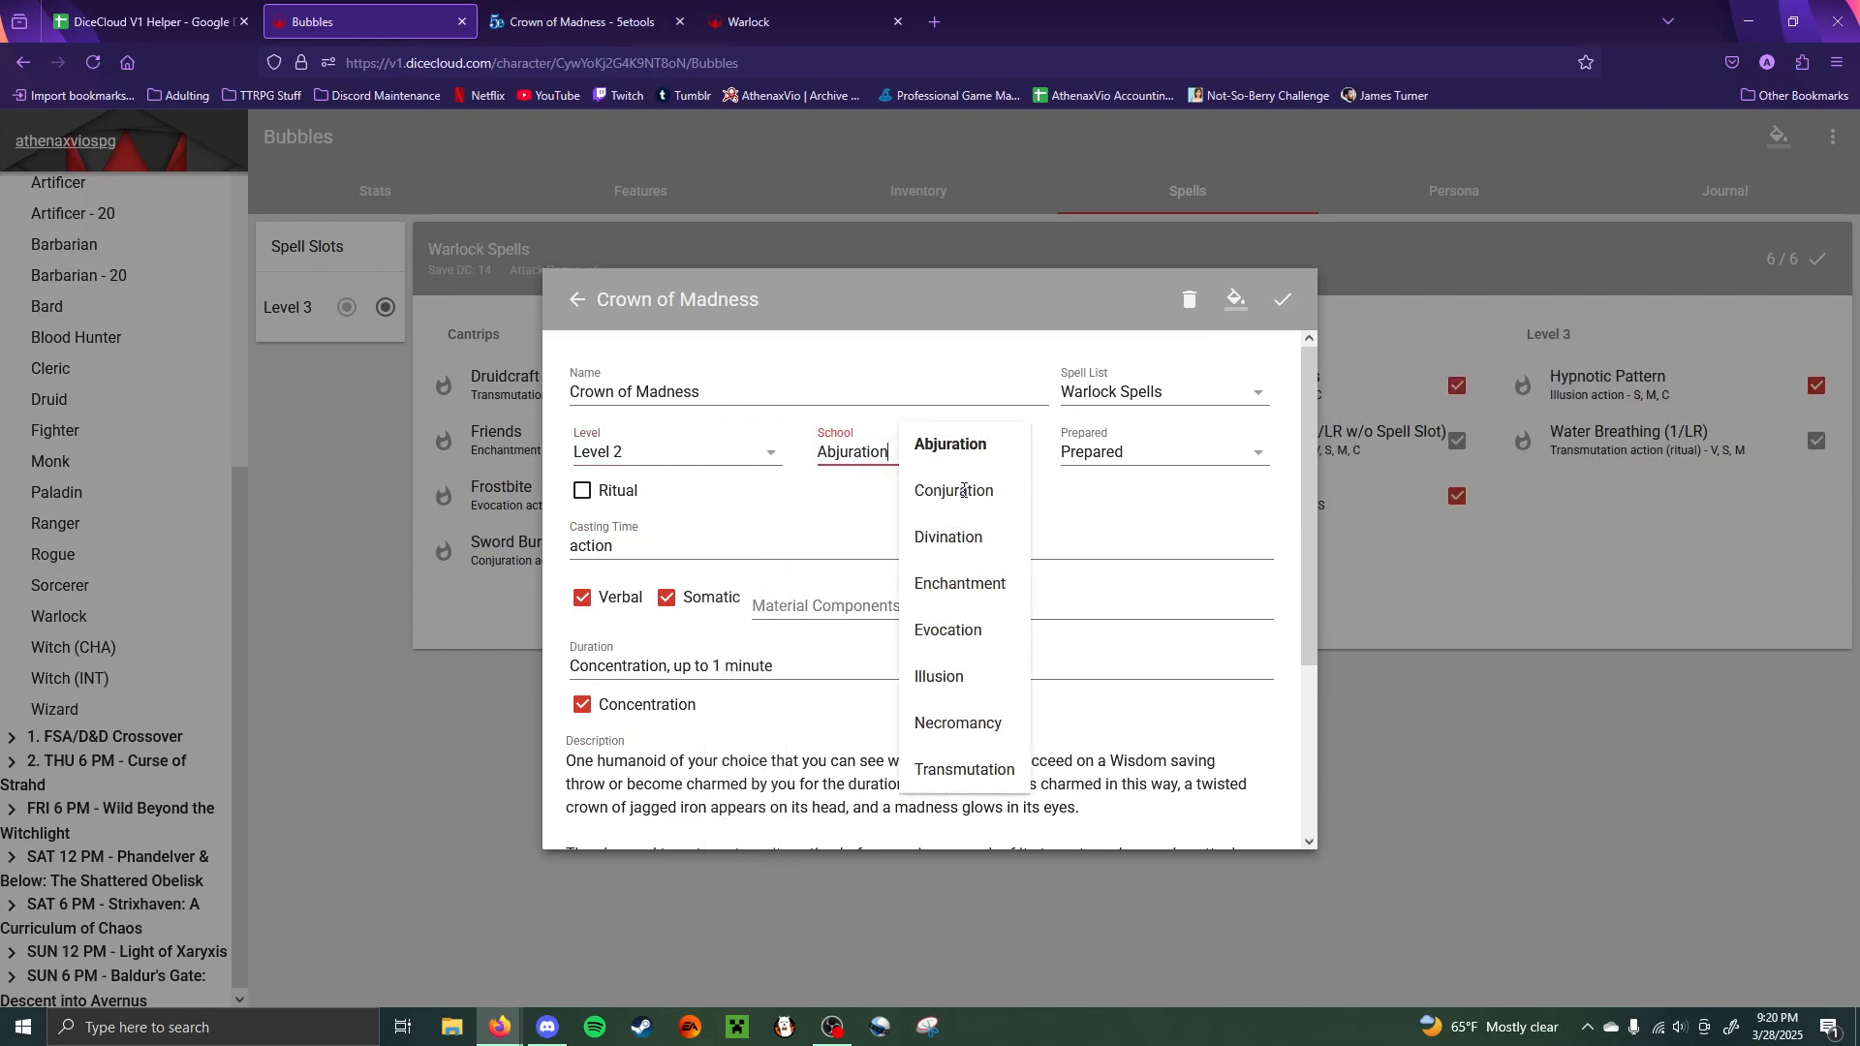
click(930, 583)
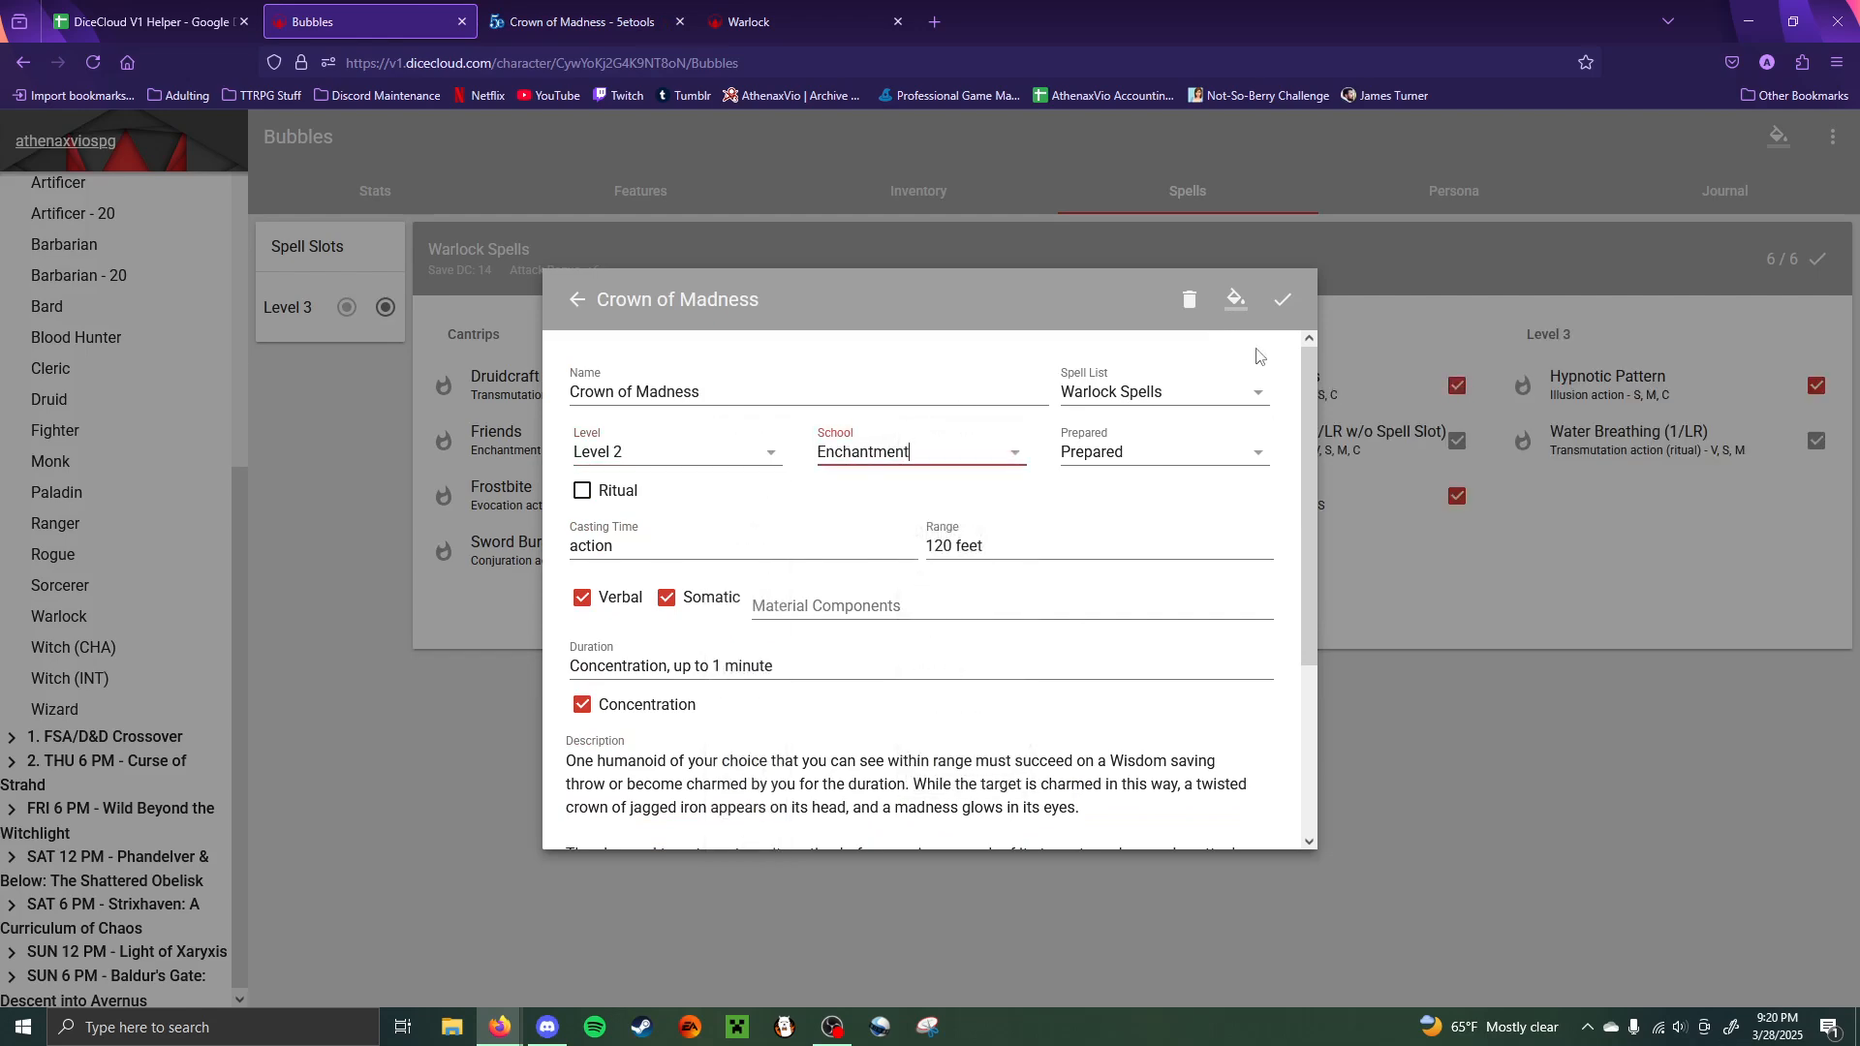
click(1283, 299)
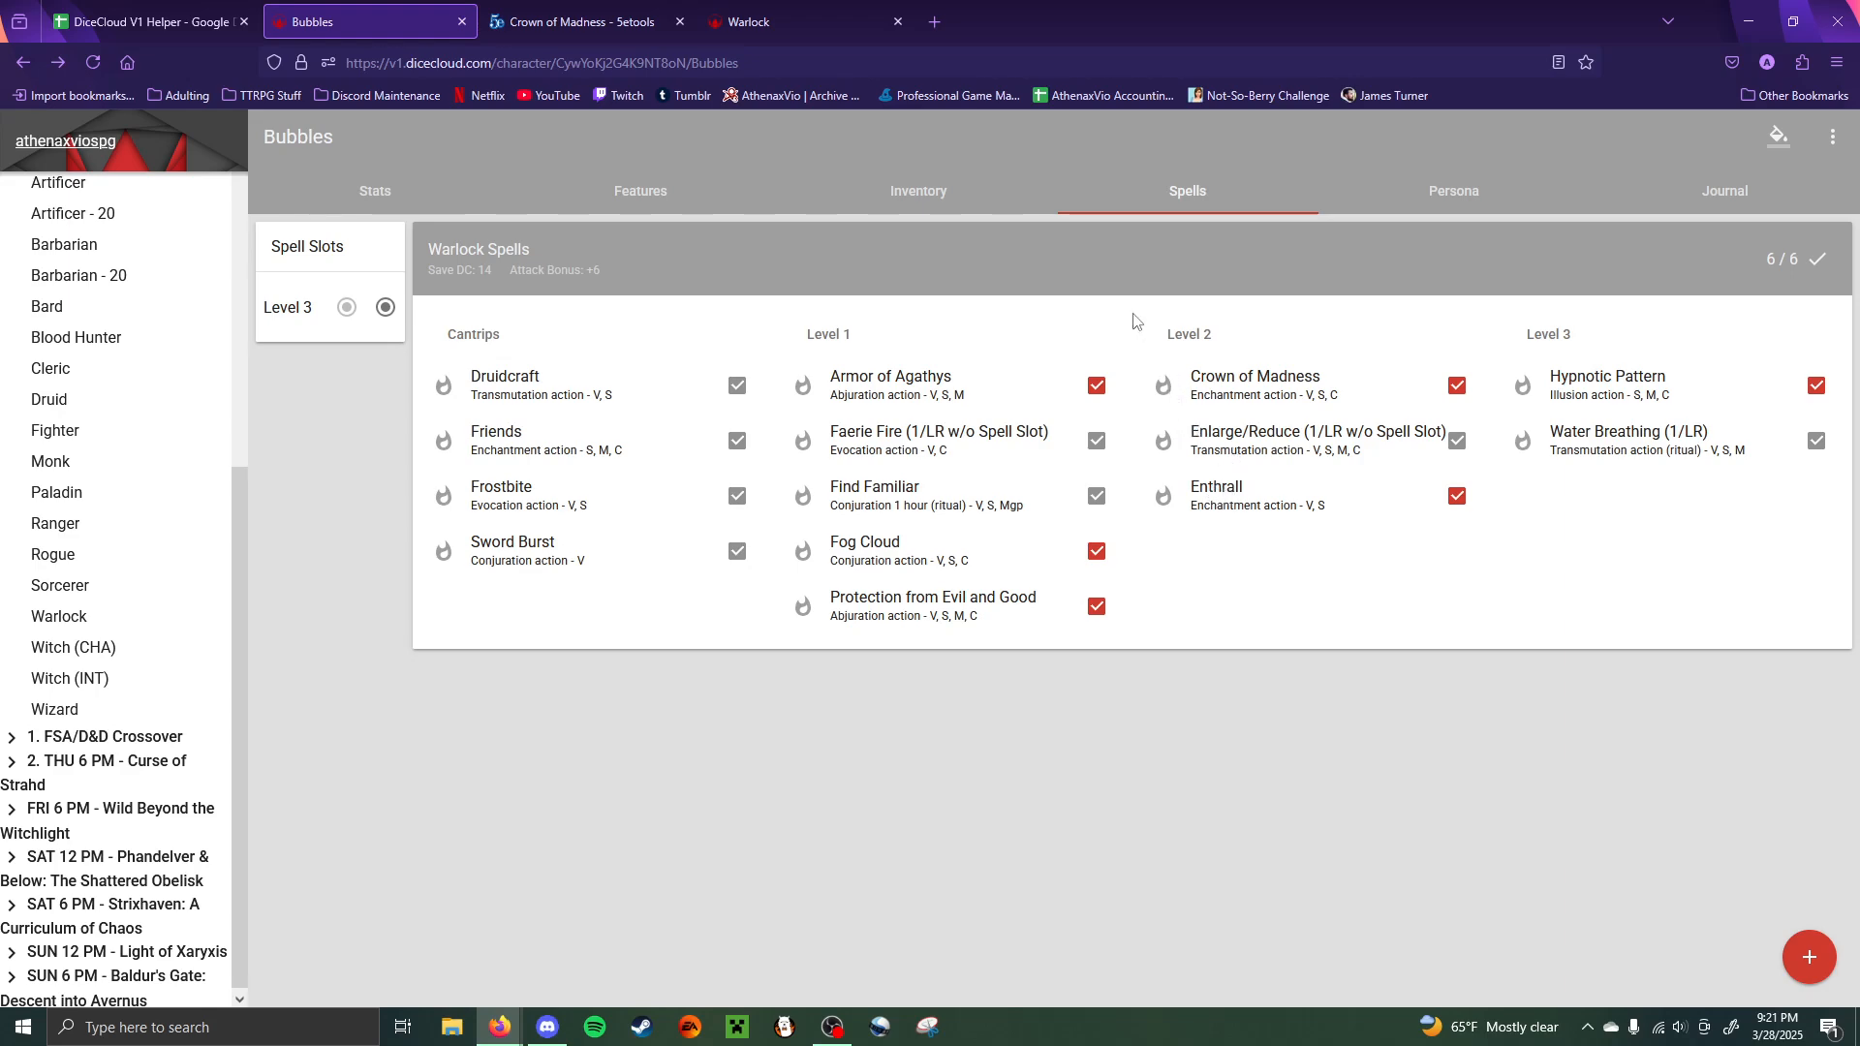
- Review the Warlock Spells list details, then compare the spell list with and without its preparation checkboxes
click(1131, 264)
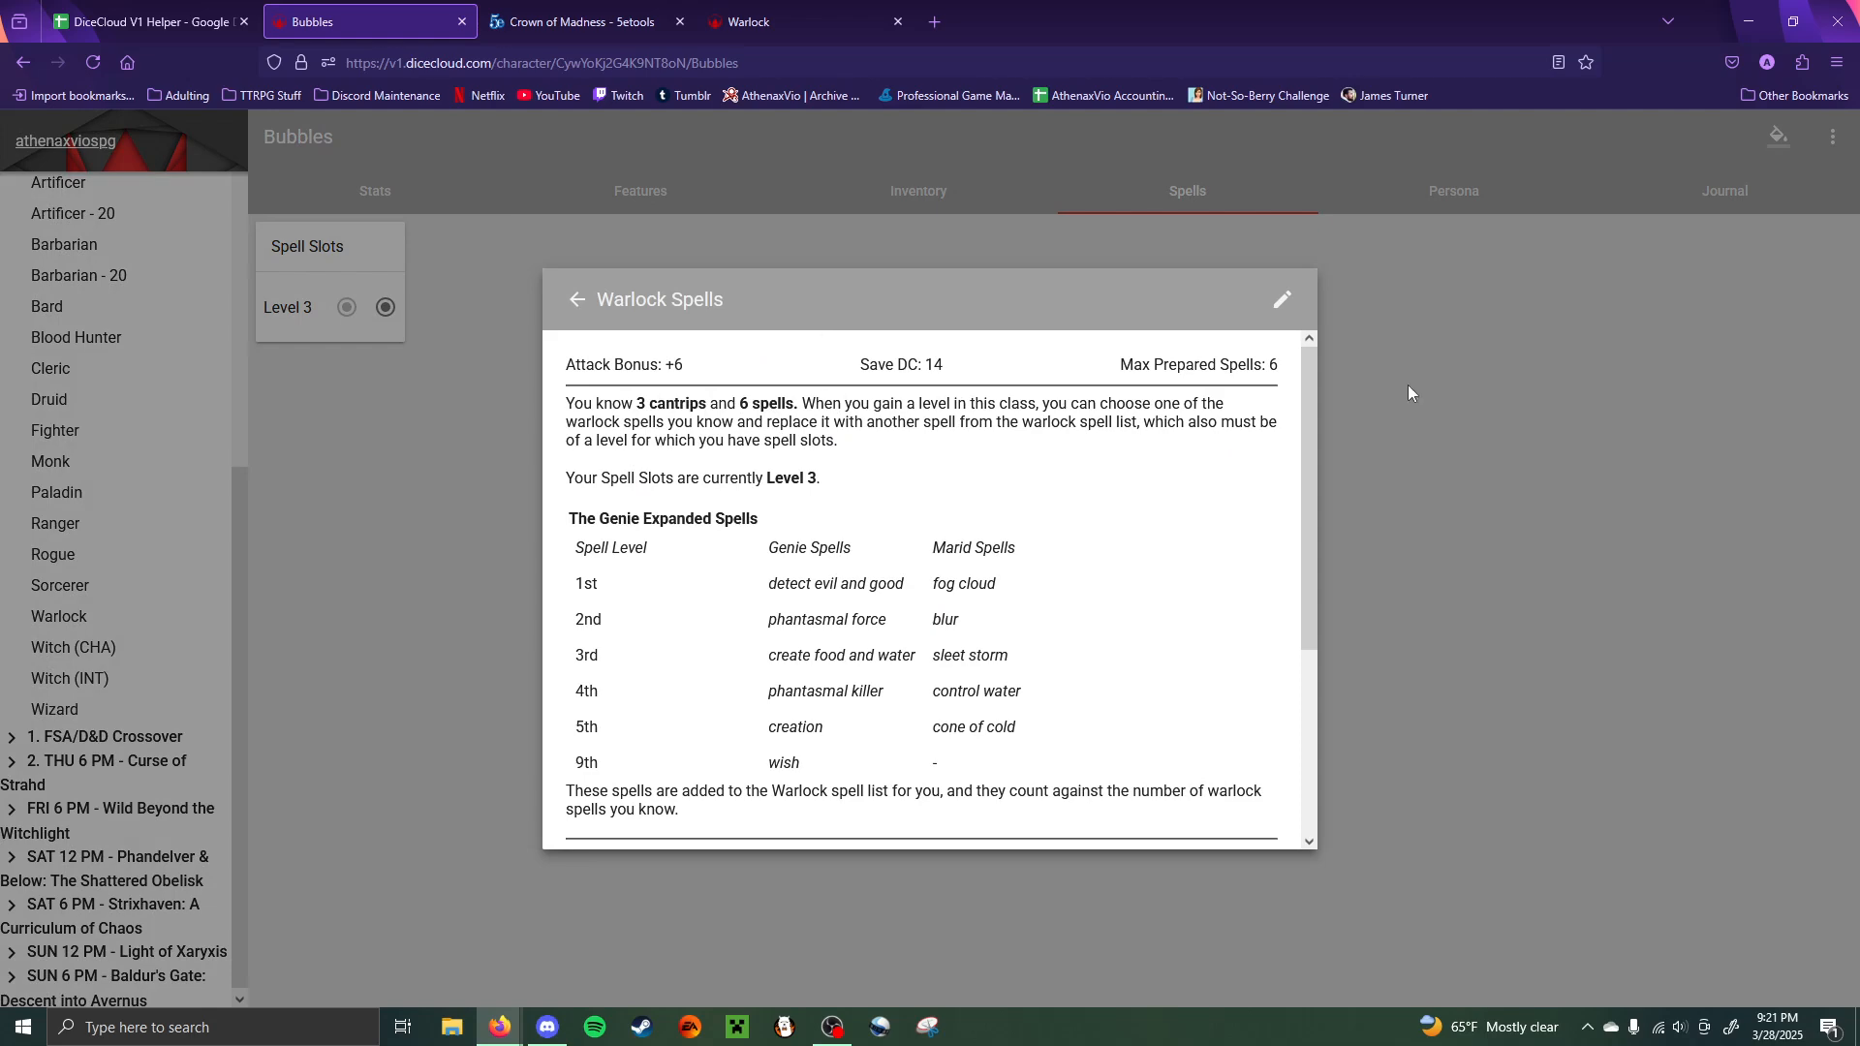
click(1595, 443)
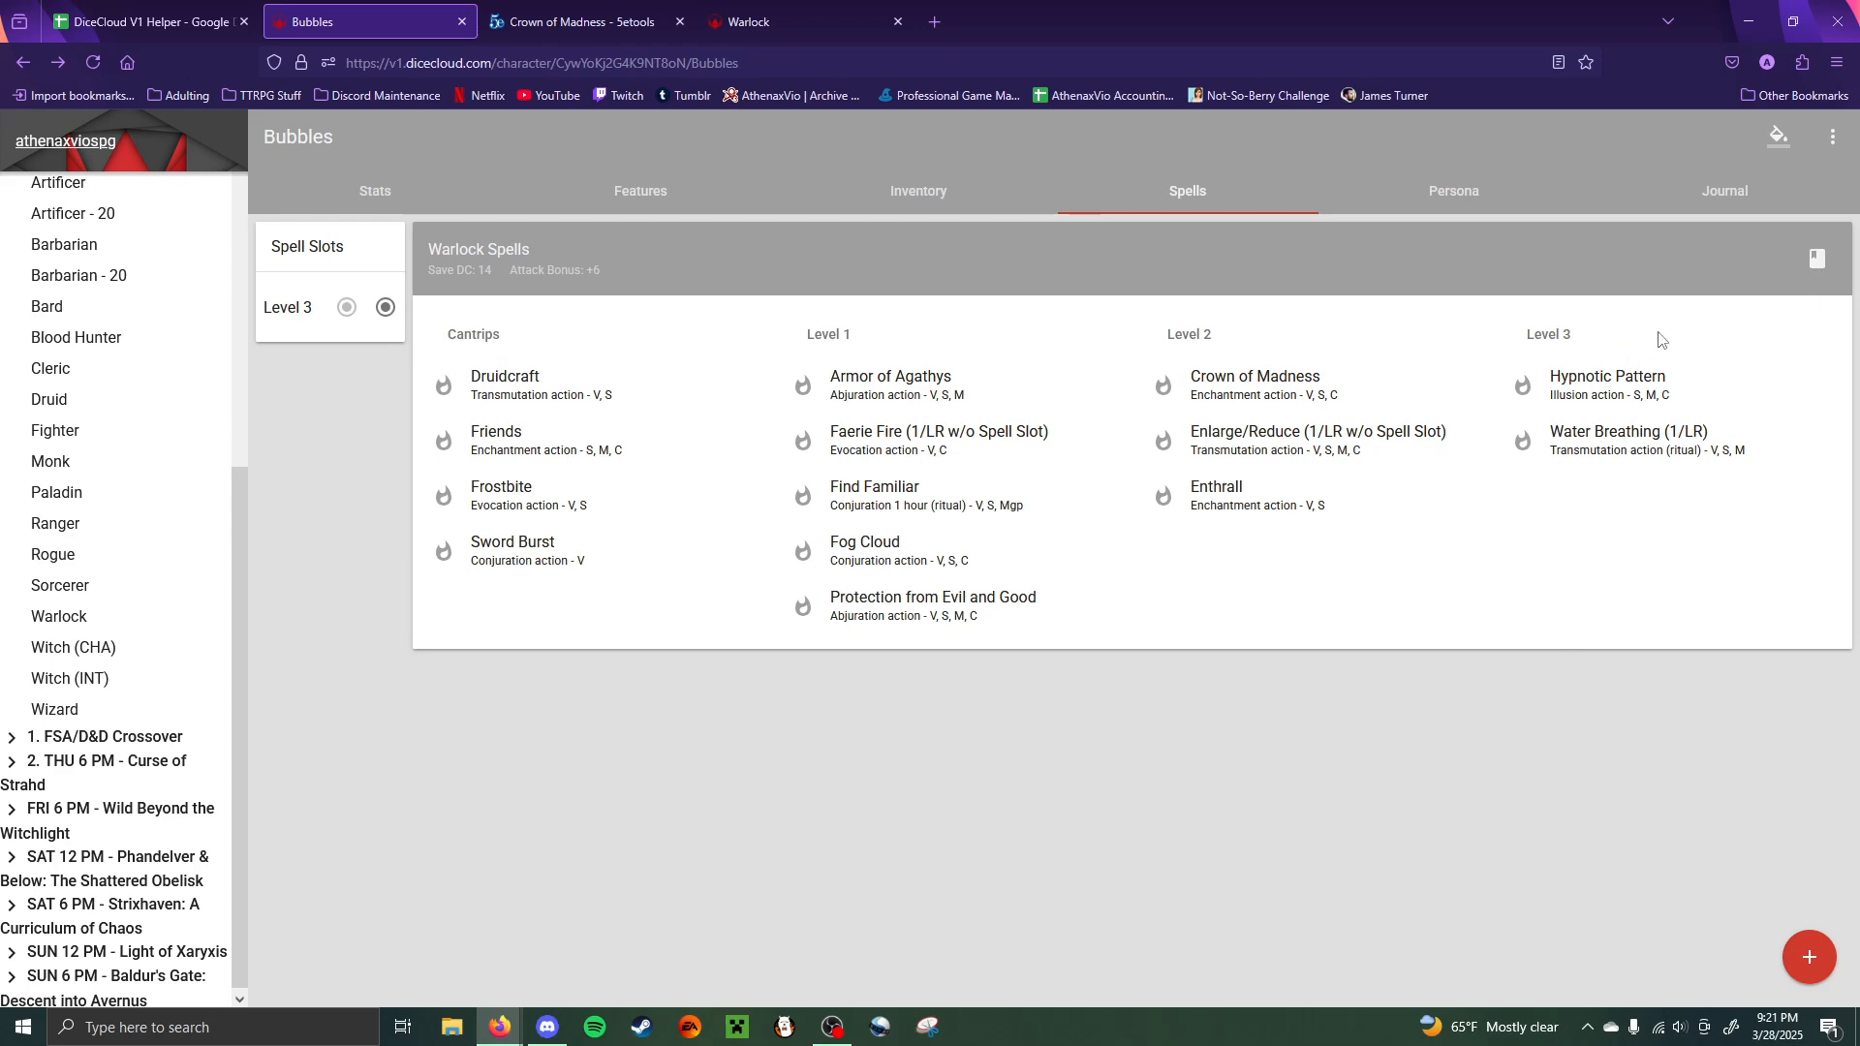
click(1816, 262)
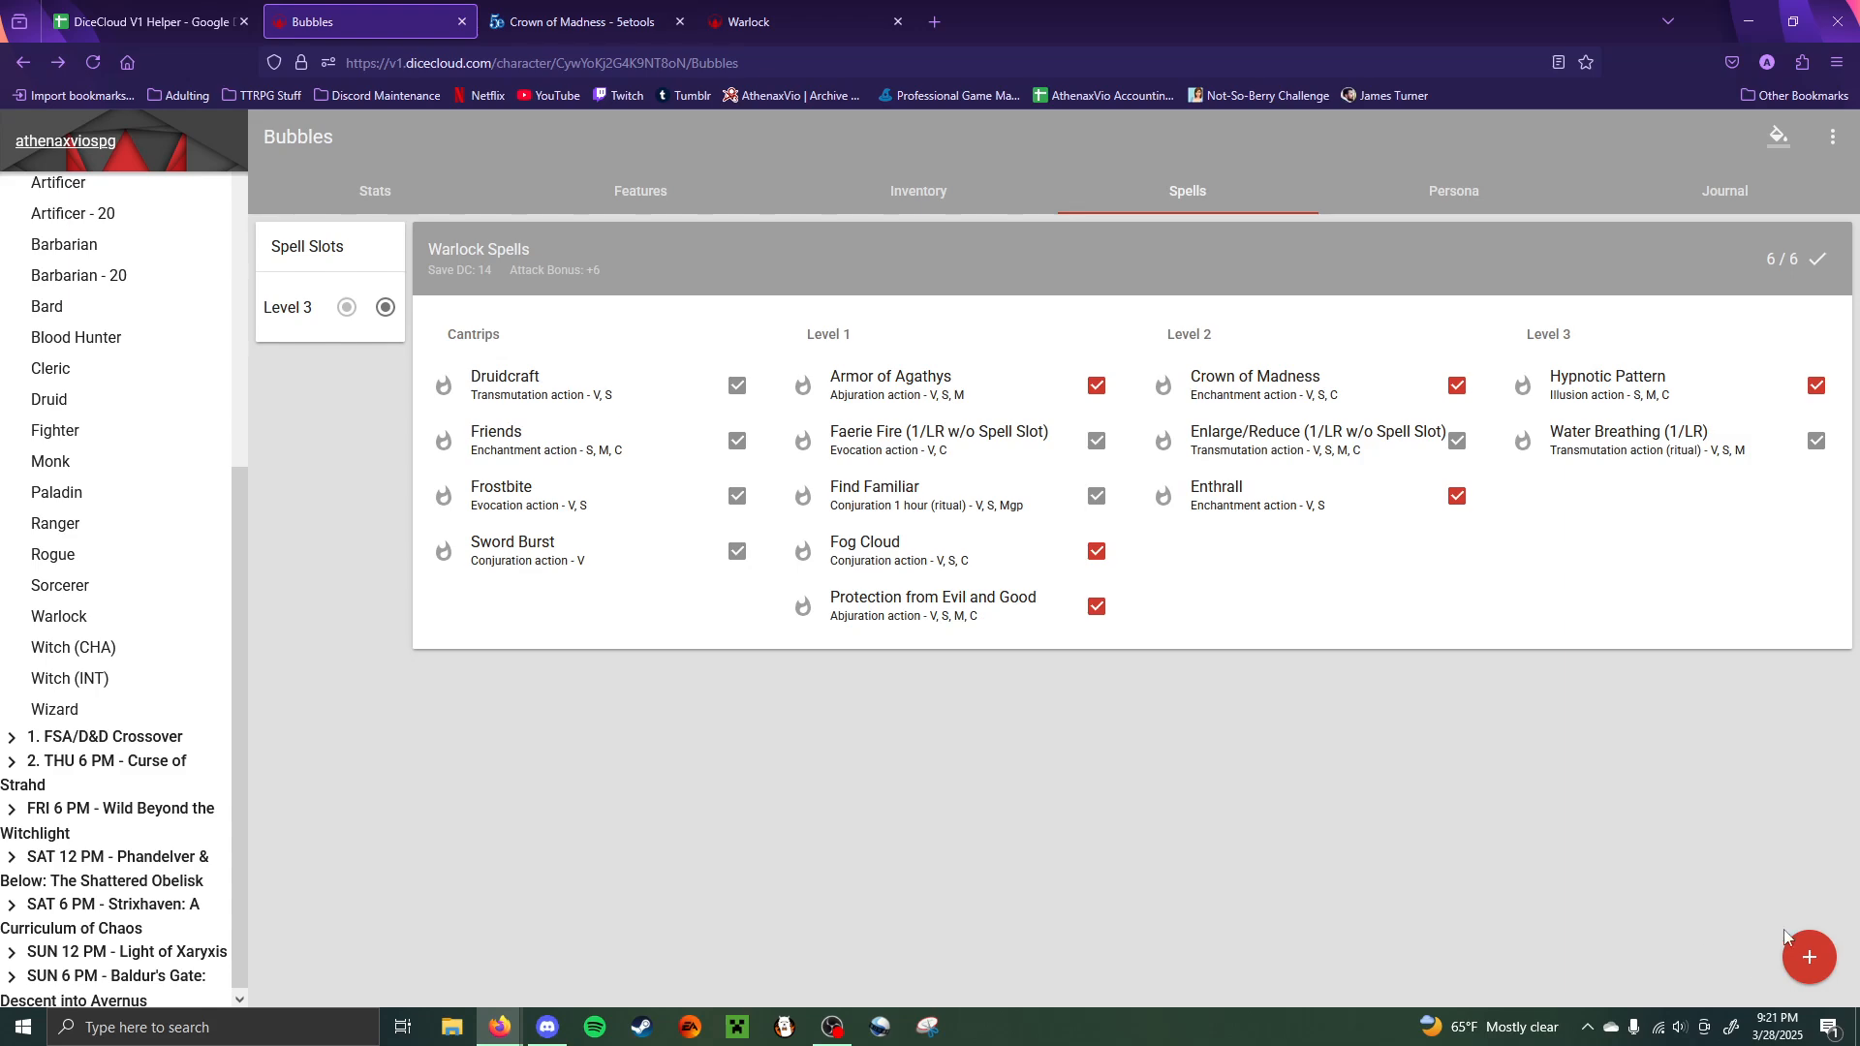
- Add the Level 4 spell Arcane Eye to the character from the spell library
click(1809, 957)
click(1812, 899)
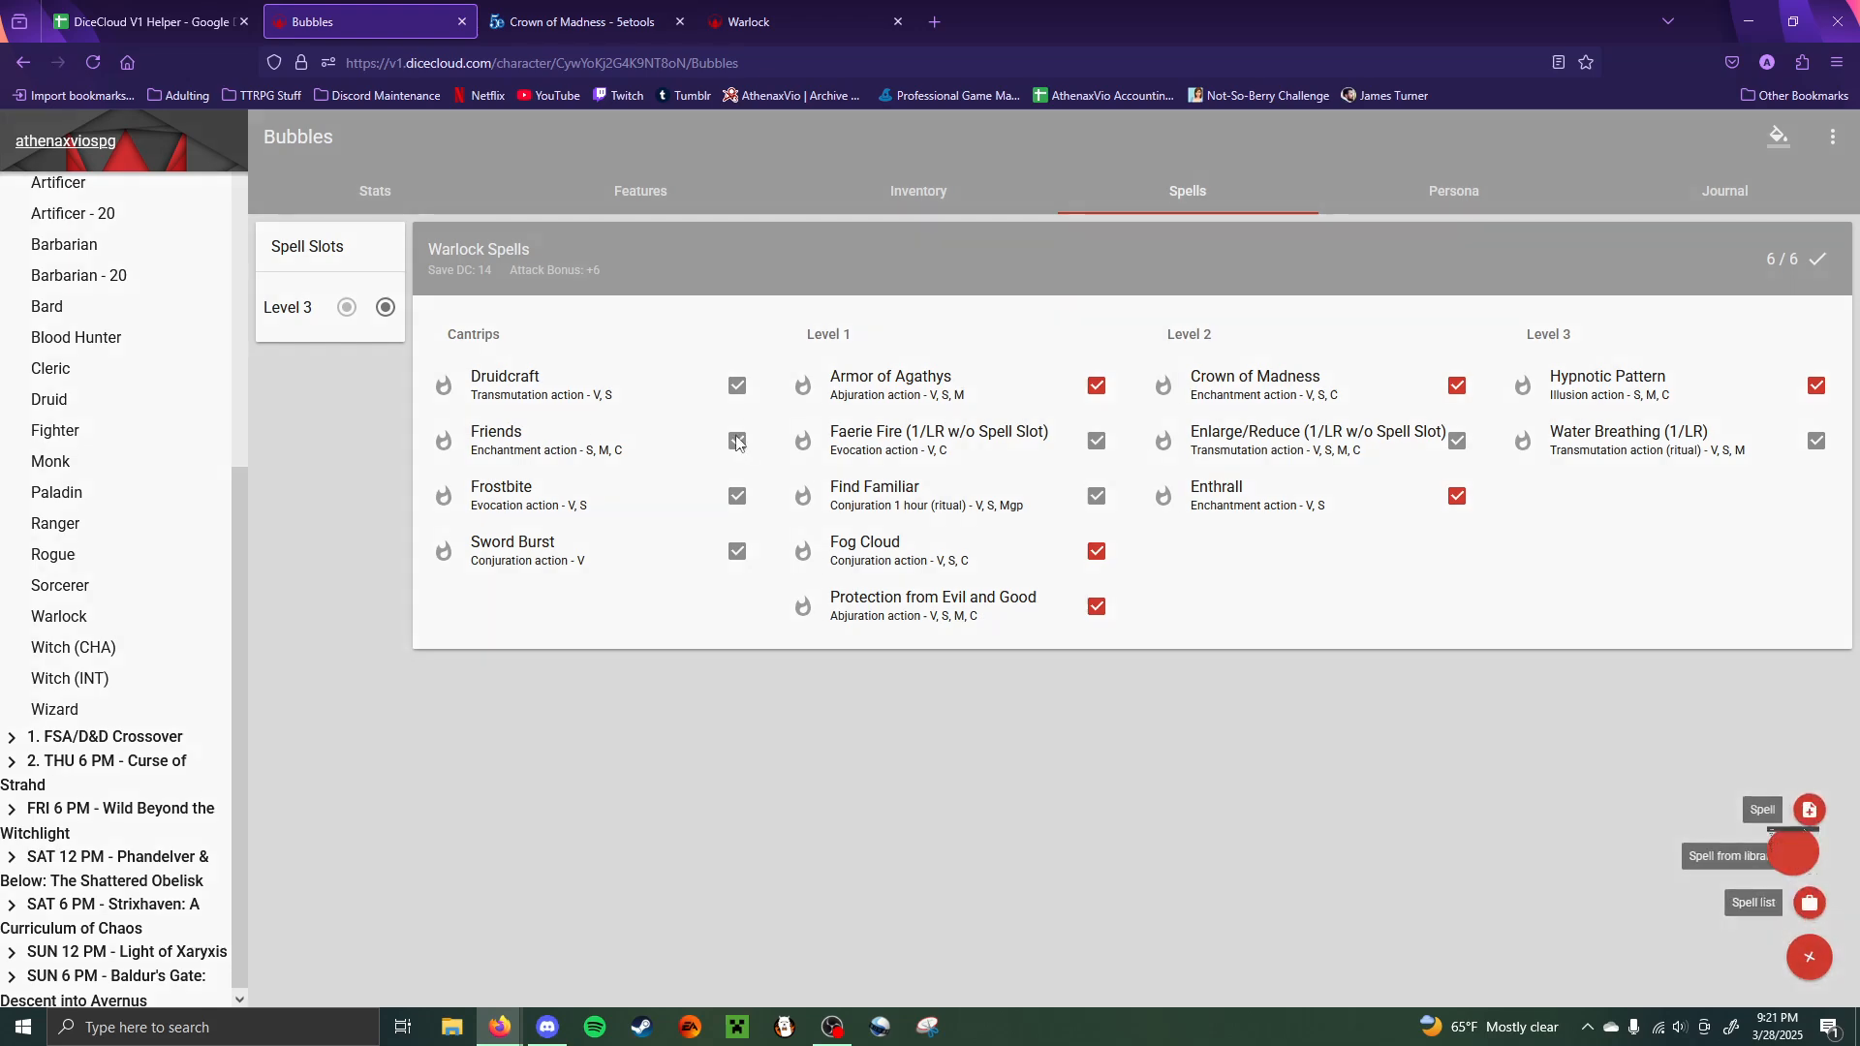
click(616, 451)
click(625, 472)
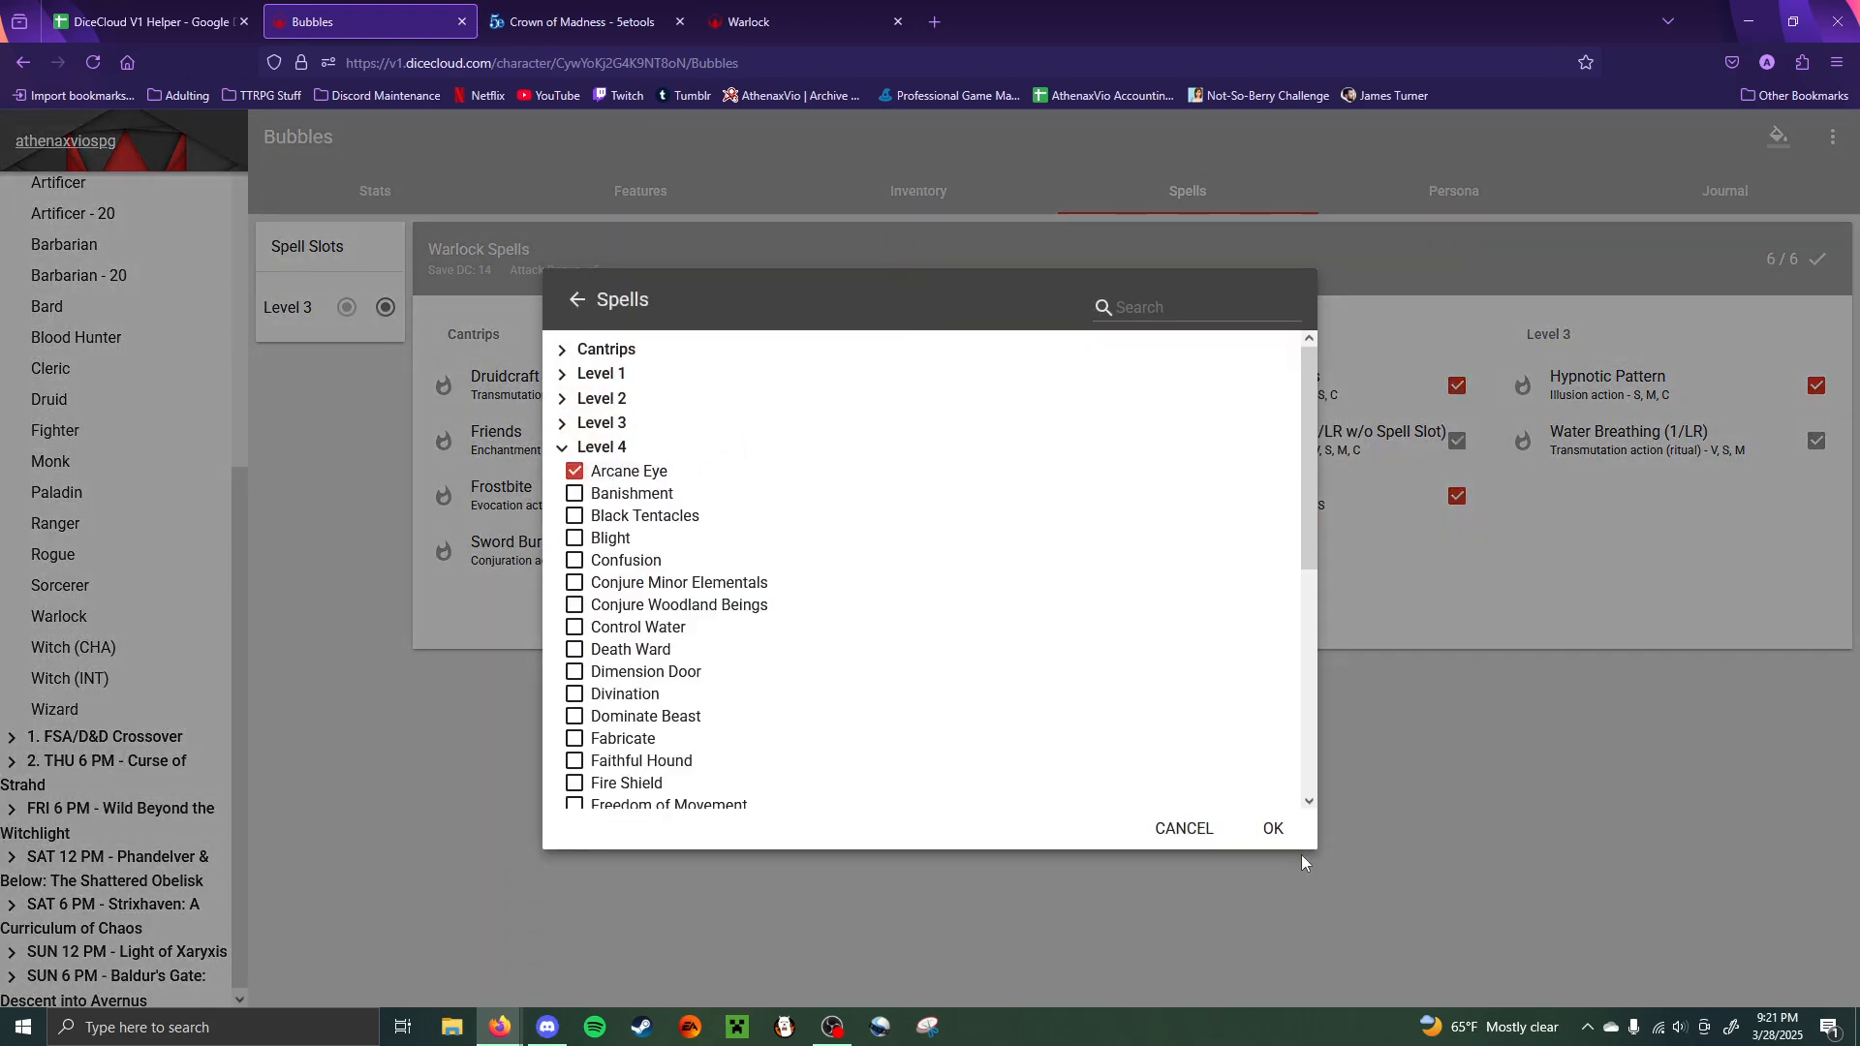
click(1273, 829)
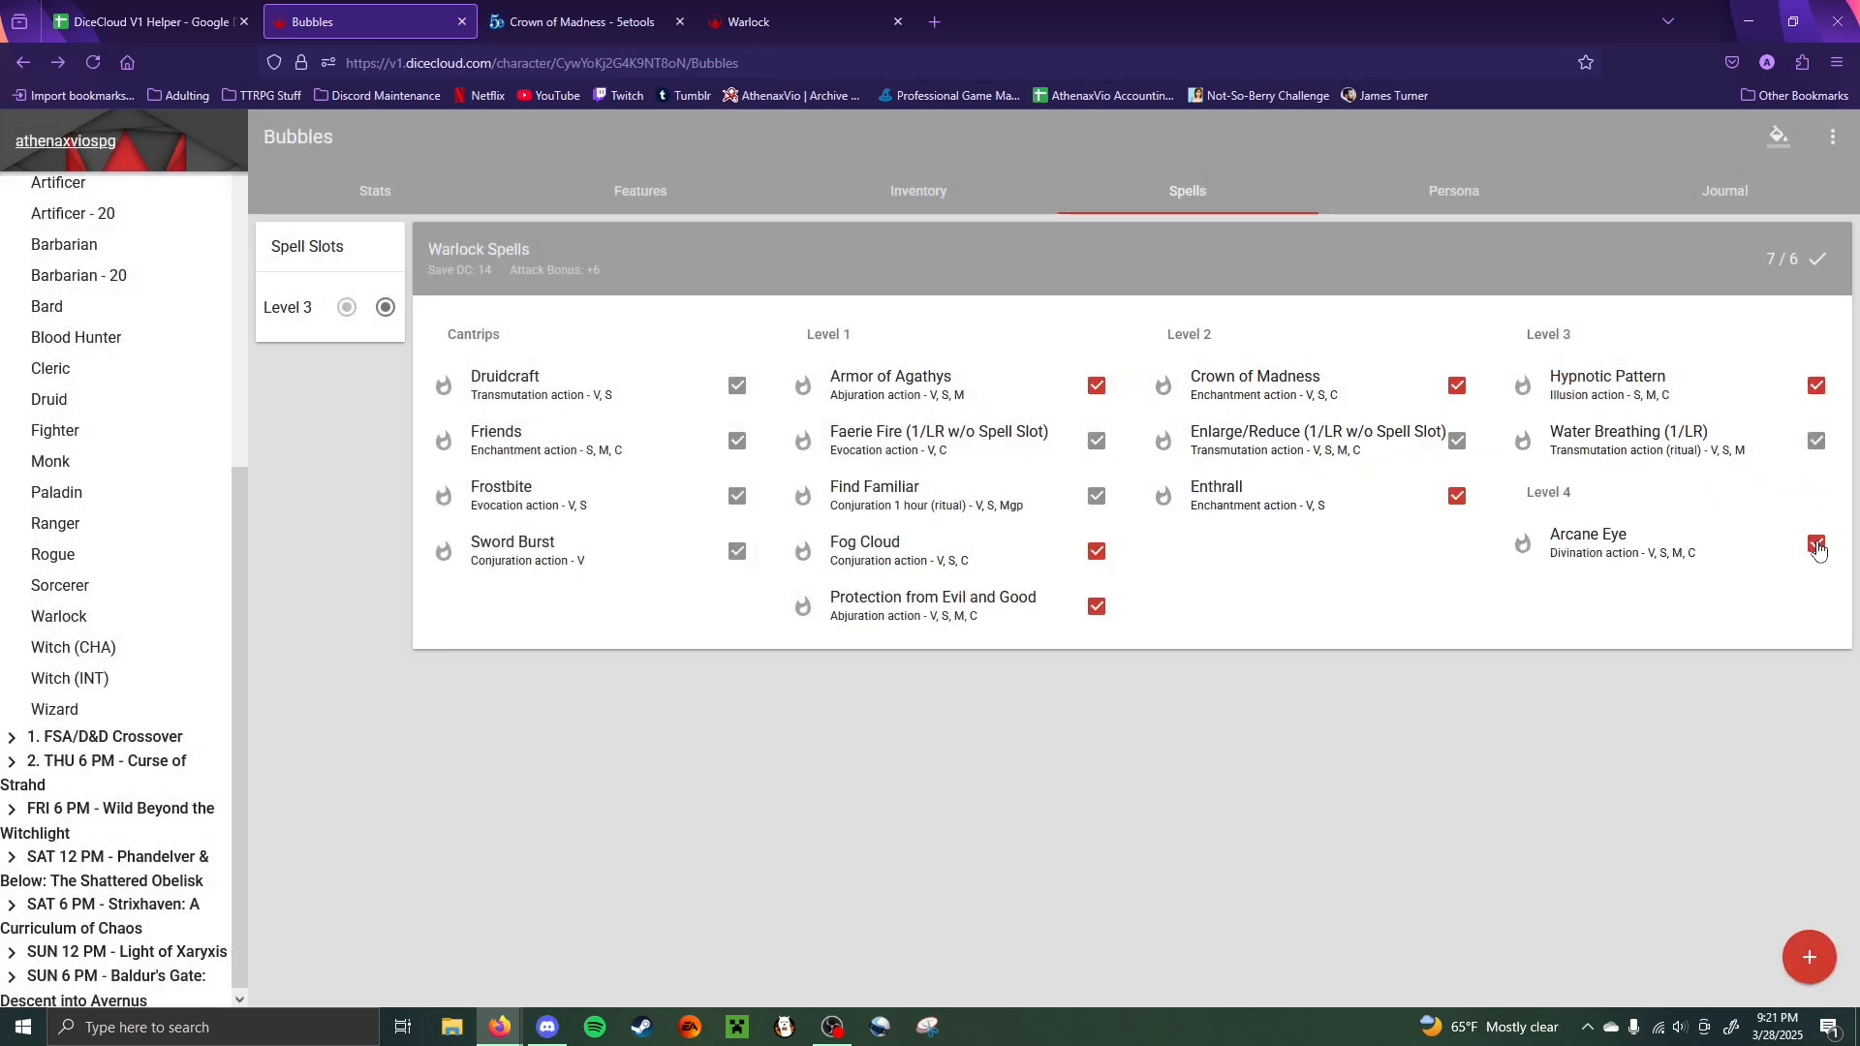
- Mark Arcane Eye as unprepared, view the list outside preparation mode, and return to managing prepared spells
click(1816, 546)
click(1822, 258)
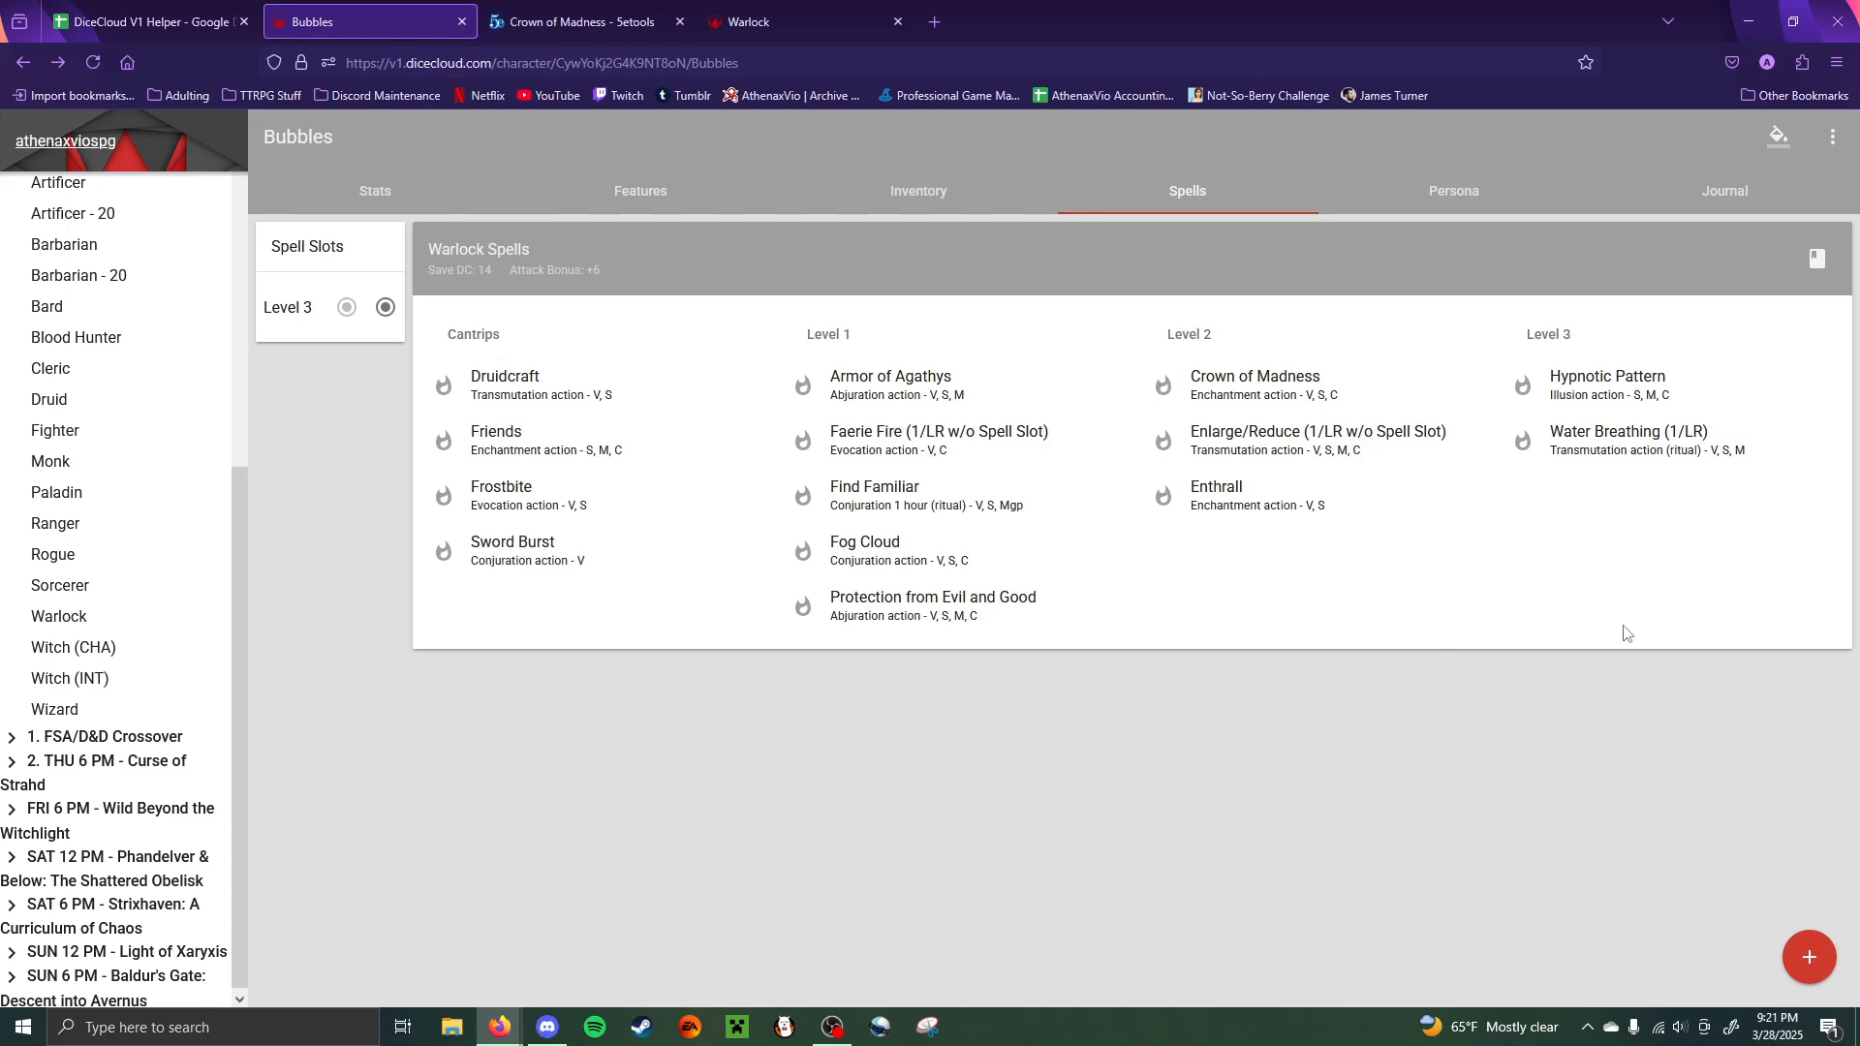
click(1818, 257)
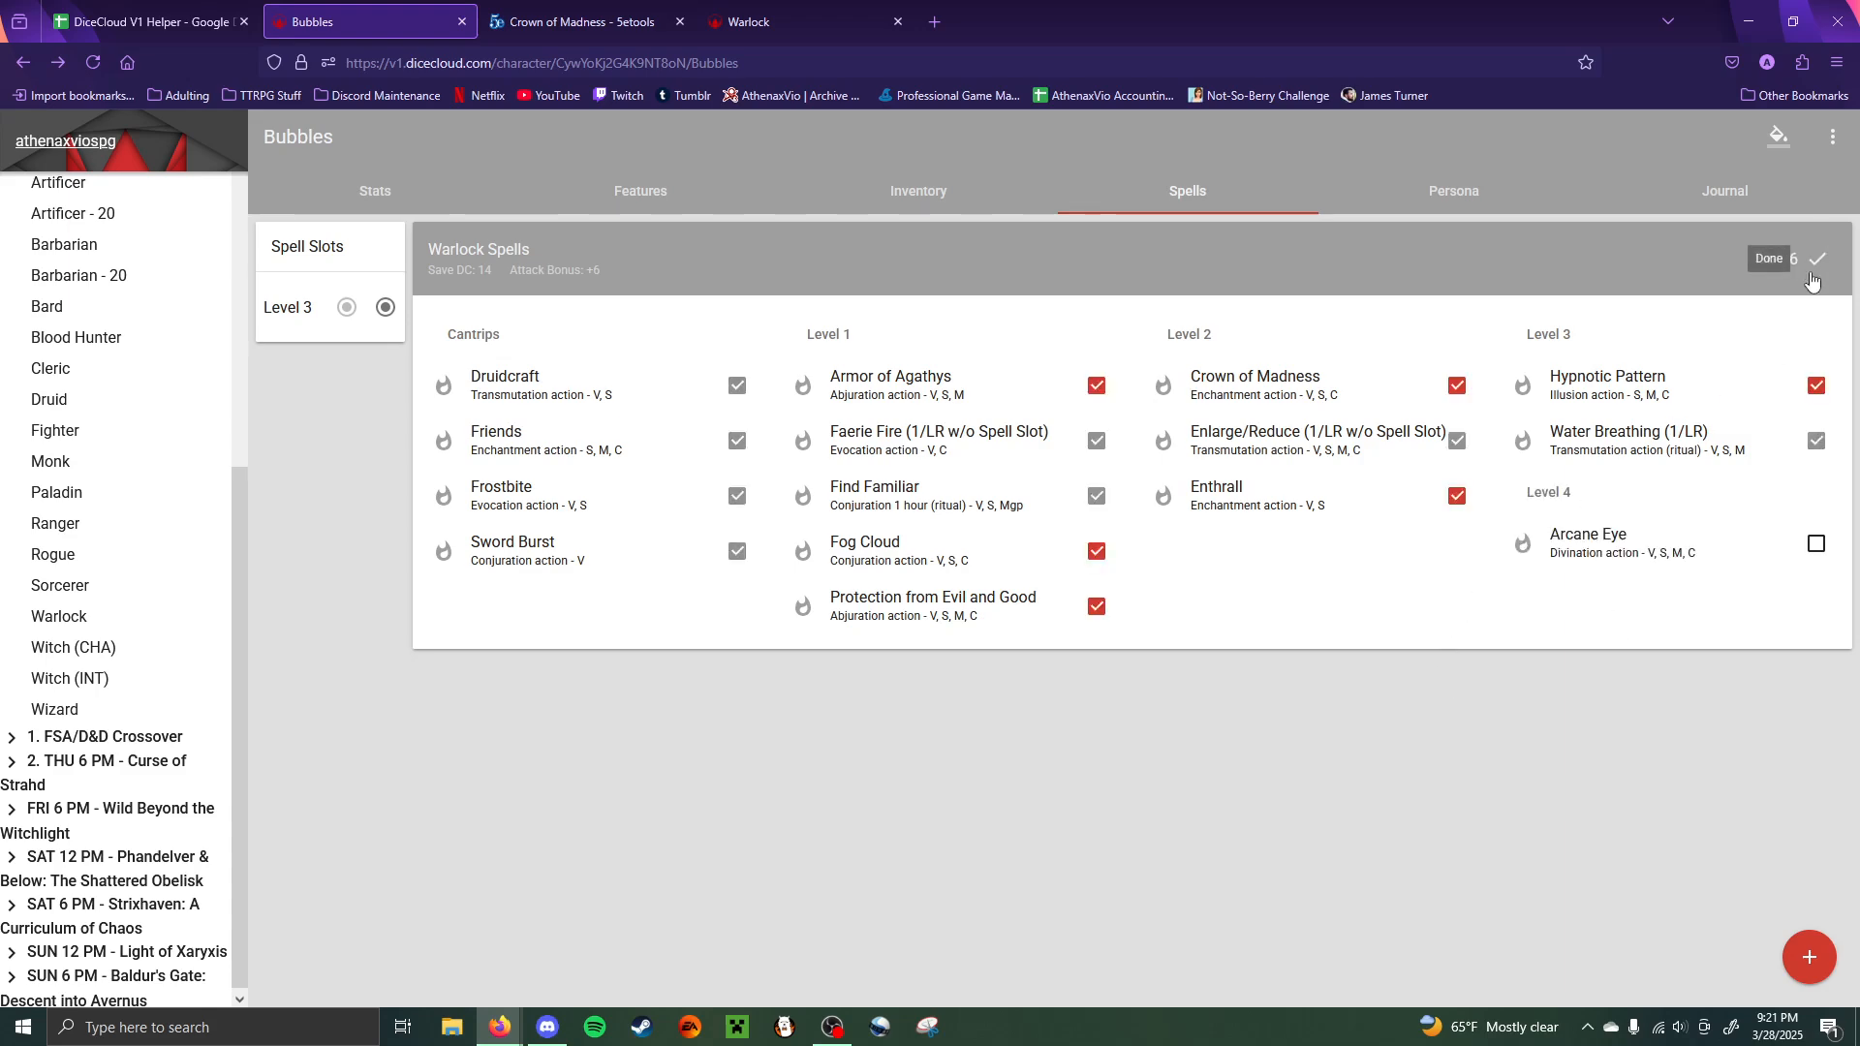
- Delete the Arcane Eye spell and finish managing prepared spells
click(1713, 566)
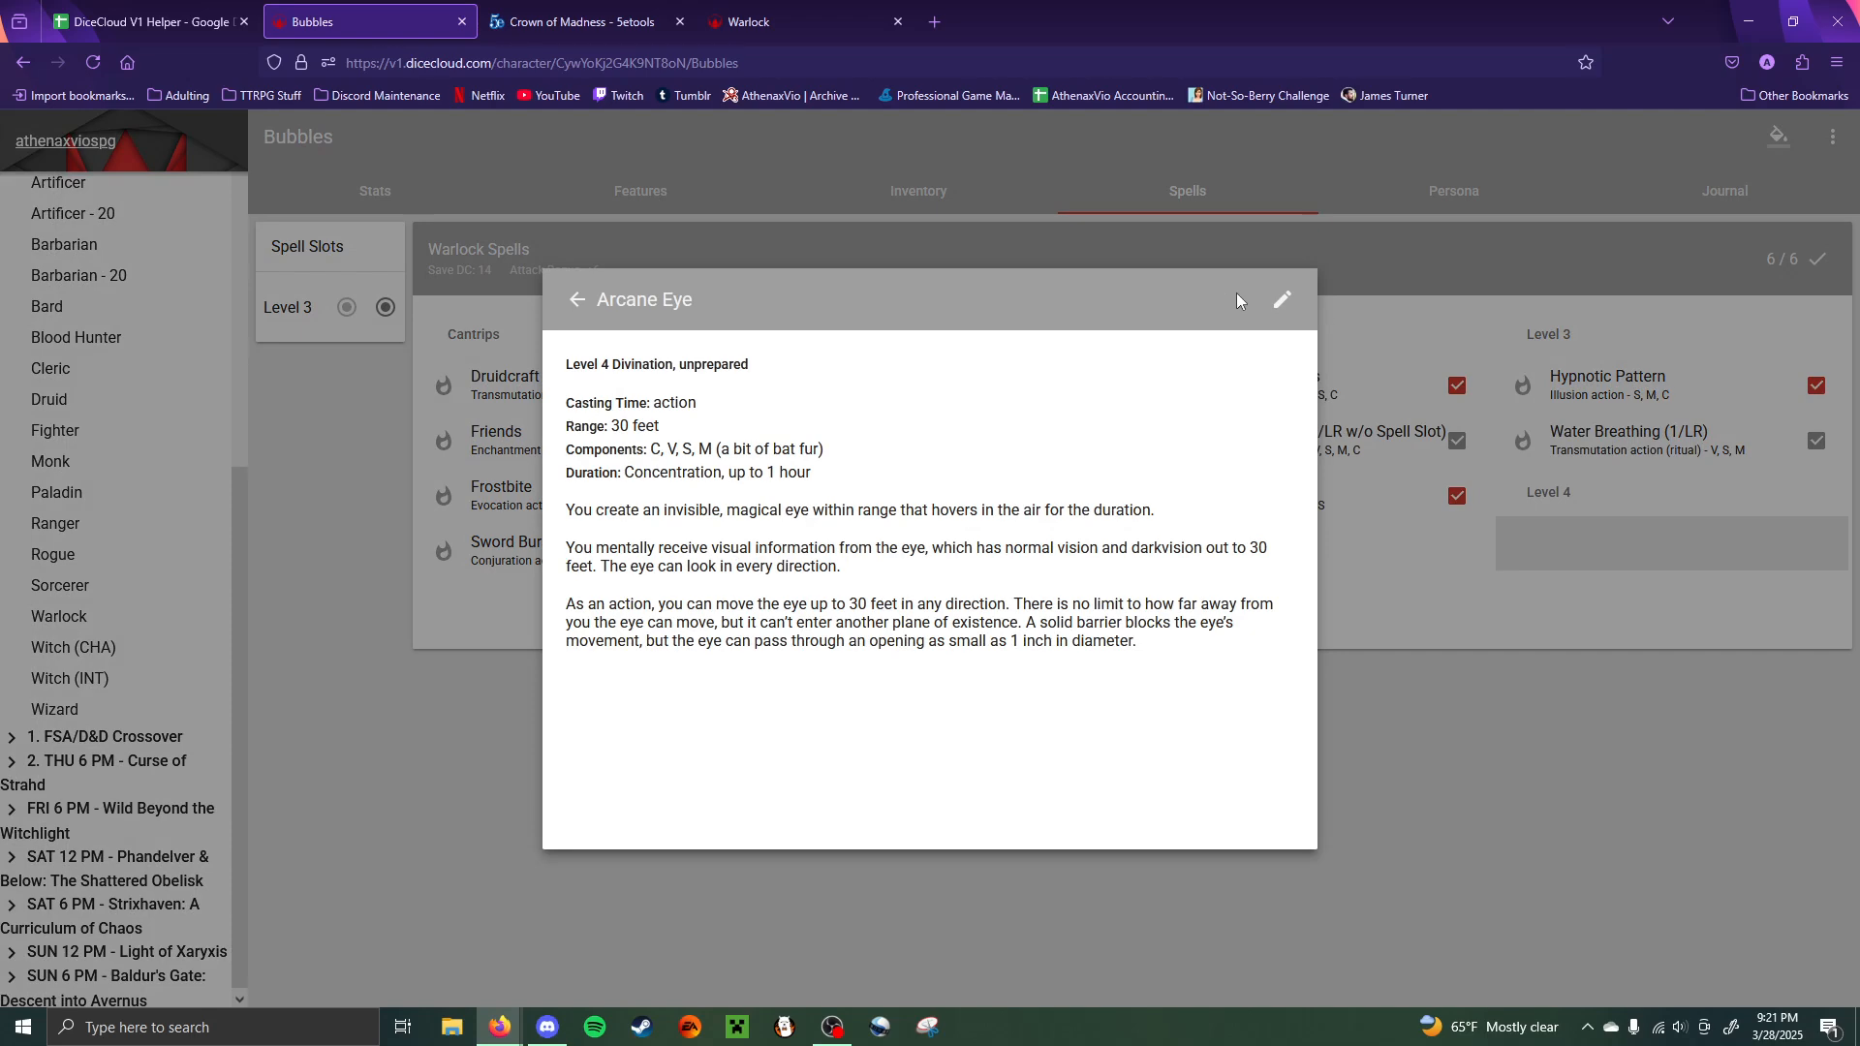
click(1281, 300)
click(1190, 303)
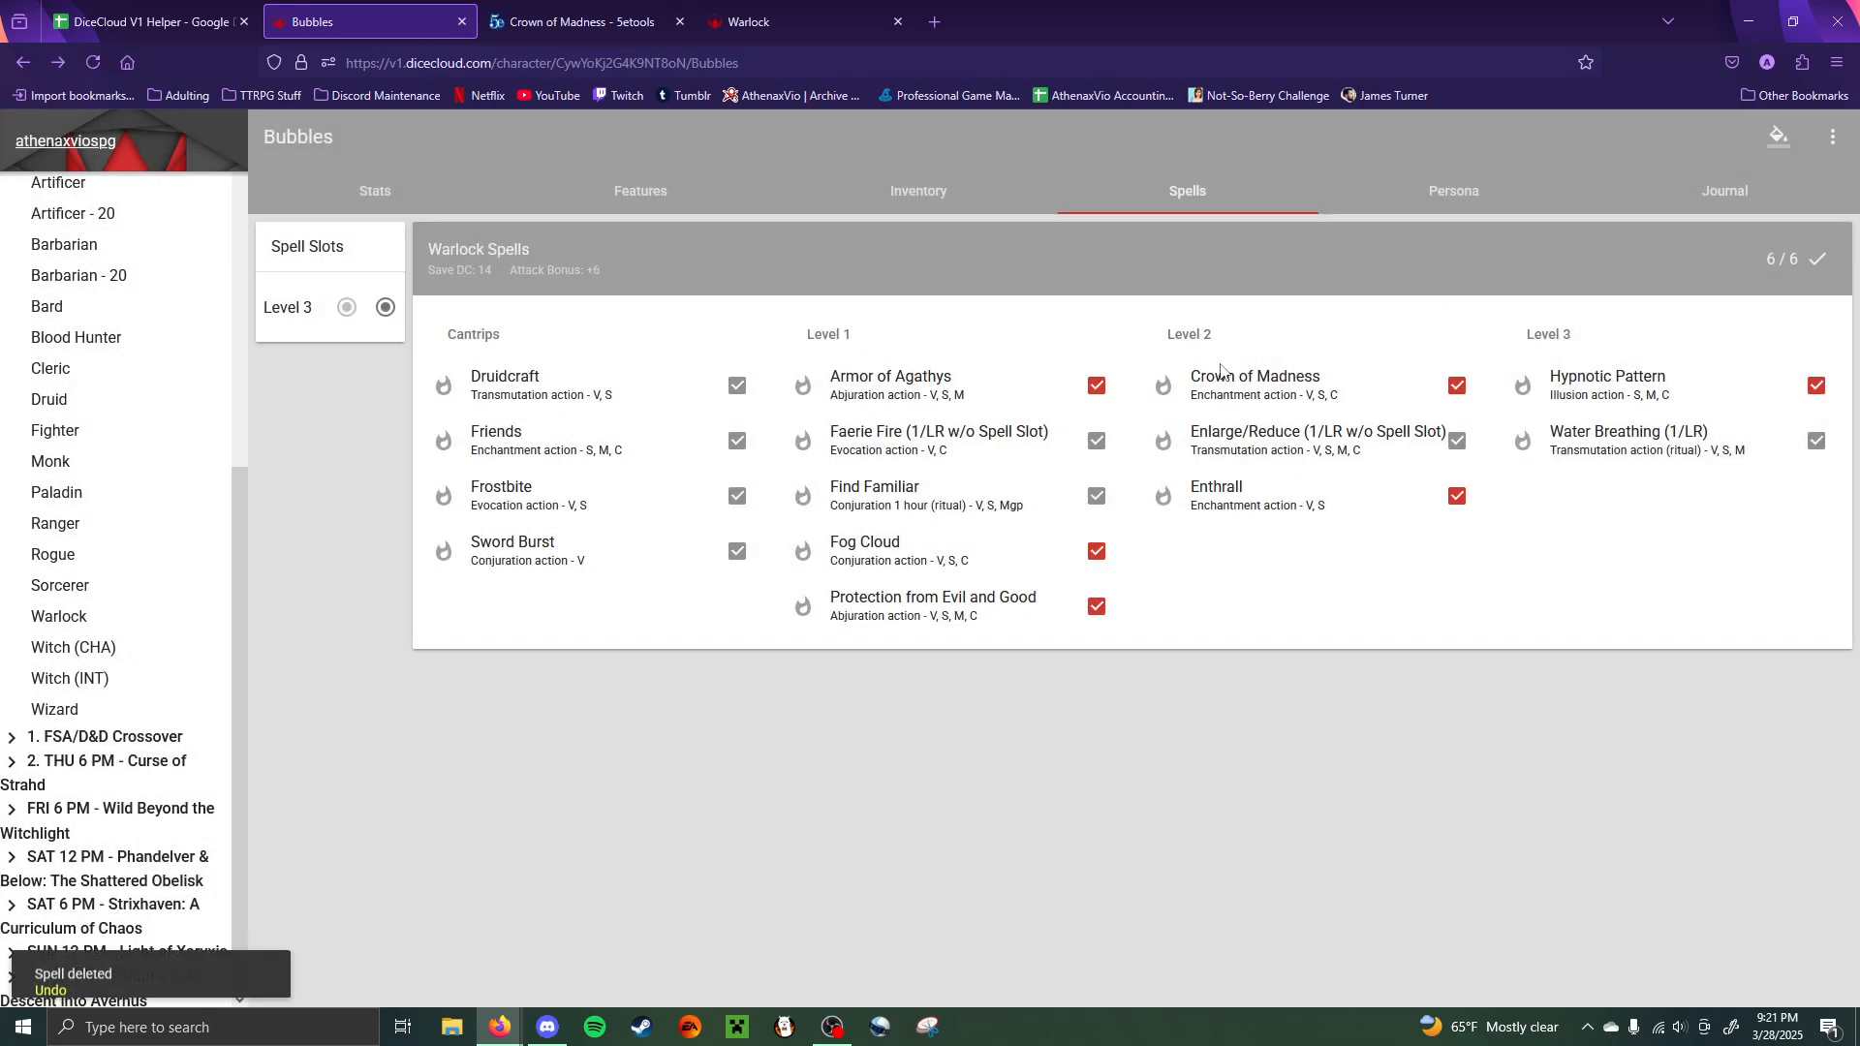
click(1818, 259)
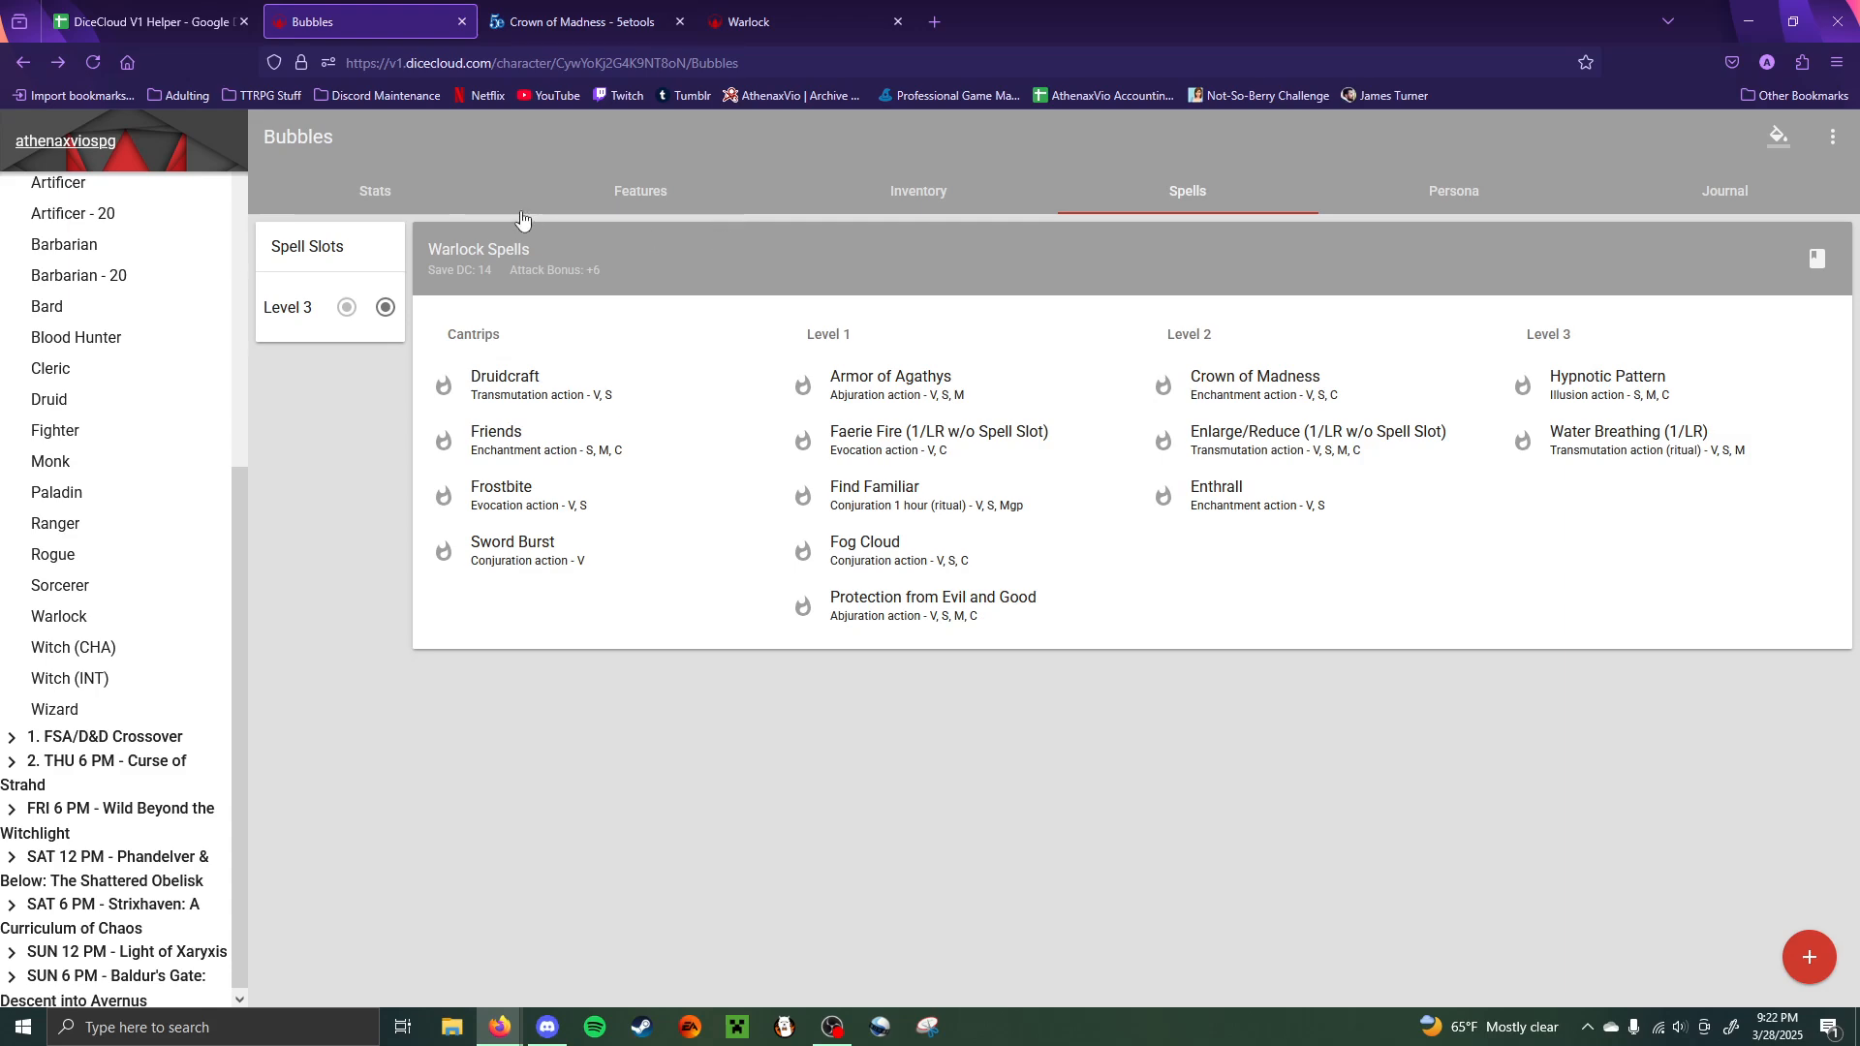
- Review the character's stats, inventory and features, including the attacks
click(397, 197)
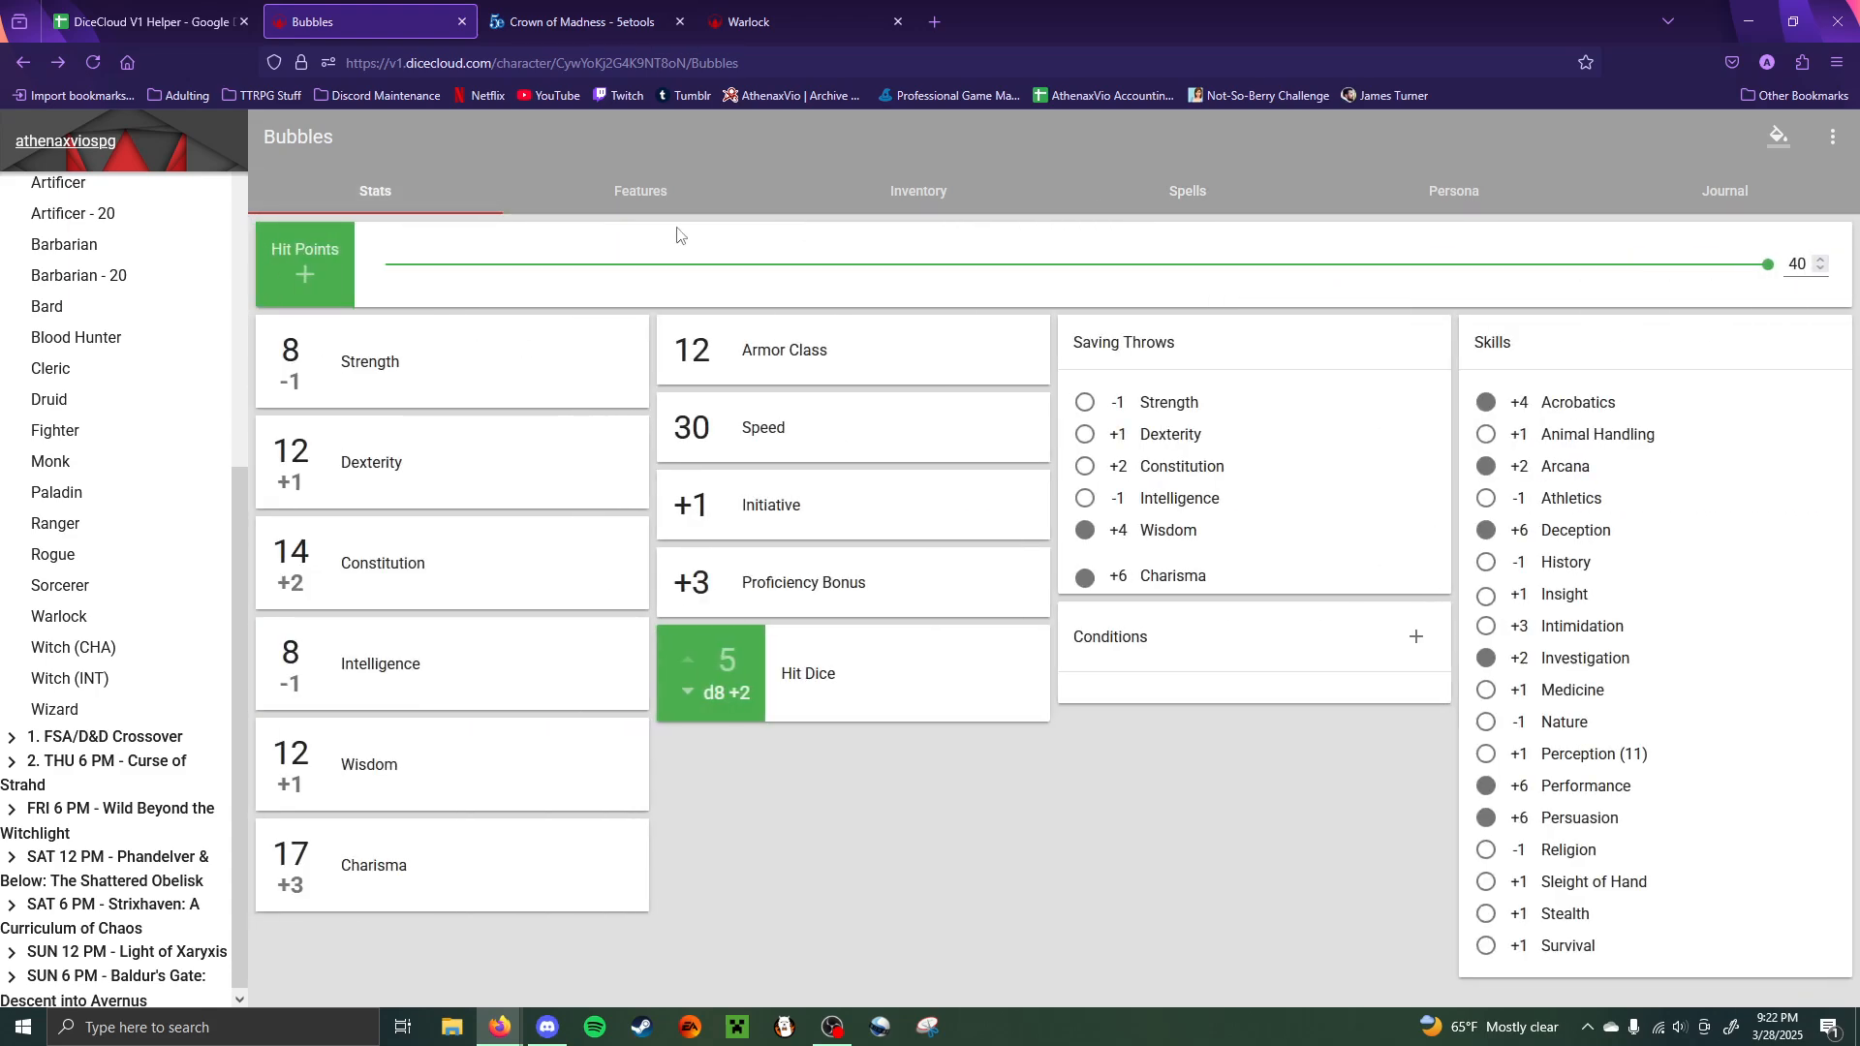
click(907, 193)
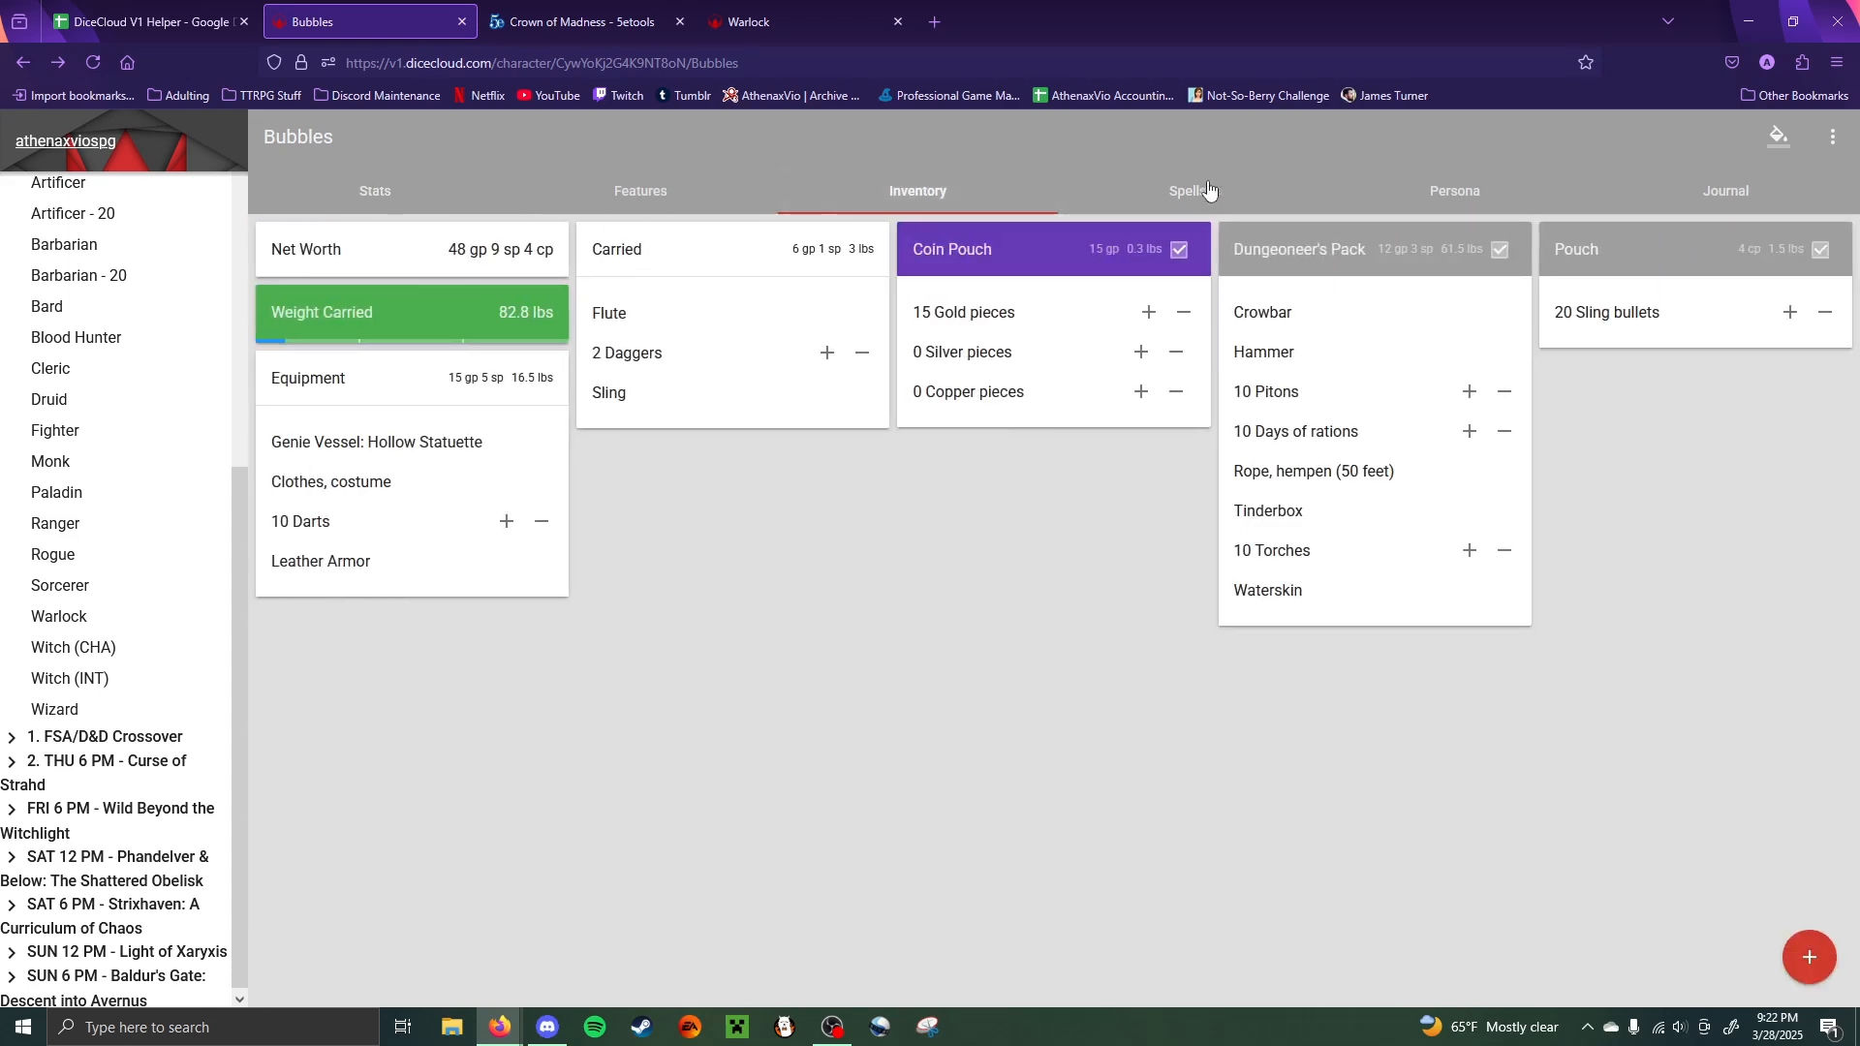
click(649, 198)
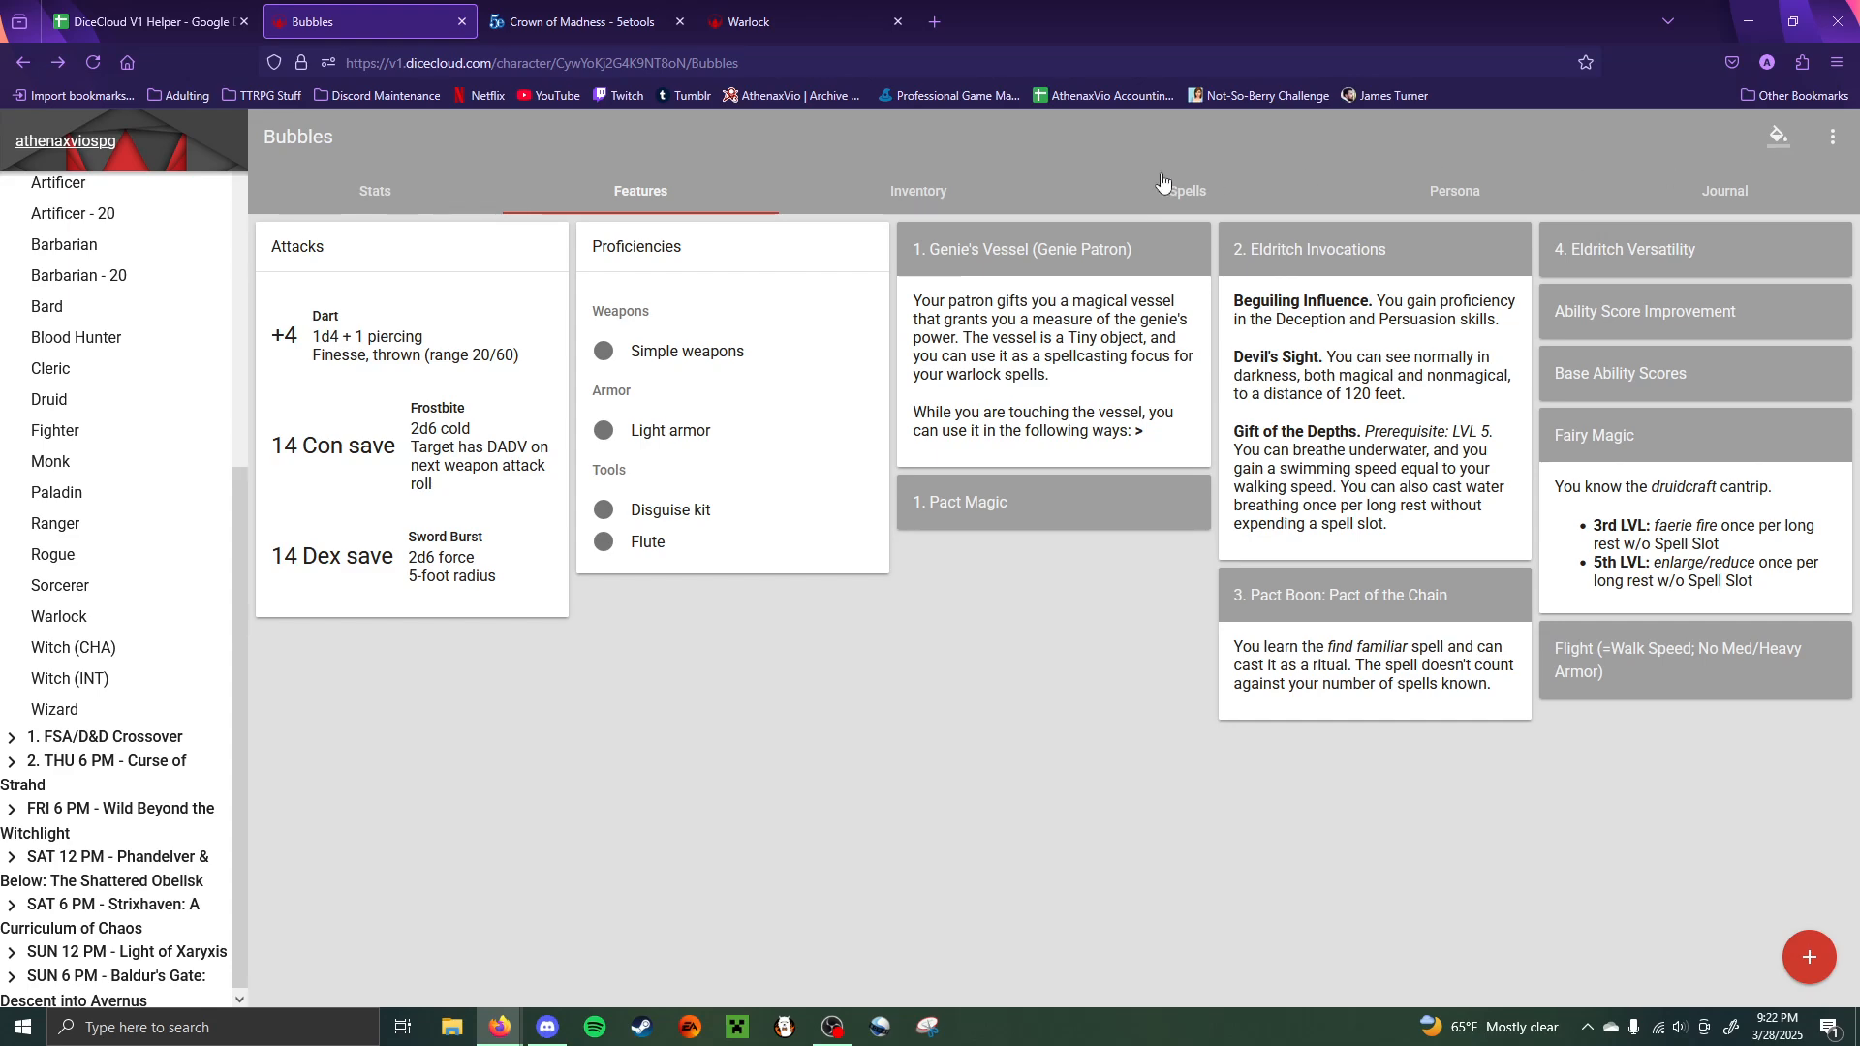
- Set the Bubbles character sheet's color to cyan
click(1791, 150)
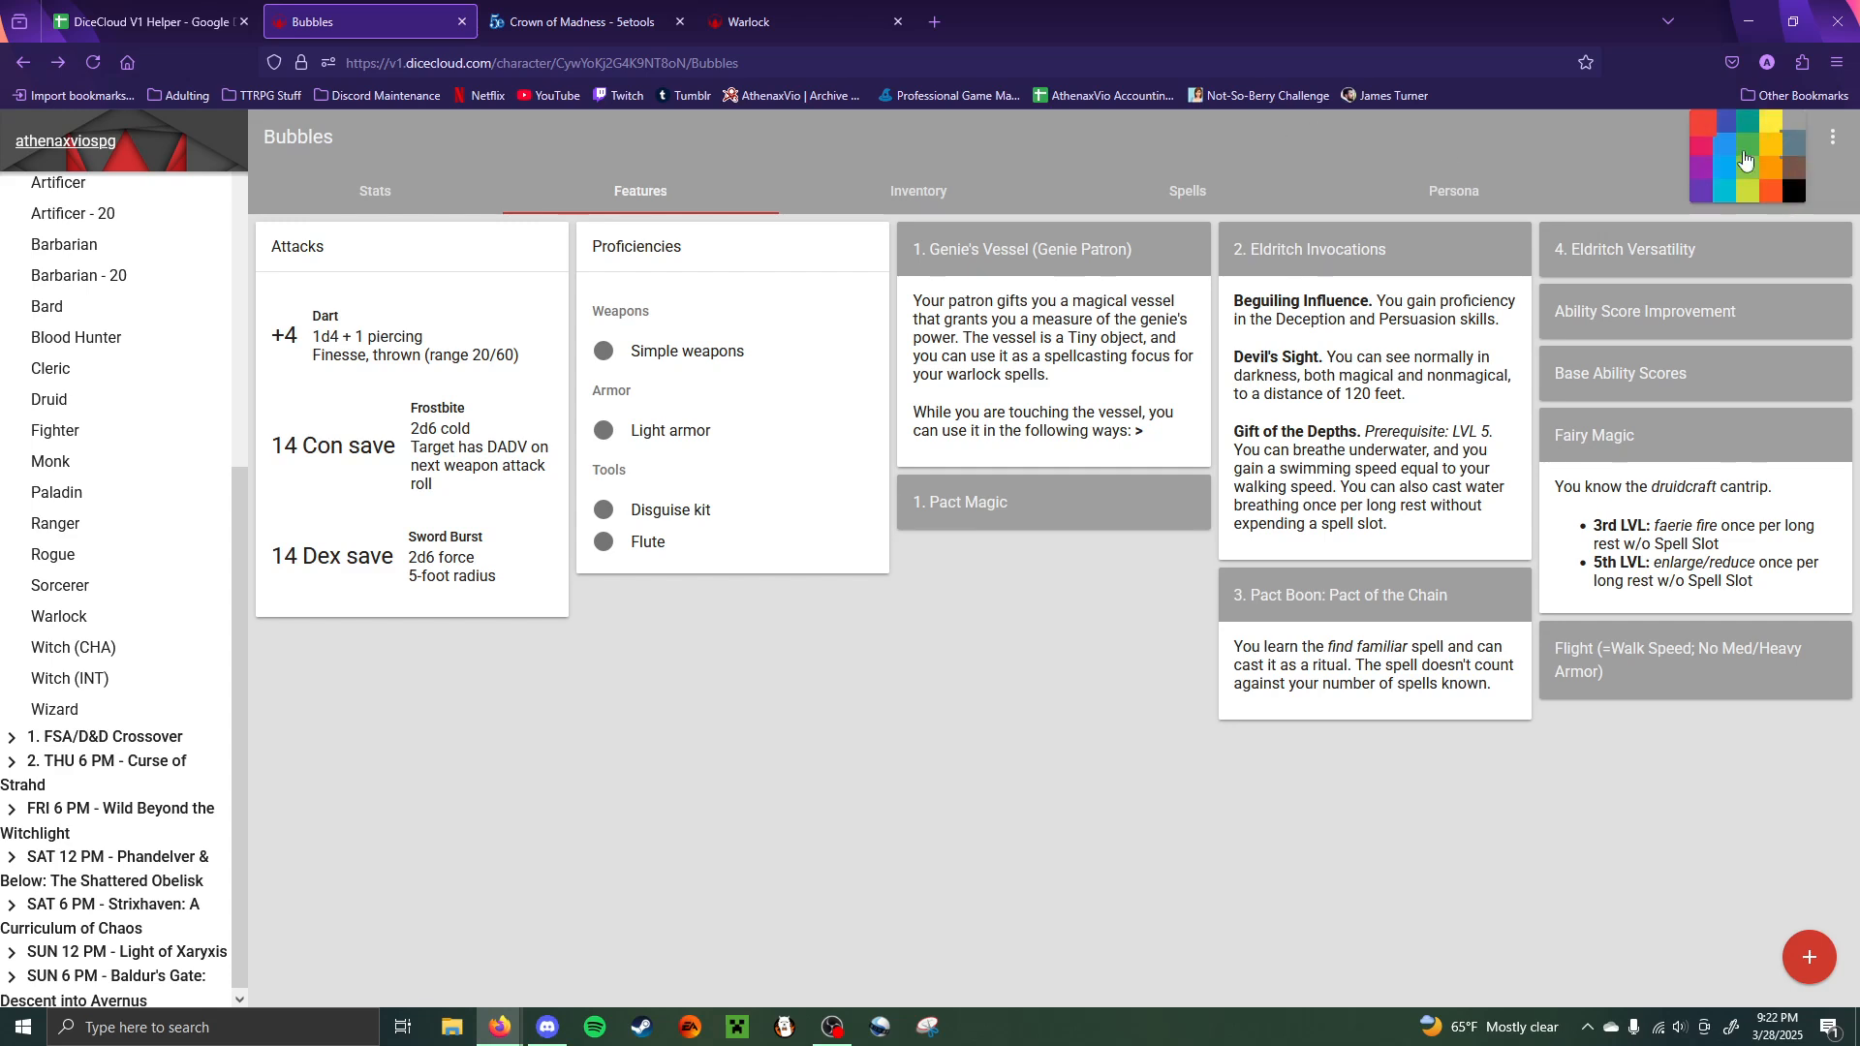
click(1707, 193)
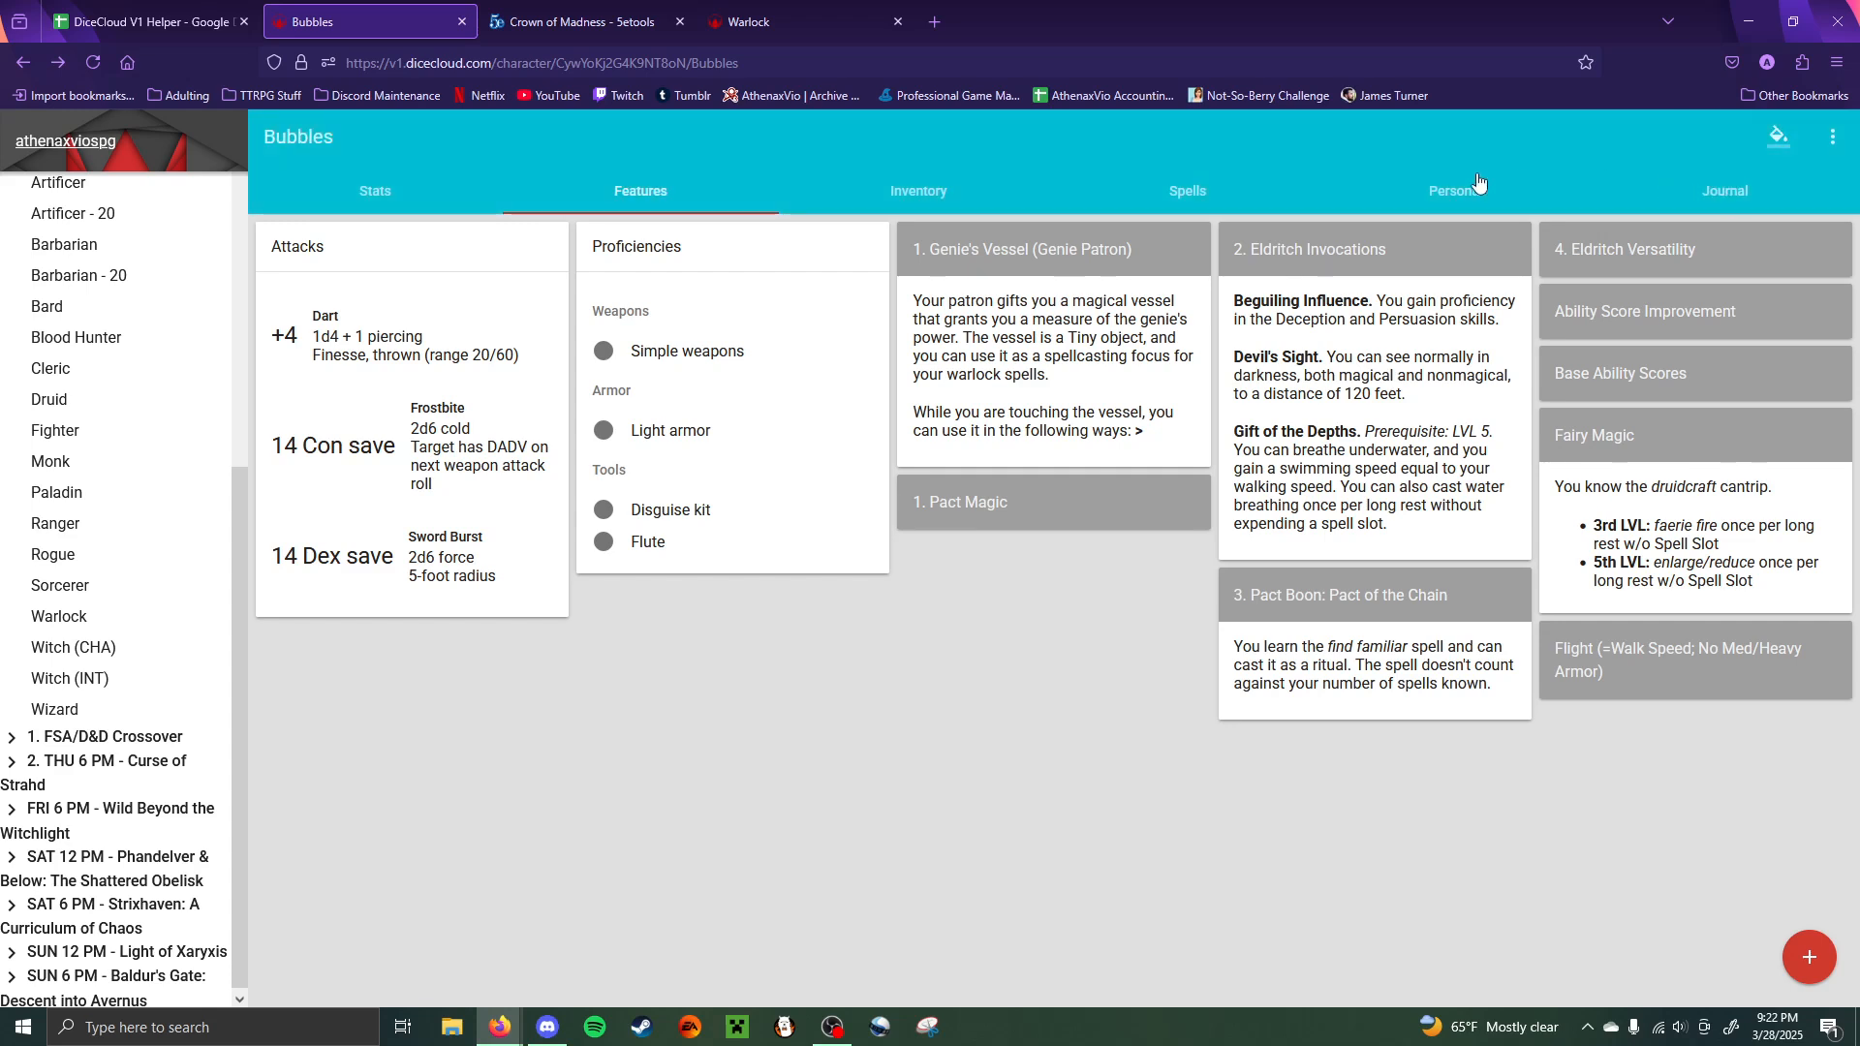
click(1775, 143)
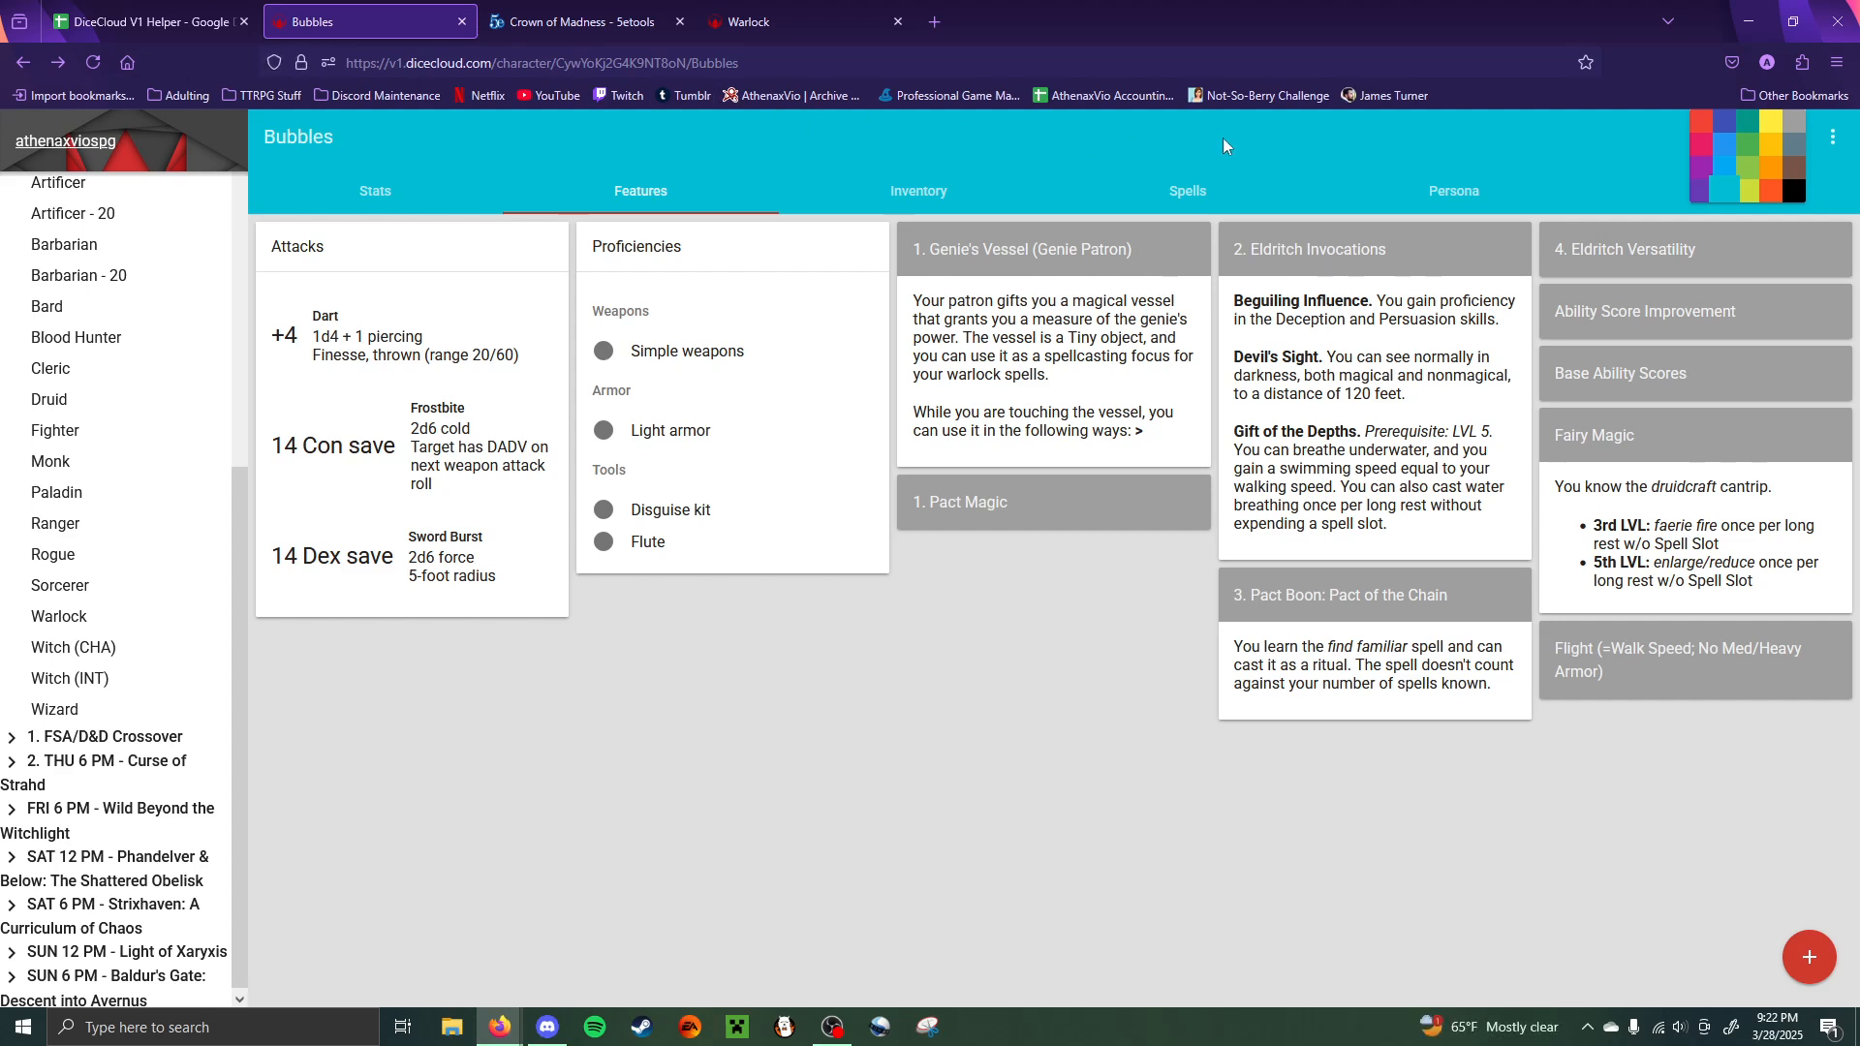
click(1532, 143)
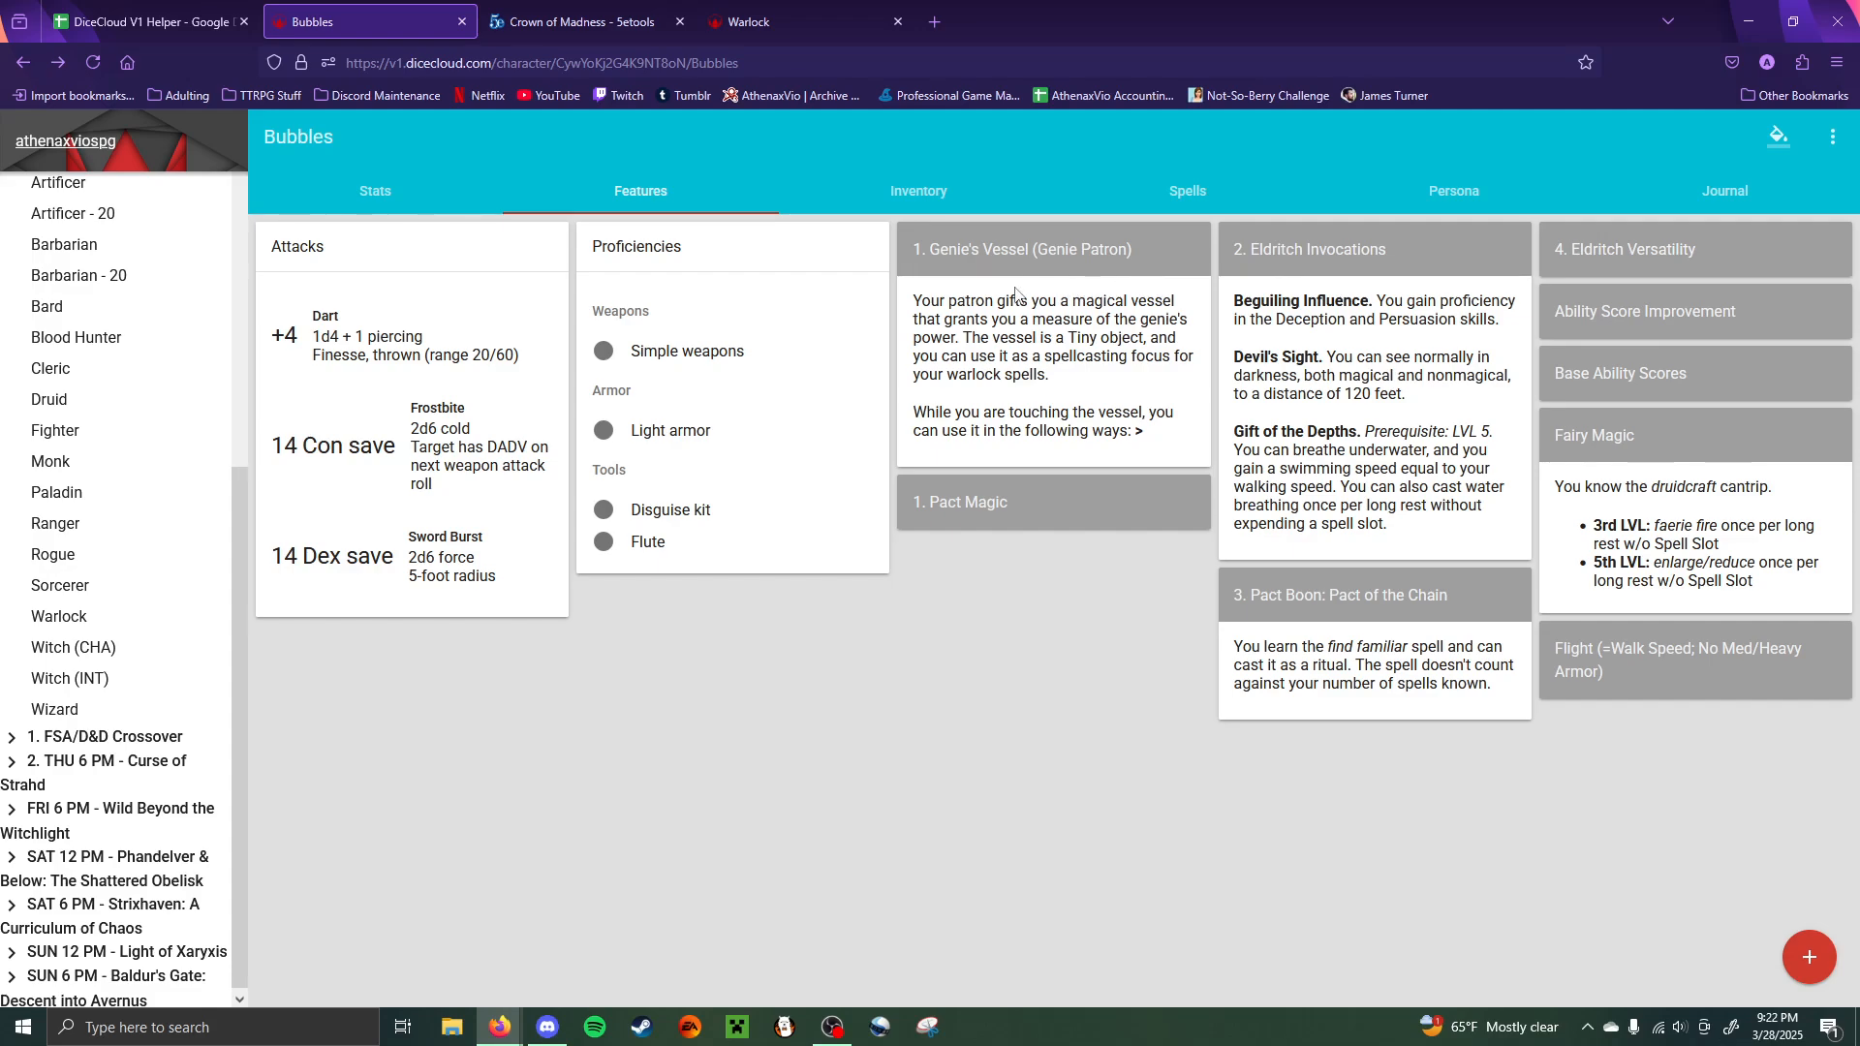
- Examine the Genie's Vessel (Genie Patron) feature's details and the color choices available for the sheet
click(1052, 262)
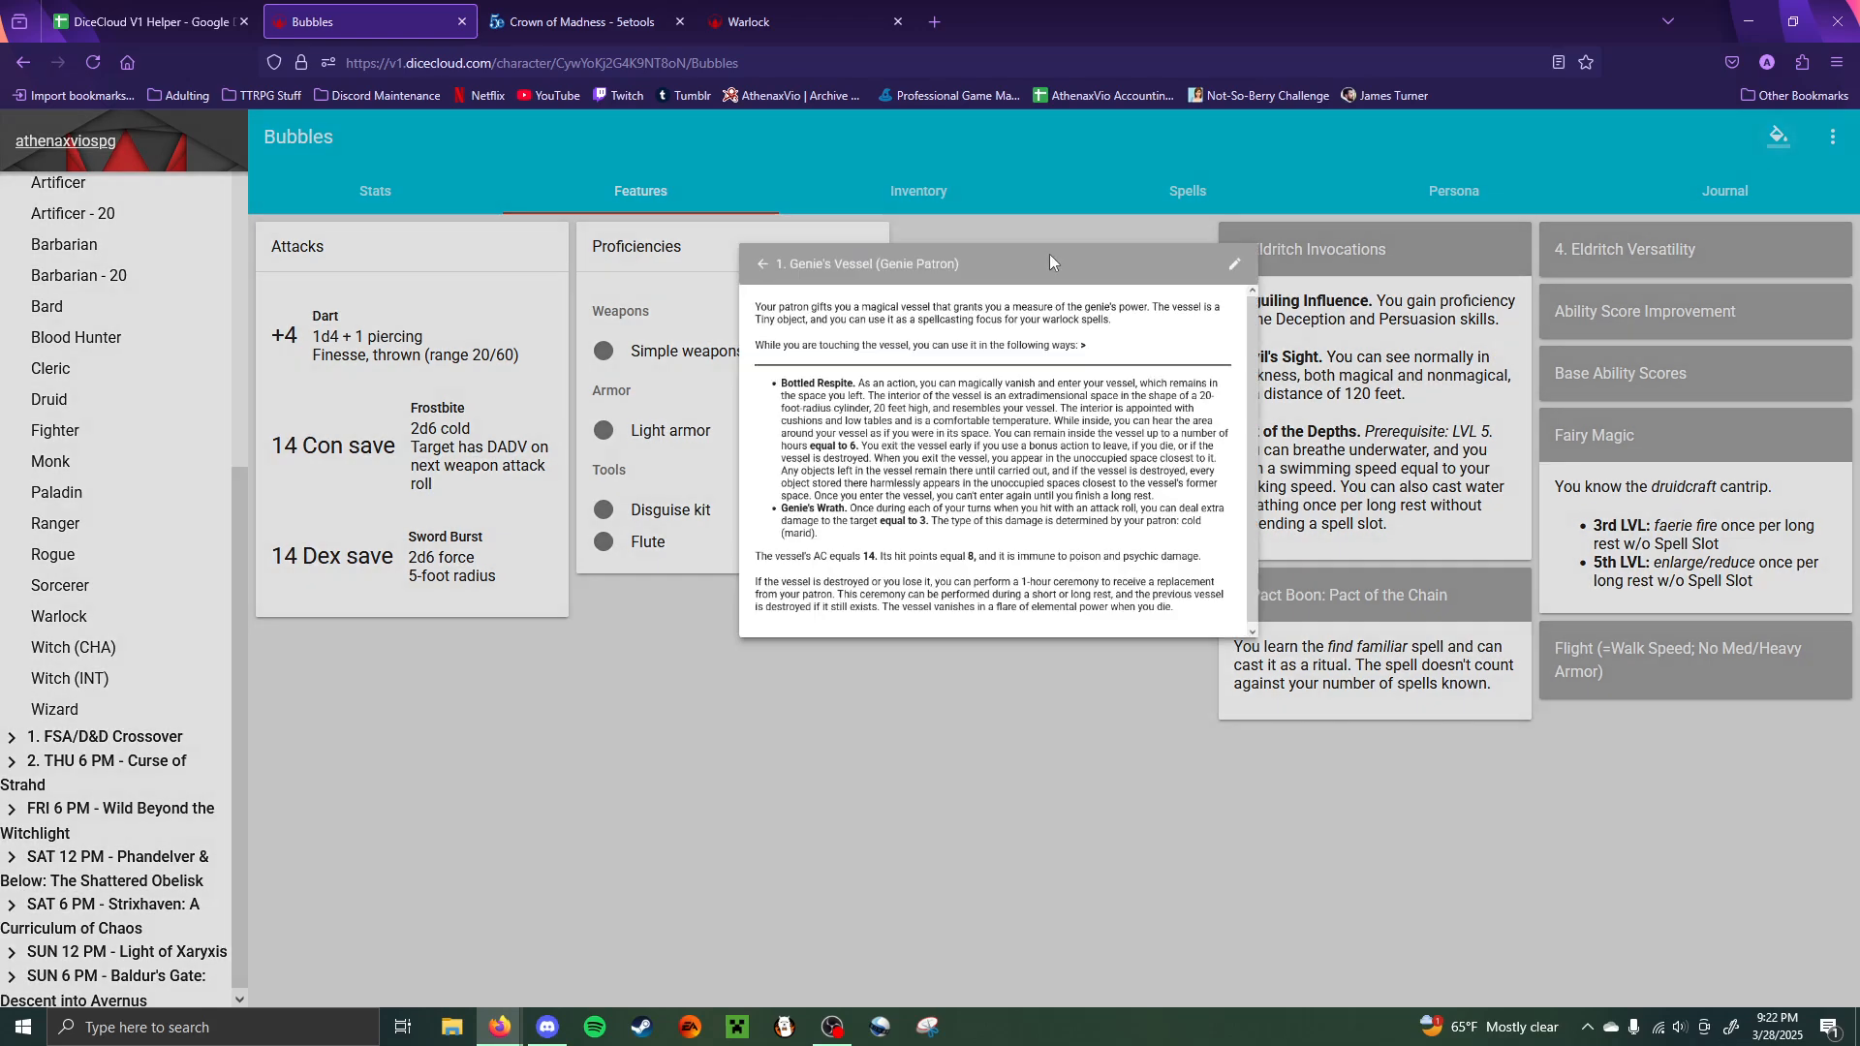
key(Escape)
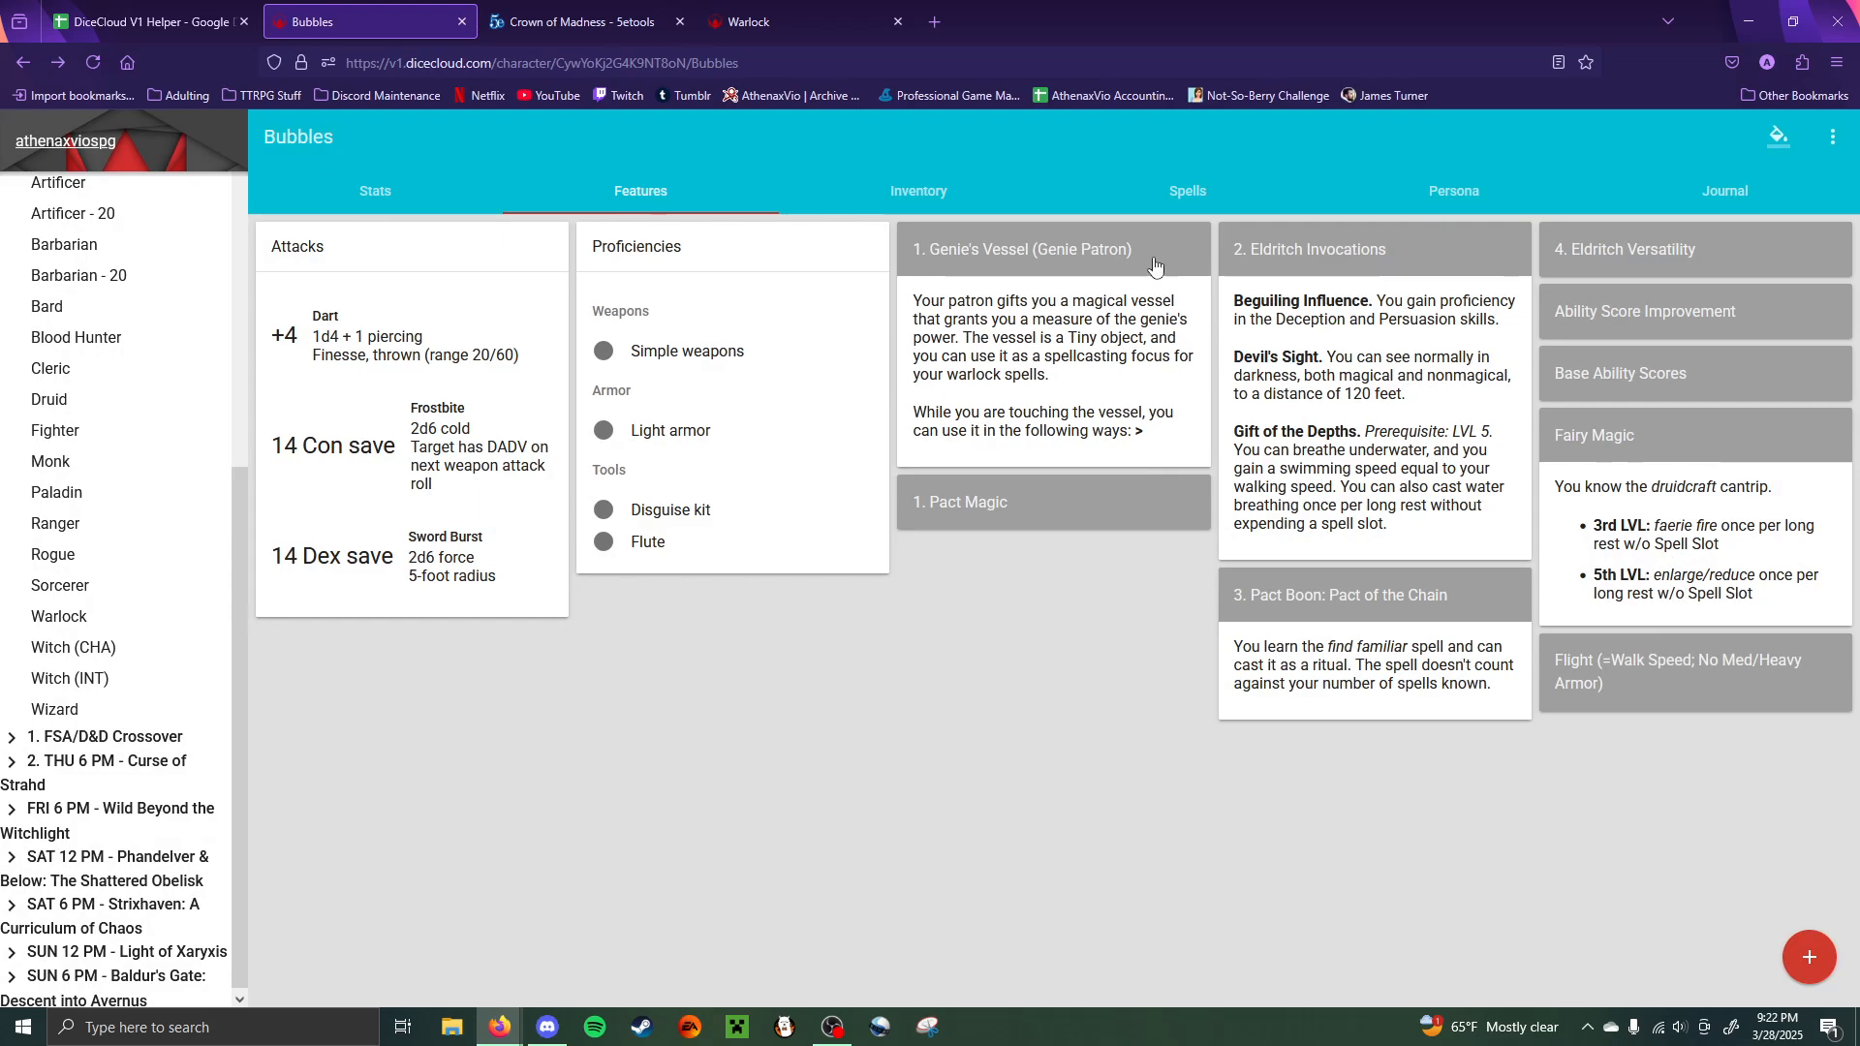
click(1109, 258)
click(1327, 308)
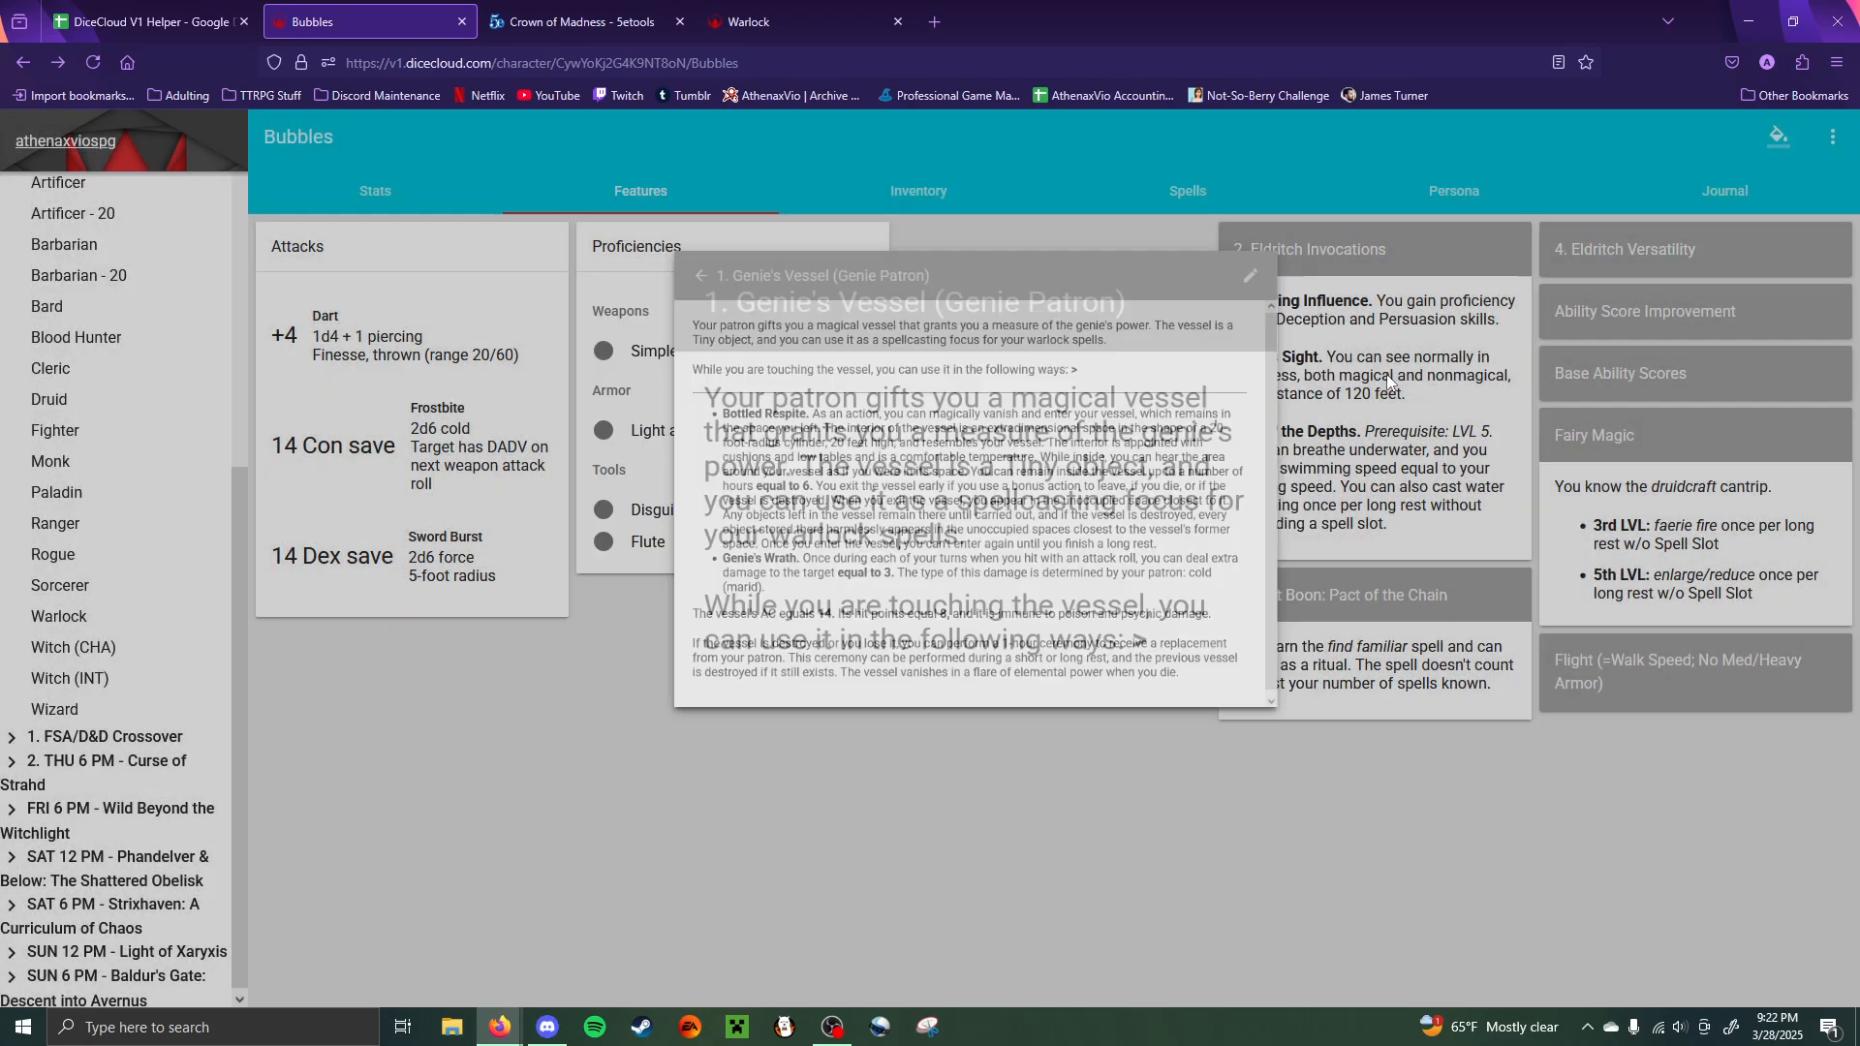
click(1135, 271)
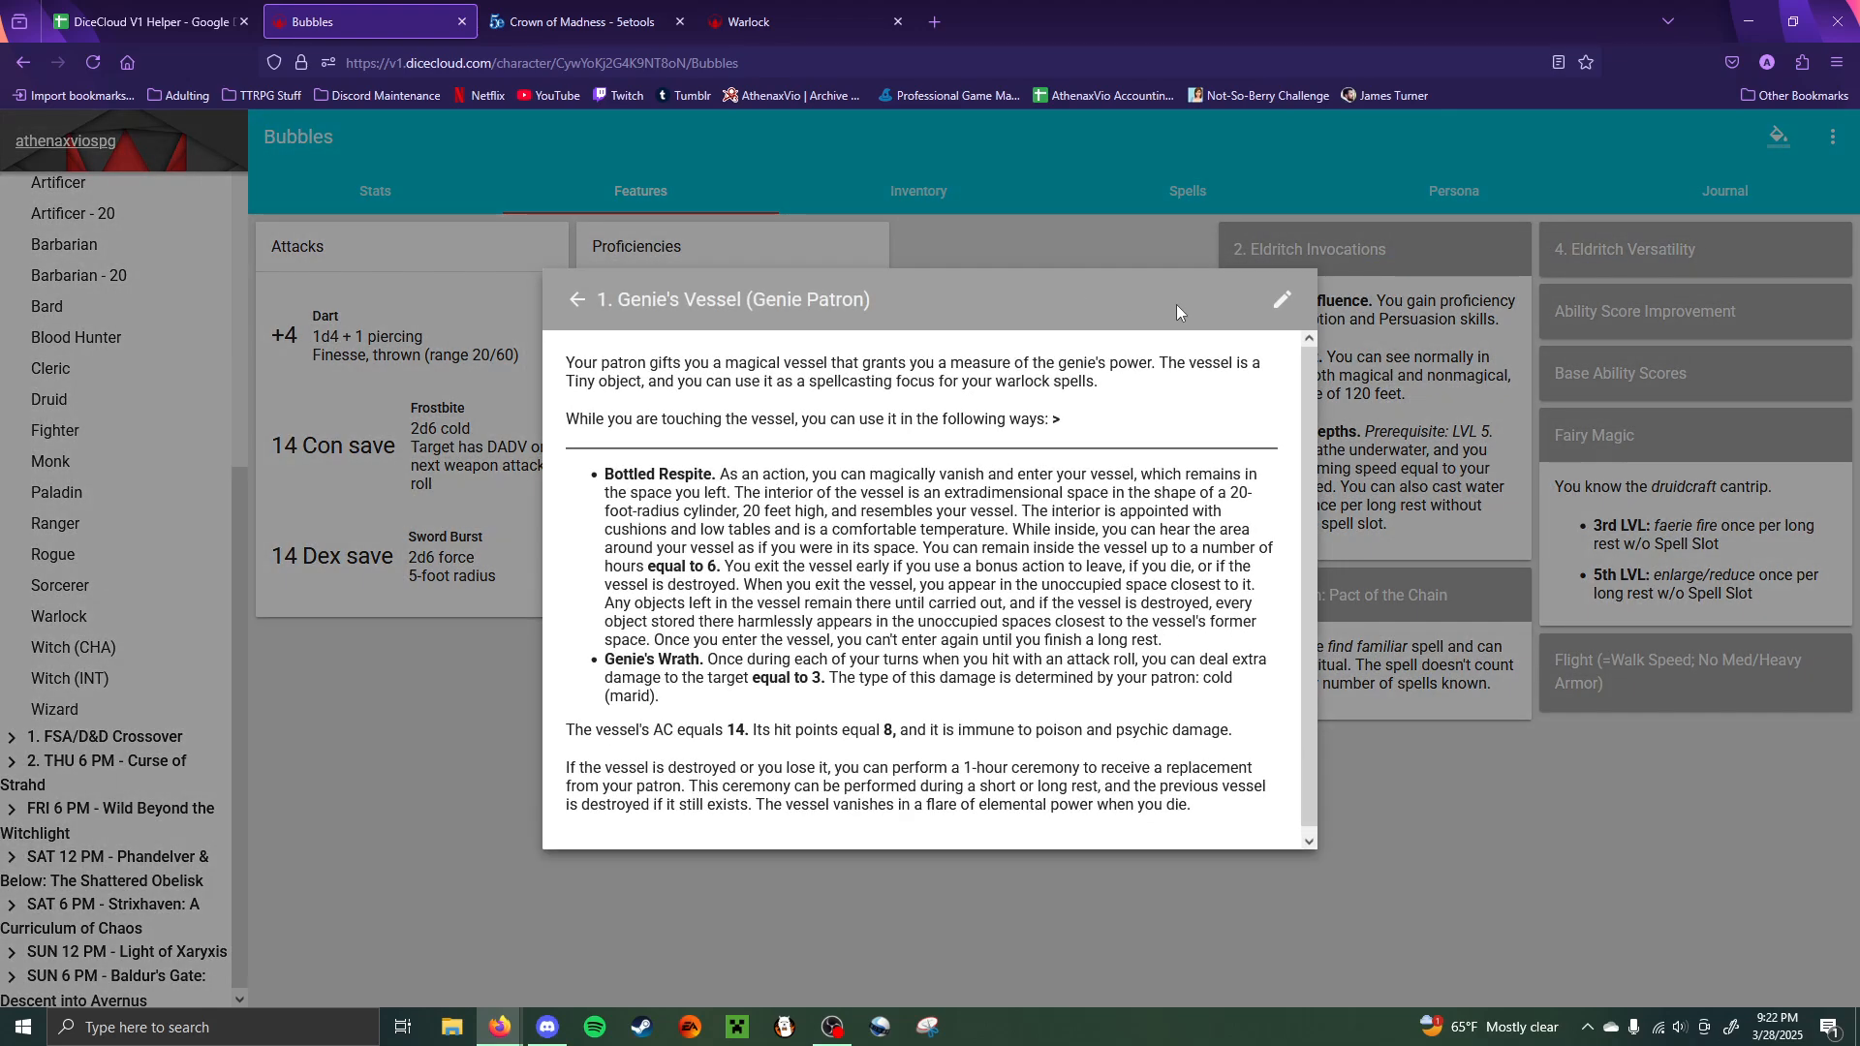
click(1424, 364)
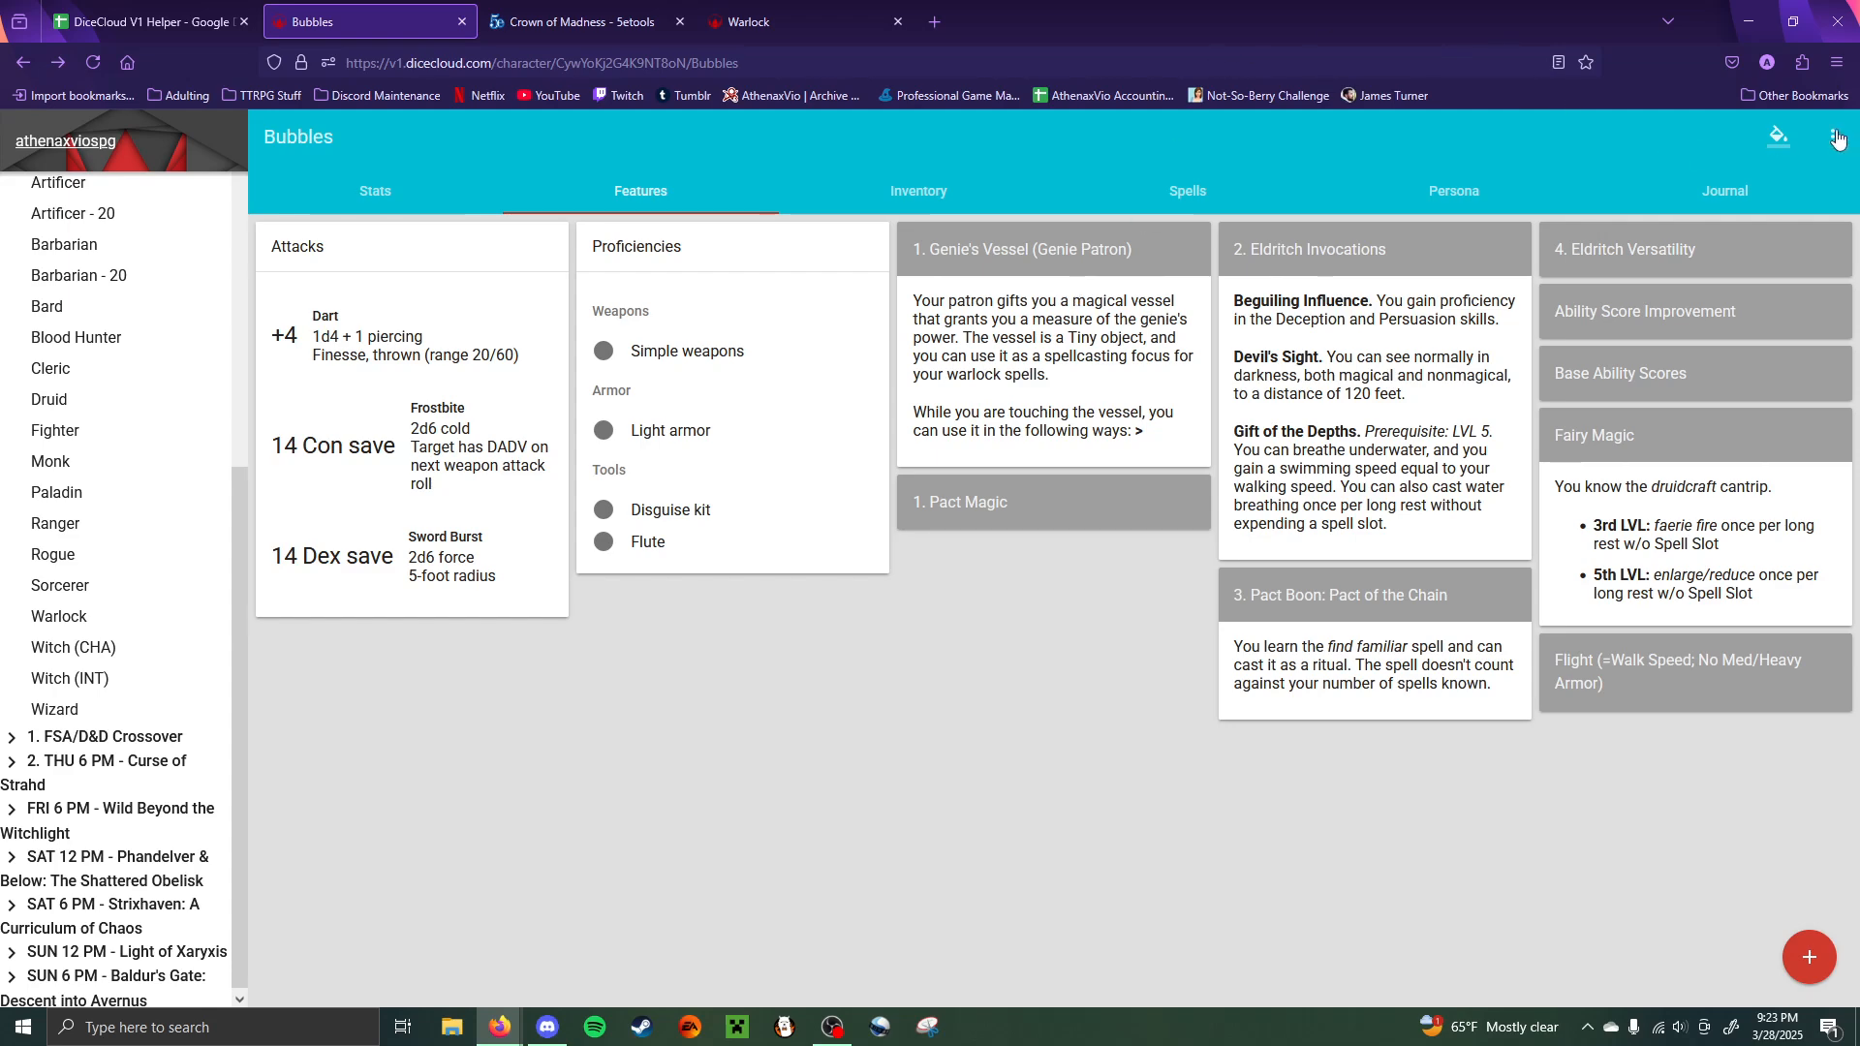
click(1779, 137)
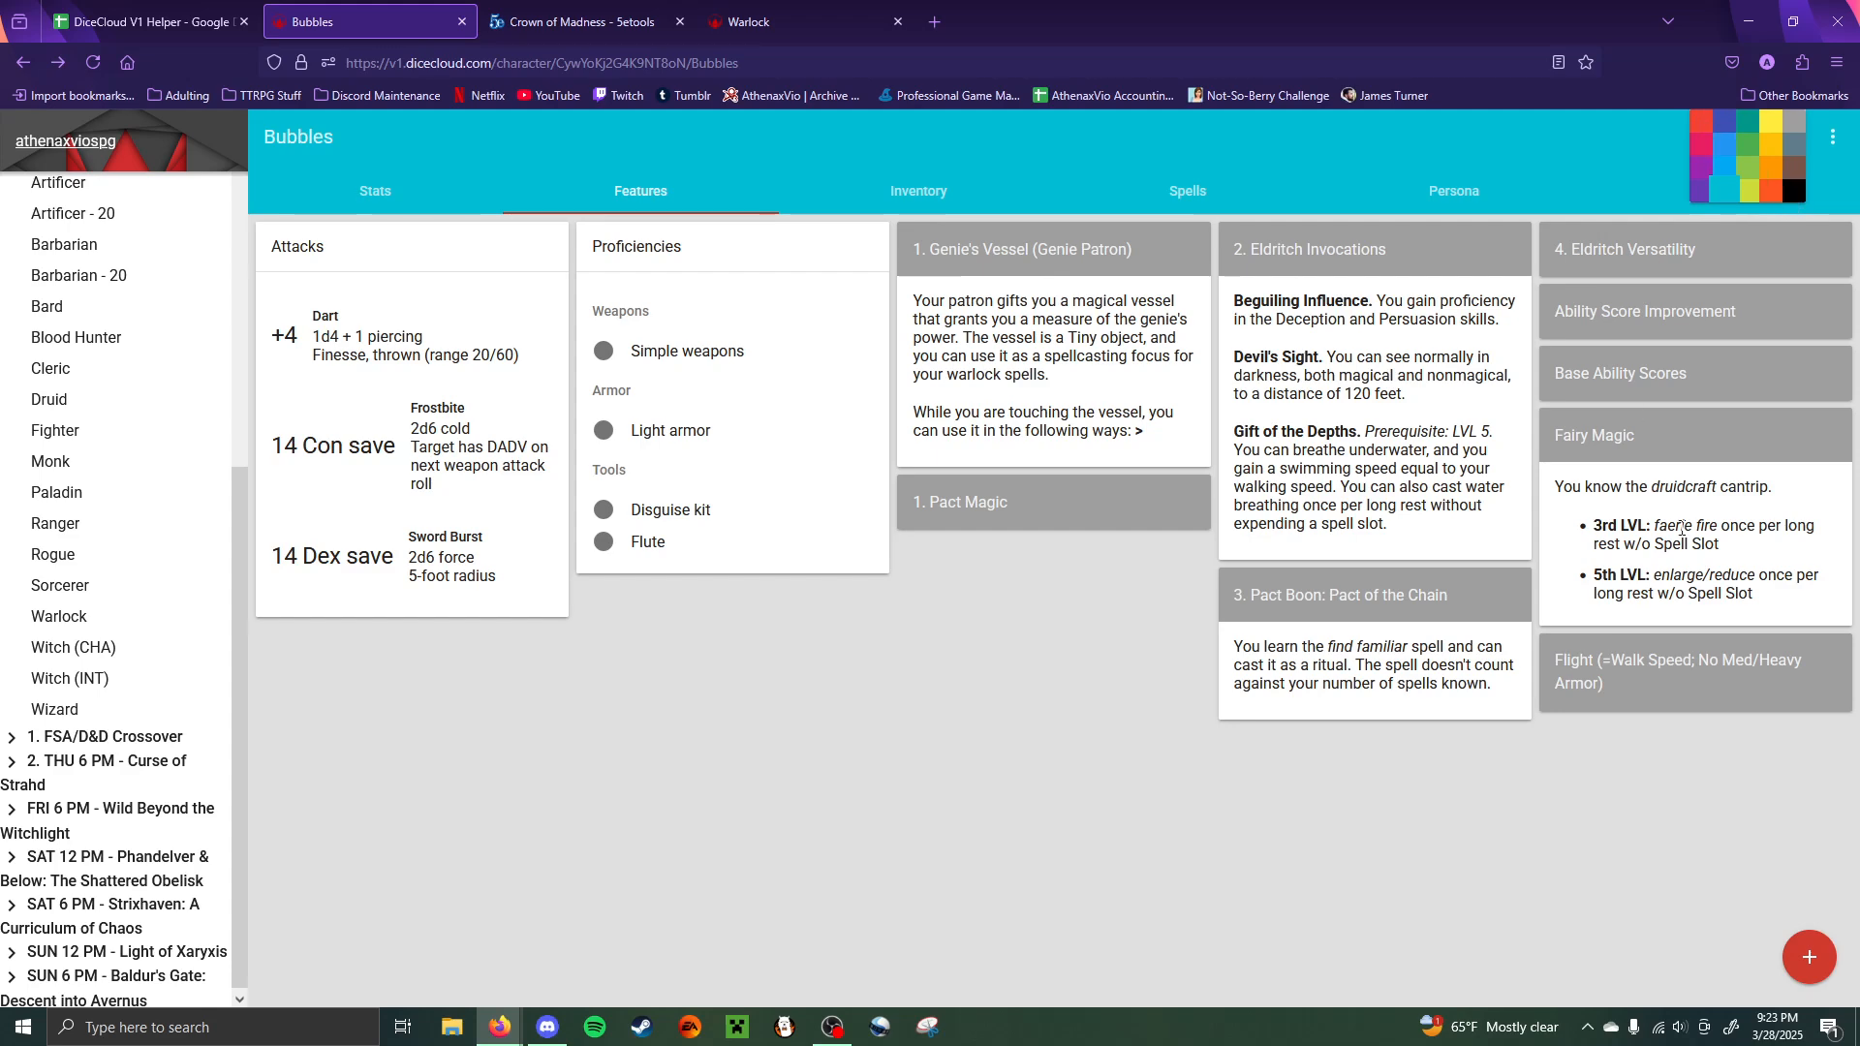
click(1519, 385)
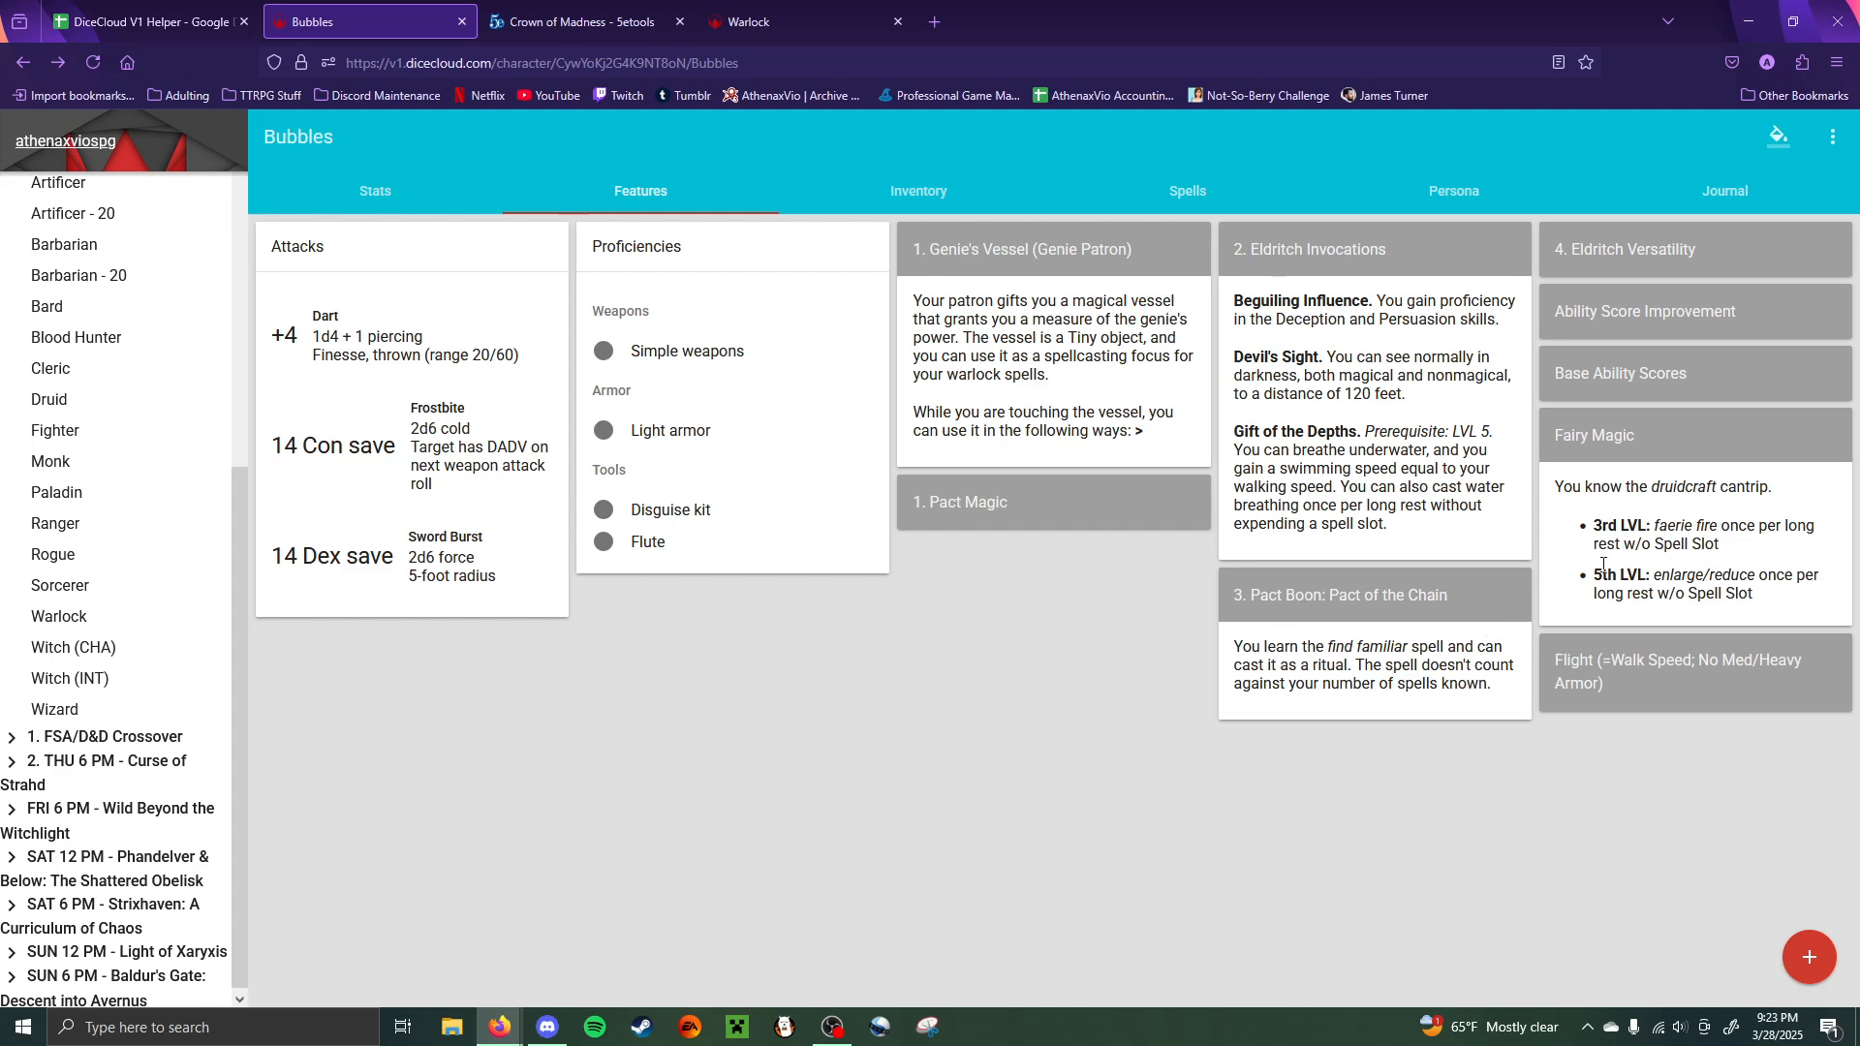
- Color the Ability Score Improvement feature cyan to match the sheet header
click(1594, 325)
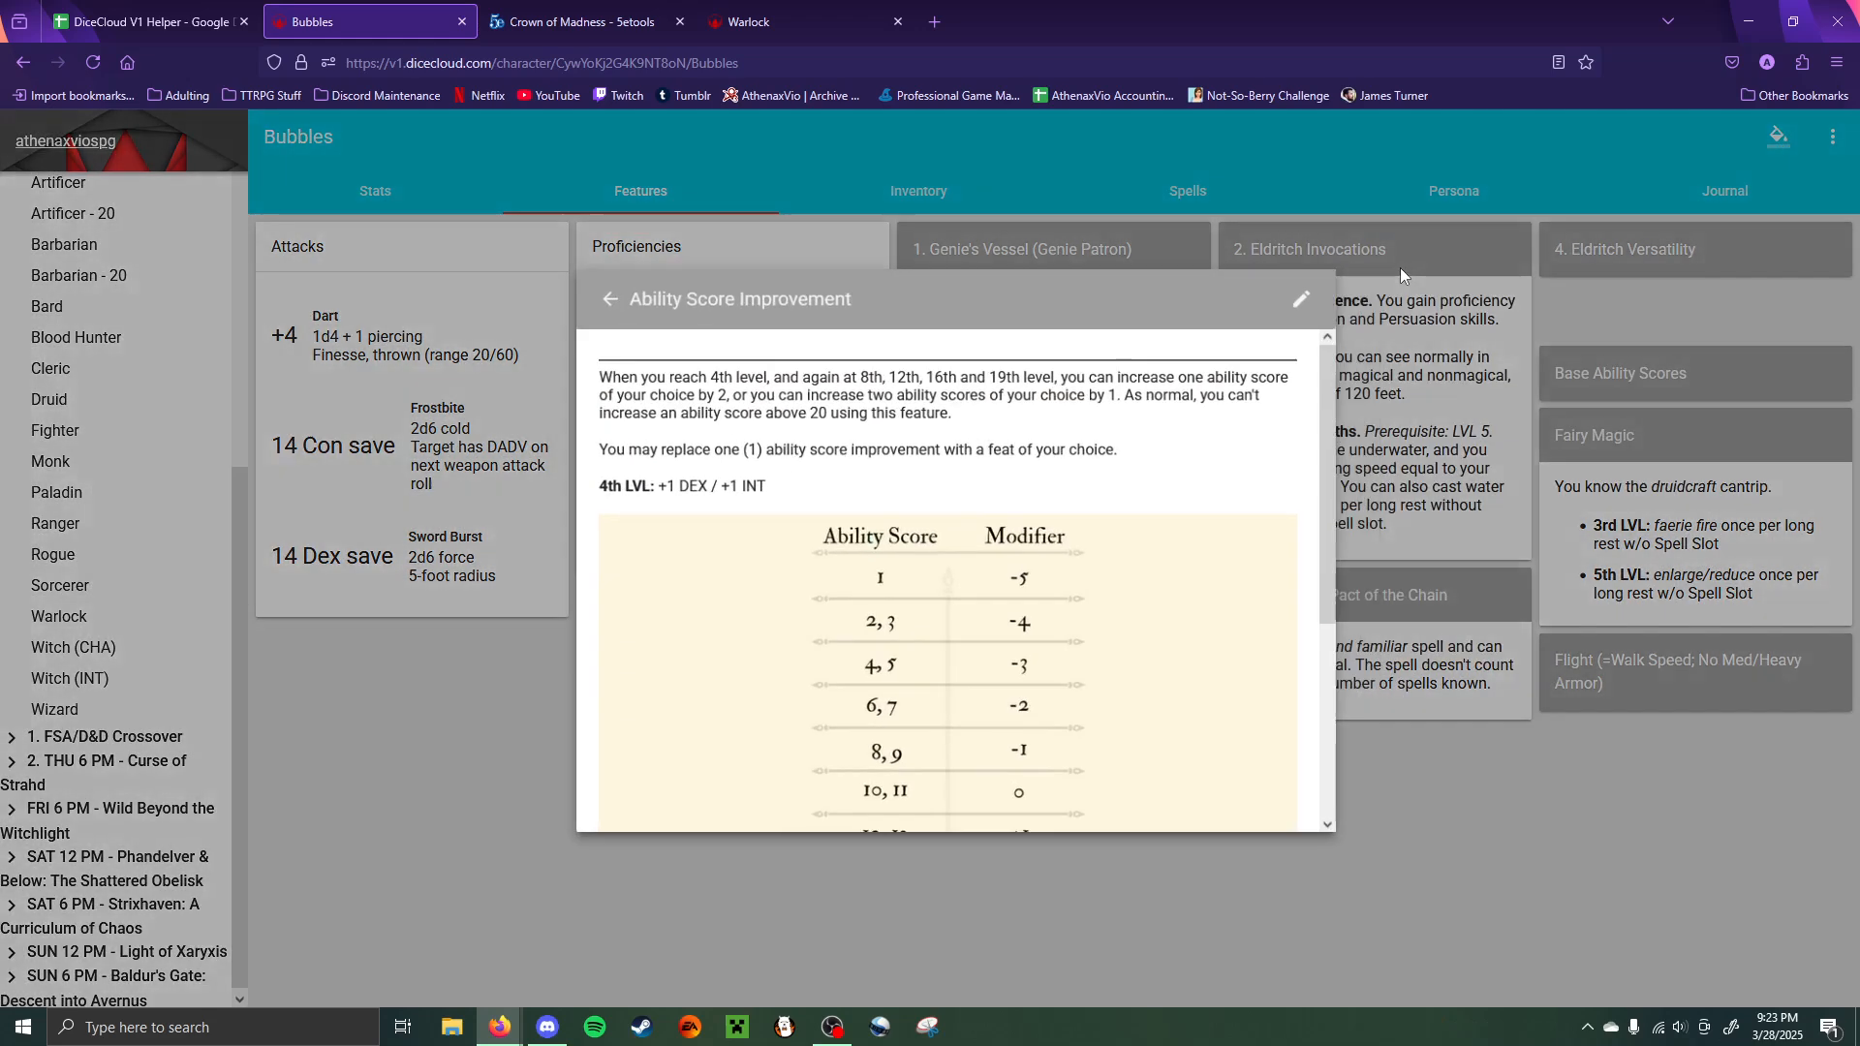
click(1289, 308)
click(1228, 304)
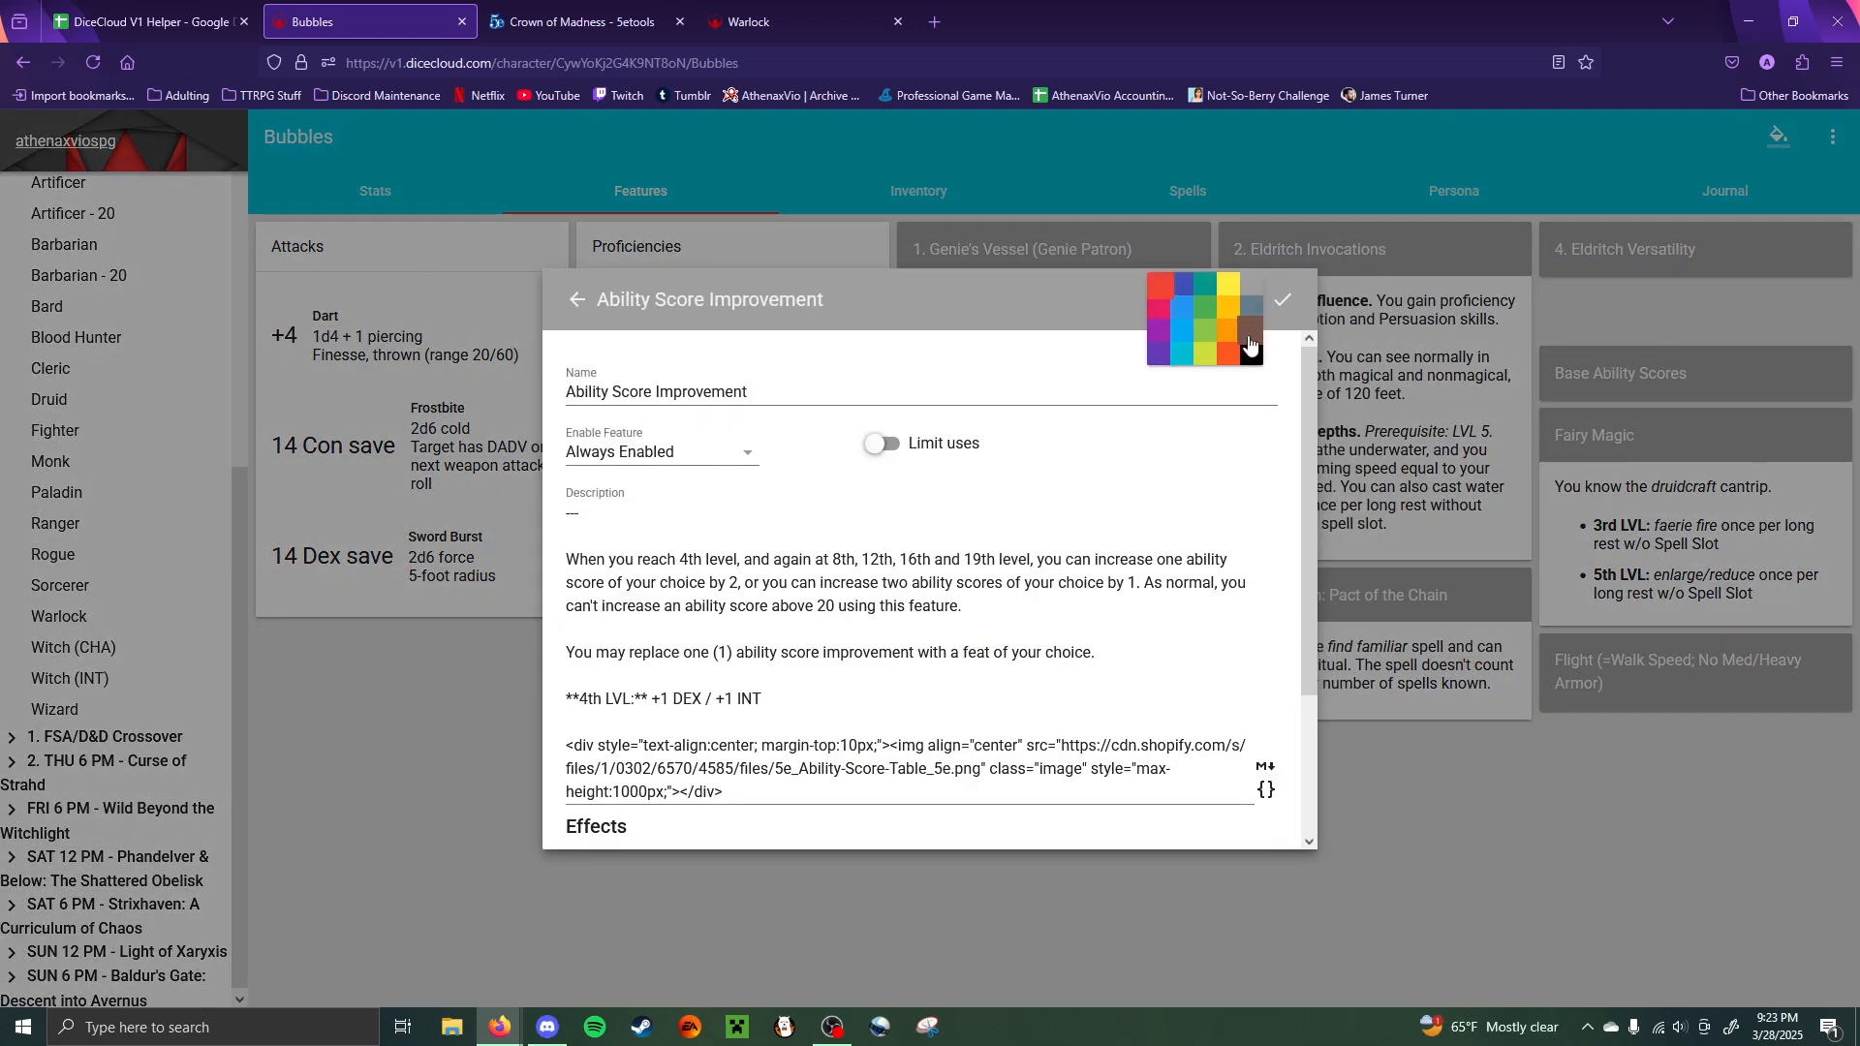
click(1192, 355)
click(1324, 298)
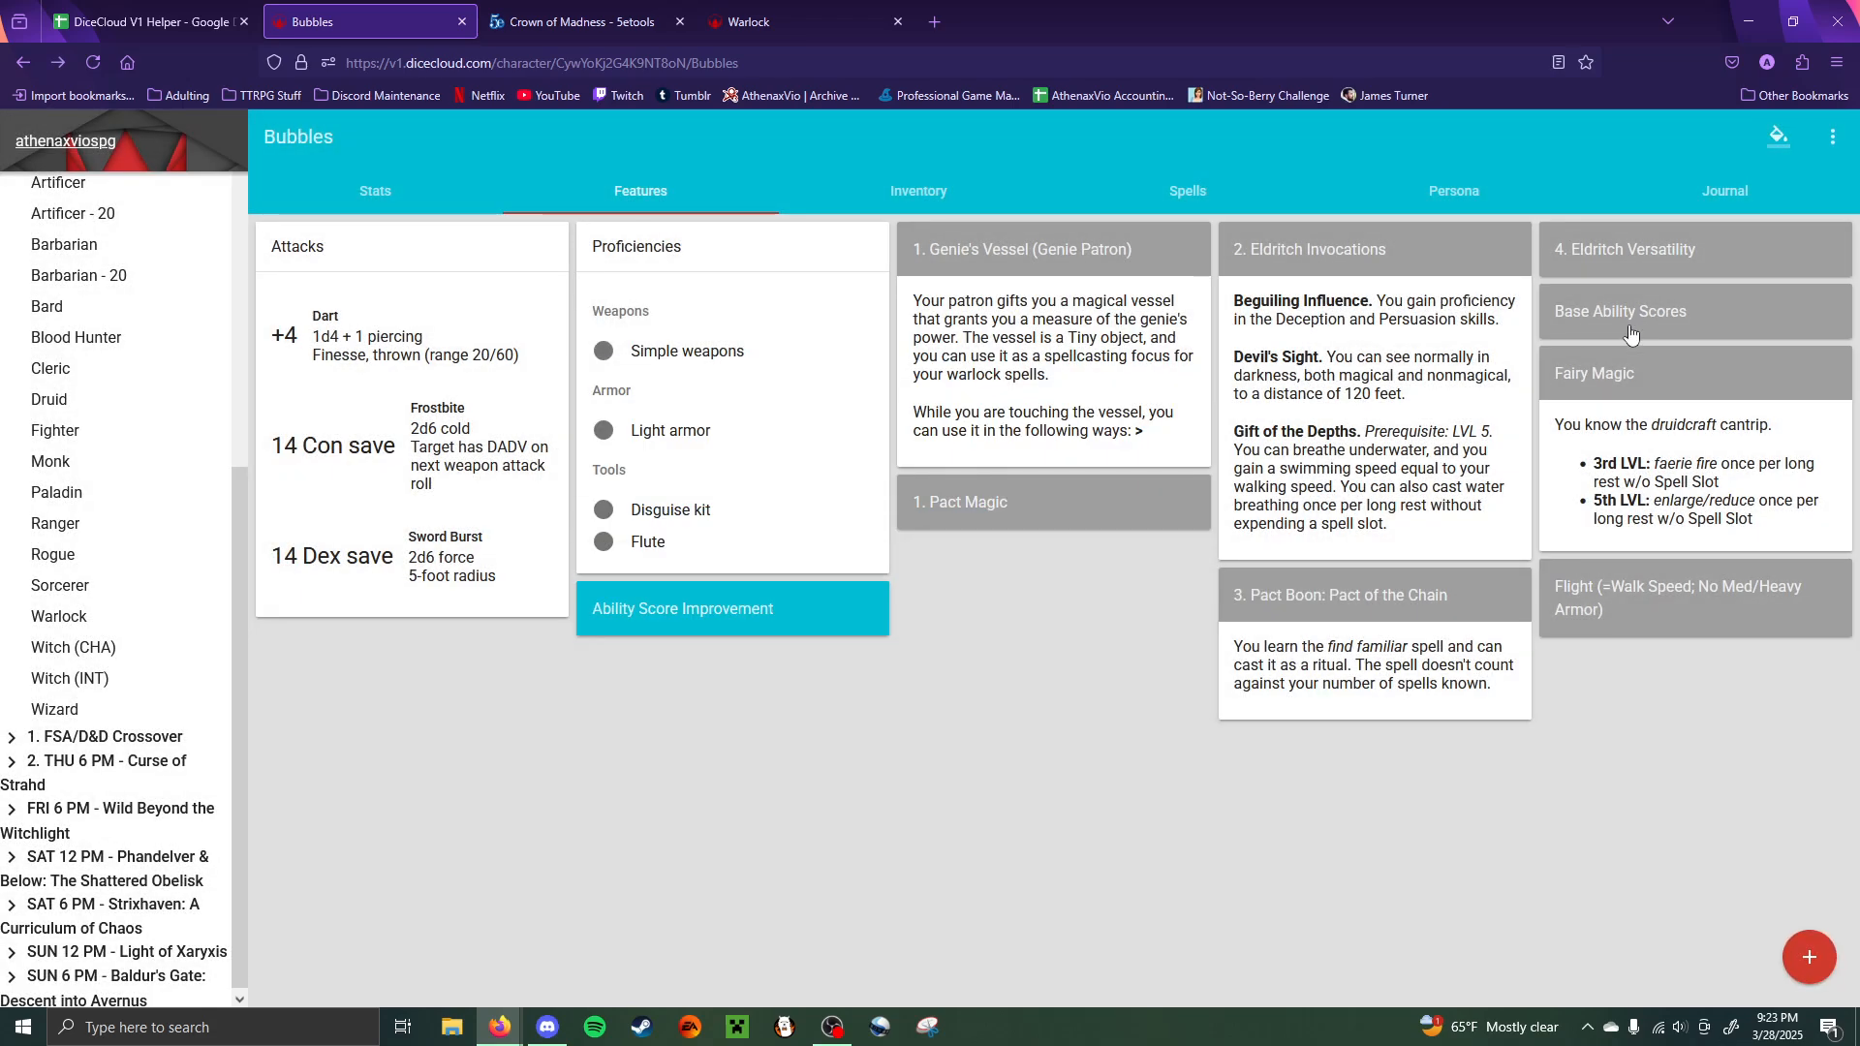
- Color the Base Ability Scores feature cyan
click(1281, 300)
click(1227, 304)
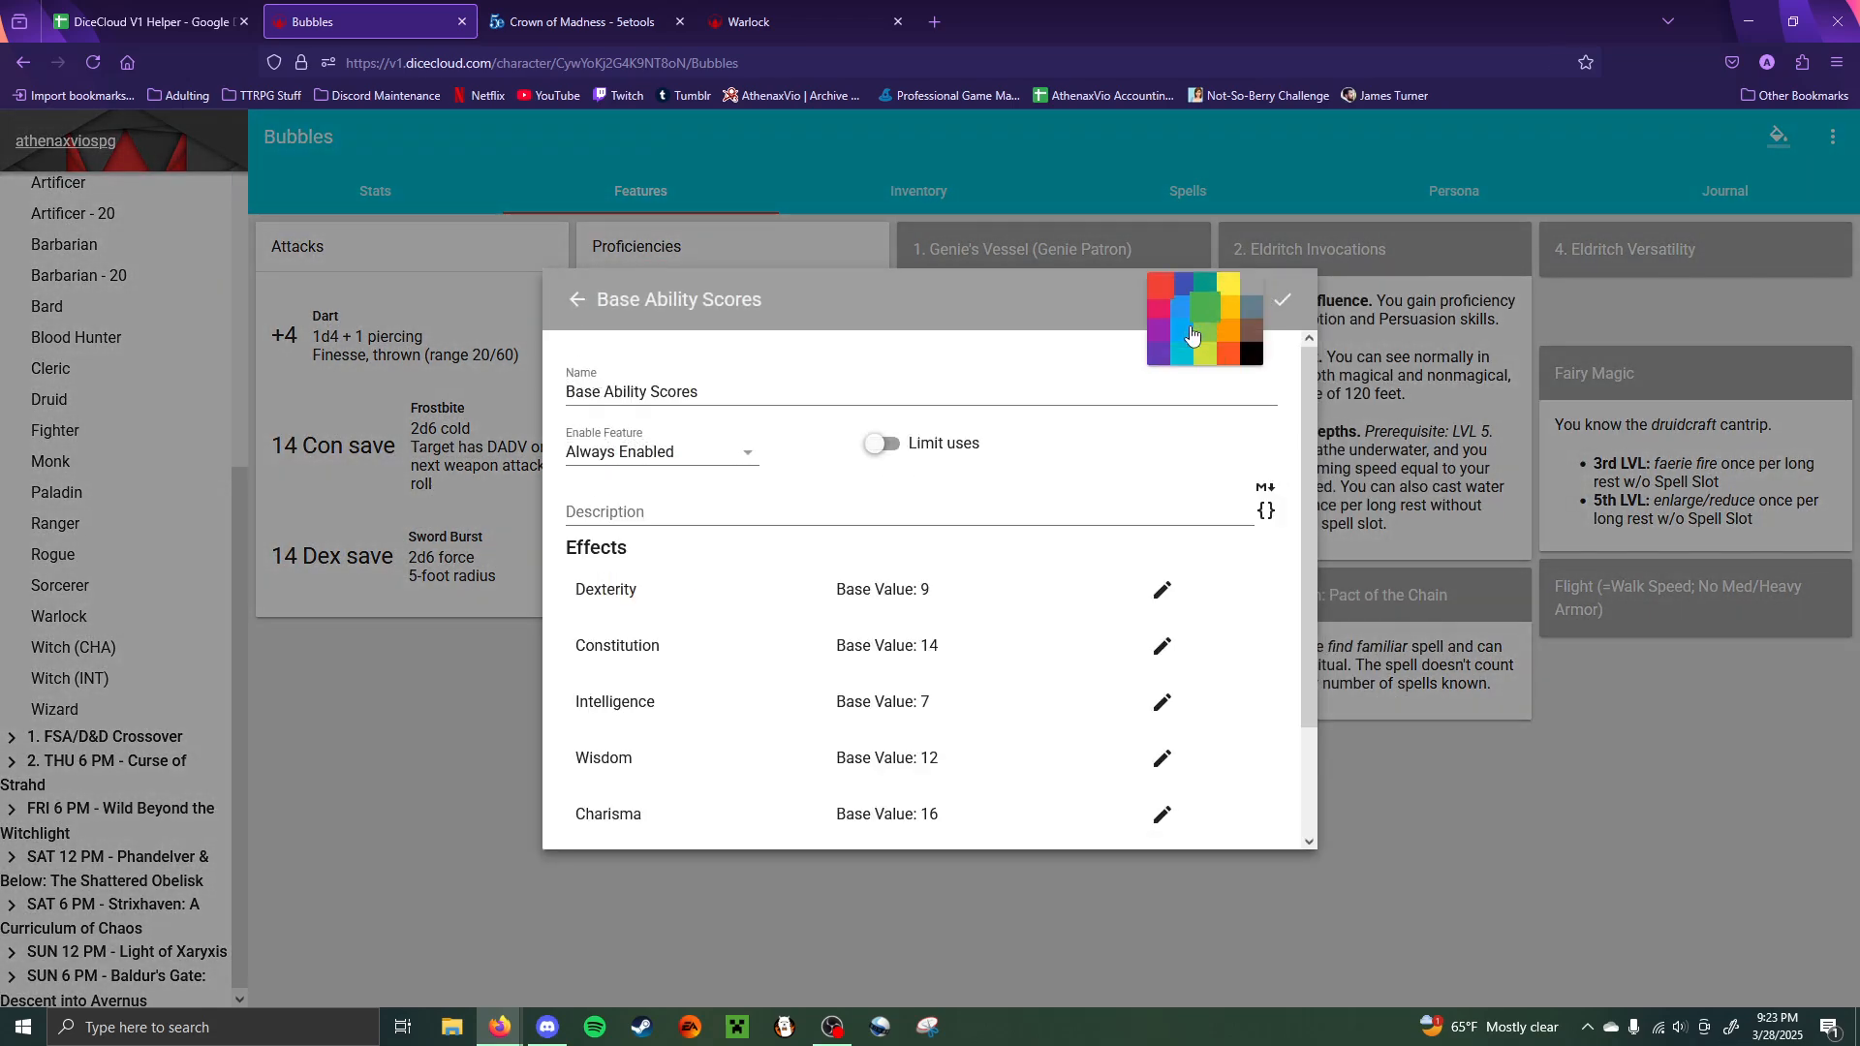
click(1178, 356)
click(1330, 308)
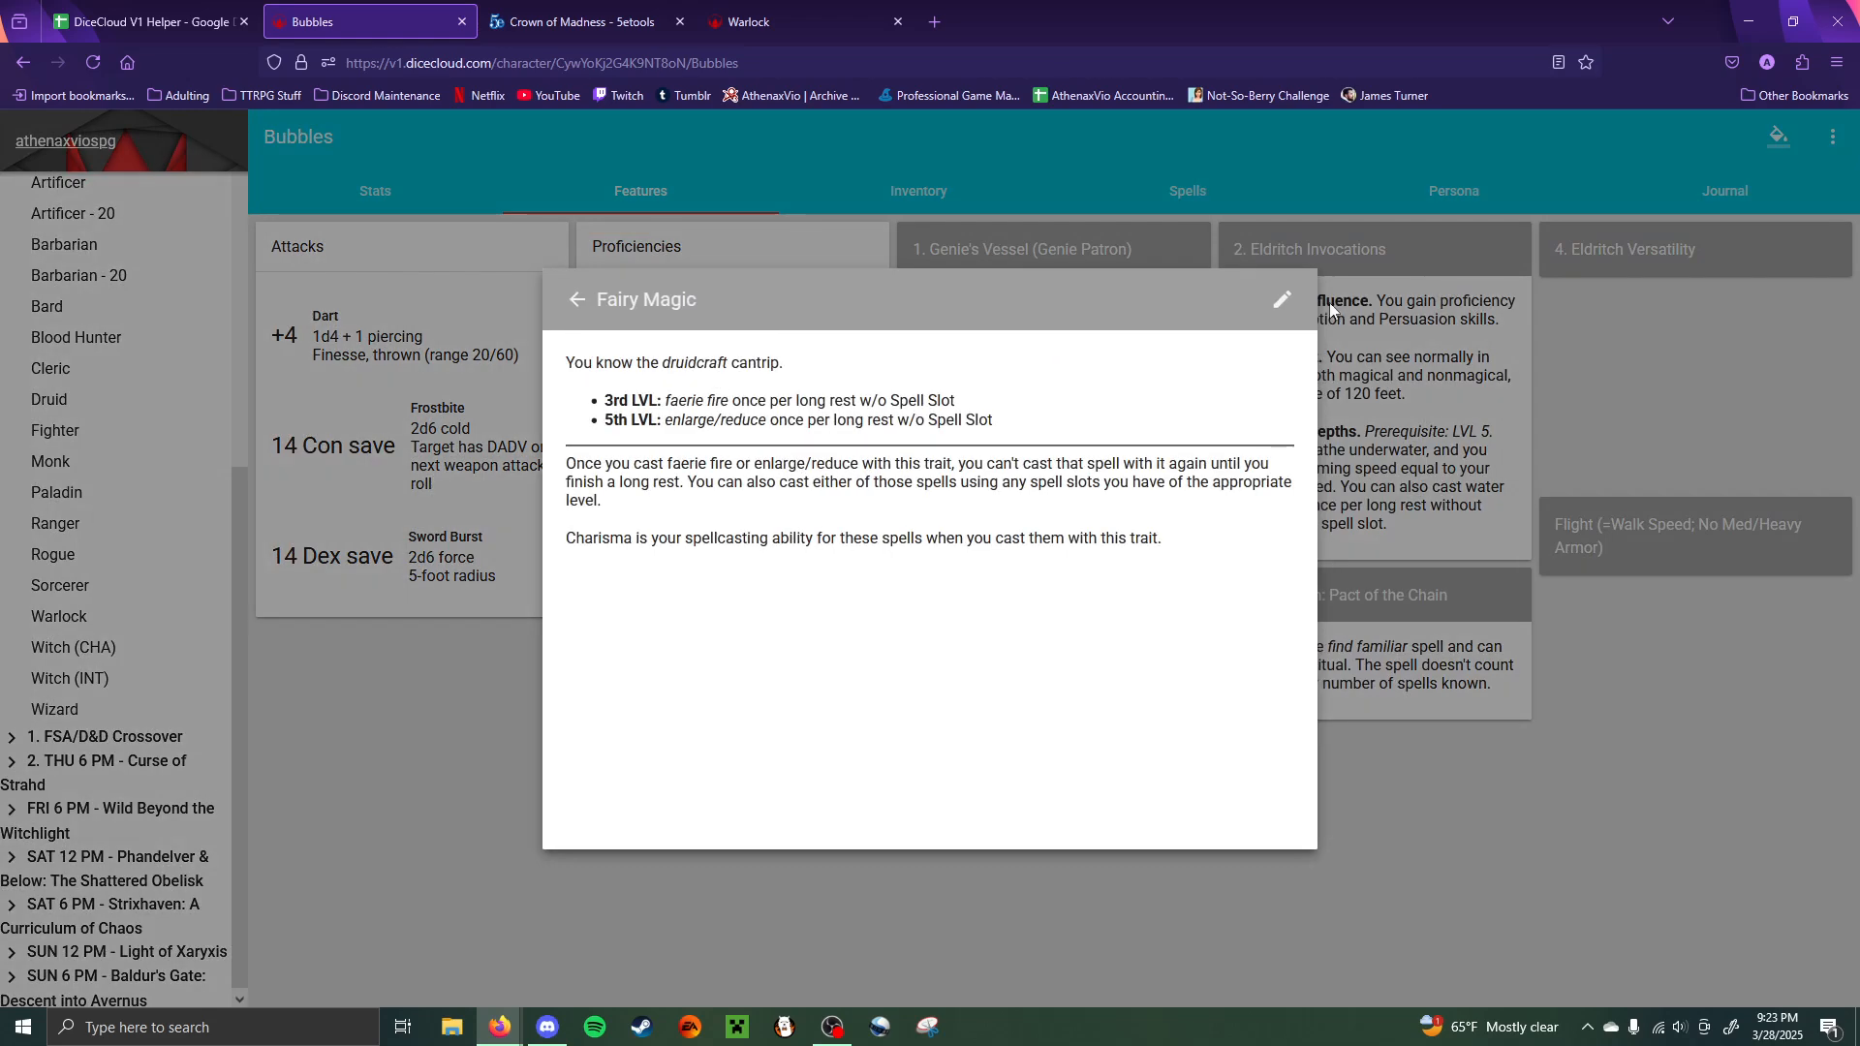
- Color the Fairy Magic feature cyan
click(1282, 299)
click(1229, 301)
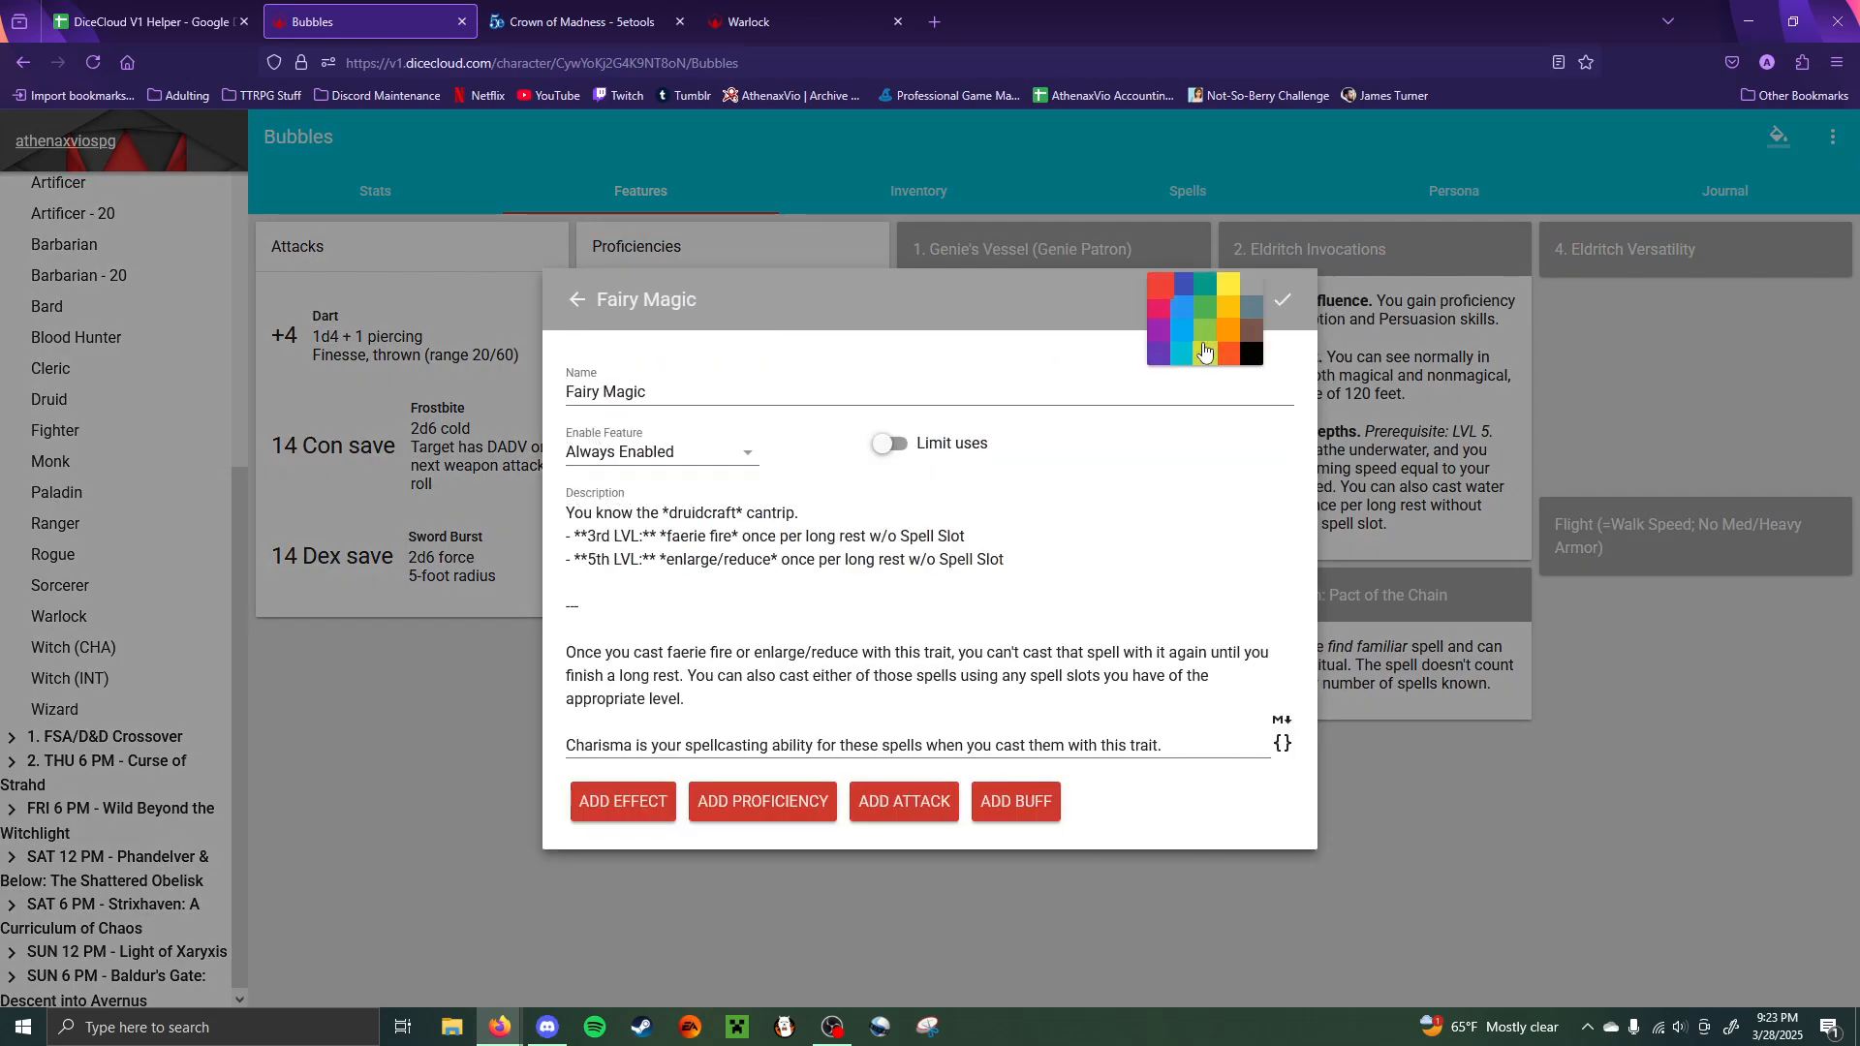
click(1180, 355)
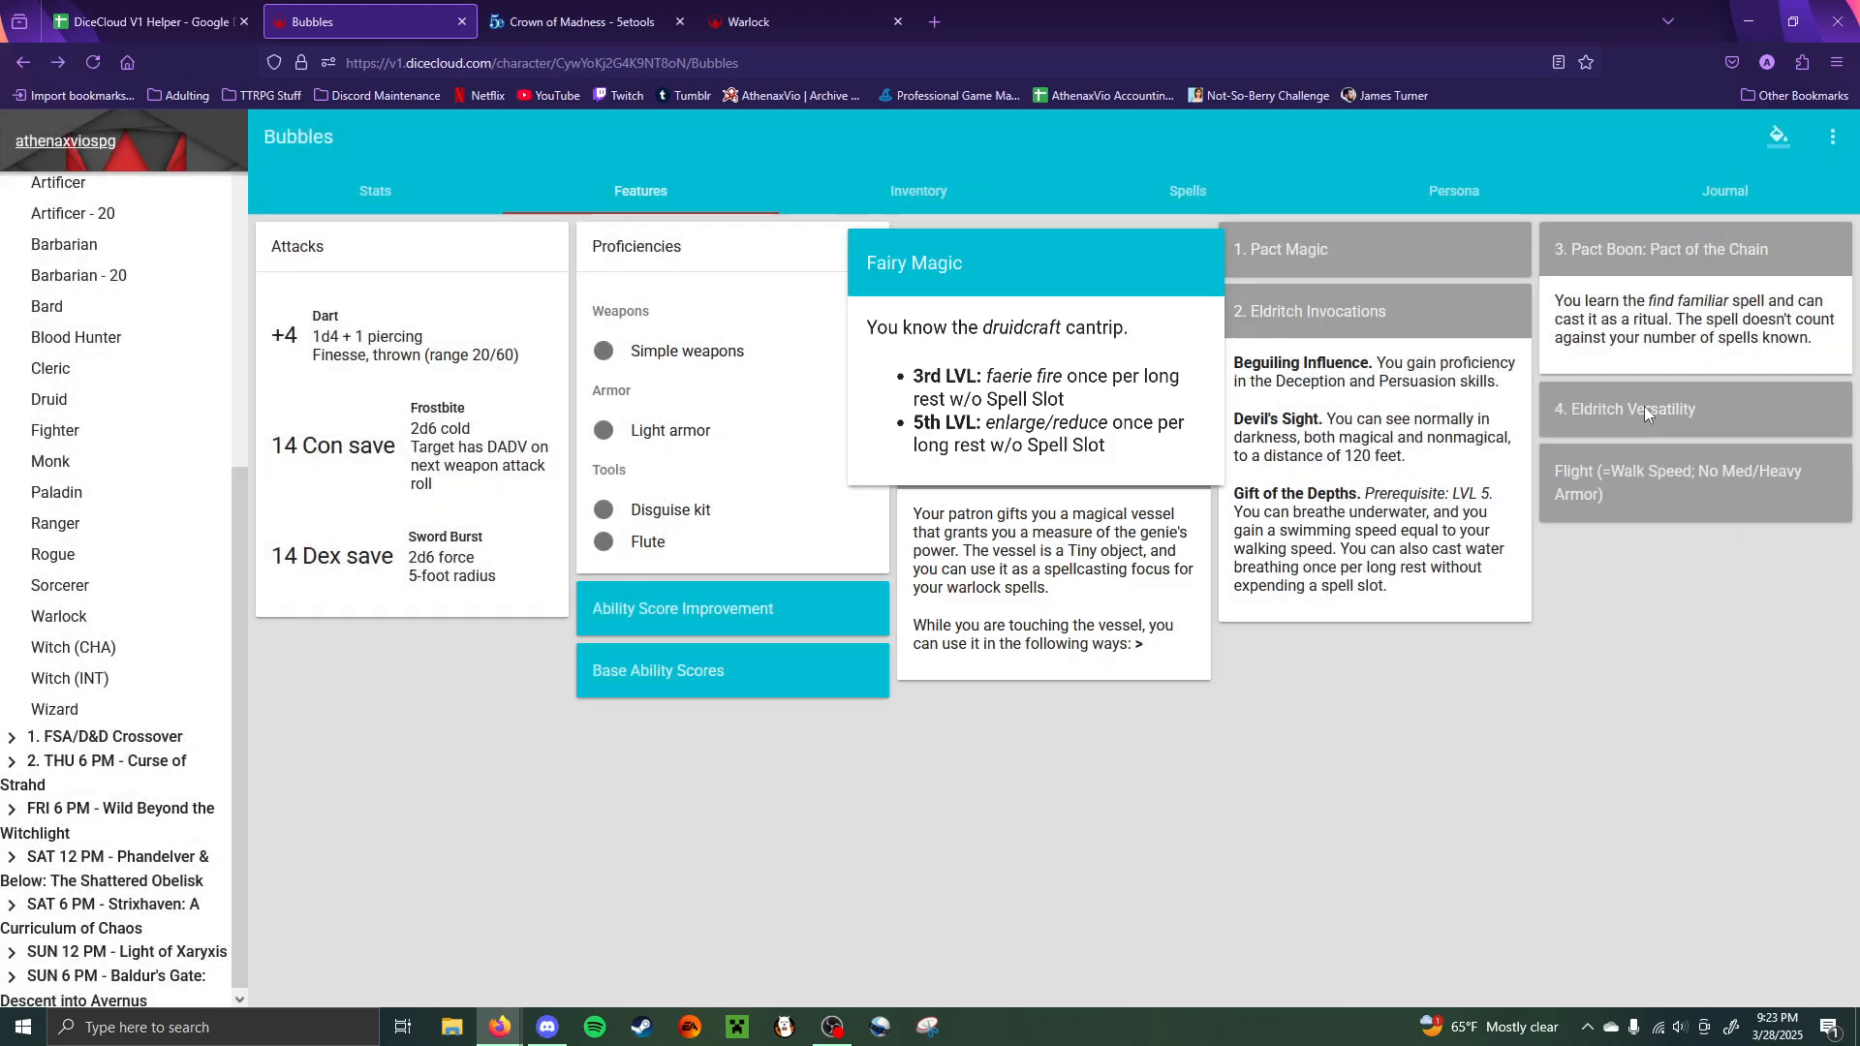
click(1664, 393)
- Color the Flight (=Walk Speed; No Med/Heavy Armor) feature cyan and close its details
click(1627, 468)
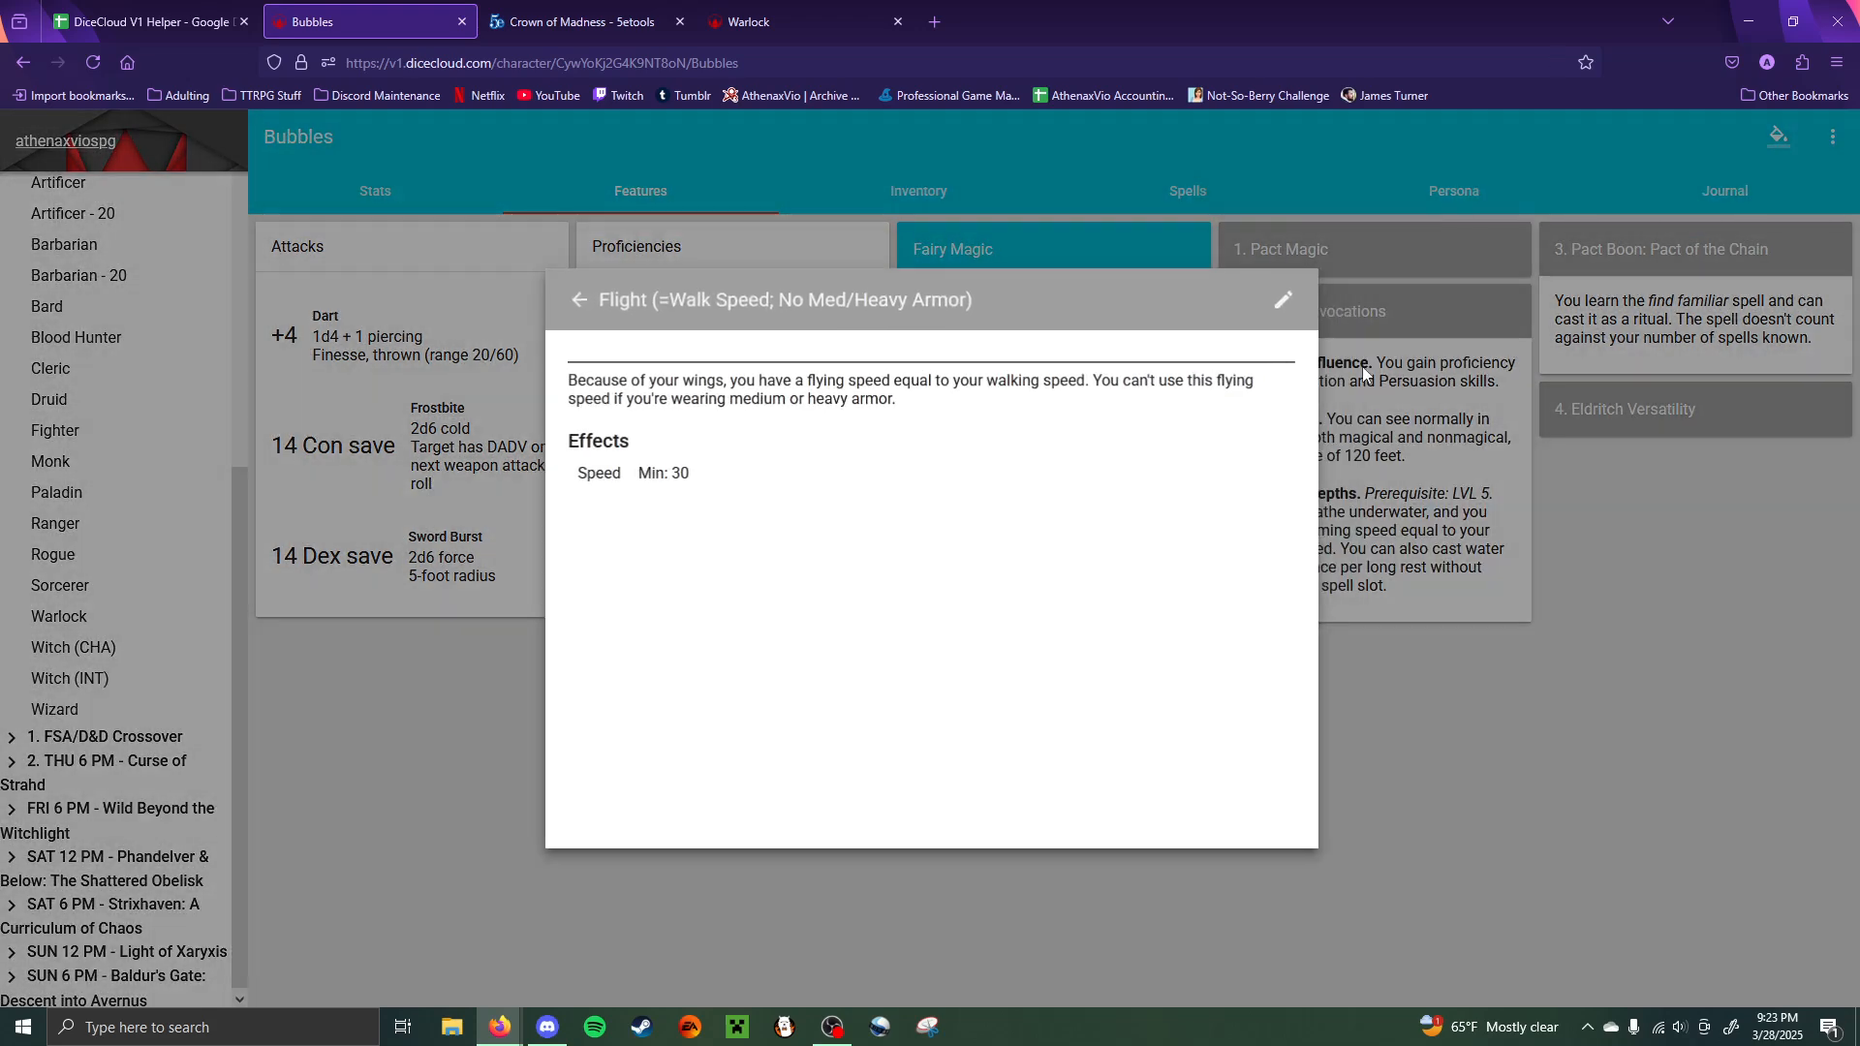
click(1282, 299)
click(1247, 301)
click(1180, 354)
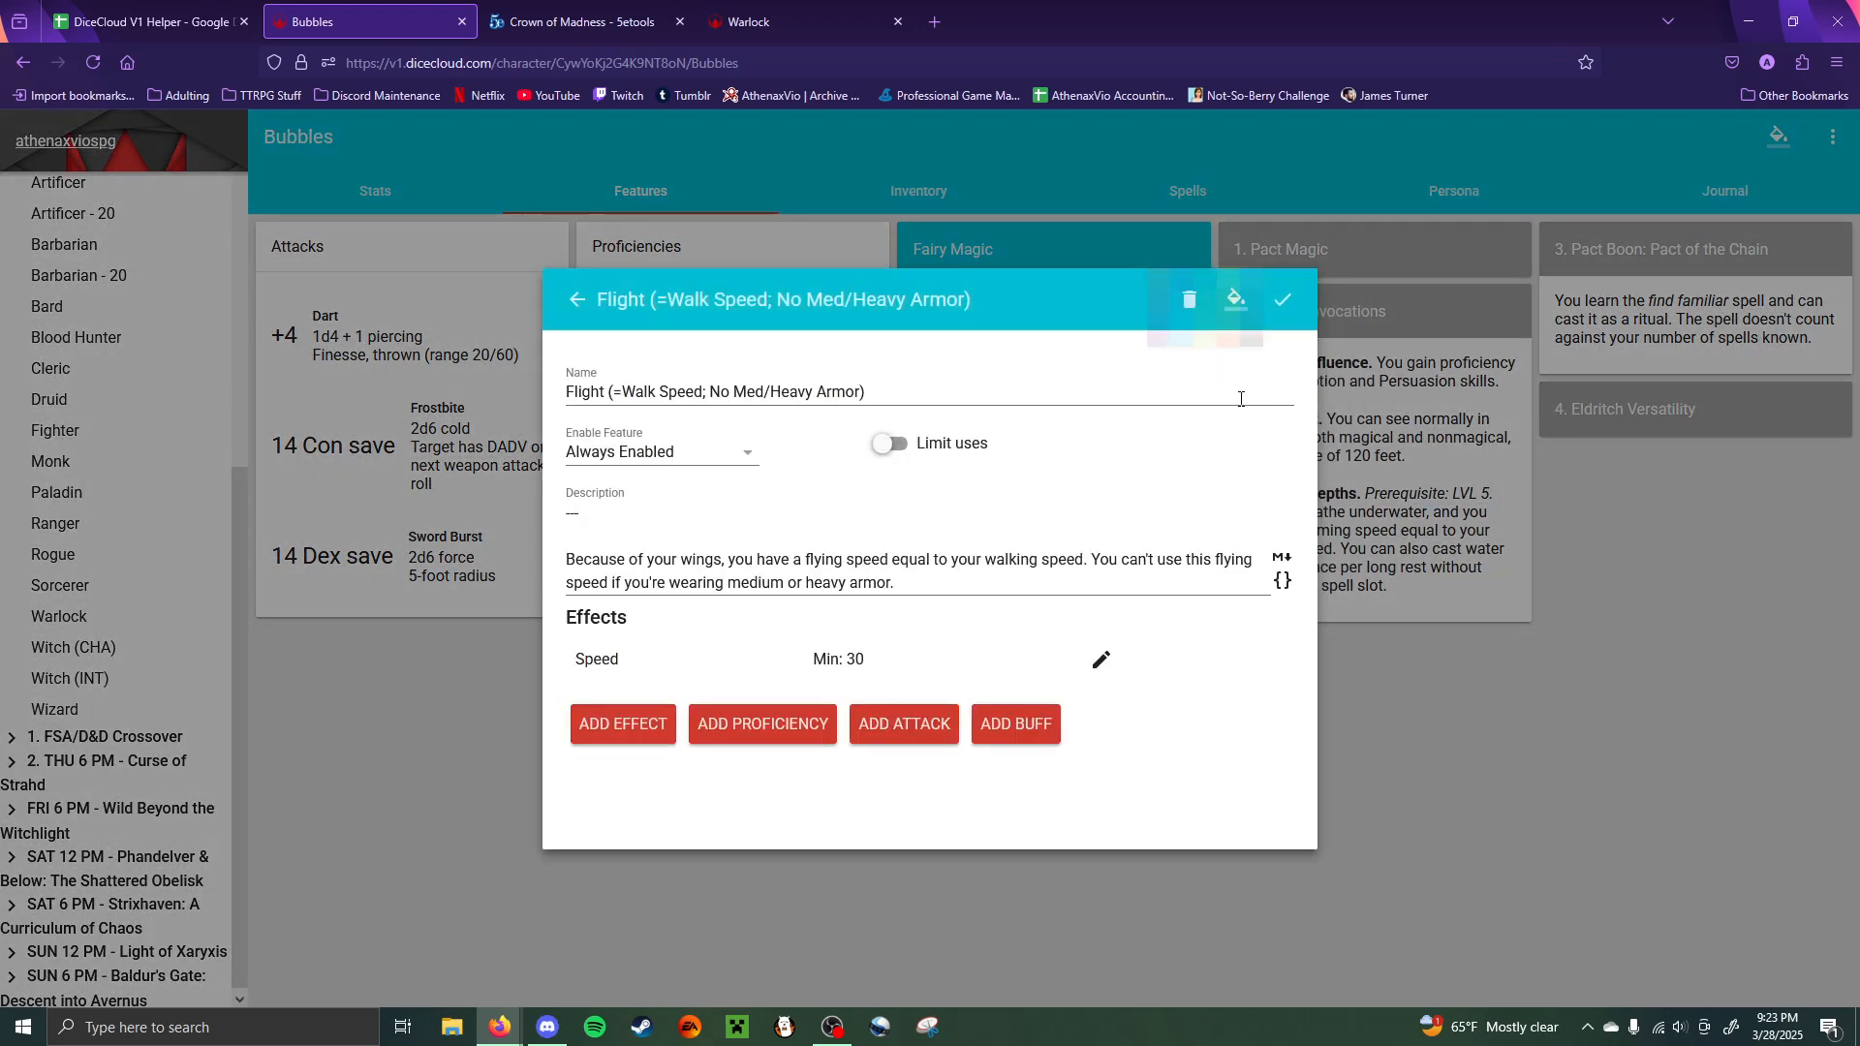
click(1640, 623)
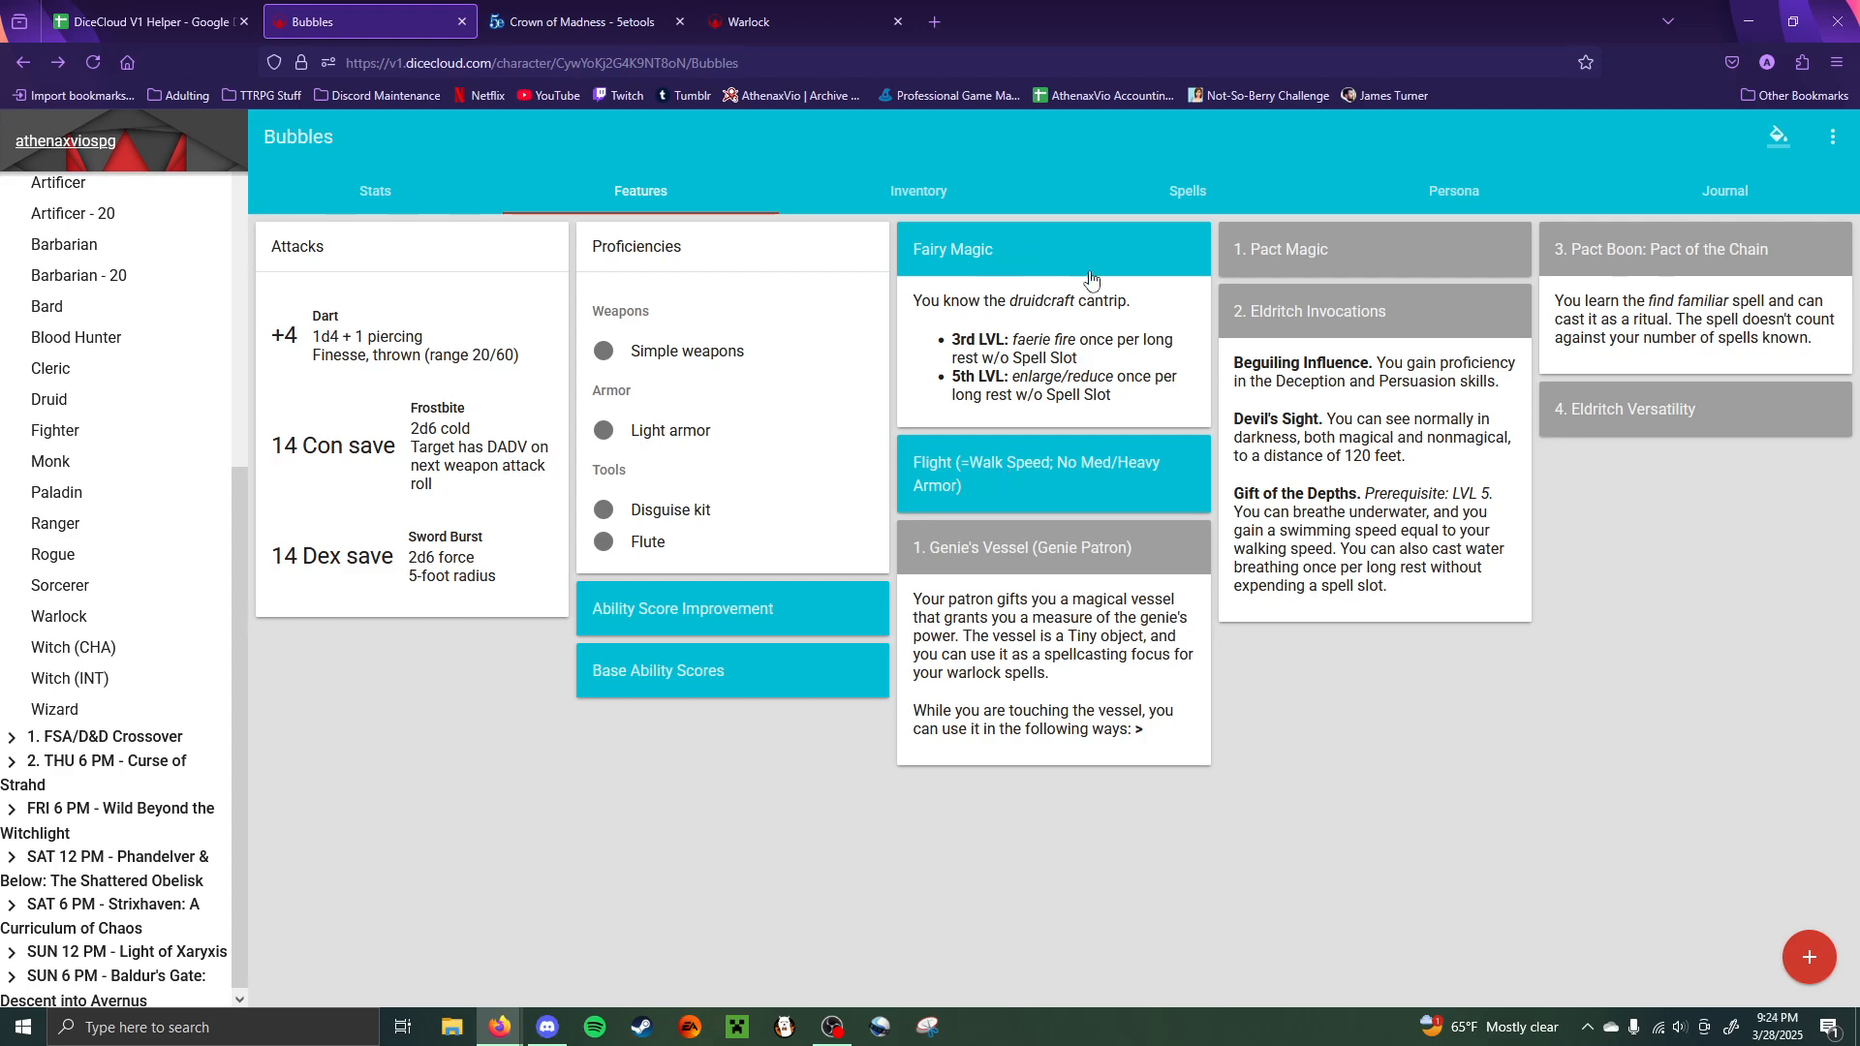
- Color the Genie's Vessel (Genie Patron) feature light green and close its details
click(1073, 586)
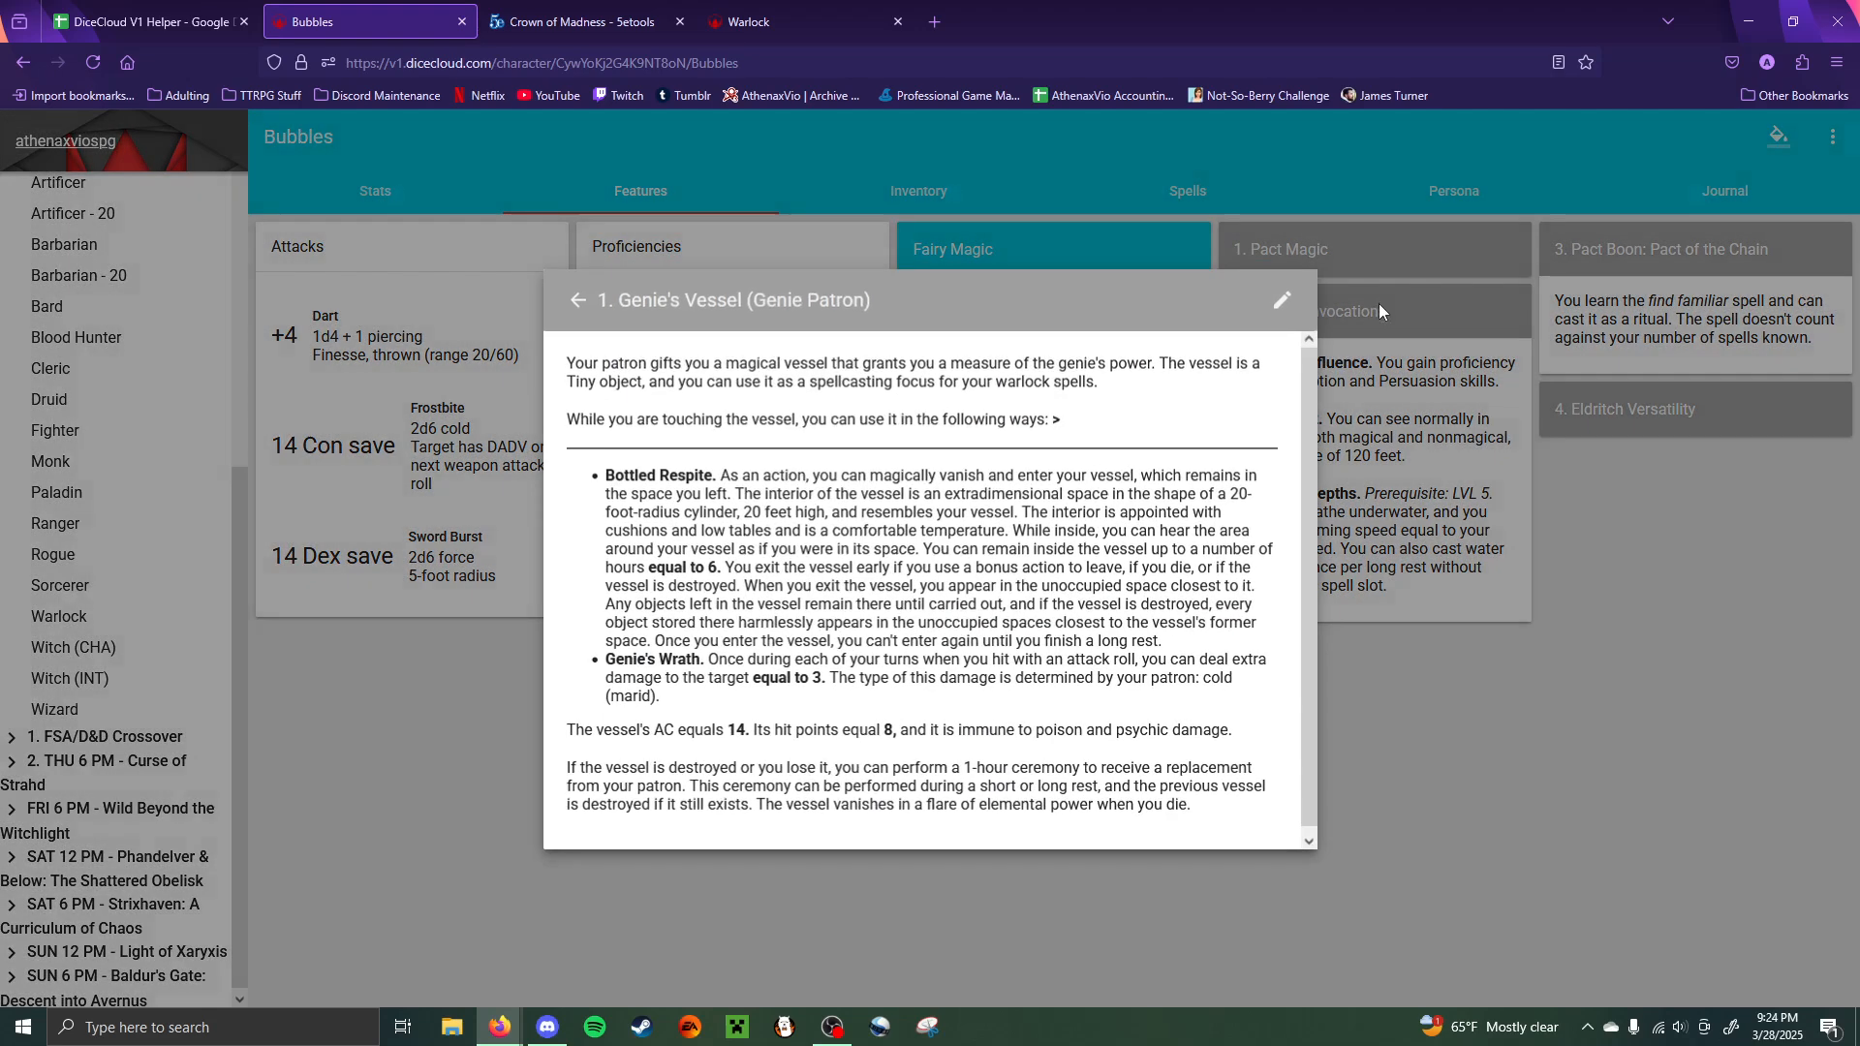
click(1281, 300)
click(1233, 302)
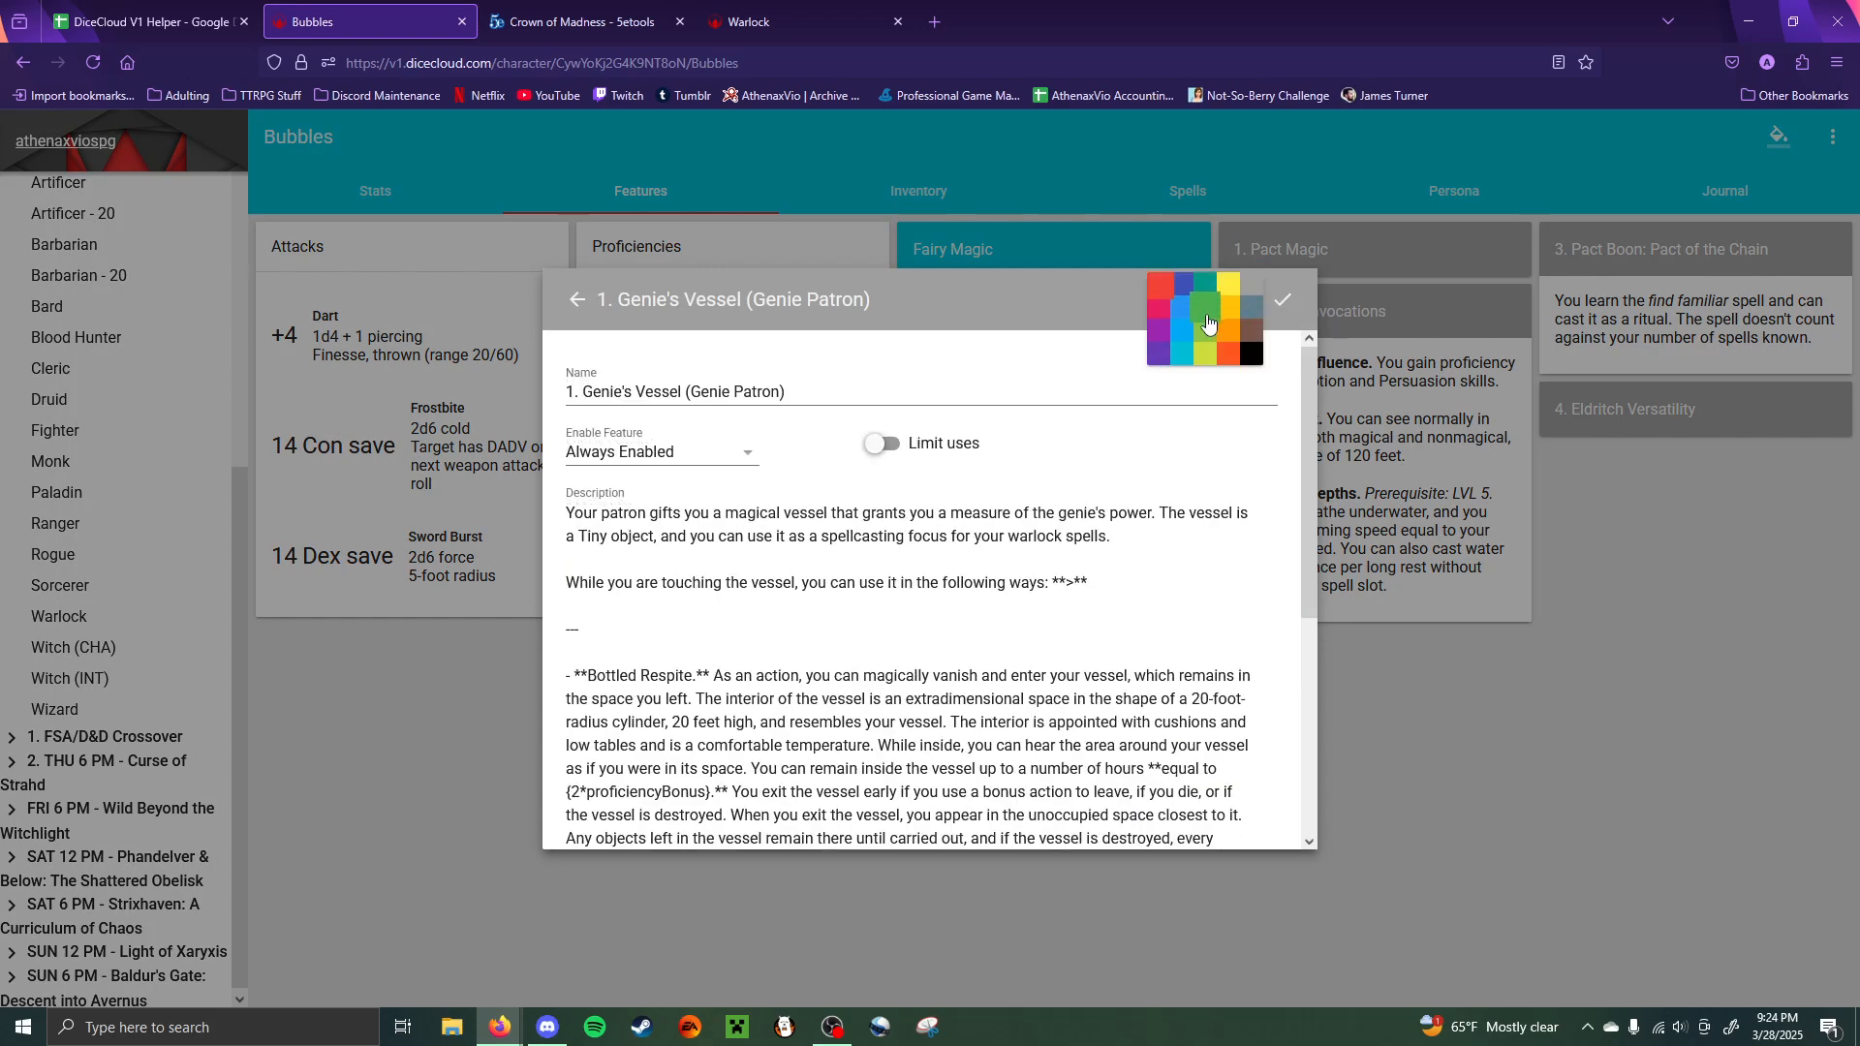
click(1207, 323)
click(1437, 430)
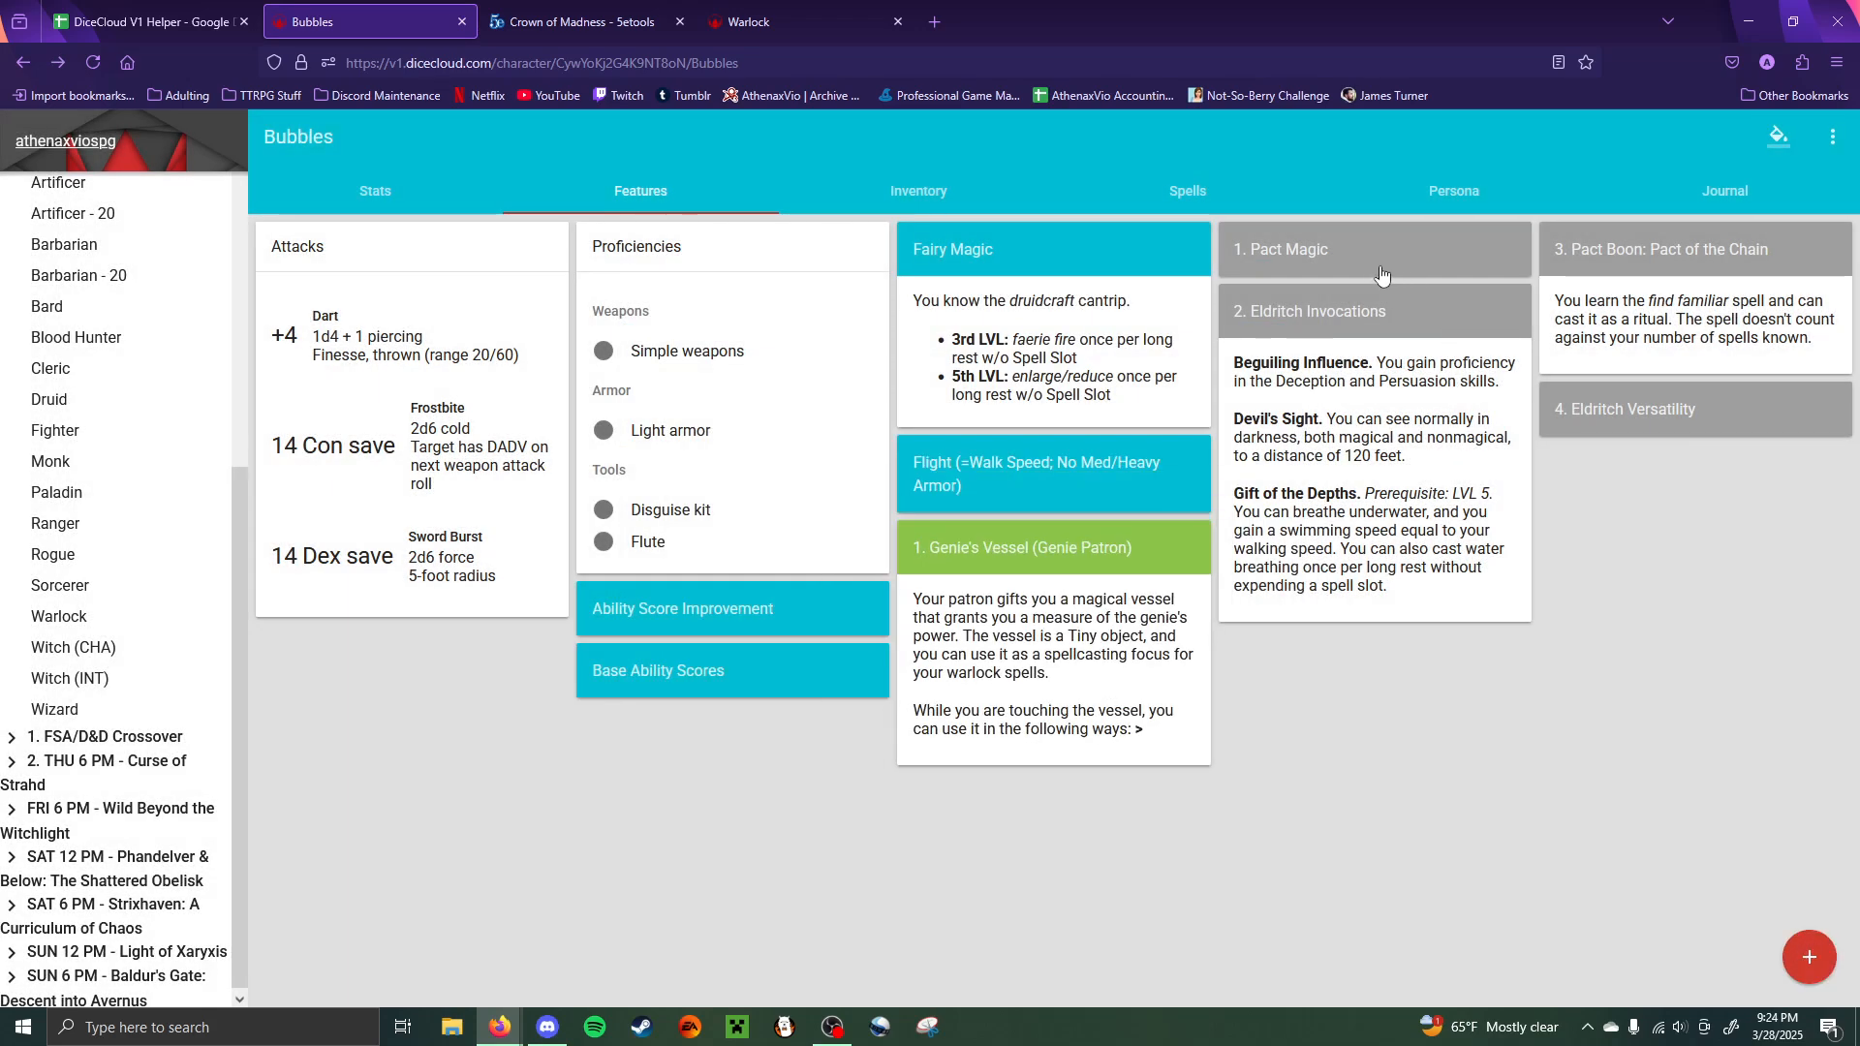
- Color the Pact Magic feature blue and finish editing it
click(1338, 264)
click(1283, 301)
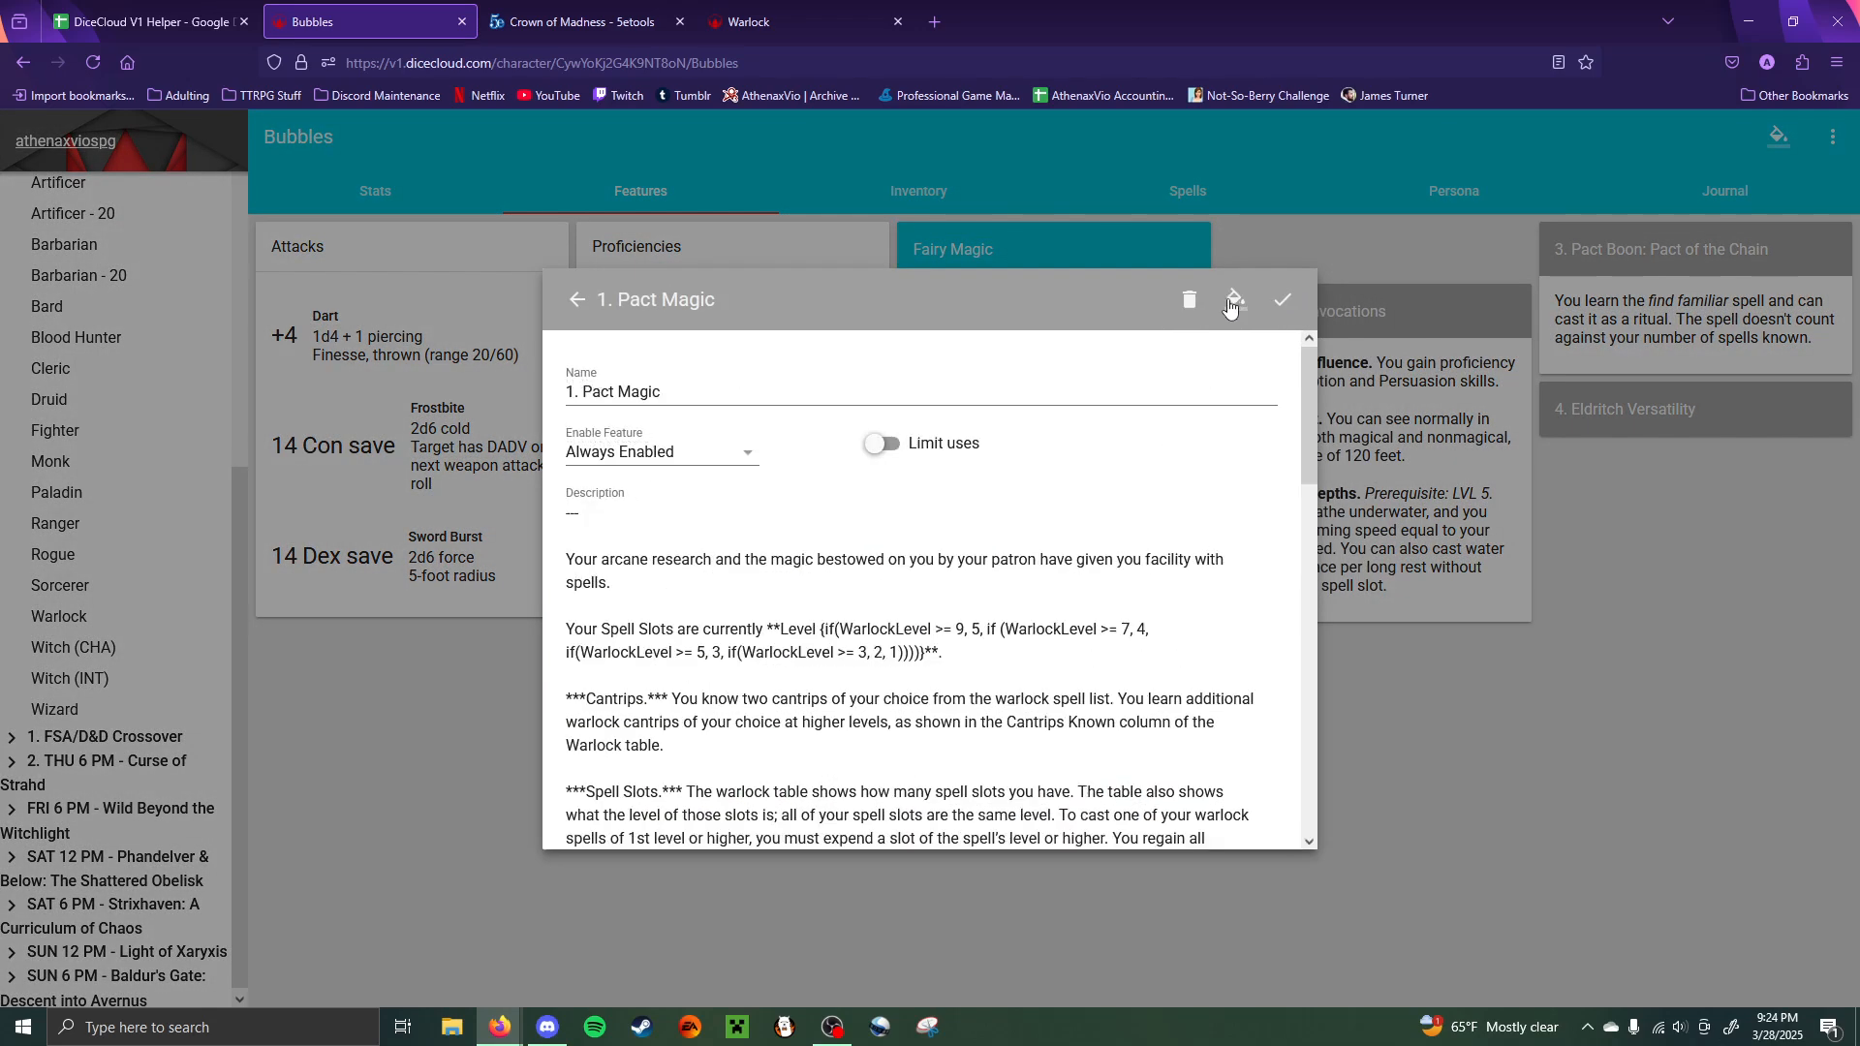
click(1232, 302)
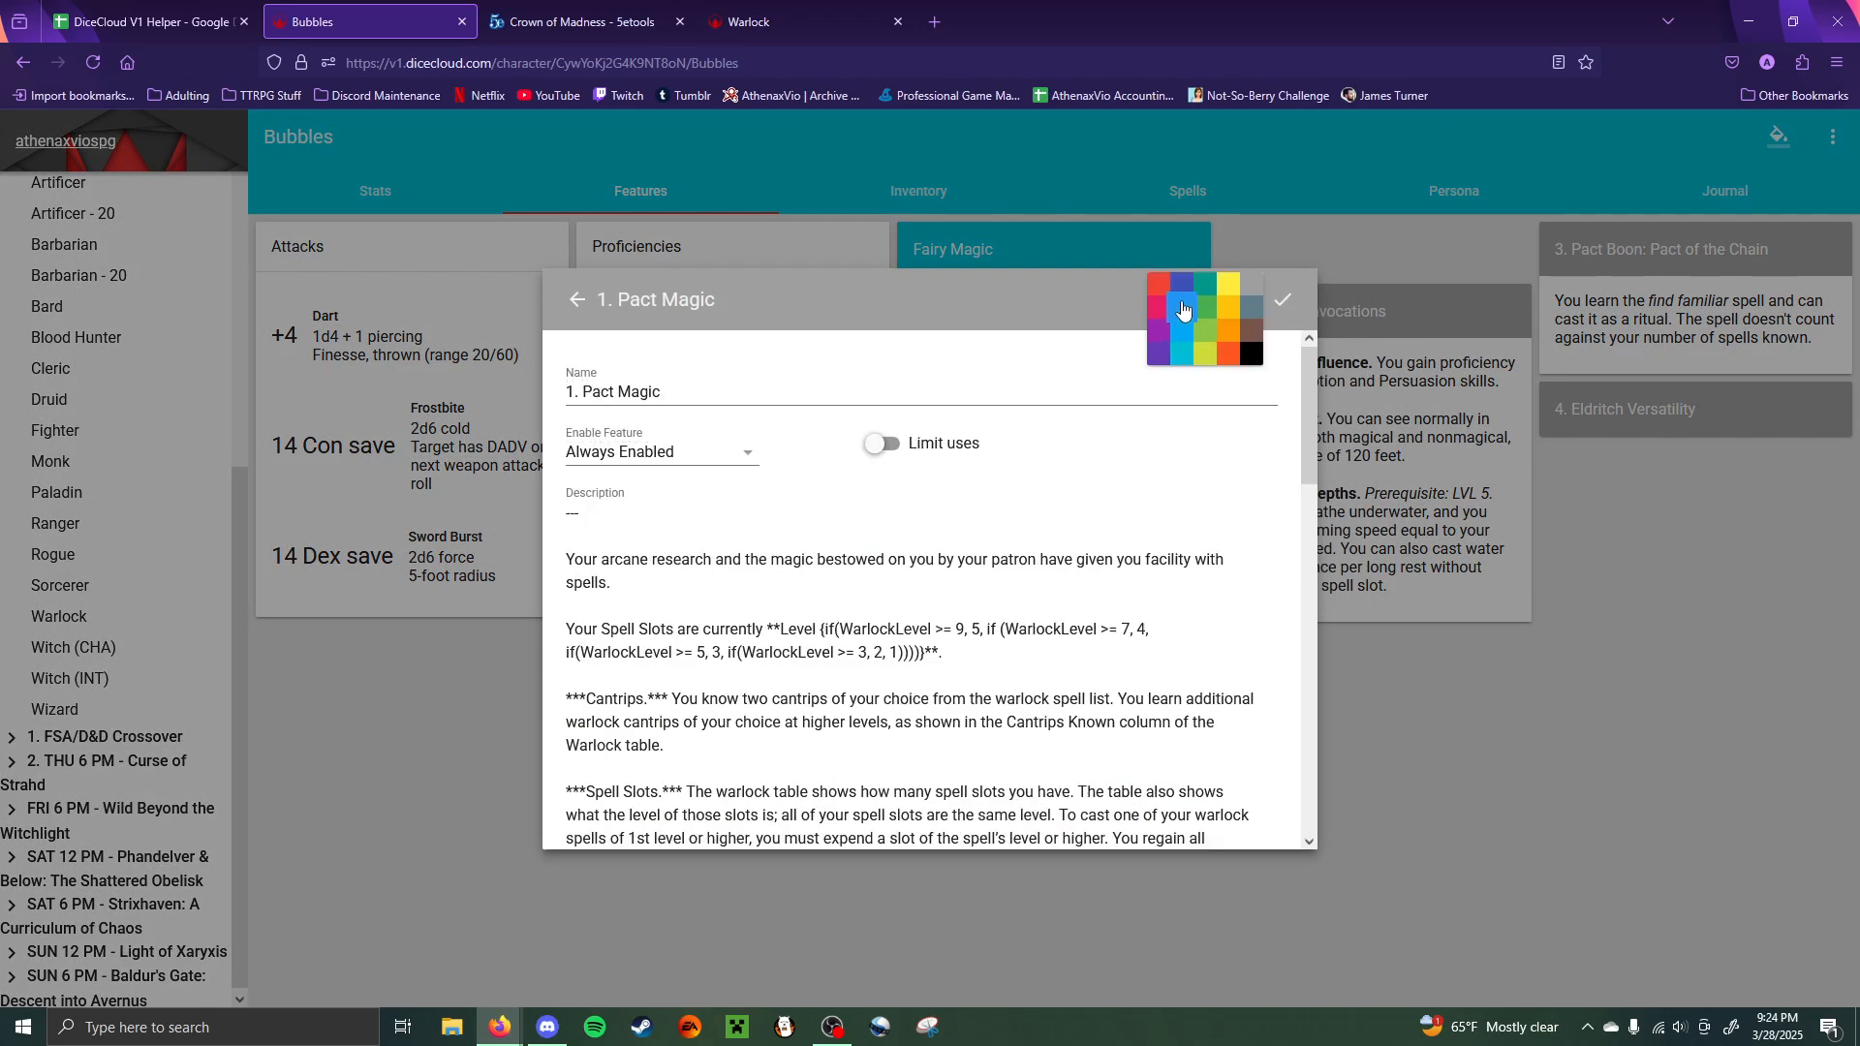
click(1181, 308)
click(1283, 301)
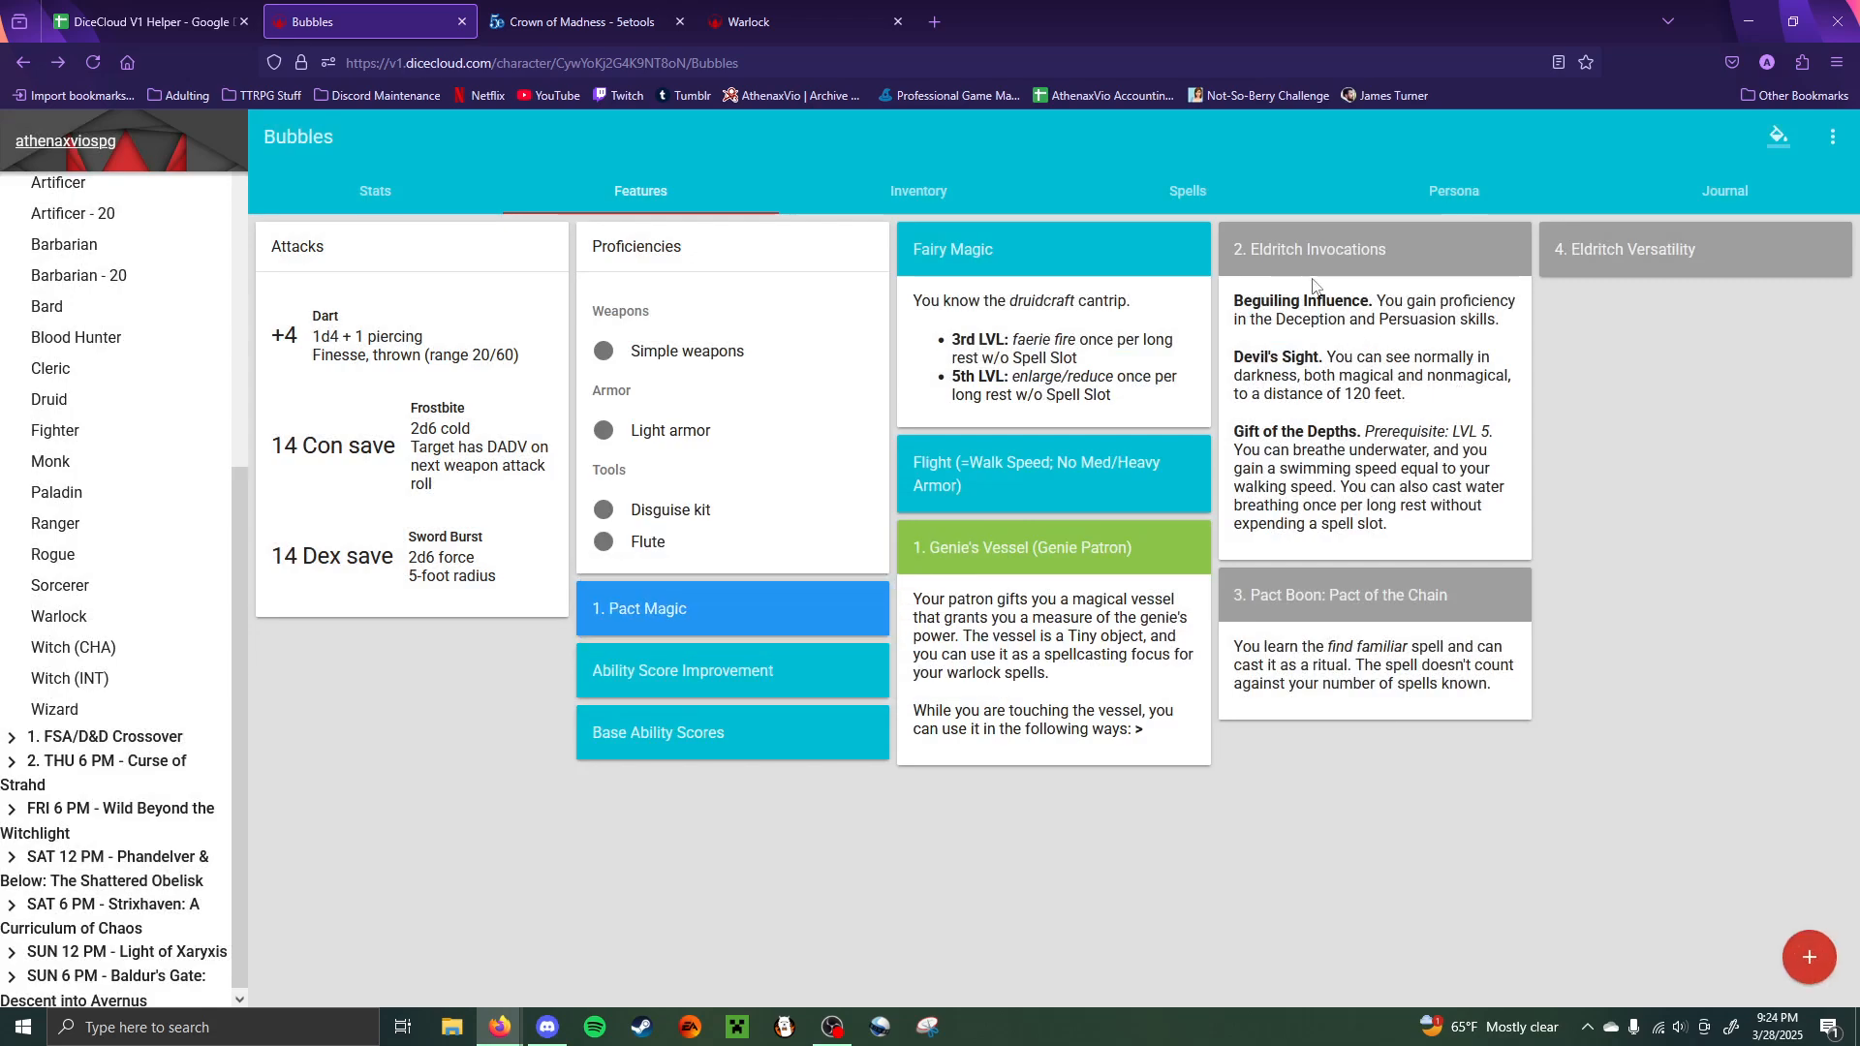
- Color the Eldritch Invocations feature blue
click(1333, 253)
click(1283, 300)
click(1229, 300)
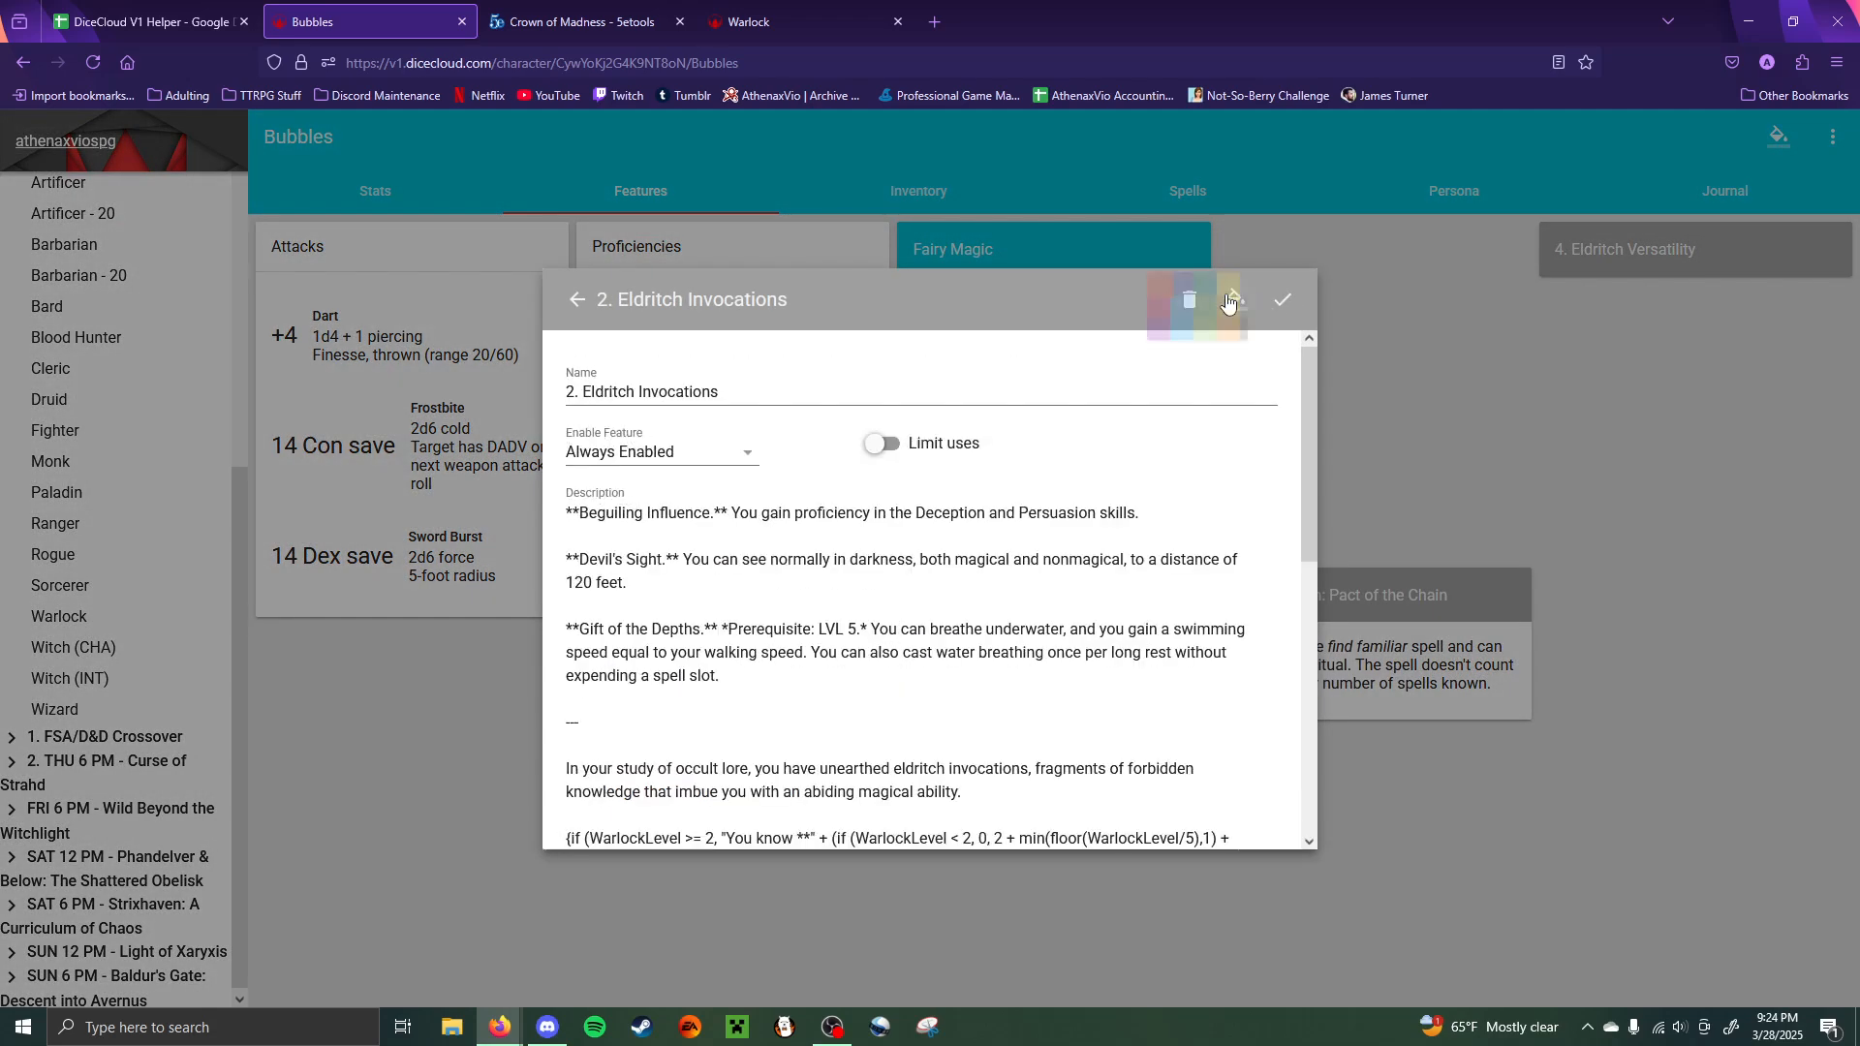
click(1182, 308)
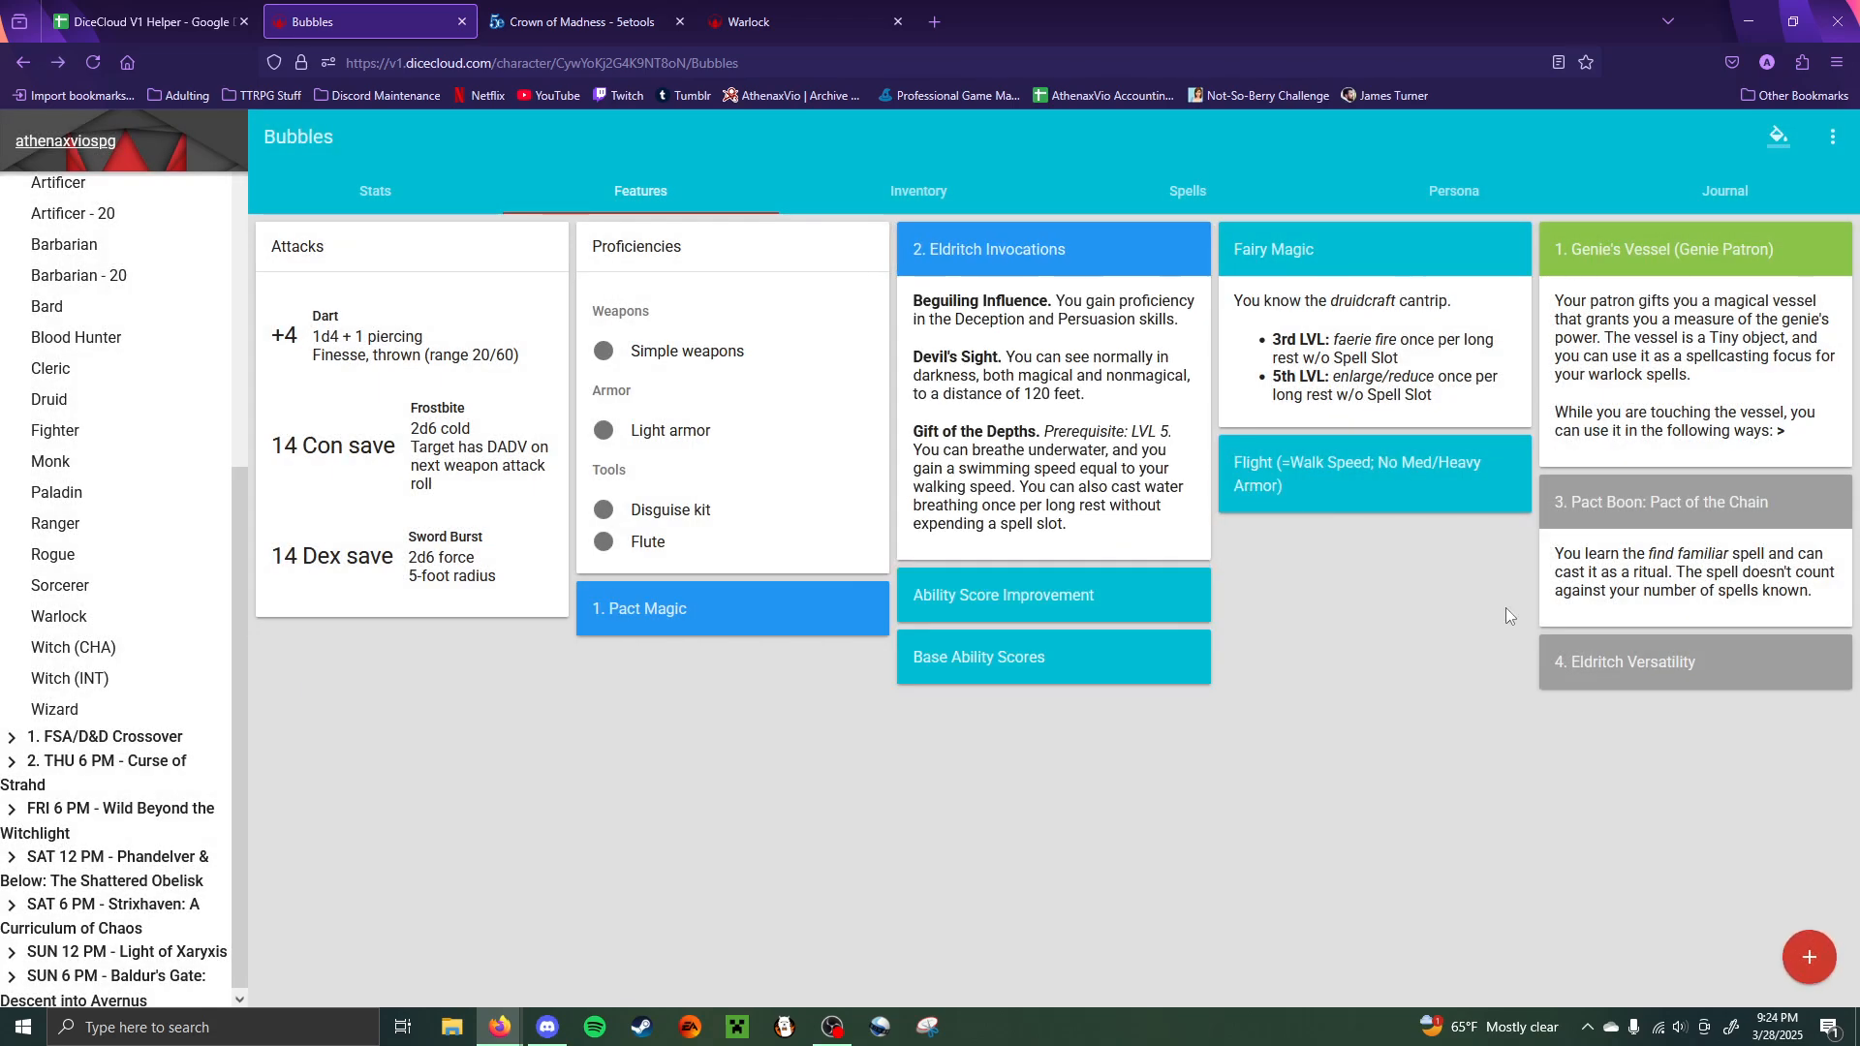
- Color the Pact Boon: Pact of the Chain feature blue and close its details
click(1620, 499)
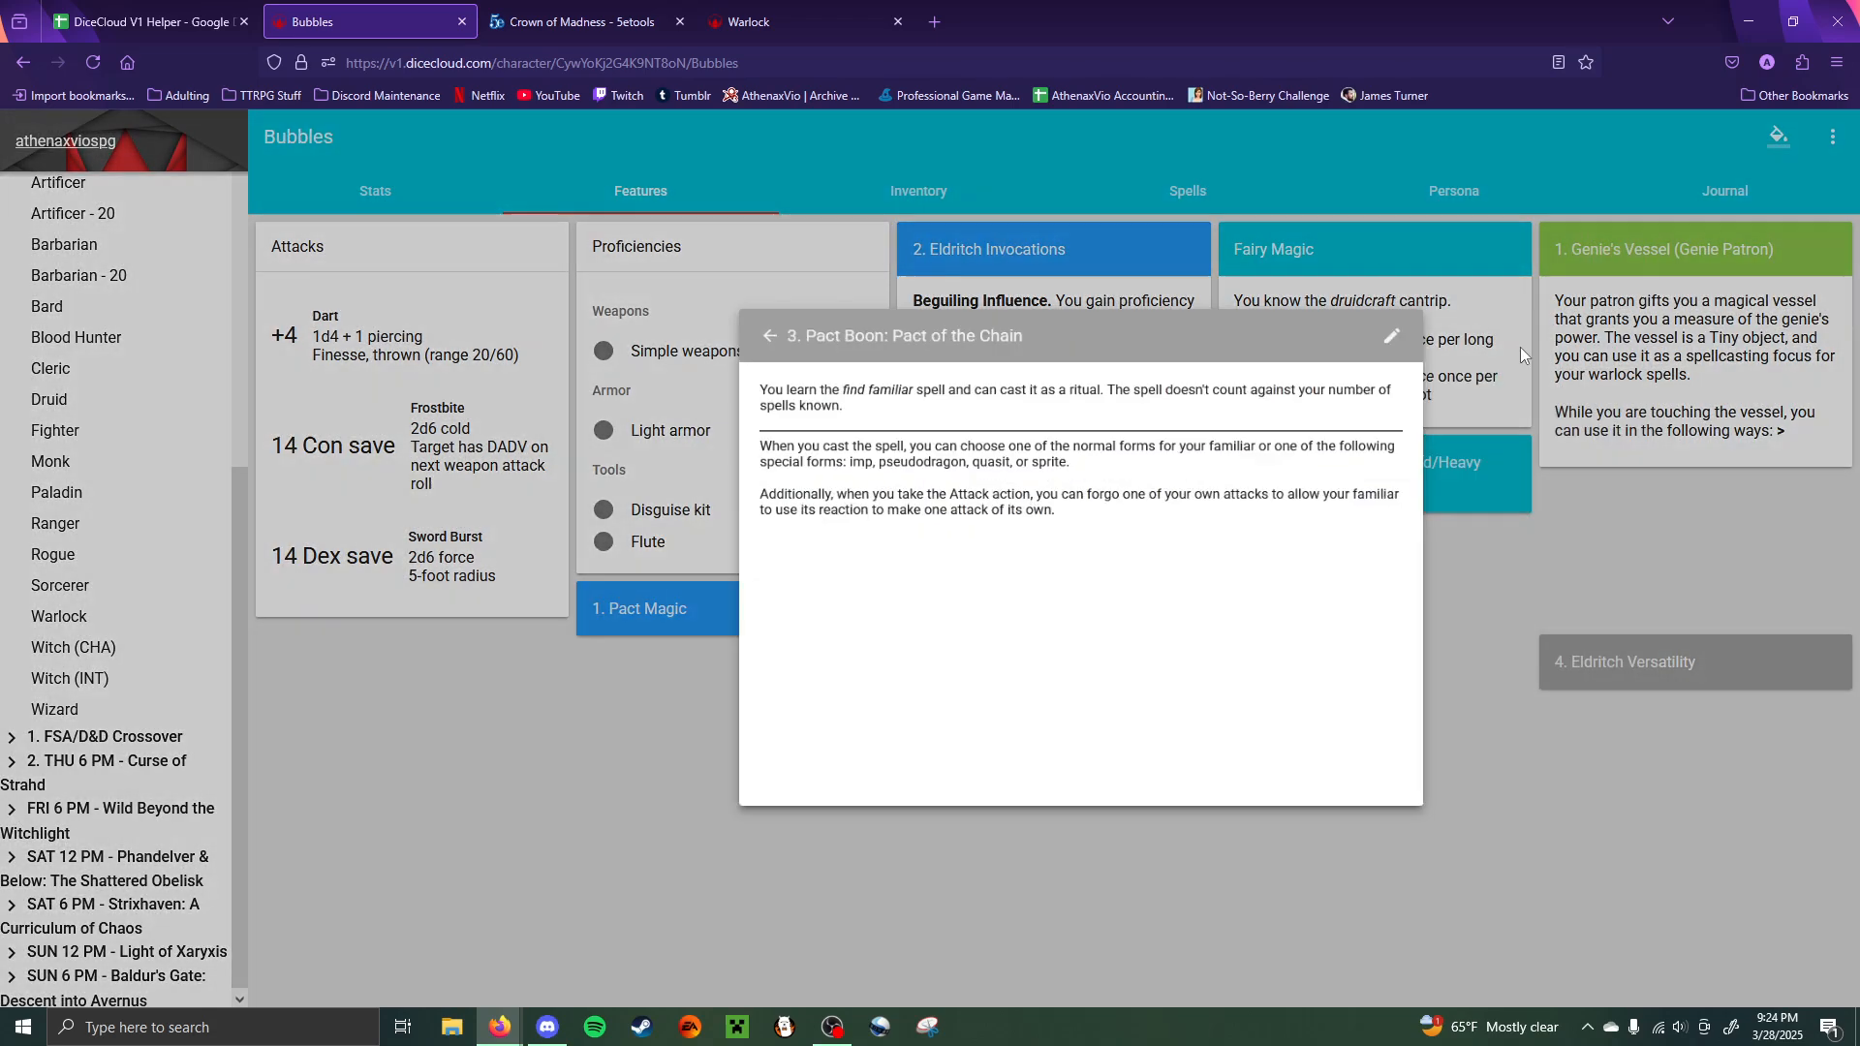
click(1283, 301)
click(1237, 300)
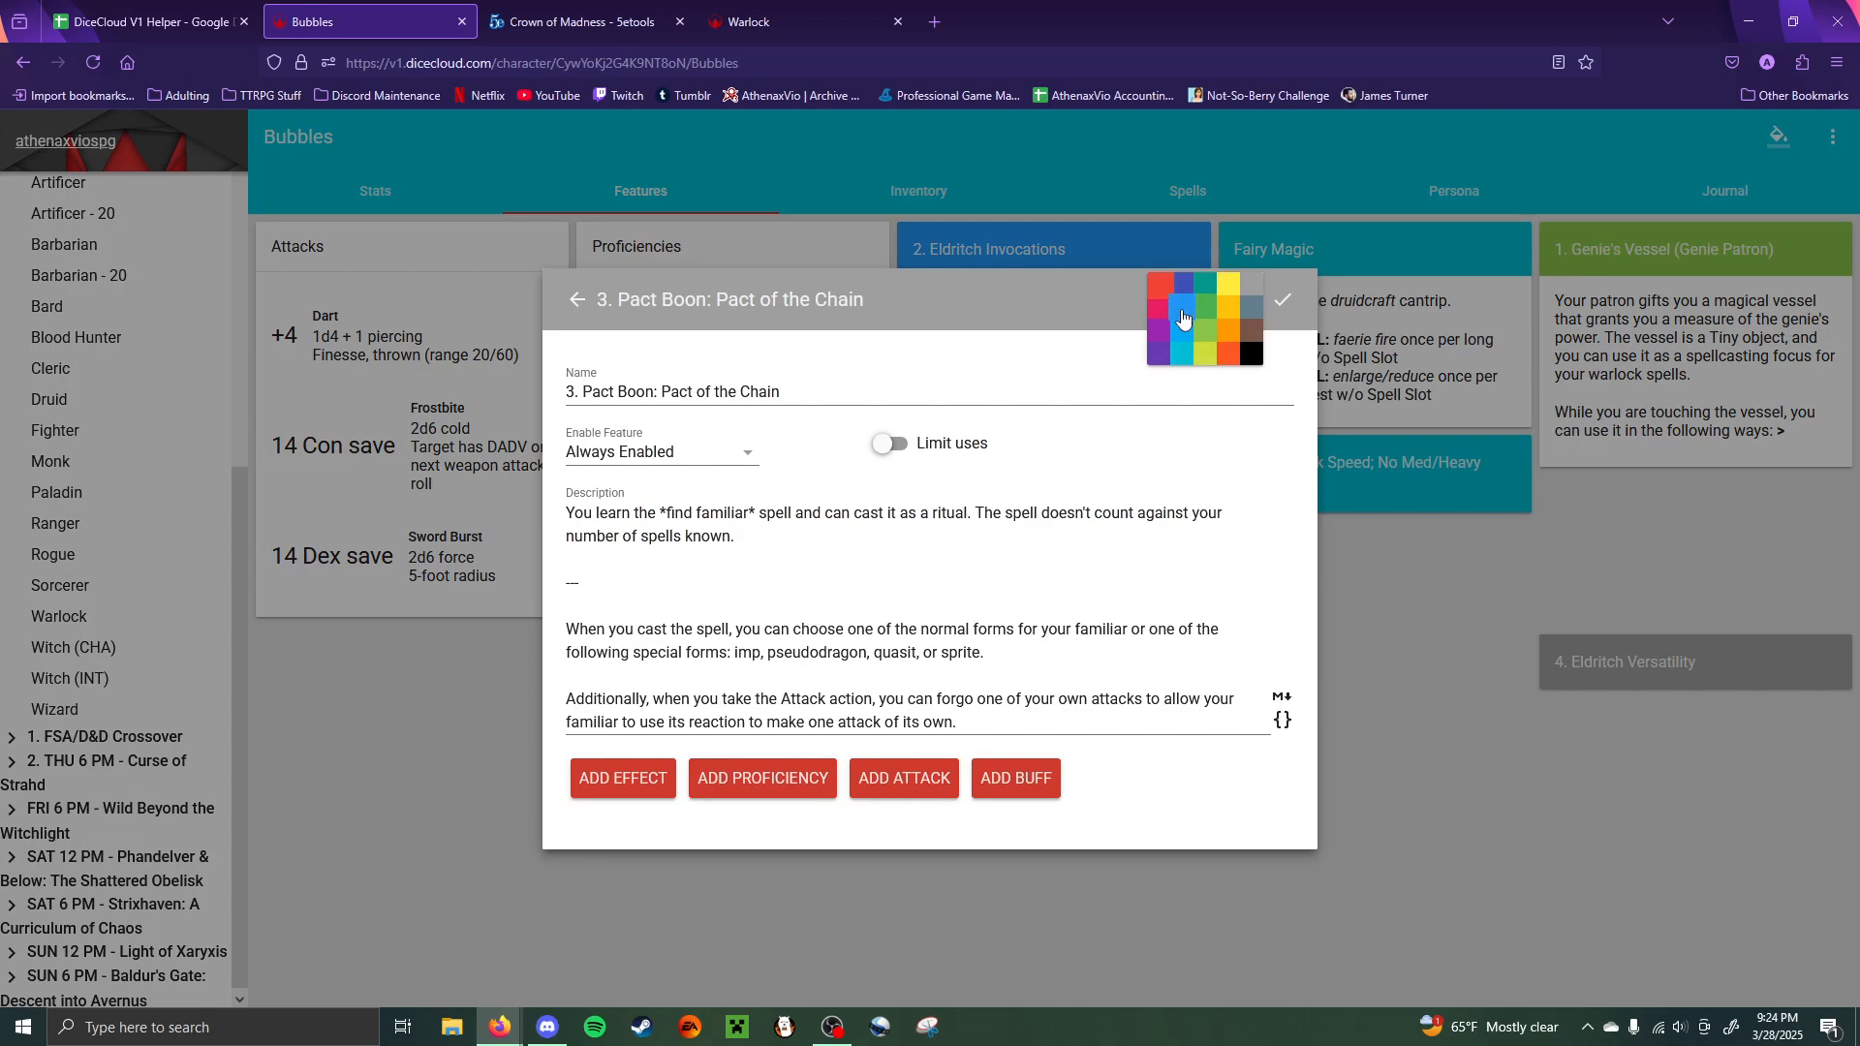
click(1184, 308)
click(1428, 405)
- Color the Eldritch Versatility feature blue and close its details
click(1560, 584)
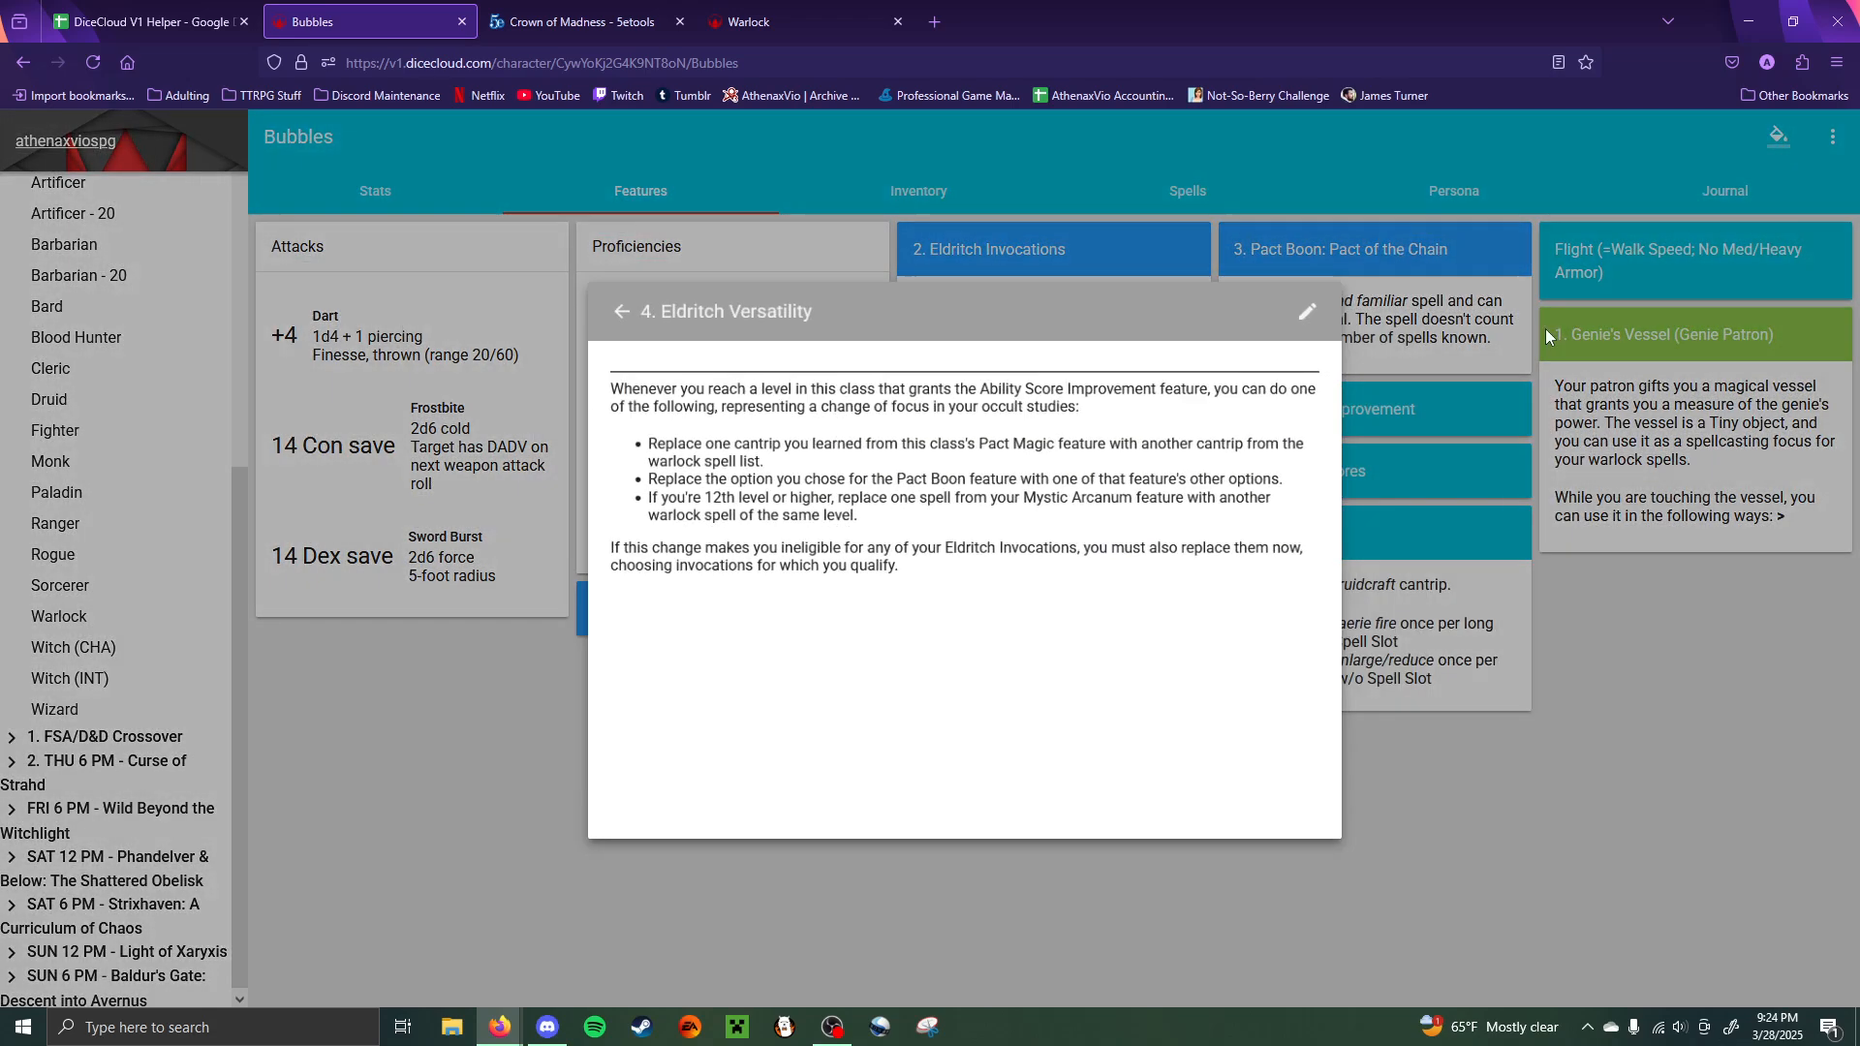
click(1279, 303)
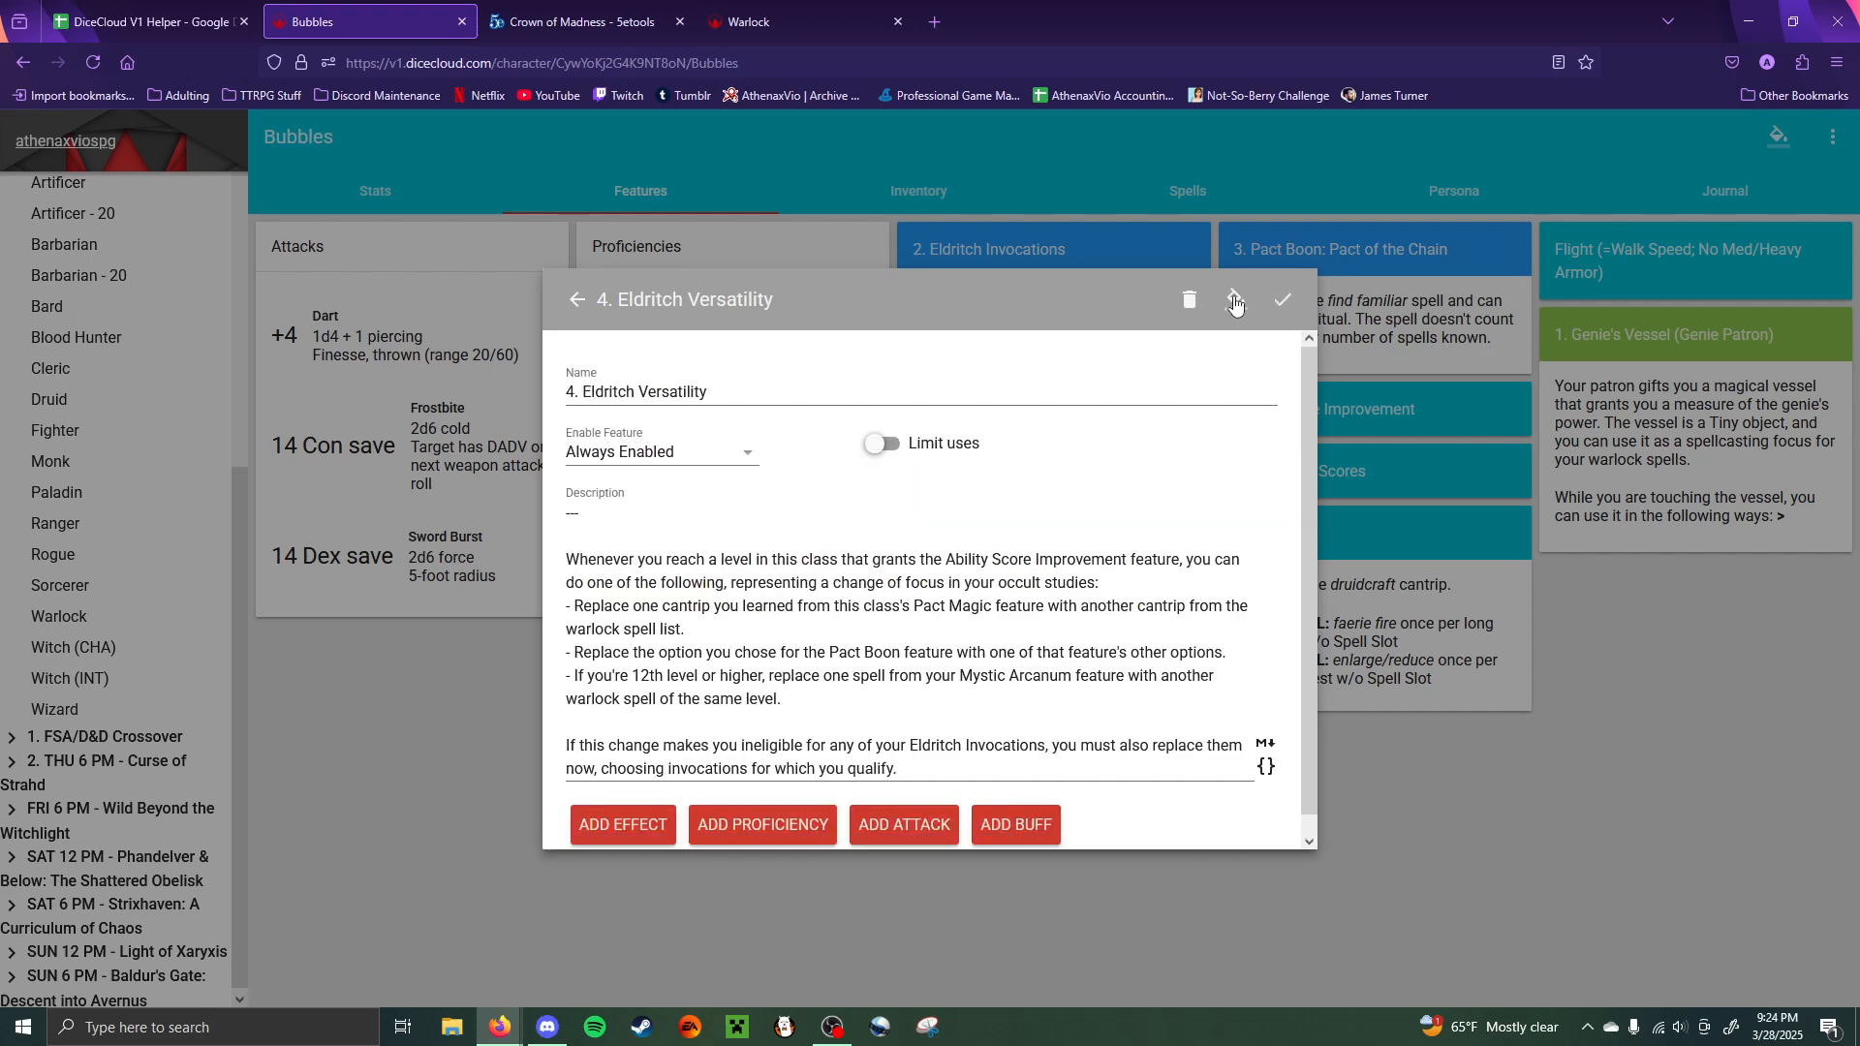
click(1236, 300)
click(1180, 328)
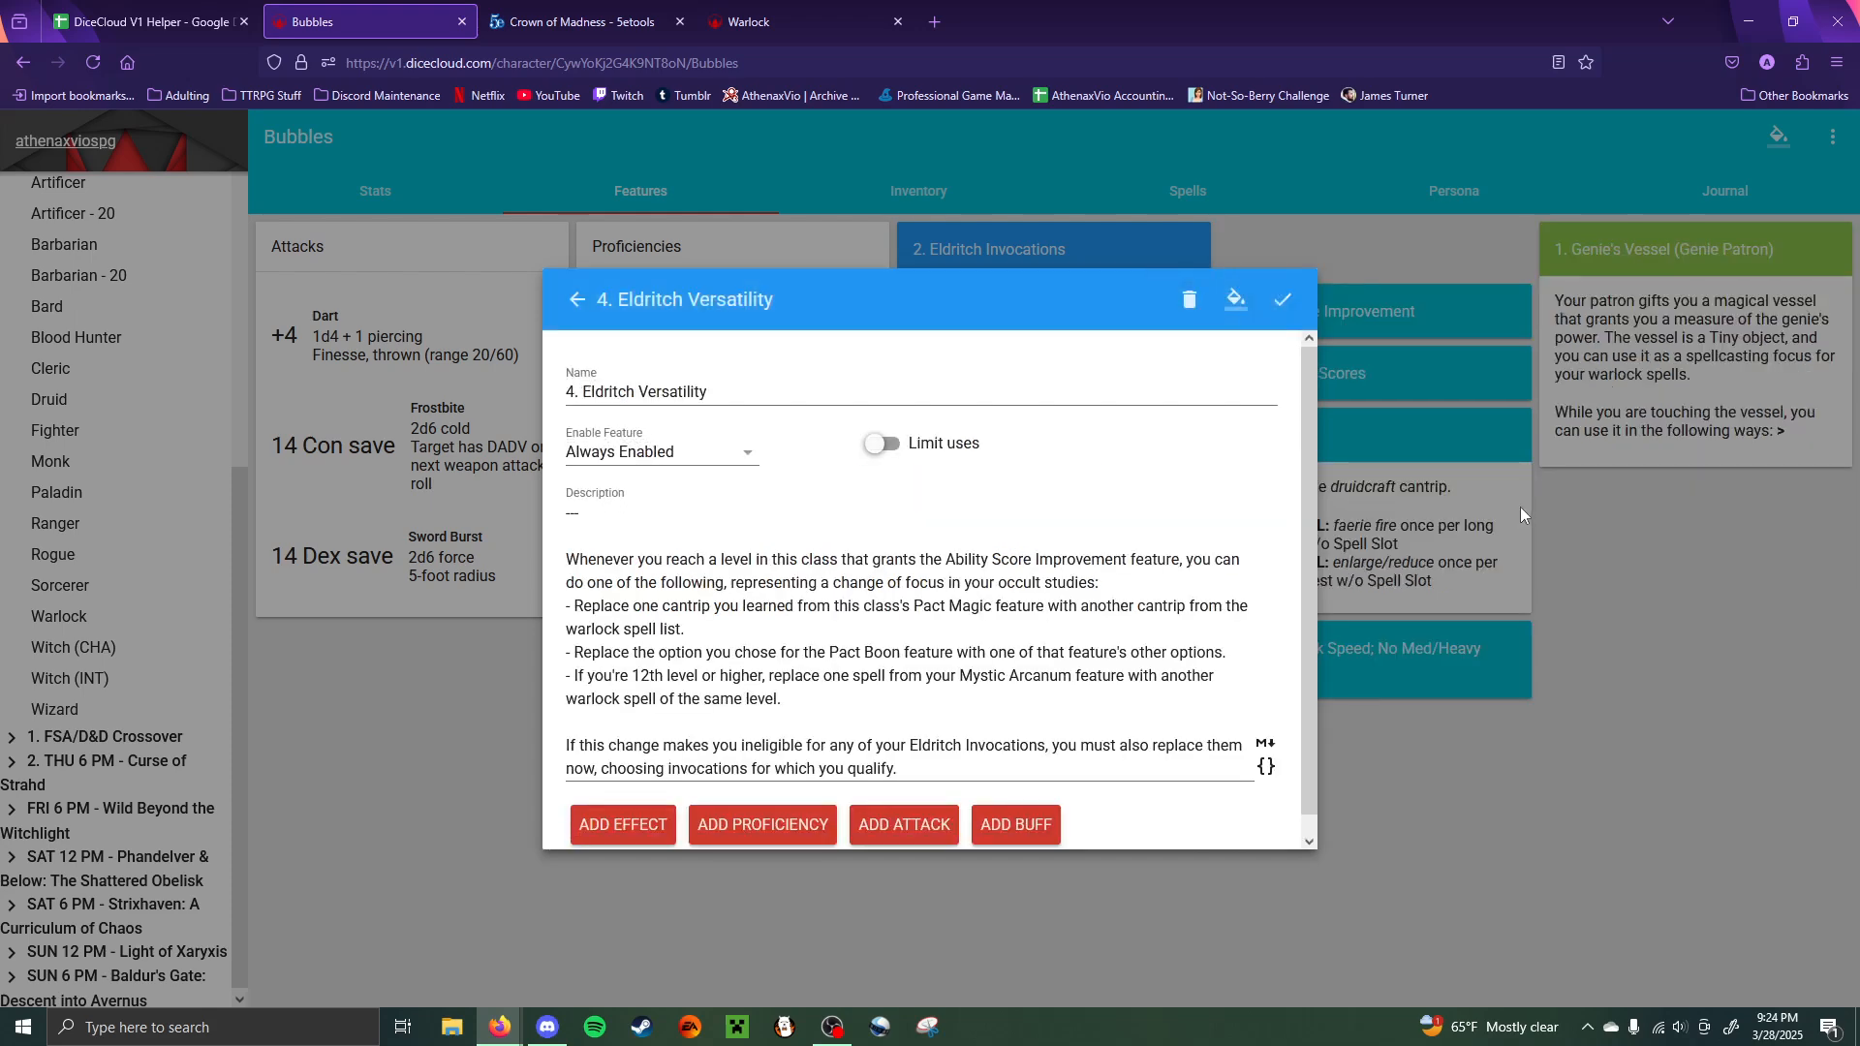
click(1243, 265)
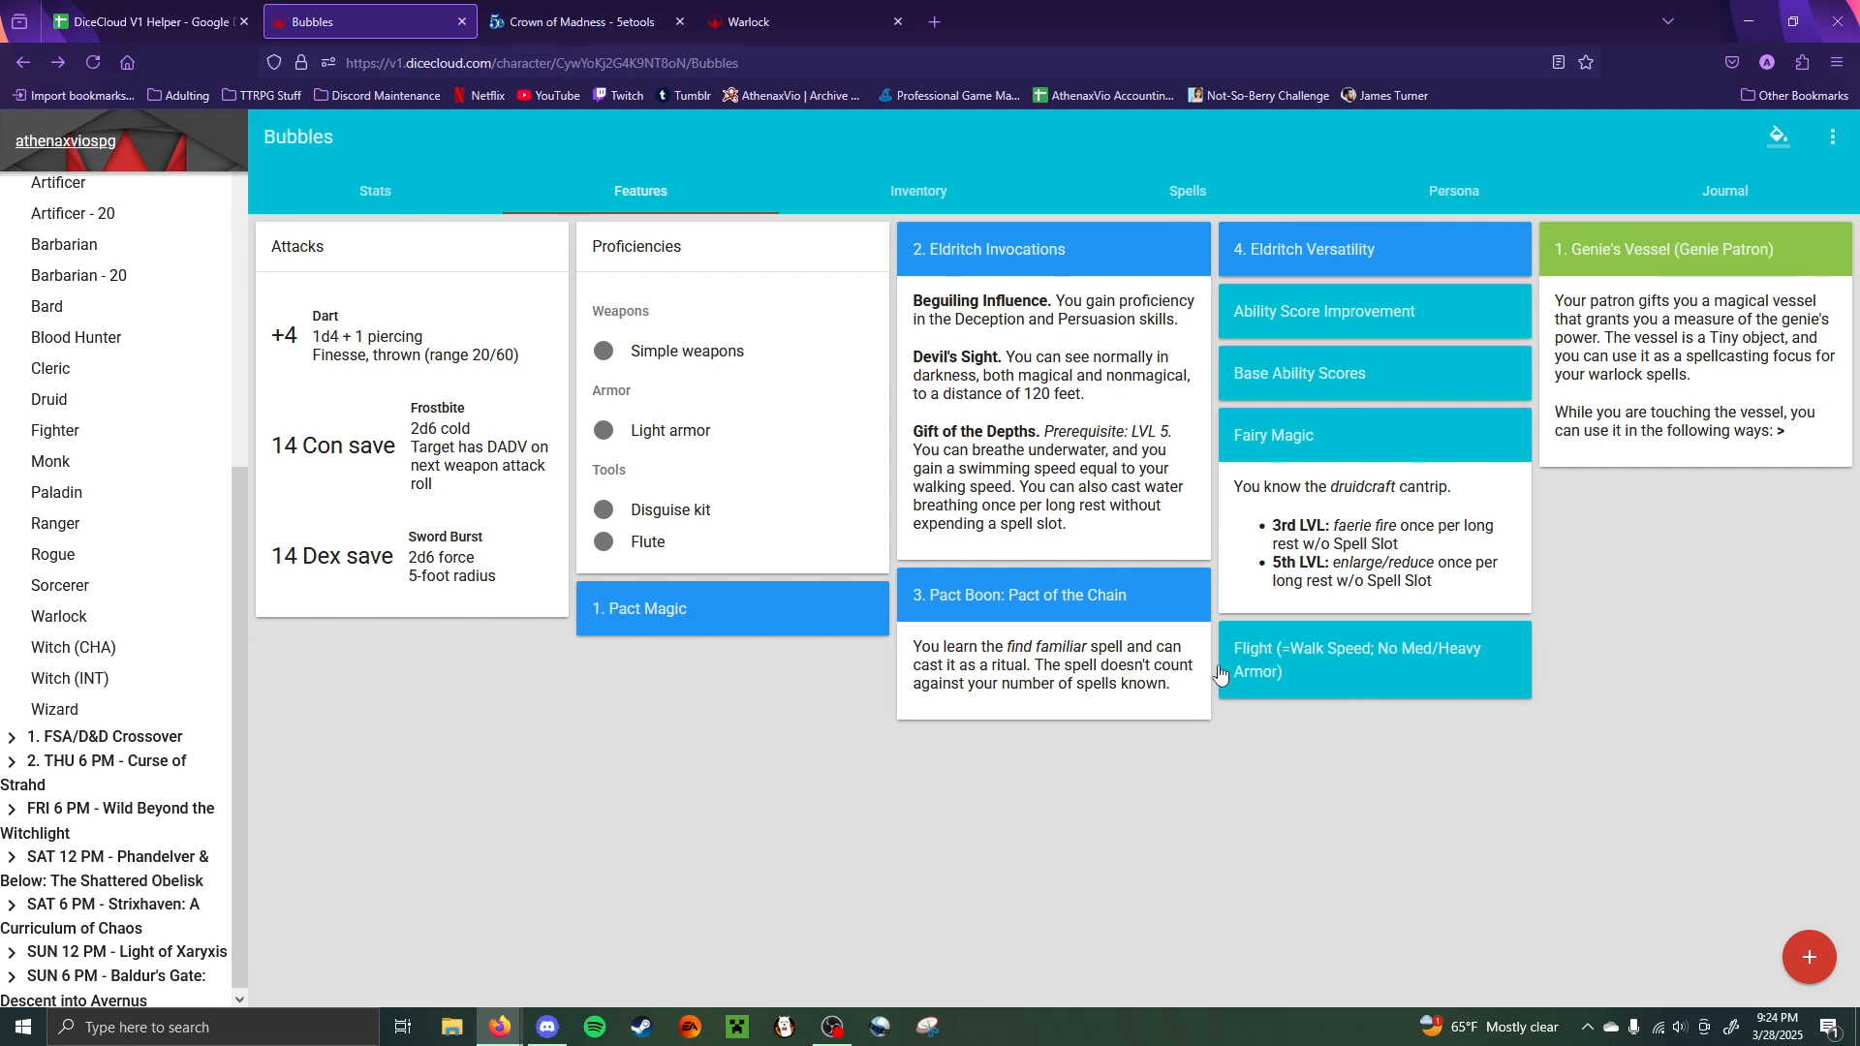
- Color the 10 Darts in the inventory's equipment red and close their details
click(872, 185)
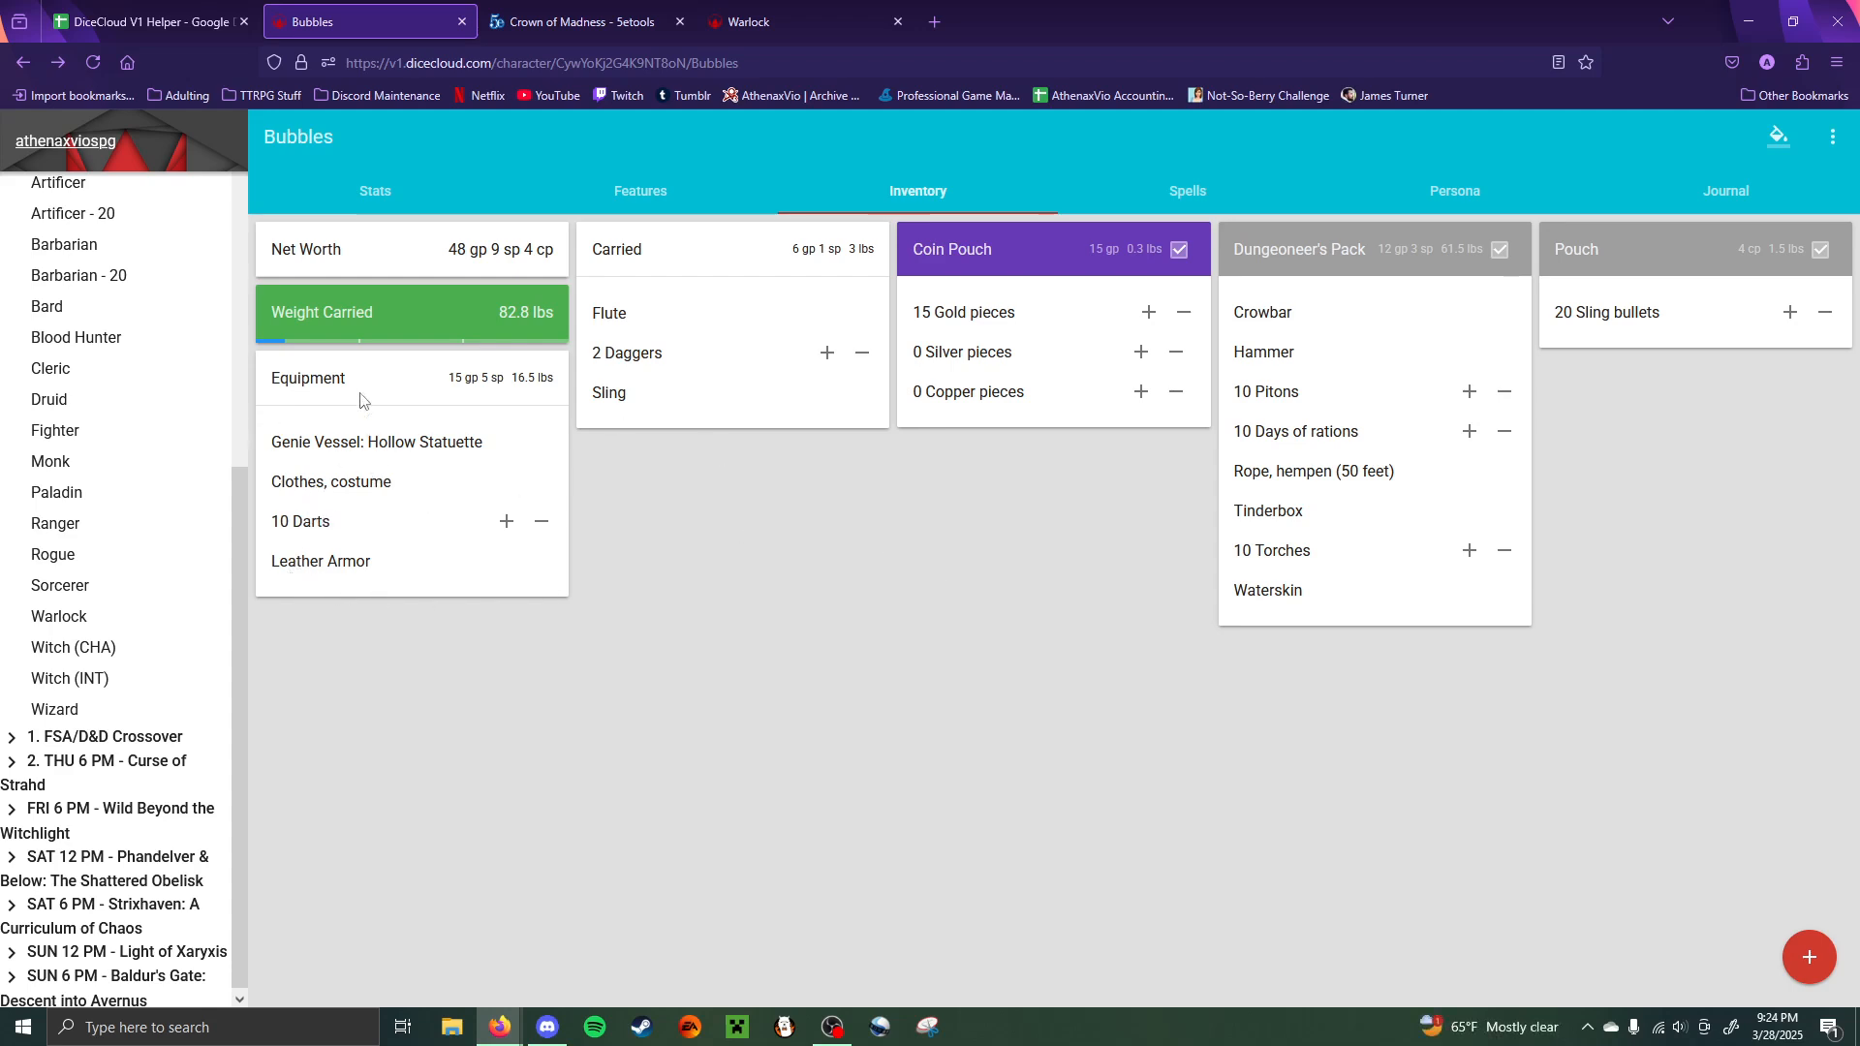
click(311, 522)
click(1284, 309)
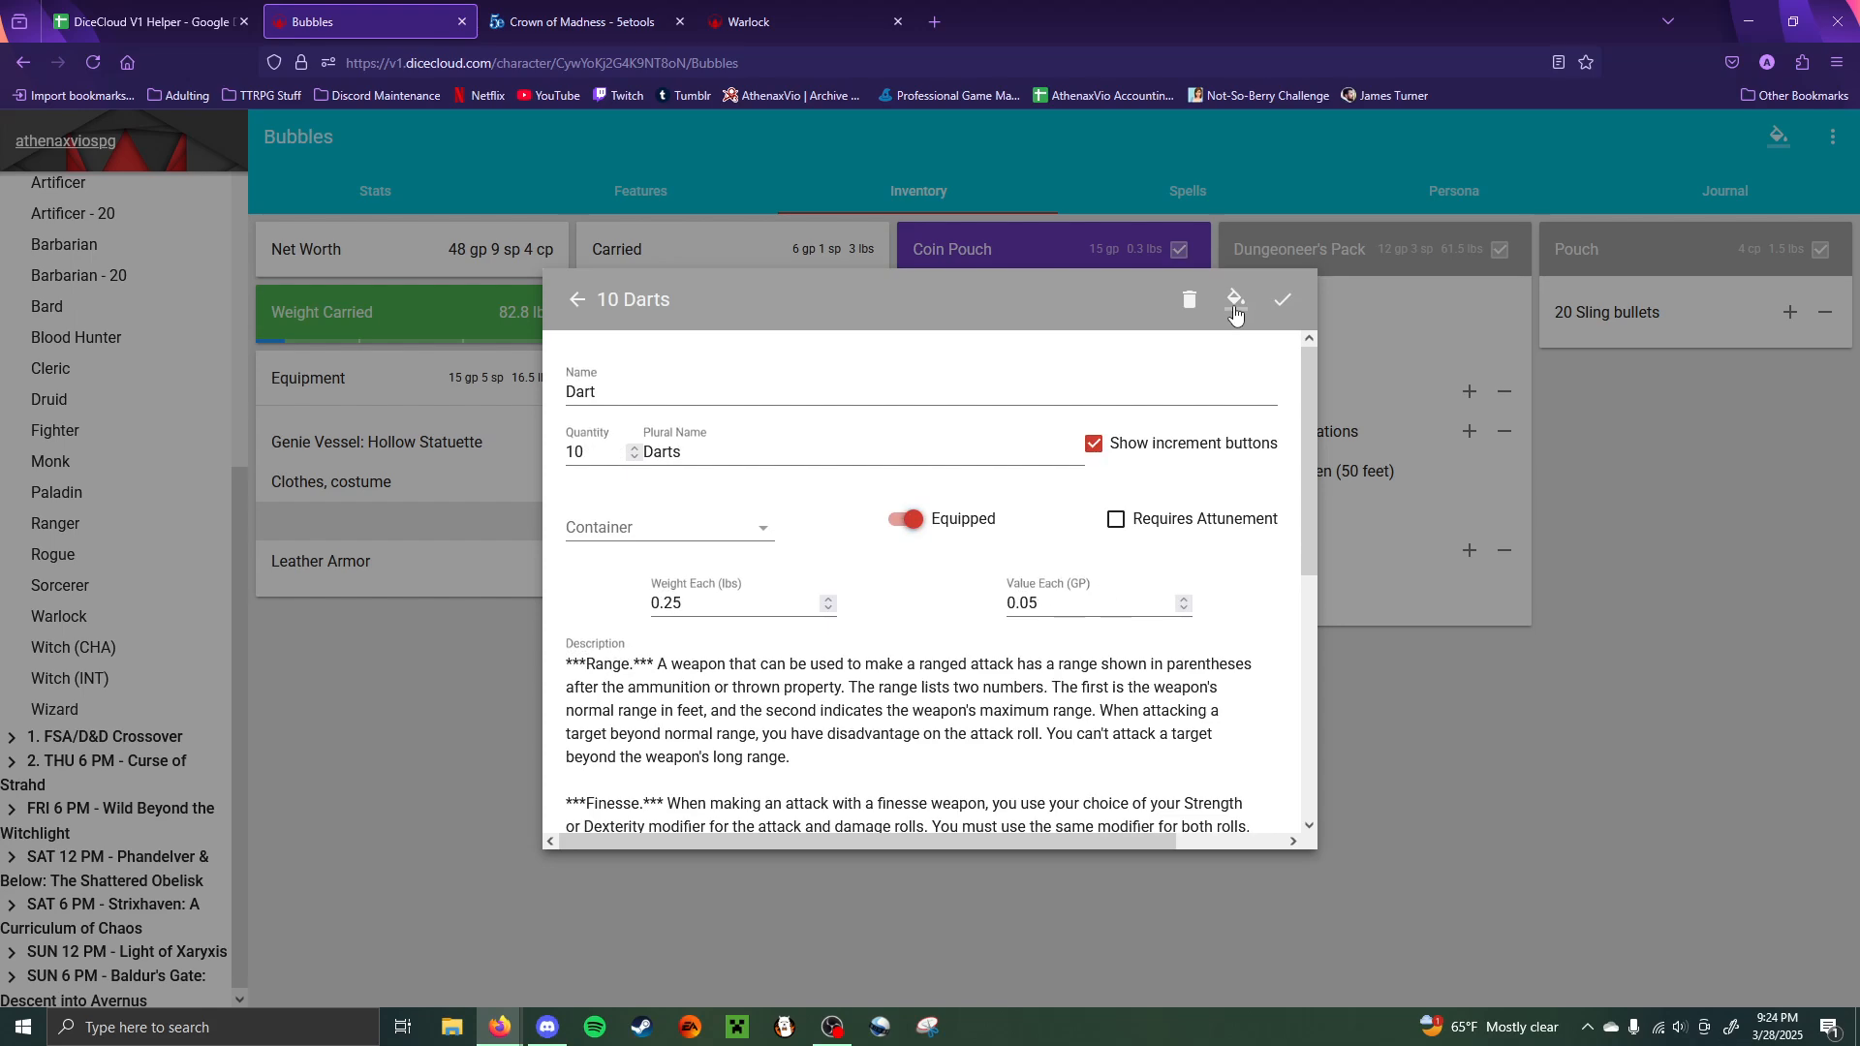
click(1236, 299)
click(1158, 285)
click(1462, 665)
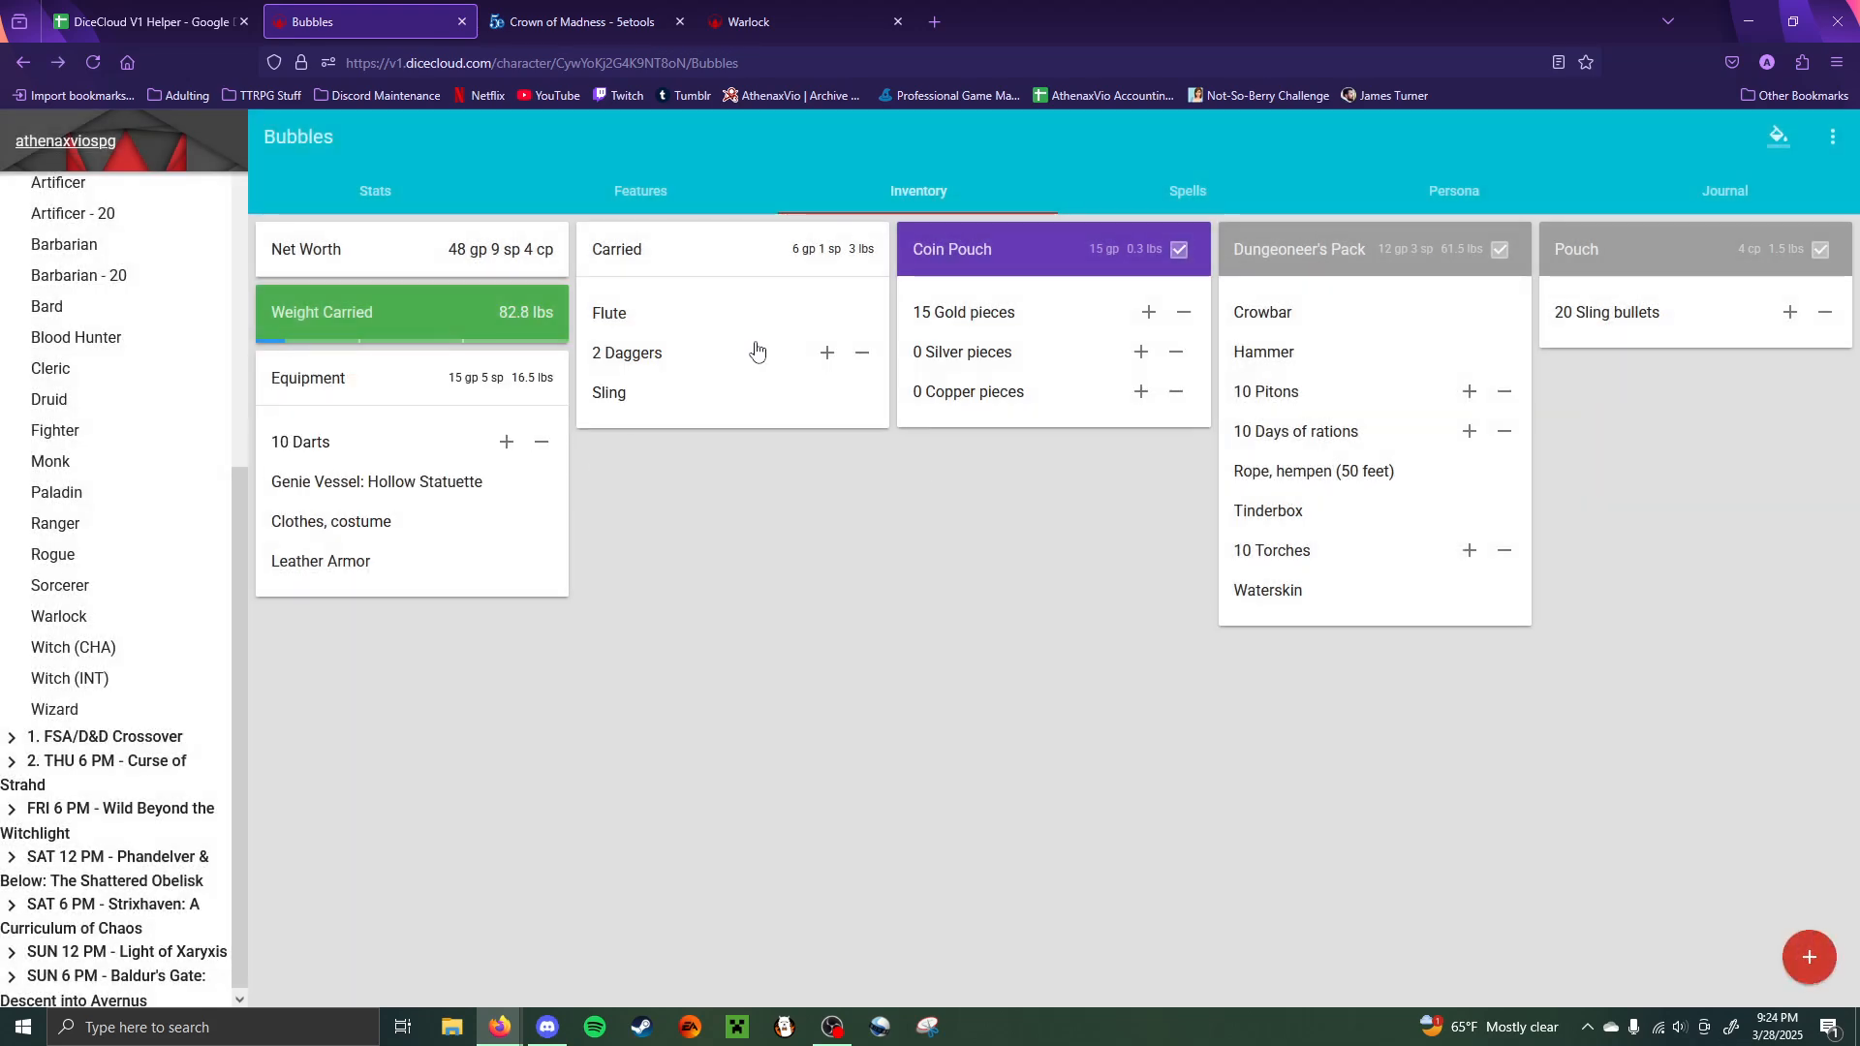
- Color the 2 Daggers among the carried items red and close their details
click(693, 368)
click(1282, 301)
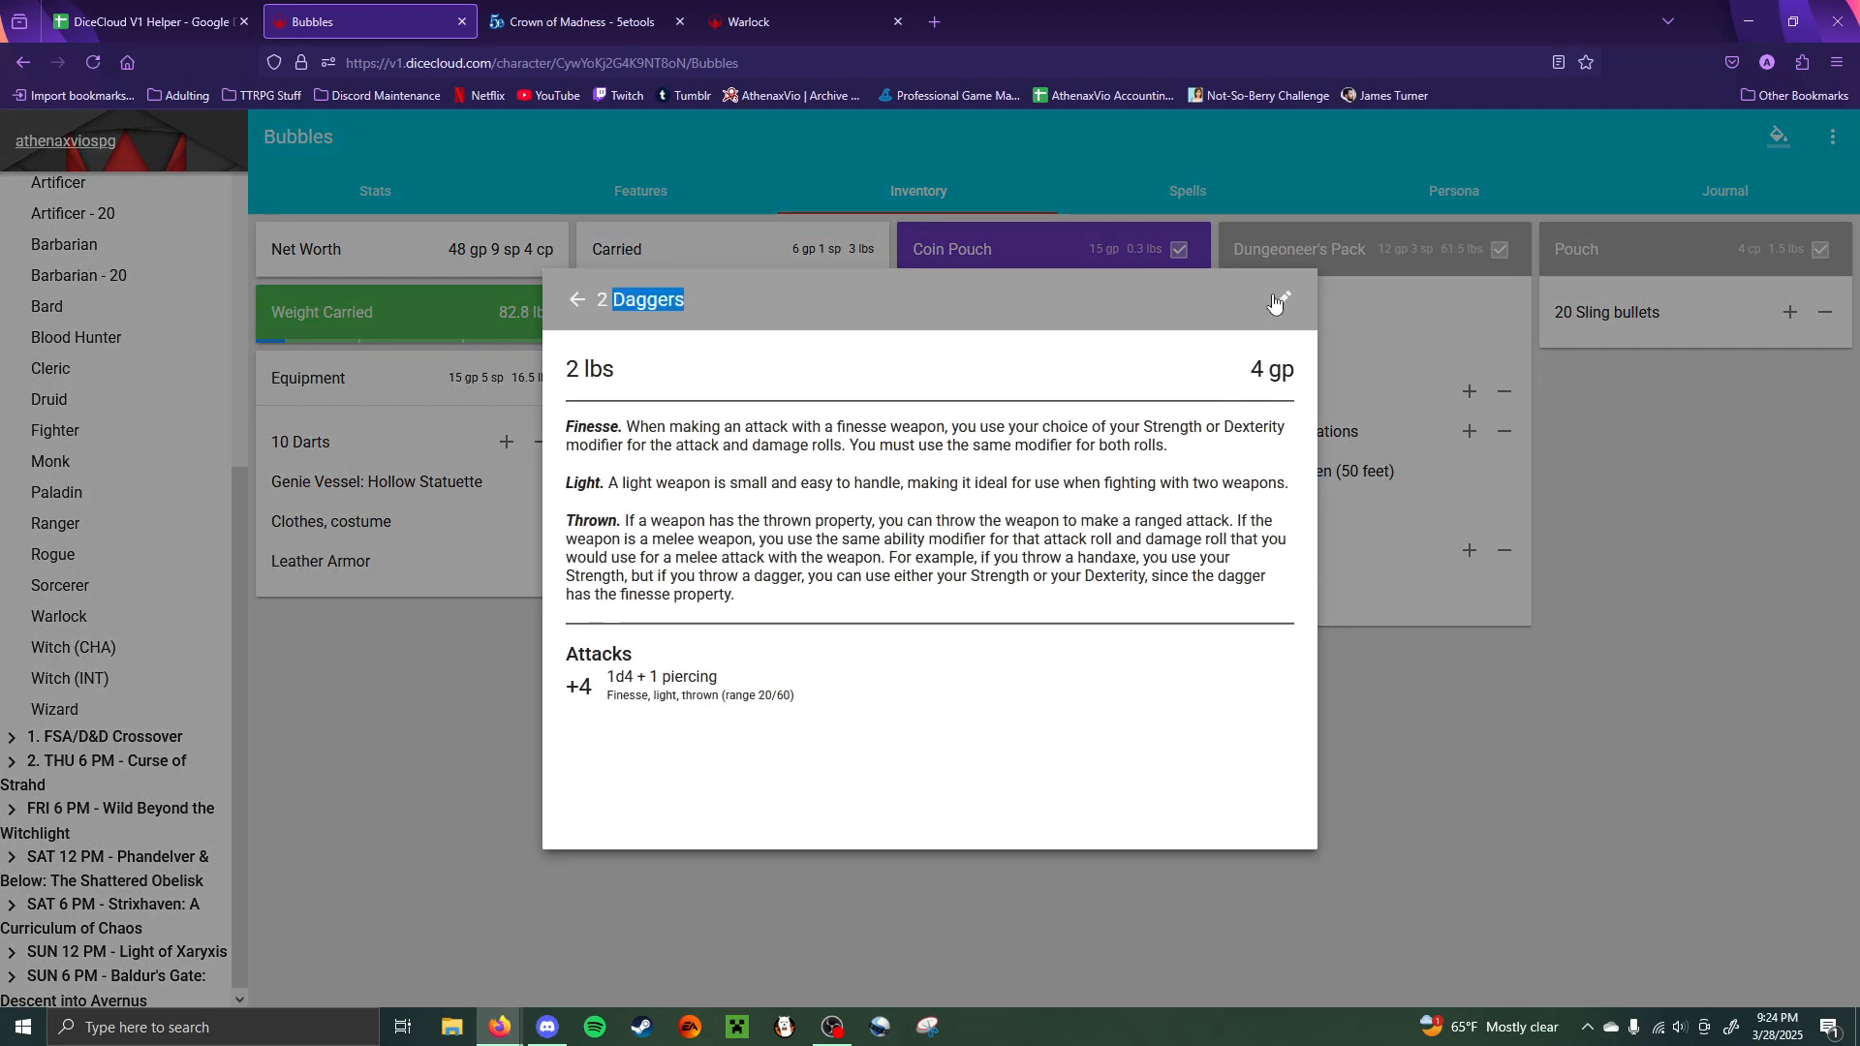
click(1235, 300)
click(1151, 287)
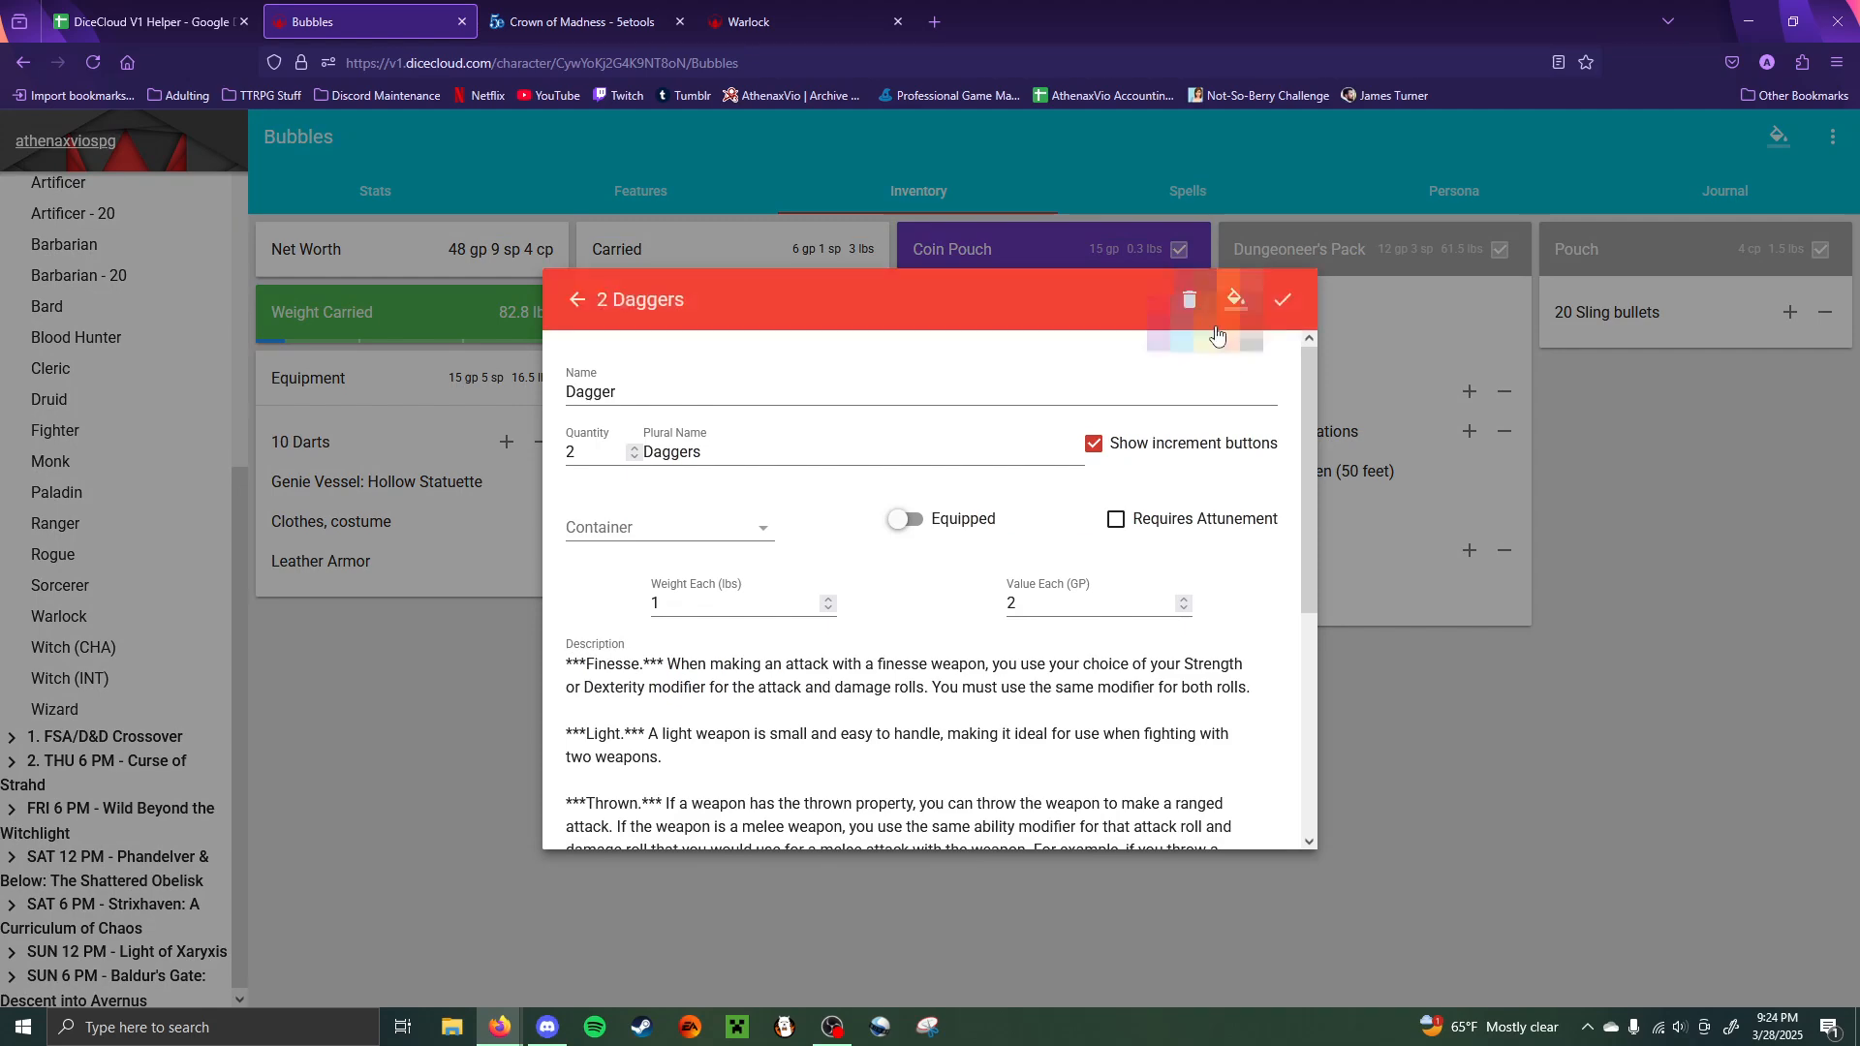
click(371, 538)
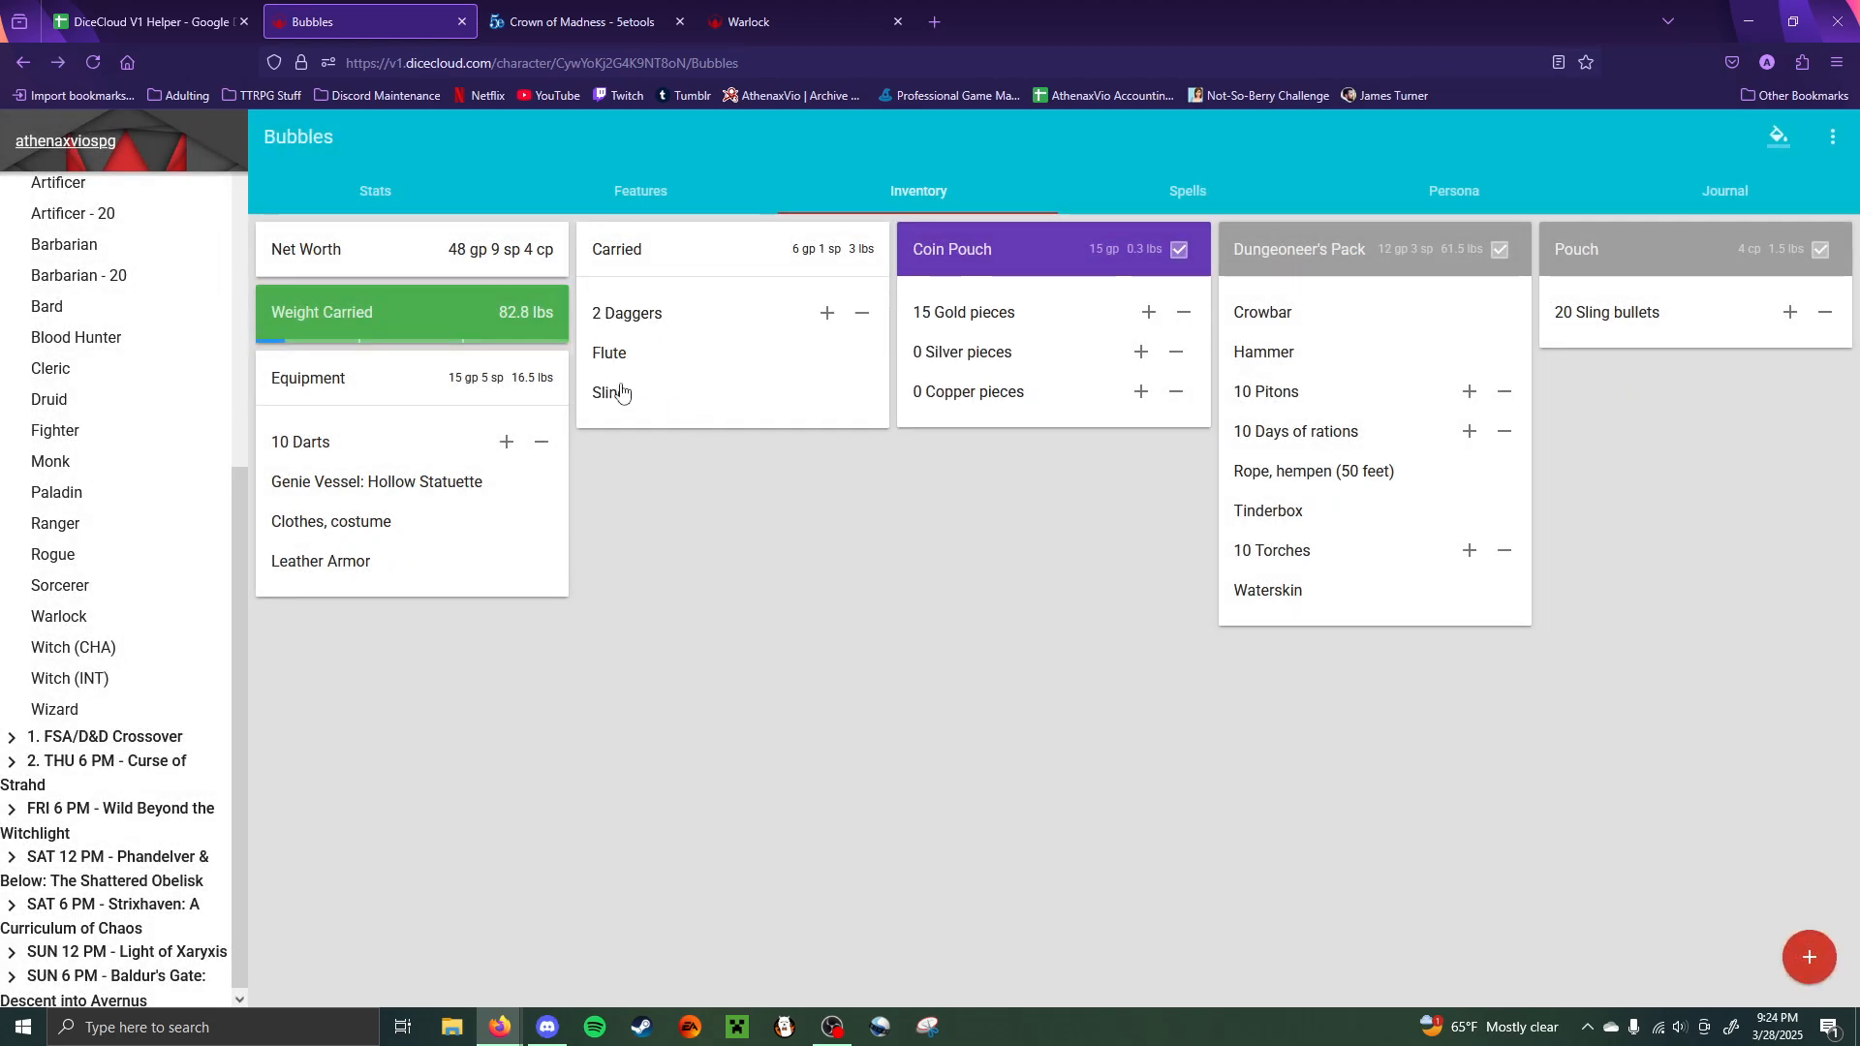
- Color the equipped Leather Armor pink and close its details
click(364, 566)
click(1279, 296)
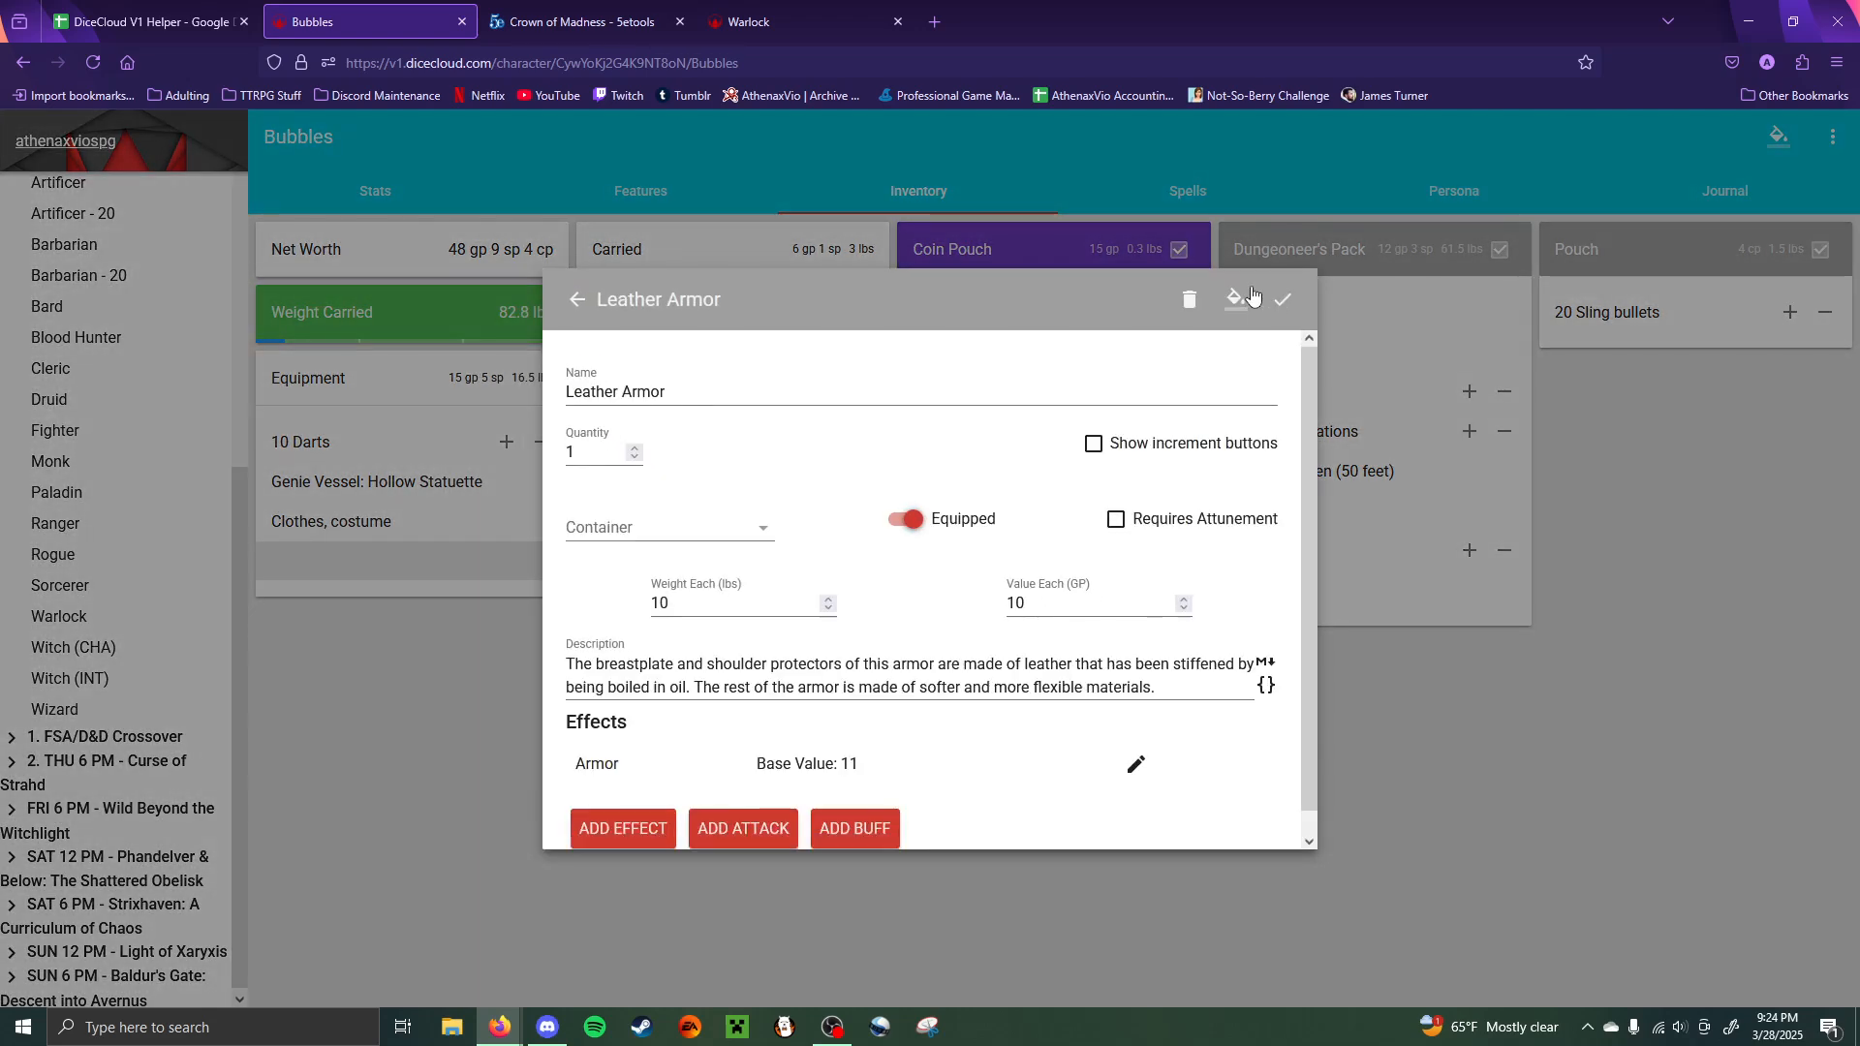
click(1235, 299)
click(1162, 312)
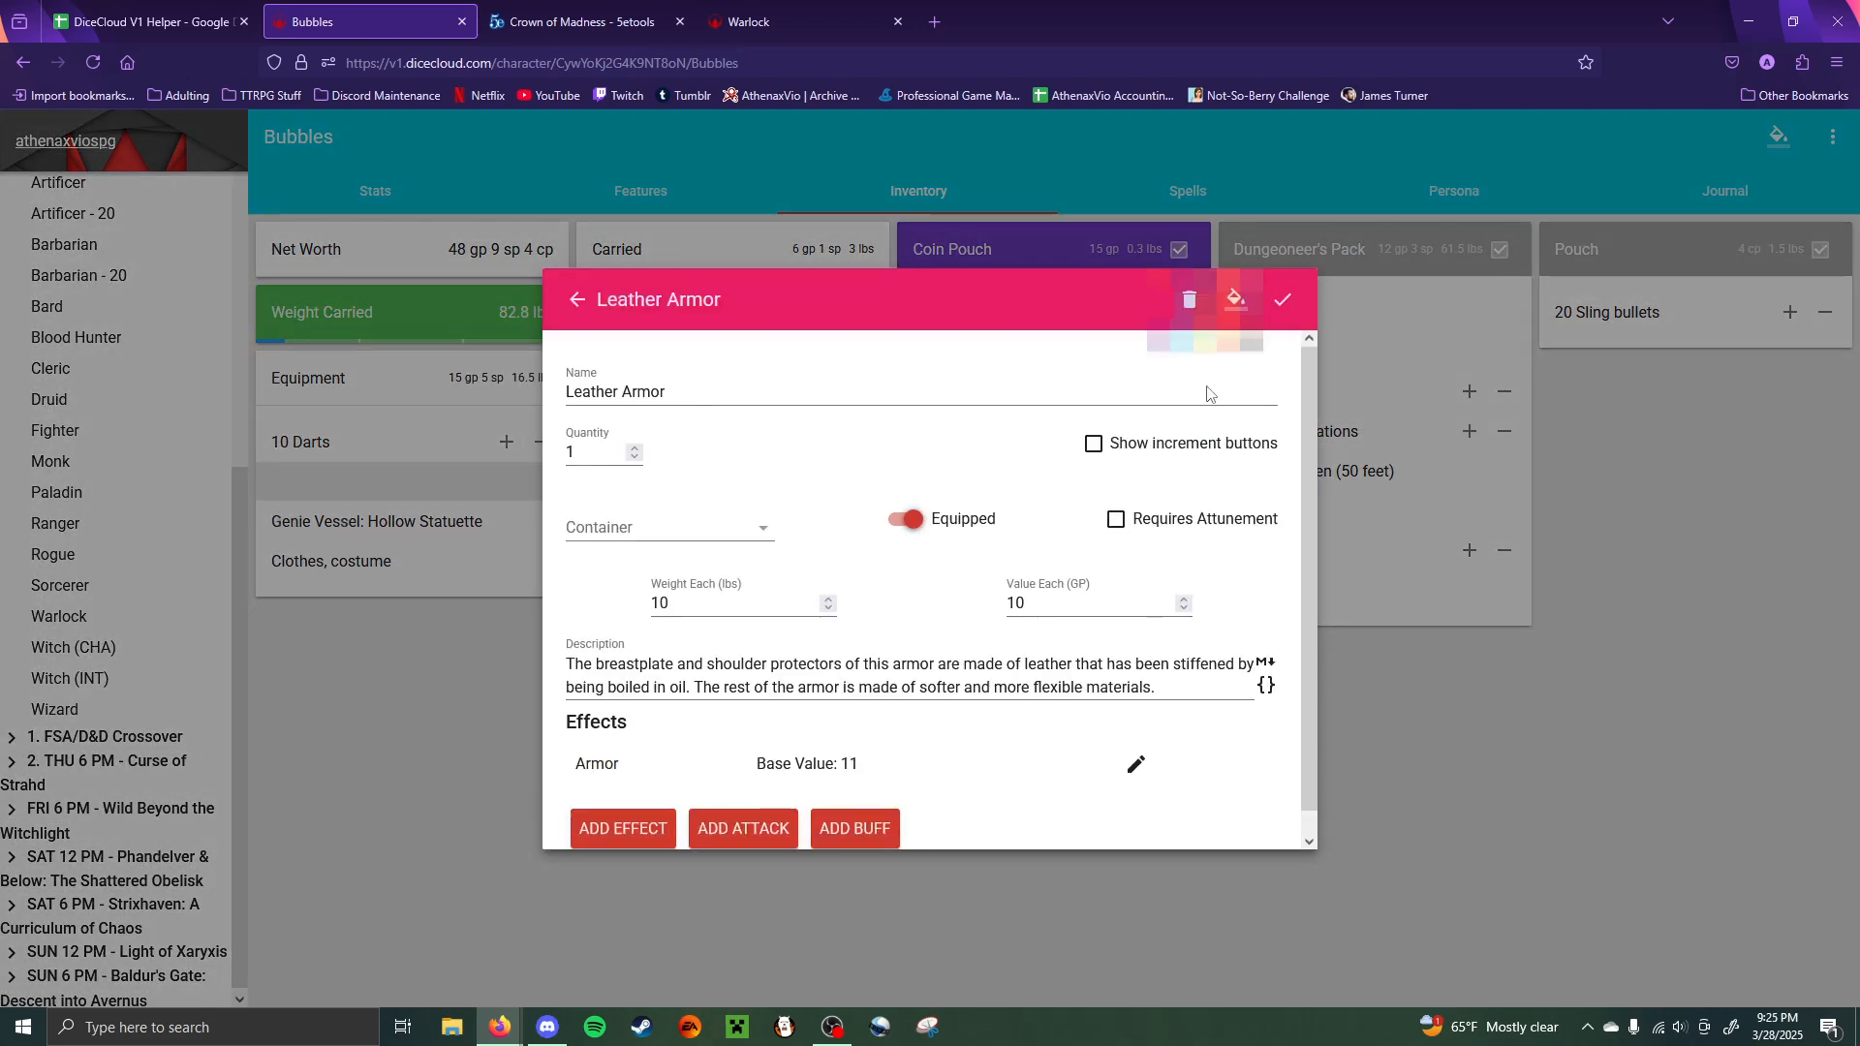
click(1461, 712)
- Check the details and colors of the Genie Vessel: Hollow Statuette, the Daggers and the Flute
drag(464, 533, 462, 522)
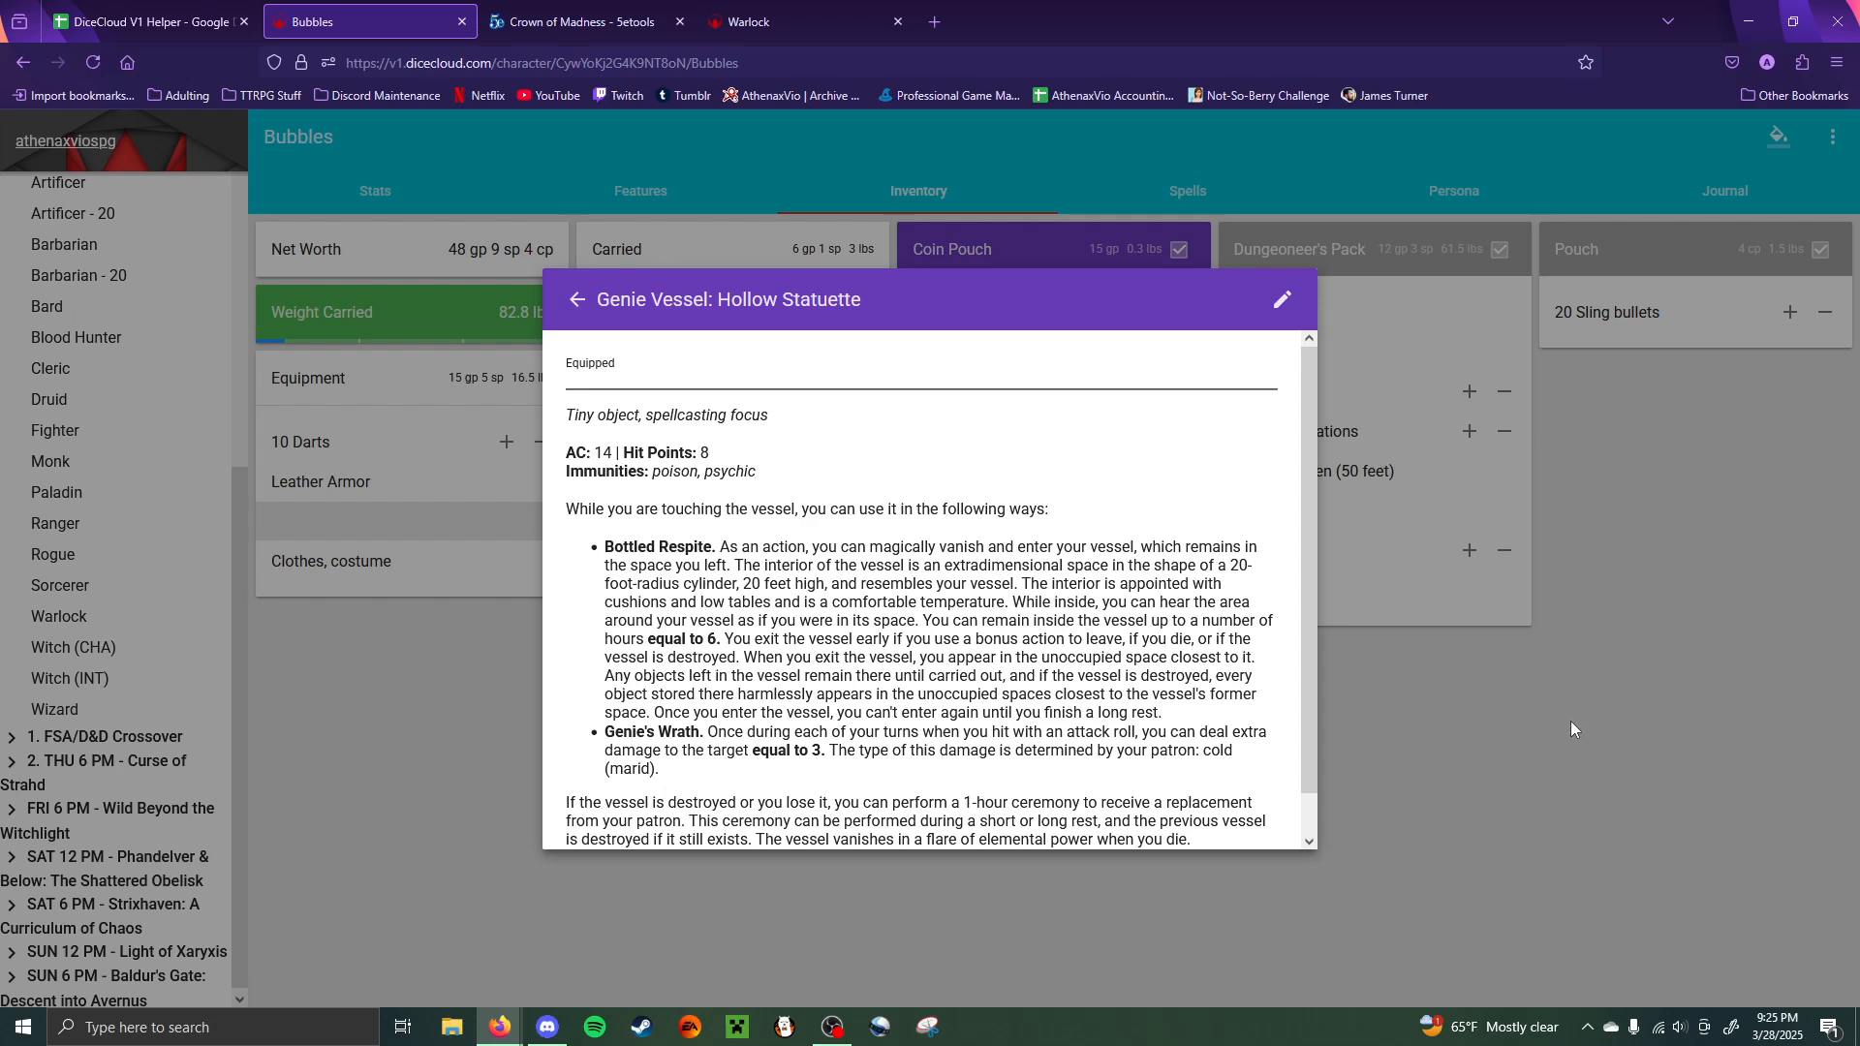
click(1390, 710)
click(630, 324)
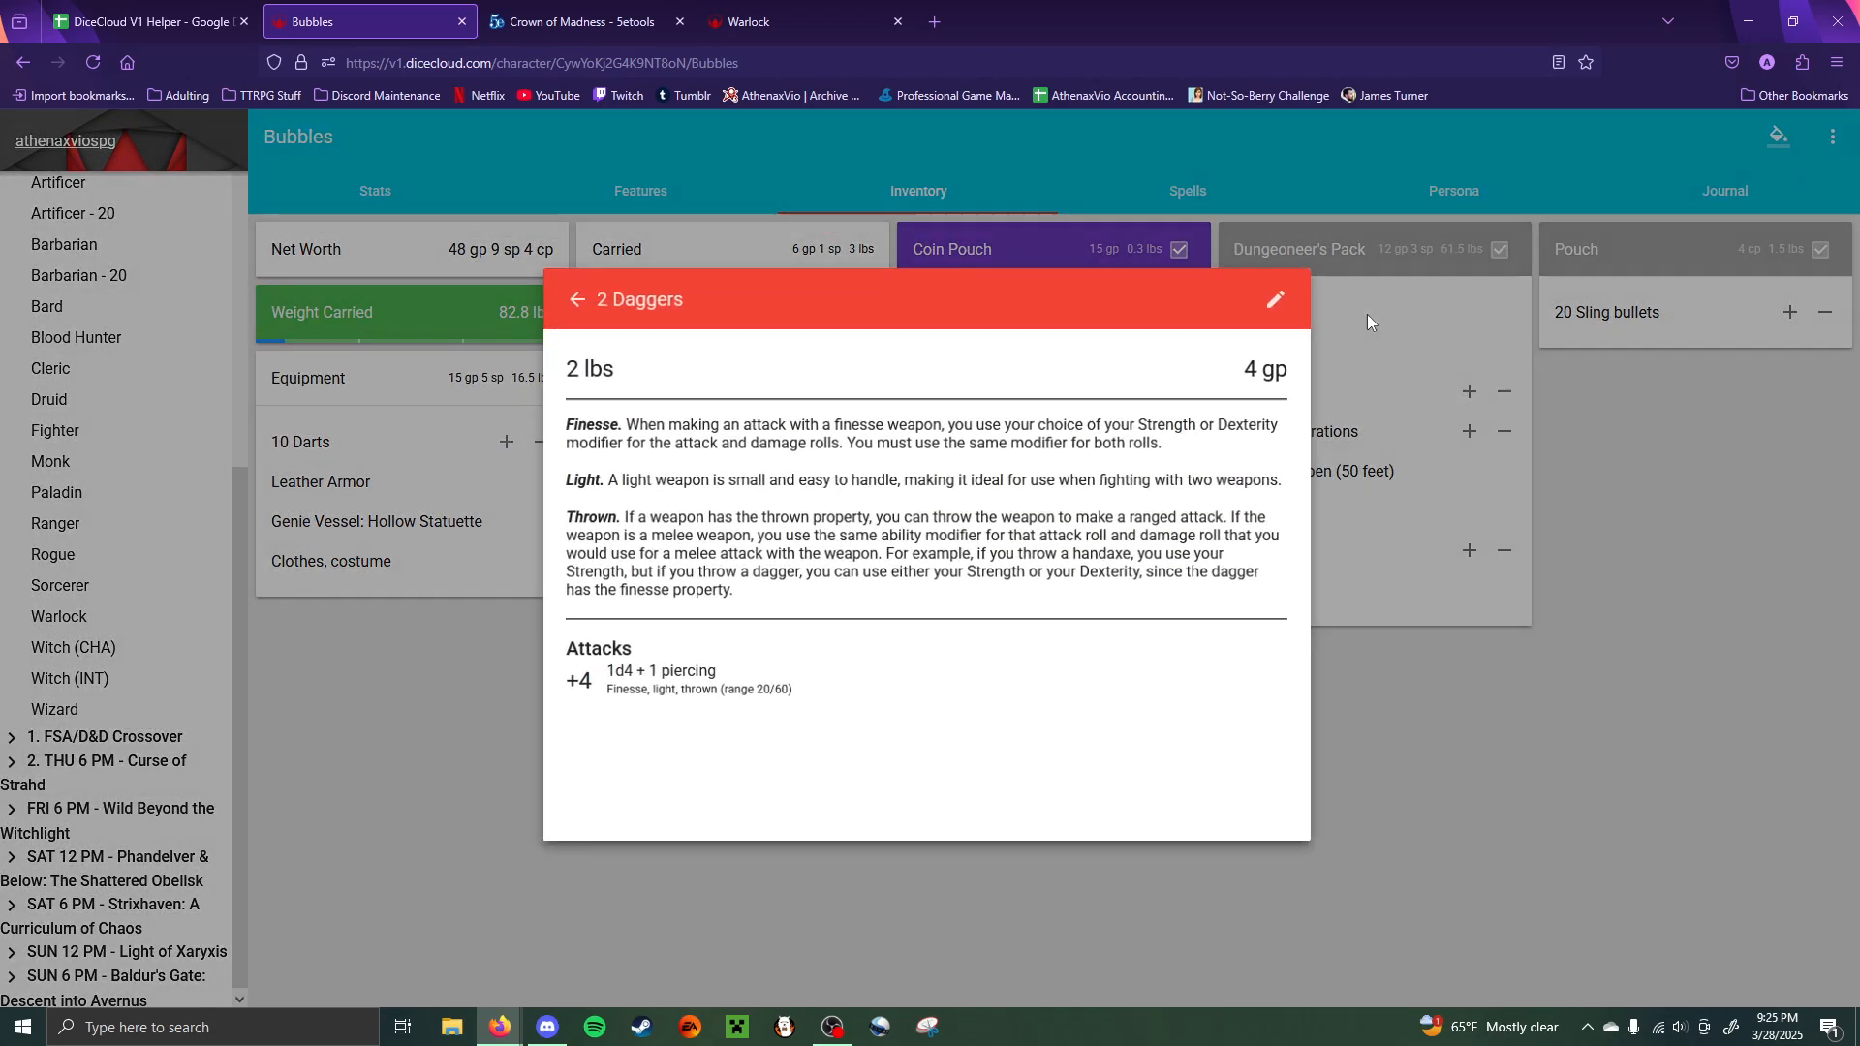
click(1473, 702)
click(609, 357)
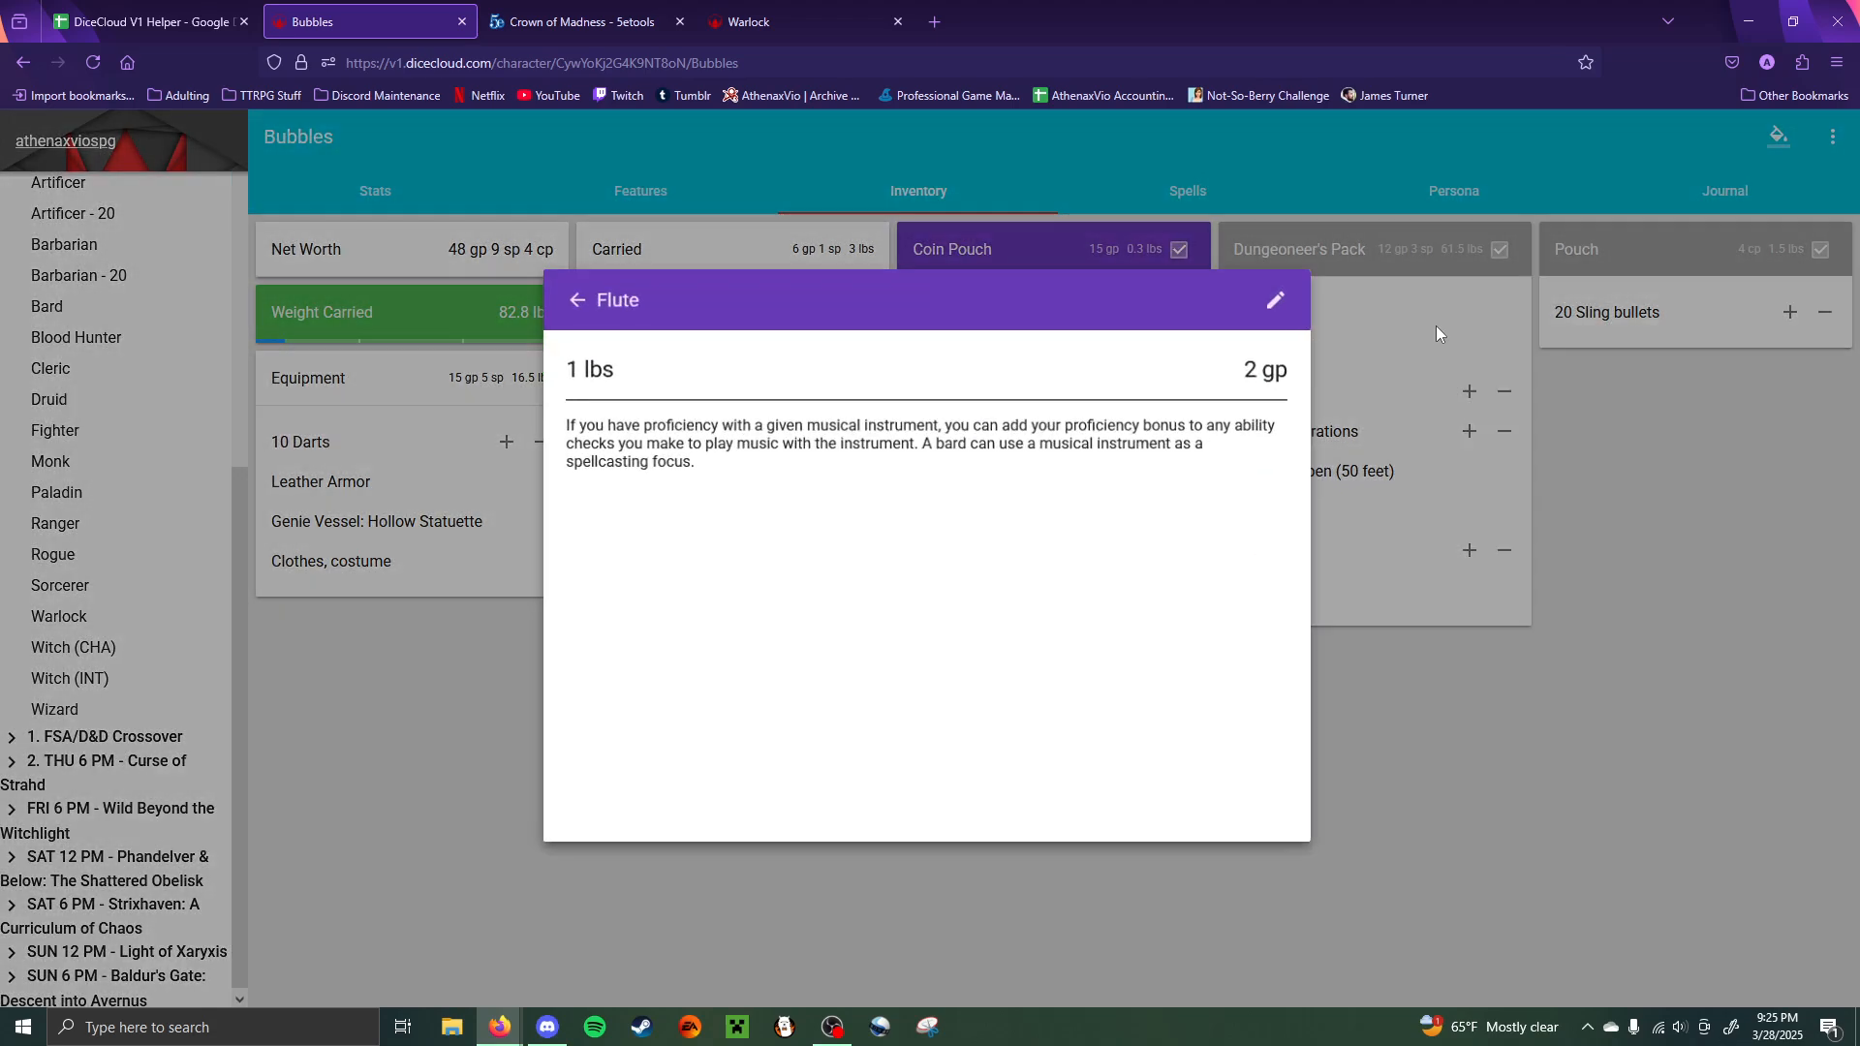
click(1478, 683)
- Color the carried Sling red and close its details
click(609, 397)
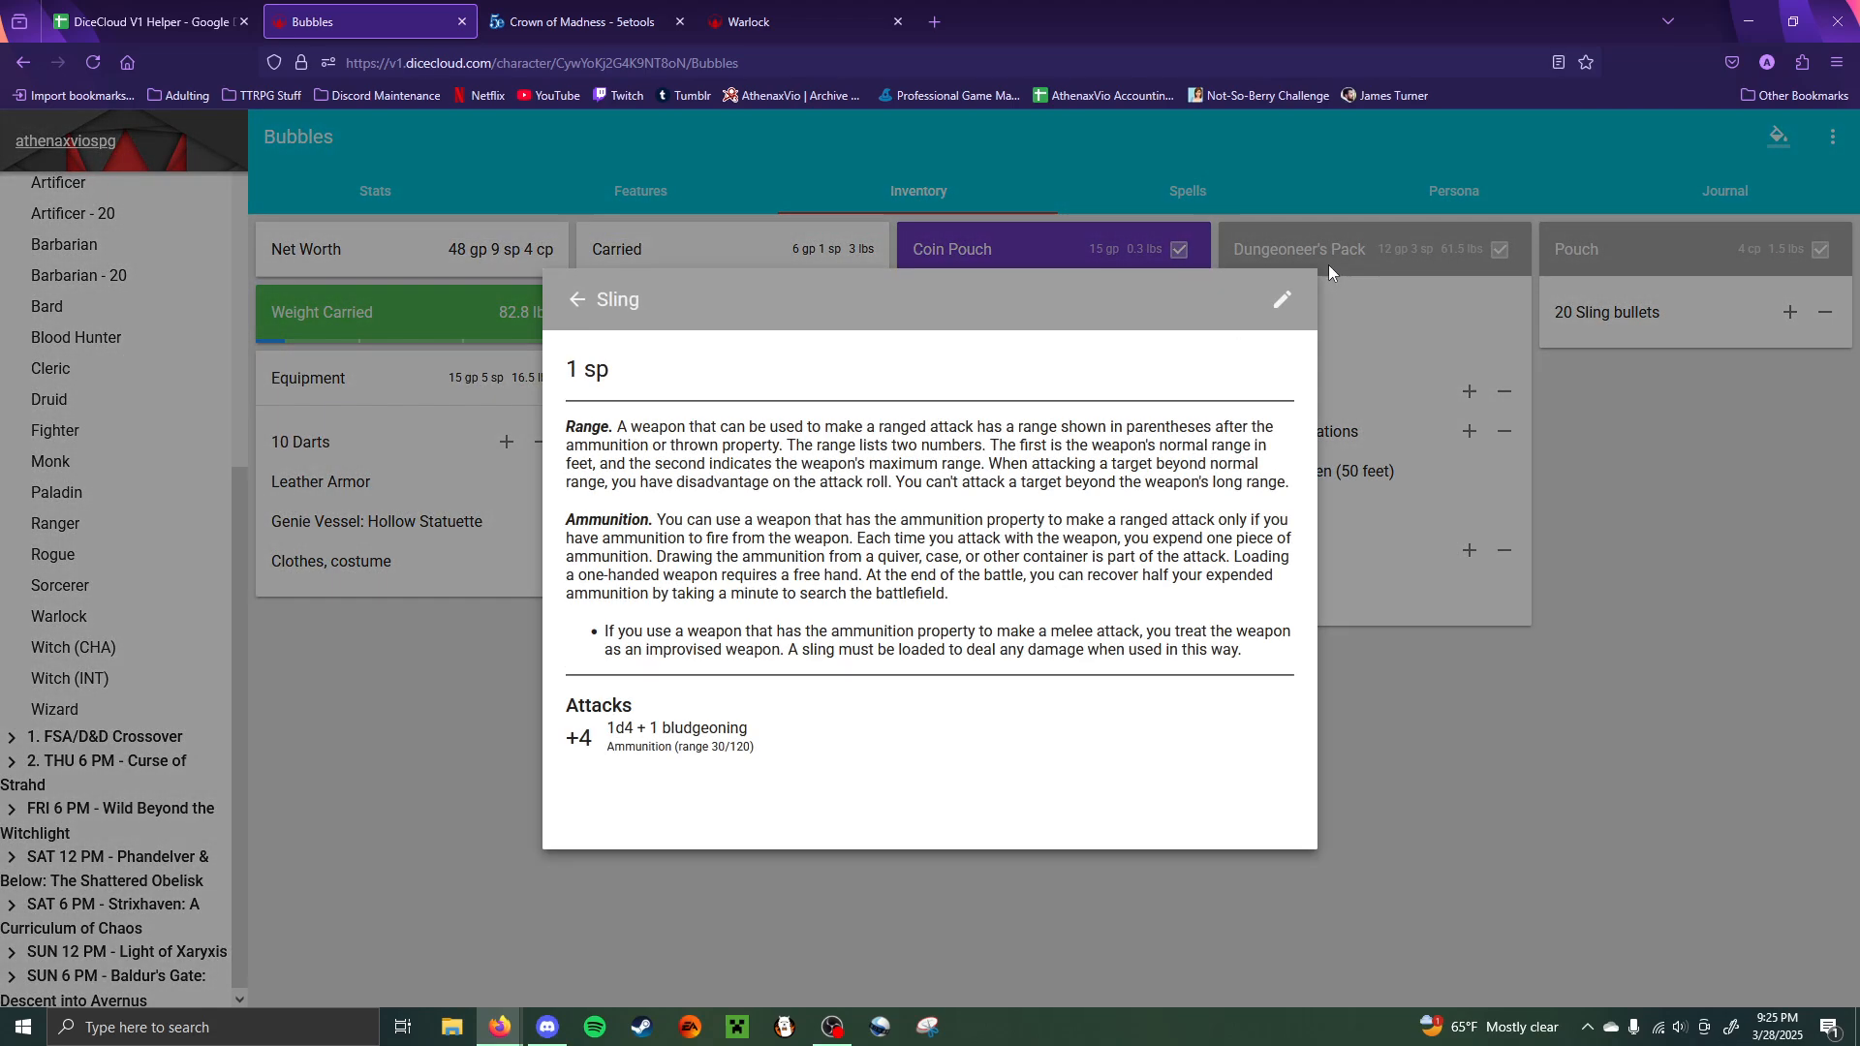
click(1279, 304)
click(1242, 302)
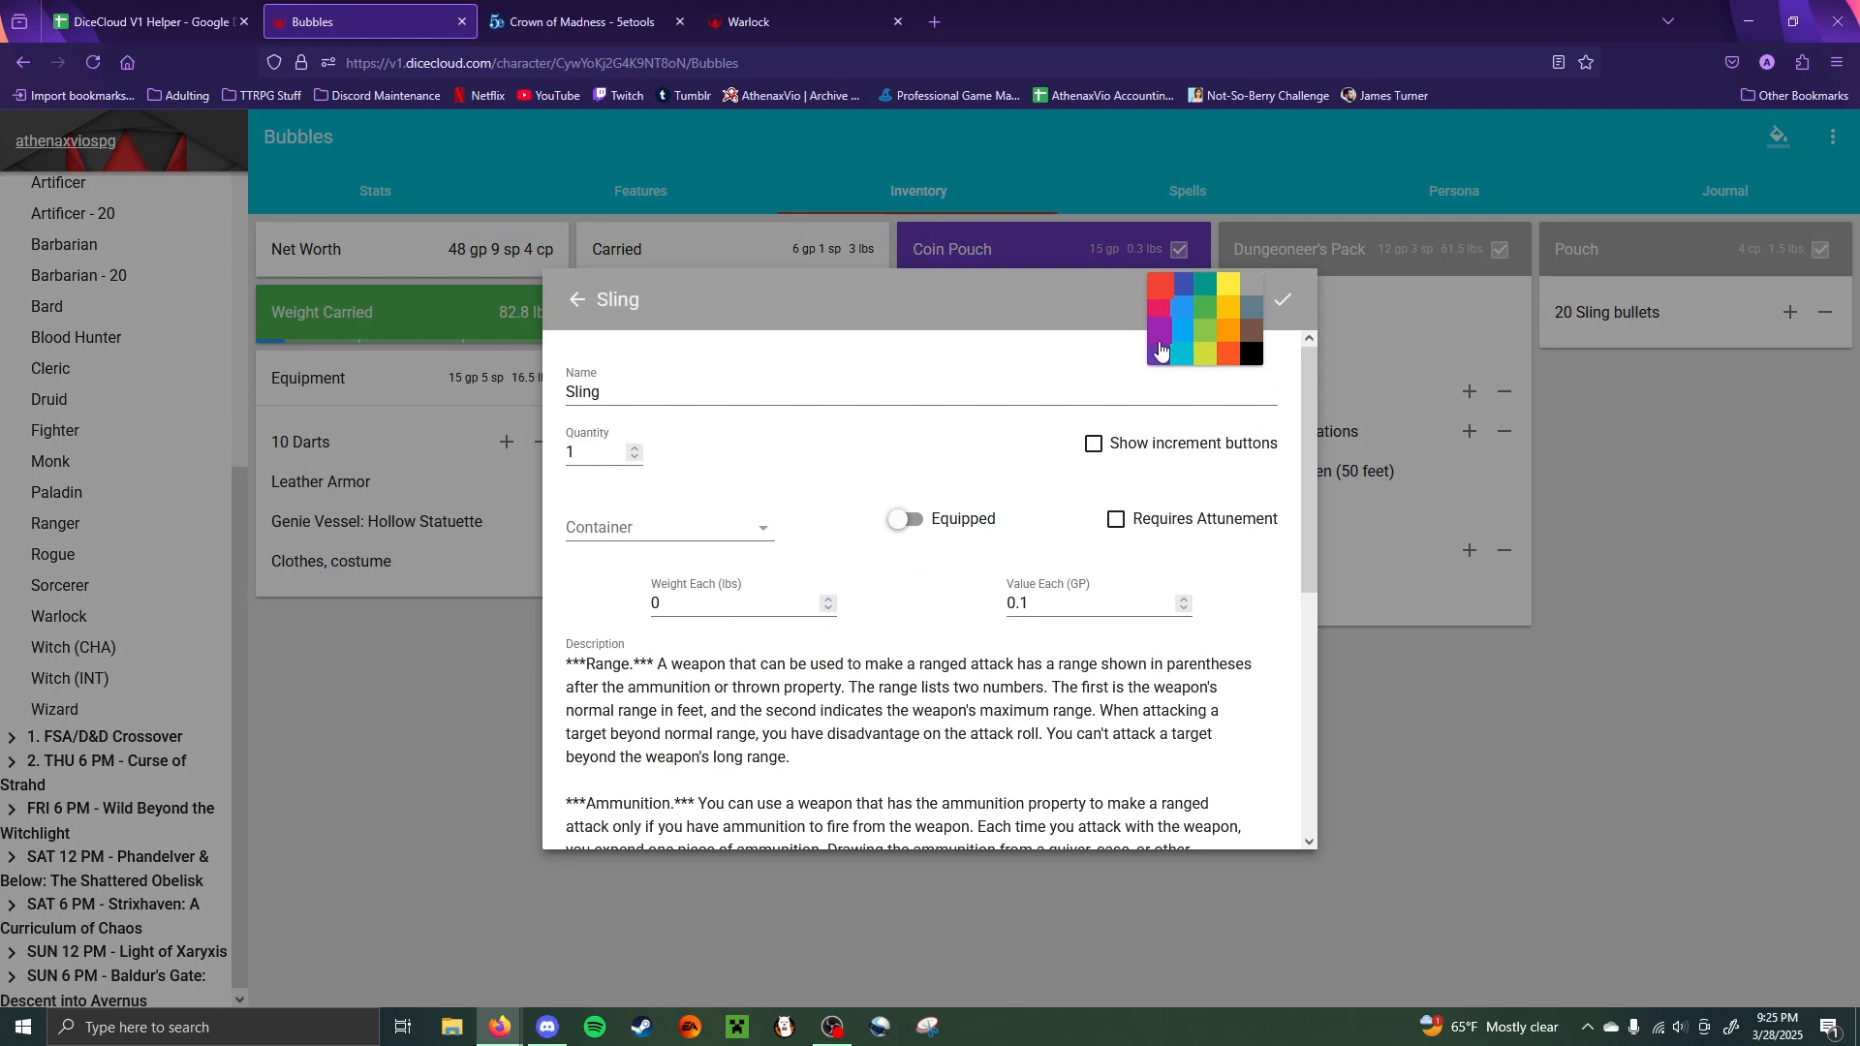
click(1160, 286)
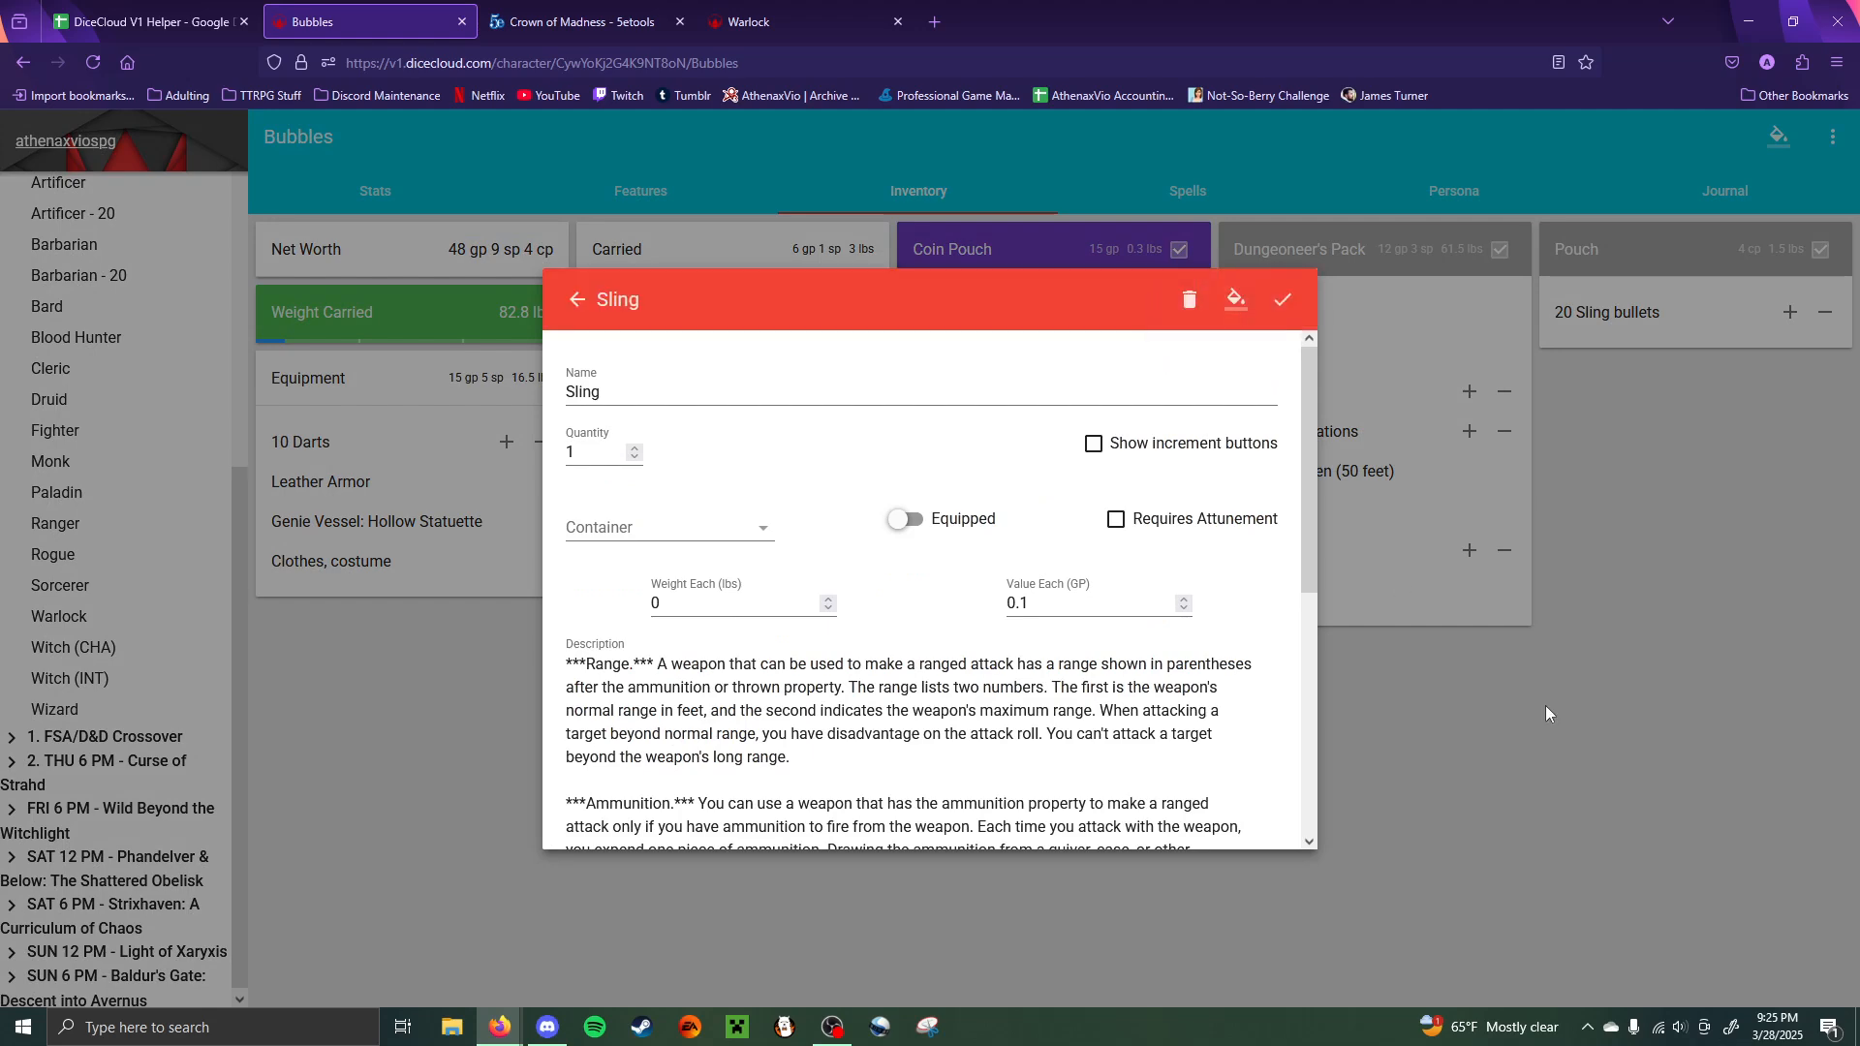
click(1550, 731)
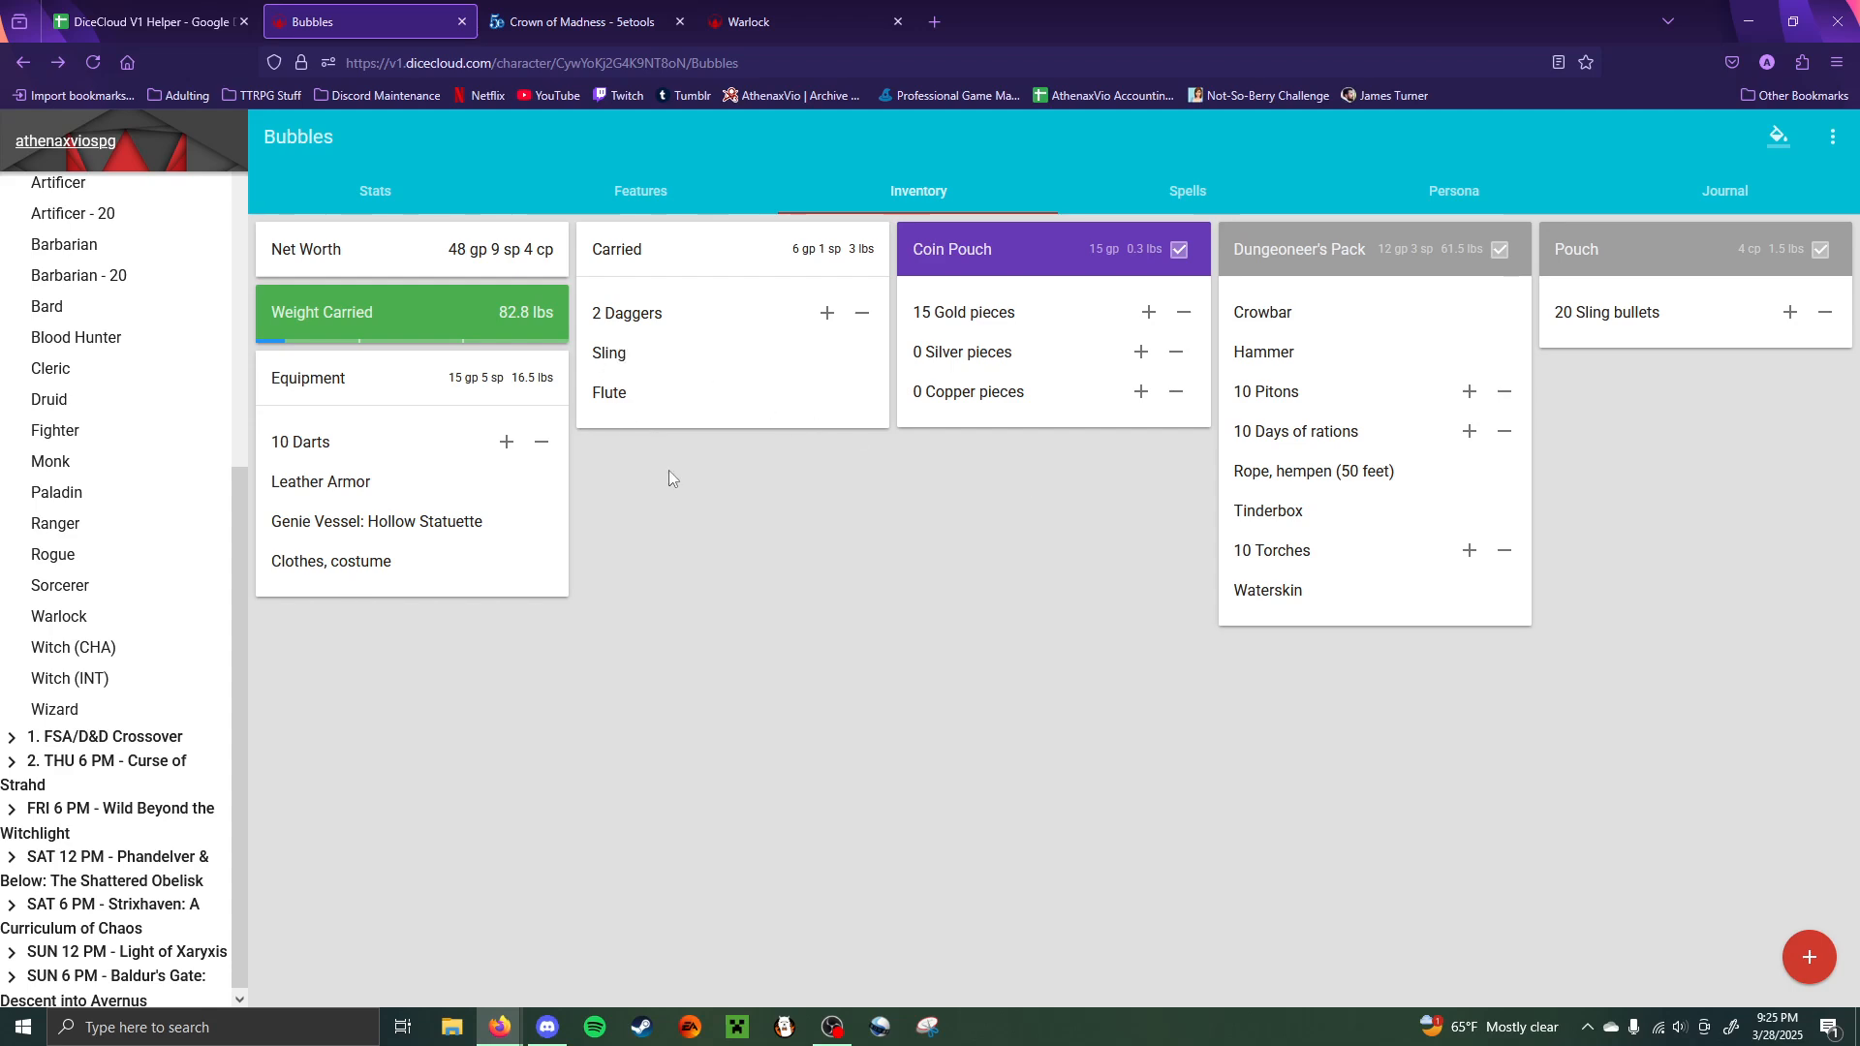
- Color the equipped costume clothes teal and close their details
click(329, 560)
click(1299, 307)
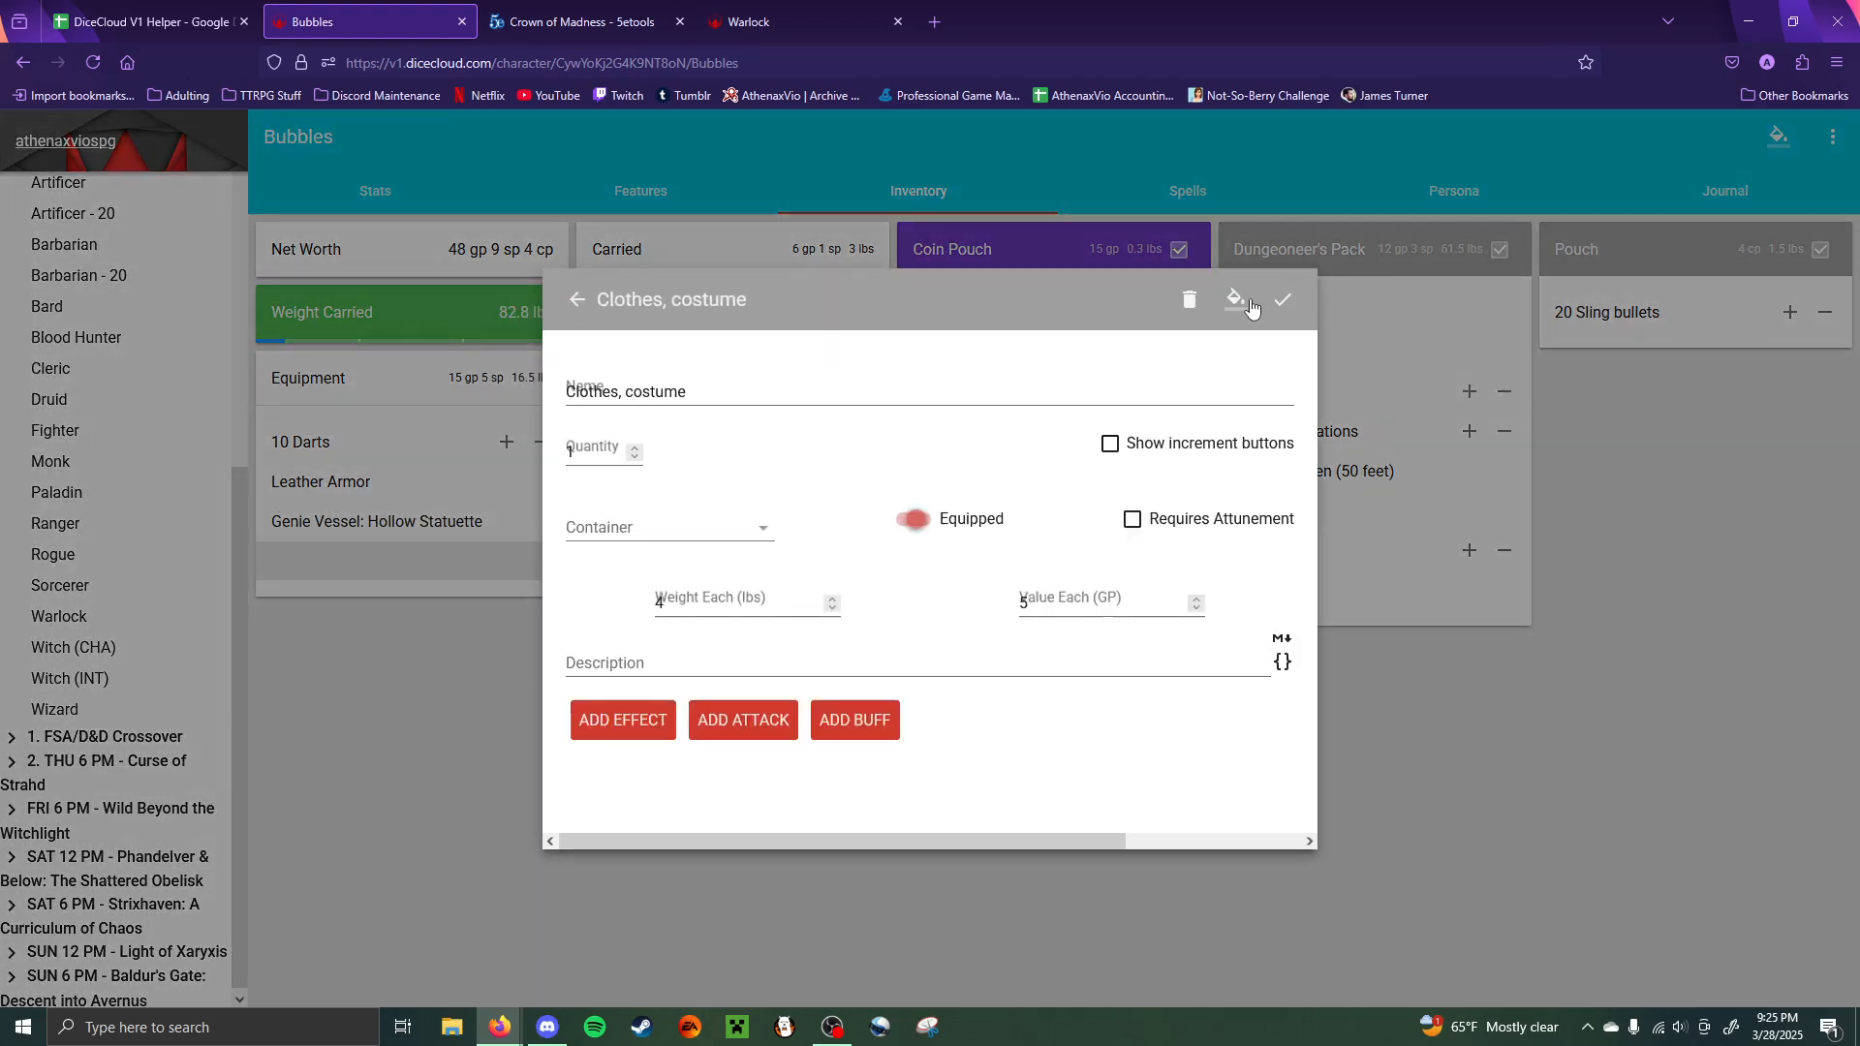
click(1238, 303)
click(1213, 299)
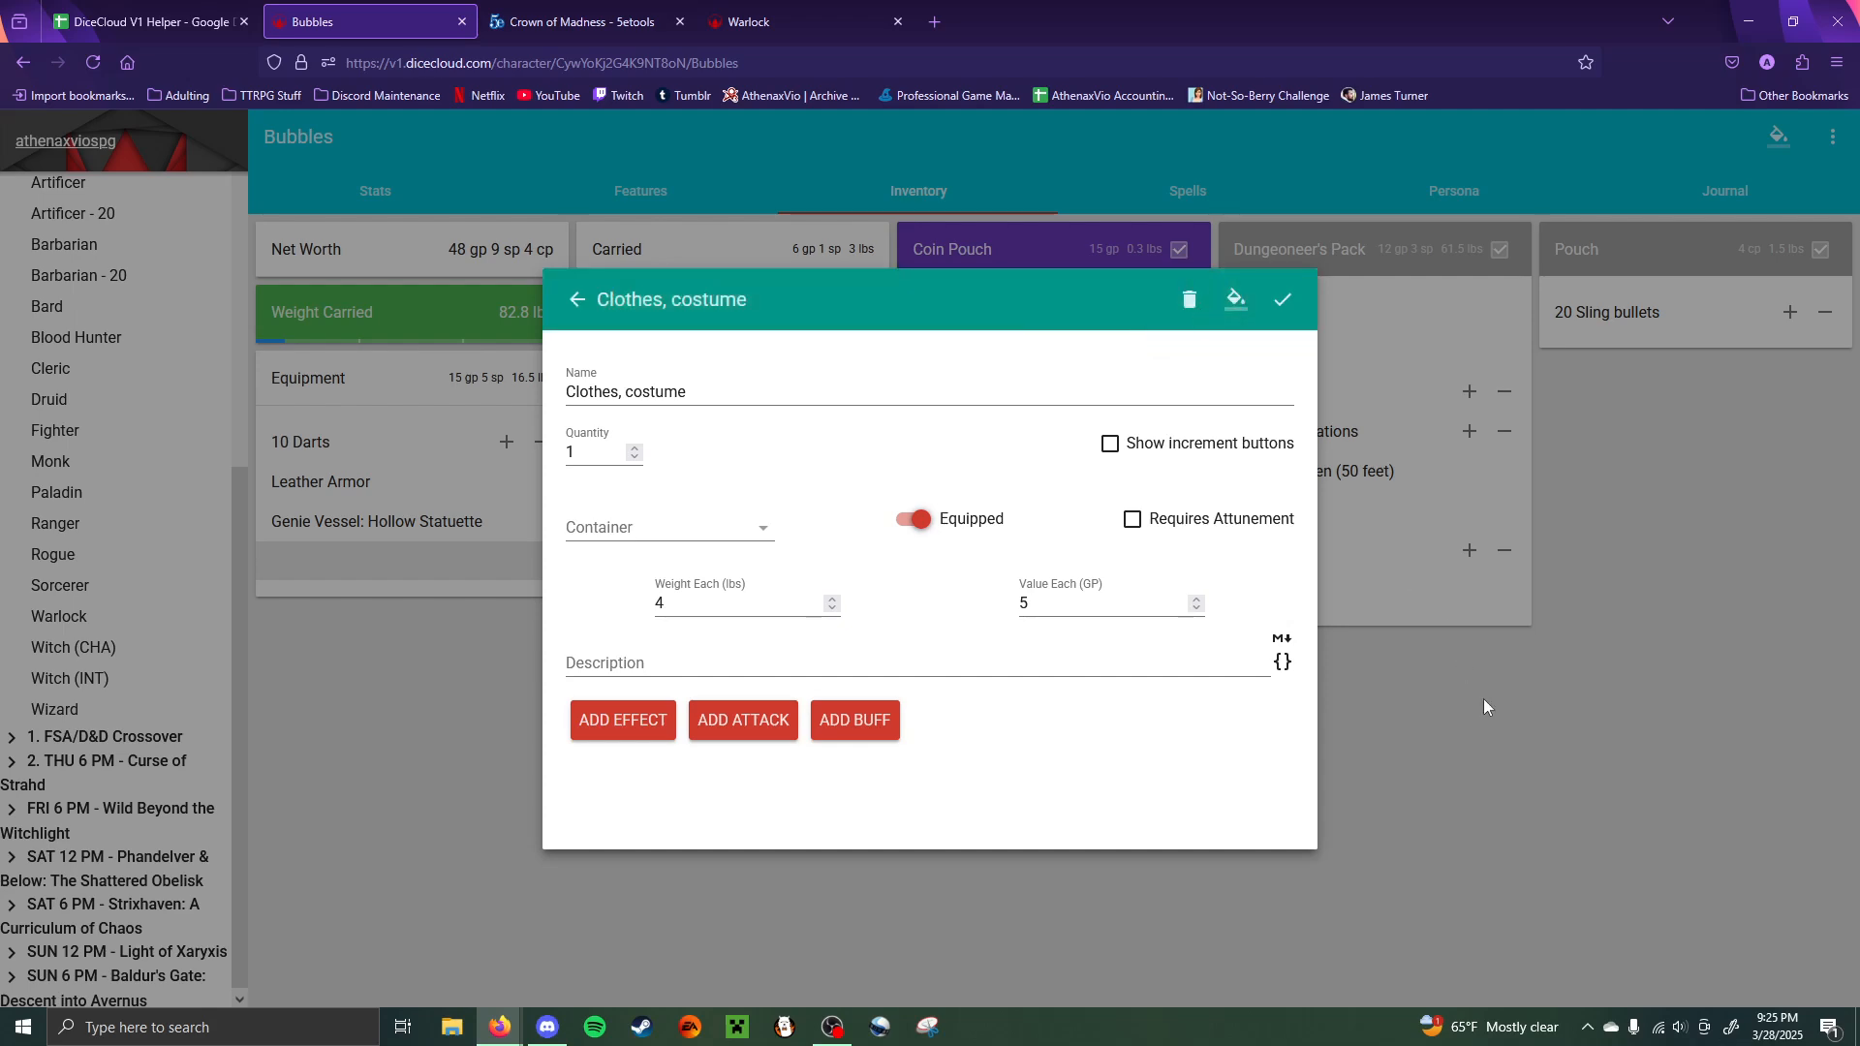
click(1484, 700)
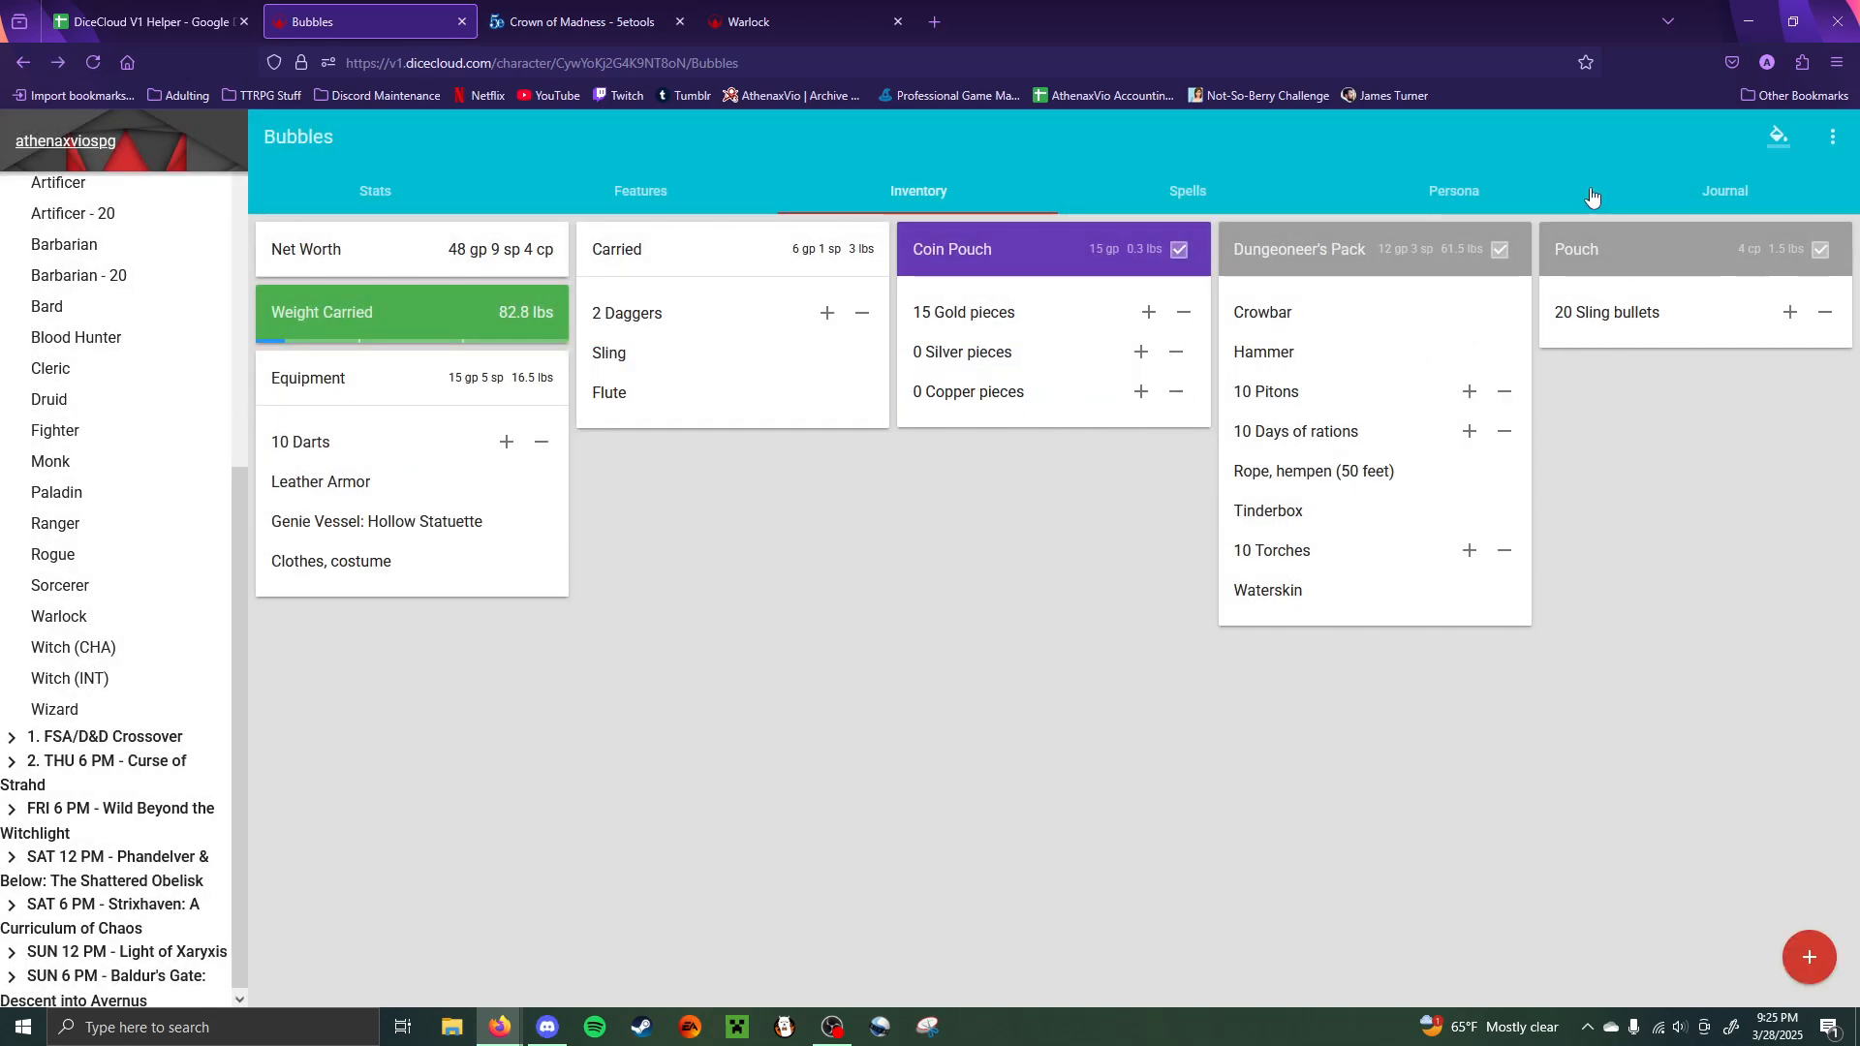
- Color the Pouch container holding the sling bullets red and close its details
click(1682, 273)
click(1282, 301)
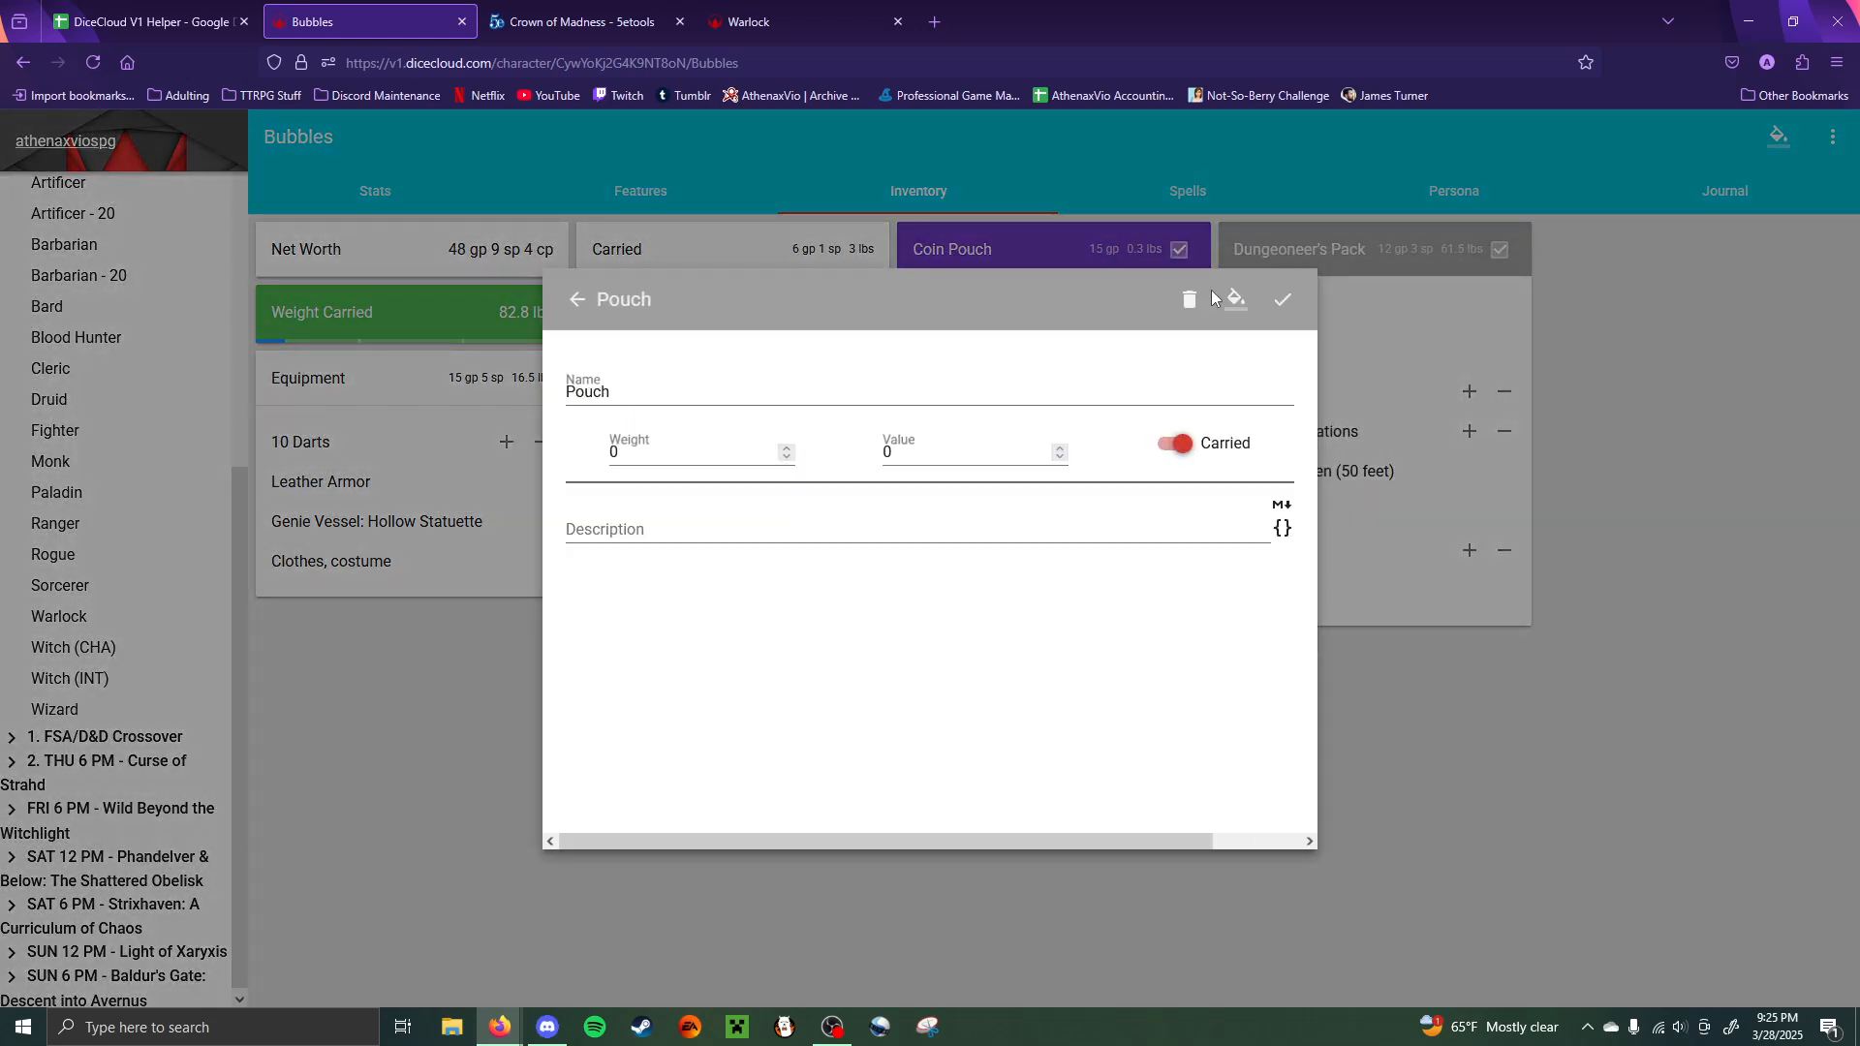
click(1235, 300)
click(1166, 283)
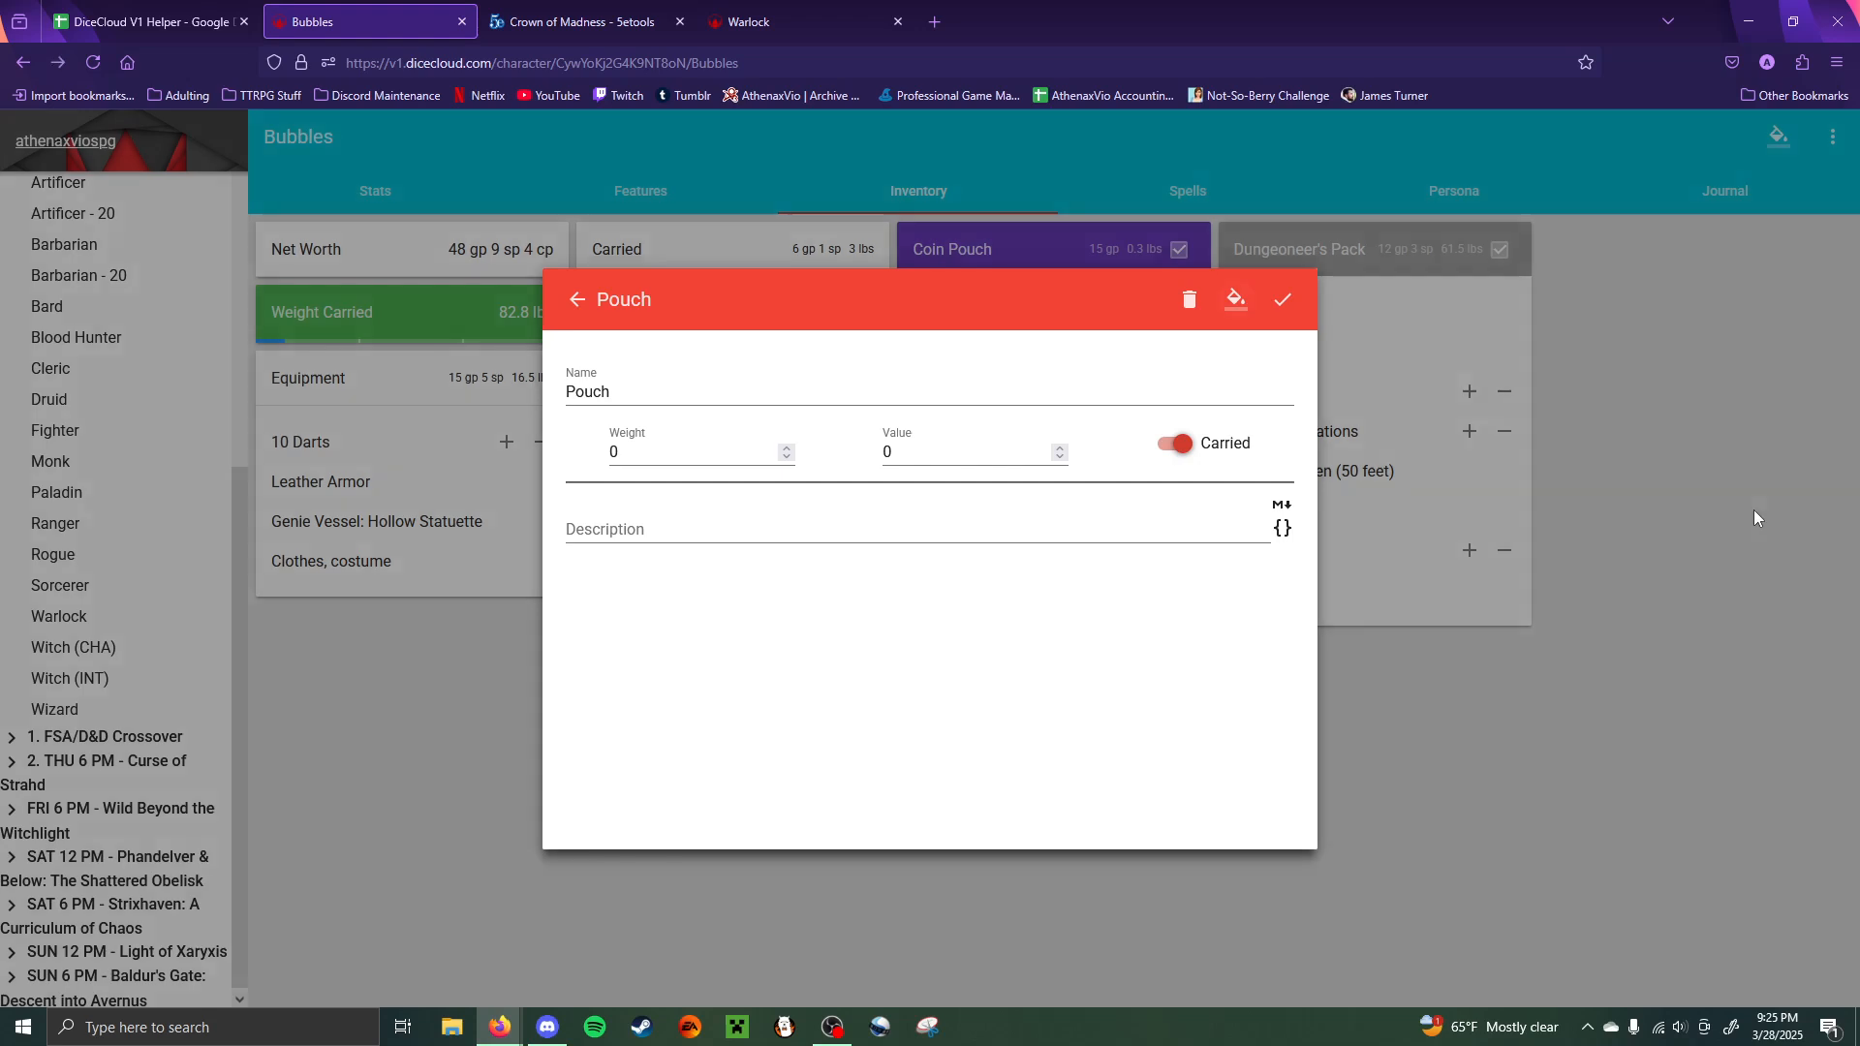
click(1660, 500)
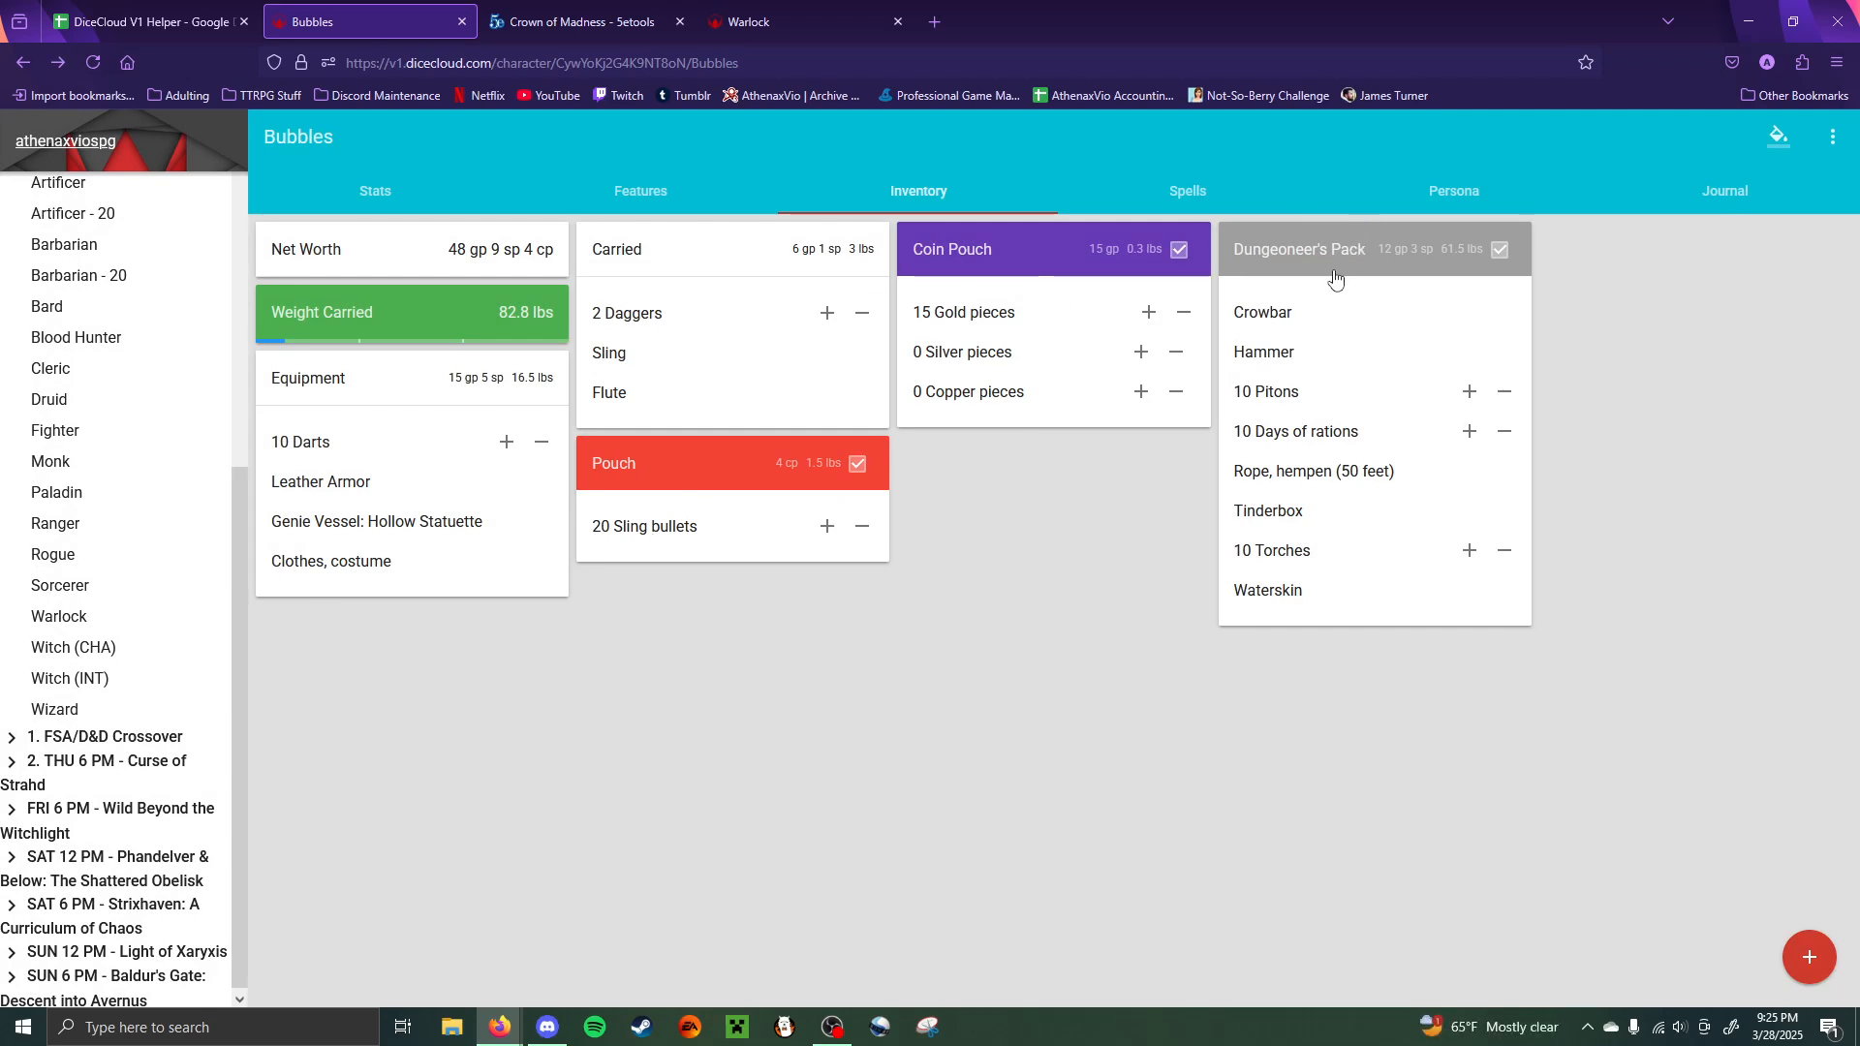
- Close the Crown of Madness reference page, check the feature colors, and return to the inventory
click(679, 21)
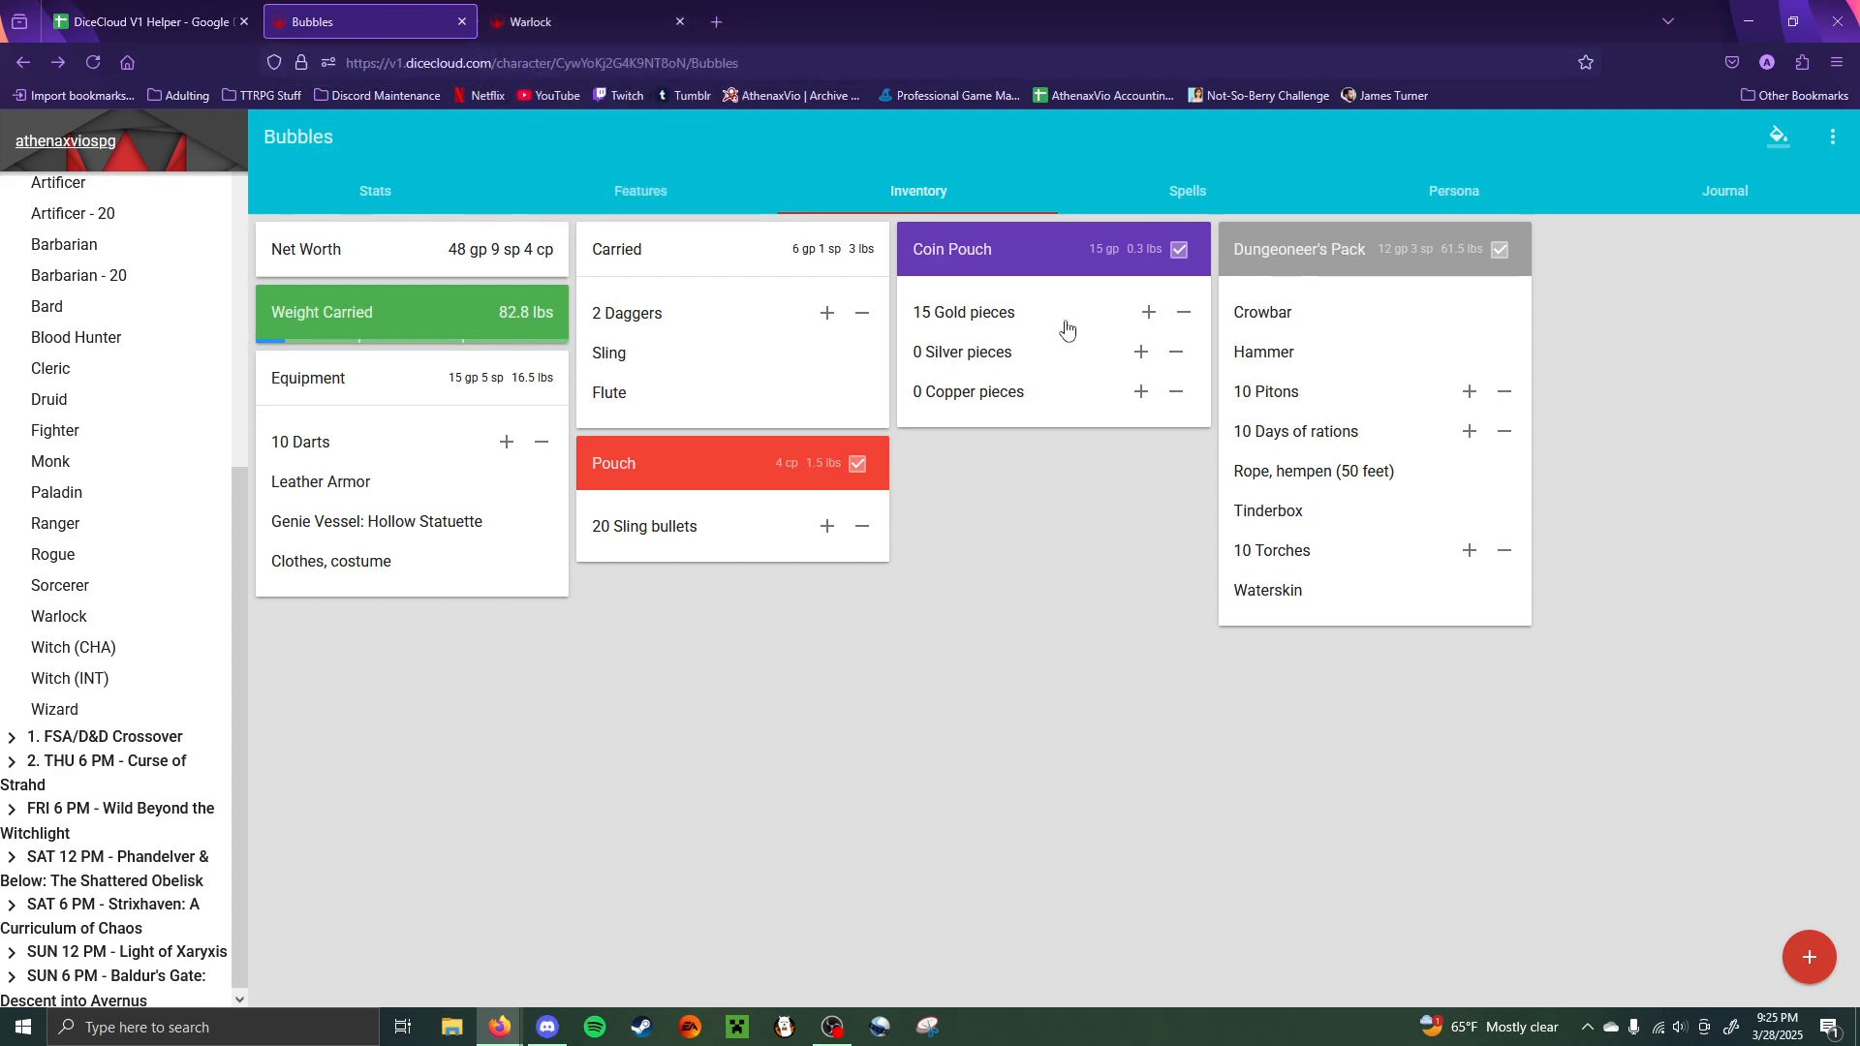
click(616, 197)
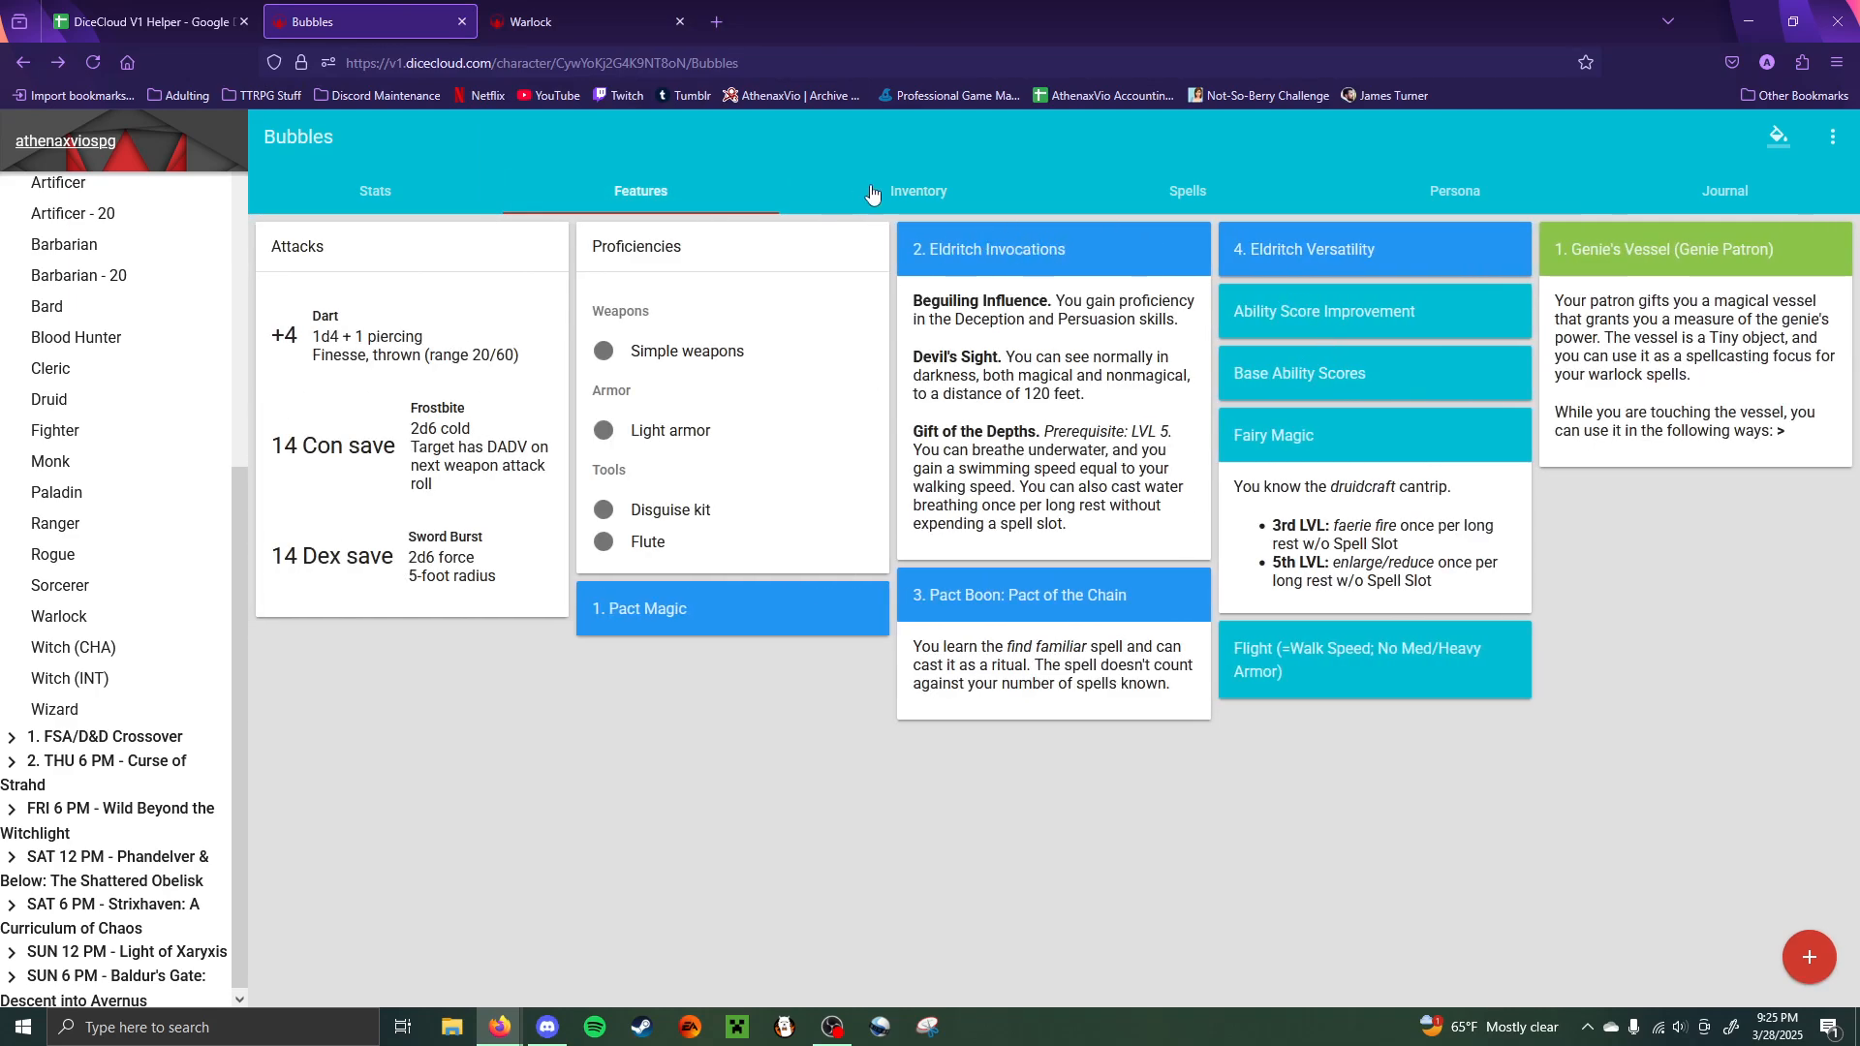
click(952, 201)
- Color the Dungeoneer's Pack container blue and close its details
click(1416, 277)
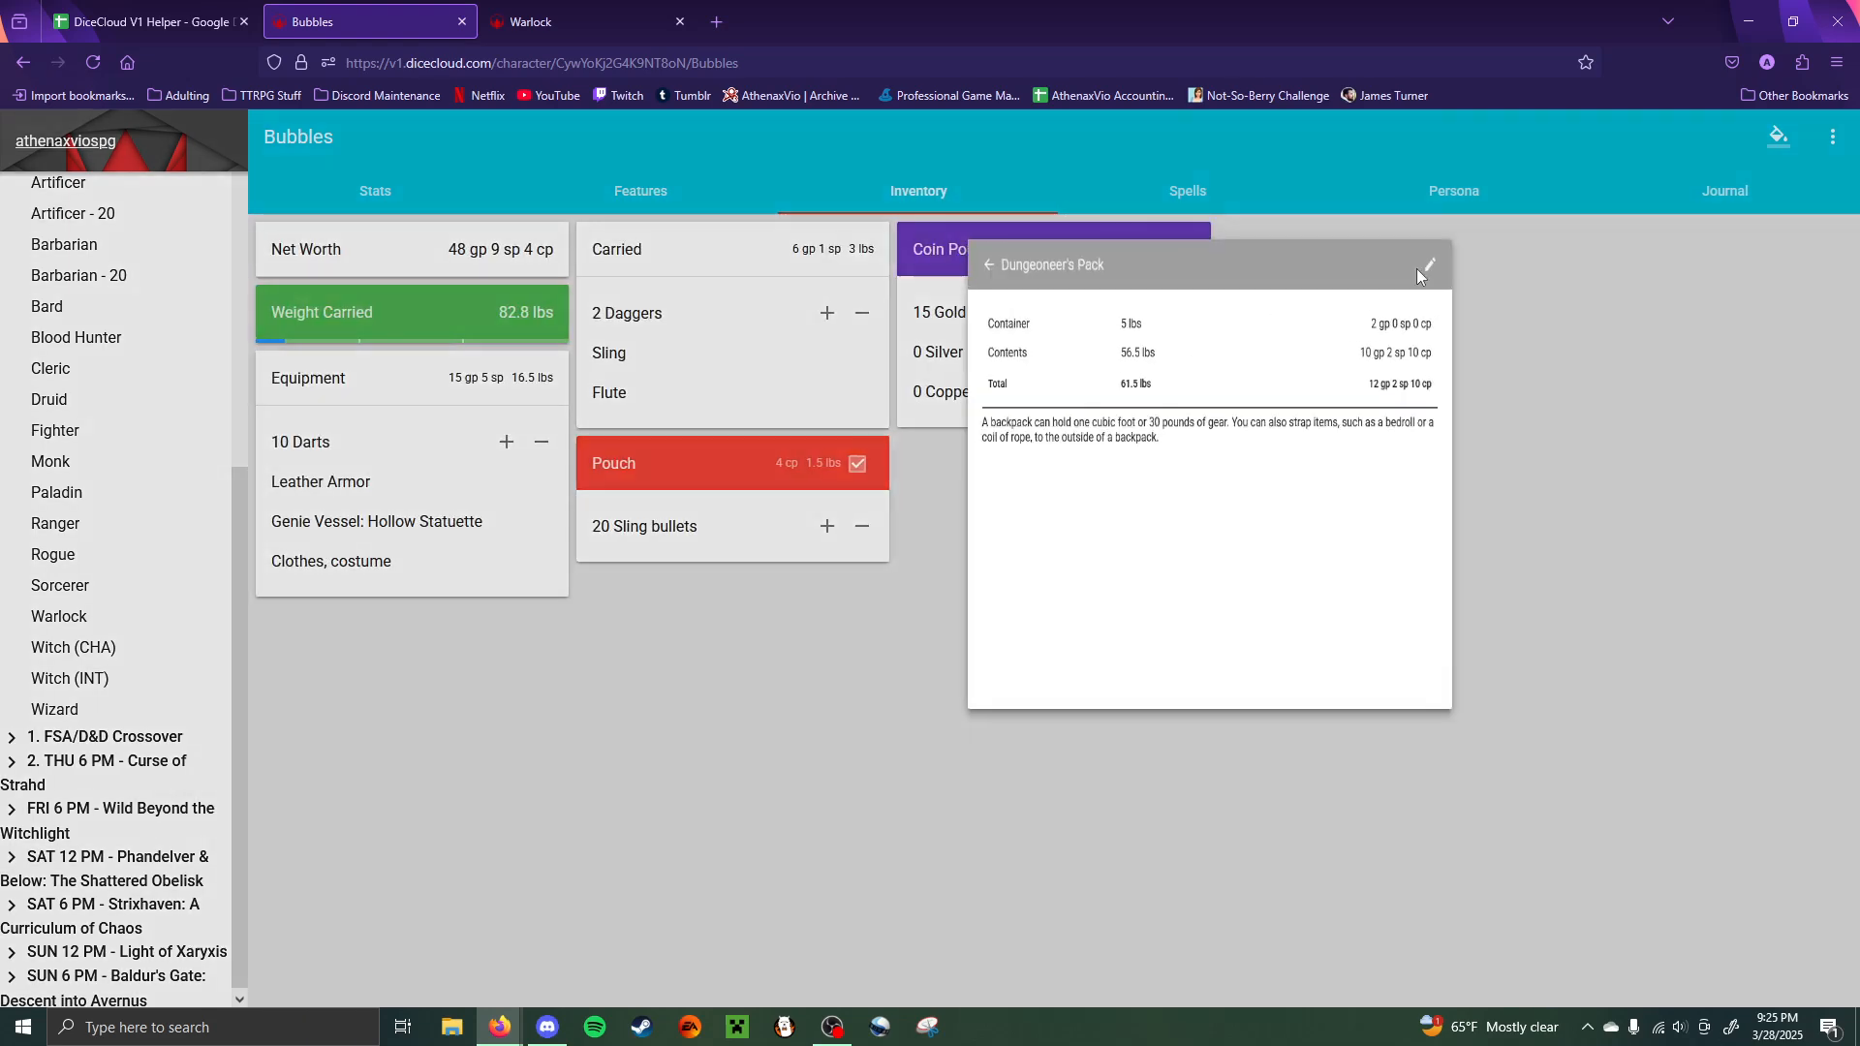
click(1284, 299)
click(1234, 302)
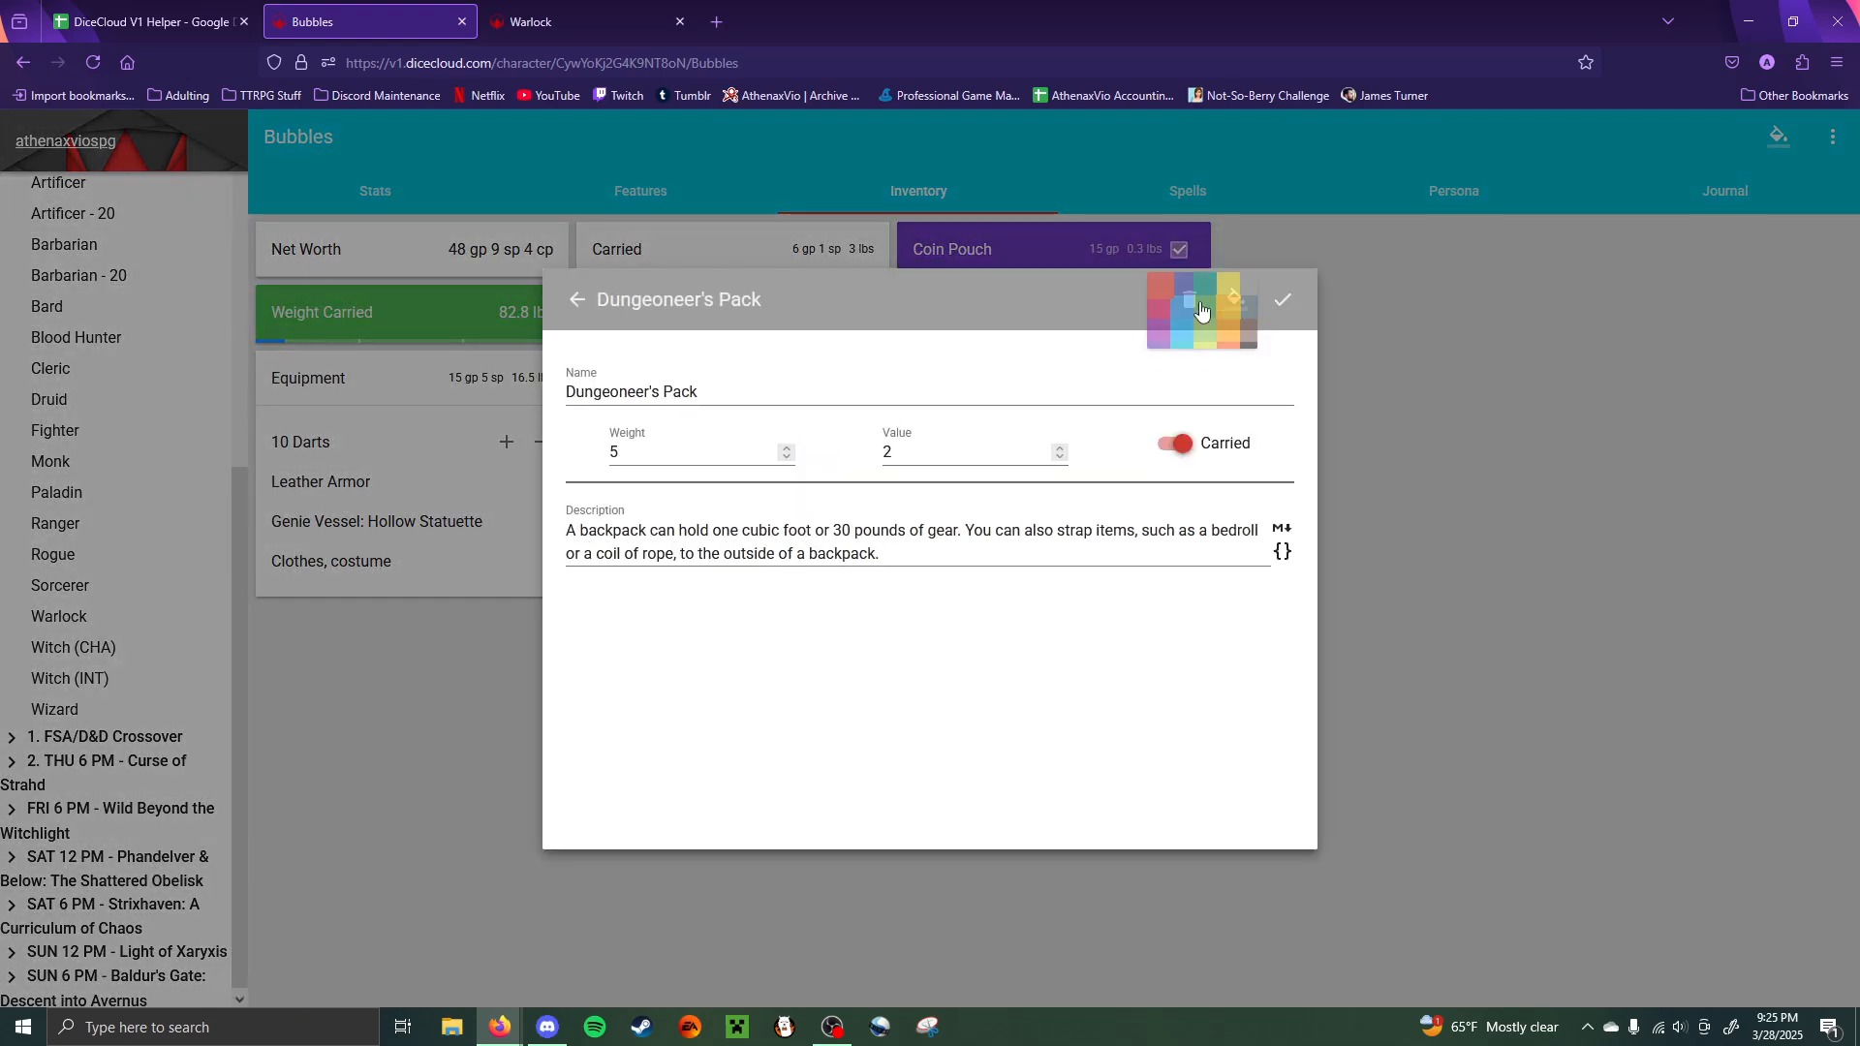
click(1189, 324)
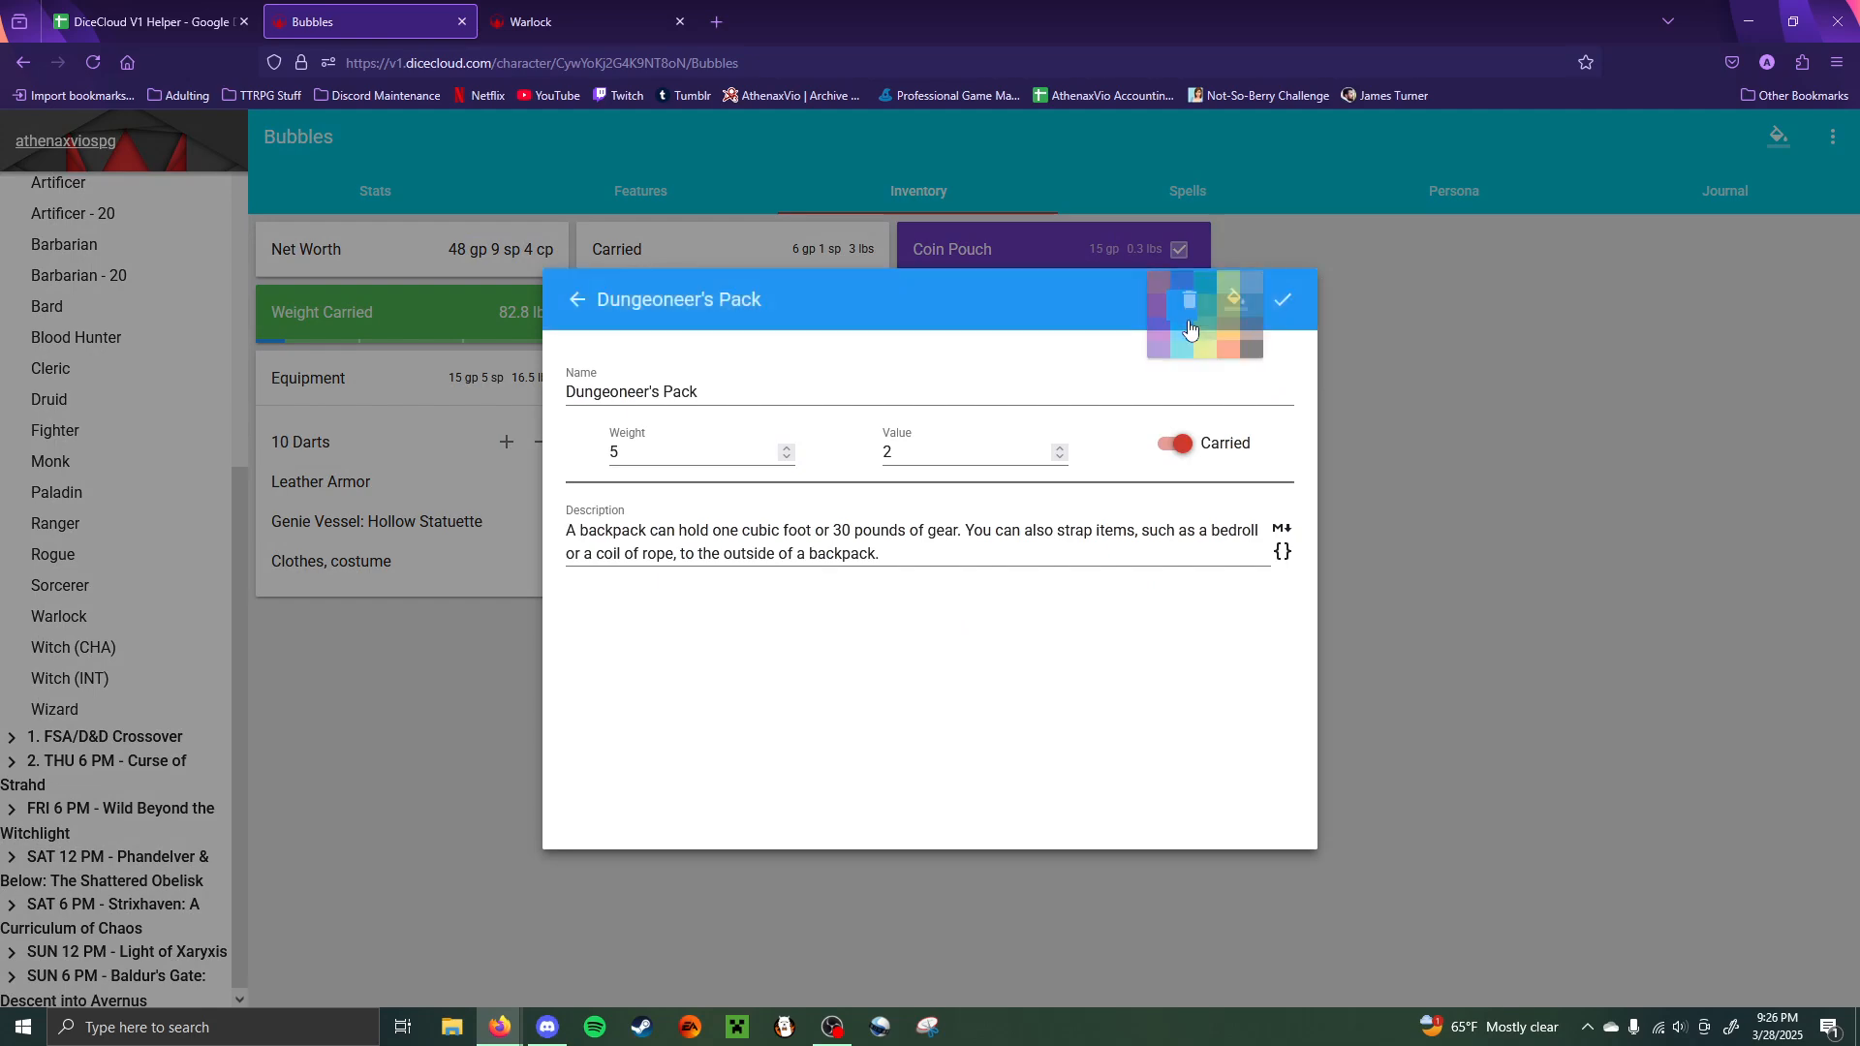
click(1379, 304)
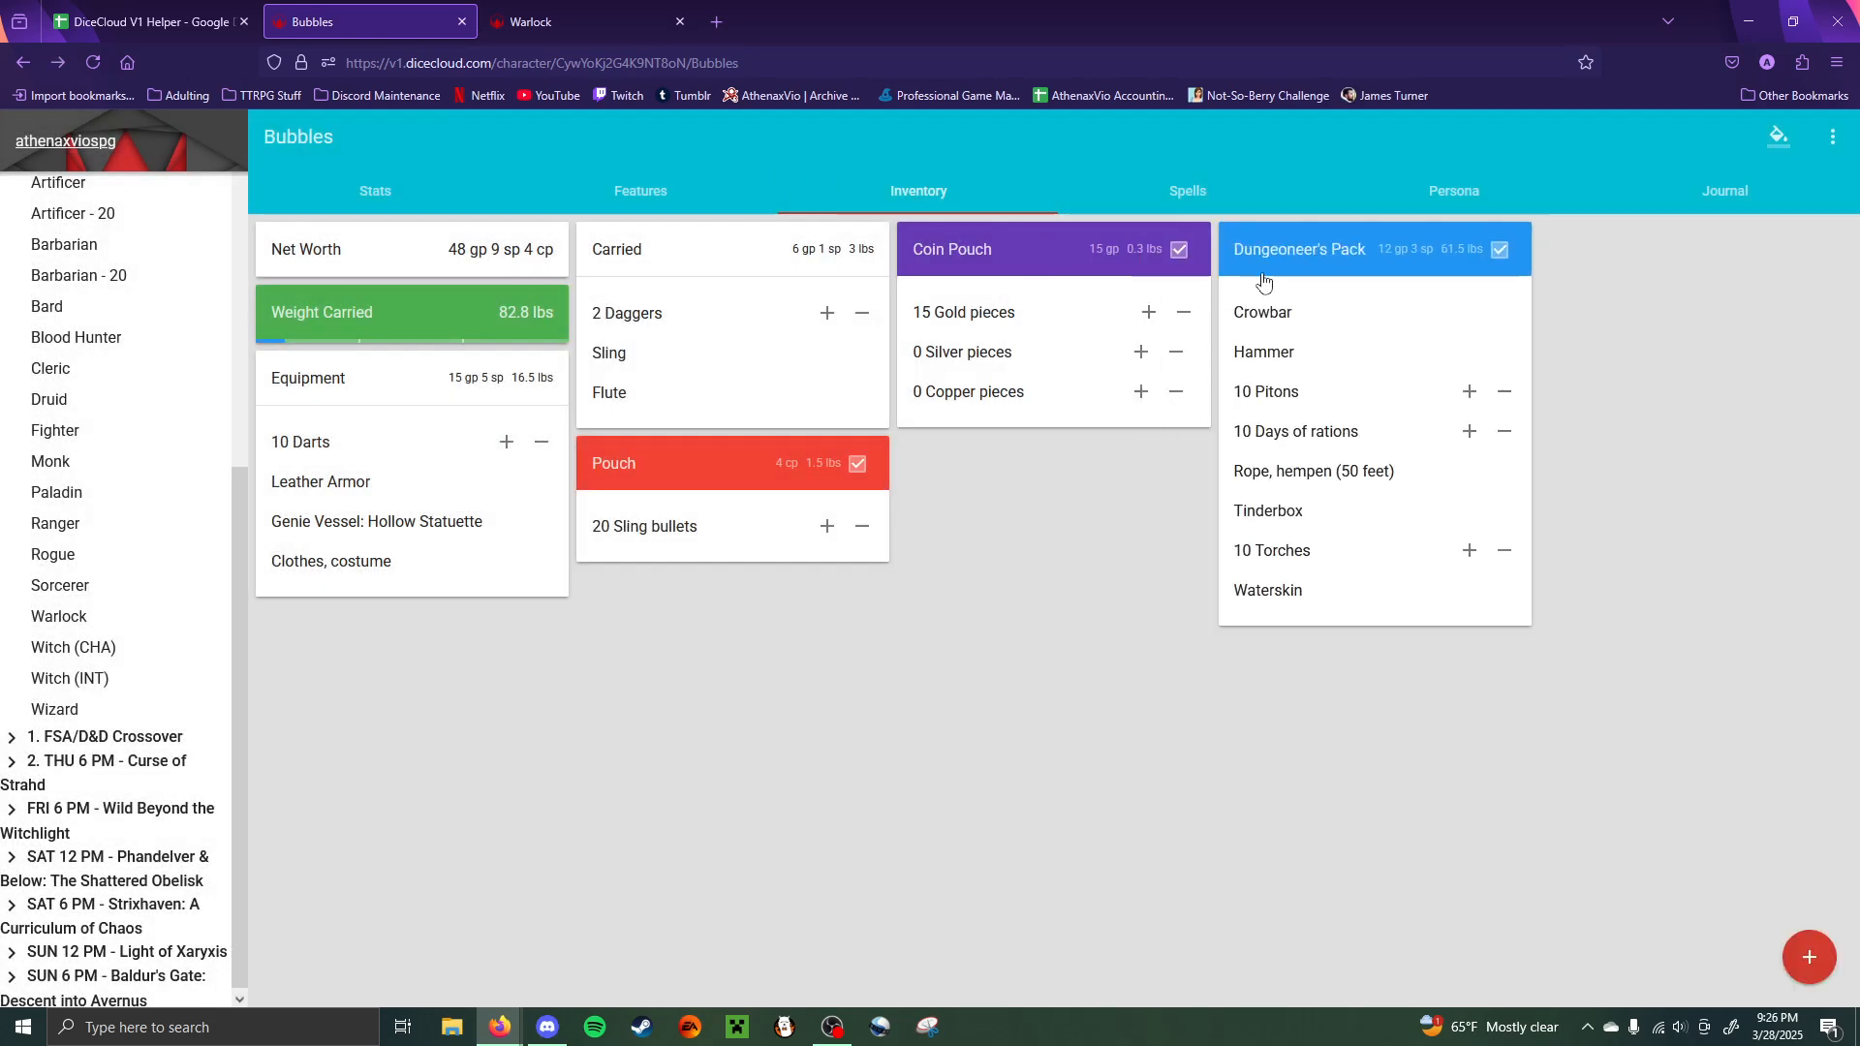
- Color the Warlock Spells list blue and close its details
click(1219, 196)
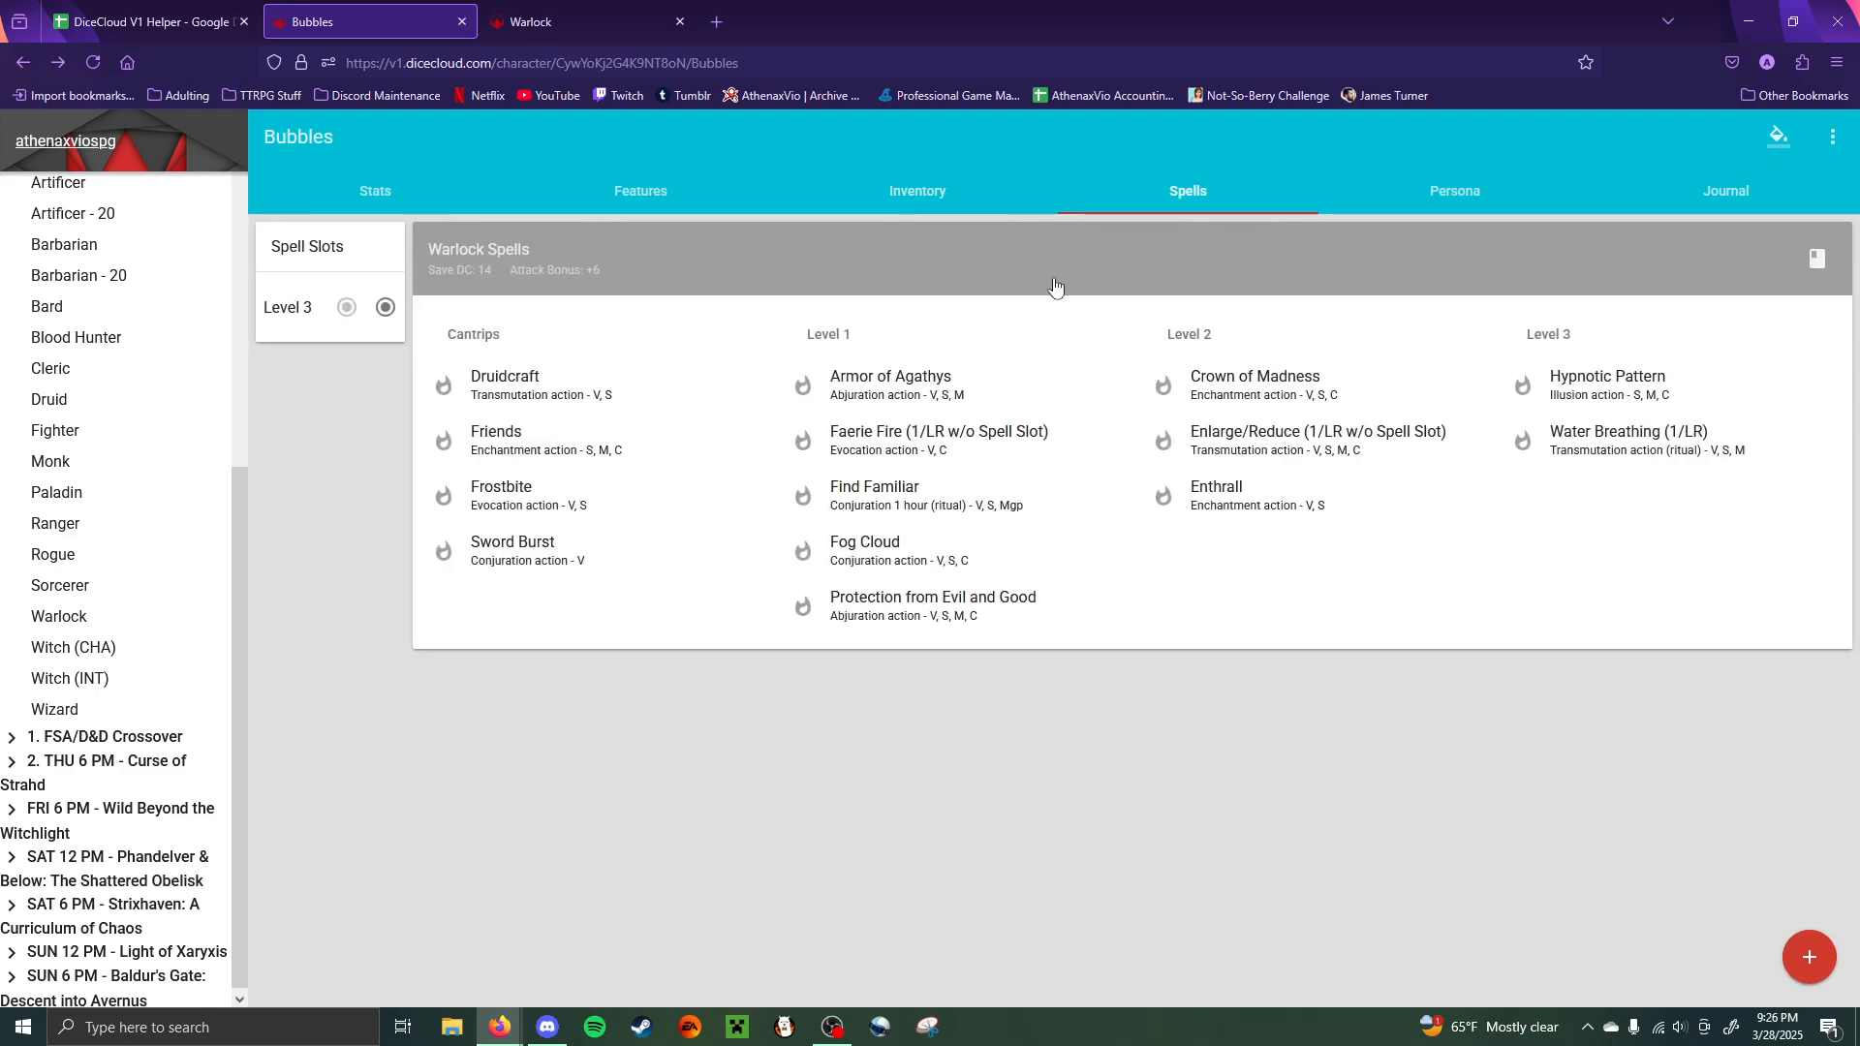
click(1287, 278)
click(1289, 297)
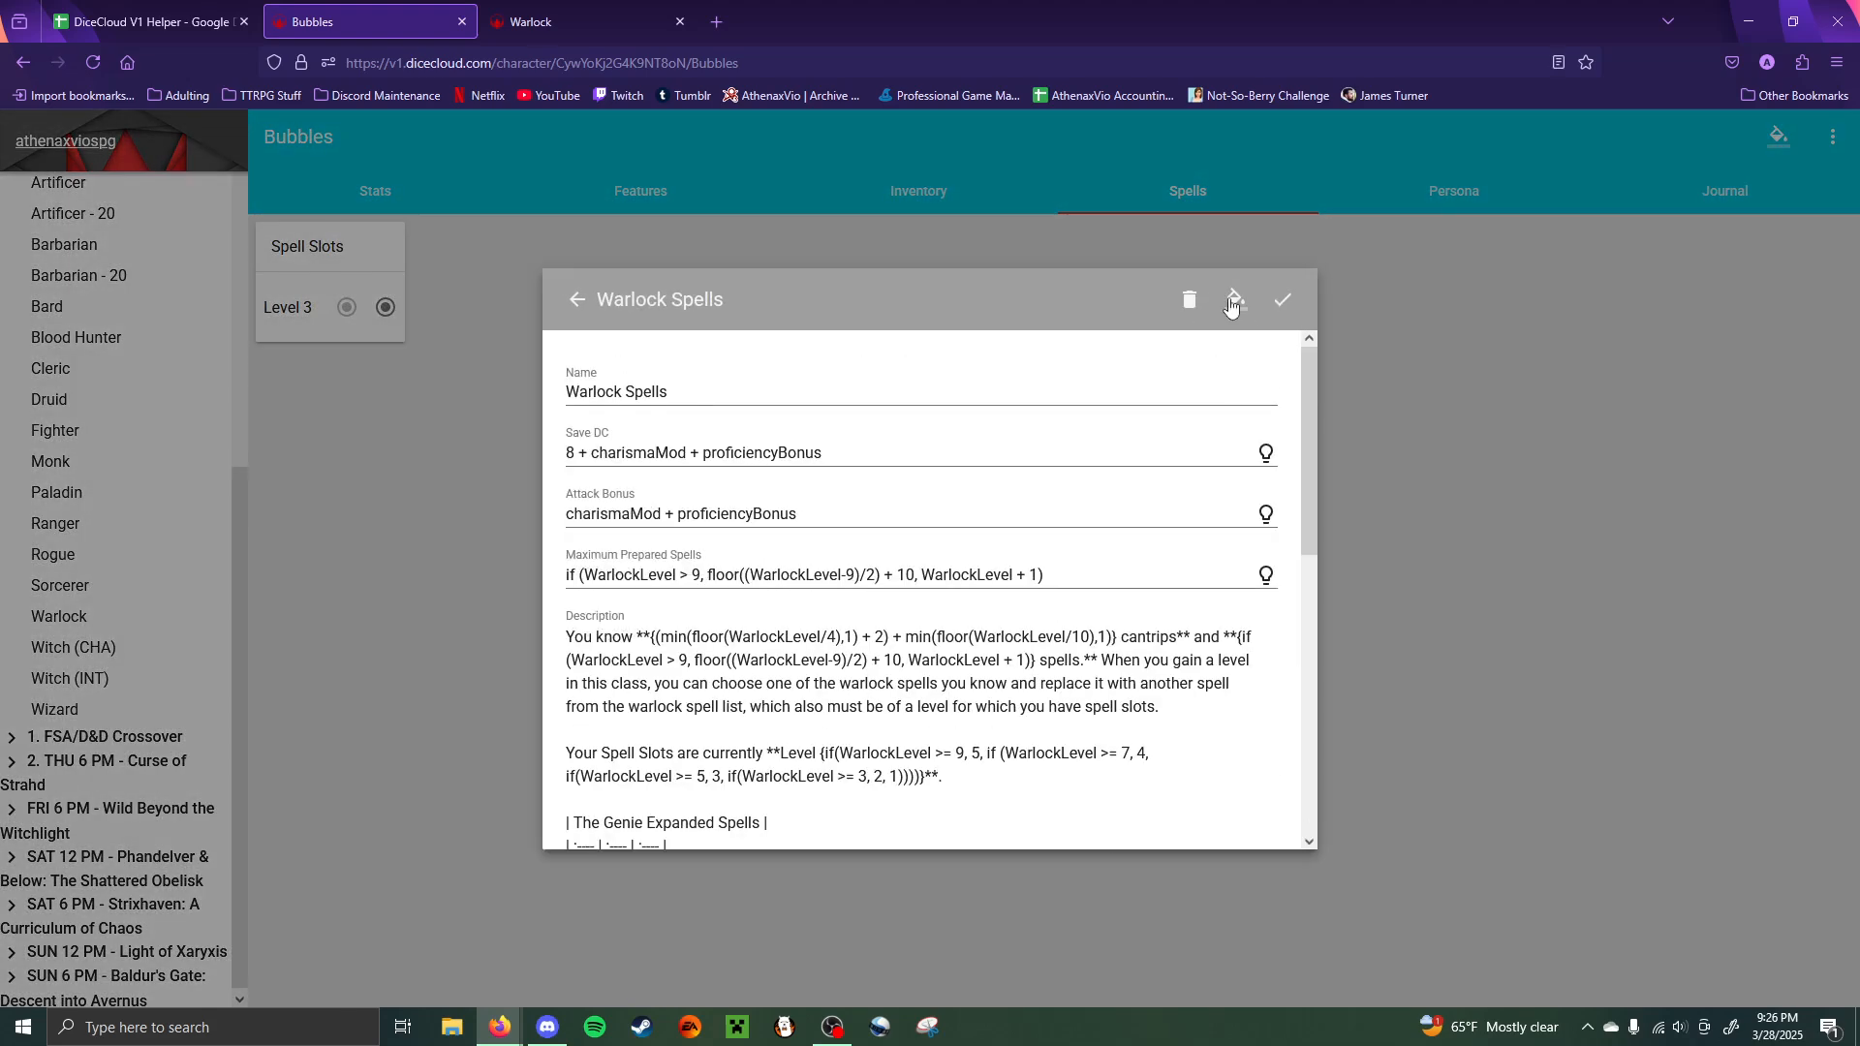
click(1231, 306)
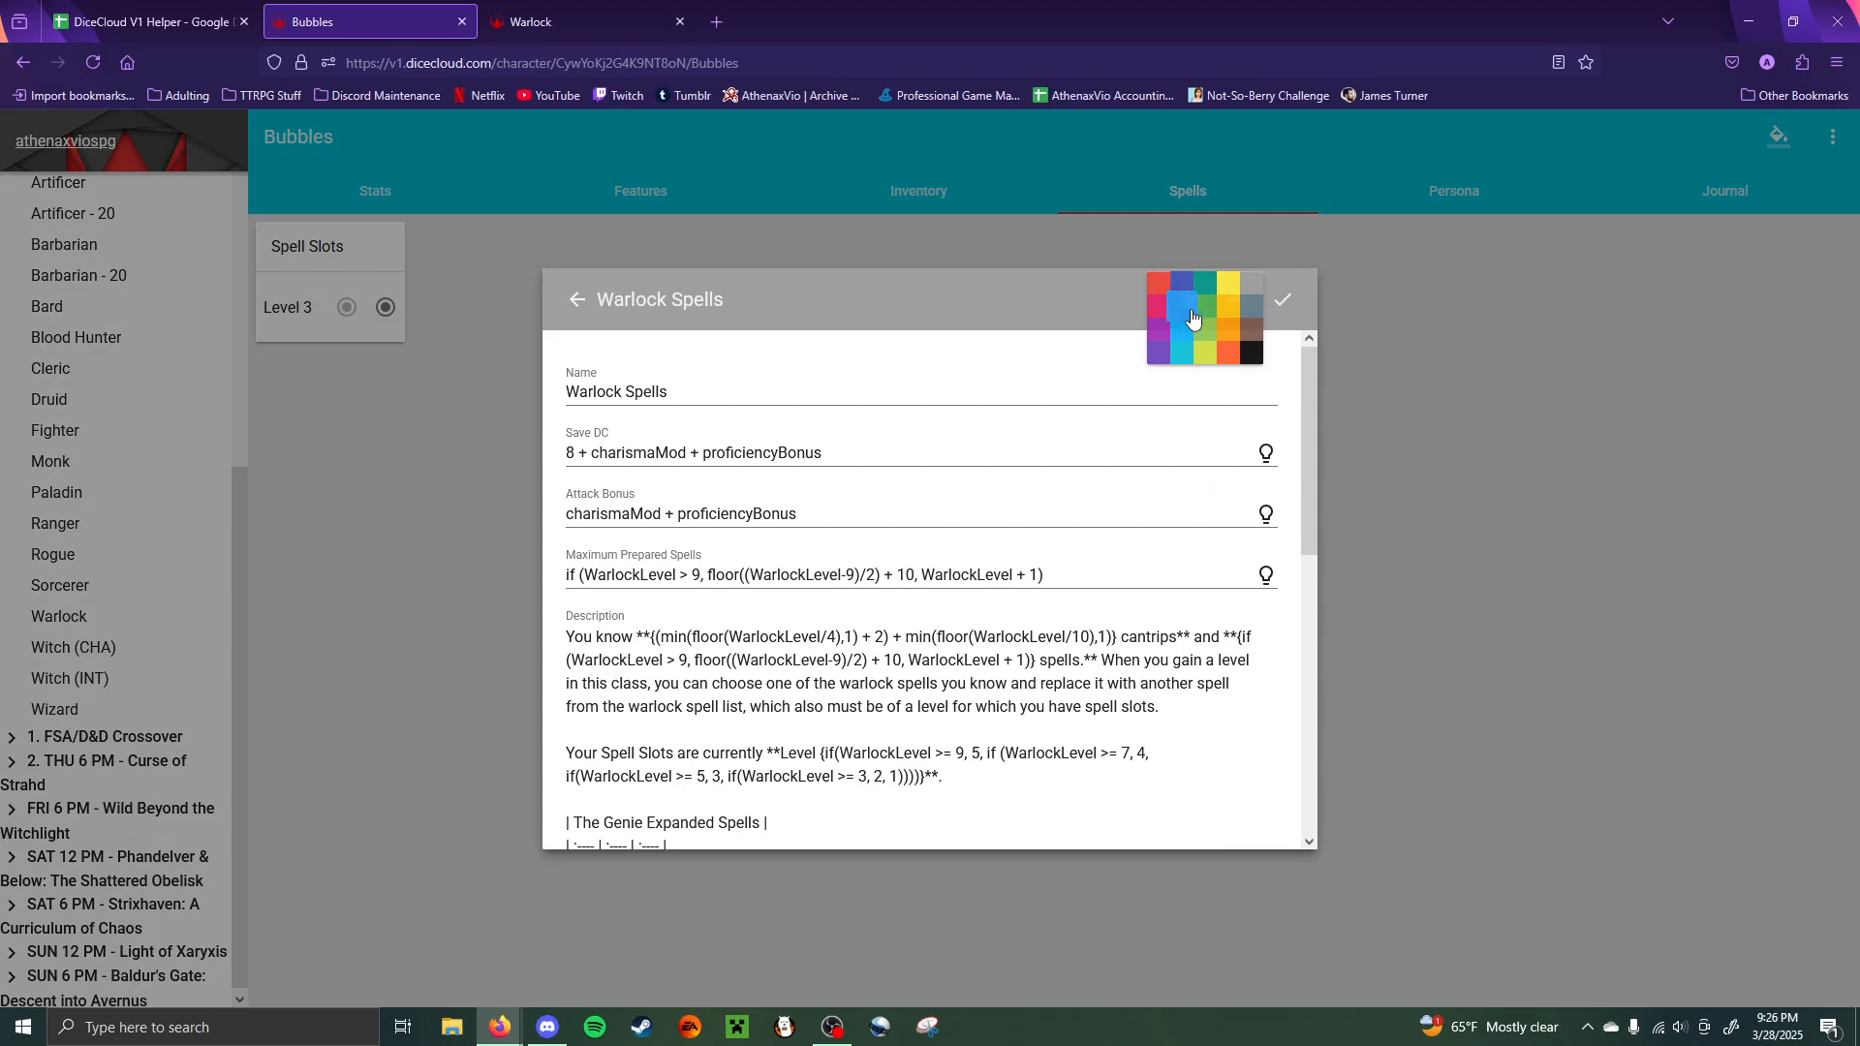
click(1193, 318)
click(1526, 441)
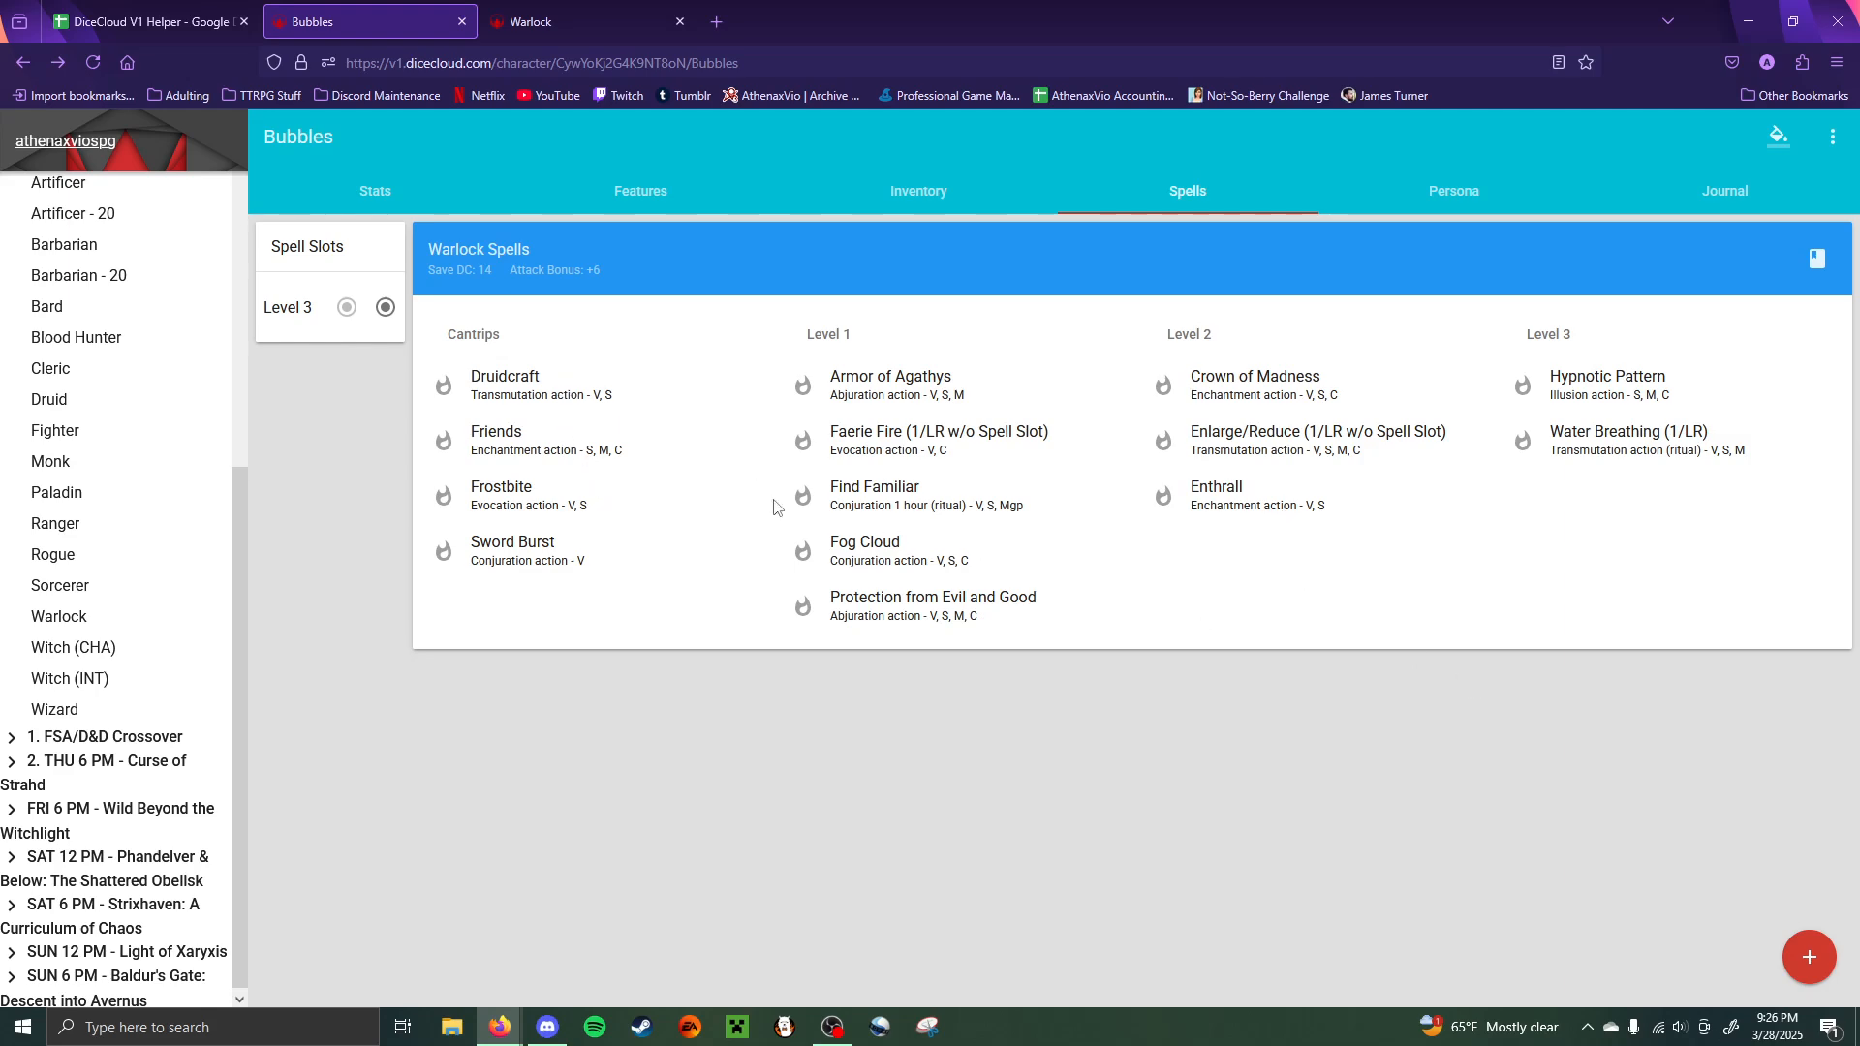
- Color the Druidcraft cantrip purple and close its details
click(521, 387)
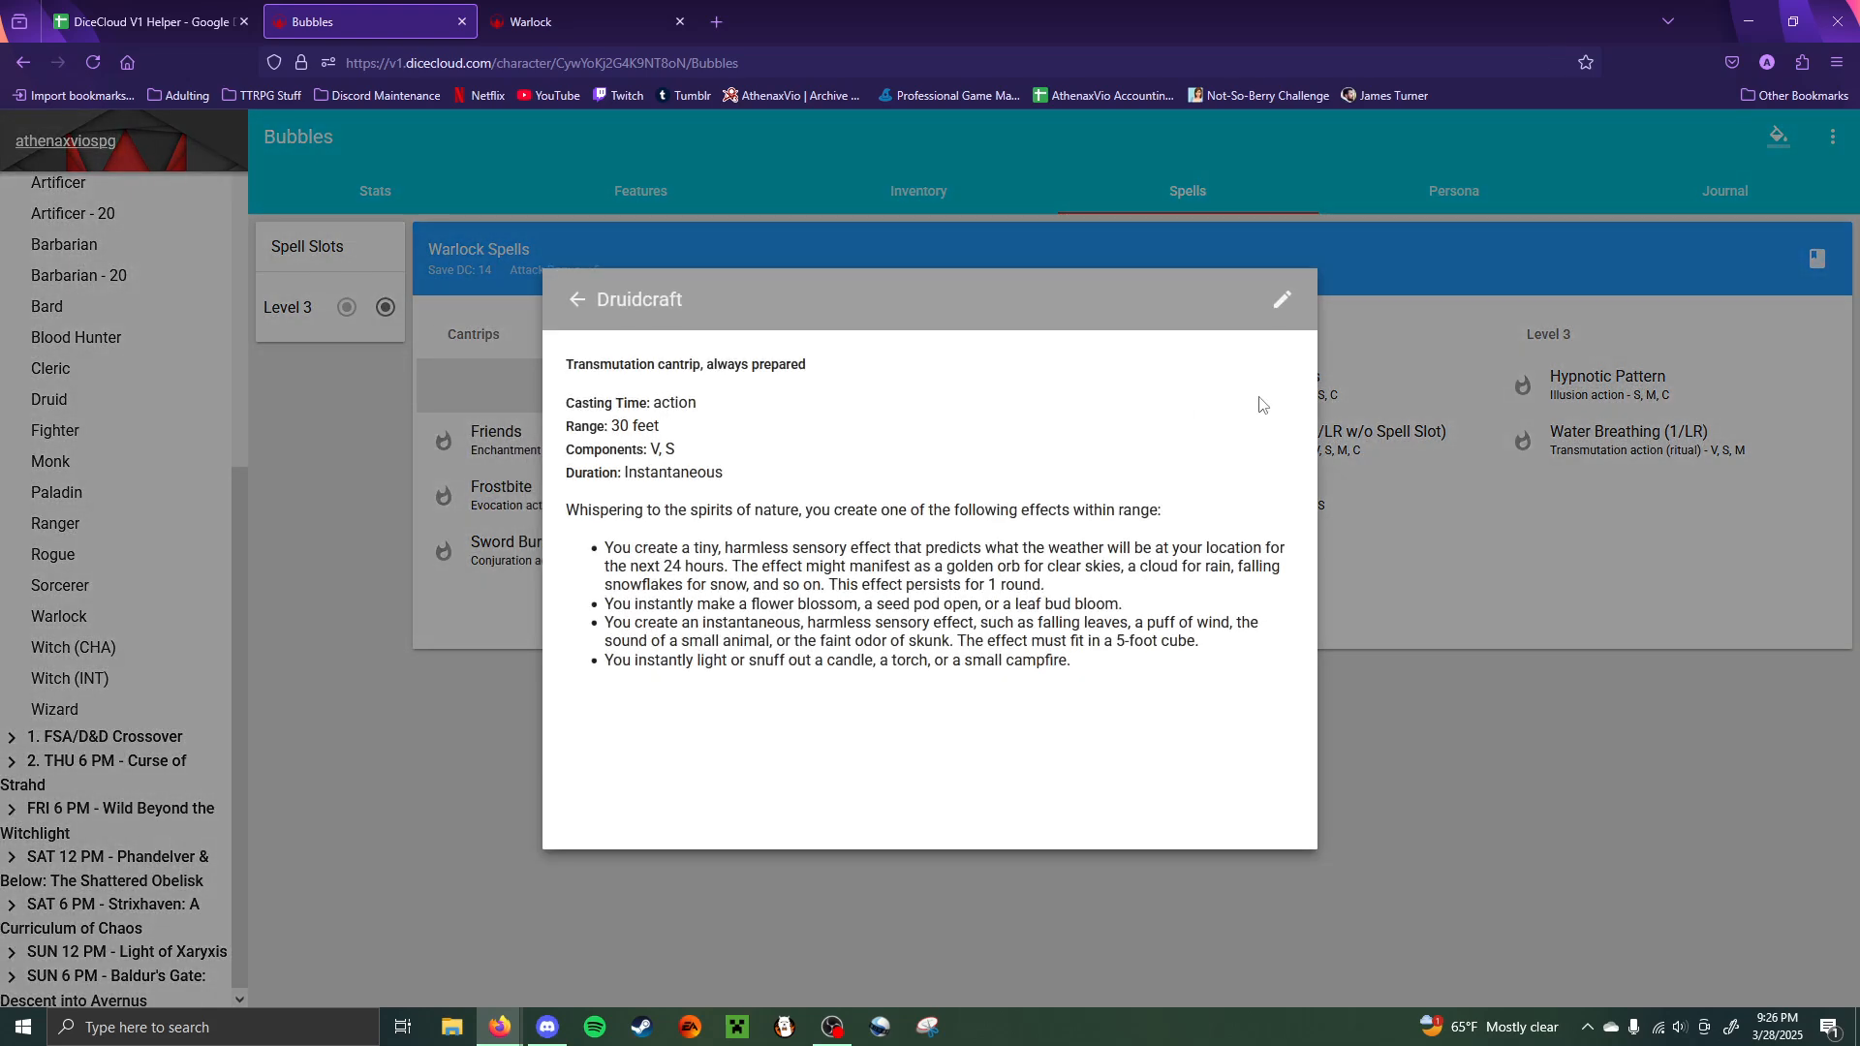
click(1281, 302)
click(1238, 301)
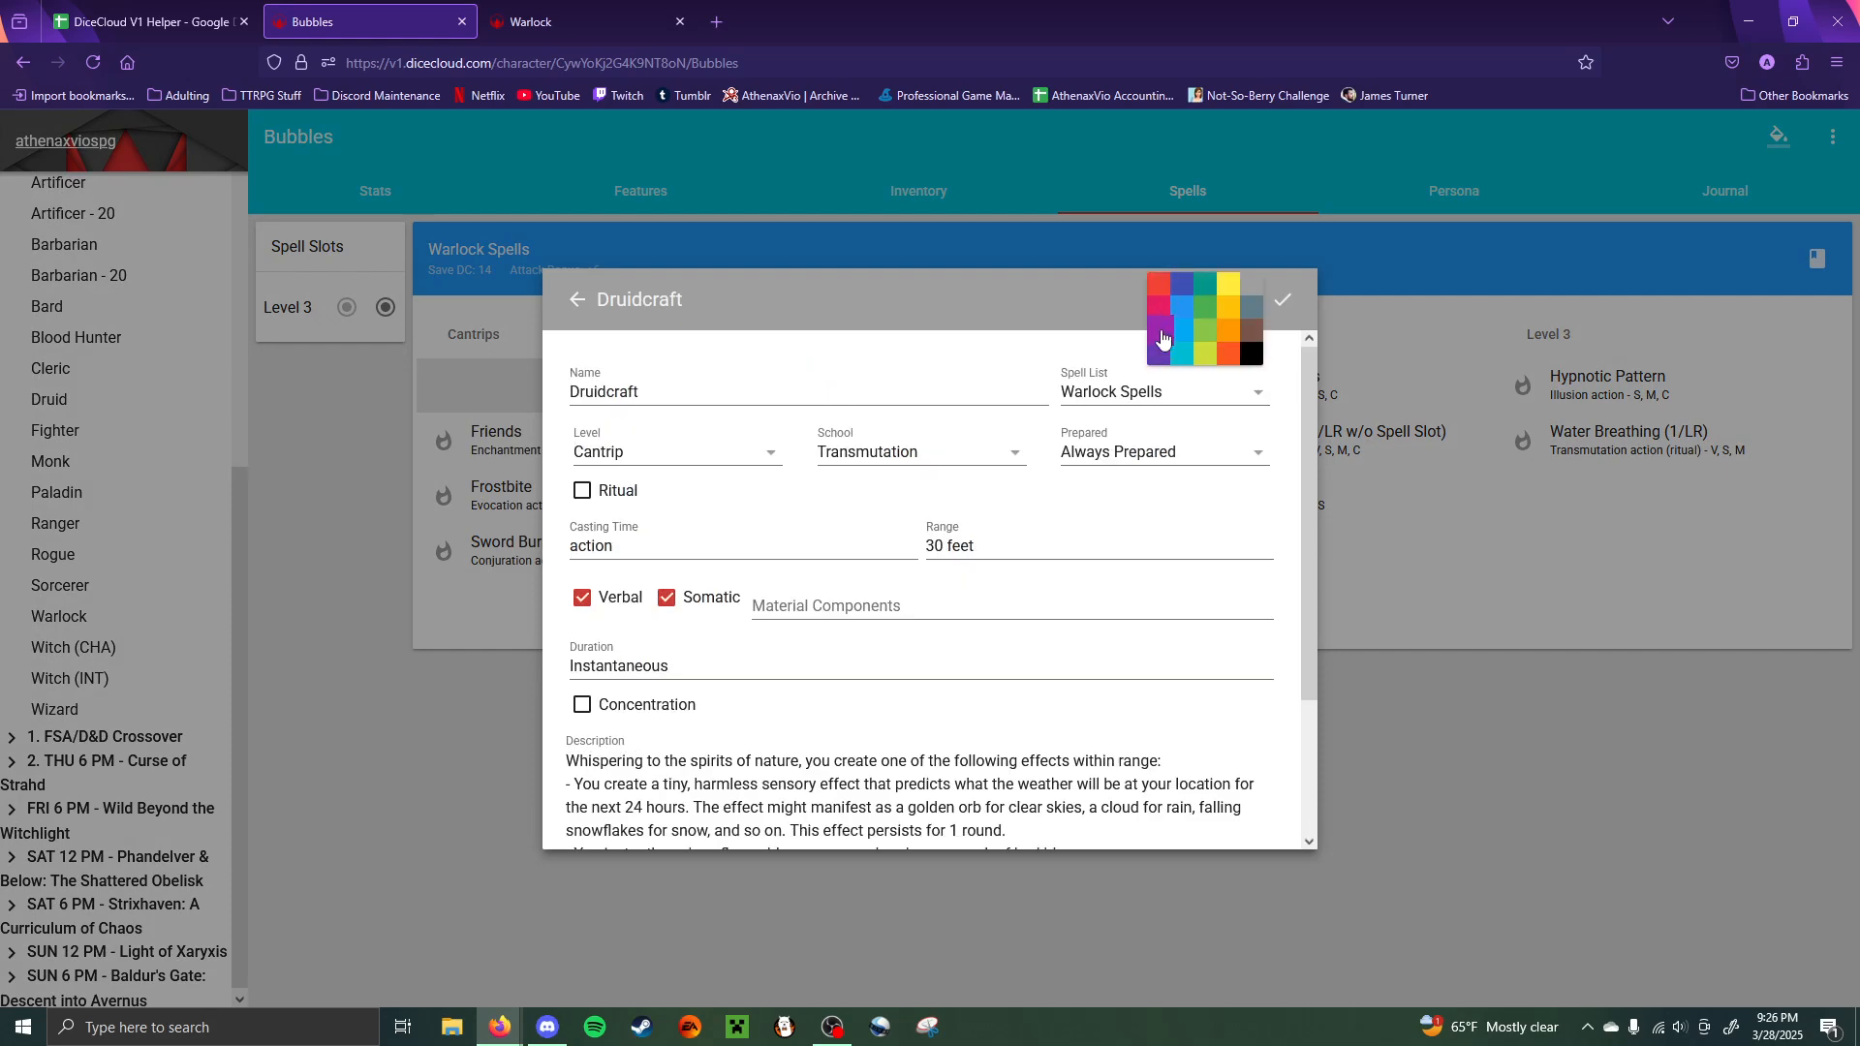
click(1163, 338)
click(516, 412)
- Color the Friends cantrip in the Warlock Spells list pink and close its details
click(512, 443)
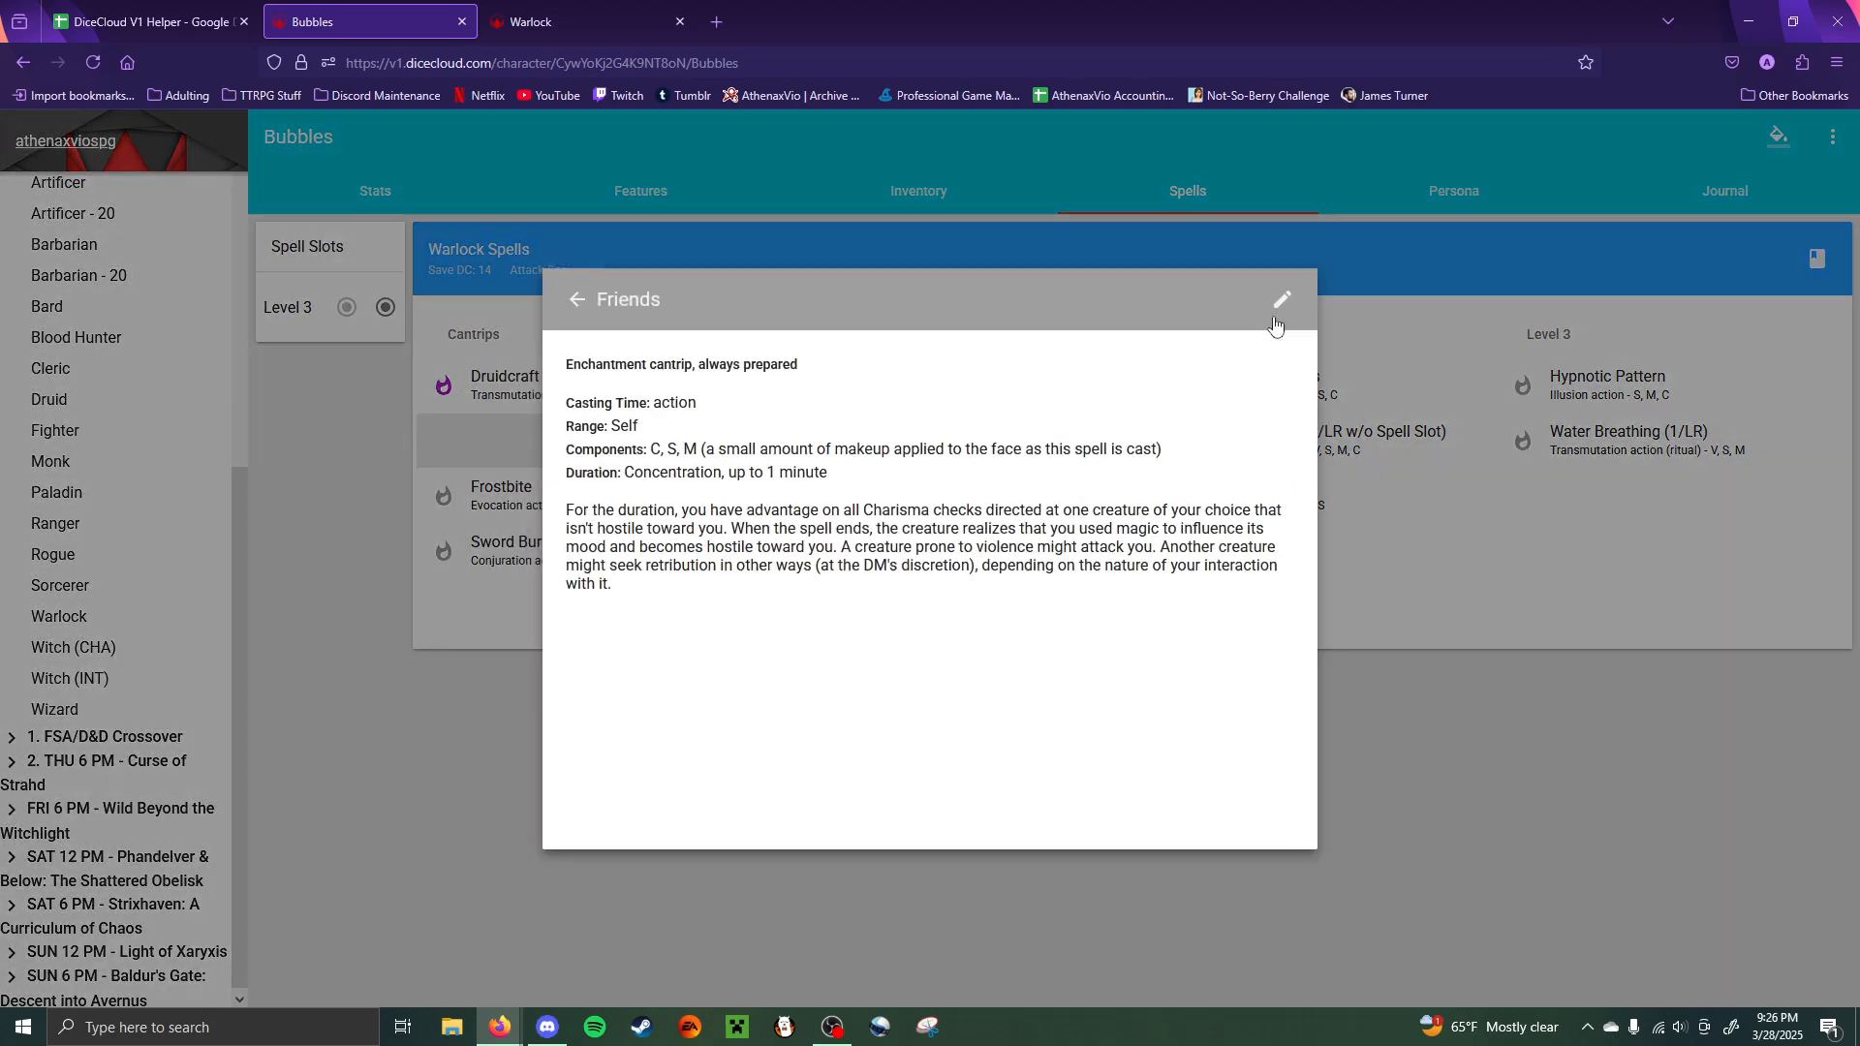
click(1273, 304)
click(1238, 300)
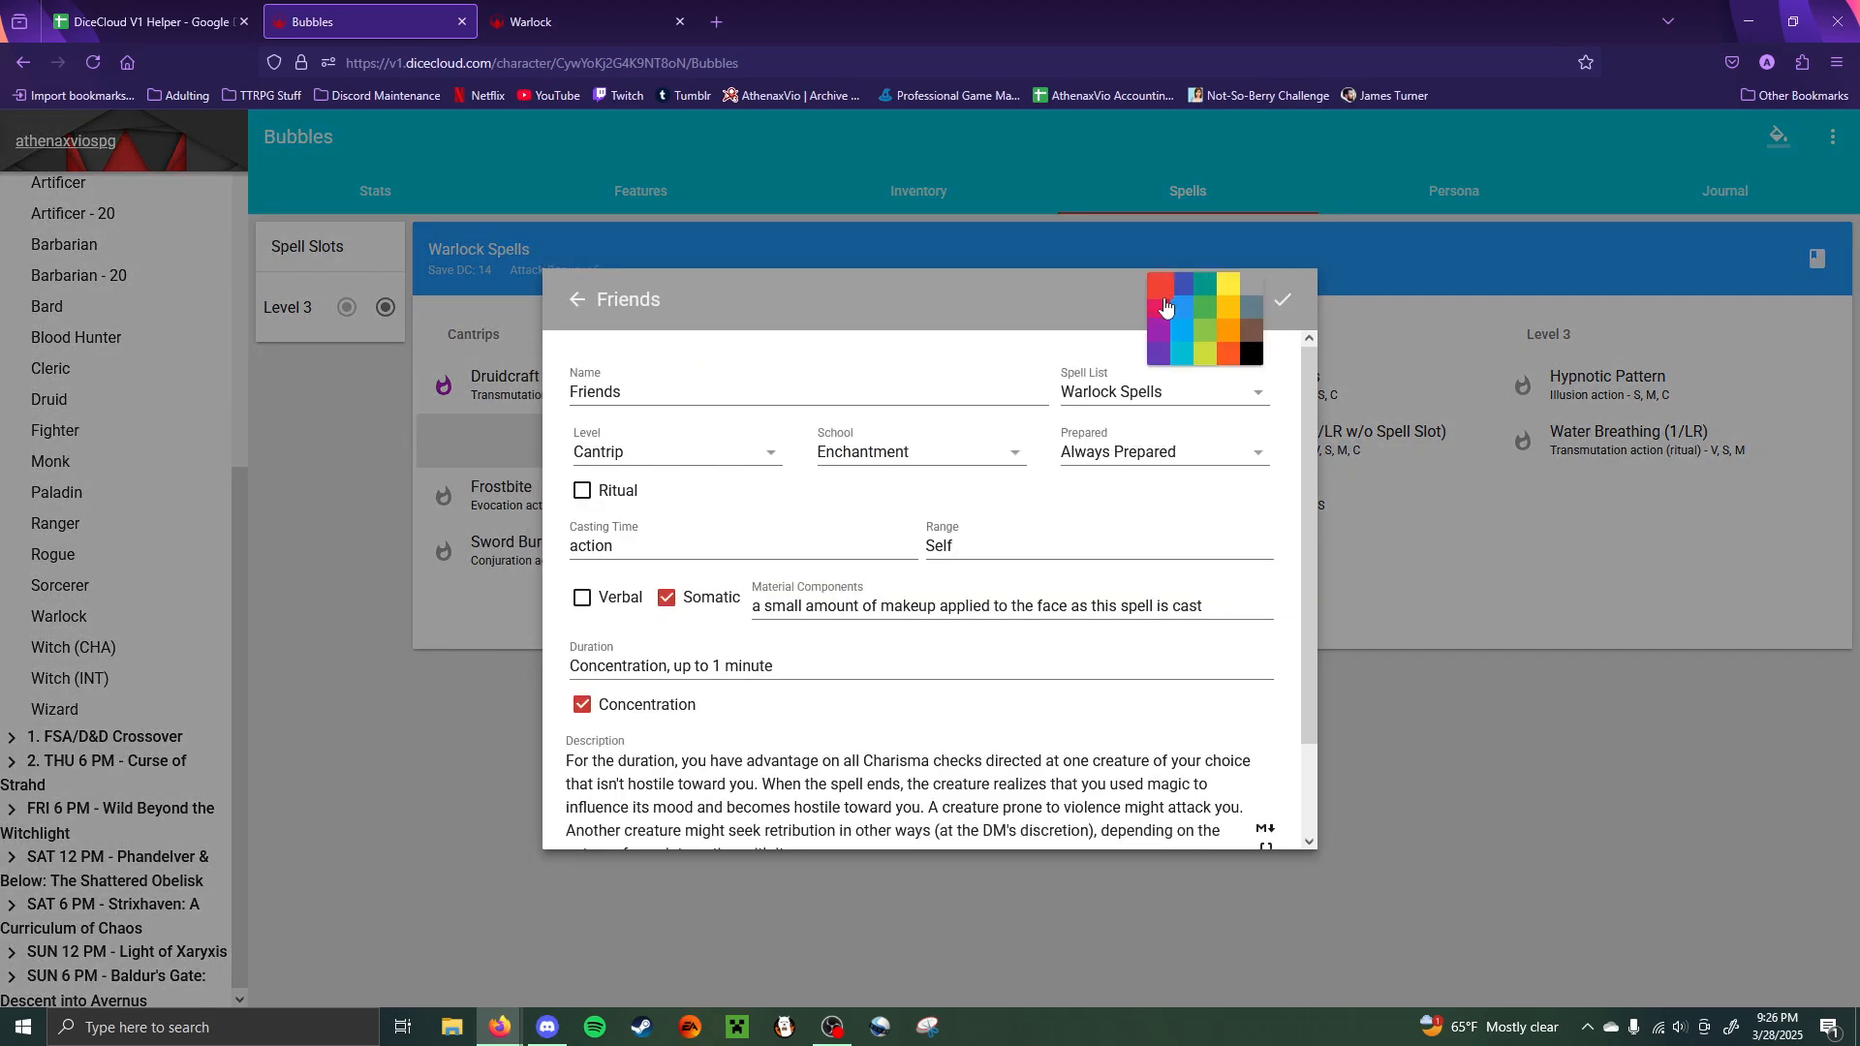
click(1167, 316)
click(1527, 494)
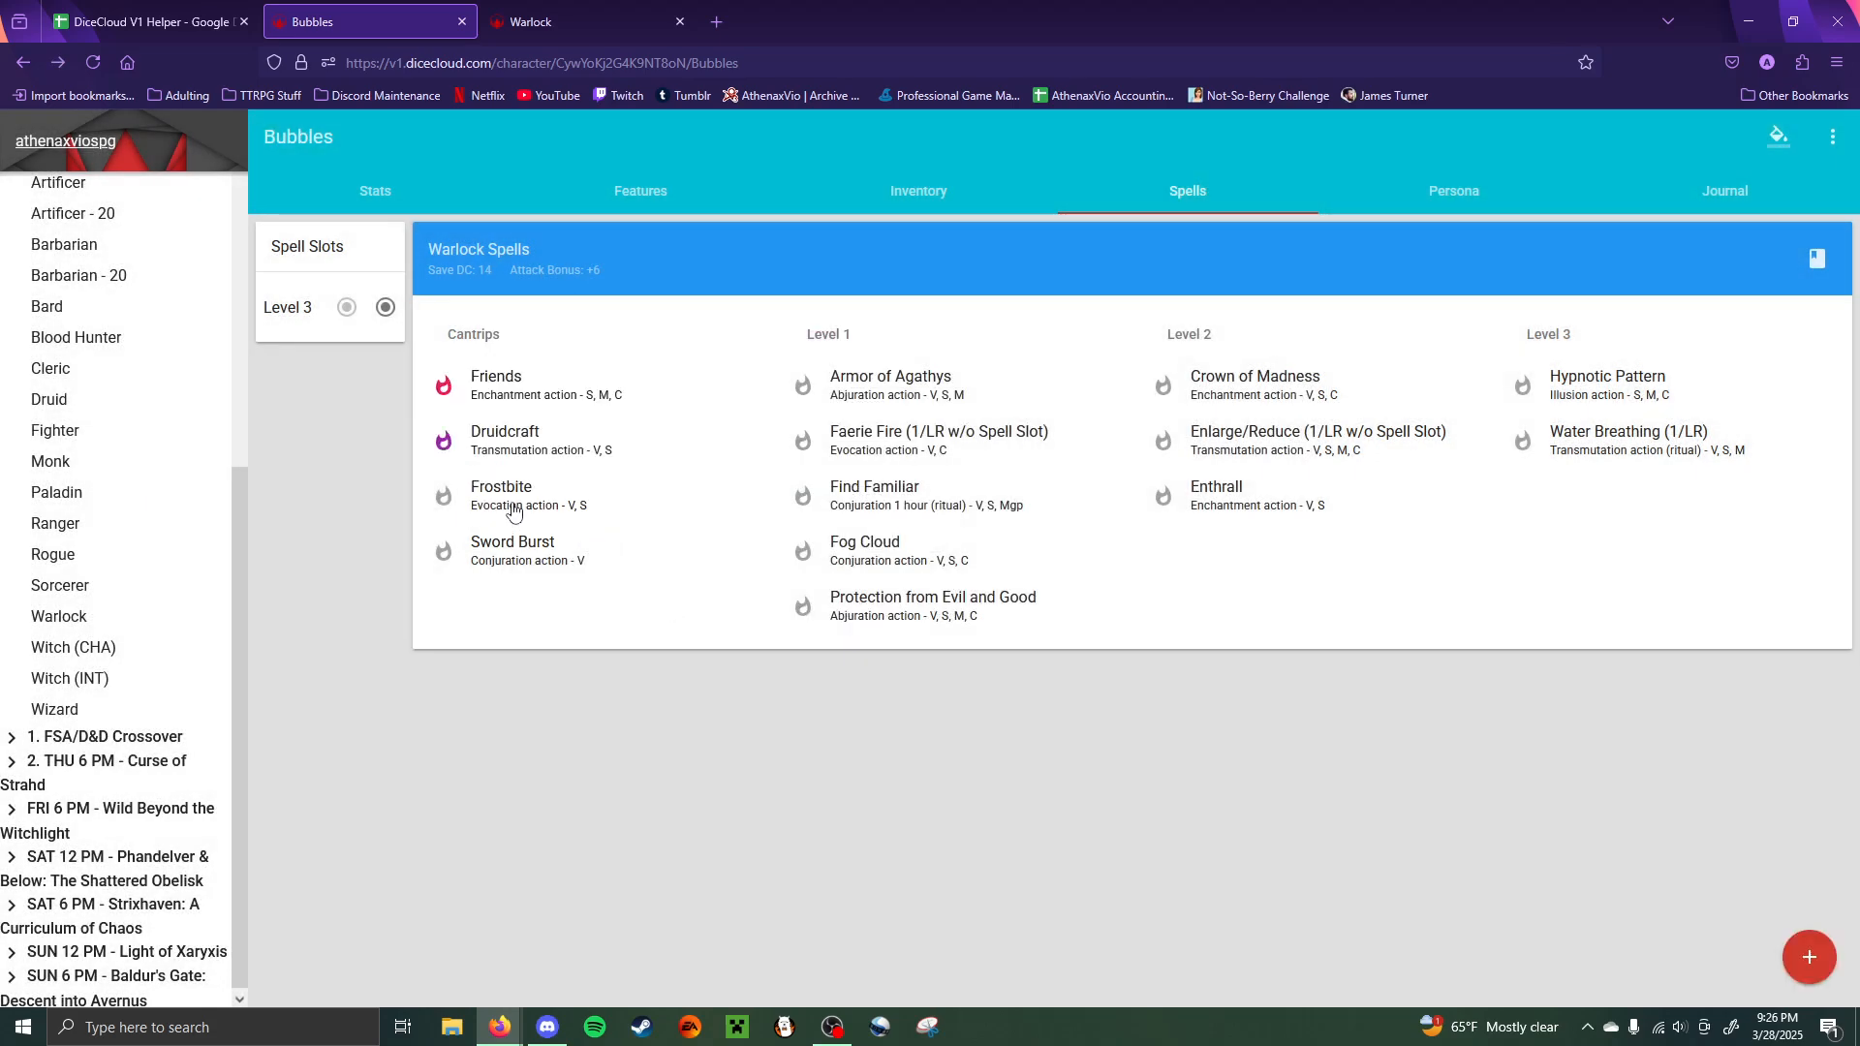
- Color the Frostbite cantrip amber yellow and close its details
click(558, 504)
click(1277, 301)
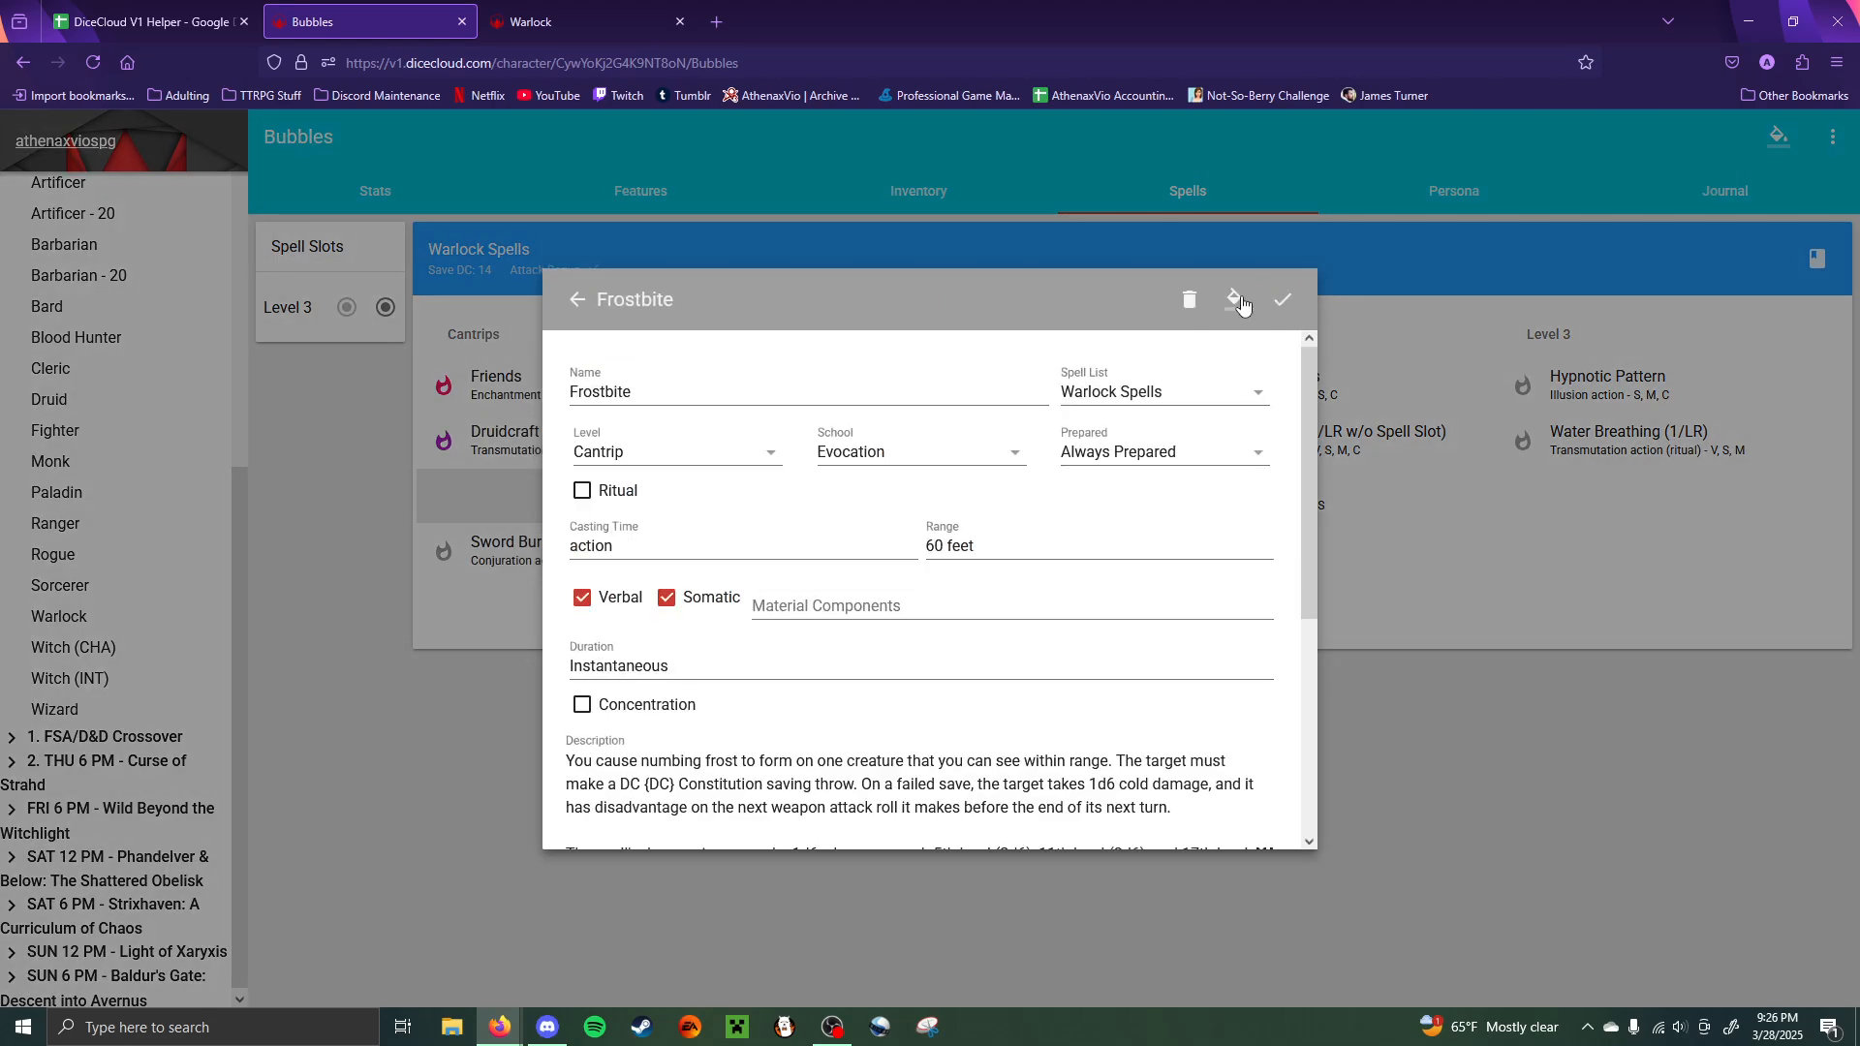
click(1238, 300)
click(1227, 308)
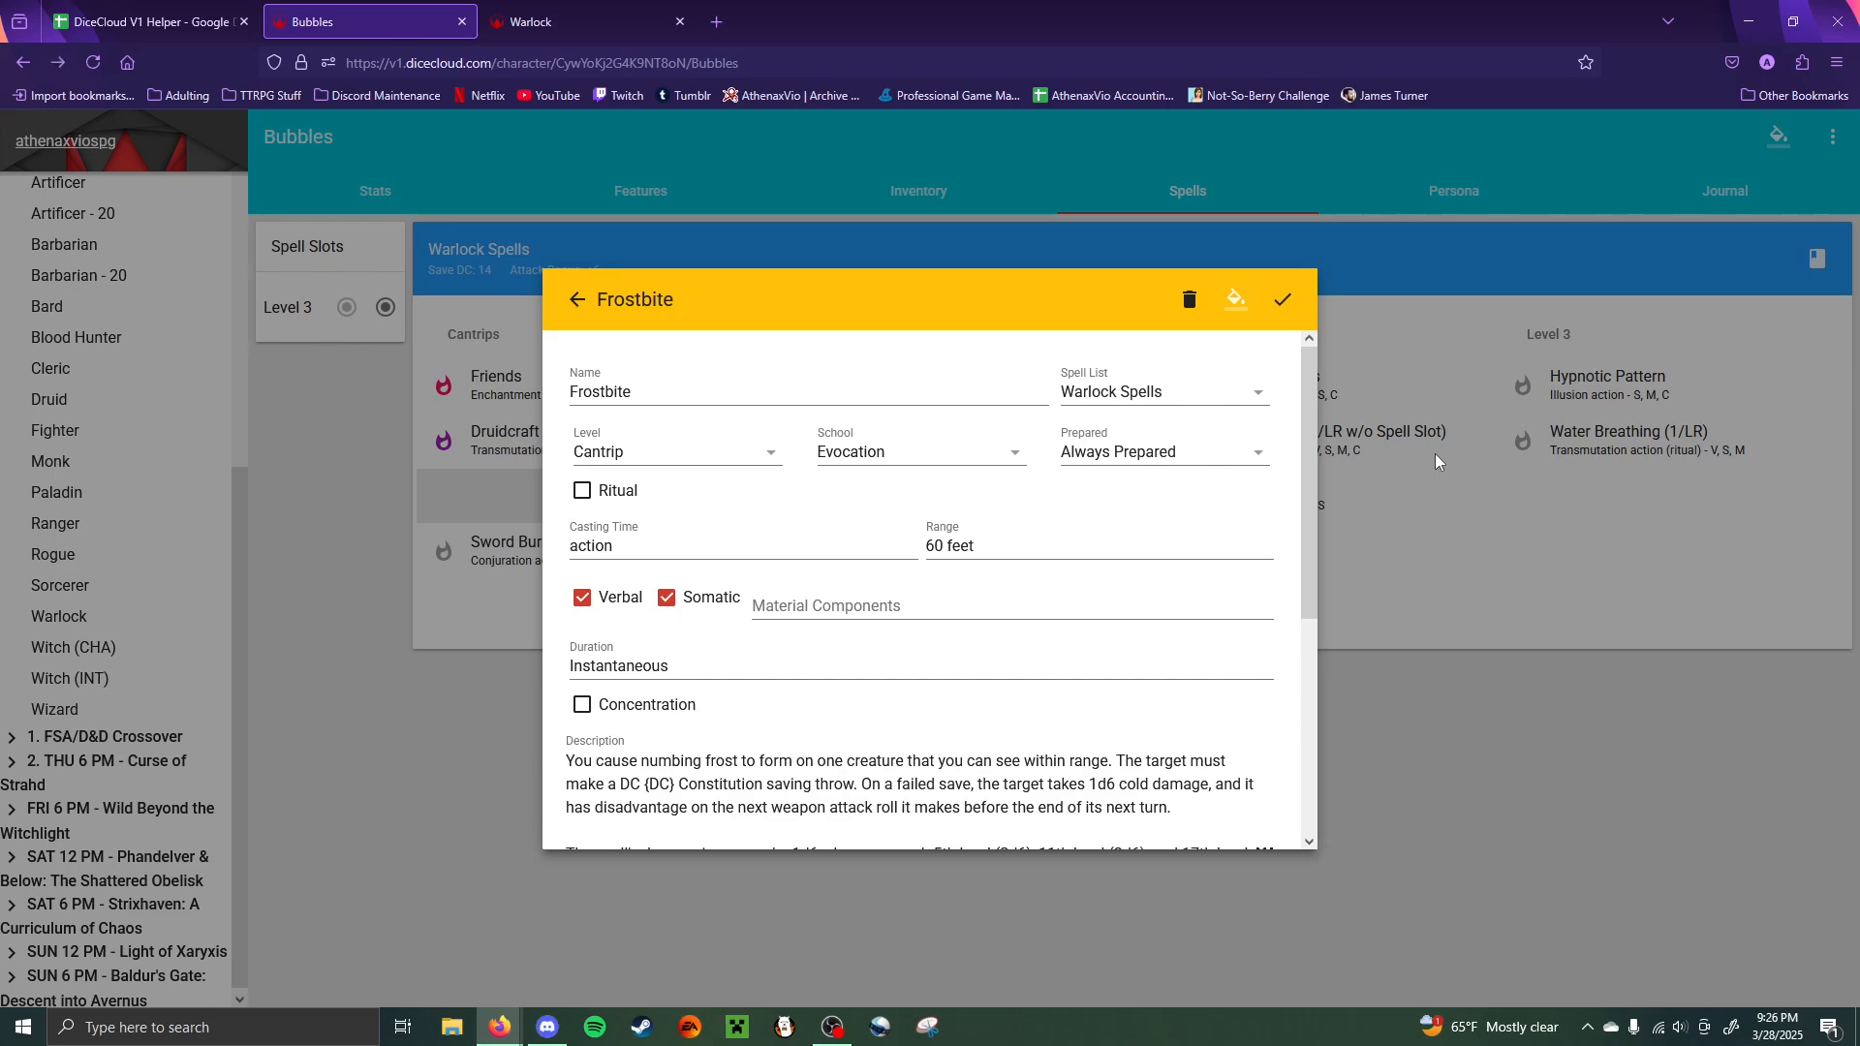
click(1434, 453)
- Color the Sword Burst cantrip teal and close its details
click(512, 564)
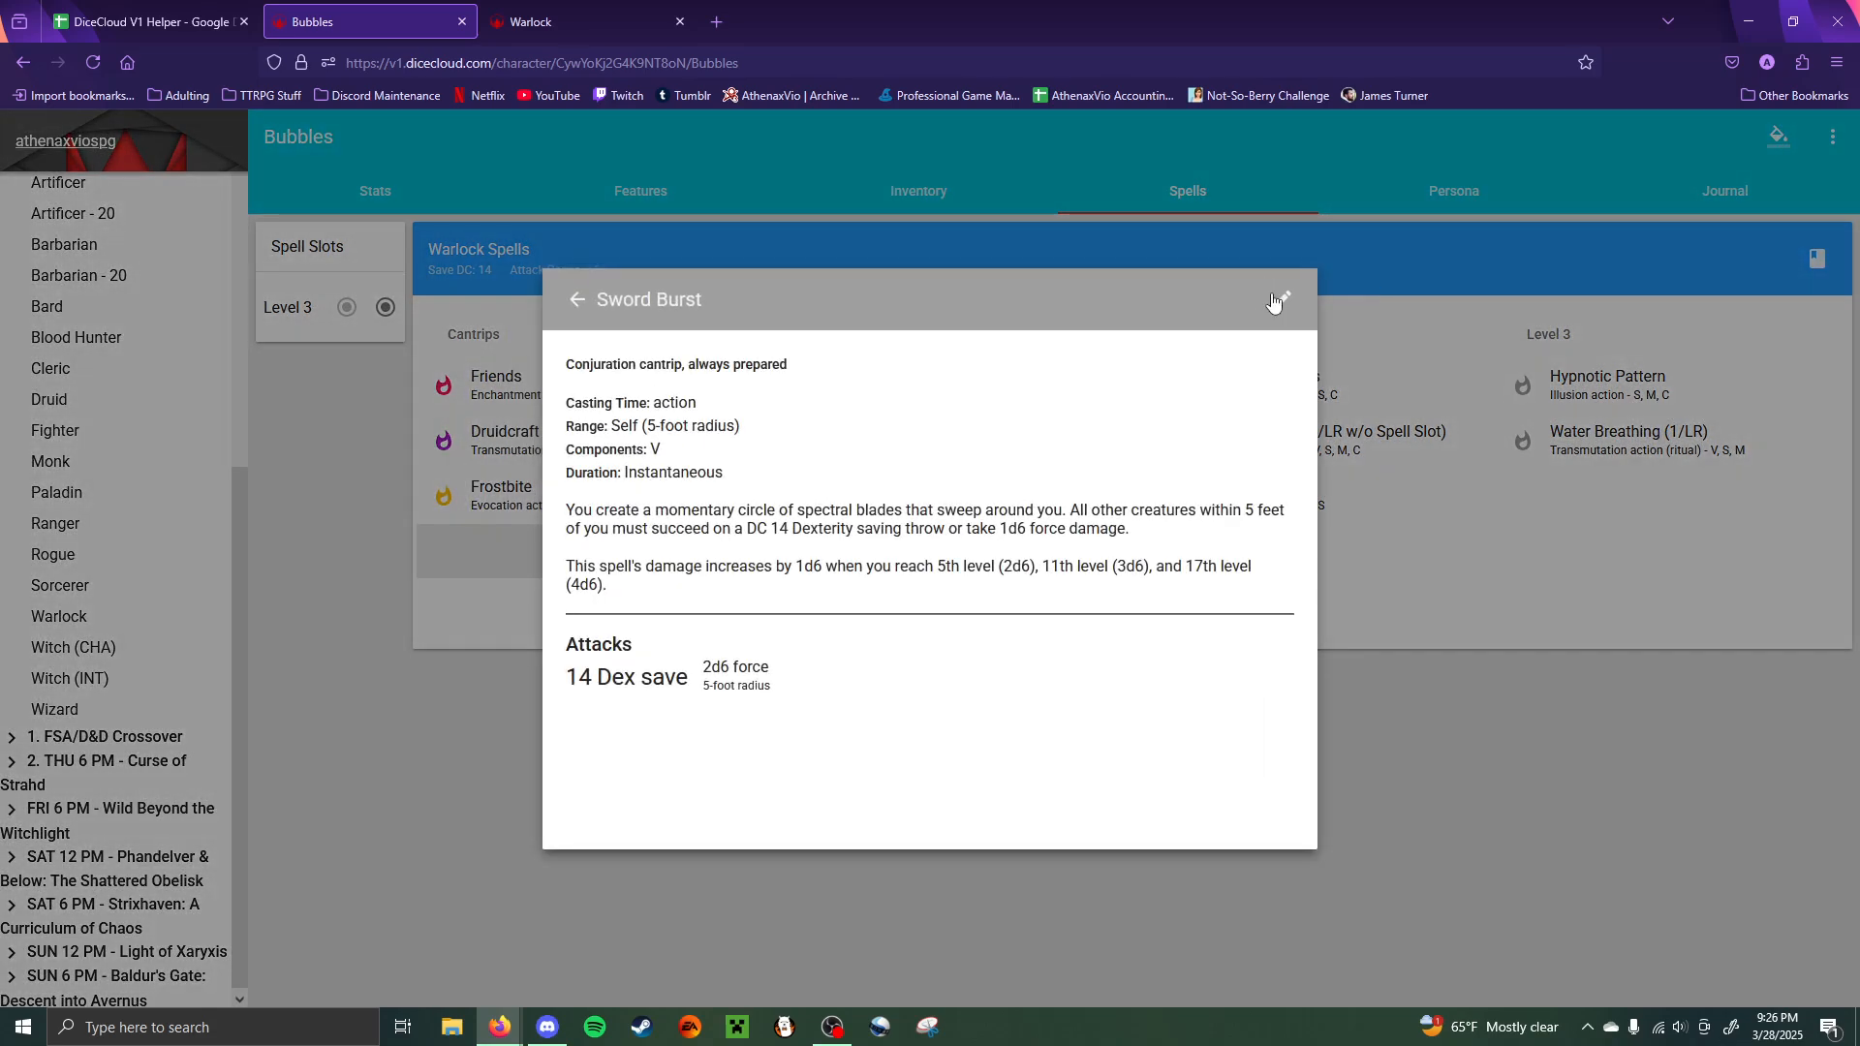
click(1277, 301)
click(1237, 300)
click(1204, 320)
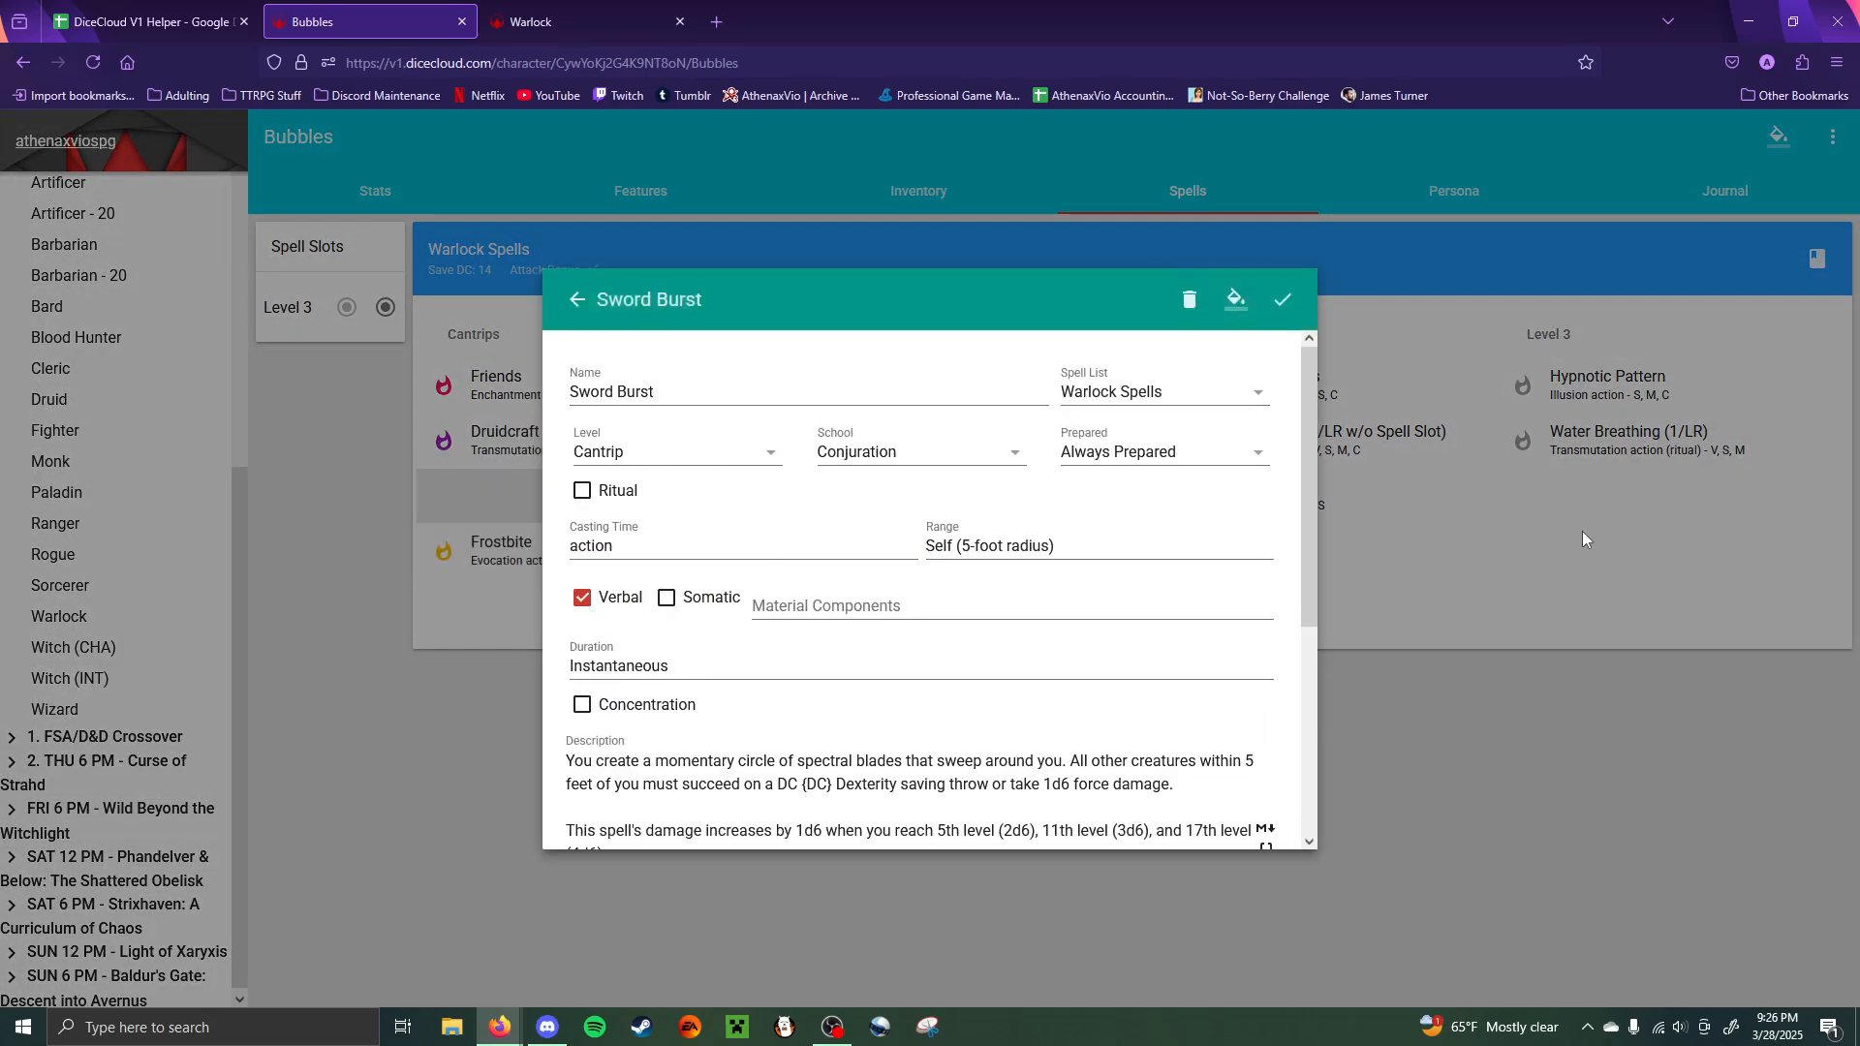
click(1583, 537)
- Color the level 1 spell Armor of Agathys indigo and close its details
click(935, 389)
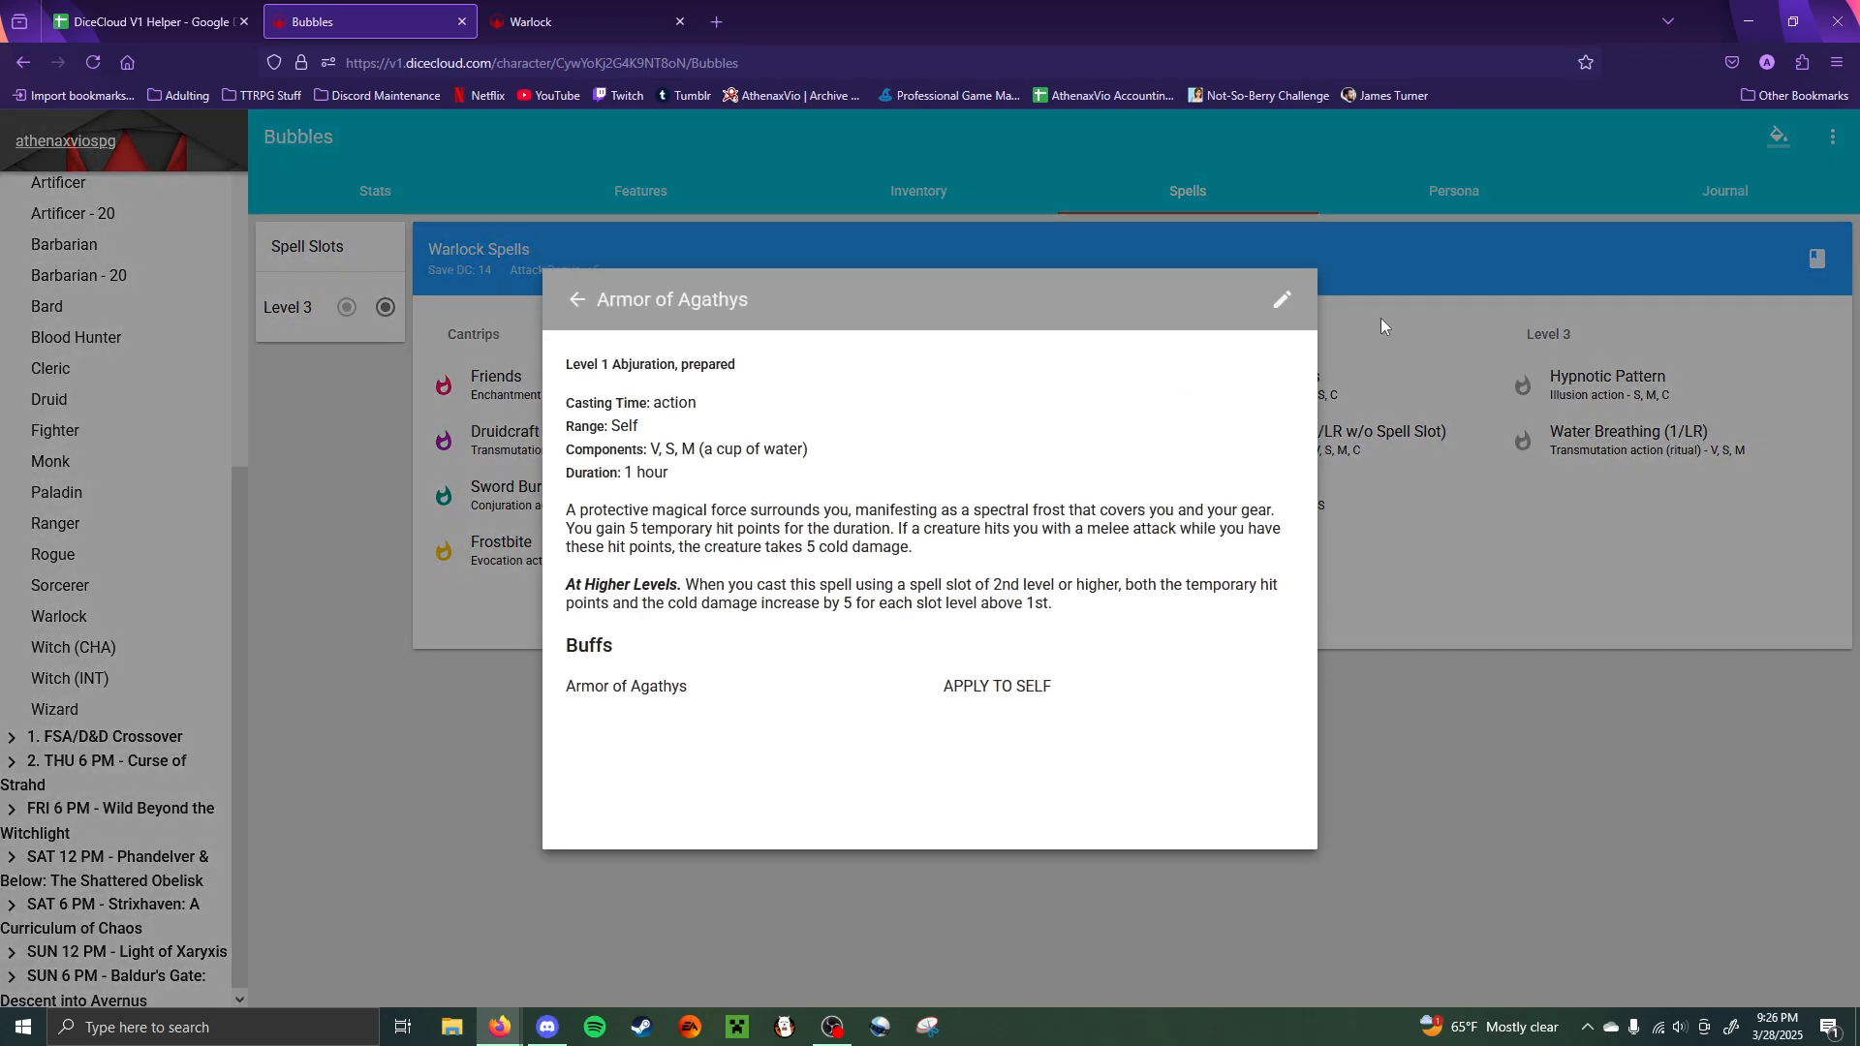
click(1286, 300)
click(1236, 302)
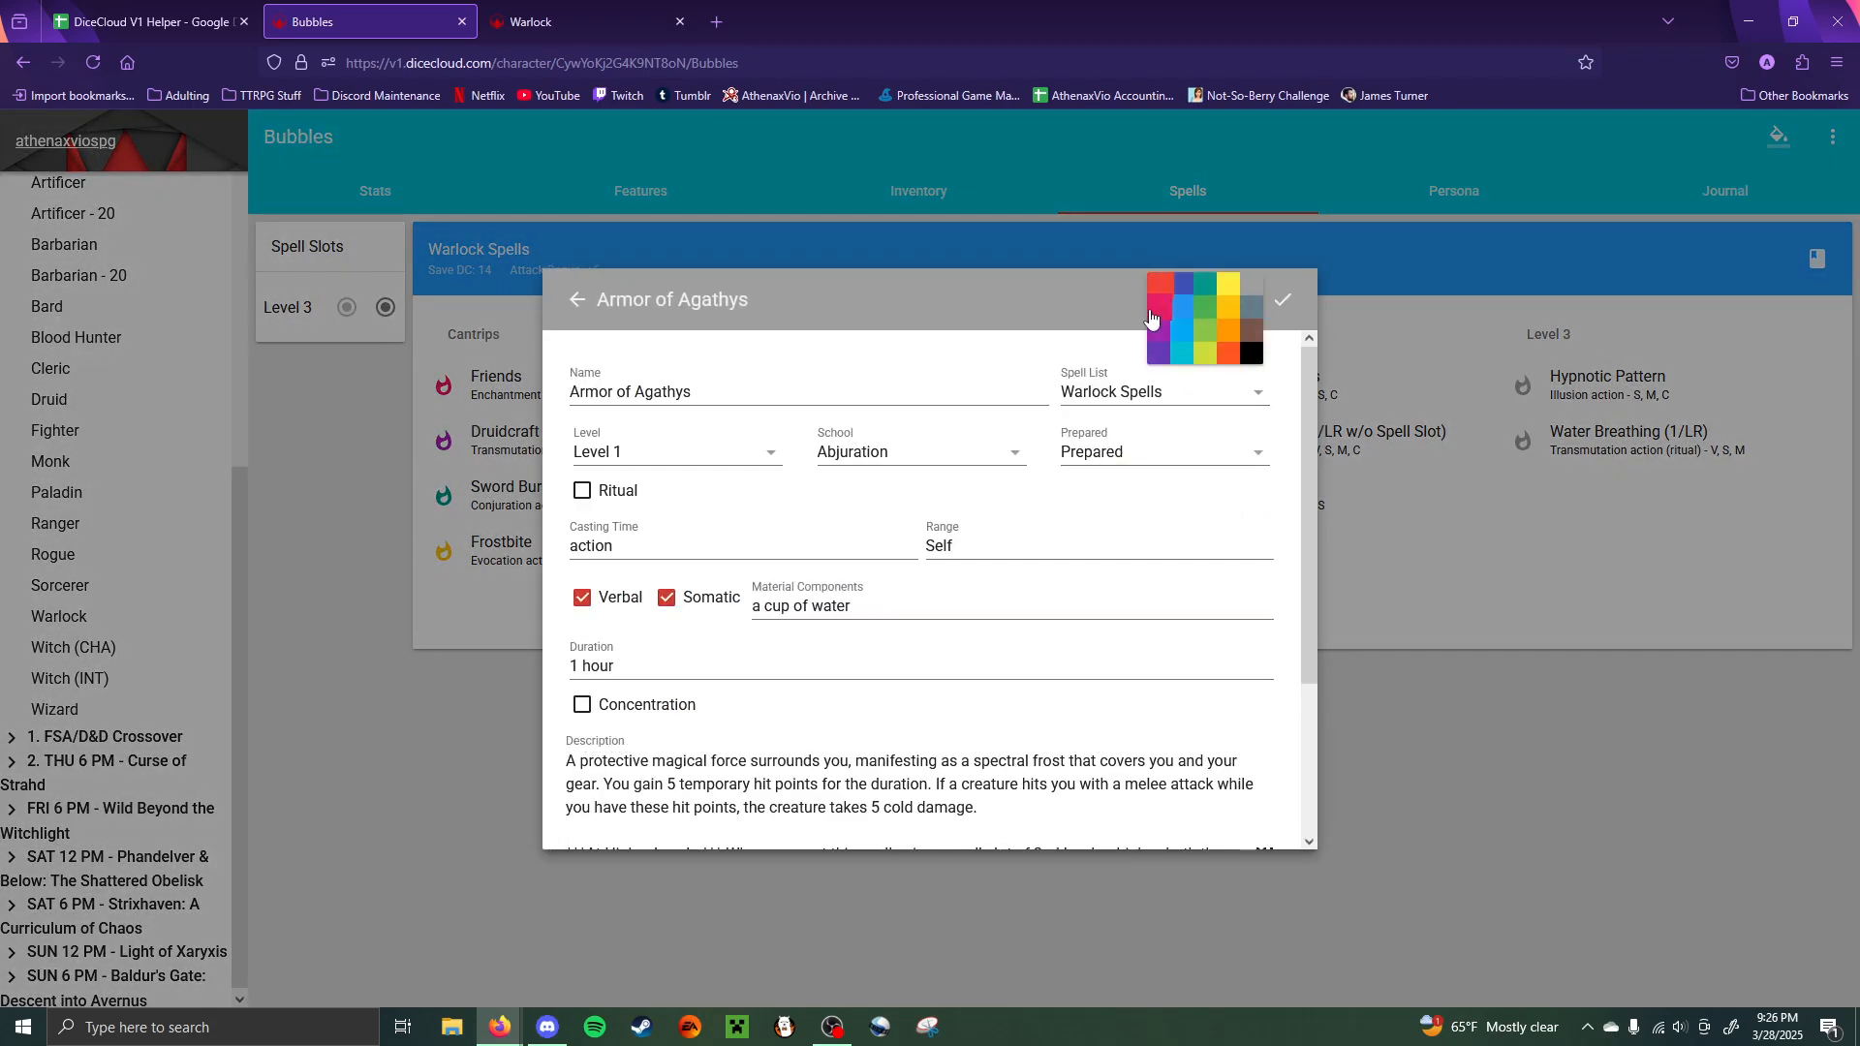
click(1184, 291)
click(1536, 508)
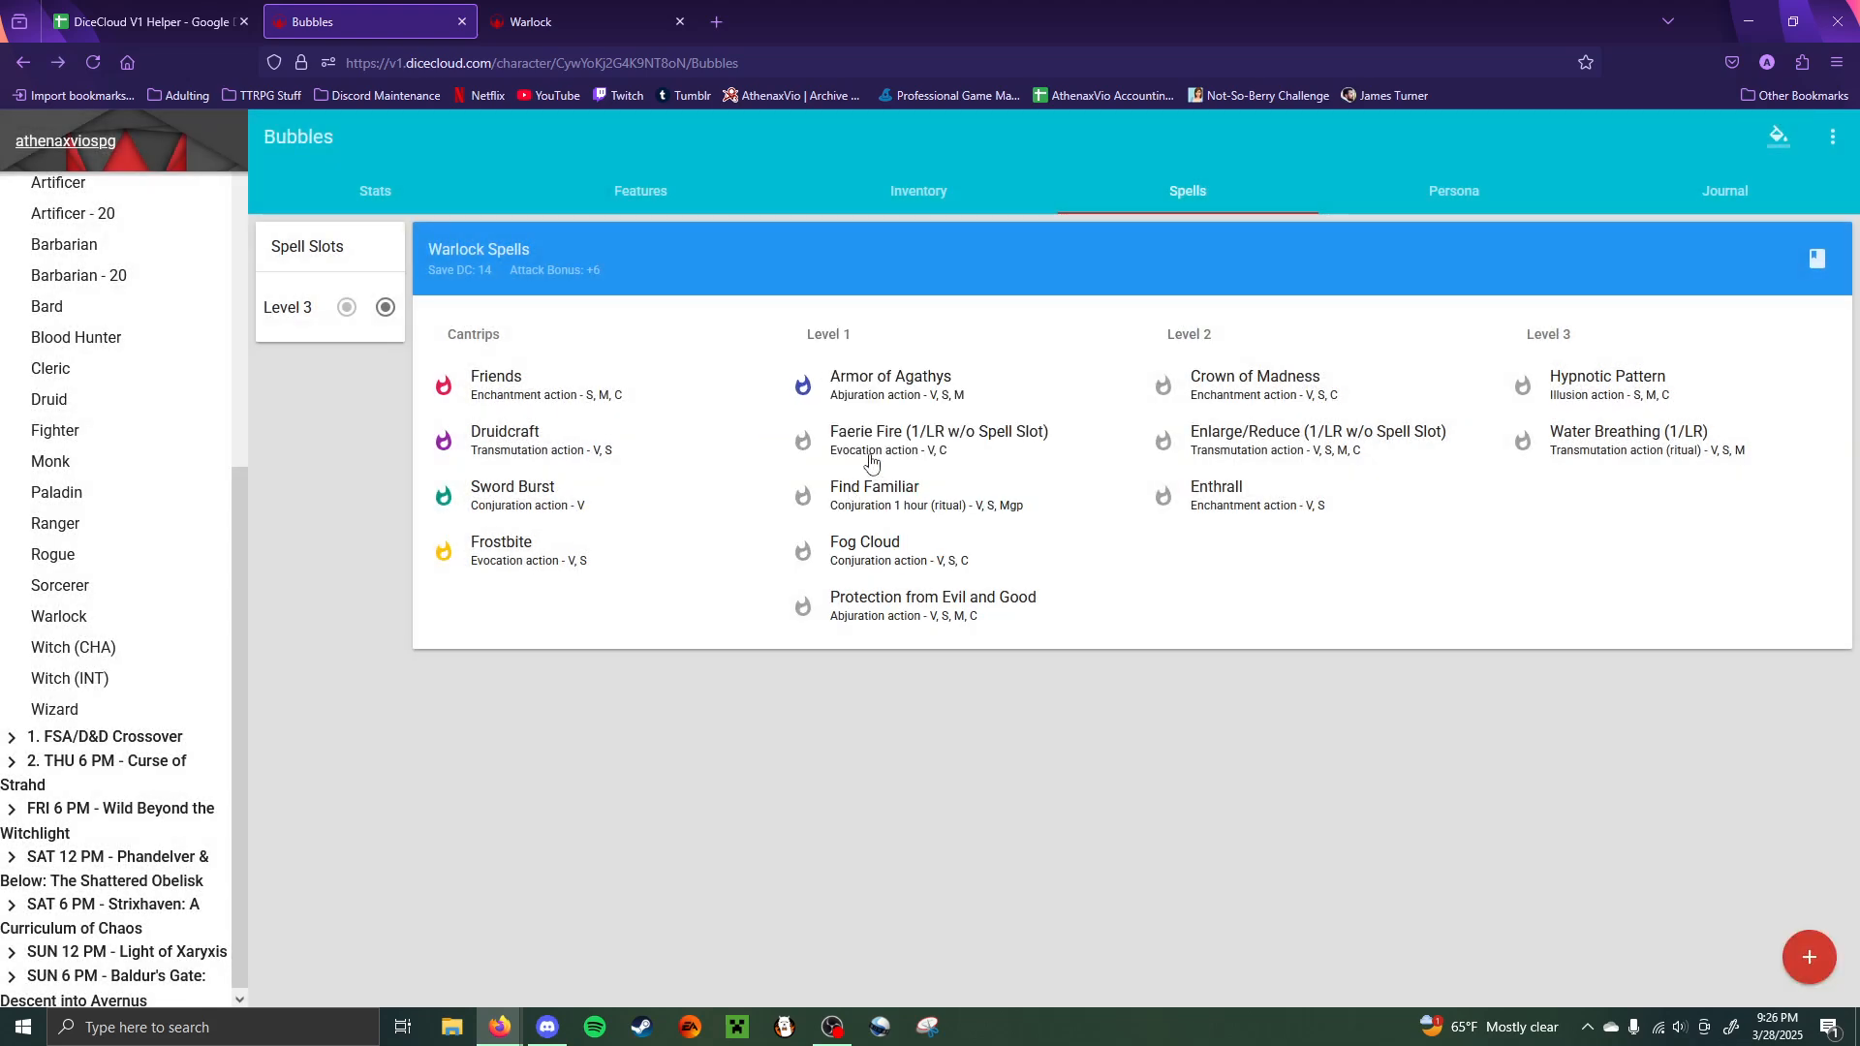
- Color the level 1 spell Faerie Fire (1/LR w/o Spell Slot) amber yellow and close its details
click(871, 462)
click(1286, 301)
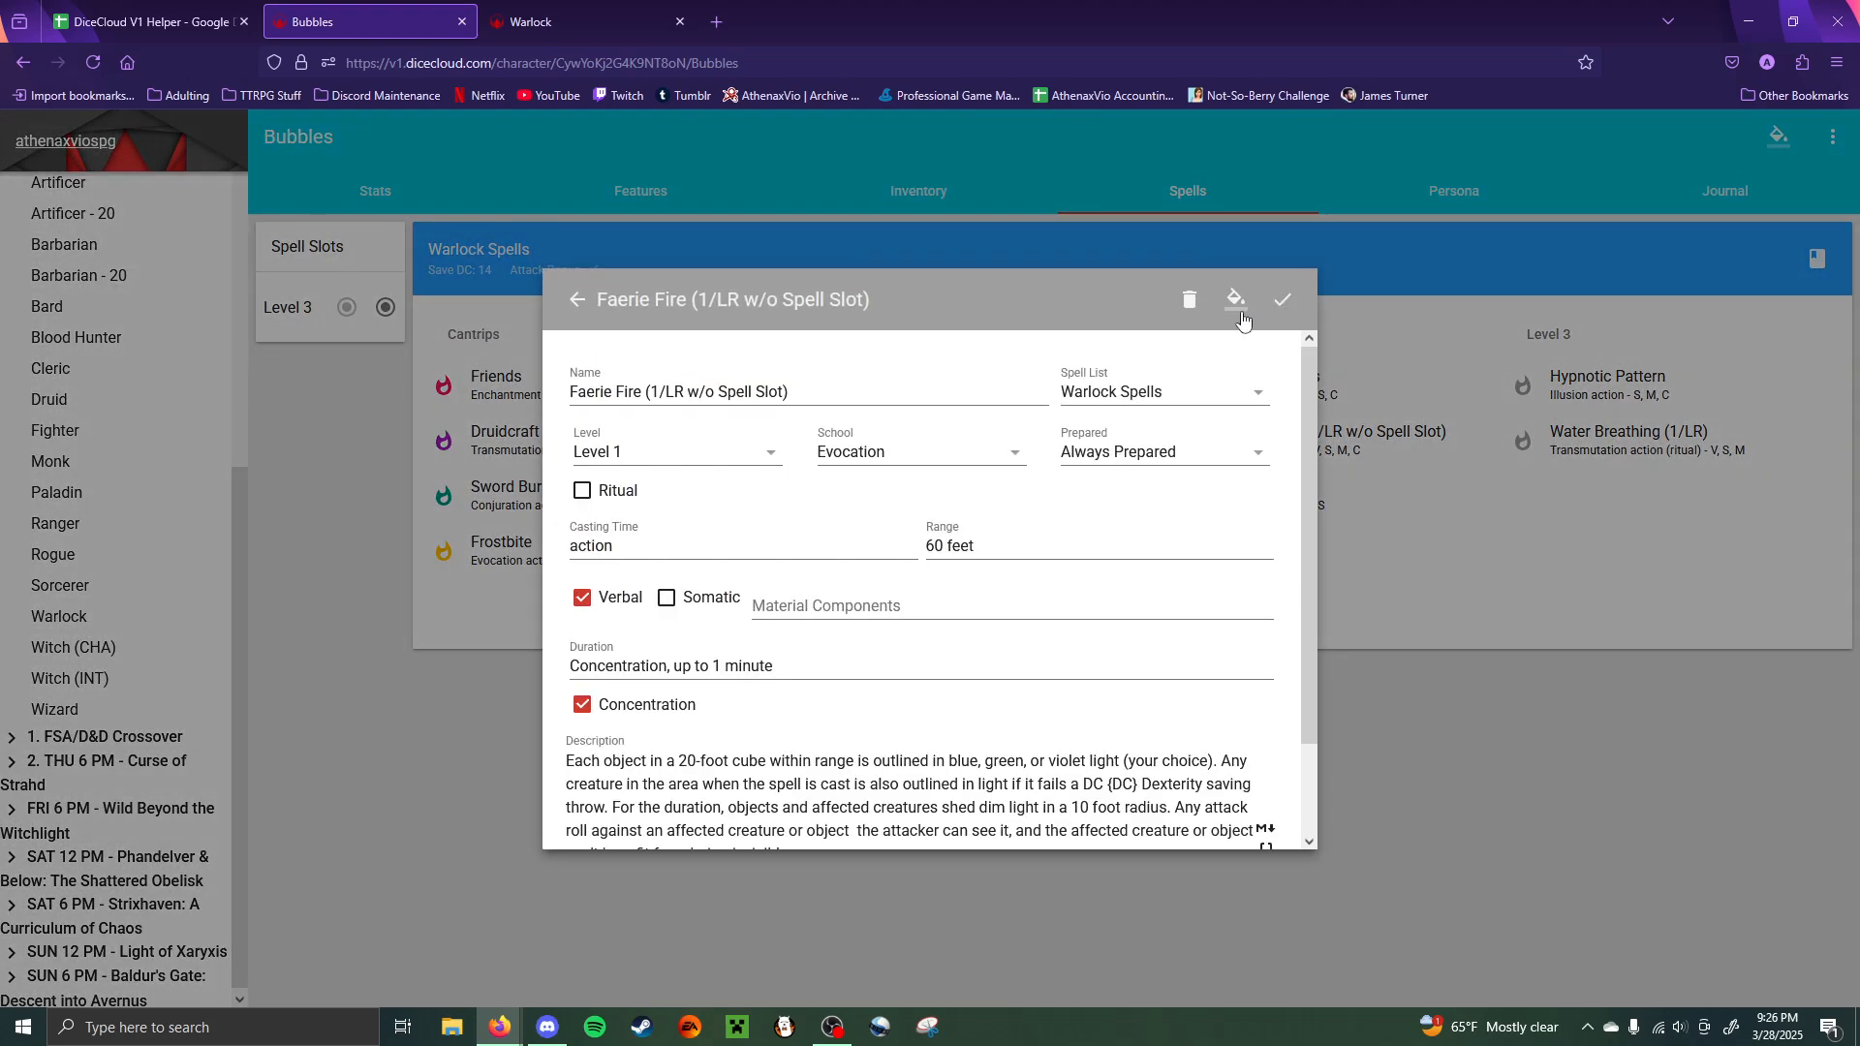
click(1237, 301)
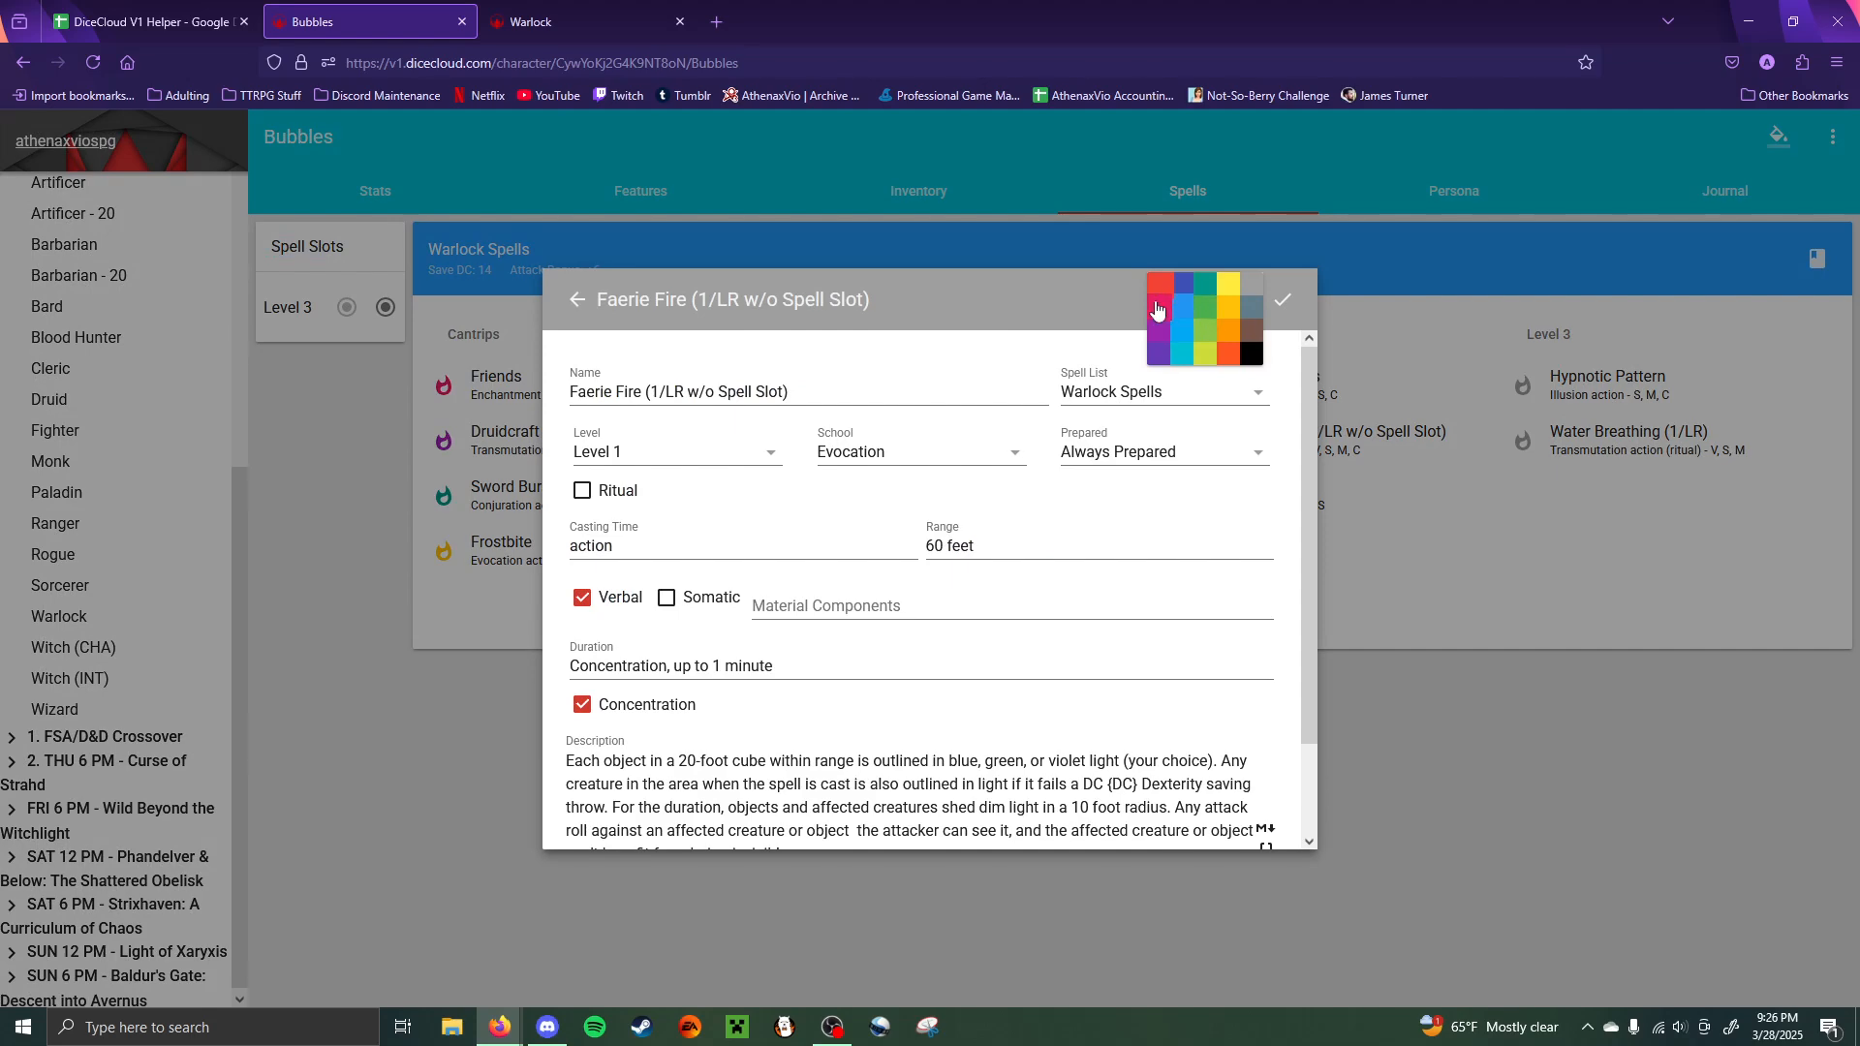
click(1228, 308)
click(1491, 448)
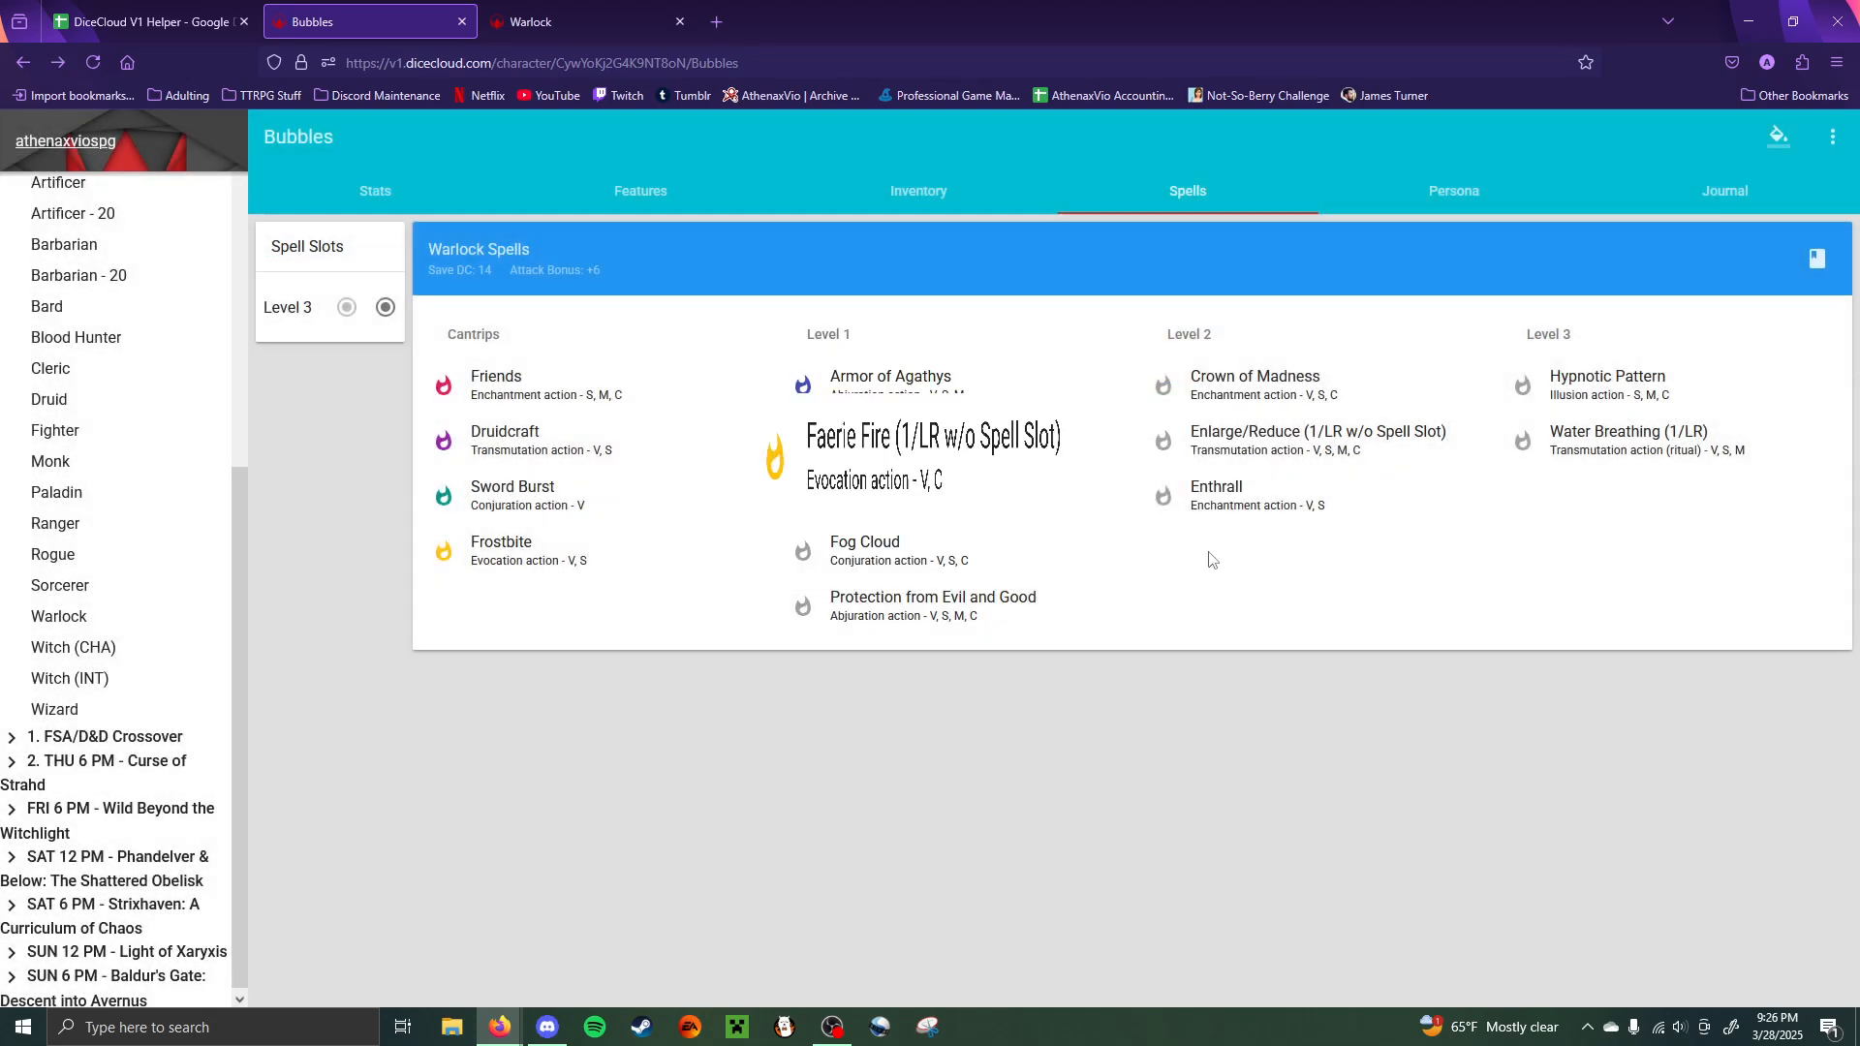
- Color the level 1 spell Find Familiar teal and close its details
click(971, 527)
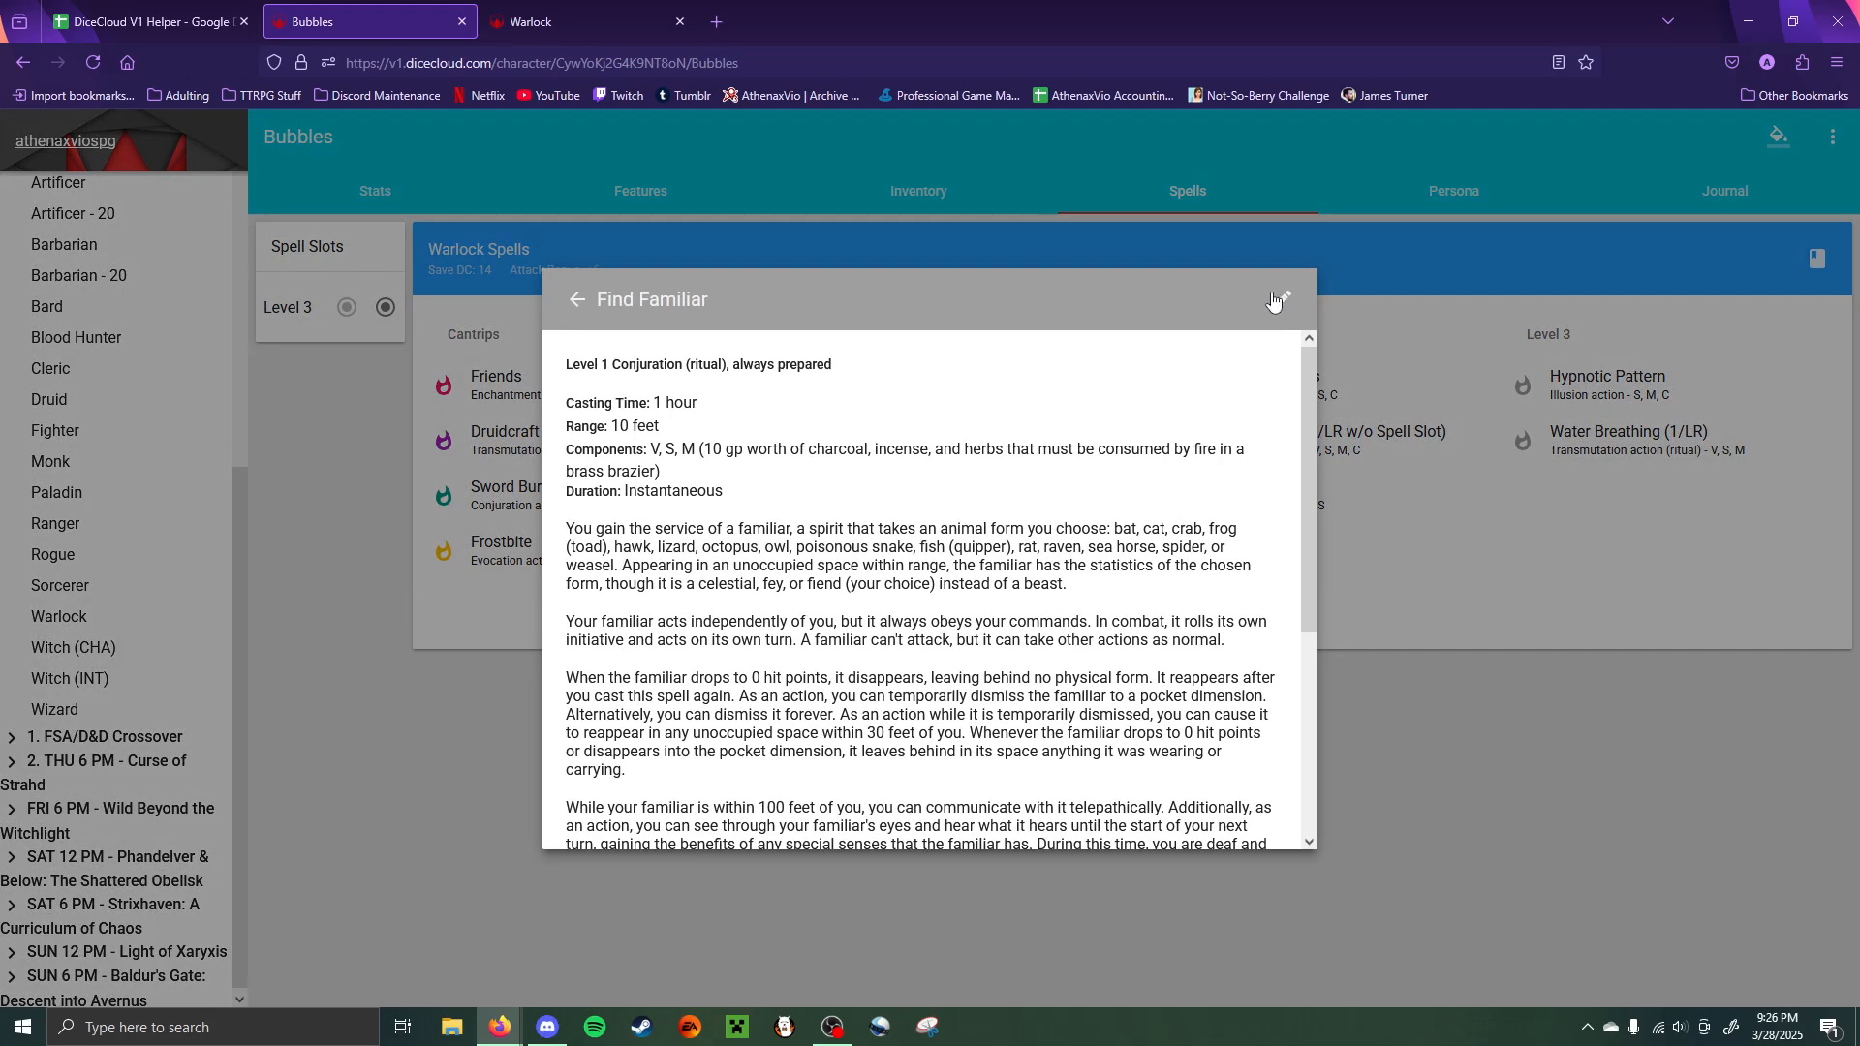
click(1274, 299)
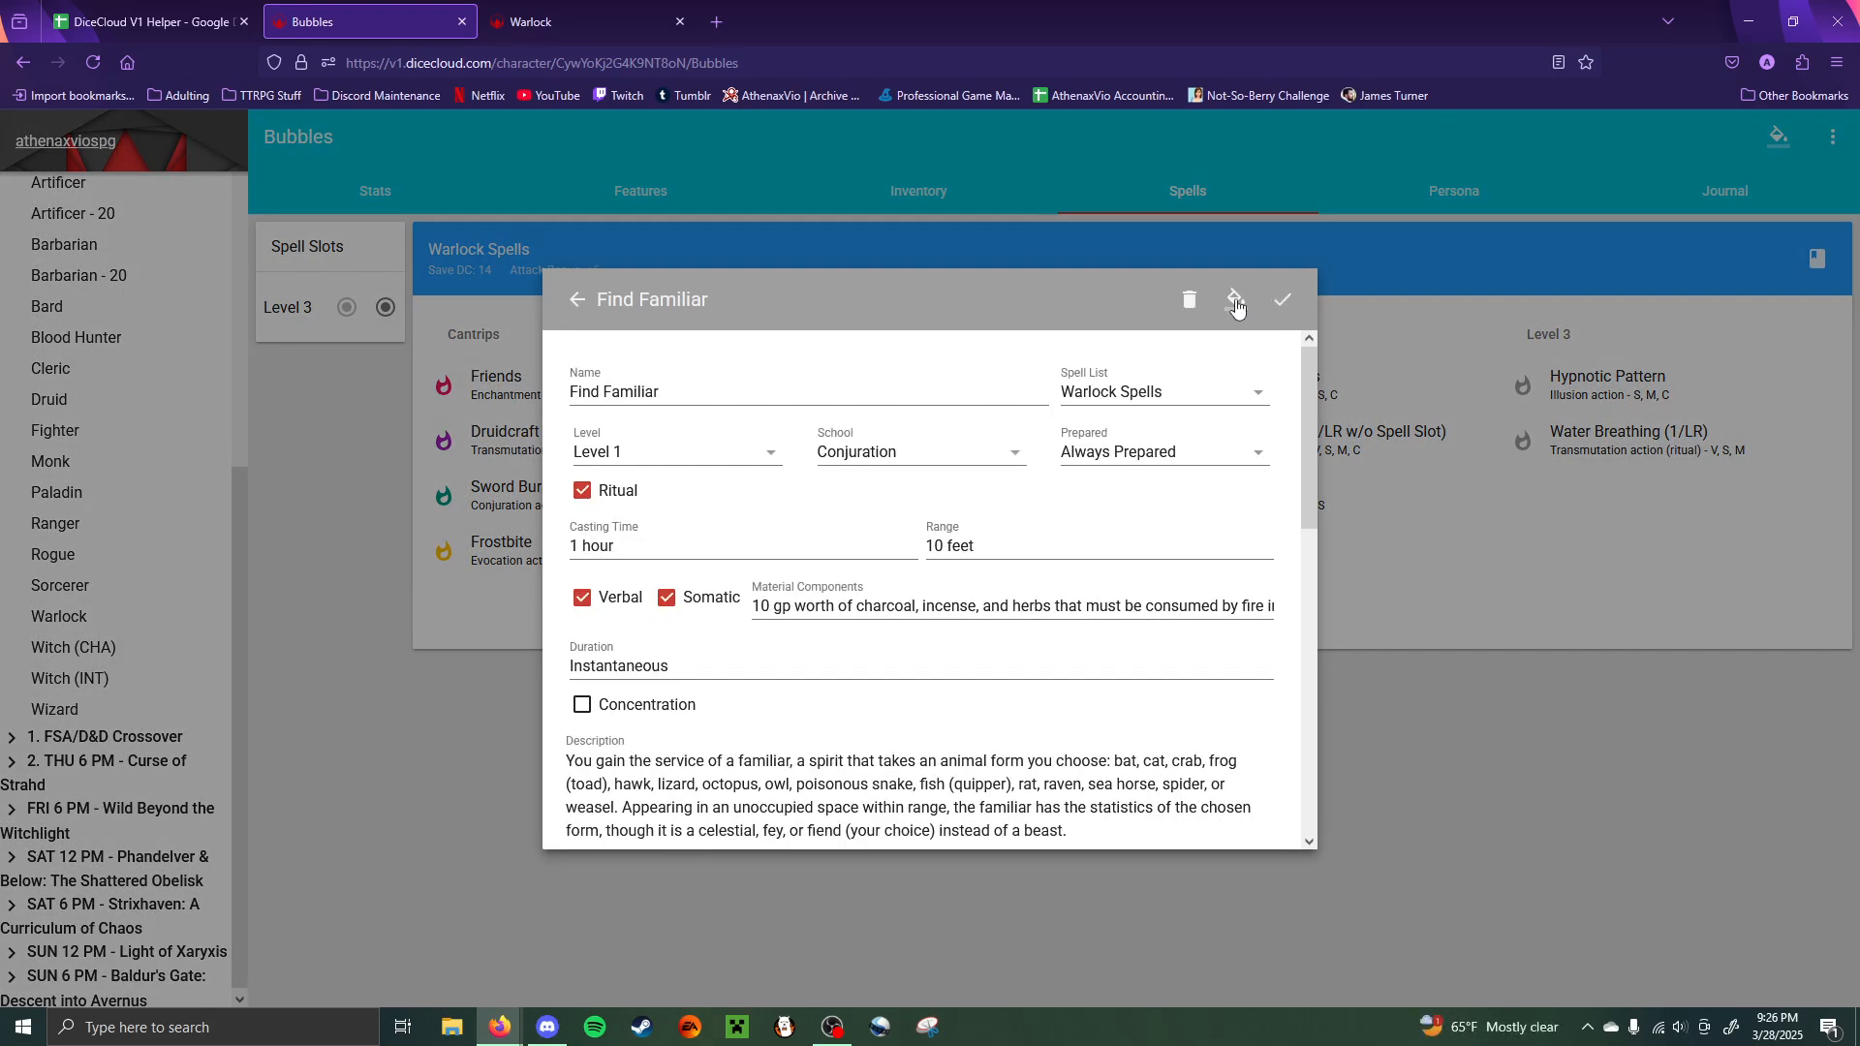
click(1236, 299)
click(1205, 285)
click(1373, 438)
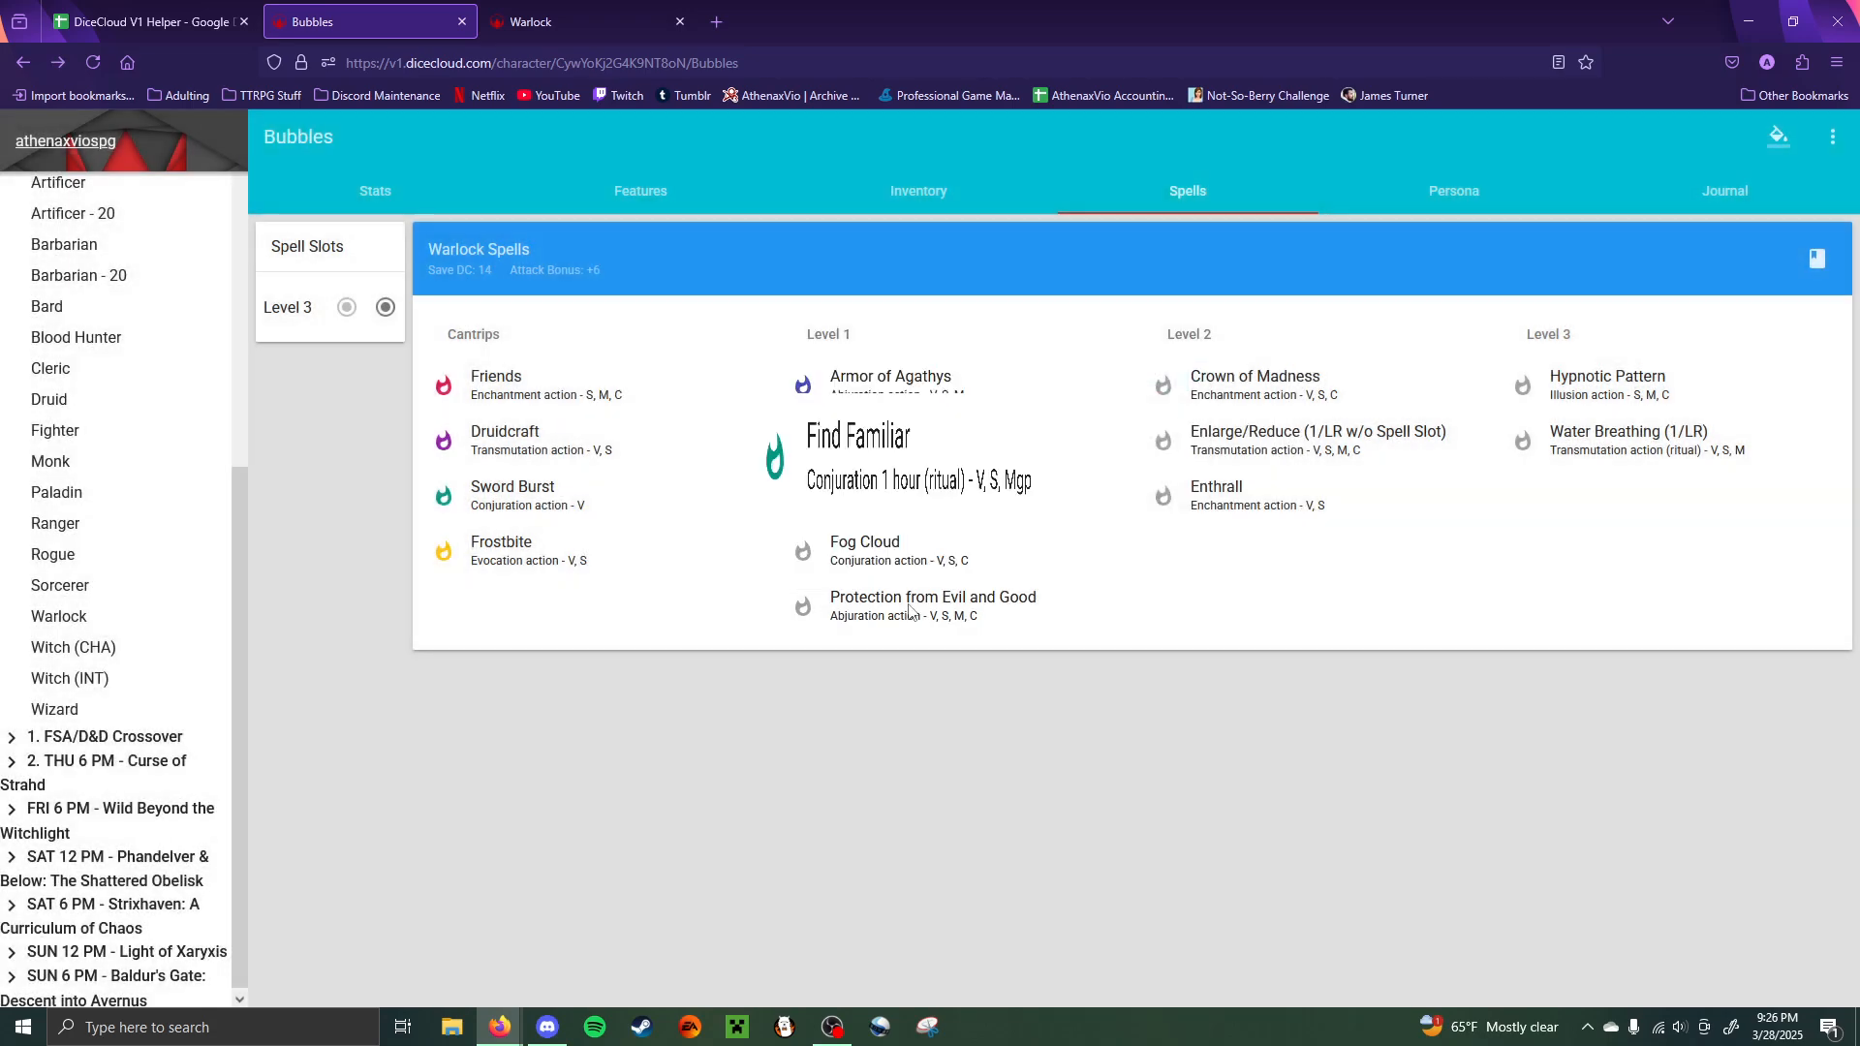
- Color the level 1 spell Fog Cloud teal and close its details
click(907, 532)
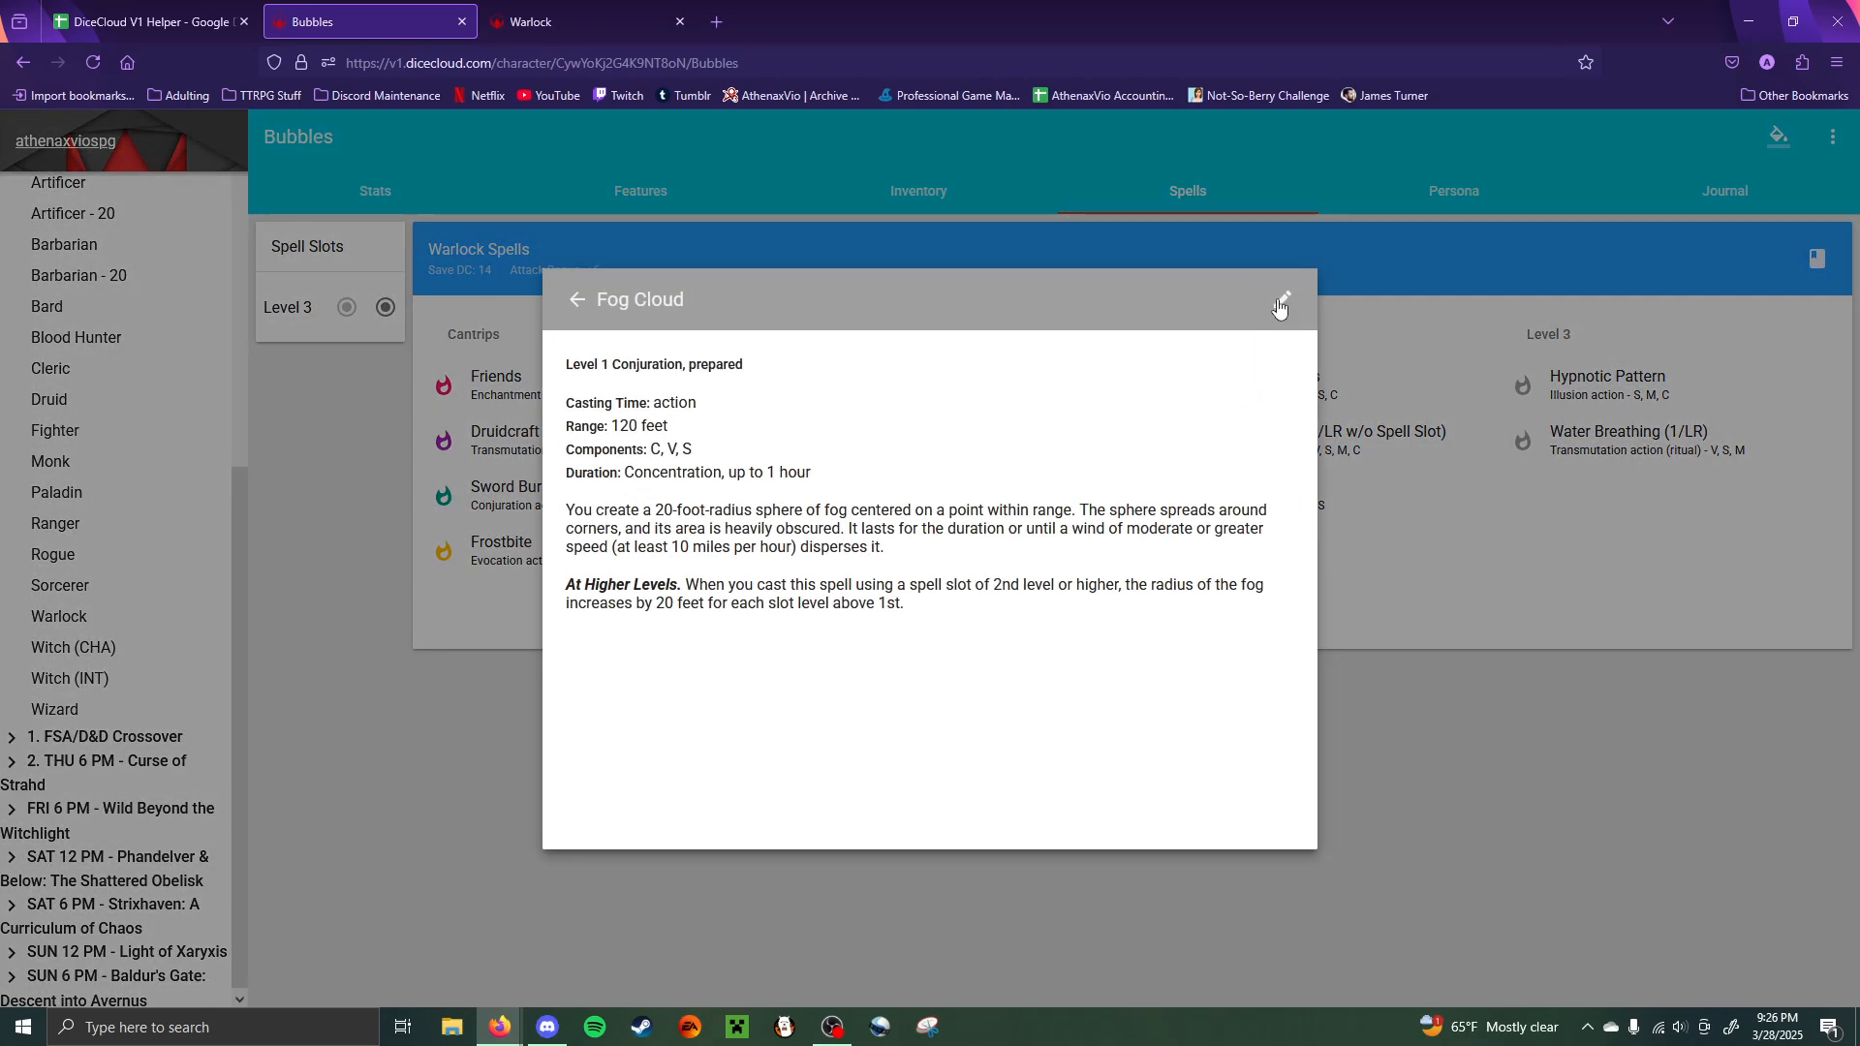
click(1258, 299)
click(1237, 300)
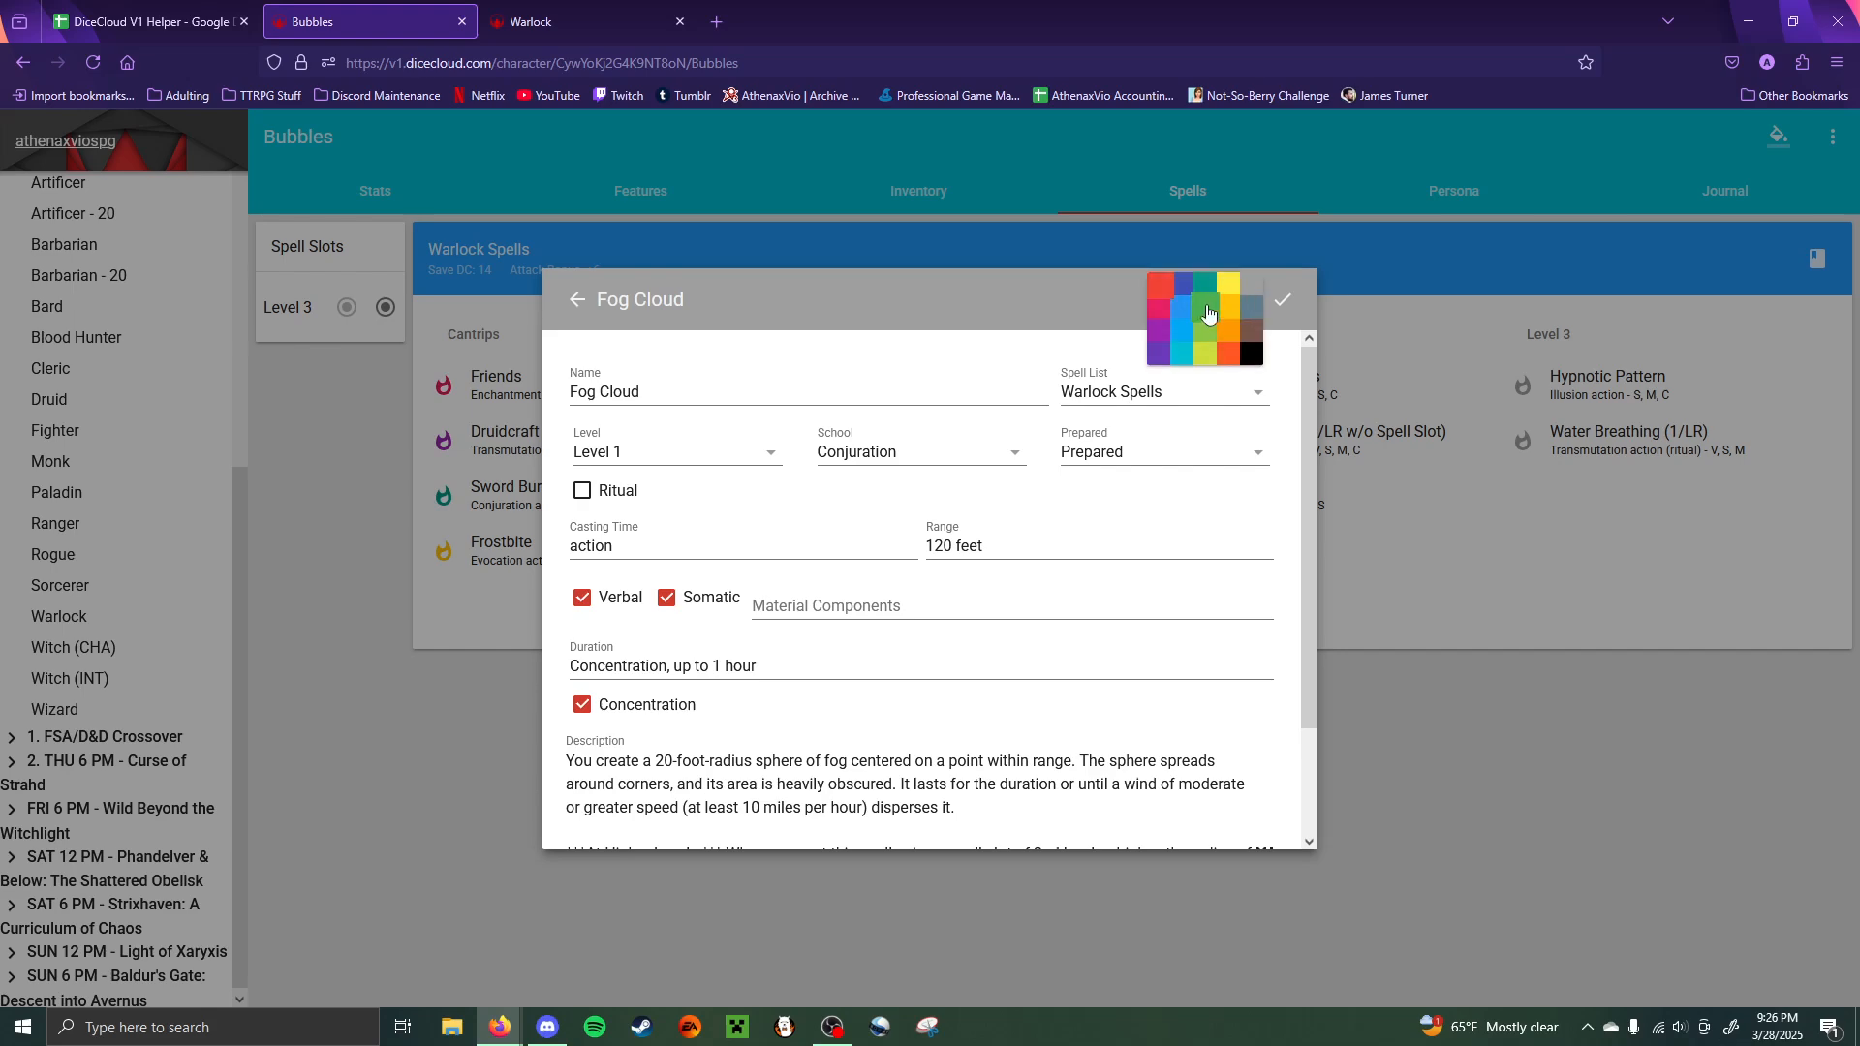
click(1210, 287)
click(1456, 480)
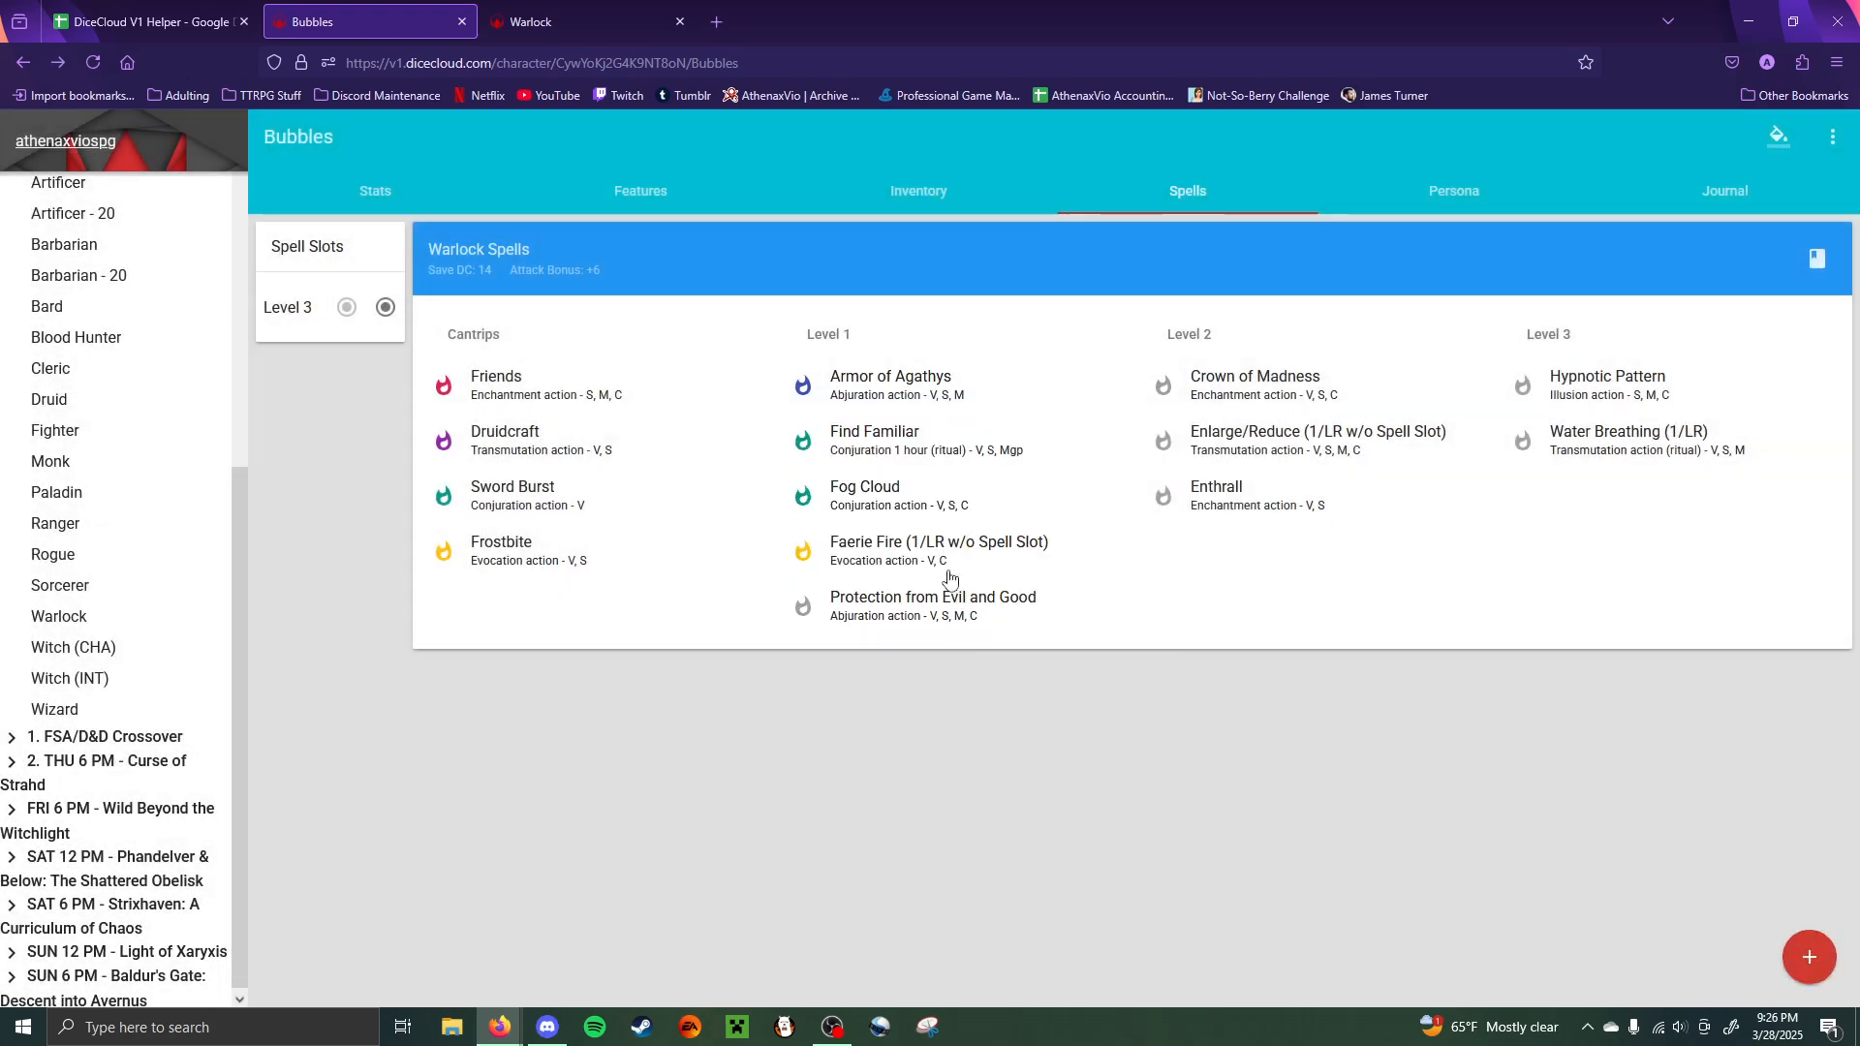
- Color the level 1 spell Protection from Evil and Good indigo and close its details
click(927, 620)
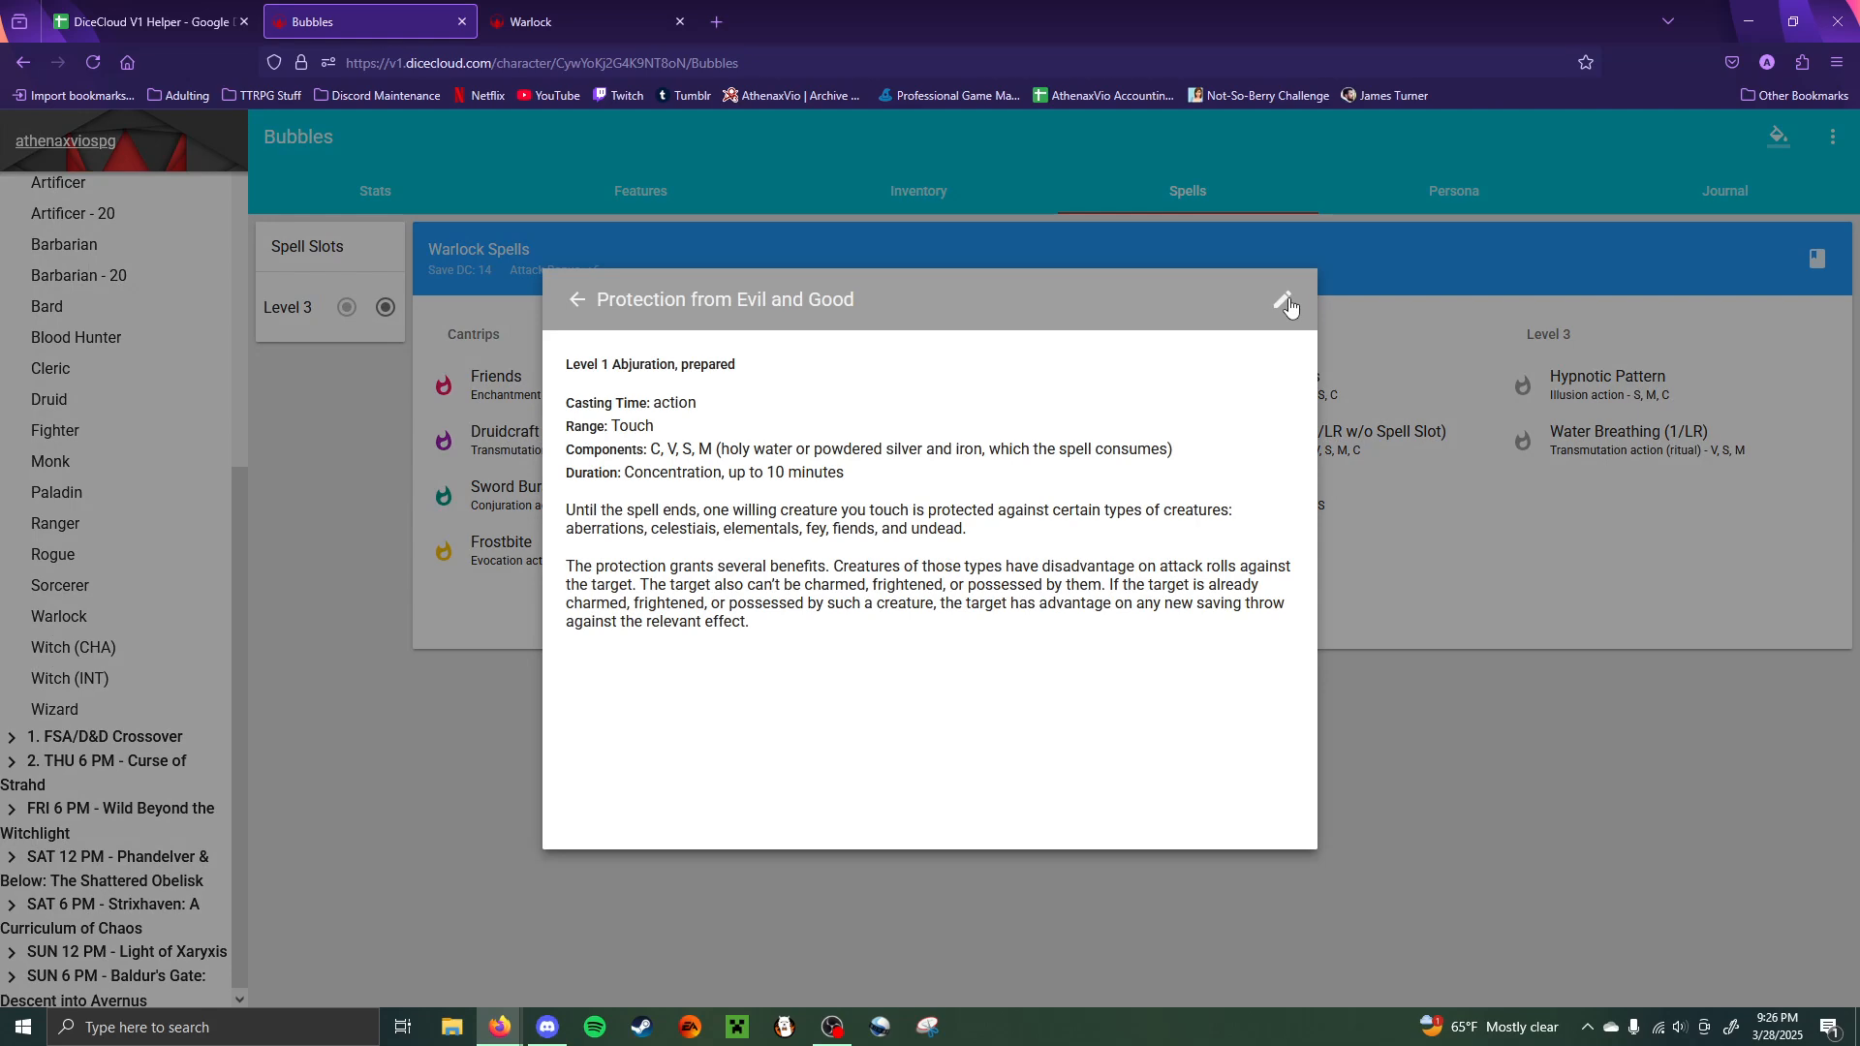
click(1286, 302)
click(1242, 303)
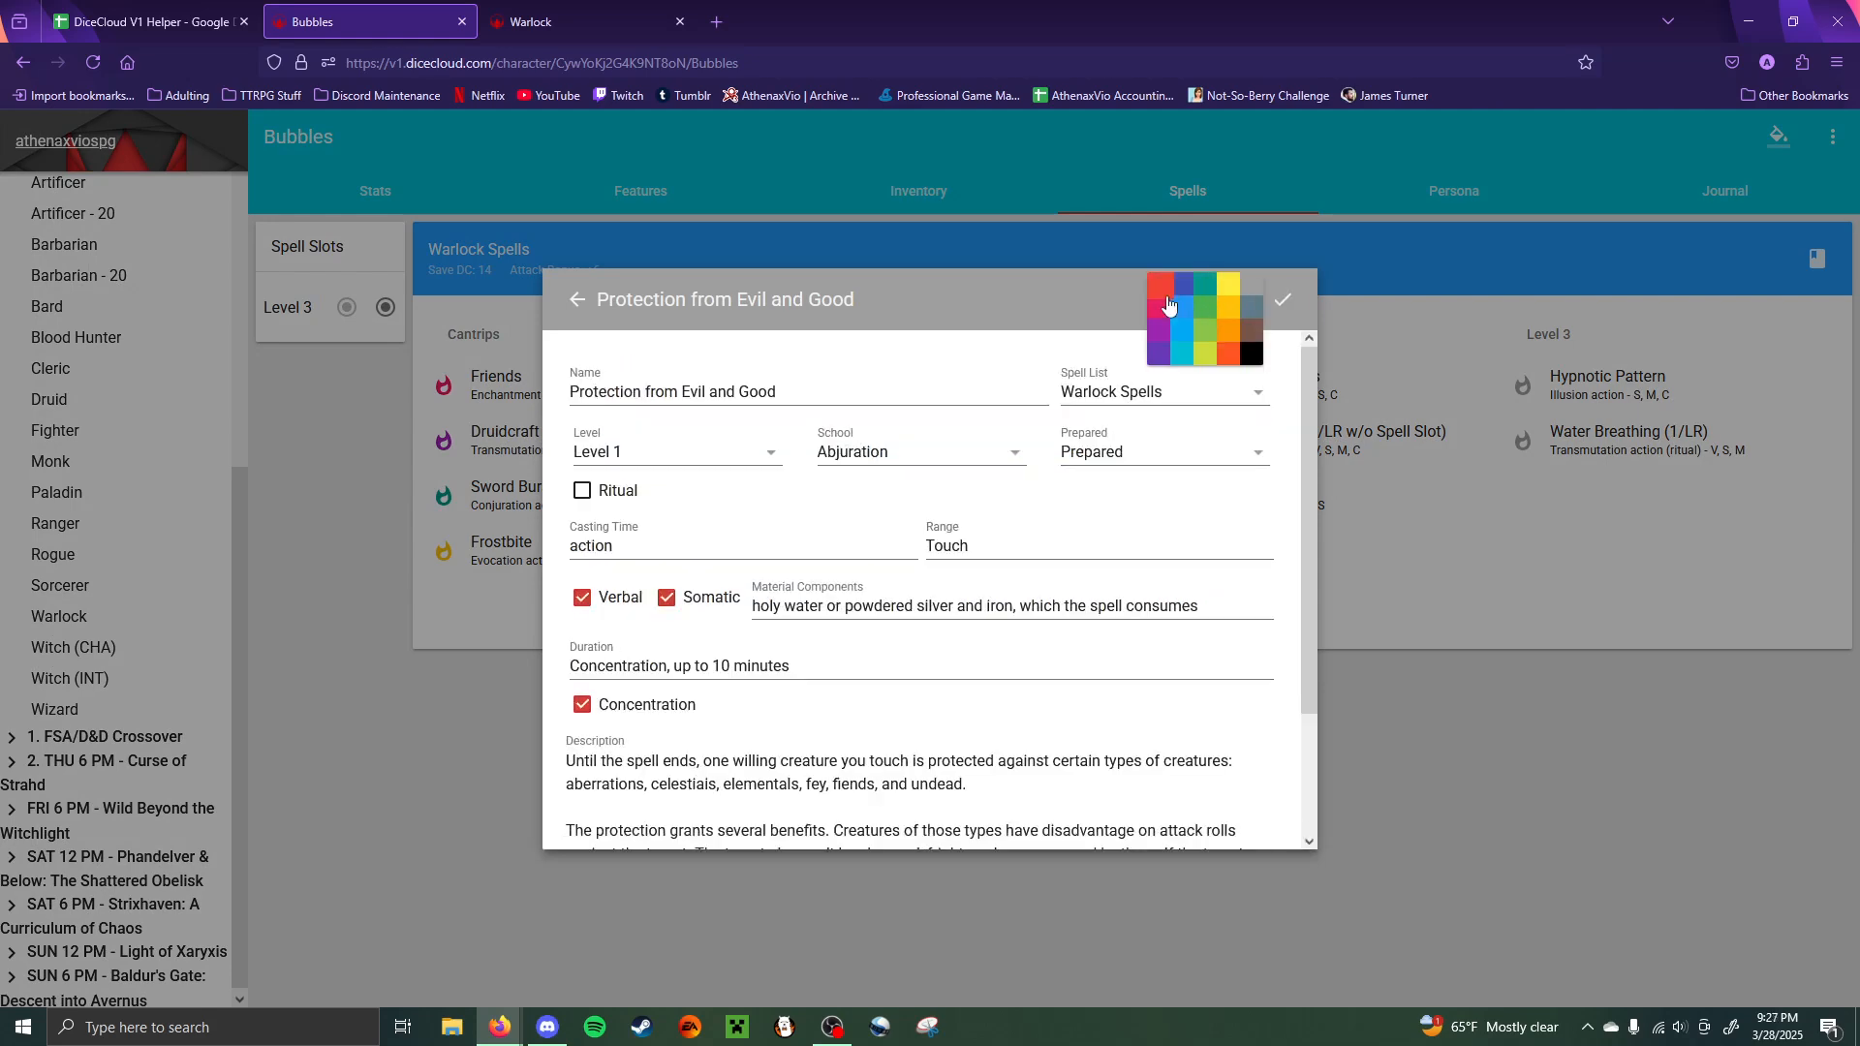
click(1172, 293)
click(1283, 299)
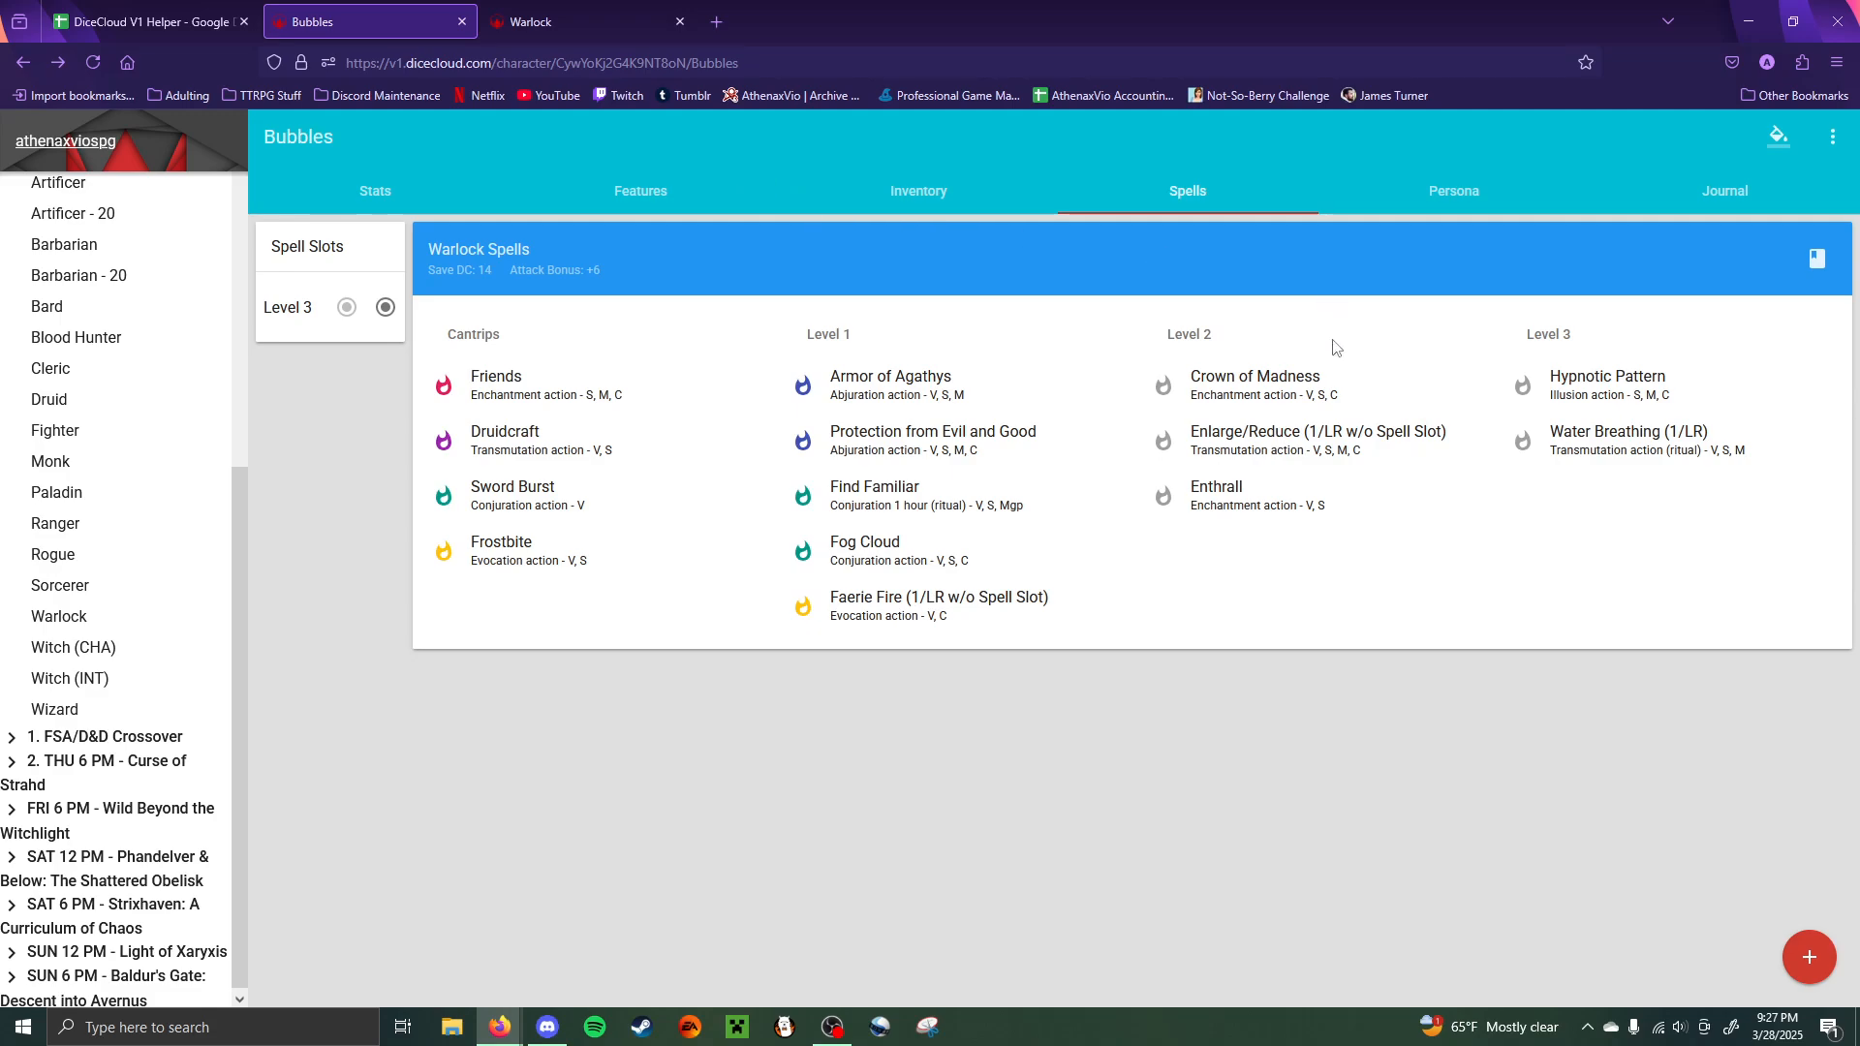
- Color the level 2 spell Crown of Madness pink and close its details
click(1227, 386)
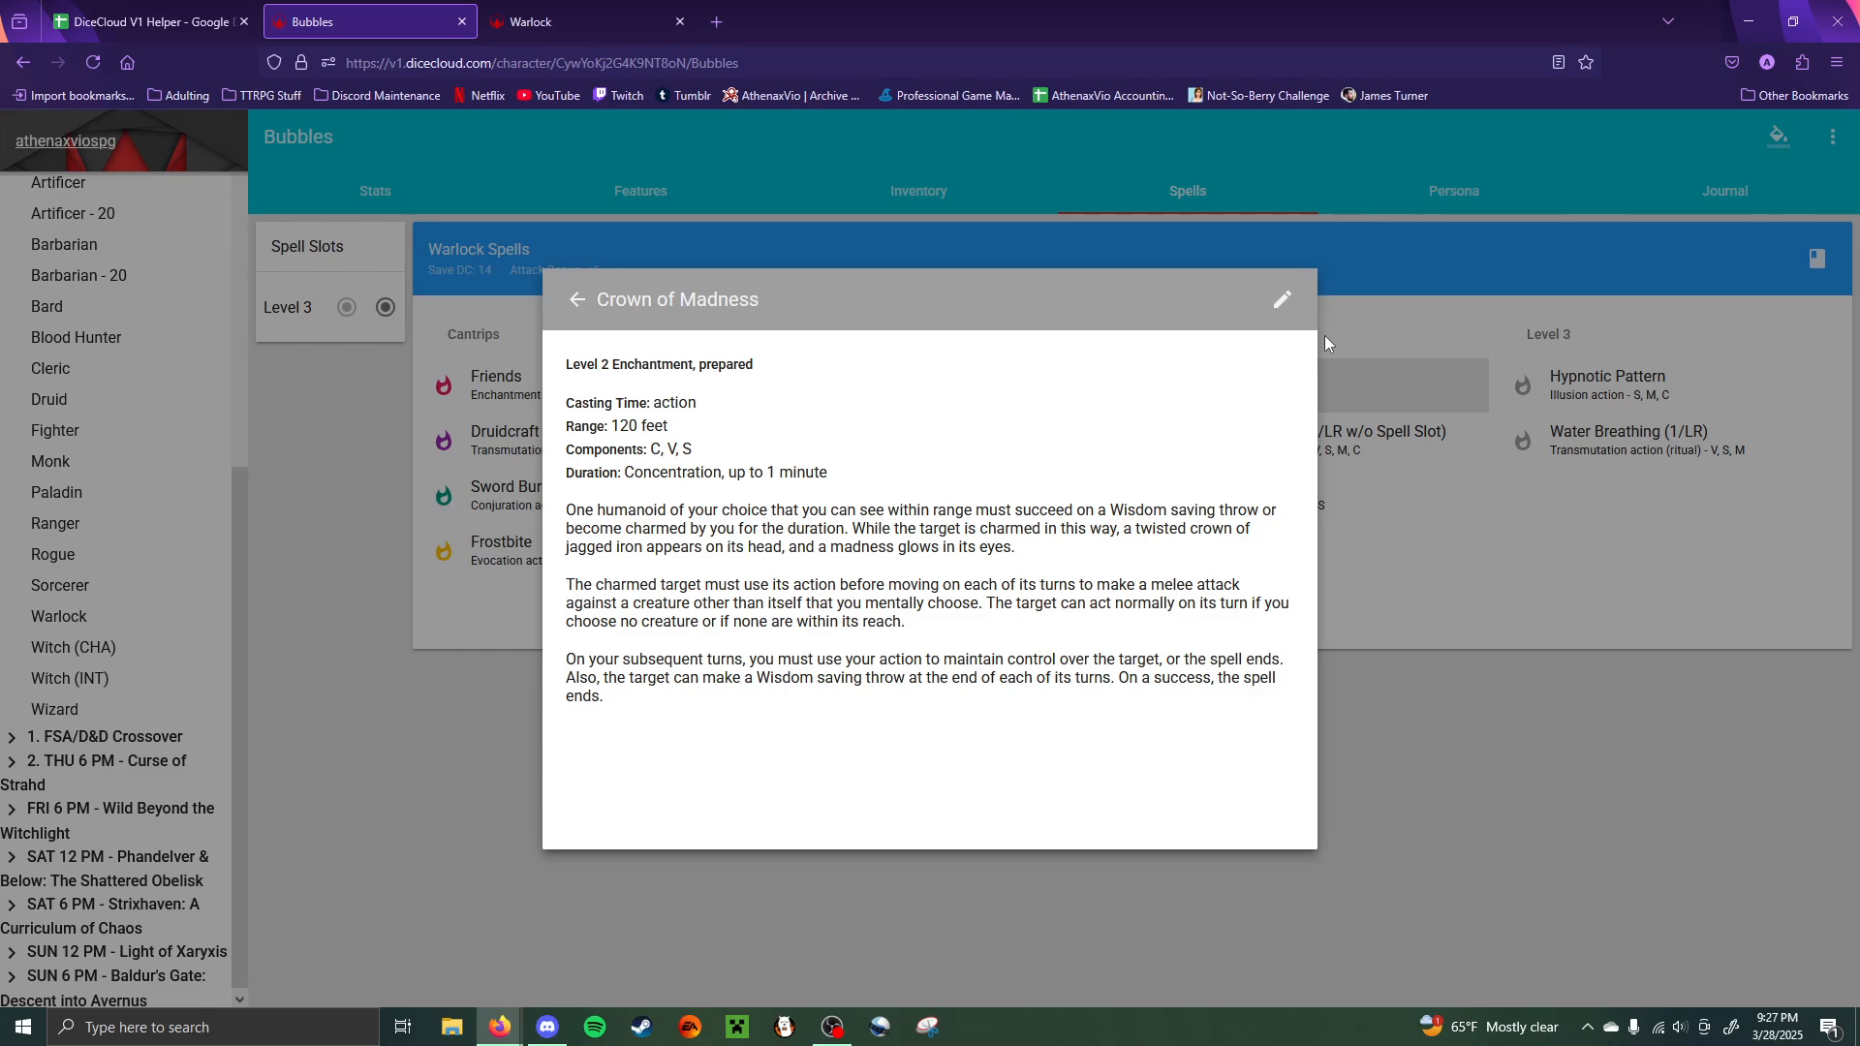
click(1272, 302)
click(1183, 300)
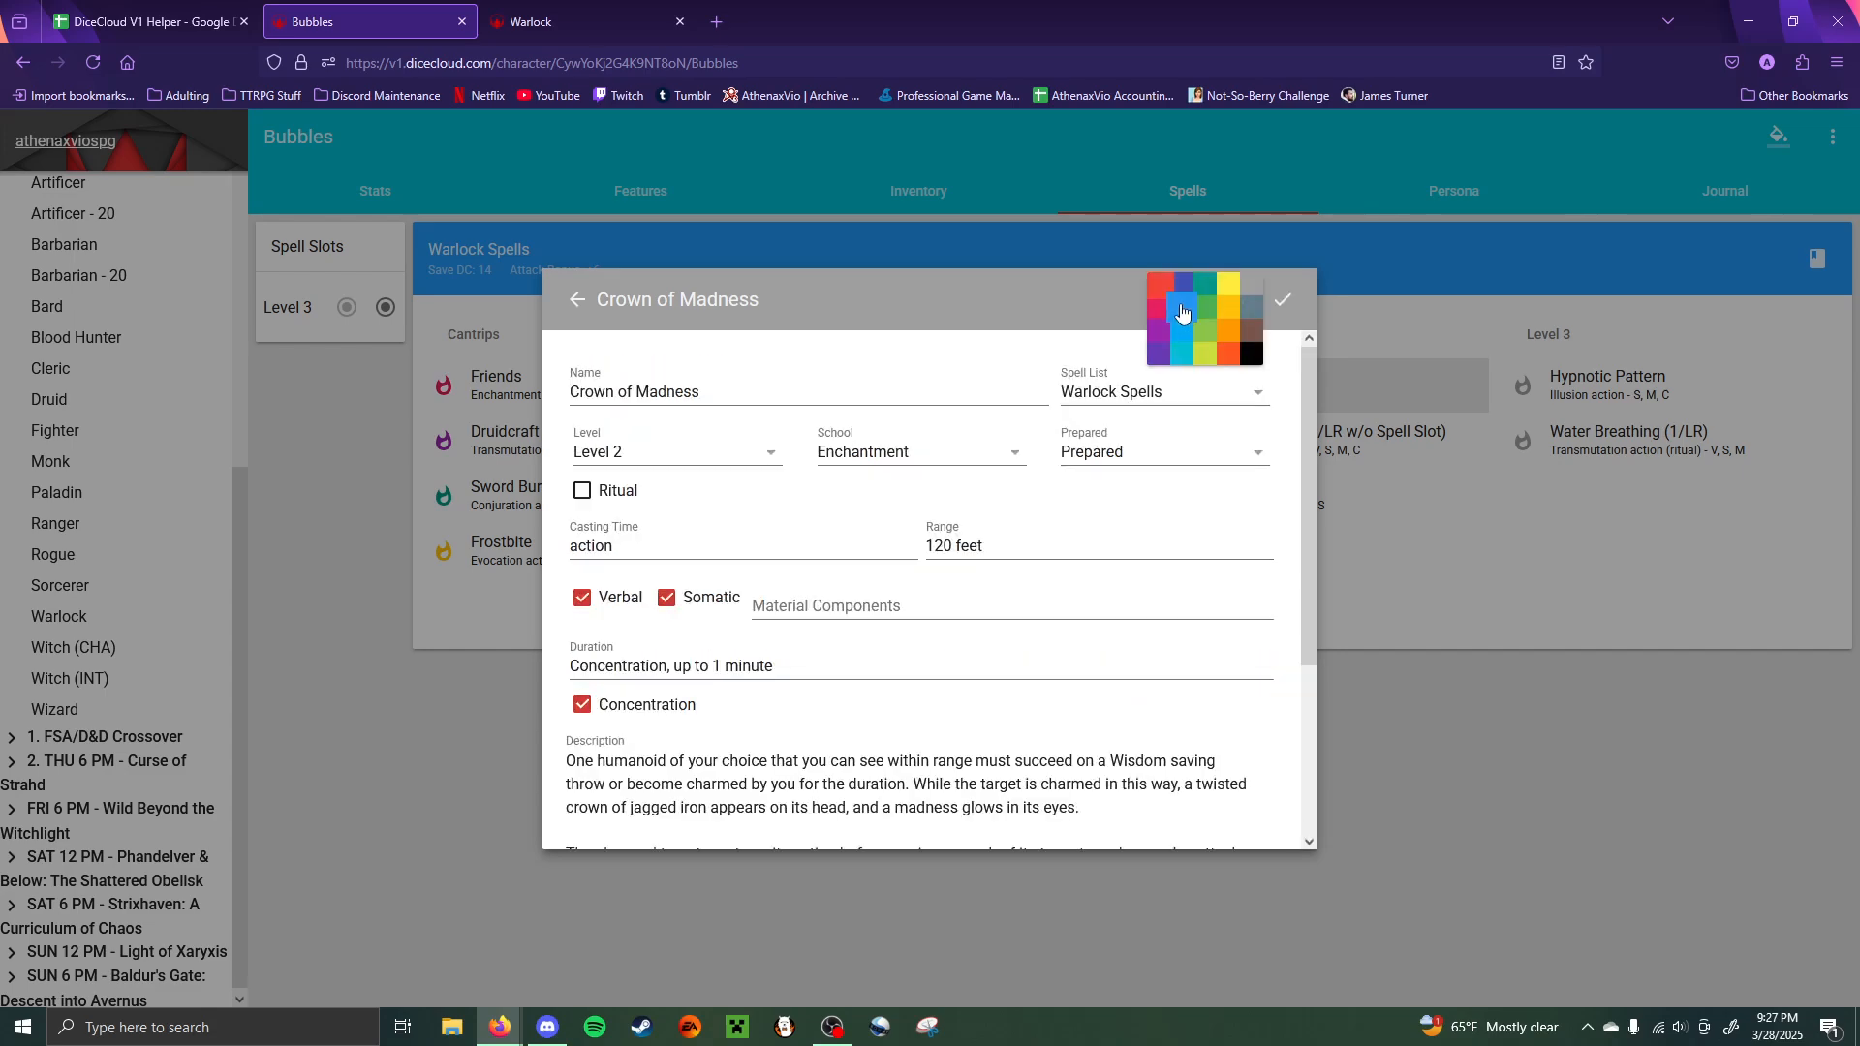
click(1162, 297)
click(1485, 434)
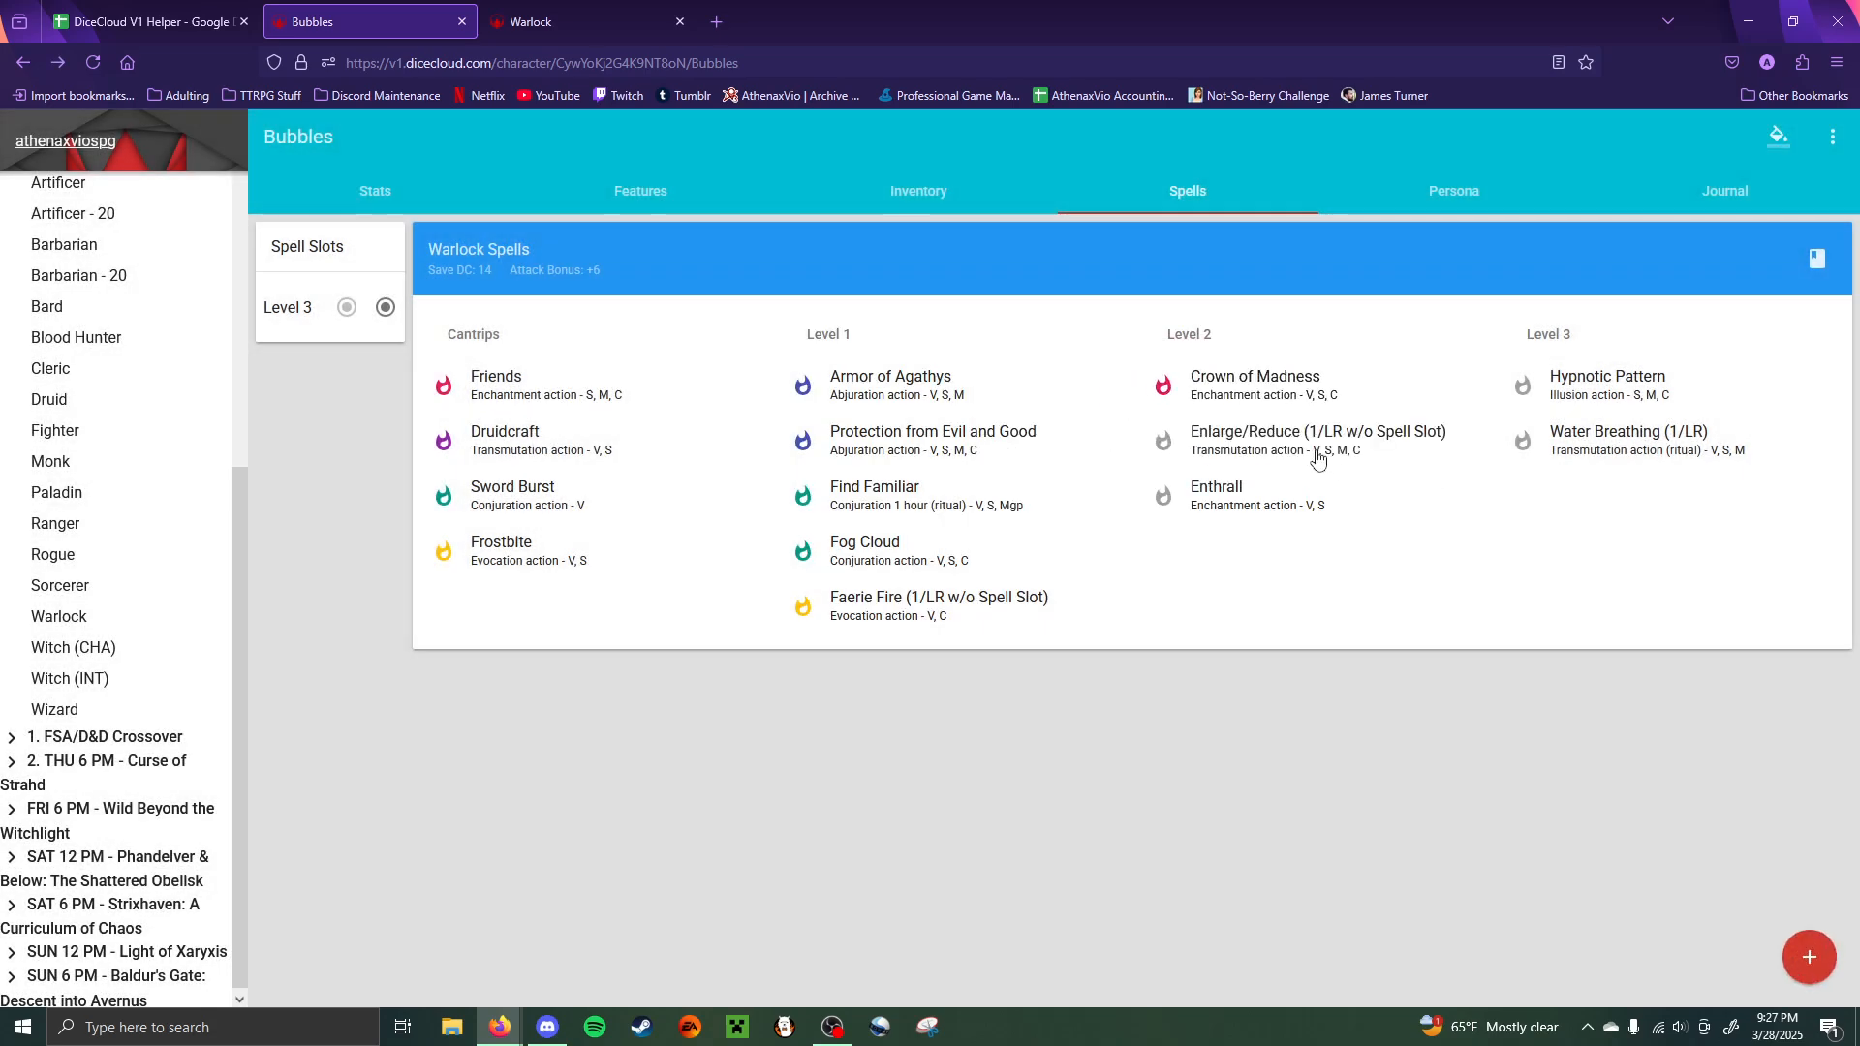
- Color the level 2 spell Enlarge/Reduce (1/LR w/o Spell Slot) purple and close its details
click(1317, 438)
click(1281, 300)
click(1183, 300)
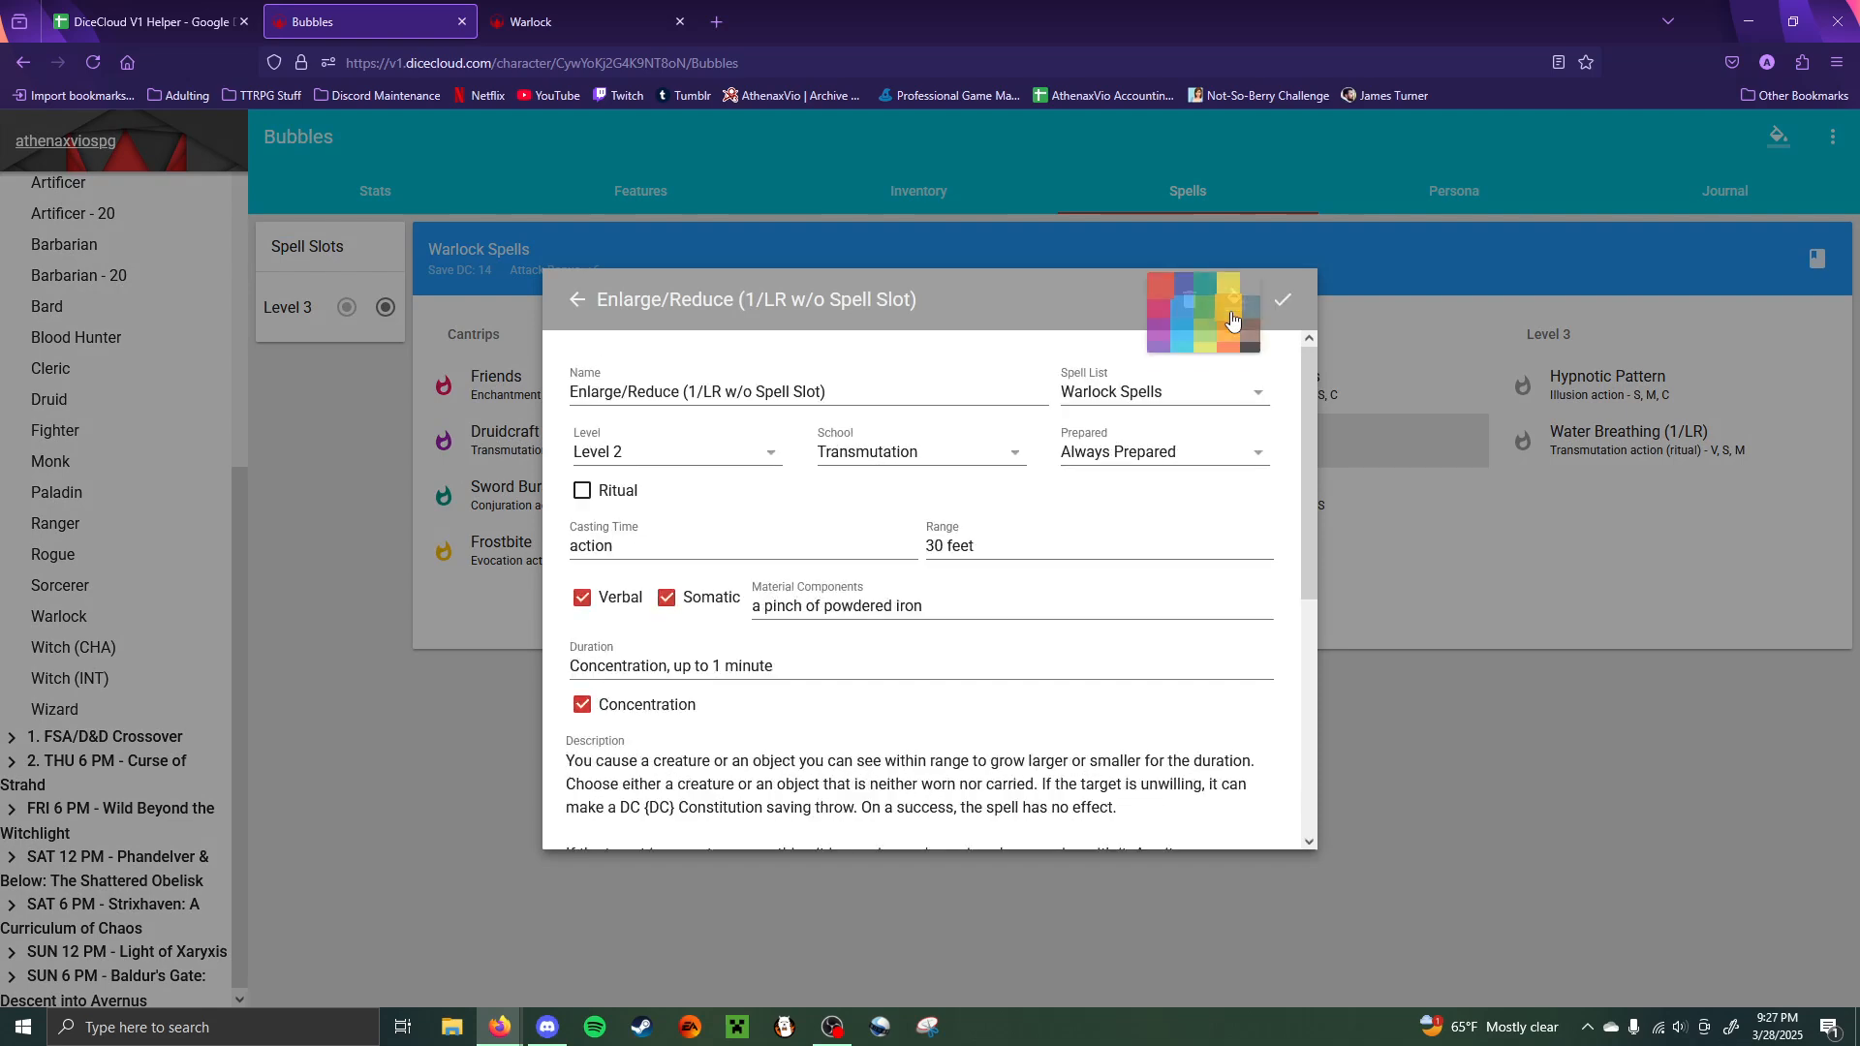
click(1165, 334)
click(1444, 473)
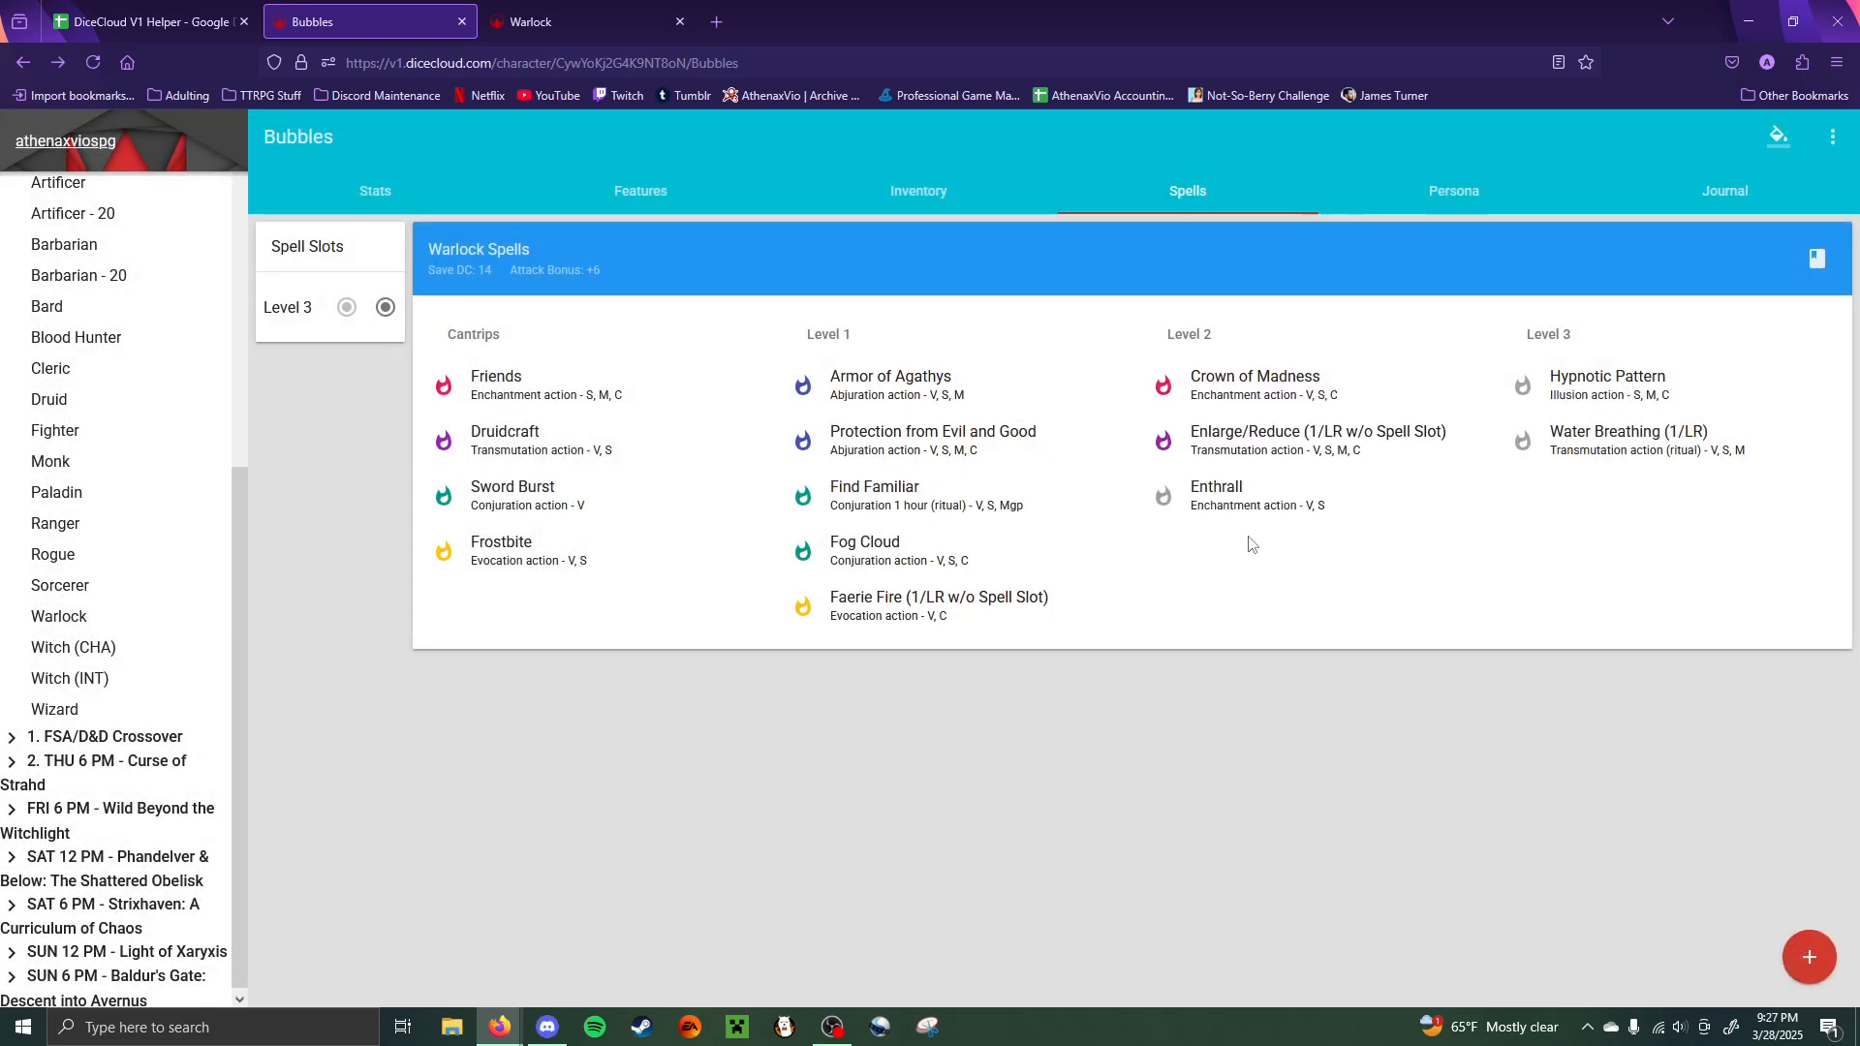
- Color the level 2 spell Enthrall pink and close its details
click(1203, 497)
click(1283, 301)
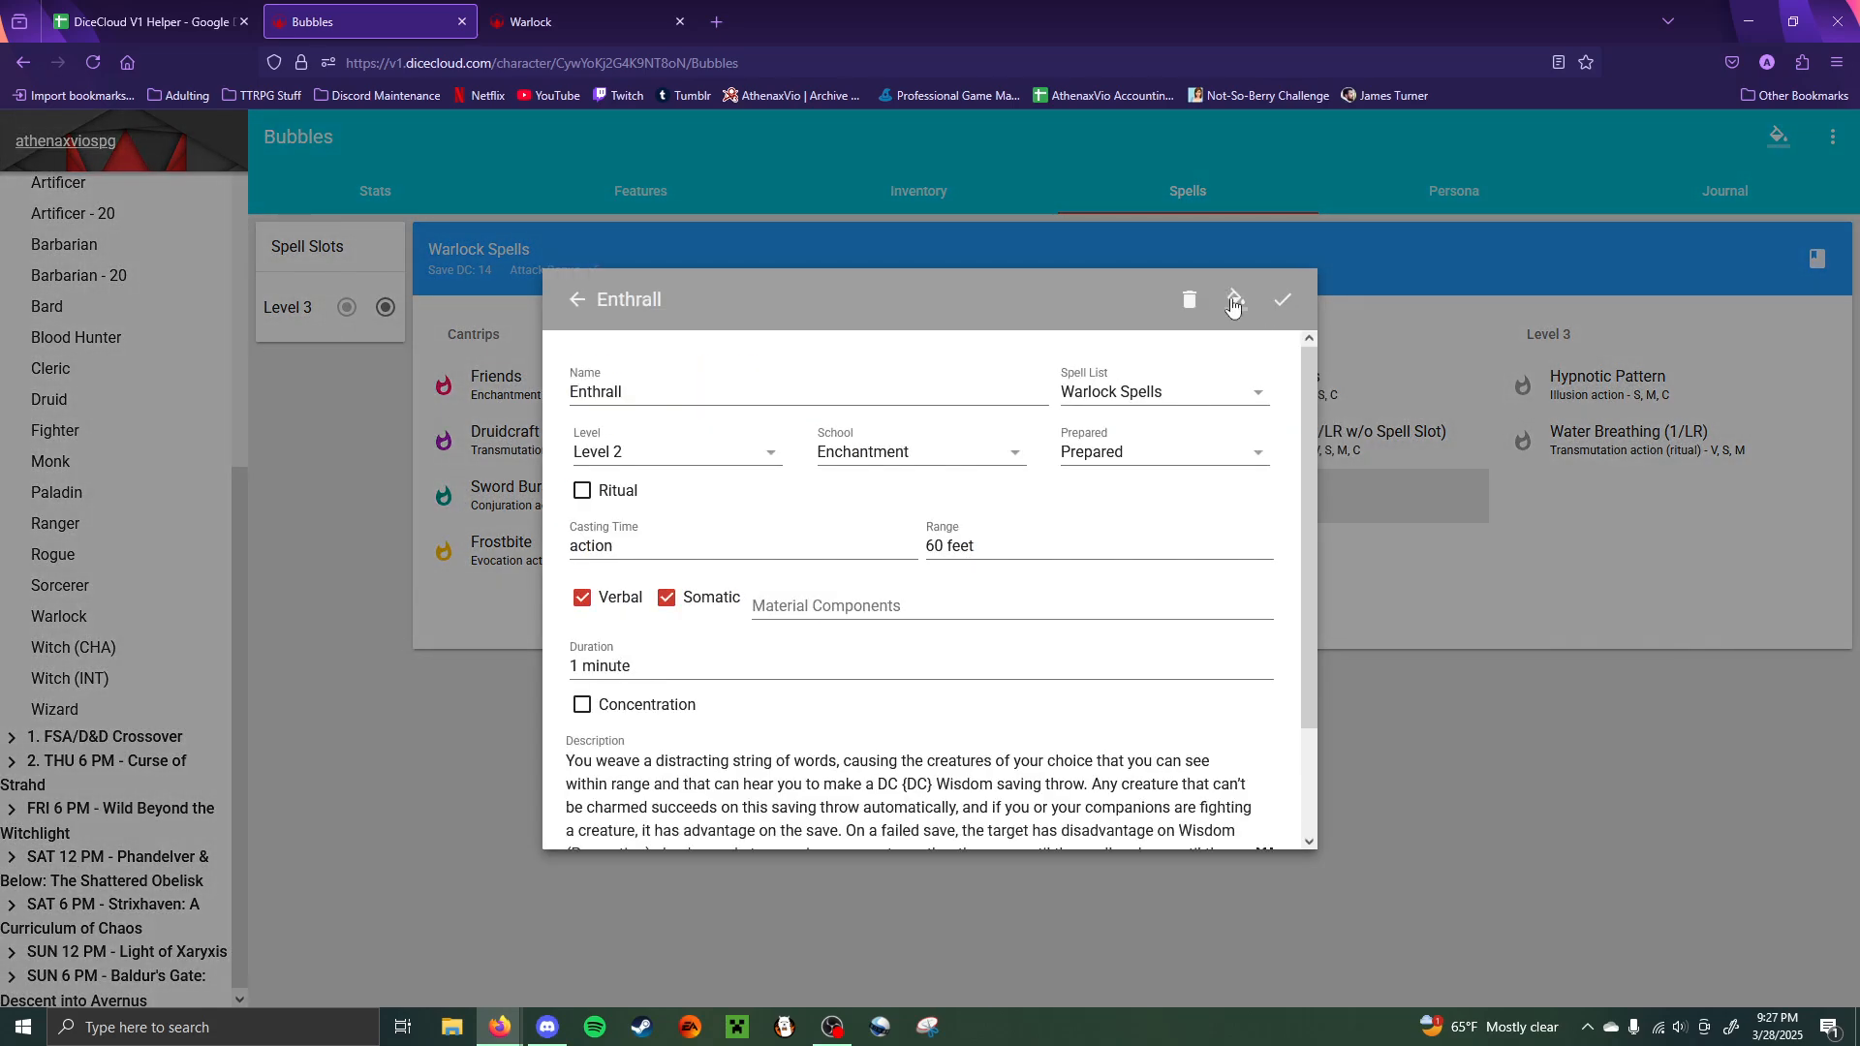
click(1184, 300)
click(1160, 310)
click(1555, 514)
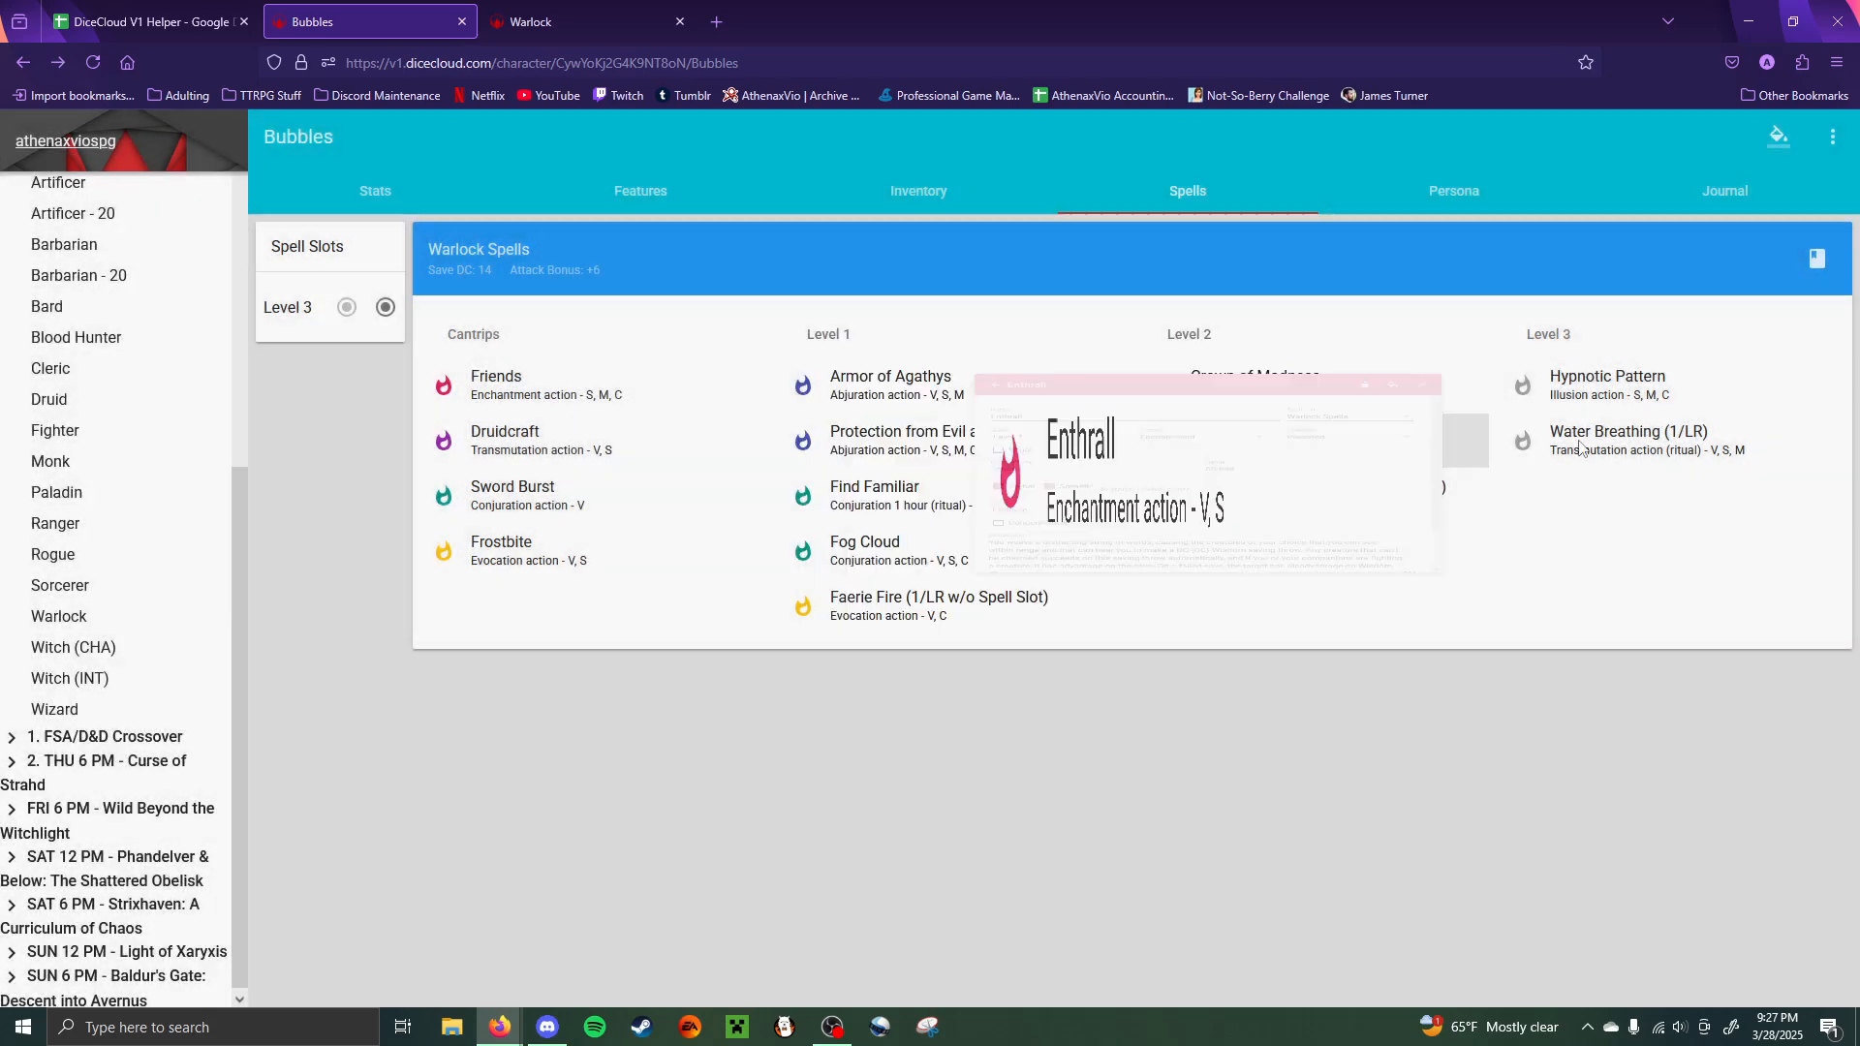
- Color the level 3 spell Hypnotic Pattern blue-gray and close its details
click(1569, 405)
click(1279, 302)
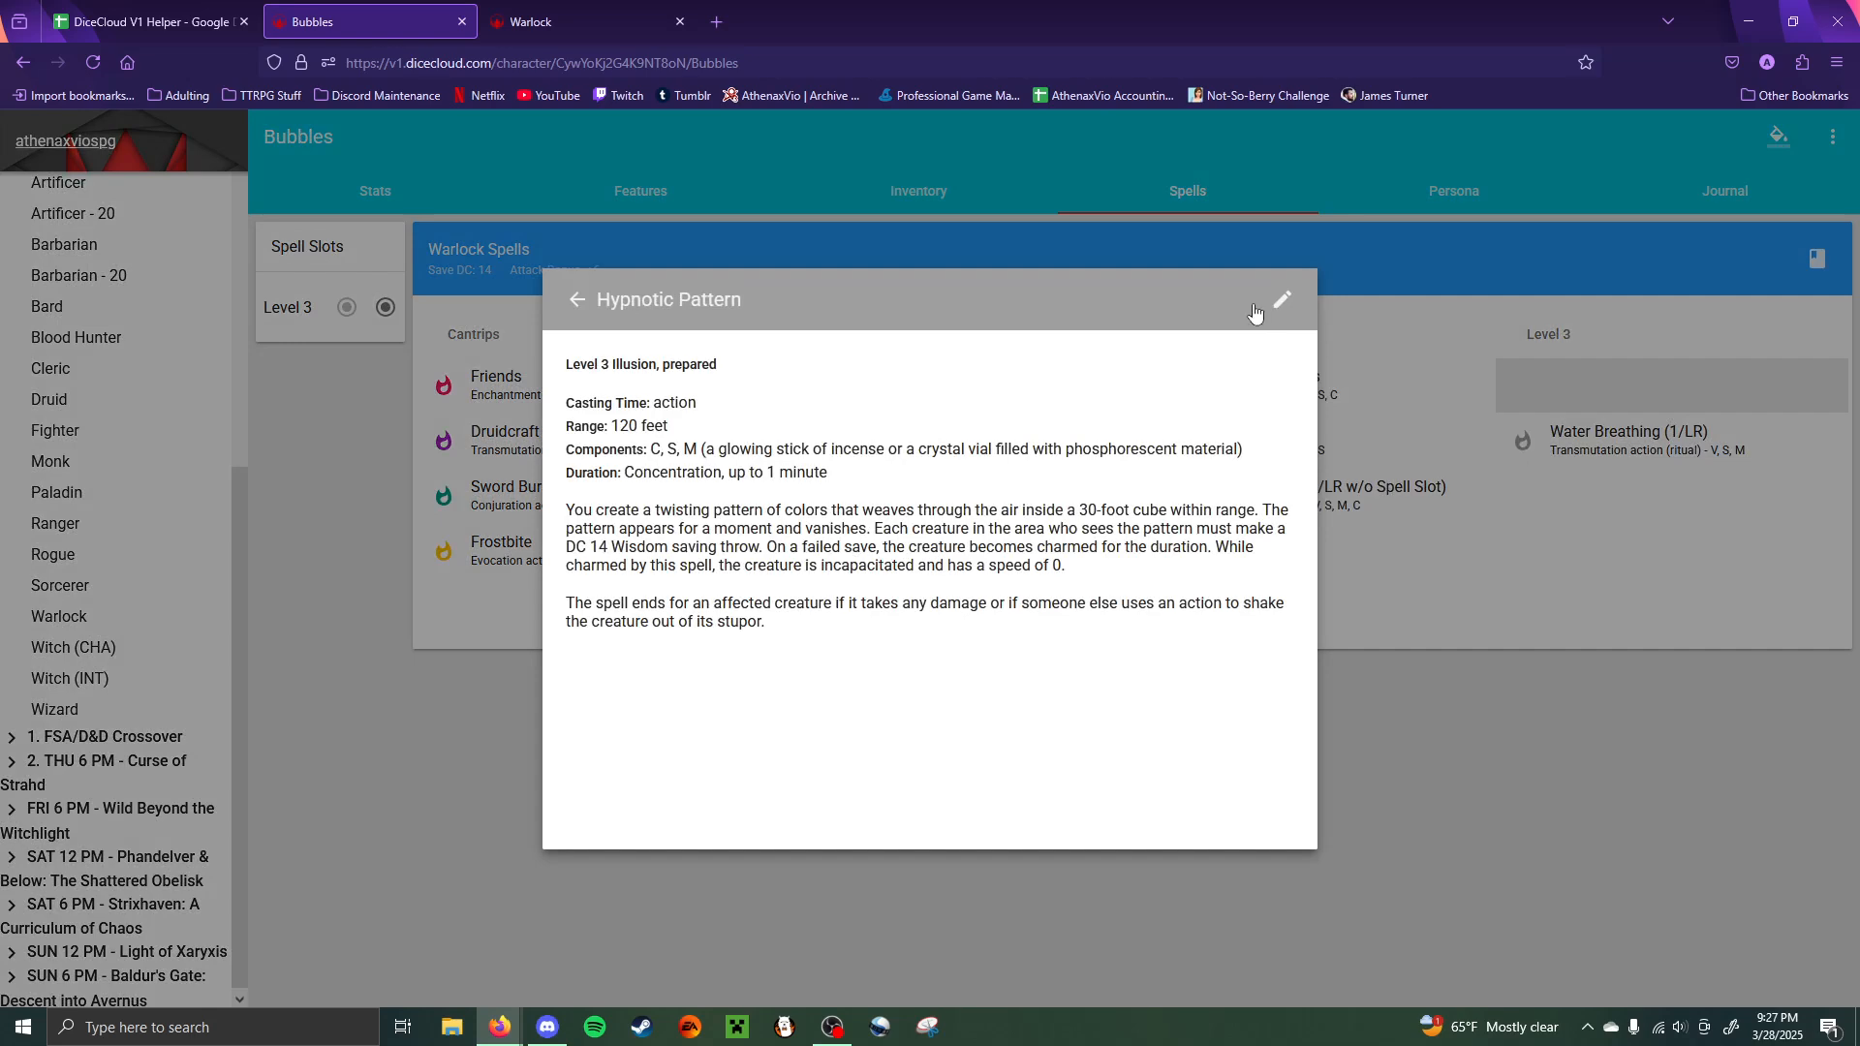
click(1237, 302)
click(1249, 334)
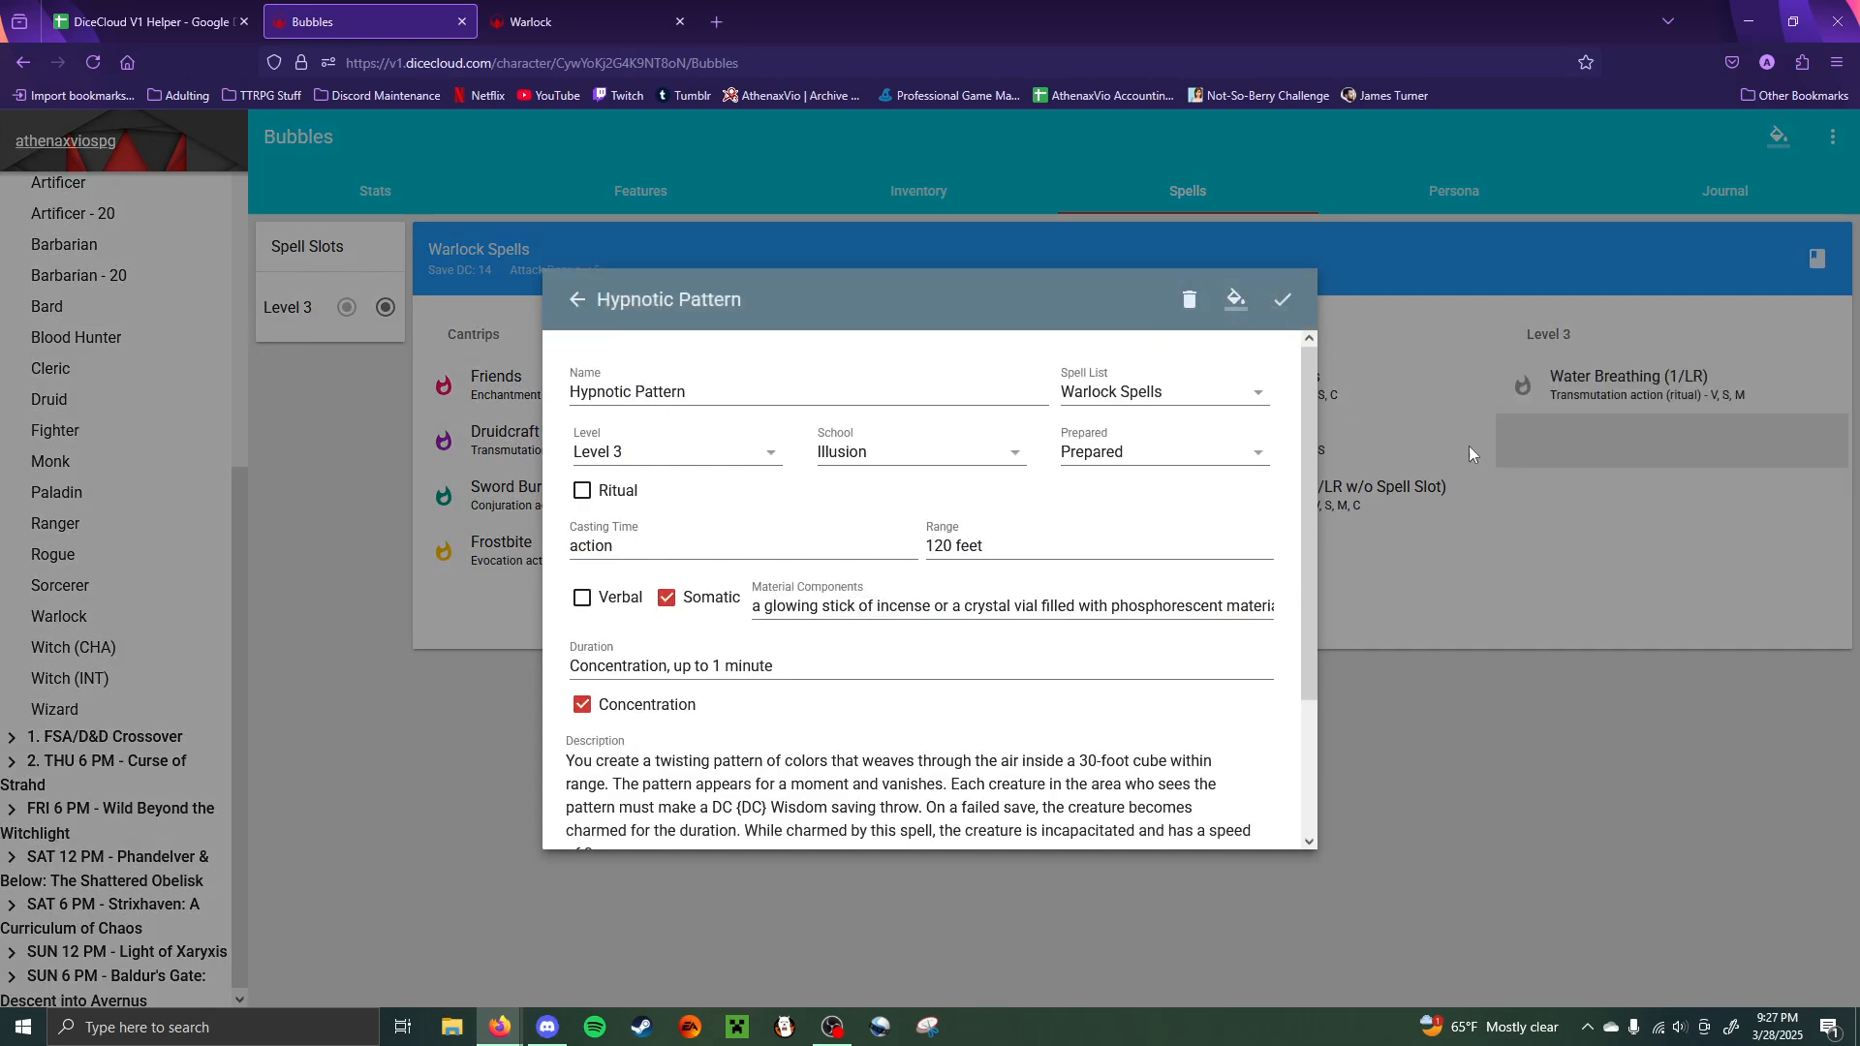
click(1666, 408)
- Color the level 3 spell Water Breathing (1/LR) purple and go to the character's Journal
click(1653, 392)
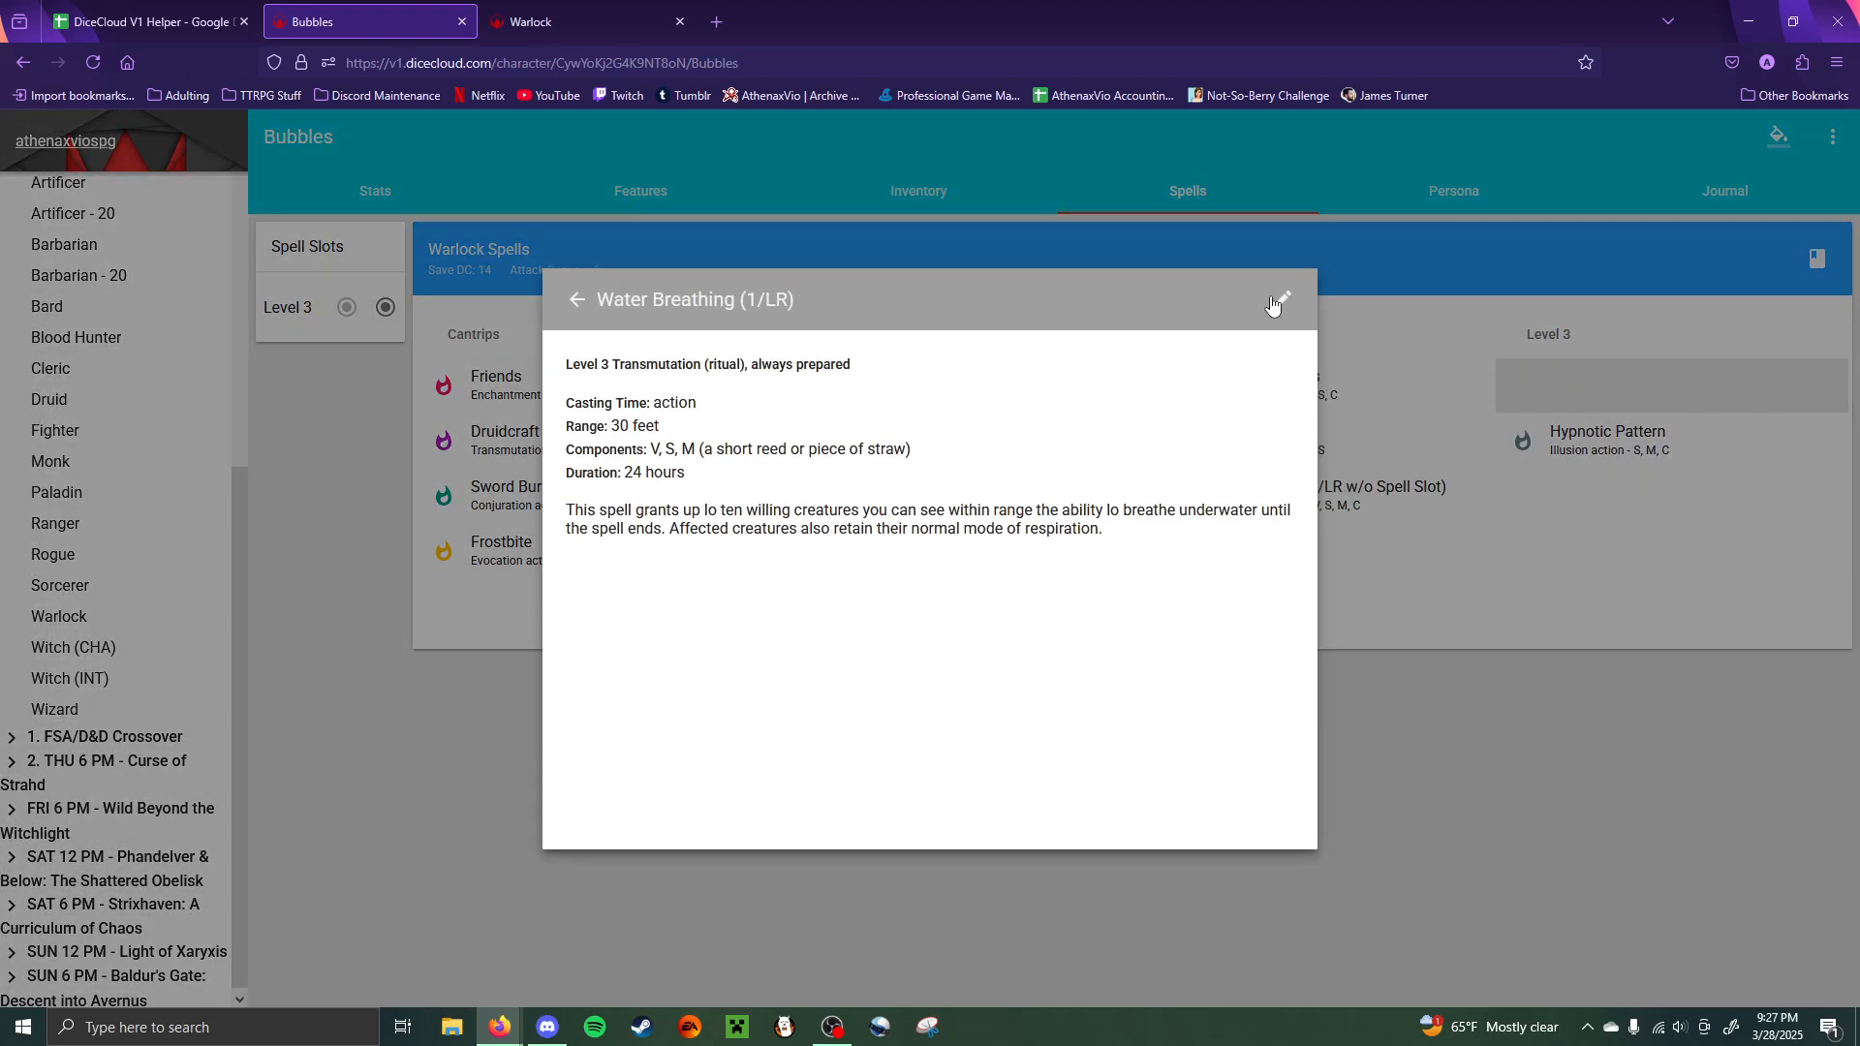
click(1277, 301)
click(1236, 301)
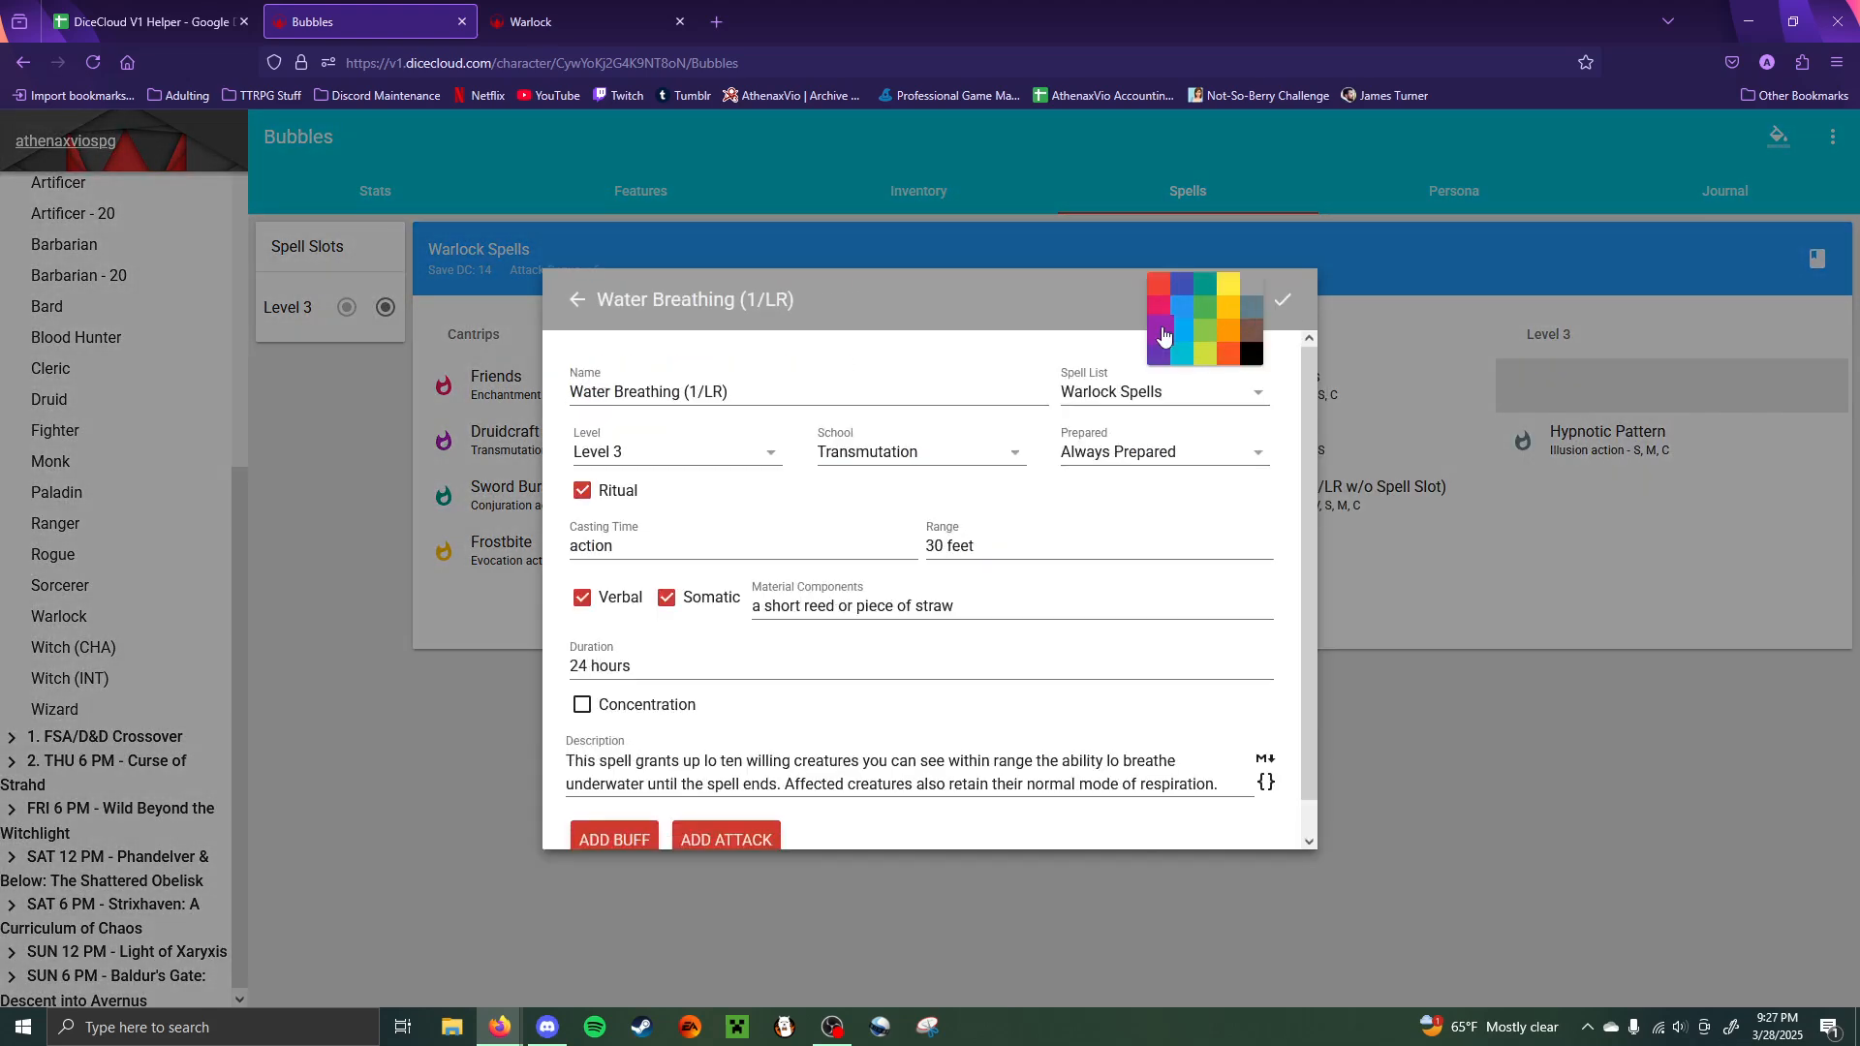
click(1160, 287)
click(1592, 615)
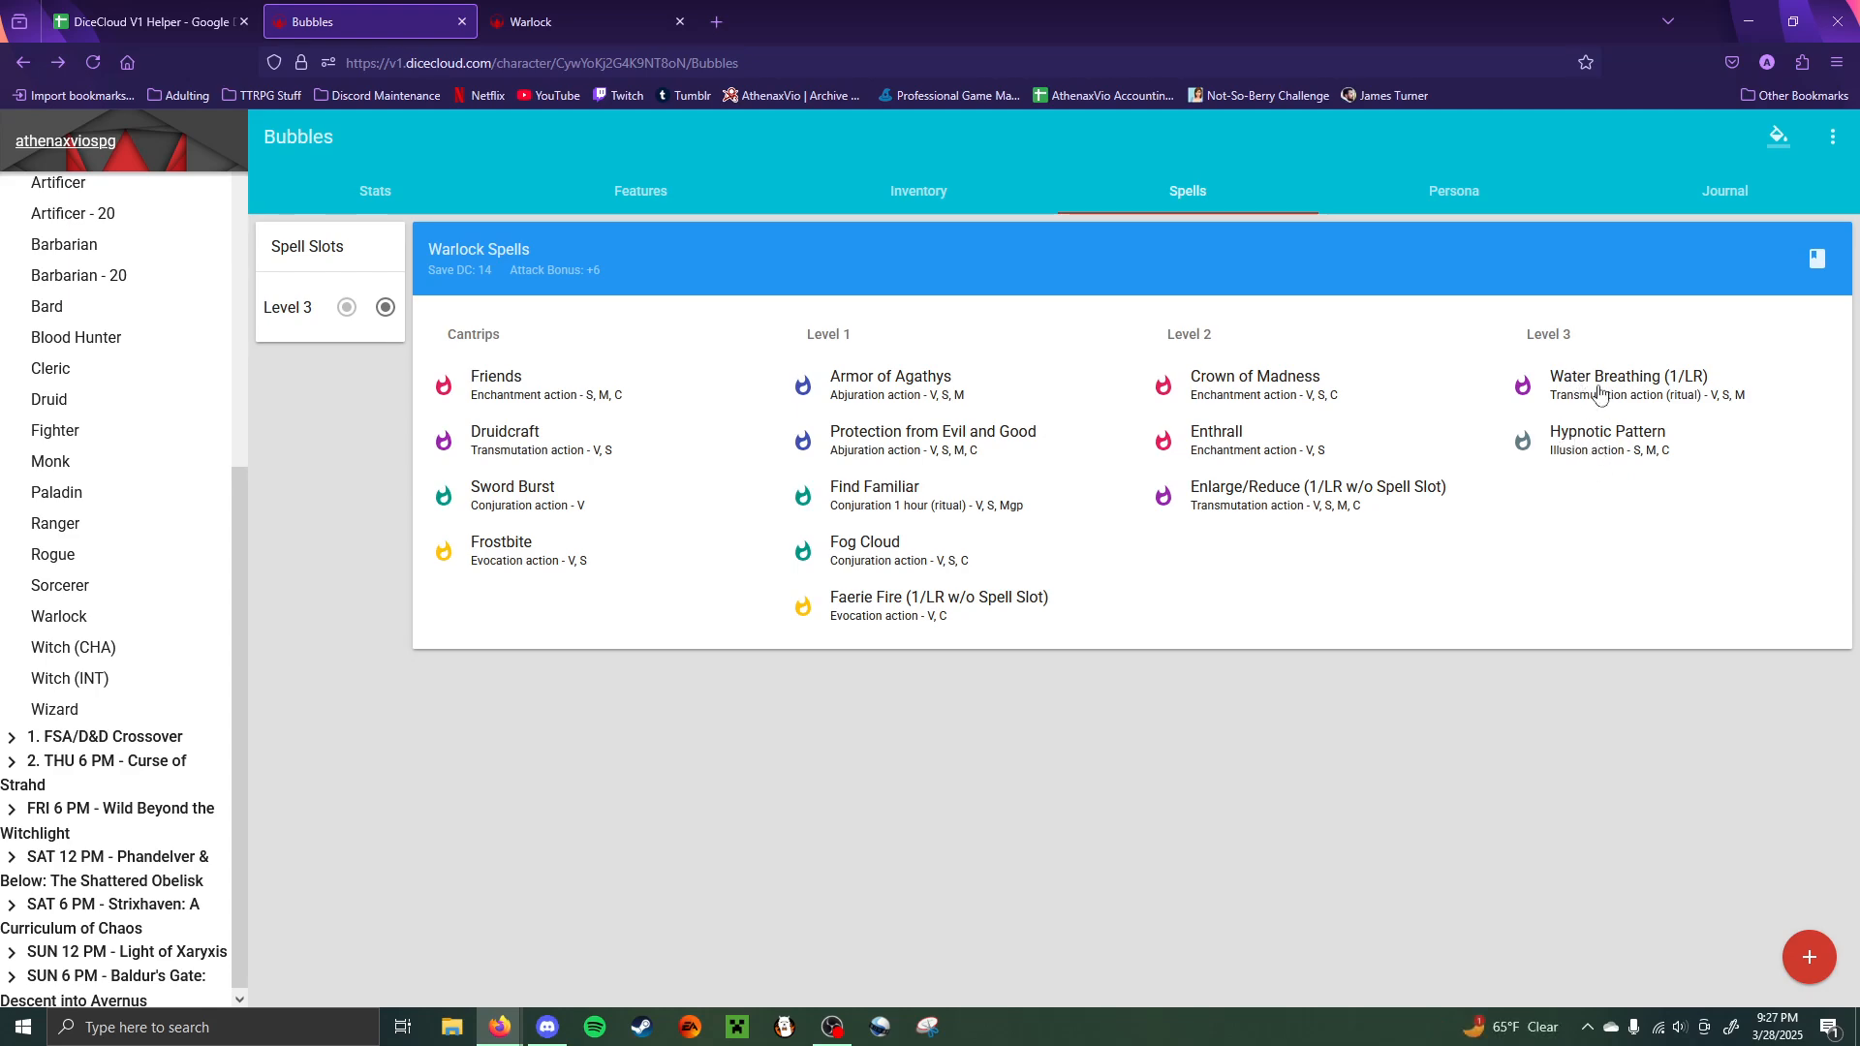
click(1765, 186)
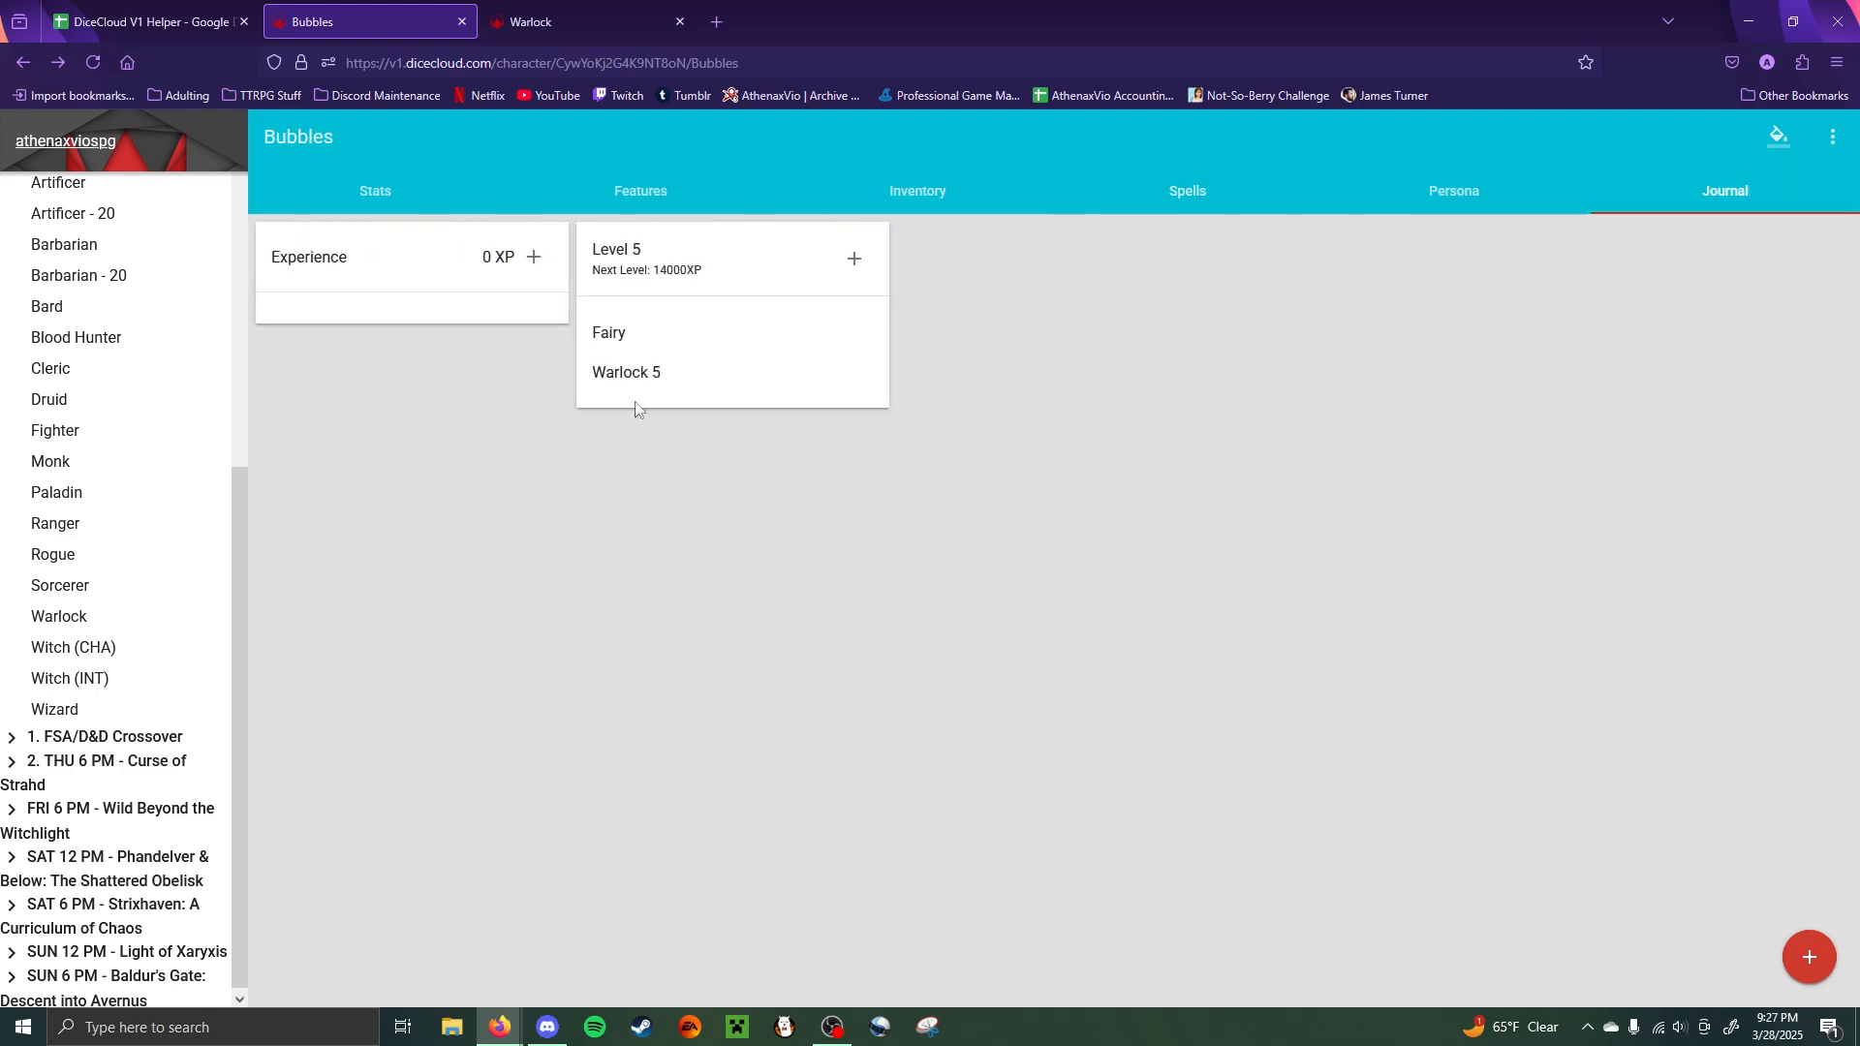
- Color the Warlock class entry in the Journal light blue, close its details and return to the character's Stats
click(632, 368)
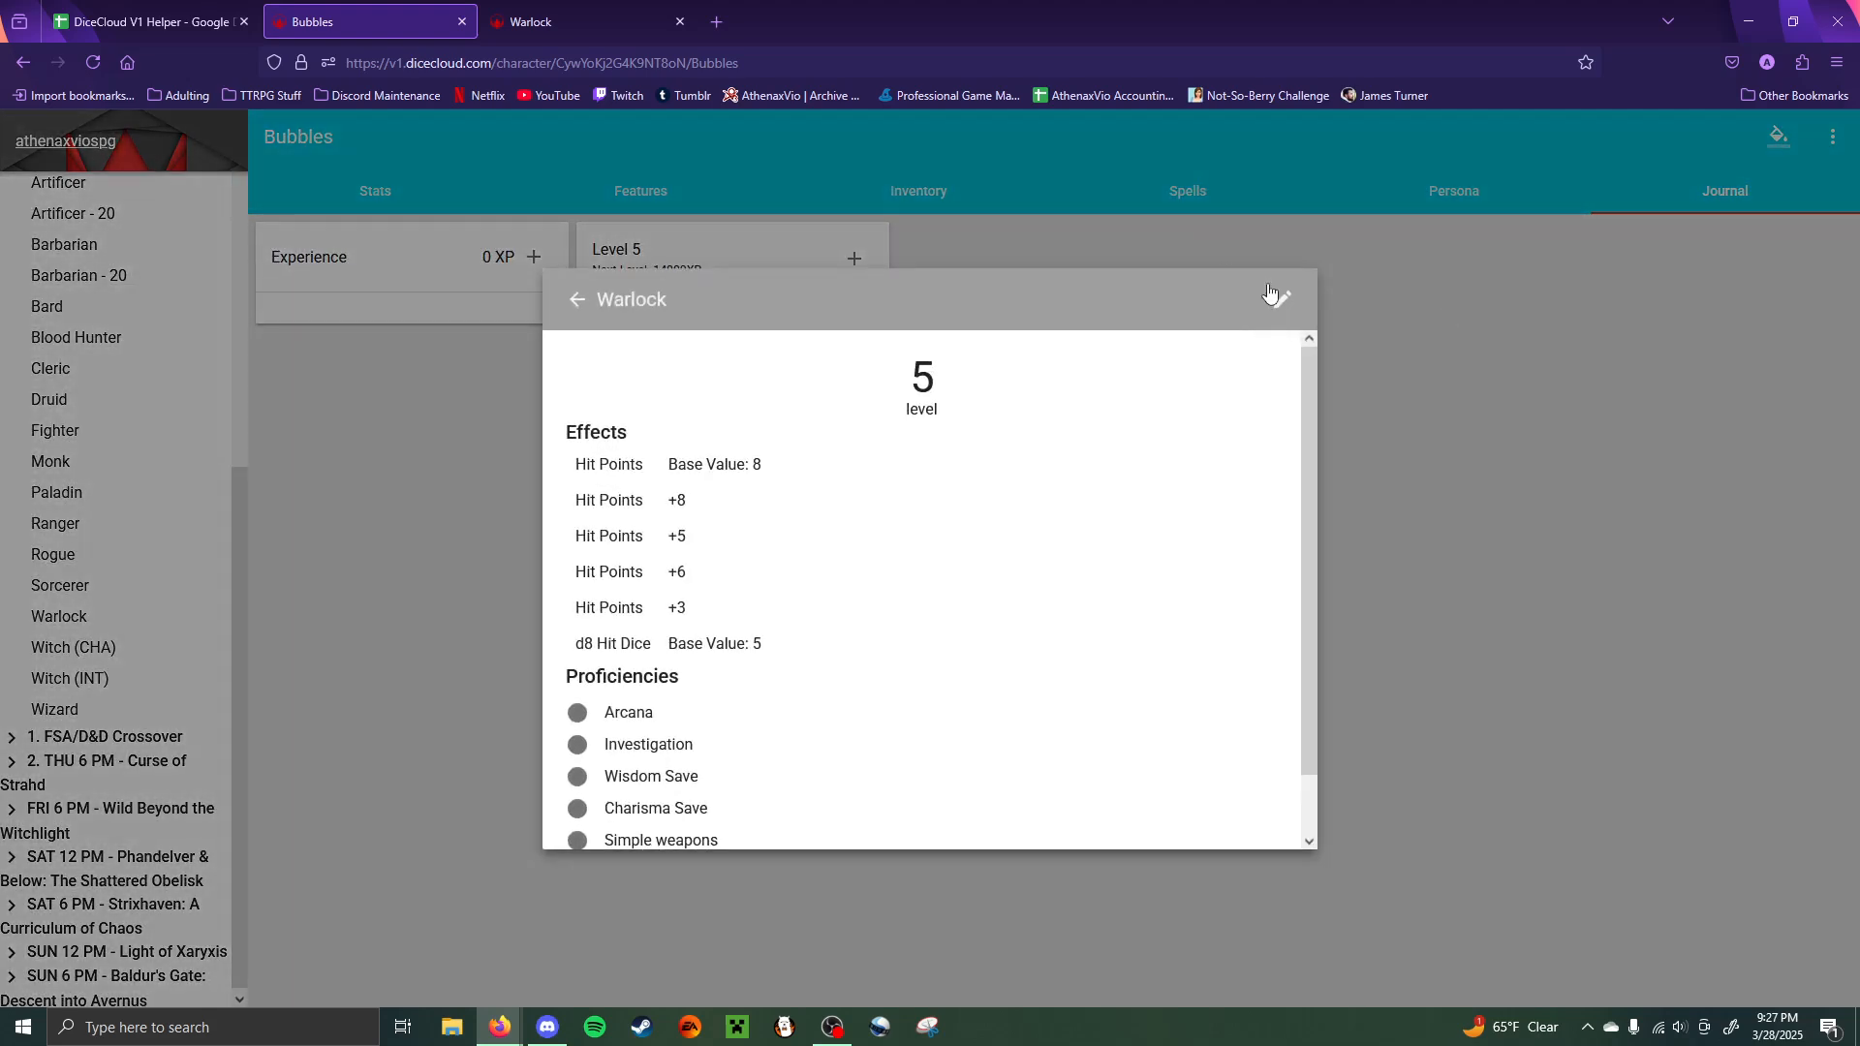
click(1264, 296)
click(1236, 301)
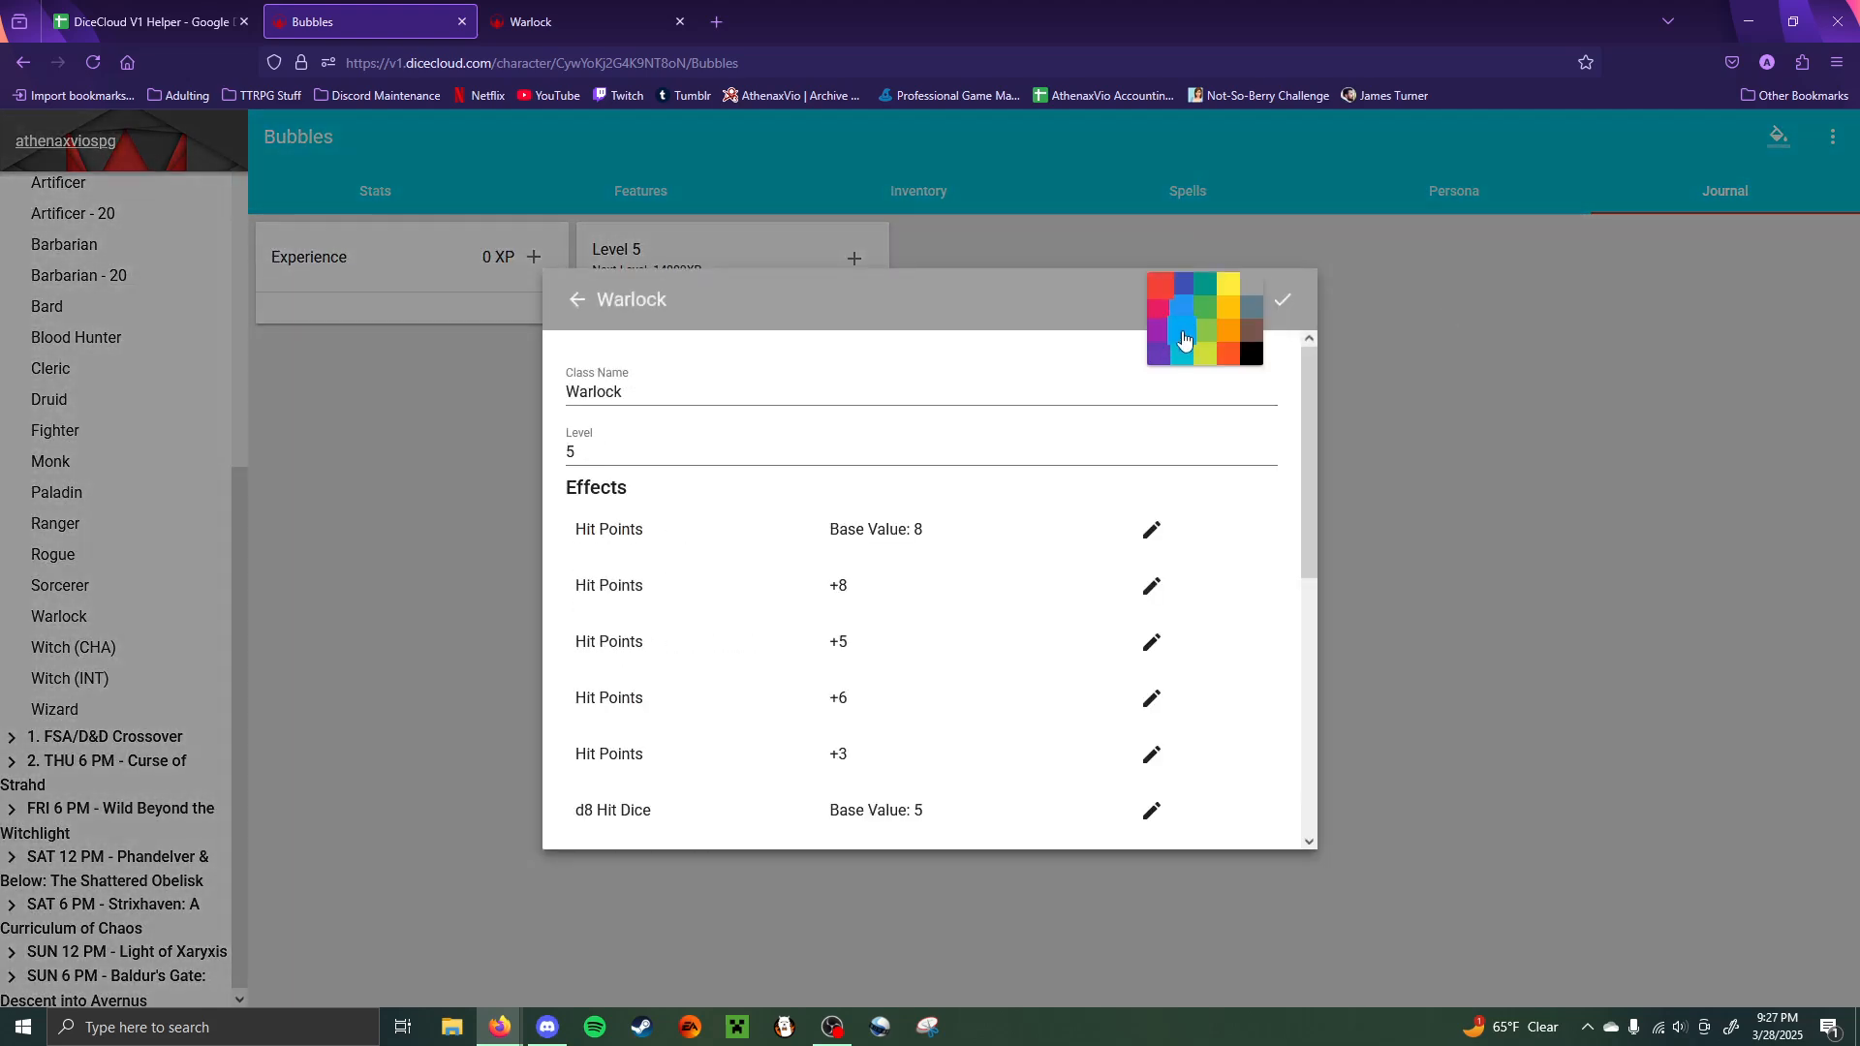
click(1184, 339)
click(1478, 259)
click(334, 209)
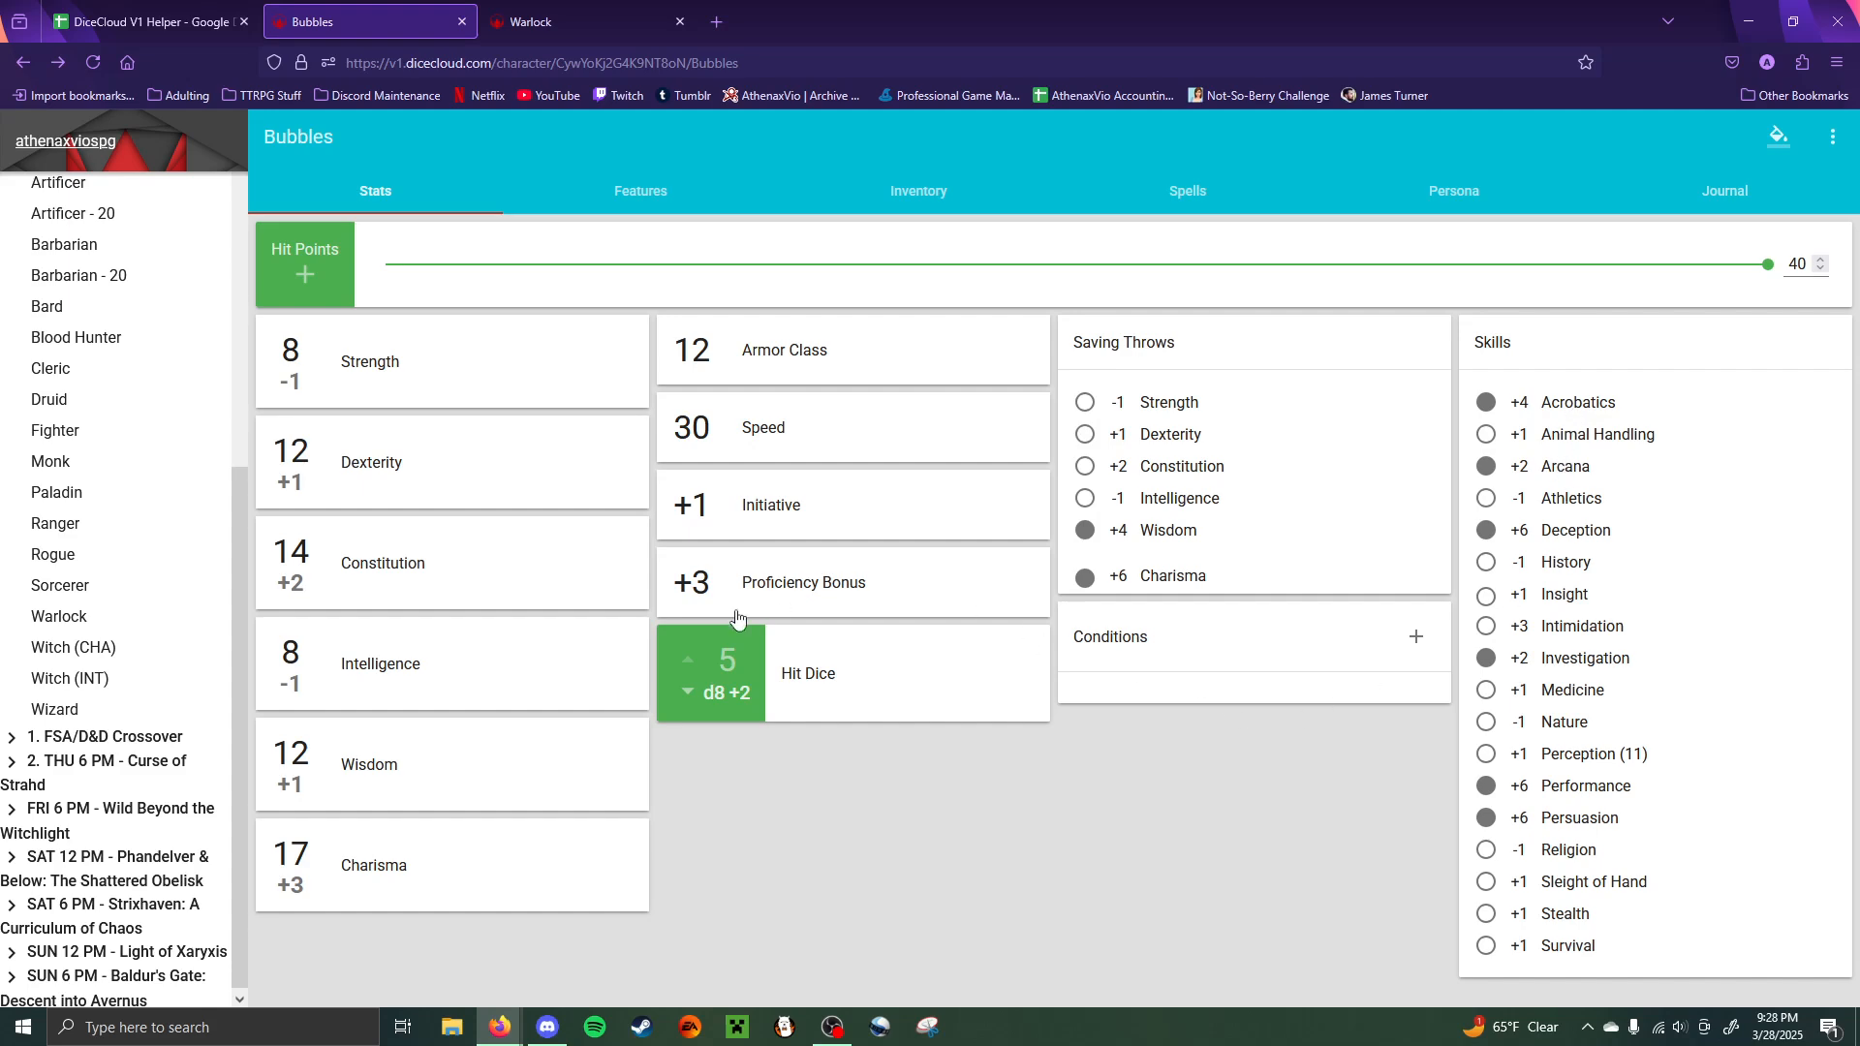
- Examine how the Proficiency Bonus, the Charisma saving throw and the Hit Dice are calculated
click(759, 562)
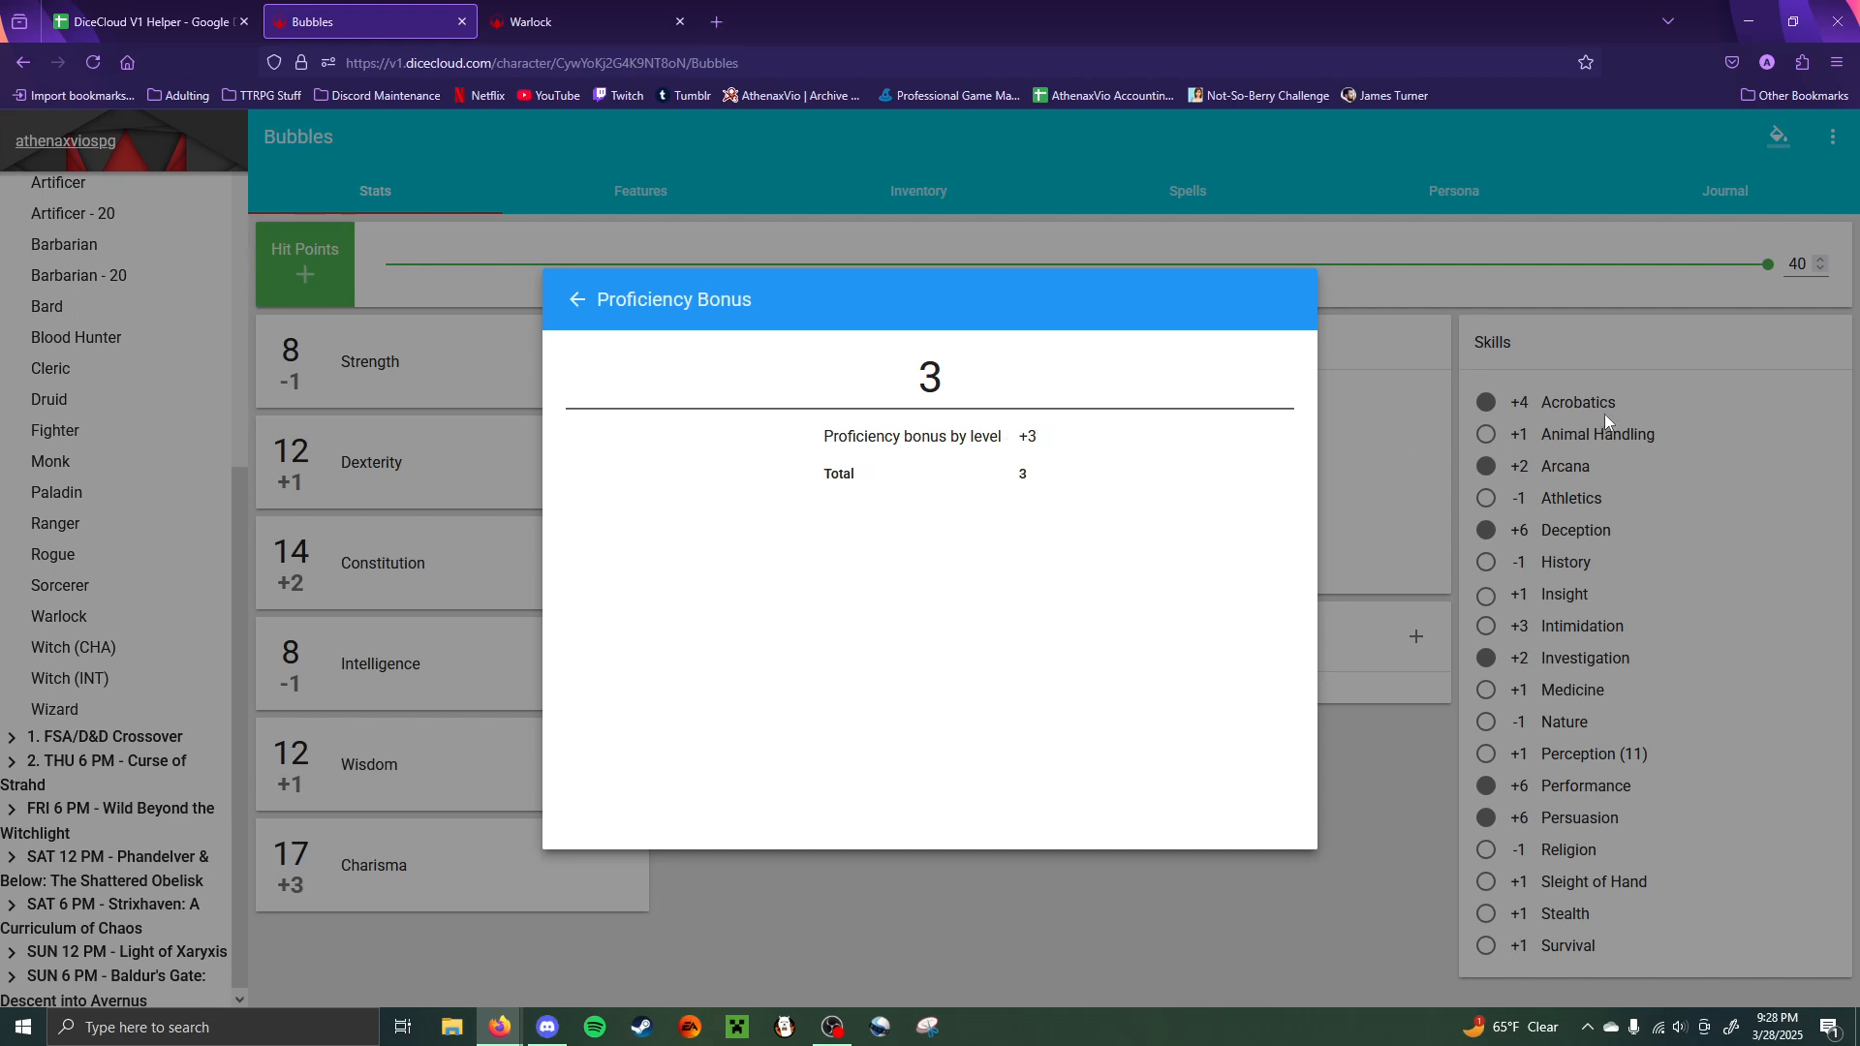
click(1581, 422)
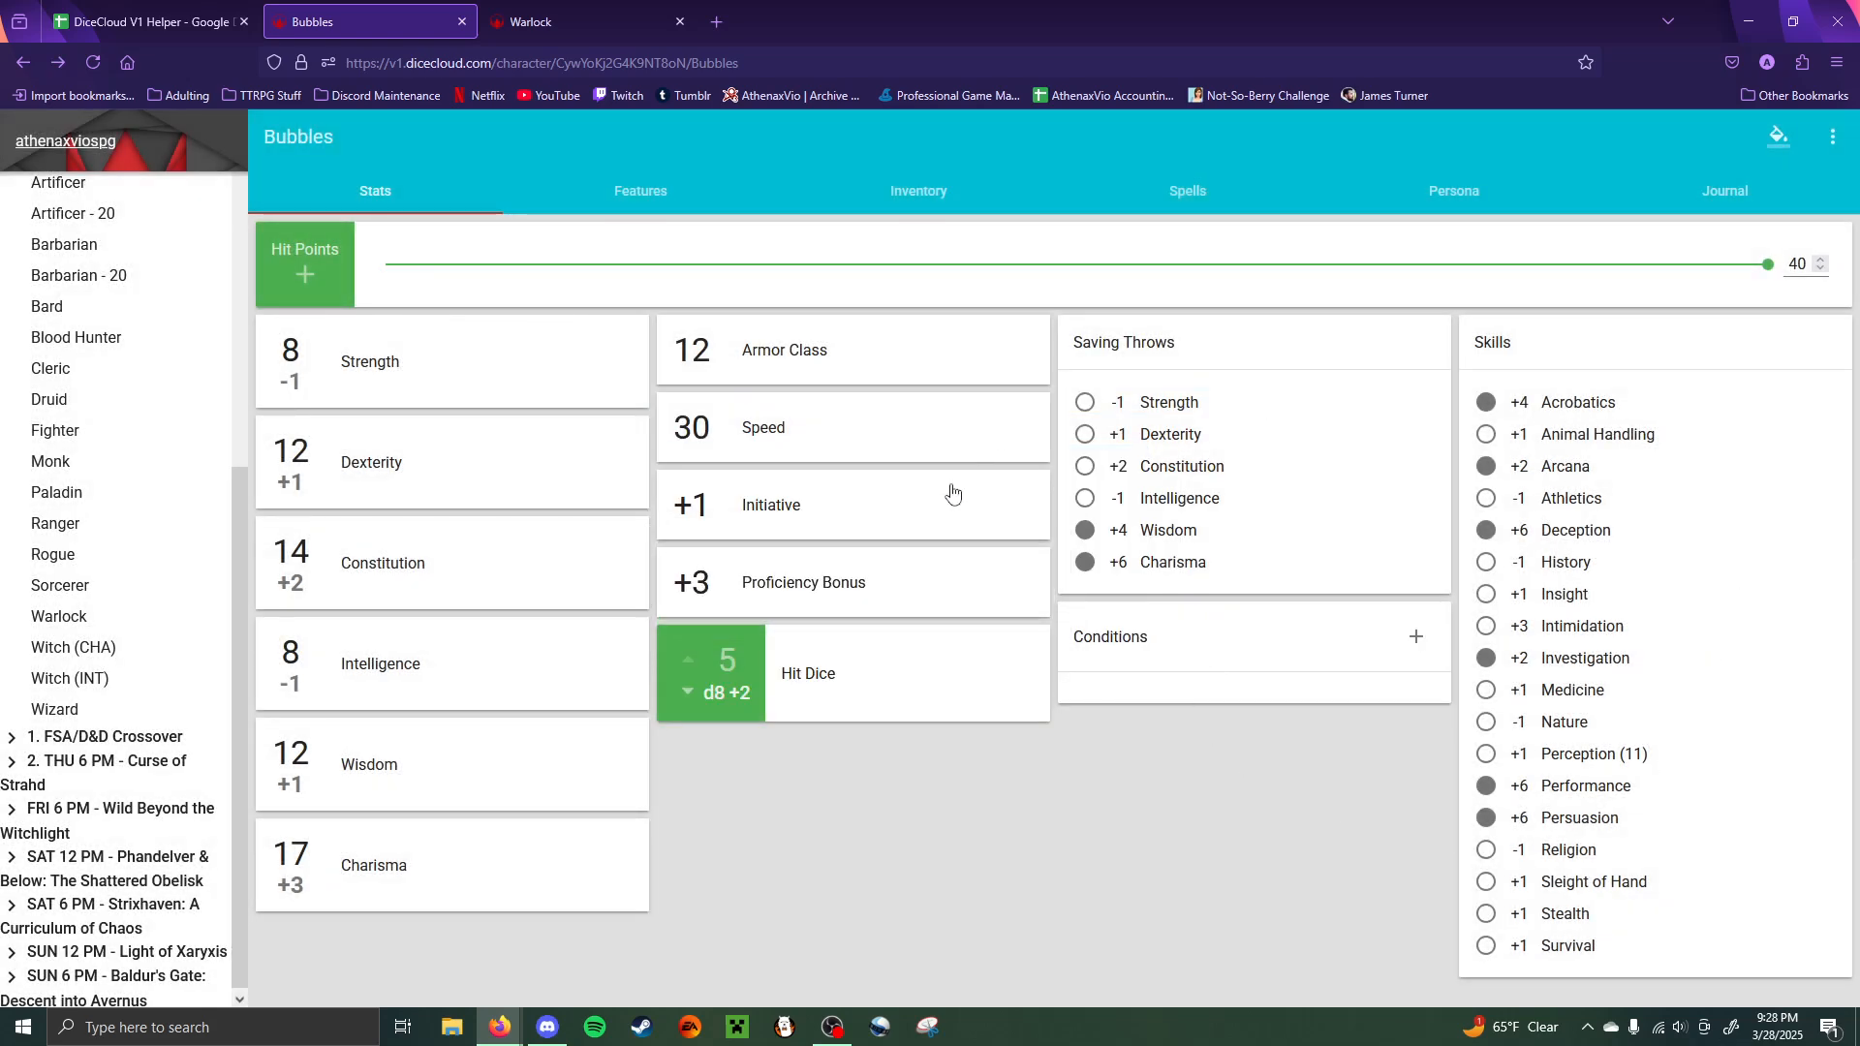
click(1149, 564)
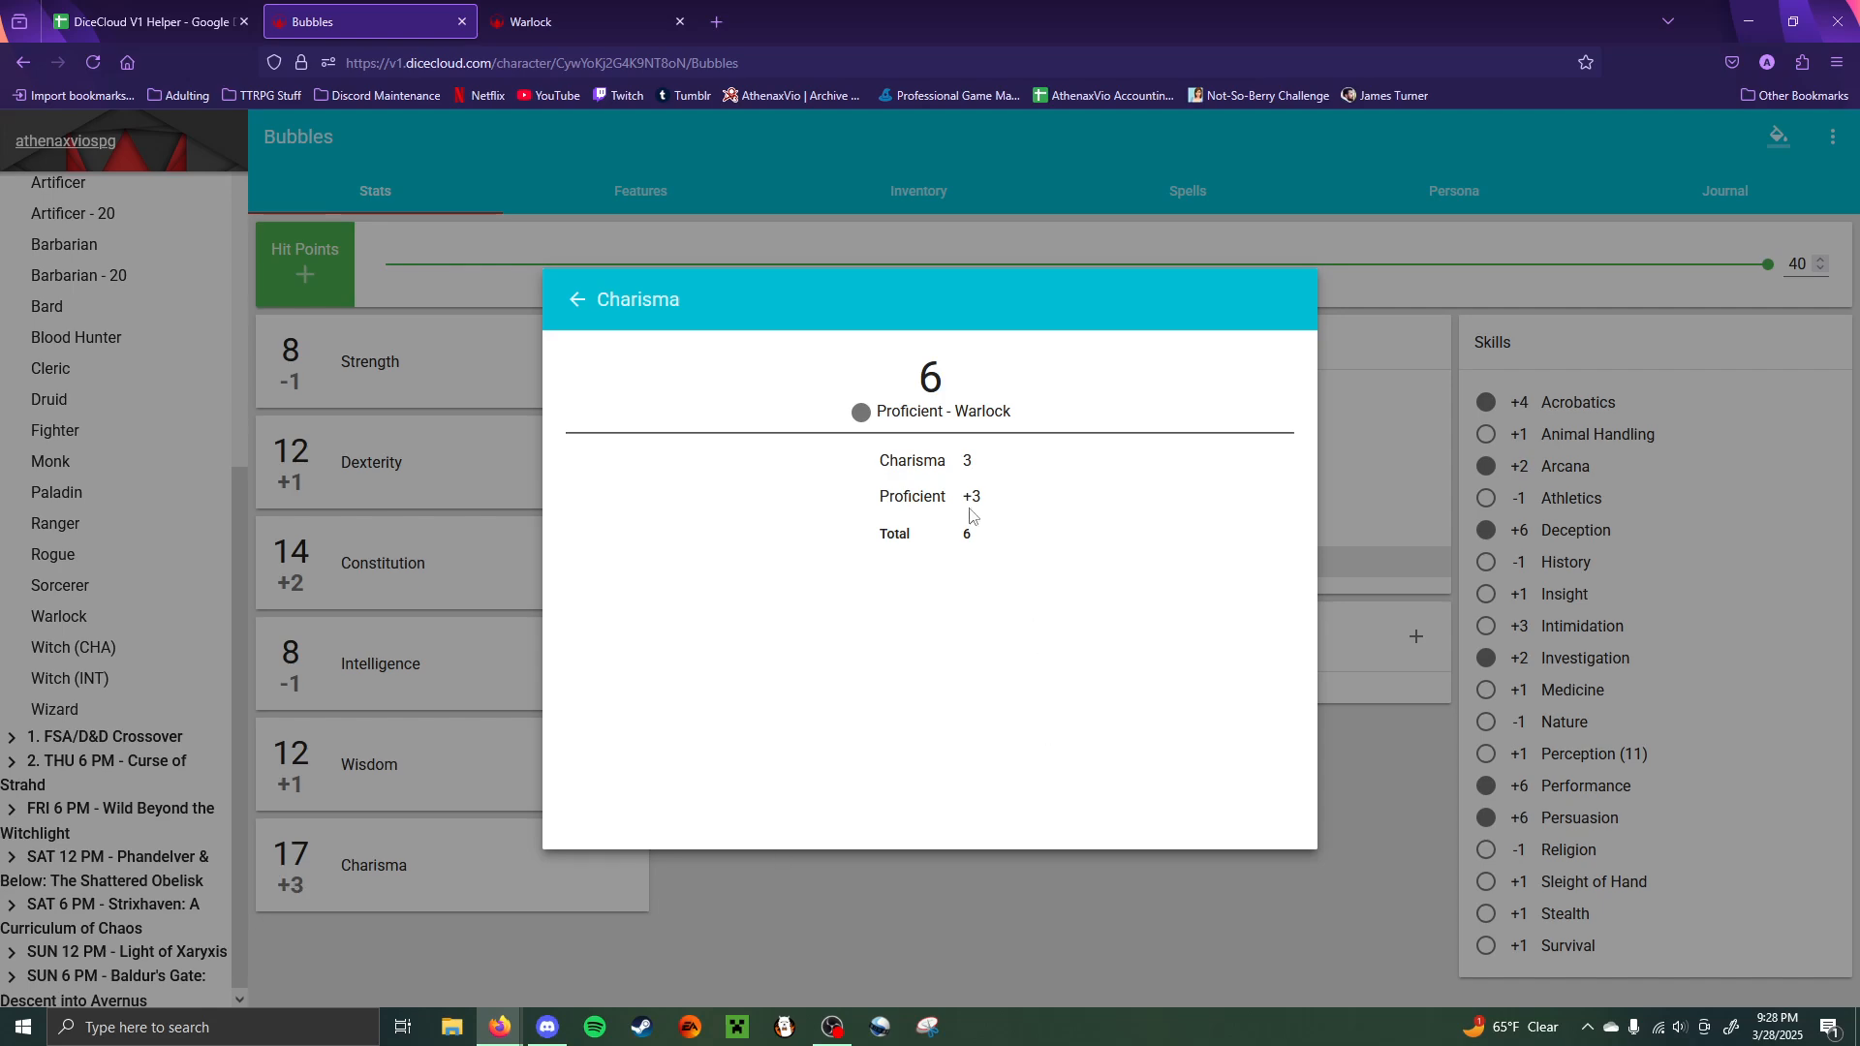
click(1687, 647)
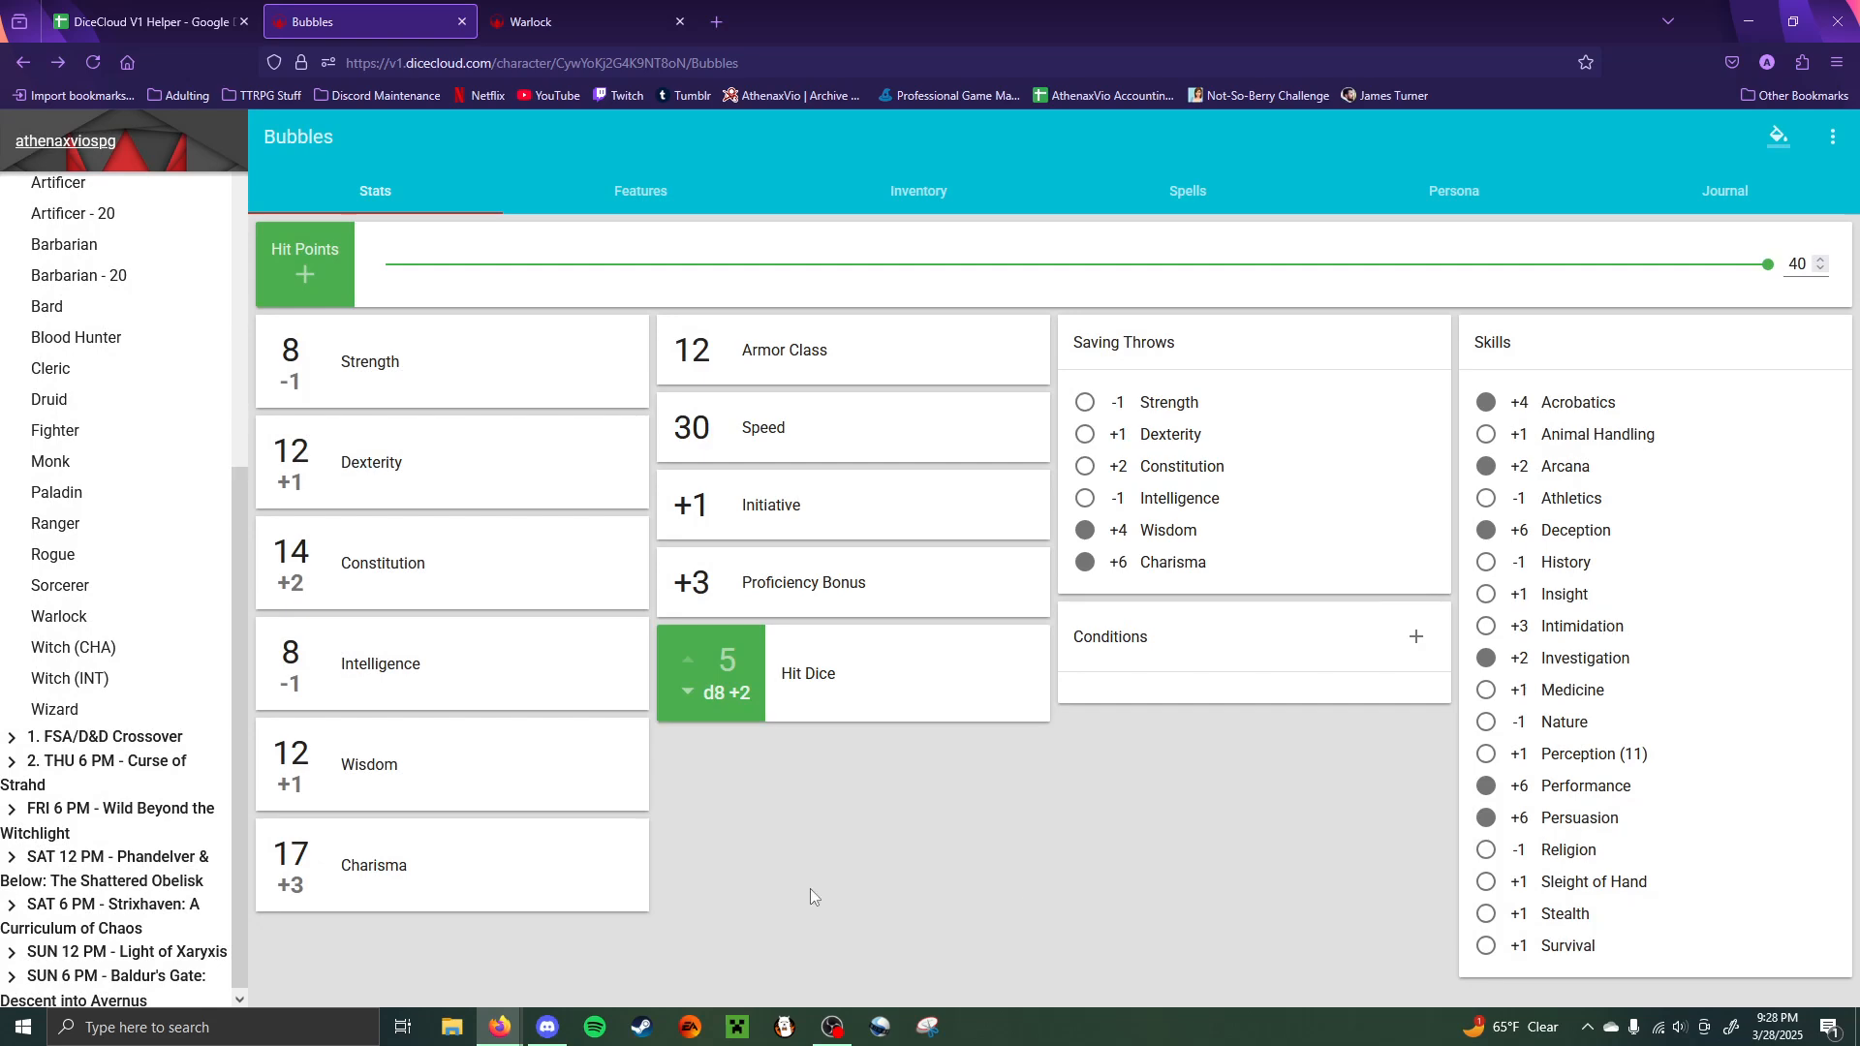
click(825, 688)
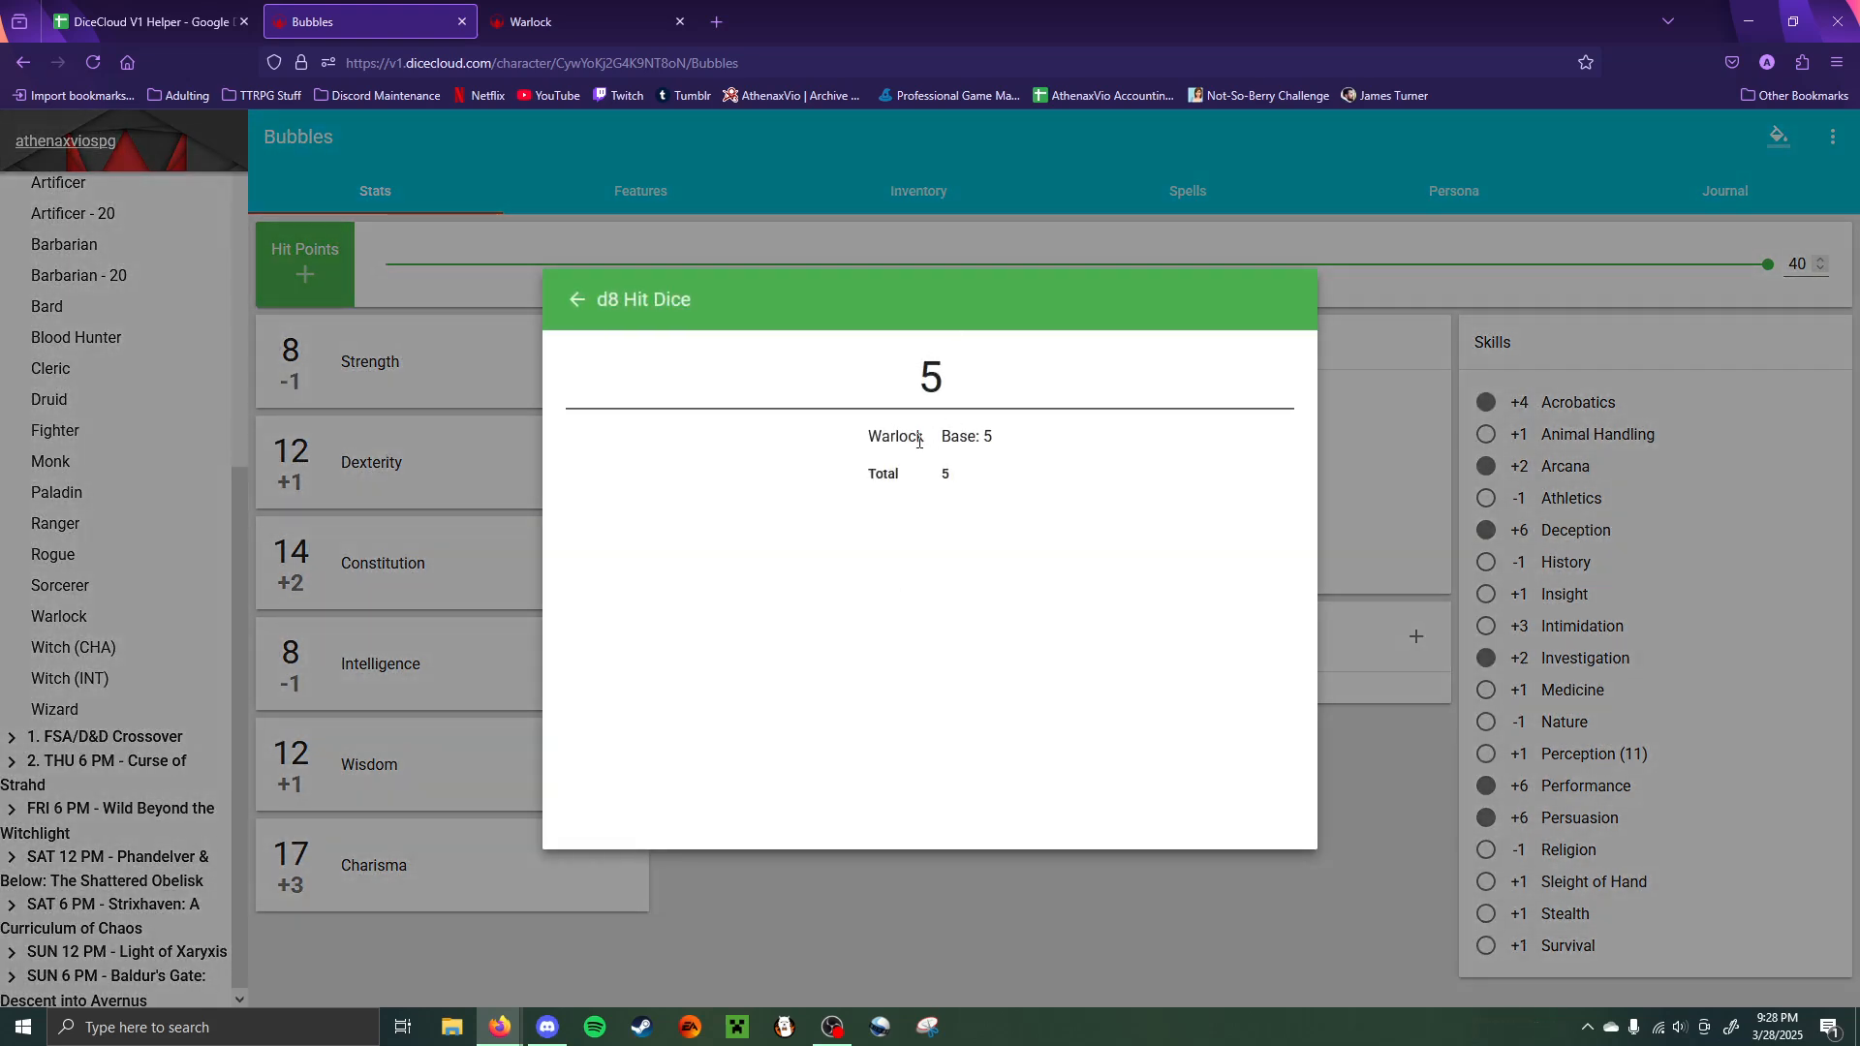
click(1422, 758)
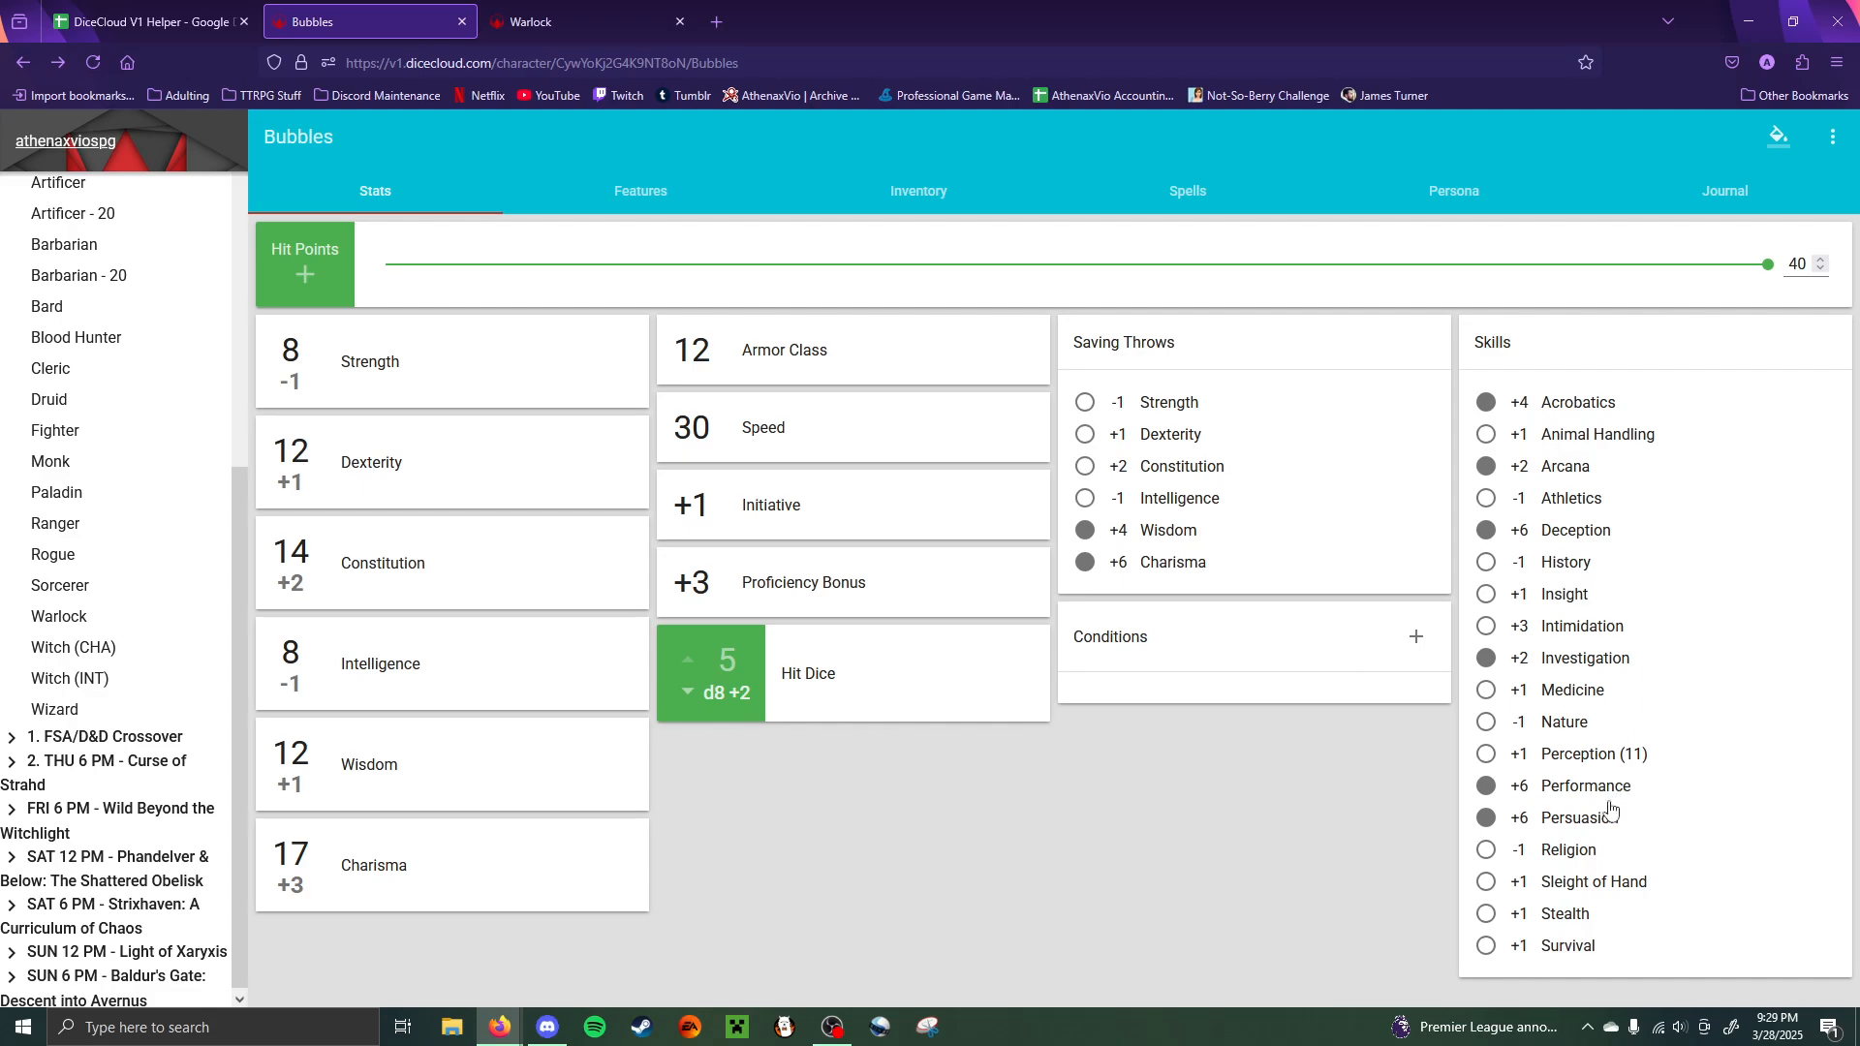
- Check the proficiency sources of the Persuasion, Performance and Investigation skills
click(1588, 821)
click(1626, 790)
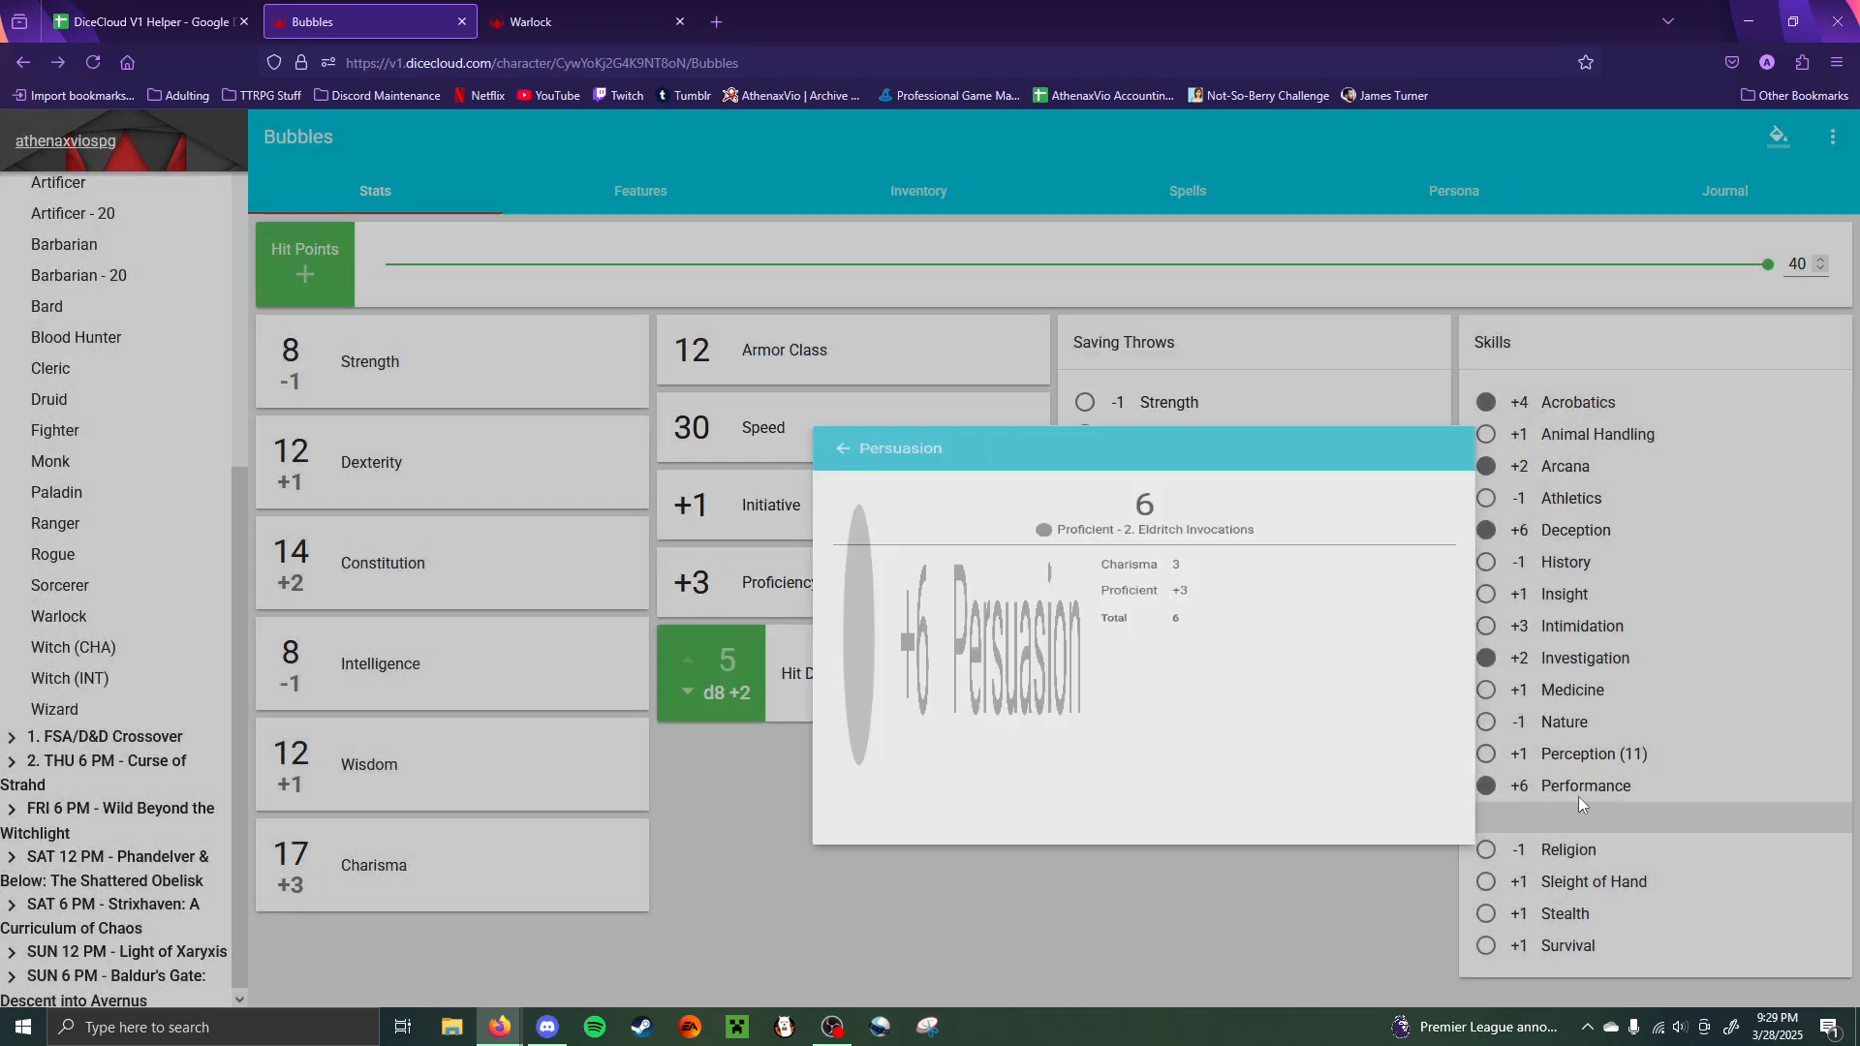
click(1578, 794)
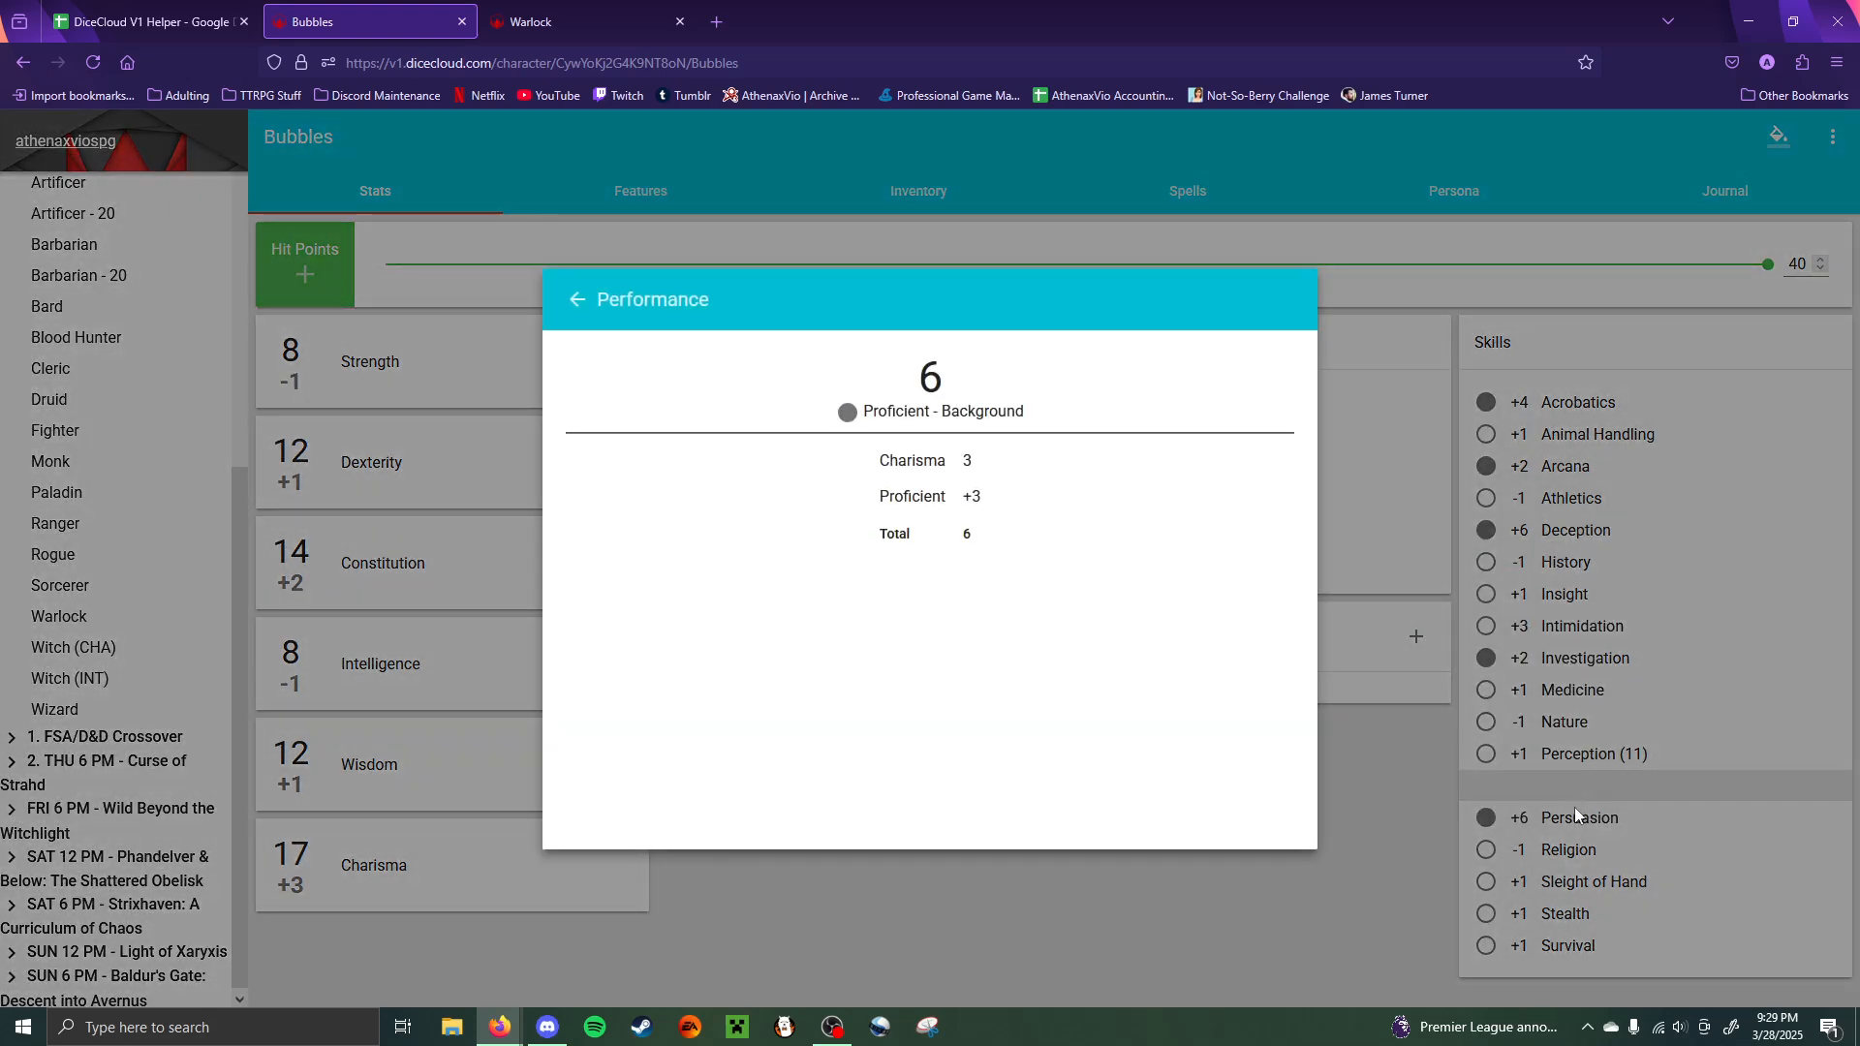
click(1573, 812)
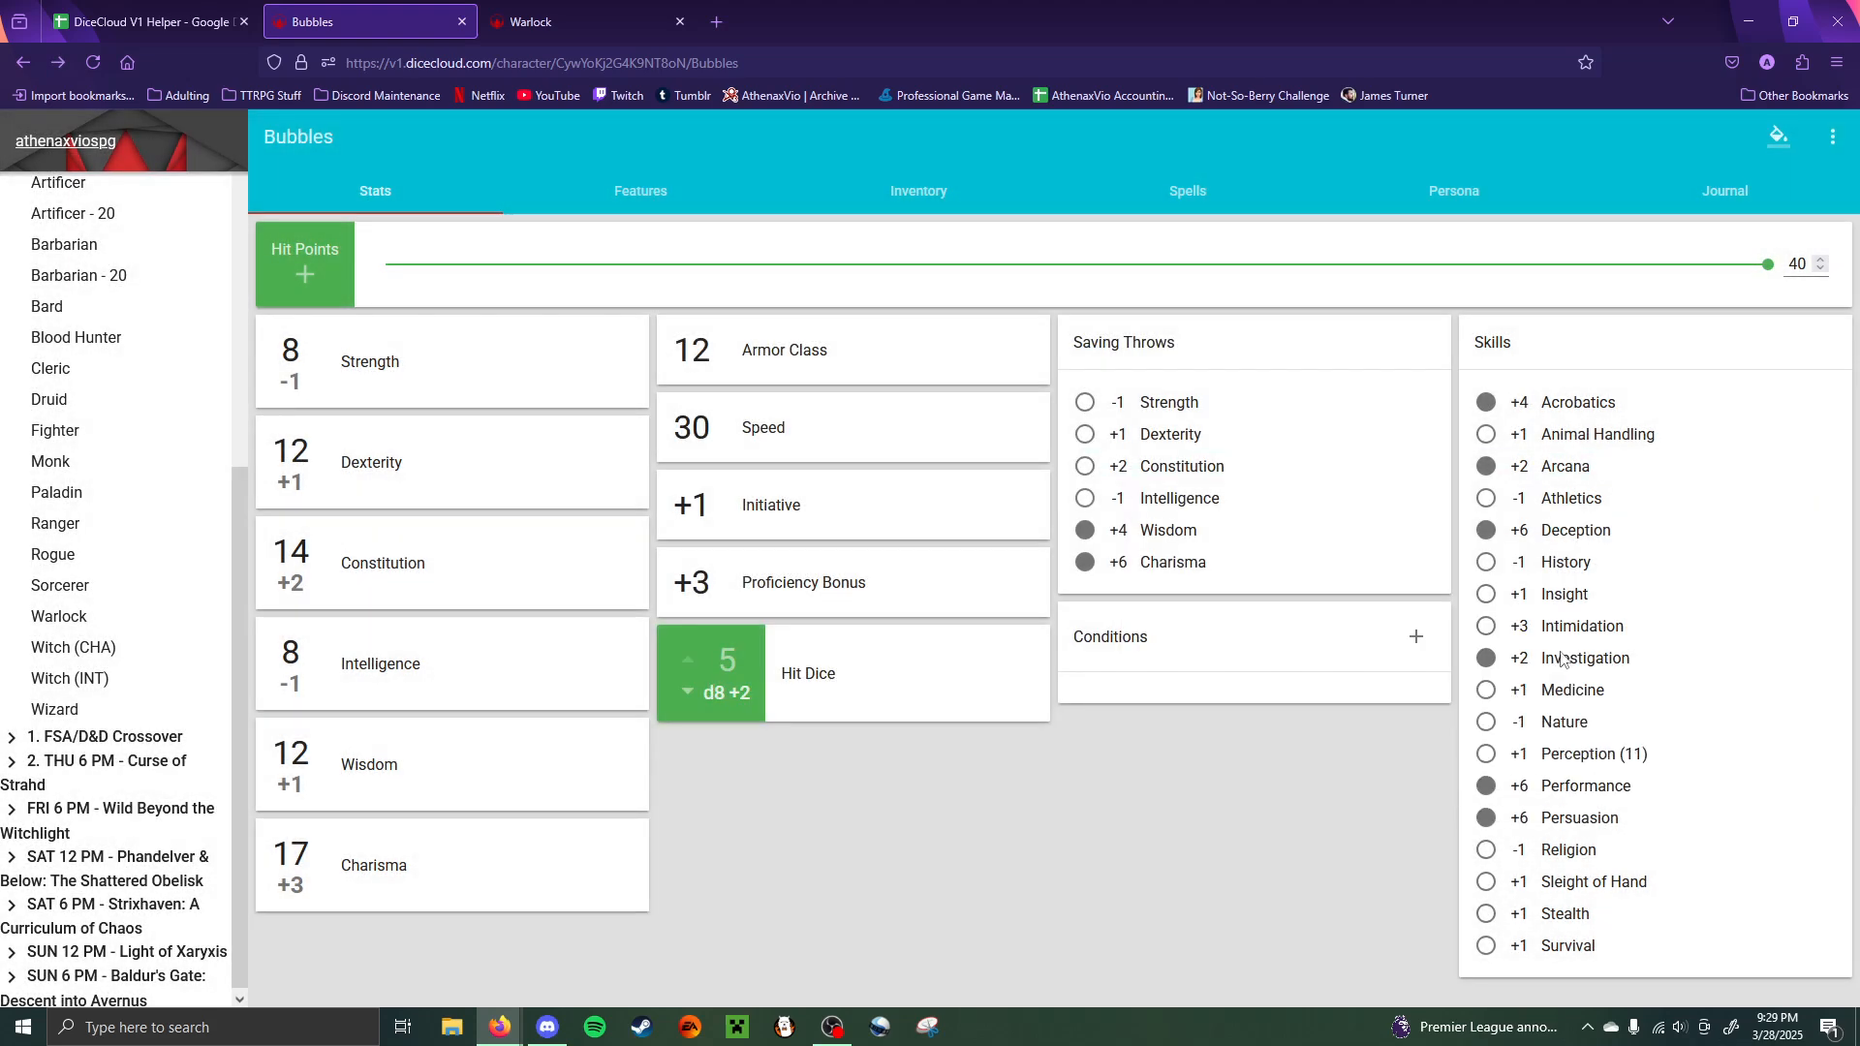
click(1568, 662)
click(1585, 672)
- Review the carrying and jumping limits in the Strength ability details, then close them
click(514, 368)
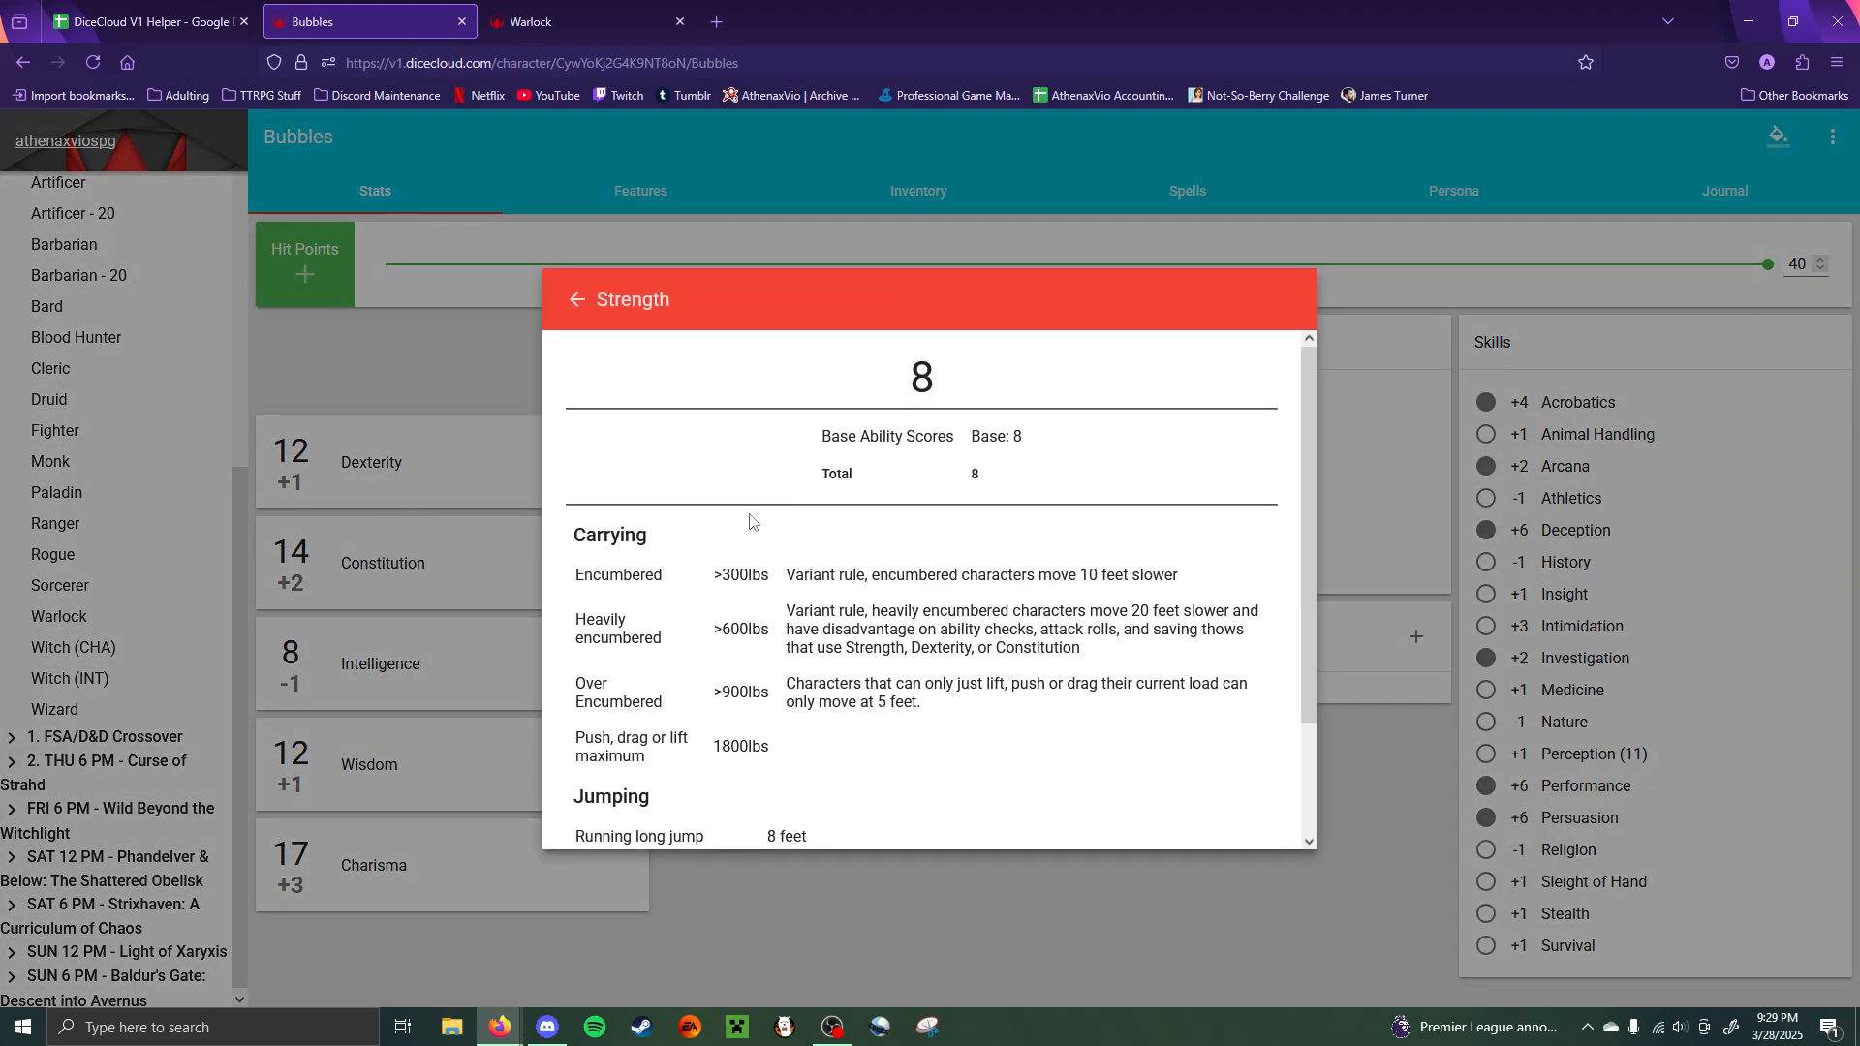
scroll(803, 465, down, 3)
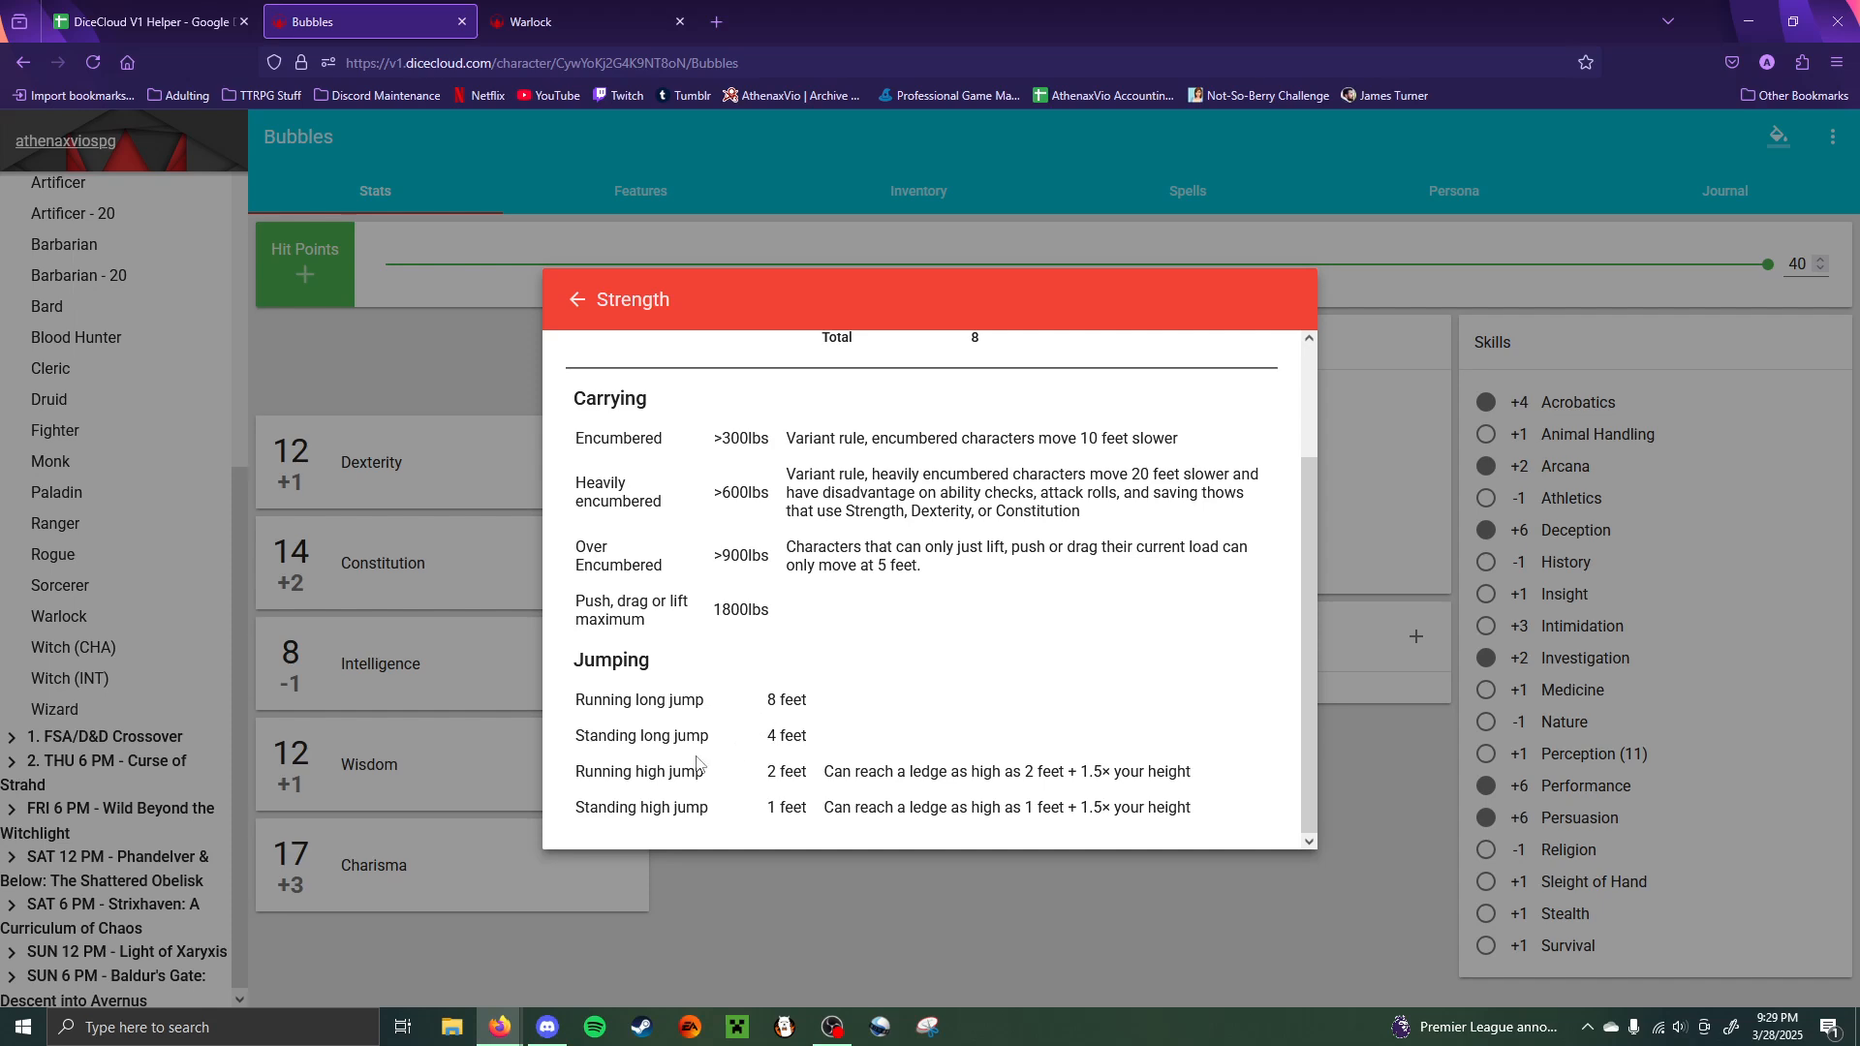
drag(683, 441, 848, 601)
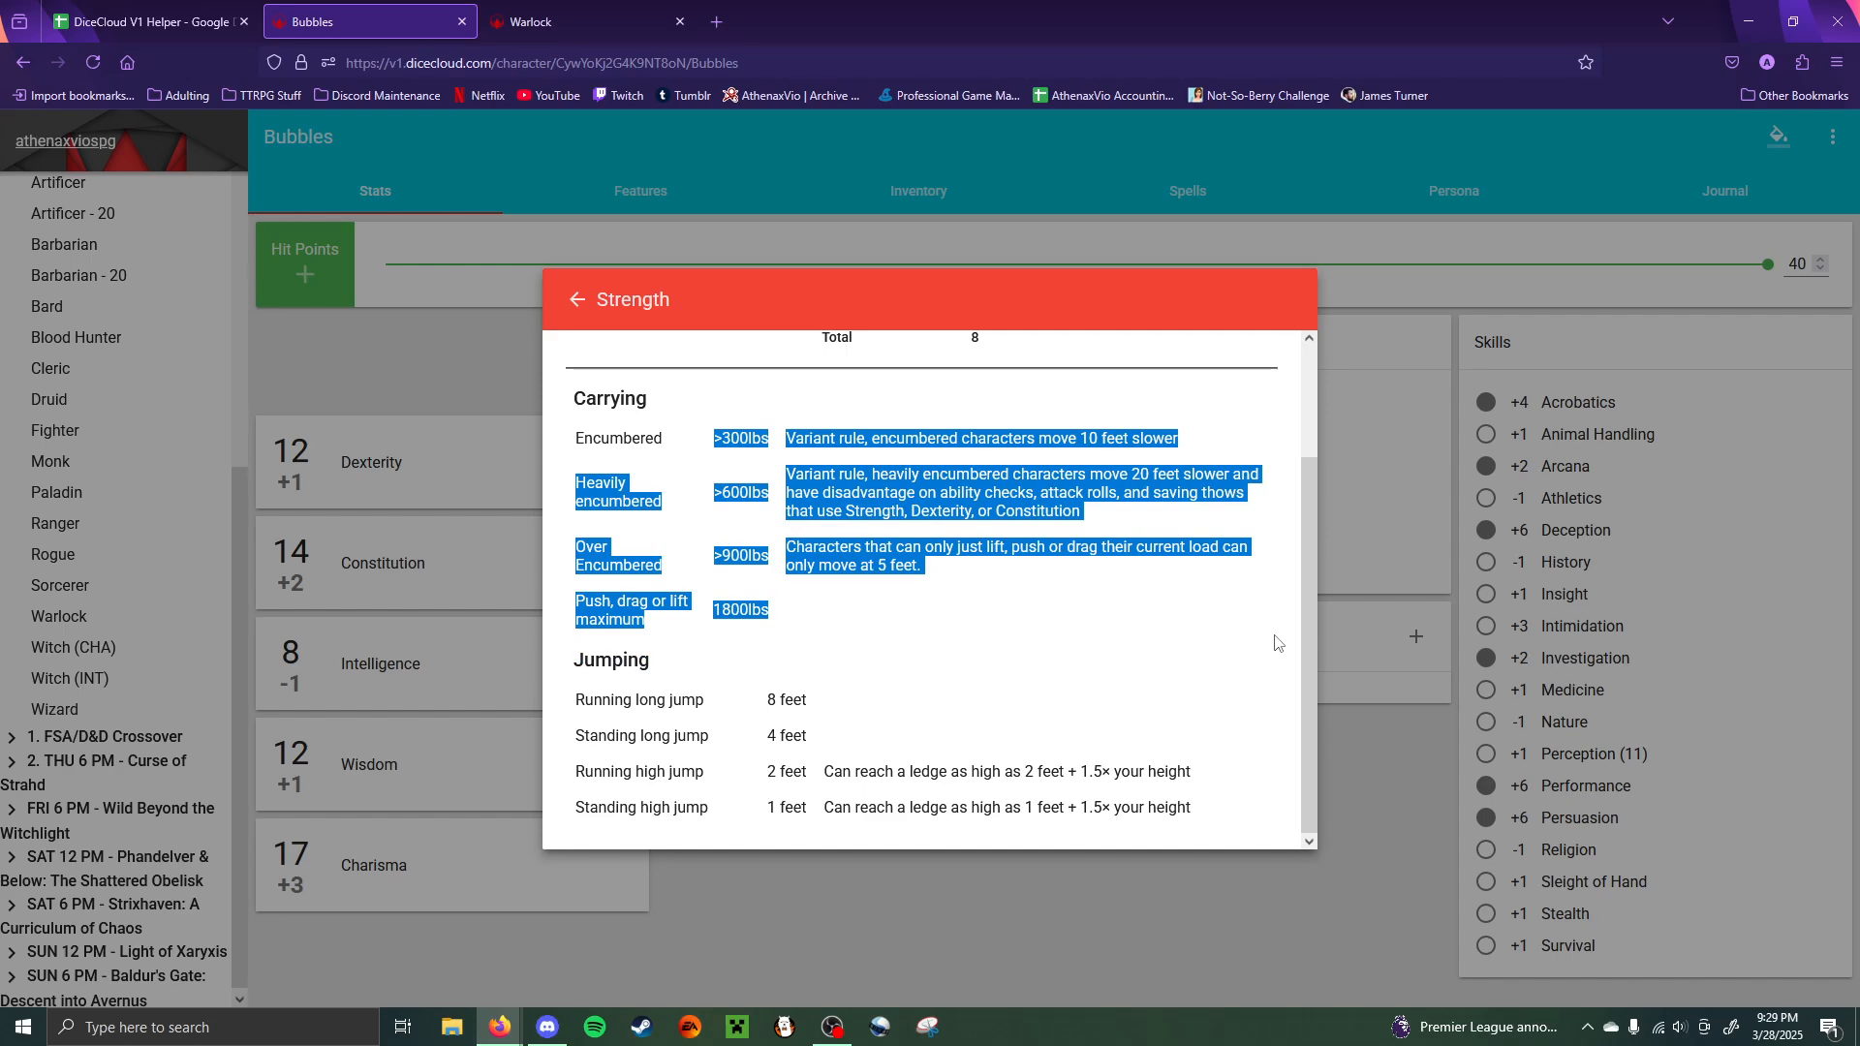
click(1366, 473)
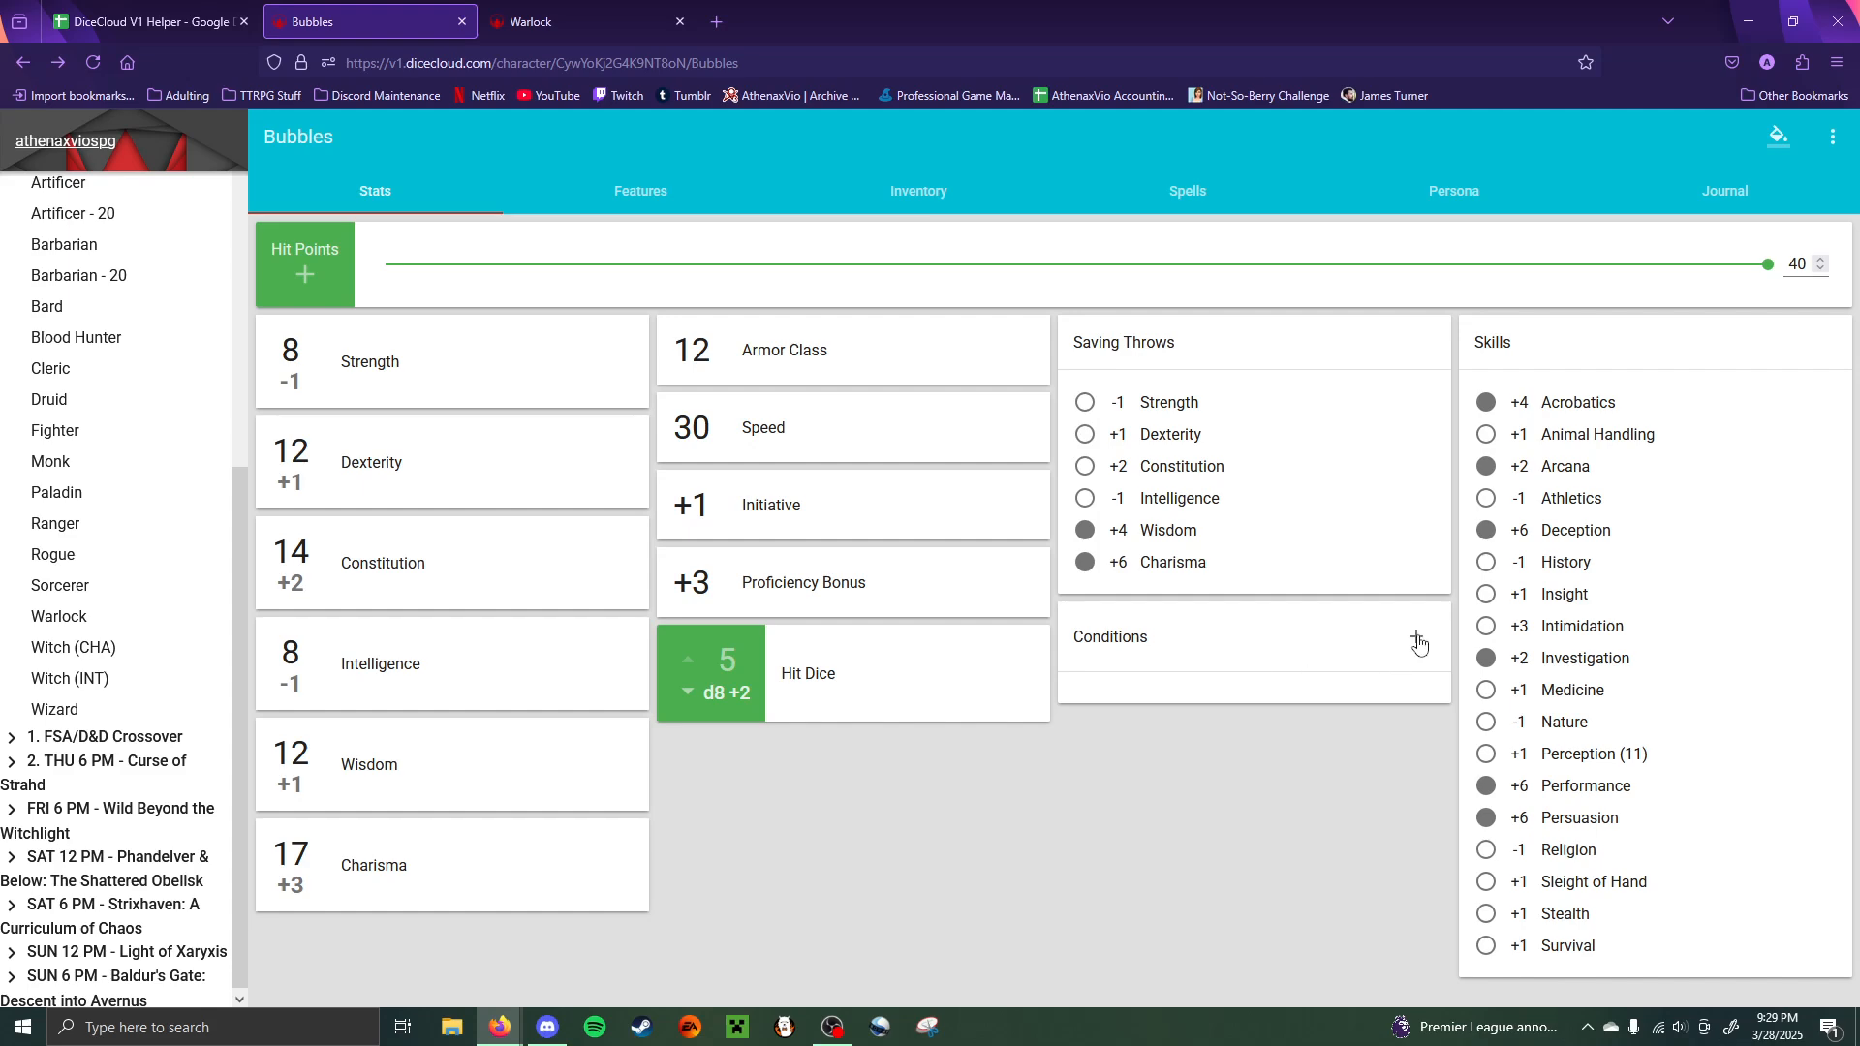
- Add the Paralyzed condition to the character and inspect the Strength saving throw's breakdown
click(1418, 641)
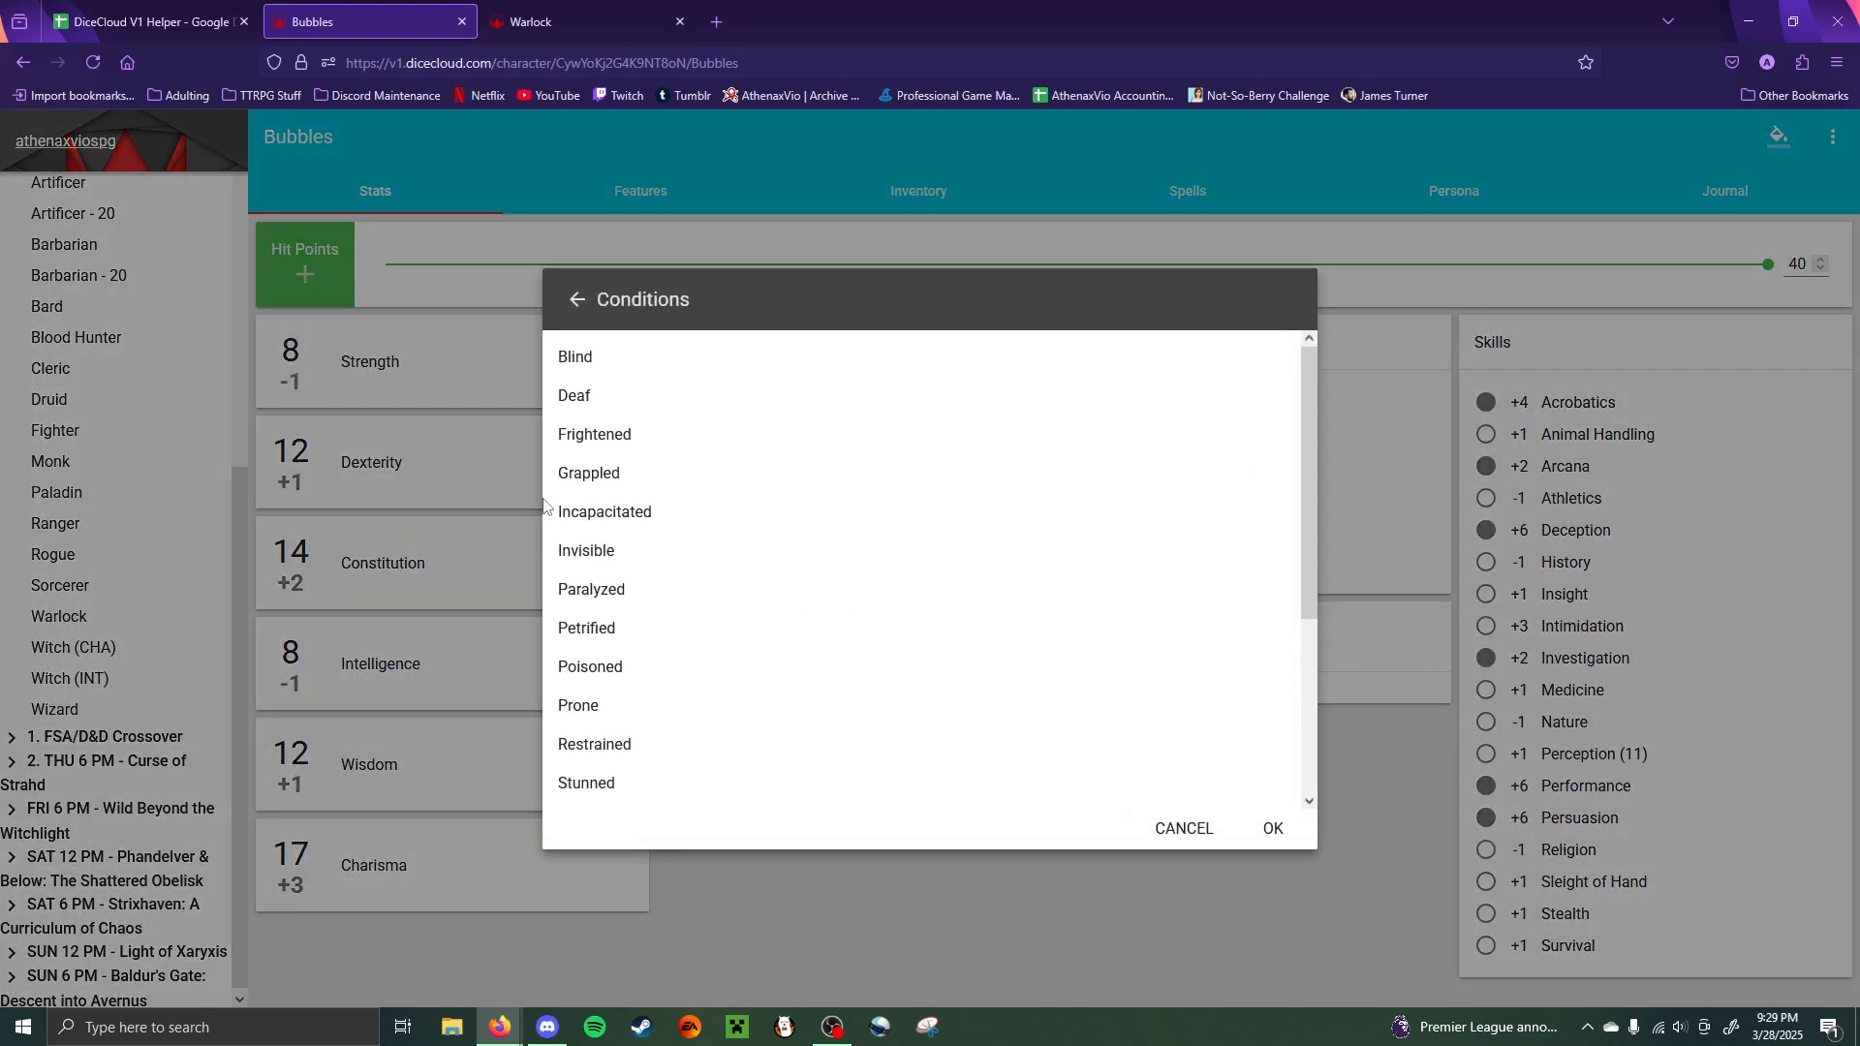
scroll(644, 629, down, 3)
scroll(652, 668, up, 3)
click(605, 604)
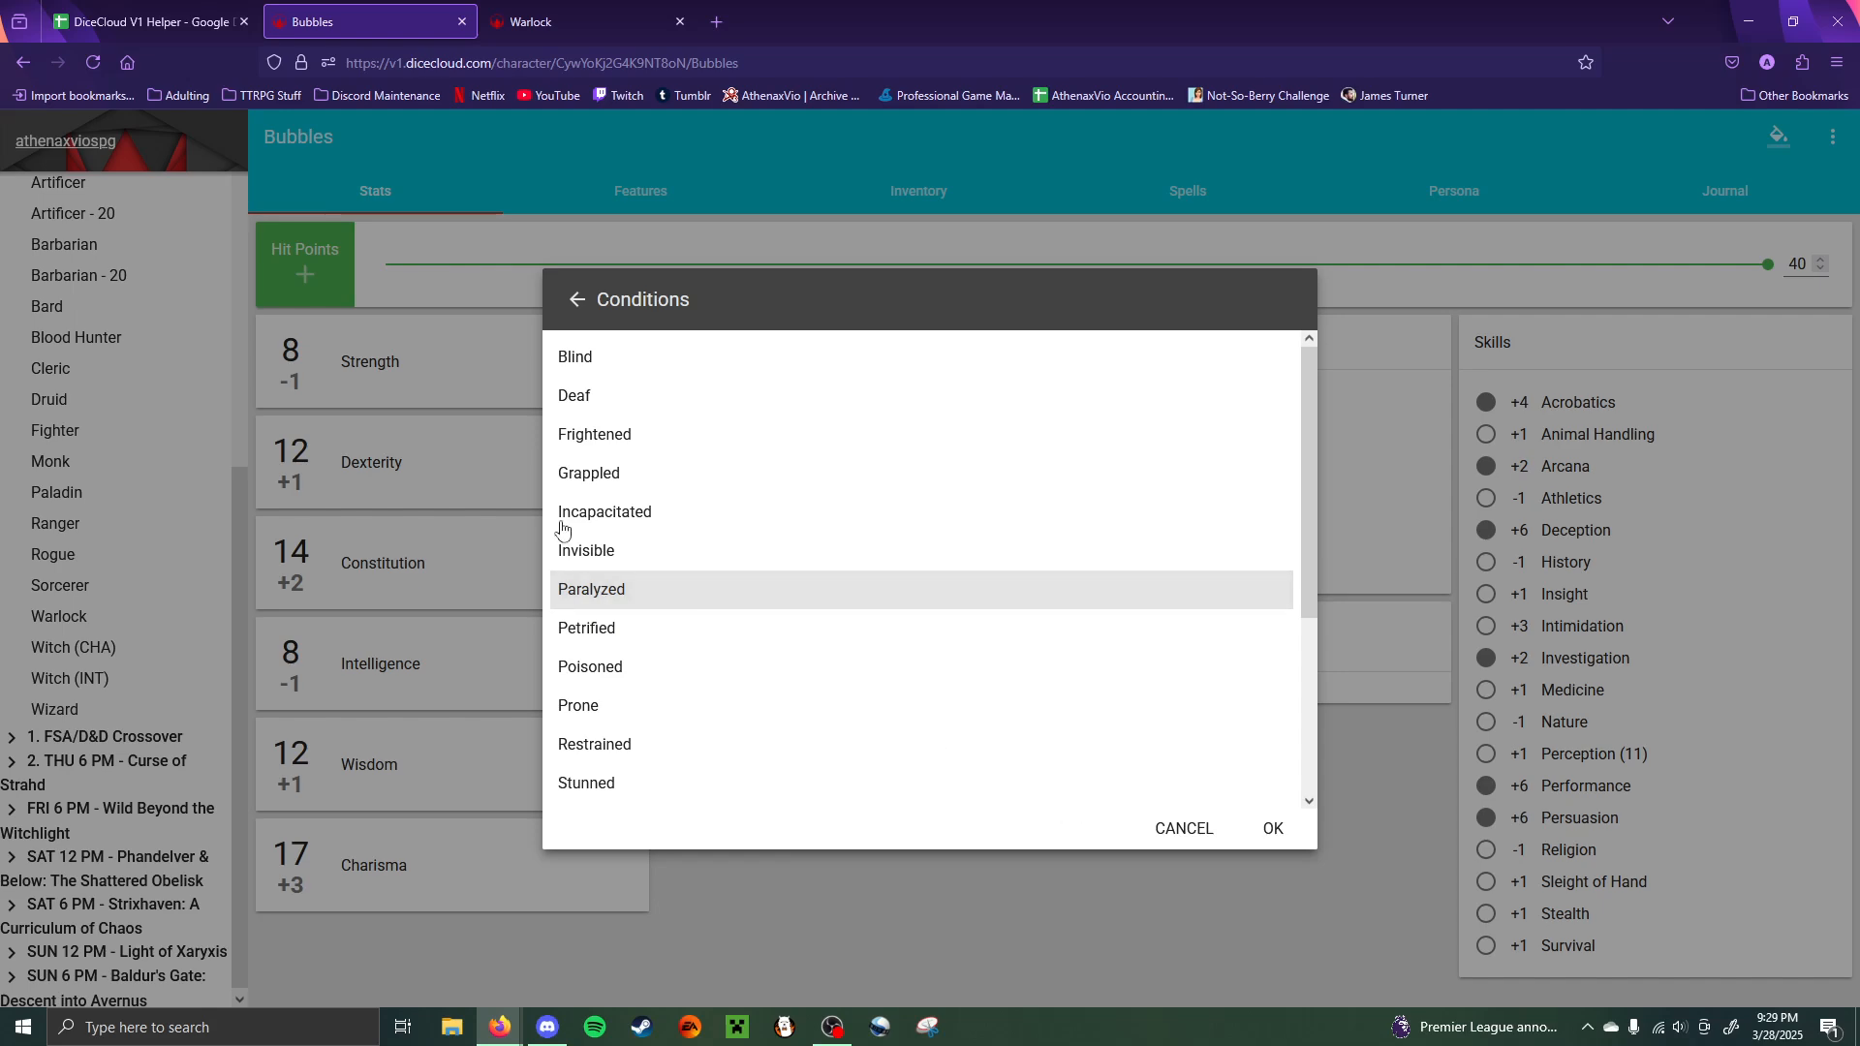
click(1275, 829)
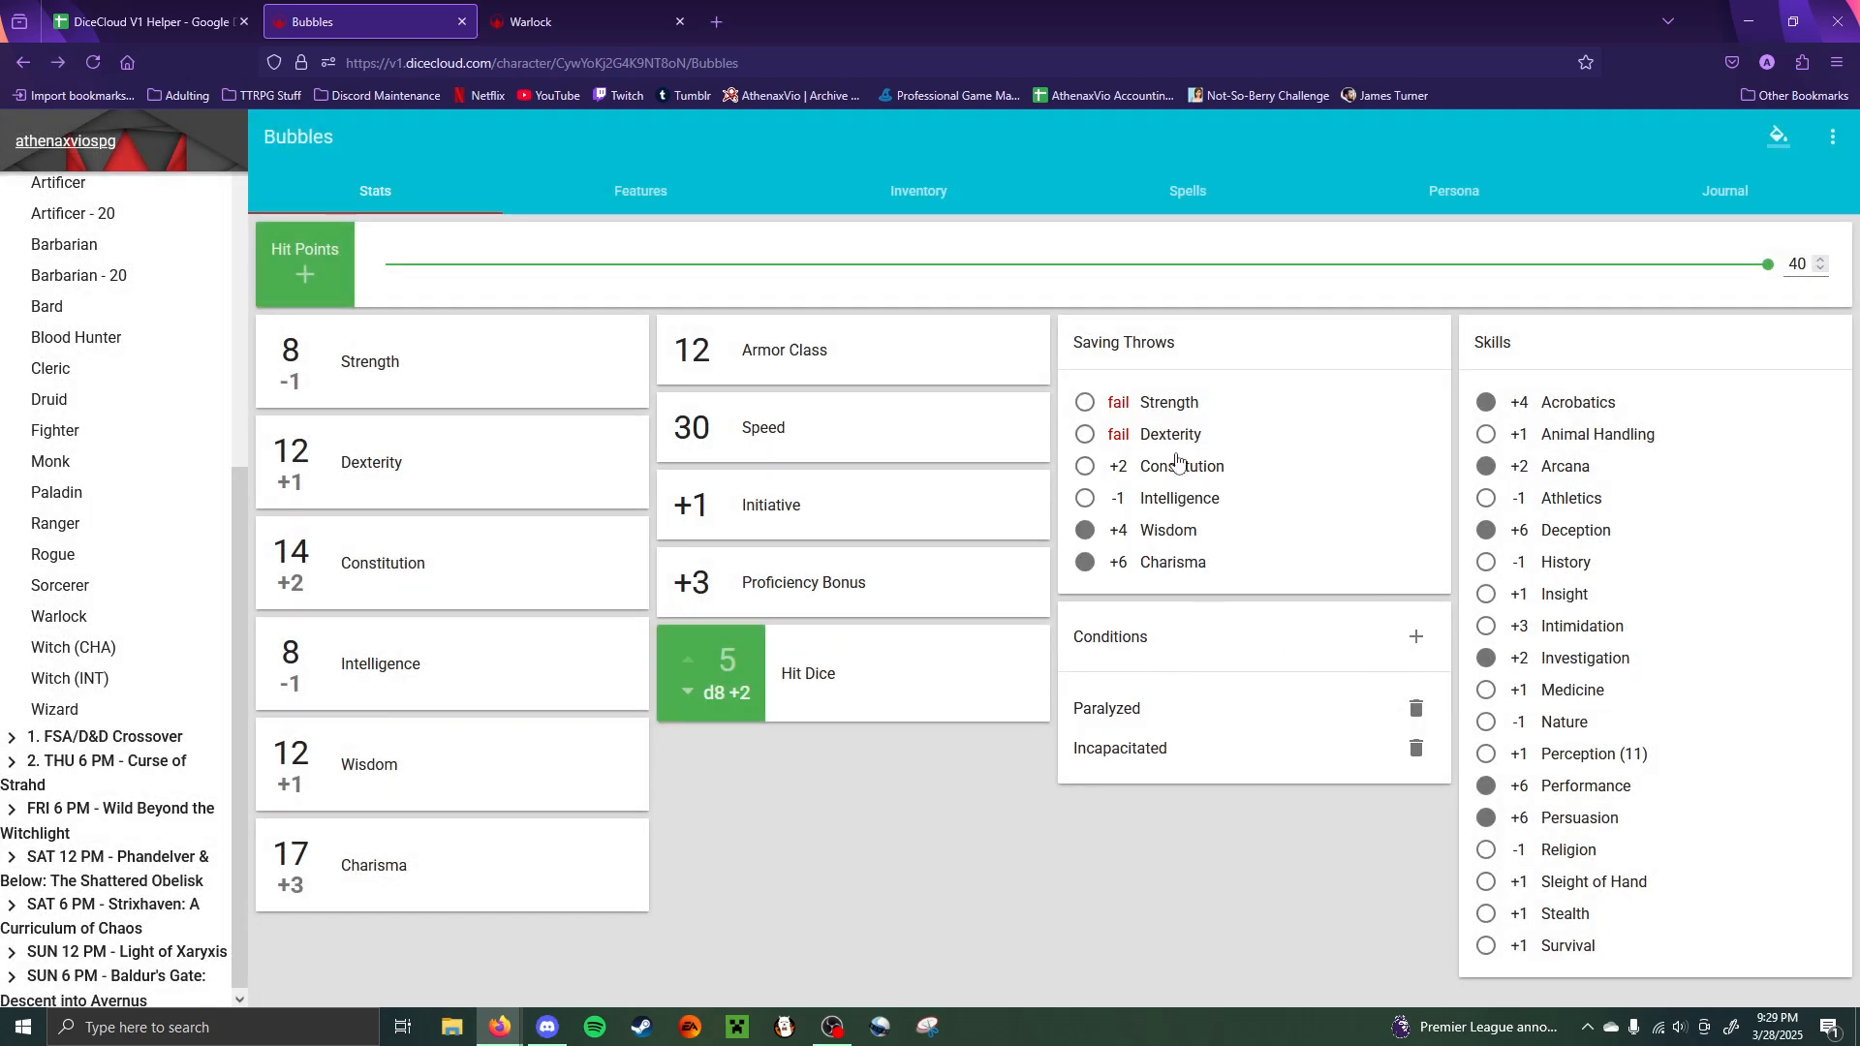
click(1157, 407)
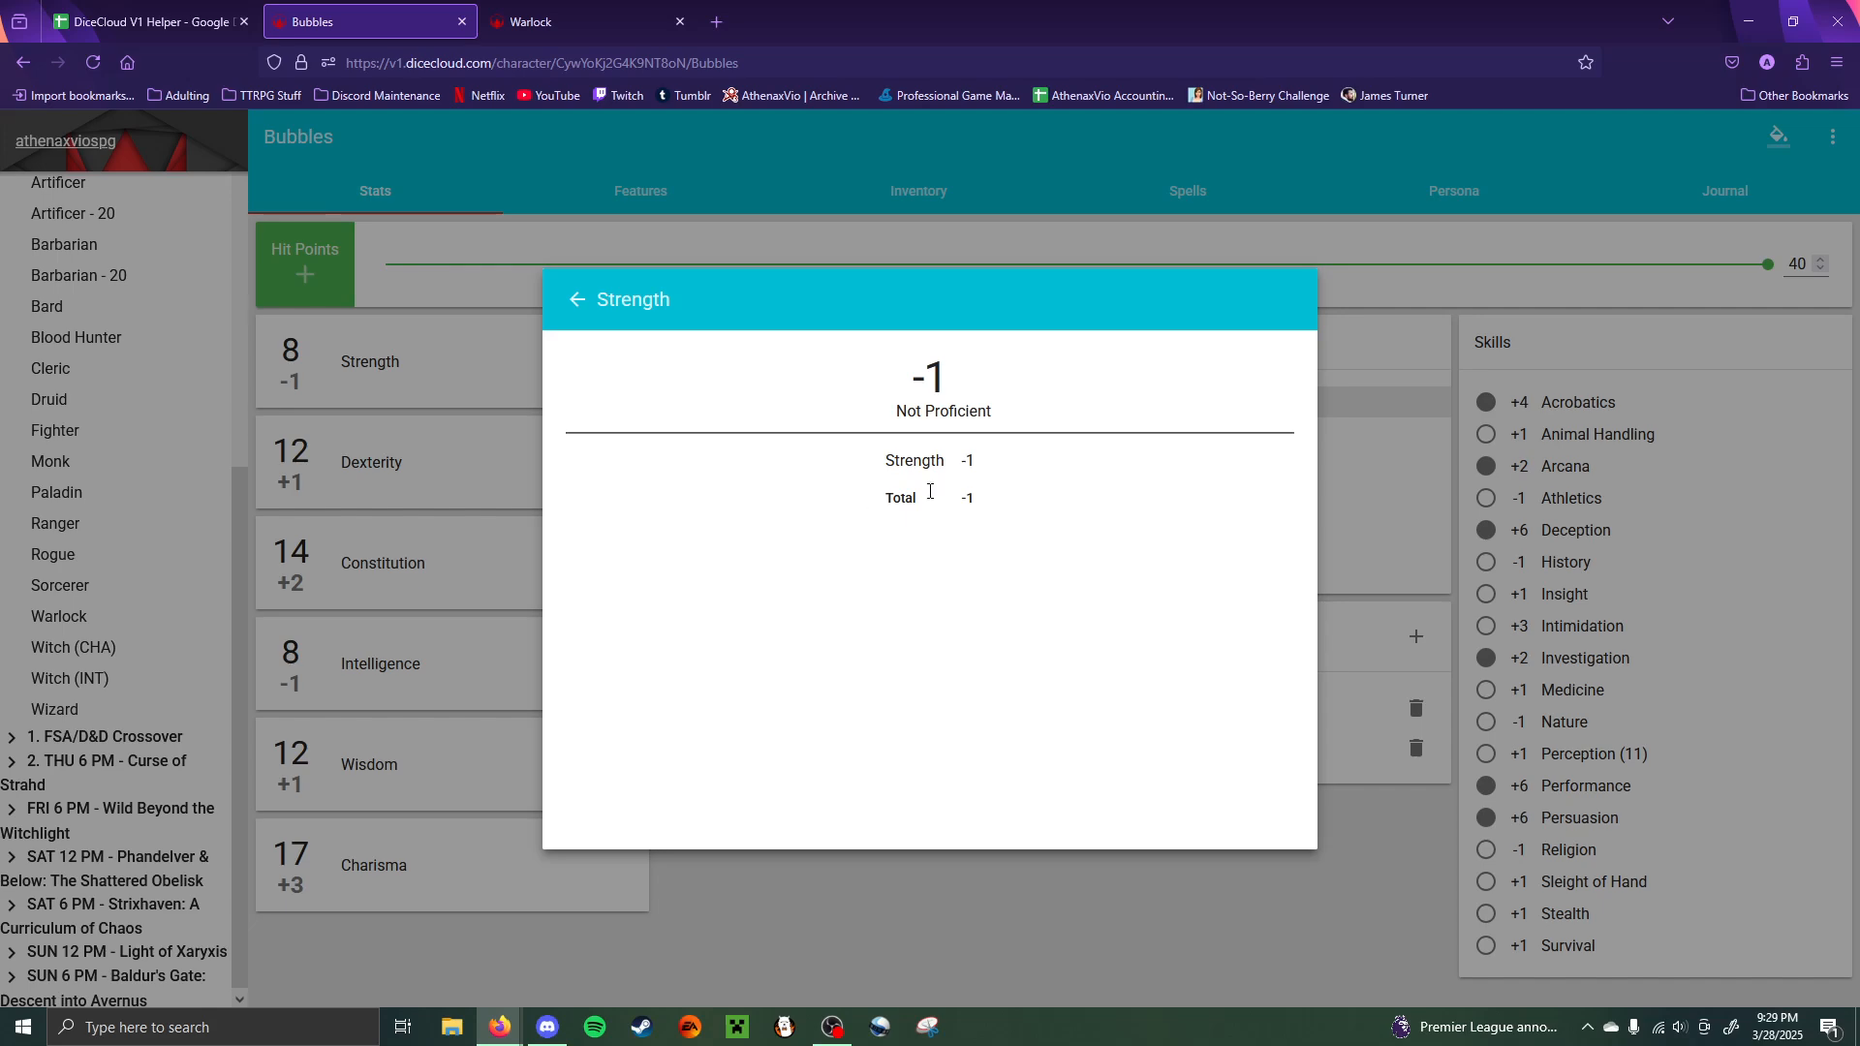
key(Escape)
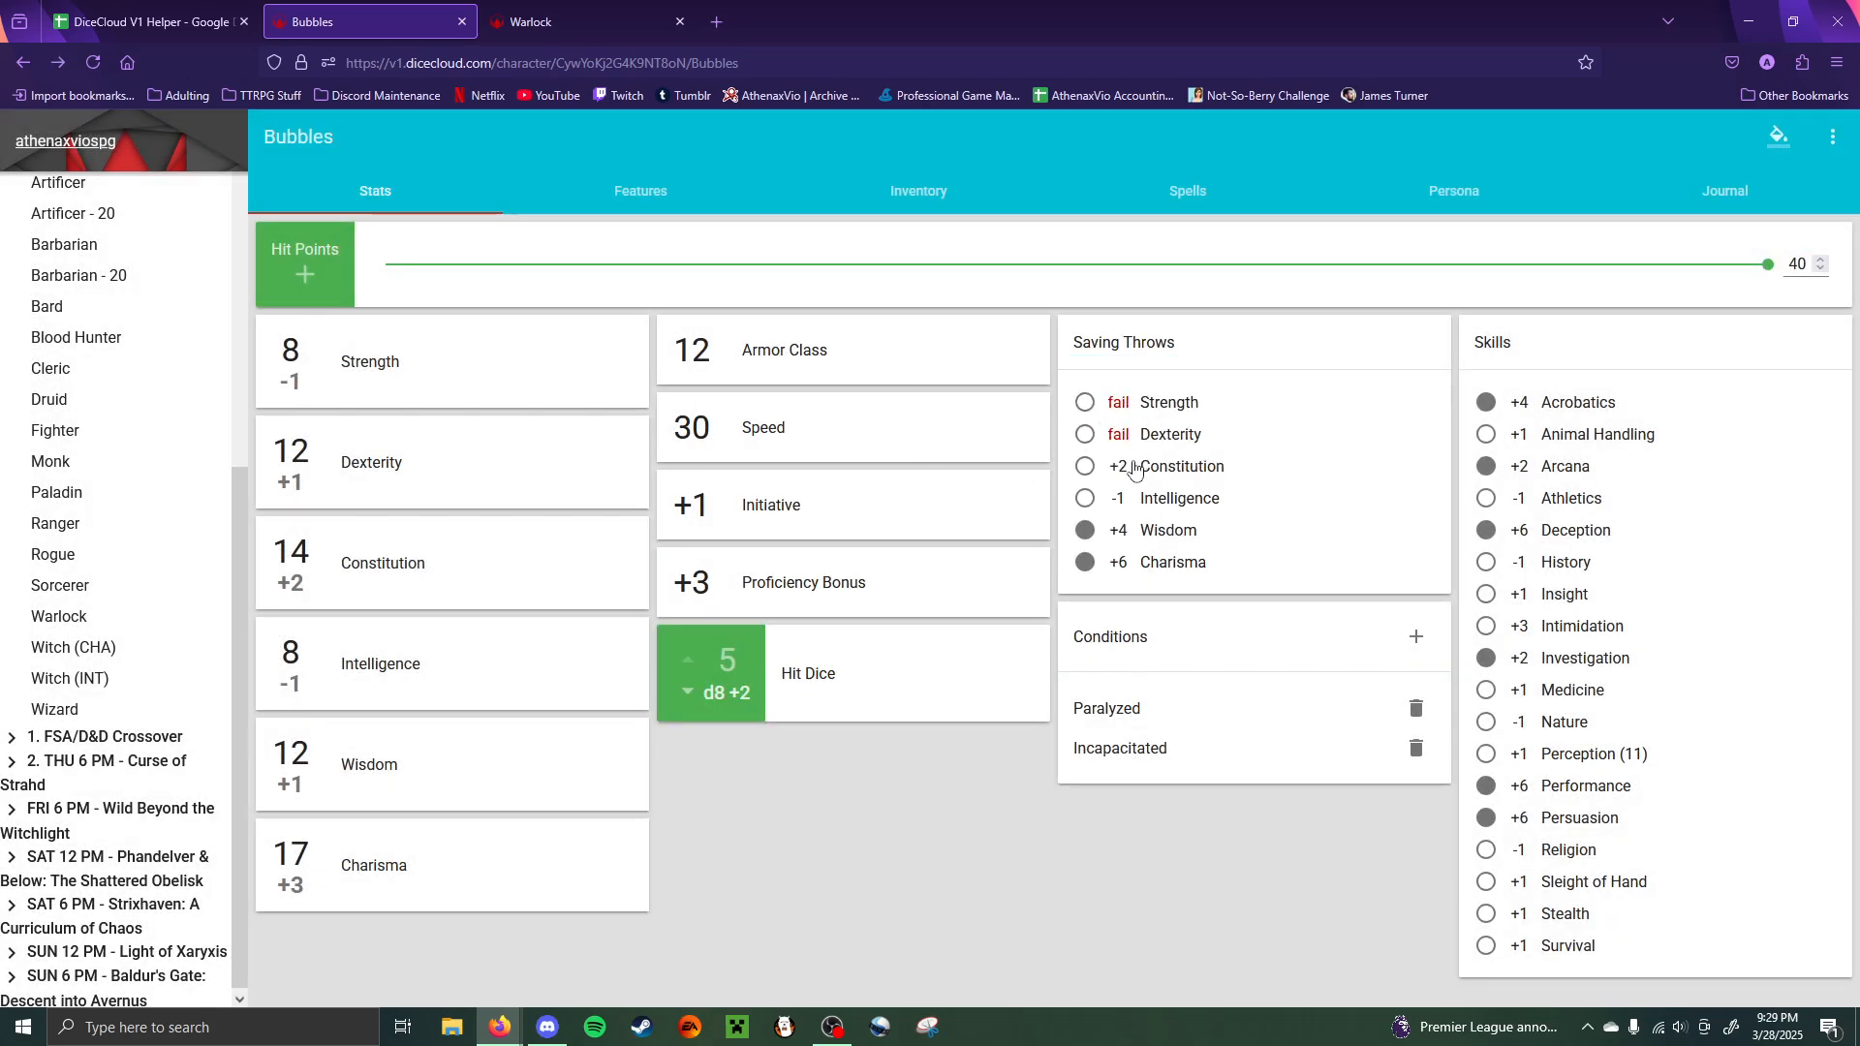
- Read the details of the Paralyzed and Incapacitated conditions and remove both from the character
click(1121, 710)
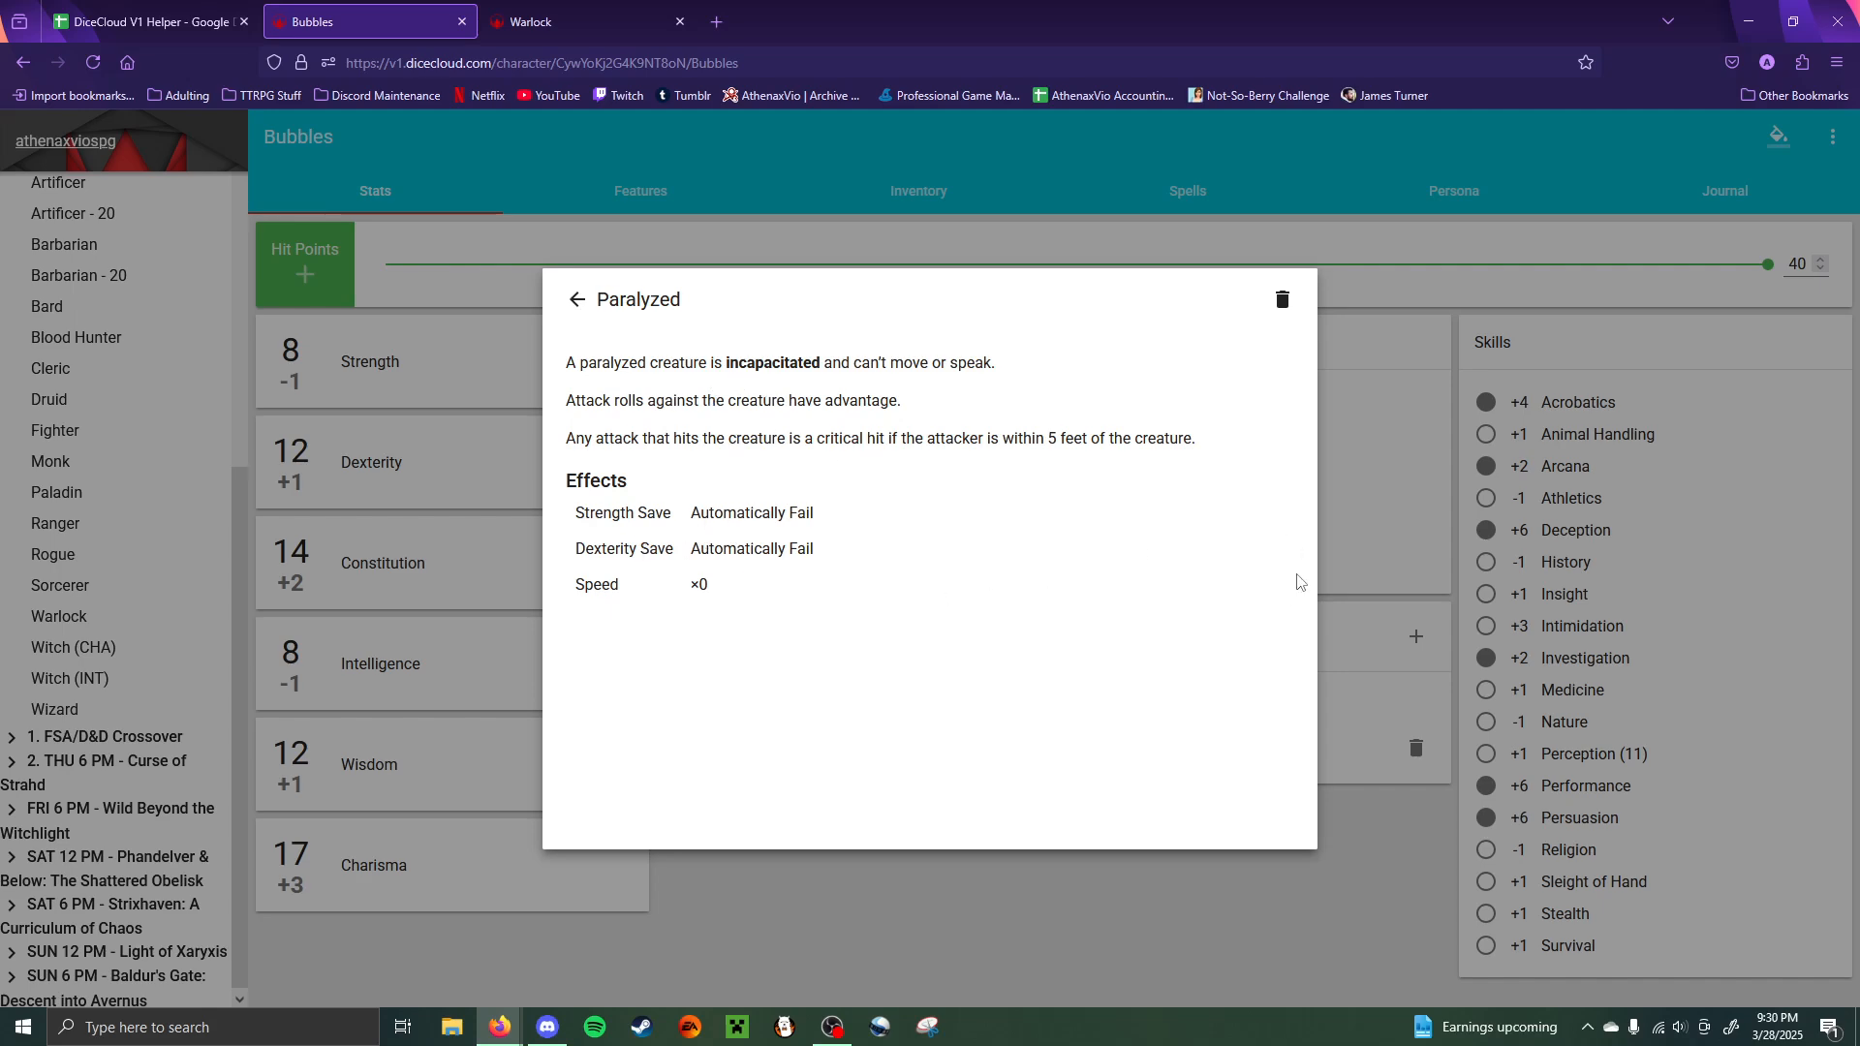
click(1340, 538)
click(1100, 742)
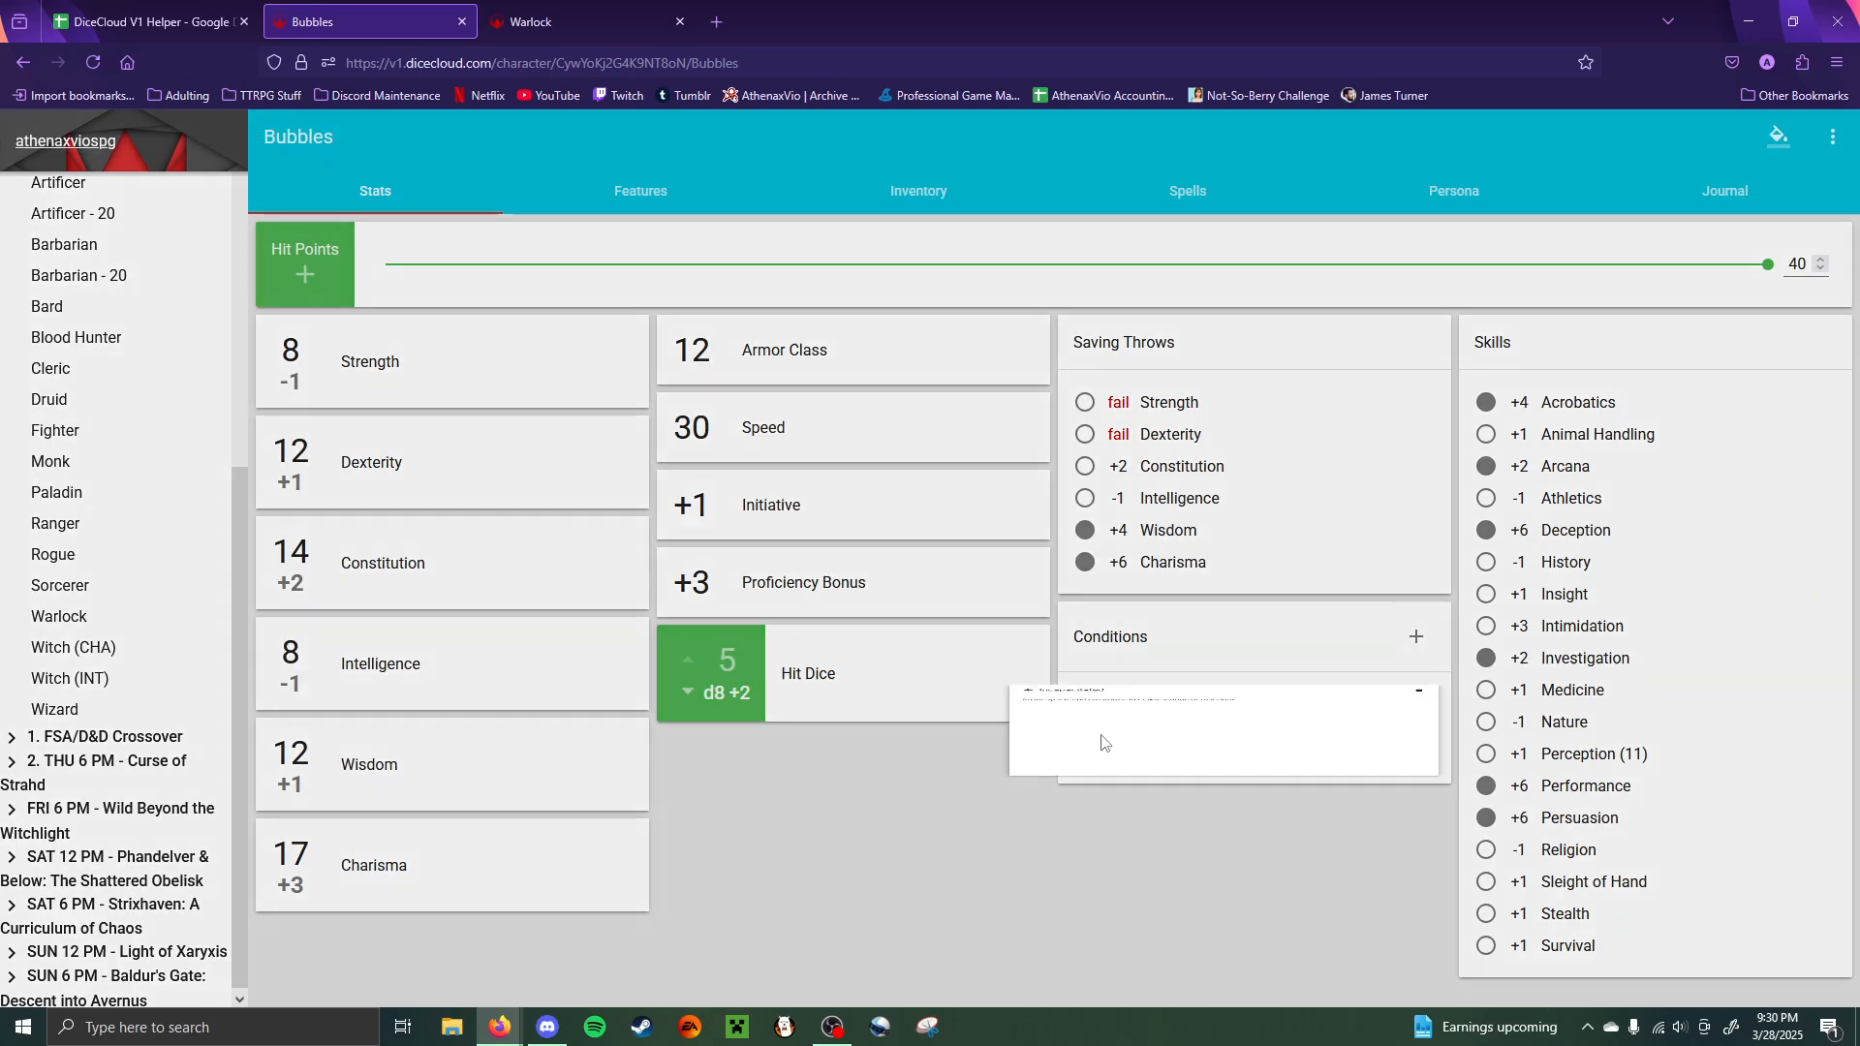
click(1377, 603)
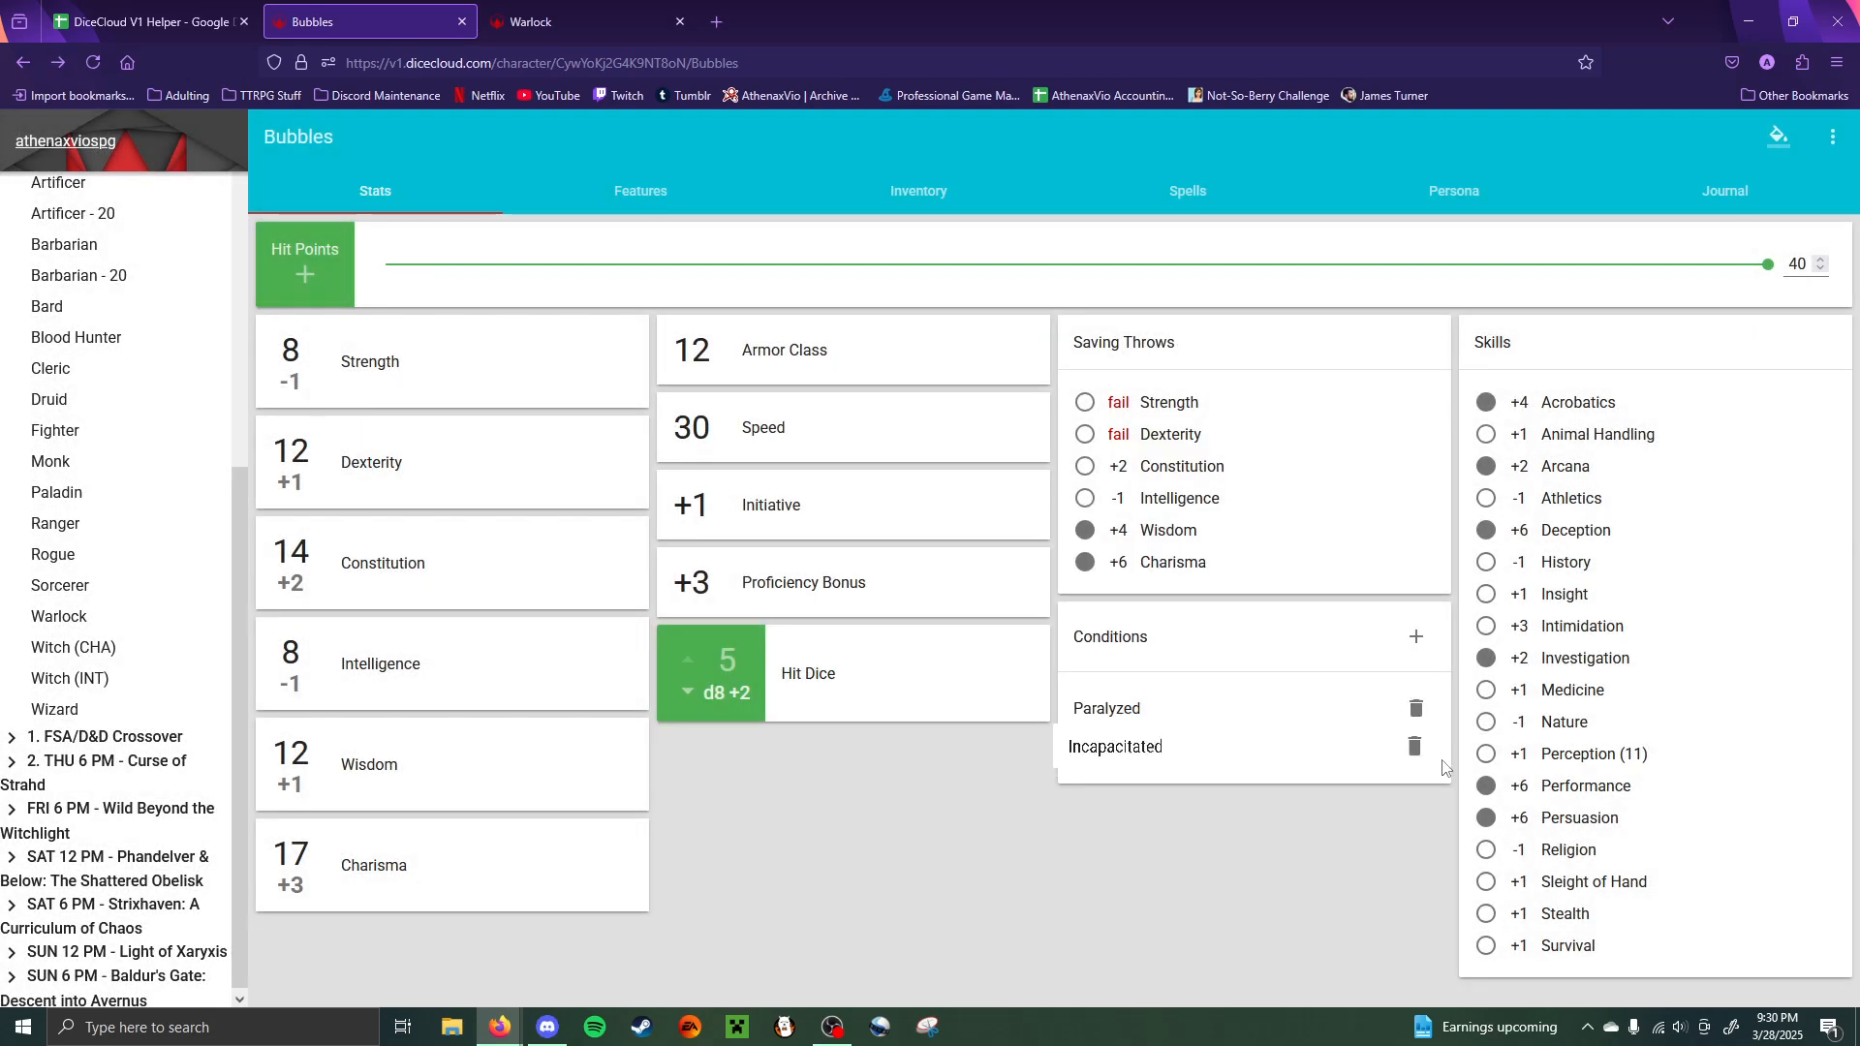
click(1416, 713)
click(1414, 721)
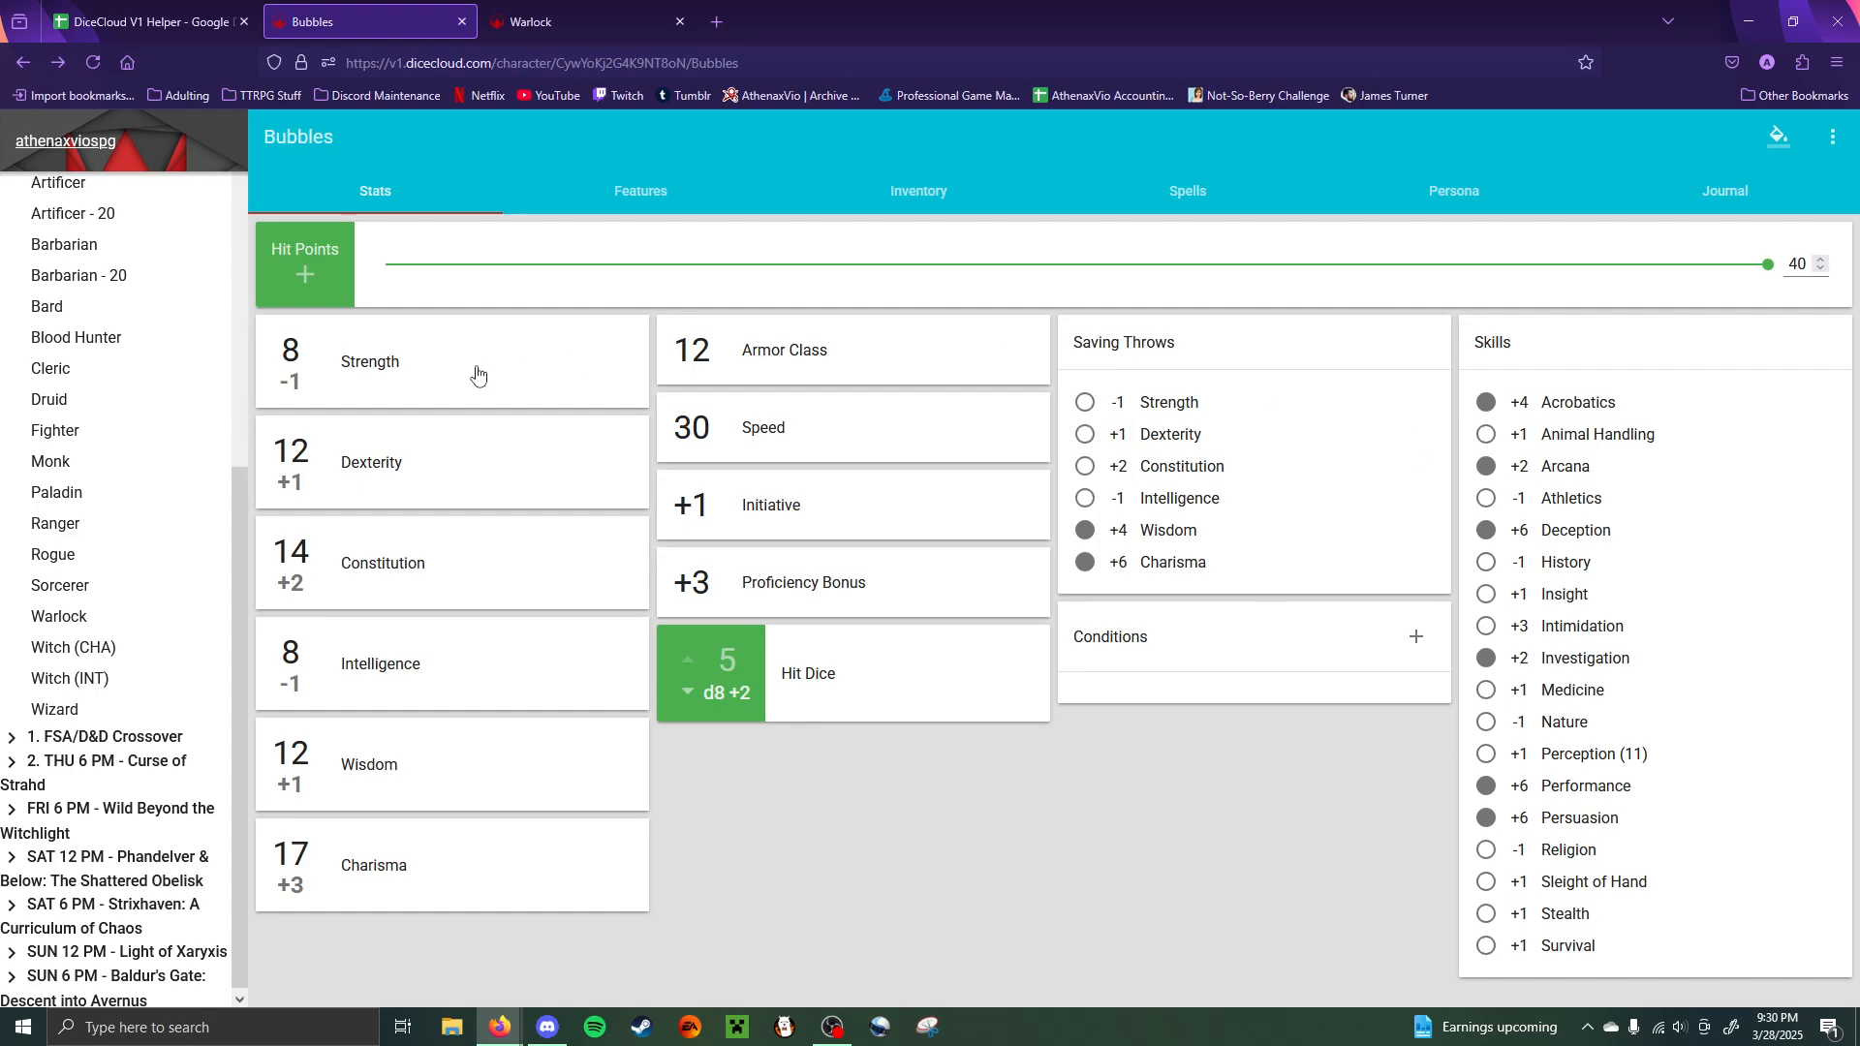
- Add an extra hitpoint slider labeled "alhgls" with a maximum of 10
click(304, 277)
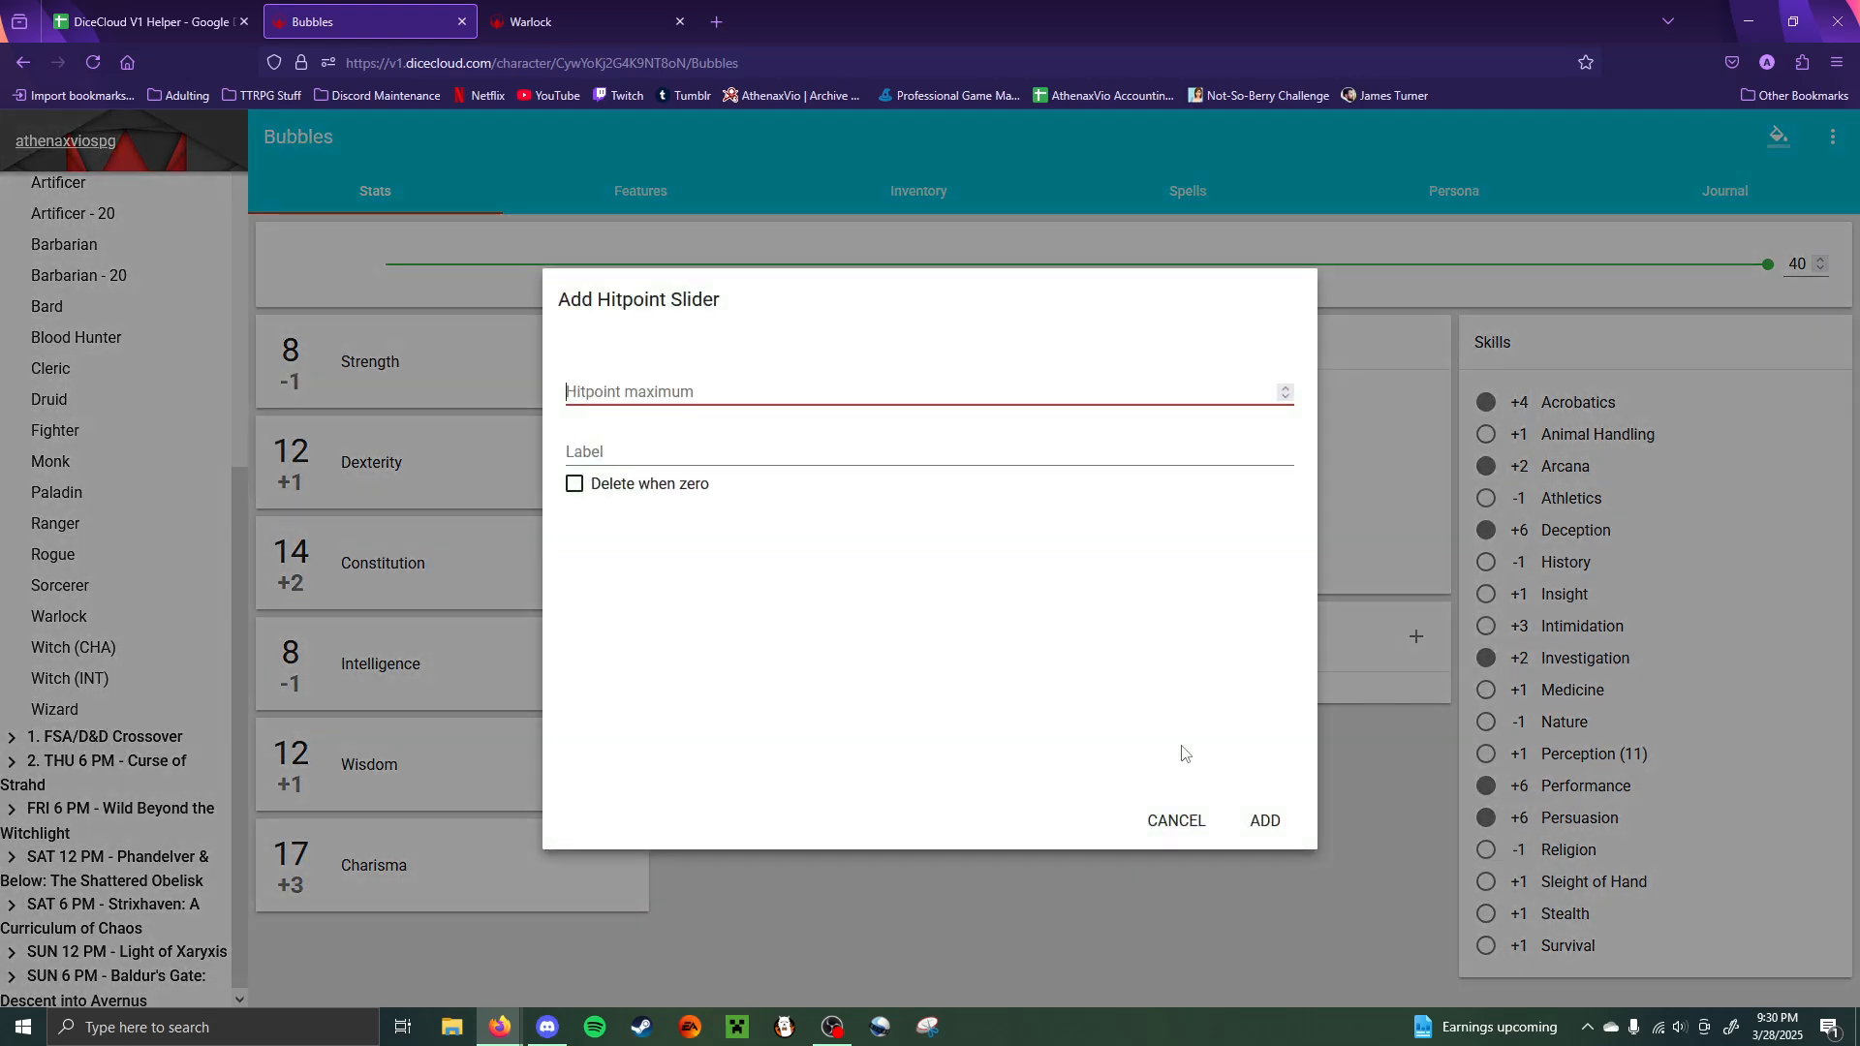
click(709, 446)
text(alhgls)
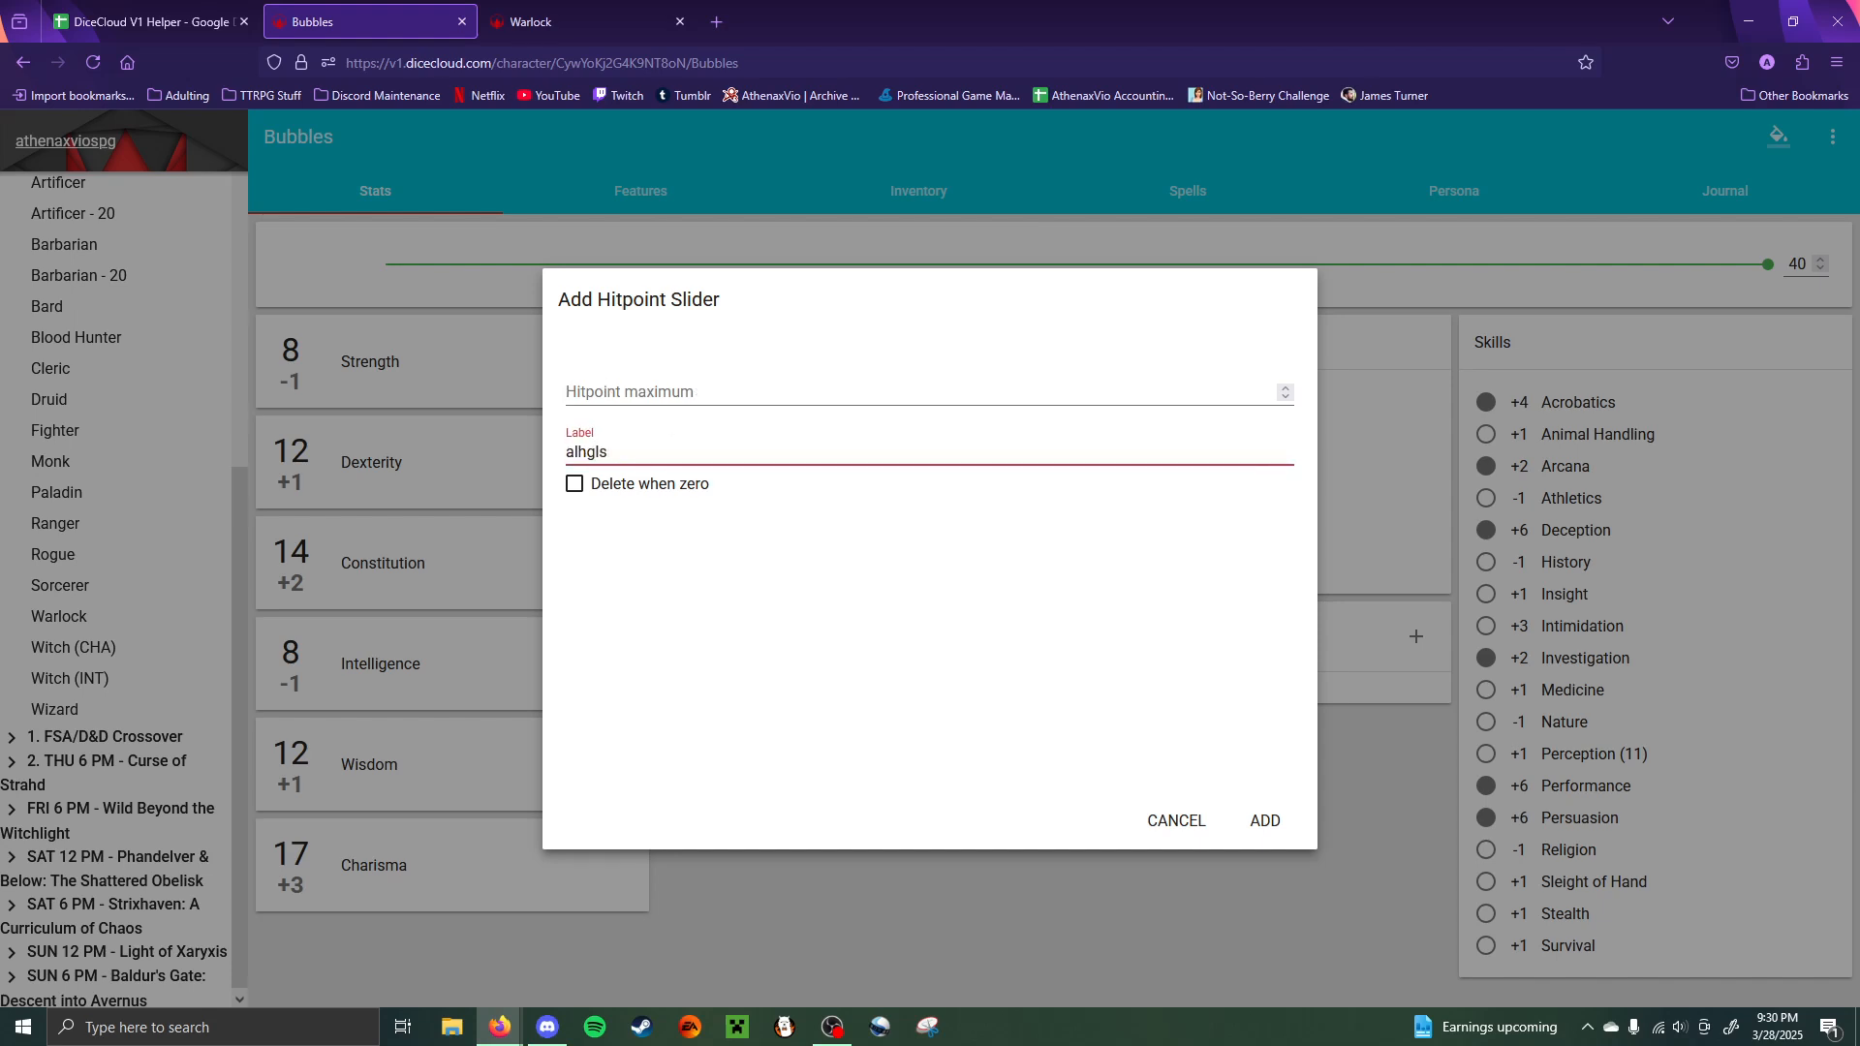
click(700, 405)
text(1)
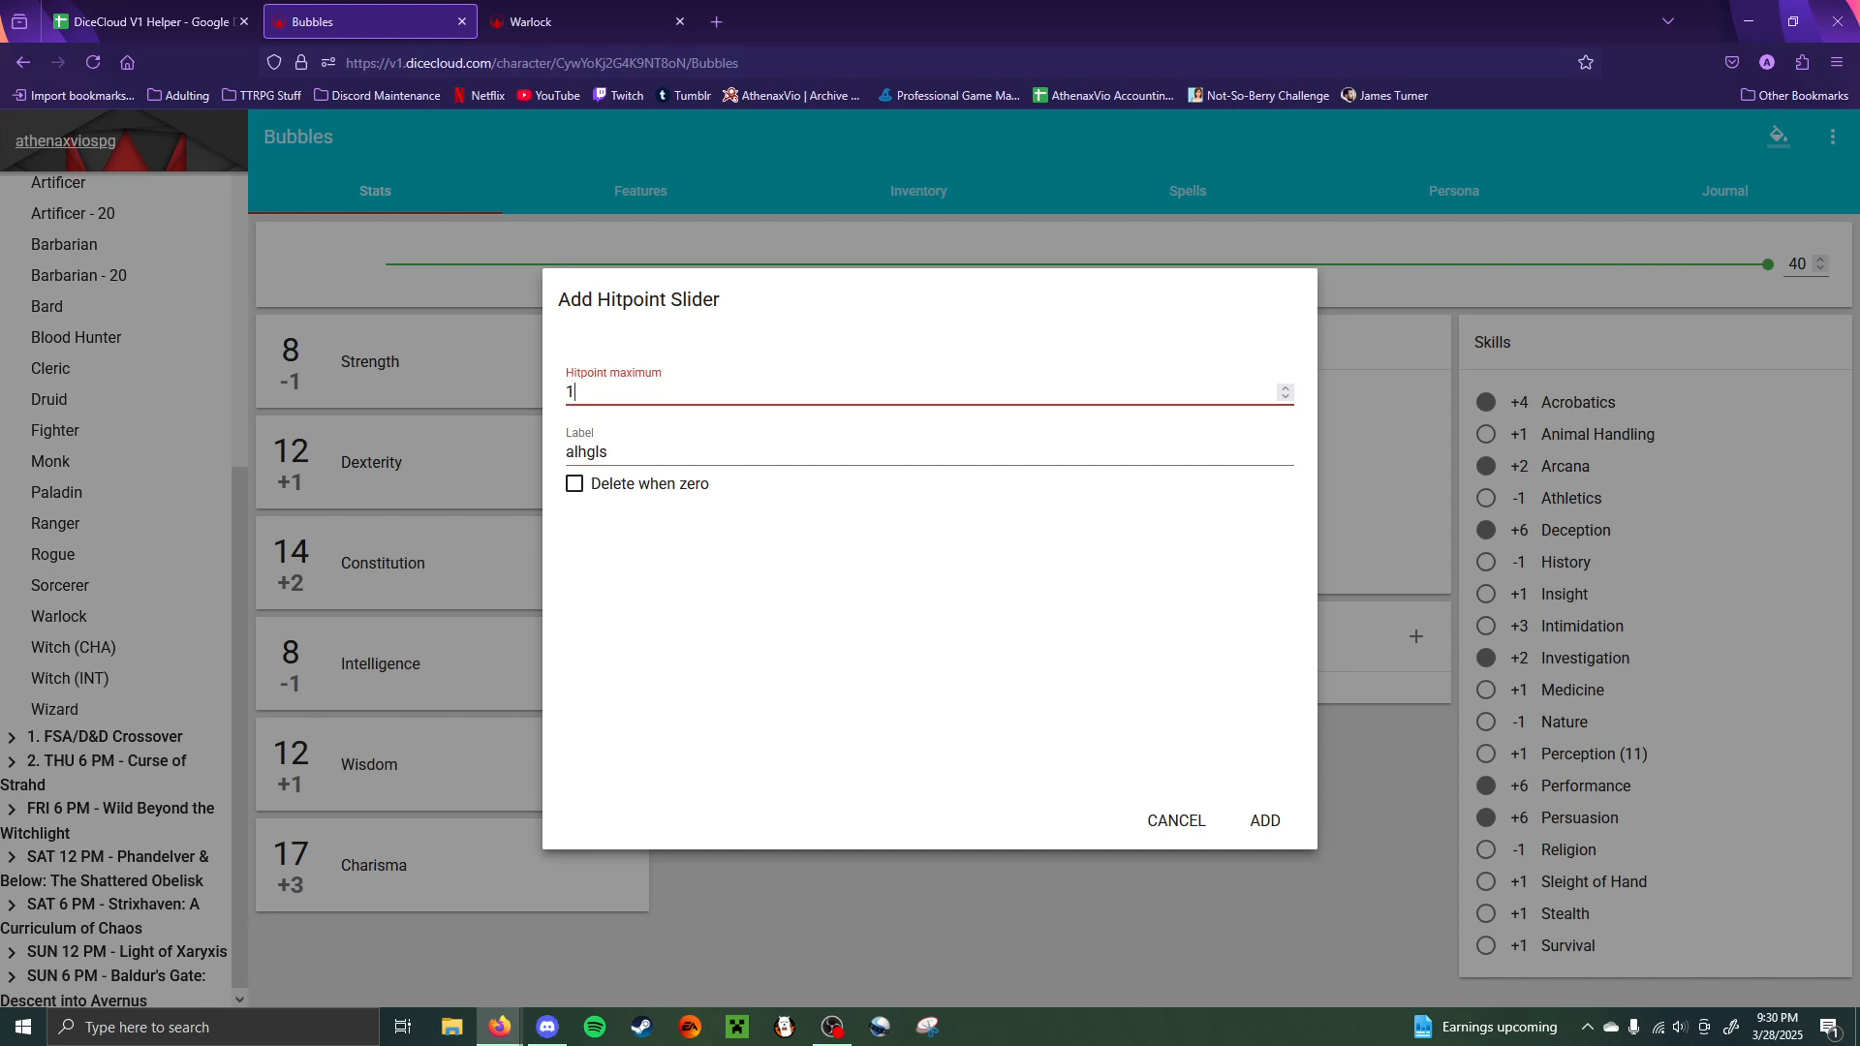
text(0)
click(1265, 822)
- Add another hitpoint slider labeled "alshgls" with a maximum of 10 that is deleted when it reaches zero
click(296, 298)
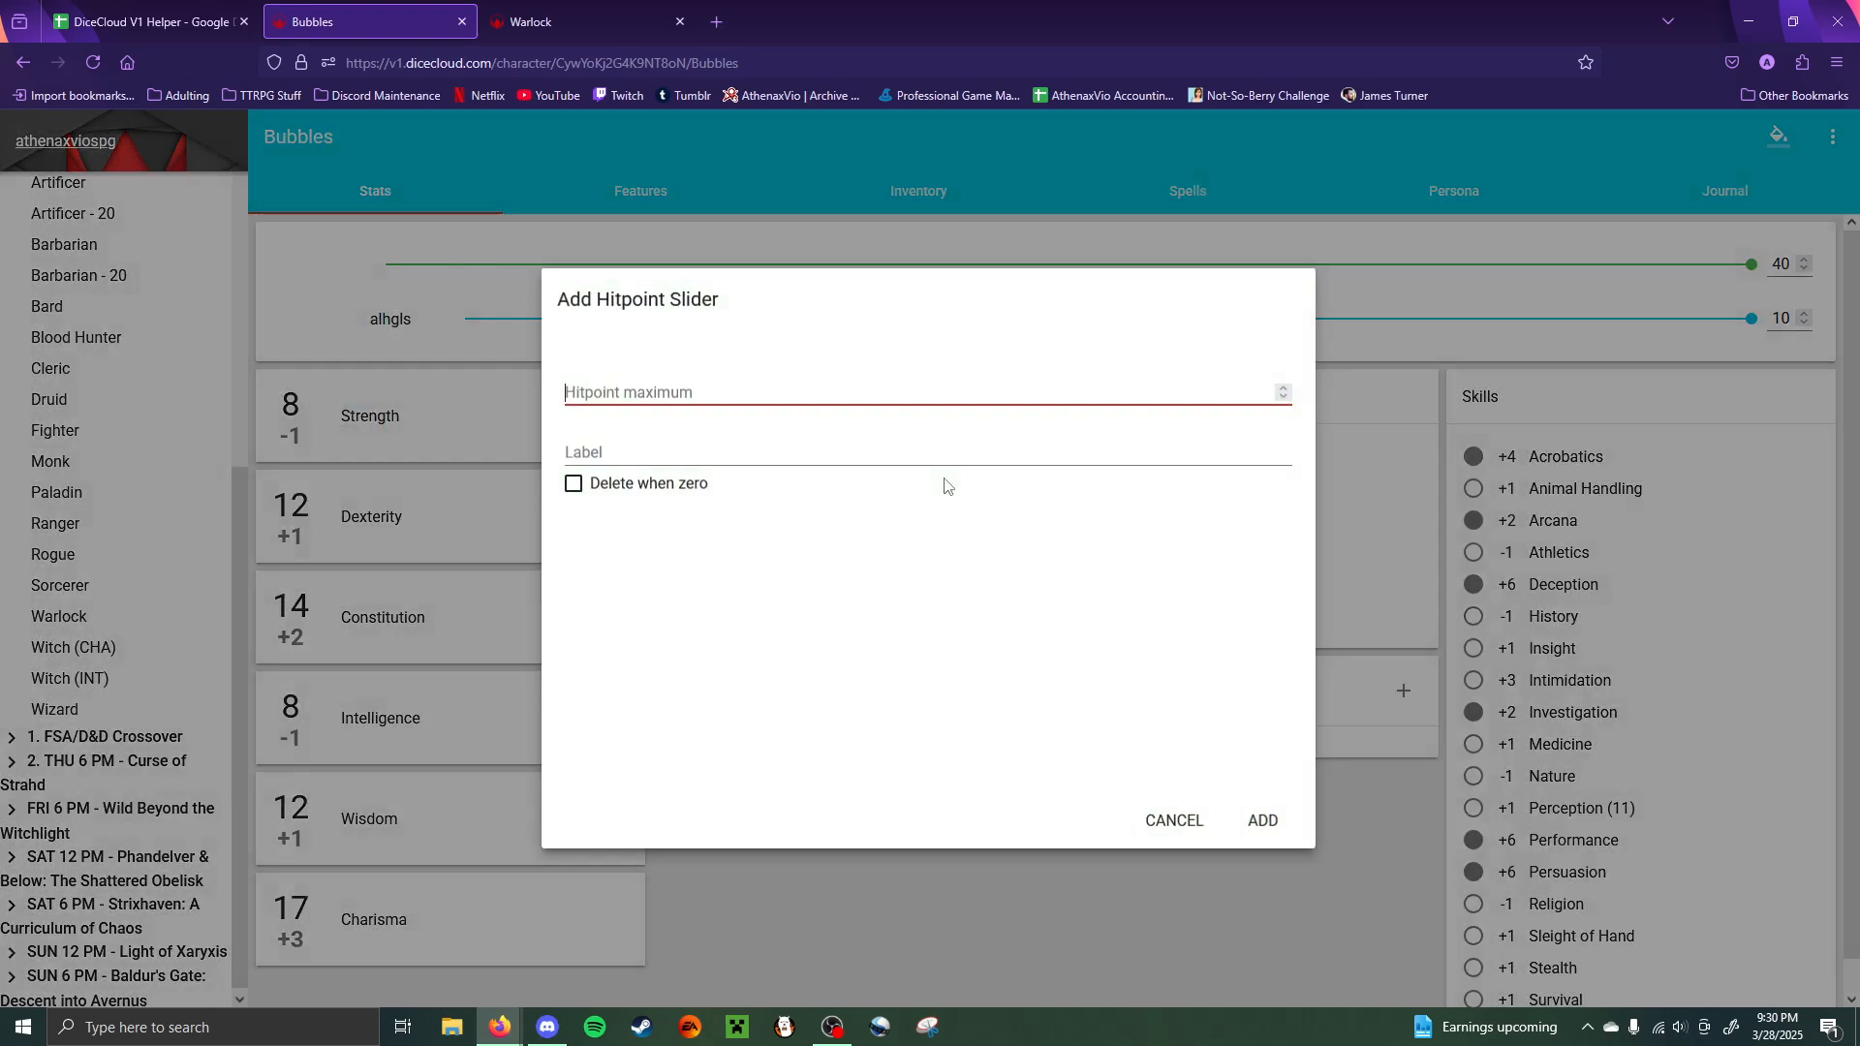
click(699, 448)
text(alshgls)
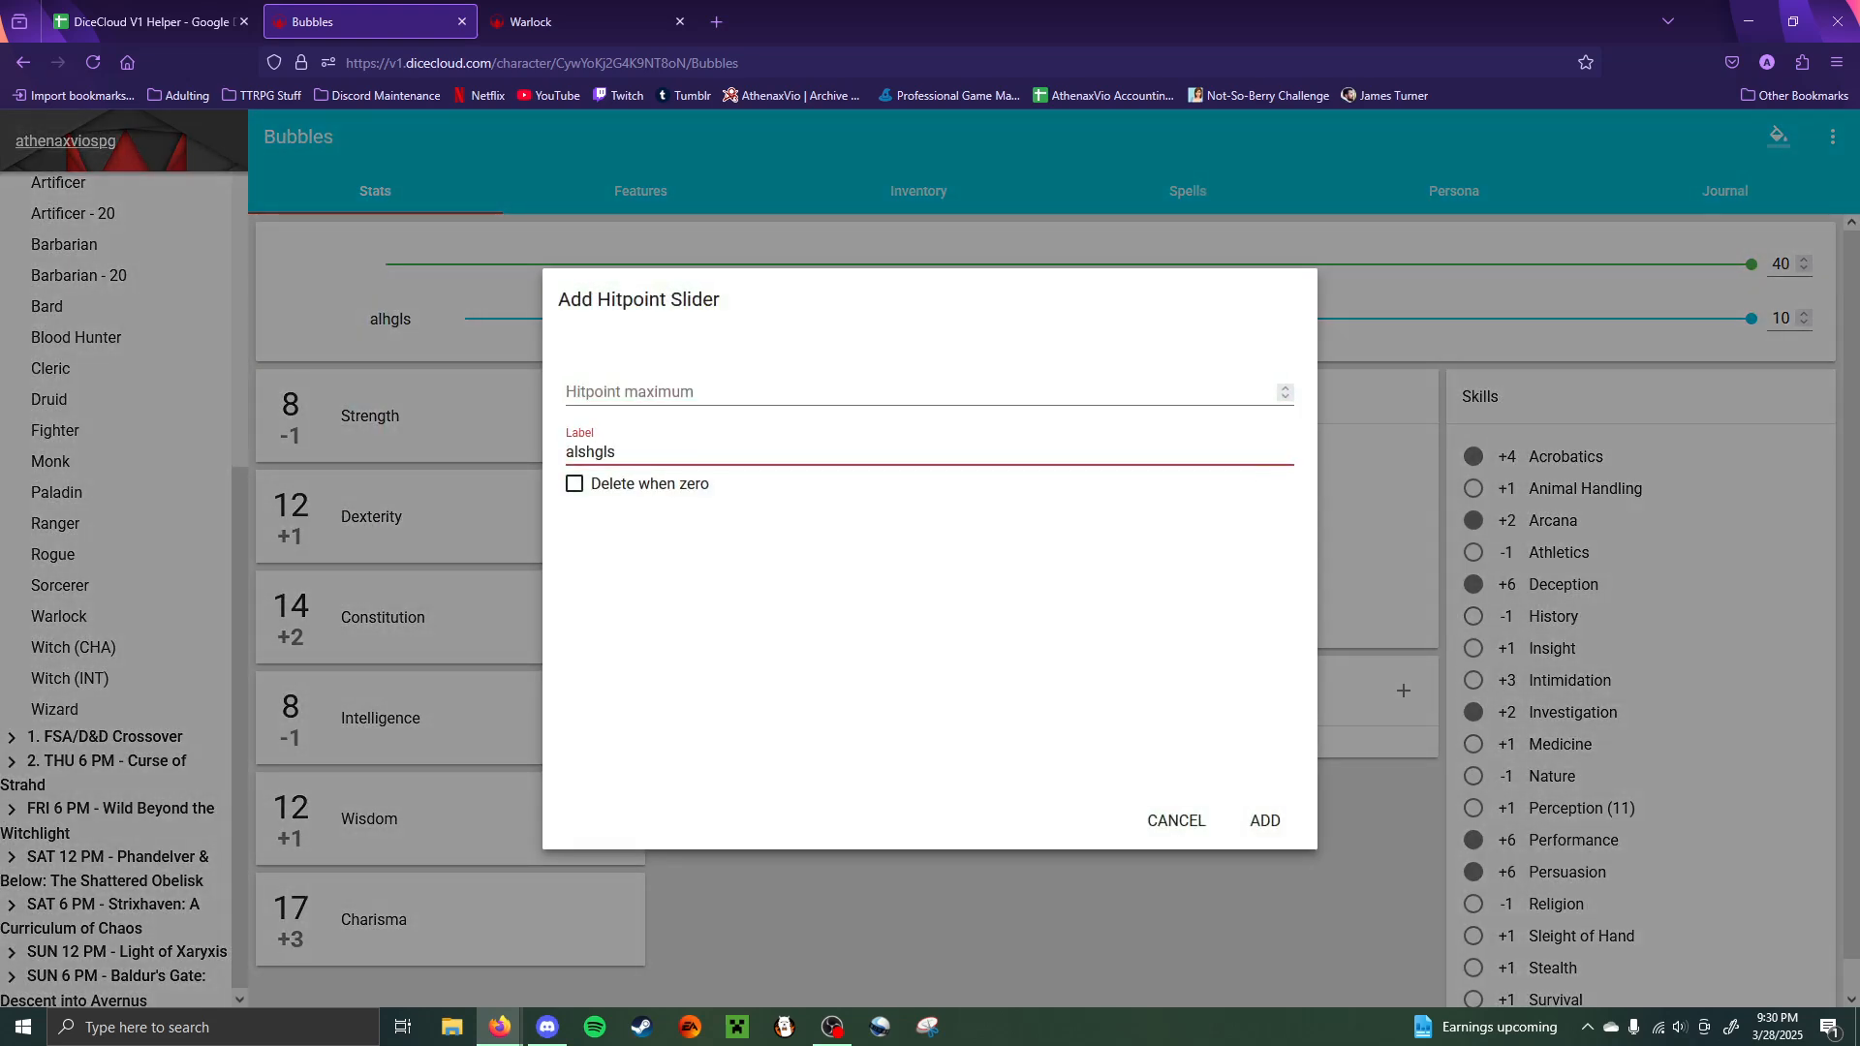
click(738, 389)
text(10)
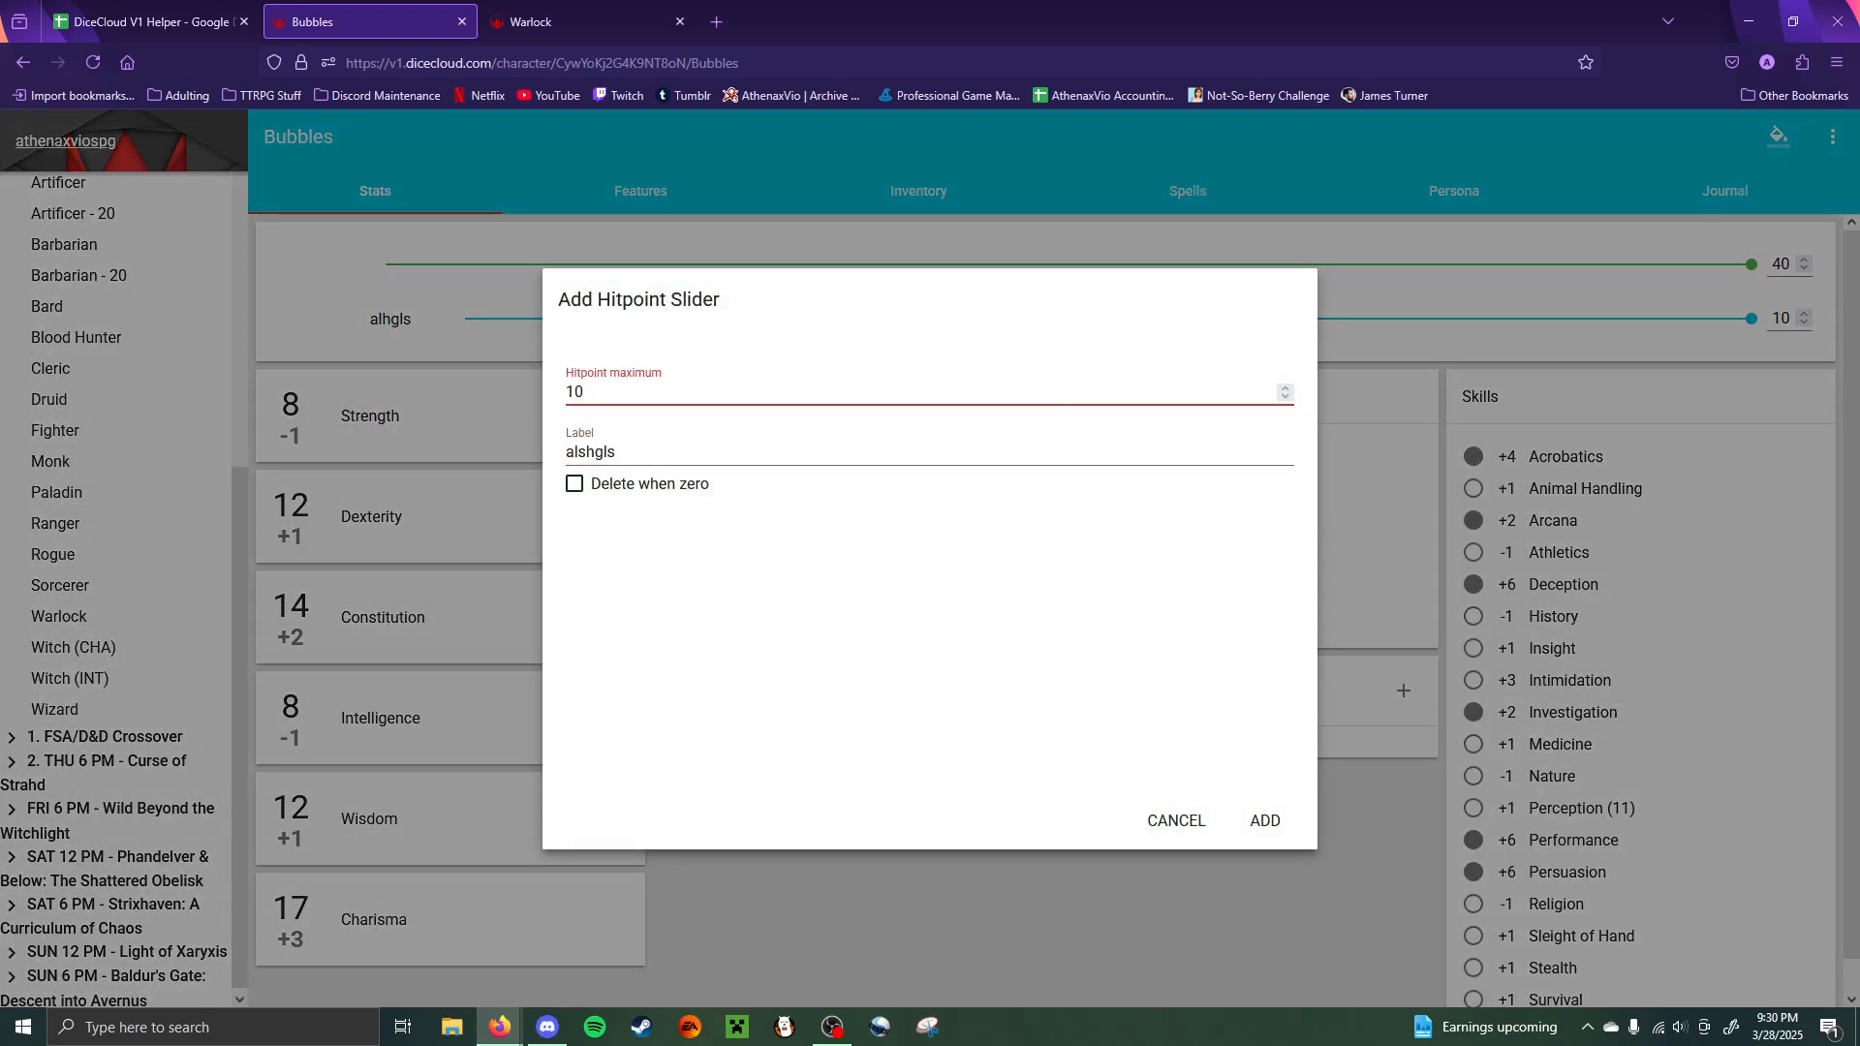
click(574, 489)
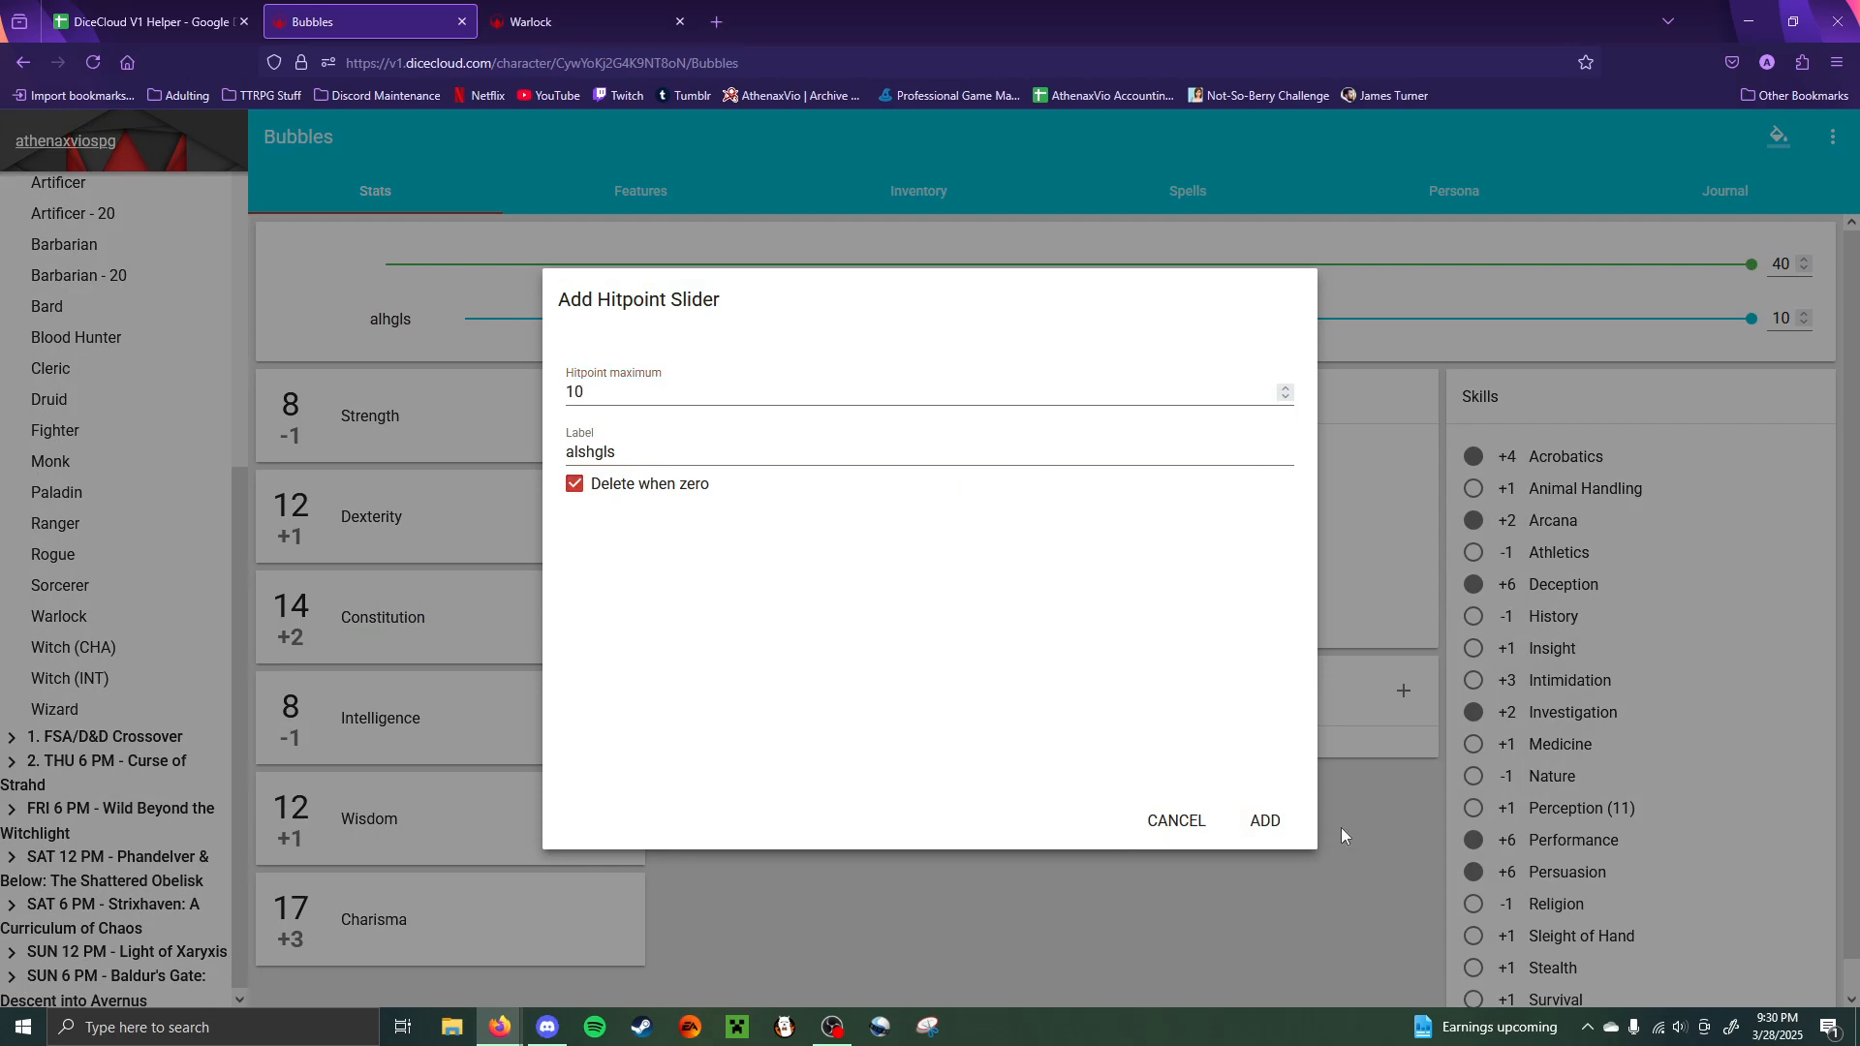
click(1267, 822)
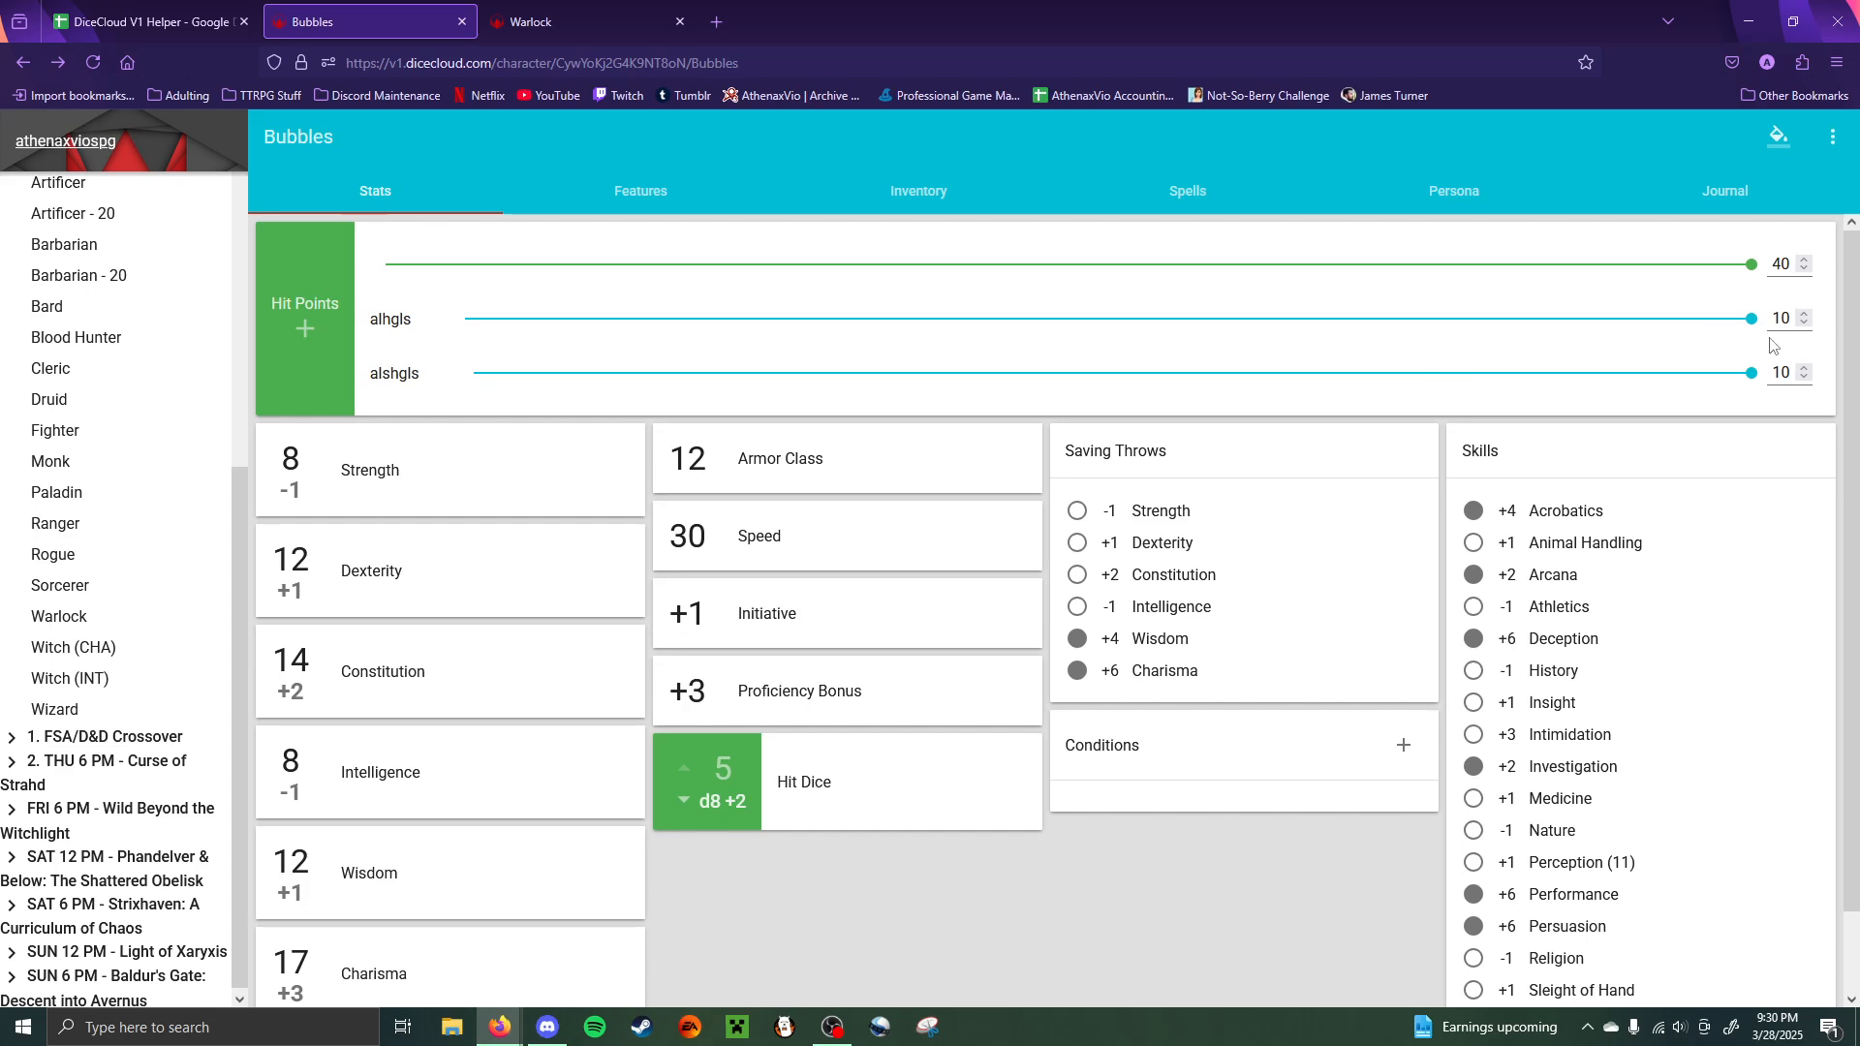
- Reduce the "alhgls" and "alshgls" extra hitpoint sliders to 0 and delete the remaining "alhgls" slider
drag(1753, 320, 291, 339)
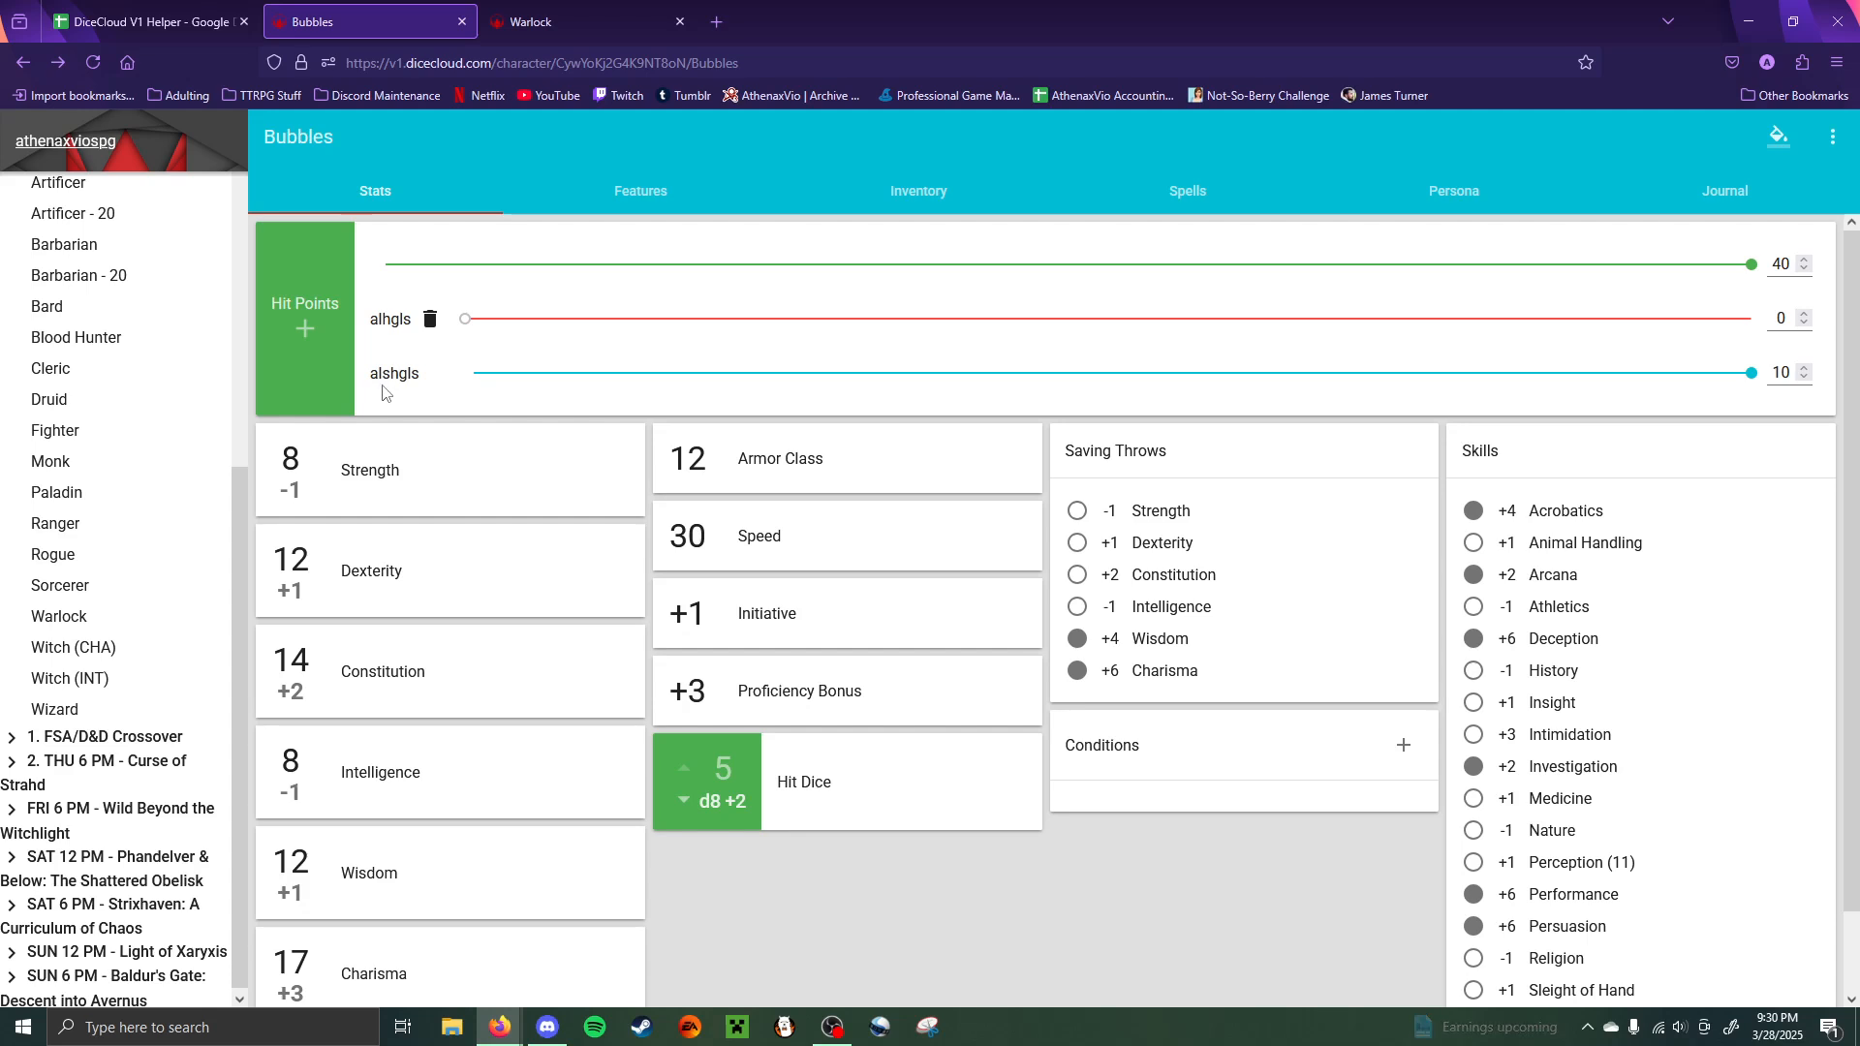
click(1751, 374)
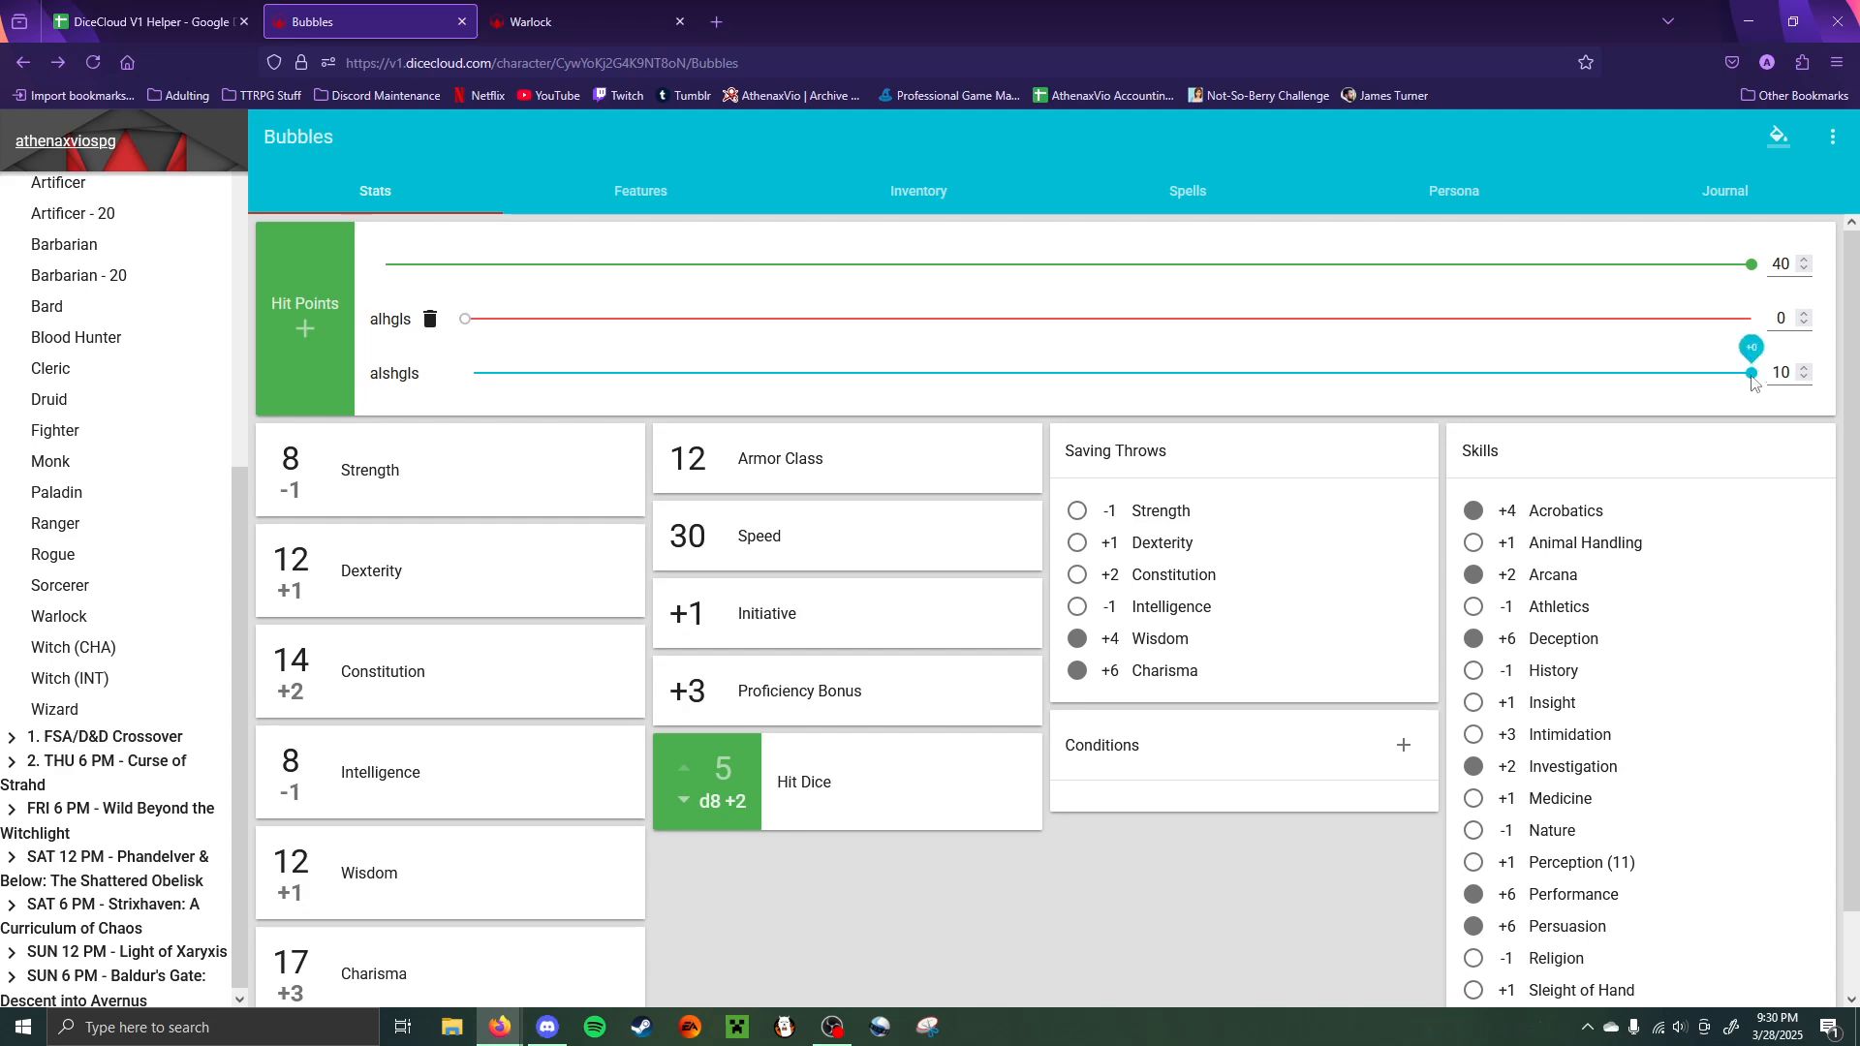
drag(1752, 374, 473, 373)
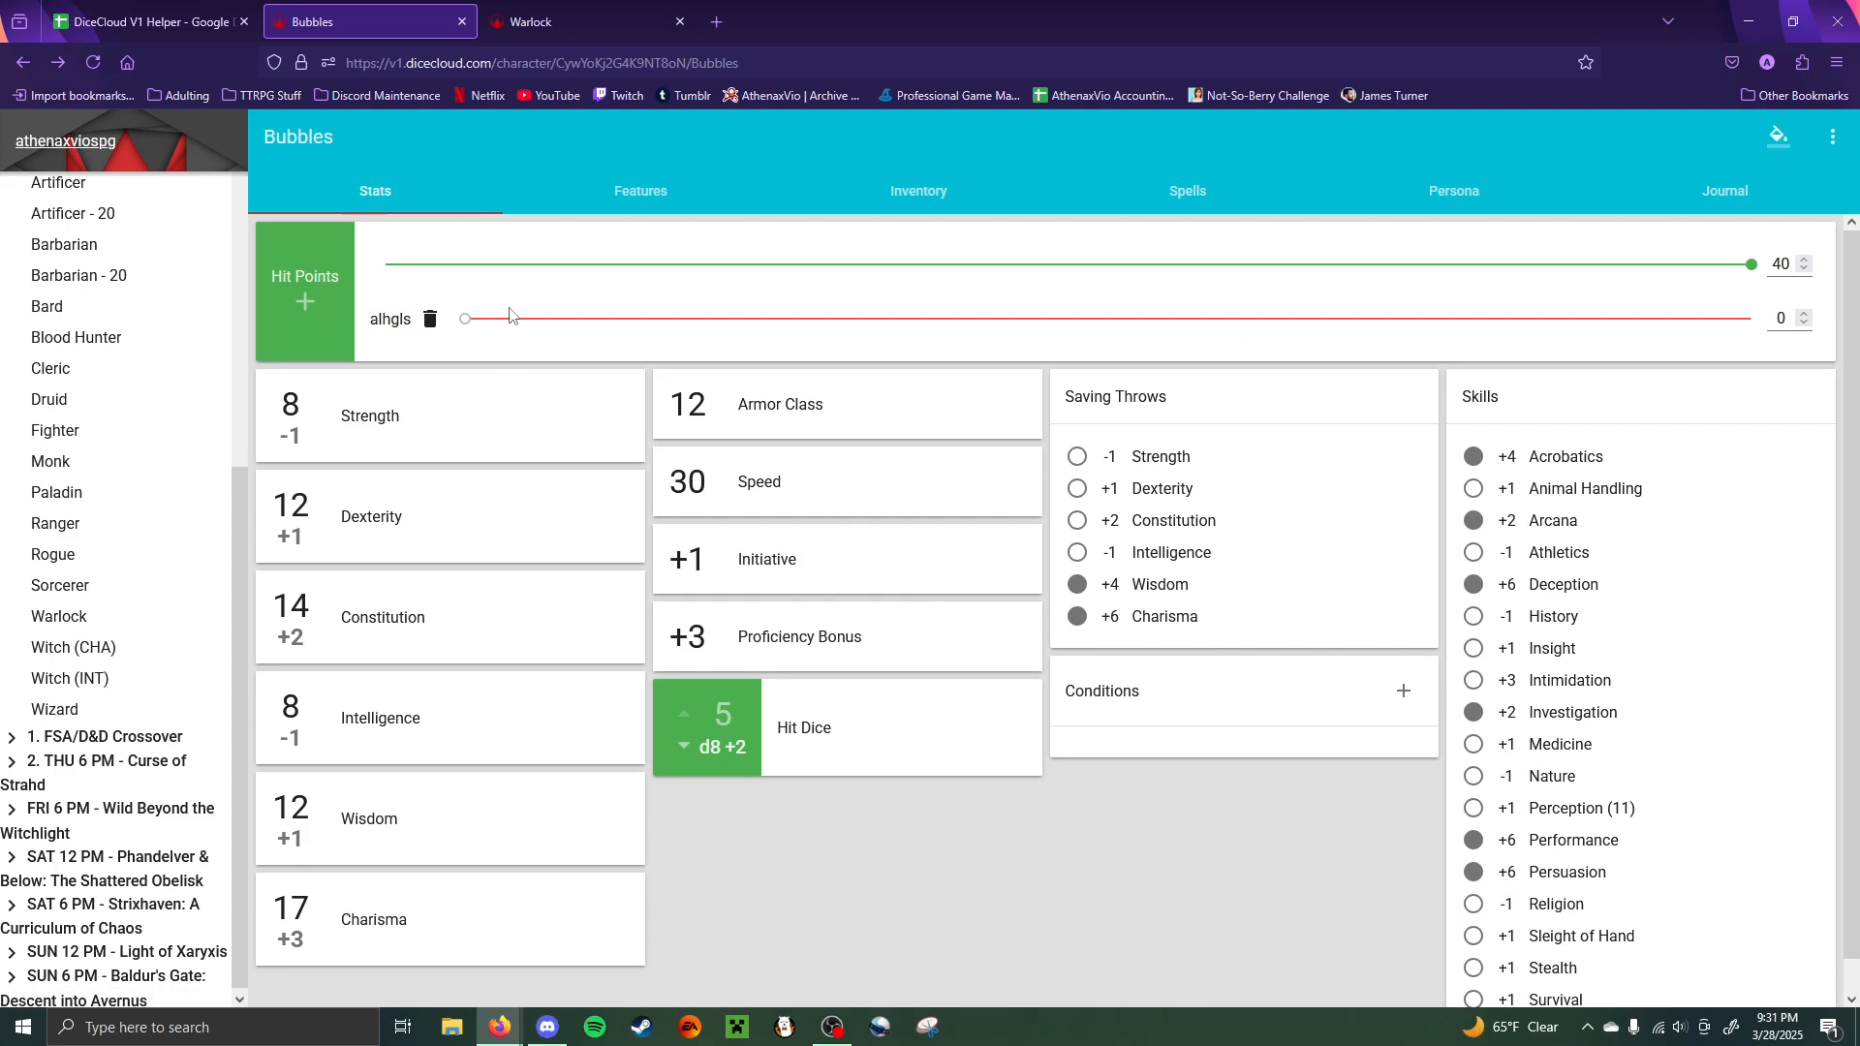
click(431, 322)
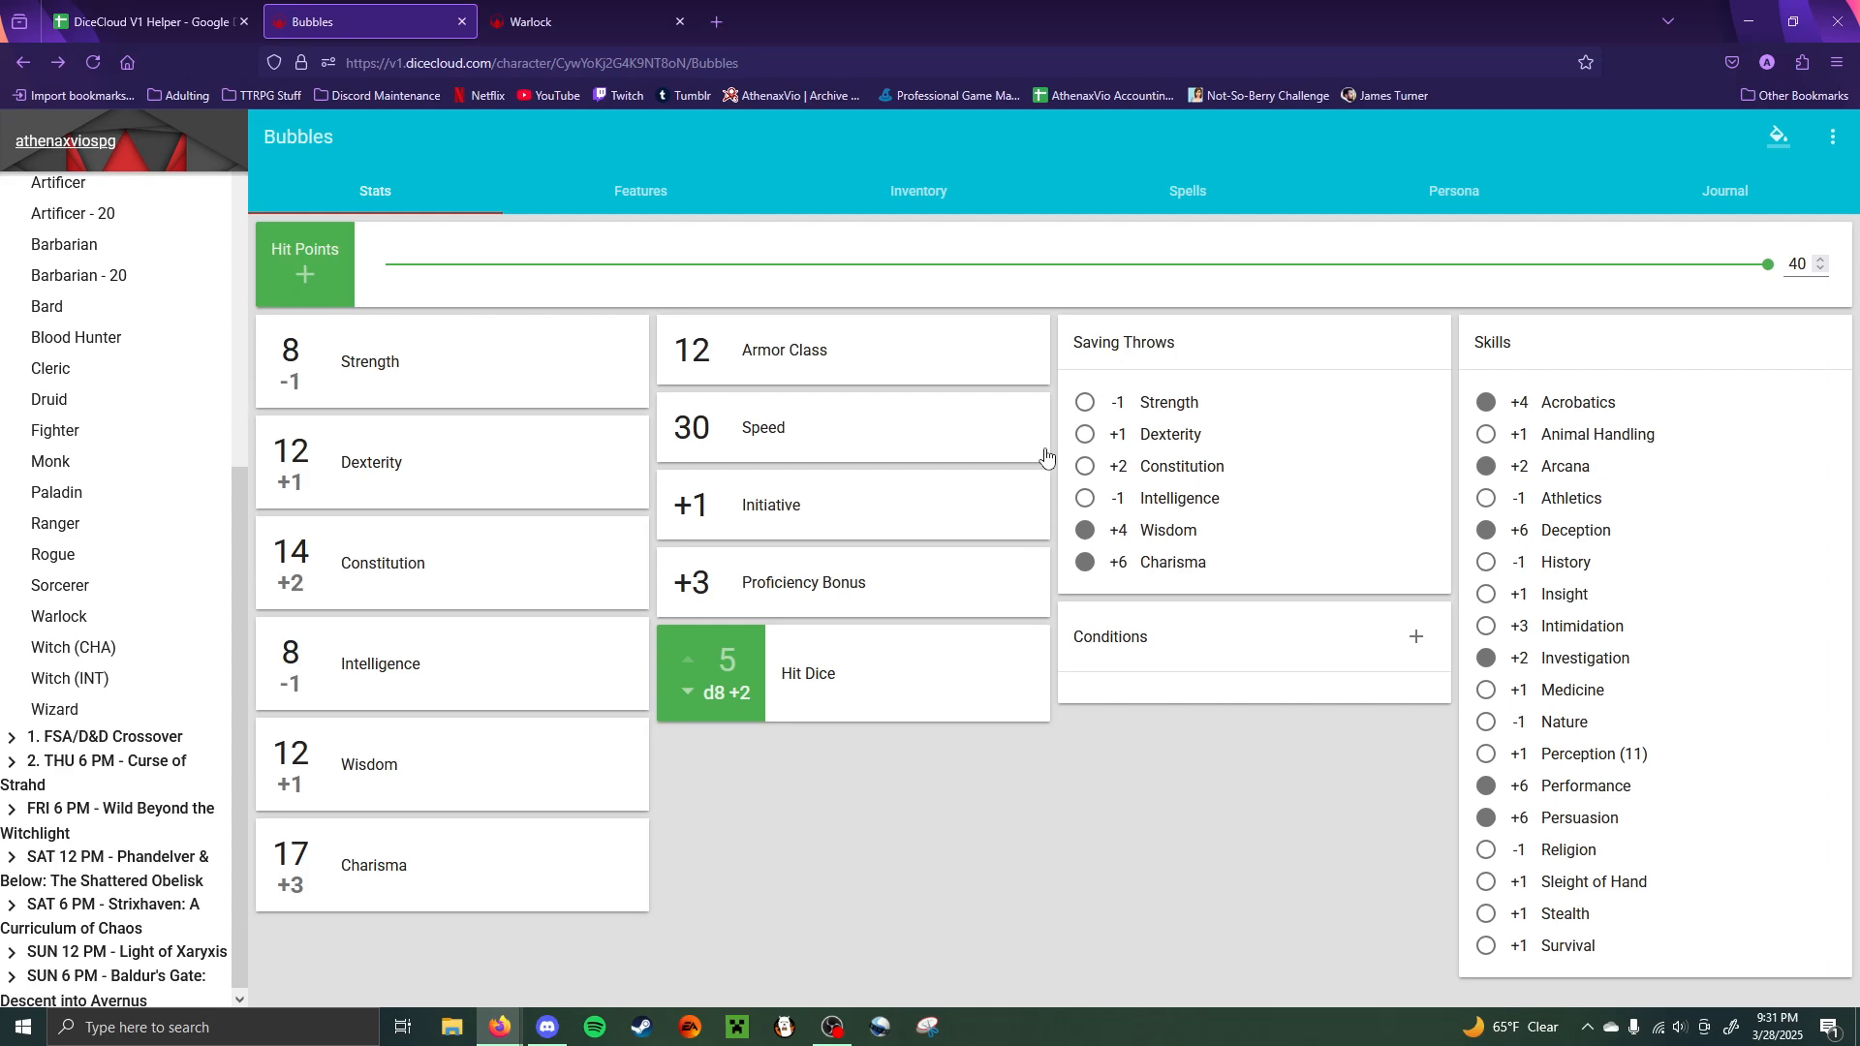
- Read through the full description and effects of the Pact Magic feature, then close its details
click(678, 199)
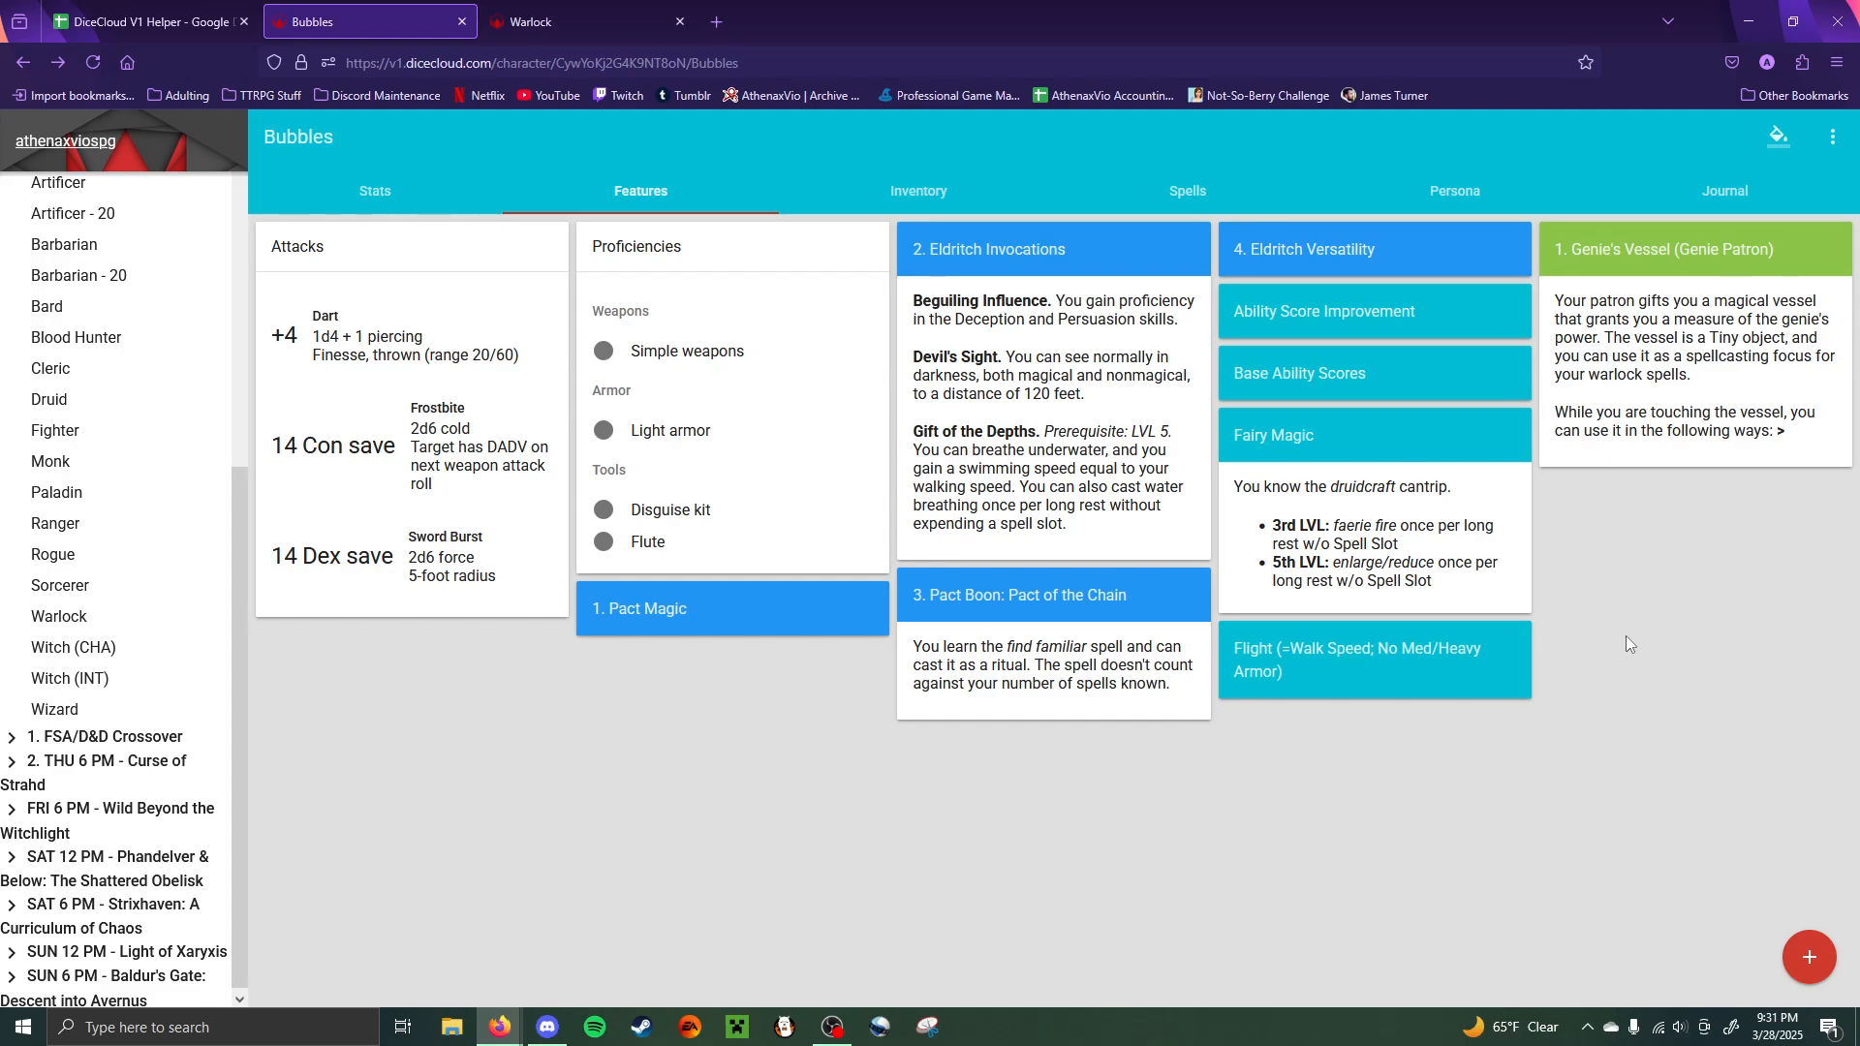
click(786, 625)
scroll(1027, 601, down, 10)
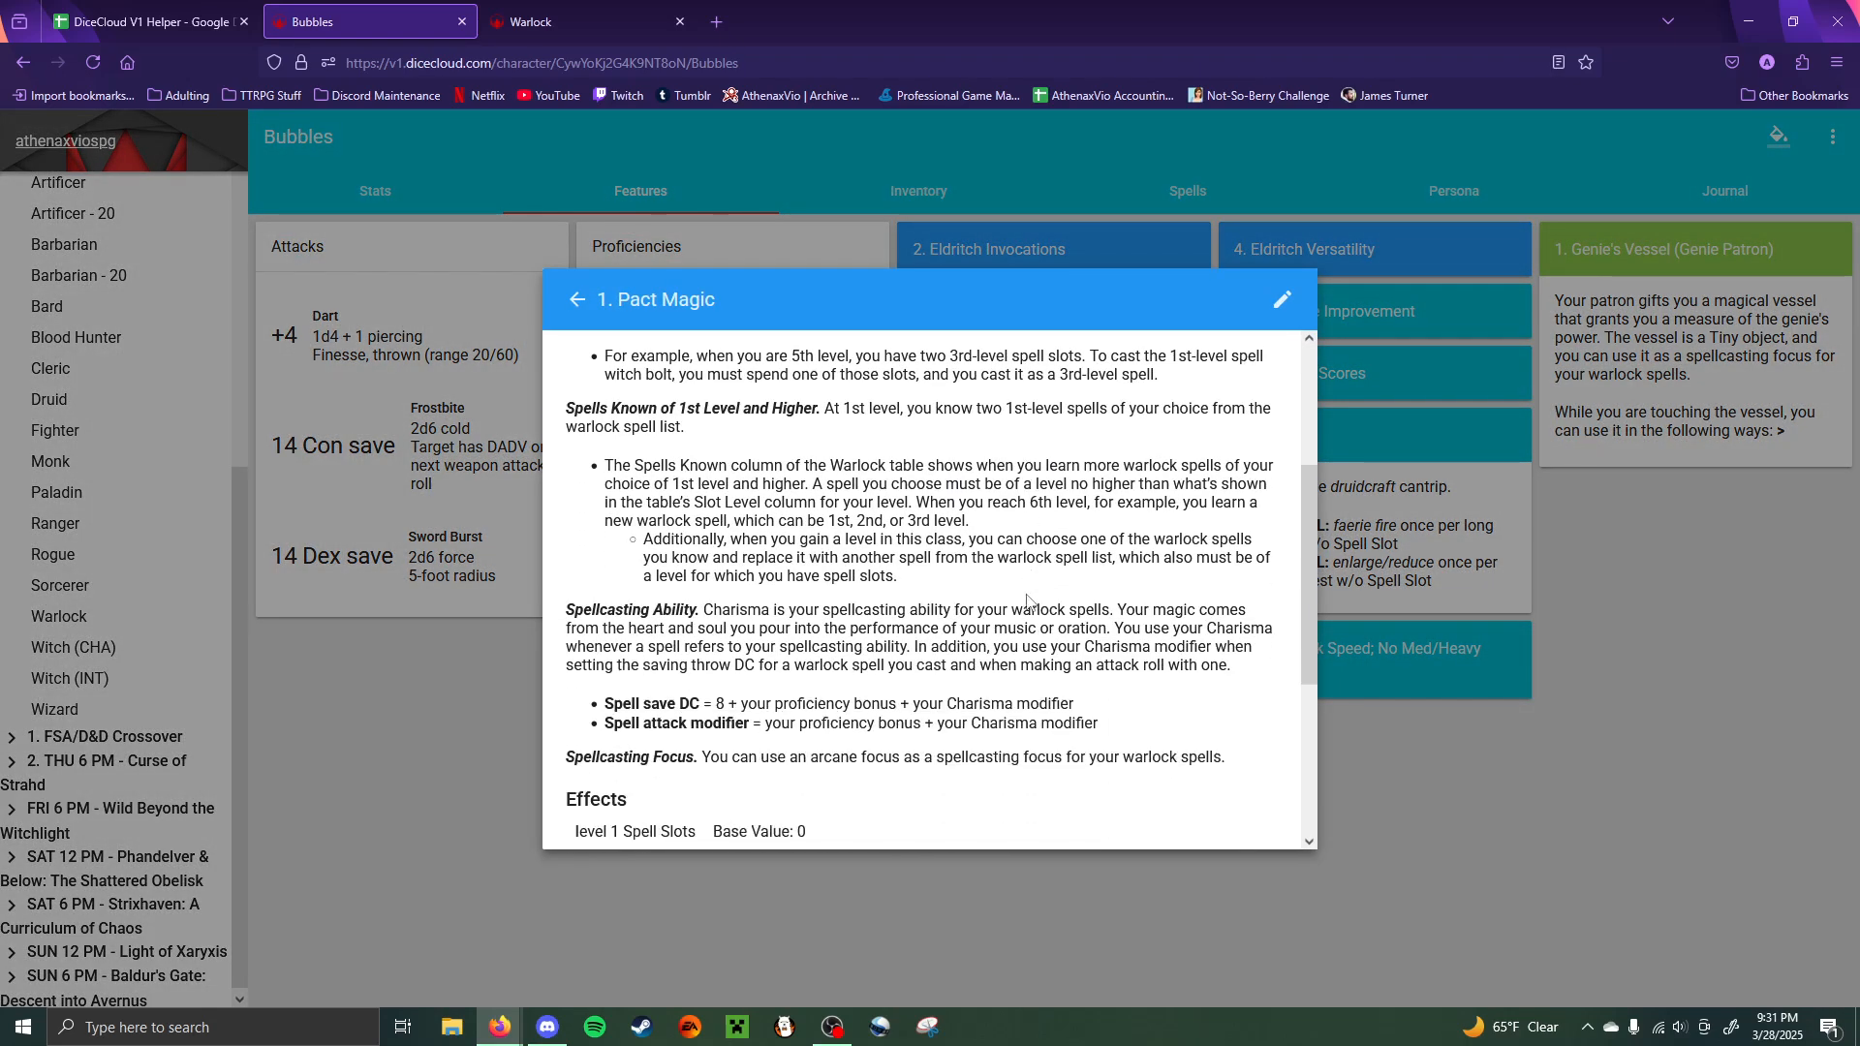
scroll(1027, 601, up, 10)
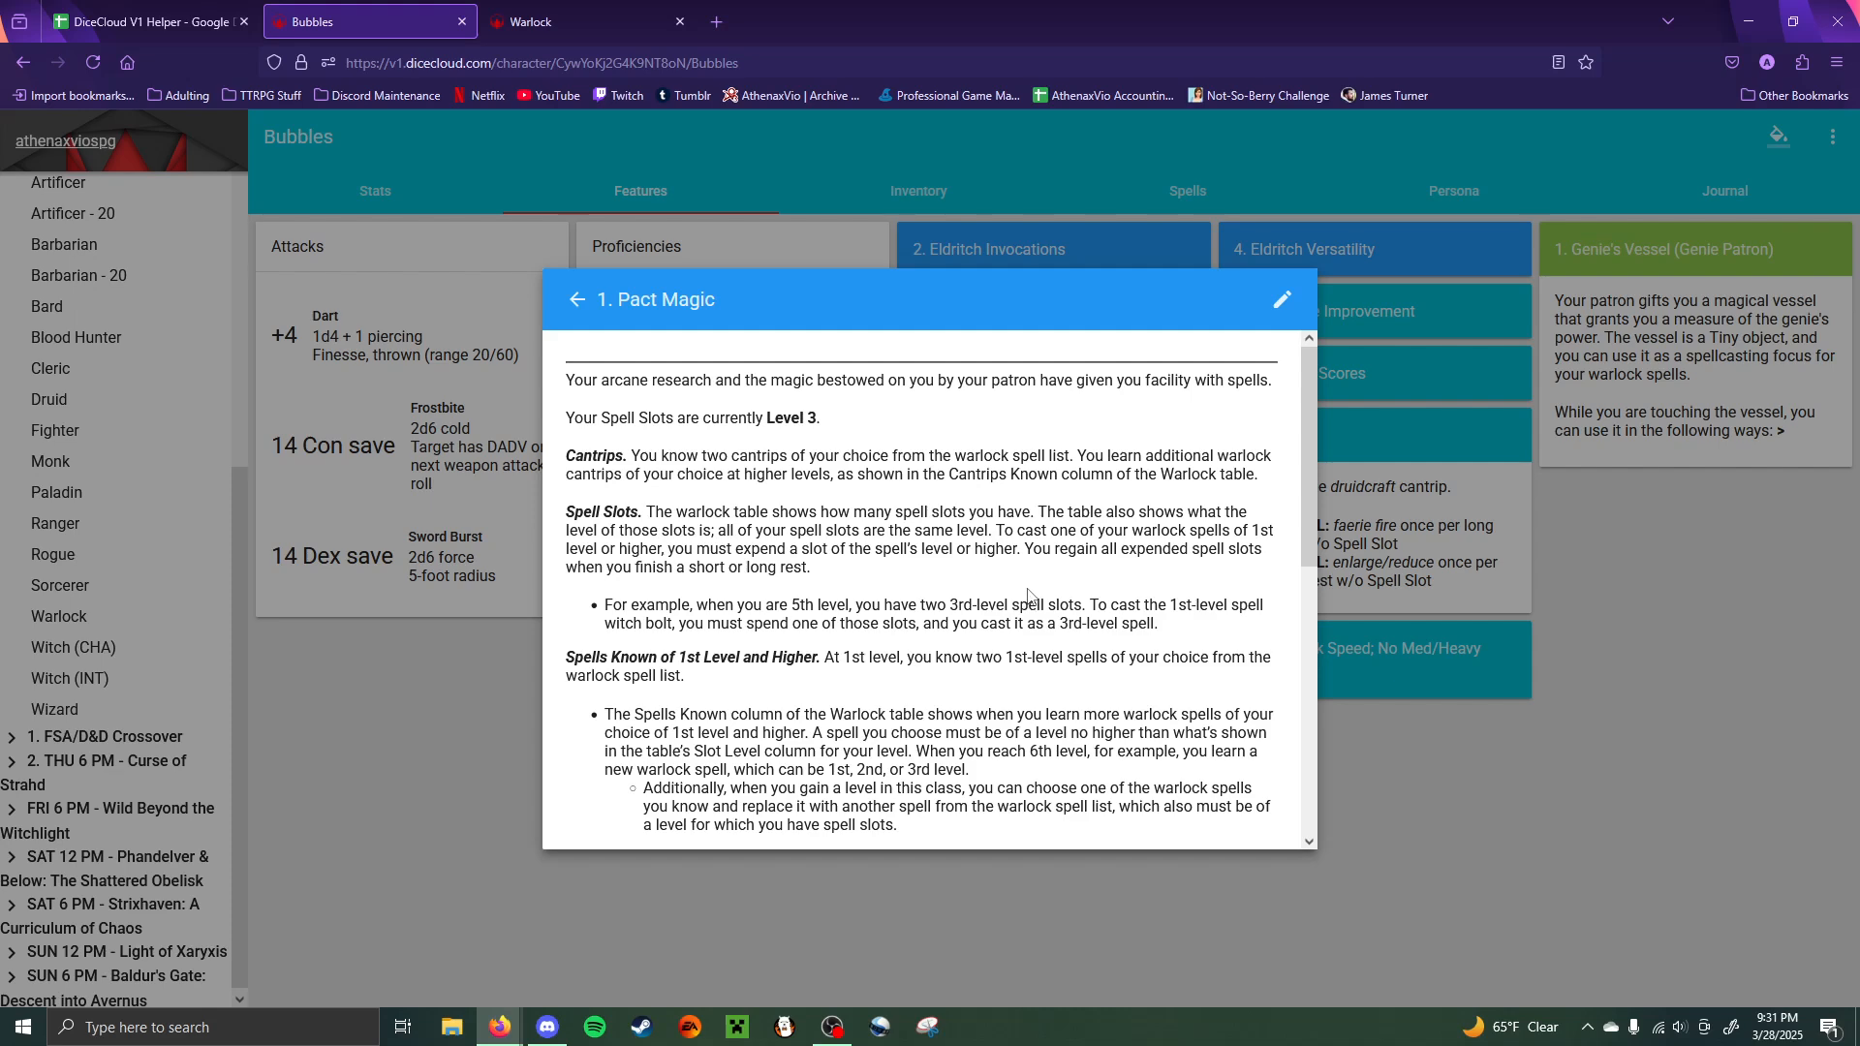
scroll(1029, 594, down, 3)
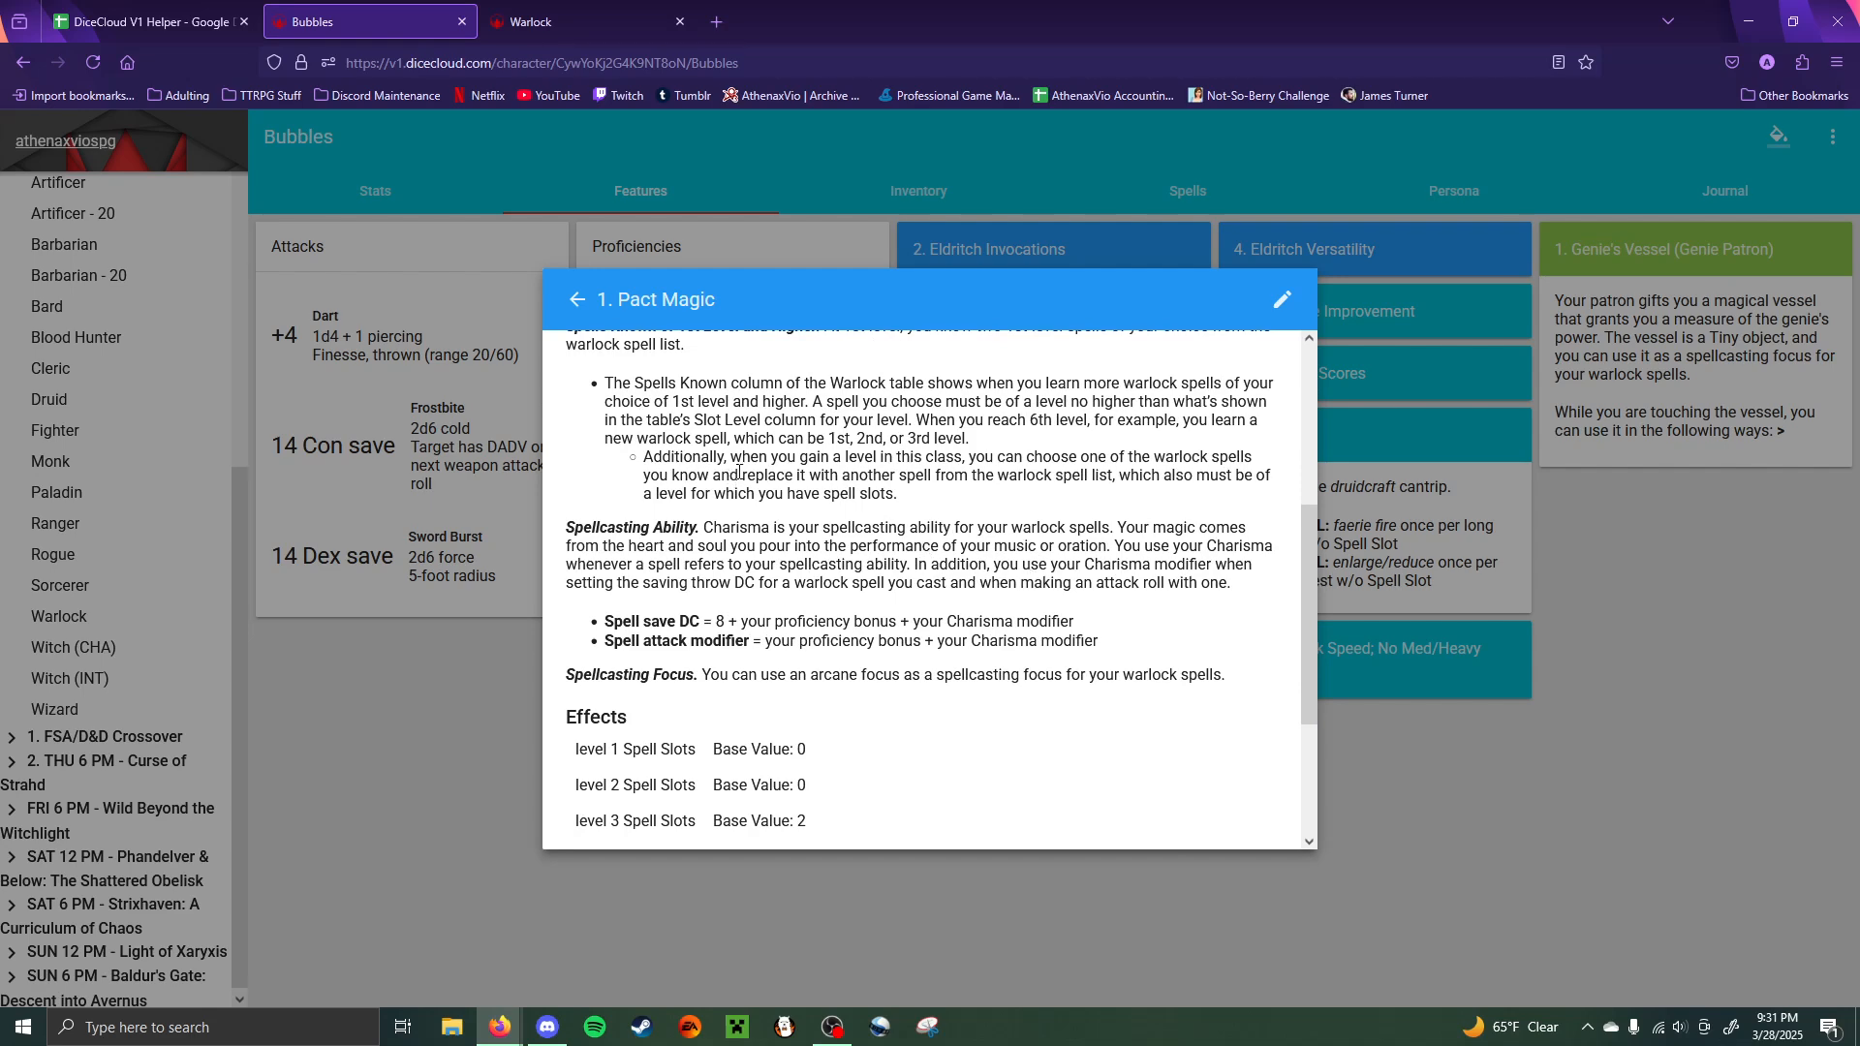
scroll(870, 497, up, 3)
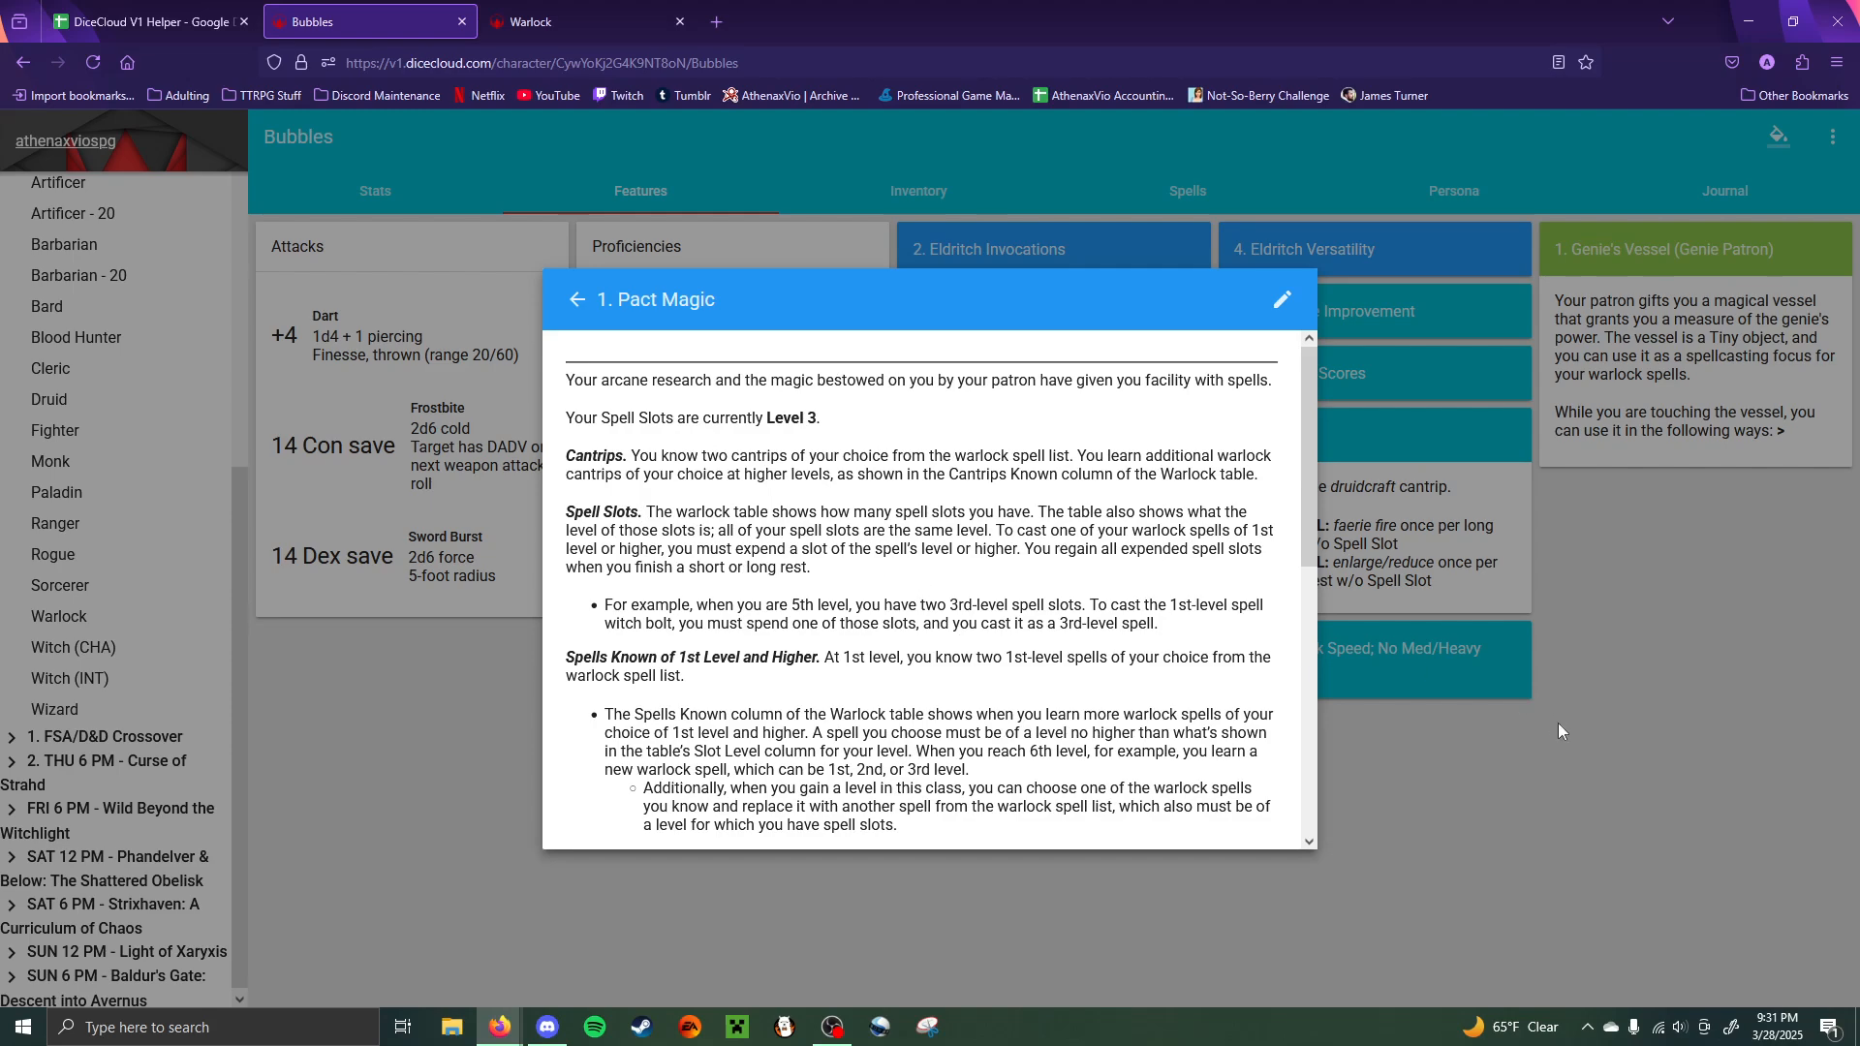
click(1535, 748)
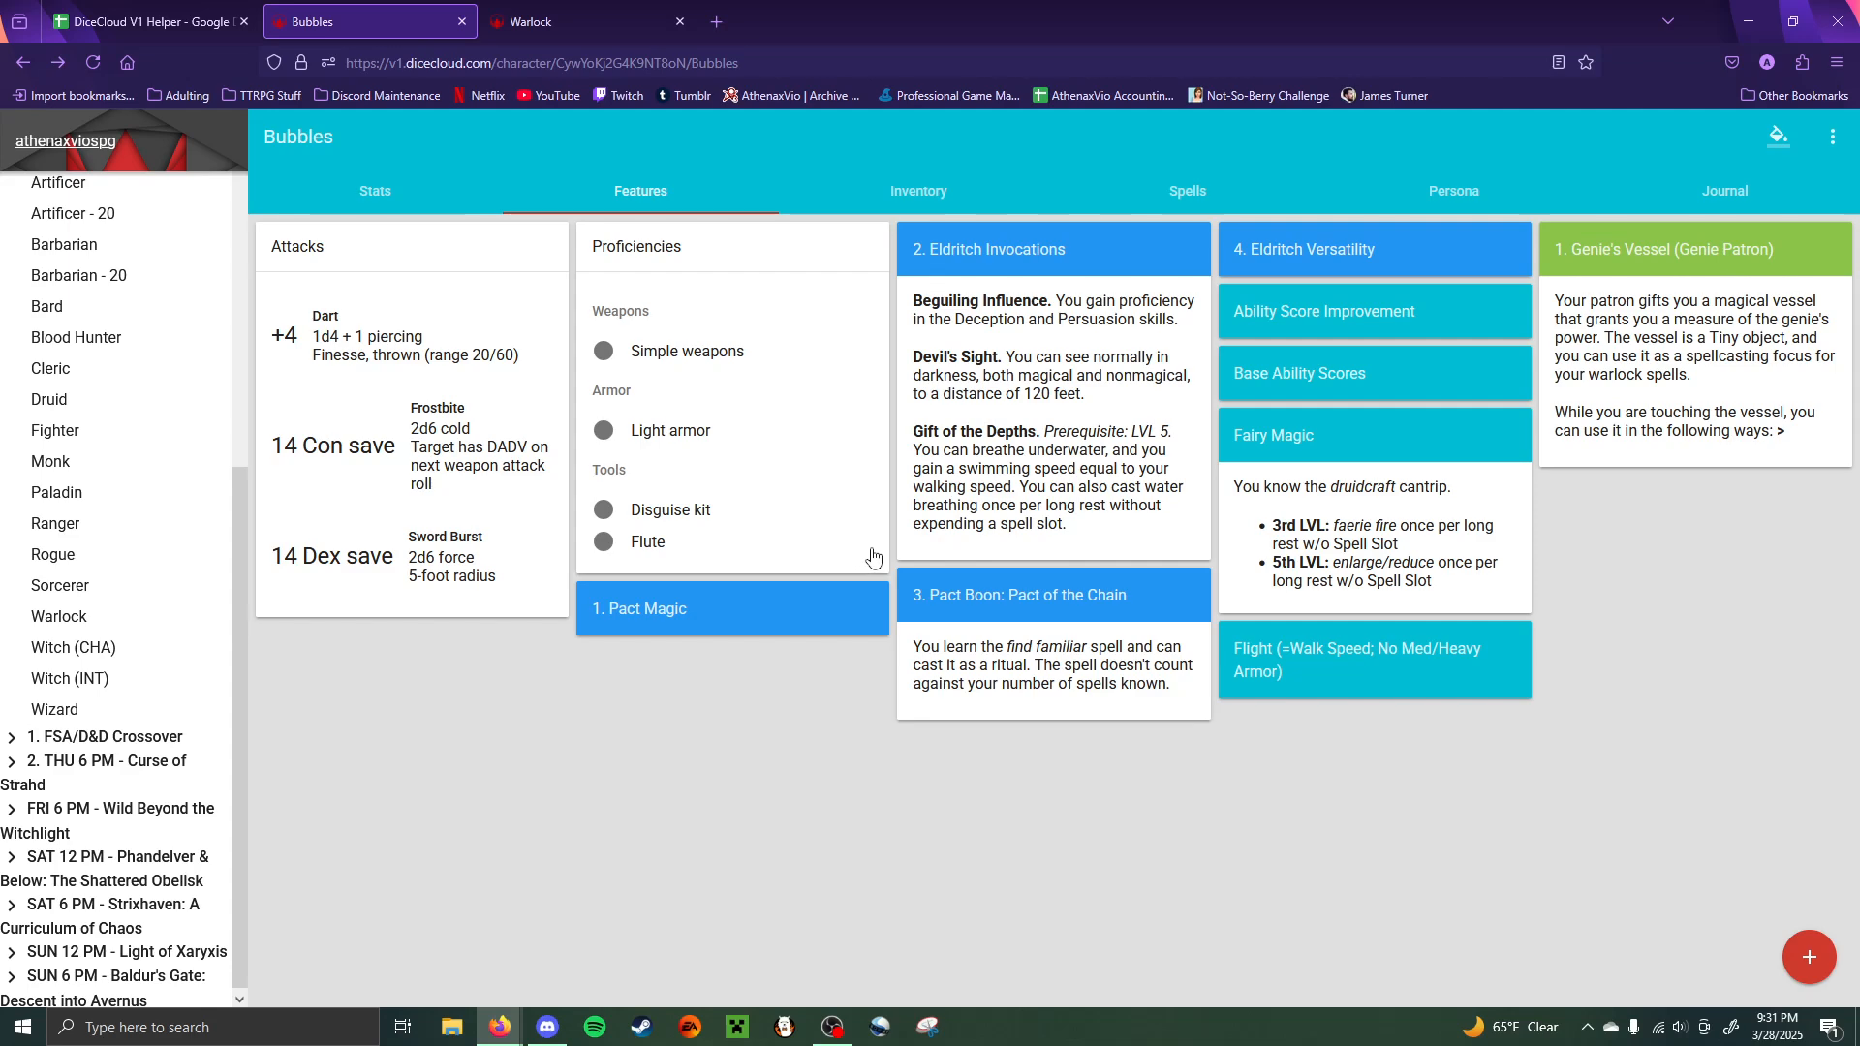
- Browse the DiceCloud V1 Helper spreadsheet's Formatting, Misc. Equations, Multiclassing, Class Equations and Variables & Tools sheets, then return to the Bubbles character
click(145, 22)
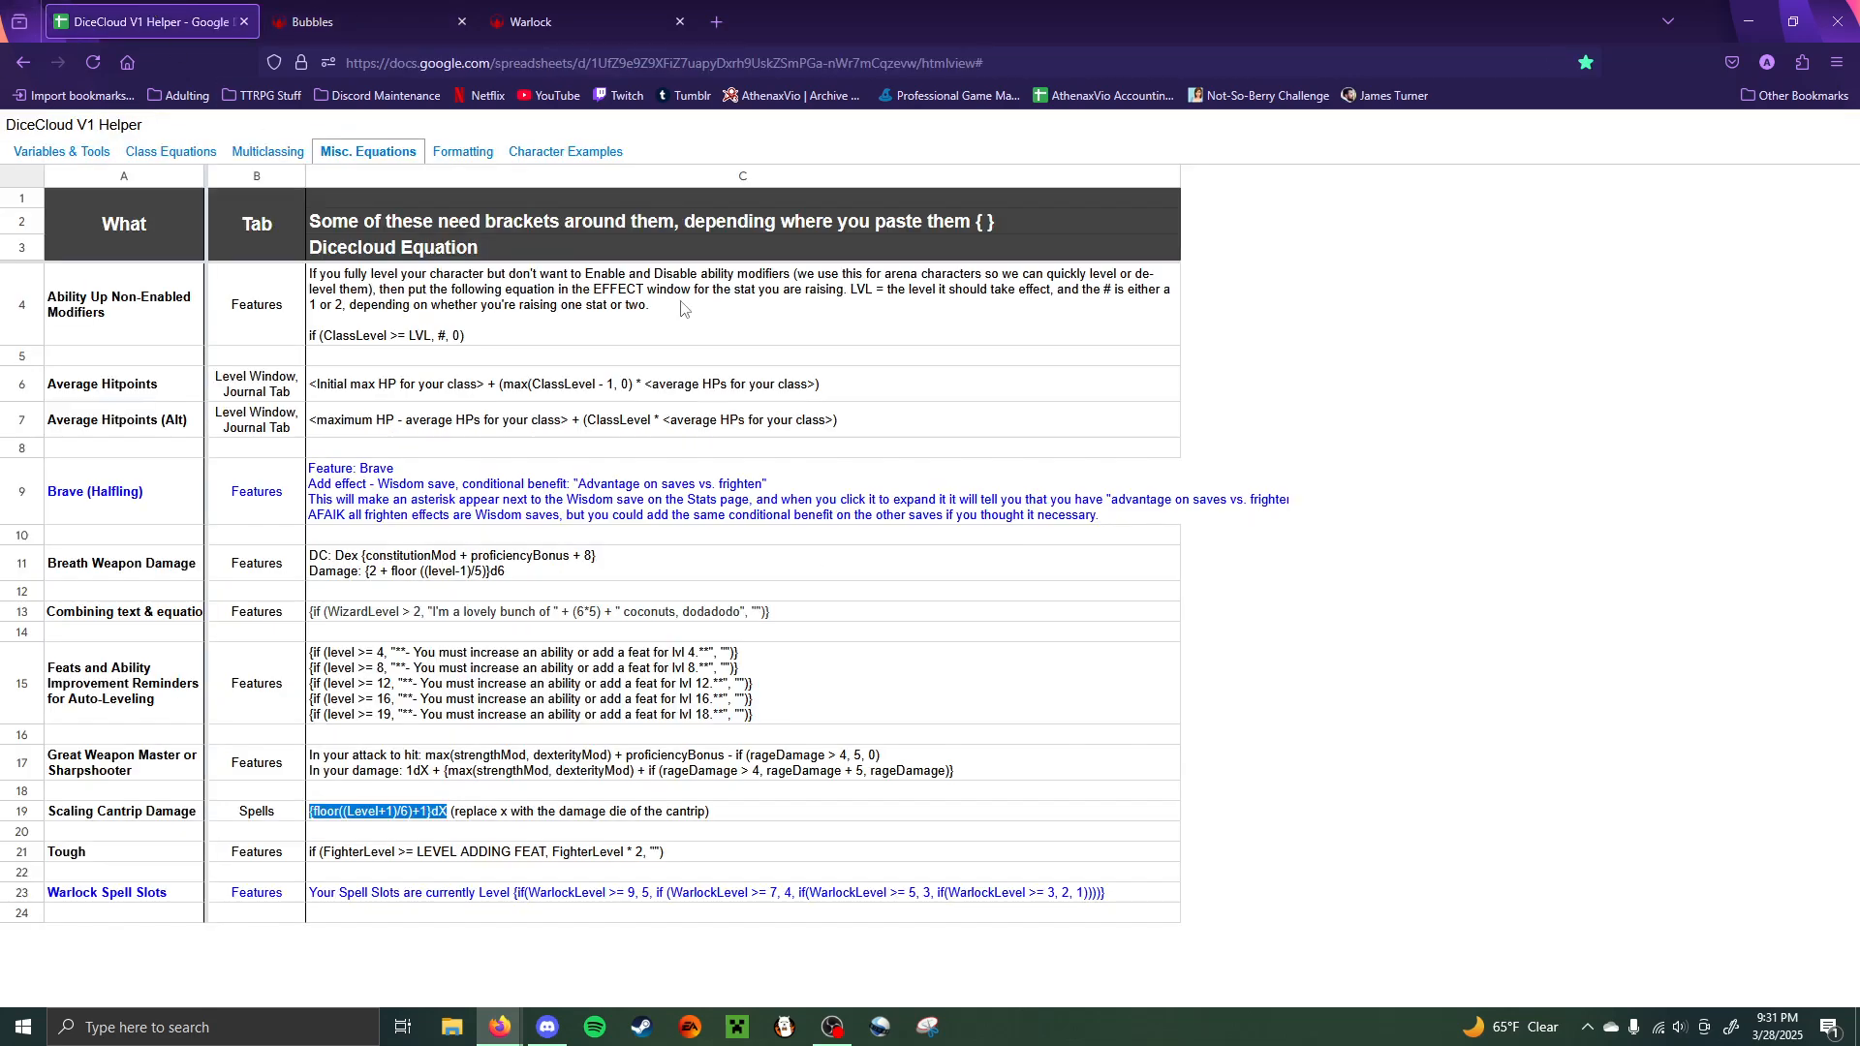
click(463, 152)
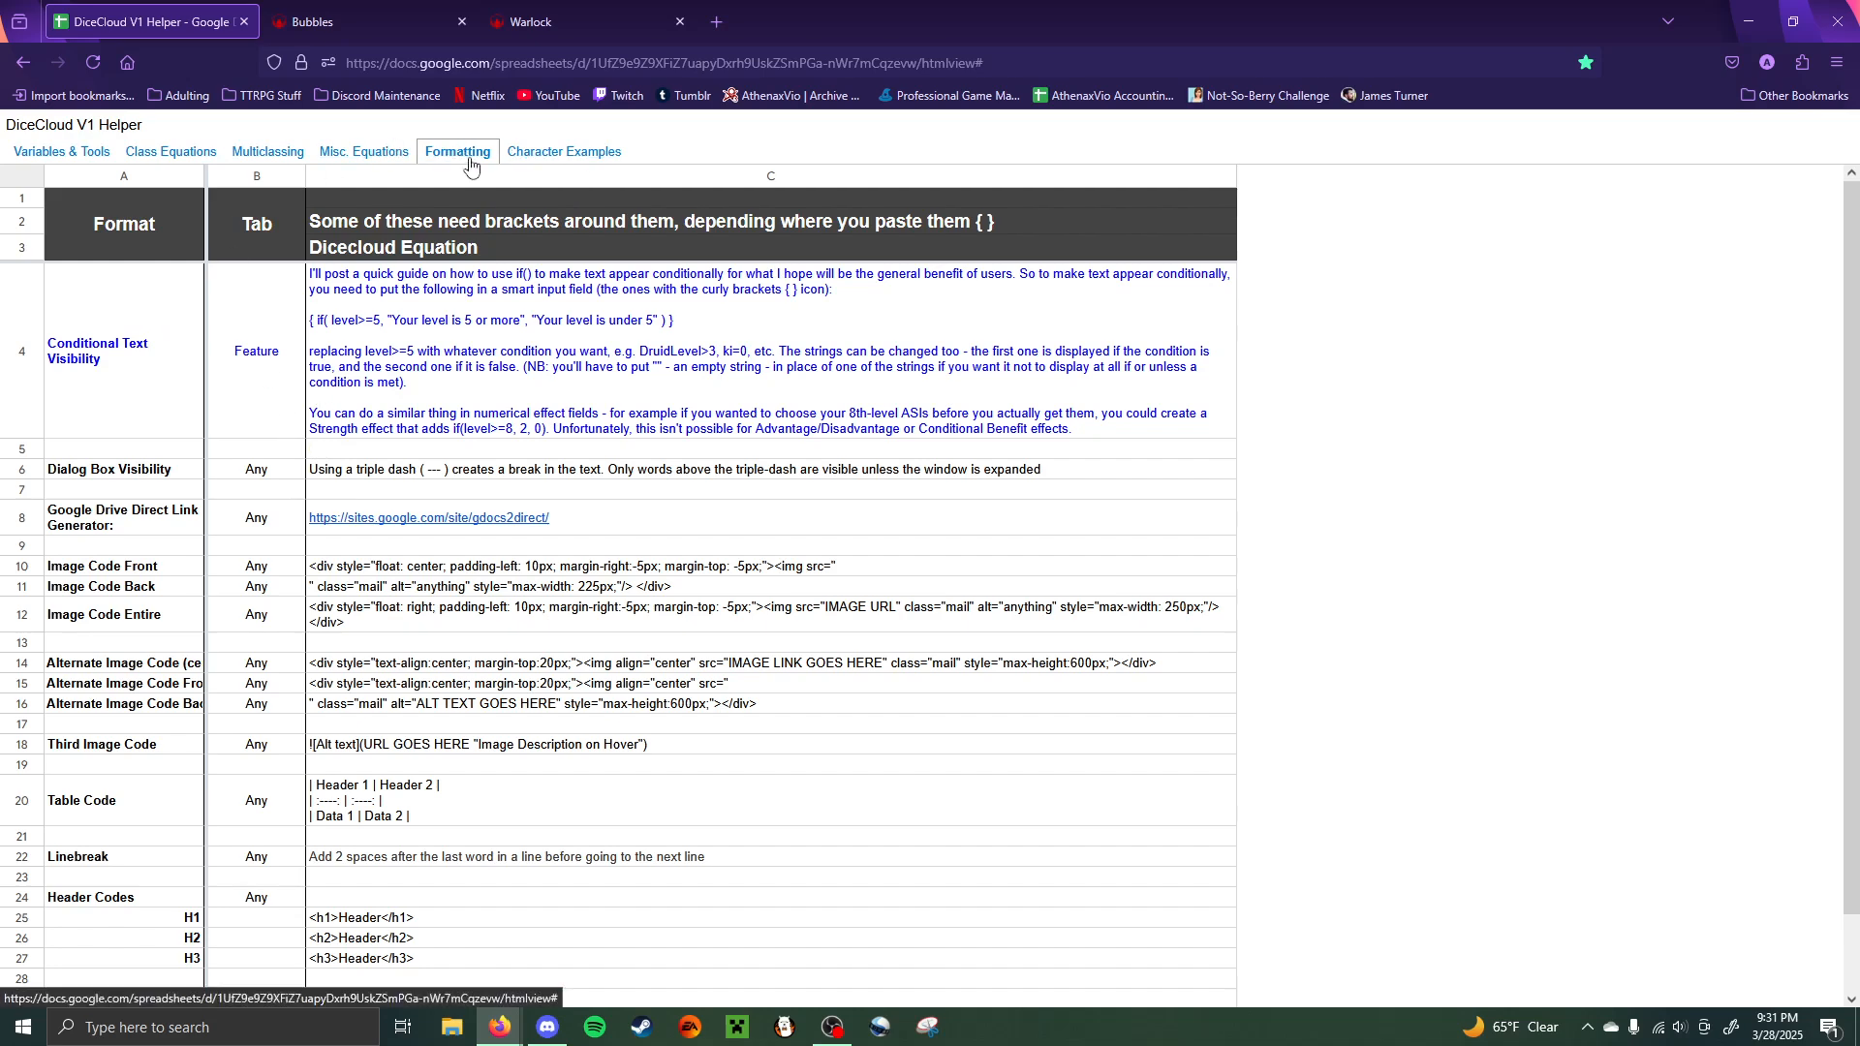
scroll(446, 829, down, 1)
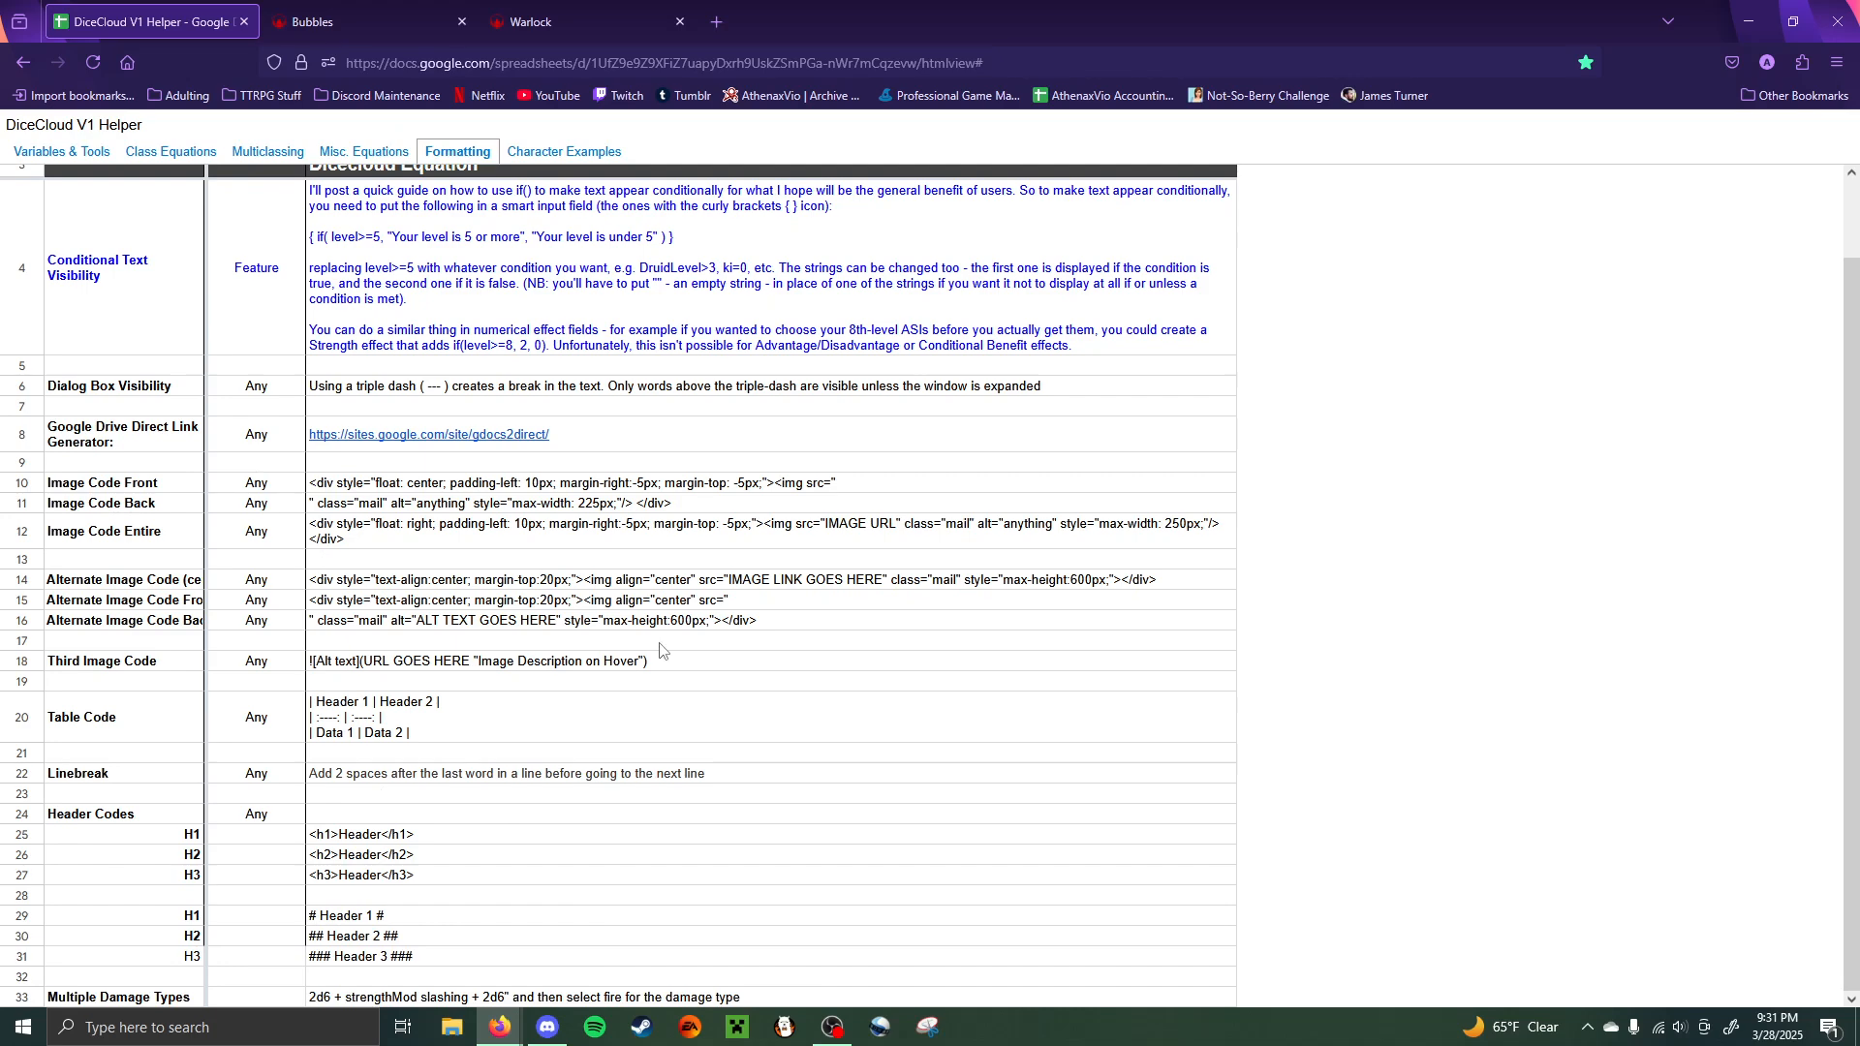
scroll(267, 620, up, 1)
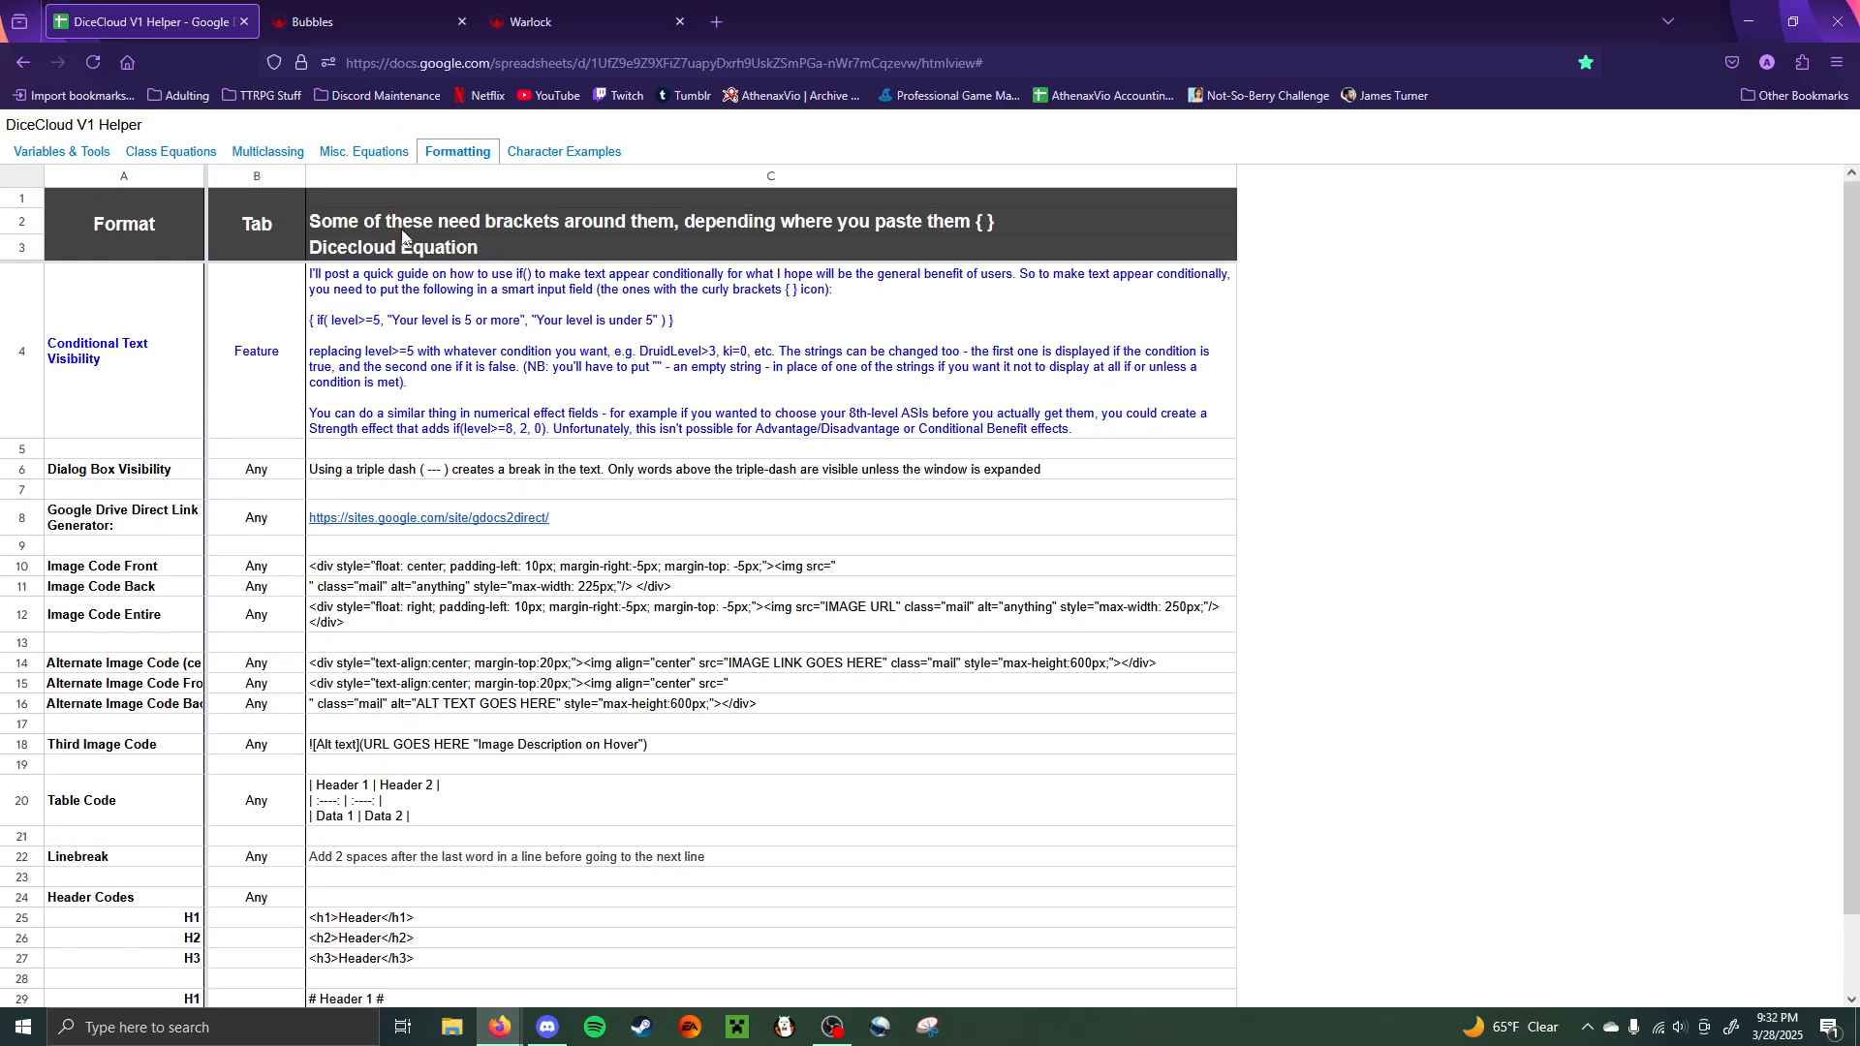
click(368, 155)
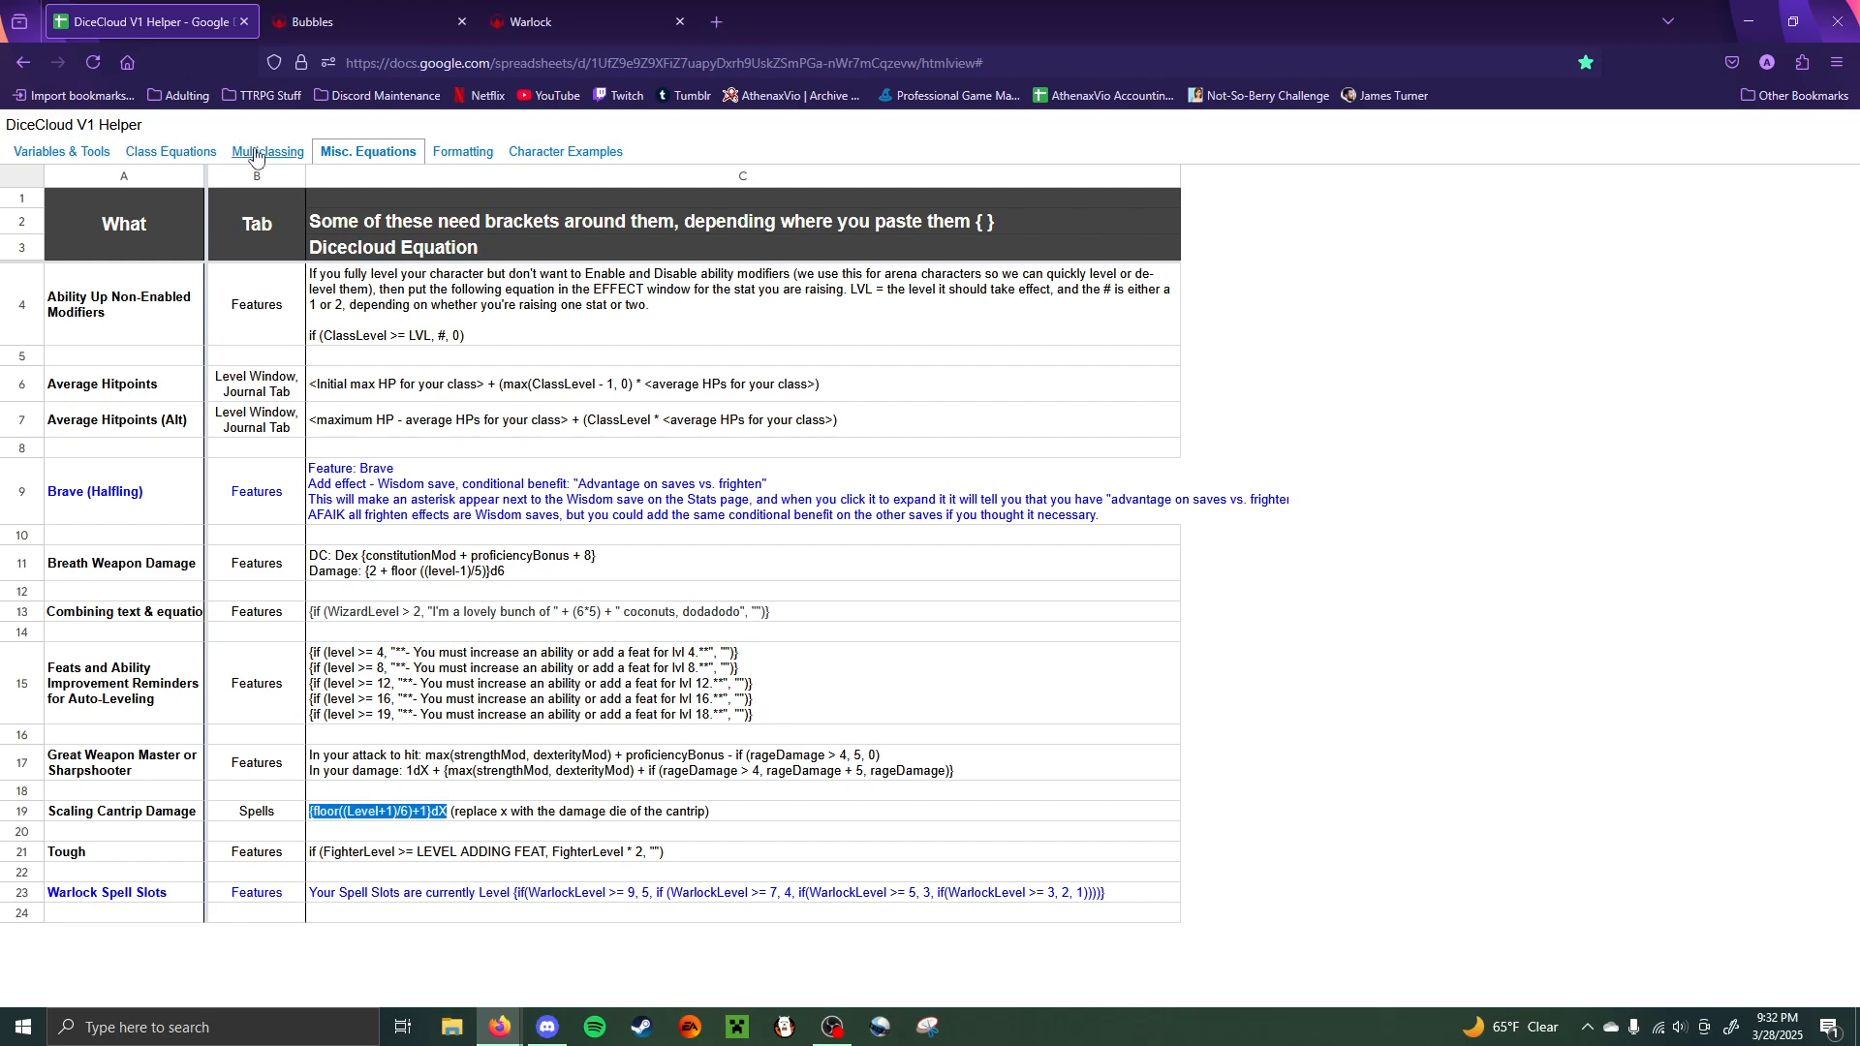
click(252, 155)
click(155, 152)
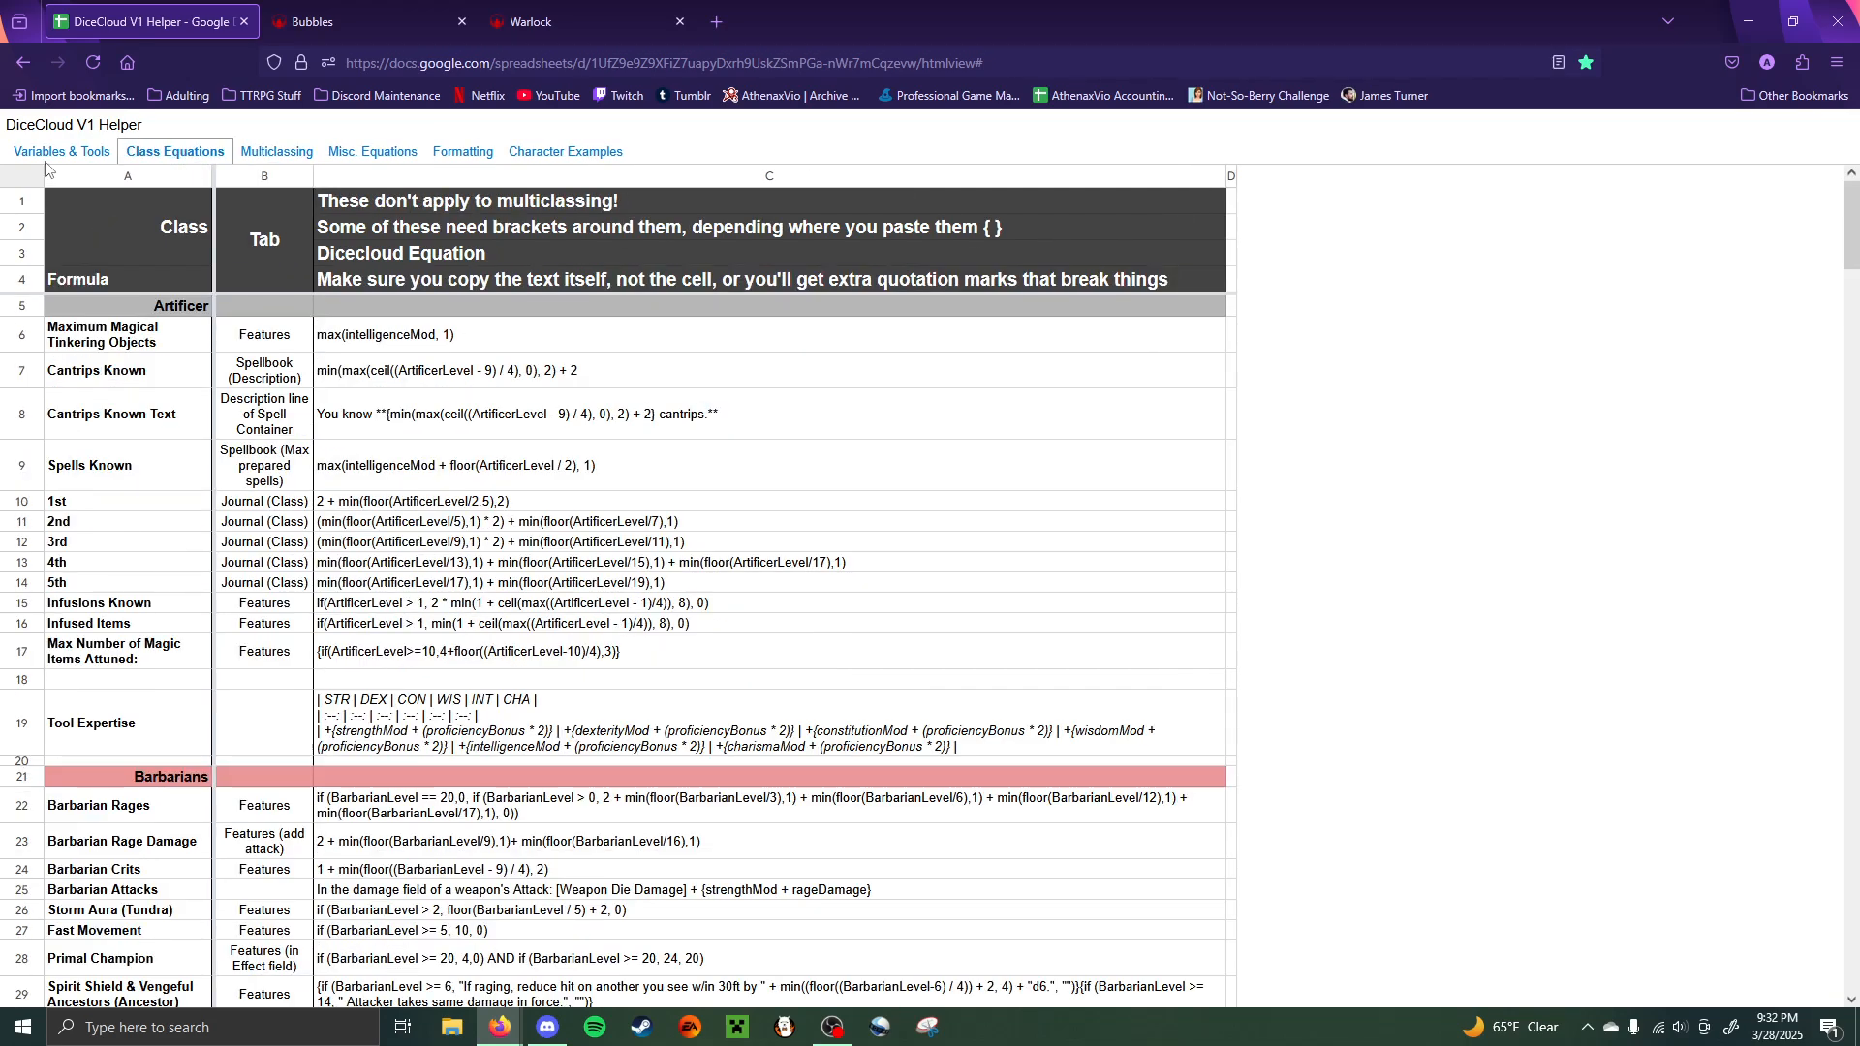
click(58, 155)
click(349, 22)
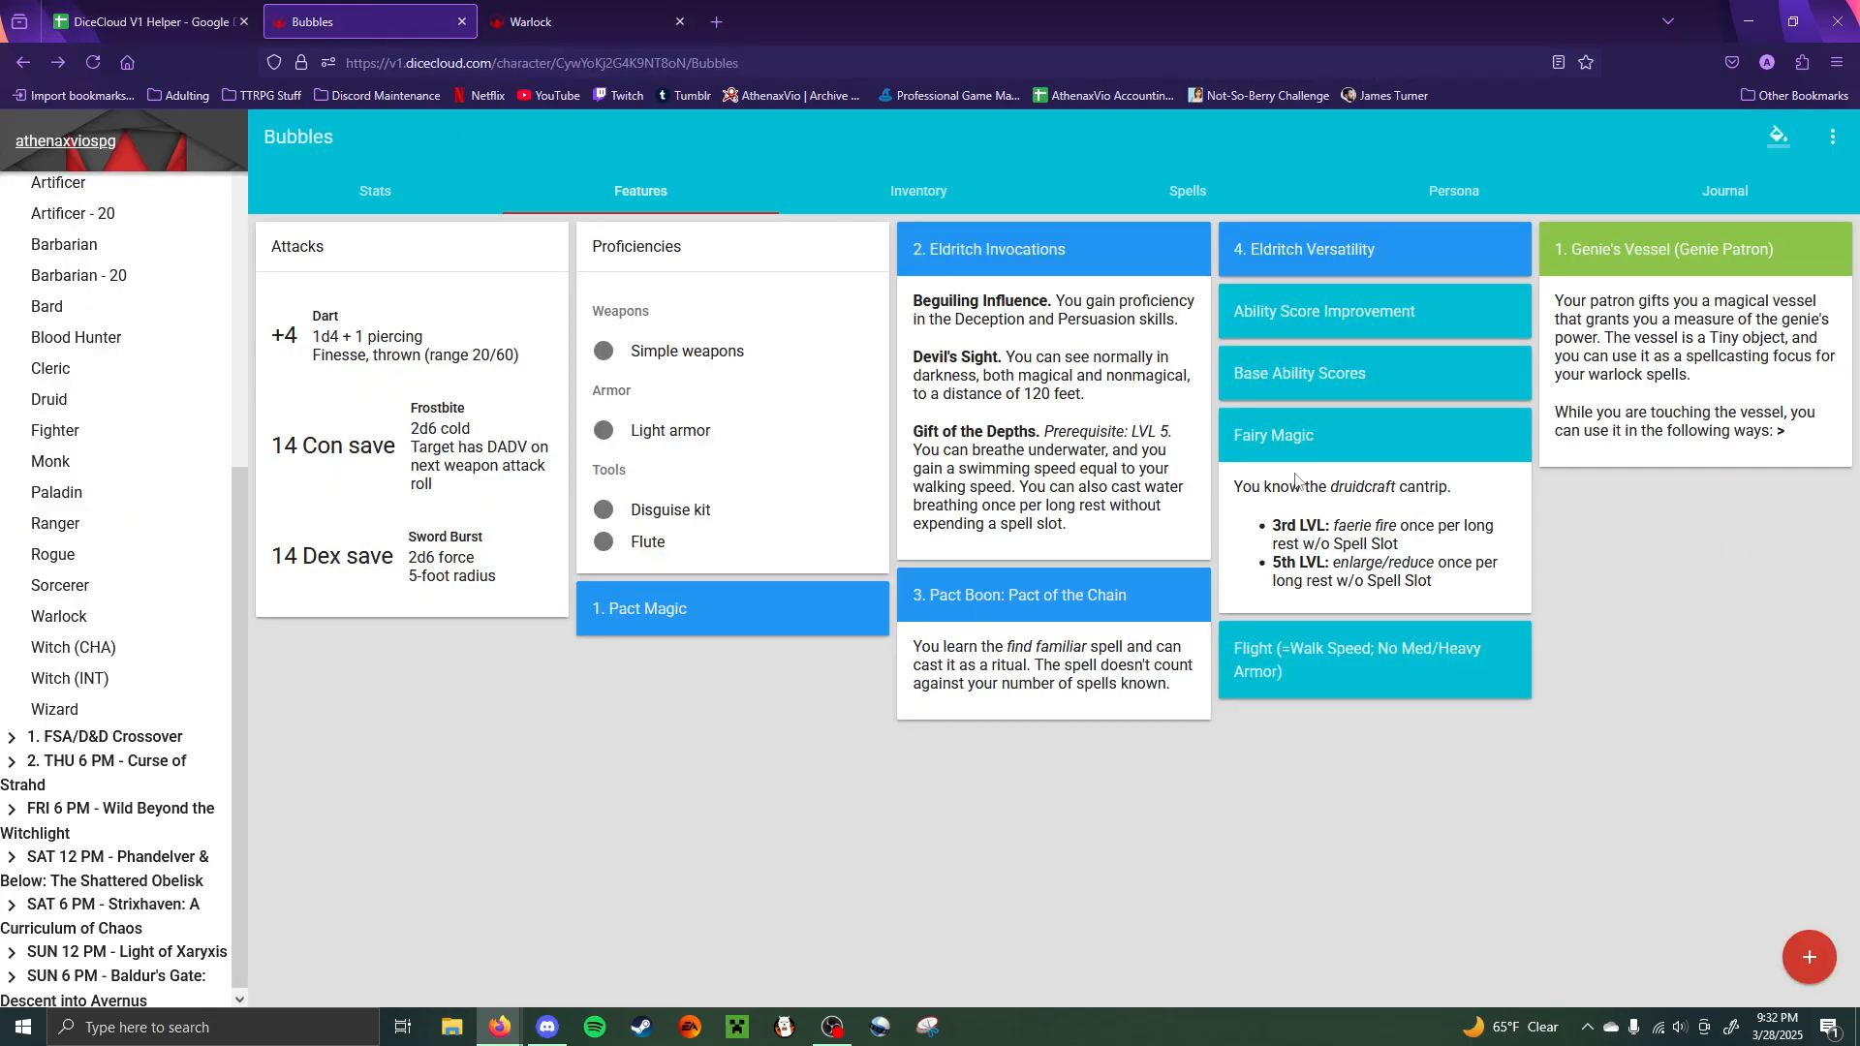
- View the Coin Pouch's details in the character's inventory and collapse the "0. Templates" folder in the character list
click(939, 189)
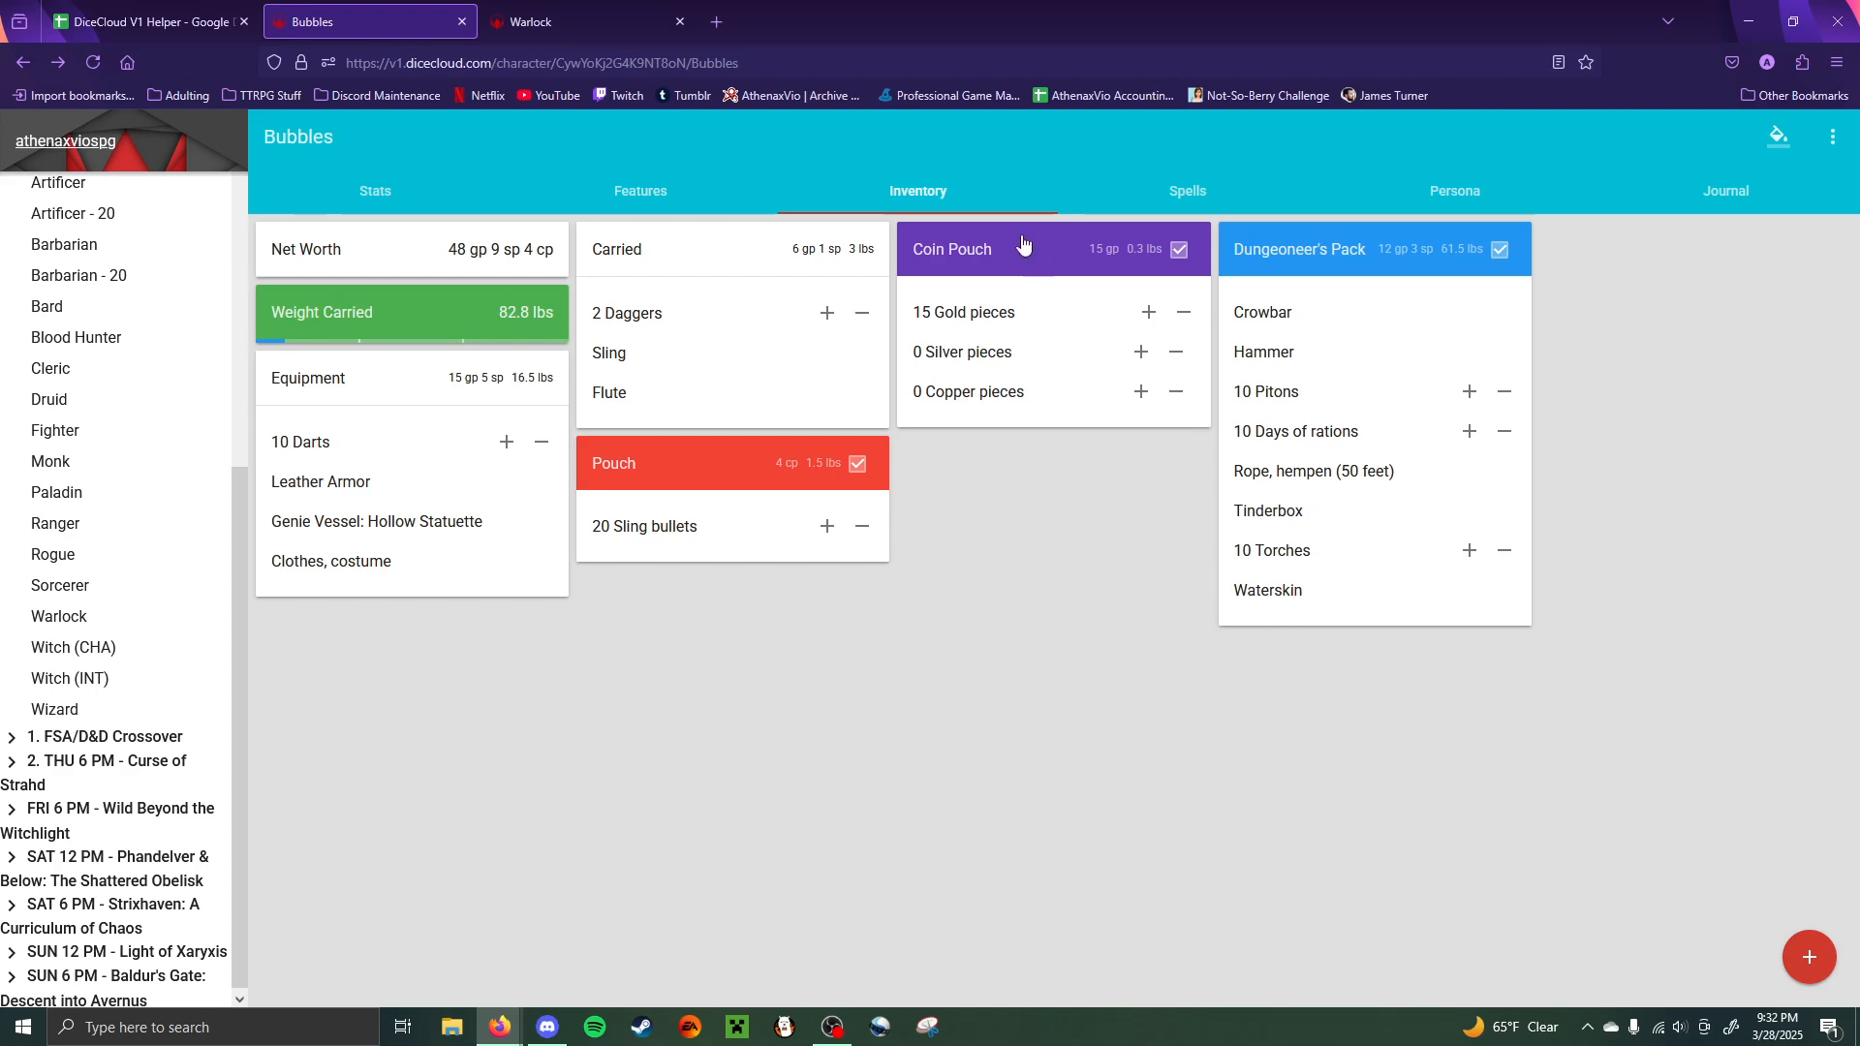
click(964, 255)
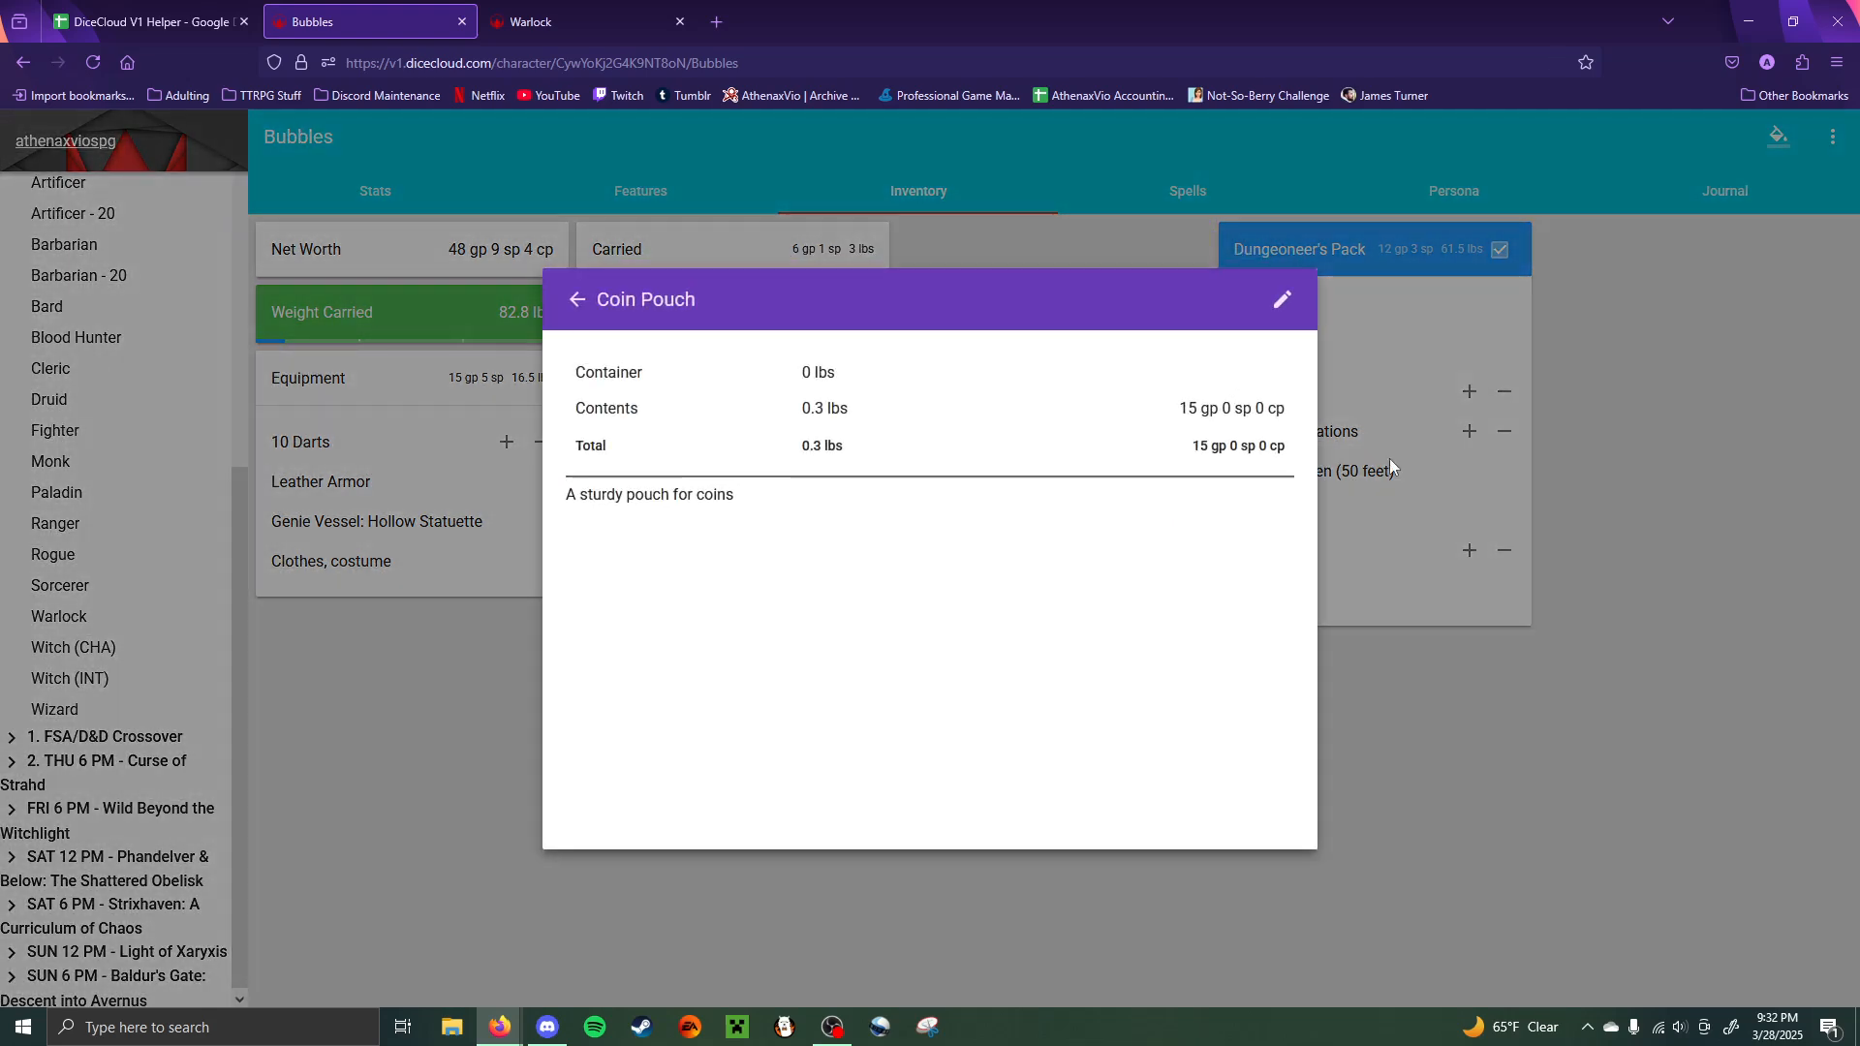
click(1373, 703)
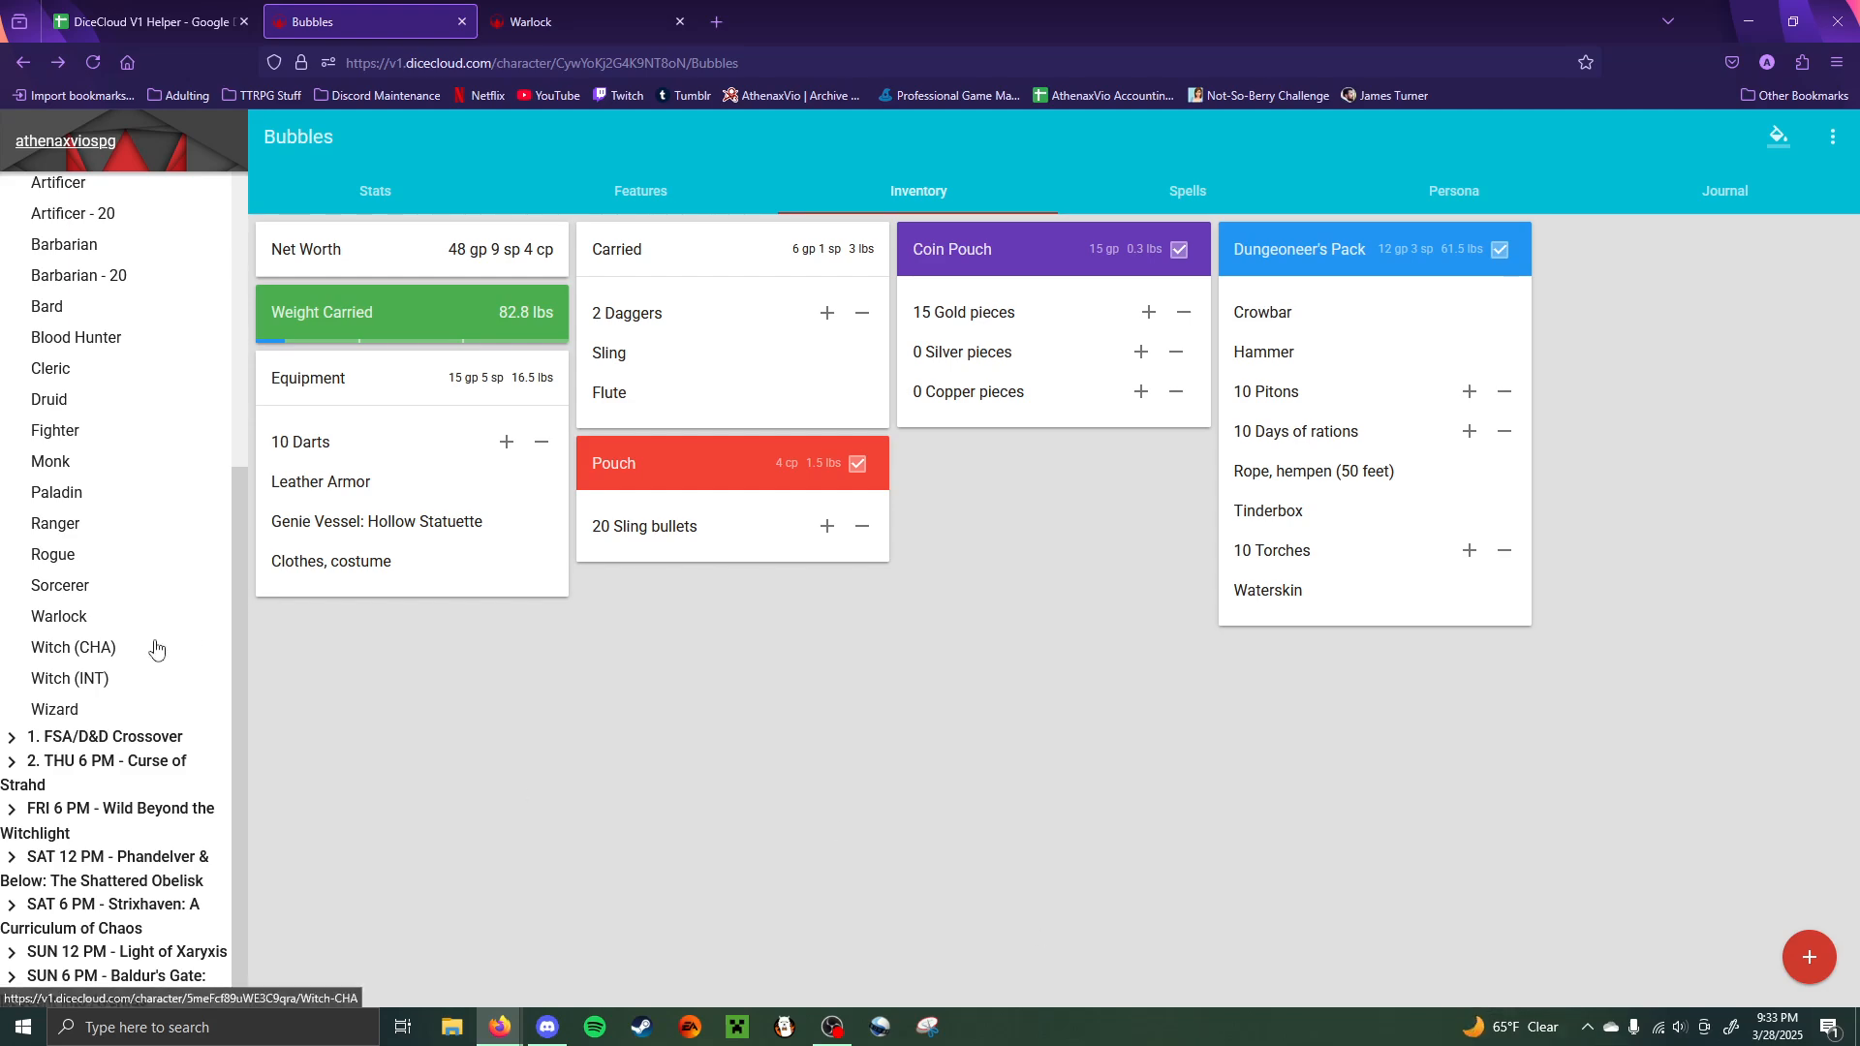
scroll(136, 513, up, 6)
click(39, 707)
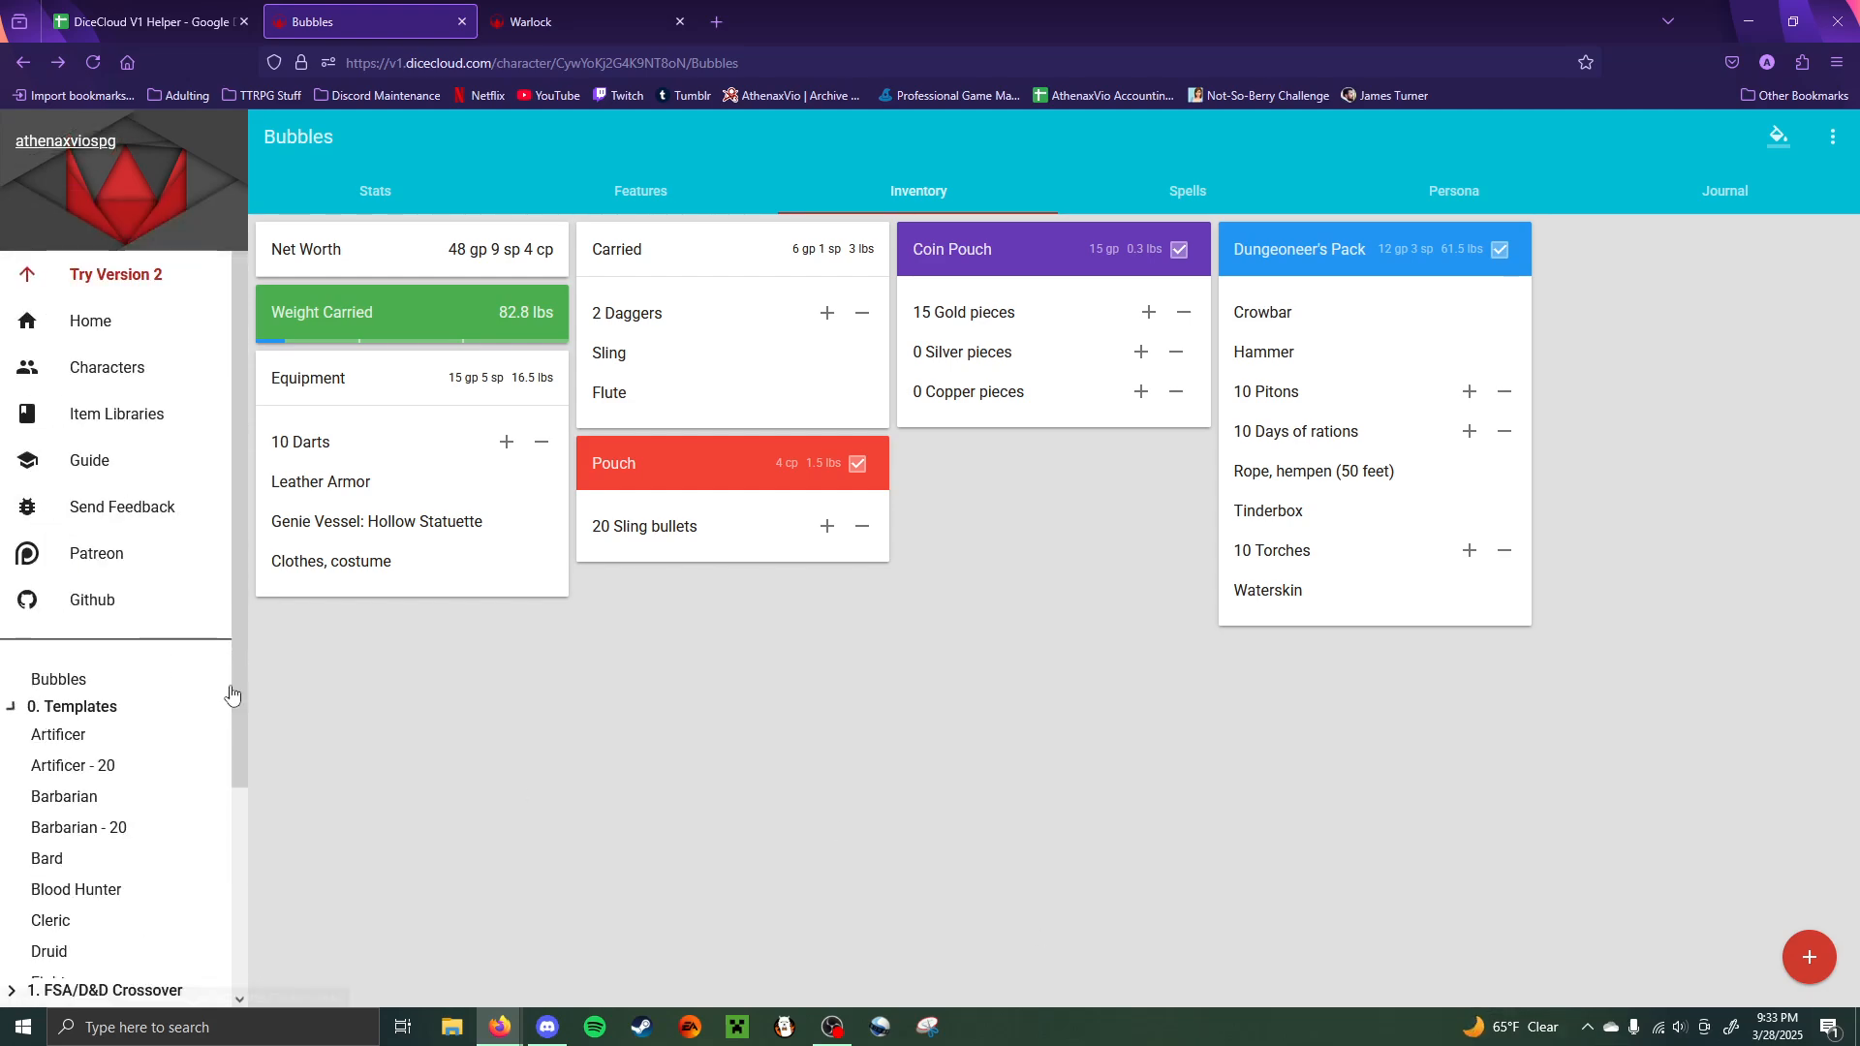
- Review which spells are prepared in the Warlock Spells list and view the details of Armor of Agathys and Find Familiar
click(1192, 199)
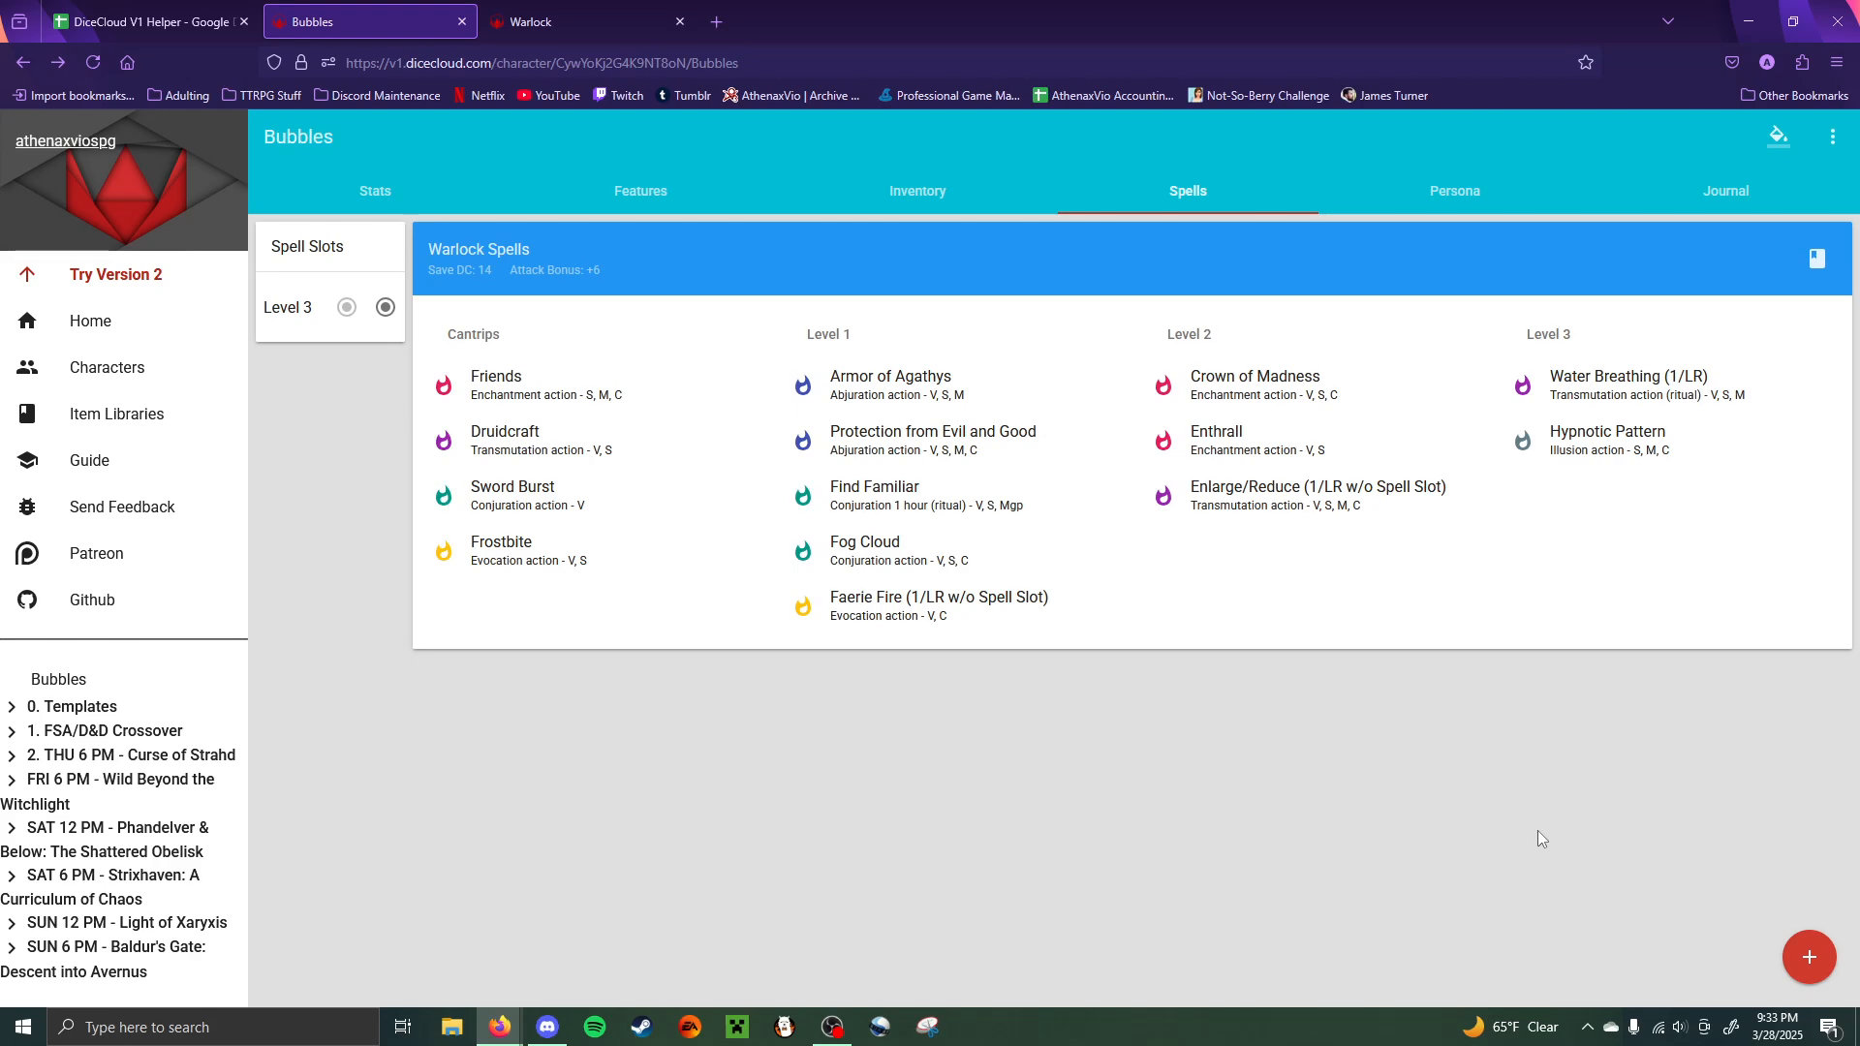
click(1818, 269)
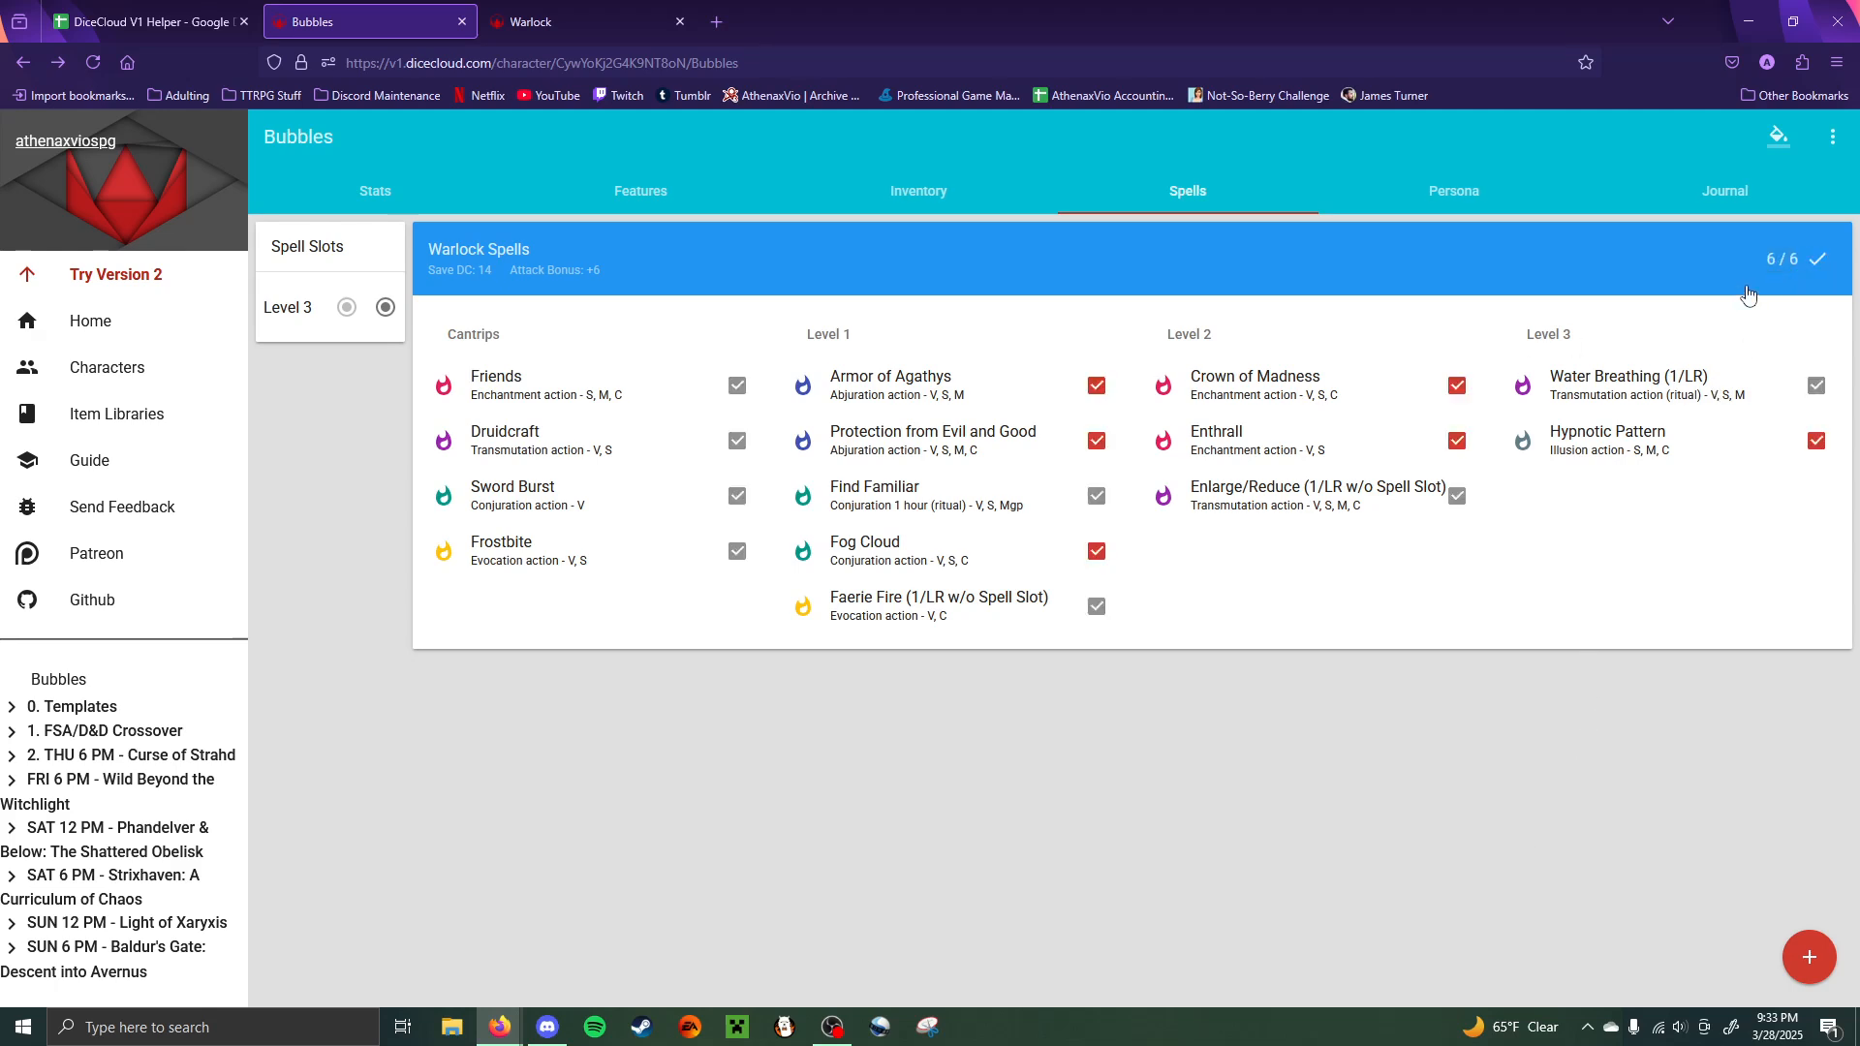
click(1819, 270)
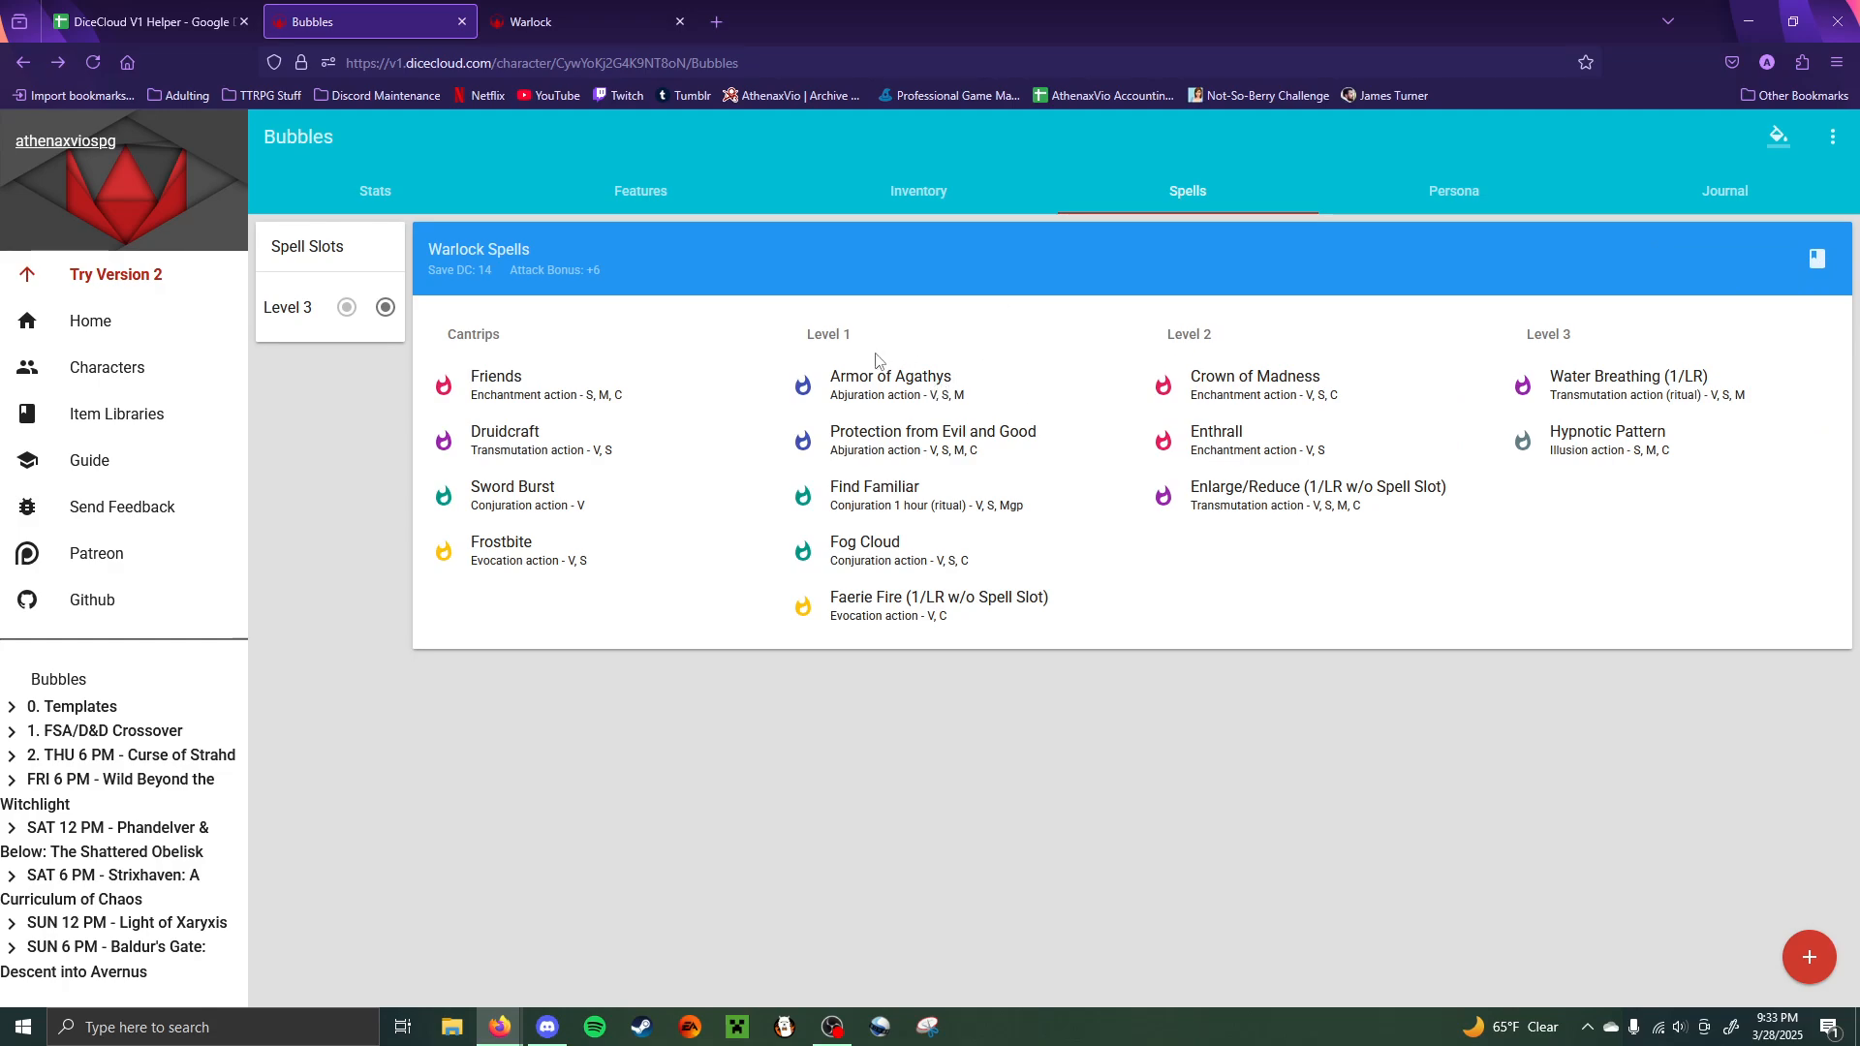
click(881, 383)
key(Escape)
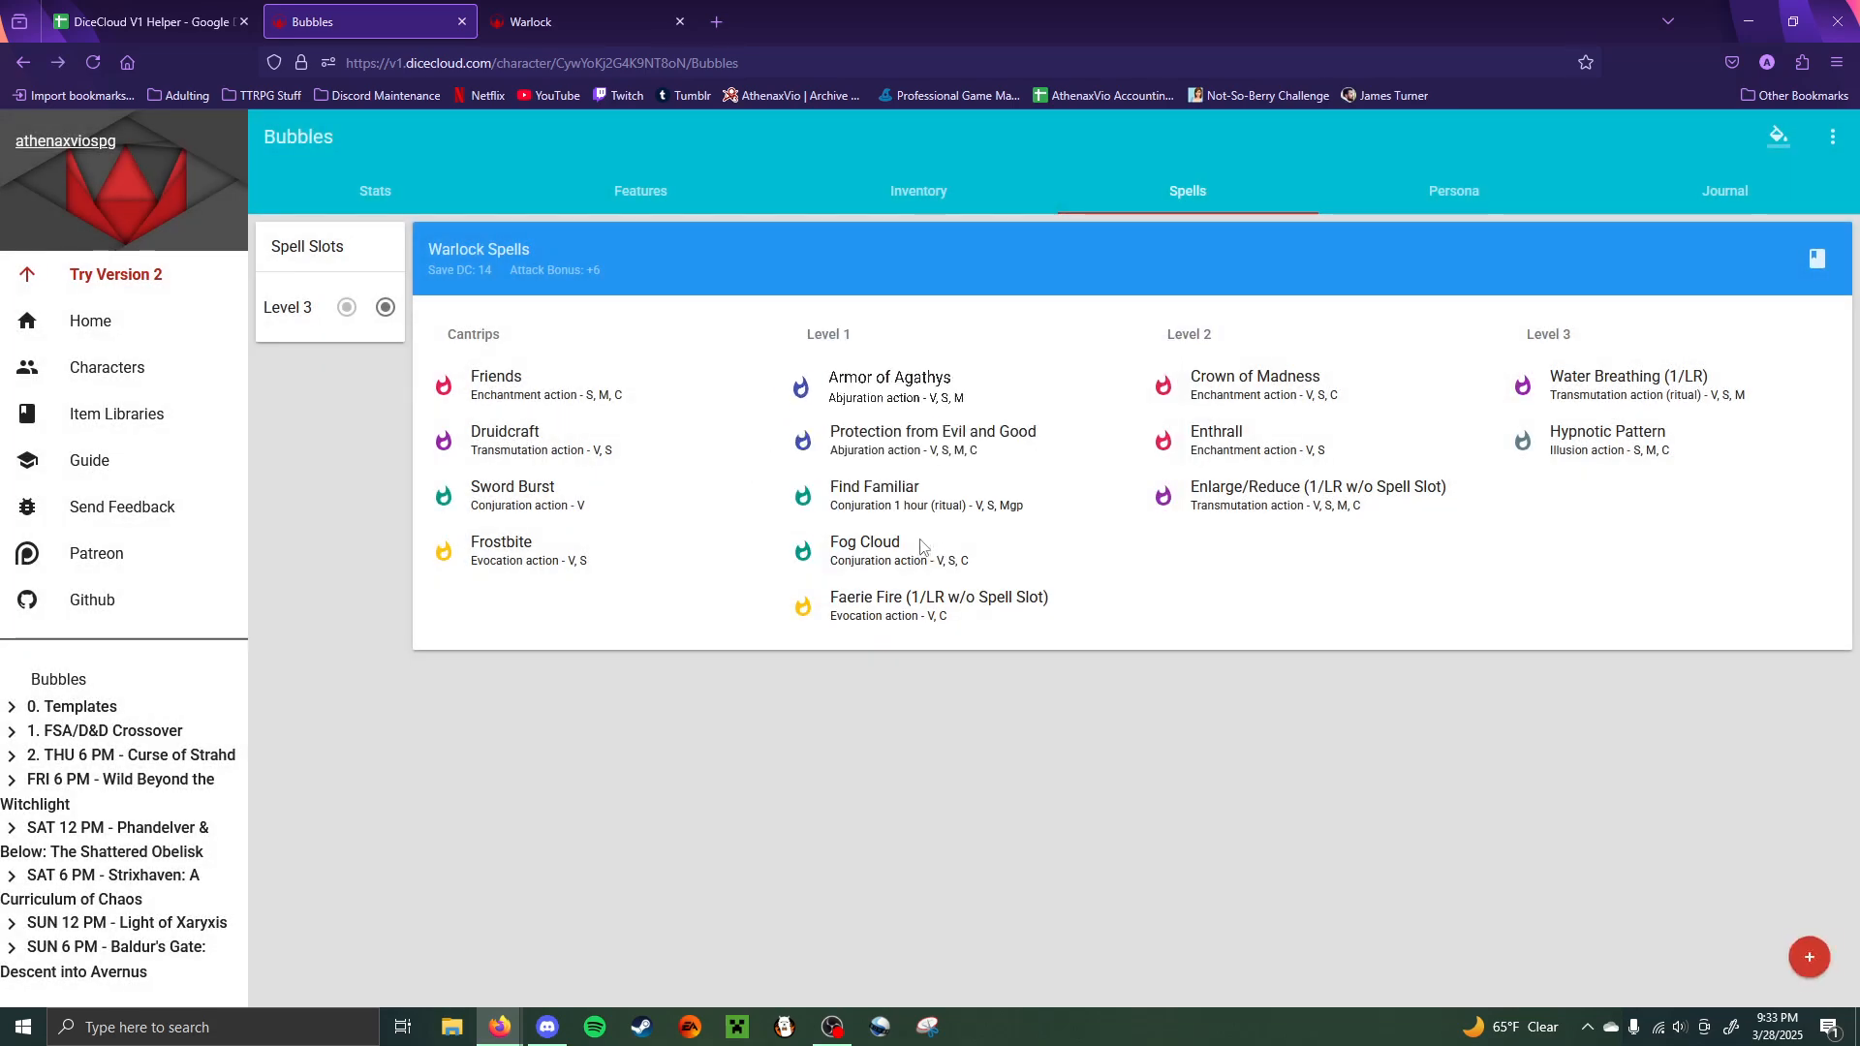
click(904, 513)
click(1346, 694)
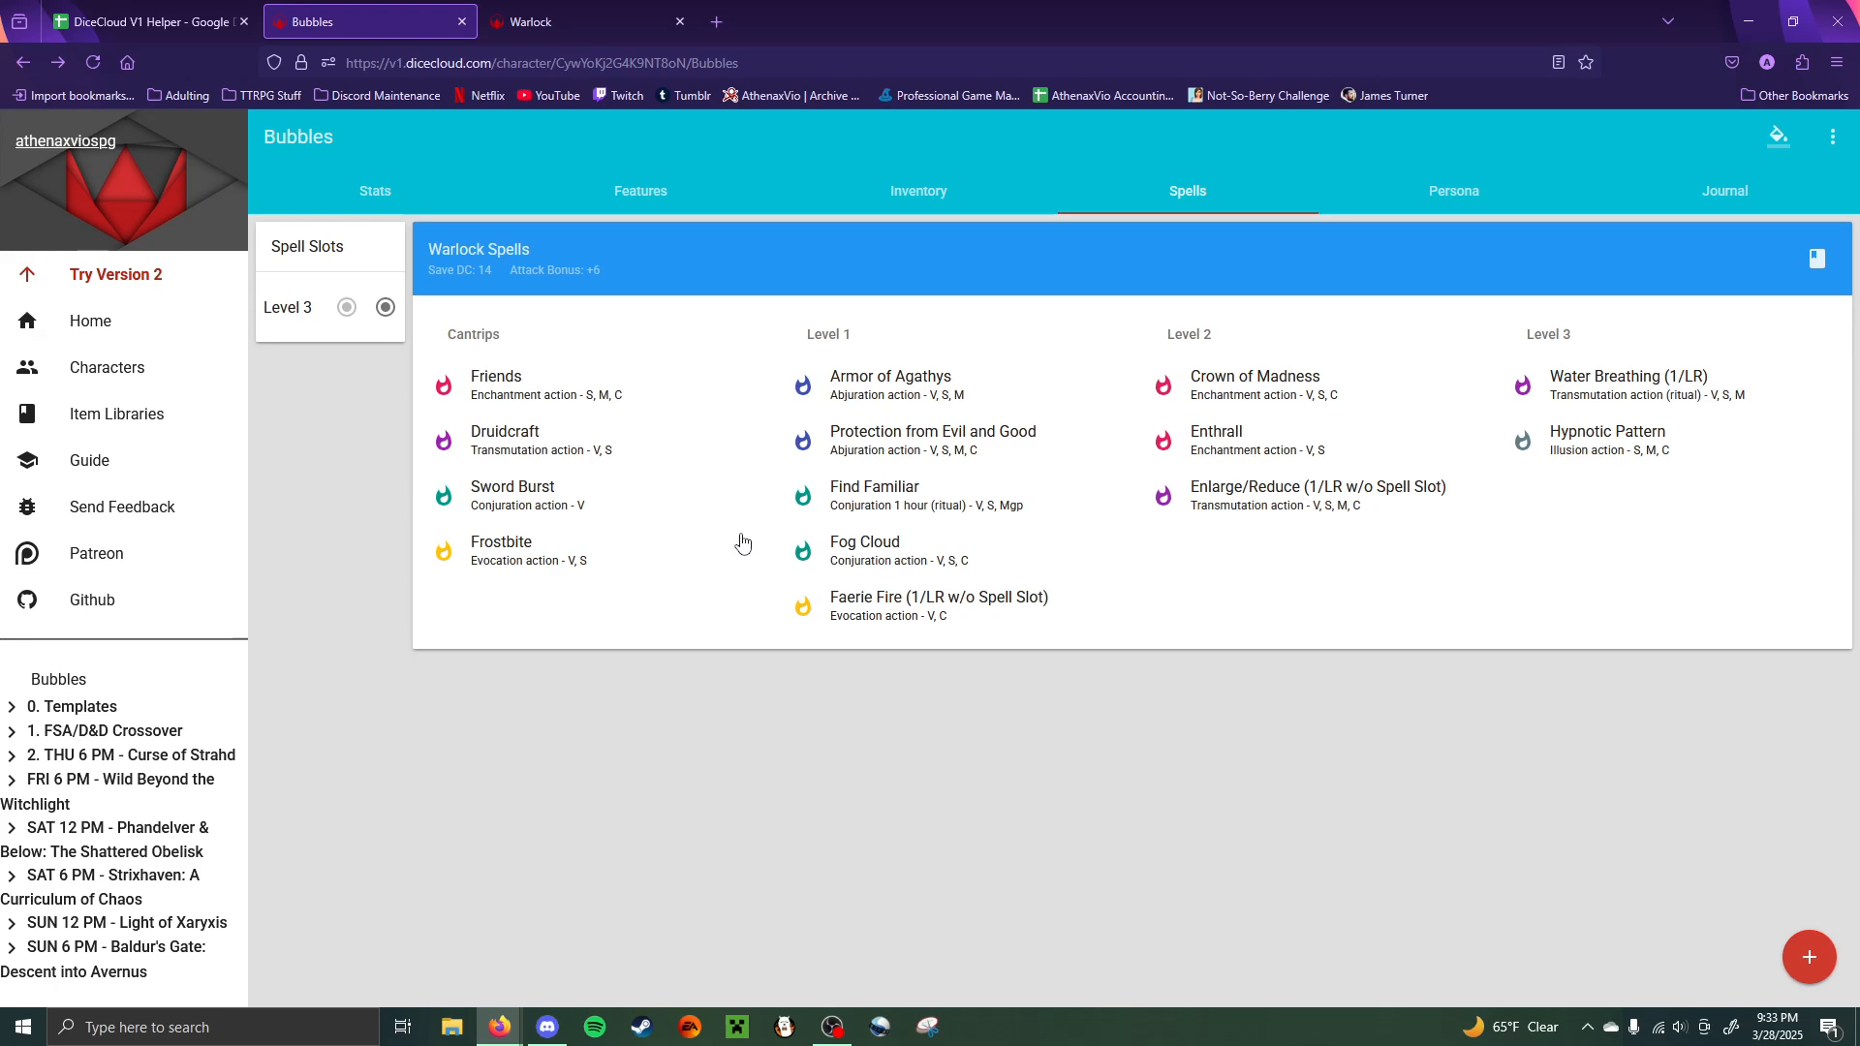
- Review the character's Persona page, the Fairy entry in the Journal and the experience required for the next level
click(1462, 196)
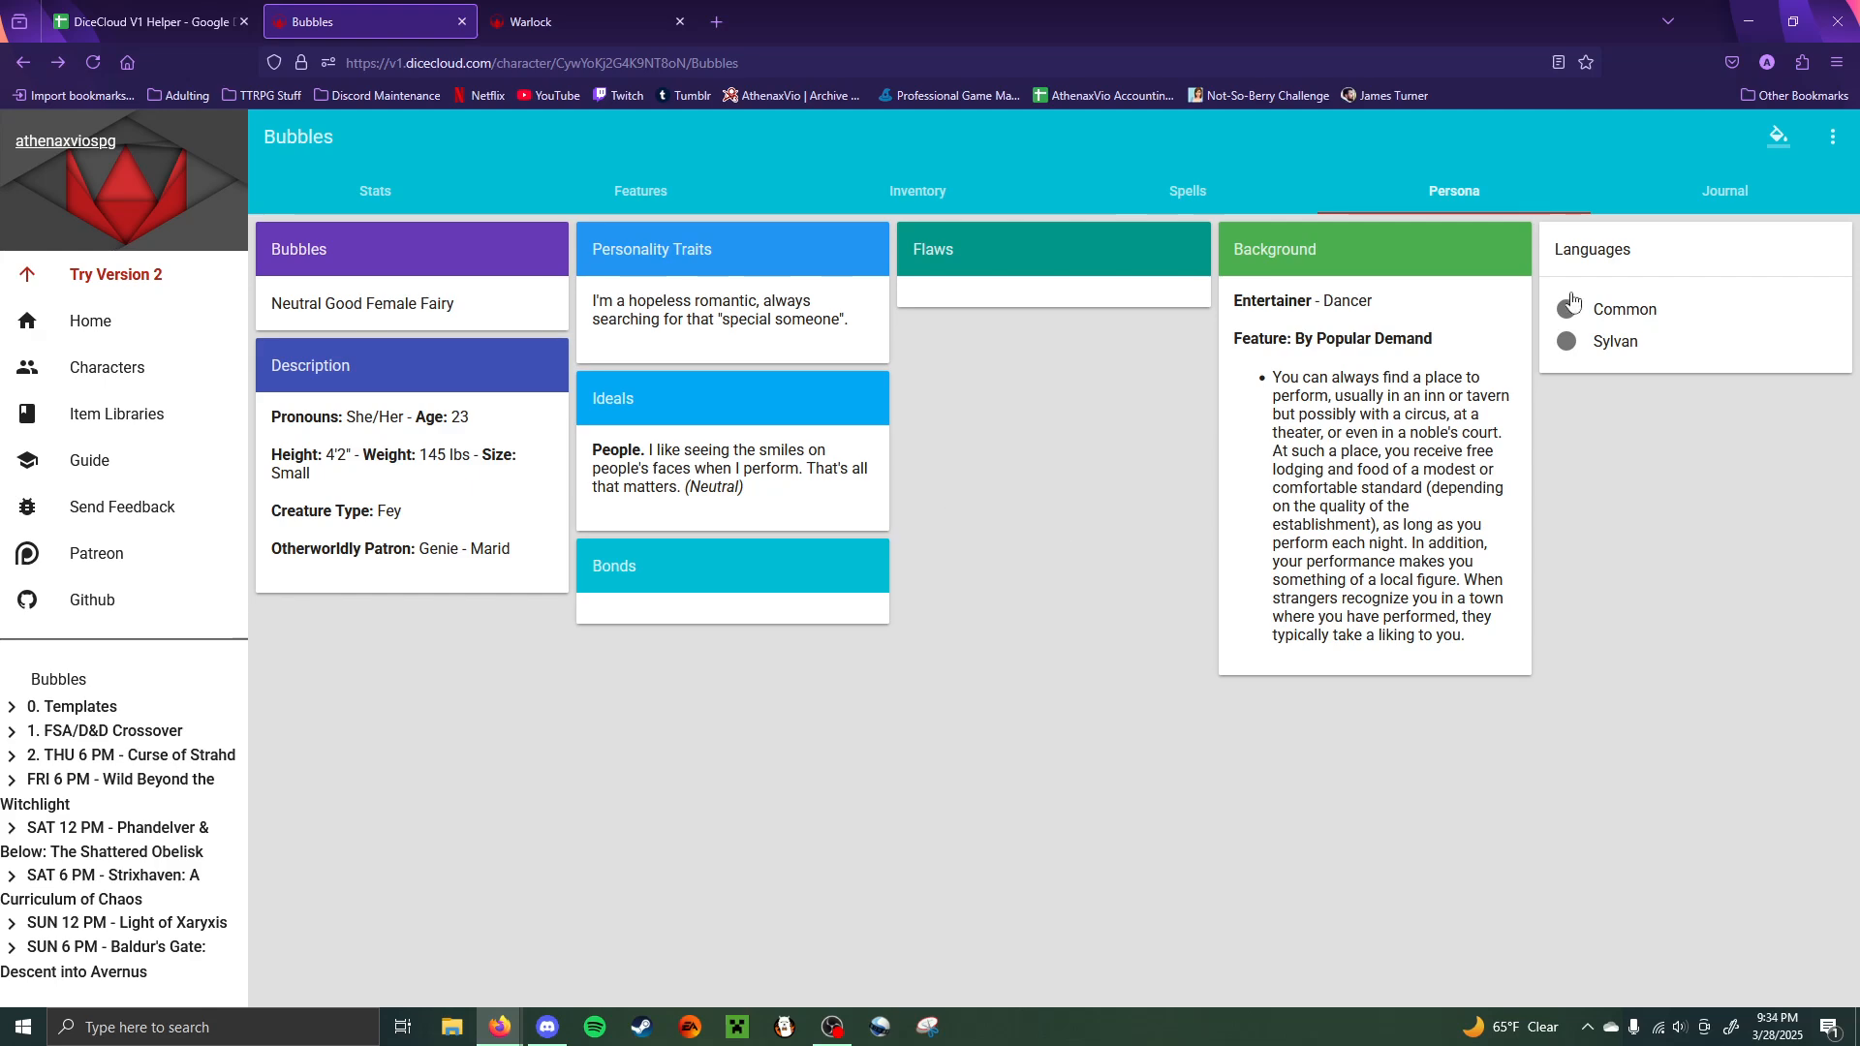
click(1701, 191)
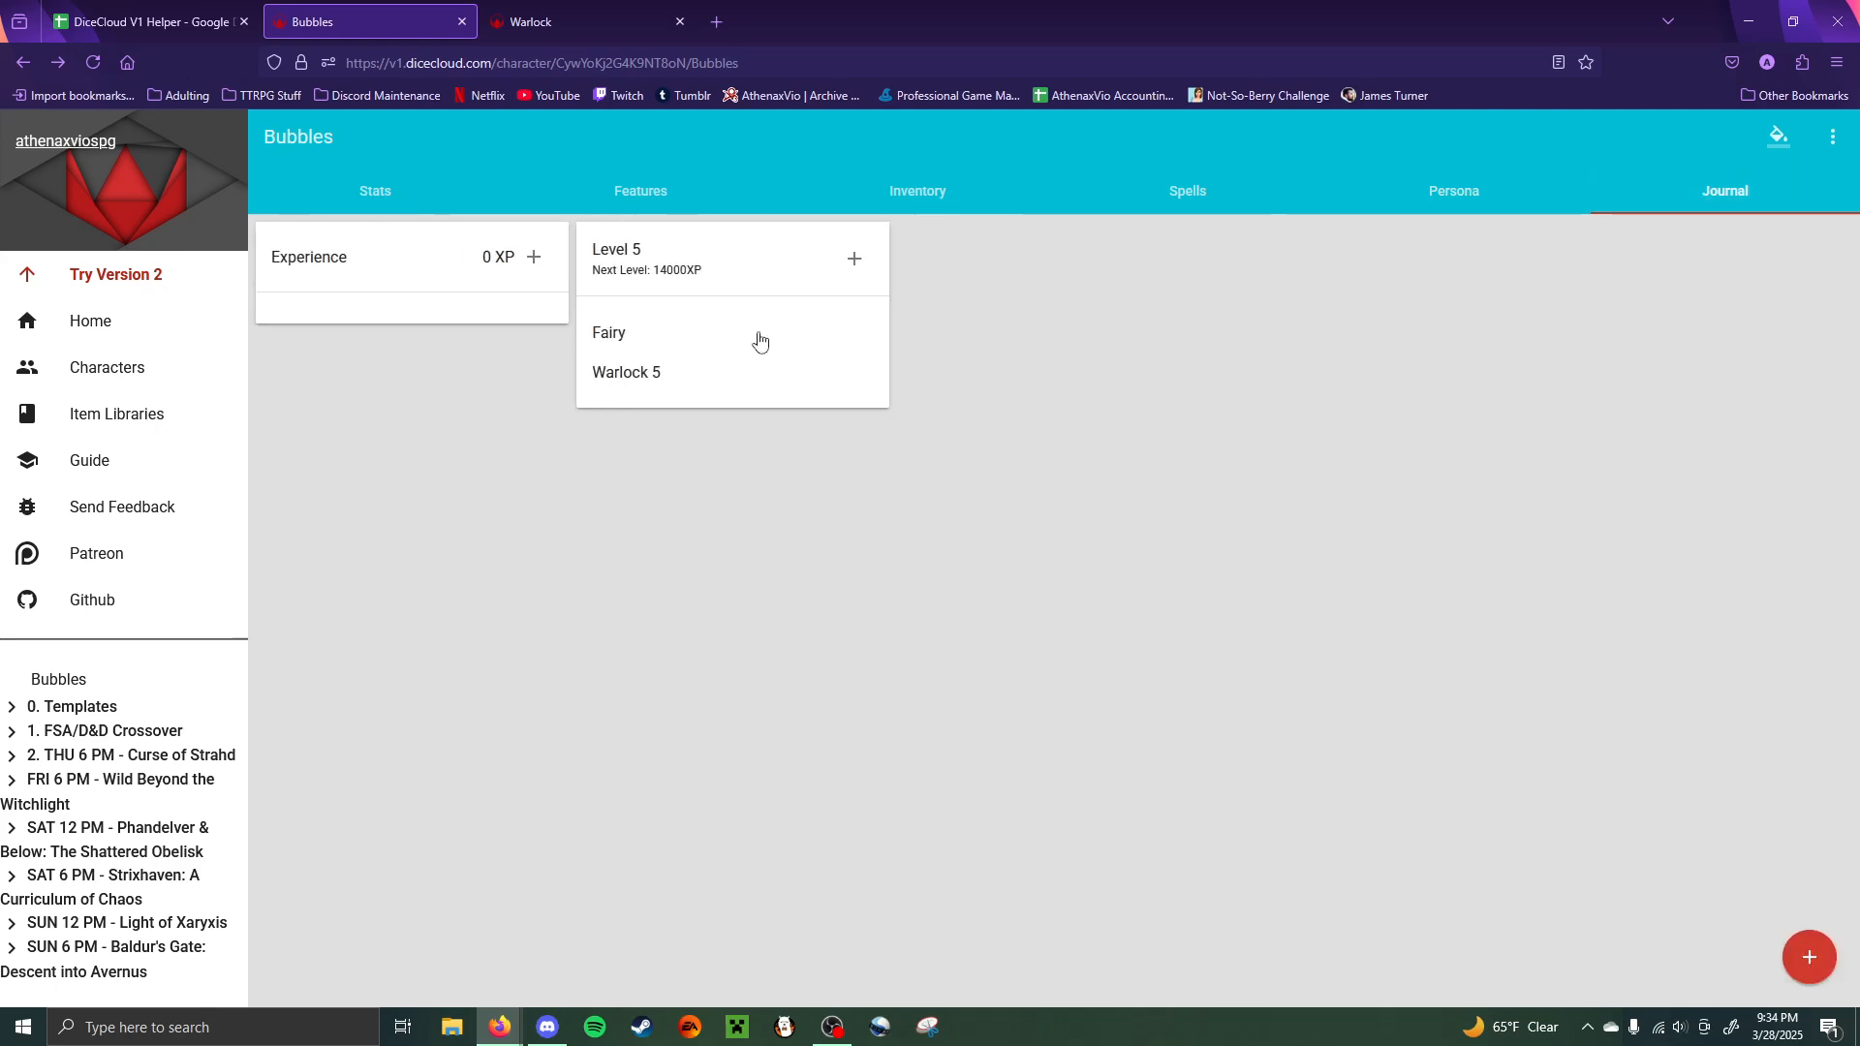
click(623, 340)
click(1403, 455)
drag(652, 279, 714, 280)
triple_click(725, 268)
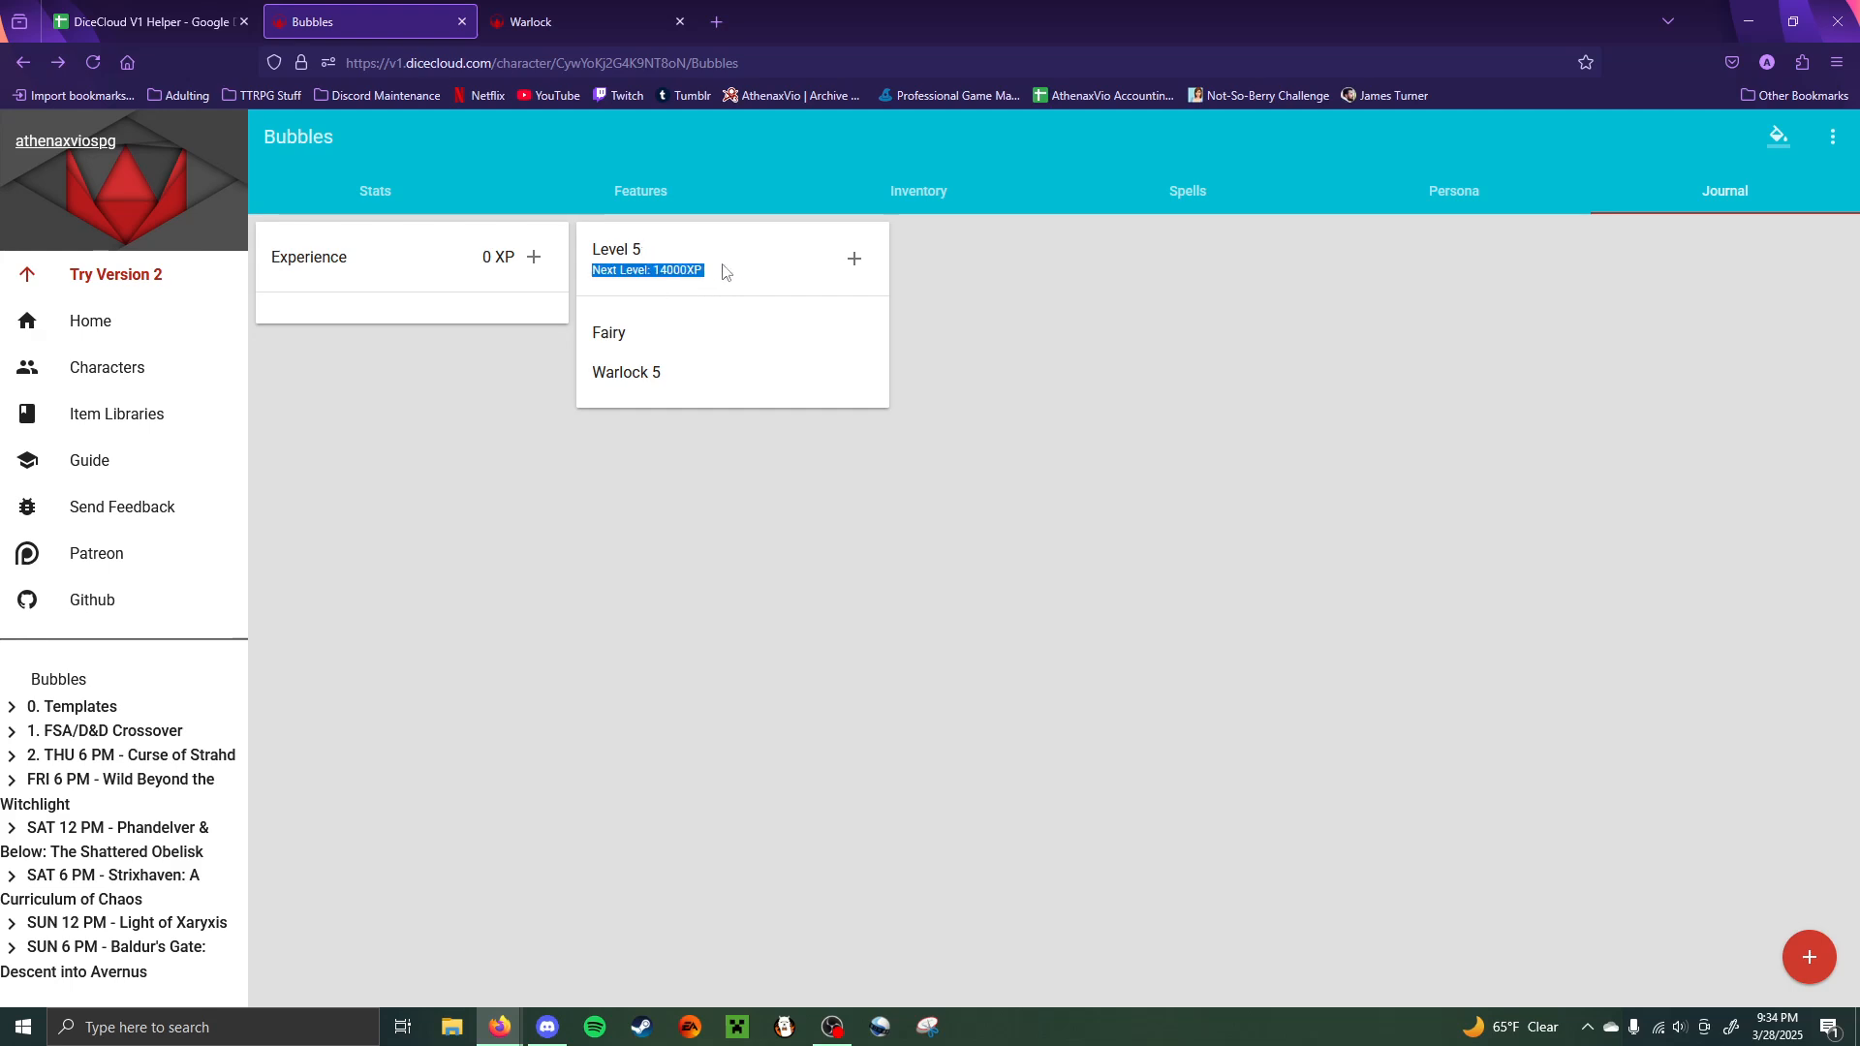
click(1567, 917)
- Look over the Stats page, recheck the Journal's level entries and return to the Stats page
click(387, 190)
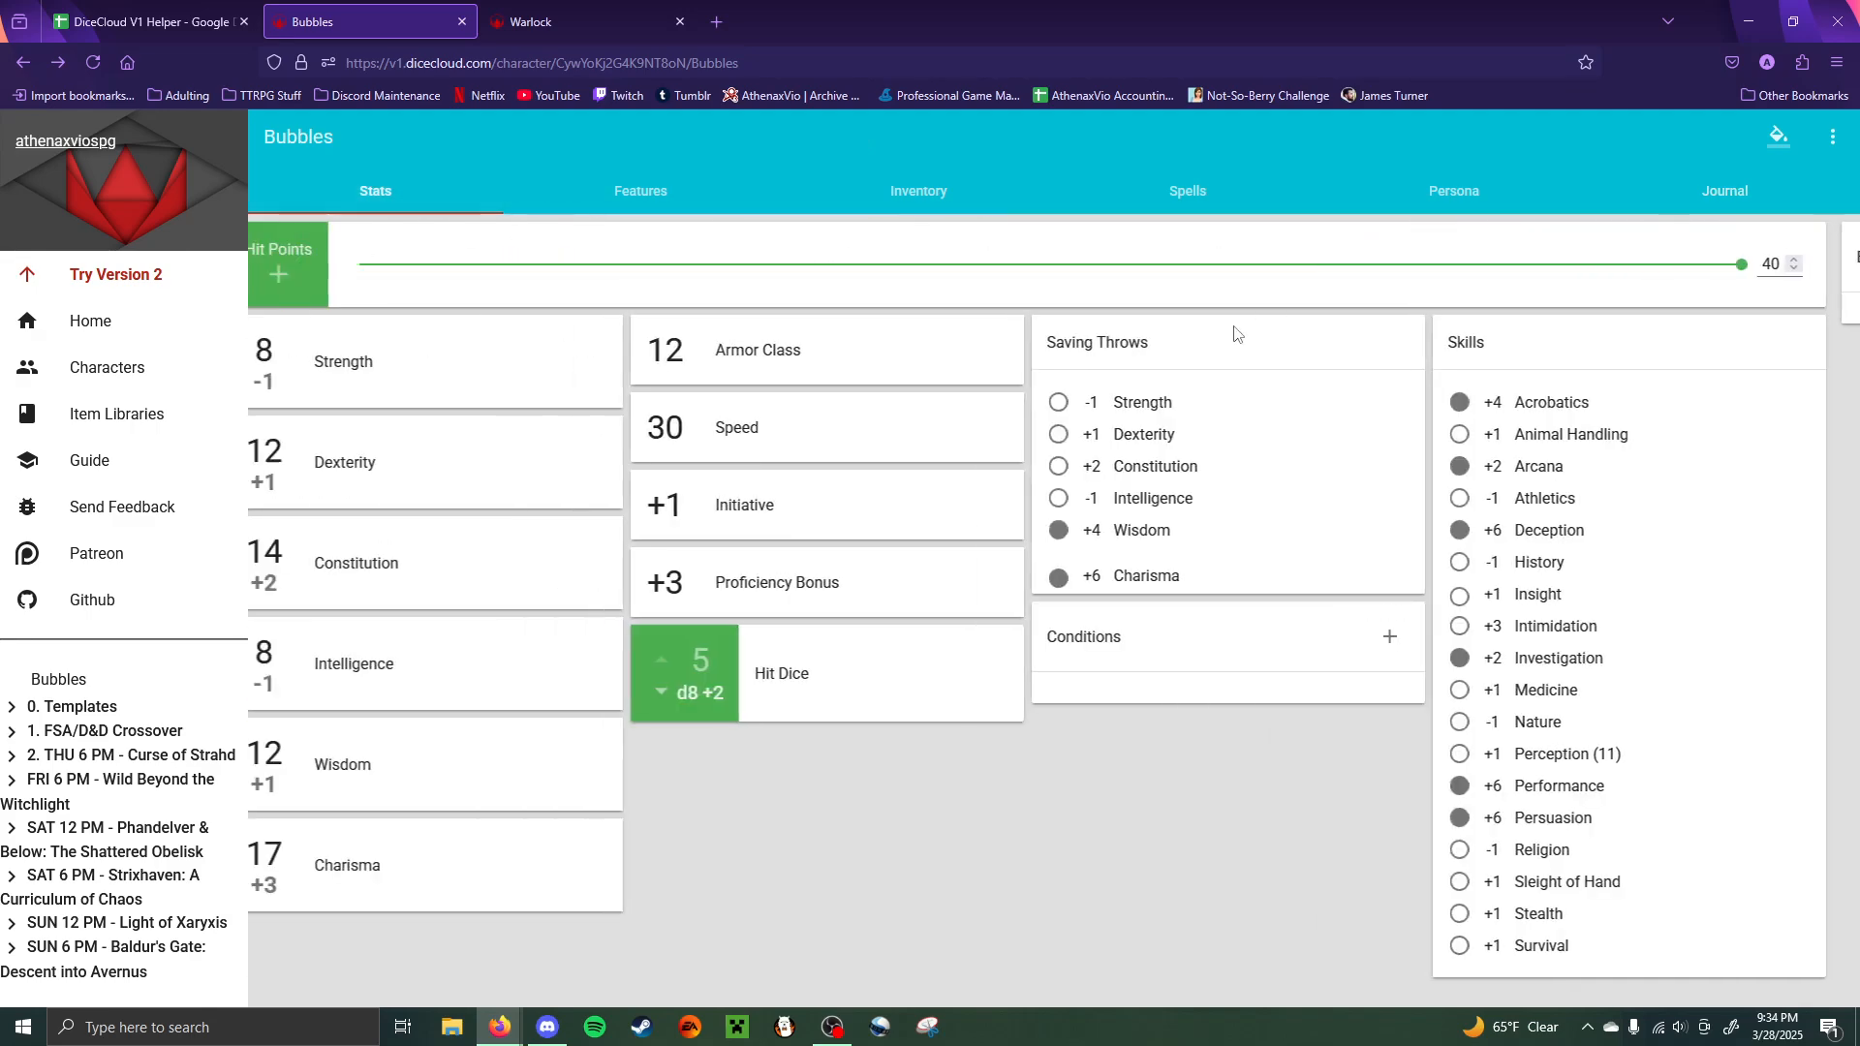
click(1714, 193)
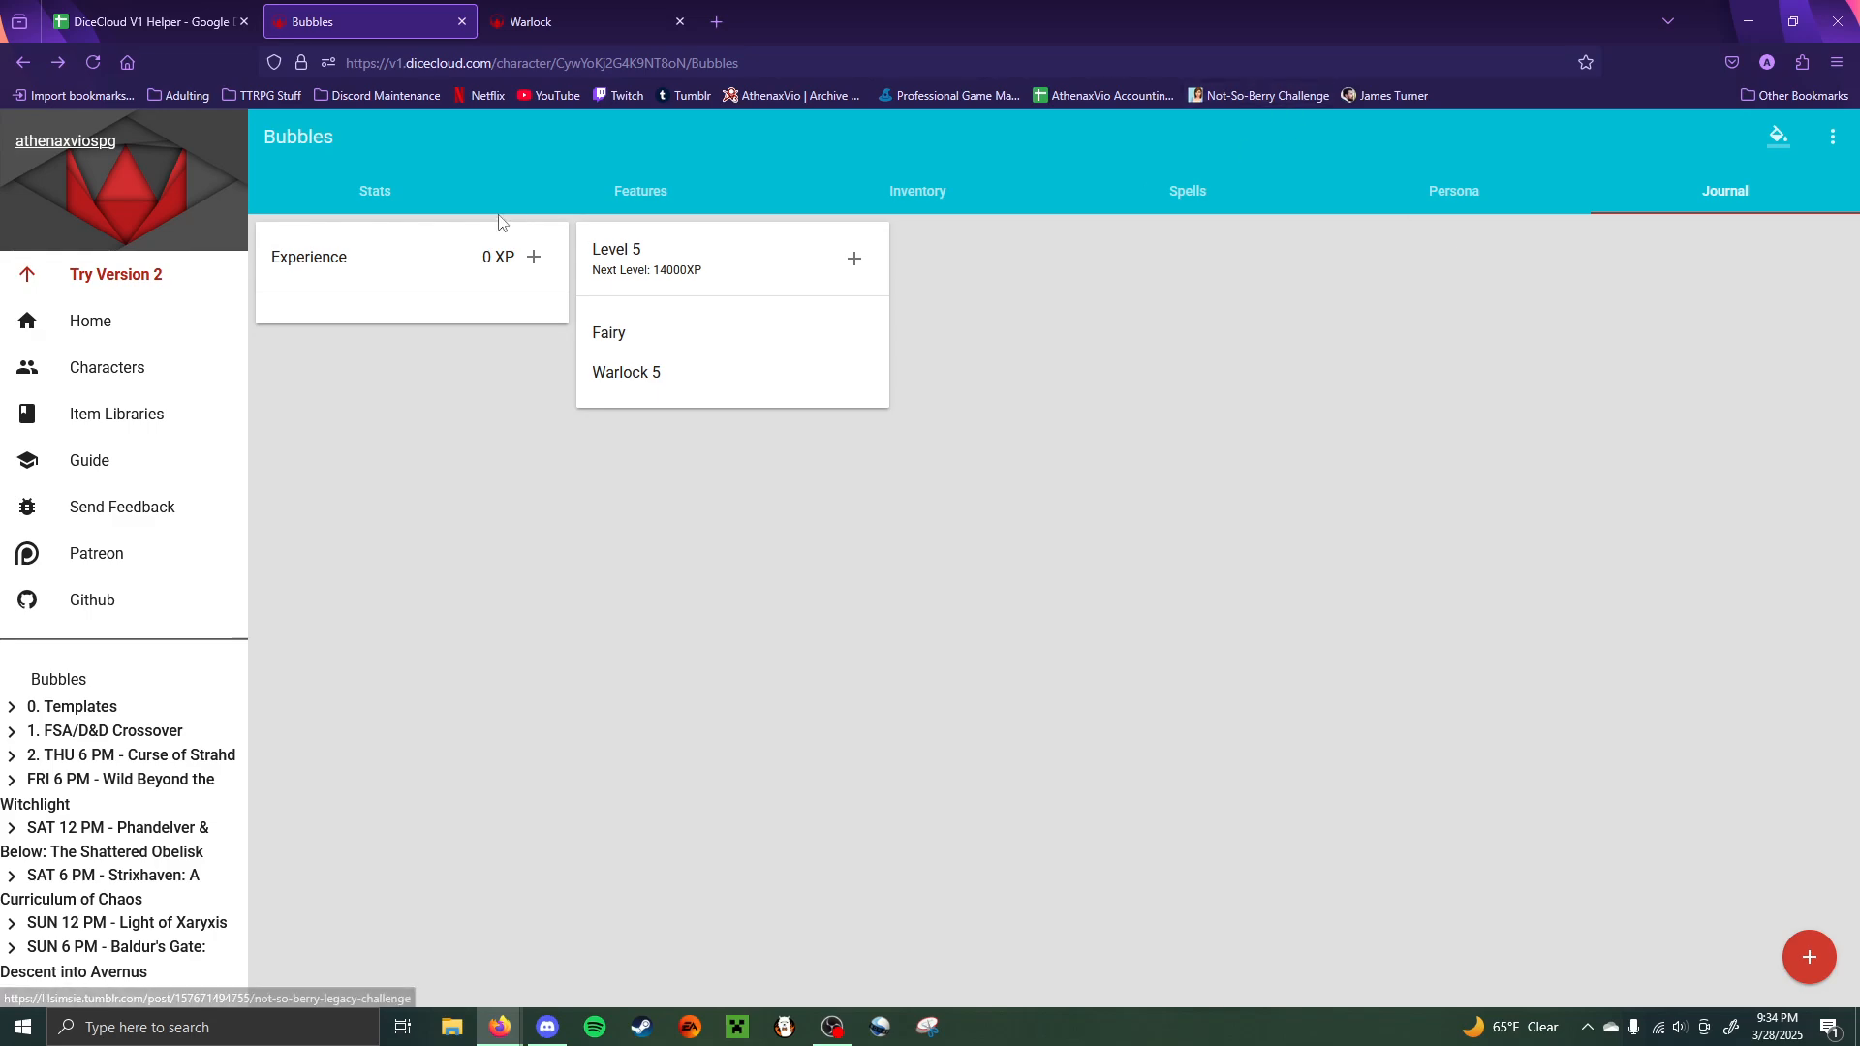
click(441, 197)
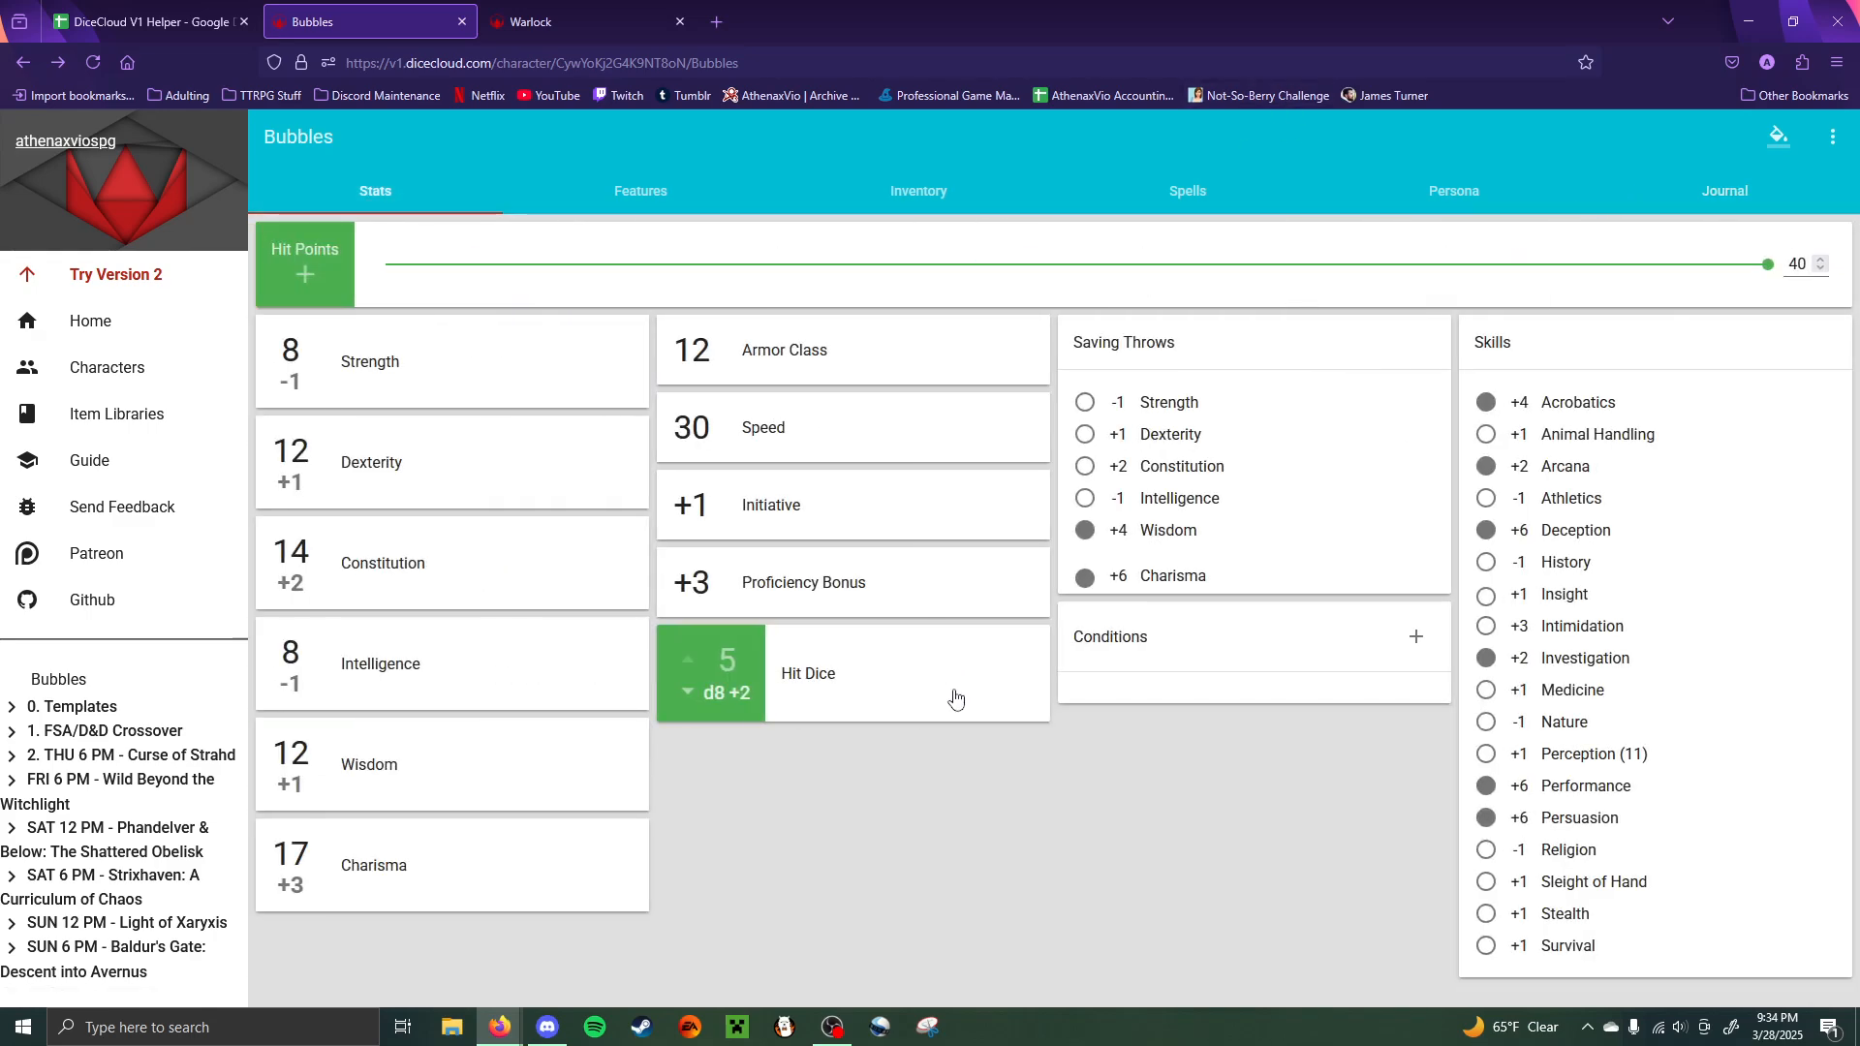